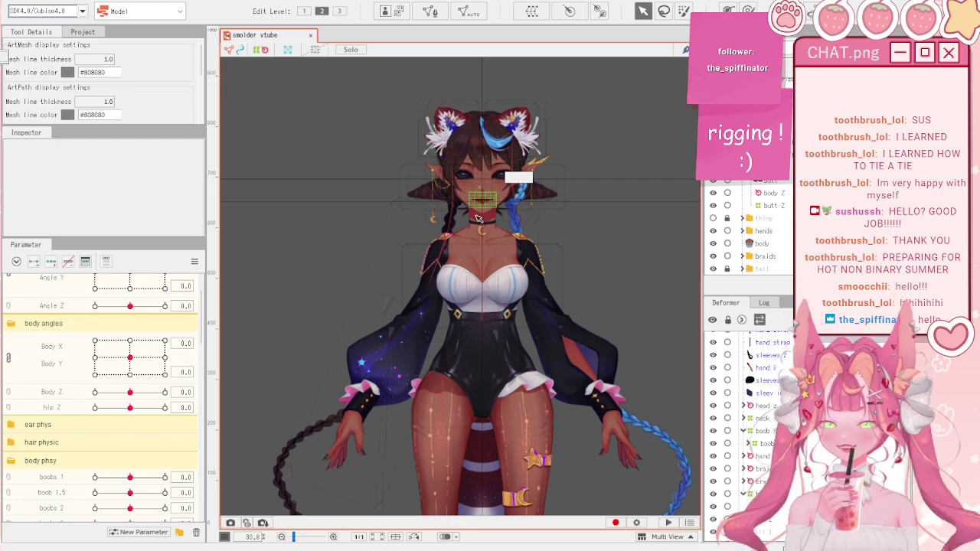
# - Examine the character's chest artwork, shading and clothing straps, both close up and as part of the upper body
pyautogui.scroll(8, 490, 291)
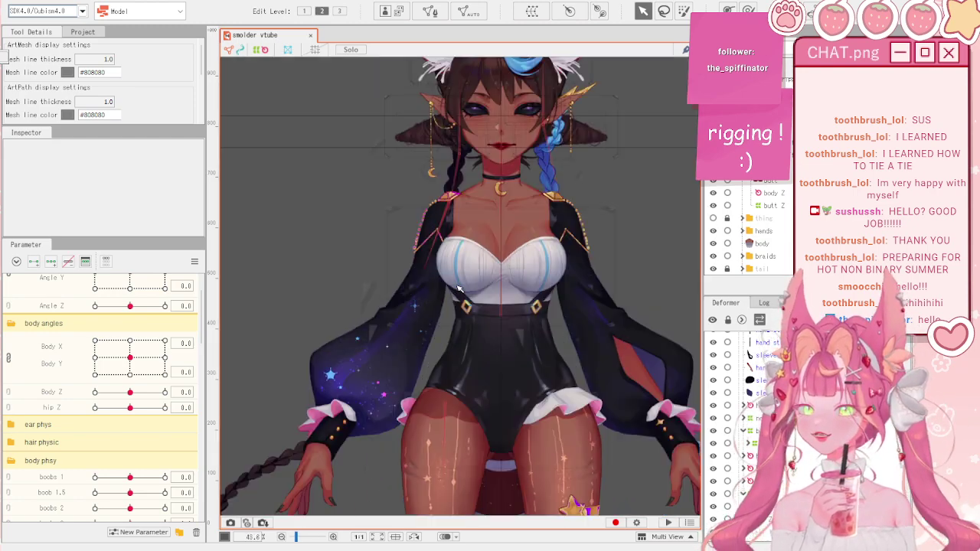
pyautogui.scroll(-5, 462, 346)
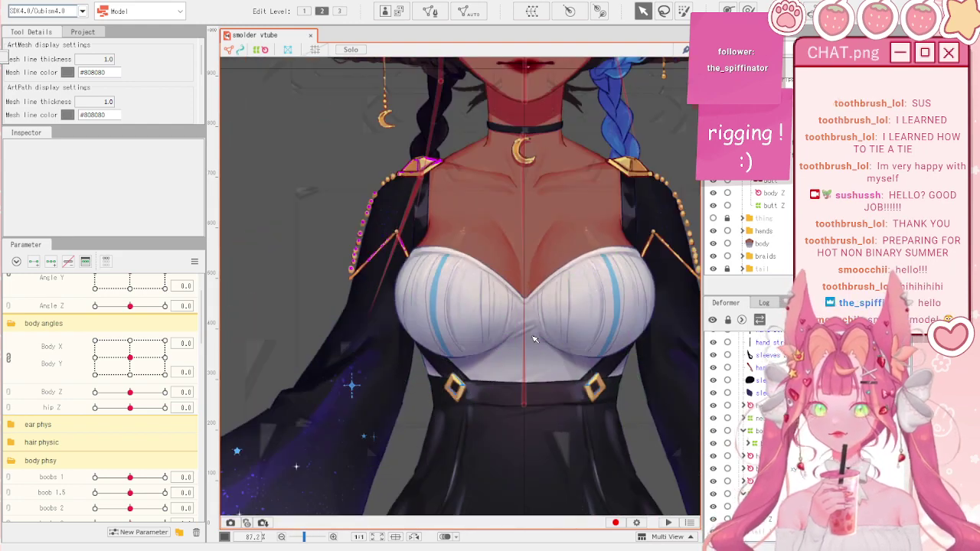
pyautogui.scroll(3, 399, 247)
pyautogui.scroll(2, 405, 237)
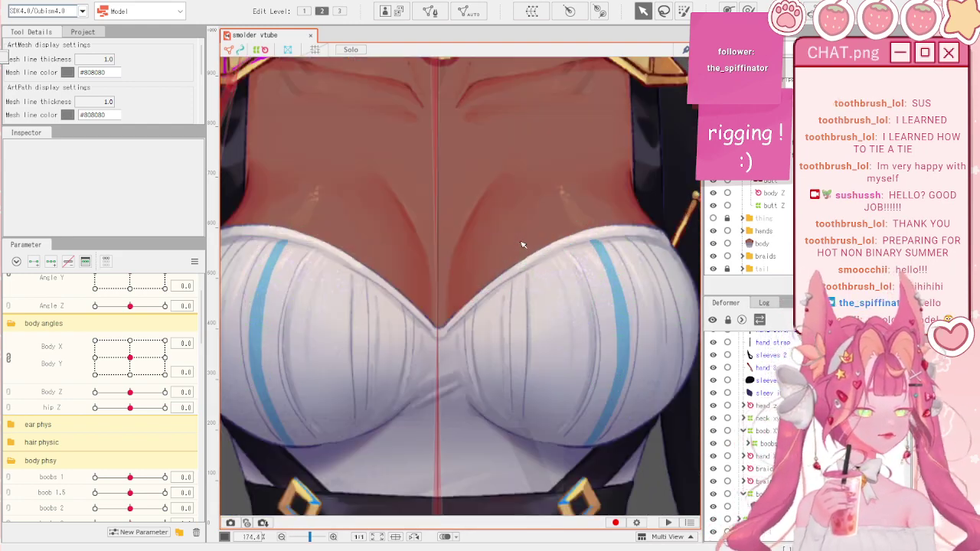
pyautogui.scroll(-2, 411, 229)
pyautogui.scroll(2, 419, 219)
pyautogui.scroll(-2, 419, 218)
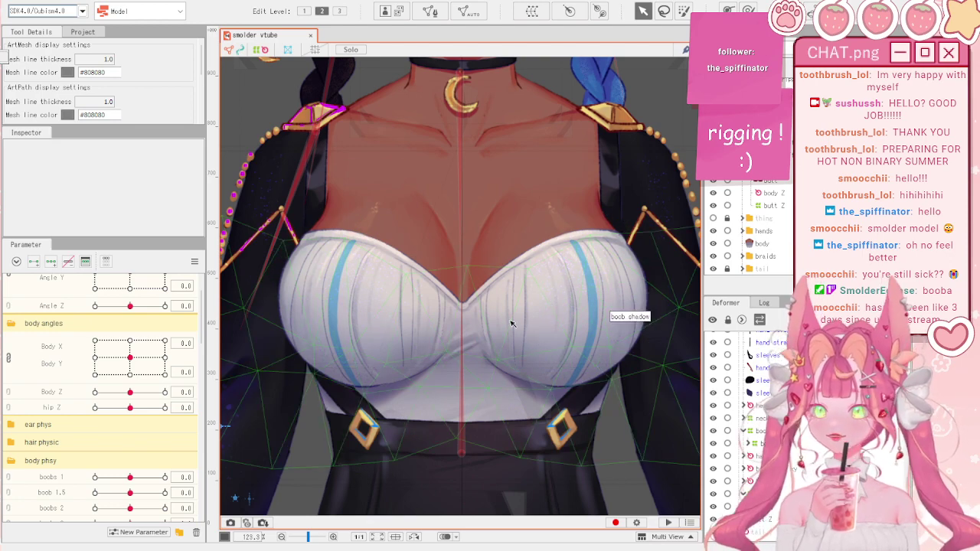
pyautogui.scroll(-5, 418, 251)
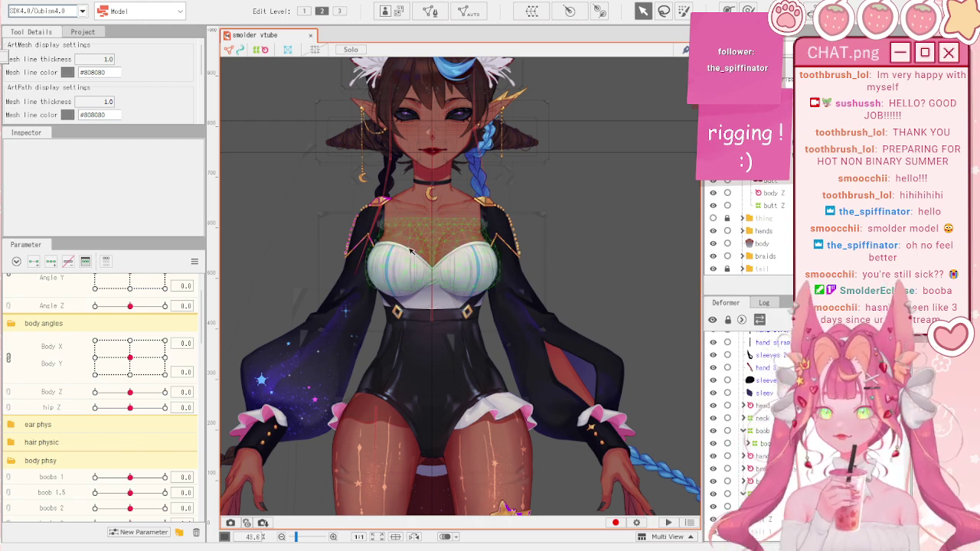
pyautogui.scroll(6, 417, 257)
pyautogui.scroll(-4, 384, 313)
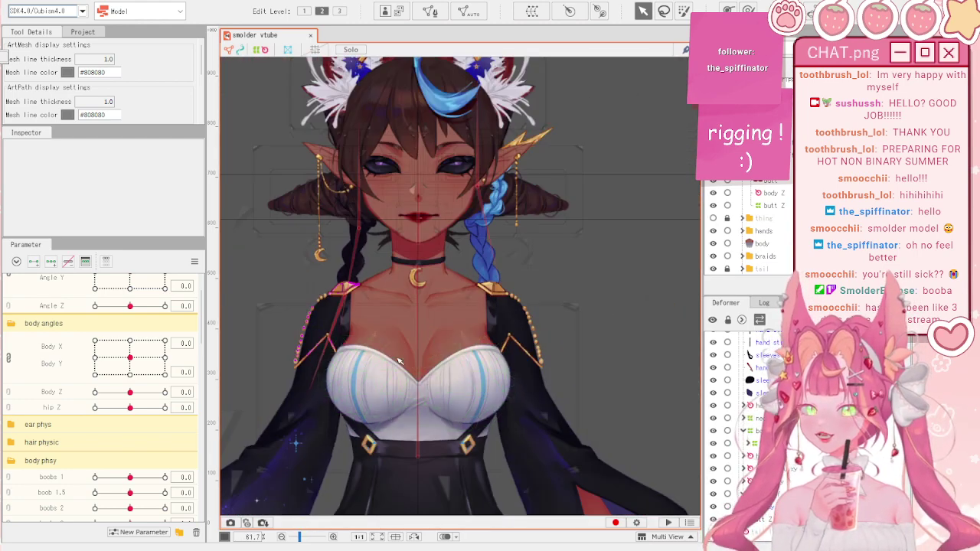
pyautogui.scroll(3, 428, 337)
pyautogui.moveTo(474, 271); pyautogui.dragTo(476, 330)
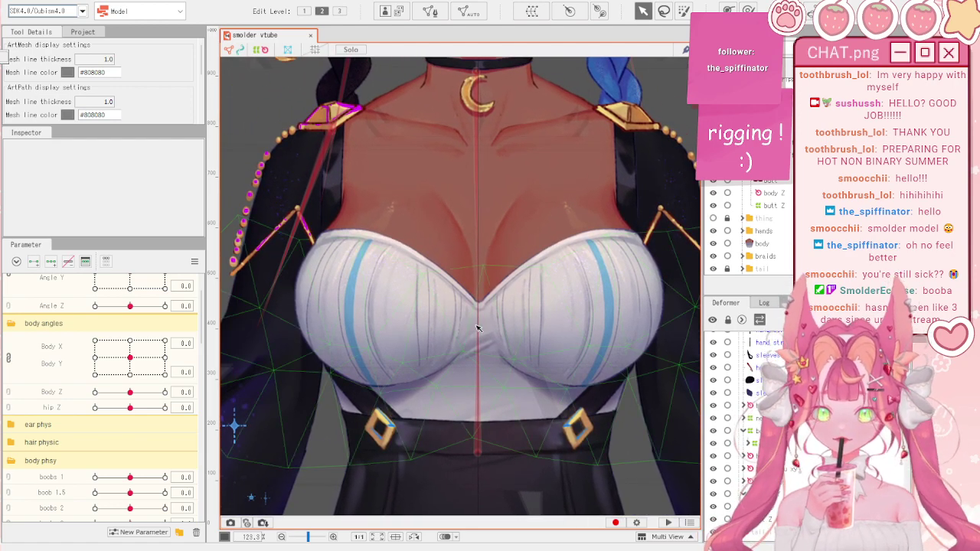
pyautogui.scroll(-2, 462, 352)
pyautogui.scroll(2, 458, 327)
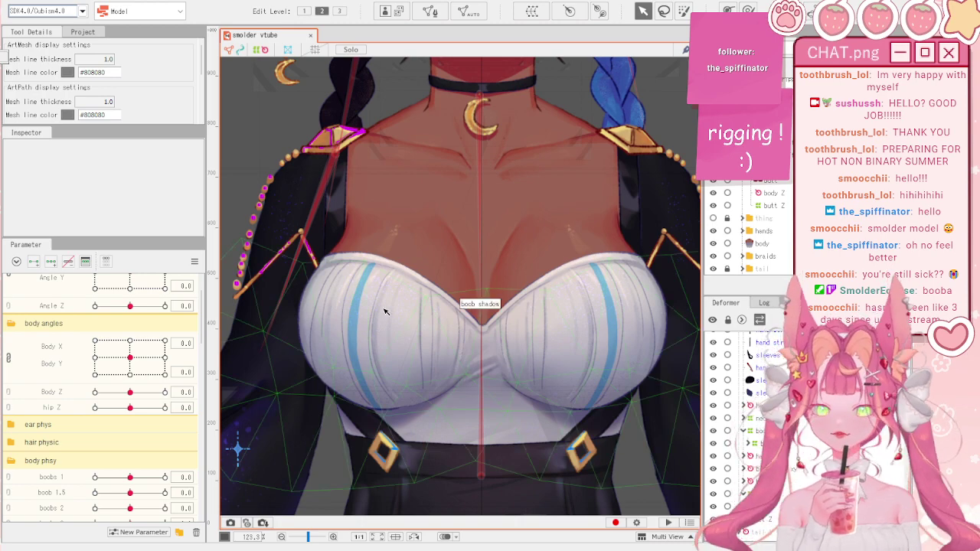
pyautogui.scroll(-3, 385, 310)
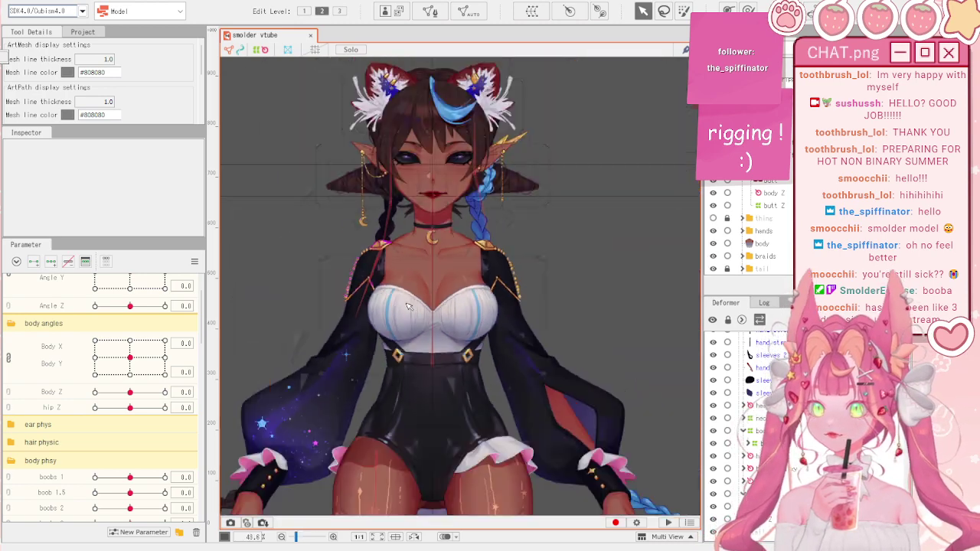
# - Preview the torso turned to Body X -10, and reset the parameters to their default values
pyautogui.scroll(1, 384, 311)
pyautogui.moveTo(128, 366); pyautogui.dragTo(107, 359)
pyautogui.click(195, 262)
pyautogui.click(217, 262)
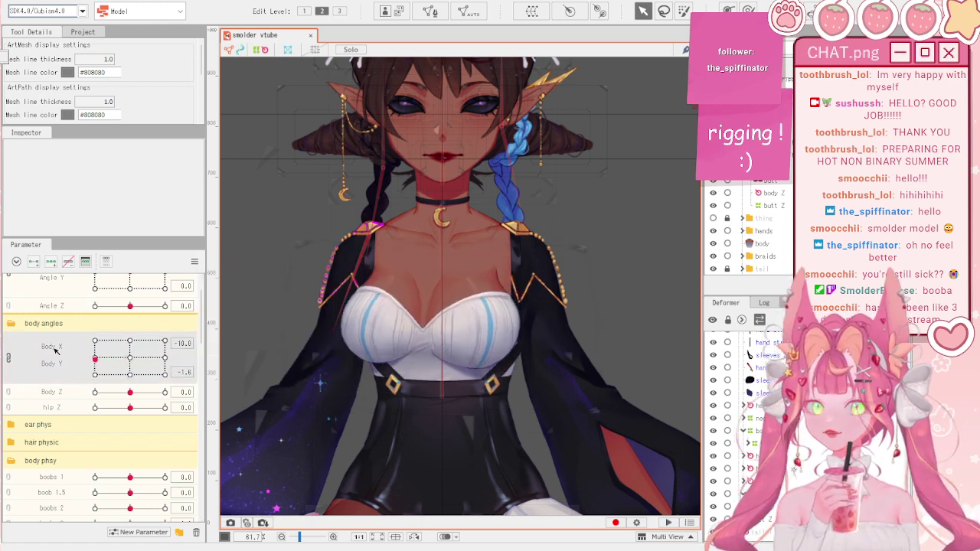
pyautogui.click(194, 261)
pyautogui.click(245, 261)
# - Inspect the chest up close, preview a slight Body Y tilt of 1.6, and reset the parameters to default
pyautogui.scroll(-2, 440, 280)
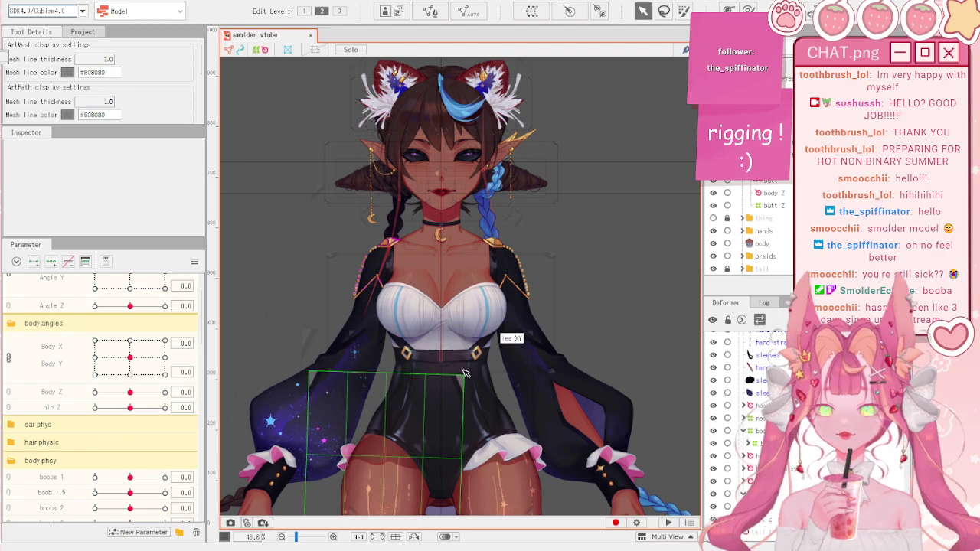
pyautogui.scroll(8, 441, 270)
pyautogui.scroll(-4, 440, 270)
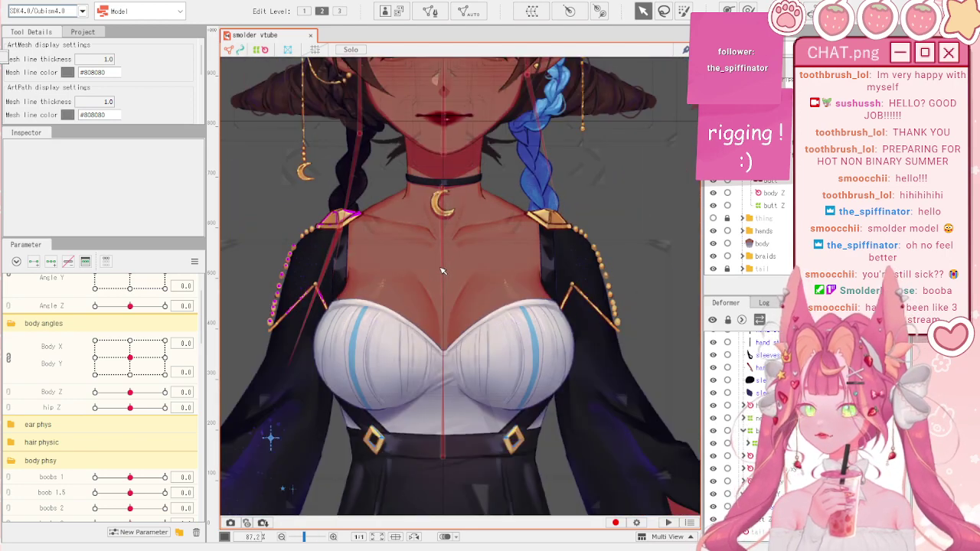
pyautogui.scroll(5, 441, 270)
pyautogui.scroll(-5, 441, 269)
pyautogui.moveTo(129, 357)
pyautogui.mouseDown()
pyautogui.moveTo(121, 367)
pyautogui.moveTo(255, 398)
pyautogui.moveTo(159, 296)
pyautogui.moveTo(92, 352)
pyautogui.moveTo(53, 403)
pyautogui.moveTo(95, 397)
pyautogui.moveTo(130, 354)
pyautogui.mouseUp()
pyautogui.click(196, 261)
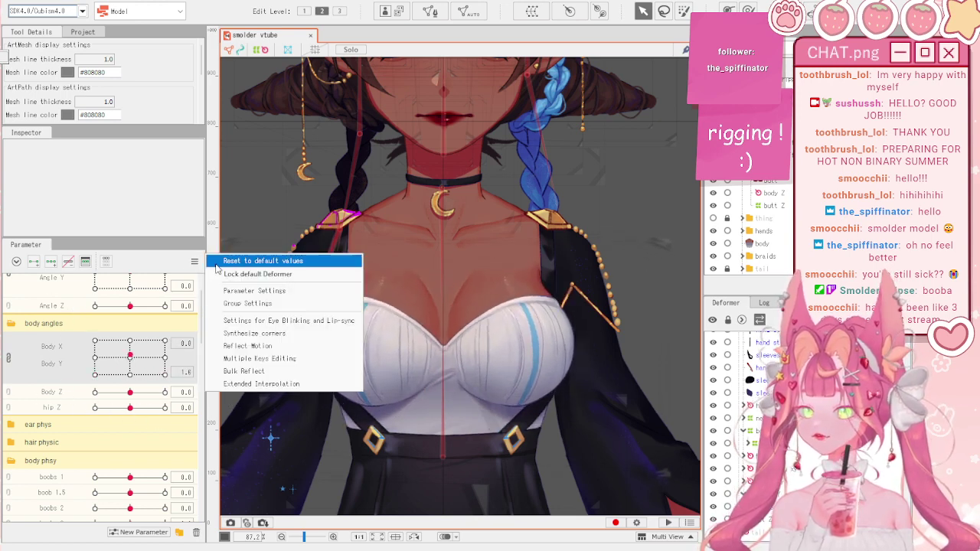
pyautogui.click(225, 261)
# - Select the boob2 ArtMesh on the chest and return the previewed body angles to their default values
pyautogui.scroll(2, 476, 345)
pyautogui.moveTo(138, 369)
pyautogui.mouseDown()
pyautogui.moveTo(102, 352)
pyautogui.moveTo(128, 357)
pyautogui.mouseUp()
pyautogui.click(409, 281)
pyautogui.scroll(3, 375, 316)
pyautogui.scroll(-3, 375, 316)
pyautogui.click(195, 261)
pyautogui.click(262, 261)
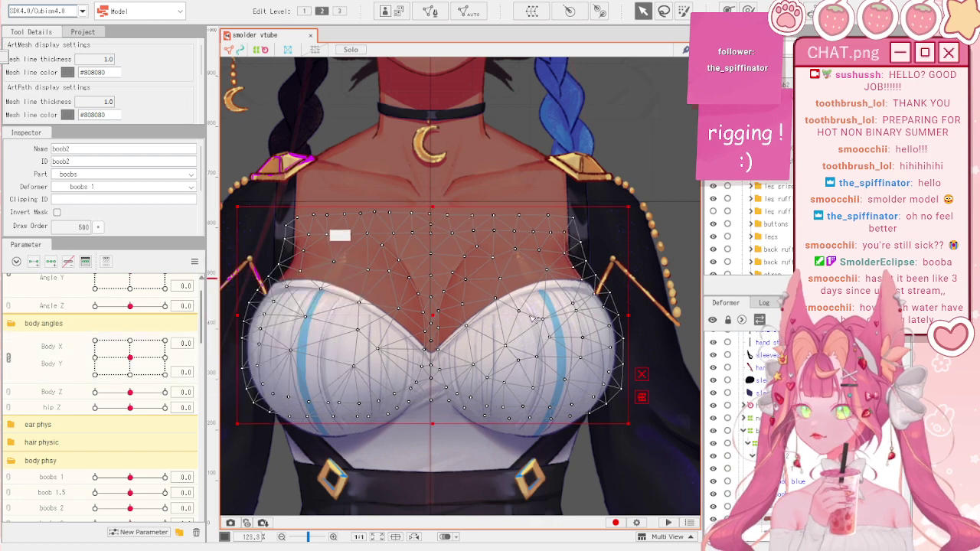
# - Preview the chest mesh deformation with the boobs 3 parameter at -0.8, and reset the parameters to default
pyautogui.scroll(-3, 148, 412)
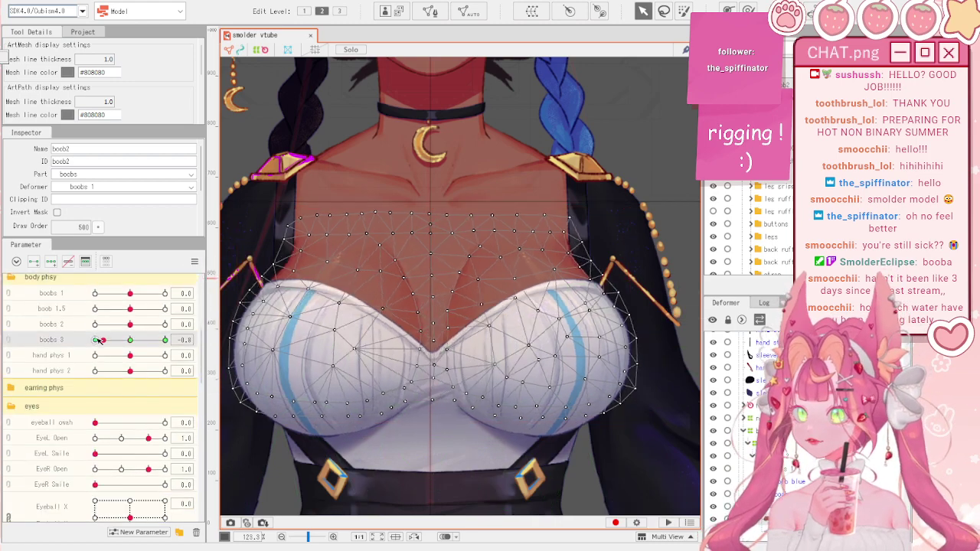
pyautogui.click(194, 261)
pyautogui.click(263, 261)
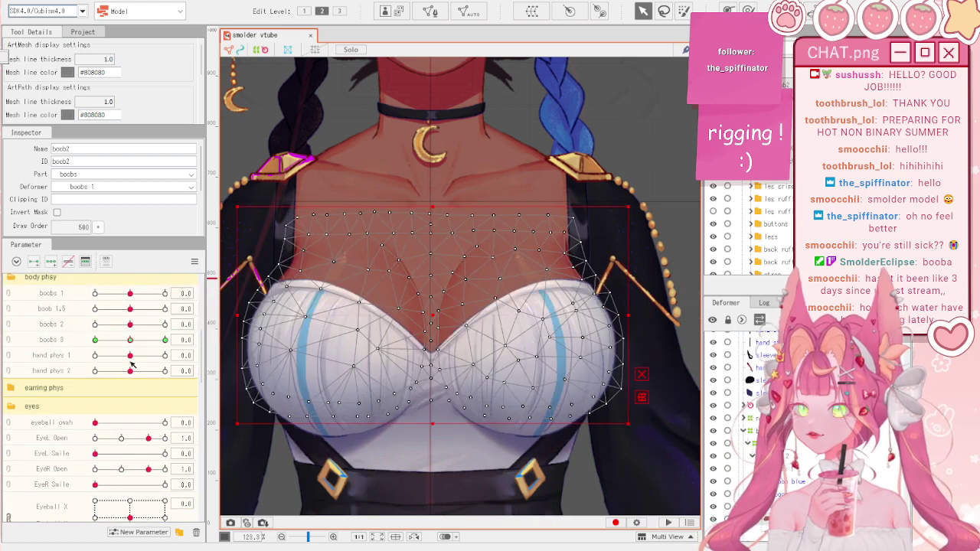
# - Separate the combined Body X and Body Y parameters into two individual sliders
pyautogui.scroll(3, 89, 374)
pyautogui.click(9, 313)
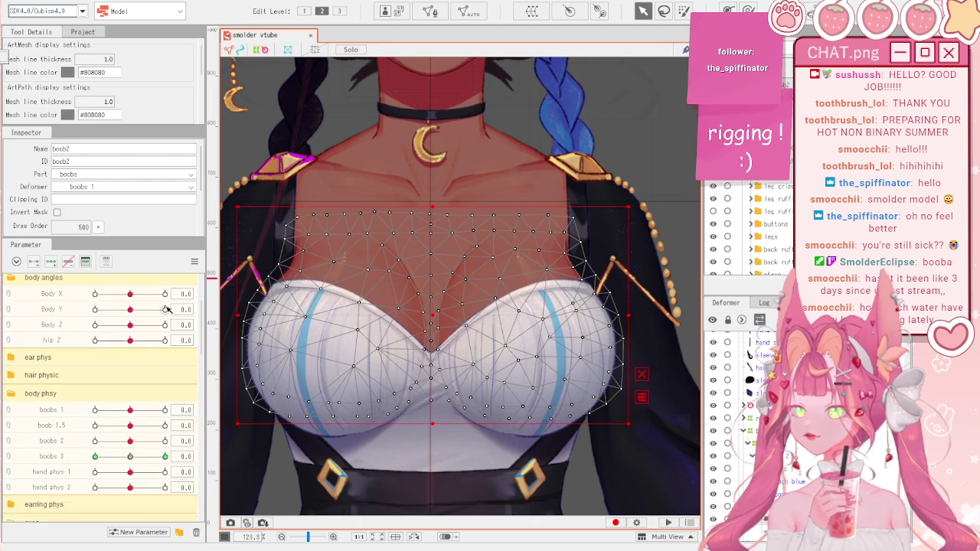
pyautogui.scroll(-3, 565, 266)
pyautogui.scroll(3, 463, 260)
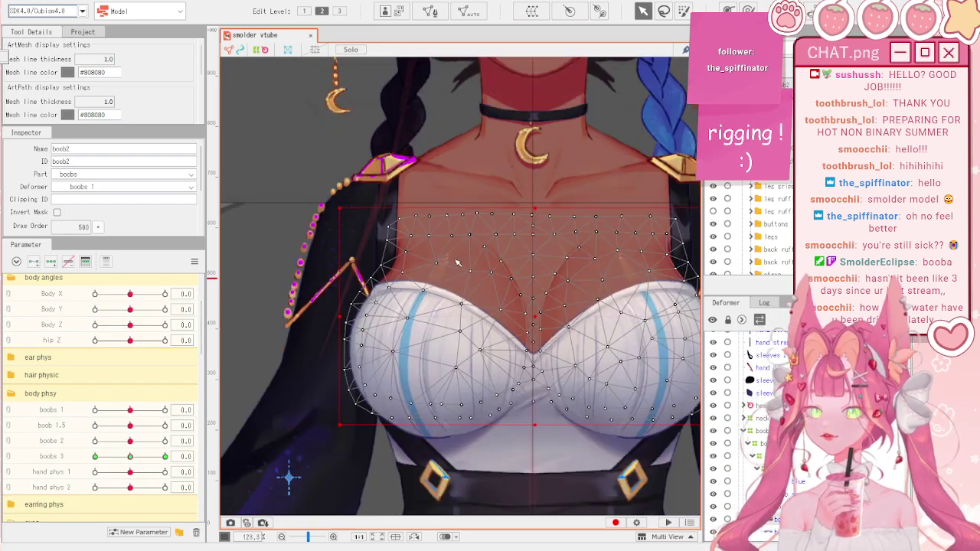
# - Examine the selected chest mesh in relation to the whole character, from close up to full-body view
pyautogui.scroll(-4, 475, 256)
pyautogui.scroll(2, 490, 249)
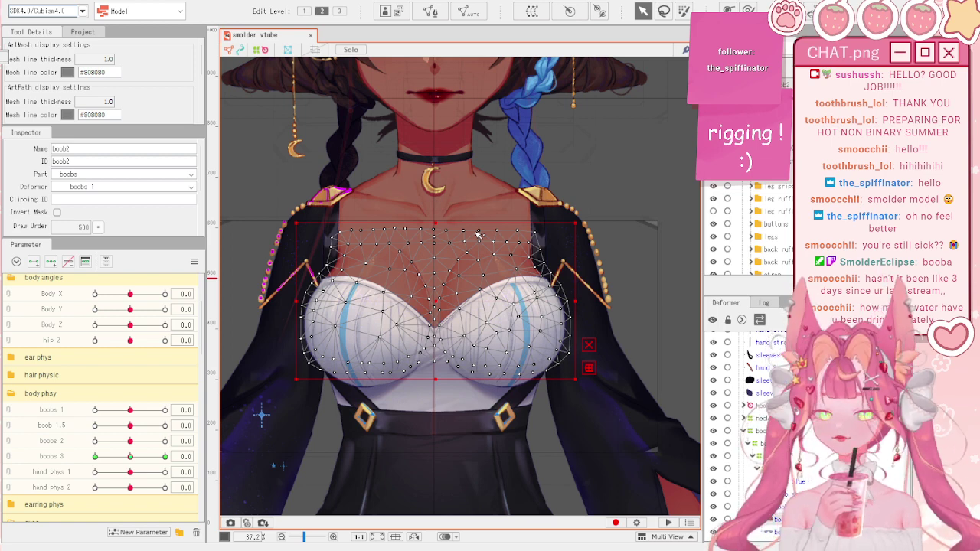
pyautogui.scroll(-4, 477, 233)
pyautogui.scroll(1, 481, 191)
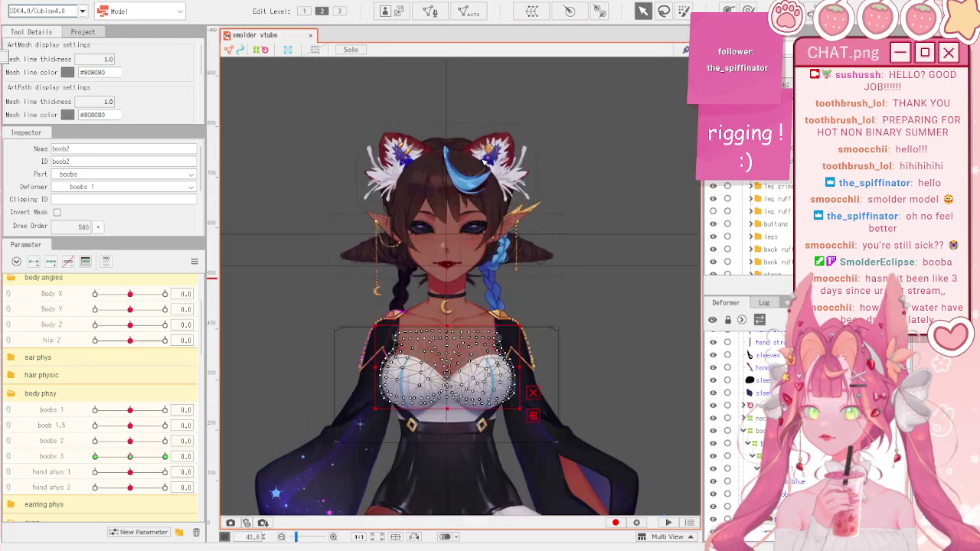
pyautogui.scroll(-1, 484, 155)
pyautogui.scroll(2, 482, 176)
pyautogui.scroll(-5, 476, 321)
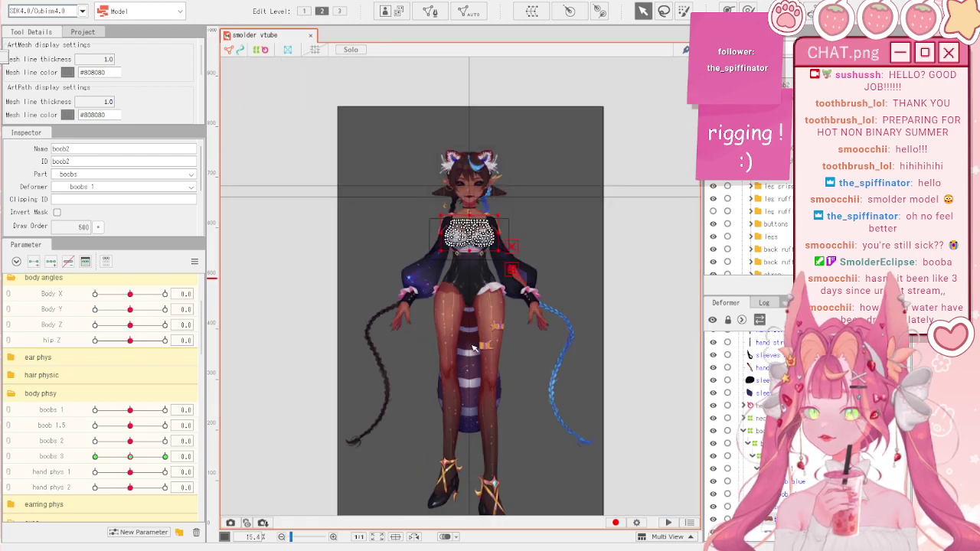
pyautogui.scroll(3, 474, 321)
pyautogui.scroll(2, 472, 306)
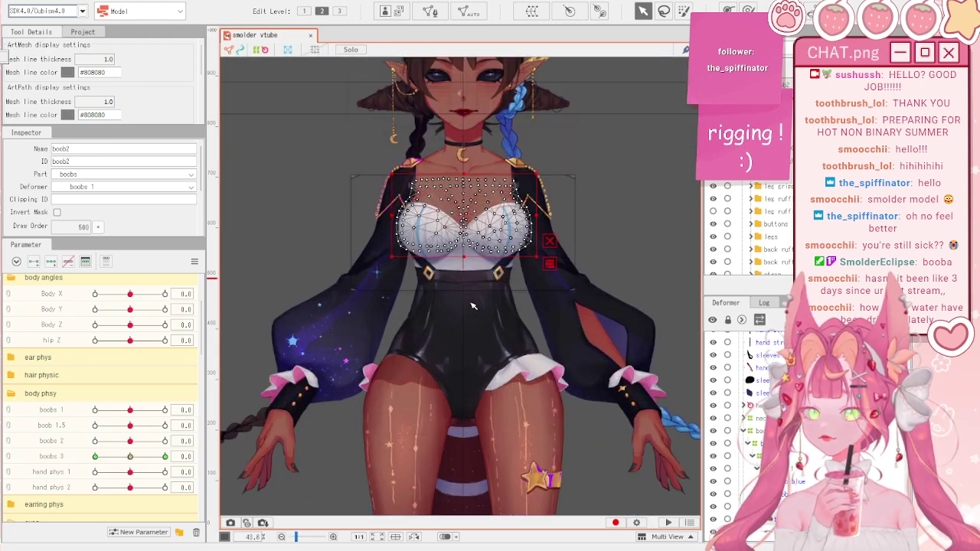
pyautogui.scroll(-1, 472, 305)
# - Open the Physics/Scene Blending Settings window for the model
pyautogui.click(76, 1)
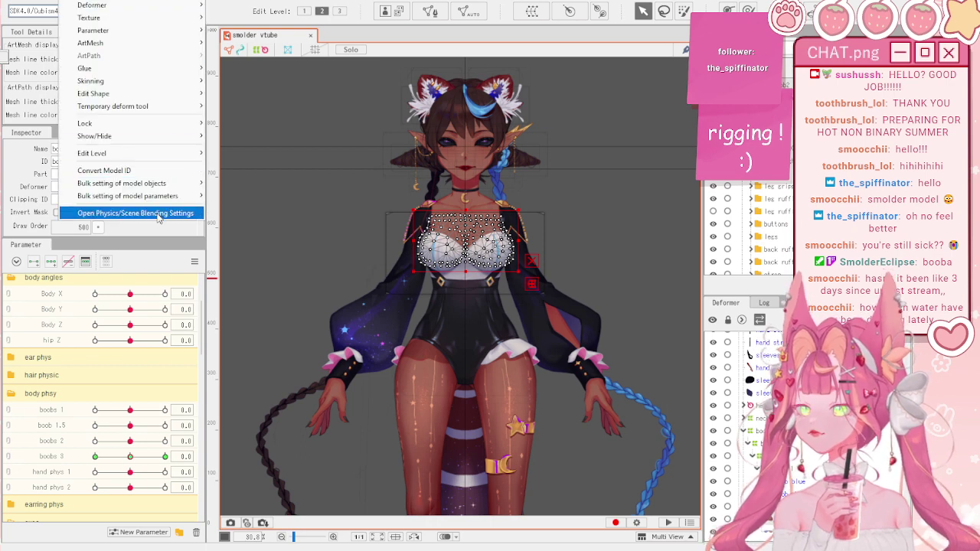
pyautogui.click(159, 214)
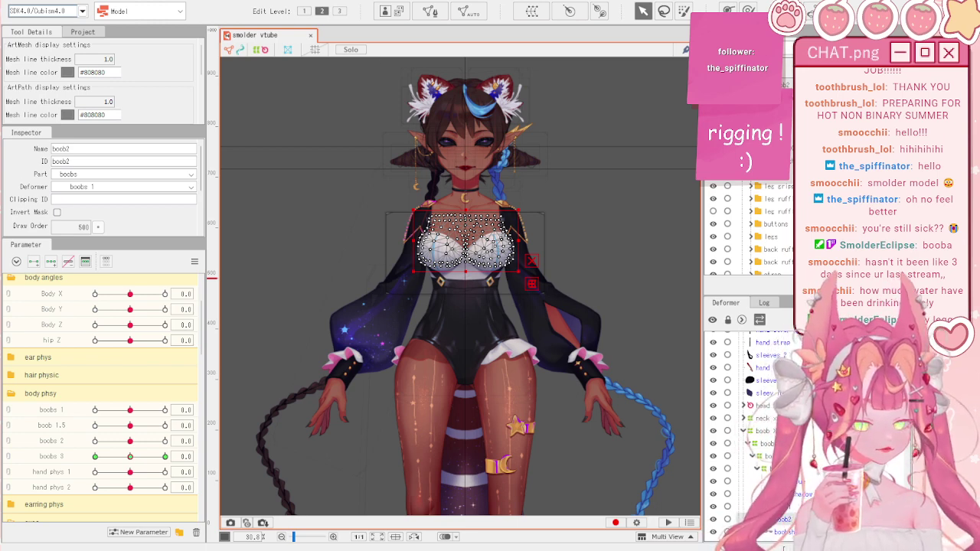
pyautogui.hotkey('alt', 'Tab')
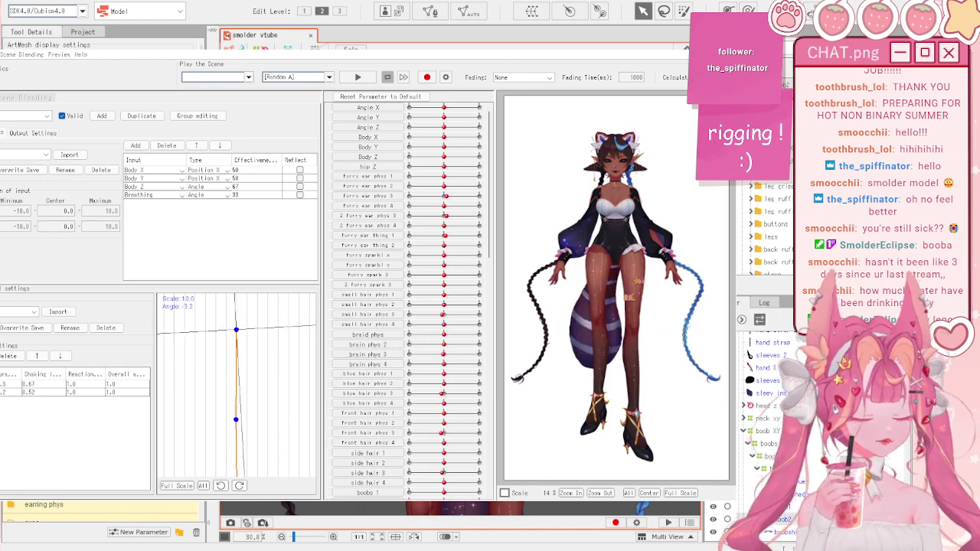
# - Move the model in the physics preview and examine how its body, hair and tail follow the motion
pyautogui.moveTo(617, 229); pyautogui.dragTo(752, 226)
pyautogui.scroll(8, 624, 270)
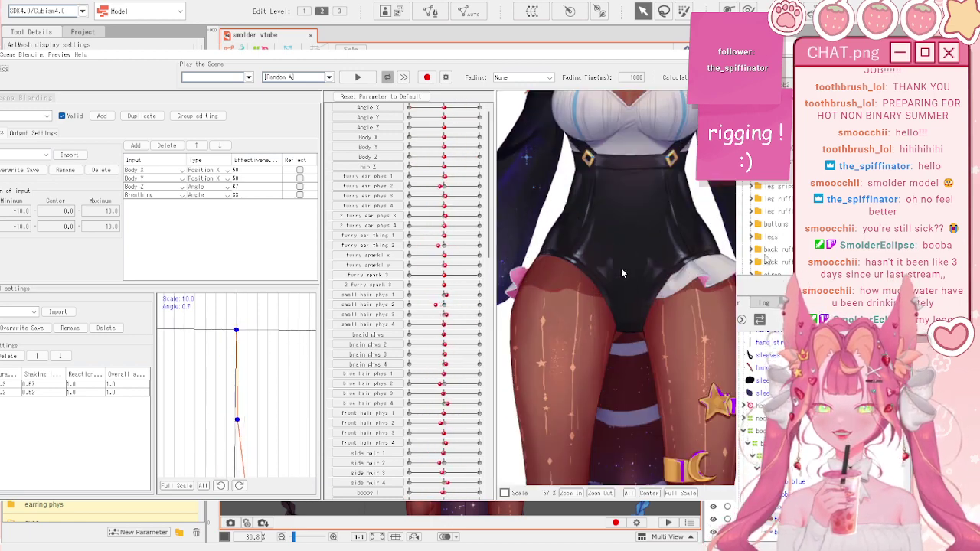
pyautogui.scroll(-6, 624, 269)
pyautogui.moveTo(623, 270)
pyautogui.mouseDown()
pyautogui.moveTo(584, 330)
pyautogui.moveTo(676, 199)
pyautogui.moveTo(573, 375)
pyautogui.moveTo(703, 157)
pyautogui.moveTo(560, 410)
pyautogui.moveTo(671, 214)
pyautogui.moveTo(568, 383)
pyautogui.moveTo(626, 264)
pyautogui.mouseUp()
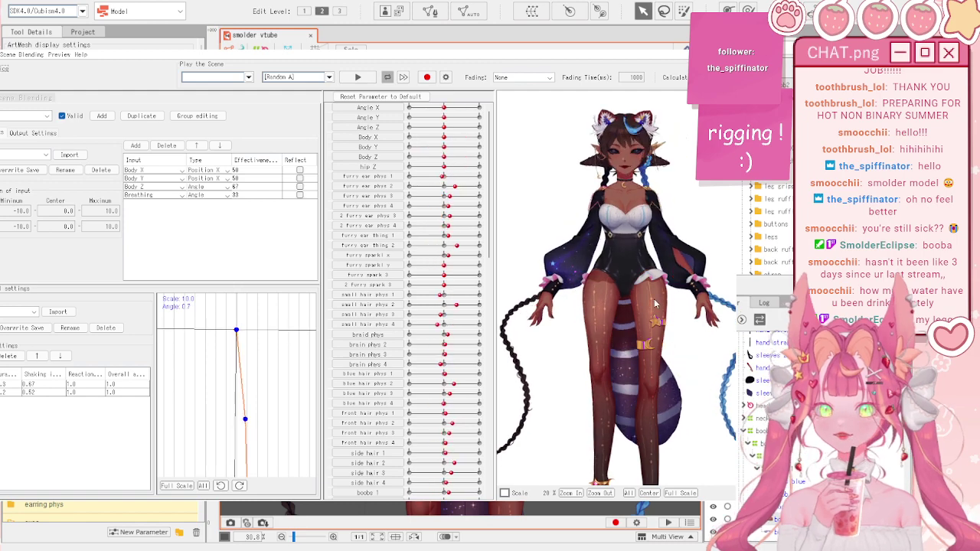
pyautogui.scroll(-3, 626, 258)
pyautogui.scroll(2, 502, 426)
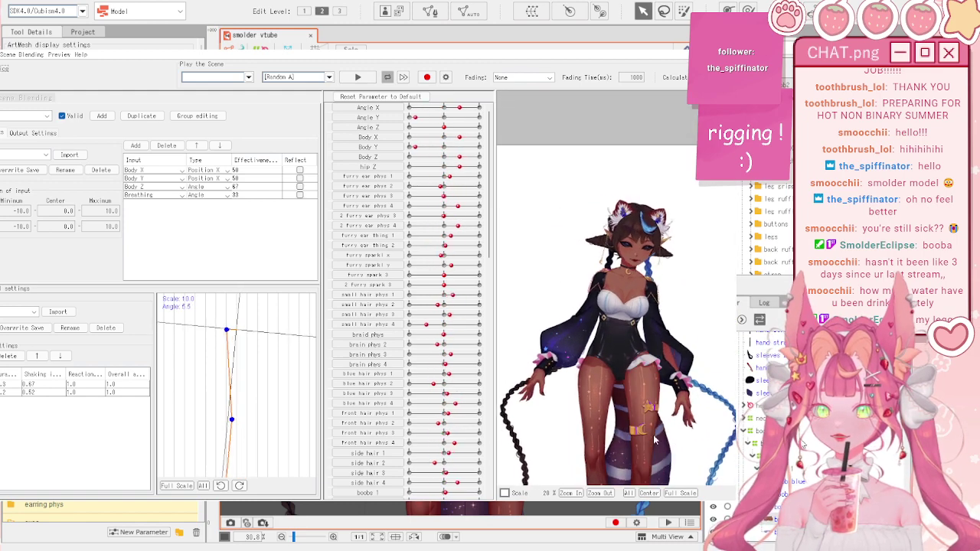
# - Swing the model sideways and vertically in the physics preview to examine the sway of its arm, hand and black braid
pyautogui.scroll(2, 501, 426)
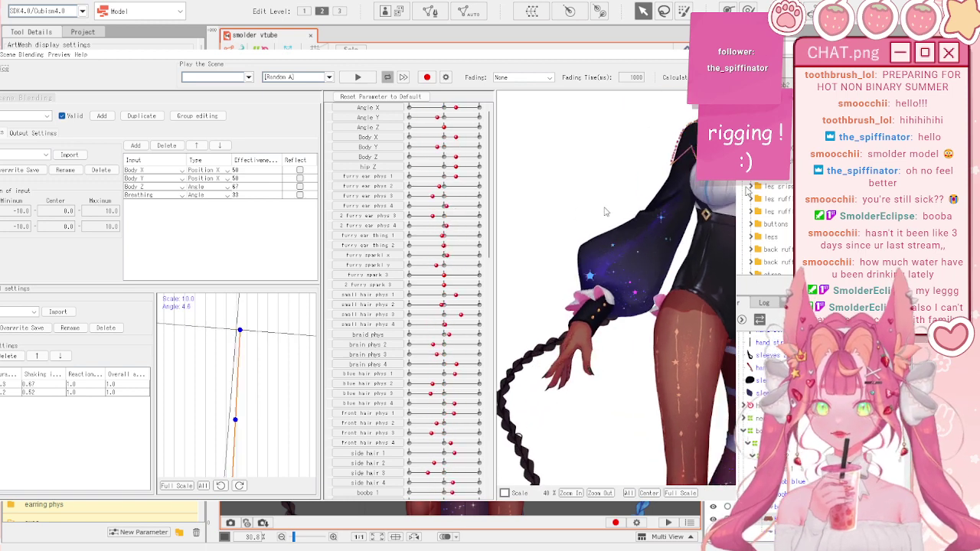
pyautogui.scroll(-2, 601, 282)
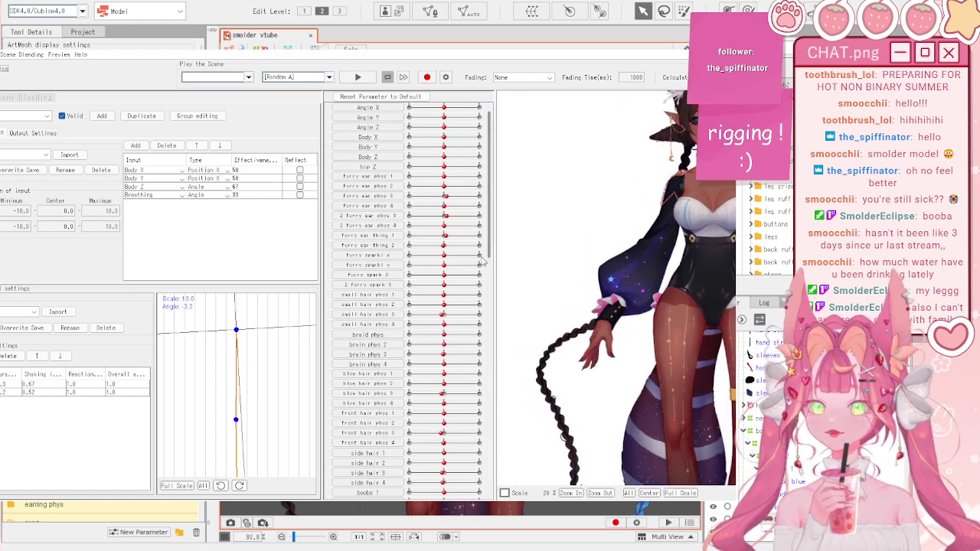
pyautogui.moveTo(601, 282); pyautogui.dragTo(694, 287)
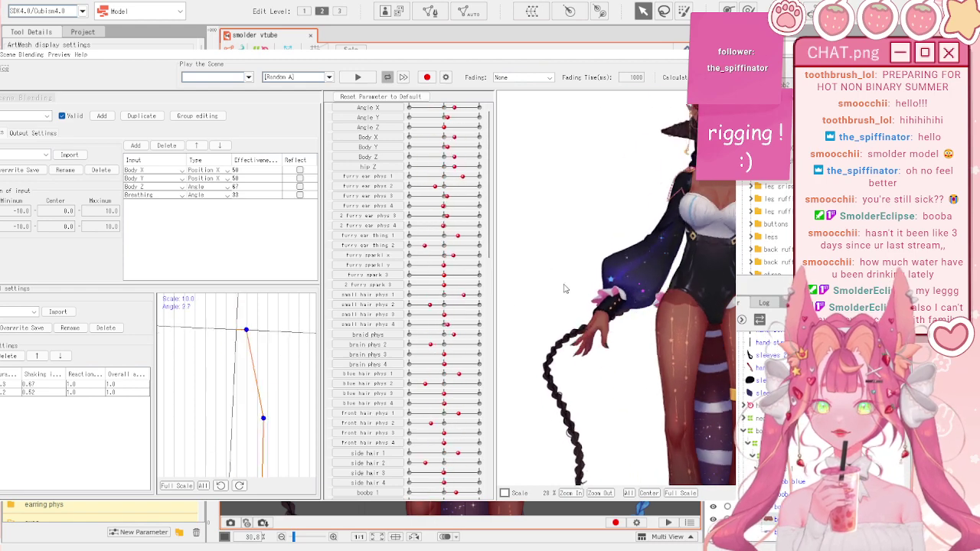
pyautogui.moveTo(549, 306); pyautogui.dragTo(499, 290)
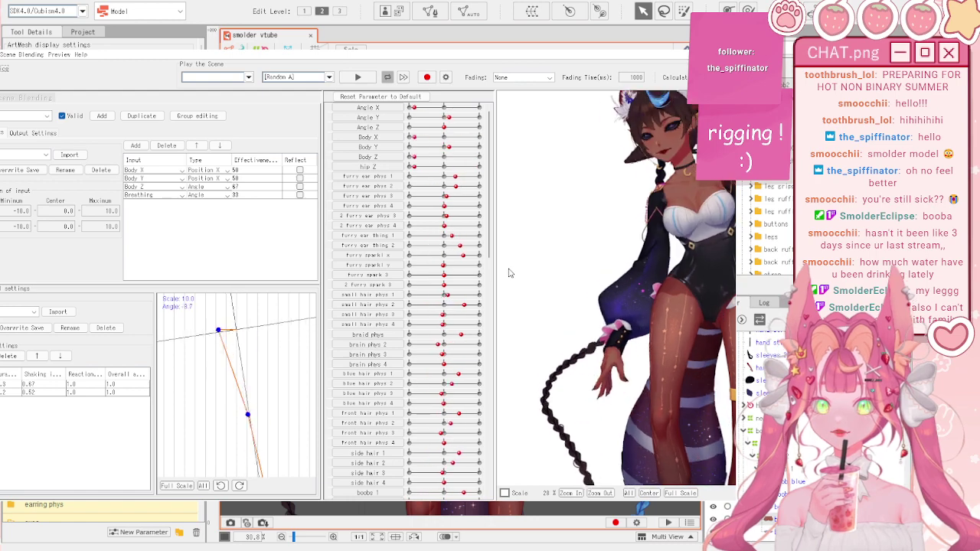
pyautogui.moveTo(652, 124); pyautogui.dragTo(616, 399)
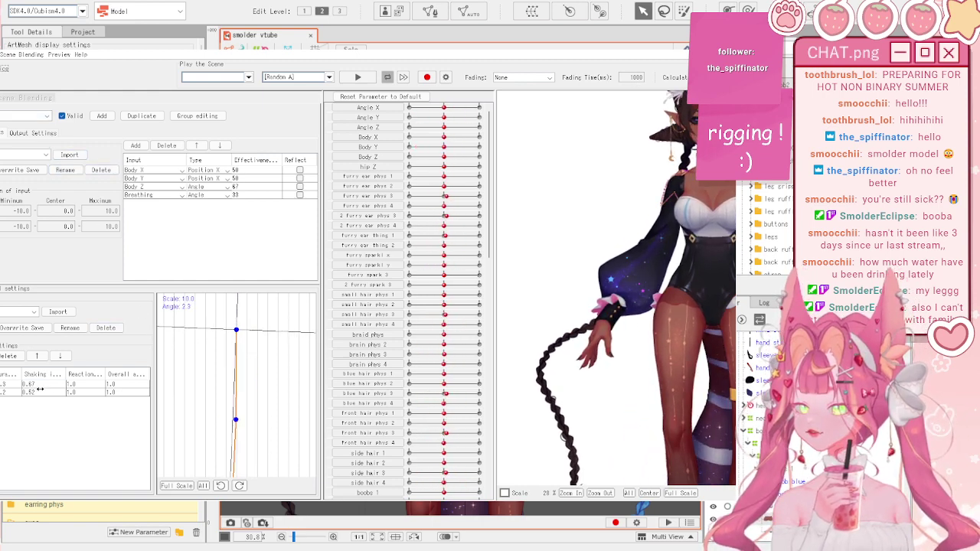
# - Set the second pendulum's shaking influence to 0.61 and test the resulting sway in the physics preview
pyautogui.moveTo(37, 391); pyautogui.dragTo(43, 391)
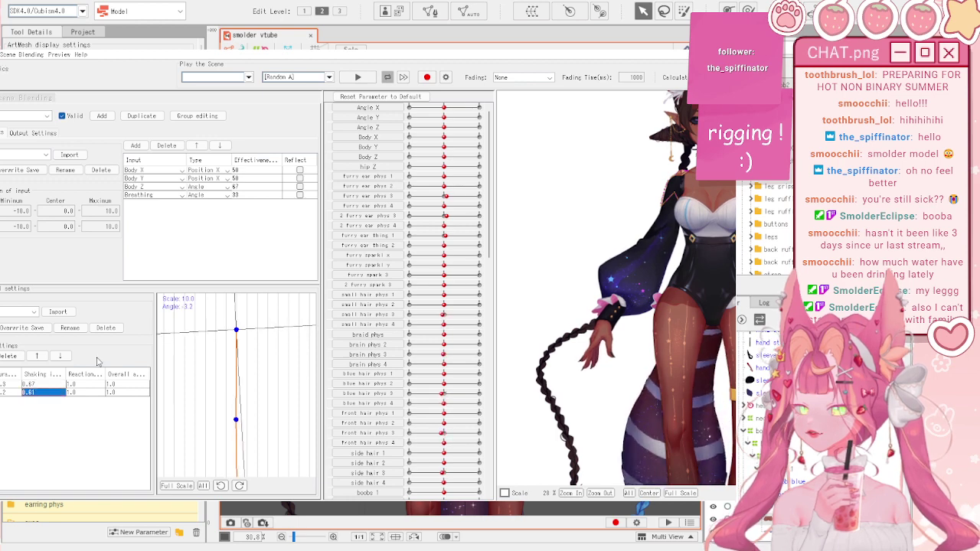
pyautogui.moveTo(613, 121); pyautogui.dragTo(601, 395)
pyautogui.moveTo(644, 307)
pyautogui.mouseDown()
pyautogui.moveTo(514, 306)
pyautogui.moveTo(713, 309)
pyautogui.moveTo(518, 322)
pyautogui.moveTo(697, 310)
pyautogui.moveTo(553, 299)
pyautogui.moveTo(659, 305)
pyautogui.mouseUp()
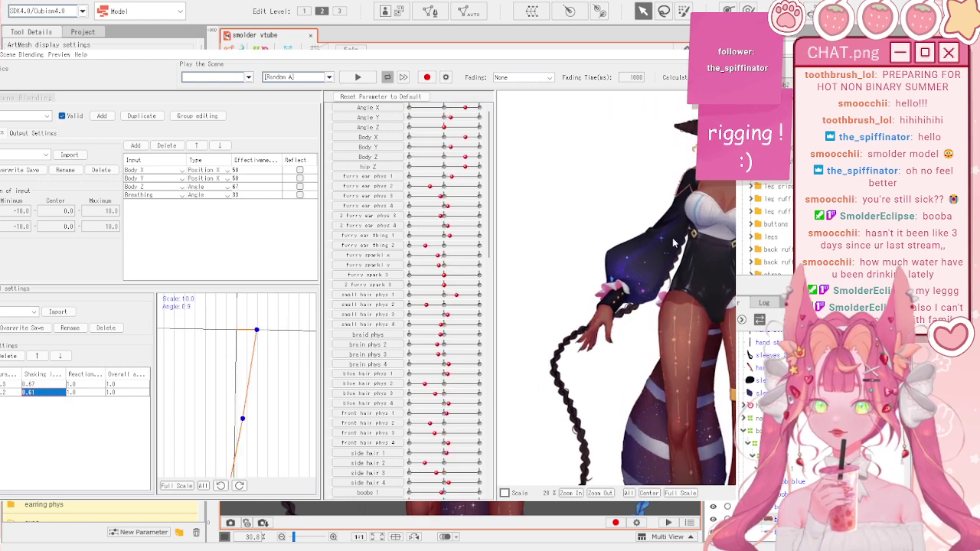
# - Swing the model in the physics preview to examine its body, arm and braid sway, and return to the modeling view
pyautogui.moveTo(611, 135); pyautogui.dragTo(610, 144)
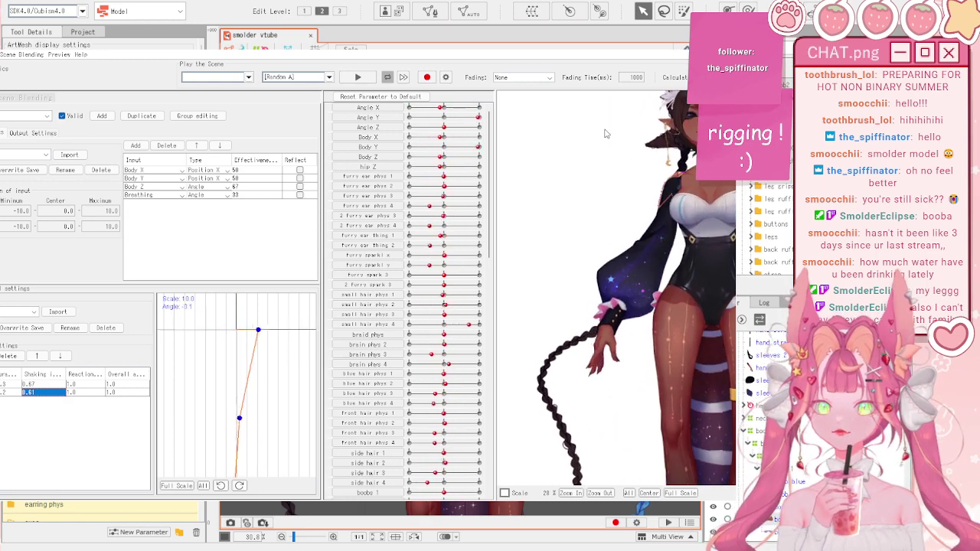
pyautogui.moveTo(617, 319); pyautogui.dragTo(515, 237)
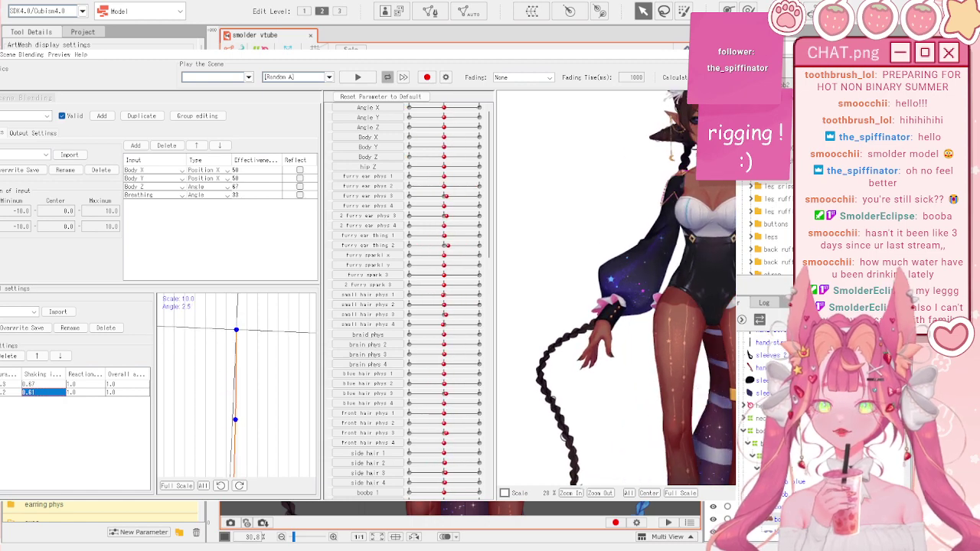
pyautogui.click(777, 490)
pyautogui.scroll(-2, 634, 264)
pyautogui.scroll(2, 477, 210)
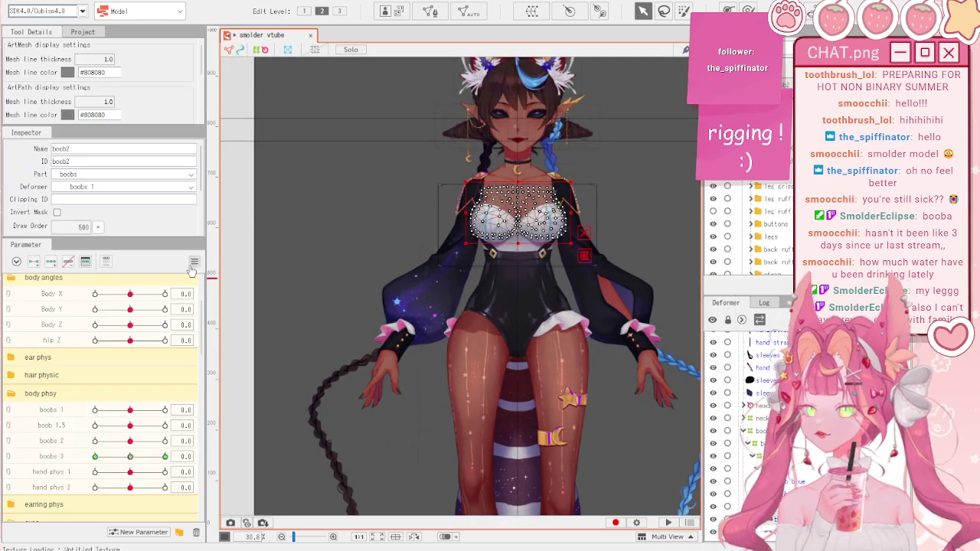
# - Deselect the chest mesh and look over the whole figure on the canvas and in the physics preview
pyautogui.click(321, 226)
pyautogui.scroll(5, 541, 184)
pyautogui.scroll(-5, 518, 247)
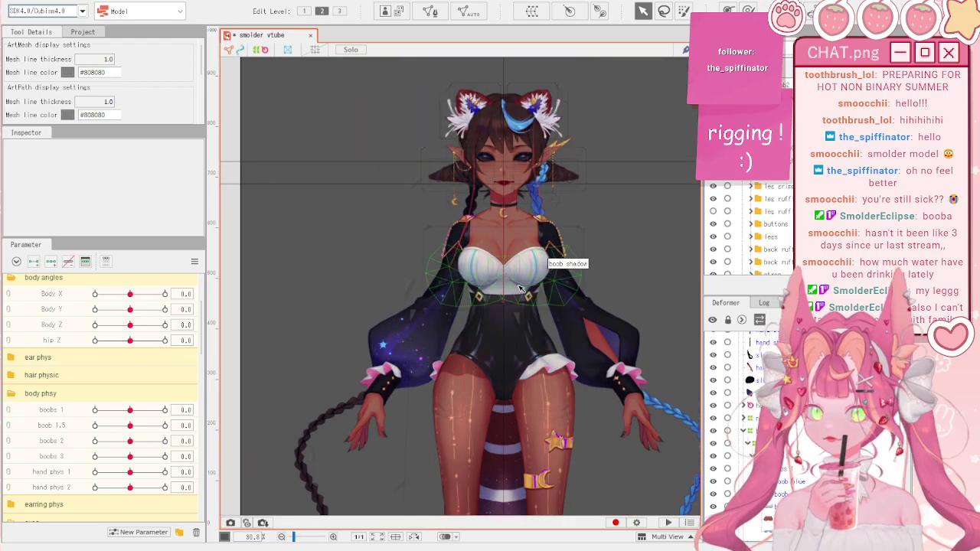
pyautogui.scroll(1, 519, 287)
pyautogui.scroll(-5, 490, 368)
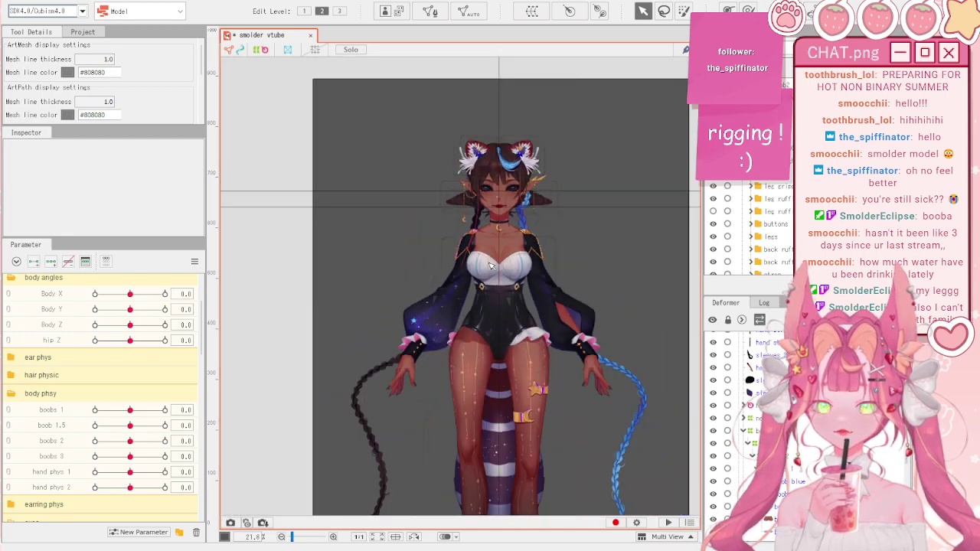
pyautogui.scroll(-2, 469, 365)
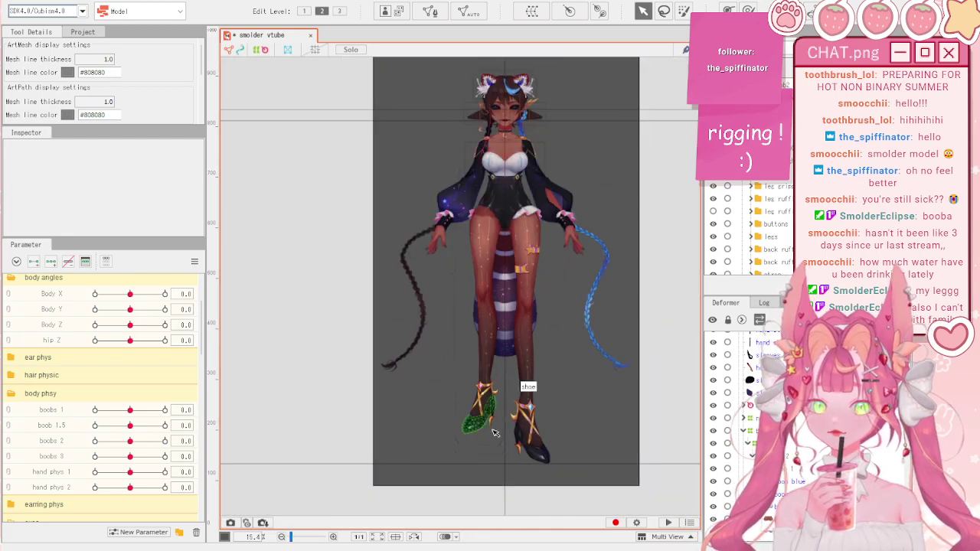
pyautogui.scroll(2, 495, 436)
pyautogui.click(107, 9)
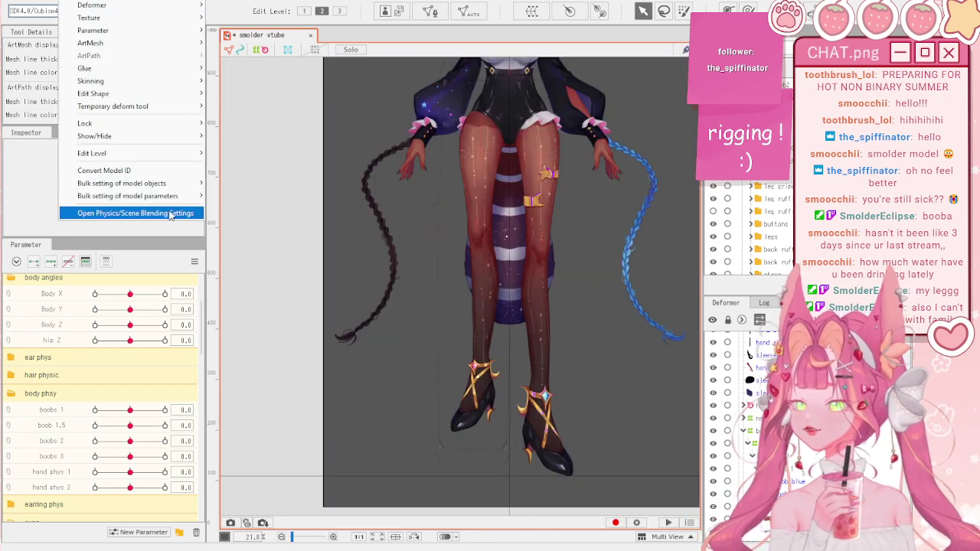
pyautogui.click(170, 215)
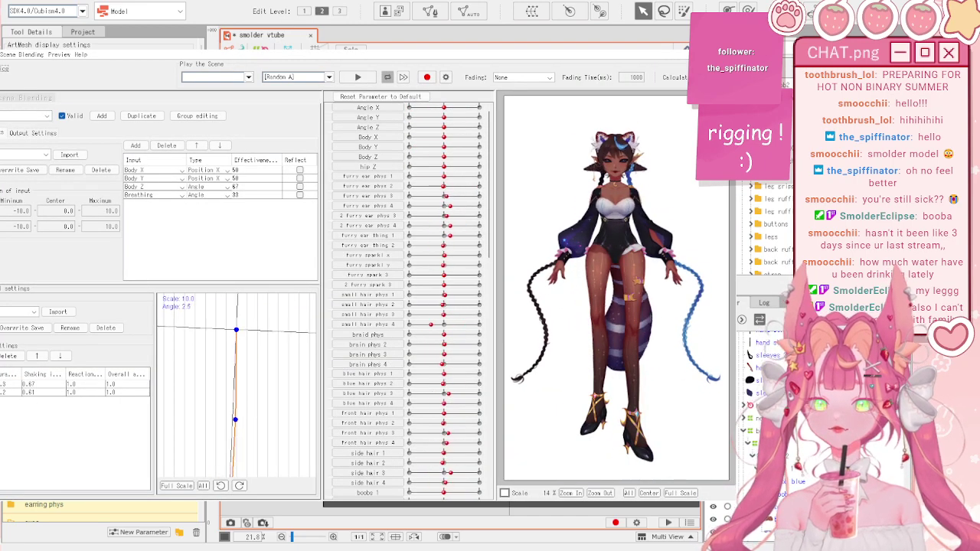
pyautogui.click(724, 42)
# - Examine the model's artwork from the legs and torso up to the chest and face
pyautogui.scroll(2, 428, 222)
pyautogui.scroll(-2, 438, 193)
pyautogui.scroll(-2, 481, 251)
pyautogui.scroll(2, 507, 153)
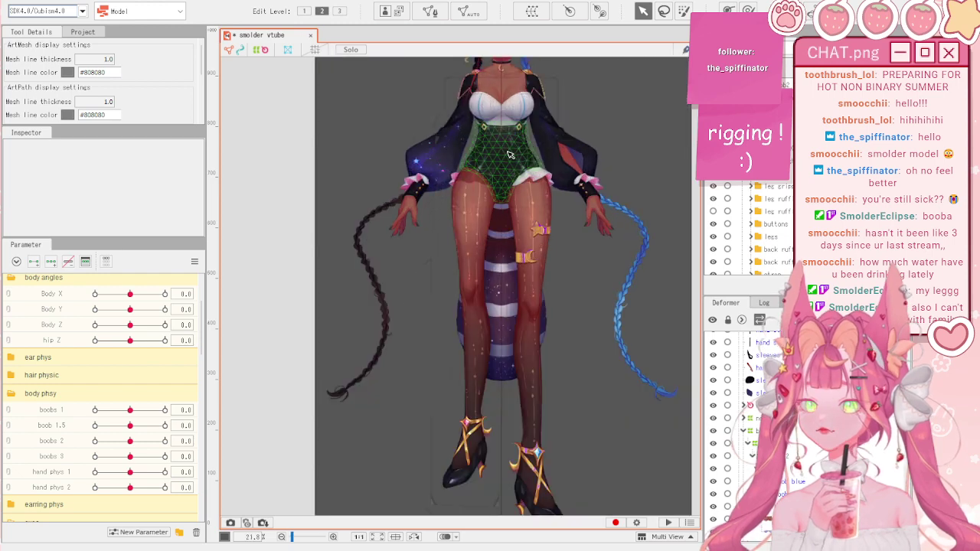
pyautogui.scroll(-2, 502, 180)
pyautogui.scroll(3, 505, 140)
pyautogui.scroll(3, 504, 139)
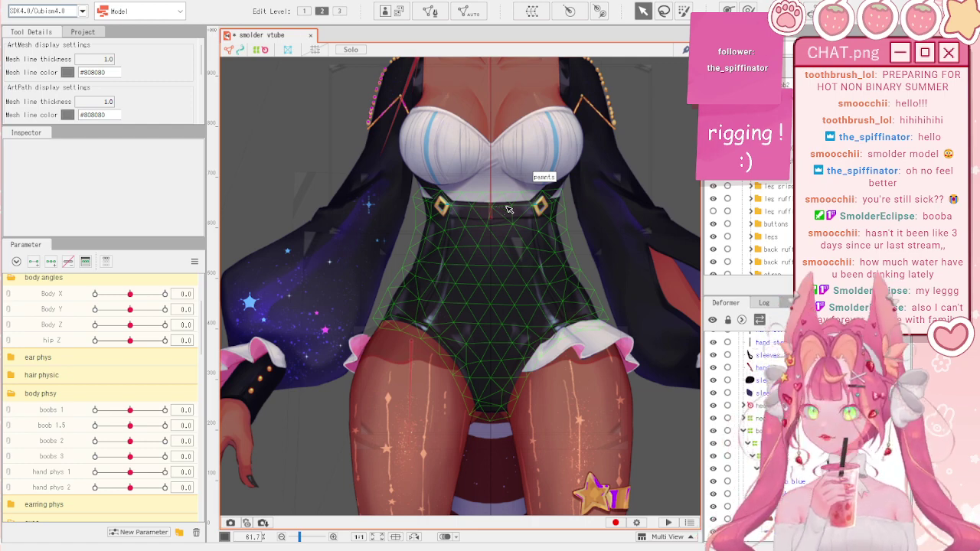
pyautogui.scroll(-3, 497, 278)
pyautogui.scroll(3, 494, 286)
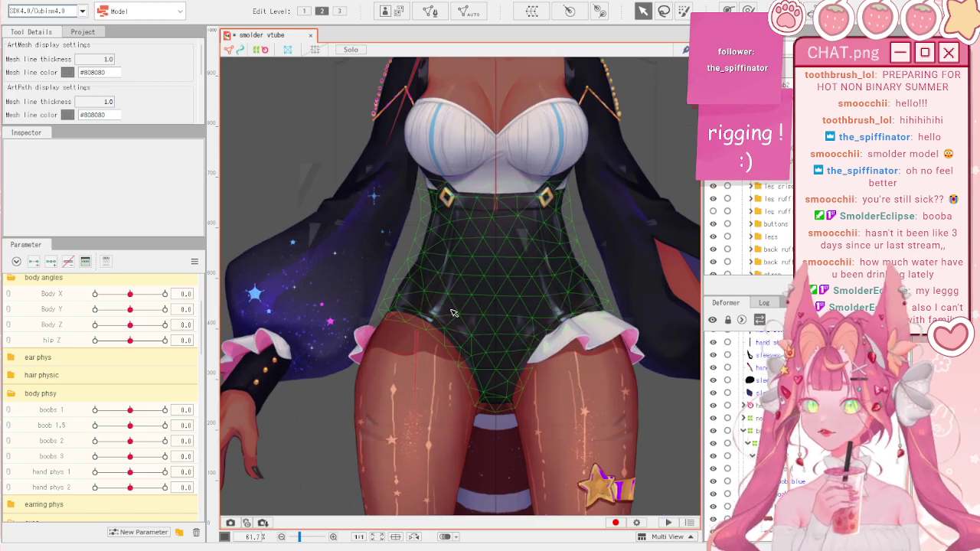
pyautogui.scroll(-3, 454, 315)
pyautogui.scroll(3, 478, 331)
pyautogui.scroll(-3, 486, 341)
pyautogui.scroll(3, 531, 131)
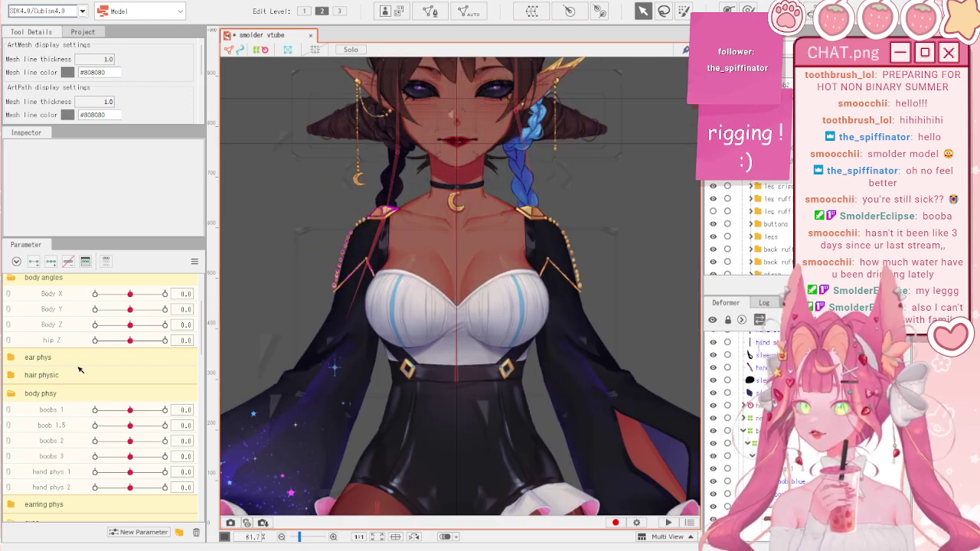
# - Compare the chest between Body X 0 and 10, and select the boob XY warp deformer
pyautogui.moveTo(140, 296); pyautogui.dragTo(168, 295)
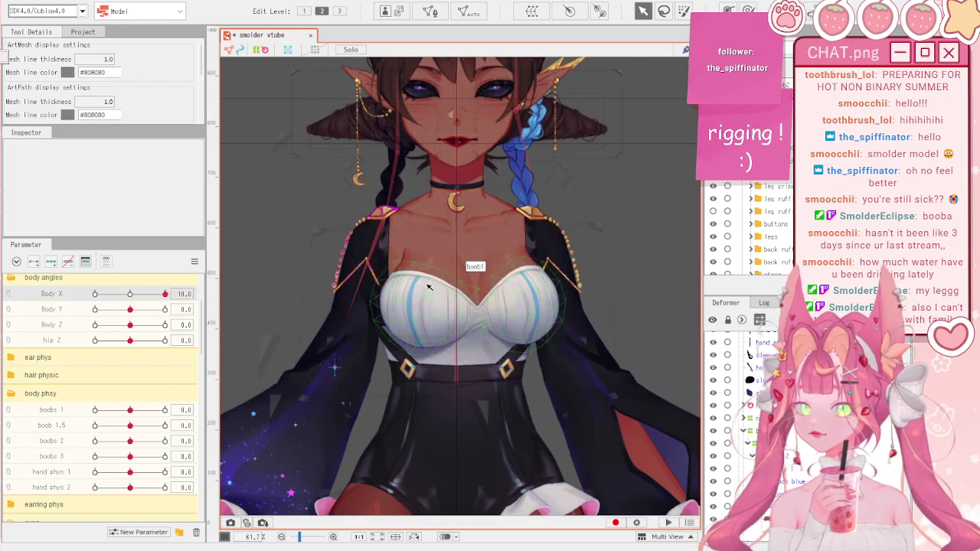
pyautogui.click(447, 264)
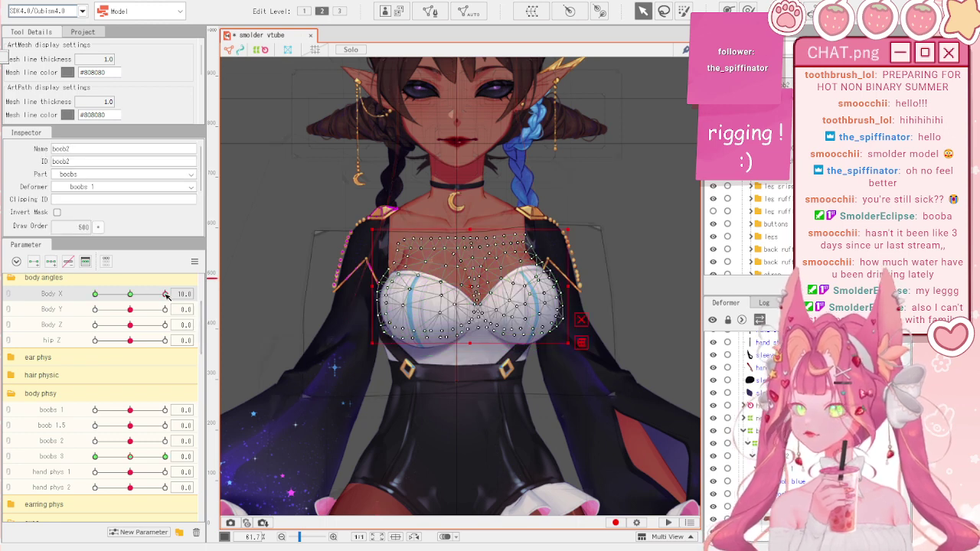
pyautogui.moveTo(165, 295); pyautogui.dragTo(129, 297)
pyautogui.moveTo(217, 334); pyautogui.dragTo(245, 321)
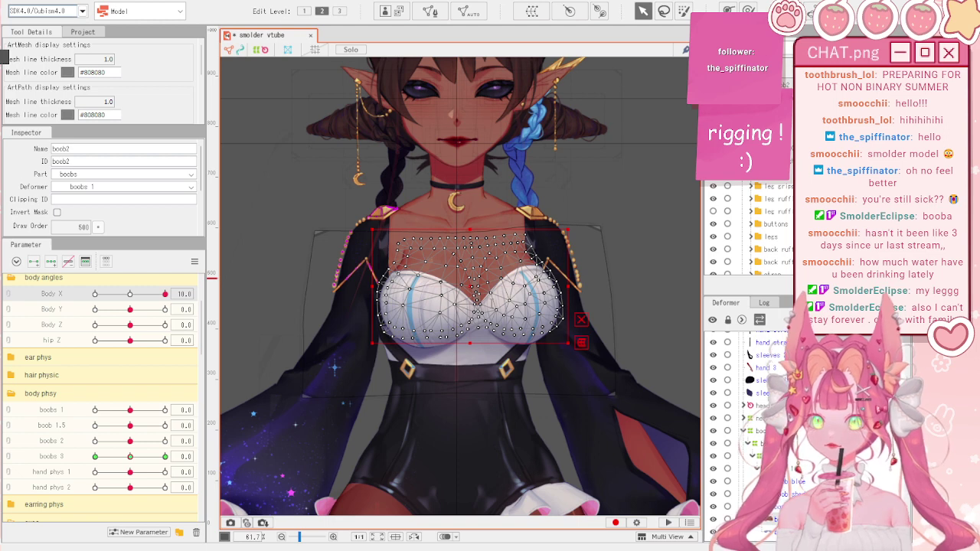
pyautogui.scroll(2, 466, 237)
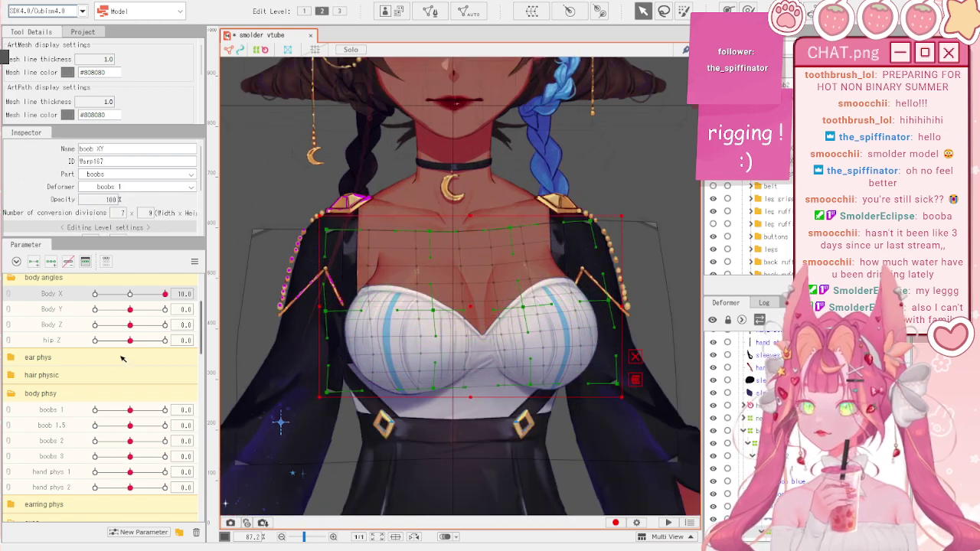
# - At Body X 0 and edit level 1, set the boob XY deformer's horizontal conversion divisions to 8
pyautogui.click(131, 294)
pyautogui.click(195, 261)
pyautogui.click(306, 258)
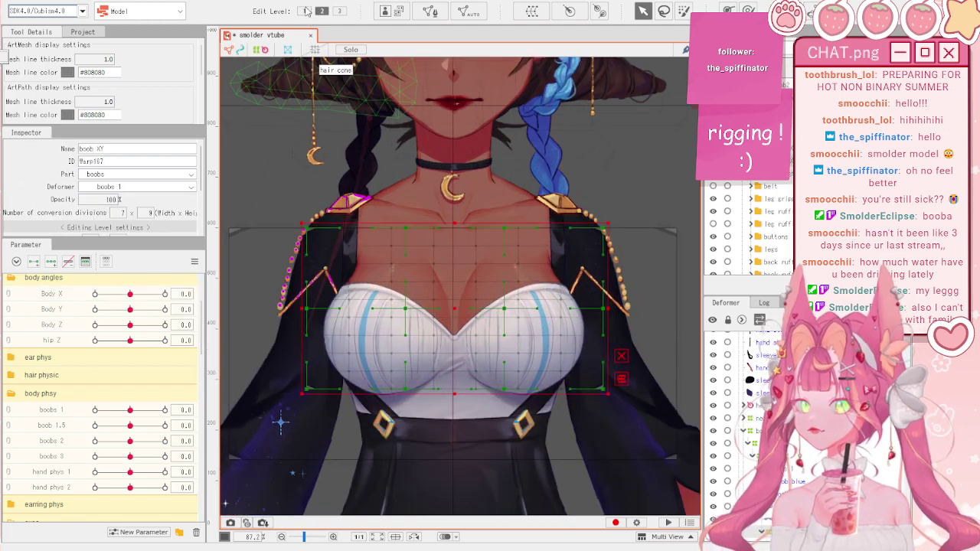
pyautogui.click(305, 11)
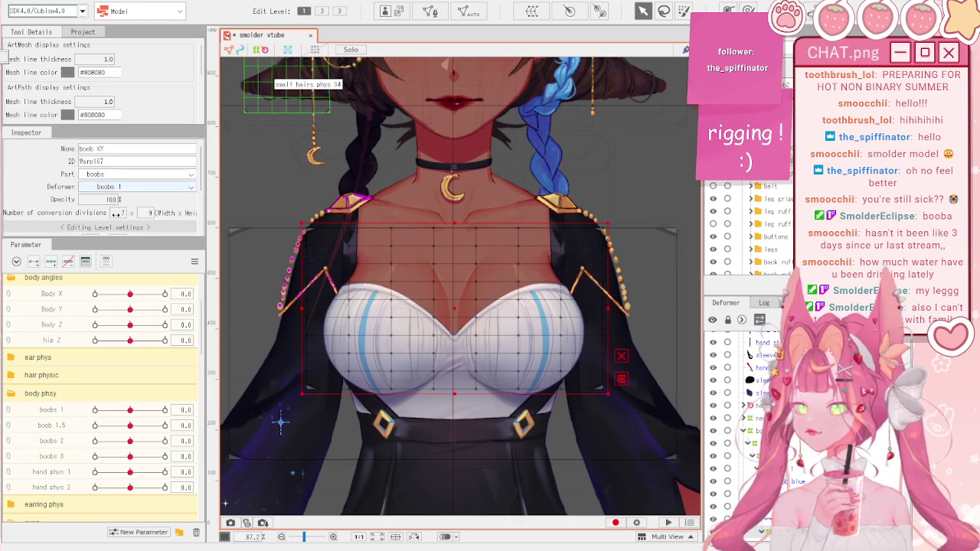
pyautogui.moveTo(115, 215); pyautogui.dragTo(121, 215)
pyautogui.scroll(2, 462, 339)
pyautogui.scroll(-1, 583, 223)
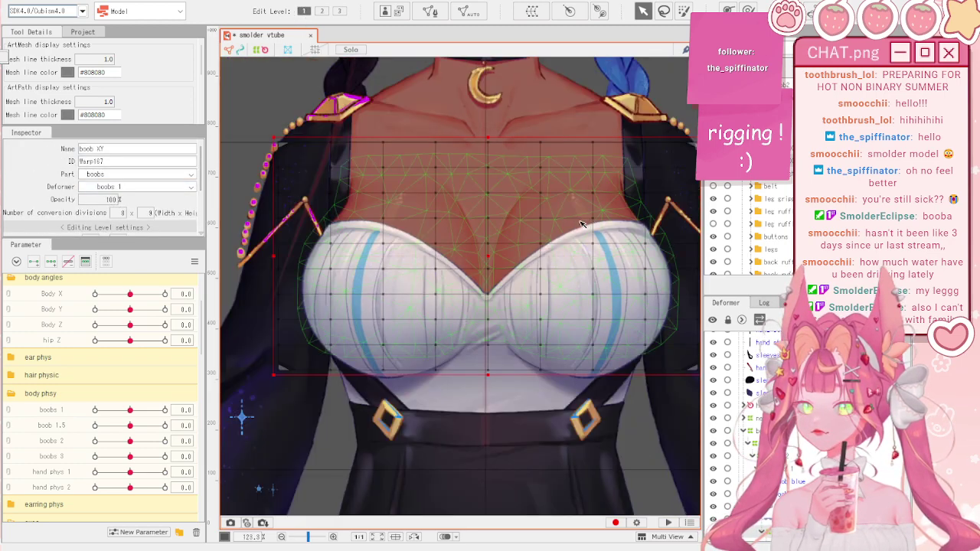
pyautogui.scroll(1, 583, 224)
pyautogui.scroll(-1, 584, 225)
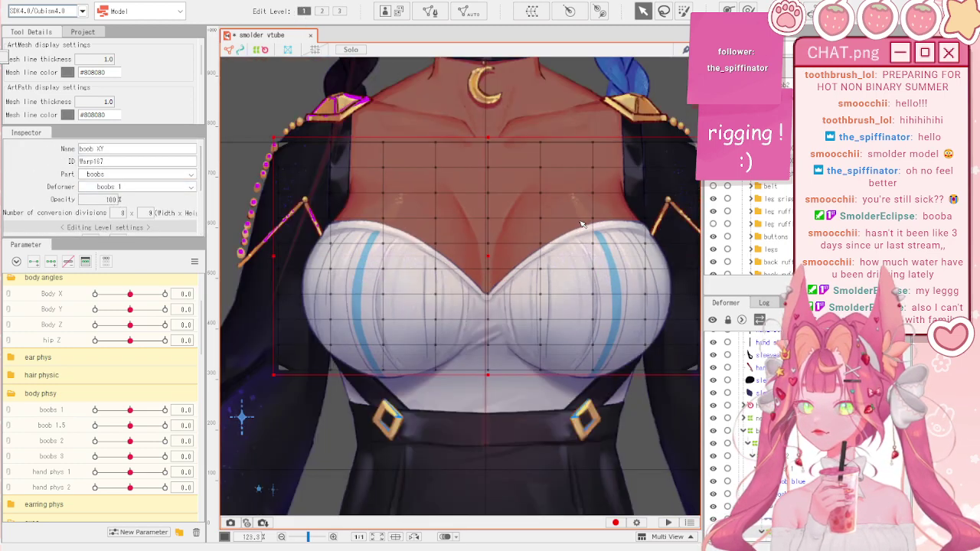
# - Set Body X to -10 and nudge the boob XY grid columns from the cleavage across the viewer's-right breast
pyautogui.click(70, 291)
pyautogui.moveTo(131, 296); pyautogui.dragTo(91, 302)
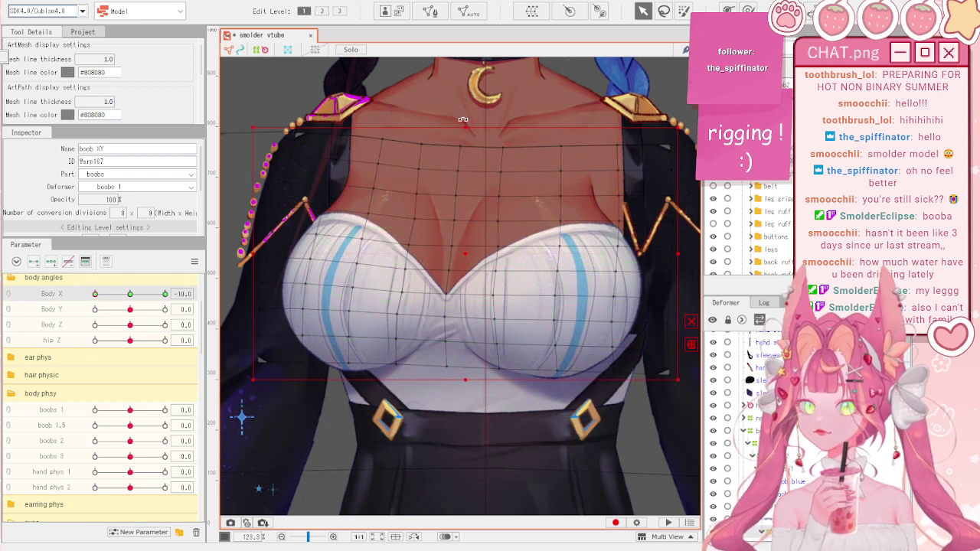
pyautogui.moveTo(462, 111); pyautogui.dragTo(680, 412)
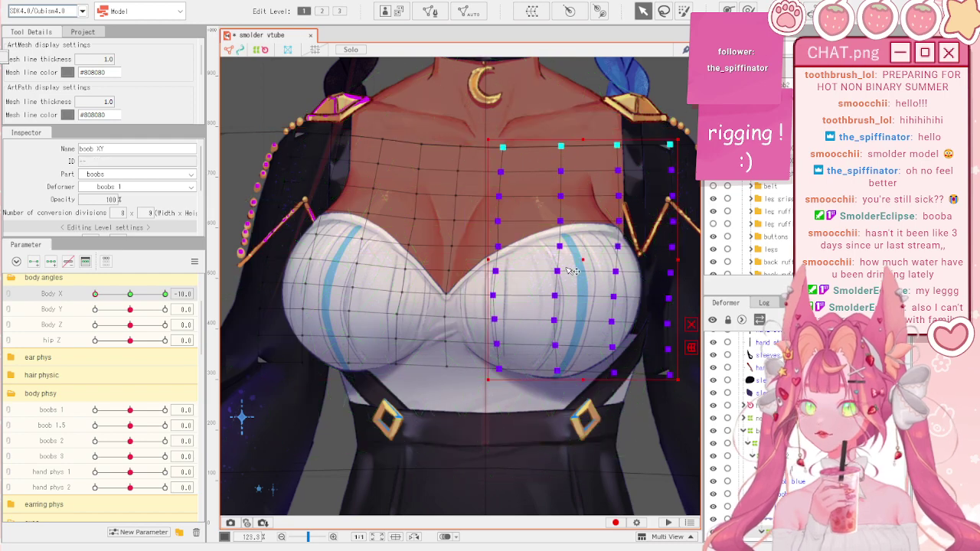
pyautogui.moveTo(584, 259); pyautogui.dragTo(584, 259)
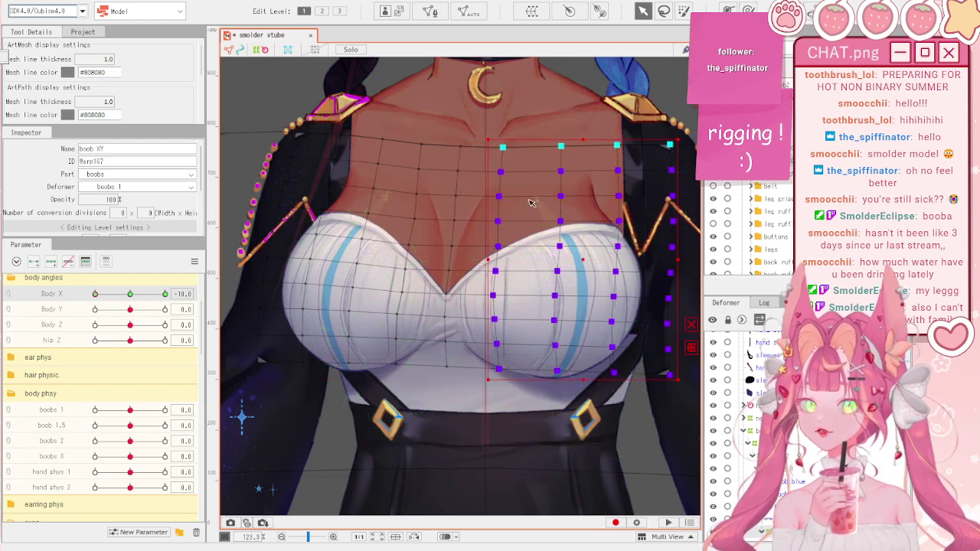
pyautogui.moveTo(459, 109); pyautogui.dragTo(585, 433)
pyautogui.moveTo(511, 258); pyautogui.dragTo(507, 258)
pyautogui.moveTo(447, 116); pyautogui.dragTo(587, 450)
pyautogui.moveTo(507, 259); pyautogui.dragTo(507, 259)
pyautogui.press('Escape')
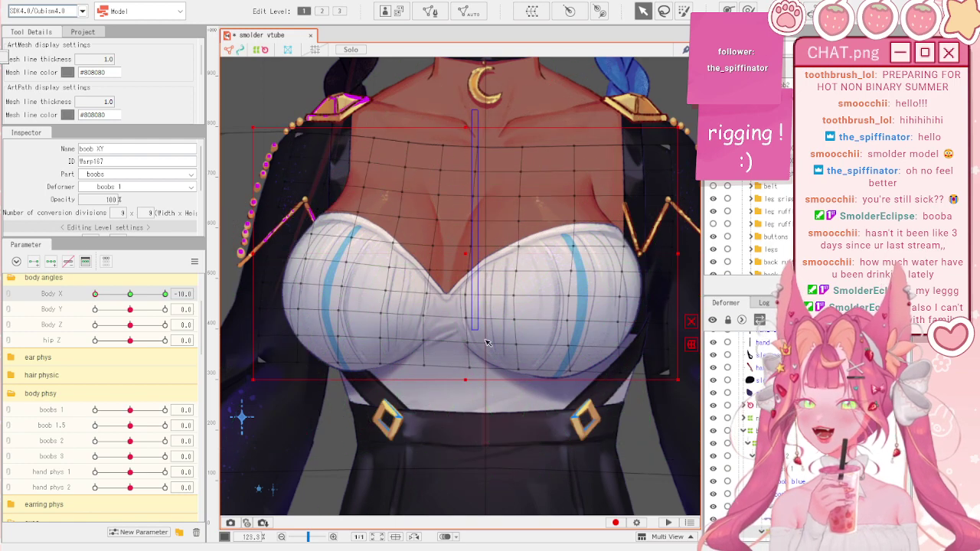
# - Shift the boob XY grid columns on both sides of the cleavage slightly inward at Body X -10
pyautogui.moveTo(471, 109); pyautogui.dragTo(595, 429)
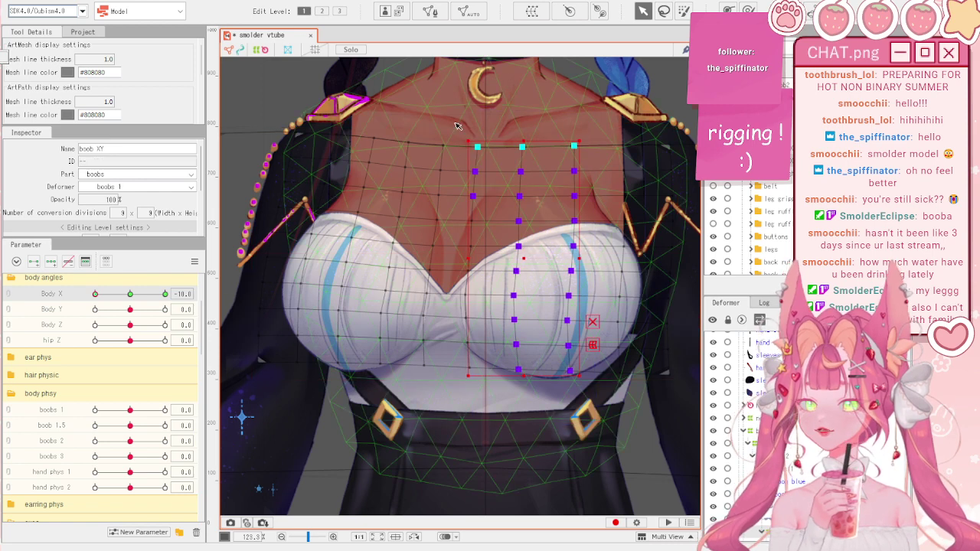
pyautogui.moveTo(458, 116); pyautogui.dragTo(535, 372)
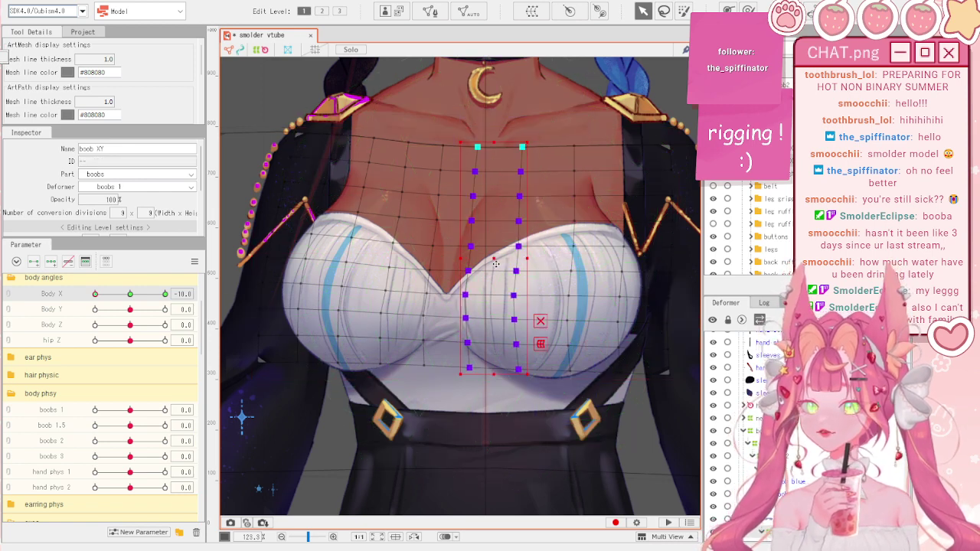
pyautogui.moveTo(491, 264); pyautogui.dragTo(490, 264)
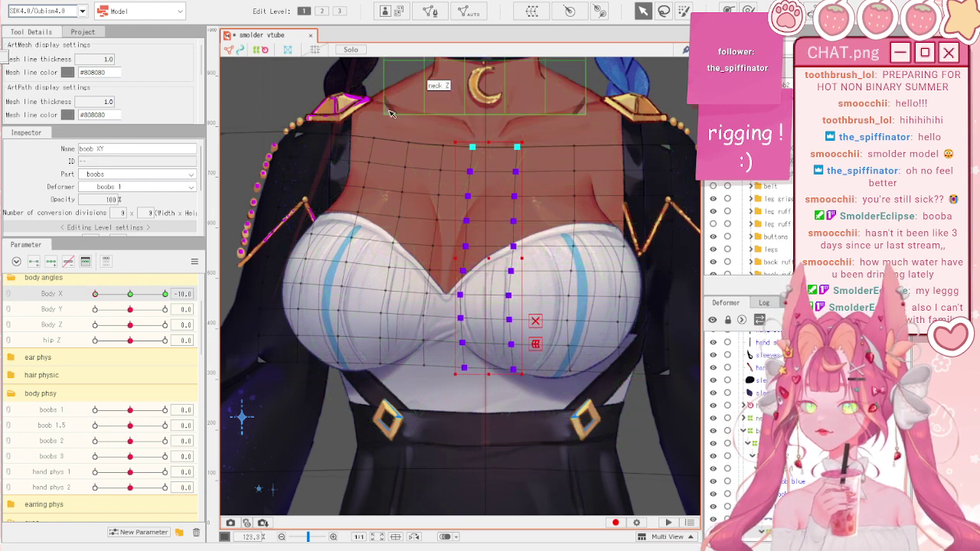
pyautogui.moveTo(387, 120); pyautogui.dragTo(452, 412)
pyautogui.moveTo(415, 260); pyautogui.dragTo(418, 259)
# - Adjust single boob XY grid points along the neckline at the cleavage, and check the chest at Body X 10
pyautogui.scroll(3, 451, 261)
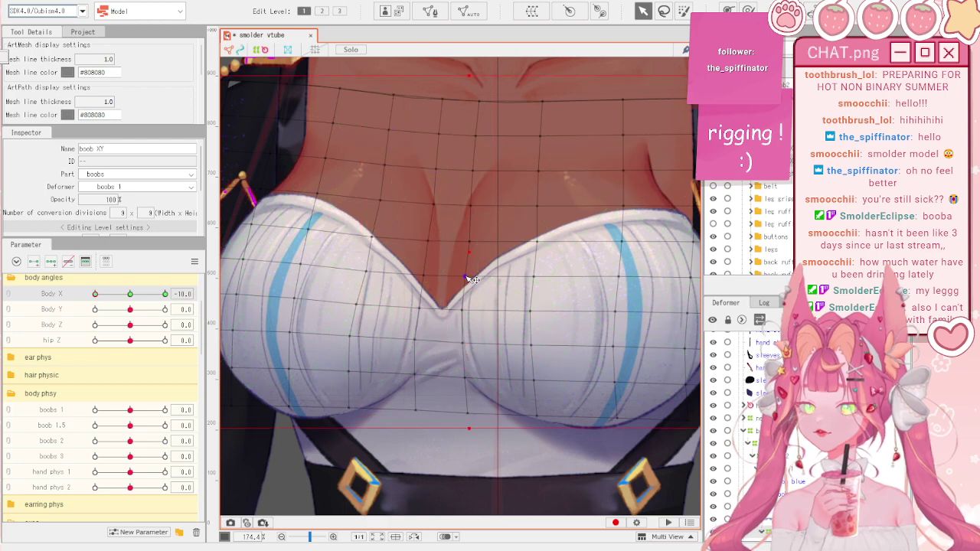
pyautogui.click(459, 276)
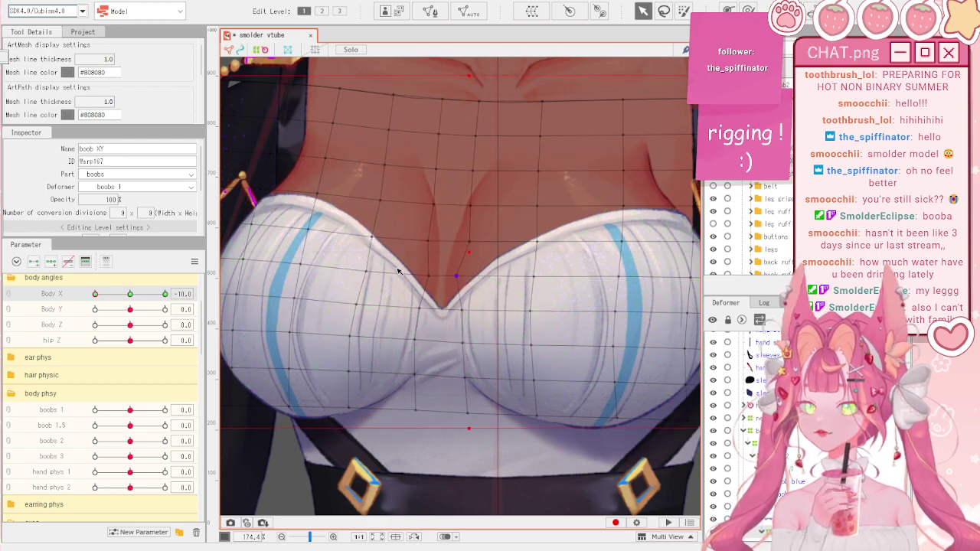
pyautogui.scroll(-3, 632, 296)
pyautogui.scroll(4, 451, 260)
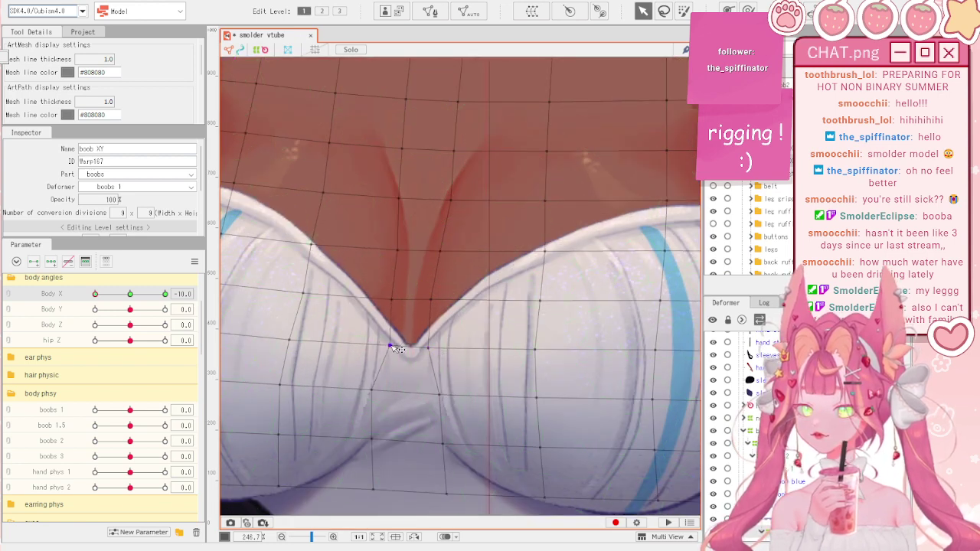
pyautogui.scroll(-5, 632, 271)
pyautogui.click(632, 271)
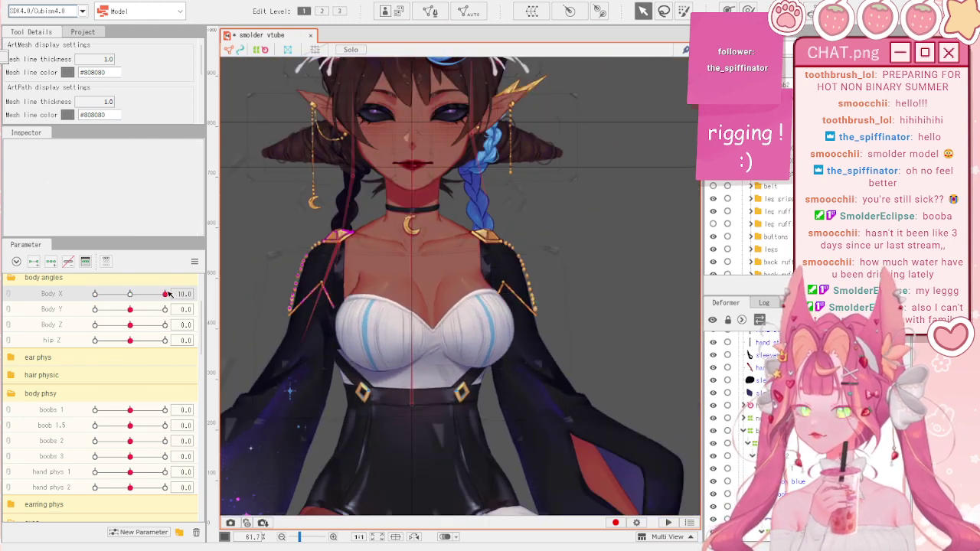
# - Select the boob XY deformer, set Body X to -10 and brush its grid around the cleavage and upper chest with a large deform brush
pyautogui.click(779, 531)
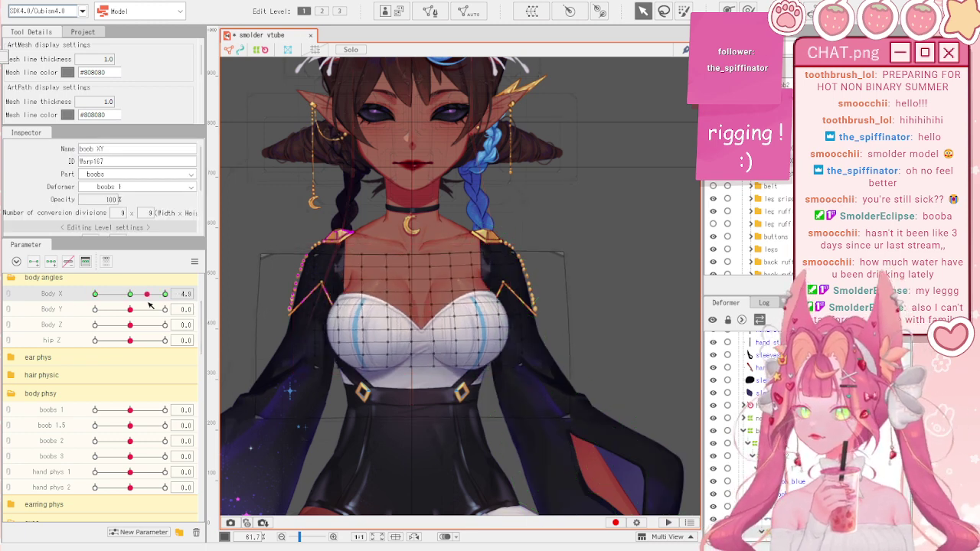
pyautogui.scroll(2, 312, 320)
pyautogui.press('b')
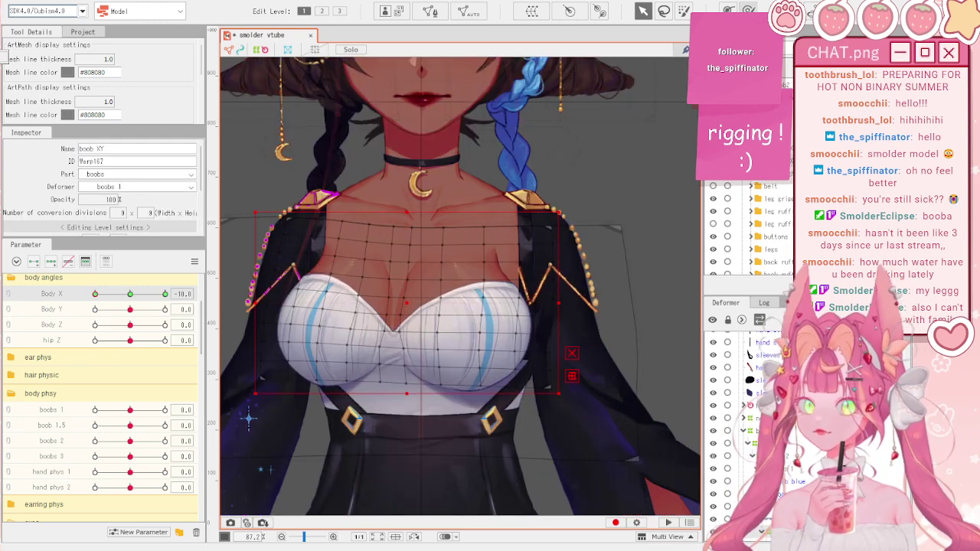
pyautogui.moveTo(461, 313); pyautogui.dragTo(417, 241)
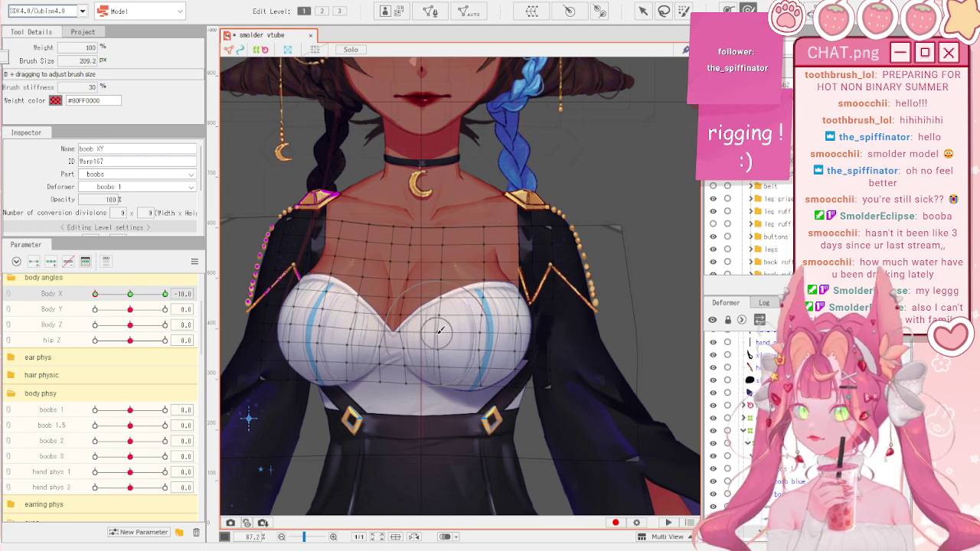
pyautogui.moveTo(375, 338); pyautogui.dragTo(401, 416)
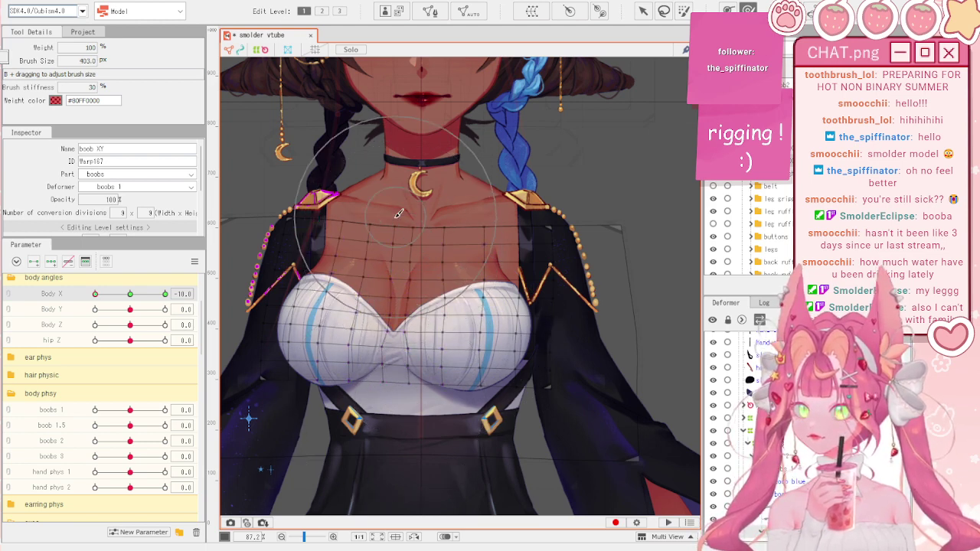
pyautogui.moveTo(131, 293); pyautogui.dragTo(88, 285)
pyautogui.moveTo(439, 227); pyautogui.dragTo(441, 241)
# - Refine the boob XY grid near the cleavage with a smaller deform brush of about 117 to 188 px, and clear the selection
pyautogui.scroll(3, 443, 238)
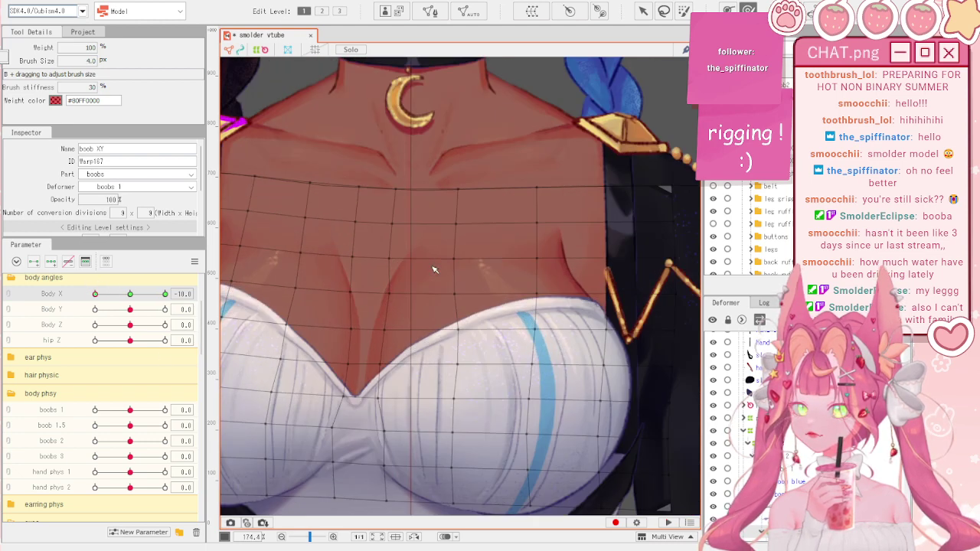
pyautogui.moveTo(468, 351); pyautogui.dragTo(470, 350)
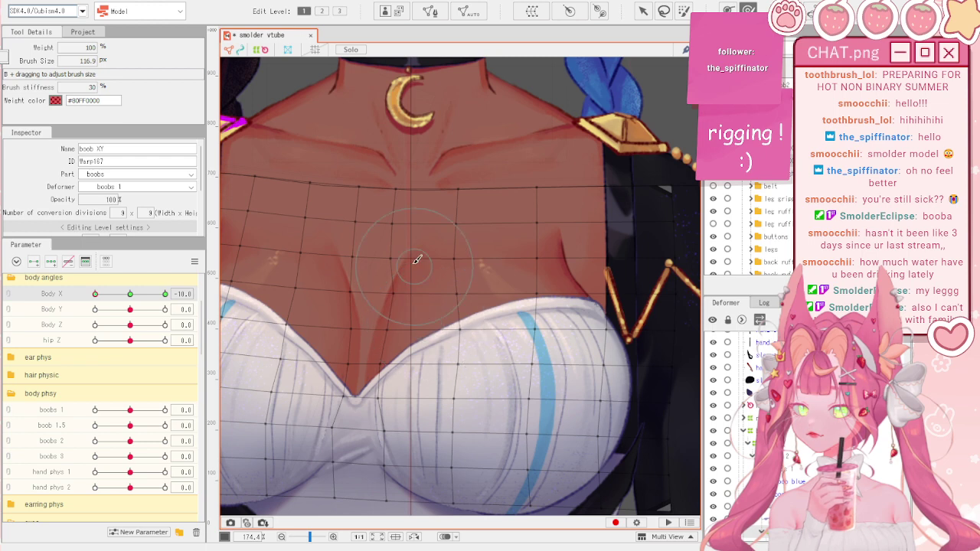
pyautogui.scroll(-3, 428, 307)
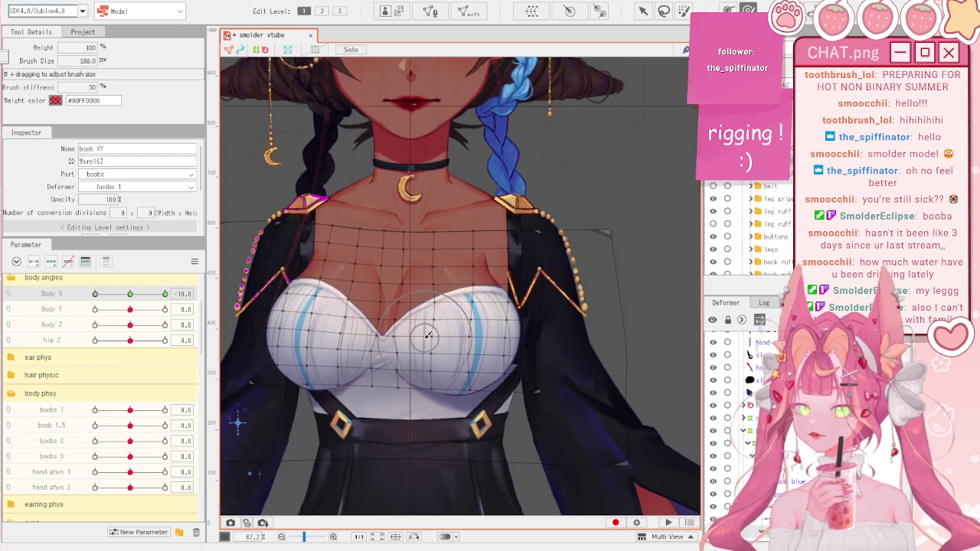
pyautogui.scroll(-1, 424, 281)
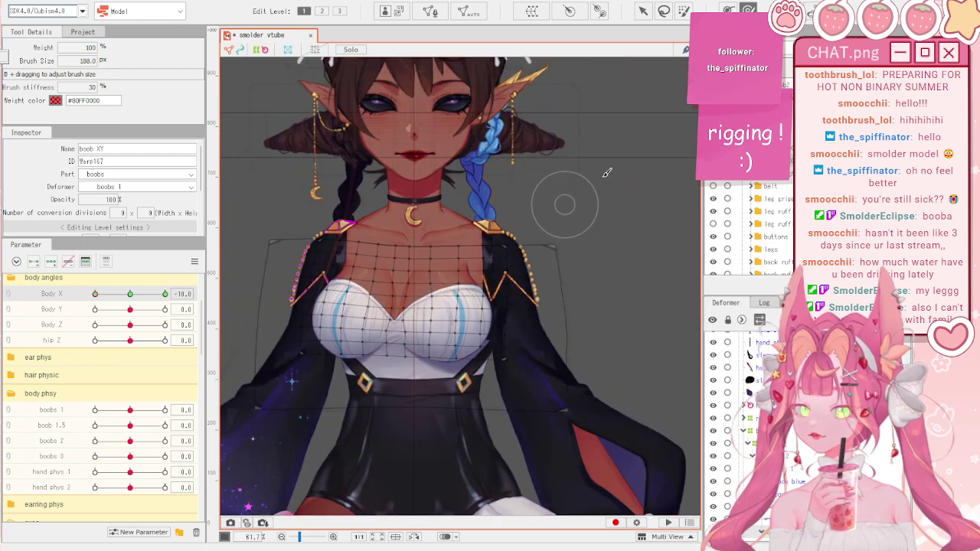
pyautogui.press('v')
pyautogui.click(591, 217)
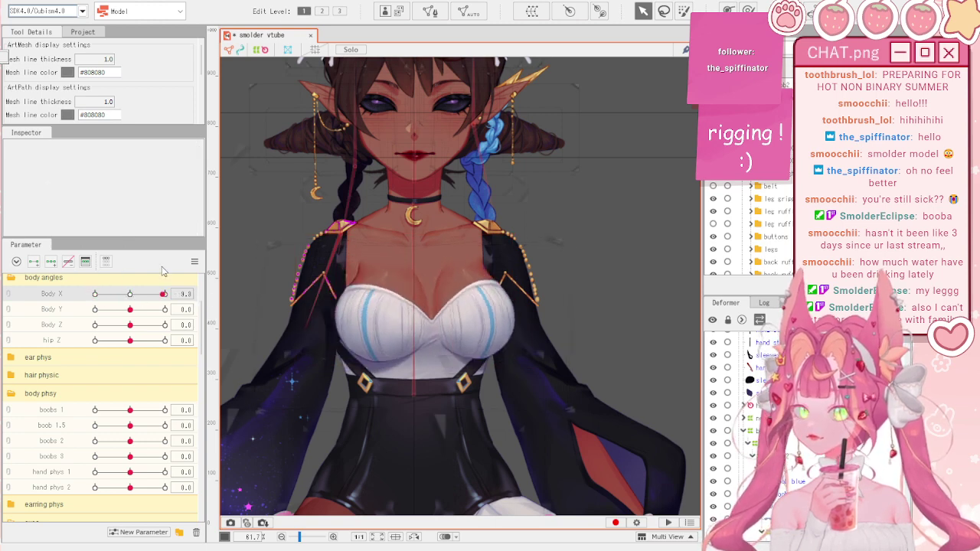
# - Reset all parameters to their default values and place the boob XY deformer under boobs 1 in the deformer hierarchy
pyautogui.scroll(2, 448, 303)
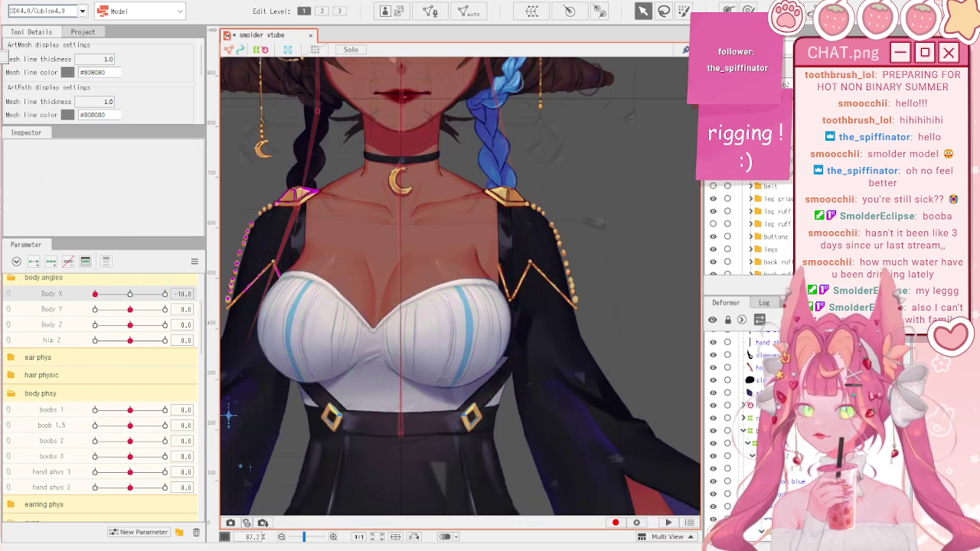
pyautogui.click(779, 531)
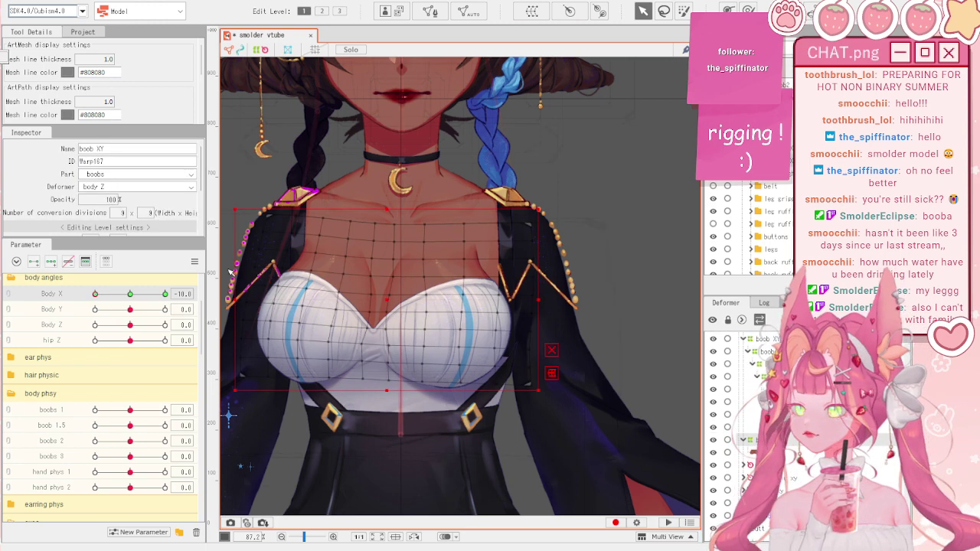
pyautogui.click(194, 261)
pyautogui.click(212, 335)
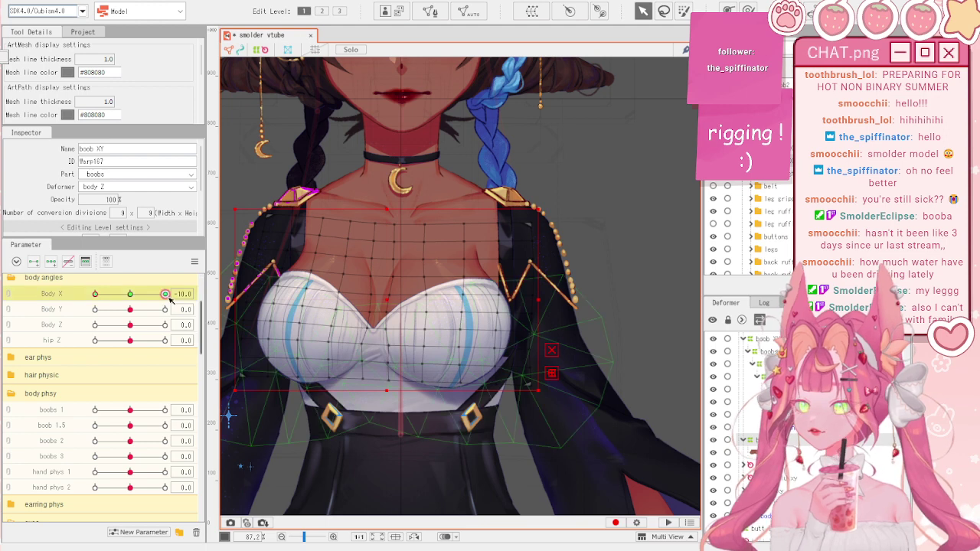
pyautogui.moveTo(166, 293); pyautogui.dragTo(95, 294)
pyautogui.click(195, 261)
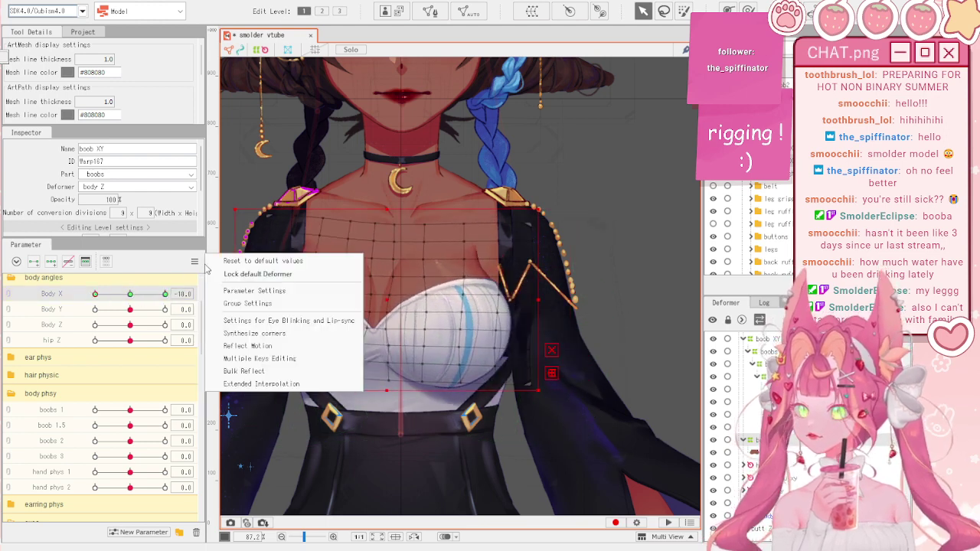
pyautogui.click(264, 258)
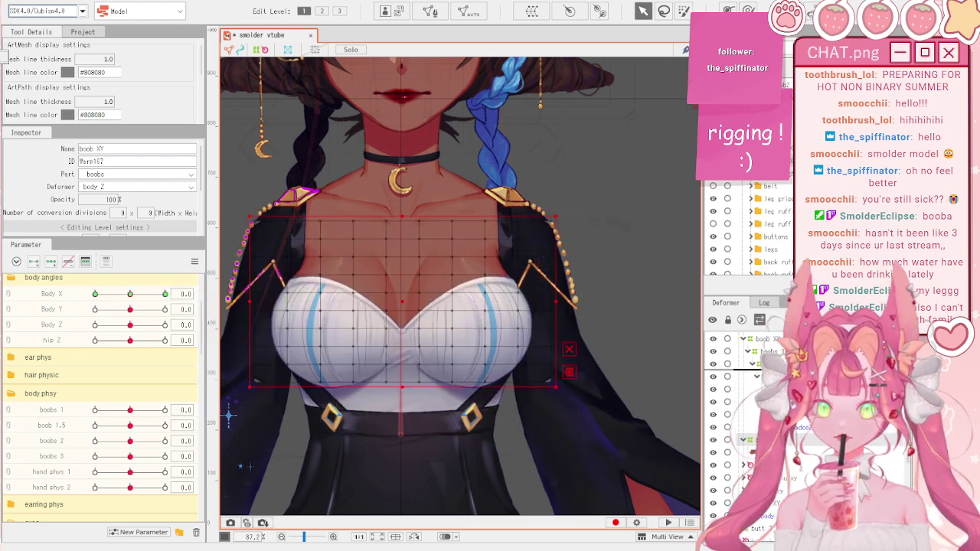
pyautogui.moveTo(772, 370); pyautogui.dragTo(771, 376)
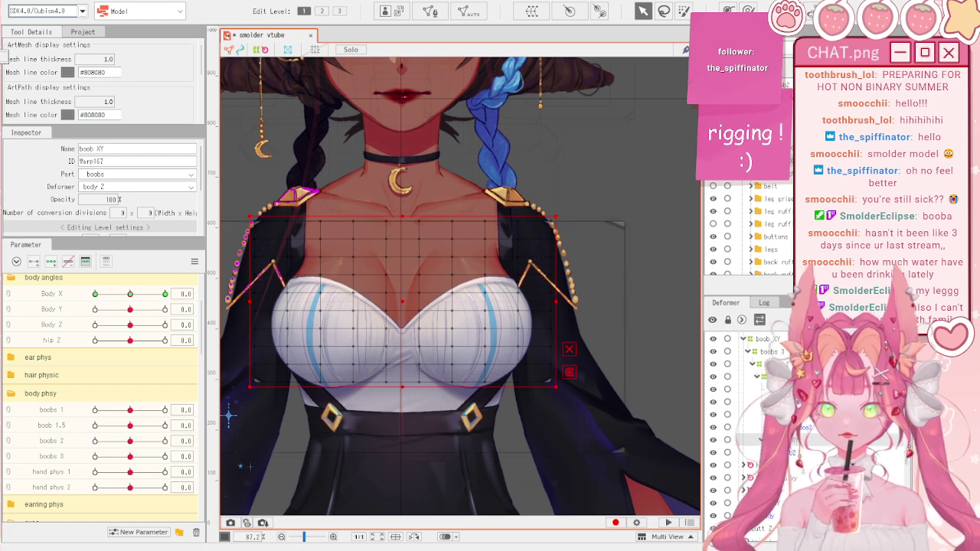
# - Check the chest deformation at Body X 10, reset the parameters to default and inspect the chest with nothing selected
pyautogui.scroll(-2, 501, 356)
pyautogui.moveTo(132, 294); pyautogui.dragTo(179, 253)
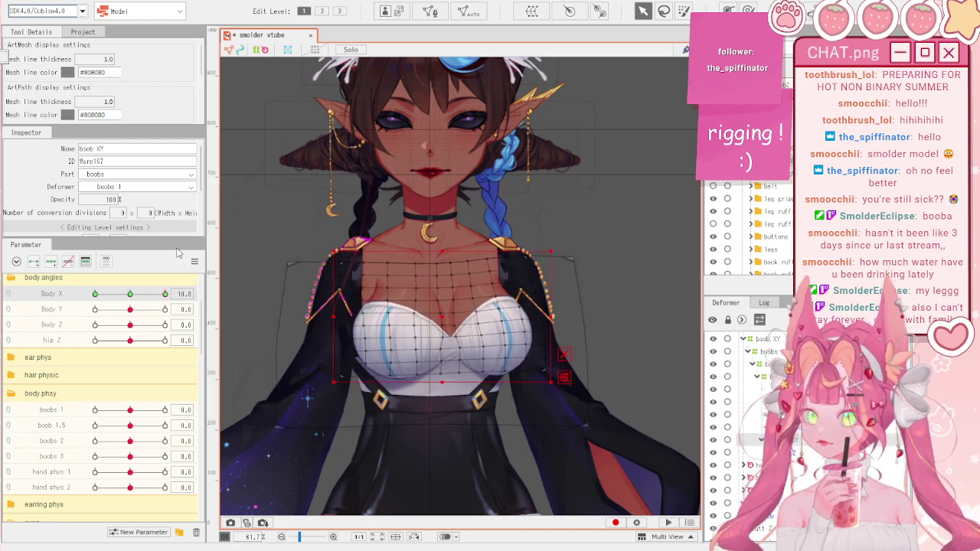
pyautogui.click(197, 263)
pyautogui.click(229, 269)
pyautogui.click(603, 232)
pyautogui.scroll(2, 420, 283)
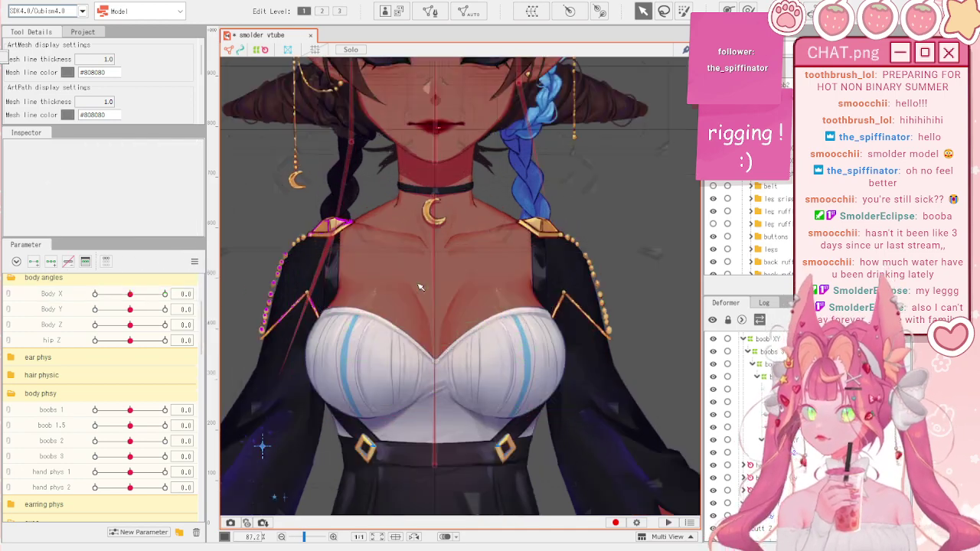
pyautogui.scroll(-4, 419, 366)
pyautogui.scroll(4, 417, 368)
pyautogui.scroll(-1, 417, 367)
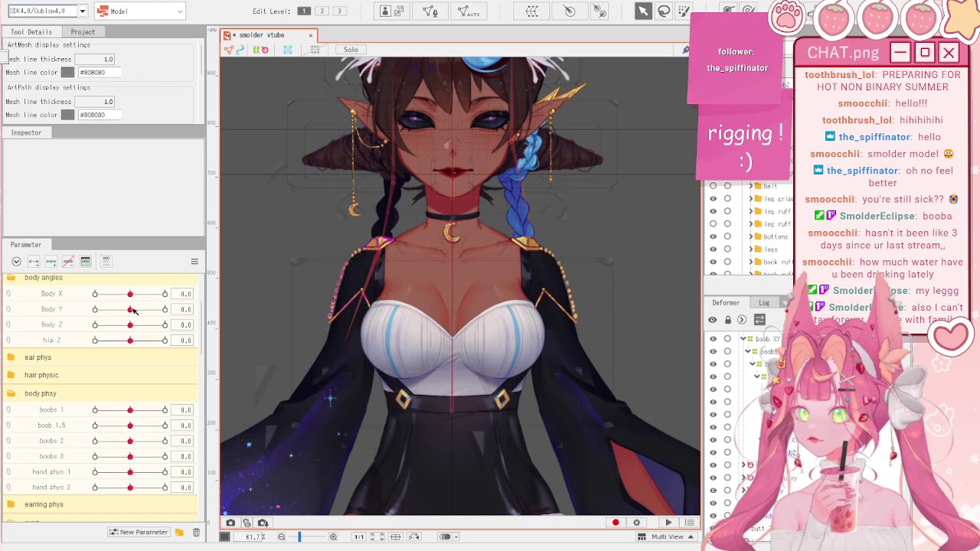
# - At Body Y -10, move the under-bust shadow mesh boobshadoe2 slightly down and brush its centre points slightly up
pyautogui.click(95, 308)
pyautogui.scroll(3, 416, 429)
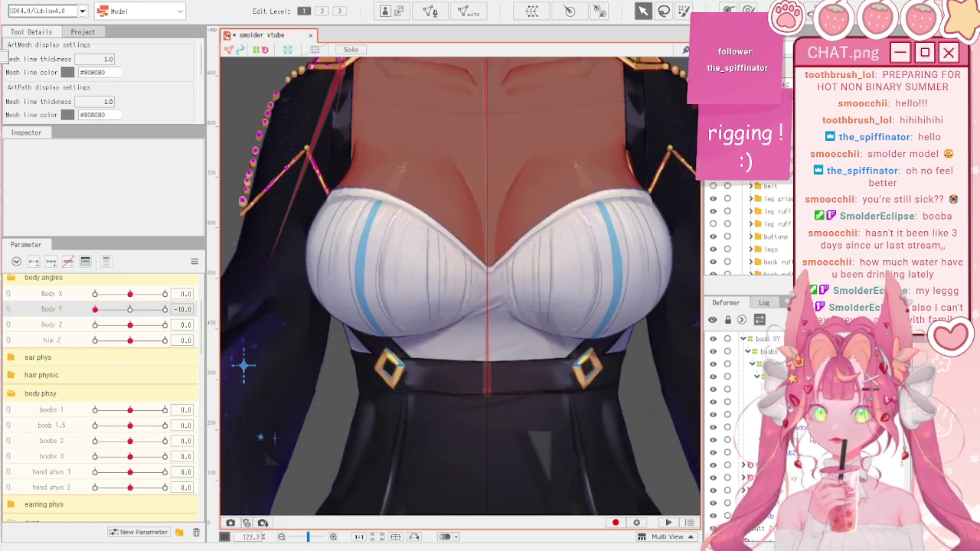
pyautogui.click(310, 289)
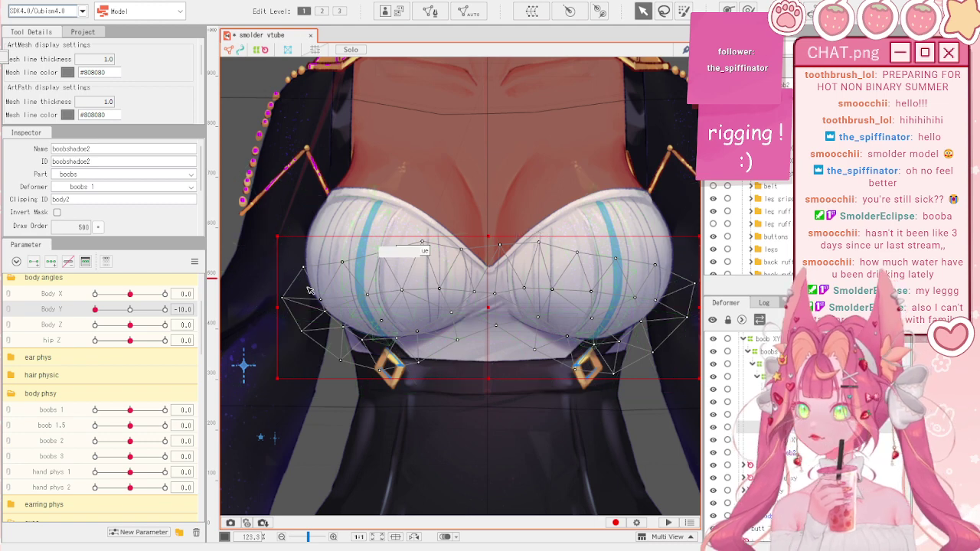
pyautogui.moveTo(128, 309); pyautogui.dragTo(95, 310)
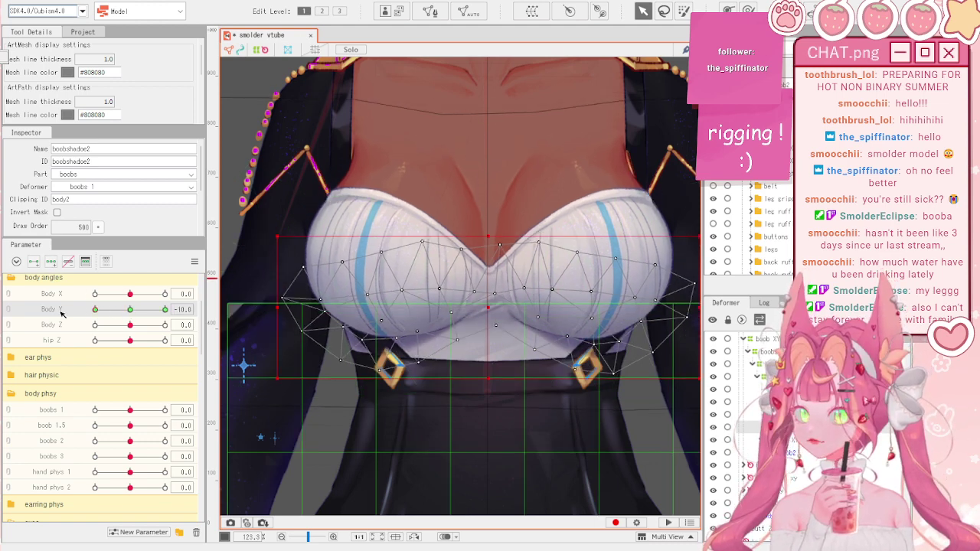
pyautogui.moveTo(495, 314); pyautogui.dragTo(495, 322)
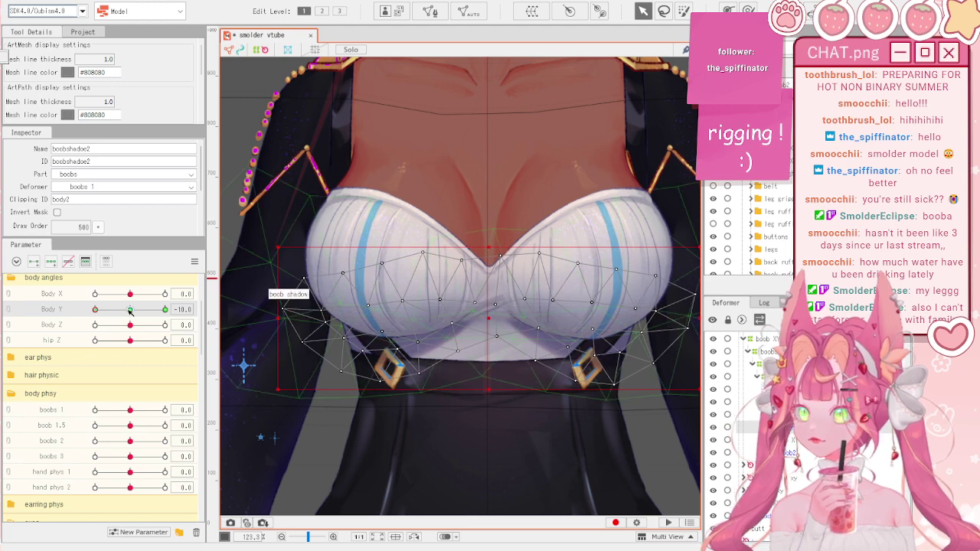
pyautogui.moveTo(130, 309); pyautogui.dragTo(94, 313)
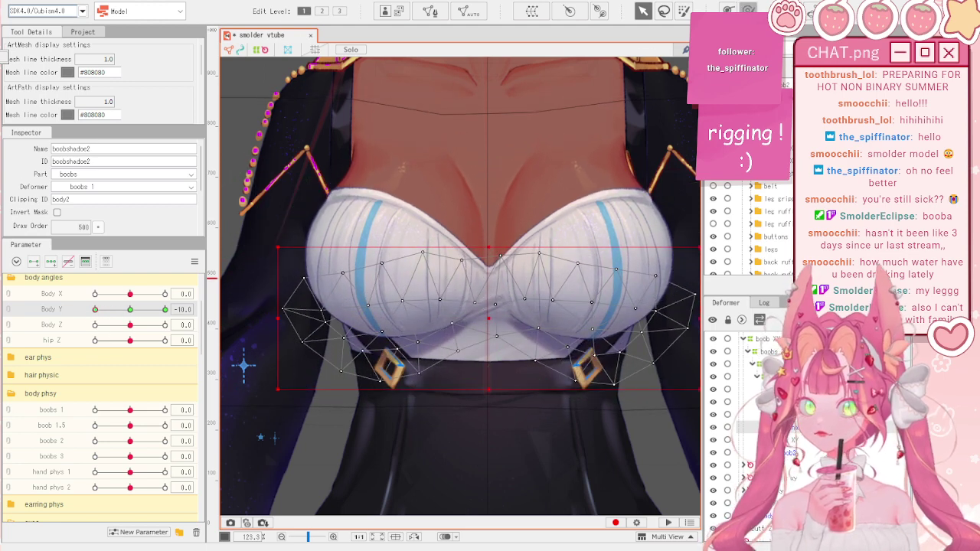
pyautogui.press('b')
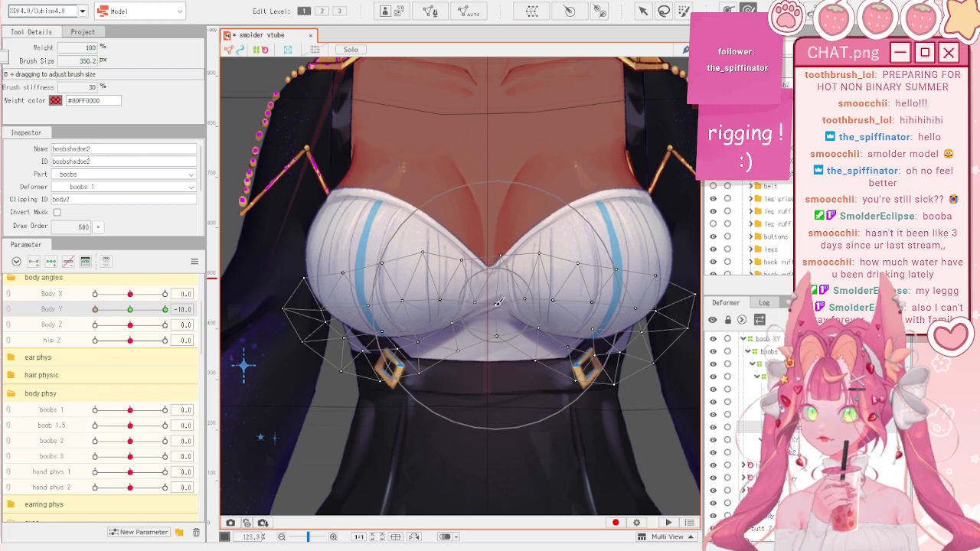
pyautogui.moveTo(498, 303); pyautogui.dragTo(497, 298)
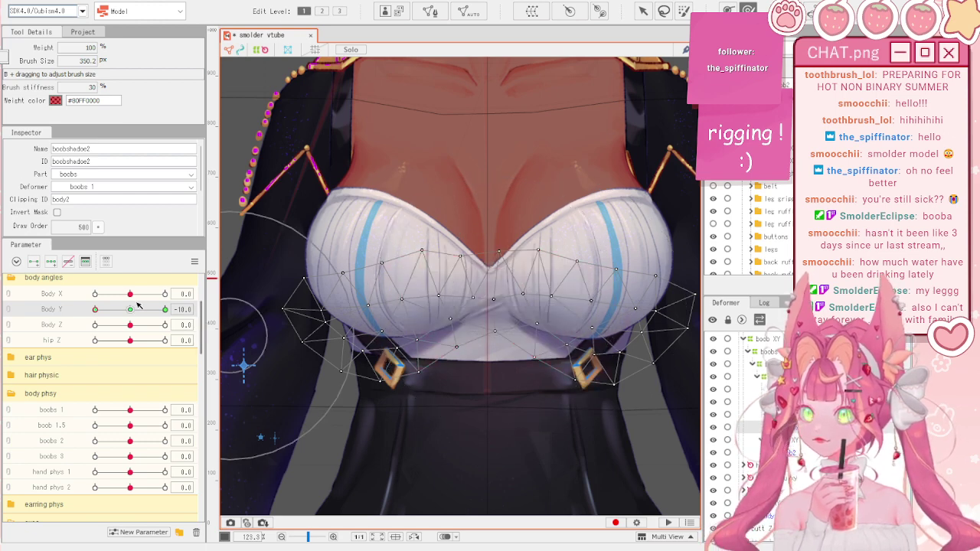
# - At Body Y 10, move the boobshadoe2 mesh slightly upward, preview the Body Y motion and reset the parameters to default
pyautogui.moveTo(95, 309); pyautogui.dragTo(167, 309)
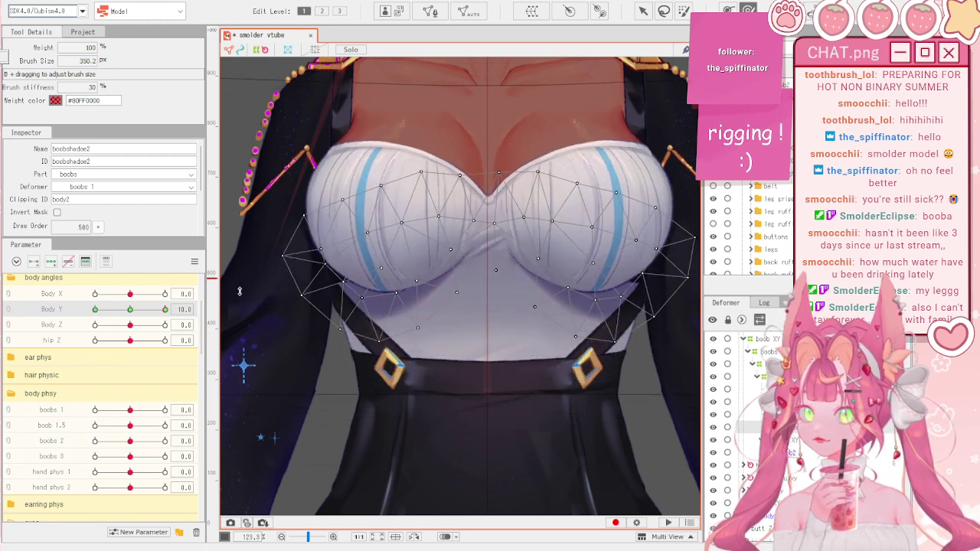
pyautogui.press('v')
pyautogui.moveTo(490, 256); pyautogui.dragTo(490, 249)
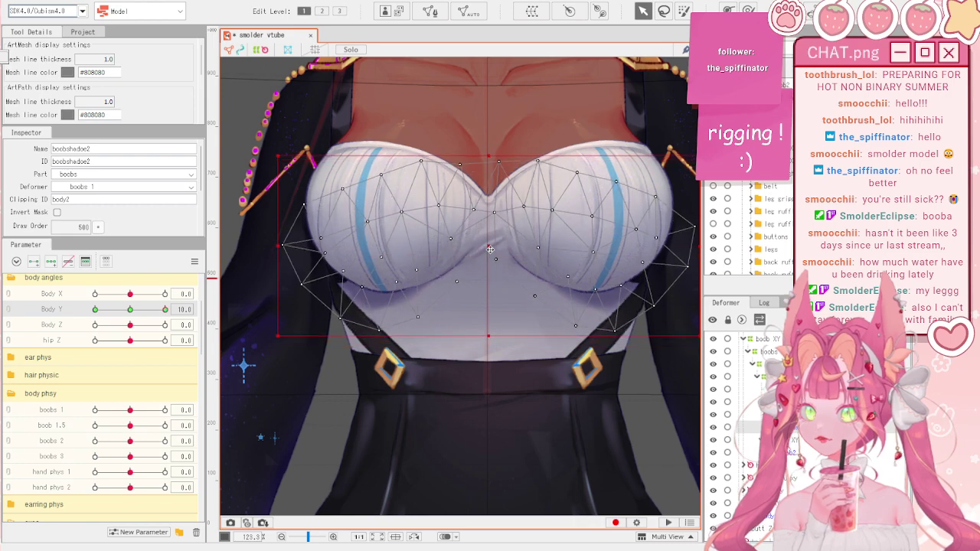
pyautogui.moveTo(120, 308); pyautogui.dragTo(156, 307)
pyautogui.click(195, 261)
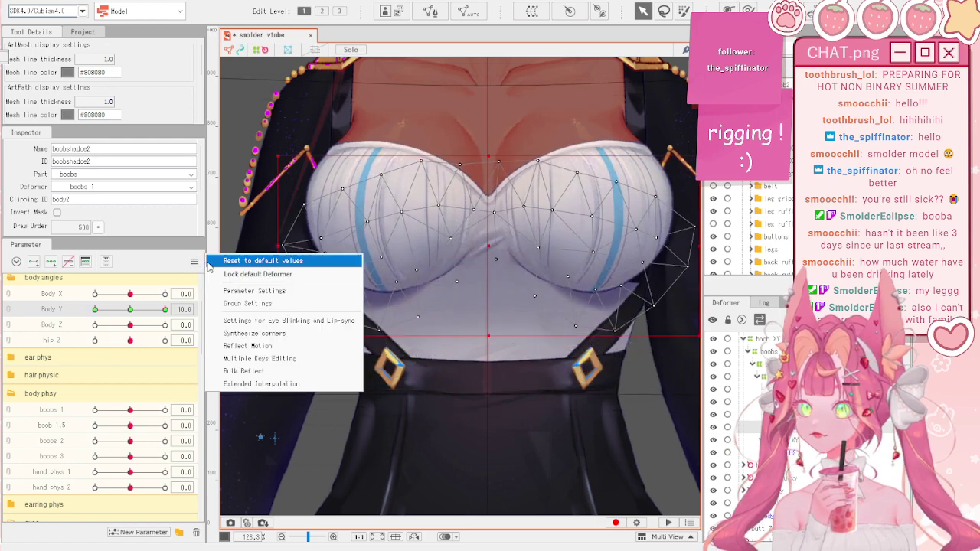
pyautogui.click(237, 260)
# - Select the boob shadow mesh, set boobs 2 to -1.0 and brush its upper points downward over both breasts with an enlarged brush
pyautogui.click(407, 309)
pyautogui.scroll(-4, 491, 279)
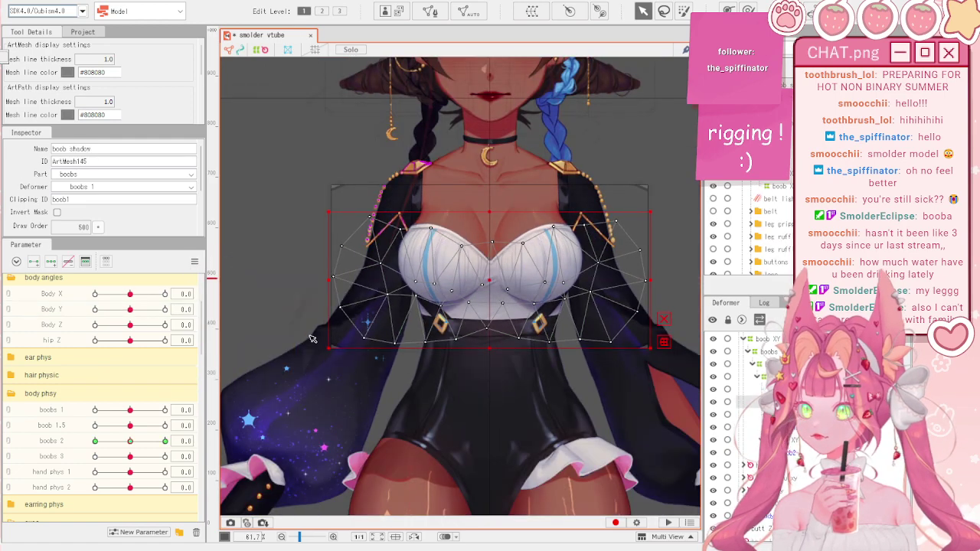
pyautogui.moveTo(131, 442); pyautogui.dragTo(58, 439)
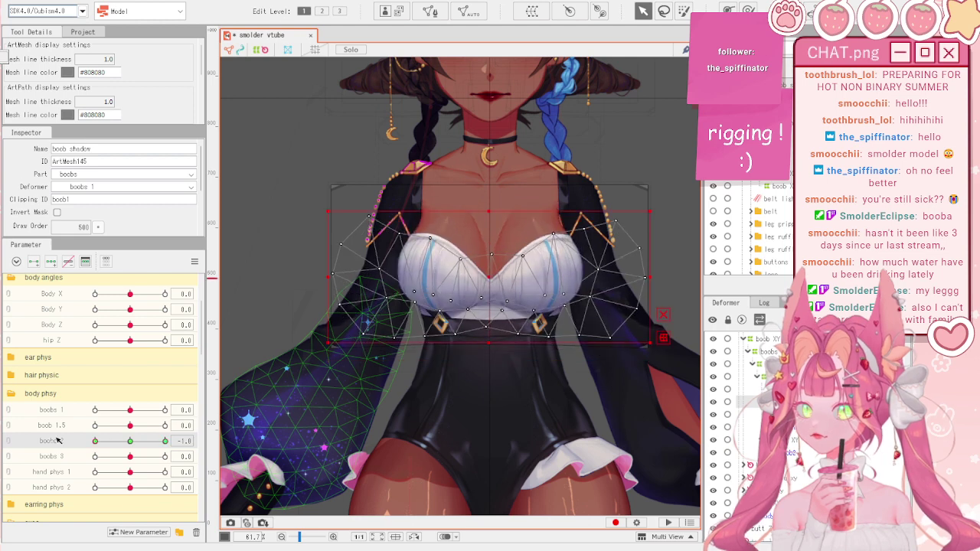
pyautogui.scroll(2, 563, 252)
pyautogui.click(747, 10)
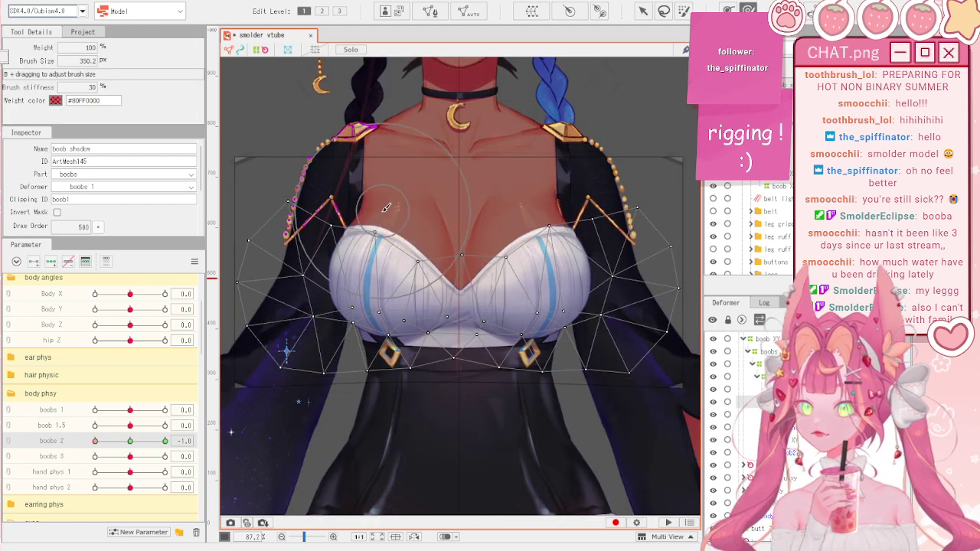
pyautogui.moveTo(422, 250); pyautogui.dragTo(423, 258)
pyautogui.moveTo(395, 220); pyautogui.dragTo(395, 209)
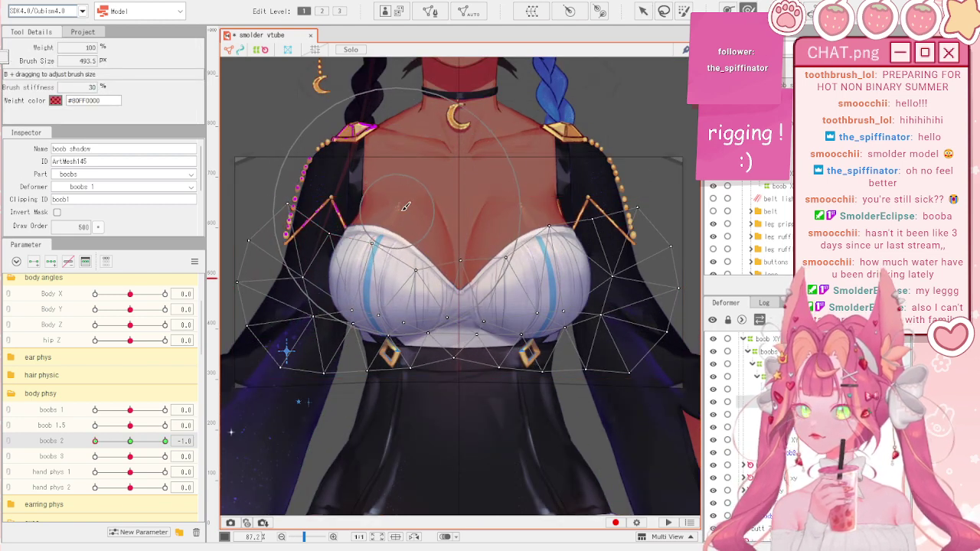
pyautogui.moveTo(532, 173); pyautogui.dragTo(537, 182)
pyautogui.press('v')
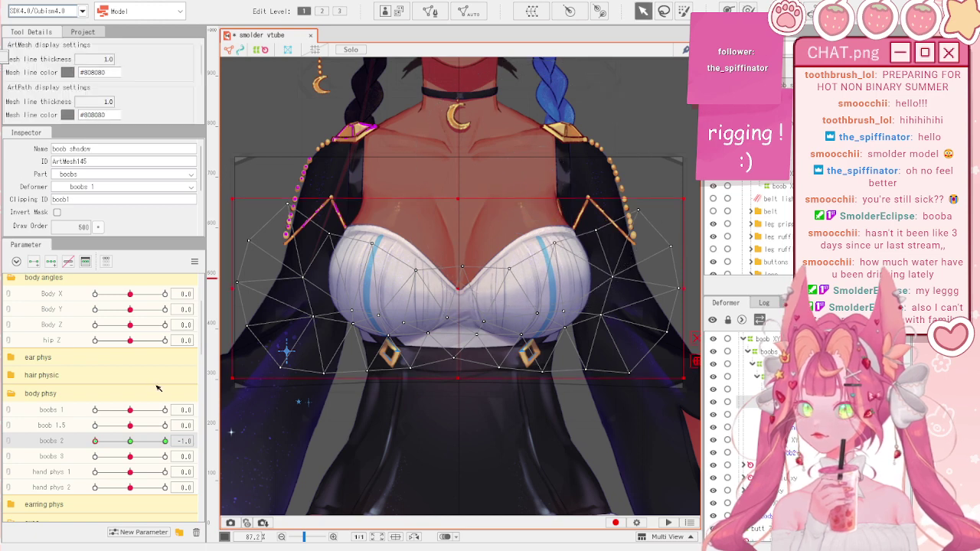
# - Preview the boob shadow movement by sweeping boobs 2 from -1.0 to 1.0, and reset all parameters to default
pyautogui.moveTo(95, 441); pyautogui.dragTo(217, 411)
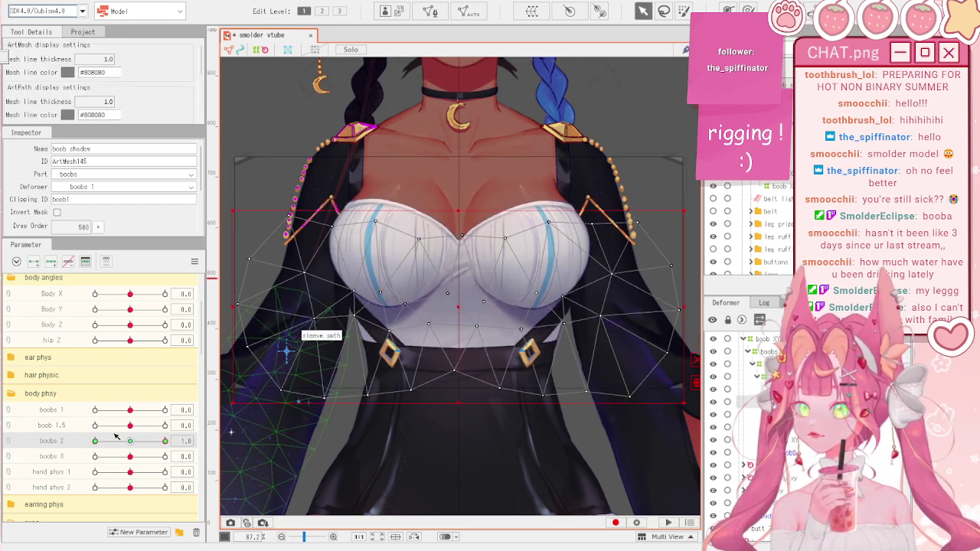
pyautogui.moveTo(165, 441); pyautogui.dragTo(216, 411)
pyautogui.click(195, 261)
pyautogui.click(218, 262)
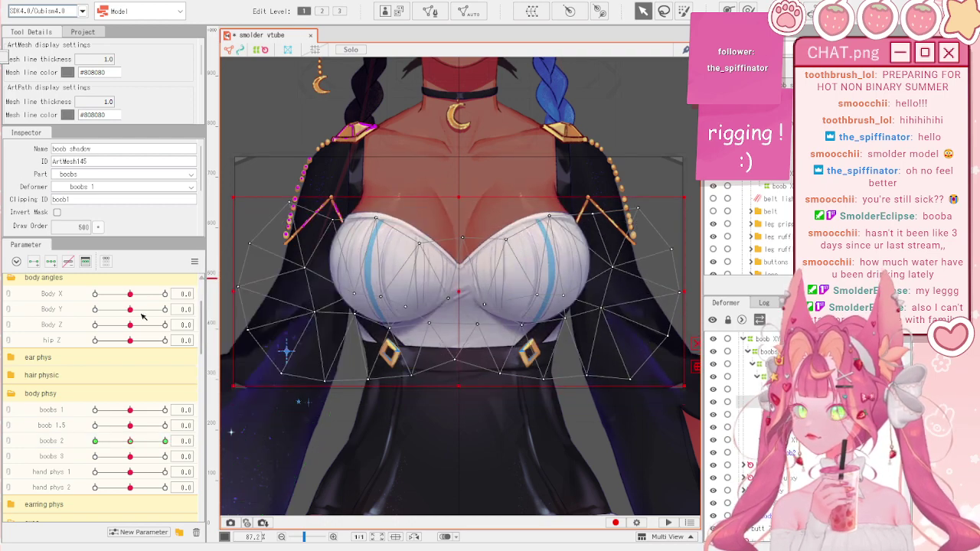
# - Preview the boob shadow mesh through a Body Y sweep and reset all parameters to default
pyautogui.moveTo(96, 323); pyautogui.dragTo(130, 321)
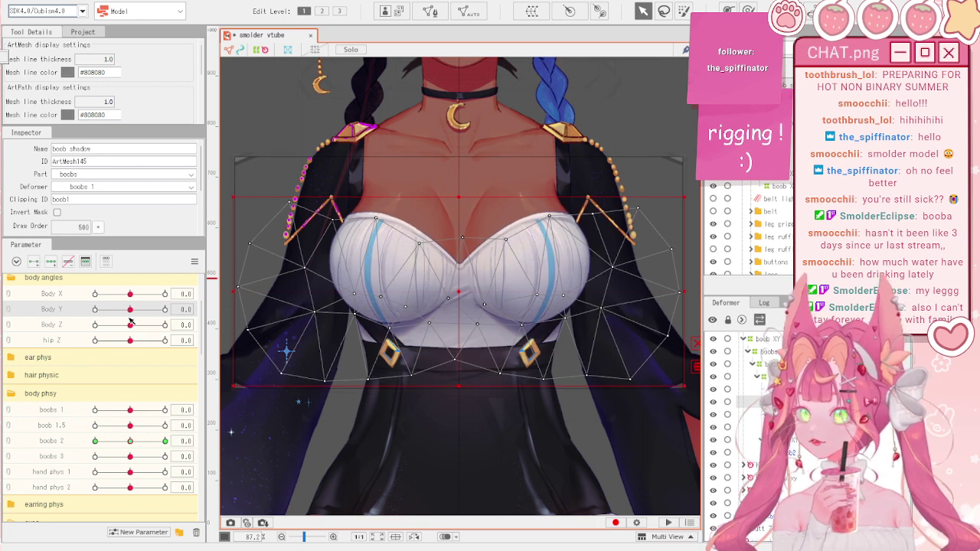
pyautogui.click(194, 262)
pyautogui.click(274, 267)
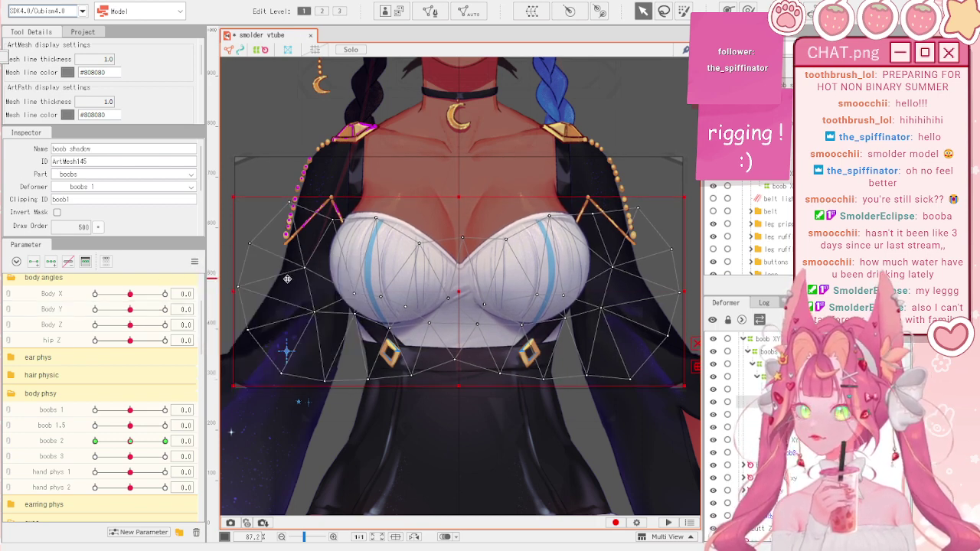
# - Replace the boob shadow mesh's boobs 2 keys with three Body Y keys, inspect its opacity setting at Body Y -10, and reset the parameters
pyautogui.click(72, 444)
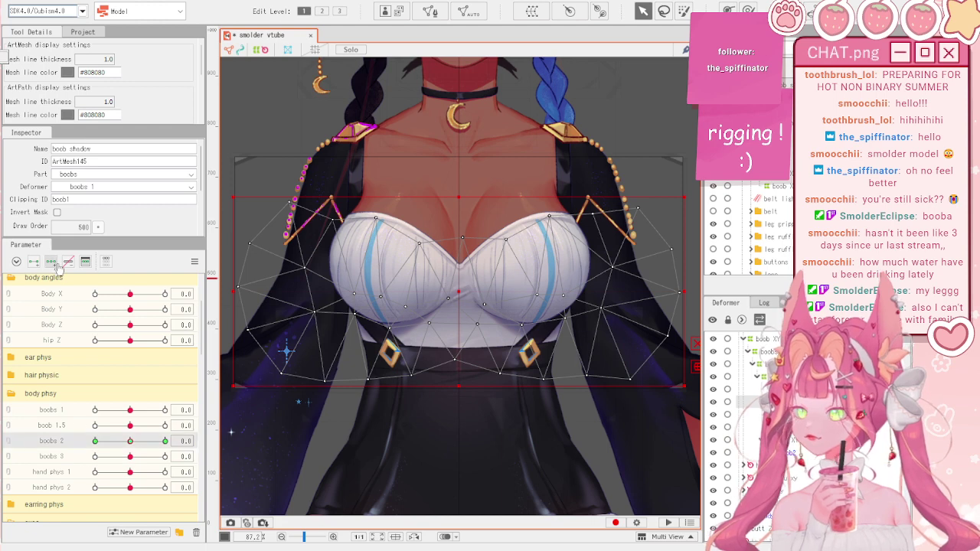
pyautogui.click(63, 309)
pyautogui.click(95, 309)
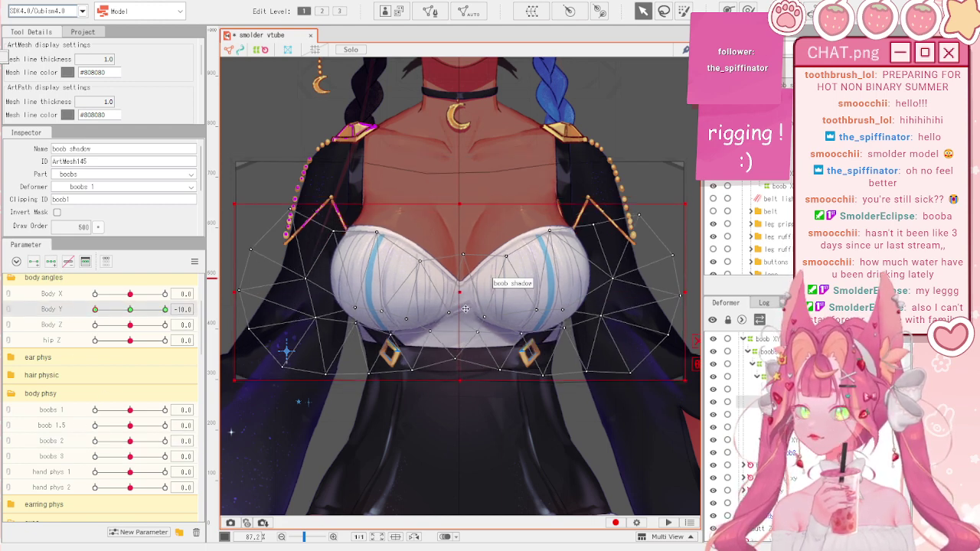
pyautogui.scroll(-2, 107, 195)
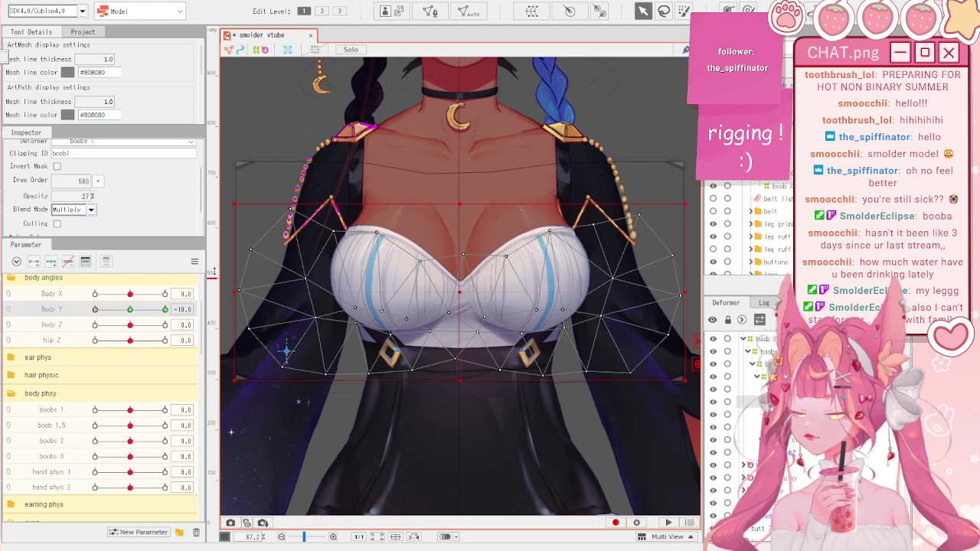
pyautogui.rightClick(201, 258)
pyautogui.click(260, 260)
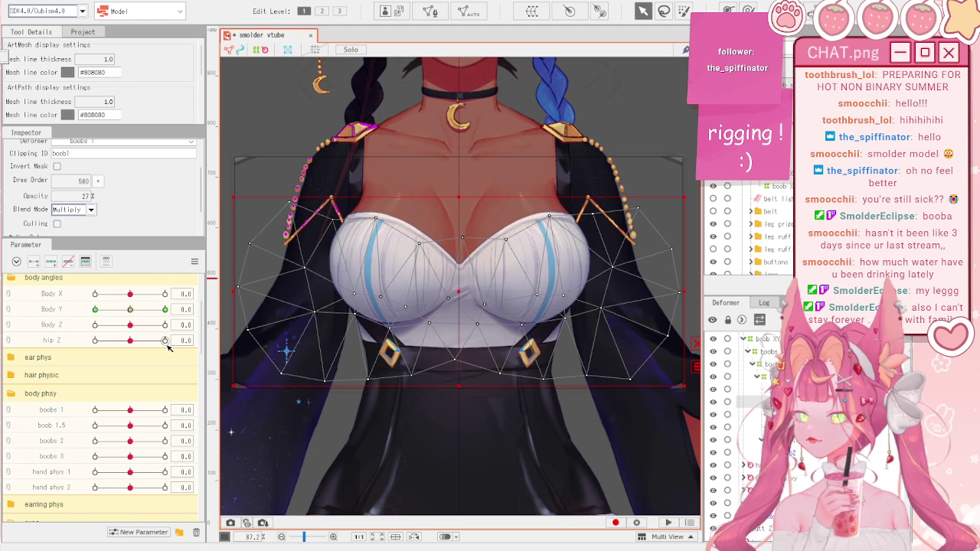
# - Remove the Body Y keys from the boob shadow mesh
pyautogui.press('Escape')
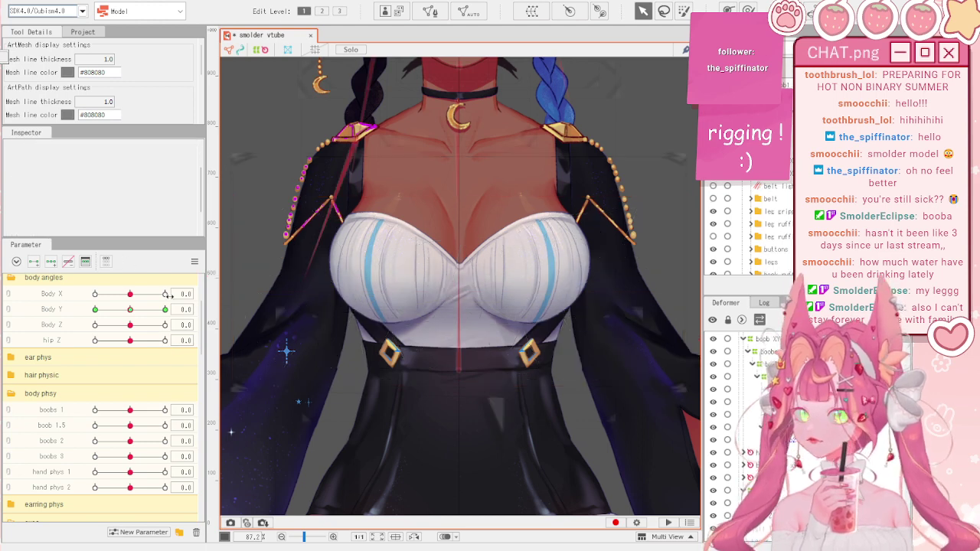
pyautogui.click(60, 309)
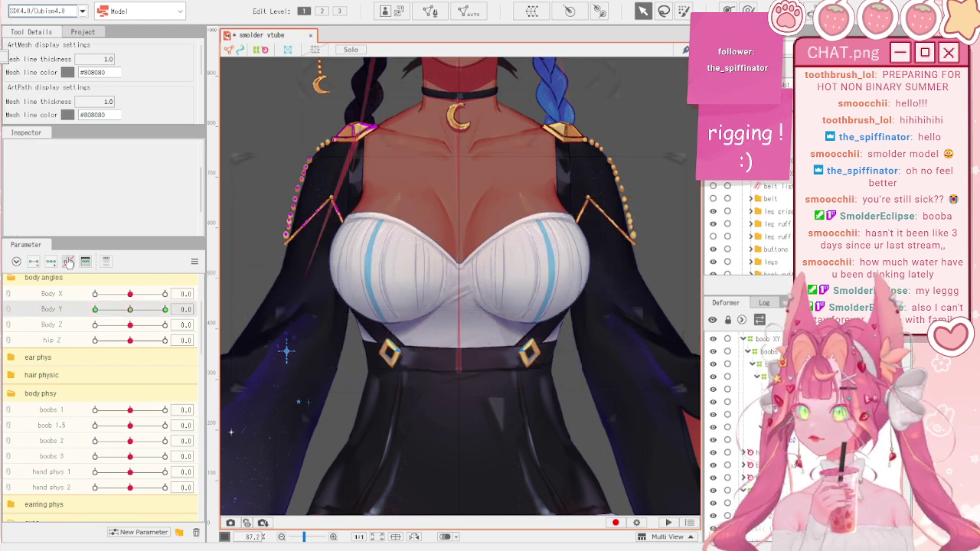
pyautogui.click(364, 352)
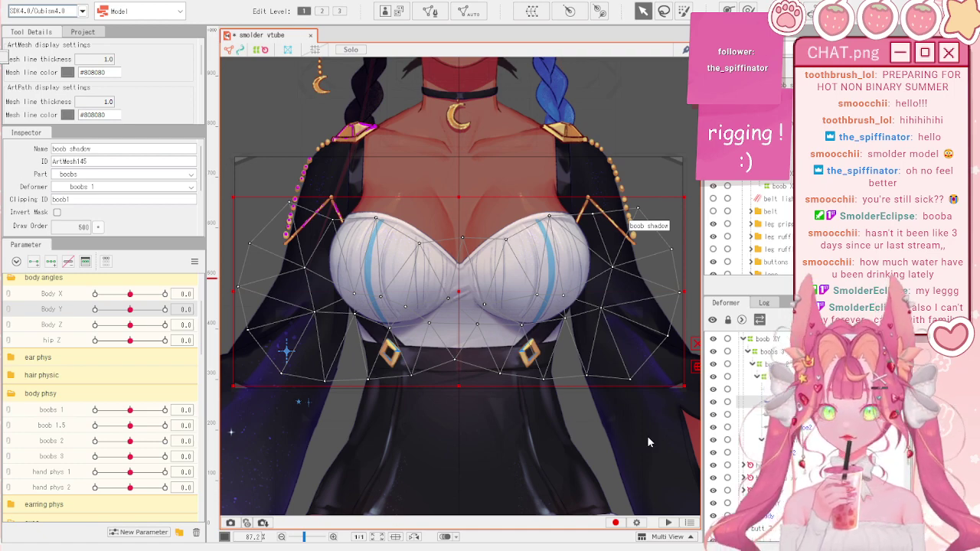
# - Create a warp deformer named bobo shadow around the boob shadow mesh under boobs 1, briefly test Body Y and reset the parameters
pyautogui.click(670, 462)
pyautogui.scroll(-2, 446, 286)
pyautogui.scroll(2, 447, 286)
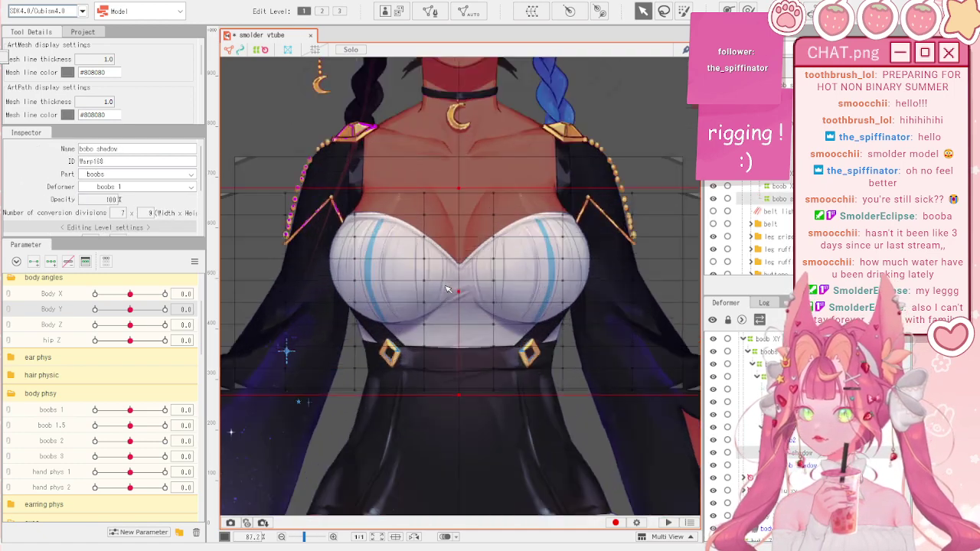
pyautogui.scroll(-1, 446, 286)
pyautogui.scroll(1, 448, 289)
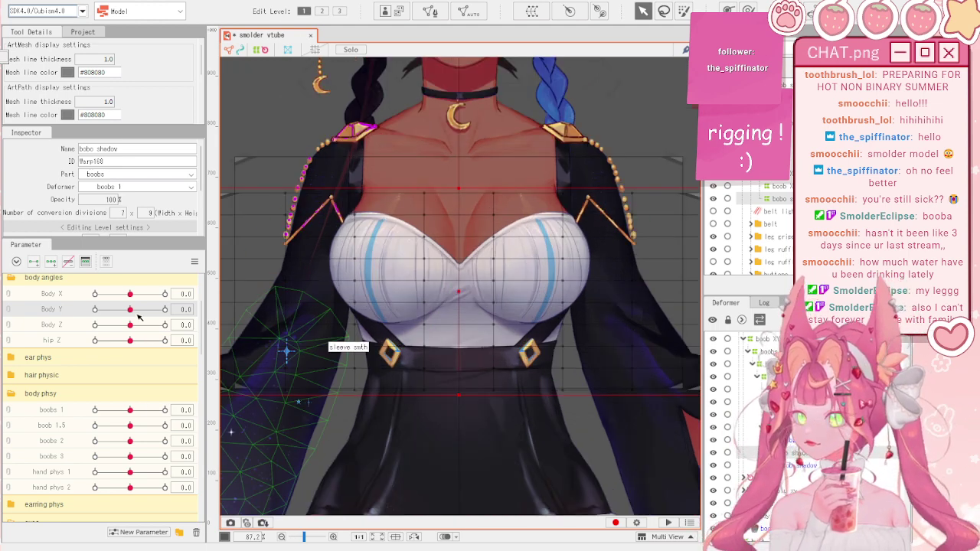
pyautogui.moveTo(132, 309)
pyautogui.mouseDown()
pyautogui.moveTo(100, 309)
pyautogui.moveTo(130, 309)
pyautogui.mouseUp()
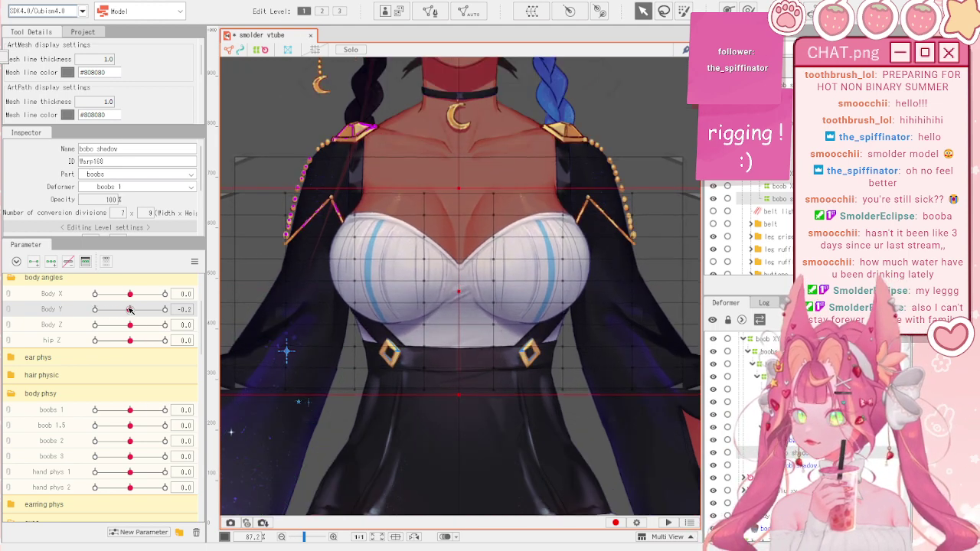
pyautogui.click(195, 261)
pyautogui.click(244, 261)
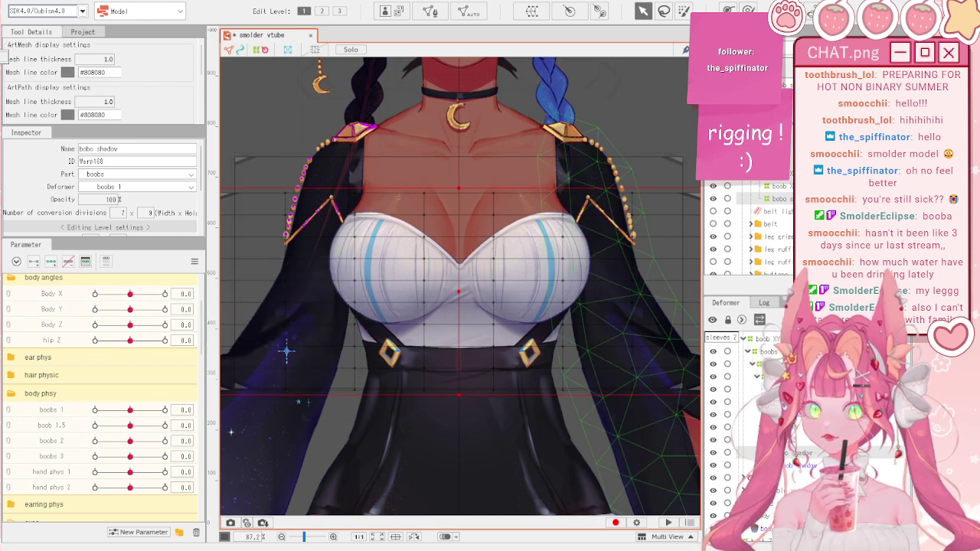
# - Select the boob shadow mesh inside the new deformer and set its opacity to 100%
pyautogui.click(799, 466)
pyautogui.scroll(-3, 97, 227)
pyautogui.scroll(5, 85, 196)
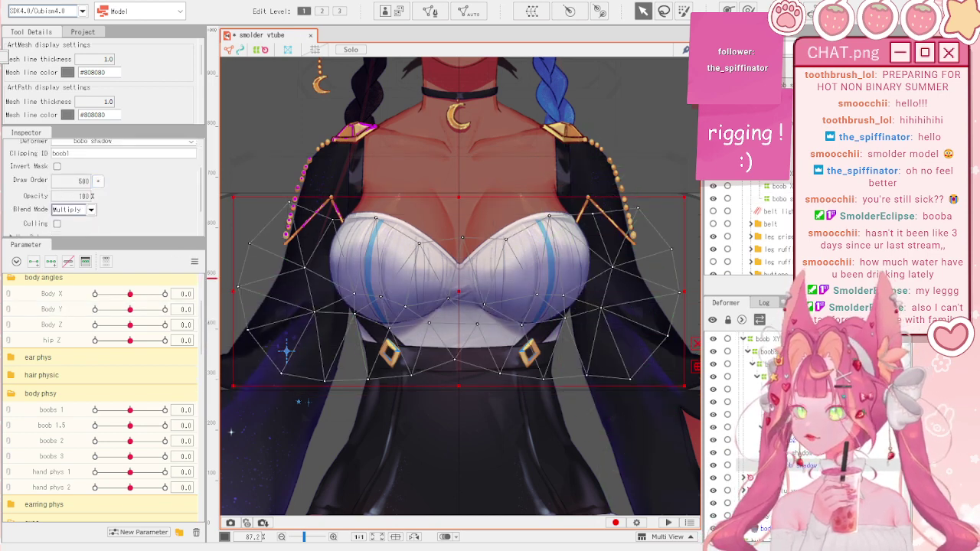
# - Select the bobo shadow warp deformer and set its opacity to 20% at the default pose
pyautogui.click(798, 452)
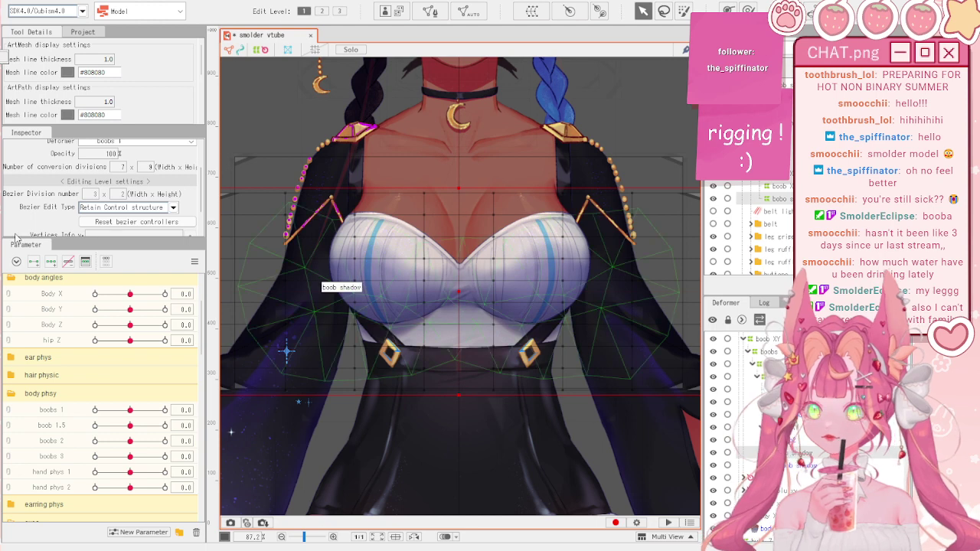
pyautogui.click(61, 312)
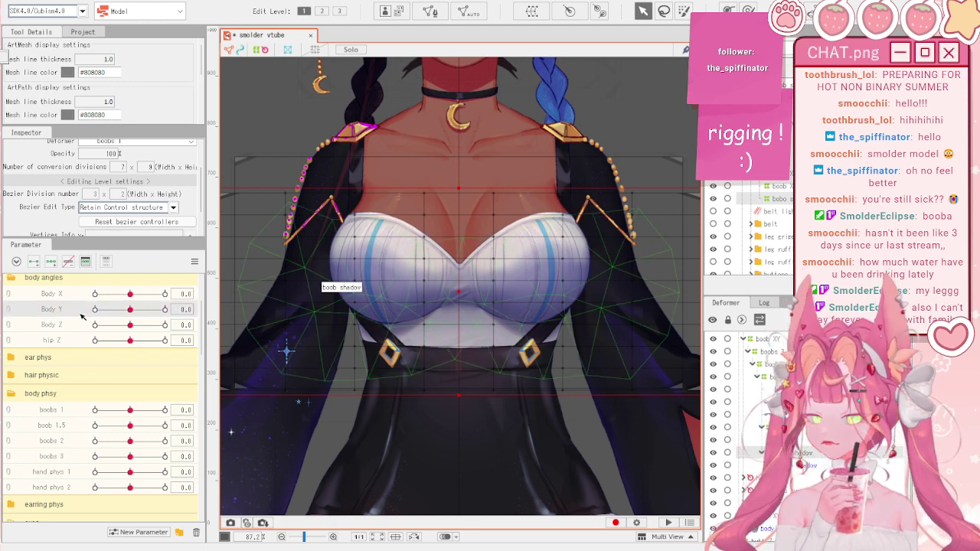
pyautogui.scroll(2, 92, 183)
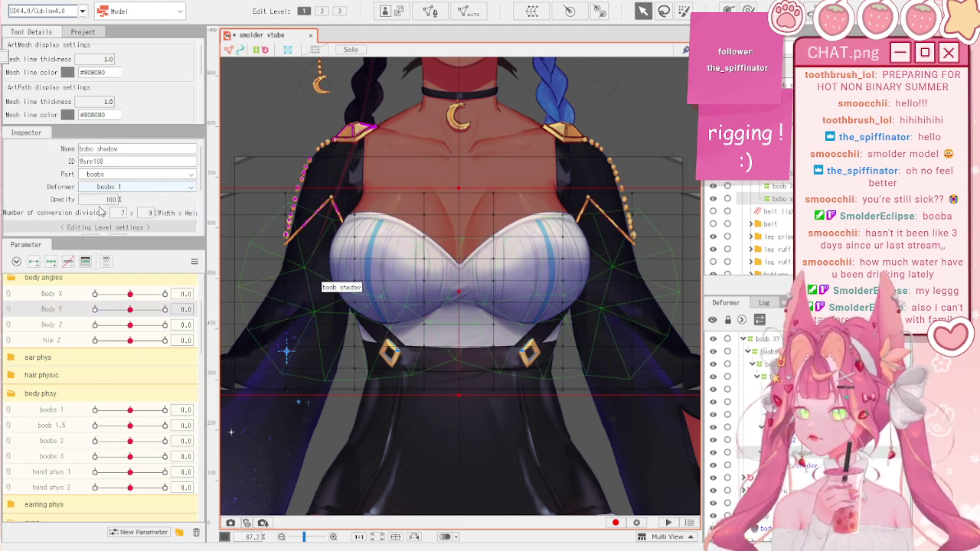
pyautogui.moveTo(103, 200); pyautogui.dragTo(62, 200)
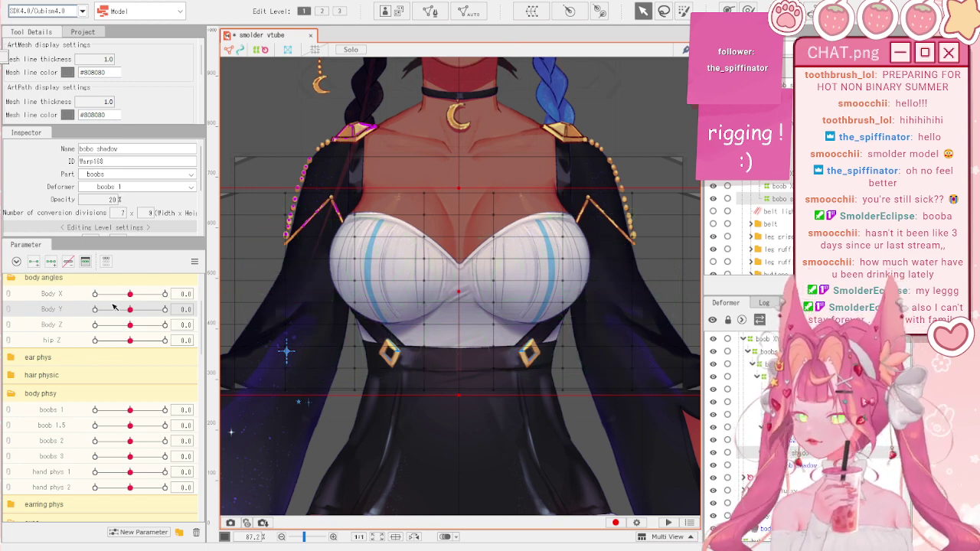
# - Key bobo shadow's opacity on Body Y at 40% for -10 and 10% for 10, preview the fade and reset the parameters
pyautogui.moveTo(130, 311); pyautogui.dragTo(84, 320)
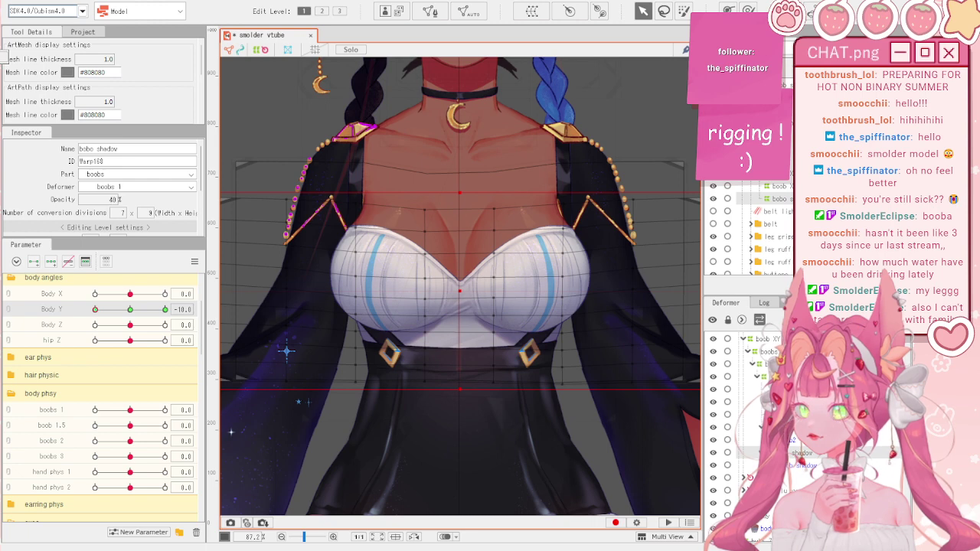
pyautogui.moveTo(95, 309); pyautogui.dragTo(182, 297)
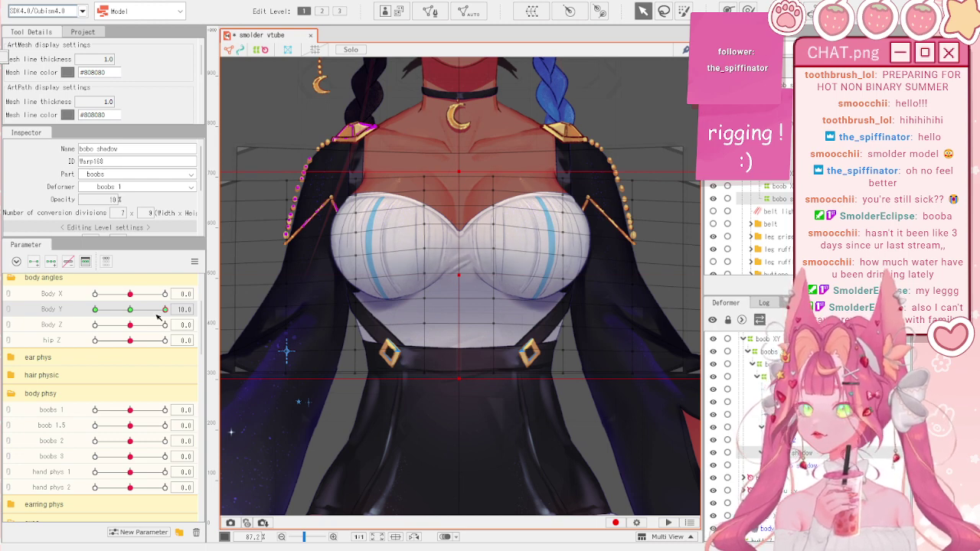
pyautogui.moveTo(157, 313); pyautogui.dragTo(113, 308)
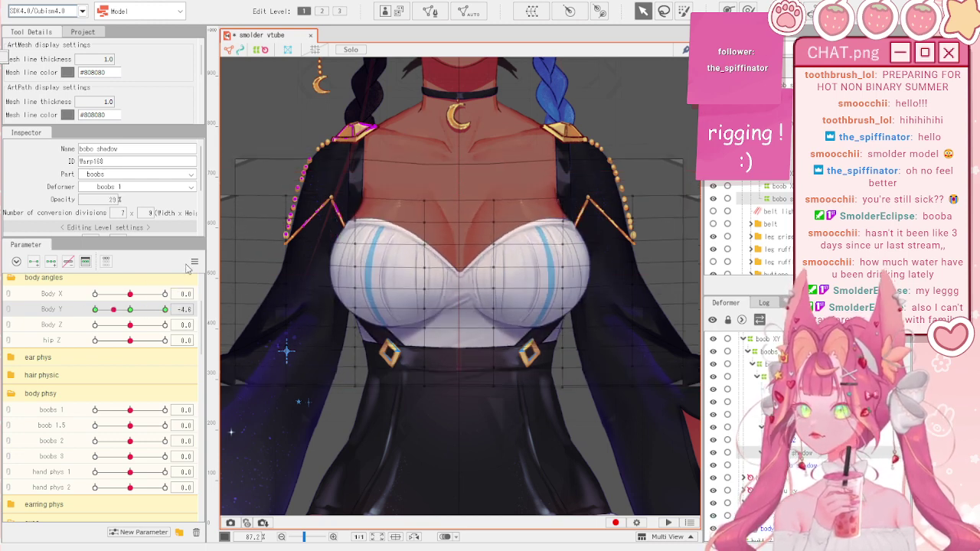
pyautogui.click(194, 262)
pyautogui.click(253, 258)
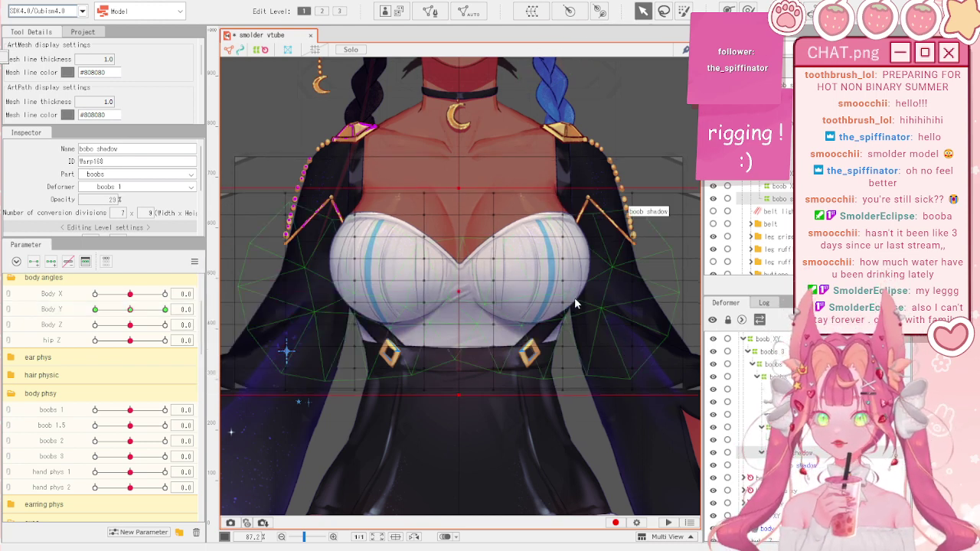
# - Try adding a second warp deformer named boob shadow2 under boobs 1 and shrink its frame slightly around the chest
pyautogui.click(704, 477)
pyautogui.scroll(-3, 463, 345)
pyautogui.scroll(1, 461, 348)
pyautogui.scroll(-1, 428, 333)
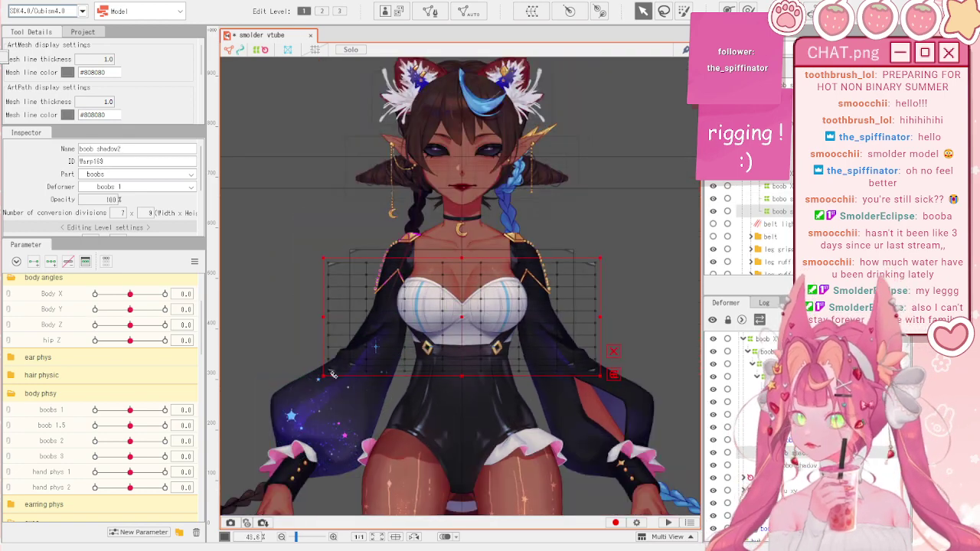
pyautogui.moveTo(332, 374); pyautogui.dragTo(337, 369)
pyautogui.scroll(4, 404, 356)
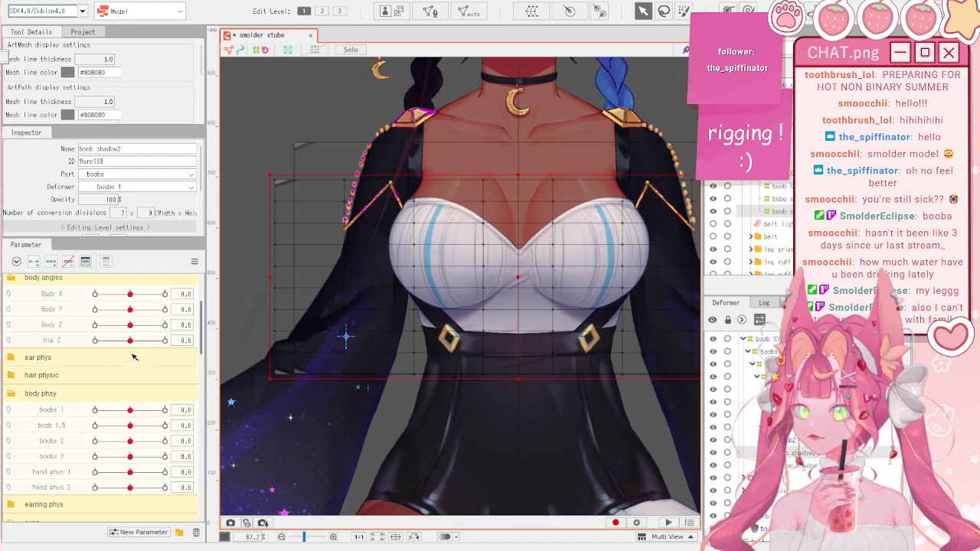
# - Try three boobs 2 keys on boob shadow2, view it at -1.0, reset the parameters and delete that deformer
pyautogui.click(64, 444)
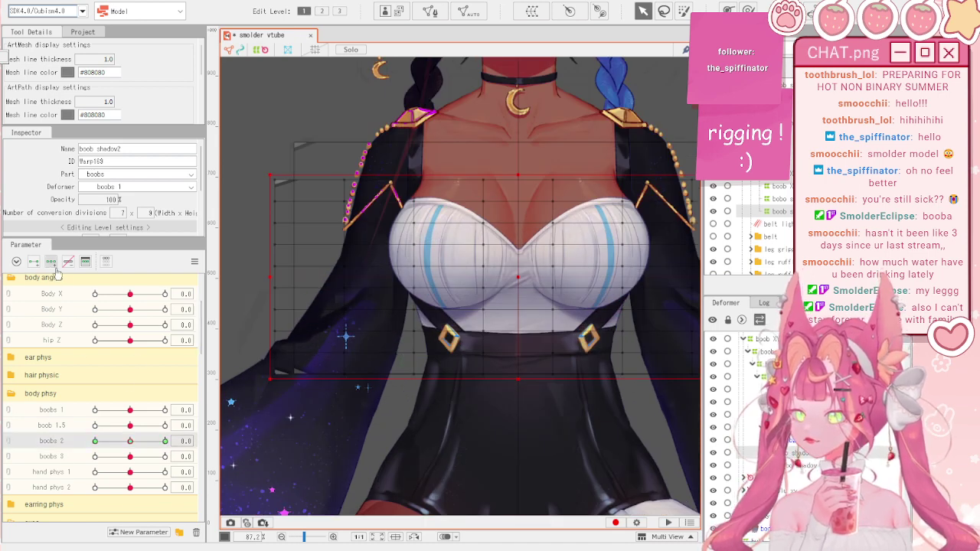
pyautogui.moveTo(130, 441); pyautogui.dragTo(70, 444)
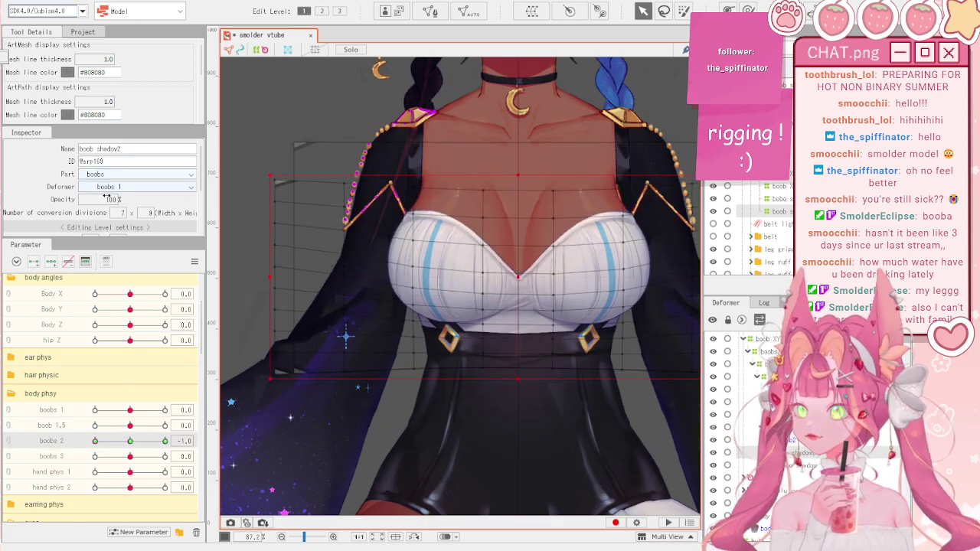
pyautogui.click(194, 262)
pyautogui.click(217, 265)
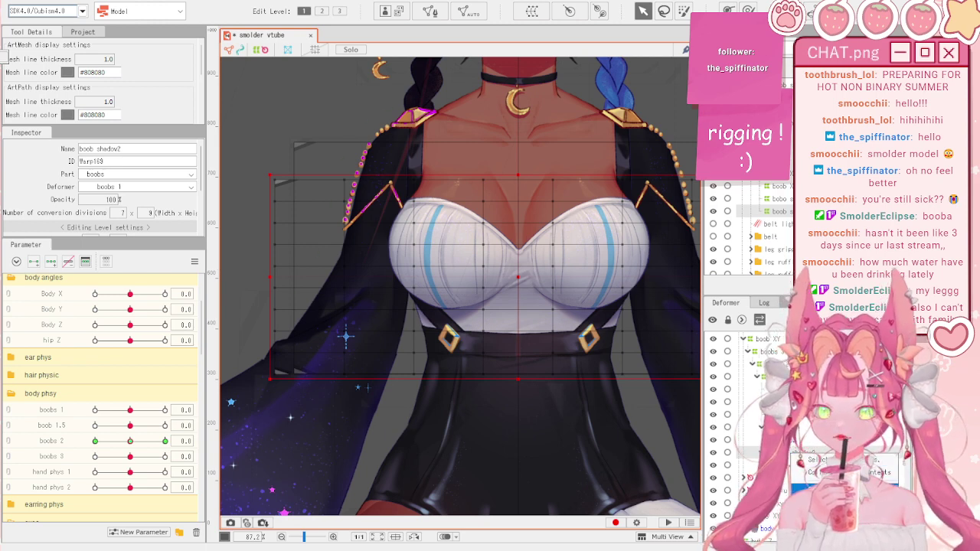
pyautogui.click(802, 489)
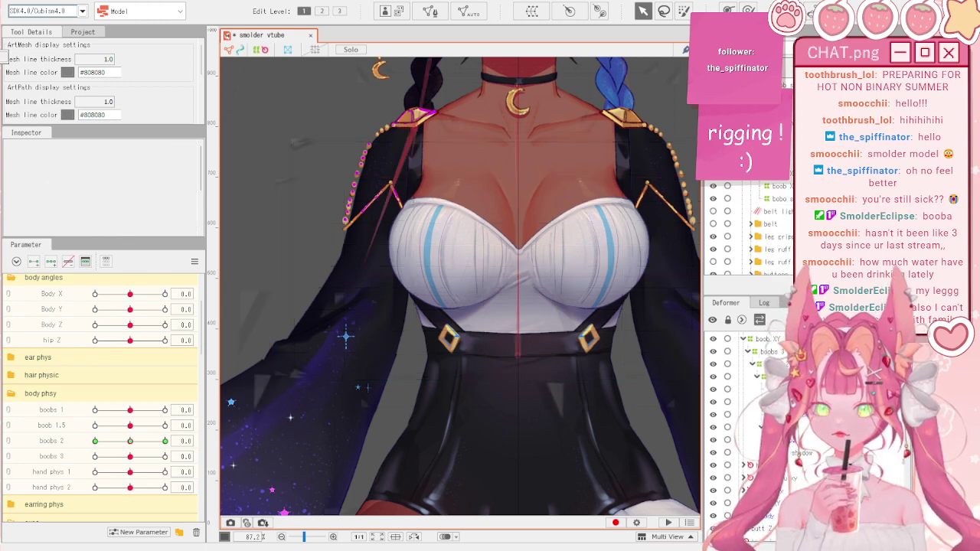
# - Select the bobo shadow deformer, check its opacity fade by moving Body Y, and reset the parameters to default
pyautogui.click(797, 464)
pyautogui.click(800, 452)
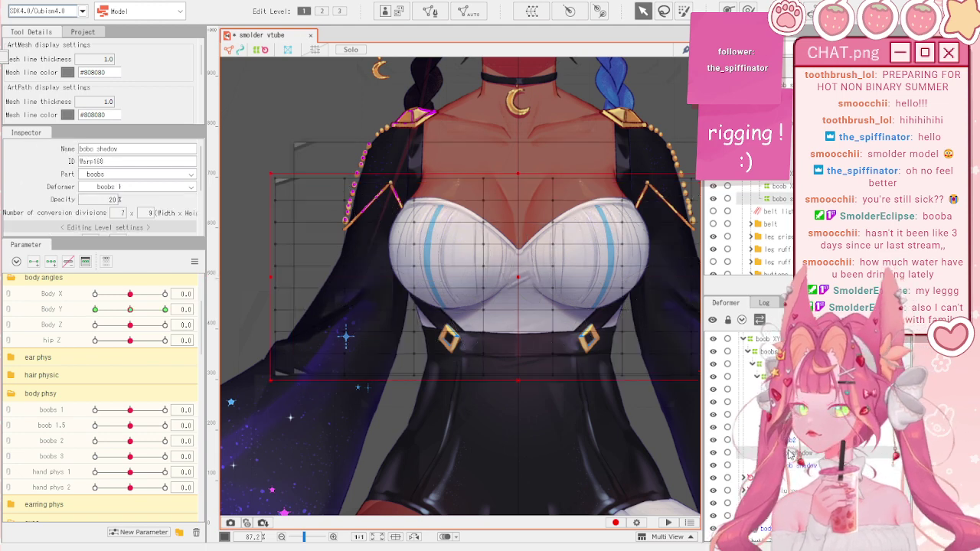
pyautogui.moveTo(132, 309); pyautogui.dragTo(127, 333)
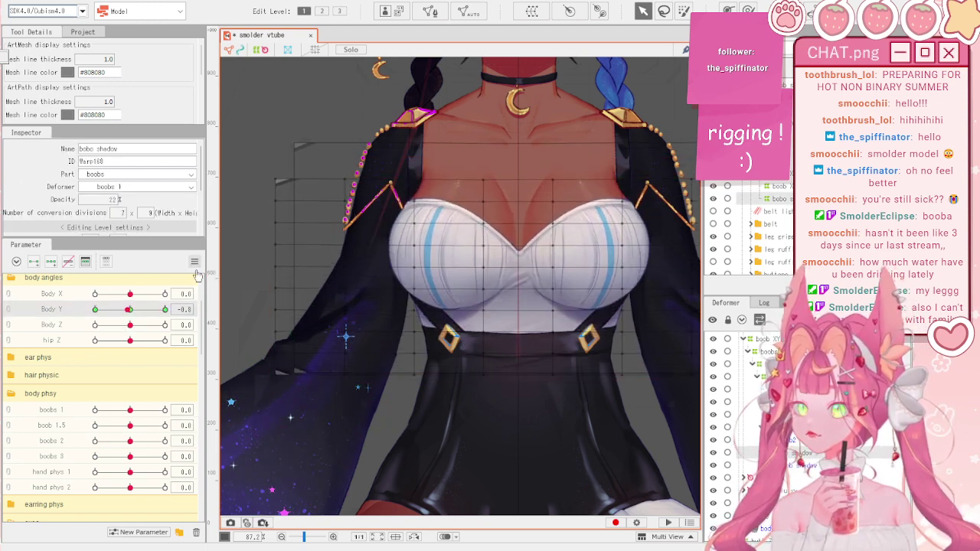
pyautogui.click(195, 261)
pyautogui.click(229, 263)
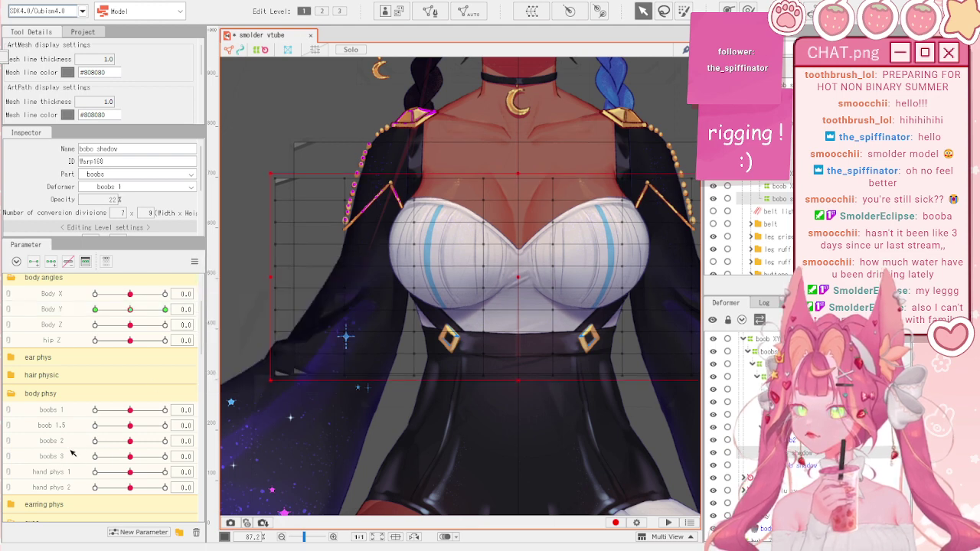
# - Add three boobs 2 keys to the bobo shadow deformer, setting its opacity to 50% at -1.0 and 10% at 1.0
pyautogui.click(78, 446)
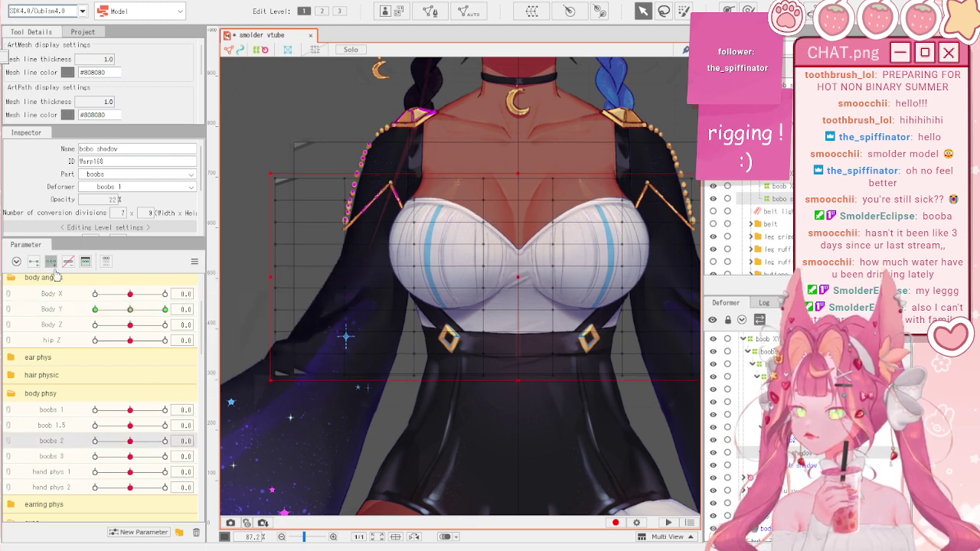
pyautogui.moveTo(130, 441); pyautogui.dragTo(77, 446)
pyautogui.scroll(-2, 90, 211)
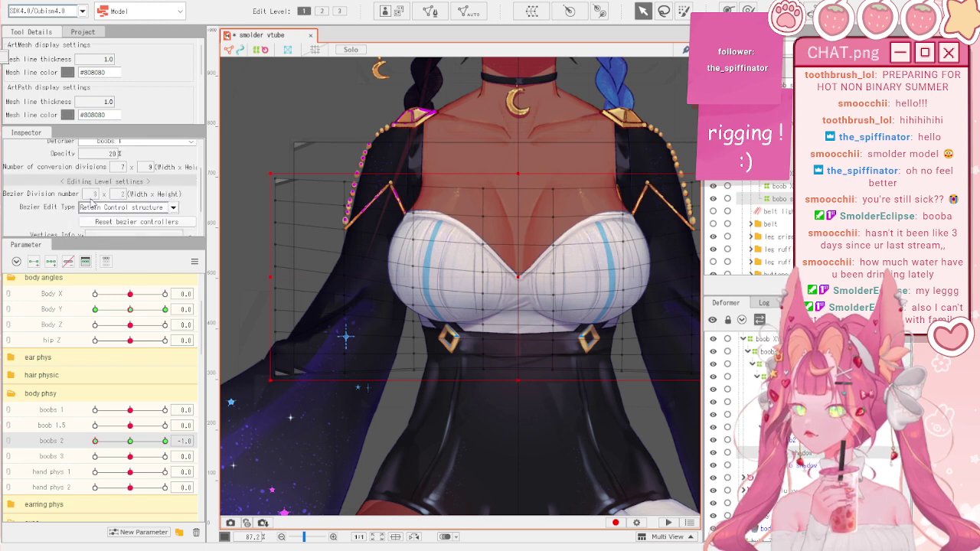
pyautogui.scroll(2, 90, 212)
pyautogui.moveTo(93, 200); pyautogui.dragTo(113, 199)
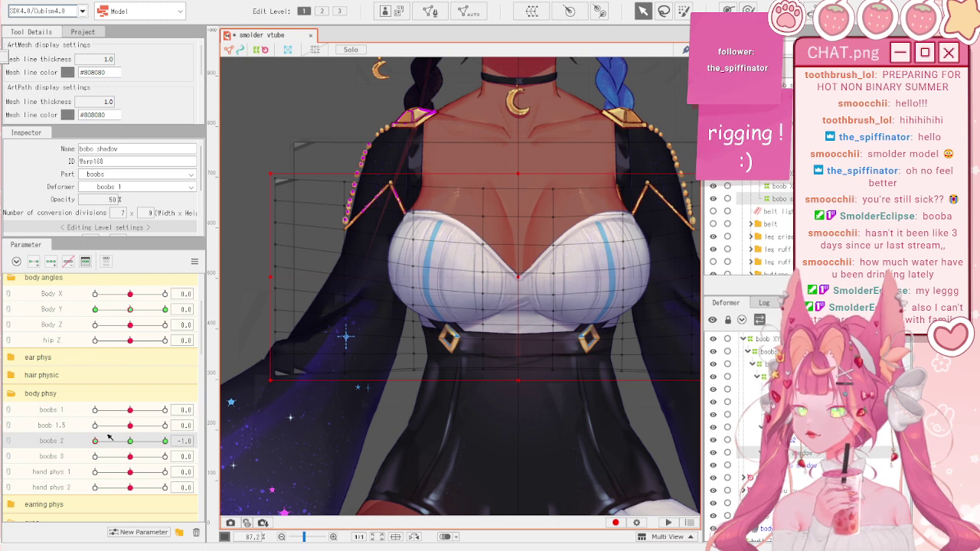
pyautogui.moveTo(109, 436); pyautogui.dragTo(213, 439)
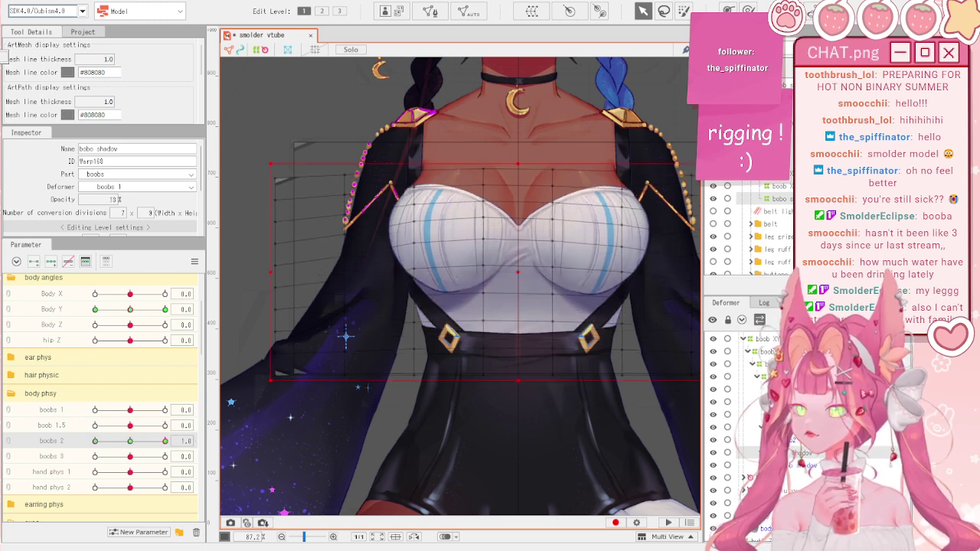
# - Synthesize the corners of the Body Y and boobs 2 keys on the bobo shadow deformer
pyautogui.keyDown('ctrl'); pyautogui.click(52, 310); pyautogui.keyUp('ctrl')
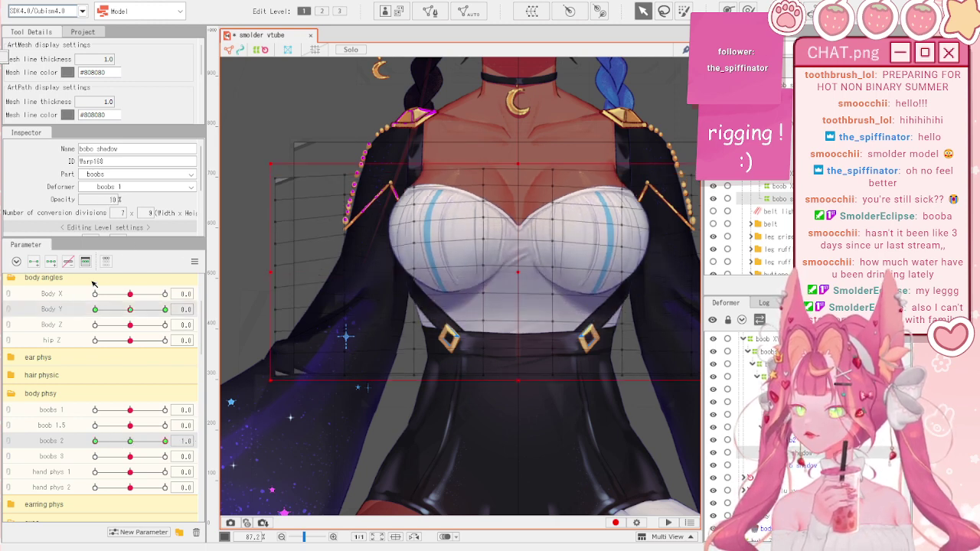
pyautogui.click(194, 262)
pyautogui.click(238, 335)
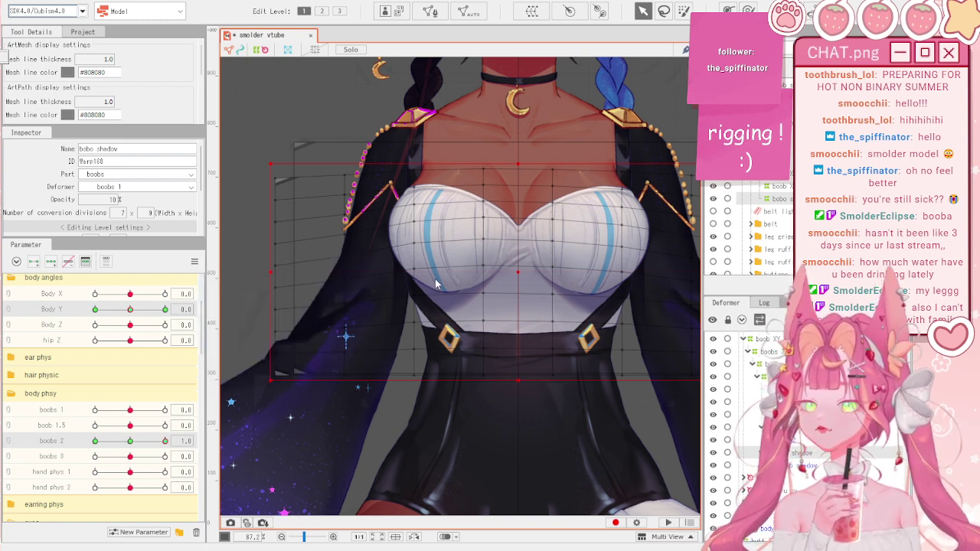
# - Check the bobo shadow fade with Body Y at -10.0 and boobs 2 at 0.6, and reset the parameters to default
pyautogui.hotkey('ctrl', 'z')
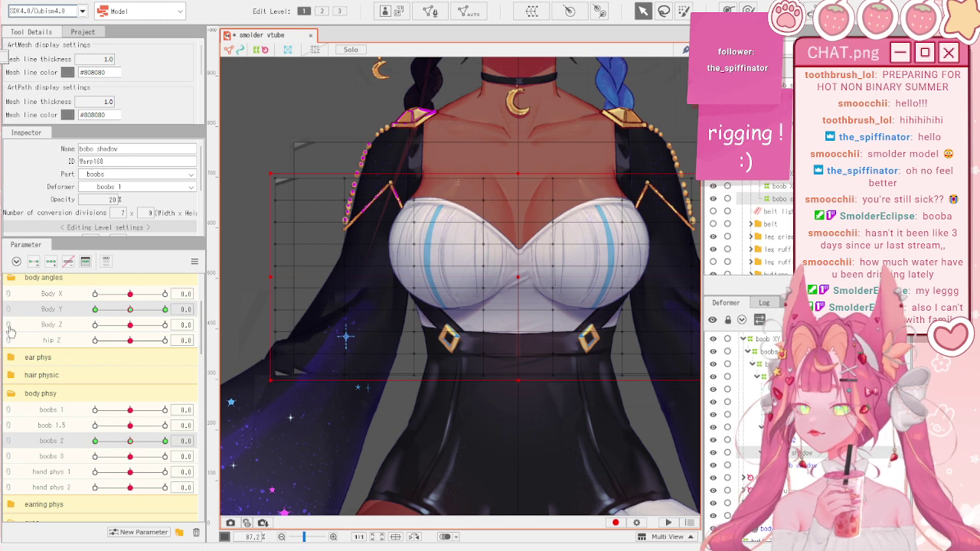
pyautogui.moveTo(139, 310); pyautogui.dragTo(71, 322)
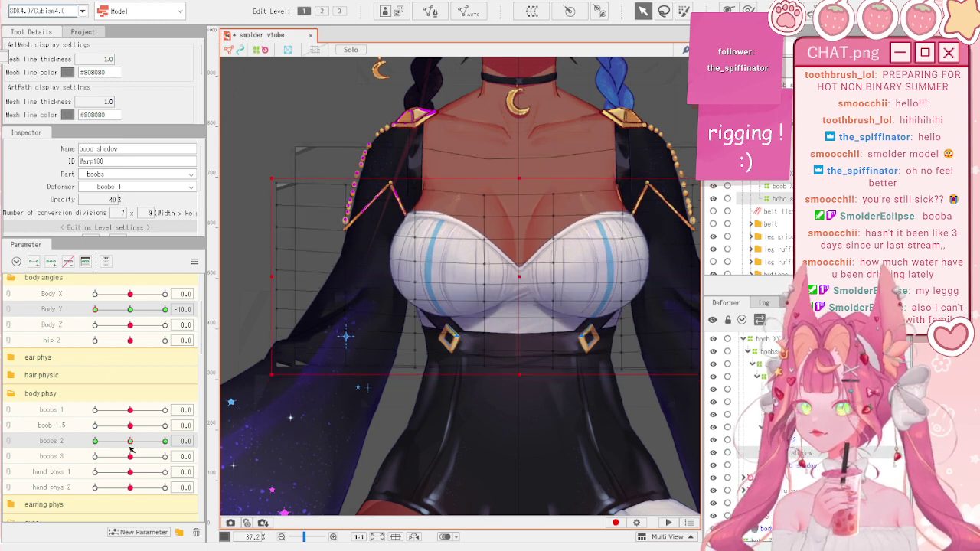
pyautogui.moveTo(129, 444); pyautogui.dragTo(151, 441)
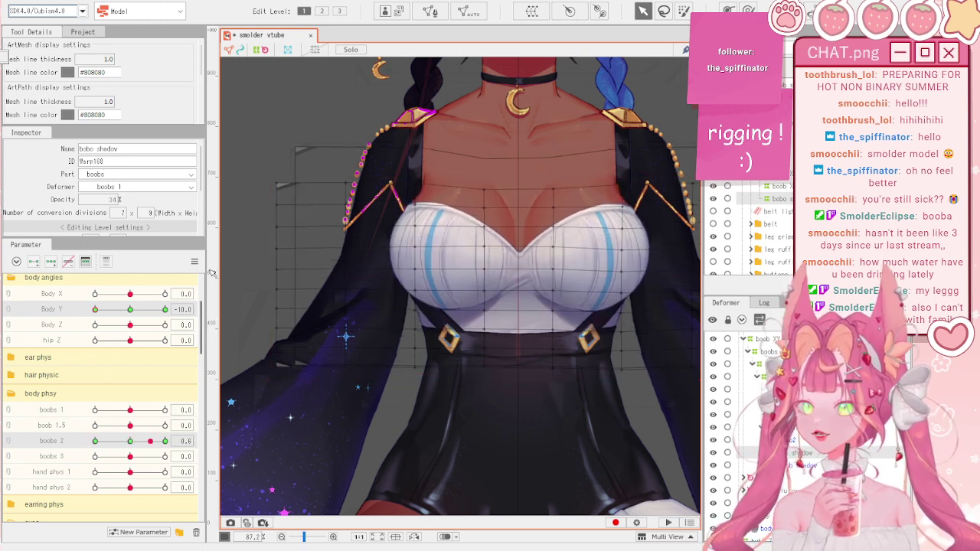
pyautogui.click(194, 261)
pyautogui.click(222, 263)
# - Preview the chest movement up close in the physics and scene blending settings, close them, and reset the parameters to default
pyautogui.click(78, 1)
pyautogui.click(155, 214)
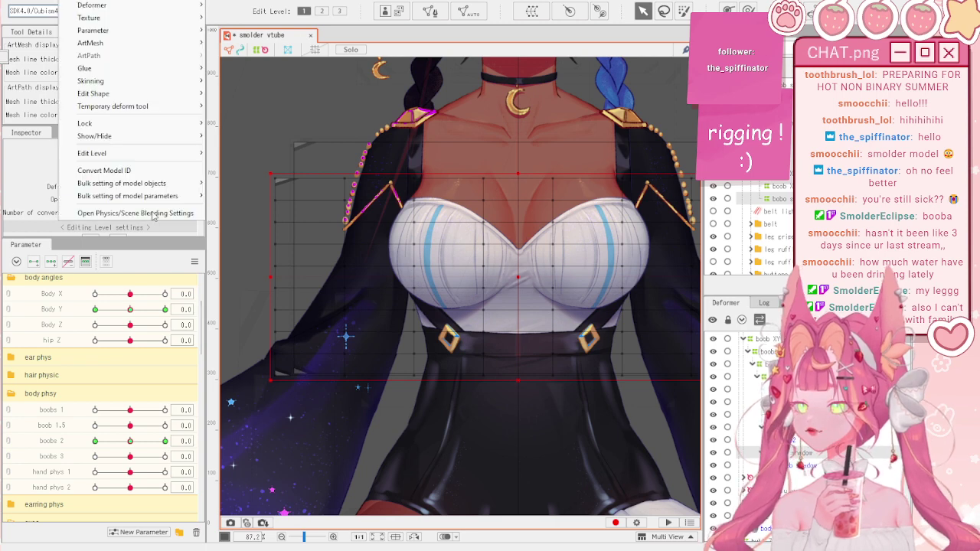
pyautogui.click(153, 213)
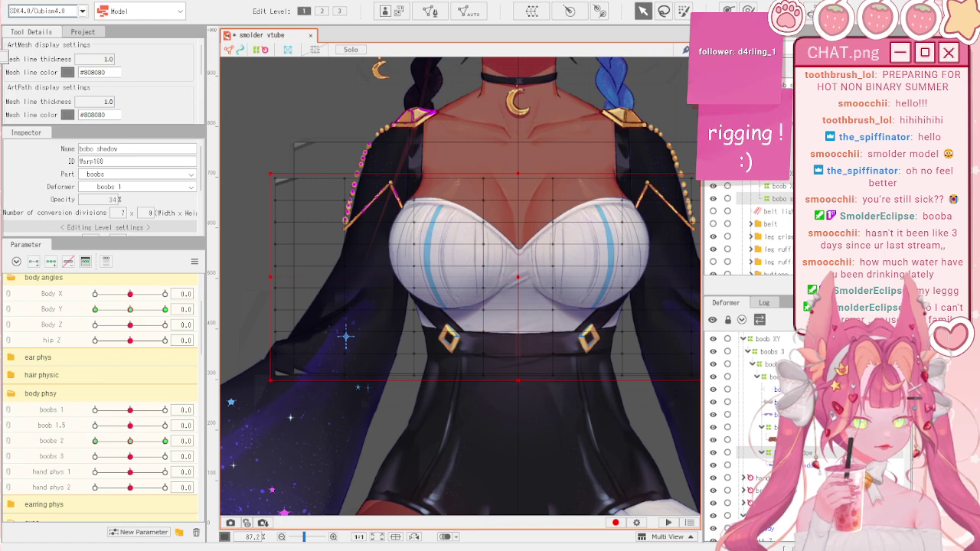
pyautogui.hotkey('alt', 'Tab')
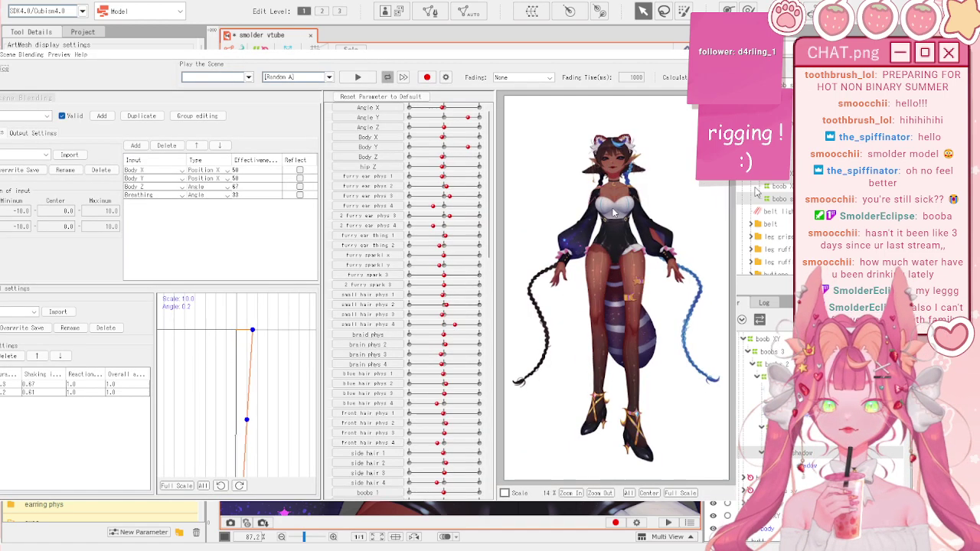
pyautogui.scroll(5, 624, 236)
pyautogui.moveTo(623, 236); pyautogui.dragTo(625, 307)
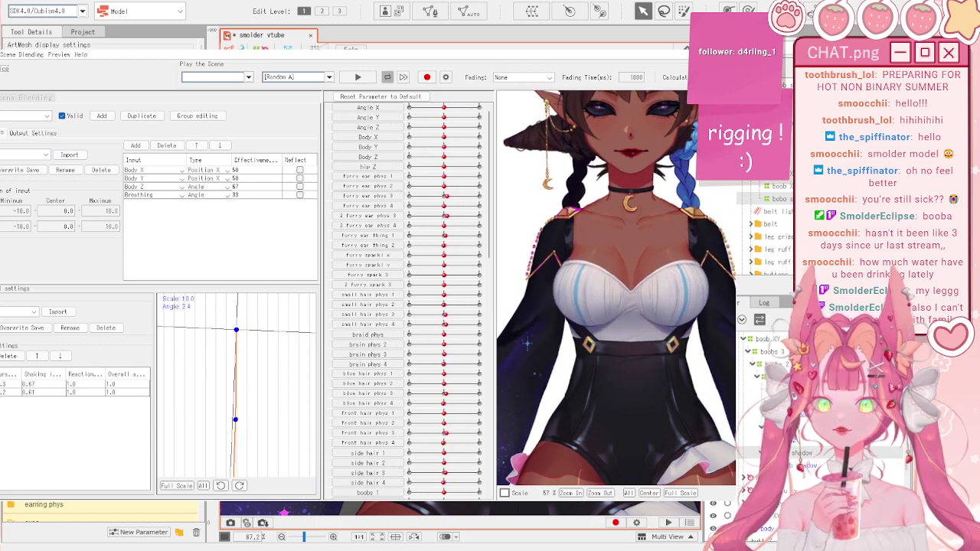
pyautogui.click(728, 41)
pyautogui.click(193, 264)
pyautogui.click(217, 261)
pyautogui.click(231, 218)
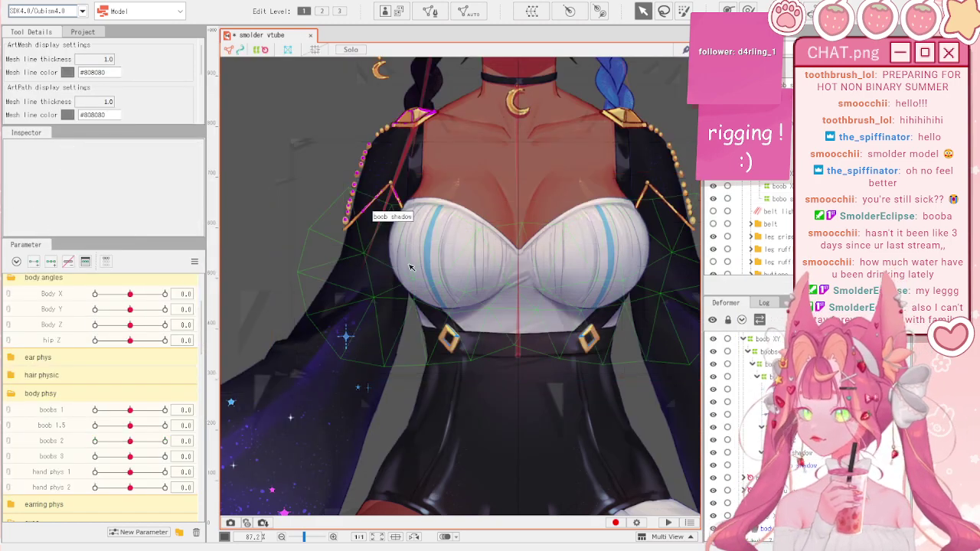
# - Link Body X with Body Y, check the chest on a diagonal body turn, and reset the parameters to default
pyautogui.scroll(-2, 514, 284)
pyautogui.click(7, 296)
pyautogui.moveTo(142, 320); pyautogui.dragTo(164, 295)
pyautogui.click(196, 261)
pyautogui.click(229, 261)
pyautogui.scroll(4, 517, 277)
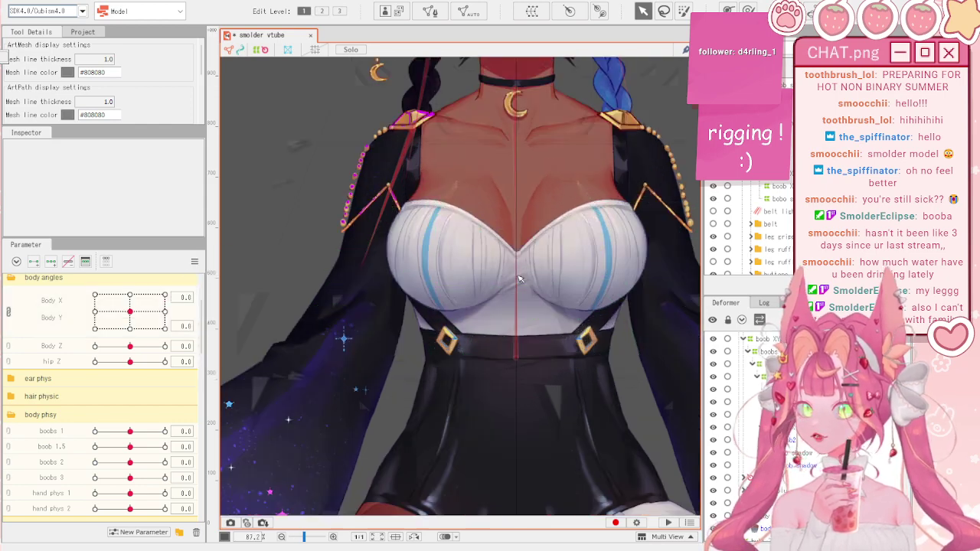
# - Select the boobshadoe2 mesh, check it at Body X 10.0 and -10.0 with Body Y 10.0, and reset the parameters
pyautogui.click(777, 414)
pyautogui.scroll(-2, 344, 322)
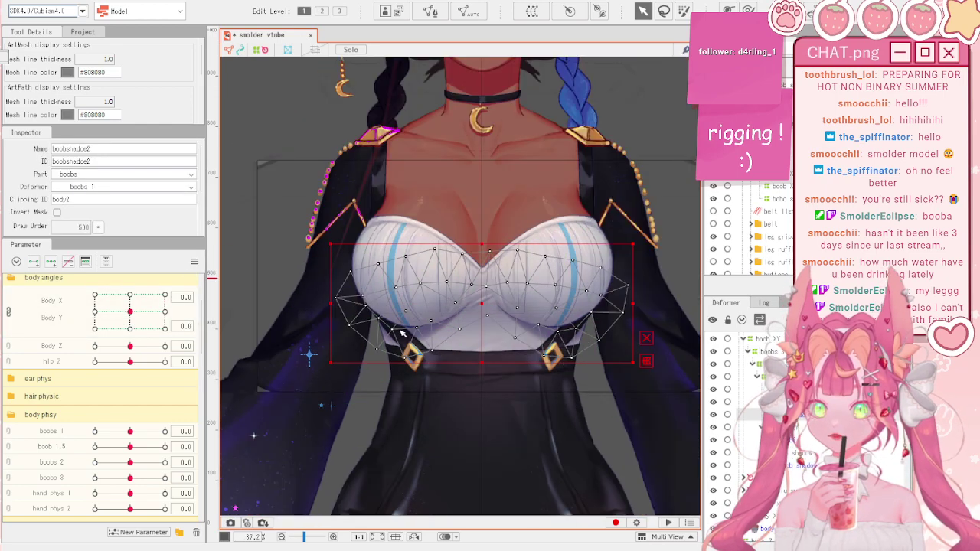
pyautogui.scroll(2, 343, 321)
pyautogui.moveTo(131, 323); pyautogui.dragTo(165, 297)
pyautogui.moveTo(234, 342); pyautogui.dragTo(202, 280)
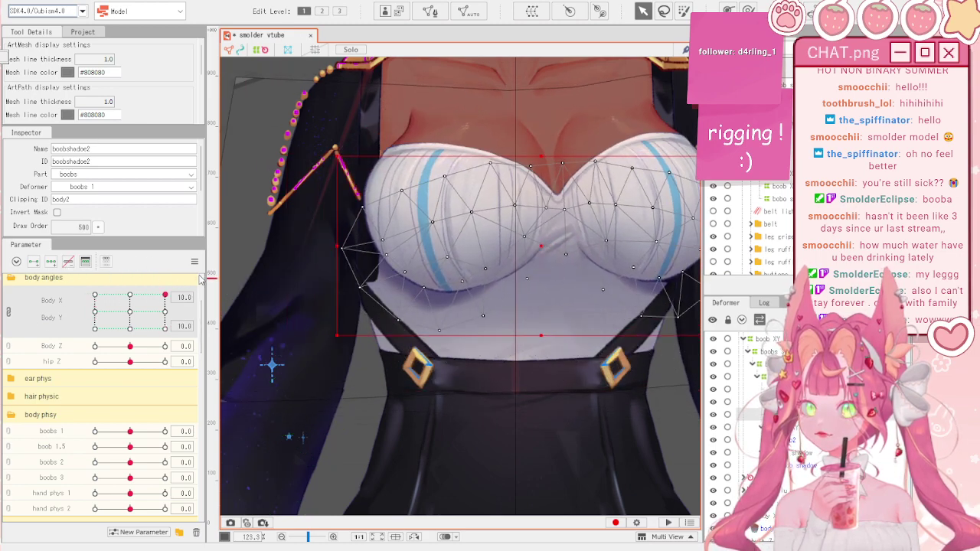
pyautogui.click(194, 261)
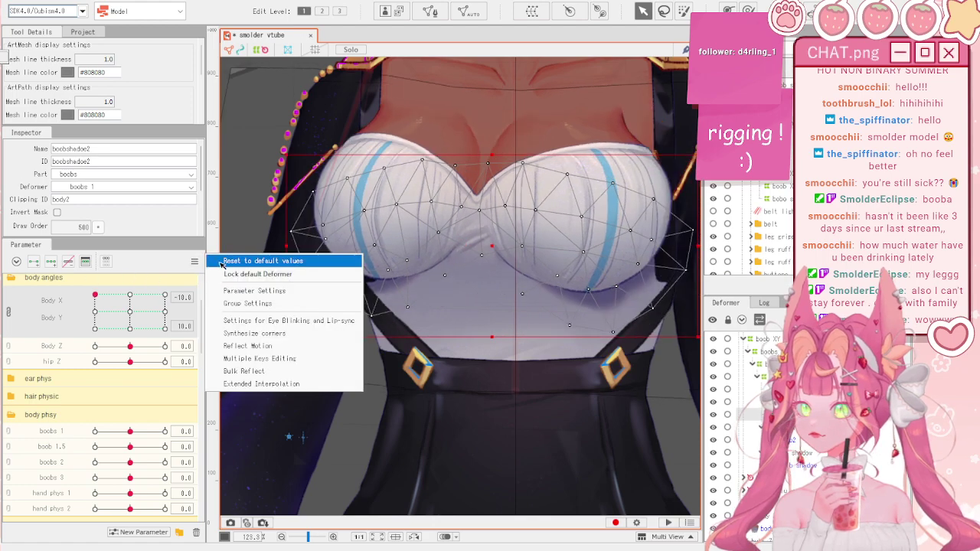
pyautogui.click(230, 256)
# - Examine the body mesh around the chest and unlink the combined Body X and Body Y parameters
pyautogui.scroll(-3, 400, 255)
pyautogui.scroll(2, 395, 143)
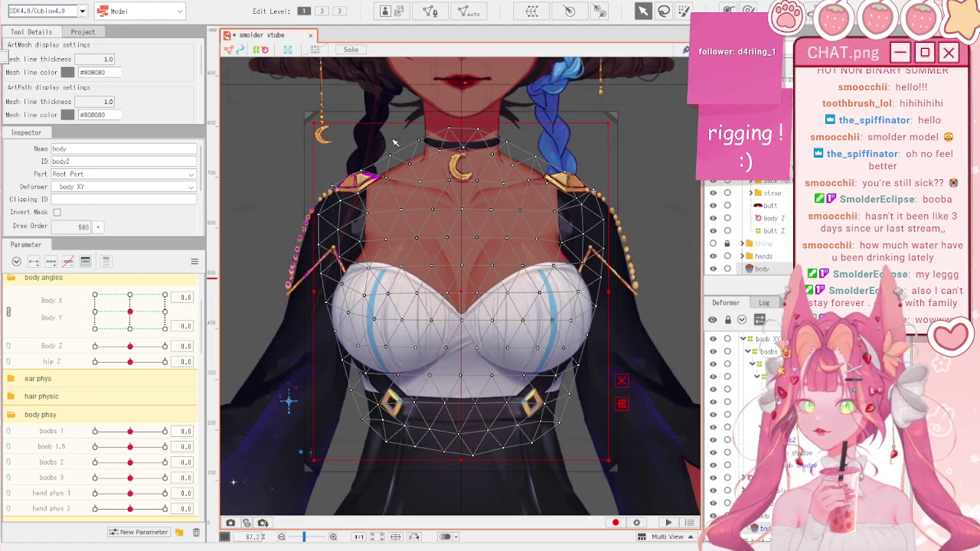
pyautogui.scroll(-2, 473, 214)
pyautogui.scroll(2, 482, 246)
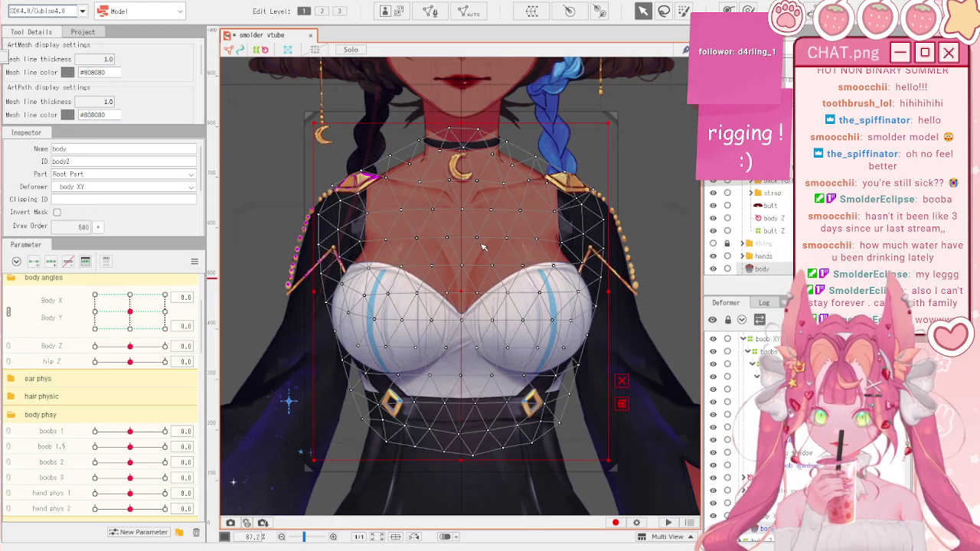
pyautogui.scroll(-2, 451, 243)
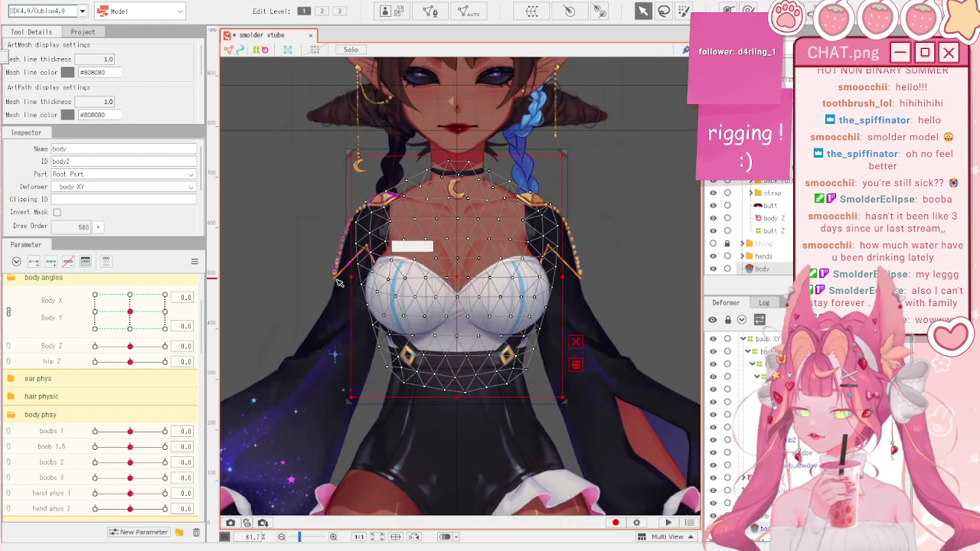
pyautogui.click(12, 314)
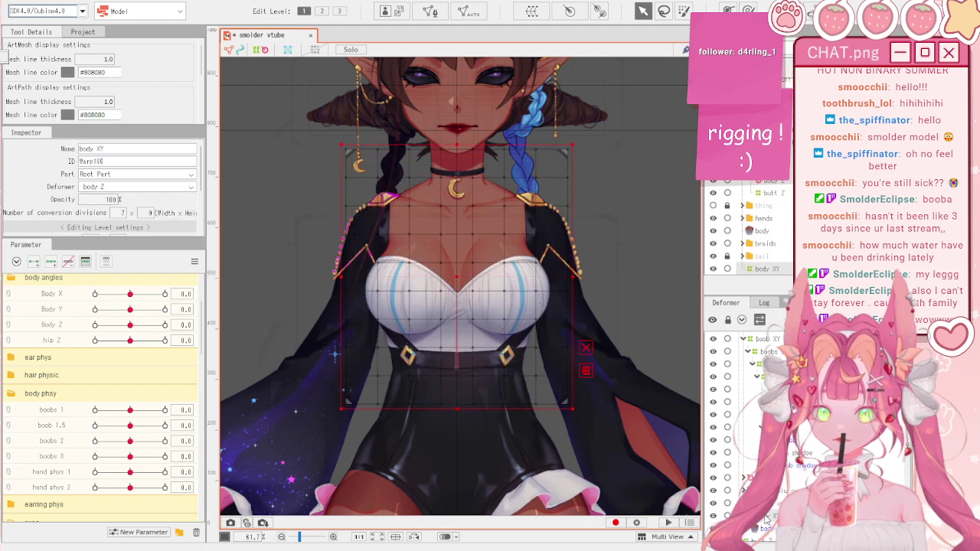
# - Set the body XY deformer to edit level 2, add three Body X keys to it, and set Body X to -10.0
pyautogui.click(454, 186)
pyautogui.click(322, 10)
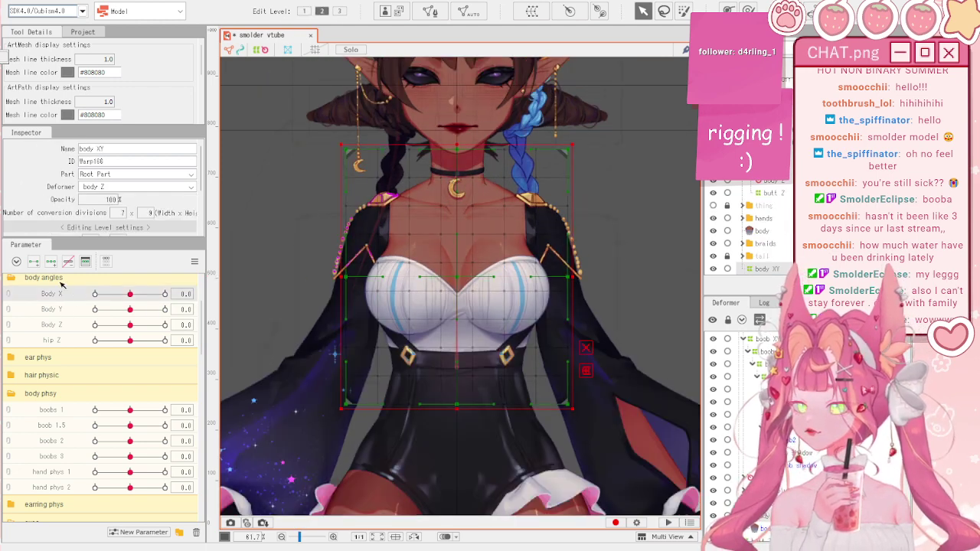
pyautogui.click(165, 294)
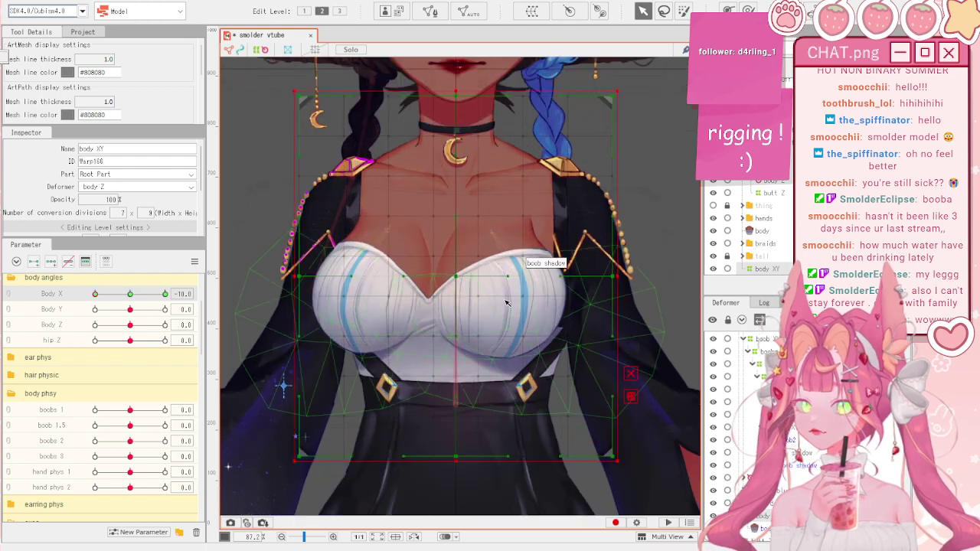
pyautogui.scroll(3, 625, 375)
pyautogui.click(625, 375)
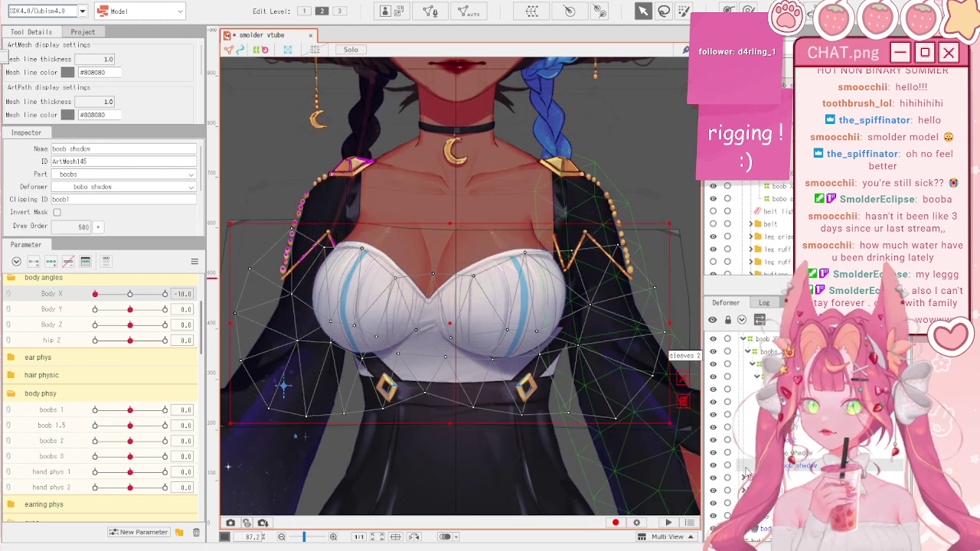
pyautogui.hotkey('ctrl', 'z')
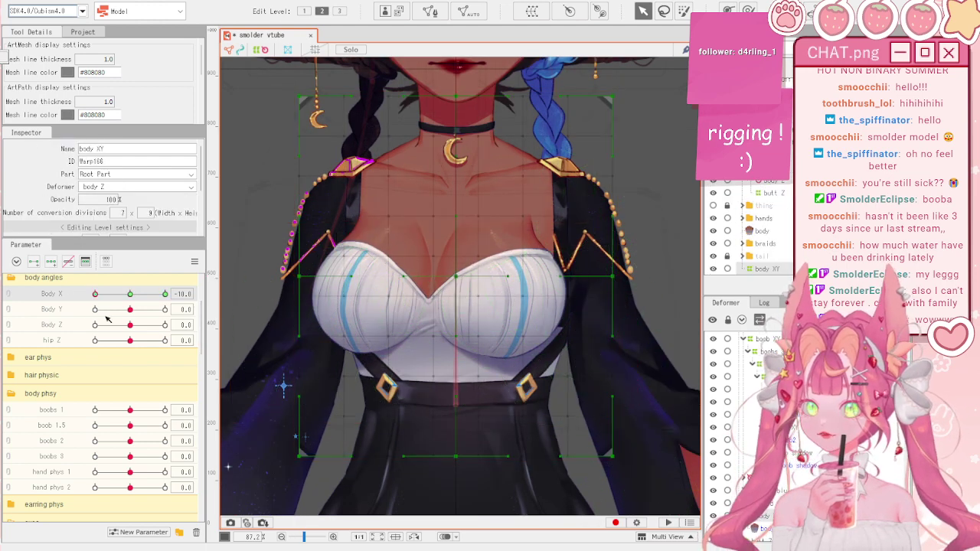
pyautogui.moveTo(107, 293)
pyautogui.mouseDown()
pyautogui.moveTo(126, 297)
pyautogui.moveTo(90, 296)
pyautogui.mouseUp()
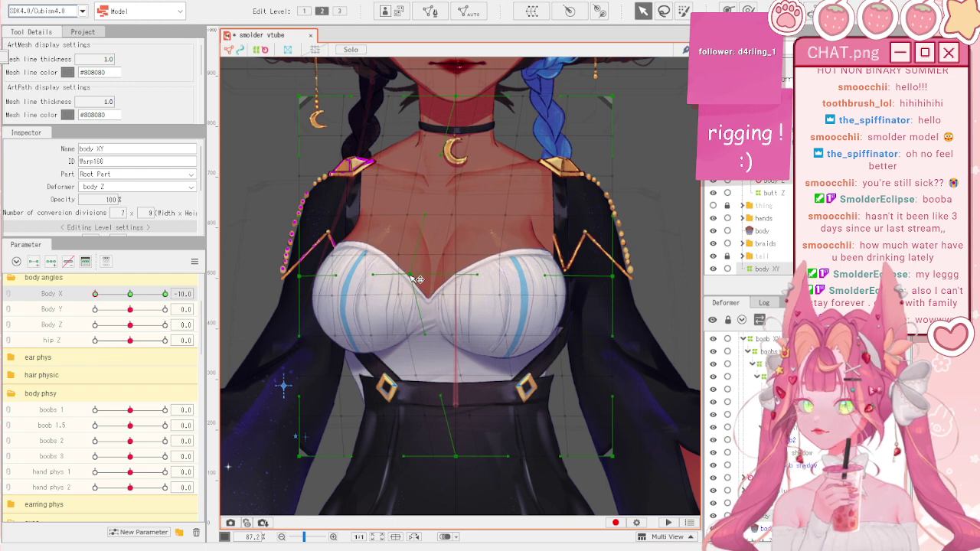
# - Shift the body XY deformer's lower centre handle toward the turning side at Body X -10.0 and hide the hands part
pyautogui.moveTo(456, 457); pyautogui.dragTo(412, 456)
pyautogui.scroll(2, 792, 208)
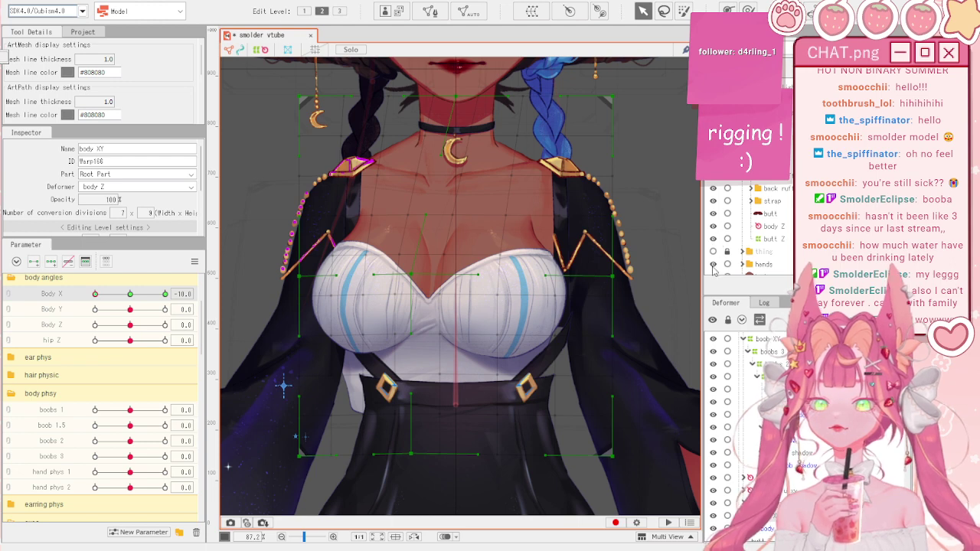
pyautogui.click(714, 265)
pyautogui.scroll(-3, 500, 157)
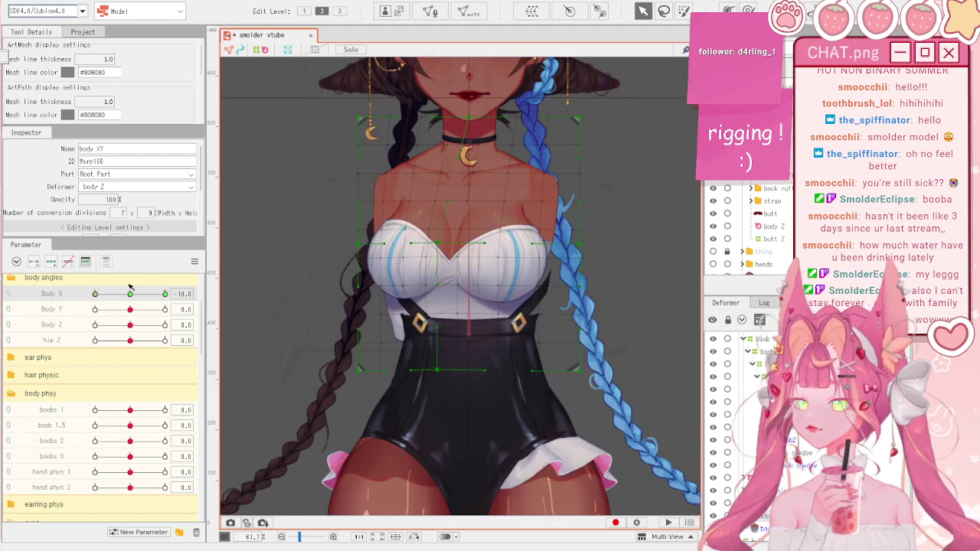
# - Pull the body XY deformer's upper outer corner inward and nudge its neck area, checking the turn toward Body X -10.0
pyautogui.moveTo(130, 291); pyautogui.dragTo(87, 294)
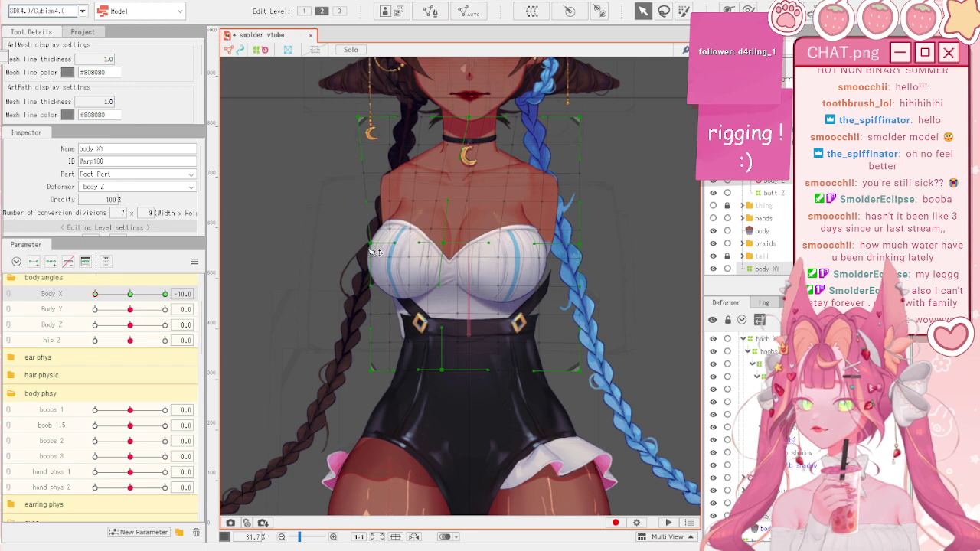
pyautogui.moveTo(360, 115); pyautogui.dragTo(371, 121)
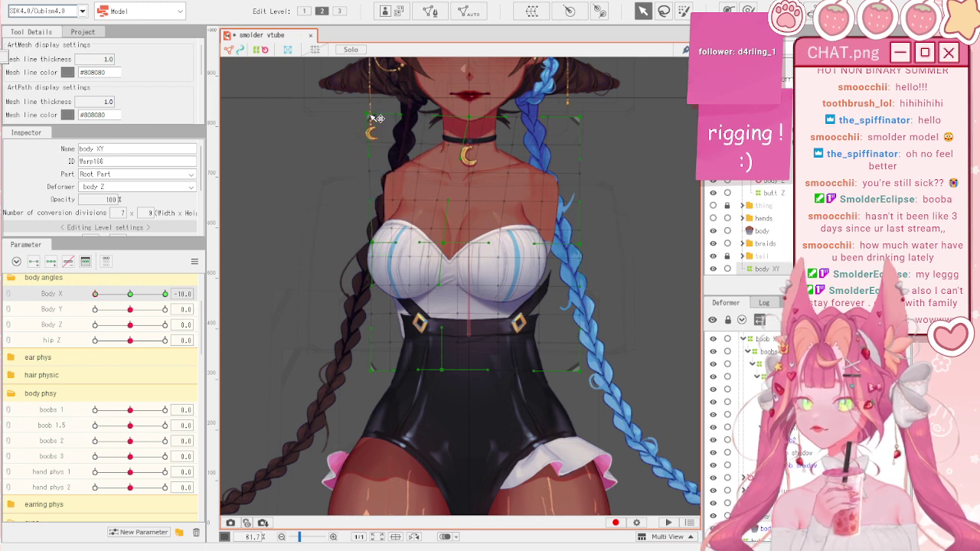
pyautogui.moveTo(132, 295); pyautogui.dragTo(88, 294)
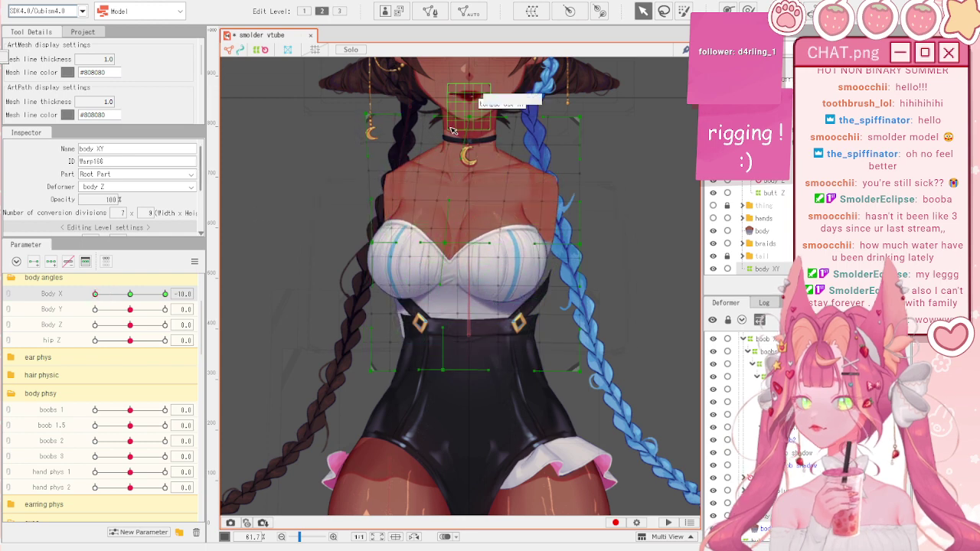
pyautogui.moveTo(479, 123); pyautogui.dragTo(480, 123)
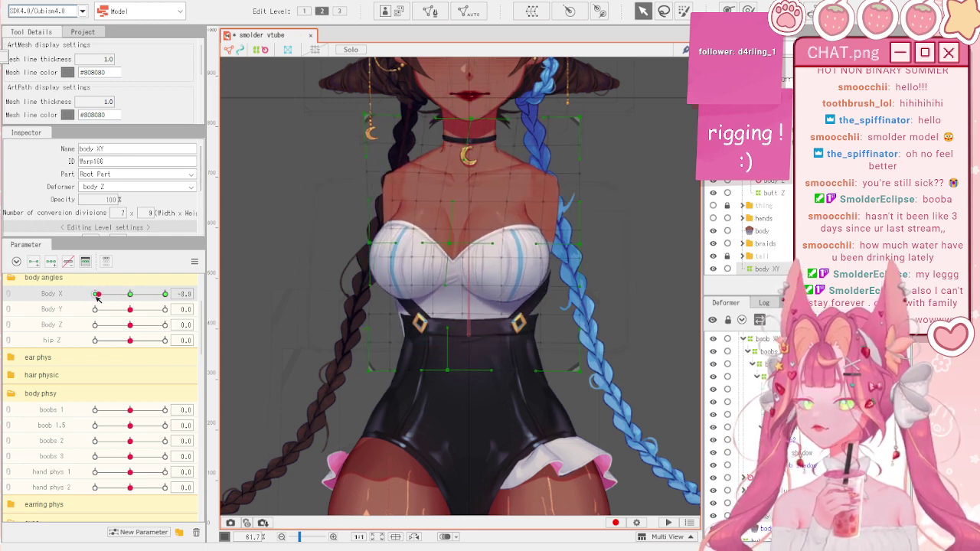
# - Reshape the body XY deformer around the neck and shoulders with the deform brush, check the Body X turn, and return to the arrow tool
pyautogui.click(748, 10)
pyautogui.scroll(2, 503, 170)
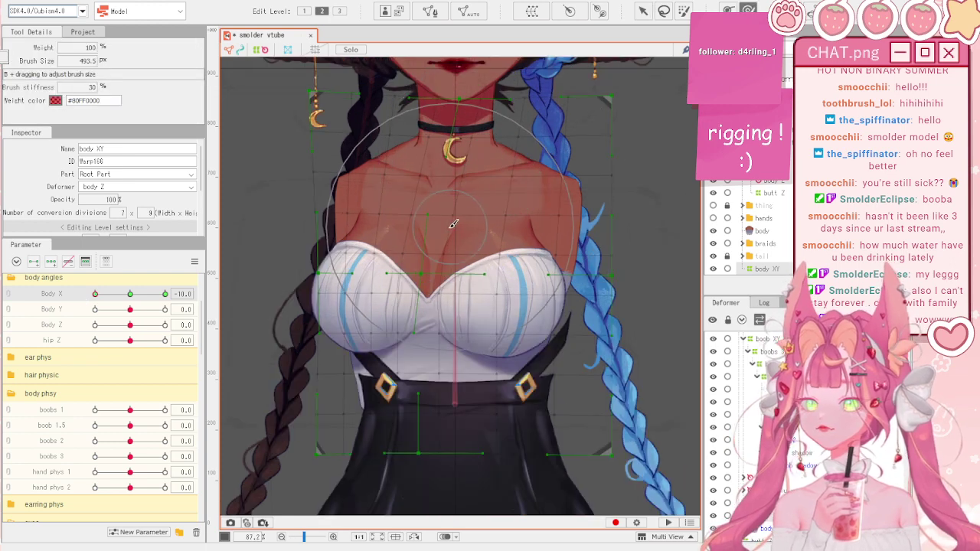
pyautogui.moveTo(460, 223)
pyautogui.mouseDown()
pyautogui.moveTo(453, 122)
pyautogui.moveTo(451, 189)
pyautogui.mouseUp()
pyautogui.moveTo(482, 283); pyautogui.dragTo(484, 281)
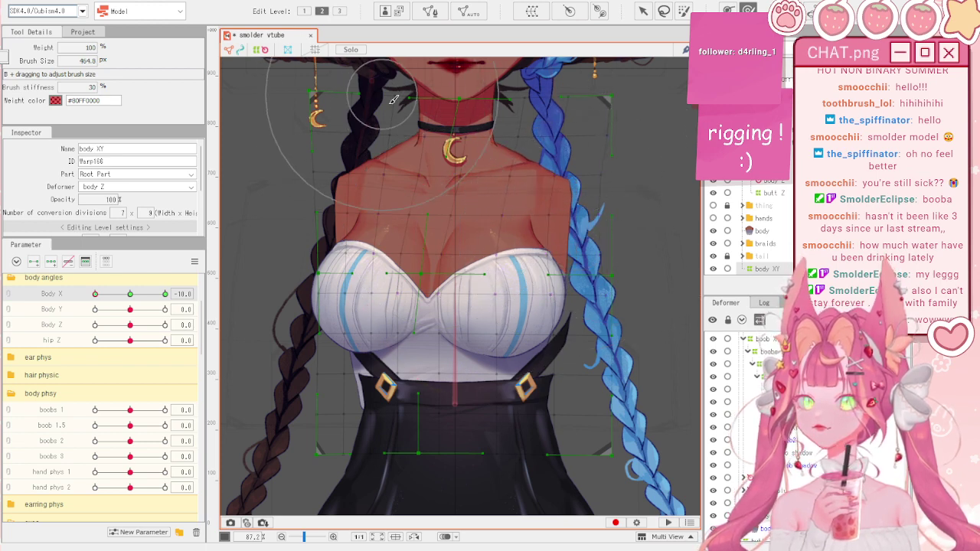
pyautogui.moveTo(382, 93); pyautogui.dragTo(403, 84)
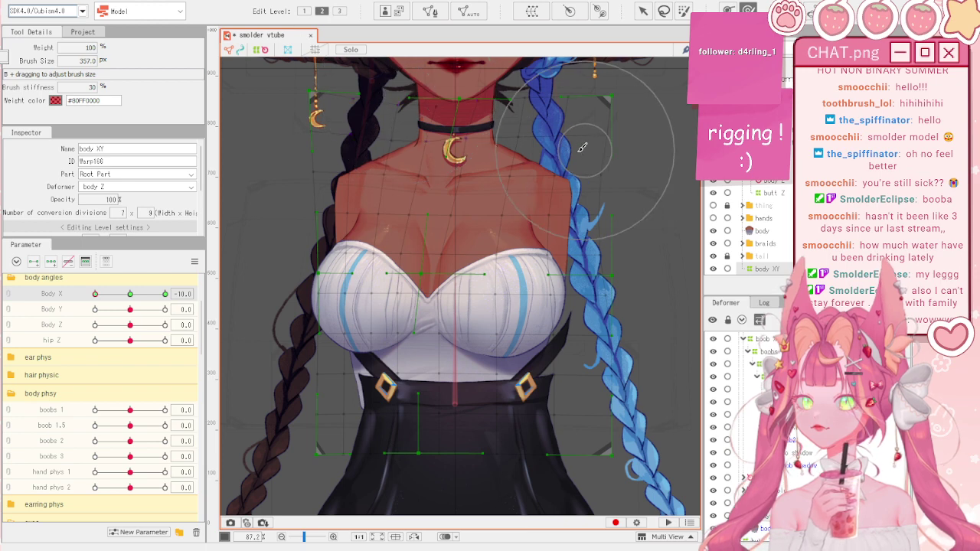
pyautogui.moveTo(576, 151); pyautogui.dragTo(578, 167)
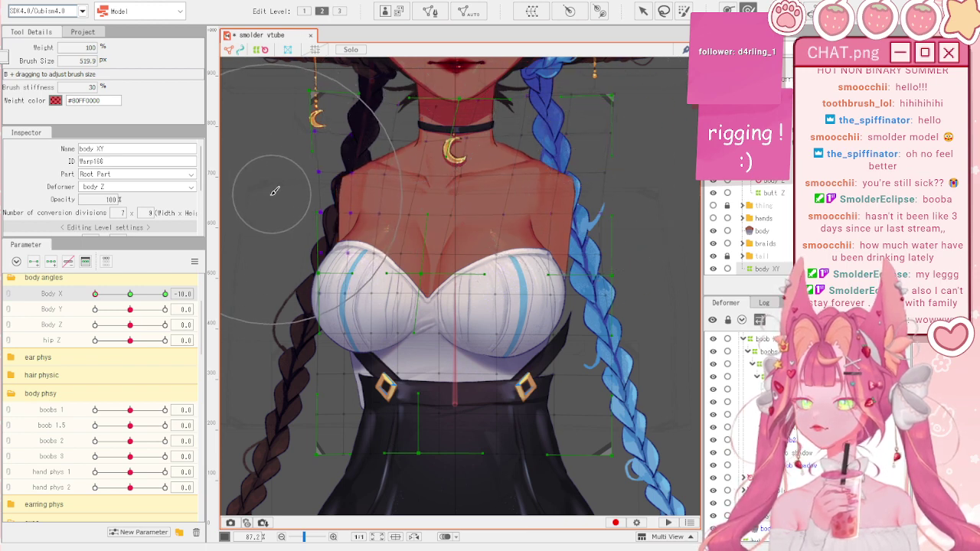
pyautogui.moveTo(164, 294); pyautogui.dragTo(88, 294)
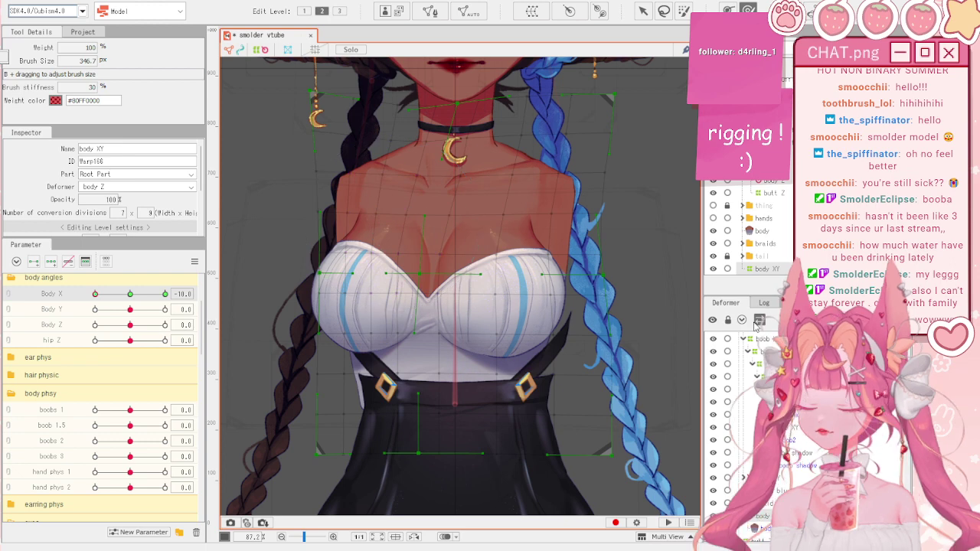
pyautogui.press('v')
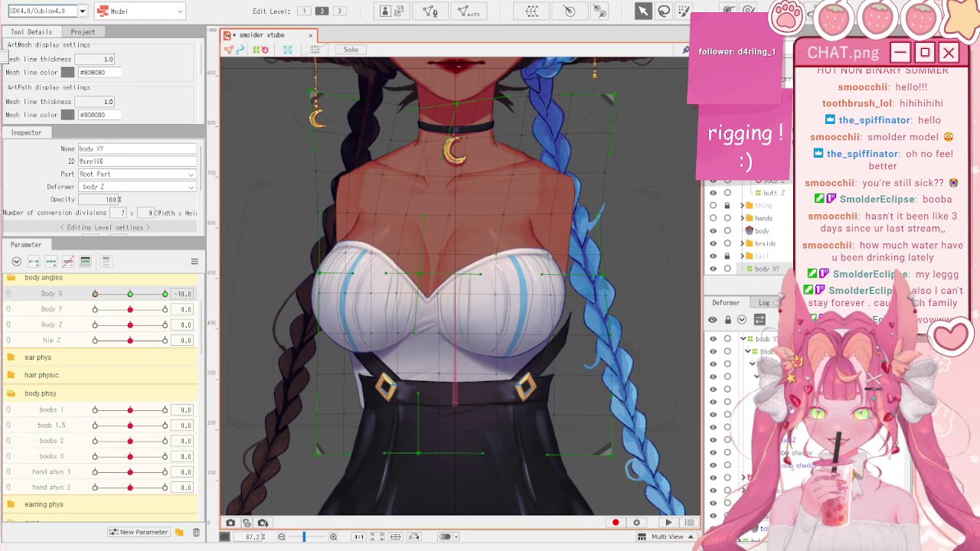
# - Refine the body XY deformer around the neck and upper chest at Body X -10.0 with the deform brush, checking the turn
pyautogui.moveTo(130, 294); pyautogui.dragTo(91, 295)
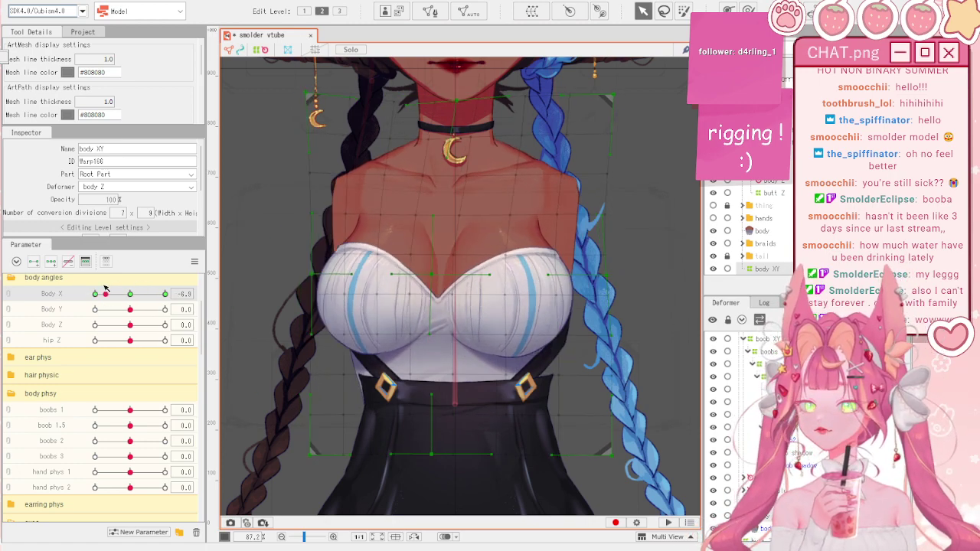
pyautogui.click(748, 10)
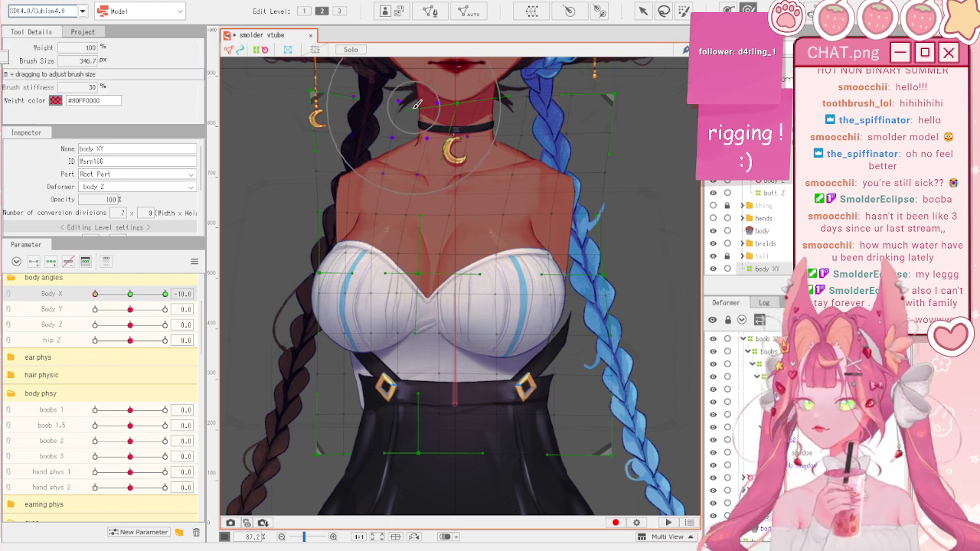
pyautogui.moveTo(164, 293); pyautogui.dragTo(95, 294)
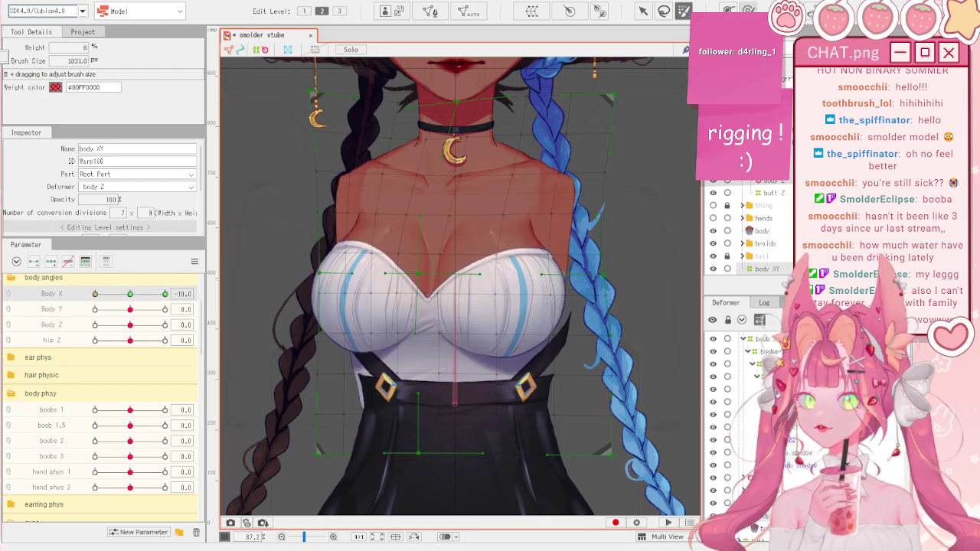
pyautogui.click(748, 10)
pyautogui.moveTo(431, 205); pyautogui.dragTo(434, 205)
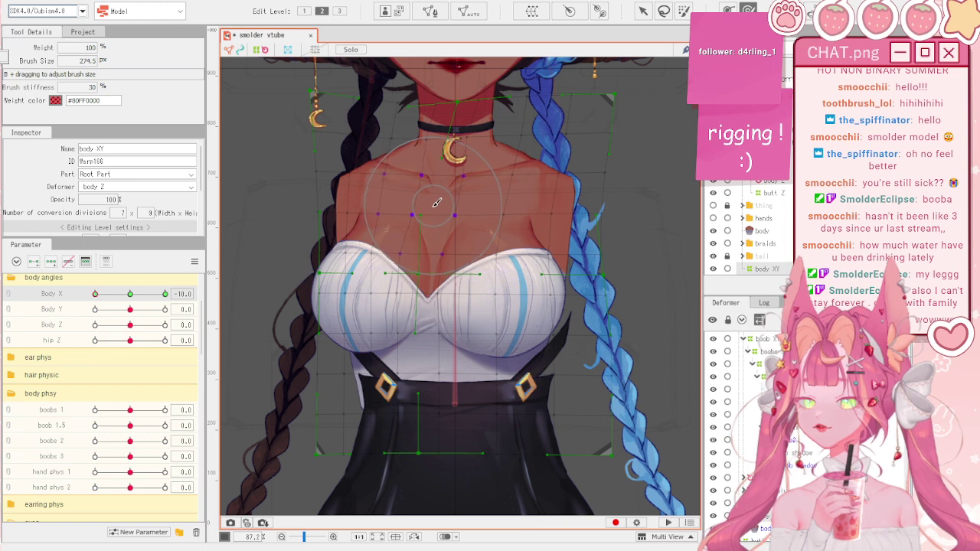
pyautogui.moveTo(95, 294)
pyautogui.mouseDown()
pyautogui.moveTo(130, 293)
pyautogui.moveTo(95, 294)
pyautogui.mouseUp()
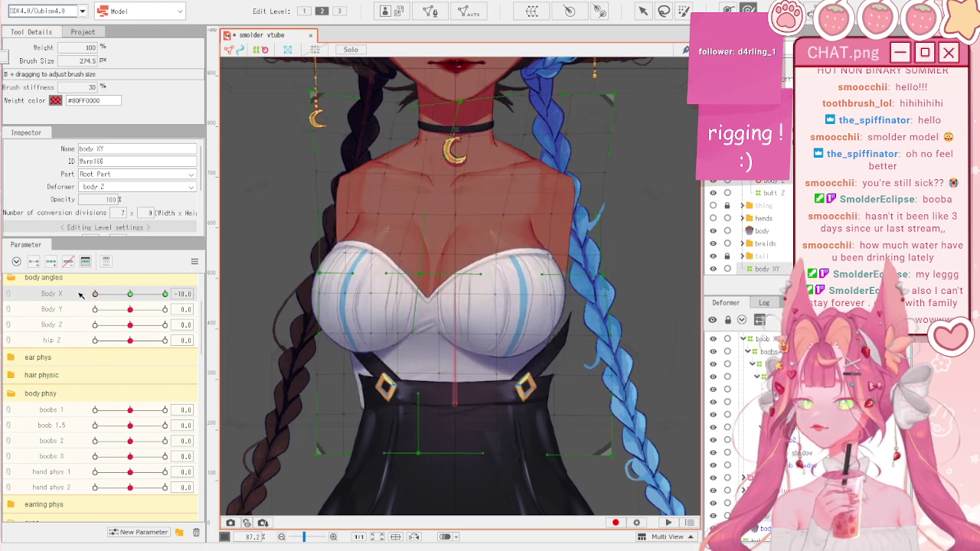
# - Select the outer boob XY deformer, reshape its bust area at Body X -10.0 with a resized deform brush, and check the turn
pyautogui.scroll(-2, 296, 222)
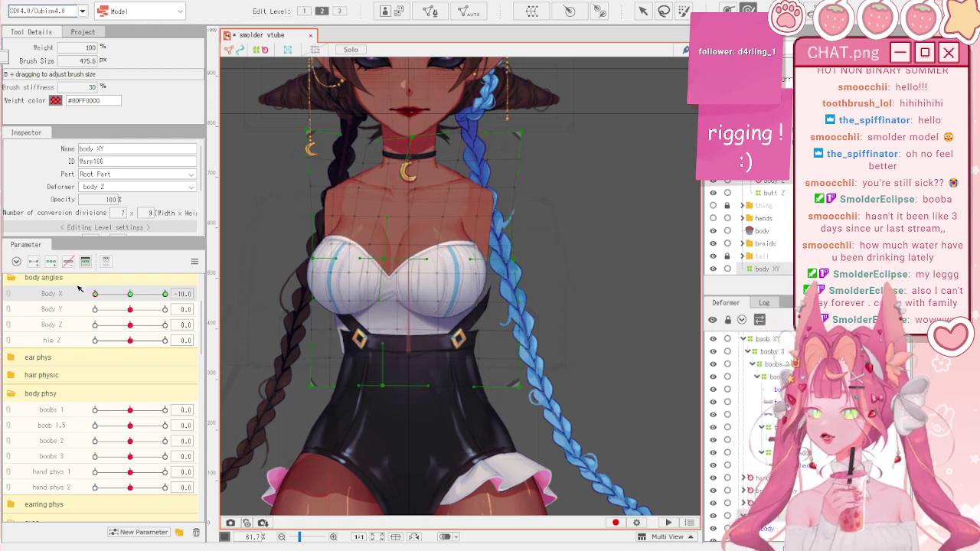
pyautogui.press('v')
pyautogui.scroll(-2, 563, 233)
pyautogui.scroll(2, 480, 250)
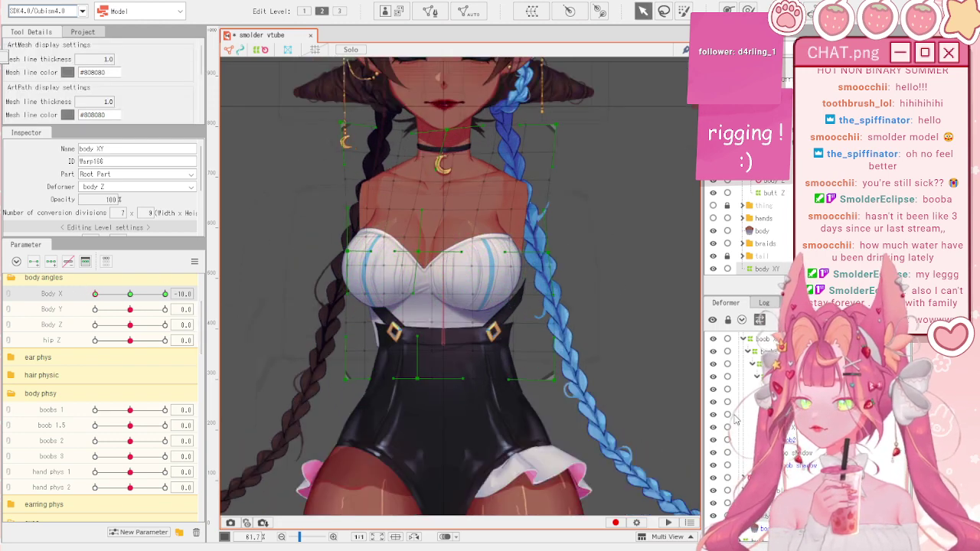
pyautogui.click(767, 339)
pyautogui.click(748, 10)
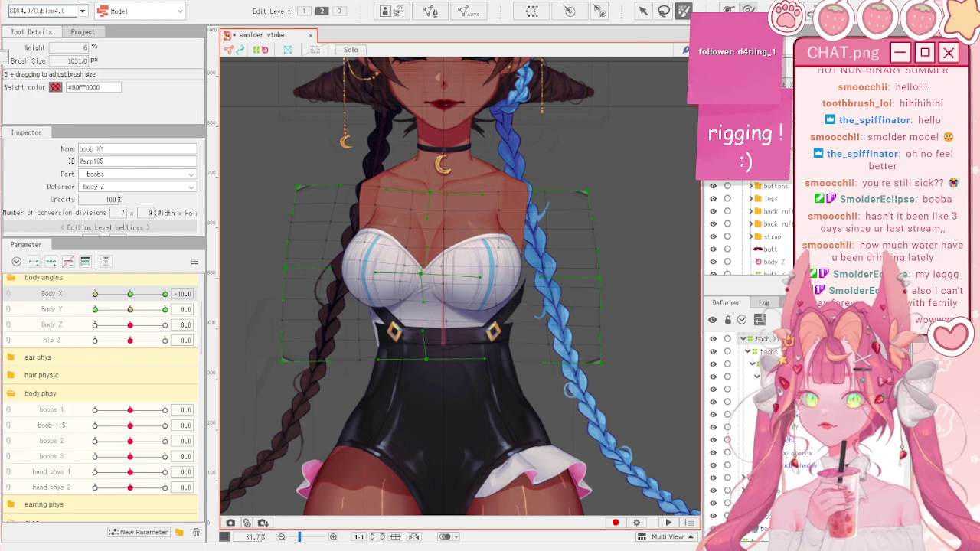
pyautogui.press('b')
pyautogui.moveTo(457, 255); pyautogui.dragTo(544, 257)
pyautogui.moveTo(627, 255); pyautogui.dragTo(469, 244)
pyautogui.press('b')
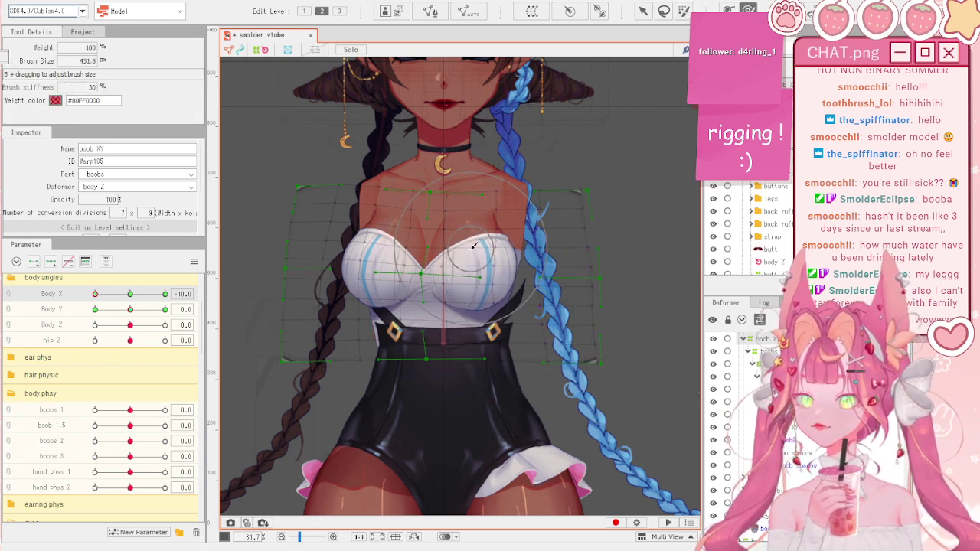
pyautogui.scroll(2, 466, 240)
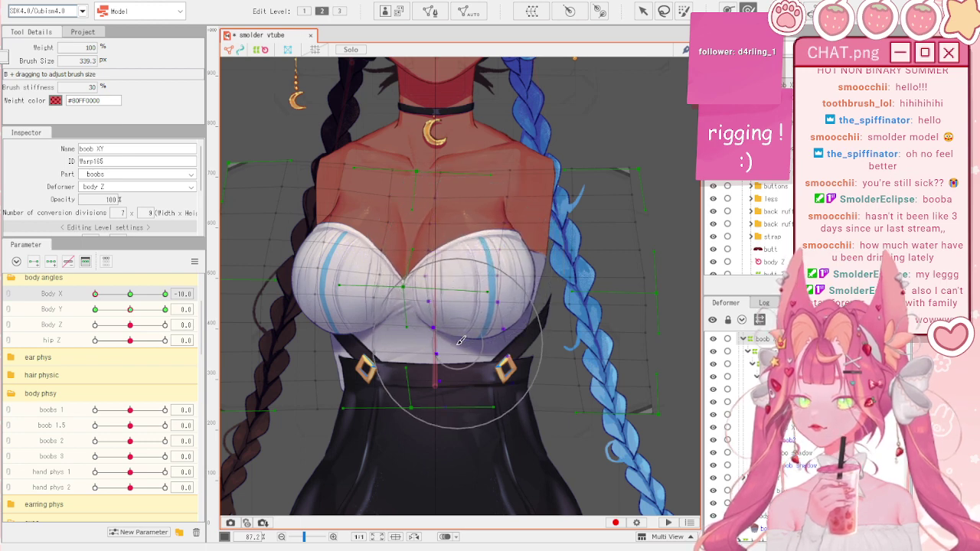
pyautogui.moveTo(128, 293); pyautogui.dragTo(78, 291)
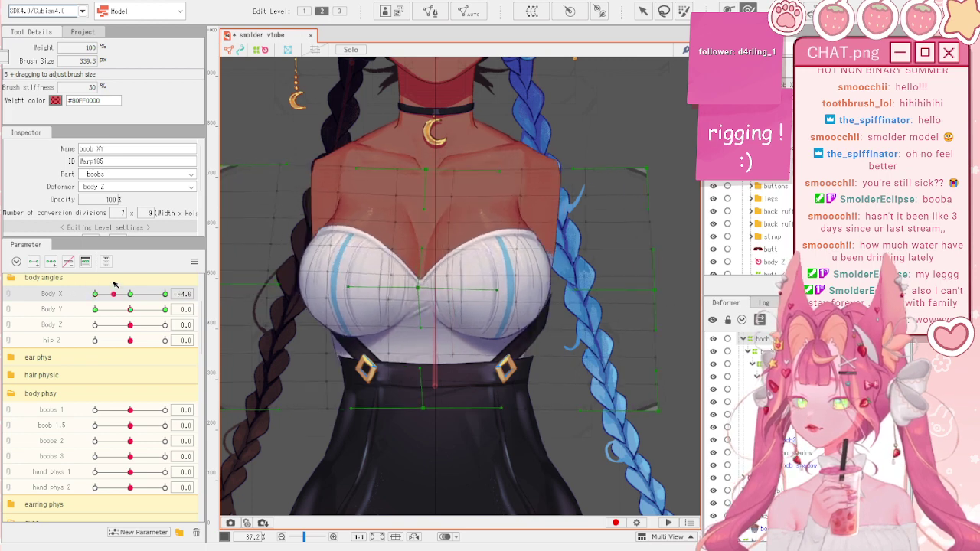
# - Reflect the outer boob XY deformer's Body X motion to the opposite side and check it
pyautogui.click(195, 261)
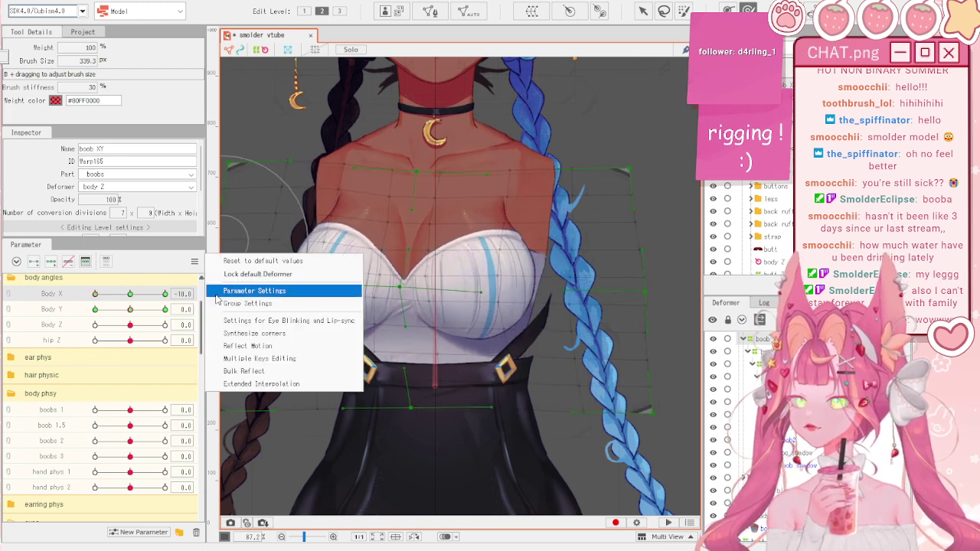
pyautogui.click(245, 347)
pyautogui.click(440, 378)
pyautogui.moveTo(122, 295); pyautogui.dragTo(176, 291)
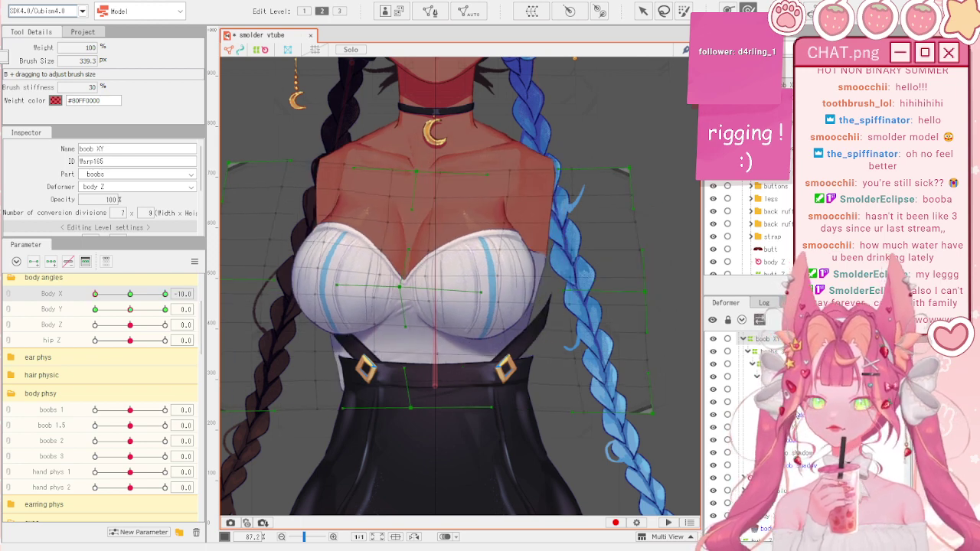
# - Select the body XY deformer, reflect its Body X motion to the opposite side, and check the turn at Body X 10.0
pyautogui.click(788, 427)
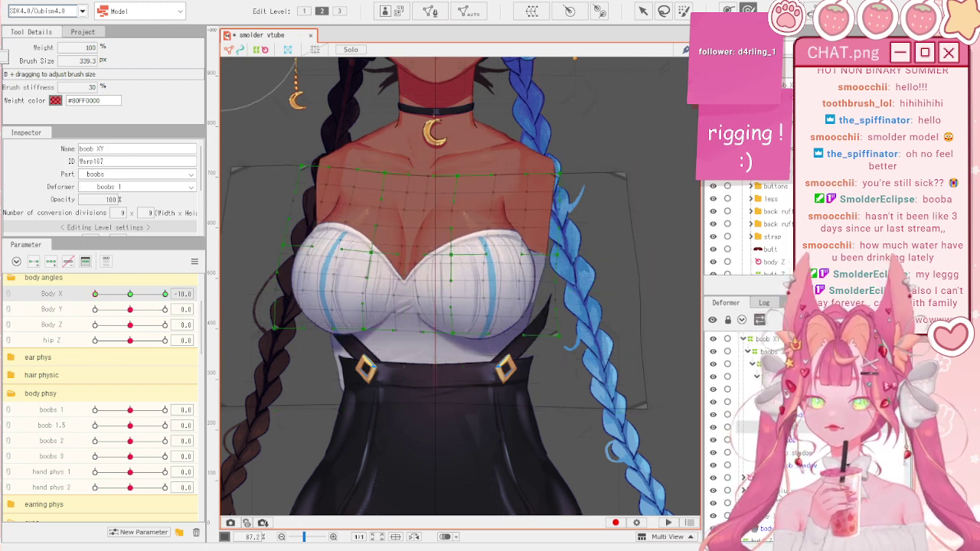
pyautogui.click(780, 516)
pyautogui.moveTo(206, 262); pyautogui.dragTo(204, 262)
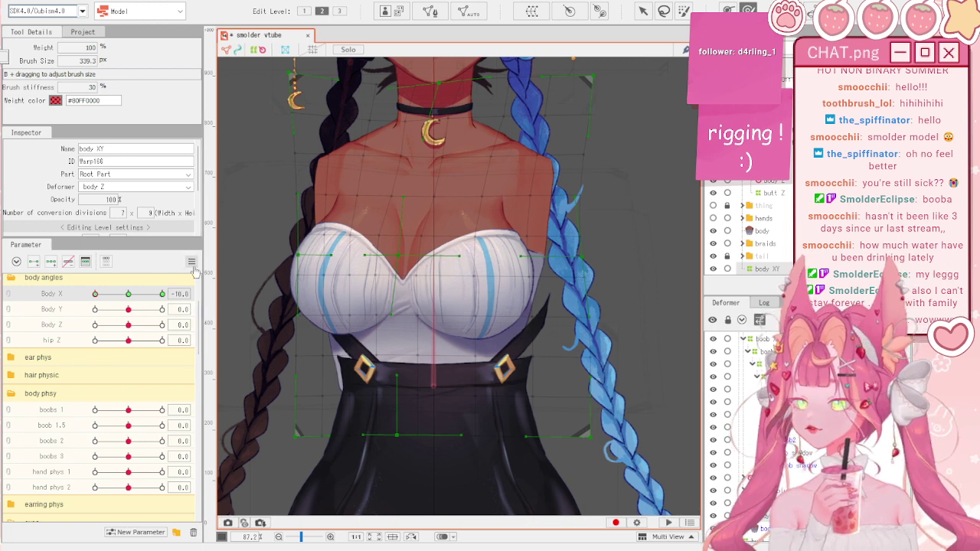
pyautogui.click(194, 262)
pyautogui.click(244, 346)
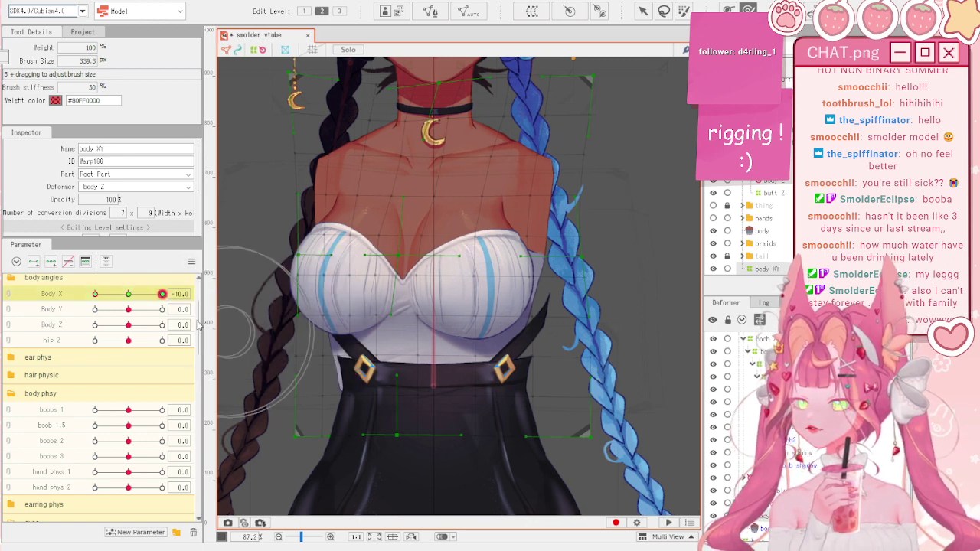
pyautogui.moveTo(132, 296); pyautogui.dragTo(170, 297)
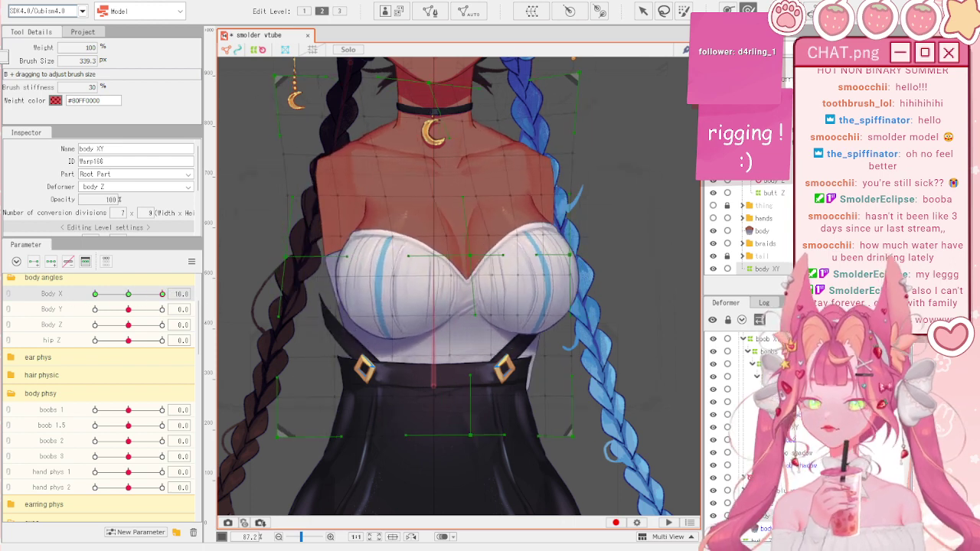
# - Return to the outer boob XY deformer at Body X -10.0 and push the leading side of the bust outward with a smaller deform brush
pyautogui.click(765, 338)
pyautogui.moveTo(129, 294); pyautogui.dragTo(91, 295)
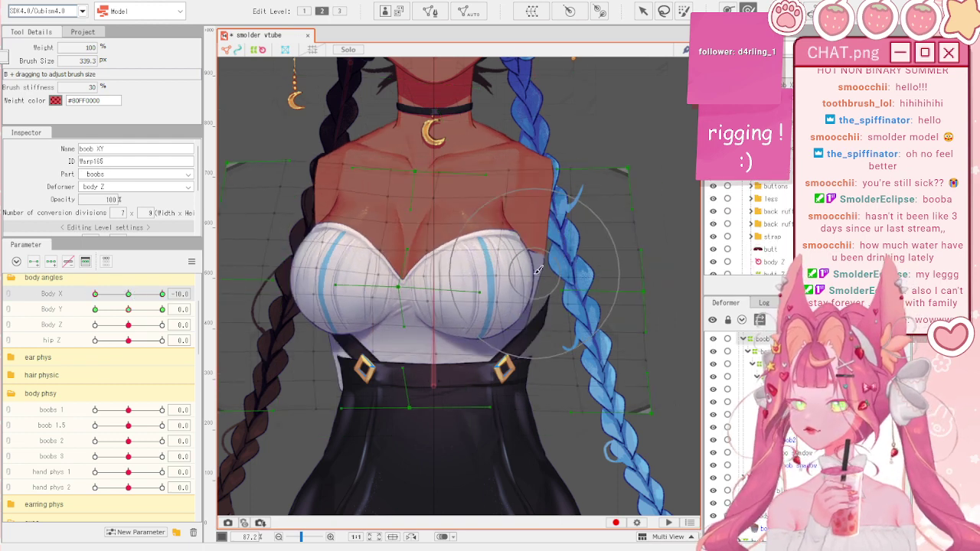
pyautogui.press('b')
pyautogui.moveTo(475, 273); pyautogui.dragTo(417, 274)
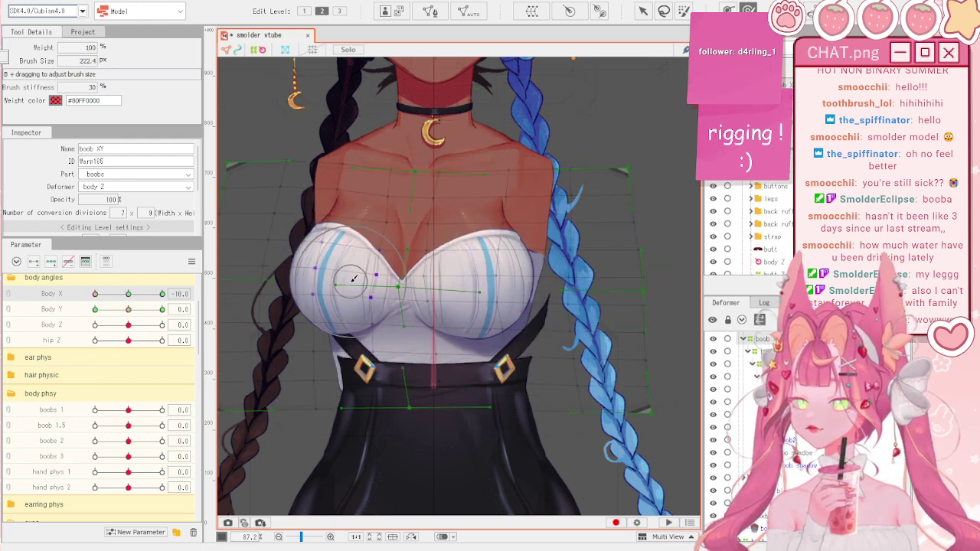
pyautogui.moveTo(353, 279); pyautogui.dragTo(341, 283)
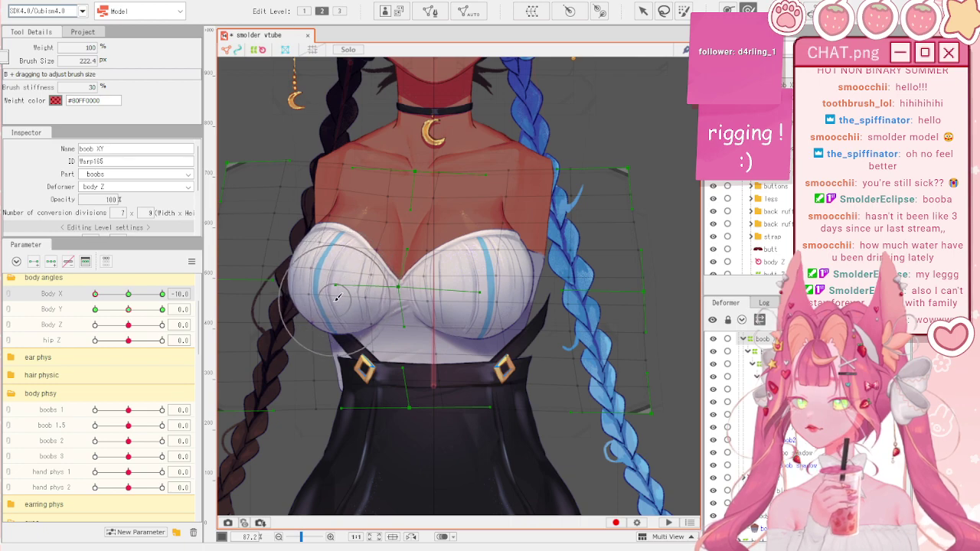
# - Fine-tune the bust's outer contour and centre on the boob XY deformer with a 112.1 px deform brush, checking Body X -10.0
pyautogui.scroll(3, 280, 259)
pyautogui.scroll(-1, 280, 259)
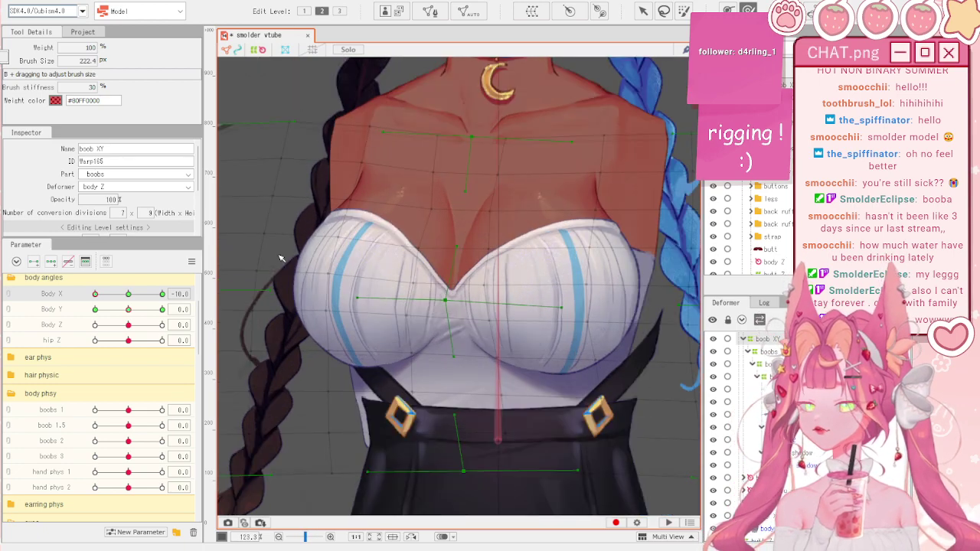
pyautogui.moveTo(122, 293); pyautogui.dragTo(88, 300)
pyautogui.moveTo(373, 297); pyautogui.dragTo(334, 247)
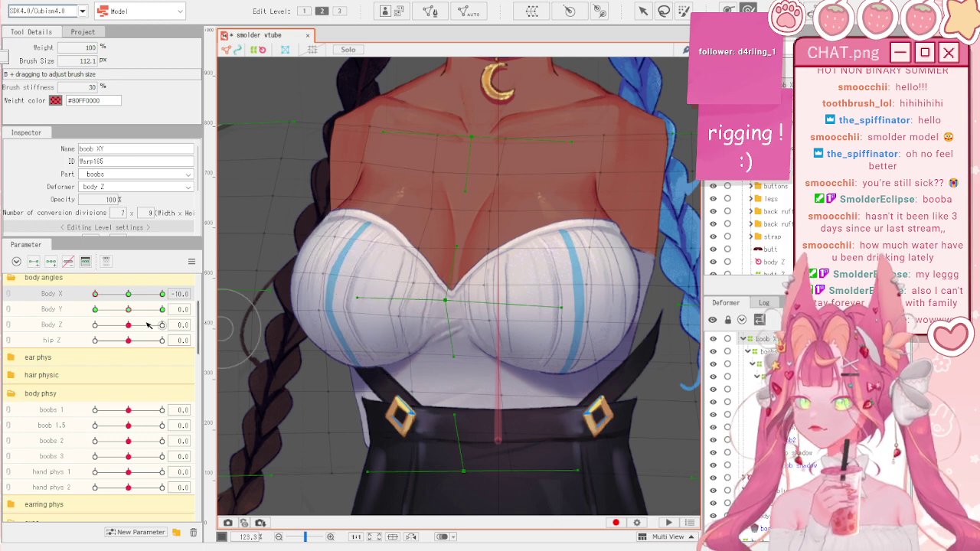
pyautogui.moveTo(95, 294)
pyautogui.mouseDown()
pyautogui.moveTo(107, 295)
pyautogui.moveTo(88, 293)
pyautogui.mouseUp()
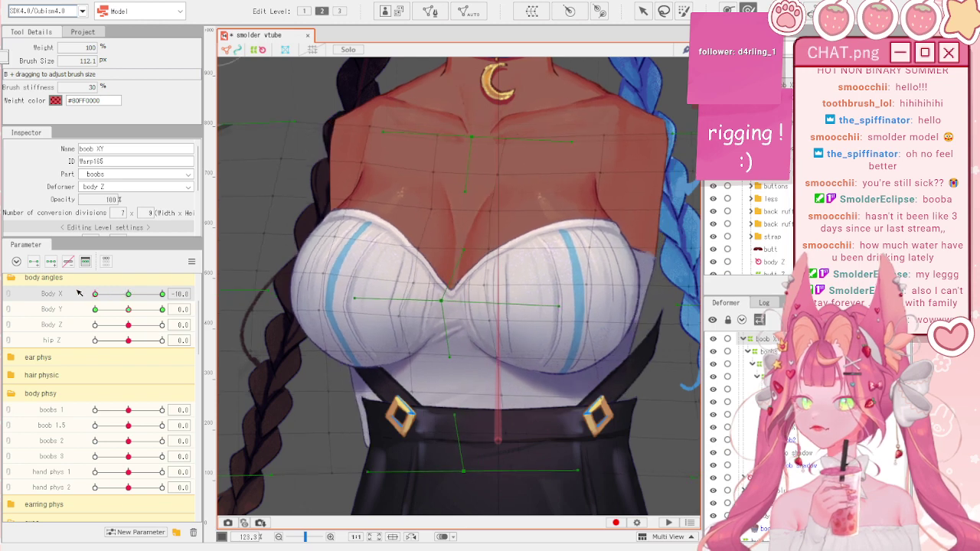
# - Adjust the lower part of the boob XY deformer near the waist with a 359.4 px deform brush and recheck the Body X turn
pyautogui.moveTo(520, 407); pyautogui.dragTo(585, 426)
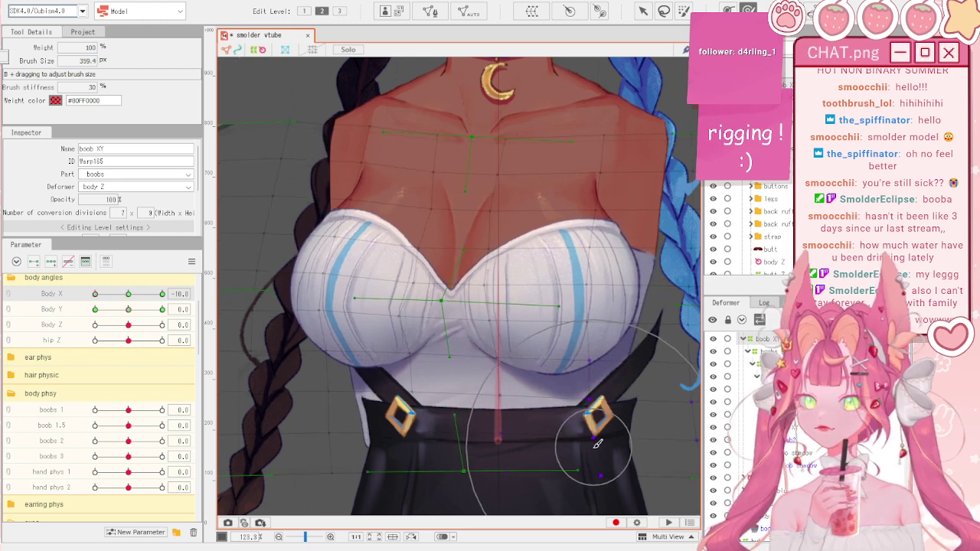
pyautogui.scroll(-3, 380, 397)
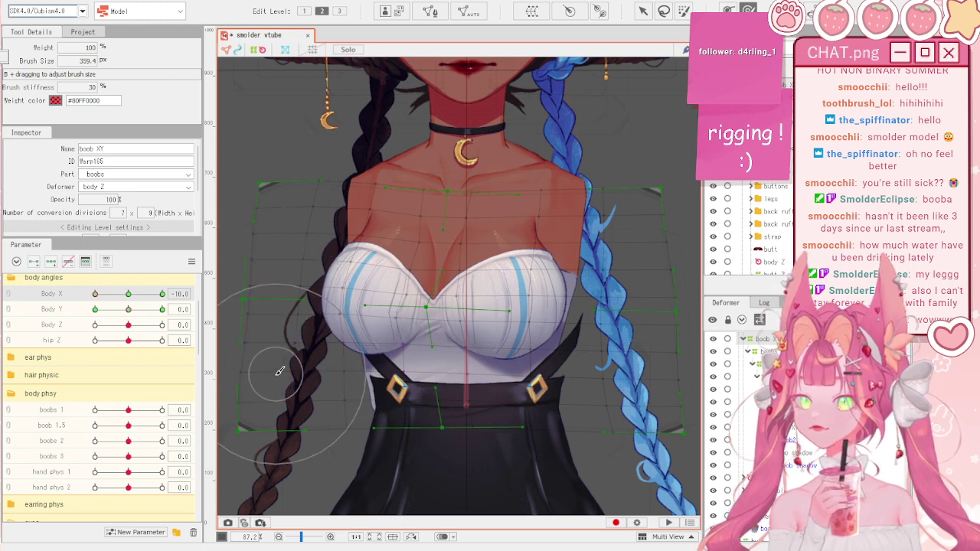
pyautogui.click(128, 295)
pyautogui.moveTo(128, 294)
pyautogui.mouseDown()
pyautogui.moveTo(93, 291)
pyautogui.moveTo(118, 286)
pyautogui.moveTo(94, 293)
pyautogui.moveTo(89, 280)
pyautogui.mouseUp()
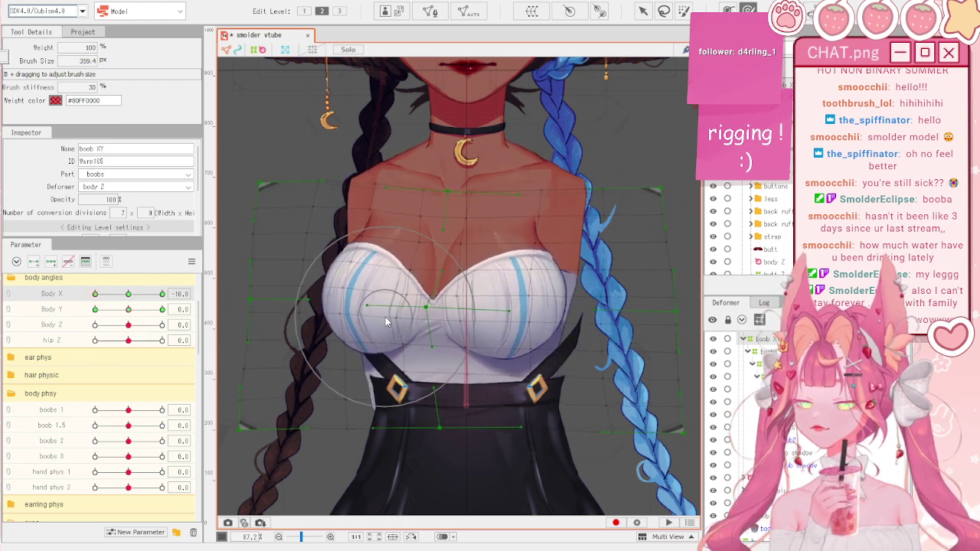
# - Adjust the centre of the bust on the boob XY deformer at Body X -10.0 using smaller deform brushes, checking the turn
pyautogui.press('b')
pyautogui.click(747, 10)
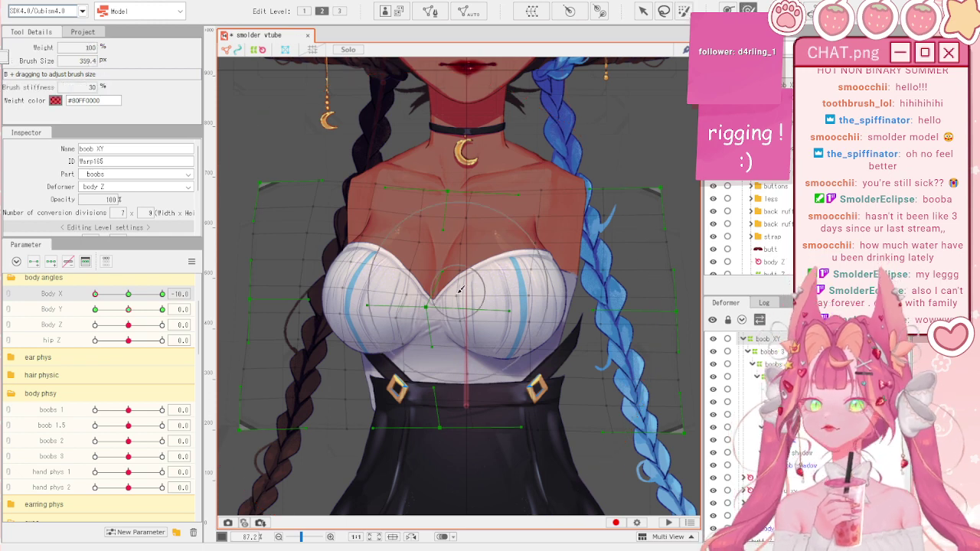
pyautogui.scroll(5, 399, 301)
pyautogui.press('b')
pyautogui.moveTo(401, 300)
pyautogui.mouseDown()
pyautogui.moveTo(370, 260)
pyautogui.moveTo(420, 297)
pyautogui.mouseUp()
pyautogui.moveTo(433, 227); pyautogui.dragTo(416, 227)
pyautogui.scroll(-3, 400, 298)
pyautogui.press('b')
pyautogui.moveTo(399, 299); pyautogui.dragTo(398, 355)
pyautogui.scroll(-1, 359, 316)
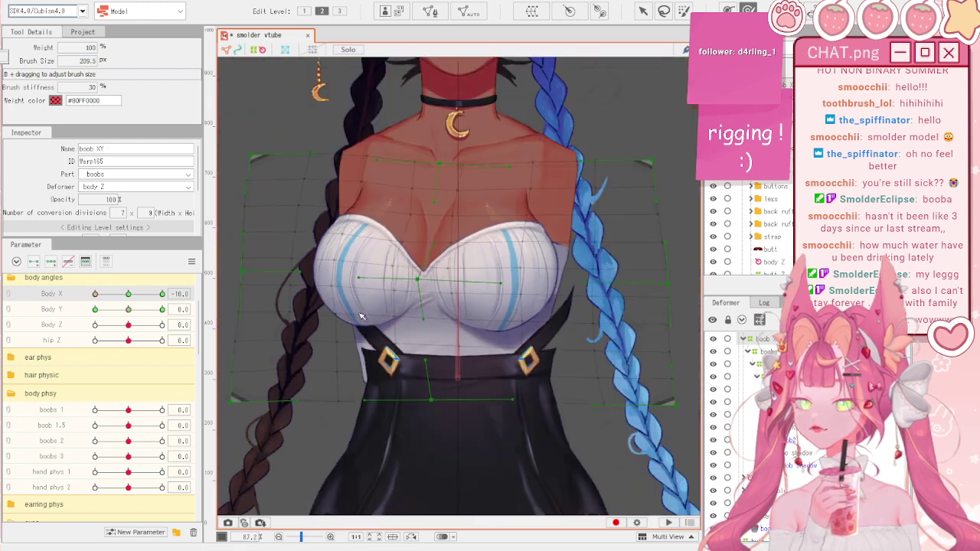
pyautogui.moveTo(134, 295); pyautogui.dragTo(81, 297)
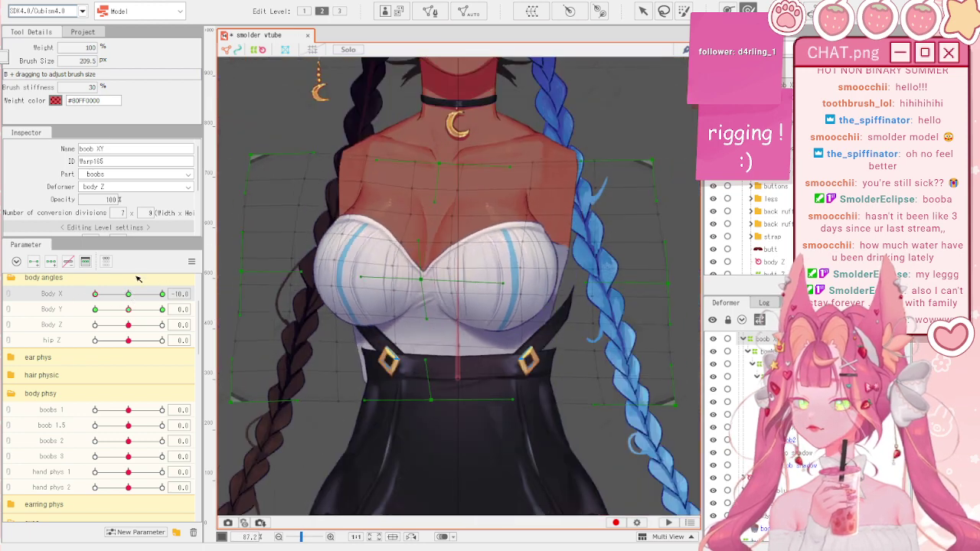
# - Reflect the boob XY deformer's updated Body X motion to the opposite side, set Body X to 10.0, and inspect the neckline up close
pyautogui.click(192, 262)
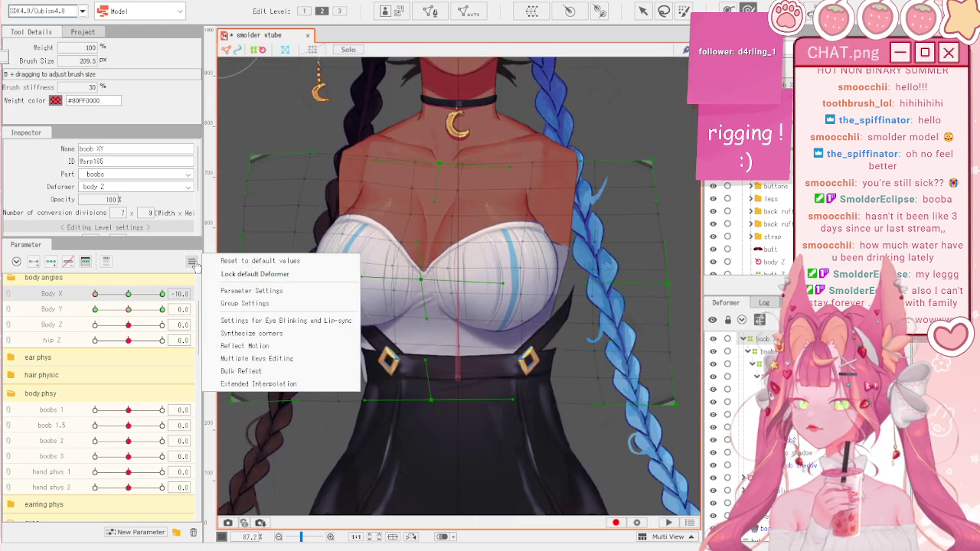
pyautogui.click(535, 205)
pyautogui.click(191, 262)
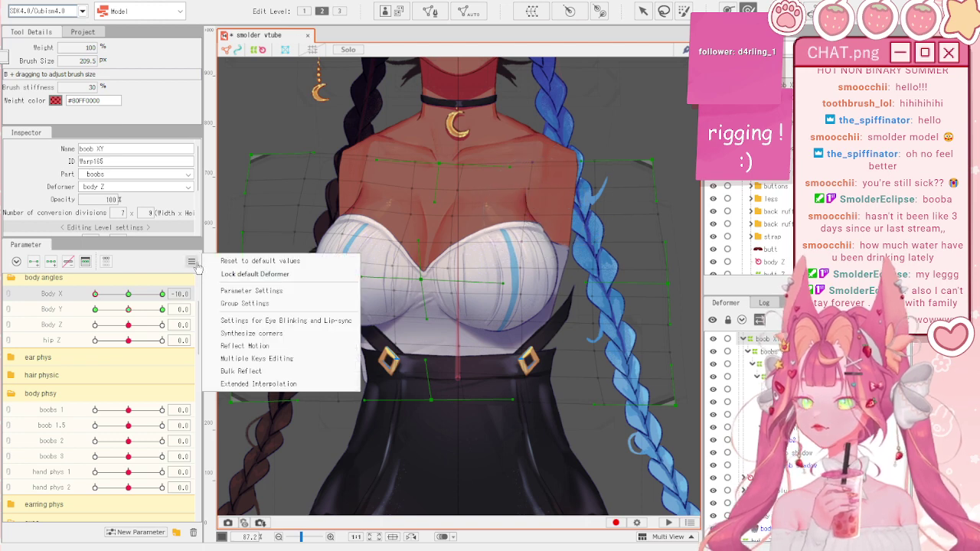
pyautogui.click(270, 203)
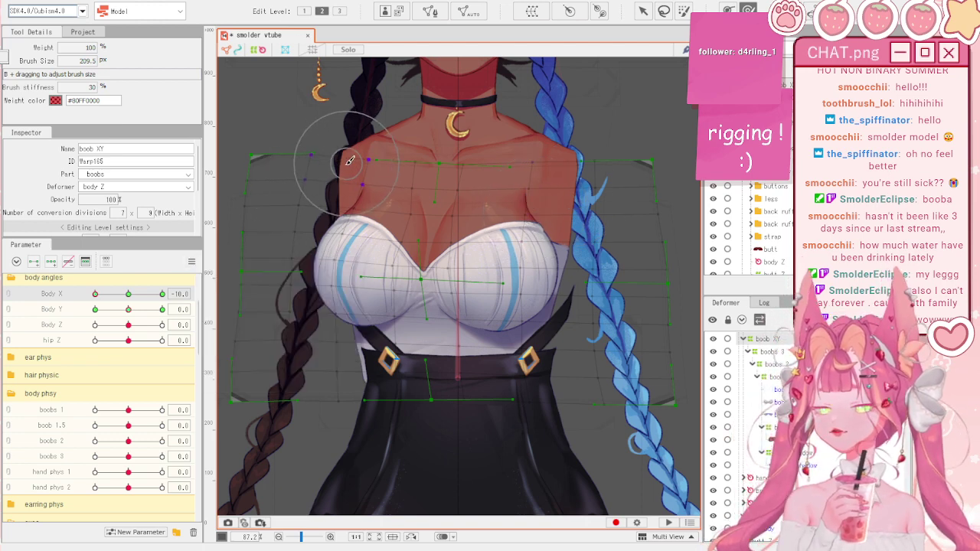
pyautogui.click(191, 262)
pyautogui.click(298, 342)
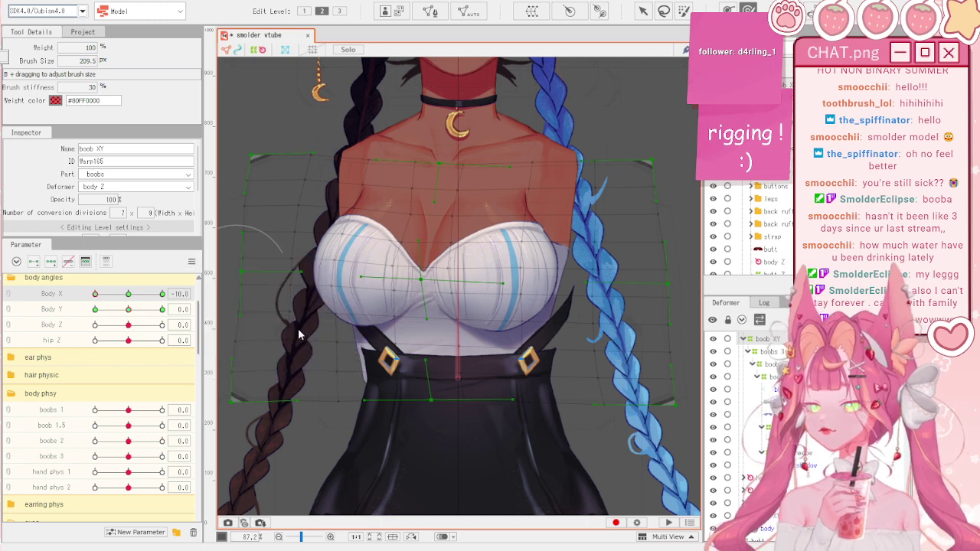
pyautogui.moveTo(131, 294); pyautogui.dragTo(165, 284)
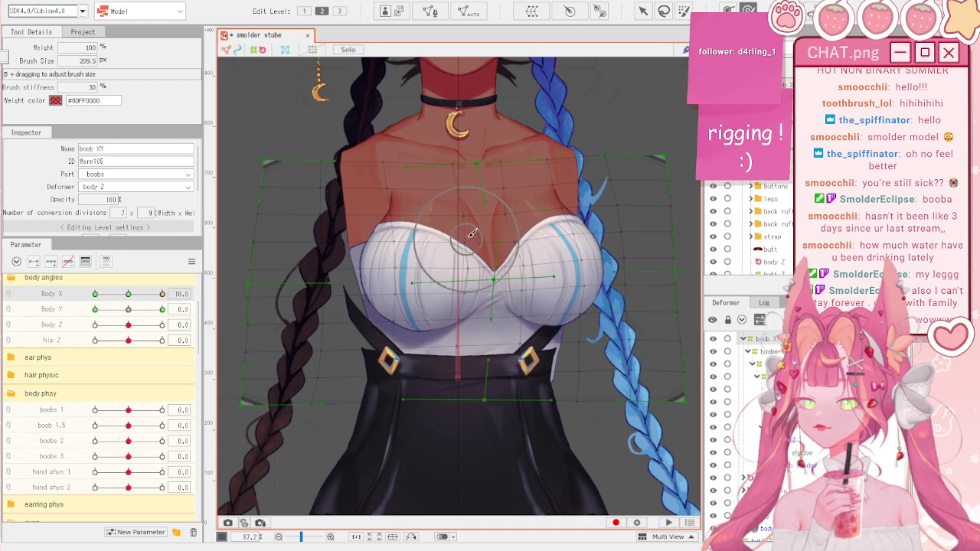
pyautogui.scroll(5, 439, 251)
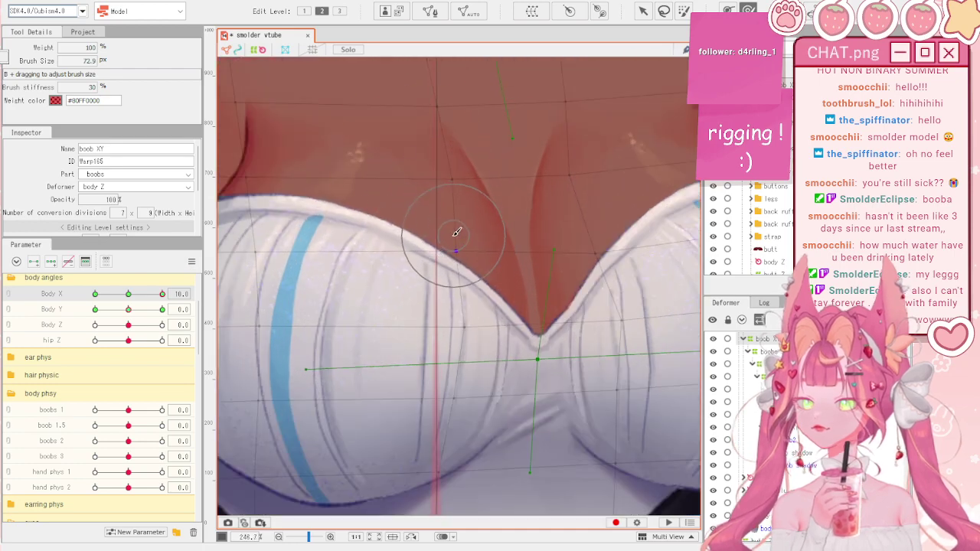
# - Reflect the boob XY deformer's Body X motion to the opposite side and set Body X to -10.0
pyautogui.scroll(-5, 459, 225)
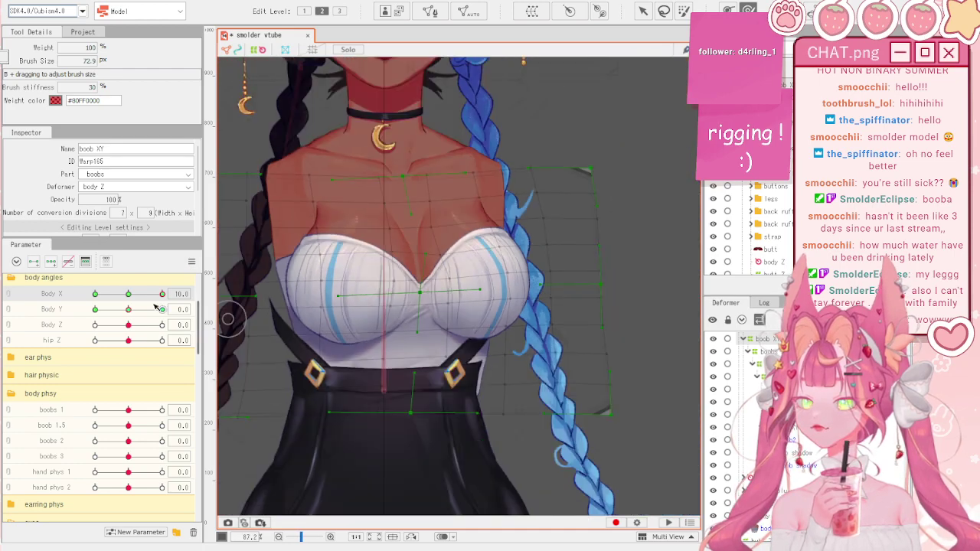
pyautogui.click(196, 262)
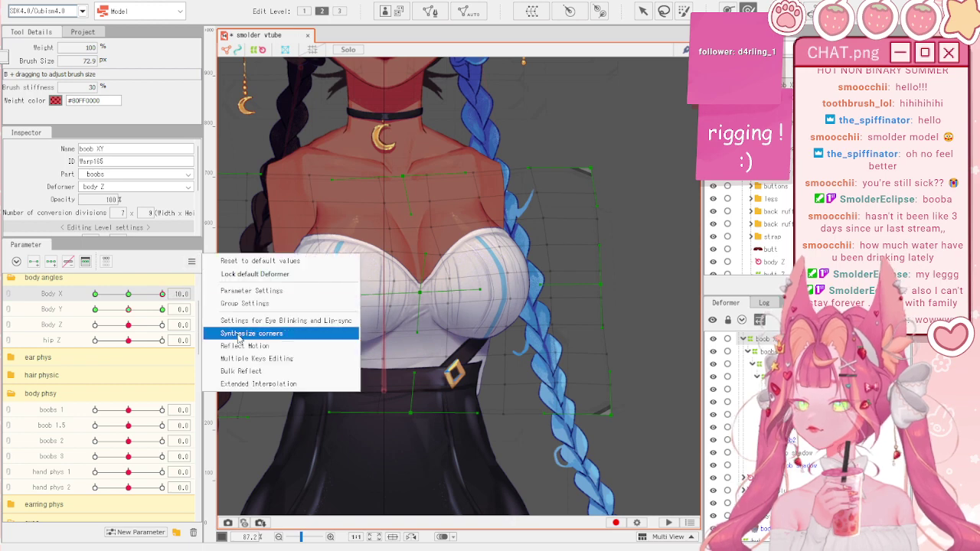
pyautogui.click(239, 345)
pyautogui.moveTo(146, 297); pyautogui.dragTo(53, 296)
pyautogui.scroll(-2, 616, 224)
pyautogui.press('v')
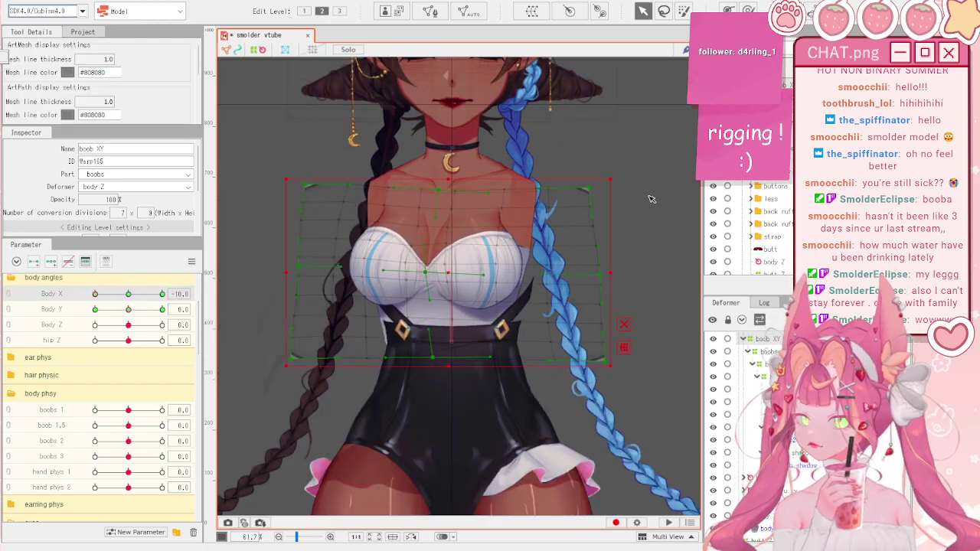
# - Deselect the boob XY deformer and sweep Body X from -10.0 to 10.0 to check the bust's turn
pyautogui.click(647, 197)
pyautogui.scroll(-1, 413, 225)
pyautogui.scroll(1, 401, 261)
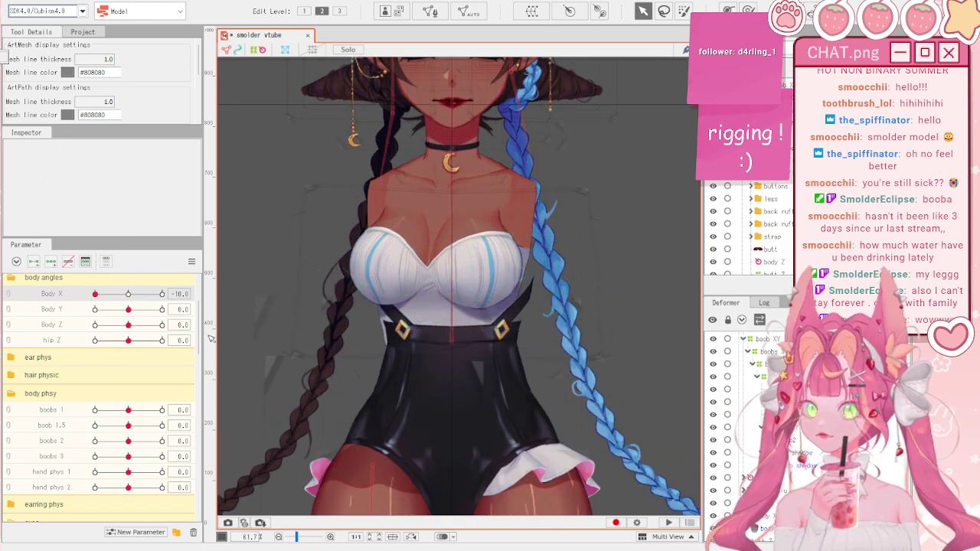
pyautogui.scroll(2, 383, 267)
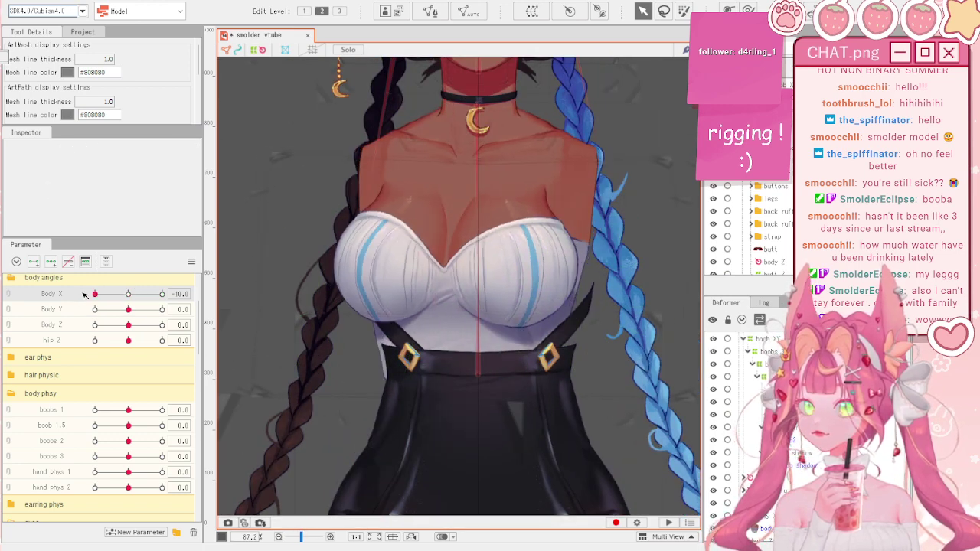
pyautogui.moveTo(95, 294); pyautogui.dragTo(171, 279)
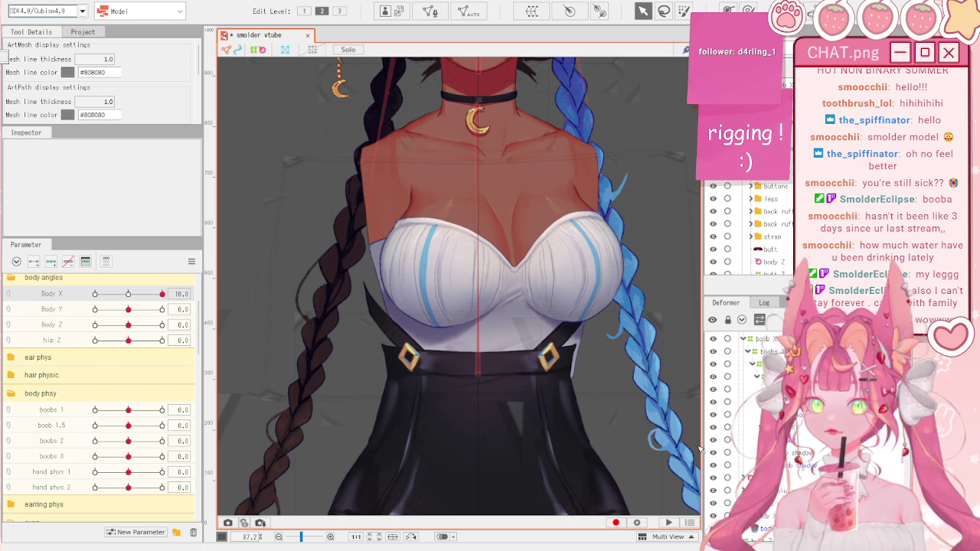
# - Lock the bust shadow mesh and create a warp deformer named strap XY around the suspender strap beside the dark braid
pyautogui.click(727, 464)
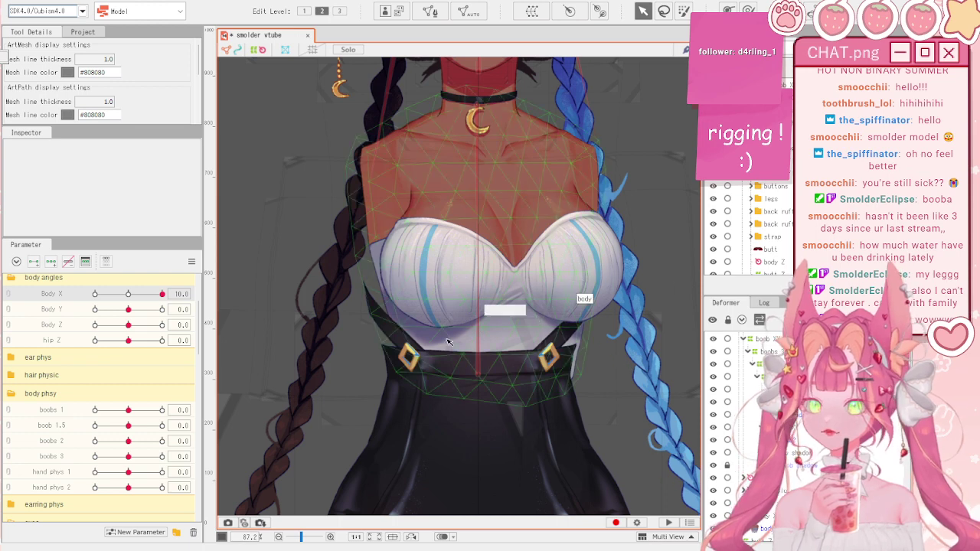
pyautogui.click(401, 337)
pyautogui.scroll(2, 414, 320)
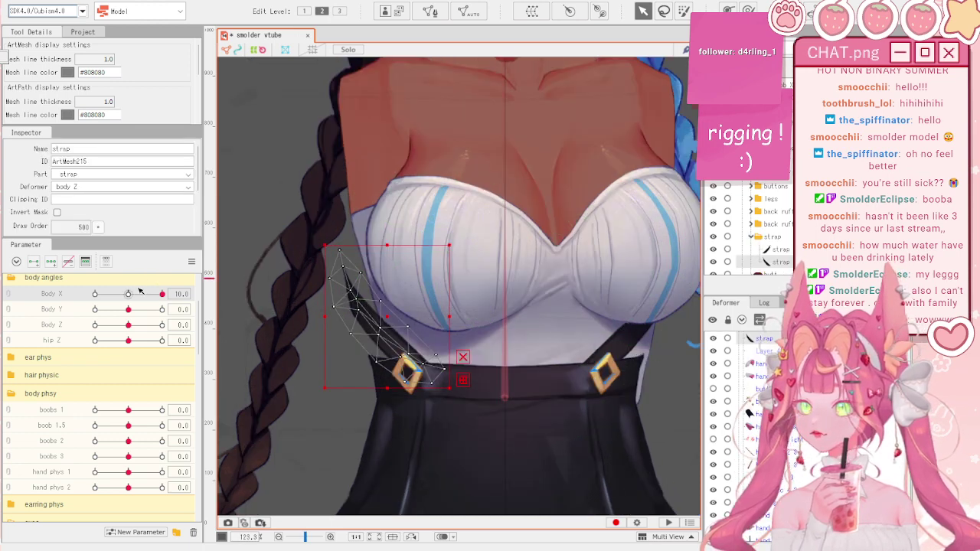
pyautogui.moveTo(140, 292); pyautogui.dragTo(126, 294)
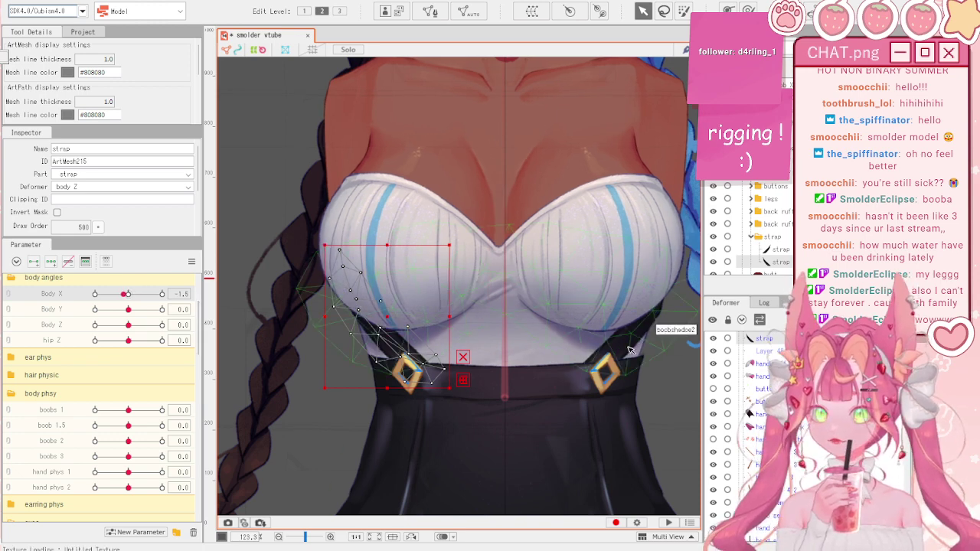
pyautogui.scroll(3, 743, 427)
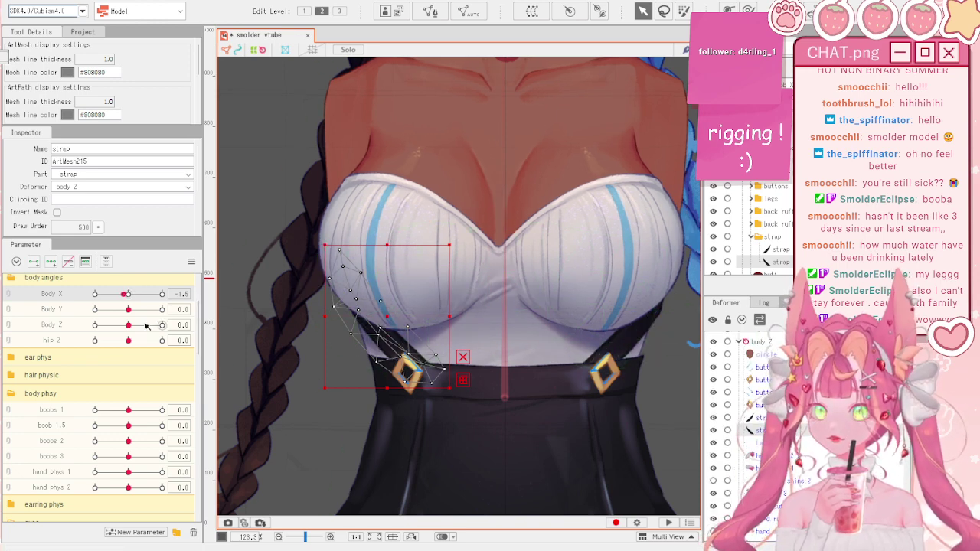
pyautogui.moveTo(134, 303)
pyautogui.mouseDown()
pyautogui.moveTo(107, 305)
pyautogui.moveTo(163, 305)
pyautogui.moveTo(79, 334)
pyautogui.moveTo(136, 303)
pyautogui.mouseUp()
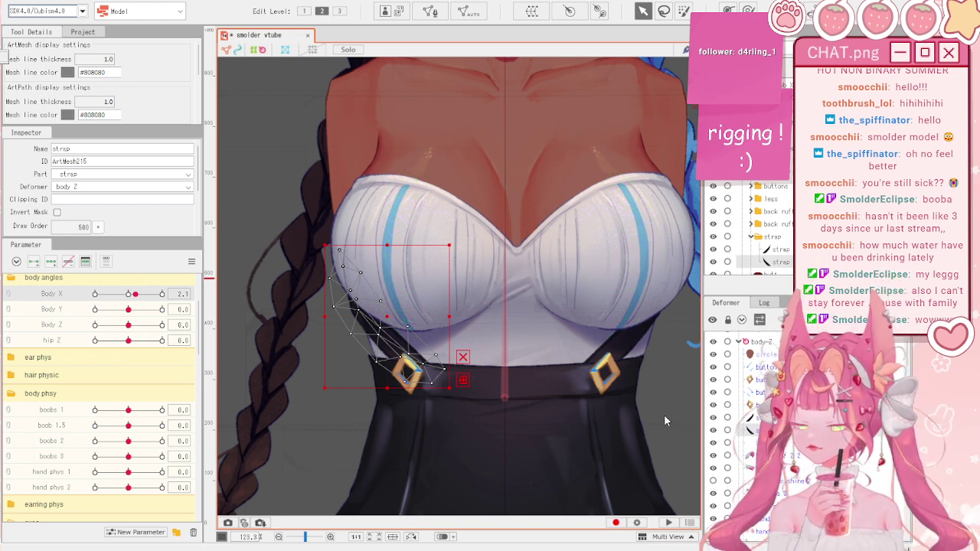
pyautogui.click(692, 460)
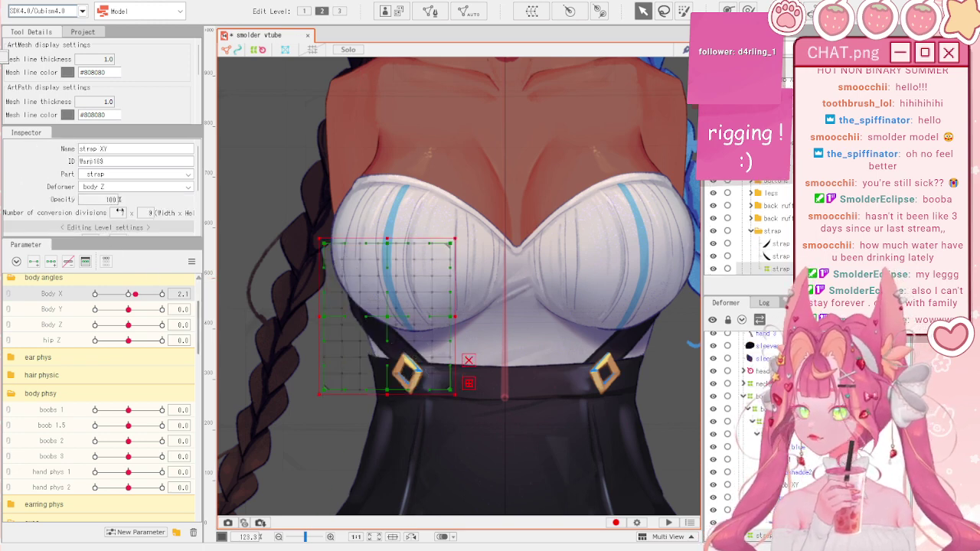
# - Set strap XY's conversion divisions to 5 × 6, add three Body X keys, and set Body X to -10.0
pyautogui.moveTo(120, 211); pyautogui.dragTo(152, 218)
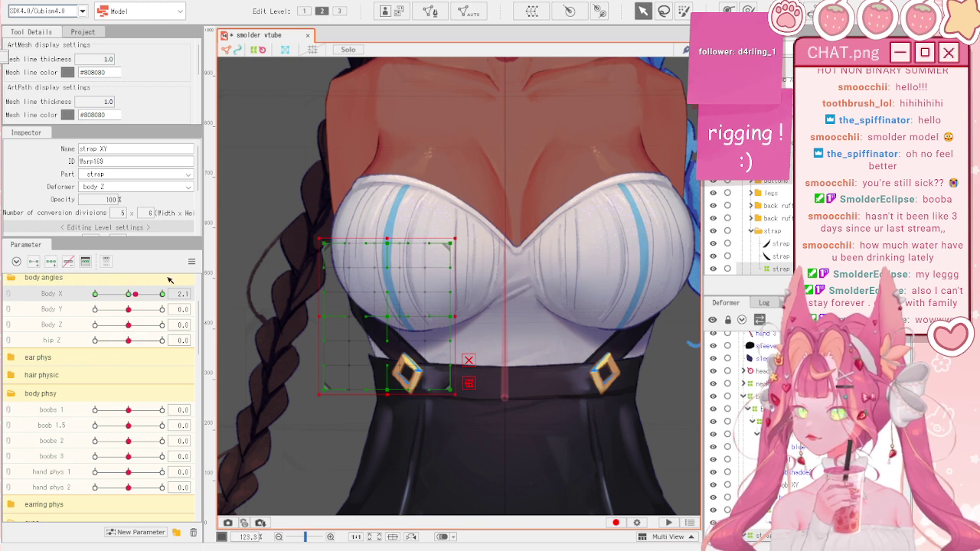
pyautogui.click(192, 261)
pyautogui.click(217, 261)
pyautogui.moveTo(128, 294); pyautogui.dragTo(95, 294)
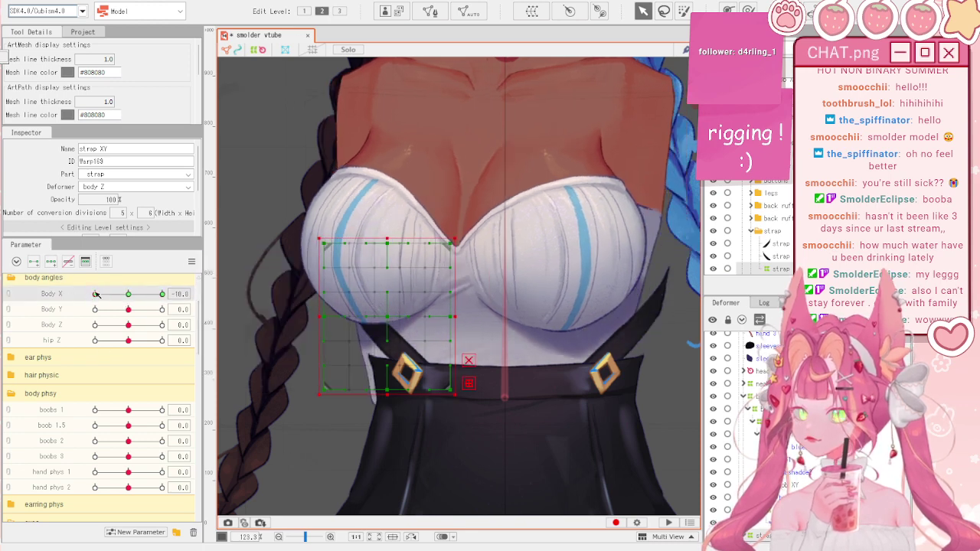
pyautogui.moveTo(388, 316); pyautogui.dragTo(373, 318)
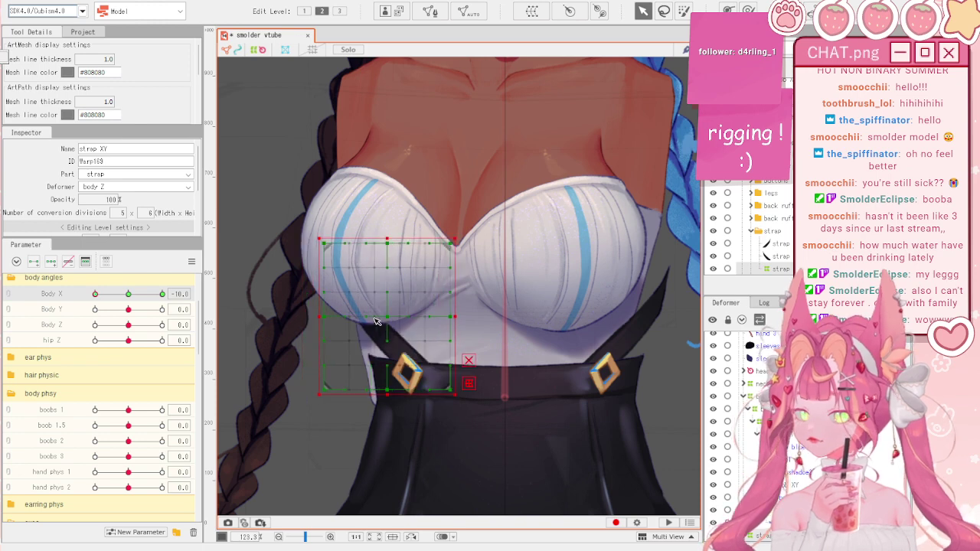
# - Set the boobshadoe2 mesh's clipping ID to body2 and ArtMesh215 so its shadow also covers the strap
pyautogui.scroll(5, 373, 317)
pyautogui.click(451, 327)
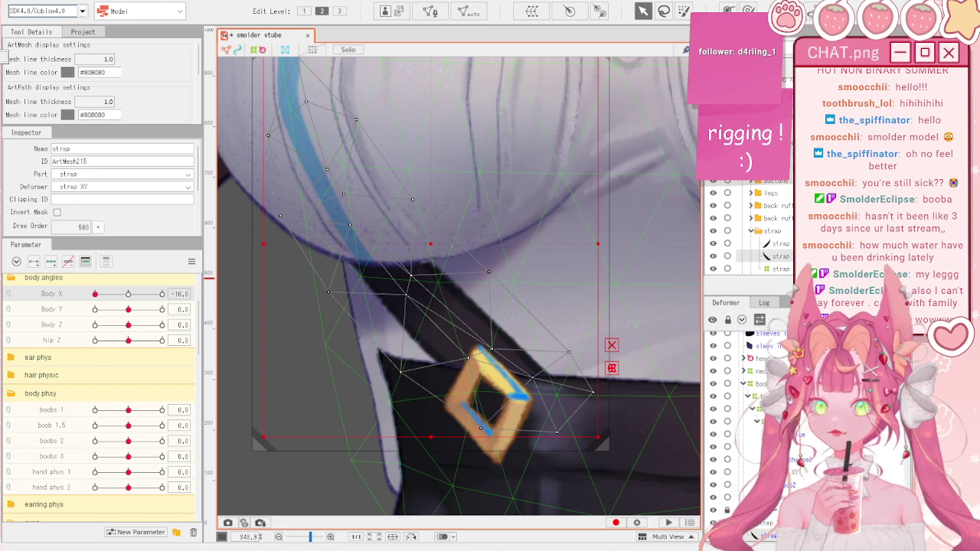
pyautogui.click(396, 267)
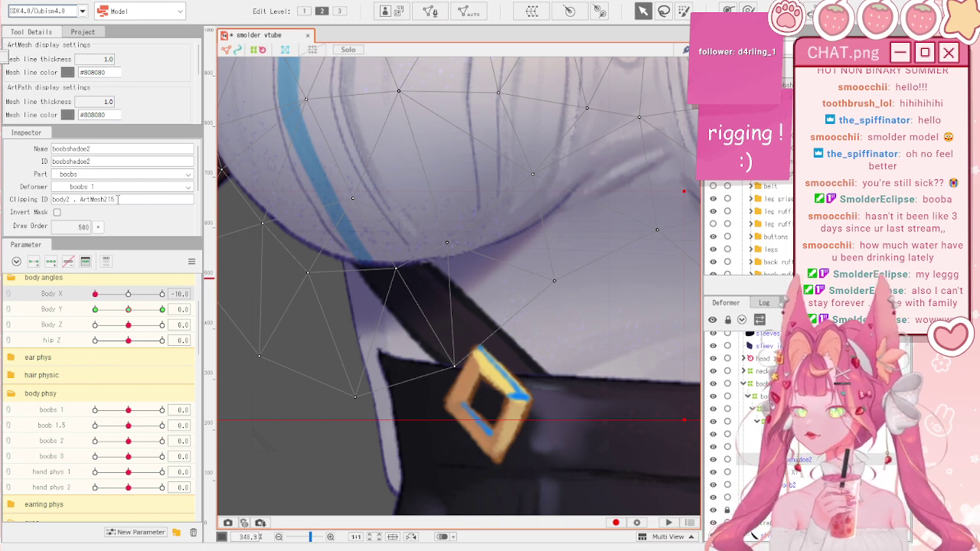
pyautogui.scroll(-3, 325, 268)
# - Shift the strap XY deformer outward toward the dark braid at Body X -10.0, and reset the parameters to their defaults
pyautogui.click(296, 389)
pyautogui.moveTo(128, 293); pyautogui.dragTo(89, 306)
pyautogui.click(417, 307)
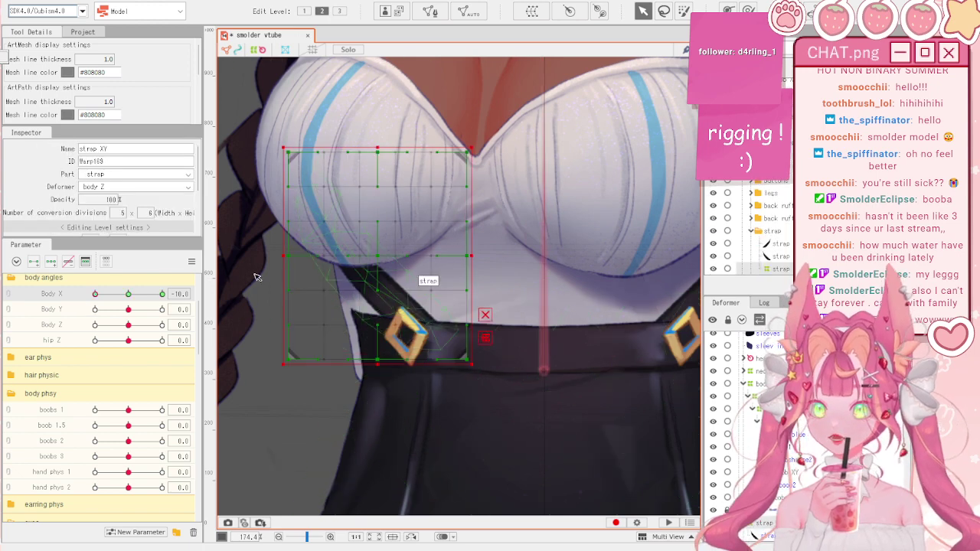
pyautogui.moveTo(386, 258); pyautogui.dragTo(362, 255)
pyautogui.moveTo(94, 295); pyautogui.dragTo(65, 294)
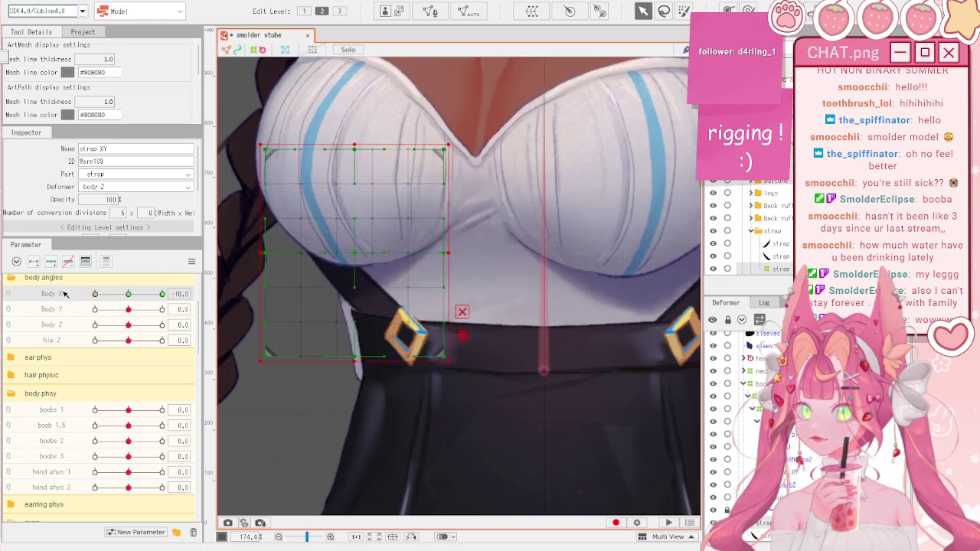
pyautogui.rightClick(95, 293)
pyautogui.click(230, 258)
# - Create a 7 × 7 warp deformer named pants XY as parent of hipz Z, and shrink it slightly around the hips
pyautogui.scroll(-5, 443, 322)
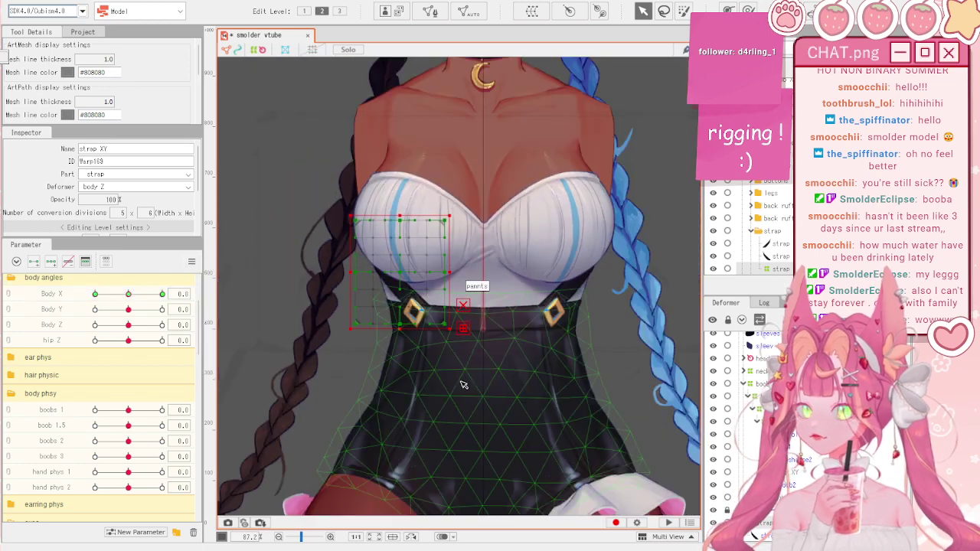
pyautogui.click(407, 264)
pyautogui.scroll(2, 546, 273)
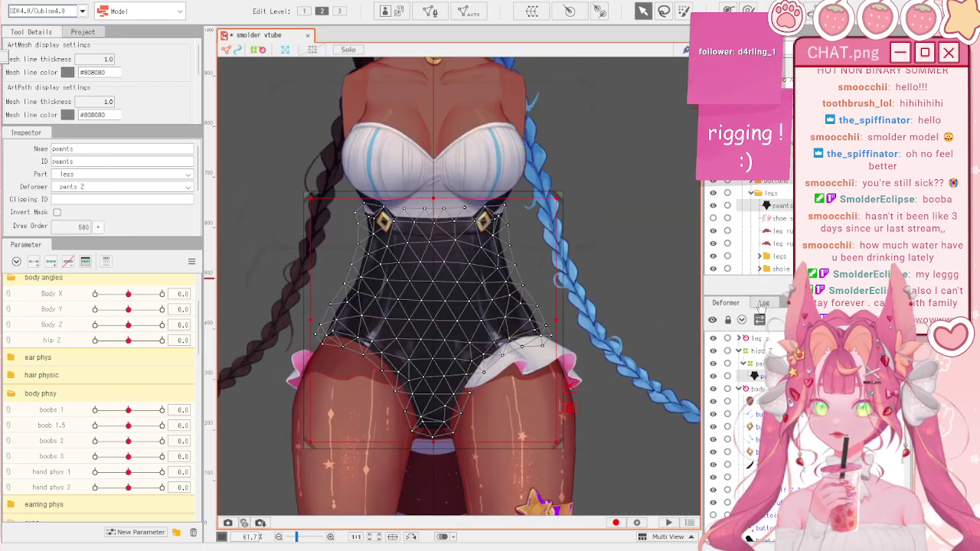
pyautogui.click(756, 364)
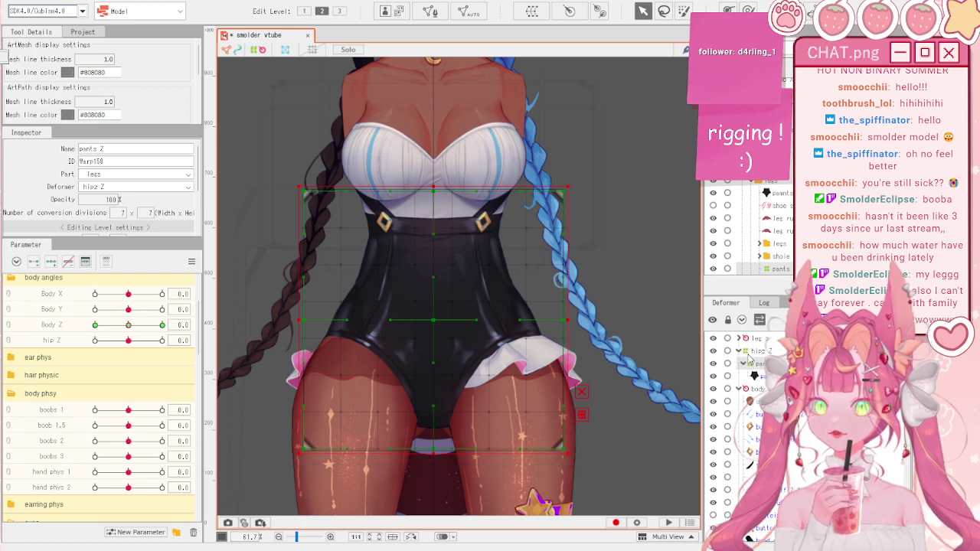
pyautogui.click(748, 353)
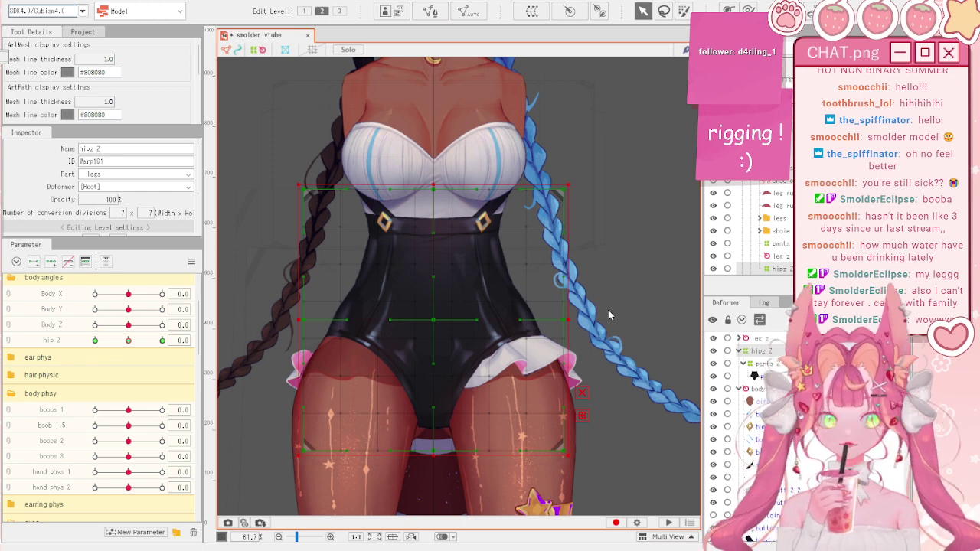
pyautogui.click(676, 474)
pyautogui.scroll(-2, 446, 308)
pyautogui.scroll(3, 399, 350)
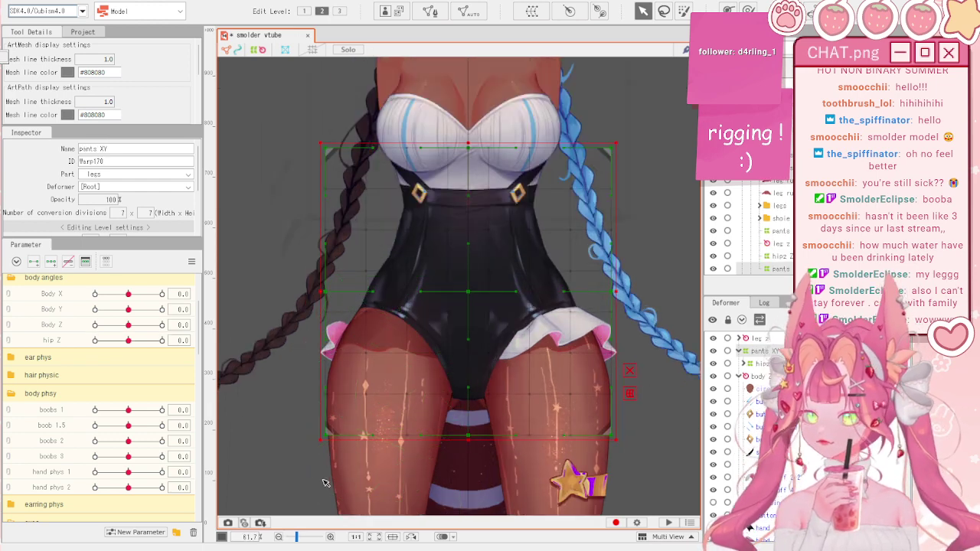
pyautogui.moveTo(329, 428); pyautogui.dragTo(331, 425)
pyautogui.scroll(-3, 452, 264)
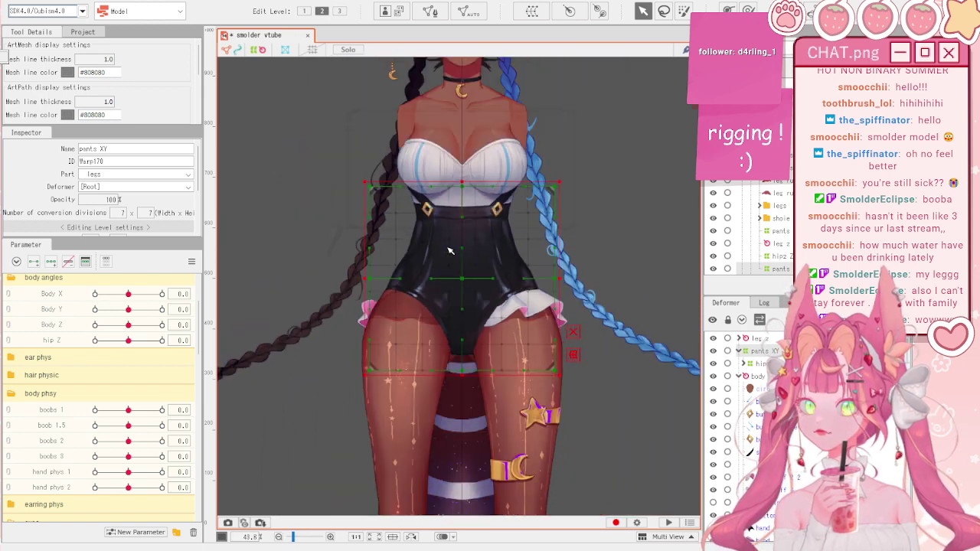
# - Add three keys each on Body X and Body Y to the pants XY deformer
pyautogui.click(79, 294)
pyautogui.keyDown('ctrl'); pyautogui.click(78, 308); pyautogui.keyUp('ctrl')
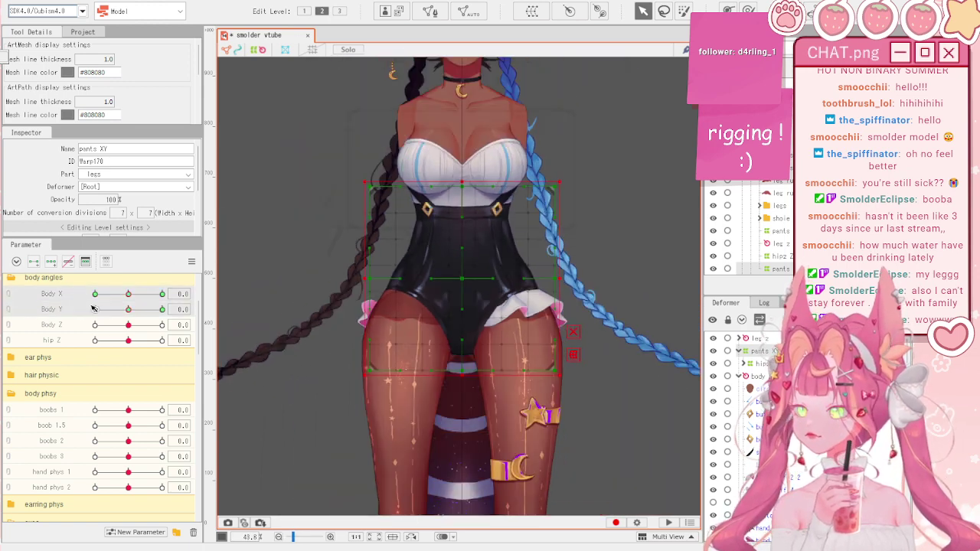
pyautogui.click(81, 296)
pyautogui.click(192, 262)
pyautogui.click(162, 293)
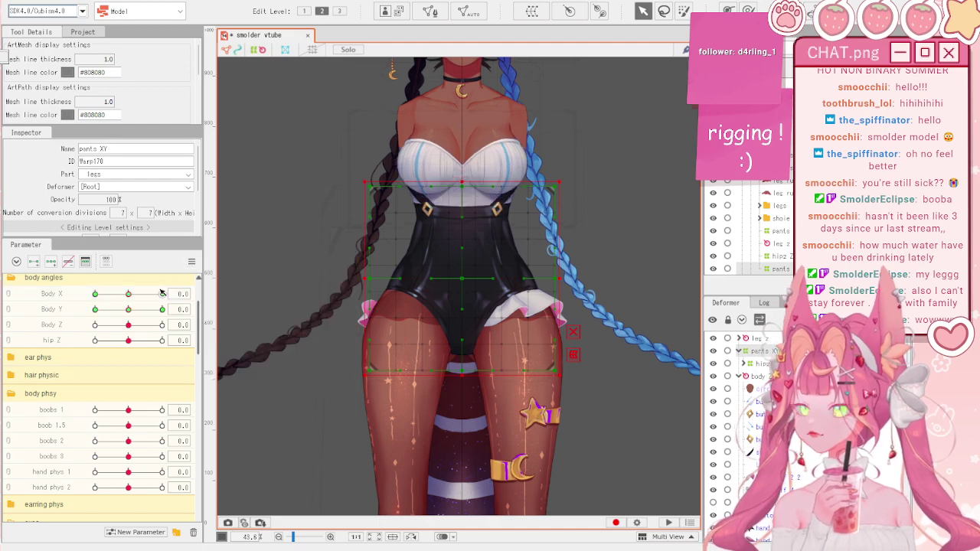
# - At Body X -10.0, move pants XY's middle, upper-centre and lower-centre control points toward the dark braid, hiding the bounding box
pyautogui.moveTo(161, 292); pyautogui.dragTo(56, 296)
pyautogui.scroll(2, 586, 254)
pyautogui.scroll(2, 367, 270)
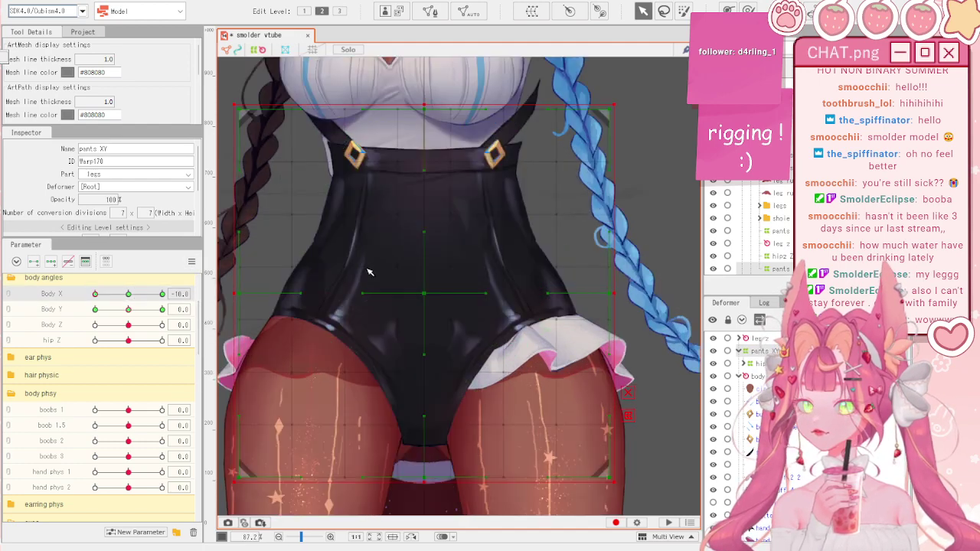
pyautogui.scroll(-4, 368, 272)
pyautogui.scroll(3, 450, 309)
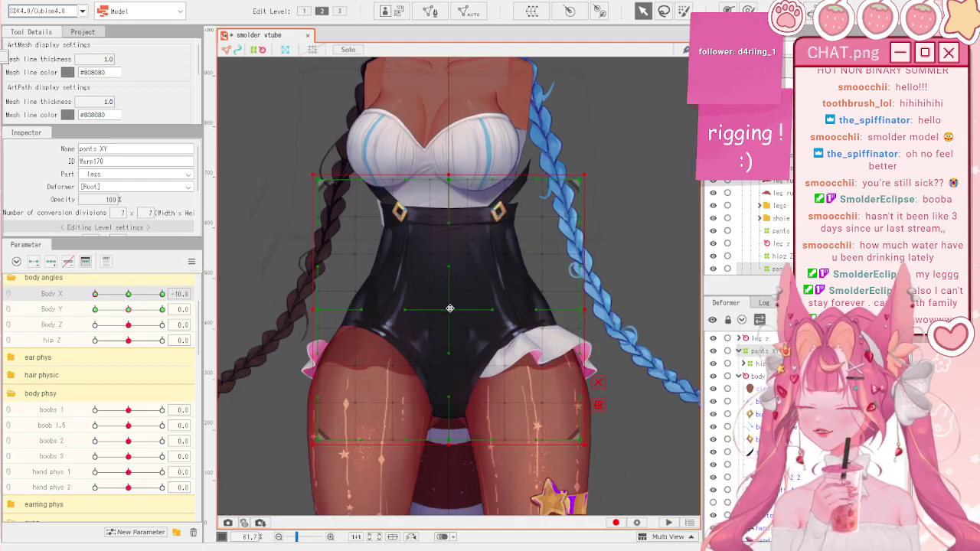
pyautogui.click(598, 382)
pyautogui.moveTo(451, 312); pyautogui.dragTo(425, 312)
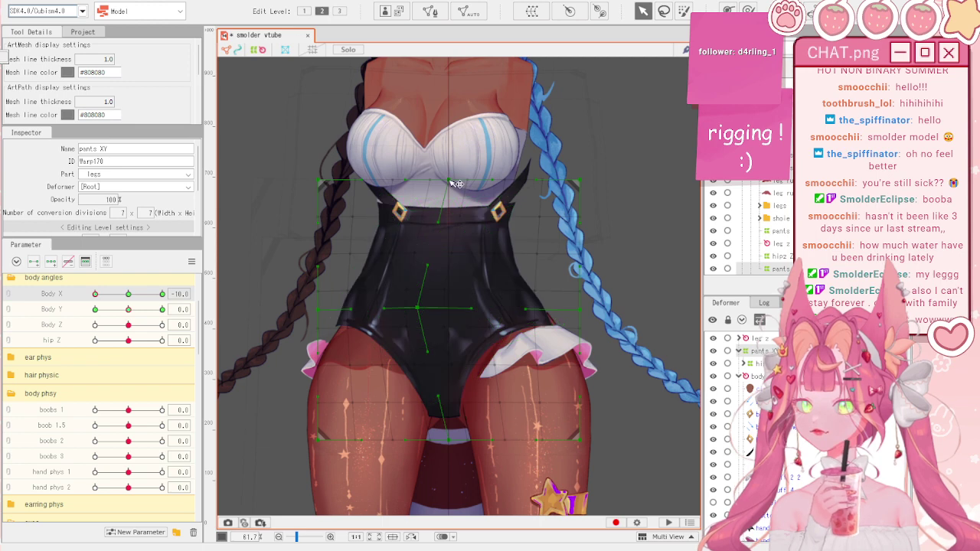
pyautogui.moveTo(458, 186); pyautogui.dragTo(432, 184)
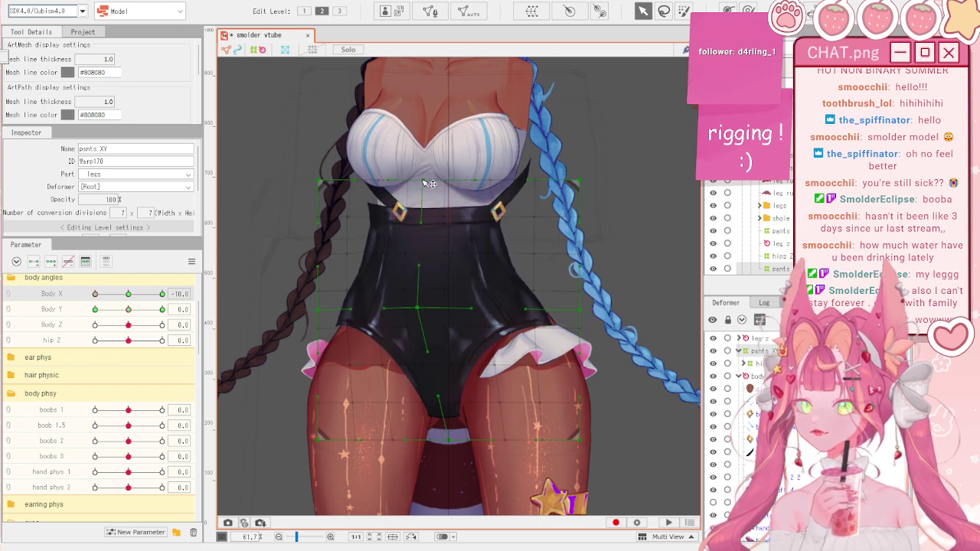
pyautogui.moveTo(450, 442); pyautogui.dragTo(431, 442)
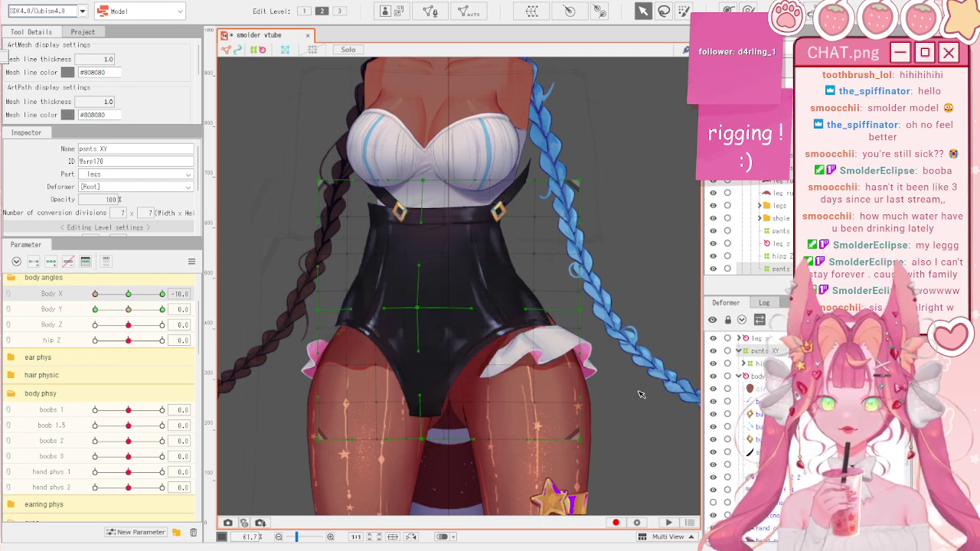
# - Shift the whole pants XY deformer slightly toward the blue braid and inspect the waist and hips
pyautogui.moveTo(456, 317); pyautogui.dragTo(465, 317)
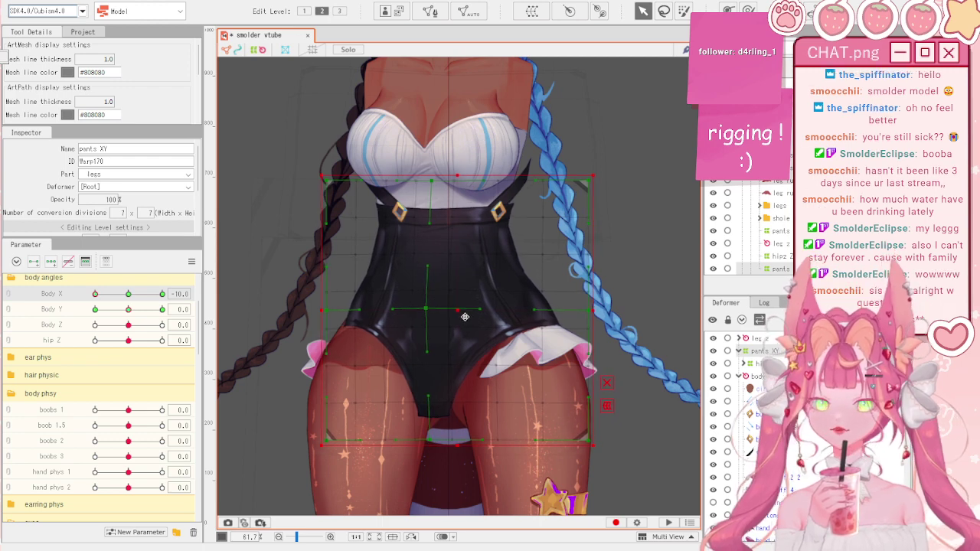
pyautogui.scroll(3, 441, 306)
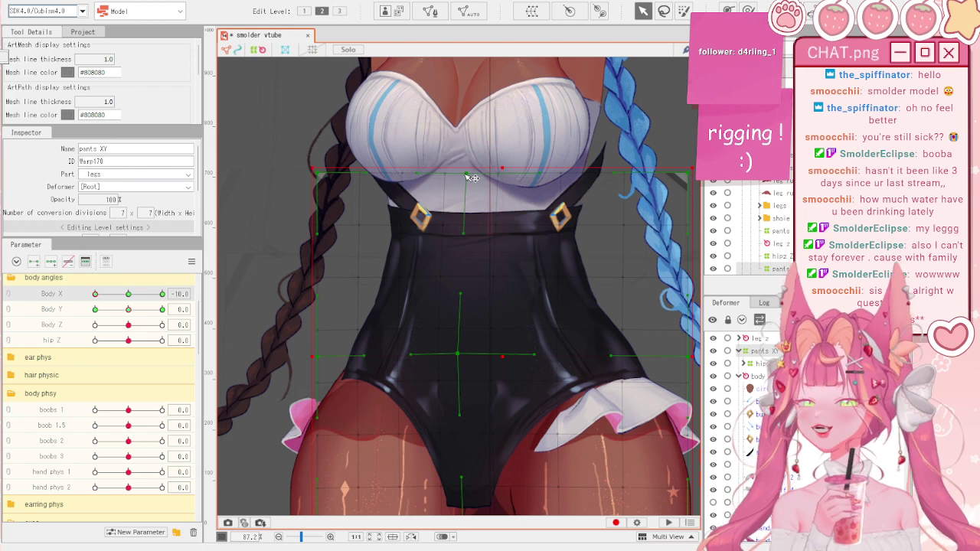
pyautogui.scroll(-3, 561, 254)
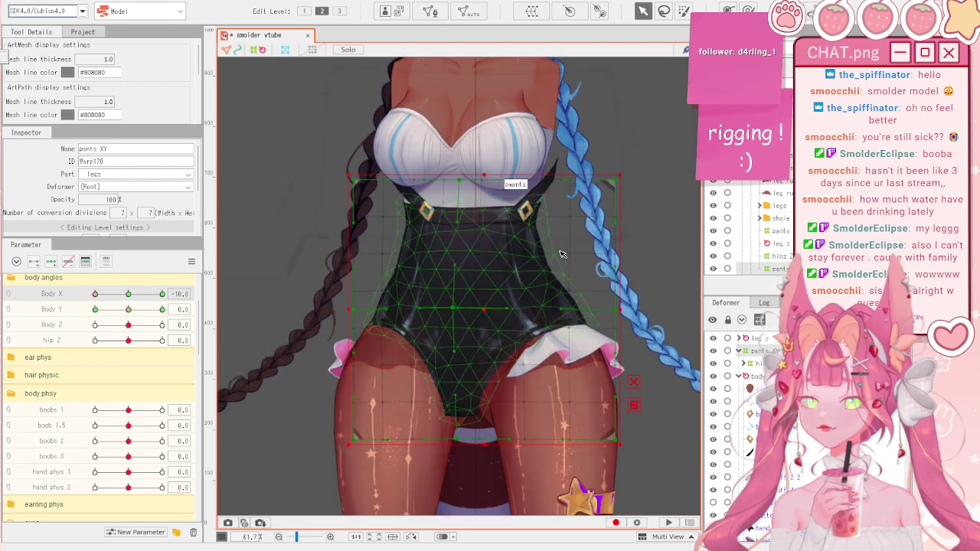
# - Adjust pants XY's lower-centre control point between the thighs at Body X -10.0, testing the turn
pyautogui.moveTo(137, 294); pyautogui.dragTo(87, 302)
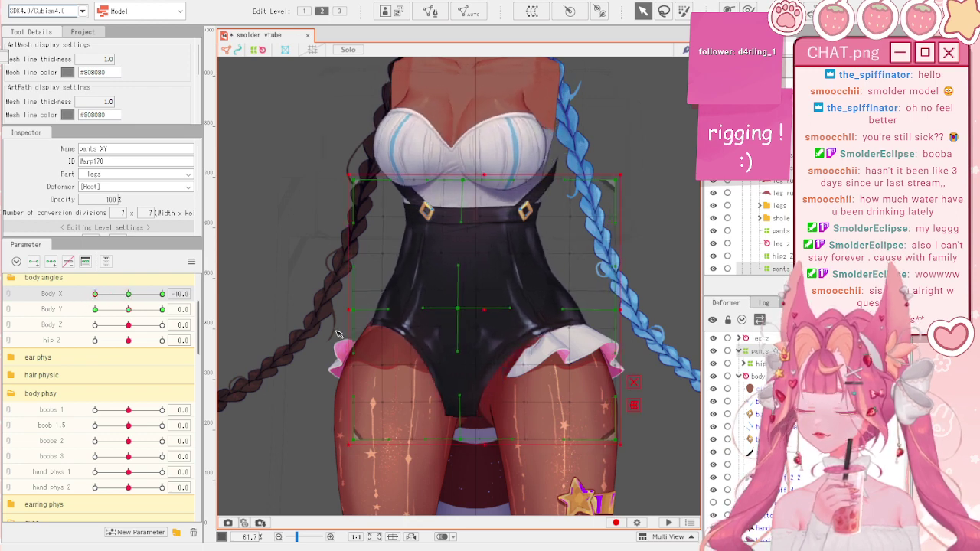
pyautogui.moveTo(468, 444); pyautogui.dragTo(474, 441)
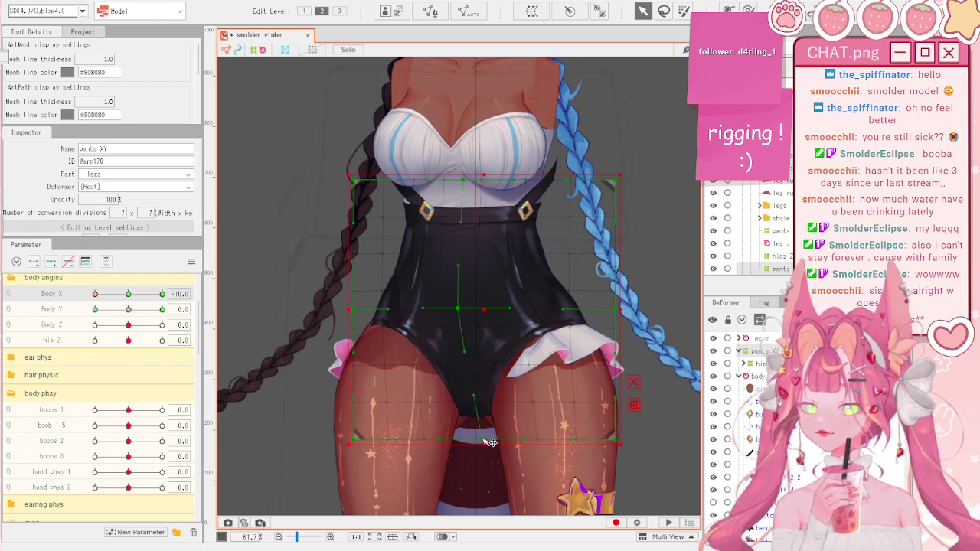
pyautogui.moveTo(115, 293); pyautogui.dragTo(93, 298)
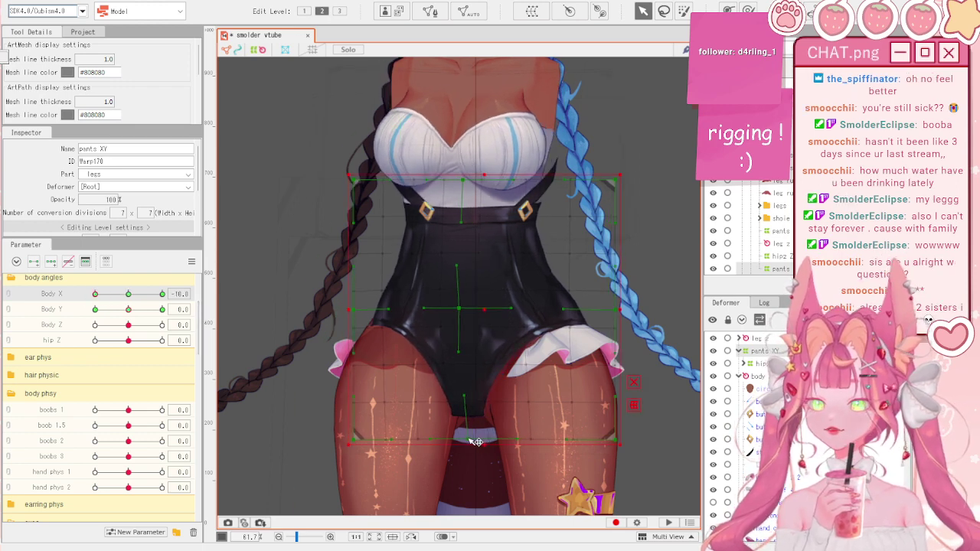
# - Hide the strap part folder that holds the shoulder straps above the waistband
pyautogui.scroll(5, 481, 201)
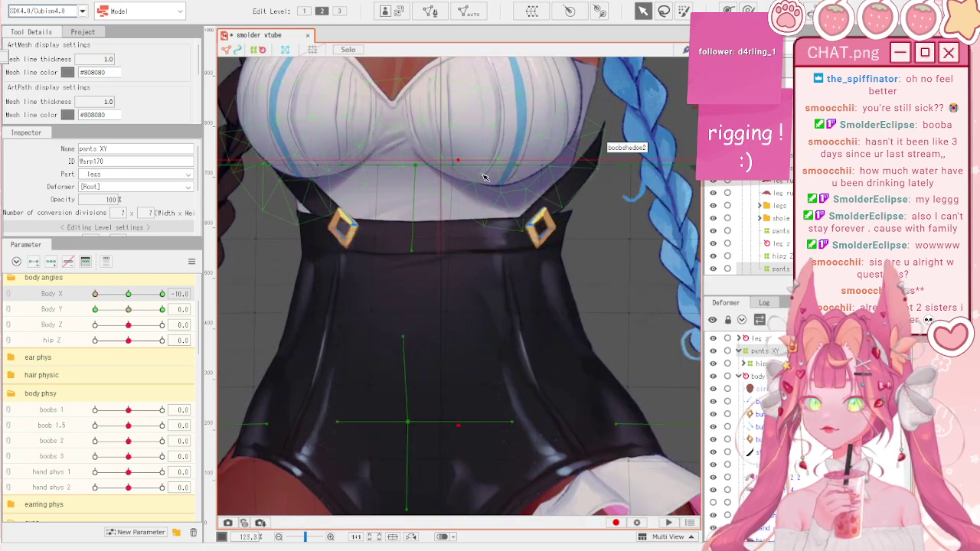
pyautogui.scroll(-5, 453, 177)
pyautogui.scroll(5, 600, 182)
pyautogui.scroll(-5, 447, 182)
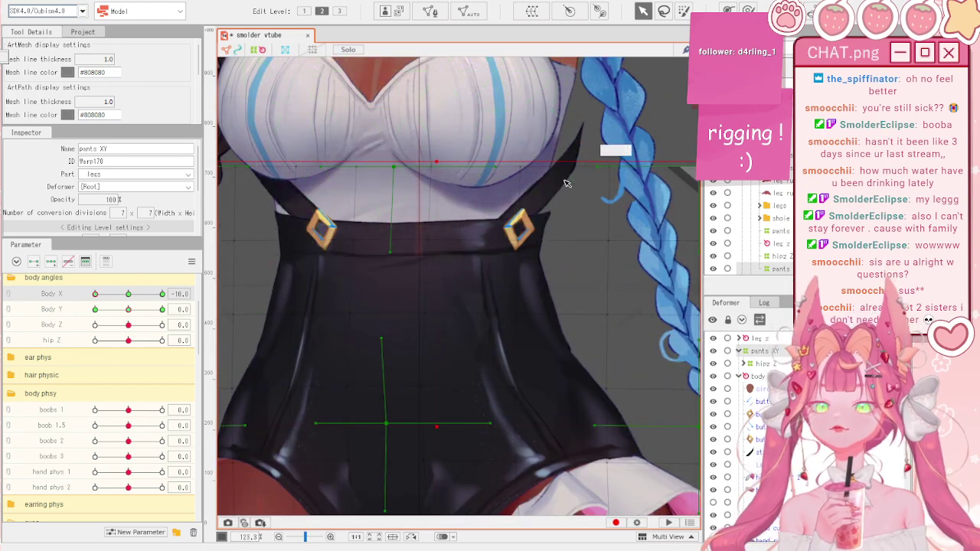
pyautogui.click(565, 184)
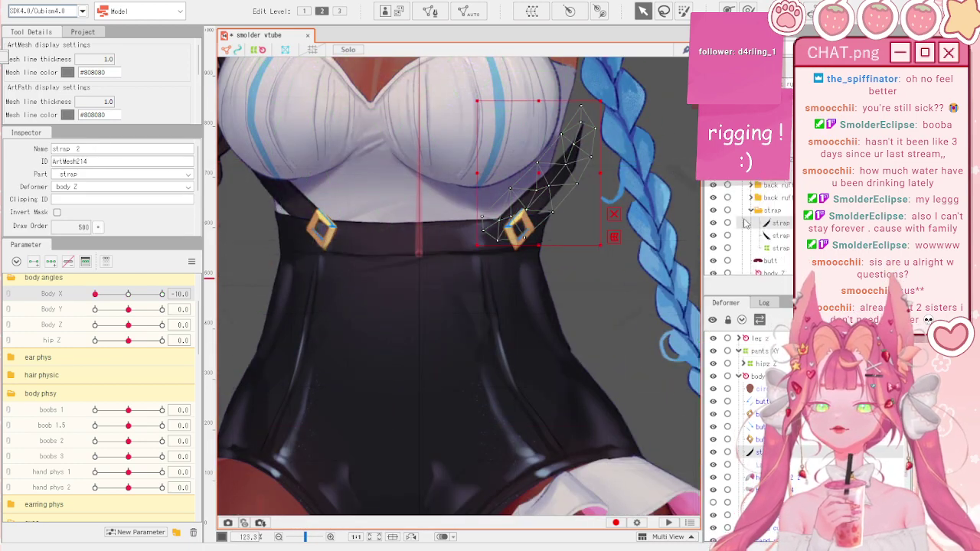
pyautogui.click(713, 211)
# - Select the pants XY deformer and pull its upper corner beside the blue braid slightly inward at Body X -10.0
pyautogui.scroll(-2, 523, 230)
pyautogui.click(488, 289)
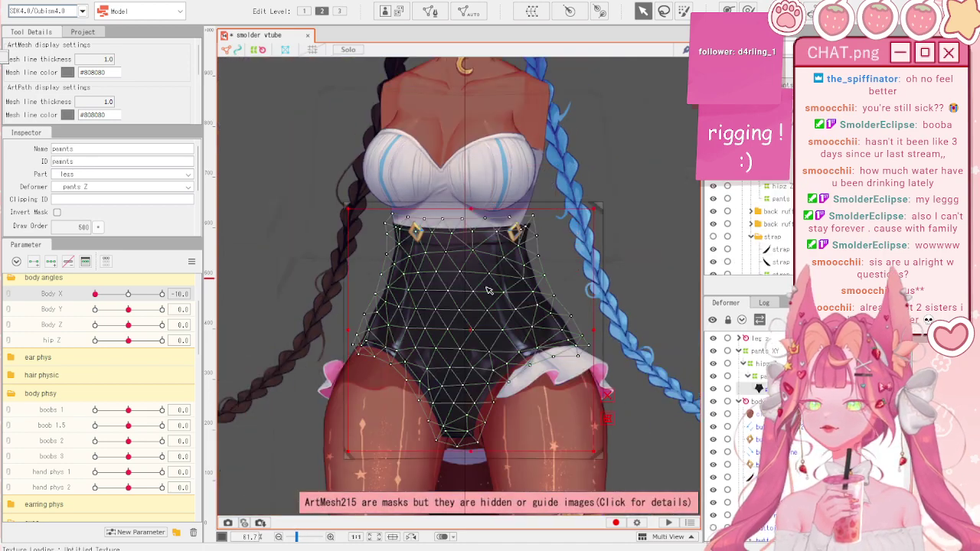
pyautogui.scroll(1, 489, 288)
pyautogui.click(570, 180)
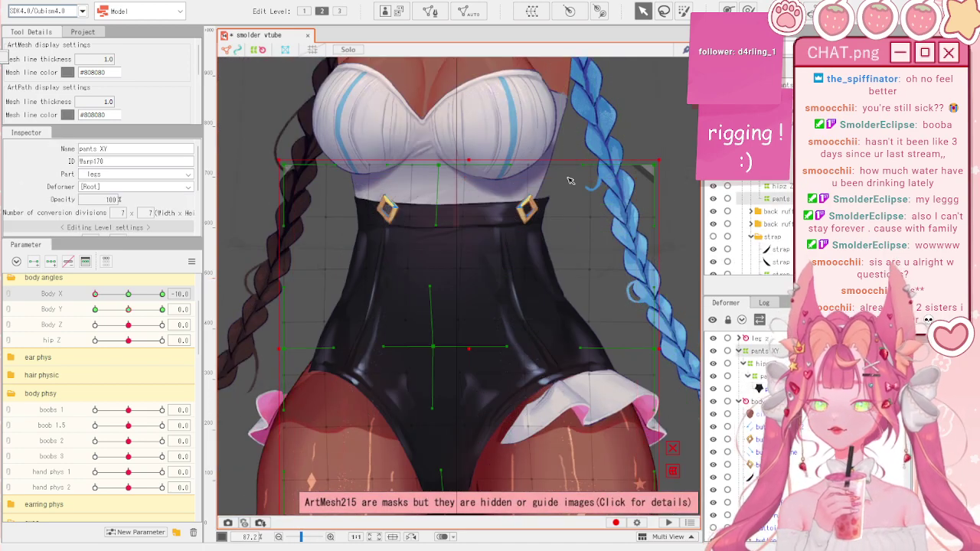
pyautogui.moveTo(660, 166); pyautogui.dragTo(643, 166)
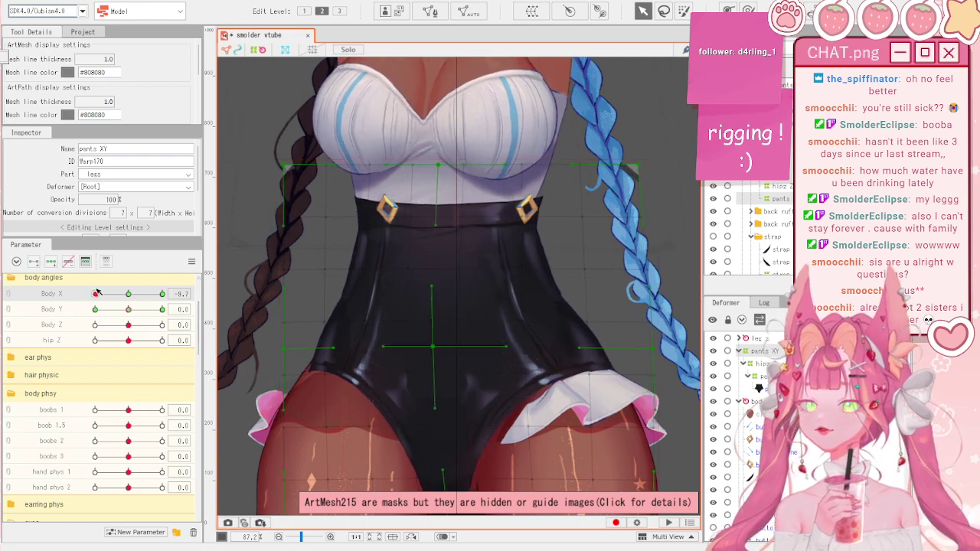
pyautogui.scroll(-2, 482, 296)
pyautogui.scroll(2, 483, 259)
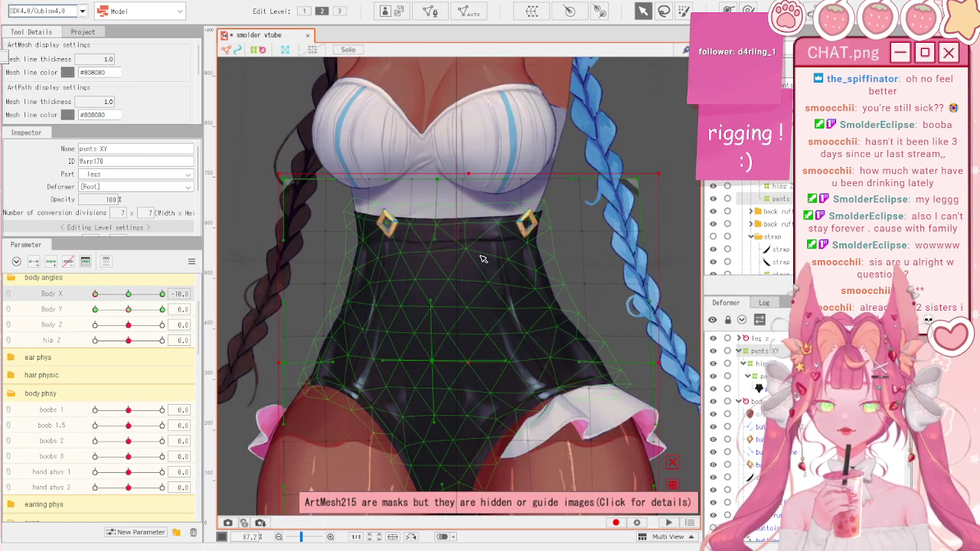
pyautogui.scroll(-3, 430, 180)
pyautogui.scroll(5, 425, 170)
# - Reshape the waist area of the body XY deformer with the Deform Brush at size 438.7 px, then deselect it and test Body X
pyautogui.click(450, 220)
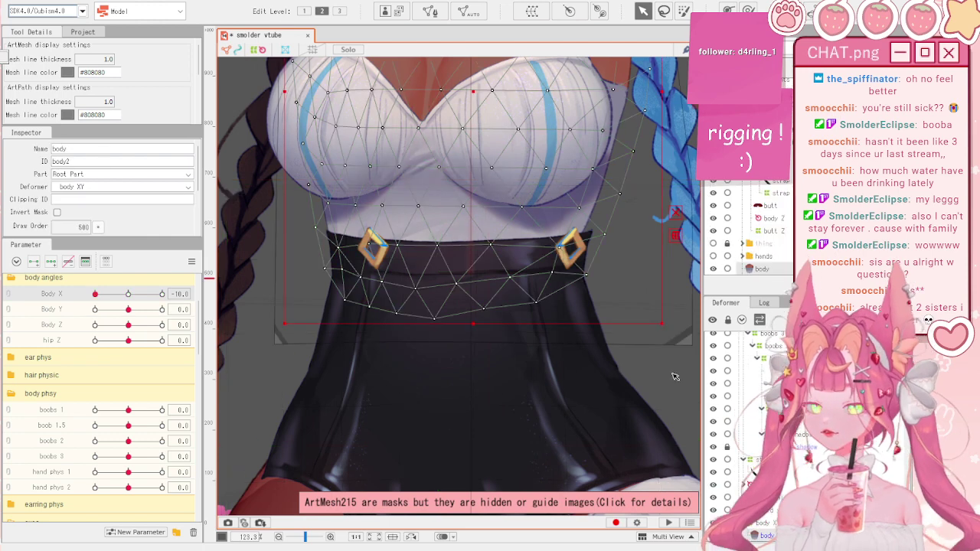
pyautogui.click(619, 184)
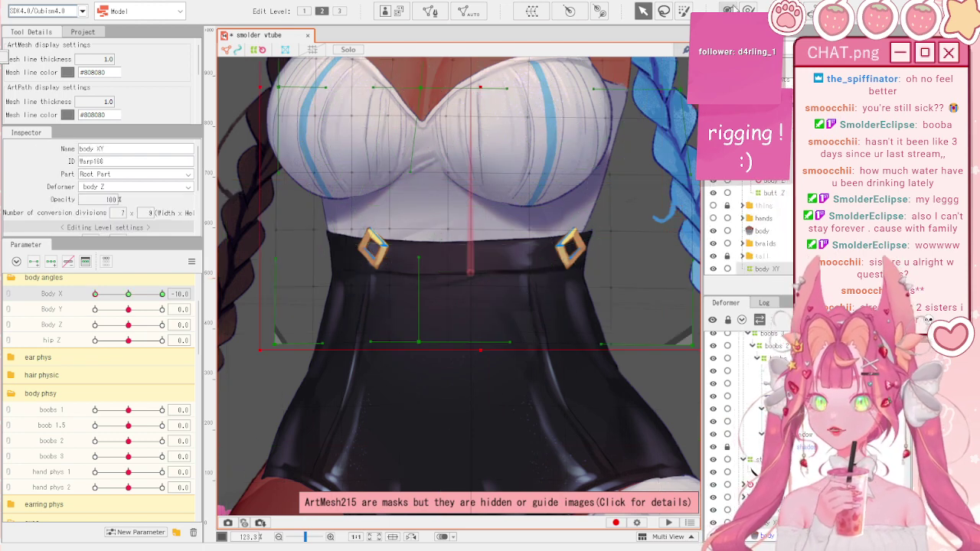
pyautogui.click(748, 9)
pyautogui.scroll(-3, 413, 311)
pyautogui.press('b')
pyautogui.moveTo(423, 280); pyautogui.dragTo(502, 377)
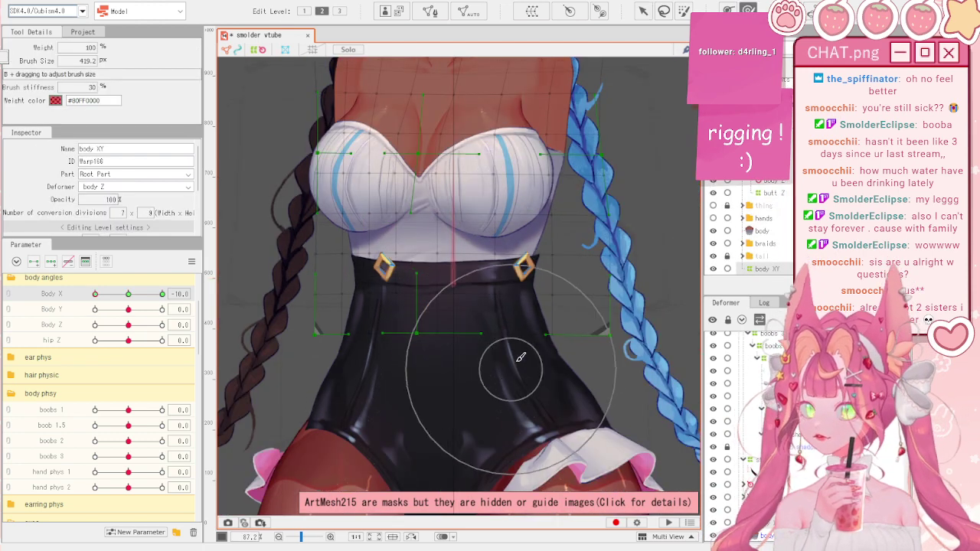
pyautogui.press('b')
pyautogui.moveTo(534, 335)
pyautogui.mouseDown()
pyautogui.moveTo(518, 200)
pyautogui.moveTo(592, 235)
pyautogui.mouseUp()
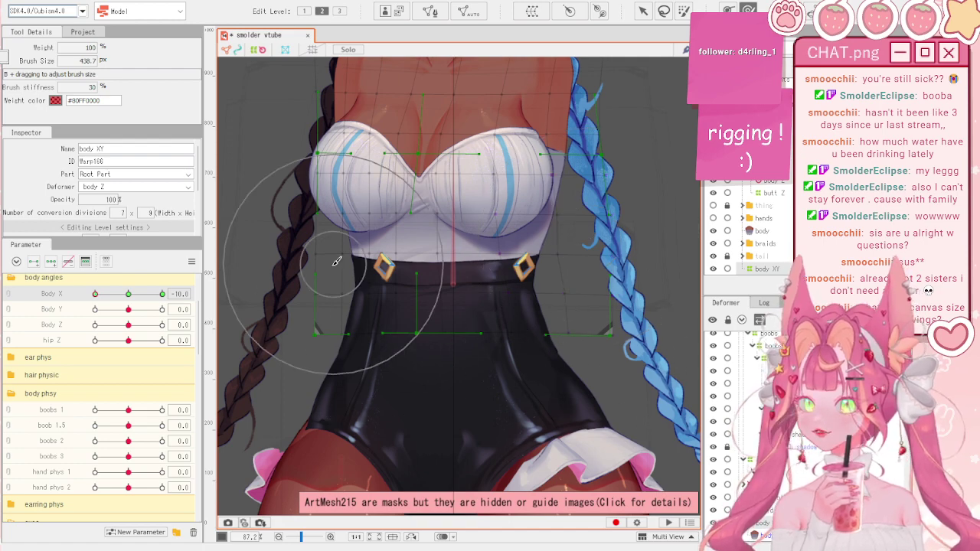
pyautogui.scroll(-3, 351, 254)
pyautogui.click(643, 11)
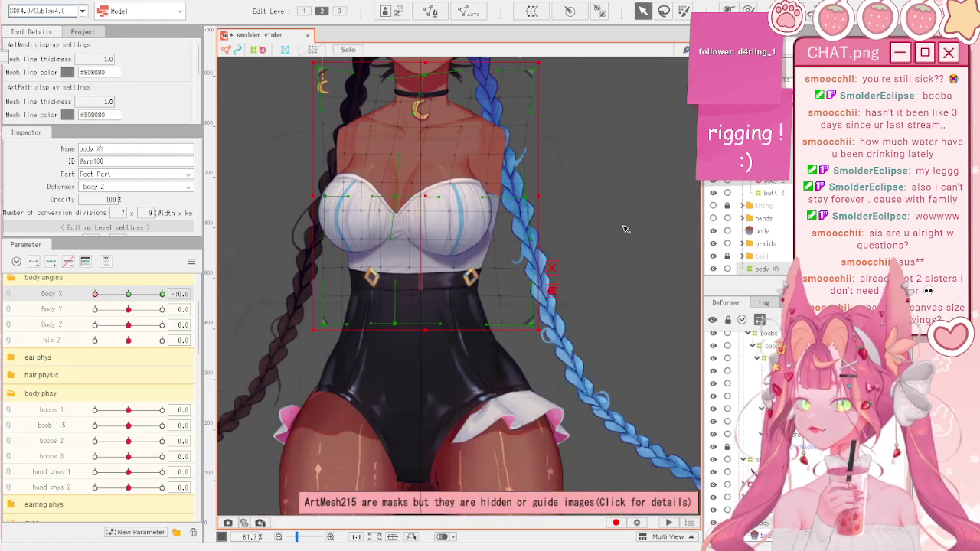
pyautogui.click(625, 227)
pyautogui.moveTo(95, 294)
pyautogui.mouseDown()
pyautogui.moveTo(121, 295)
pyautogui.moveTo(95, 294)
pyautogui.mouseUp()
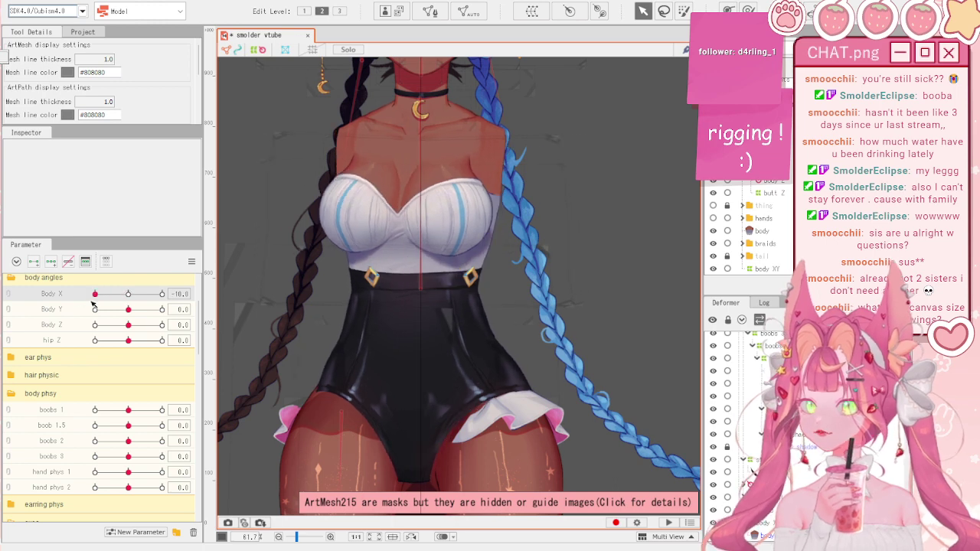
# - Move the lower boobshadoe2 mesh vertices on the blue-braid side at Body X -10.0 to fill out the shadow above the buckle
pyautogui.scroll(9, 416, 266)
pyautogui.click(416, 266)
pyautogui.scroll(5, 410, 265)
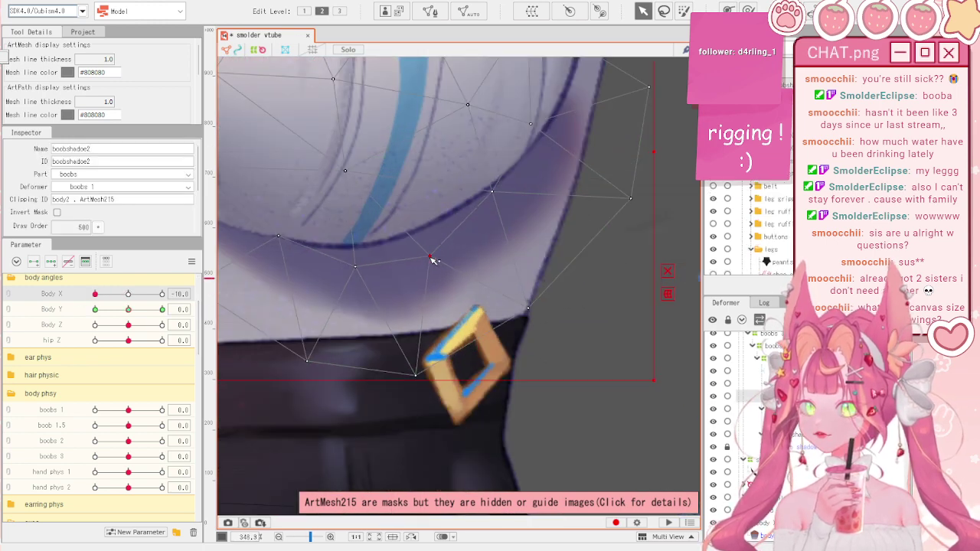
pyautogui.moveTo(434, 261)
pyautogui.mouseDown()
pyautogui.moveTo(444, 273)
pyautogui.moveTo(463, 271)
pyautogui.moveTo(455, 271)
pyautogui.mouseUp()
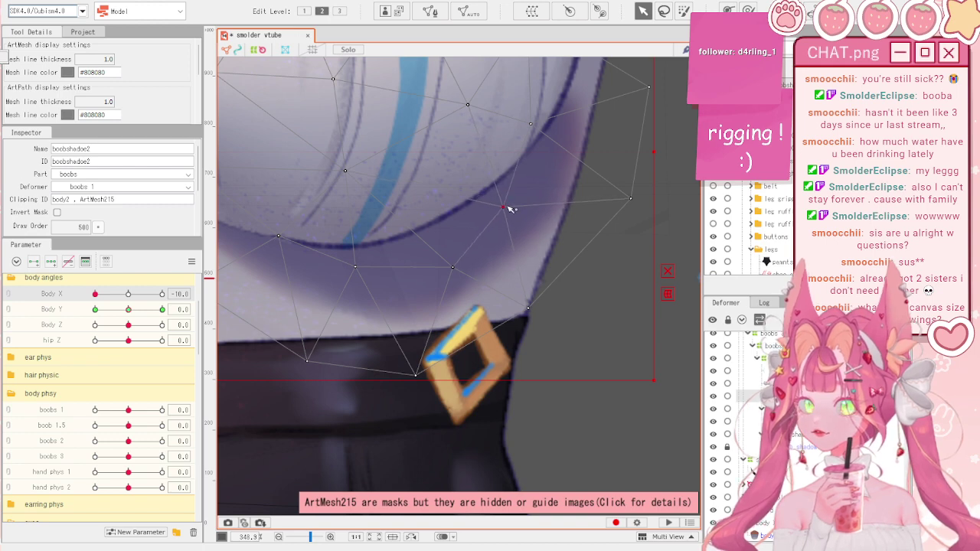
pyautogui.moveTo(413, 374); pyautogui.dragTo(412, 354)
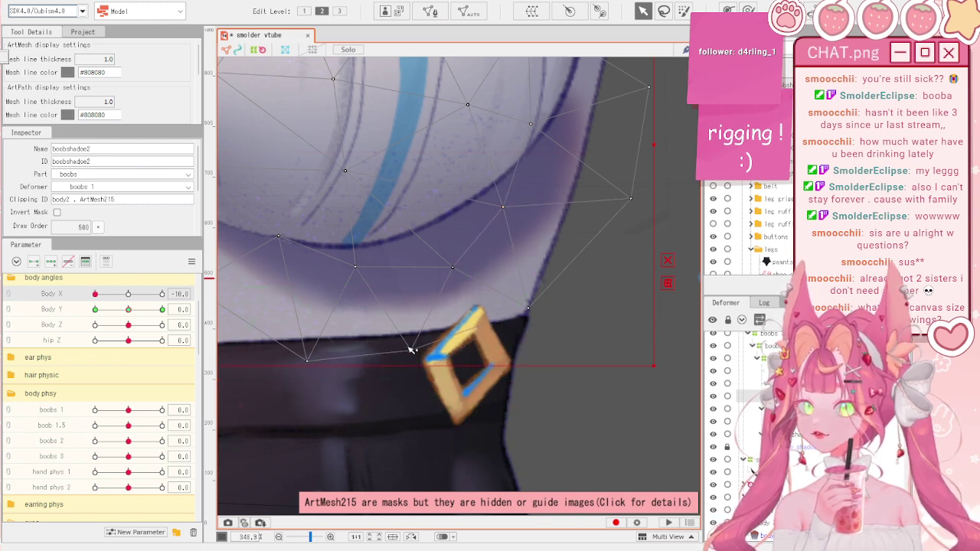
# - At Body X 0.0 and Body Y 10.0, adjust boobshadoe2's lower vertices so the shadow covers the area beneath both cups
pyautogui.scroll(-6, 604, 308)
pyautogui.moveTo(127, 309); pyautogui.dragTo(174, 280)
pyautogui.click(191, 262)
pyautogui.click(192, 284)
pyautogui.scroll(2, 323, 281)
pyautogui.scroll(2, 326, 228)
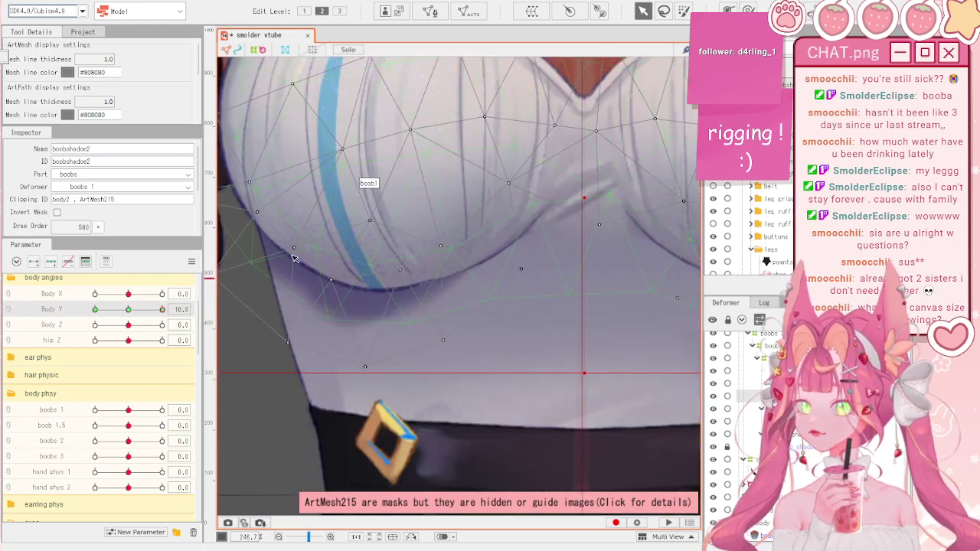
pyautogui.moveTo(330, 285); pyautogui.dragTo(319, 292)
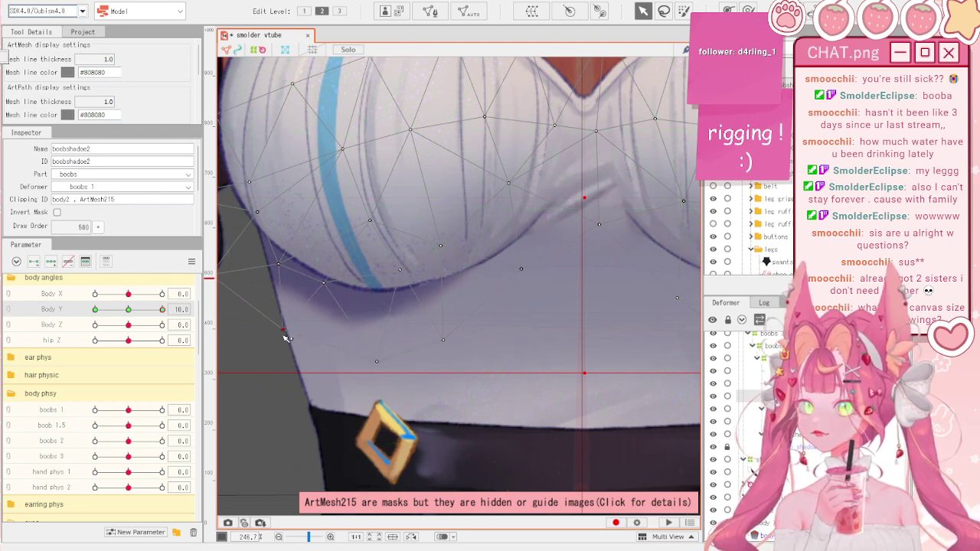
pyautogui.moveTo(284, 336); pyautogui.dragTo(277, 349)
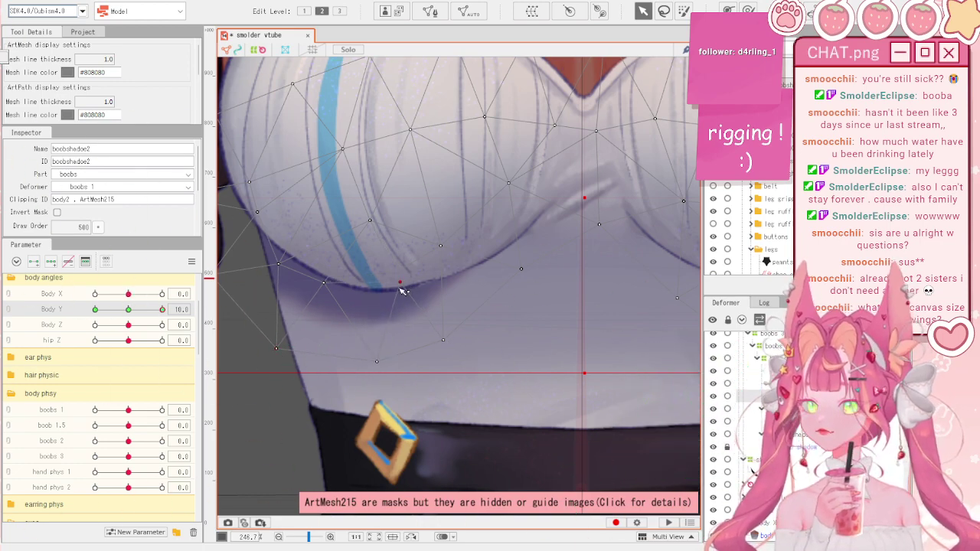
pyautogui.scroll(-2, 401, 287)
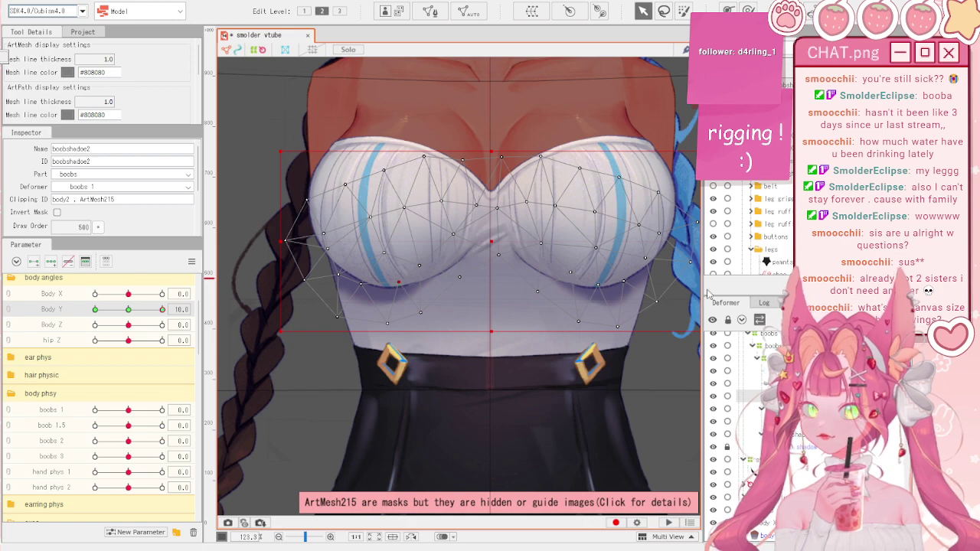
pyautogui.scroll(1, 681, 303)
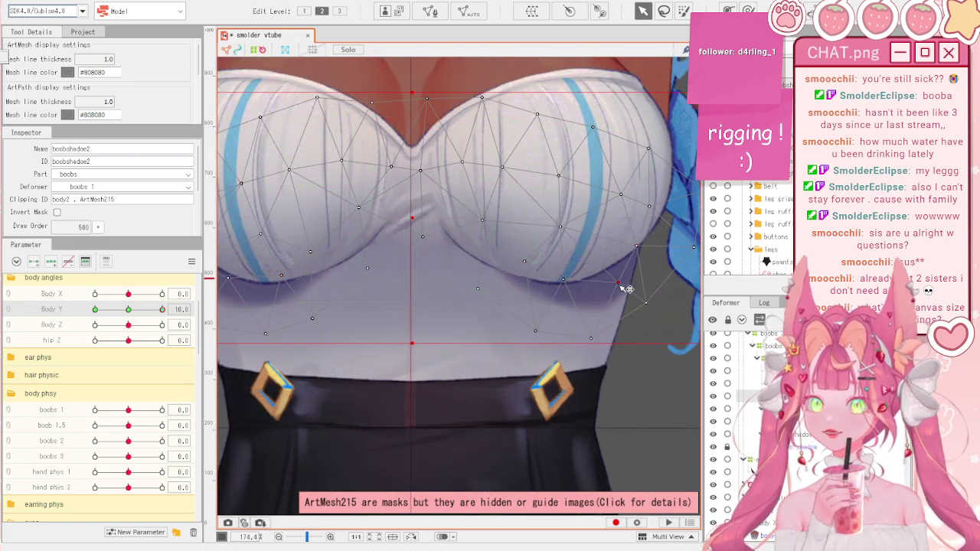
# - Examine the boobshadoe2 shadow at Body Y -10.0, return Body Y to 0.0 and deselect the mesh
pyautogui.scroll(-2, 626, 288)
pyautogui.moveTo(135, 319); pyautogui.dragTo(36, 329)
pyautogui.scroll(4, 329, 325)
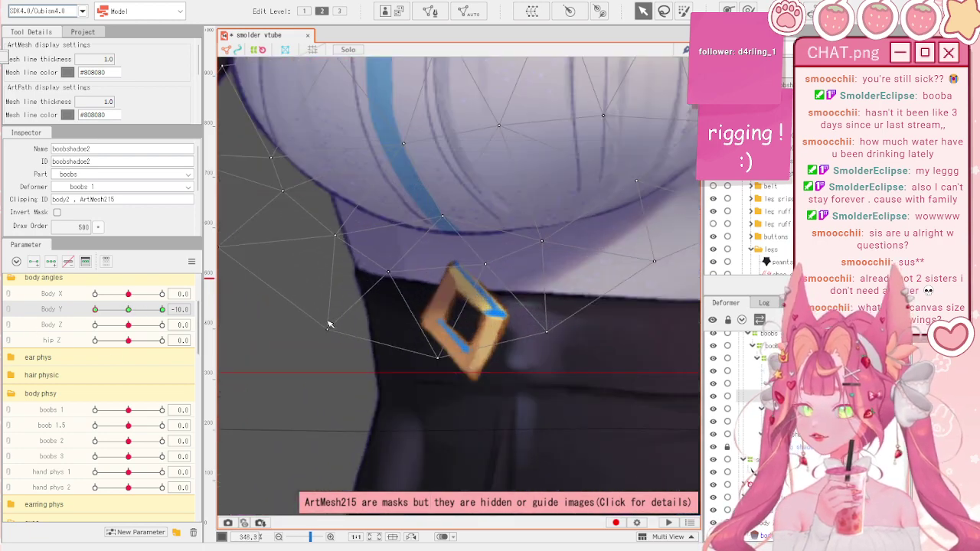
pyautogui.scroll(-4, 329, 325)
pyautogui.scroll(-1, 329, 326)
pyautogui.scroll(1, 329, 325)
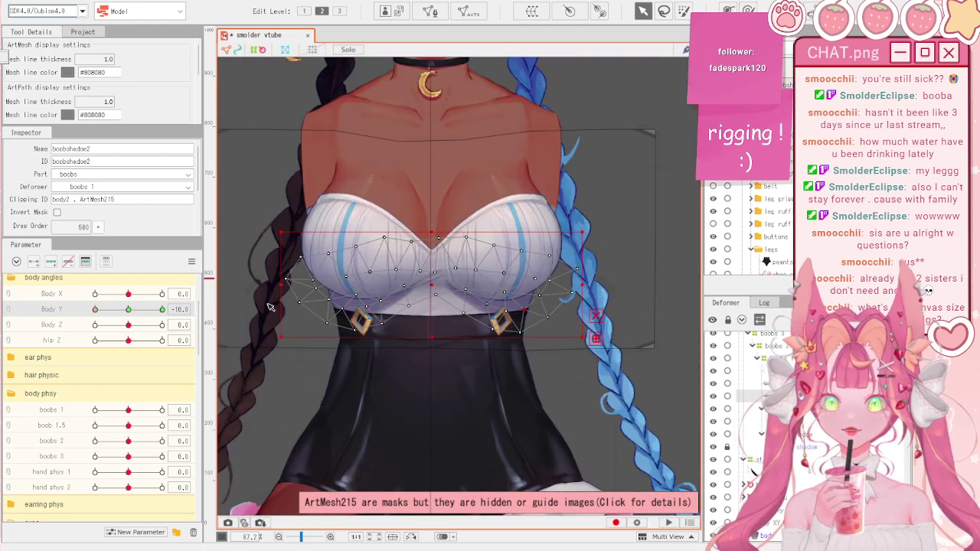
pyautogui.click(192, 261)
pyautogui.click(252, 258)
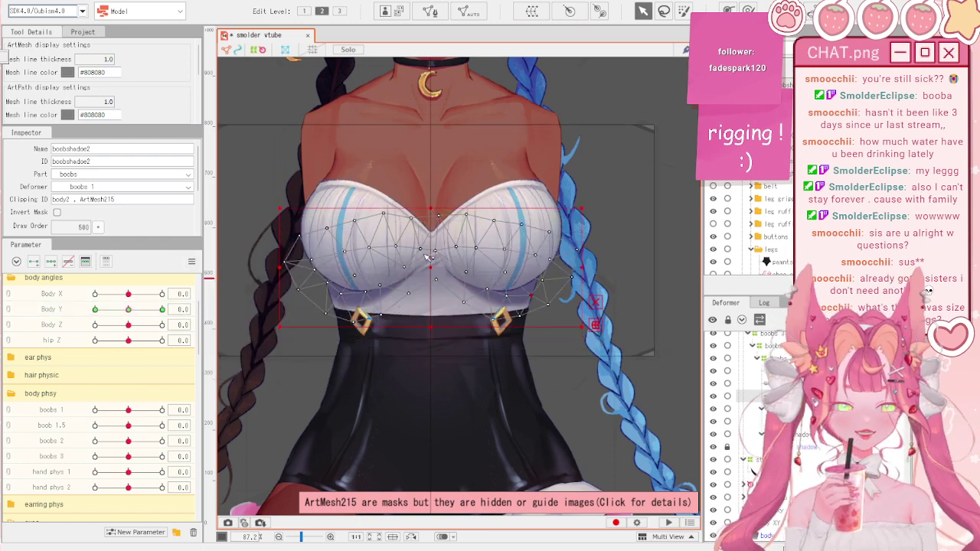
pyautogui.click(548, 361)
# - Select the pants XY deformer and set Body X to -10.0 with Body Y at 0.0
pyautogui.scroll(1, 363, 270)
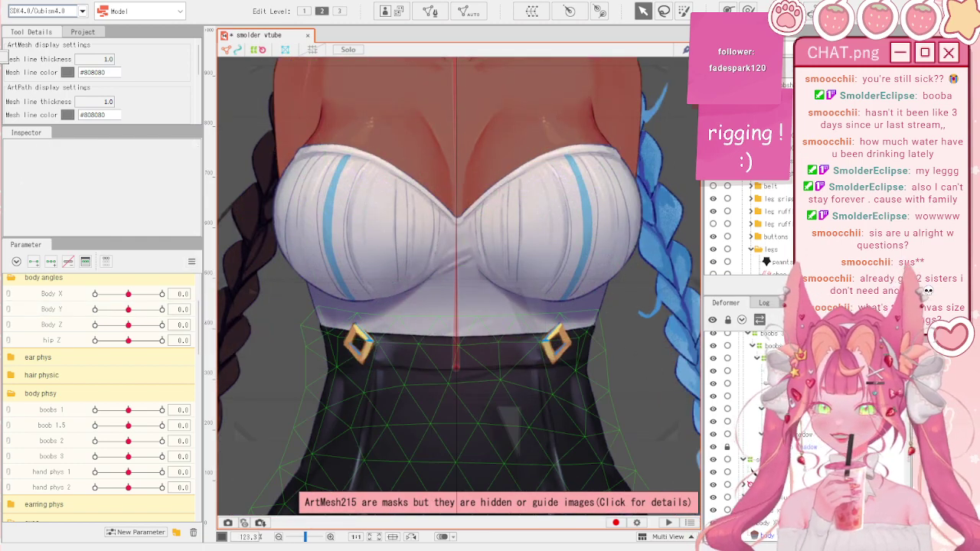
pyautogui.scroll(-1, 431, 330)
pyautogui.scroll(1, 370, 349)
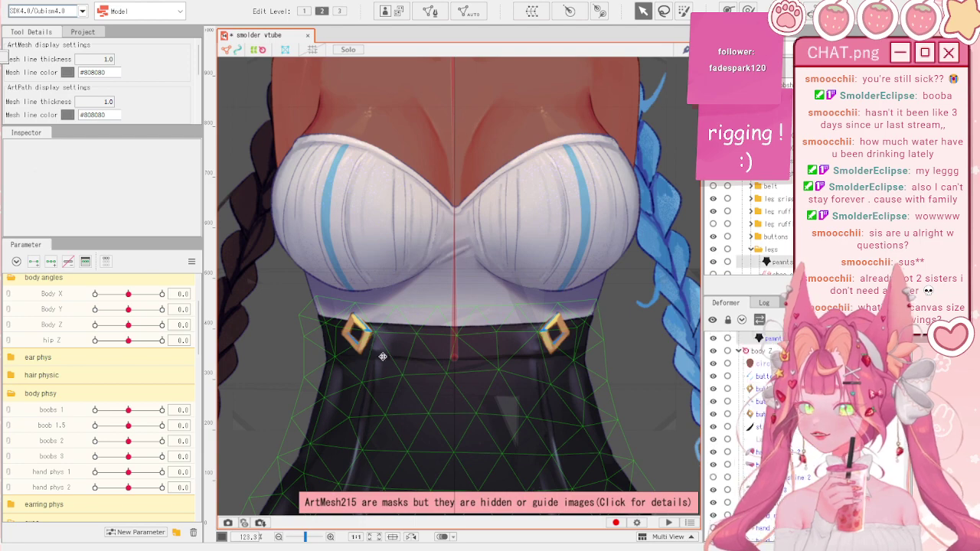
pyautogui.click(383, 357)
pyautogui.click(765, 351)
pyautogui.scroll(-2, 419, 205)
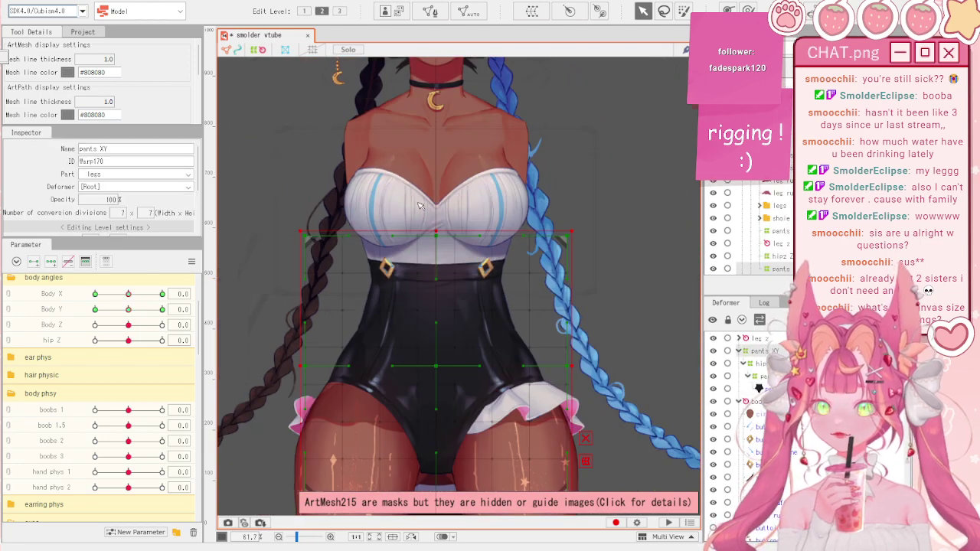
pyautogui.moveTo(128, 310); pyautogui.dragTo(74, 291)
pyautogui.click(192, 262)
pyautogui.click(212, 262)
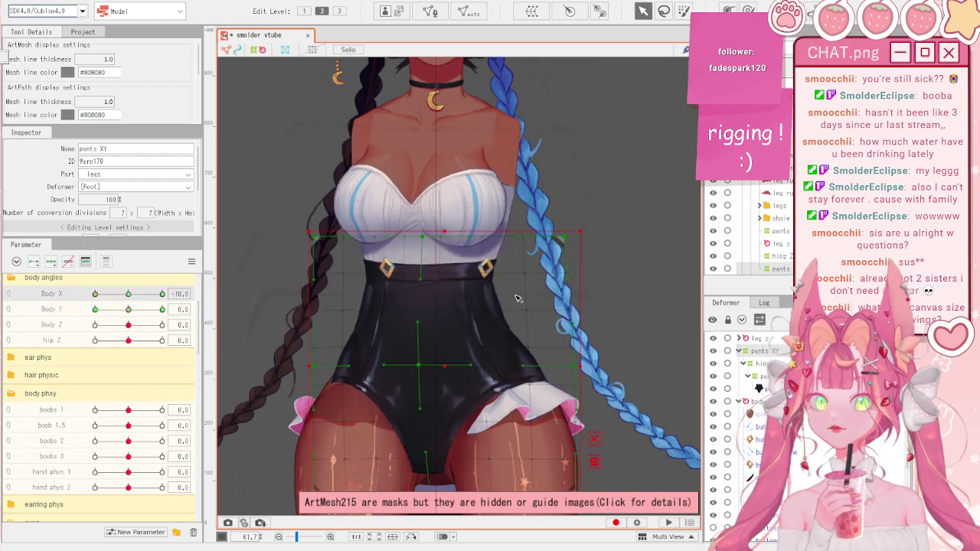
# - At Body X -10.0, reshape the pants XY deformer with the deform brush along the hip on the blue-braid side
pyautogui.scroll(-1, 371, 341)
pyautogui.moveTo(375, 350); pyautogui.dragTo(378, 305)
pyautogui.scroll(1, 361, 247)
pyautogui.moveTo(95, 294)
pyautogui.mouseDown()
pyautogui.moveTo(192, 282)
pyautogui.moveTo(77, 293)
pyautogui.moveTo(117, 294)
pyautogui.moveTo(95, 294)
pyautogui.mouseUp()
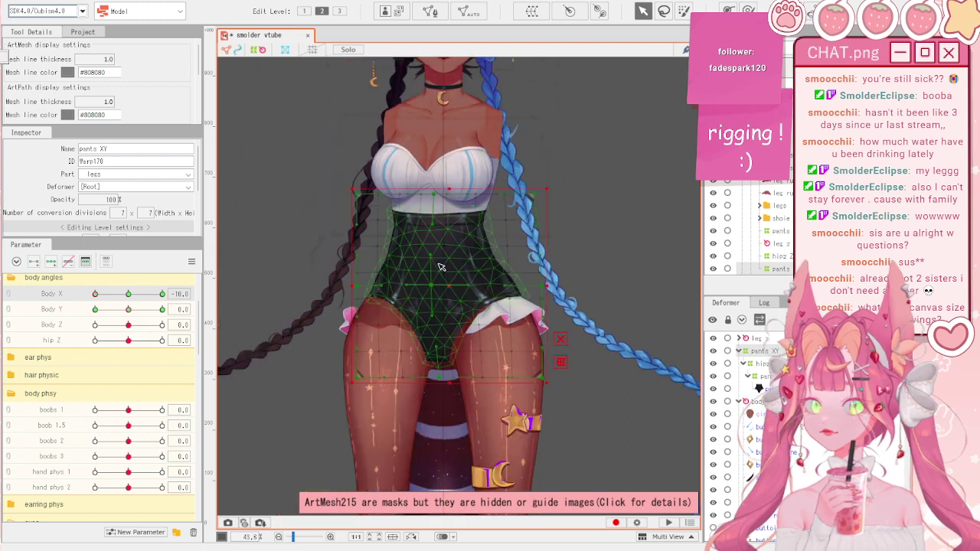
pyautogui.click(748, 9)
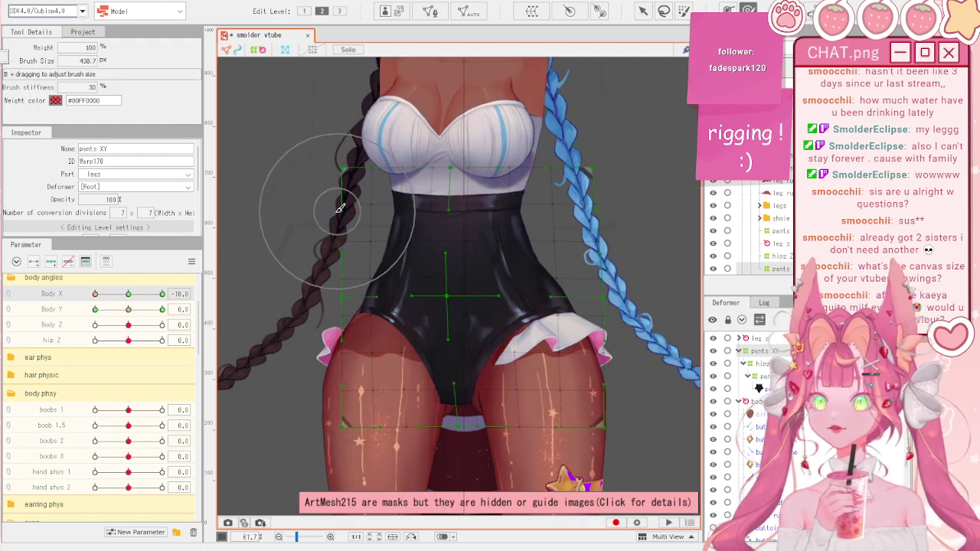
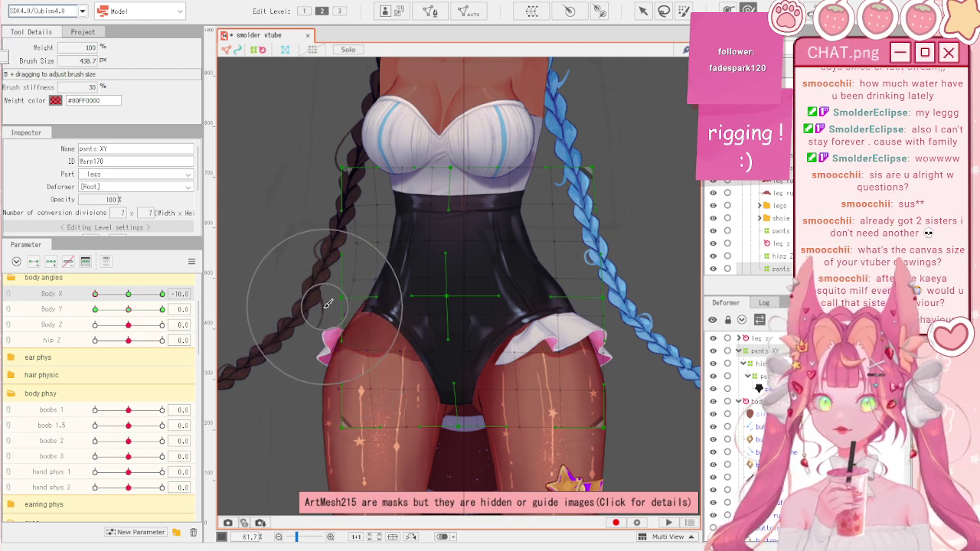
pyautogui.moveTo(95, 294); pyautogui.dragTo(94, 295)
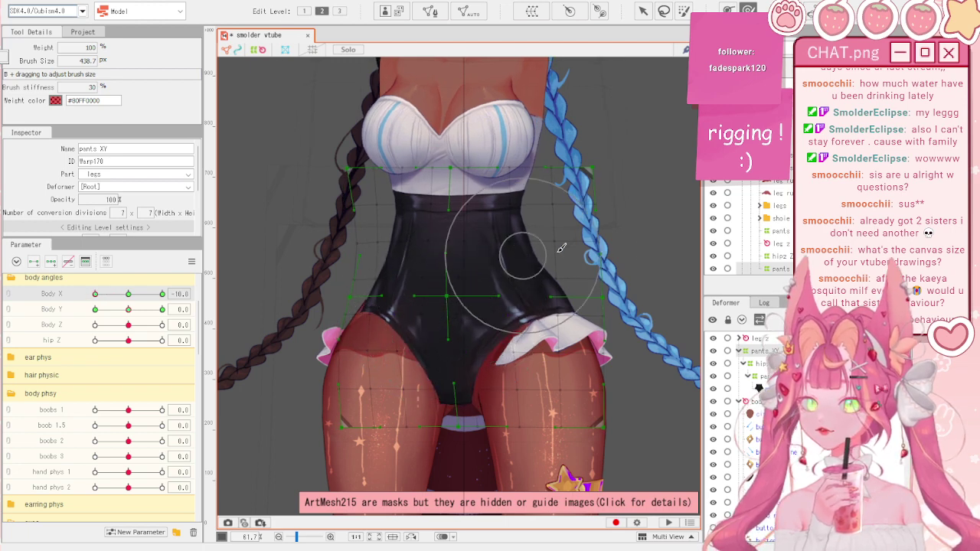
pyautogui.moveTo(561, 247)
pyautogui.mouseDown()
pyautogui.moveTo(536, 253)
pyautogui.moveTo(581, 229)
pyautogui.moveTo(566, 276)
pyautogui.moveTo(599, 307)
pyautogui.mouseUp()
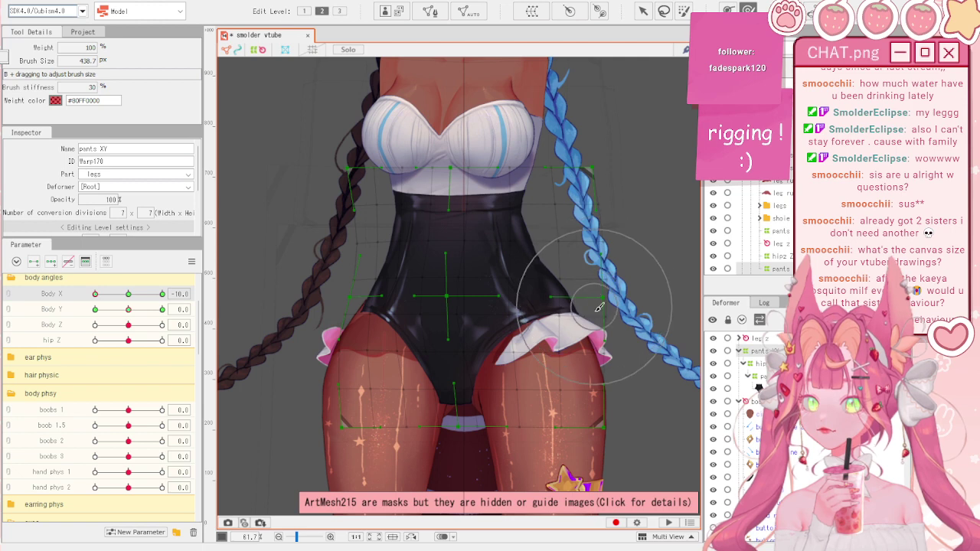
pyautogui.press('v')
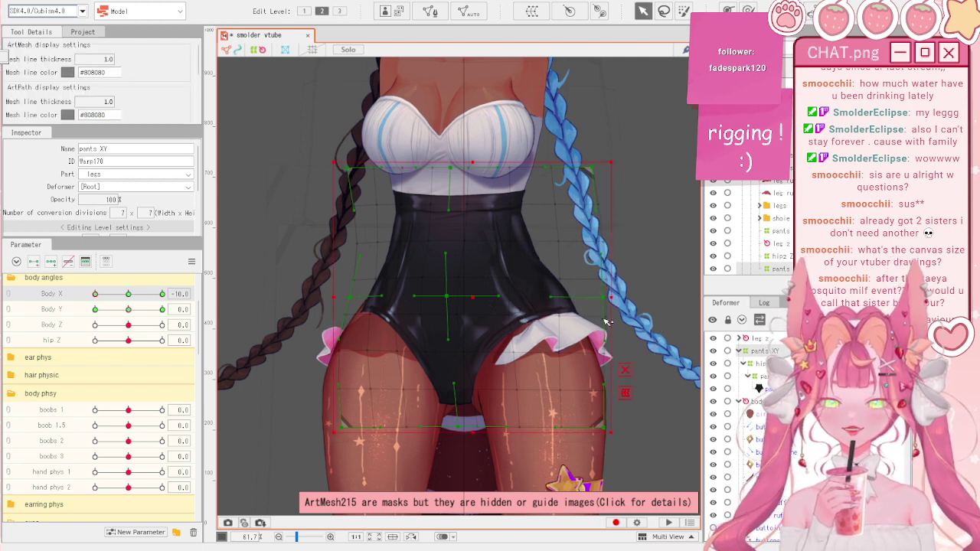
# - Examine the waist and hips of the pants, comparing the turn between Body X 0.0 and -10.0
pyautogui.scroll(-2, 604, 321)
pyautogui.scroll(2, 603, 312)
pyautogui.scroll(2, 499, 226)
pyautogui.scroll(-2, 499, 226)
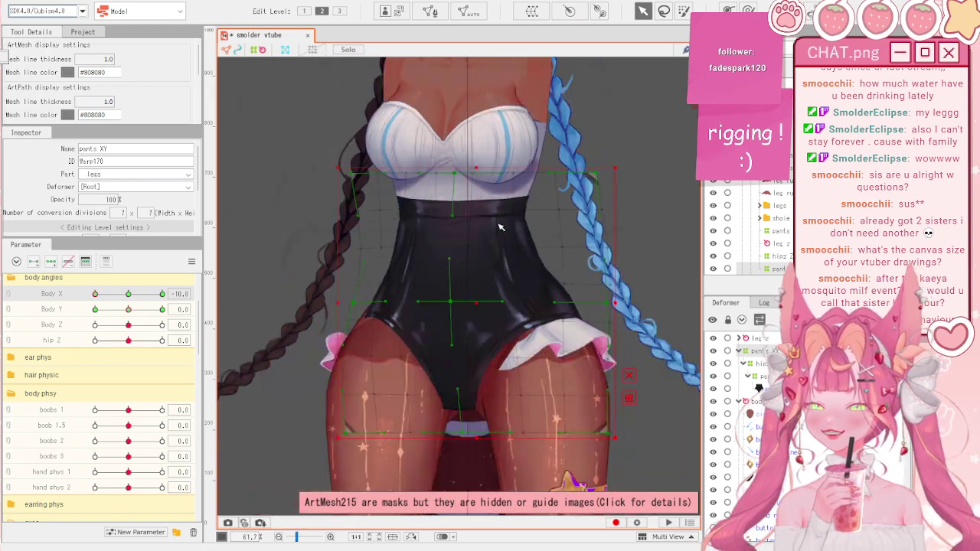
pyautogui.scroll(4, 500, 227)
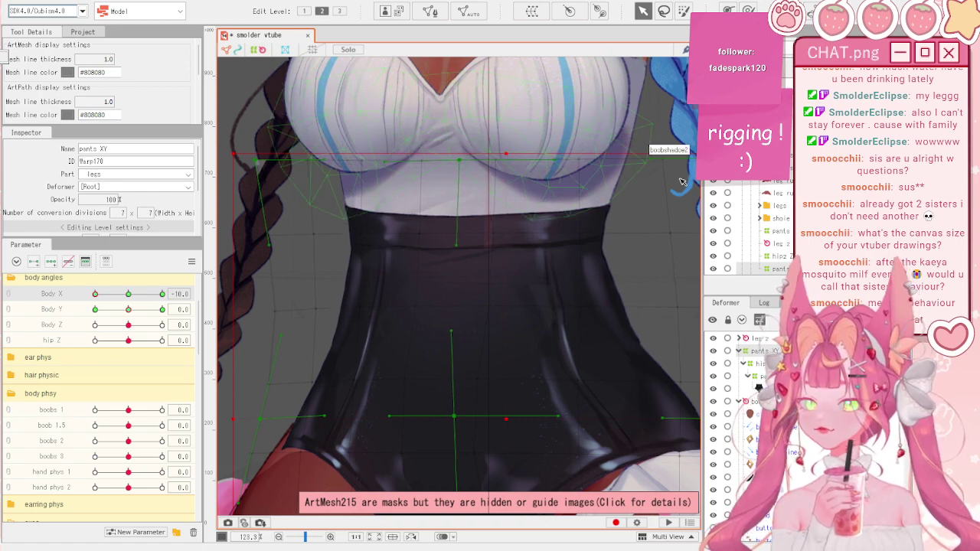
pyautogui.scroll(-3, 682, 182)
pyautogui.click(128, 296)
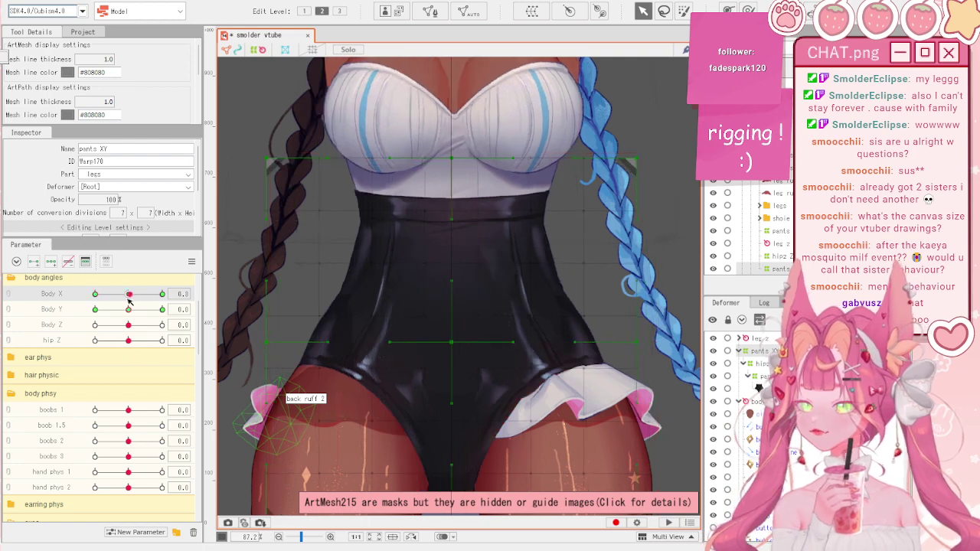
pyautogui.moveTo(129, 297); pyautogui.dragTo(87, 302)
pyautogui.scroll(-3, 367, 176)
pyautogui.scroll(3, 448, 377)
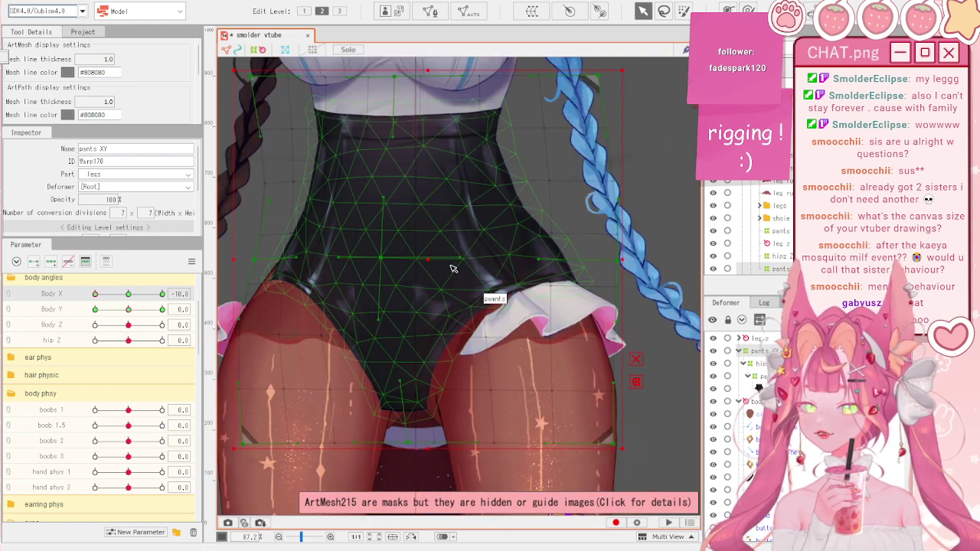
# - Nudge the lower pants area slightly sideways with the deform brush at Body X -10.0 and check the turn
pyautogui.press('b')
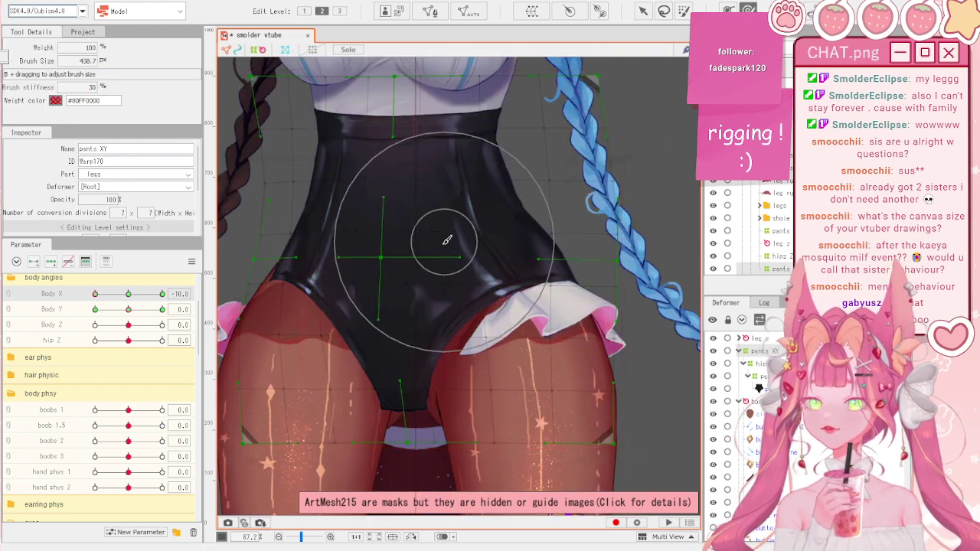
pyautogui.moveTo(450, 331); pyautogui.dragTo(446, 331)
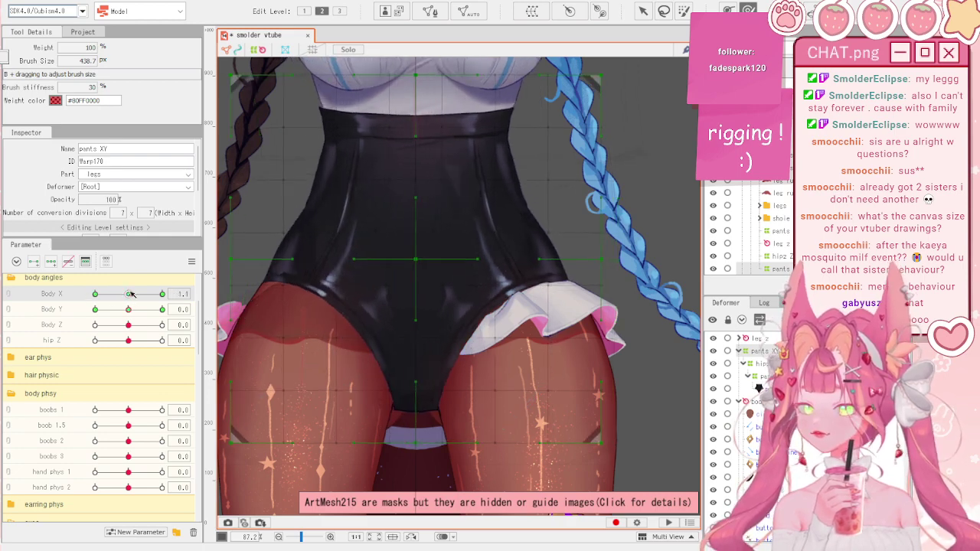
pyautogui.scroll(-3, 356, 253)
pyautogui.scroll(3, 350, 251)
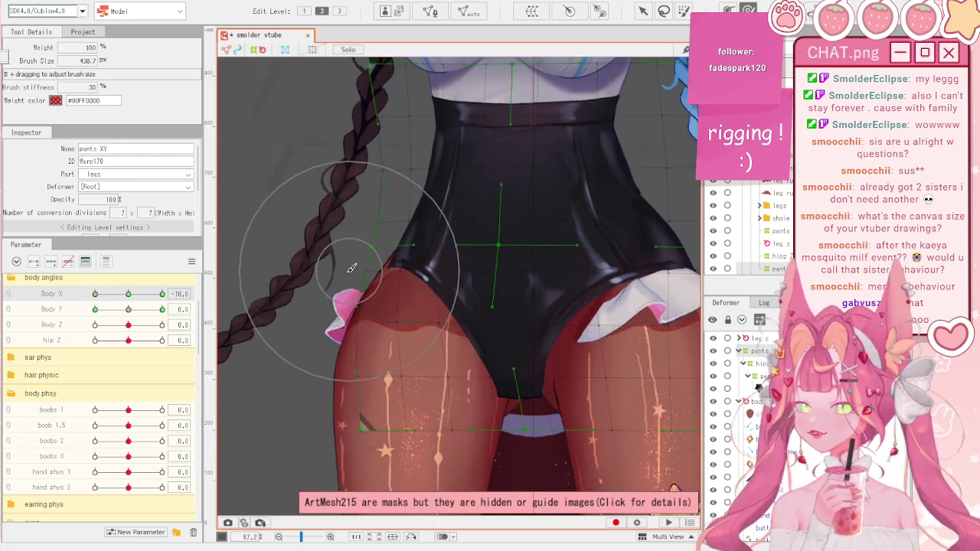
pyautogui.scroll(-2, 345, 266)
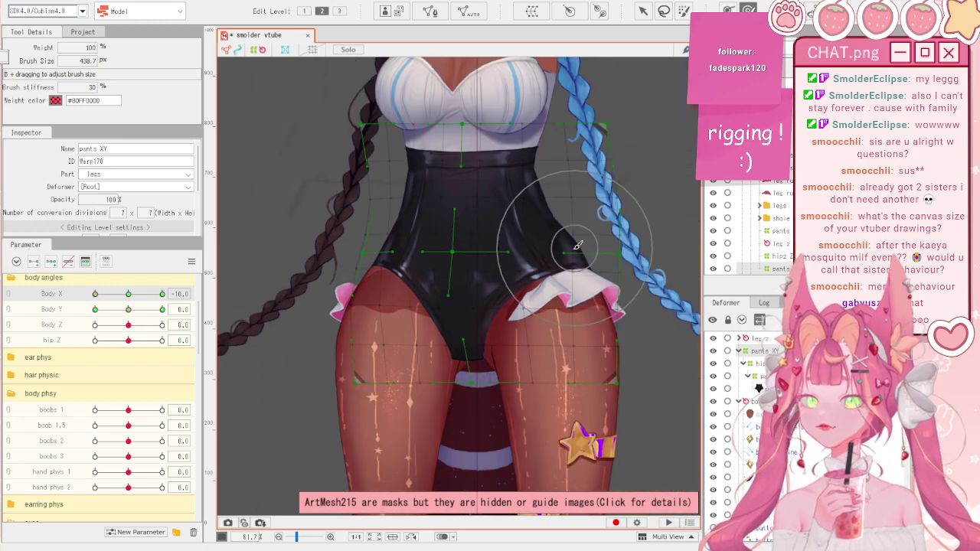
pyautogui.scroll(2, 578, 245)
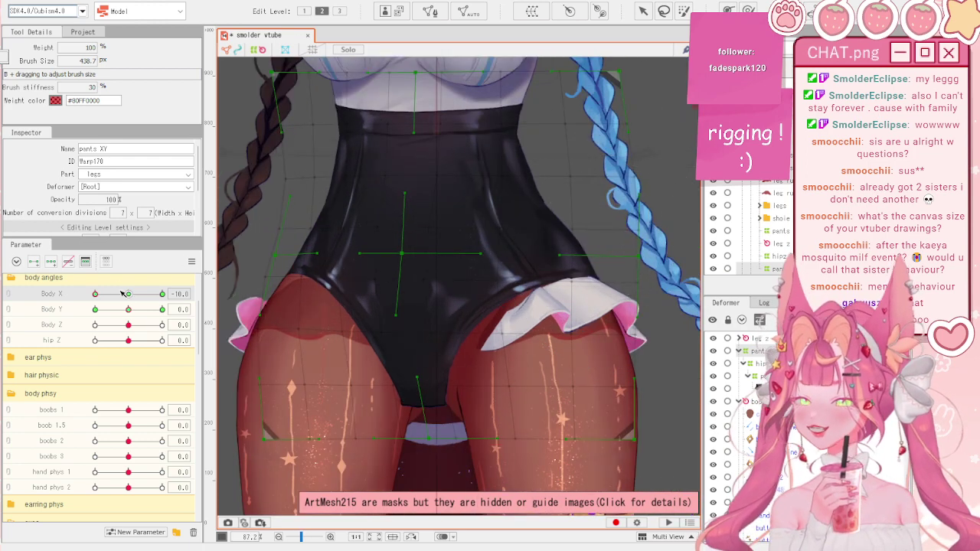
pyautogui.moveTo(122, 293)
pyautogui.mouseDown()
pyautogui.moveTo(106, 293)
pyautogui.moveTo(186, 282)
pyautogui.moveTo(93, 292)
pyautogui.mouseUp()
# - Reflect the pants XY deformer's Body X -10.0 motion to the opposite side and inspect it at Body X 10.0
pyautogui.click(192, 261)
pyautogui.click(287, 343)
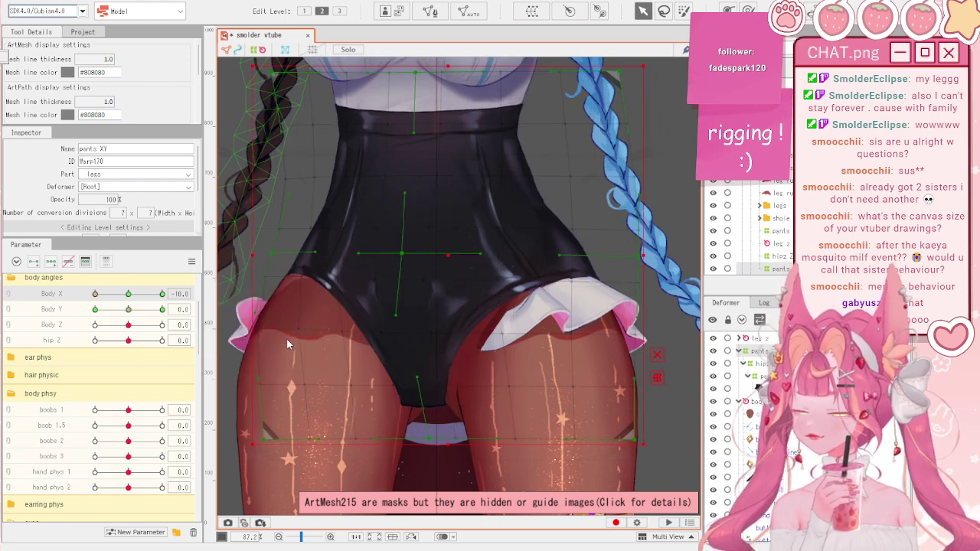
pyautogui.moveTo(162, 293); pyautogui.dragTo(222, 294)
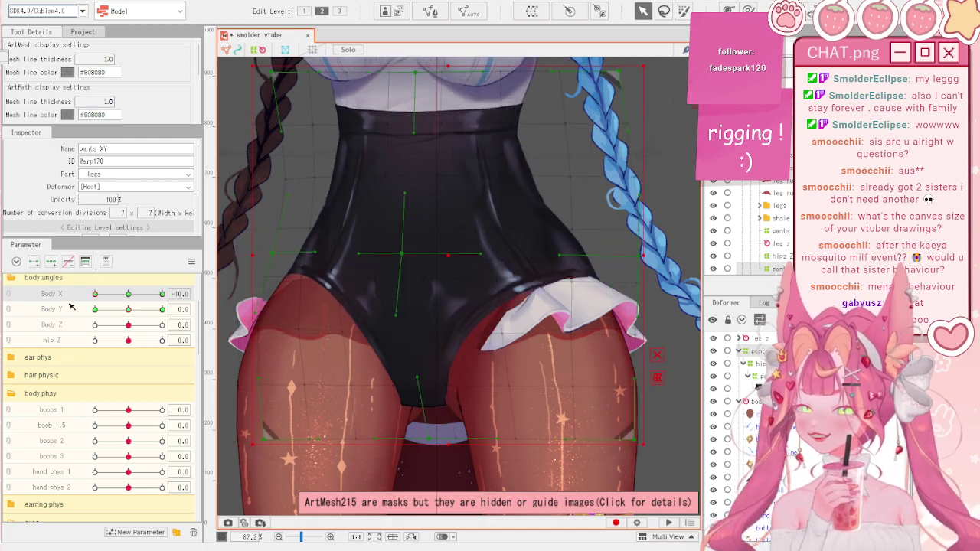
pyautogui.scroll(2, 428, 310)
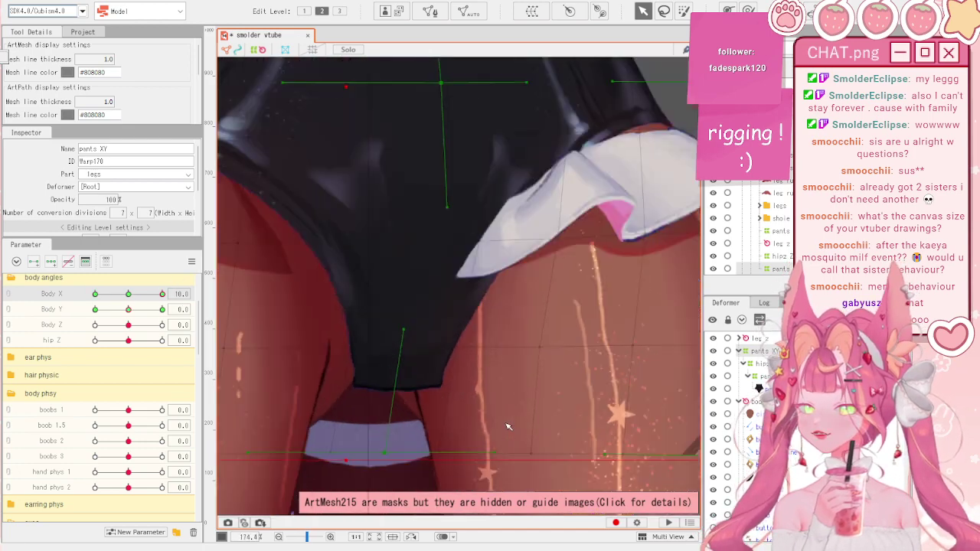
pyautogui.scroll(-4, 428, 310)
pyautogui.scroll(3, 428, 310)
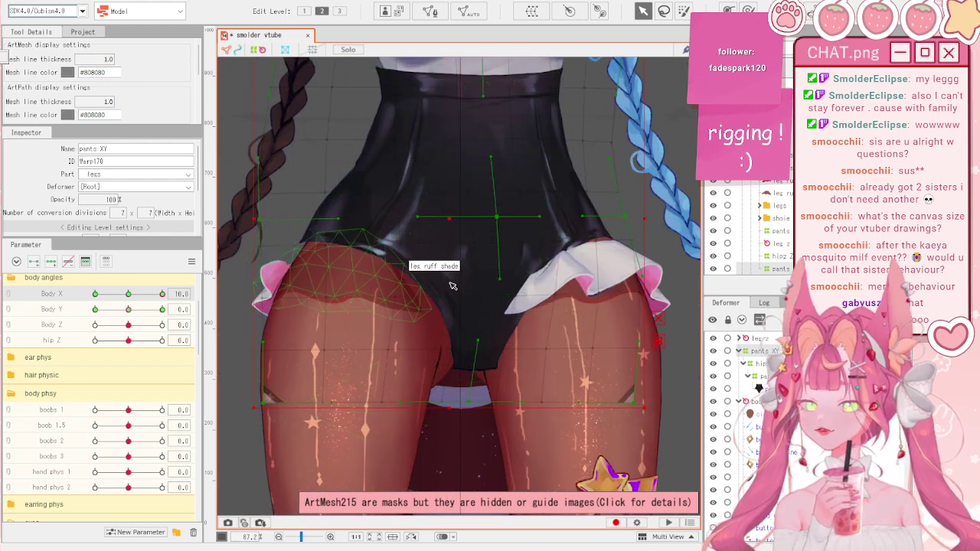
pyautogui.scroll(-5, 444, 344)
pyautogui.scroll(2, 443, 345)
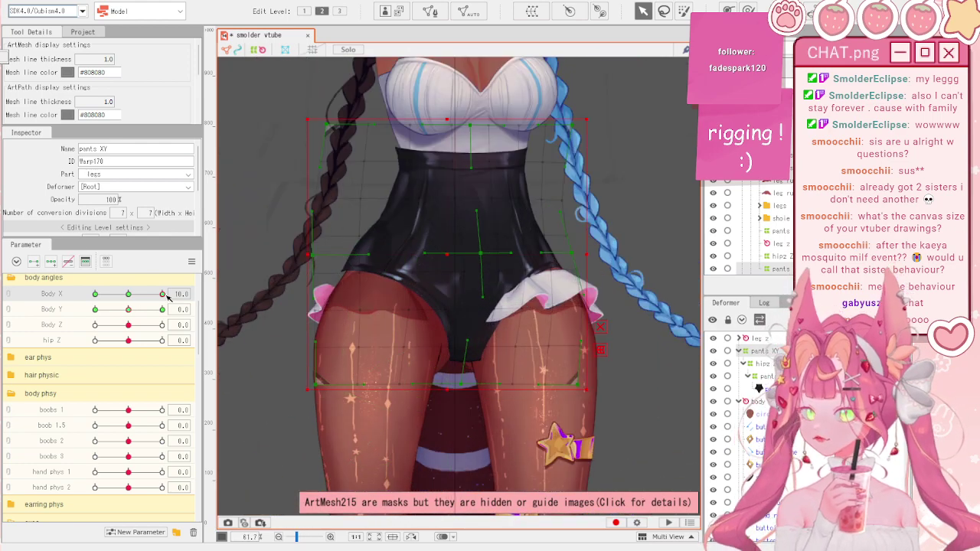
# - Preview the pants across Body X, reset all parameters to their default values and deselect the pants XY deformer
pyautogui.moveTo(129, 295); pyautogui.dragTo(170, 276)
pyautogui.click(191, 262)
pyautogui.click(238, 261)
pyautogui.scroll(-1, 435, 261)
pyautogui.scroll(2, 767, 209)
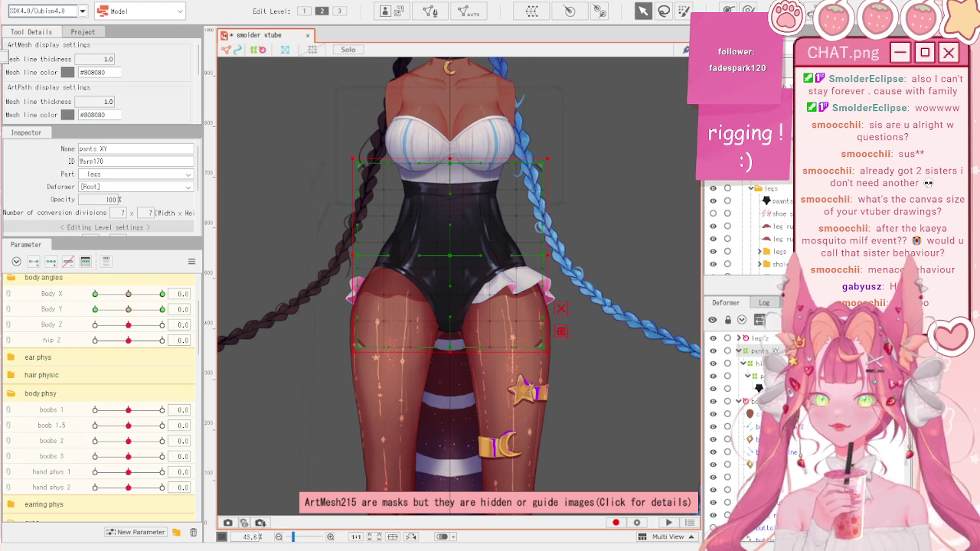
pyautogui.click(588, 270)
pyautogui.scroll(2, 467, 281)
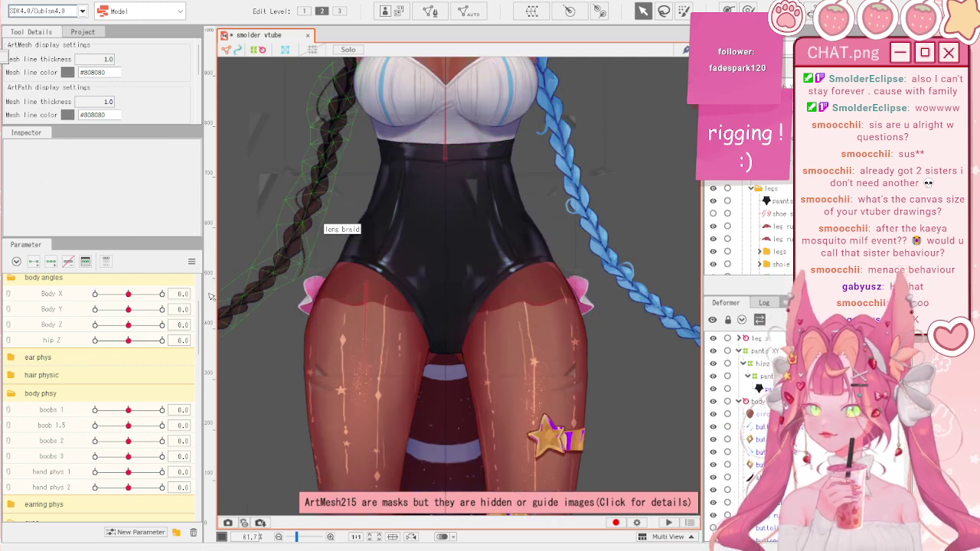
# - Select the body XY deformer, set Body X to -10.0 and reflect its motion to the opposite side
pyautogui.moveTo(129, 295); pyautogui.dragTo(170, 294)
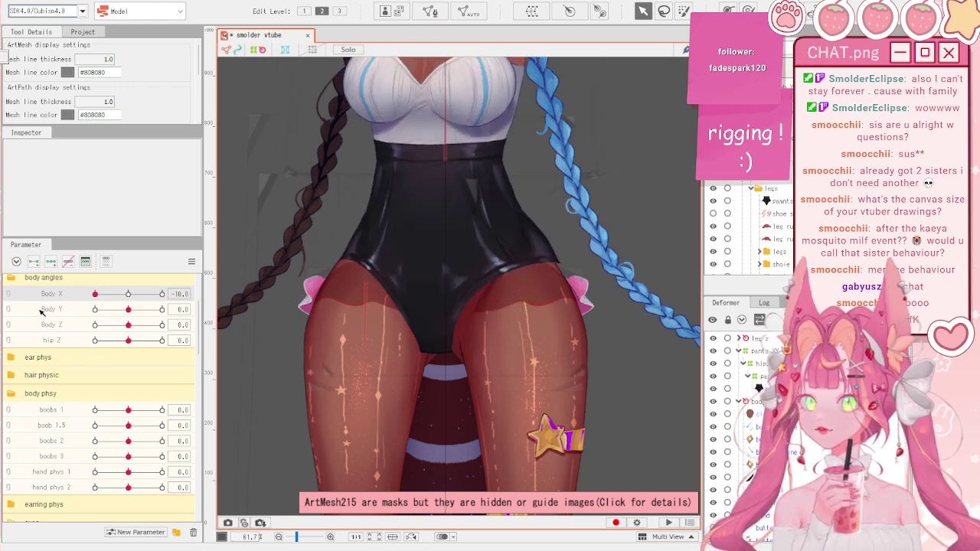
pyautogui.click(460, 142)
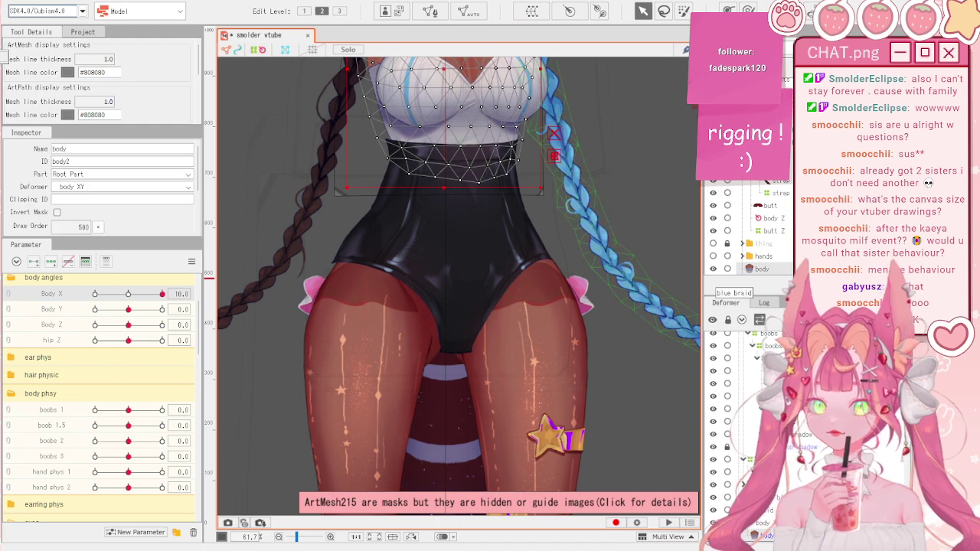
pyautogui.click(764, 459)
pyautogui.scroll(-2, 473, 285)
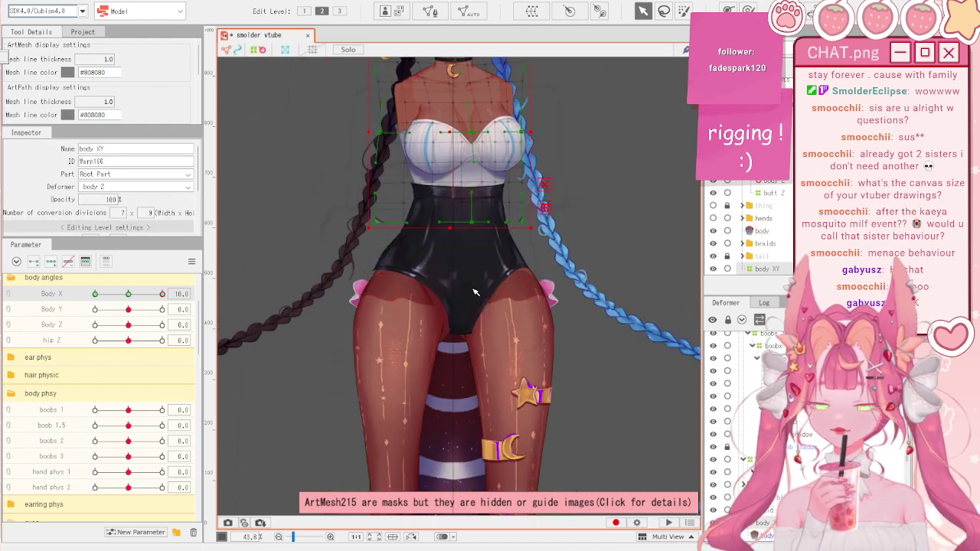
pyautogui.scroll(2, 466, 188)
pyautogui.click(191, 261)
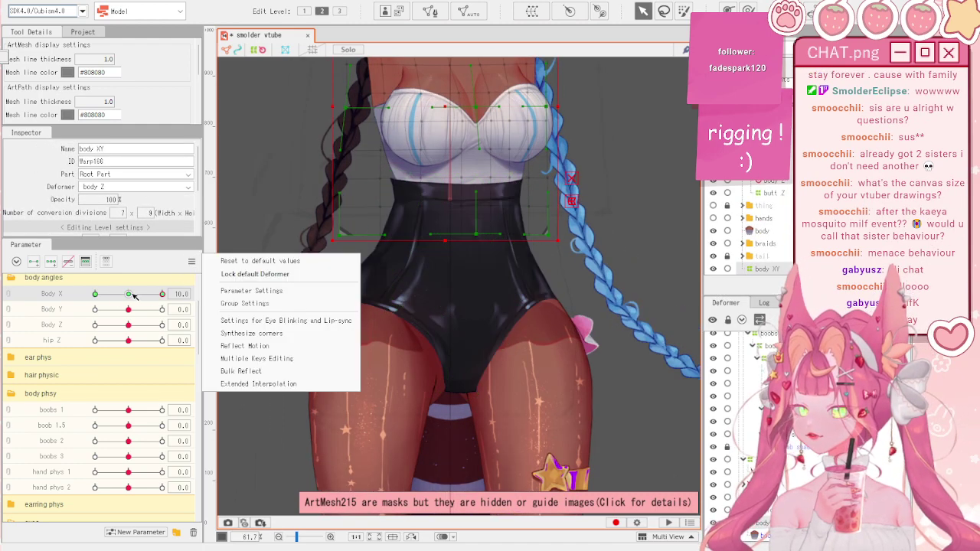
pyautogui.moveTo(132, 296); pyautogui.dragTo(80, 299)
pyautogui.click(191, 262)
pyautogui.click(251, 346)
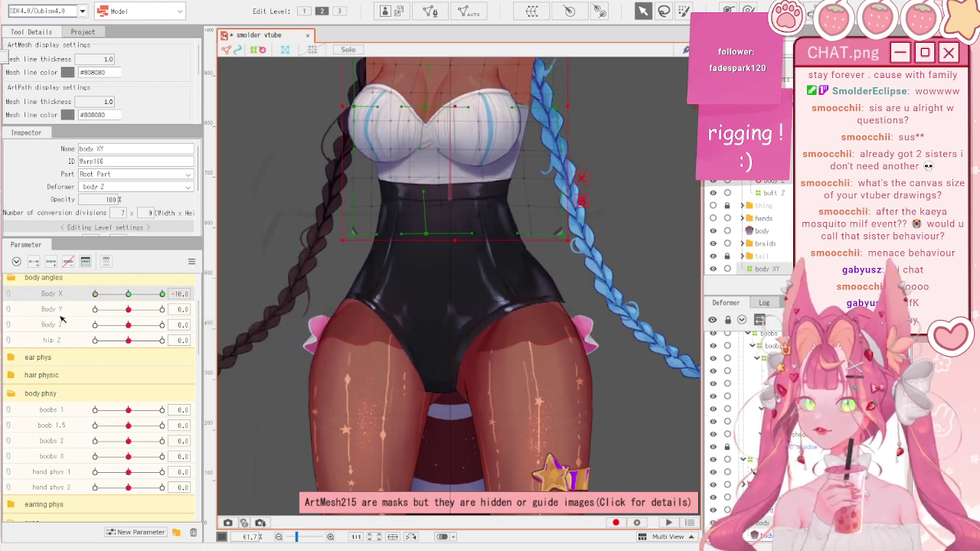
# - Inspect the boobshadoe2 shadow at Body X 10.0 and Body Y 10.0, reset all parameters to defaults and deselect the mesh
pyautogui.scroll(2, 440, 139)
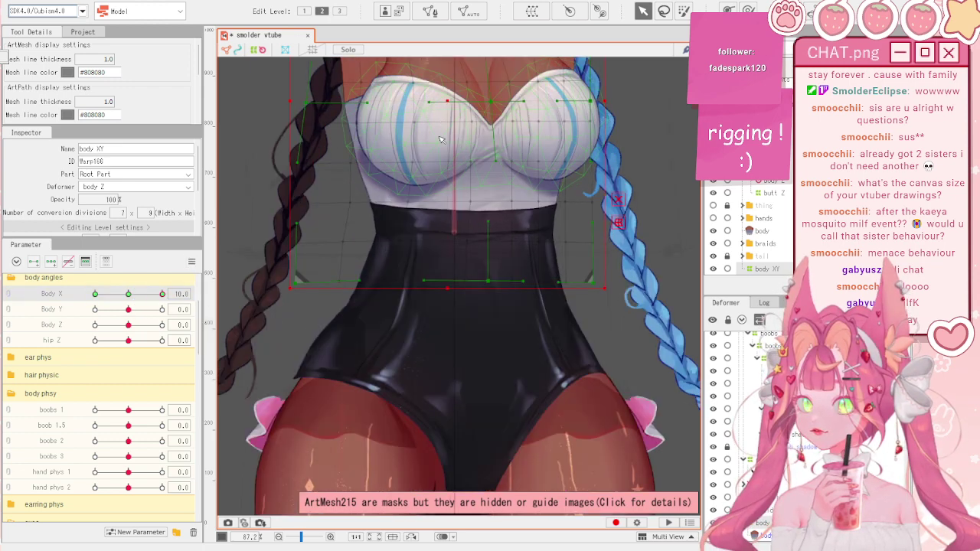
pyautogui.scroll(4, 440, 139)
pyautogui.click(334, 238)
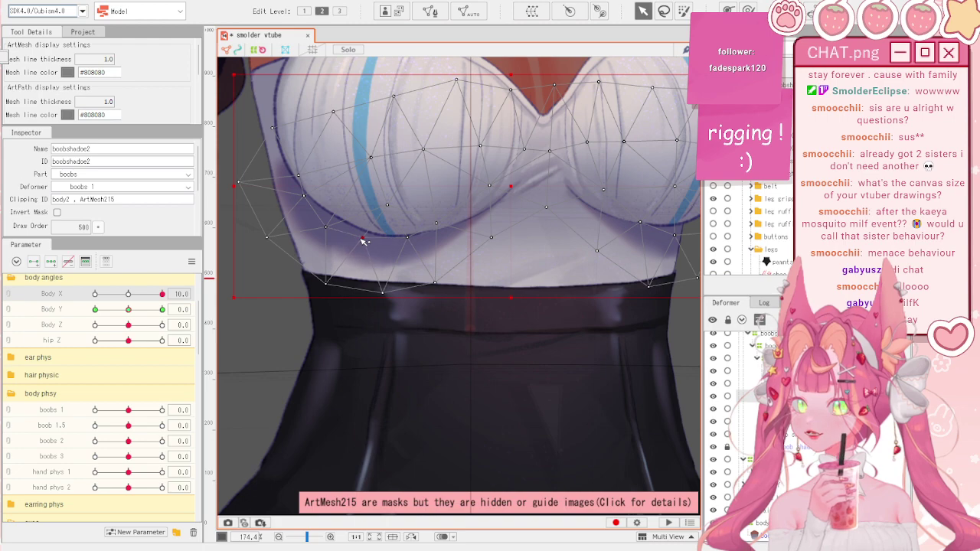
pyautogui.scroll(-2, 362, 241)
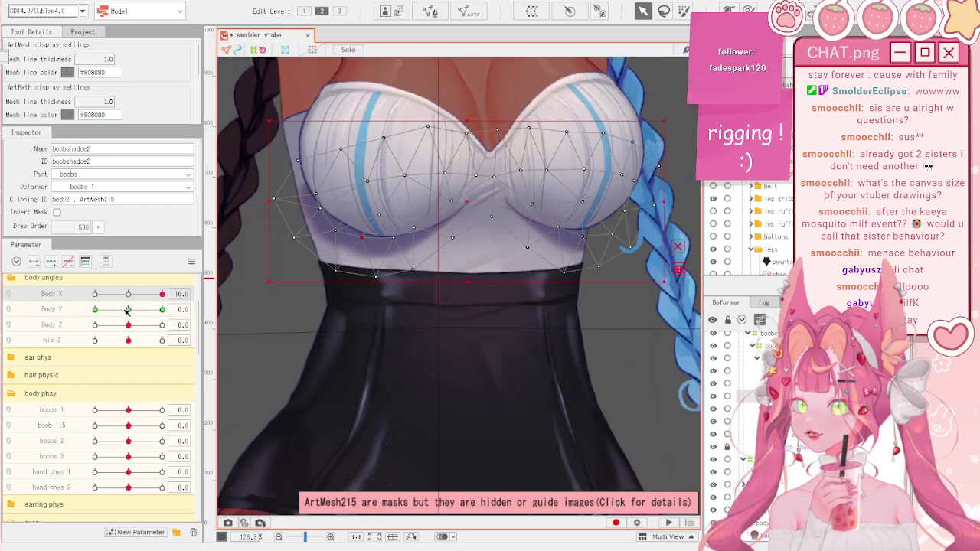
pyautogui.moveTo(129, 312); pyautogui.dragTo(164, 309)
pyautogui.rightClick(206, 254)
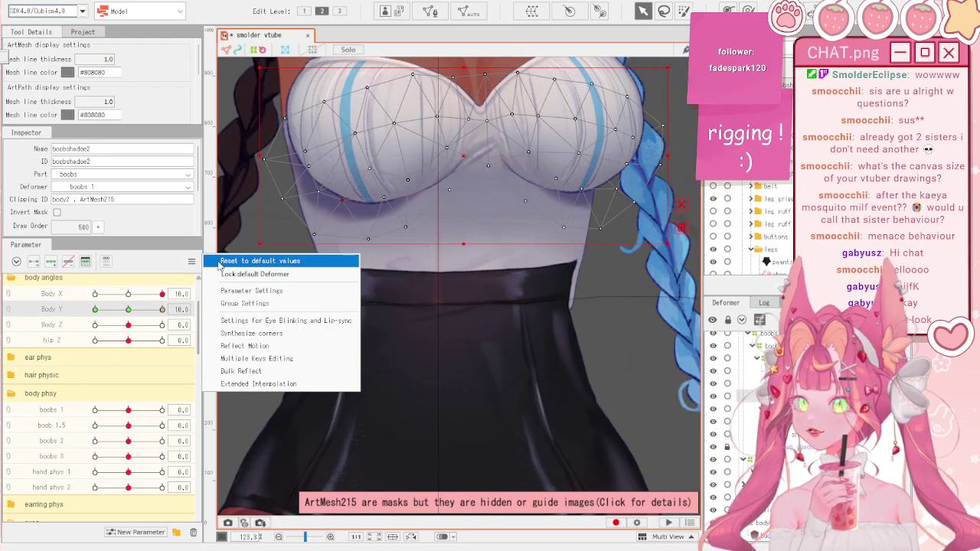
pyautogui.click(256, 259)
pyautogui.scroll(-4, 414, 244)
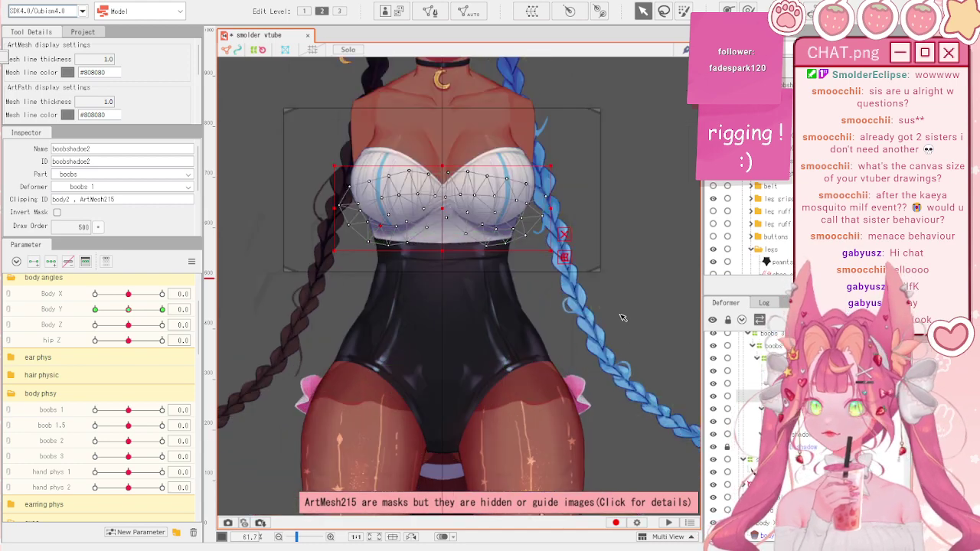
pyautogui.click(613, 285)
# - Deselect the shadow mesh, preview the torso and pants across Body X, and reset all parameters to default values
pyautogui.scroll(-2, 426, 336)
pyautogui.scroll(3, 439, 424)
pyautogui.scroll(-1, 430, 358)
pyautogui.scroll(2, 429, 357)
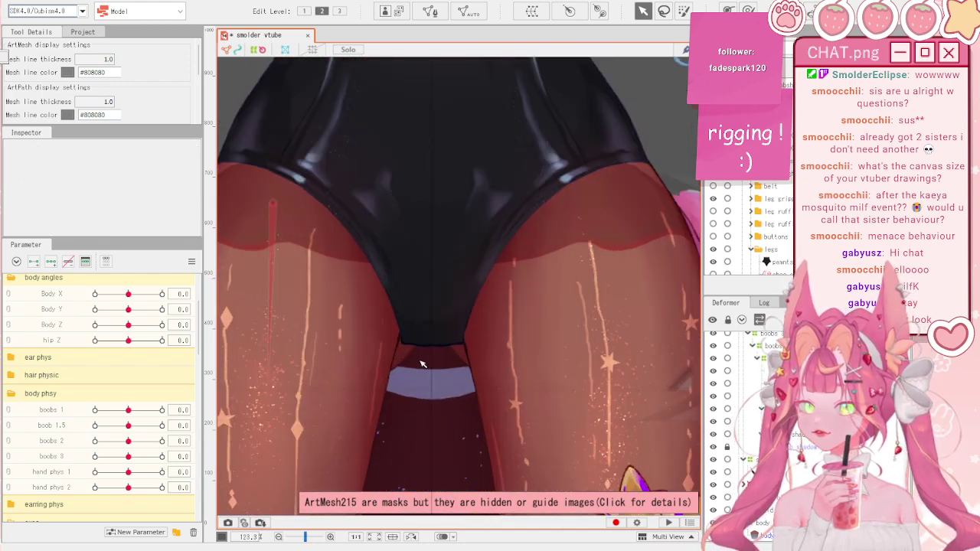
pyautogui.scroll(-2, 408, 362)
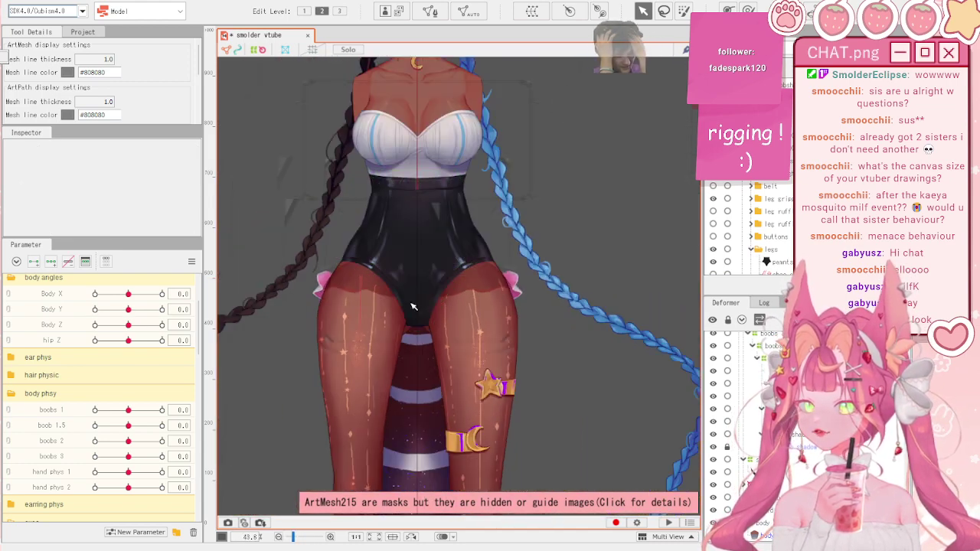
pyautogui.click(129, 295)
pyautogui.moveTo(129, 295); pyautogui.dragTo(145, 306)
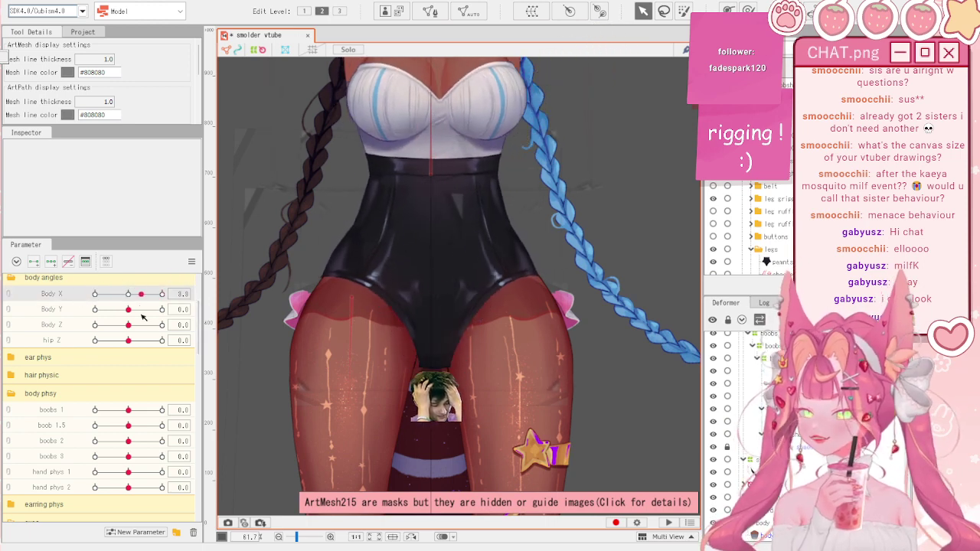
pyautogui.moveTo(99, 315); pyautogui.dragTo(181, 324)
pyautogui.click(192, 264)
pyautogui.click(260, 261)
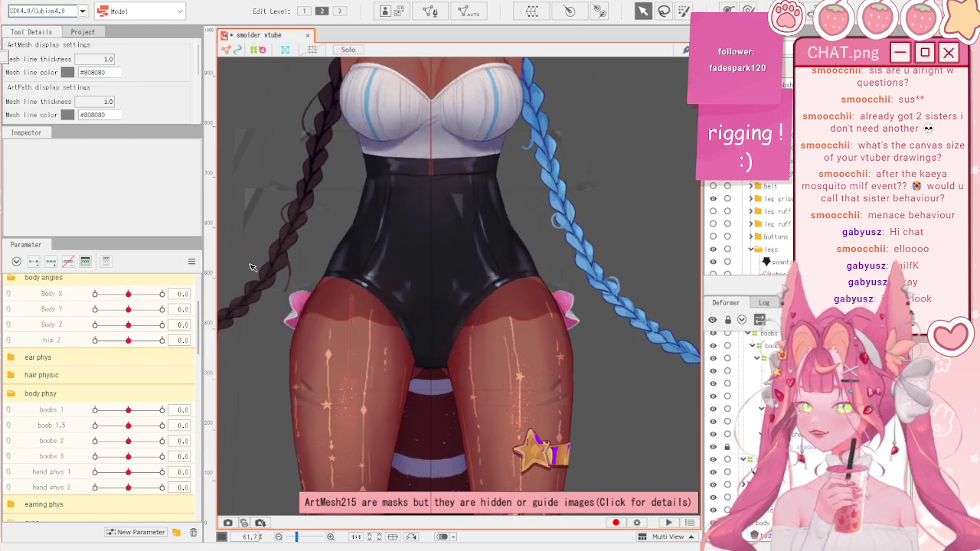
# - Preview the whole figure at Body X -10.0 and reset all parameters to default values
pyautogui.scroll(-6, 413, 392)
pyautogui.scroll(2, 400, 437)
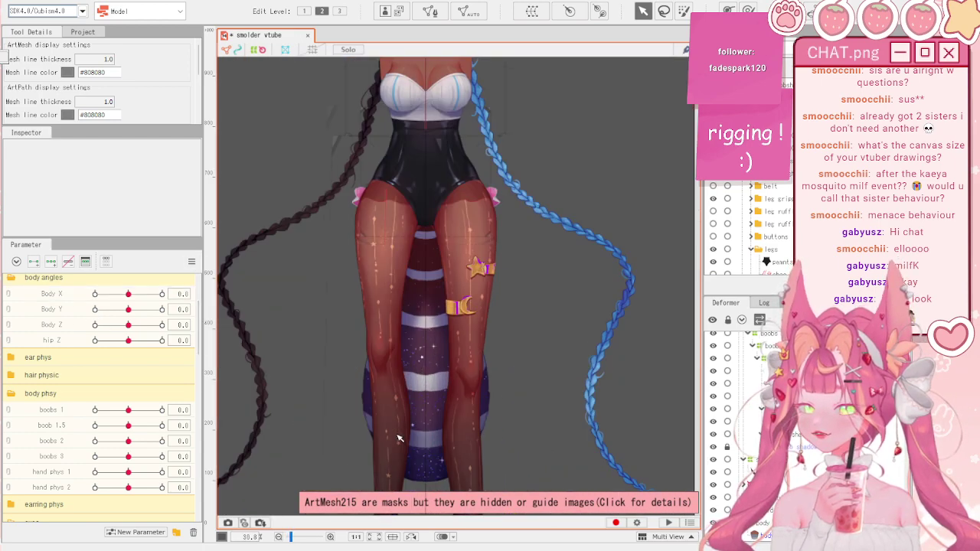
pyautogui.scroll(-1, 400, 437)
pyautogui.moveTo(400, 437); pyautogui.dragTo(392, 470)
pyautogui.moveTo(127, 294); pyautogui.dragTo(85, 309)
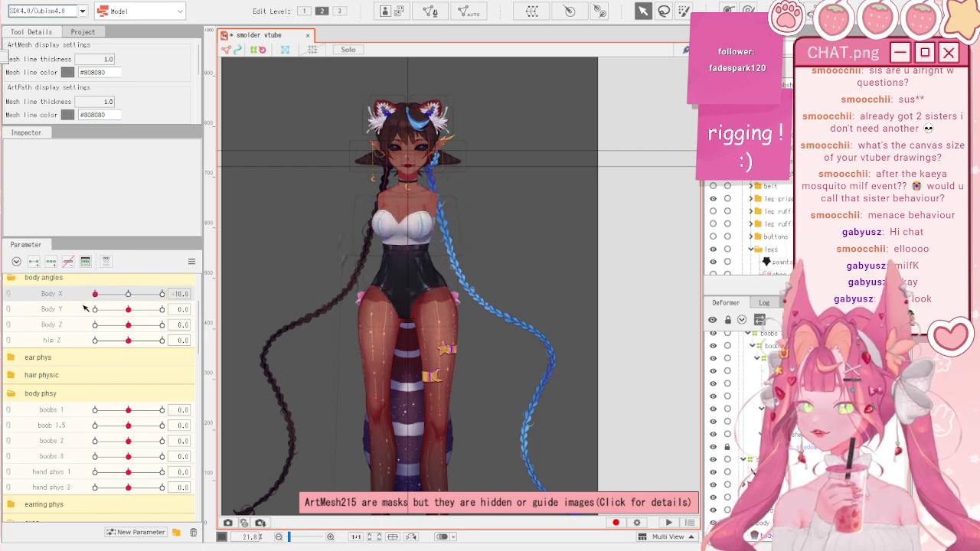
pyautogui.click(192, 261)
pyautogui.click(260, 261)
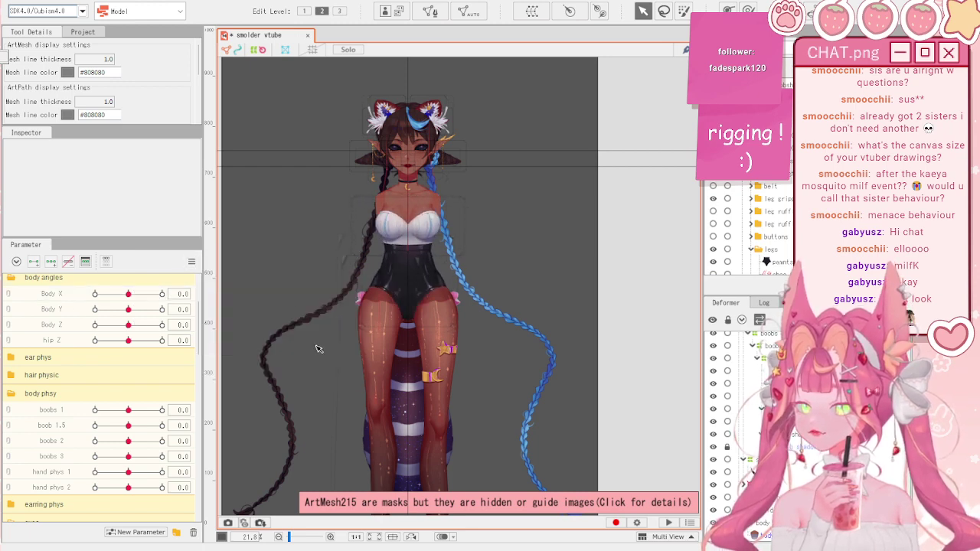
# - Select the legs mesh to locate its deformer hierarchy and select the leg XY warp deformer
pyautogui.scroll(3, 398, 283)
pyautogui.click(401, 268)
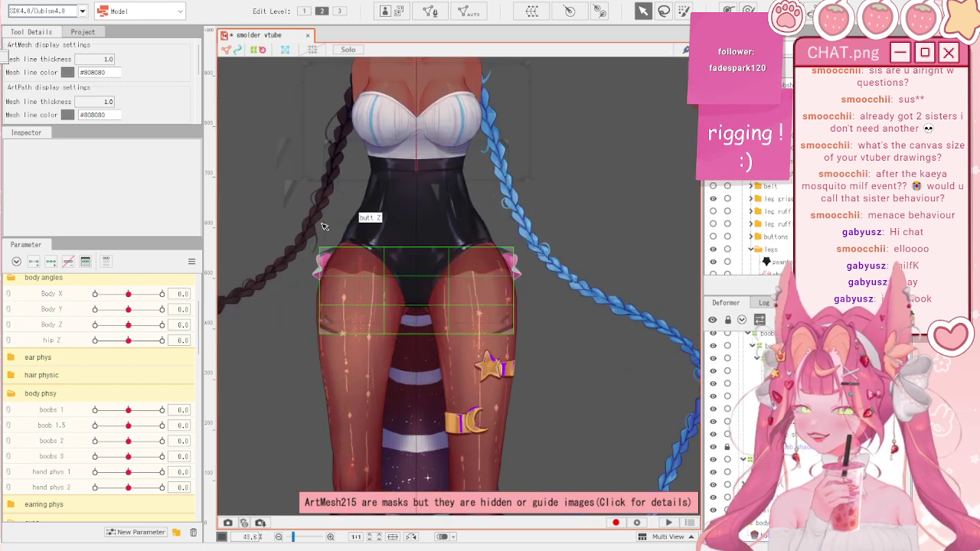
pyautogui.scroll(-2, 320, 224)
pyautogui.scroll(2, 302, 222)
pyautogui.click(374, 273)
pyautogui.scroll(-2, 587, 257)
pyautogui.scroll(2, 561, 259)
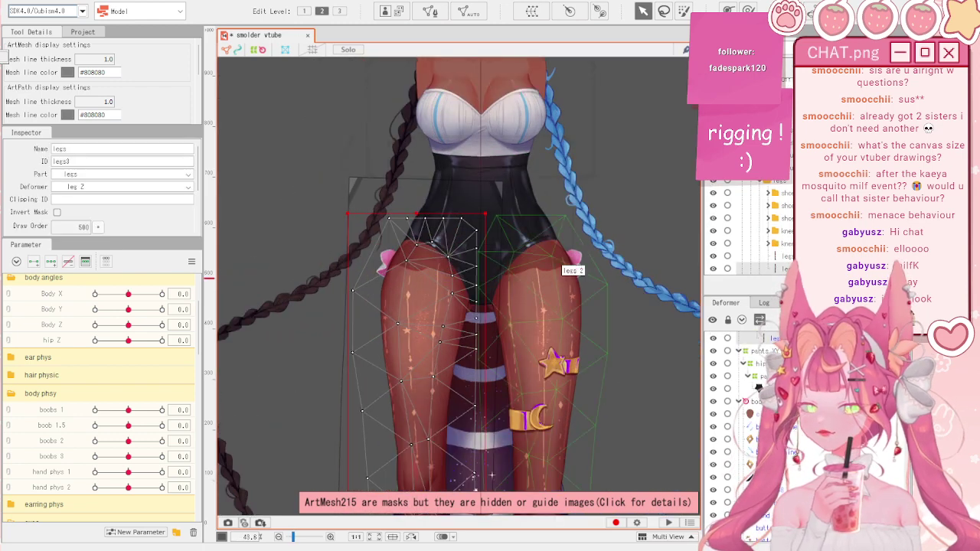
pyautogui.scroll(5, 807, 436)
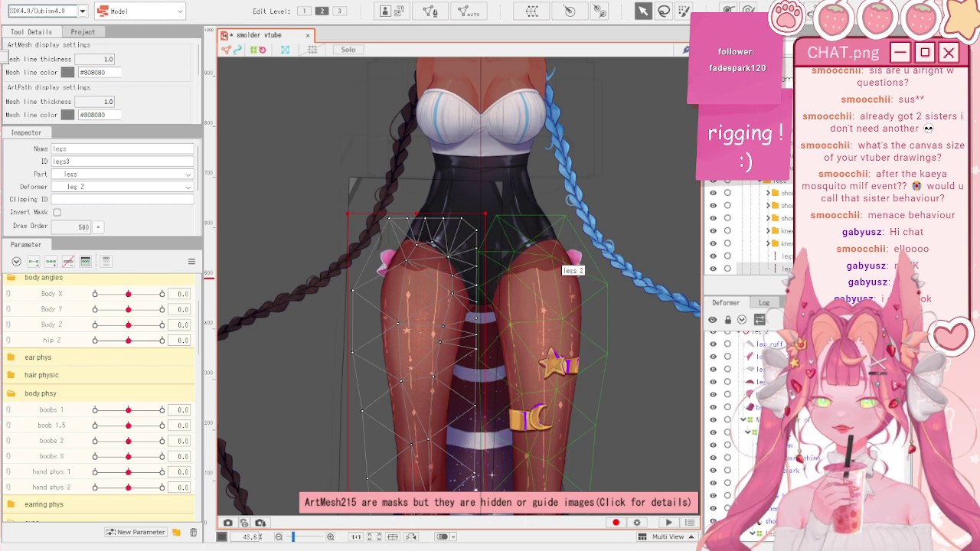
pyautogui.click(783, 433)
pyautogui.scroll(-3, 489, 207)
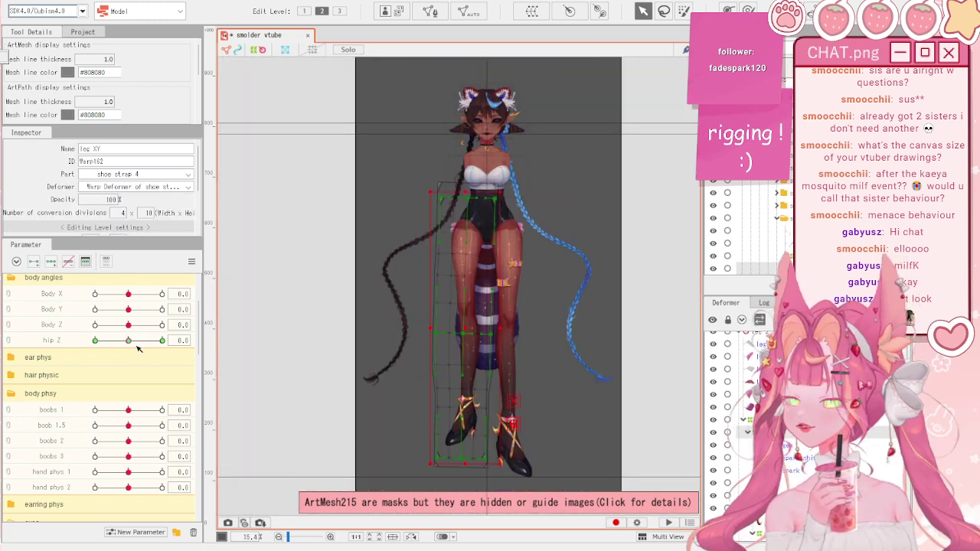
# - Preview the leg XY deformer at hip Z 10.0 and reset all parameters to default values
pyautogui.moveTo(137, 348); pyautogui.dragTo(170, 324)
pyautogui.click(191, 262)
pyautogui.click(216, 261)
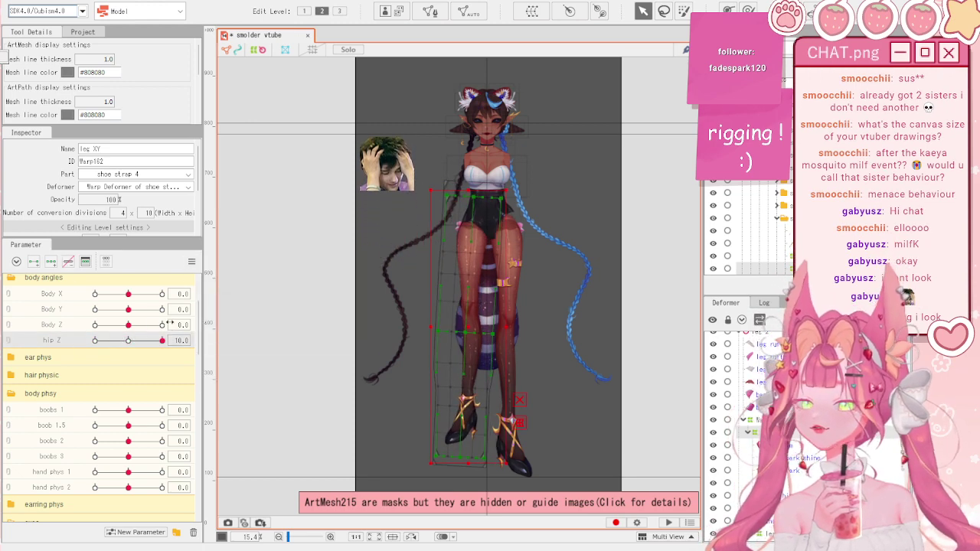
pyautogui.click(192, 261)
pyautogui.click(244, 261)
# - Set the leg XY deformer's number of conversion divisions to 5 x 12
pyautogui.scroll(4, 493, 249)
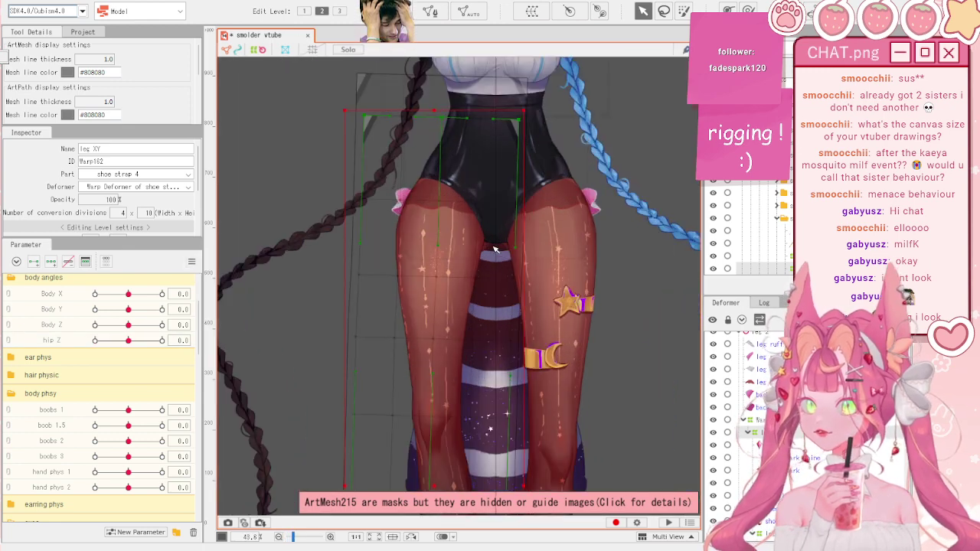
pyautogui.scroll(-1, 430, 266)
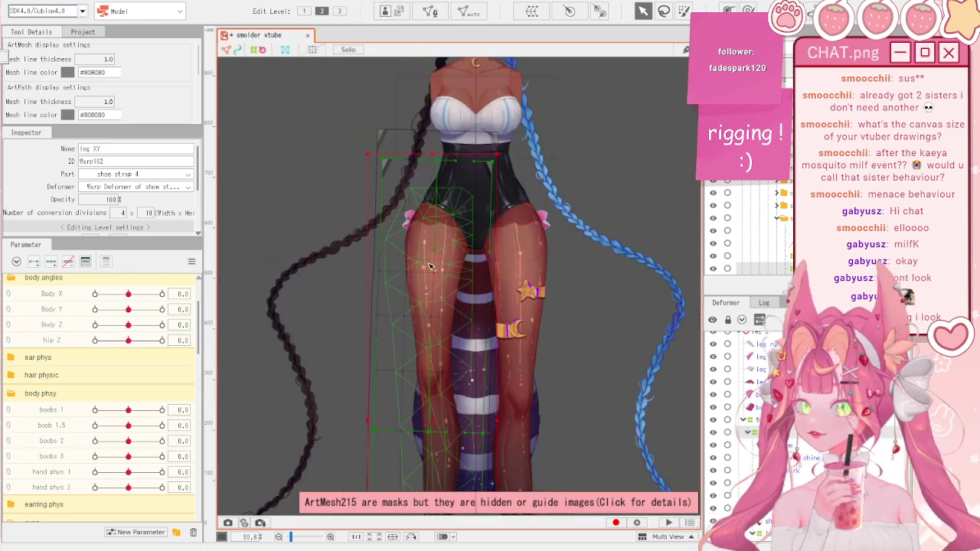
pyautogui.scroll(-2, 120, 213)
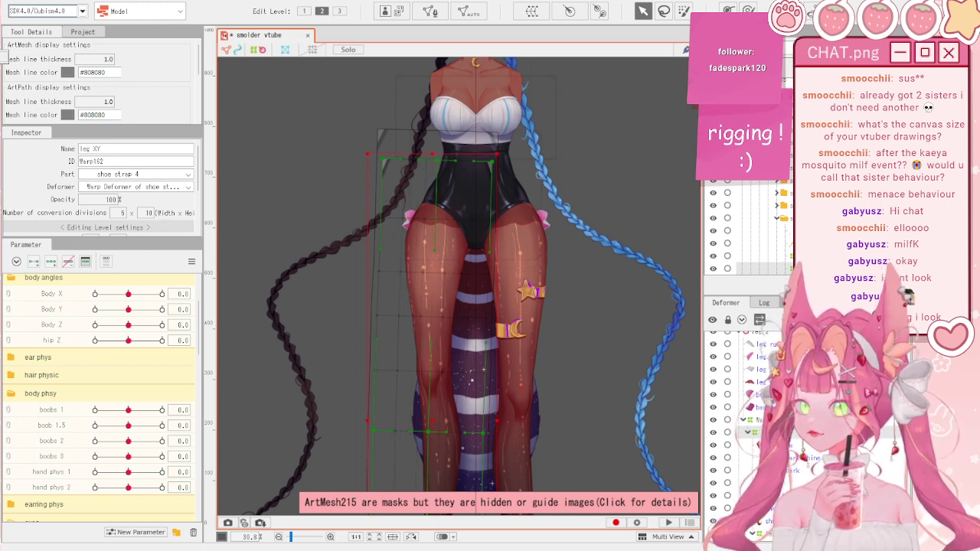
pyautogui.scroll(2, 141, 220)
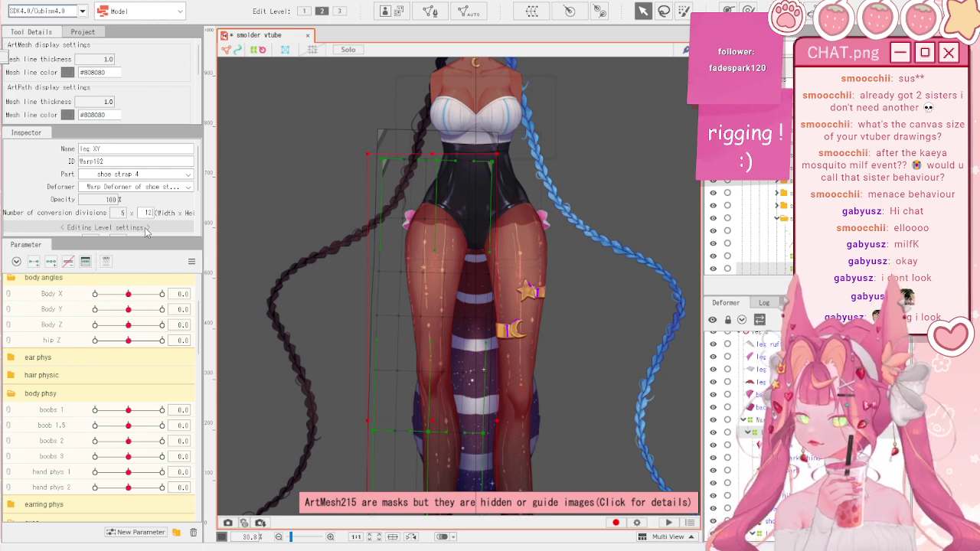
# - Add three keys to Body X and Body Y for the leg XY deformer and reset the parameters to defaults
pyautogui.click(68, 296)
pyautogui.keyDown('ctrl'); pyautogui.click(62, 309); pyautogui.keyUp('ctrl')
pyautogui.click(51, 262)
pyautogui.click(67, 294)
pyautogui.click(191, 261)
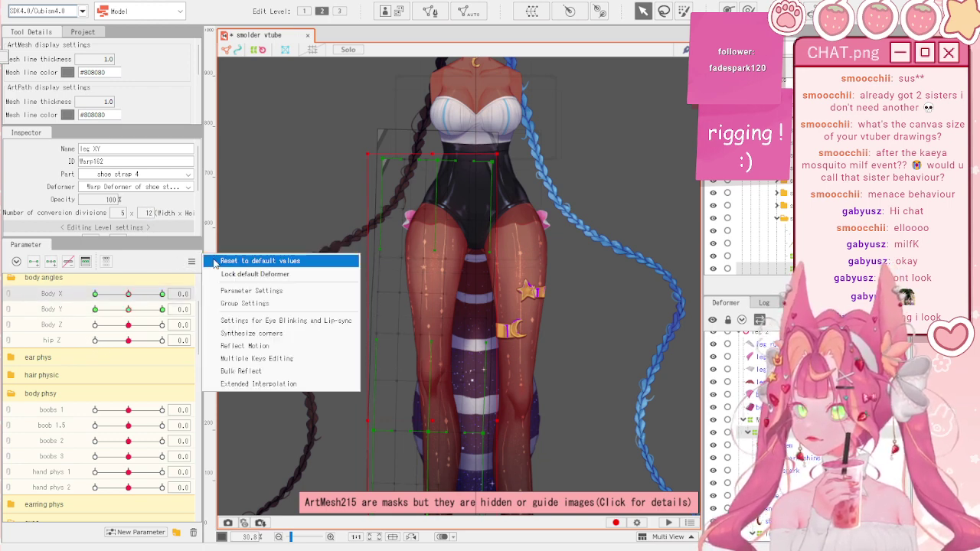
pyautogui.click(215, 263)
# - Set Body X to 10.0 and shift the whole leg XY deformer slightly inward, undoing the first attempt
pyautogui.moveTo(128, 294); pyautogui.dragTo(168, 293)
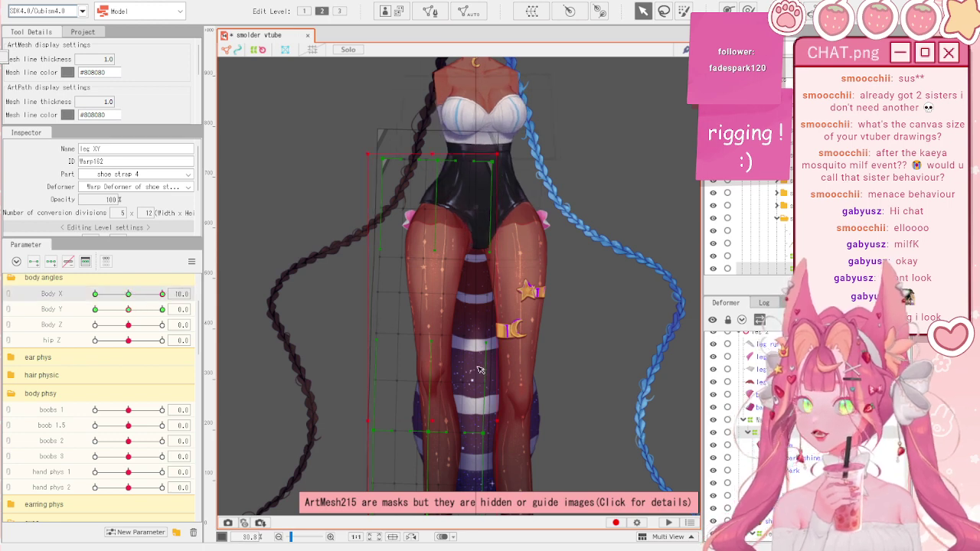
pyautogui.moveTo(435, 418); pyautogui.dragTo(444, 417)
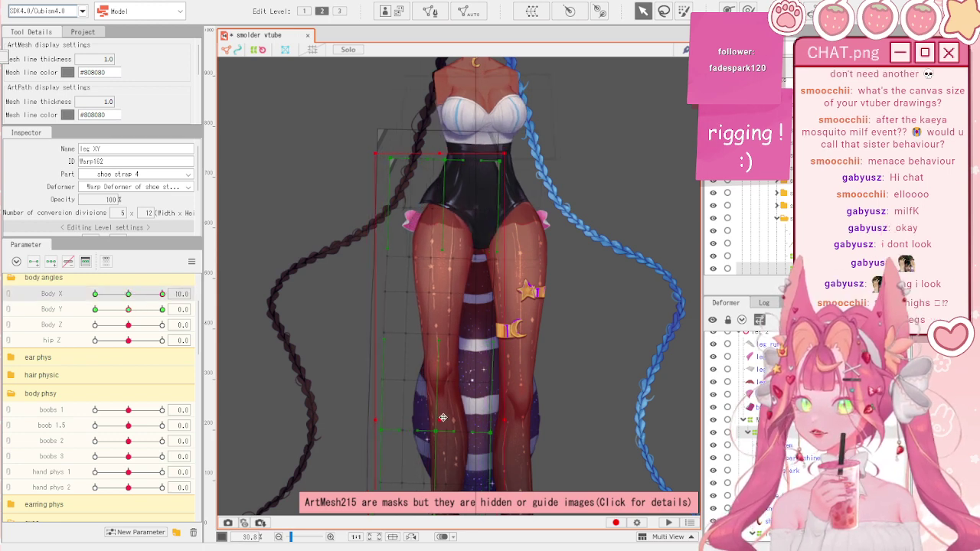
pyautogui.hotkey('ctrl', 'z')
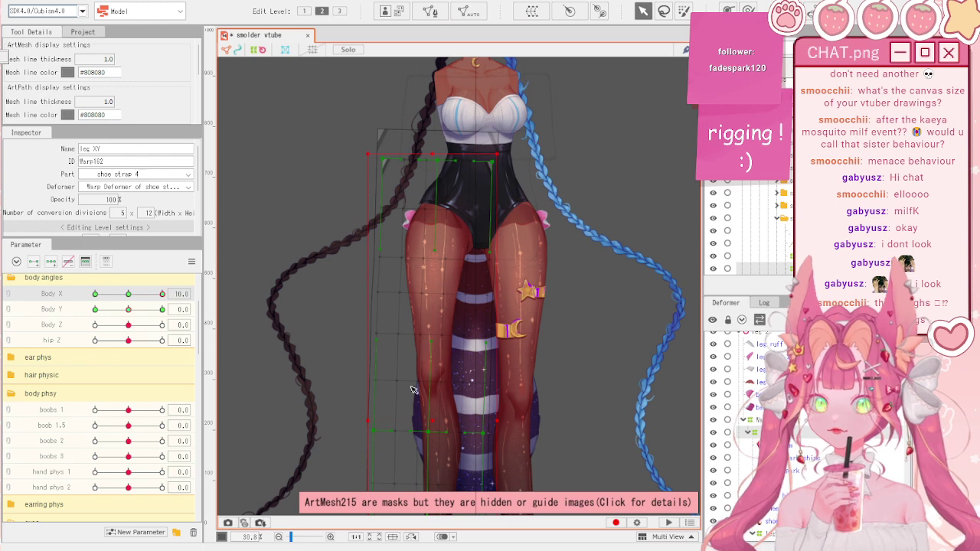
pyautogui.moveTo(433, 421); pyautogui.dragTo(438, 421)
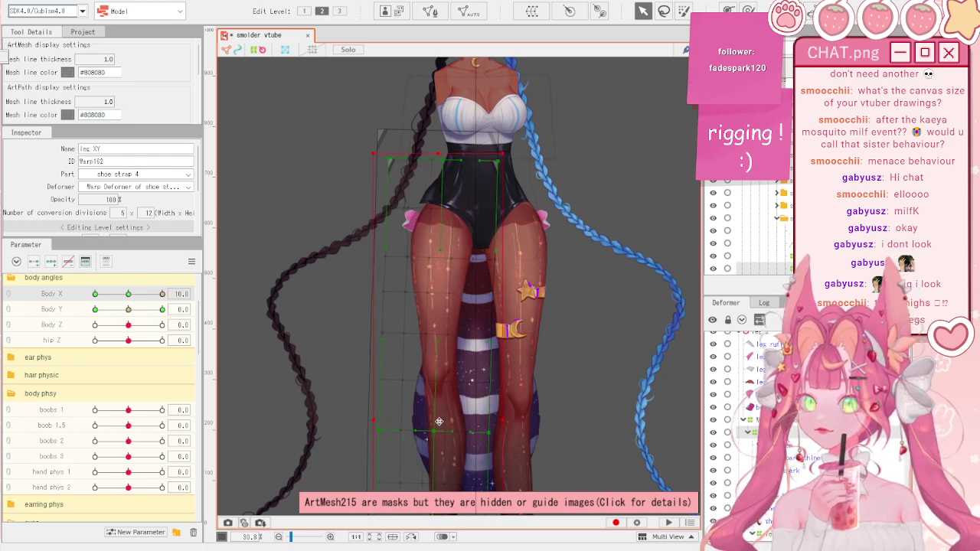
pyautogui.scroll(-1, 414, 272)
pyautogui.scroll(1, 414, 273)
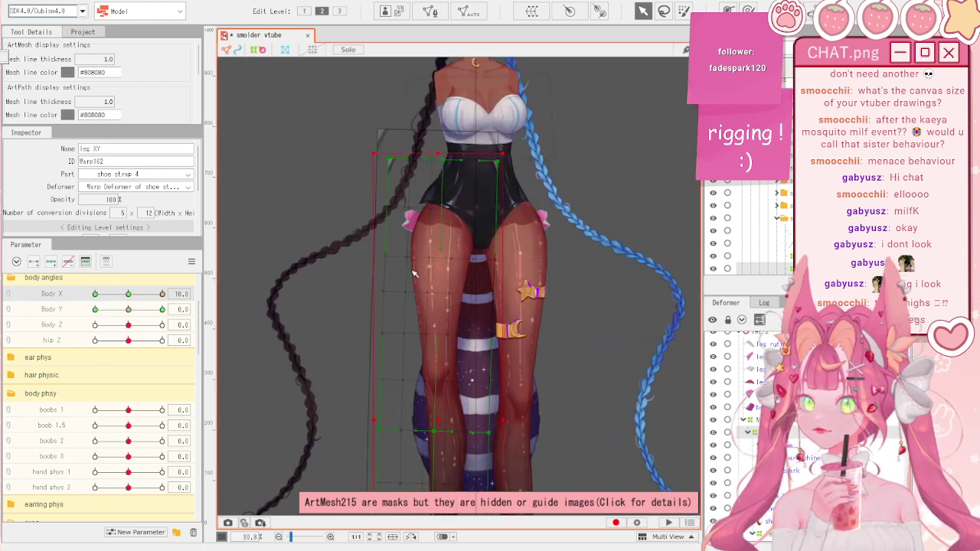
# - Check the leg at Body X 10.0 and adjust the leg XY deformer's control points around the thigh and hip
pyautogui.moveTo(162, 293); pyautogui.dragTo(197, 301)
pyautogui.scroll(2, 492, 214)
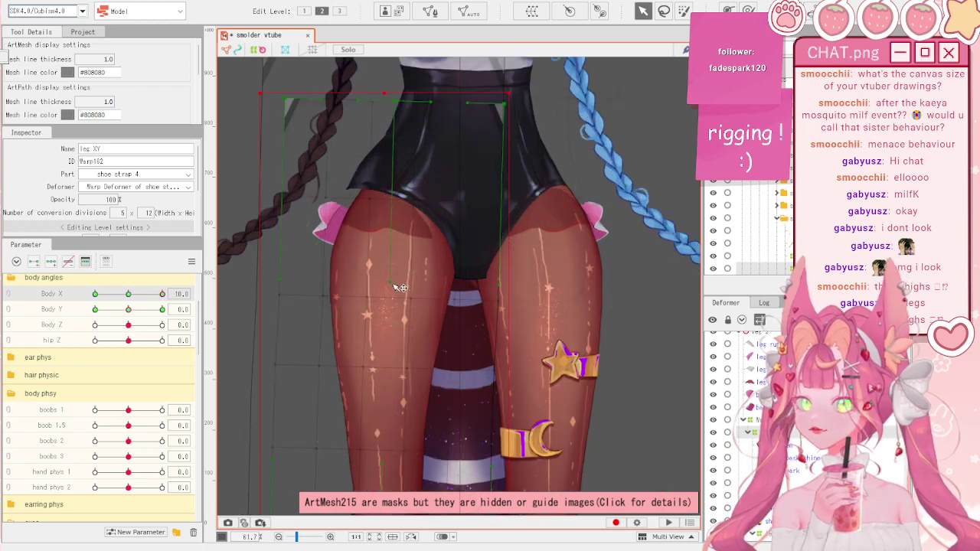
pyautogui.moveTo(406, 283); pyautogui.dragTo(408, 285)
pyautogui.moveTo(395, 104)
pyautogui.mouseDown()
pyautogui.moveTo(379, 106)
pyautogui.moveTo(389, 112)
pyautogui.mouseUp()
pyautogui.scroll(-2, 389, 114)
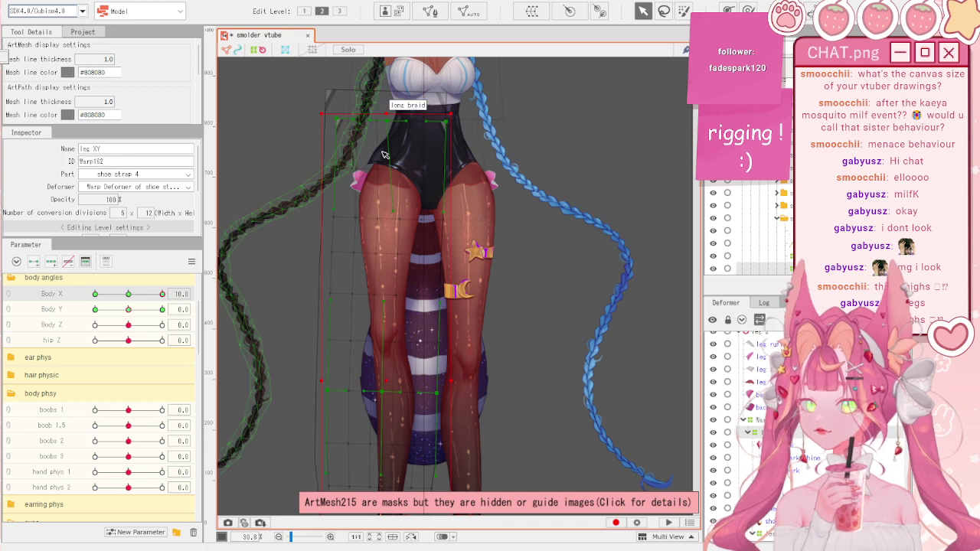
# - Inspect the full leg, preview its motion across Body X and reset all parameters to default values
pyautogui.scroll(-1, 398, 245)
pyautogui.scroll(1, 340, 327)
pyautogui.scroll(-2, 450, 290)
pyautogui.scroll(1, 457, 293)
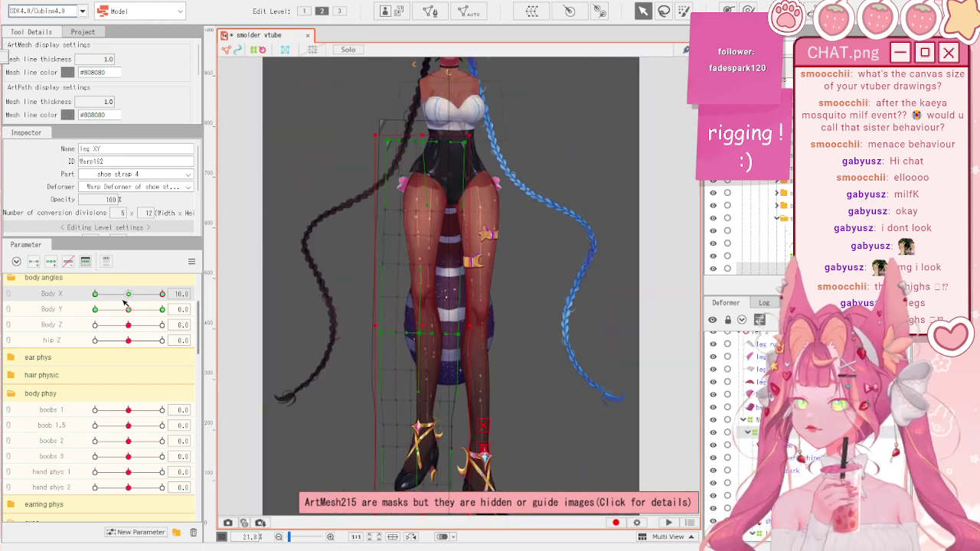
pyautogui.moveTo(141, 295); pyautogui.dragTo(159, 275)
pyautogui.click(191, 261)
pyautogui.click(229, 261)
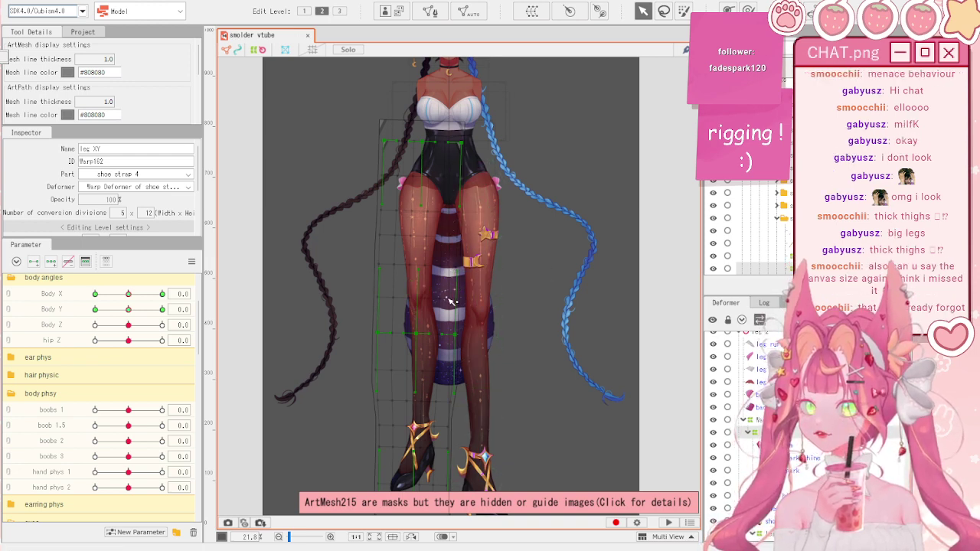
# - Examine the lower legs and shoes within the leg XY deformer and its place in the deformer hierarchy
pyautogui.scroll(-3, 426, 337)
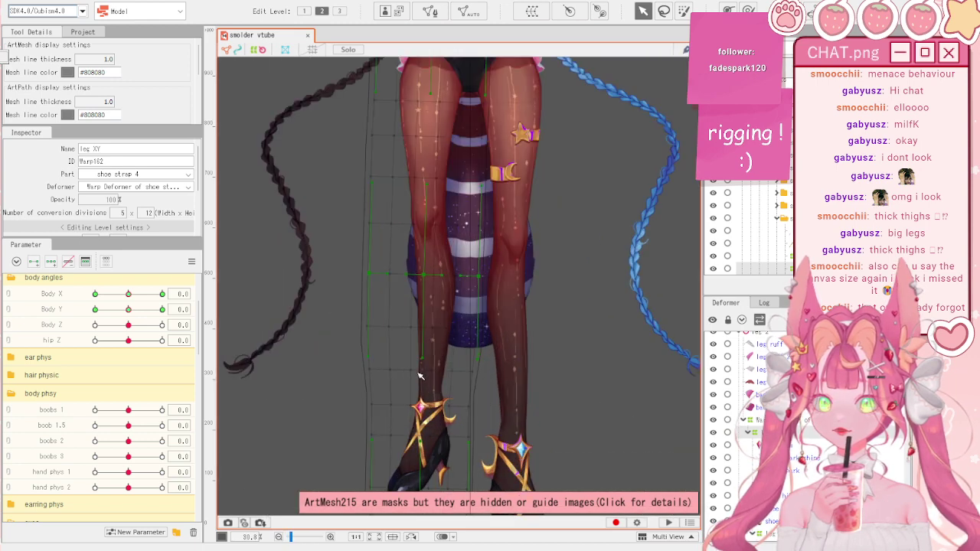
pyautogui.scroll(2, 421, 375)
pyautogui.scroll(-1, 421, 375)
pyautogui.scroll(1, 466, 362)
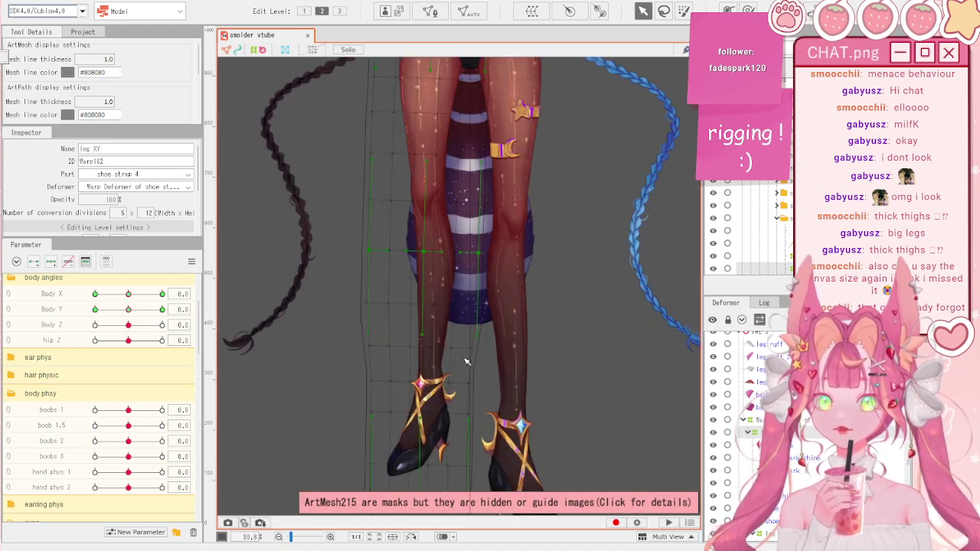
pyautogui.scroll(-1, 466, 362)
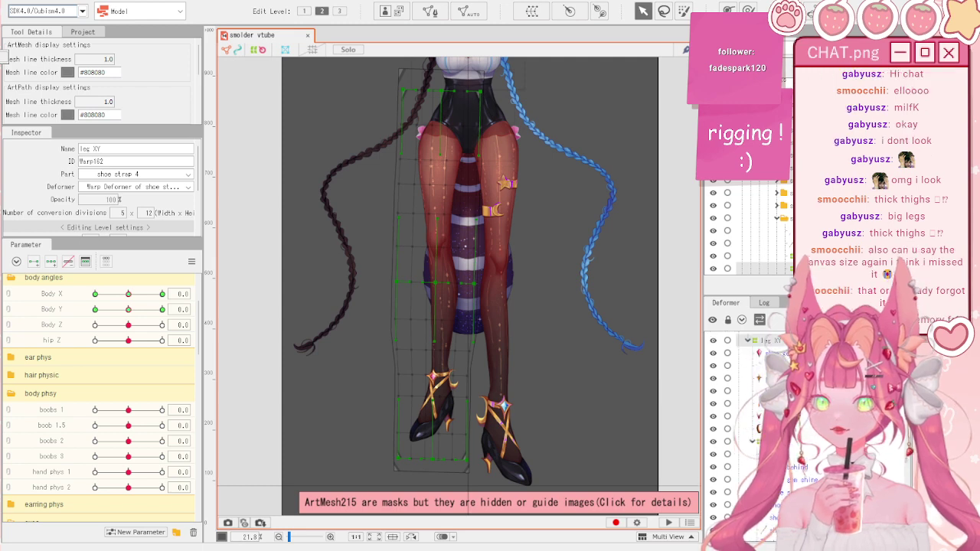
pyautogui.scroll(2, 758, 429)
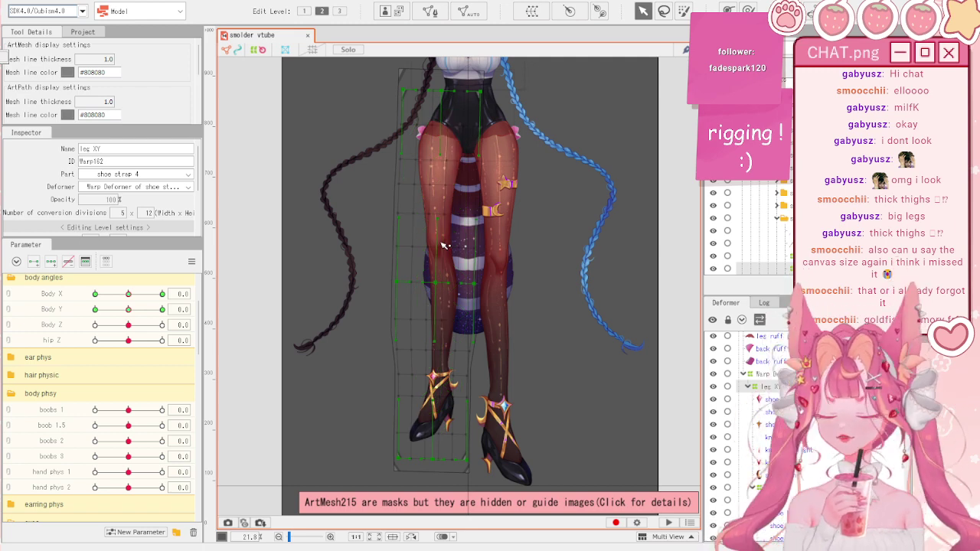
pyautogui.scroll(-1, 443, 274)
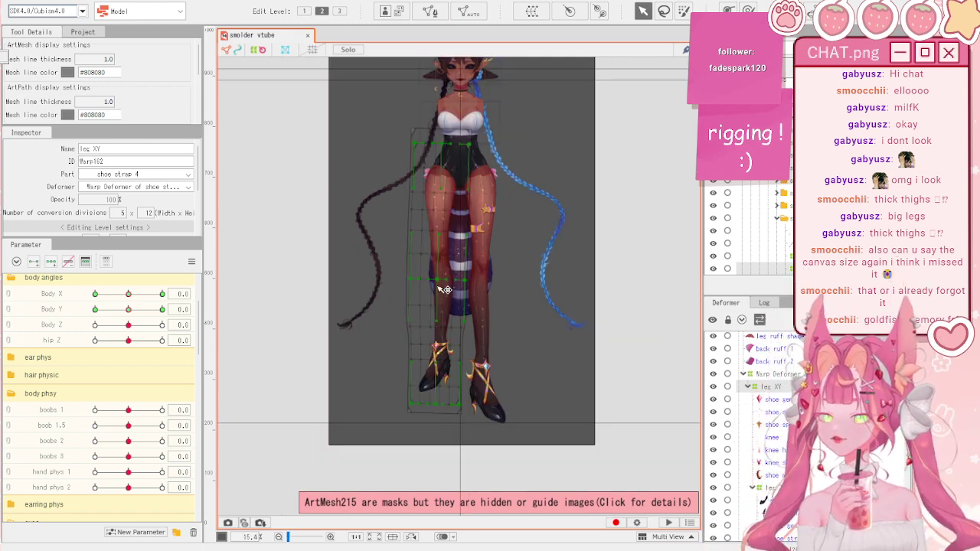
pyautogui.scroll(1, 443, 274)
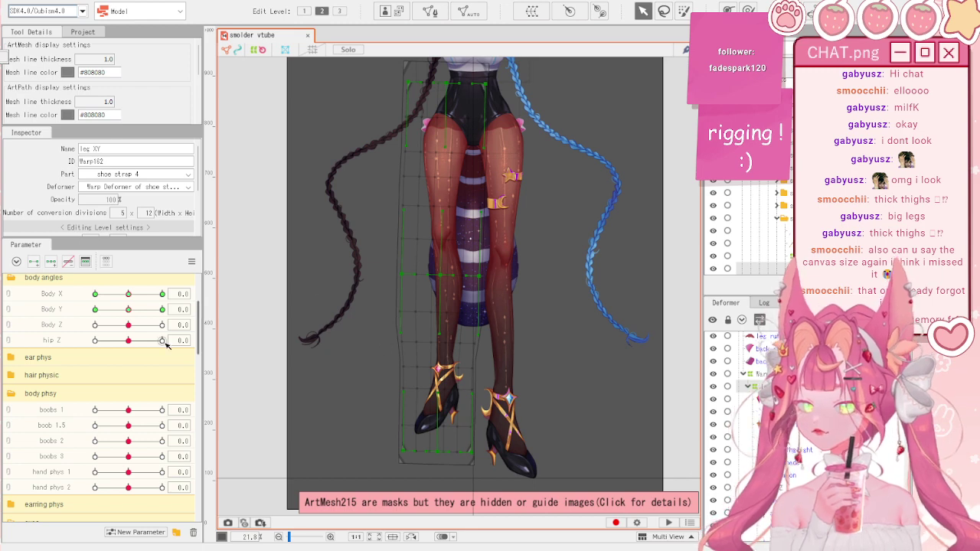
# - Set Body X to -10.0, delete the parent warp deformer above leg XY and preview the legs across Body X
pyautogui.moveTo(127, 294); pyautogui.dragTo(70, 316)
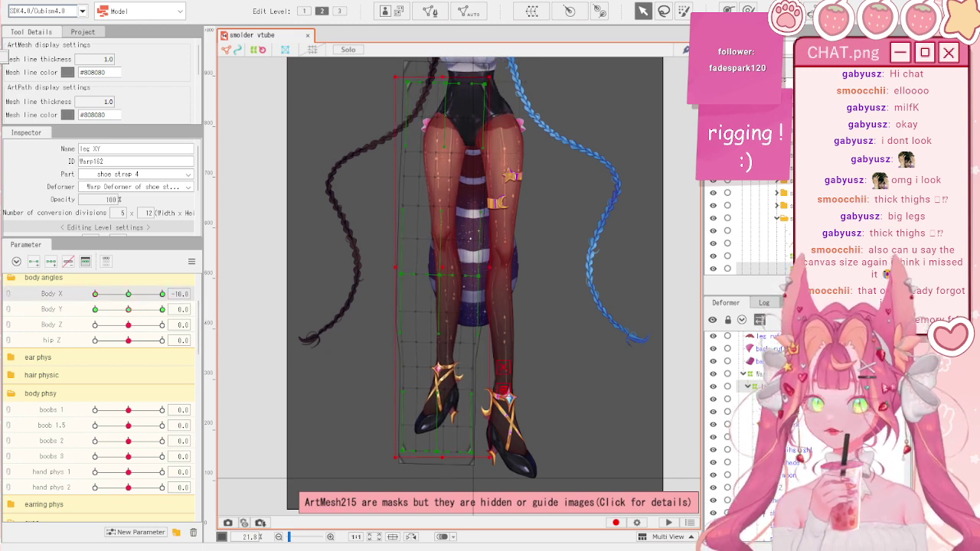
pyautogui.click(760, 375)
pyautogui.press('Delete')
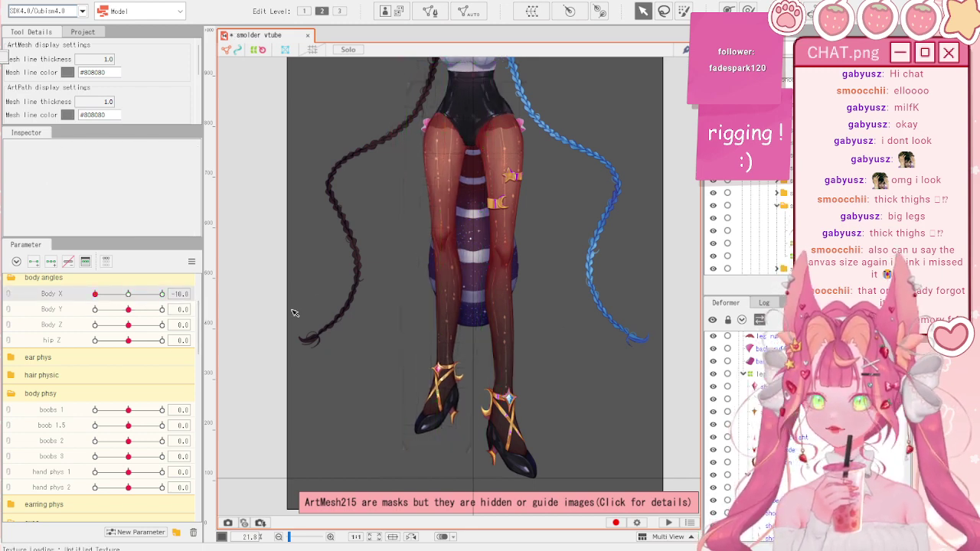
pyautogui.moveTo(138, 297)
pyautogui.mouseDown()
pyautogui.moveTo(160, 295)
pyautogui.moveTo(130, 292)
pyautogui.mouseUp()
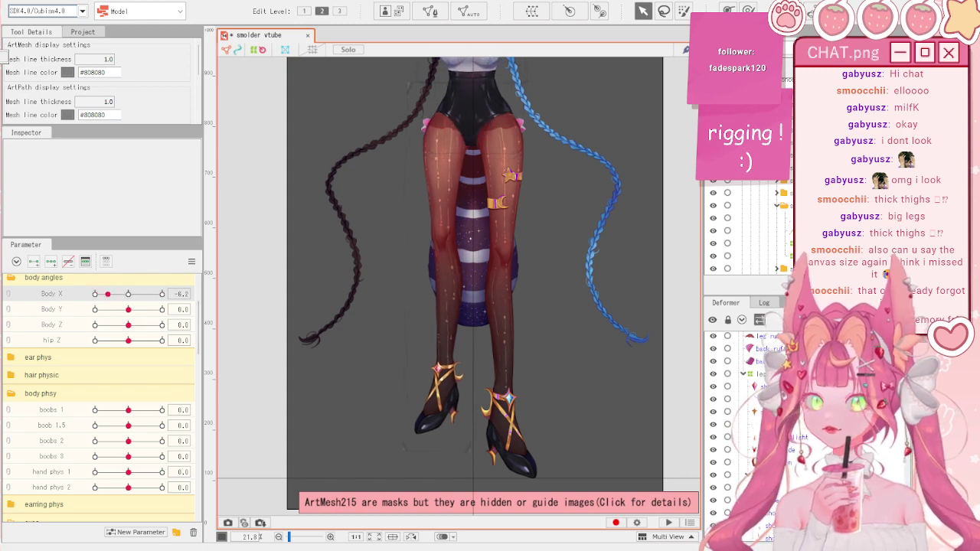
# - Select the leg XY deformer, preview the legs across Body X and reset all parameters to their defaults
pyautogui.click(758, 373)
pyautogui.moveTo(63, 295)
pyautogui.mouseDown()
pyautogui.moveTo(182, 294)
pyautogui.moveTo(59, 293)
pyautogui.mouseUp()
pyautogui.click(192, 262)
pyautogui.click(261, 261)
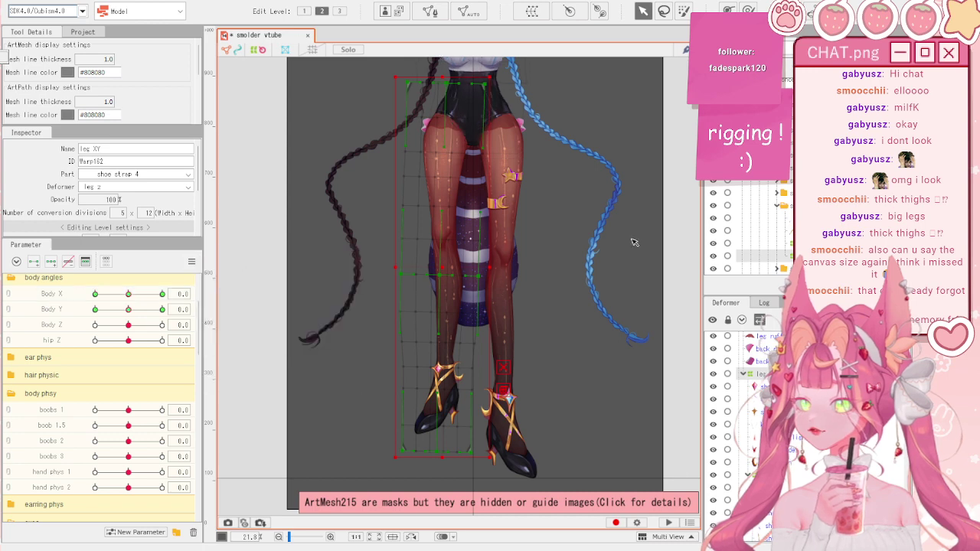
# - Select the leg, knee and shoe meshes of the leg inside leg XY and flip them horizontally
pyautogui.click(522, 215)
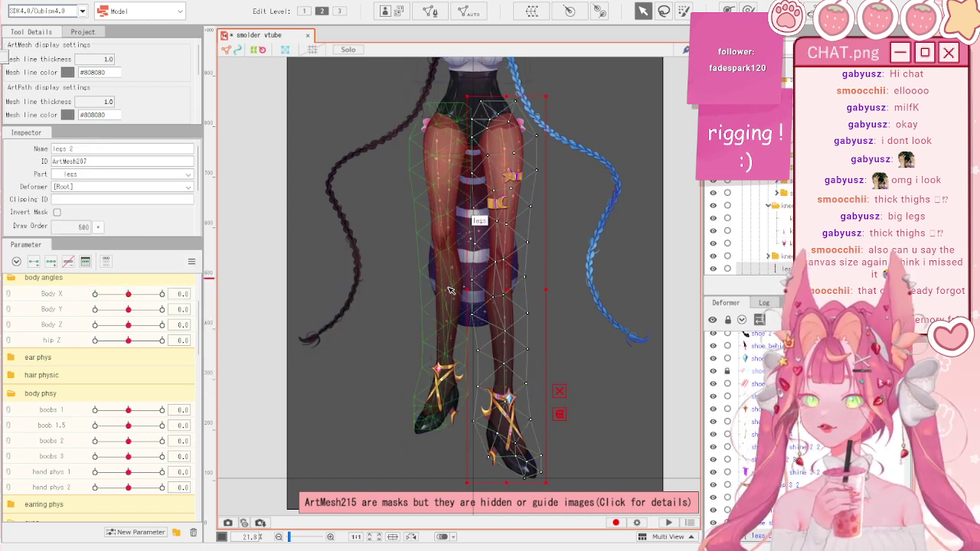
pyautogui.click(454, 278)
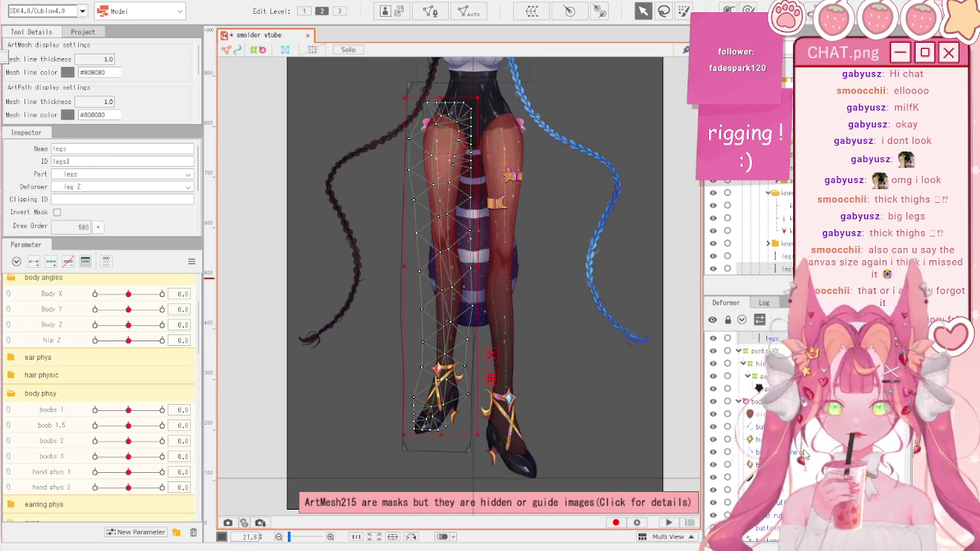
pyautogui.scroll(4, 805, 455)
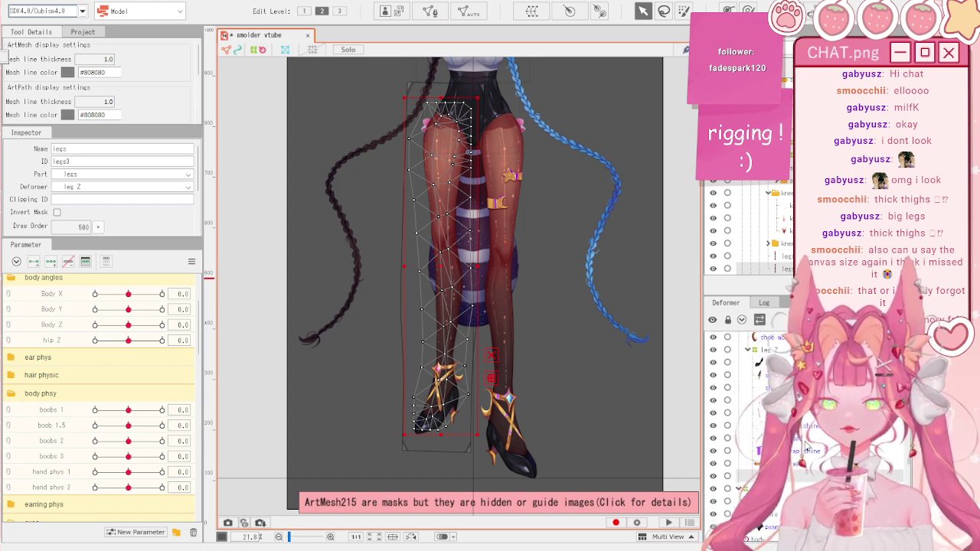
pyautogui.keyDown('shift'); pyautogui.click(763, 365); pyautogui.keyUp('shift')
pyautogui.scroll(1, 763, 391)
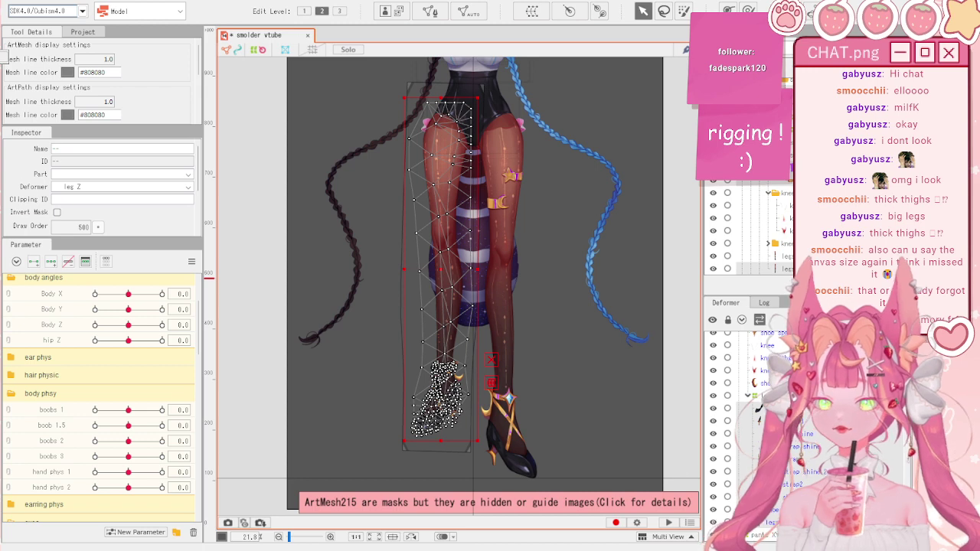
pyautogui.keyDown('ctrl'); pyautogui.click(763, 383); pyautogui.keyUp('ctrl')
pyautogui.scroll(2, 763, 390)
pyautogui.keyDown('shift'); pyautogui.click(758, 399); pyautogui.keyUp('shift')
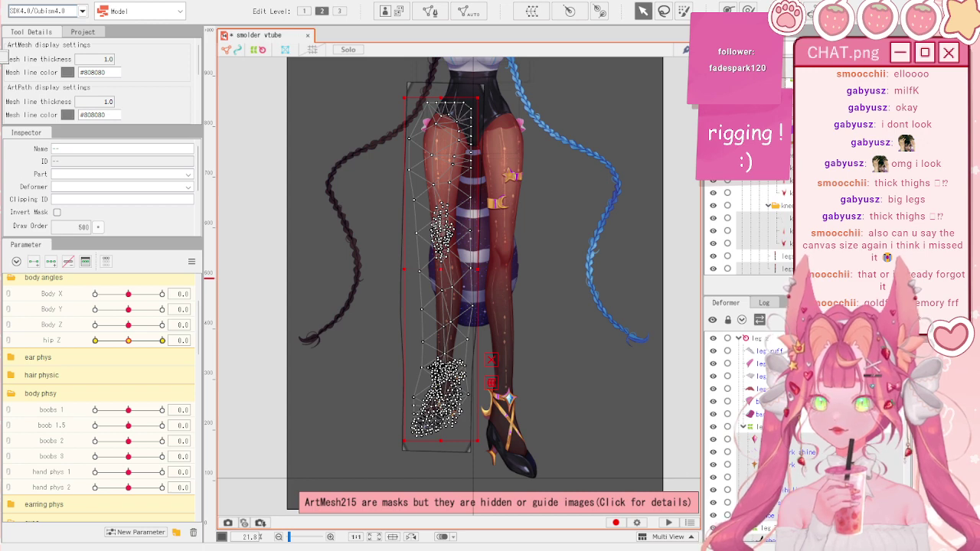
pyautogui.scroll(-5, 757, 428)
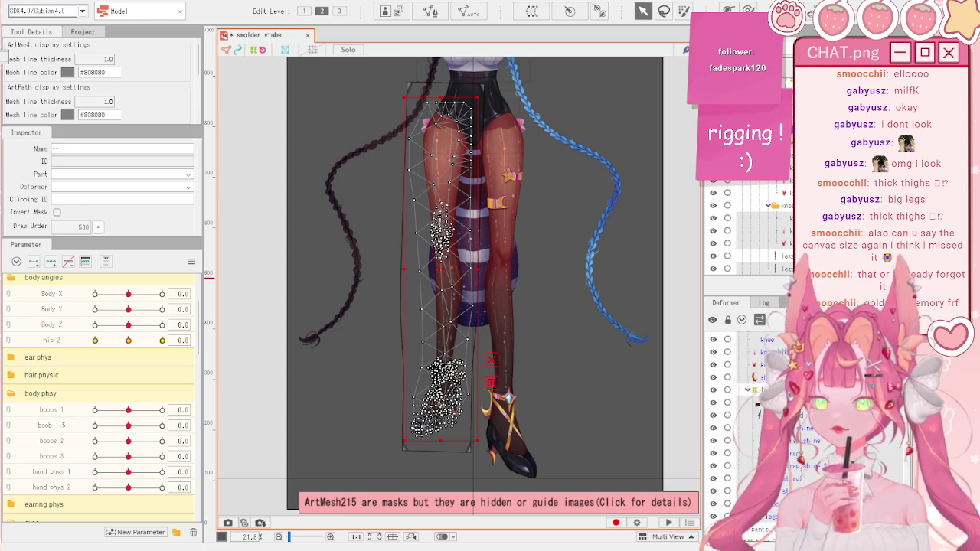
pyautogui.rightClick(441, 297)
pyautogui.click(485, 536)
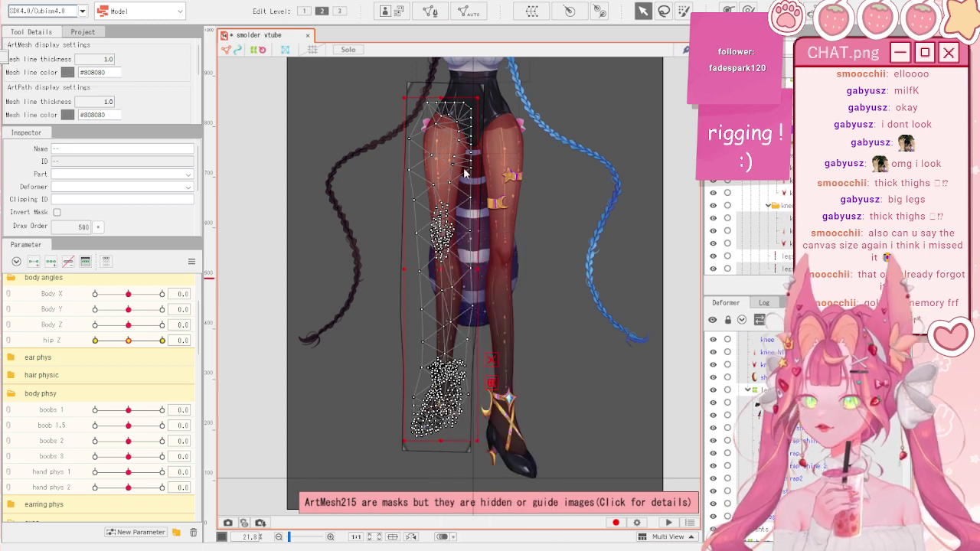
pyautogui.hotkey('ctrl', 'z')
# - Inspect the flipped leg from hip to shoe, preview it across hip Z and reset the parameters to default
pyautogui.scroll(1, 456, 277)
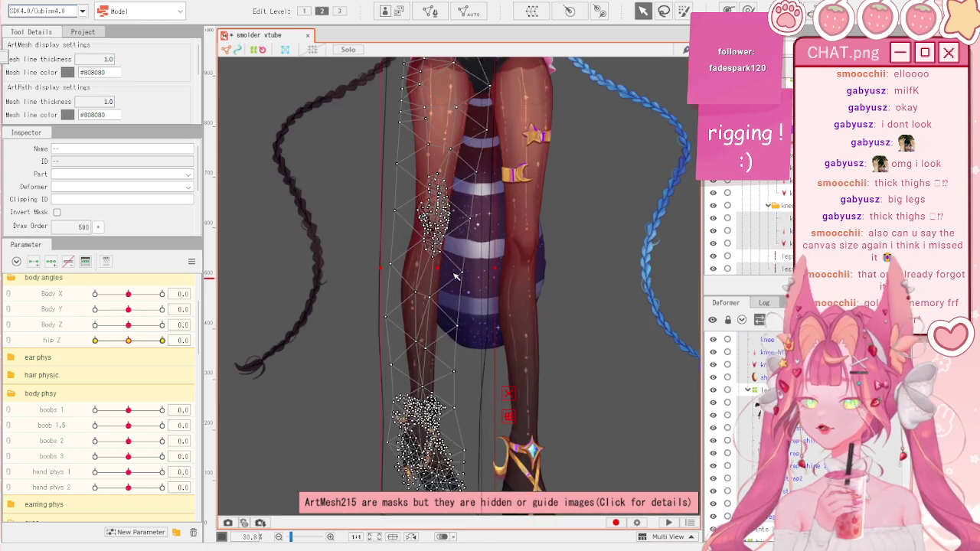
pyautogui.scroll(-2, 455, 277)
pyautogui.scroll(1, 456, 276)
pyautogui.scroll(2, 456, 277)
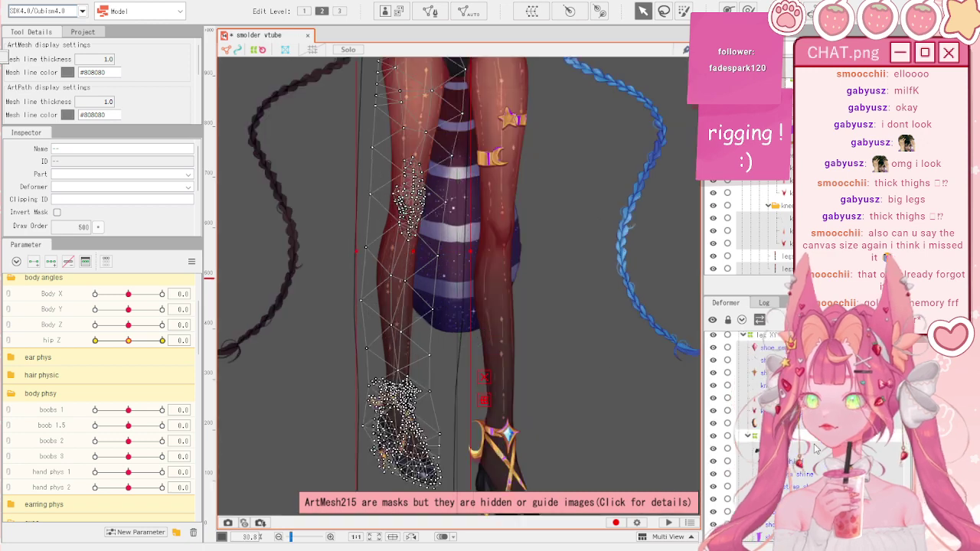
pyautogui.scroll(-1, 558, 350)
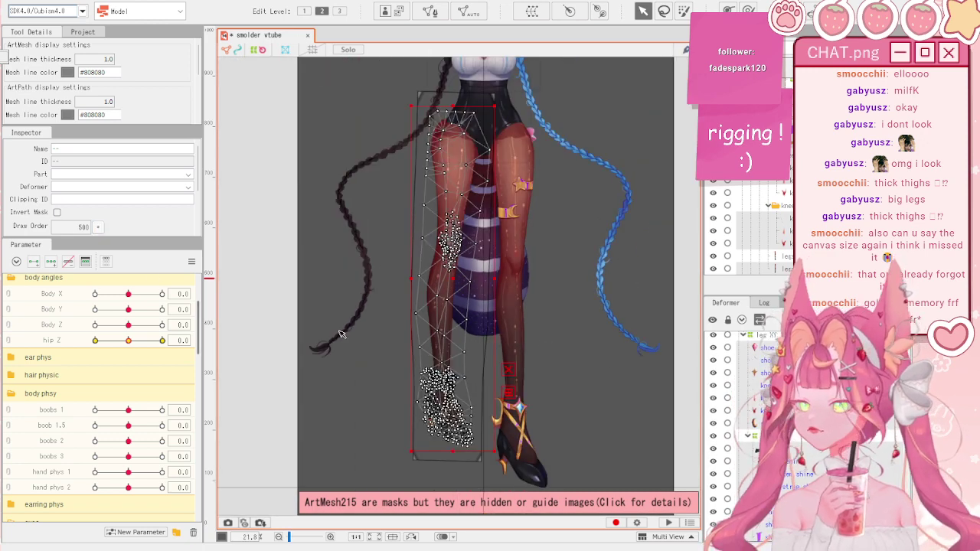
pyautogui.scroll(-1, 341, 334)
pyautogui.scroll(1, 341, 334)
pyautogui.scroll(3, 95, 342)
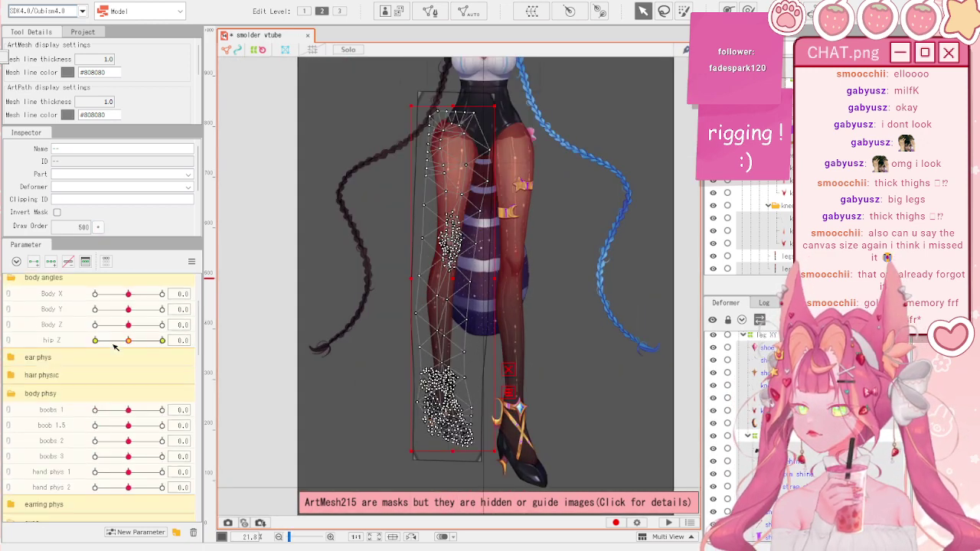
pyautogui.click(152, 386)
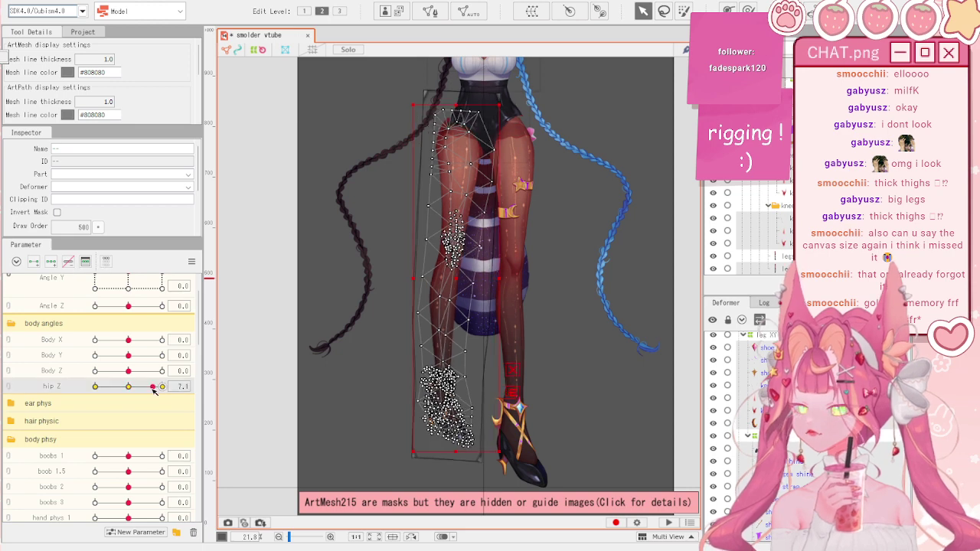
pyautogui.moveTo(157, 386); pyautogui.dragTo(203, 379)
pyautogui.rightClick(185, 255)
pyautogui.click(221, 261)
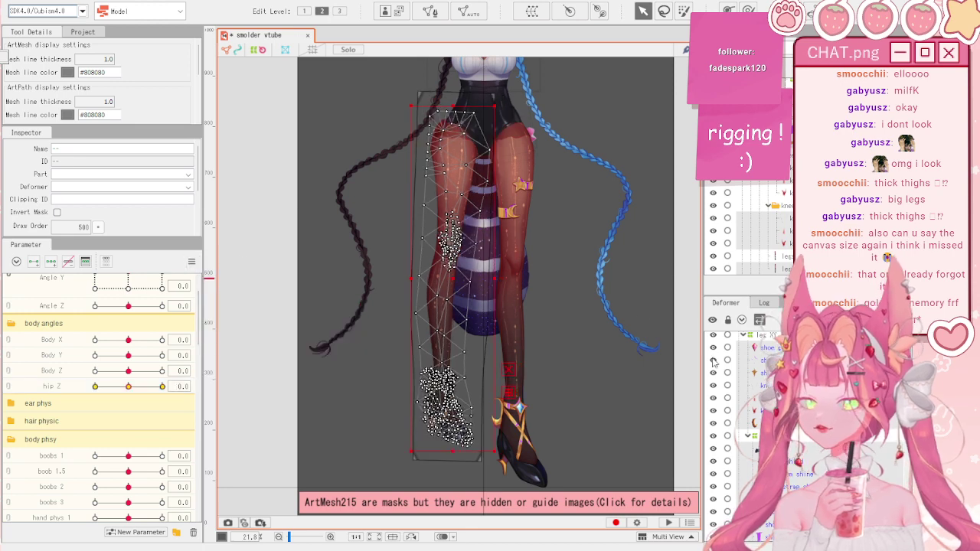
# - Try adding a rotation deformer above leg XY with its pivot on the thigh, and remove it again
pyautogui.click(772, 380)
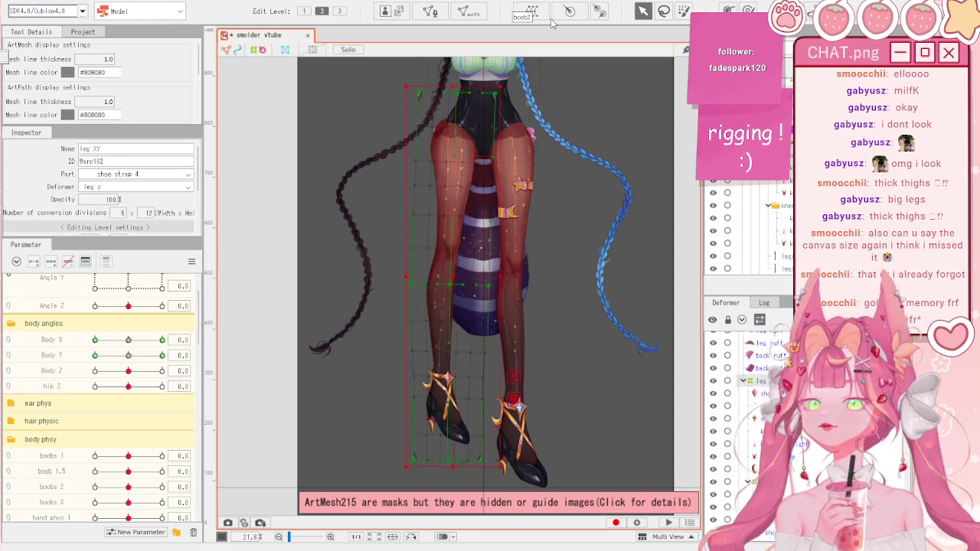
pyautogui.hotkey('ctrl', 'z')
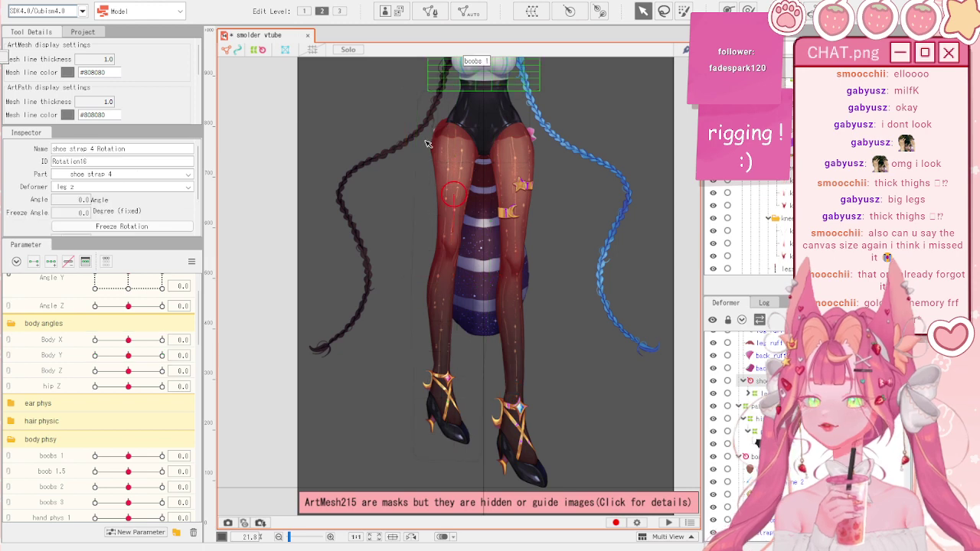
pyautogui.scroll(2, 427, 130)
pyautogui.moveTo(468, 233)
pyautogui.mouseDown()
pyautogui.moveTo(479, 236)
pyautogui.moveTo(474, 230)
pyautogui.mouseUp()
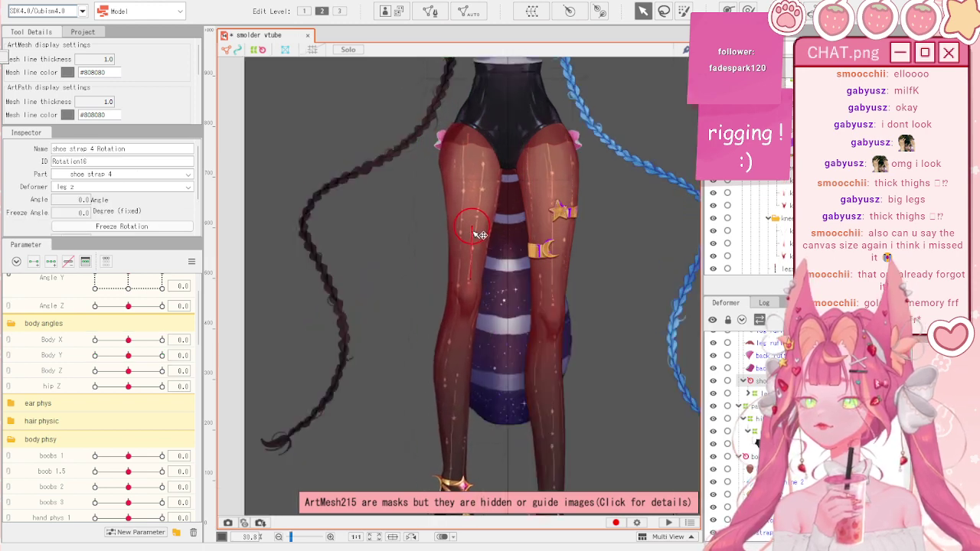
pyautogui.scroll(-2, 358, 138)
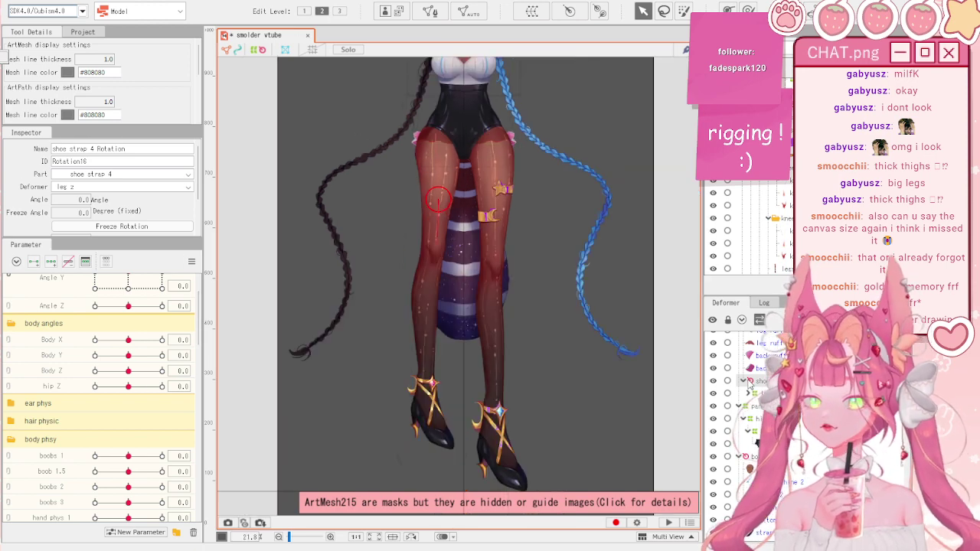
pyautogui.click(792, 417)
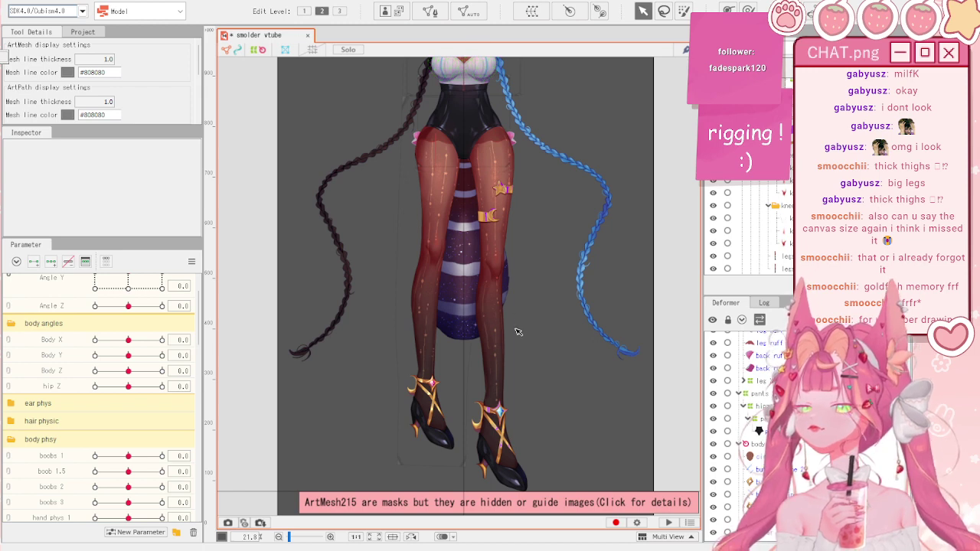
# - Examine the proportions of the full figure and the pose of the lower legs and shoes
pyautogui.scroll(-4, 518, 332)
pyautogui.scroll(4, 483, 174)
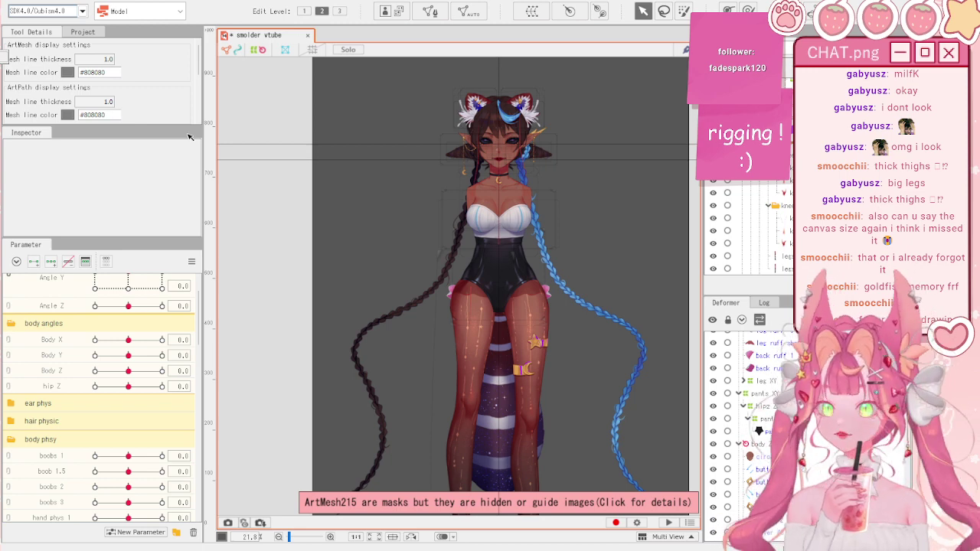
pyautogui.scroll(-3, 425, 279)
pyautogui.scroll(3, 472, 404)
pyautogui.scroll(-3, 464, 264)
pyautogui.scroll(5, 467, 359)
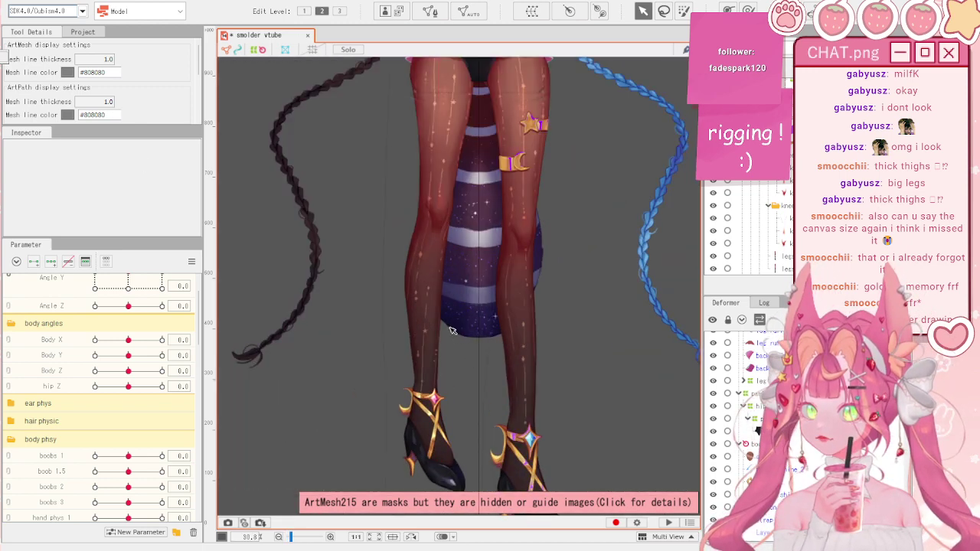
pyautogui.scroll(-2, 447, 316)
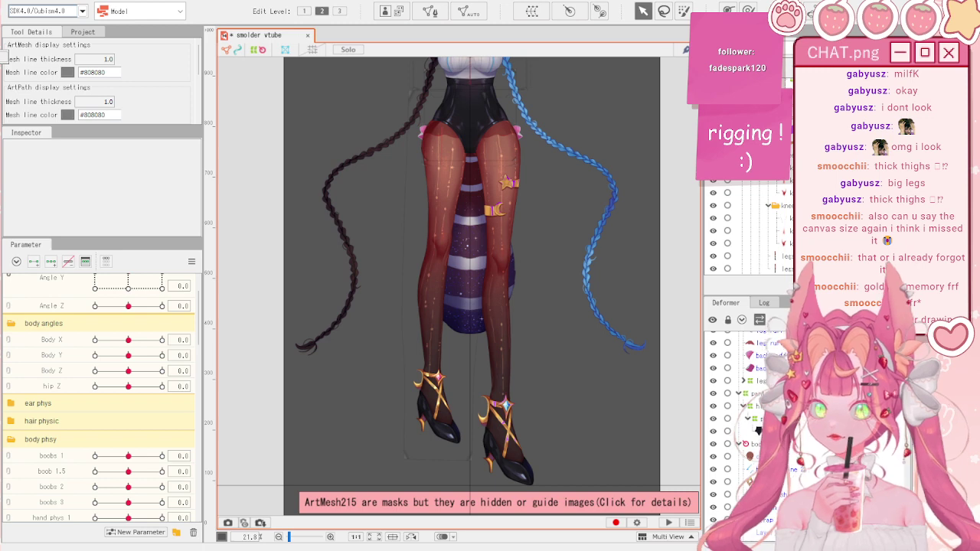
# - Remove the Body X and Body Y keys from the leg XY deformer
pyautogui.click(406, 269)
pyautogui.scroll(2, 340, 247)
pyautogui.scroll(-2, 394, 228)
pyautogui.scroll(2, 394, 229)
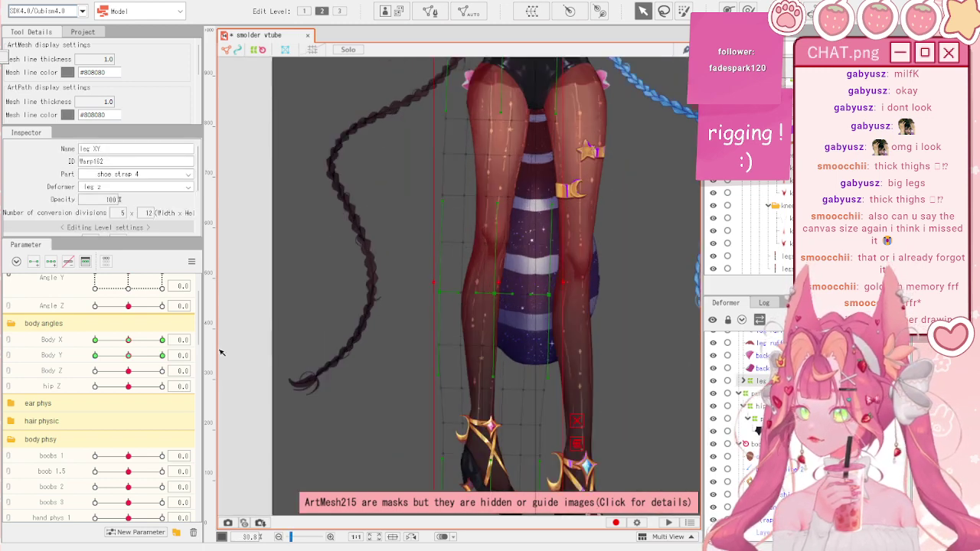
pyautogui.click(71, 341)
pyautogui.keyDown('shift'); pyautogui.click(65, 355); pyautogui.keyUp('shift')
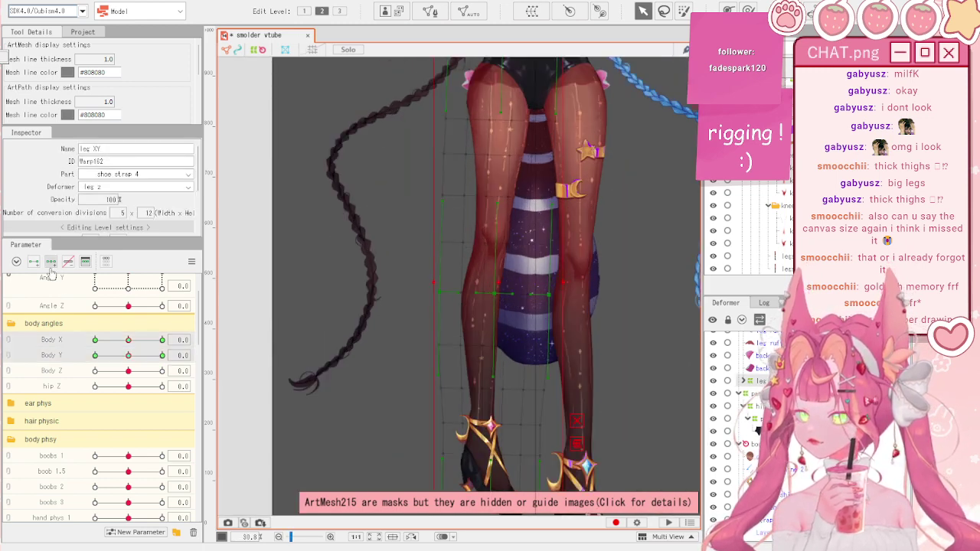
pyautogui.click(79, 337)
# - Rotate the leg XY deformer slightly and shift it sideways to align the leg with the hip
pyautogui.scroll(-3, 571, 205)
pyautogui.scroll(-1, 570, 205)
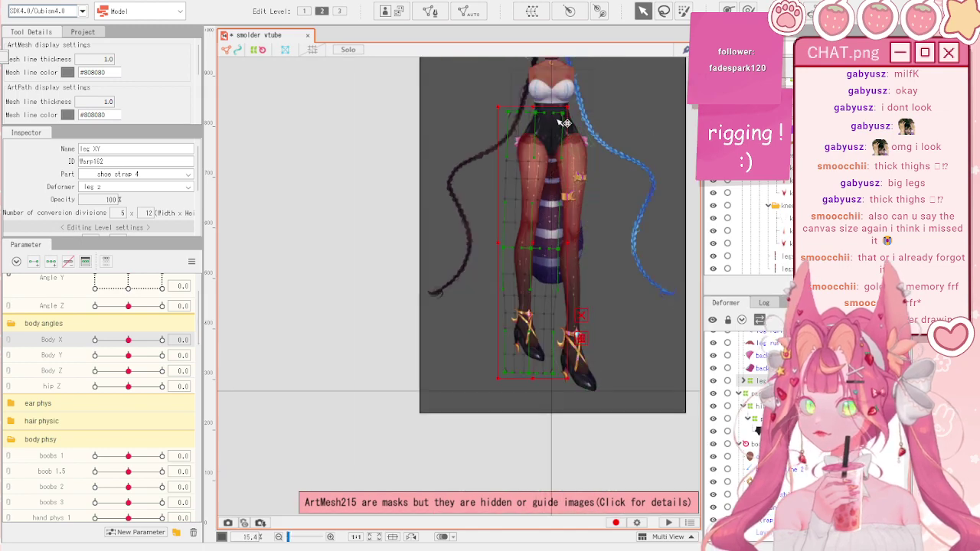
pyautogui.scroll(3, 563, 126)
pyautogui.scroll(-1, 558, 126)
pyautogui.moveTo(551, 312); pyautogui.dragTo(482, 286)
pyautogui.scroll(-5, 435, 330)
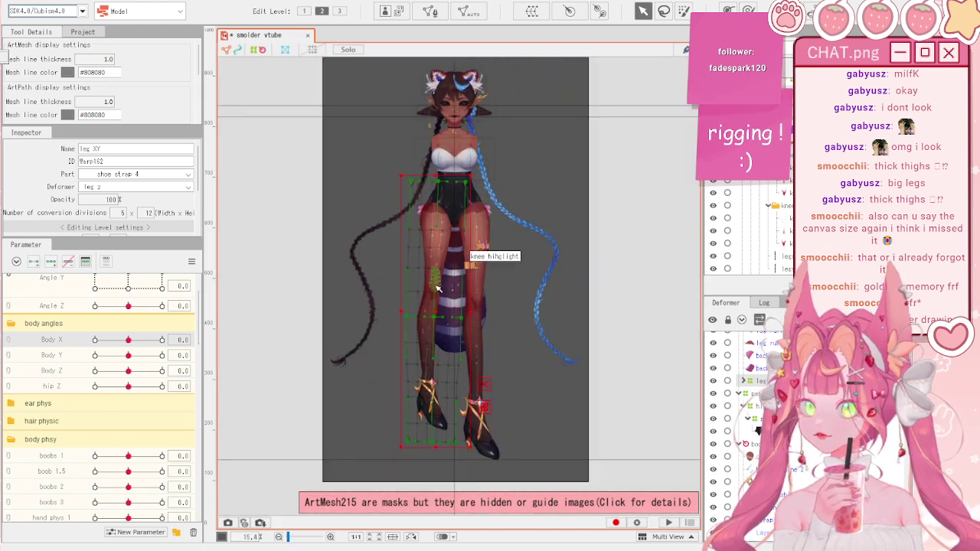
pyautogui.scroll(5, 438, 290)
pyautogui.scroll(-4, 127, 346)
pyautogui.scroll(4, 128, 346)
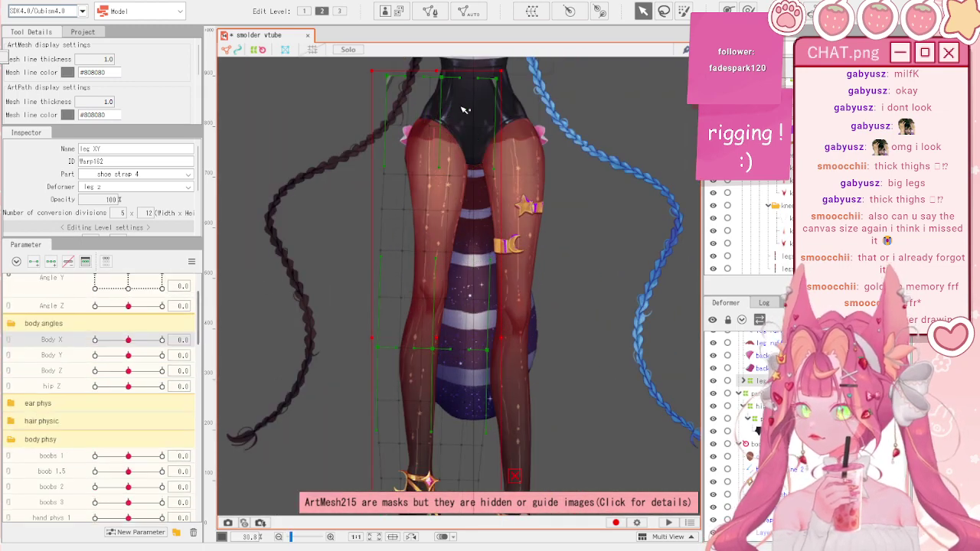
pyautogui.moveTo(440, 63); pyautogui.dragTo(431, 60)
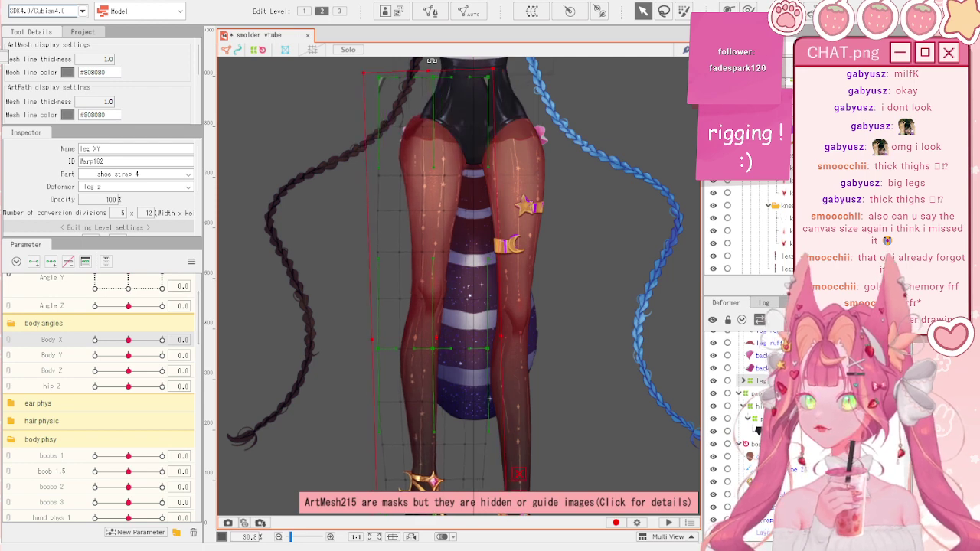
pyautogui.moveTo(432, 346); pyautogui.dragTo(439, 338)
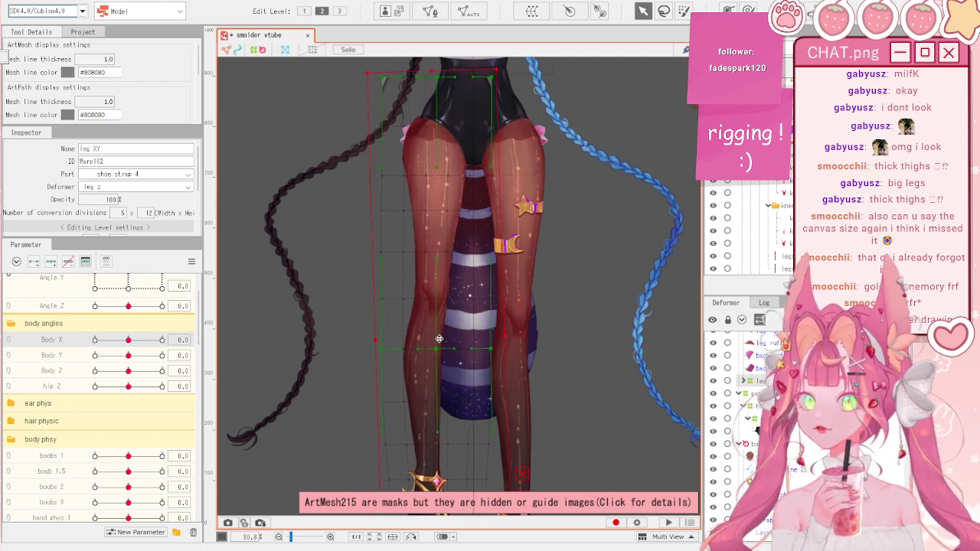
# - Push the lower leg and shoe area of leg XY into shape with the deform brush, resizing the brush to 760.8 px
pyautogui.scroll(-3, 438, 339)
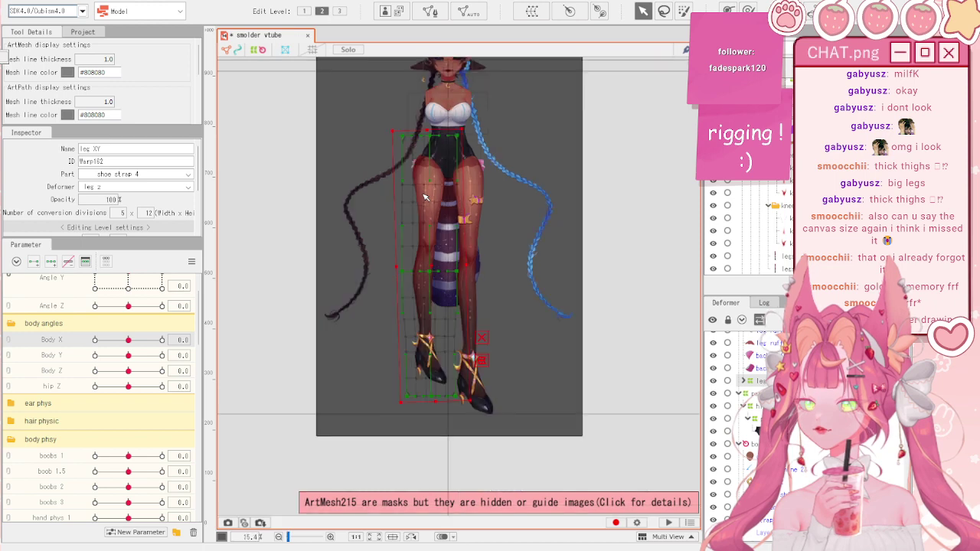
pyautogui.scroll(3, 434, 401)
pyautogui.click(748, 10)
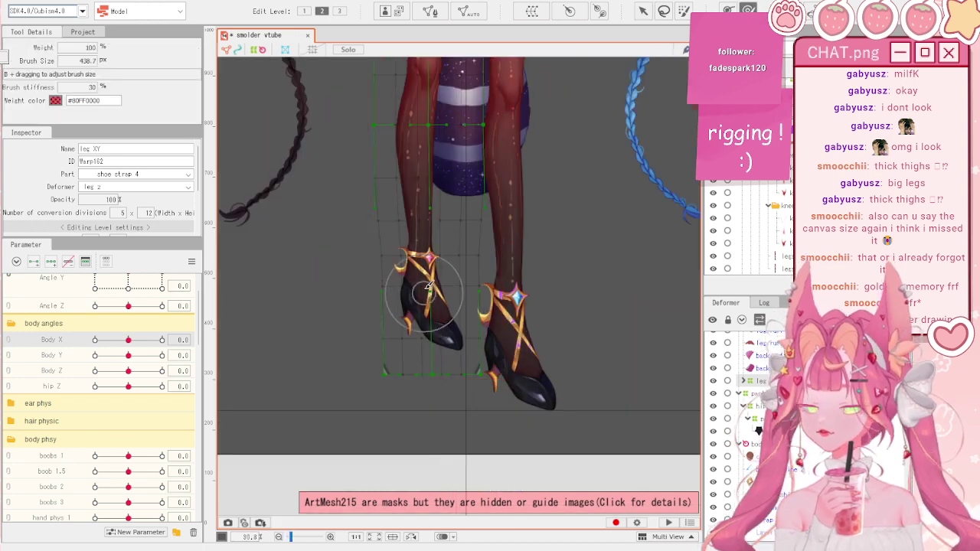
pyautogui.moveTo(434, 303); pyautogui.dragTo(471, 381)
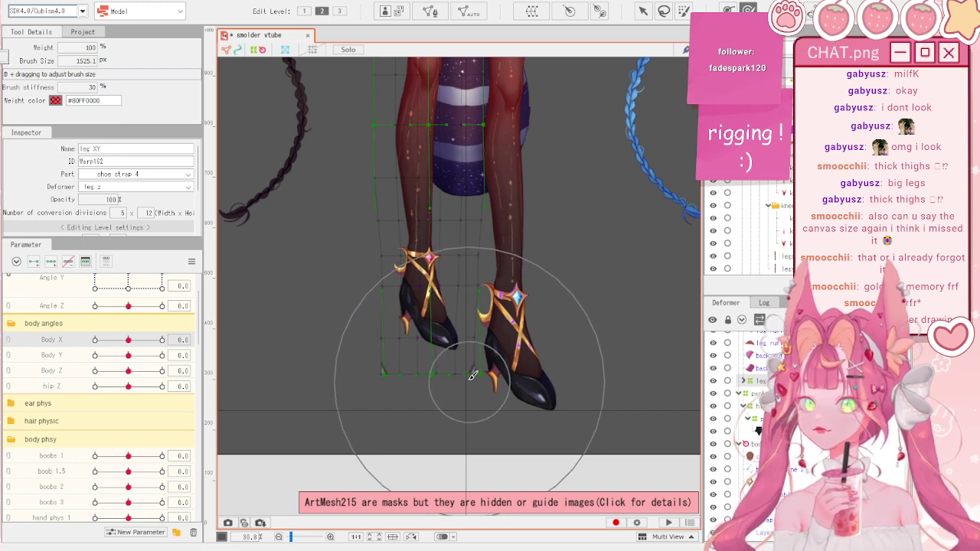
pyautogui.moveTo(427, 267); pyautogui.dragTo(408, 207)
pyautogui.scroll(2, 427, 241)
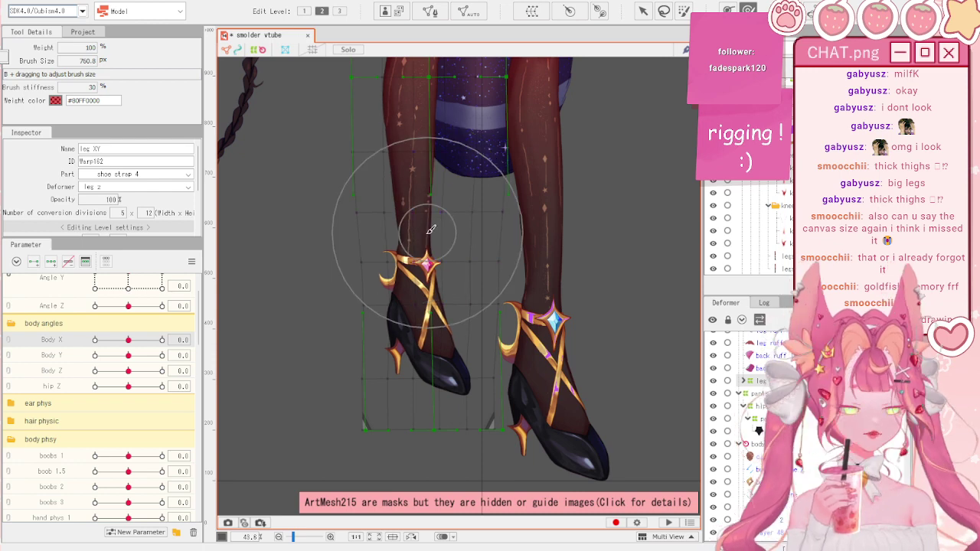
# - Reselect the leg XY warp deformer and nudge the leg around the knee with the Deform Brush
pyautogui.press('v')
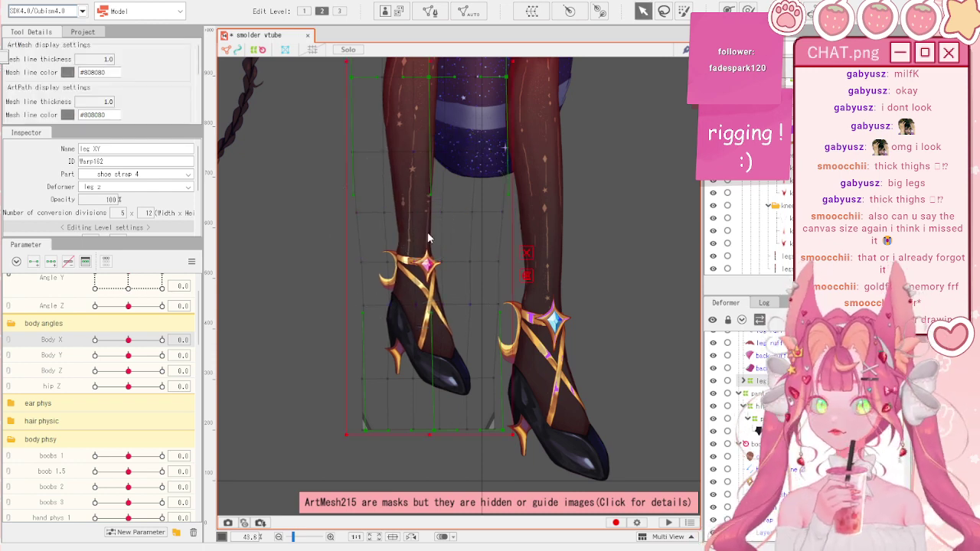
pyautogui.scroll(-6, 429, 242)
pyautogui.press('Escape')
pyautogui.scroll(4, 425, 242)
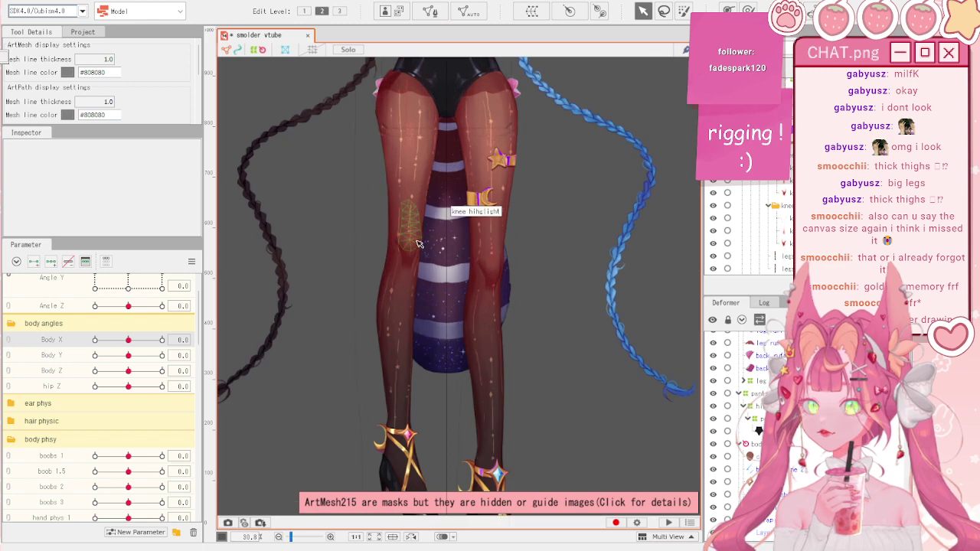
pyautogui.click(761, 381)
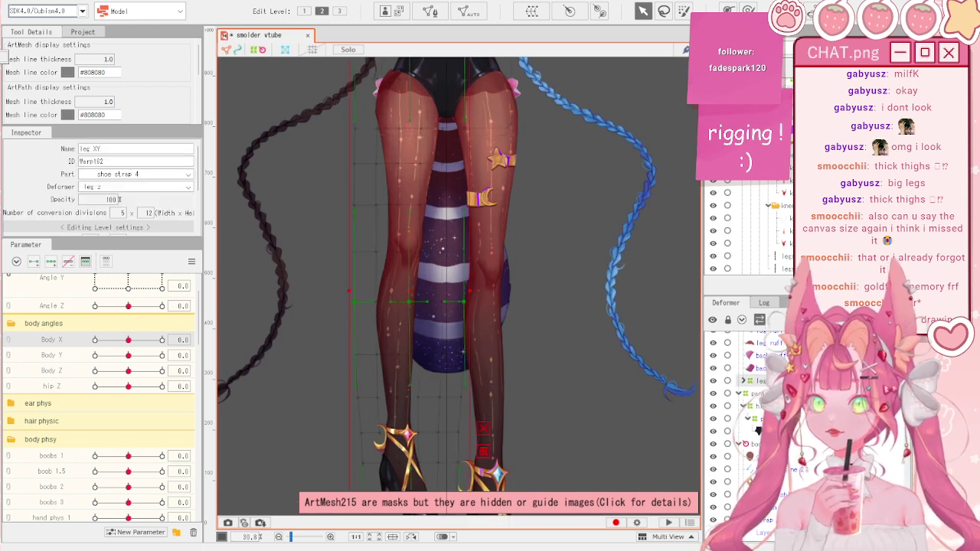
pyautogui.press('b')
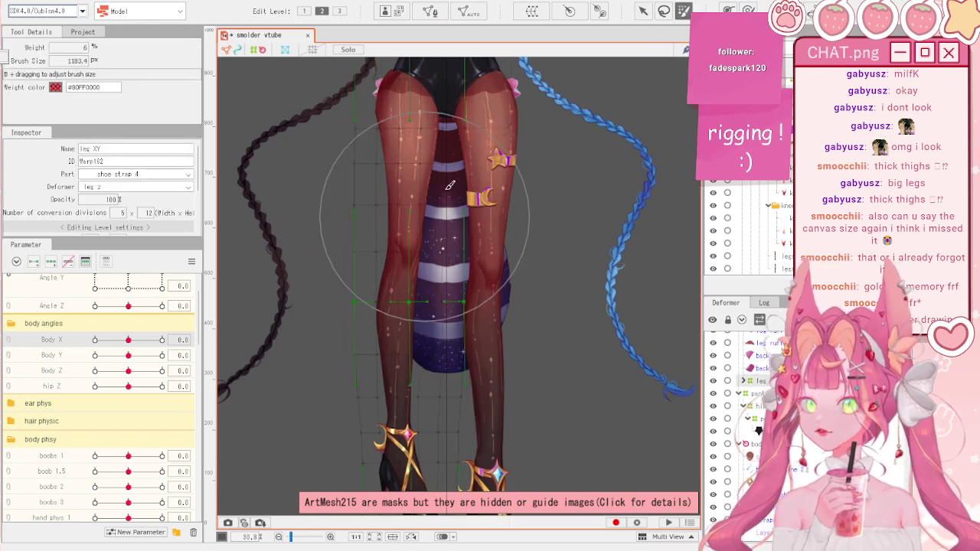
pyautogui.click(749, 10)
pyautogui.moveTo(389, 234); pyautogui.dragTo(413, 251)
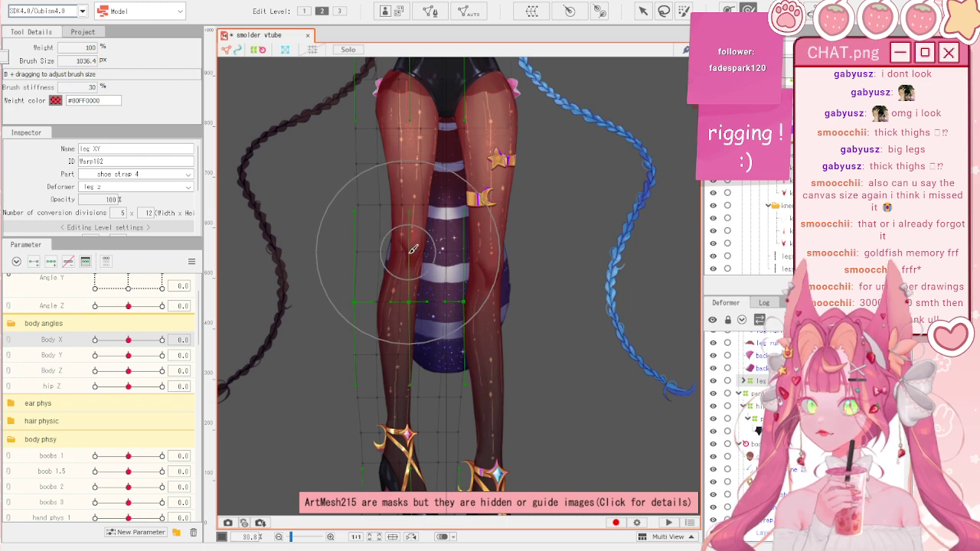
# - Reshape the thigh area of the leg XY warp with a smaller Deform Brush
pyautogui.scroll(5, 431, 182)
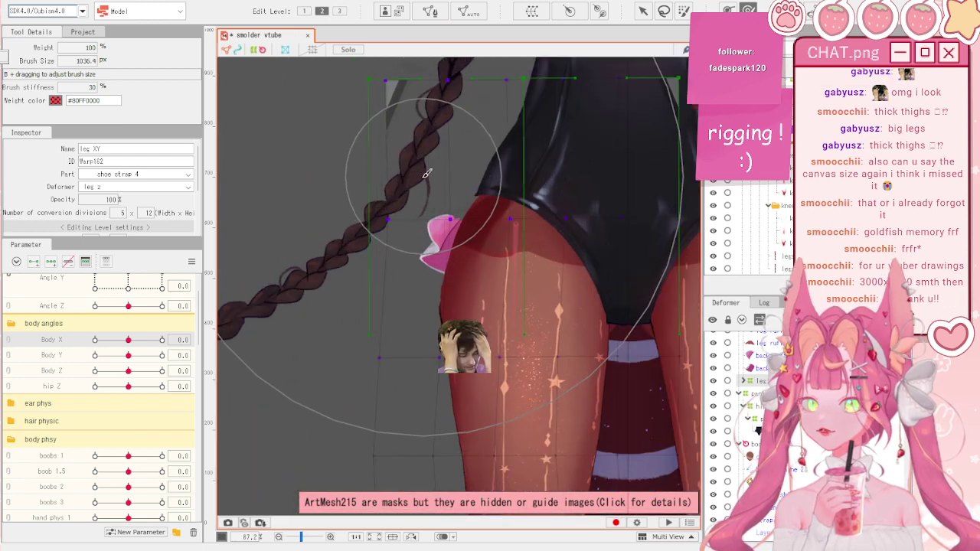
pyautogui.scroll(-4, 536, 230)
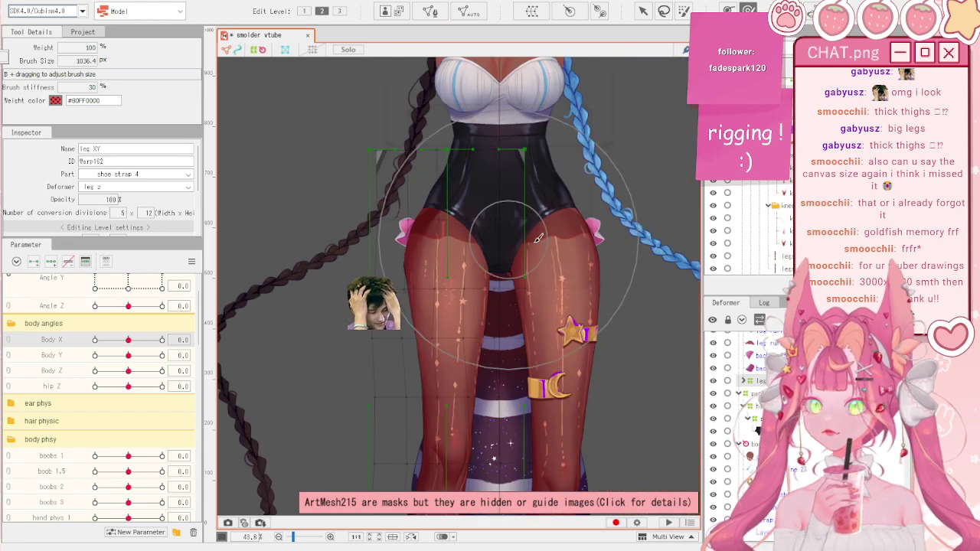
pyautogui.scroll(2, 559, 246)
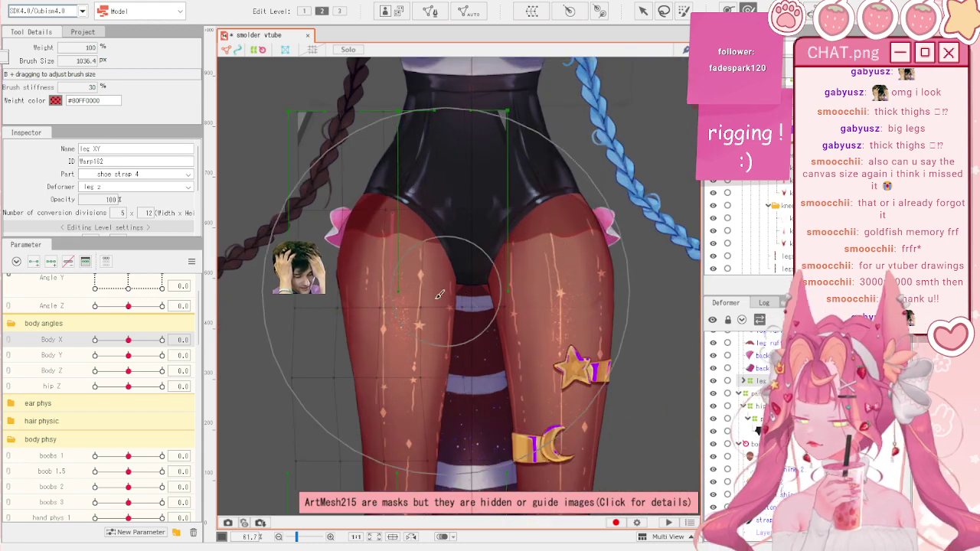
pyautogui.press('v')
pyautogui.moveTo(465, 386); pyautogui.dragTo(485, 342)
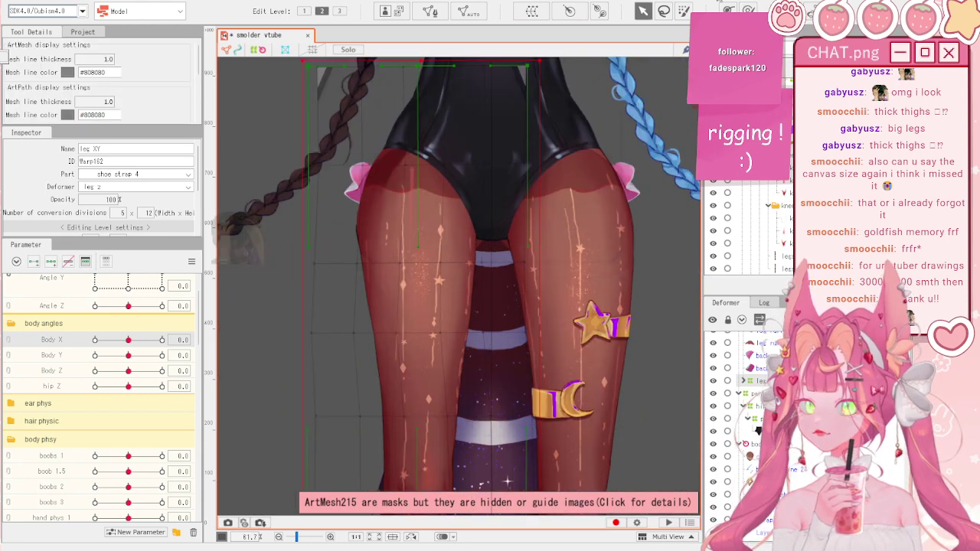
pyautogui.click(748, 11)
pyautogui.moveTo(400, 189); pyautogui.dragTo(404, 277)
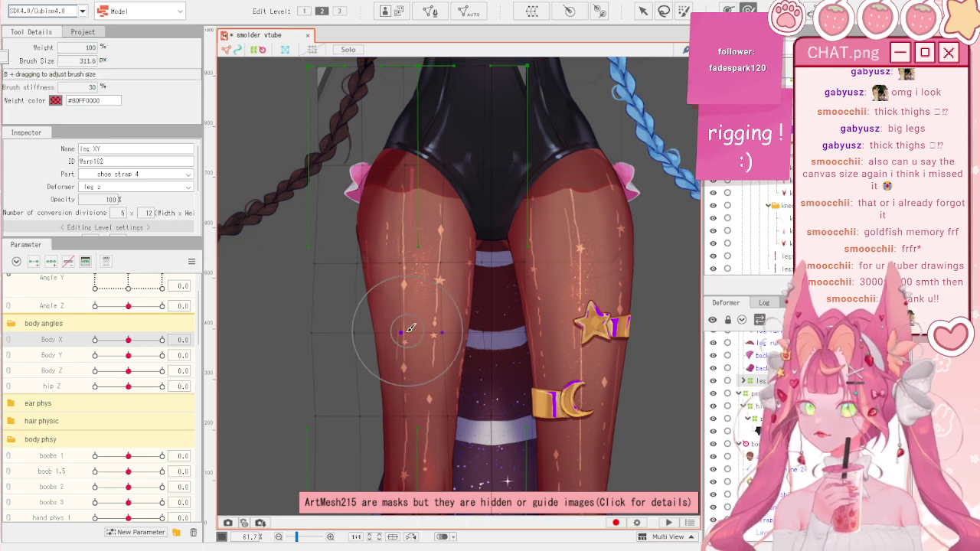
pyautogui.scroll(-4, 437, 265)
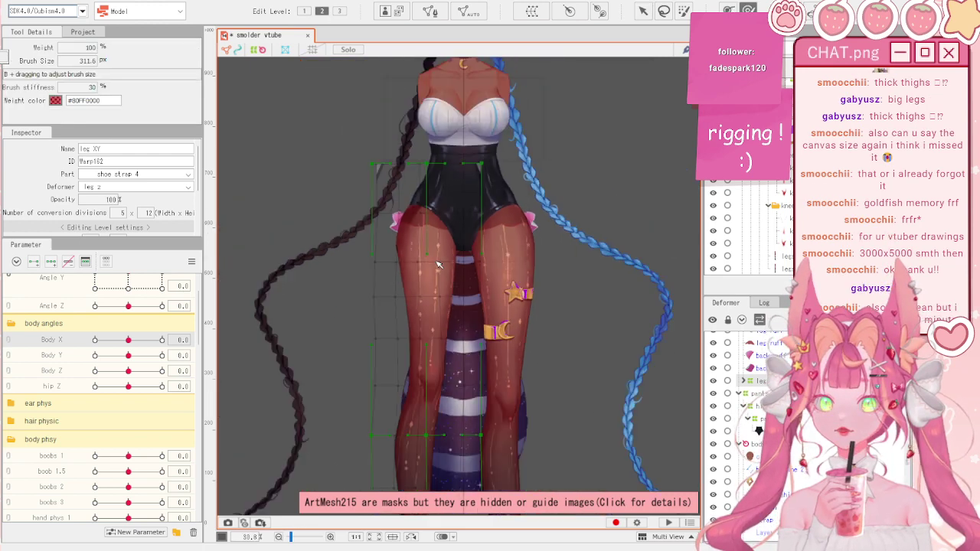
# - Deselect the deformer and examine the model's legs, hips, torso and face at different magnifications
pyautogui.press('v')
pyautogui.click(343, 329)
pyautogui.scroll(4, 432, 207)
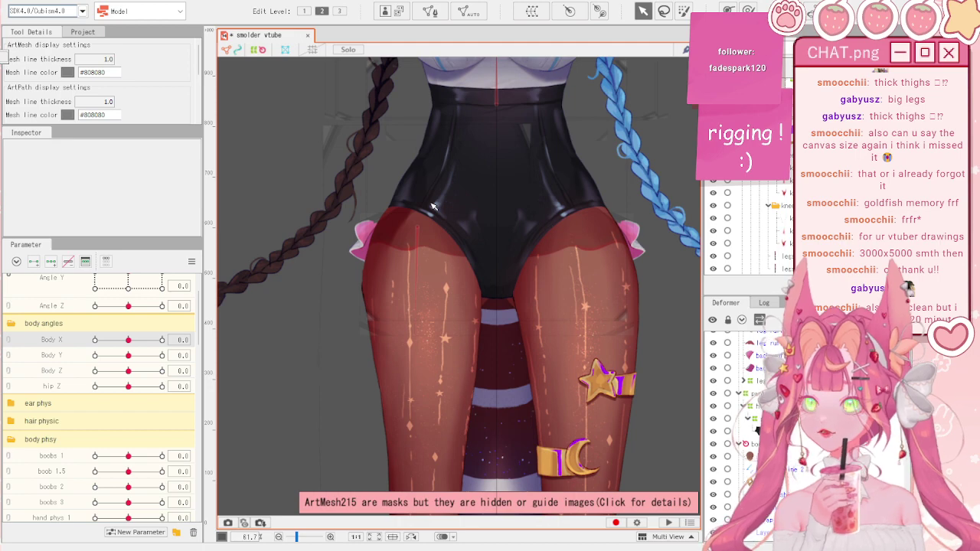
pyautogui.scroll(-2, 448, 214)
pyautogui.scroll(4, 404, 282)
pyautogui.scroll(-4, 404, 283)
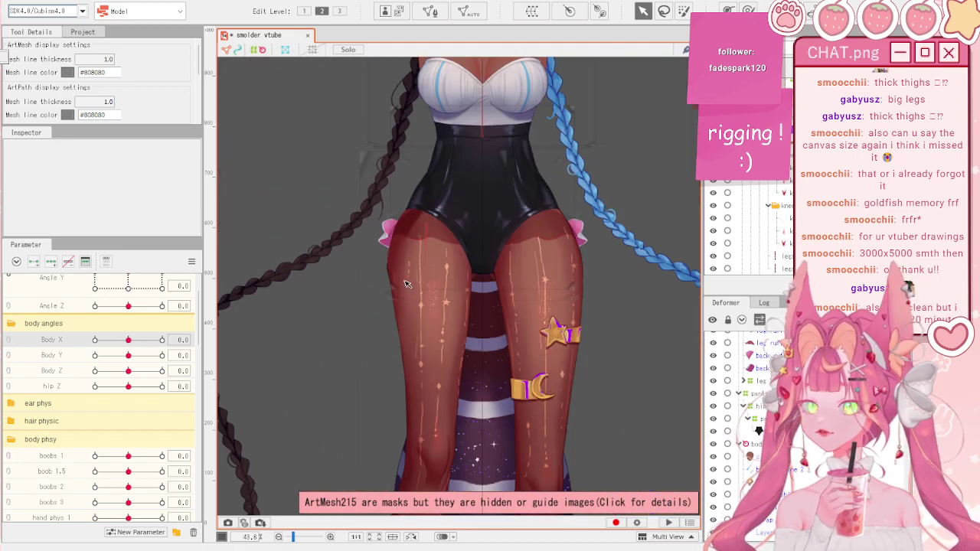
pyautogui.scroll(-2, 407, 283)
pyautogui.scroll(7, 404, 264)
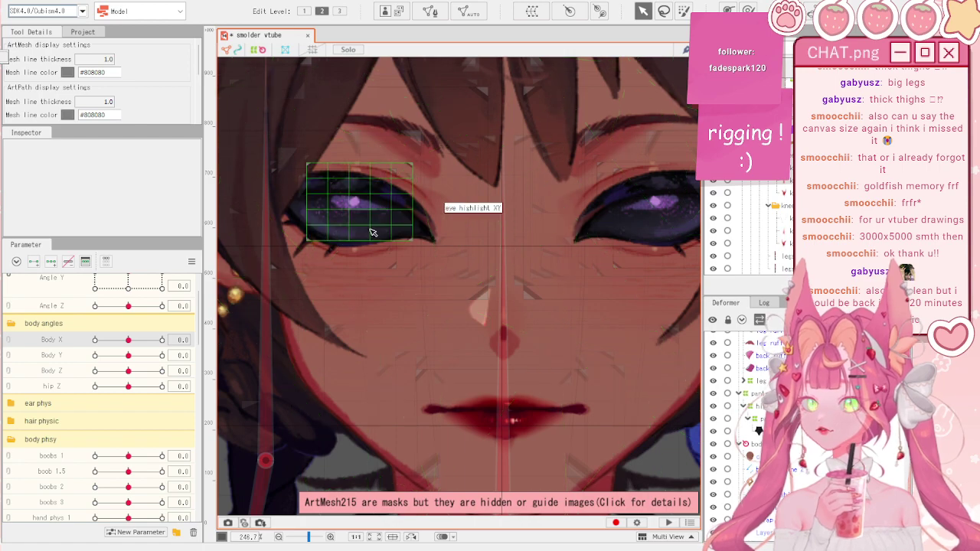
pyautogui.scroll(-3, 371, 232)
pyautogui.scroll(-3, 442, 270)
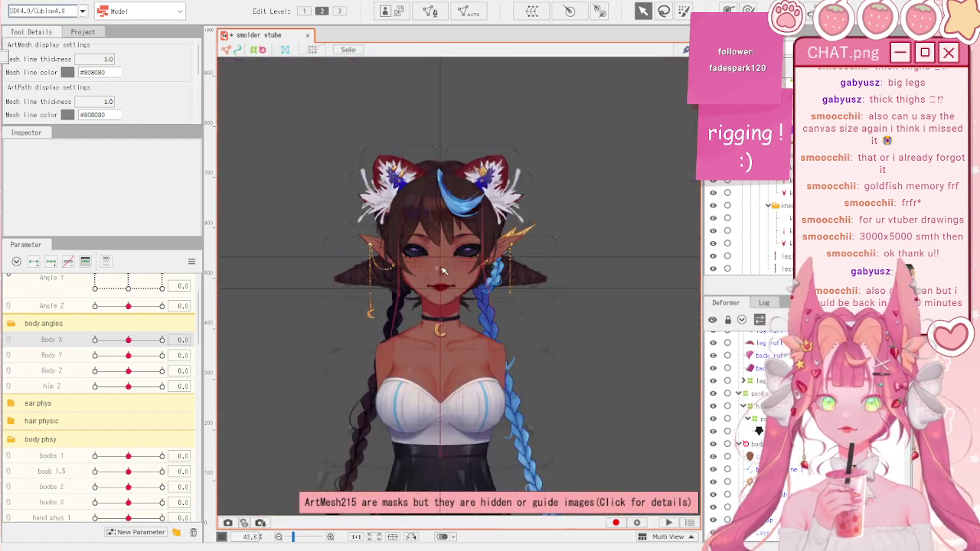
pyautogui.scroll(-1, 457, 241)
pyautogui.scroll(-1, 412, 203)
pyautogui.scroll(2, 389, 386)
pyautogui.scroll(-1, 447, 184)
pyautogui.scroll(1, 450, 280)
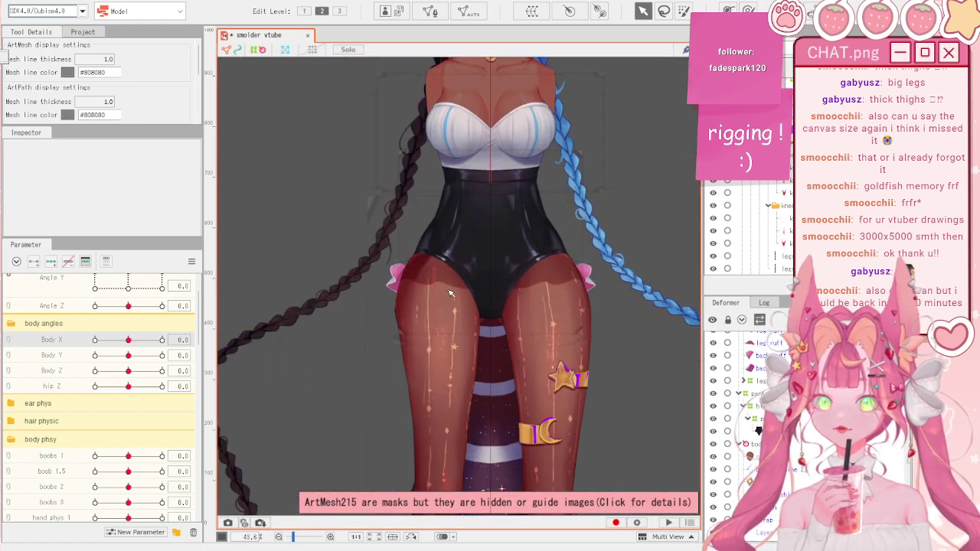
pyautogui.scroll(-2, 450, 293)
pyautogui.scroll(2, 413, 253)
pyautogui.scroll(-3, 396, 228)
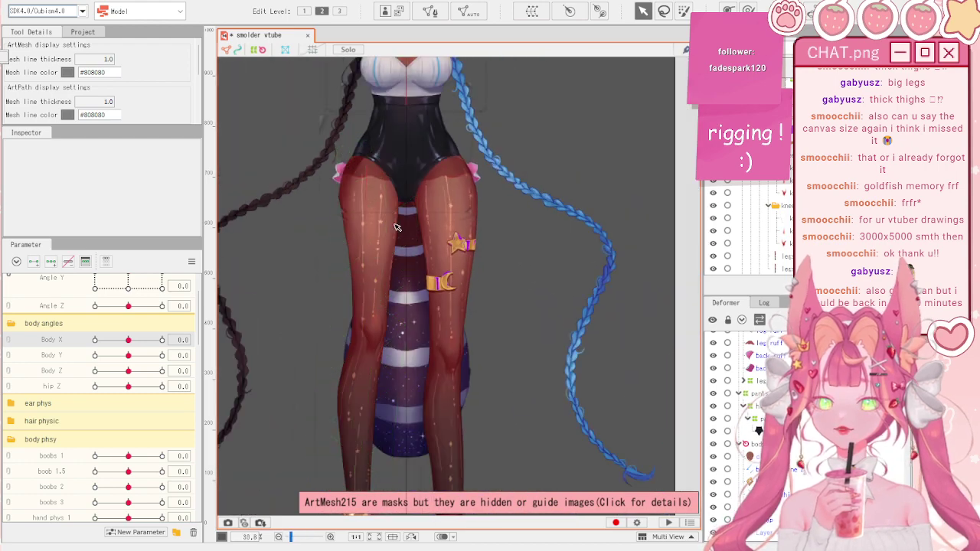
pyautogui.scroll(-2, 375, 245)
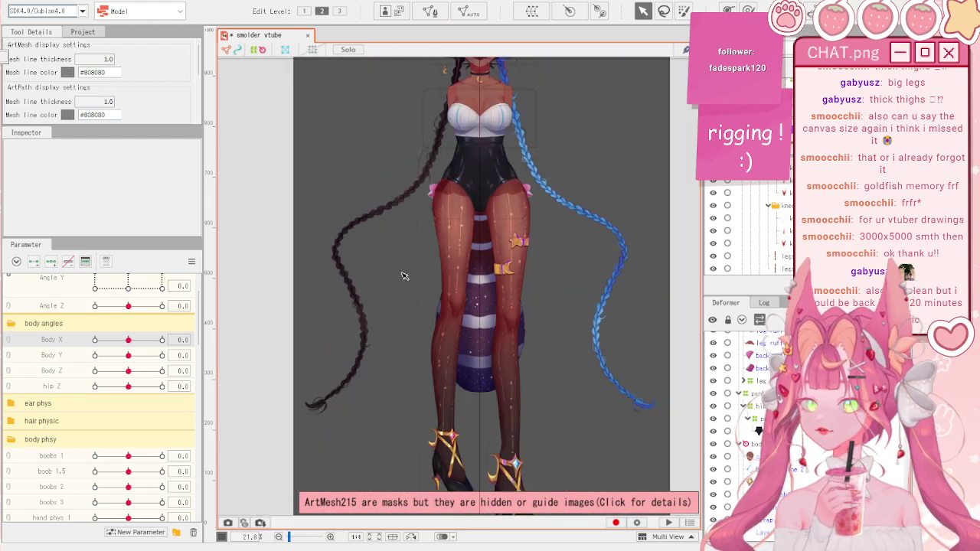
# - Preview the hip Z motion with negative values, and reset the parameters to their defaults
pyautogui.moveTo(128, 387); pyautogui.dragTo(63, 354)
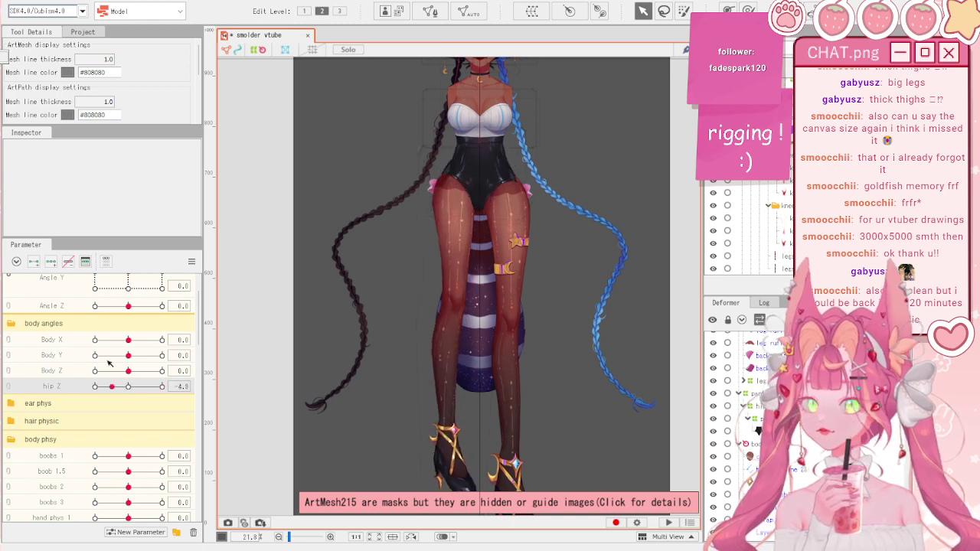
pyautogui.click(191, 261)
pyautogui.click(260, 261)
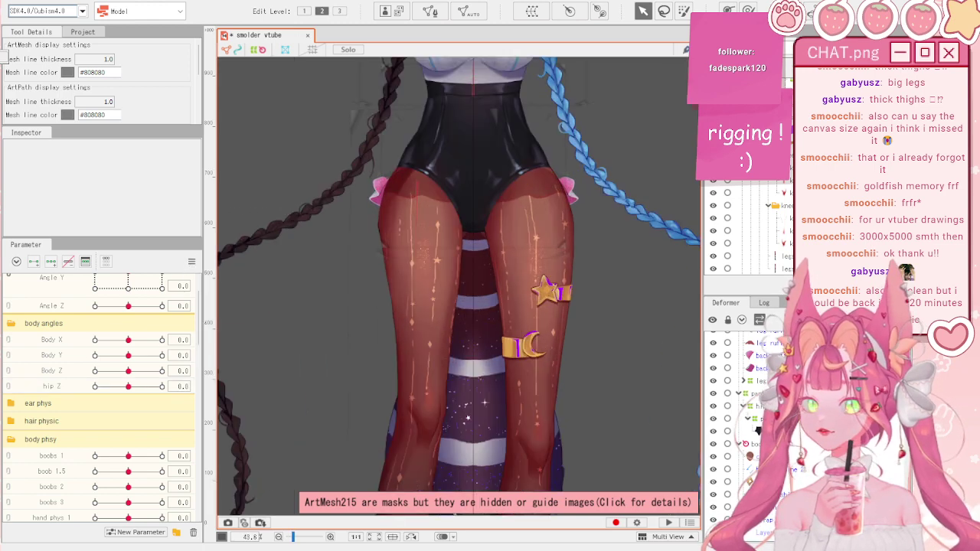
# - Select the leg Z warp deformer, set hip Z to -10 and shift the warp's control point at the thigh slightly outward
pyautogui.click(427, 173)
pyautogui.scroll(3, 354, 290)
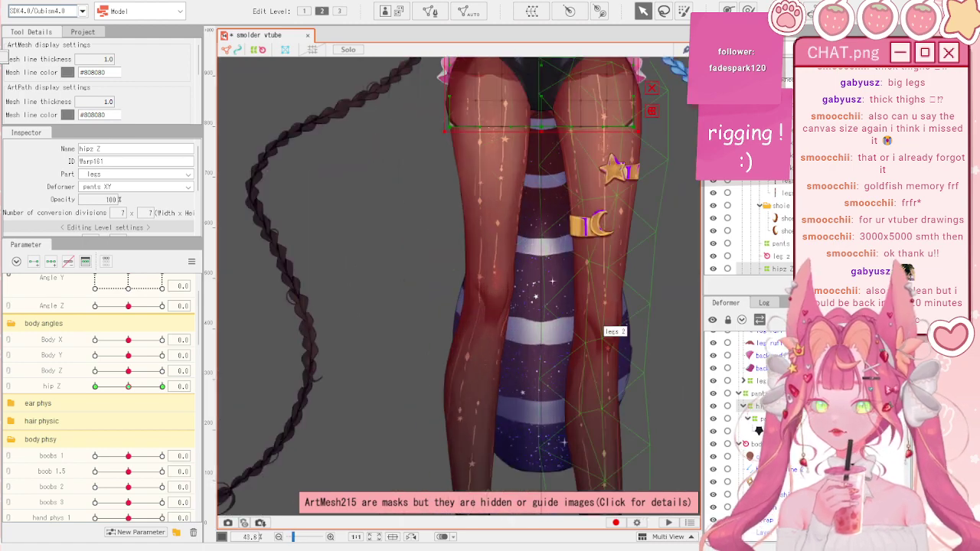
pyautogui.click(488, 329)
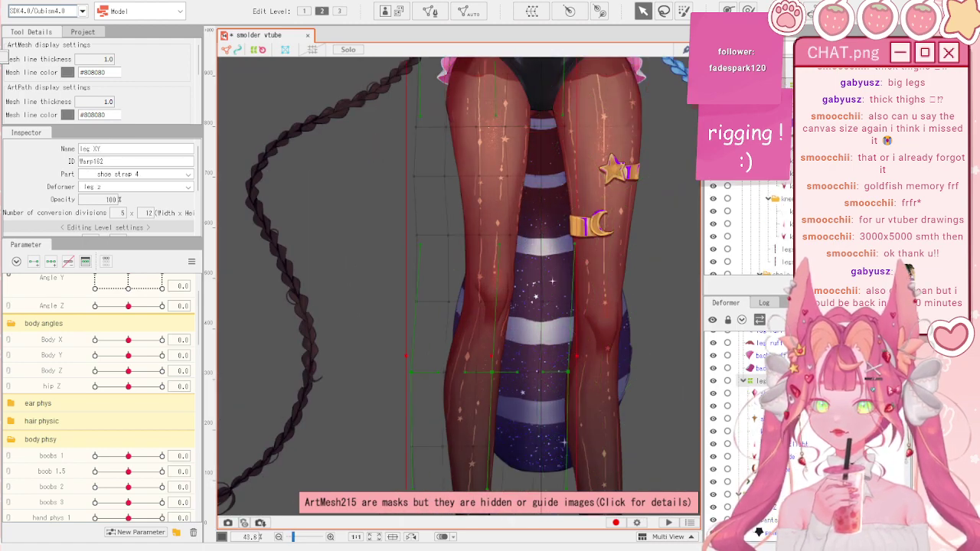
pyautogui.scroll(-3, 551, 281)
pyautogui.scroll(4, 413, 203)
pyautogui.click(413, 202)
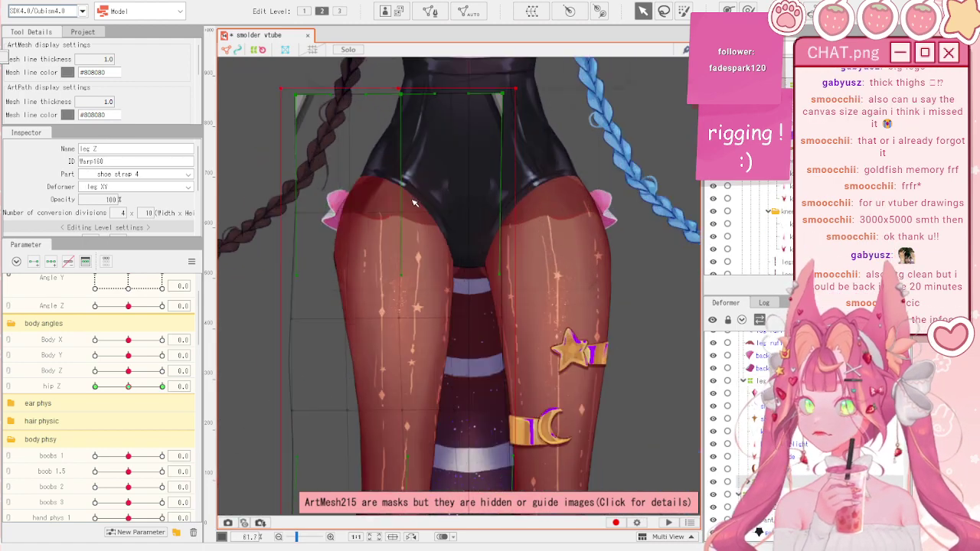
pyautogui.moveTo(130, 387); pyautogui.dragTo(94, 387)
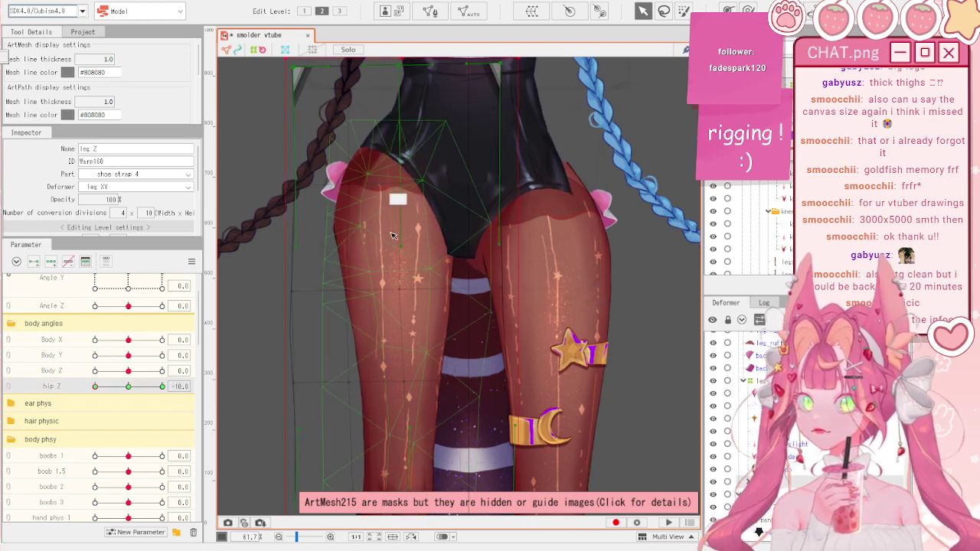
pyautogui.moveTo(407, 249); pyautogui.dragTo(394, 251)
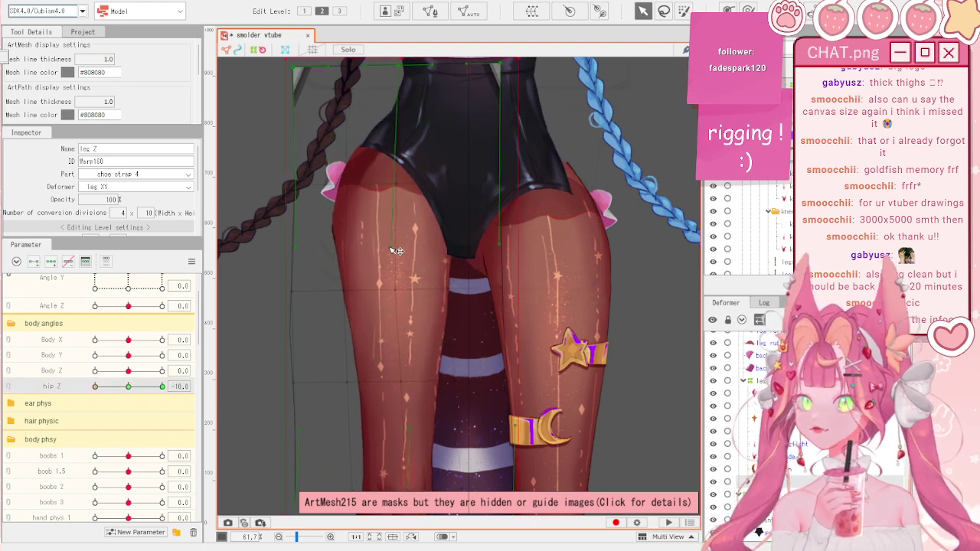
# - Smooth the leg Z warp along the outer hip and inner thigh with the Deform Brush for the -10 hip Z pose
pyautogui.click(748, 10)
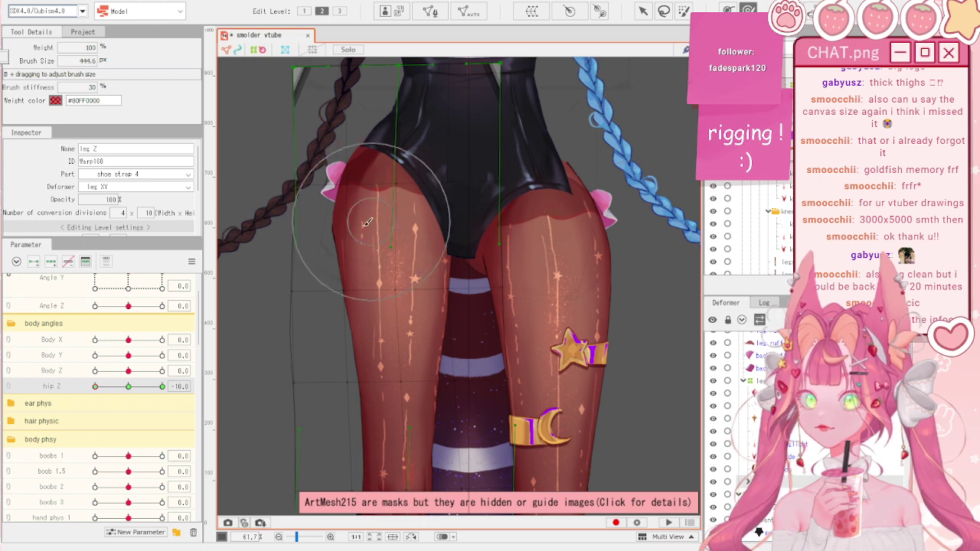
pyautogui.moveTo(296, 190)
pyautogui.mouseDown()
pyautogui.moveTo(326, 126)
pyautogui.moveTo(304, 195)
pyautogui.moveTo(298, 190)
pyautogui.moveTo(346, 114)
pyautogui.mouseUp()
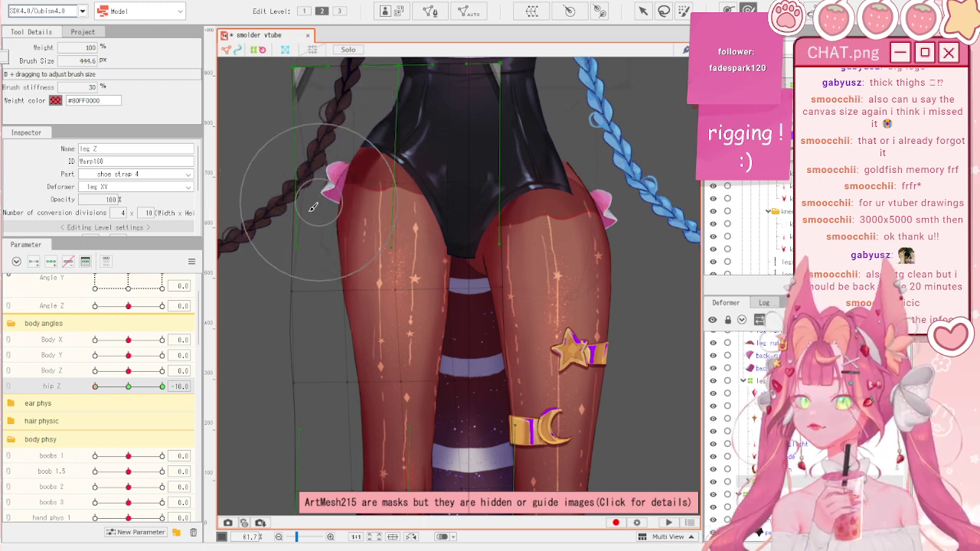
pyautogui.moveTo(286, 277); pyautogui.dragTo(286, 270)
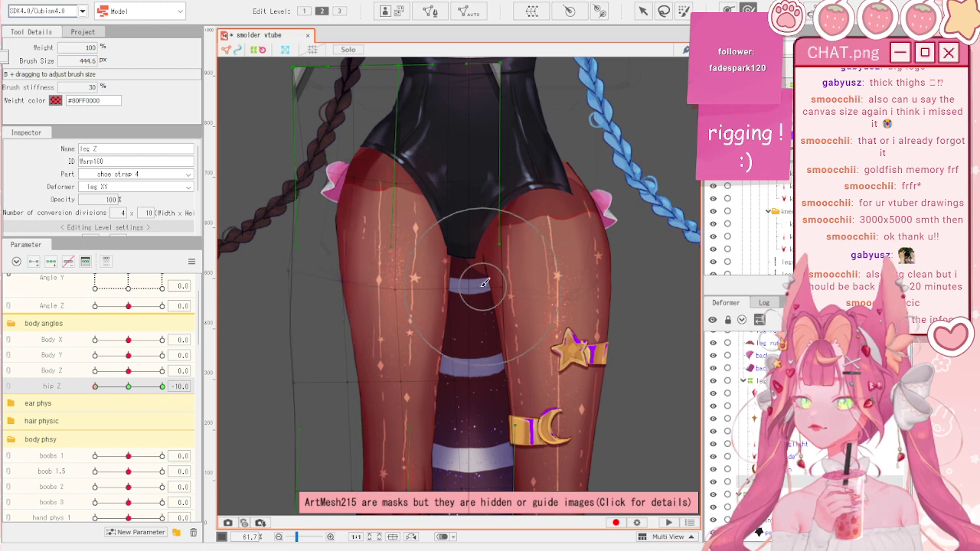
pyautogui.moveTo(481, 280); pyautogui.dragTo(476, 289)
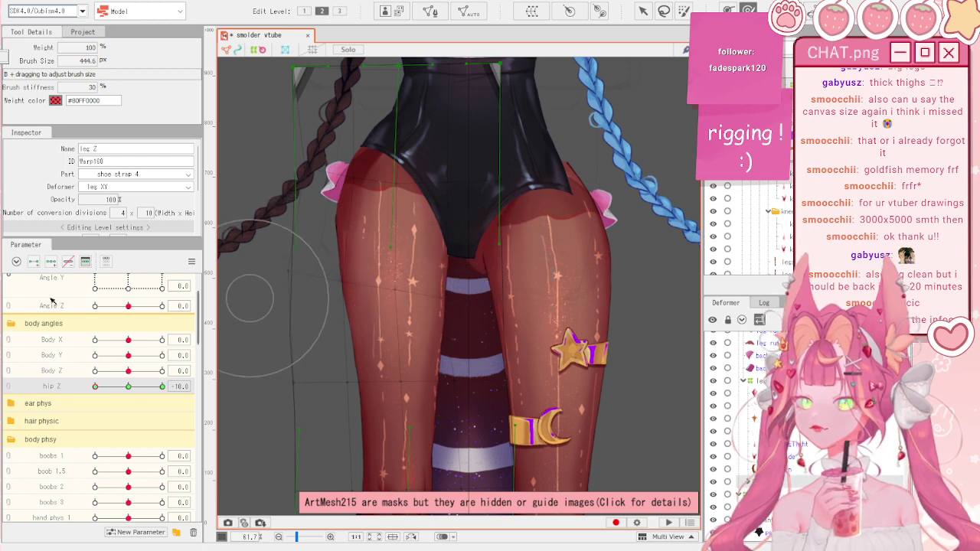
# - Set hip Z to 10 and reshape the leg Z warp along the thigh and knee with the Deform Brush
pyautogui.moveTo(127, 388)
pyautogui.mouseDown()
pyautogui.moveTo(74, 377)
pyautogui.moveTo(128, 384)
pyautogui.moveTo(80, 369)
pyautogui.moveTo(205, 356)
pyautogui.mouseUp()
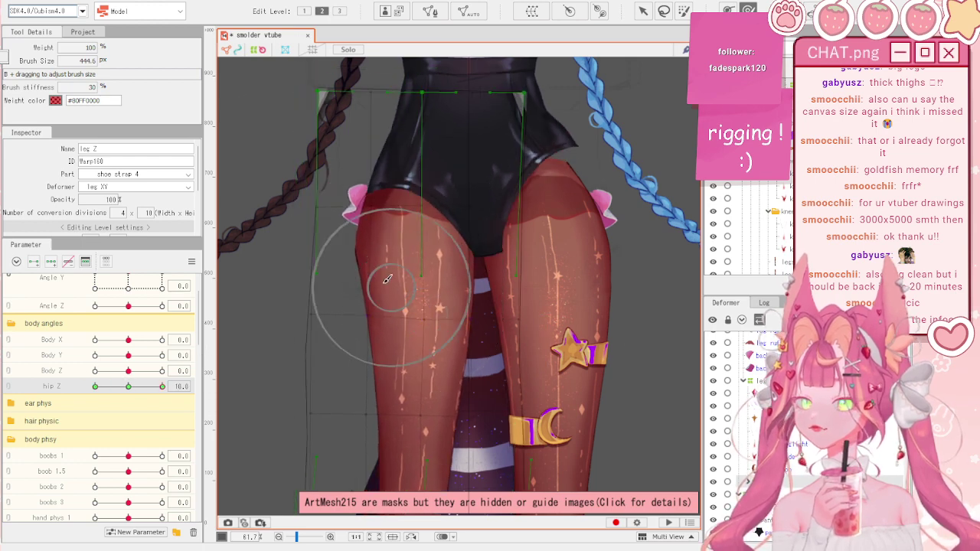
pyautogui.moveTo(388, 280)
pyautogui.mouseDown()
pyautogui.moveTo(419, 364)
pyautogui.moveTo(405, 360)
pyautogui.mouseUp()
pyautogui.scroll(2, 409, 230)
pyautogui.scroll(-5, 414, 237)
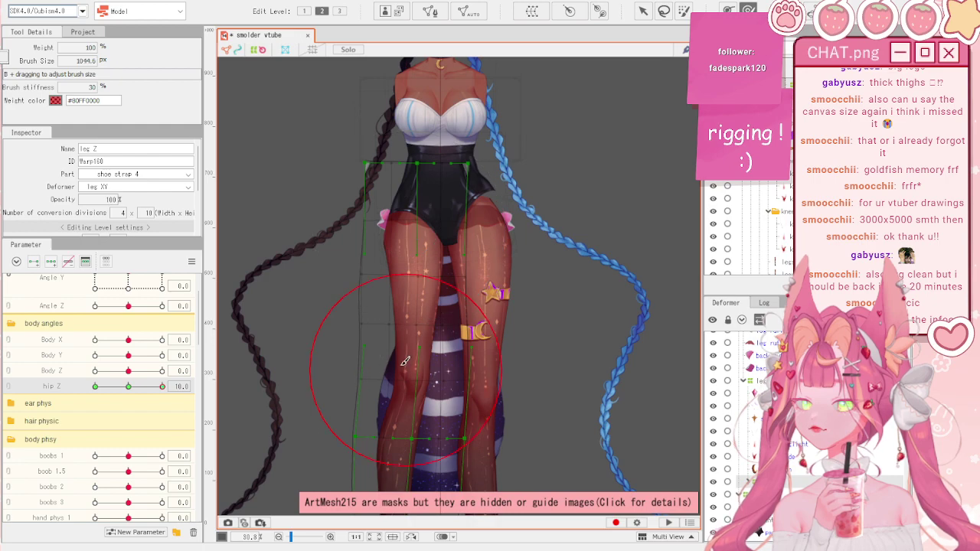
pyautogui.scroll(2, 403, 361)
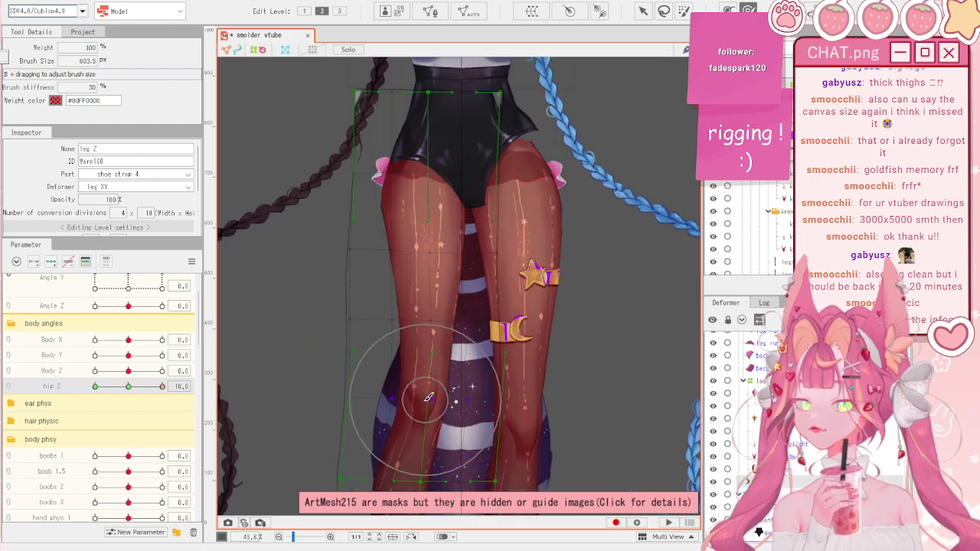
pyautogui.scroll(1, 429, 396)
pyautogui.scroll(-2, 425, 390)
pyautogui.scroll(3, 452, 382)
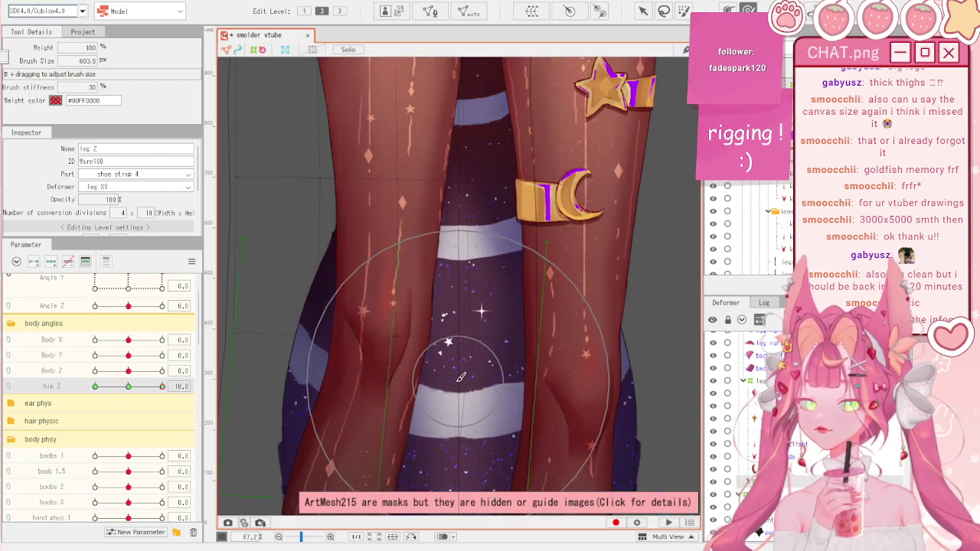
pyautogui.scroll(-1, 460, 377)
# - Return hip Z to its default value and select the knee shade art mesh
pyautogui.rightClick(184, 387)
pyautogui.click(245, 257)
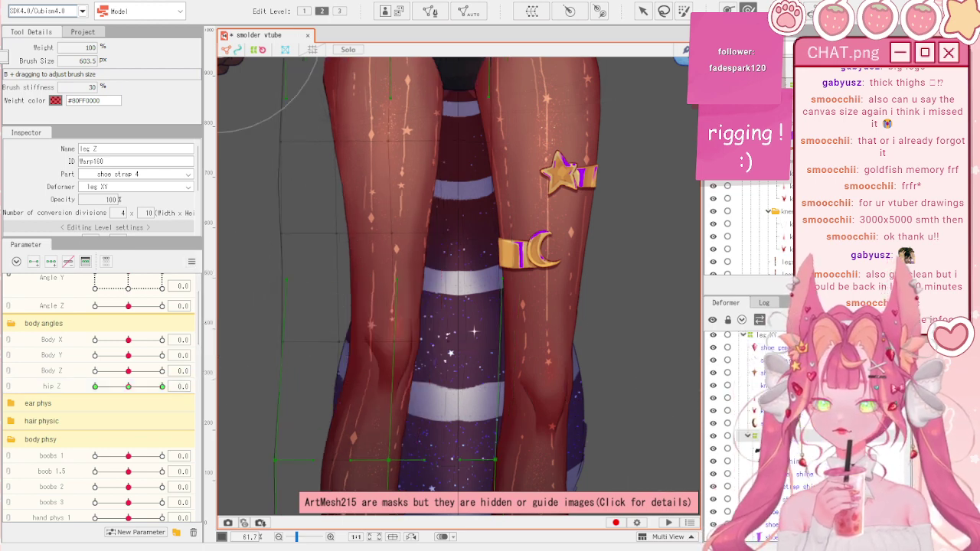
pyautogui.click(756, 398)
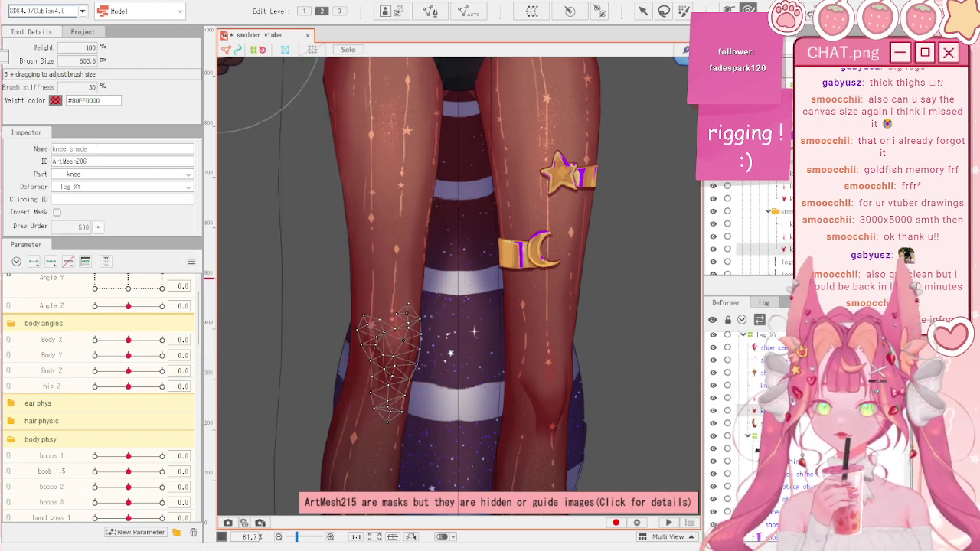
# - Add the knee art mesh to the selection and move both knee meshes from the leg XY to the leg Z deformer
pyautogui.keyDown('shift'); pyautogui.click(756, 410); pyautogui.keyUp('shift')
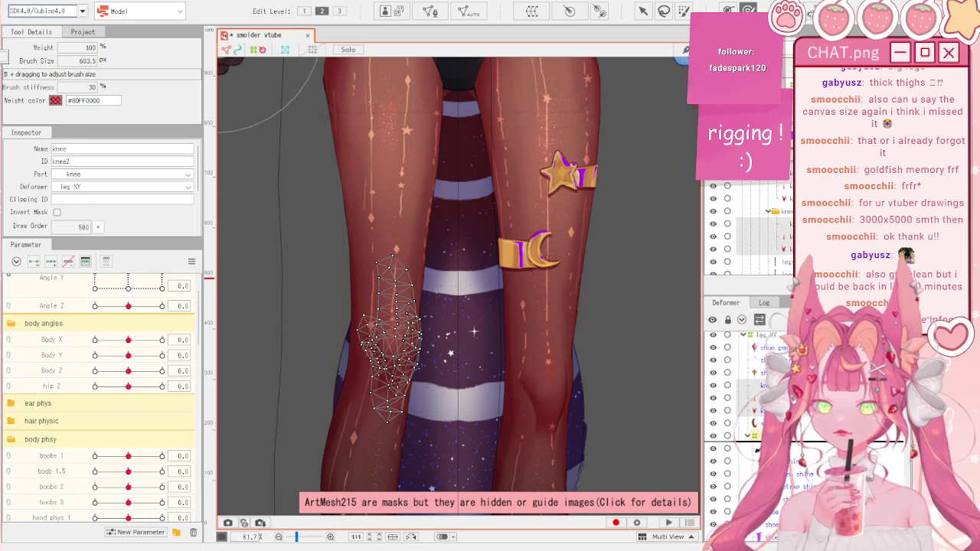
pyautogui.scroll(-3, 535, 299)
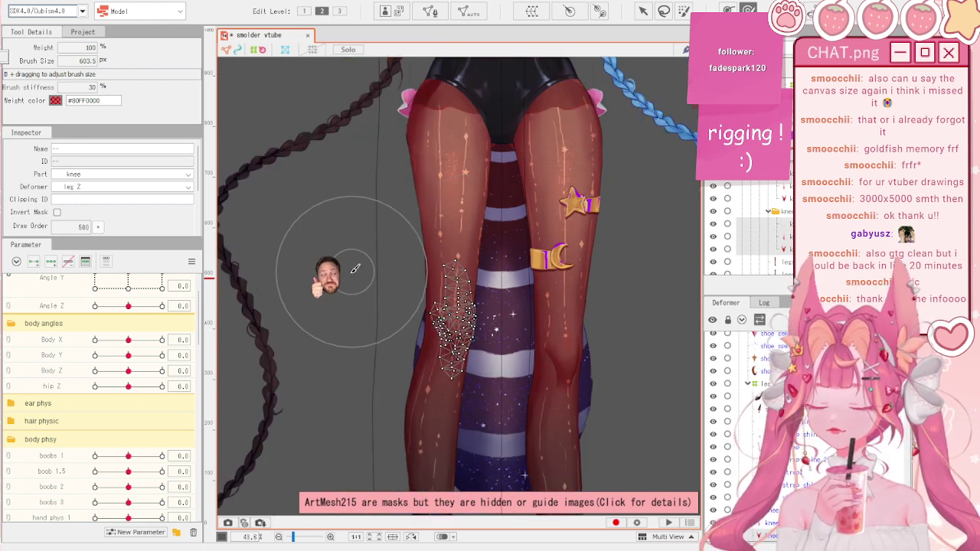
pyautogui.press('v')
pyautogui.click(369, 345)
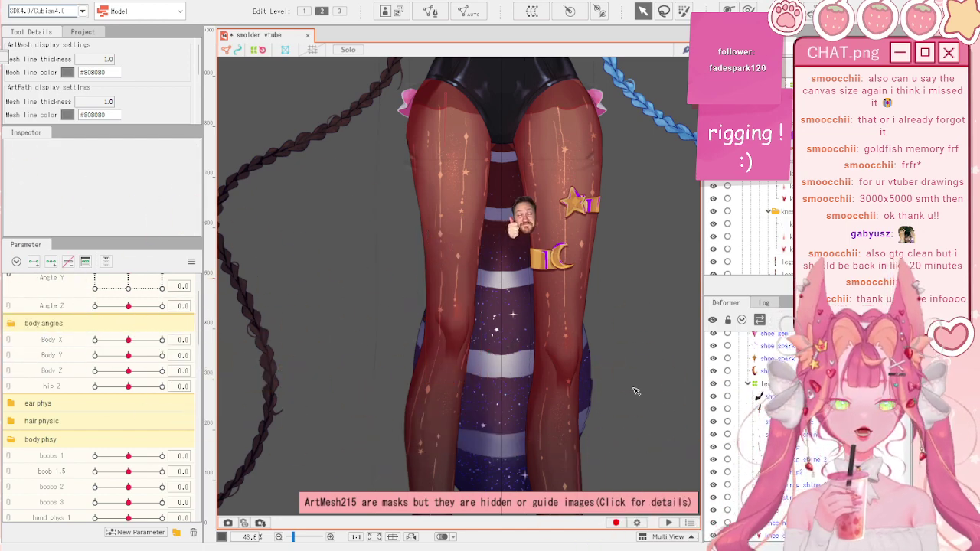
# - Sweep hip Z through its negative and positive range to check how the knee follows the legs
pyautogui.moveTo(129, 387); pyautogui.dragTo(54, 392)
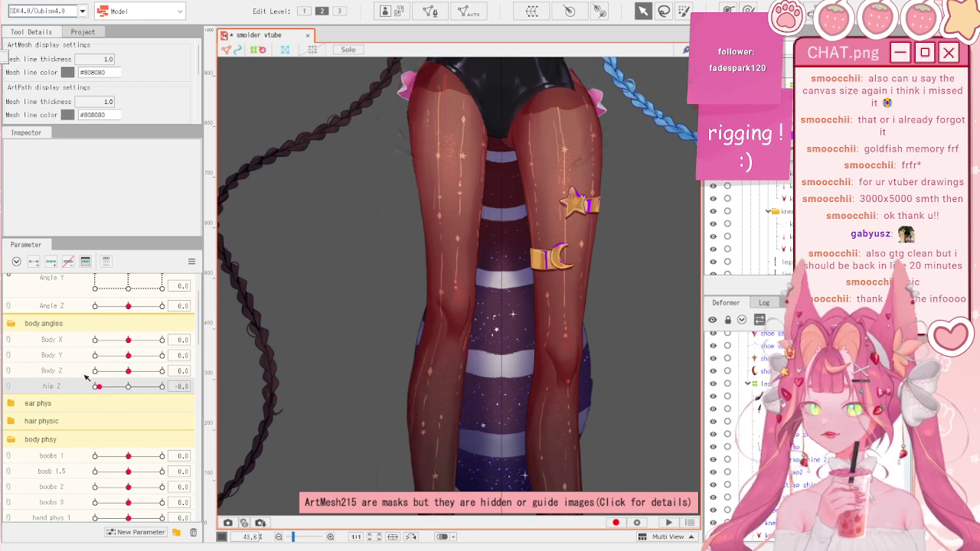
pyautogui.scroll(-3, 493, 262)
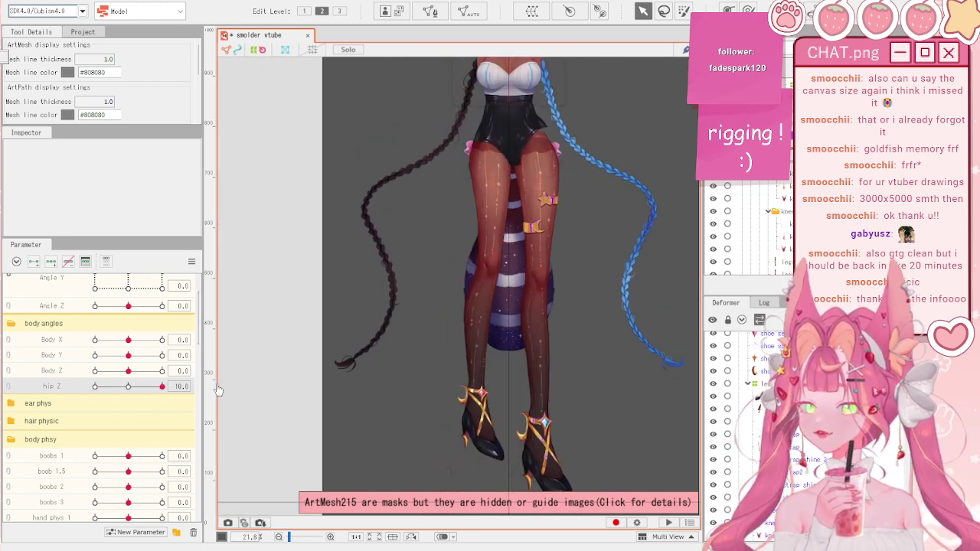
pyautogui.moveTo(95, 366); pyautogui.dragTo(140, 375)
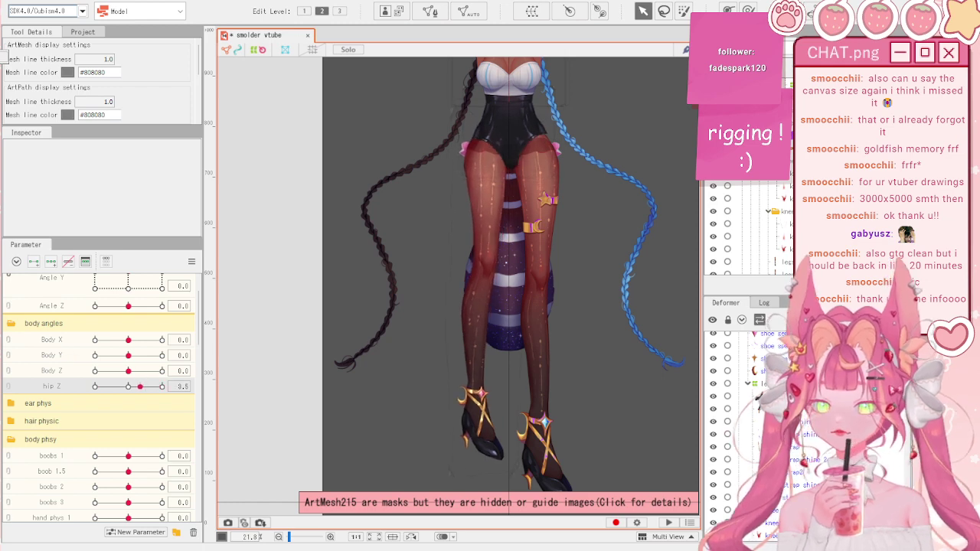
# - Select the shoe spark art meshes, reset the parameters to default and move the meshes into the leg Z deformer
pyautogui.click(473, 395)
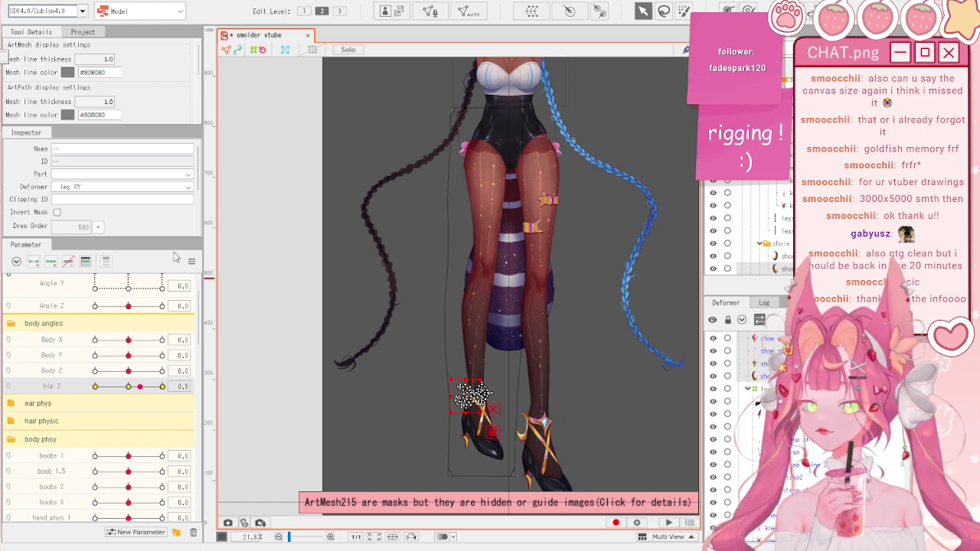
pyautogui.click(191, 261)
pyautogui.click(253, 261)
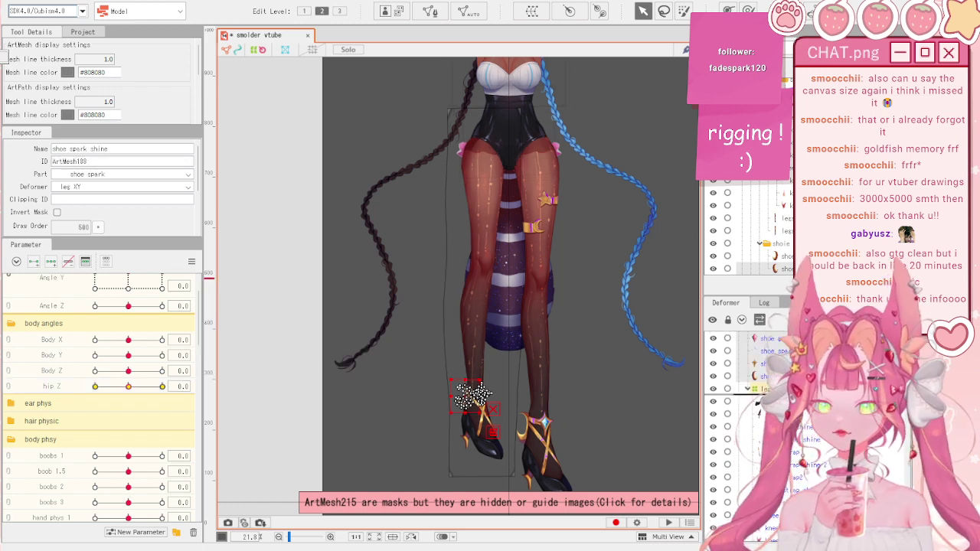
pyautogui.click(310, 366)
# - Examine how the shoe, ankle straps and star ornament follow the leg between hip Z -10 and 10, then reset the parameters
pyautogui.click(162, 385)
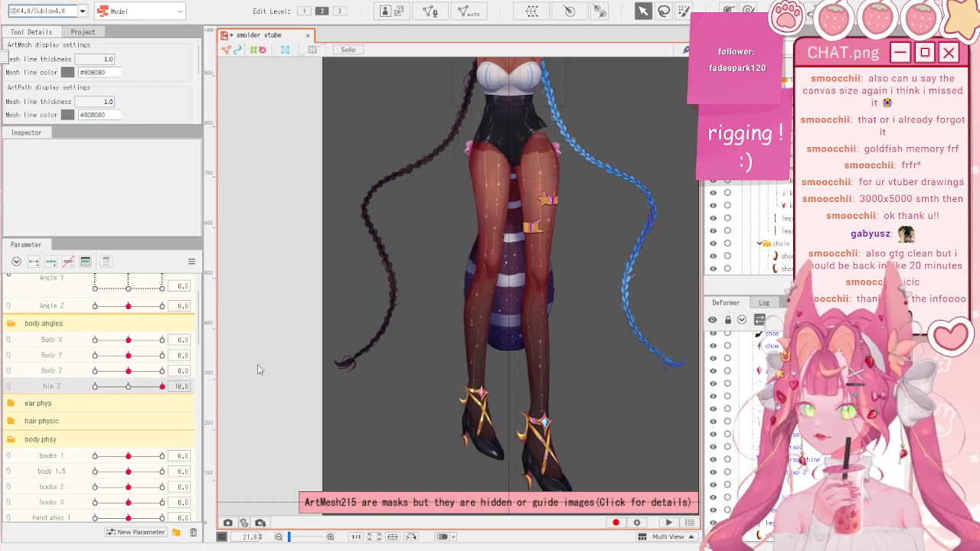
pyautogui.click(95, 386)
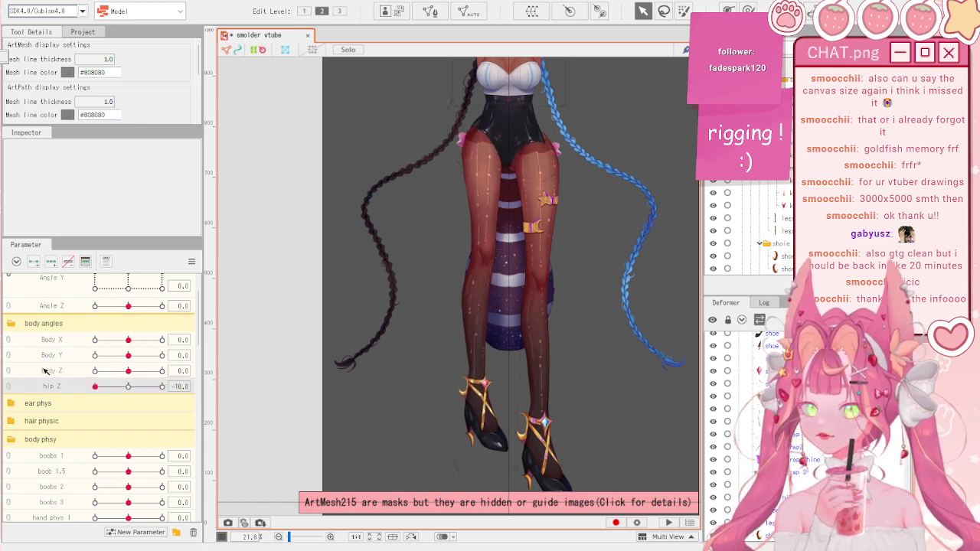
pyautogui.moveTo(44, 370); pyautogui.dragTo(92, 373)
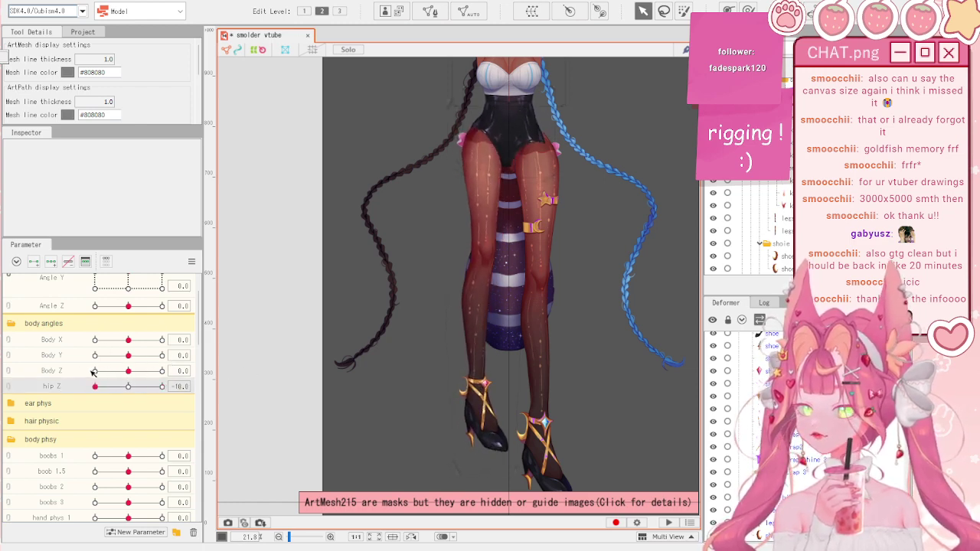
pyautogui.click(192, 261)
pyautogui.click(230, 260)
pyautogui.scroll(8, 482, 391)
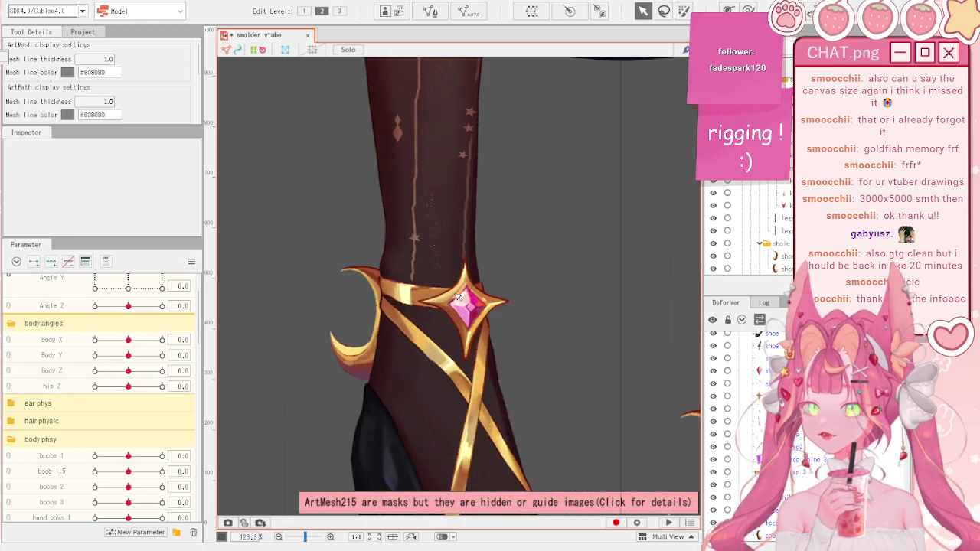
pyautogui.click(95, 386)
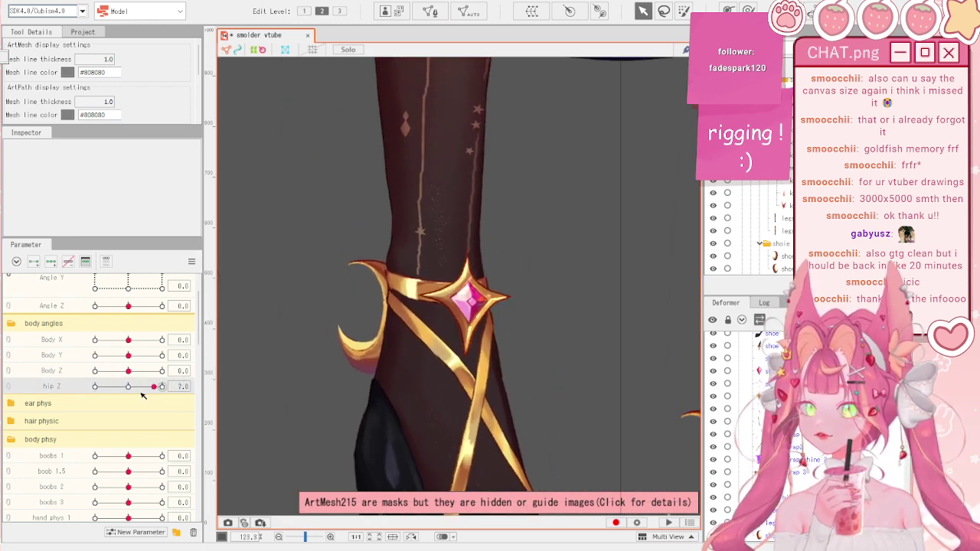
pyautogui.click(162, 387)
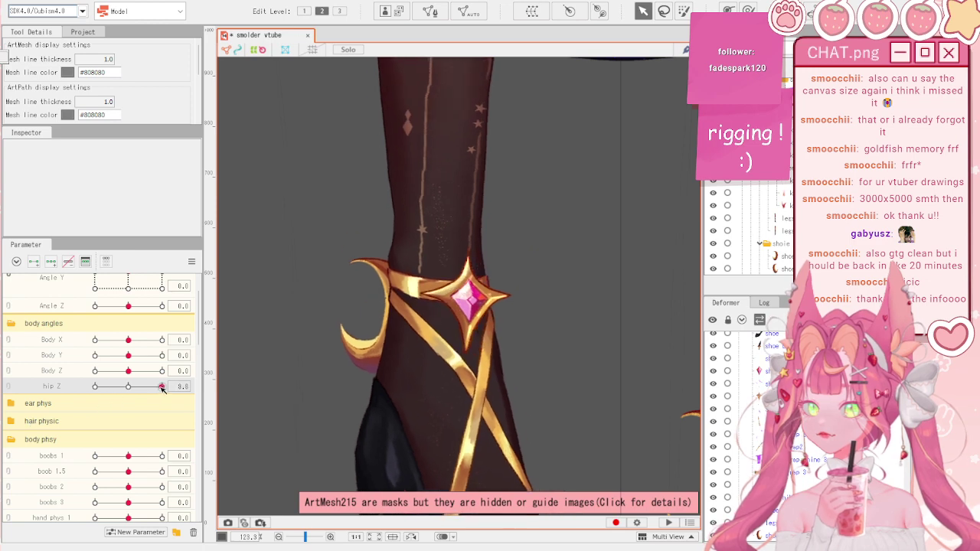
pyautogui.click(191, 261)
pyautogui.click(233, 262)
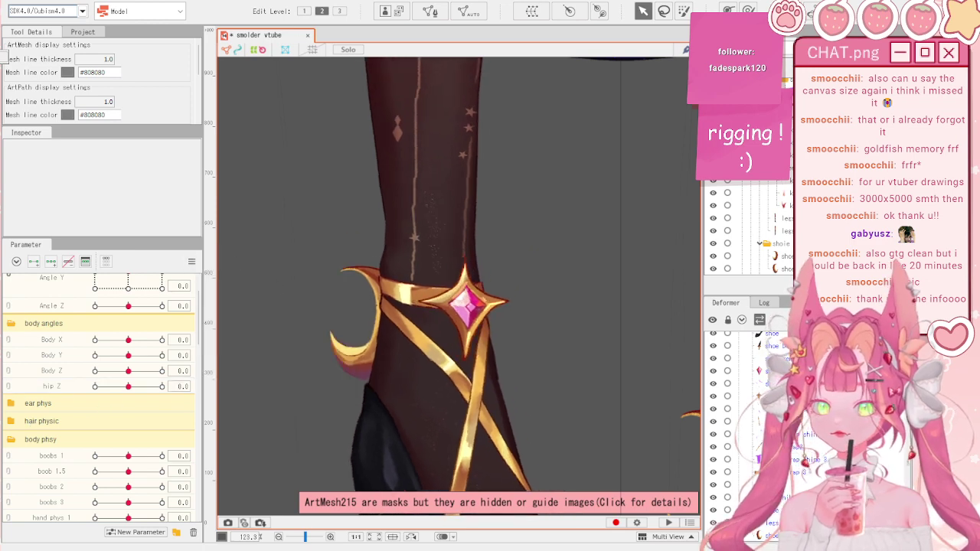
# - Check the shoe and ankle meshes under leg Z, preview hip Z near its minimum, and reset the parameters to default
pyautogui.click(384, 439)
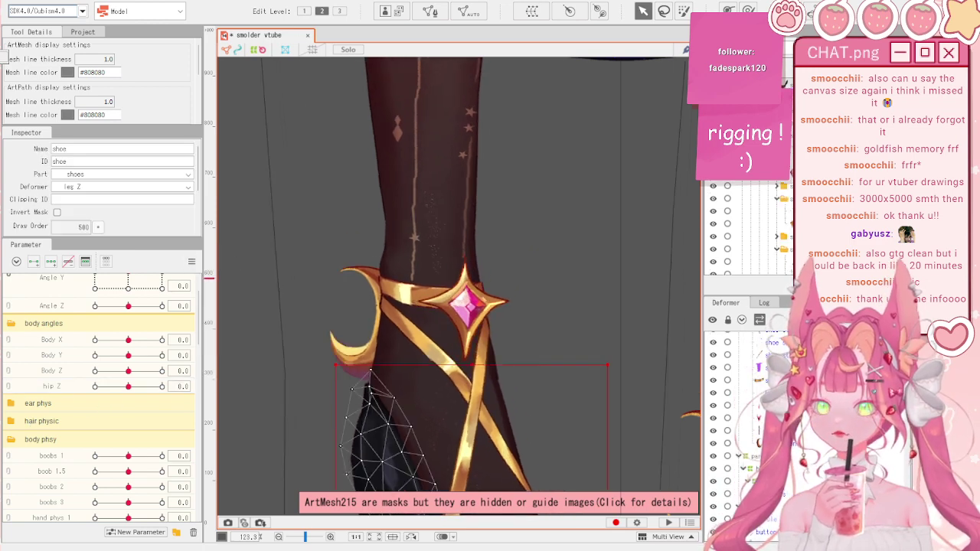
pyautogui.hotkey('ctrl', 'a')
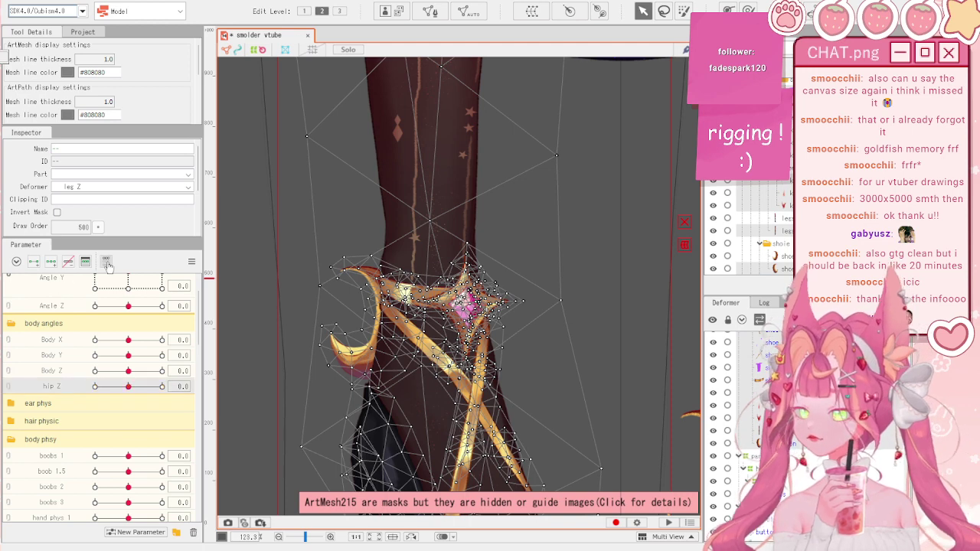
pyautogui.click(191, 262)
pyautogui.click(264, 261)
pyautogui.click(260, 261)
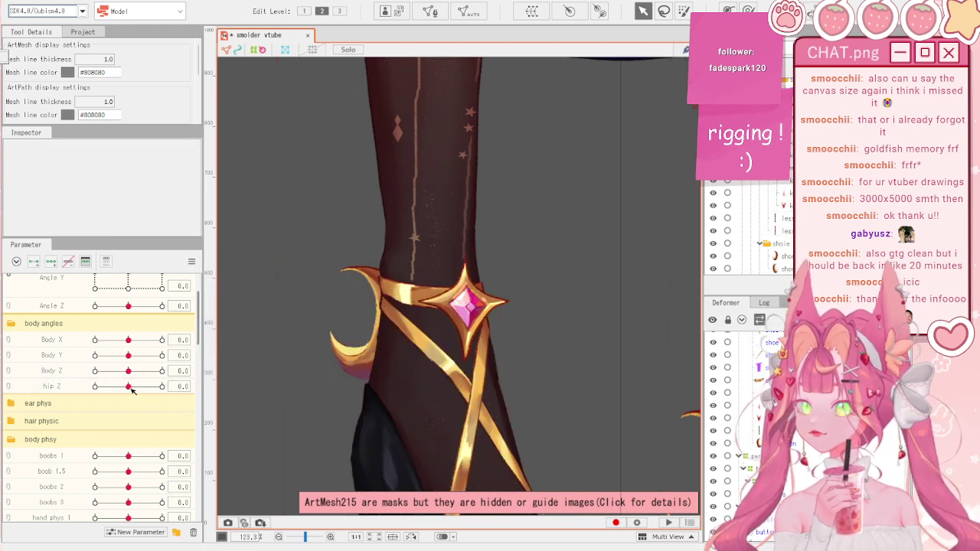
pyautogui.moveTo(132, 389); pyautogui.dragTo(96, 413)
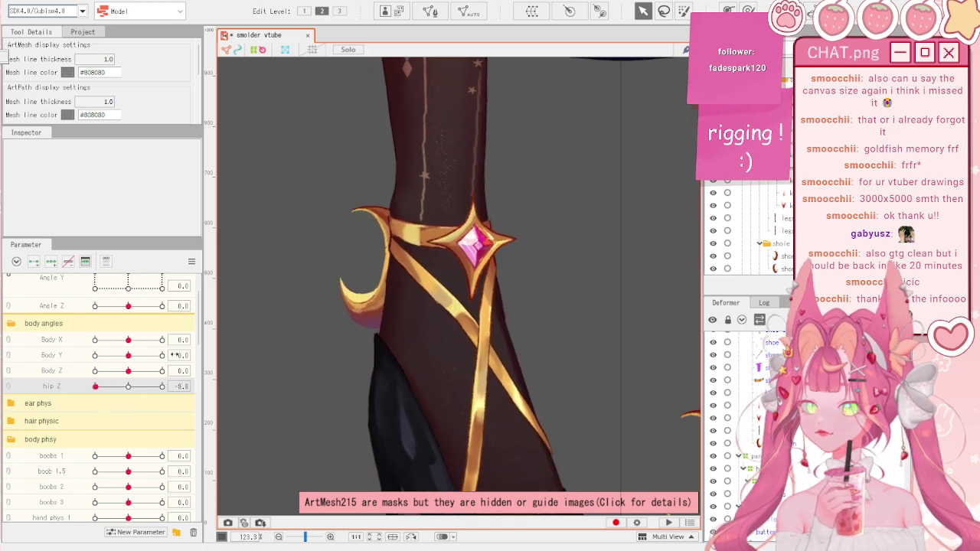
pyautogui.click(191, 262)
pyautogui.click(262, 261)
# - Select the shoe gem shine art mesh on the ankle star and move it slightly down over the gem
pyautogui.scroll(5, 455, 280)
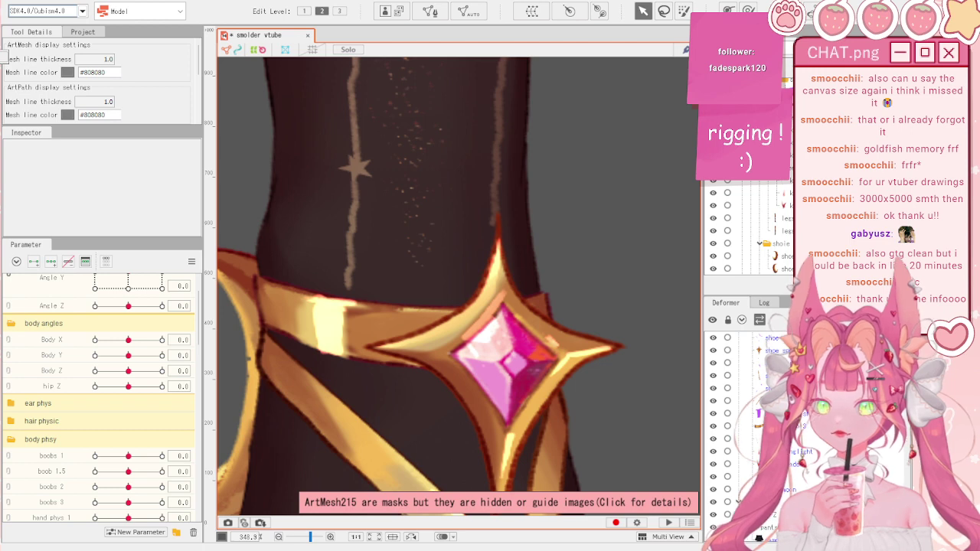
pyautogui.click(480, 345)
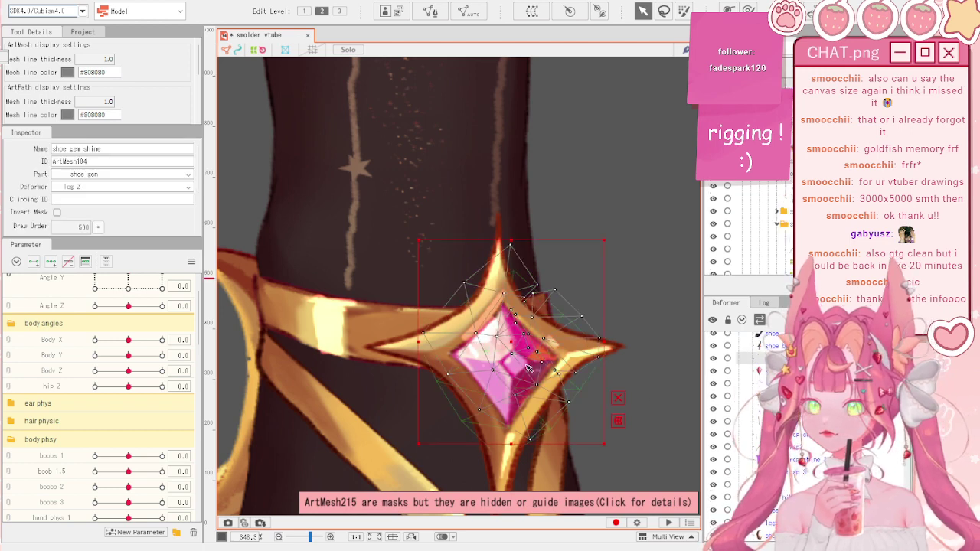
pyautogui.moveTo(514, 346); pyautogui.dragTo(507, 367)
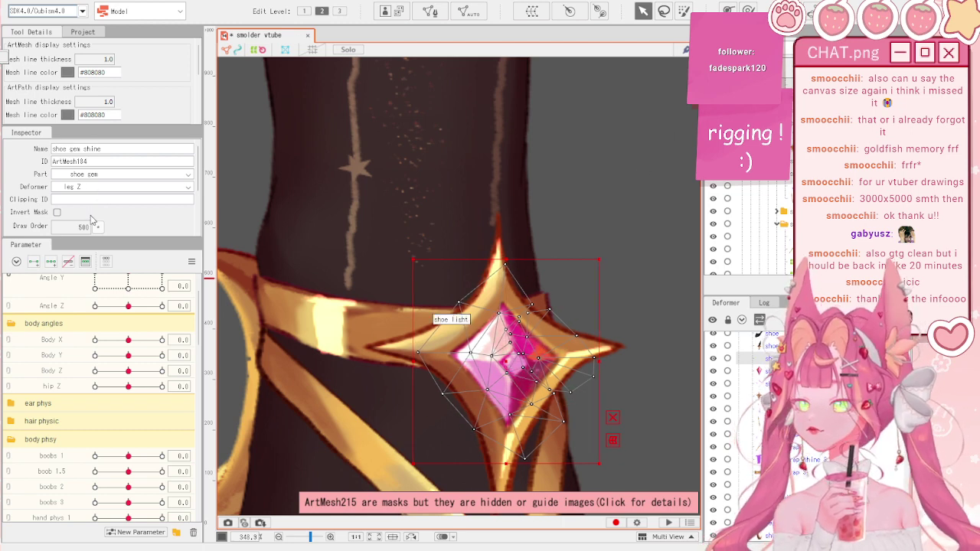
pyautogui.scroll(-1, 91, 220)
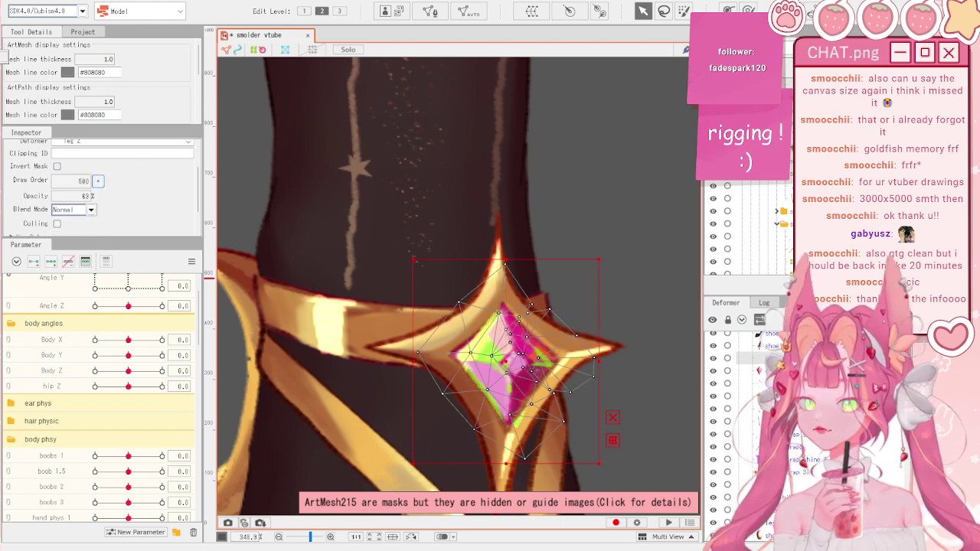
# - Shrink the Deform Brush to about 125 px and adjust the shoe gem shine mesh along the gem's edges
pyautogui.click(748, 10)
pyautogui.moveTo(496, 223); pyautogui.dragTo(507, 216)
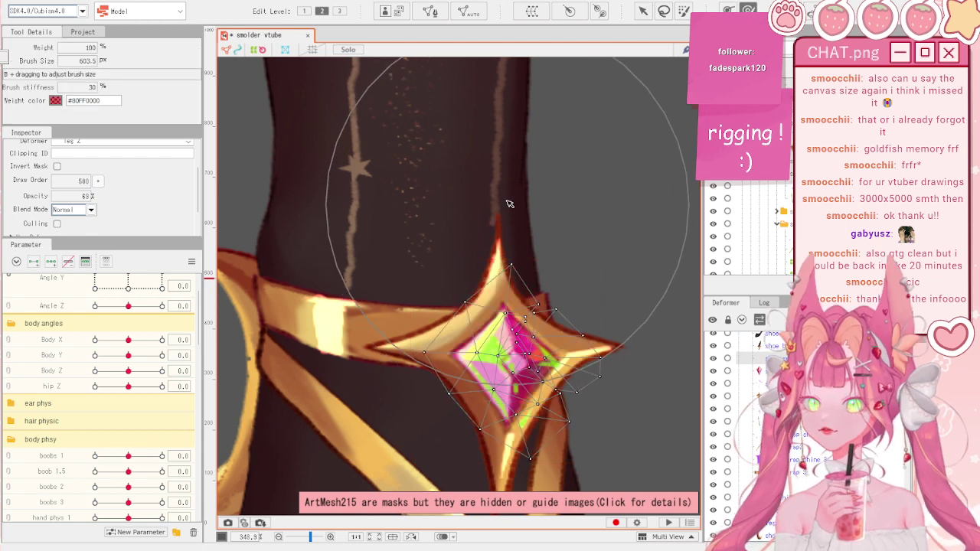
pyautogui.hotkey('ctrl', 'z')
pyautogui.scroll(-5, 508, 194)
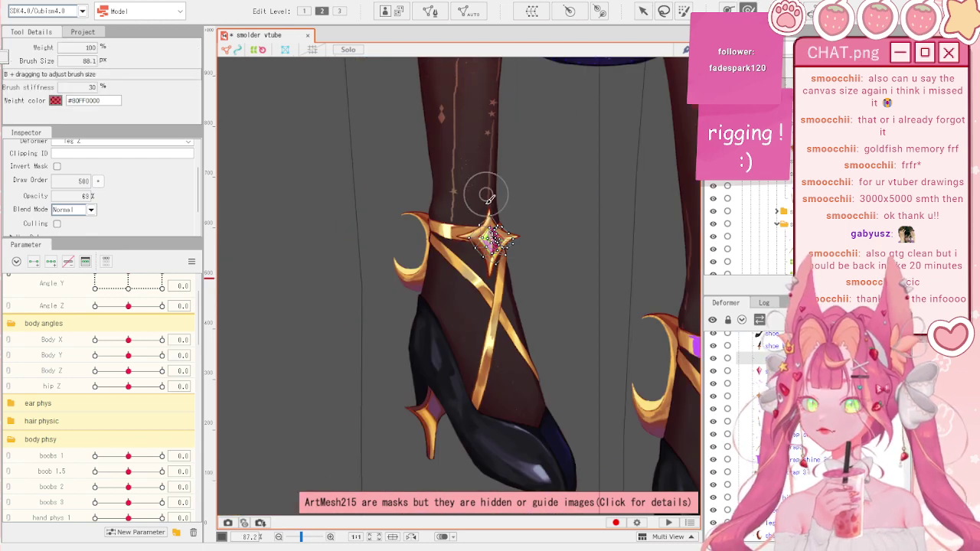
pyautogui.scroll(5, 487, 197)
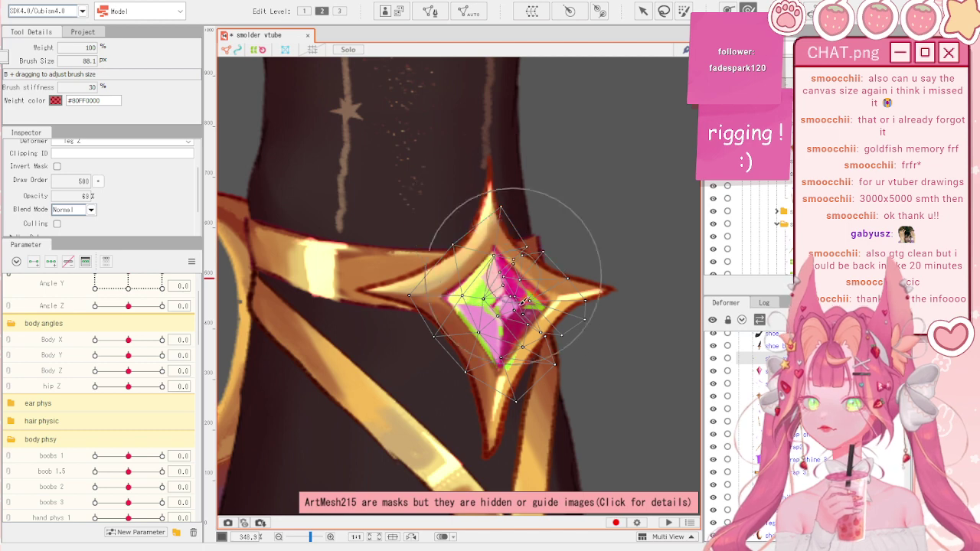
pyautogui.press('b')
pyautogui.moveTo(523, 302); pyautogui.dragTo(564, 327)
pyautogui.moveTo(603, 285); pyautogui.dragTo(605, 277)
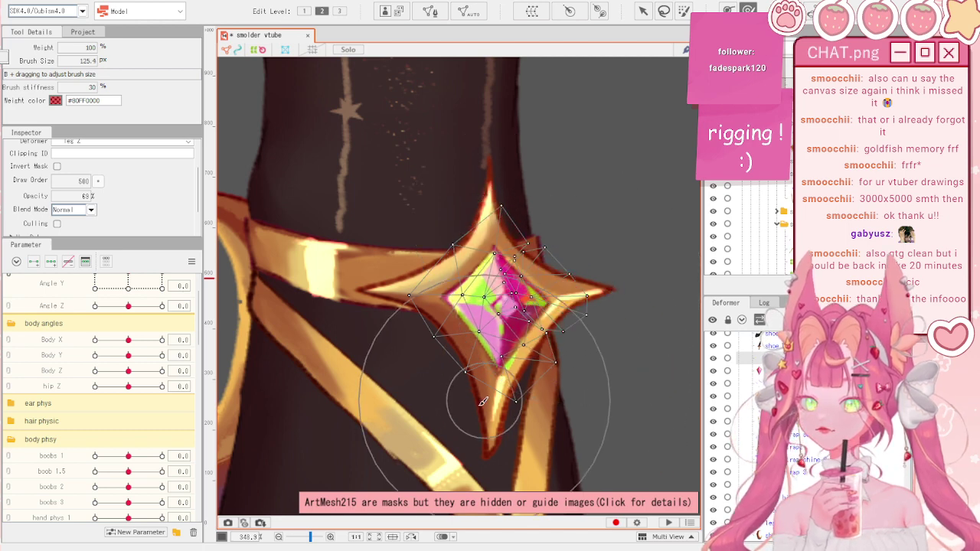
pyautogui.moveTo(482, 402)
pyautogui.mouseDown()
pyautogui.moveTo(468, 410)
pyautogui.moveTo(473, 401)
pyautogui.mouseUp()
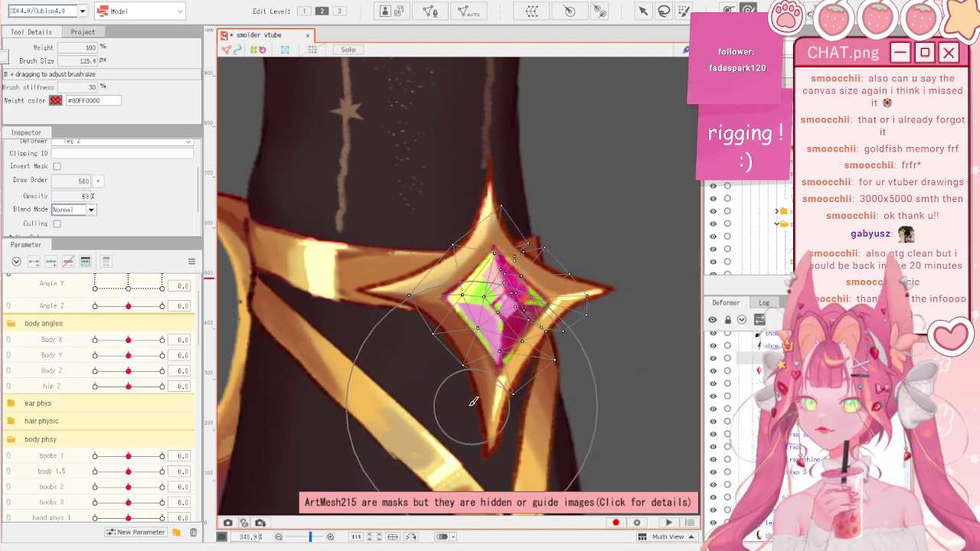
pyautogui.moveTo(417, 384); pyautogui.dragTo(415, 375)
pyautogui.scroll(-1, 394, 313)
pyautogui.press('v')
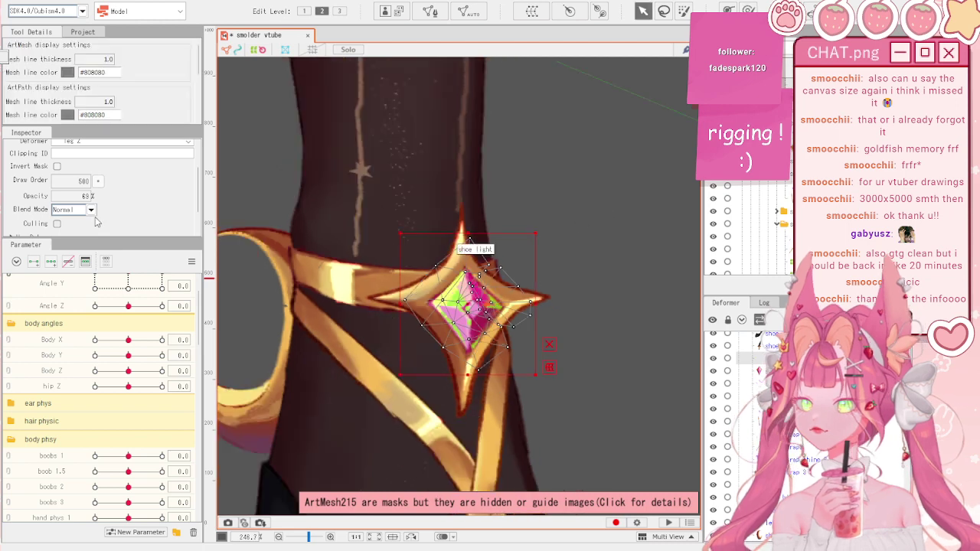
pyautogui.click(536, 237)
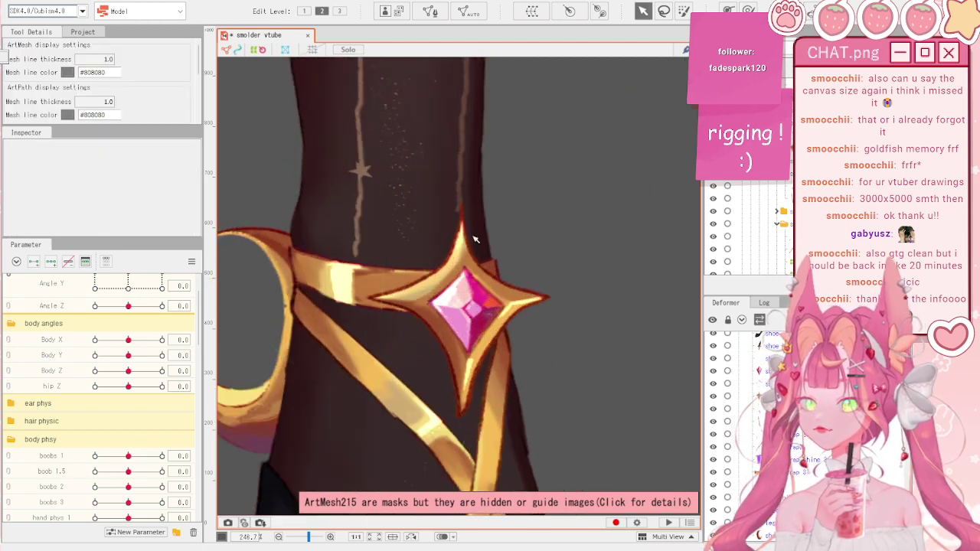
# - Select the ankle star's gem and frame meshes and reshape the star's tips with a Deform Brush of about 255 px
pyautogui.click(488, 280)
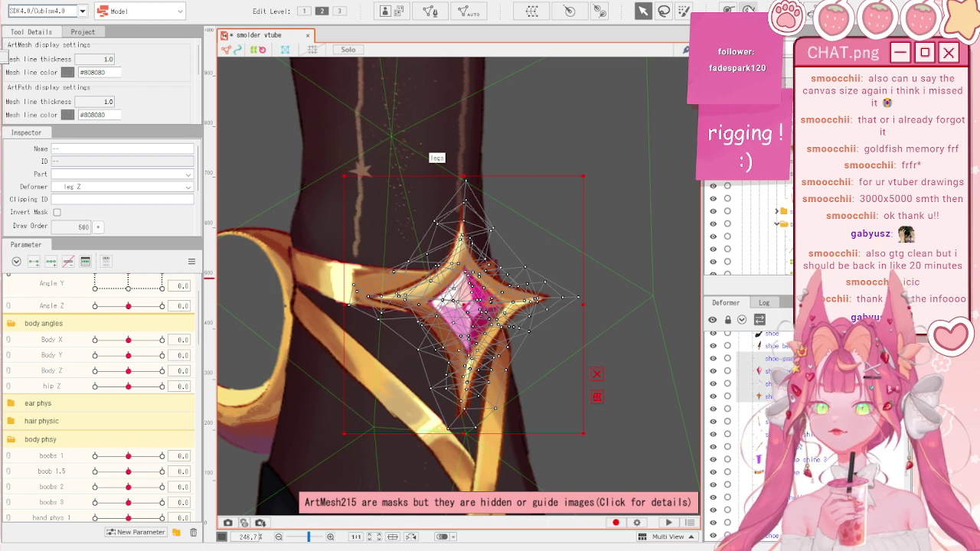
pyautogui.press('b')
pyautogui.moveTo(445, 165); pyautogui.dragTo(457, 162)
pyautogui.moveTo(597, 396); pyautogui.dragTo(593, 394)
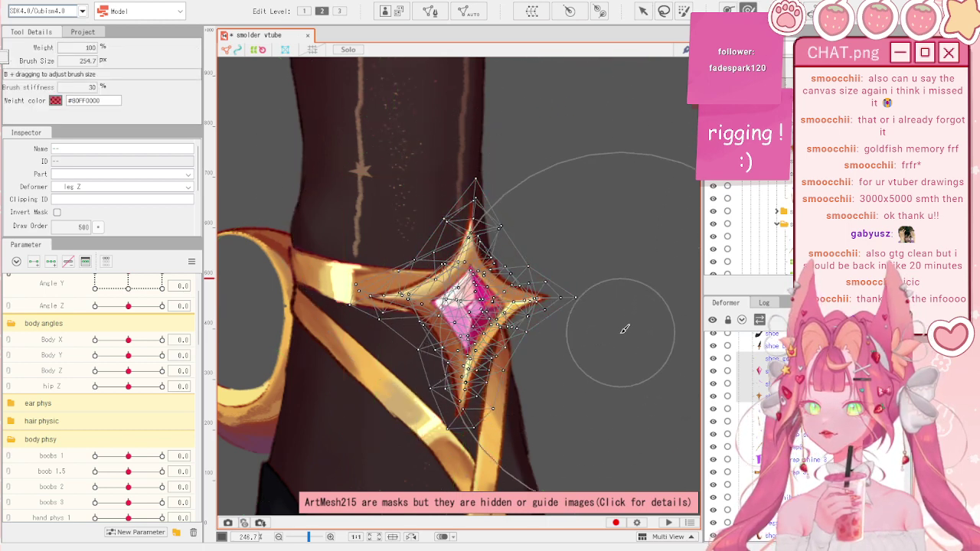
pyautogui.moveTo(624, 329); pyautogui.dragTo(621, 332)
pyautogui.scroll(-3, 620, 331)
pyautogui.press('v')
pyautogui.click(626, 226)
pyautogui.scroll(-3, 321, 193)
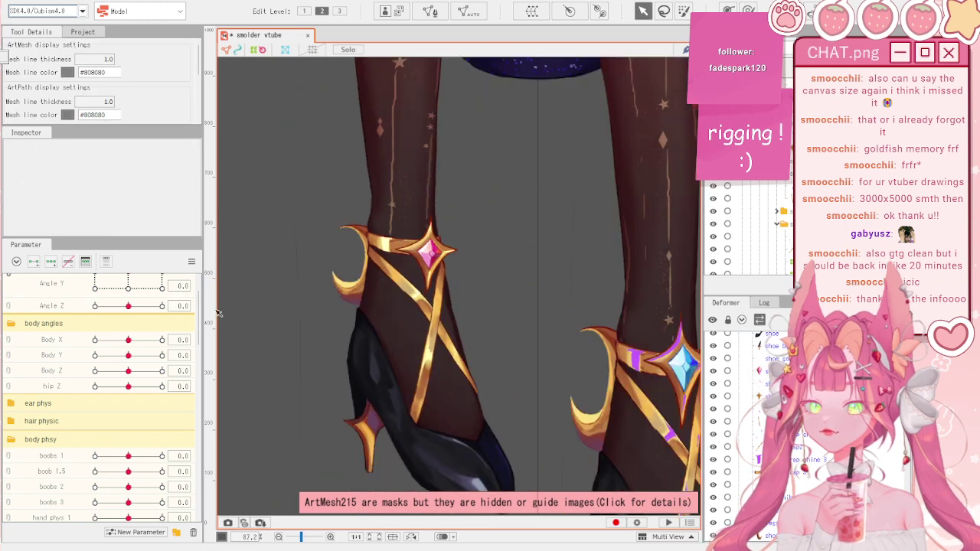
pyautogui.scroll(2, 147, 374)
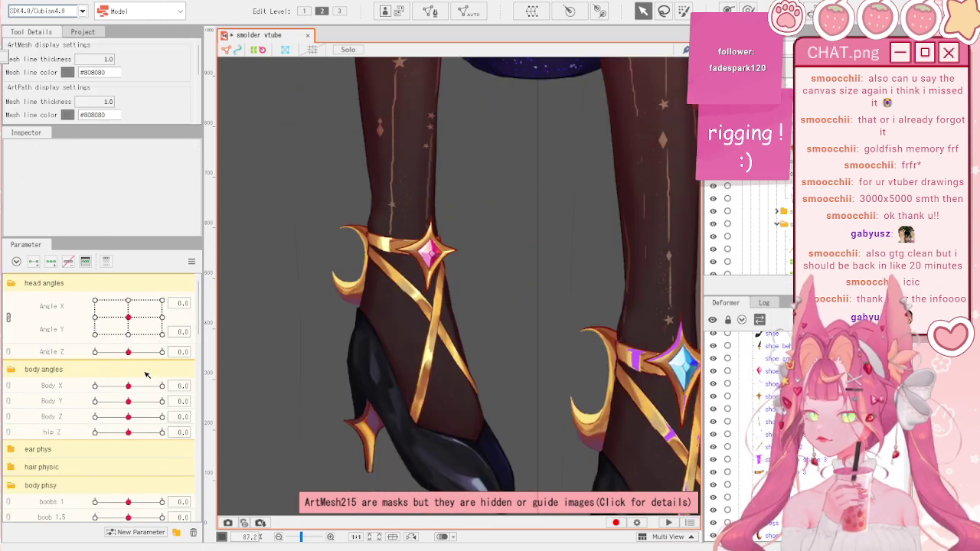
pyautogui.scroll(-3, 141, 359)
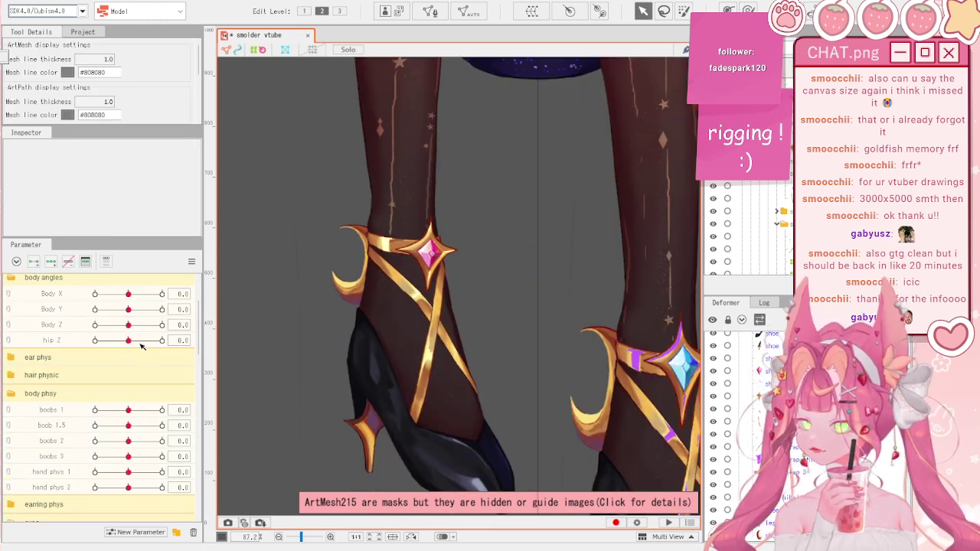
# - Set hip Z to 10 and select the leg Z warp deformer around the foot
pyautogui.moveTo(129, 340); pyautogui.dragTo(175, 349)
pyautogui.scroll(-3, 486, 346)
pyautogui.scroll(3, 486, 346)
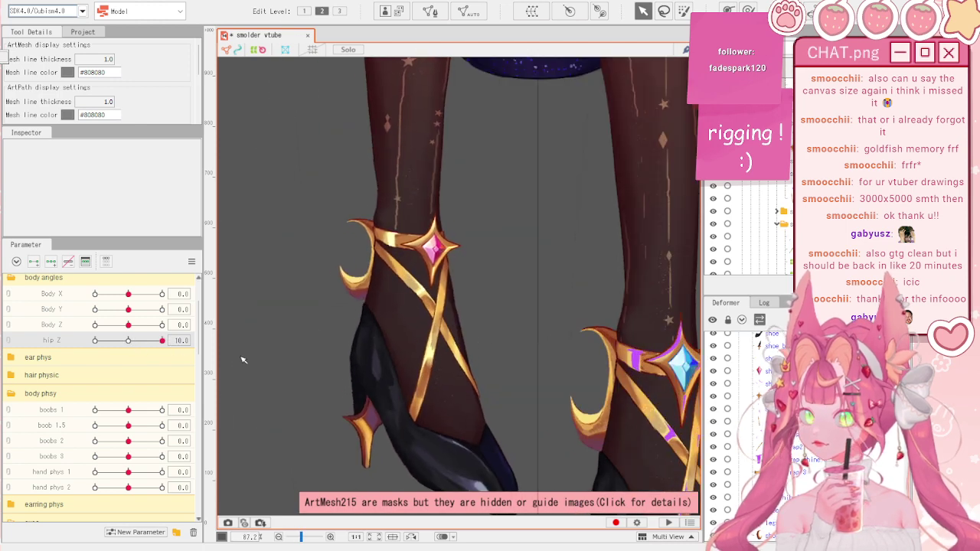
pyautogui.click(764, 367)
pyautogui.moveTo(542, 370); pyautogui.dragTo(562, 266)
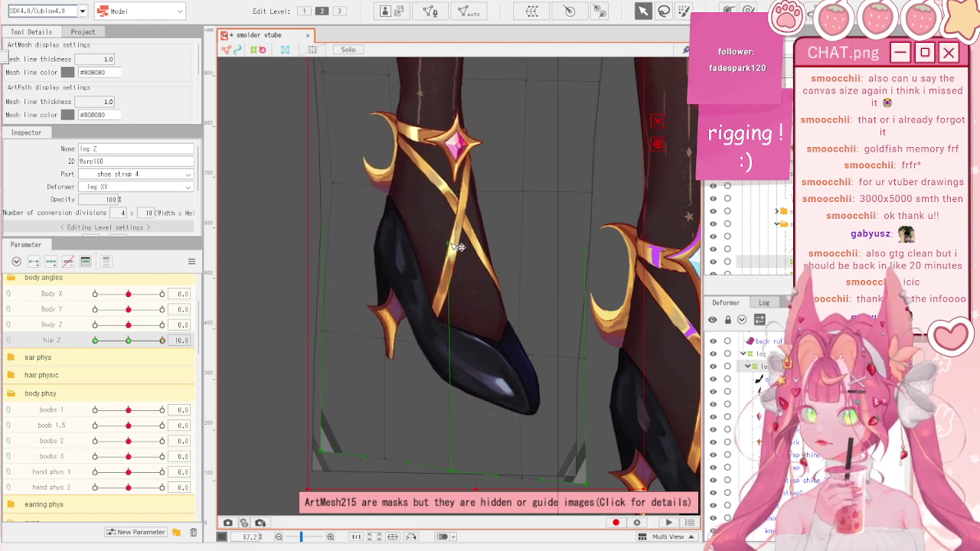
pyautogui.scroll(-5, 396, 383)
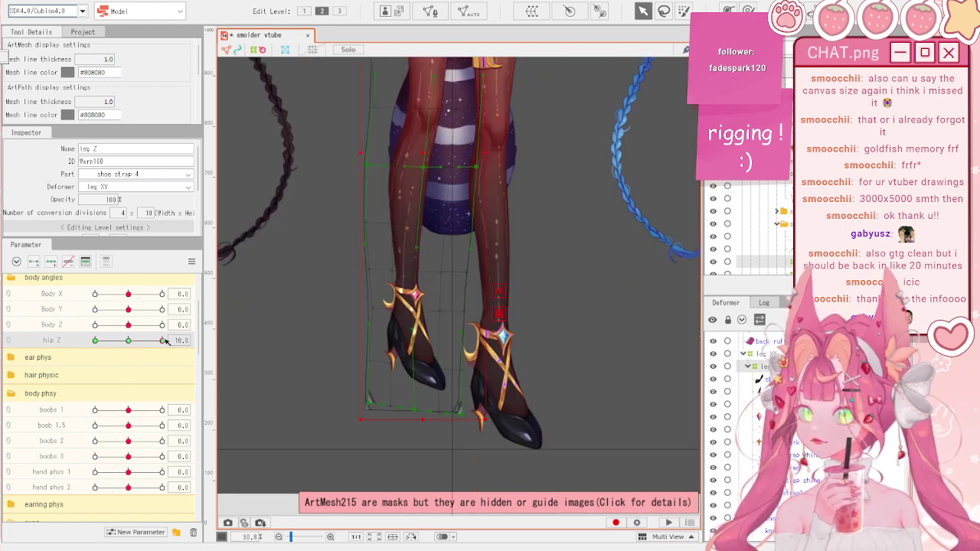
pyautogui.scroll(5, 449, 431)
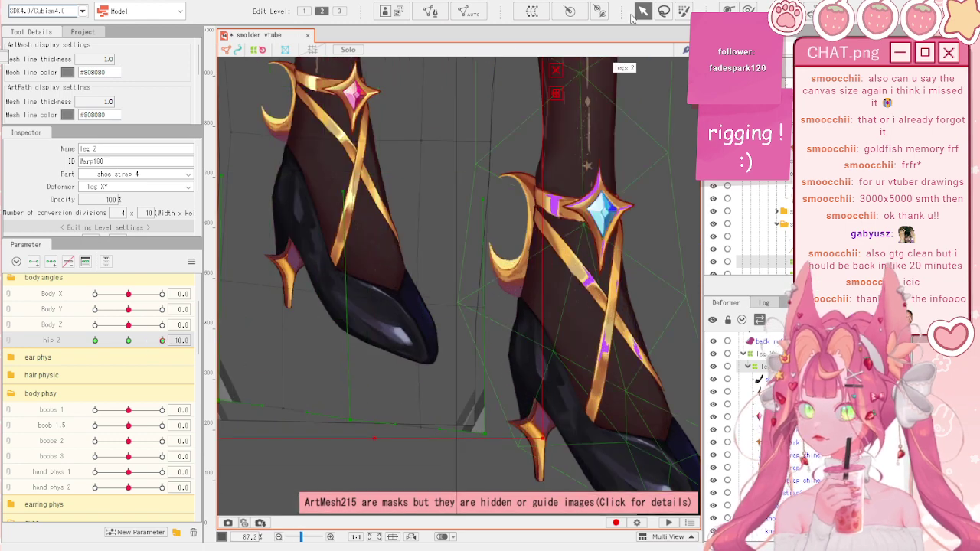
# - Adjust the leg Z deformer around the shoe and ankle at hip Z 10 with a Deform Brush of about 250 to 850 px
pyautogui.click(749, 10)
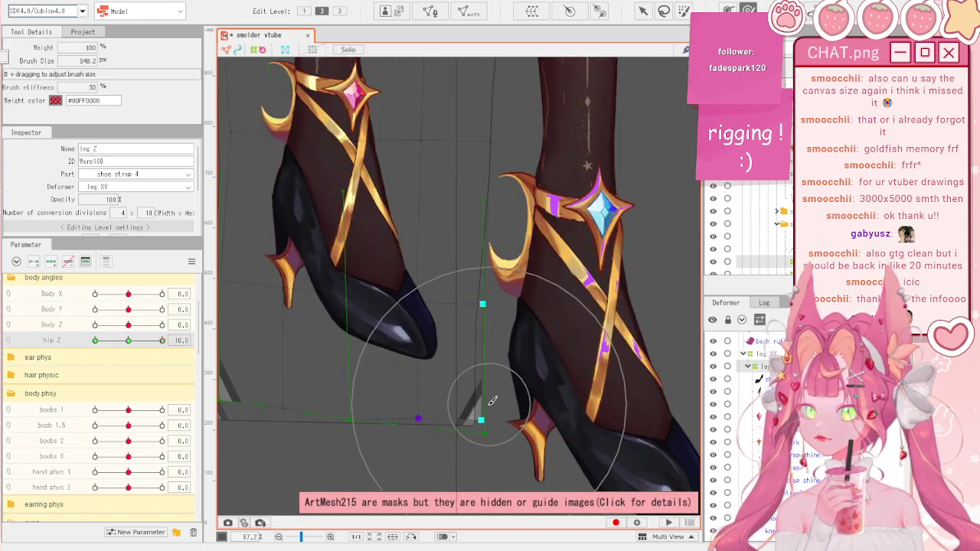
pyautogui.scroll(-2, 492, 408)
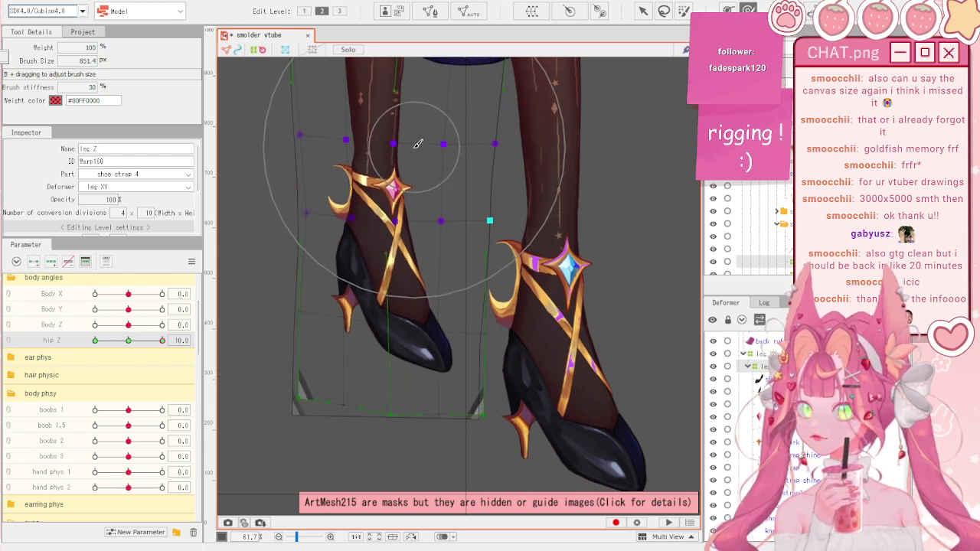
pyautogui.scroll(-4, 404, 307)
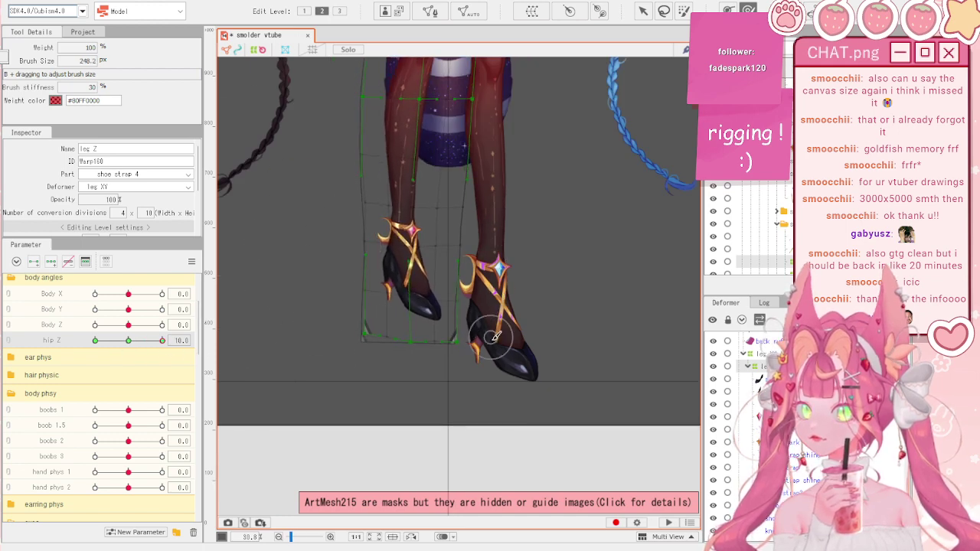
pyautogui.scroll(-2, 491, 337)
pyautogui.scroll(2, 422, 242)
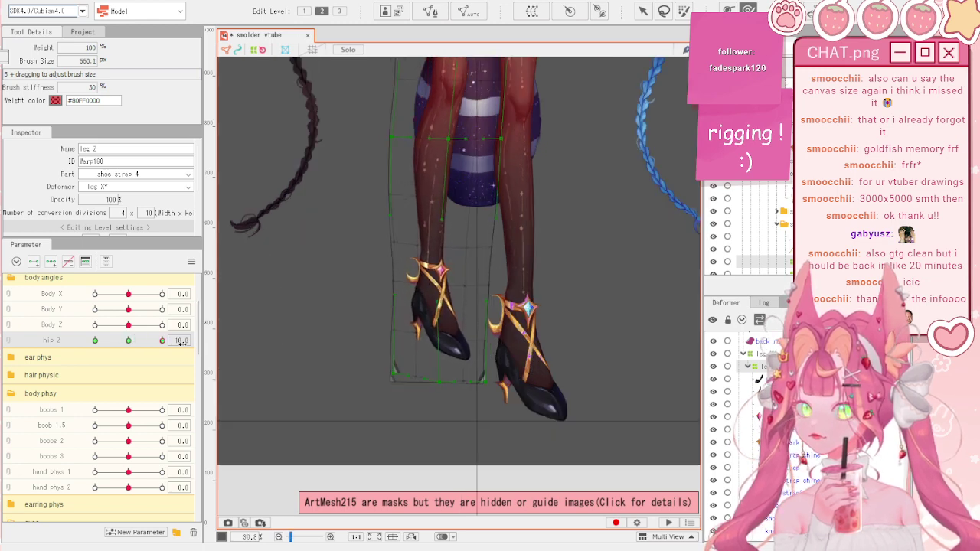
pyautogui.scroll(3, 354, 322)
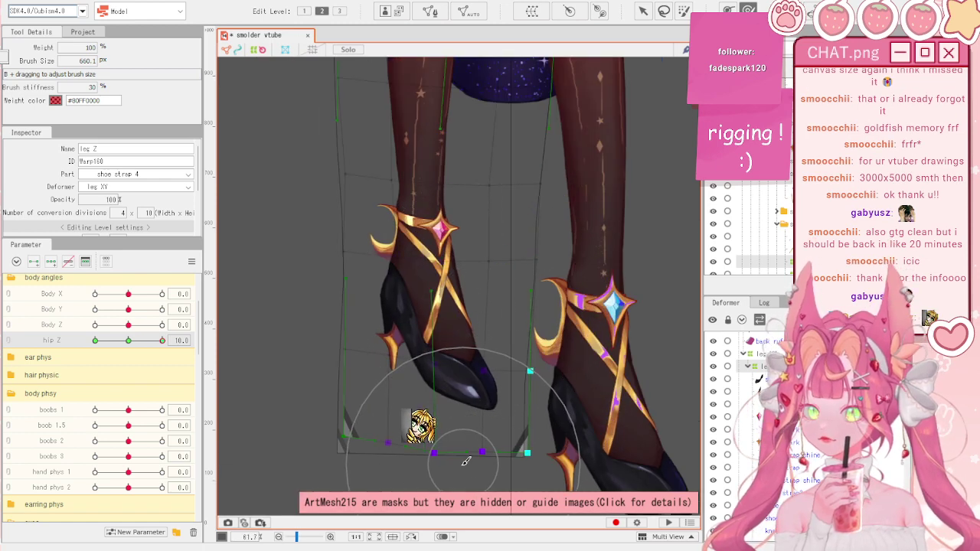
pyautogui.scroll(-3, 467, 443)
pyautogui.scroll(3, 453, 329)
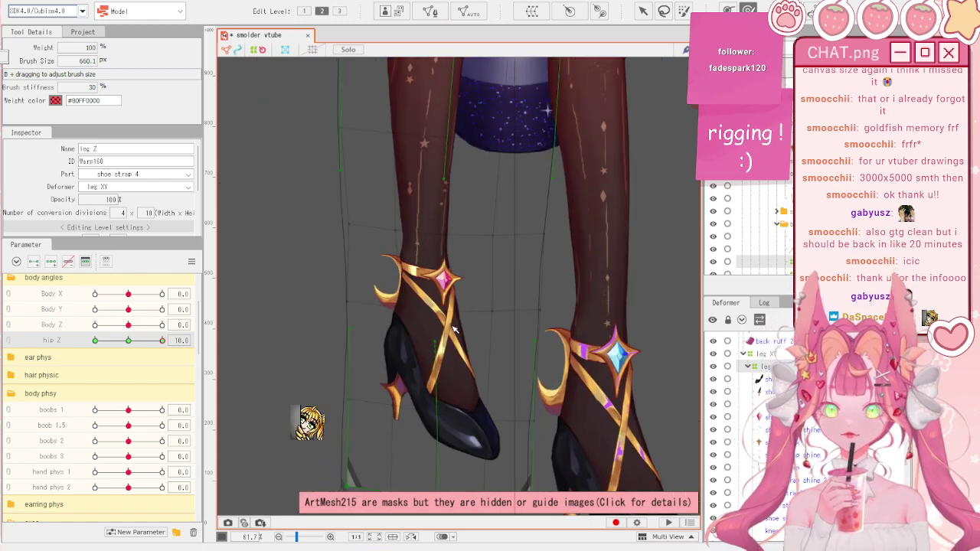
pyautogui.scroll(-3, 429, 340)
pyautogui.scroll(3, 449, 263)
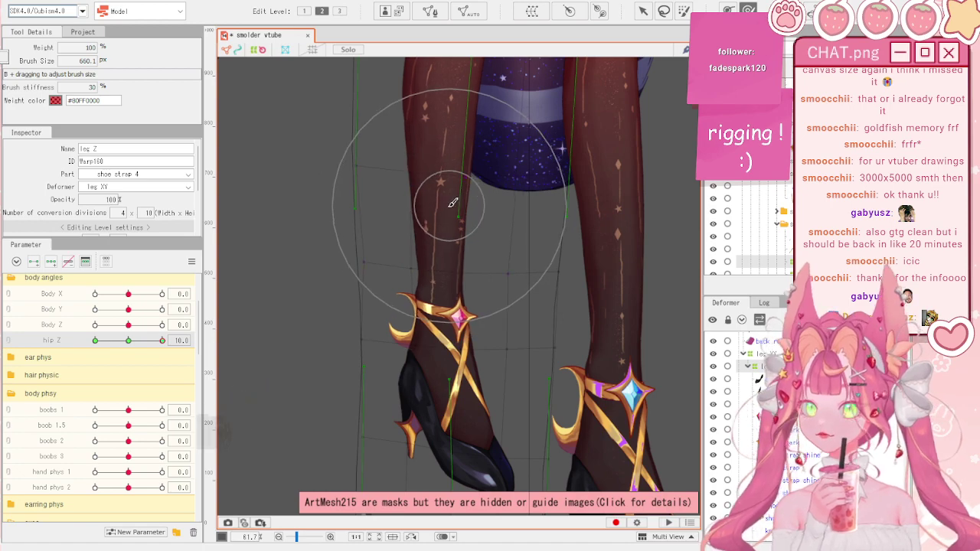
# - Check the knees and thighs while moving hip Z from its maximum toward its minimum, returning it to default
pyautogui.press('v')
pyautogui.scroll(-3, 450, 214)
pyautogui.scroll(3, 453, 137)
pyautogui.scroll(-3, 436, 329)
pyautogui.scroll(3, 455, 123)
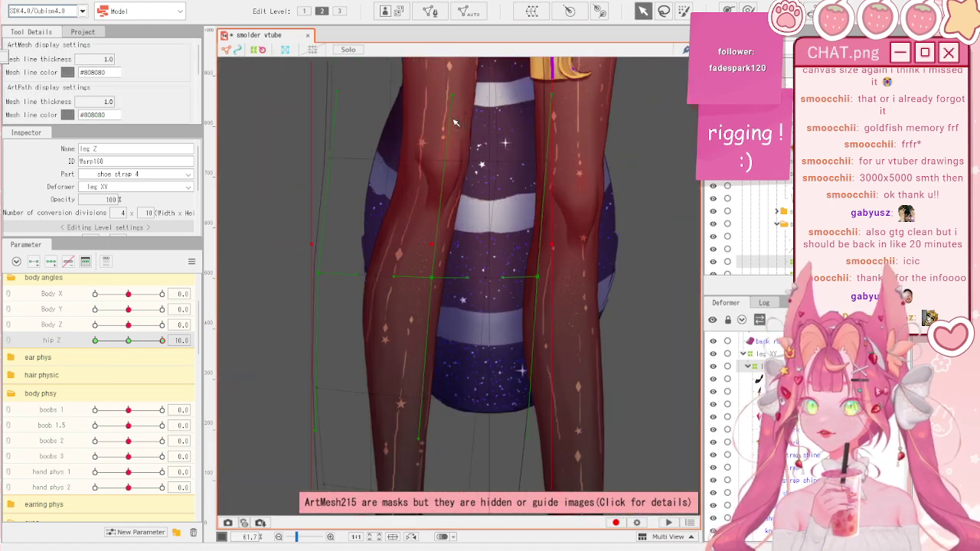
pyautogui.moveTo(161, 340); pyautogui.dragTo(68, 372)
pyautogui.scroll(-3, 364, 345)
pyautogui.scroll(-3, 366, 346)
pyautogui.click(257, 203)
pyautogui.scroll(3, 365, 245)
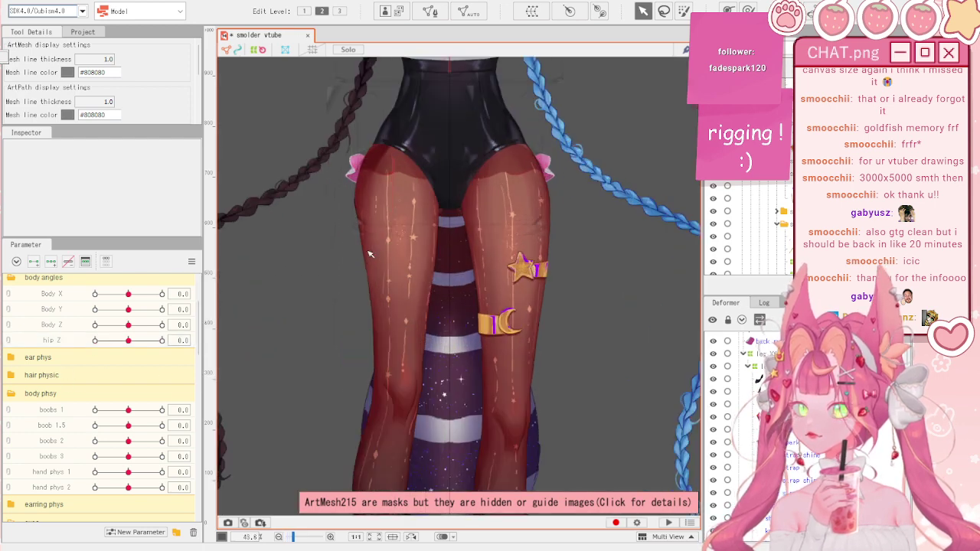
# - Preview Body Z at -10 and Body X at 7.1, resetting the parameters to default after each
pyautogui.moveTo(95, 341)
pyautogui.mouseDown()
pyautogui.moveTo(158, 341)
pyautogui.moveTo(72, 329)
pyautogui.moveTo(87, 329)
pyautogui.mouseUp()
pyautogui.click(193, 262)
pyautogui.click(231, 261)
pyautogui.click(191, 262)
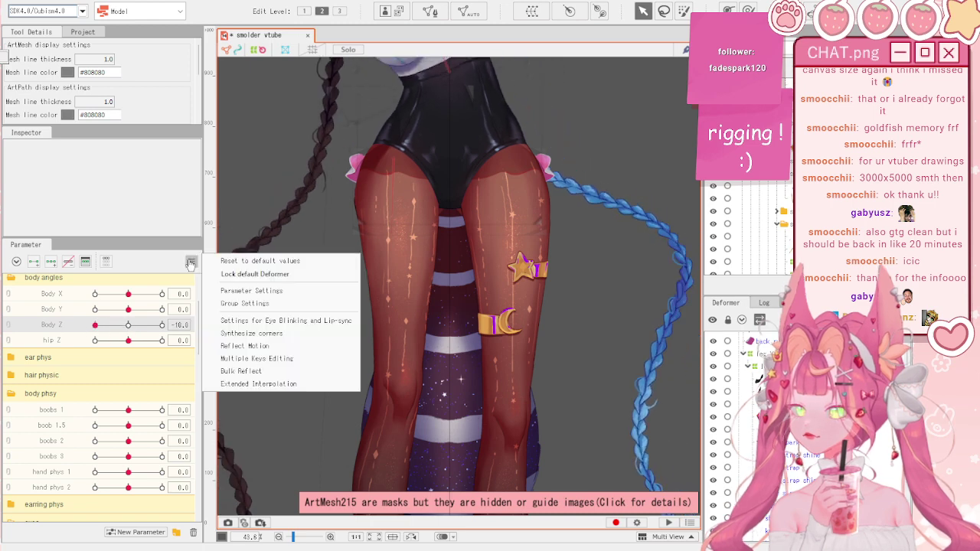
pyautogui.click(191, 262)
pyautogui.click(191, 263)
pyautogui.click(253, 261)
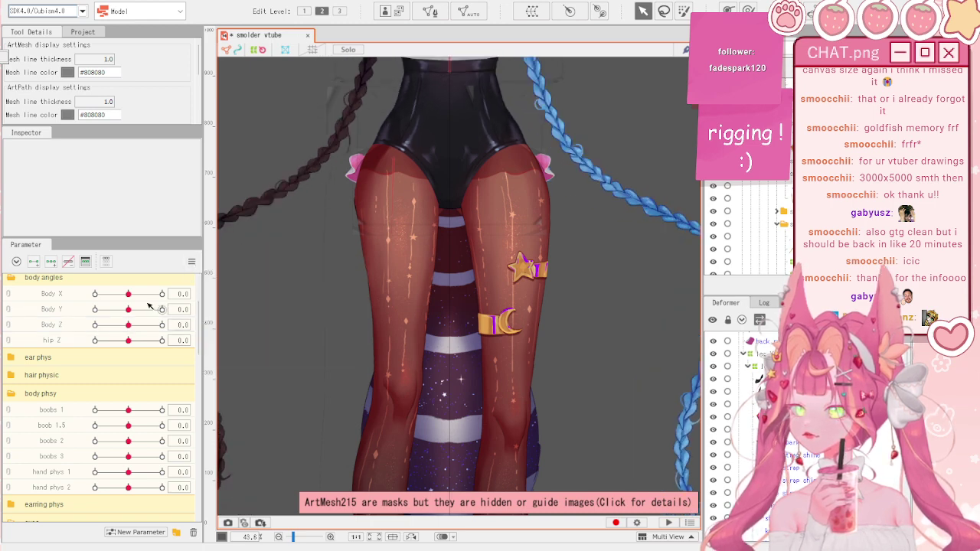
pyautogui.click(153, 294)
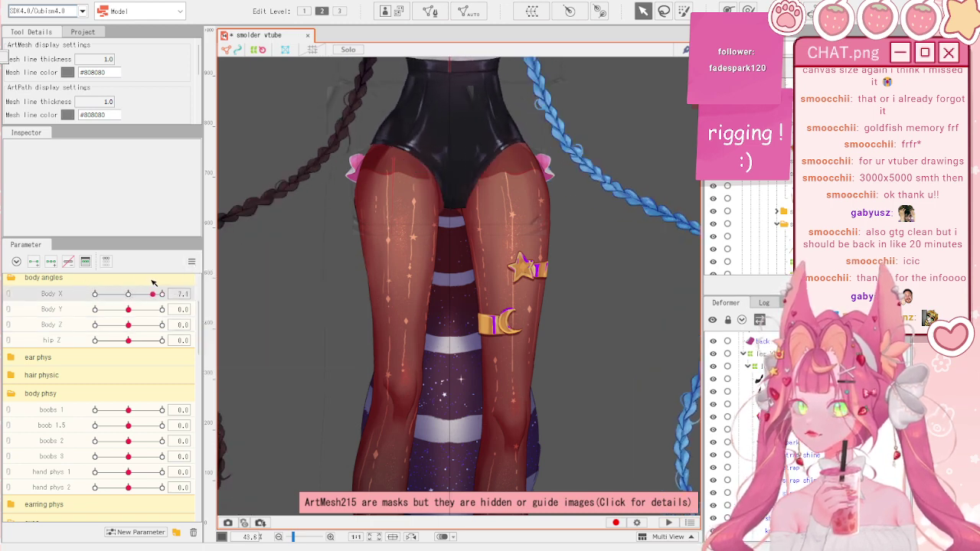
pyautogui.click(191, 262)
pyautogui.click(252, 261)
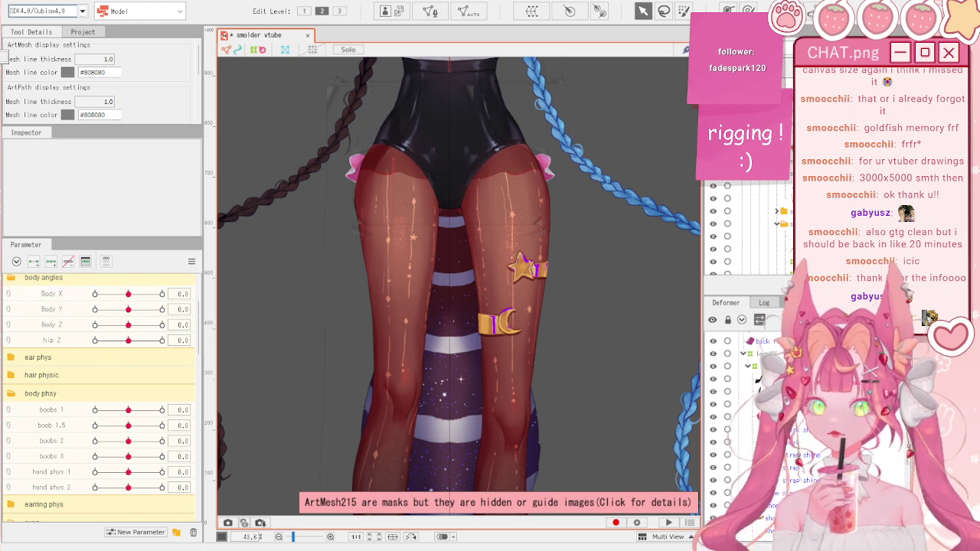
# - Add three keys on Body X to the leg XY warp deformer and set Body X to -10
pyautogui.click(765, 354)
pyautogui.scroll(-2, 337, 318)
pyautogui.click(66, 298)
pyautogui.scroll(-4, 406, 291)
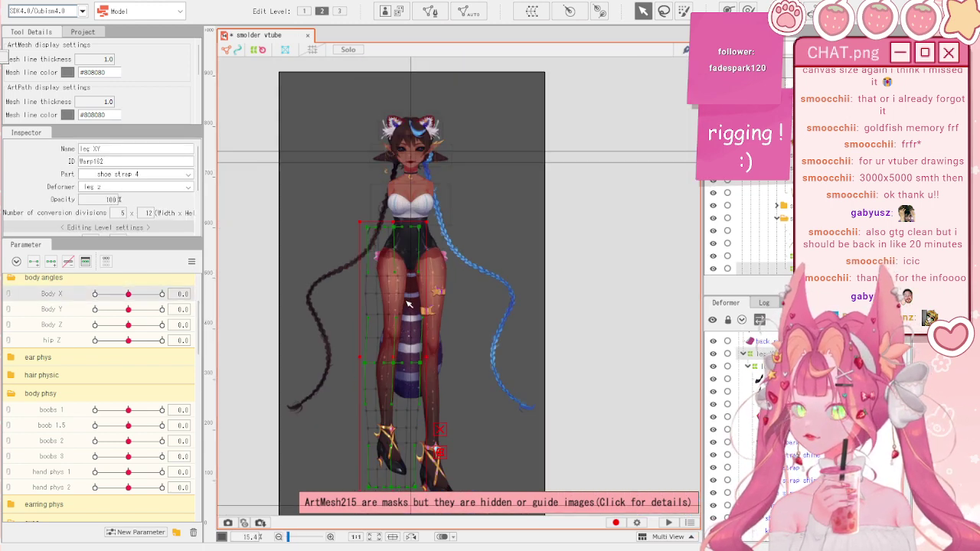
pyautogui.scroll(2, 407, 305)
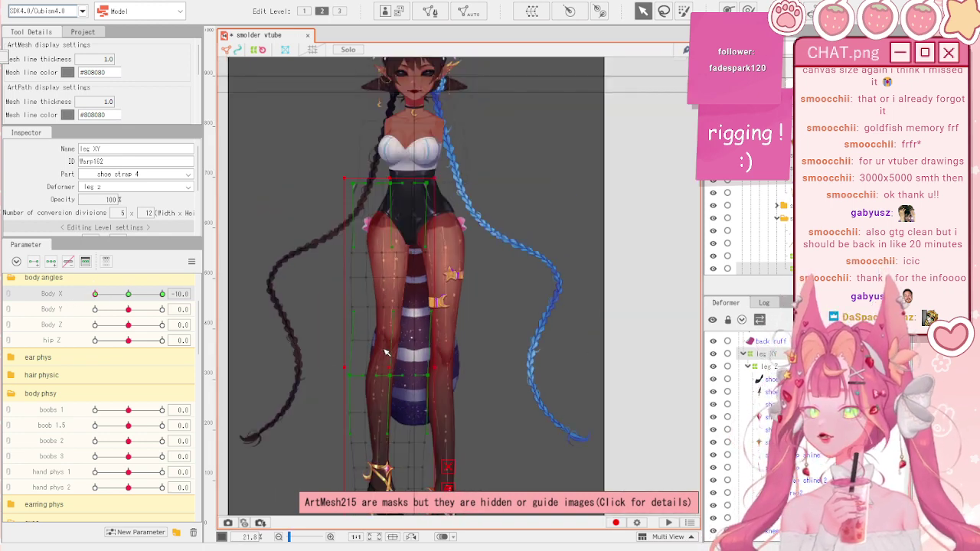
pyautogui.scroll(3, 382, 344)
pyautogui.scroll(-4, 391, 306)
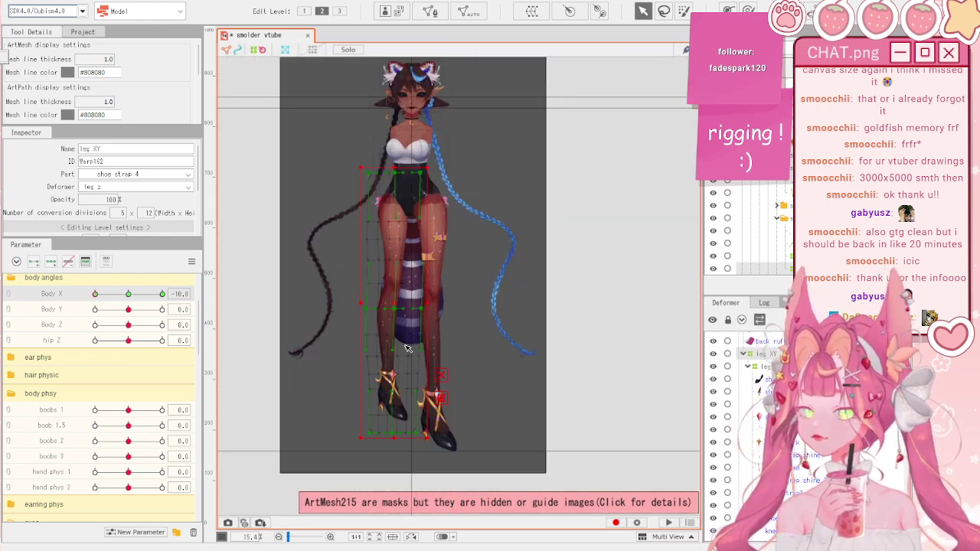
pyautogui.scroll(1, 406, 337)
pyautogui.scroll(1, 413, 199)
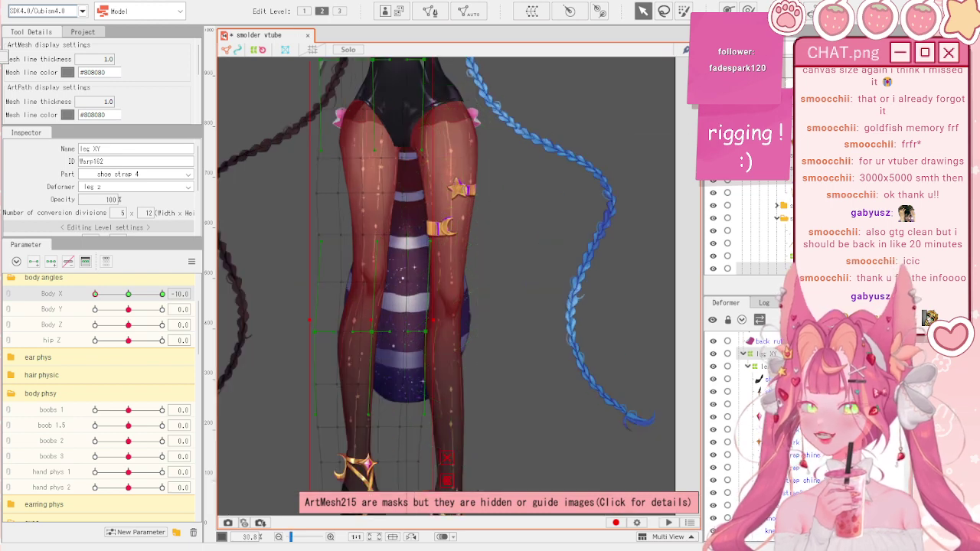
# - Shift the thigh area of the leg XY deformer slightly outward at Body X -10 with a Deform Brush of about 1665 px
pyautogui.click(748, 11)
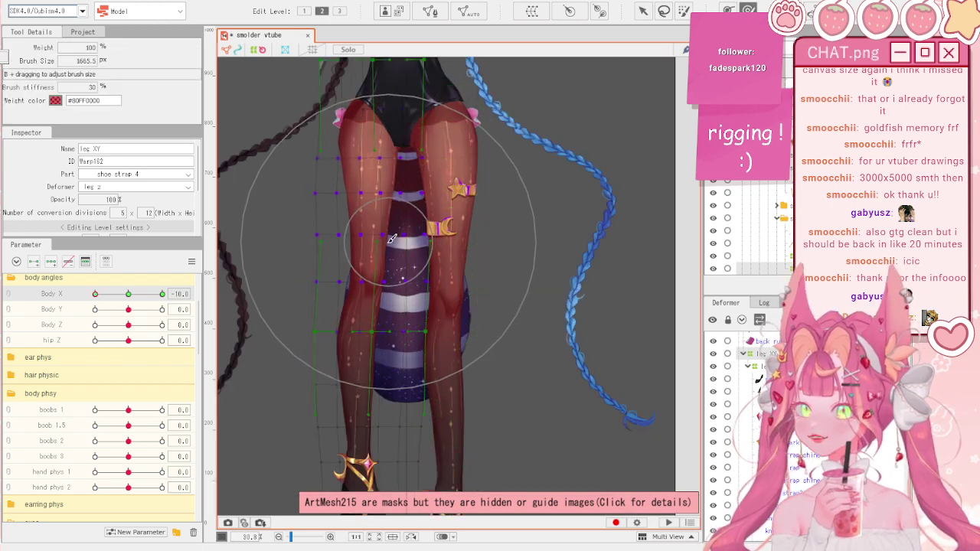
pyautogui.moveTo(392, 239); pyautogui.dragTo(388, 239)
pyautogui.moveTo(387, 90); pyautogui.dragTo(380, 90)
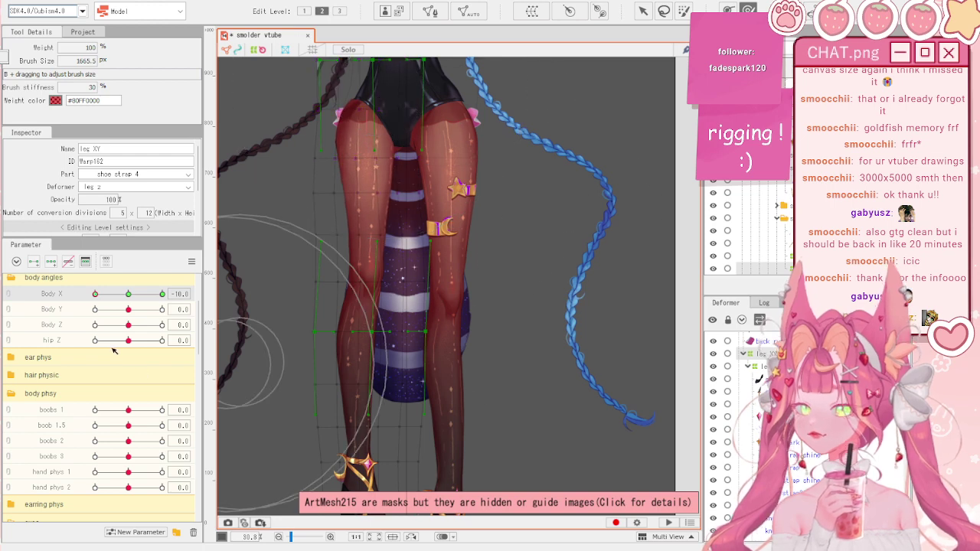
# - Set Body X to 10 and reshape the thigh and knee of the leg XY deformer inward with the Deform Brush
pyautogui.moveTo(141, 297)
pyautogui.mouseDown()
pyautogui.moveTo(80, 295)
pyautogui.moveTo(168, 294)
pyautogui.mouseUp()
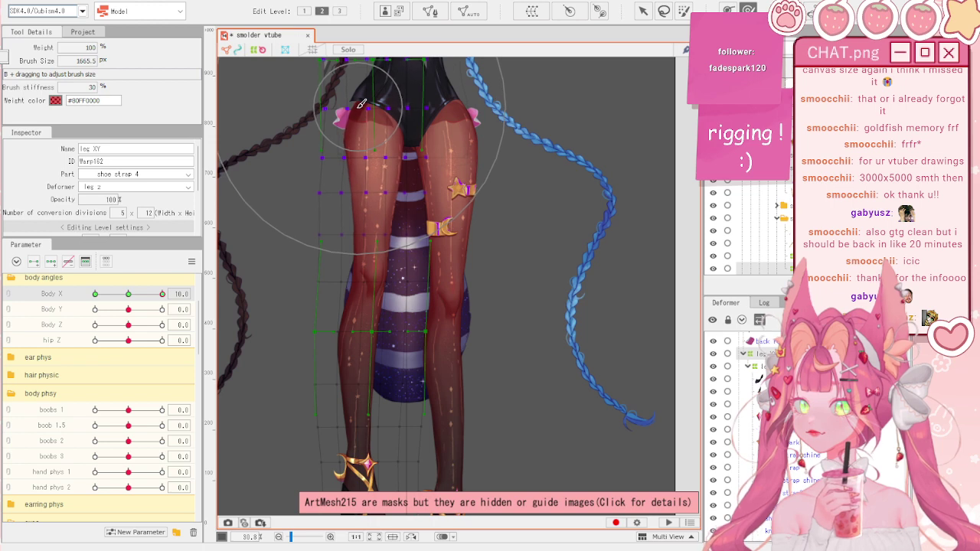
pyautogui.moveTo(389, 276)
pyautogui.mouseDown()
pyautogui.moveTo(398, 281)
pyautogui.moveTo(382, 278)
pyautogui.mouseUp()
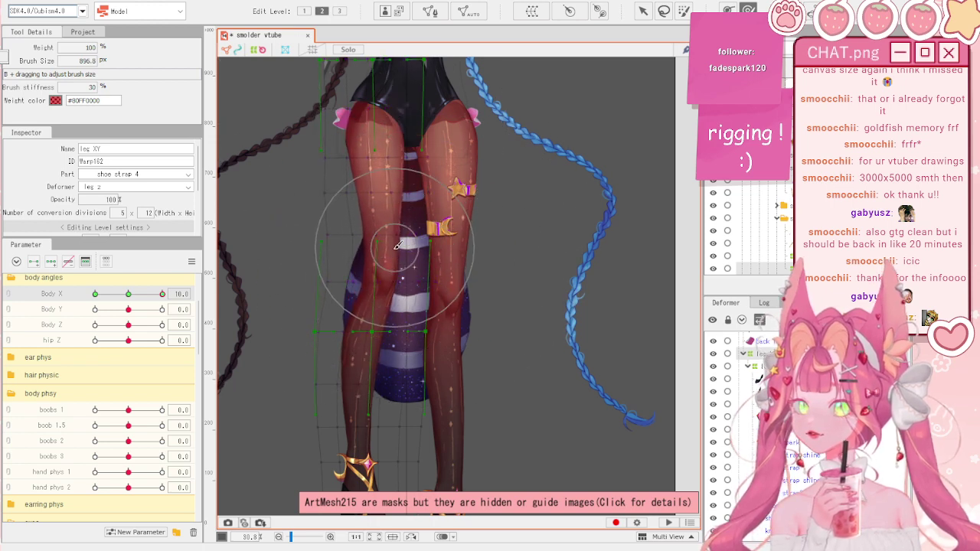
pyautogui.scroll(-2, 418, 332)
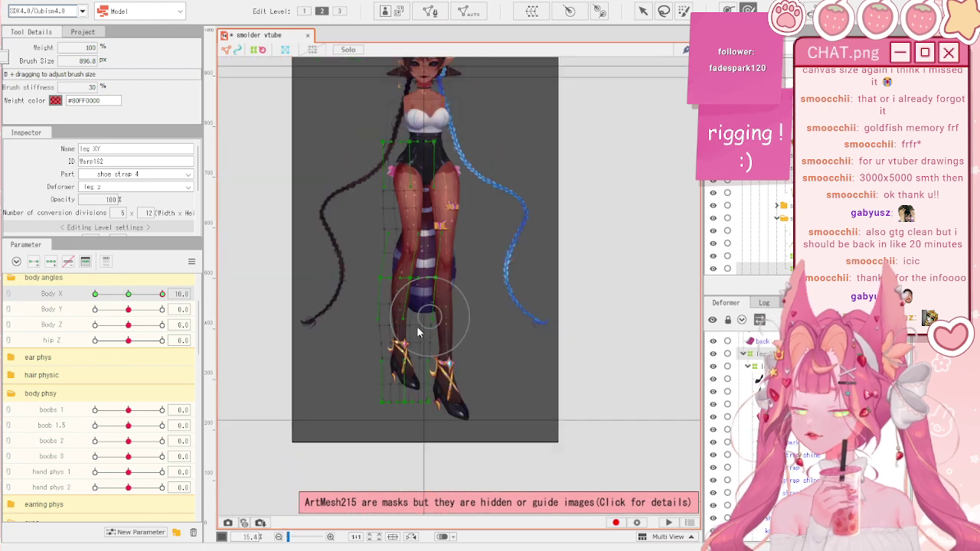
pyautogui.scroll(1, 400, 362)
# - Brush-select the lower-leg points of the leg XY deformer and rotate them outward at Body X 10
pyautogui.click(683, 13)
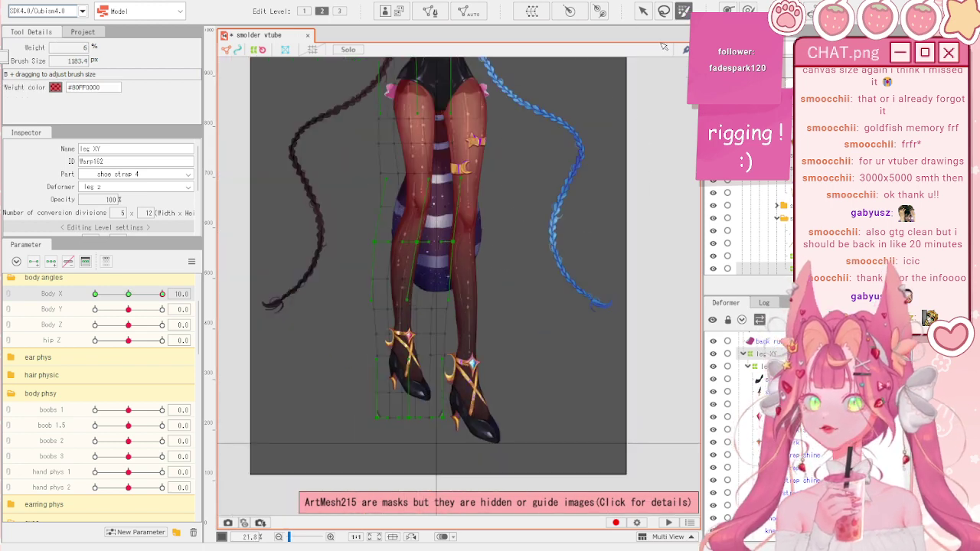
pyautogui.moveTo(389, 407); pyautogui.dragTo(393, 373)
pyautogui.moveTo(412, 160); pyautogui.dragTo(433, 162)
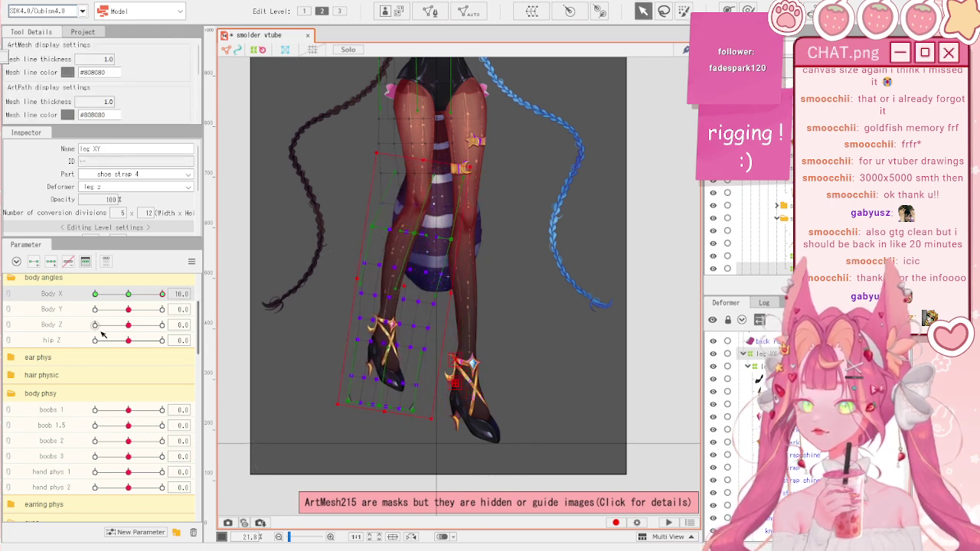
pyautogui.moveTo(128, 294); pyautogui.dragTo(165, 289)
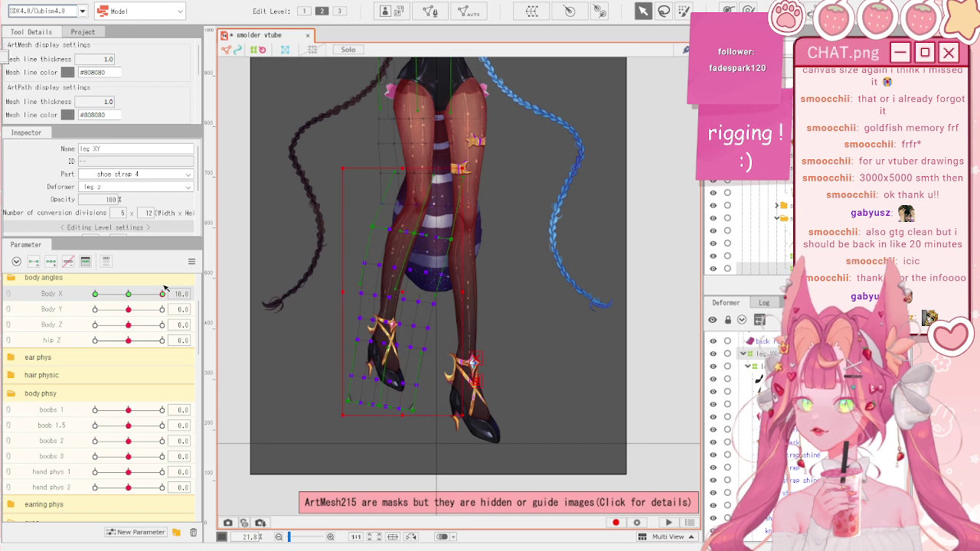
# - Refine the knee and lower thigh of the leg XY deformer at Body X 10 with a Deform Brush of about 1240 px
pyautogui.scroll(5, 397, 206)
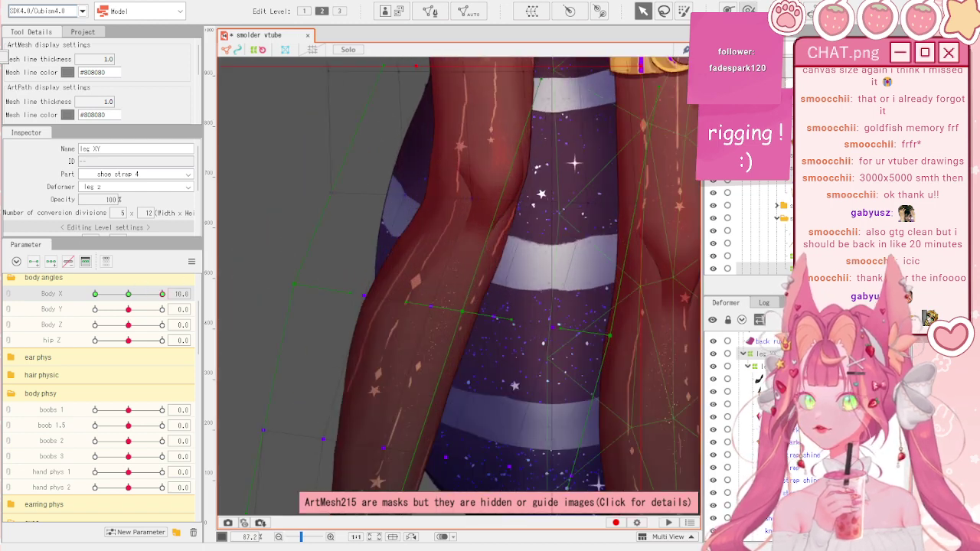
pyautogui.click(748, 9)
pyautogui.scroll(-2, 460, 265)
pyautogui.moveTo(462, 267)
pyautogui.mouseDown()
pyautogui.moveTo(482, 300)
pyautogui.moveTo(430, 184)
pyautogui.moveTo(478, 288)
pyautogui.moveTo(415, 227)
pyautogui.moveTo(474, 301)
pyautogui.mouseUp()
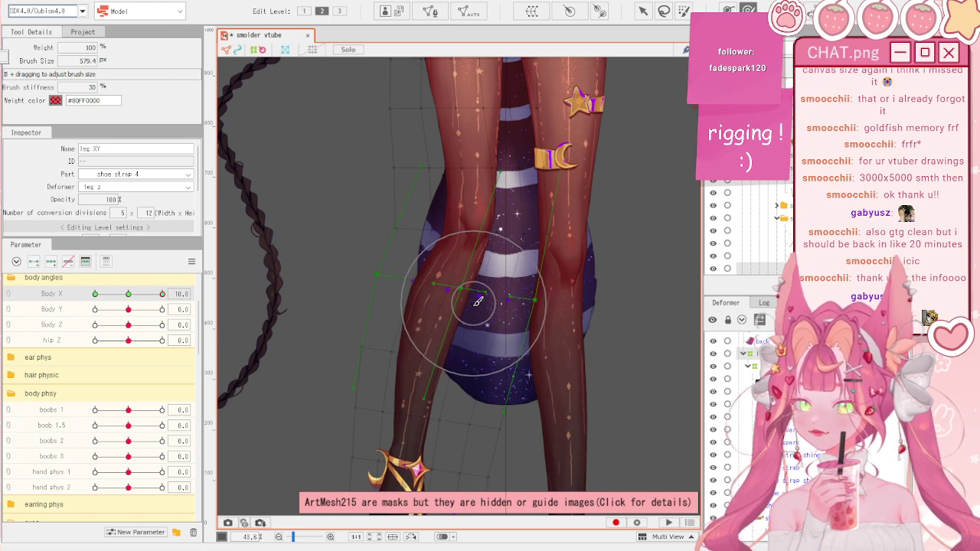
pyautogui.moveTo(473, 227)
pyautogui.mouseDown()
pyautogui.moveTo(534, 284)
pyautogui.moveTo(482, 241)
pyautogui.mouseUp()
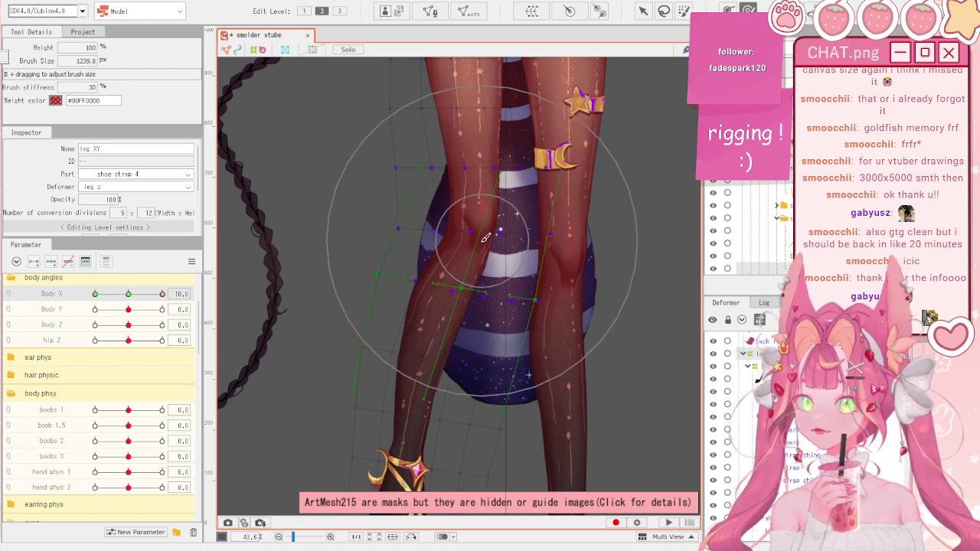
pyautogui.moveTo(475, 193); pyautogui.dragTo(486, 189)
# - Touch up the thigh and knee outline of the leg XY deformer at Body X 10 with a brush of about 962 px
pyautogui.scroll(-2, 494, 288)
pyautogui.scroll(2, 481, 193)
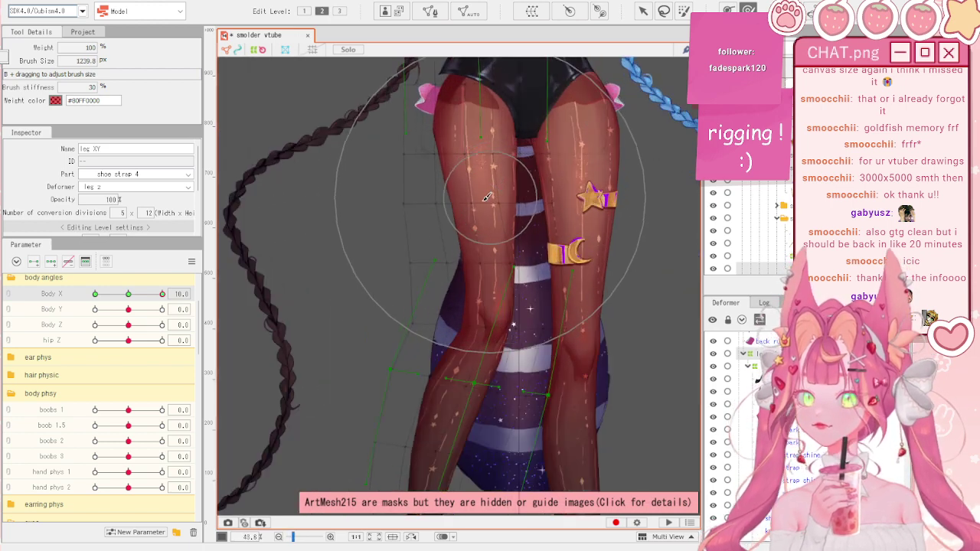
pyautogui.moveTo(503, 320)
pyautogui.mouseDown()
pyautogui.moveTo(533, 328)
pyautogui.moveTo(545, 320)
pyautogui.mouseUp()
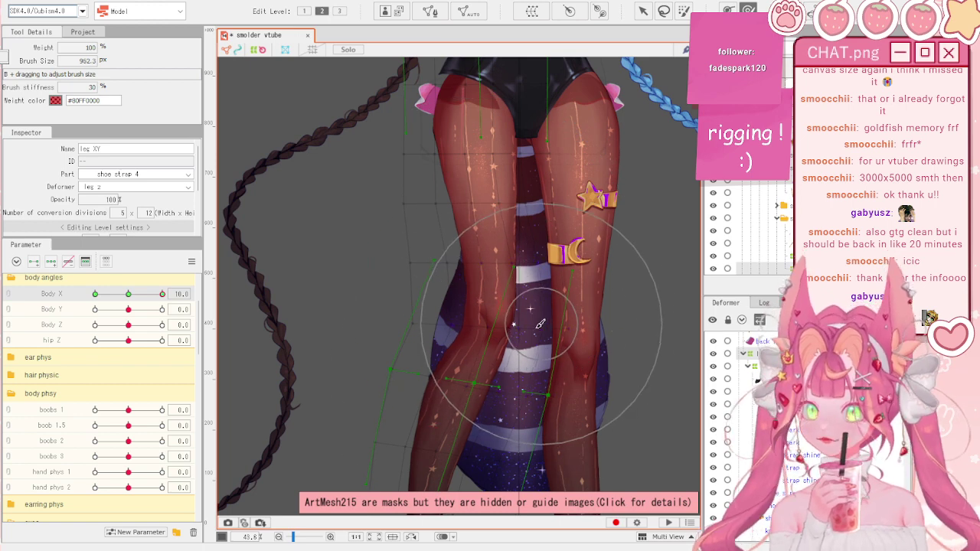
pyautogui.moveTo(389, 309); pyautogui.dragTo(403, 311)
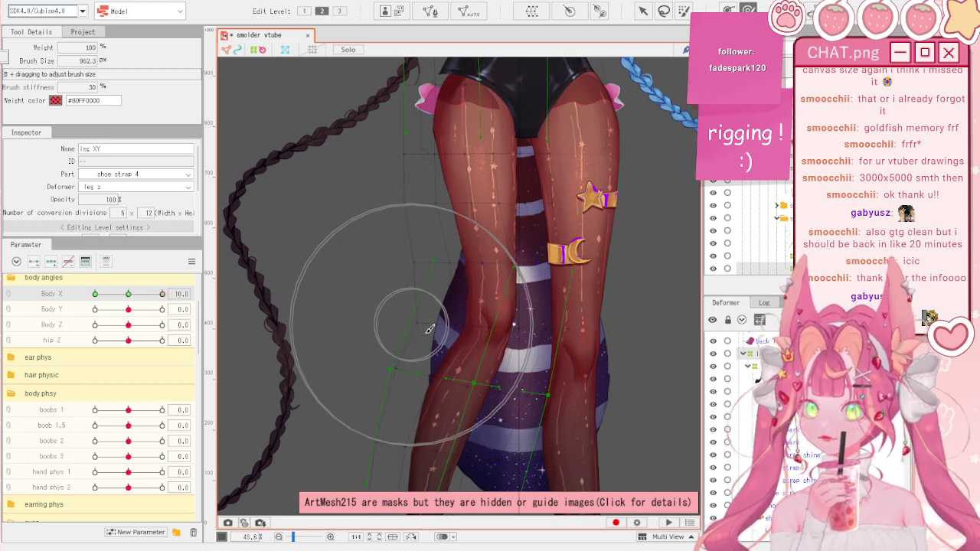
# - Sweep Body X toward 10 and examine how the thigh, knee and lower leg move
pyautogui.scroll(-2, 430, 329)
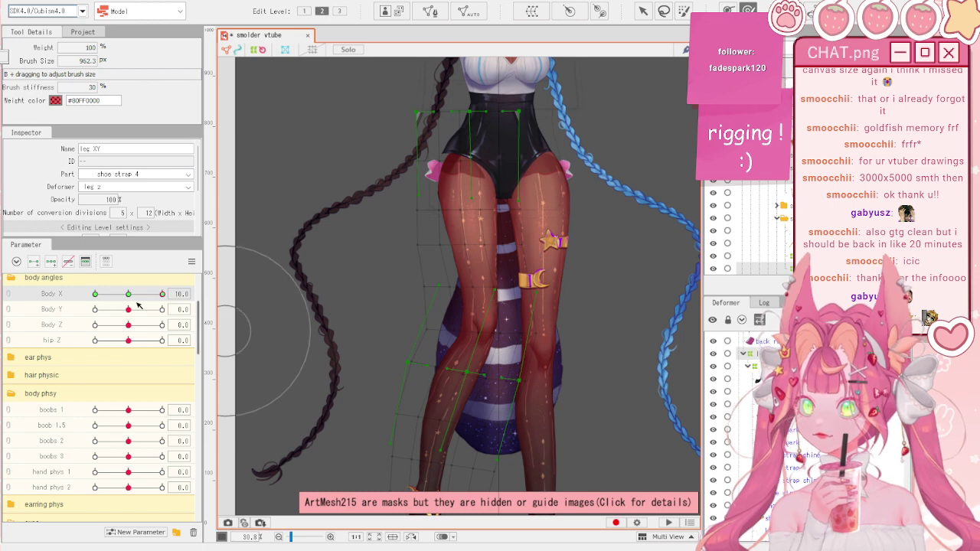
pyautogui.moveTo(137, 298); pyautogui.dragTo(211, 303)
pyautogui.scroll(-2, 437, 266)
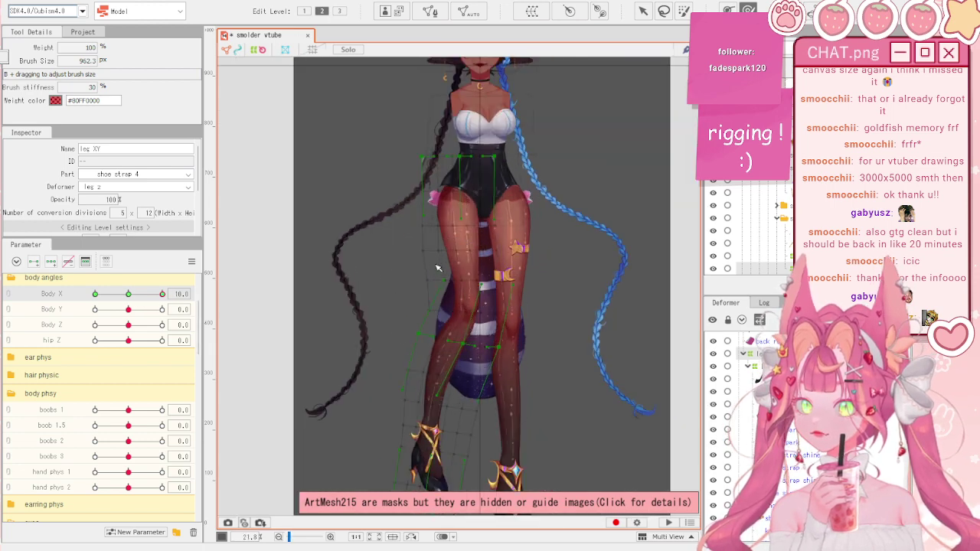
pyautogui.scroll(-1, 436, 266)
pyautogui.scroll(1, 430, 320)
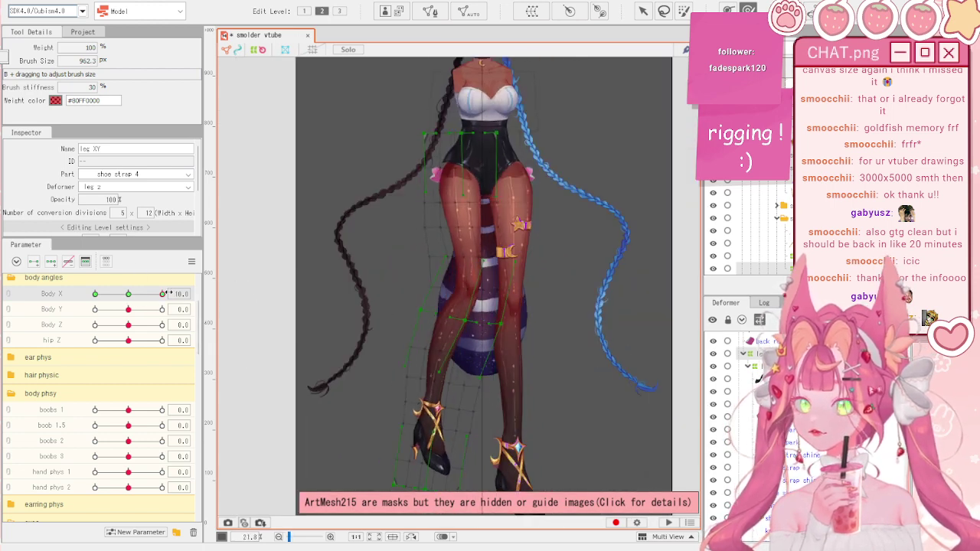
pyautogui.moveTo(128, 295); pyautogui.dragTo(193, 278)
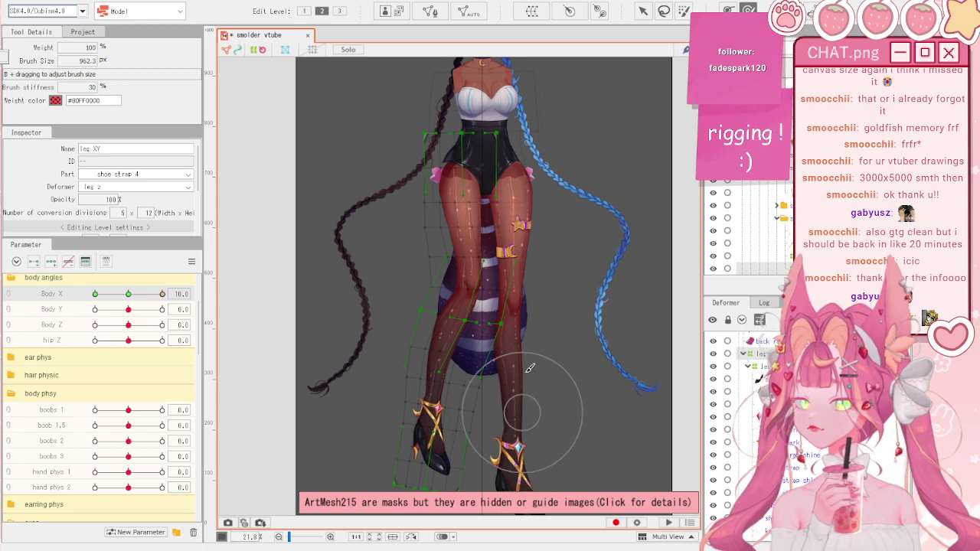
pyautogui.moveTo(128, 293); pyautogui.dragTo(162, 292)
pyautogui.scroll(4, 475, 234)
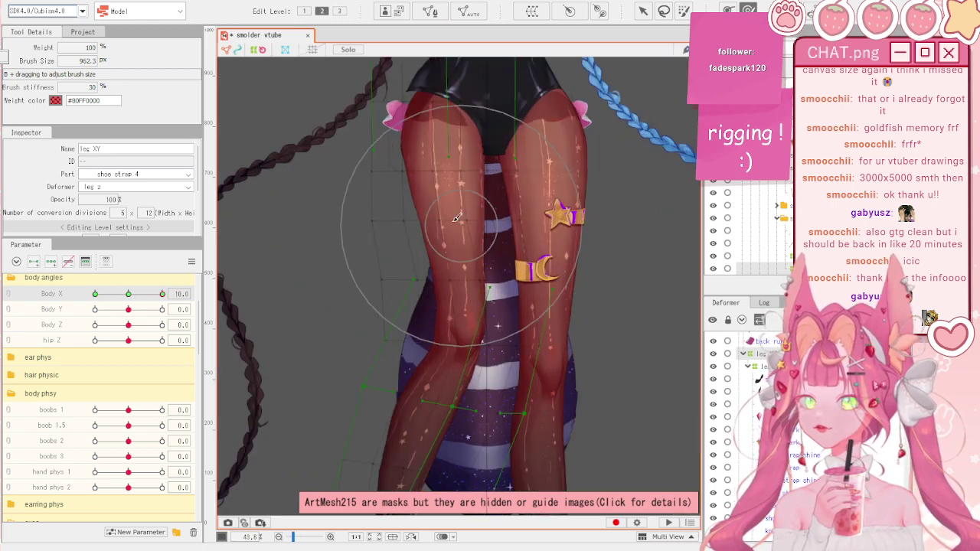
pyautogui.scroll(-2, 442, 187)
pyautogui.scroll(2, 466, 197)
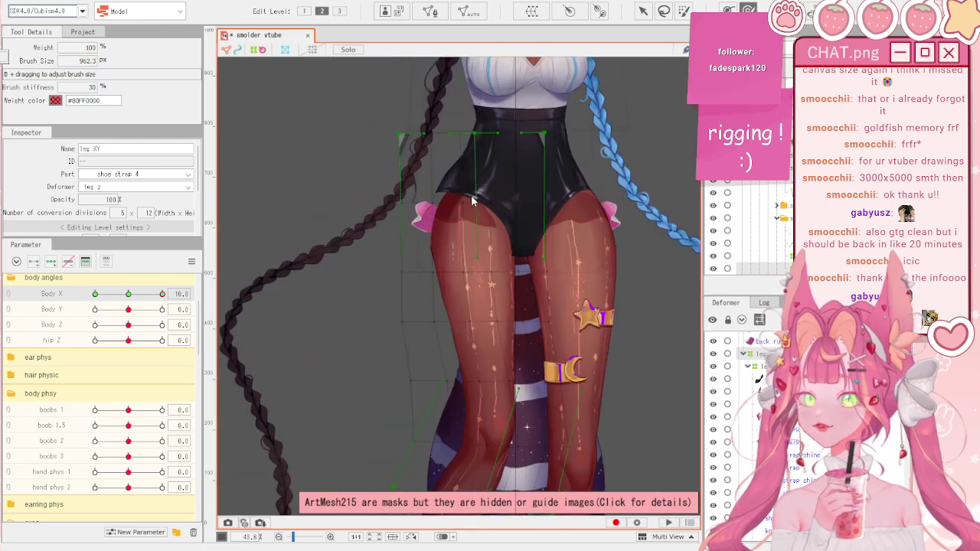
# - Select the pants XY deformer and adjust its hip and thigh edge at Body X 10 with a Deform Brush of about 962 px
pyautogui.press('v')
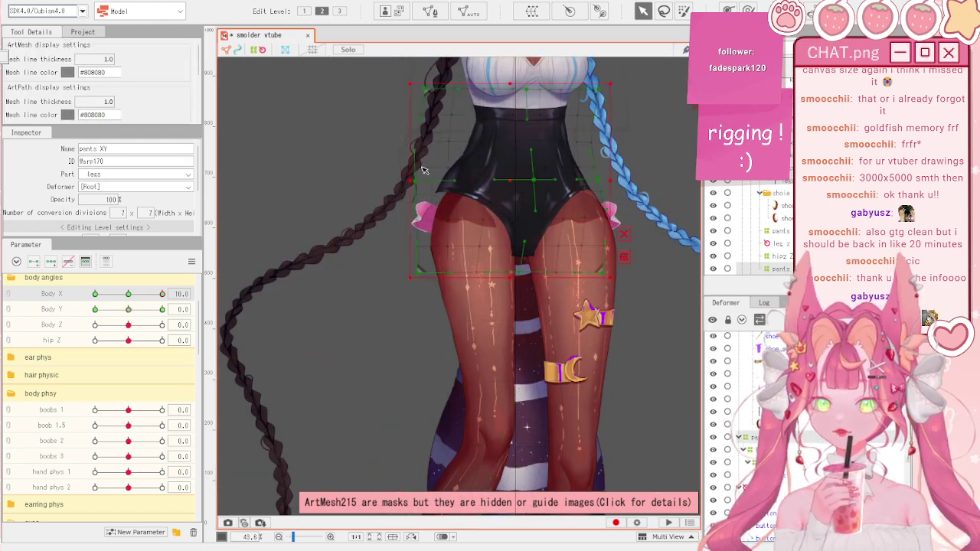
pyautogui.scroll(2, 423, 170)
pyautogui.press('b')
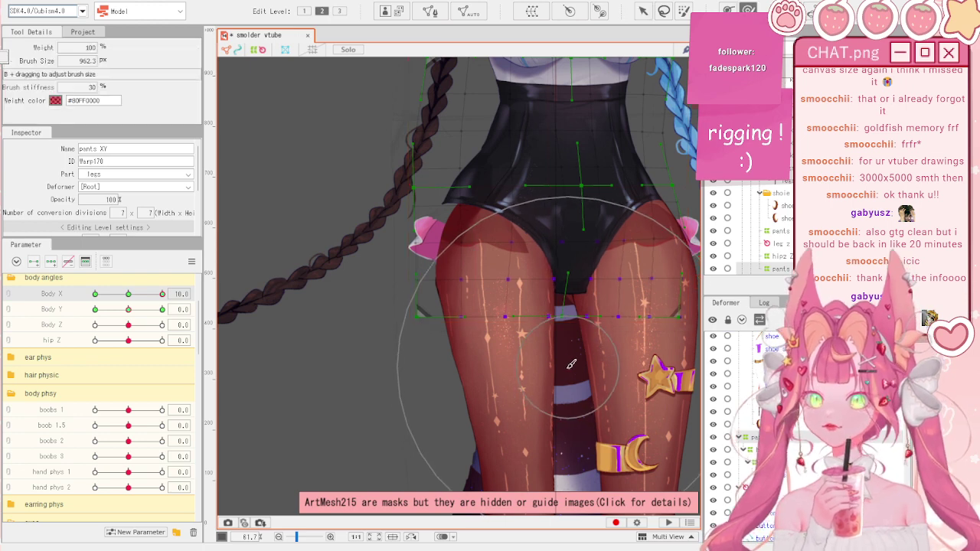
pyautogui.scroll(-2, 589, 356)
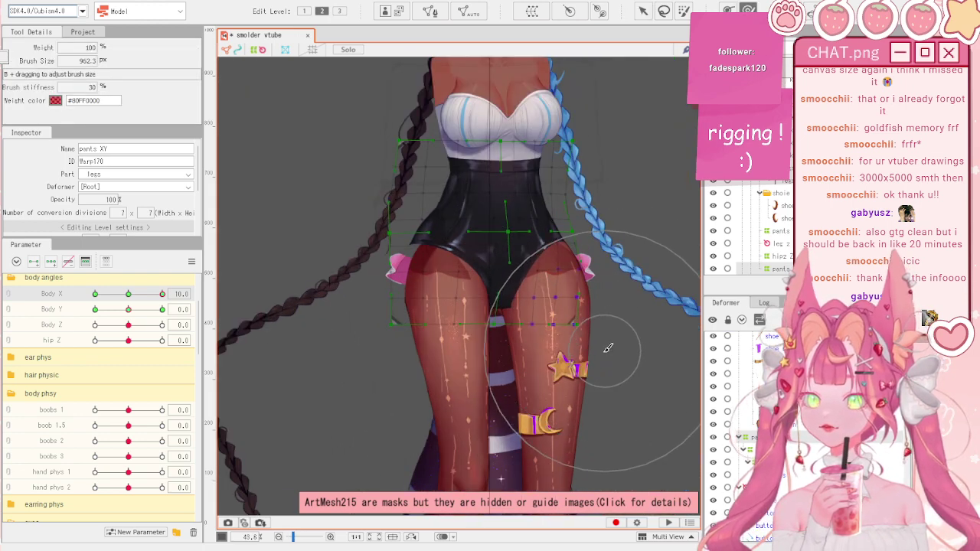
pyautogui.scroll(2, 417, 265)
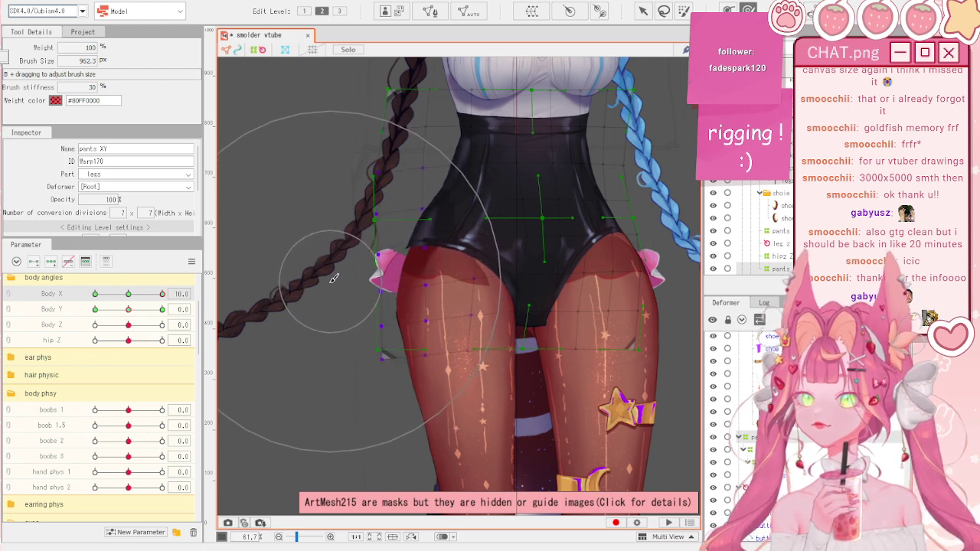
pyautogui.moveTo(128, 294); pyautogui.dragTo(189, 292)
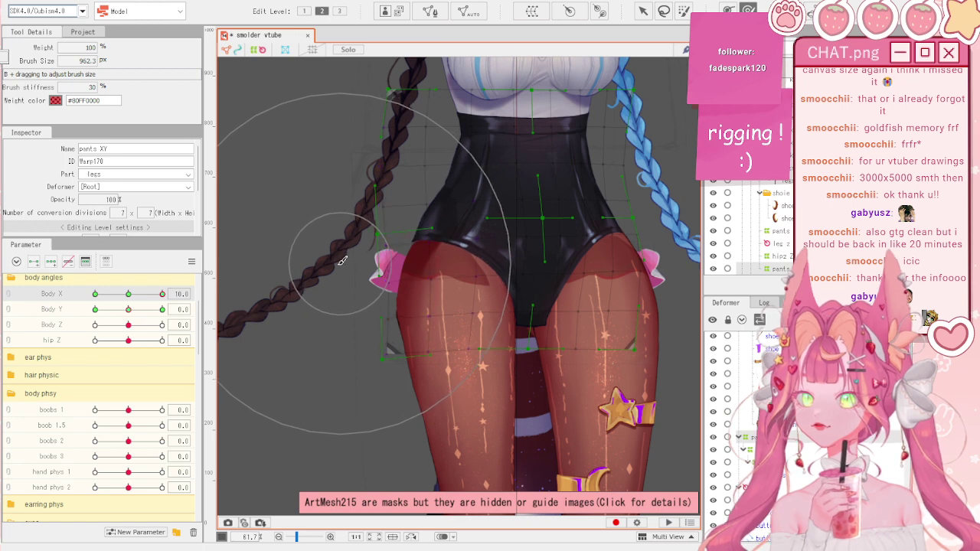
pyautogui.moveTo(162, 294); pyautogui.dragTo(152, 294)
pyautogui.moveTo(139, 296); pyautogui.dragTo(190, 291)
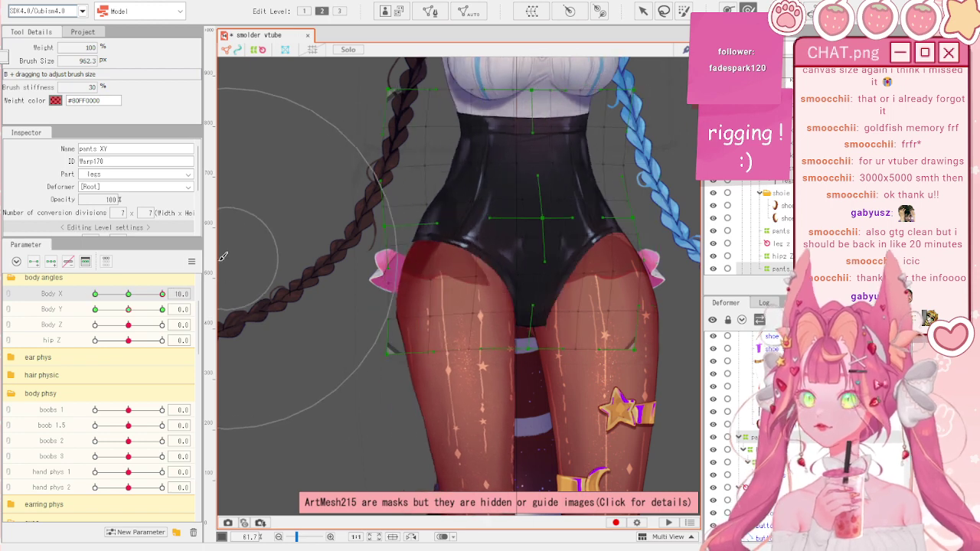
# - Clear the deformer selection and examine the full figure at both Body X extremes
pyautogui.click(191, 262)
pyautogui.click(356, 332)
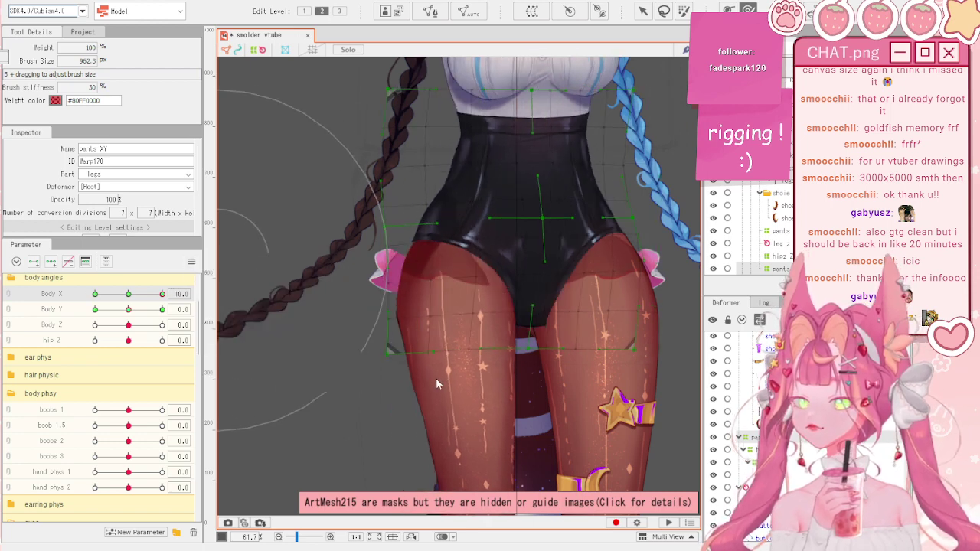
pyautogui.click(363, 385)
pyautogui.scroll(-2, 310, 183)
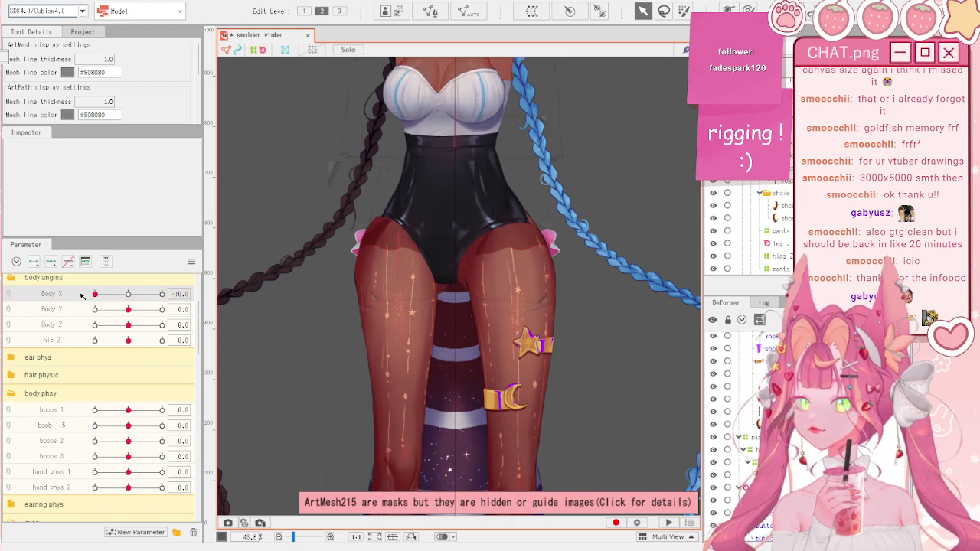
pyautogui.scroll(-8, 340, 288)
pyautogui.scroll(2, 430, 333)
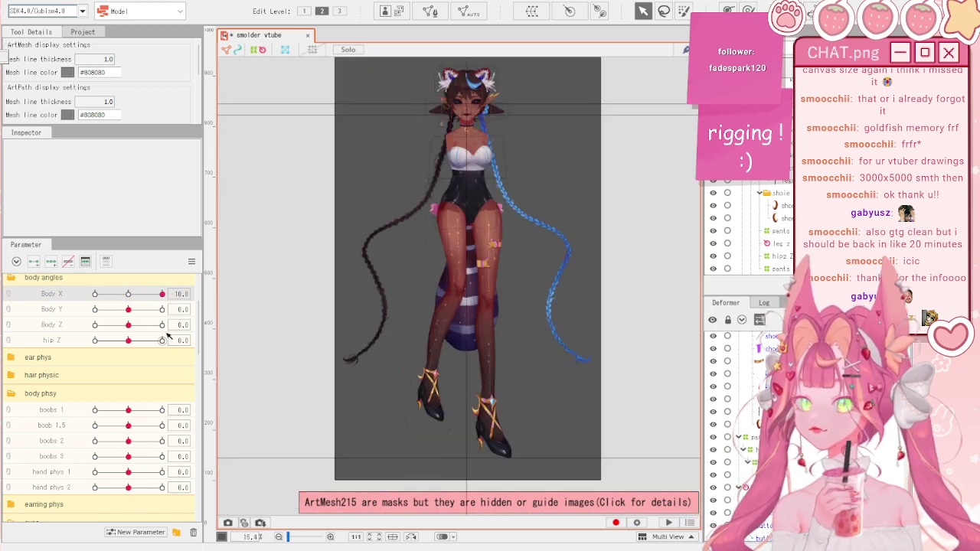
# - Set Body X to -10, select the leg XY deformer and adjust its thigh and knee with the Deform Brush
pyautogui.moveTo(162, 294); pyautogui.dragTo(22, 290)
pyautogui.scroll(2, 434, 333)
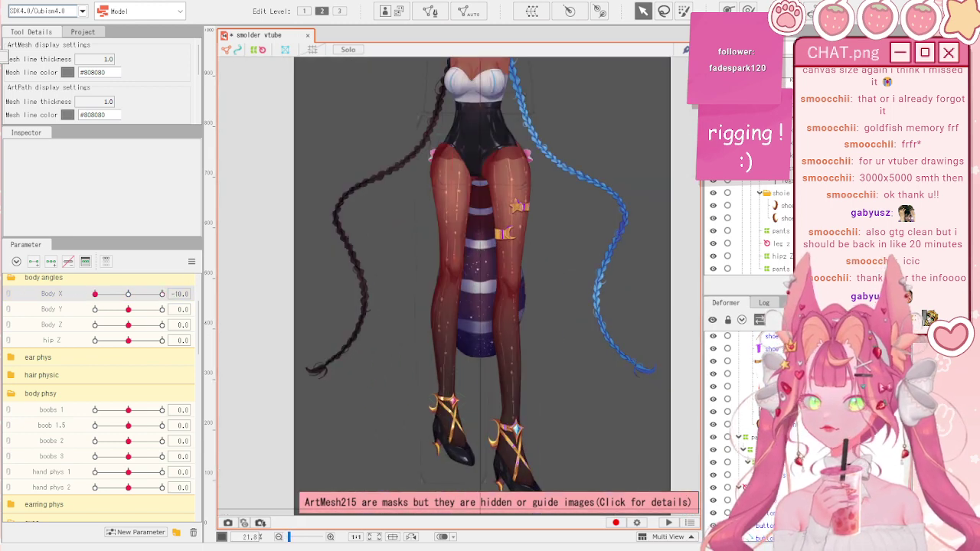
pyautogui.click(776, 347)
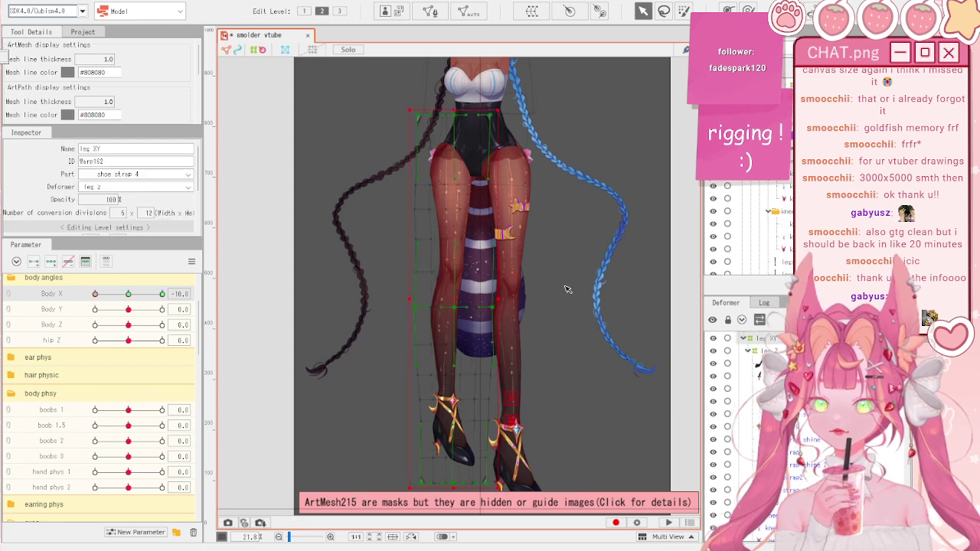
pyautogui.scroll(4, 409, 236)
pyautogui.scroll(-2, 497, 291)
pyautogui.click(747, 9)
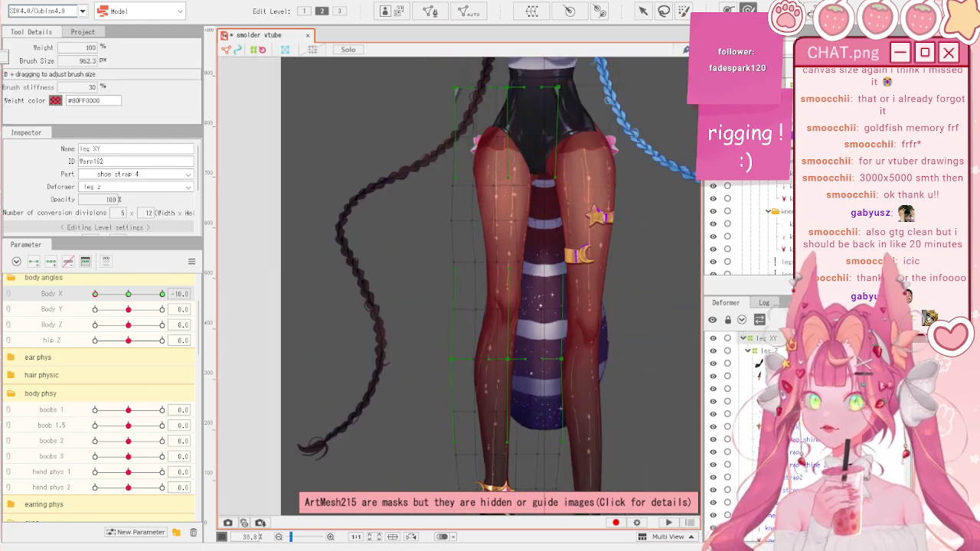
pyautogui.press('b')
pyautogui.moveTo(445, 304)
pyautogui.mouseDown()
pyautogui.moveTo(498, 323)
pyautogui.moveTo(503, 306)
pyautogui.moveTo(535, 289)
pyautogui.moveTo(502, 257)
pyautogui.moveTo(516, 288)
pyautogui.moveTo(449, 329)
pyautogui.mouseUp()
pyautogui.scroll(-2, 462, 303)
pyautogui.scroll(2, 479, 360)
# - Shift the lower leg and foot of the leg XY deformer at Body X -10 with a brush of about 1815 px
pyautogui.press('b')
pyautogui.moveTo(435, 362)
pyautogui.mouseDown()
pyautogui.moveTo(486, 398)
pyautogui.moveTo(465, 417)
pyautogui.mouseUp()
pyautogui.scroll(-3, 453, 366)
pyautogui.scroll(3, 428, 437)
pyautogui.press('b')
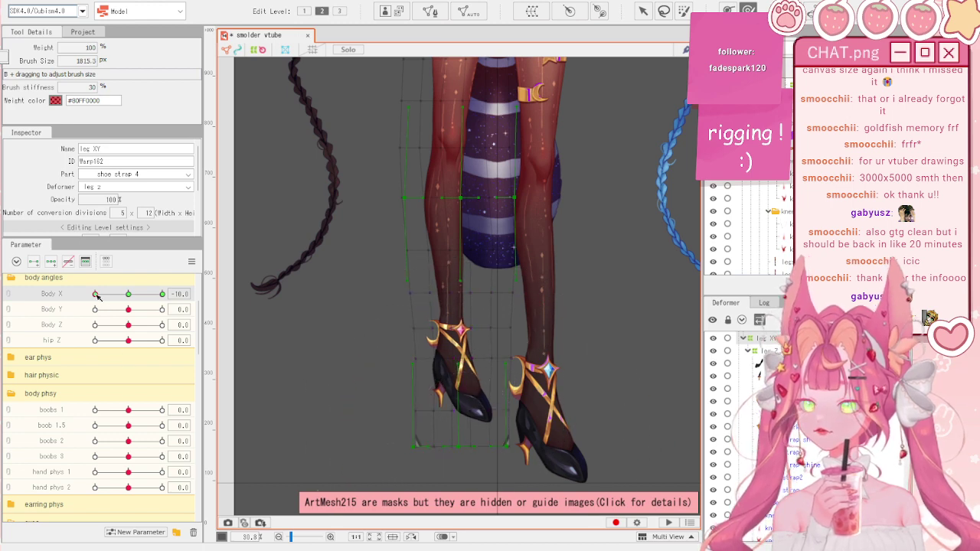
pyautogui.moveTo(98, 296); pyautogui.dragTo(75, 297)
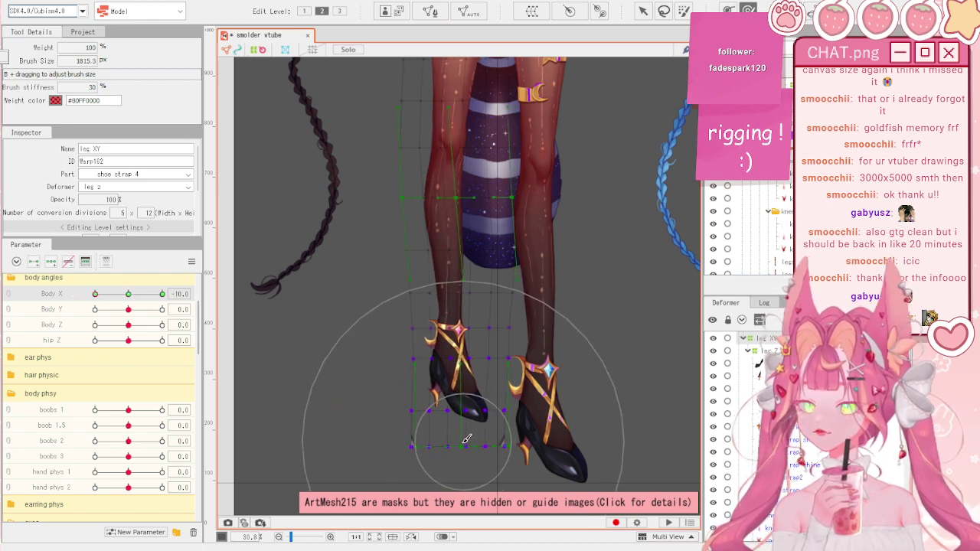
# - Reshape the calf and knee of the leg XY deformer at Body X -10 with a brush of about 1280 px
pyautogui.press('b')
pyautogui.moveTo(489, 316); pyautogui.dragTo(446, 260)
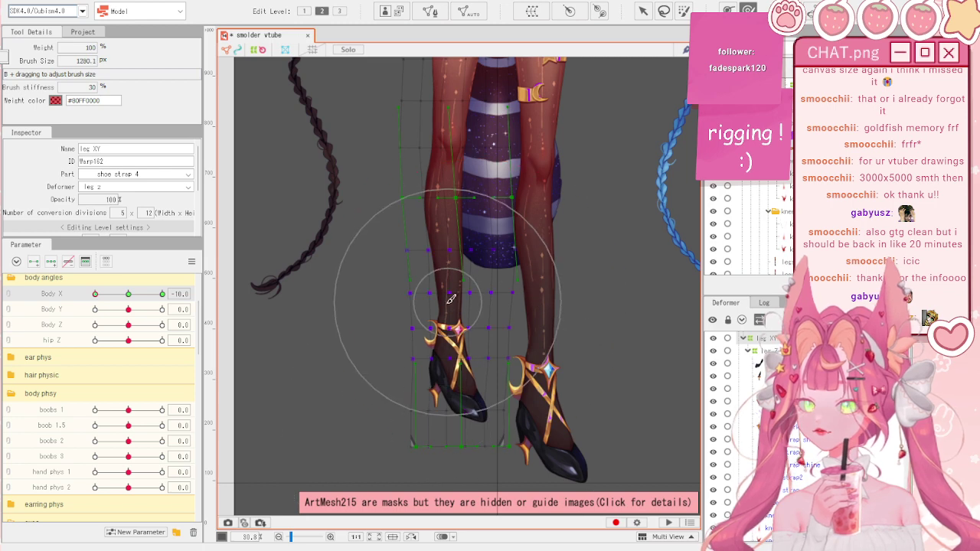
pyautogui.moveTo(97, 295)
pyautogui.mouseDown()
pyautogui.moveTo(125, 293)
pyautogui.moveTo(77, 296)
pyautogui.moveTo(118, 296)
pyautogui.moveTo(95, 295)
pyautogui.mouseUp()
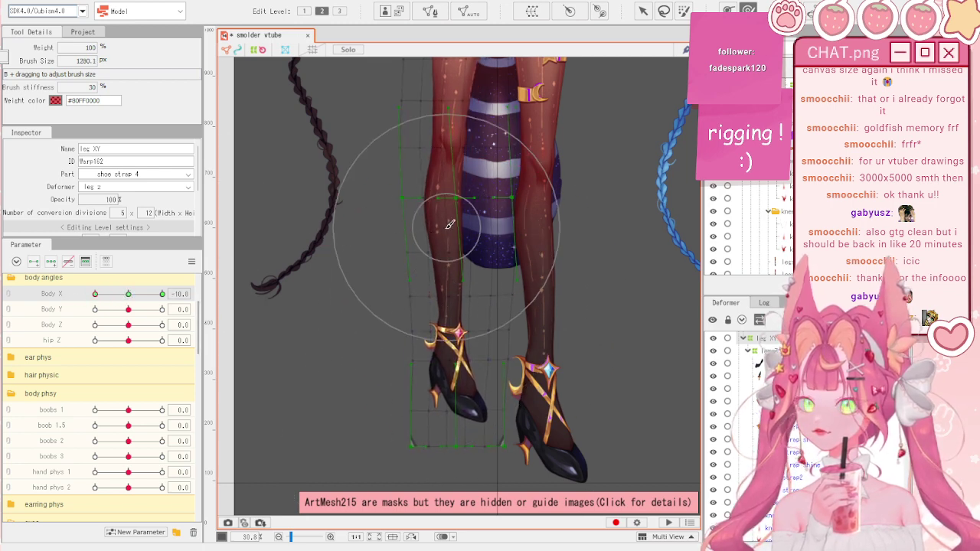
pyautogui.moveTo(458, 146); pyautogui.dragTo(460, 154)
# - Return Body X to -10 and fine-tune the leg XY deformer just below the knee with a brush of about 940 px
pyautogui.moveTo(130, 295); pyautogui.dragTo(57, 286)
pyautogui.press('b')
pyautogui.moveTo(419, 280); pyautogui.dragTo(407, 244)
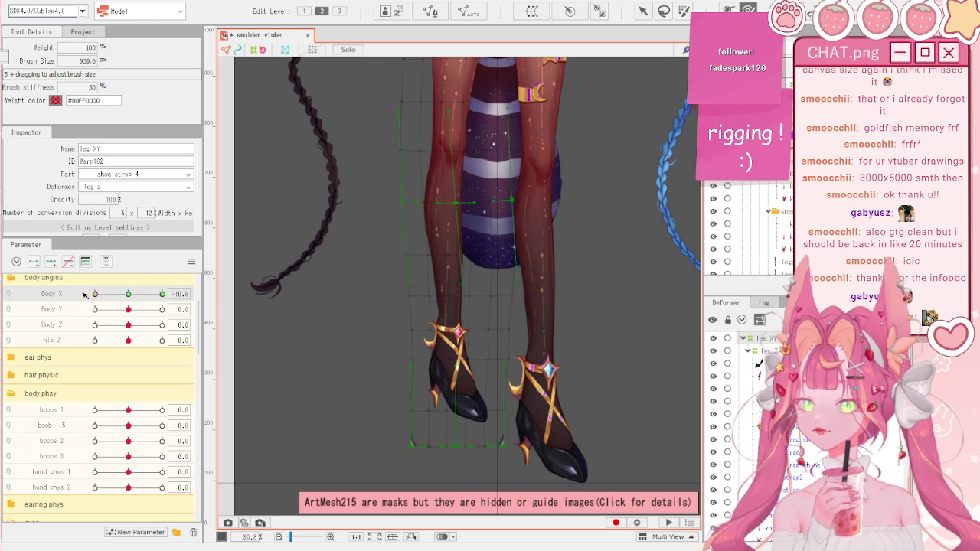
pyautogui.scroll(-3, 282, 304)
pyautogui.scroll(3, 281, 304)
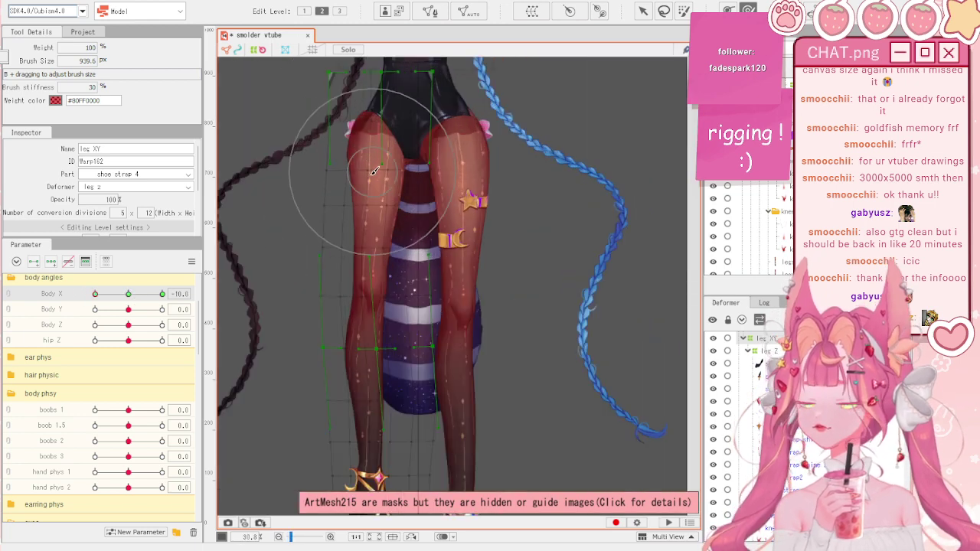
# - Try nudging the upper thigh of the leg XY deformer with a Deform Brush of about 1309 px, and undo the stroke
pyautogui.moveTo(89, 294)
pyautogui.mouseDown()
pyautogui.moveTo(106, 281)
pyautogui.moveTo(90, 278)
pyautogui.moveTo(109, 282)
pyautogui.moveTo(91, 283)
pyautogui.mouseUp()
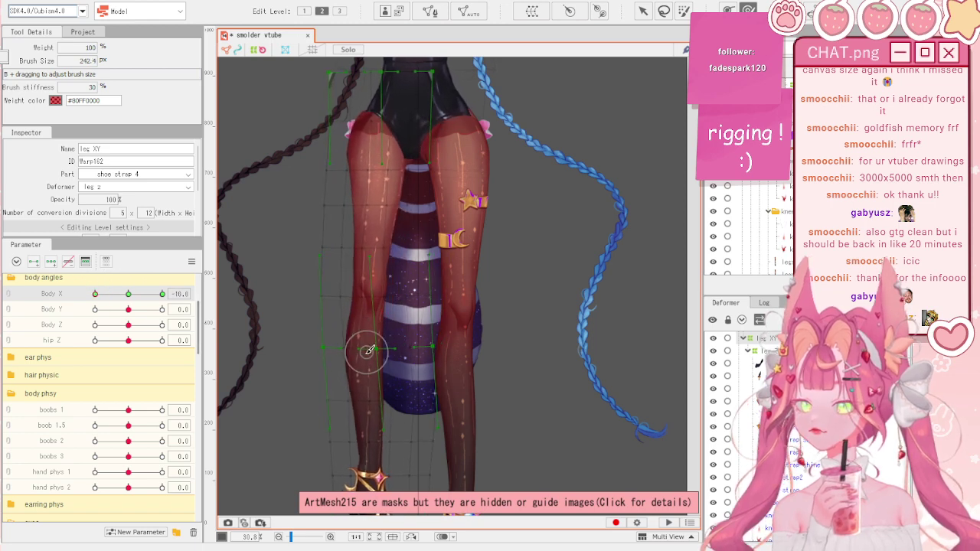
pyautogui.moveTo(368, 350); pyautogui.dragTo(397, 369)
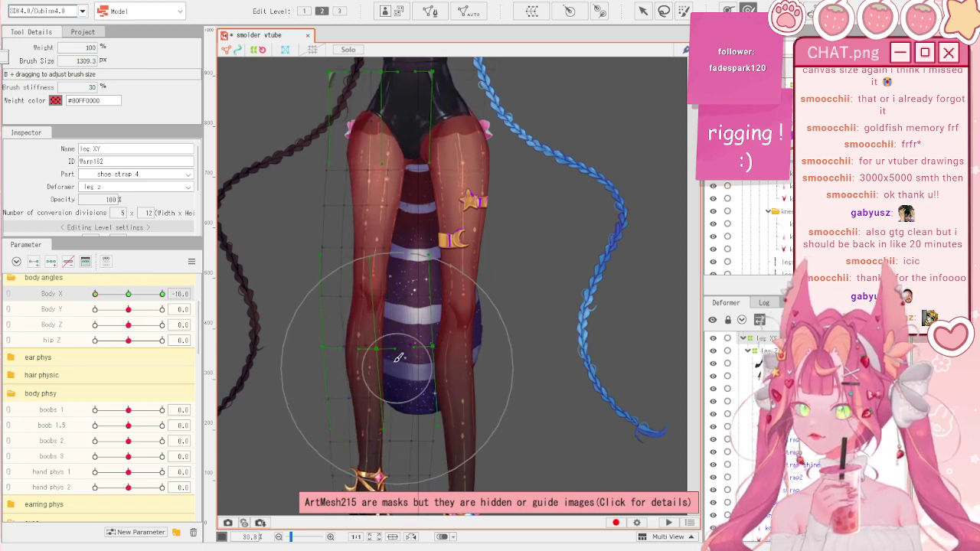
pyautogui.scroll(3, 404, 145)
pyautogui.scroll(3, 426, 165)
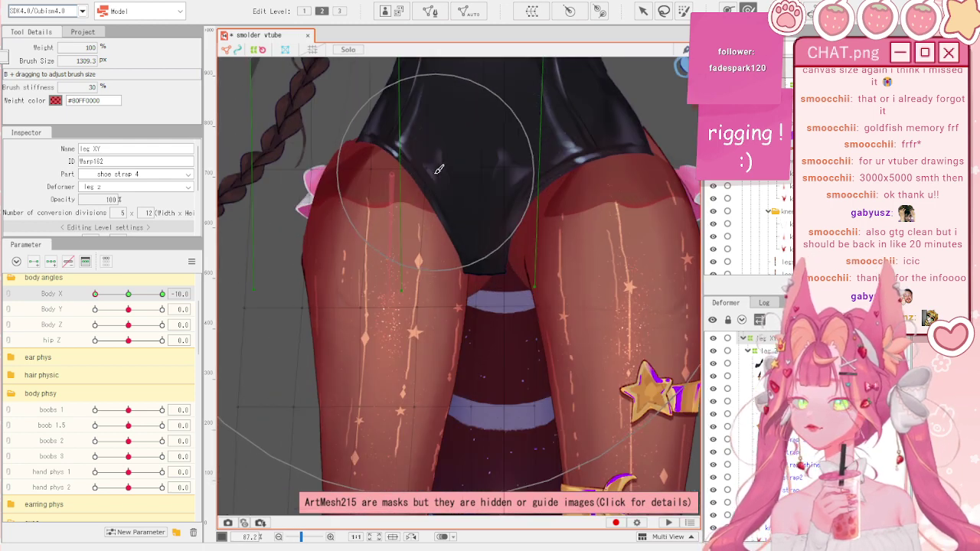
pyautogui.moveTo(435, 168); pyautogui.dragTo(427, 168)
pyautogui.scroll(-3, 489, 218)
pyautogui.hotkey('ctrl', 'z')
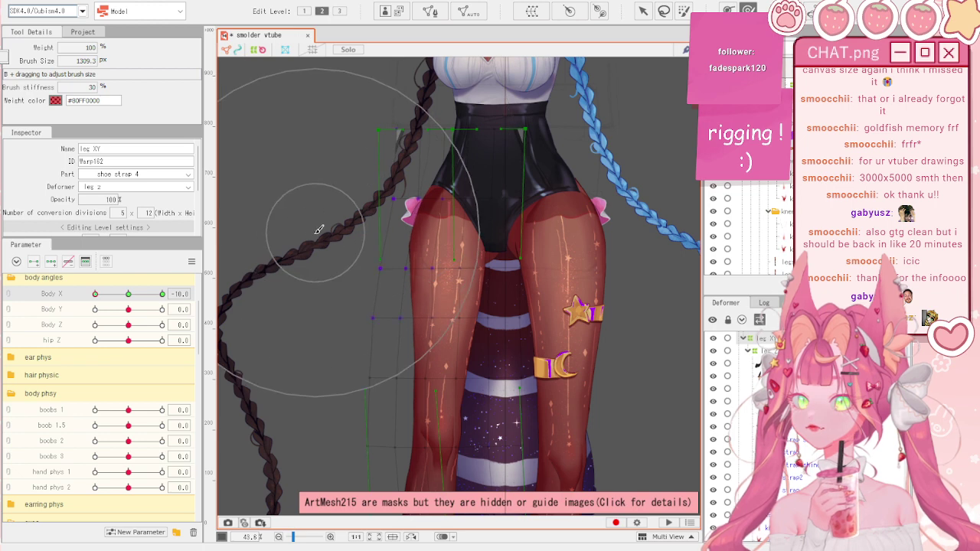
# - Fine-tune the lower thigh and knee of the leg XY deformer at Body X -10 with a brush of about 560 px
pyautogui.moveTo(496, 318); pyautogui.dragTo(457, 248)
pyautogui.moveTo(473, 350); pyautogui.dragTo(419, 330)
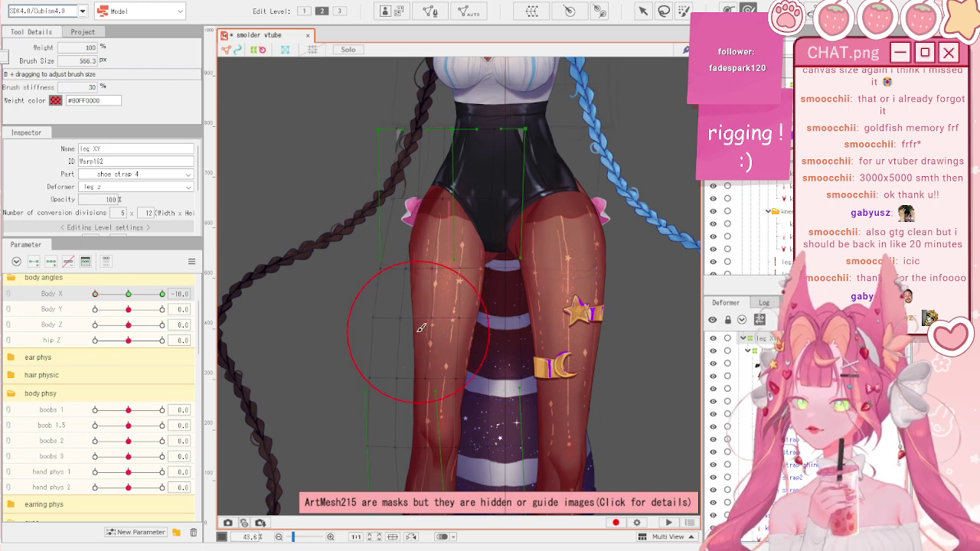
pyautogui.moveTo(440, 437); pyautogui.dragTo(445, 439)
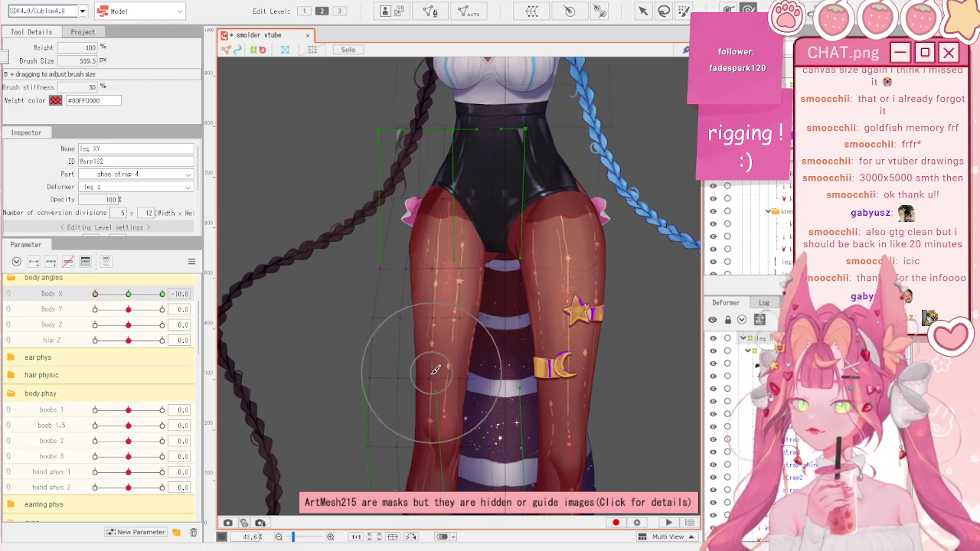
pyautogui.moveTo(434, 369)
pyautogui.mouseDown()
pyautogui.moveTo(408, 429)
pyautogui.moveTo(415, 416)
pyautogui.mouseUp()
pyautogui.click(127, 294)
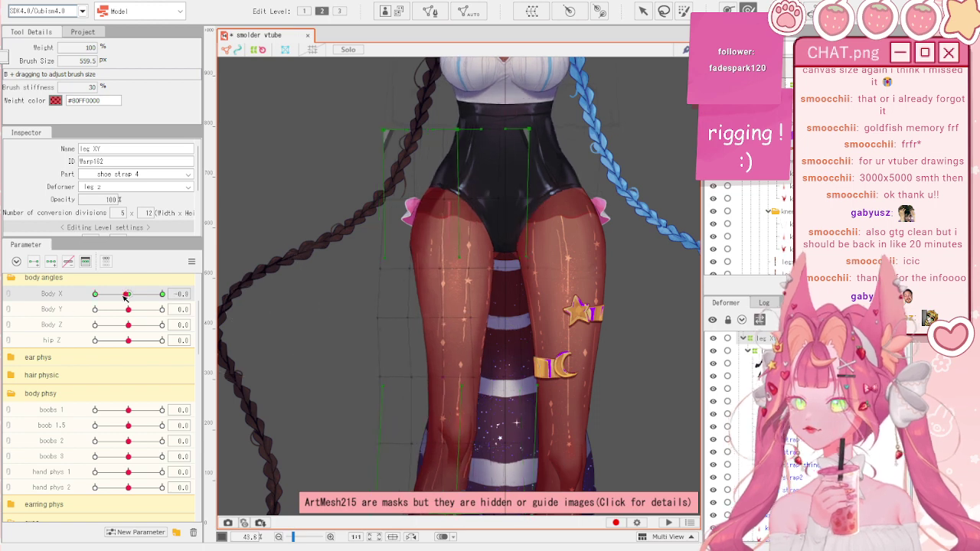
# - Return Body X to -10 and reshape the thigh of the leg XY deformer with a brush of about 885 px
pyautogui.moveTo(125, 296); pyautogui.dragTo(93, 294)
pyautogui.moveTo(311, 265); pyautogui.dragTo(351, 268)
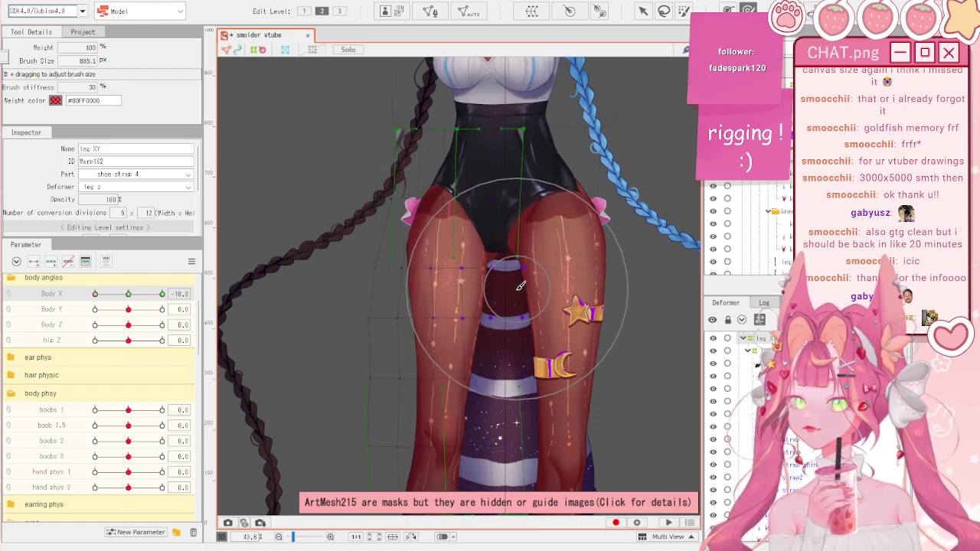
pyautogui.moveTo(517, 290); pyautogui.dragTo(517, 286)
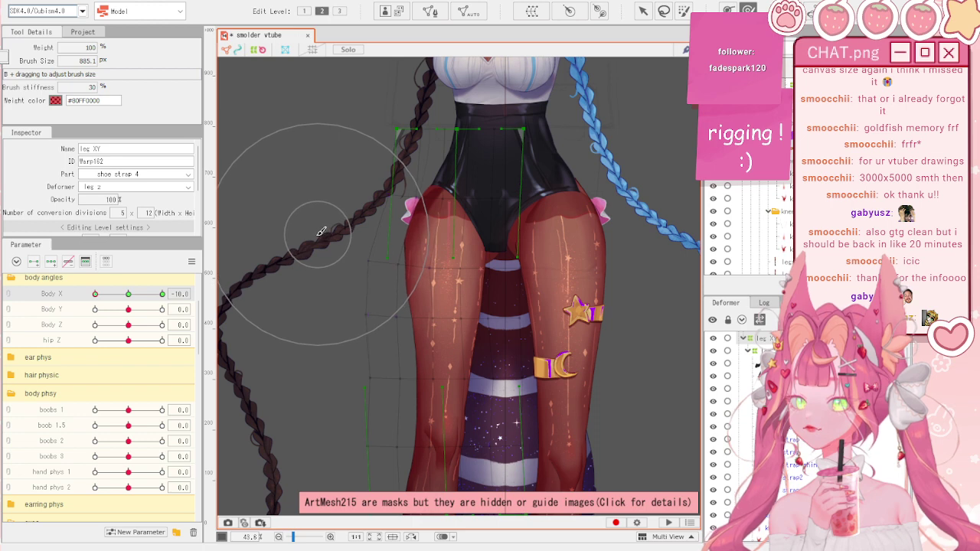
# - Check the whole leg while moving Body X, and reset the parameters to their default values
pyautogui.scroll(-3, 321, 232)
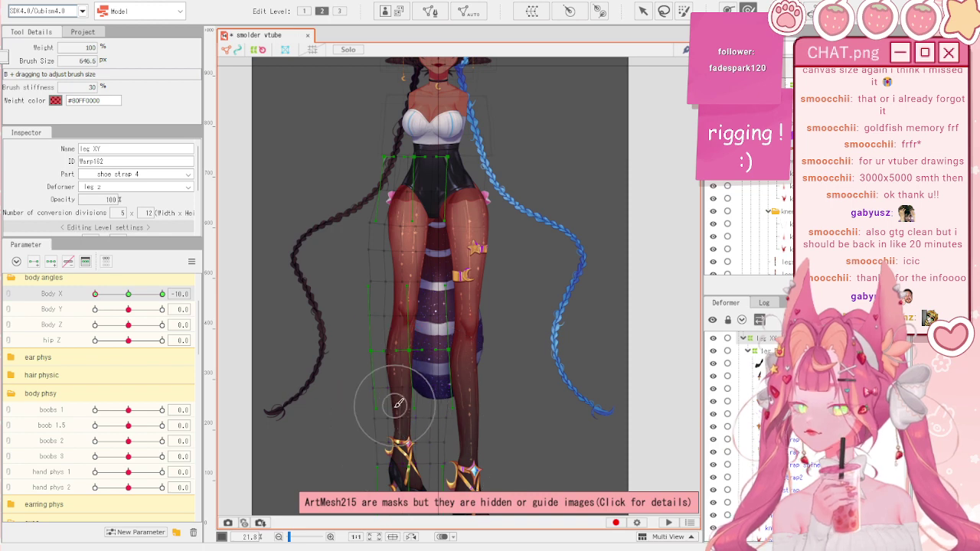
pyautogui.press('b')
pyautogui.moveTo(95, 294)
pyautogui.mouseDown()
pyautogui.moveTo(124, 293)
pyautogui.moveTo(80, 294)
pyautogui.mouseUp()
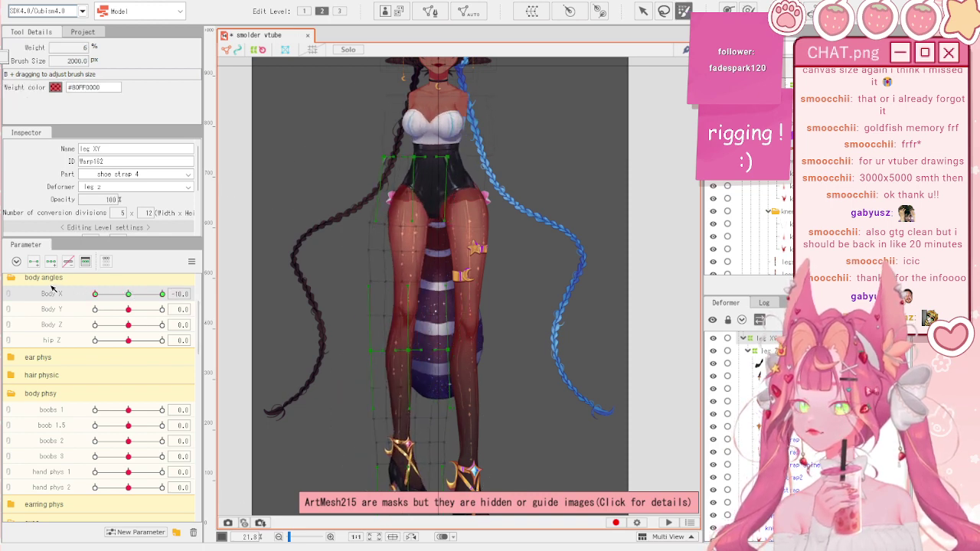
pyautogui.scroll(-2, 543, 267)
pyautogui.press('v')
pyautogui.click(193, 263)
pyautogui.click(282, 284)
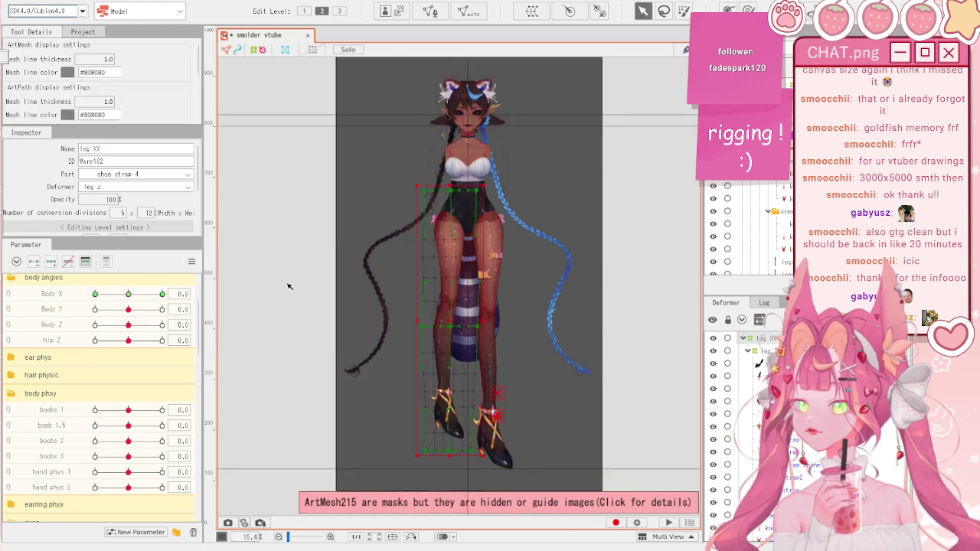
# - Try shifting the foot of the leg XY deformer at Body X -10 with a Deform Brush of about 1665 px
pyautogui.scroll(6, 461, 453)
pyautogui.press('b')
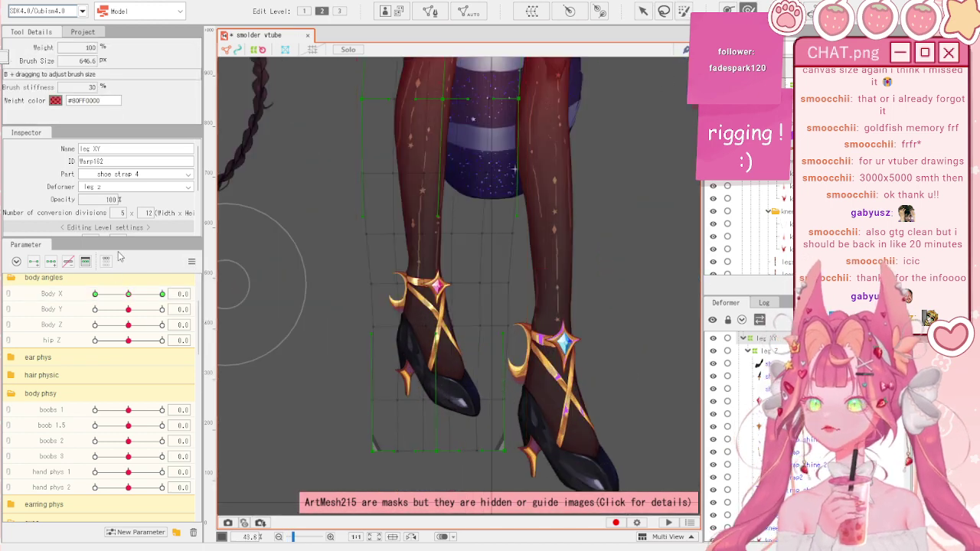
pyautogui.moveTo(129, 293); pyautogui.dragTo(75, 297)
pyautogui.moveTo(457, 378)
pyautogui.mouseDown()
pyautogui.moveTo(546, 472)
pyautogui.moveTo(480, 464)
pyautogui.mouseUp()
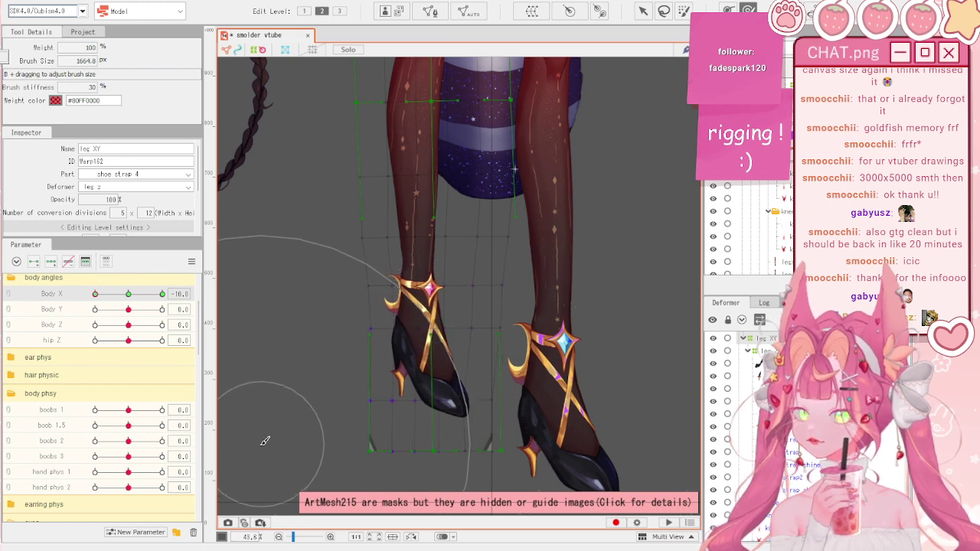
pyautogui.scroll(-5, 391, 360)
pyautogui.scroll(5, 433, 429)
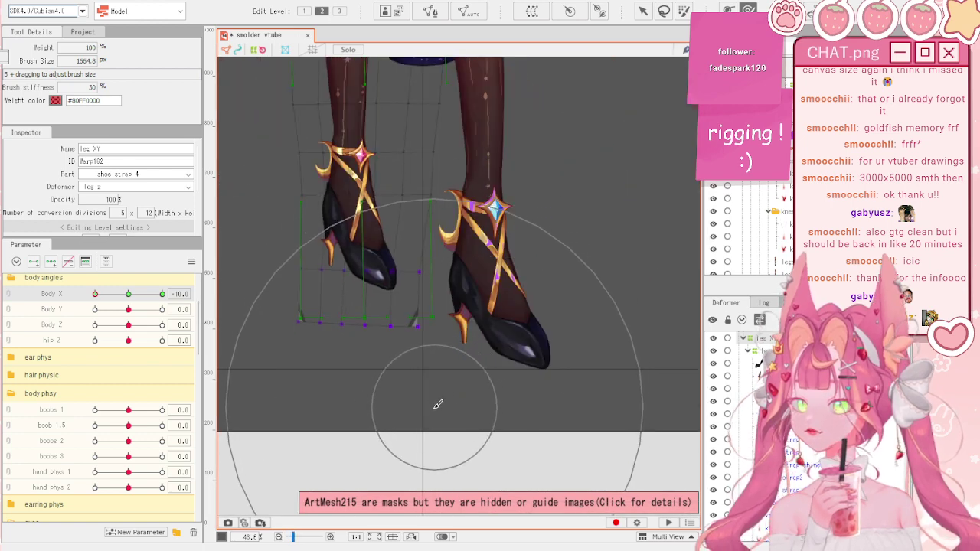
# - Try adjusting the lower leg and foot of leg XY with a smaller brush of about 1114 px, and undo the foot strokes
pyautogui.scroll(-2, 535, 394)
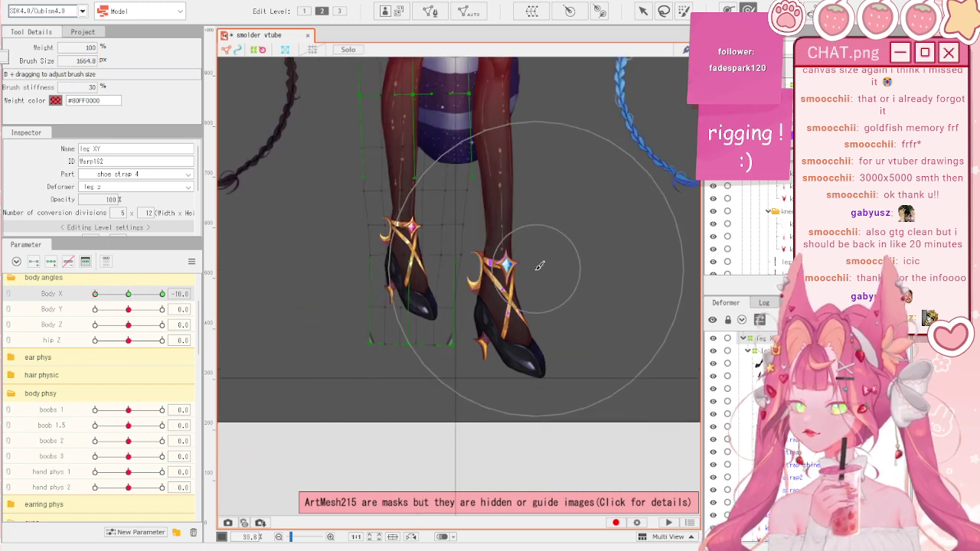
pyautogui.scroll(2, 539, 264)
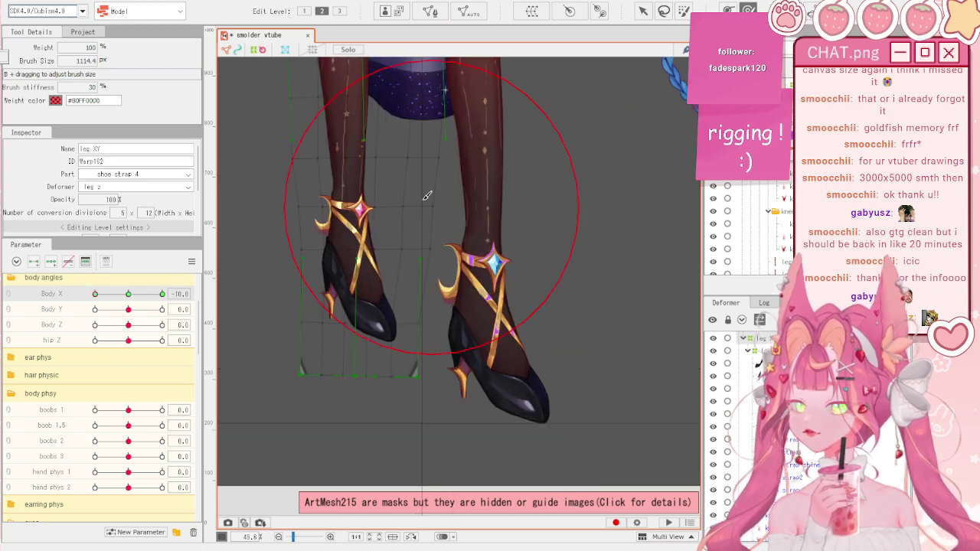
pyautogui.moveTo(96, 295)
pyautogui.mouseDown()
pyautogui.moveTo(121, 302)
pyautogui.moveTo(92, 303)
pyautogui.mouseUp()
pyautogui.keyDown('ctrl'); pyautogui.click(132, 295); pyautogui.keyUp('ctrl')
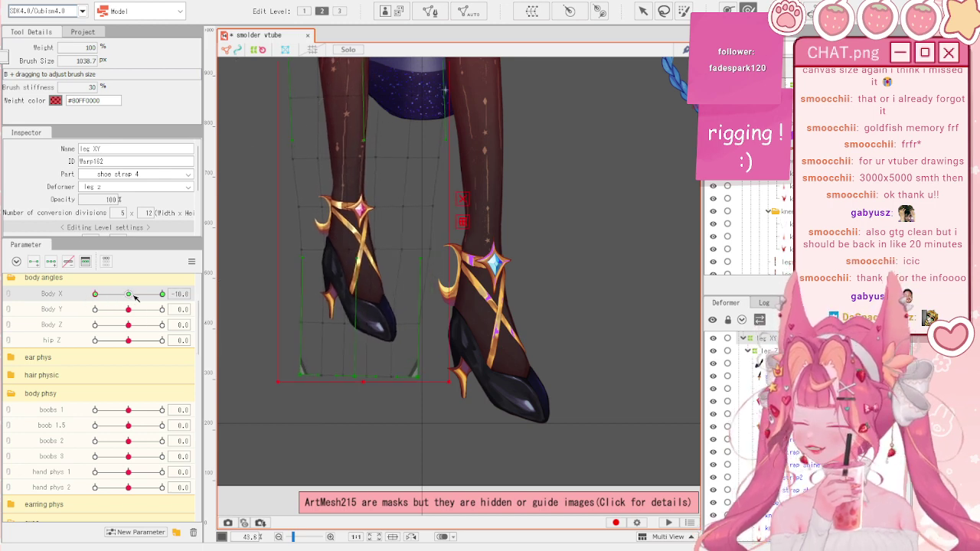
pyautogui.keyDown('ctrl'); pyautogui.click(133, 295); pyautogui.keyUp('ctrl')
pyautogui.hotkey('ctrl', 'z')
pyautogui.hotkey('ctrl', 'z')
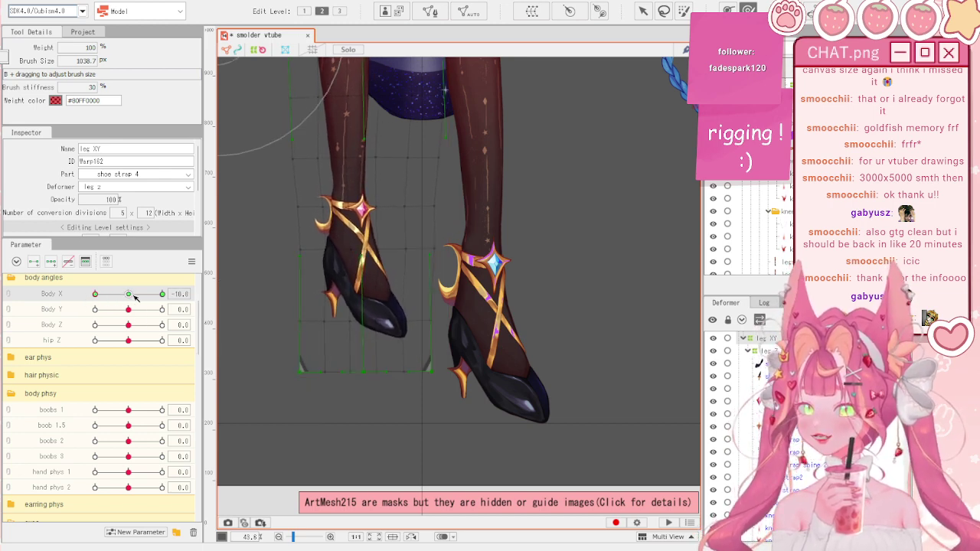
# - Deselect the leg XY deformer, preview both legs while moving Body X, and reset the parameters to their default values
pyautogui.moveTo(128, 295); pyautogui.dragTo(92, 295)
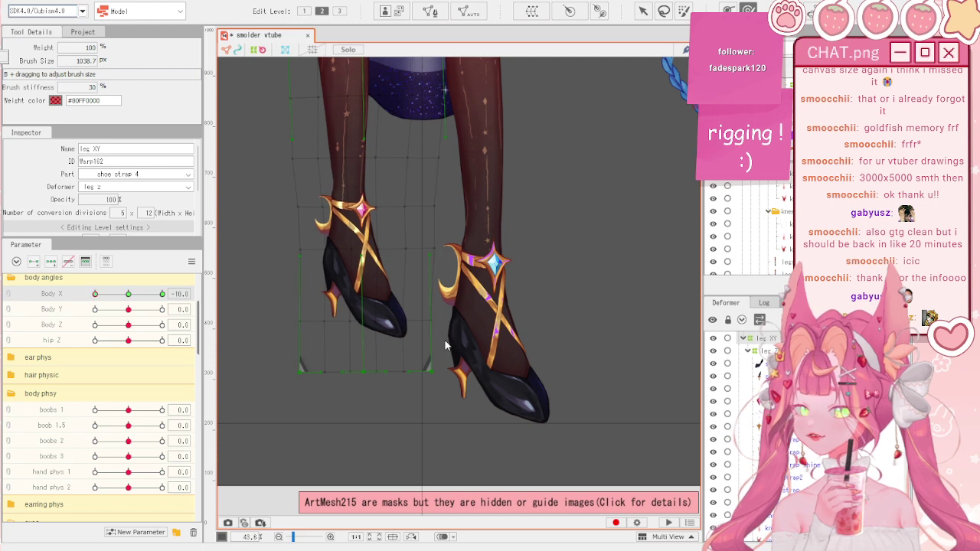
pyautogui.press('v')
pyautogui.scroll(-3, 444, 339)
pyautogui.click(546, 275)
pyautogui.scroll(-5, 545, 274)
pyautogui.scroll(3, 505, 163)
pyautogui.scroll(2, 562, 310)
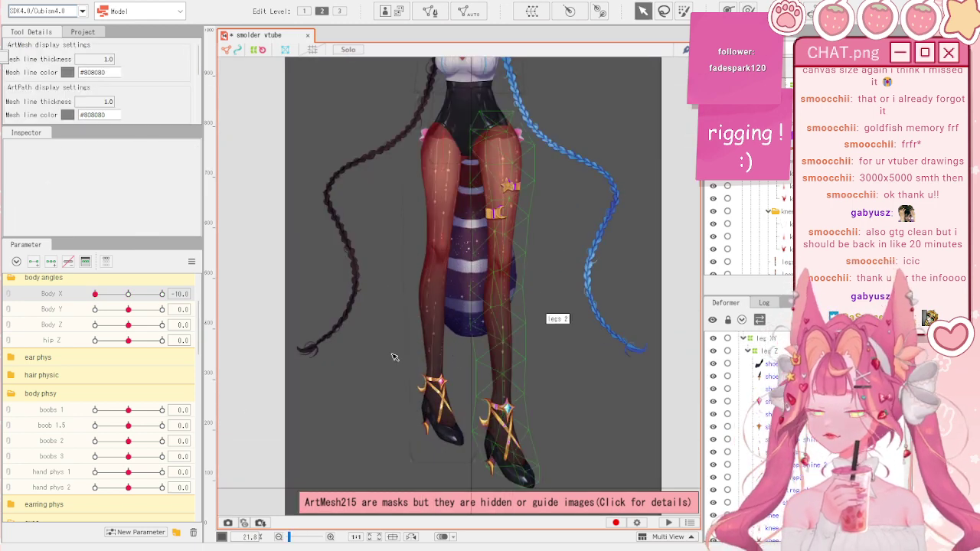
pyautogui.moveTo(129, 294); pyautogui.dragTo(60, 271)
pyautogui.click(191, 265)
pyautogui.click(218, 262)
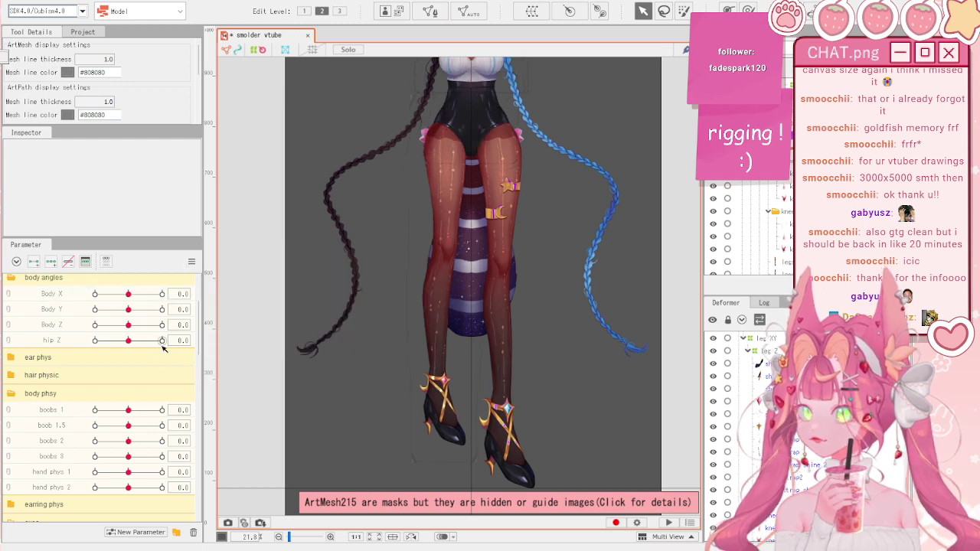
# - Preview the hips and legs at the hip Z extremes, and reset the parameters to their default values
pyautogui.moveTo(129, 341); pyautogui.dragTo(85, 339)
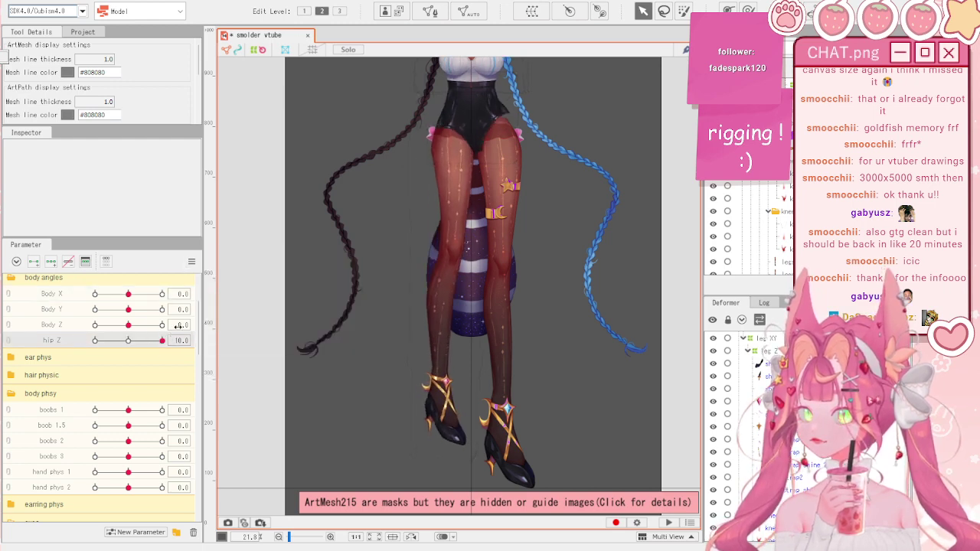
pyautogui.rightClick(193, 261)
pyautogui.click(245, 259)
# - Open the Physics/Scene Blending Settings, and reset the model's parameters to their default values
pyautogui.click(82, 1)
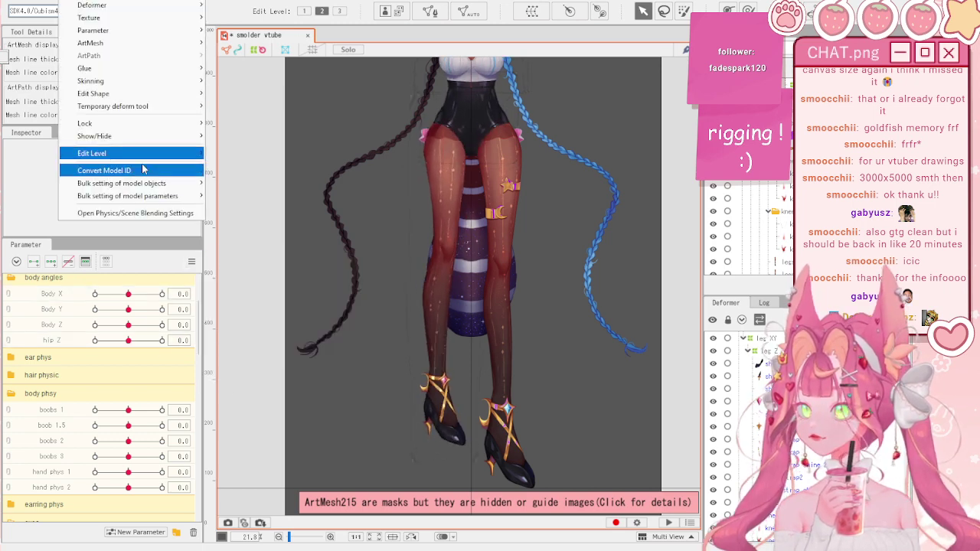
pyautogui.click(147, 213)
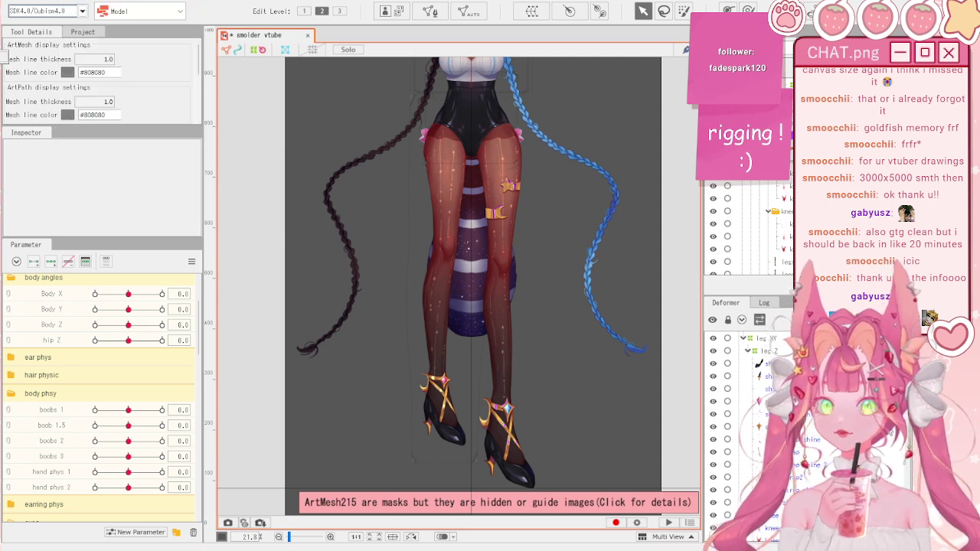
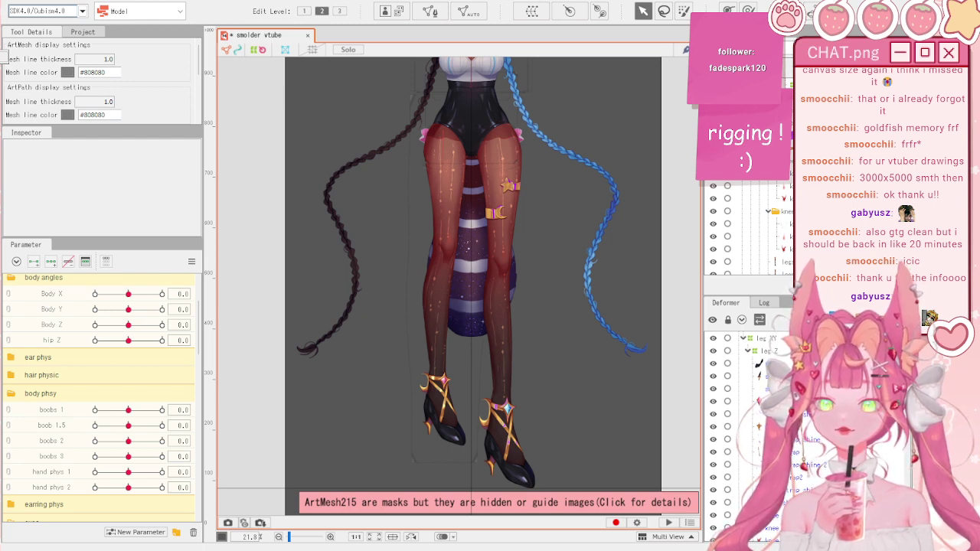
pyautogui.click(191, 262)
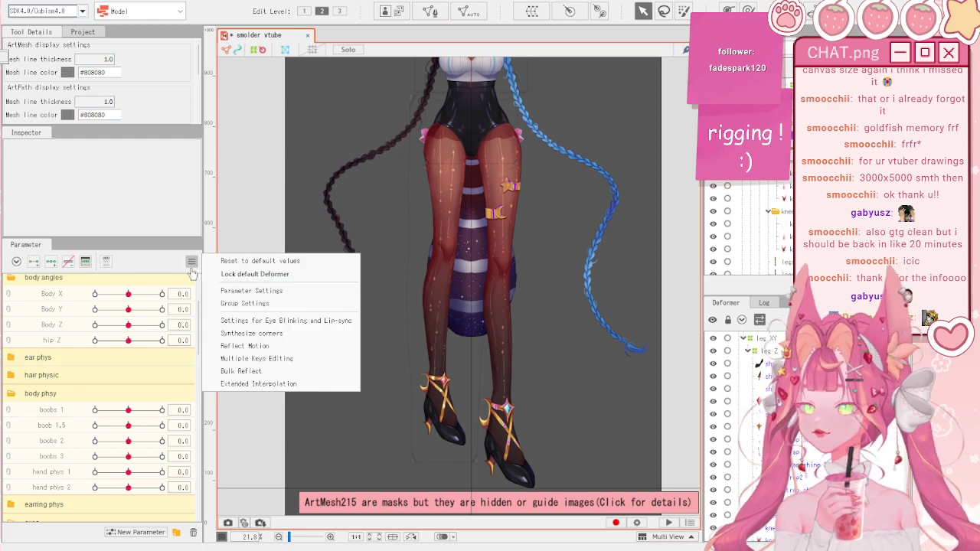
pyautogui.click(222, 262)
# - Examine the full body while moving Body X to 10, and reset the parameters to their default values
pyautogui.scroll(-2, 461, 299)
pyautogui.scroll(4, 464, 141)
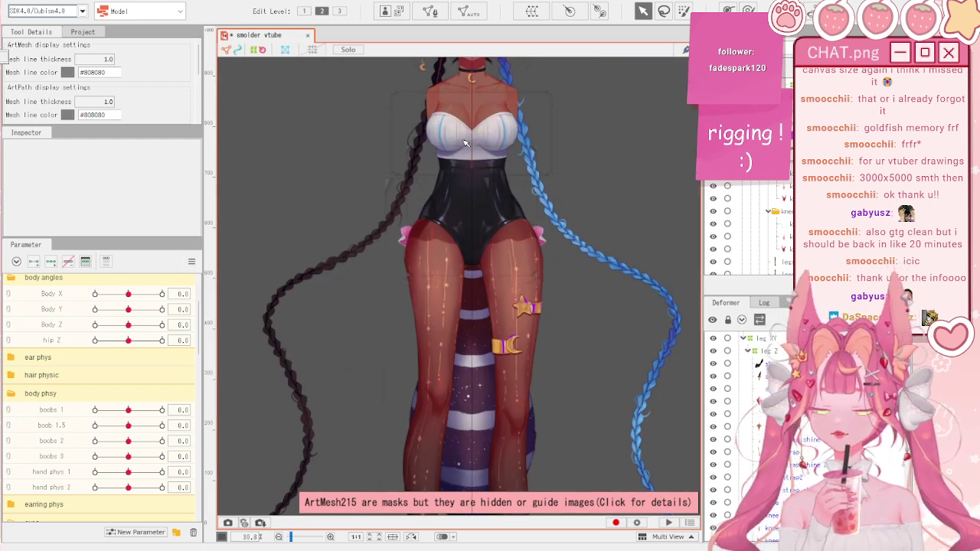
pyautogui.scroll(-2, 464, 143)
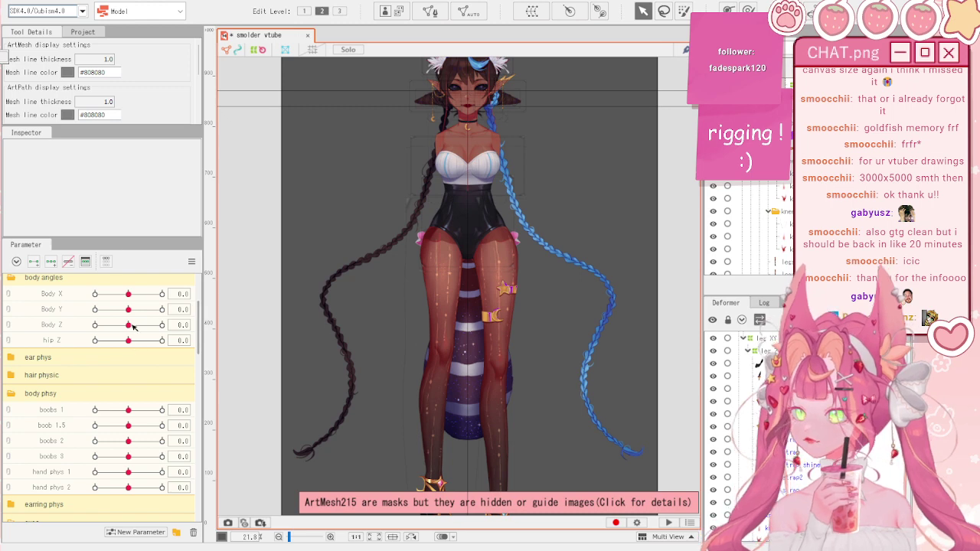
pyautogui.moveTo(127, 294); pyautogui.dragTo(196, 302)
pyautogui.scroll(-2, 450, 258)
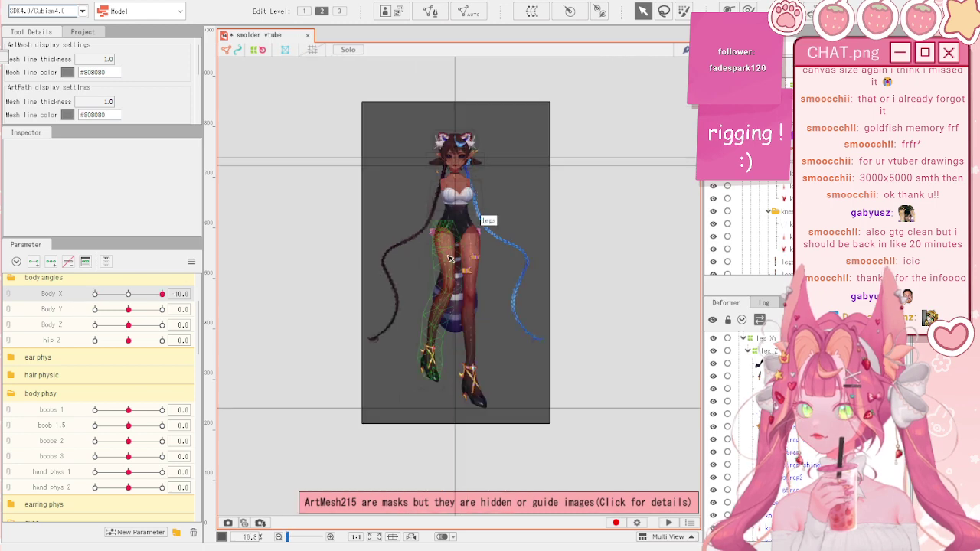
pyautogui.moveTo(128, 295); pyautogui.dragTo(236, 299)
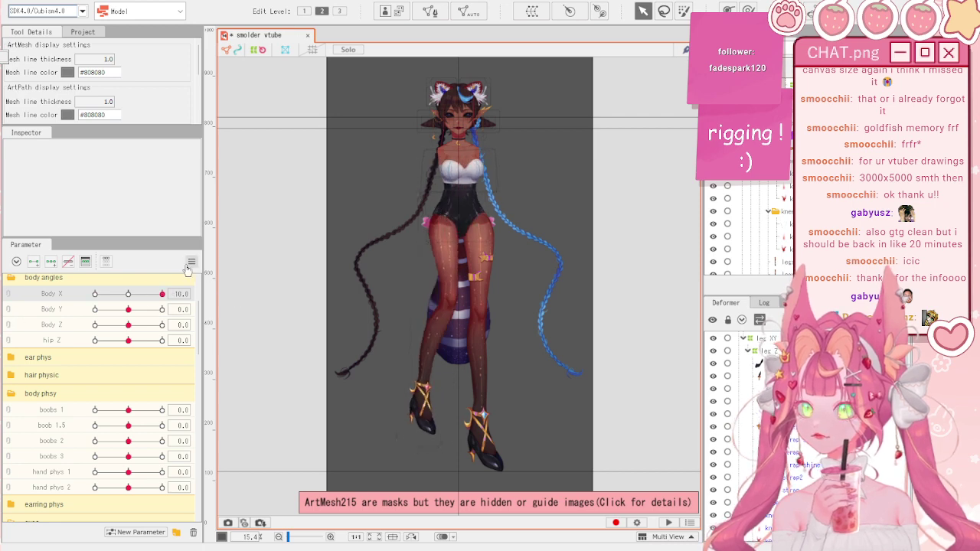
pyautogui.click(191, 262)
pyautogui.click(222, 260)
# - Select the hand XY rotation deformer, show the sleeves and hands, and expand the deformer's children
pyautogui.scroll(5, 589, 262)
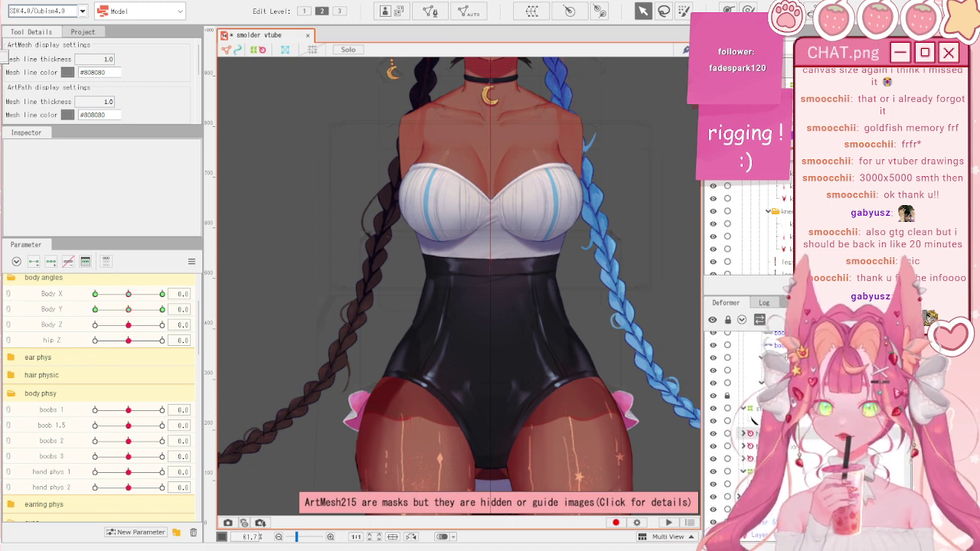
pyautogui.click(442, 281)
pyautogui.scroll(-2, 442, 282)
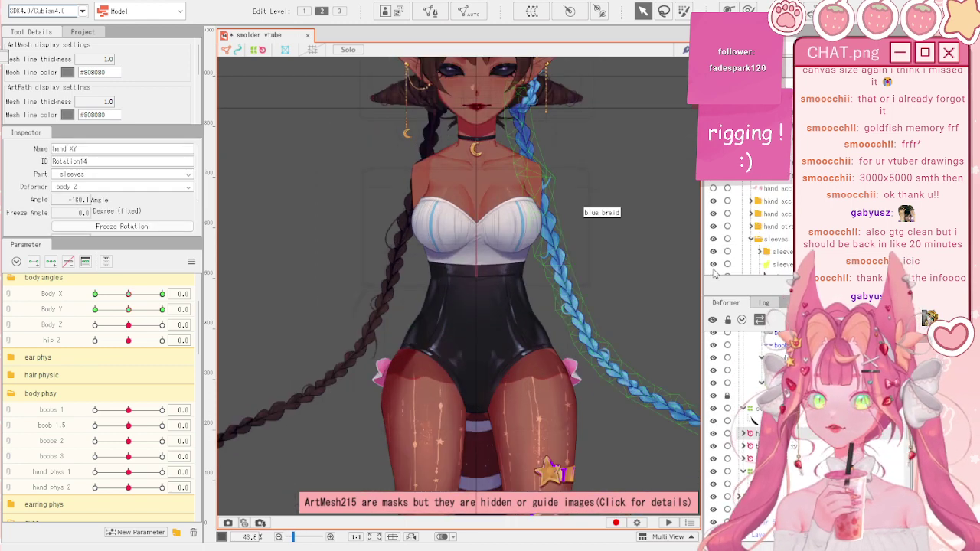
pyautogui.scroll(-2, 726, 250)
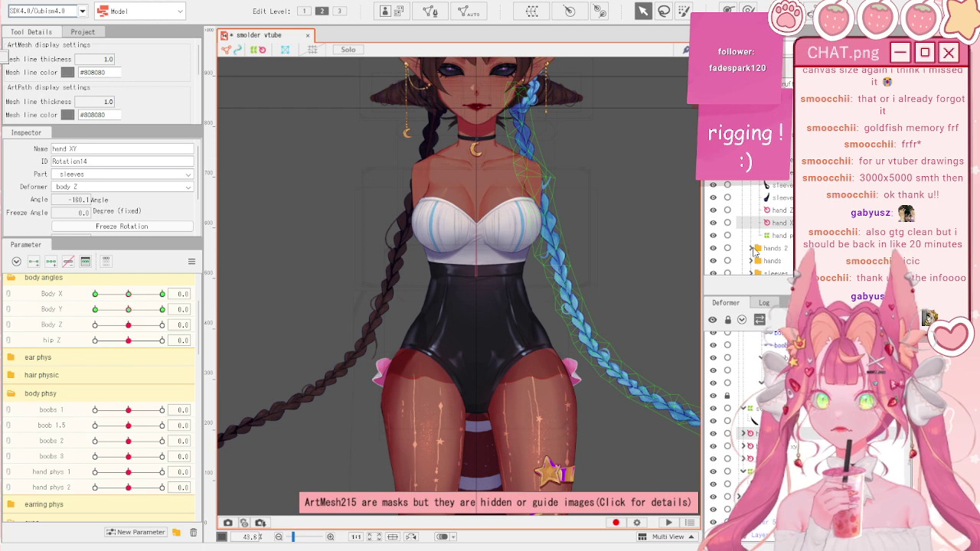
pyautogui.scroll(-3, 754, 253)
pyautogui.click(742, 433)
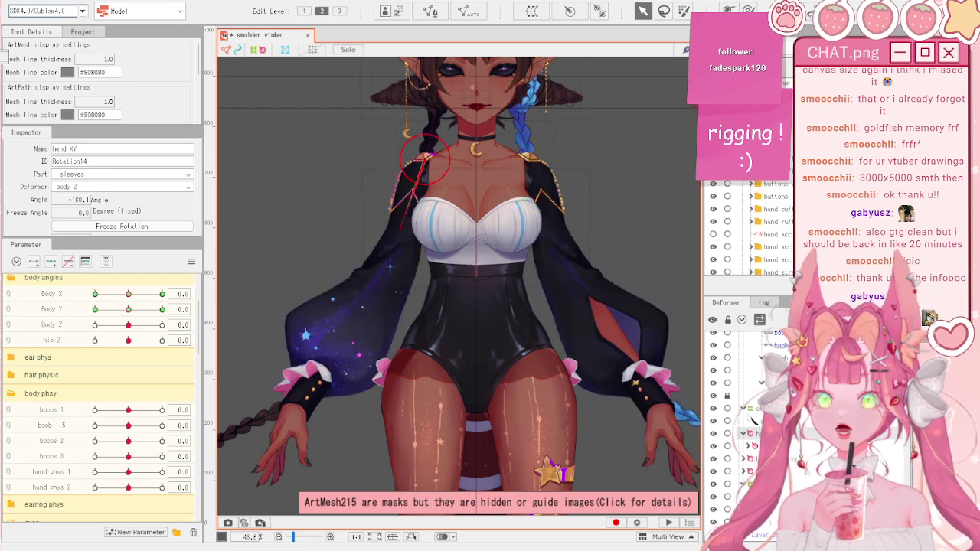
# - Toggle the visibility of the hand acc light object to check what it shows on the arm
pyautogui.click(713, 235)
pyautogui.click(713, 235)
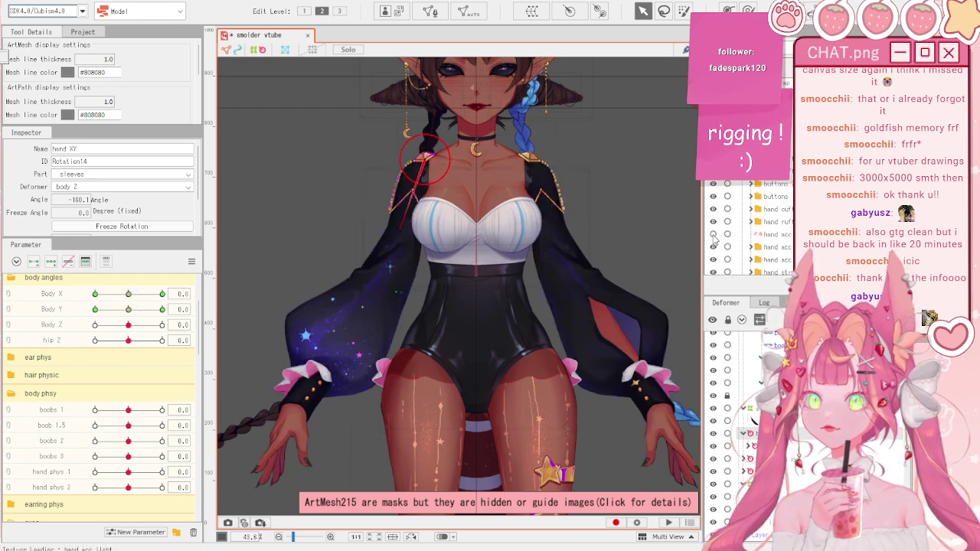
pyautogui.click(714, 234)
pyautogui.click(714, 235)
# - Select the hand gem shine mesh on the shoulder ornament
pyautogui.scroll(-2, 467, 176)
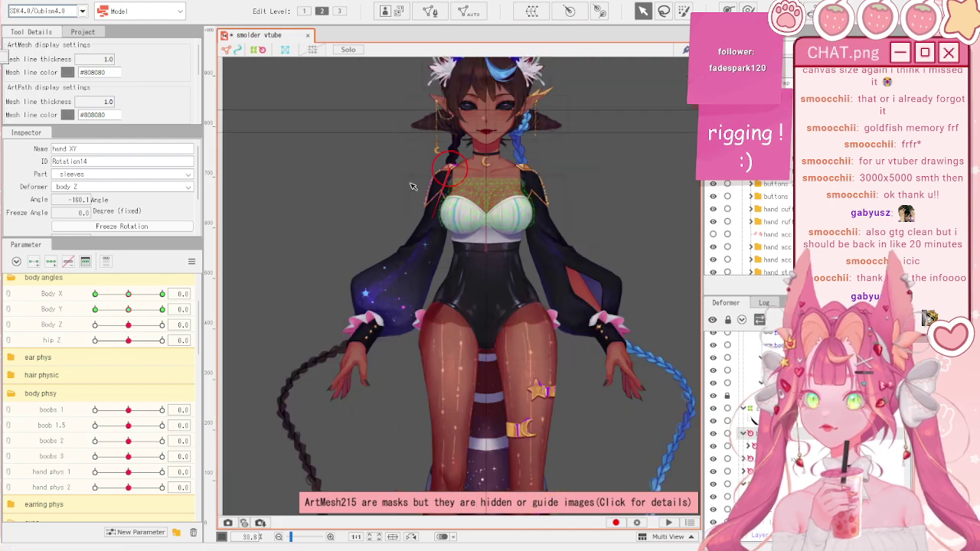
pyautogui.scroll(4, 398, 179)
pyautogui.scroll(6, 522, 155)
pyautogui.click(531, 155)
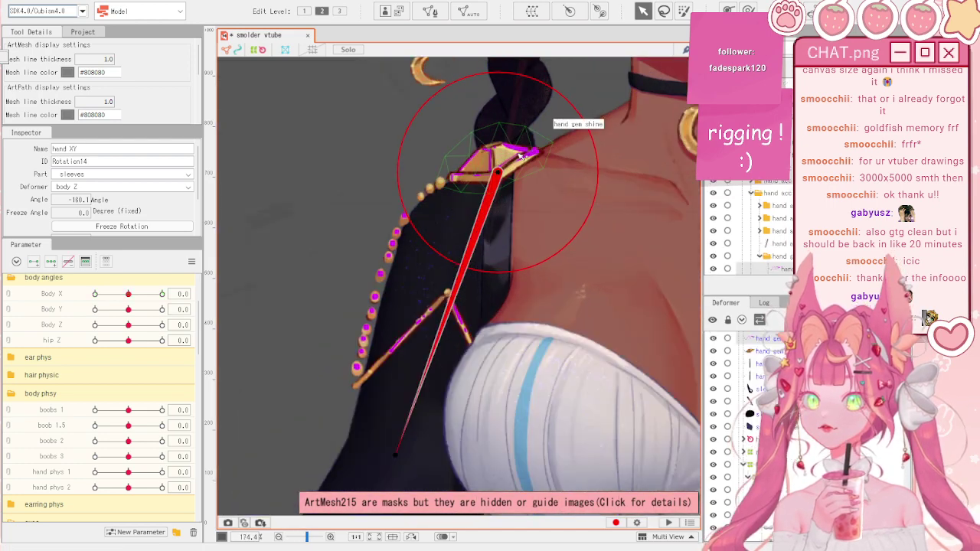
pyautogui.scroll(-2, 758, 222)
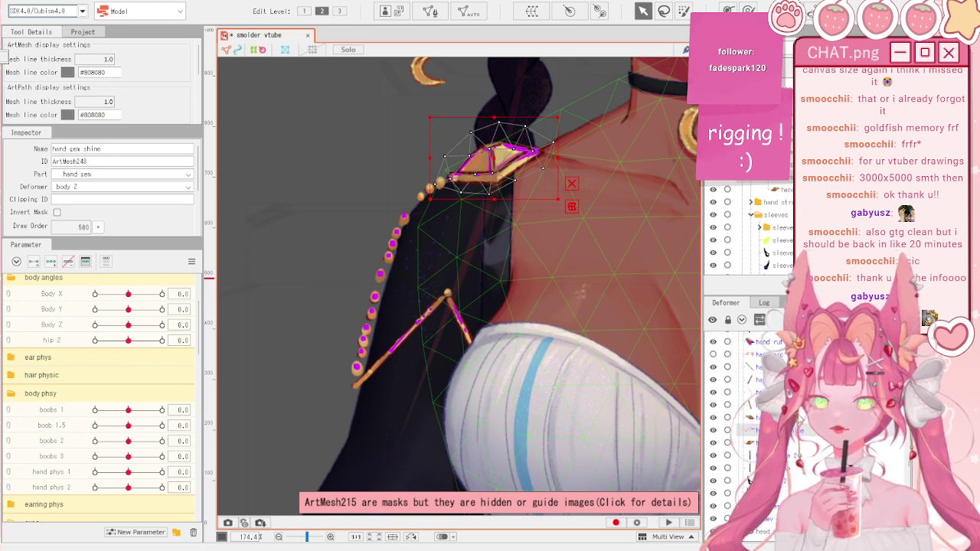
# - Select the shine meshes of the bead string, the crossing chain and the shoulder gem together
pyautogui.click(385, 277)
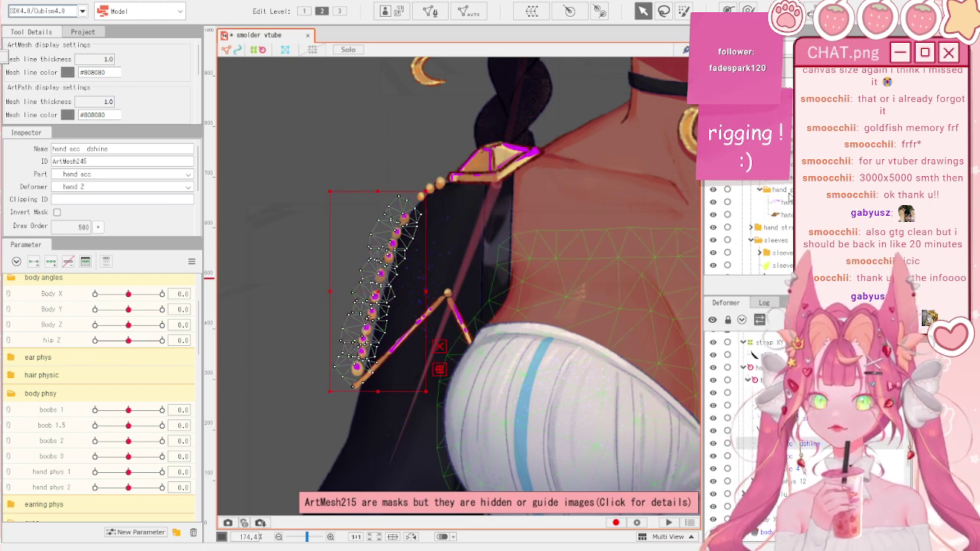
pyautogui.scroll(1, 749, 230)
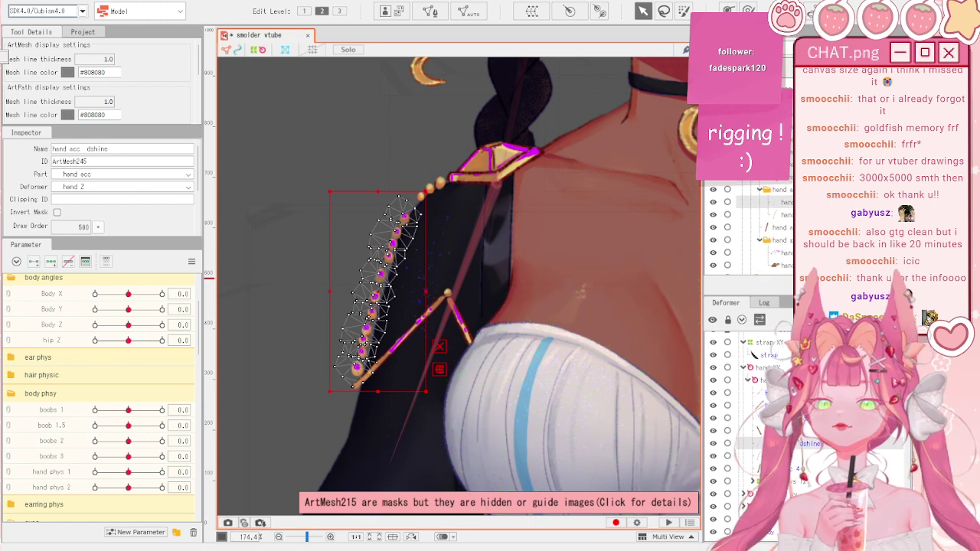
pyautogui.click(418, 325)
pyautogui.keyDown('shift'); pyautogui.click(459, 317); pyautogui.keyUp('shift')
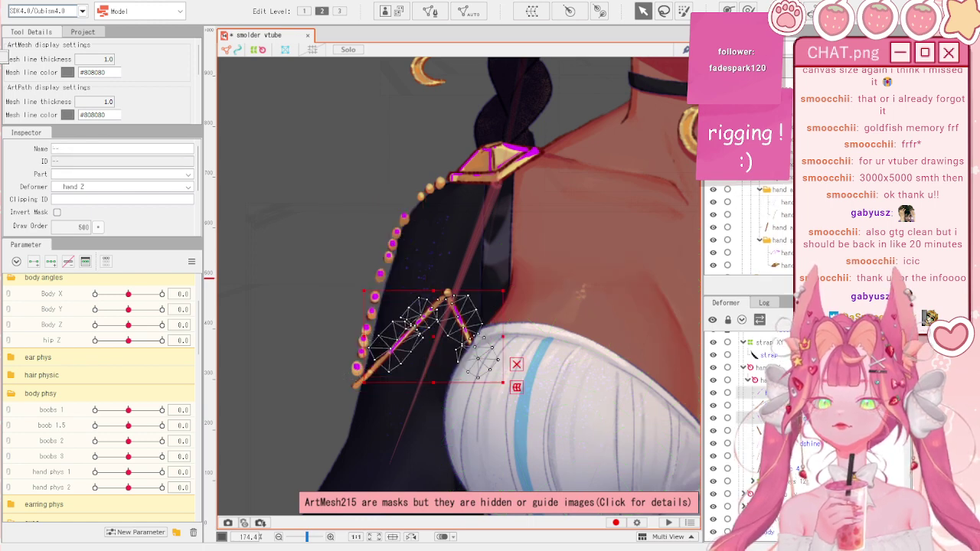
pyautogui.keyDown('ctrl'); pyautogui.click(798, 202); pyautogui.keyUp('ctrl')
pyautogui.scroll(-2, 797, 203)
pyautogui.keyDown('ctrl'); pyautogui.click(798, 206); pyautogui.keyUp('ctrl')
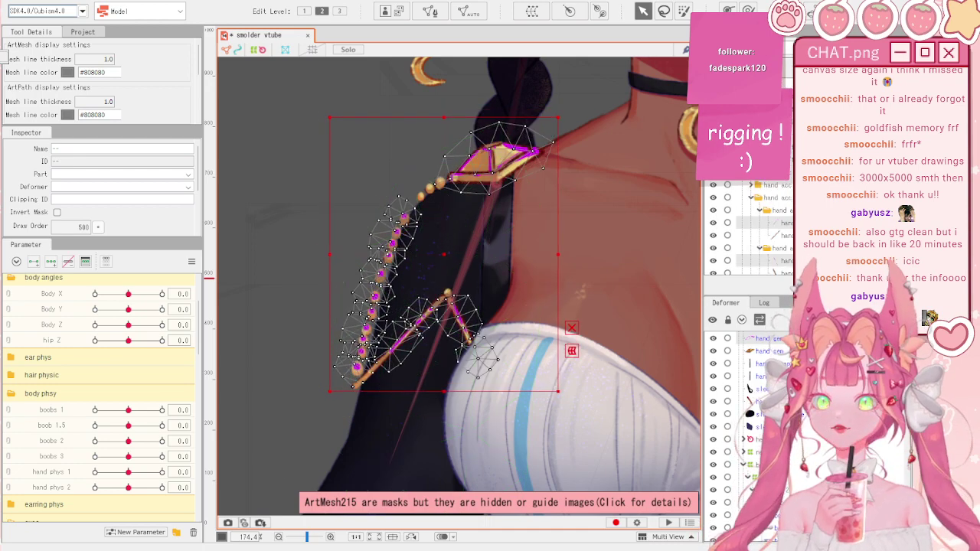
# - Set the blend mode of the hand acc light object to Additive
pyautogui.click(783, 173)
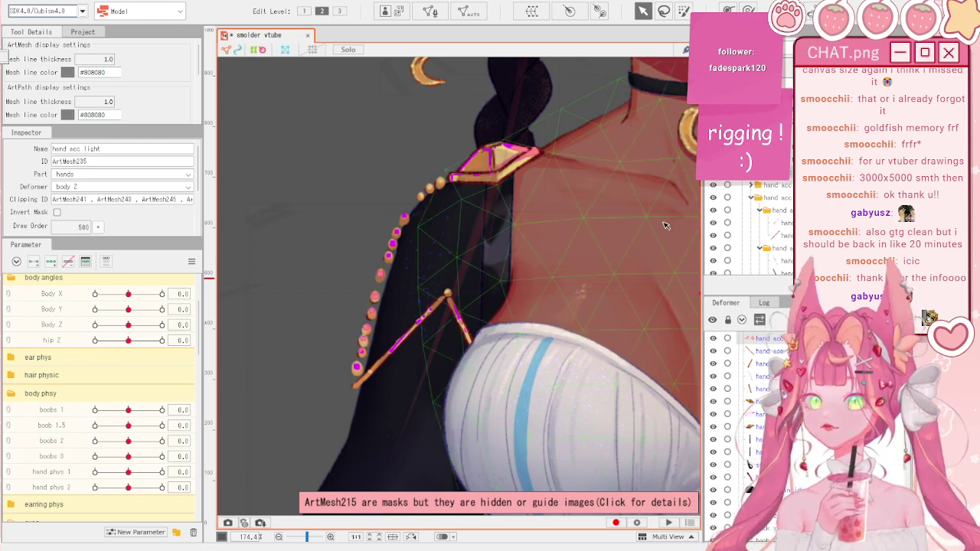
pyautogui.scroll(-3, 108, 226)
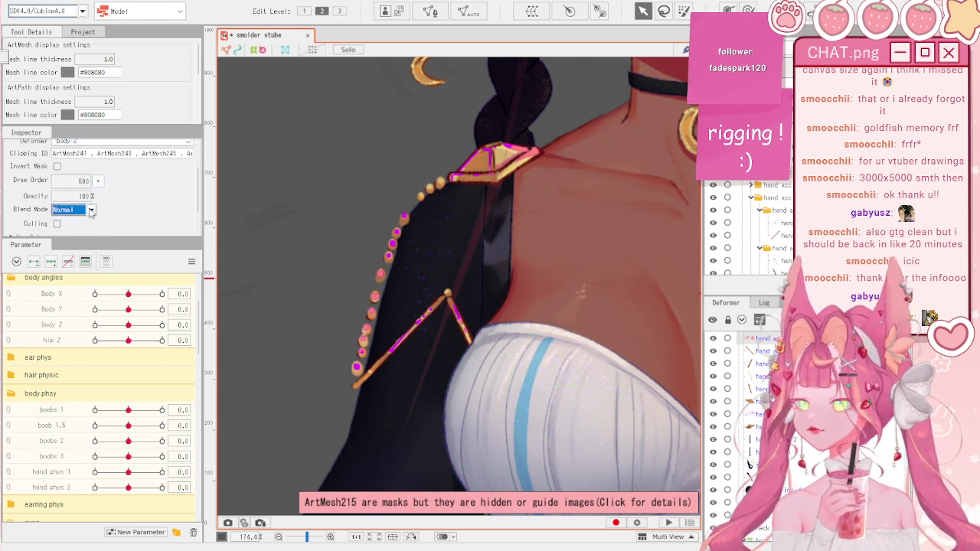
pyautogui.click(90, 212)
pyautogui.click(76, 228)
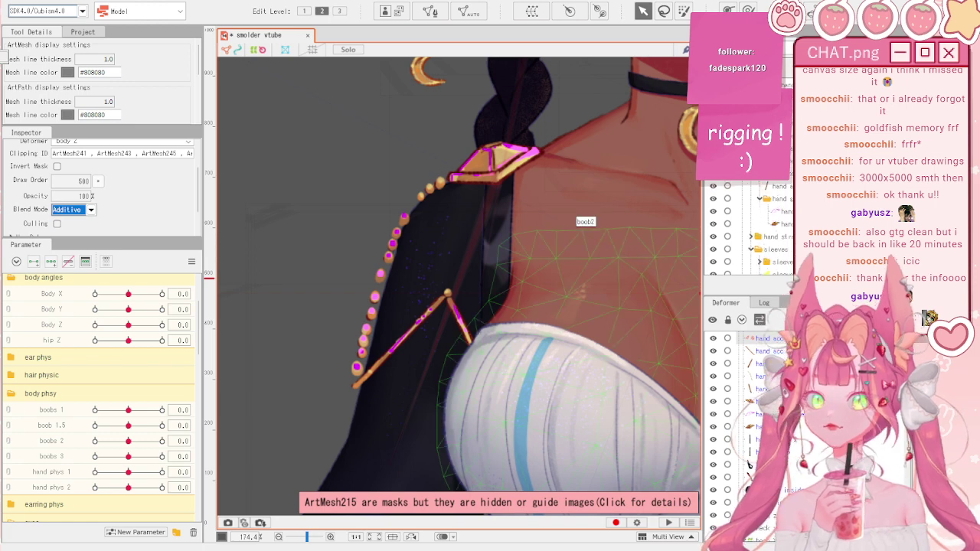
# - Set the opacity of the chain, bead and shoulder gem shine meshes to 0%, and clear the selection
pyautogui.click(410, 324)
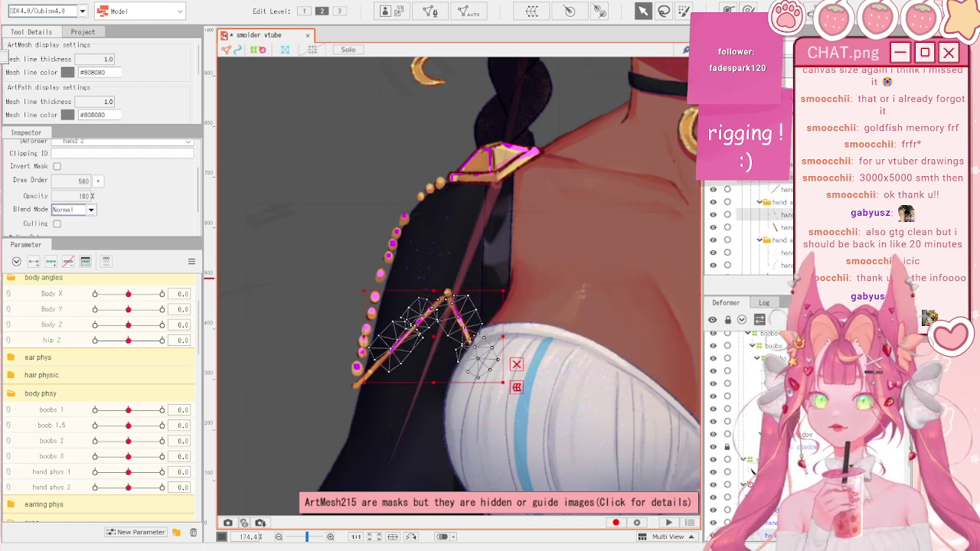
pyautogui.keyDown('shift'); pyautogui.click(375, 295); pyautogui.keyUp('shift')
pyautogui.keyDown('shift'); pyautogui.click(490, 162); pyautogui.keyUp('shift')
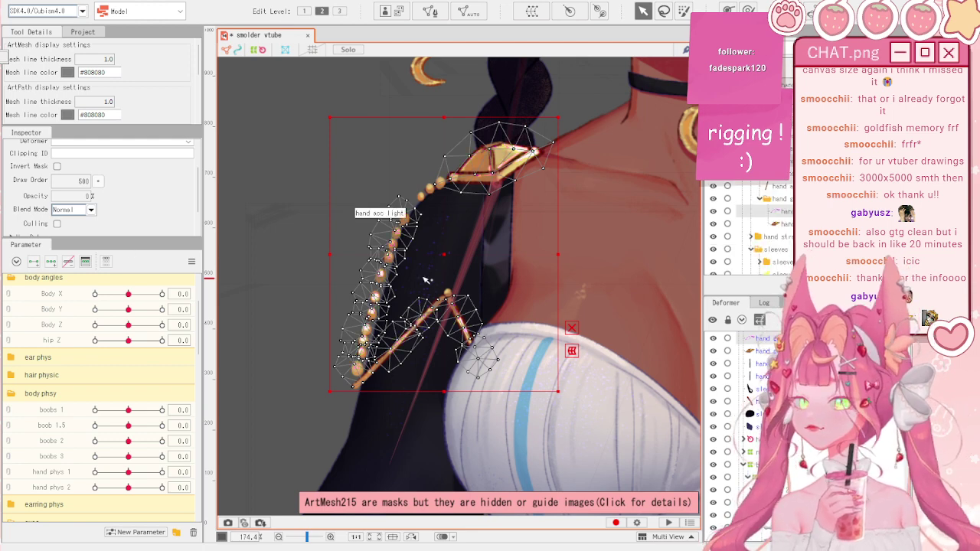
pyautogui.click(302, 245)
pyautogui.scroll(-2, 303, 245)
pyautogui.scroll(2, 334, 247)
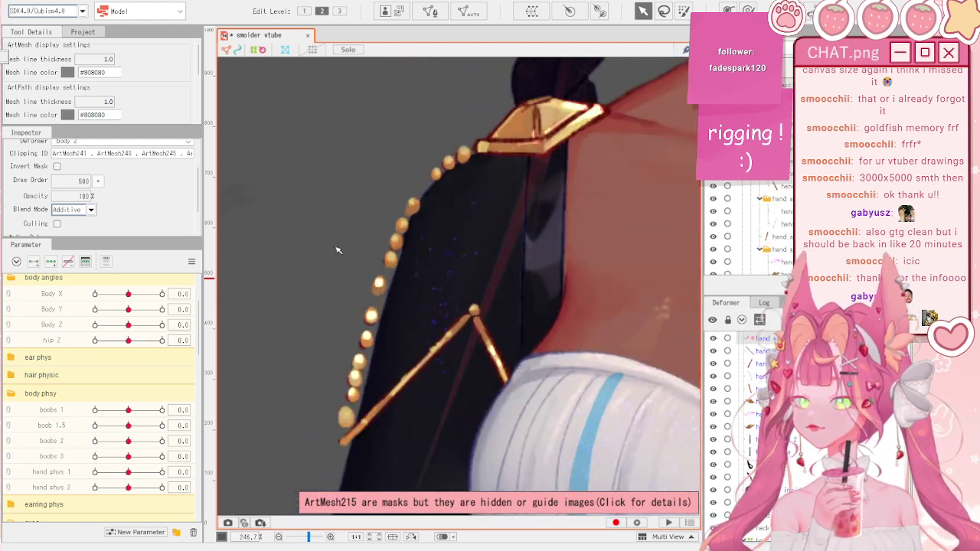
# - Check the accessory light while moving Body X, resetting the parameters to their default values after each test
pyautogui.moveTo(129, 294)
pyautogui.mouseDown()
pyautogui.moveTo(97, 293)
pyautogui.moveTo(170, 293)
pyautogui.moveTo(95, 309)
pyautogui.moveTo(164, 310)
pyautogui.moveTo(137, 324)
pyautogui.moveTo(150, 324)
pyautogui.moveTo(98, 335)
pyautogui.moveTo(161, 328)
pyautogui.moveTo(129, 331)
pyautogui.mouseUp()
pyautogui.click(192, 262)
pyautogui.click(222, 263)
pyautogui.click(191, 261)
pyautogui.click(230, 260)
pyautogui.click(191, 261)
pyautogui.click(219, 262)
# - Nudge the hand acc light mesh slightly, test it with Body X, reset the parameters to default values and deselect it
pyautogui.scroll(-3, 474, 247)
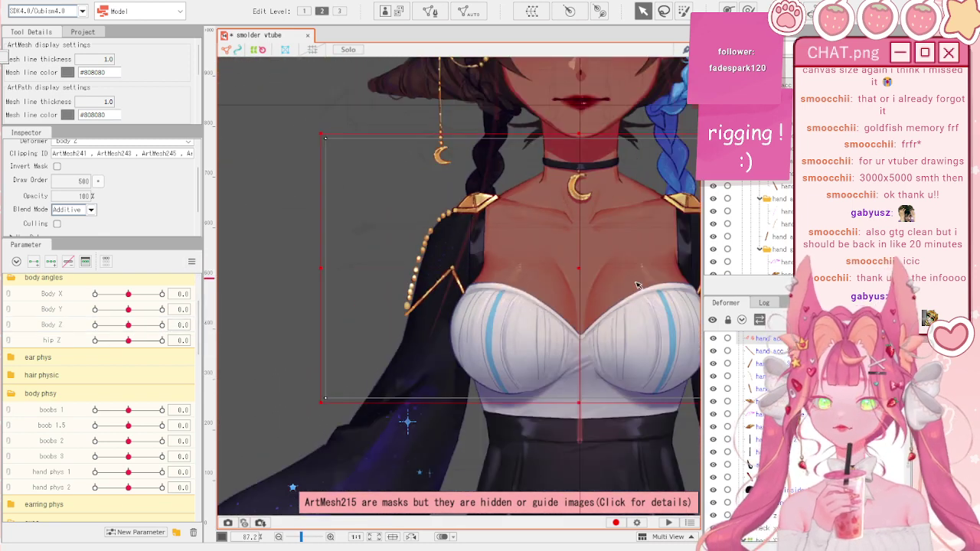
pyautogui.scroll(3, 733, 240)
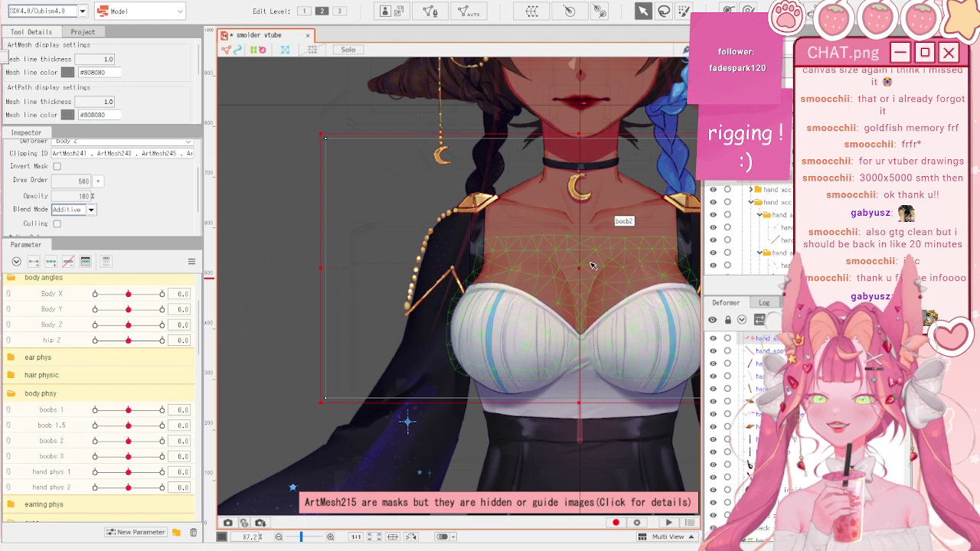
pyautogui.moveTo(569, 269)
pyautogui.mouseDown()
pyautogui.moveTo(548, 268)
pyautogui.moveTo(580, 267)
pyautogui.mouseUp()
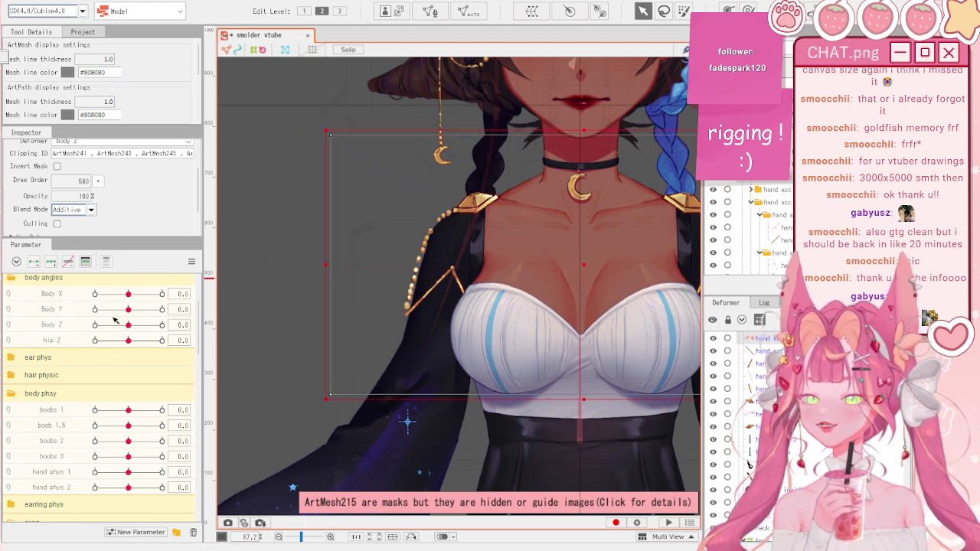
pyautogui.click(134, 294)
pyautogui.click(191, 263)
pyautogui.click(222, 264)
pyautogui.click(240, 222)
pyautogui.scroll(-2, 241, 221)
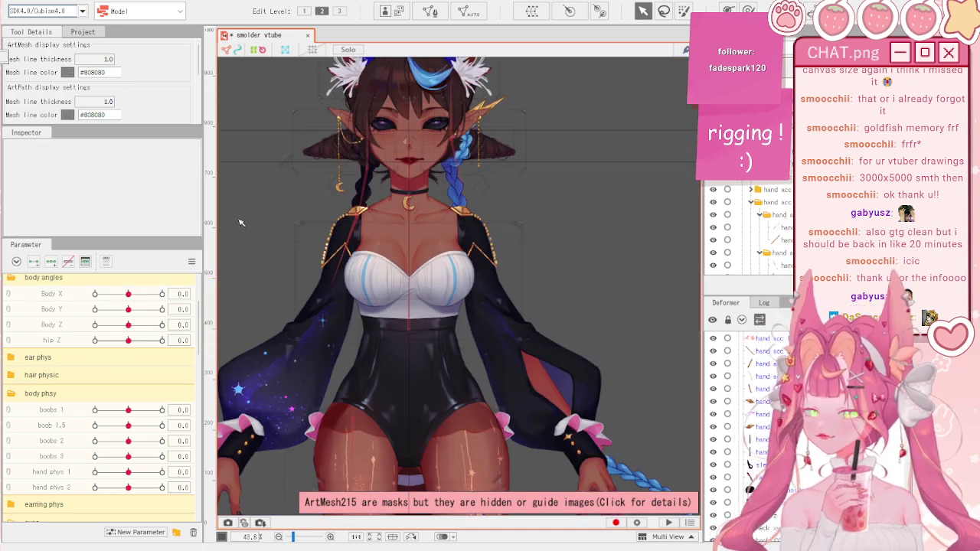
# - Select the hand XY rotation deformer at the shoulder and, with Body X at -10, shift it slightly inward toward the chest
pyautogui.scroll(1, 240, 221)
pyautogui.moveTo(417, 262); pyautogui.dragTo(499, 285)
pyautogui.scroll(2, 496, 292)
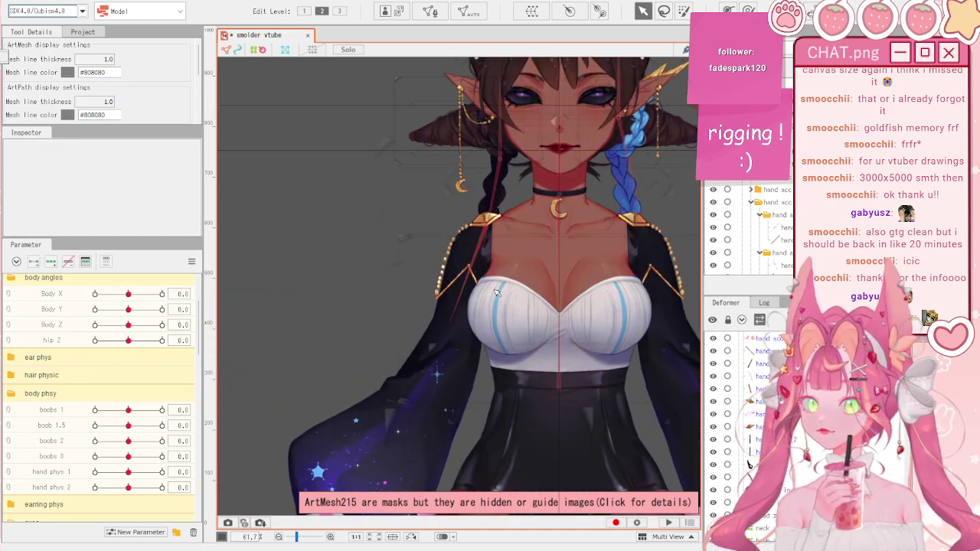
pyautogui.scroll(-4, 496, 292)
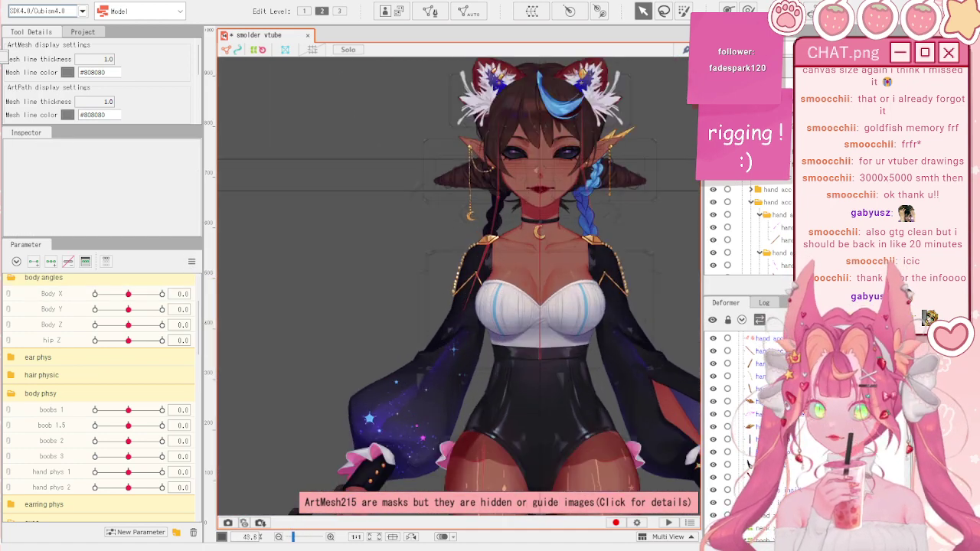
pyautogui.click(488, 245)
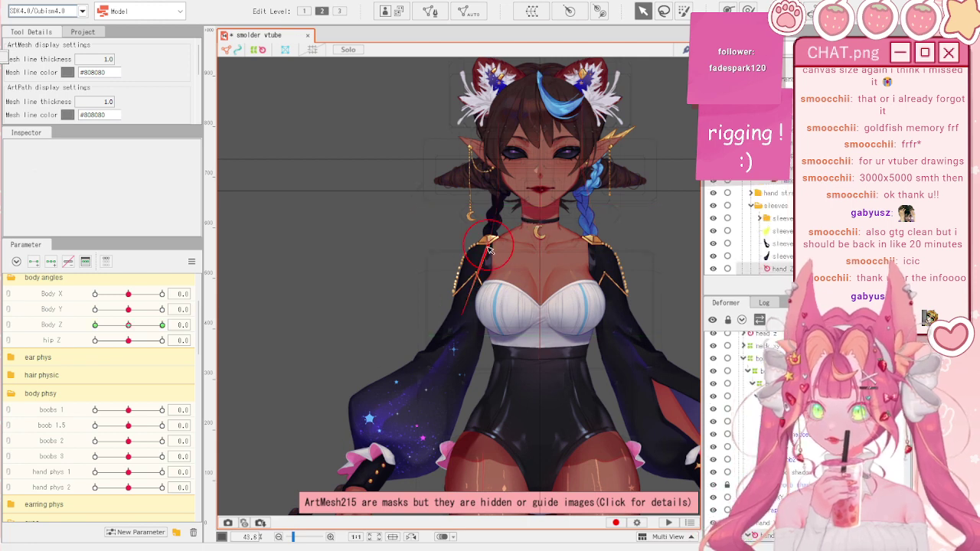
pyautogui.click(791, 478)
pyautogui.scroll(2, 369, 304)
pyautogui.moveTo(129, 294); pyautogui.dragTo(92, 294)
pyautogui.scroll(4, 585, 209)
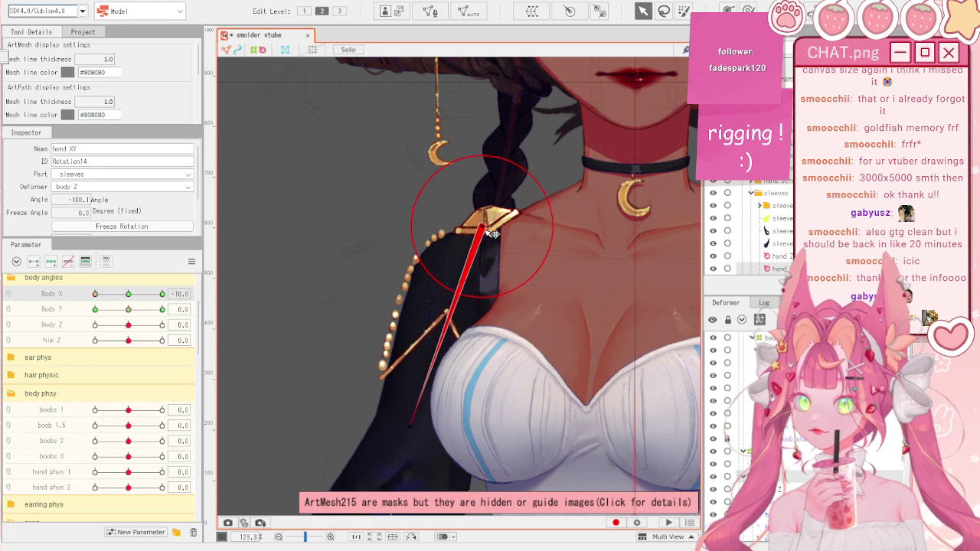
pyautogui.moveTo(464, 231); pyautogui.dragTo(493, 232)
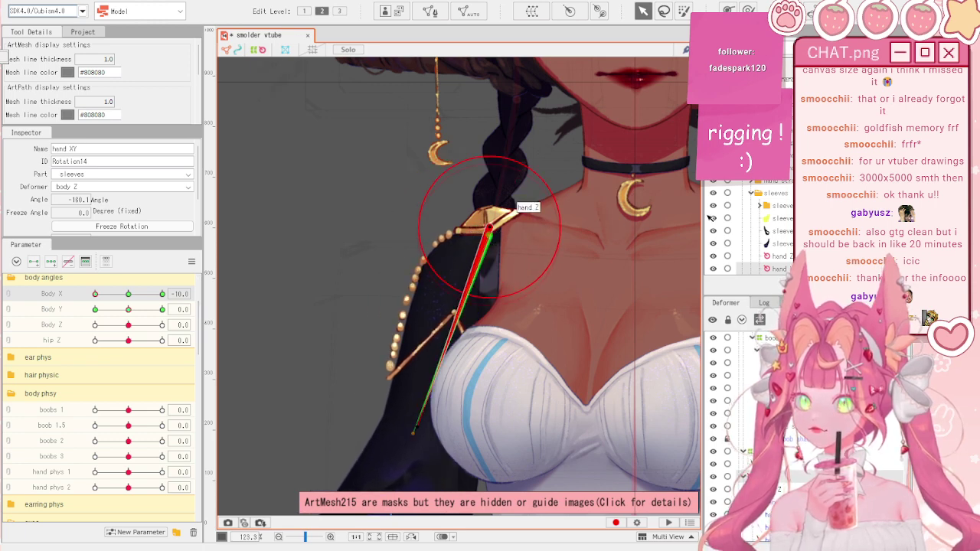
# - Hide the hand accessory parts and the hand acc light object so only the sleeve remains at the shoulder
pyautogui.scroll(3, 772, 215)
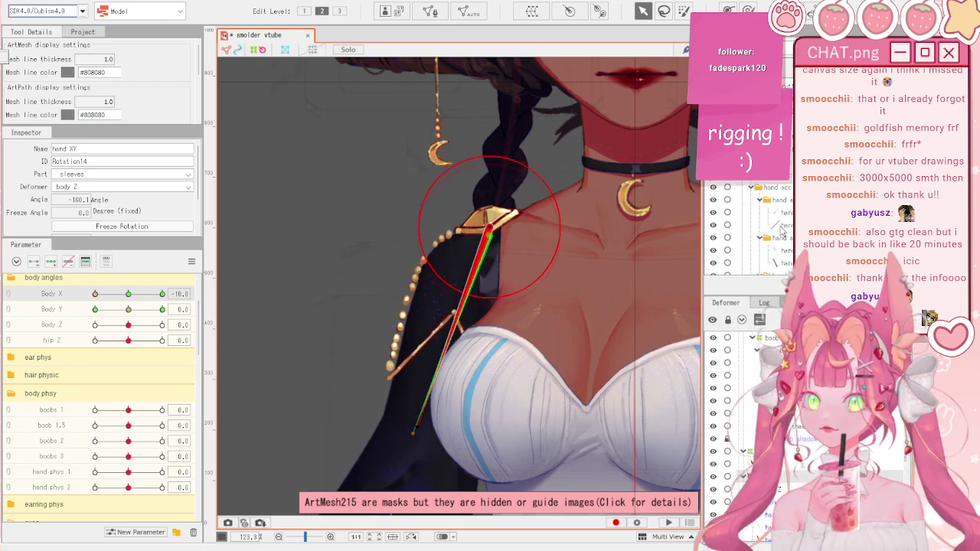
pyautogui.click(755, 188)
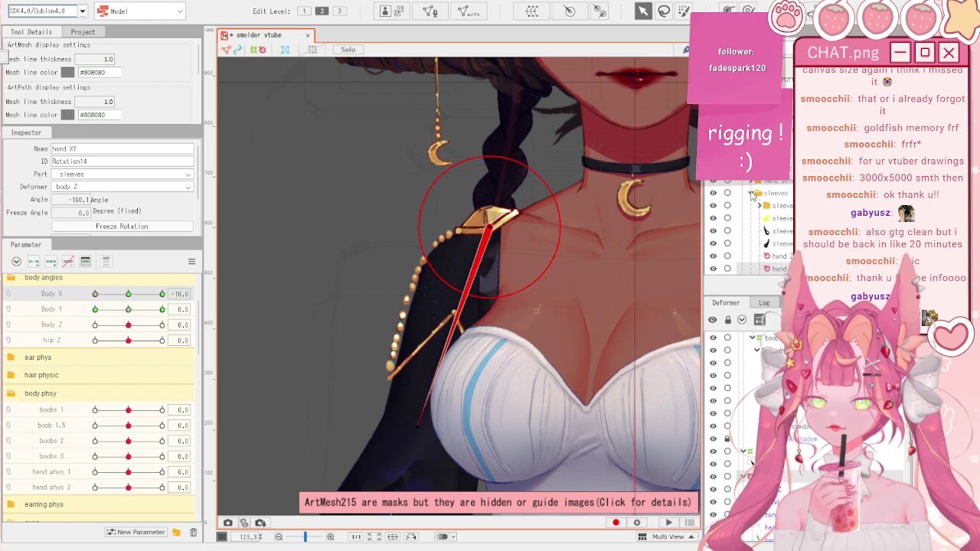
pyautogui.click(712, 168)
pyautogui.click(713, 168)
pyautogui.click(712, 168)
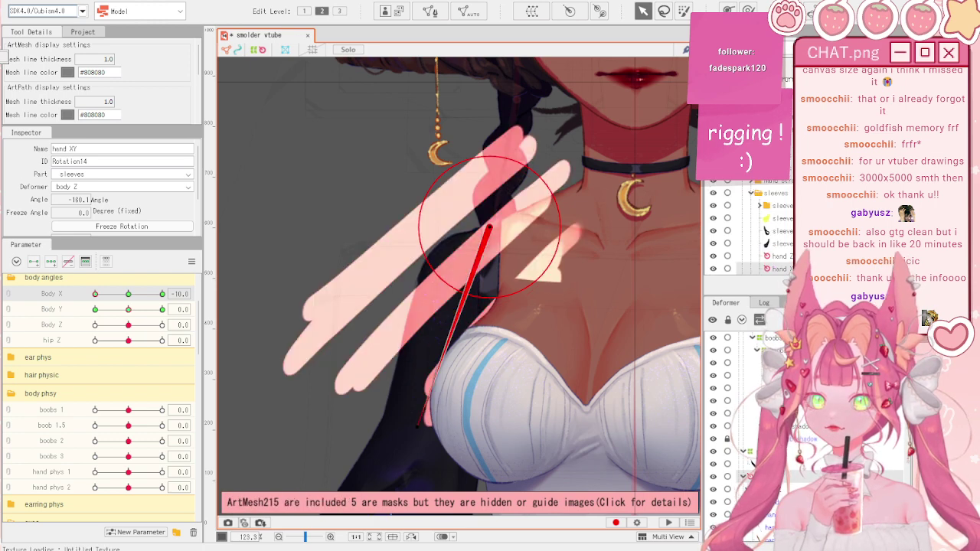
pyautogui.click(712, 155)
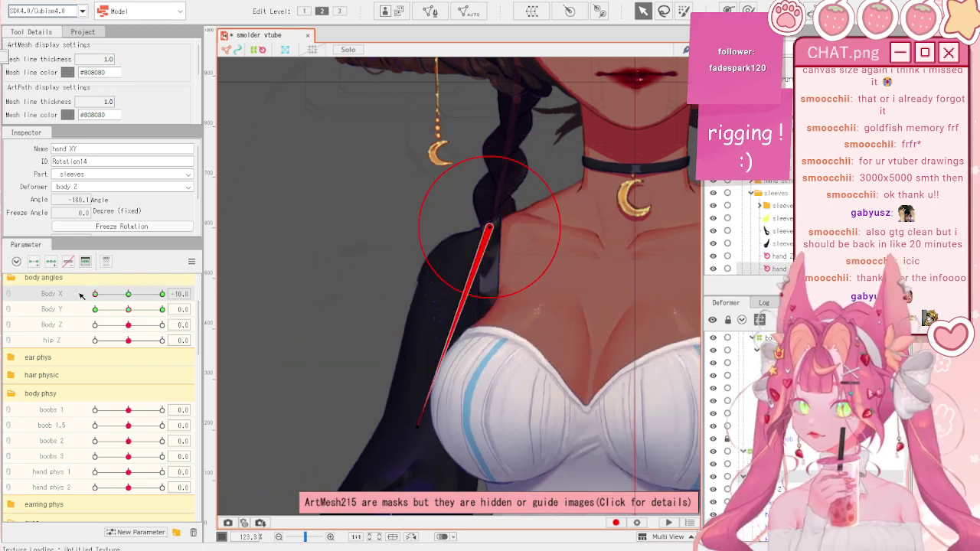
# - Check the sleeve while moving Body X back past the neutral position, and reset the parameters to their default values
pyautogui.moveTo(95, 293); pyautogui.dragTo(134, 294)
pyautogui.click(191, 261)
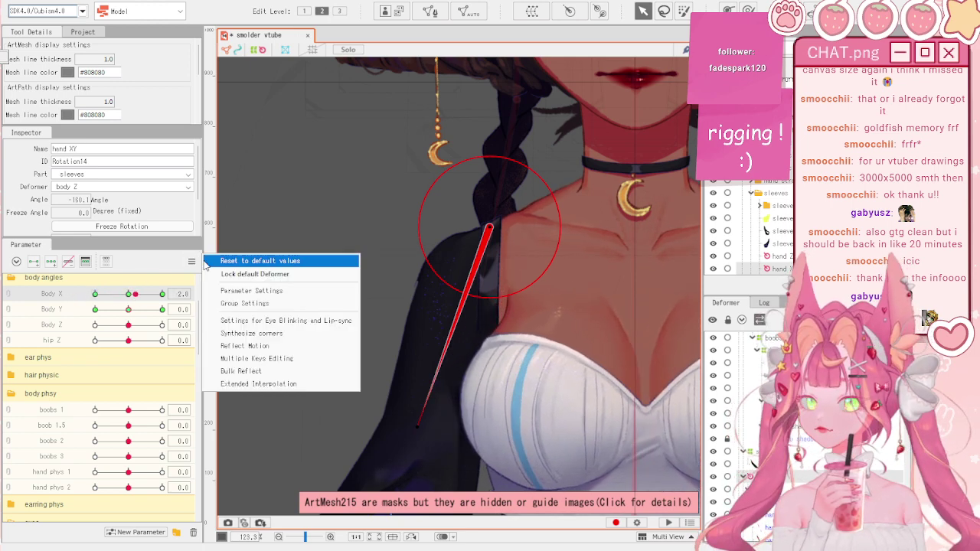
pyautogui.click(253, 259)
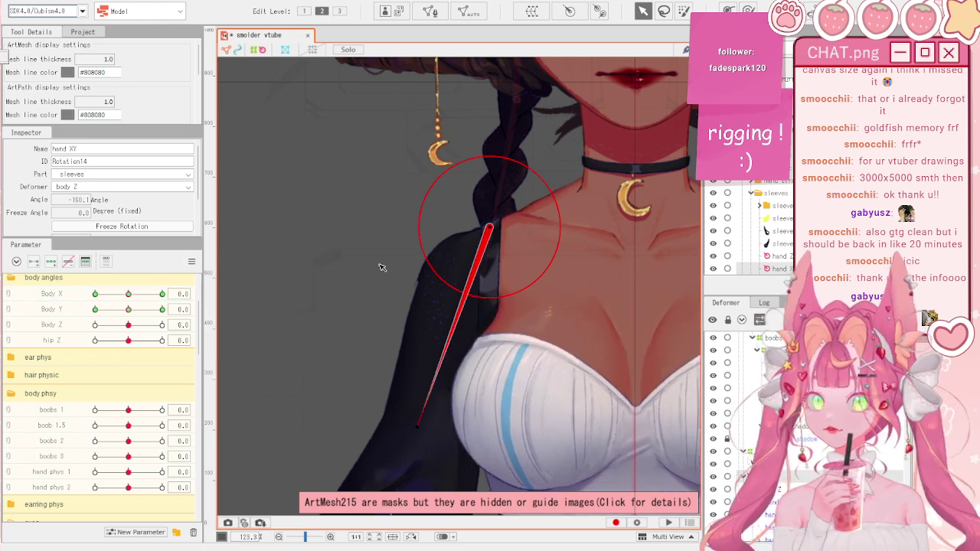
# - Select the hand strap mesh, check how it follows a Body Z tilt, and reset the parameters to default values
pyautogui.click(507, 269)
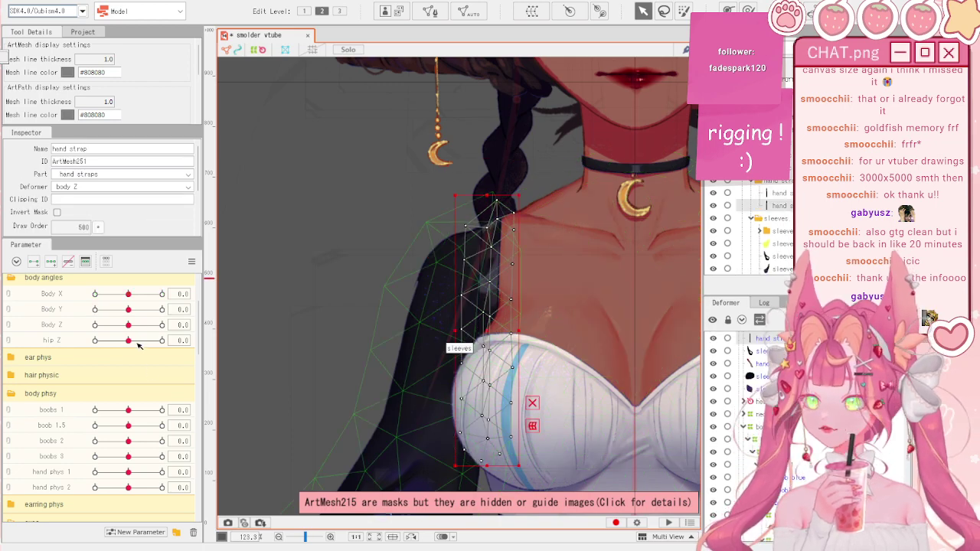
pyautogui.moveTo(128, 340); pyautogui.dragTo(126, 342)
pyautogui.moveTo(128, 325); pyautogui.dragTo(82, 337)
pyautogui.rightClick(191, 258)
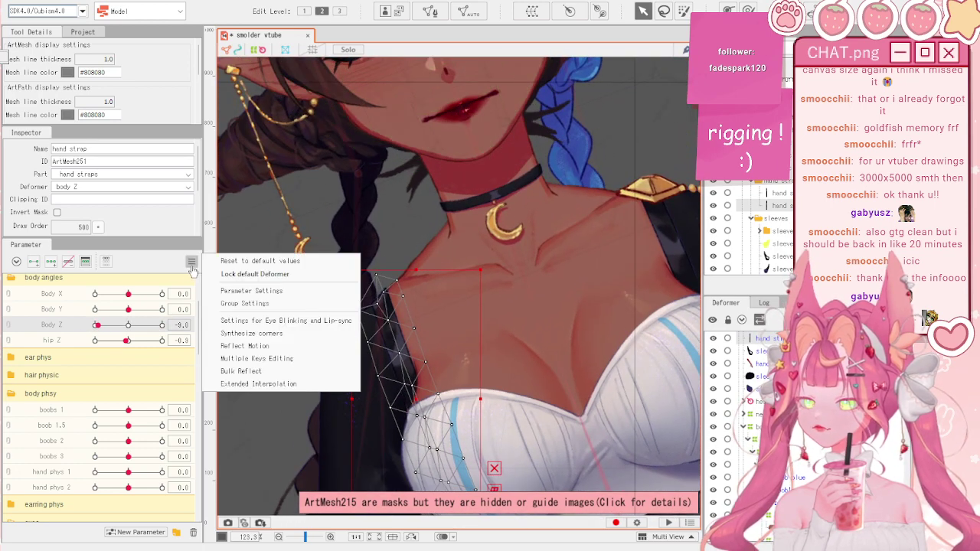
pyautogui.click(240, 270)
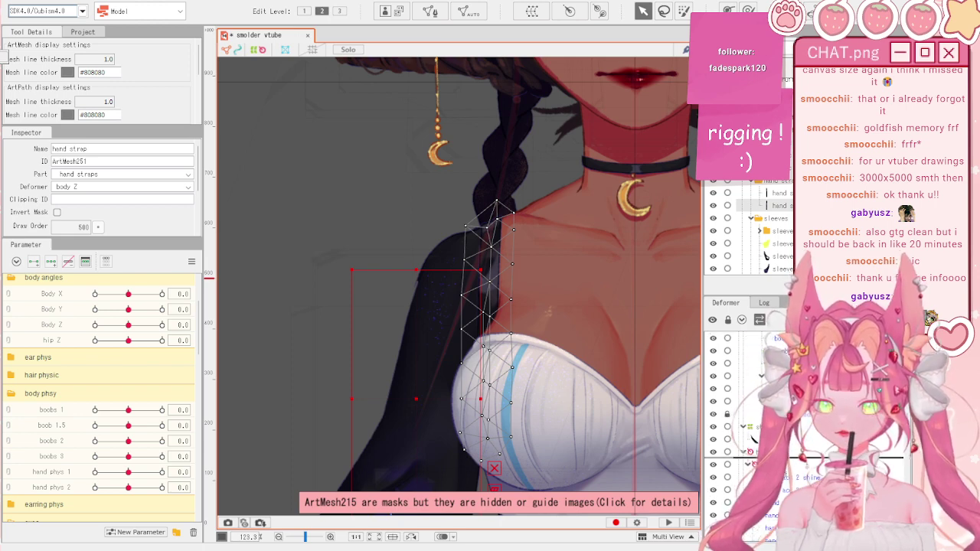
# - Parent the hand strap mesh to the hand Z deformer, test it with Body Z at -10, and reset the parameters to default values
pyautogui.click(191, 261)
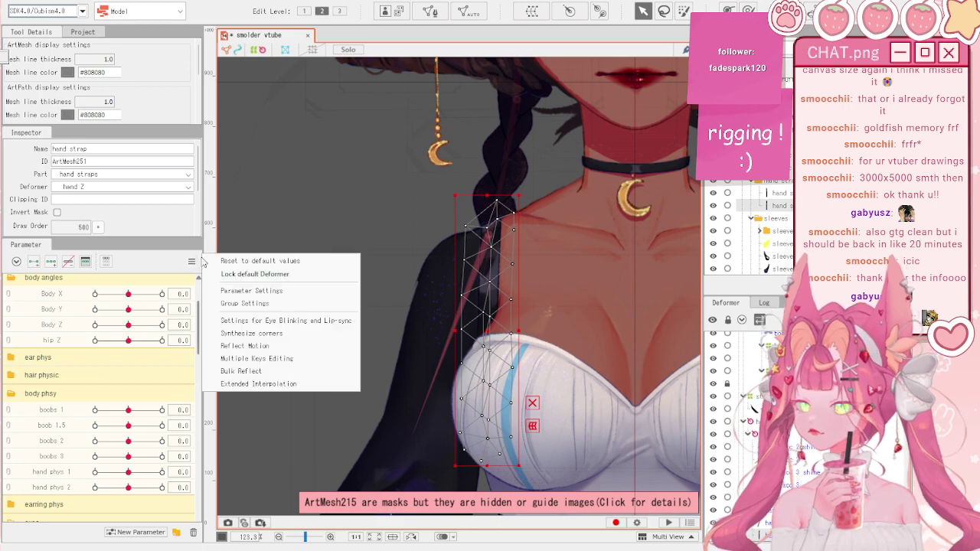
pyautogui.click(222, 262)
pyautogui.moveTo(111, 326)
pyautogui.mouseDown()
pyautogui.moveTo(89, 337)
pyautogui.moveTo(162, 325)
pyautogui.moveTo(93, 326)
pyautogui.mouseUp()
pyautogui.click(191, 262)
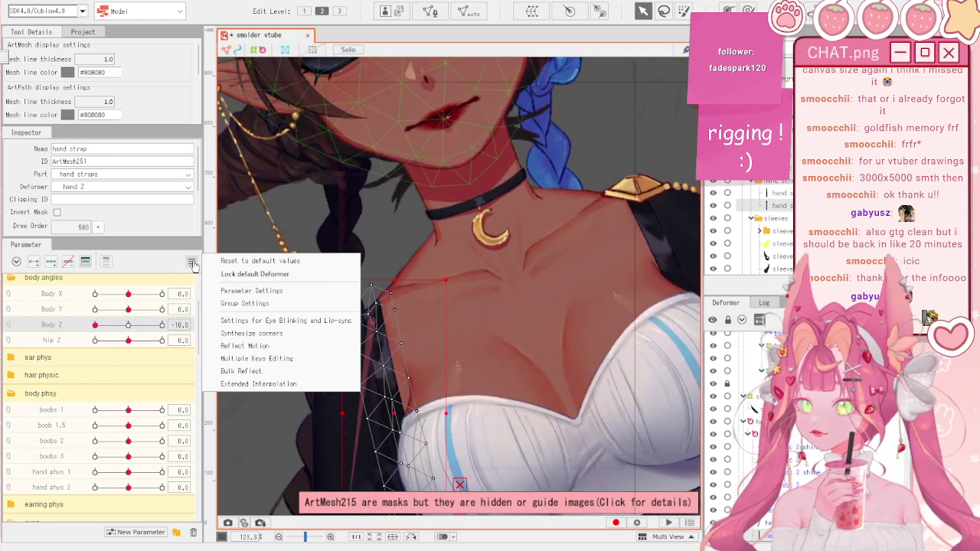
pyautogui.click(226, 261)
# - Select the hand XY rotation deformer again and raise it slightly at the shoulder with Body X at -10
pyautogui.click(757, 422)
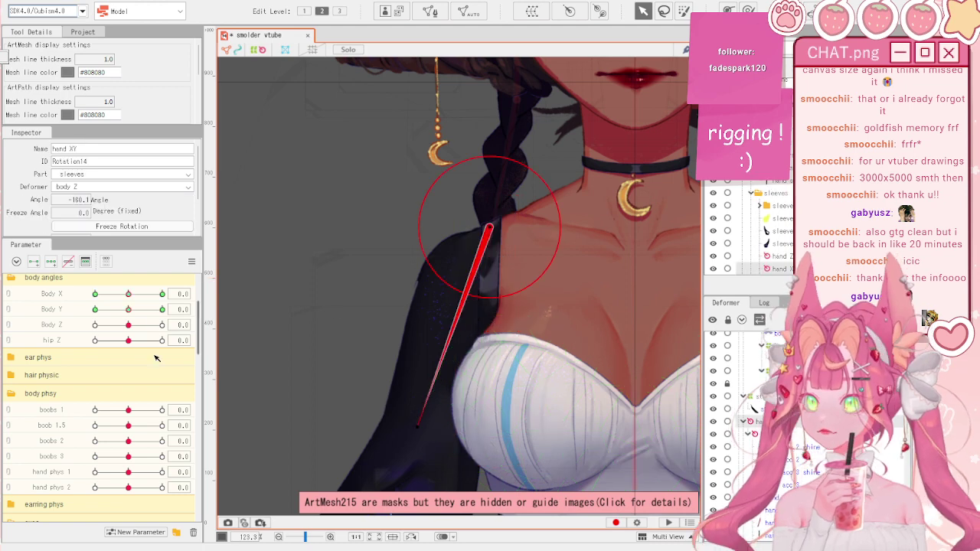
pyautogui.moveTo(129, 295); pyautogui.dragTo(95, 295)
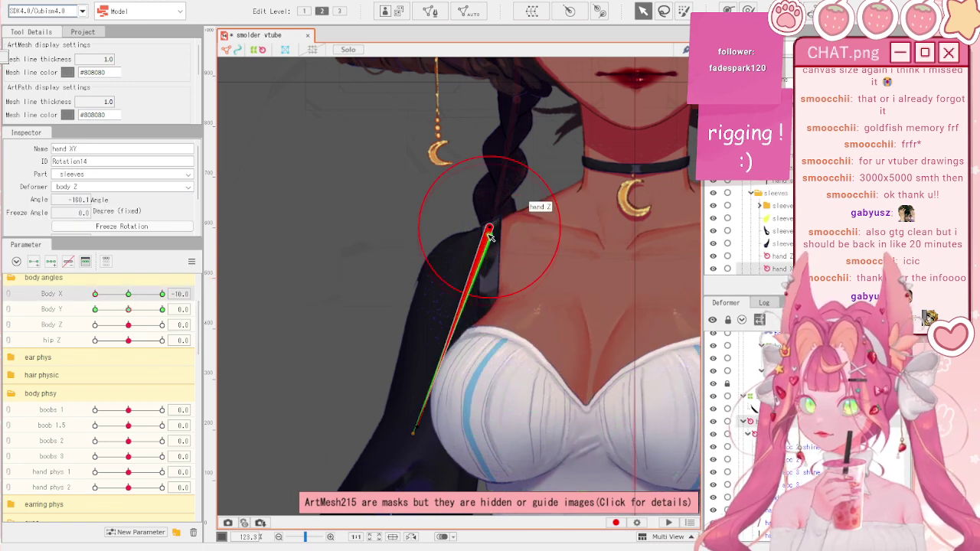
pyautogui.moveTo(490, 228); pyautogui.dragTo(492, 222)
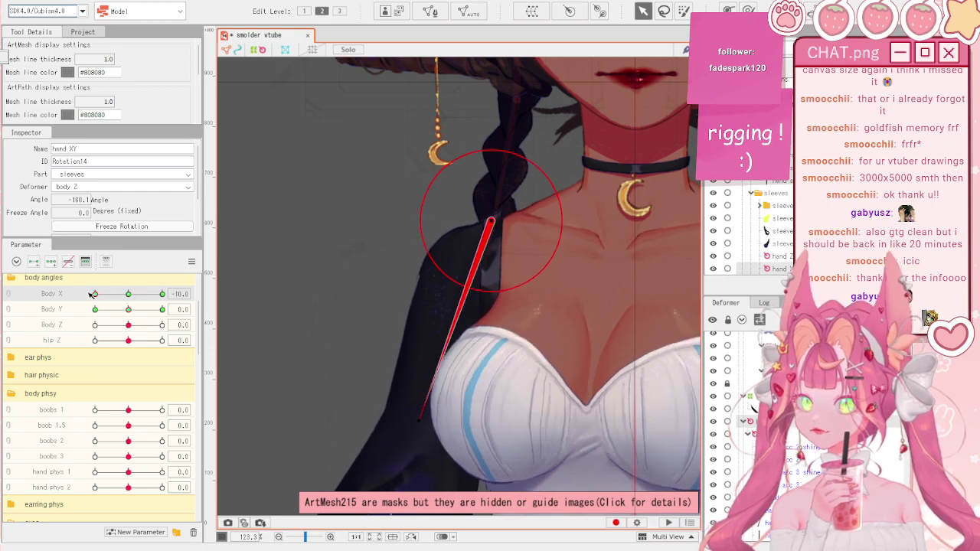
# - Examine the full body and the arm's movement while moving Body X back and forth around neutral
pyautogui.scroll(-5, 527, 234)
pyautogui.moveTo(491, 261); pyautogui.dragTo(452, 229)
pyautogui.scroll(-1, 450, 231)
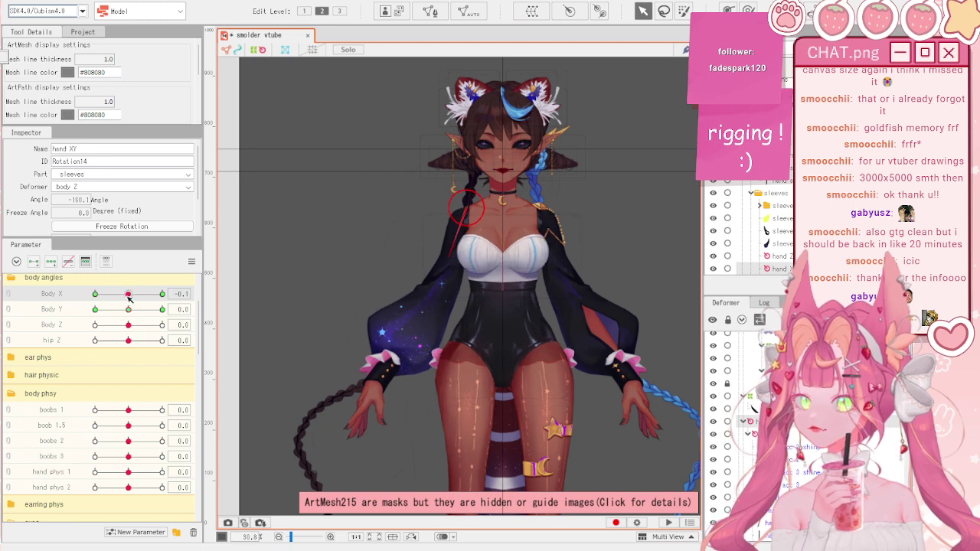
pyautogui.moveTo(446, 251); pyautogui.dragTo(447, 261)
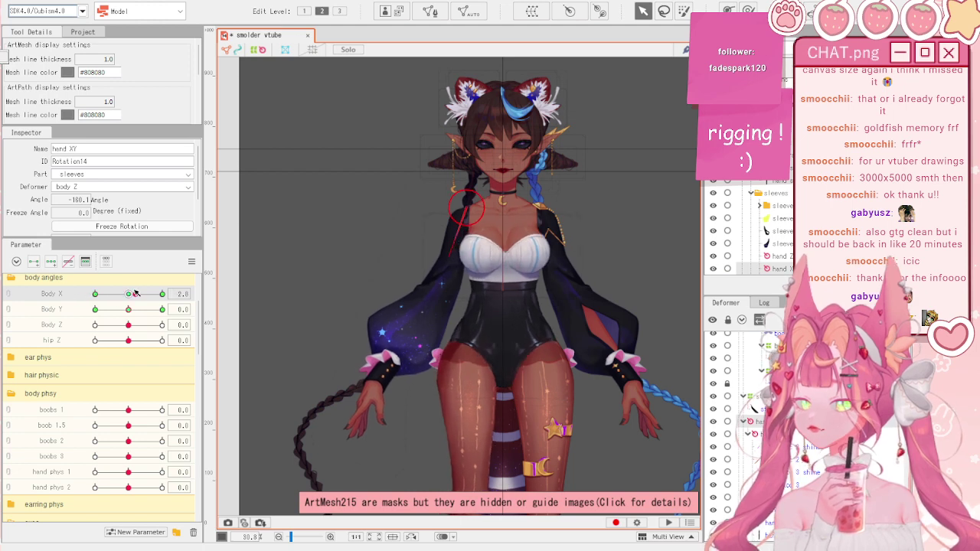
# - With Body X at 10, nudge the hand XY rotation deformer at the shoulder and rotate it slightly to refine the arm's pose
pyautogui.moveTo(95, 293); pyautogui.dragTo(71, 300)
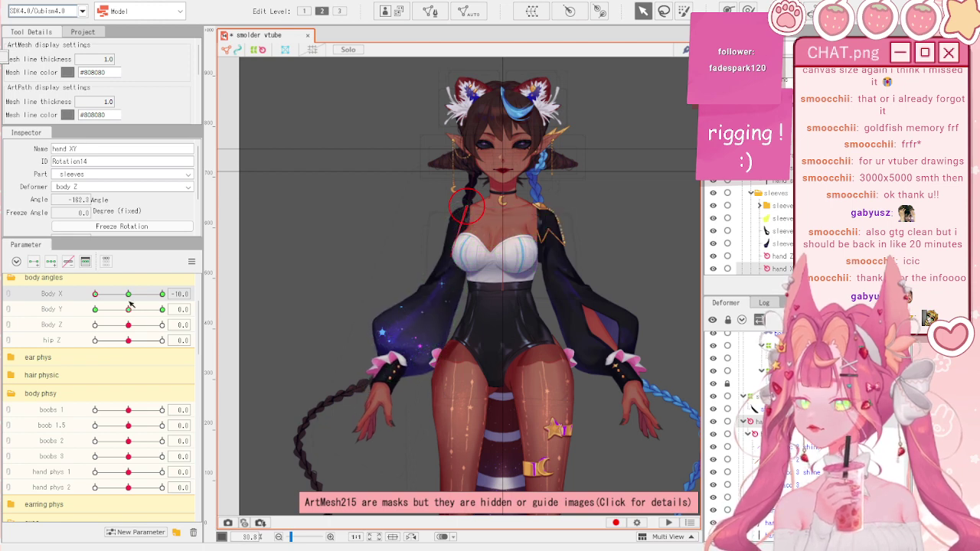
pyautogui.moveTo(95, 294); pyautogui.dragTo(164, 294)
pyautogui.scroll(6, 458, 213)
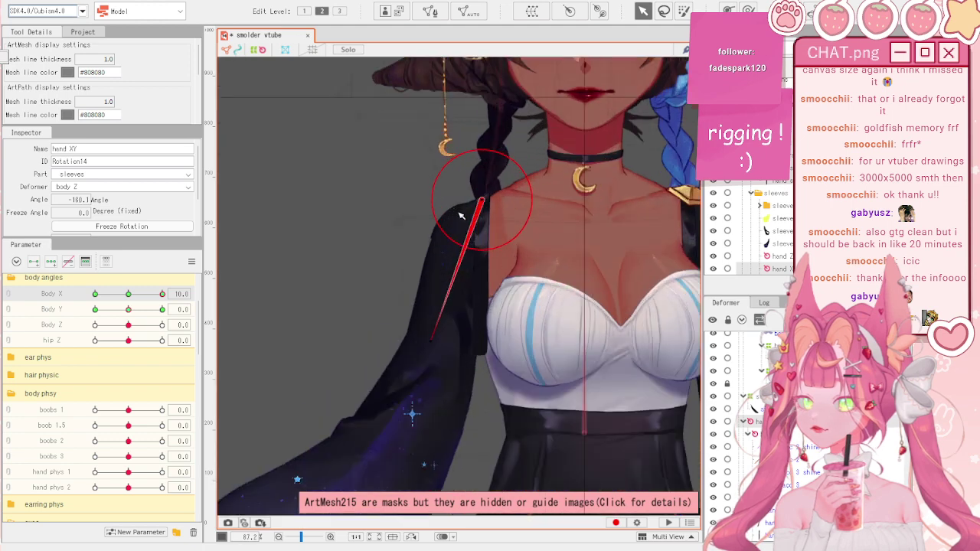
pyautogui.scroll(2, 460, 215)
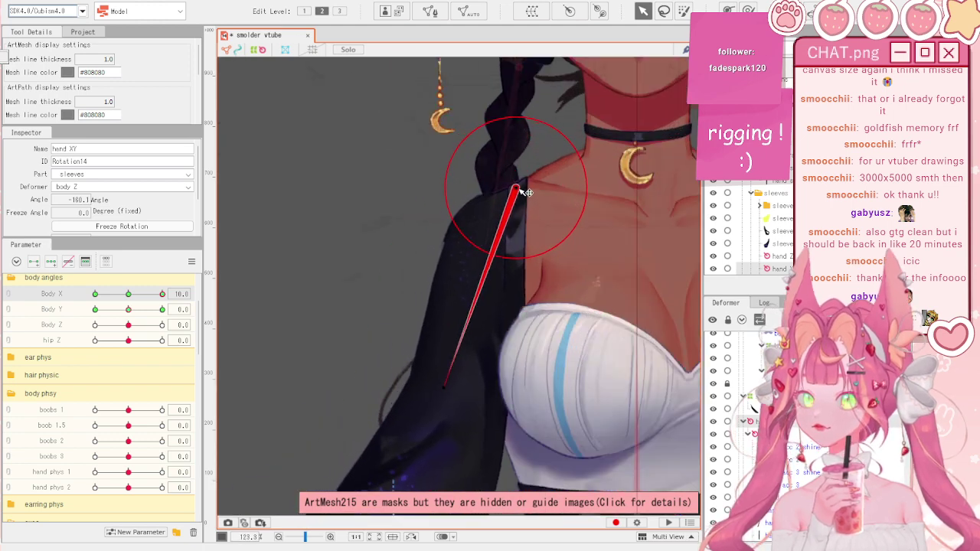
pyautogui.moveTo(519, 189); pyautogui.dragTo(516, 190)
pyautogui.scroll(-2, 523, 193)
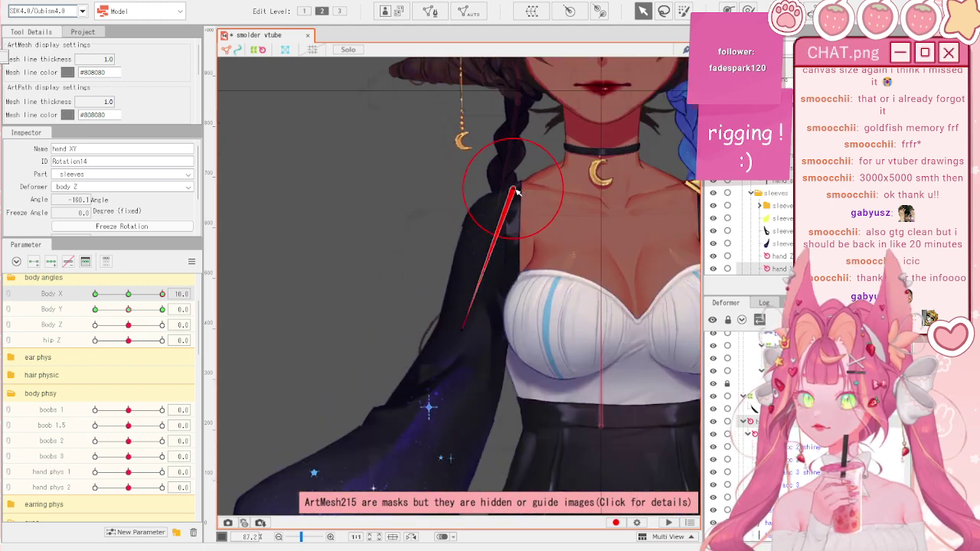
pyautogui.moveTo(479, 286); pyautogui.dragTo(470, 284)
pyautogui.scroll(-1, 469, 283)
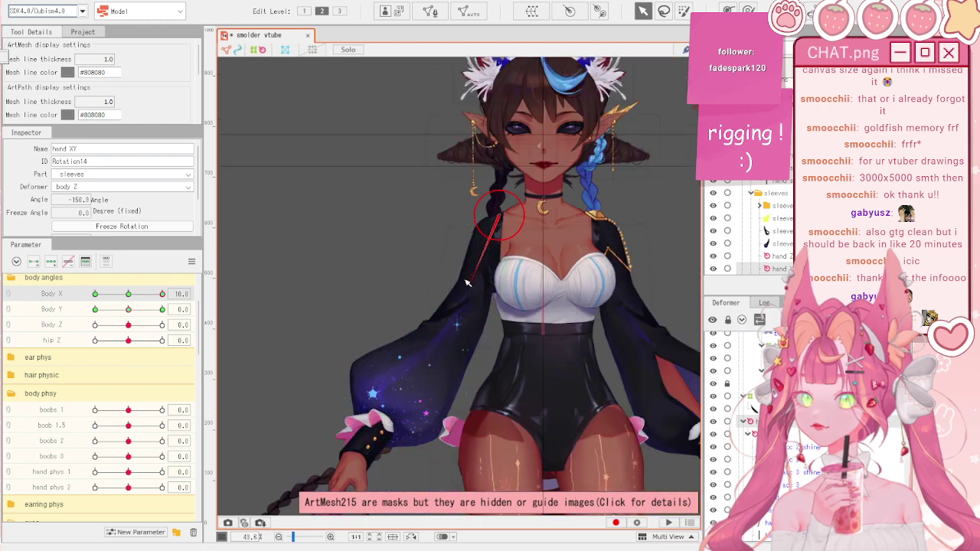
# - With Body X at -10, shift the hand XY rotation deformer slightly outward at the shoulder
pyautogui.moveTo(128, 294); pyautogui.dragTo(222, 315)
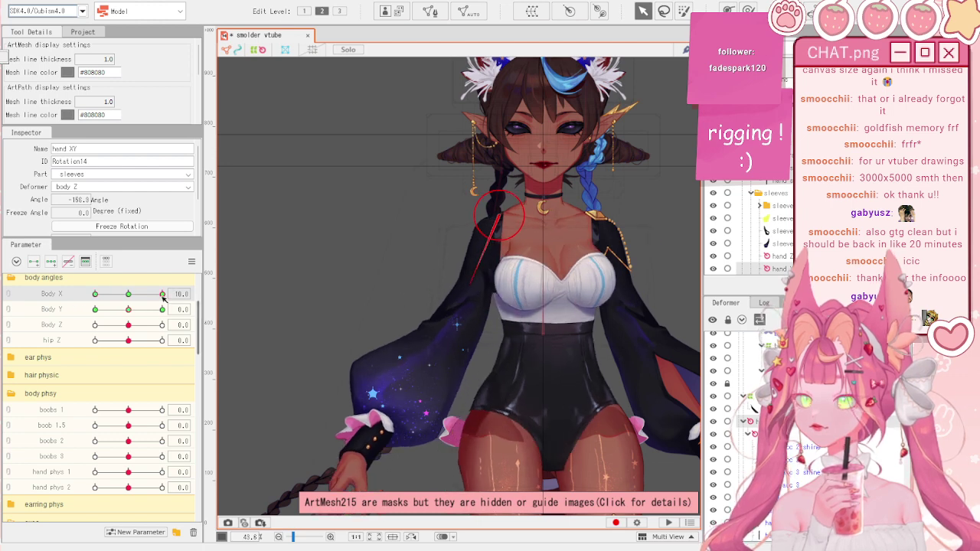
pyautogui.moveTo(163, 295); pyautogui.dragTo(40, 297)
pyautogui.scroll(2, 532, 221)
pyautogui.scroll(2, 441, 220)
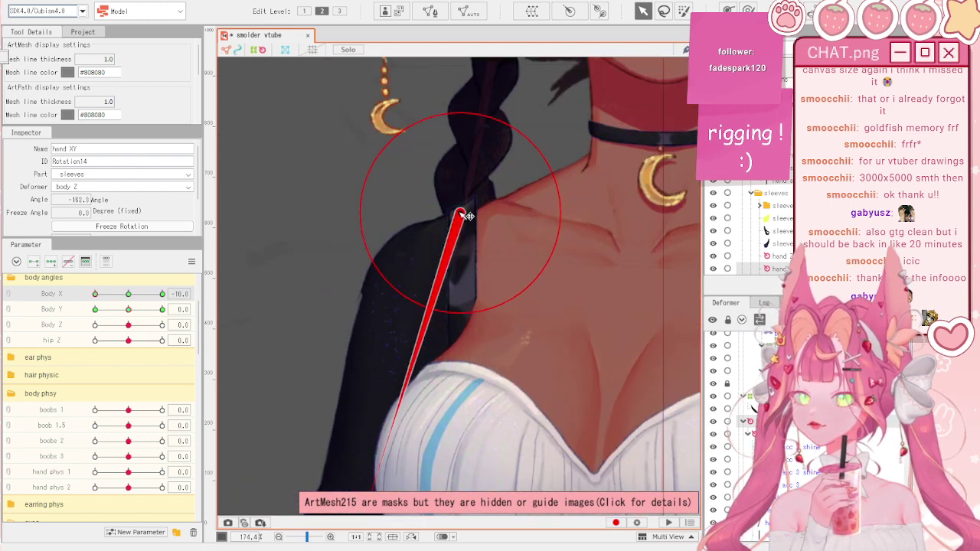
pyautogui.moveTo(460, 223); pyautogui.dragTo(457, 213)
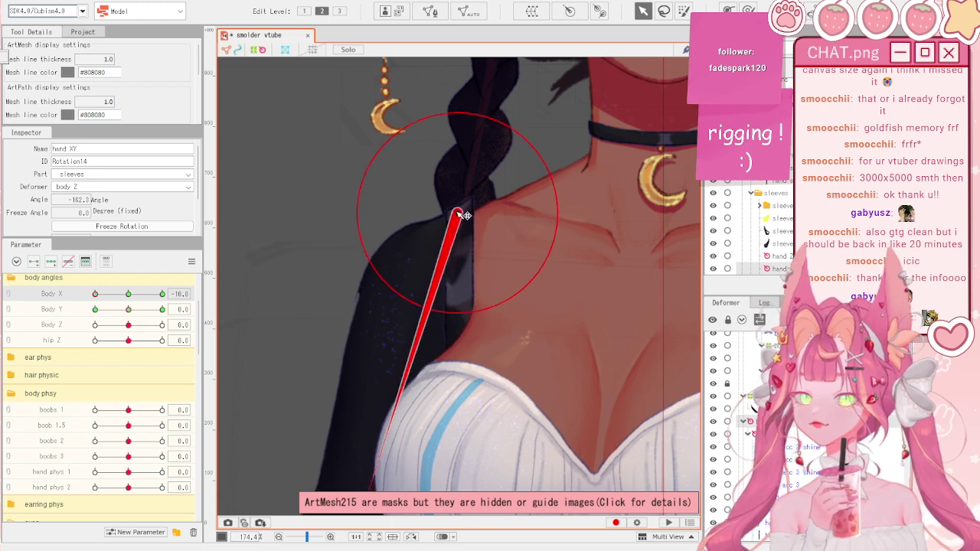
pyautogui.scroll(-4, 464, 215)
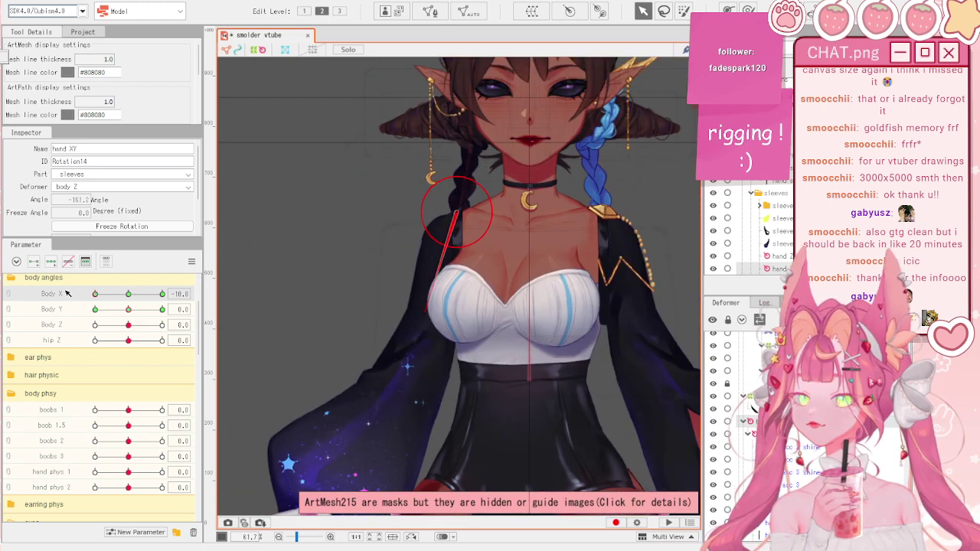
# - Examine the shoulder and arm up close and at full body while moving Body X, and reset the parameters to default values
pyautogui.moveTo(134, 295); pyautogui.dragTo(234, 286)
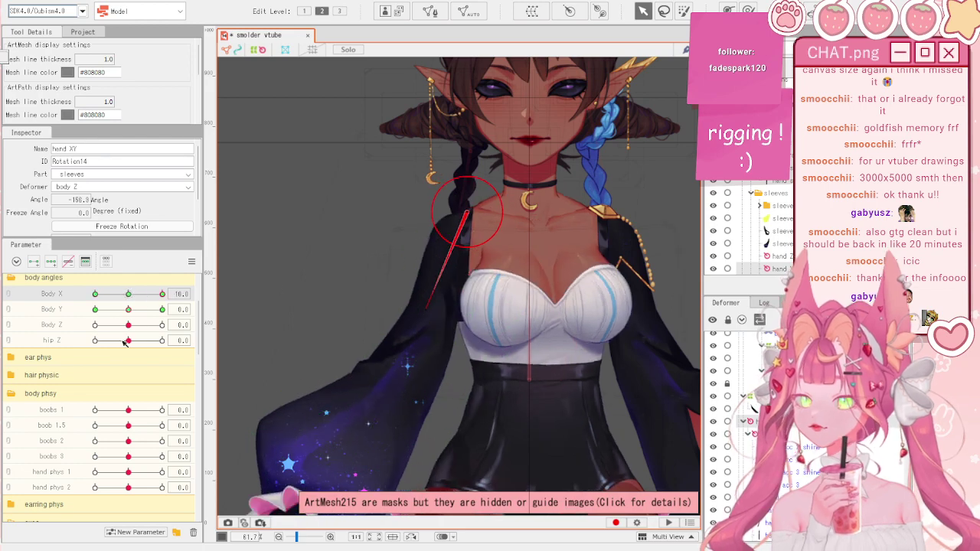
pyautogui.moveTo(128, 294); pyautogui.dragTo(181, 301)
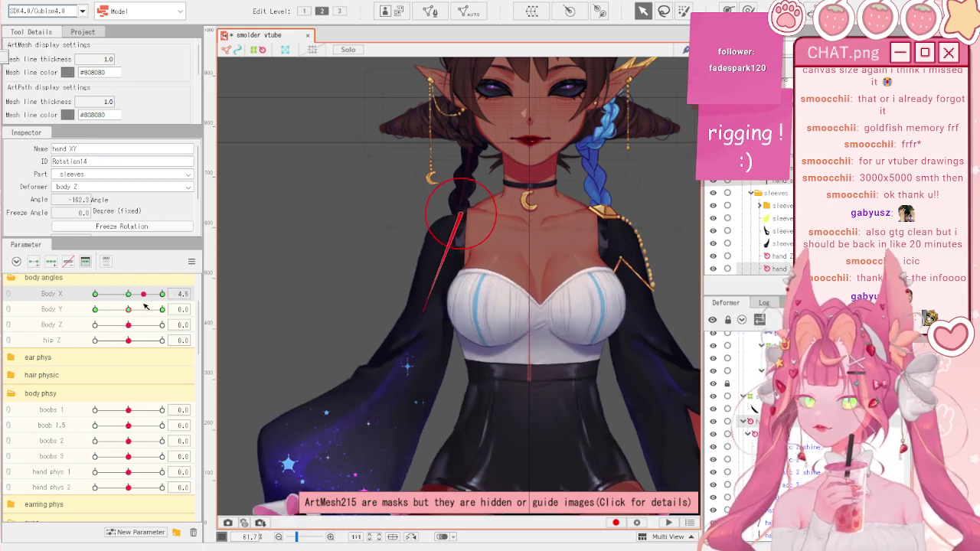
pyautogui.scroll(4, 353, 281)
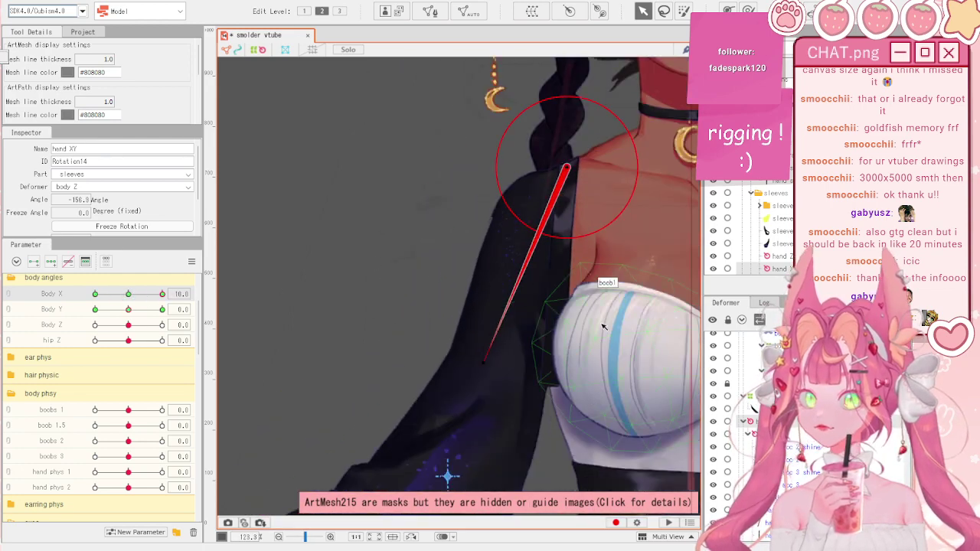
pyautogui.scroll(-6, 604, 328)
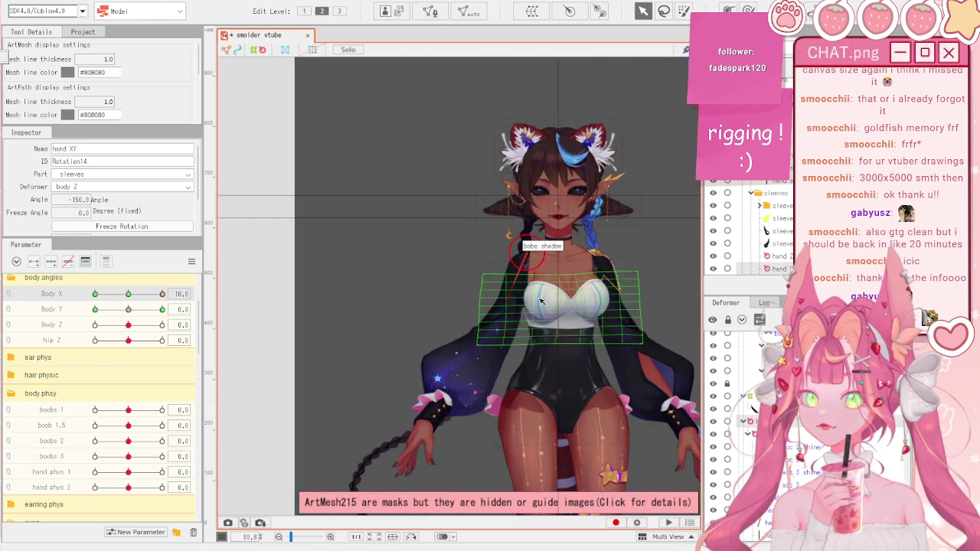
pyautogui.scroll(2, 369, 357)
pyautogui.moveTo(128, 296); pyautogui.dragTo(238, 313)
pyautogui.scroll(-2, 414, 303)
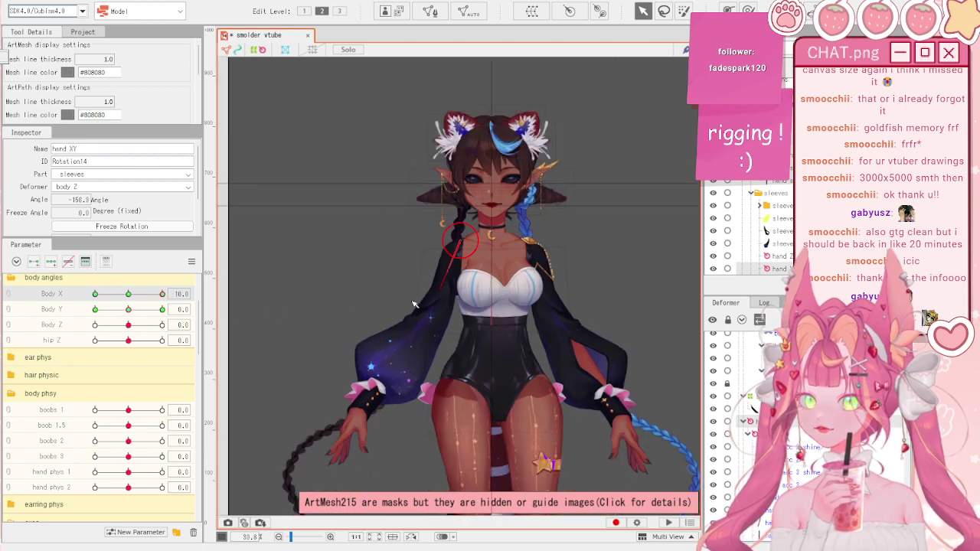
pyautogui.click(192, 263)
pyautogui.click(228, 262)
pyautogui.scroll(-2, 310, 258)
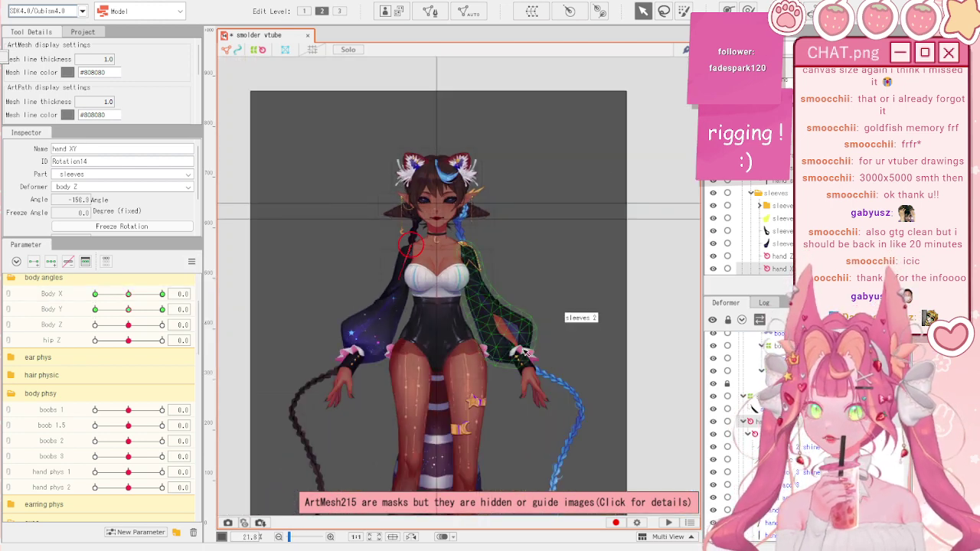
# - Check the arm with Body X at 10 and Body Y at -10, resetting the parameters to default values after each test
pyautogui.scroll(2, 525, 352)
pyautogui.scroll(-1, 526, 375)
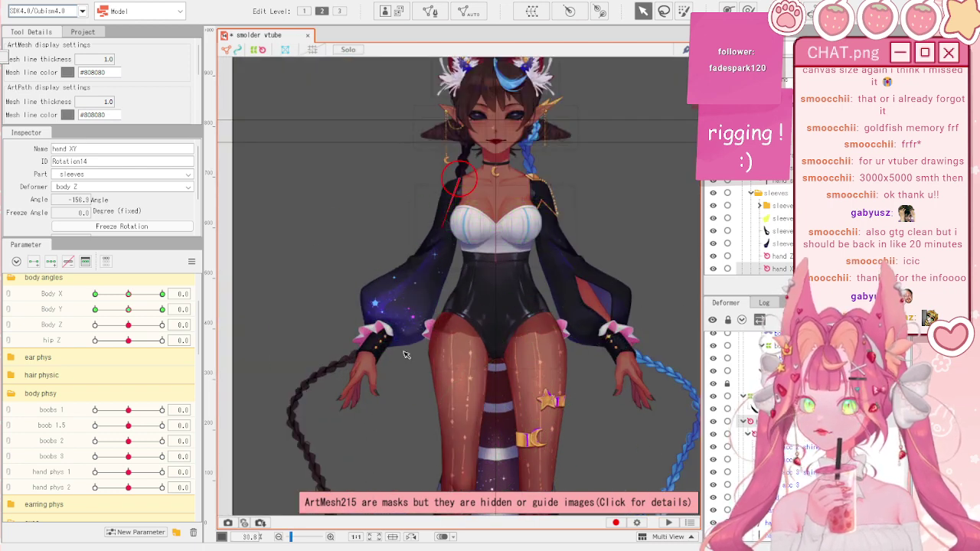
pyautogui.moveTo(127, 294); pyautogui.dragTo(169, 291)
pyautogui.click(192, 262)
pyautogui.click(210, 260)
pyautogui.click(191, 260)
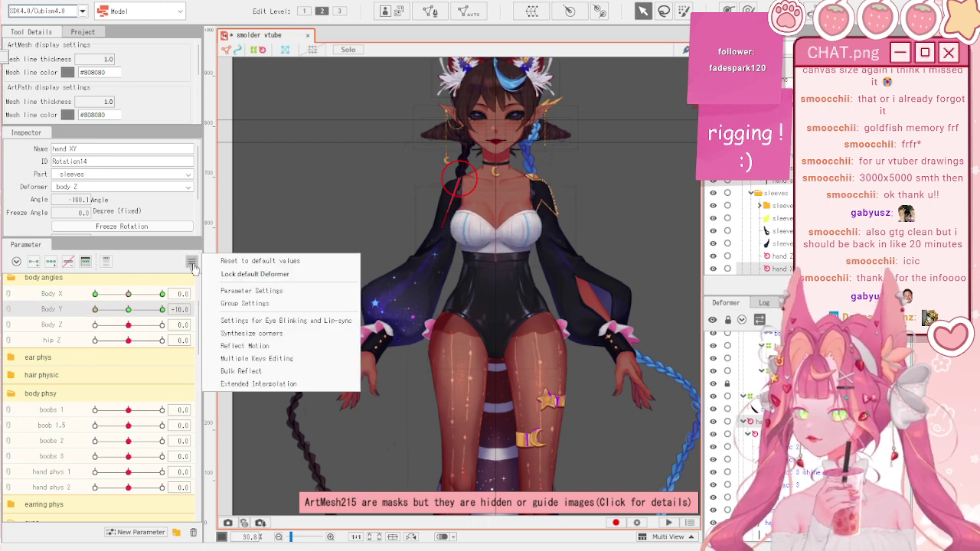
pyautogui.click(218, 259)
pyautogui.scroll(2, 409, 235)
pyautogui.scroll(-2, 408, 236)
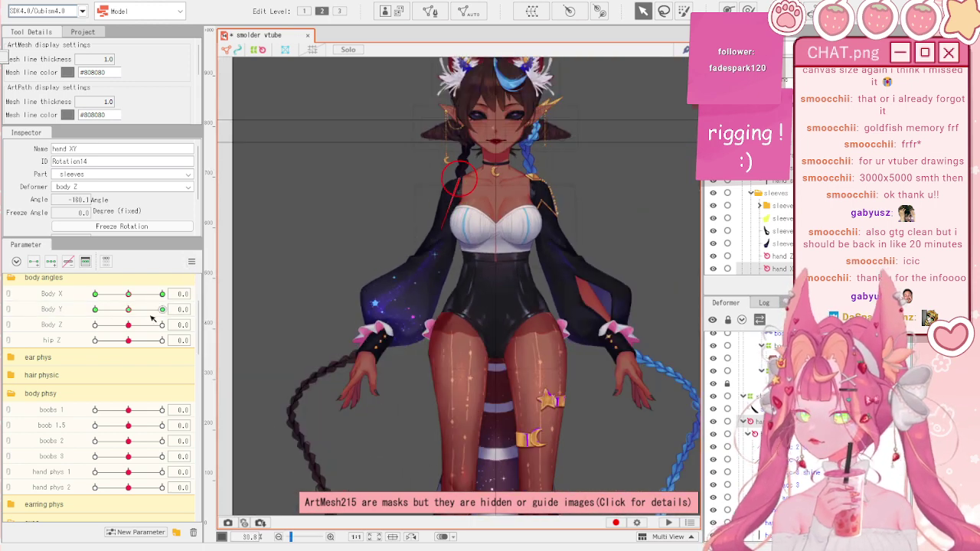
pyautogui.click(162, 294)
pyautogui.click(191, 261)
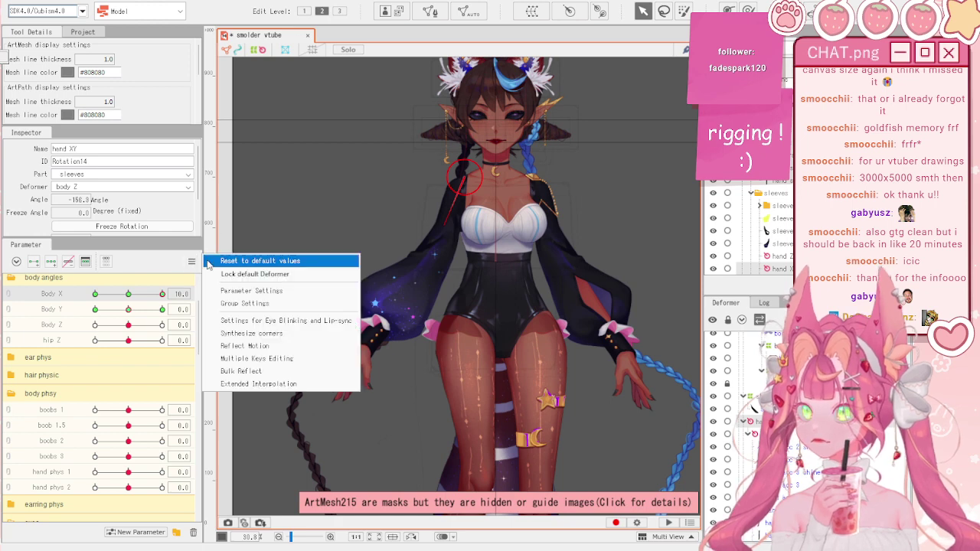
pyautogui.click(218, 258)
# - Select the sleeve meshes together with the hand strap and shoulder accessory meshes under the hand phys 12 deformer
pyautogui.scroll(4, 420, 183)
pyautogui.click(419, 183)
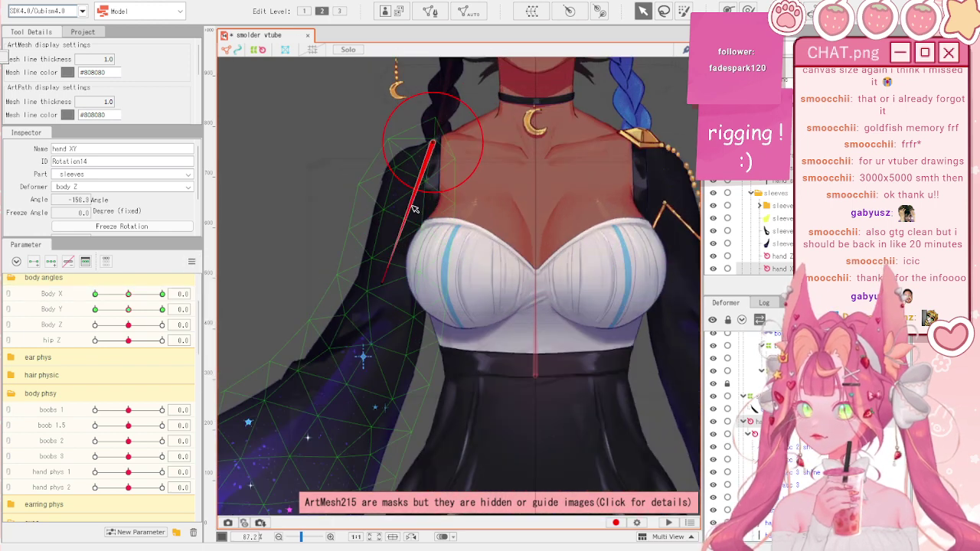
pyautogui.keyDown('ctrl'); pyautogui.click(801, 478); pyautogui.keyUp('ctrl')
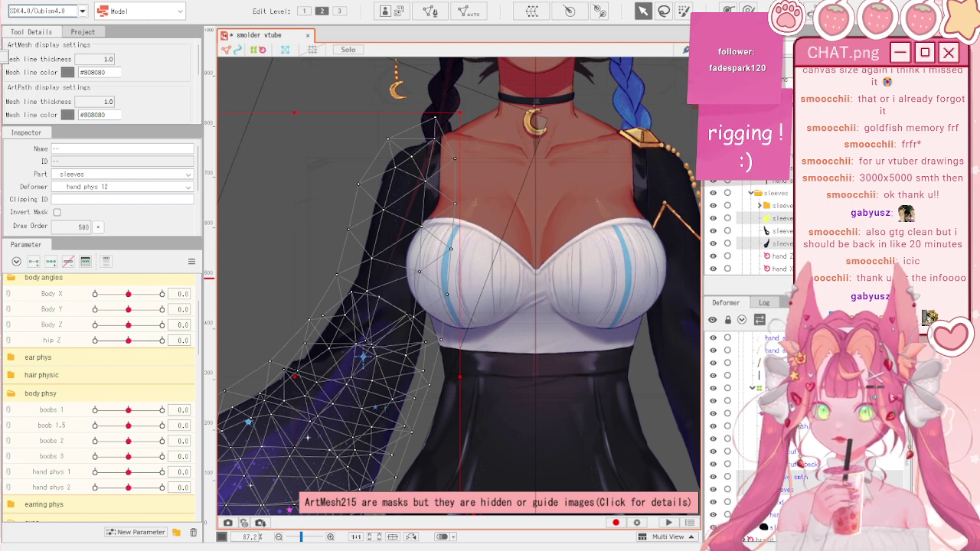
pyautogui.scroll(-2, 694, 406)
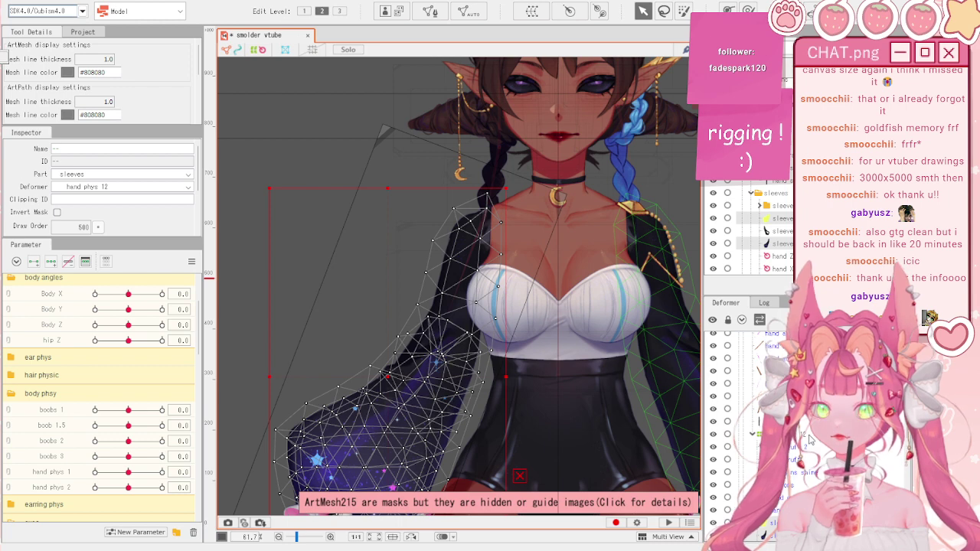
pyautogui.moveTo(789, 421); pyautogui.dragTo(794, 437)
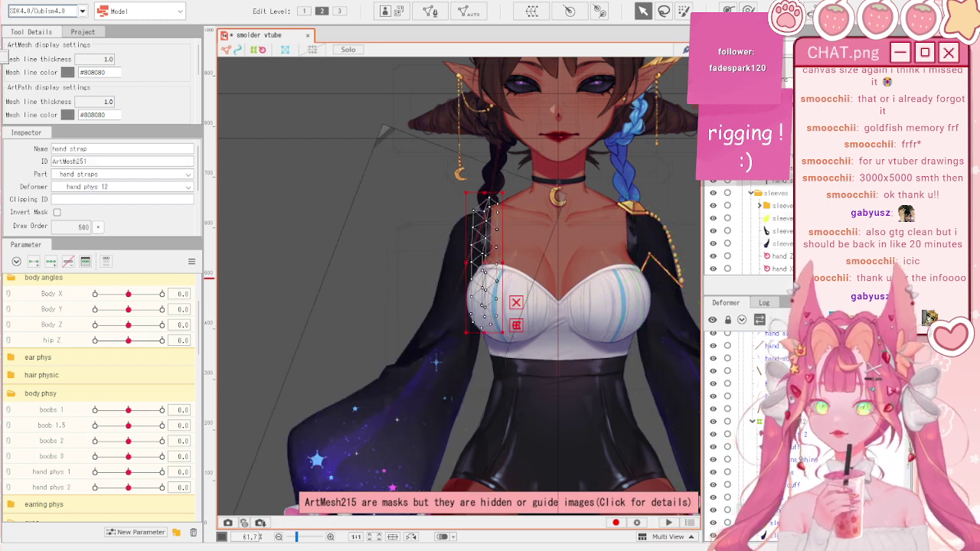
pyautogui.keyDown('shift'); pyautogui.click(796, 501); pyautogui.keyUp('shift')
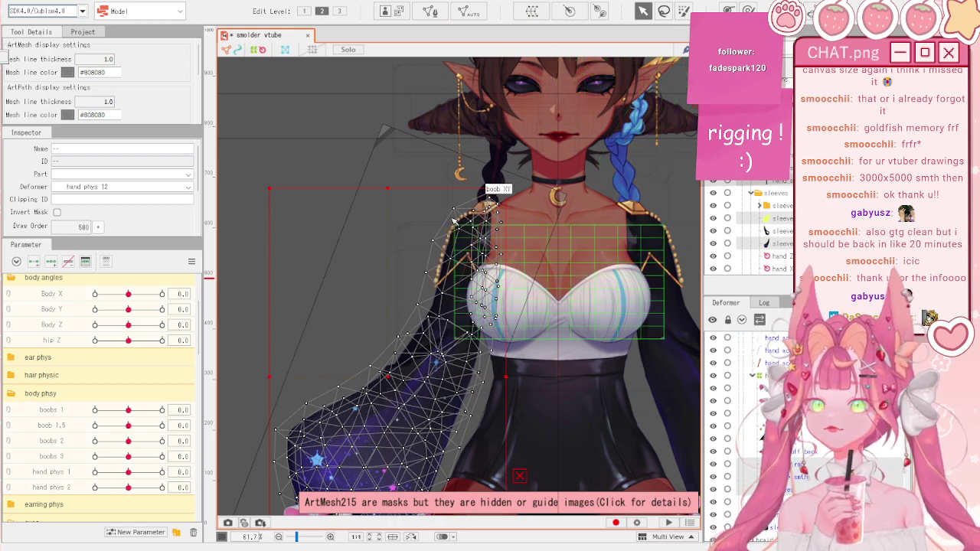
# - Examine the shoulder ornament and selected arm meshes while testing hip Z, and set Body X to 10
pyautogui.scroll(2, 454, 221)
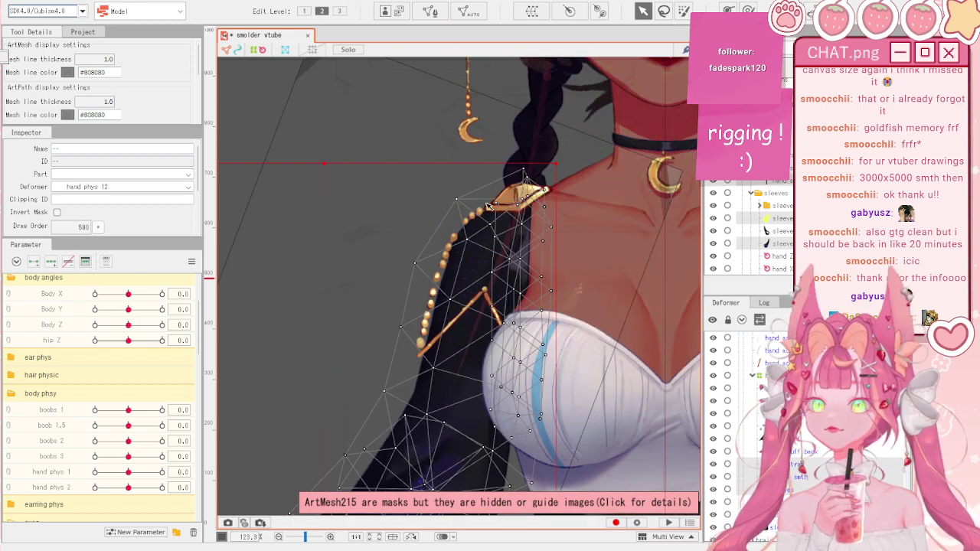
pyautogui.scroll(1, 488, 206)
pyautogui.scroll(-1, 488, 206)
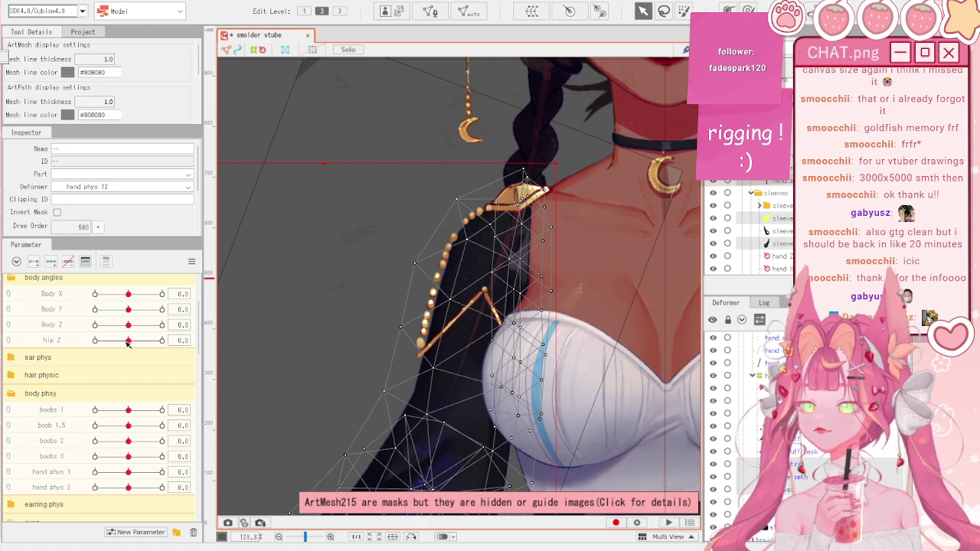
pyautogui.moveTo(128, 342); pyautogui.dragTo(95, 335)
pyautogui.click(231, 261)
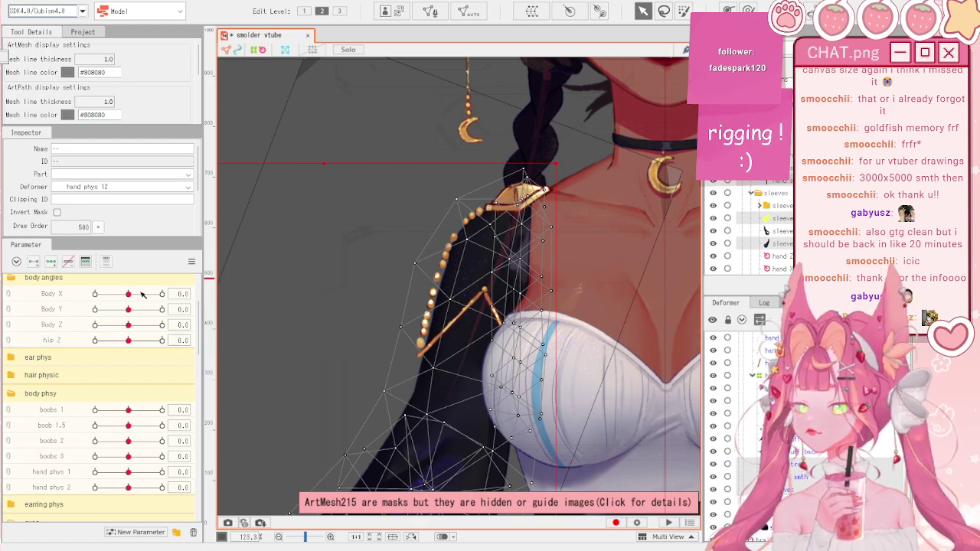
pyautogui.moveTo(129, 294); pyautogui.dragTo(188, 291)
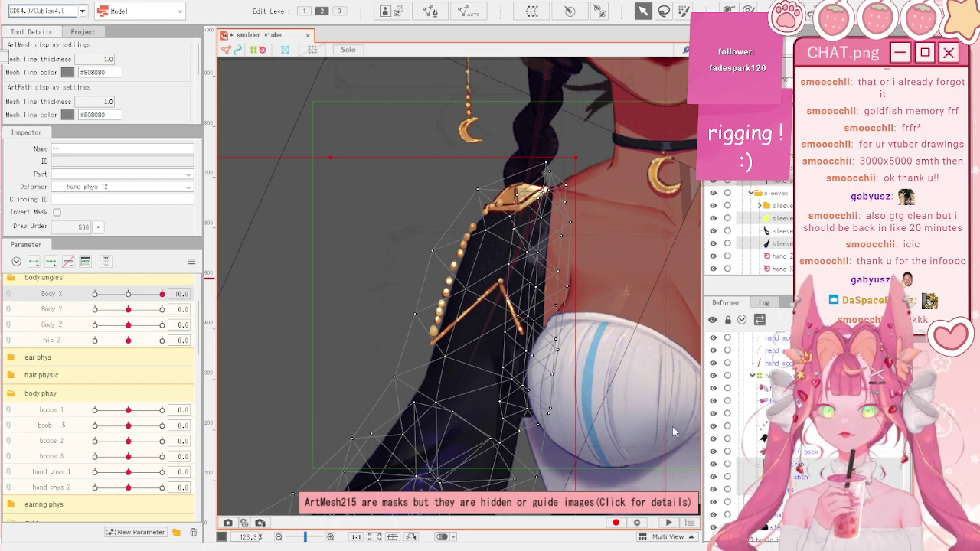
# - Create a warp deformer named hand XY around the selected meshes in the hand straps part, and reset the parameters to default values
pyautogui.click(669, 465)
pyautogui.scroll(-4, 499, 309)
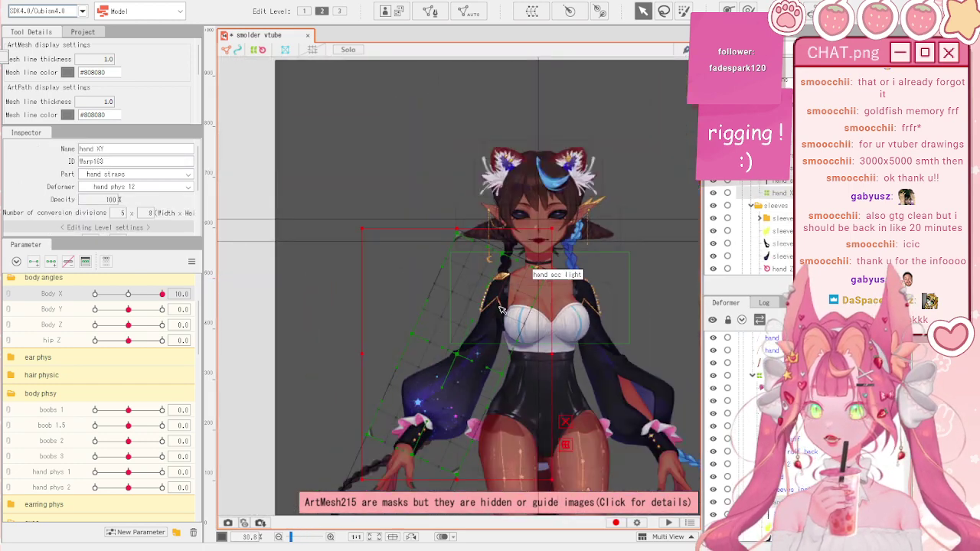
pyautogui.click(191, 263)
pyautogui.click(245, 258)
pyautogui.scroll(3, 546, 357)
pyautogui.scroll(-3, 546, 357)
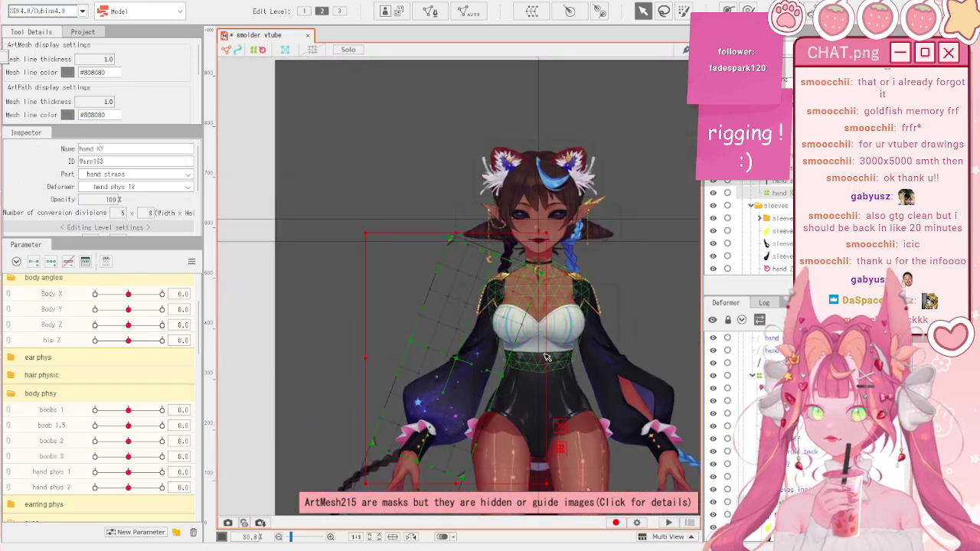
# - Add three keys on both Body X and Body Y to the hand XY warp deformer and reset the parameters to default values
pyautogui.scroll(2, 546, 357)
pyautogui.scroll(-3, 545, 357)
pyautogui.scroll(3, 557, 192)
pyautogui.scroll(-2, 557, 193)
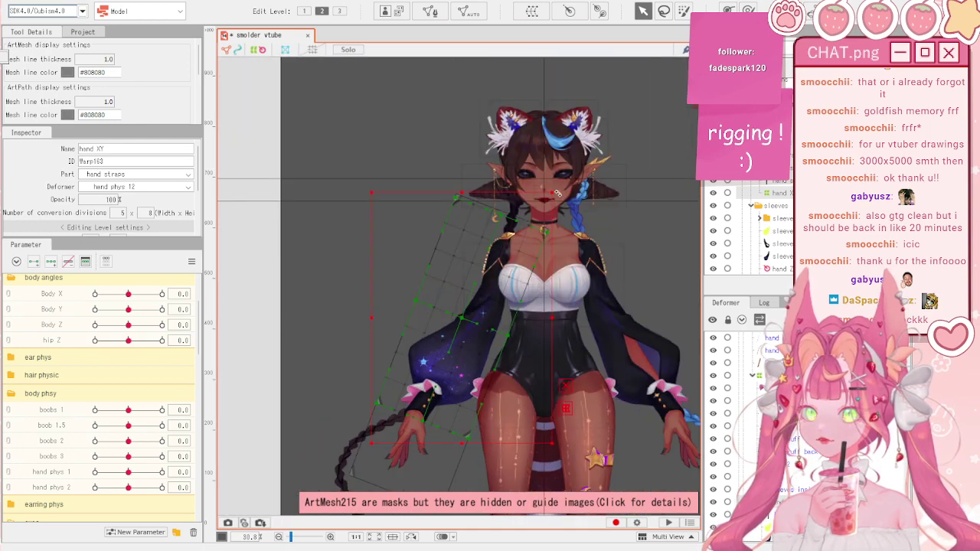
pyautogui.scroll(3, 518, 263)
pyautogui.click(62, 298)
pyautogui.keyDown('shift'); pyautogui.click(61, 307); pyautogui.keyUp('shift')
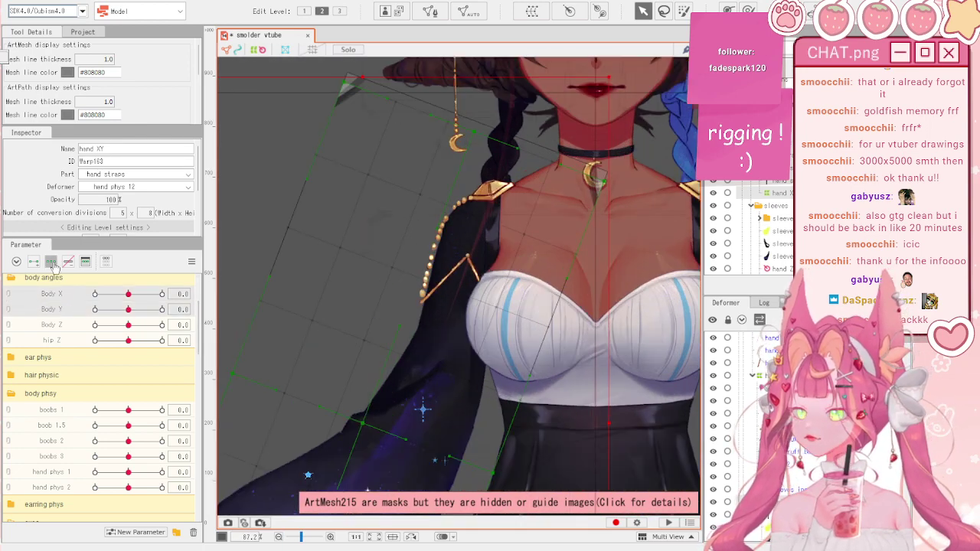
pyautogui.click(51, 262)
pyautogui.click(192, 262)
pyautogui.click(219, 261)
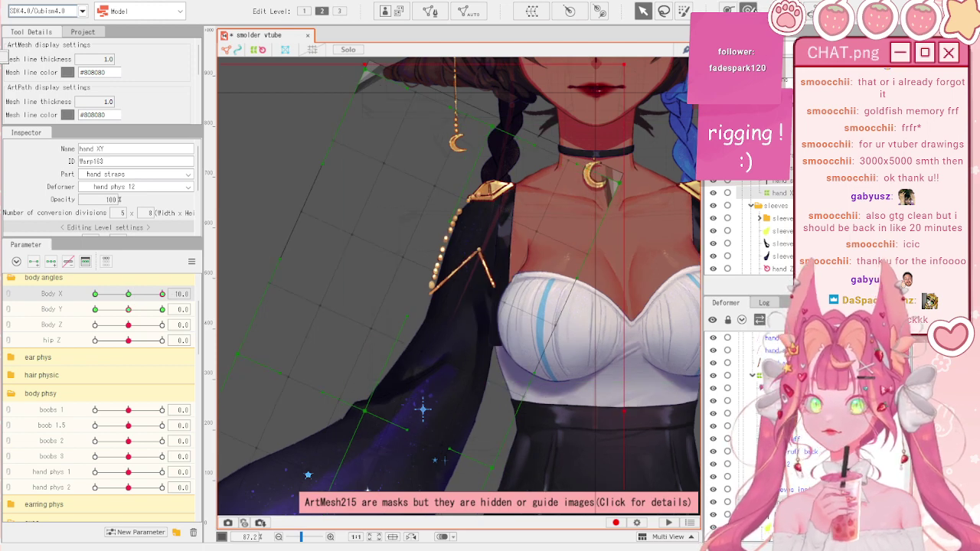
# - Reshape the hand XY warp deformer around the shoulder with a 445.9 px deform brush at Body X 10, and check the Body X movement
pyautogui.press('b')
pyautogui.moveTo(475, 189)
pyautogui.mouseDown()
pyautogui.moveTo(495, 277)
pyautogui.moveTo(505, 288)
pyautogui.moveTo(521, 284)
pyautogui.mouseUp()
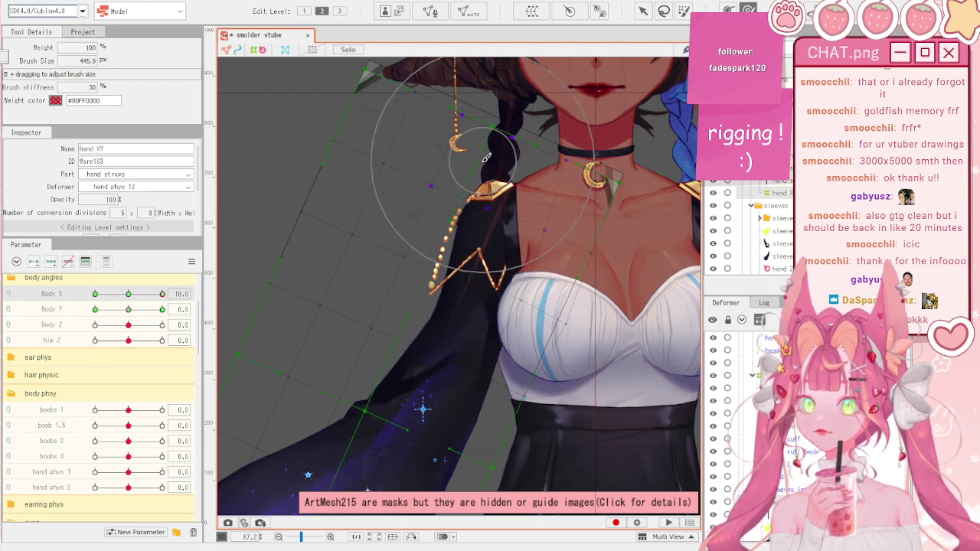
pyautogui.moveTo(127, 291); pyautogui.dragTo(162, 293)
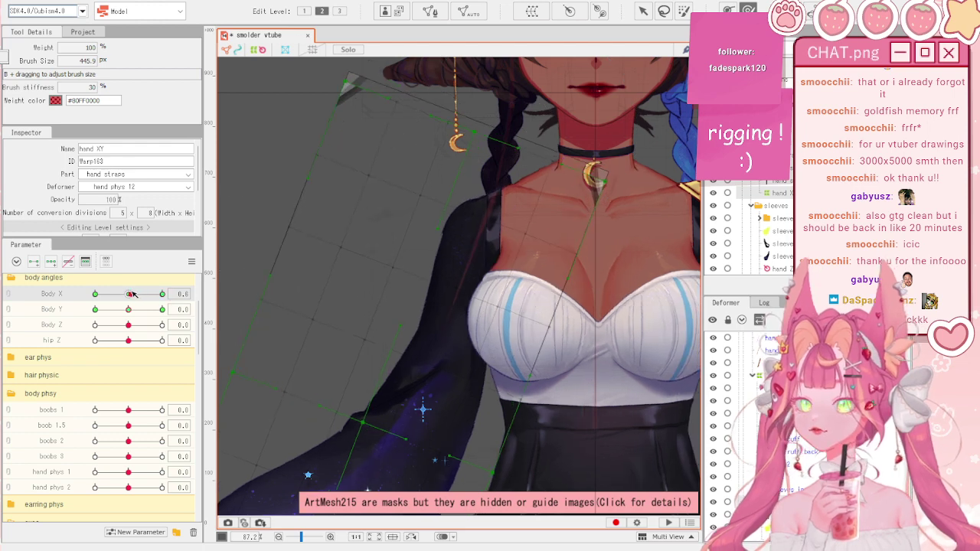
# - Set Body X to -10 and inspect the hand XY warp deformer around the shoulder and braid
pyautogui.moveTo(183, 288); pyautogui.dragTo(39, 295)
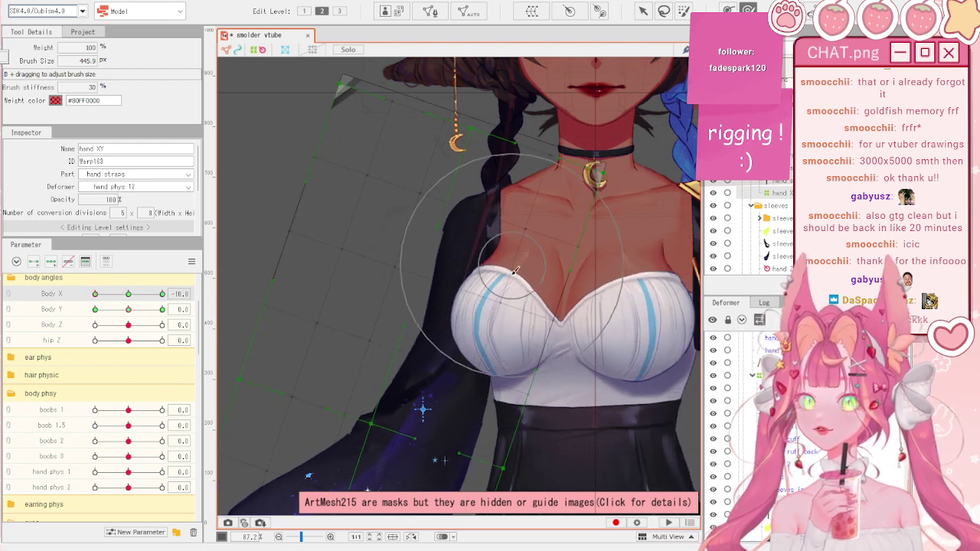
pyautogui.scroll(2, 470, 276)
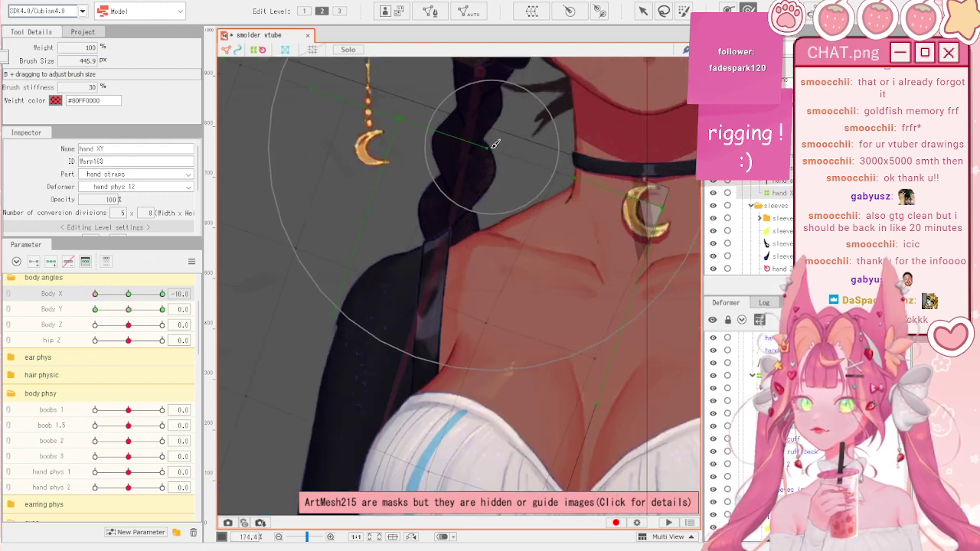
pyautogui.scroll(-2, 406, 242)
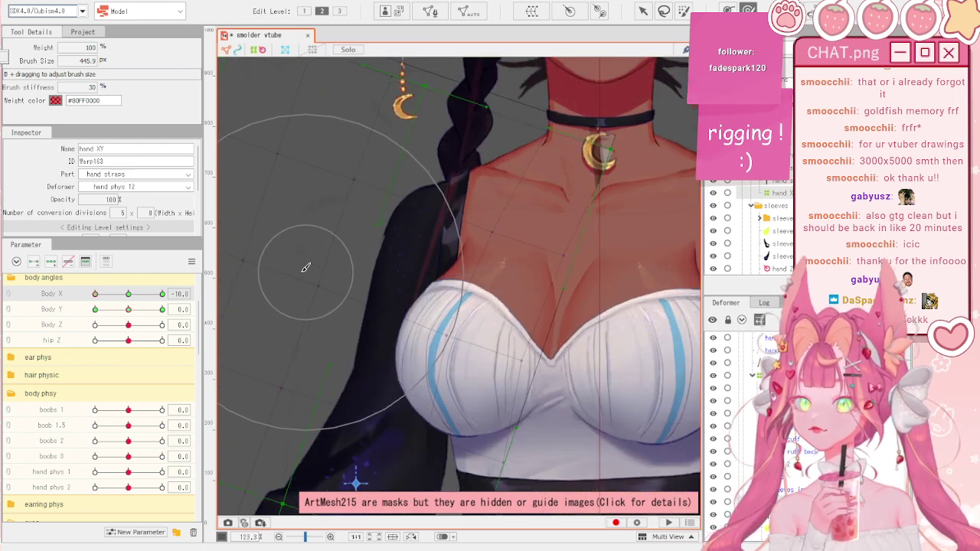
# - Refine the hand XY warp deformer around the shoulder strap at Body X 10, reducing the deform brush to 186.5 px
pyautogui.moveTo(95, 294)
pyautogui.mouseDown()
pyautogui.moveTo(115, 303)
pyautogui.moveTo(84, 304)
pyautogui.moveTo(186, 290)
pyautogui.moveTo(65, 285)
pyautogui.moveTo(178, 288)
pyautogui.mouseUp()
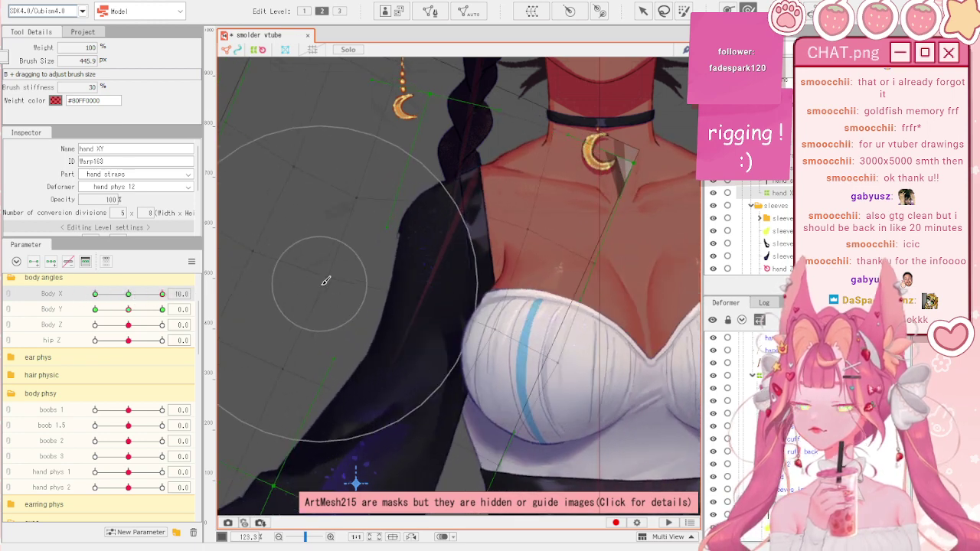
pyautogui.moveTo(348, 317)
pyautogui.mouseDown()
pyautogui.moveTo(304, 330)
pyautogui.moveTo(319, 314)
pyautogui.mouseUp()
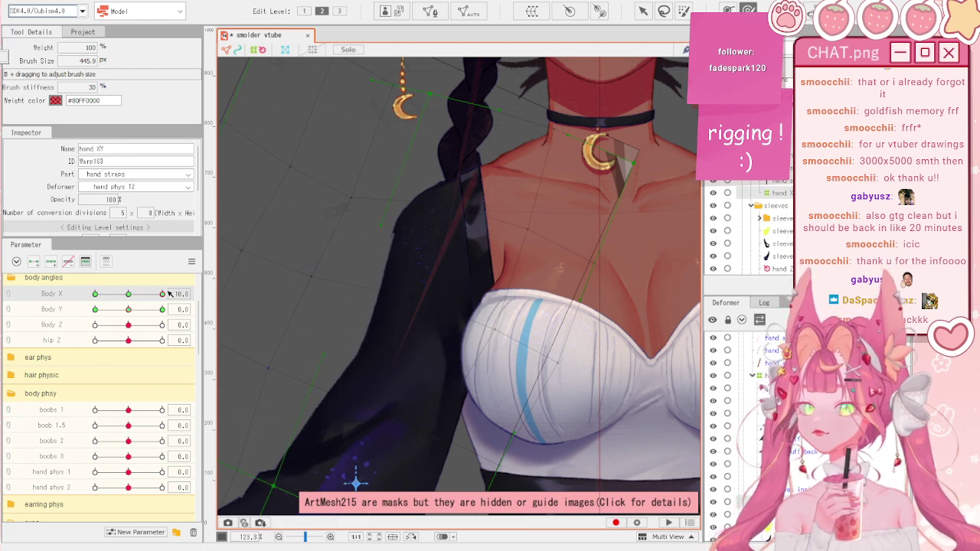
pyautogui.press('b')
pyautogui.moveTo(309, 176); pyautogui.dragTo(302, 141)
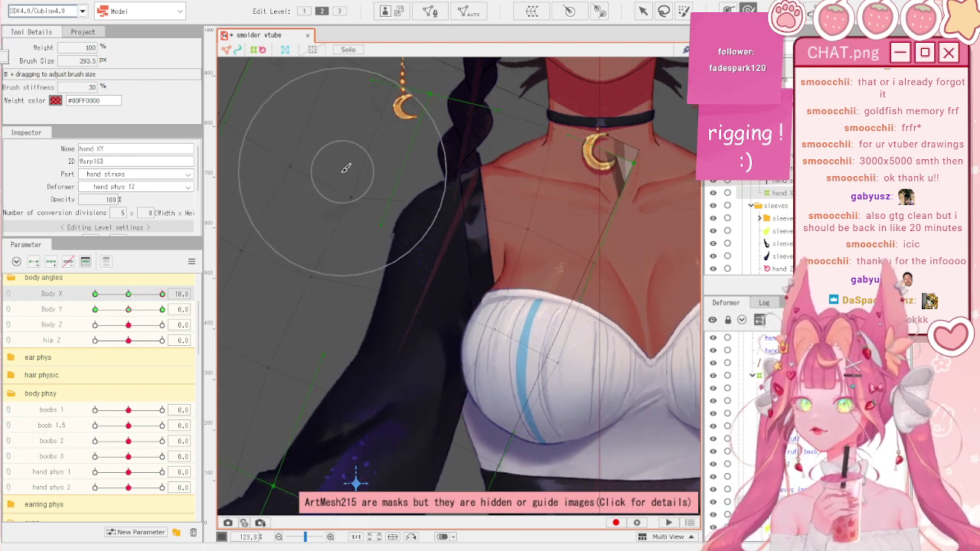
pyautogui.moveTo(129, 295); pyautogui.dragTo(90, 278)
pyautogui.click(161, 294)
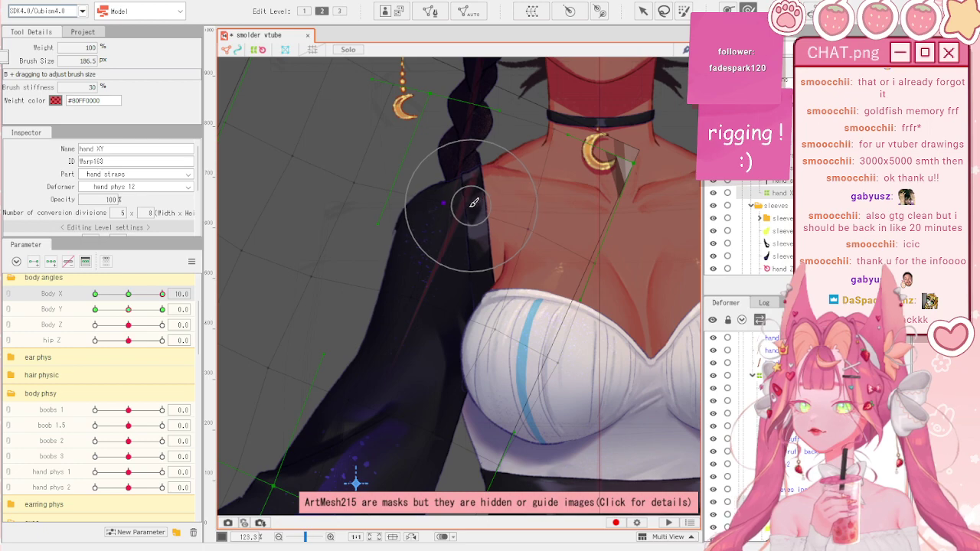
pyautogui.scroll(-1, 355, 295)
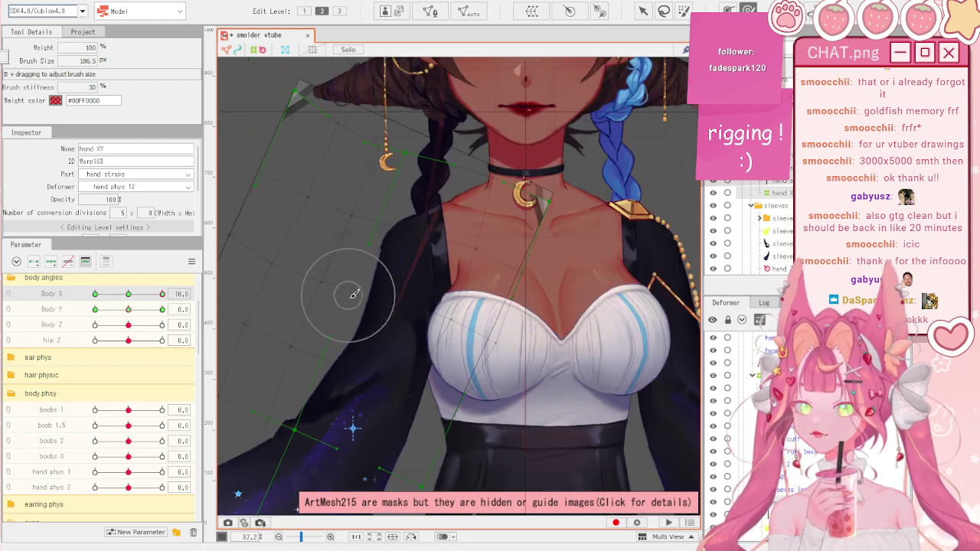
pyautogui.moveTo(407, 383); pyautogui.dragTo(406, 315)
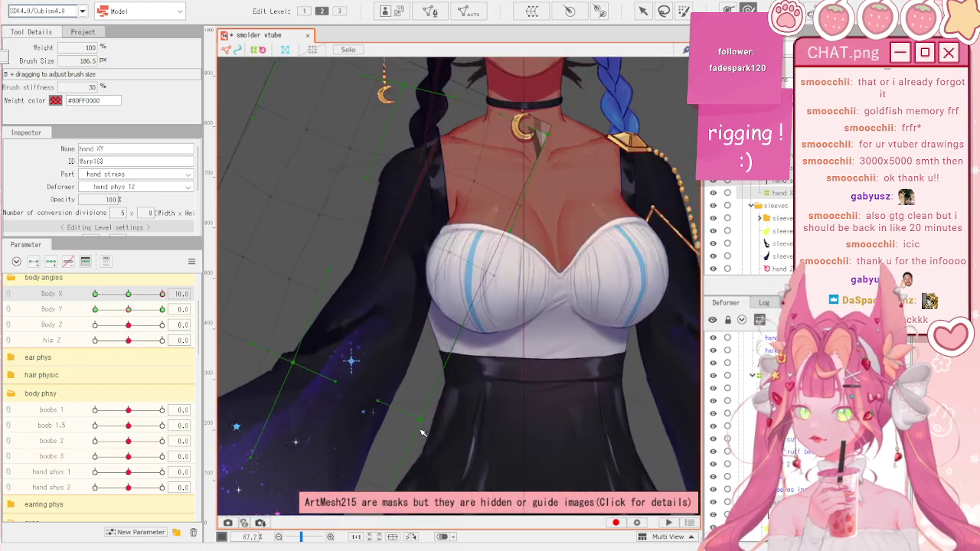
# - Adjust the hand XY grid beside the bust and waist with a 521.3 px deform brush at Body X 10, and check the Body X movement
pyautogui.moveTo(129, 293); pyautogui.dragTo(162, 293)
pyautogui.press('b')
pyautogui.moveTo(402, 300); pyautogui.dragTo(486, 361)
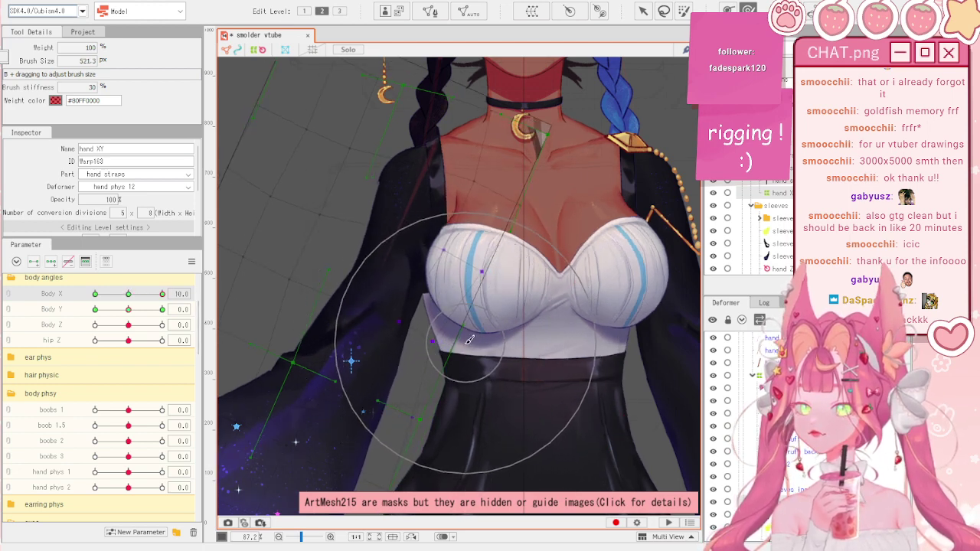
pyautogui.moveTo(161, 295)
pyautogui.mouseDown()
pyautogui.moveTo(90, 295)
pyautogui.moveTo(138, 294)
pyautogui.moveTo(150, 251)
pyautogui.mouseUp()
# - Deselect the hand XY warp deformer and reset the parameters to default values
pyautogui.scroll(-2, 452, 275)
pyautogui.press('v')
pyautogui.scroll(-2, 528, 239)
pyautogui.click(348, 243)
pyautogui.click(192, 263)
pyautogui.click(243, 261)
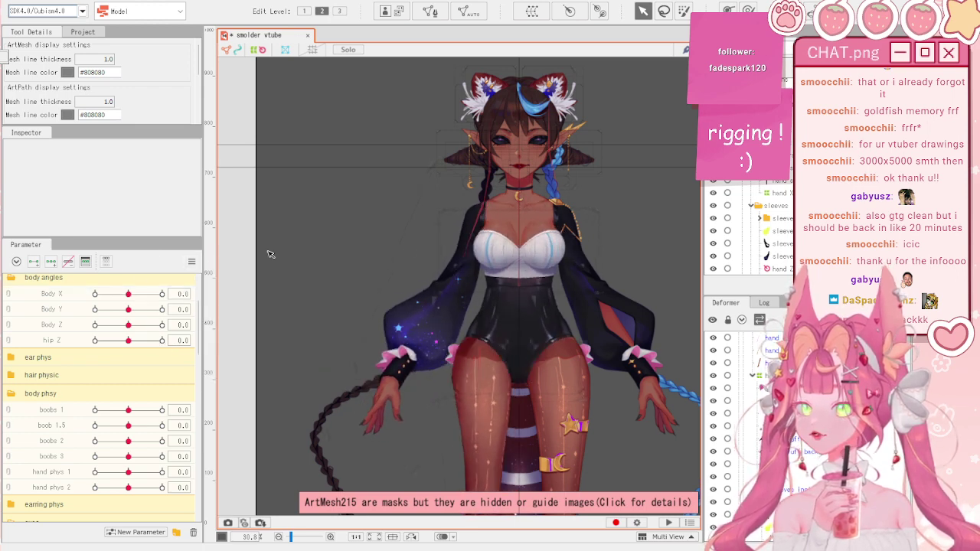
# - Look through the model's parts for the deformer of the waist strap
pyautogui.scroll(2, 476, 248)
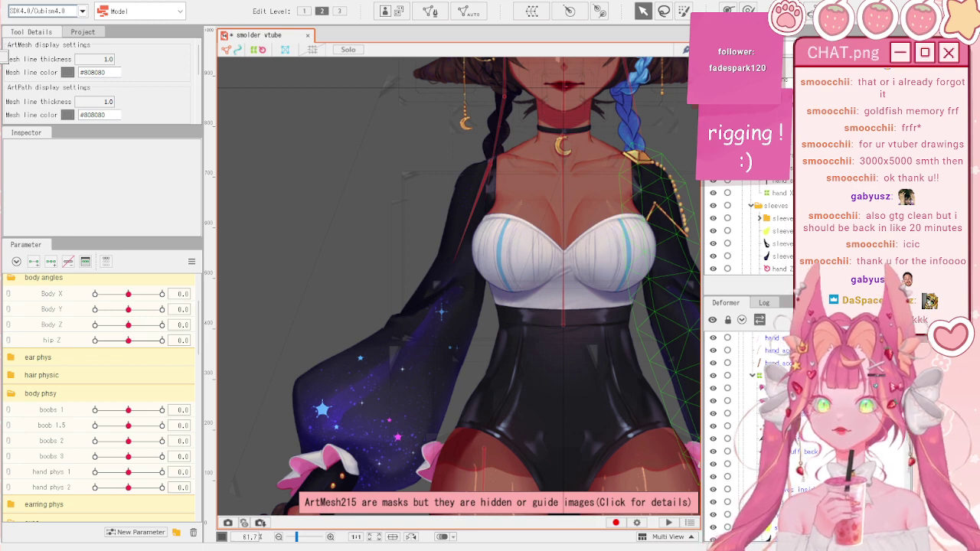
pyautogui.scroll(-3, 774, 209)
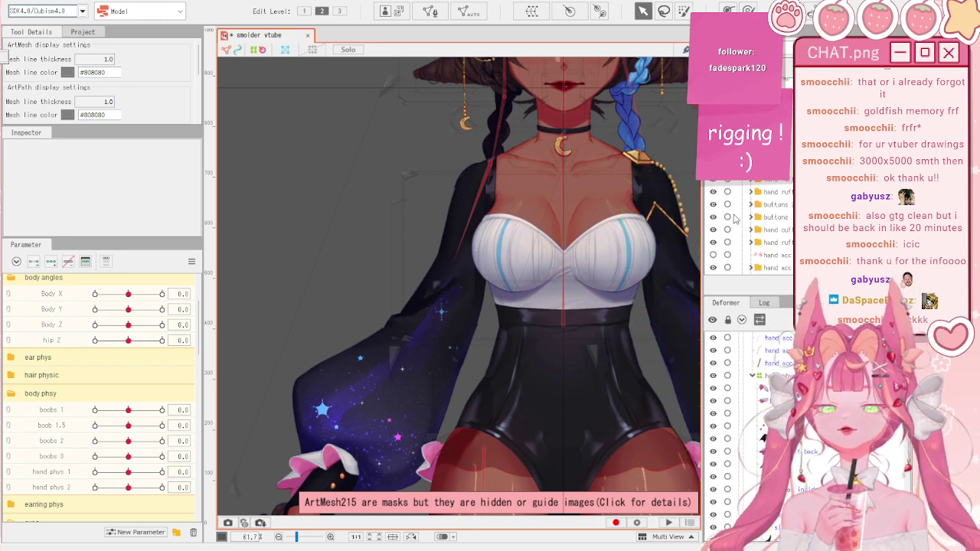
pyautogui.scroll(2, 733, 219)
pyautogui.scroll(2, 733, 219)
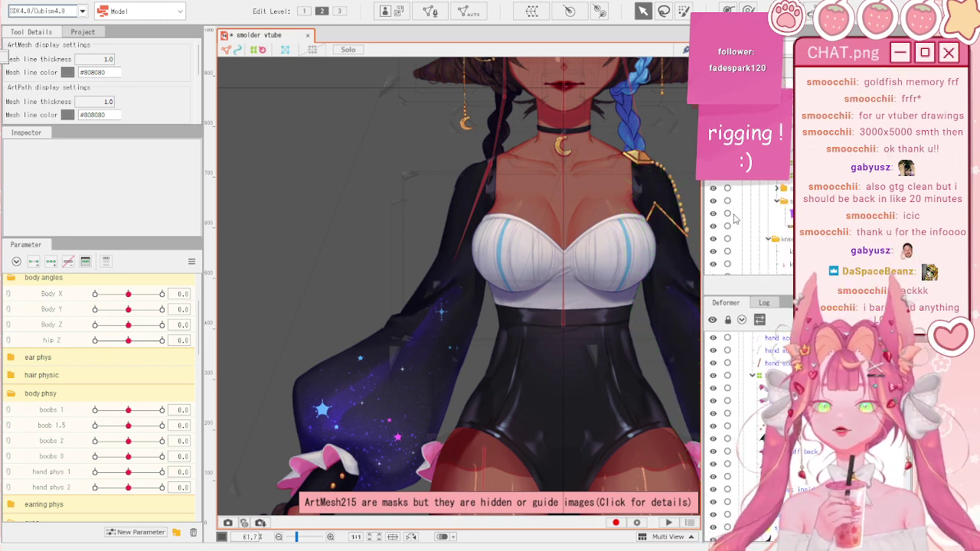
pyautogui.scroll(2, 733, 219)
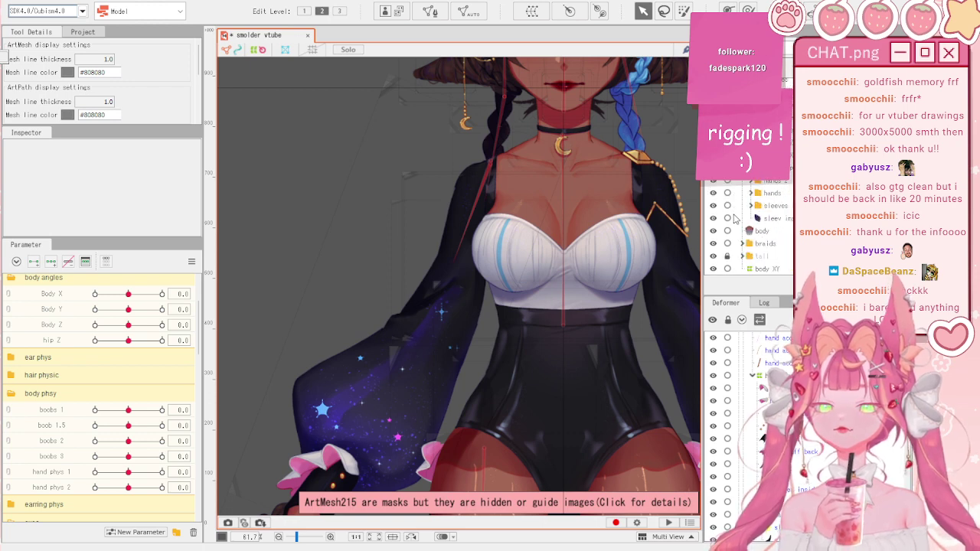
pyautogui.scroll(-3, 733, 219)
pyautogui.scroll(3, 733, 219)
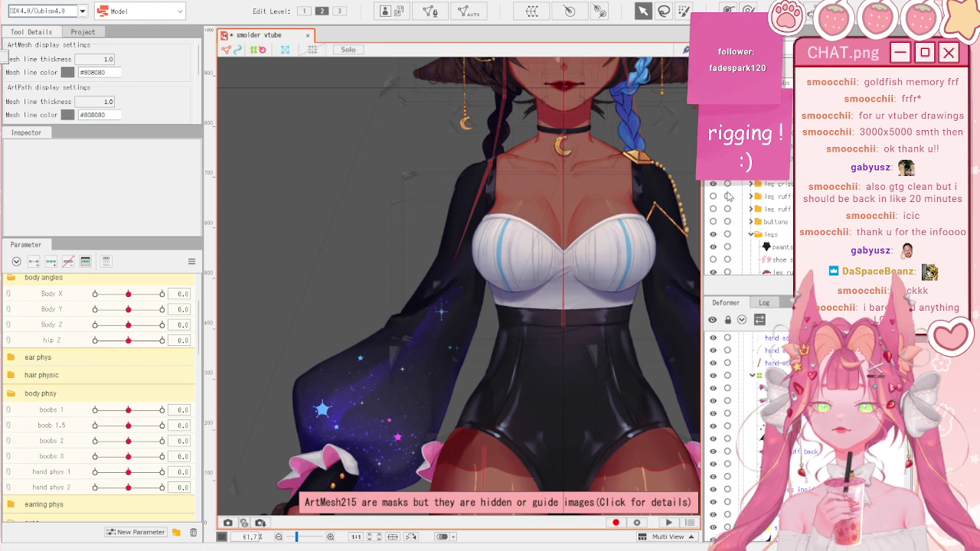
pyautogui.scroll(-2, 730, 202)
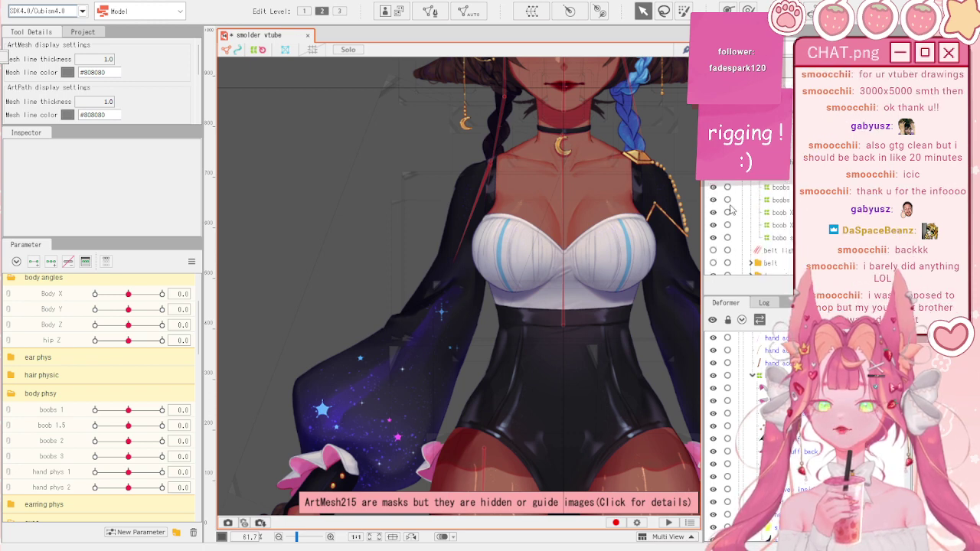
pyautogui.scroll(-4, 730, 209)
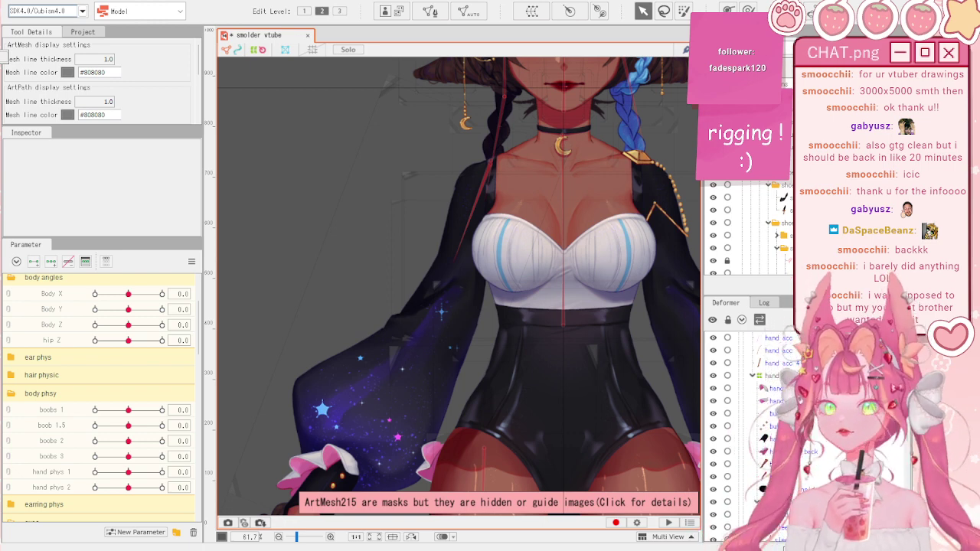
pyautogui.scroll(-4, 730, 222)
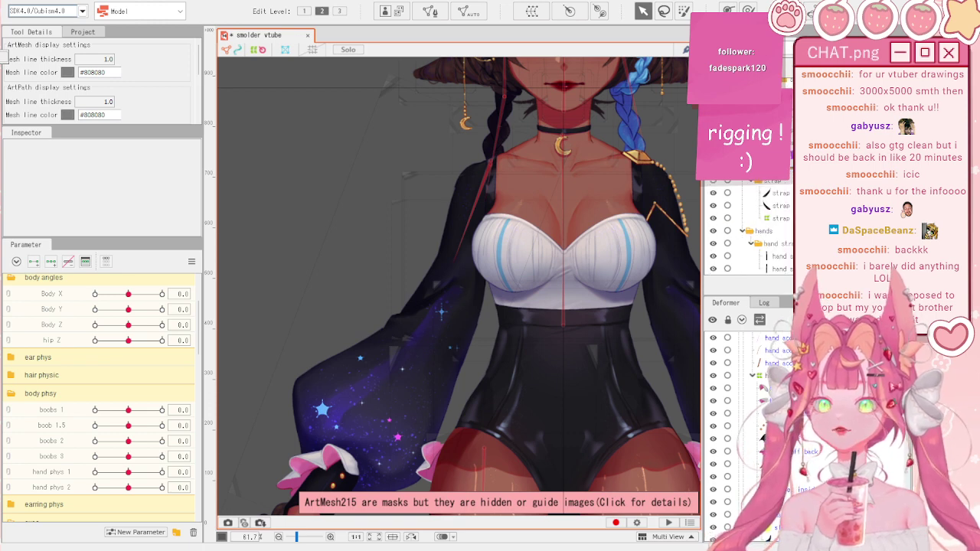
pyautogui.scroll(-4, 742, 226)
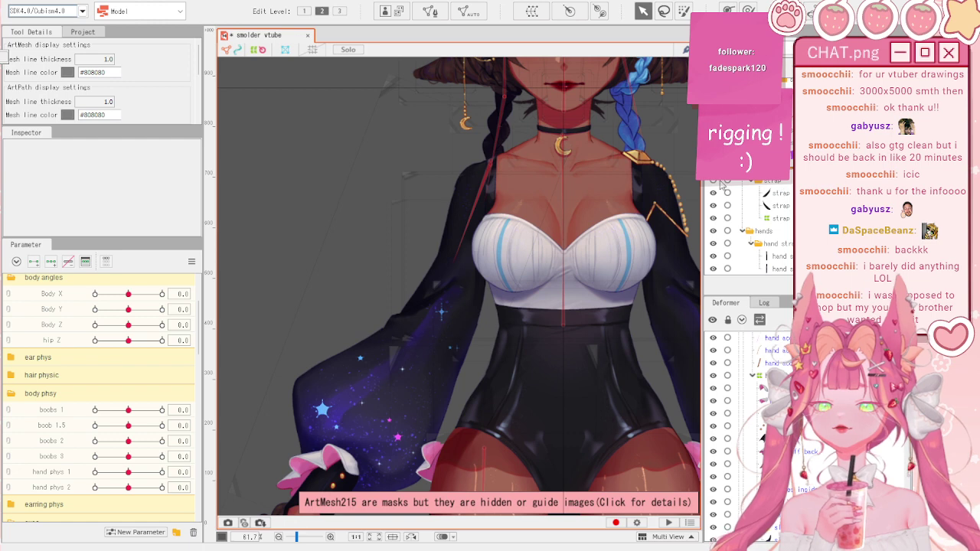
pyautogui.scroll(-3, 548, 242)
pyautogui.scroll(3, 538, 317)
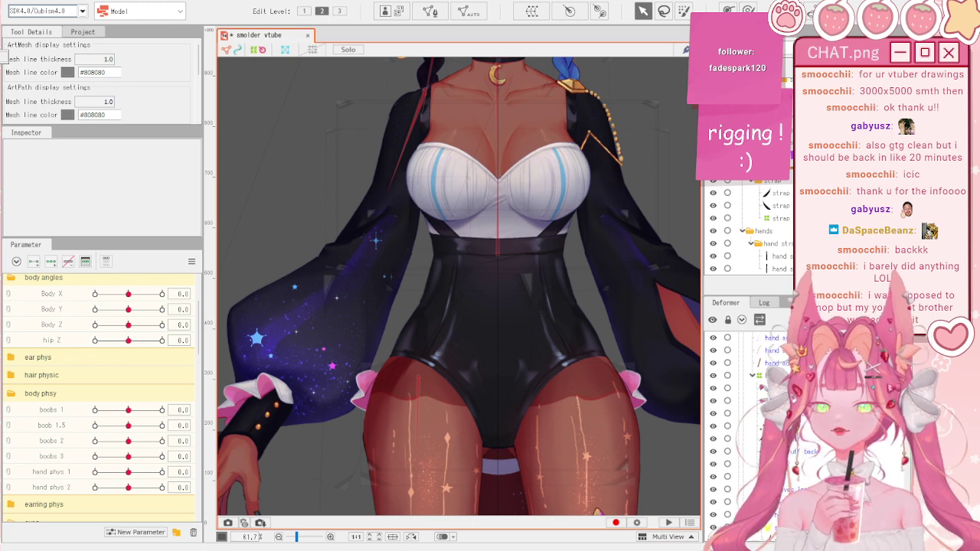
# - Select the strap XY warp deformer in the strap part and set Body X to -10
pyautogui.click(779, 218)
pyautogui.scroll(3, 433, 203)
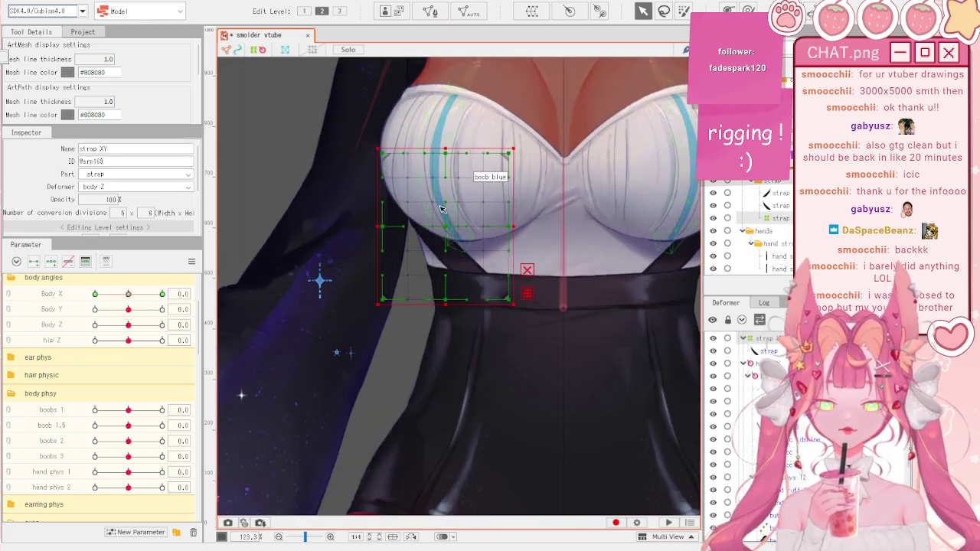
pyautogui.scroll(-3, 440, 207)
pyautogui.scroll(3, 440, 206)
pyautogui.scroll(3, 440, 207)
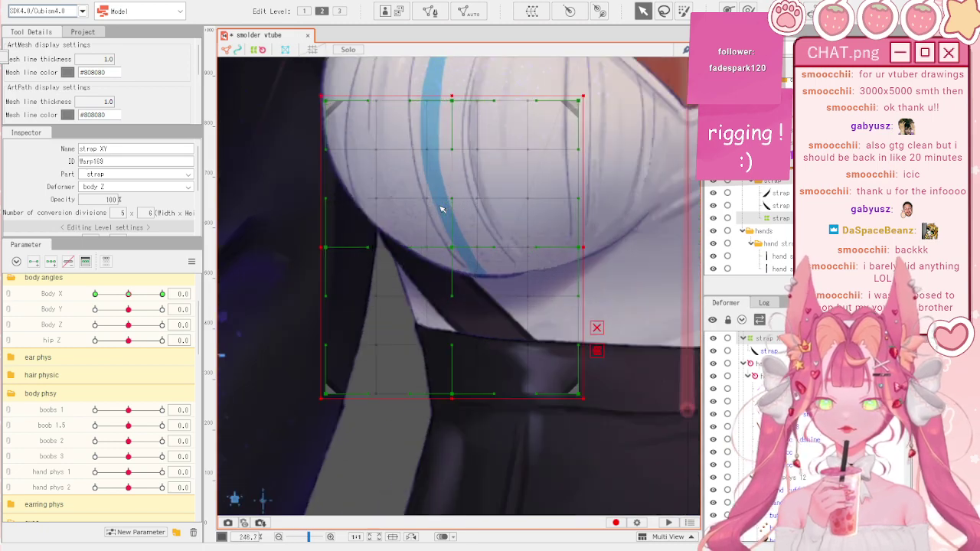
pyautogui.scroll(-3, 440, 207)
pyautogui.moveTo(128, 294); pyautogui.dragTo(88, 302)
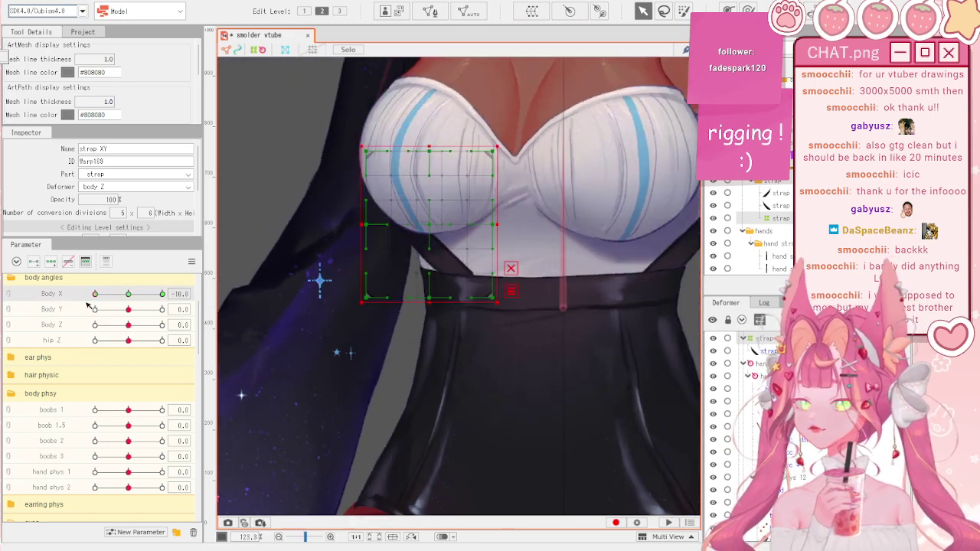
# - Reshape the strap XY warp deformer under the bust with a 413.5 px deform brush at Body X -10
pyautogui.scroll(2, 465, 231)
pyautogui.scroll(-2, 465, 231)
pyautogui.moveTo(487, 271); pyautogui.dragTo(507, 278)
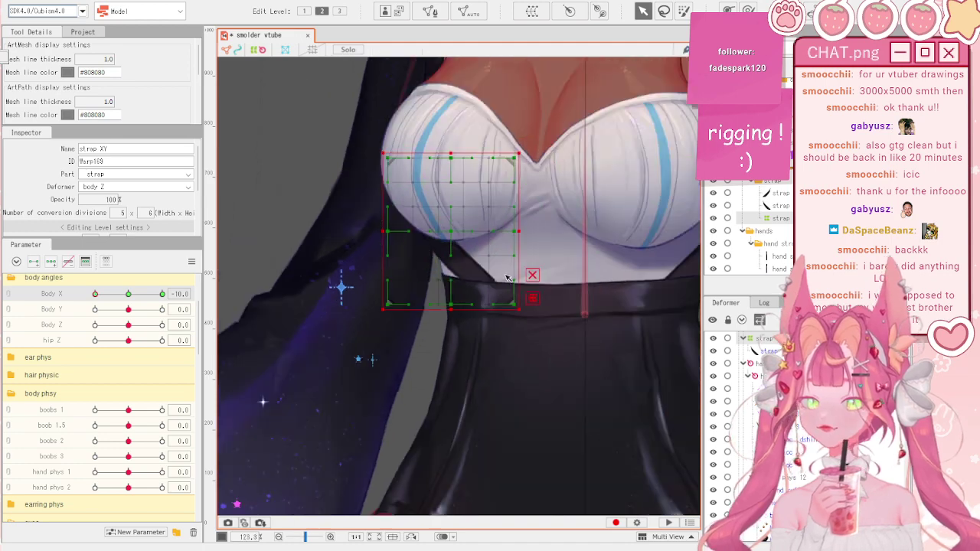
pyautogui.scroll(2, 584, 286)
pyautogui.scroll(-2, 584, 287)
pyautogui.scroll(2, 473, 265)
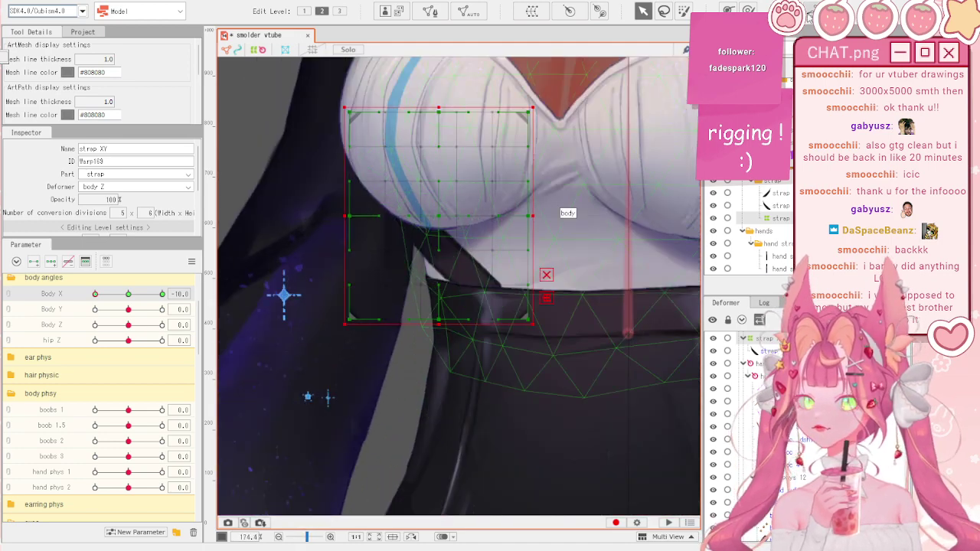
pyautogui.click(749, 10)
pyautogui.scroll(-2, 473, 220)
pyautogui.moveTo(450, 226); pyautogui.dragTo(330, 172)
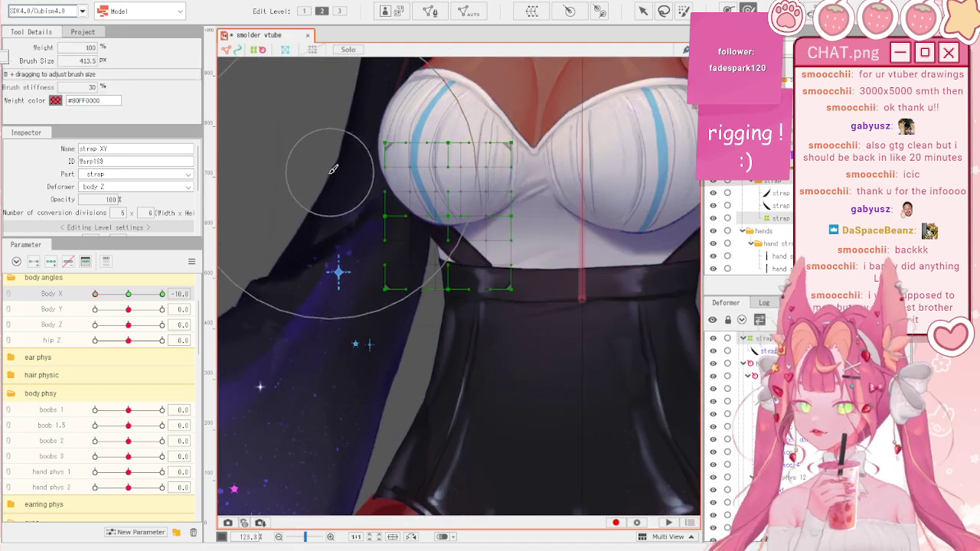
pyautogui.moveTo(366, 210)
pyautogui.mouseDown()
pyautogui.moveTo(490, 264)
pyautogui.moveTo(481, 276)
pyautogui.moveTo(486, 268)
pyautogui.mouseUp()
pyautogui.scroll(2, 359, 230)
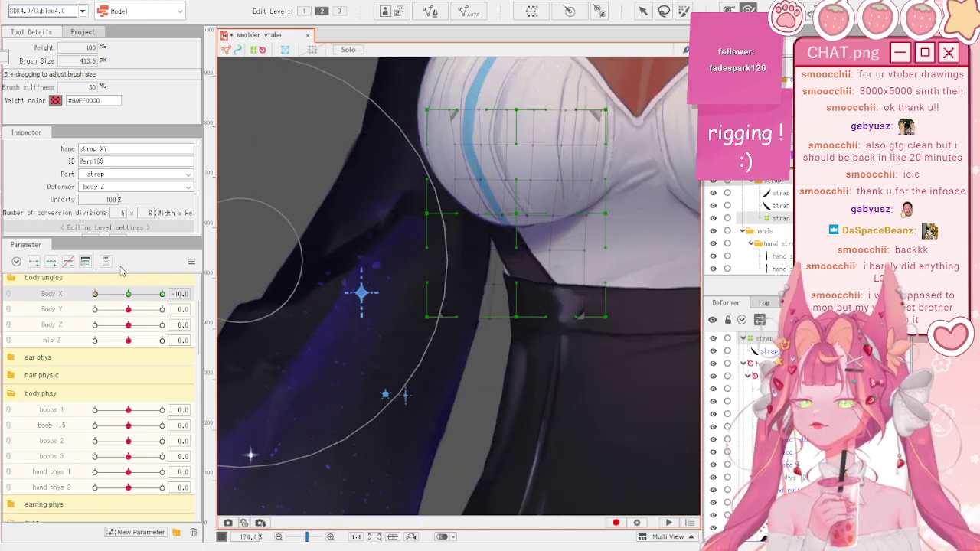
# - Refine the strap XY grid at Body X -10, pulling its lower outer corner toward the waist, and check the strap's fit
pyautogui.moveTo(129, 294); pyautogui.dragTo(48, 276)
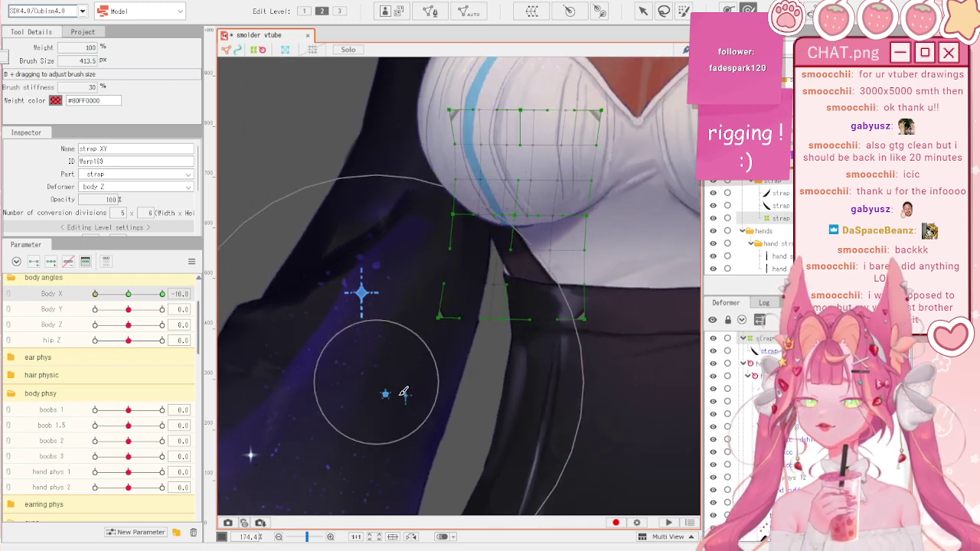
pyautogui.moveTo(371, 429); pyautogui.dragTo(428, 399)
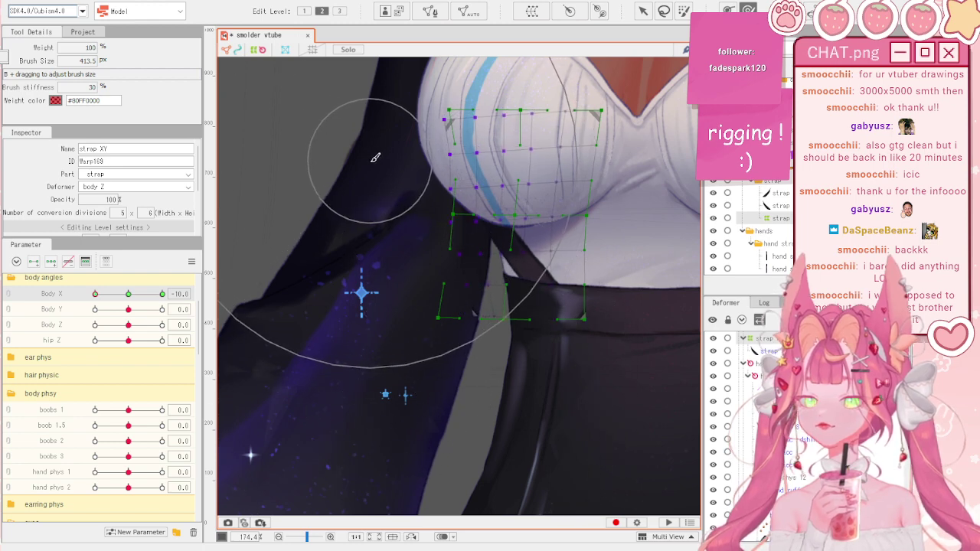
pyautogui.moveTo(95, 293); pyautogui.dragTo(95, 293)
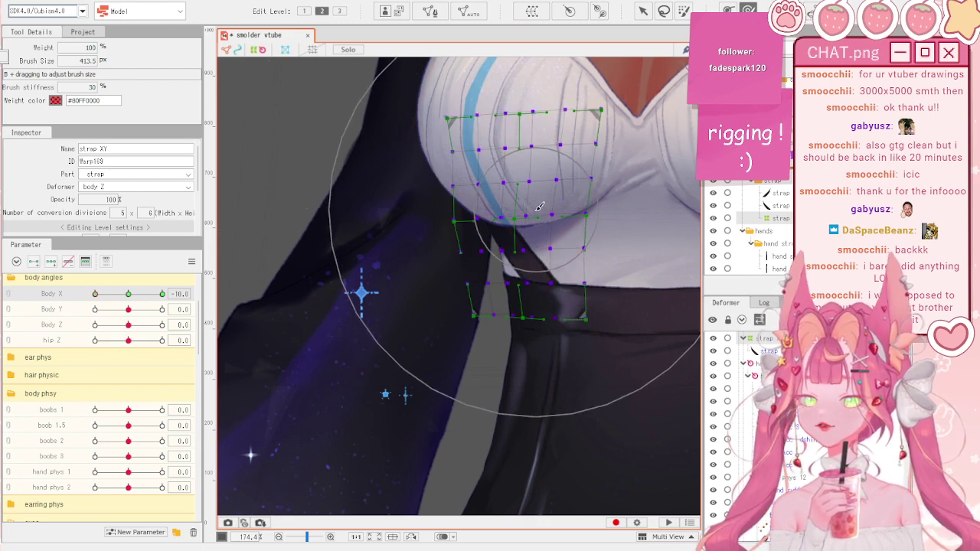
pyautogui.scroll(-4, 398, 269)
pyautogui.scroll(4, 547, 275)
# - Set Body X to 10 and pull the strap XY warp deformer's upper outer area slightly outward with a 413.5 px deform brush
pyautogui.moveTo(94, 294); pyautogui.dragTo(219, 295)
pyautogui.press('v')
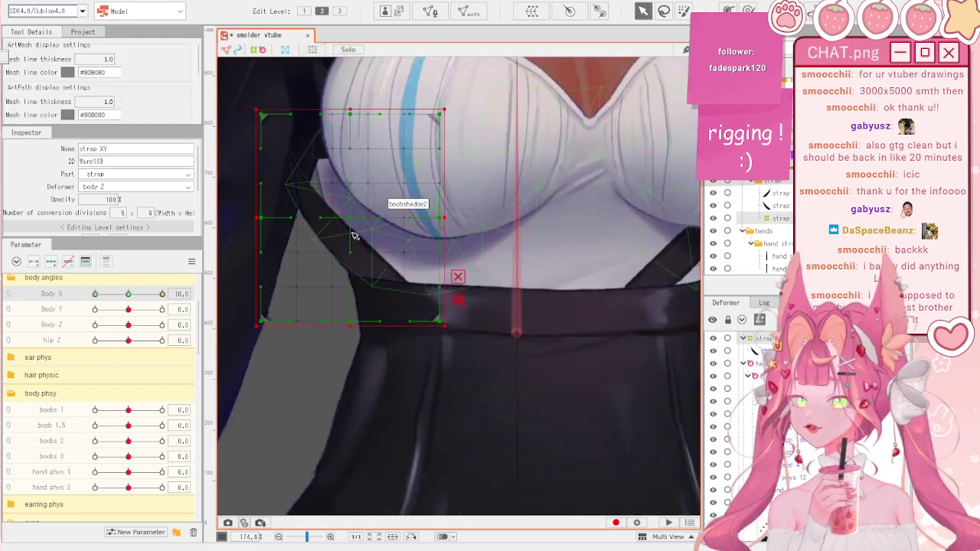
pyautogui.moveTo(373, 224)
pyautogui.mouseDown()
pyautogui.moveTo(420, 223)
pyautogui.moveTo(392, 223)
pyautogui.mouseUp()
pyautogui.press('b')
pyautogui.scroll(-4, 589, 212)
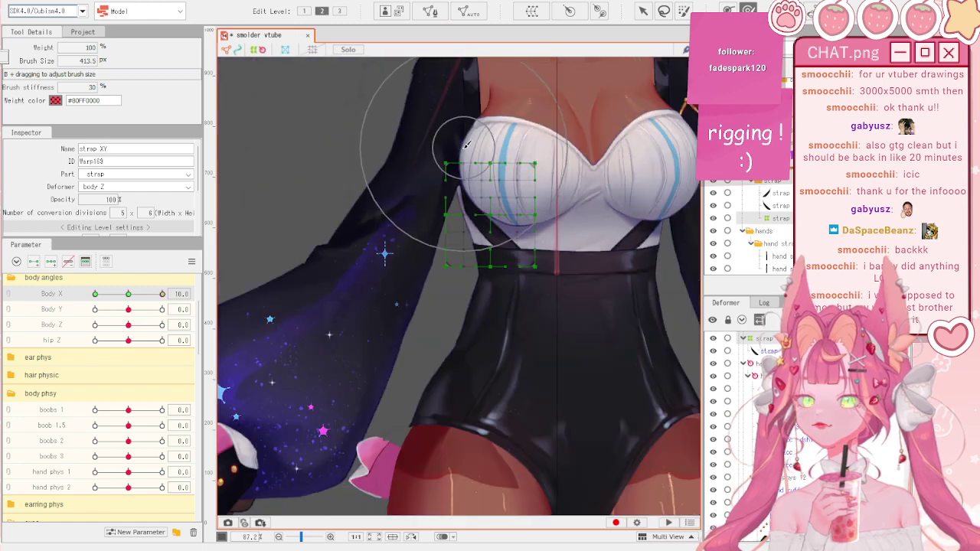
pyautogui.scroll(2, 482, 162)
pyautogui.moveTo(485, 150); pyautogui.dragTo(469, 144)
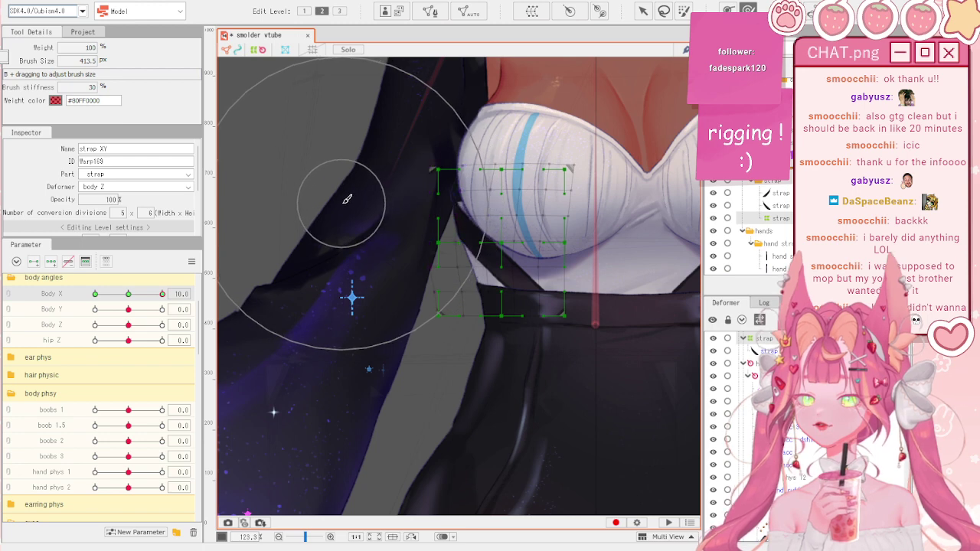
pyautogui.moveTo(162, 294); pyautogui.dragTo(181, 293)
pyautogui.scroll(-3, 486, 271)
pyautogui.scroll(3, 488, 233)
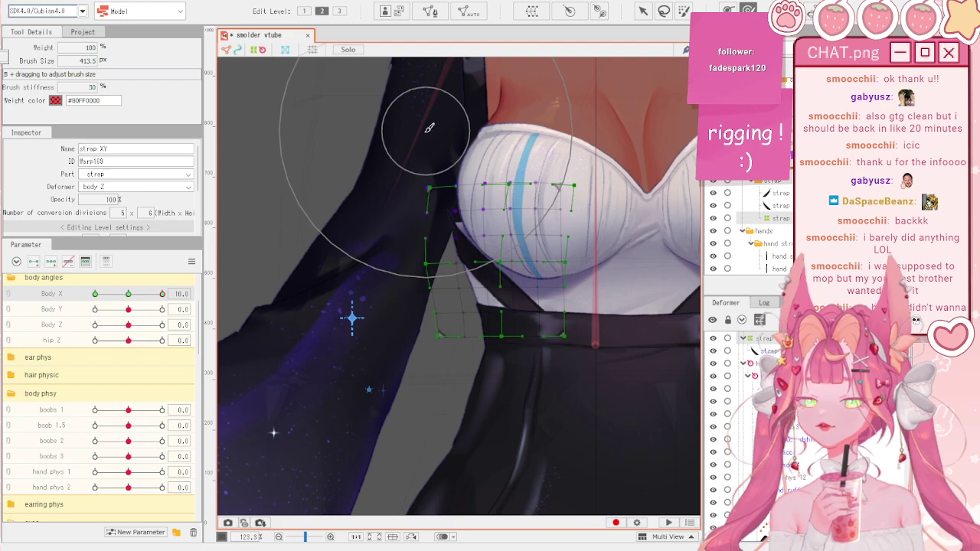
pyautogui.press('Escape')
pyautogui.moveTo(159, 295)
pyautogui.mouseDown()
pyautogui.moveTo(149, 295)
pyautogui.moveTo(162, 293)
pyautogui.mouseUp()
# - Select the hand XY warp deformer and adjust the sleeve beside the bust at Body X 10 with a 355 px deform brush
pyautogui.scroll(3, 422, 204)
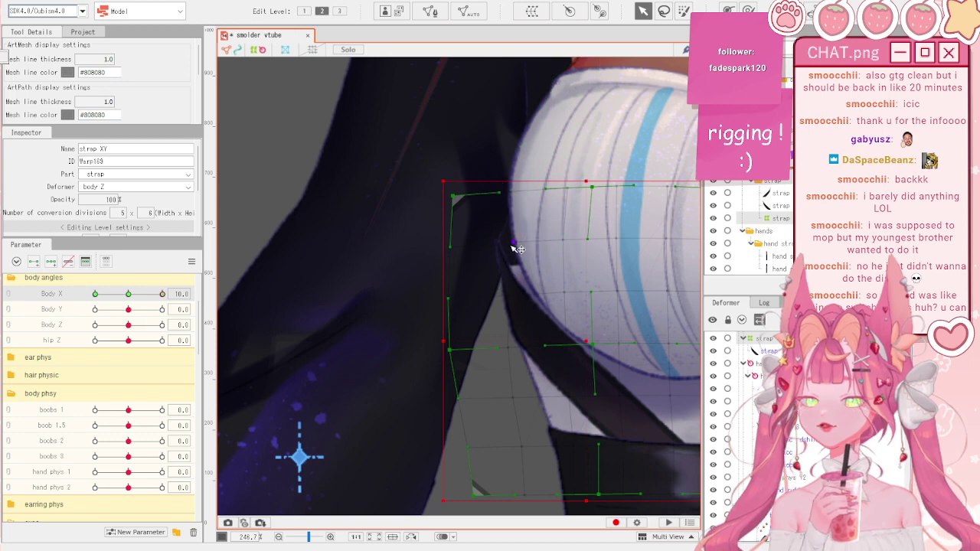
pyautogui.click(477, 212)
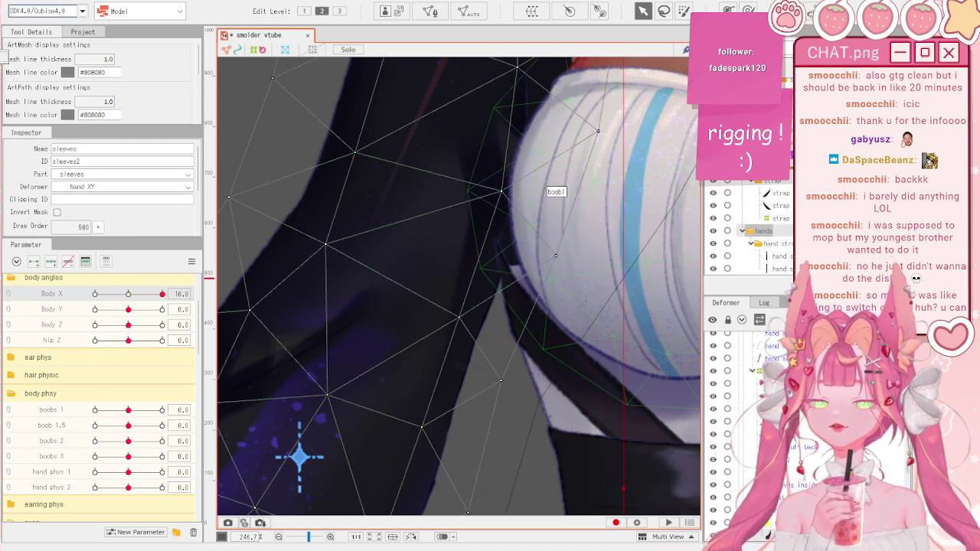
pyautogui.click(662, 234)
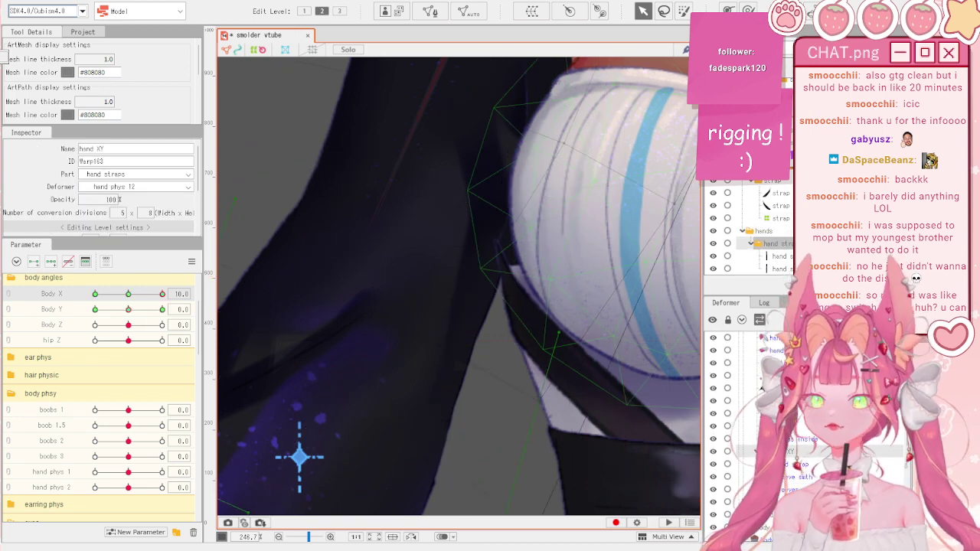
pyautogui.press('b')
pyautogui.scroll(-2, 490, 310)
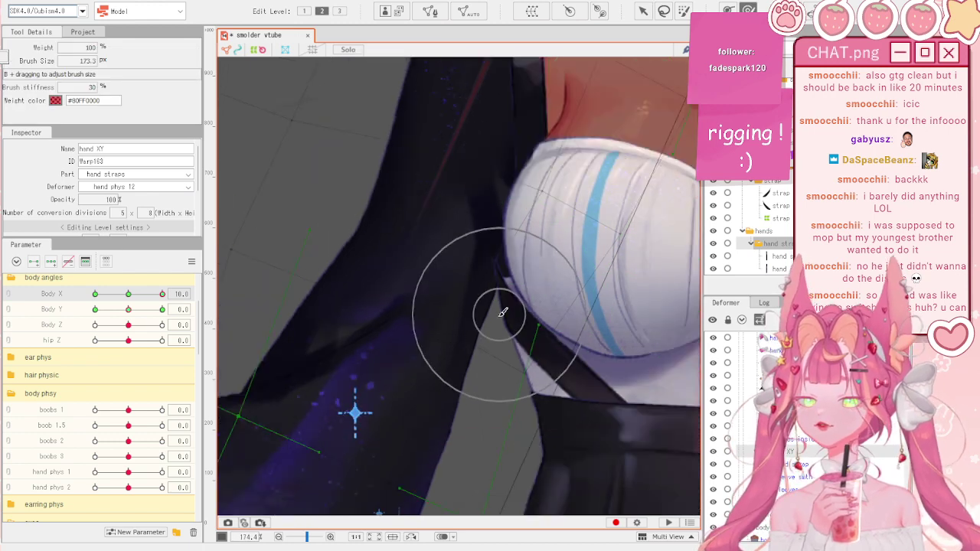
pyautogui.moveTo(500, 308)
pyautogui.mouseDown()
pyautogui.moveTo(516, 334)
pyautogui.moveTo(492, 323)
pyautogui.moveTo(518, 320)
pyautogui.mouseUp()
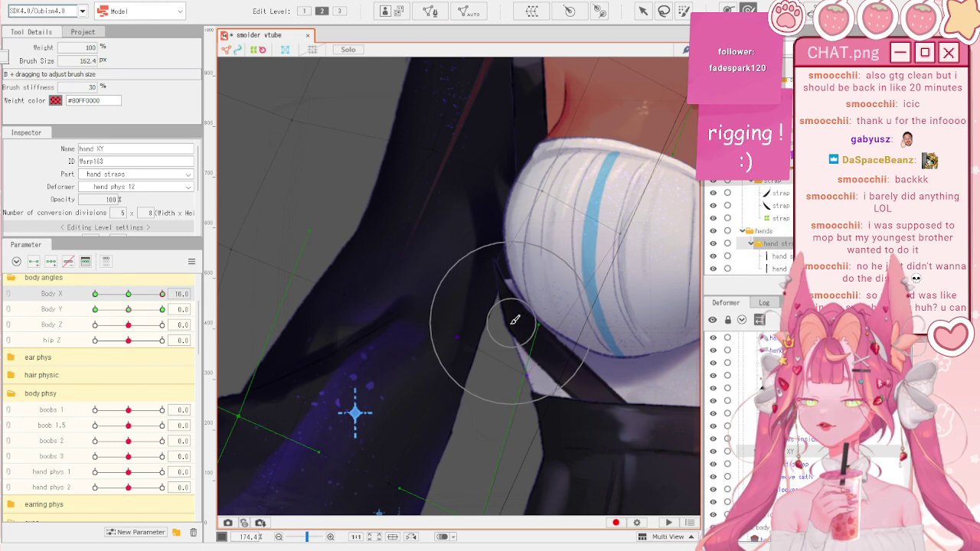
pyautogui.moveTo(520, 319)
pyautogui.mouseDown()
pyautogui.moveTo(518, 289)
pyautogui.moveTo(591, 343)
pyautogui.moveTo(609, 319)
pyautogui.moveTo(646, 319)
pyautogui.moveTo(580, 305)
pyautogui.moveTo(616, 312)
pyautogui.mouseUp()
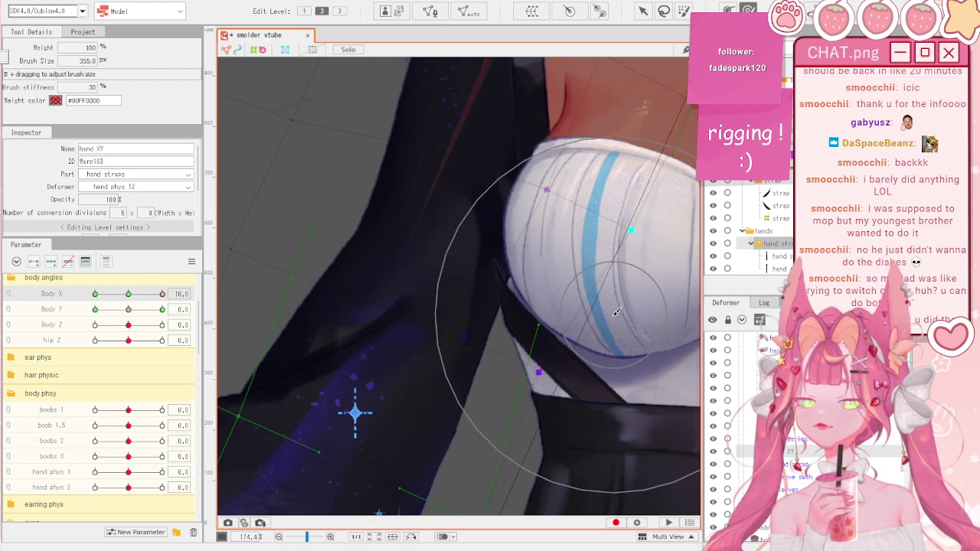
pyautogui.moveTo(162, 294)
pyautogui.mouseDown()
pyautogui.moveTo(72, 281)
pyautogui.moveTo(161, 293)
pyautogui.mouseUp()
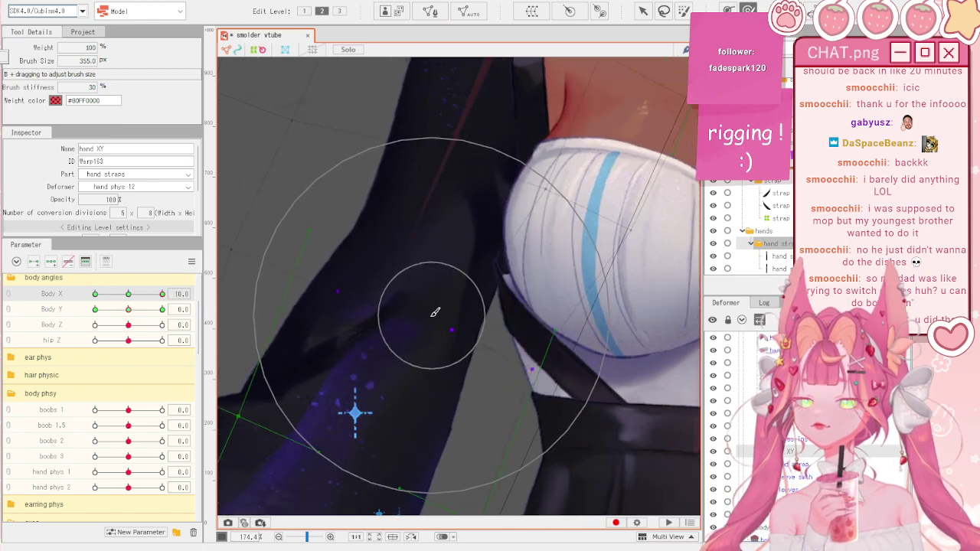
# - Add three Body X keys to the waist strap mesh and reshape it at Body X 10 with a 355 px deform brush
pyautogui.scroll(-5, 433, 314)
pyautogui.press('Escape')
pyautogui.click(285, 247)
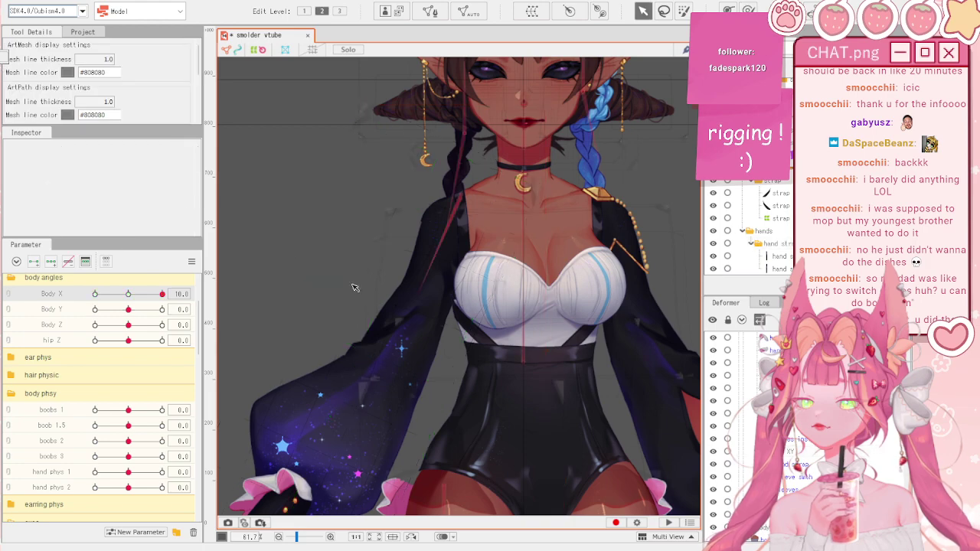
pyautogui.scroll(5, 481, 351)
pyautogui.click(484, 319)
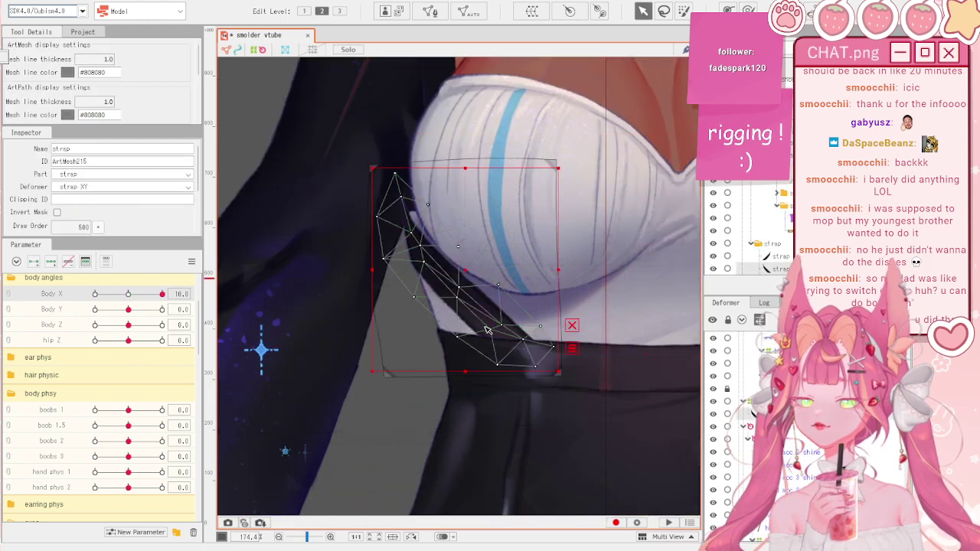
pyautogui.moveTo(161, 294); pyautogui.dragTo(183, 303)
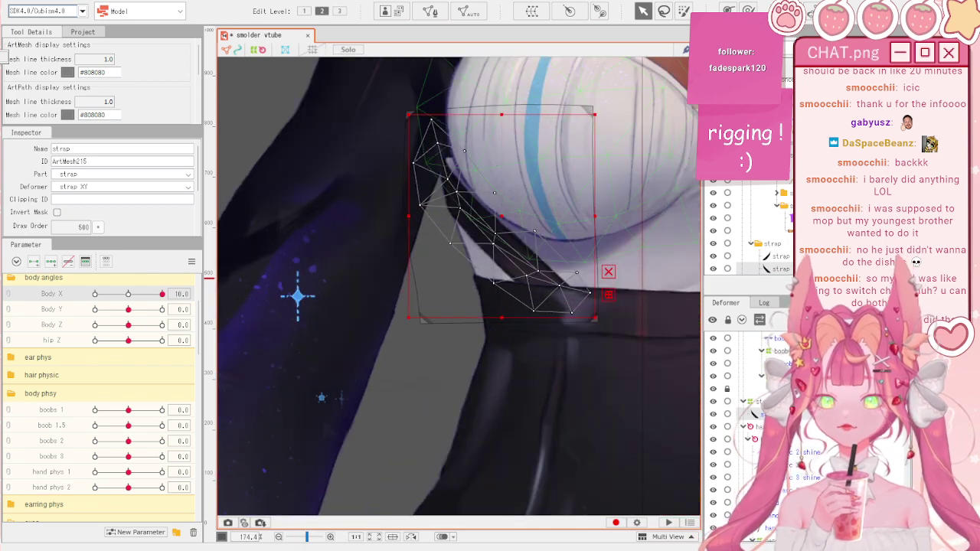
pyautogui.press('b')
pyautogui.moveTo(546, 88); pyautogui.dragTo(554, 75)
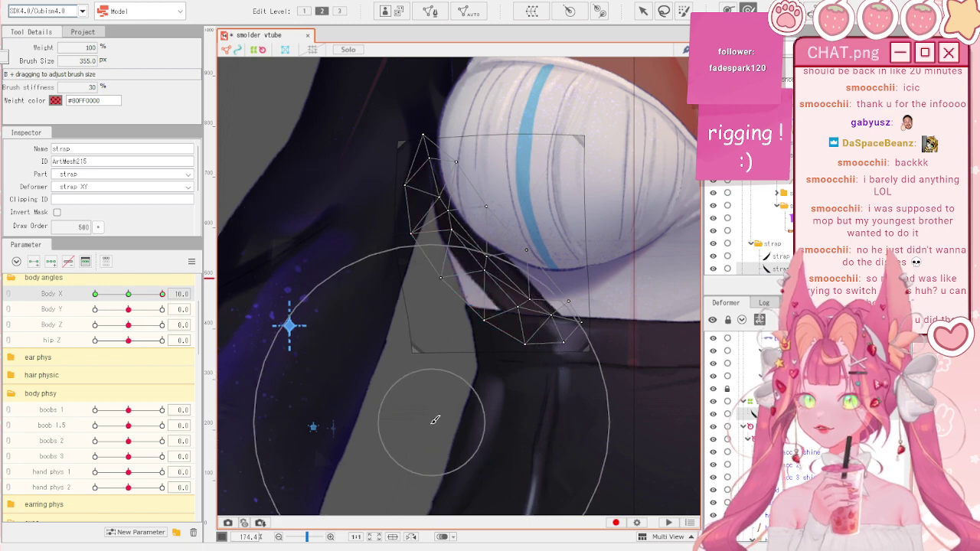
# - Refine the upper end of the waist strap mesh beside the bust at Body X 10, keeping the 355 px deform brush
pyautogui.scroll(-3, 403, 344)
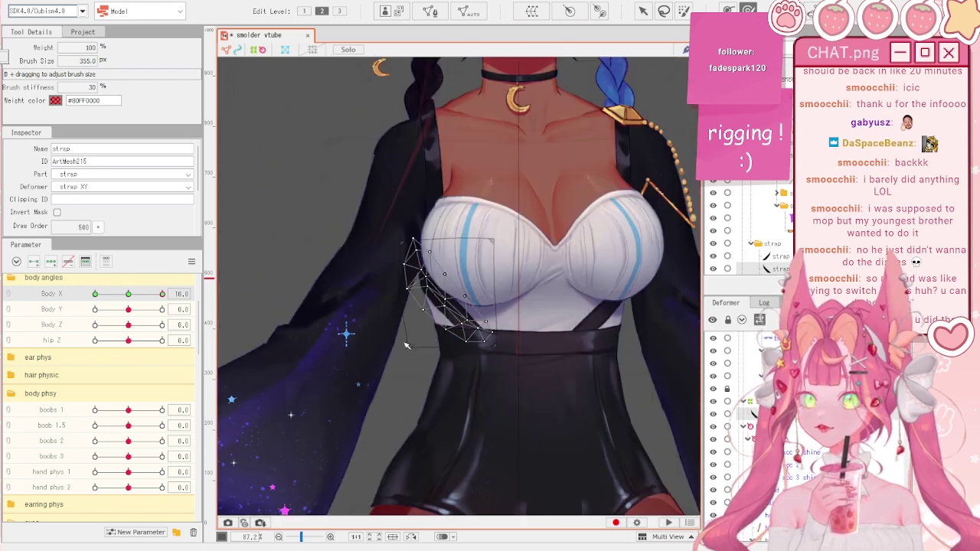
pyautogui.press('v')
pyautogui.click(235, 317)
pyautogui.click(128, 294)
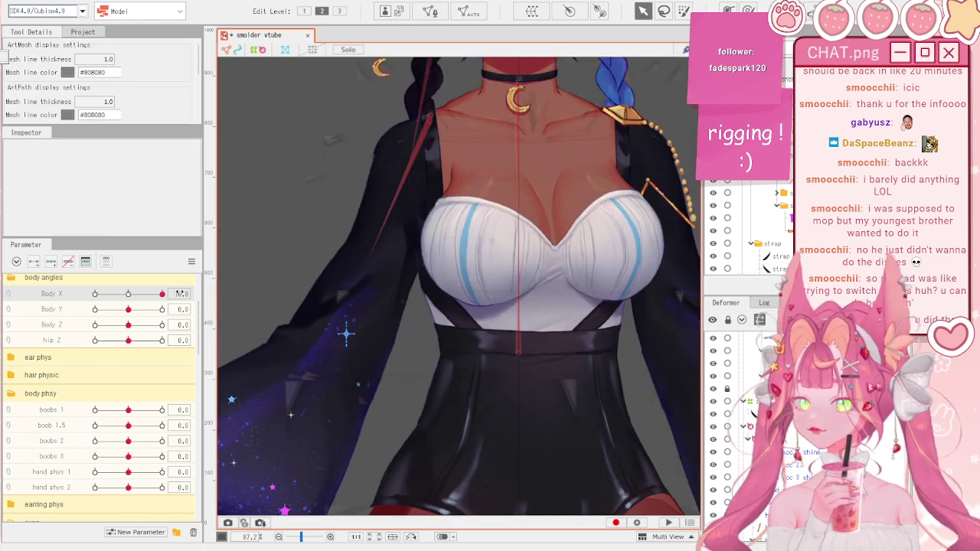
pyautogui.moveTo(131, 301); pyautogui.dragTo(172, 305)
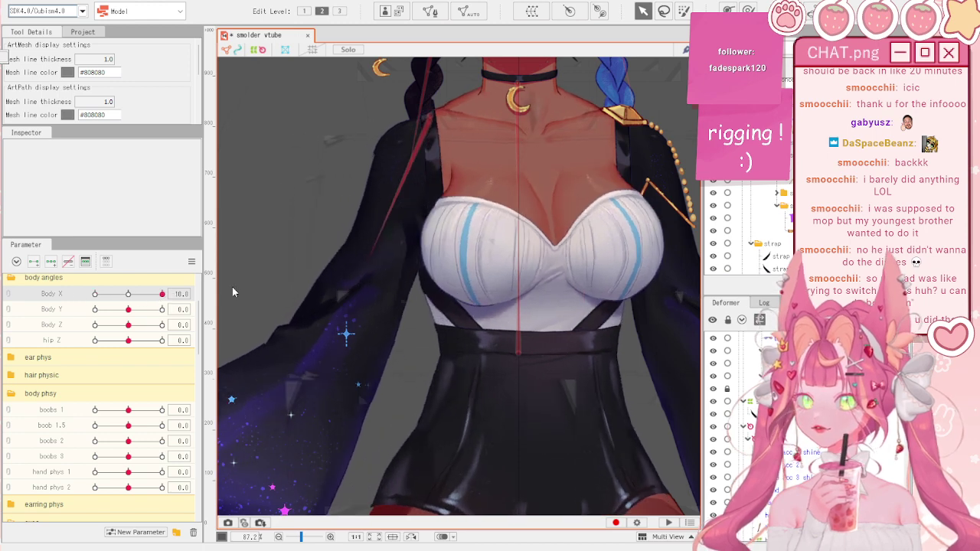
pyautogui.scroll(5, 389, 285)
pyautogui.scroll(-2, 390, 286)
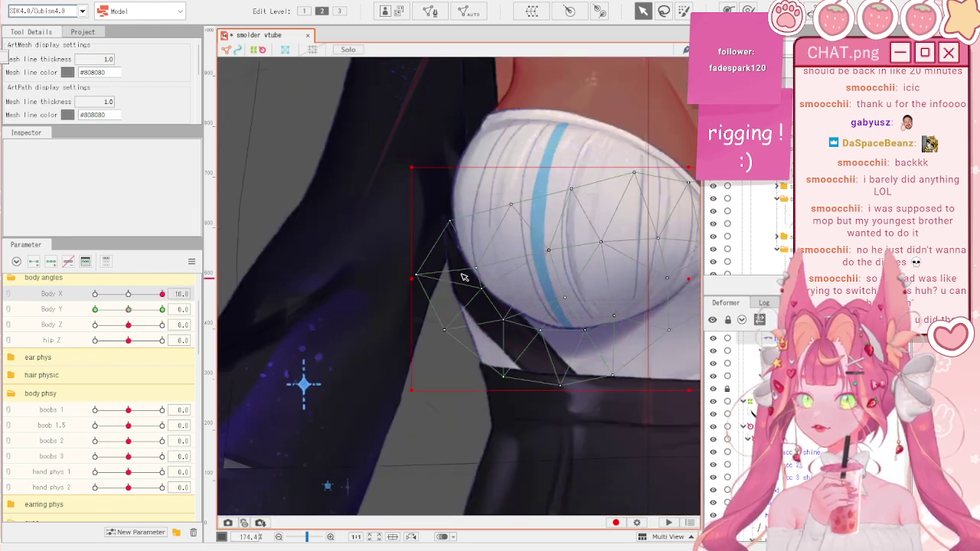
pyautogui.click(453, 260)
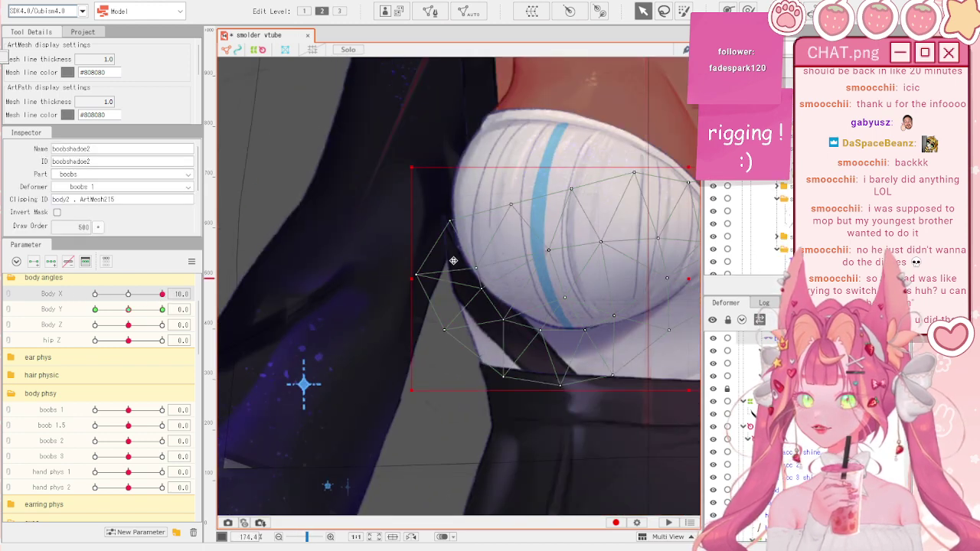
pyautogui.click(548, 371)
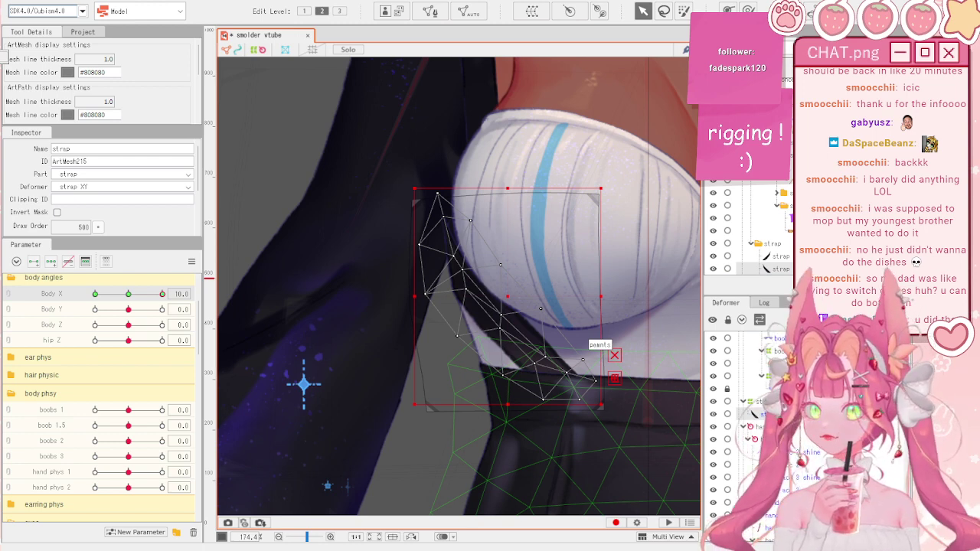
pyautogui.moveTo(163, 294); pyautogui.dragTo(183, 299)
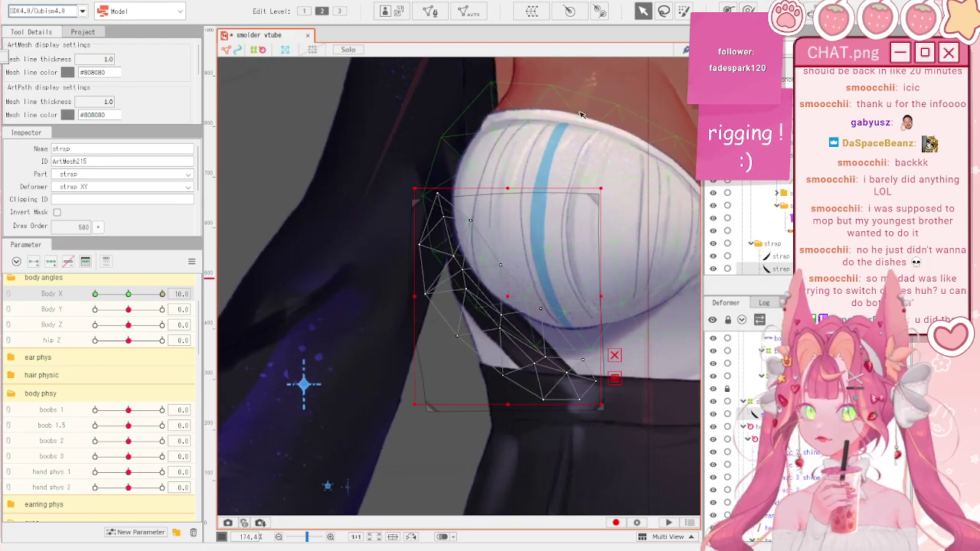
pyautogui.press('b')
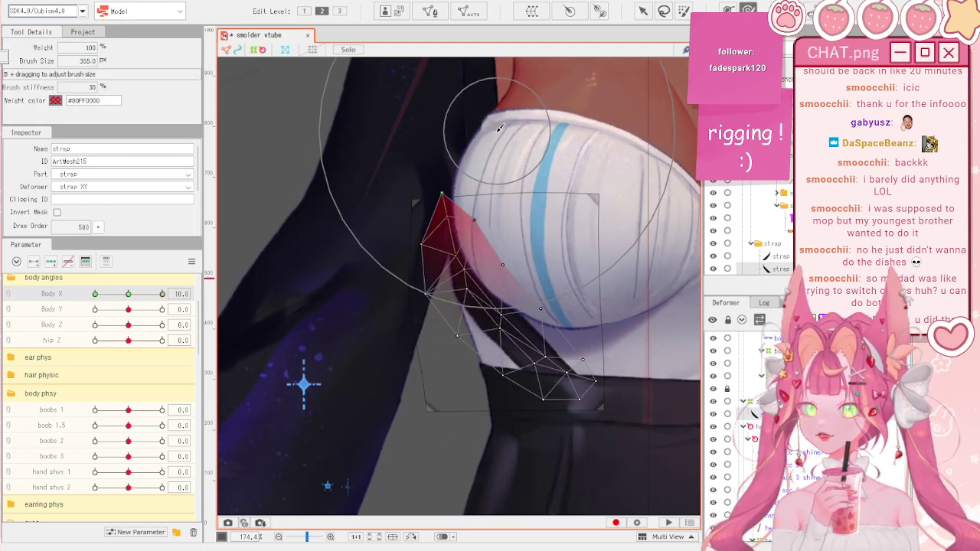
# - Deselect the strap and sweep Body X between -10 and 10 to check how the straps and sleeves follow the body
pyautogui.scroll(-3, 456, 235)
pyautogui.press('v')
pyautogui.click(298, 221)
pyautogui.scroll(-2, 297, 221)
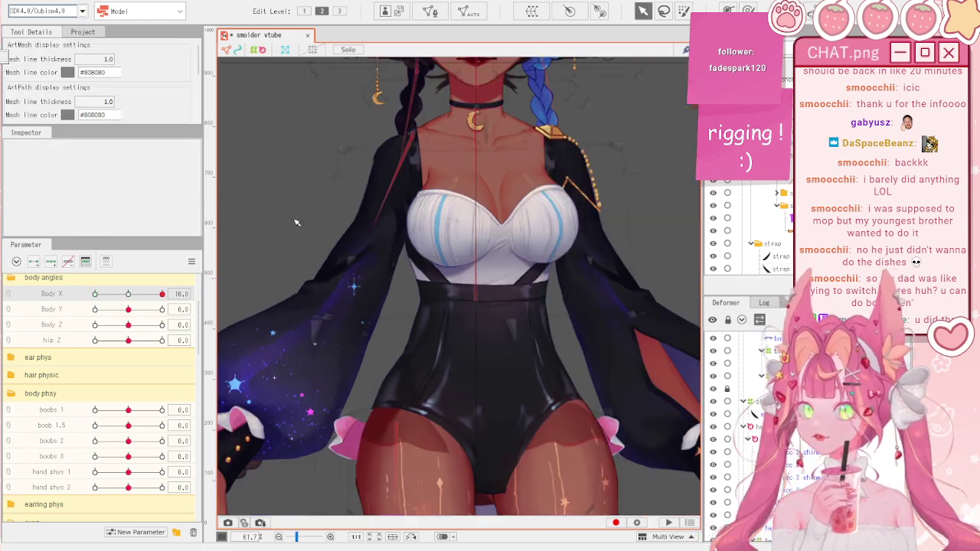
pyautogui.scroll(2, 566, 268)
pyautogui.moveTo(161, 294)
pyautogui.mouseDown()
pyautogui.moveTo(105, 286)
pyautogui.moveTo(164, 281)
pyautogui.mouseUp()
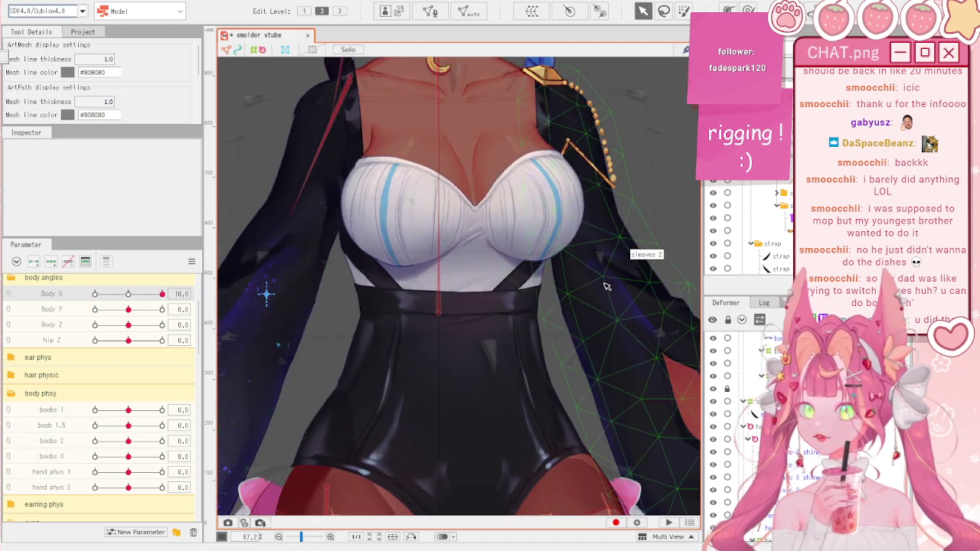
pyautogui.scroll(-3, 405, 297)
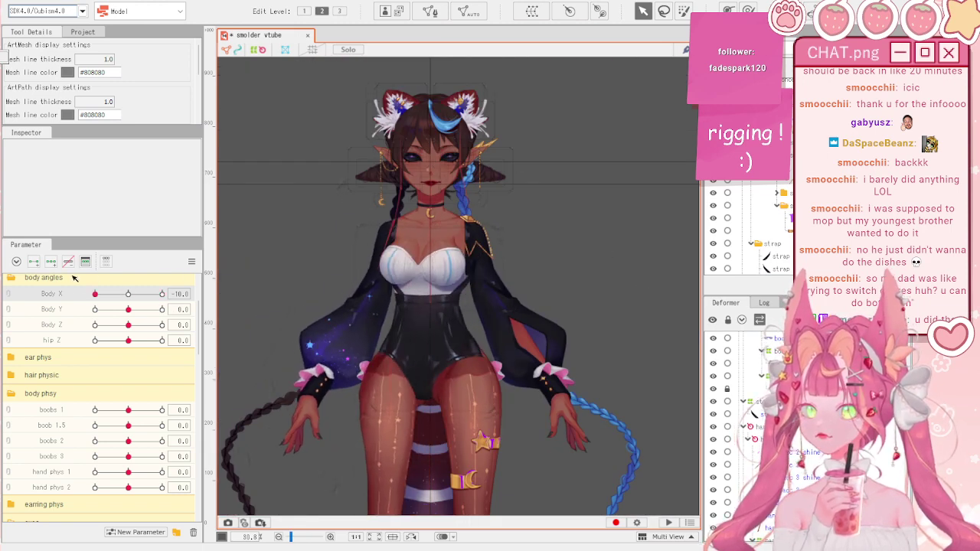
# - Find the hidden hand accessory parts in the hands group and make the shoulder gem, beads and chain visible at Body X 10
pyautogui.scroll(4, 381, 214)
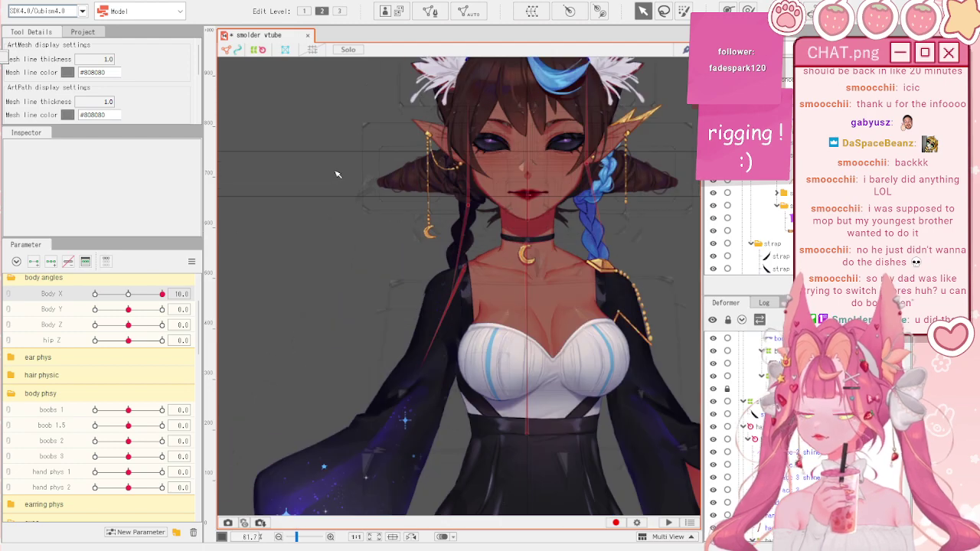
pyautogui.scroll(8, 459, 291)
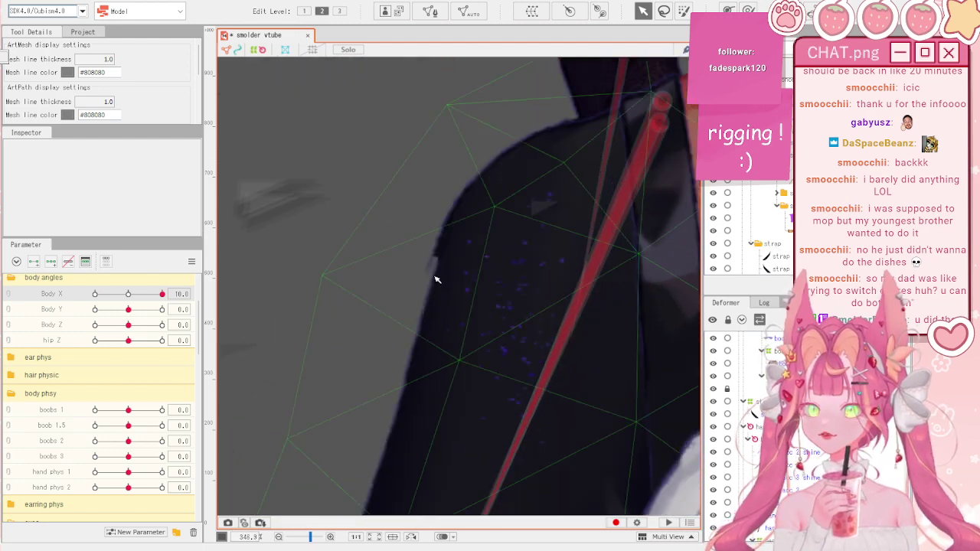
pyautogui.scroll(-8, 415, 273)
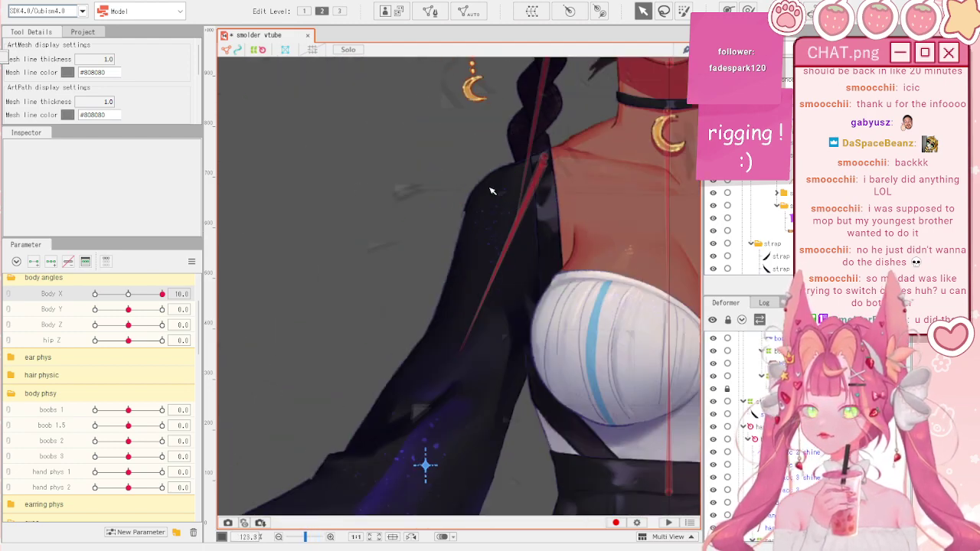
pyautogui.scroll(-1, 771, 228)
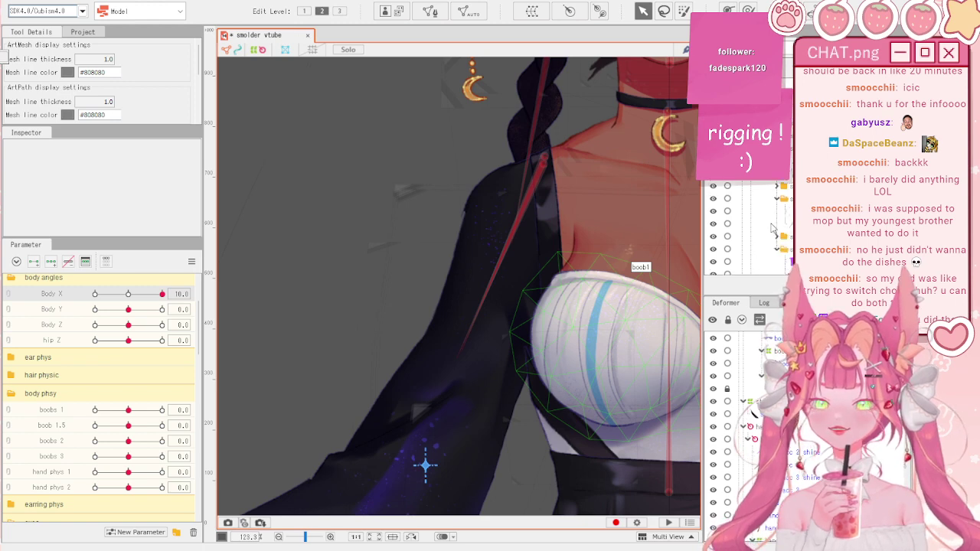
pyautogui.scroll(-2, 763, 217)
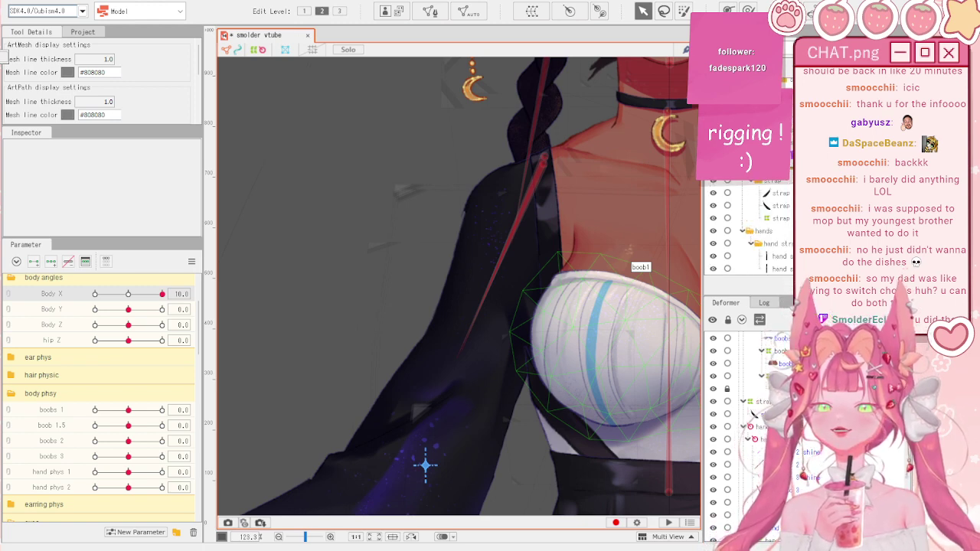
pyautogui.scroll(-3, 765, 226)
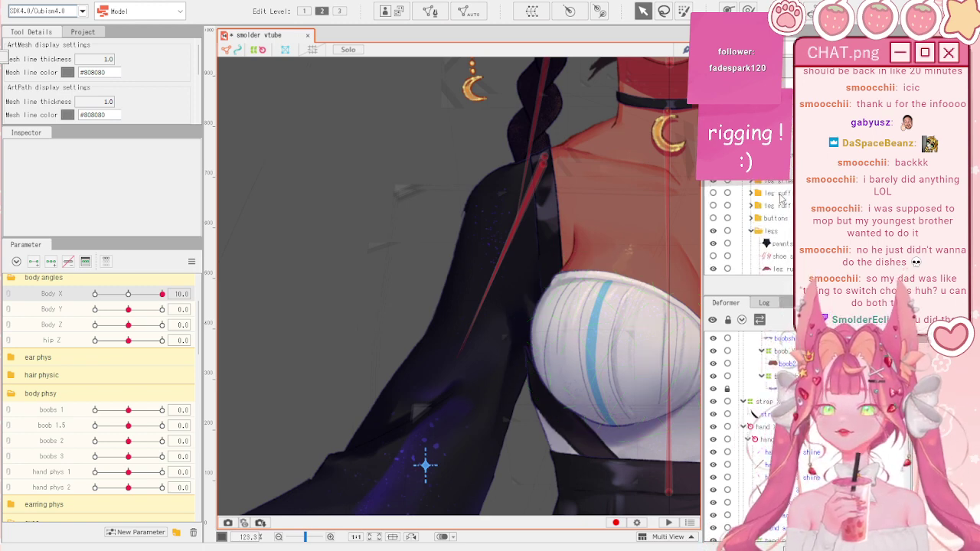
pyautogui.scroll(-3, 775, 210)
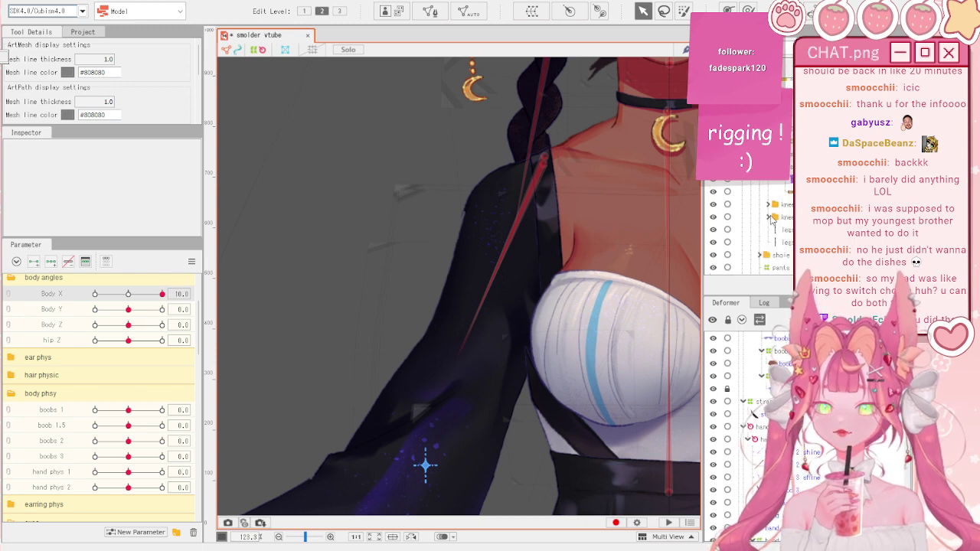
pyautogui.scroll(6, 771, 219)
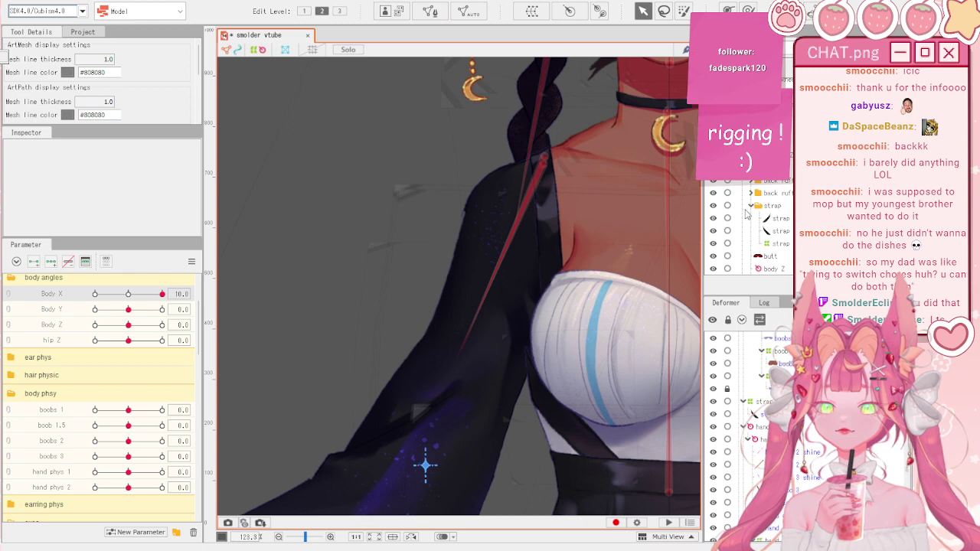
pyautogui.scroll(3, 746, 214)
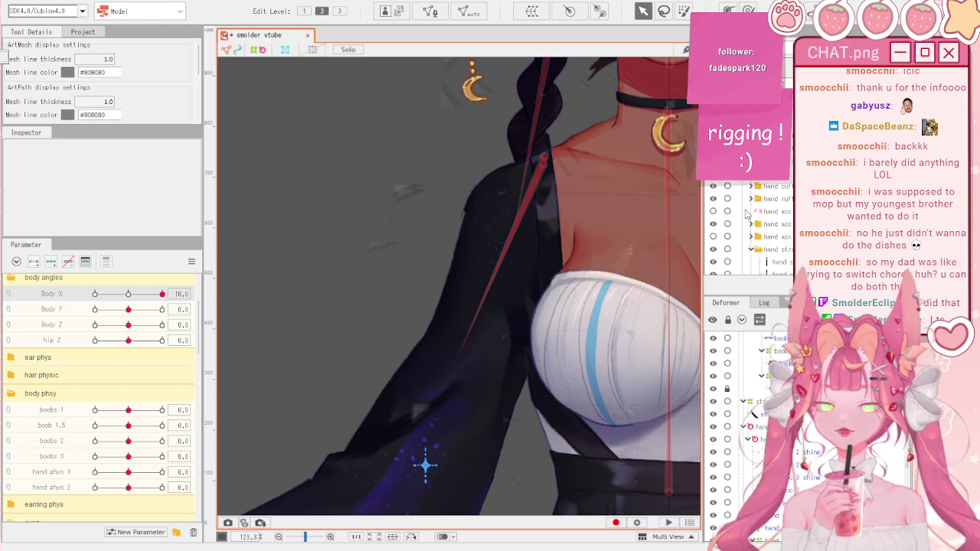
pyautogui.click(716, 212)
pyautogui.click(717, 212)
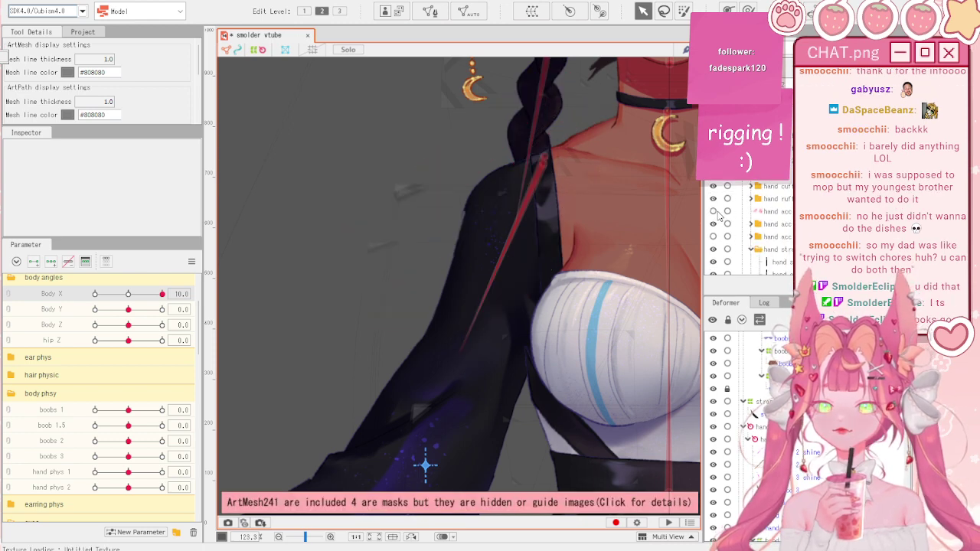
pyautogui.click(713, 237)
pyautogui.click(715, 212)
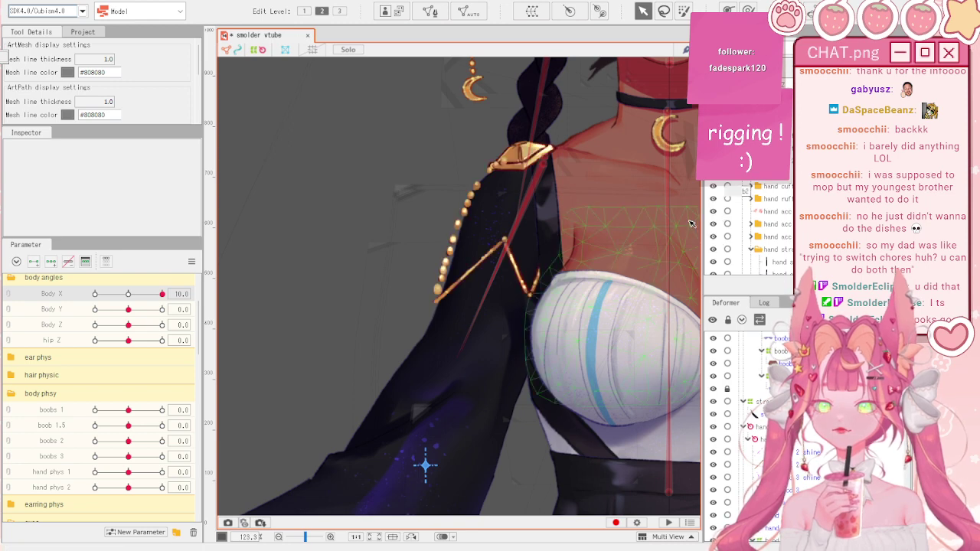
# - Select the shoulder gem and its shine meshes and wrap them in a new warp deformer named hand gem XY
pyautogui.moveTo(507, 202); pyautogui.dragTo(508, 214)
pyautogui.scroll(3, 507, 215)
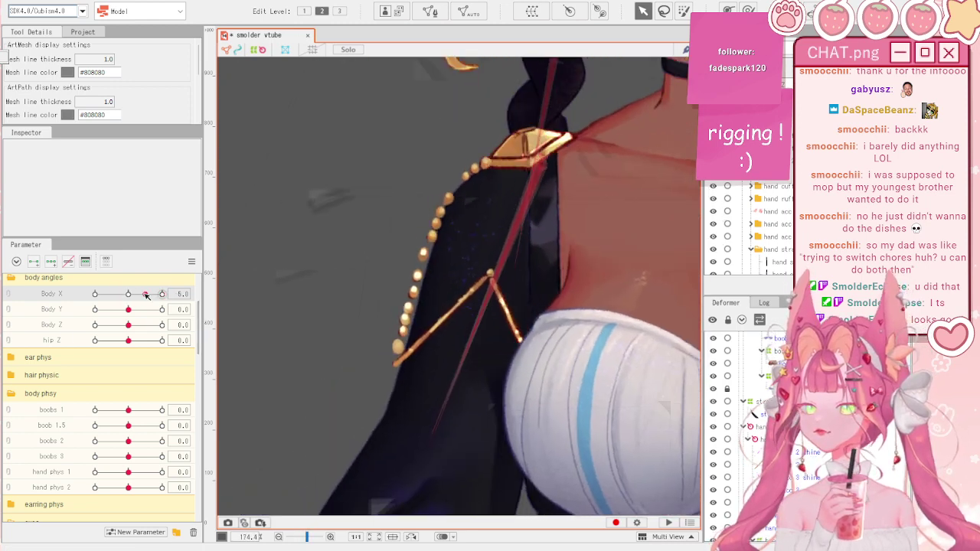
pyautogui.click(418, 316)
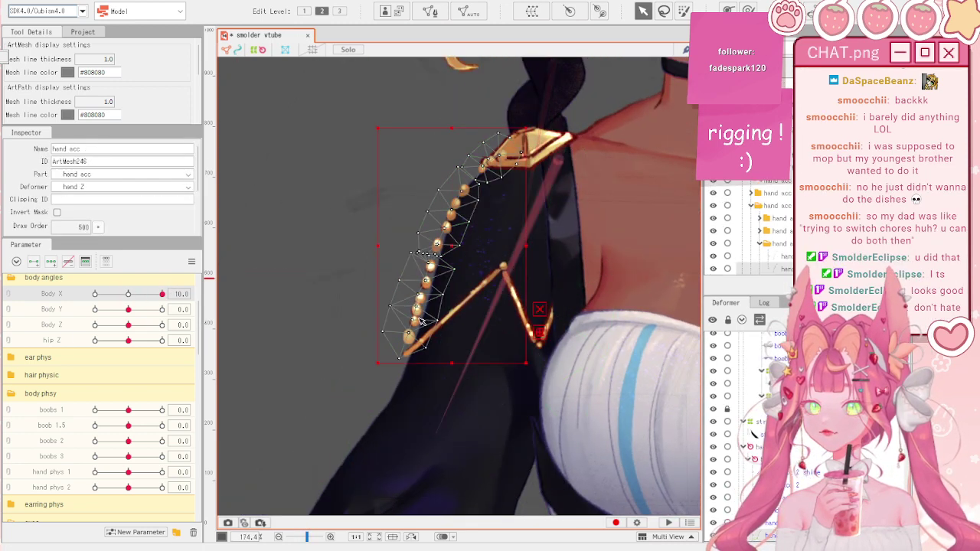
pyautogui.click(538, 145)
pyautogui.scroll(-3, 461, 224)
pyautogui.scroll(3, 461, 223)
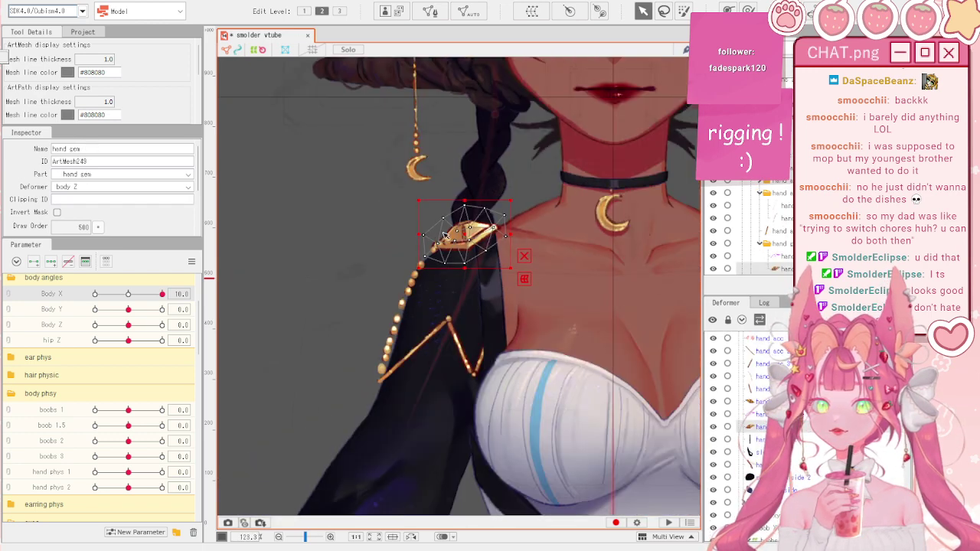
pyautogui.click(461, 223)
pyautogui.click(440, 230)
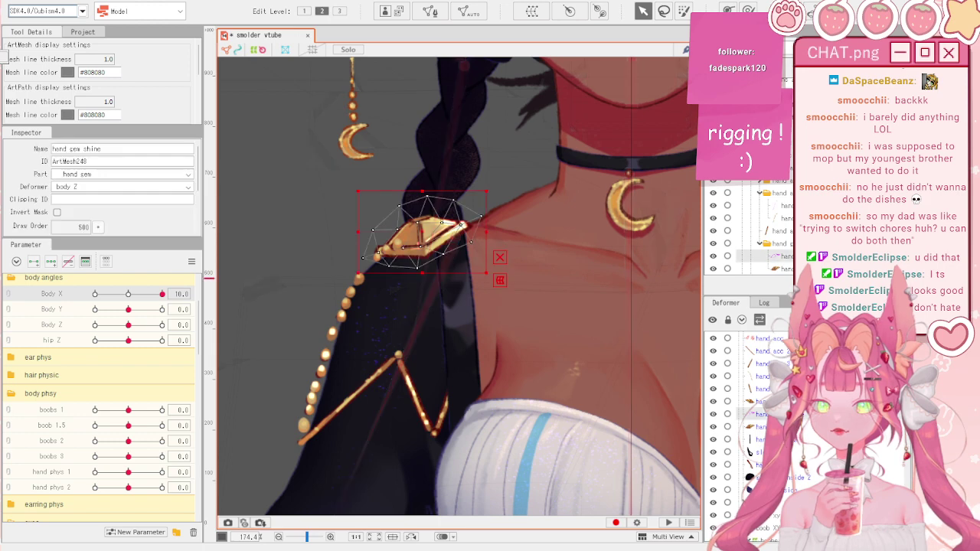
pyautogui.keyDown('shift'); pyautogui.click(440, 230); pyautogui.keyUp('shift')
pyautogui.click(532, 11)
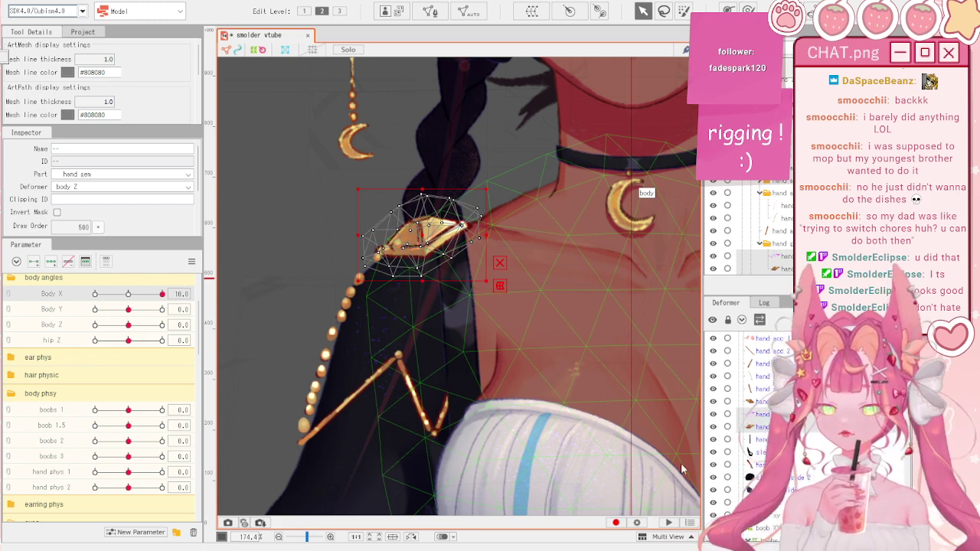
pyautogui.click(463, 211)
# - Add three Body X keys to the hand gem XY warp and move the gem onto the shoulder at Body X 10 and -10
pyautogui.scroll(2, 387, 233)
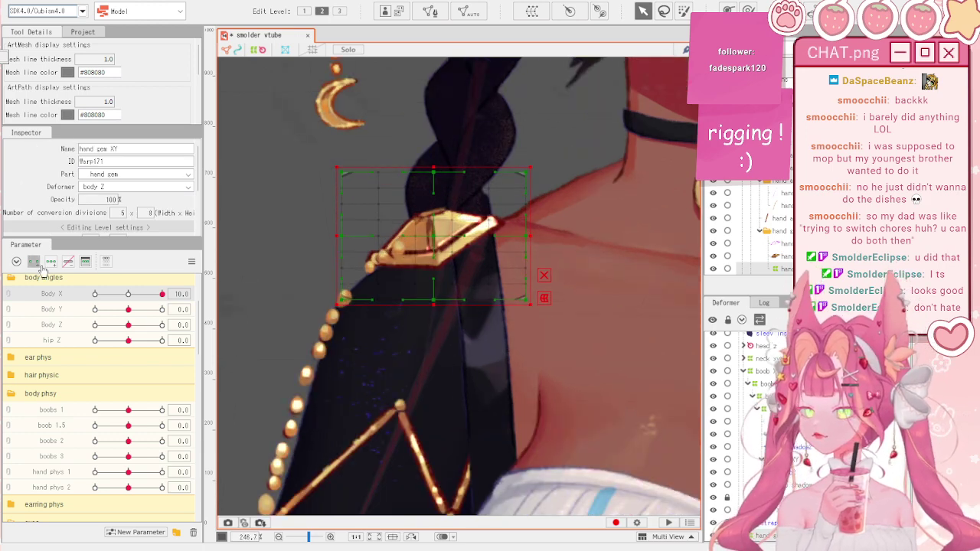
pyautogui.moveTo(441, 239); pyautogui.dragTo(477, 223)
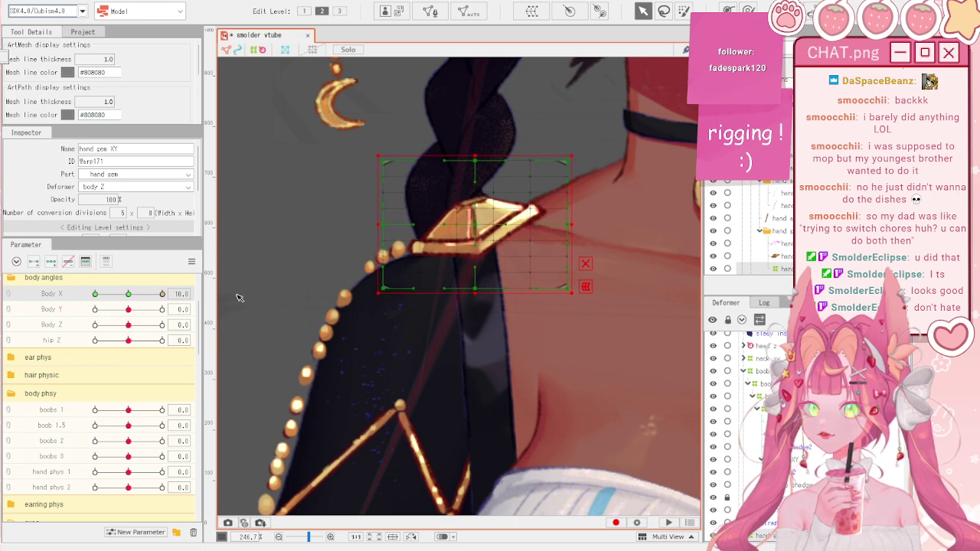
pyautogui.moveTo(160, 293); pyautogui.dragTo(54, 311)
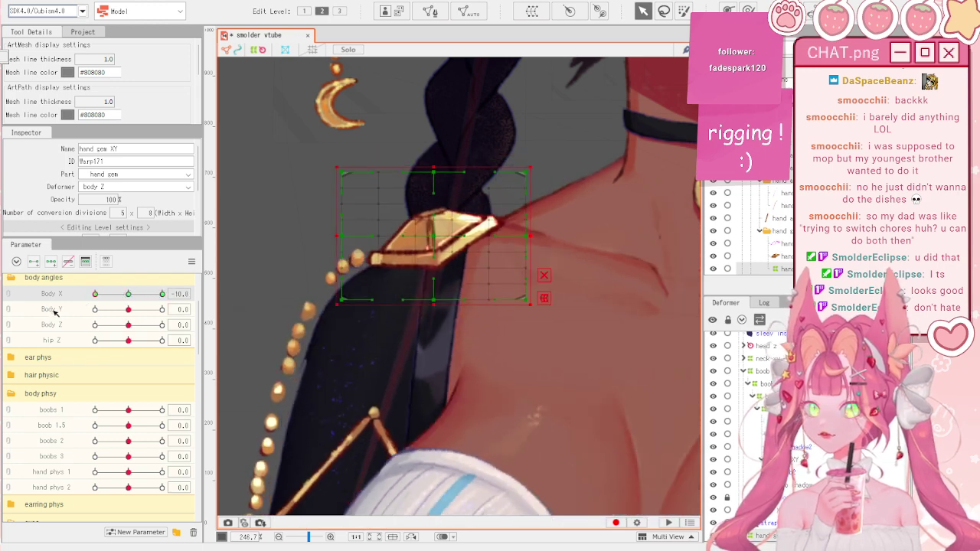
pyautogui.moveTo(440, 231); pyautogui.dragTo(453, 226)
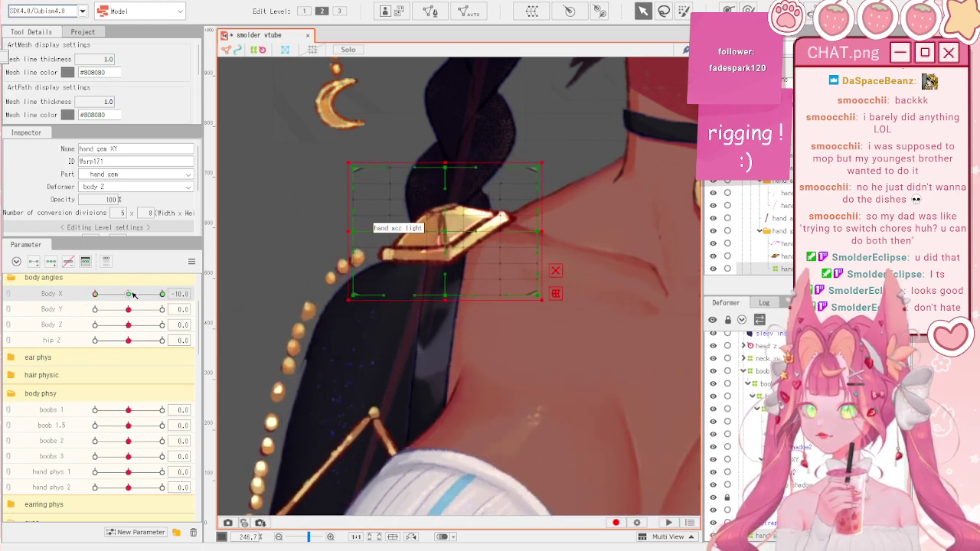
pyautogui.moveTo(131, 293); pyautogui.dragTo(59, 297)
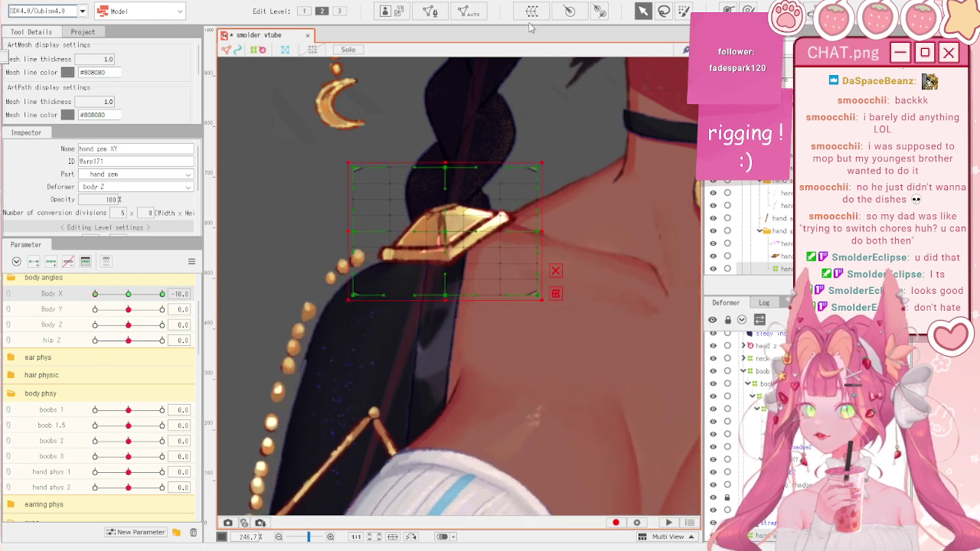
pyautogui.click(339, 10)
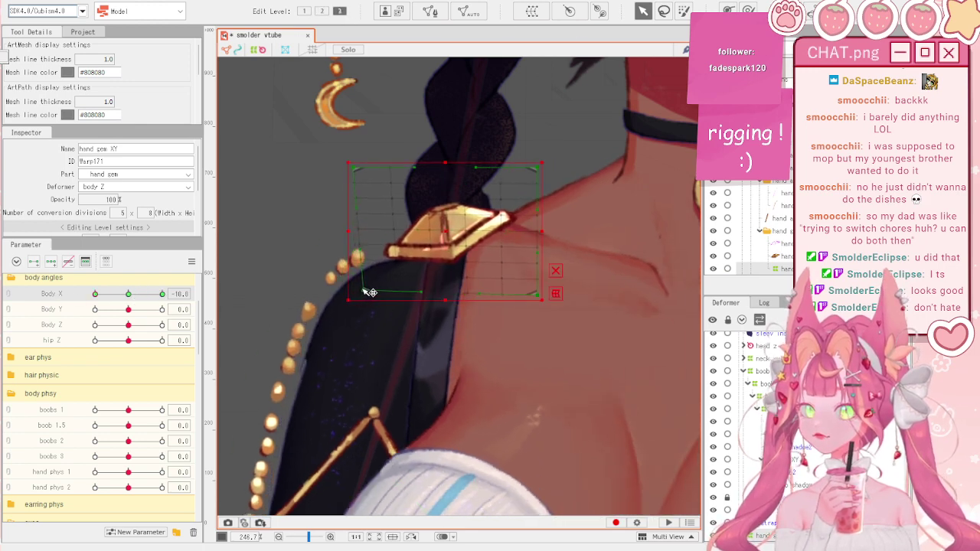
pyautogui.moveTo(356, 169); pyautogui.dragTo(363, 173)
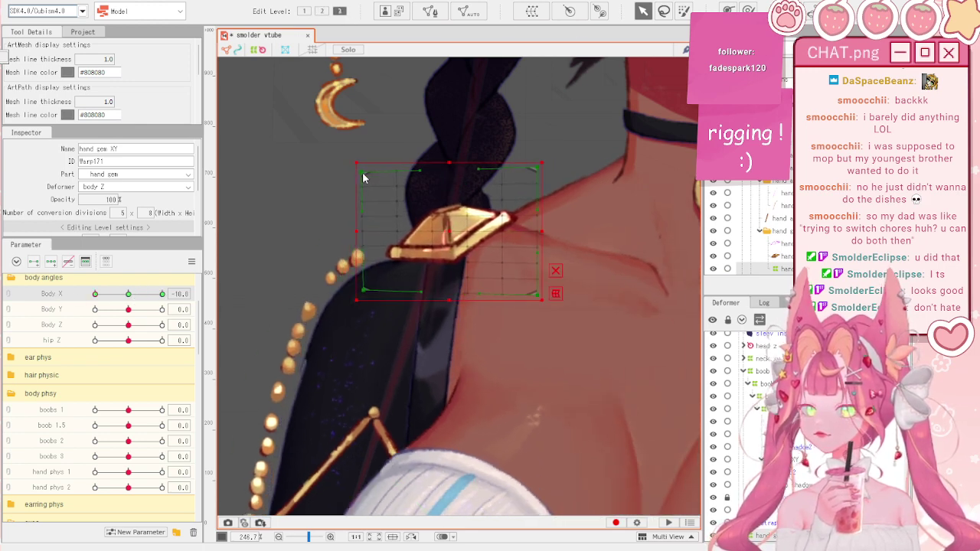
pyautogui.click(321, 11)
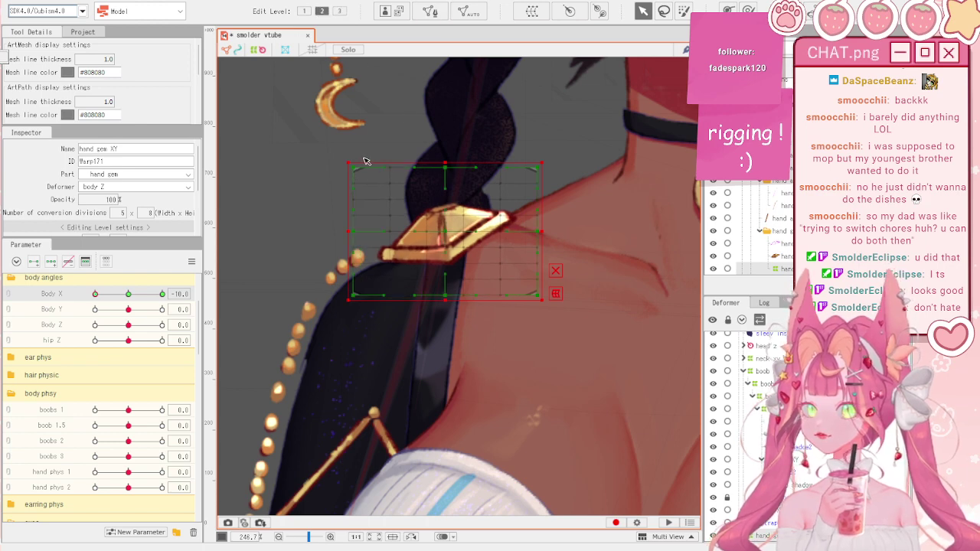
# - Reshape the hand gem XY warp at Body X -10 by pulling in both side edges and shifting its middle points toward the arm
pyautogui.moveTo(353, 168); pyautogui.dragTo(366, 176)
pyautogui.moveTo(353, 231); pyautogui.dragTo(365, 232)
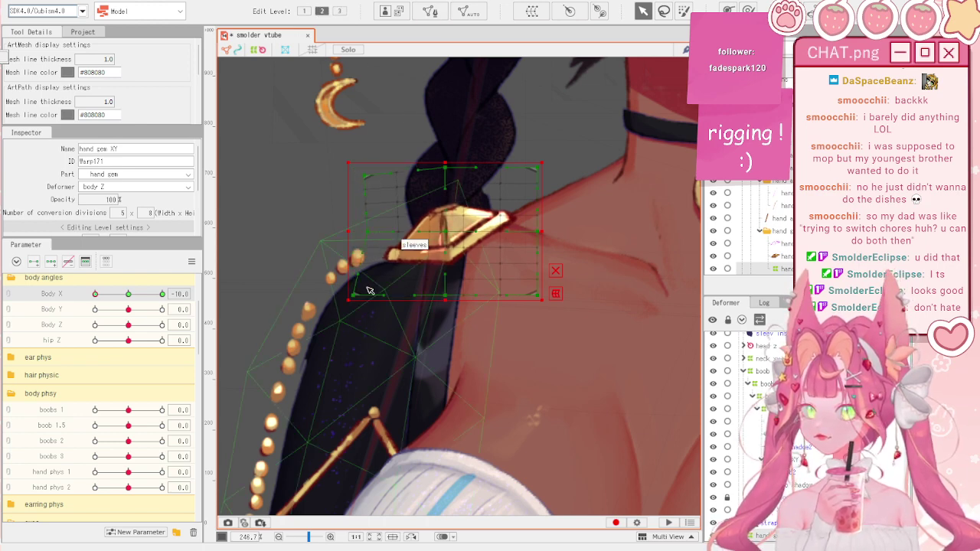
pyautogui.moveTo(354, 296); pyautogui.dragTo(367, 293)
pyautogui.moveTo(450, 233); pyautogui.dragTo(443, 236)
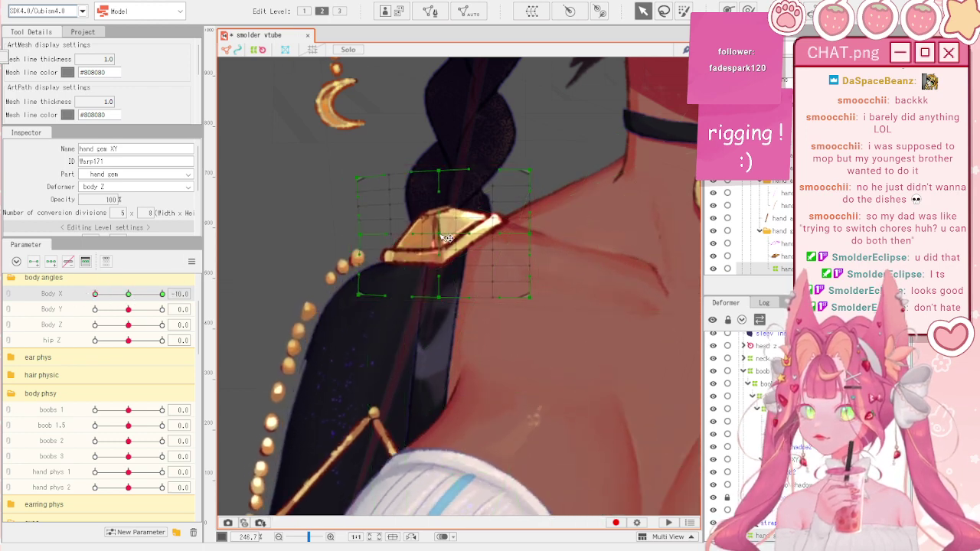
pyautogui.moveTo(439, 235); pyautogui.dragTo(434, 237)
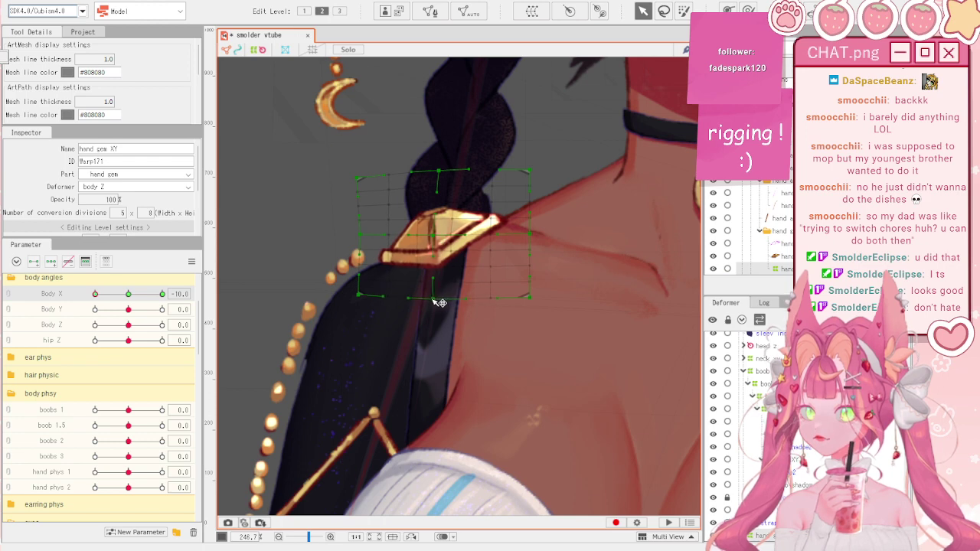
pyautogui.scroll(3, 448, 269)
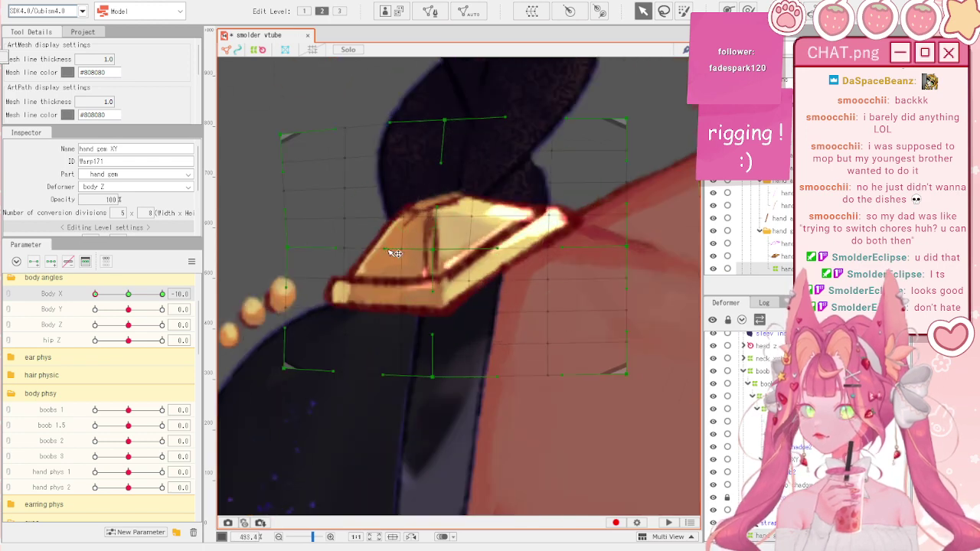
pyautogui.moveTo(434, 249); pyautogui.dragTo(431, 248)
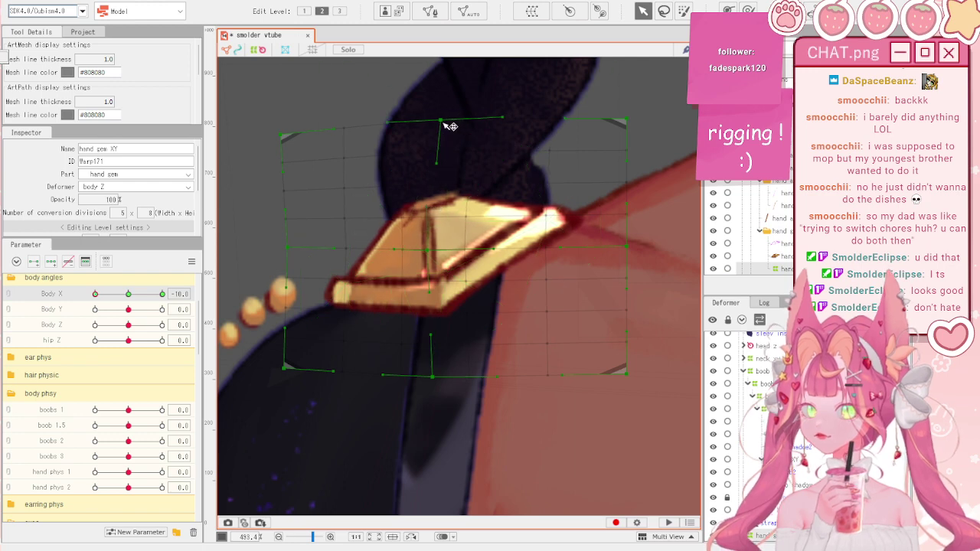
pyautogui.scroll(-3, 450, 127)
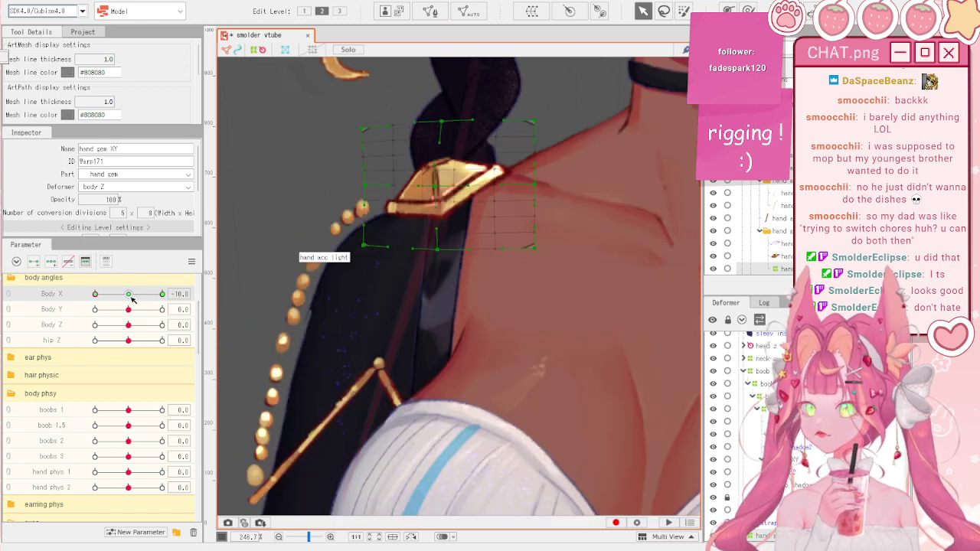
# - Sweep Body X from -10 to 10 to check how the gem follows the shoulder
pyautogui.click(457, 181)
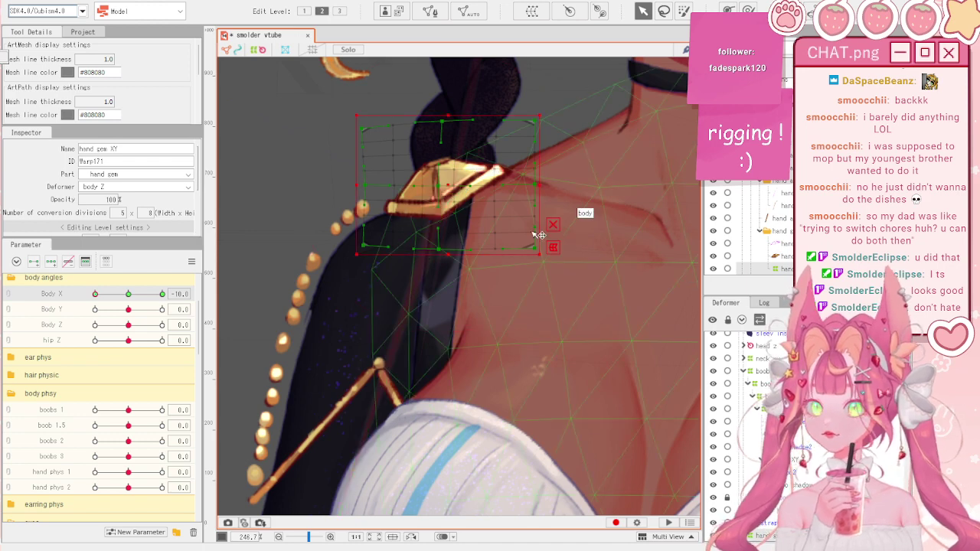
pyautogui.scroll(-3, 457, 181)
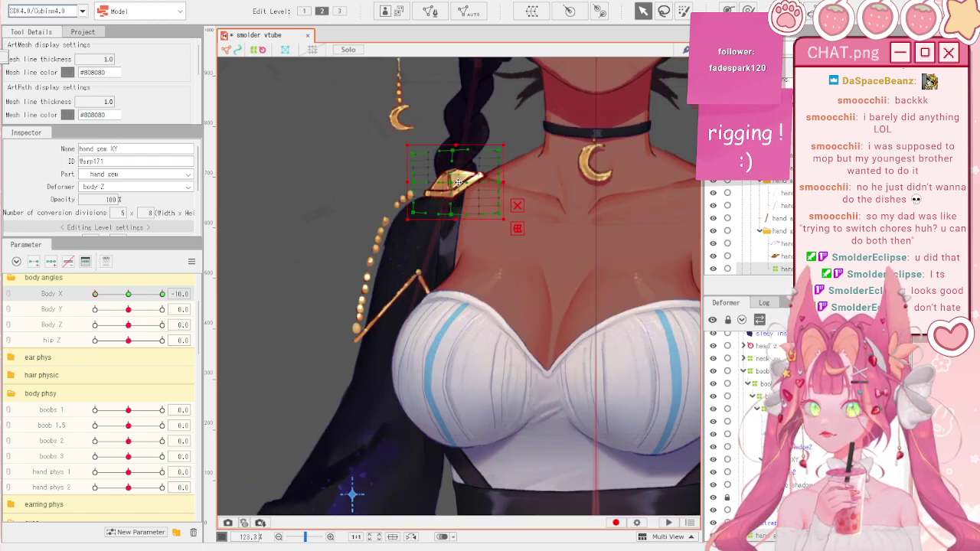
pyautogui.moveTo(95, 294)
pyautogui.mouseDown()
pyautogui.moveTo(119, 295)
pyautogui.moveTo(83, 295)
pyautogui.mouseUp()
pyautogui.moveTo(110, 293); pyautogui.dragTo(161, 293)
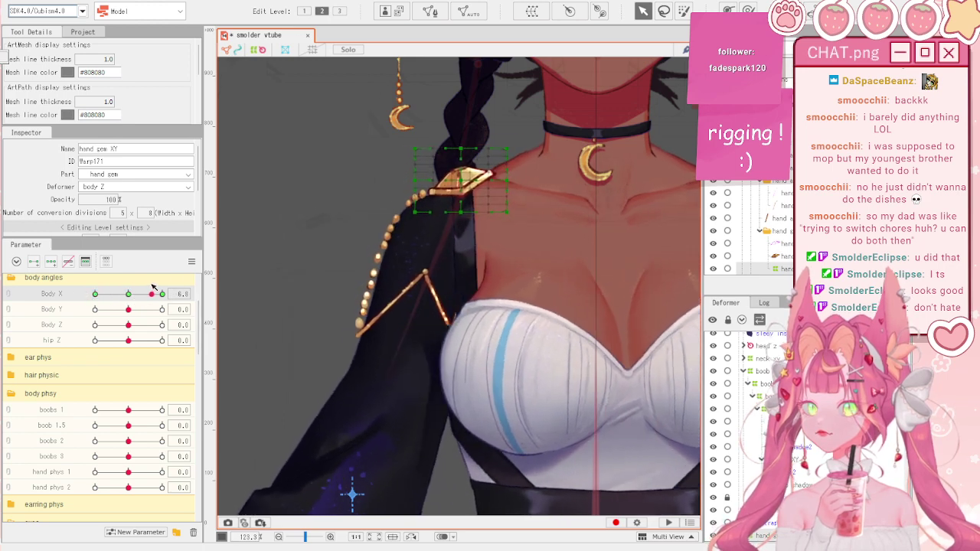
pyautogui.click(424, 186)
pyautogui.scroll(5, 424, 186)
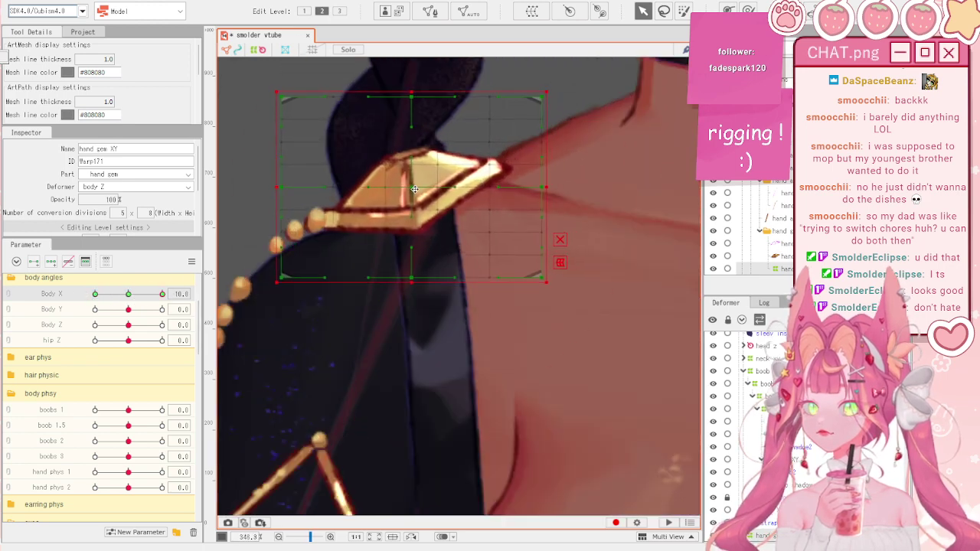
pyautogui.scroll(-3, 475, 173)
pyautogui.moveTo(511, 194); pyautogui.dragTo(494, 193)
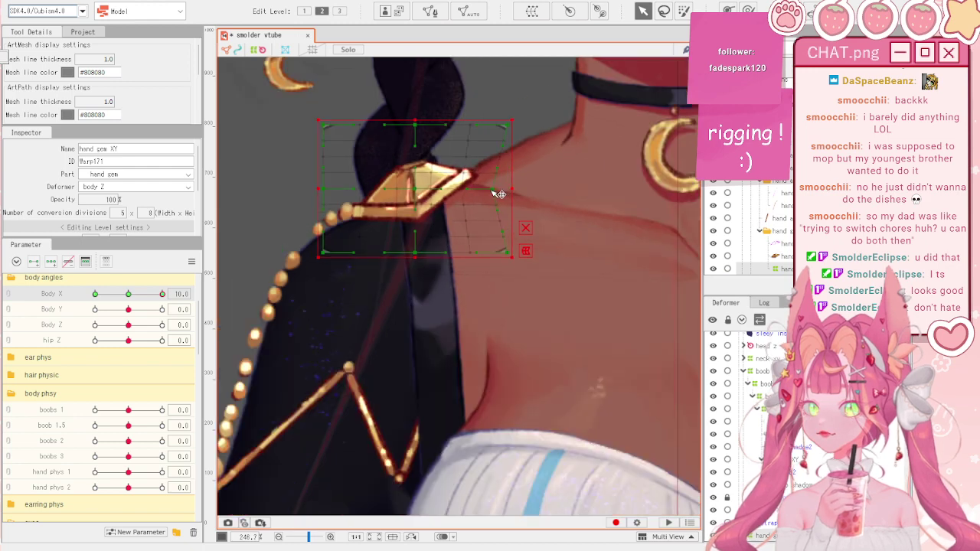
pyautogui.hotkey('ctrl', 'z')
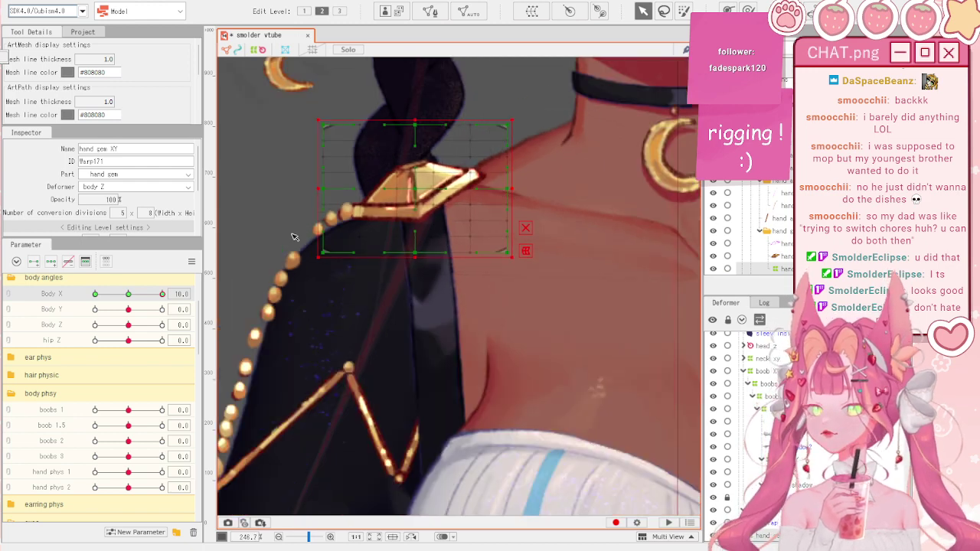
# - Reflect the hand gem XY warp's Body X -10 shape onto Body X 10 and move the gem back onto the shoulder
pyautogui.click(94, 293)
pyautogui.click(192, 262)
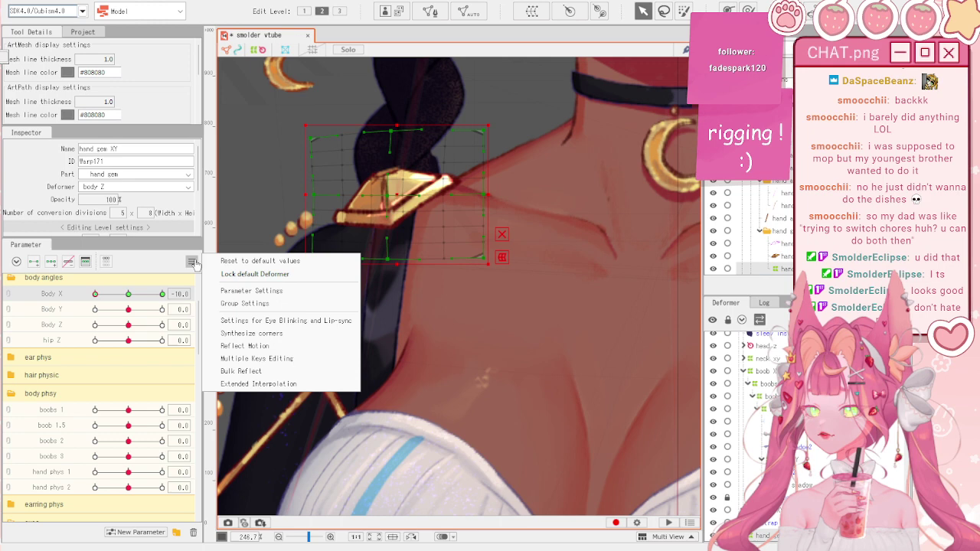
pyautogui.click(235, 345)
pyautogui.click(162, 293)
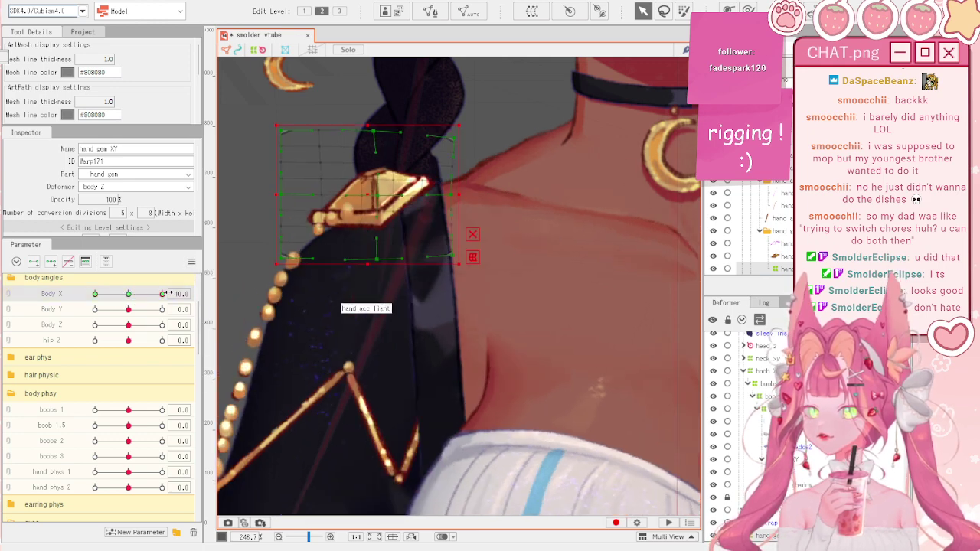
pyautogui.moveTo(366, 194); pyautogui.dragTo(409, 190)
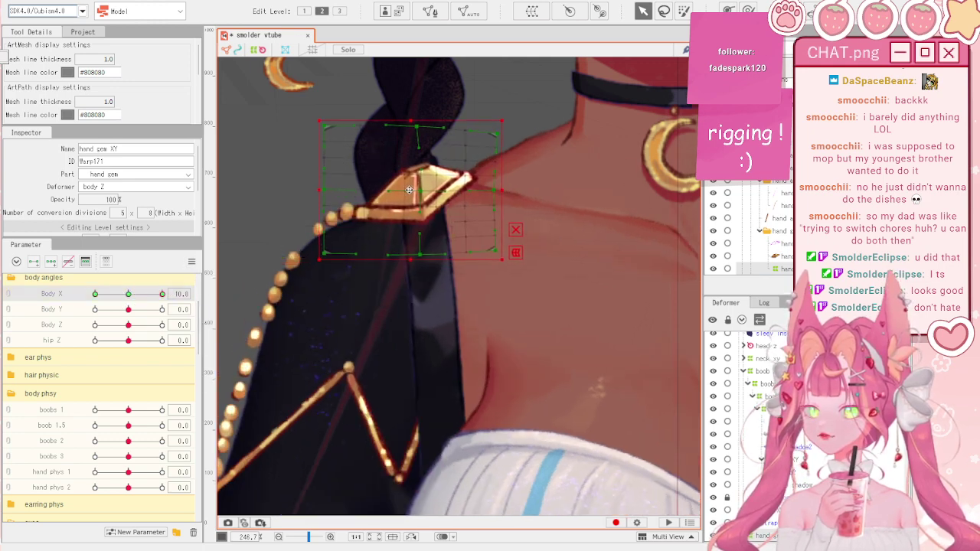
# - Shift the bottom middle control point of the hand gem XY warp slightly toward the chest at Body X 10
pyautogui.scroll(3, 422, 131)
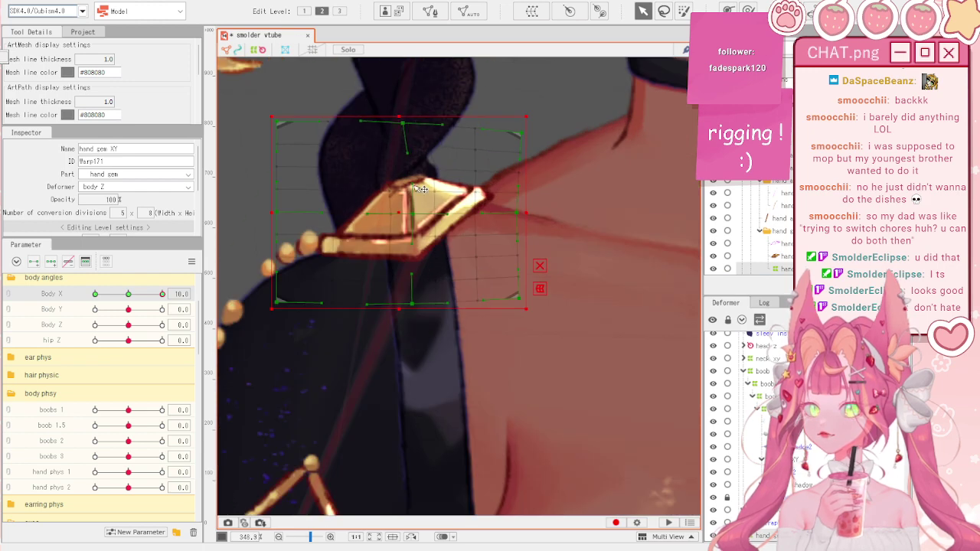
pyautogui.moveTo(420, 313); pyautogui.dragTo(433, 305)
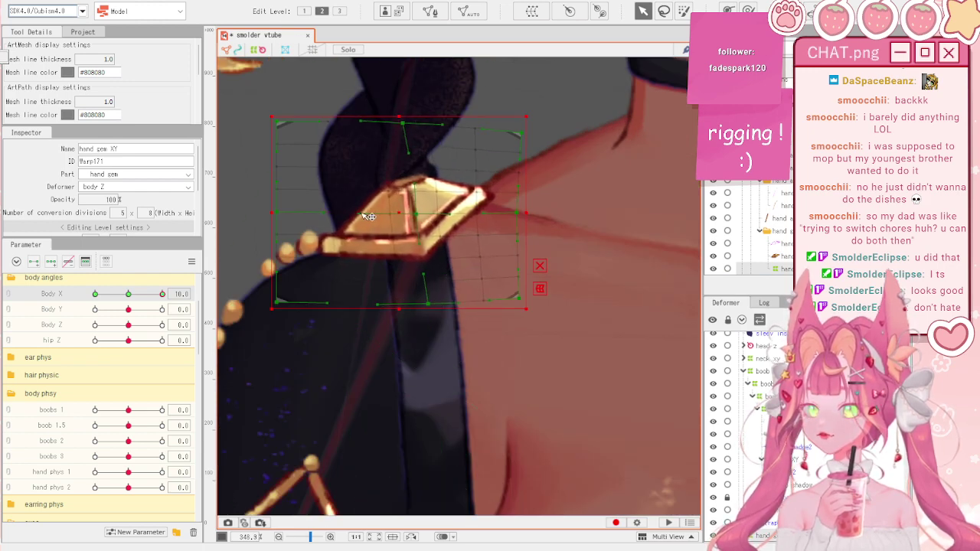
pyautogui.scroll(-3, 305, 248)
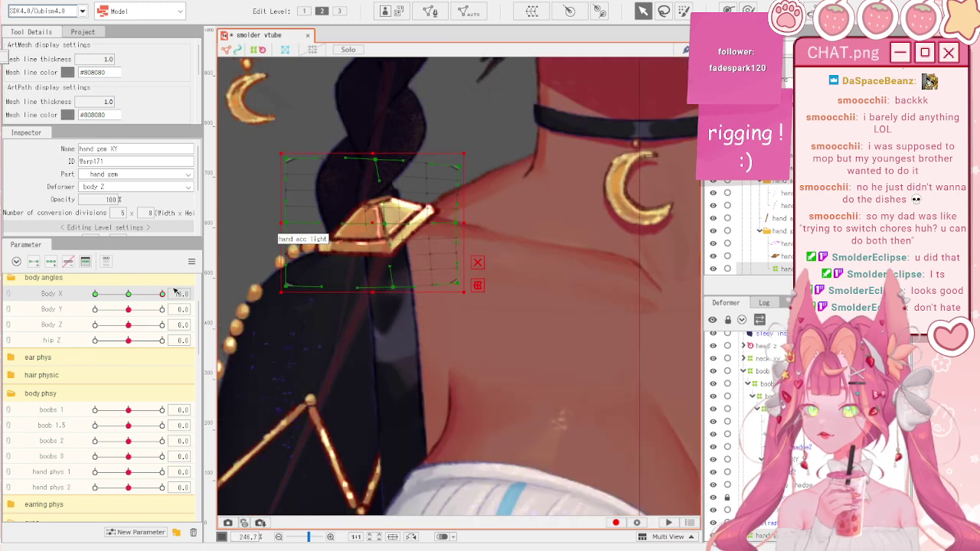
# - Sweep Body X toward 10 and examine the shoulder gem up close and together with the whole upper body
pyautogui.moveTo(163, 294)
pyautogui.mouseDown()
pyautogui.moveTo(128, 294)
pyautogui.moveTo(171, 291)
pyautogui.mouseUp()
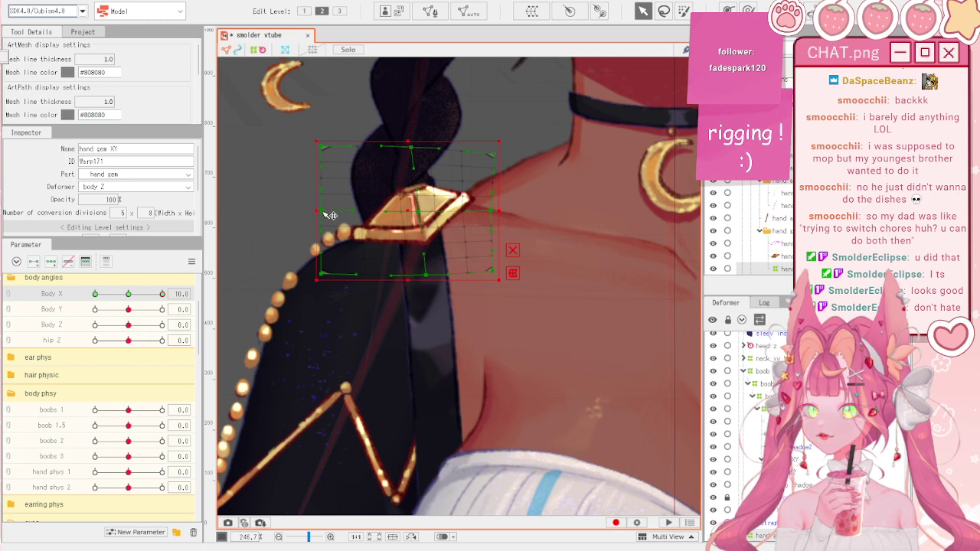
pyautogui.click(145, 293)
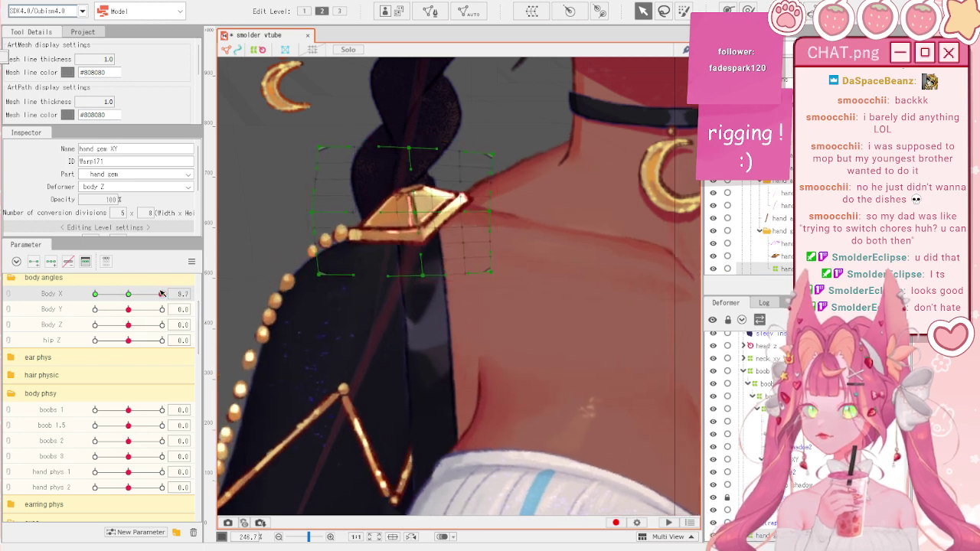
pyautogui.moveTo(145, 292); pyautogui.dragTo(168, 289)
pyautogui.scroll(-5, 450, 209)
pyautogui.click(242, 180)
pyautogui.scroll(-2, 241, 179)
pyautogui.click(154, 293)
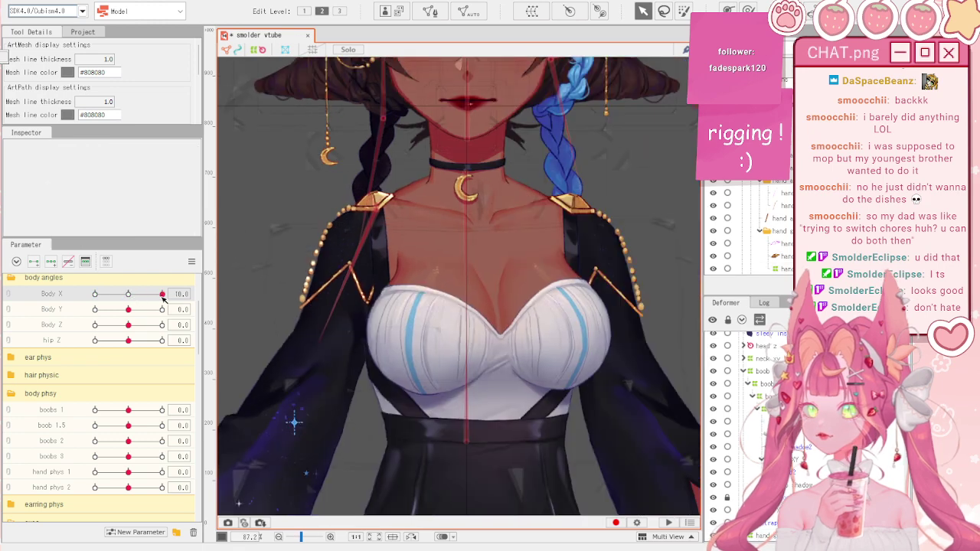
pyautogui.moveTo(155, 282); pyautogui.dragTo(151, 261)
# - Select the shoulder bead chain and its shine mesh and wrap them in a new warp deformer named hand acc xy
pyautogui.click(94, 293)
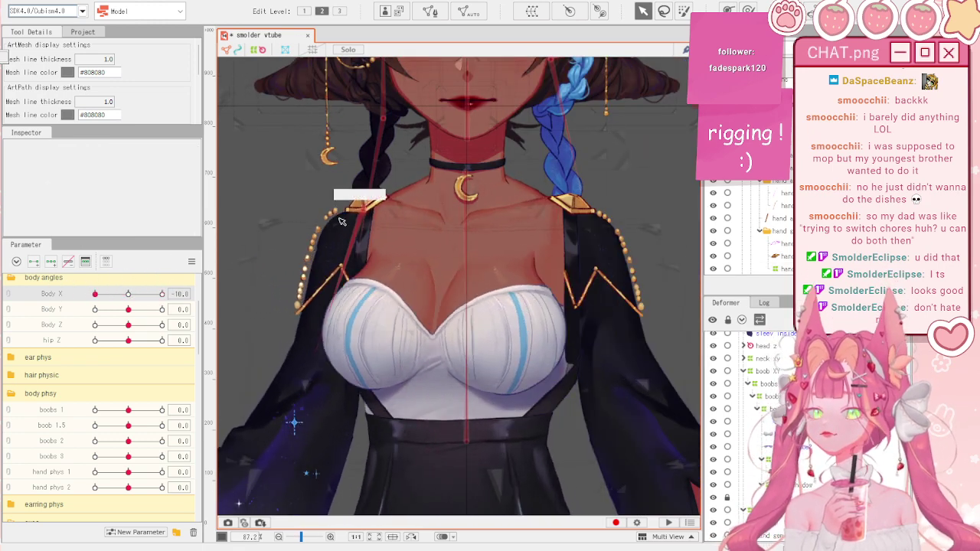
pyautogui.scroll(3, 360, 219)
pyautogui.click(450, 182)
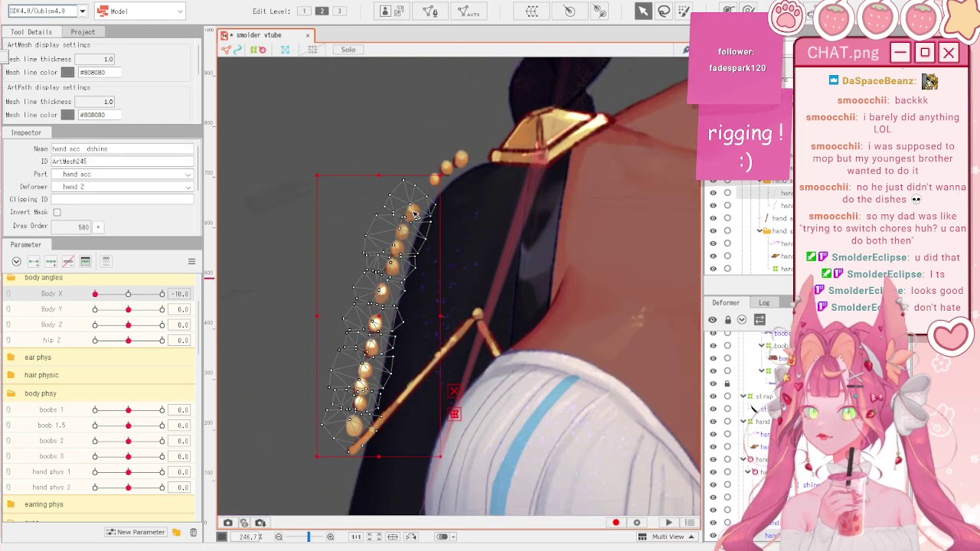
pyautogui.click(450, 182)
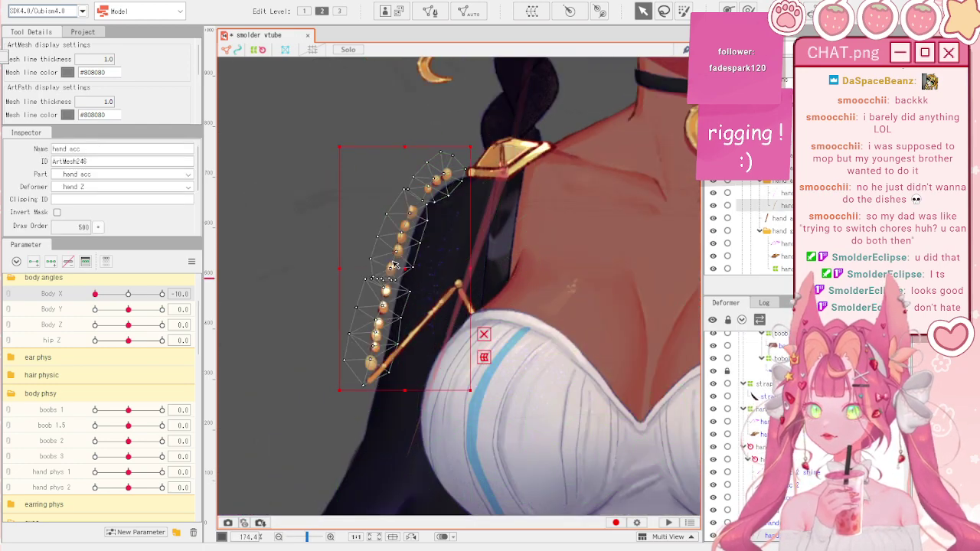
pyautogui.keyDown('ctrl'); pyautogui.click(769, 385); pyautogui.keyUp('ctrl')
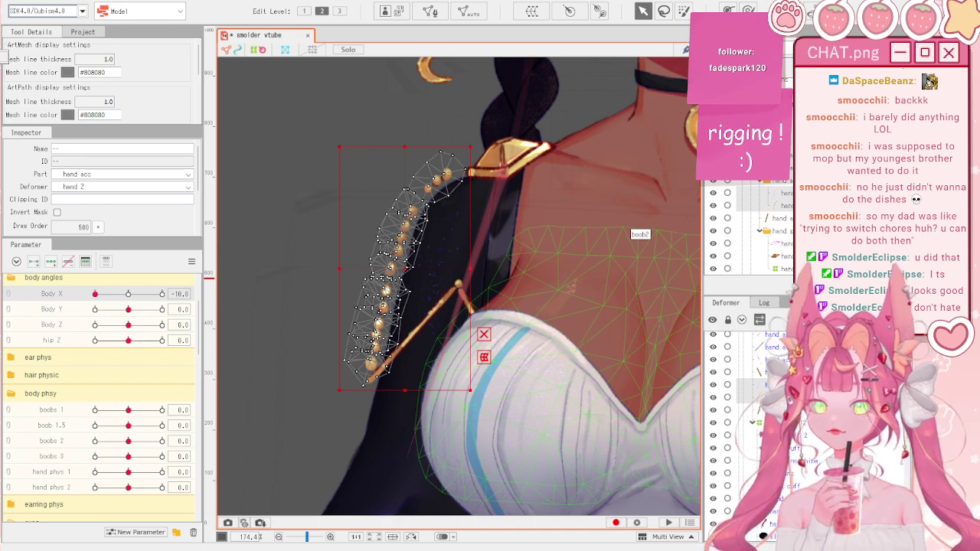
pyautogui.click(699, 467)
# - Add three Body X keys to the hand acc xy warp and move the bead chain inward onto the sleeve at Body X -10
pyautogui.moveTo(459, 322); pyautogui.dragTo(433, 306)
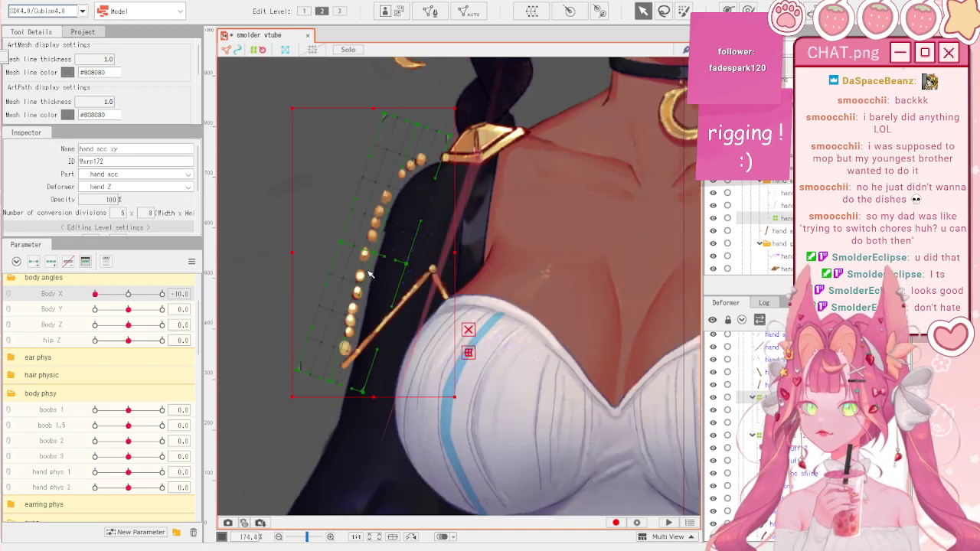
pyautogui.scroll(3, 322, 264)
pyautogui.moveTo(137, 299); pyautogui.dragTo(58, 295)
pyautogui.moveTo(431, 274); pyautogui.dragTo(453, 274)
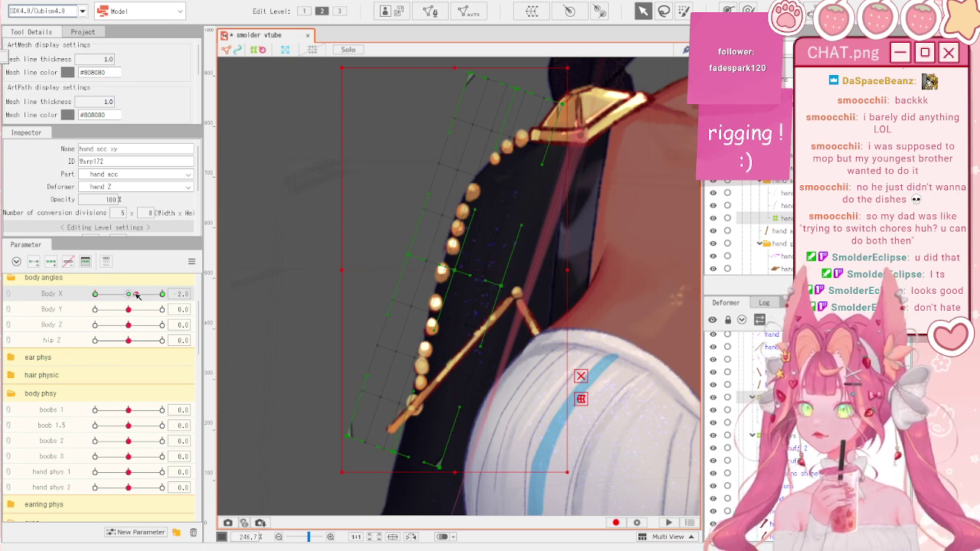
# - Nudge the hand acc xy warp at Body X -10 and brush its lower end outward to follow the sleeve edge
pyautogui.moveTo(136, 296); pyautogui.dragTo(50, 281)
pyautogui.click(192, 261)
pyautogui.click(228, 261)
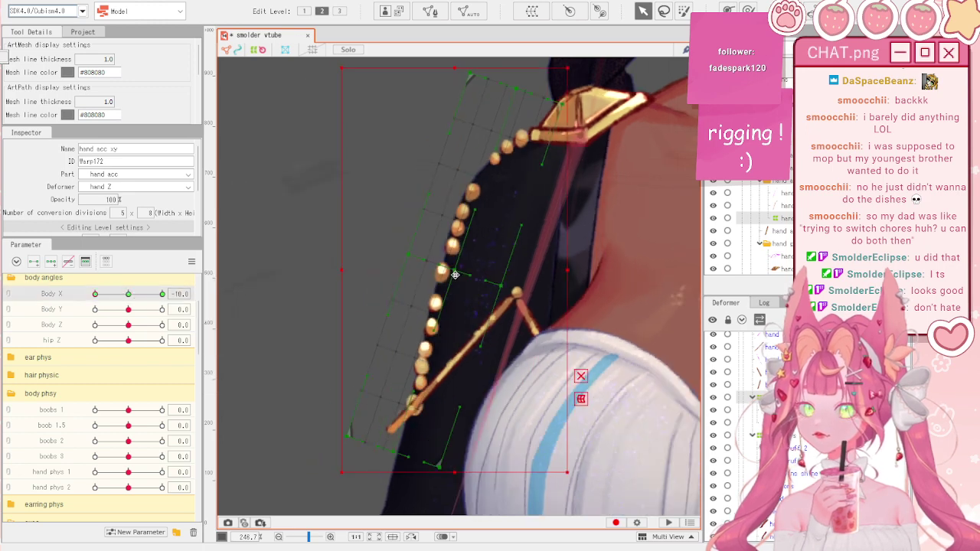
pyautogui.moveTo(454, 274); pyautogui.dragTo(453, 273)
pyautogui.click(683, 11)
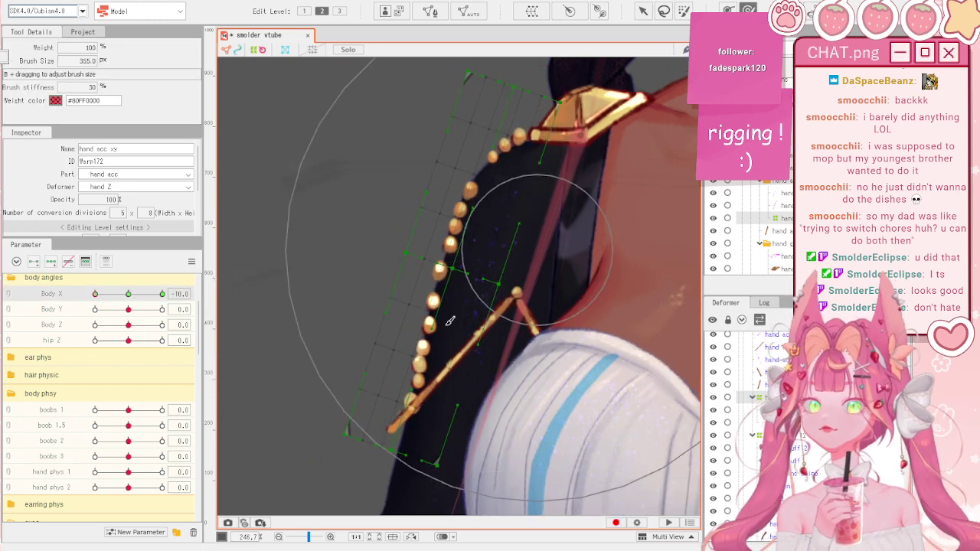
pyautogui.click(748, 10)
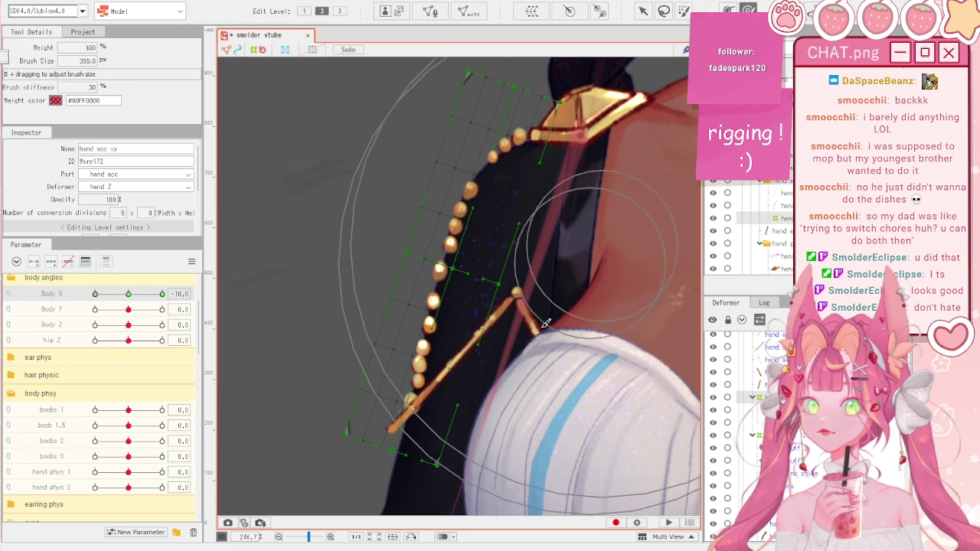
pyautogui.moveTo(450, 408); pyautogui.dragTo(445, 409)
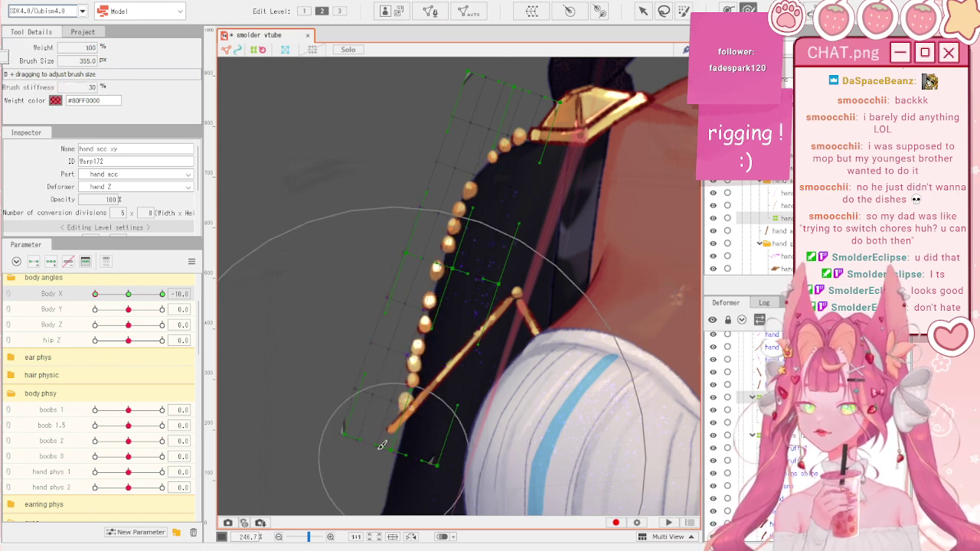
pyautogui.scroll(-4, 439, 237)
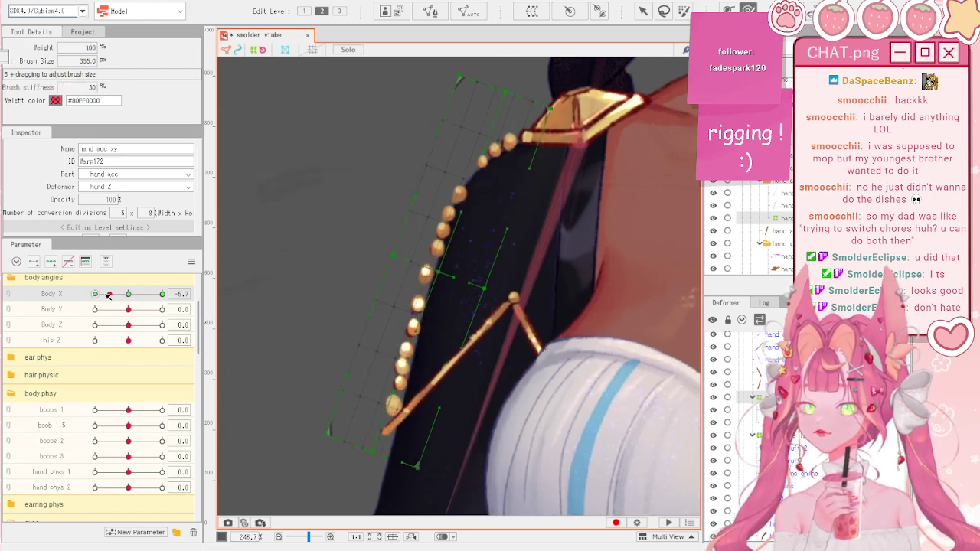
pyautogui.press('v')
# - Duplicate the sleeves mesh as a copy named sleeves hand acc with 0% opacity and place it below the other sleeve meshes
pyautogui.click(439, 237)
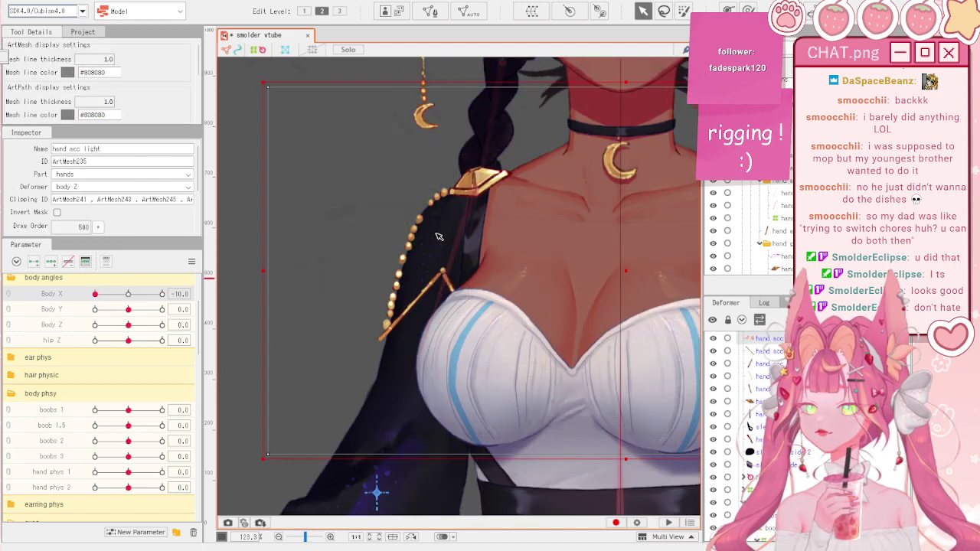
pyautogui.scroll(-4, 438, 237)
pyautogui.click(400, 396)
pyautogui.click(392, 383)
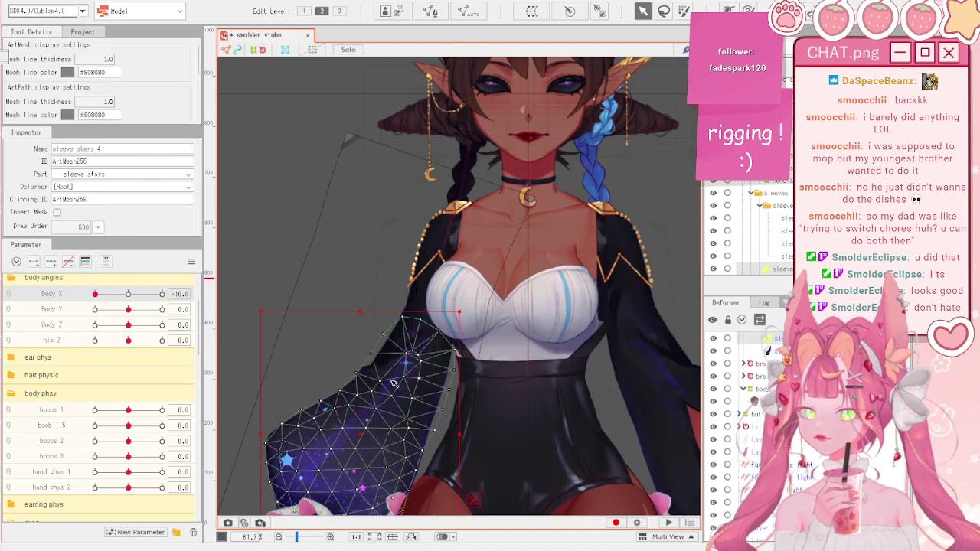
pyautogui.click(393, 384)
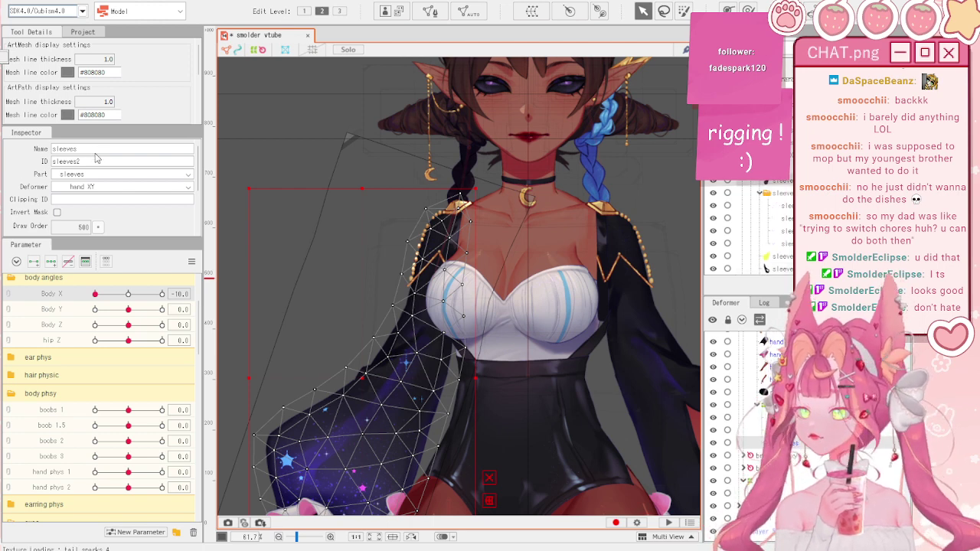
pyautogui.press('t')
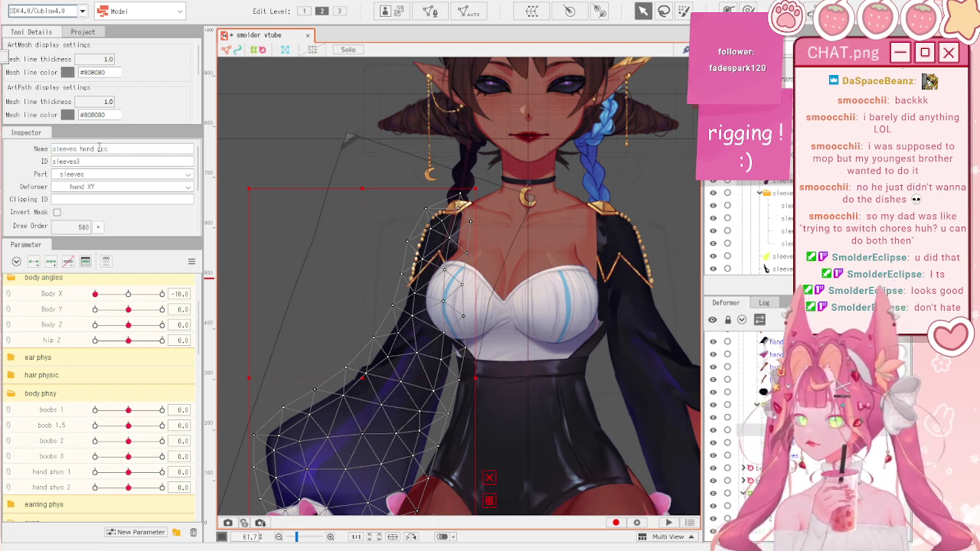
pyautogui.scroll(-1, 93, 227)
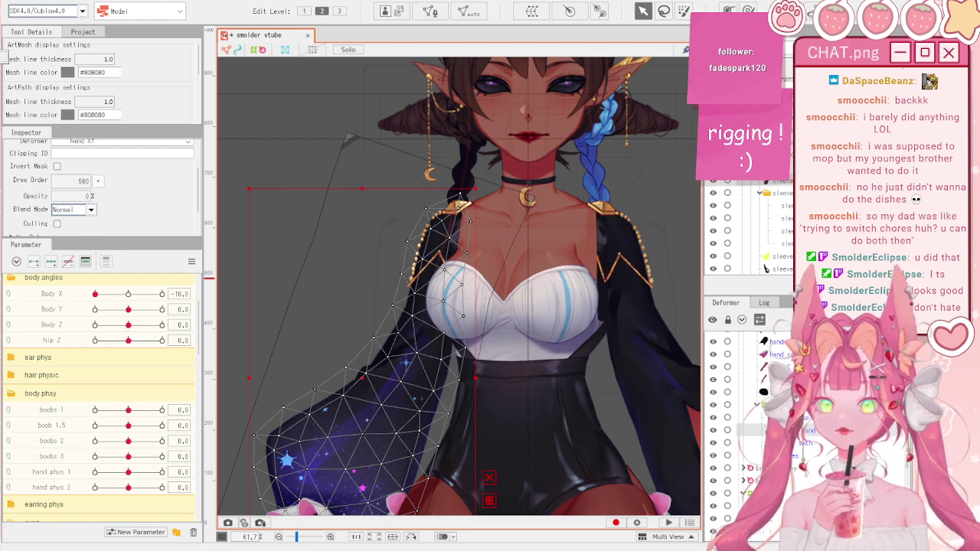
pyautogui.moveTo(765, 262); pyautogui.dragTo(765, 269)
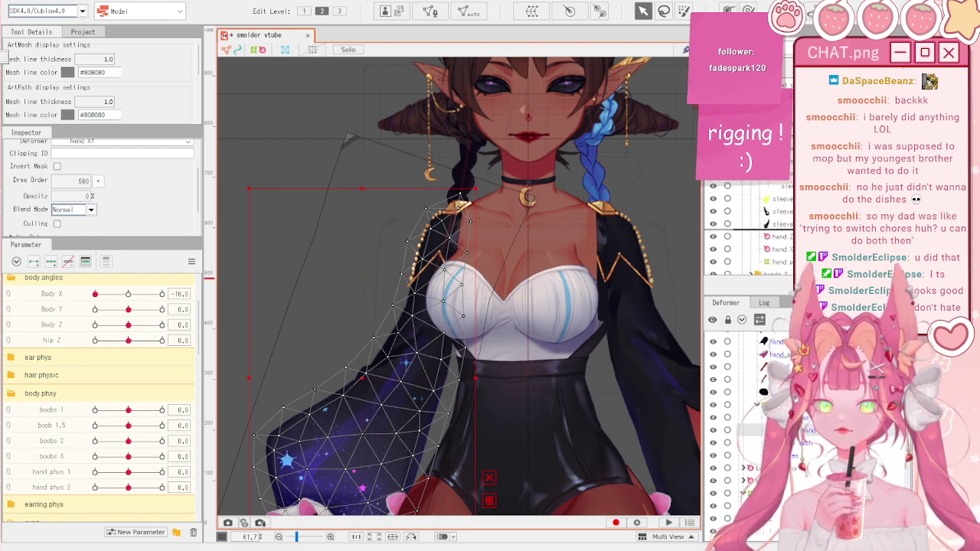
# - Mask the hand acc bead mesh with clipping ID sleeves3 and turn on Invert Mask
pyautogui.scroll(4, 430, 219)
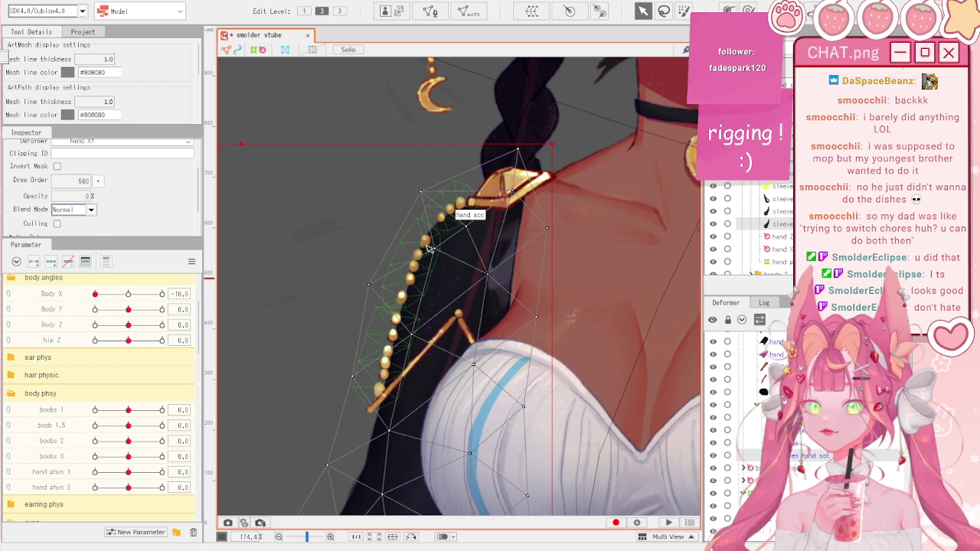
pyautogui.click(430, 249)
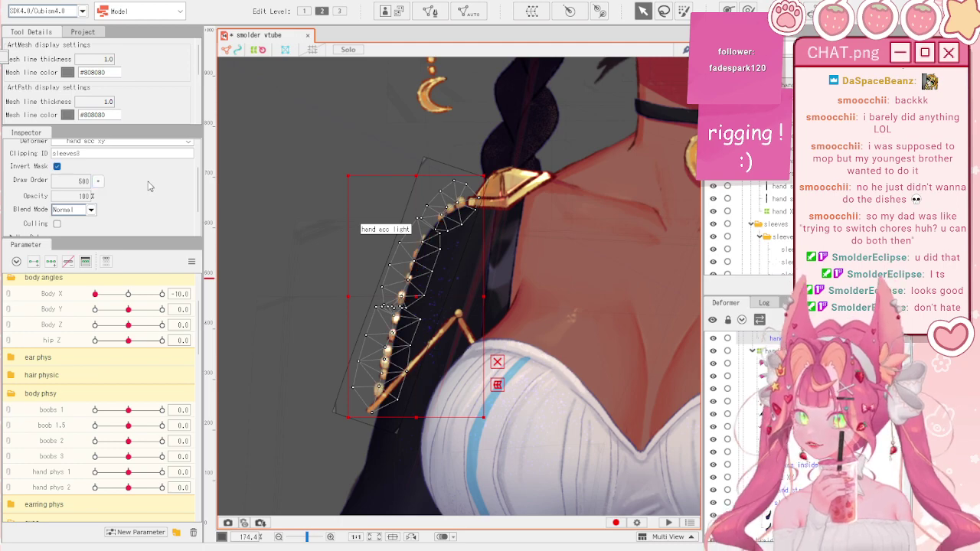
pyautogui.scroll(-1, 450, 246)
pyautogui.scroll(3, 440, 291)
pyautogui.scroll(-2, 439, 290)
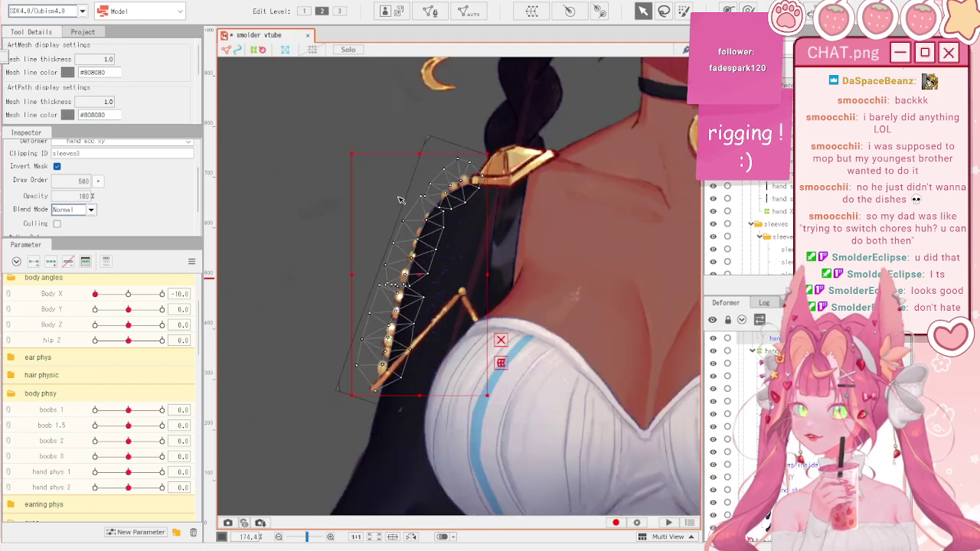
# - Move Body X between 0 and -10 to check how the masked bead chain meets the sleeve edge
pyautogui.scroll(-3, 398, 200)
pyautogui.scroll(2, 398, 200)
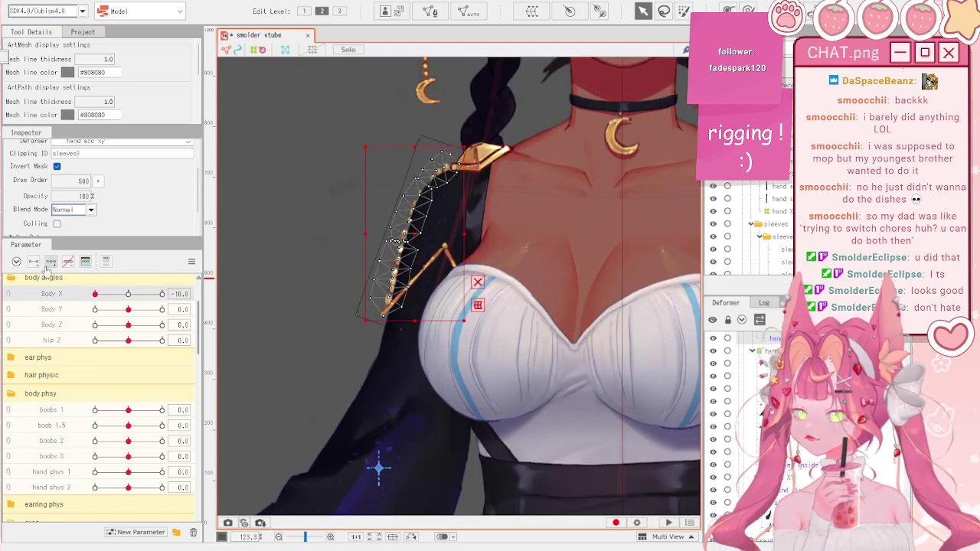
pyautogui.moveTo(130, 293); pyautogui.dragTo(127, 303)
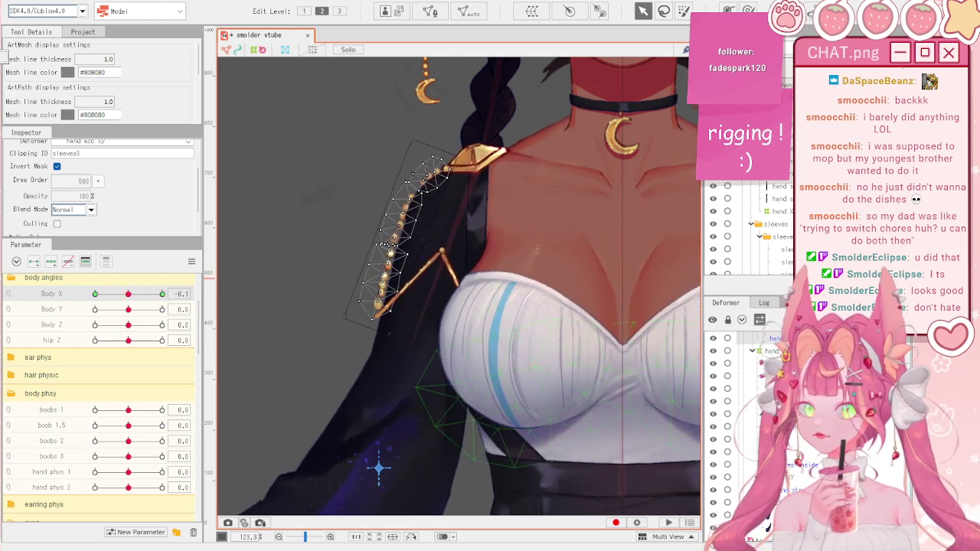
pyautogui.click(94, 294)
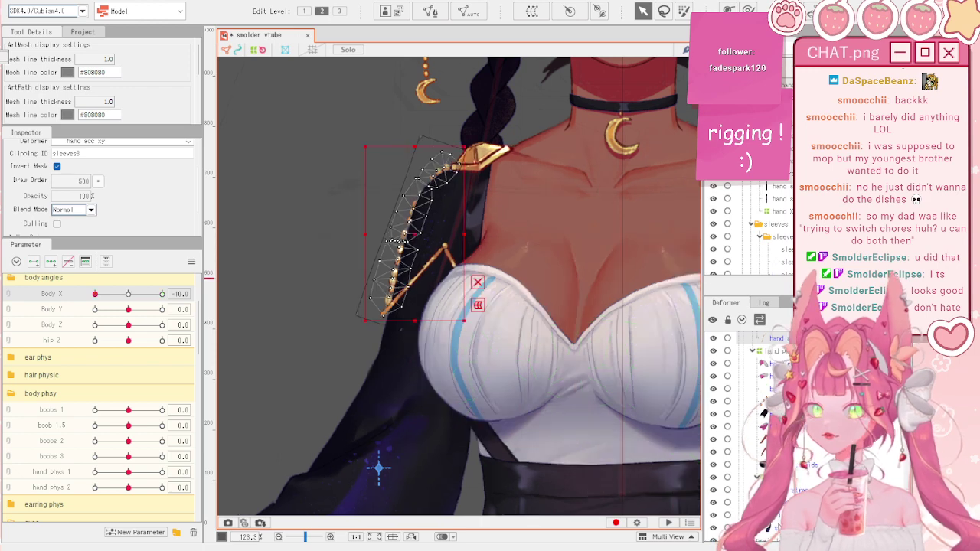
# - Try to brush the outer edge of the visible upper sleeve mesh inward beside the bead chain at Body X 0
pyautogui.click(405, 363)
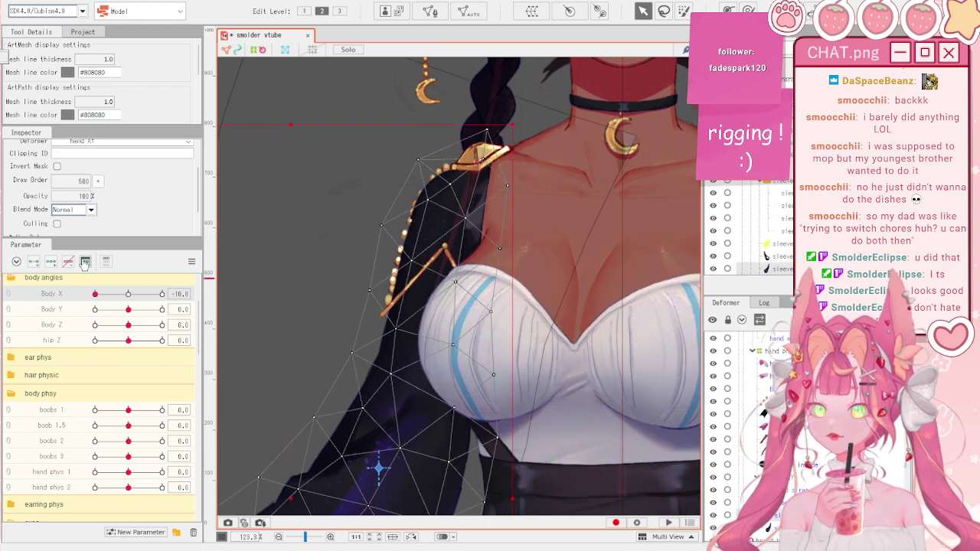
pyautogui.moveTo(128, 294)
pyautogui.mouseDown()
pyautogui.moveTo(75, 305)
pyautogui.moveTo(134, 295)
pyautogui.mouseUp()
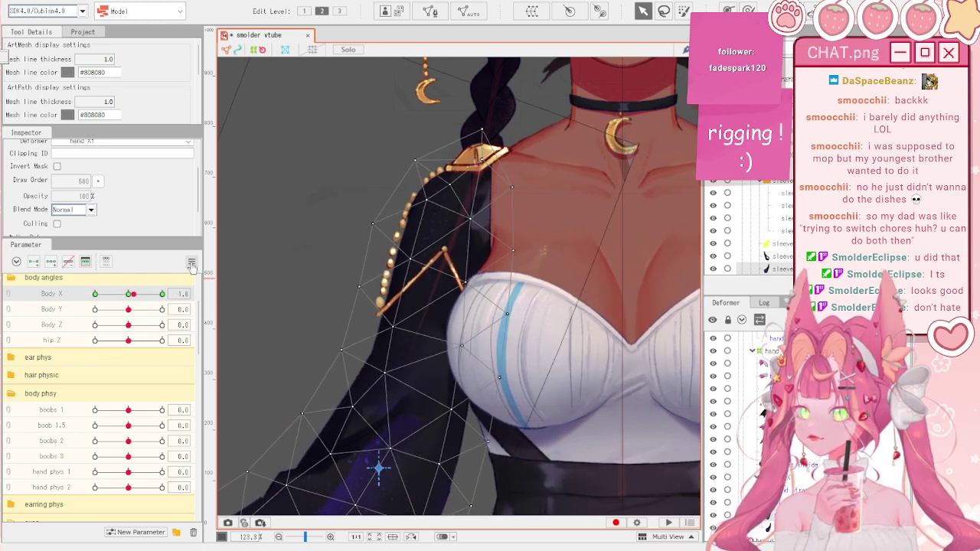
pyautogui.click(192, 261)
pyautogui.click(206, 261)
pyautogui.scroll(-3, 502, 242)
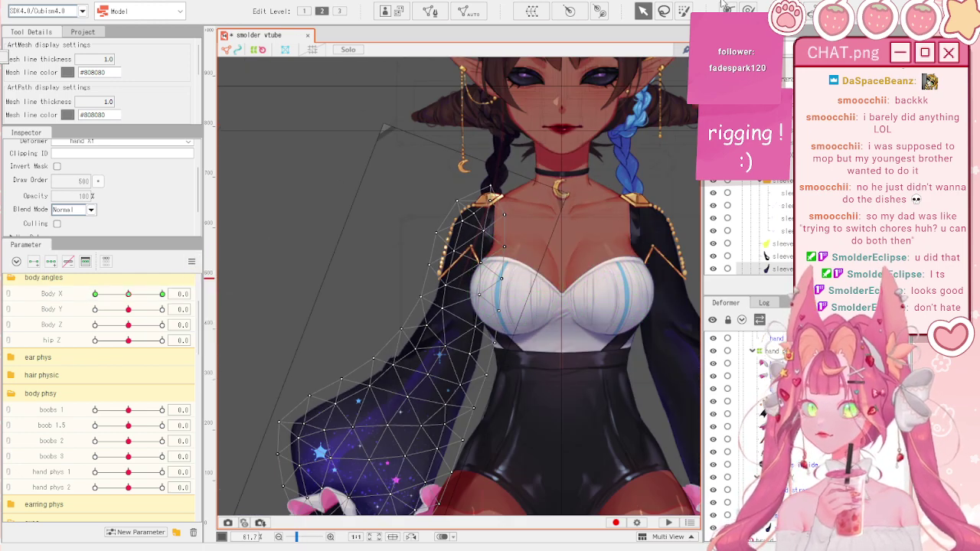
pyautogui.press('b')
pyautogui.scroll(3, 453, 256)
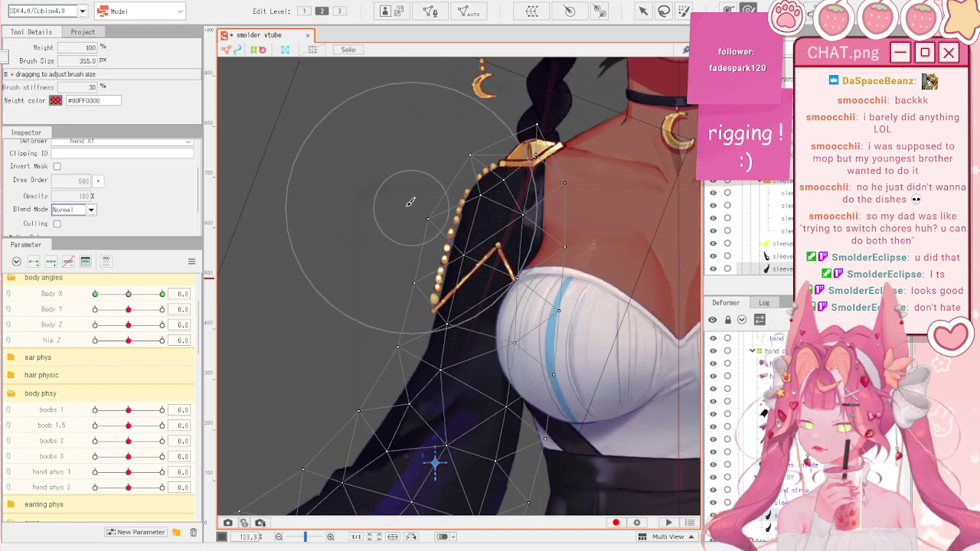
pyautogui.moveTo(460, 253); pyautogui.dragTo(461, 253)
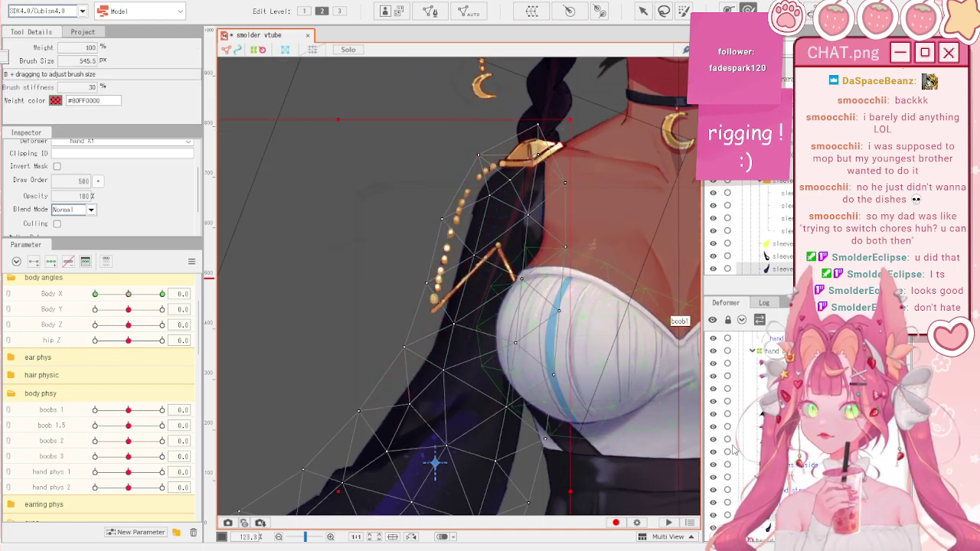
# - Select the 0% opacity sleeves hand acc copy and add three Body X keys to it at -10, 0 and 10
pyautogui.click(52, 262)
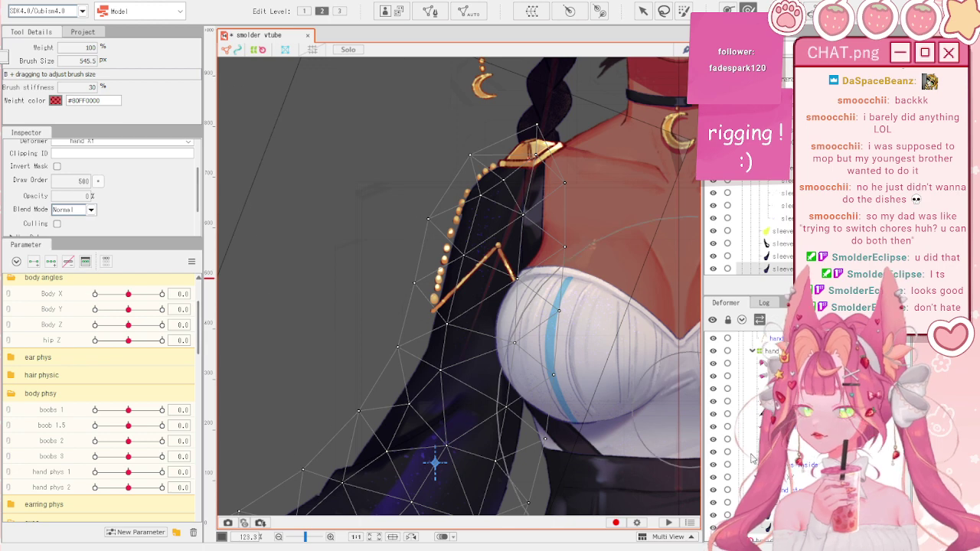
pyautogui.click(777, 256)
pyautogui.click(51, 261)
pyautogui.click(66, 294)
pyautogui.click(68, 261)
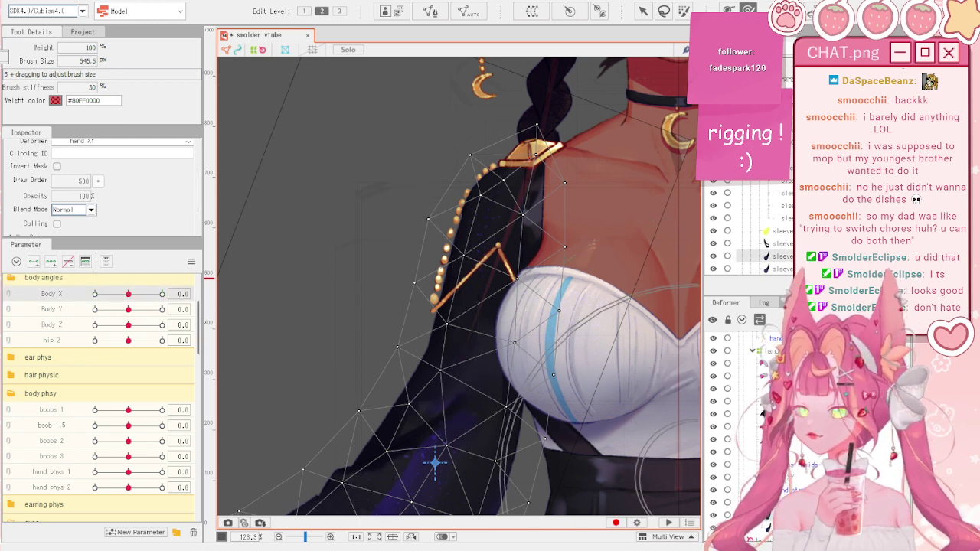
pyautogui.click(776, 268)
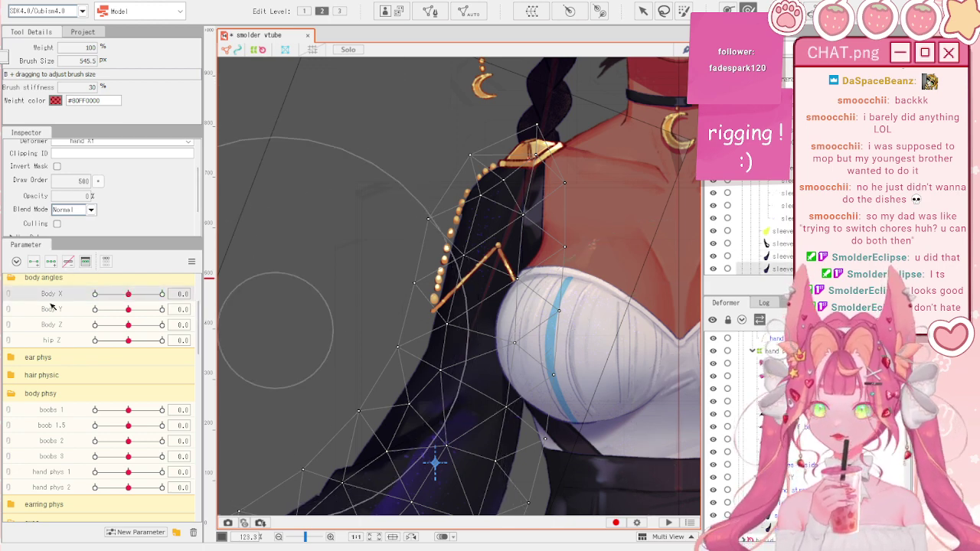
# - Brush the sleeves hand acc copy's outer upper edge inward along the bead chain, working through the Body X keys from -10 to 10
pyautogui.click(93, 292)
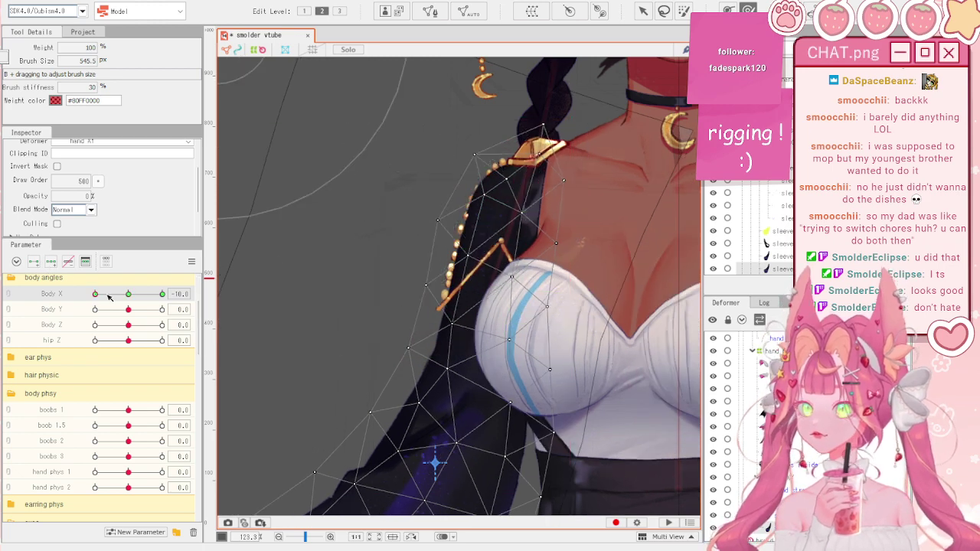
pyautogui.moveTo(109, 297)
pyautogui.mouseDown()
pyautogui.moveTo(175, 292)
pyautogui.moveTo(130, 300)
pyautogui.mouseUp()
pyautogui.moveTo(412, 196); pyautogui.dragTo(438, 200)
pyautogui.moveTo(129, 294); pyautogui.dragTo(163, 294)
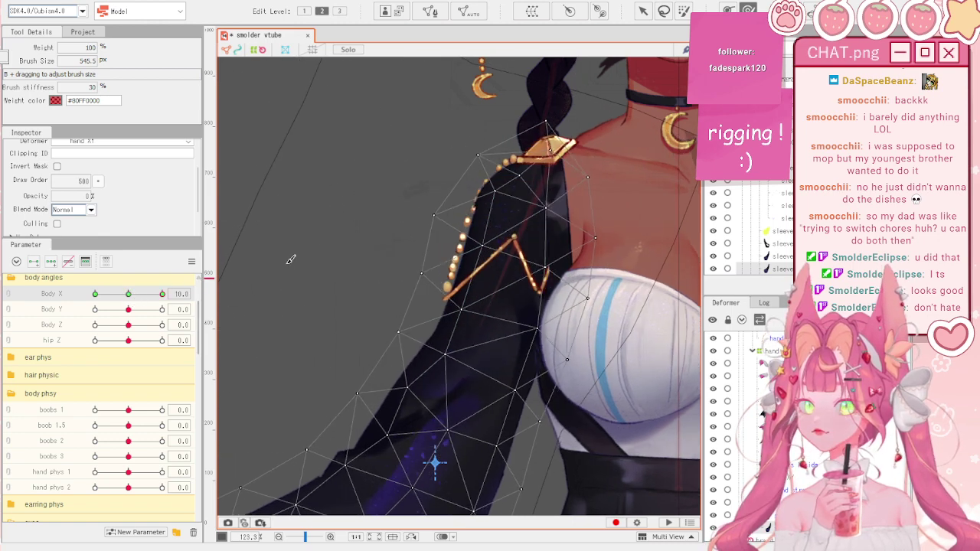
# - Pull the upper sleeve mesh inward toward the chest with the deform brush at Body X 10
pyautogui.moveTo(398, 193)
pyautogui.mouseDown()
pyautogui.moveTo(438, 200)
pyautogui.moveTo(424, 227)
pyautogui.moveTo(453, 234)
pyautogui.moveTo(493, 196)
pyautogui.mouseUp()
pyautogui.press('v')
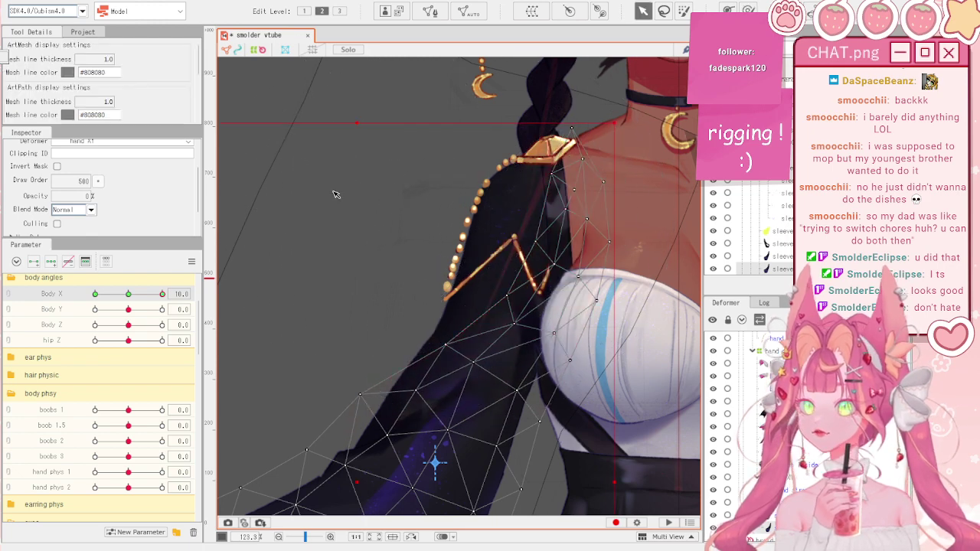
pyautogui.click(334, 190)
# - Set Body X to -10 and examine how the sleeve and shoulder accessories sit against the body
pyautogui.moveTo(132, 290); pyautogui.dragTo(95, 299)
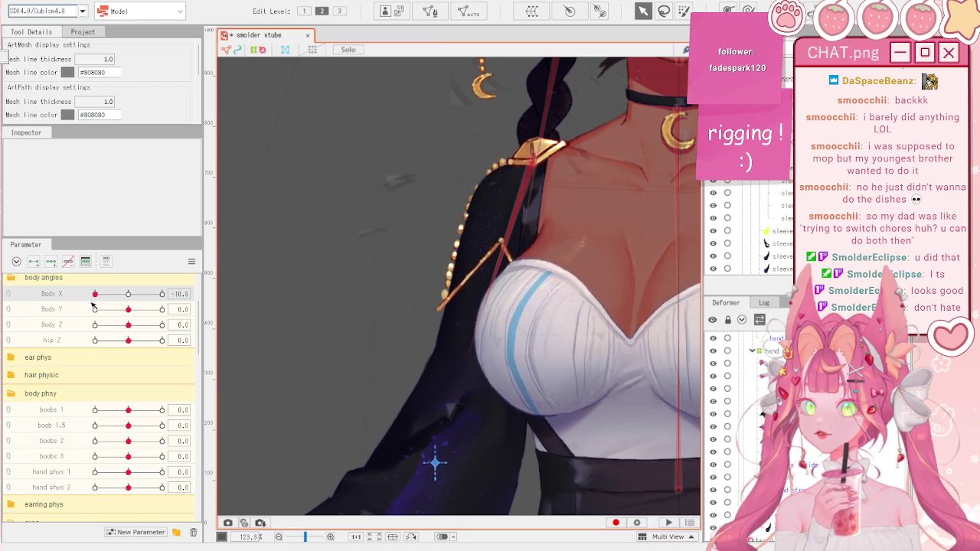
pyautogui.scroll(5, 474, 183)
pyautogui.click(577, 262)
pyautogui.scroll(-4, 577, 263)
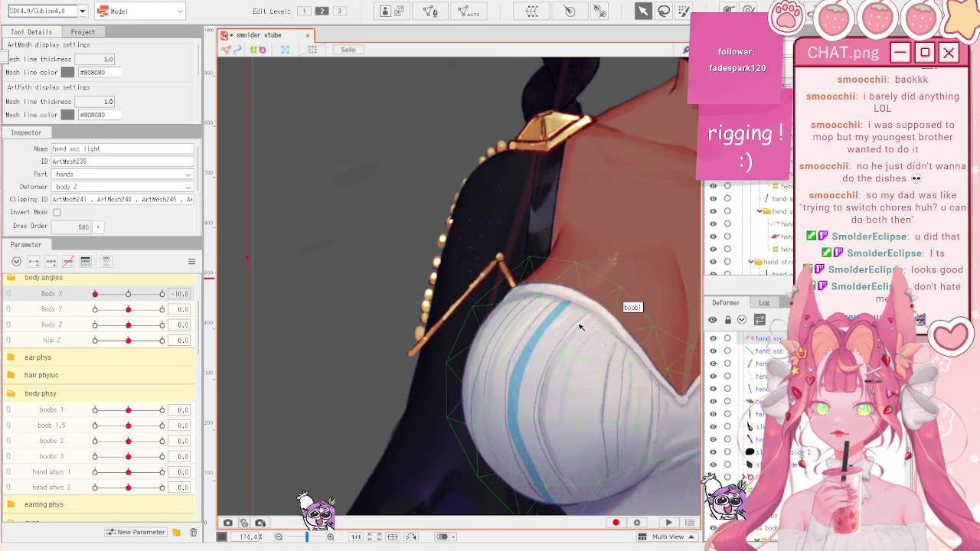
pyautogui.scroll(-4, 464, 225)
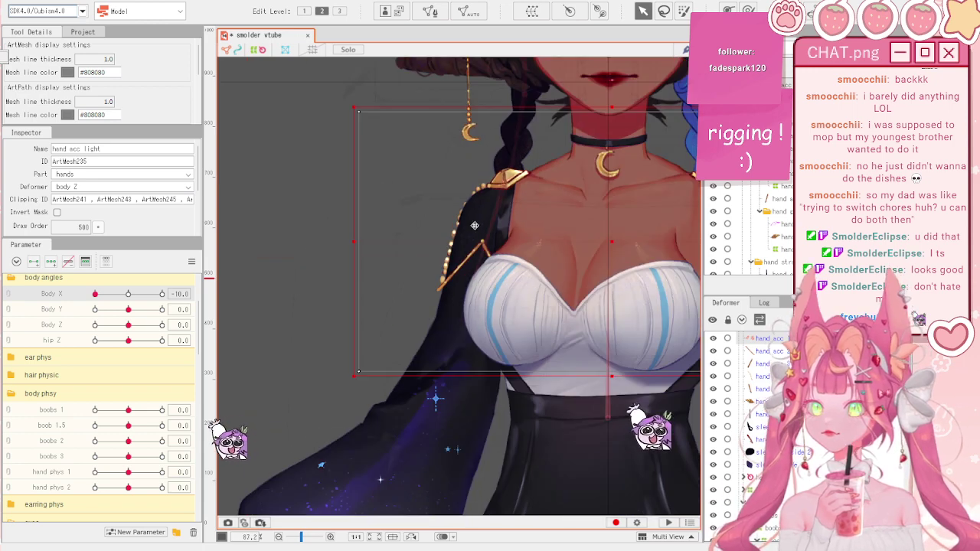
pyautogui.click(296, 179)
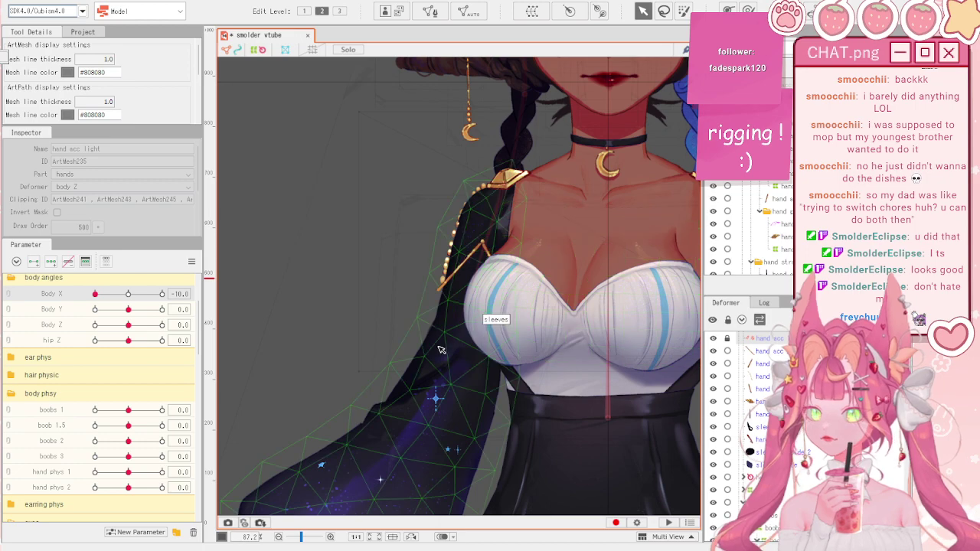
# - Try to move individual sleeve mesh vertices beside the bead chain at Body X -10, then undo the vertex moves
pyautogui.click(440, 348)
pyautogui.scroll(4, 478, 244)
pyautogui.scroll(3, 459, 179)
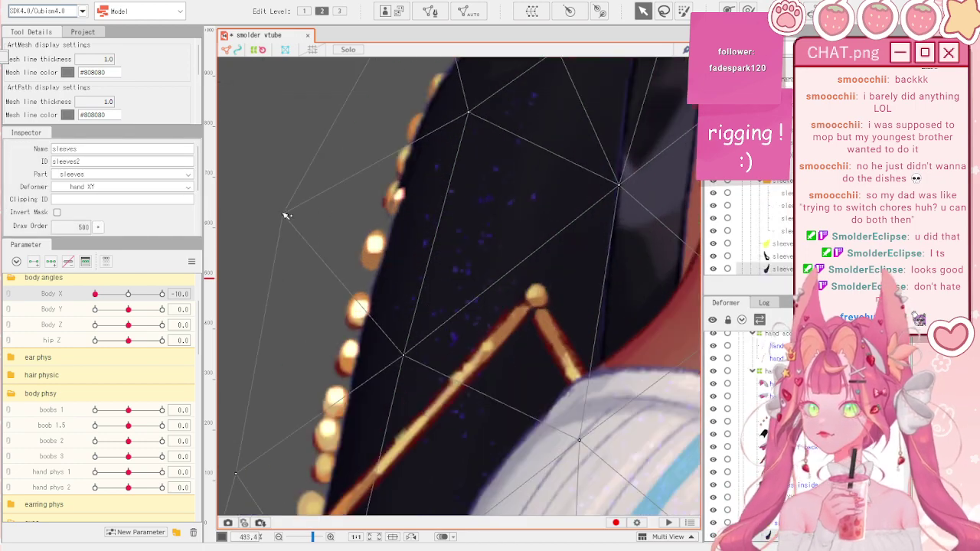
pyautogui.moveTo(294, 217); pyautogui.dragTo(282, 213)
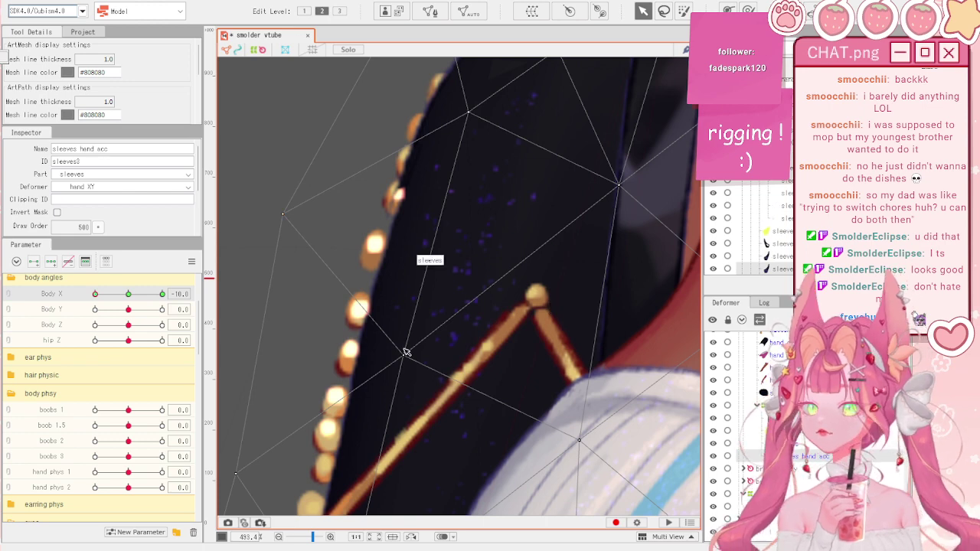
pyautogui.moveTo(399, 353); pyautogui.dragTo(377, 348)
pyautogui.moveTo(291, 217); pyautogui.dragTo(319, 225)
pyautogui.moveTo(379, 350)
pyautogui.mouseDown()
pyautogui.moveTo(401, 350)
pyautogui.moveTo(378, 349)
pyautogui.mouseUp()
pyautogui.scroll(-3, 455, 299)
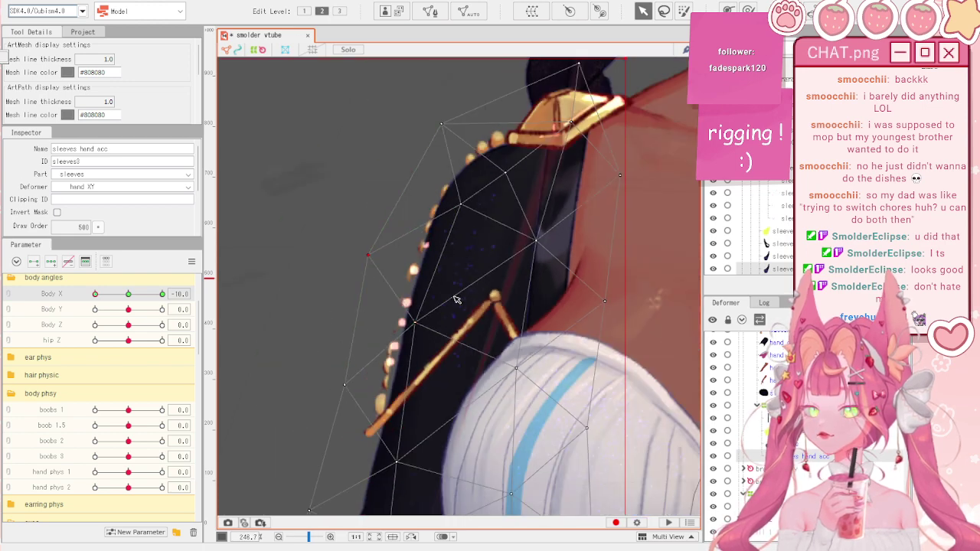
pyautogui.hotkey('ctrl', 'z')
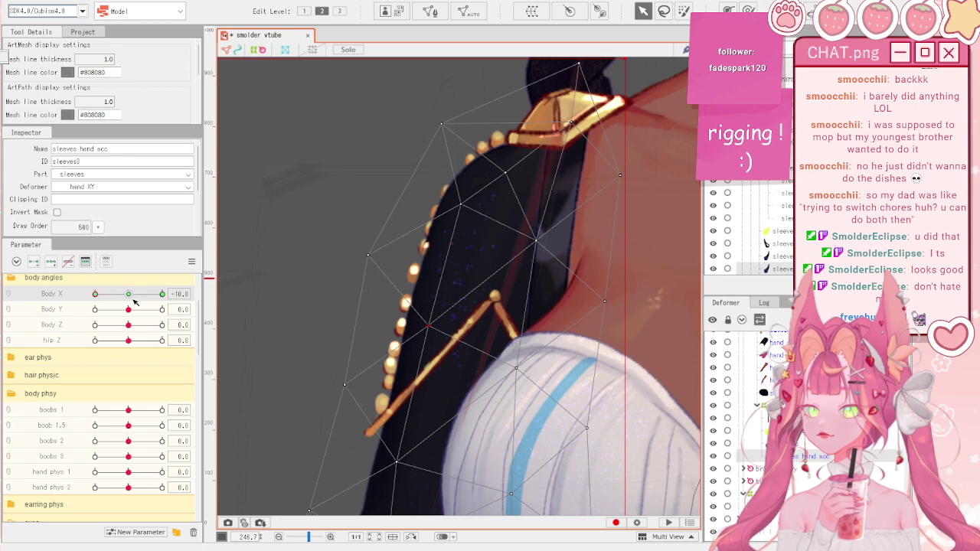
# - At Body X 10, brush the hand acc xy warp deformer inward so the bead chain follows the sleeve's outer edge
pyautogui.moveTo(129, 295); pyautogui.dragTo(258, 276)
pyautogui.scroll(-2, 291, 276)
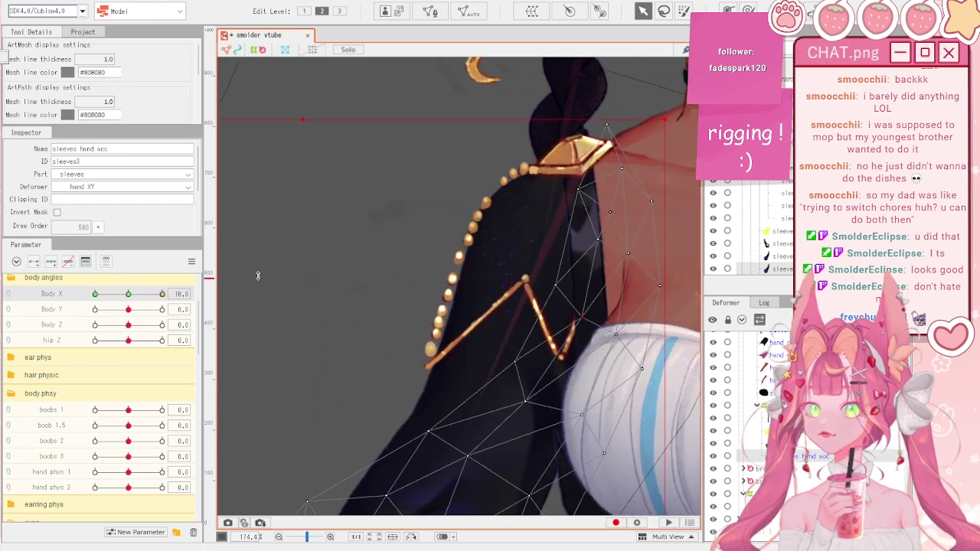
pyautogui.click(466, 200)
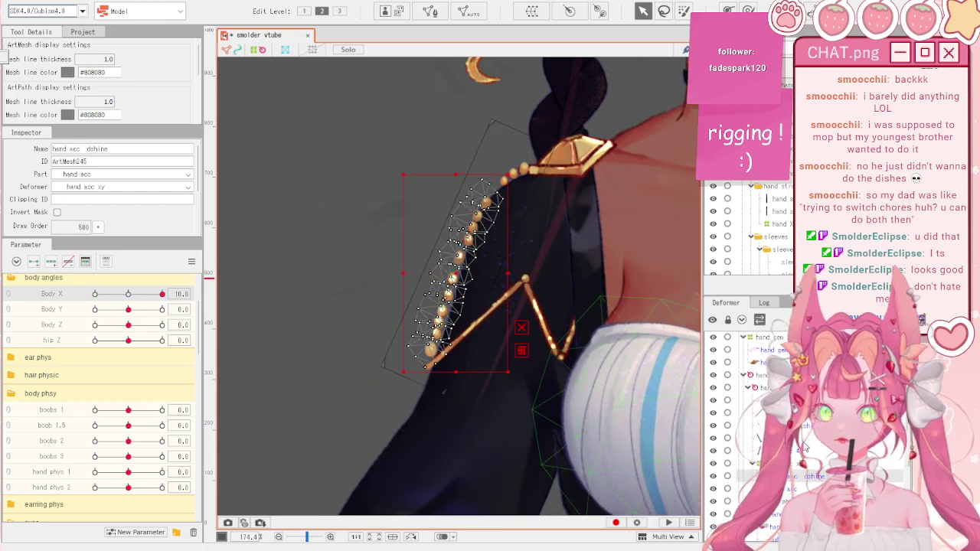
pyautogui.click(801, 463)
pyautogui.click(748, 9)
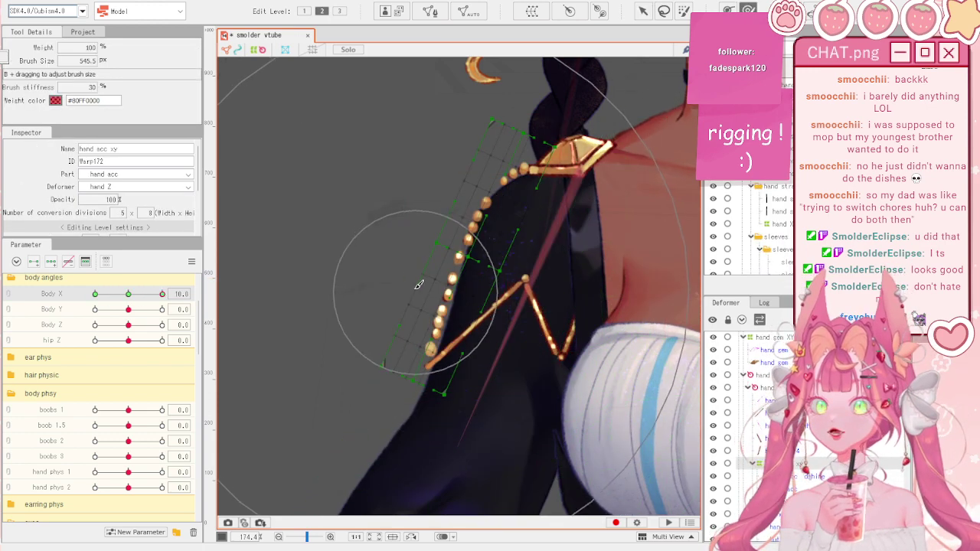
pyautogui.moveTo(131, 296); pyautogui.dragTo(162, 295)
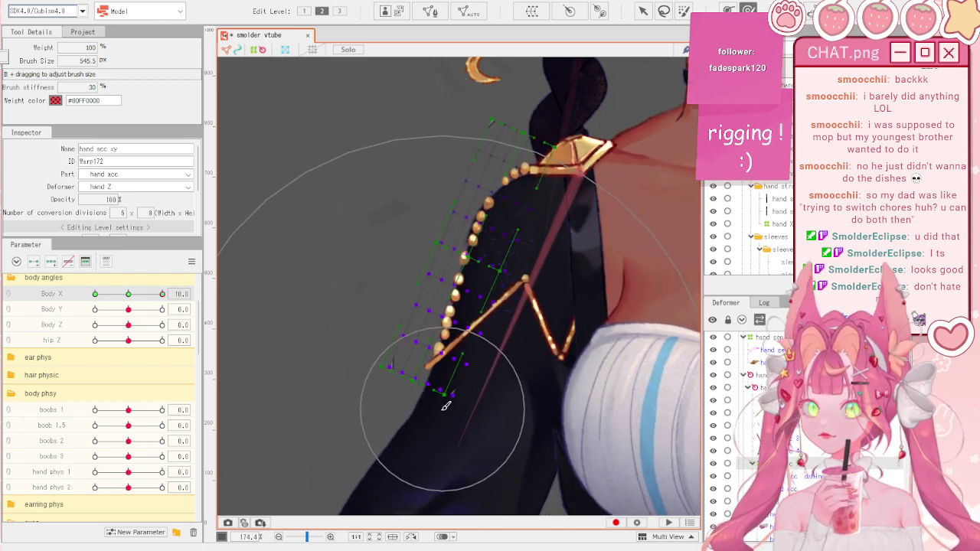
pyautogui.moveTo(481, 304); pyautogui.dragTo(481, 304)
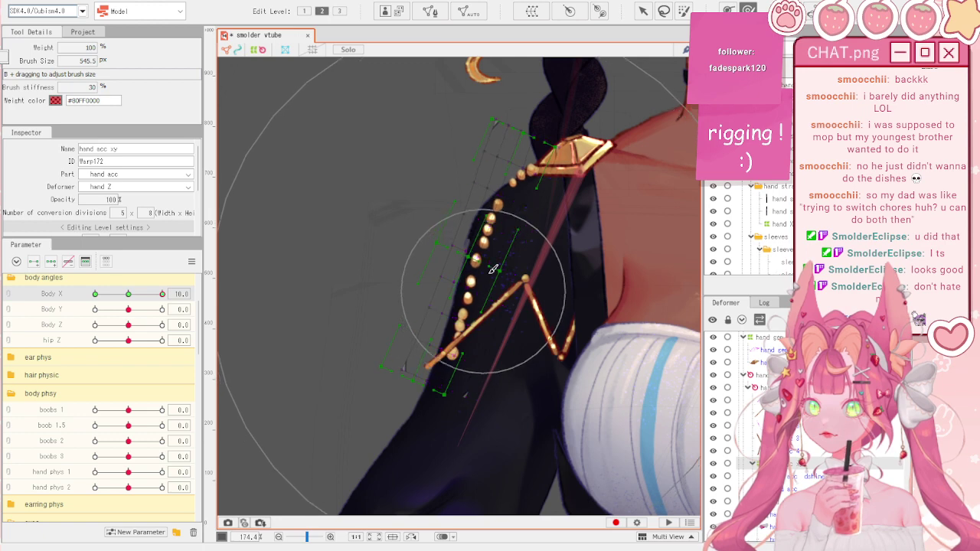
pyautogui.moveTo(592, 129); pyautogui.dragTo(586, 129)
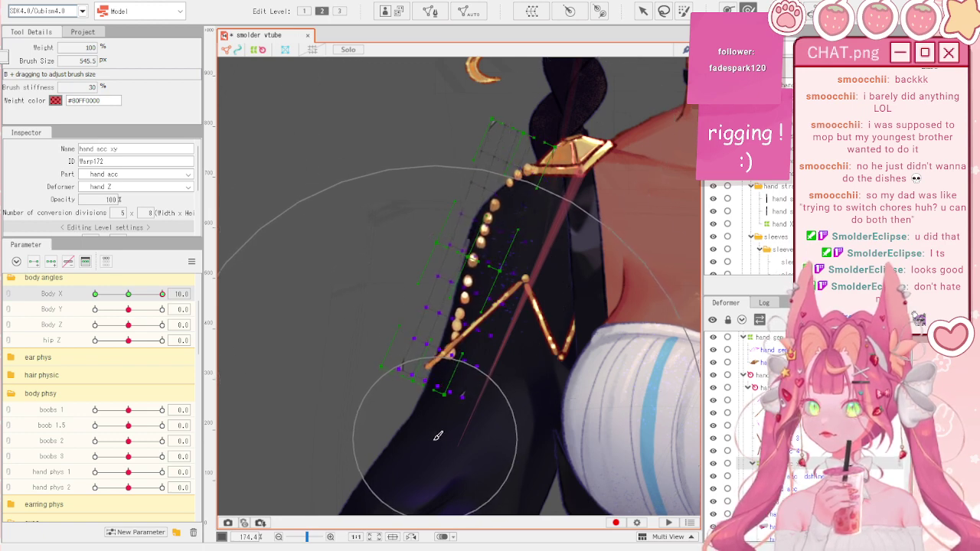
pyautogui.moveTo(128, 294); pyautogui.dragTo(169, 295)
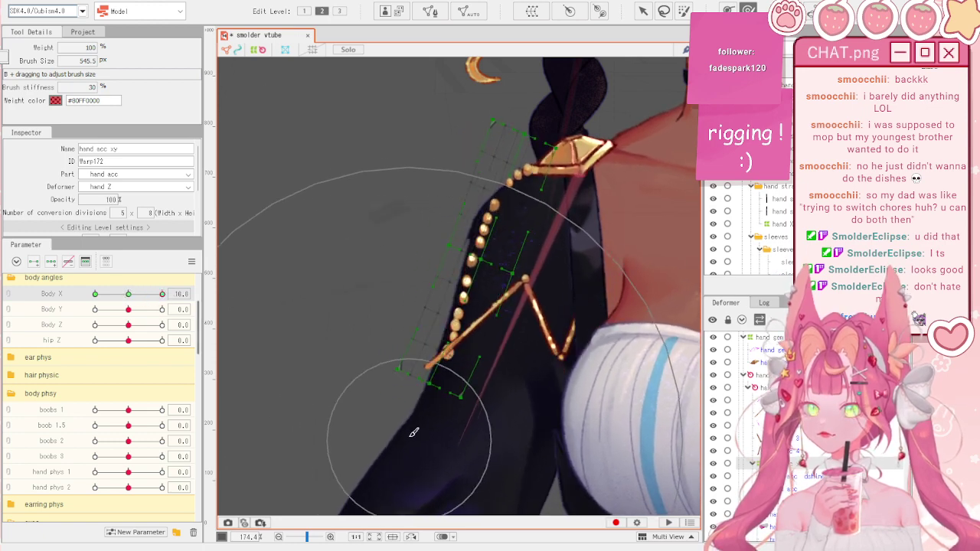
pyautogui.press('v')
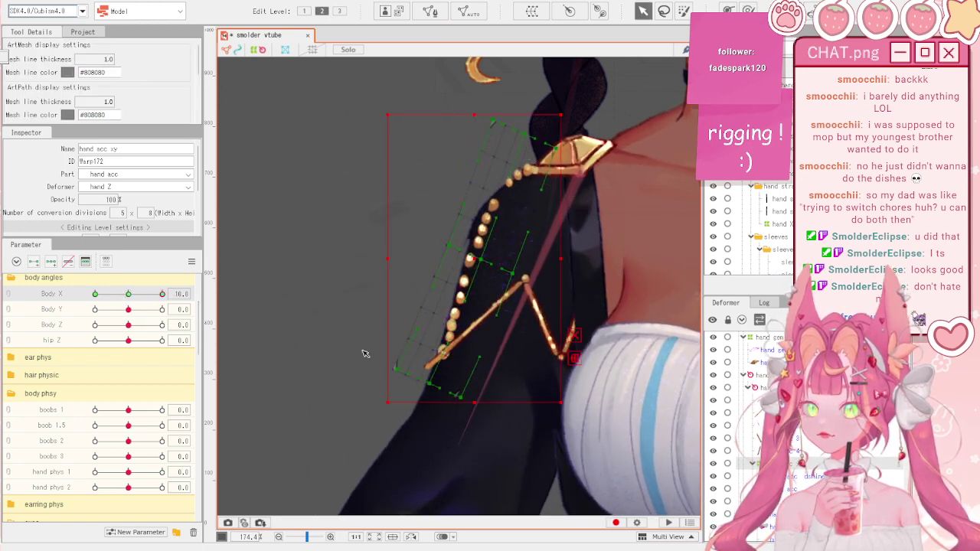
pyautogui.click(365, 353)
# - Create a warp deformer named hand acc 2 xy around the hand acc 2 strand and its shine mesh
pyautogui.click(513, 308)
pyautogui.scroll(3, 514, 305)
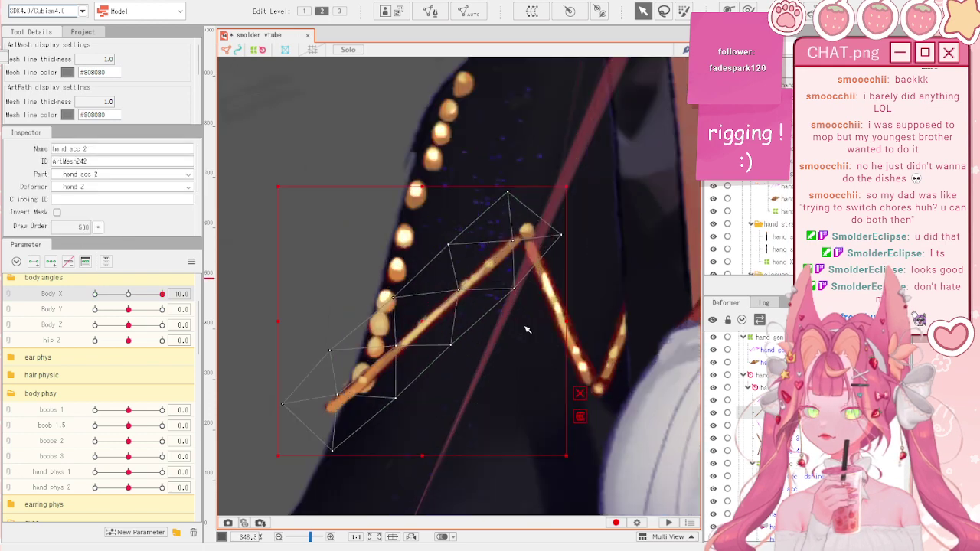
pyautogui.click(533, 232)
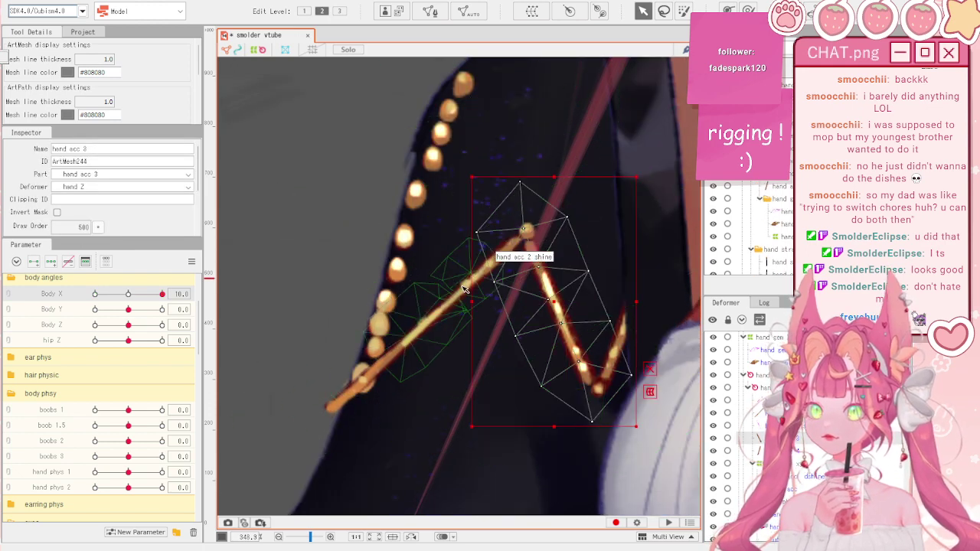
pyautogui.click(463, 287)
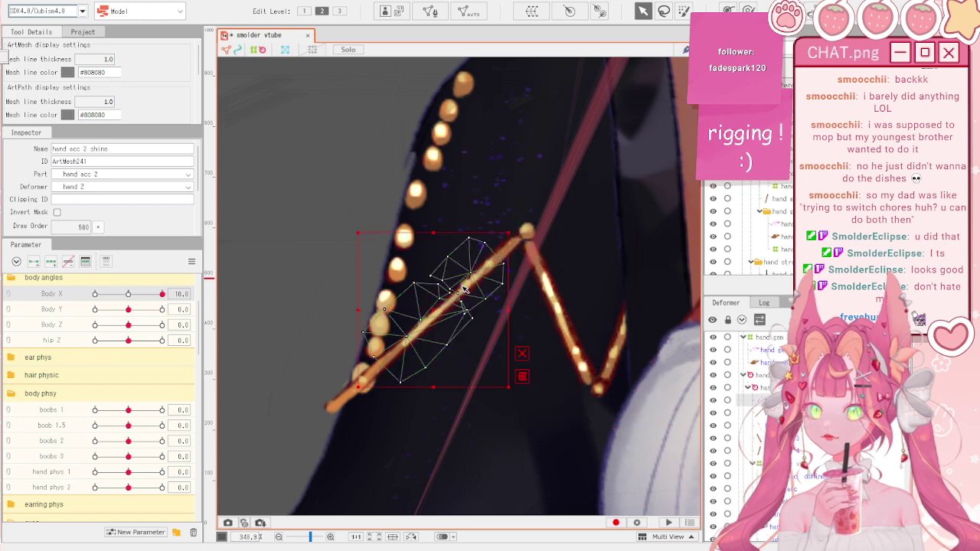
pyautogui.click(513, 252)
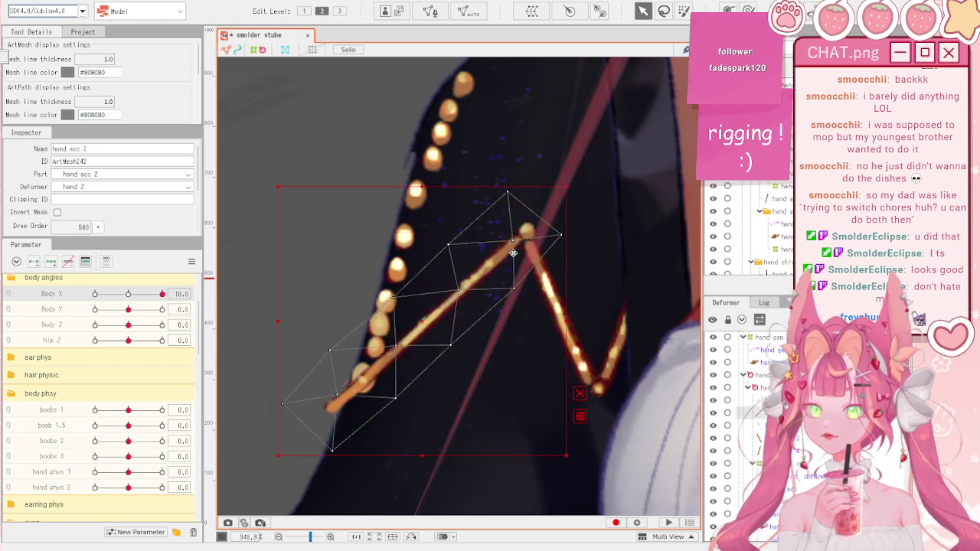
pyautogui.keyDown('shift'); pyautogui.click(459, 286); pyautogui.keyUp('shift')
pyautogui.scroll(-3, 419, 230)
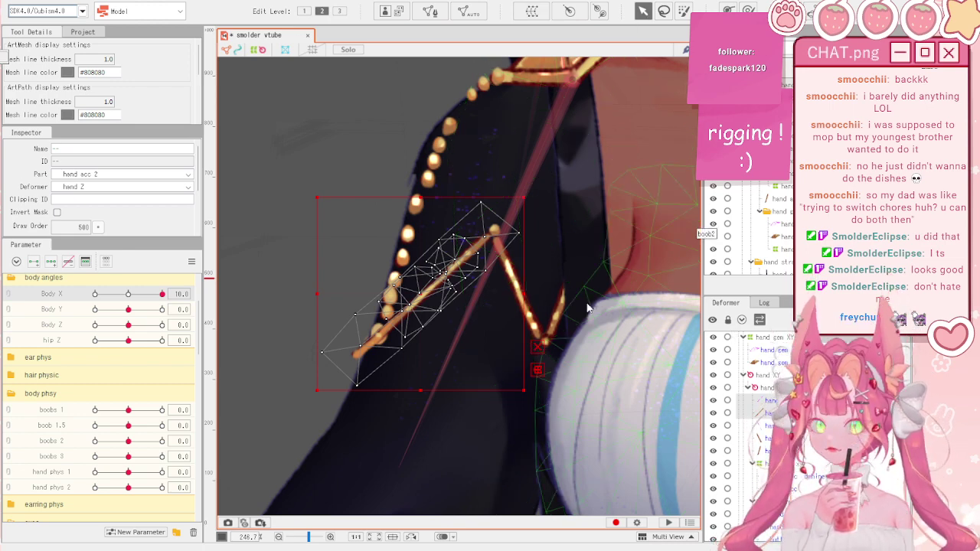
pyautogui.click(569, 426)
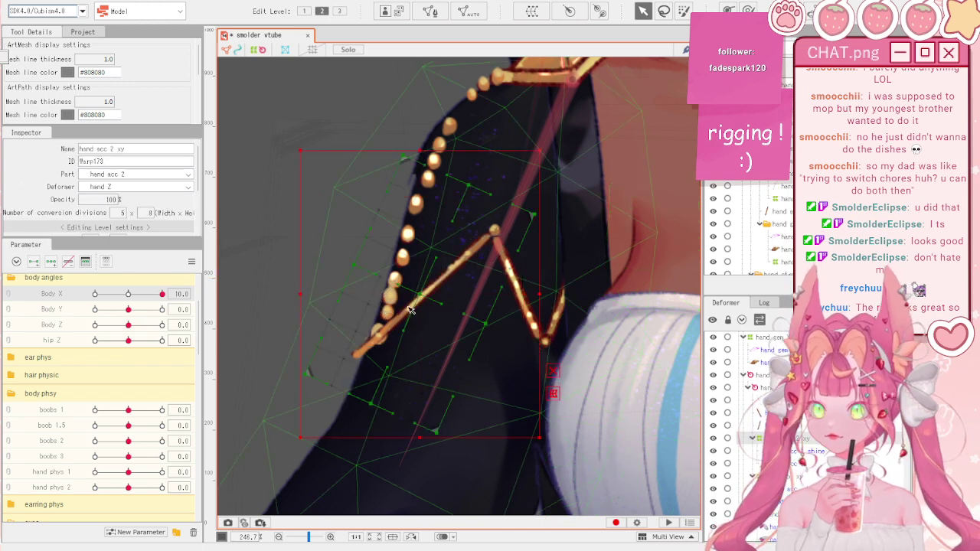
# - Key the hand acc 2 xy deformer on Body X at -10, 0 and 10, then shift and tilt it inward at 10
pyautogui.moveTo(115, 294); pyautogui.dragTo(166, 294)
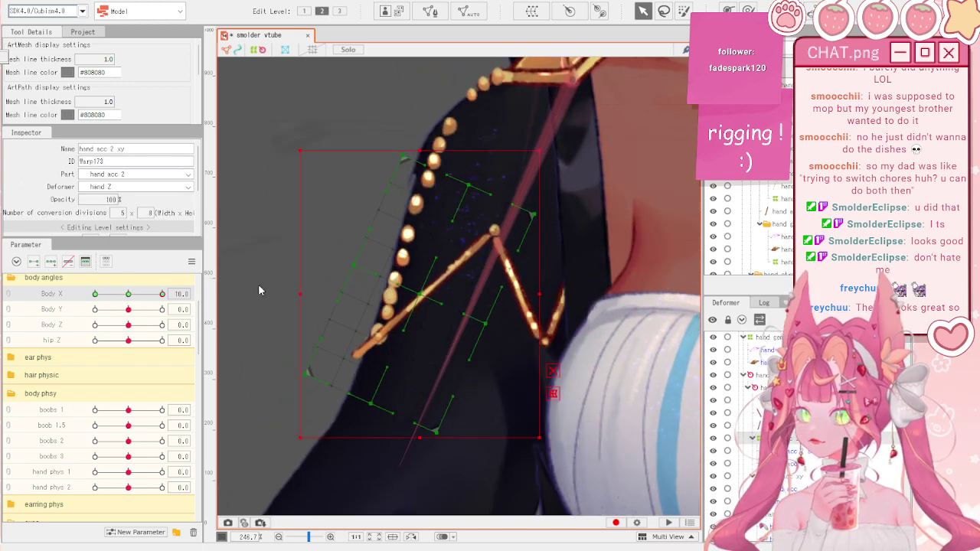
pyautogui.moveTo(422, 296); pyautogui.dragTo(438, 296)
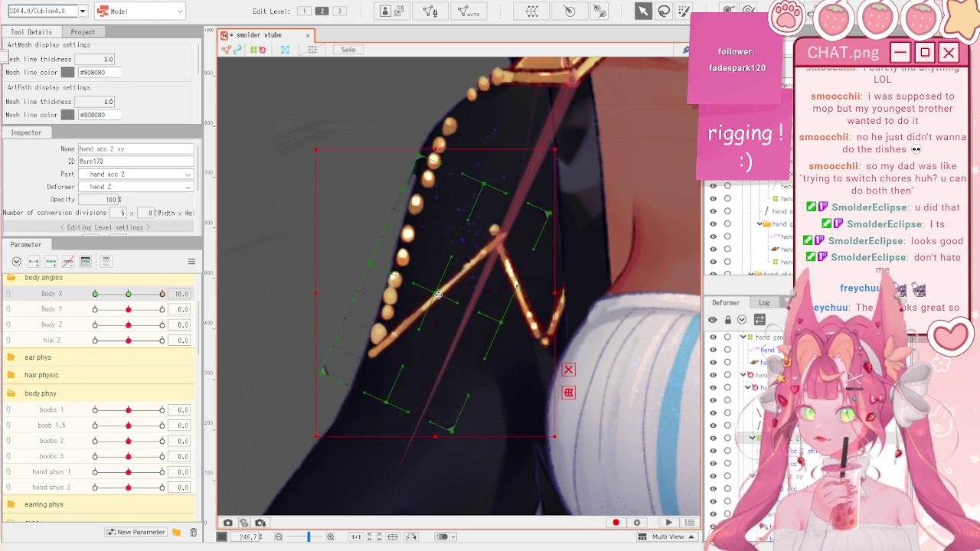
pyautogui.moveTo(143, 297)
pyautogui.mouseDown()
pyautogui.moveTo(170, 286)
pyautogui.moveTo(133, 294)
pyautogui.moveTo(142, 295)
pyautogui.mouseUp()
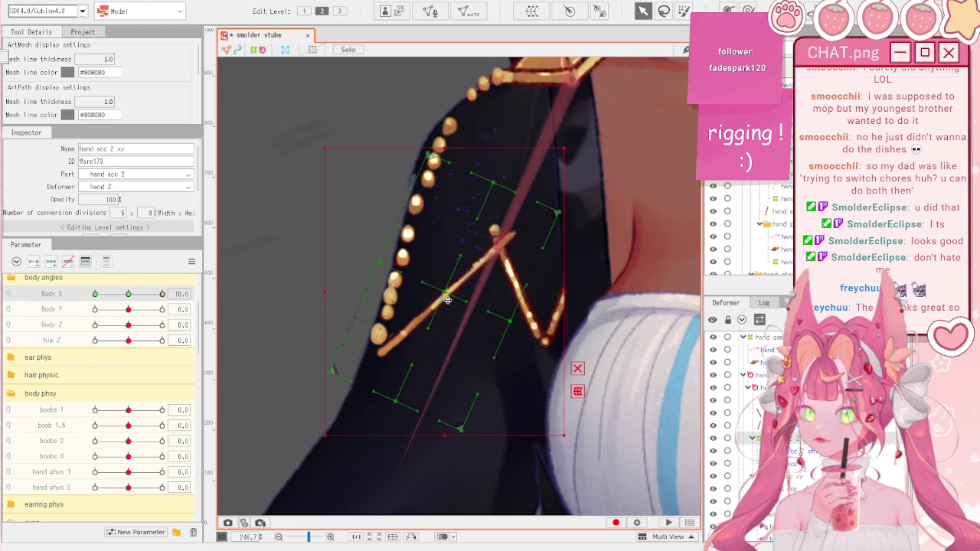
pyautogui.moveTo(448, 299); pyautogui.dragTo(444, 301)
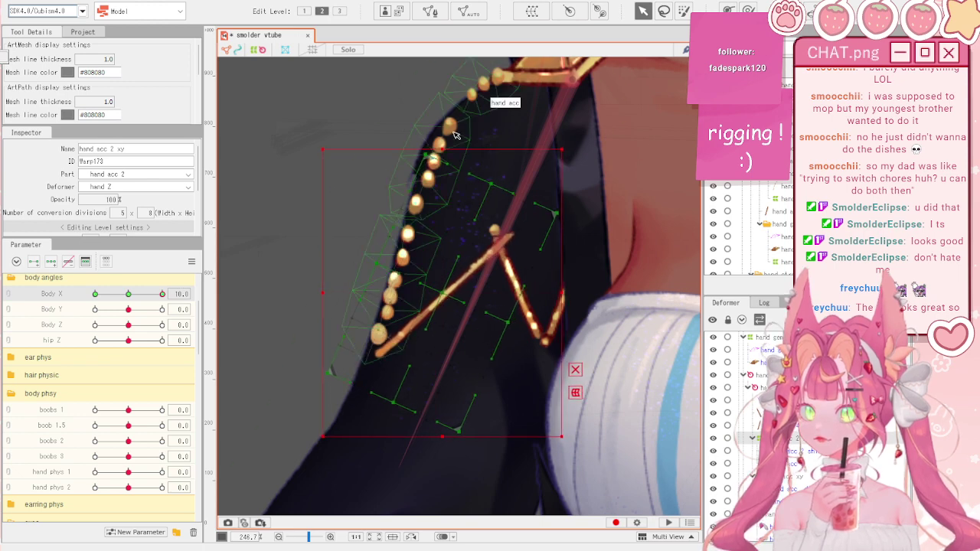
pyautogui.moveTo(448, 143); pyautogui.dragTo(430, 143)
pyautogui.moveTo(449, 300); pyautogui.dragTo(443, 293)
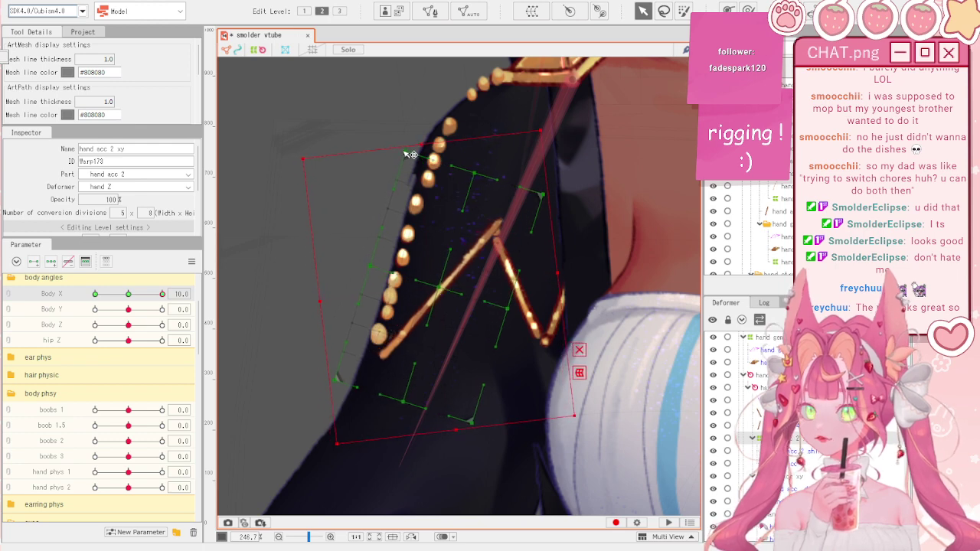
# - At Body X -10, shift the hand acc 2 xy warp deformer slightly outward toward the sleeve's outer edge
pyautogui.click(127, 294)
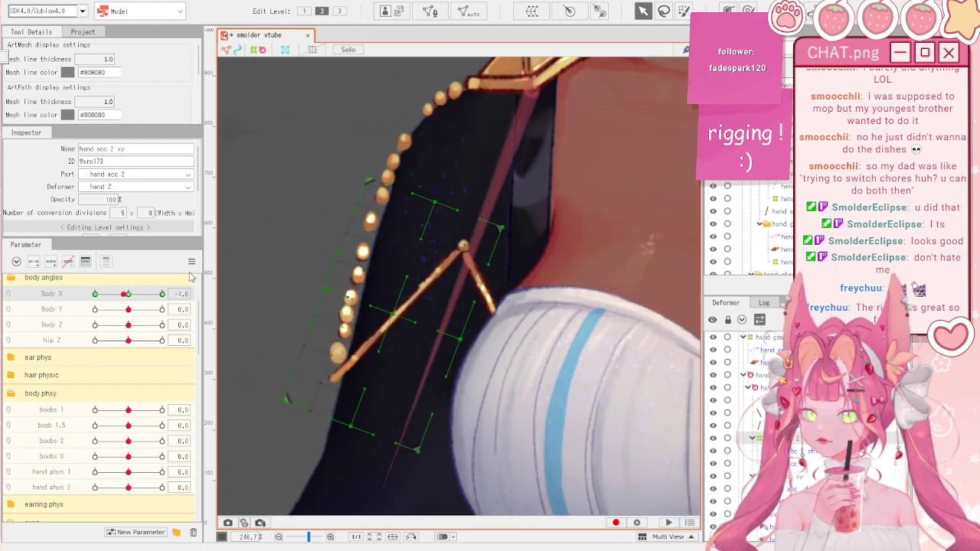
pyautogui.click(191, 262)
pyautogui.click(222, 261)
pyautogui.scroll(-2, 470, 267)
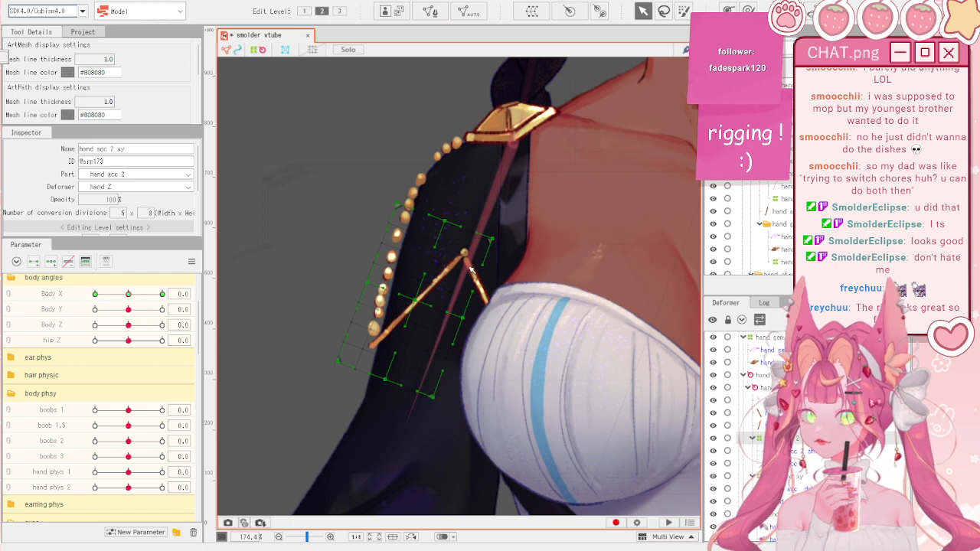
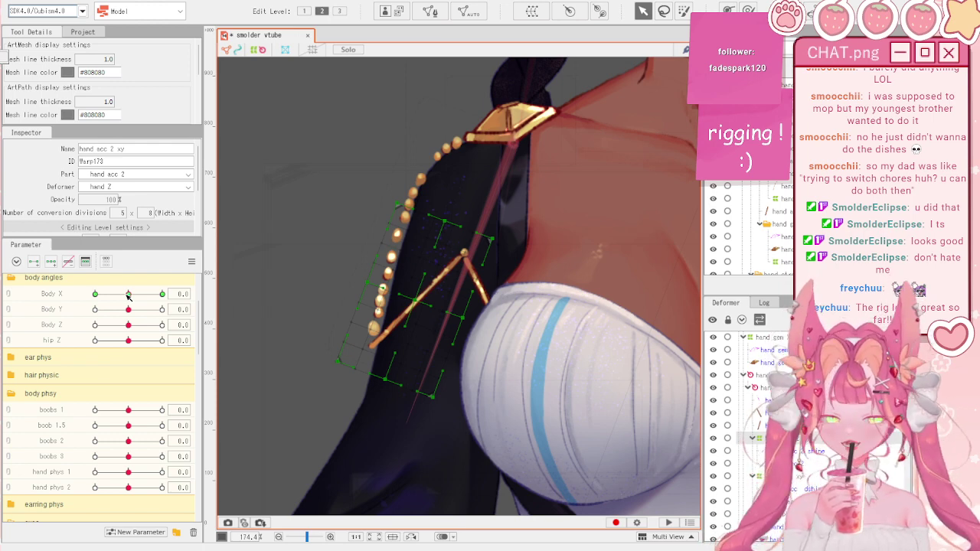
pyautogui.moveTo(128, 297); pyautogui.dragTo(93, 307)
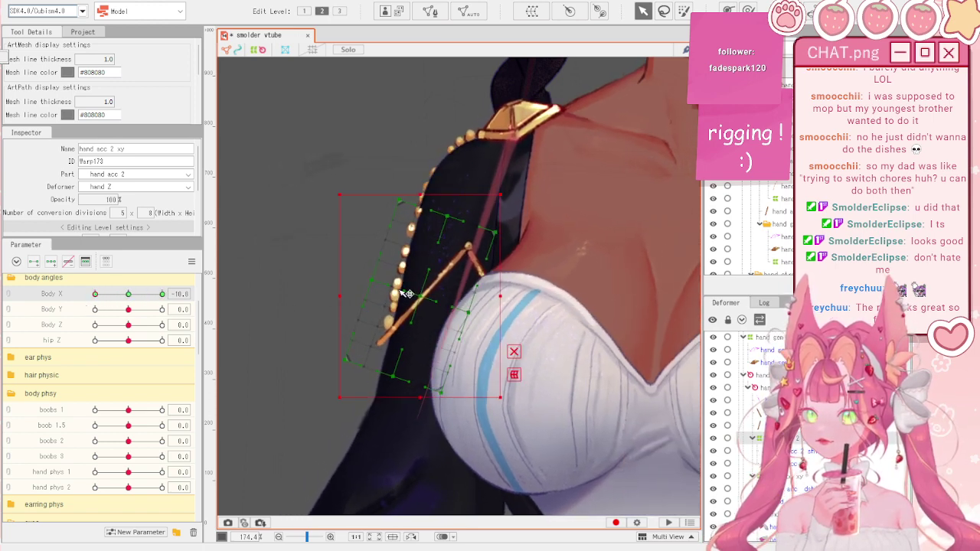
pyautogui.moveTo(418, 294); pyautogui.dragTo(409, 295)
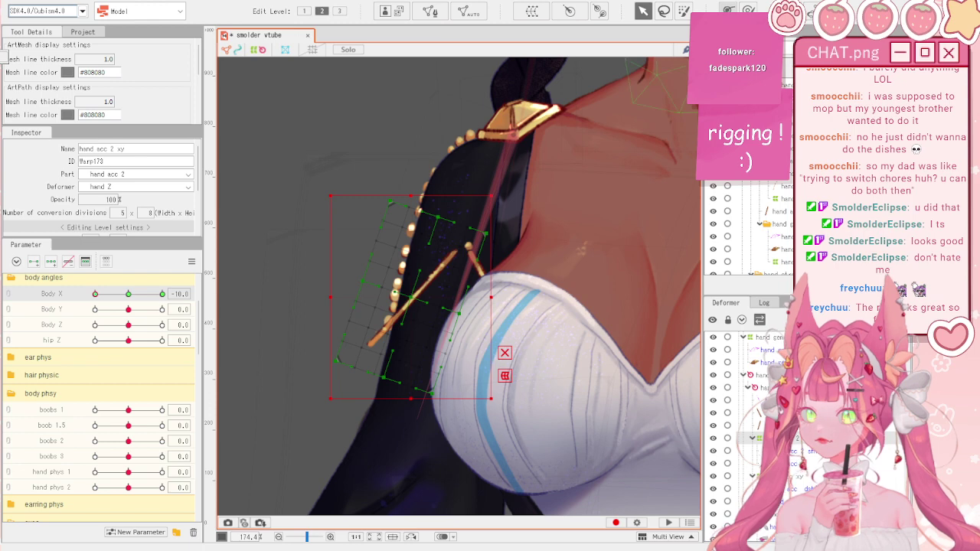
# - At Body X -10, brush the lower outer part of the hand acc 2 xy deformer inward so the strand's lower end follows the bead chain
pyautogui.press('b')
pyautogui.moveTo(327, 390); pyautogui.dragTo(413, 364)
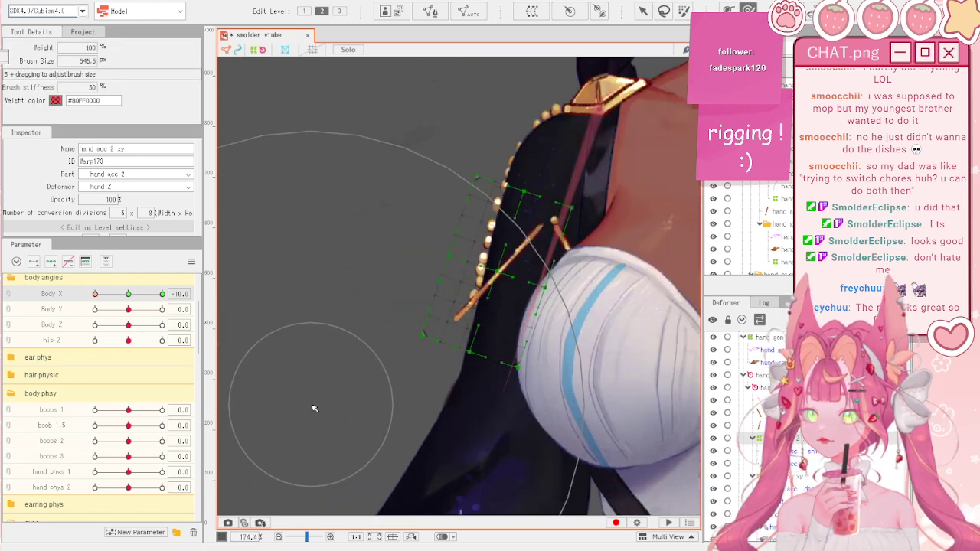
pyautogui.moveTo(272, 399); pyautogui.dragTo(297, 384)
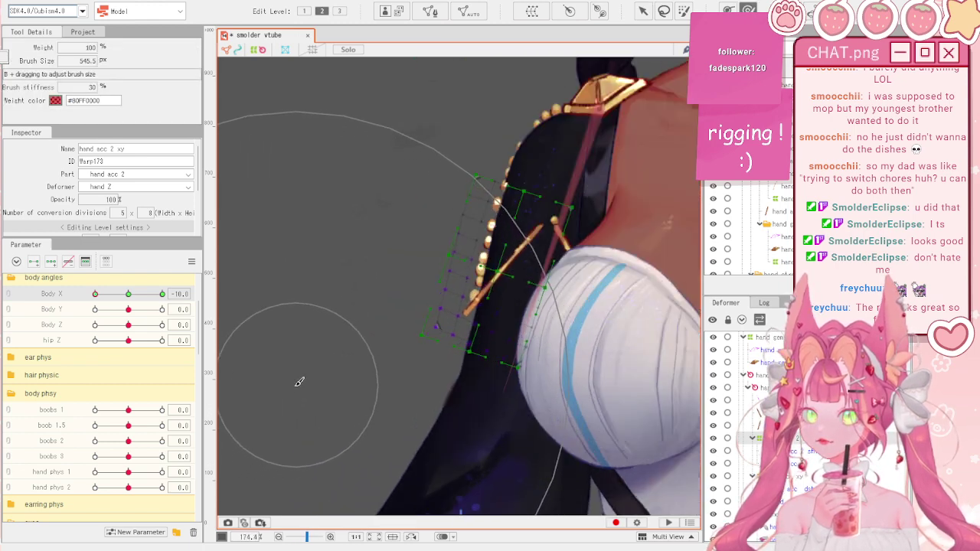
# - At Body X 10, rotate the hand acc 2 xy deformer slightly clockwise so the strand's lower end meets the last bead
pyautogui.moveTo(124, 295); pyautogui.dragTo(165, 286)
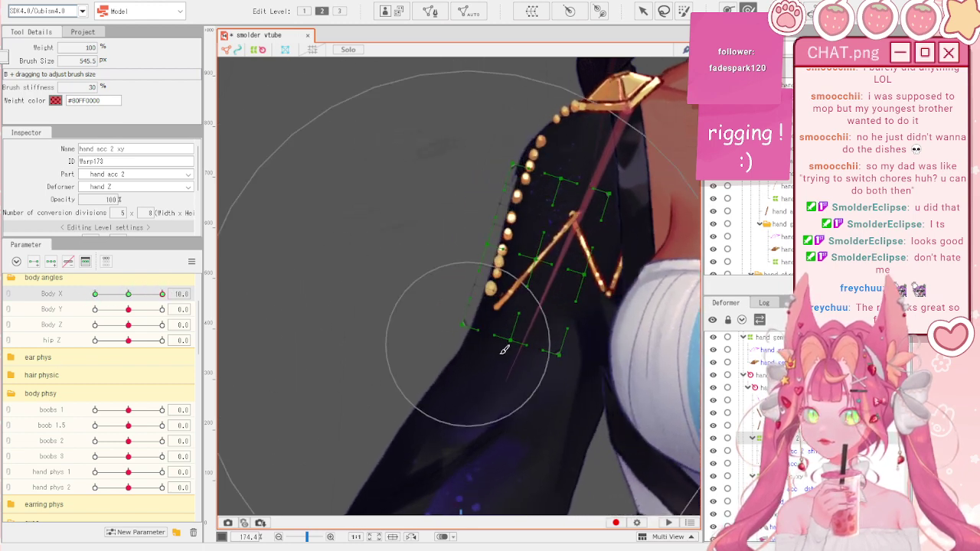
pyautogui.press('v')
pyautogui.scroll(2, 390, 226)
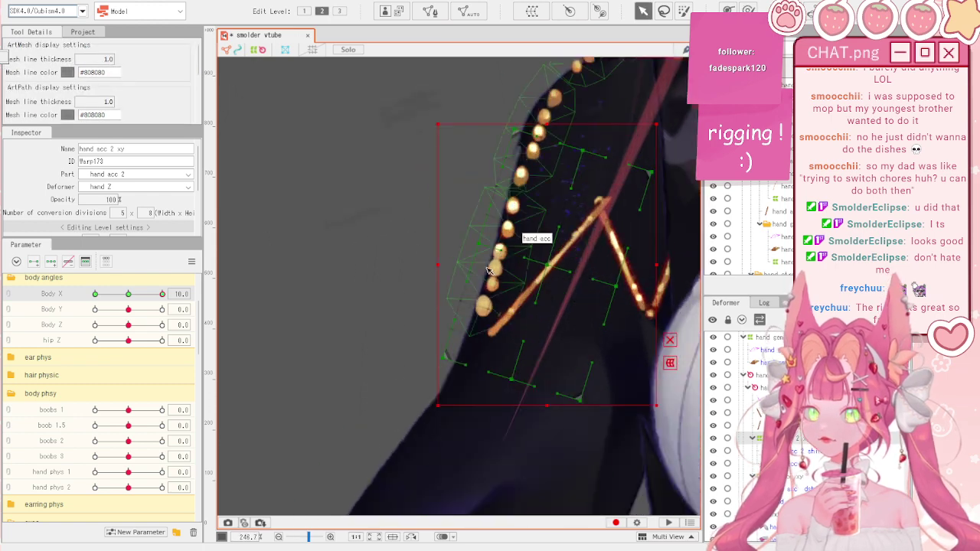
pyautogui.scroll(-2, 505, 237)
pyautogui.scroll(2, 465, 252)
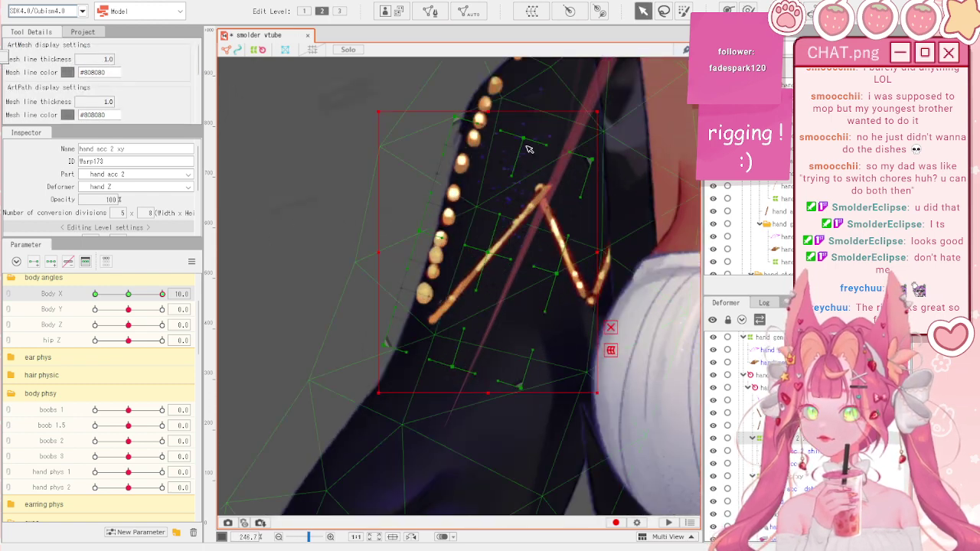
pyautogui.moveTo(490, 106); pyautogui.dragTo(509, 109)
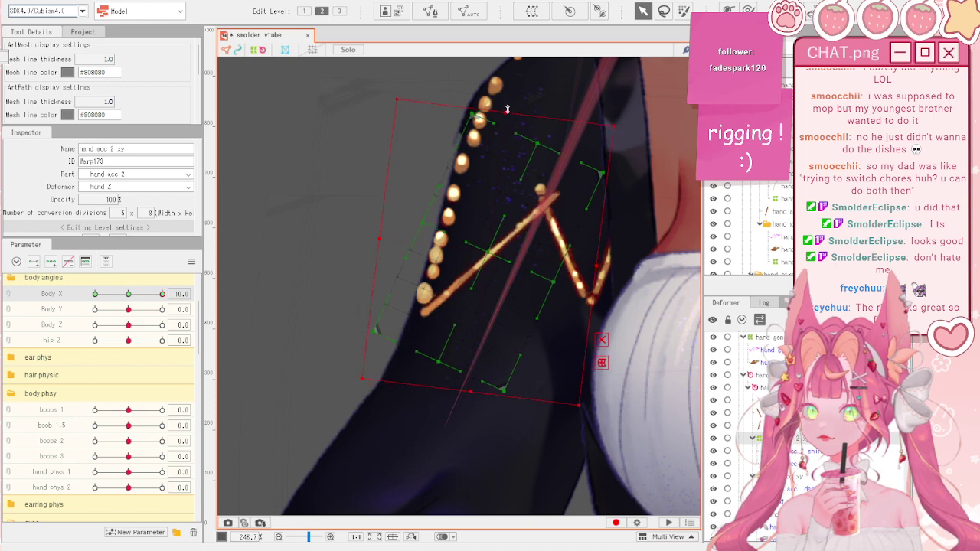
pyautogui.moveTo(131, 295); pyautogui.dragTo(167, 294)
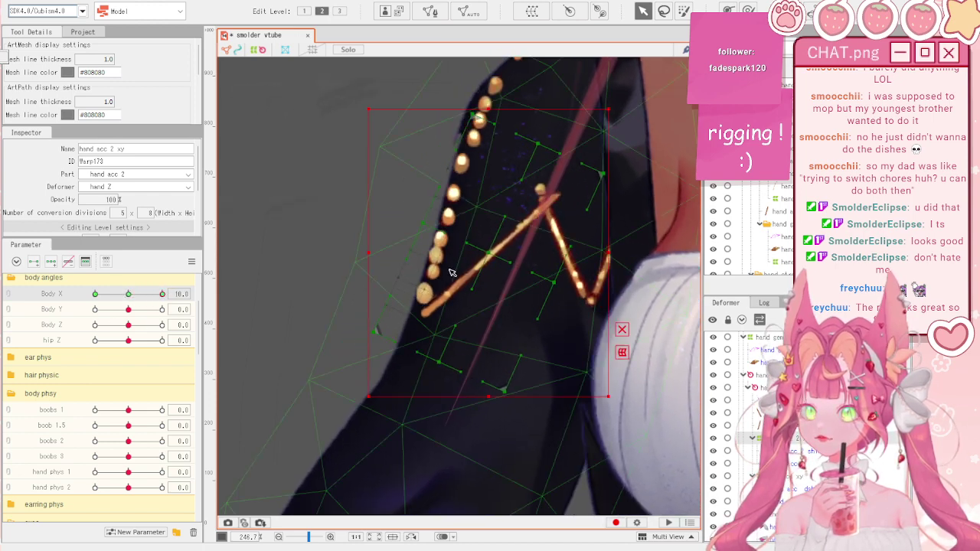
# - Create a rotation deformer named hand acc 3 xy for the hand acc 3 strand and its shine mesh
pyautogui.click(570, 255)
pyautogui.keyDown('shift'); pyautogui.click(577, 280); pyautogui.keyUp('shift')
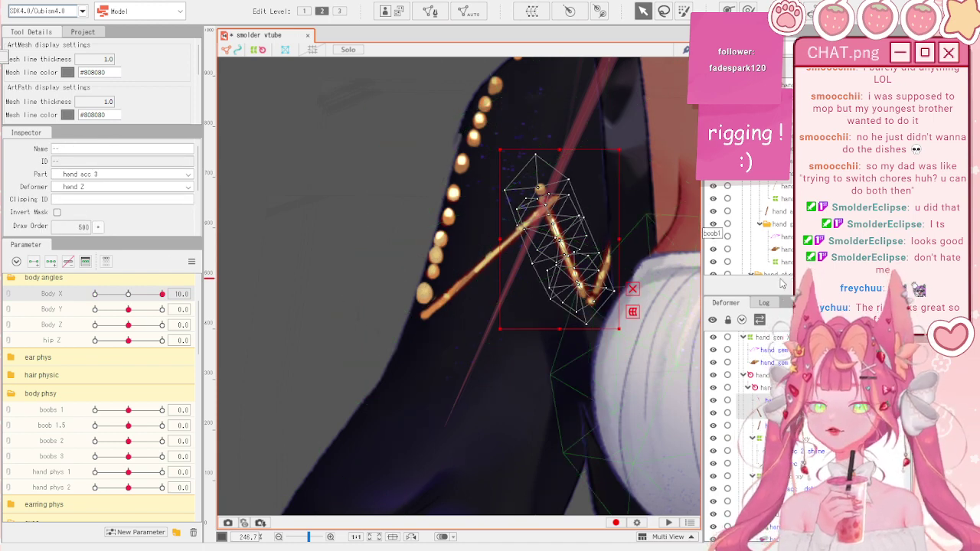
pyautogui.scroll(-2, 602, 268)
pyautogui.scroll(3, 624, 235)
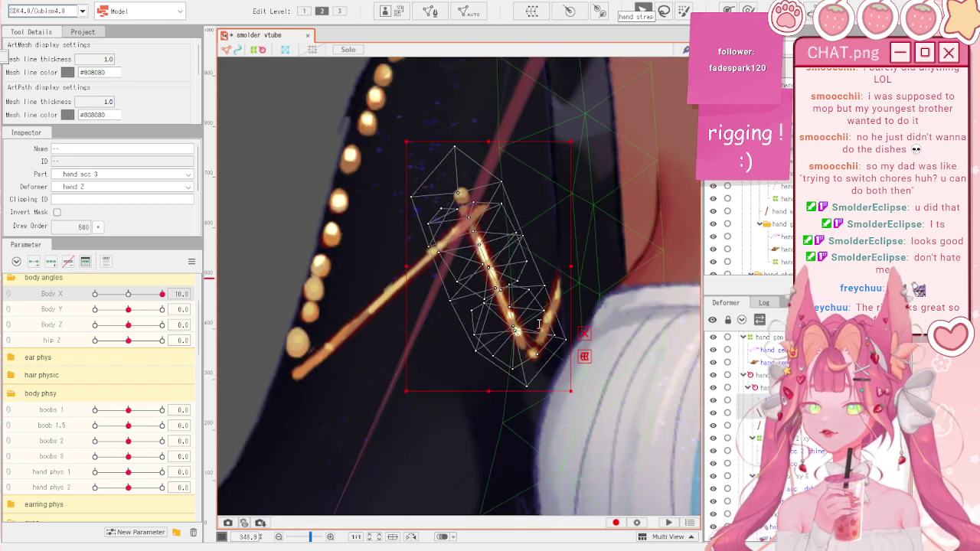
pyautogui.click(603, 421)
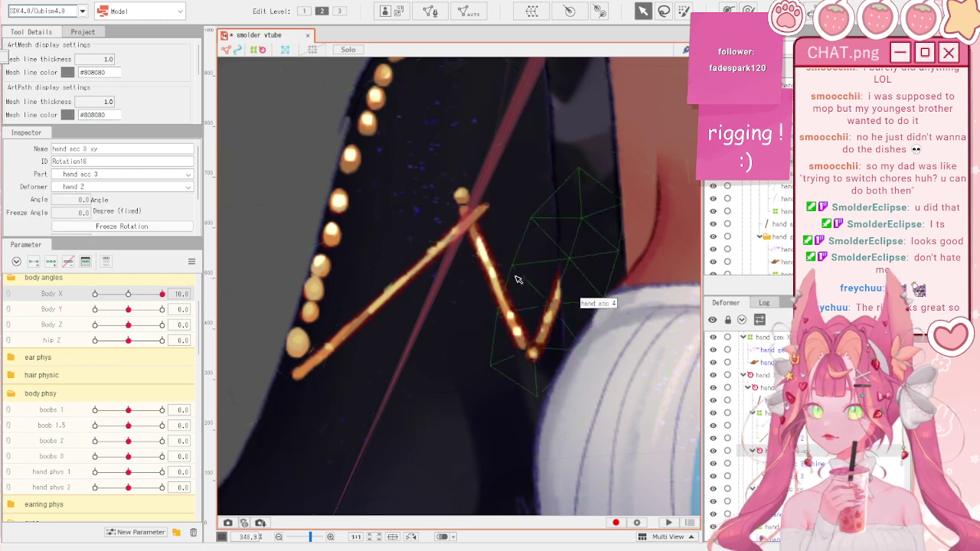
# - Place the hand acc 3 xy pivot on the strand's top bead, aim it down the strand at about -46.4 degrees, and shrink its circle
pyautogui.scroll(-5, 513, 269)
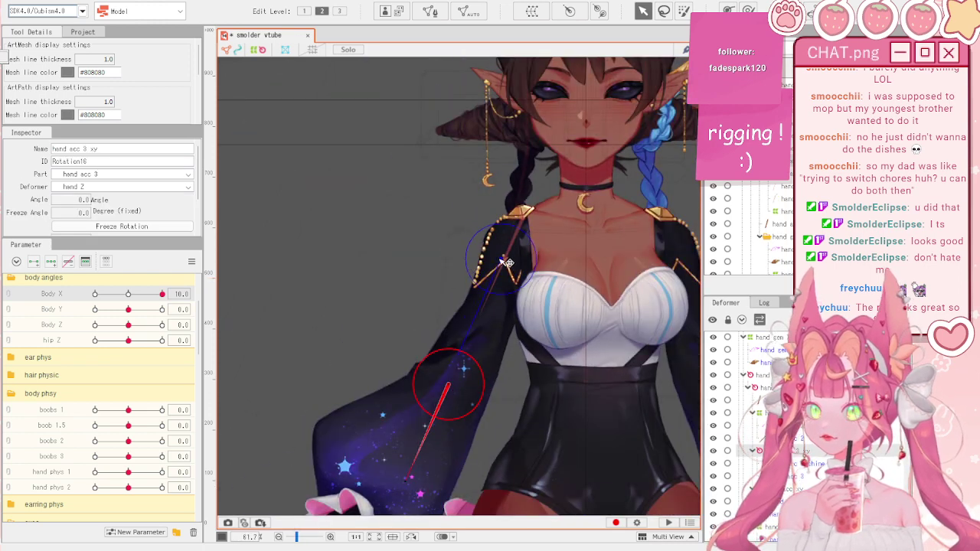
pyautogui.click(506, 263)
pyautogui.moveTo(459, 354); pyautogui.dragTo(540, 360)
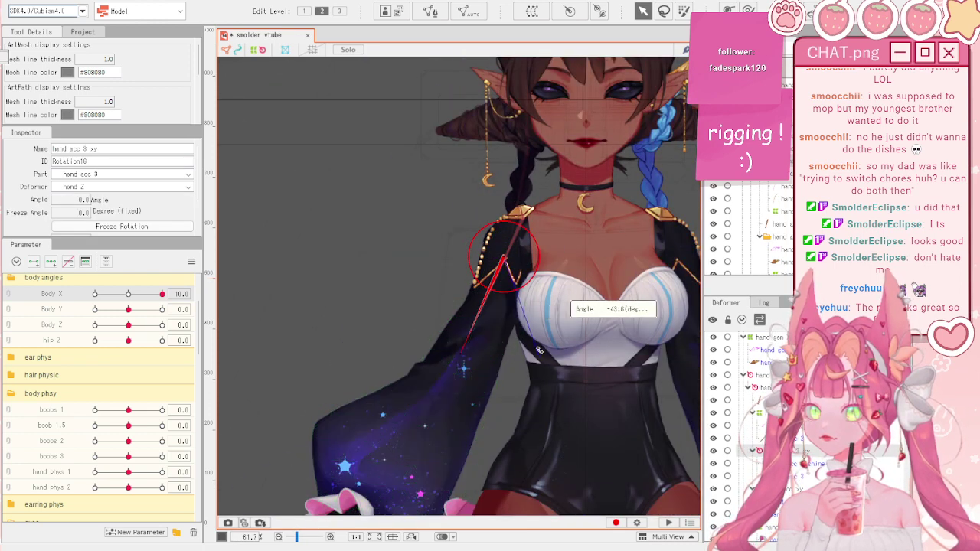
pyautogui.scroll(4, 539, 382)
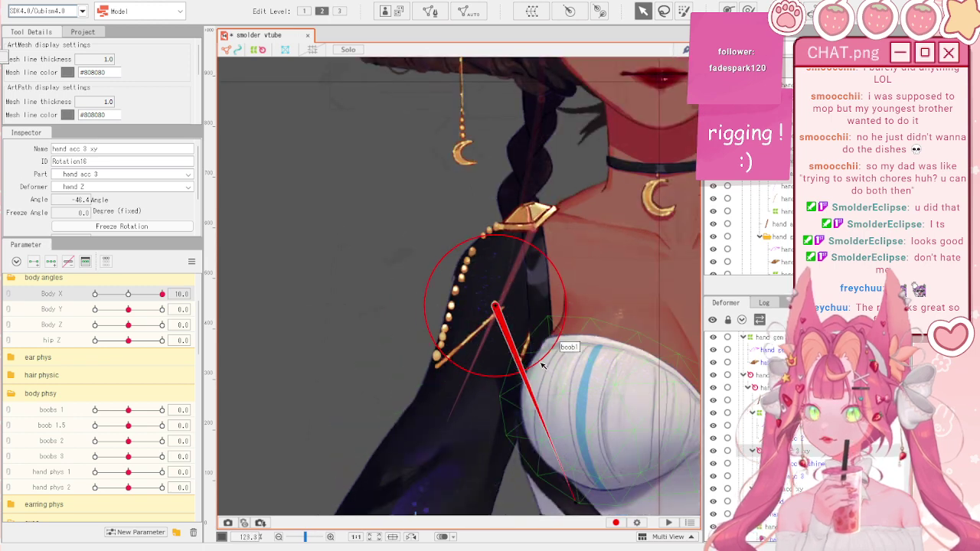
pyautogui.click(543, 366)
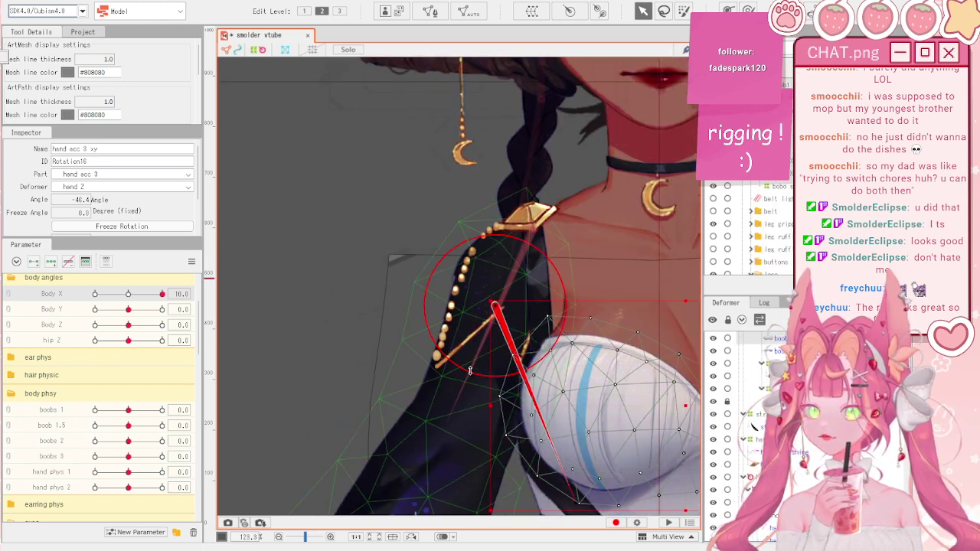
pyautogui.moveTo(470, 370); pyautogui.dragTo(447, 282)
pyautogui.scroll(-1, 447, 282)
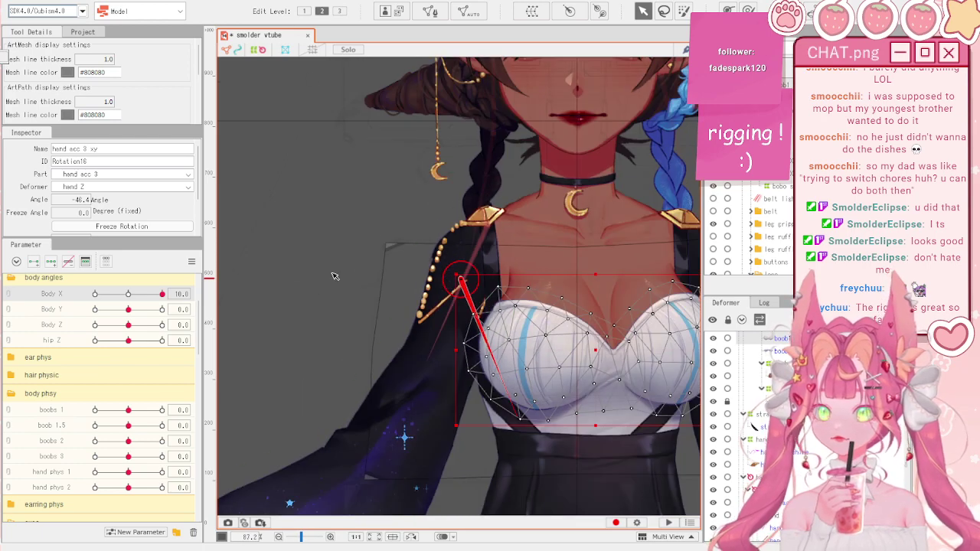
pyautogui.click(335, 276)
pyautogui.click(465, 281)
# - Key hand acc 3 xy on Body X at -10, 0 and 10, then at 10 move it to hand acc 2's upper tip and rotate it
pyautogui.scroll(2, 474, 297)
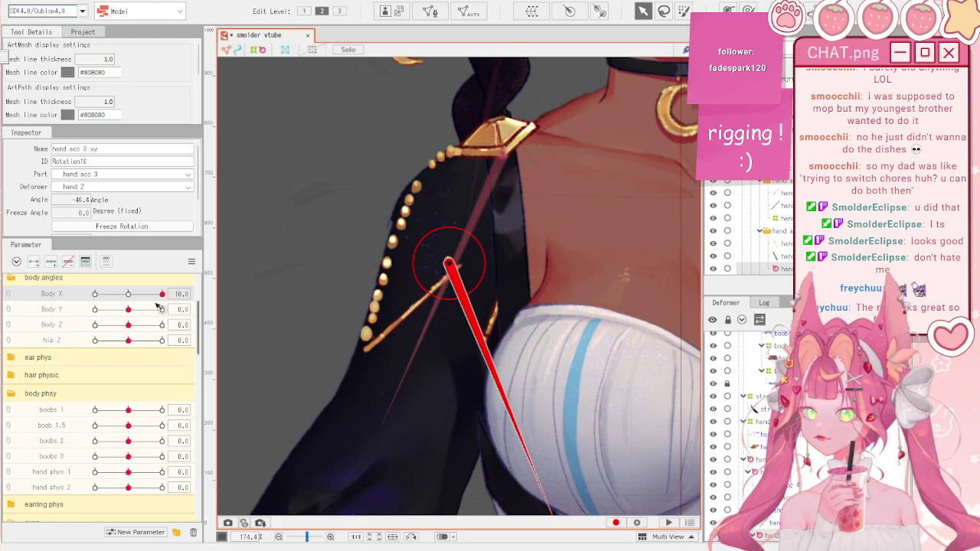
pyautogui.scroll(6, 482, 247)
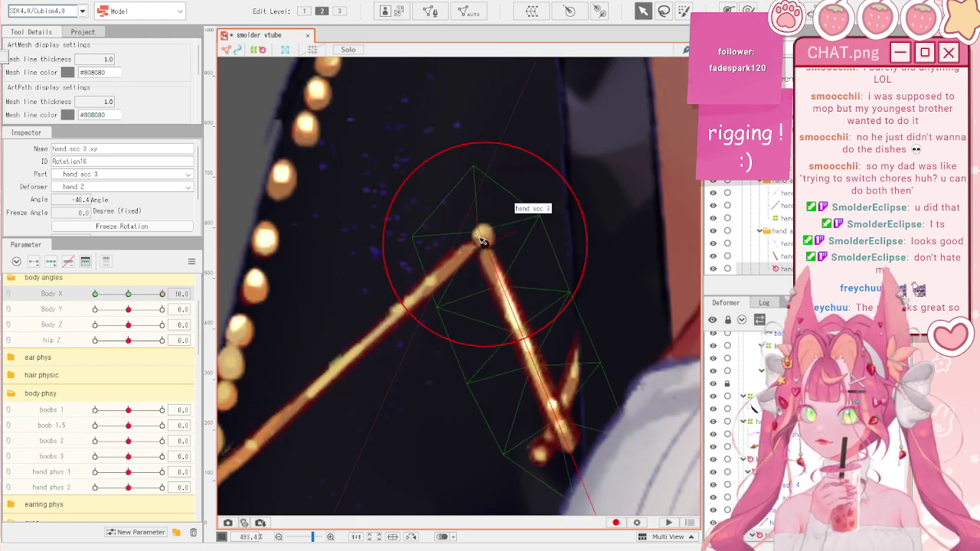
pyautogui.scroll(-6, 484, 234)
pyautogui.moveTo(570, 473); pyautogui.dragTo(517, 482)
pyautogui.click(297, 211)
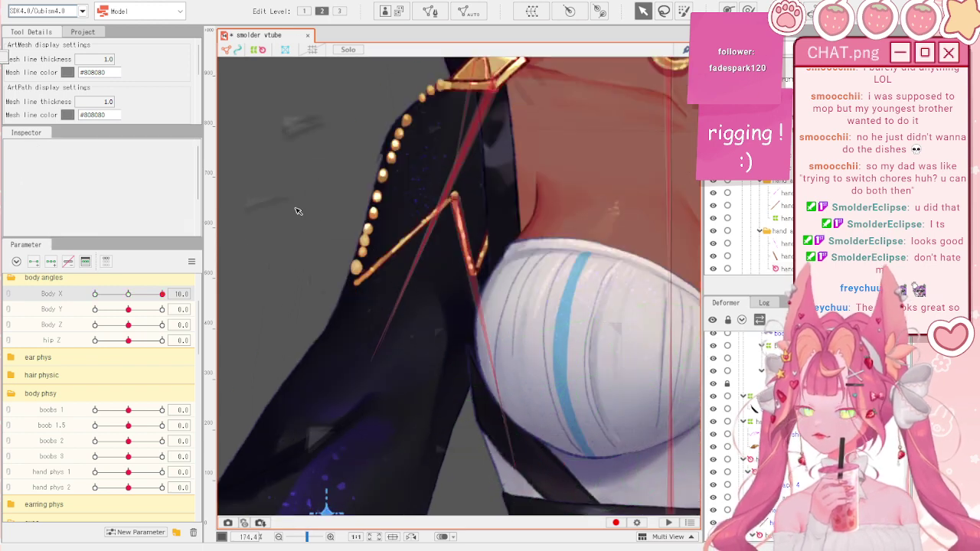
# - At Body X -10, move the hand acc 3 xy deformer onto hand acc 2's upper tip and rotate it slightly counter-clockwise
pyautogui.moveTo(128, 294); pyautogui.dragTo(82, 287)
pyautogui.scroll(2, 361, 206)
pyautogui.moveTo(443, 203); pyautogui.dragTo(427, 207)
pyautogui.scroll(-6, 487, 284)
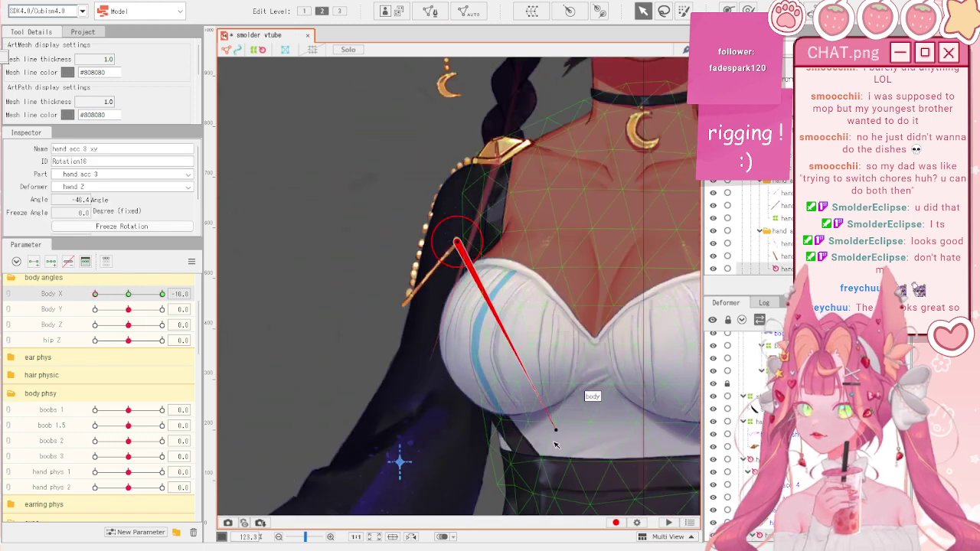
pyautogui.moveTo(555, 430)
pyautogui.mouseDown()
pyautogui.moveTo(545, 433)
pyautogui.moveTo(567, 426)
pyautogui.mouseUp()
pyautogui.click(311, 225)
# - Move the hand acc 3 part above the hand acc 2 part in the part order and check the joint across Body X
pyautogui.moveTo(95, 295); pyautogui.dragTo(37, 272)
pyautogui.scroll(8, 474, 242)
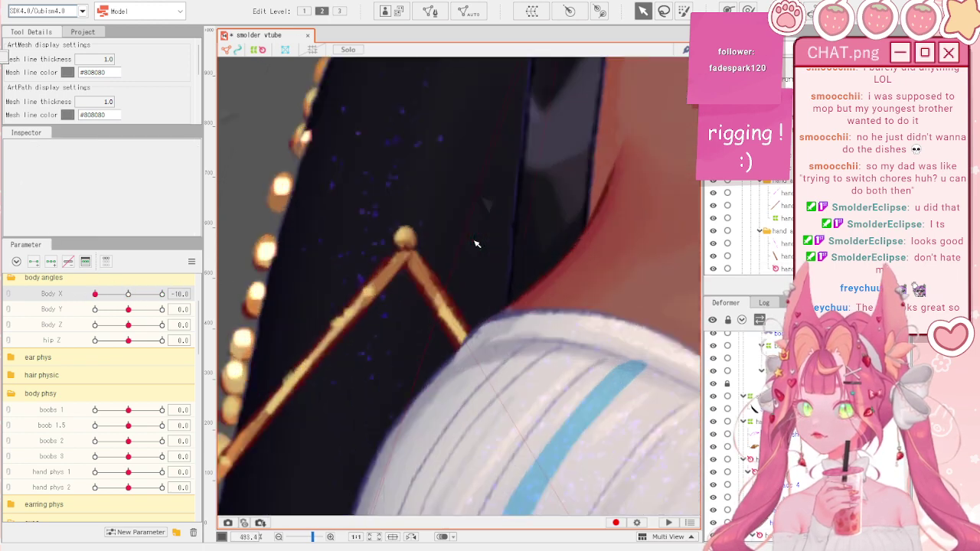
pyautogui.click(415, 254)
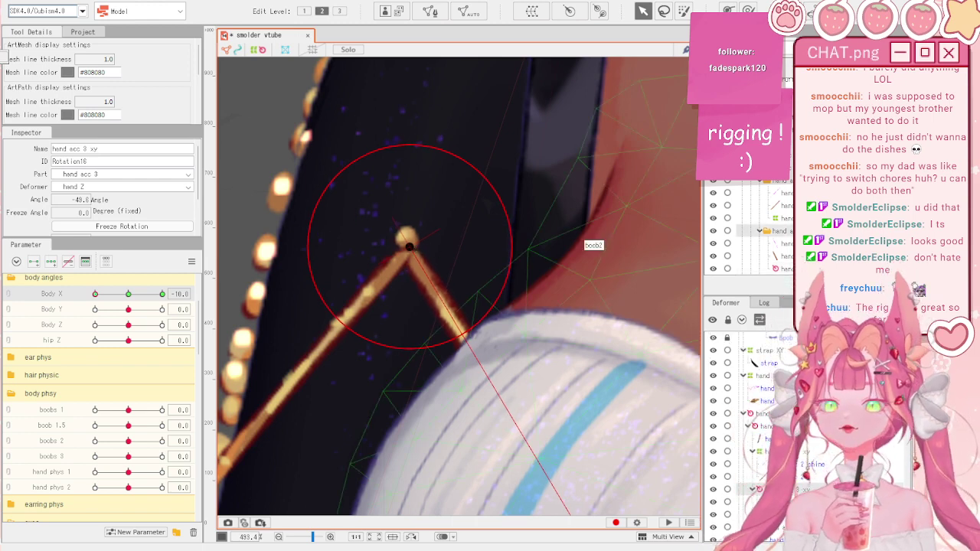
pyautogui.moveTo(780, 231); pyautogui.dragTo(785, 179)
pyautogui.scroll(-6, 546, 226)
pyautogui.click(250, 288)
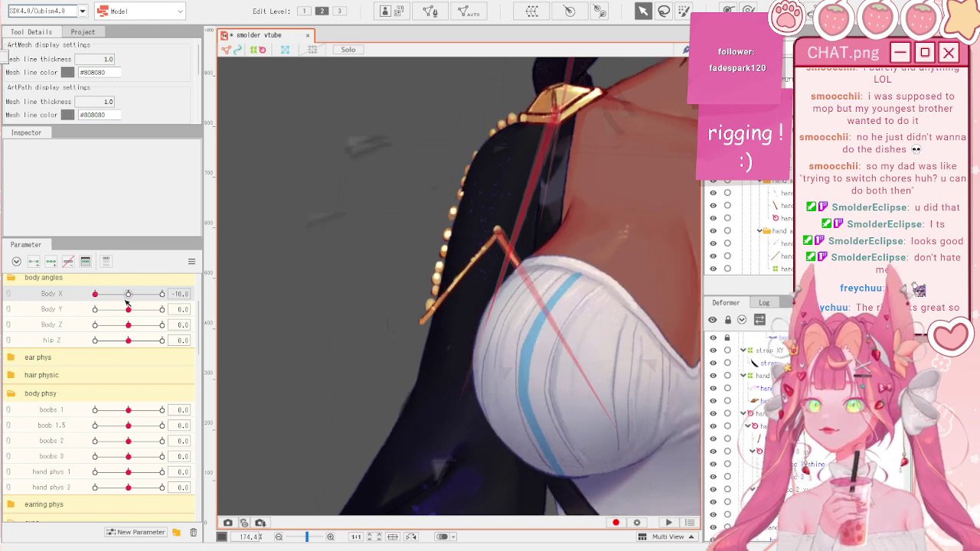
pyautogui.moveTo(95, 294); pyautogui.dragTo(175, 294)
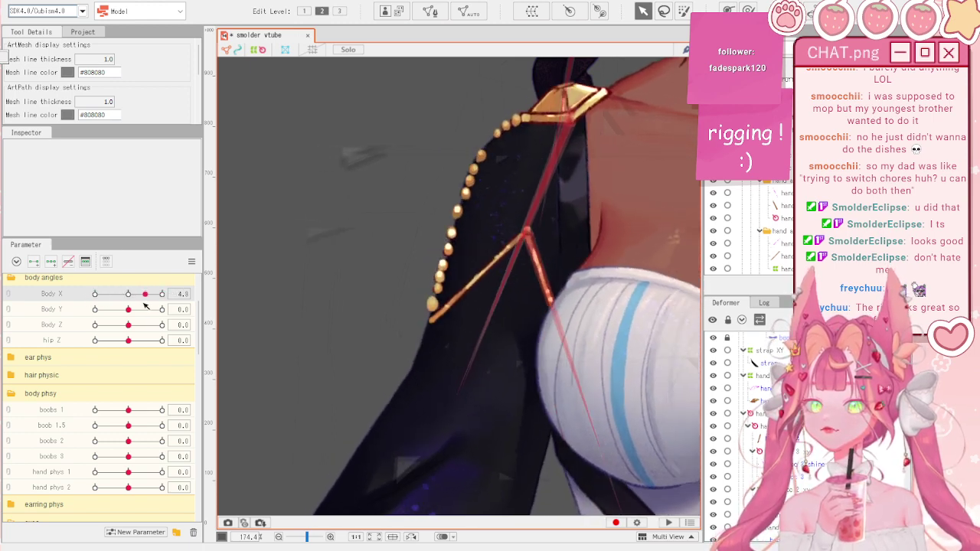
# - Key the hand acc 4 mesh on Body X at -10, 0 and 10, then at 10 tilt it counter-clockwise and shift it toward hand acc 3
pyautogui.click(578, 287)
pyautogui.scroll(4, 578, 287)
pyautogui.click(577, 287)
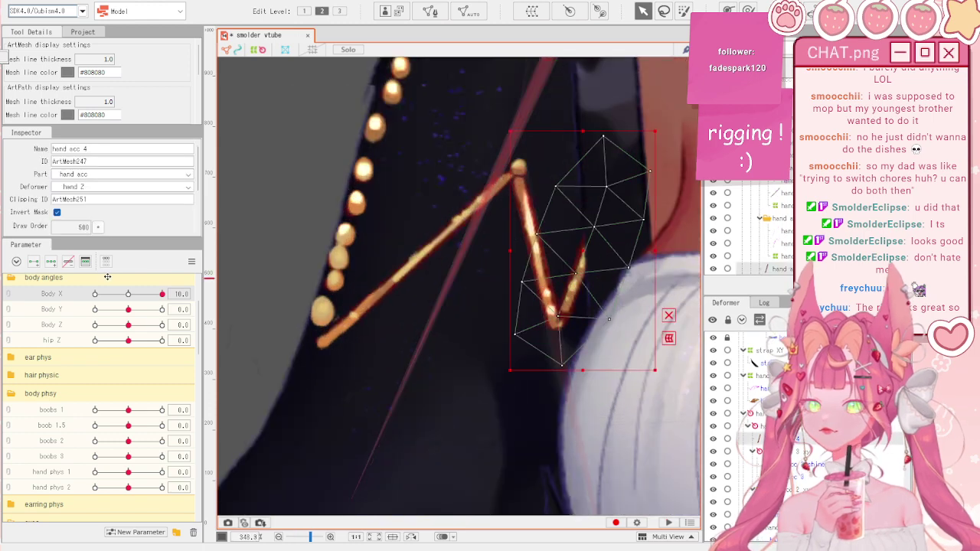
pyautogui.moveTo(128, 294); pyautogui.dragTo(181, 292)
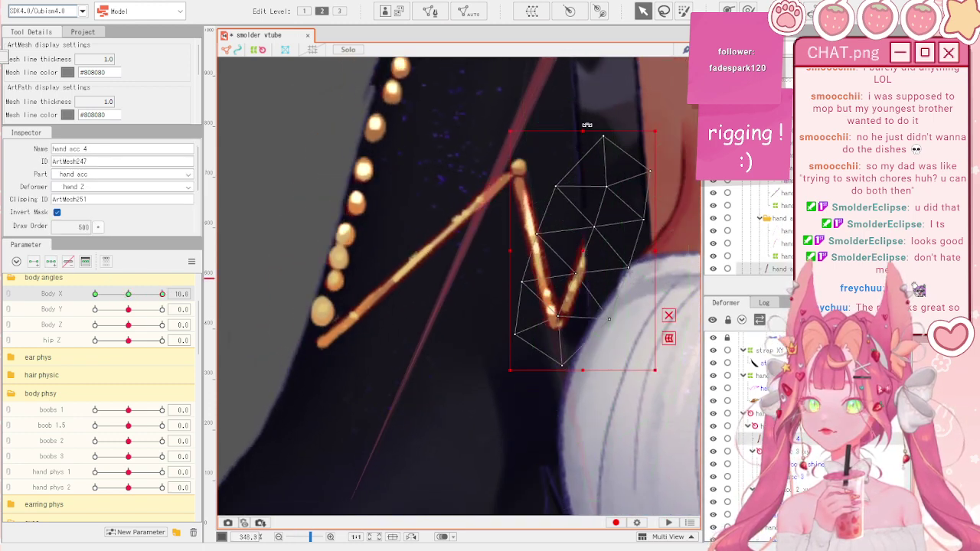
pyautogui.moveTo(573, 249); pyautogui.dragTo(572, 250)
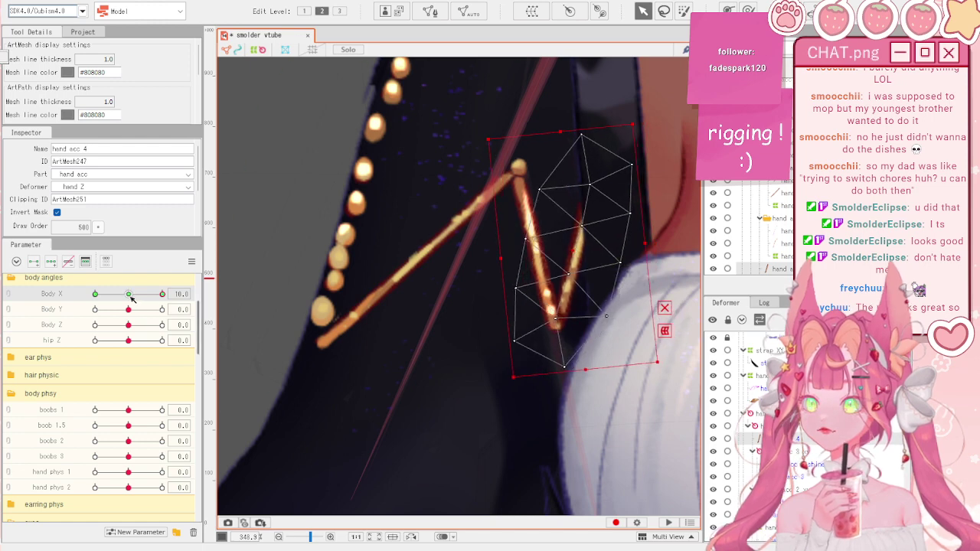
# - At Body X -10, tilt the hand acc 4 mesh clockwise and shift it toward the sleeve, then set Body X to 10
pyautogui.moveTo(128, 294); pyautogui.dragTo(87, 306)
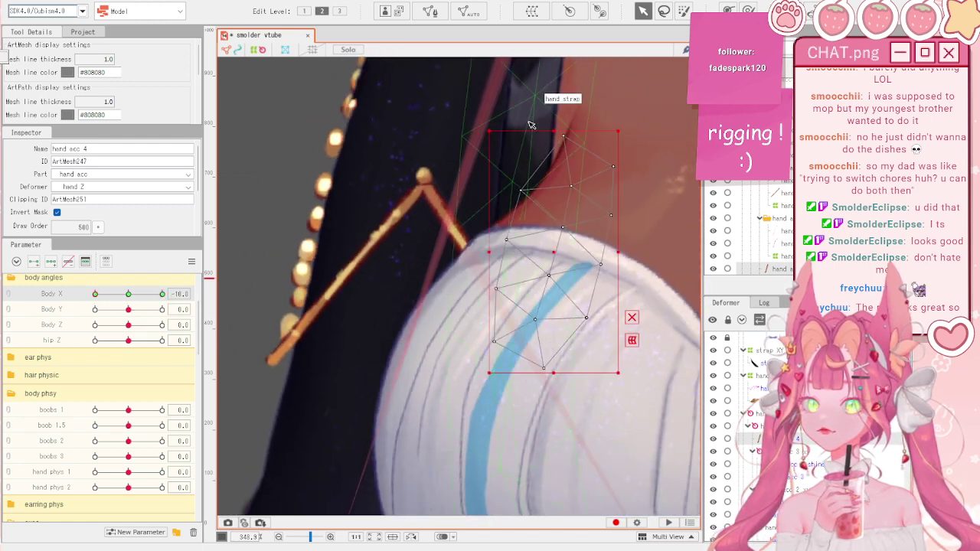
pyautogui.moveTo(551, 121); pyautogui.dragTo(568, 123)
pyautogui.moveTo(550, 251); pyautogui.dragTo(529, 255)
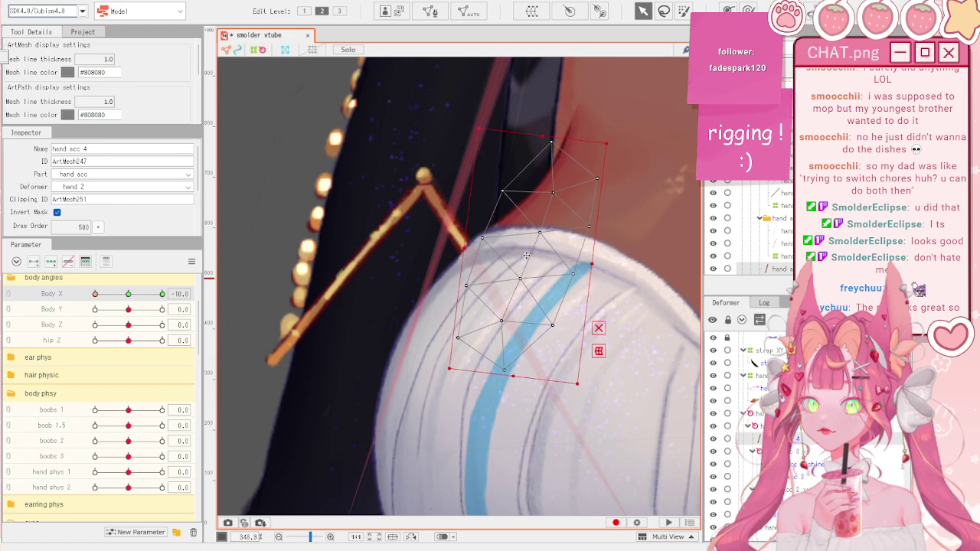
pyautogui.scroll(-5, 308, 193)
pyautogui.click(244, 196)
pyautogui.moveTo(143, 300); pyautogui.dragTo(178, 290)
pyautogui.scroll(-4, 598, 211)
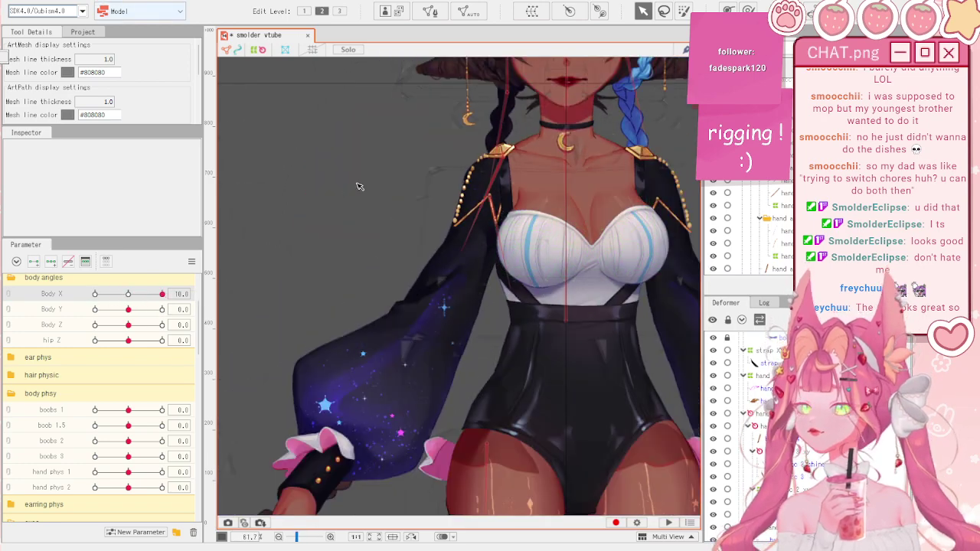
pyautogui.scroll(7, 459, 218)
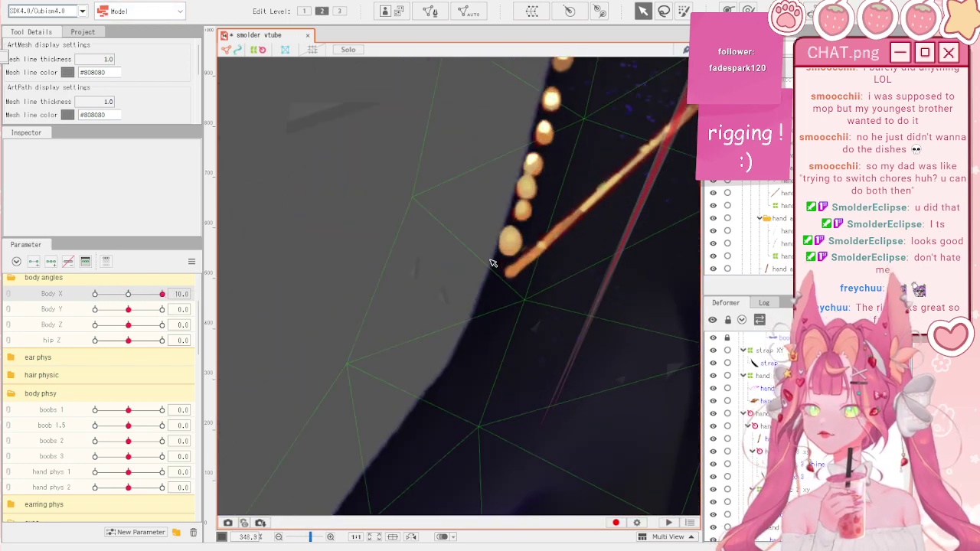
# - Duplicate the hand acc 4 mesh at Body X 10, move the copy outside the sleeve and rotate it counter-clockwise
pyautogui.moveTo(134, 294); pyautogui.dragTo(159, 293)
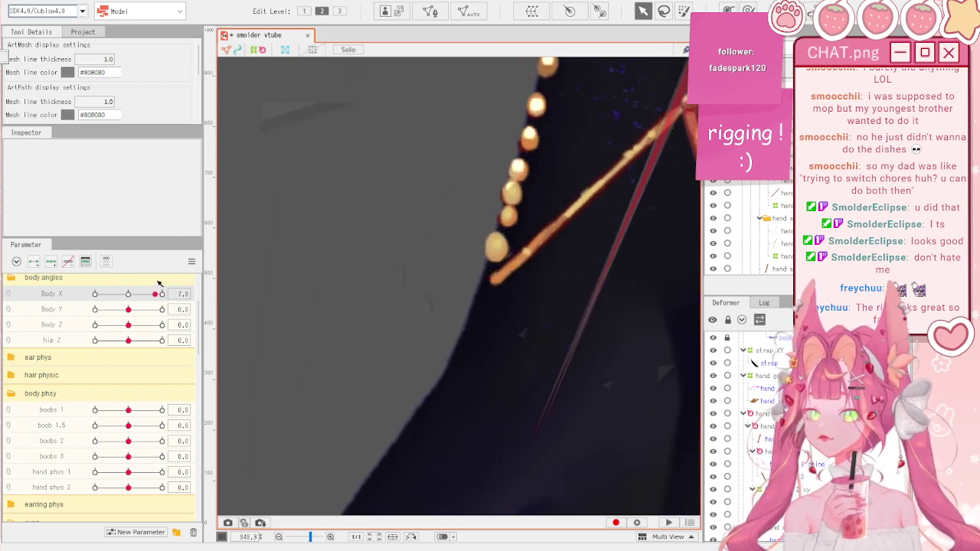
pyautogui.click(535, 217)
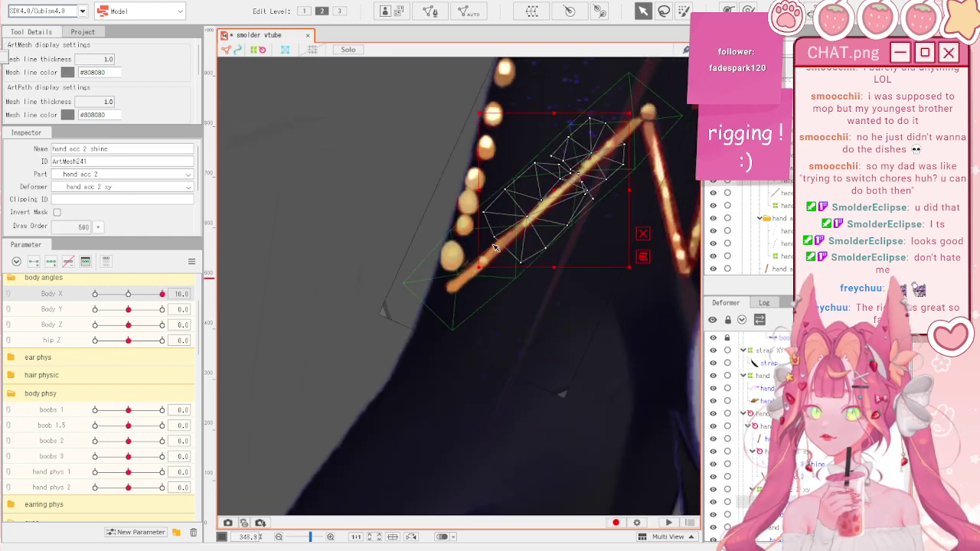
pyautogui.scroll(-2, 495, 246)
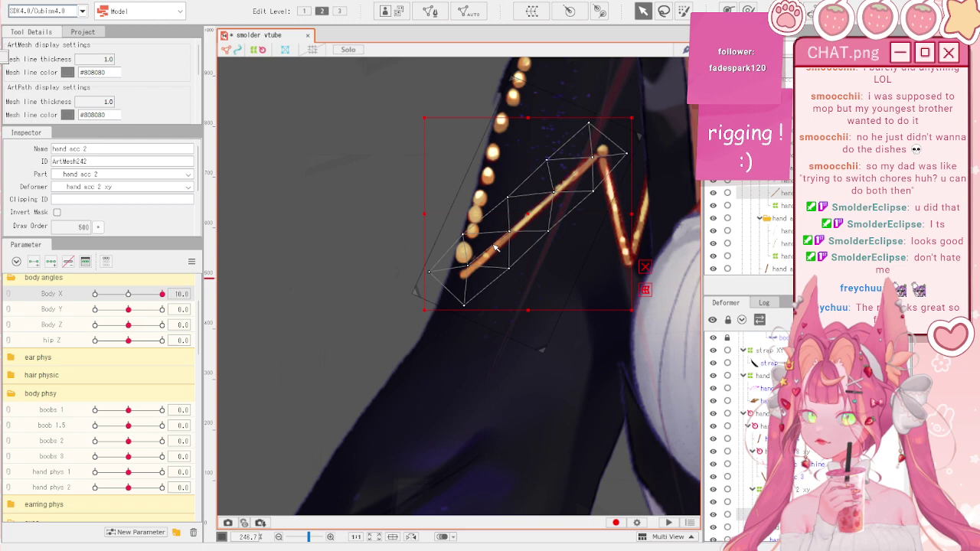
pyautogui.click(641, 239)
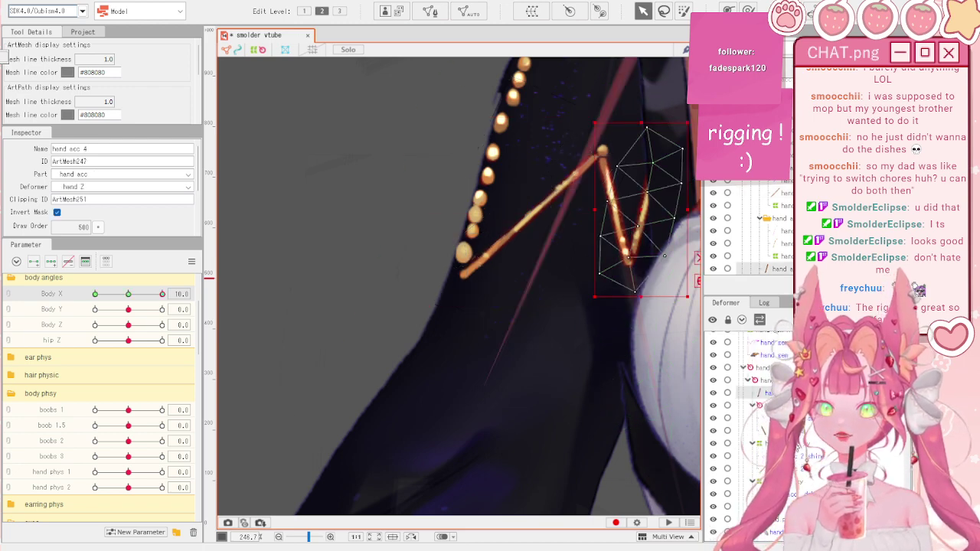
pyautogui.hotkey('ctrl', 'v')
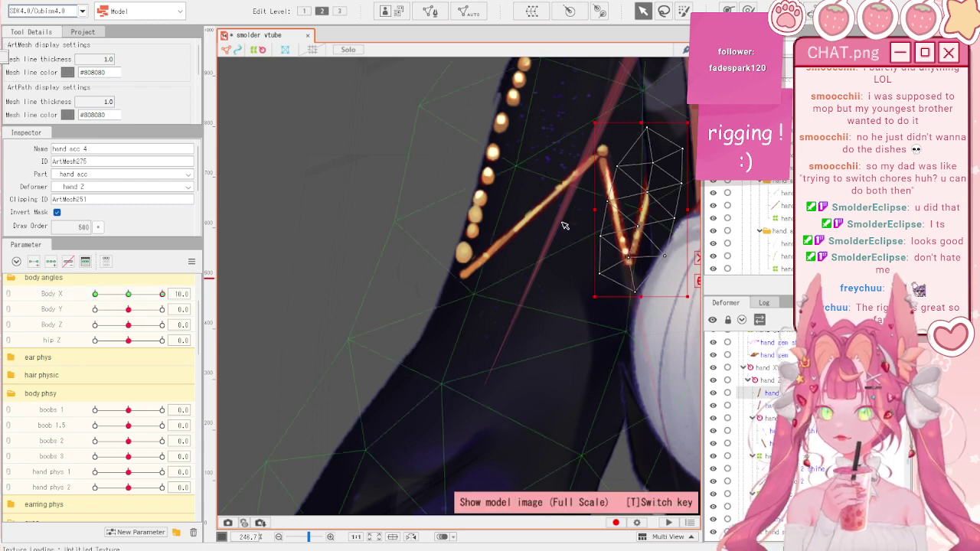
pyautogui.moveTo(637, 203); pyautogui.dragTo(387, 209)
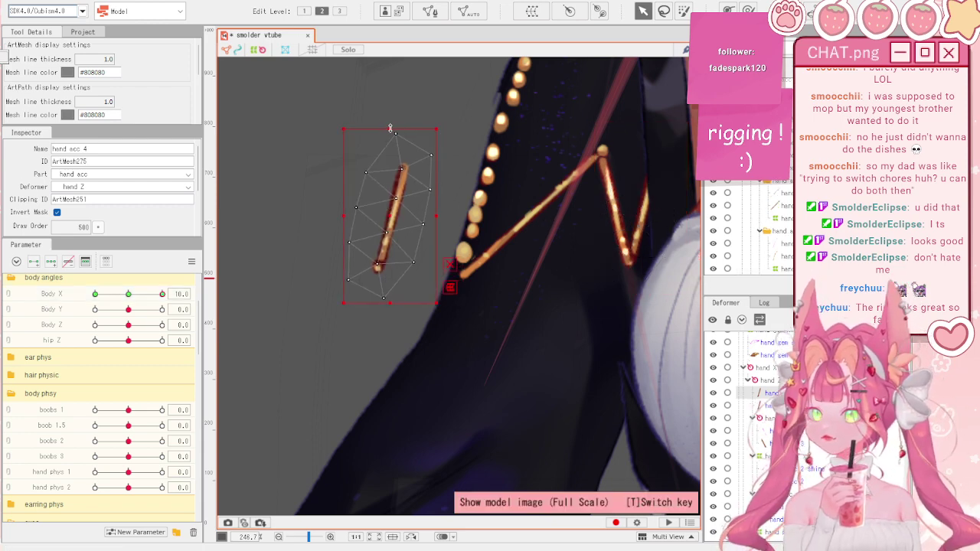
pyautogui.moveTo(390, 128); pyautogui.dragTo(462, 295)
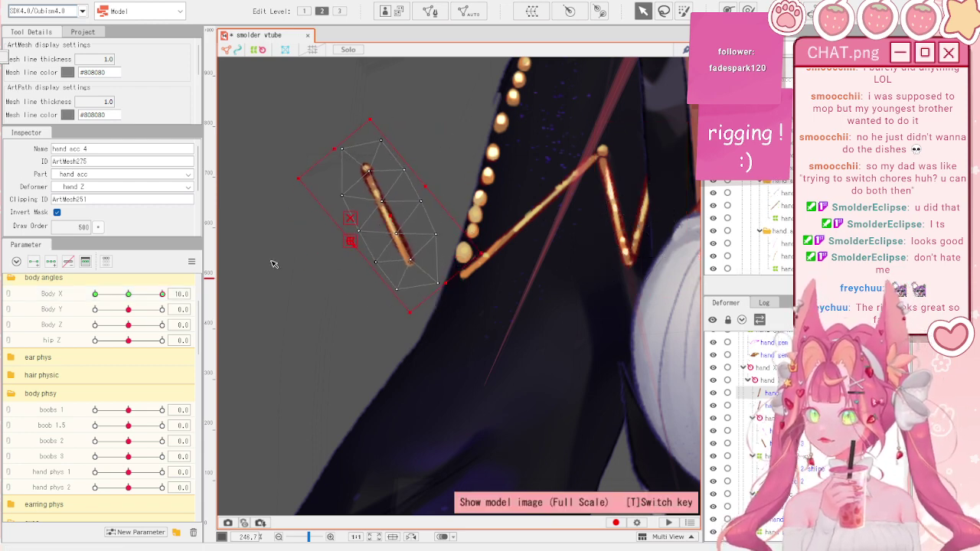
# - Remove the copy's Body X keys and place its lower end on hand acc 2's lower tip beside the last bead
pyautogui.click(64, 294)
pyautogui.moveTo(395, 223); pyautogui.dragTo(439, 233)
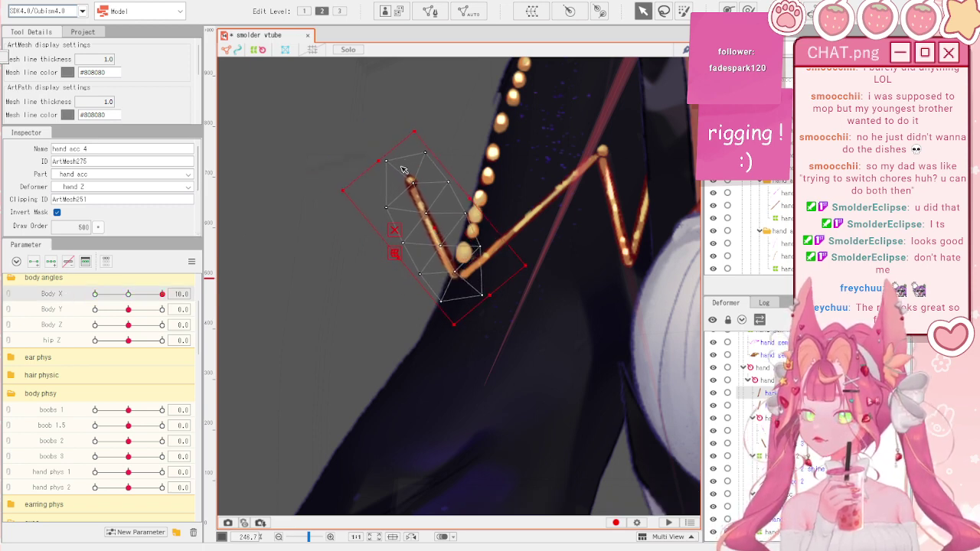
pyautogui.moveTo(378, 161); pyautogui.dragTo(374, 162)
pyautogui.moveTo(481, 248); pyautogui.dragTo(486, 253)
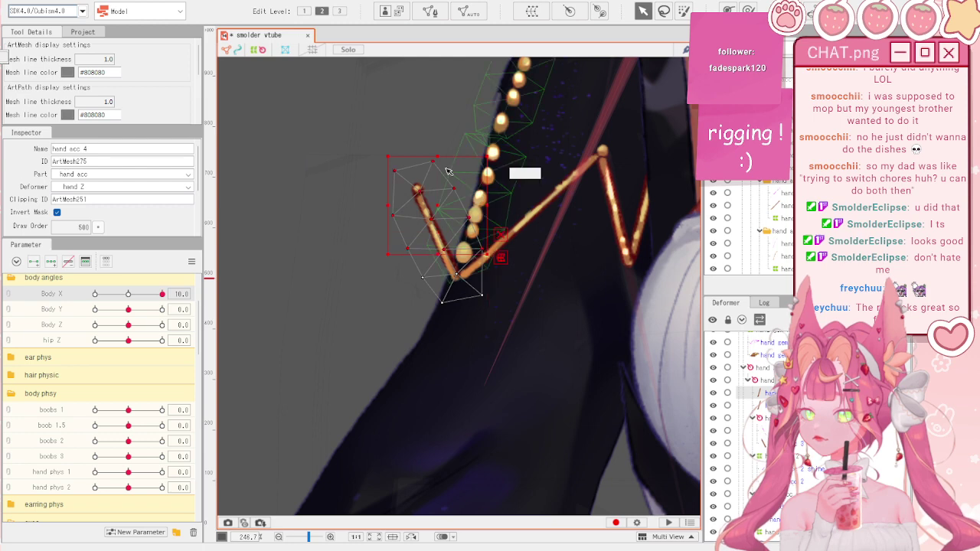
# - Shorten the hand acc 4 copy by compressing its upper vertices downward and rotating them slightly
pyautogui.moveTo(437, 157); pyautogui.dragTo(438, 202)
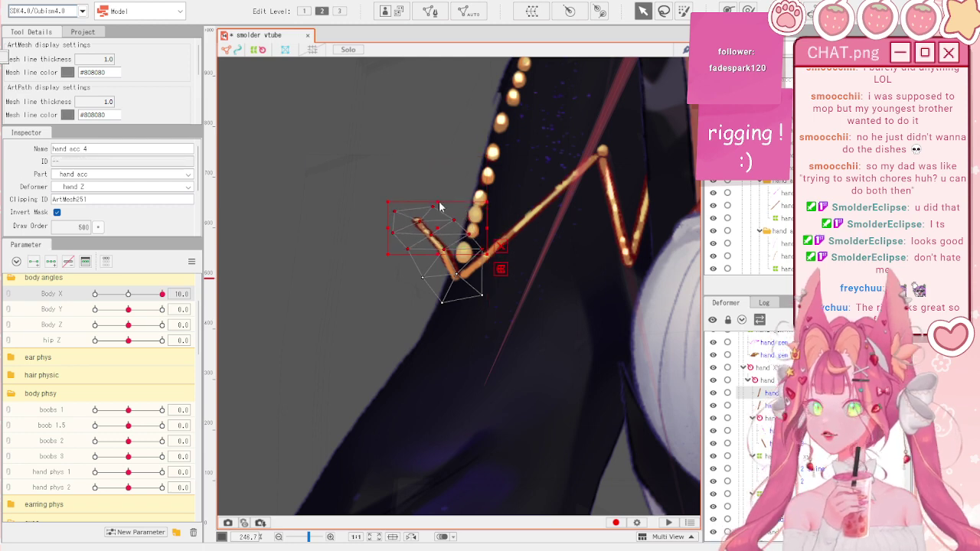
pyautogui.hotkey('ctrl', 'z')
pyautogui.moveTo(470, 244)
pyautogui.mouseDown()
pyautogui.moveTo(452, 243)
pyautogui.moveTo(476, 238)
pyautogui.mouseUp()
pyautogui.scroll(2, 459, 201)
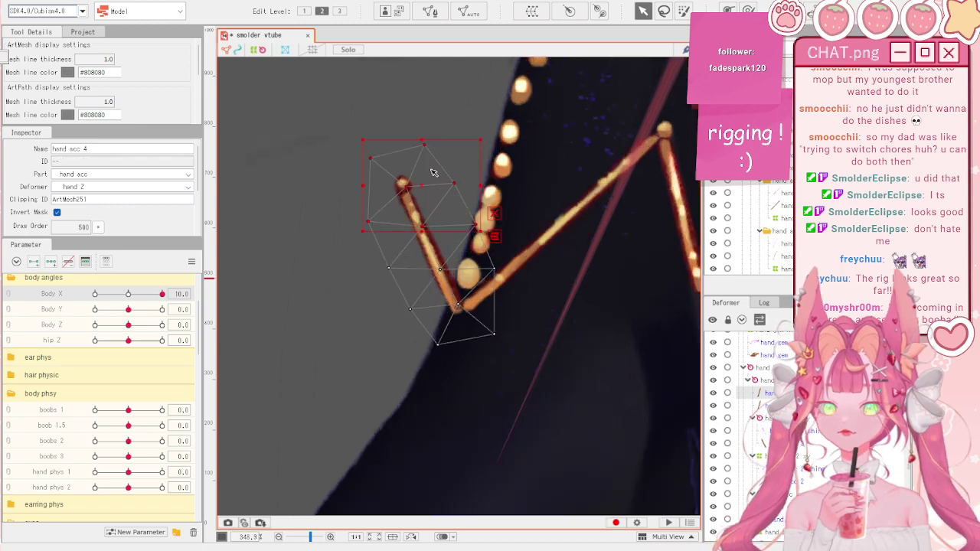
pyautogui.moveTo(427, 182); pyautogui.dragTo(427, 204)
pyautogui.hotkey('ctrl', 'z')
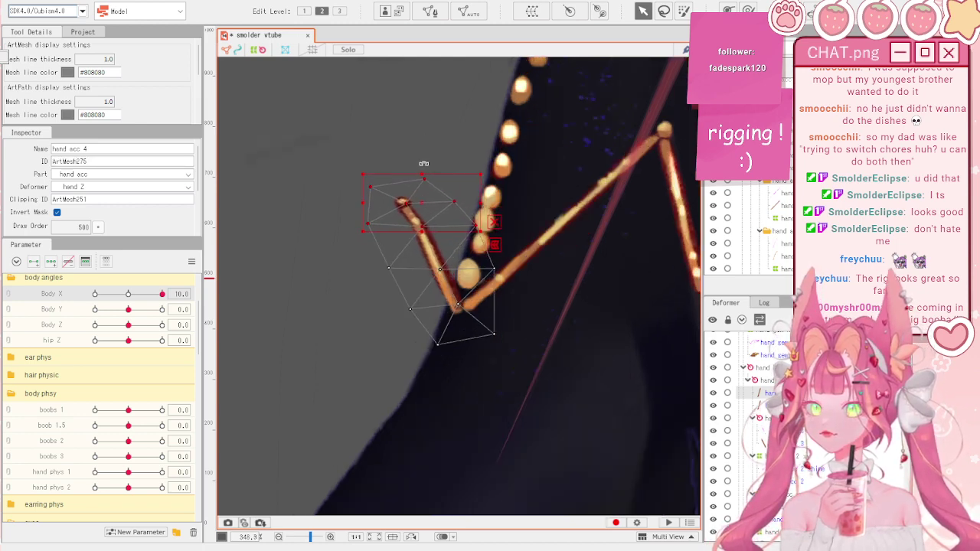
pyautogui.moveTo(424, 163); pyautogui.dragTo(431, 164)
# - Compress and tilt the copy's upper and middle vertices toward the joint, and nudge single vertices to even out the strand
pyautogui.moveTo(313, 129); pyautogui.dragTo(472, 291)
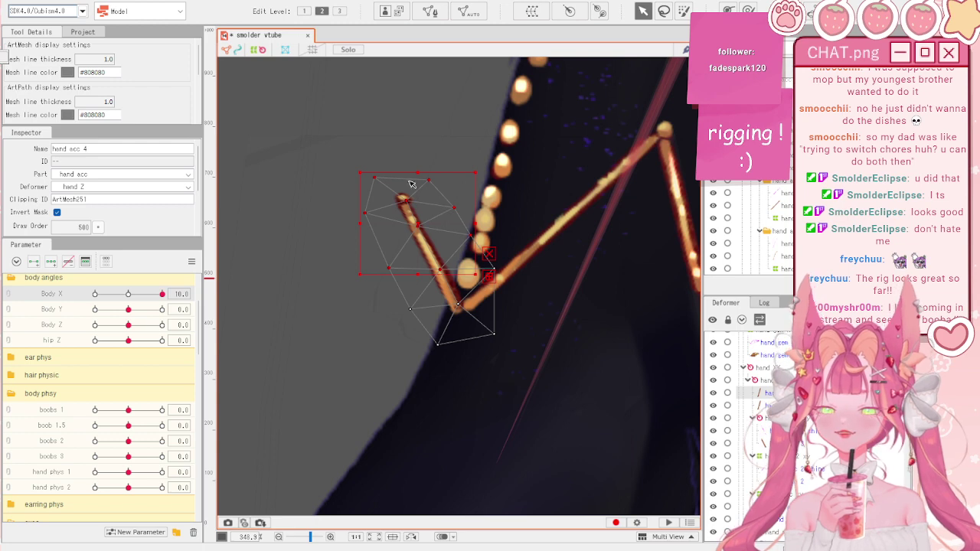
pyautogui.moveTo(377, 178); pyautogui.dragTo(393, 223)
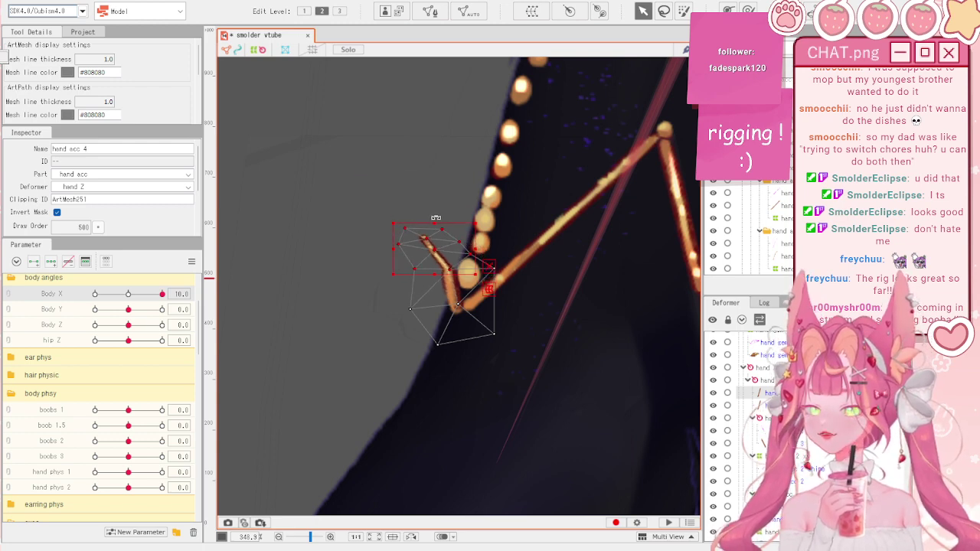
pyautogui.hotkey('ctrl', 'z')
pyautogui.moveTo(410, 171); pyautogui.dragTo(424, 252)
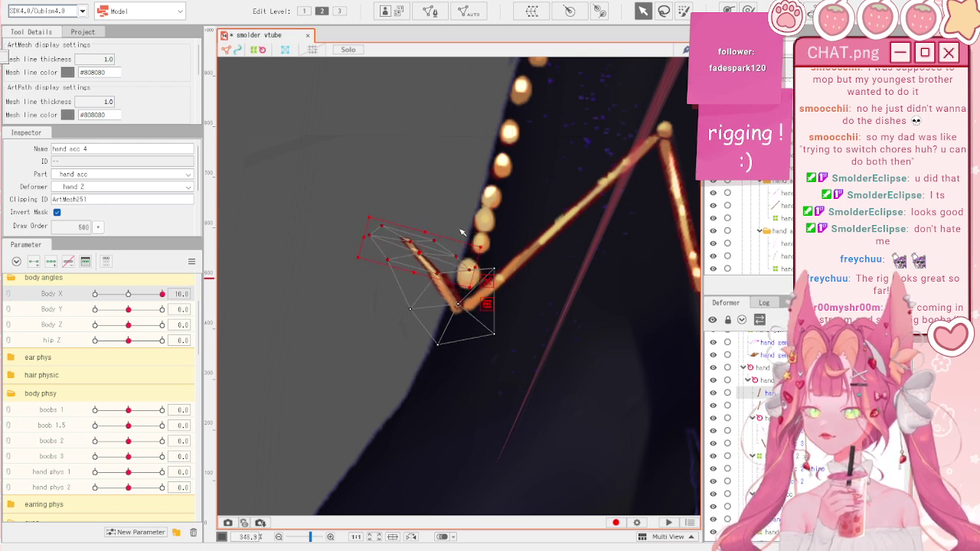
pyautogui.scroll(2, 461, 231)
pyautogui.click(472, 277)
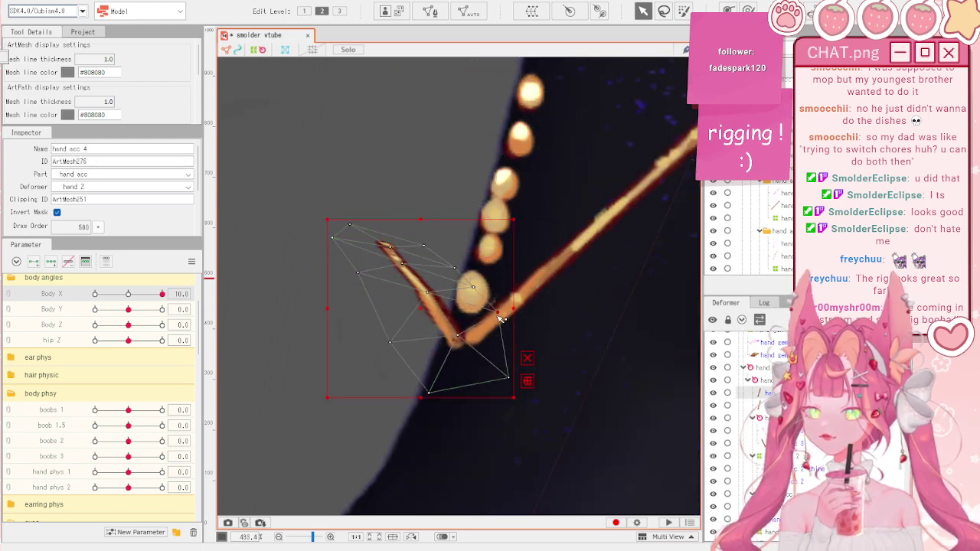
pyautogui.moveTo(497, 313); pyautogui.dragTo(494, 315)
pyautogui.moveTo(428, 294); pyautogui.dragTo(428, 300)
# - Check the copy against Body X, then pull its upper-edge vertices outward to thicken the narrow tip
pyautogui.scroll(-6, 379, 199)
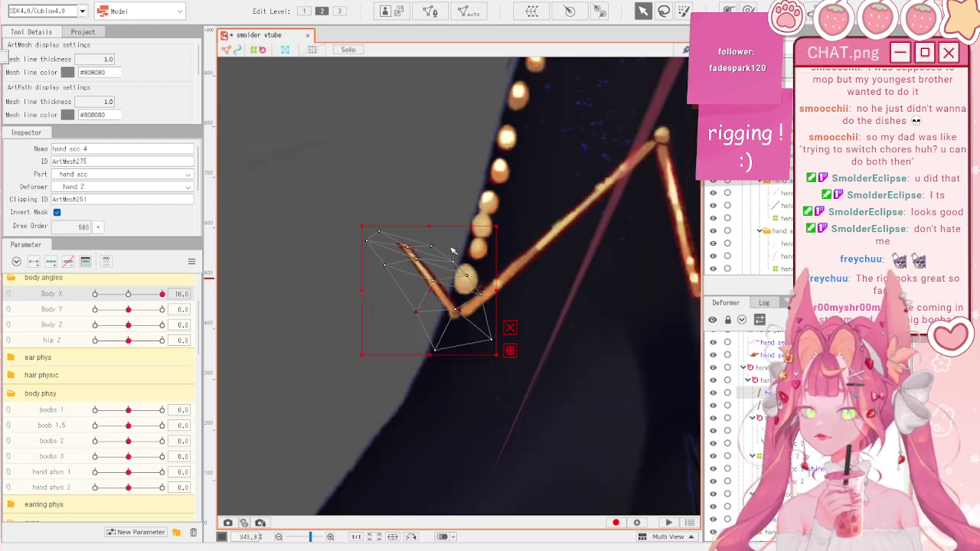
pyautogui.click(375, 185)
pyautogui.scroll(3, 375, 185)
pyautogui.scroll(-1, 375, 185)
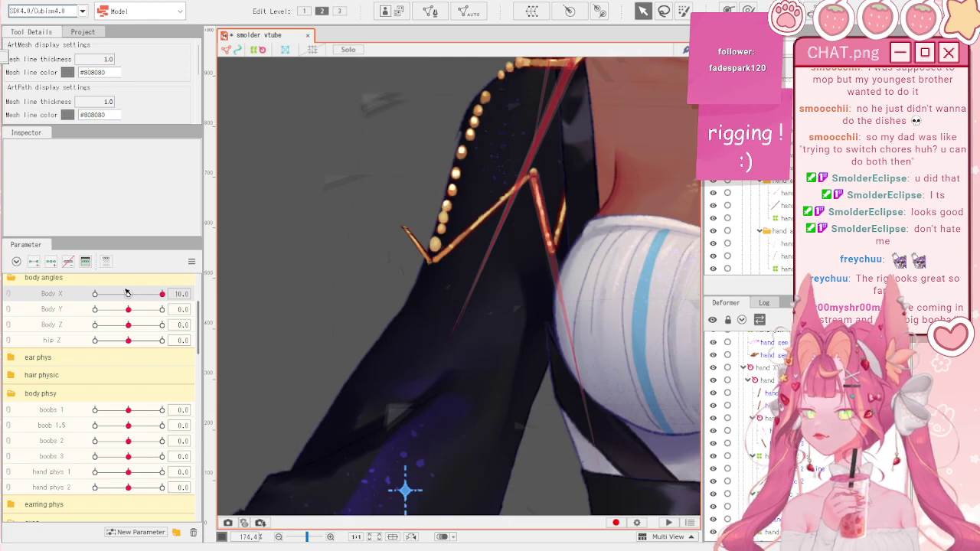
pyautogui.moveTo(127, 292); pyautogui.dragTo(165, 293)
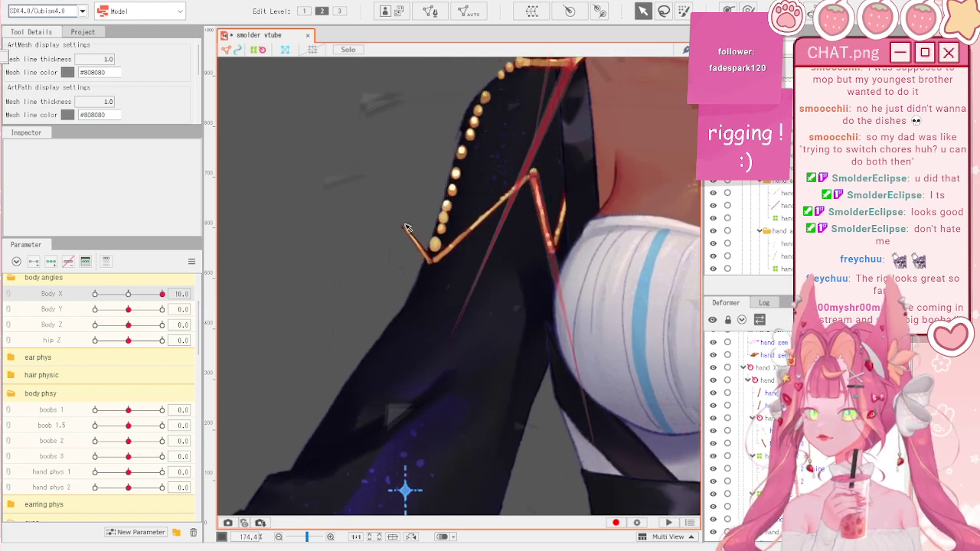
pyautogui.scroll(3, 406, 227)
pyautogui.click(419, 250)
pyautogui.scroll(-1, 420, 251)
pyautogui.scroll(3, 420, 252)
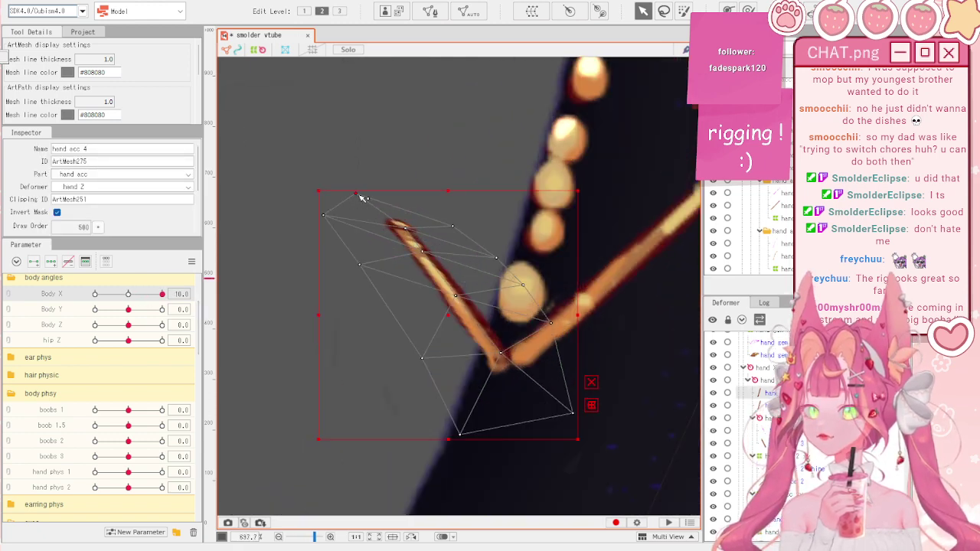
pyautogui.moveTo(453, 226); pyautogui.dragTo(442, 202)
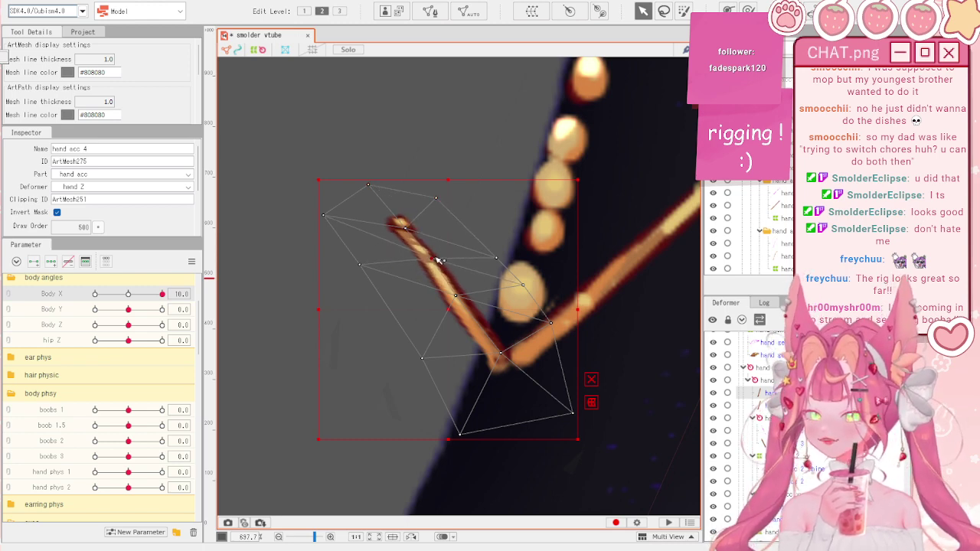
pyautogui.scroll(-3, 438, 261)
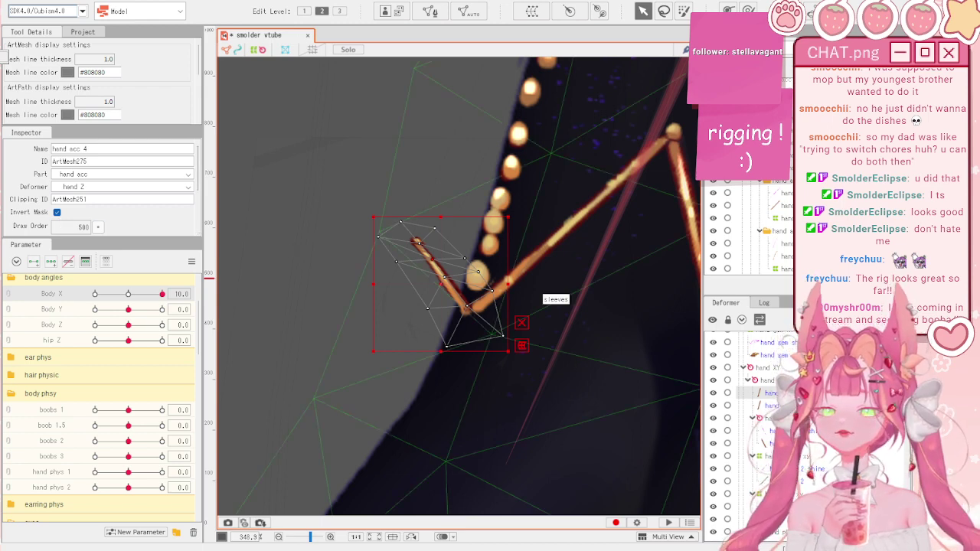
# - Move the hand acc 4 copy lower in the part order, then tilt it clockwise and shift it against the joint
pyautogui.moveTo(778, 180); pyautogui.dragTo(777, 255)
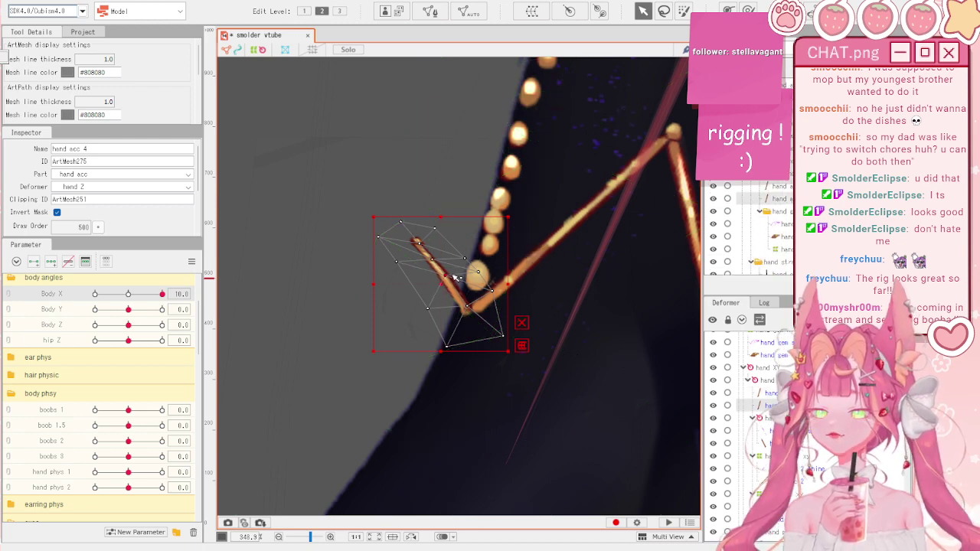
pyautogui.moveTo(454, 279); pyautogui.dragTo(446, 276)
pyautogui.moveTo(434, 205); pyautogui.dragTo(462, 213)
pyautogui.moveTo(441, 280); pyautogui.dragTo(447, 272)
pyautogui.moveTo(400, 192)
pyautogui.mouseDown()
pyautogui.moveTo(424, 212)
pyautogui.moveTo(407, 190)
pyautogui.mouseUp()
# - Select all but the copy's lowest vertices, compress them downward and nudge them toward the sleeve edge
pyautogui.moveTo(356, 157)
pyautogui.mouseDown()
pyautogui.moveTo(461, 242)
pyautogui.moveTo(507, 312)
pyautogui.mouseUp()
pyautogui.moveTo(445, 194); pyautogui.dragTo(441, 239)
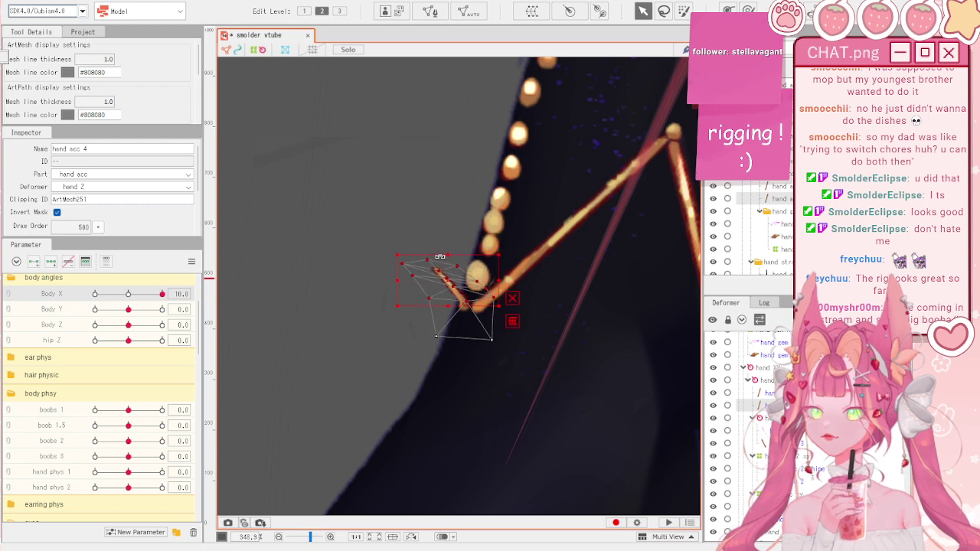
pyautogui.scroll(3, 439, 257)
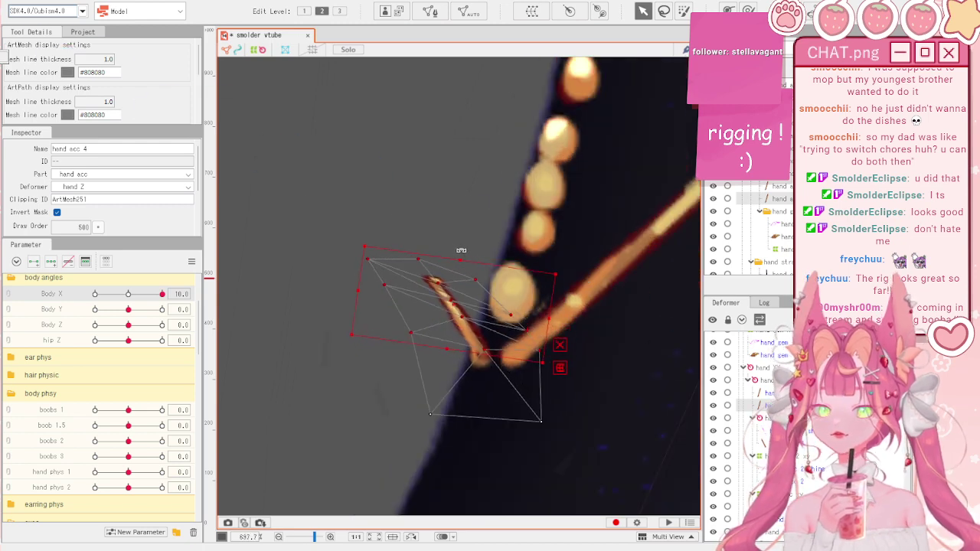
pyautogui.moveTo(458, 306); pyautogui.dragTo(464, 302)
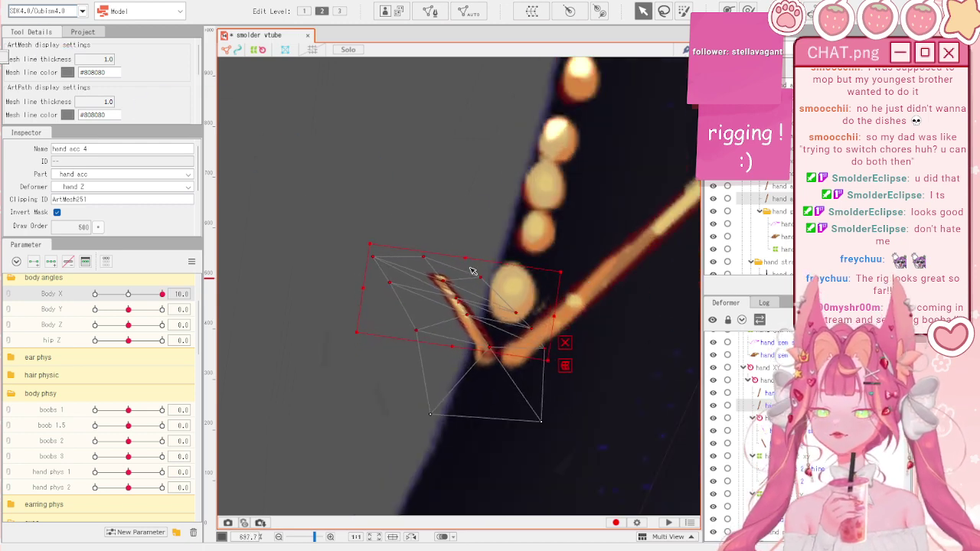
pyautogui.moveTo(465, 249); pyautogui.dragTo(463, 294)
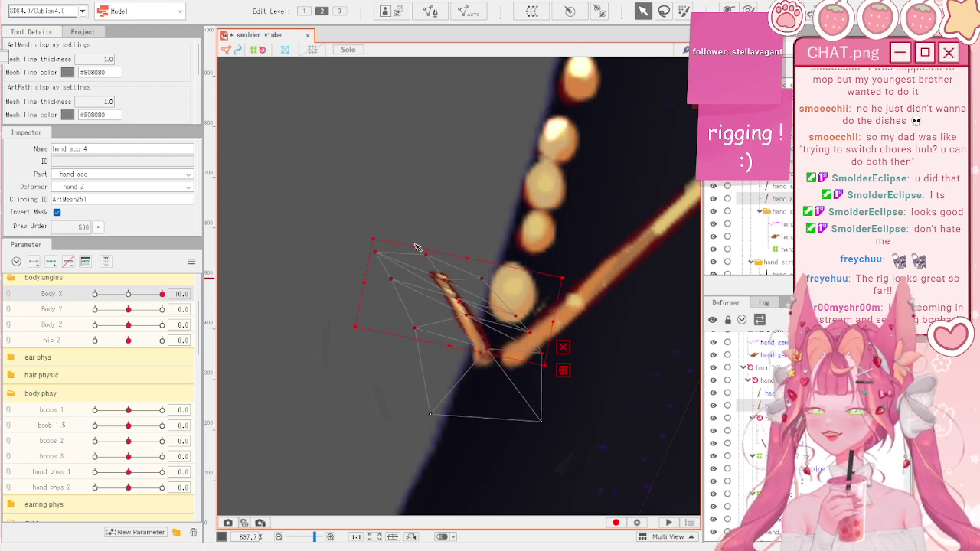
pyautogui.moveTo(393, 235); pyautogui.dragTo(384, 216)
# - Resize the deform brush and push the copy's upper vertices toward the beads so the strand stands steeper
pyautogui.click(749, 10)
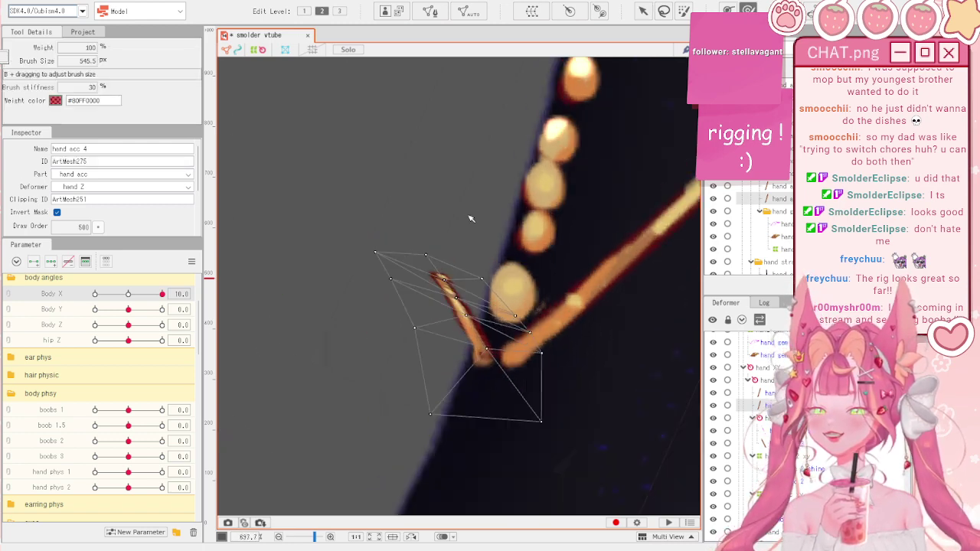
pyautogui.press('b')
pyautogui.moveTo(484, 186); pyautogui.dragTo(526, 184)
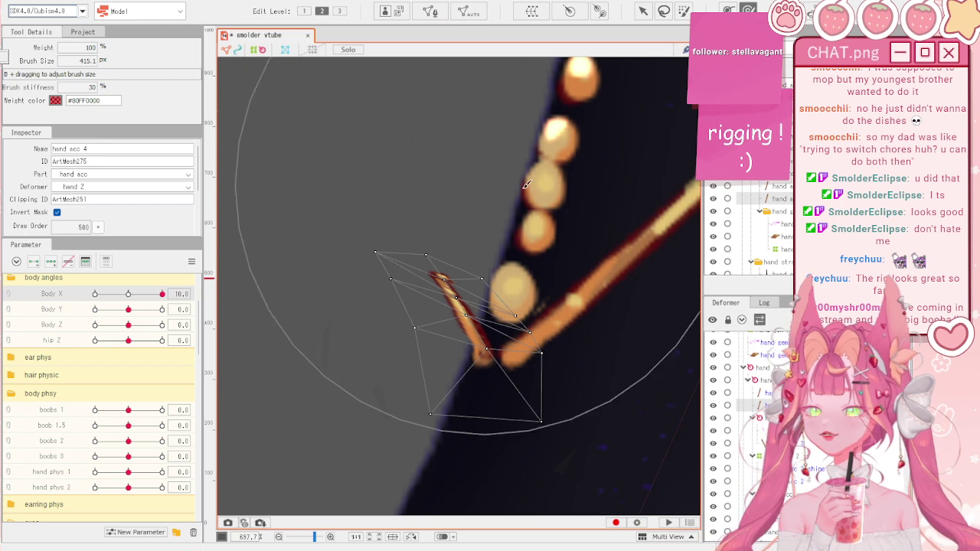
pyautogui.scroll(-5, 540, 190)
pyautogui.press('b')
pyautogui.moveTo(501, 226)
pyautogui.mouseDown()
pyautogui.moveTo(481, 186)
pyautogui.moveTo(430, 136)
pyautogui.mouseUp()
pyautogui.scroll(5, 528, 173)
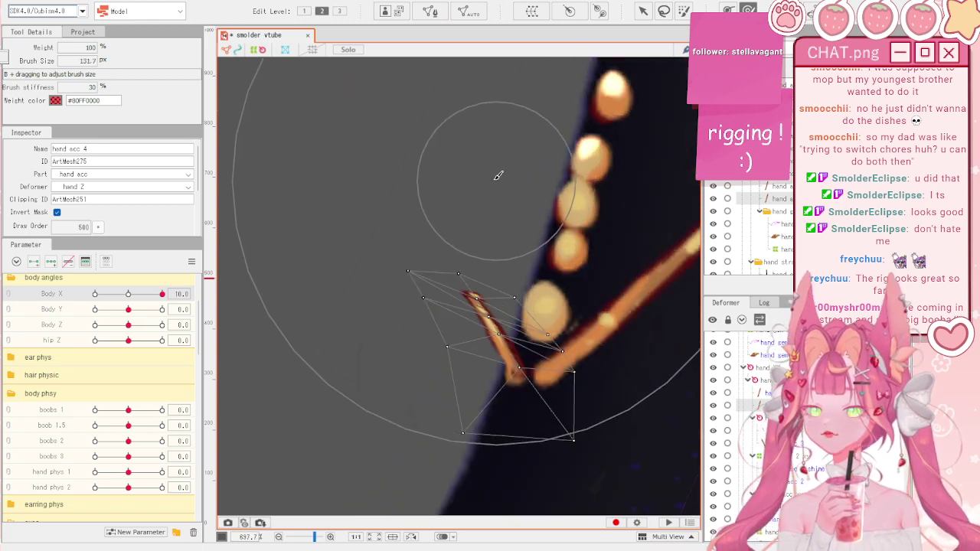
pyautogui.moveTo(498, 176)
pyautogui.mouseDown()
pyautogui.moveTo(508, 136)
pyautogui.moveTo(457, 94)
pyautogui.moveTo(466, 84)
pyautogui.moveTo(502, 88)
pyautogui.mouseUp()
pyautogui.press('v')
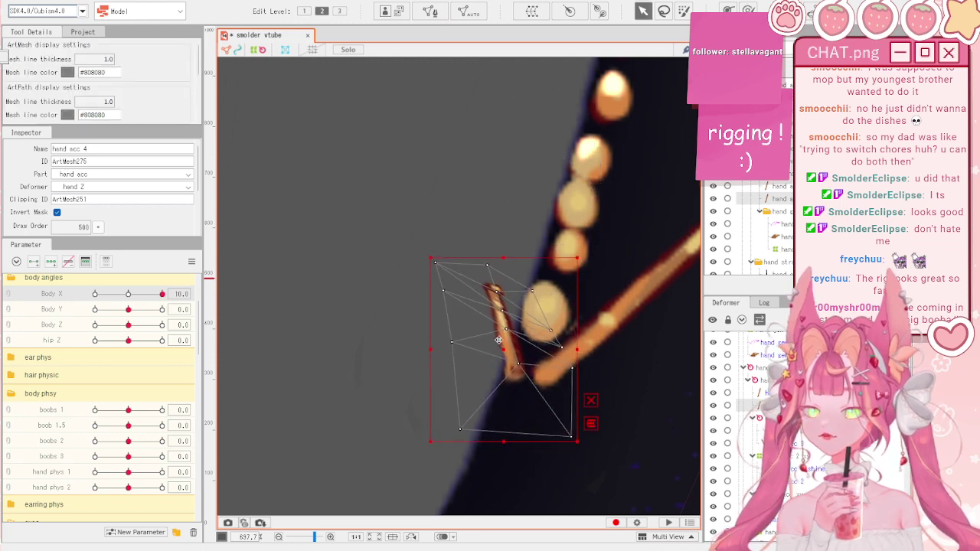
# - Scale the hand acc 4 copy down slightly from its upper outer corner and move it back to the joint
pyautogui.scroll(-3, 484, 317)
pyautogui.scroll(3, 484, 316)
pyautogui.moveTo(430, 258); pyautogui.dragTo(450, 278)
pyautogui.moveTo(512, 359); pyautogui.dragTo(508, 353)
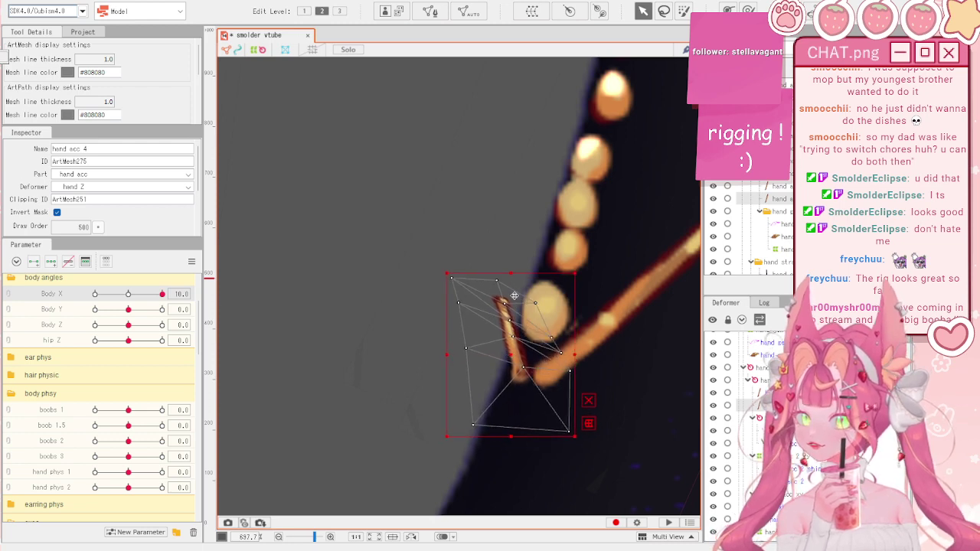
# - Flatten the copy further, rotate it slightly clockwise to nearly vertical and seat it on the sleeve edge beside the last bead
pyautogui.moveTo(510, 266); pyautogui.dragTo(523, 297)
pyautogui.moveTo(512, 366); pyautogui.dragTo(505, 370)
pyautogui.moveTo(506, 278); pyautogui.dragTo(506, 295)
pyautogui.moveTo(446, 282); pyautogui.dragTo(454, 281)
pyautogui.scroll(-5, 453, 283)
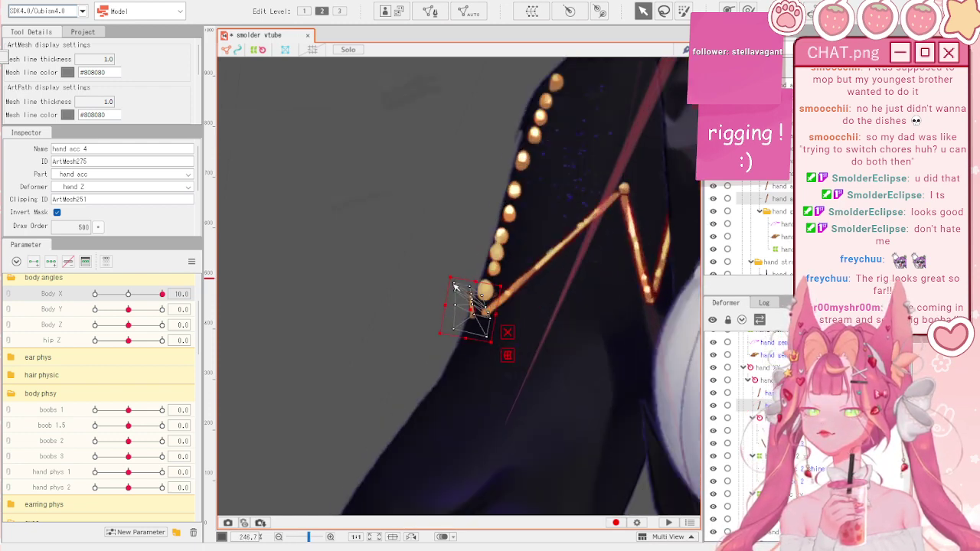
pyautogui.scroll(2, 454, 283)
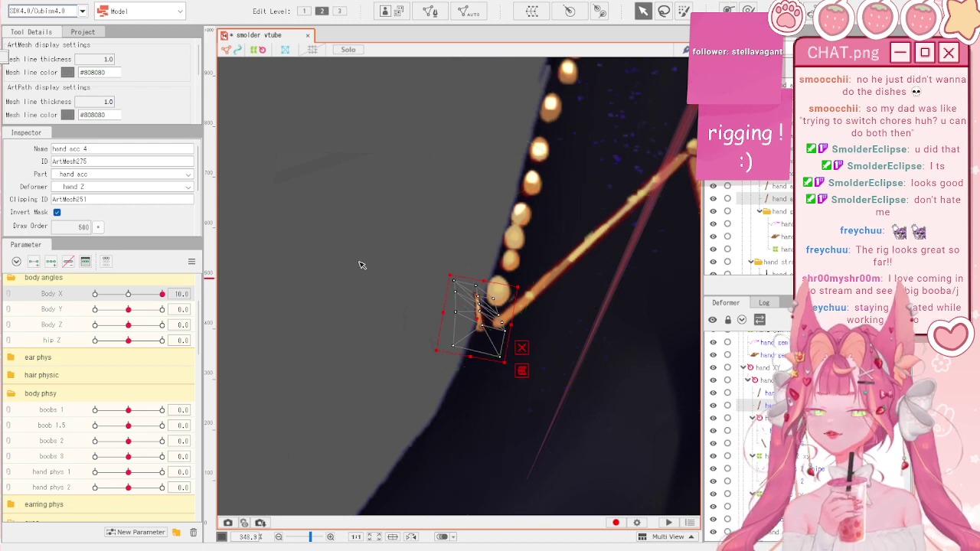
pyautogui.scroll(-2, 361, 264)
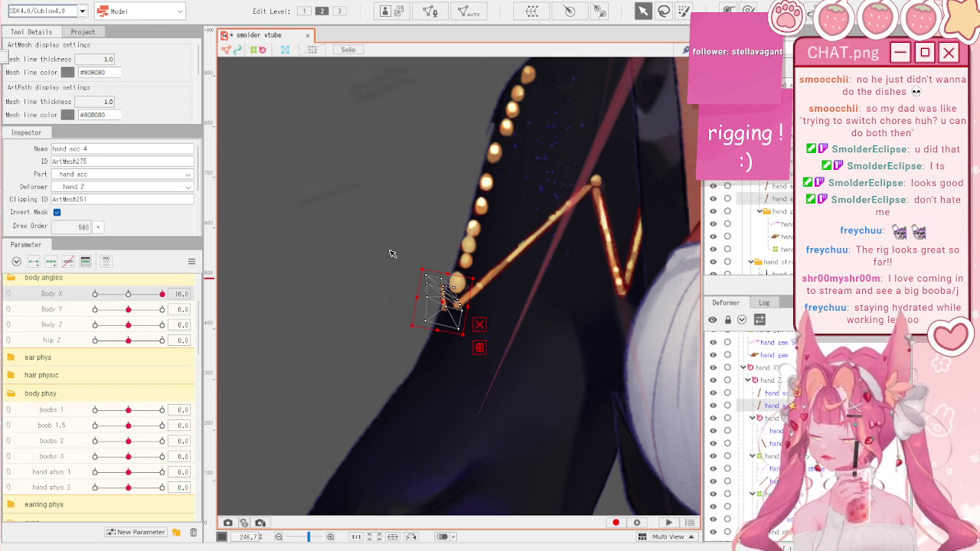
# - Scrub Body X between 10 and the centre to check how the strand copy sits beside the last bead
pyautogui.scroll(6, 434, 296)
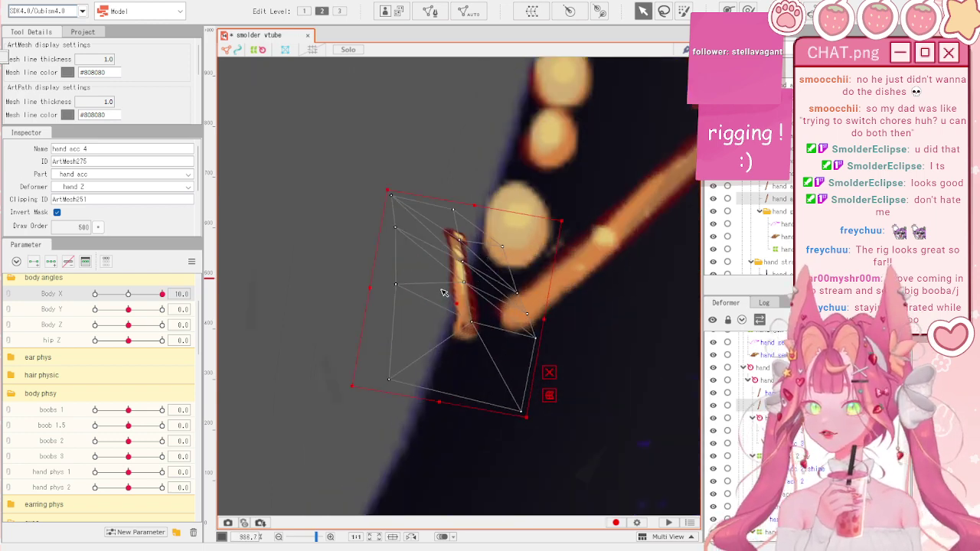
pyautogui.moveTo(460, 240); pyautogui.dragTo(459, 234)
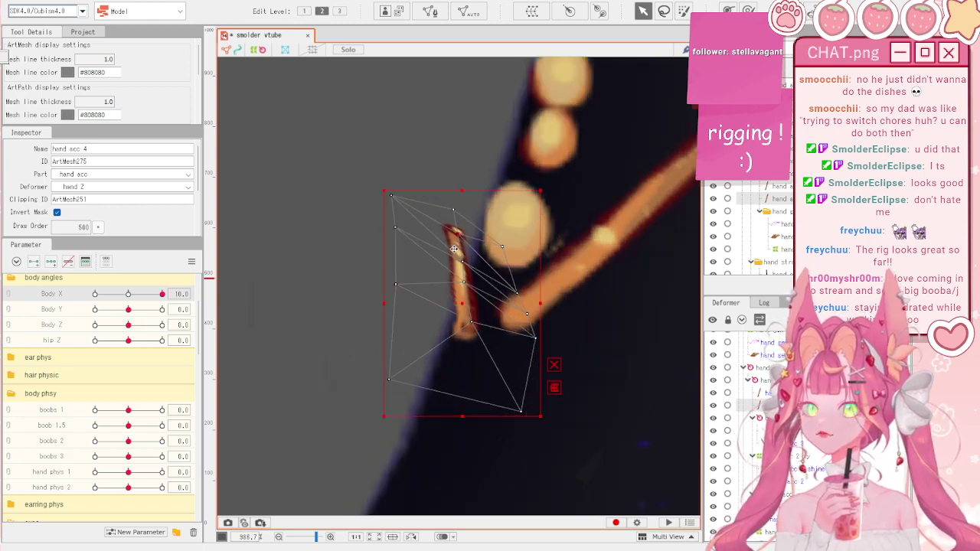
pyautogui.scroll(-4, 462, 266)
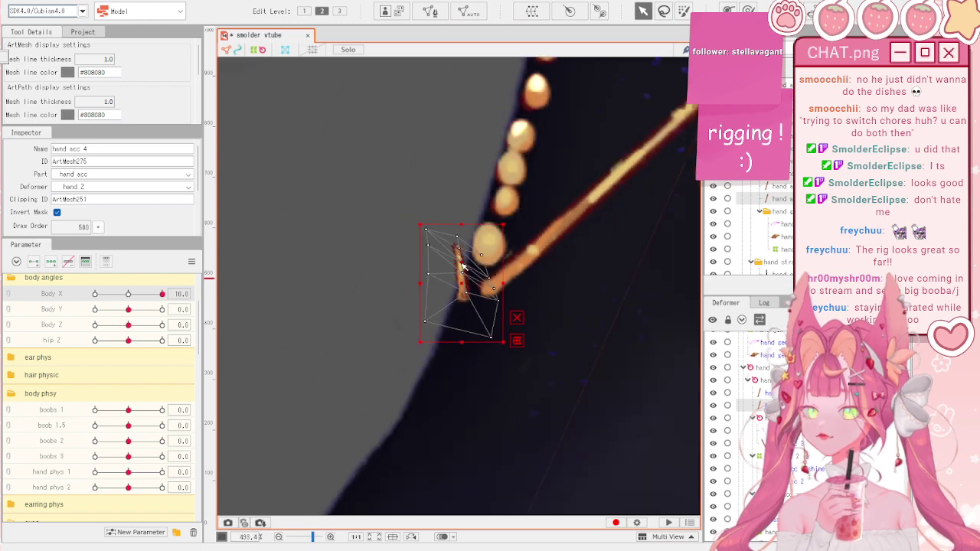
pyautogui.click(360, 249)
pyautogui.scroll(-6, 361, 249)
pyautogui.scroll(3, 360, 249)
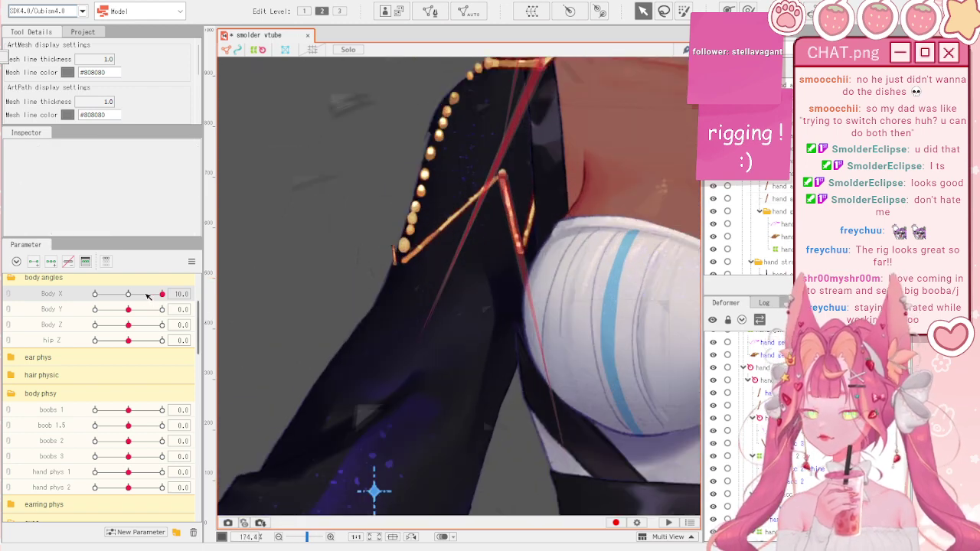
pyautogui.moveTo(162, 294)
pyautogui.mouseDown()
pyautogui.moveTo(144, 295)
pyautogui.moveTo(178, 288)
pyautogui.moveTo(143, 295)
pyautogui.moveTo(161, 294)
pyautogui.mouseUp()
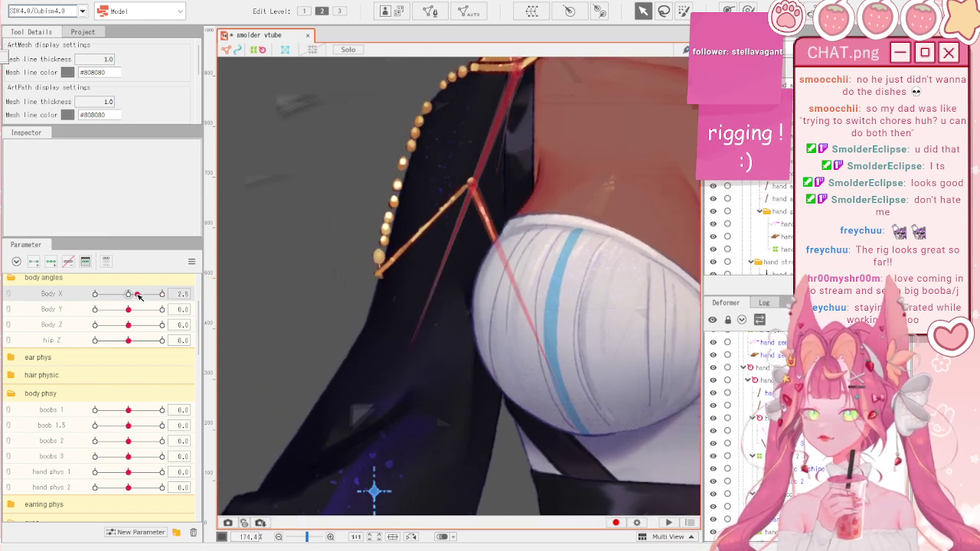
# - Replace the strand copy with a fresh hand acc 4 duplicate, clear its Body X keys and move it outside the sleeve
pyautogui.scroll(5, 387, 270)
pyautogui.click(388, 269)
pyautogui.scroll(-3, 387, 269)
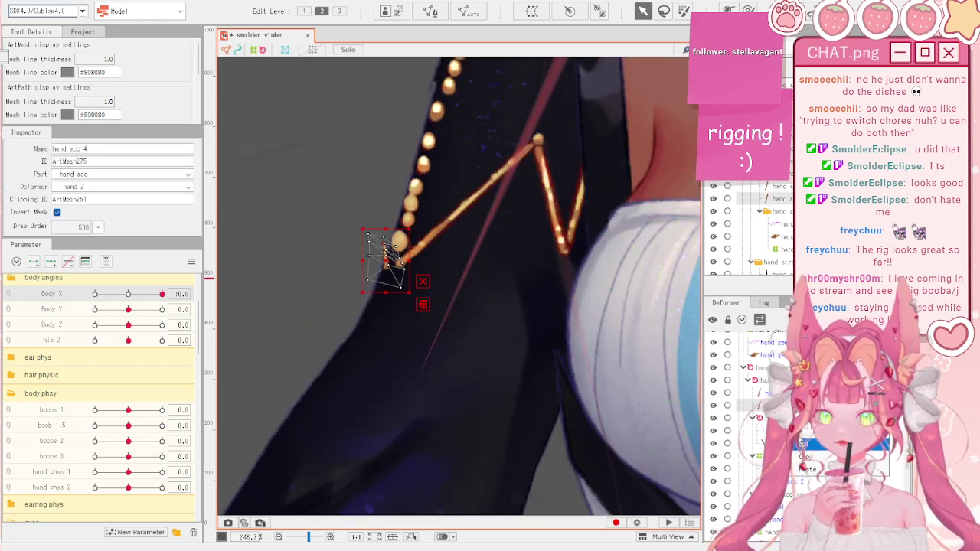
pyautogui.click(600, 244)
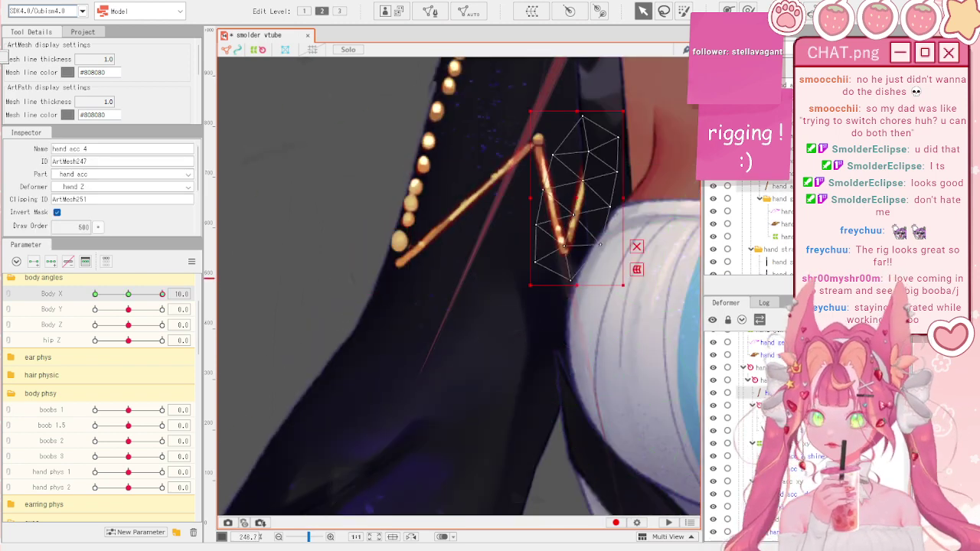
pyautogui.scroll(-3, 643, 286)
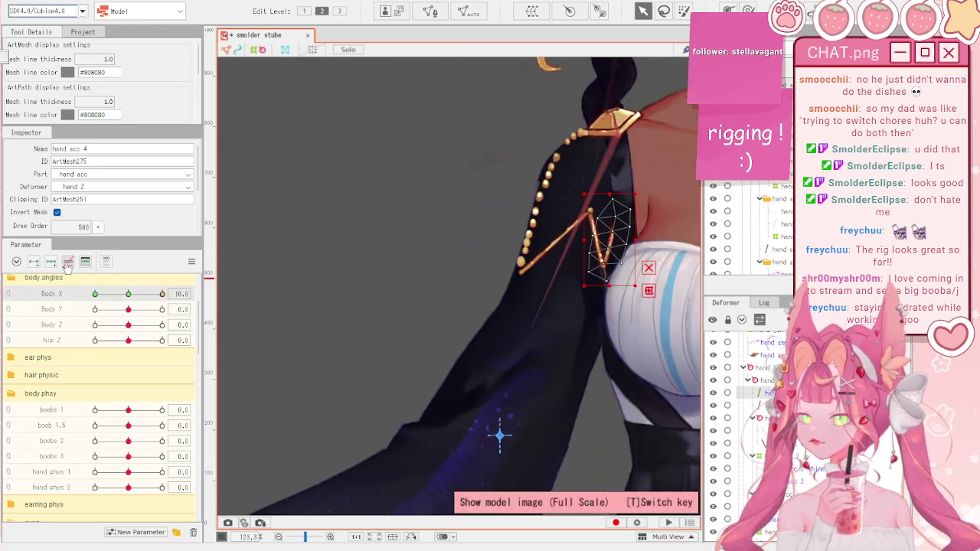
pyautogui.moveTo(608, 242); pyautogui.dragTo(476, 232)
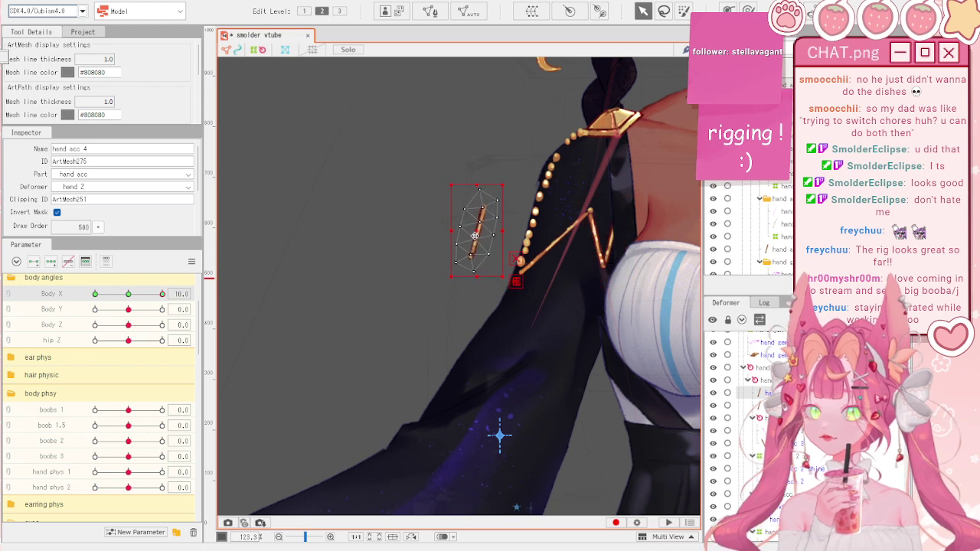
pyautogui.scroll(3, 589, 222)
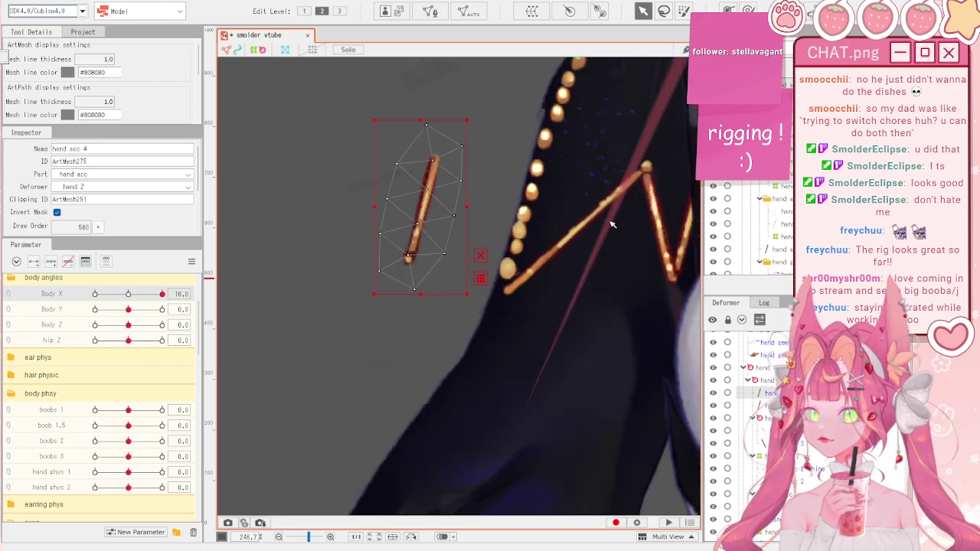
# - Add a two-point deform path along the duplicate strand, then shorten it and seat it on the sleeve edge beside the last bead
pyautogui.click(728, 9)
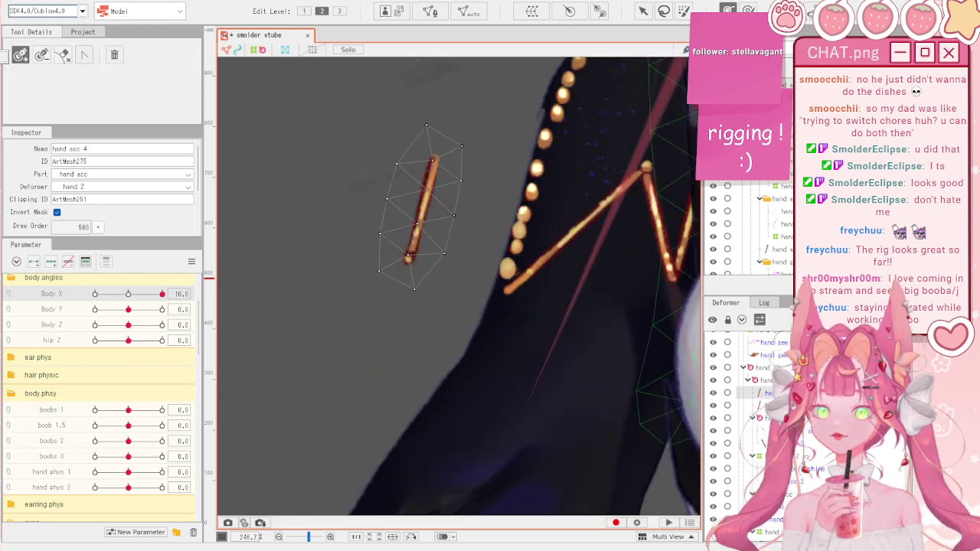
pyautogui.click(436, 158)
pyautogui.click(408, 260)
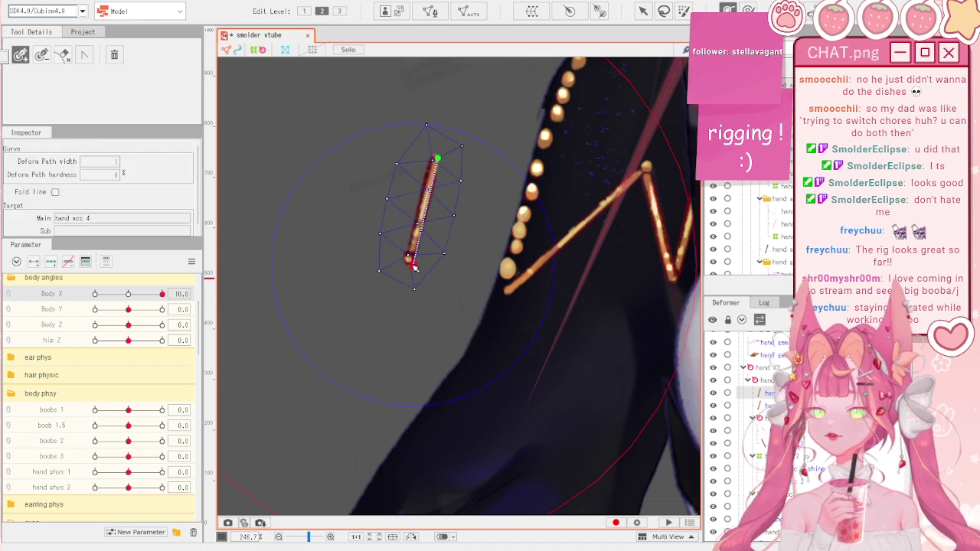
pyautogui.click(643, 10)
pyautogui.scroll(3, 429, 137)
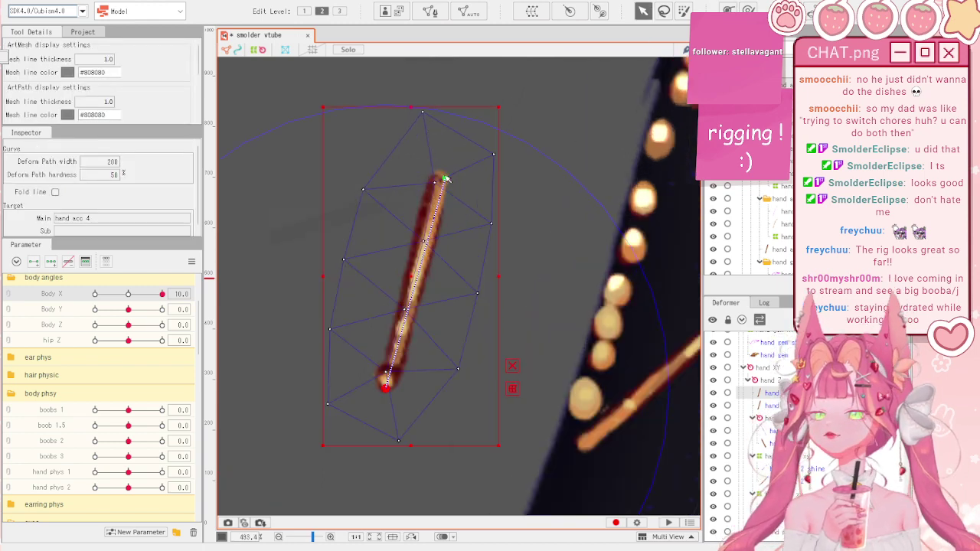
pyautogui.moveTo(446, 180); pyautogui.dragTo(551, 404)
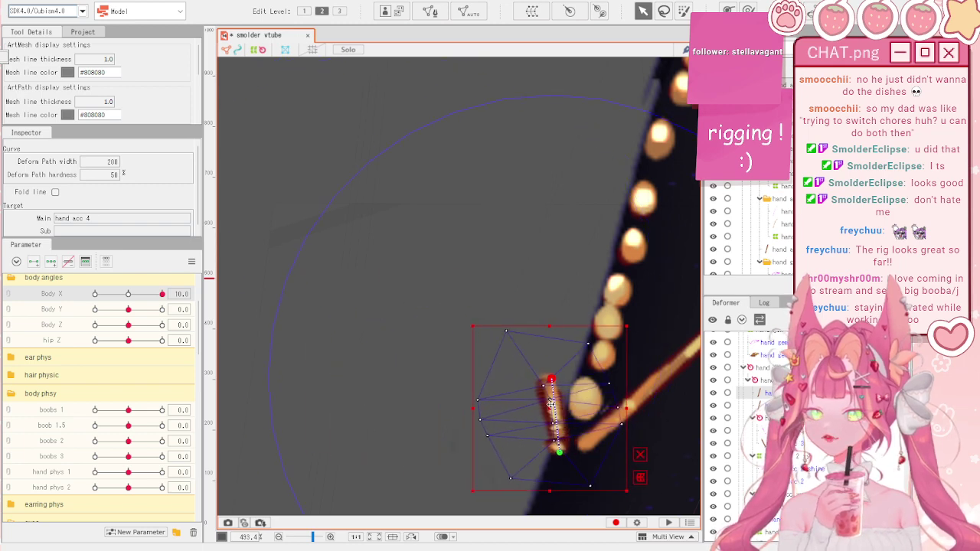
# - Pull the duplicate's mesh vertices on the bead side inward to narrow the strand
pyautogui.scroll(2, 551, 403)
pyautogui.moveTo(405, 352); pyautogui.dragTo(490, 424)
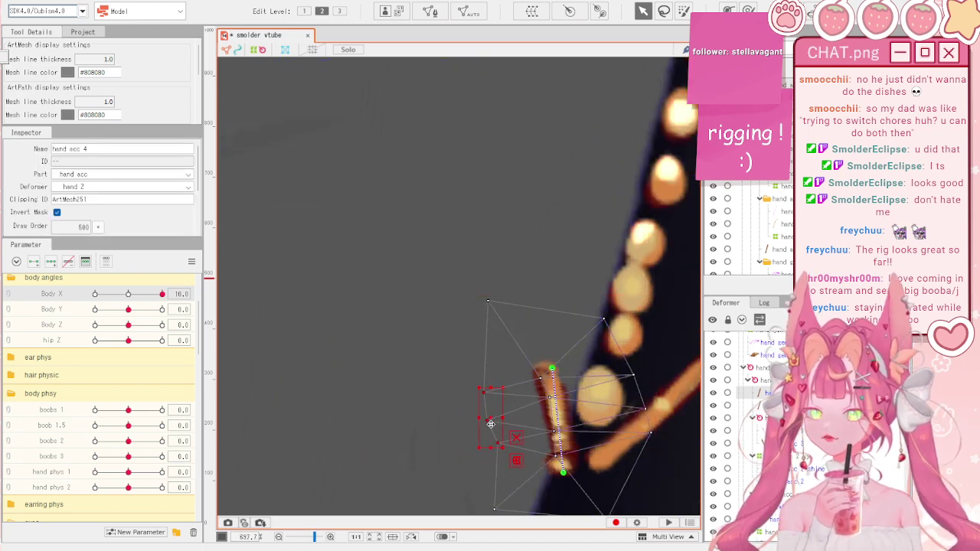
pyautogui.moveTo(577, 281); pyautogui.dragTo(678, 452)
pyautogui.moveTo(632, 375); pyautogui.dragTo(618, 379)
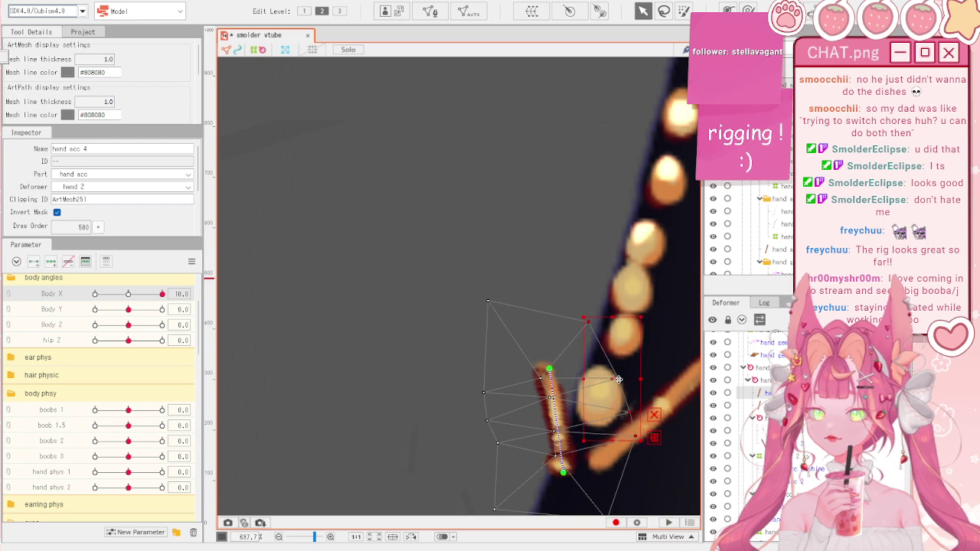
# - Shorten and straighten the duplicate strand beside the last bead, and give it three keys on Body X
pyautogui.scroll(-2, 532, 337)
pyautogui.moveTo(551, 421); pyautogui.dragTo(547, 403)
pyautogui.moveTo(538, 339); pyautogui.dragTo(607, 476)
pyautogui.moveTo(587, 441); pyautogui.dragTo(557, 352)
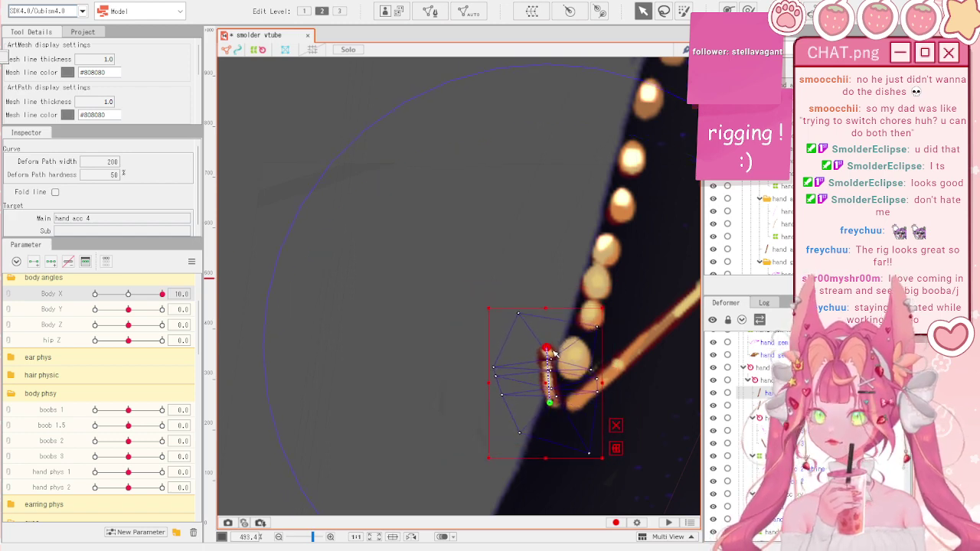
pyautogui.scroll(-5, 434, 306)
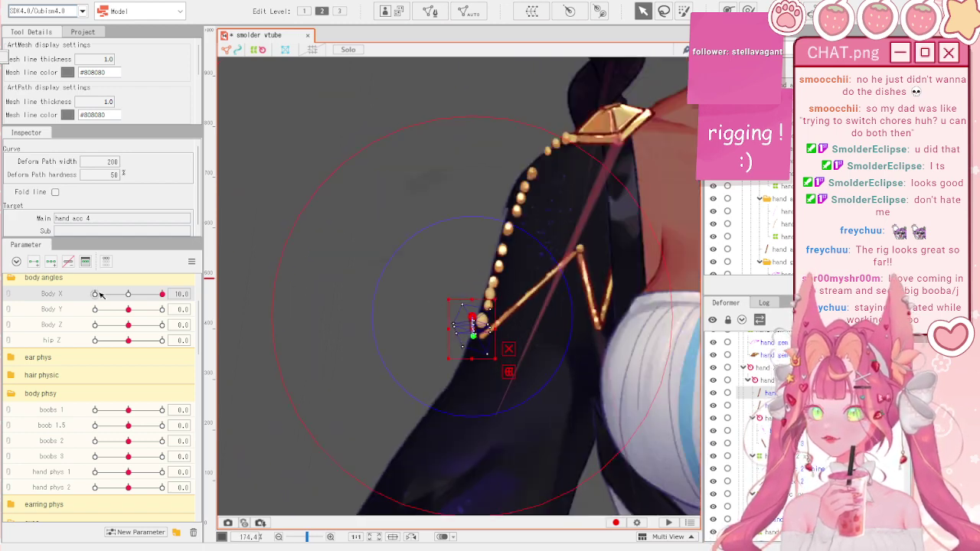
pyautogui.click(52, 263)
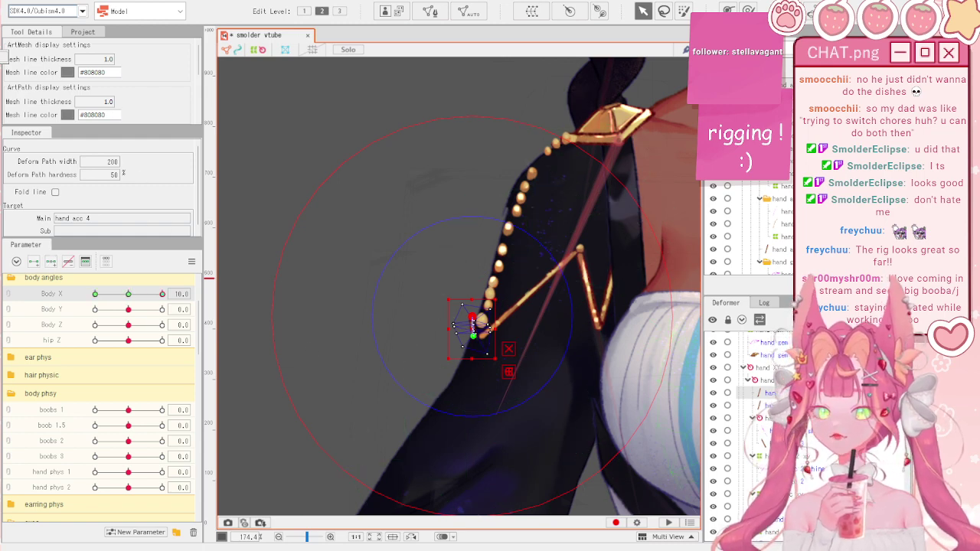
# - Locate the sleeves hand acc mesh behind the strand and copy its ID, sleeves3
pyautogui.click(470, 327)
pyautogui.scroll(3, 444, 360)
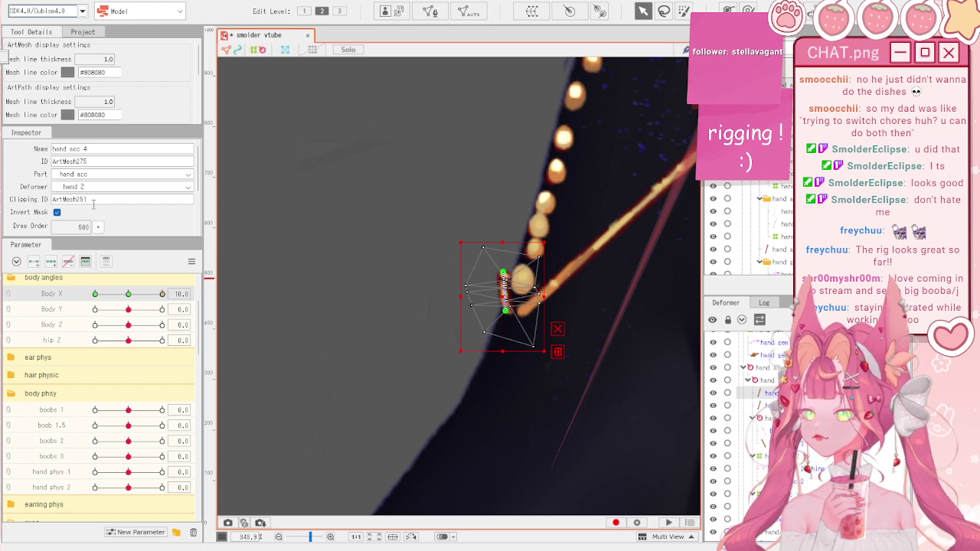
pyautogui.click(569, 393)
pyautogui.scroll(-3, 288, 191)
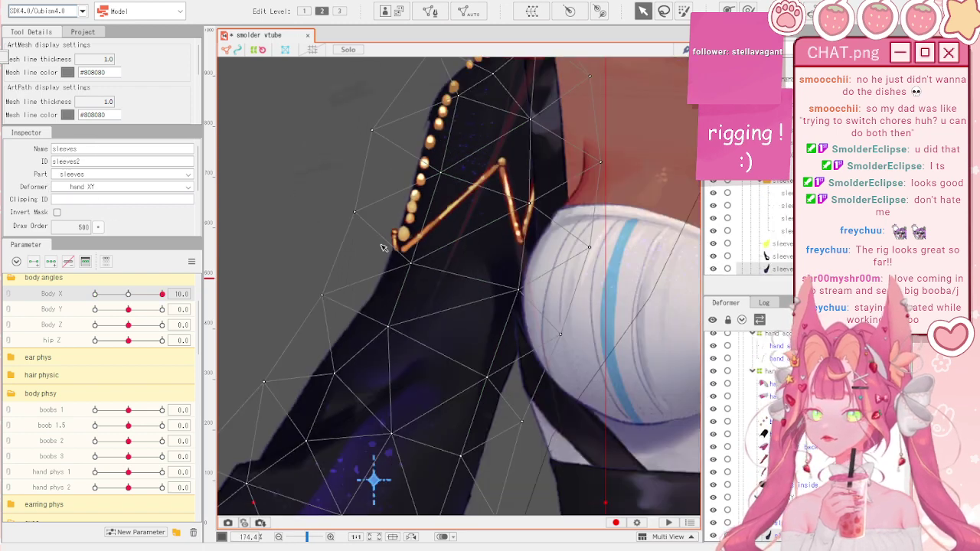
pyautogui.scroll(-3, 803, 451)
pyautogui.click(808, 456)
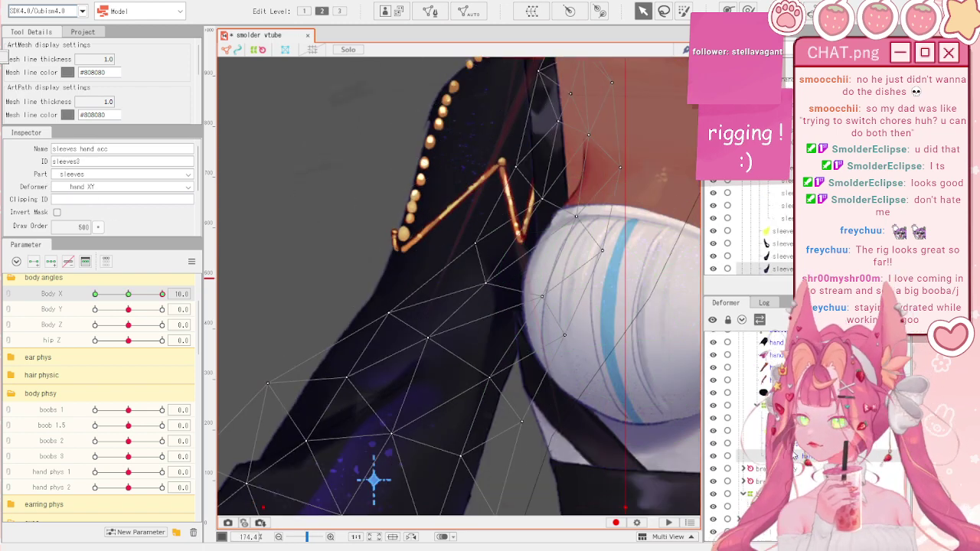
pyautogui.scroll(5, 800, 455)
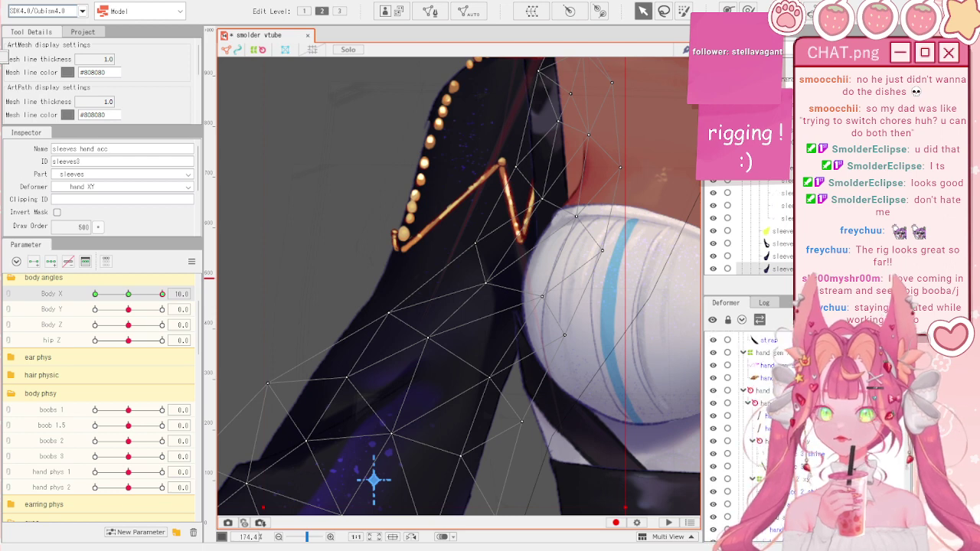
# - Set the duplicate hand acc 4 strand's clipping ID to sleeves3 with the mask inverted
pyautogui.click(796, 428)
pyautogui.click(796, 416)
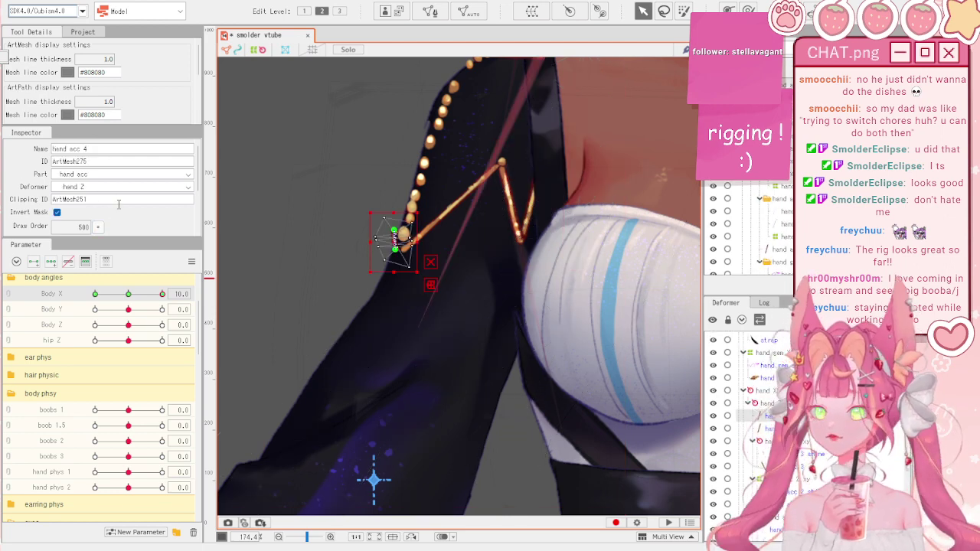
pyautogui.moveTo(118, 203); pyautogui.dragTo(17, 180)
pyautogui.write('sleeves3')
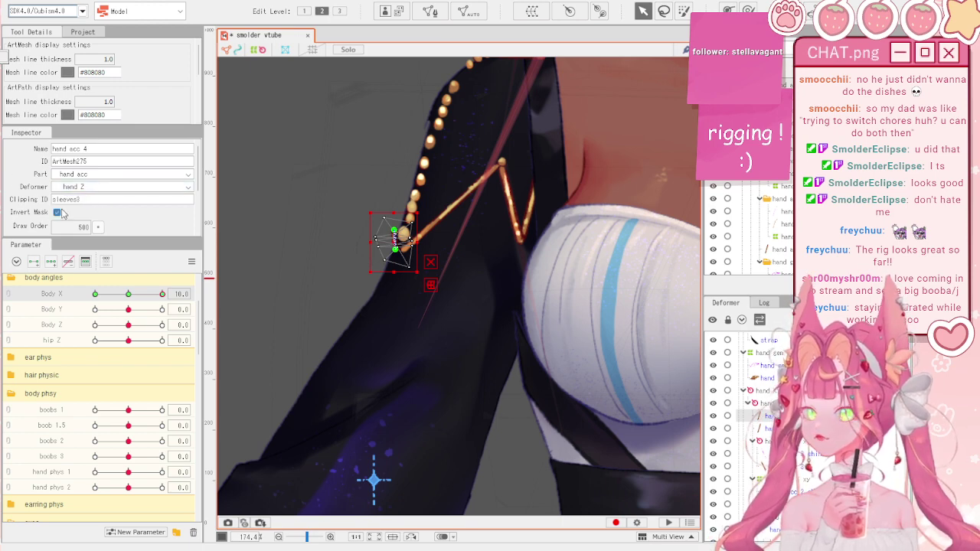
pyautogui.click(57, 212)
# - Bring Body X back near the centre and reorder the duplicate strand so it draws behind the long diagonal strand
pyautogui.scroll(5, 375, 239)
pyautogui.moveTo(131, 294)
pyautogui.mouseDown()
pyautogui.moveTo(82, 305)
pyautogui.moveTo(180, 304)
pyautogui.moveTo(129, 294)
pyautogui.mouseUp()
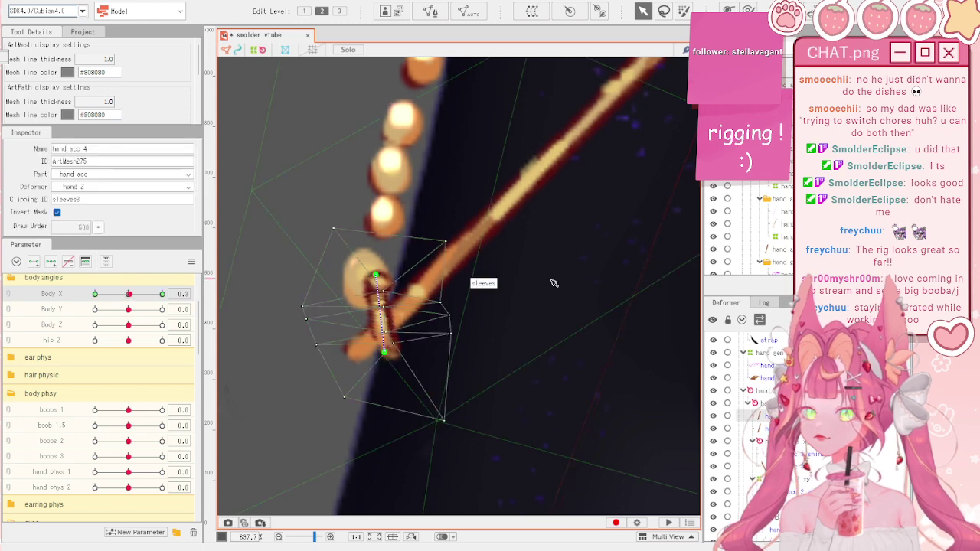
pyautogui.moveTo(777, 173); pyautogui.dragTo(777, 255)
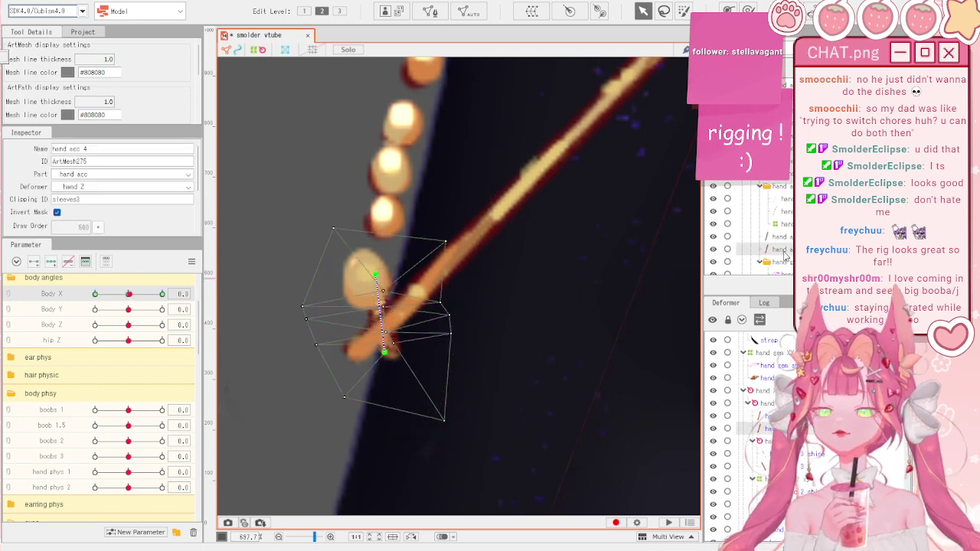
# - At Body X 0, rotate the duplicate strand slightly clockwise and move it outward onto the diagonal strand's lower end
pyautogui.click(385, 304)
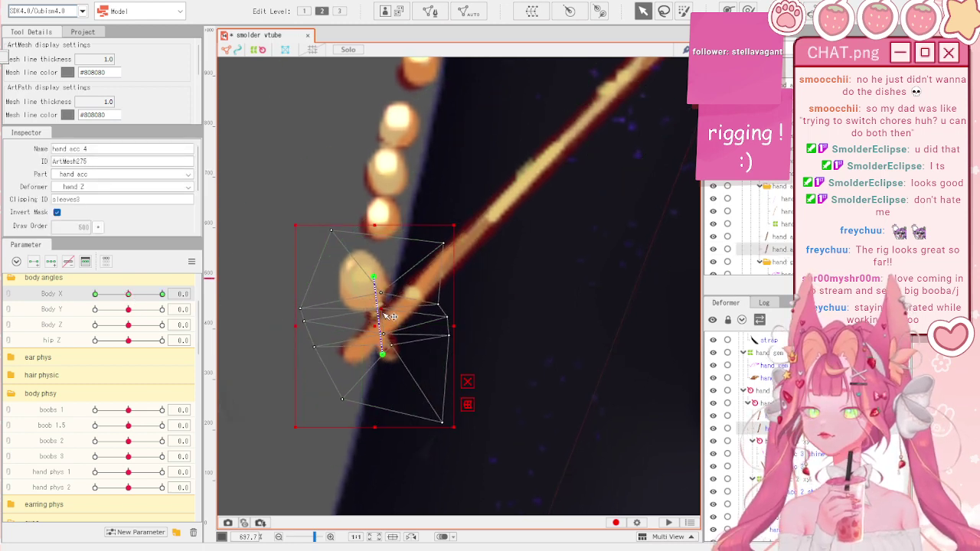
pyautogui.moveTo(375, 323); pyautogui.dragTo(374, 316)
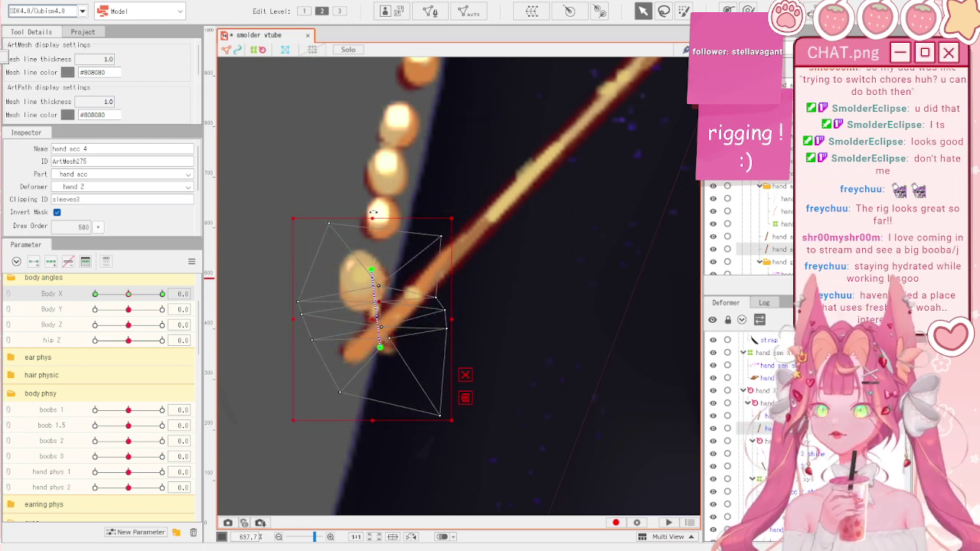
pyautogui.moveTo(373, 212); pyautogui.dragTo(383, 213)
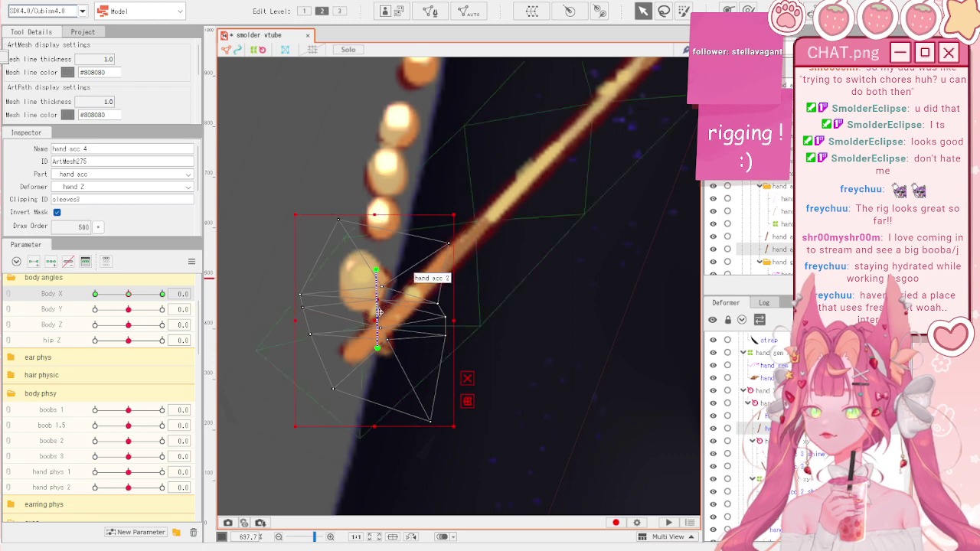
pyautogui.moveTo(376, 313); pyautogui.dragTo(350, 313)
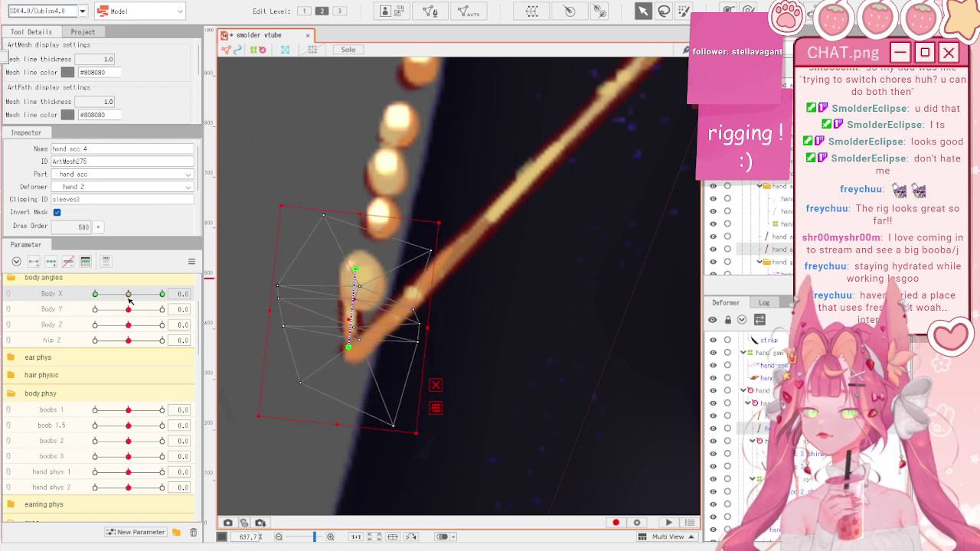
# - At Body X -10, rotate the duplicate strand clockwise and shift it inward over the sleeve
pyautogui.moveTo(128, 295); pyautogui.dragTo(83, 301)
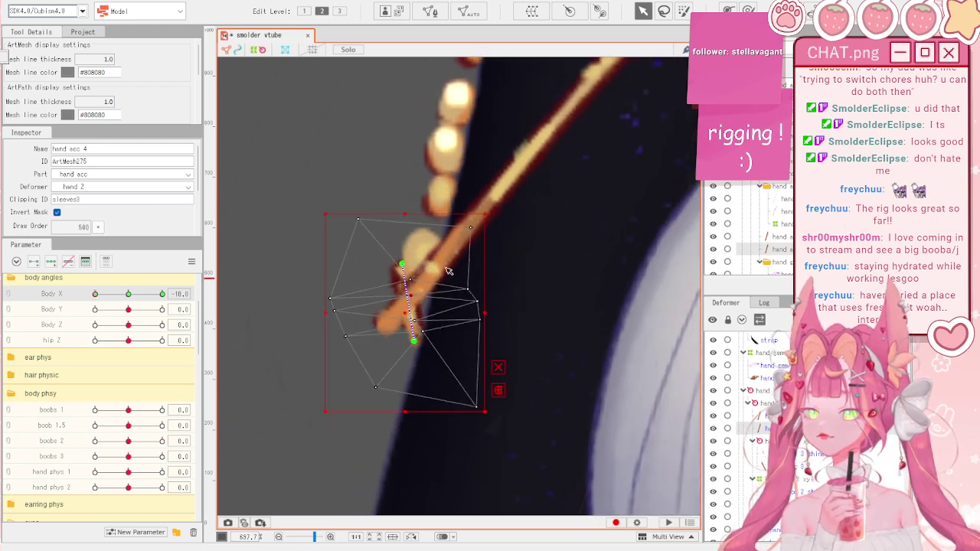
pyautogui.moveTo(406, 206); pyautogui.dragTo(464, 269)
pyautogui.moveTo(407, 319); pyautogui.dragTo(459, 313)
# - At Body X 0, move the duplicate's upper path point inward so the strand leans along the diagonal strand from their joint
pyautogui.moveTo(137, 297)
pyautogui.mouseDown()
pyautogui.moveTo(90, 296)
pyautogui.moveTo(127, 295)
pyautogui.mouseUp()
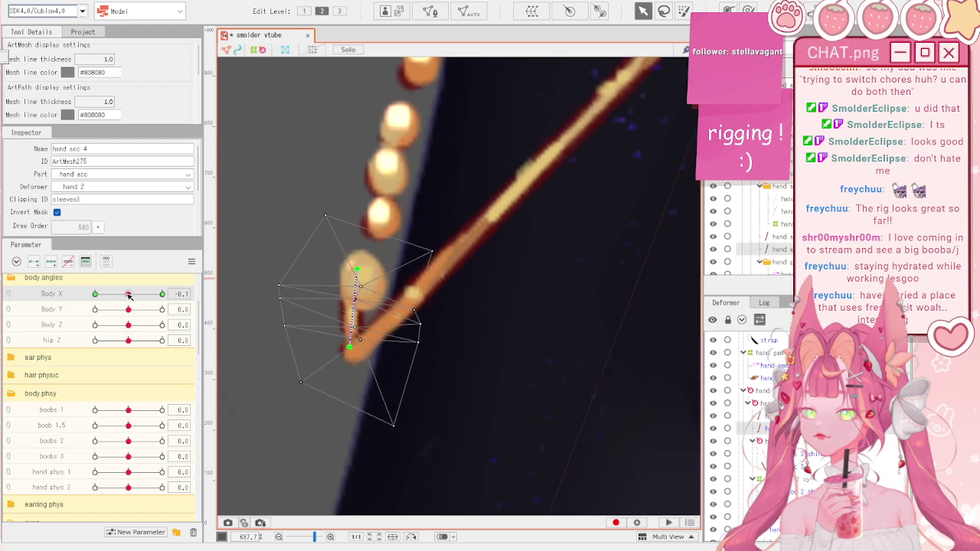
pyautogui.moveTo(356, 269); pyautogui.dragTo(391, 287)
pyautogui.moveTo(373, 334)
pyautogui.mouseDown()
pyautogui.moveTo(384, 332)
pyautogui.moveTo(374, 331)
pyautogui.mouseUp()
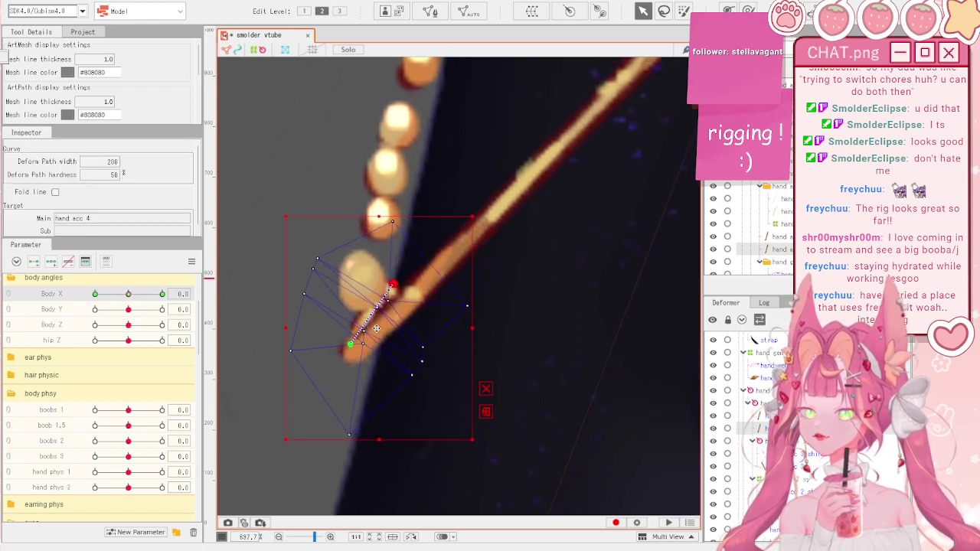
pyautogui.scroll(-2, 333, 251)
pyautogui.scroll(2, 365, 274)
pyautogui.moveTo(381, 276)
pyautogui.mouseDown()
pyautogui.moveTo(367, 270)
pyautogui.moveTo(374, 274)
pyautogui.mouseUp()
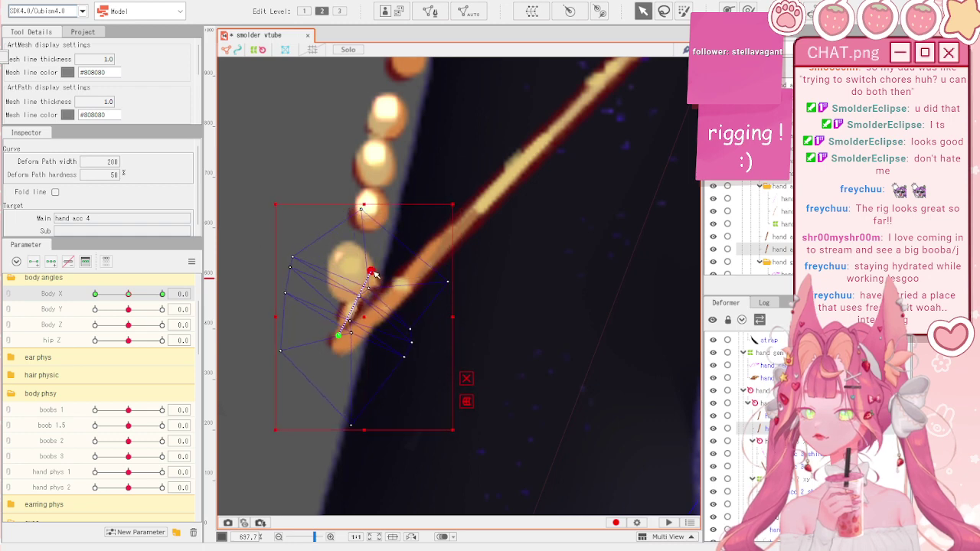
# - At Body X -10, move the duplicate strand's lower path point onto the diagonal strand's lower end and adjust its upper point
pyautogui.scroll(-4, 374, 274)
pyautogui.click(311, 209)
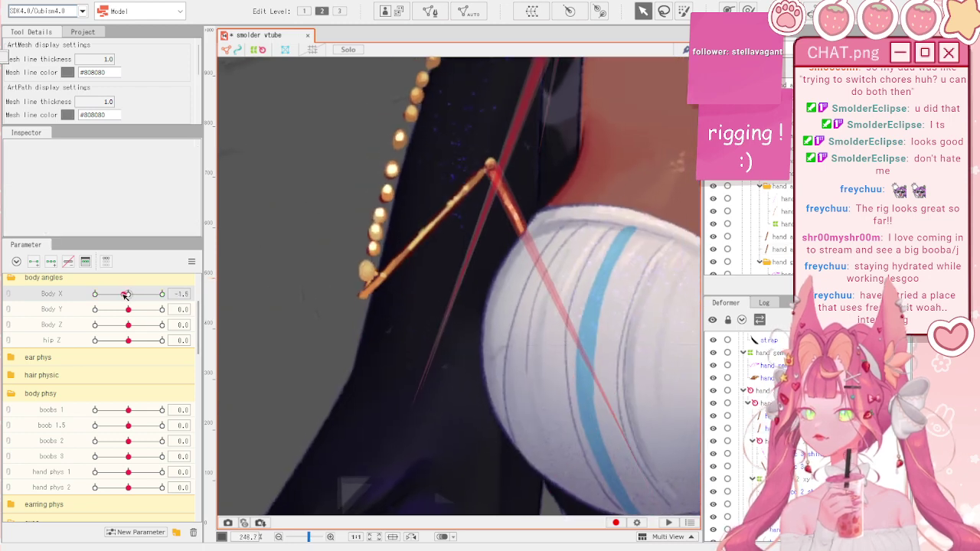
pyautogui.moveTo(126, 293)
pyautogui.mouseDown()
pyautogui.moveTo(105, 298)
pyautogui.moveTo(114, 294)
pyautogui.mouseUp()
pyautogui.click(378, 298)
pyautogui.scroll(5, 365, 292)
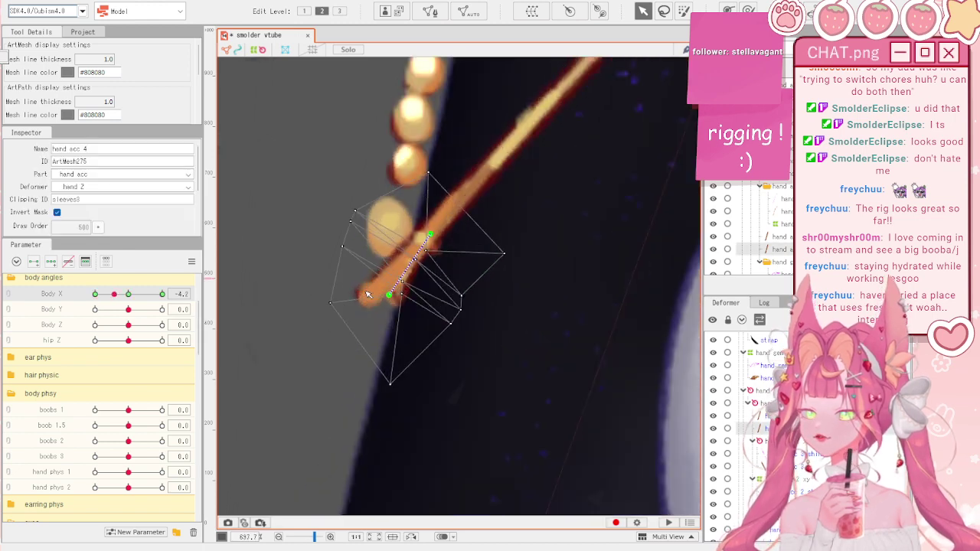
pyautogui.moveTo(389, 295); pyautogui.dragTo(352, 305)
pyautogui.moveTo(128, 294); pyautogui.dragTo(95, 294)
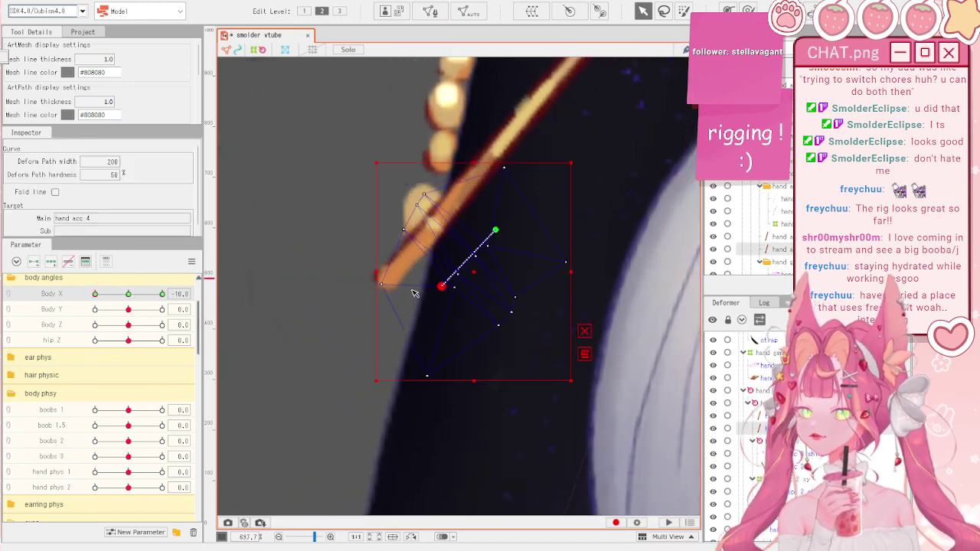
pyautogui.moveTo(441, 284); pyautogui.dragTo(386, 276)
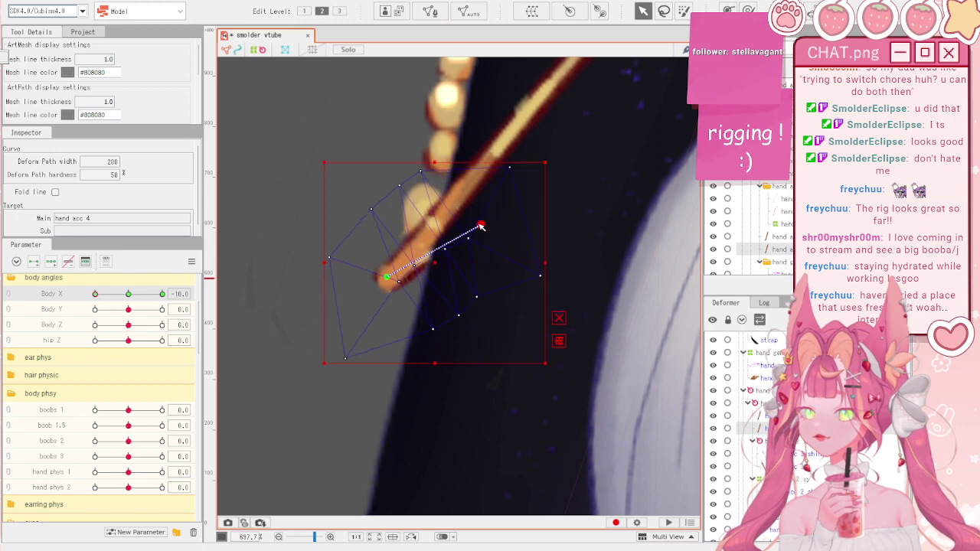
pyautogui.click(375, 234)
pyautogui.scroll(-7, 375, 234)
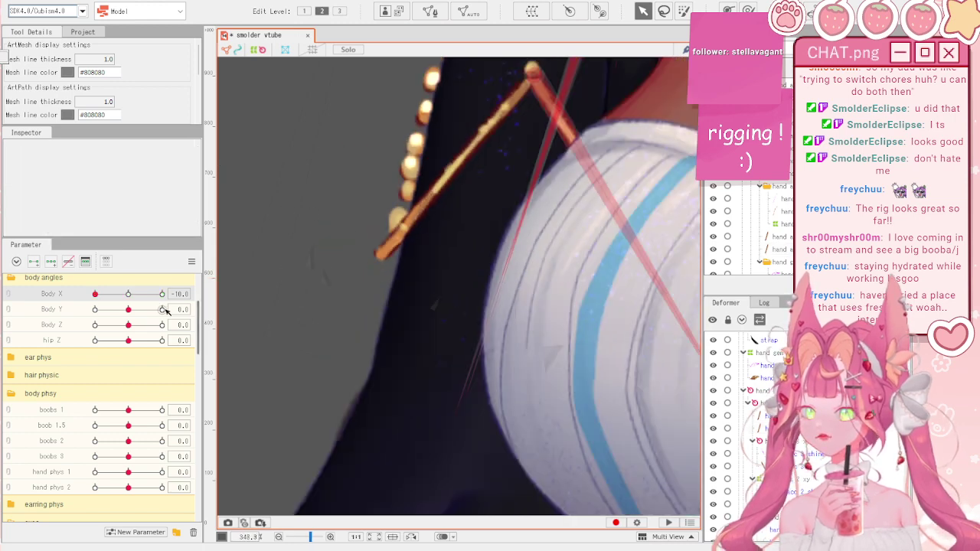
# - Sweep Body X between -10 and 10 to check the beads and gold strands on the sleeve, and restore the default values
pyautogui.moveTo(95, 294)
pyautogui.mouseDown()
pyautogui.moveTo(196, 298)
pyautogui.moveTo(85, 288)
pyautogui.moveTo(212, 288)
pyautogui.moveTo(163, 303)
pyautogui.moveTo(79, 297)
pyautogui.mouseUp()
pyautogui.scroll(-8, 466, 302)
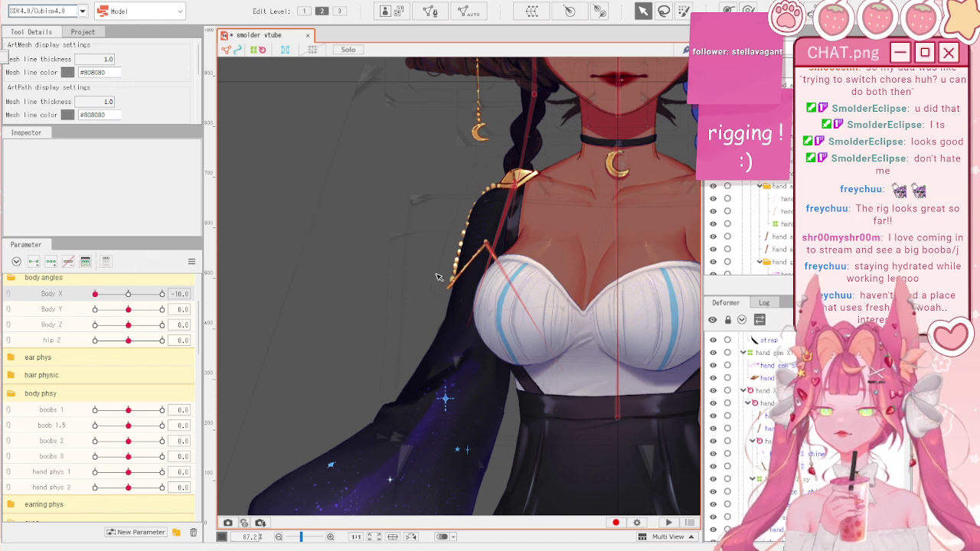
pyautogui.scroll(3, 413, 271)
pyautogui.click(130, 293)
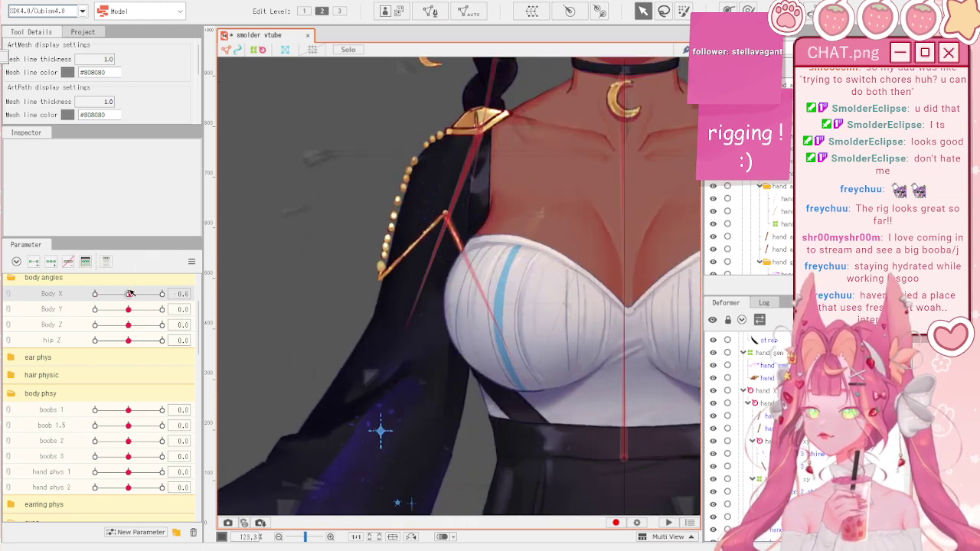
pyautogui.rightClick(197, 253)
pyautogui.click(210, 261)
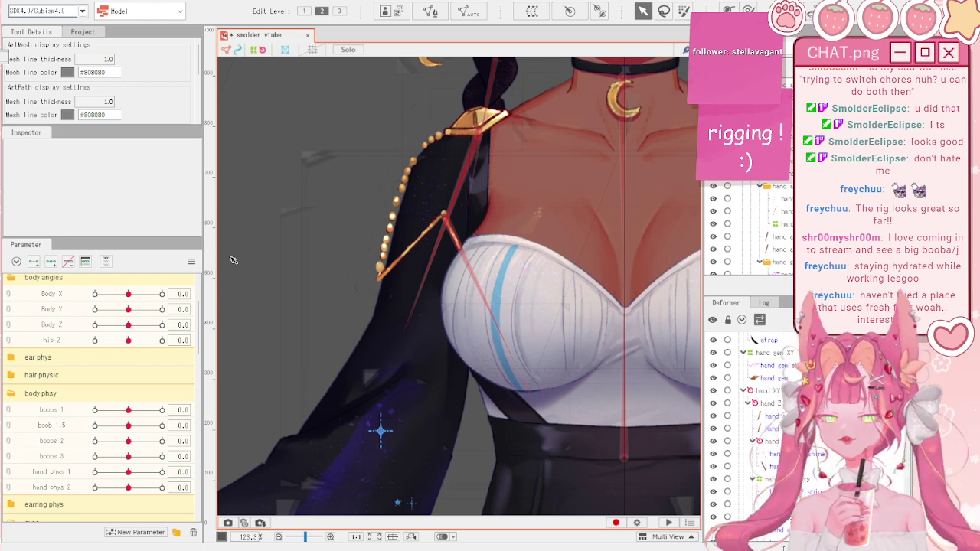
pyautogui.moveTo(129, 294); pyautogui.dragTo(208, 292)
pyautogui.click(192, 262)
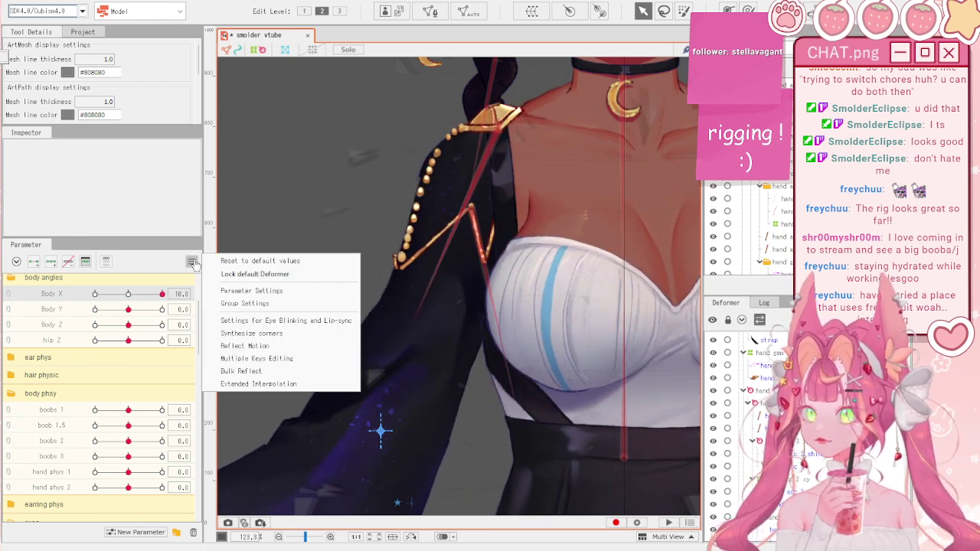
pyautogui.click(229, 262)
# - Compare the accessories on both sleeves across the full Body X range, and reset the parameters to default
pyautogui.scroll(-4, 271, 238)
pyautogui.moveTo(129, 295); pyautogui.dragTo(230, 306)
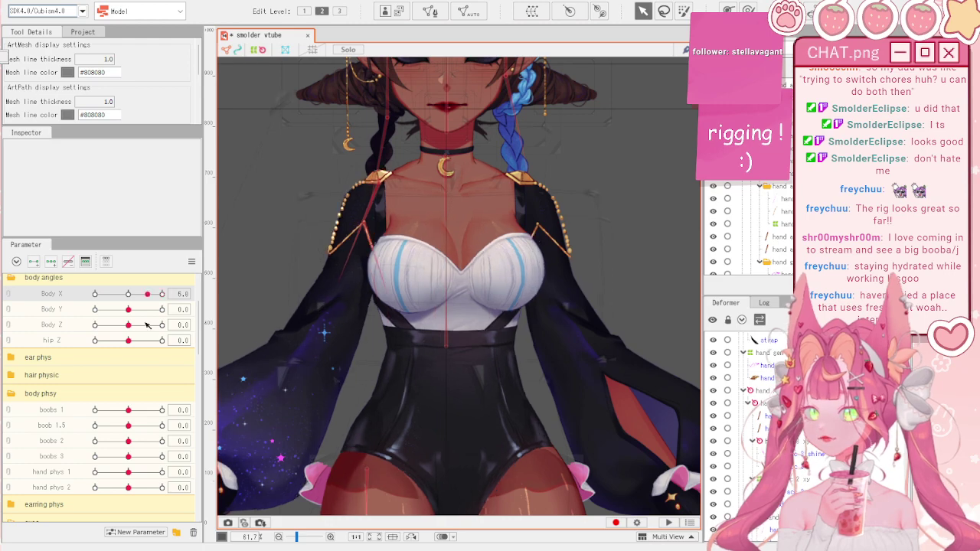
pyautogui.scroll(4, 416, 257)
pyautogui.scroll(-4, 415, 257)
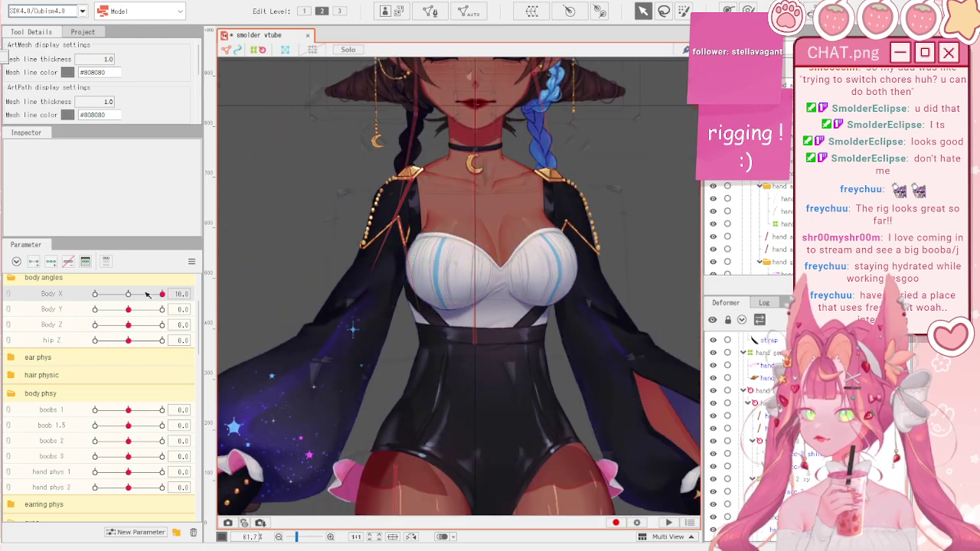
pyautogui.moveTo(128, 295); pyautogui.dragTo(242, 250)
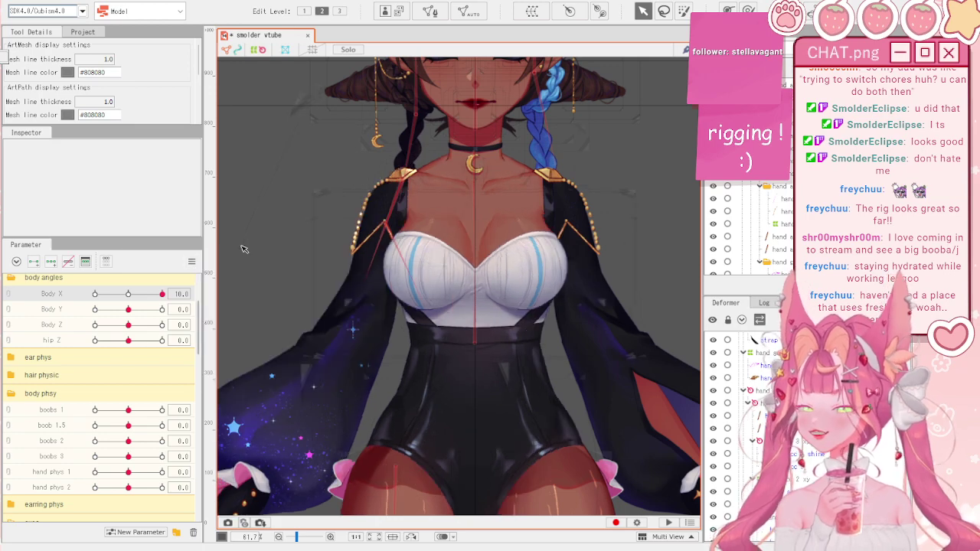
pyautogui.scroll(2, 297, 188)
pyautogui.moveTo(128, 293); pyautogui.dragTo(84, 316)
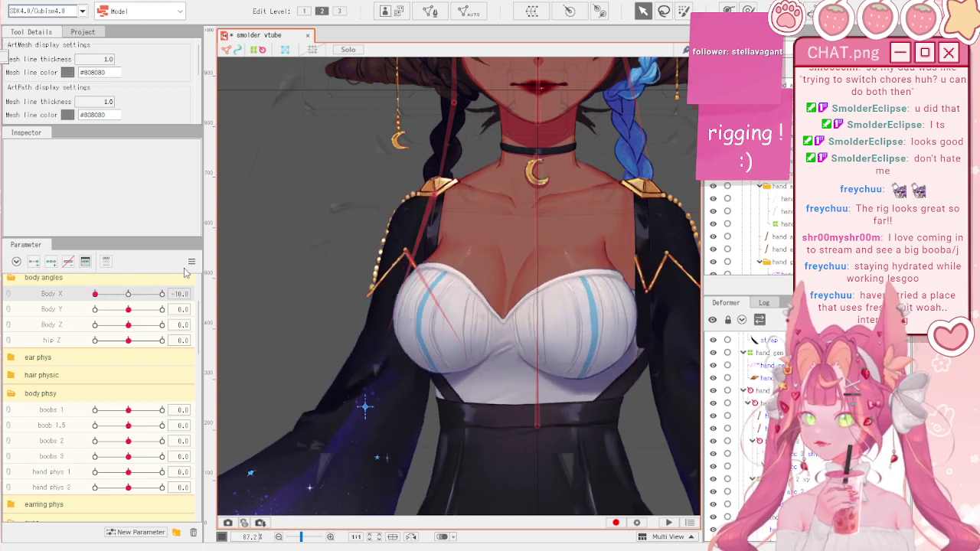
pyautogui.click(192, 261)
pyautogui.click(260, 262)
pyautogui.scroll(-1, 346, 275)
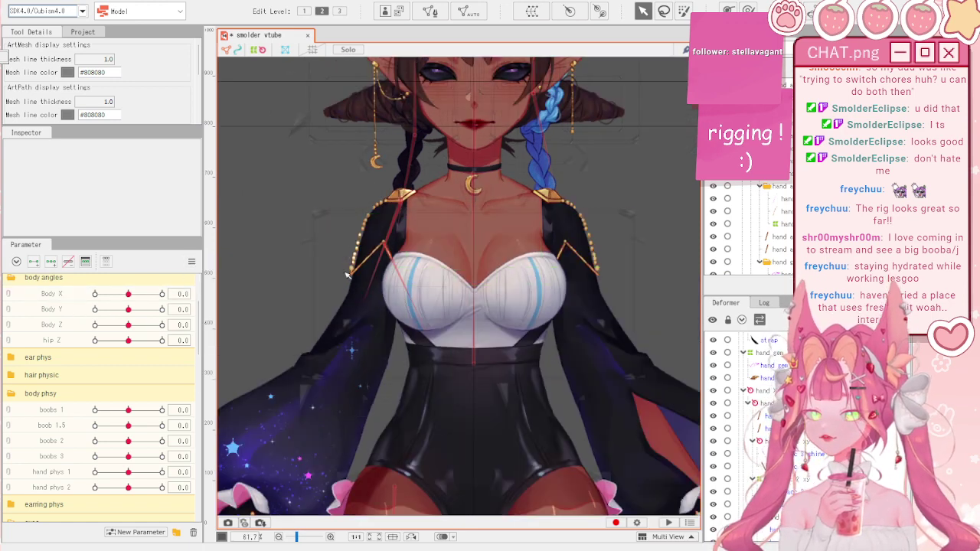
# - Recheck the sleeve strands under Body X, reset the parameters and examine the model as a whole
pyautogui.scroll(-1, 346, 276)
pyautogui.moveTo(128, 294)
pyautogui.mouseDown()
pyautogui.moveTo(144, 294)
pyautogui.moveTo(92, 297)
pyautogui.moveTo(111, 294)
pyautogui.moveTo(97, 280)
pyautogui.moveTo(129, 273)
pyautogui.moveTo(92, 285)
pyautogui.moveTo(148, 294)
pyautogui.moveTo(98, 297)
pyautogui.moveTo(127, 295)
pyautogui.mouseUp()
pyautogui.scroll(5, 406, 199)
pyautogui.click(192, 261)
pyautogui.click(245, 329)
pyautogui.scroll(-8, 543, 297)
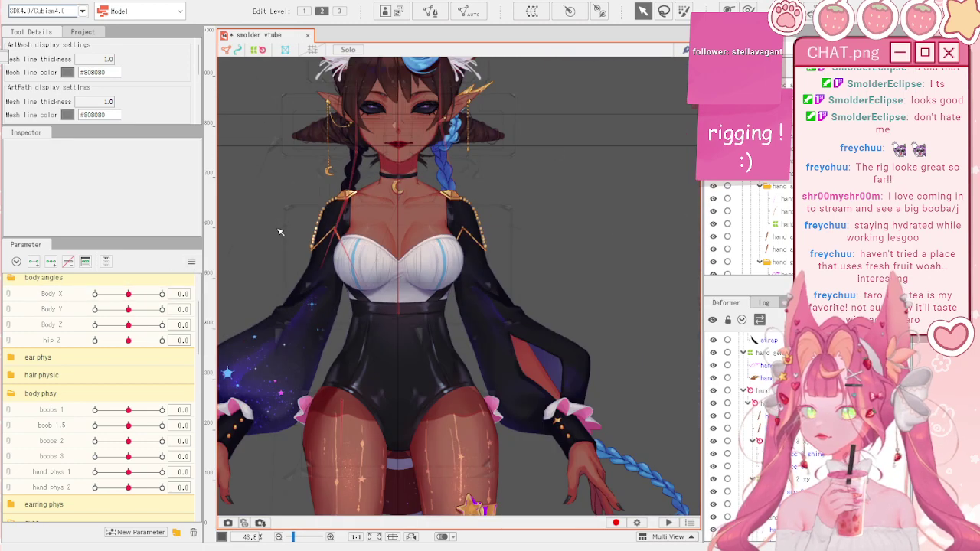
pyautogui.scroll(-3, 543, 295)
pyautogui.scroll(3, 341, 323)
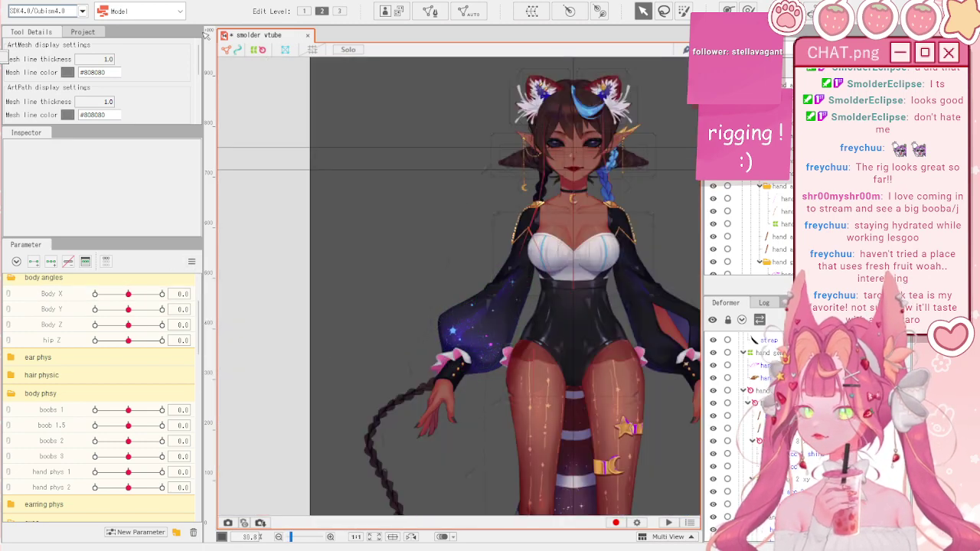
# - Preview the model's motion in the physics settings, examine the sleeve beads and gold strands up close, and close the preview
pyautogui.click(84, 0)
pyautogui.click(160, 213)
pyautogui.click(161, 213)
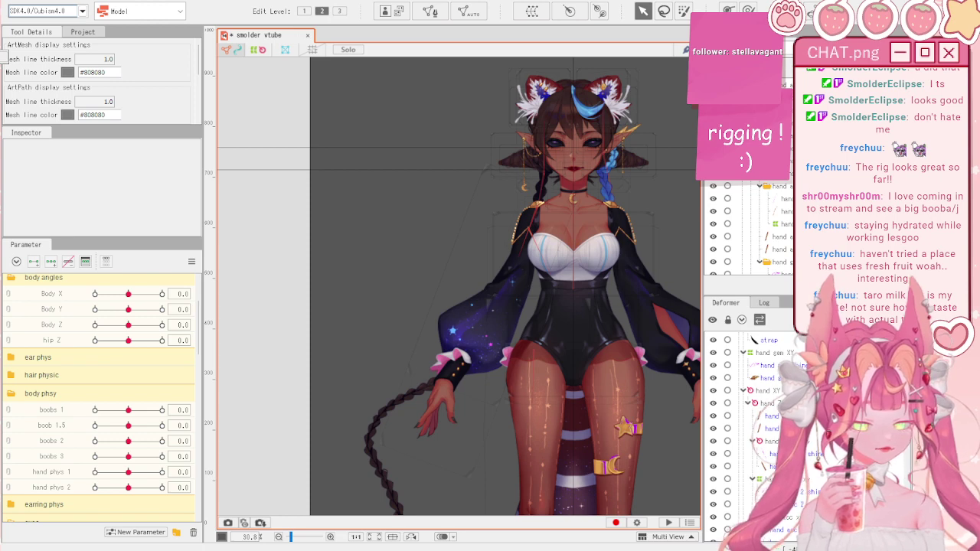
pyautogui.hotkey('alt', 'Tab')
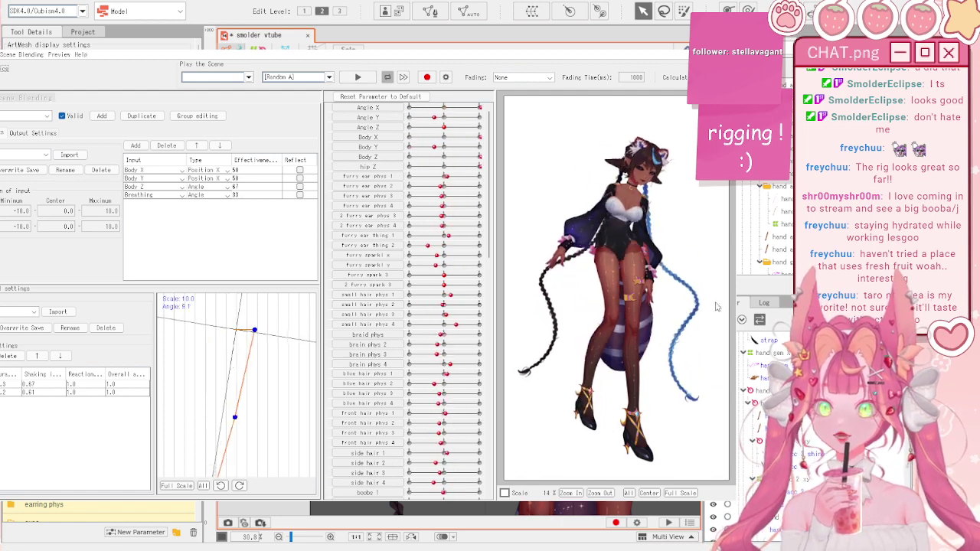
pyautogui.scroll(6, 613, 214)
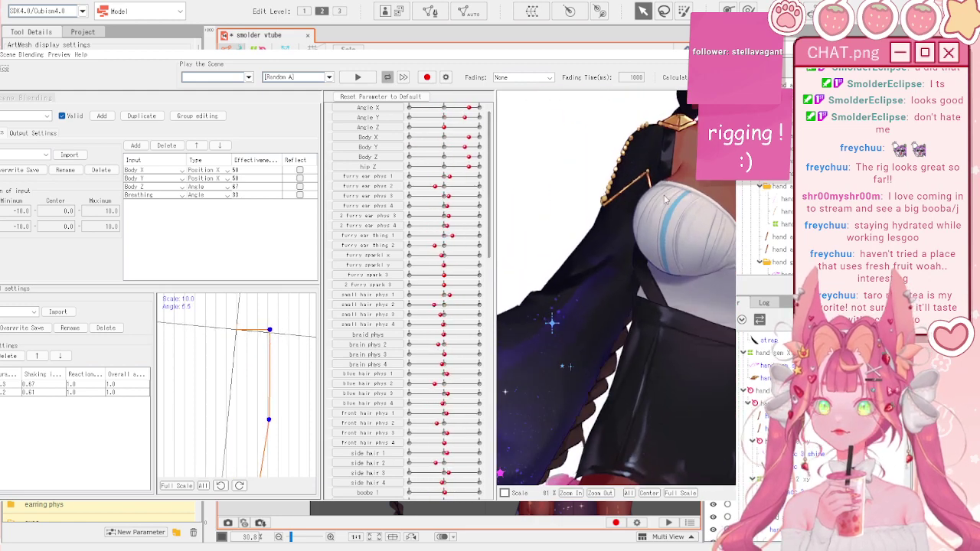
pyautogui.scroll(3, 612, 174)
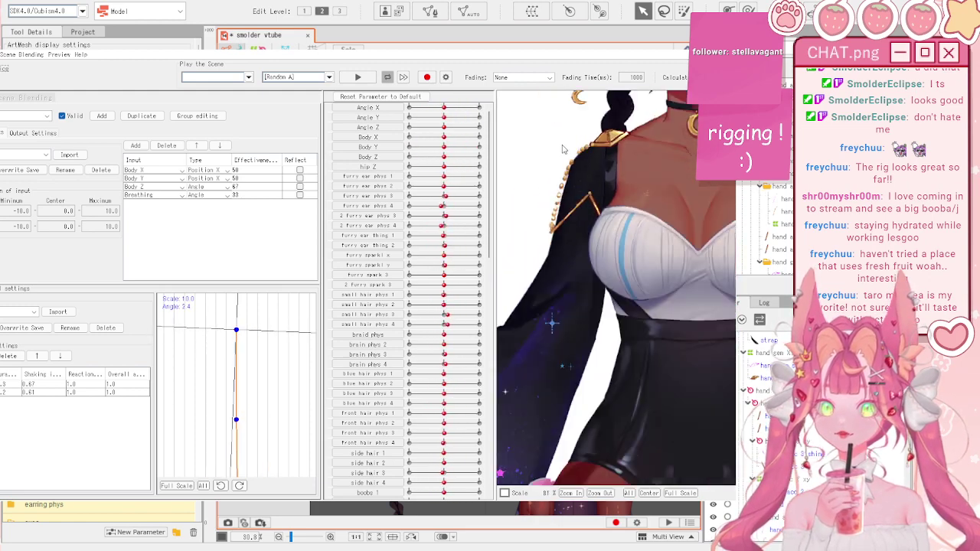
pyautogui.click(724, 42)
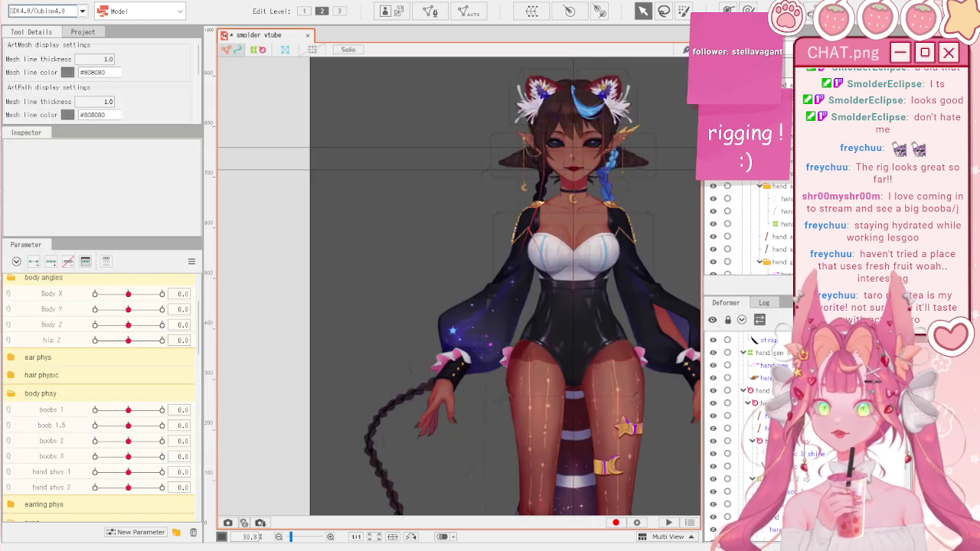
# - Look through the parameter groups for where the sleeve accessory physics belong, collapsing the eyes group along the way
pyautogui.scroll(-2, 515, 192)
pyautogui.scroll(4, 514, 180)
pyautogui.scroll(5, 440, 185)
pyautogui.scroll(3, 441, 185)
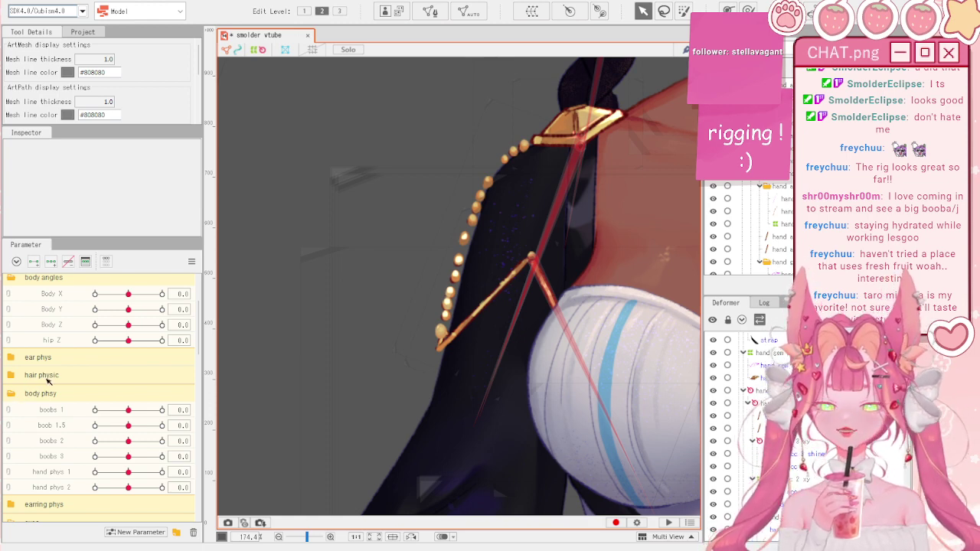
pyautogui.scroll(-1, 48, 380)
pyautogui.scroll(1, 68, 380)
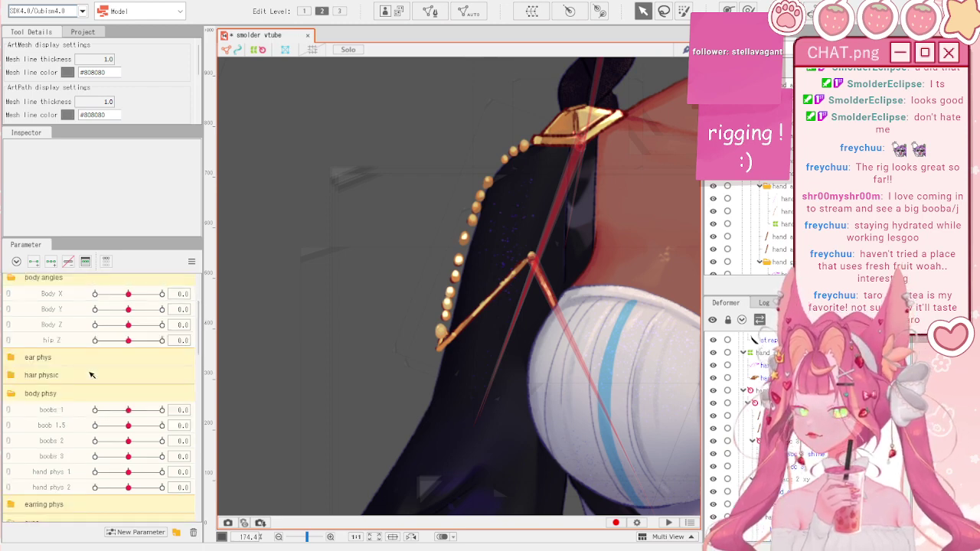
pyautogui.scroll(-1, 91, 375)
pyautogui.scroll(-3, 91, 374)
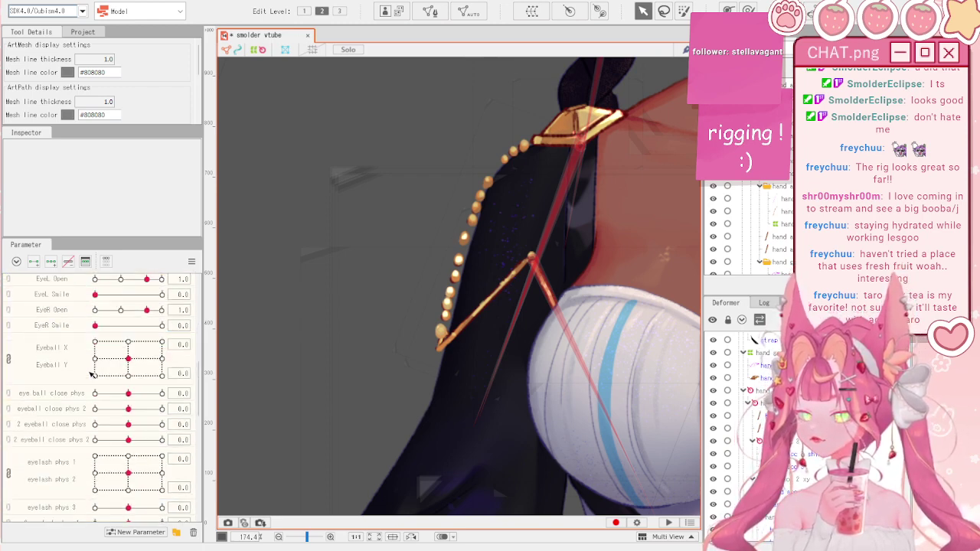
pyautogui.click(10, 340)
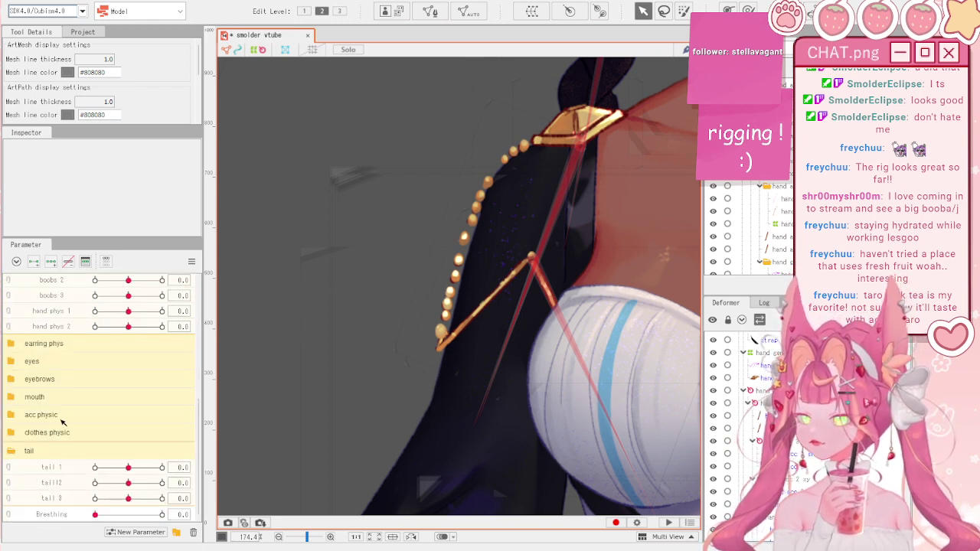
pyautogui.scroll(4, 45, 444)
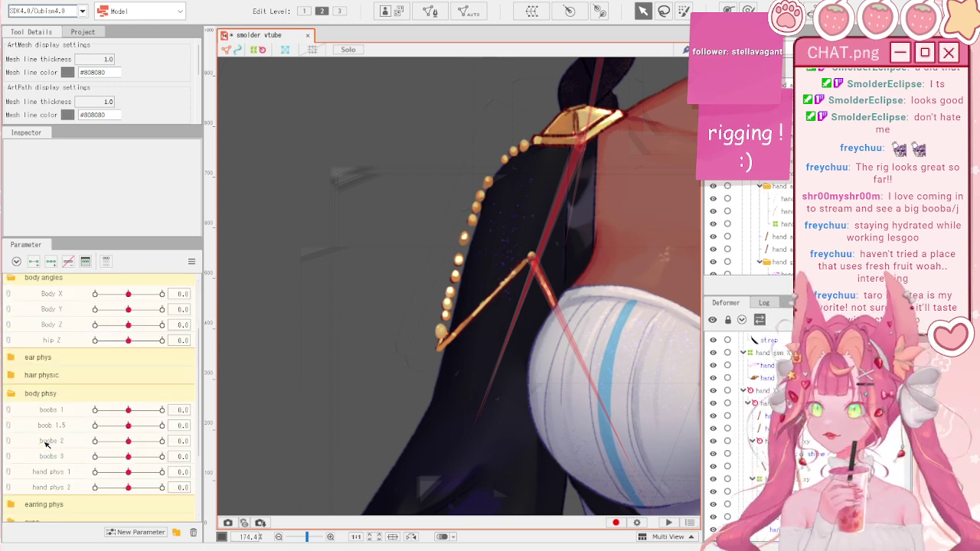
# - Test the sleeve beads and strands once more with Body X and restore the default parameter values
pyautogui.scroll(-2, 457, 237)
pyautogui.moveTo(129, 294)
pyautogui.mouseDown()
pyautogui.moveTo(104, 291)
pyautogui.moveTo(192, 288)
pyautogui.moveTo(84, 307)
pyautogui.moveTo(167, 305)
pyautogui.moveTo(109, 318)
pyautogui.moveTo(127, 319)
pyautogui.moveTo(131, 306)
pyautogui.mouseUp()
pyautogui.click(192, 263)
pyautogui.click(220, 262)
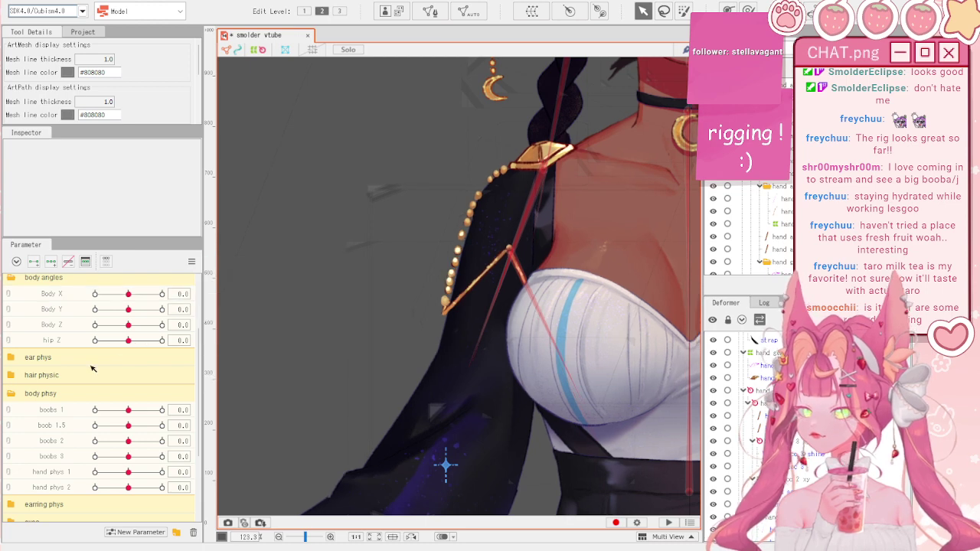
# - Collapse the body, hair and other open physics groups, and select the clothes physic parameter group
pyautogui.click(14, 394)
pyautogui.click(17, 376)
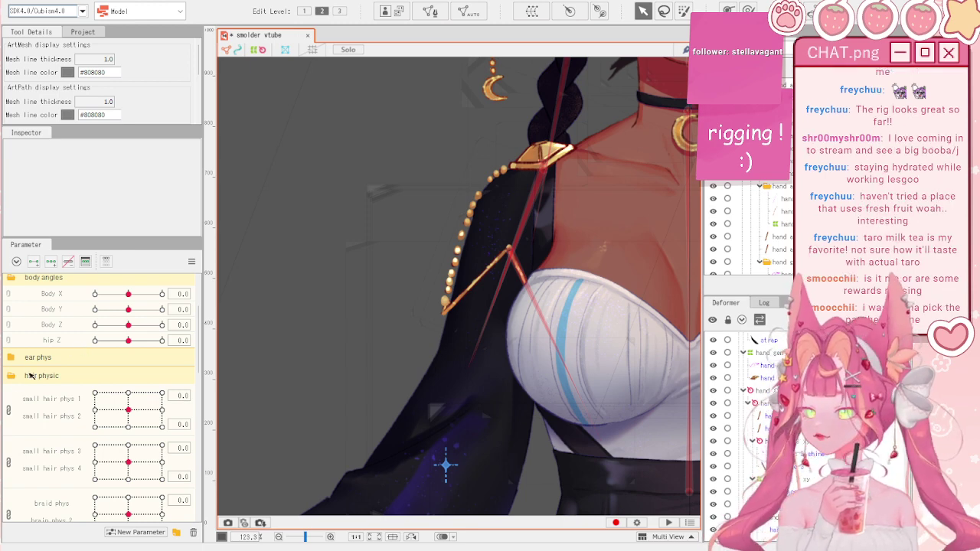
pyautogui.click(15, 375)
pyautogui.scroll(-1, 23, 378)
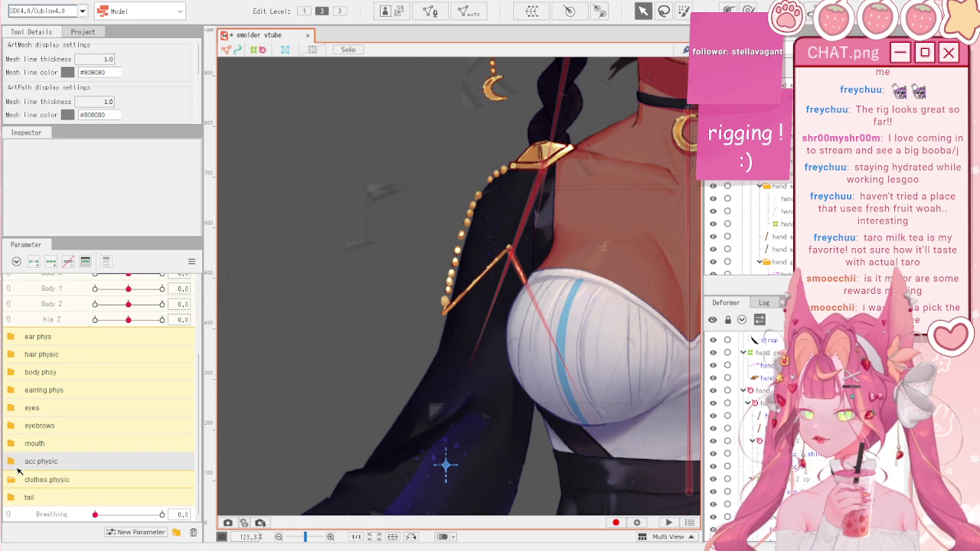
pyautogui.click(54, 484)
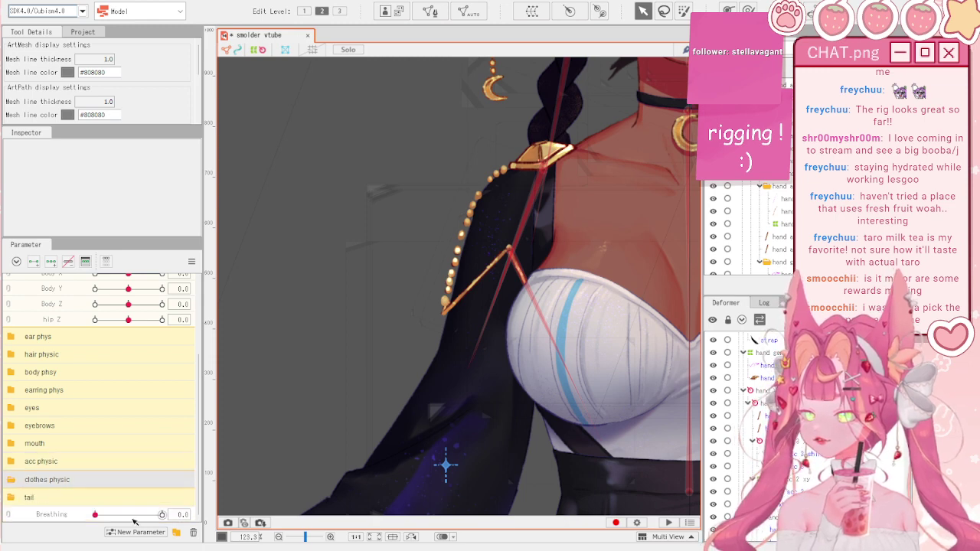
# - Create warp deformers named hand acc phys 12 and hand acc phys 34 around both bead-chain meshes, under hand acc xy with 5 × 8 conversion divisions
pyautogui.scroll(3, 455, 203)
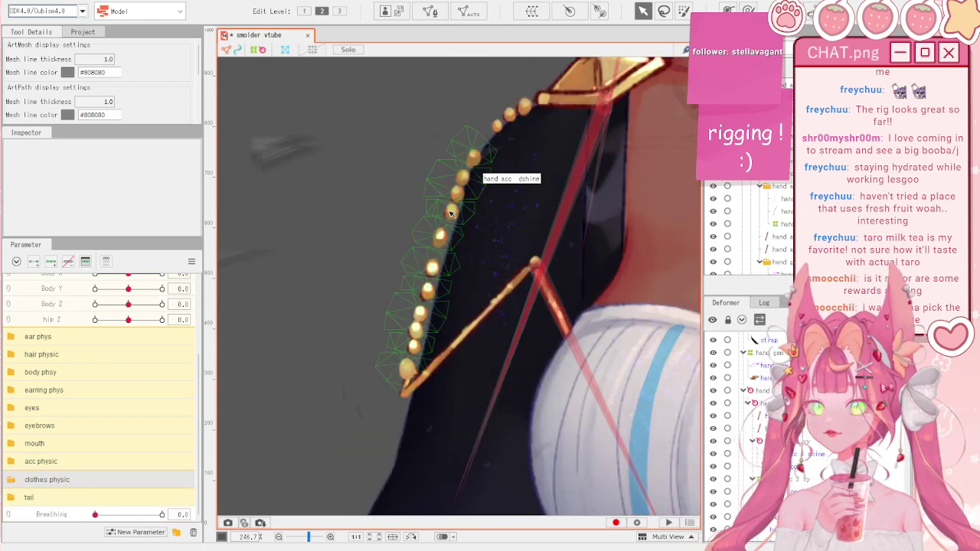
pyautogui.click(465, 192)
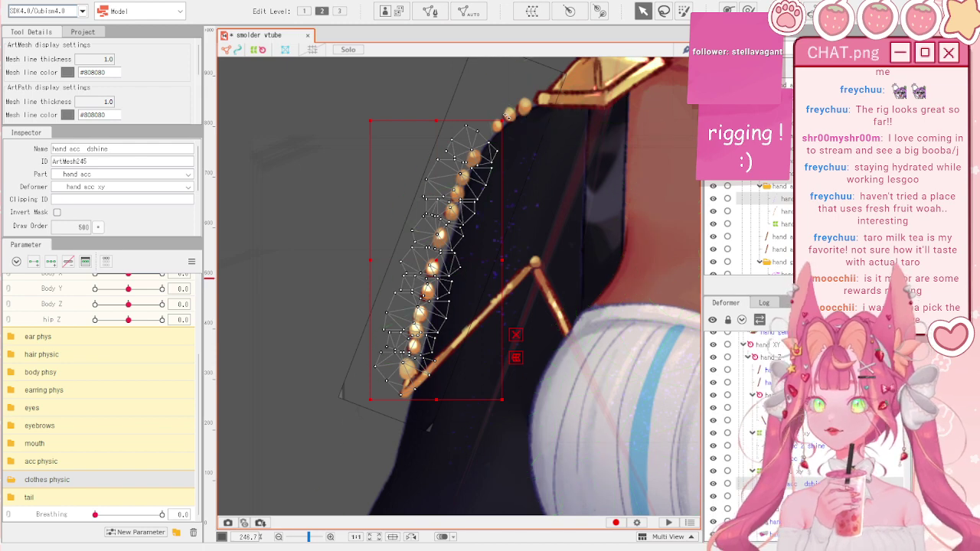
pyautogui.click(523, 125)
pyautogui.keyDown('ctrl'); pyautogui.click(802, 199); pyautogui.keyUp('ctrl')
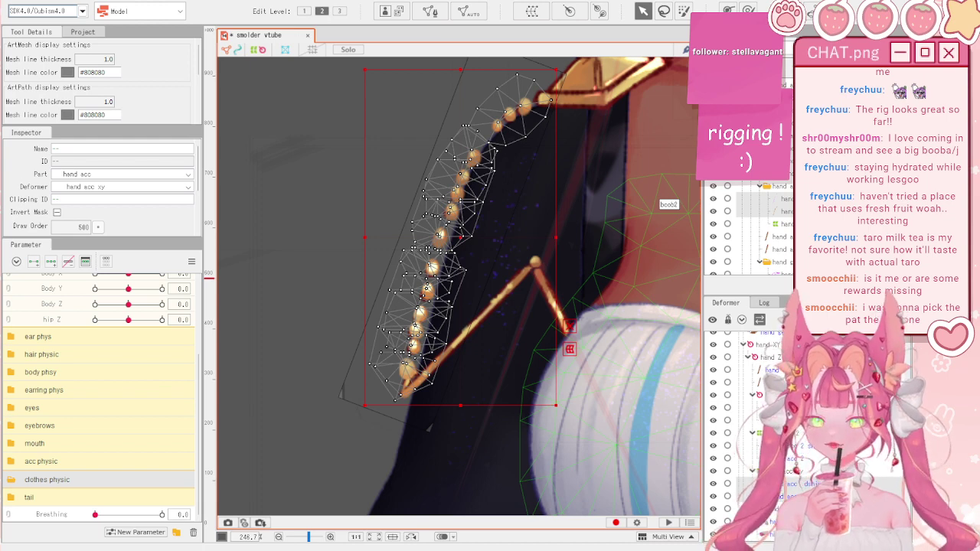
pyautogui.hotkey('ctrl', 'v')
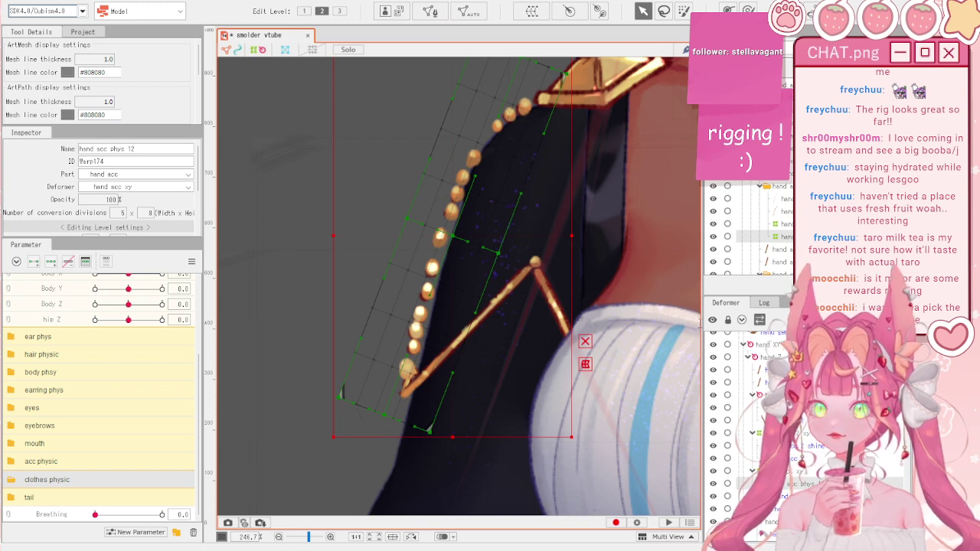
pyautogui.click(671, 465)
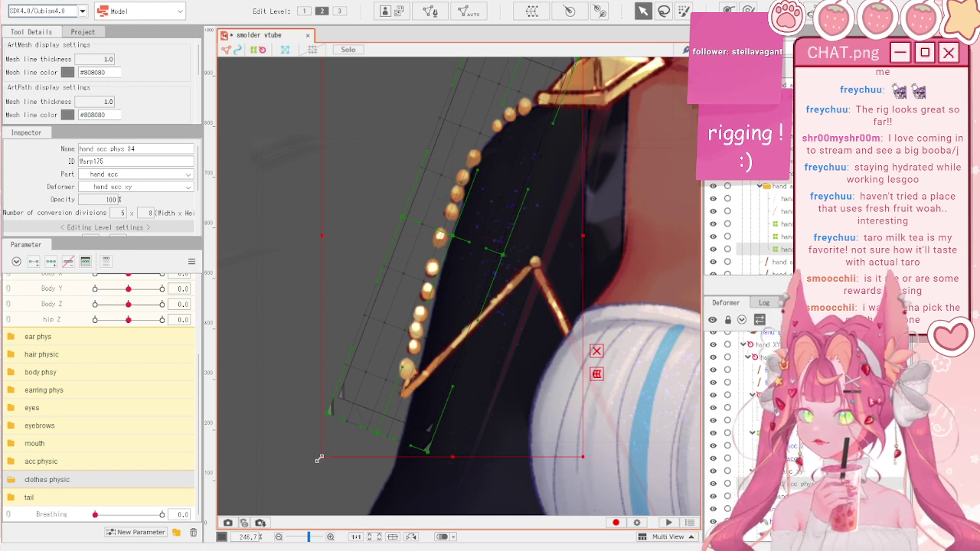
# - Adjust the size of the hand acc phys 34 warp deformer around the bead chain and select hand acc phys 12
pyautogui.moveTo(322, 456); pyautogui.dragTo(328, 439)
pyautogui.press('Up')
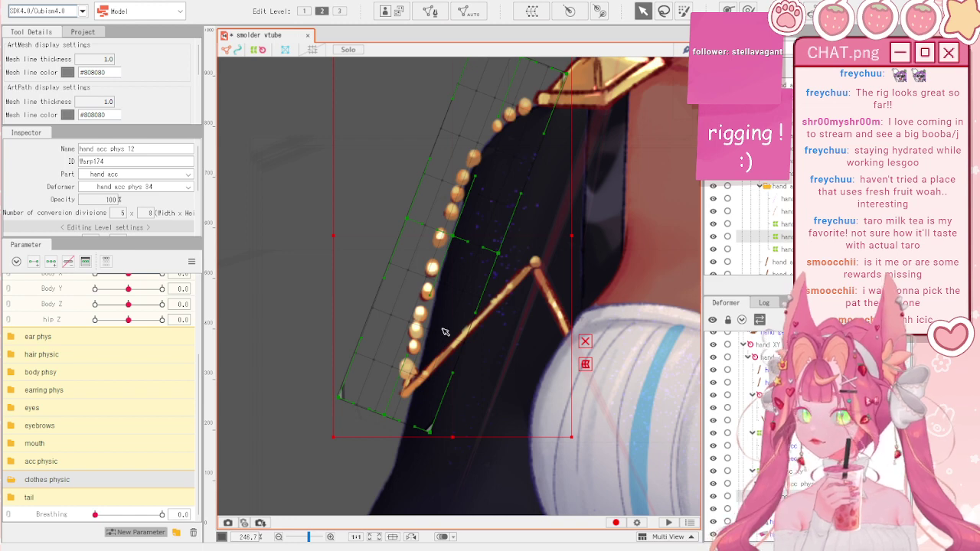
# - Create four parameters named hand acc 1, hand acc 2, hand acc 3 and hand acc 4 in the clothes physic group
pyautogui.click(153, 531)
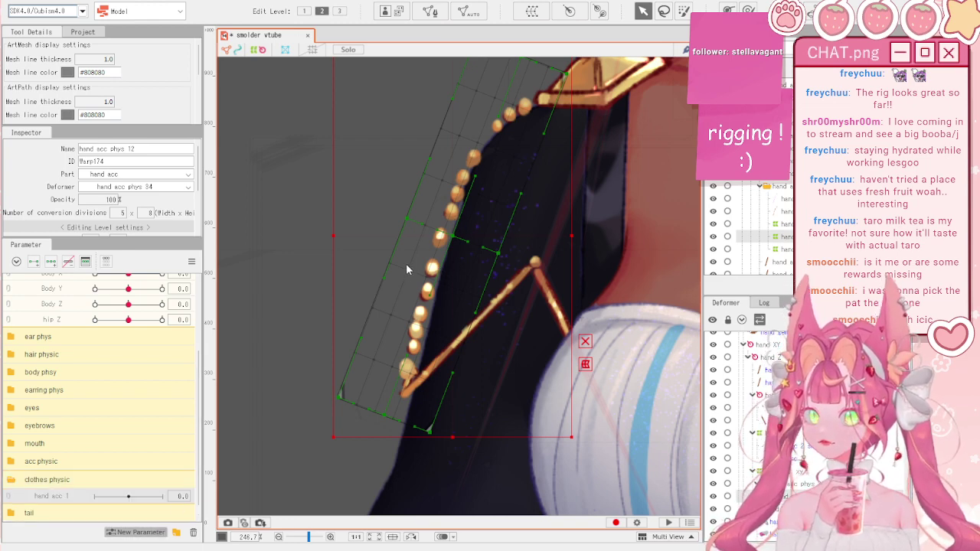
pyautogui.click(434, 322)
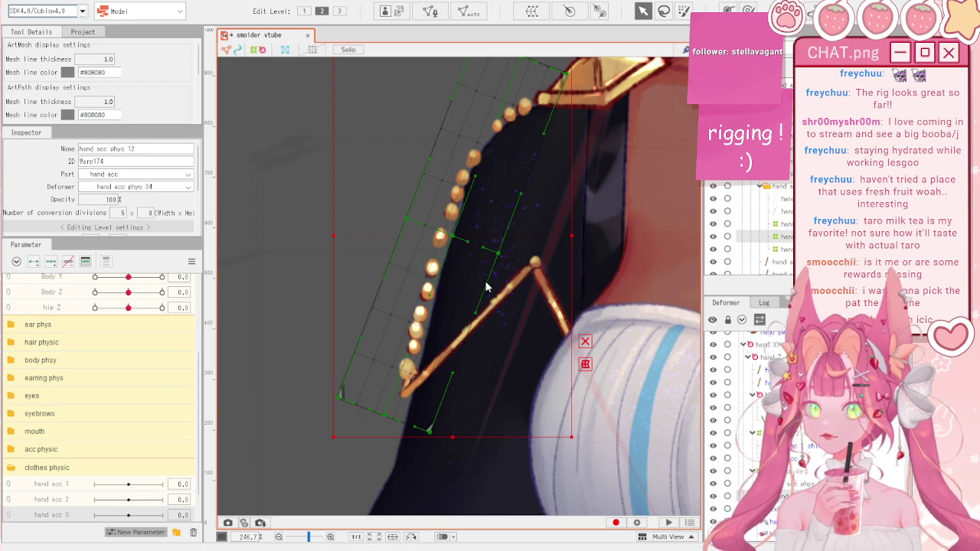
pyautogui.click(436, 326)
pyautogui.scroll(-3, 435, 283)
pyautogui.scroll(-3, 33, 511)
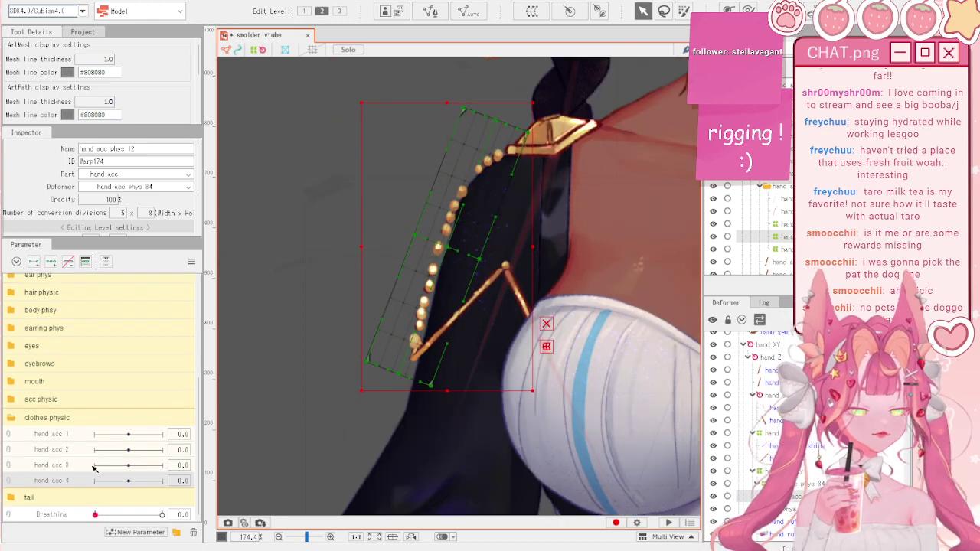
pyautogui.scroll(3, 434, 288)
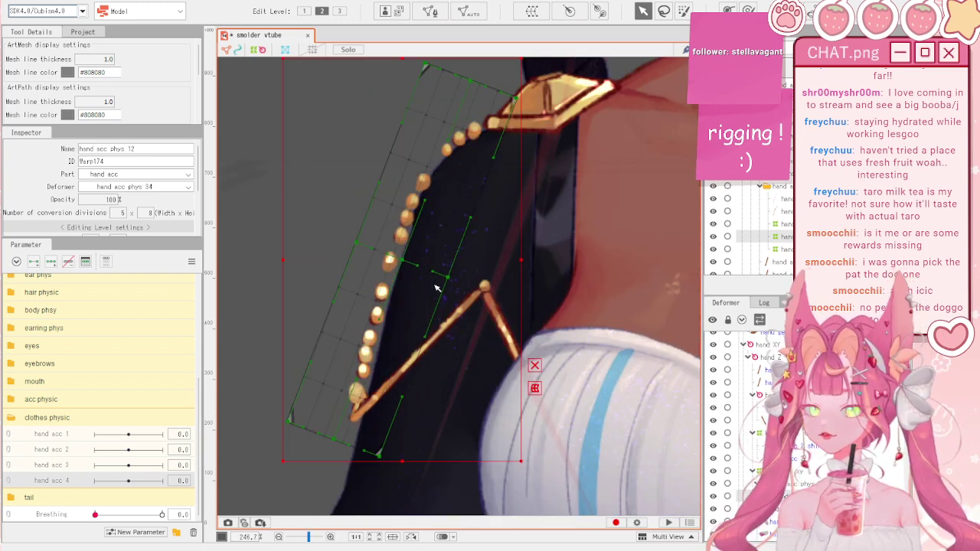
pyautogui.scroll(-3, 434, 288)
# - Add three keys each on hand acc 1 and hand acc 2 for the hand acc phys 12 deformer
pyautogui.click(75, 437)
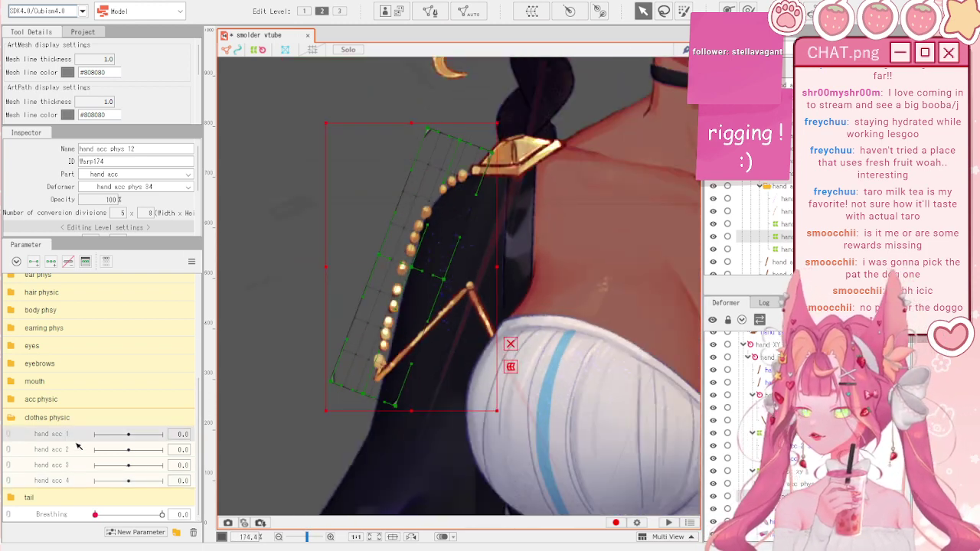
pyautogui.keyDown('ctrl'); pyautogui.click(87, 451); pyautogui.keyUp('ctrl')
pyautogui.click(52, 263)
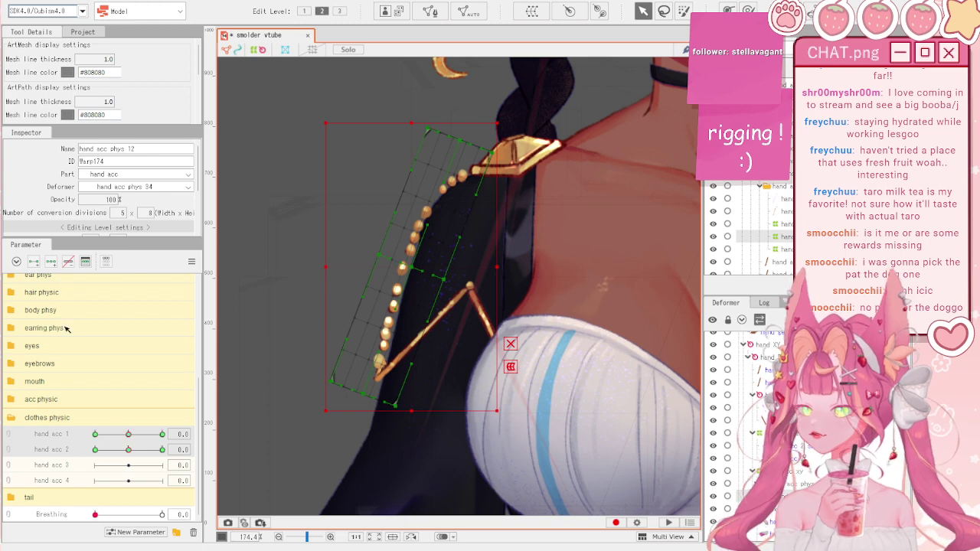
# - At hand acc 1 = -1.0, bulge the upper bead chain away from the sleeve with a 182.2 px deform brush
pyautogui.click(60, 437)
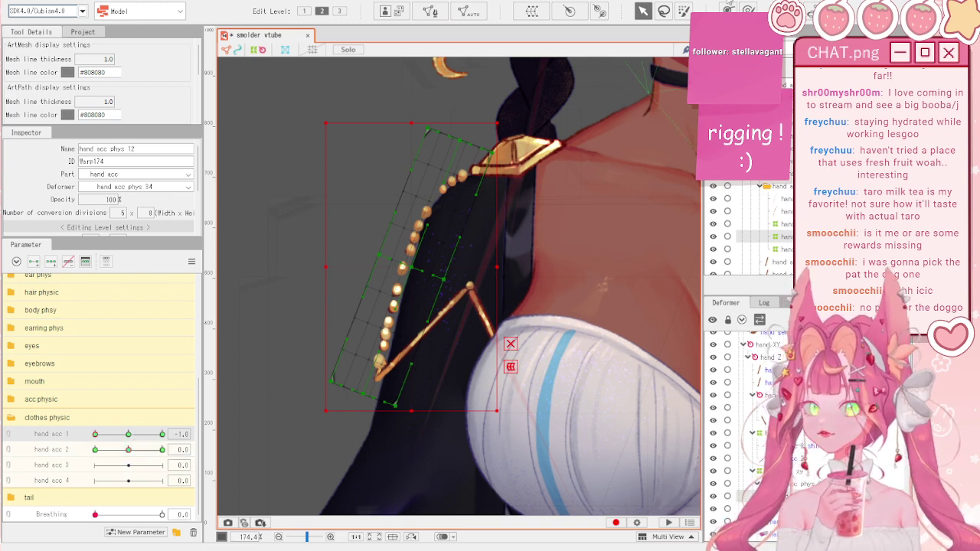
pyautogui.click(748, 10)
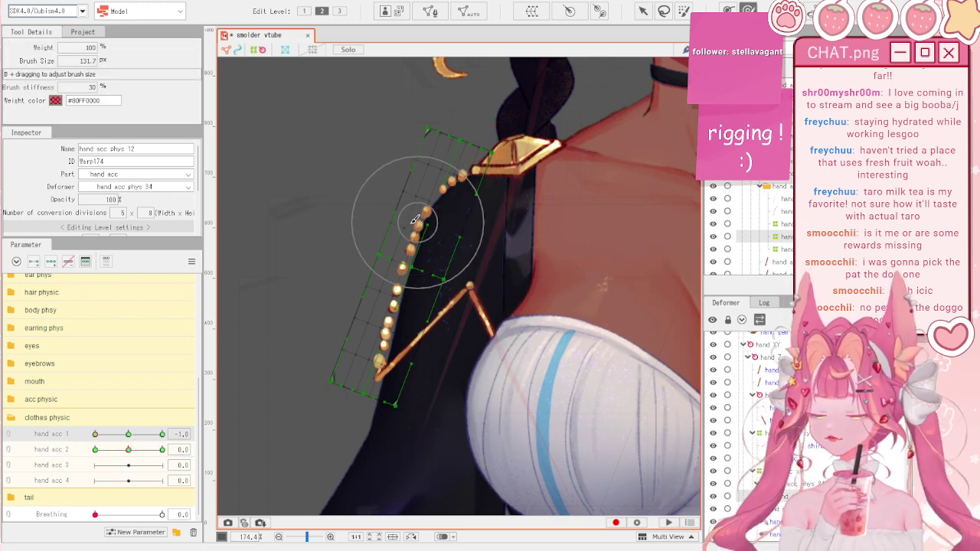
pyautogui.press('b')
pyautogui.click(748, 10)
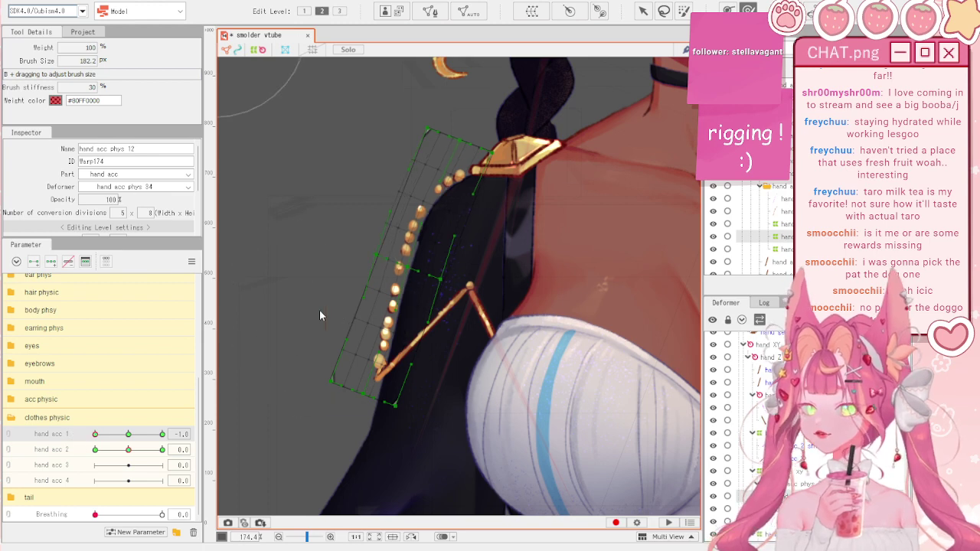
pyautogui.moveTo(414, 228)
pyautogui.mouseDown()
pyautogui.moveTo(422, 225)
pyautogui.moveTo(403, 206)
pyautogui.mouseUp()
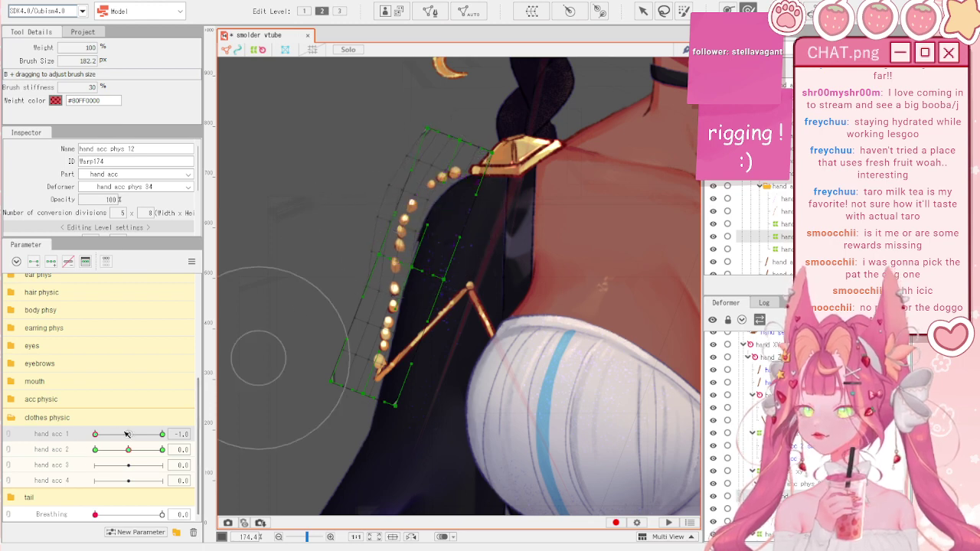
# - At hand acc 1 = 1.0, brush the upper beads inward over the sleeve, keeping the deformer's top end anchored at the shoulder
pyautogui.moveTo(126, 434)
pyautogui.mouseDown()
pyautogui.moveTo(85, 425)
pyautogui.moveTo(269, 420)
pyautogui.mouseUp()
pyautogui.moveTo(417, 218)
pyautogui.mouseDown()
pyautogui.moveTo(430, 215)
pyautogui.moveTo(442, 191)
pyautogui.mouseUp()
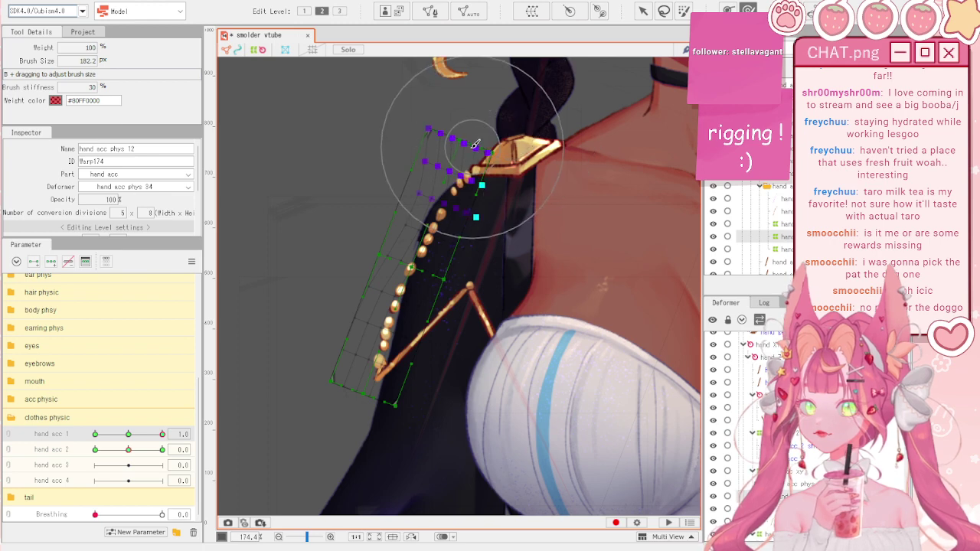
pyautogui.moveTo(473, 147); pyautogui.dragTo(470, 147)
pyautogui.moveTo(412, 222); pyautogui.dragTo(430, 239)
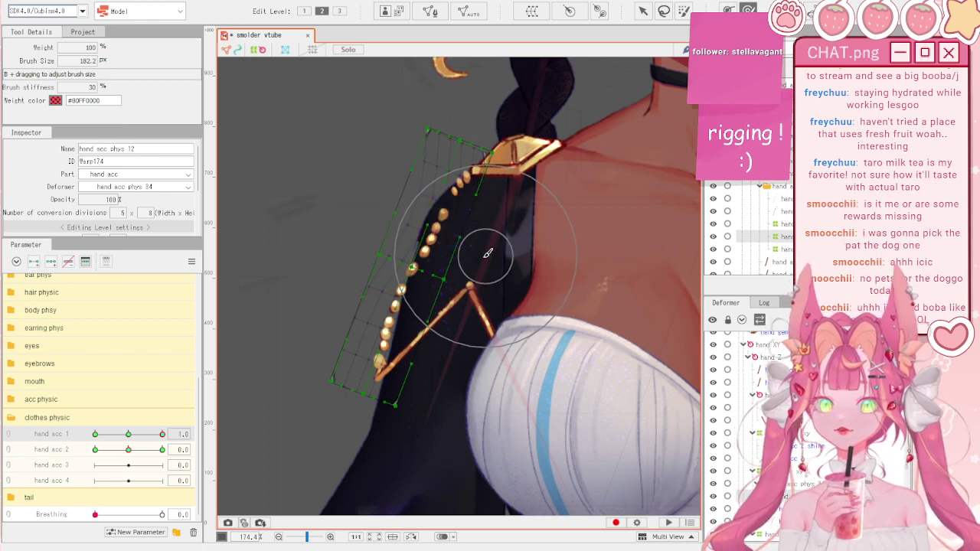
# - Test the upper bead swing across the hand acc 1 range and reset the parameters to their default values
pyautogui.moveTo(162, 434)
pyautogui.mouseDown()
pyautogui.moveTo(113, 429)
pyautogui.moveTo(123, 412)
pyautogui.moveTo(156, 406)
pyautogui.moveTo(93, 398)
pyautogui.mouseUp()
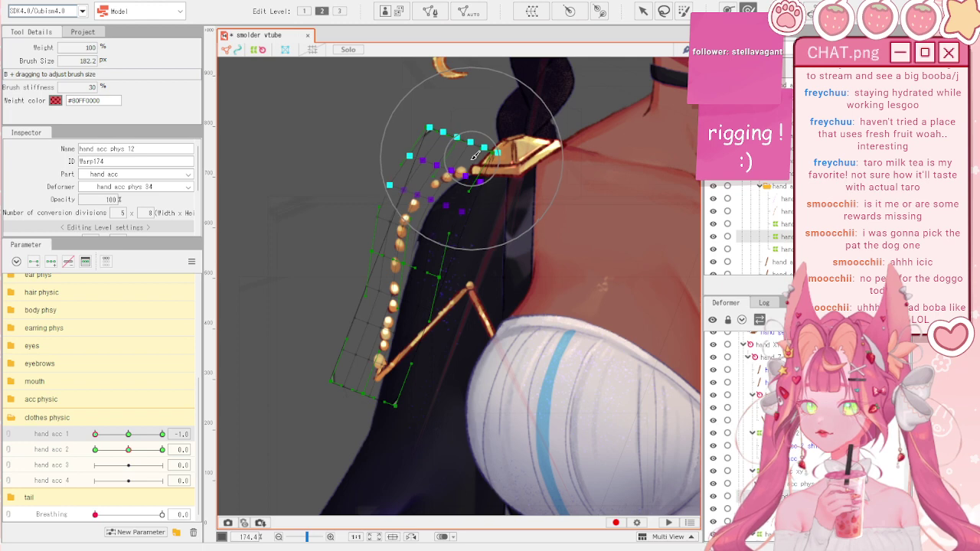
pyautogui.moveTo(96, 434); pyautogui.dragTo(209, 400)
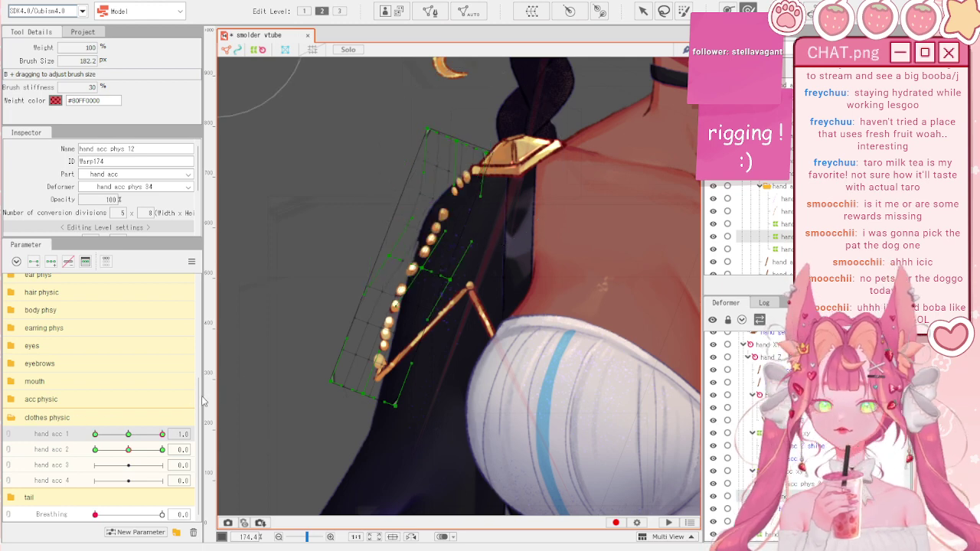
pyautogui.click(192, 262)
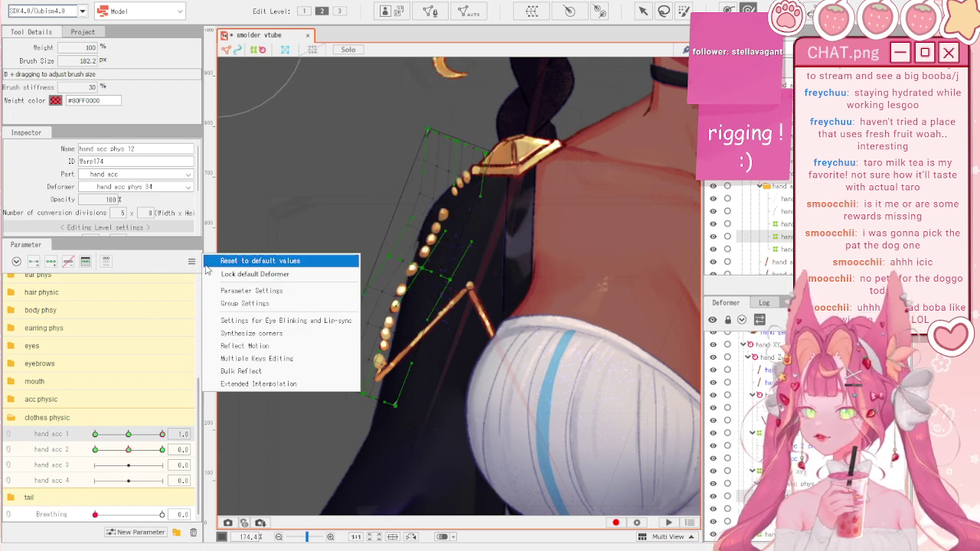
pyautogui.click(211, 262)
pyautogui.moveTo(129, 434); pyautogui.dragTo(71, 439)
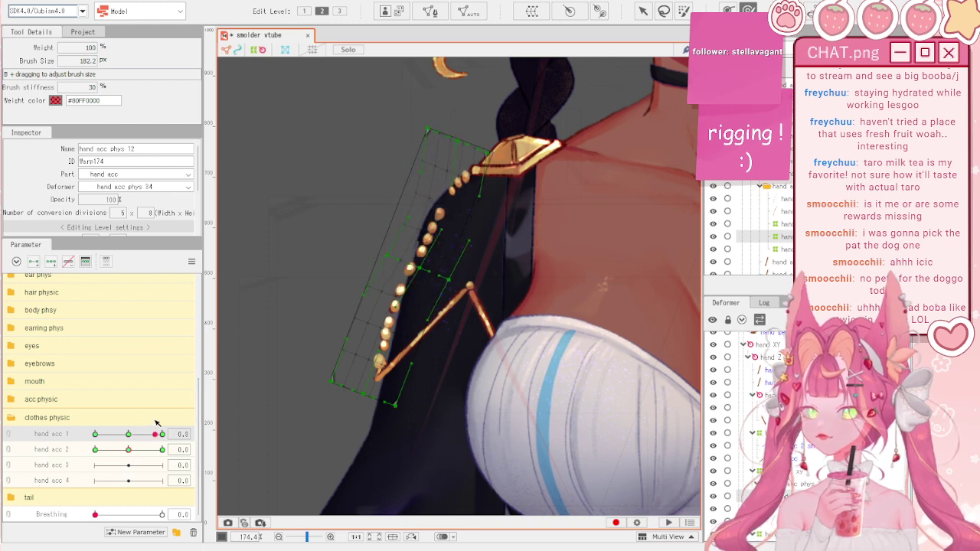
pyautogui.rightClick(192, 263)
pyautogui.click(230, 260)
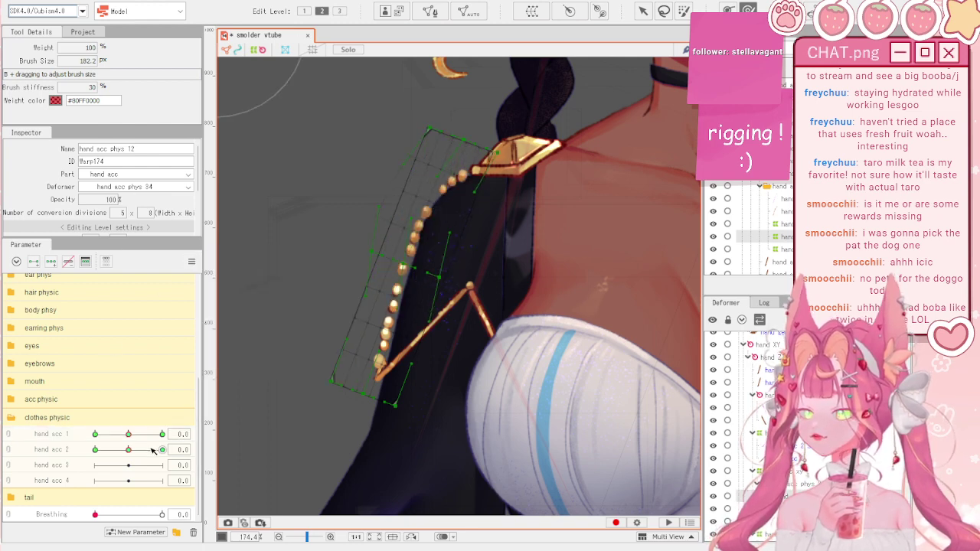
# - Brush the lower beads outward at hand acc 2 = -1.0 and inward at 1.0, keeping the chain's lower end anchored
pyautogui.click(95, 449)
pyautogui.moveTo(402, 306)
pyautogui.mouseDown()
pyautogui.moveTo(319, 278)
pyautogui.moveTo(328, 279)
pyautogui.mouseUp()
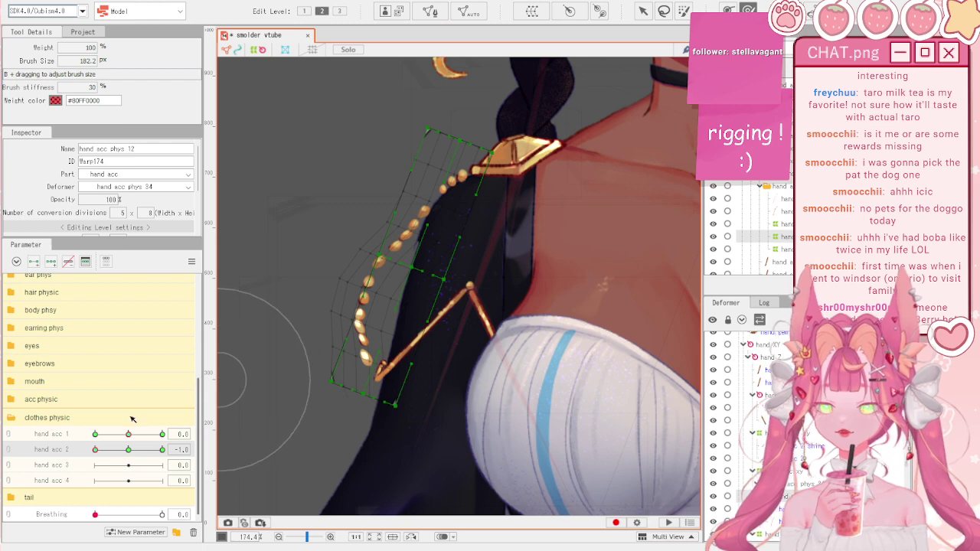
pyautogui.moveTo(95, 450); pyautogui.dragTo(162, 450)
pyautogui.moveTo(382, 311)
pyautogui.mouseDown()
pyautogui.moveTo(454, 317)
pyautogui.moveTo(455, 336)
pyautogui.moveTo(404, 312)
pyautogui.moveTo(428, 291)
pyautogui.moveTo(399, 314)
pyautogui.moveTo(418, 335)
pyautogui.moveTo(356, 319)
pyautogui.moveTo(382, 389)
pyautogui.moveTo(361, 401)
pyautogui.mouseUp()
pyautogui.moveTo(128, 449); pyautogui.dragTo(67, 442)
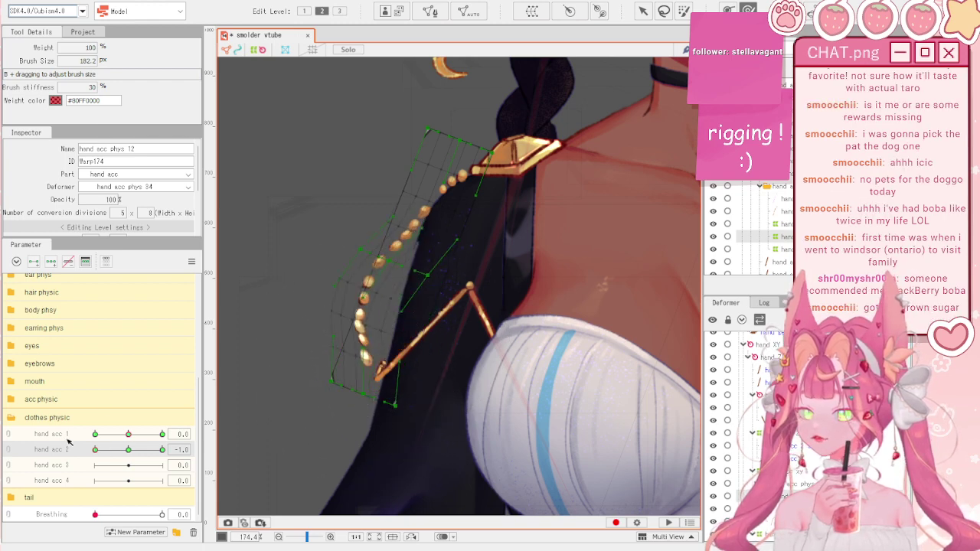
pyautogui.moveTo(385, 398); pyautogui.dragTo(367, 375)
pyautogui.moveTo(97, 449)
pyautogui.mouseDown()
pyautogui.moveTo(153, 444)
pyautogui.moveTo(85, 433)
pyautogui.moveTo(168, 429)
pyautogui.mouseUp()
# - Combine hand acc 1 and hand acc 2 into one two-axis parameter and synthesize its corner shapes
pyautogui.click(9, 435)
pyautogui.click(191, 261)
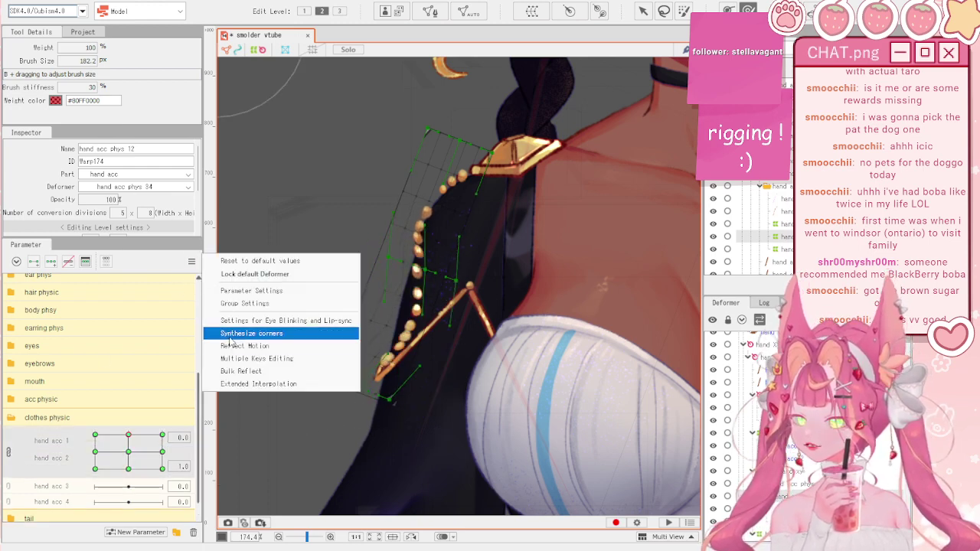
pyautogui.click(250, 333)
# - Test the bead chain with the combined hand acc 1 and 2 parameter and restore the default values
pyautogui.click(125, 458)
pyautogui.moveTo(125, 459)
pyautogui.mouseDown()
pyautogui.moveTo(147, 426)
pyautogui.moveTo(114, 459)
pyautogui.moveTo(147, 425)
pyautogui.moveTo(113, 445)
pyautogui.moveTo(136, 456)
pyautogui.mouseUp()
pyautogui.click(191, 261)
pyautogui.click(218, 261)
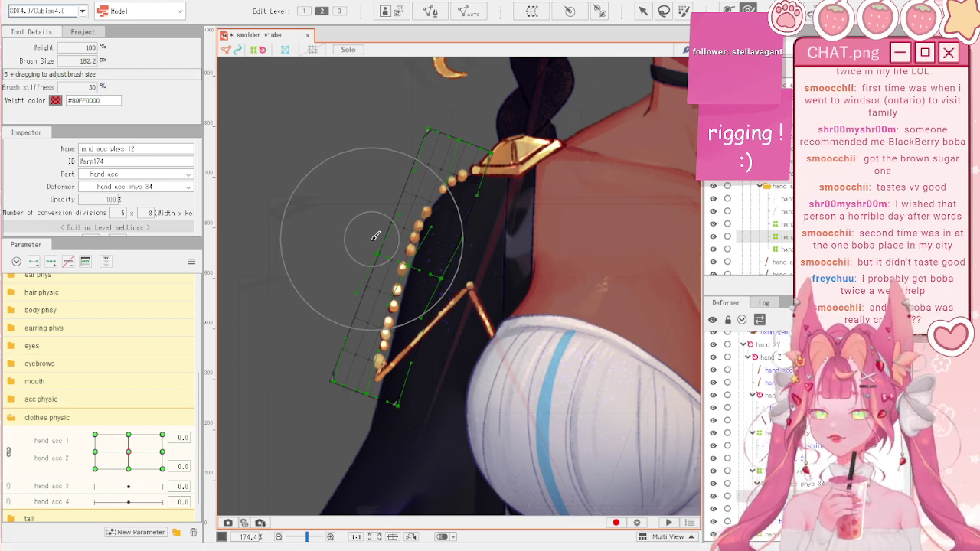
pyautogui.click(192, 262)
pyautogui.click(238, 262)
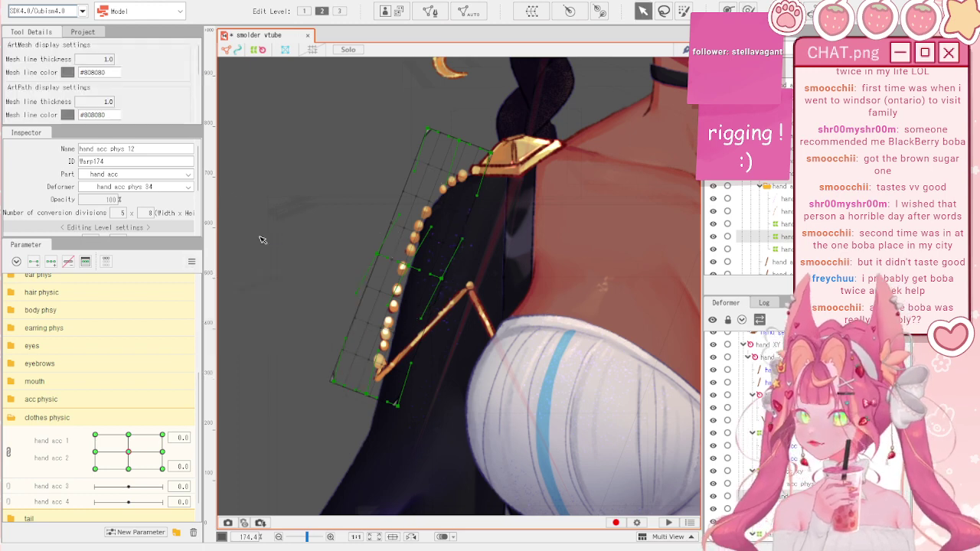
# - Deselect the deformer, check the bead chain's combined movement without its grid, and reset the parameters
pyautogui.click(279, 233)
pyautogui.scroll(-3, 294, 227)
pyautogui.moveTo(129, 452)
pyautogui.mouseDown()
pyautogui.moveTo(163, 435)
pyautogui.moveTo(167, 459)
pyautogui.moveTo(138, 464)
pyautogui.moveTo(142, 457)
pyautogui.moveTo(111, 446)
pyautogui.moveTo(126, 453)
pyautogui.mouseUp()
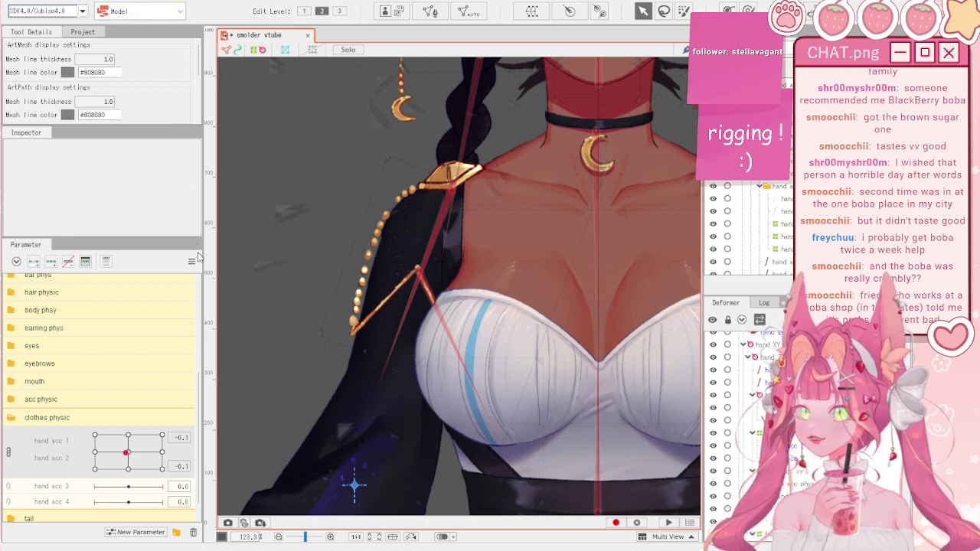
pyautogui.scroll(3, 300, 195)
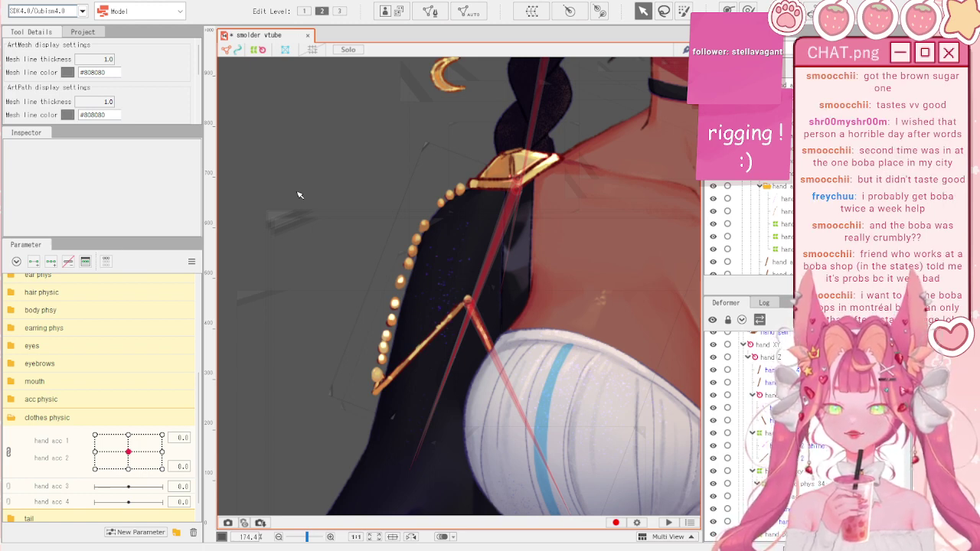
pyautogui.scroll(-2, 344, 191)
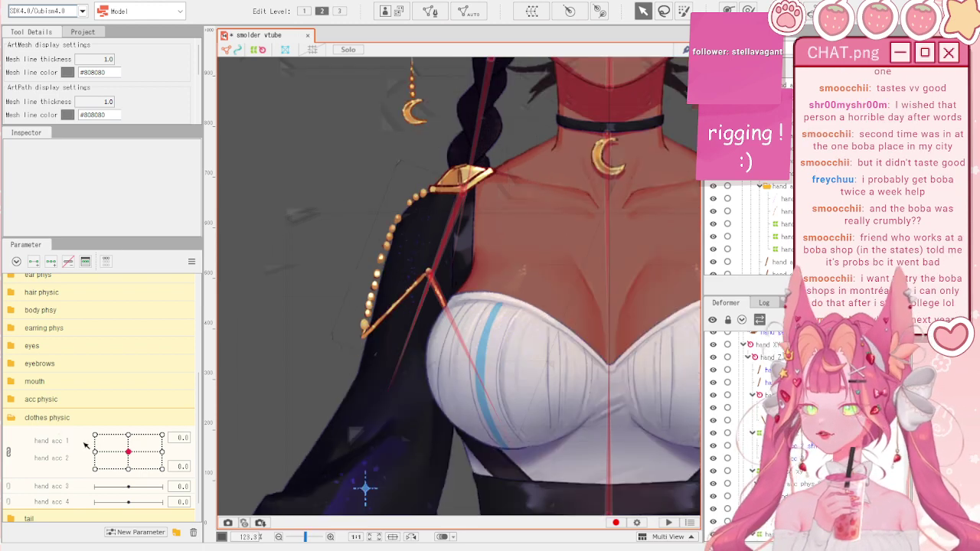
pyautogui.moveTo(128, 451); pyautogui.dragTo(145, 434)
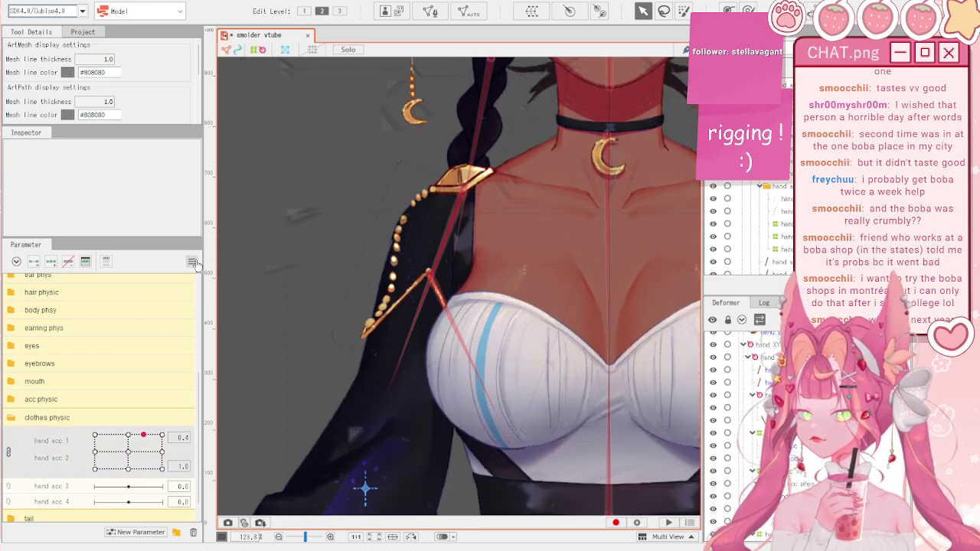
pyautogui.click(192, 261)
pyautogui.click(218, 262)
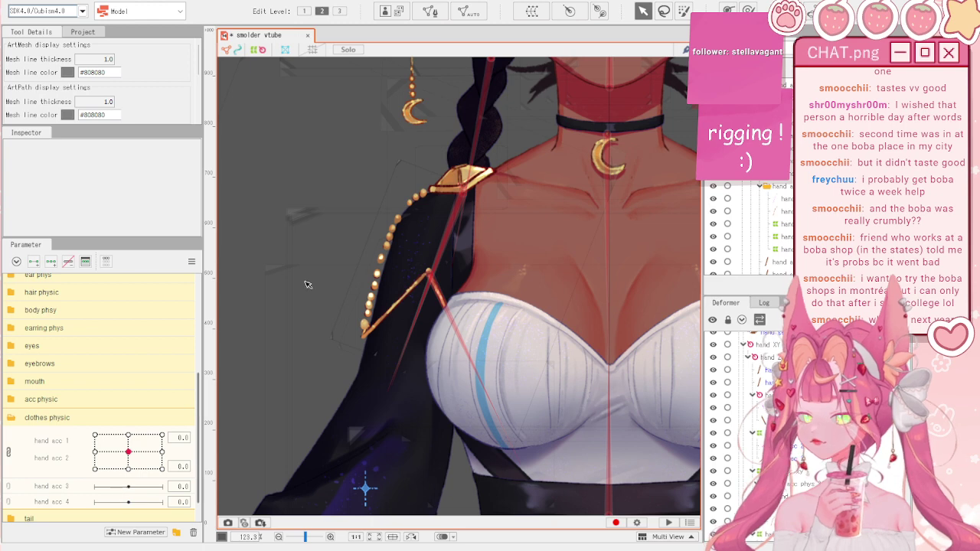
pyautogui.scroll(2, 337, 260)
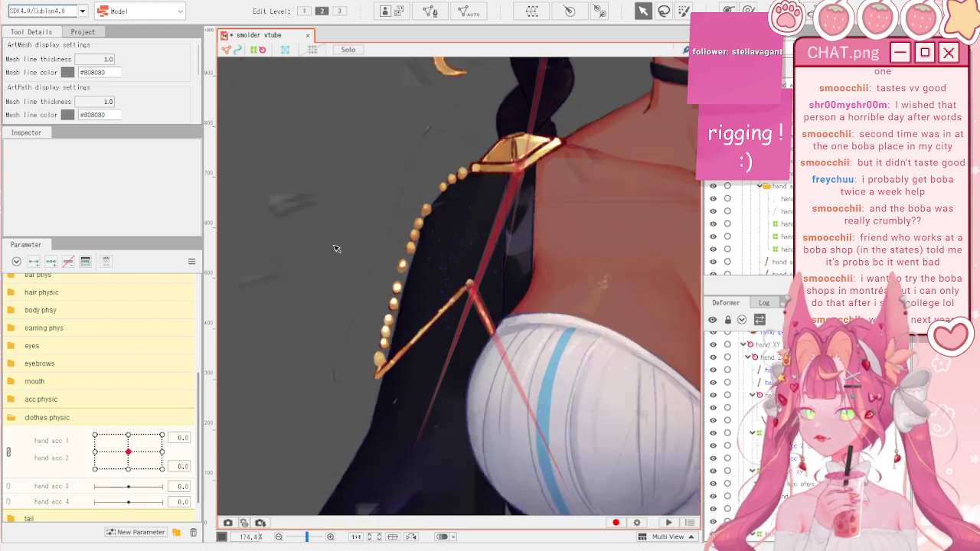
# - Find the gold strand's meshes hand acc 2 and hand acc 2 shine, and select their warp deformer hand acc 2 xy
pyautogui.click(464, 291)
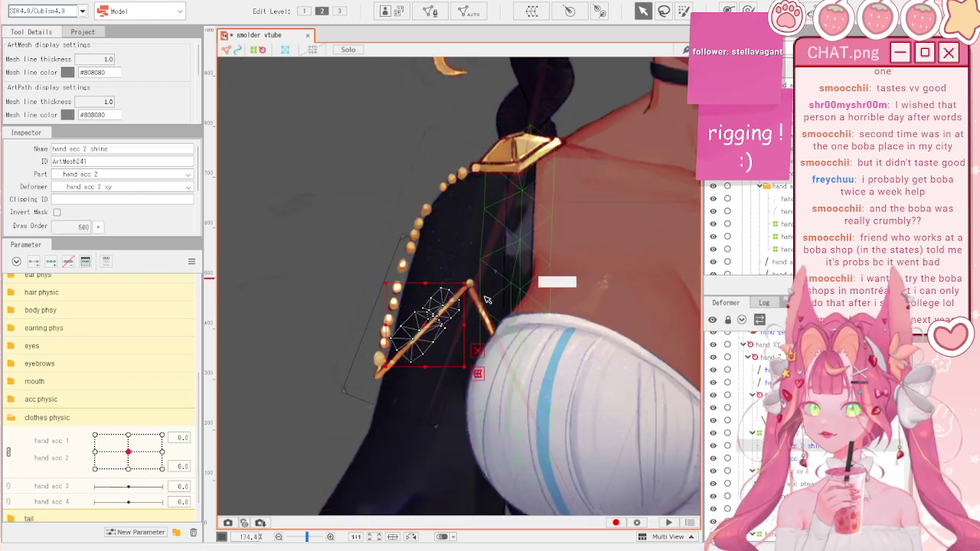
pyautogui.click(409, 302)
pyautogui.scroll(2, 446, 306)
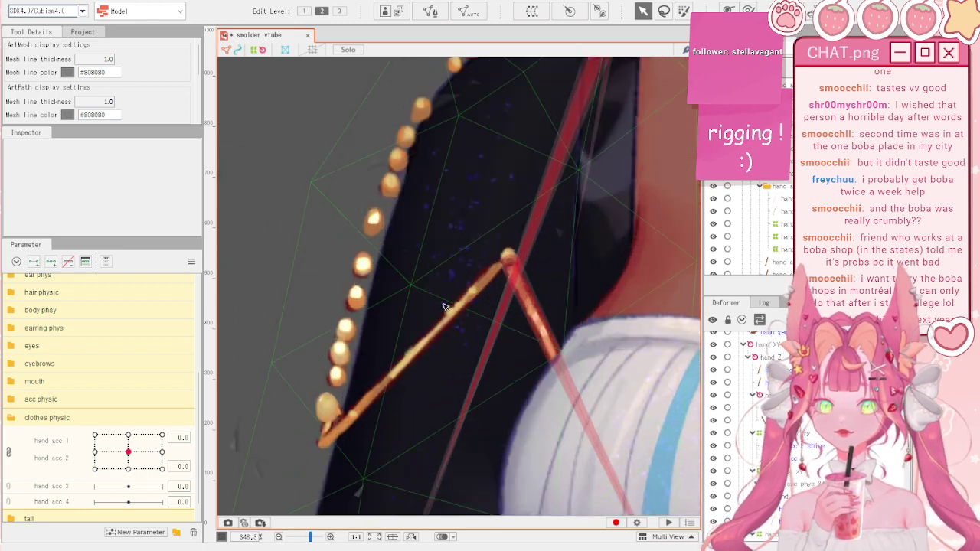
pyautogui.click(484, 289)
pyautogui.scroll(-2, 483, 289)
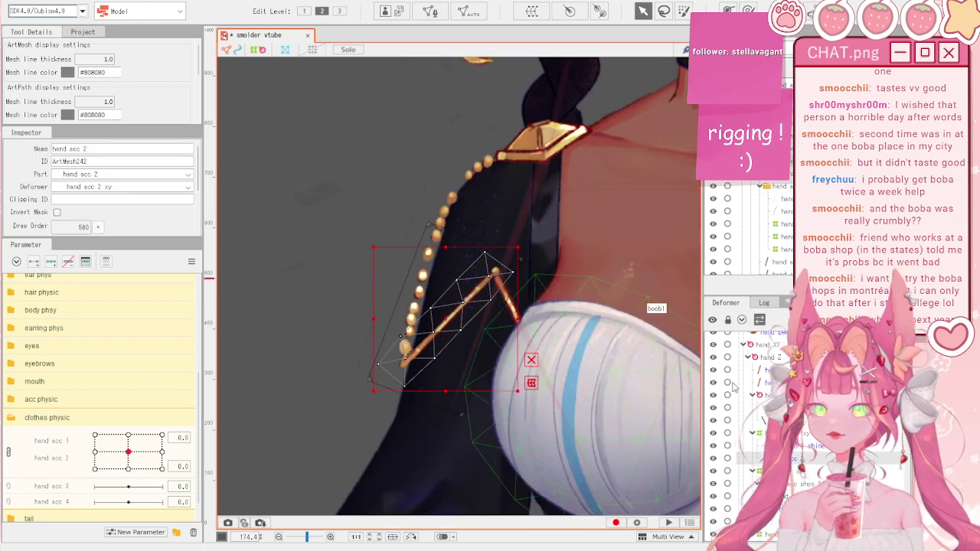
pyautogui.click(751, 434)
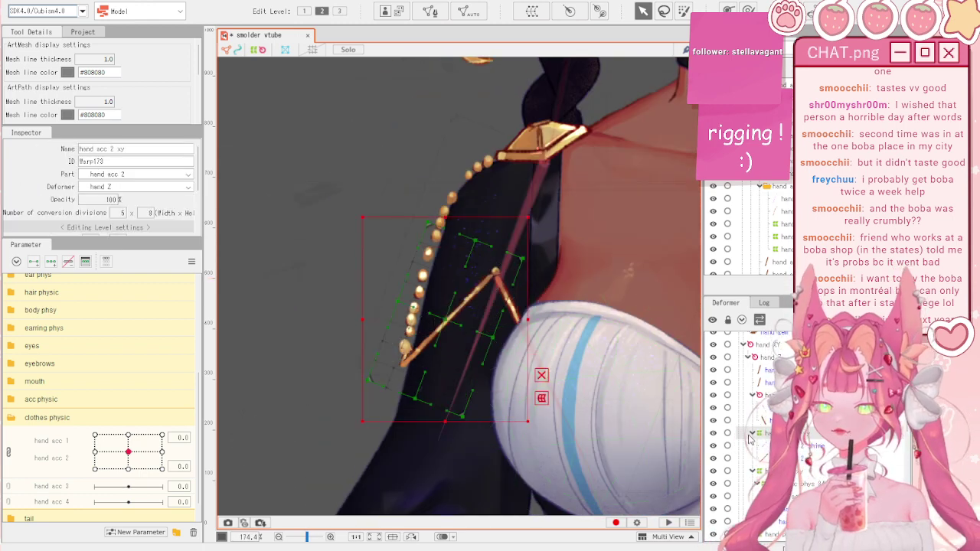
pyautogui.click(766, 446)
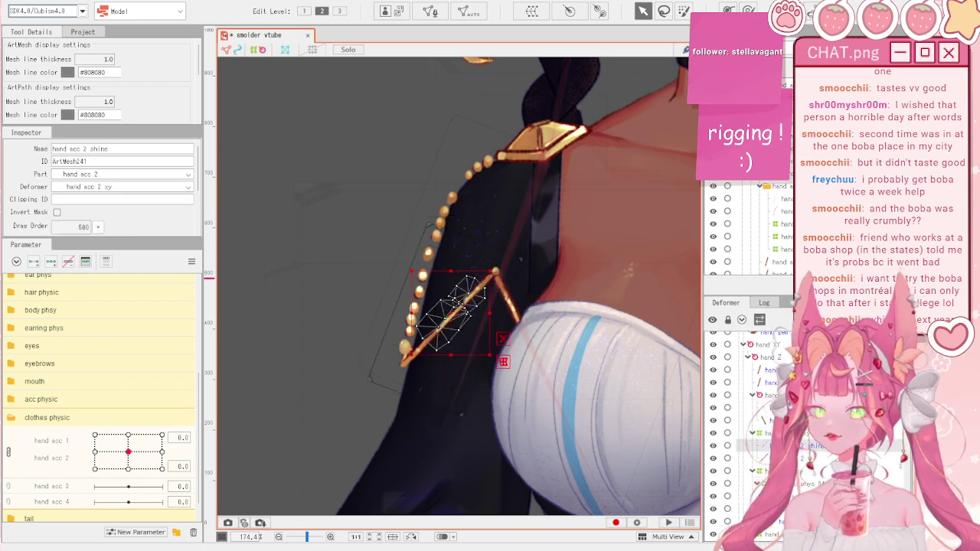
pyautogui.click(754, 433)
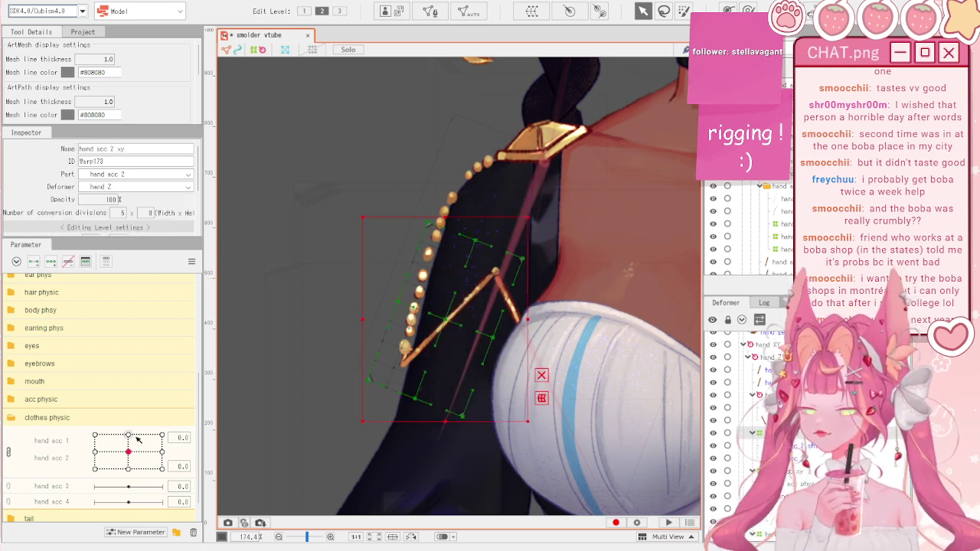
# - Test the combined hand acc 1 and 2 parameter, ending with both values at -1.0 and nothing selected
pyautogui.moveTo(127, 452); pyautogui.dragTo(155, 470)
pyautogui.moveTo(95, 435)
pyautogui.mouseDown()
pyautogui.moveTo(133, 457)
pyautogui.moveTo(105, 435)
pyautogui.mouseUp()
pyautogui.click(191, 261)
pyautogui.click(212, 264)
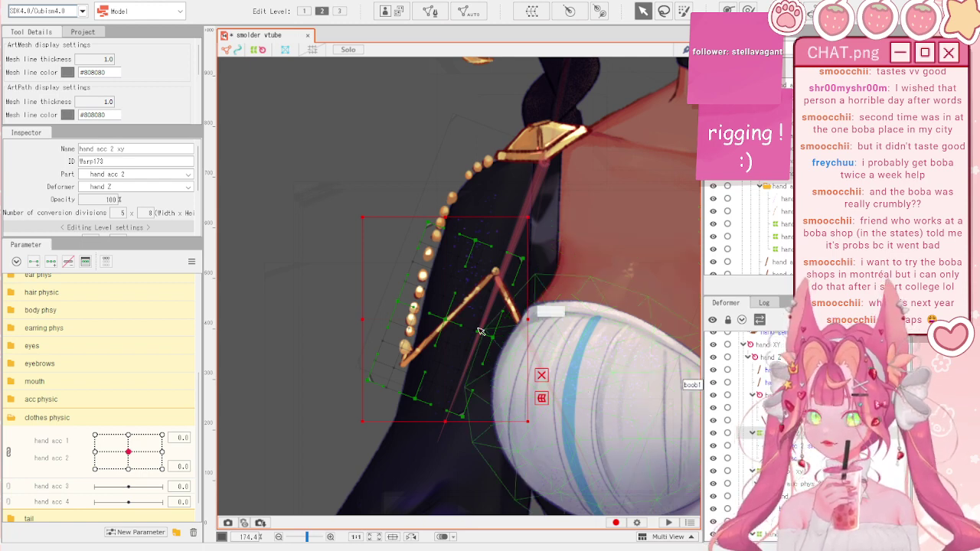
pyautogui.moveTo(127, 452); pyautogui.dragTo(95, 467)
pyautogui.click(607, 305)
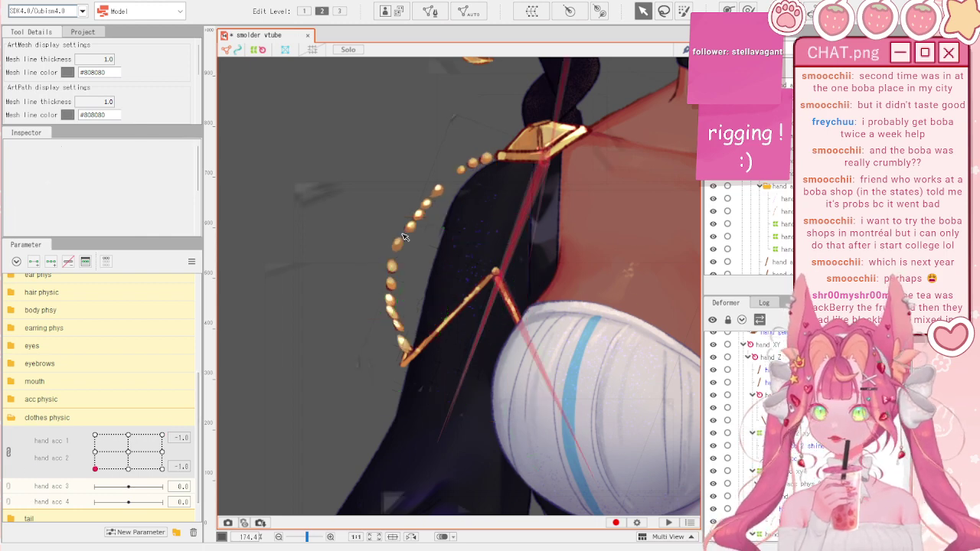
# - Select the bead chain's warp deformer hand acc phys 12 and split the combined parameter back into hand acc 1 and hand acc 2 at default values
pyautogui.click(399, 245)
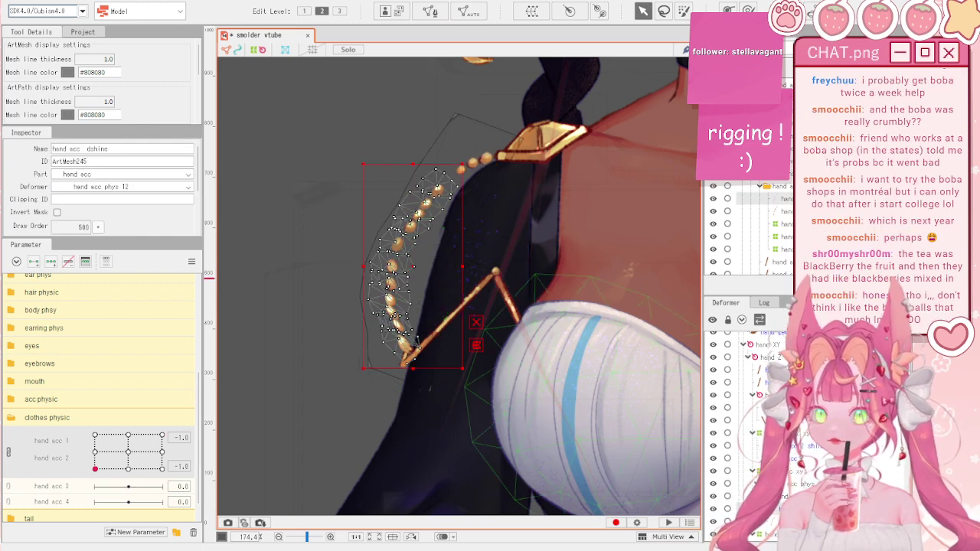
pyautogui.press('d')
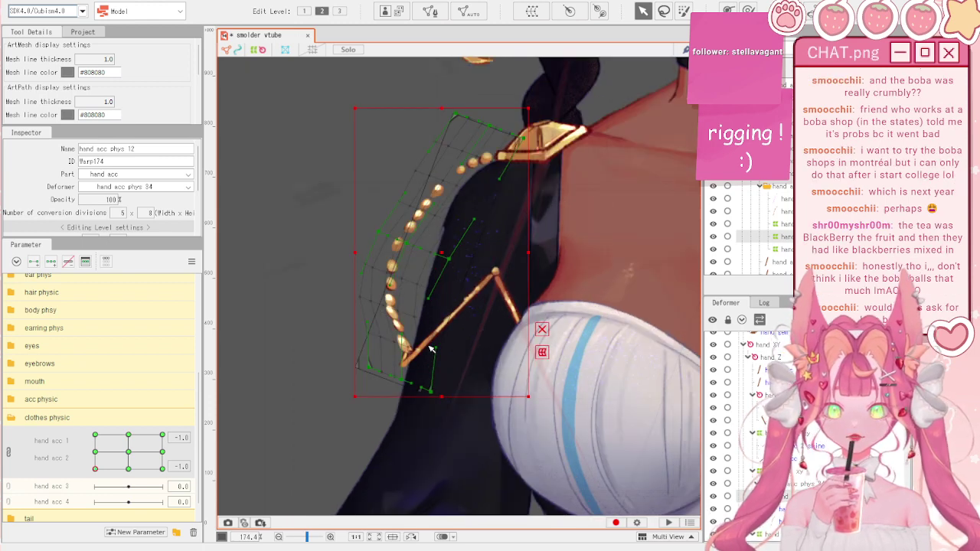
pyautogui.moveTo(430, 348); pyautogui.dragTo(446, 339)
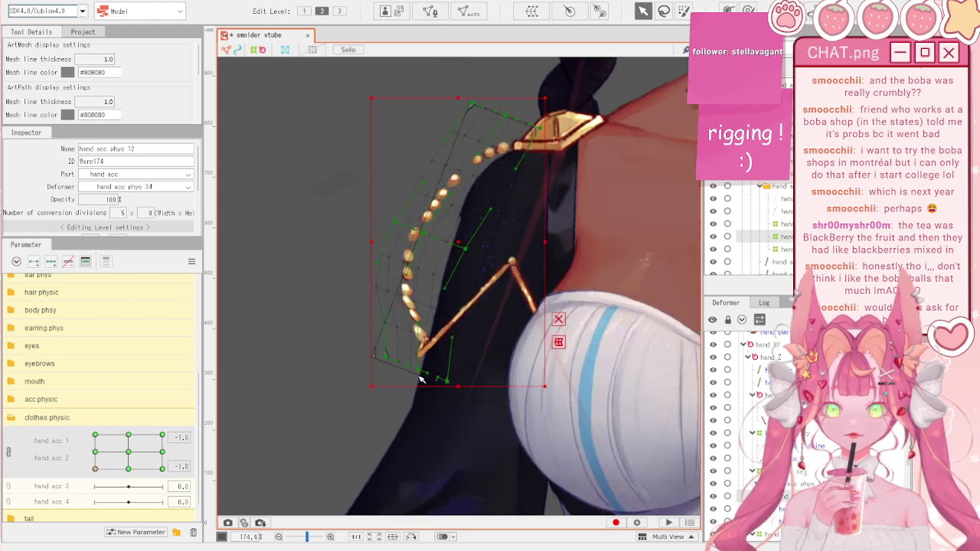
pyautogui.click(748, 10)
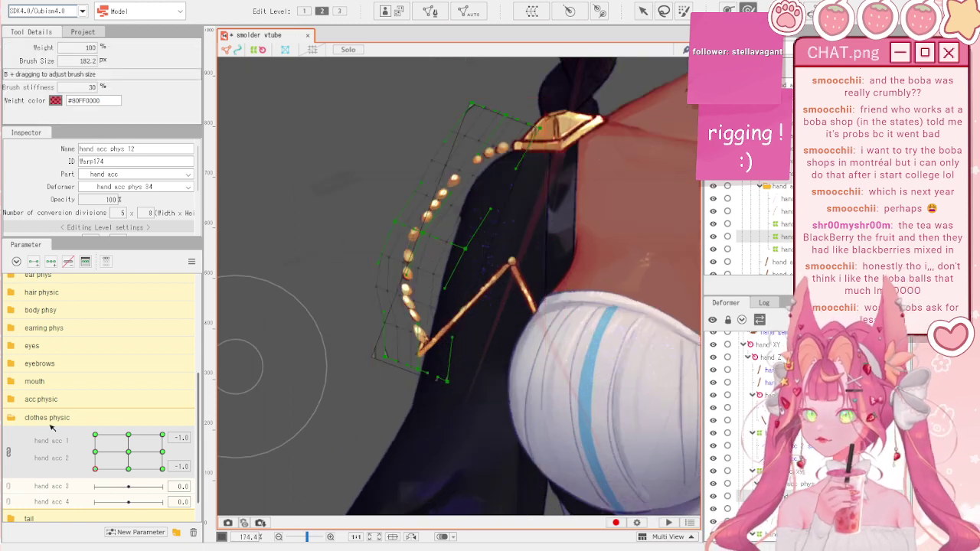
pyautogui.click(191, 262)
pyautogui.click(213, 262)
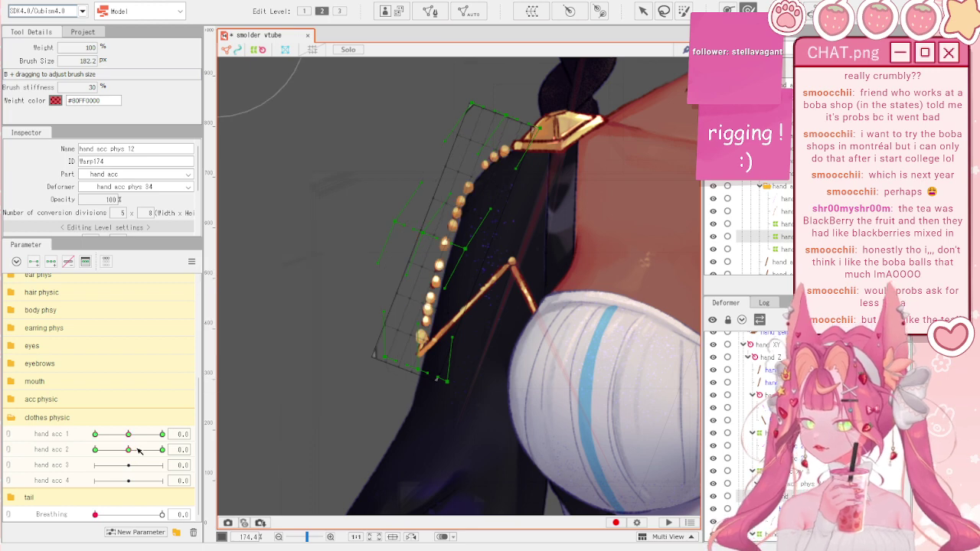
# - With the deform brush enlarged to about 253 px, push the chain's lower end outward at hand acc 2 = -1.0 and inward at 1.0
pyautogui.moveTo(134, 450); pyautogui.dragTo(54, 445)
pyautogui.press('b')
pyautogui.moveTo(373, 381)
pyautogui.mouseDown()
pyautogui.moveTo(406, 404)
pyautogui.moveTo(369, 395)
pyautogui.mouseUp()
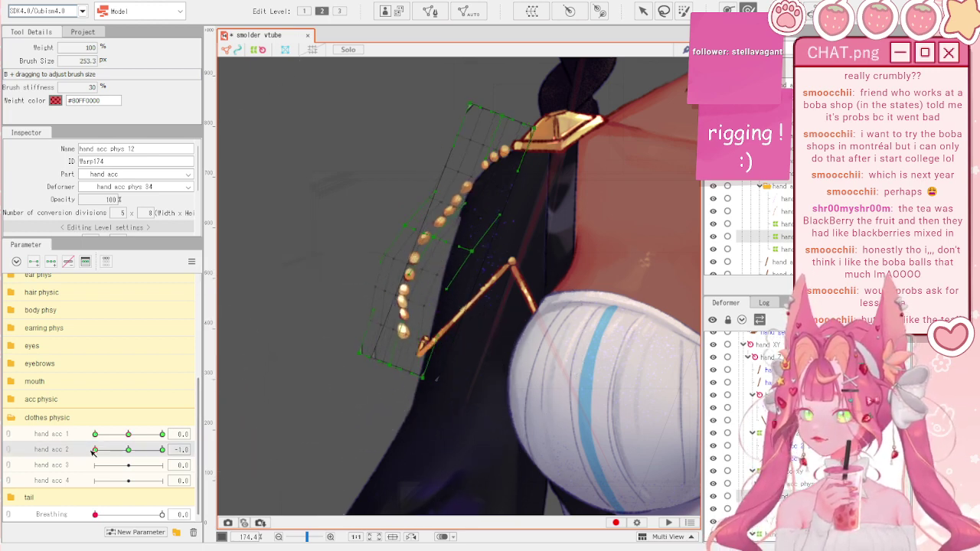
pyautogui.moveTo(95, 450); pyautogui.dragTo(203, 434)
pyautogui.moveTo(388, 384)
pyautogui.mouseDown()
pyautogui.moveTo(397, 385)
pyautogui.moveTo(384, 400)
pyautogui.mouseUp()
pyautogui.press('v')
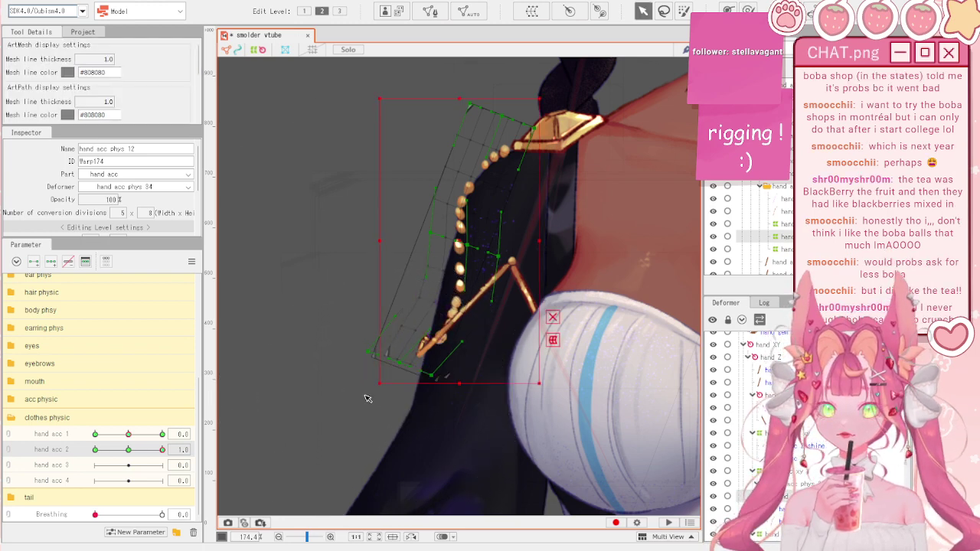
# - Test the bead chain's movement with hand acc 2 and restore the default parameter values
pyautogui.click(192, 262)
pyautogui.click(243, 263)
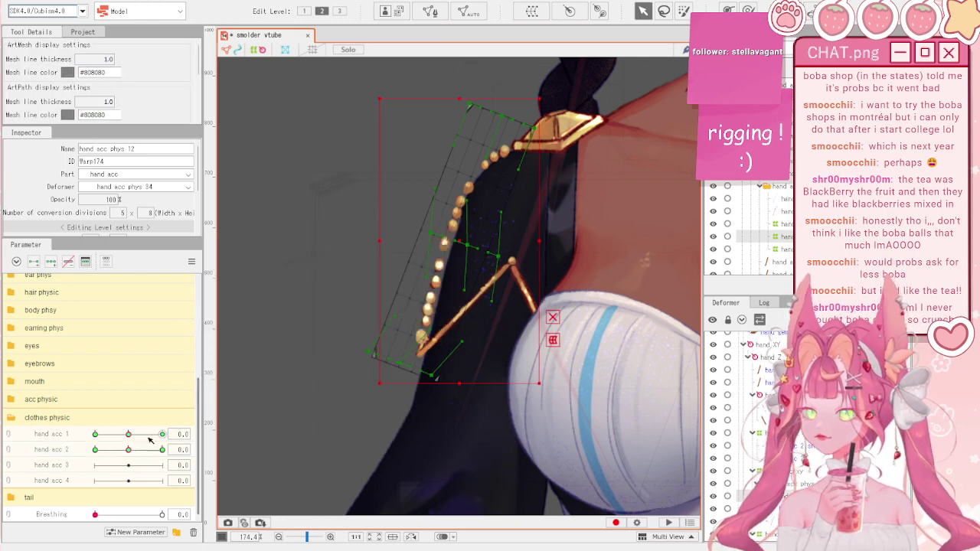
pyautogui.moveTo(127, 449); pyautogui.dragTo(98, 449)
pyautogui.click(191, 261)
pyautogui.click(195, 263)
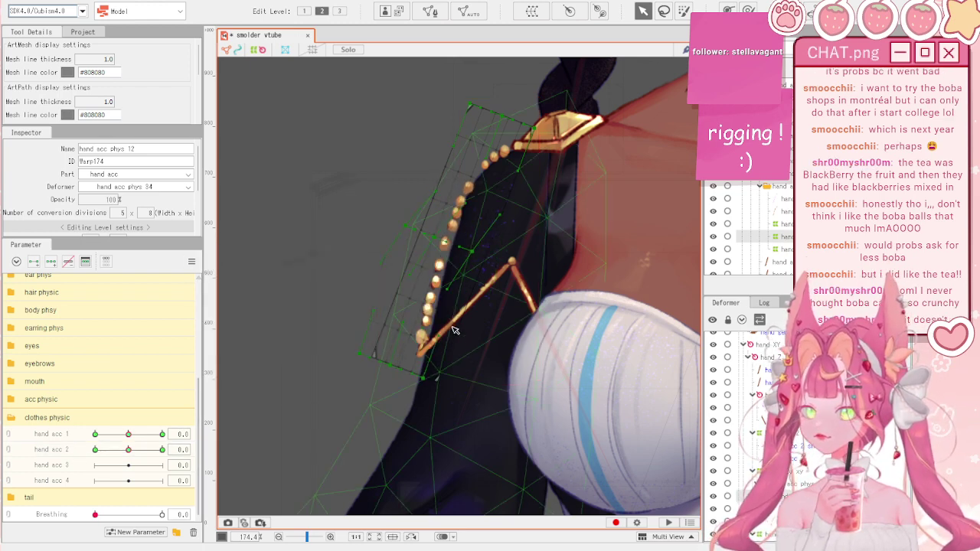
# - Create a rotation deformer named hand acc 2 phys 12 as the parent of the strand's warp deformer hand acc 2 xy
pyautogui.click(498, 287)
pyautogui.click(501, 345)
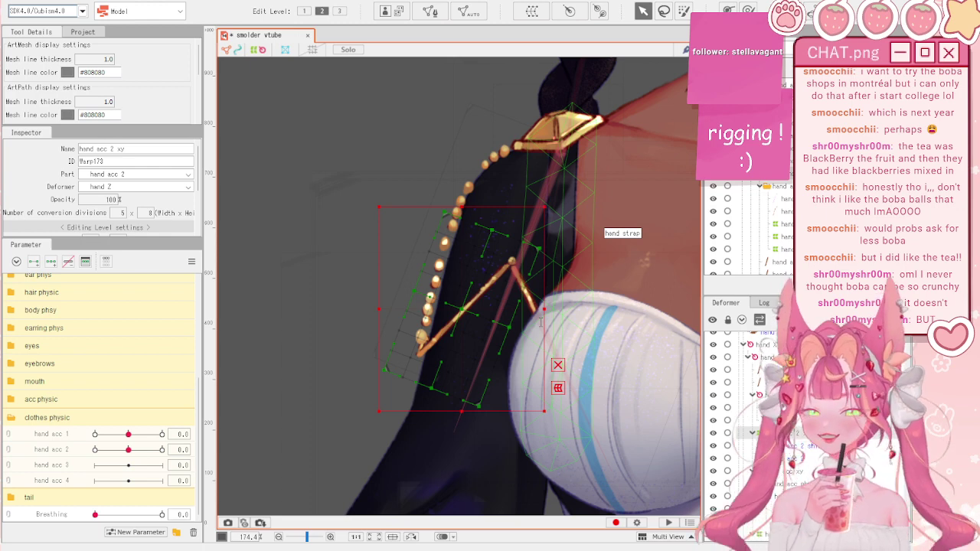
pyautogui.hotkey('ctrl', 'z')
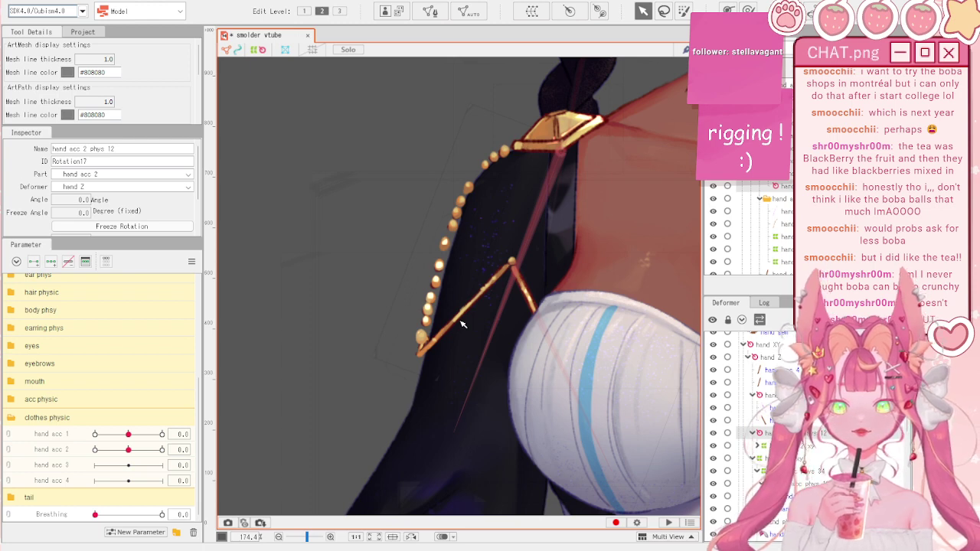
# - Place the rotation deformer's pivot at the gold strand's upper corner and align its handle along the strand at about 21.7 degrees
pyautogui.scroll(-2, 522, 291)
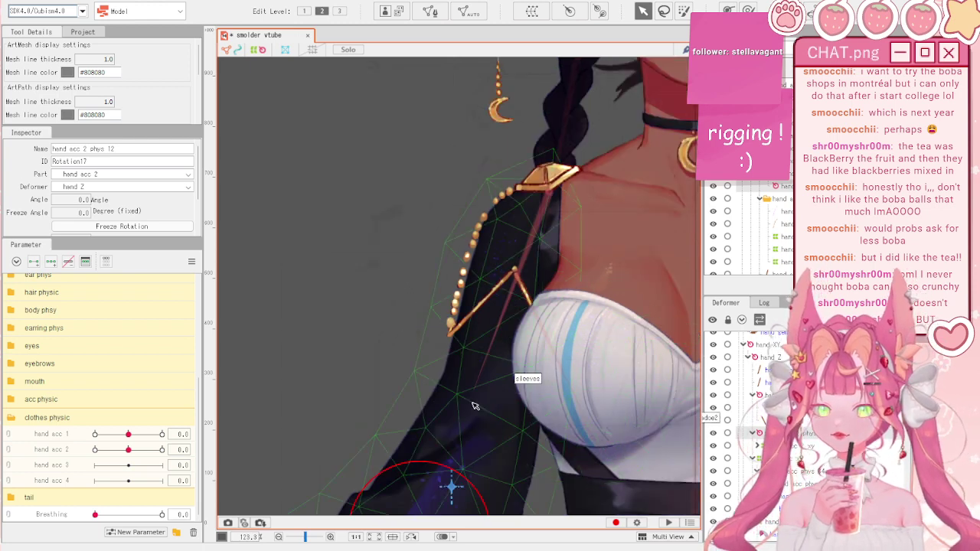
pyautogui.scroll(-2, 473, 406)
pyautogui.moveTo(492, 336); pyautogui.dragTo(492, 335)
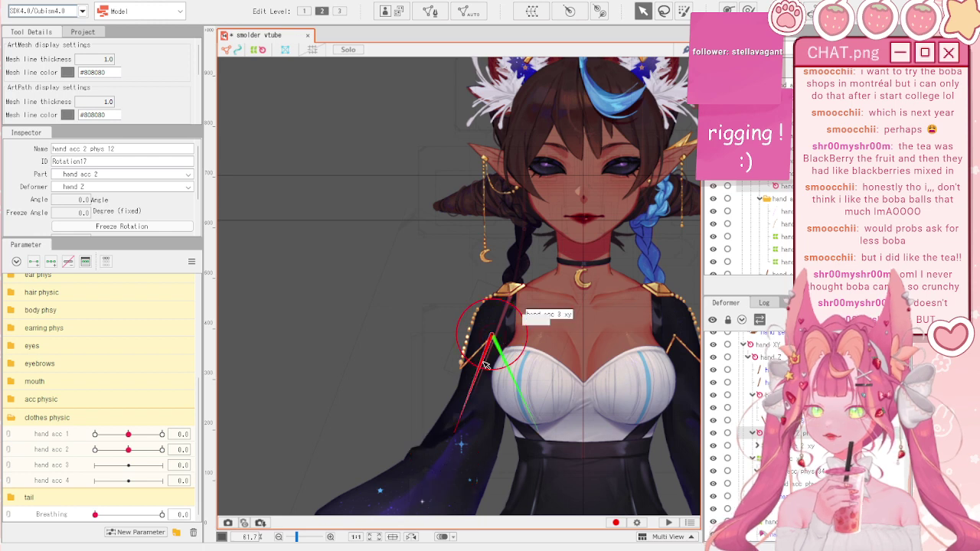
pyautogui.scroll(2, 469, 390)
pyautogui.moveTo(438, 474); pyautogui.dragTo(368, 434)
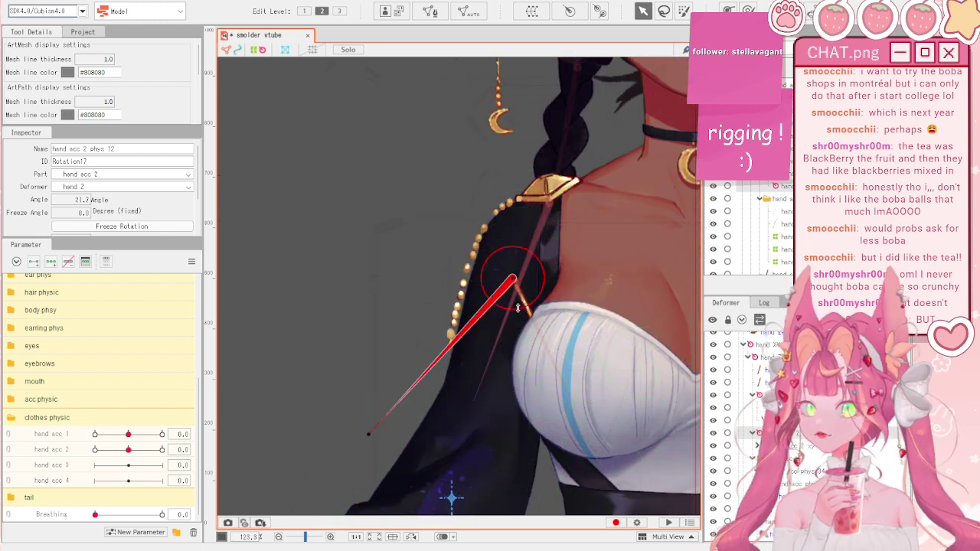
# - Add three keys on hand acc 1 and hand acc 2 for the rotation deformer, and remove those on hand acc 1
pyautogui.scroll(3, 481, 346)
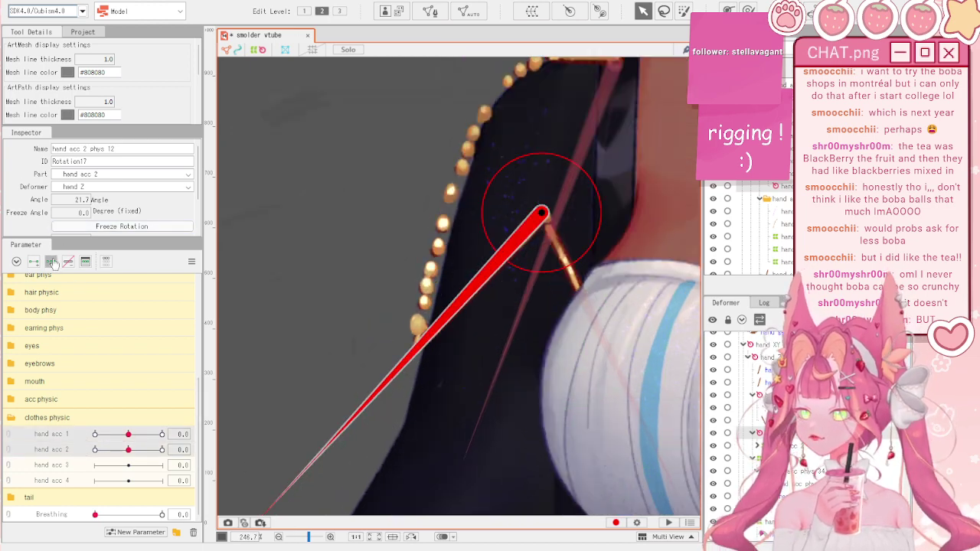
pyautogui.click(94, 434)
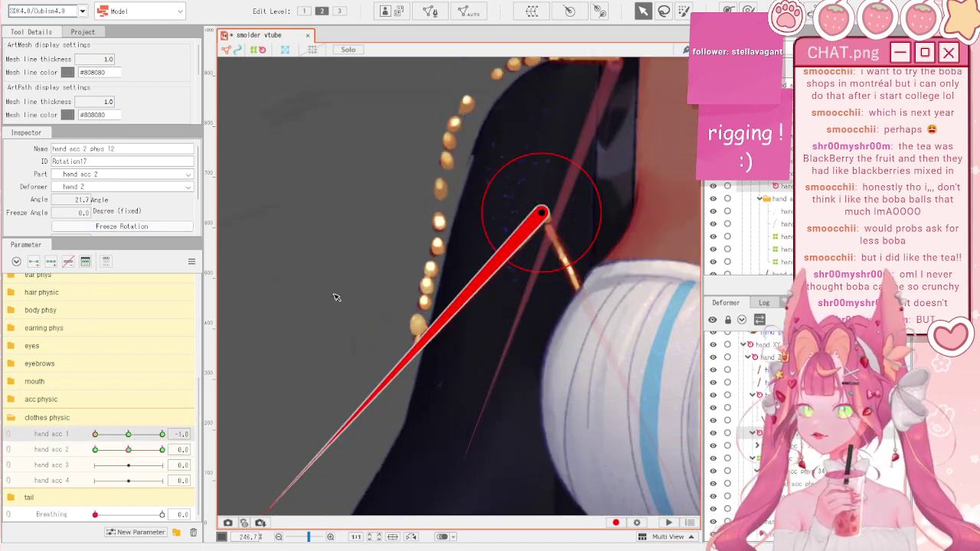
pyautogui.click(128, 434)
pyautogui.click(191, 262)
pyautogui.click(180, 351)
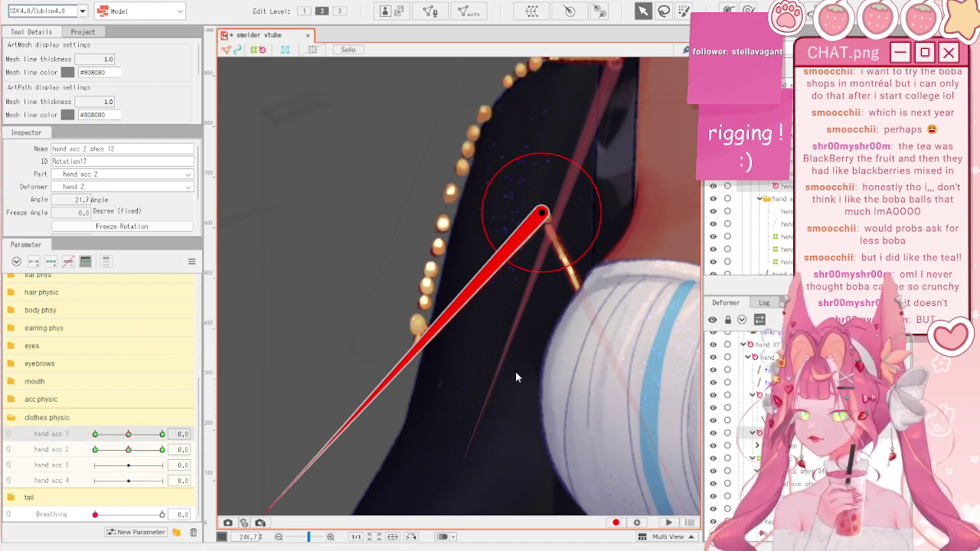
pyautogui.click(49, 453)
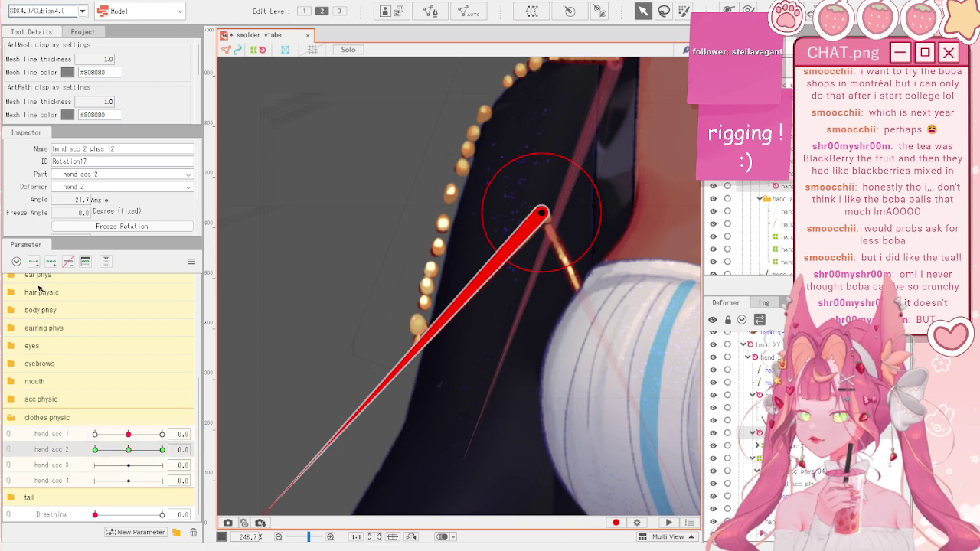
# - At hand acc 2 = -1.0, rotate the strand's deformer outward to about 30.3 degrees so it meets the last bead
pyautogui.moveTo(128, 450); pyautogui.dragTo(70, 434)
pyautogui.moveTo(299, 495); pyautogui.dragTo(343, 427)
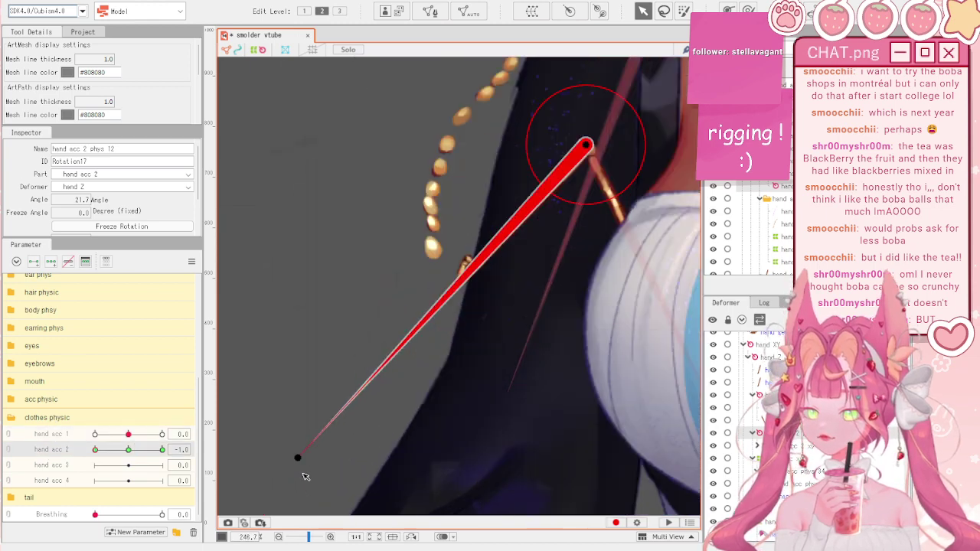
pyautogui.moveTo(297, 459); pyautogui.dragTo(267, 399)
pyautogui.click(305, 221)
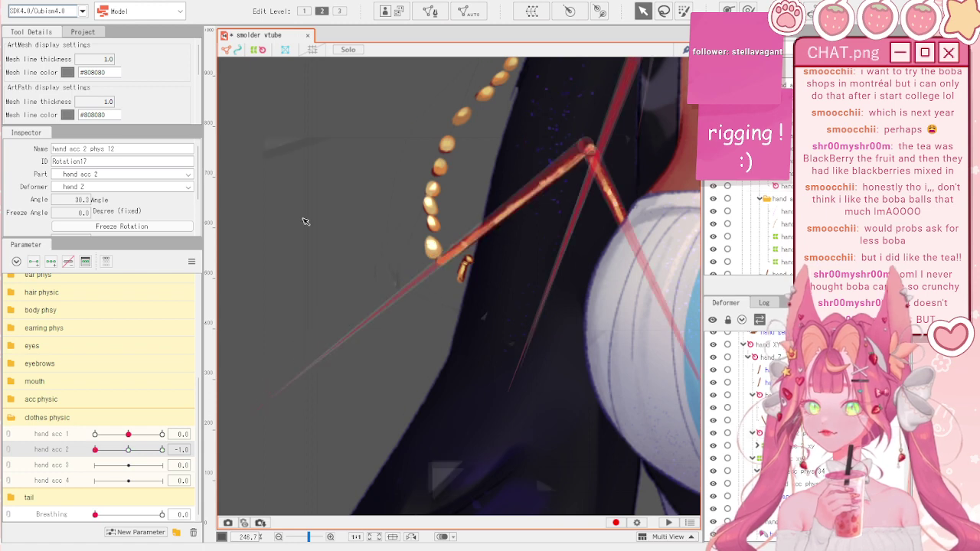
# - At hand acc 2 = 1.0, rotate hand acc 2 phys 12 inward to about 17.3 degrees, shortening its handle for finer control
pyautogui.moveTo(93, 450); pyautogui.dragTo(262, 449)
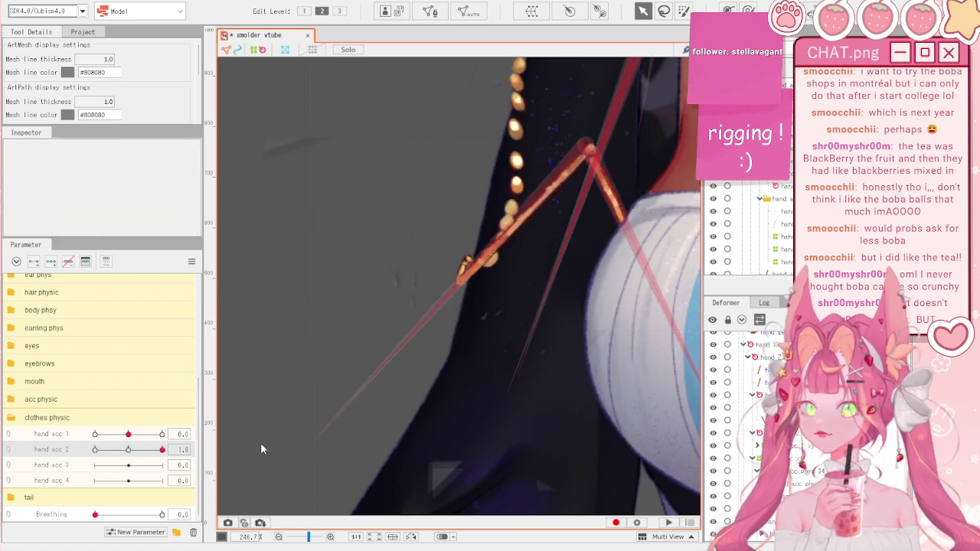
pyautogui.click(570, 167)
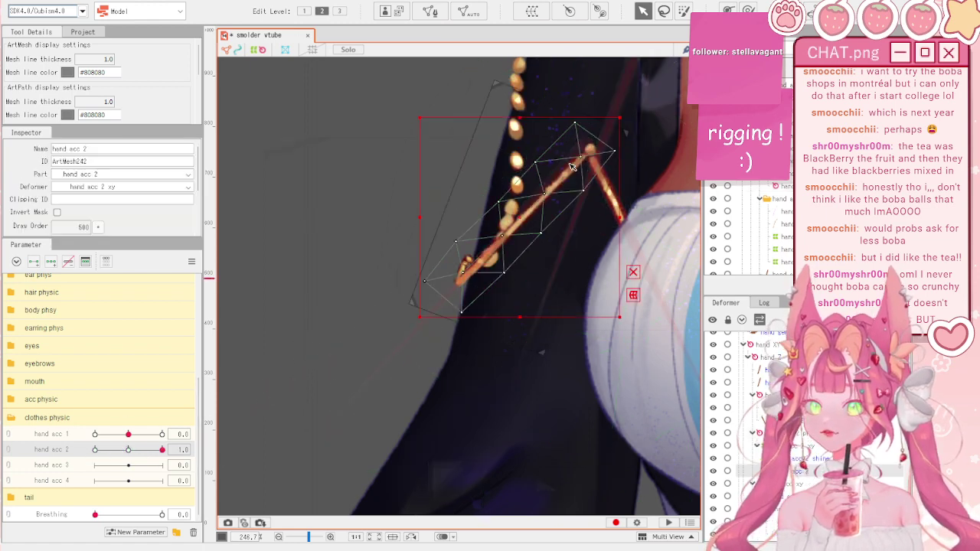
pyautogui.click(723, 414)
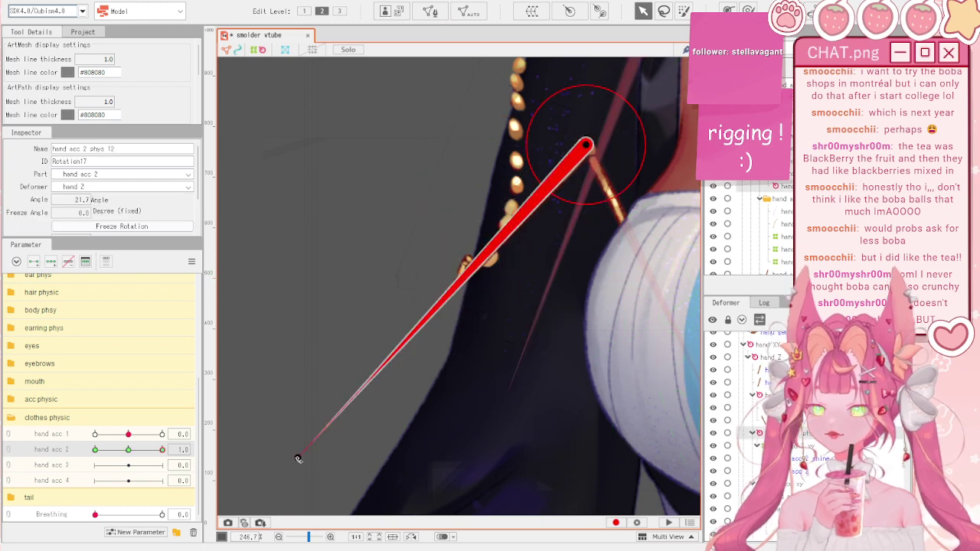
pyautogui.moveTo(299, 458); pyautogui.dragTo(325, 484)
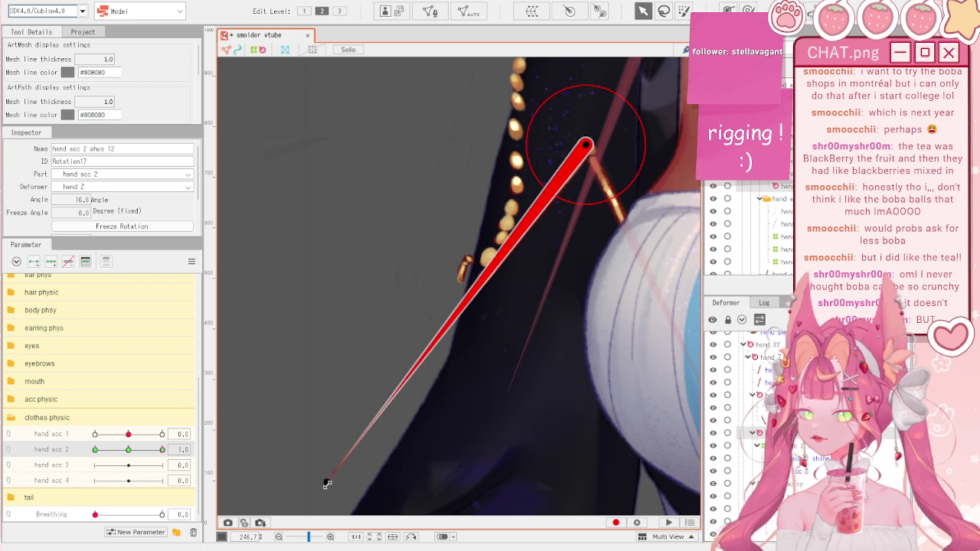
pyautogui.moveTo(342, 474); pyautogui.dragTo(523, 237)
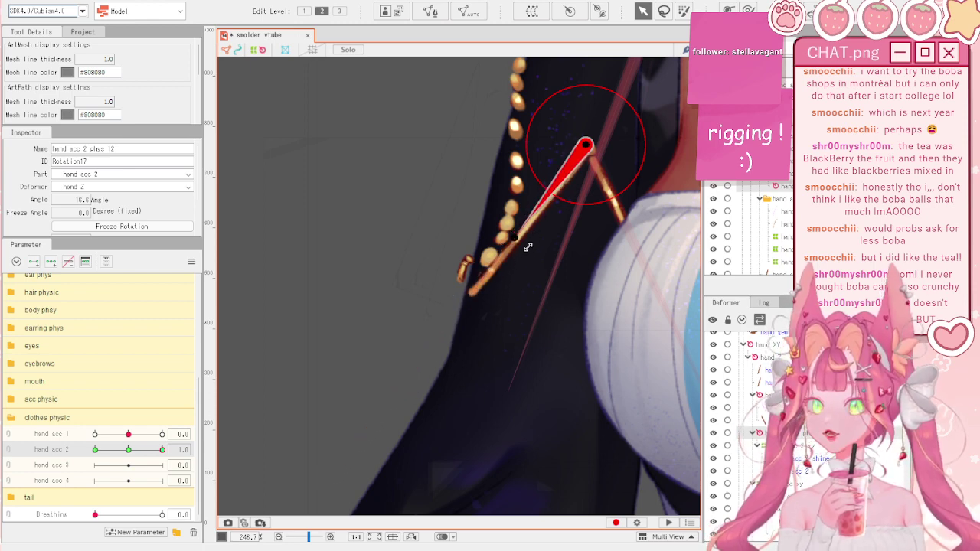
pyautogui.moveTo(161, 449); pyautogui.dragTo(212, 447)
pyautogui.moveTo(523, 233)
pyautogui.mouseDown()
pyautogui.moveTo(533, 238)
pyautogui.moveTo(521, 231)
pyautogui.mouseUp()
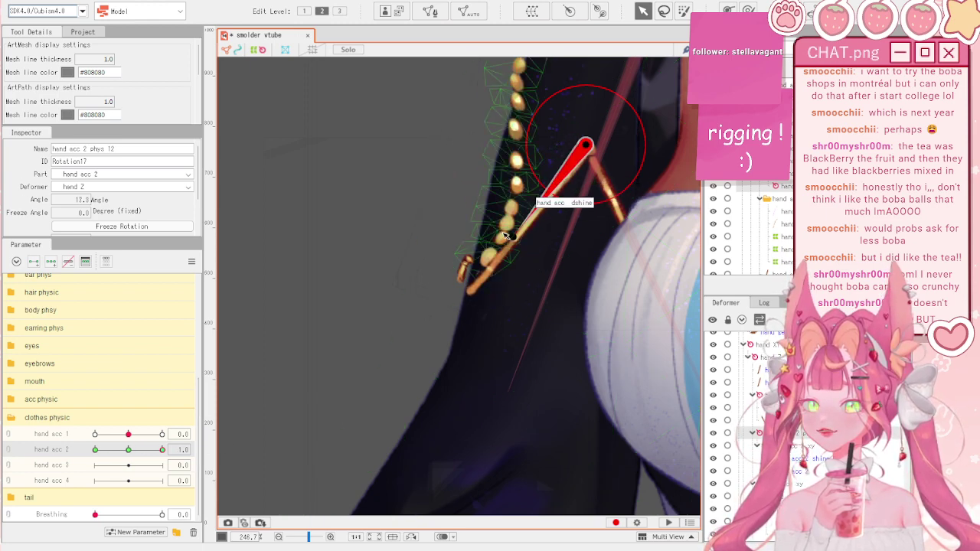
# - At hand acc 2 = 1.0, brush the lower end of the hand acc phys 12 warp toward the strand's tip, check -1.0, and reset the parameters
pyautogui.click(521, 231)
pyautogui.click(780, 508)
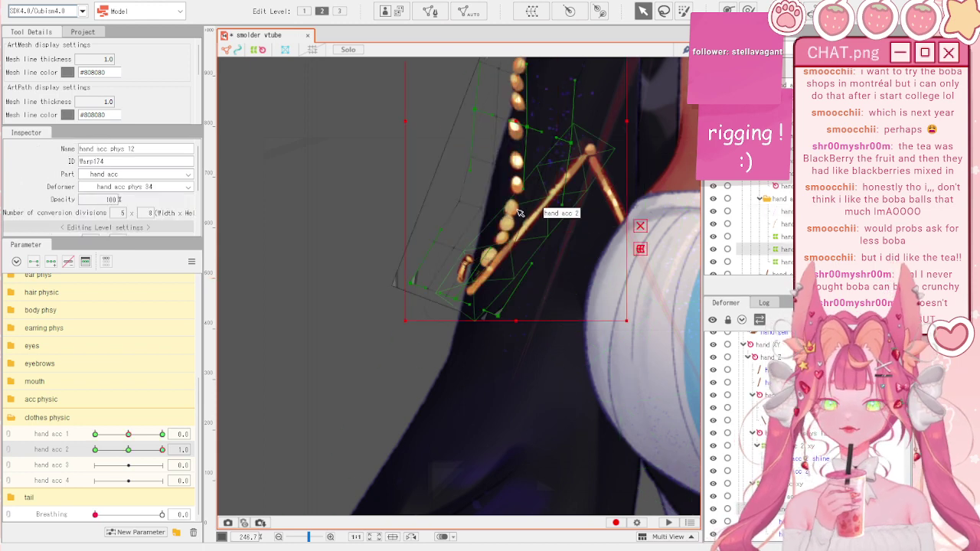
pyautogui.click(747, 10)
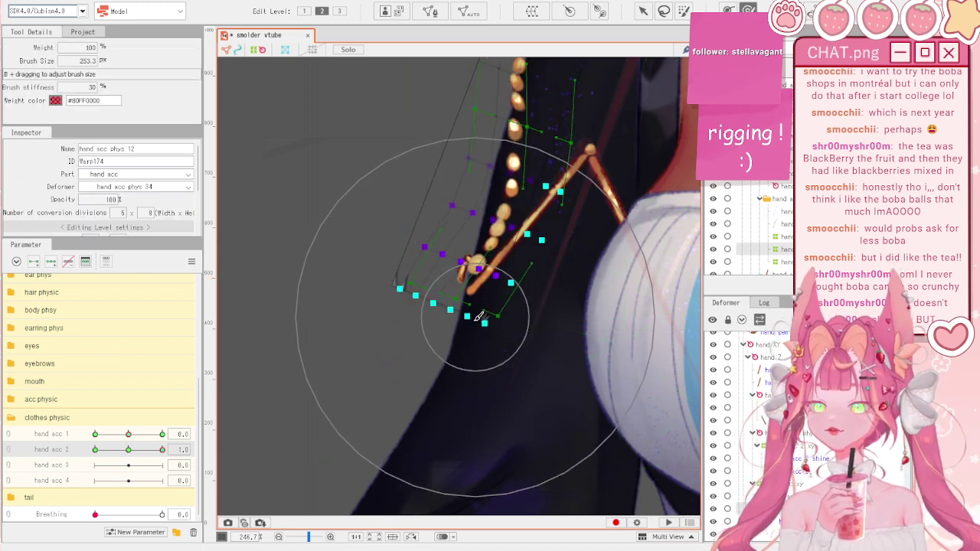
pyautogui.scroll(-3, 476, 324)
pyautogui.moveTo(136, 448); pyautogui.dragTo(193, 450)
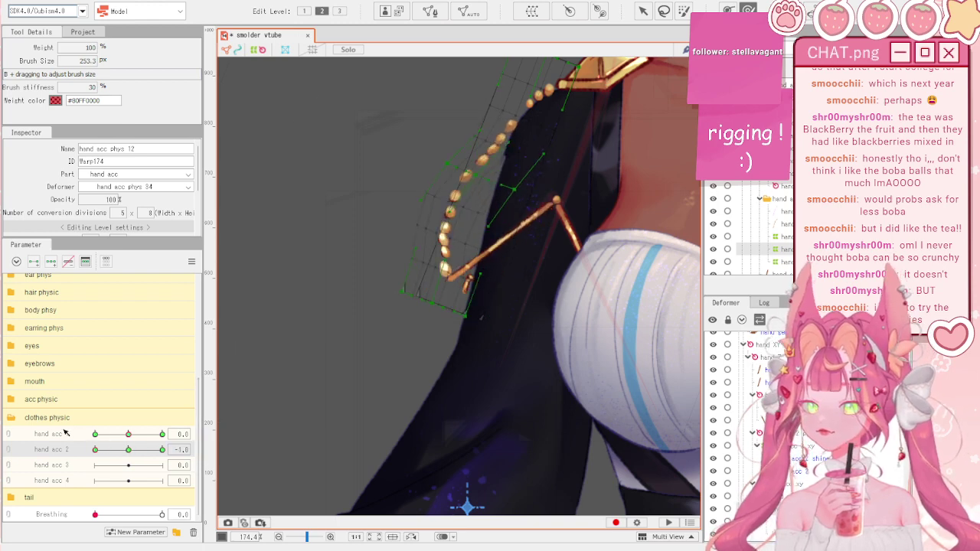
pyautogui.click(192, 262)
pyautogui.click(232, 257)
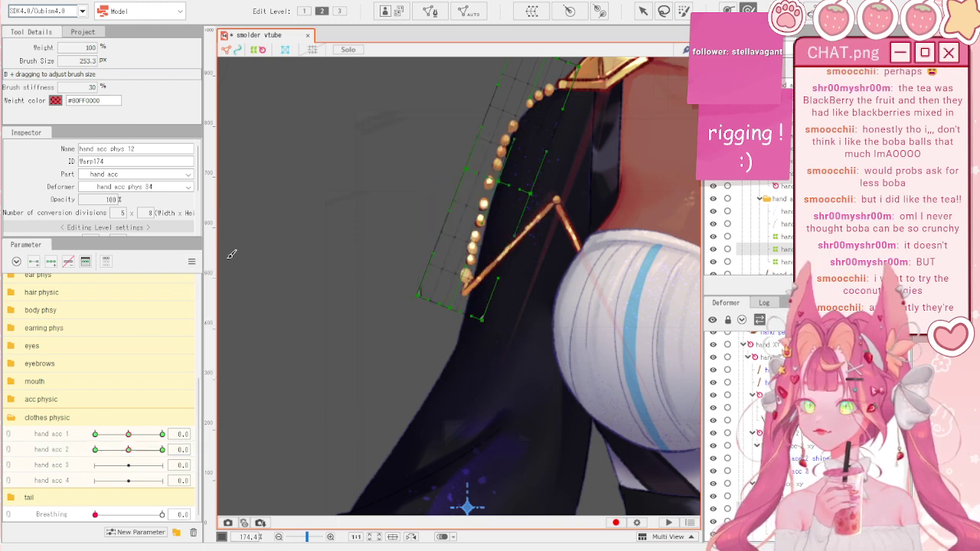
# - At hand acc 2 = -1.0, move the hand acc 2 phys 12 pivot up and outward and rotate its strand down toward the last bead
pyautogui.press('v')
pyautogui.click(385, 249)
pyautogui.scroll(2, 612, 220)
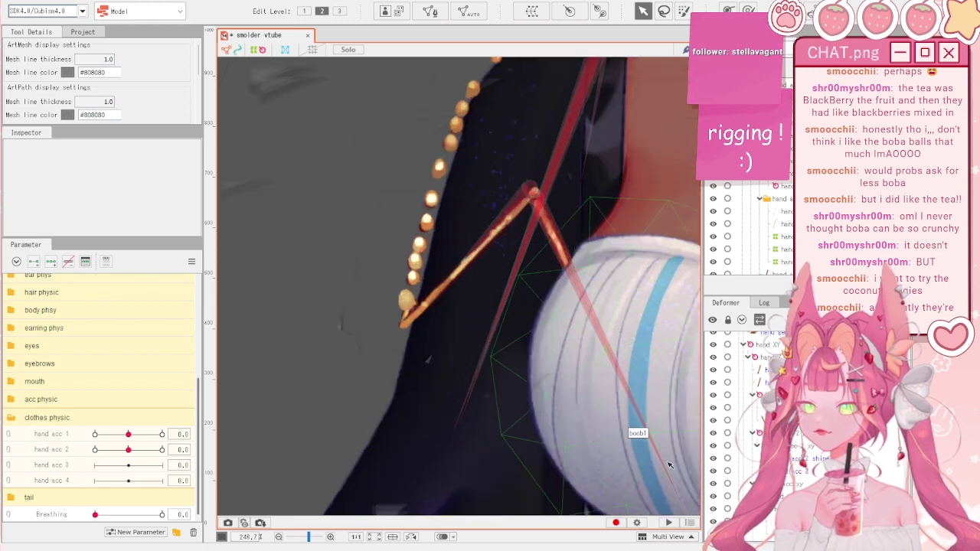
pyautogui.click(601, 225)
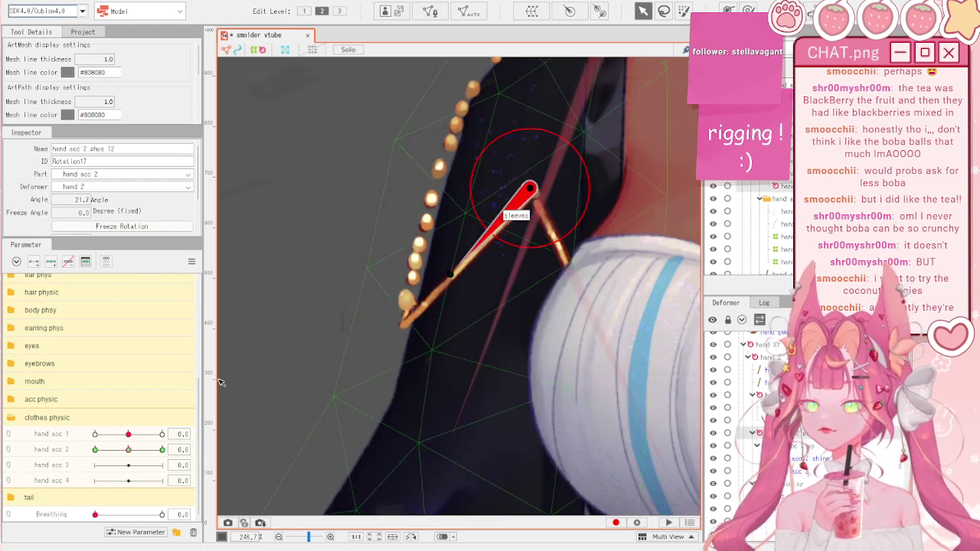
pyautogui.moveTo(531, 188); pyautogui.dragTo(512, 175)
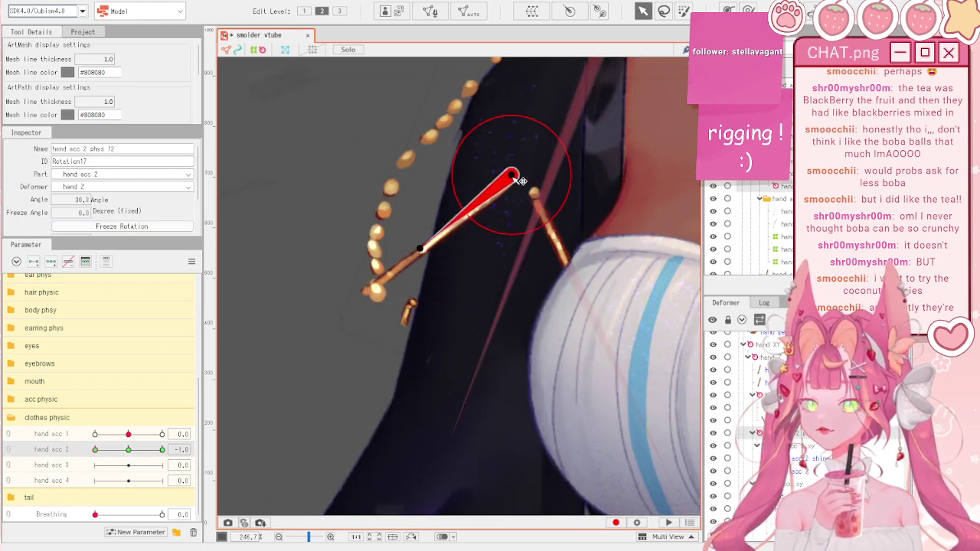
pyautogui.moveTo(420, 249); pyautogui.dragTo(426, 264)
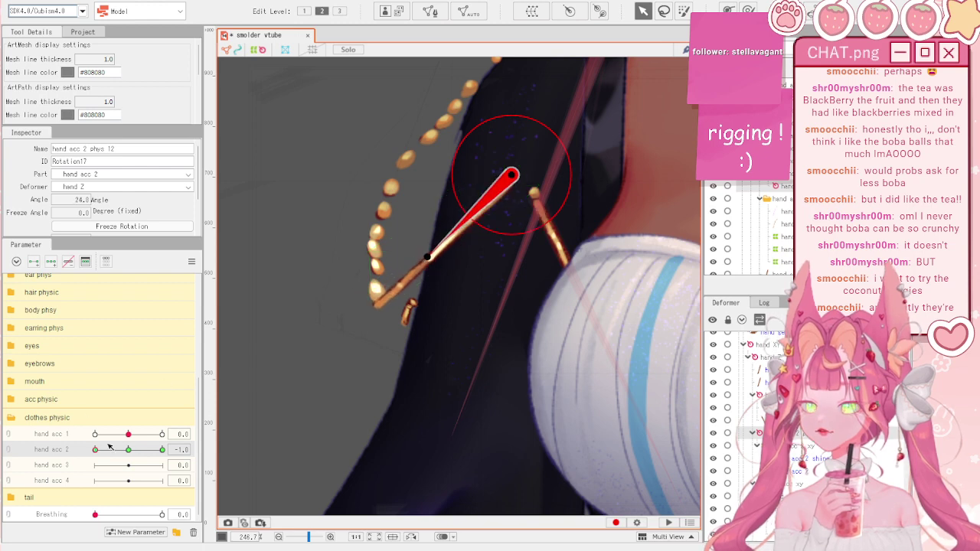
# - At hand acc 2 = 1.0, move the hand acc 2 phys 12 pivot slightly inward, realign its strand, and restore the default pose after checking -1.0
pyautogui.moveTo(108, 448); pyautogui.dragTo(230, 442)
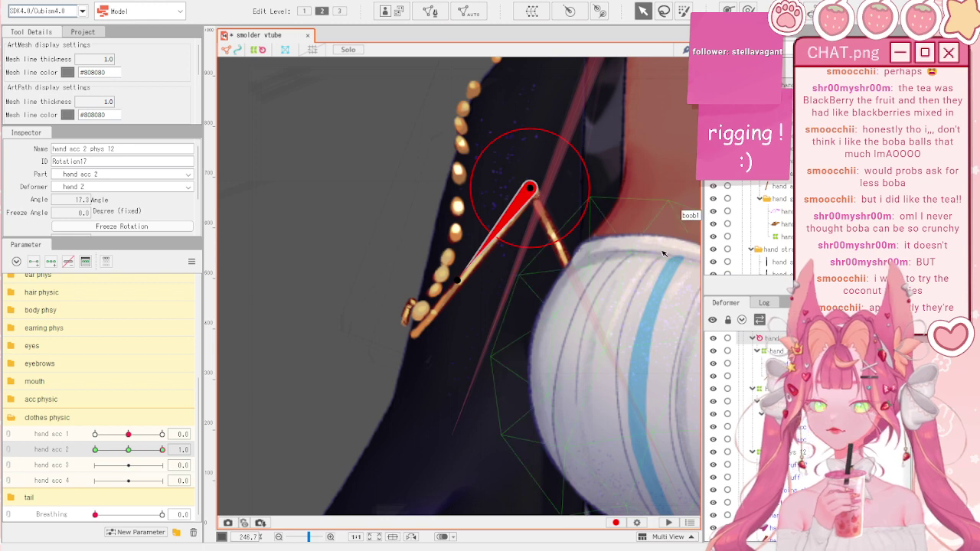
pyautogui.moveTo(531, 189); pyautogui.dragTo(543, 195)
pyautogui.moveTo(467, 285); pyautogui.dragTo(458, 280)
pyautogui.moveTo(162, 450); pyautogui.dragTo(65, 444)
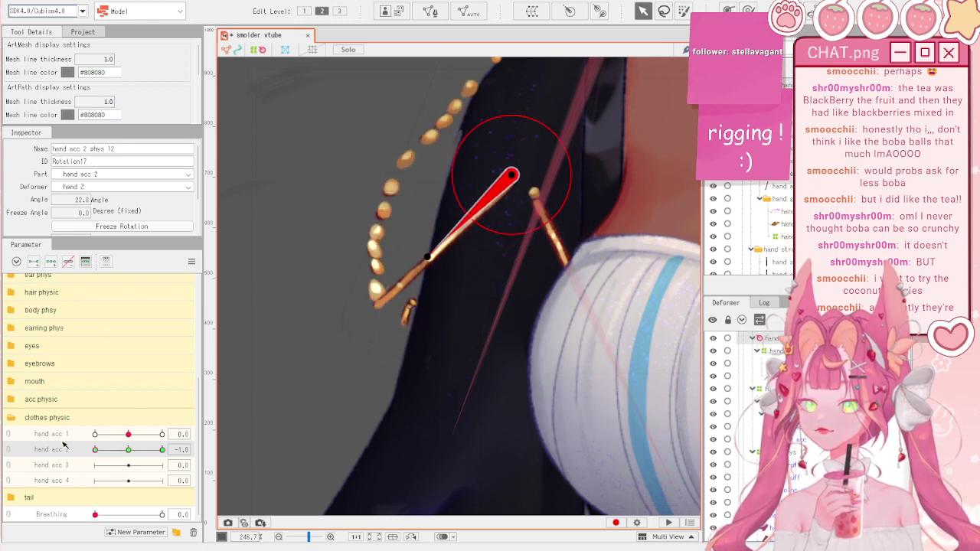
pyautogui.click(191, 261)
pyautogui.click(230, 258)
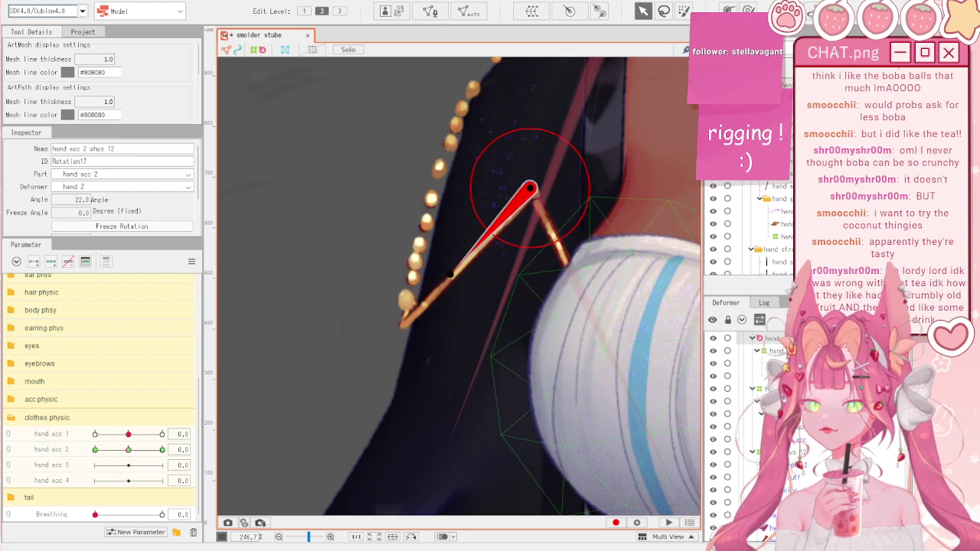
# - Select the short inner gold strand's meshes and create the rotation deformer hand acc 3 phys 12 under hand acc 3 xy
pyautogui.click(564, 255)
pyautogui.keyDown('shift'); pyautogui.click(541, 210); pyautogui.keyUp('shift')
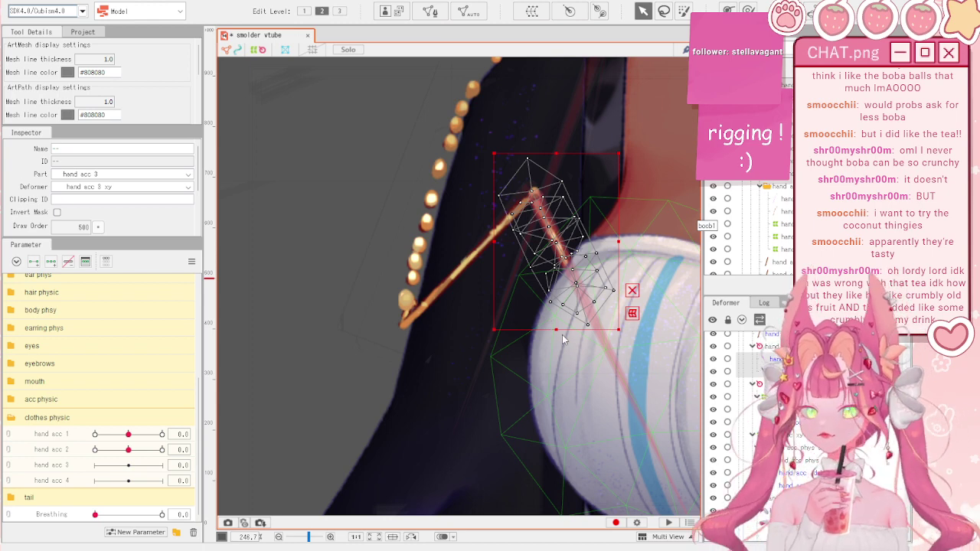
pyautogui.click(605, 417)
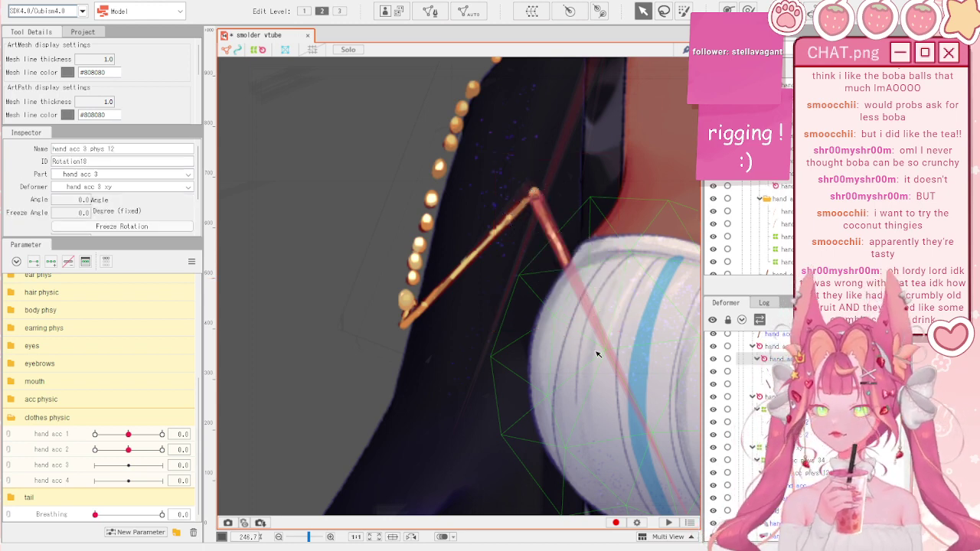
# - Place the hand acc 3 phys 12 pivot at the strands' shared corner, shrink its circle and shorten its handle along the inner strand
pyautogui.scroll(-5, 580, 333)
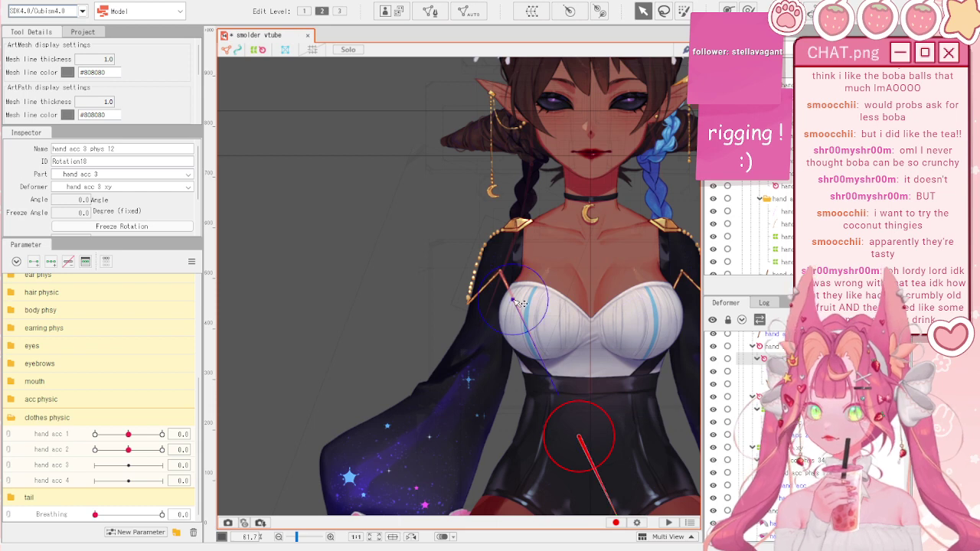
pyautogui.scroll(2, 522, 292)
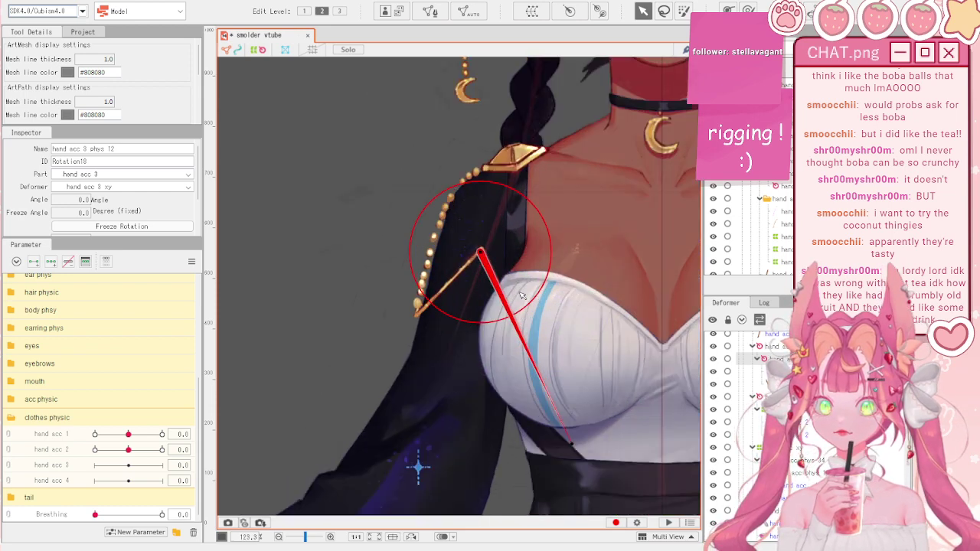
pyautogui.moveTo(533, 306); pyautogui.dragTo(500, 271)
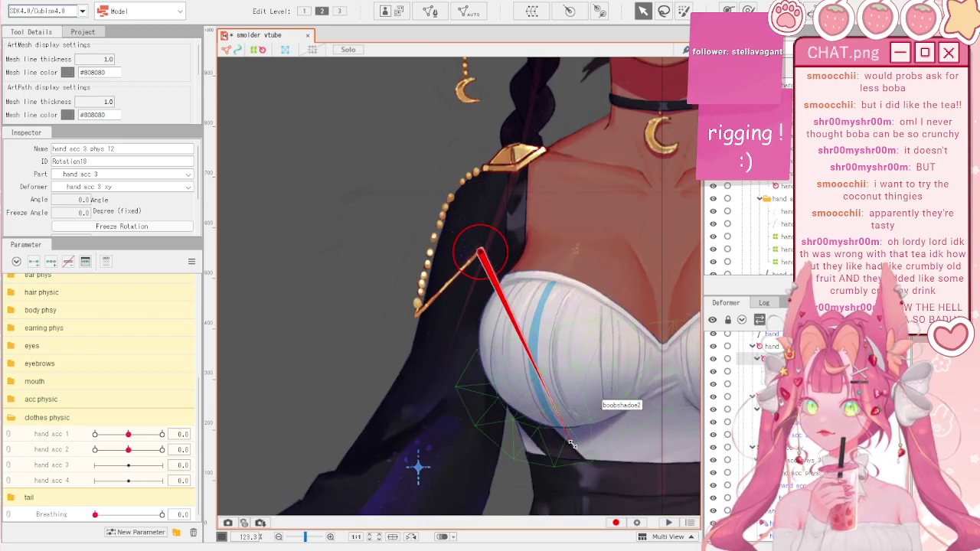
pyautogui.moveTo(571, 443); pyautogui.dragTo(488, 281)
# - Add three keys on hand acc 1 and hand acc 2 for hand acc 3 phys 12, and remove those on hand acc 1
pyautogui.scroll(3, 488, 279)
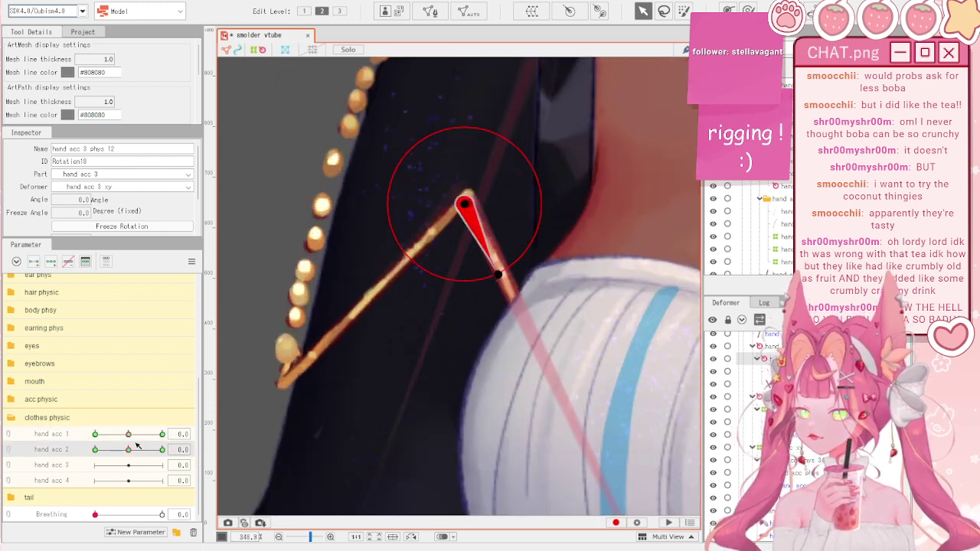
pyautogui.click(84, 433)
pyautogui.click(62, 457)
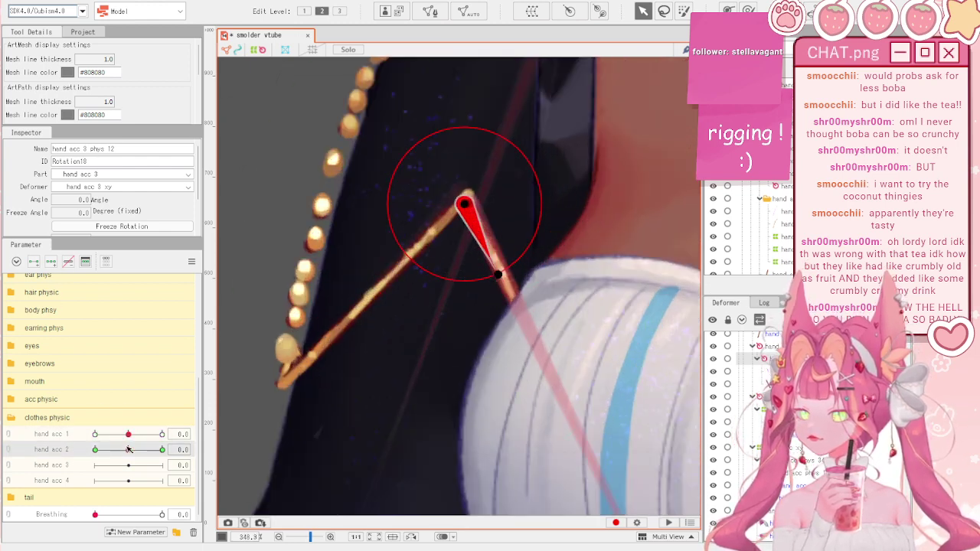
# - Move the hand acc 3 phys 12 pivot to the outer strand's corner at hand acc 2 = 1.0 and -1.0, re-angling the inner strand at each key
pyautogui.moveTo(128, 450); pyautogui.dragTo(163, 450)
pyautogui.moveTo(473, 204); pyautogui.dragTo(497, 281)
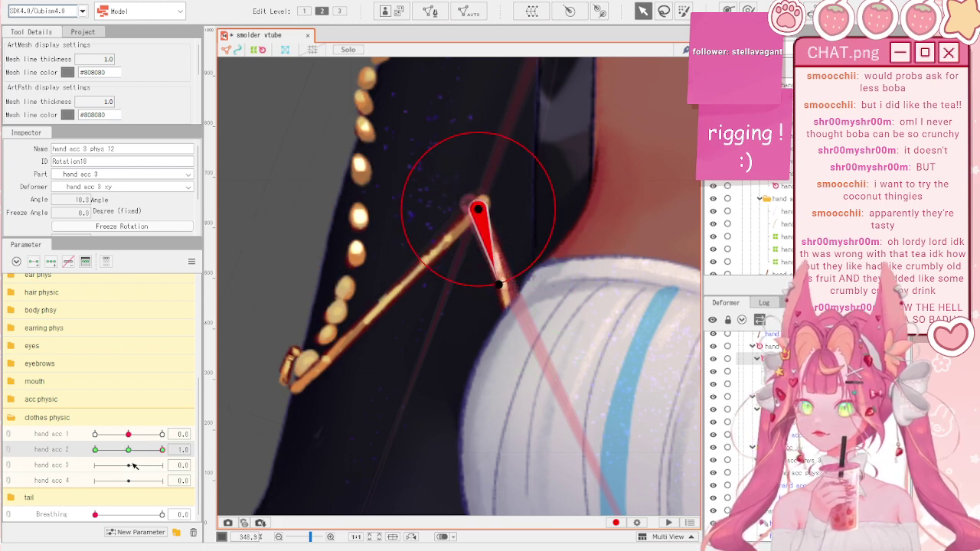
pyautogui.moveTo(129, 450); pyautogui.dragTo(73, 450)
pyautogui.moveTo(476, 206); pyautogui.dragTo(446, 187)
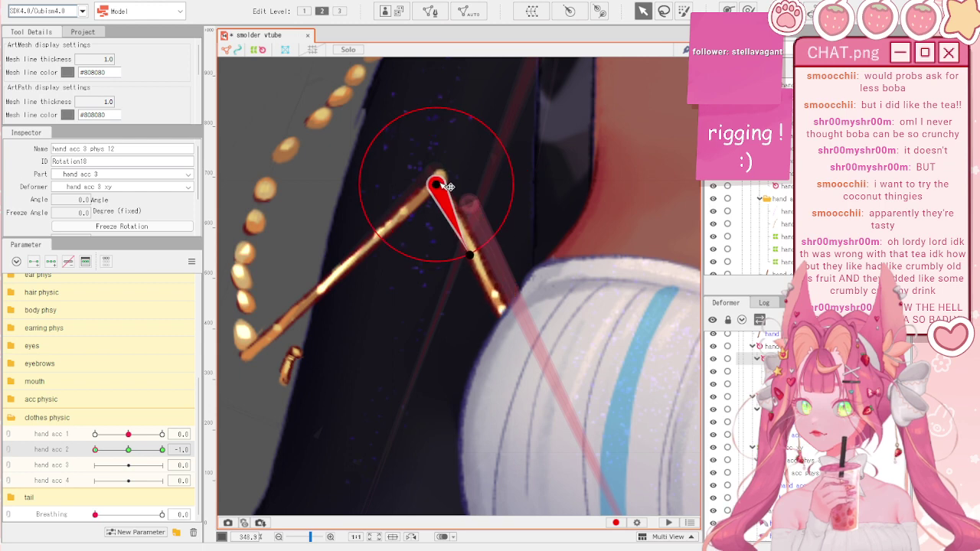
pyautogui.moveTo(477, 260); pyautogui.dragTo(491, 252)
pyautogui.scroll(-3, 492, 251)
pyautogui.click(248, 180)
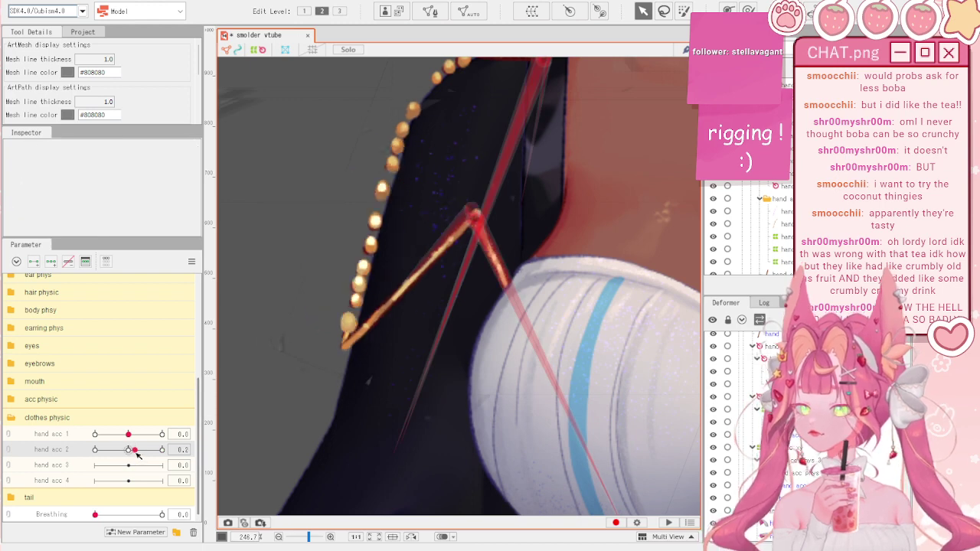
# - Link hand acc 1 and hand acc 2 into a two-axis parameter and preview the accessories at several combined values
pyautogui.click(10, 435)
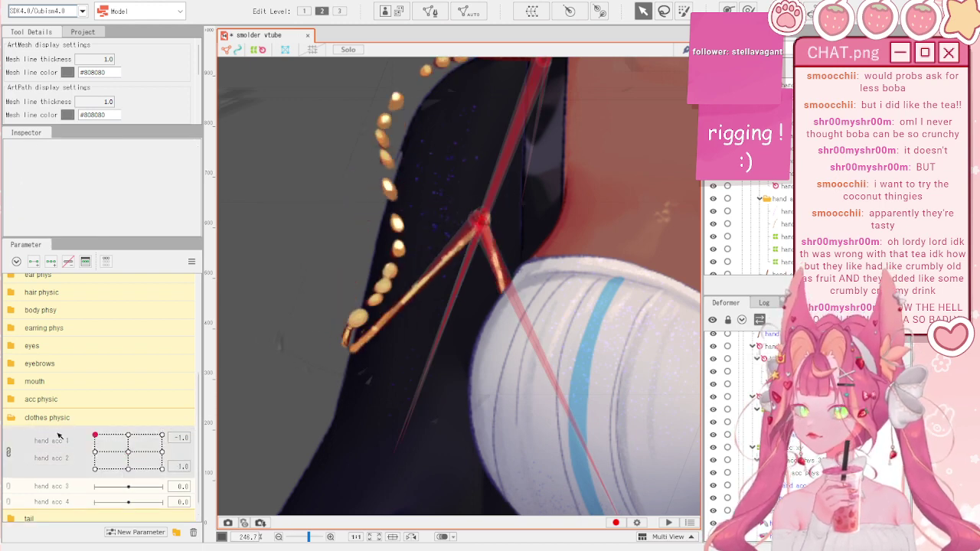
pyautogui.moveTo(111, 420); pyautogui.dragTo(121, 443)
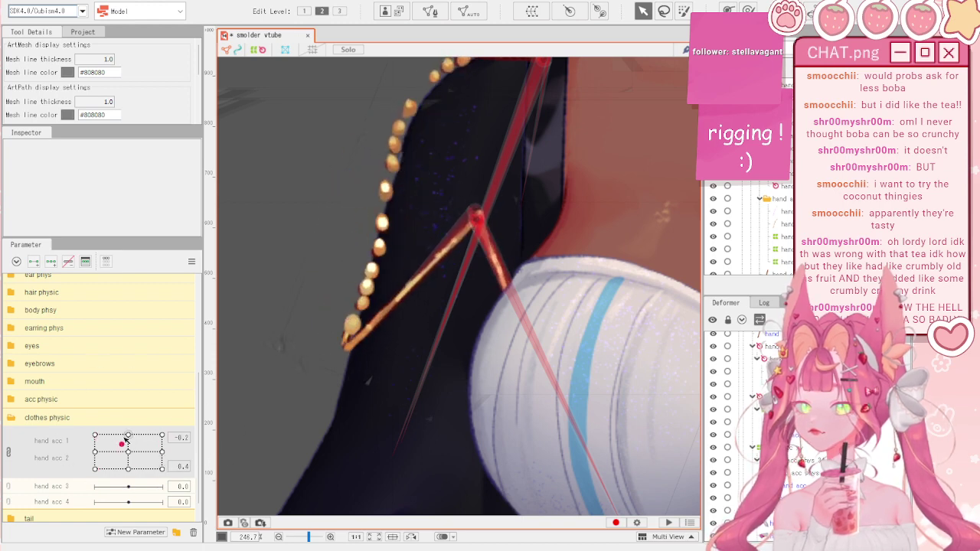
pyautogui.click(149, 451)
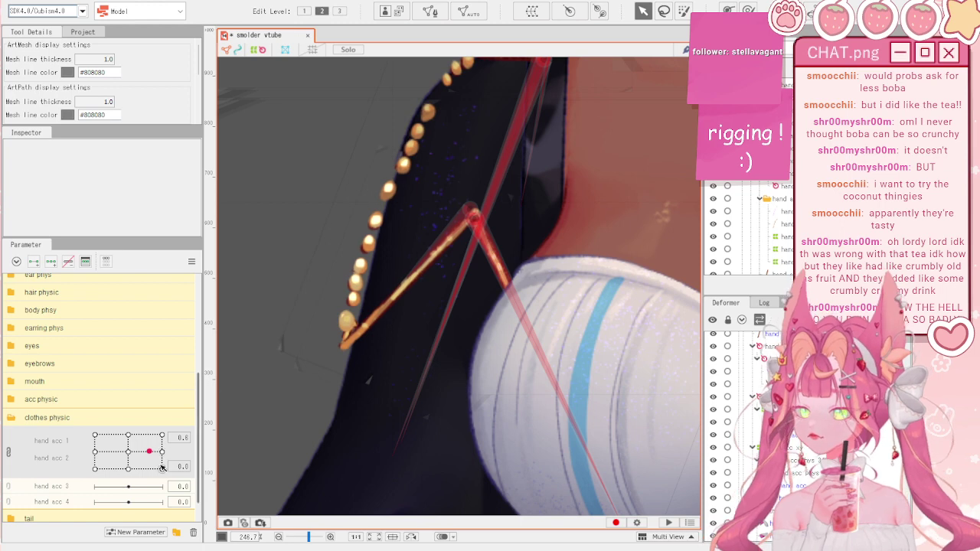
# - Select all objects keyed on hand acc 1 and hand acc 2, add three keys on both parameters, and synthesize the four corner forms
pyautogui.click(162, 468)
pyautogui.click(187, 468)
pyautogui.click(240, 477)
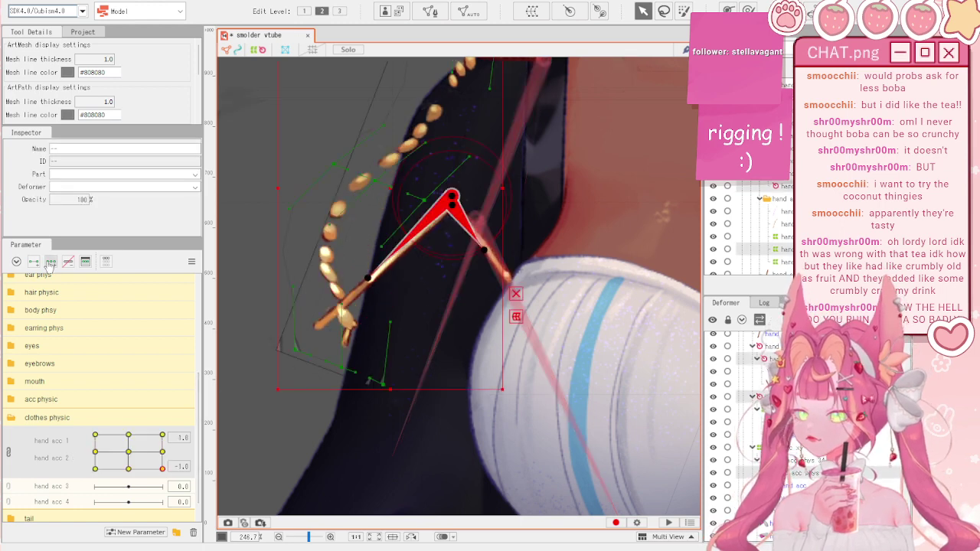
pyautogui.click(191, 262)
pyautogui.click(237, 344)
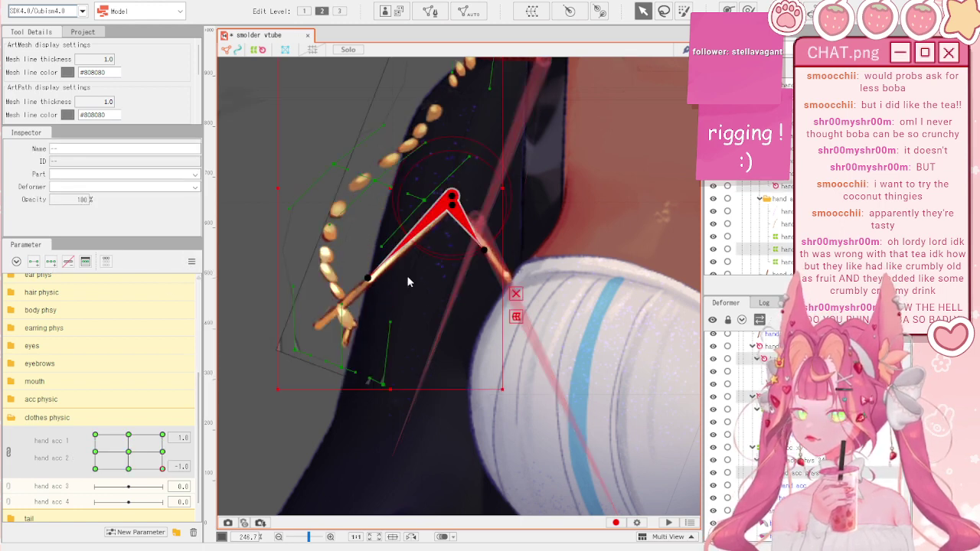
# - Check the bead chain and strands at the corners of hand acc 1 and hand acc 2, and return both parameters to 0.0
pyautogui.click(95, 468)
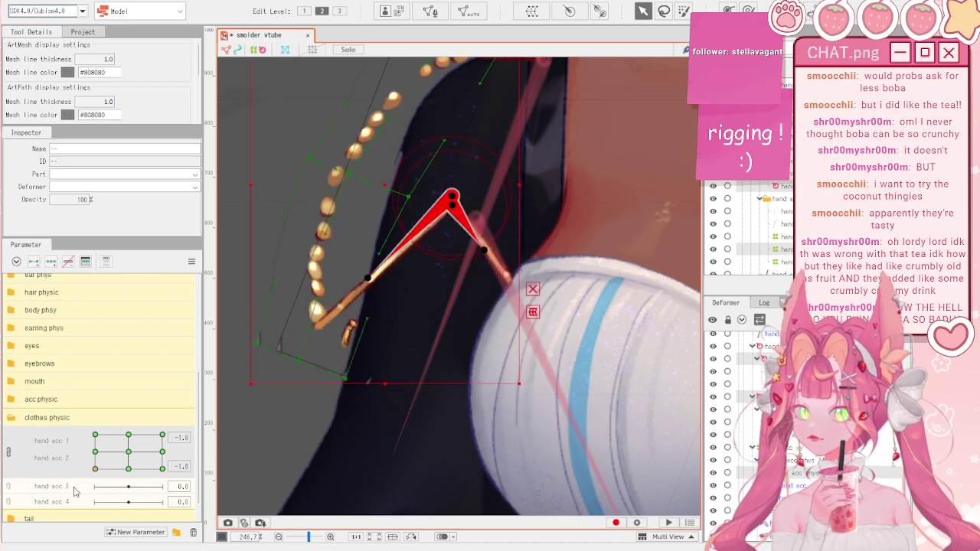
pyautogui.click(102, 435)
pyautogui.moveTo(90, 500); pyautogui.dragTo(129, 453)
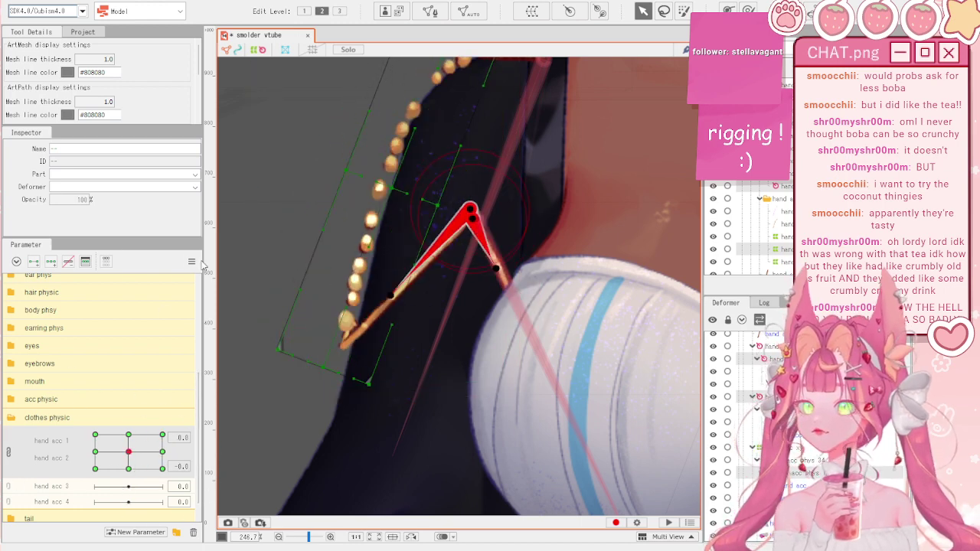
pyautogui.scroll(-4, 308, 255)
pyautogui.click(308, 192)
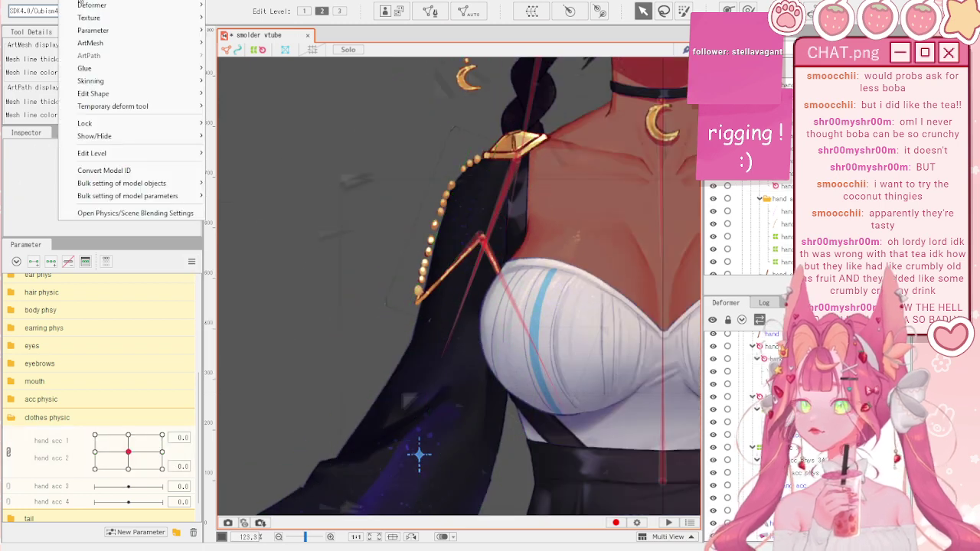
# - Open the Physics/Scene Blending Settings and add a new physics group for the hand accessories' X movement
pyautogui.click(75, 1)
pyautogui.click(143, 213)
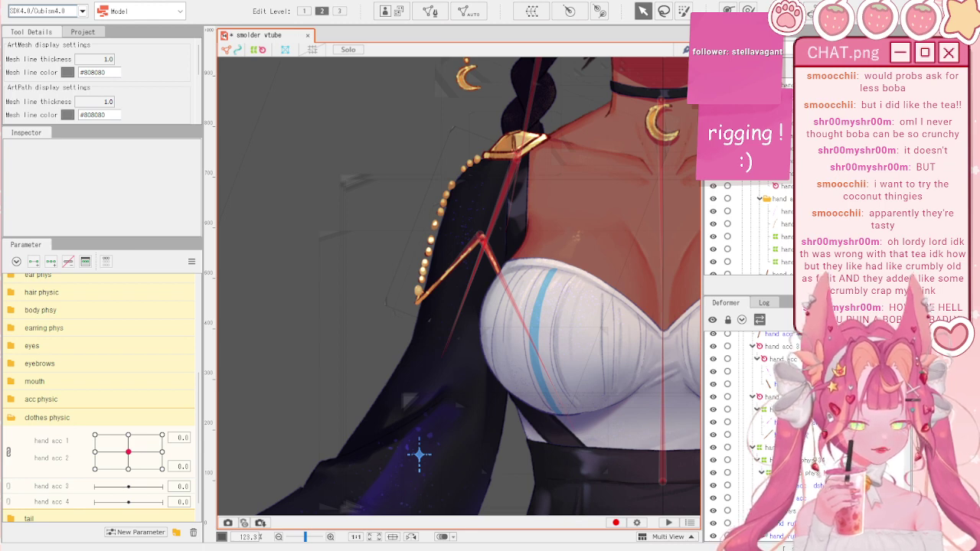
pyautogui.hotkey('alt', 'Tab')
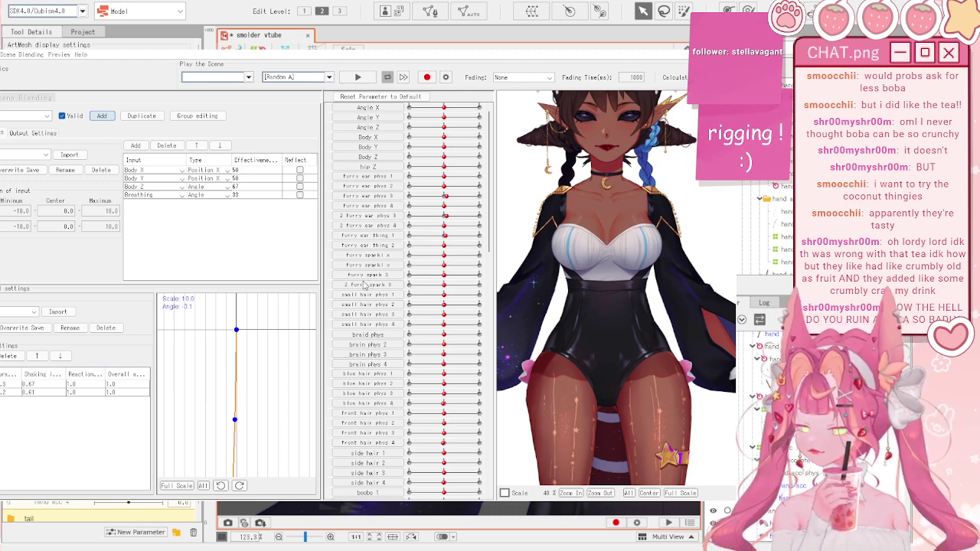
pyautogui.click(328, 337)
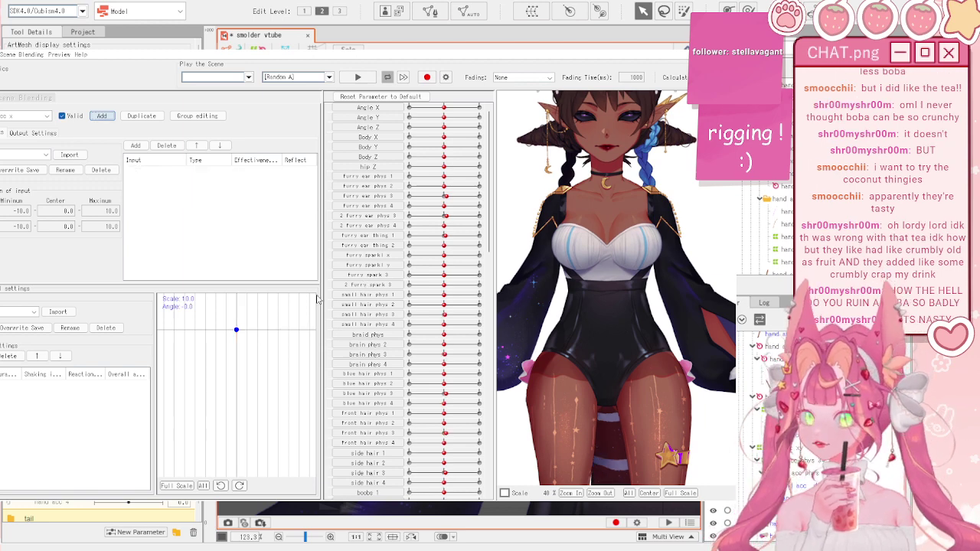
# - Add Body X and Body Z inputs to the hand accessory physics group, setting Body X position effectiveness to 100 and raising Body Z angle effectiveness
pyautogui.click(136, 146)
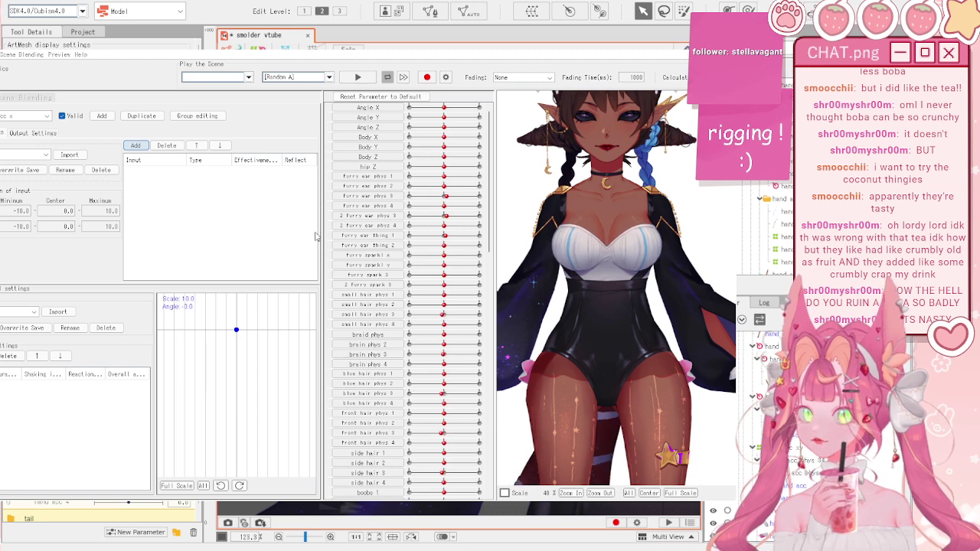
pyautogui.click(323, 443)
pyautogui.doubleClick(256, 170)
pyautogui.write('93')
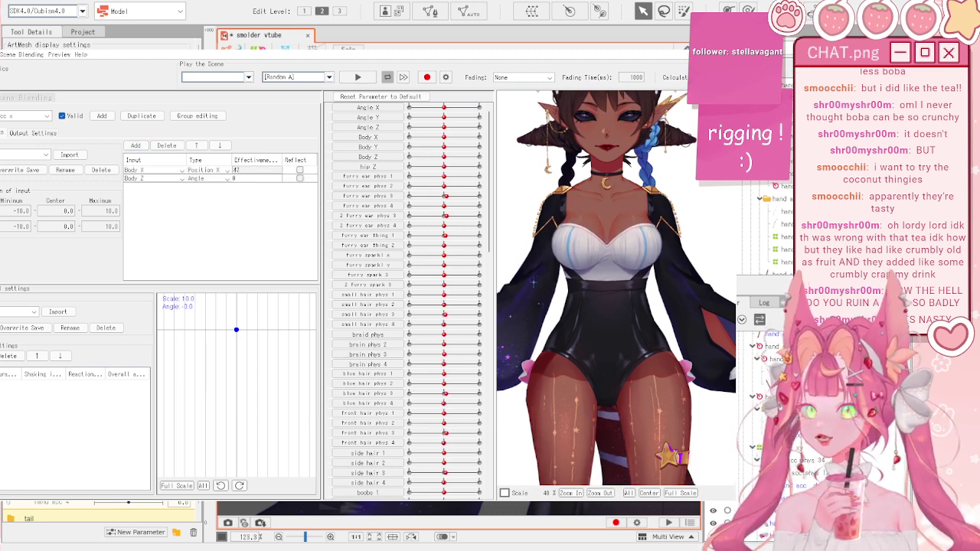
pyautogui.doubleClick(243, 170)
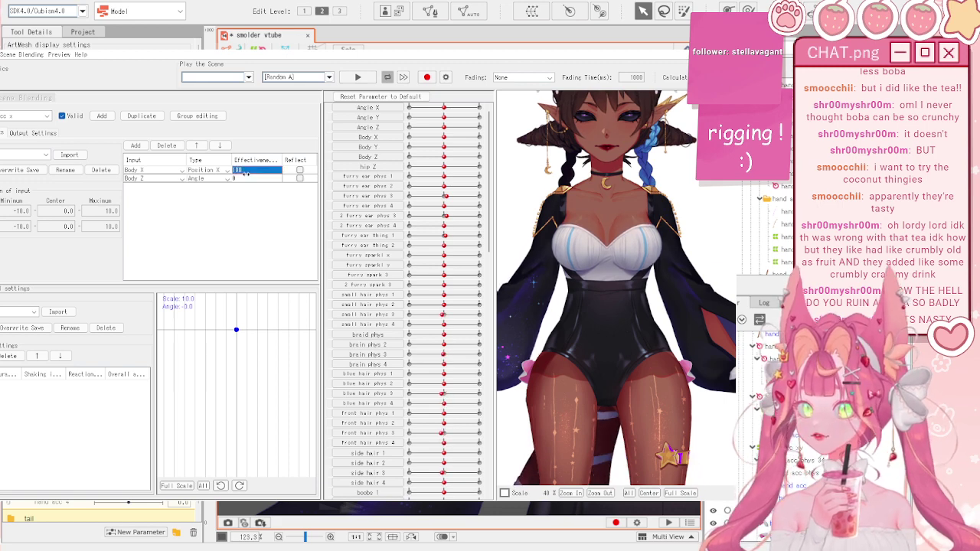
pyautogui.moveTo(244, 178); pyautogui.dragTo(281, 178)
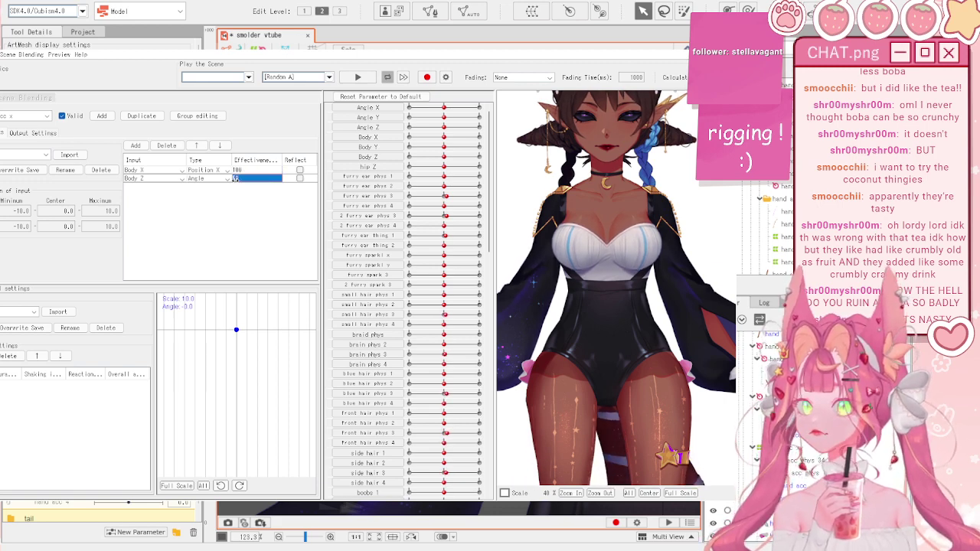
pyautogui.click(134, 148)
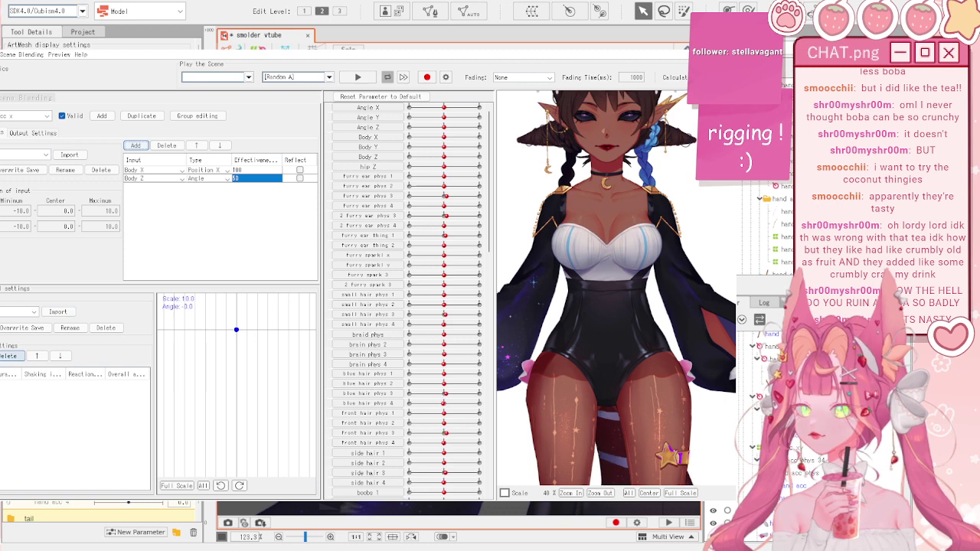
# - Add two pendulums to the hand accessory physics group and assign hand acc 1 and hand acc 2 as its outputs
pyautogui.click(0, 356)
pyautogui.click(0, 356)
pyautogui.click(31, 133)
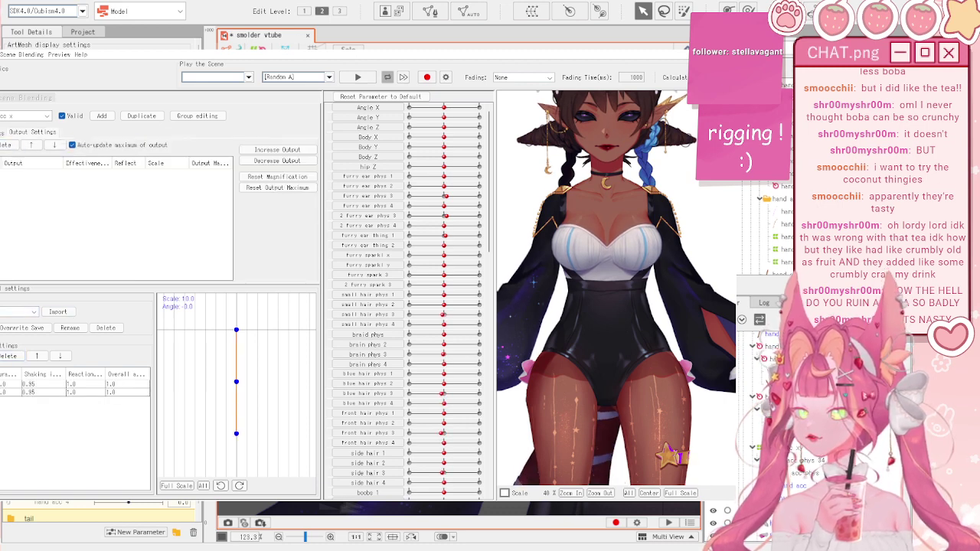
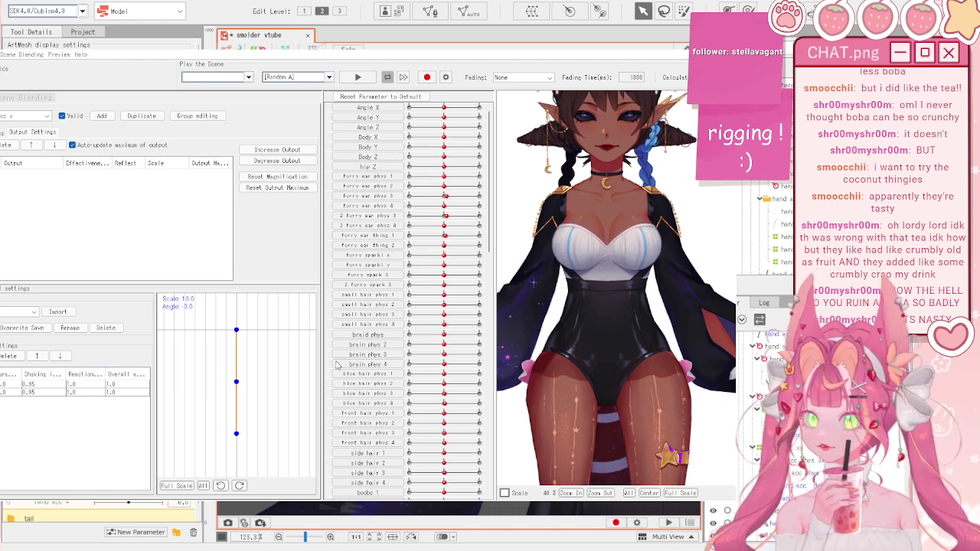
pyautogui.click(332, 433)
# - Set the pendulums' shaking influence to 0.75 and 0.65, and preview the sleeve accessories' sway in the model view
pyautogui.moveTo(578, 197); pyautogui.dragTo(510, 216)
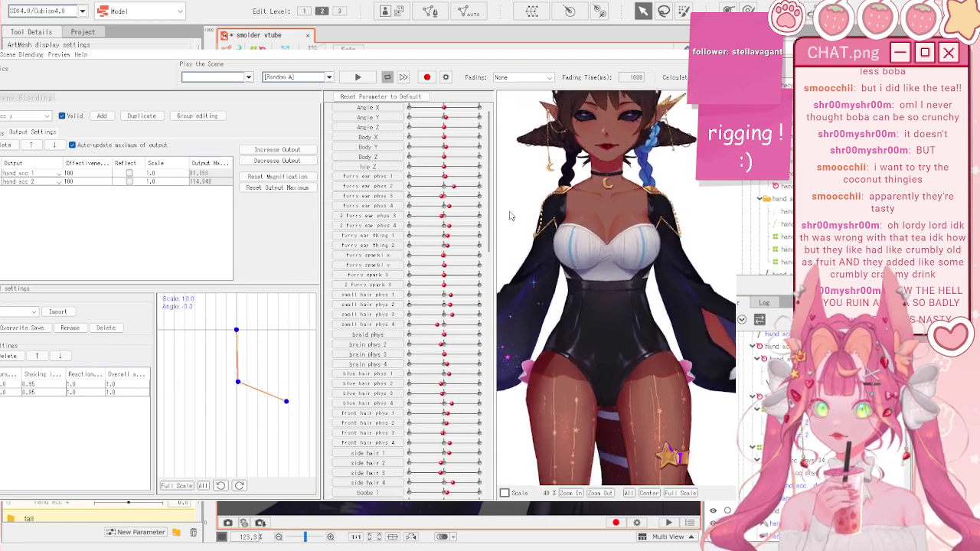
pyautogui.scroll(5, 510, 217)
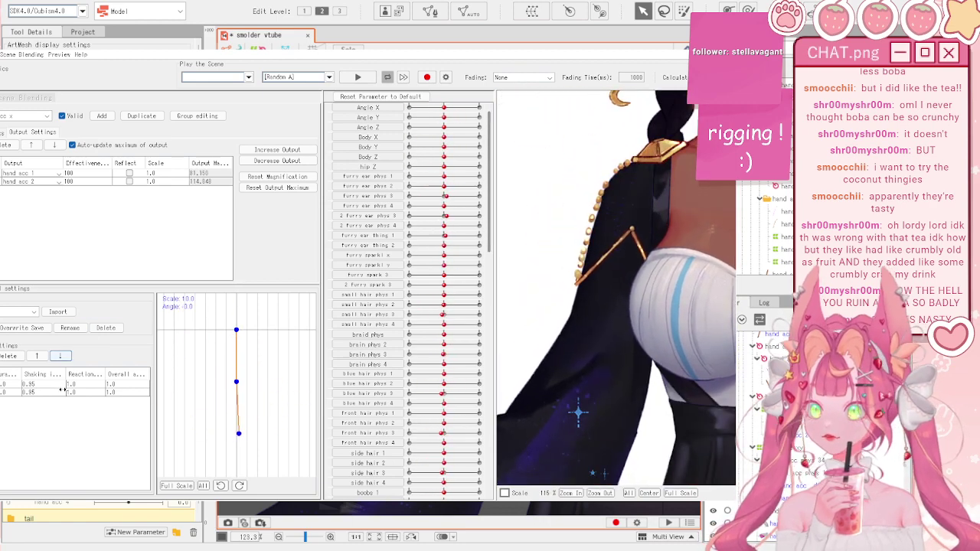
pyautogui.moveTo(525, 284); pyautogui.dragTo(585, 297)
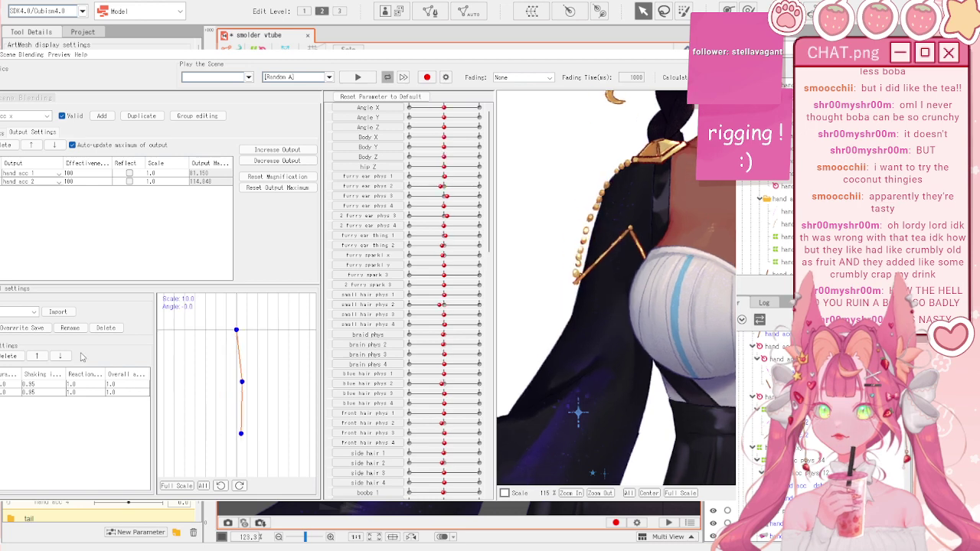
pyautogui.moveTo(54, 391); pyautogui.dragTo(31, 383)
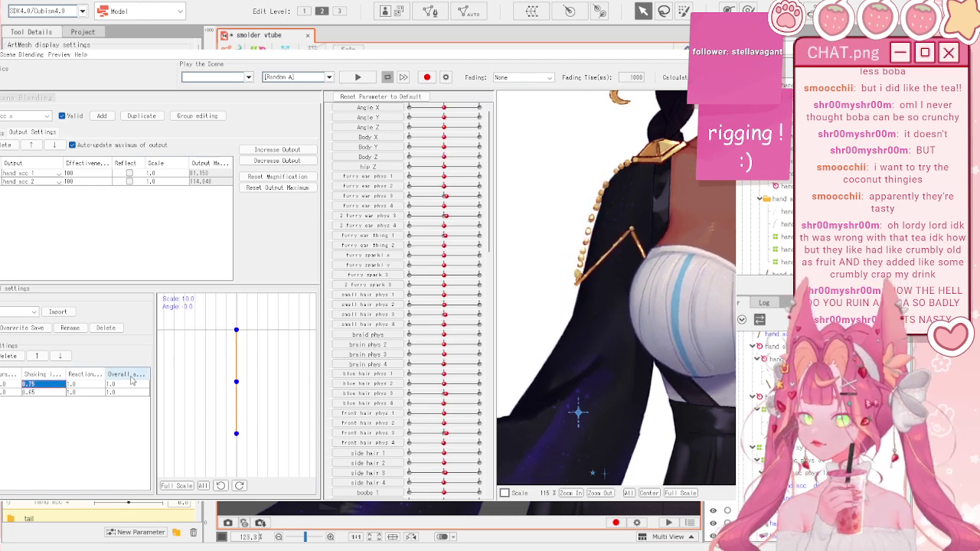
pyautogui.moveTo(545, 271); pyautogui.dragTo(691, 263)
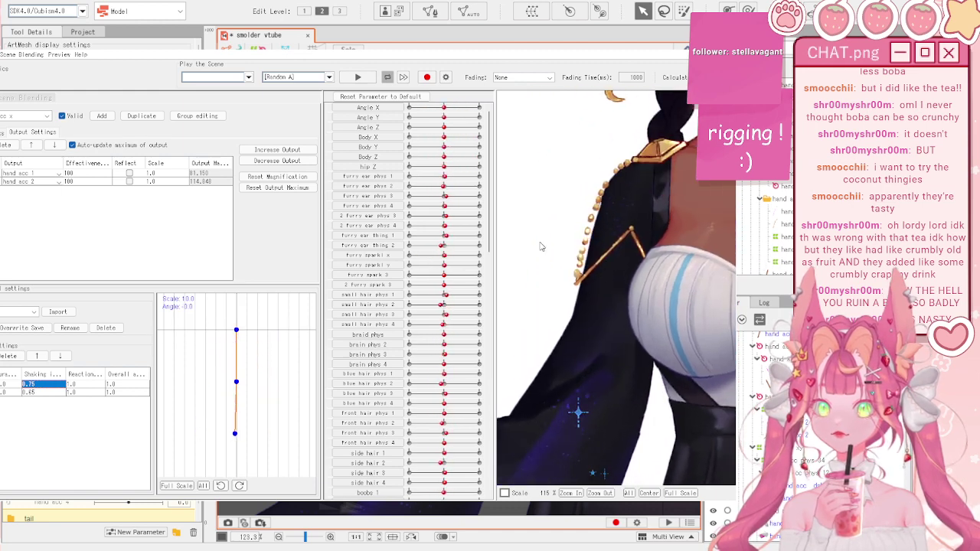
# - Set the second pendulum's shaking influence to 0.71 and lengthen both pendulums, testing the accessories with Body X at both extremes
pyautogui.scroll(-10, 476, 305)
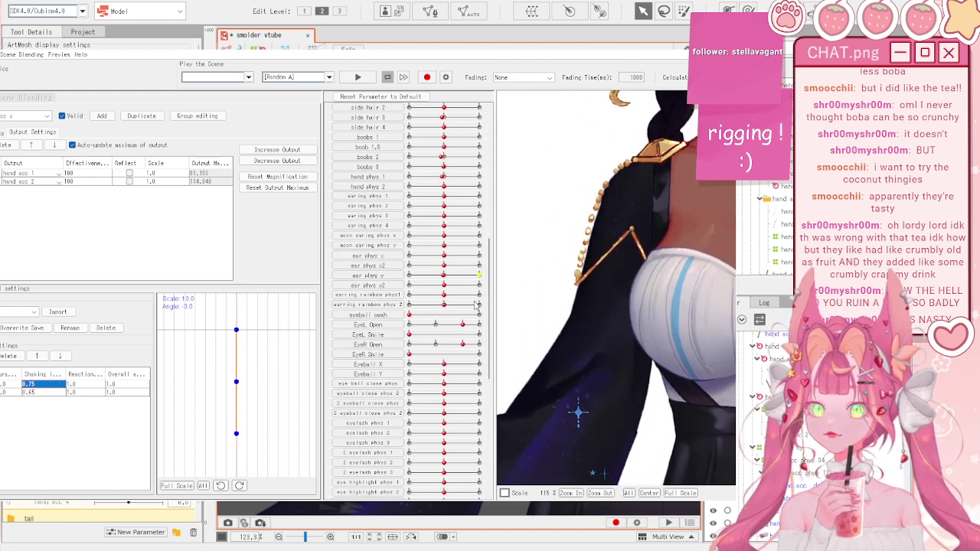
pyautogui.scroll(-10, 476, 304)
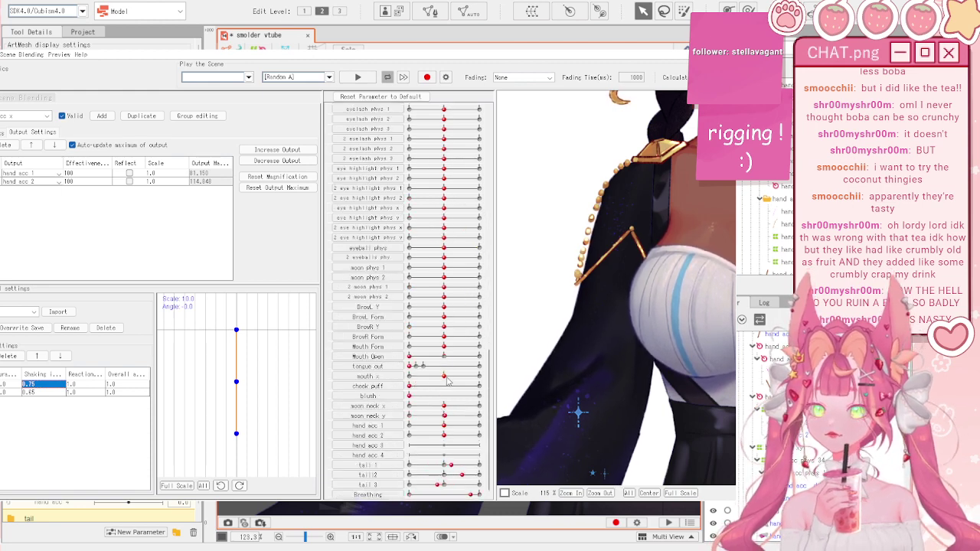
pyautogui.scroll(20, 440, 136)
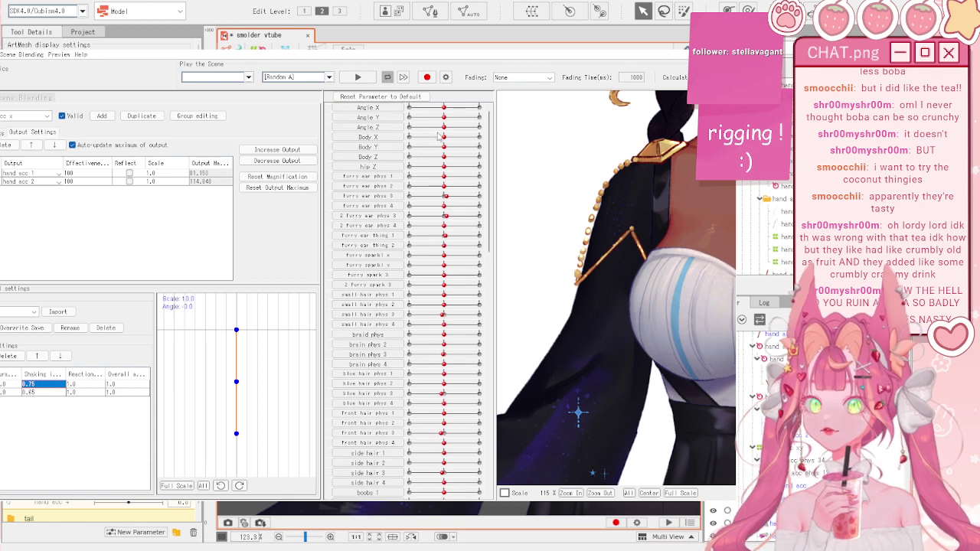
pyautogui.moveTo(440, 136); pyautogui.dragTo(409, 137)
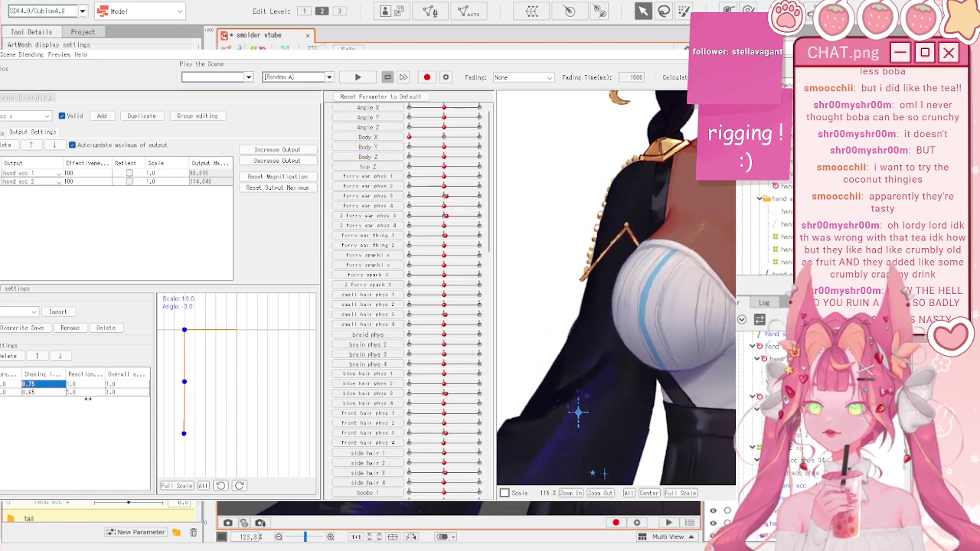
pyautogui.moveTo(45, 392); pyautogui.dragTo(50, 392)
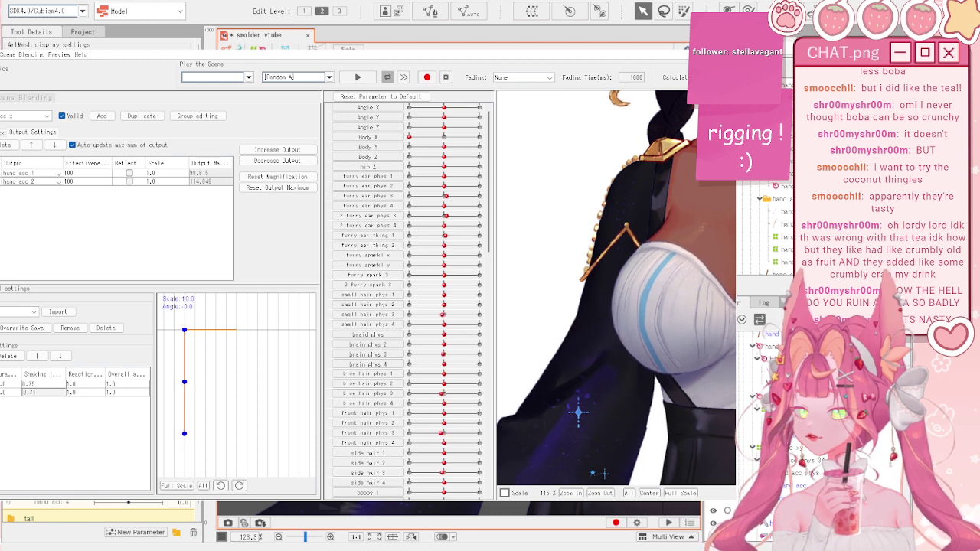
pyautogui.moveTo(32, 392)
pyautogui.mouseDown()
pyautogui.moveTo(12, 383)
pyautogui.moveTo(18, 392)
pyautogui.mouseUp()
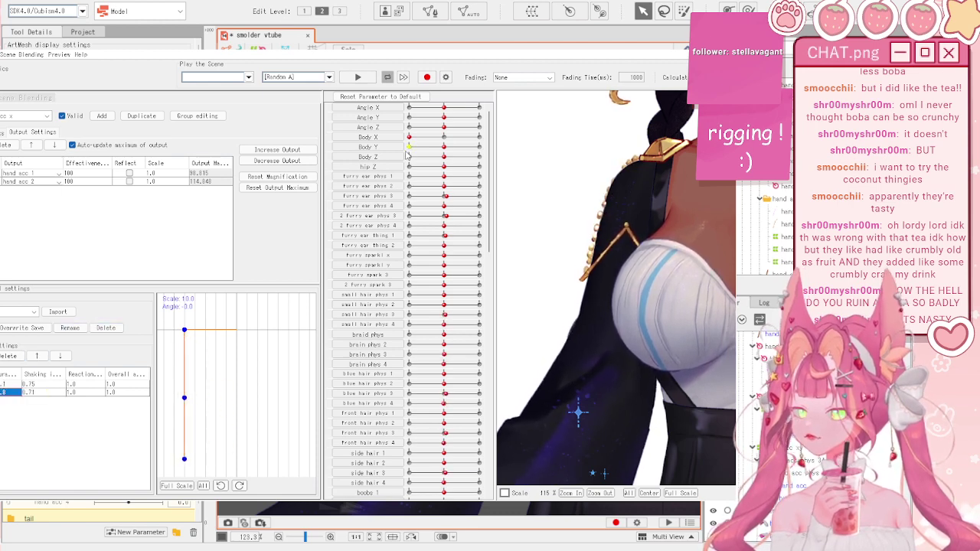
pyautogui.moveTo(450, 135); pyautogui.dragTo(492, 154)
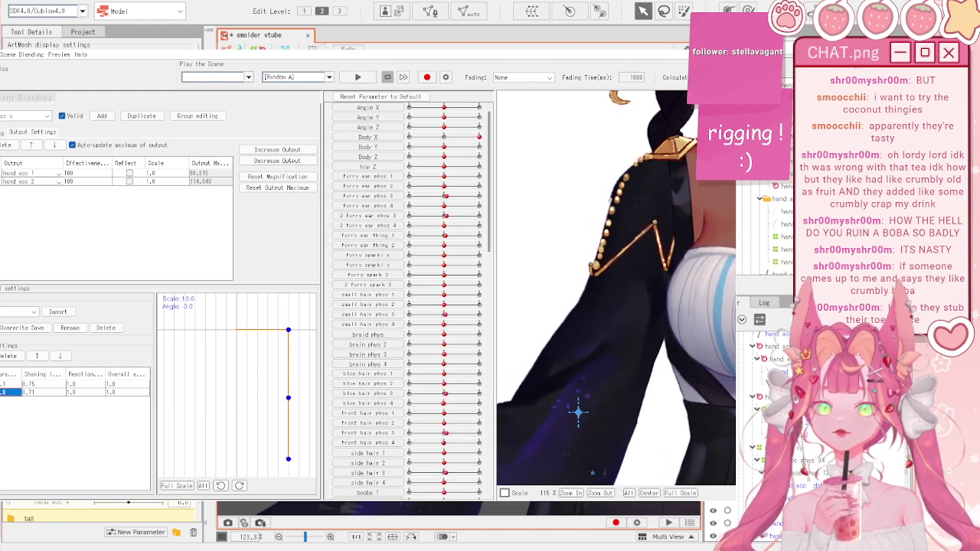
# - Return to the model editing window, collapse the legs part, and hide the boobs part that covers the sleeve accessory area
pyautogui.hotkey('alt', 'Tab')
pyautogui.click(192, 261)
pyautogui.click(210, 264)
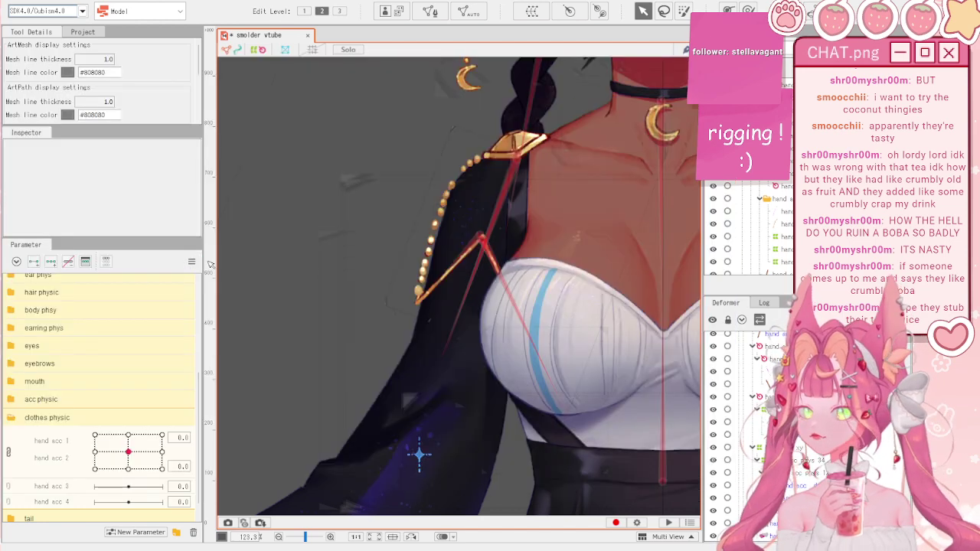
pyautogui.scroll(-2, 325, 271)
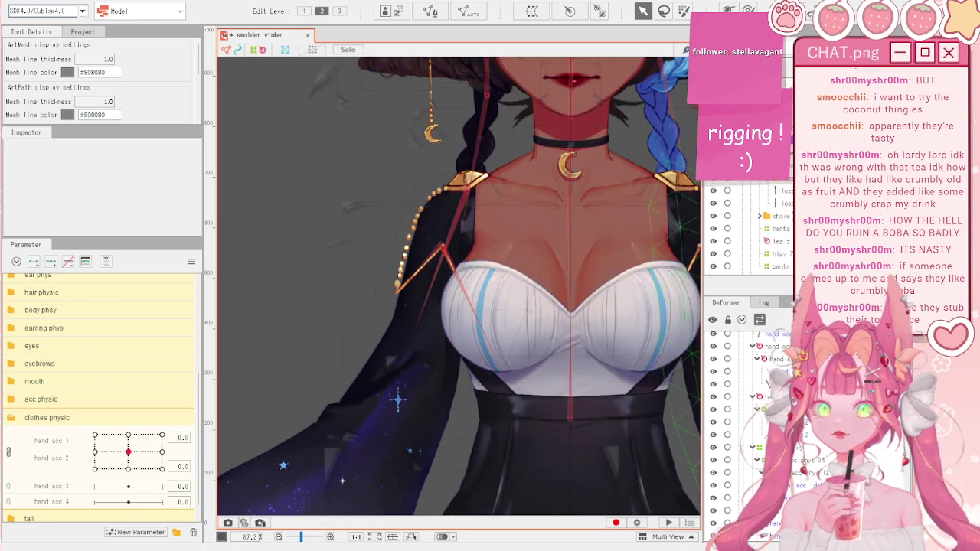
pyautogui.scroll(-5, 749, 226)
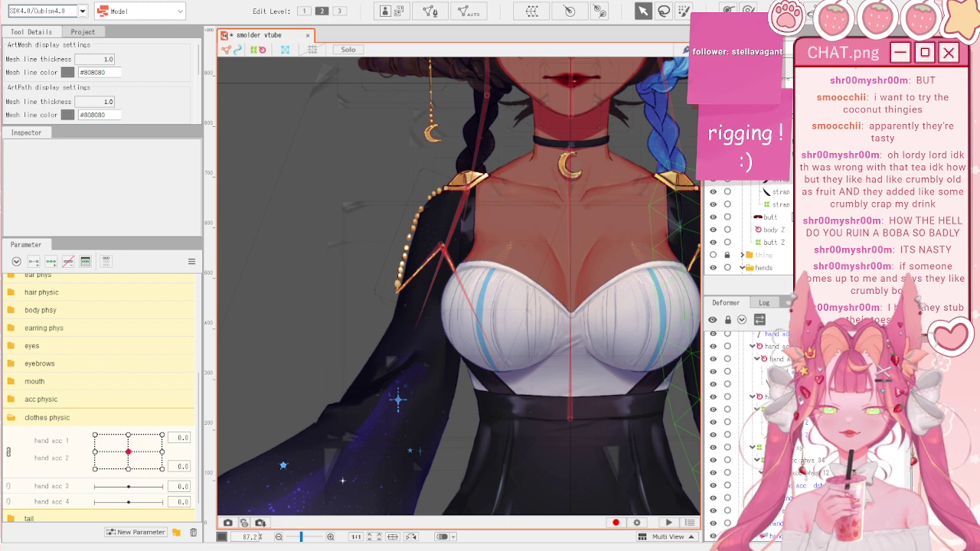
pyautogui.scroll(3, 746, 225)
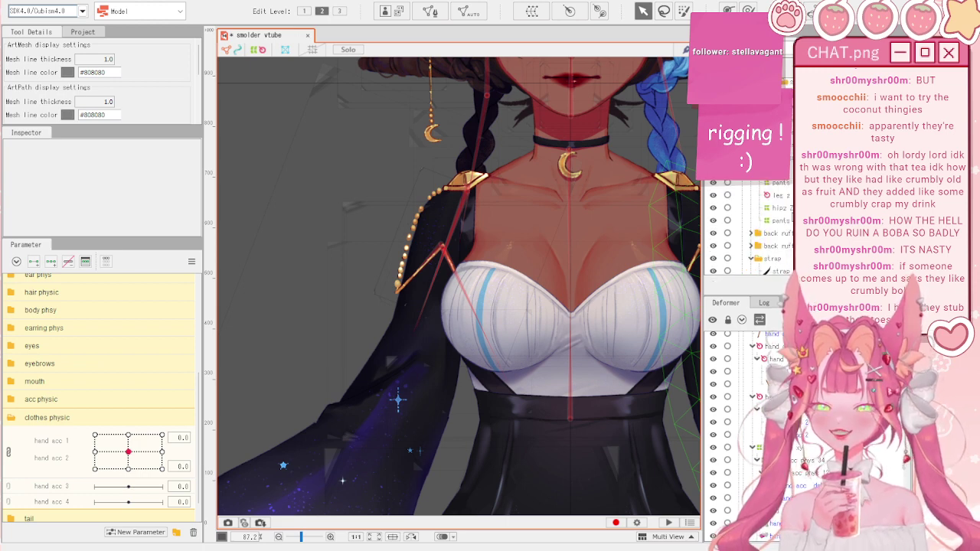
pyautogui.scroll(5, 746, 225)
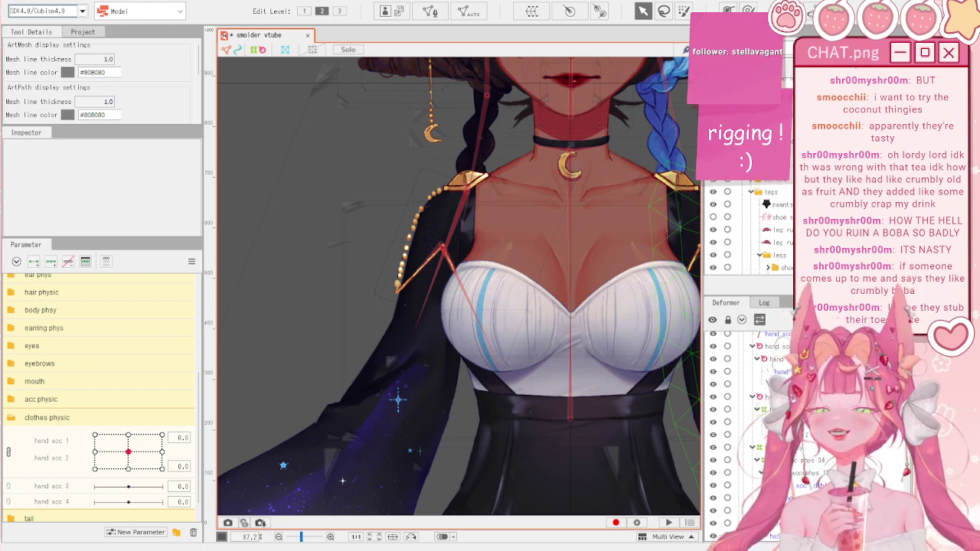
pyautogui.click(751, 192)
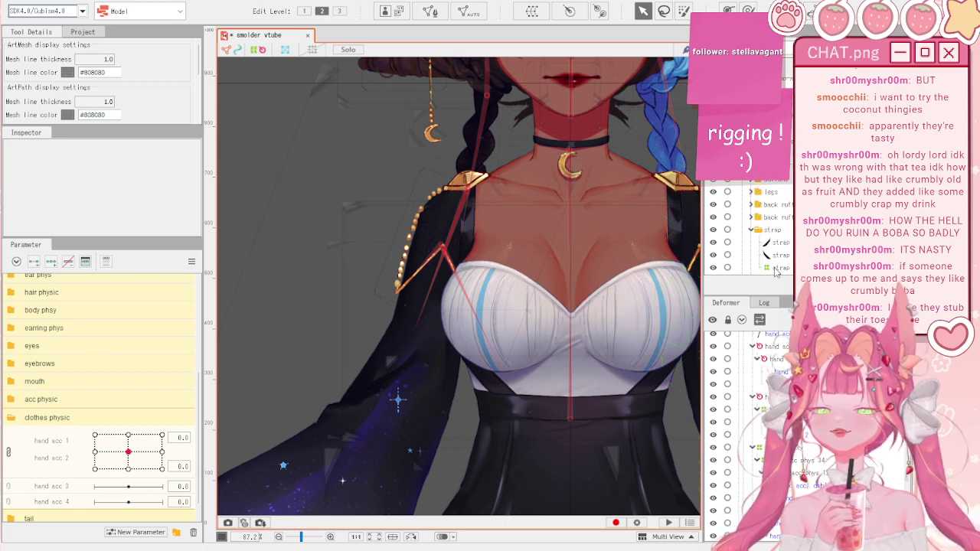
pyautogui.scroll(5, 766, 222)
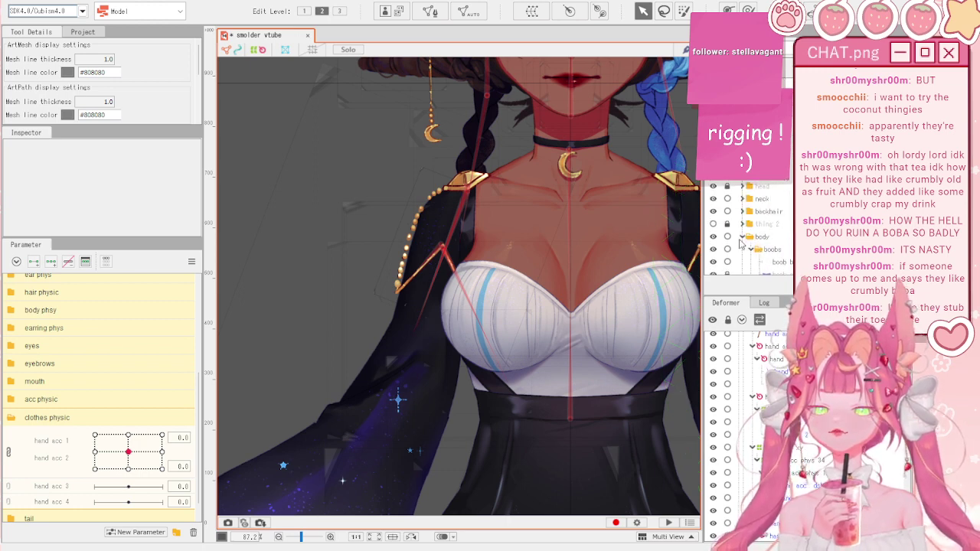
pyautogui.click(712, 250)
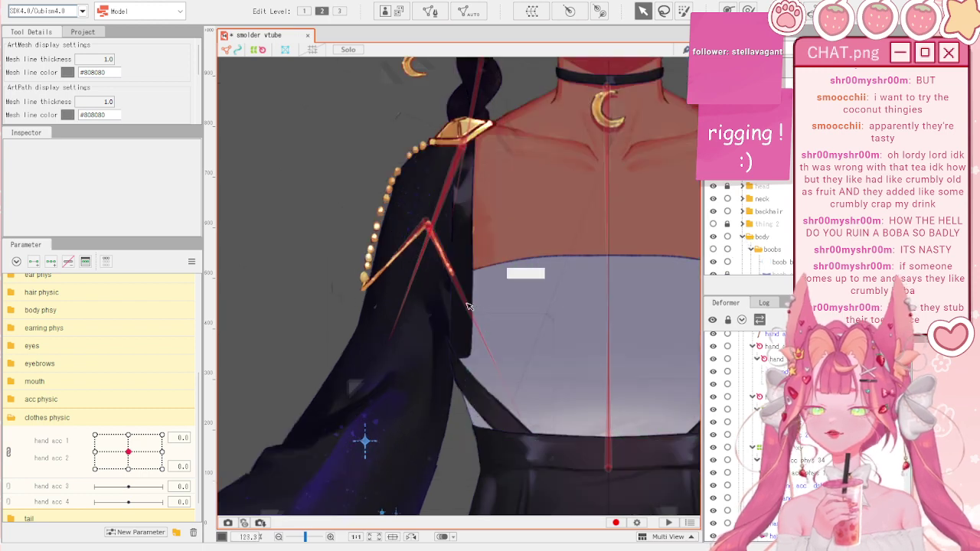
# - Hide the hand strap mesh that overlaps the end of the golden zigzag chain
pyautogui.scroll(5, 449, 251)
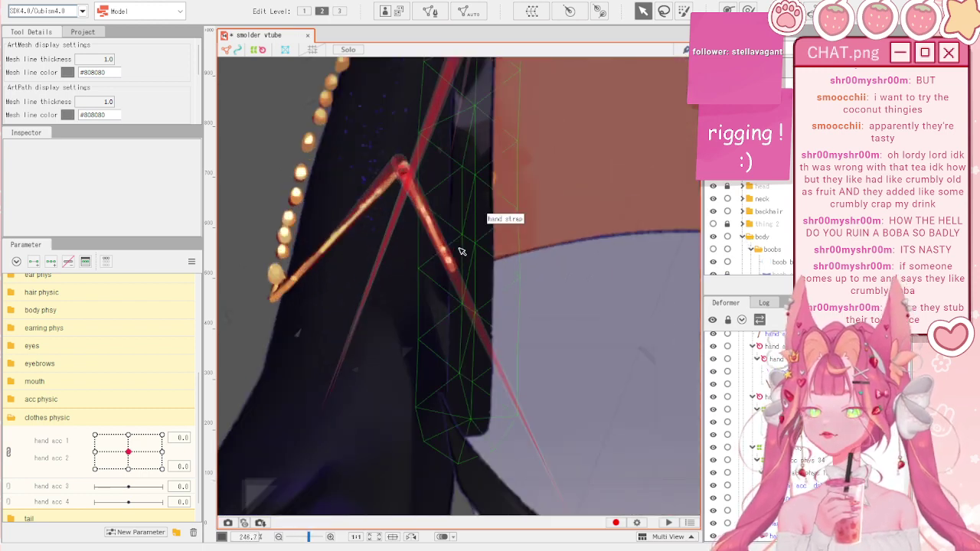
pyautogui.click(465, 249)
pyautogui.scroll(-2, 727, 257)
pyautogui.click(712, 224)
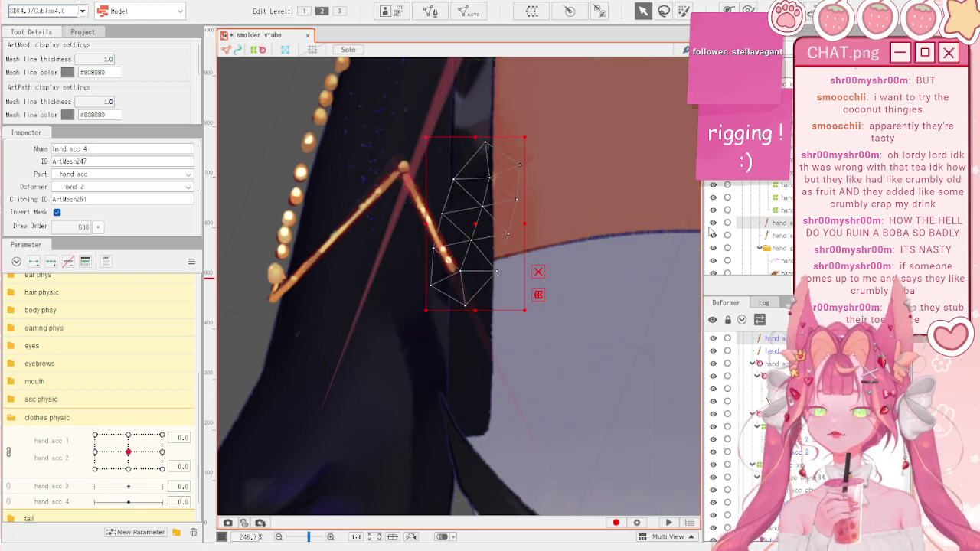
pyautogui.scroll(4, 735, 249)
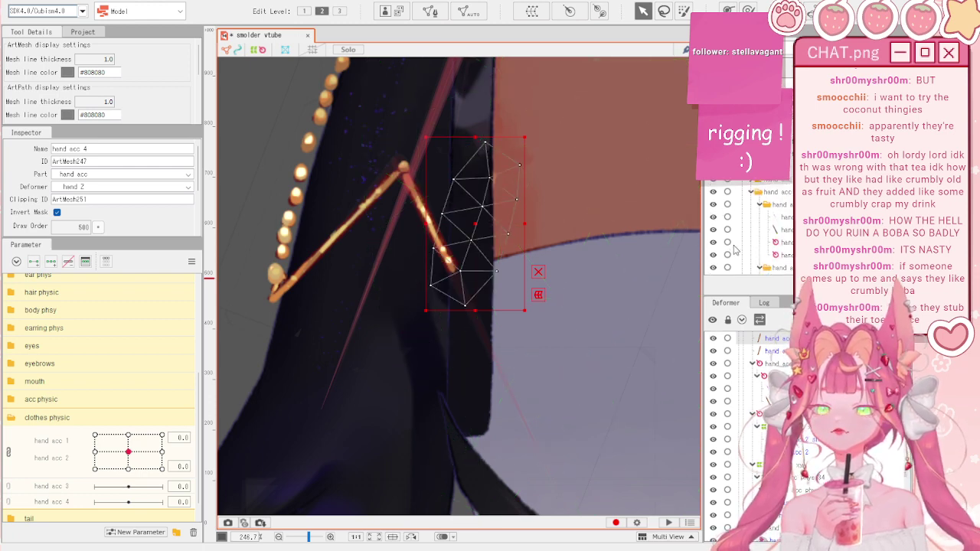
pyautogui.click(469, 159)
pyautogui.click(715, 269)
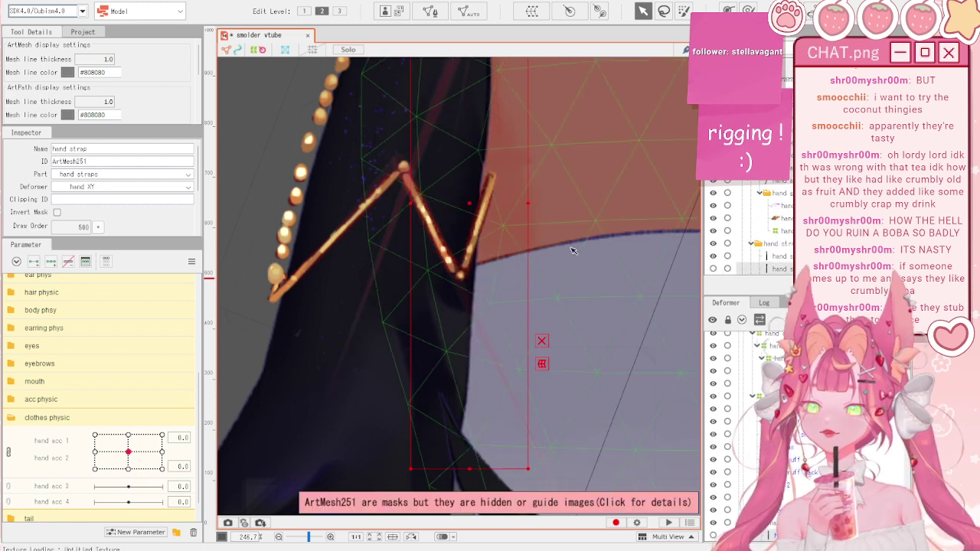
# - Select the hand acc 4 chain mesh beside the strap and unlink hand acc 1 and hand acc 2 into separate parameters
pyautogui.click(487, 223)
pyautogui.scroll(-3, 489, 225)
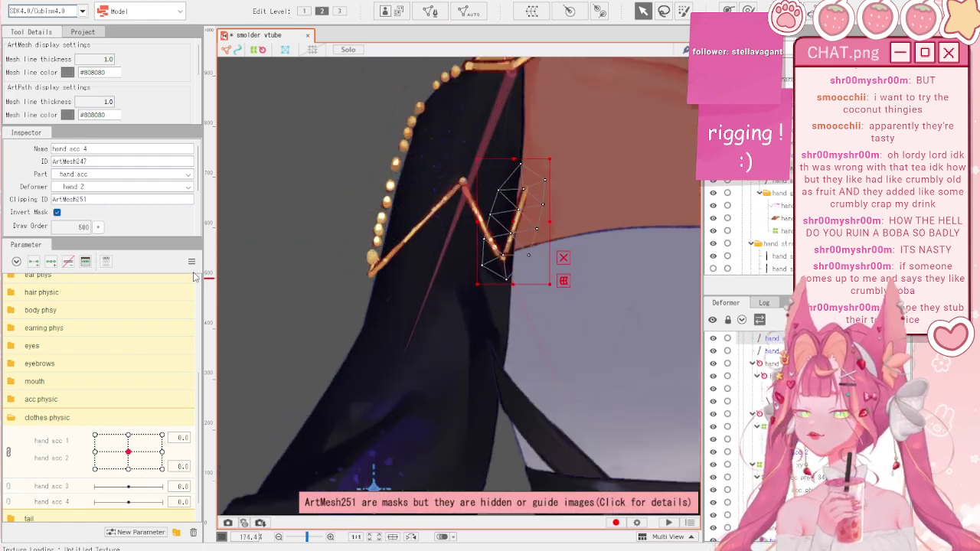
pyautogui.click(12, 455)
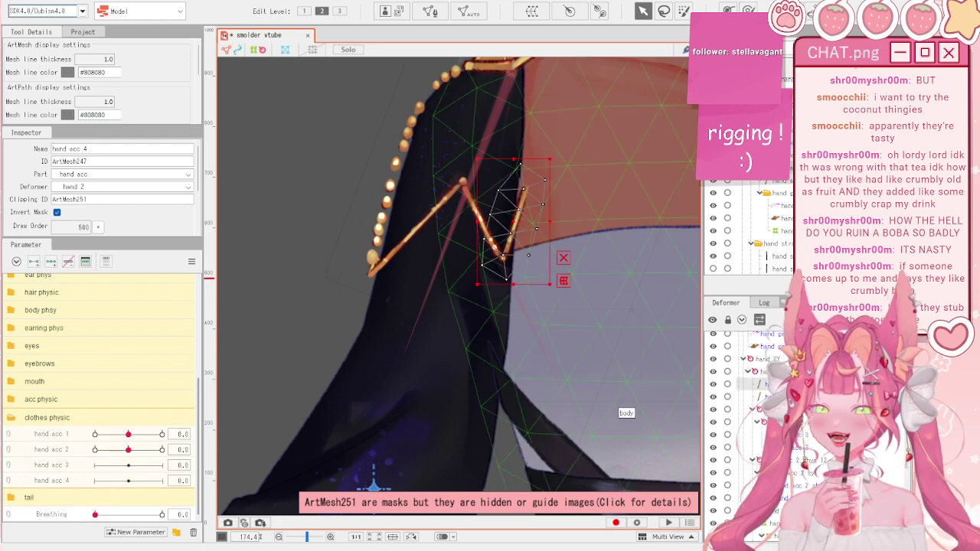
# - Create a rotation deformer named hand acc phys 12 in the hand acc part as parent of the hand acc 4 chain mesh
pyautogui.click(767, 372)
pyautogui.click(767, 384)
pyautogui.keyDown('ctrl'); pyautogui.click(766, 396); pyautogui.keyUp('ctrl')
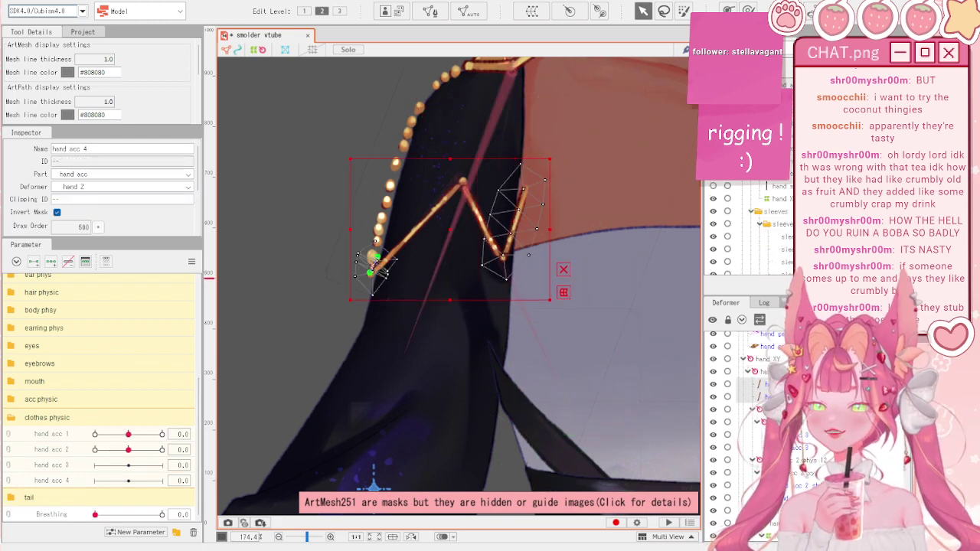
pyautogui.click(767, 384)
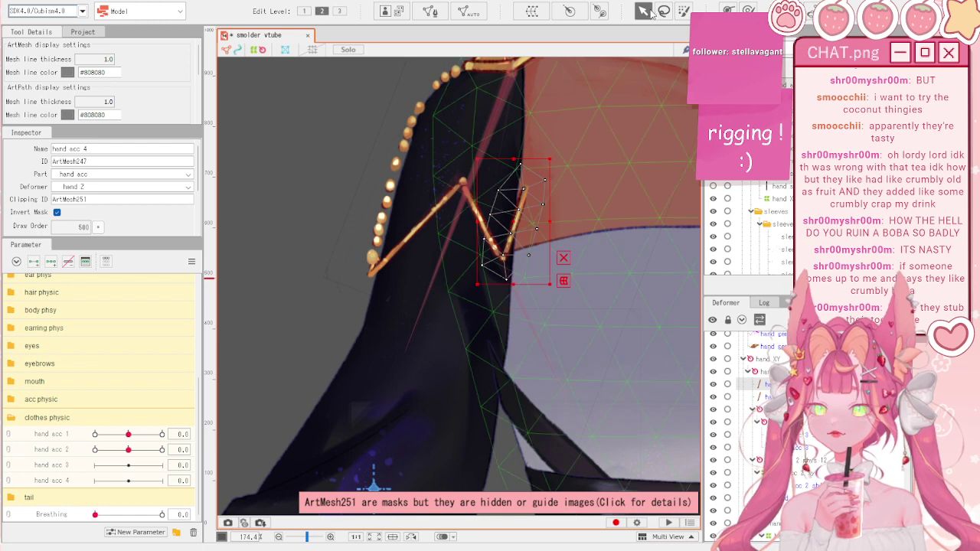
pyautogui.click(568, 11)
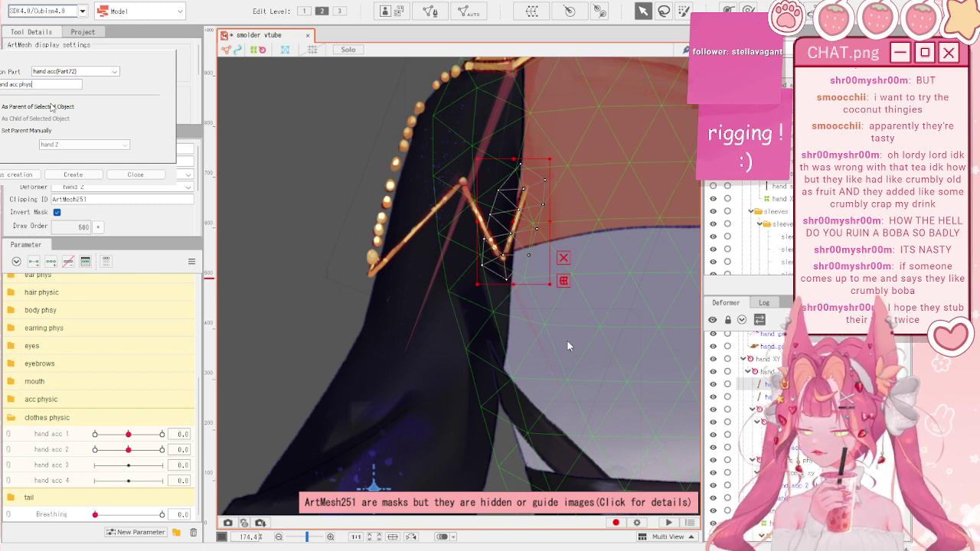
pyautogui.click(60, 178)
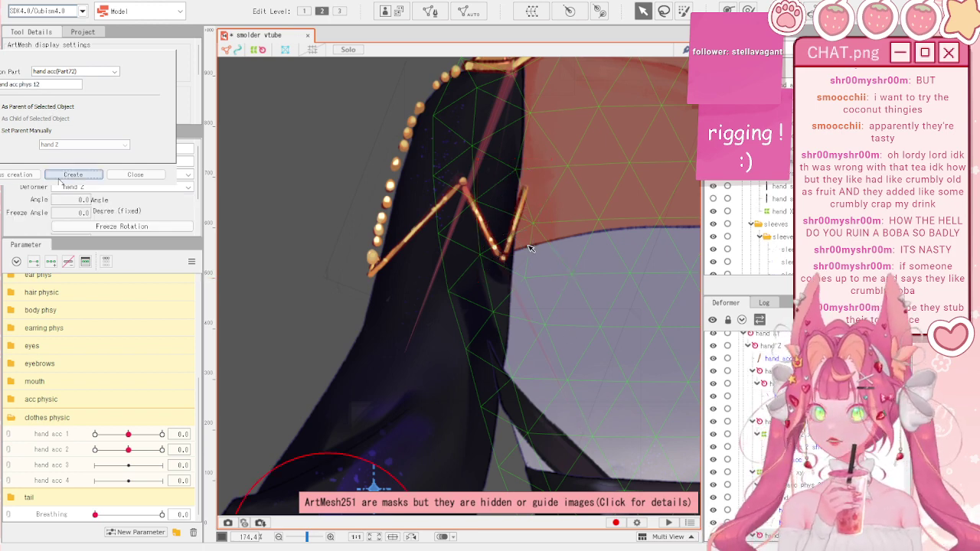
# - Place the new rotation deformer's pivot at the upper end of the hand acc 4 chain, shorten it, and align it along the chain
pyautogui.moveTo(525, 246); pyautogui.dragTo(529, 219)
pyautogui.scroll(3, 511, 280)
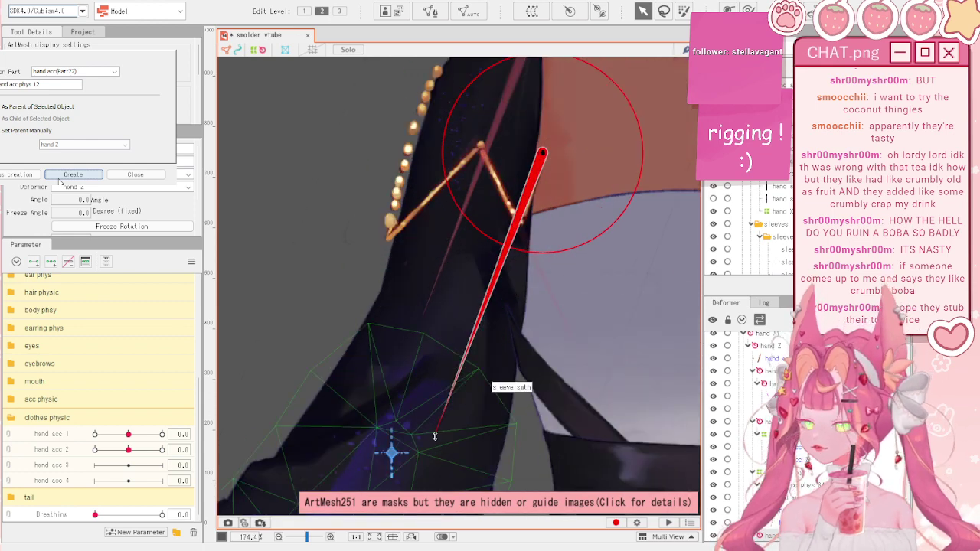
pyautogui.moveTo(434, 436); pyautogui.dragTo(527, 196)
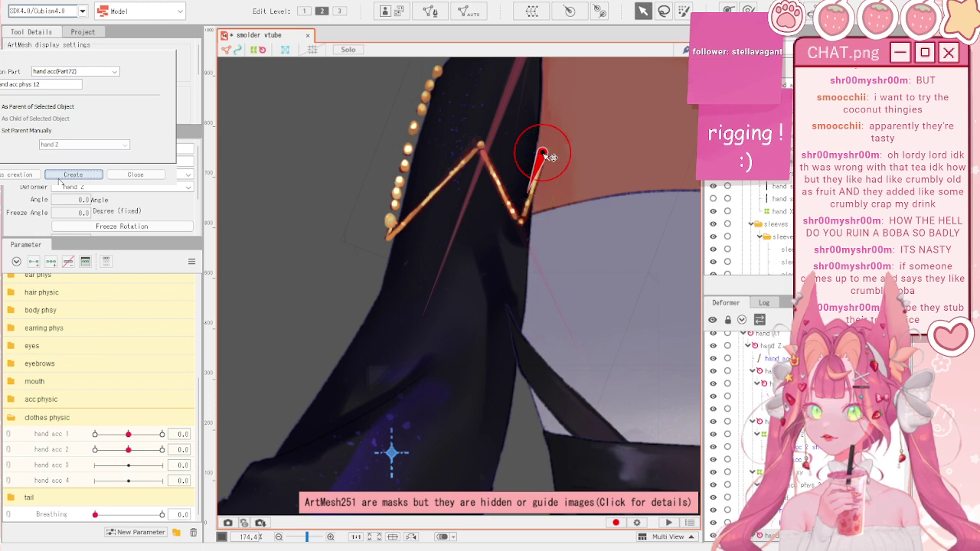
pyautogui.scroll(2, 548, 156)
pyautogui.moveTo(508, 241); pyautogui.dragTo(519, 244)
pyautogui.scroll(-1, 518, 242)
pyautogui.scroll(1, 517, 219)
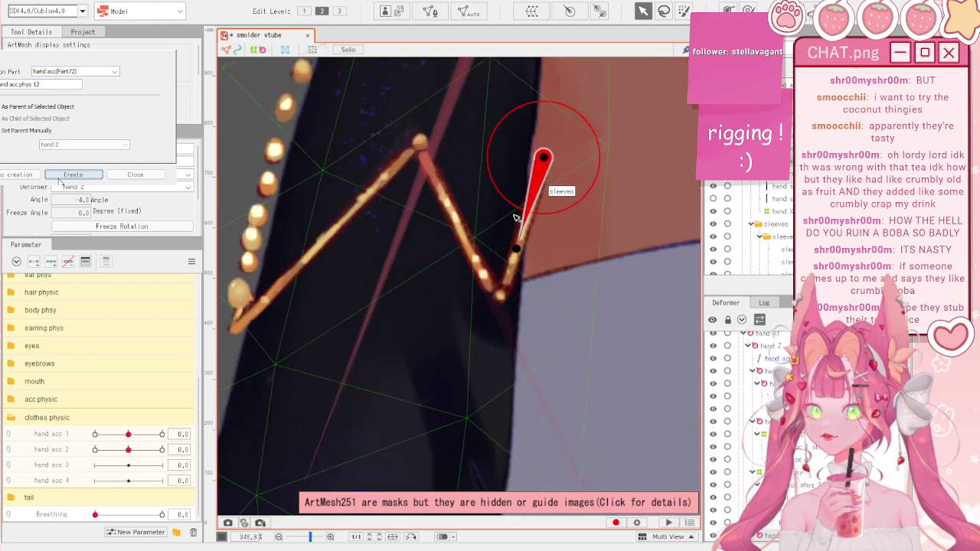
pyautogui.scroll(-1, 603, 301)
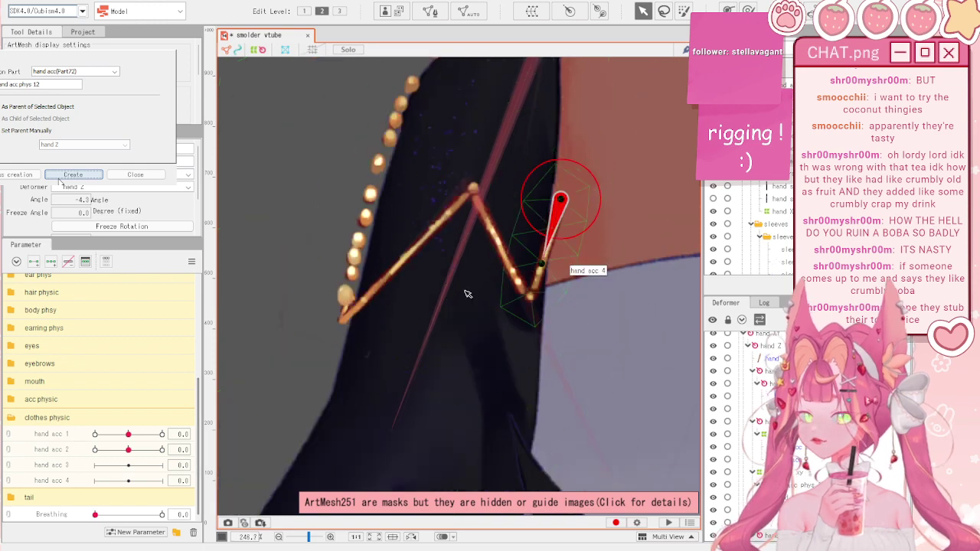
# - Preview the sleeve accessories with hand acc 1 at 1.0, restore the default values, and preview hand acc 2 at -1.0
pyautogui.moveTo(94, 434); pyautogui.dragTo(215, 405)
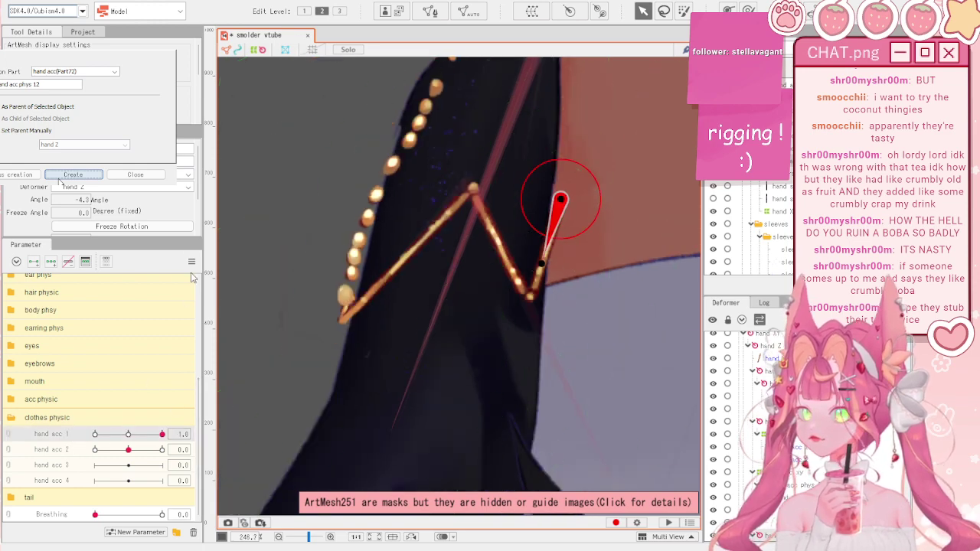
pyautogui.click(191, 261)
pyautogui.click(230, 259)
pyautogui.moveTo(130, 449); pyautogui.dragTo(90, 451)
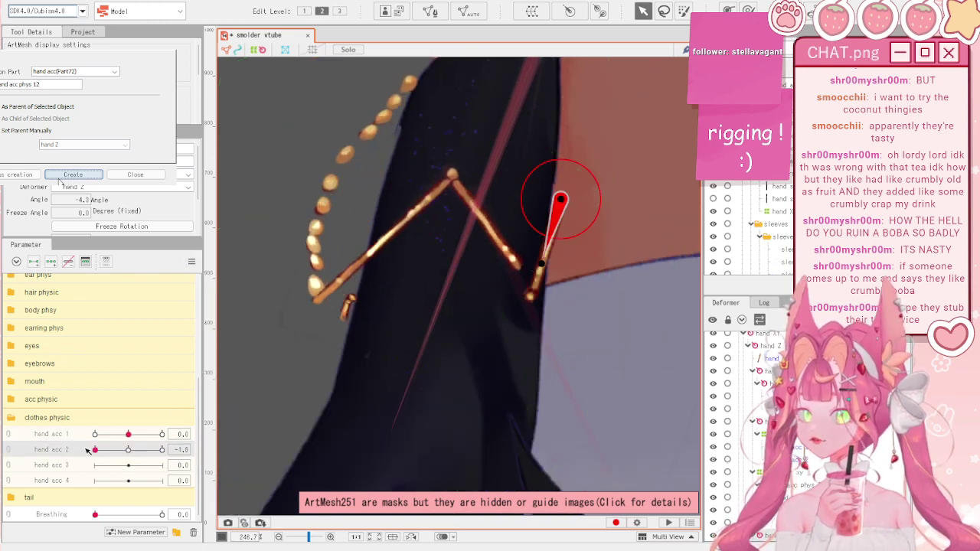
# - Remove the hand acc 2 parameter keys from the rotation deformers of both the hand acc 2 and hand acc 3 chains
pyautogui.click(455, 183)
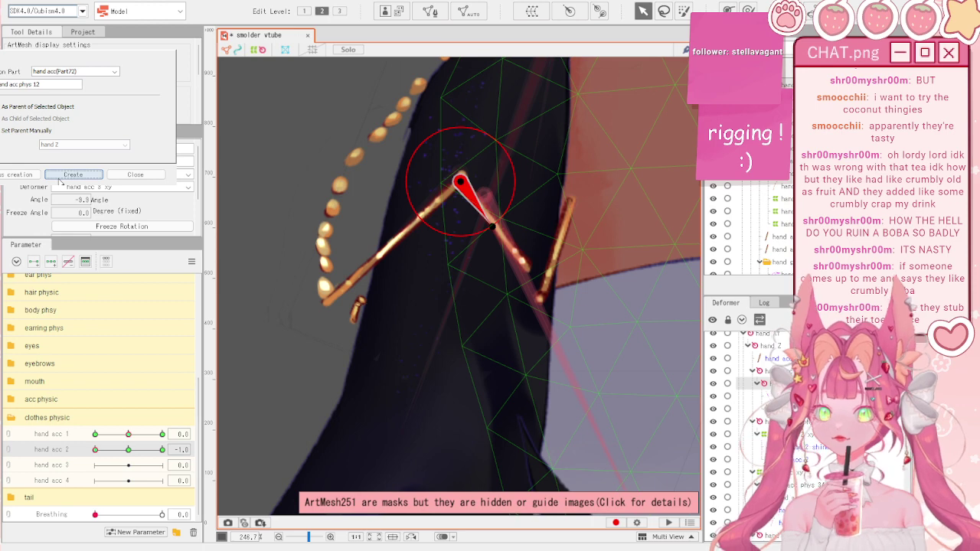
pyautogui.keyDown('ctrl'); pyautogui.click(779, 421); pyautogui.keyUp('ctrl')
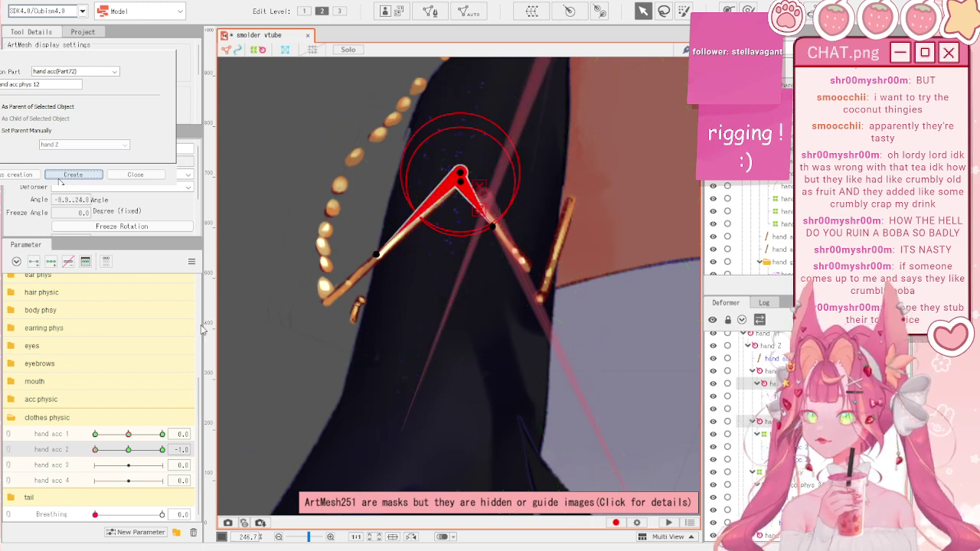
pyautogui.click(129, 450)
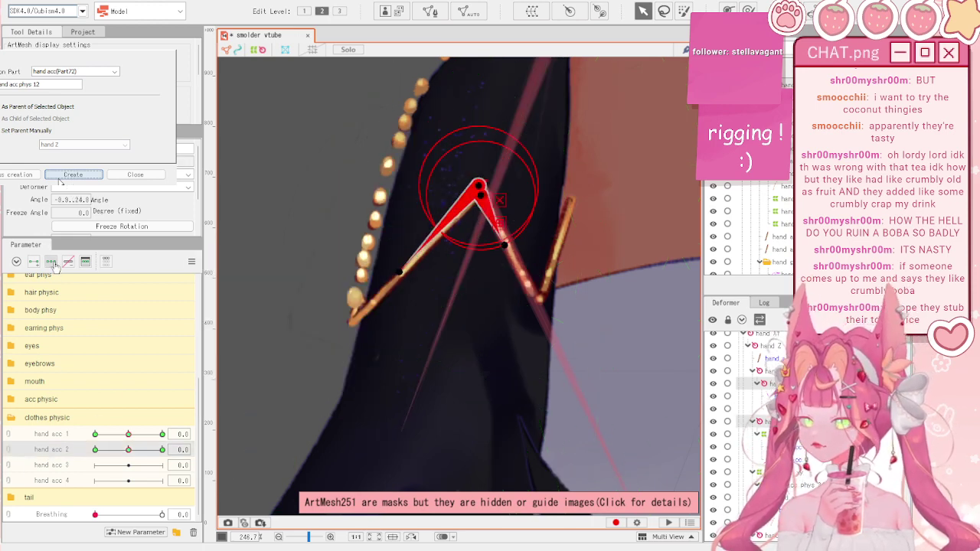
pyautogui.click(95, 450)
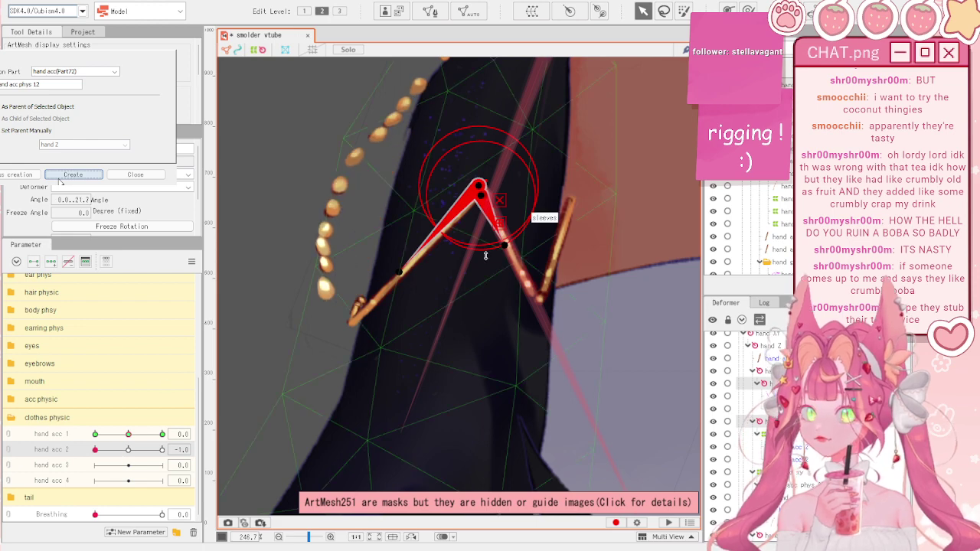
# - With hand acc 2 at -1.0, rotate the hand acc 3 chain's deformer to about 12.3 degrees and shift its pivot slightly upward
pyautogui.moveTo(333, 195); pyautogui.dragTo(378, 214)
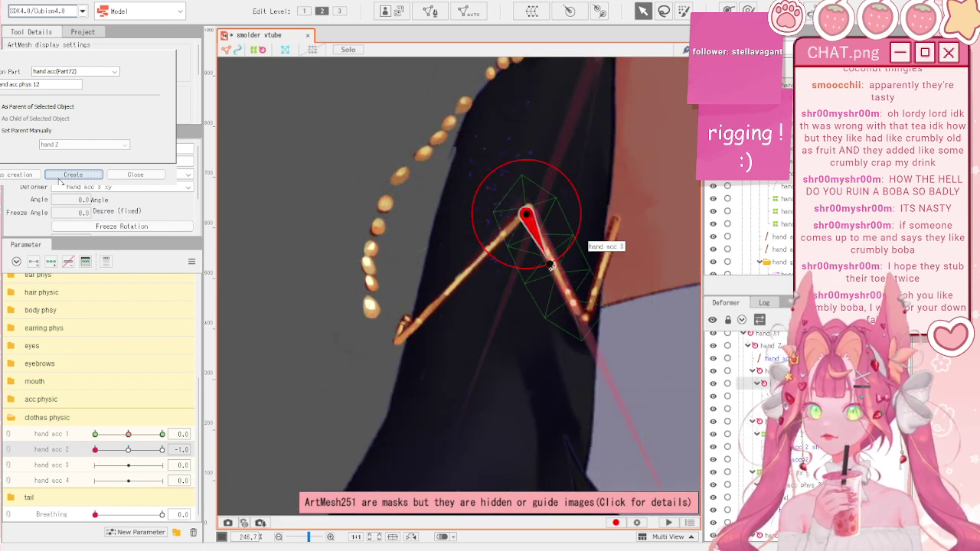
pyautogui.moveTo(549, 264); pyautogui.dragTo(543, 266)
pyautogui.moveTo(532, 221); pyautogui.dragTo(546, 220)
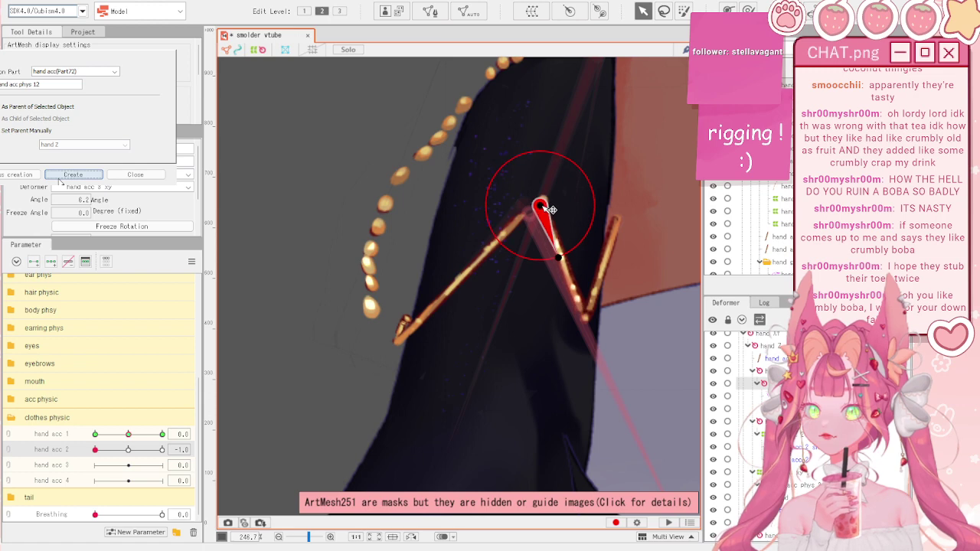
pyautogui.moveTo(552, 251); pyautogui.dragTo(546, 253)
pyautogui.moveTo(534, 200); pyautogui.dragTo(531, 200)
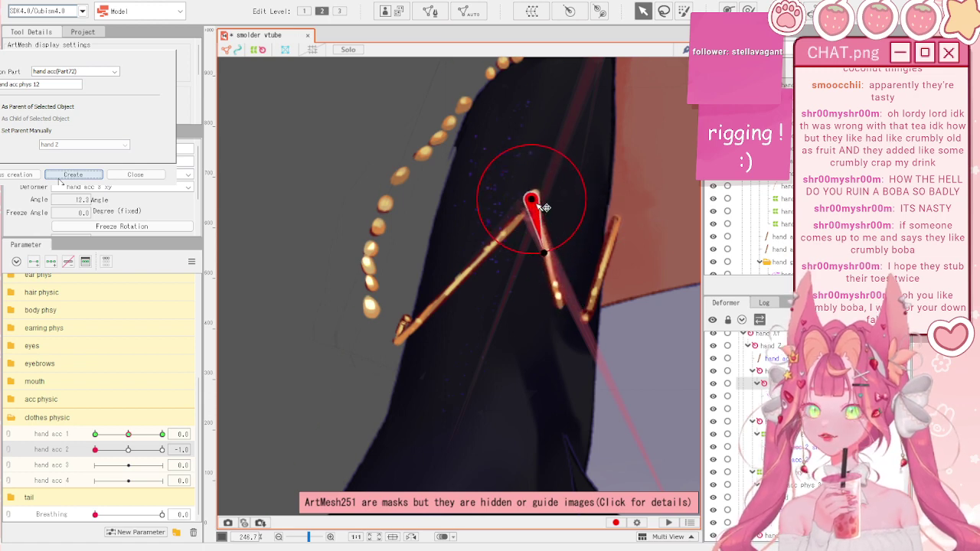
# - Add three hand acc 2 keys to the hand acc 4 chain's rotation deformer and swing it inward at -1.0 to meet the neighbouring chain
pyautogui.click(621, 226)
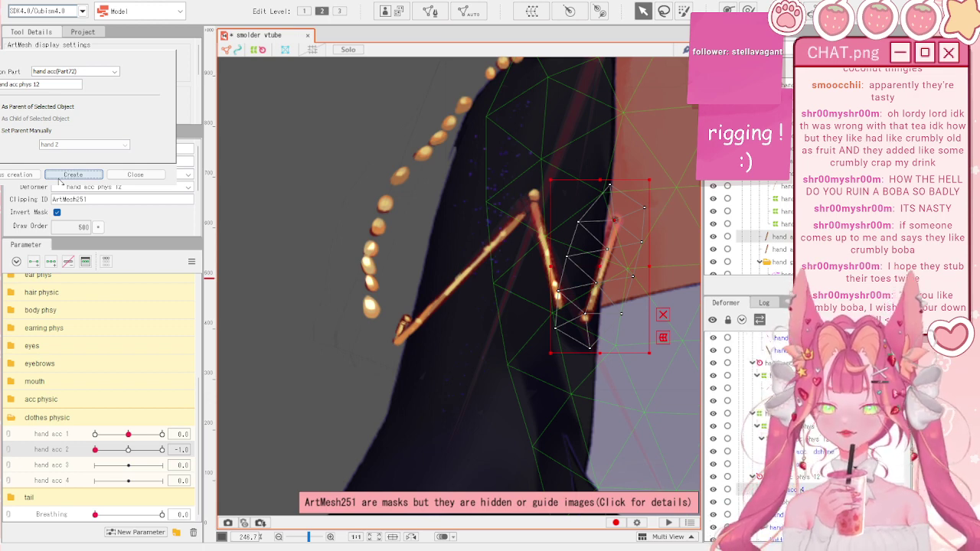
pyautogui.click(800, 478)
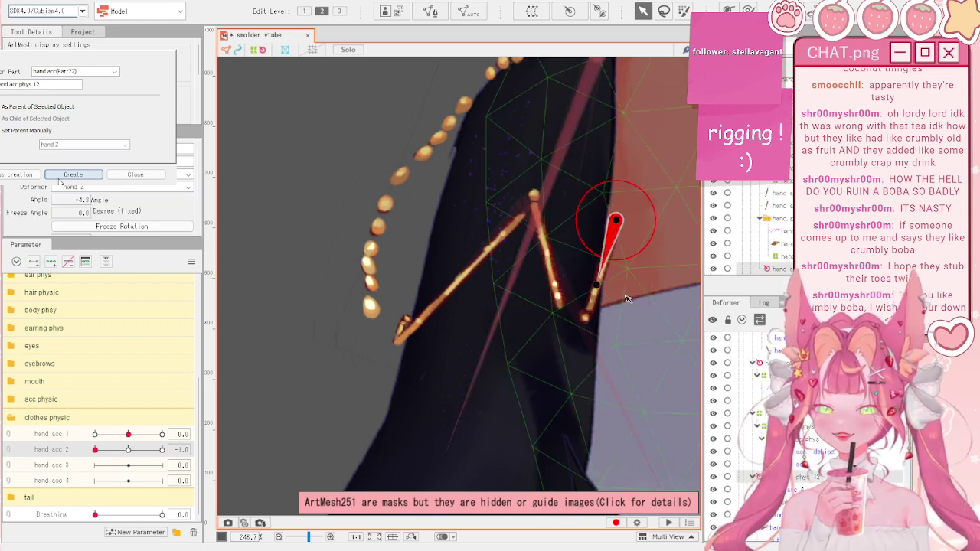
pyautogui.moveTo(593, 287); pyautogui.dragTo(580, 280)
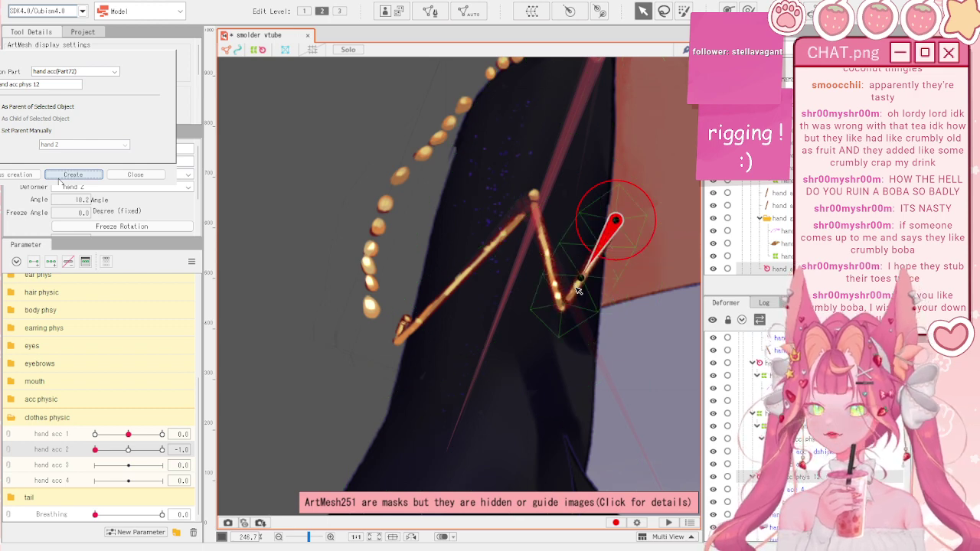
pyautogui.hotkey('ctrl', 'z')
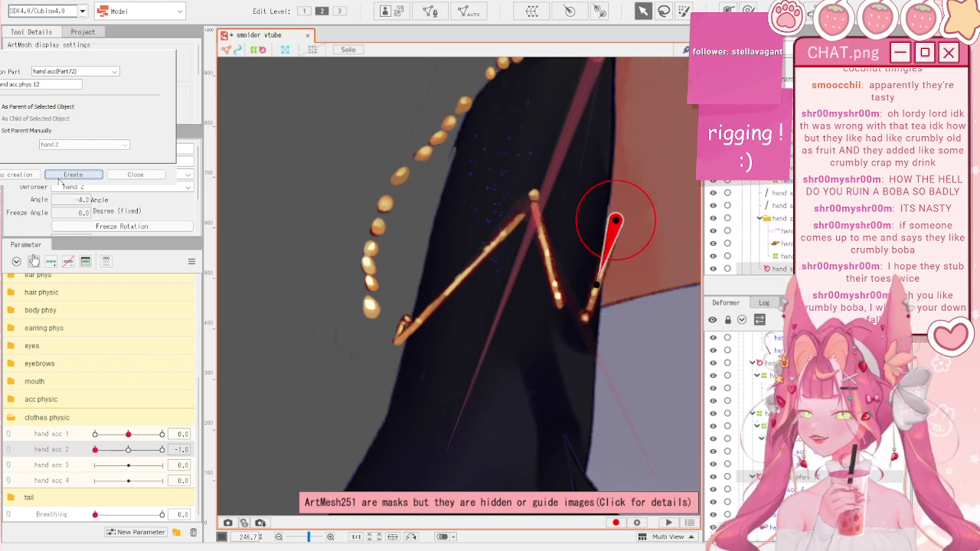
pyautogui.moveTo(95, 449)
pyautogui.mouseDown()
pyautogui.moveTo(114, 452)
pyautogui.moveTo(94, 450)
pyautogui.mouseUp()
pyautogui.moveTo(597, 286); pyautogui.dragTo(581, 287)
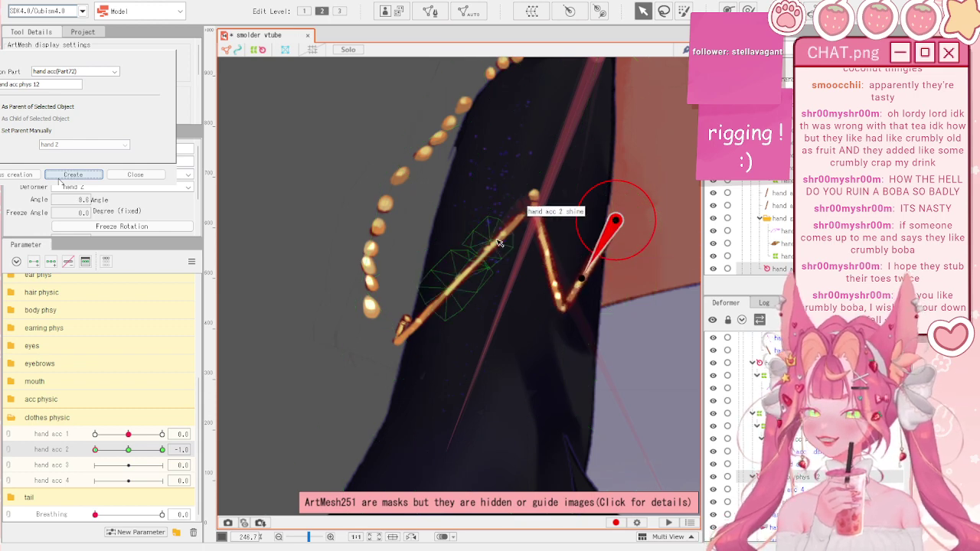
# - Add three hand acc 2 keys to the hand acc 2 chain's deformer, then raise it and rotate it to about 28 degrees at -1.0
pyautogui.click(525, 210)
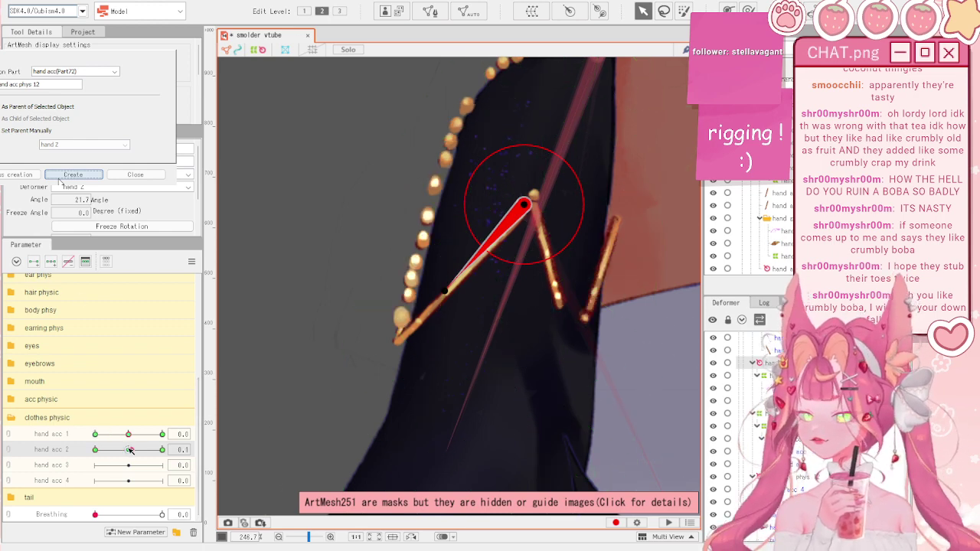
pyautogui.moveTo(533, 208); pyautogui.dragTo(534, 197)
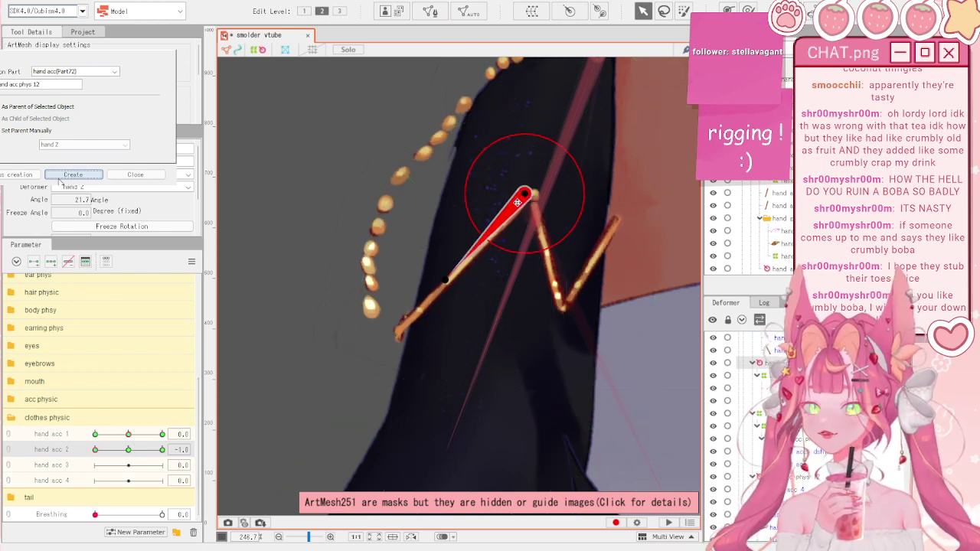
pyautogui.moveTo(444, 279); pyautogui.dragTo(436, 270)
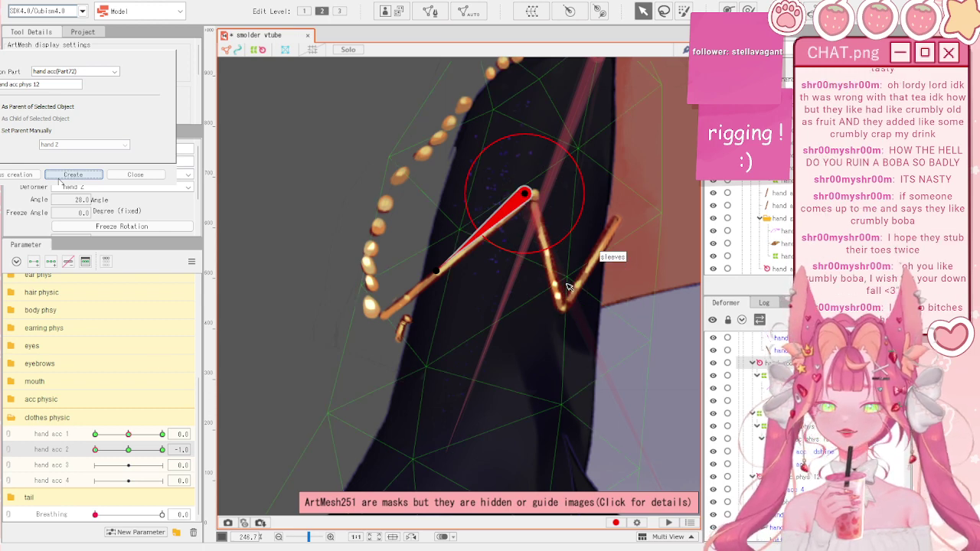
# - Select the hand acc 3 chain's deformer and check its pose under hand acc 2 and hand acc 1, restoring the default parameter values
pyautogui.click(535, 198)
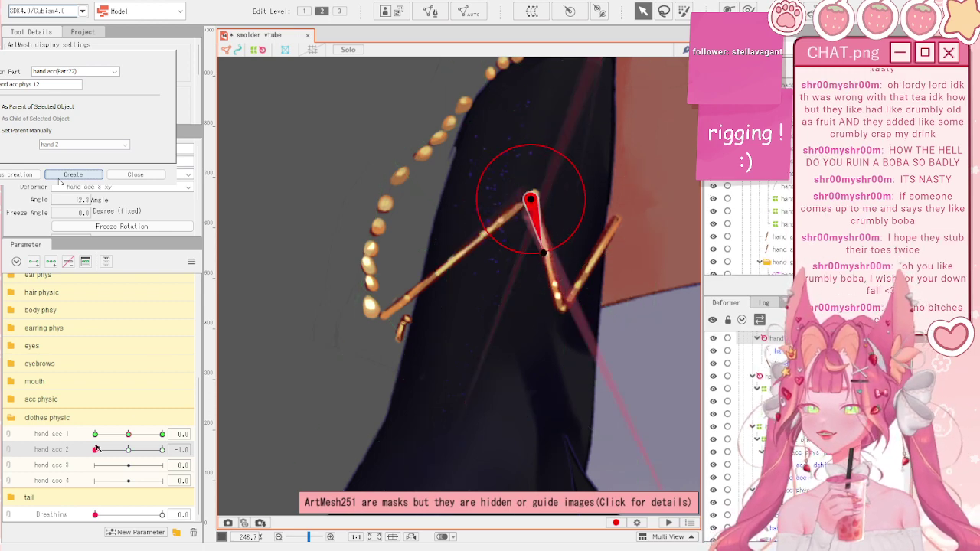
pyautogui.moveTo(96, 450); pyautogui.dragTo(128, 458)
pyautogui.click(192, 261)
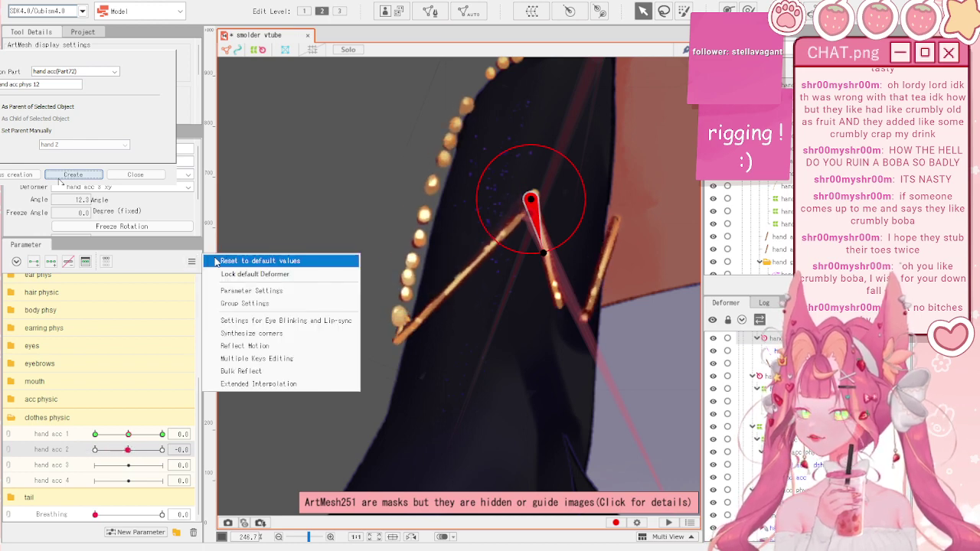
pyautogui.click(260, 262)
pyautogui.click(184, 433)
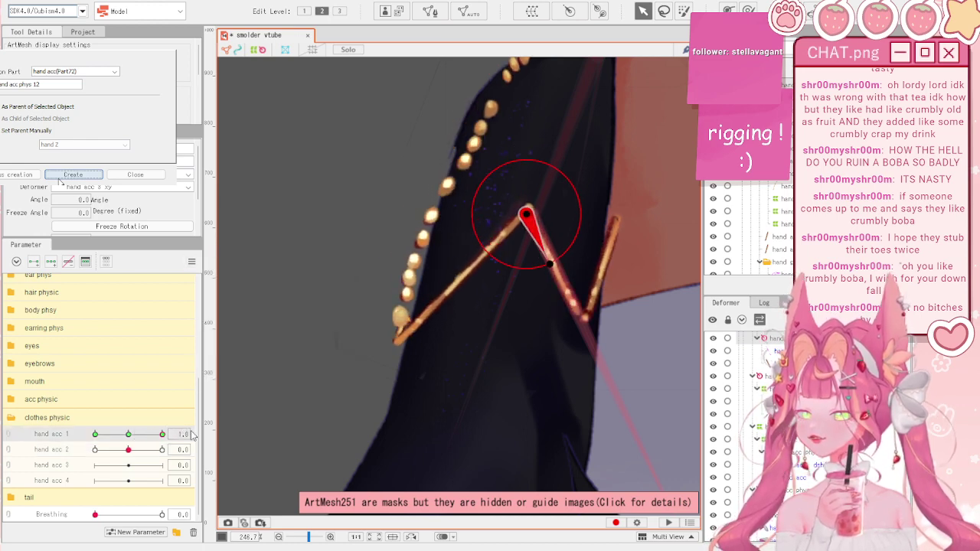
pyautogui.click(192, 261)
pyautogui.click(229, 263)
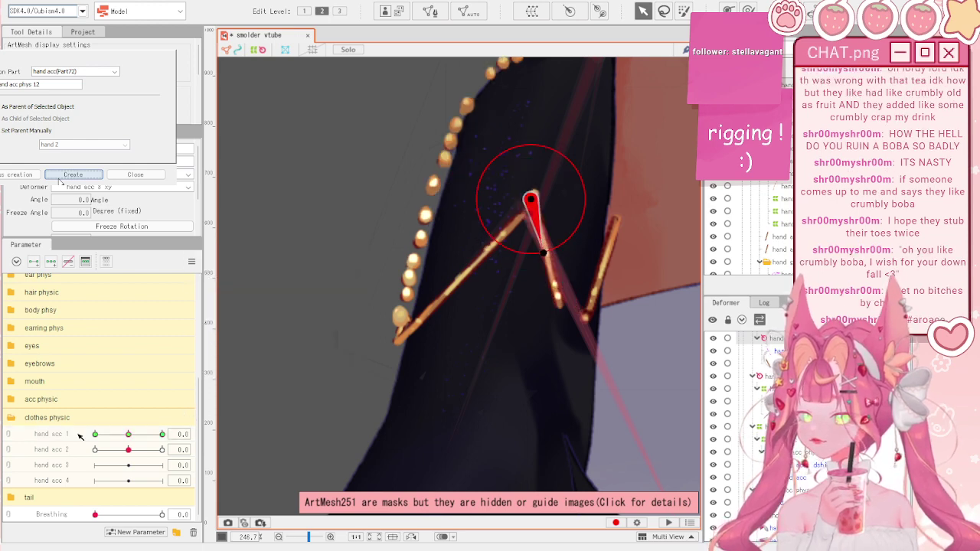
# - Return the hand acc 3 chain's deformer to its neutral pose and give it three keys on the hand acc 2 parameter
pyautogui.click(68, 449)
pyautogui.moveTo(127, 449)
pyautogui.mouseDown()
pyautogui.moveTo(109, 453)
pyautogui.moveTo(128, 463)
pyautogui.mouseUp()
pyautogui.click(192, 261)
pyautogui.click(194, 330)
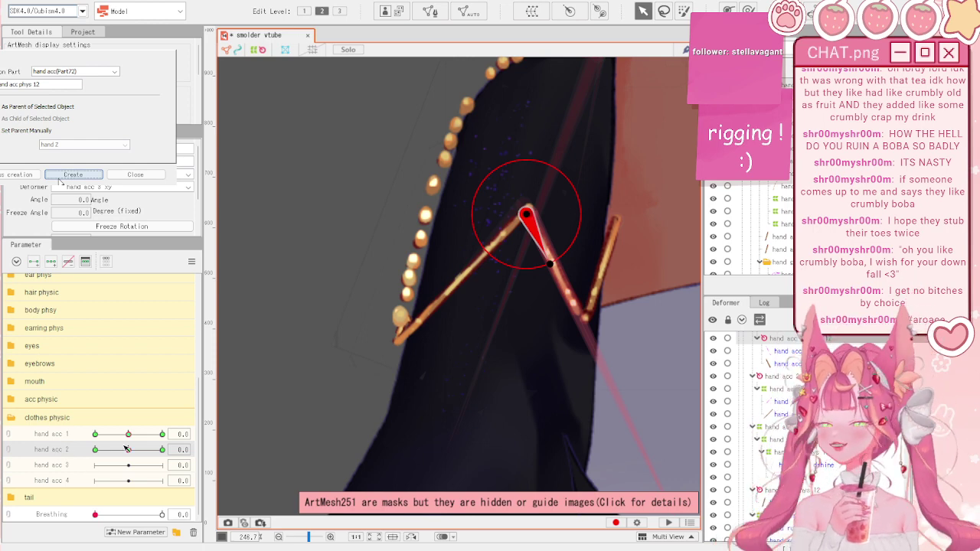
# - With hand acc 2 at 1.0, undo the wrong pose, rotate the hand acc 3 chain's deformer to about 12.2 degrees, and shift it toward hand acc 4
pyautogui.moveTo(127, 448); pyautogui.dragTo(82, 463)
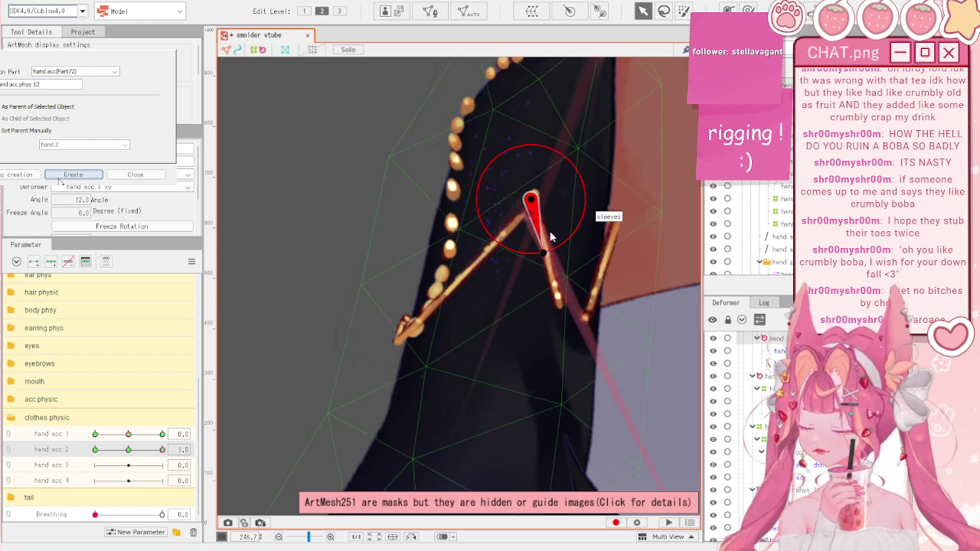
pyautogui.hotkey('ctrl', 'z')
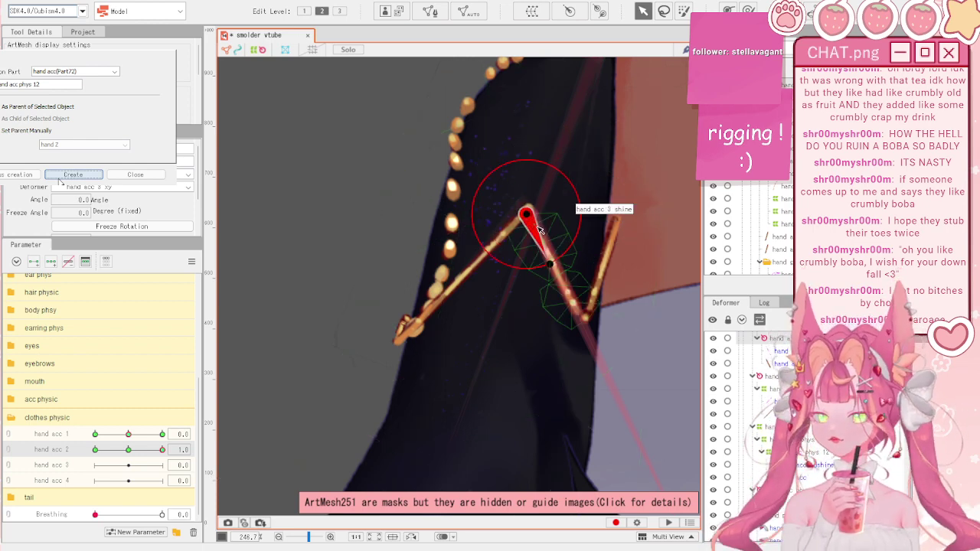
pyautogui.moveTo(550, 264); pyautogui.dragTo(538, 267)
pyautogui.moveTo(532, 220); pyautogui.dragTo(555, 220)
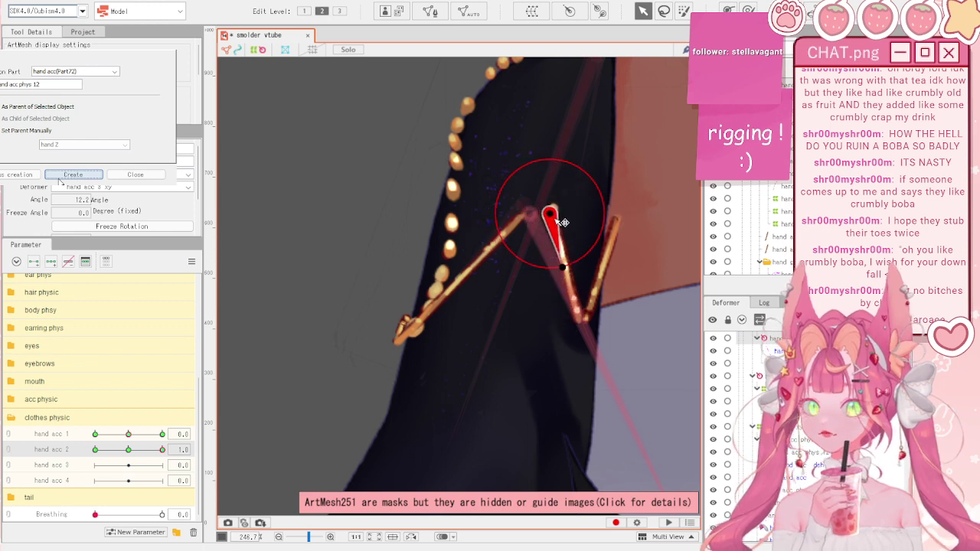
pyautogui.click(613, 230)
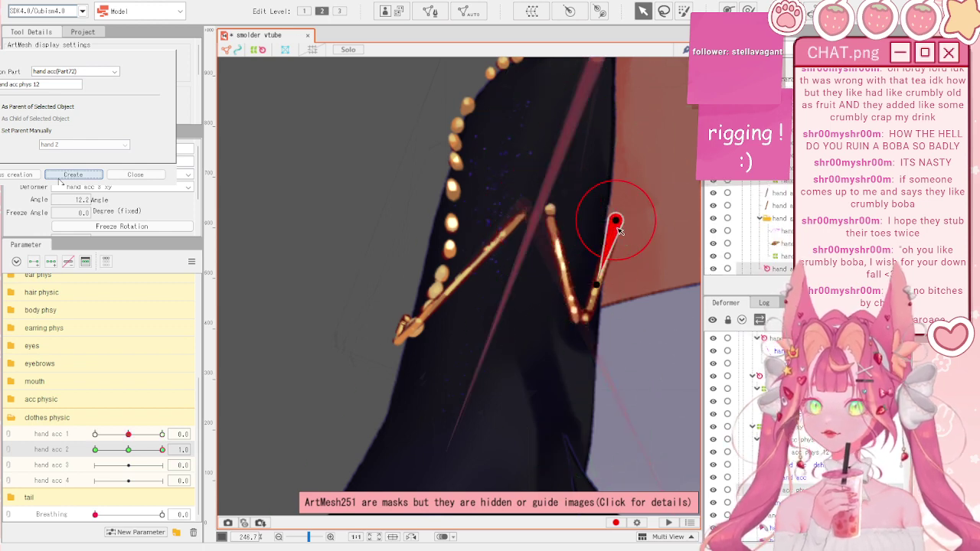
pyautogui.click(551, 211)
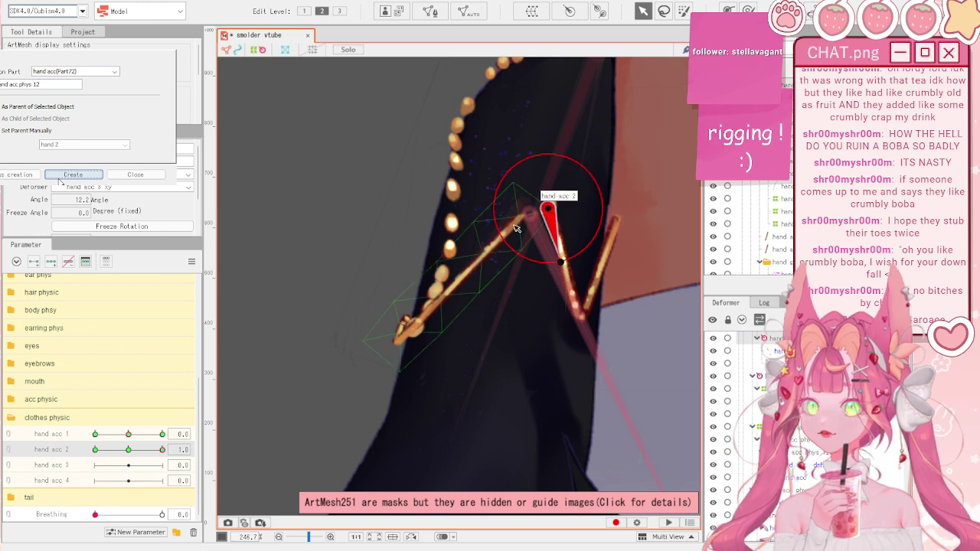
# - With hand acc 2 at 1.0, shift the long diagonal chain's rotation deformer to the neighbouring chain's joint and rotate it to about 22 degrees
pyautogui.click(533, 216)
pyautogui.click(523, 212)
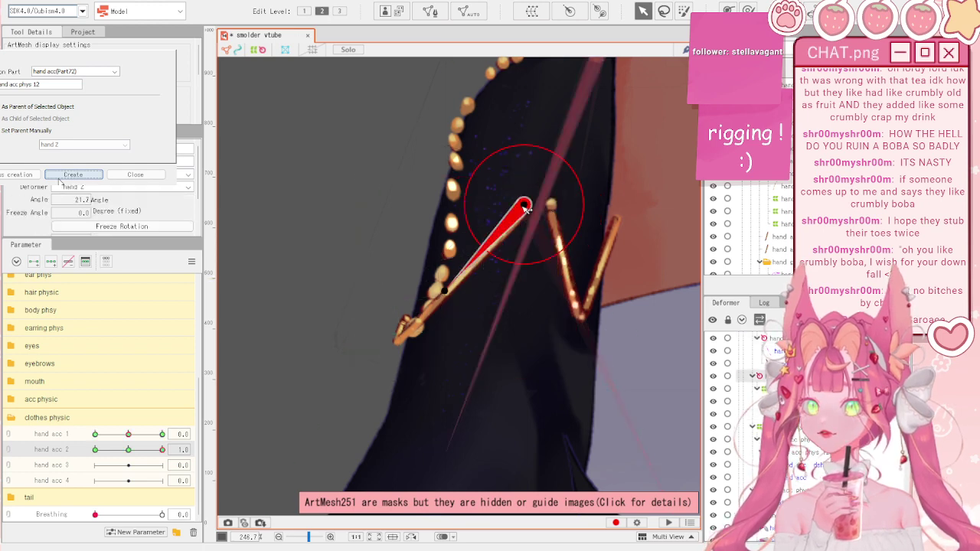
pyautogui.moveTo(526, 207); pyautogui.dragTo(548, 204)
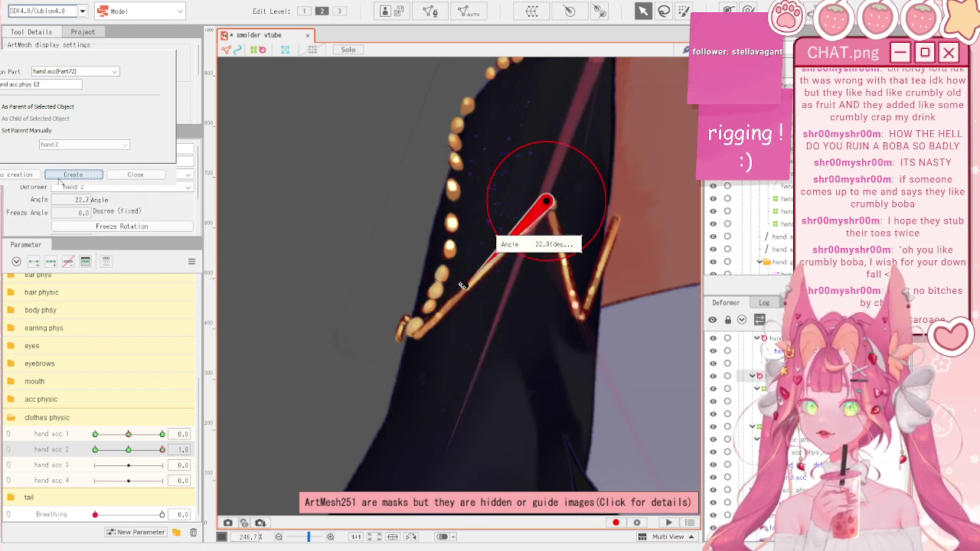
# - Give the small hand acc 4 strand three keys on hand acc 2, bending its free end to meet the chain ends at -1.0 and 1.0
pyautogui.moveTo(162, 450); pyautogui.dragTo(71, 452)
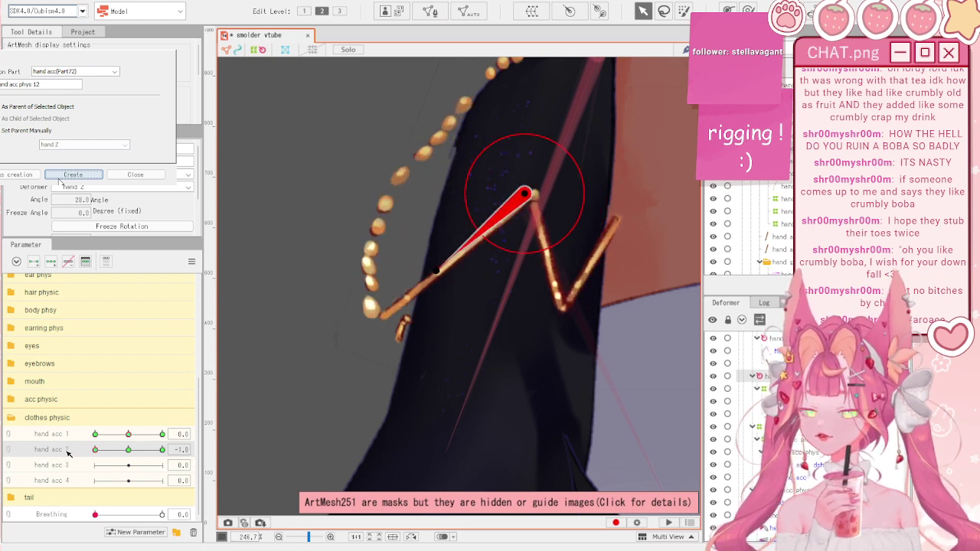
pyautogui.click(398, 331)
pyautogui.scroll(5, 370, 335)
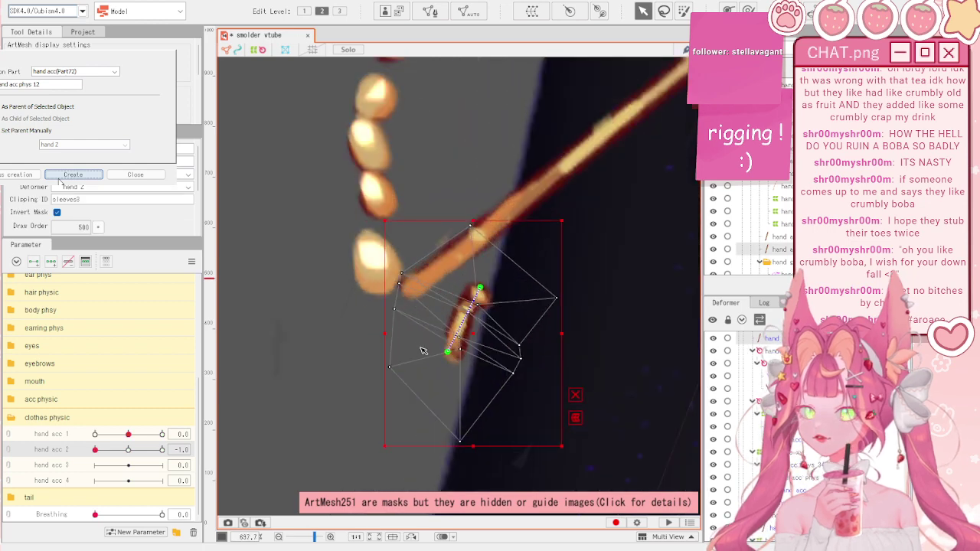
pyautogui.scroll(5, 117, 357)
pyautogui.scroll(-5, 120, 354)
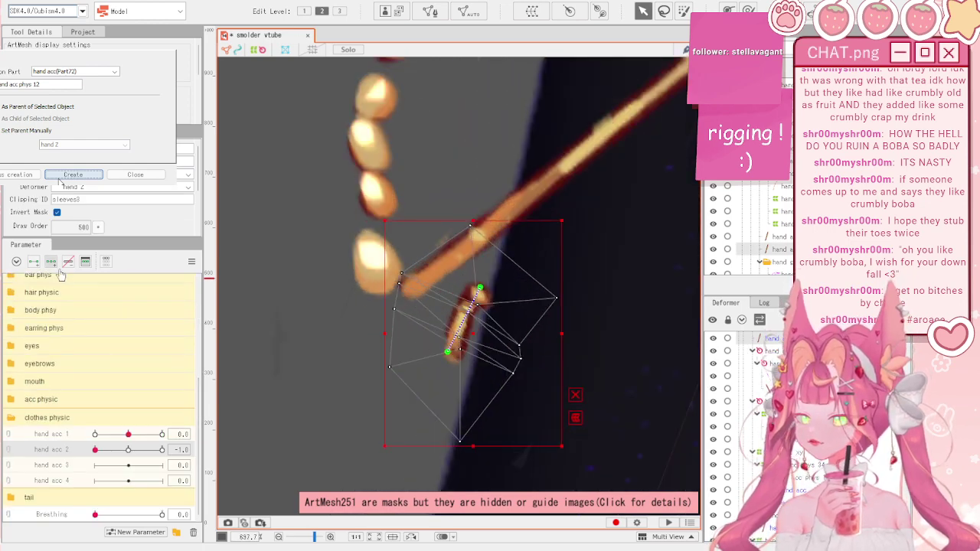
pyautogui.moveTo(129, 450); pyautogui.dragTo(95, 451)
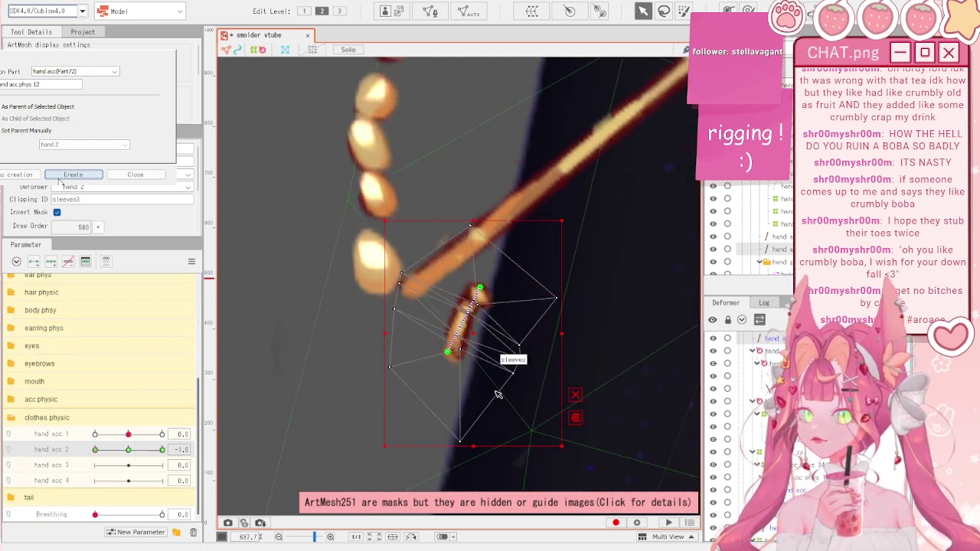
pyautogui.moveTo(449, 351); pyautogui.dragTo(389, 285)
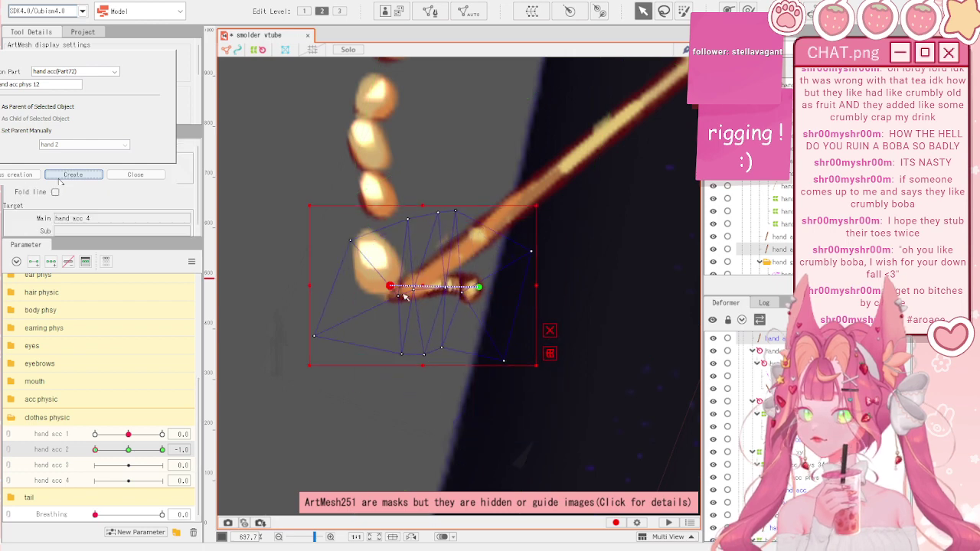
pyautogui.moveTo(128, 451); pyautogui.dragTo(190, 436)
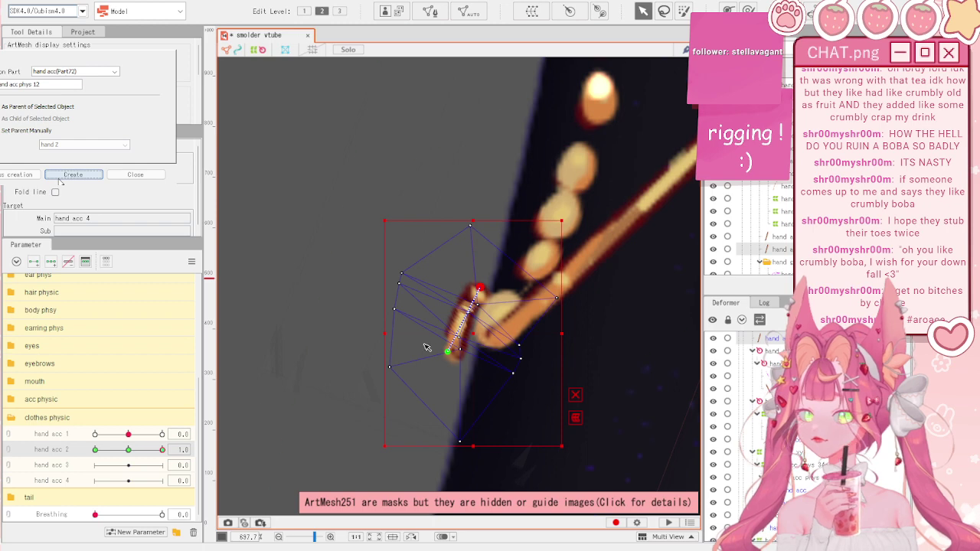
pyautogui.moveTo(452, 356); pyautogui.dragTo(486, 348)
# - Combine the hand acc 1 and hand acc 2 parameters into one two-axis grid and check the chains at 1.0, -1.0
pyautogui.scroll(5, 139, 412)
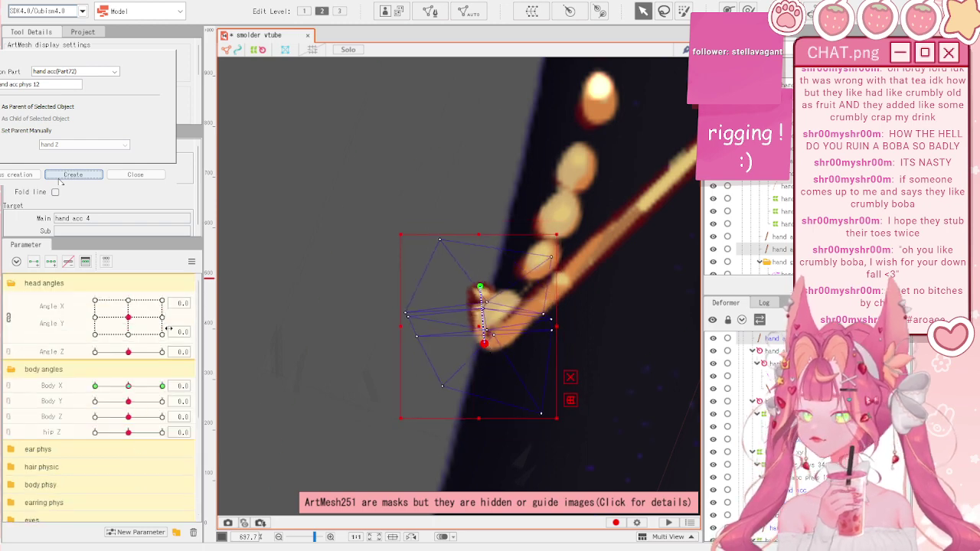
pyautogui.click(193, 261)
pyautogui.click(242, 333)
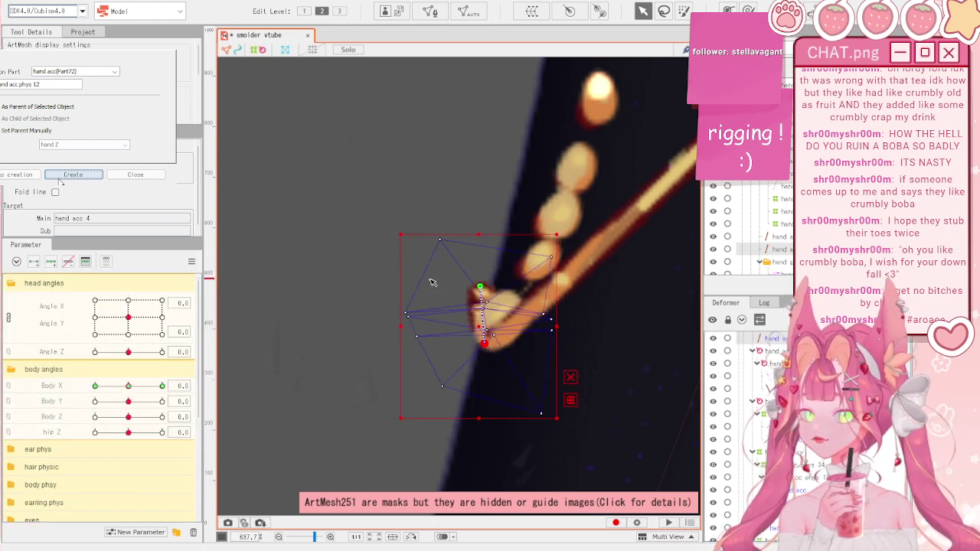
pyautogui.scroll(-3, 299, 328)
pyautogui.scroll(-3, 163, 378)
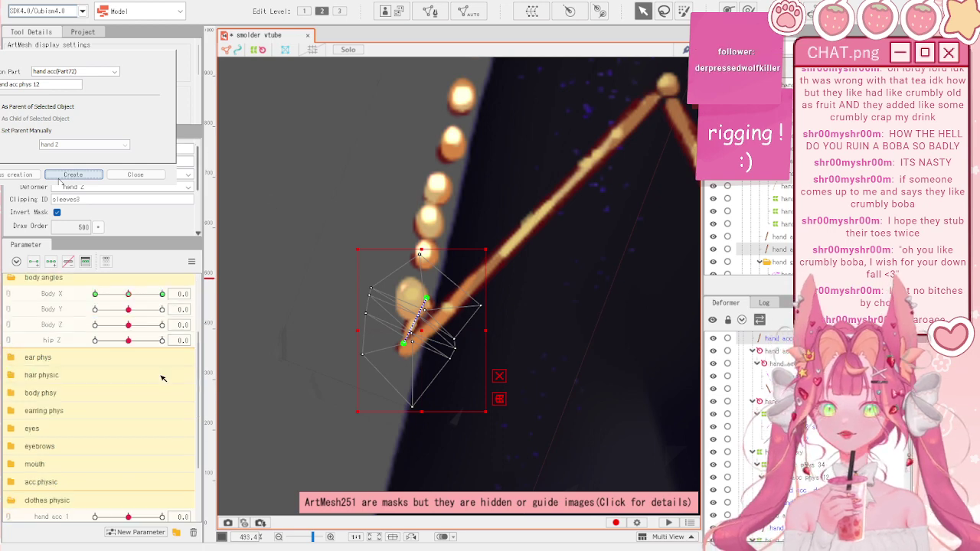
pyautogui.scroll(-2, 161, 377)
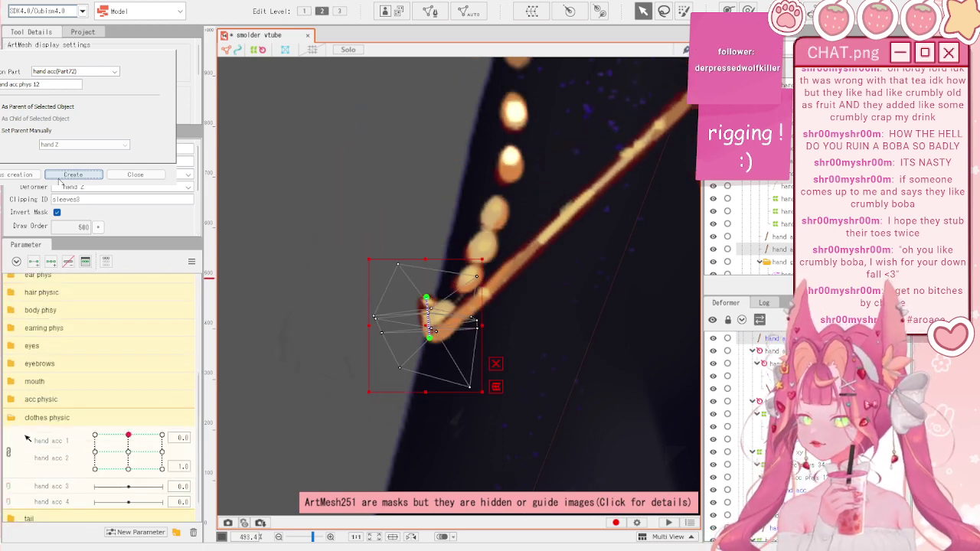
pyautogui.moveTo(128, 435); pyautogui.dragTo(237, 470)
pyautogui.click(523, 238)
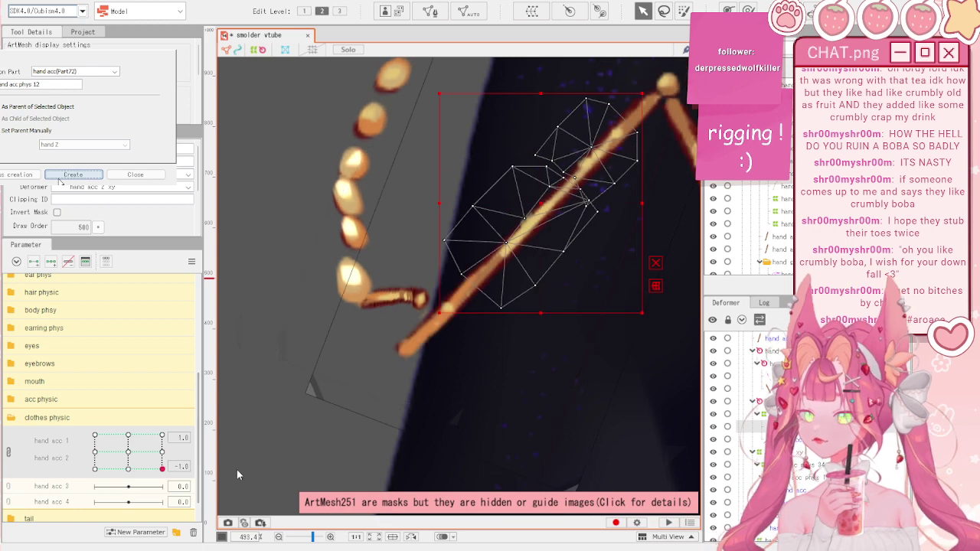
# - Synthesize the corners of the combined hand acc 1 and hand acc 2 keys for the selected sleeve chain objects and sweep the grid to check
pyautogui.hotkey('ctrl', 'z')
pyautogui.moveTo(116, 450); pyautogui.dragTo(8, 438)
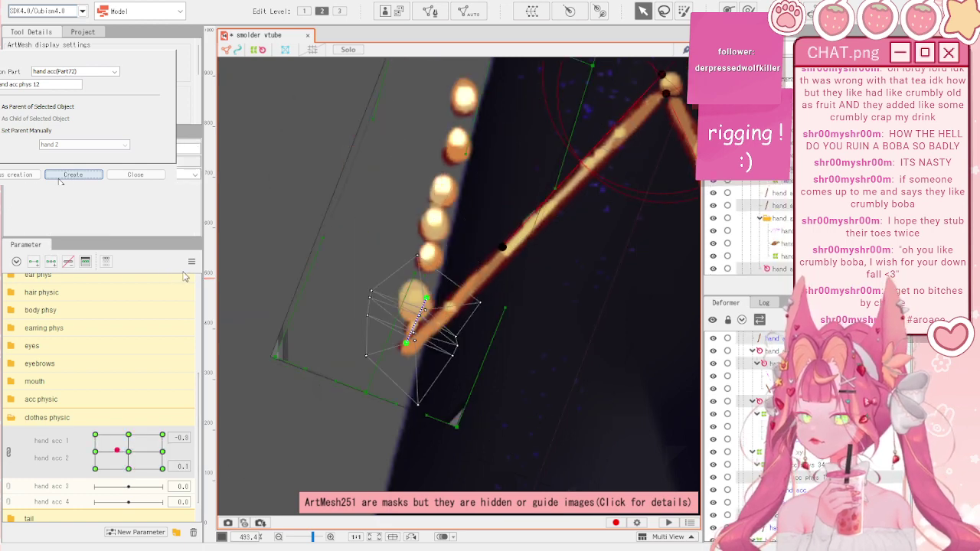
pyautogui.click(191, 261)
pyautogui.click(245, 335)
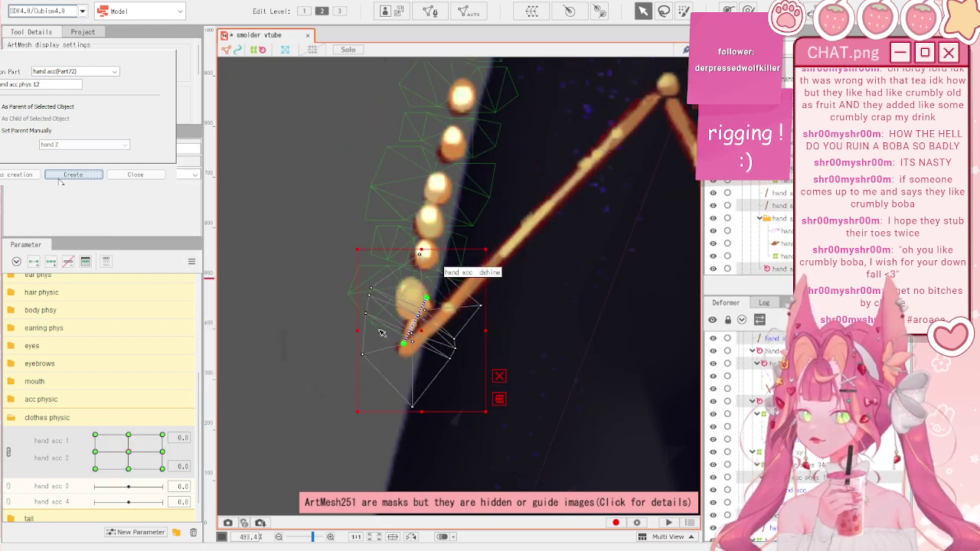
pyautogui.moveTo(129, 452); pyautogui.dragTo(96, 452)
pyautogui.moveTo(153, 461); pyautogui.dragTo(133, 445)
# - Select the two rotation deformers at the chains' shared upper joint and synthesize their hand acc 1 and hand acc 2 corners
pyautogui.scroll(-3, 365, 268)
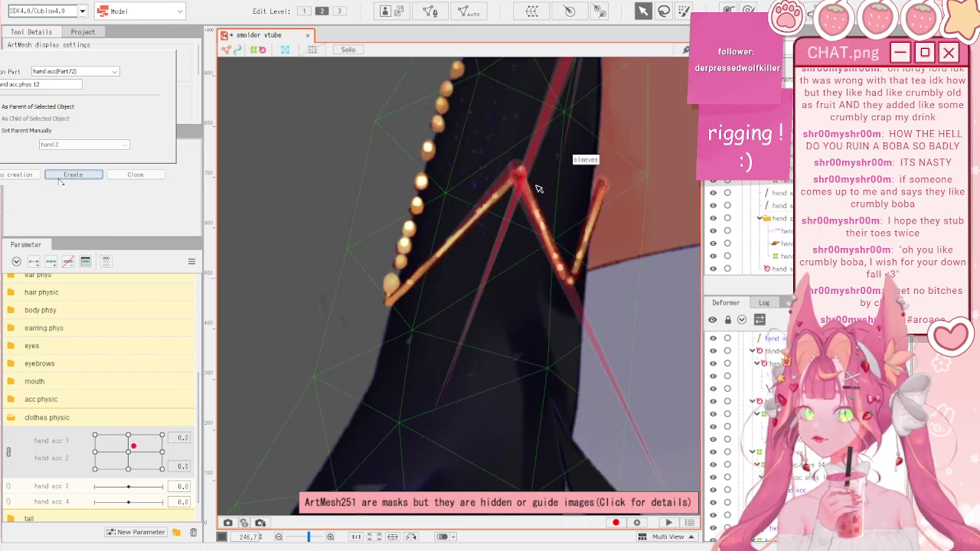
pyautogui.click(518, 165)
pyautogui.moveTo(123, 454)
pyautogui.mouseDown()
pyautogui.moveTo(152, 467)
pyautogui.moveTo(141, 450)
pyautogui.mouseUp()
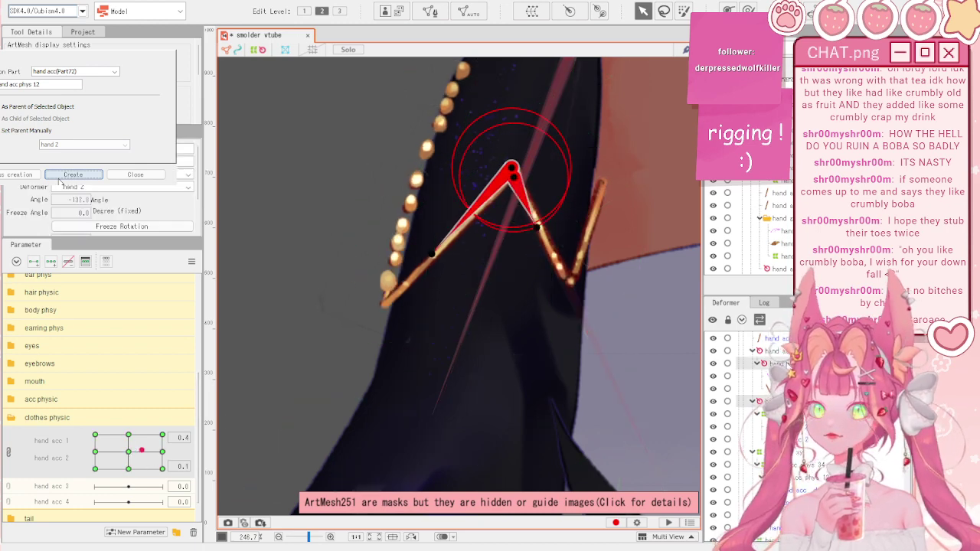
pyautogui.click(191, 260)
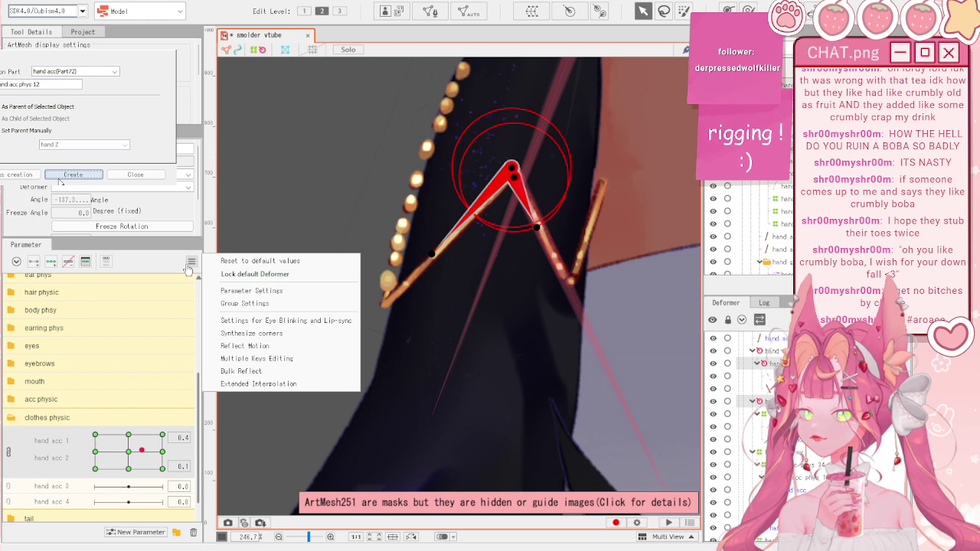
pyautogui.click(241, 334)
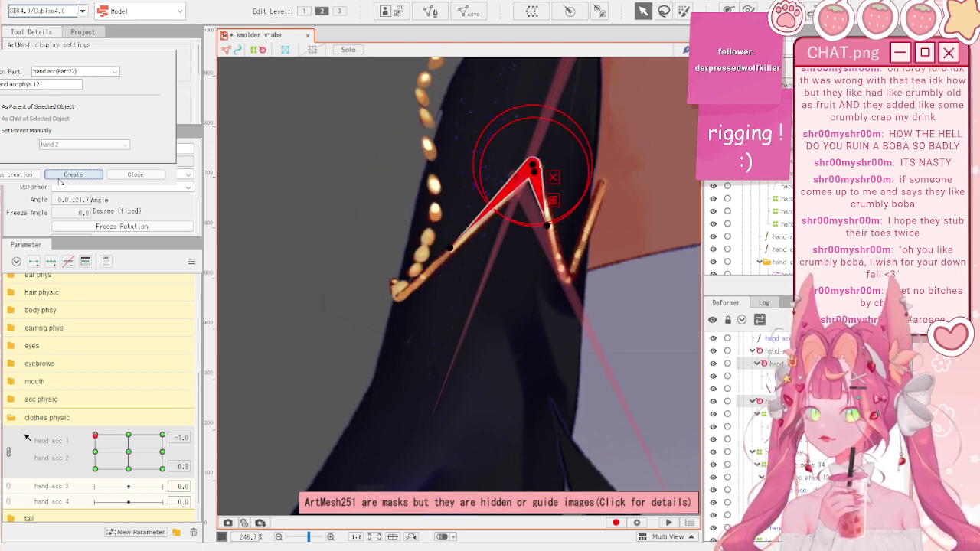
# - Synthesize the corner keys for the innermost short chain's rotation deformer and test the combined hand acc grid
pyautogui.click(603, 186)
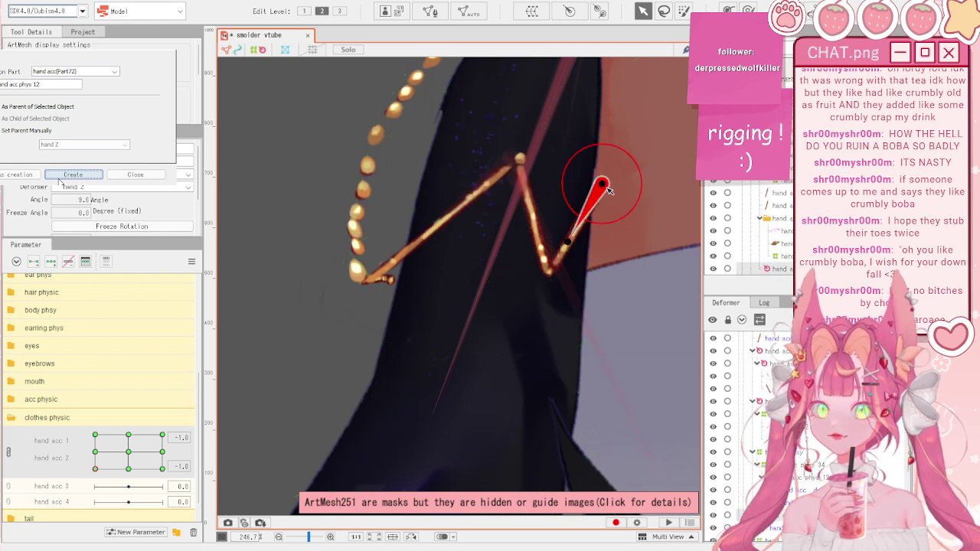
pyautogui.click(191, 261)
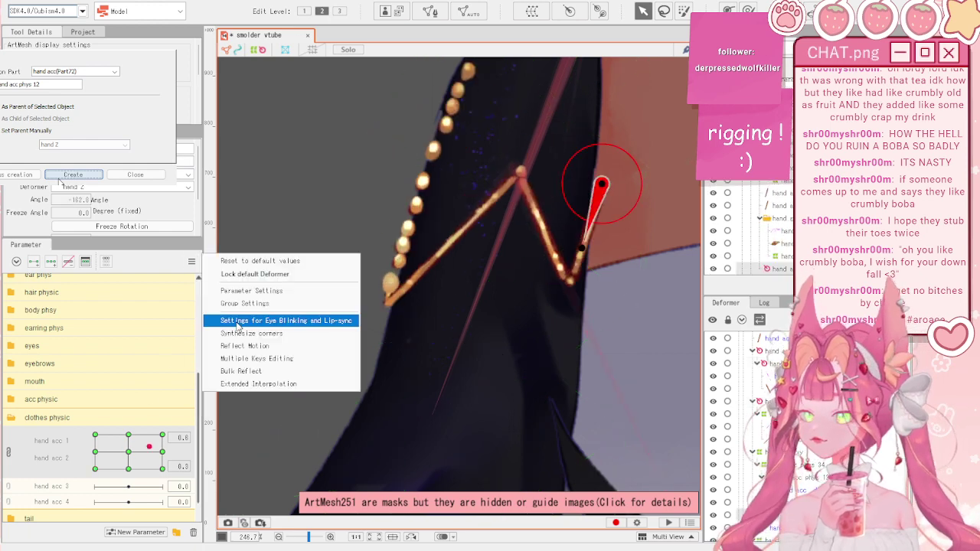
pyautogui.click(248, 347)
pyautogui.moveTo(149, 447); pyautogui.dragTo(122, 441)
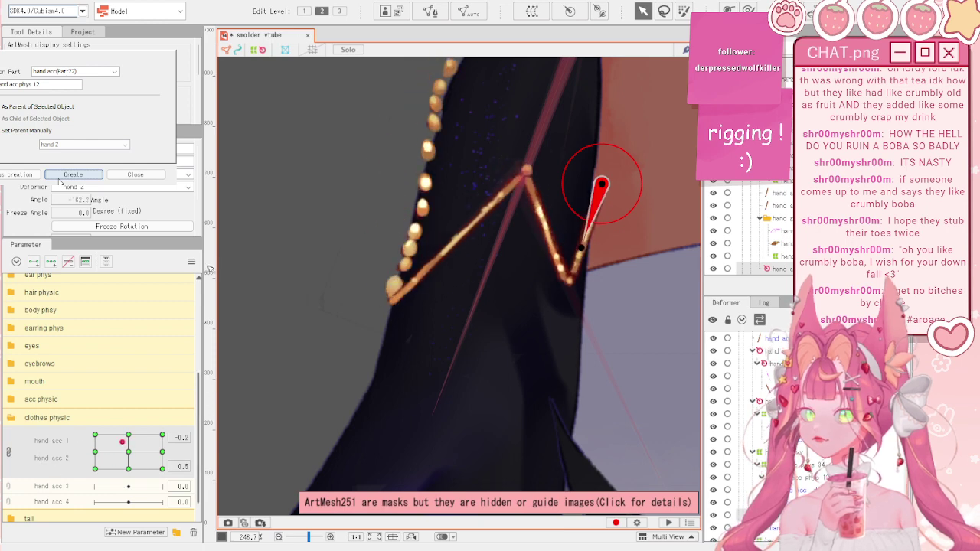
# - Clear the selection and open the Physics/Scene Blending settings
pyautogui.click(299, 219)
pyautogui.click(66, 1)
pyautogui.click(128, 214)
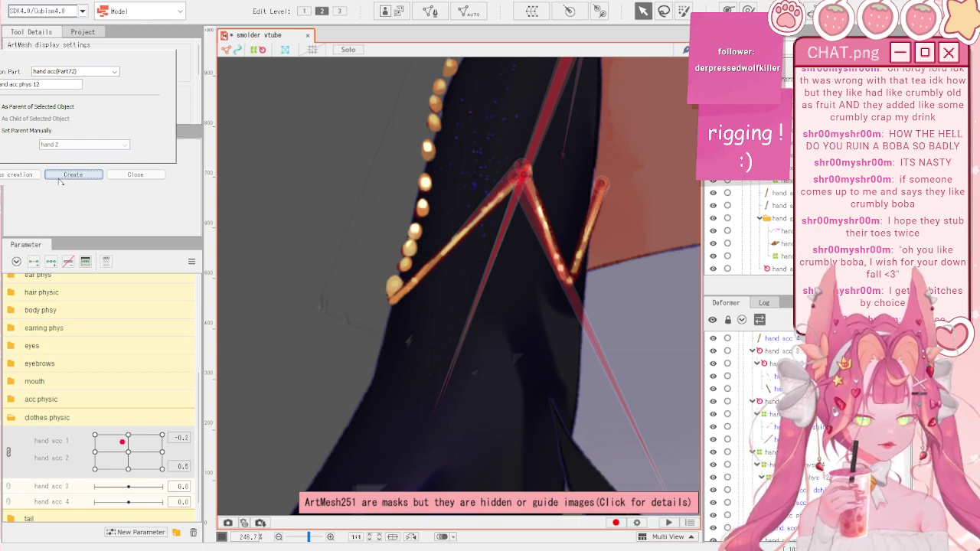
pyautogui.hotkey('alt', 'Tab')
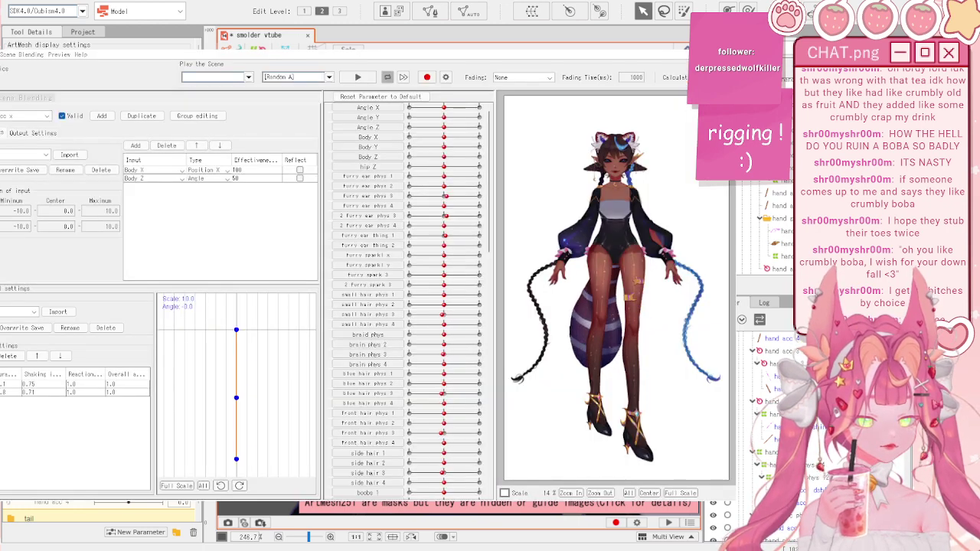
# - Sweep Body X between its extremes in the physics preview to check the sleeve chains' swing, and close the preview
pyautogui.scroll(5, 548, 335)
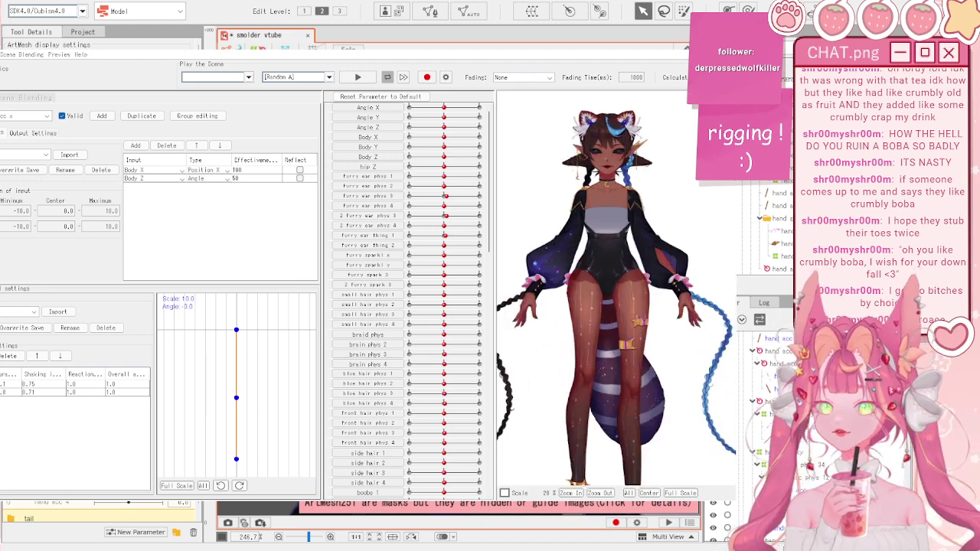
pyautogui.moveTo(548, 337); pyautogui.dragTo(674, 260)
pyautogui.scroll(5, 608, 168)
pyautogui.scroll(-3, 597, 184)
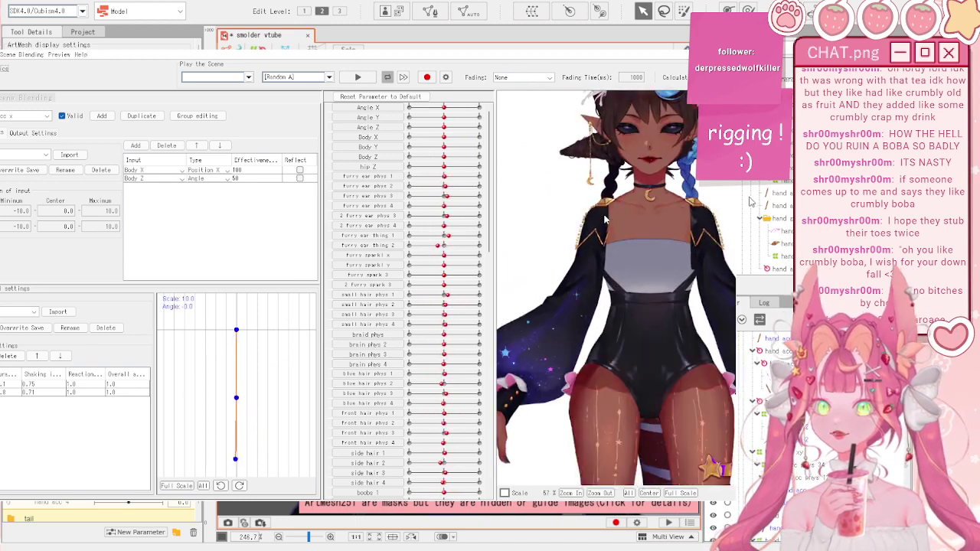
pyautogui.scroll(5, 547, 199)
pyautogui.moveTo(443, 136); pyautogui.dragTo(409, 138)
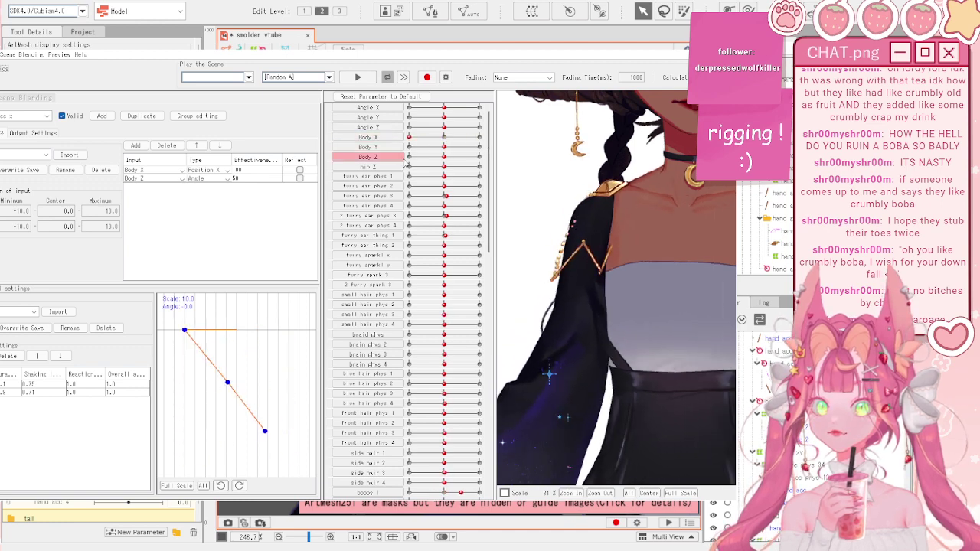
pyautogui.moveTo(398, 161); pyautogui.dragTo(505, 163)
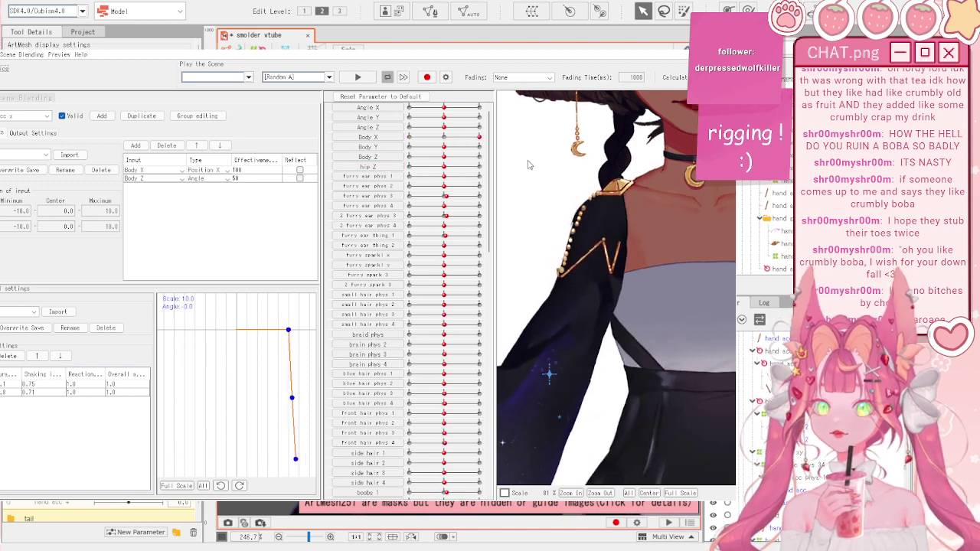
pyautogui.moveTo(499, 174); pyautogui.dragTo(546, 192)
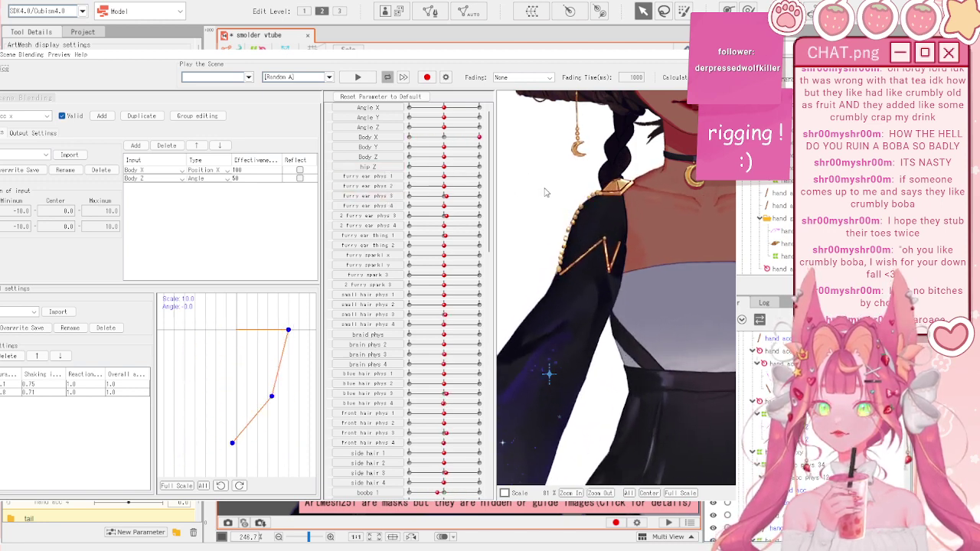
pyautogui.click(723, 56)
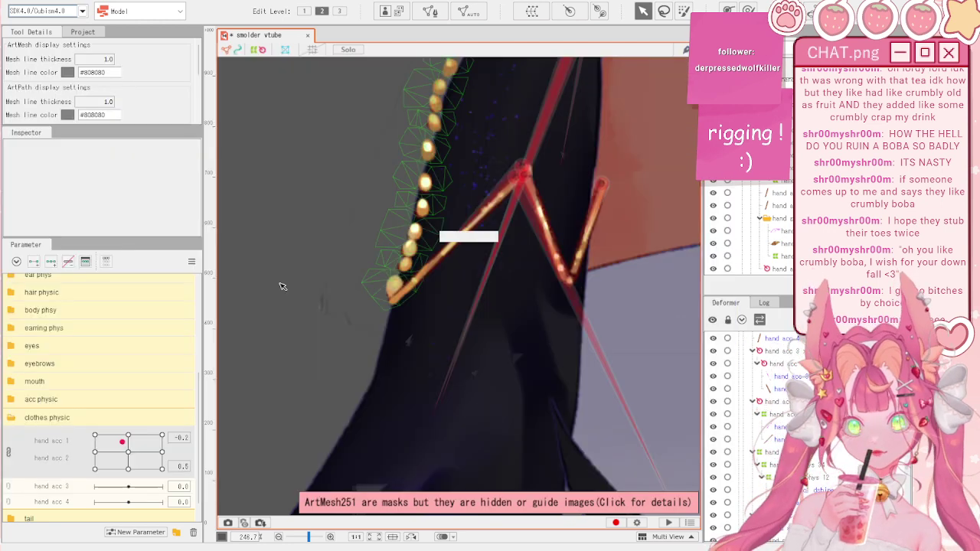
# - Reset all parameters to their default values and make the hidden boobs part folder visible
pyautogui.click(191, 262)
pyautogui.click(218, 262)
pyautogui.scroll(-4, 317, 276)
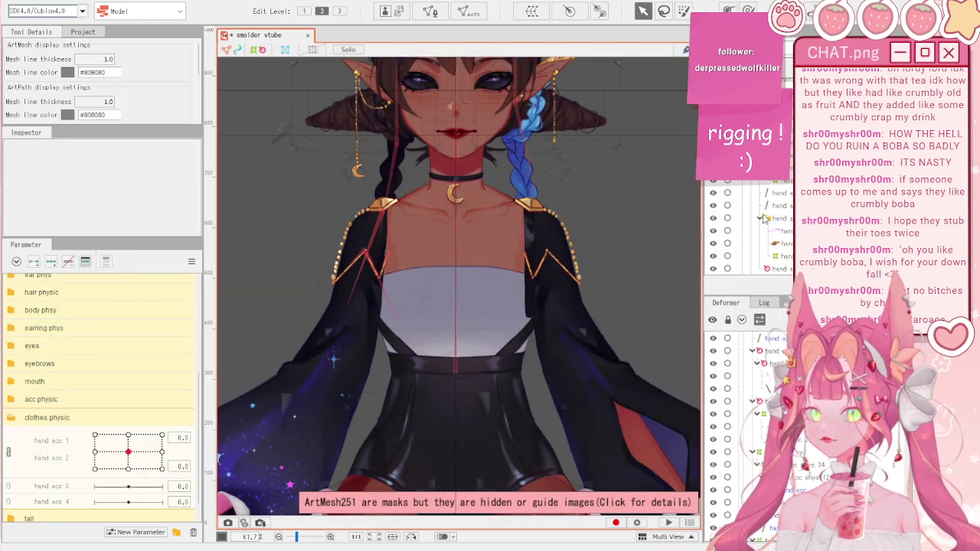
pyautogui.scroll(-6, 766, 219)
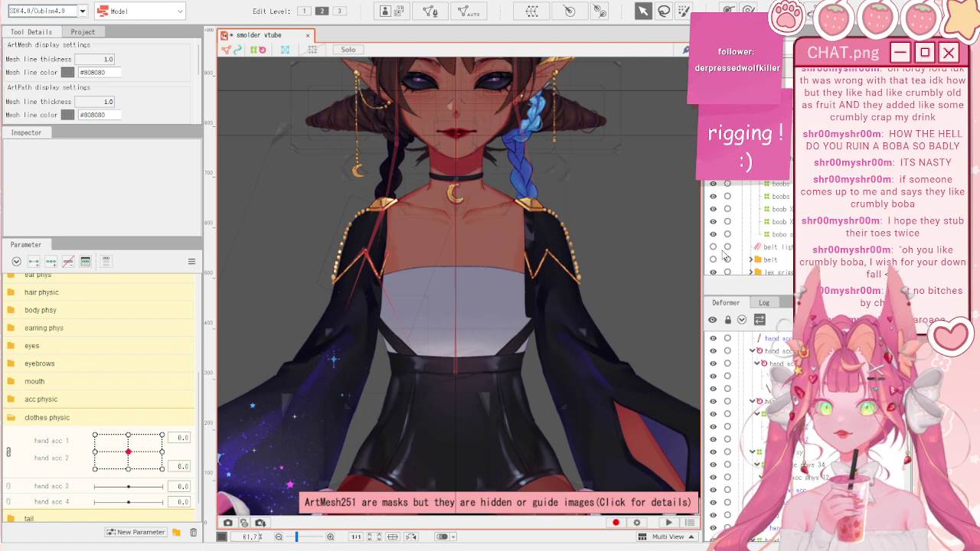
pyautogui.scroll(2, 736, 234)
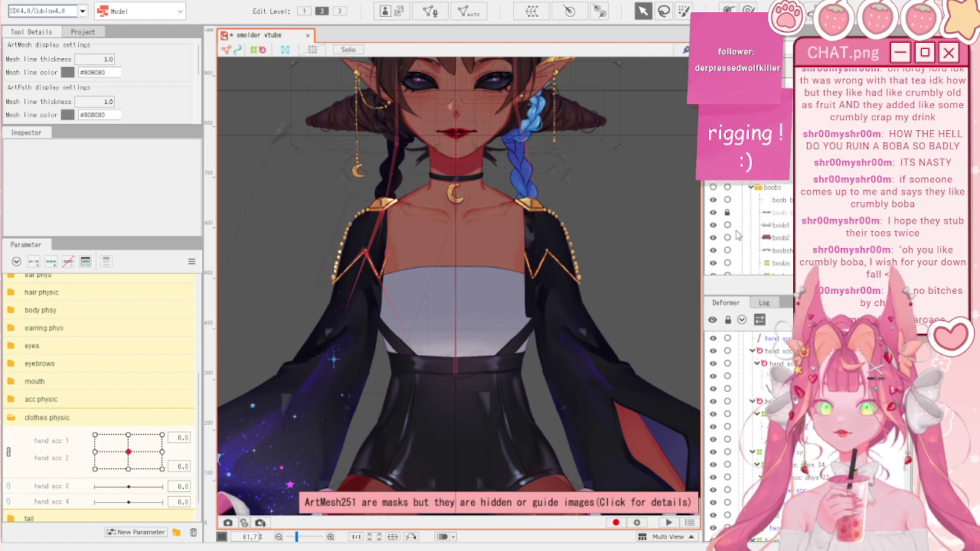
pyautogui.click(713, 188)
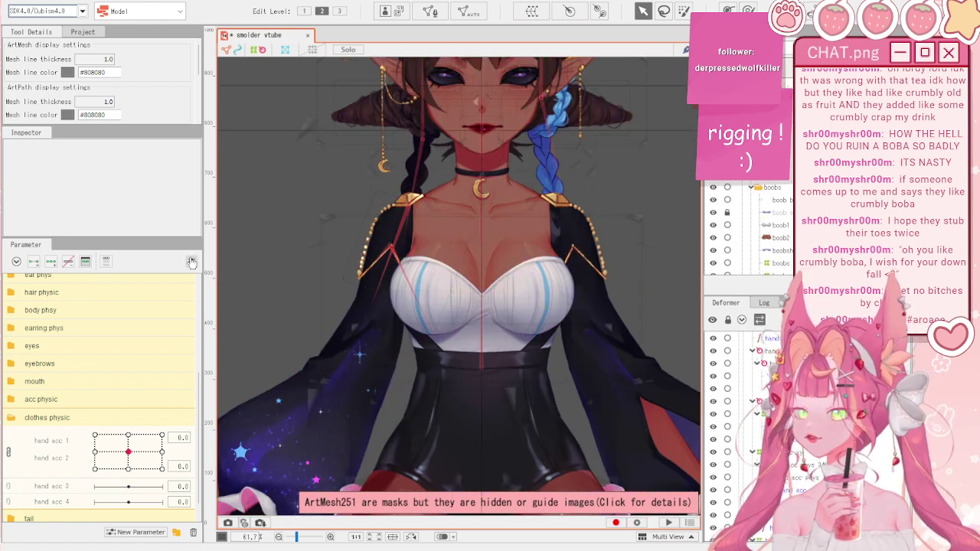
# - Recheck the shoulder and sleeve chains up close in the physics preview by moving Body X to both sides, and close the preview
pyautogui.click(76, 1)
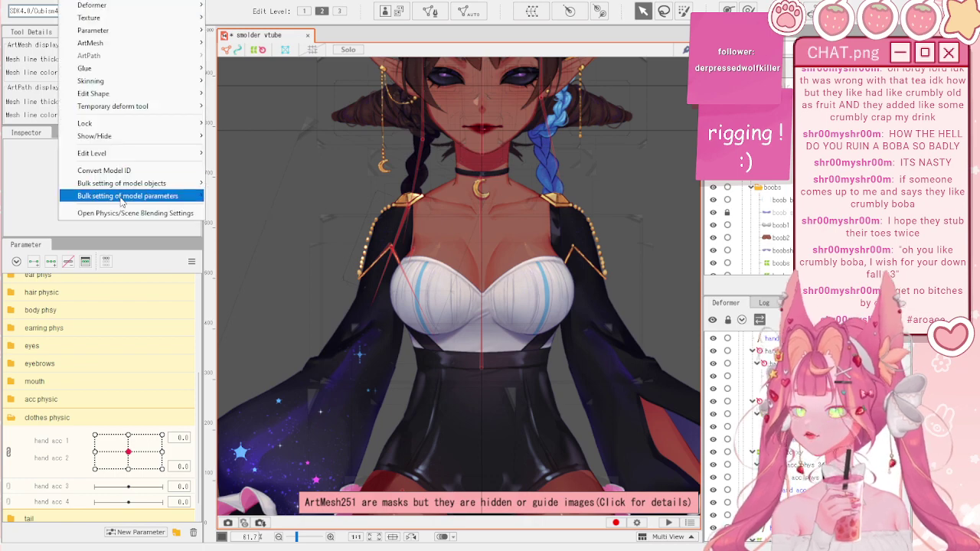
pyautogui.click(172, 211)
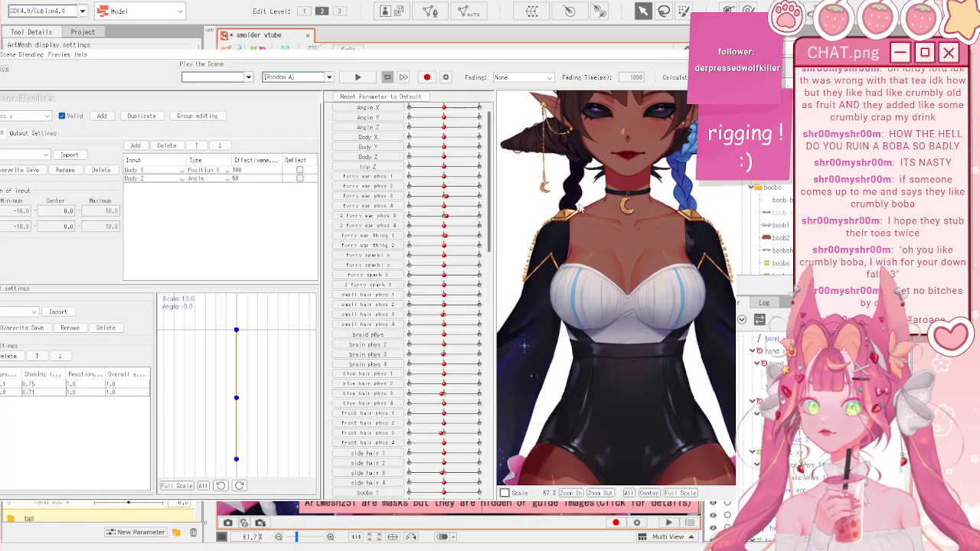
pyautogui.scroll(-1, 612, 262)
pyautogui.scroll(2, 579, 234)
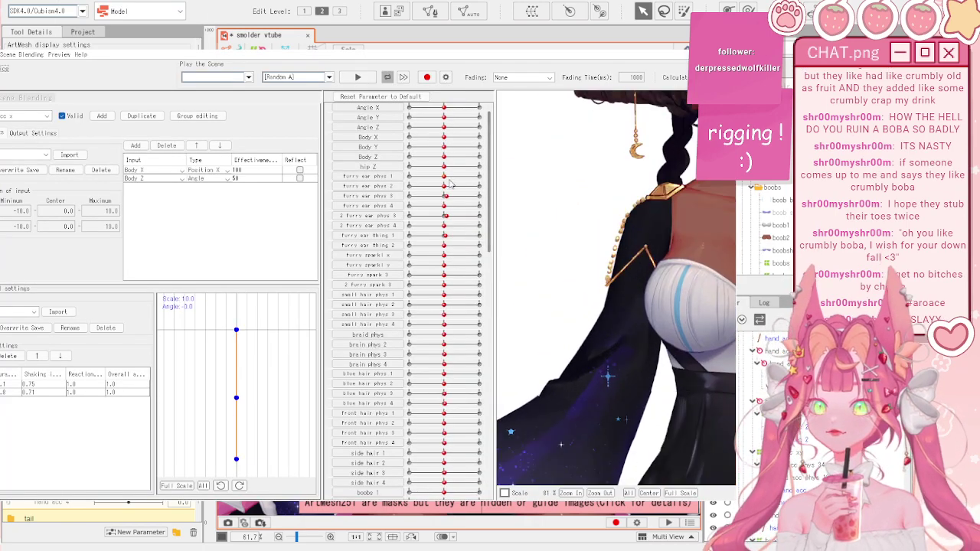
pyautogui.moveTo(444, 137); pyautogui.dragTo(495, 143)
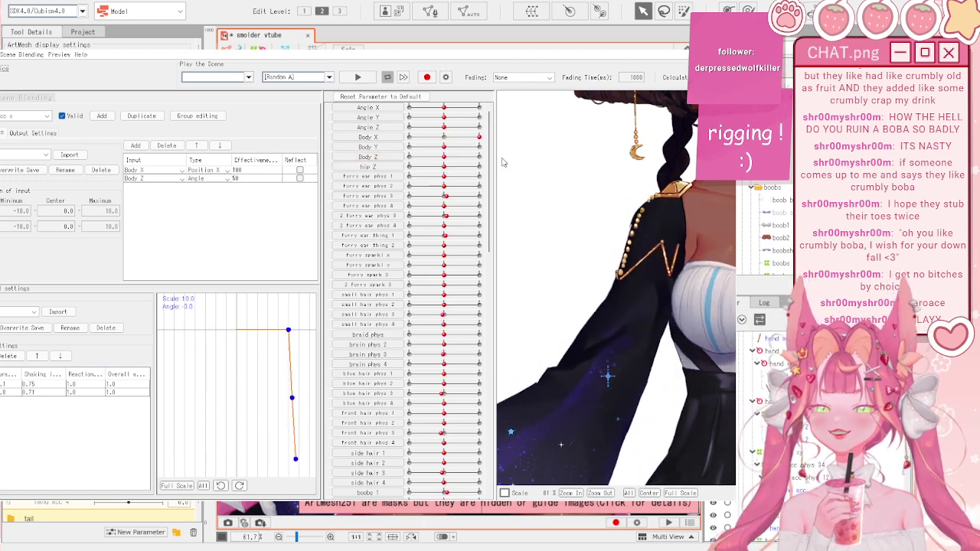
pyautogui.moveTo(478, 137); pyautogui.dragTo(419, 137)
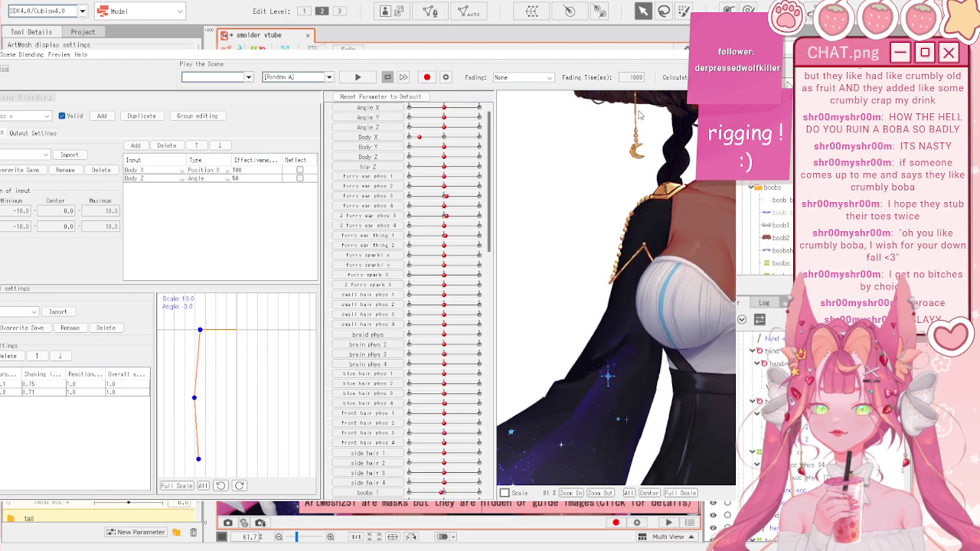
pyautogui.click(724, 46)
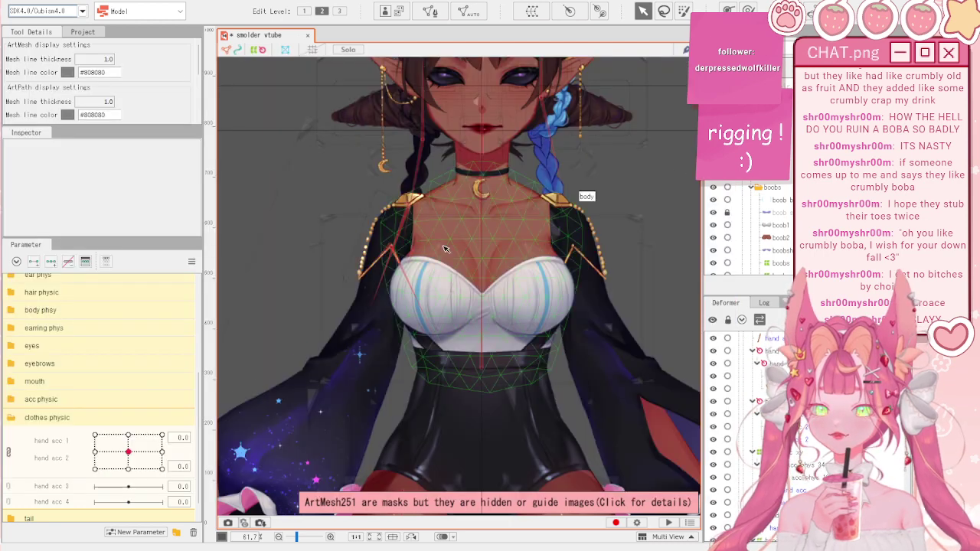
# - Reset all model parameters to their default values
pyautogui.click(191, 262)
pyautogui.click(243, 263)
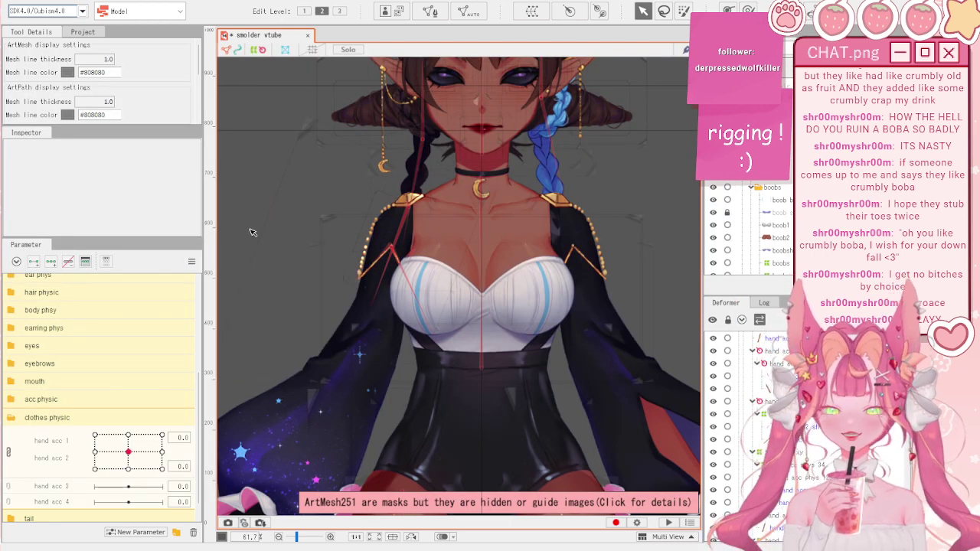
# - Preview the torso and sleeves with Body X at 10, and reset all parameters to their default values
pyautogui.scroll(-4, 557, 247)
pyautogui.scroll(4, 505, 291)
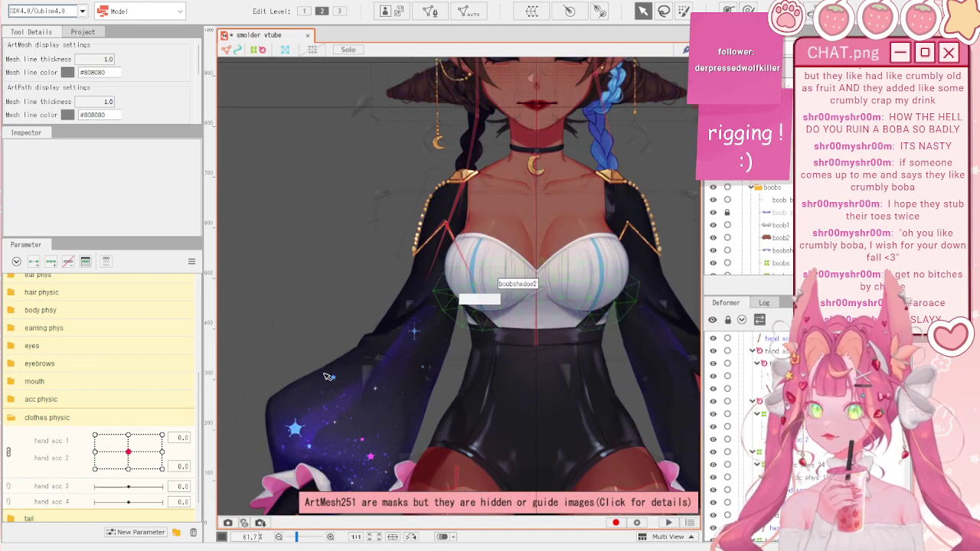
pyautogui.scroll(3, 122, 421)
pyautogui.moveTo(116, 395); pyautogui.dragTo(176, 395)
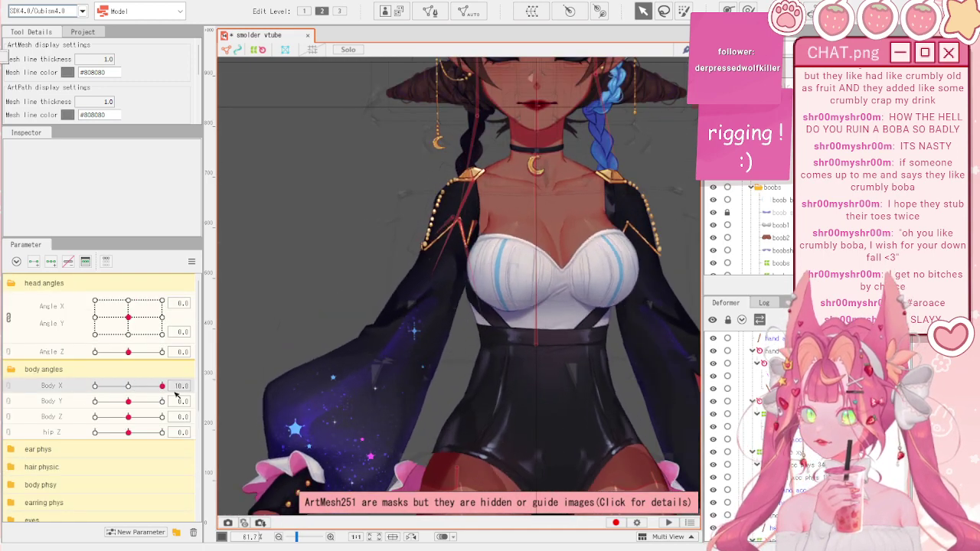
pyautogui.scroll(5, 505, 217)
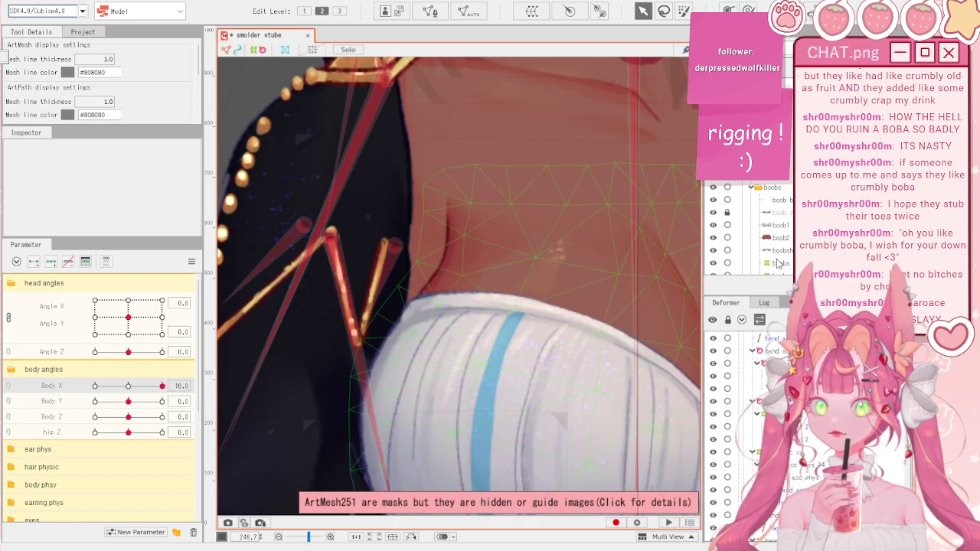
pyautogui.scroll(-3, 777, 263)
pyautogui.scroll(-5, 778, 263)
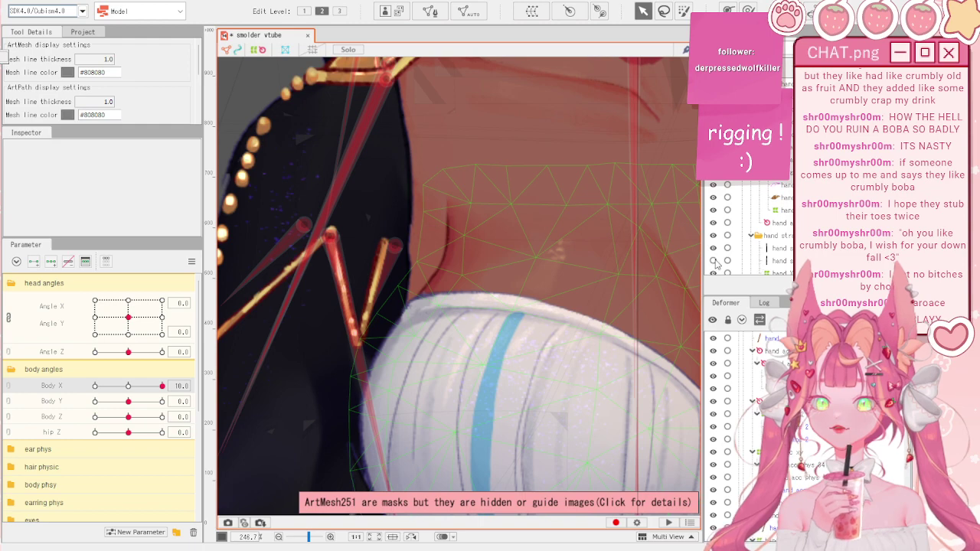
pyautogui.scroll(-4, 450, 241)
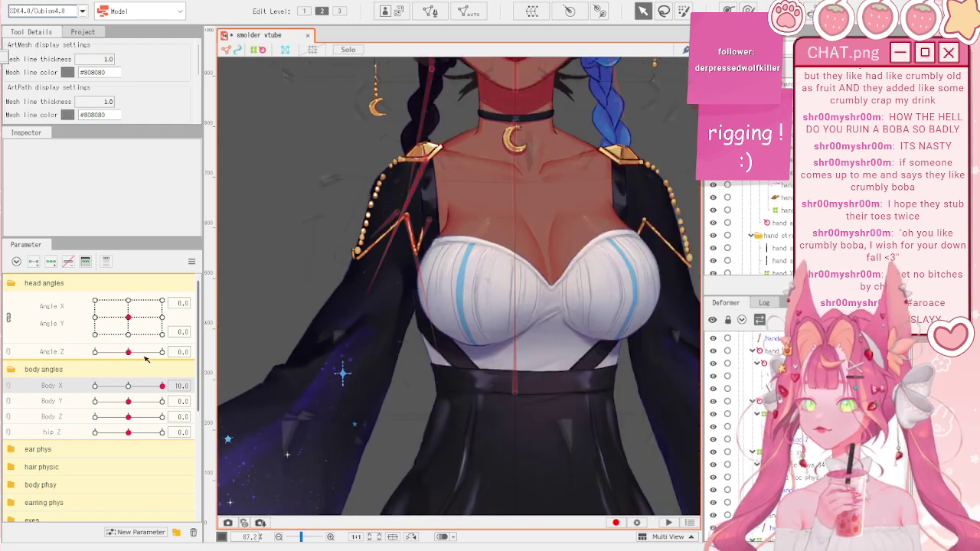
pyautogui.moveTo(146, 359); pyautogui.dragTo(197, 294)
pyautogui.scroll(-4, 394, 261)
pyautogui.click(191, 264)
pyautogui.click(271, 316)
pyautogui.scroll(3, 328, 390)
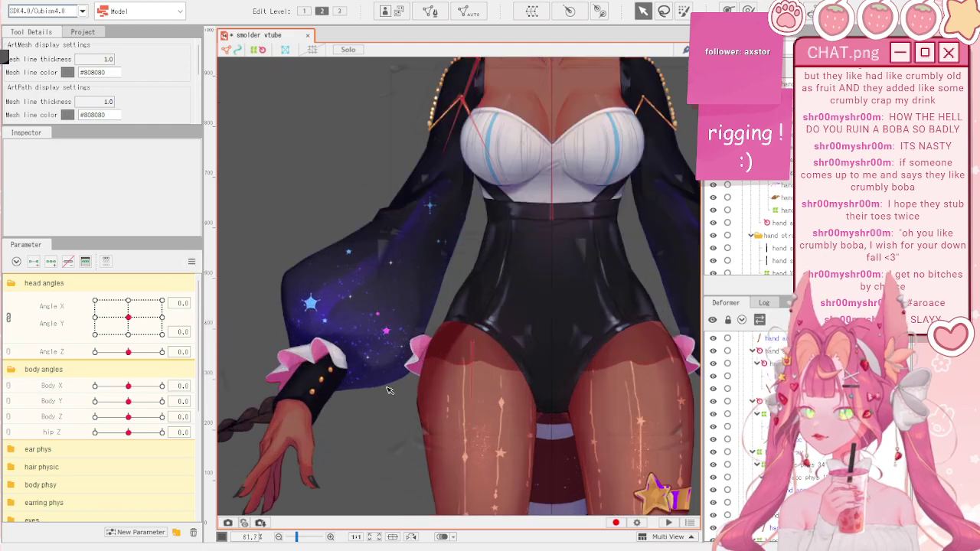
# - Check the belt and the light hair strands by briefly showing them, and hide both again
pyautogui.scroll(3, 505, 208)
pyautogui.scroll(-3, 516, 242)
pyautogui.scroll(3, 597, 247)
pyautogui.scroll(-5, 757, 226)
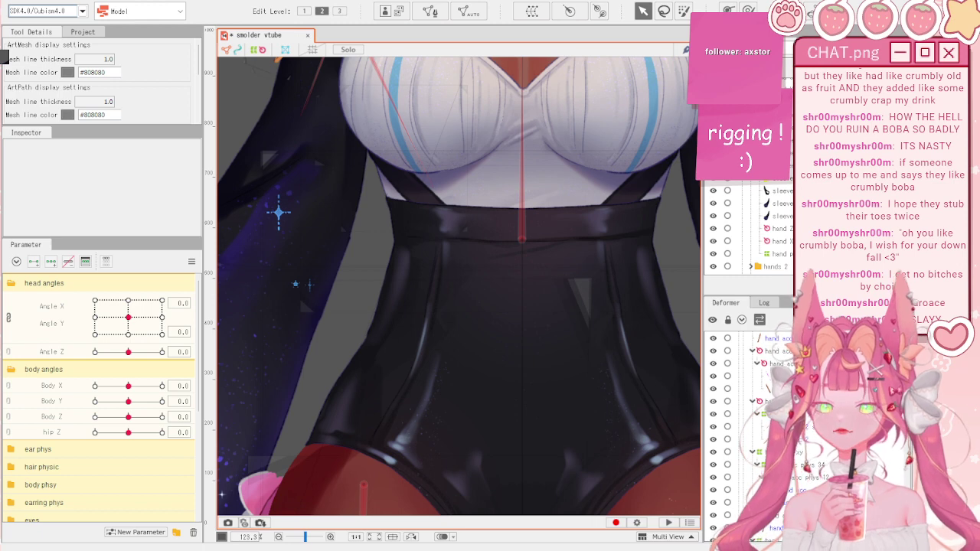
pyautogui.scroll(-10, 754, 229)
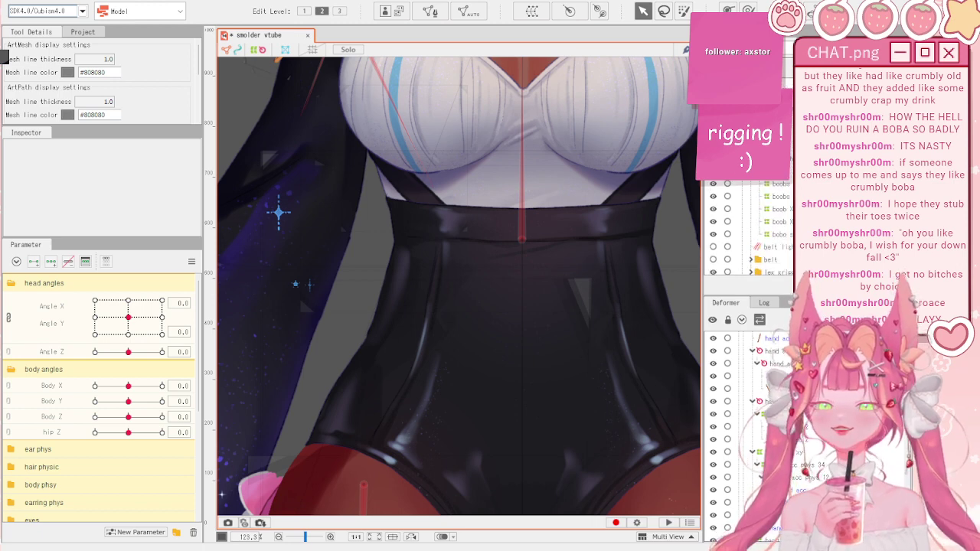
pyautogui.click(712, 260)
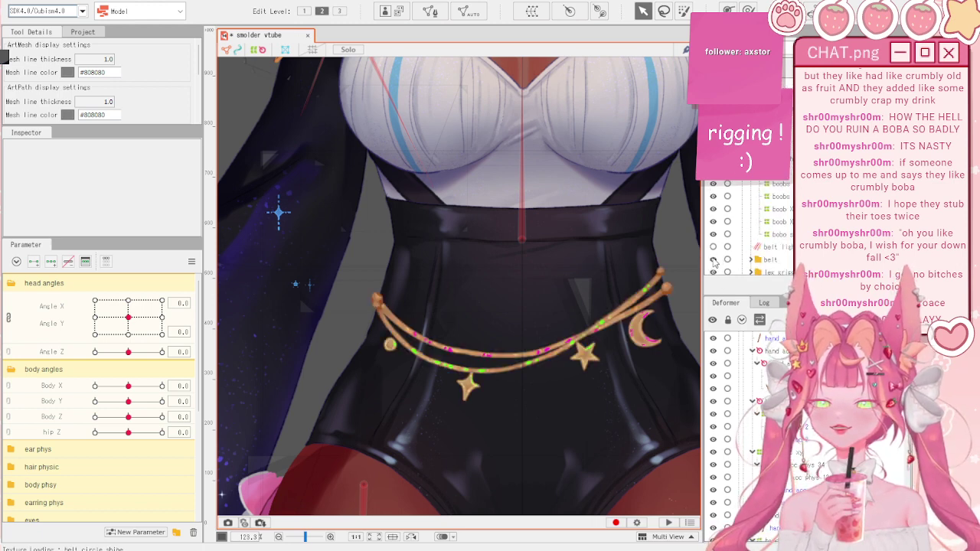
pyautogui.click(712, 260)
pyautogui.scroll(3, 757, 200)
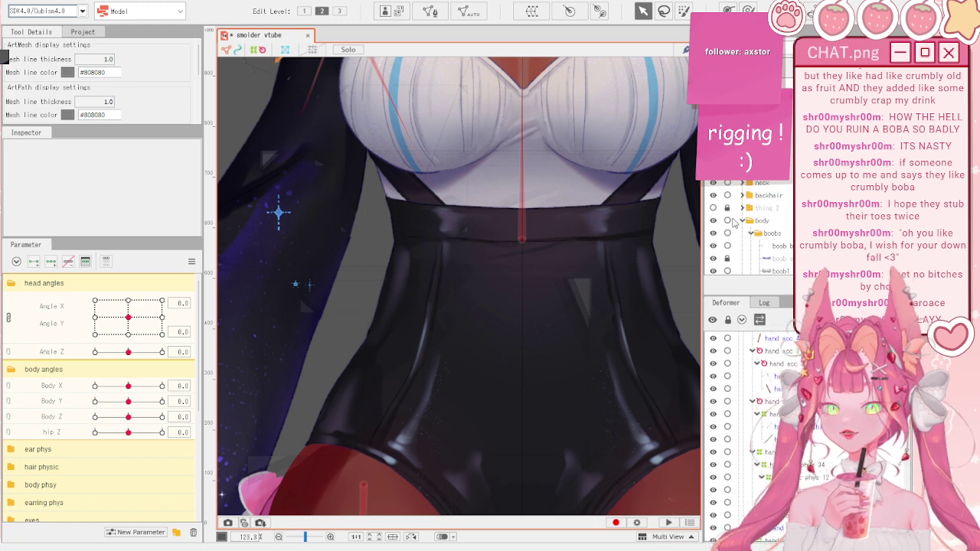
pyautogui.scroll(1, 731, 212)
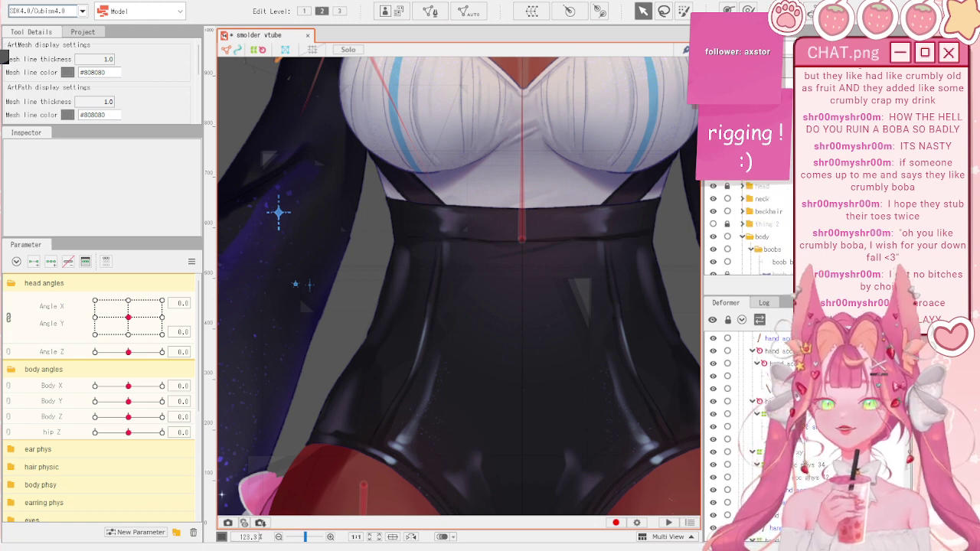
pyautogui.scroll(-3, 513, 147)
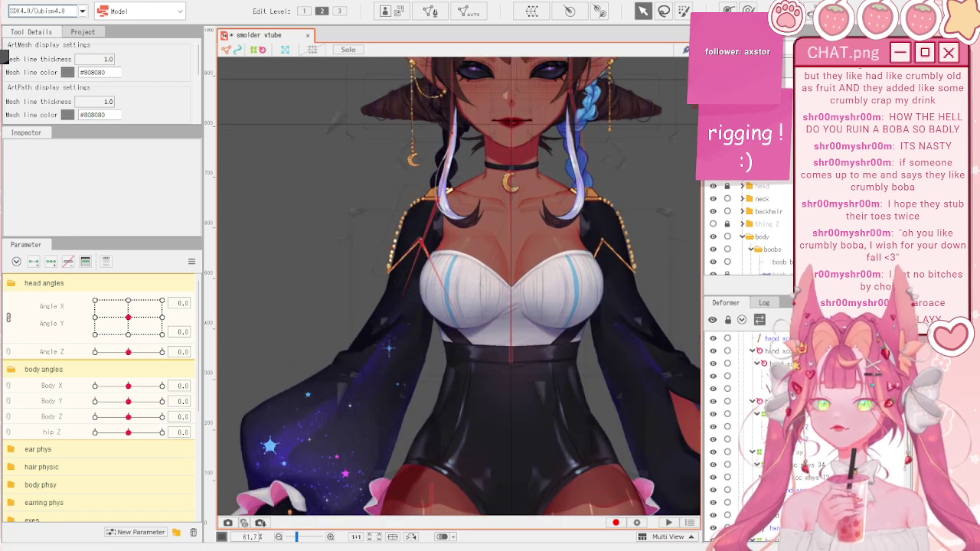
pyautogui.click(713, 210)
# - Show the buttons part and select the button shine mesh on the left side of the waistband
pyautogui.scroll(-5, 715, 225)
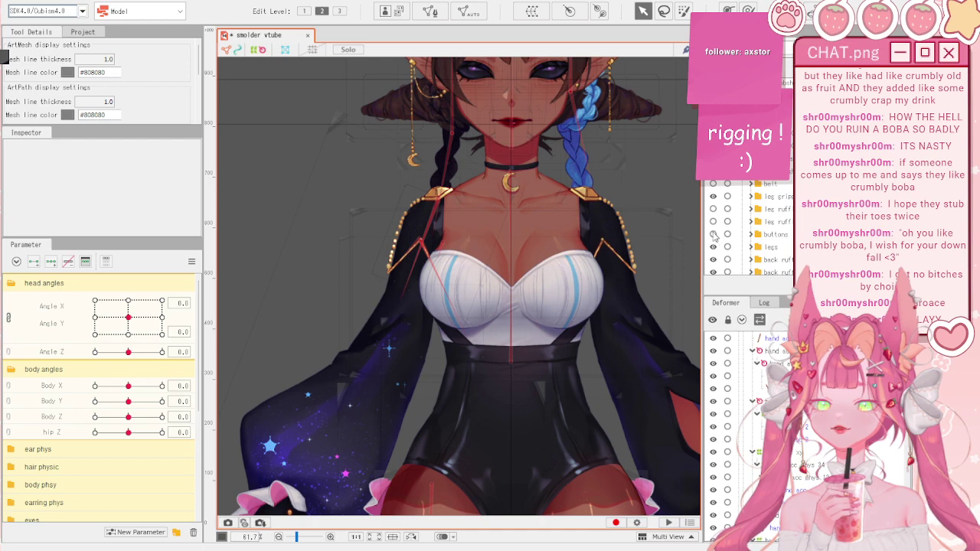
pyautogui.click(714, 234)
pyautogui.scroll(6, 456, 368)
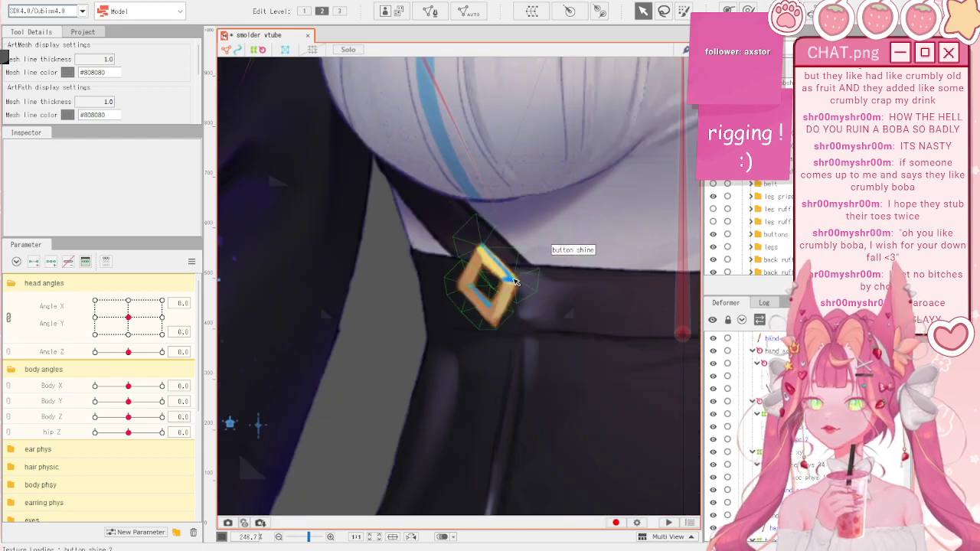
pyautogui.click(516, 281)
# - Show the button light mesh and set its blend mode to Additive with 64% opacity
pyautogui.click(713, 231)
pyautogui.scroll(-5, 438, 275)
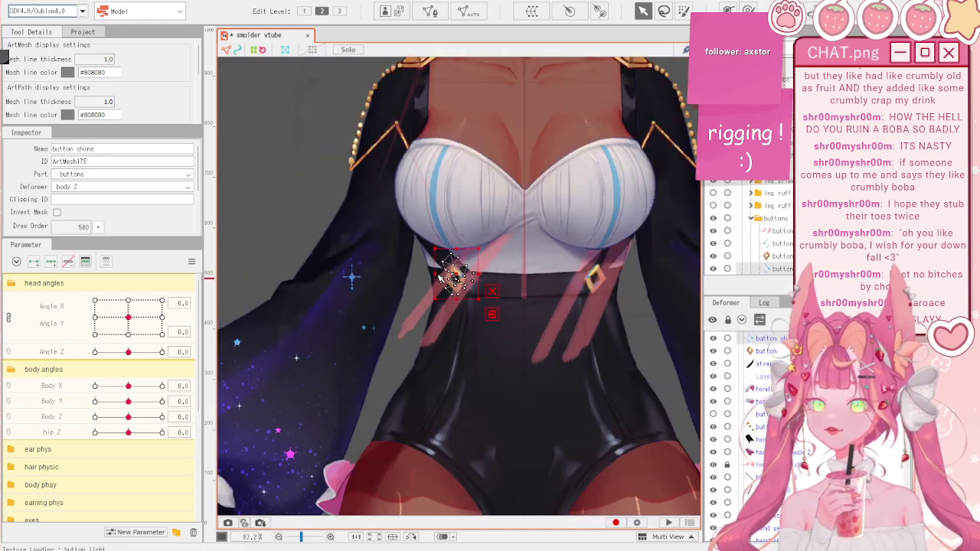
pyautogui.scroll(2, 542, 293)
pyautogui.click(781, 232)
pyautogui.scroll(-3, 123, 206)
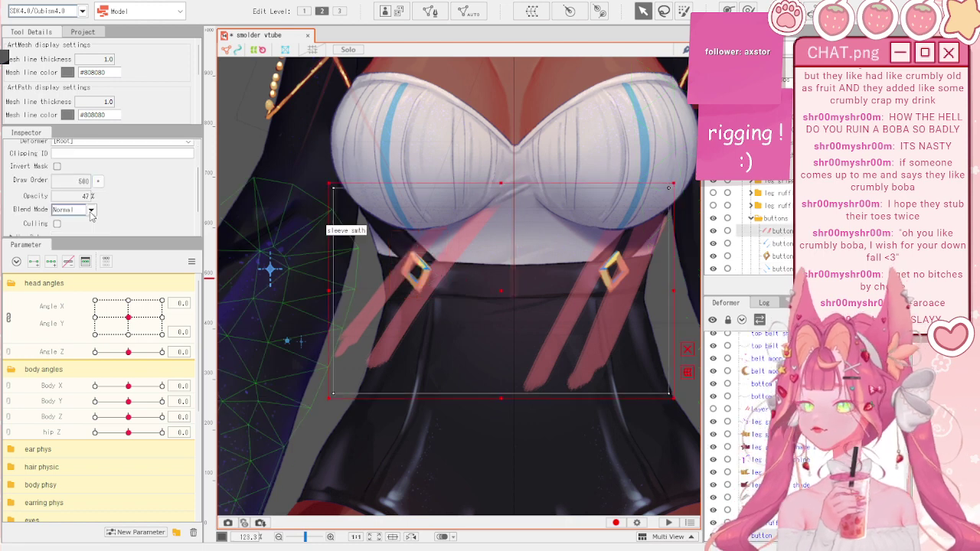
pyautogui.click(92, 210)
pyautogui.click(88, 230)
pyautogui.click(89, 210)
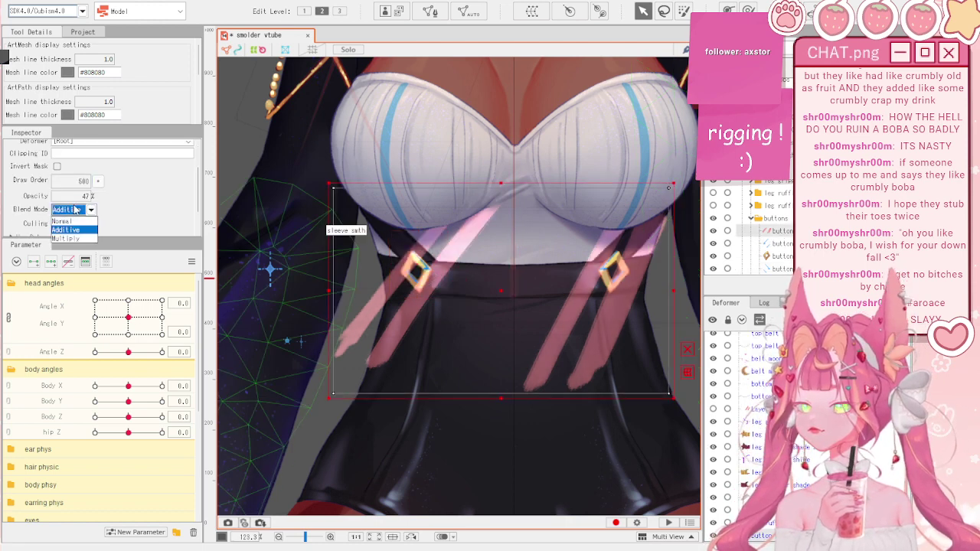
pyautogui.click(75, 208)
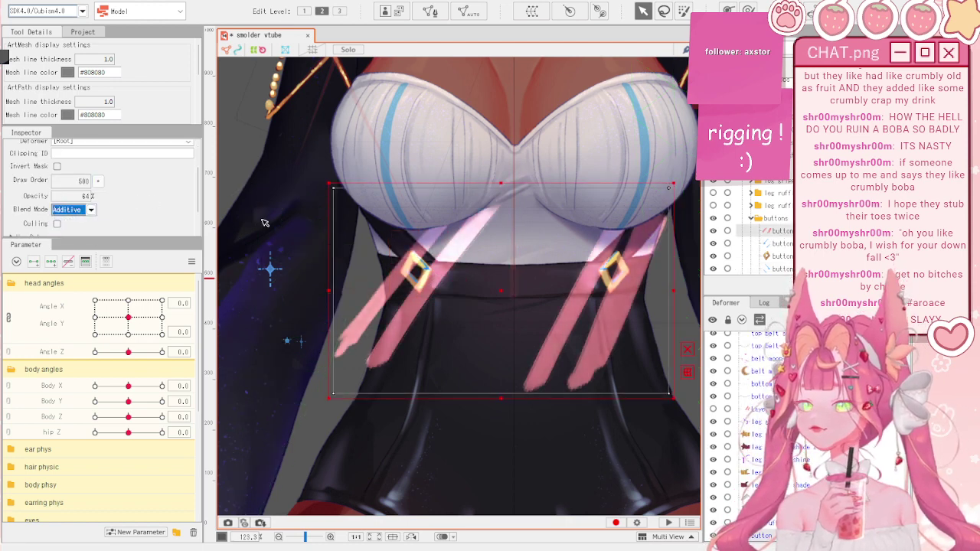
# - Clip the button light mesh to the two button shine meshes, ArtMesh173 and ArtMesh175
pyautogui.click(784, 270)
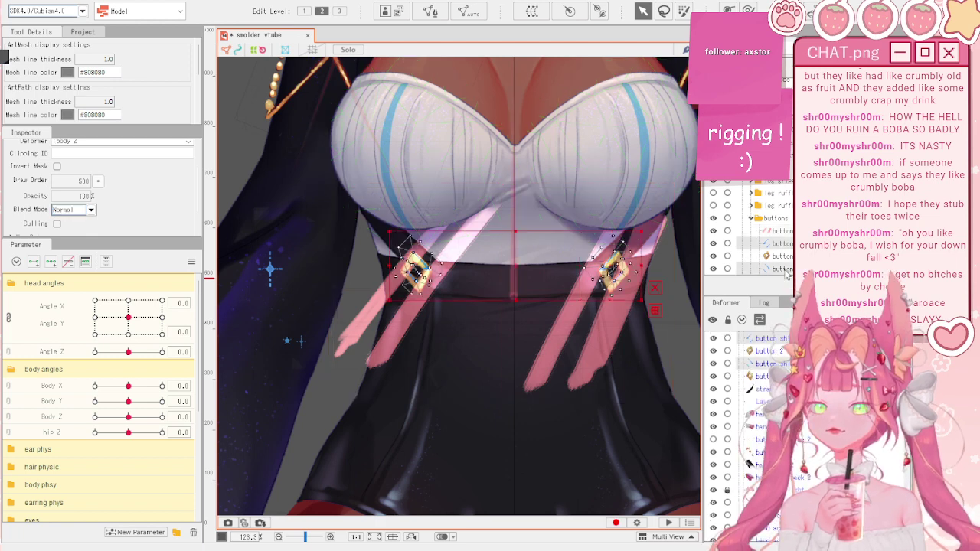
pyautogui.click(784, 243)
pyautogui.click(784, 231)
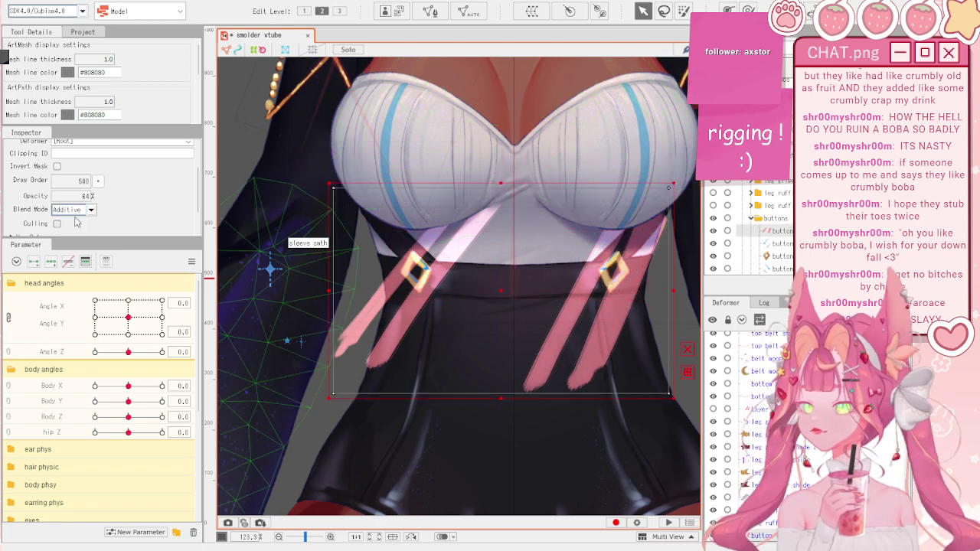
pyautogui.click(92, 154)
pyautogui.write('ArtMesh173,ArtMesh175')
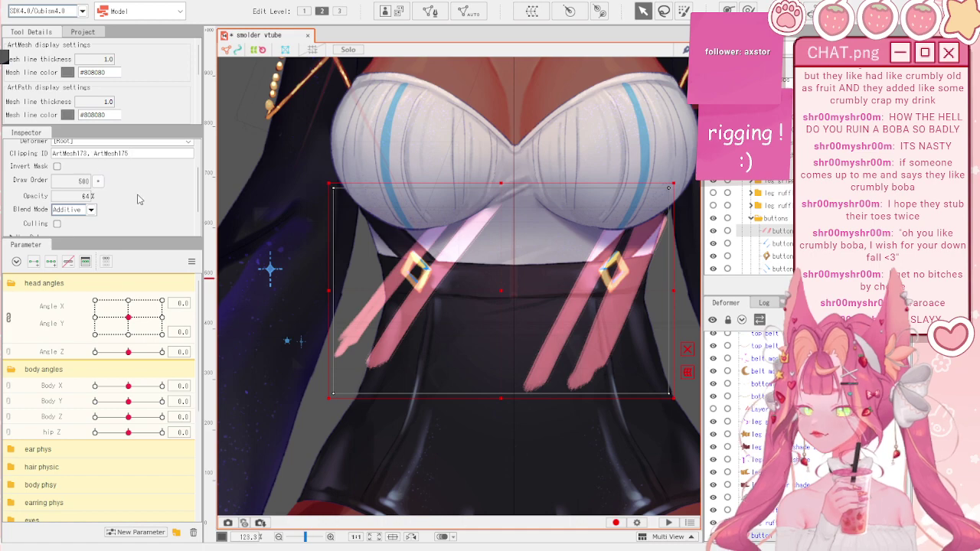
pyautogui.click(139, 199)
# - Set the opacity of both button shine meshes to 0% and deselect them
pyautogui.click(782, 244)
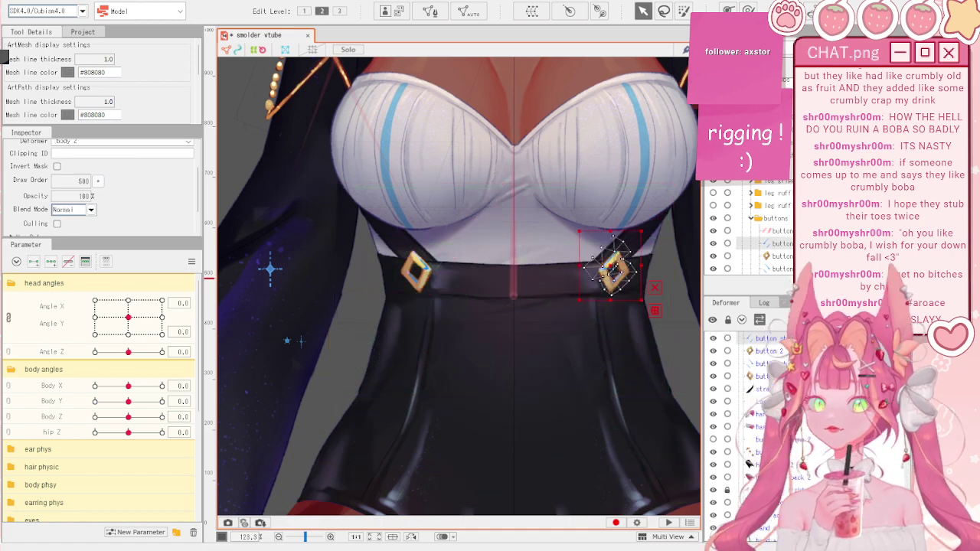
pyautogui.keyDown('shift'); pyautogui.click(413, 270); pyautogui.keyUp('shift')
pyautogui.scroll(-2, 601, 310)
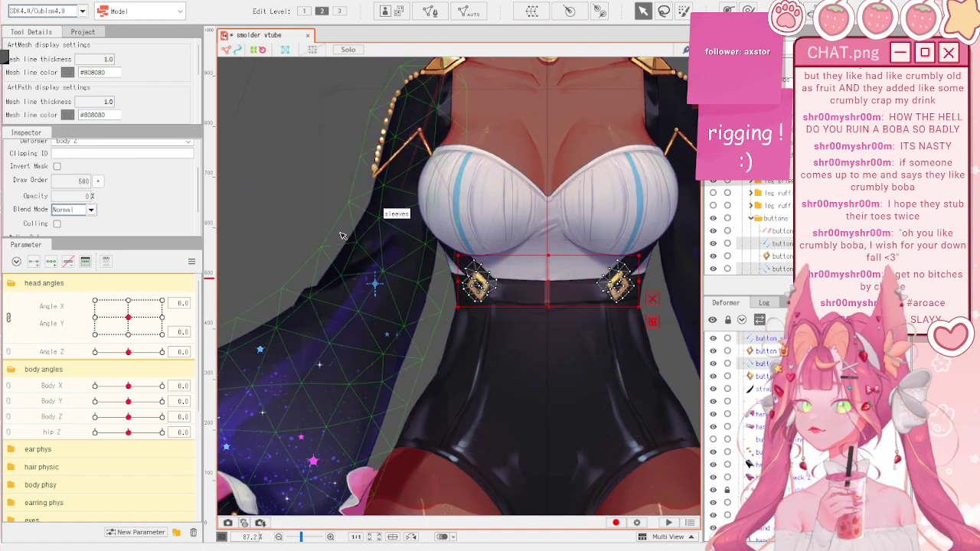
pyautogui.scroll(2, 496, 289)
pyautogui.click(234, 168)
pyautogui.scroll(3, 496, 291)
pyautogui.scroll(2, 497, 291)
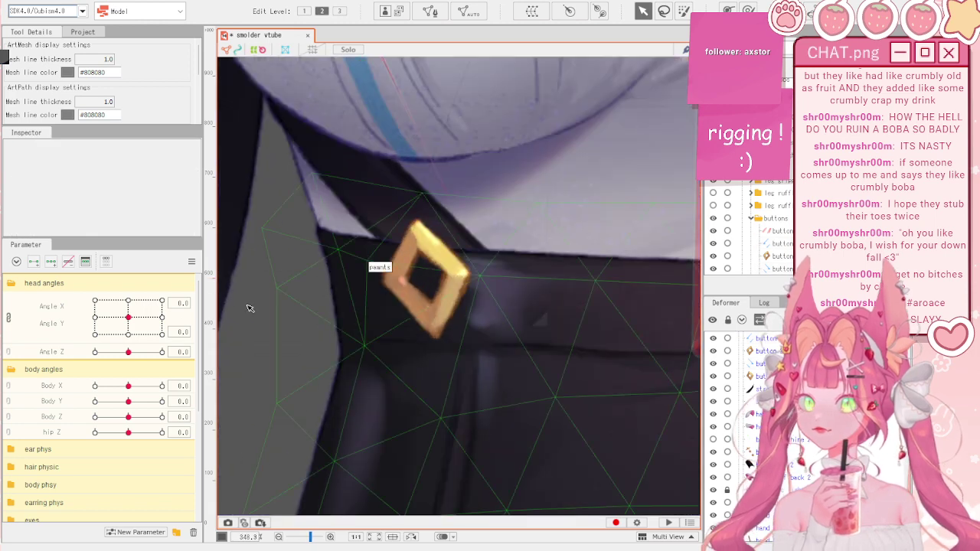
# - Check the clipped light on the left button using Body X, and reset the parameters to default
pyautogui.moveTo(129, 386)
pyautogui.mouseDown()
pyautogui.moveTo(95, 387)
pyautogui.moveTo(129, 387)
pyautogui.mouseUp()
pyautogui.click(191, 261)
pyautogui.click(208, 265)
pyautogui.click(468, 264)
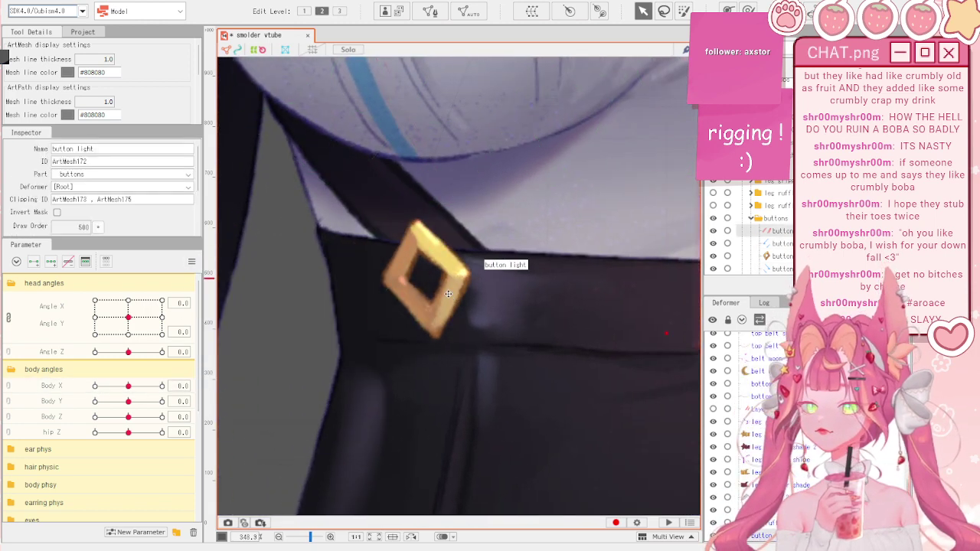
# - Create a warp deformer named button xy around the left waistband button and its shine mesh
pyautogui.click(782, 255)
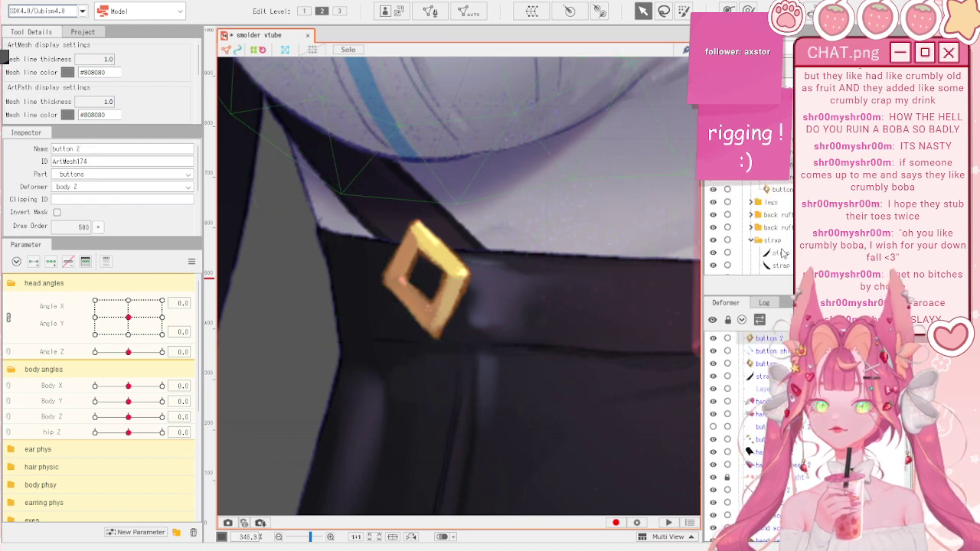
pyautogui.click(782, 192)
pyautogui.keyDown('ctrl'); pyautogui.click(779, 182); pyautogui.keyUp('ctrl')
pyautogui.moveTo(425, 275)
pyautogui.mouseDown()
pyautogui.moveTo(462, 278)
pyautogui.moveTo(394, 278)
pyautogui.moveTo(422, 274)
pyautogui.mouseUp()
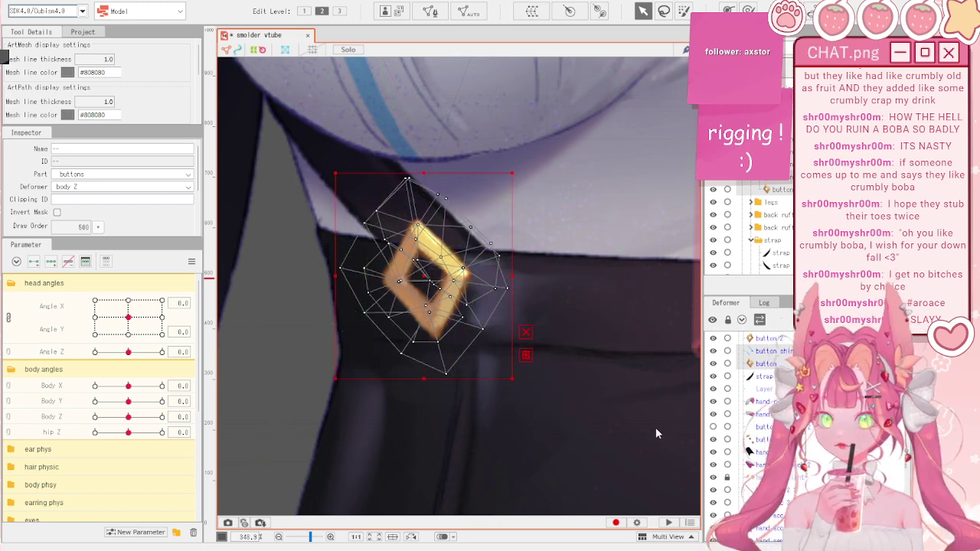
pyautogui.click(479, 387)
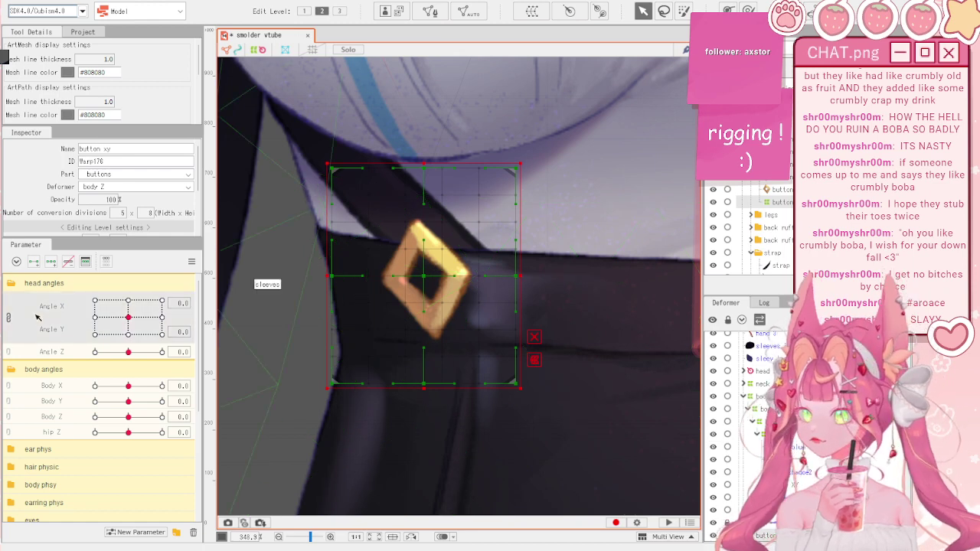
# - Add three keys on Body X for the button xy deformer and reset the parameters to default
pyautogui.click(58, 386)
pyautogui.click(191, 262)
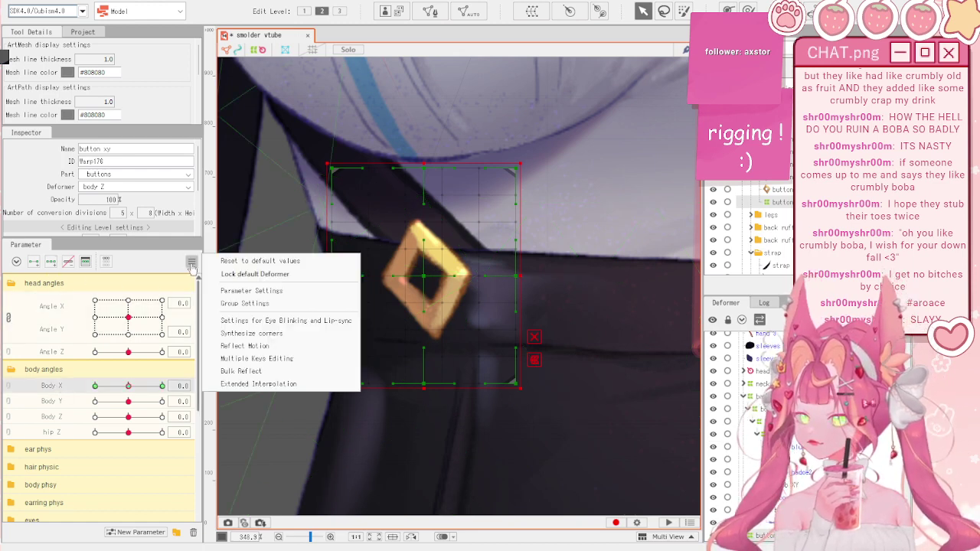
pyautogui.click(222, 262)
pyautogui.scroll(-3, 348, 349)
pyautogui.scroll(3, 347, 349)
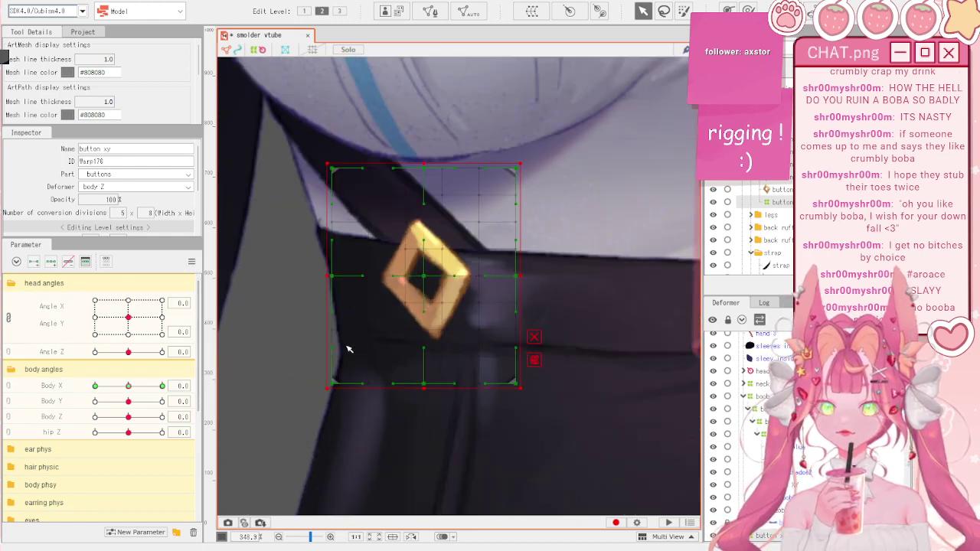
pyautogui.scroll(-5, 346, 347)
pyautogui.scroll(5, 346, 347)
pyautogui.scroll(-5, 313, 233)
pyautogui.scroll(-3, 311, 231)
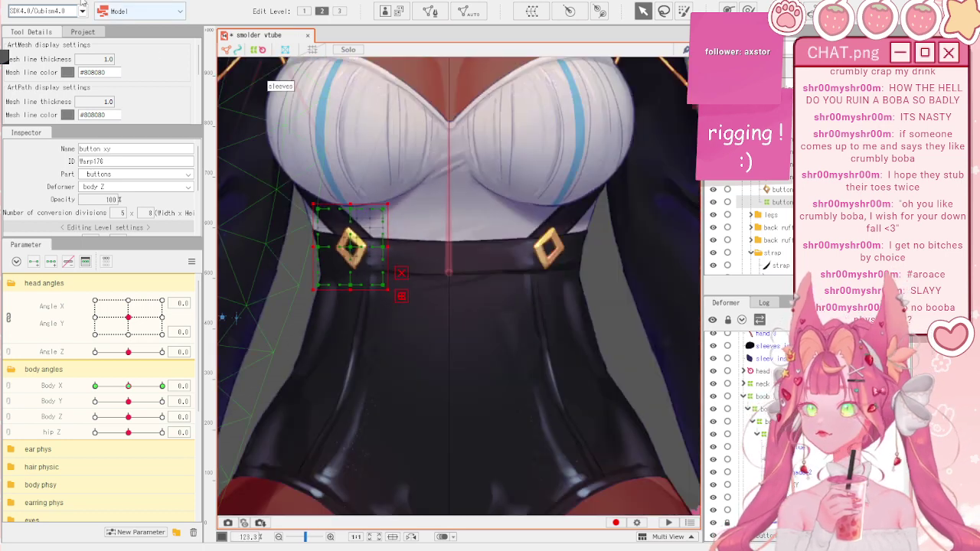
# - Open the physics settings and preview the torso and waistband buttons with Body X at its maximum
pyautogui.click(80, 2)
pyautogui.click(133, 214)
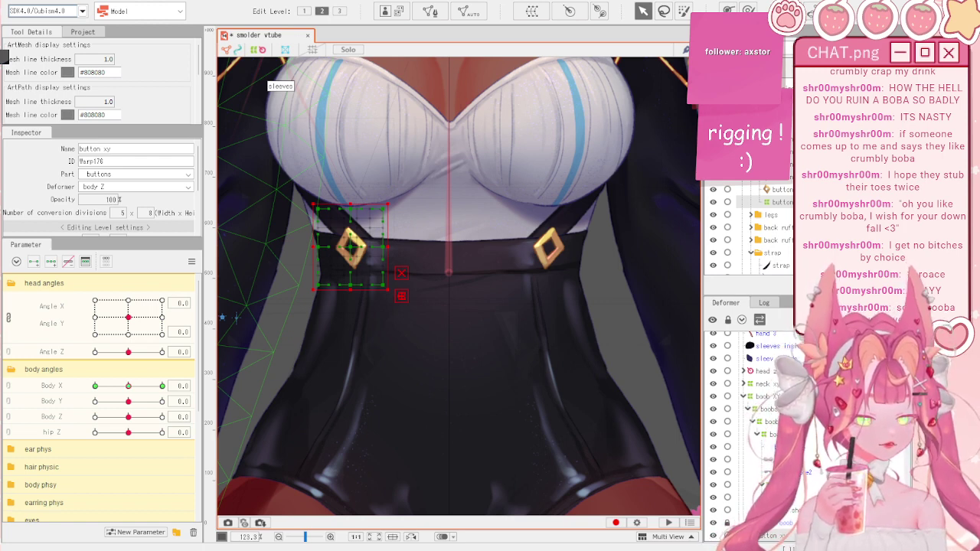
pyautogui.hotkey('alt', 'Tab')
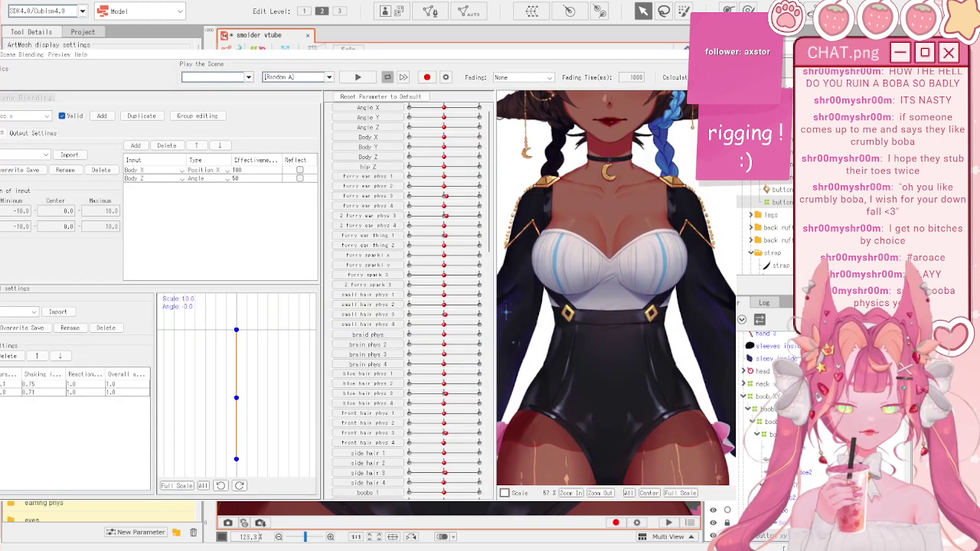
pyautogui.scroll(2, 605, 241)
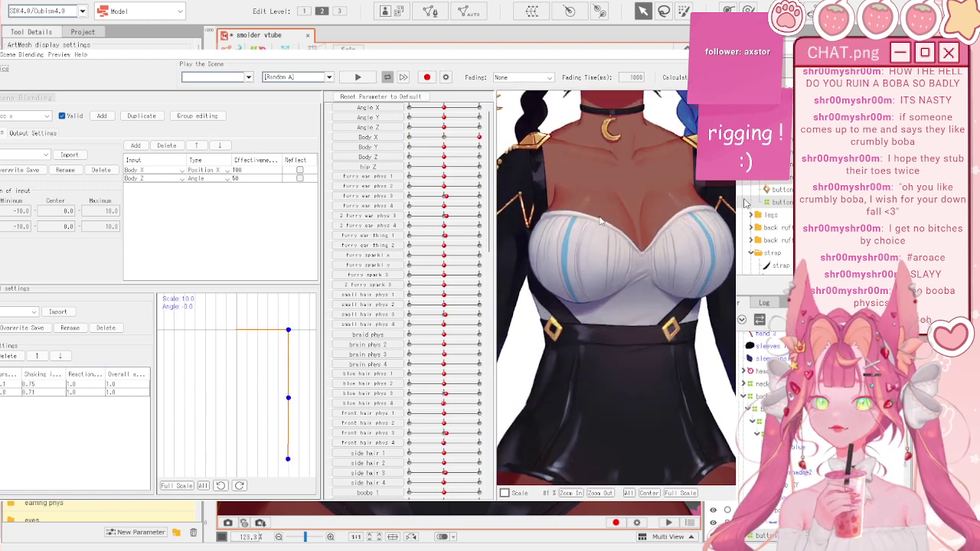
pyautogui.scroll(-3, 556, 207)
pyautogui.scroll(3, 543, 210)
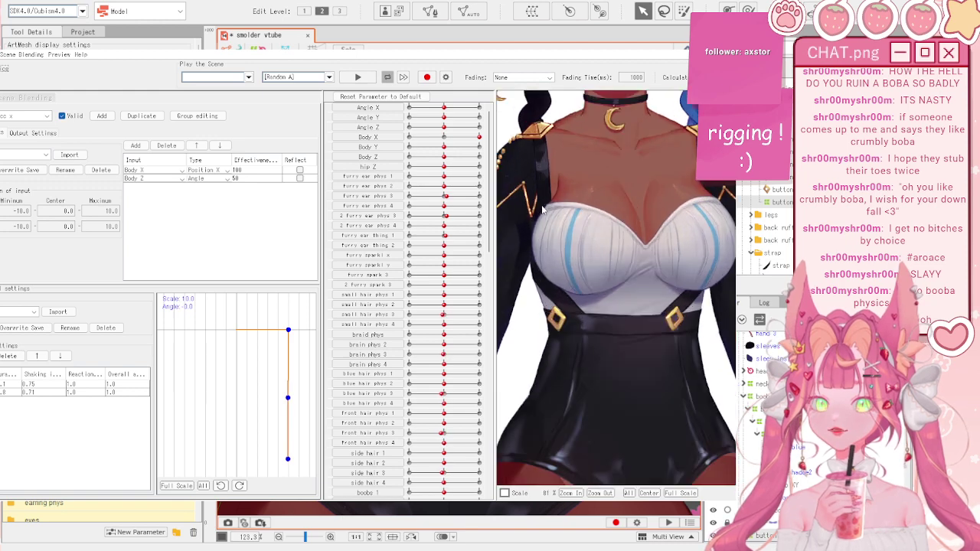
# - Switch to the physics group that takes Body X position at 80 and Body Z position at 20 as inputs
pyautogui.scroll(-4, 528, 218)
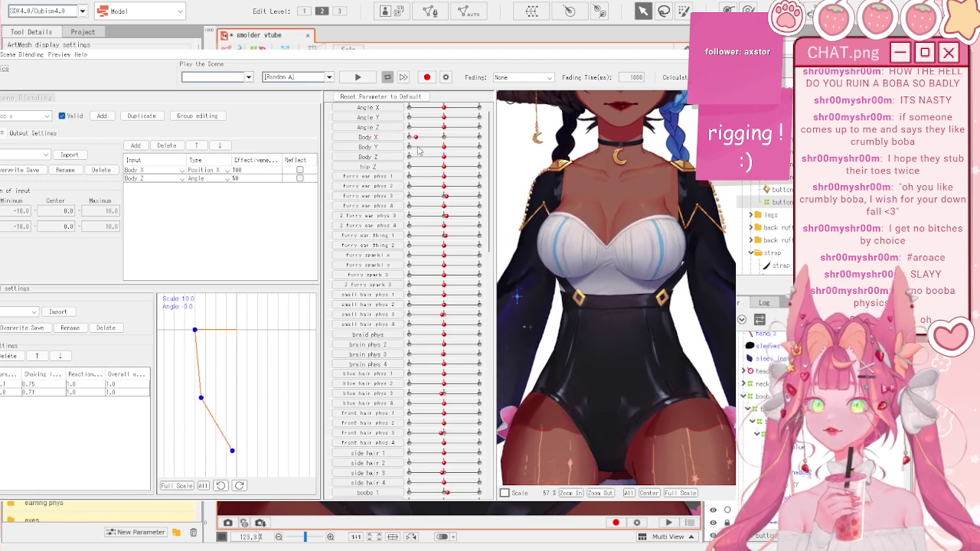
pyautogui.click(27, 116)
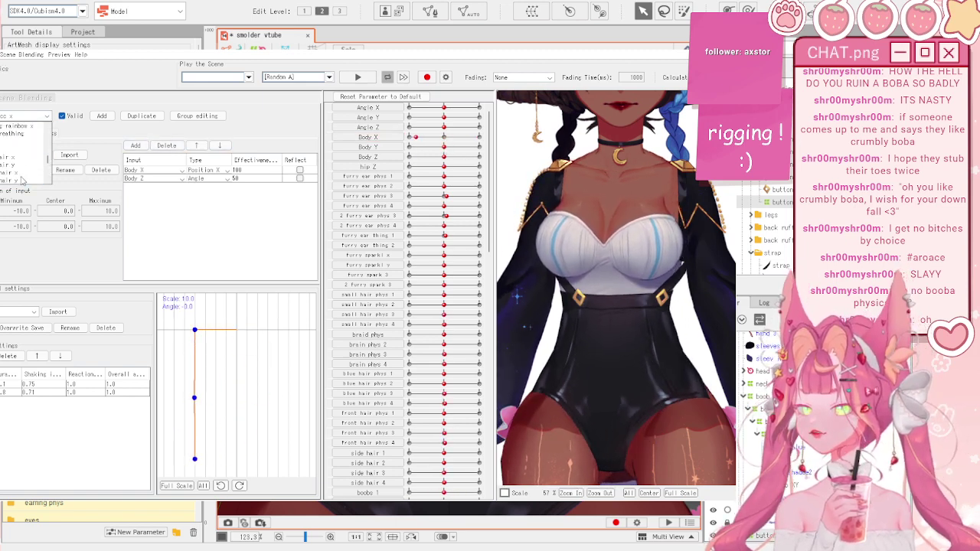
pyautogui.scroll(-3, 22, 180)
pyautogui.scroll(2, 16, 174)
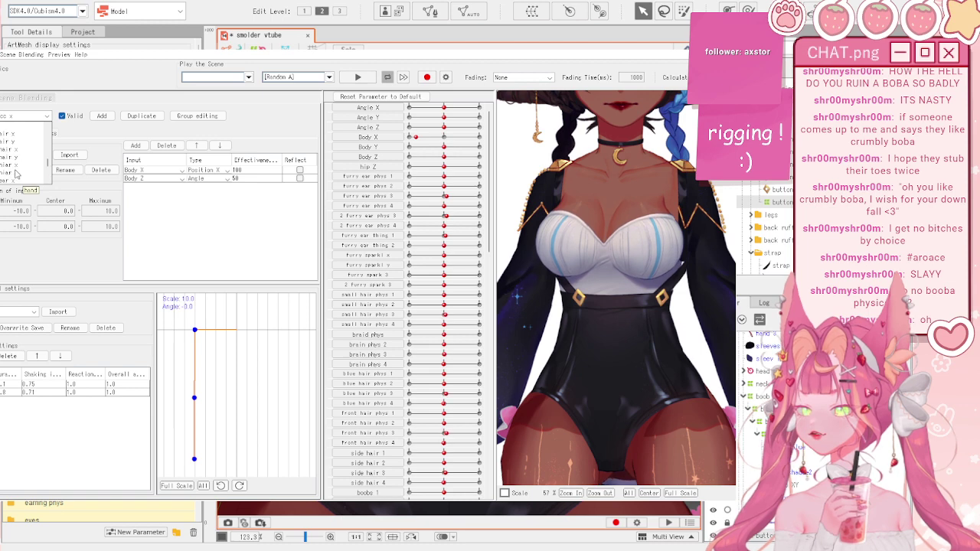
pyautogui.click(17, 144)
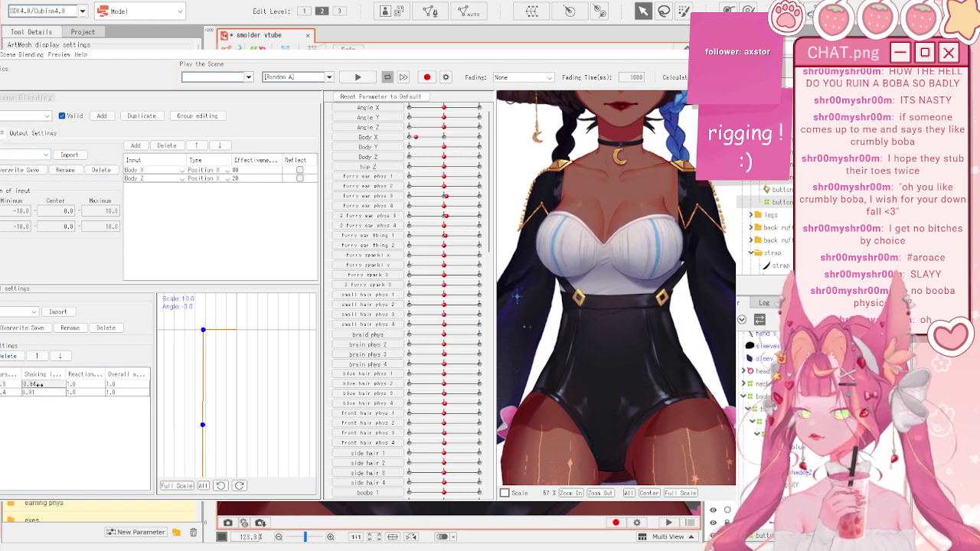
# - Set the group's shaking influence to 0.87 for the first pendulum row and 0.8 for the second, testing with Body X
pyautogui.click(37, 384)
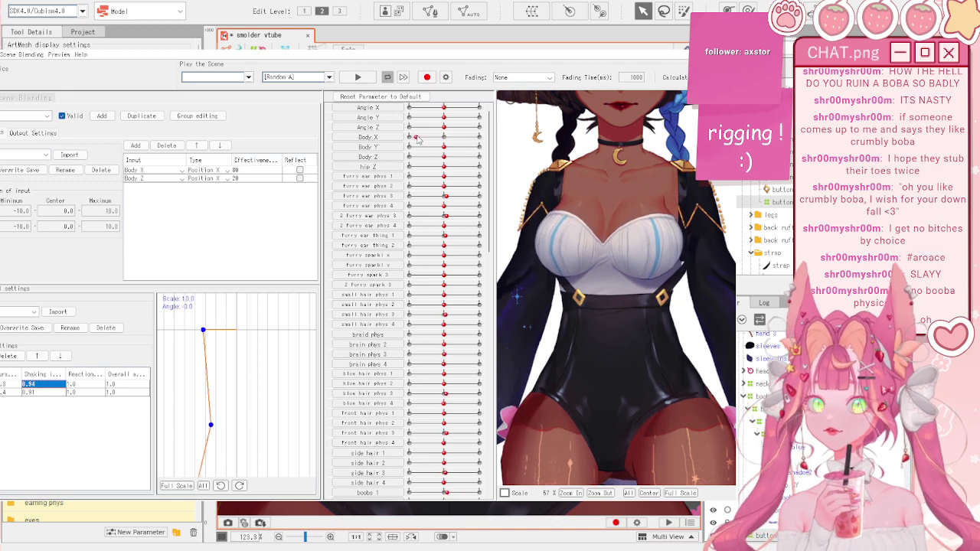
pyautogui.moveTo(43, 384); pyautogui.dragTo(48, 384)
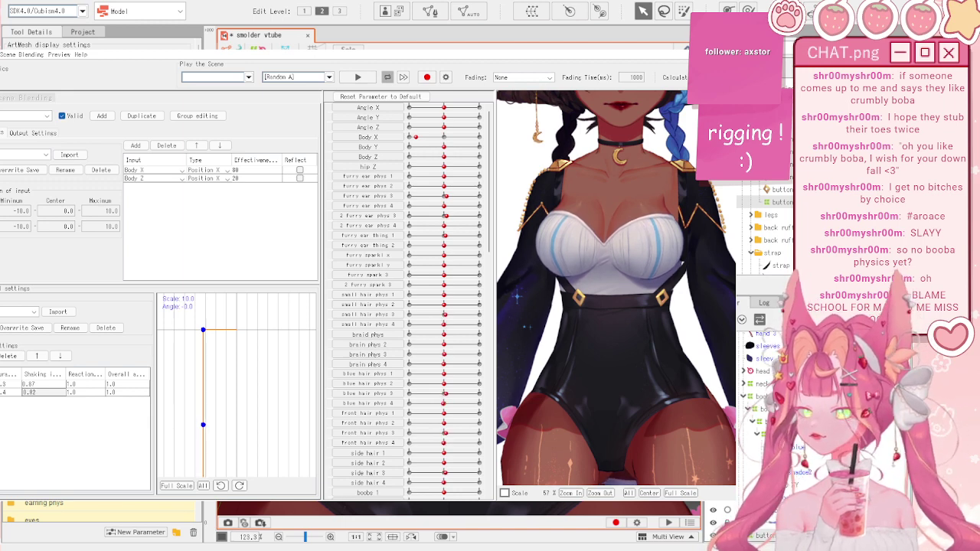
pyautogui.click(45, 392)
pyautogui.moveTo(416, 137); pyautogui.dragTo(390, 146)
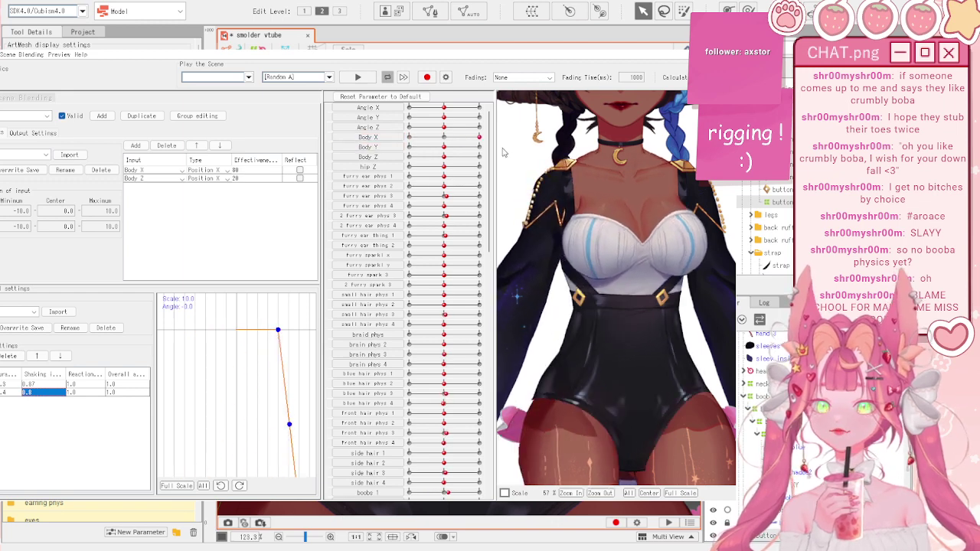
pyautogui.moveTo(403, 151); pyautogui.dragTo(446, 141)
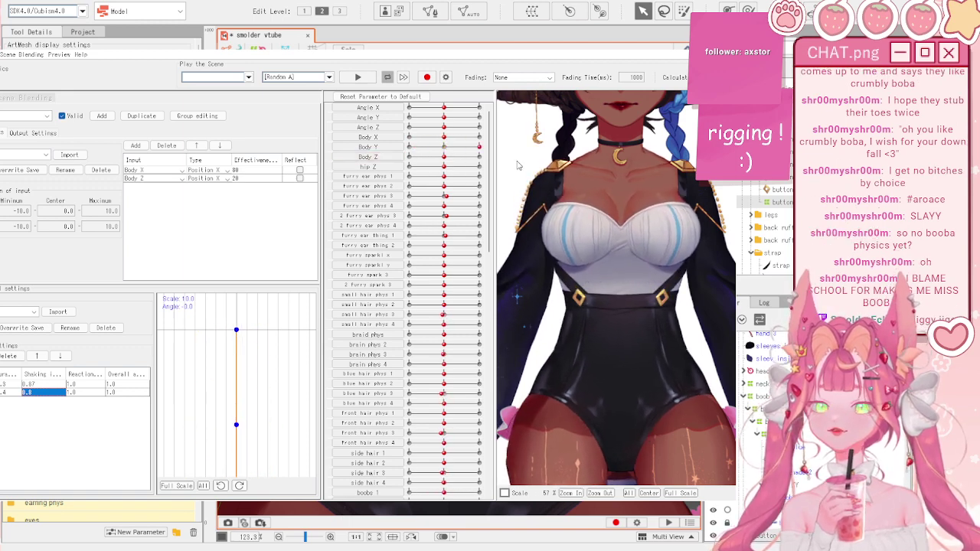
# - Adjust the first-column values of both pendulum rows and test the swing by moving Body X to its minimum and back
pyautogui.click(381, 167)
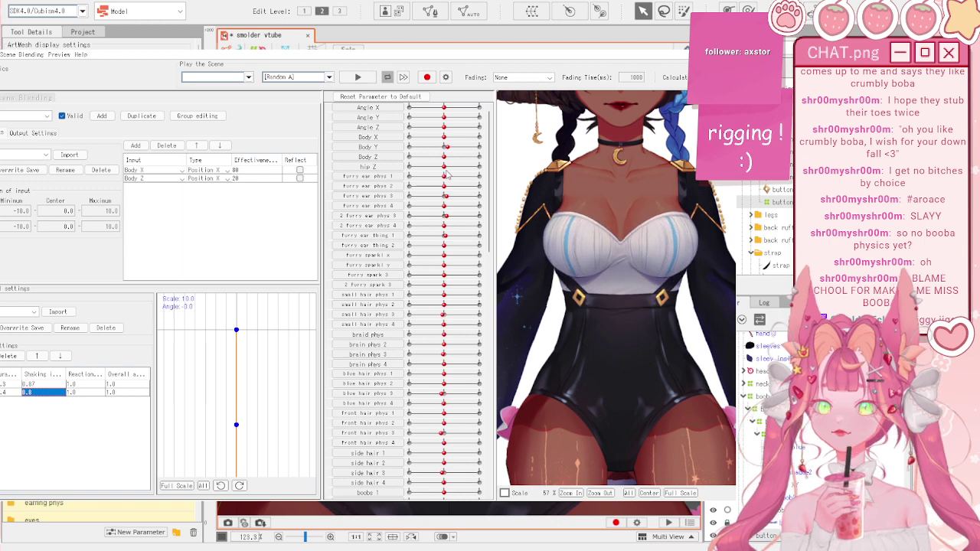
pyautogui.moveTo(450, 137)
pyautogui.mouseDown()
pyautogui.moveTo(440, 138)
pyautogui.moveTo(496, 141)
pyautogui.moveTo(388, 138)
pyautogui.moveTo(446, 144)
pyautogui.mouseUp()
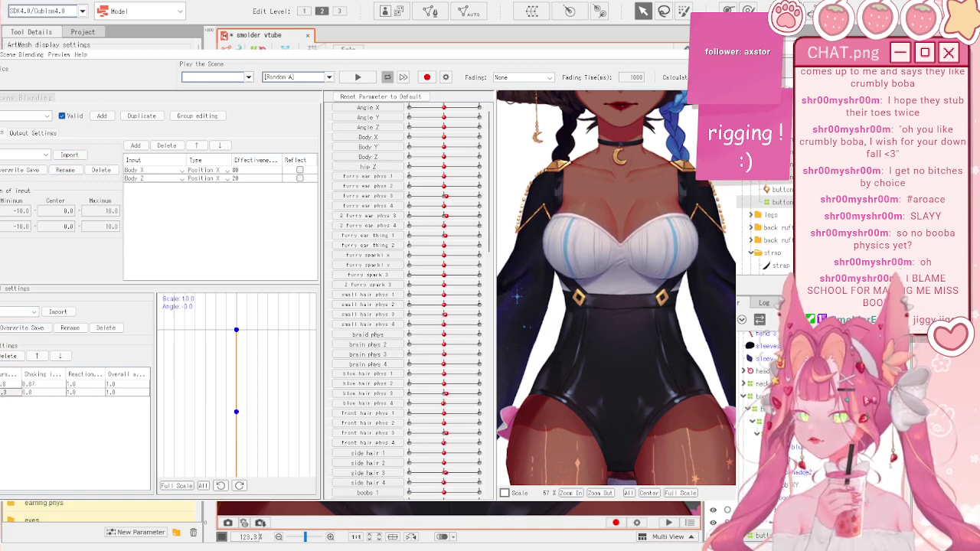
pyautogui.moveTo(411, 149); pyautogui.dragTo(467, 182)
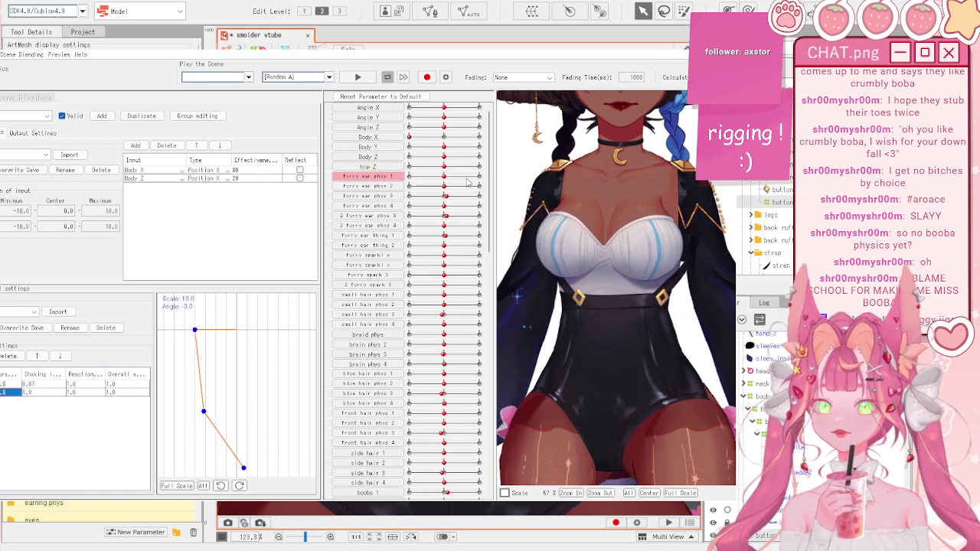
pyautogui.click(444, 137)
pyautogui.moveTo(445, 139); pyautogui.dragTo(444, 166)
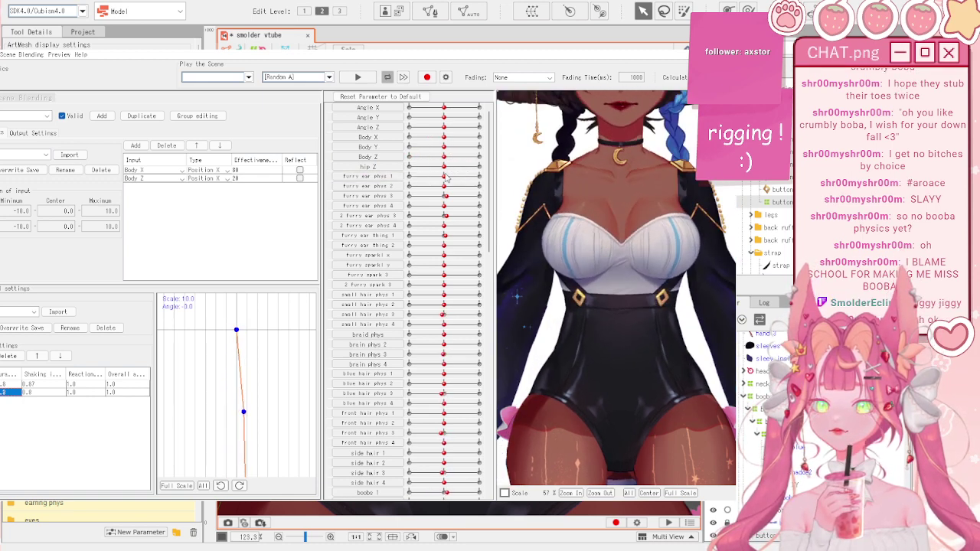
# - View the full figure in the physics preview and close the physics settings
pyautogui.scroll(-5, 665, 326)
pyautogui.scroll(2, 665, 326)
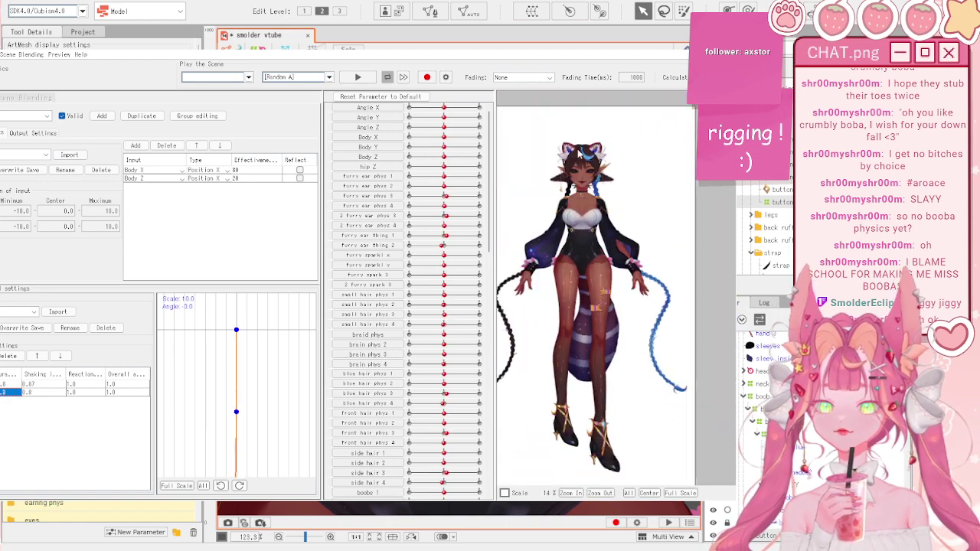
pyautogui.click(722, 41)
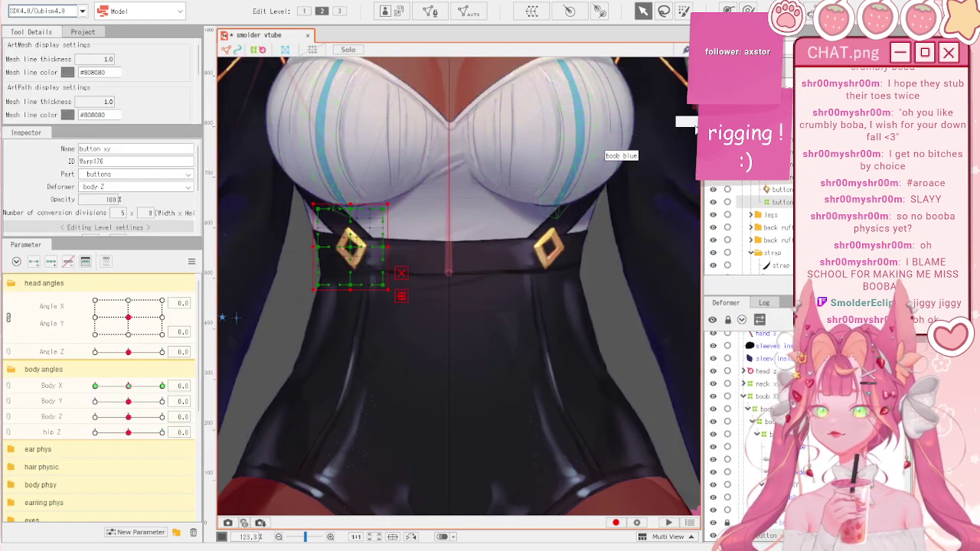
# - Set Body X to -10 for editing the button xy deformer around the left waistband button
pyautogui.scroll(-4, 482, 238)
pyautogui.scroll(4, 322, 246)
pyautogui.moveTo(127, 387); pyautogui.dragTo(68, 391)
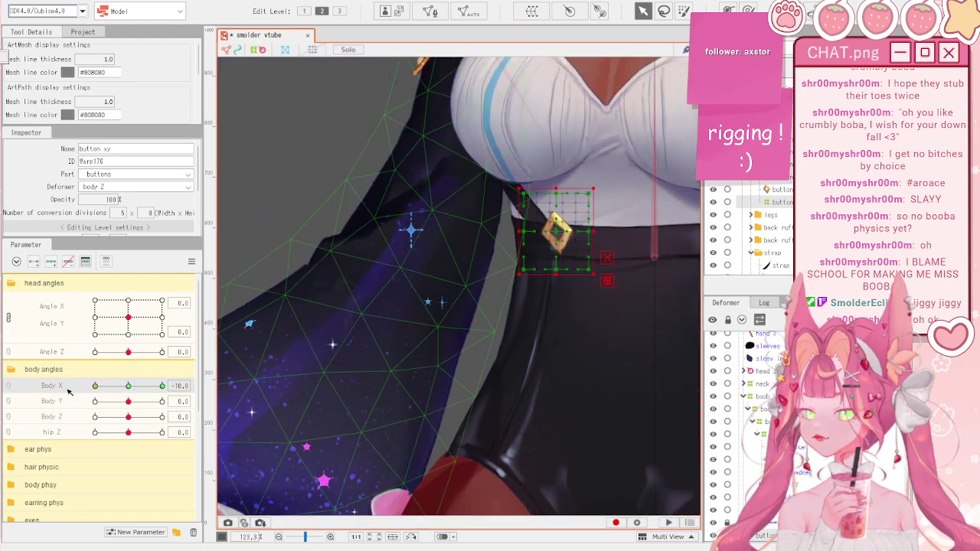
pyautogui.scroll(4, 571, 238)
pyautogui.moveTo(548, 222); pyautogui.dragTo(505, 226)
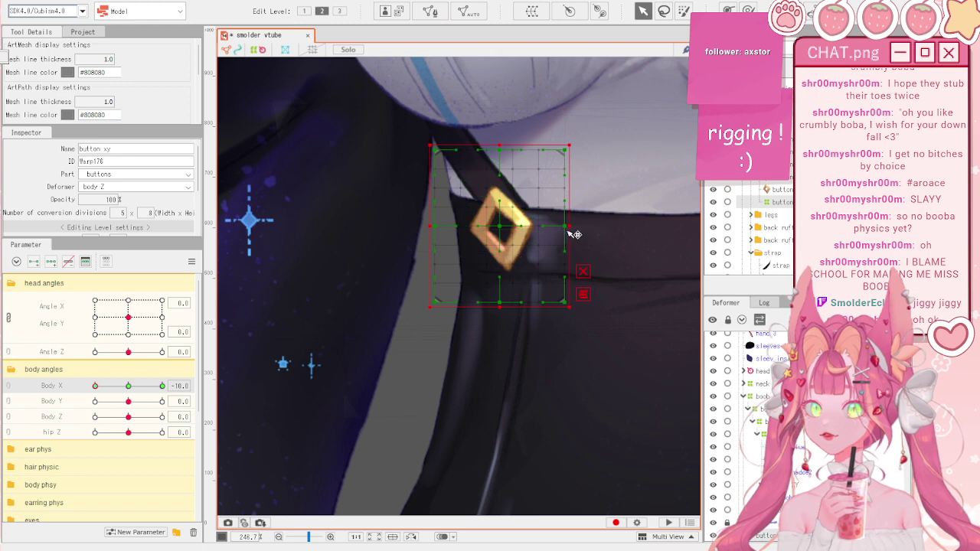
# - Try squeezing the left side of the button xy deformer, undo that, and set its conversion divisions to 6 by 6
pyautogui.moveTo(411, 116); pyautogui.dragTo(498, 366)
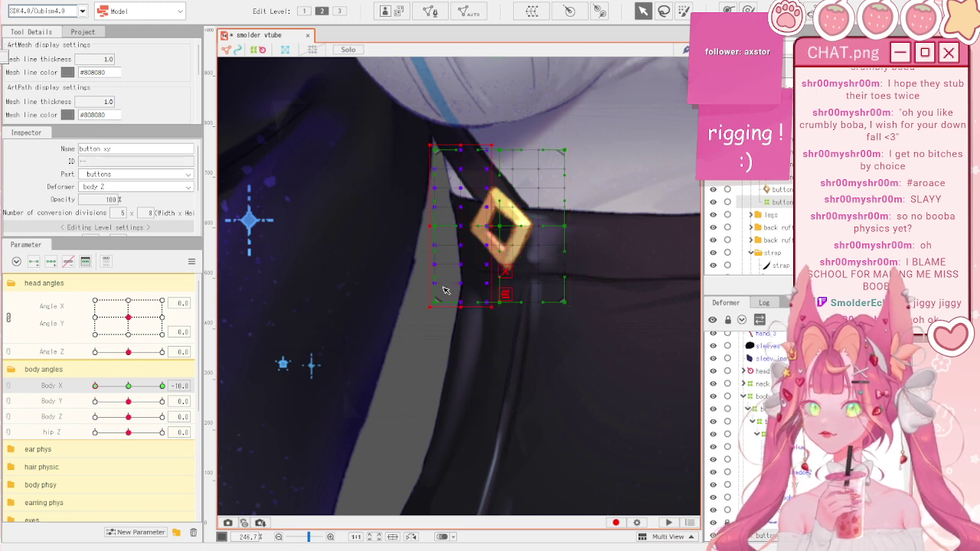
pyautogui.moveTo(432, 228)
pyautogui.mouseDown()
pyautogui.moveTo(447, 232)
pyautogui.moveTo(429, 233)
pyautogui.mouseUp()
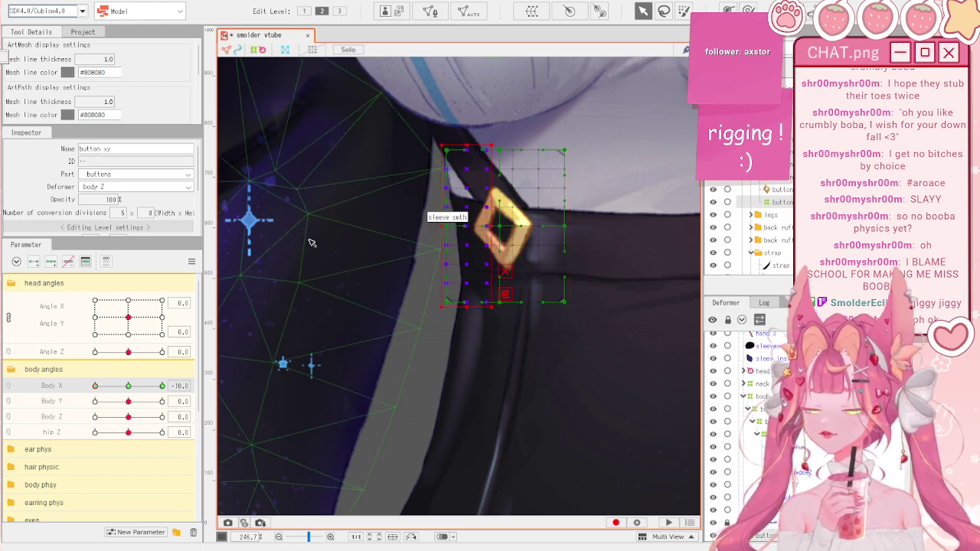
pyautogui.scroll(-3, 127, 199)
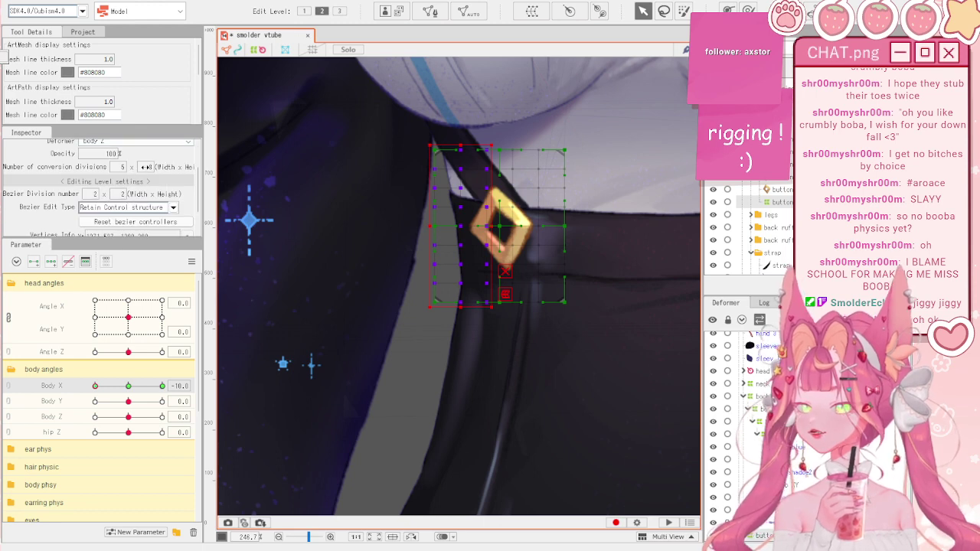
pyautogui.moveTo(145, 166); pyautogui.dragTo(140, 167)
pyautogui.hotkey('ctrl', 'z')
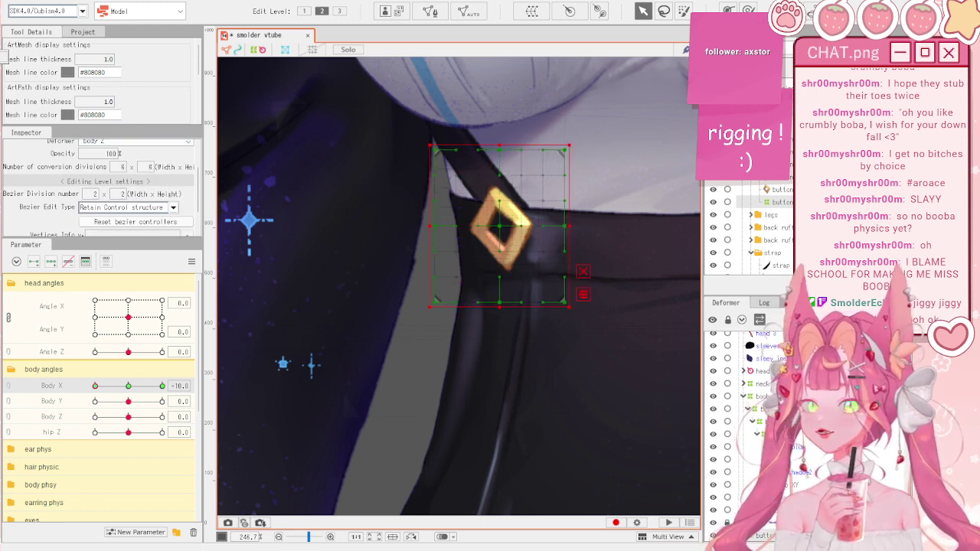
# - Compress the left half of the button xy deformer inward and shift the whole deformer slightly outward at Body X -10
pyautogui.moveTo(383, 106); pyautogui.dragTo(499, 365)
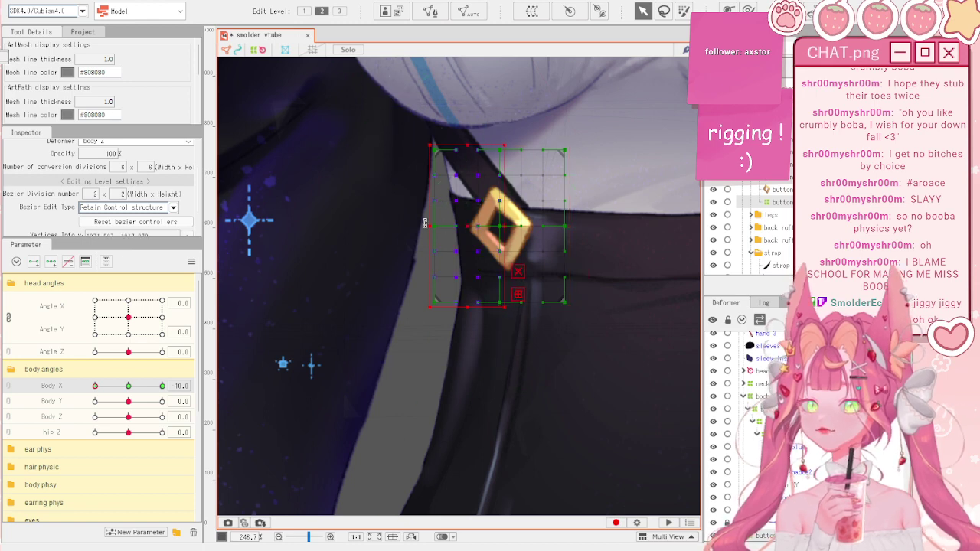
pyautogui.moveTo(425, 223); pyautogui.dragTo(440, 227)
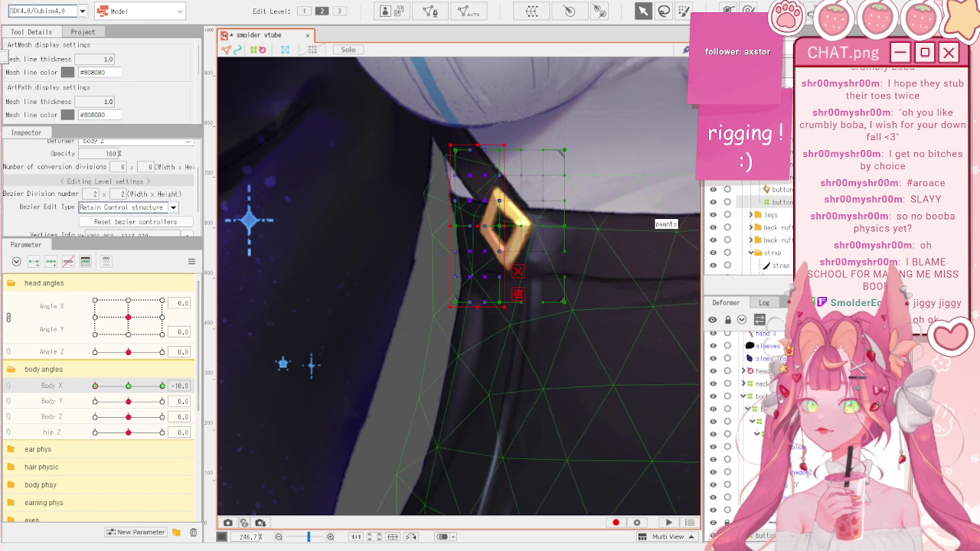
pyautogui.click(502, 228)
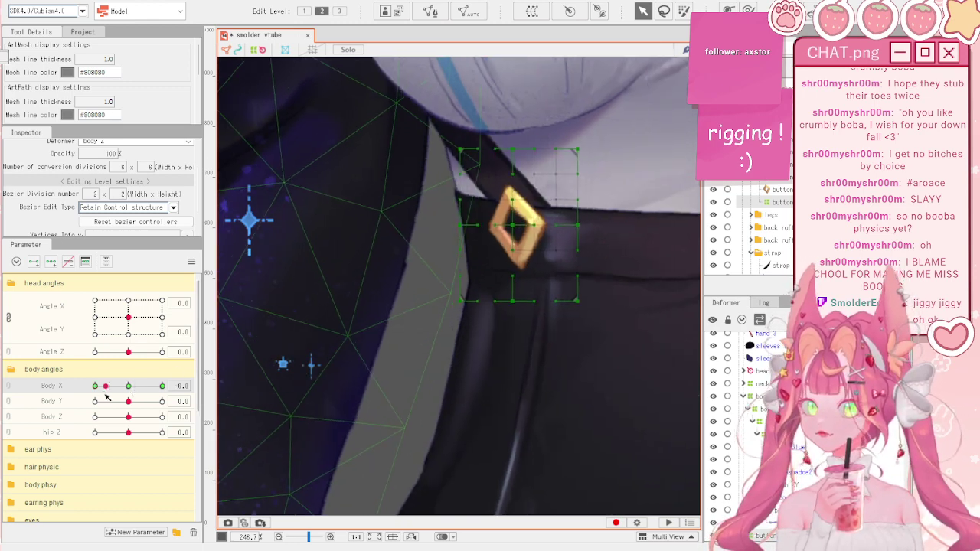
pyautogui.moveTo(505, 222); pyautogui.dragTo(499, 222)
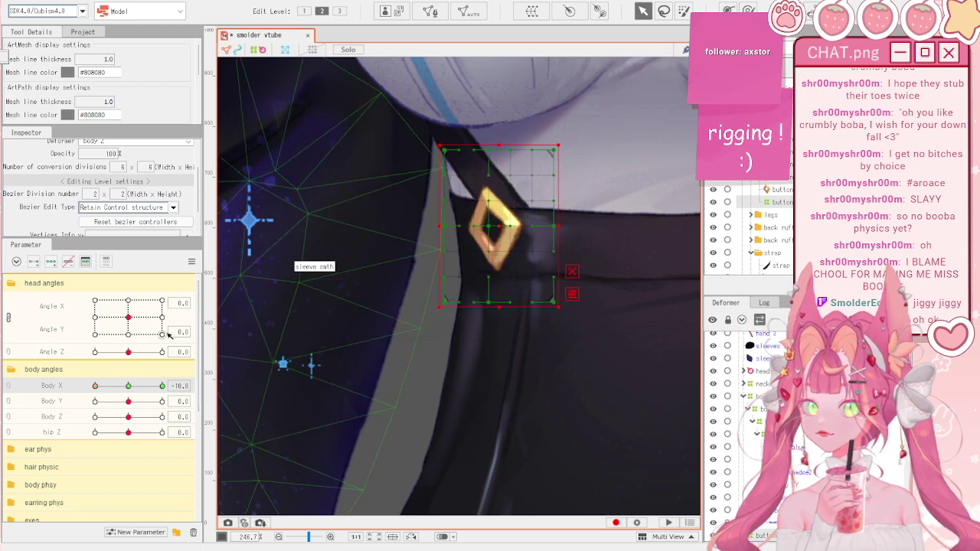
pyautogui.moveTo(130, 386); pyautogui.dragTo(76, 387)
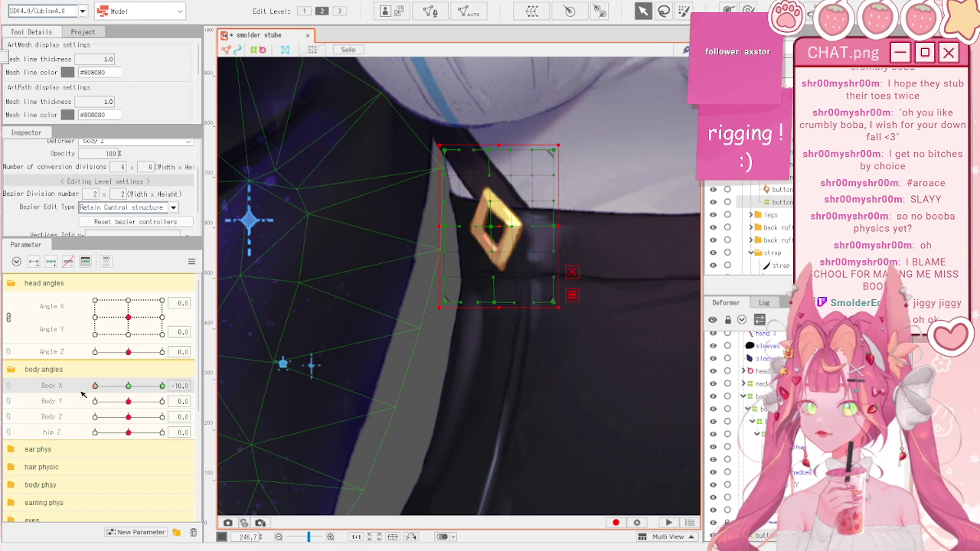
# - Set Body X to 10 and stretch the left half of the button xy deformer slightly outward
pyautogui.scroll(-2, 255, 214)
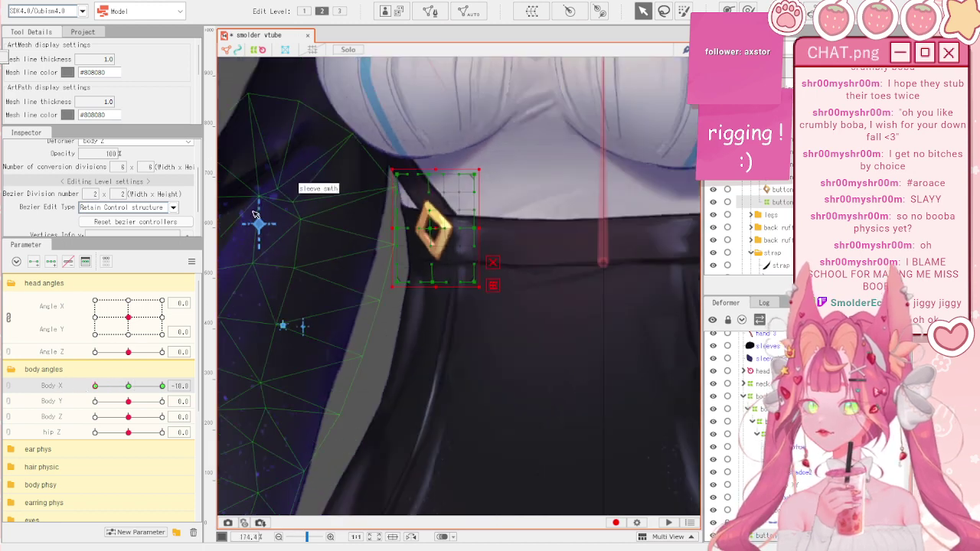
pyautogui.scroll(-4, 257, 217)
pyautogui.scroll(4, 320, 216)
pyautogui.moveTo(128, 386); pyautogui.dragTo(175, 387)
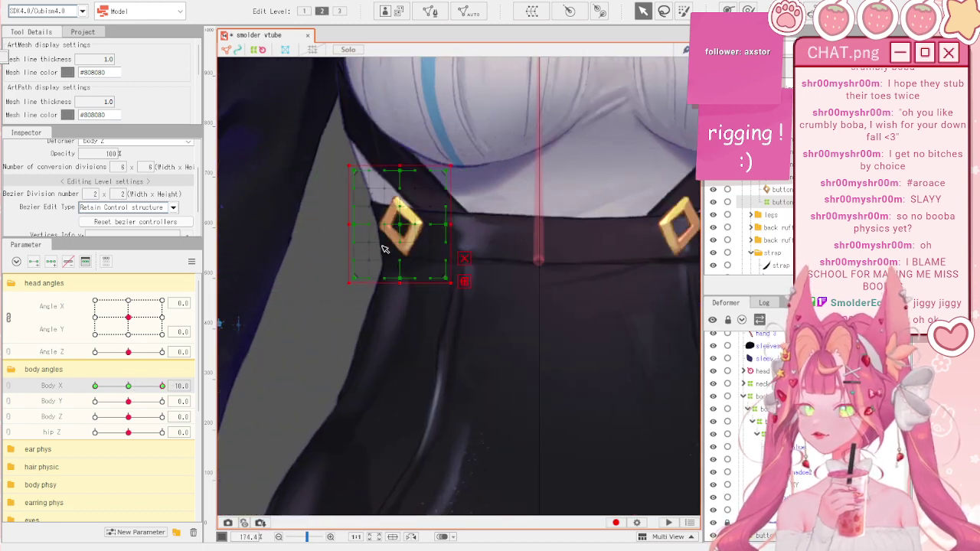
pyautogui.scroll(2, 384, 248)
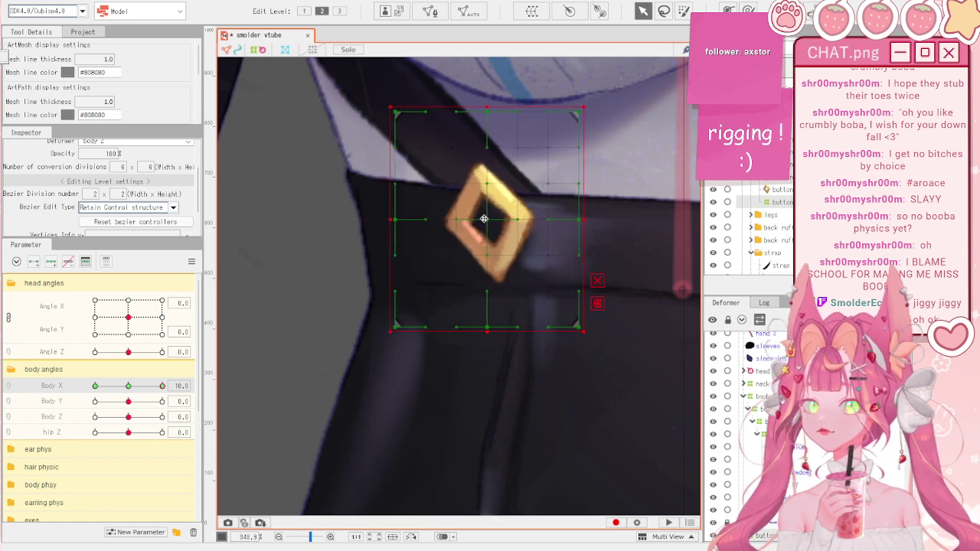
pyautogui.scroll(-2, 280, 332)
pyautogui.click(139, 387)
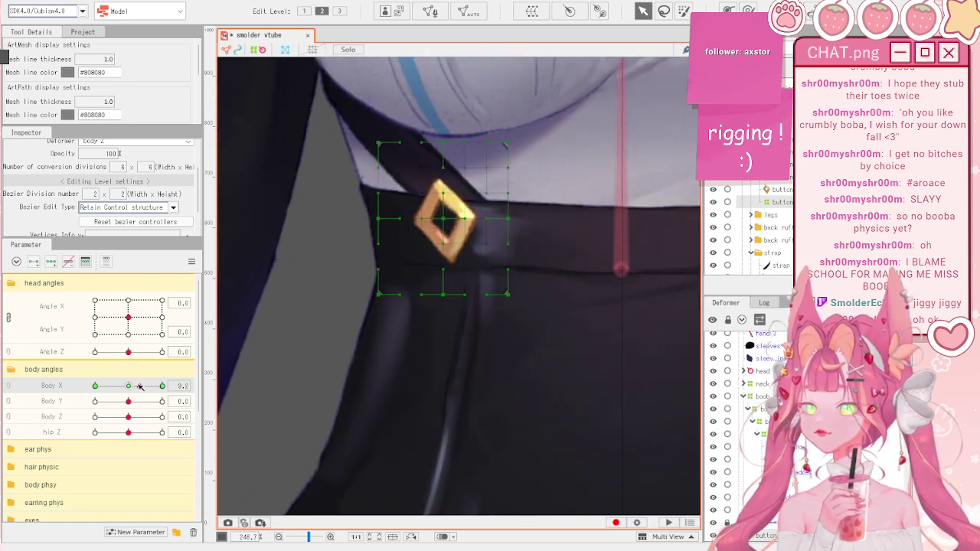
pyautogui.moveTo(139, 387); pyautogui.dragTo(173, 385)
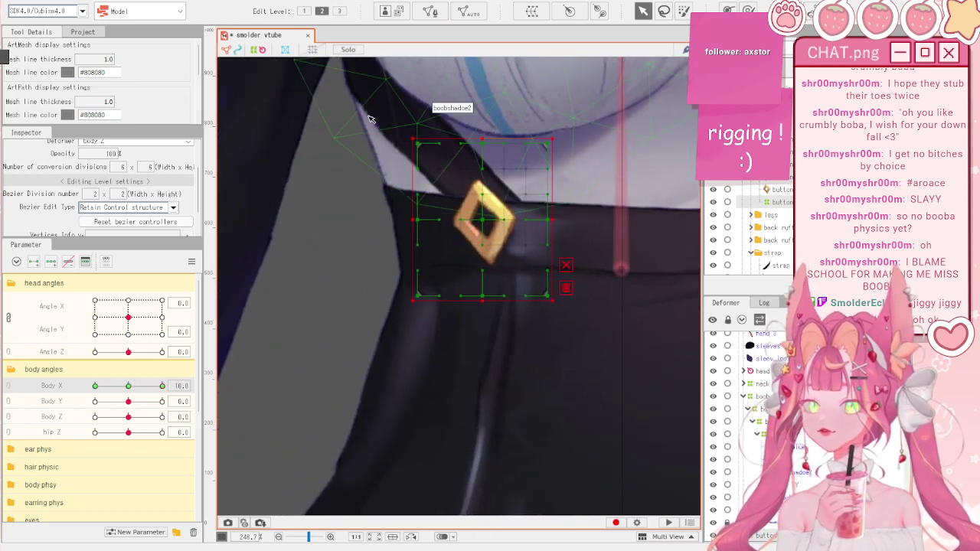
pyautogui.moveTo(369, 117); pyautogui.dragTo(487, 346)
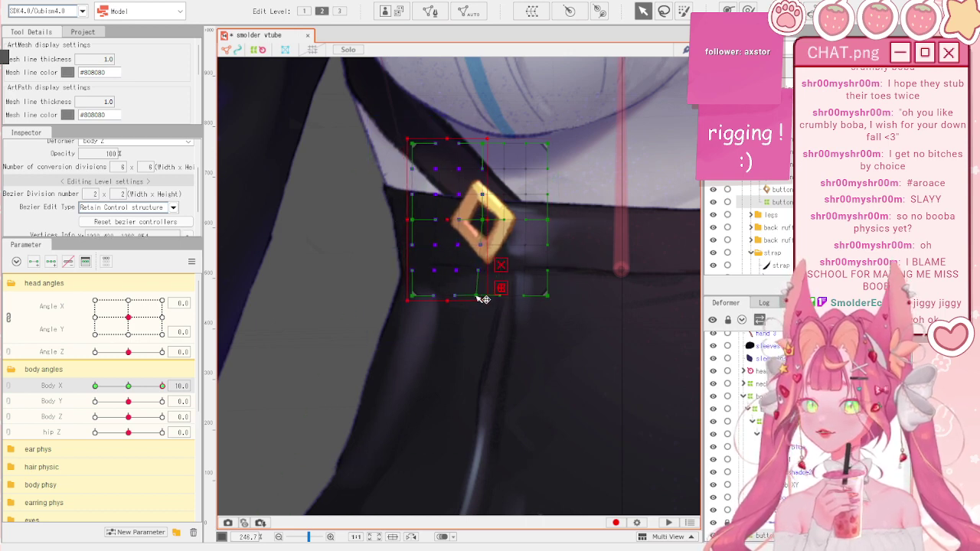
pyautogui.moveTo(404, 94); pyautogui.dragTo(508, 326)
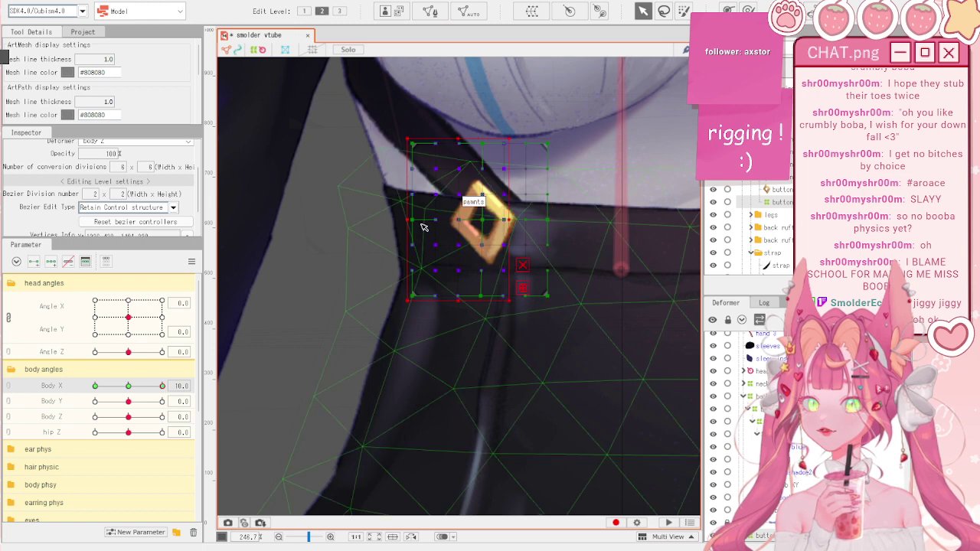
# - Deselect the deformer, check the waistband buttons on the wider figure at both Body X extremes, and reset the parameters to default
pyautogui.moveTo(128, 385); pyautogui.dragTo(62, 394)
pyautogui.scroll(-5, 372, 288)
pyautogui.click(337, 313)
pyautogui.scroll(-5, 525, 242)
pyautogui.click(373, 321)
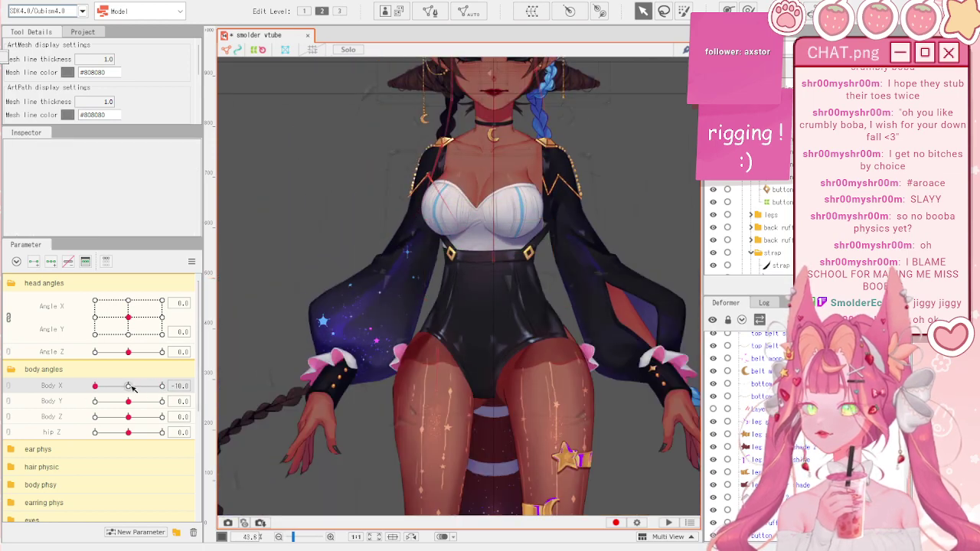
pyautogui.moveTo(131, 387); pyautogui.dragTo(66, 369)
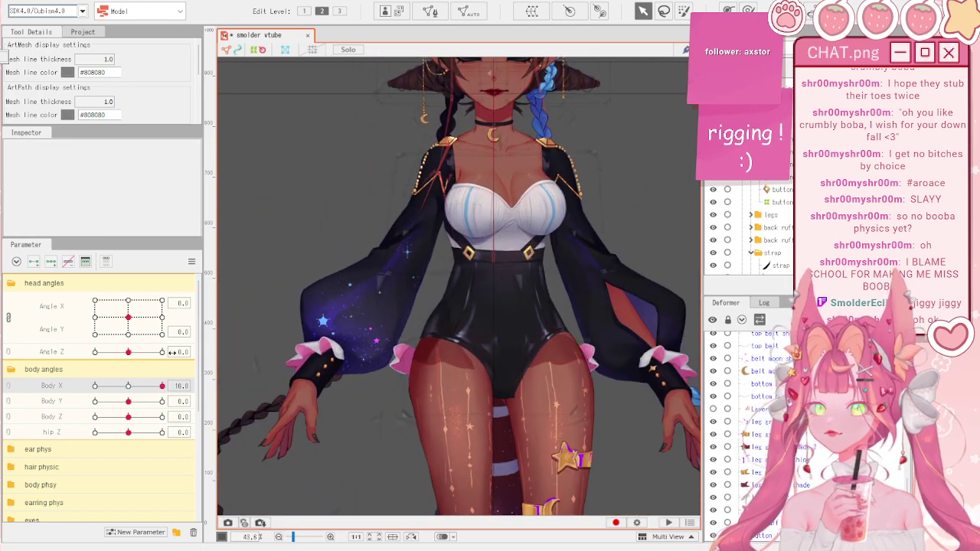
pyautogui.click(191, 261)
pyautogui.click(245, 260)
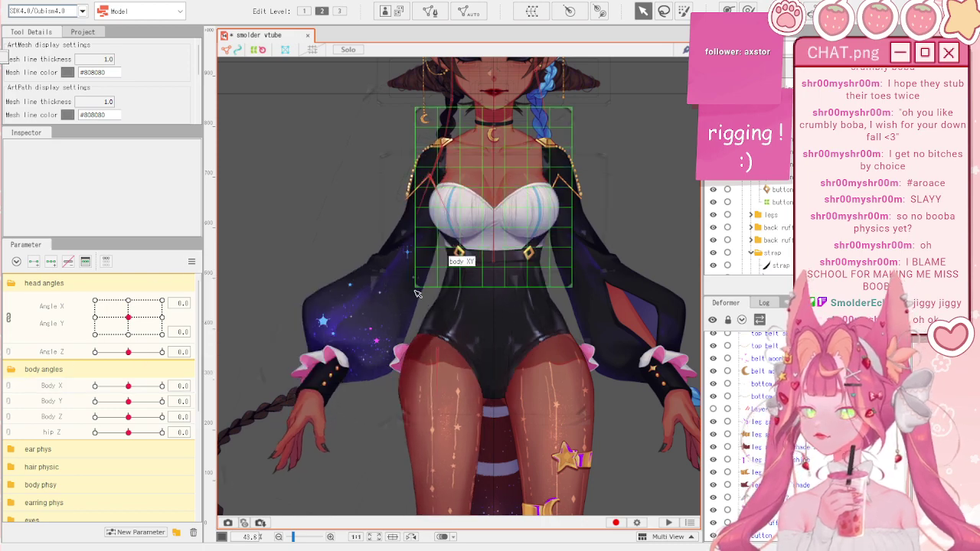
# - Make the hidden leg ruff part visible and check its fit on the thigh while swinging Body X
pyautogui.scroll(2, 430, 285)
pyautogui.scroll(4, 430, 285)
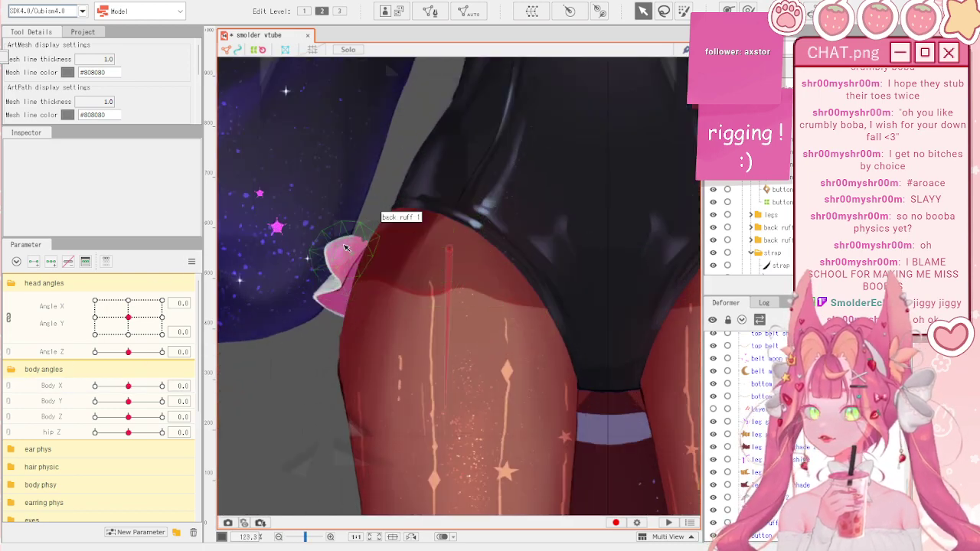
pyautogui.scroll(-4, 457, 259)
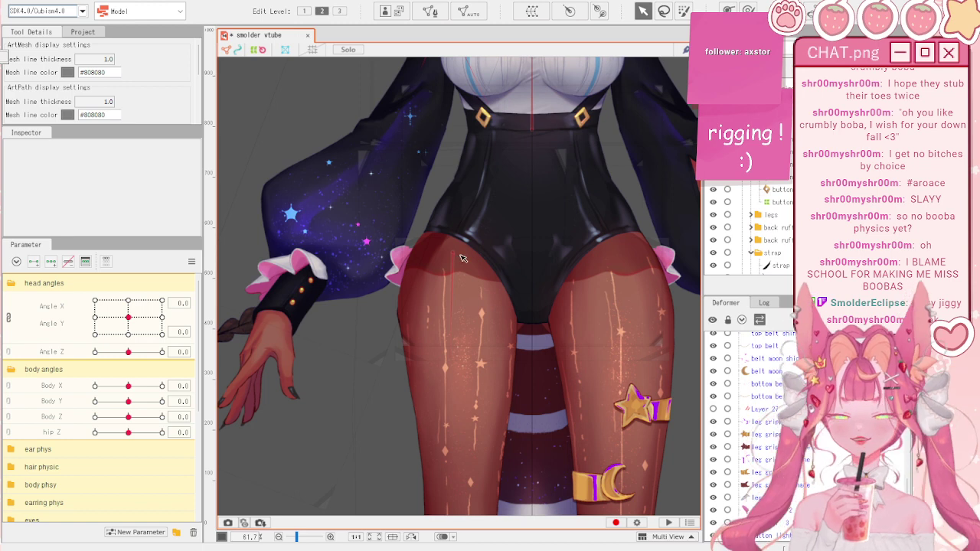
pyautogui.scroll(3, 750, 230)
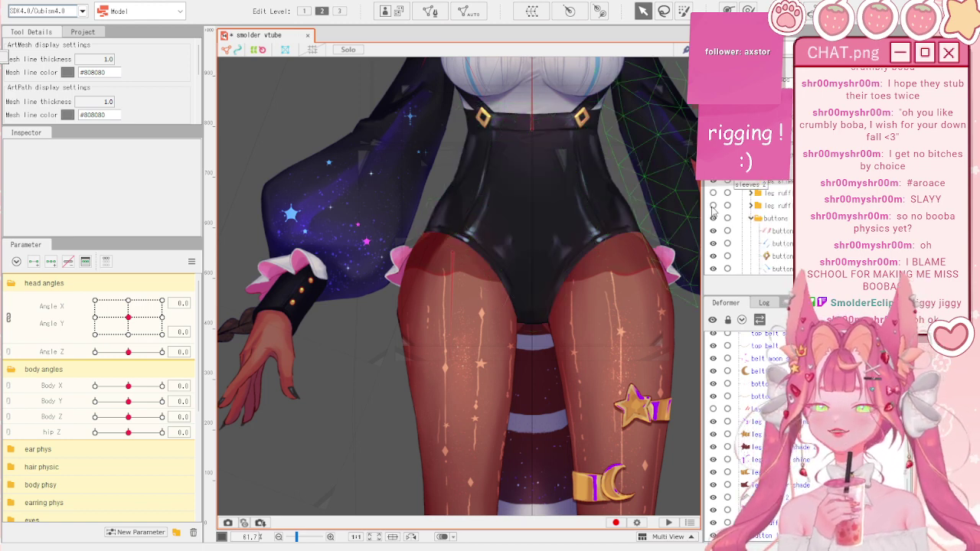
pyautogui.scroll(4, 469, 262)
pyautogui.scroll(-2, 469, 262)
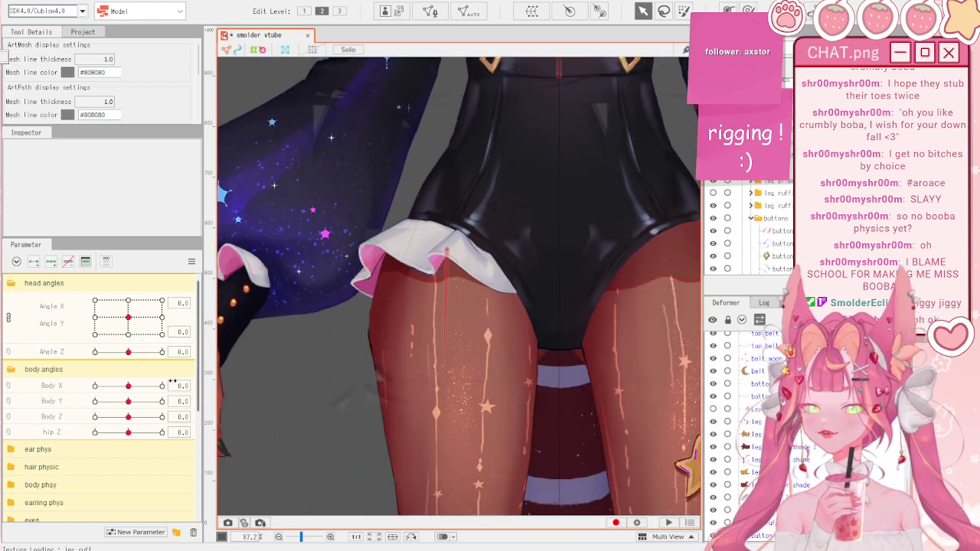
pyautogui.moveTo(127, 385)
pyautogui.mouseDown()
pyautogui.moveTo(195, 372)
pyautogui.moveTo(150, 375)
pyautogui.moveTo(149, 402)
pyautogui.moveTo(67, 395)
pyautogui.moveTo(137, 386)
pyautogui.mouseUp()
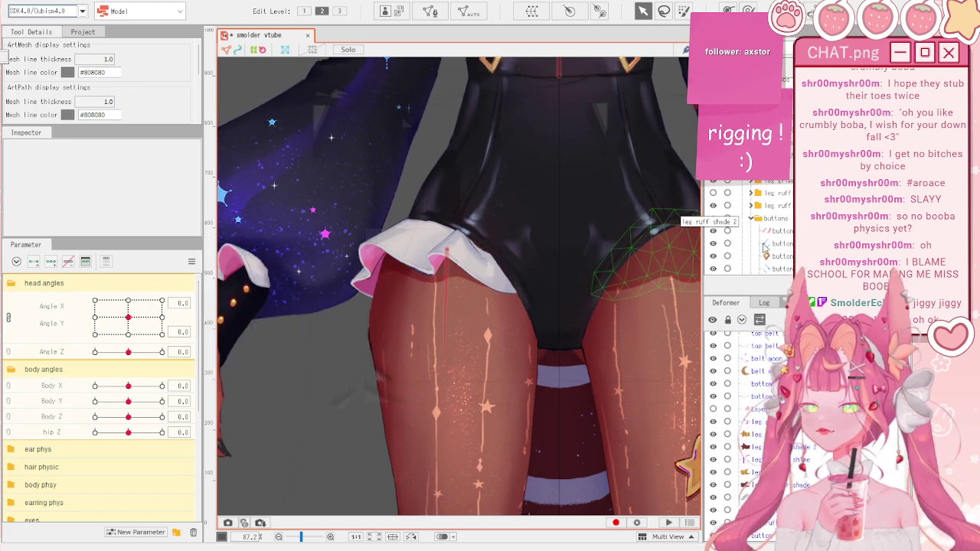
pyautogui.scroll(-3, 314, 254)
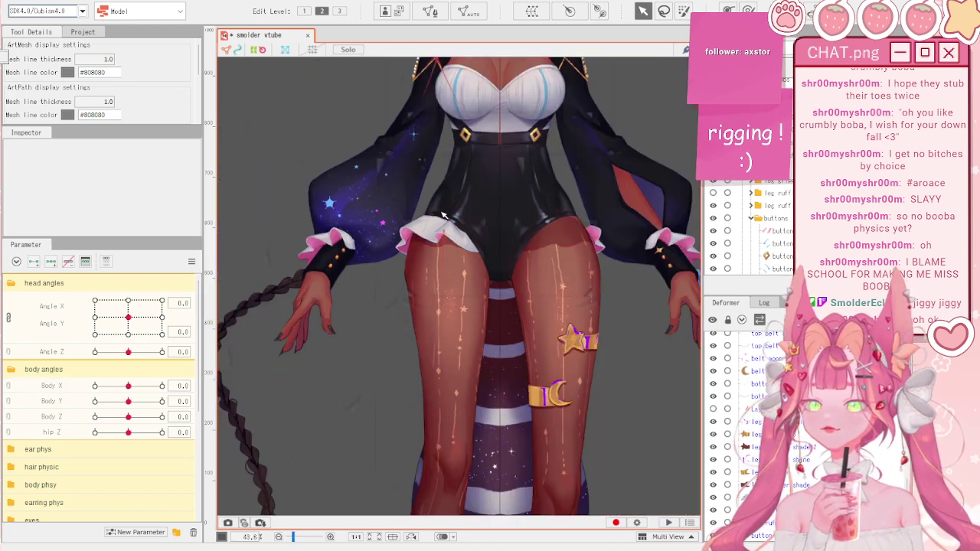
pyautogui.scroll(2, 314, 255)
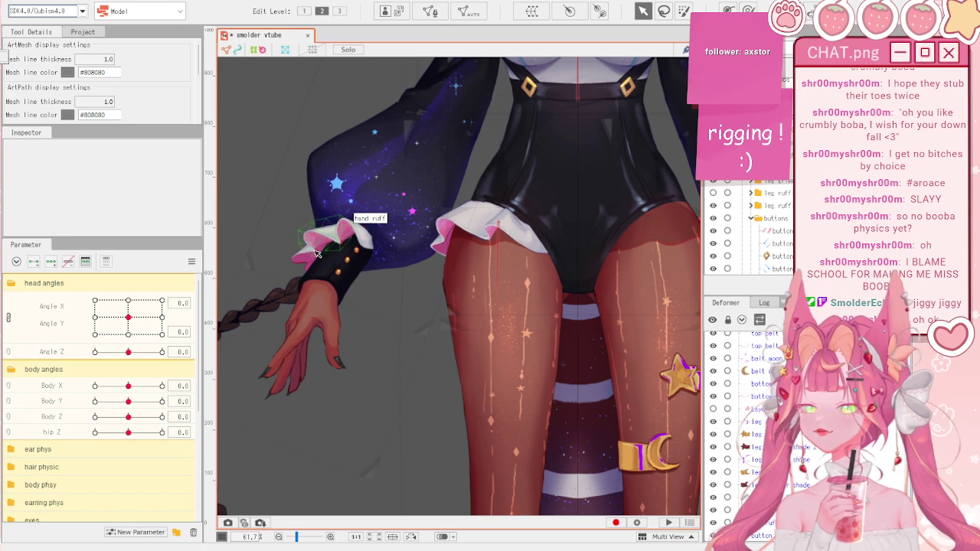
# - Reset the parameters to default and check the sleeve cuff and hand at Body X -10 and 10
pyautogui.click(139, 318)
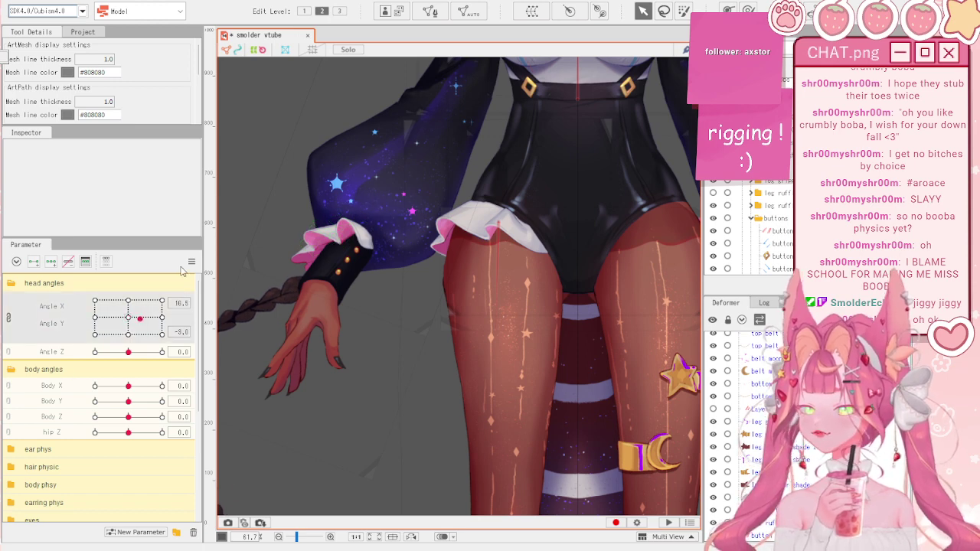
pyautogui.click(191, 261)
pyautogui.click(223, 262)
pyautogui.click(192, 262)
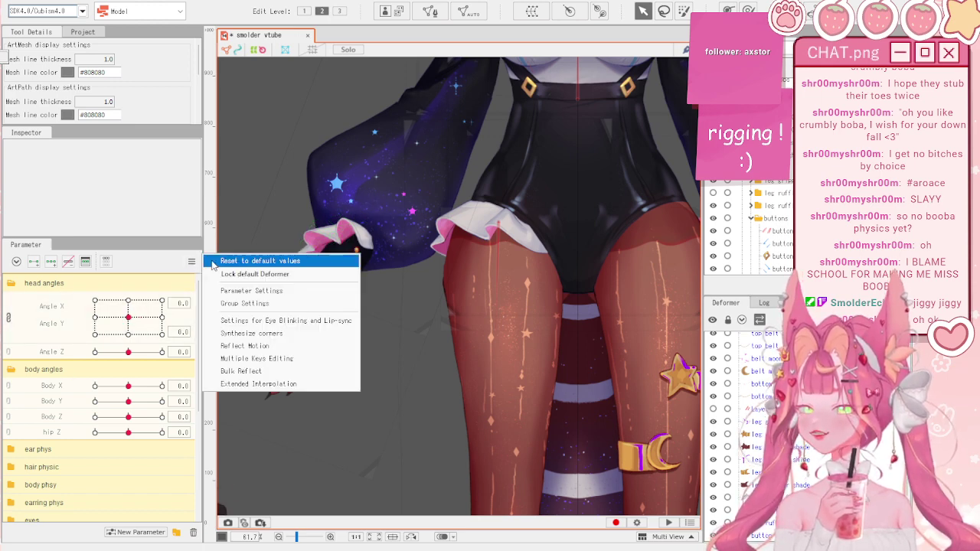
pyautogui.click(215, 262)
pyautogui.click(95, 385)
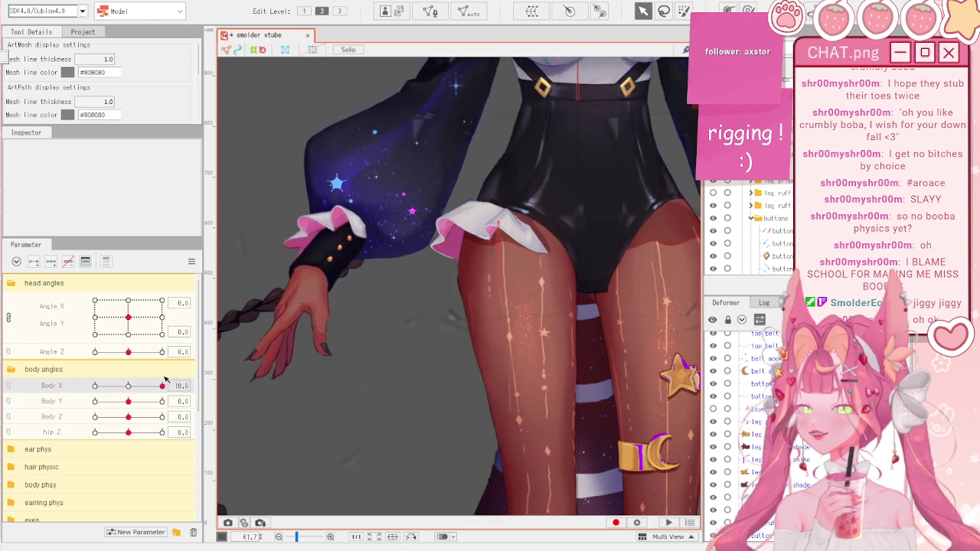
pyautogui.click(162, 385)
# - Show the hand cuff's button light mesh, set its blend mode to Additive and its opacity to 67%
pyautogui.scroll(8, 406, 269)
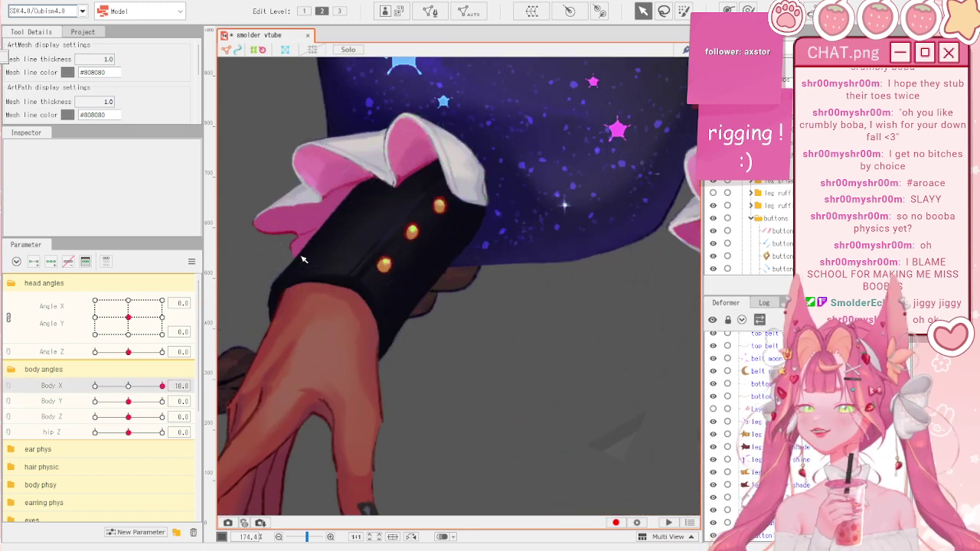
pyautogui.click(406, 269)
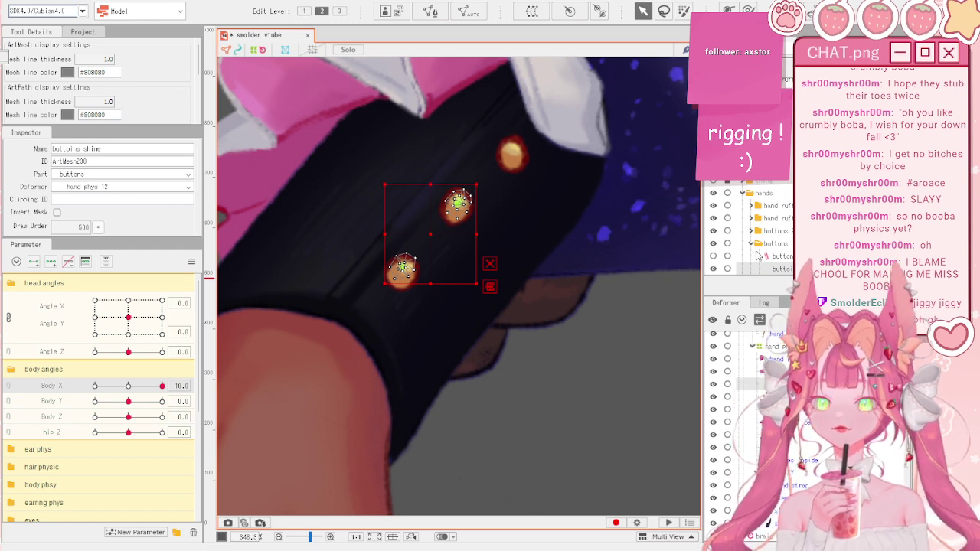
pyautogui.click(760, 256)
pyautogui.scroll(-6, 304, 236)
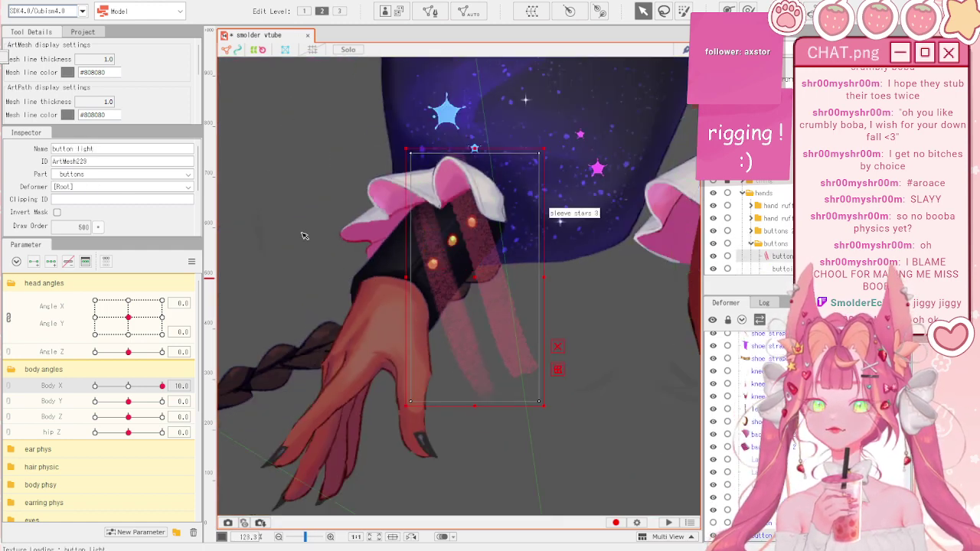
pyautogui.scroll(-2, 98, 227)
pyautogui.click(77, 210)
pyautogui.click(76, 224)
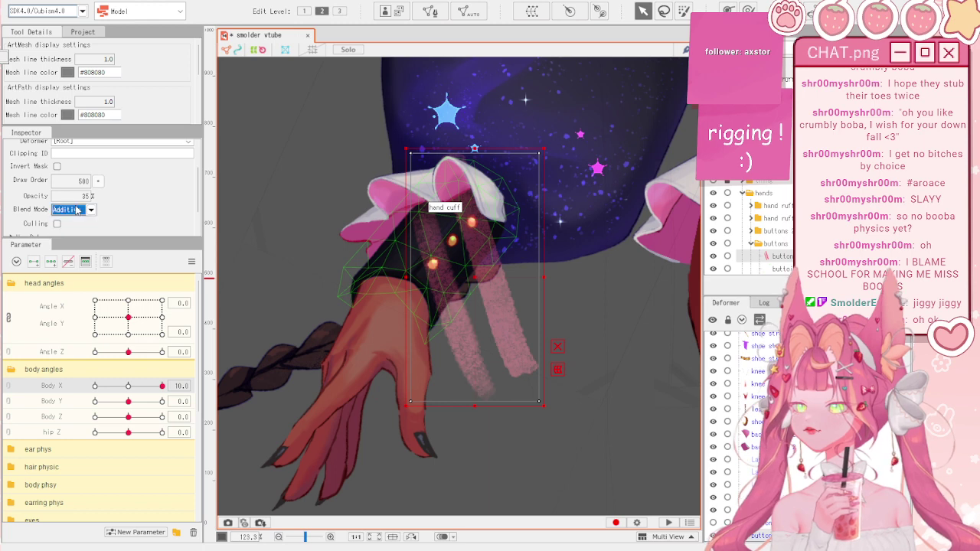
pyautogui.moveTo(67, 196); pyautogui.dragTo(98, 196)
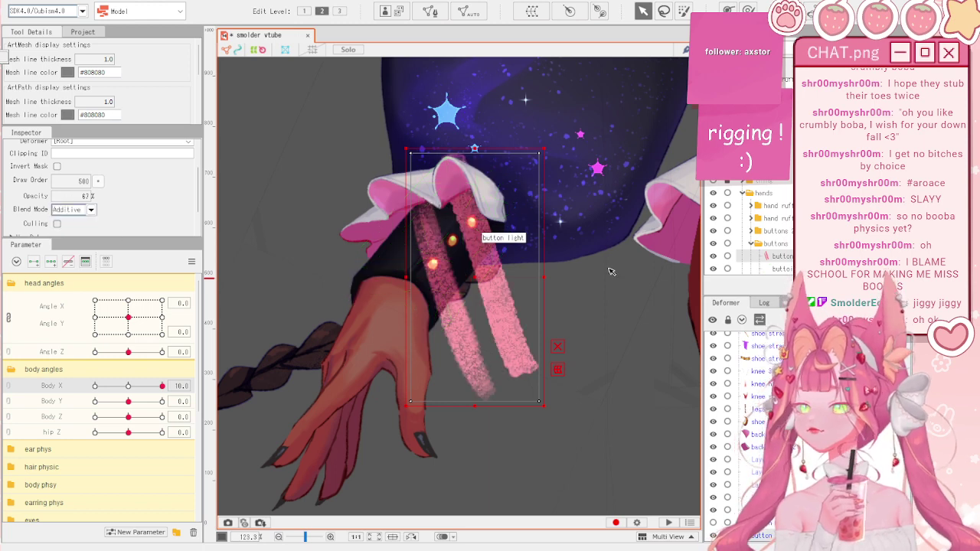
# - Clip the cuff's button light mesh to the button shine mesh using Clipping ID ArtMesh230
pyautogui.click(788, 268)
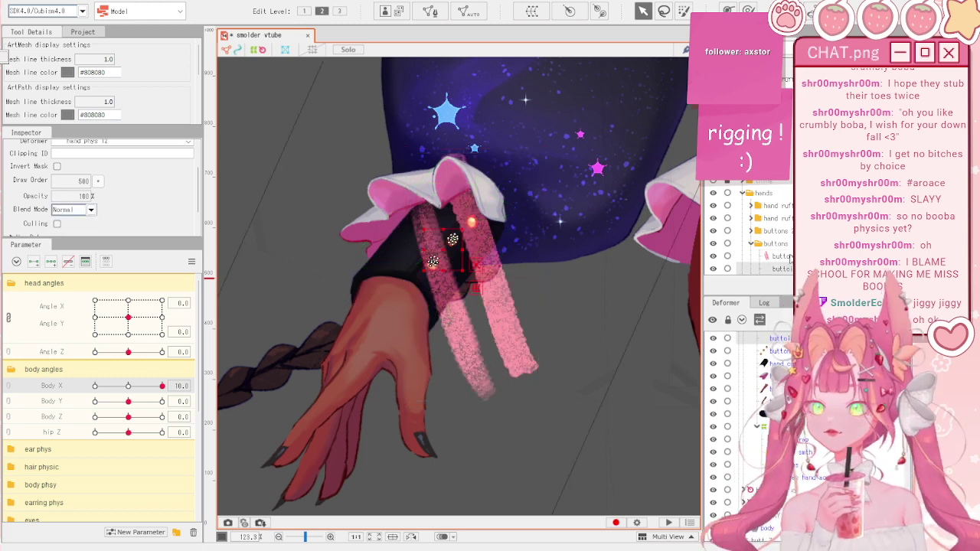
pyautogui.click(788, 256)
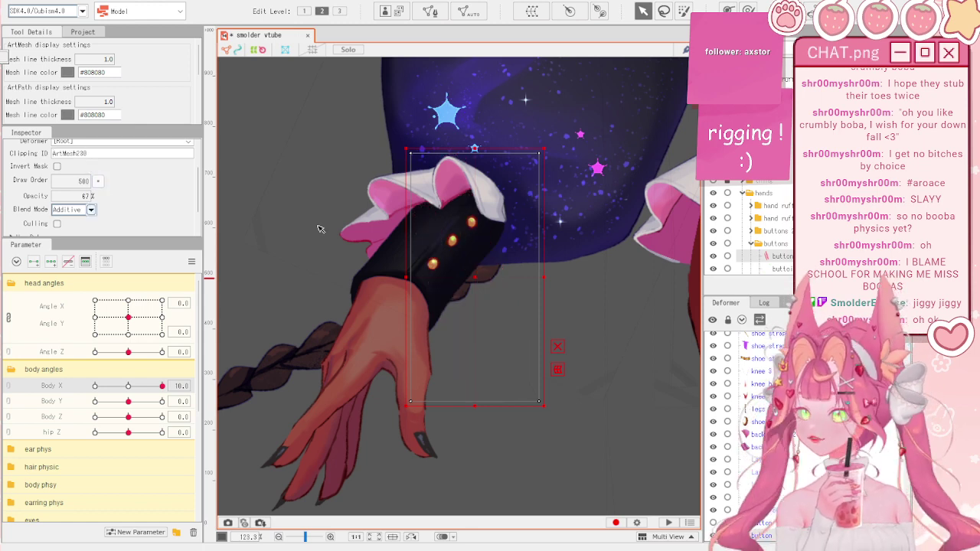
pyautogui.click(788, 268)
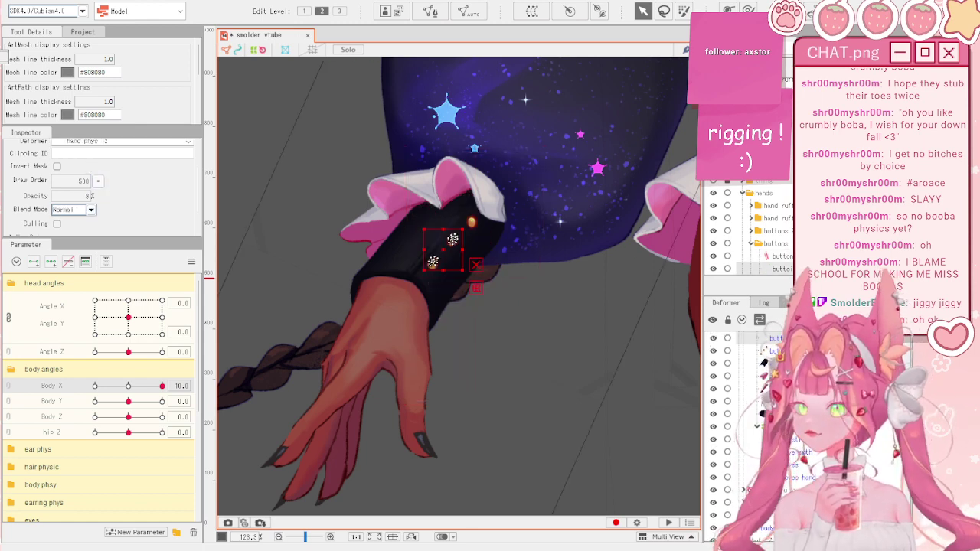
pyautogui.click(528, 276)
pyautogui.scroll(5, 429, 260)
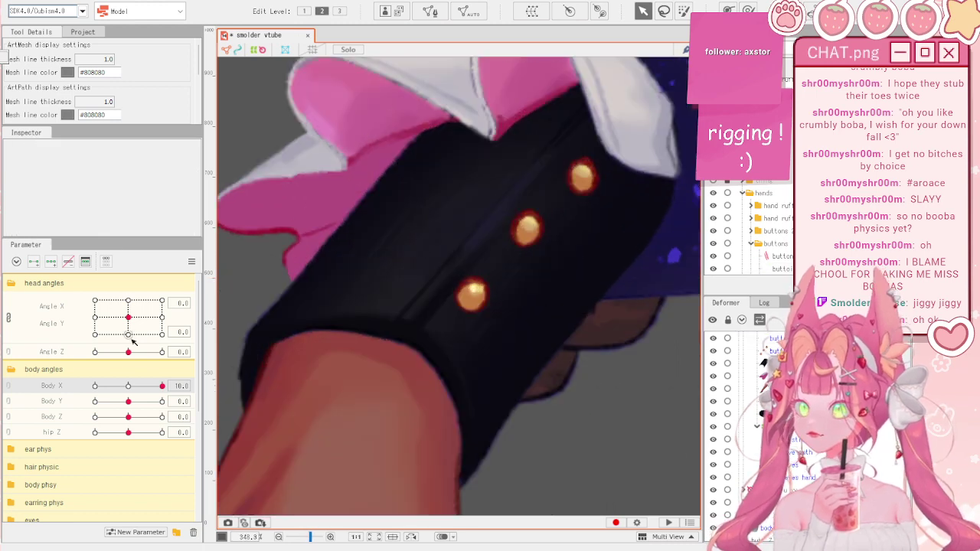
# - Raise the cuff button light's opacity to 100% and check the light sliding over the buttons along Body X
pyautogui.moveTo(131, 387)
pyautogui.mouseDown()
pyautogui.moveTo(101, 387)
pyautogui.moveTo(127, 386)
pyautogui.mouseUp()
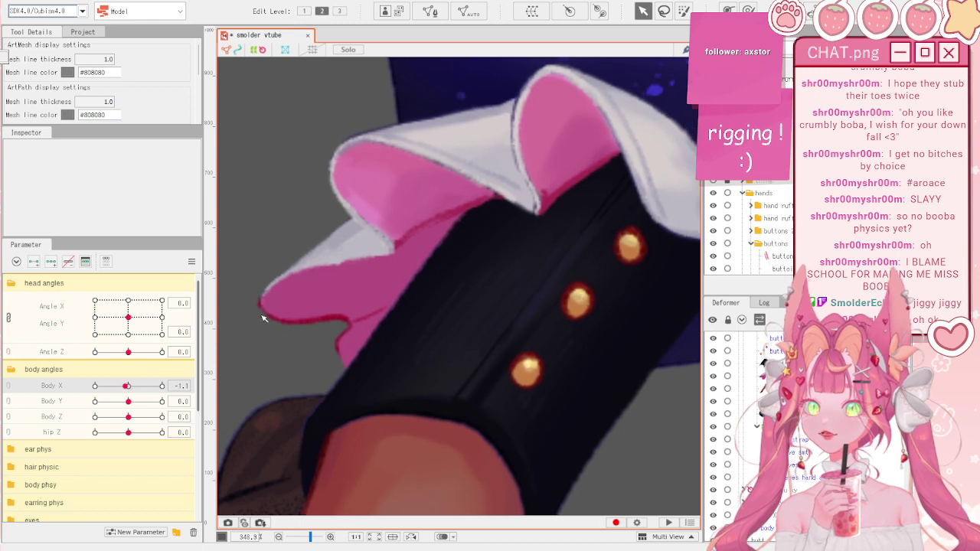
pyautogui.click(783, 257)
pyautogui.scroll(-2, 85, 215)
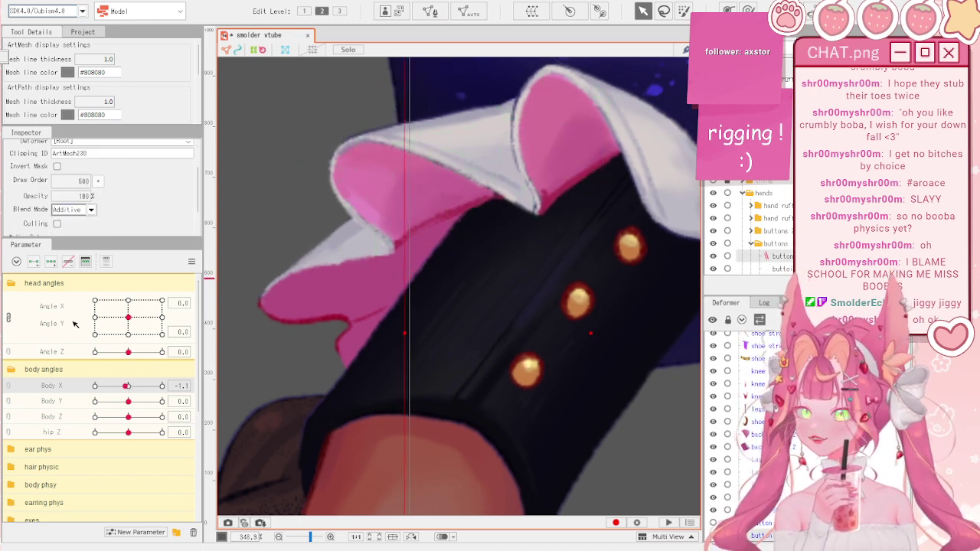
pyautogui.moveTo(127, 386)
pyautogui.mouseDown()
pyautogui.moveTo(93, 393)
pyautogui.moveTo(151, 391)
pyautogui.moveTo(122, 391)
pyautogui.mouseUp()
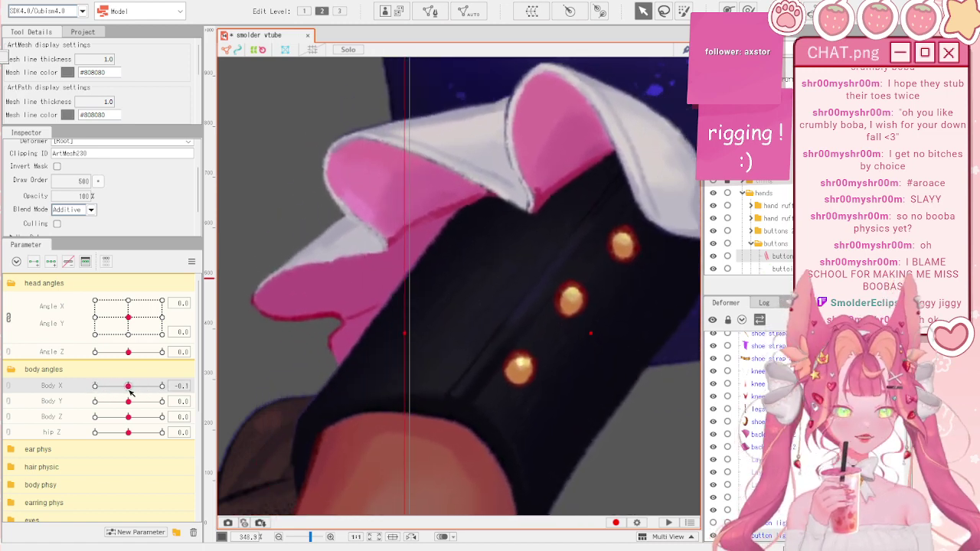
# - Deselect the light mesh, check the whole figure along Body X, and reset the parameters to default
pyautogui.scroll(-10, 403, 249)
pyautogui.click(353, 206)
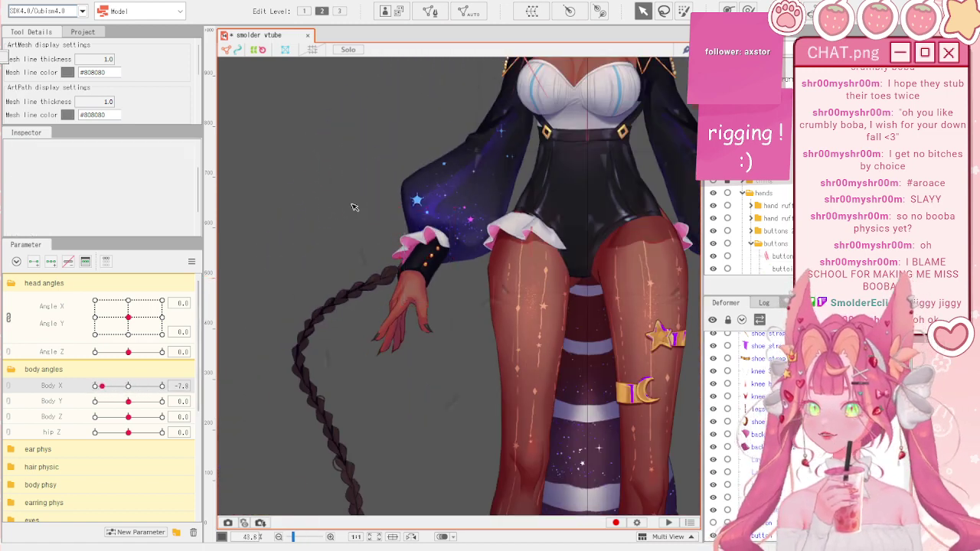
pyautogui.scroll(-3, 353, 205)
pyautogui.moveTo(127, 386); pyautogui.dragTo(158, 394)
pyautogui.click(191, 262)
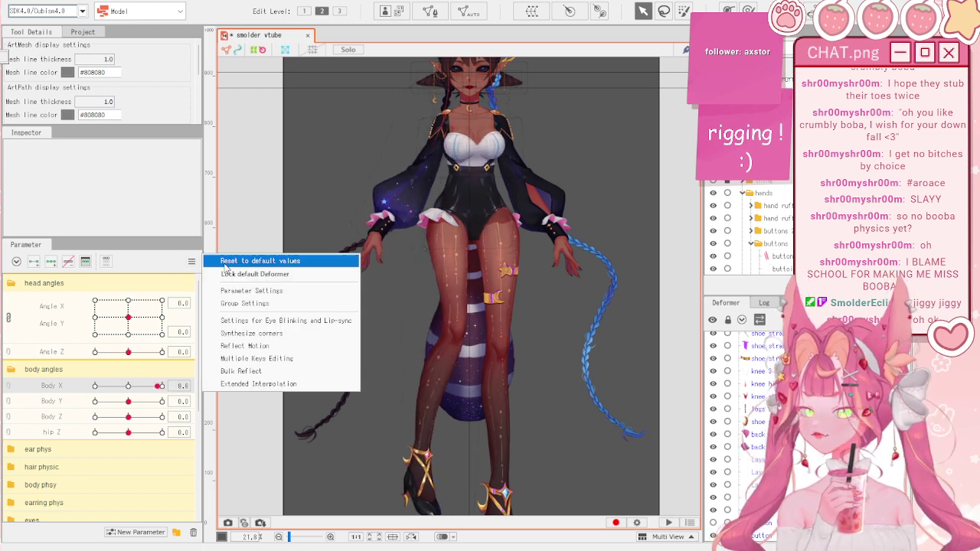
pyautogui.click(260, 257)
# - Look over the figure in its default pose and open the Physics/Scene Blending Settings
pyautogui.scroll(3, 492, 164)
pyautogui.scroll(1, 492, 165)
pyautogui.scroll(-2, 491, 164)
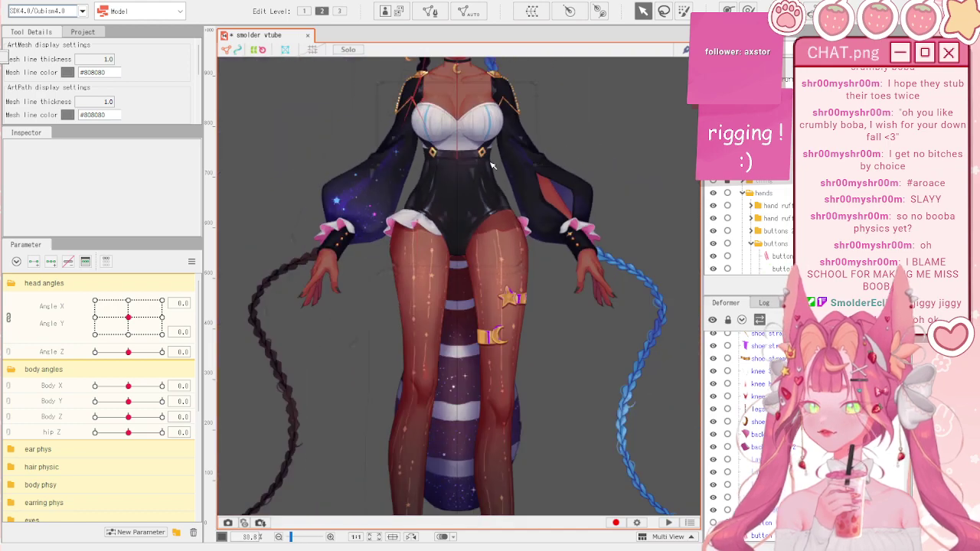
pyautogui.scroll(3, 463, 161)
pyautogui.scroll(-2, 398, 221)
pyautogui.scroll(-3, 411, 263)
pyautogui.scroll(3, 418, 174)
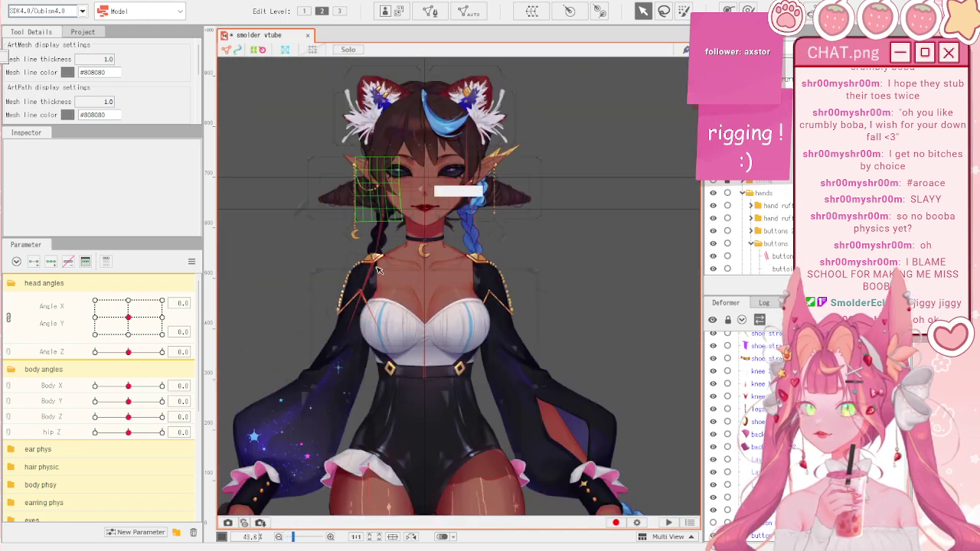
pyautogui.scroll(-1, 388, 260)
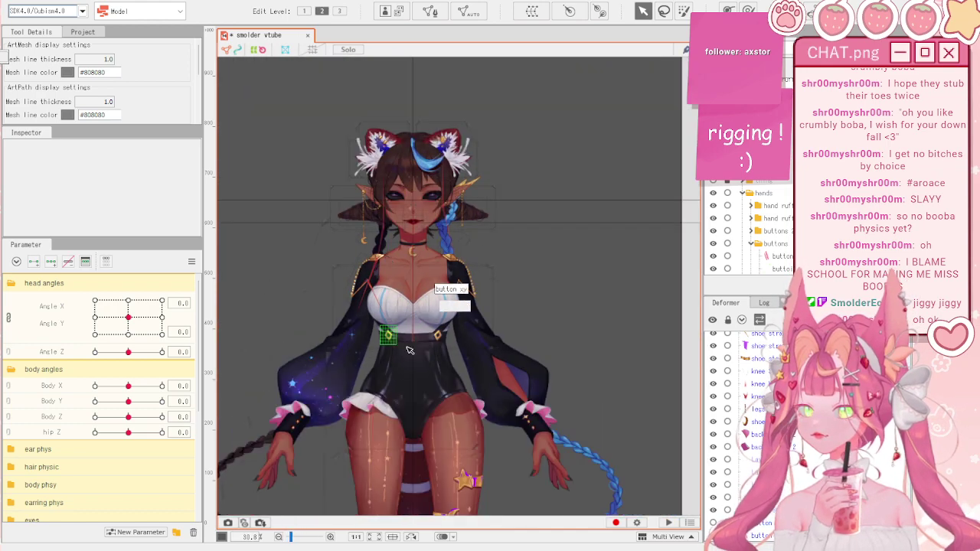
pyautogui.scroll(-1, 398, 410)
pyautogui.click(79, 1)
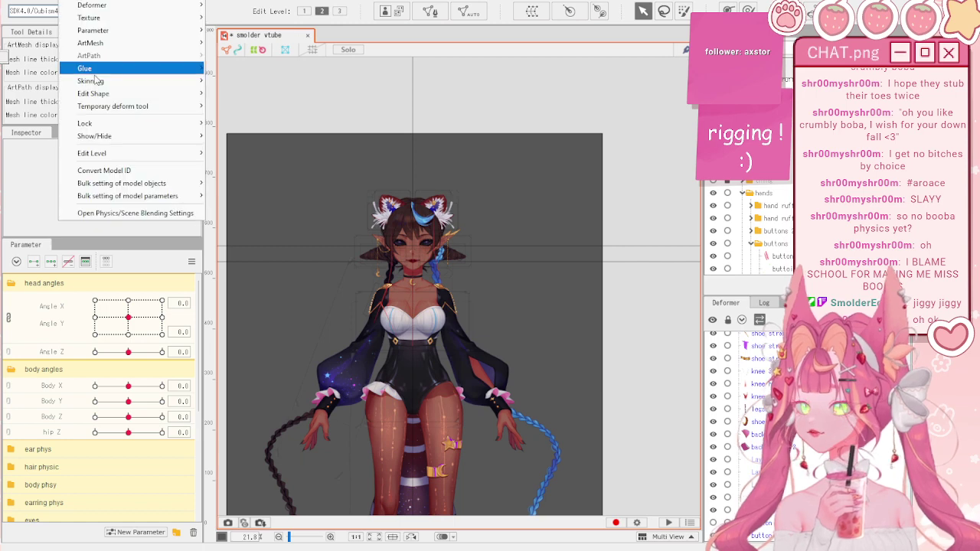
pyautogui.click(143, 214)
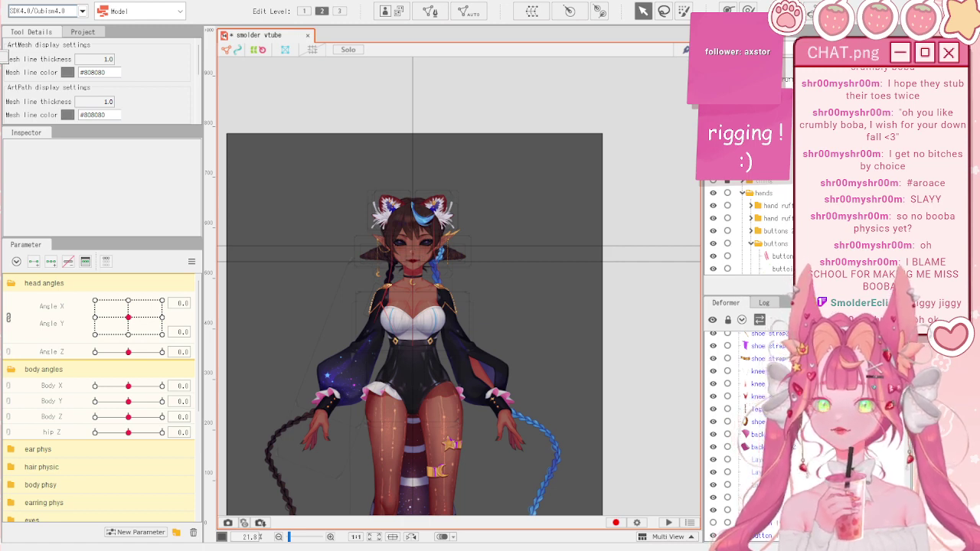
# - Examine the chest, shoulders and waistband of the model in its default pose
pyautogui.scroll(2, 447, 294)
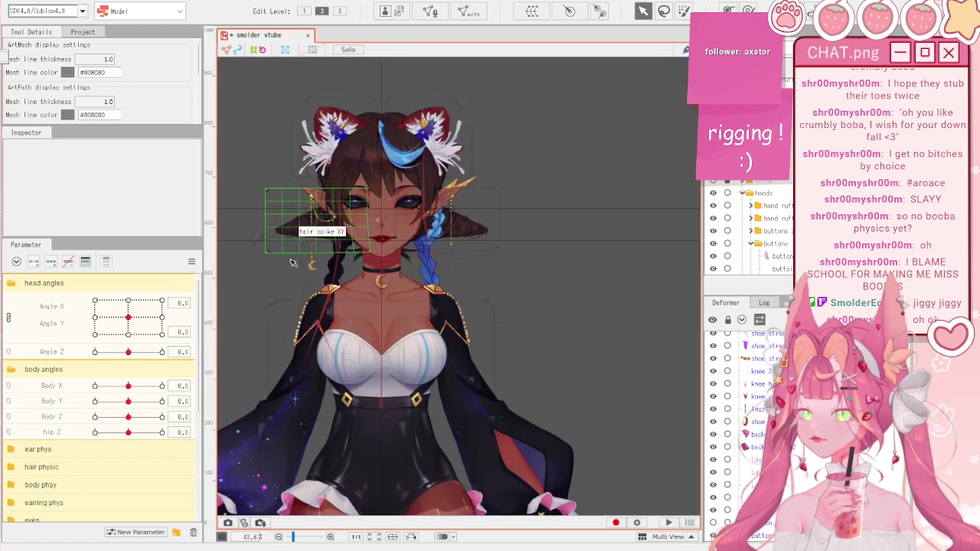
pyautogui.scroll(-2, 450, 256)
pyautogui.scroll(3, 367, 296)
pyautogui.scroll(-1, 490, 255)
pyautogui.scroll(2, 508, 242)
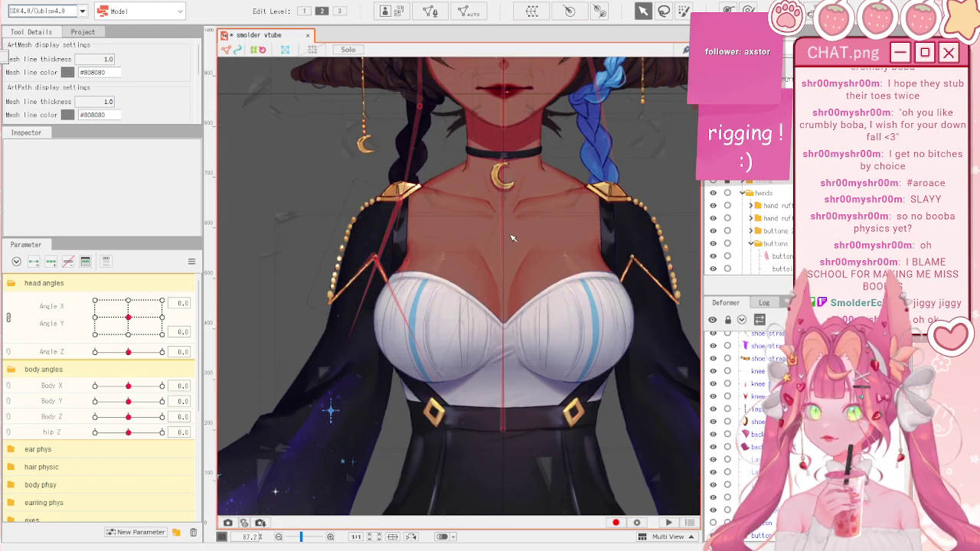
pyautogui.scroll(-3, 514, 238)
pyautogui.scroll(2, 533, 364)
pyautogui.scroll(-3, 534, 366)
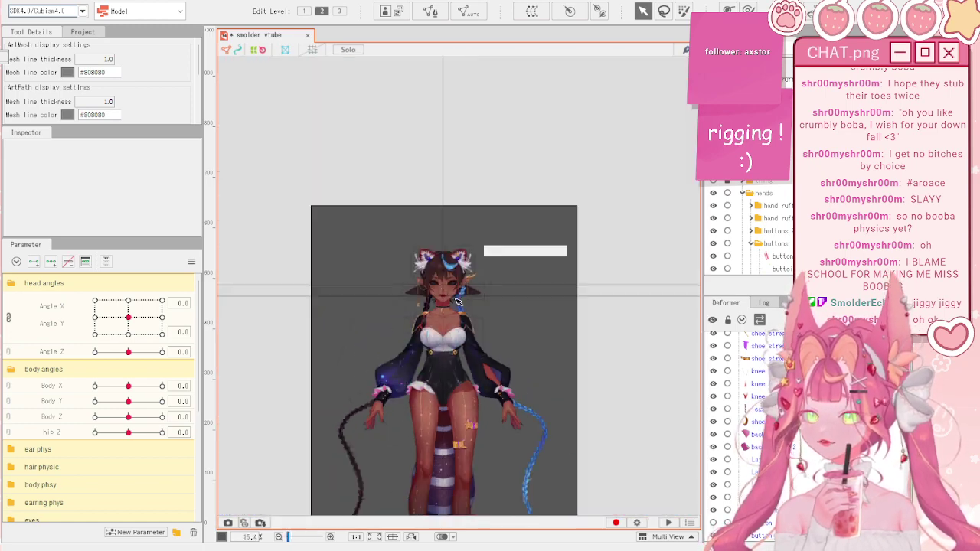
pyautogui.scroll(1, 459, 306)
# - Swing Body Y between -10 and 10 and examine the bodice and waistband at the upper extreme
pyautogui.moveTo(94, 400); pyautogui.dragTo(129, 405)
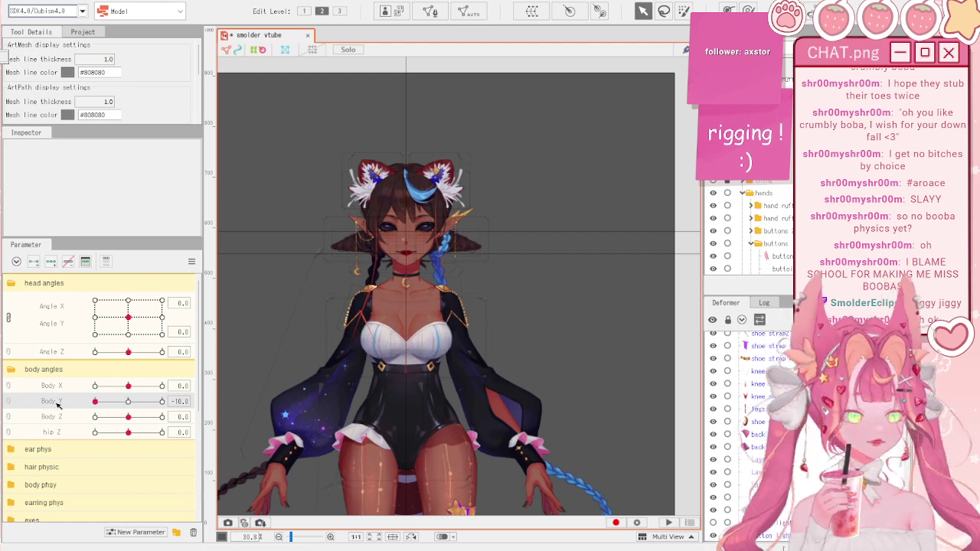
pyautogui.moveTo(58, 405); pyautogui.dragTo(180, 394)
pyautogui.scroll(-2, 477, 311)
pyautogui.scroll(4, 314, 315)
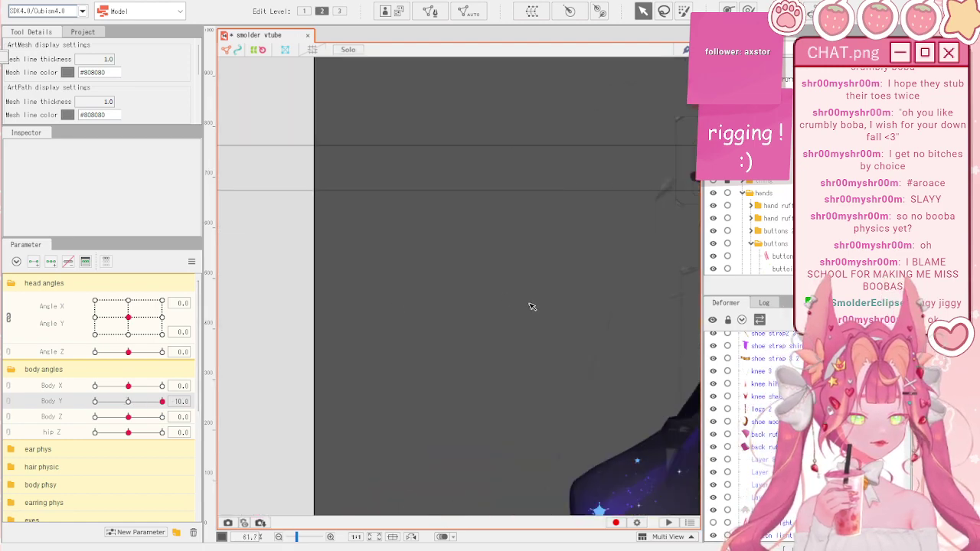
pyautogui.scroll(-2, 489, 306)
pyautogui.scroll(4, 590, 300)
pyautogui.scroll(-1, 442, 258)
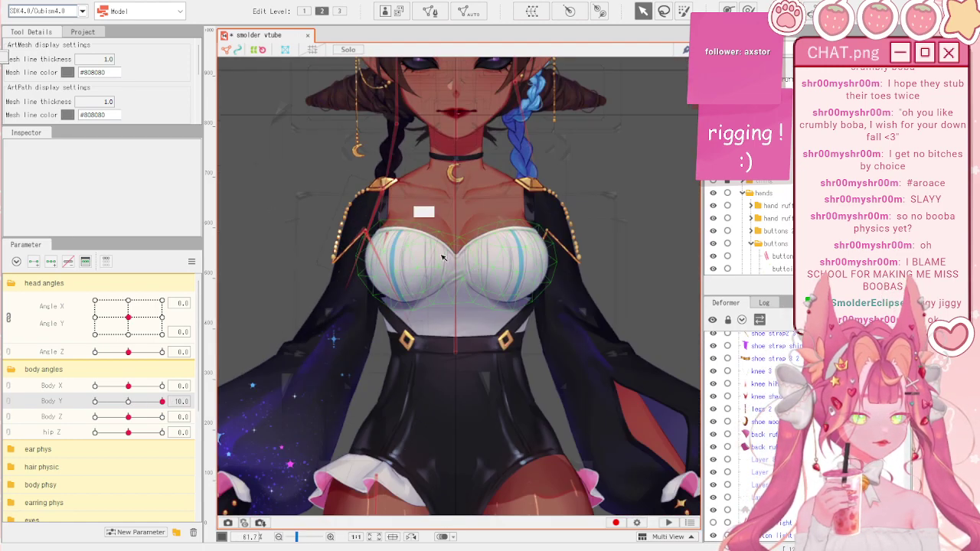
# - Examine the bodice and chest closely and check them again at Body Y 10
pyautogui.scroll(3, 441, 258)
pyautogui.scroll(-1, 406, 257)
pyautogui.scroll(1, 374, 253)
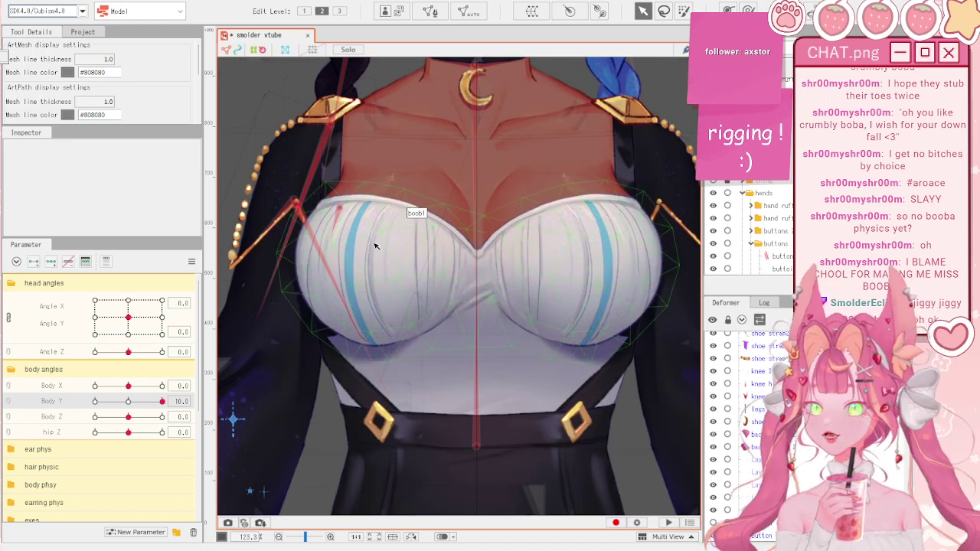
pyautogui.scroll(-3, 374, 246)
pyautogui.scroll(2, 369, 243)
pyautogui.click(127, 403)
pyautogui.moveTo(128, 406); pyautogui.dragTo(163, 401)
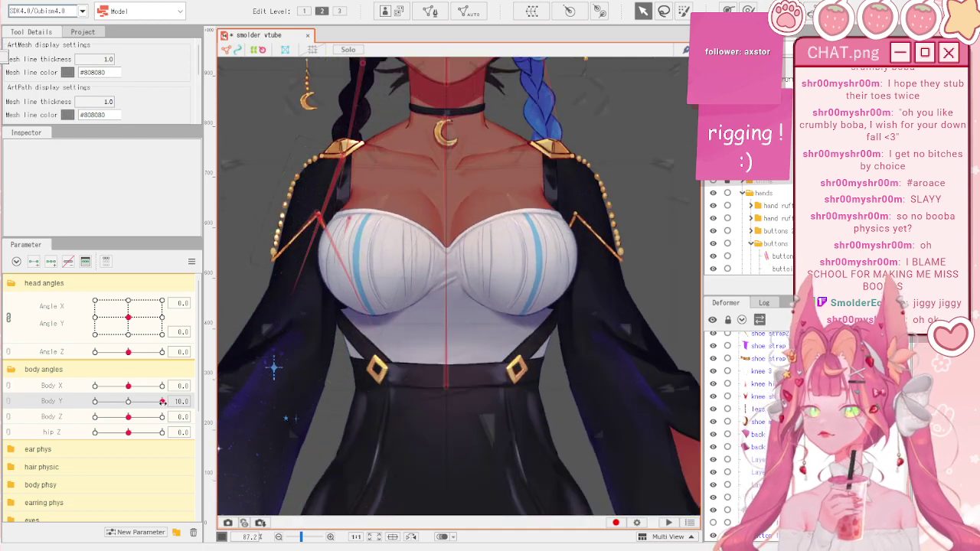
# - Add three Body Y keys to the bodice and blue stripe meshes, and brush the cups' upper edges at Body Y 10
pyautogui.click(473, 312)
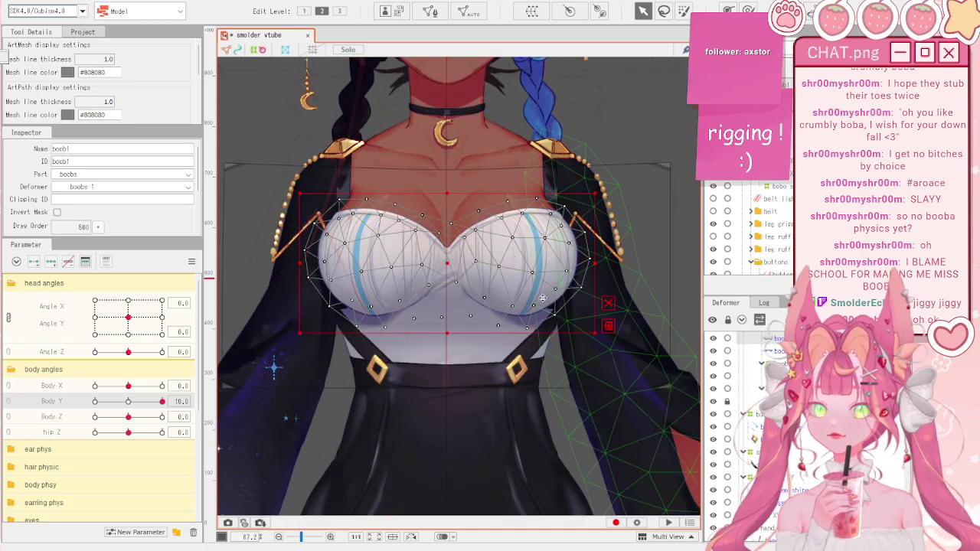
pyautogui.keyDown('ctrl'); pyautogui.click(773, 372); pyautogui.keyUp('ctrl')
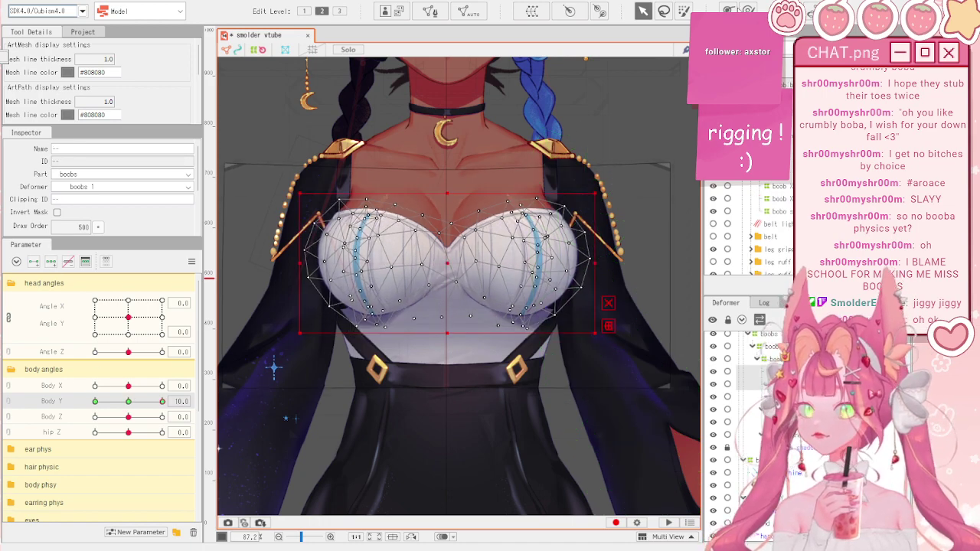
pyautogui.click(749, 10)
pyautogui.moveTo(359, 202); pyautogui.dragTo(356, 206)
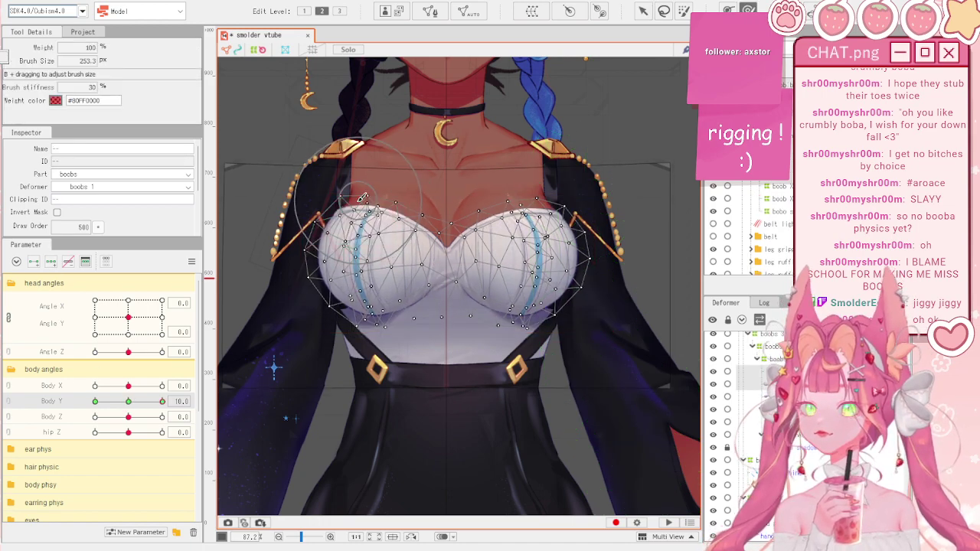
pyautogui.scroll(4, 358, 202)
pyautogui.moveTo(387, 248); pyautogui.dragTo(420, 260)
pyautogui.moveTo(406, 226); pyautogui.dragTo(352, 221)
pyautogui.scroll(-2, 401, 223)
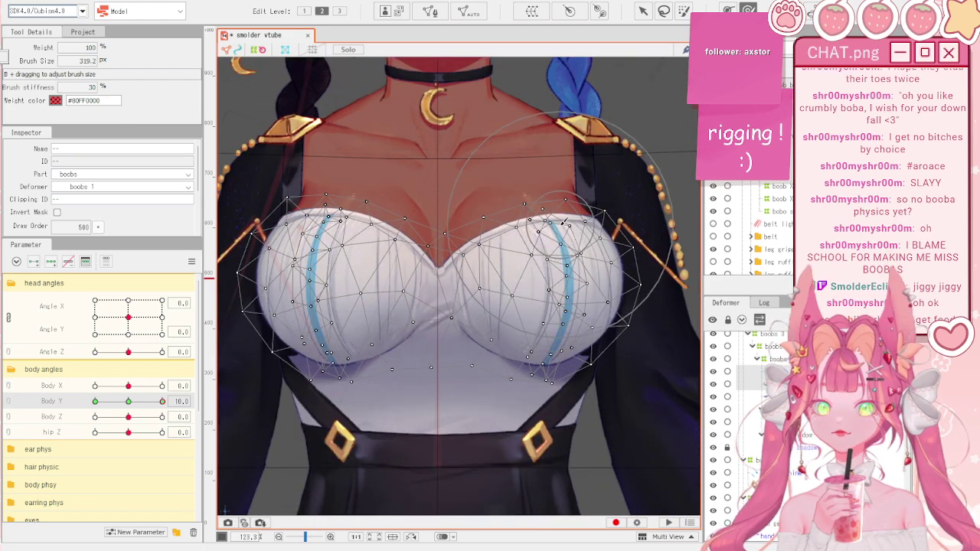
pyautogui.moveTo(540, 232); pyautogui.dragTo(538, 224)
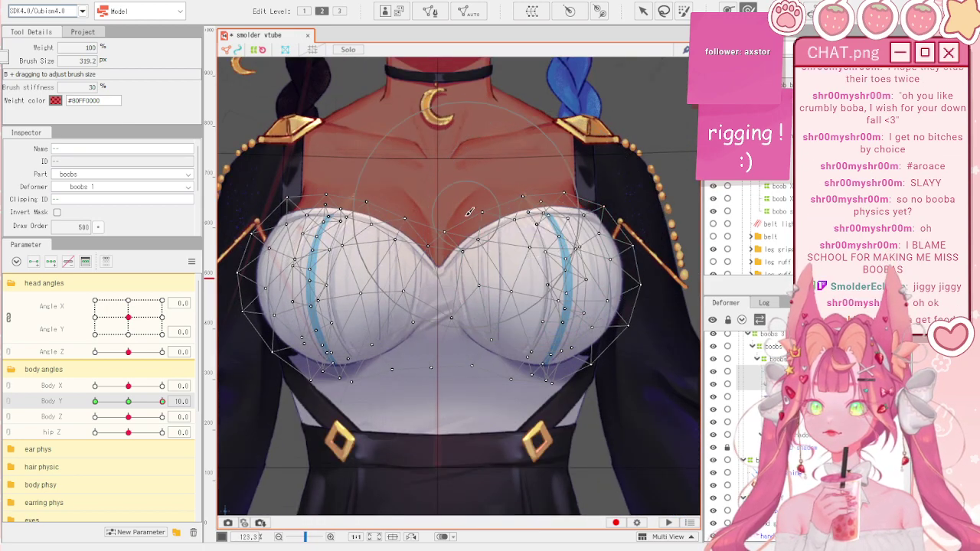
# - Set Body Y to -10 and reshape the upper edges of both bodice cups and their stripes with the deform brush
pyautogui.scroll(-2, 460, 219)
pyautogui.press('v')
pyautogui.click(249, 195)
pyautogui.moveTo(137, 395); pyautogui.dragTo(61, 414)
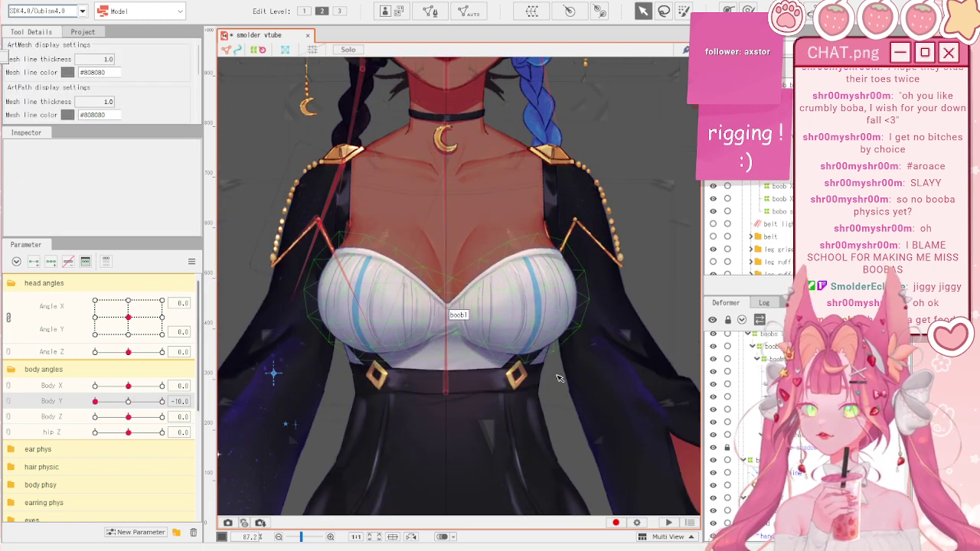
pyautogui.click(522, 279)
pyautogui.keyDown('shift'); pyautogui.click(529, 281); pyautogui.keyUp('shift')
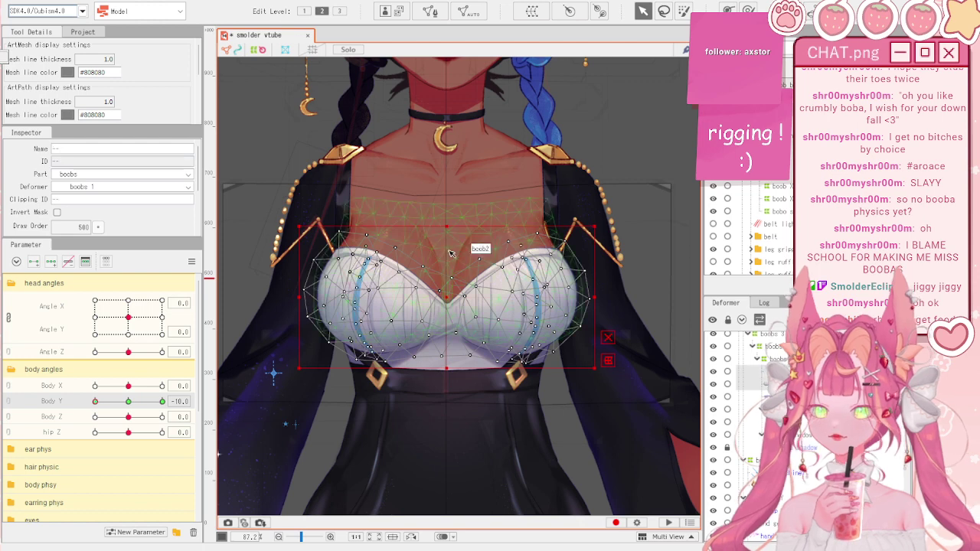
pyautogui.click(748, 10)
pyautogui.scroll(2, 457, 173)
pyautogui.moveTo(359, 272); pyautogui.dragTo(350, 281)
pyautogui.moveTo(521, 258); pyautogui.dragTo(526, 268)
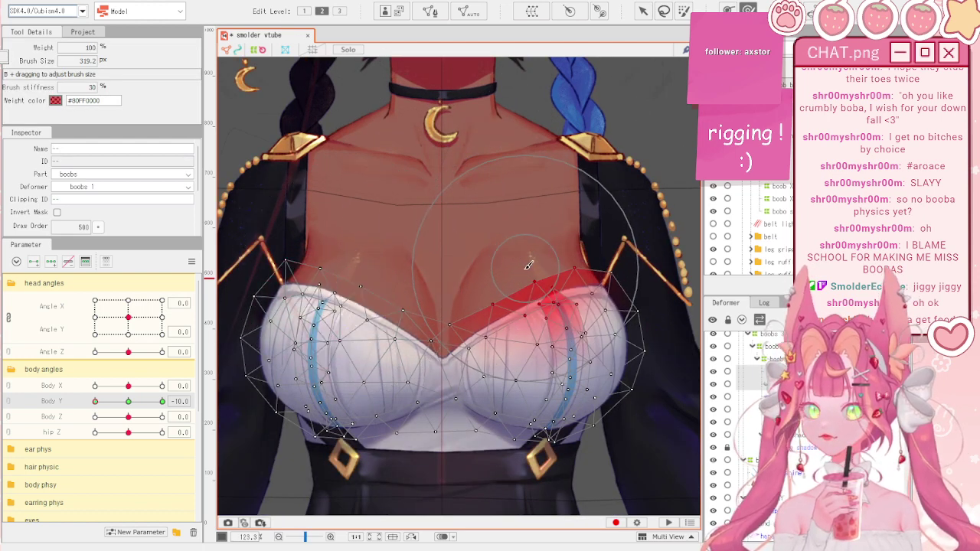
pyautogui.scroll(-2, 522, 265)
# - Check the bodice between Body Y -10 and 10, and reset the parameters to their default values
pyautogui.click(643, 10)
pyautogui.click(645, 110)
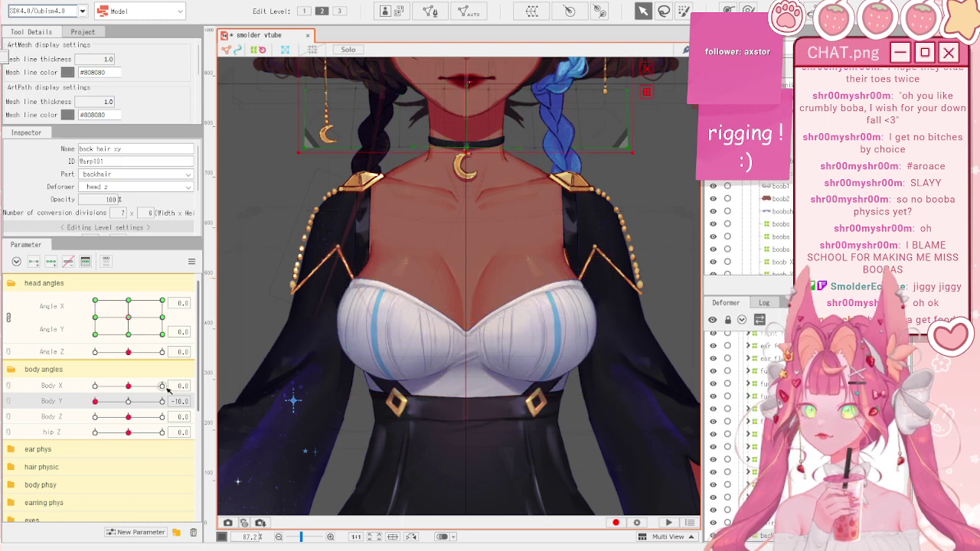
pyautogui.moveTo(162, 400); pyautogui.dragTo(174, 383)
pyautogui.click(291, 251)
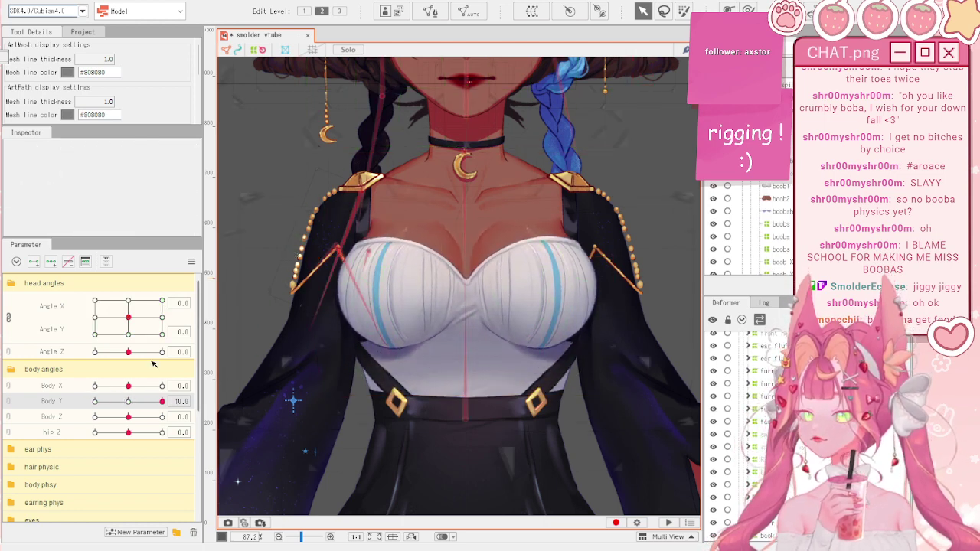
pyautogui.click(194, 262)
pyautogui.click(230, 262)
# - Set Body X to 10 and brush the boob XY warp into shape along the armpit and outer cup
pyautogui.moveTo(129, 386); pyautogui.dragTo(162, 385)
pyautogui.click(429, 241)
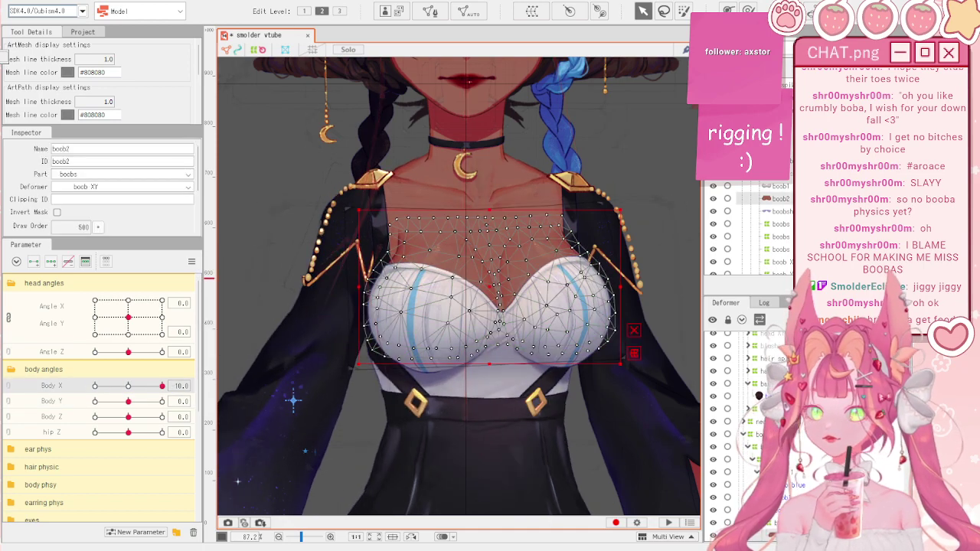
pyautogui.scroll(2, 389, 218)
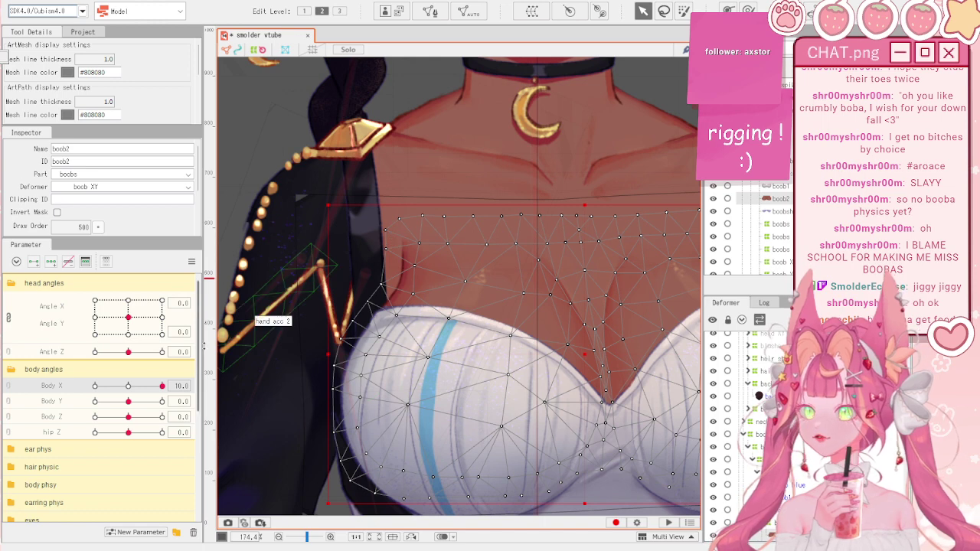
pyautogui.click(464, 325)
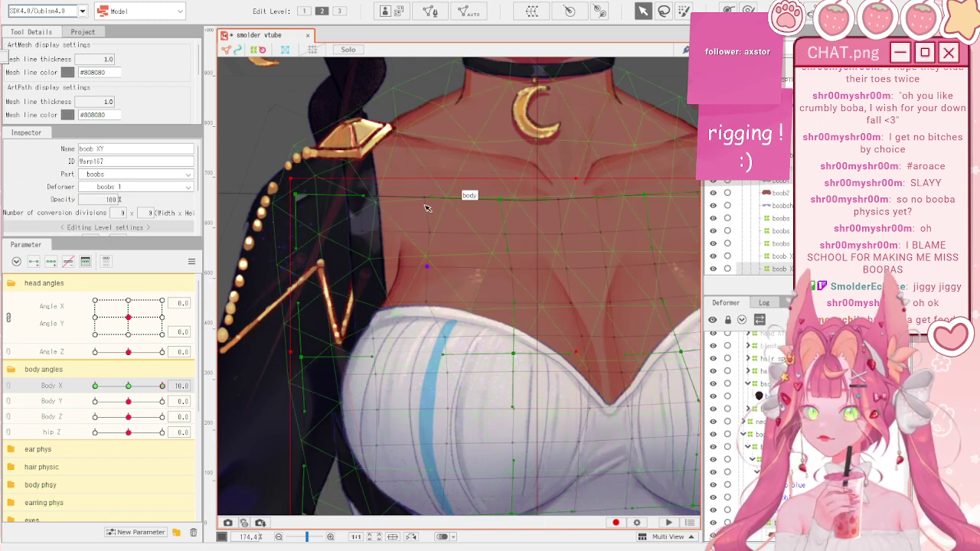
pyautogui.press('b')
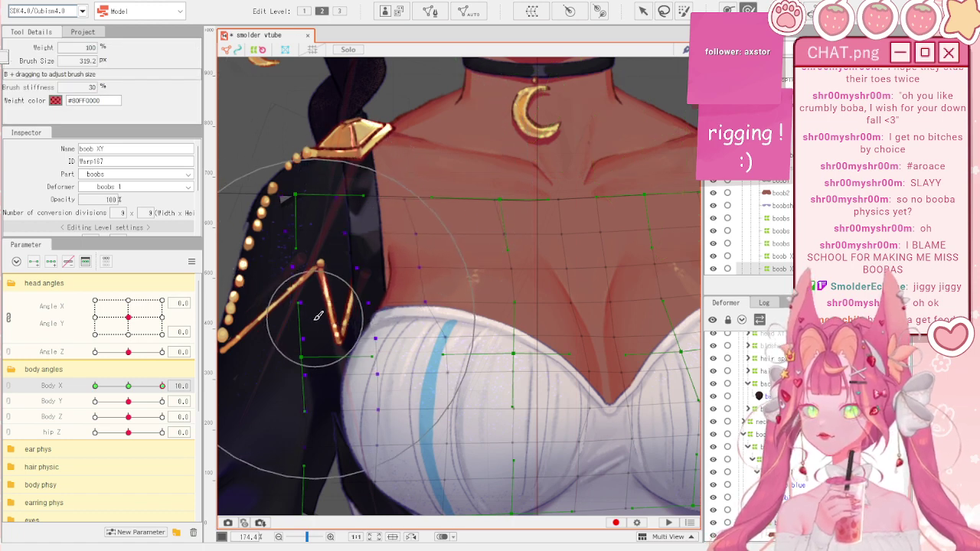
# - Deselect the warp and swing Body X to 10 to check the chest against the torso
pyautogui.scroll(-5, 355, 243)
pyautogui.press('v')
pyautogui.click(228, 254)
pyautogui.click(128, 386)
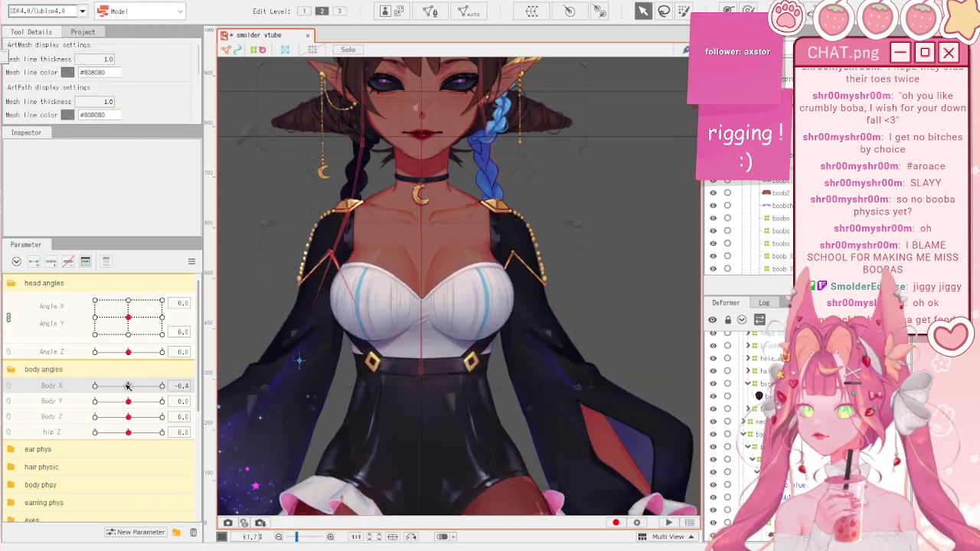
pyautogui.moveTo(127, 385); pyautogui.dragTo(162, 386)
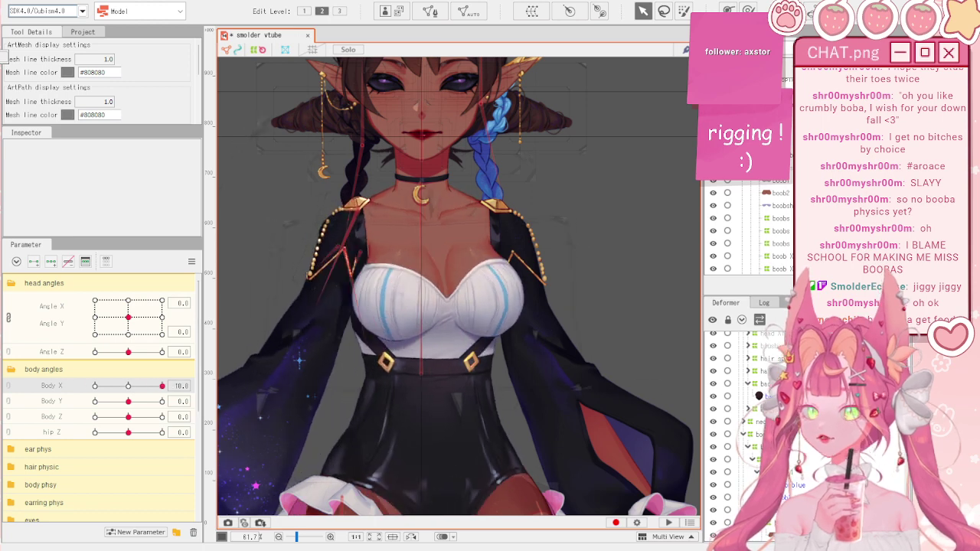
# - Move the boob XY warp under the body Z deformer, reflect its Body X motion, and reset the parameters to default
pyautogui.click(780, 269)
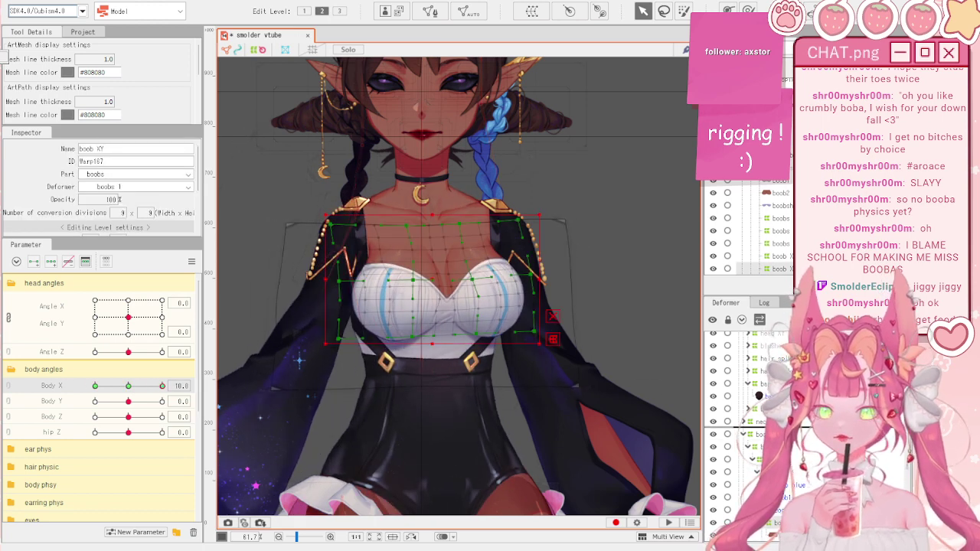
pyautogui.moveTo(781, 446); pyautogui.dragTo(781, 427)
pyautogui.moveTo(147, 385); pyautogui.dragTo(58, 377)
pyautogui.click(192, 262)
pyautogui.click(242, 346)
pyautogui.click(192, 262)
pyautogui.click(221, 263)
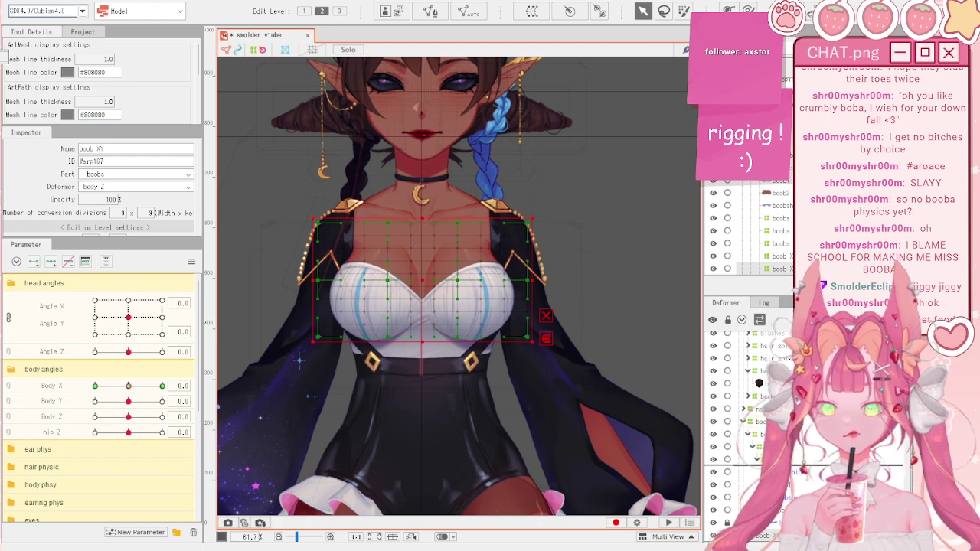
# - Check the chest with Body X at 10 and Body Y at -10, and look it over again in the default pose
pyautogui.click(264, 257)
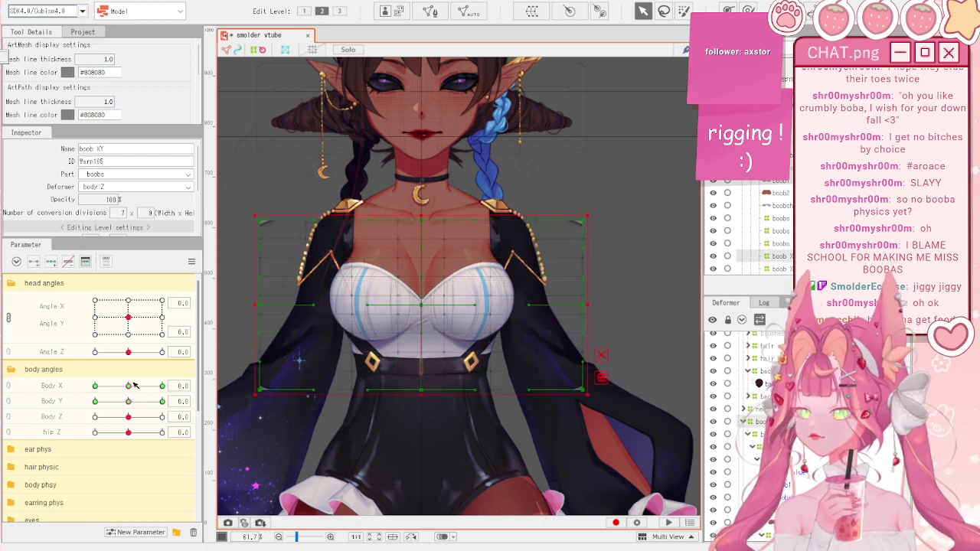
pyautogui.moveTo(129, 386); pyautogui.dragTo(178, 383)
pyautogui.click(251, 195)
pyautogui.moveTo(128, 401); pyautogui.dragTo(86, 397)
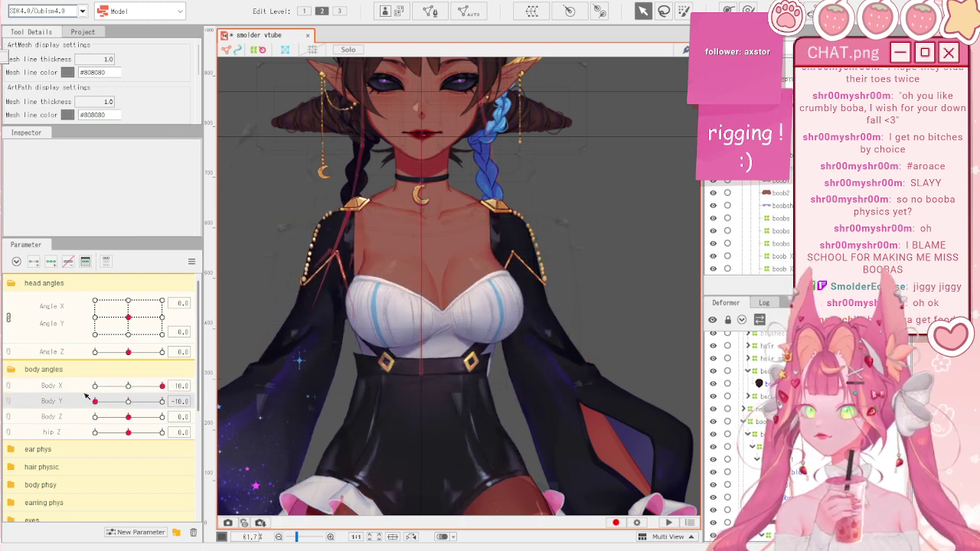
pyautogui.rightClick(187, 251)
pyautogui.click(222, 263)
pyautogui.scroll(3, 430, 313)
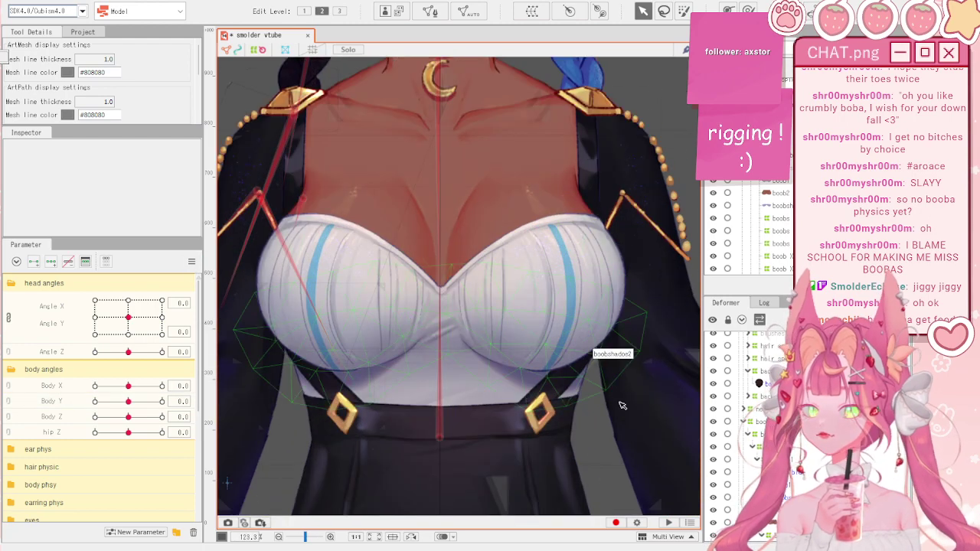
pyautogui.scroll(-4, 622, 406)
pyautogui.scroll(2, 460, 322)
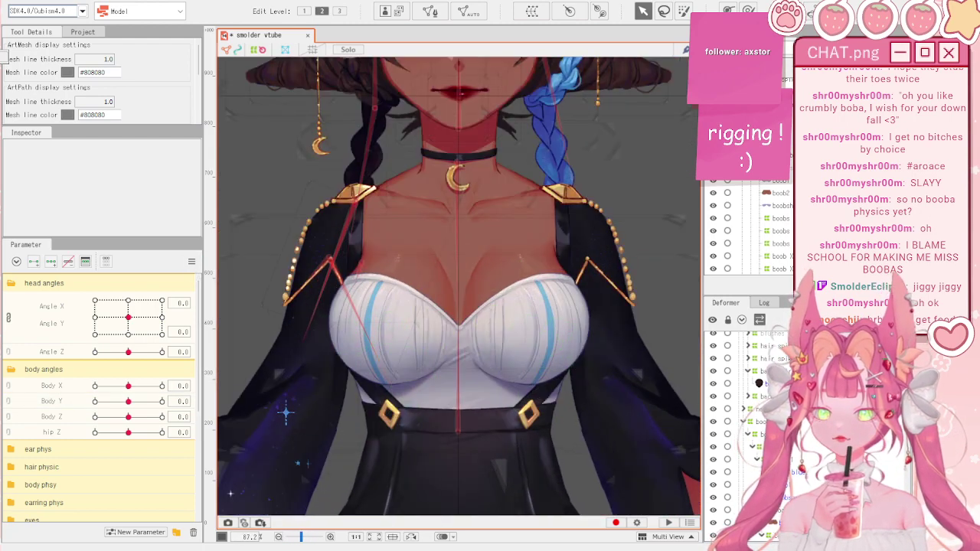
# - Inspect the wider boob XY warp at Body Y 10 and return the parameters to their defaults
pyautogui.click(772, 422)
pyautogui.moveTo(130, 401); pyautogui.dragTo(184, 402)
pyautogui.rightClick(213, 309)
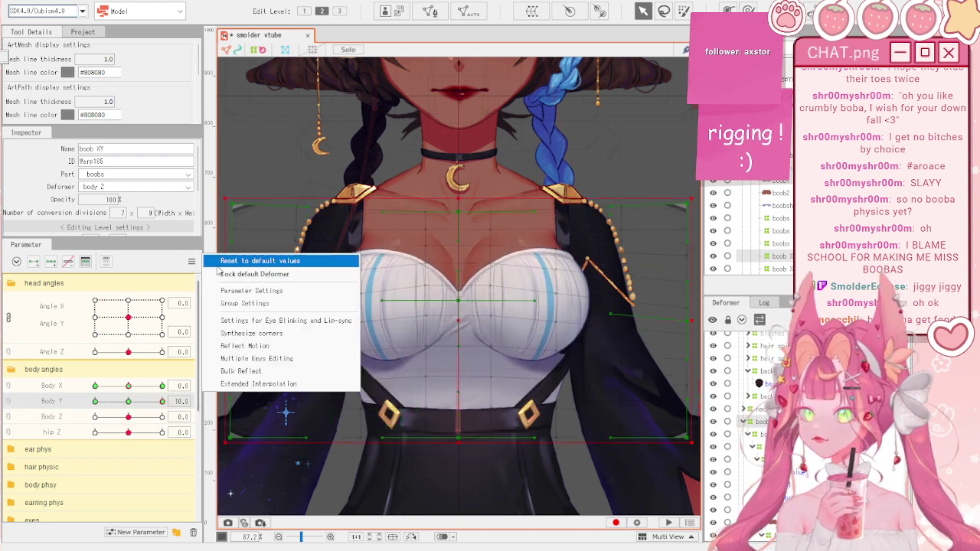
pyautogui.click(230, 264)
# - Hide the jacket and sleeve parts to expose the torso, and deselect the warp
pyautogui.scroll(-5, 754, 214)
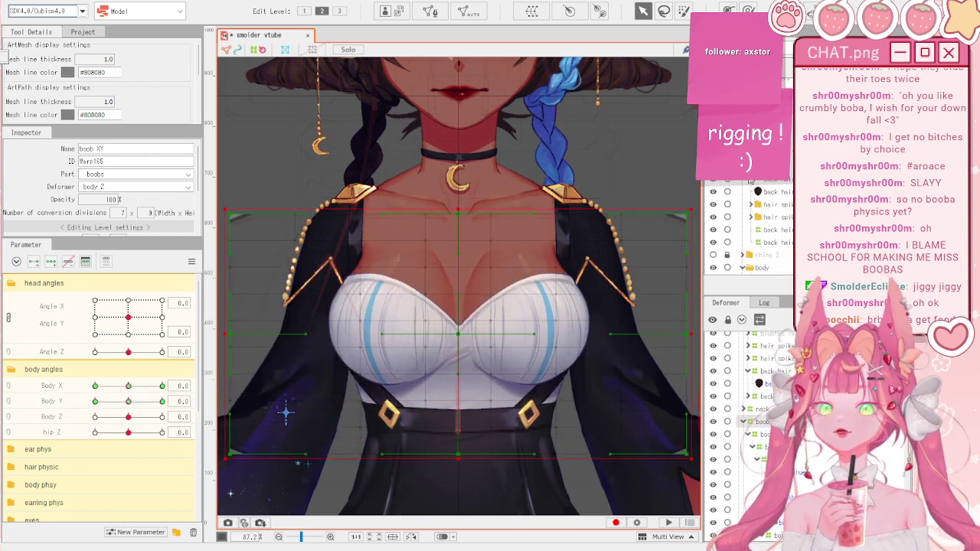
pyautogui.scroll(-3, 763, 233)
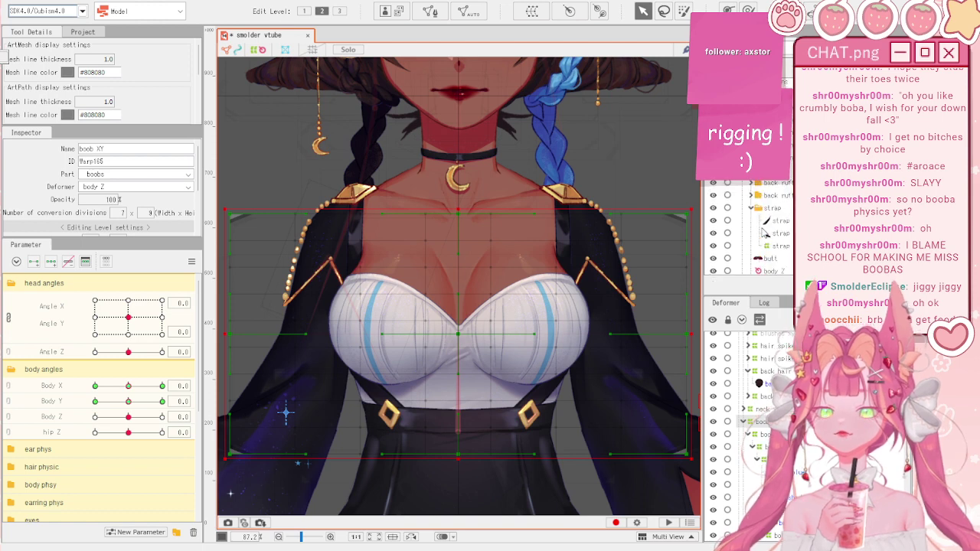
pyautogui.scroll(-3, 763, 233)
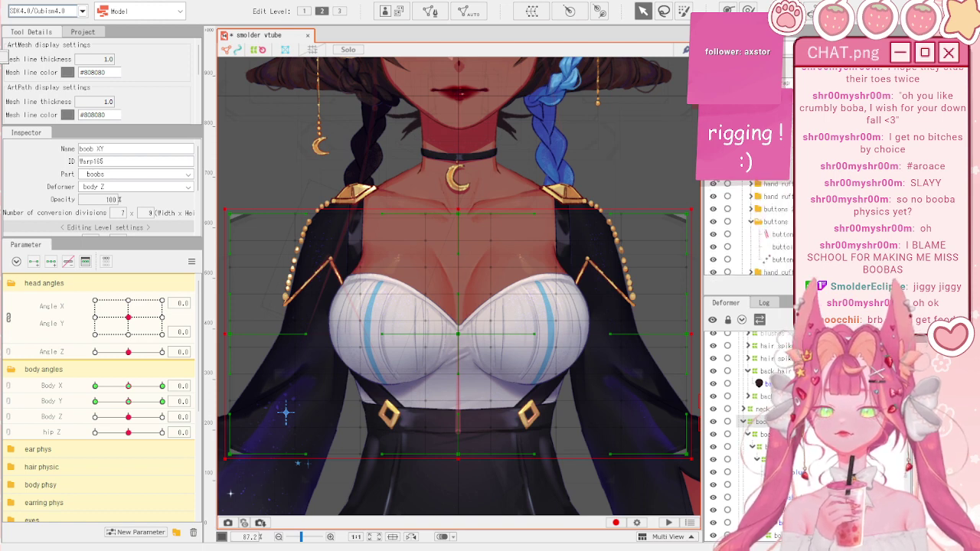
pyautogui.scroll(-3, 498, 264)
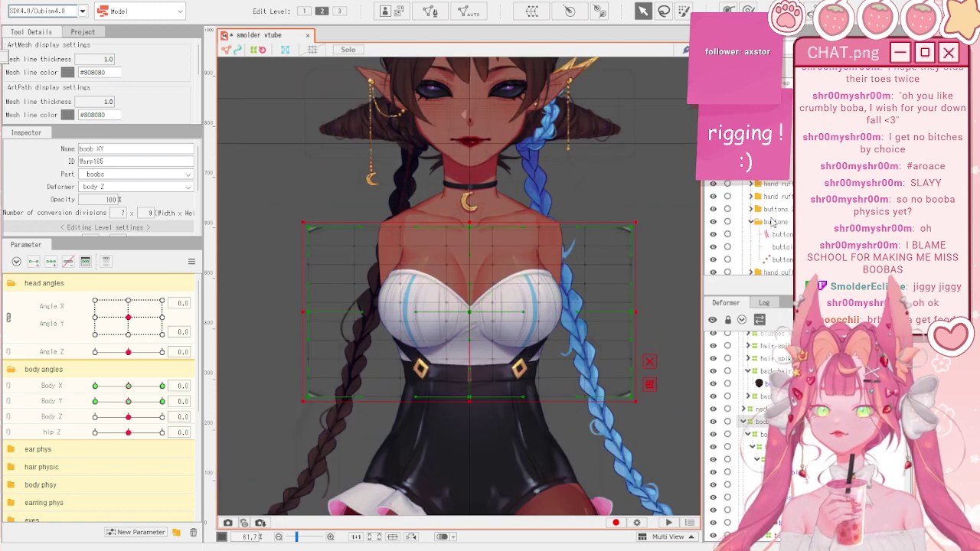
pyautogui.scroll(-3, 772, 221)
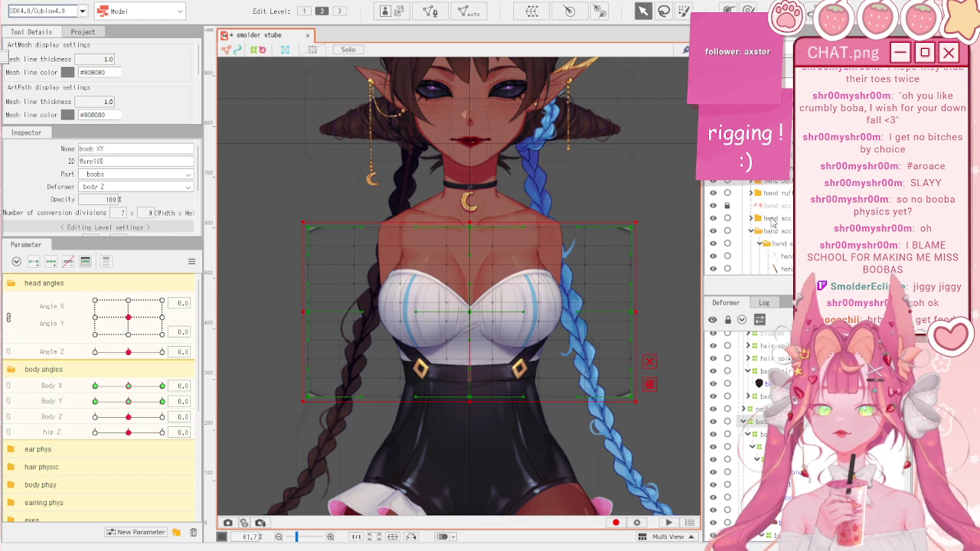
pyautogui.click(636, 207)
pyautogui.scroll(-2, 461, 282)
pyautogui.scroll(4, 452, 298)
pyautogui.scroll(-2, 452, 298)
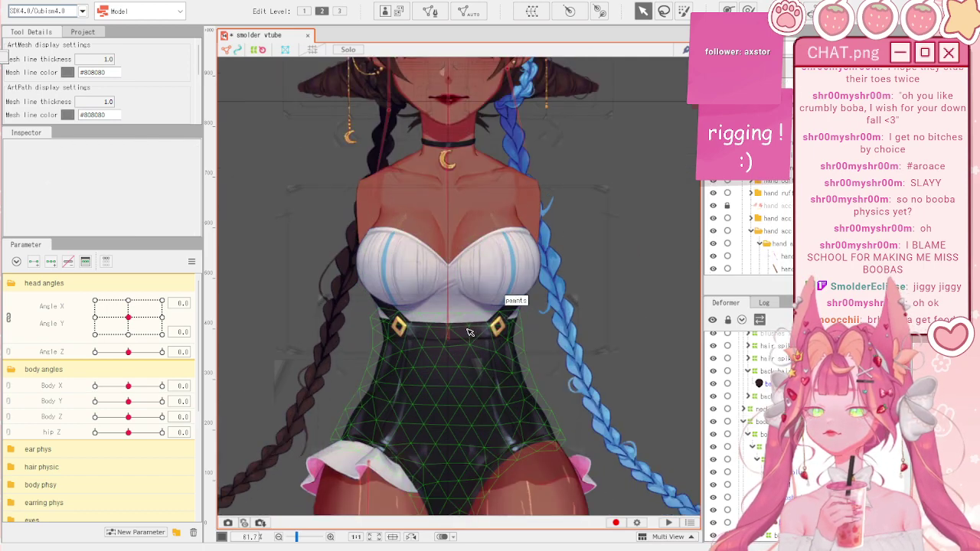
# - Select the body XY warp and, at Body Y -10, pull the middle of the chest downward so its grid curves
pyautogui.click(472, 324)
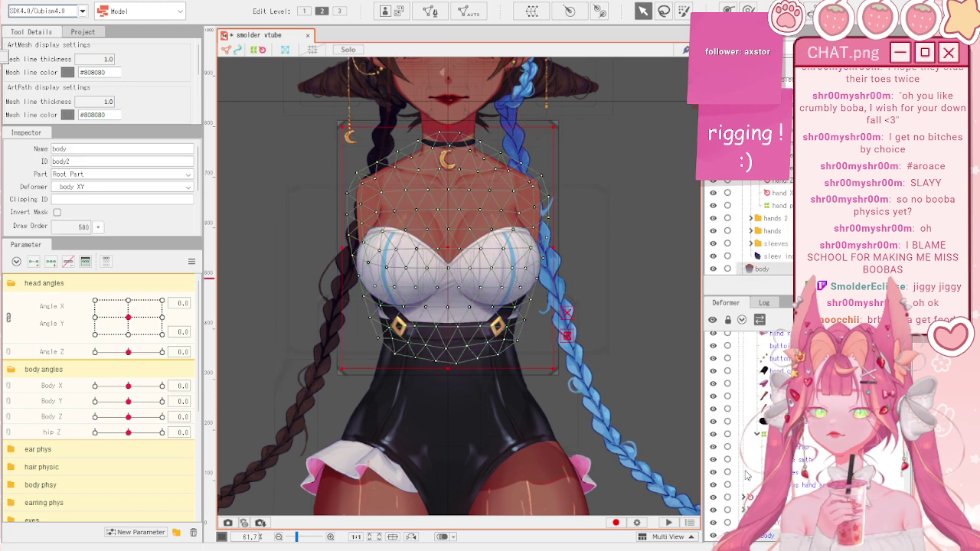
pyautogui.click(383, 158)
pyautogui.scroll(2, 367, 152)
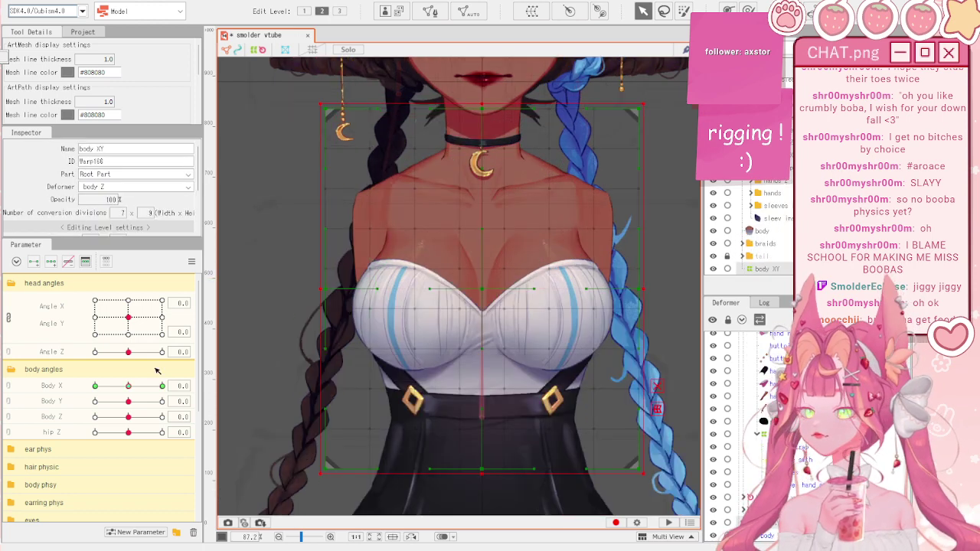
pyautogui.click(95, 401)
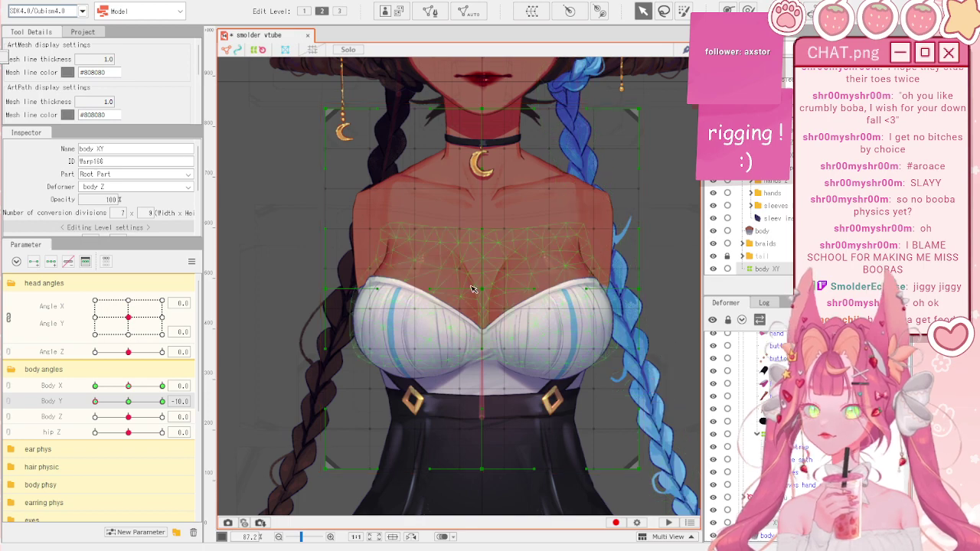
pyautogui.moveTo(485, 304); pyautogui.dragTo(485, 316)
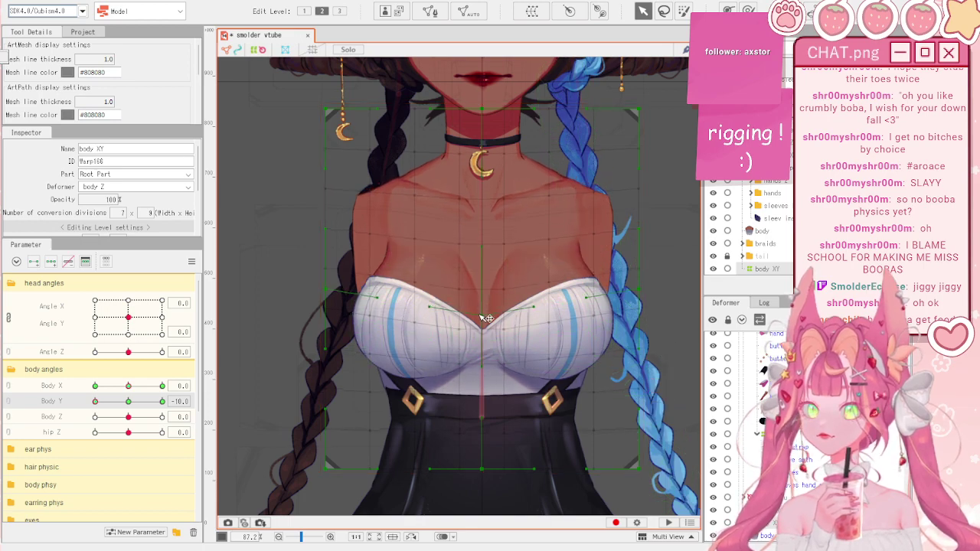
pyautogui.scroll(-4, 485, 316)
pyautogui.scroll(2, 449, 222)
pyautogui.scroll(2, 462, 203)
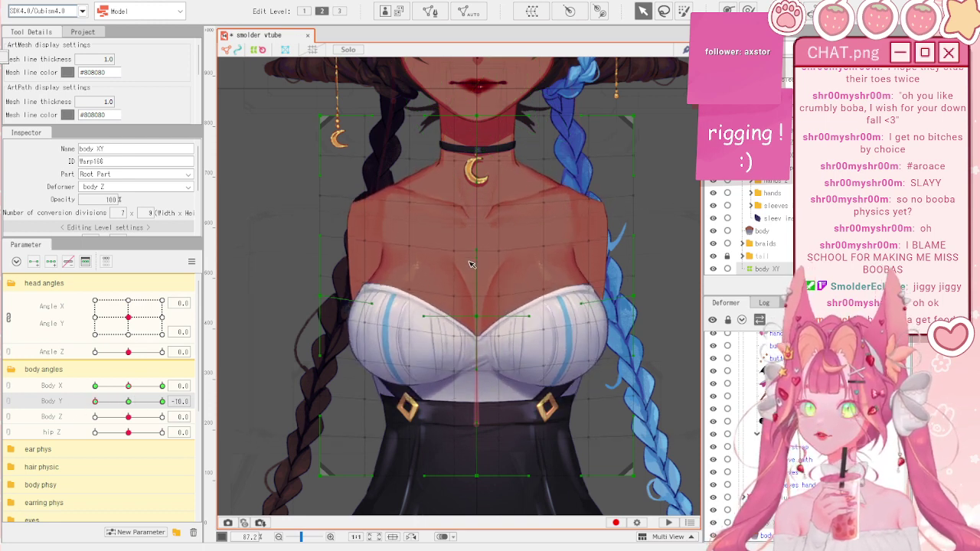
pyautogui.hotkey('ctrl', 'z')
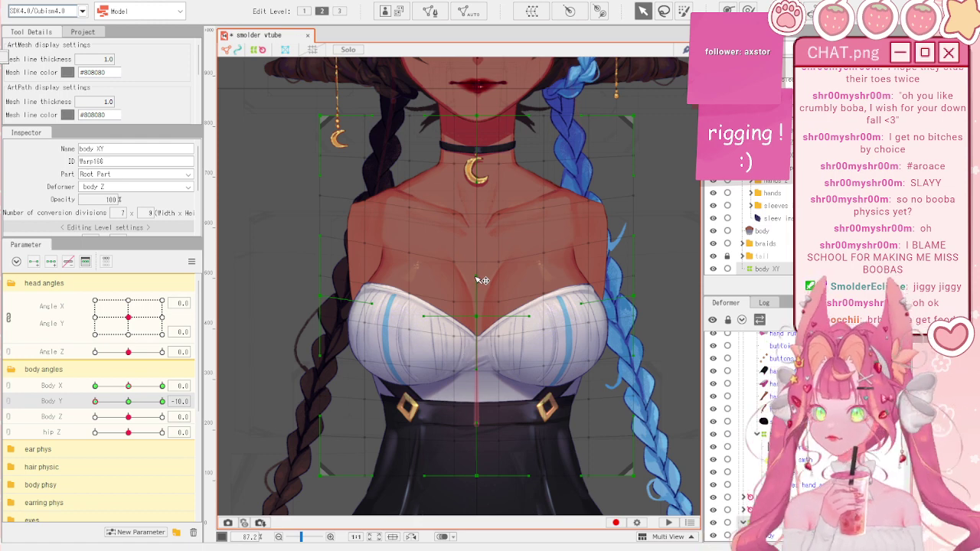
# - Smooth the neck and upper chest of the body XY warp at Body Y -10 using the deform brush
pyautogui.scroll(2, 476, 116)
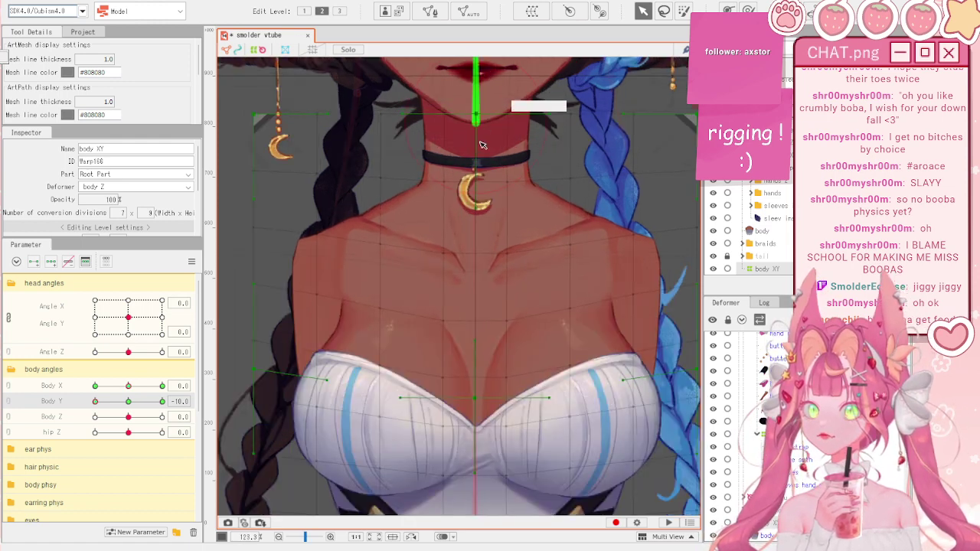
pyautogui.click(749, 10)
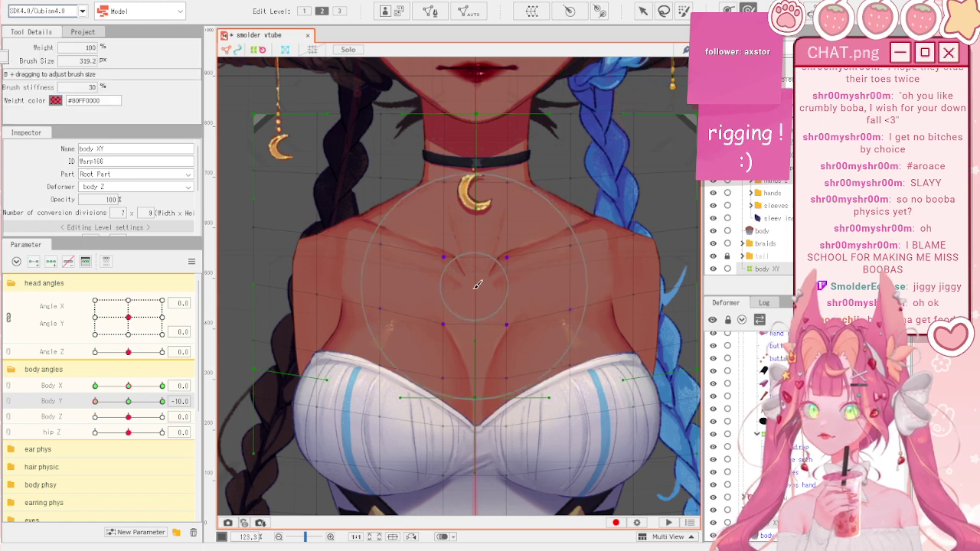
pyautogui.moveTo(130, 400); pyautogui.dragTo(88, 401)
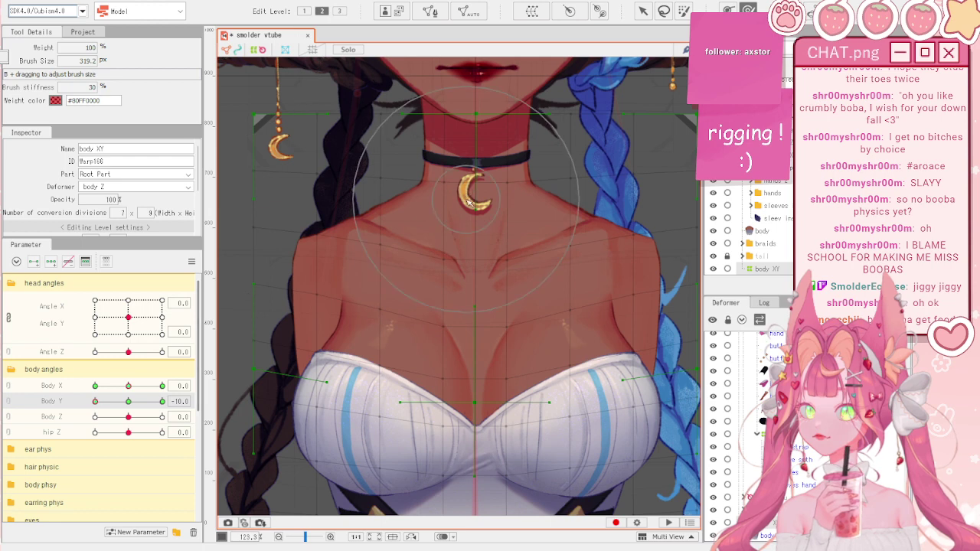
pyautogui.scroll(-2, 469, 198)
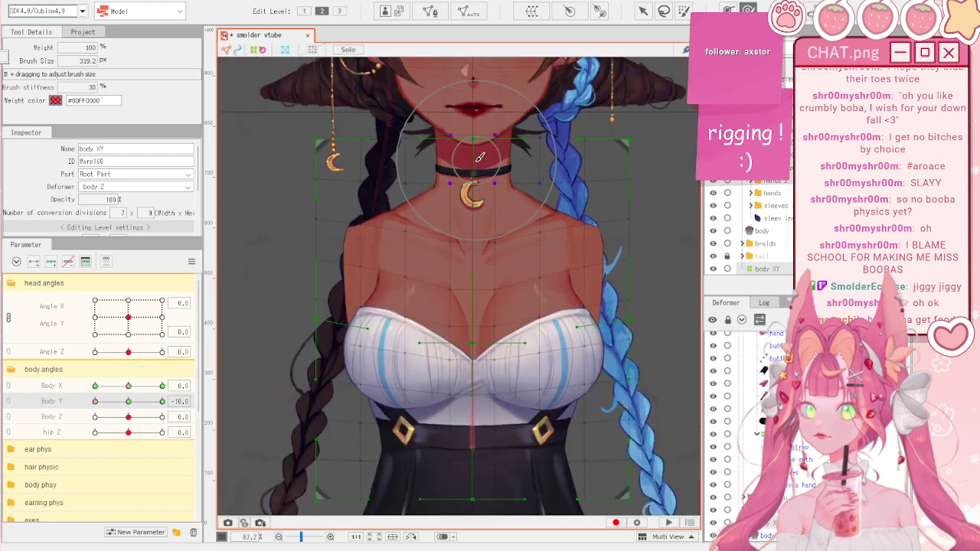
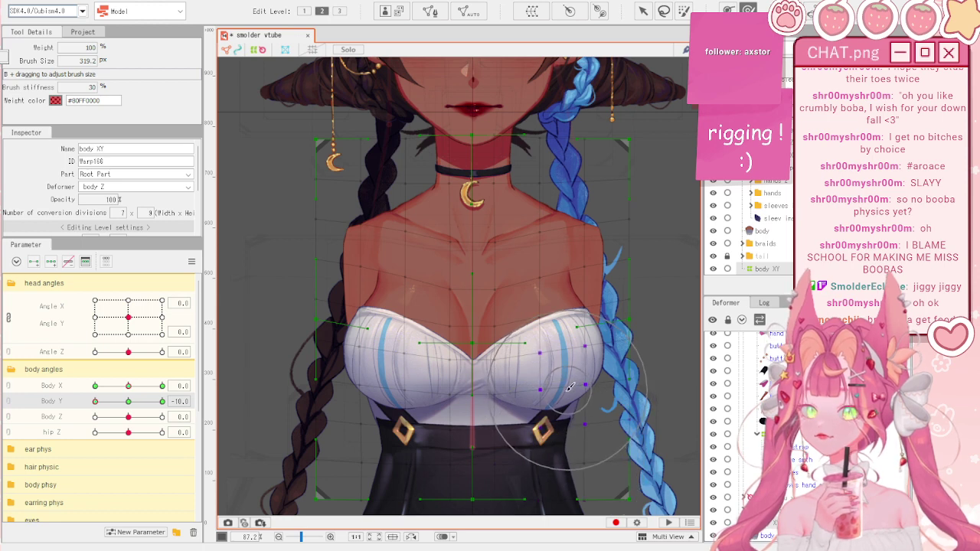
# - At Body Y 10, raise the chest centre of the body XY warp and lower the middle of its upper edge
pyautogui.moveTo(131, 403); pyautogui.dragTo(162, 401)
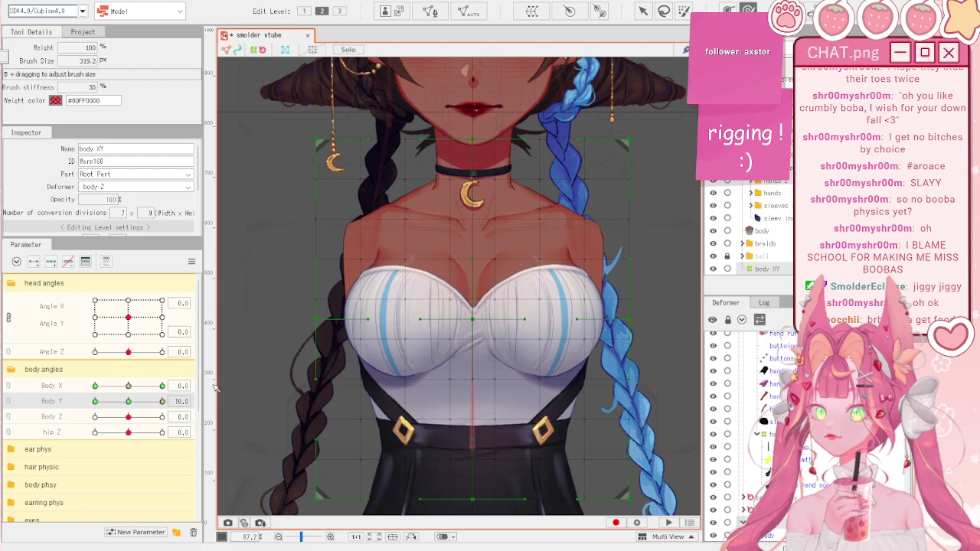
pyautogui.press('v')
pyautogui.moveTo(481, 320); pyautogui.dragTo(480, 285)
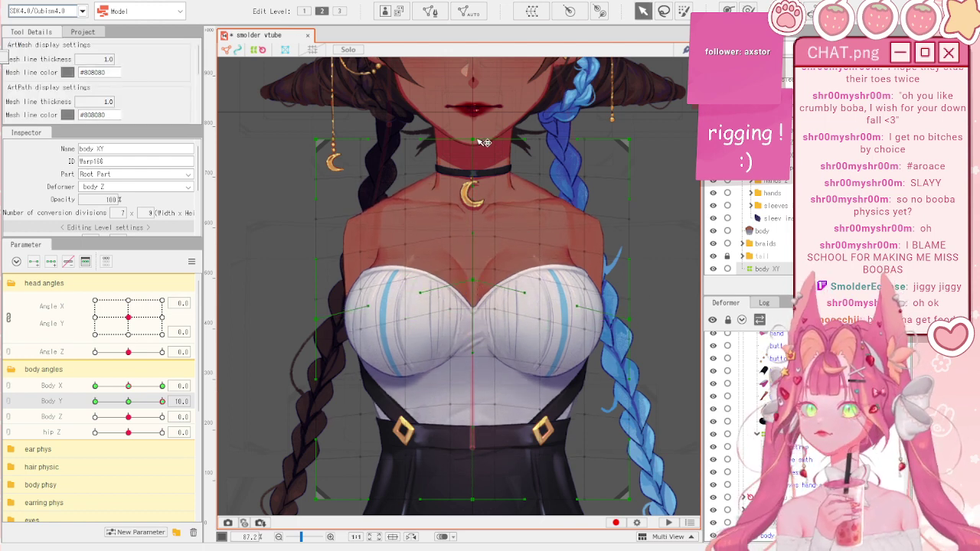
pyautogui.moveTo(484, 142); pyautogui.dragTo(484, 153)
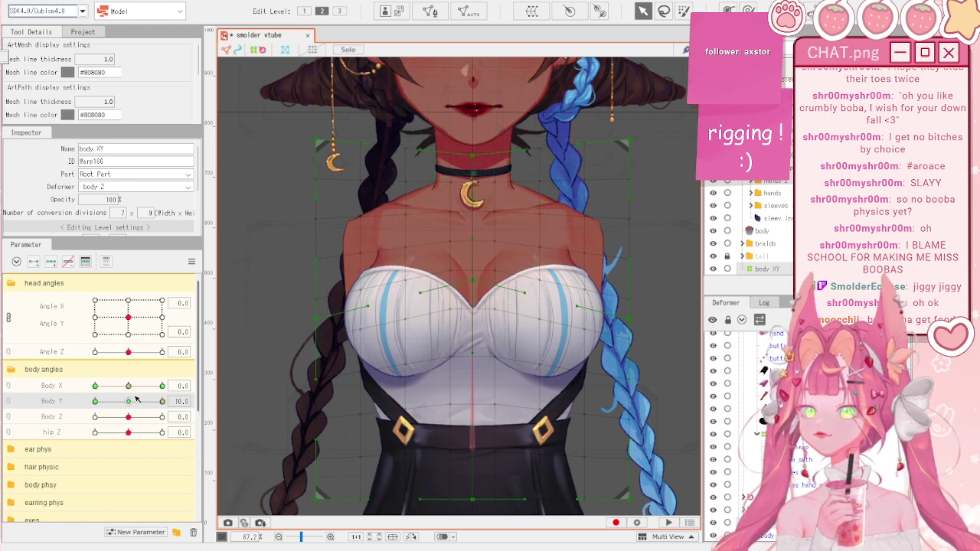
# - Check the pose at Angle Z 30 and Body Z 10, resetting all parameters to default around each test
pyautogui.click(191, 261)
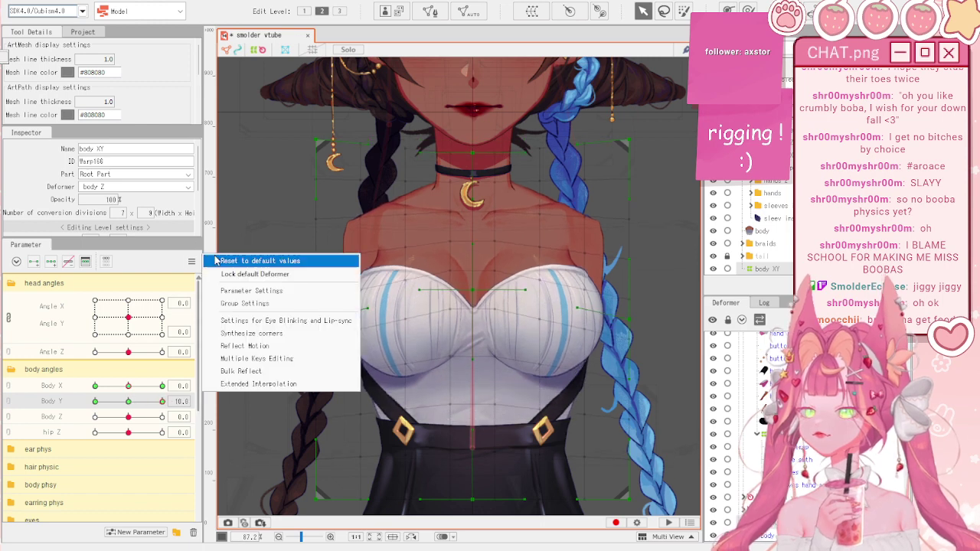
pyautogui.click(216, 261)
pyautogui.moveTo(129, 352); pyautogui.dragTo(163, 352)
pyautogui.click(191, 261)
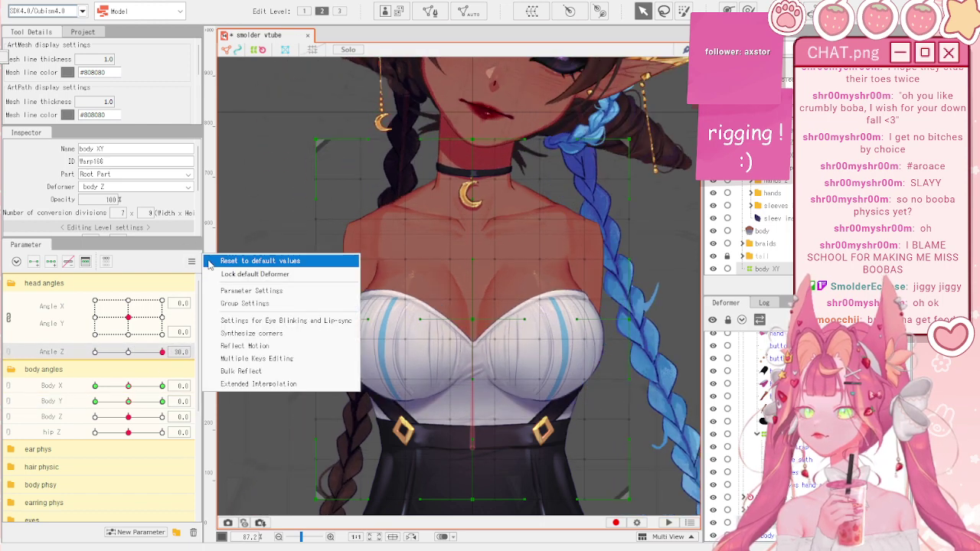
pyautogui.click(211, 262)
pyautogui.moveTo(127, 432); pyautogui.dragTo(69, 433)
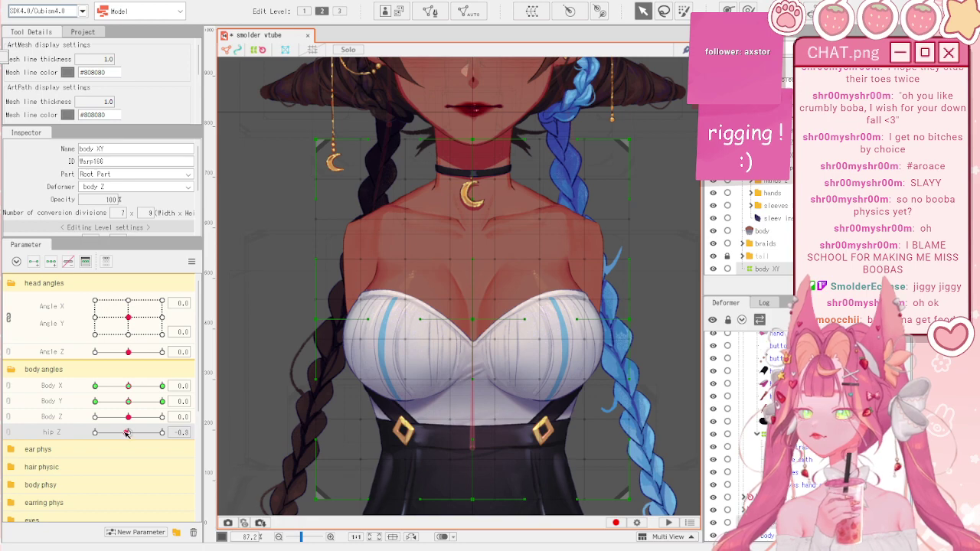
pyautogui.moveTo(129, 417); pyautogui.dragTo(161, 416)
pyautogui.click(191, 268)
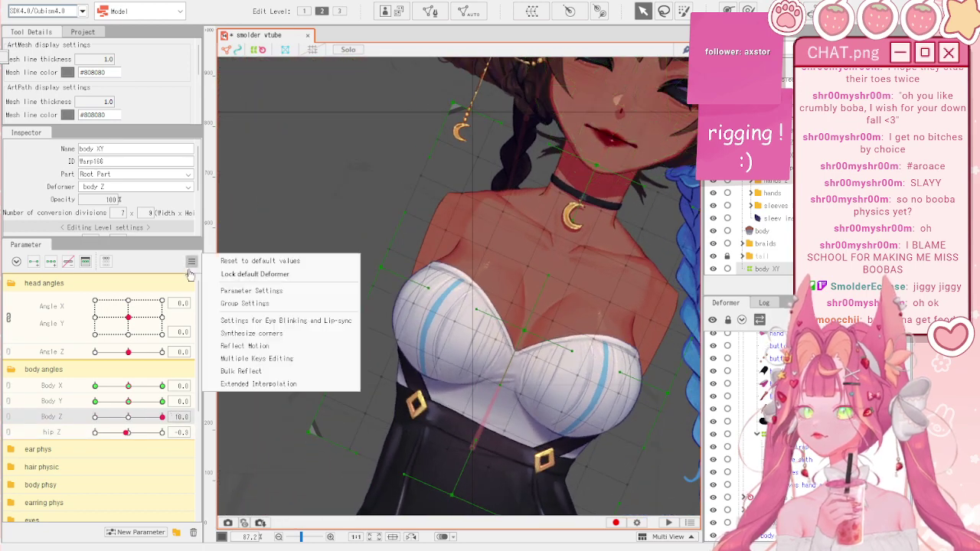
pyautogui.click(234, 261)
# - Check the head and neck at Angle Z -30 and restore the default parameter values
pyautogui.scroll(-4, 291, 436)
pyautogui.moveTo(128, 352); pyautogui.dragTo(95, 352)
pyautogui.click(241, 351)
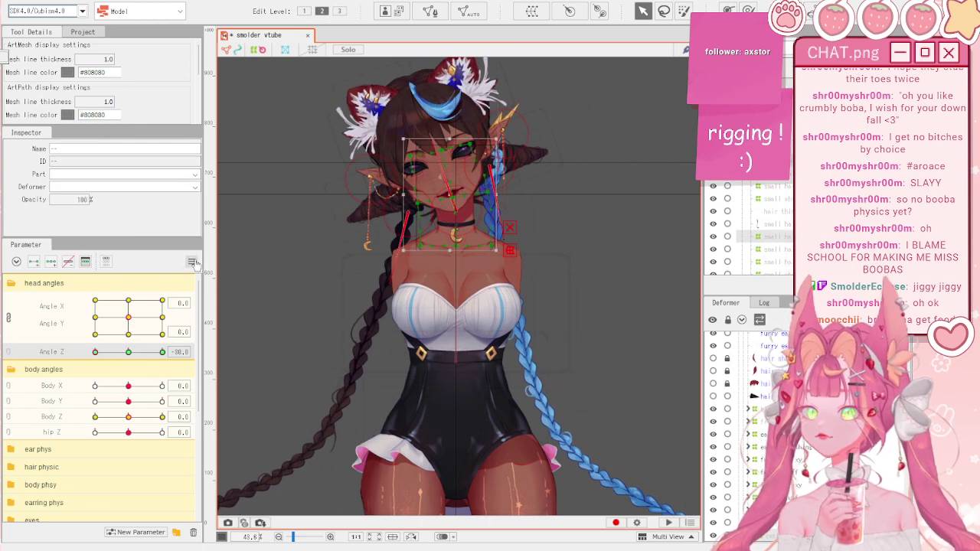
pyautogui.click(193, 263)
pyautogui.click(234, 261)
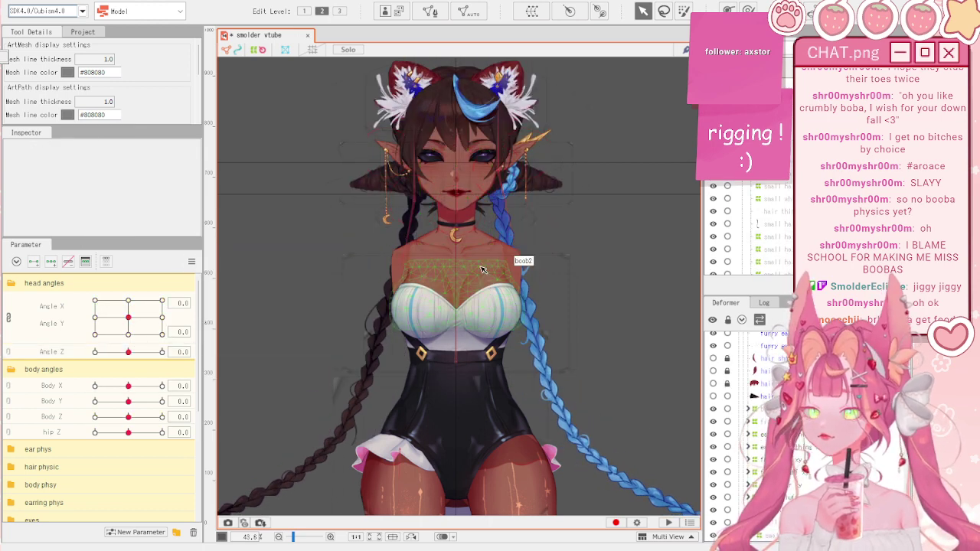
# - Reselect the body XY warp and refine its torso curve at Body Y -10 with the deform brush
pyautogui.click(507, 262)
pyautogui.click(516, 259)
pyautogui.scroll(5, 517, 259)
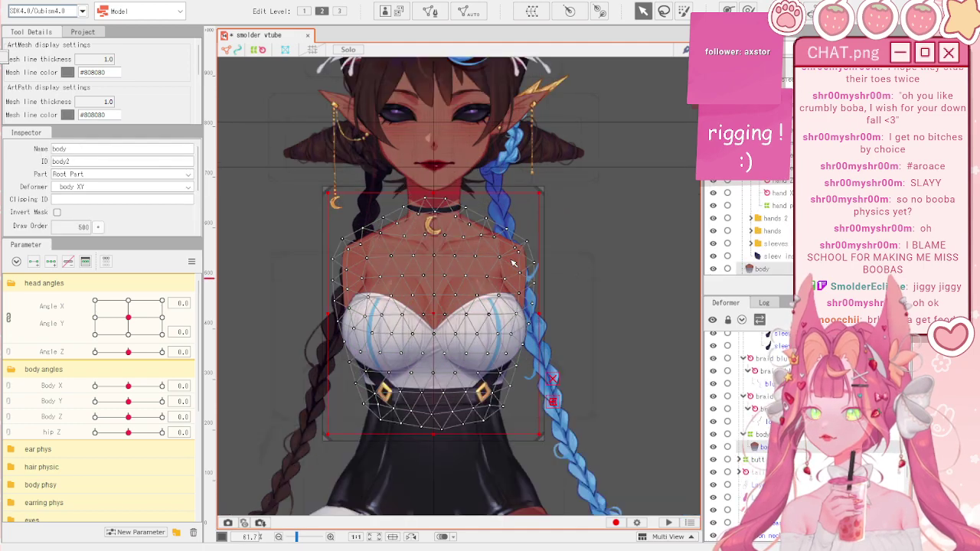
pyautogui.click(515, 290)
pyautogui.scroll(-5, 515, 290)
pyautogui.scroll(3, 453, 356)
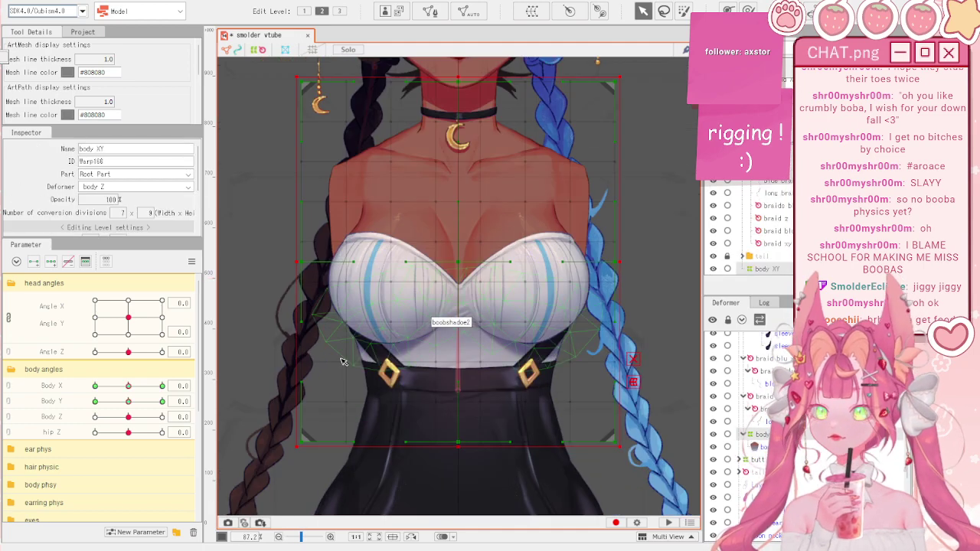
pyautogui.moveTo(128, 402); pyautogui.dragTo(95, 402)
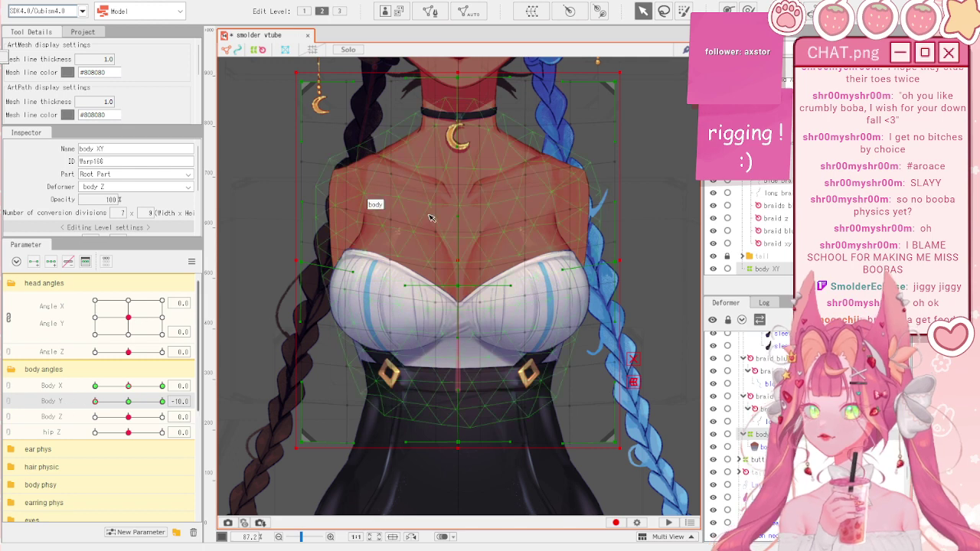
pyautogui.press('b')
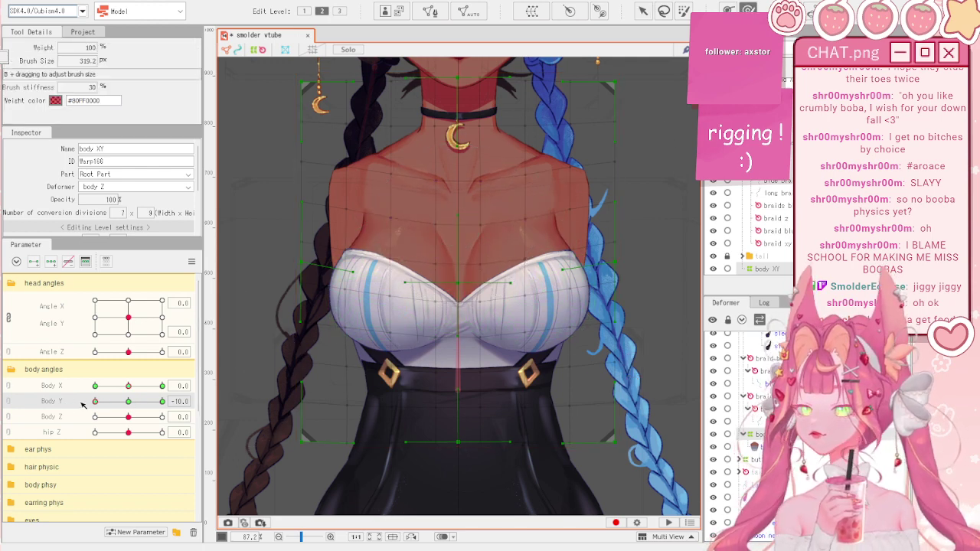
# - Brush the shoulders and torso of the body XY warp into shape at Body Y 10, comparing against Body Y -10
pyautogui.moveTo(95, 402); pyautogui.dragTo(162, 402)
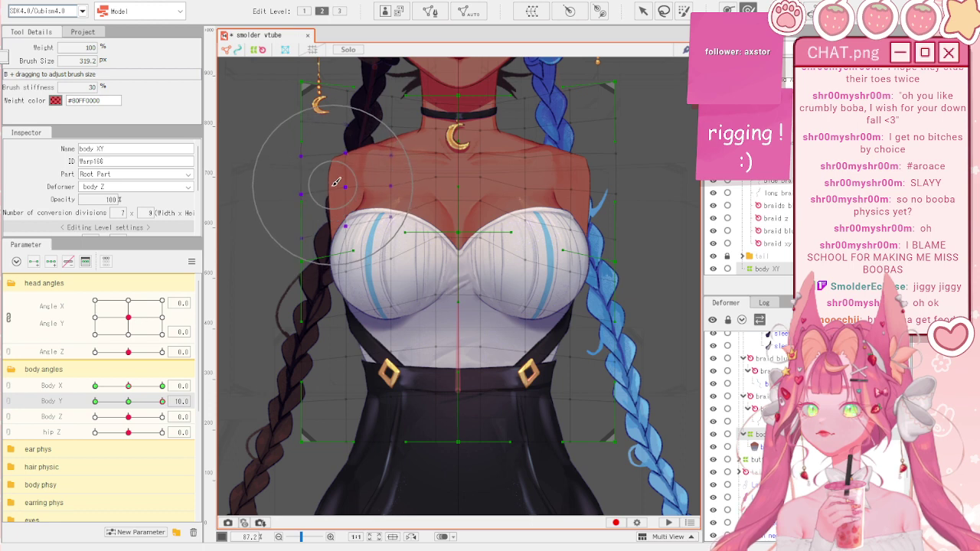
pyautogui.moveTo(129, 400); pyautogui.dragTo(93, 405)
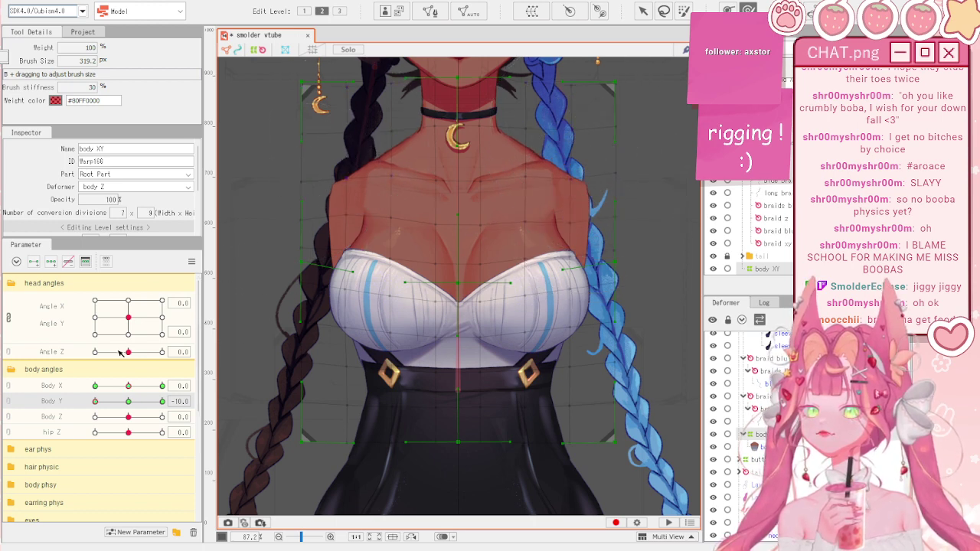
pyautogui.moveTo(134, 401); pyautogui.dragTo(232, 381)
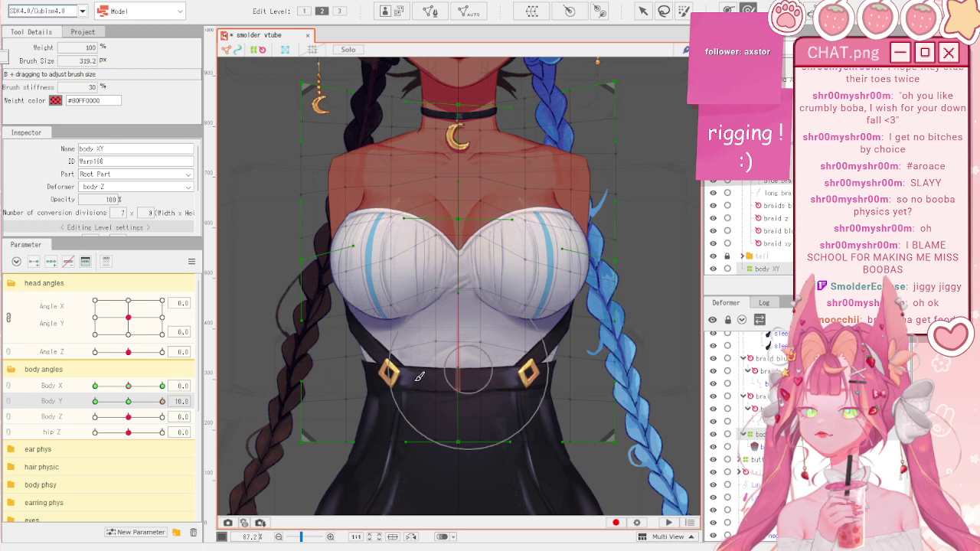
pyautogui.moveTo(157, 401)
pyautogui.mouseDown()
pyautogui.moveTo(84, 401)
pyautogui.moveTo(173, 396)
pyautogui.mouseUp()
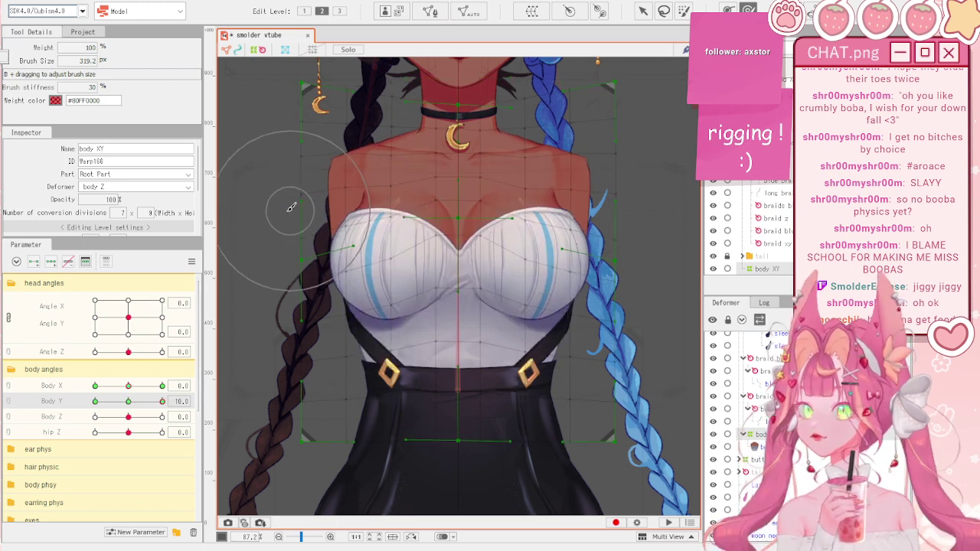
# - Select the pants XY warp and raise its centre control point at Body Y 10, nudging the top-centre point to match the waistband
pyautogui.press('v')
pyautogui.scroll(-4, 421, 344)
pyautogui.click(571, 368)
pyautogui.scroll(2, 464, 447)
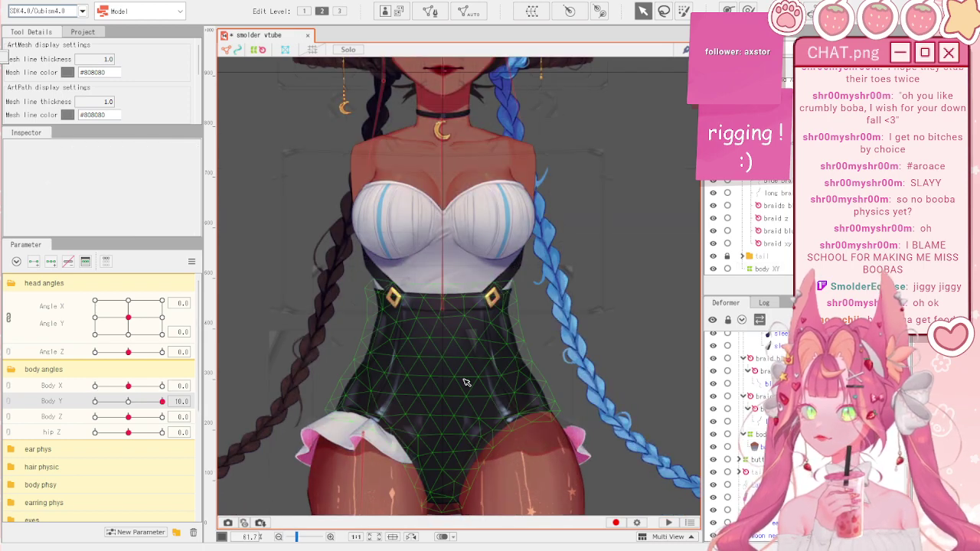
pyautogui.click(436, 358)
pyautogui.click(437, 359)
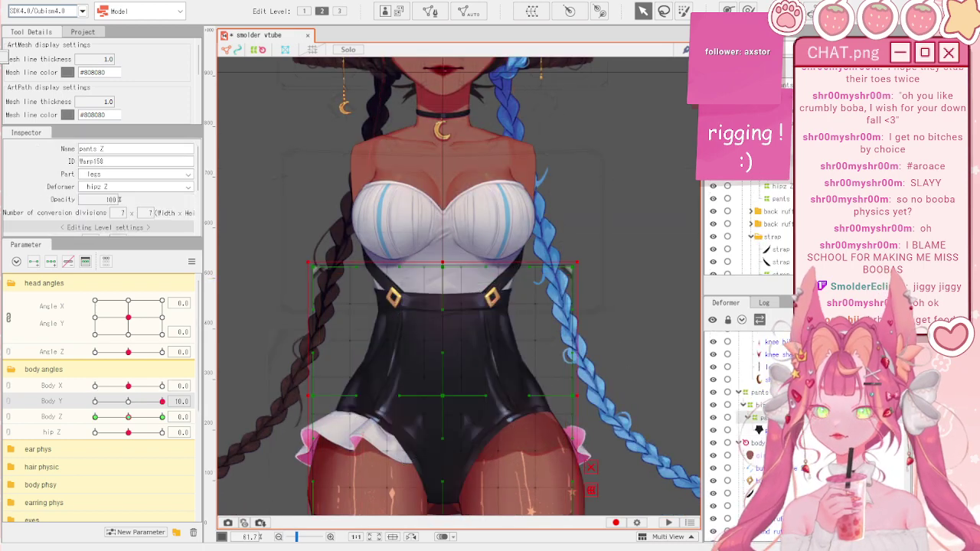
pyautogui.scroll(2, 429, 391)
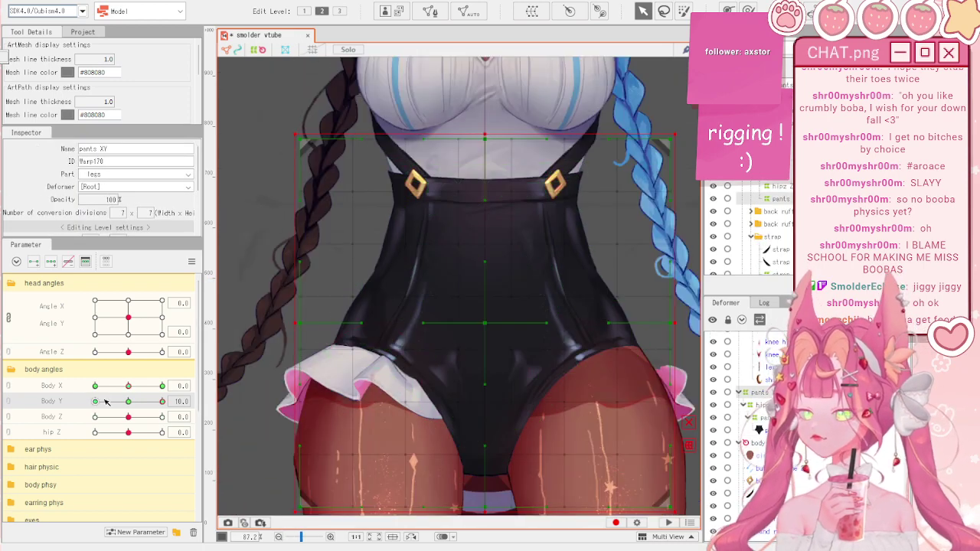
pyautogui.scroll(1, 505, 224)
pyautogui.scroll(-1, 461, 300)
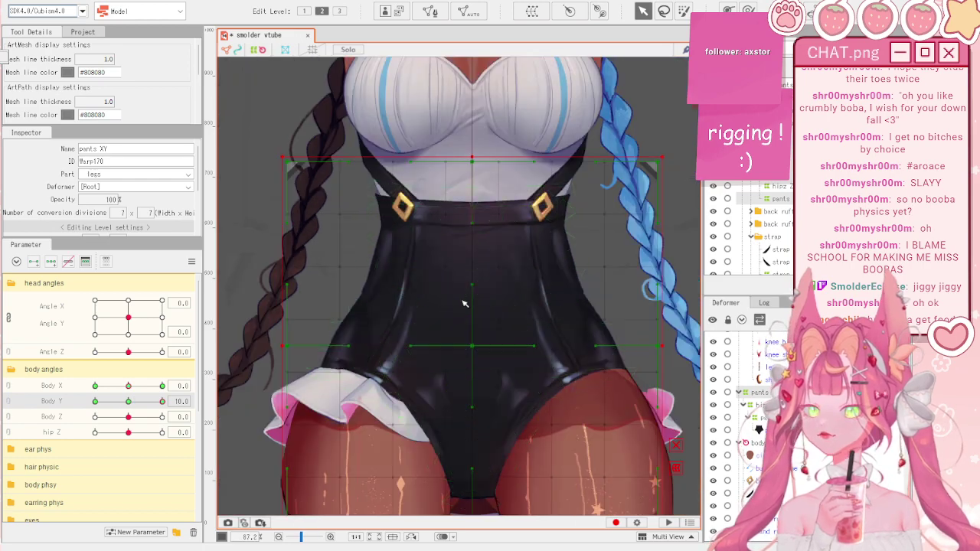
pyautogui.moveTo(483, 351); pyautogui.dragTo(482, 314)
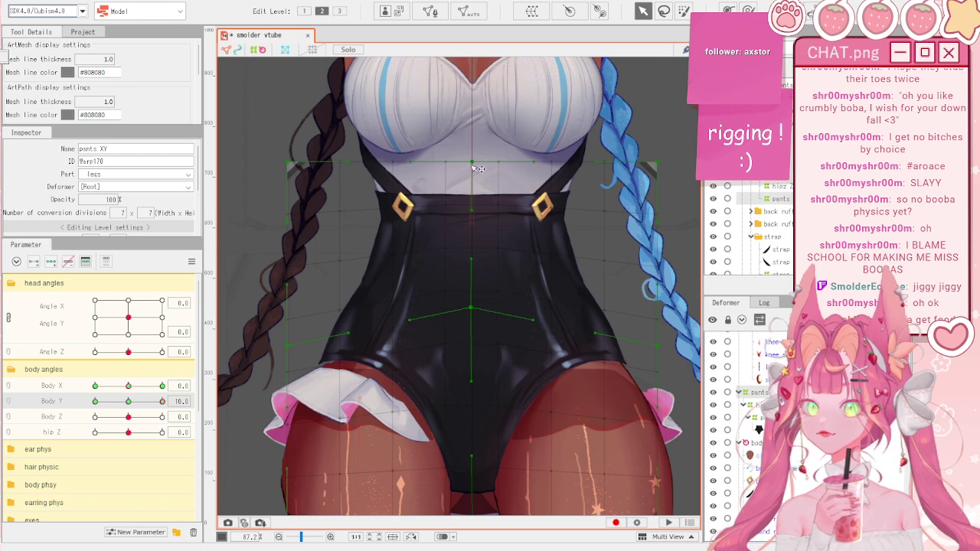
pyautogui.moveTo(476, 168)
pyautogui.mouseDown()
pyautogui.moveTo(477, 151)
pyautogui.moveTo(475, 168)
pyautogui.mouseUp()
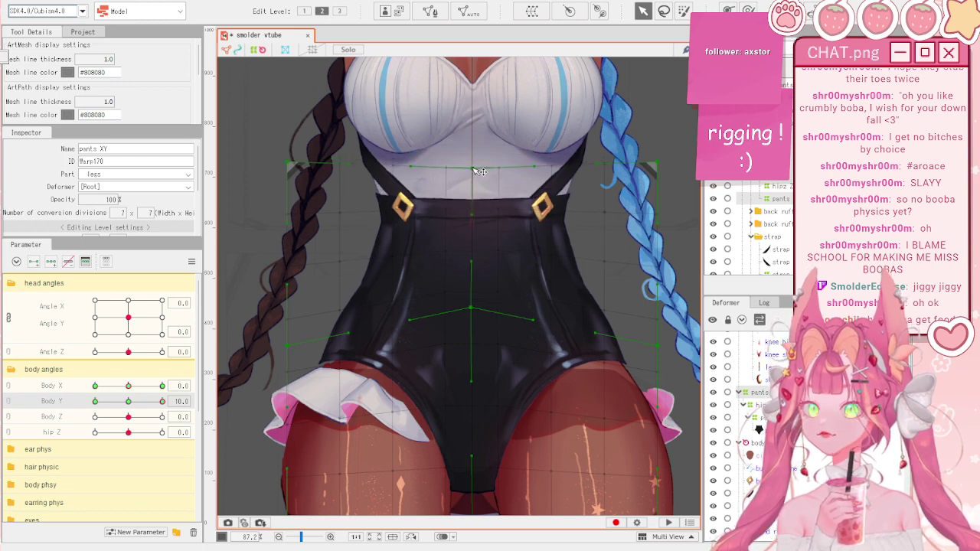
# - Set the pants XY warp's conversion divisions to 8 x 7 and shape the waistband area with the deform brush
pyautogui.click(747, 11)
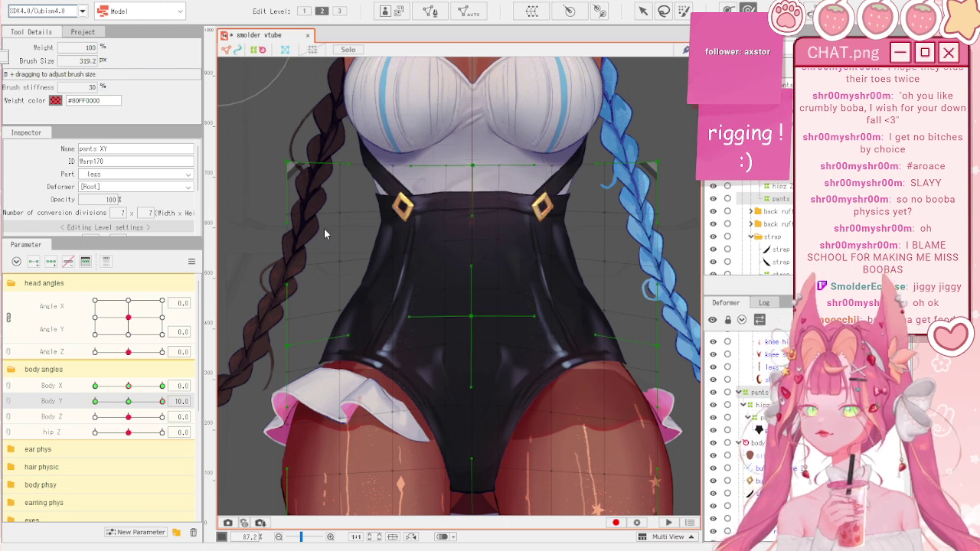
pyautogui.scroll(-2, 121, 194)
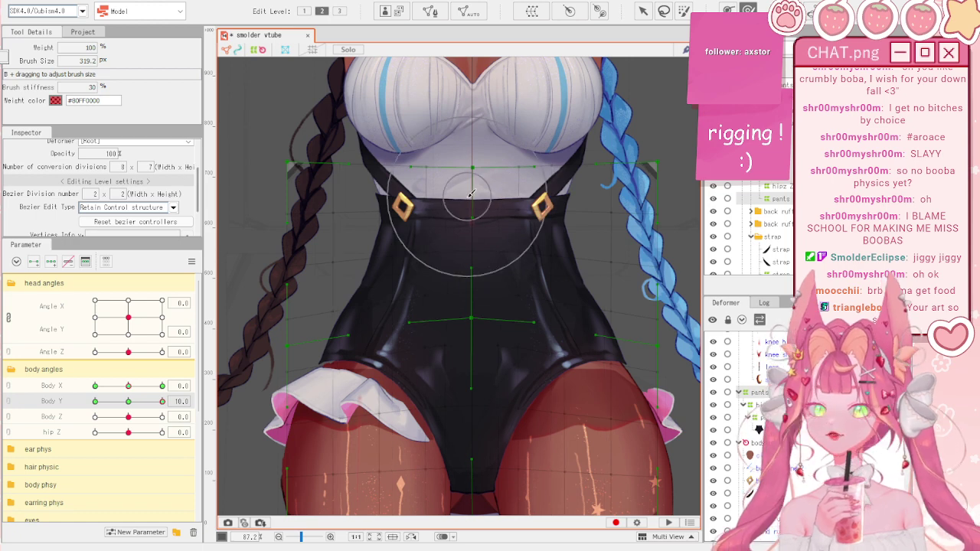
pyautogui.moveTo(508, 205); pyautogui.dragTo(481, 141)
pyautogui.press('b')
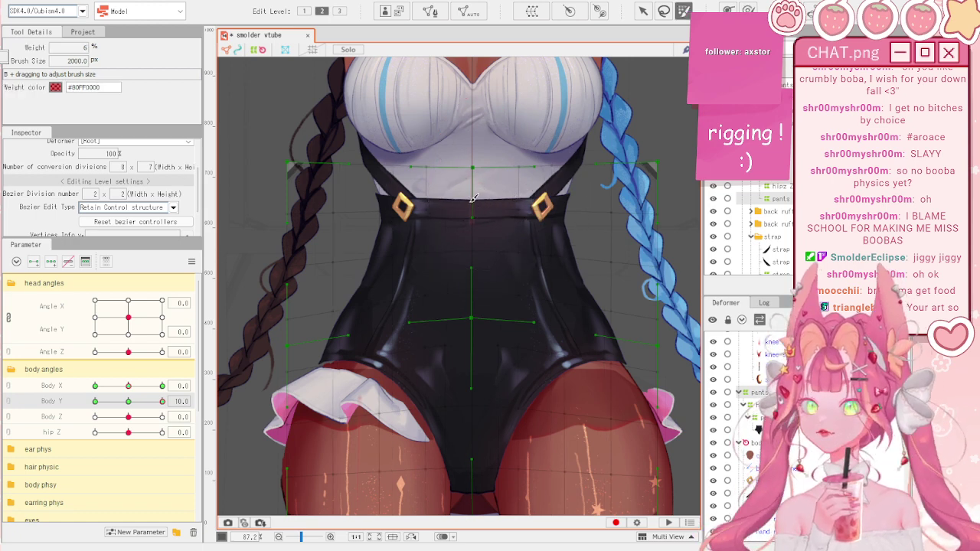
pyautogui.press('b')
pyautogui.scroll(2, 469, 180)
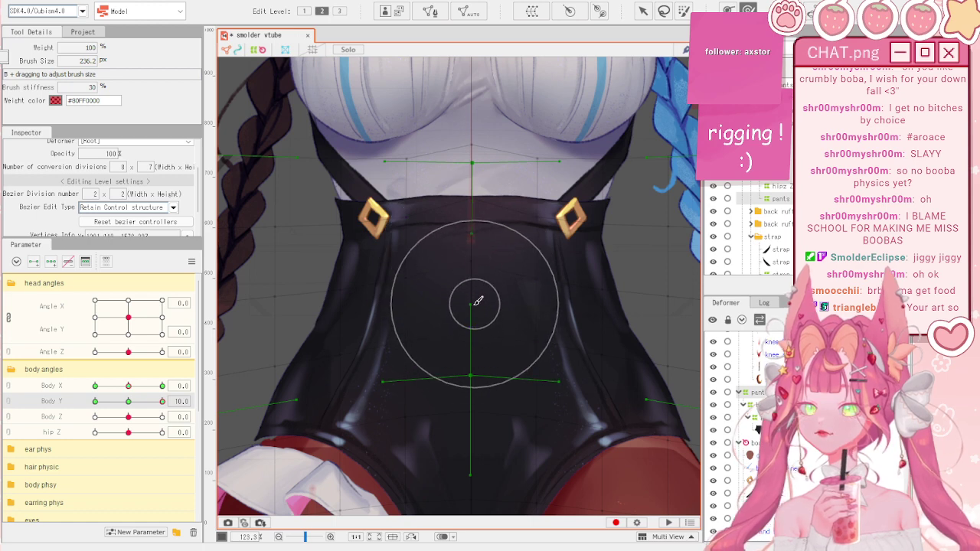
pyautogui.press('b')
pyautogui.moveTo(476, 302); pyautogui.dragTo(471, 342)
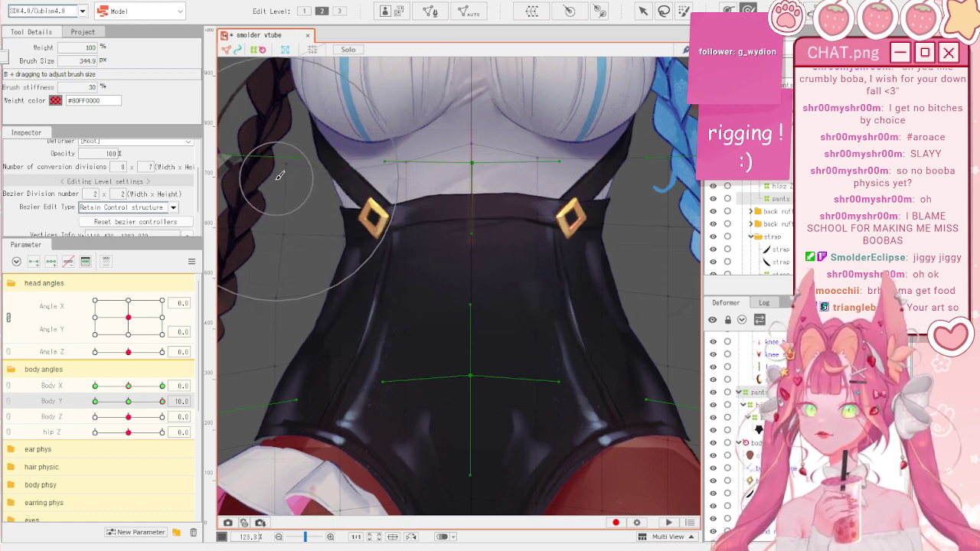
pyautogui.scroll(-2, 471, 233)
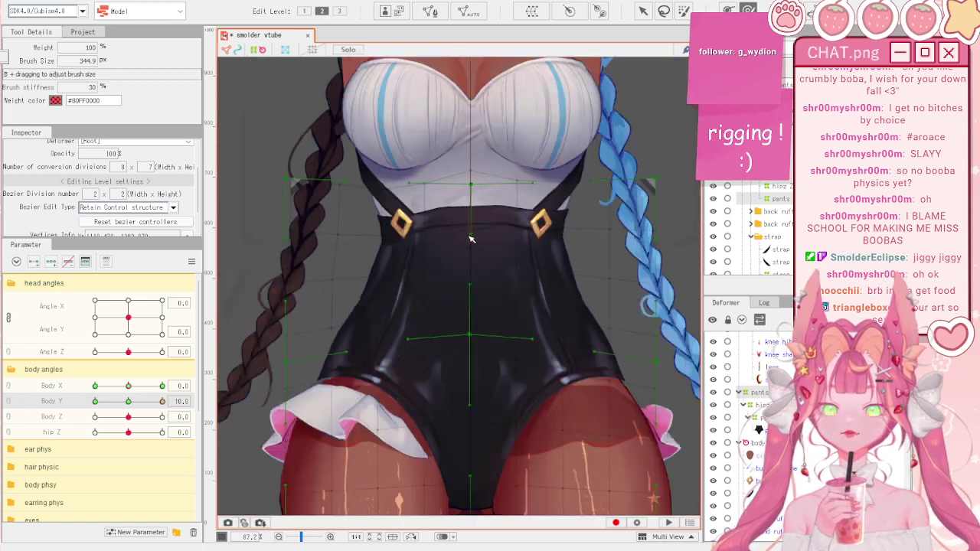
pyautogui.moveTo(632, 210); pyautogui.dragTo(618, 208)
# - Shift the whole pants XY warp slightly upward and fine-tune individual grid points along the waistband at Body Y 10
pyautogui.press('v')
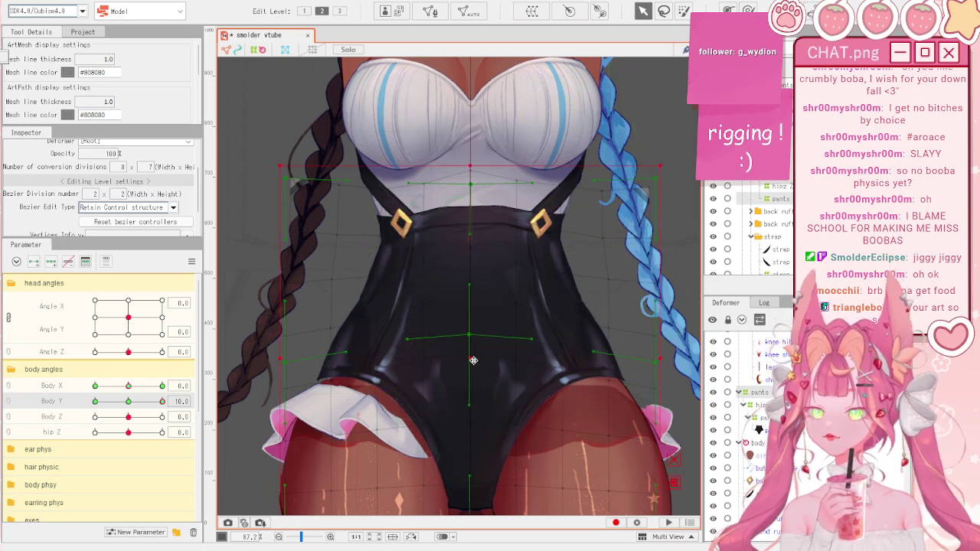
pyautogui.moveTo(473, 360); pyautogui.dragTo(474, 353)
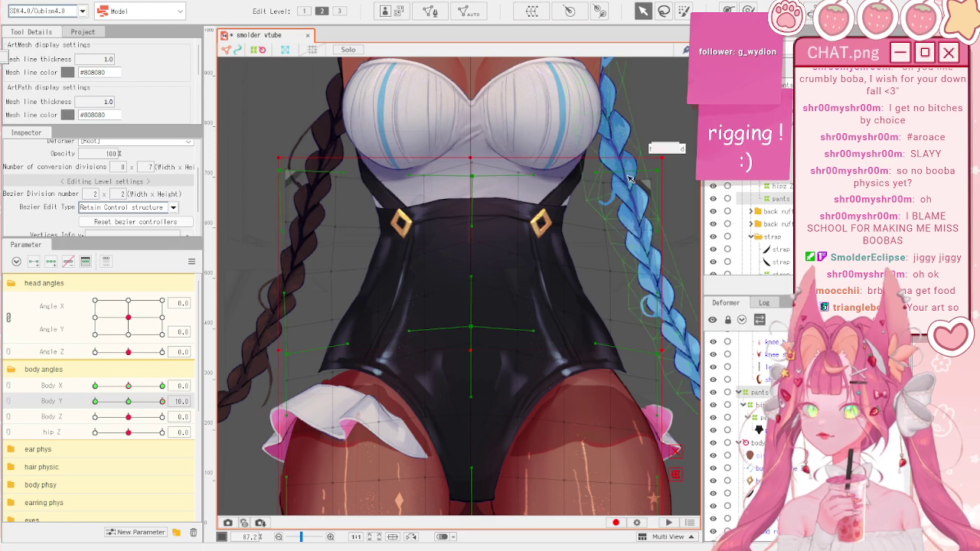
pyautogui.scroll(5, 518, 261)
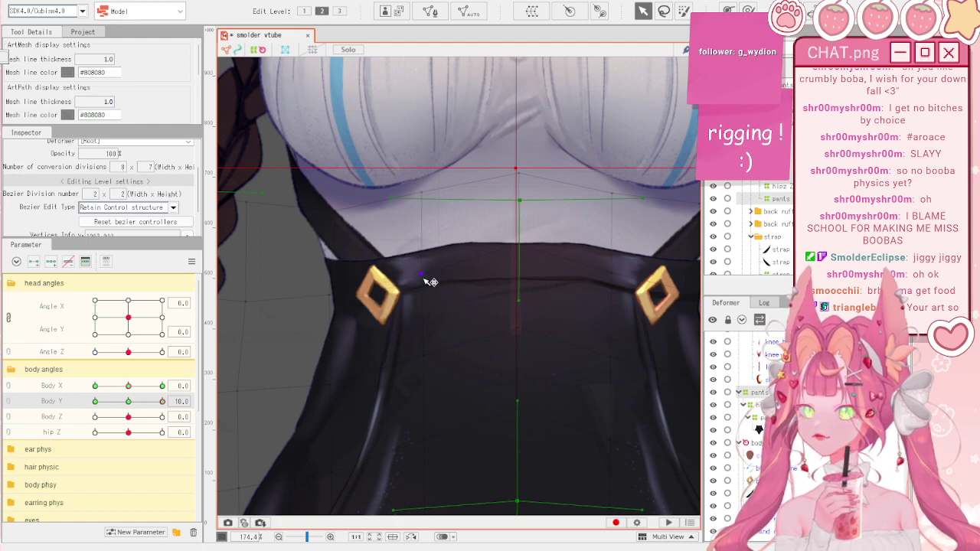
pyautogui.scroll(-2, 438, 215)
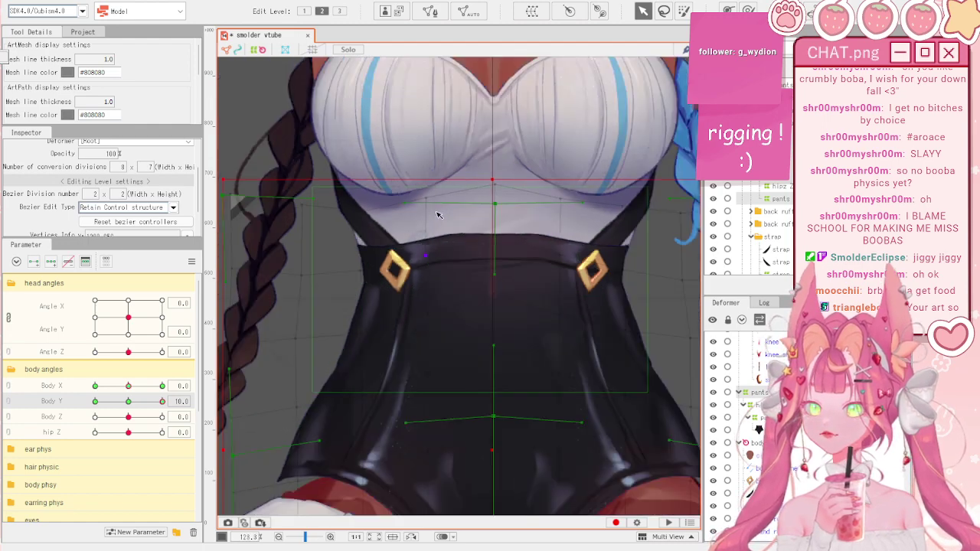
pyautogui.scroll(7, 498, 235)
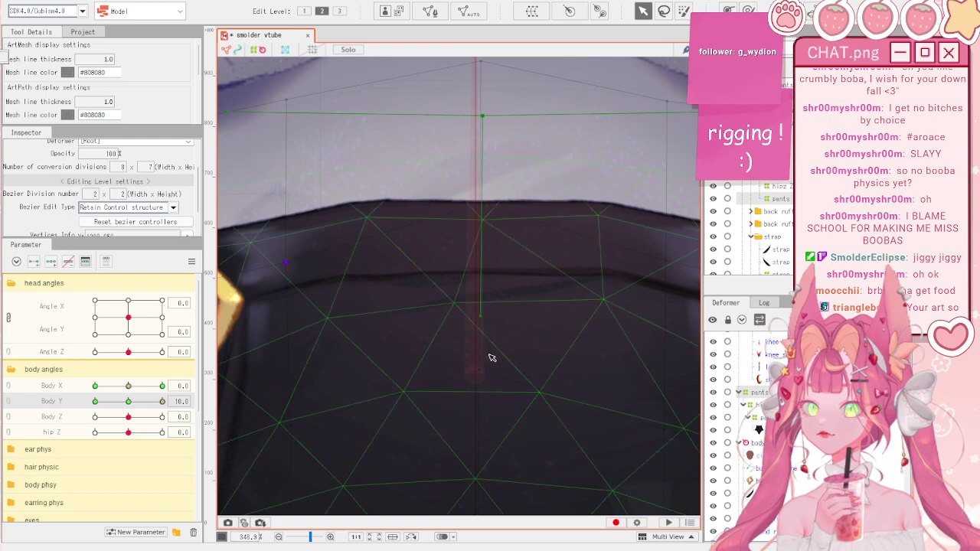
pyautogui.moveTo(490, 357); pyautogui.dragTo(469, 311)
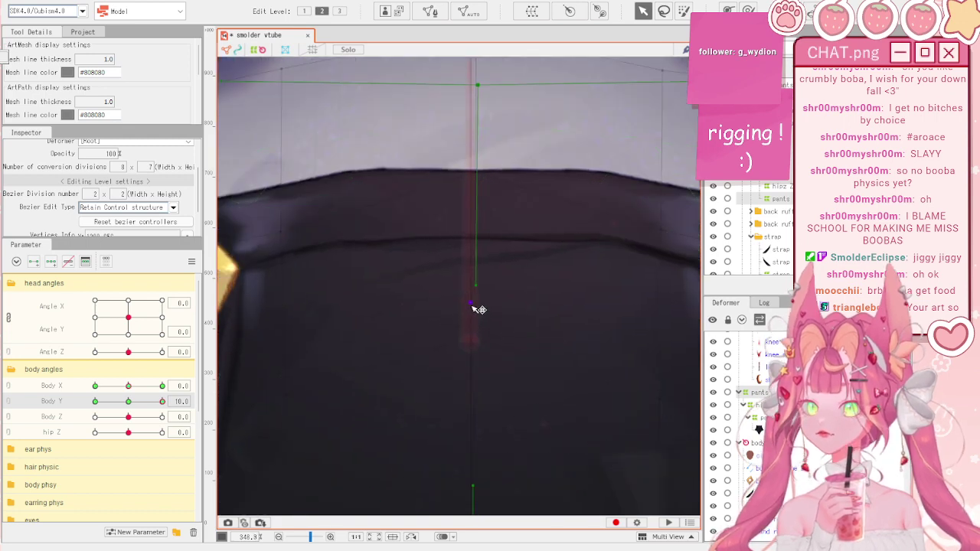
pyautogui.scroll(-4, 479, 310)
pyautogui.scroll(1, 469, 262)
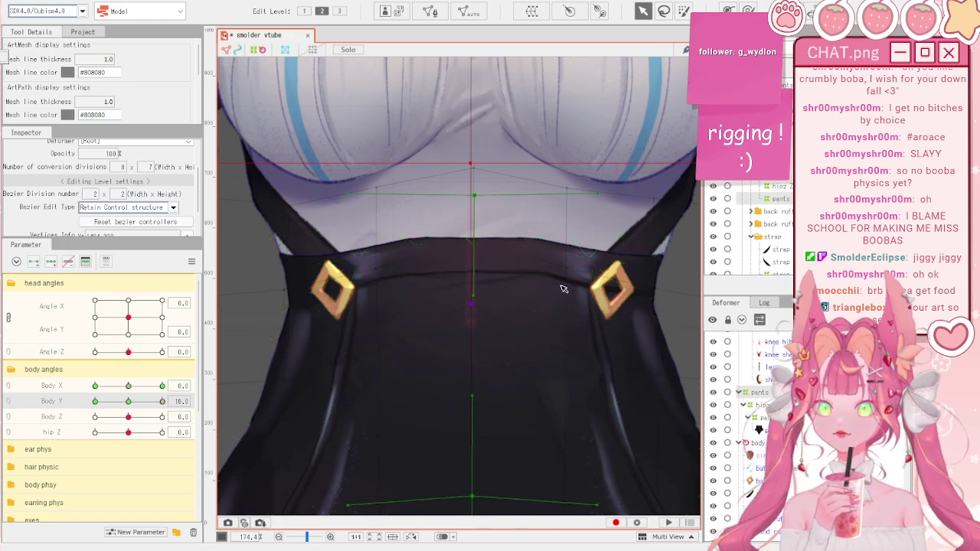
pyautogui.scroll(-3, 576, 274)
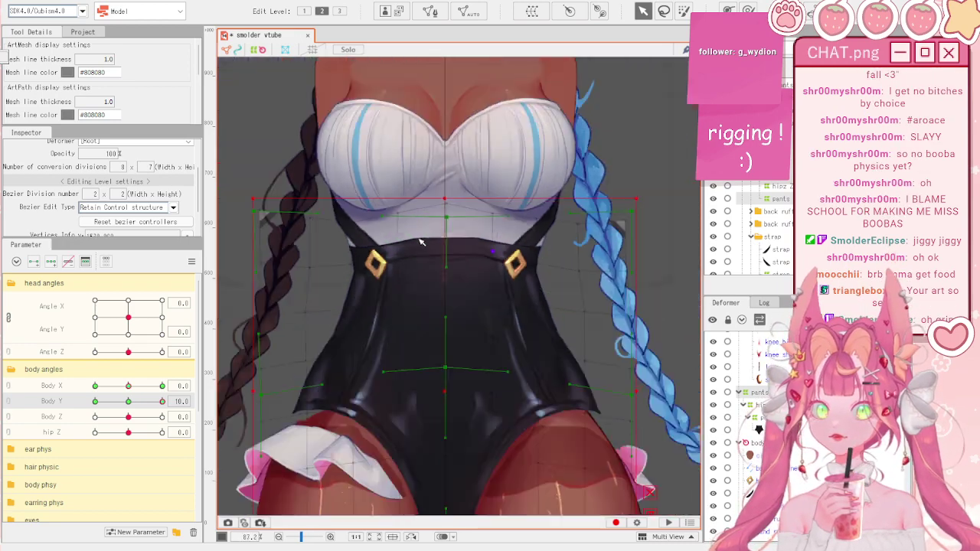
pyautogui.scroll(2, 551, 262)
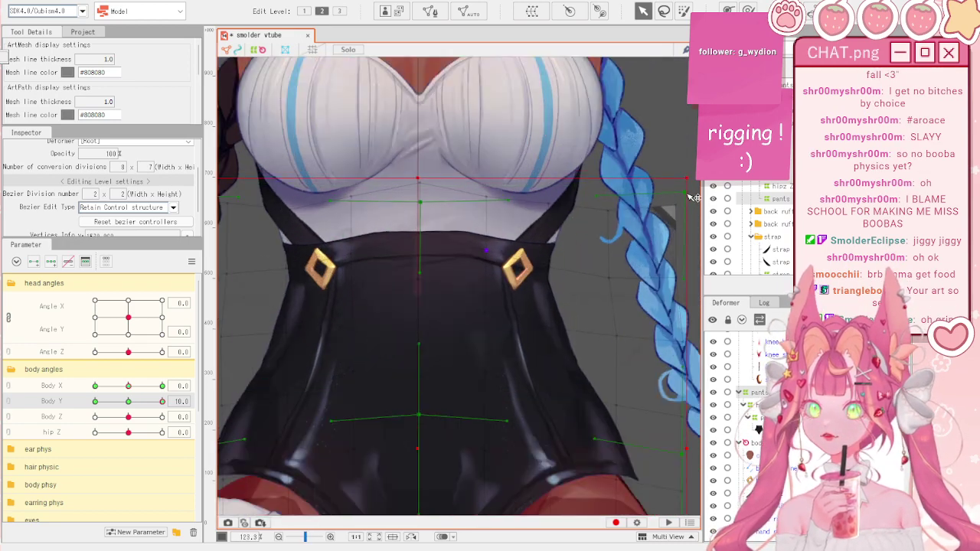
pyautogui.scroll(-1, 467, 199)
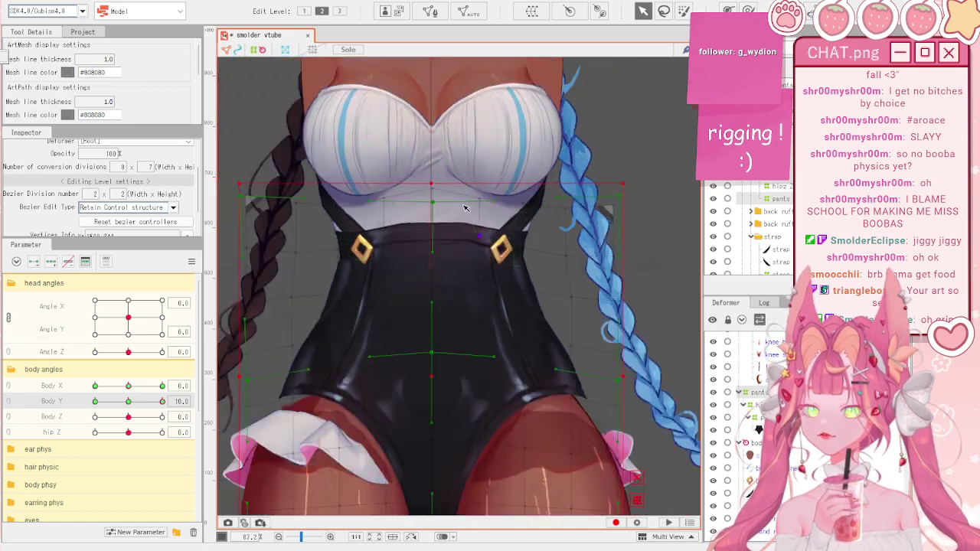
# - Pull the pants XY warp's centre control point further up to strengthen the abdomen's upward curve
pyautogui.scroll(1, 450, 283)
pyautogui.moveTo(429, 380); pyautogui.dragTo(432, 340)
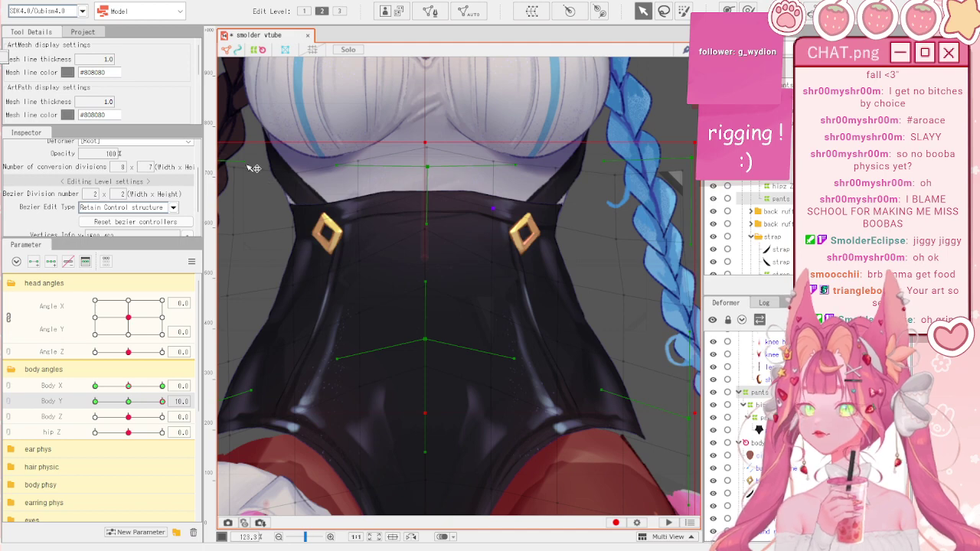
pyautogui.scroll(-3, 345, 222)
pyautogui.scroll(3, 426, 274)
pyautogui.scroll(-2, 433, 448)
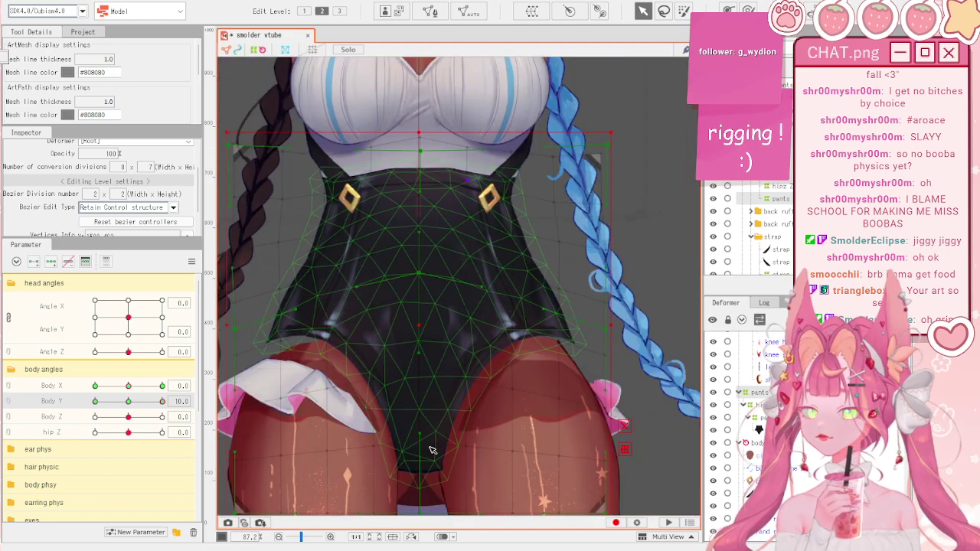
# - Adjust the pants XY warp's side point and raise its lower corner points to level the bottom edge across the thighs
pyautogui.moveTo(427, 428); pyautogui.dragTo(451, 297)
pyautogui.scroll(-2, 451, 298)
pyautogui.scroll(2, 386, 283)
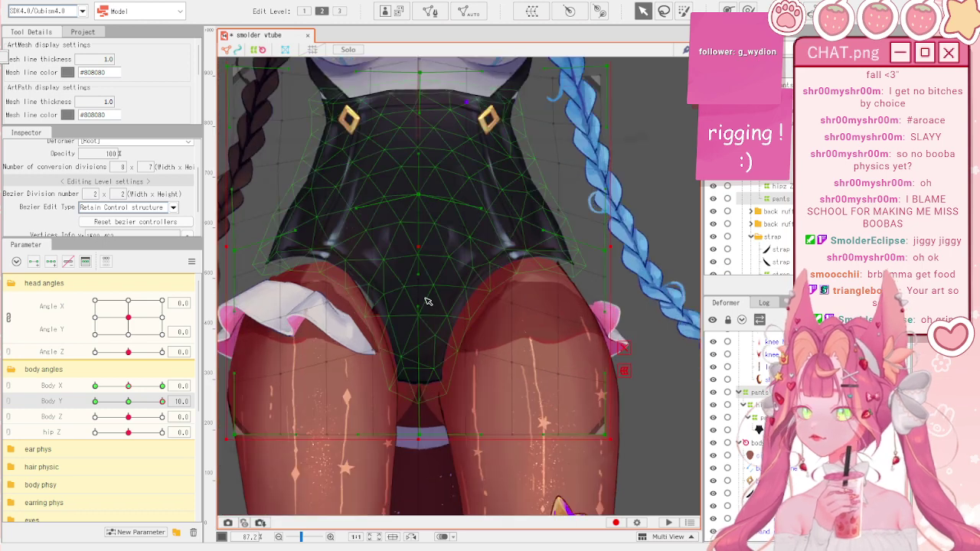
pyautogui.scroll(-2, 425, 299)
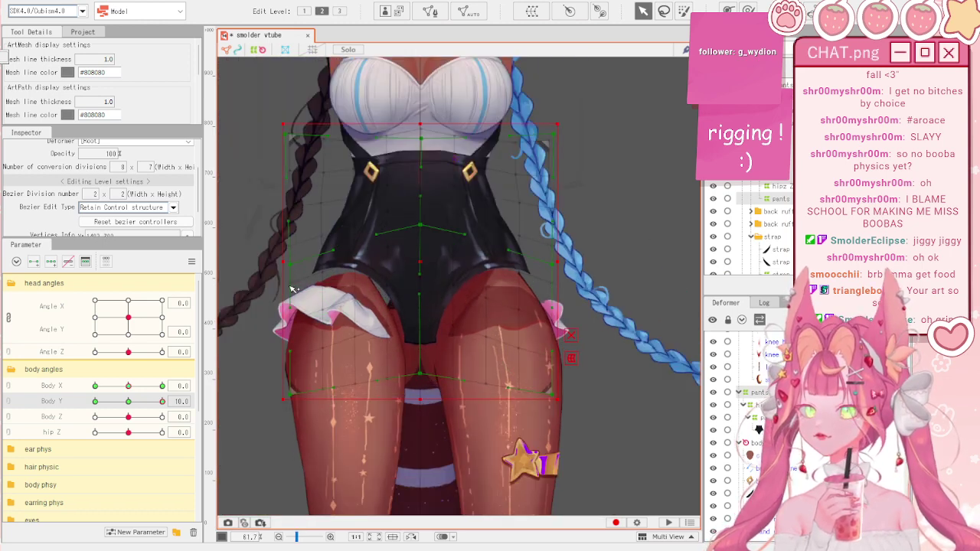
pyautogui.moveTo(297, 267); pyautogui.dragTo(294, 259)
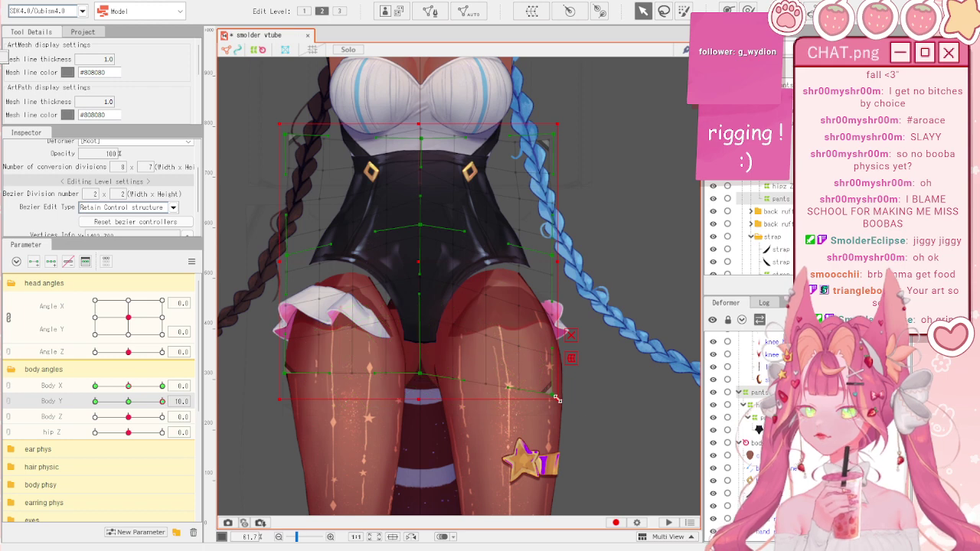
pyautogui.moveTo(557, 372); pyautogui.dragTo(557, 372)
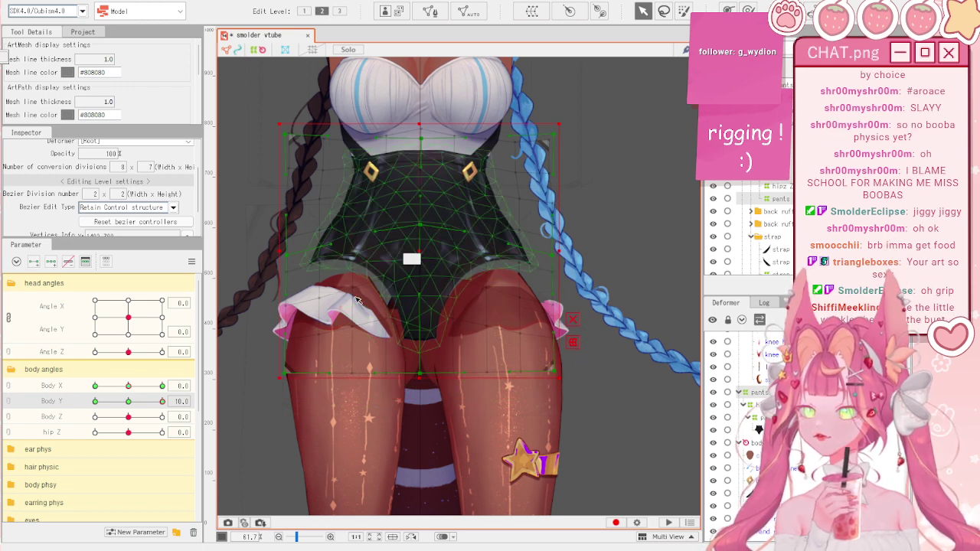
# - Sweep Body Y to 10 and raise the pants XY warp's top-centre and centre control points to round the waistband
pyautogui.moveTo(134, 402); pyautogui.dragTo(163, 411)
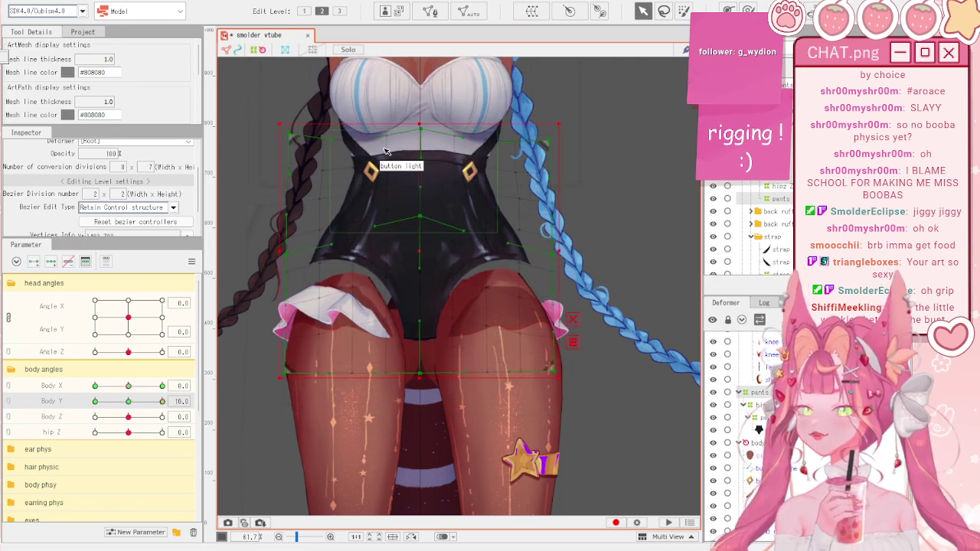
pyautogui.scroll(3, 424, 124)
pyautogui.scroll(-5, 439, 152)
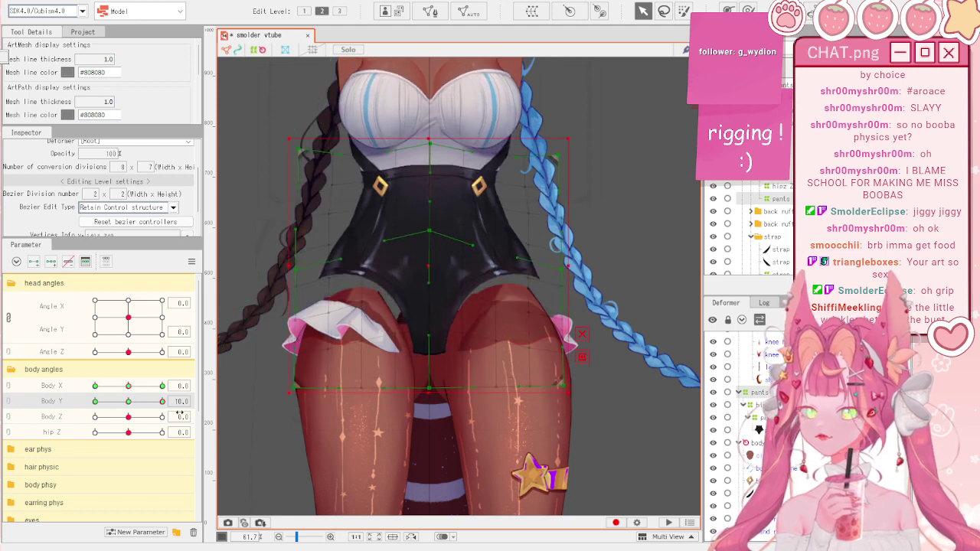
pyautogui.scroll(1, 442, 197)
pyautogui.click(748, 9)
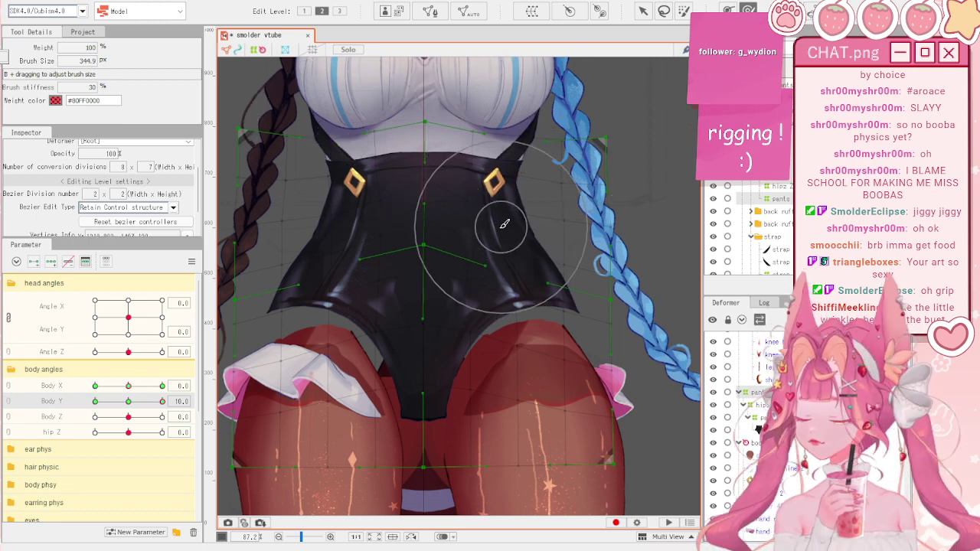
pyautogui.press('v')
# - Sweep Body Y up to 10 and examine how the pants, waistband and thighs move together at several zoom levels
pyautogui.scroll(-2, 467, 300)
pyautogui.moveTo(129, 401); pyautogui.dragTo(172, 399)
pyautogui.scroll(-1, 413, 221)
pyautogui.scroll(1, 414, 220)
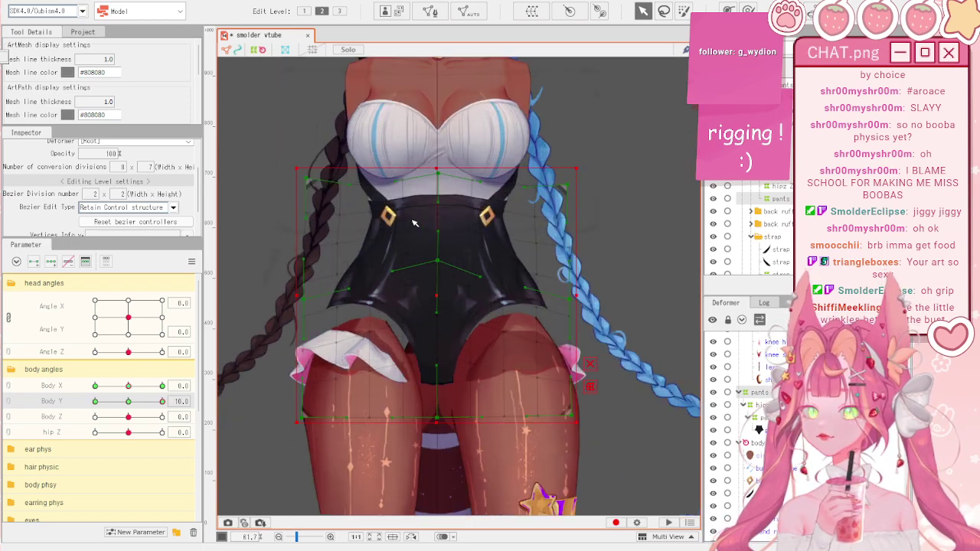
pyautogui.scroll(-2, 414, 221)
pyautogui.scroll(1, 414, 221)
pyautogui.scroll(-1, 413, 222)
pyautogui.scroll(1, 413, 222)
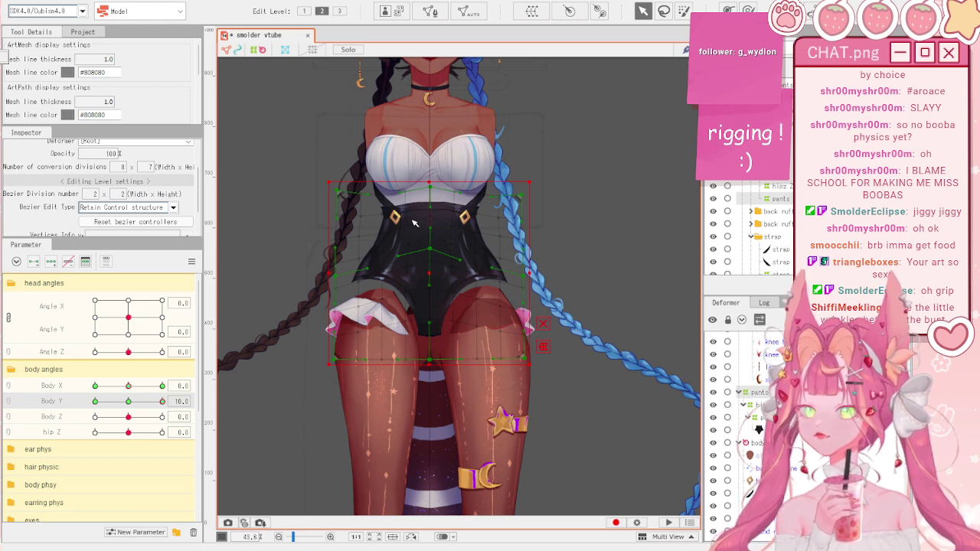
pyautogui.moveTo(162, 401)
pyautogui.mouseDown()
pyautogui.moveTo(82, 414)
pyautogui.moveTo(172, 411)
pyautogui.moveTo(97, 414)
pyautogui.moveTo(183, 396)
pyautogui.moveTo(130, 407)
pyautogui.moveTo(172, 401)
pyautogui.mouseUp()
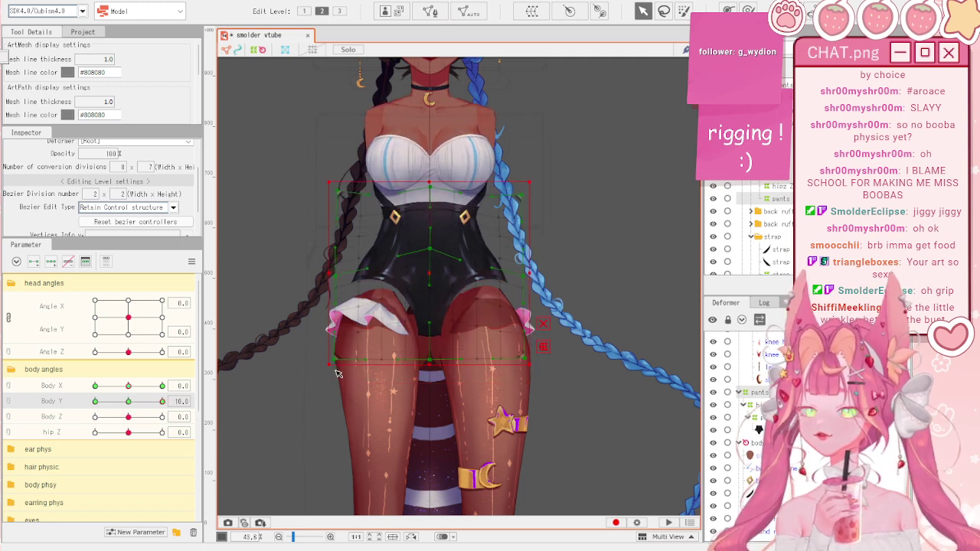
pyautogui.scroll(3, 335, 372)
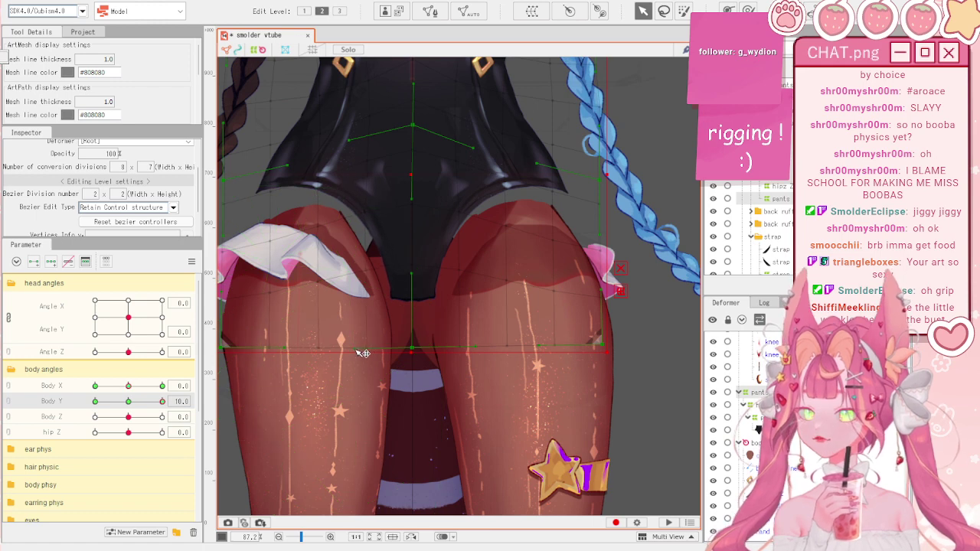
# - At Body Y -10, lower the pants XY warp's centre and top-centre control points to curve the waistband and abdomen downward
pyautogui.scroll(-2, 419, 350)
pyautogui.click(436, 329)
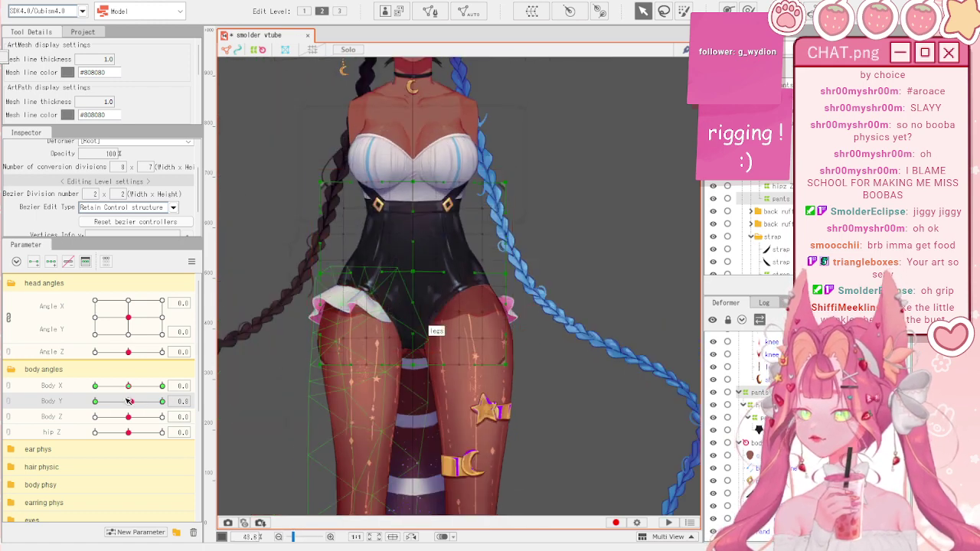
pyautogui.scroll(1, 464, 291)
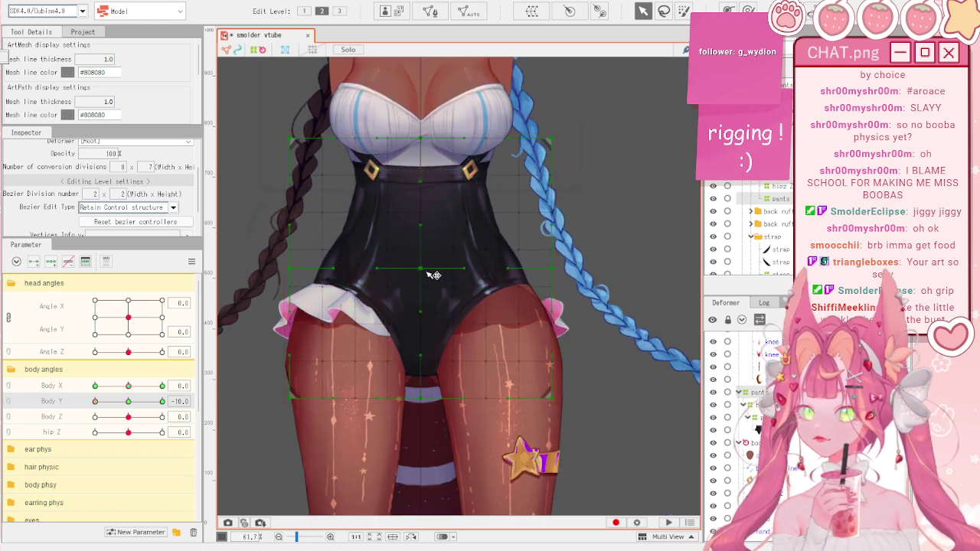
pyautogui.click(432, 296)
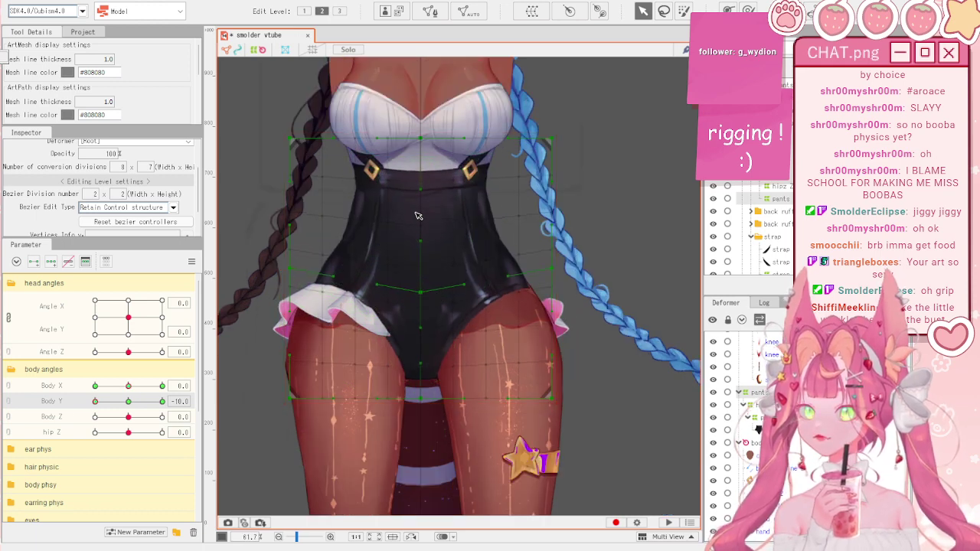
pyautogui.scroll(1, 417, 216)
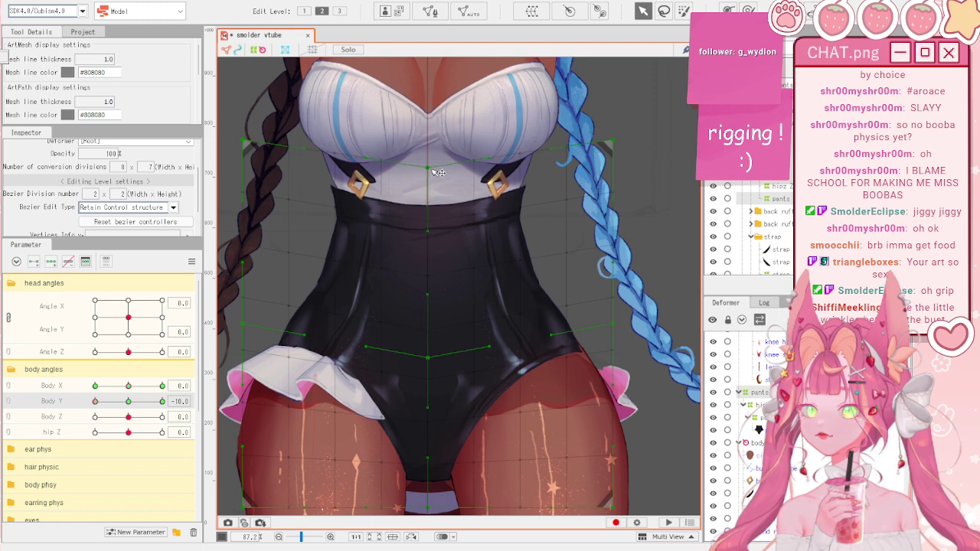
pyautogui.moveTo(438, 180); pyautogui.dragTo(428, 231)
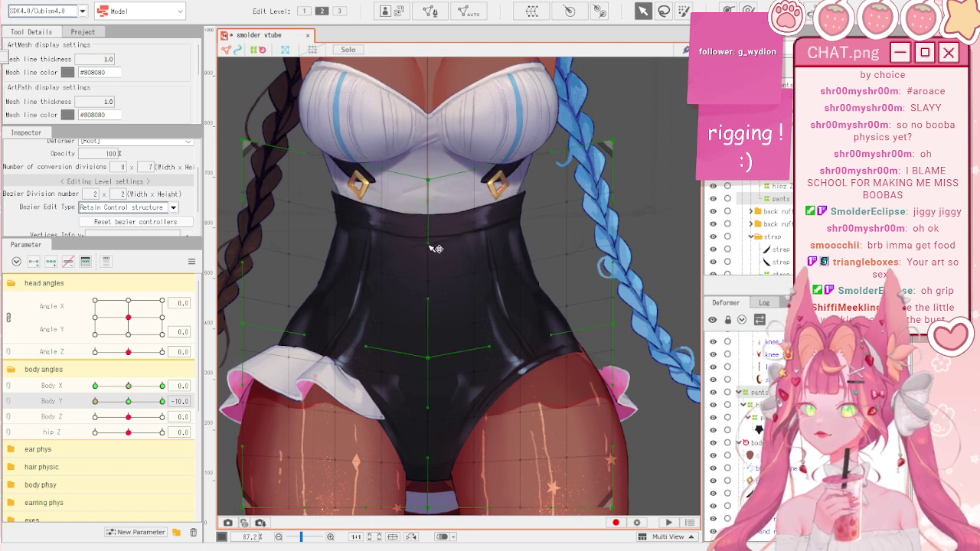
pyautogui.scroll(-1, 426, 228)
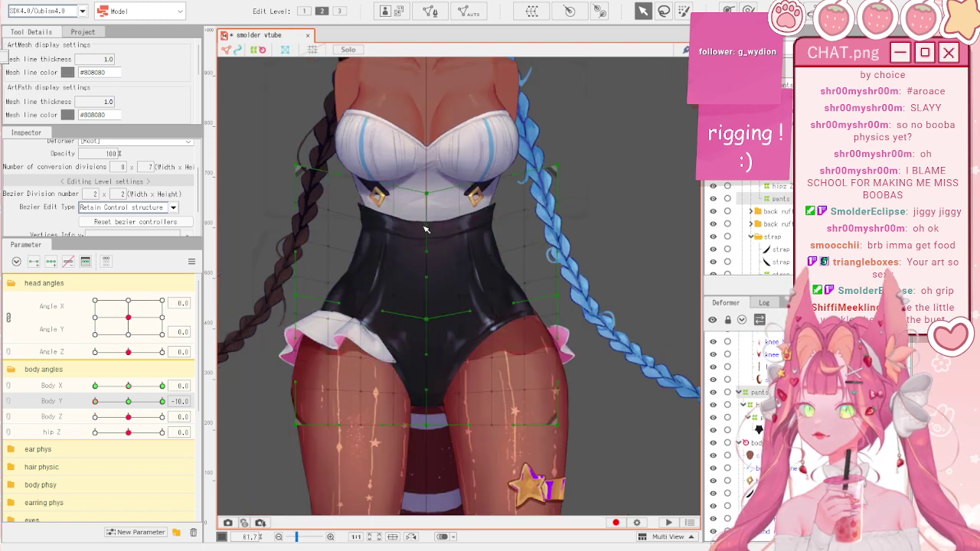
pyautogui.scroll(1, 346, 237)
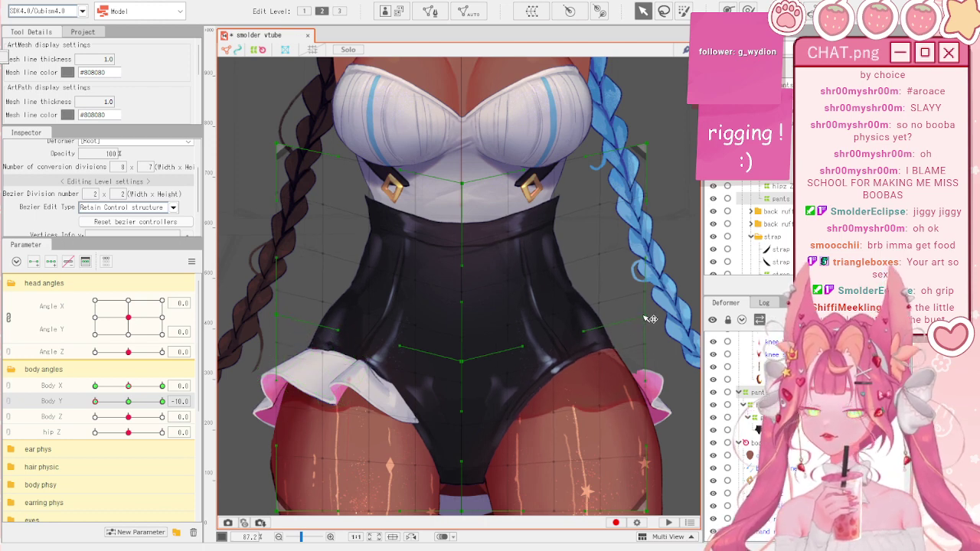
pyautogui.scroll(-2, 447, 281)
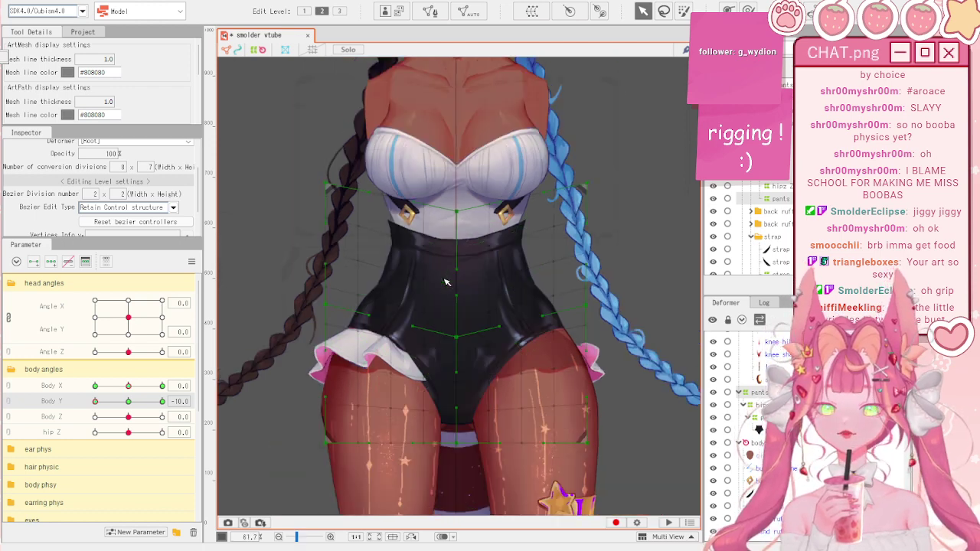
pyautogui.scroll(2, 474, 310)
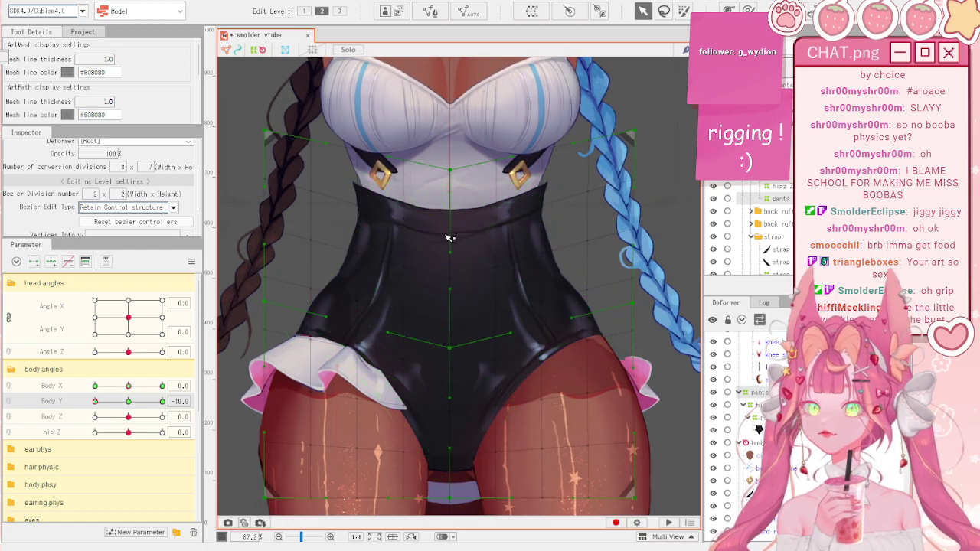
# - Raise the whole pants XY warp at Body Y -10 so the waistband sits higher on the torso
pyautogui.moveTo(95, 401); pyautogui.dragTo(59, 402)
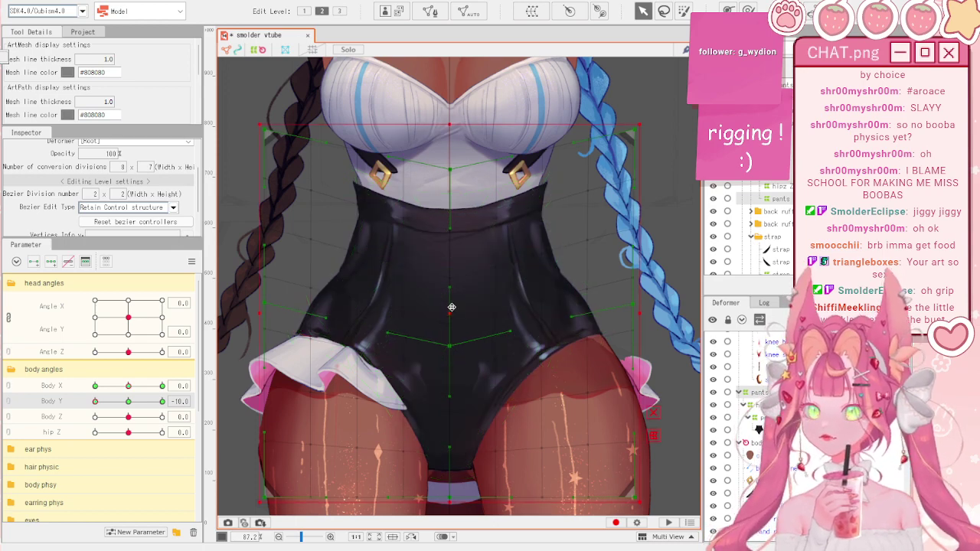
pyautogui.click(451, 294)
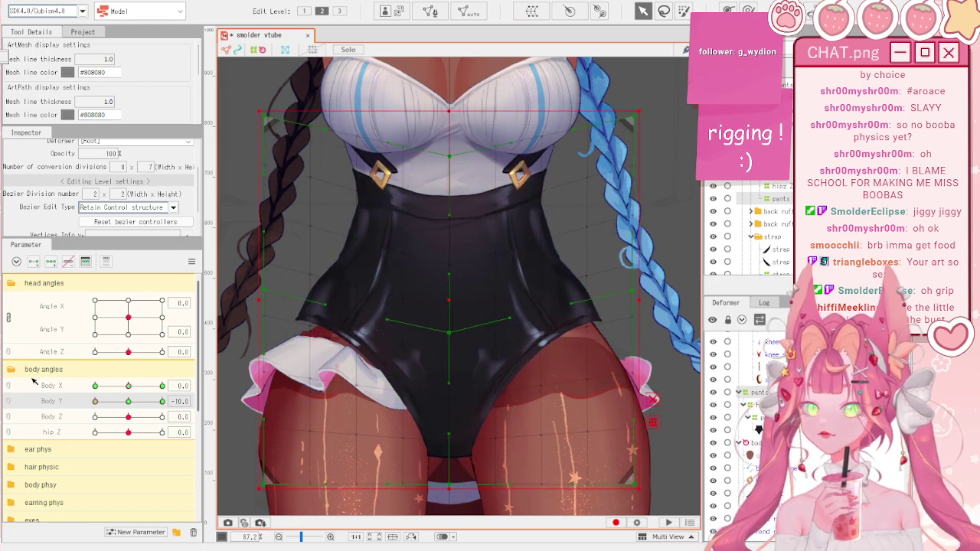
pyautogui.moveTo(95, 401); pyautogui.dragTo(71, 400)
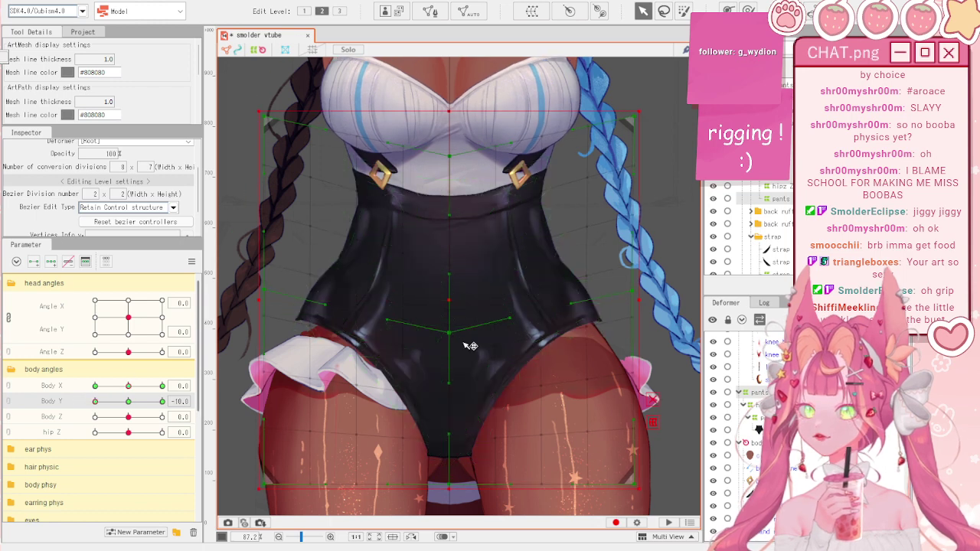
# - Raise the pants XY warp's bottom-centre and both lower corner control points at Body Y -10 to shorten the crotch area
pyautogui.moveTo(450, 484); pyautogui.dragTo(451, 464)
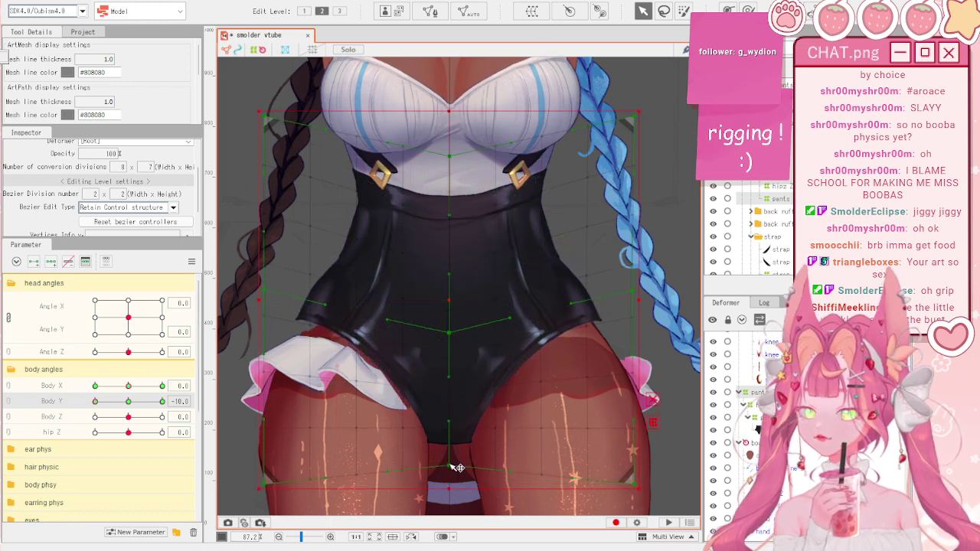
pyautogui.moveTo(128, 402); pyautogui.dragTo(91, 404)
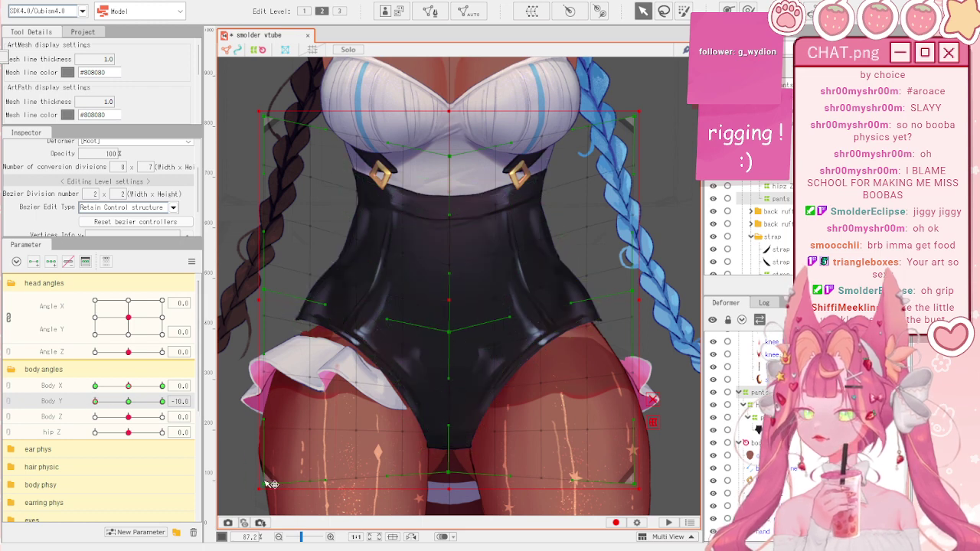
pyautogui.moveTo(266, 482); pyautogui.dragTo(265, 463)
pyautogui.moveTo(634, 484); pyautogui.dragTo(635, 468)
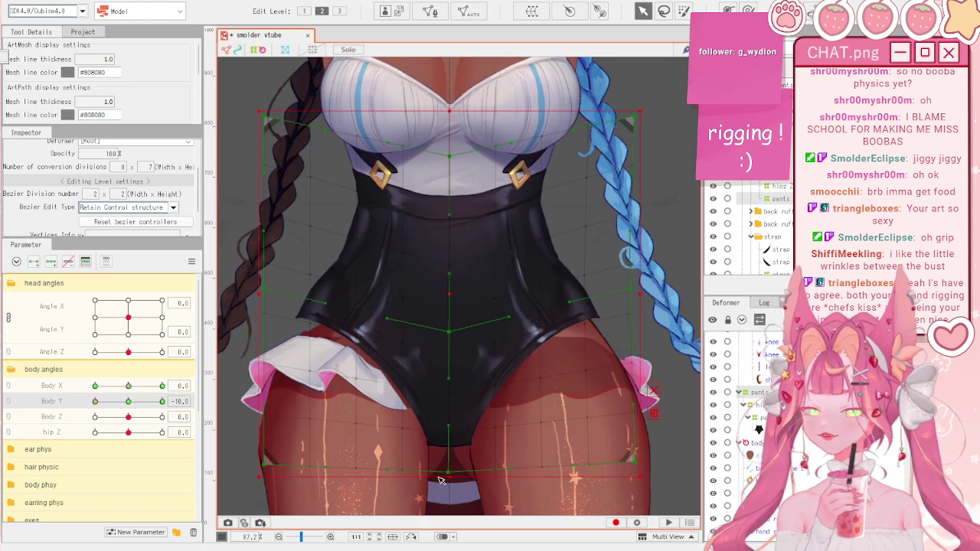
# - Examine the reshaped pants at several zoom levels, sweeping Body Y from -10 to 10 to compare both extremes
pyautogui.scroll(-2, 450, 326)
pyautogui.scroll(3, 474, 372)
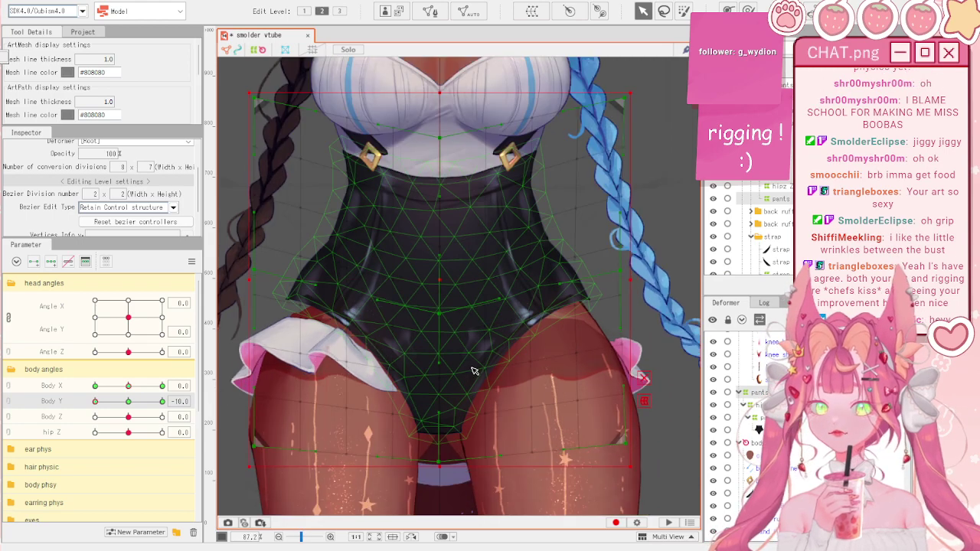
pyautogui.scroll(-3, 382, 269)
pyautogui.scroll(2, 438, 309)
pyautogui.scroll(-2, 434, 306)
pyautogui.scroll(2, 356, 251)
pyautogui.scroll(-2, 358, 250)
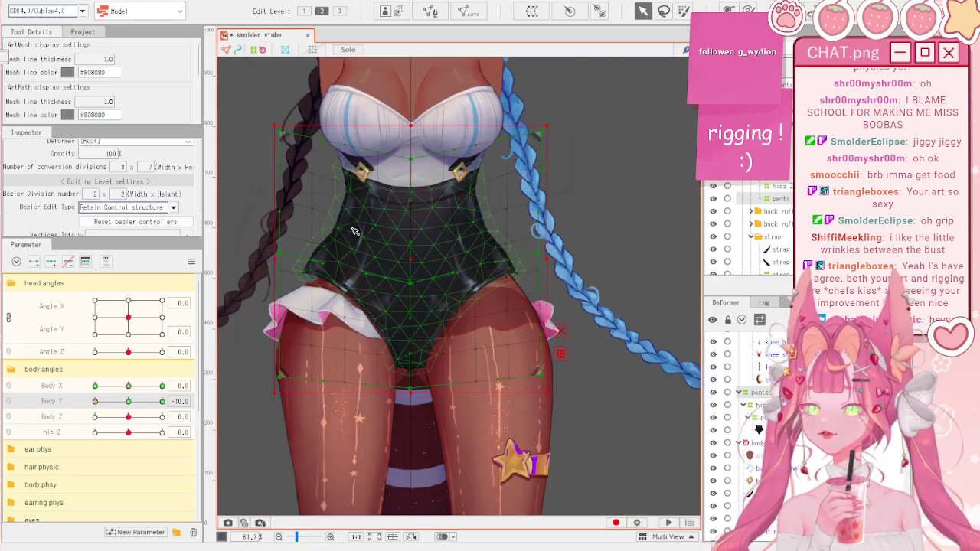
pyautogui.scroll(2, 355, 230)
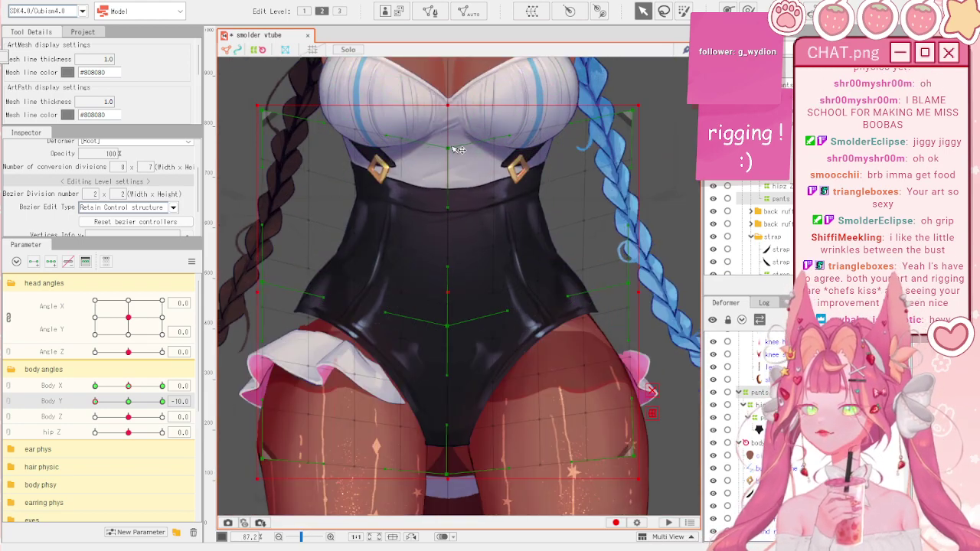
pyautogui.moveTo(128, 399); pyautogui.dragTo(175, 388)
pyautogui.click(423, 158)
pyautogui.scroll(3, 366, 324)
pyautogui.scroll(-3, 389, 357)
pyautogui.moveTo(444, 245); pyautogui.dragTo(424, 273)
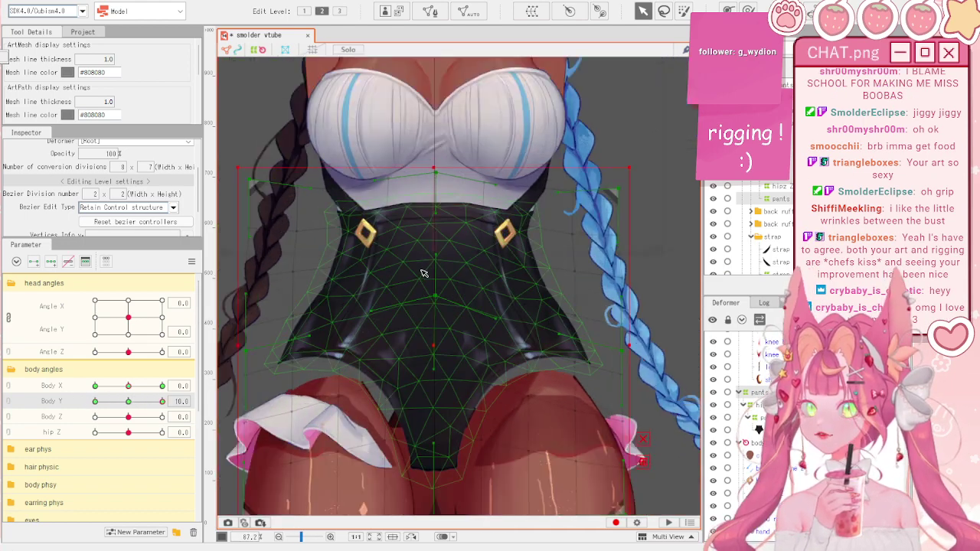
# - Nudge the whole pants XY warp slightly up at Body Y 10 to refine its position under the bust
pyautogui.moveTo(162, 403); pyautogui.dragTo(170, 421)
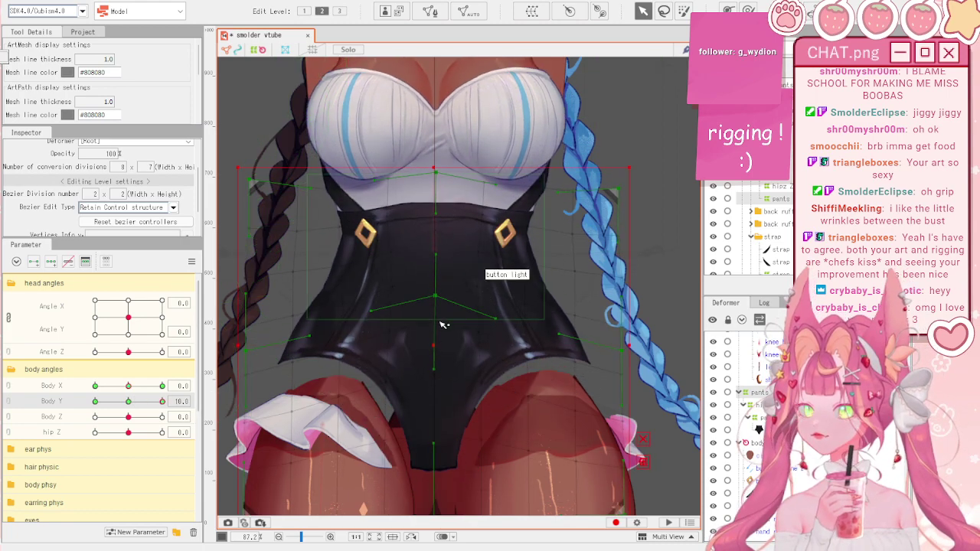
pyautogui.moveTo(436, 343); pyautogui.dragTo(437, 342)
pyautogui.scroll(-2, 436, 339)
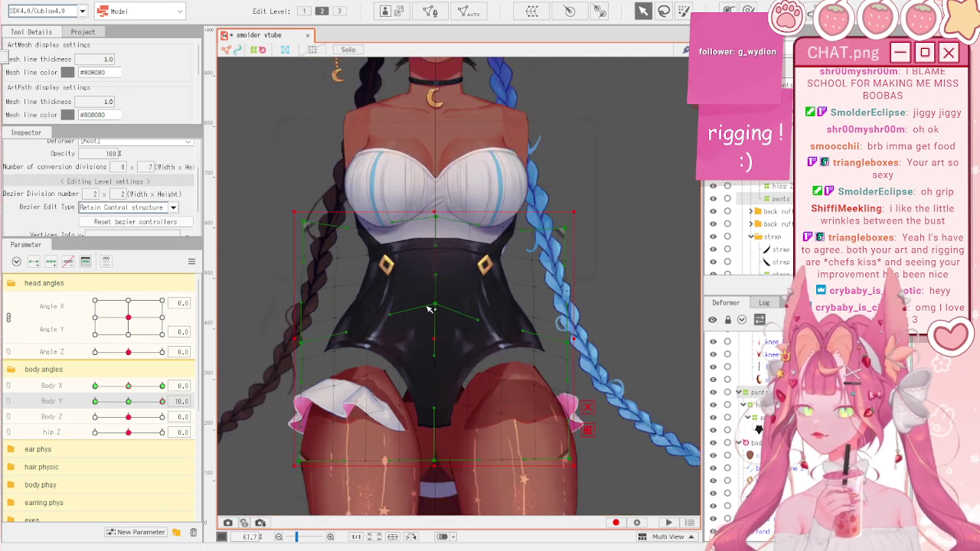
pyautogui.moveTo(138, 404); pyautogui.dragTo(164, 401)
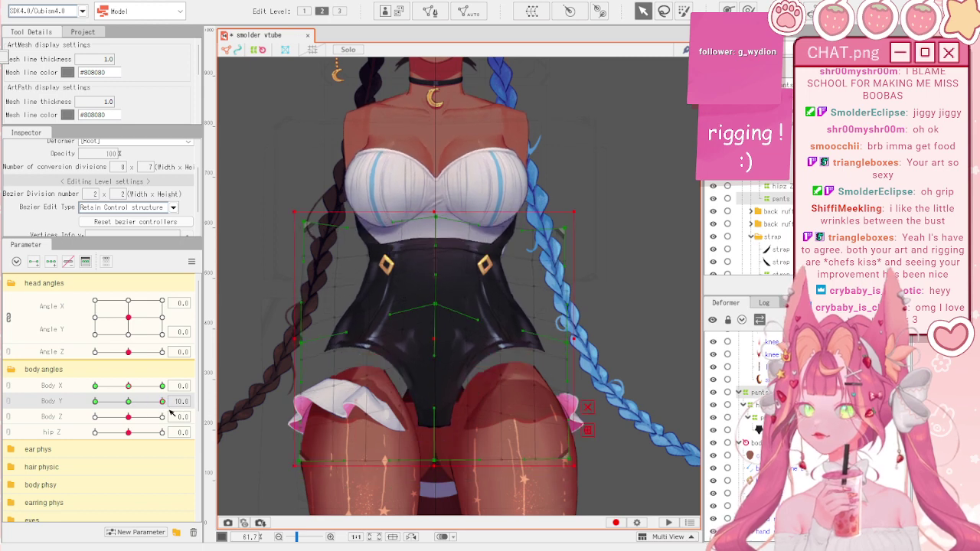
pyautogui.click(441, 336)
pyautogui.moveTo(441, 335); pyautogui.dragTo(442, 333)
# - Sweep Body Y to -10 and fine-tune the position of the pants XY warp and its centre control point
pyautogui.moveTo(130, 402); pyautogui.dragTo(71, 417)
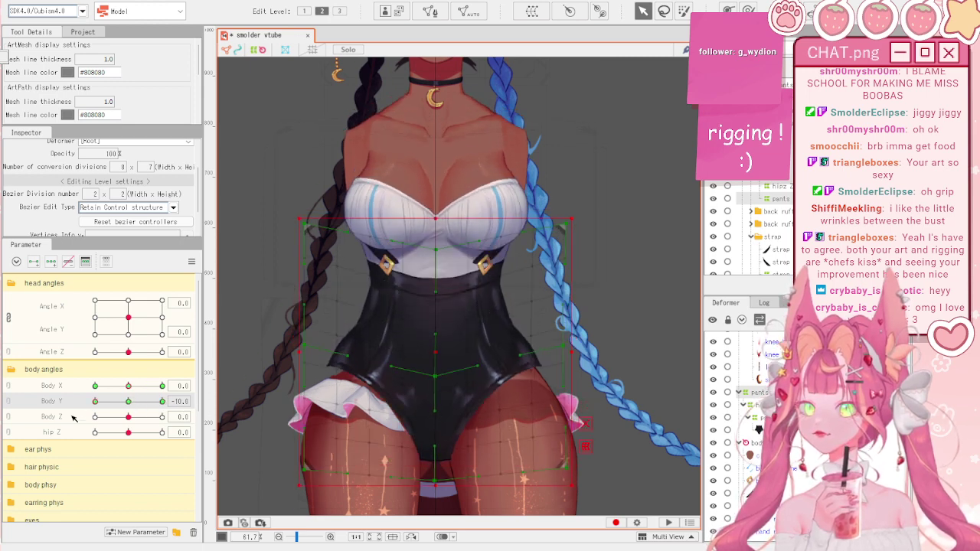
pyautogui.moveTo(439, 355)
pyautogui.mouseDown()
pyautogui.moveTo(438, 344)
pyautogui.moveTo(438, 353)
pyautogui.mouseUp()
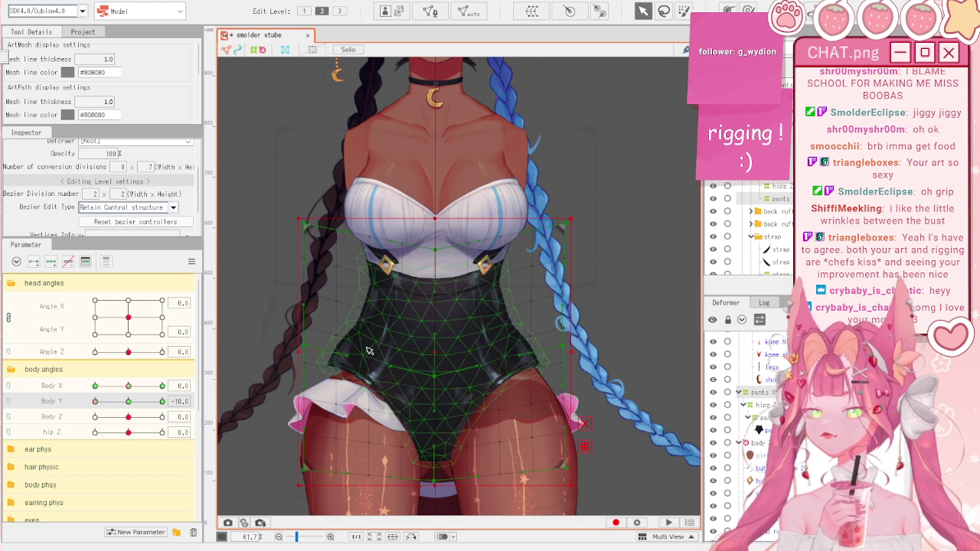
pyautogui.moveTo(139, 402); pyautogui.dragTo(88, 405)
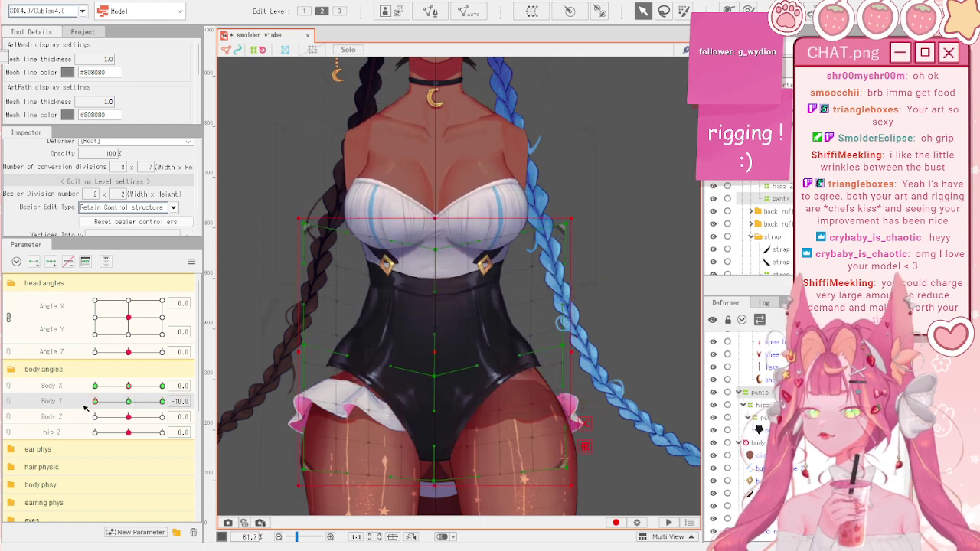
pyautogui.scroll(2, 427, 235)
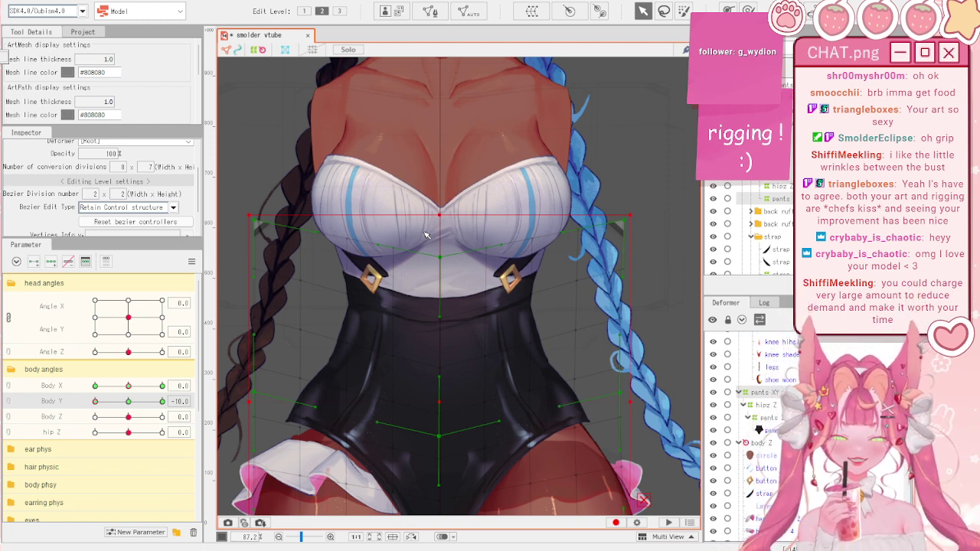
pyautogui.moveTo(129, 402); pyautogui.dragTo(89, 416)
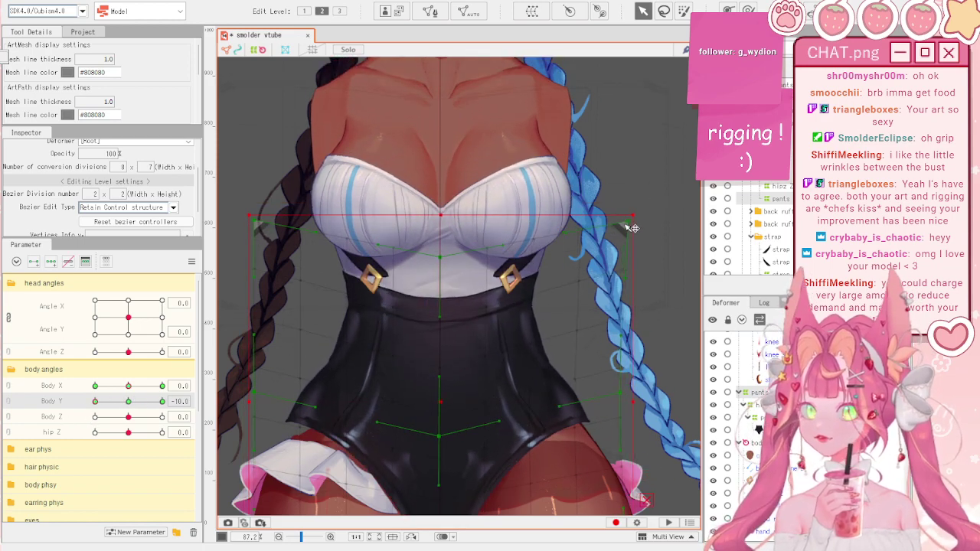
# - Sweep Body Y to 10 and shift the whole pants XY warp slightly to align it with the torso
pyautogui.scroll(-2, 432, 286)
pyautogui.scroll(2, 430, 286)
pyautogui.scroll(-2, 430, 288)
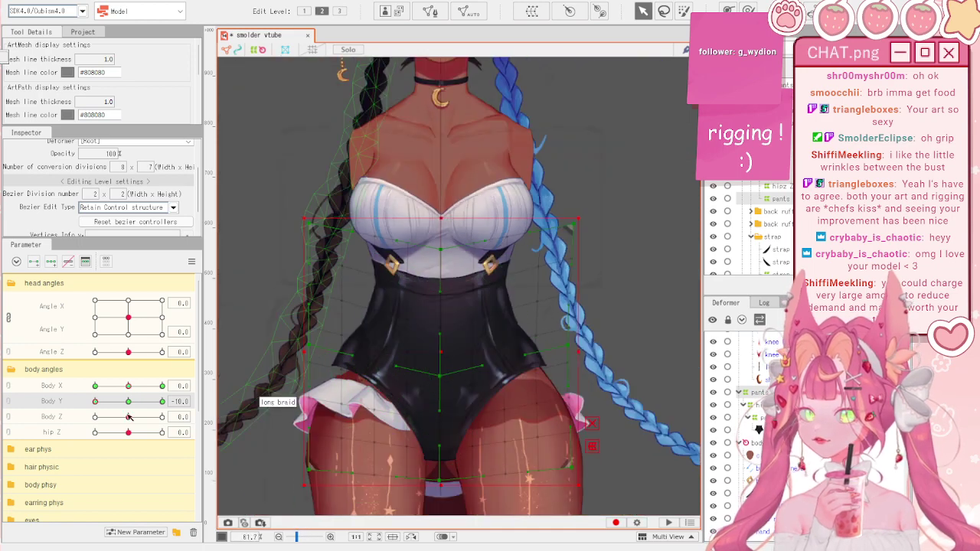
pyautogui.moveTo(96, 402); pyautogui.dragTo(164, 403)
pyautogui.scroll(2, 455, 230)
pyautogui.scroll(-2, 450, 224)
pyautogui.moveTo(439, 348); pyautogui.dragTo(442, 344)
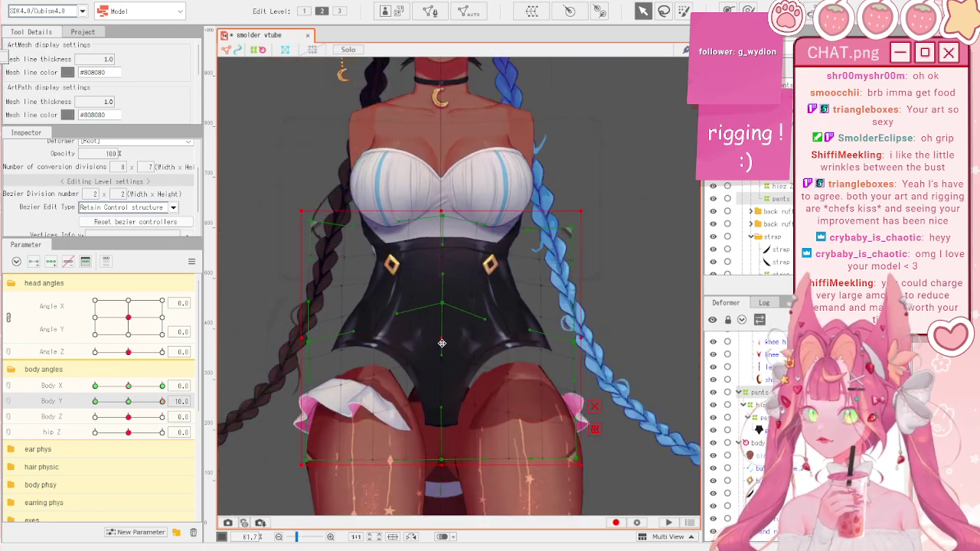
# - Examine the waistband, hip edges and crotch up close at Body Y 10 and -10 to check the pants deformation
pyautogui.scroll(2, 448, 257)
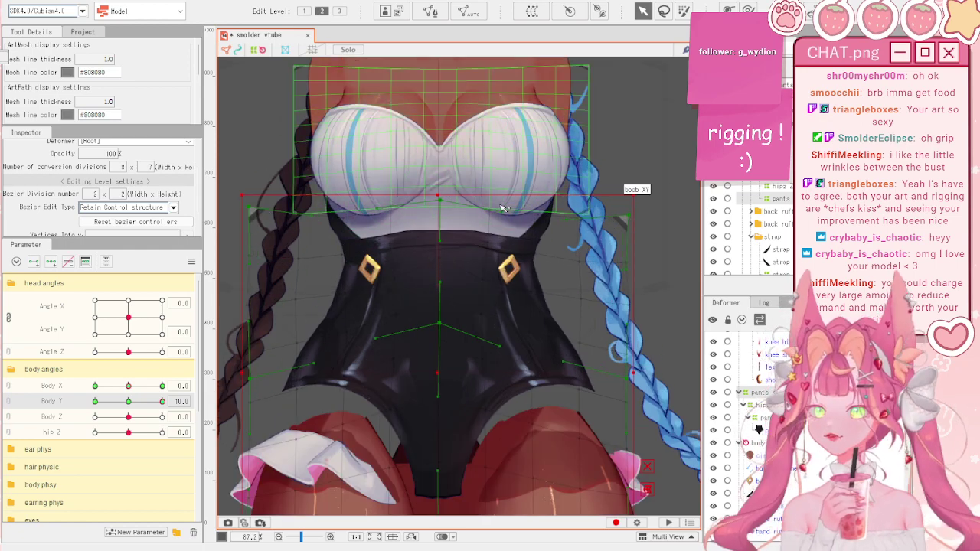
pyautogui.scroll(-2, 484, 209)
pyautogui.scroll(2, 484, 208)
pyautogui.scroll(-2, 485, 208)
pyautogui.scroll(2, 484, 208)
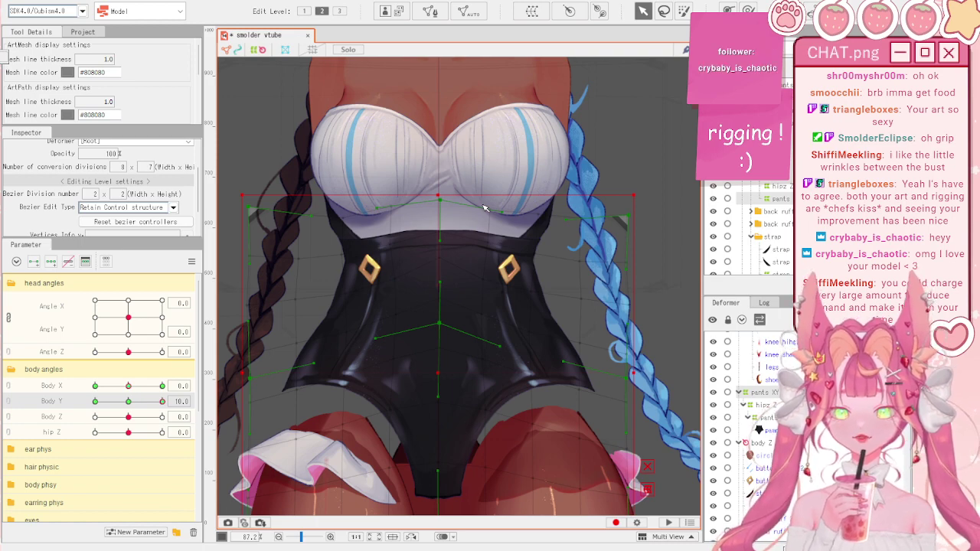
pyautogui.moveTo(146, 402); pyautogui.dragTo(74, 398)
pyautogui.scroll(-3, 450, 421)
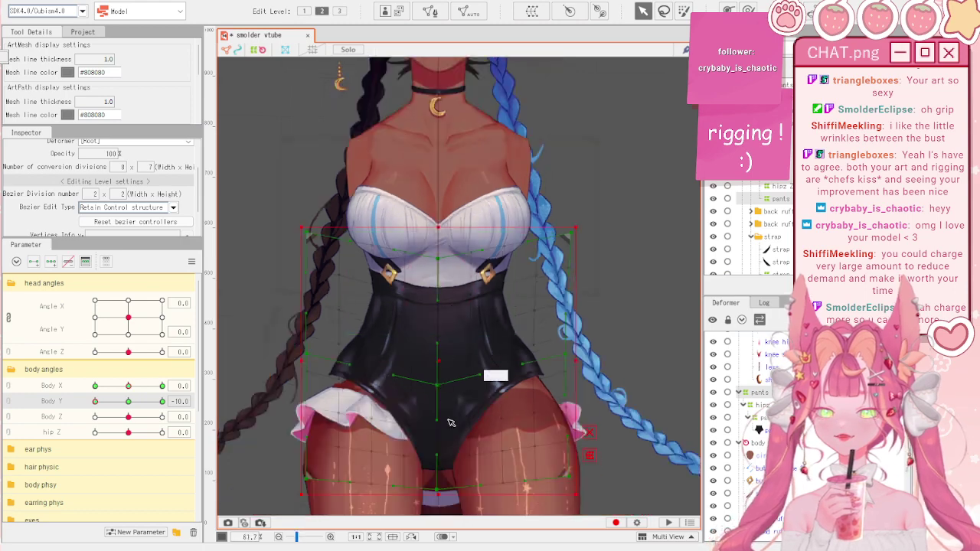
pyautogui.scroll(2, 450, 422)
pyautogui.scroll(-2, 462, 344)
pyautogui.scroll(3, 460, 344)
pyautogui.scroll(3, 348, 299)
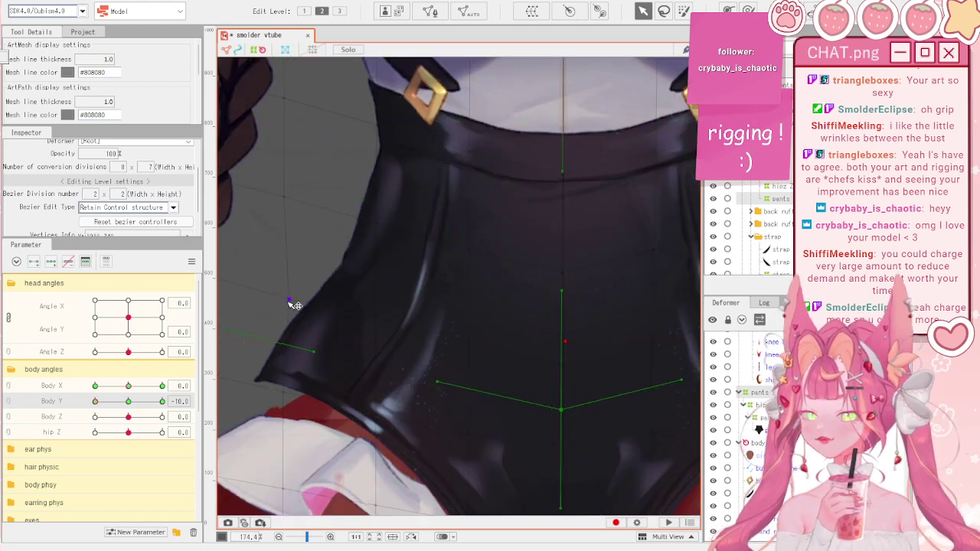
pyautogui.scroll(-4, 295, 305)
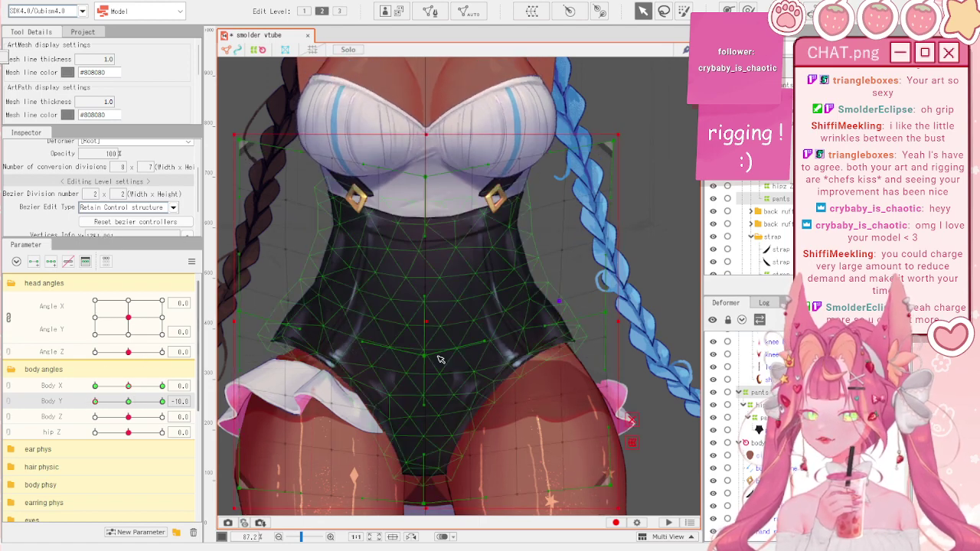
pyautogui.scroll(-2, 427, 357)
pyautogui.scroll(2, 422, 439)
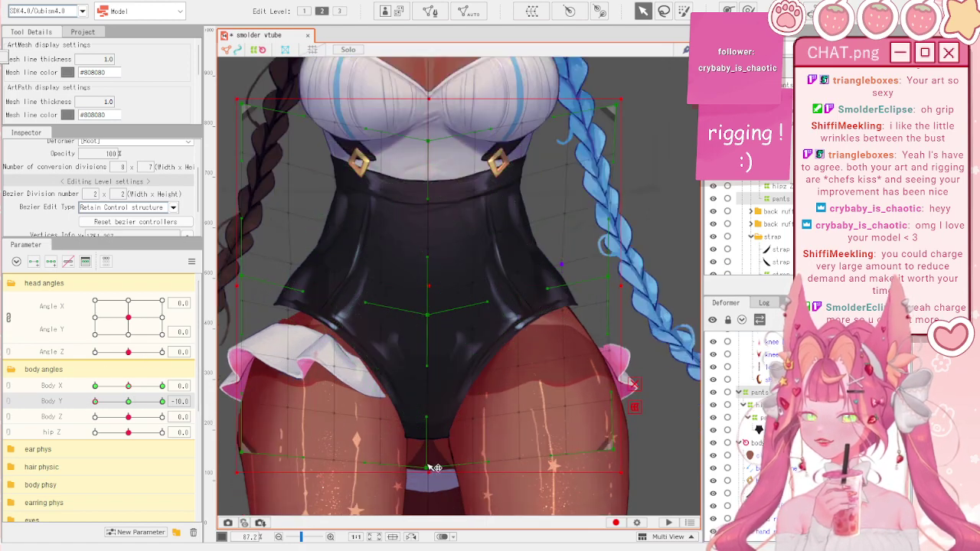
# - Raise the bottom centre control point of the pants XY warp slightly at Body Y -10 and recheck the pose
pyautogui.moveTo(427, 468); pyautogui.dragTo(426, 457)
pyautogui.scroll(-3, 433, 294)
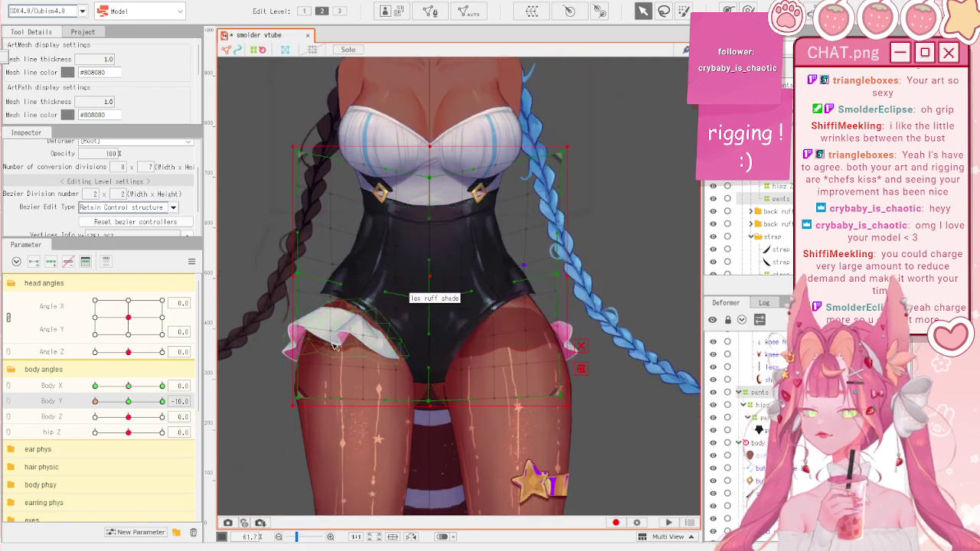
pyautogui.click(97, 401)
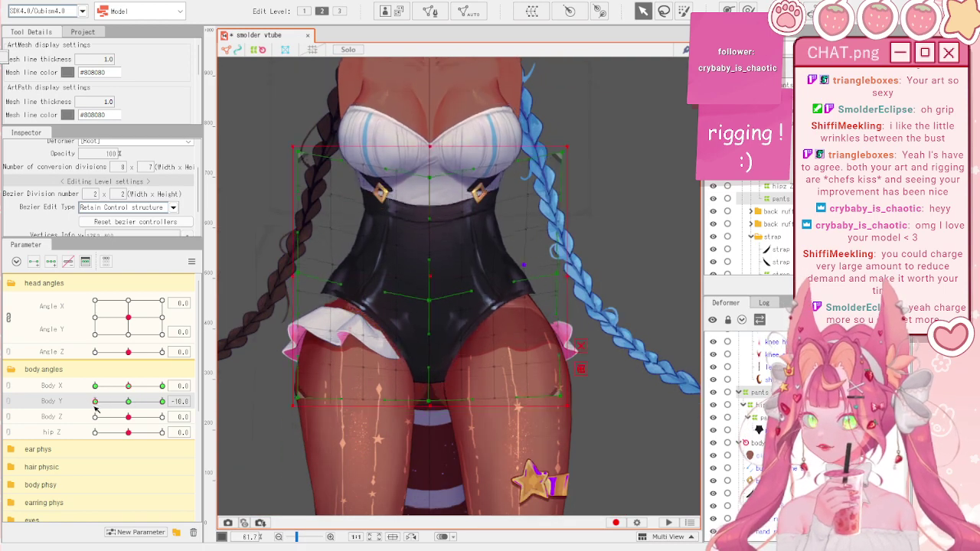
pyautogui.moveTo(98, 410); pyautogui.dragTo(94, 404)
# - Enlarge the deform brush to about 460 px, smooth both hip sides of the pants XY warp, and sweep Body Y to -10
pyautogui.click(748, 9)
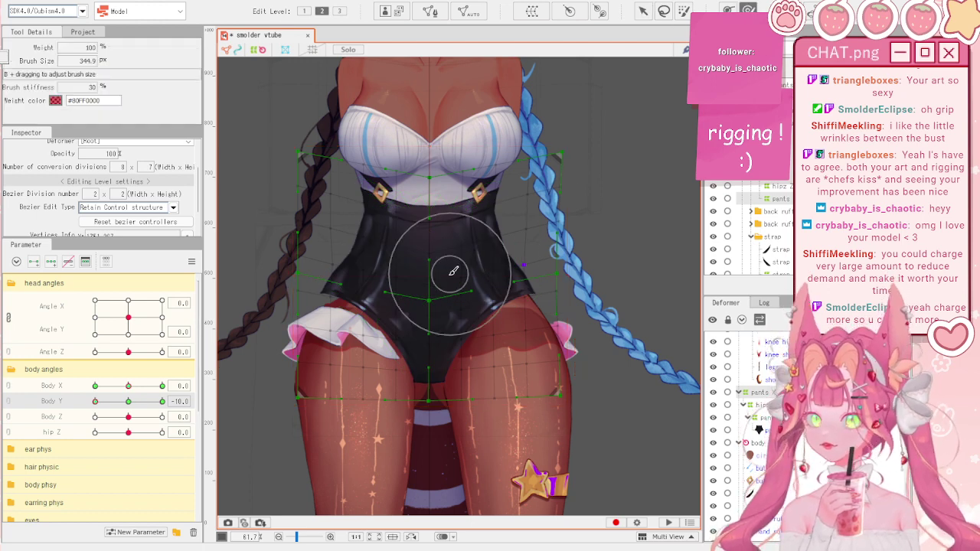
pyautogui.moveTo(427, 293)
pyautogui.mouseDown()
pyautogui.moveTo(427, 424)
pyautogui.moveTo(427, 415)
pyautogui.moveTo(341, 391)
pyautogui.moveTo(340, 272)
pyautogui.mouseUp()
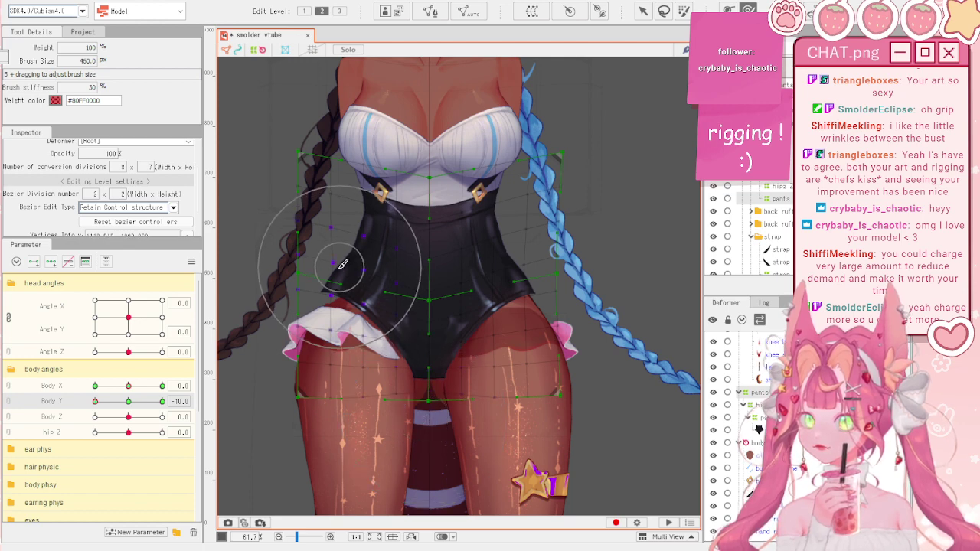
pyautogui.moveTo(546, 286); pyautogui.dragTo(542, 283)
pyautogui.press('v')
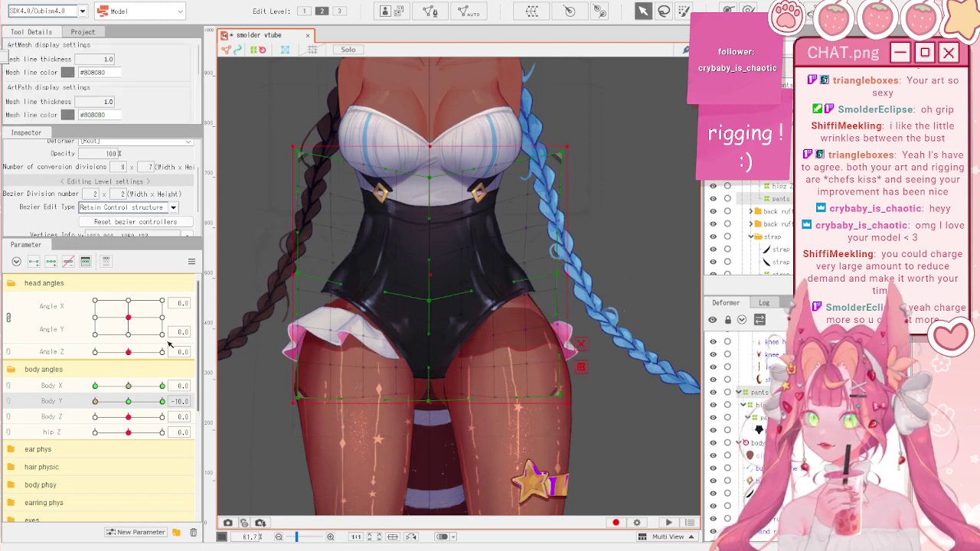
pyautogui.moveTo(138, 401); pyautogui.dragTo(74, 415)
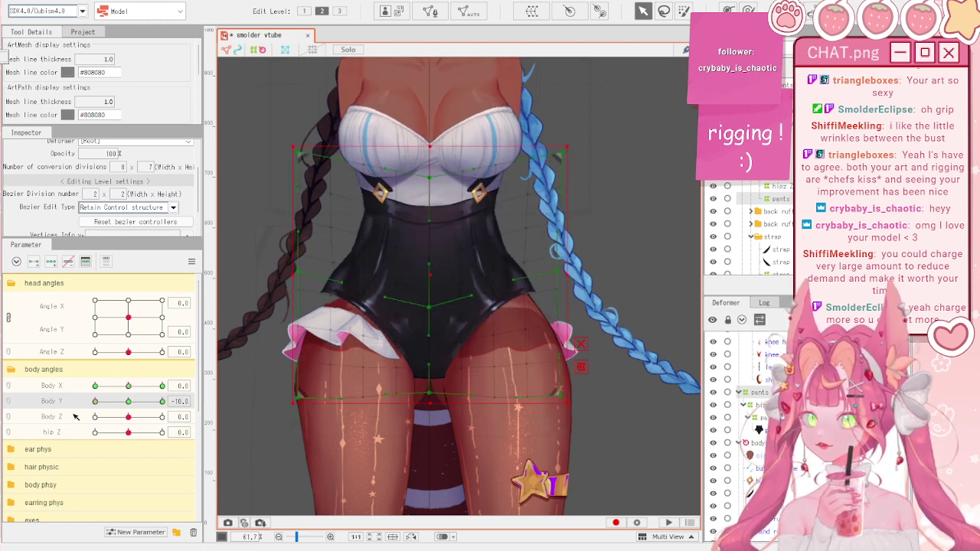
# - Nudge the middle control points on both side edges of the pants XY warp slightly up and sweep Body Y to check them
pyautogui.moveTo(299, 274); pyautogui.dragTo(302, 270)
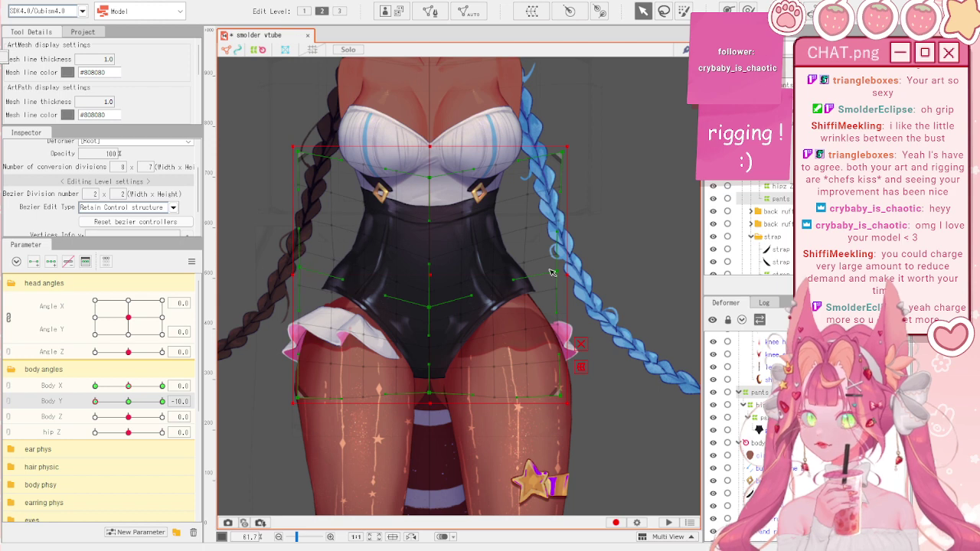
pyautogui.moveTo(563, 273); pyautogui.dragTo(563, 270)
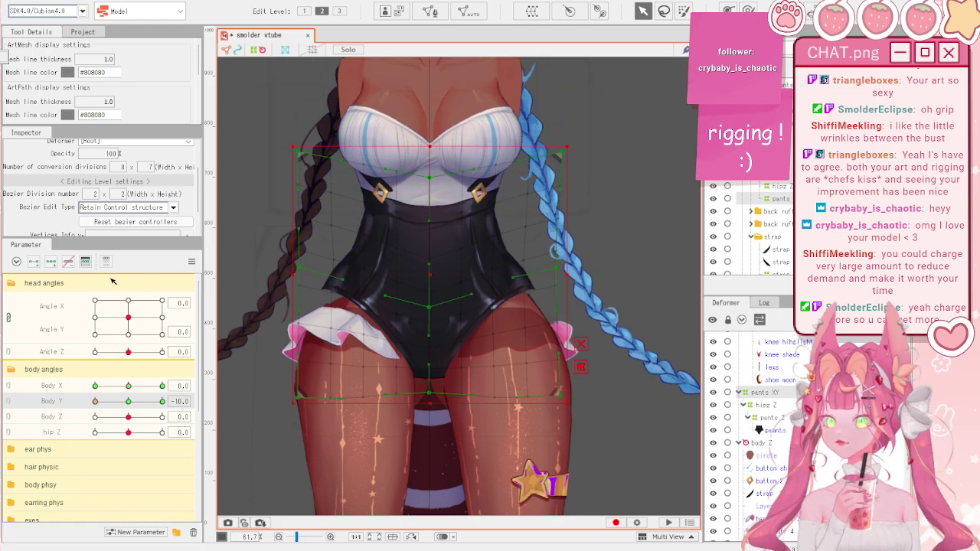
pyautogui.moveTo(120, 411); pyautogui.dragTo(90, 410)
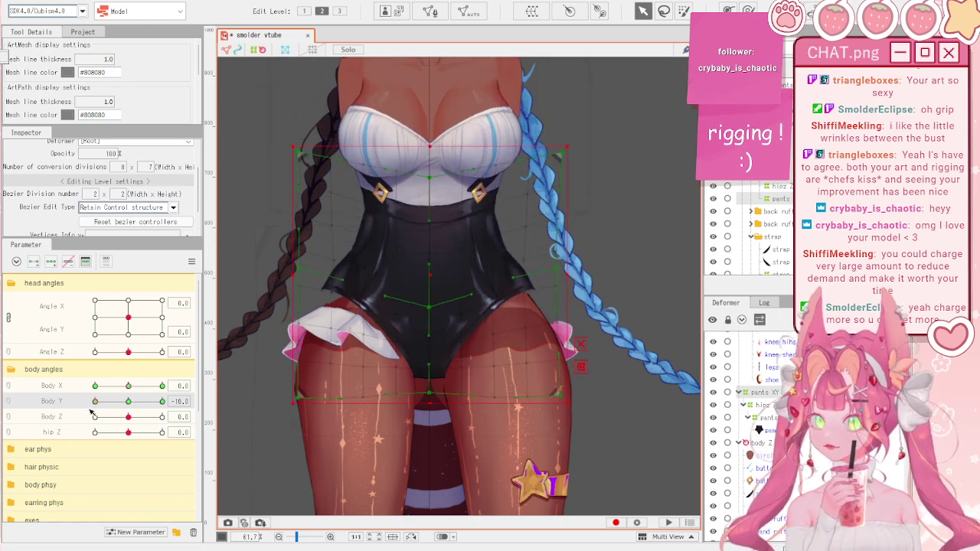
pyautogui.moveTo(536, 229); pyautogui.dragTo(553, 219)
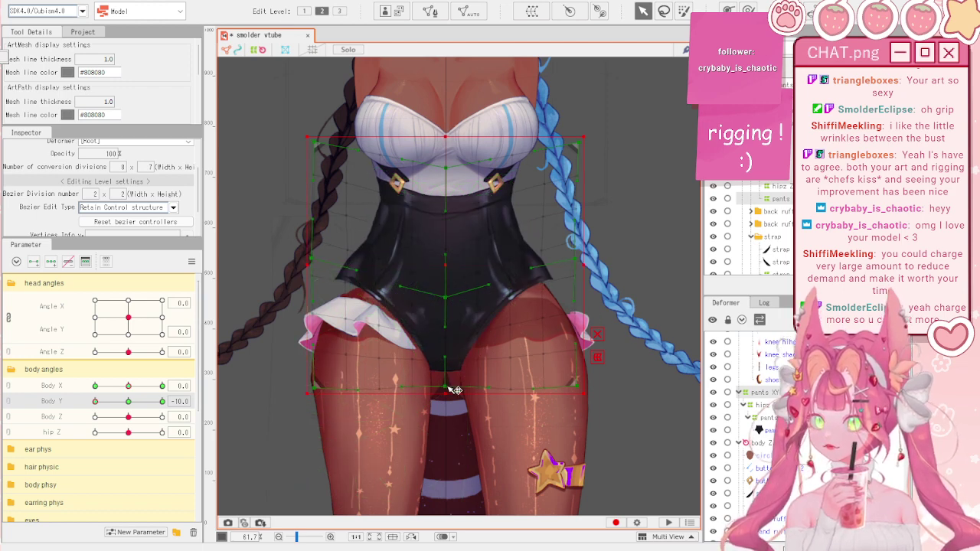
pyautogui.moveTo(161, 401); pyautogui.dragTo(73, 419)
# - Reset all parameters to their defaults and deselect the pants XY warp to view the whole body
pyautogui.click(192, 262)
pyautogui.click(220, 261)
pyautogui.scroll(-2, 605, 192)
pyautogui.click(614, 201)
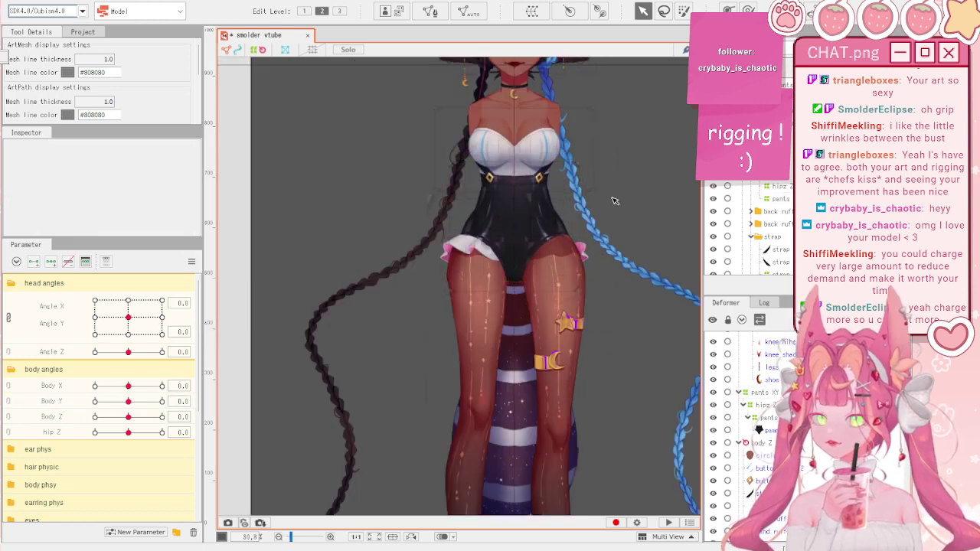
# - Find the leg meshes on the model and select their leg XY warp deformer under leg z
pyautogui.scroll(1, 614, 200)
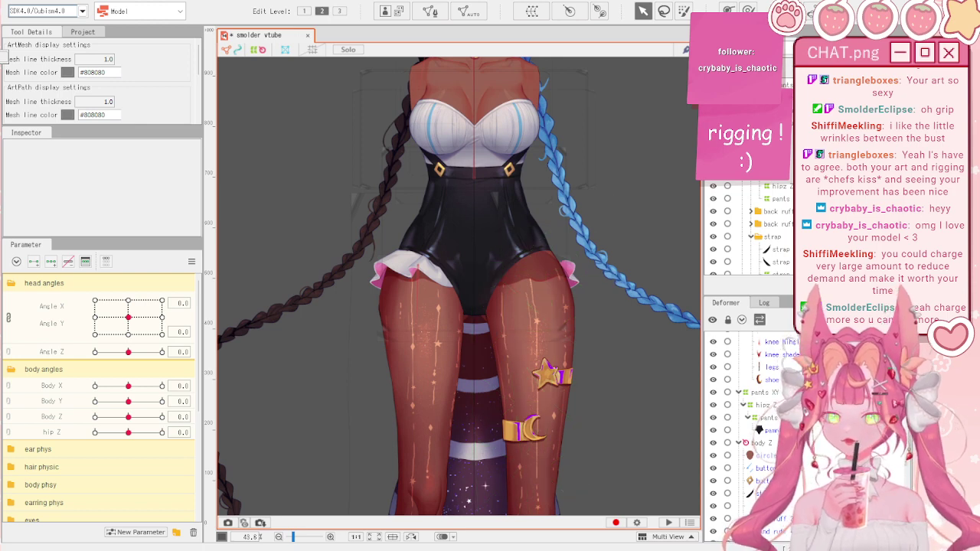
pyautogui.click(502, 285)
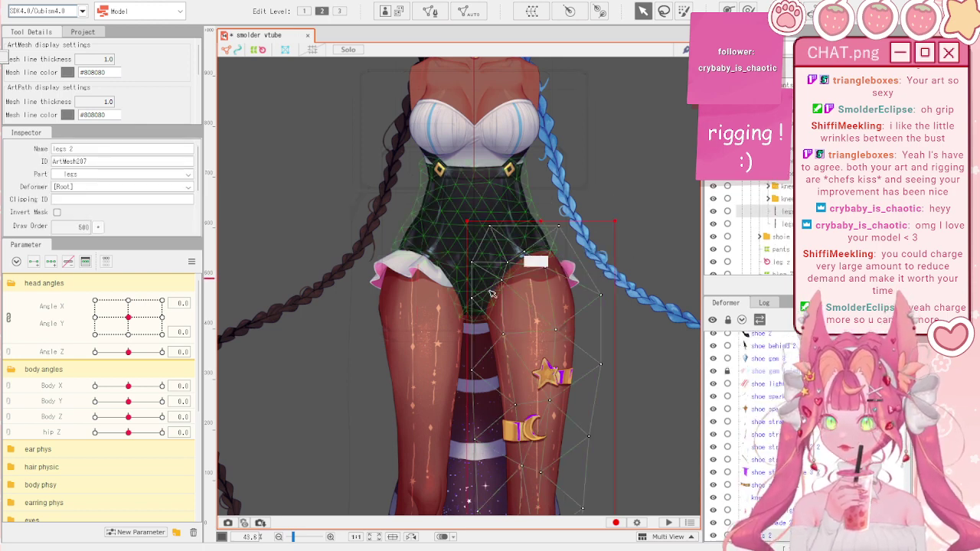
pyautogui.click(448, 325)
pyautogui.scroll(5, 791, 365)
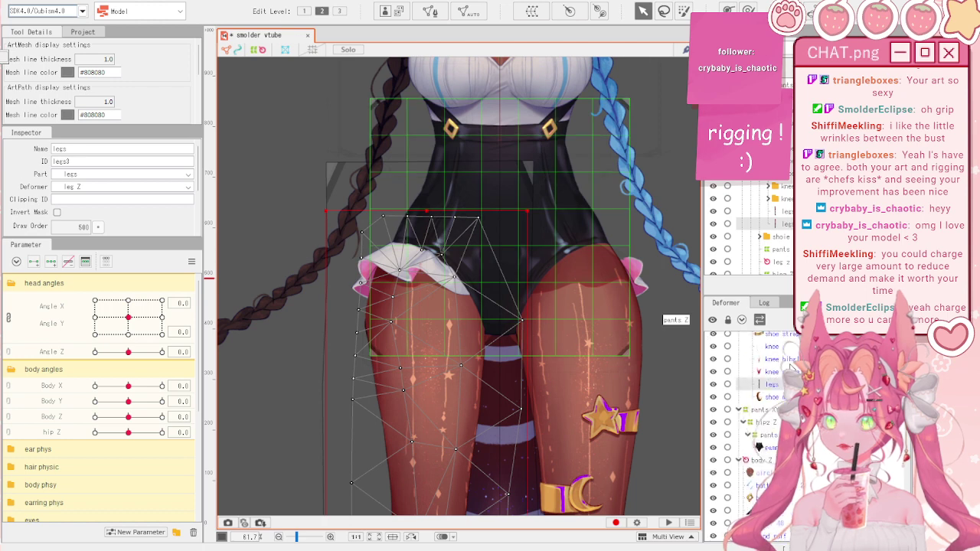
pyautogui.click(765, 399)
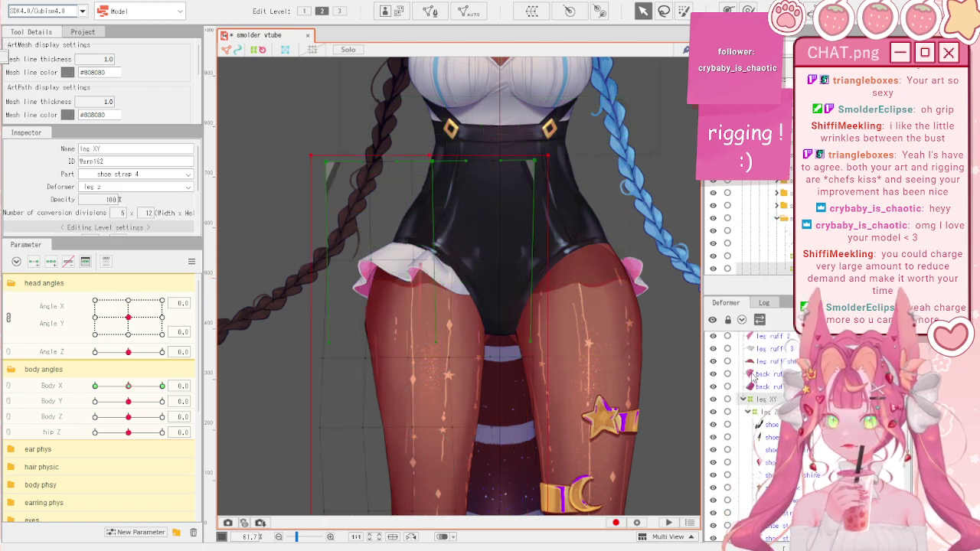
pyautogui.scroll(1, 753, 377)
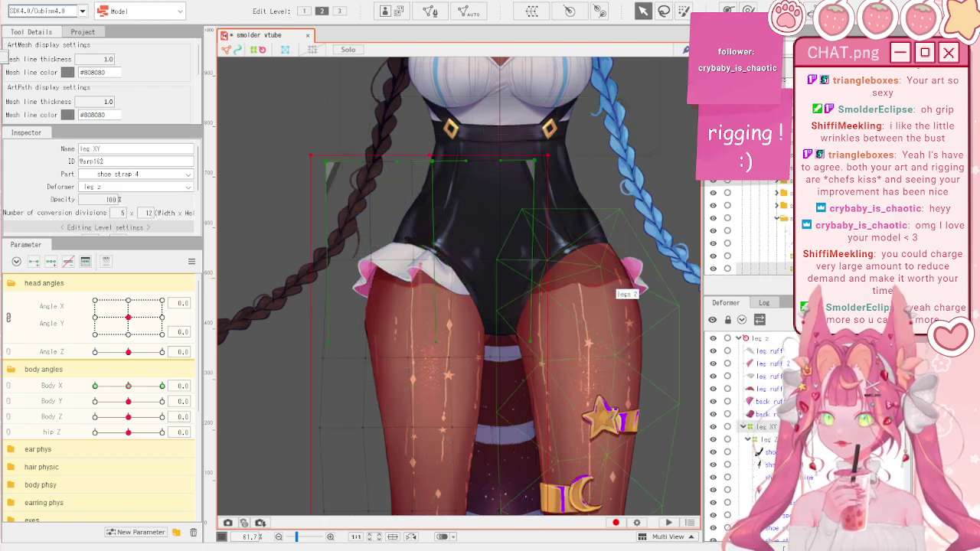
pyautogui.click(772, 339)
pyautogui.click(773, 427)
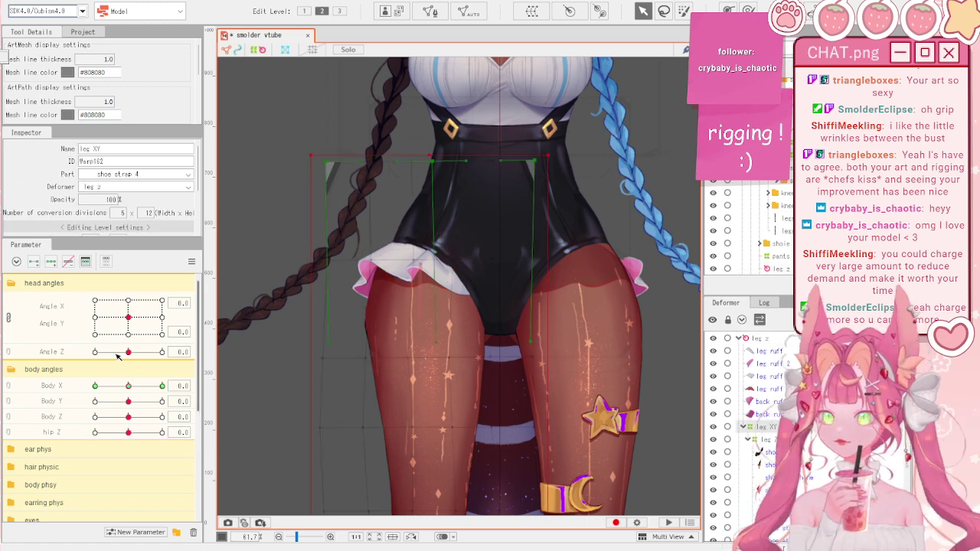
# - Sweep Body X towards its maximum to check the existing leg movement, and reset the parameters to default
pyautogui.moveTo(128, 386); pyautogui.dragTo(170, 383)
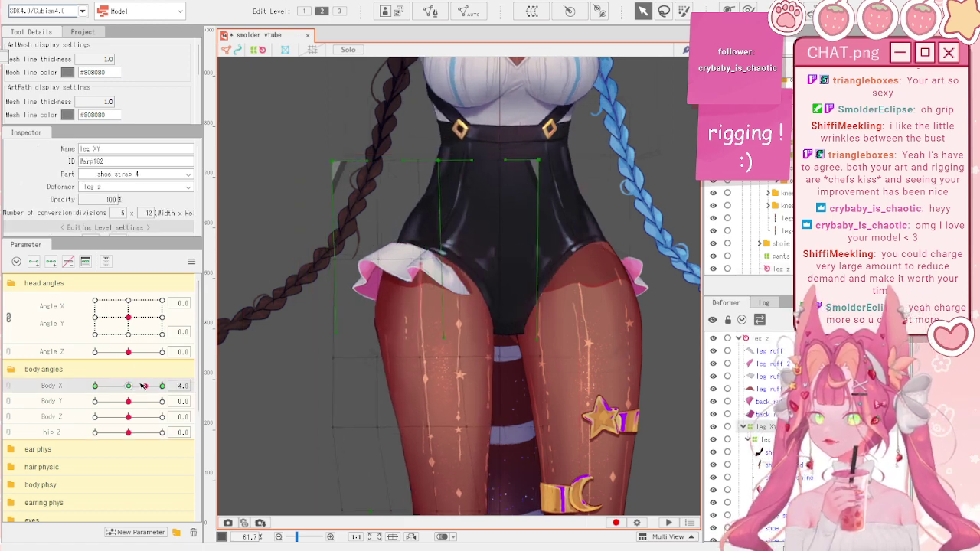
pyautogui.click(191, 261)
pyautogui.click(291, 258)
# - Add three Body Y keyforms to the leg XY warp and set Body Y to 10
pyautogui.click(80, 402)
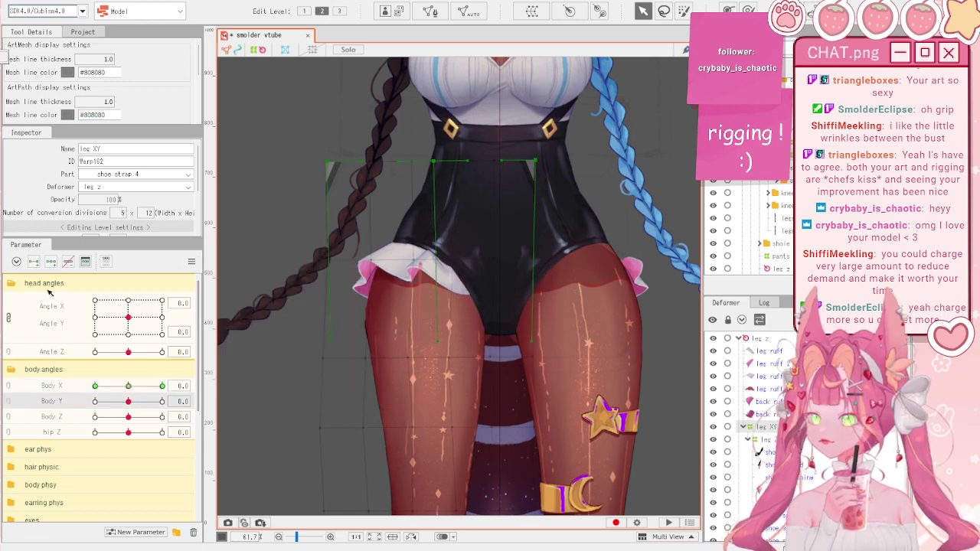
pyautogui.click(51, 261)
pyautogui.moveTo(128, 402); pyautogui.dragTo(168, 400)
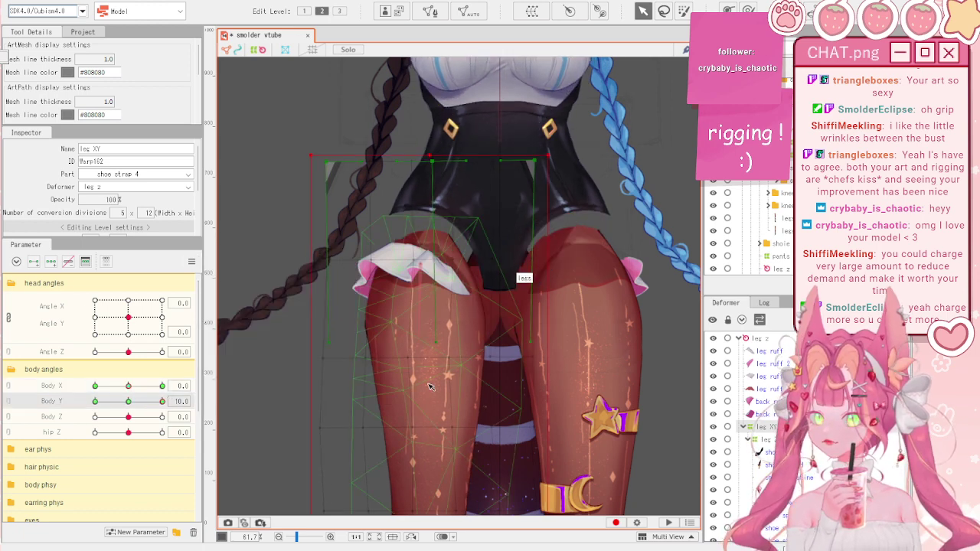
# - Look through the parts list, from the leg and shoe folders to the hand and strap folders, with leg XY selected
pyautogui.scroll(5, 784, 219)
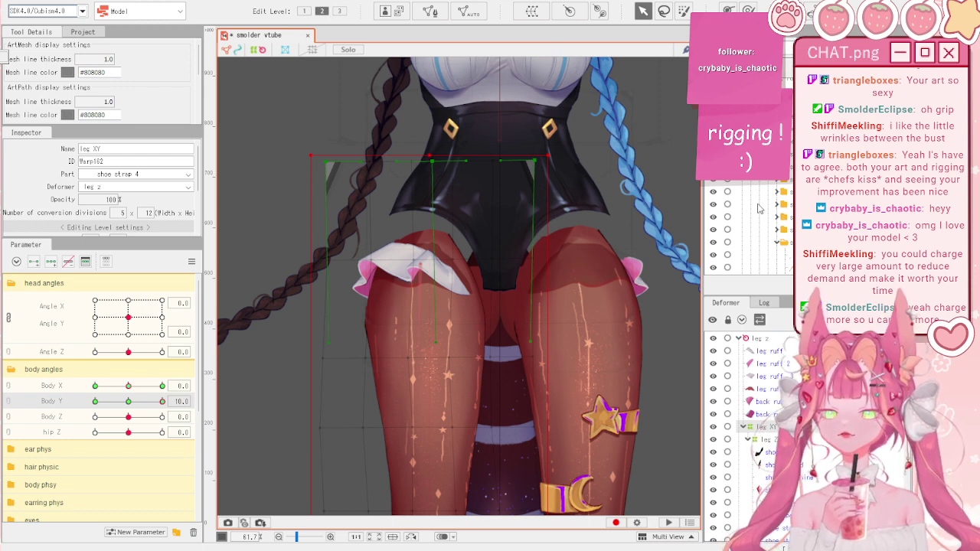
pyautogui.scroll(-5, 758, 209)
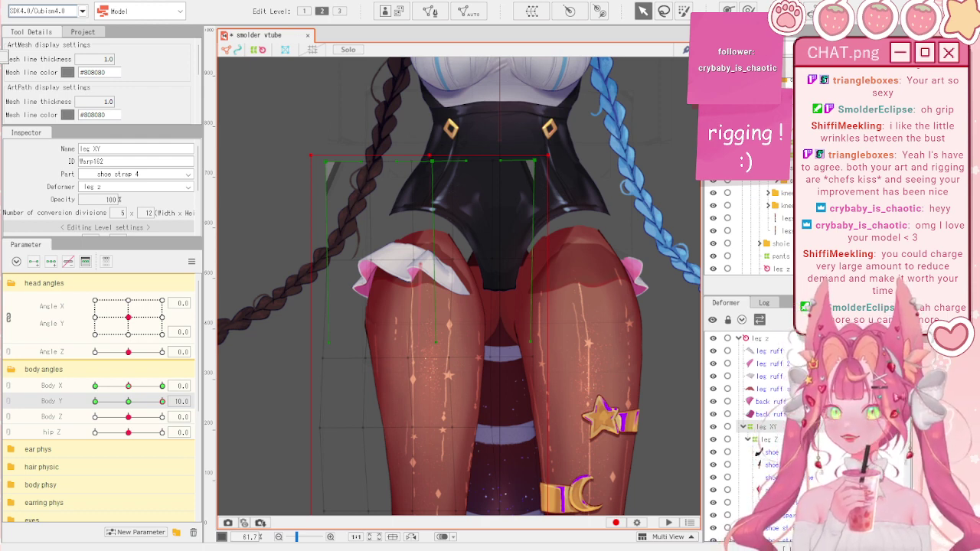
pyautogui.scroll(4, 758, 221)
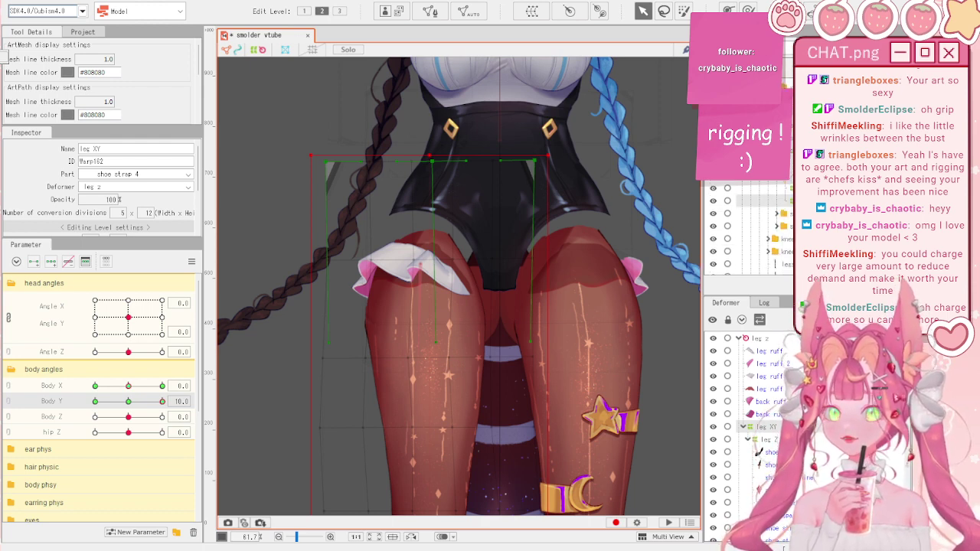
pyautogui.scroll(4, 758, 222)
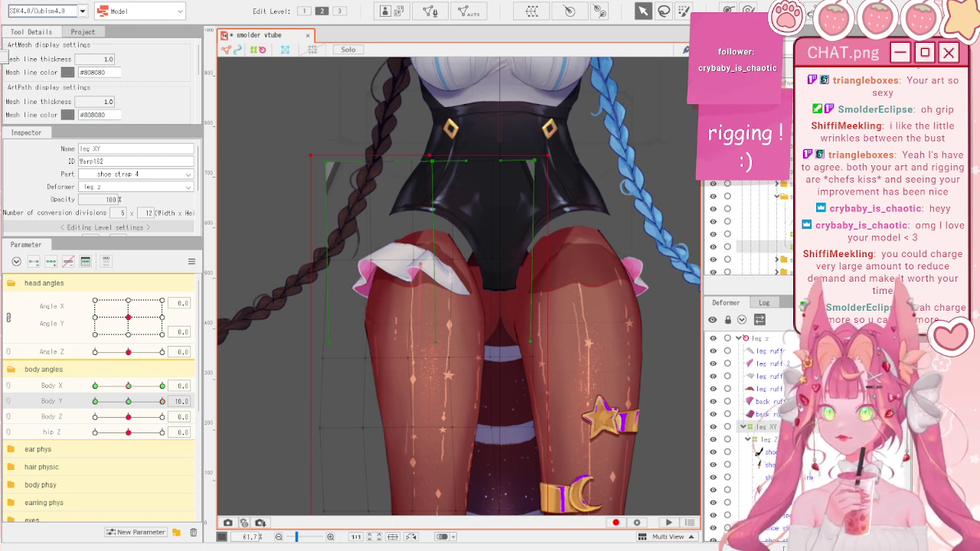
pyautogui.scroll(3, 757, 222)
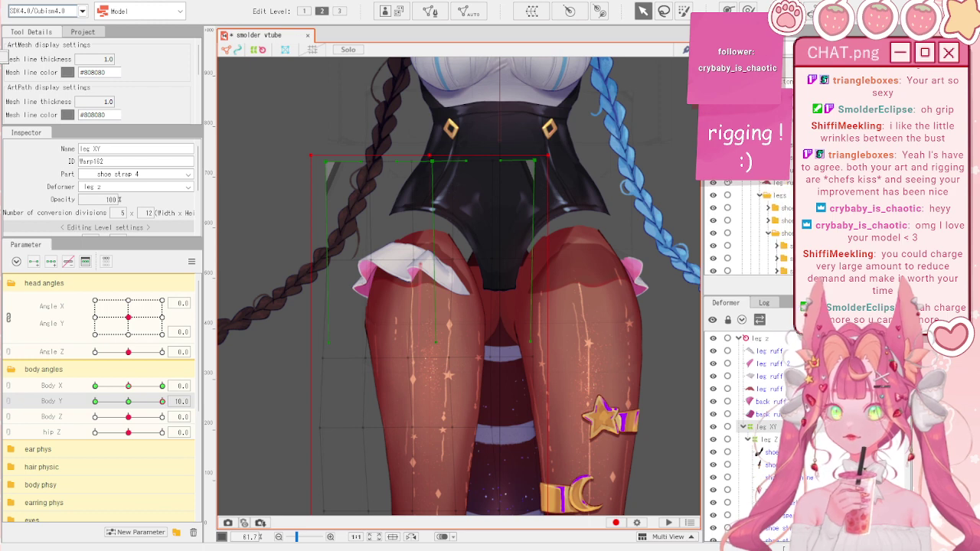
pyautogui.scroll(-4, 758, 222)
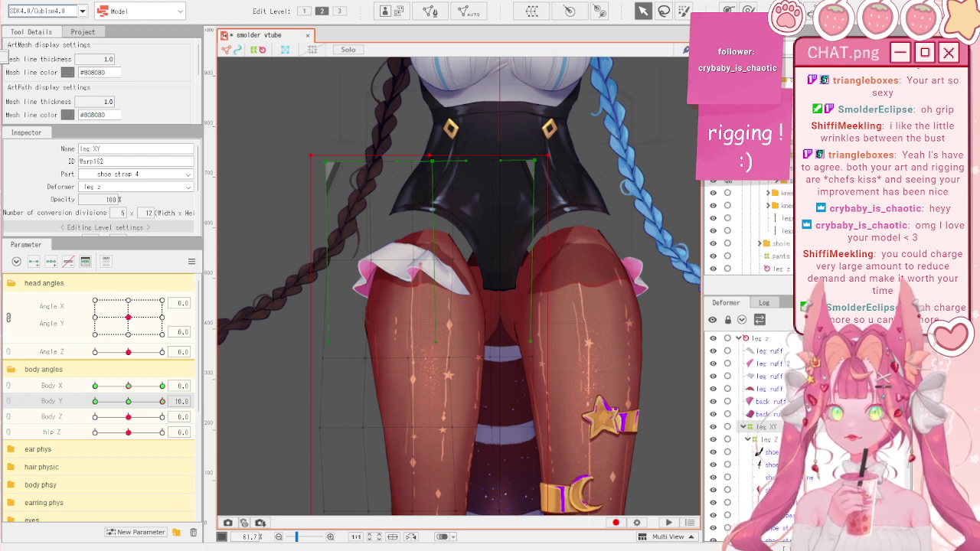
pyautogui.scroll(-3, 758, 226)
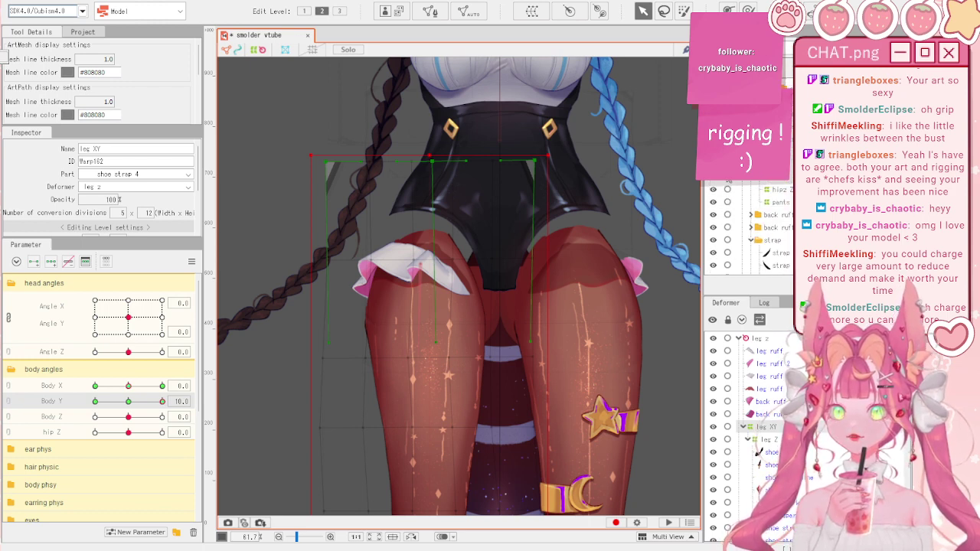
pyautogui.scroll(-3, 724, 212)
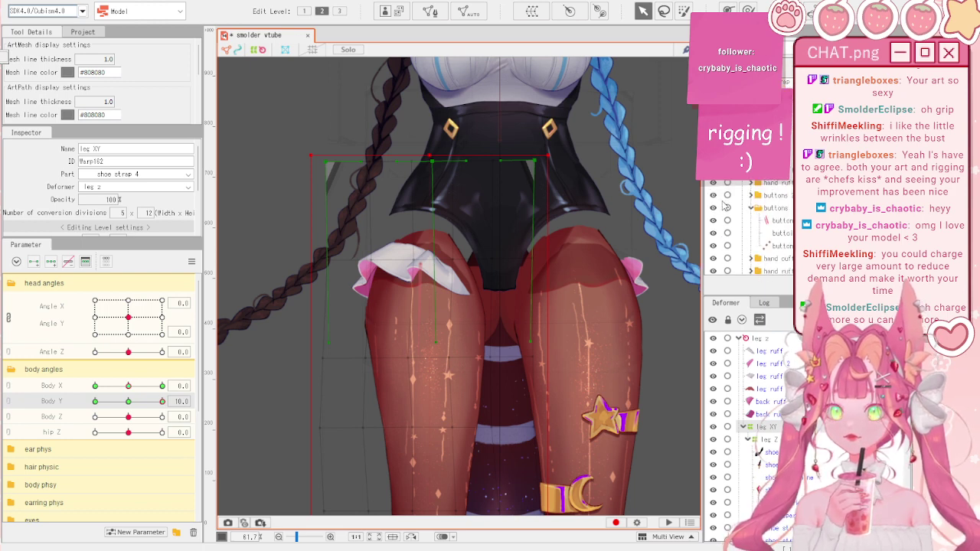
pyautogui.scroll(-2, 725, 206)
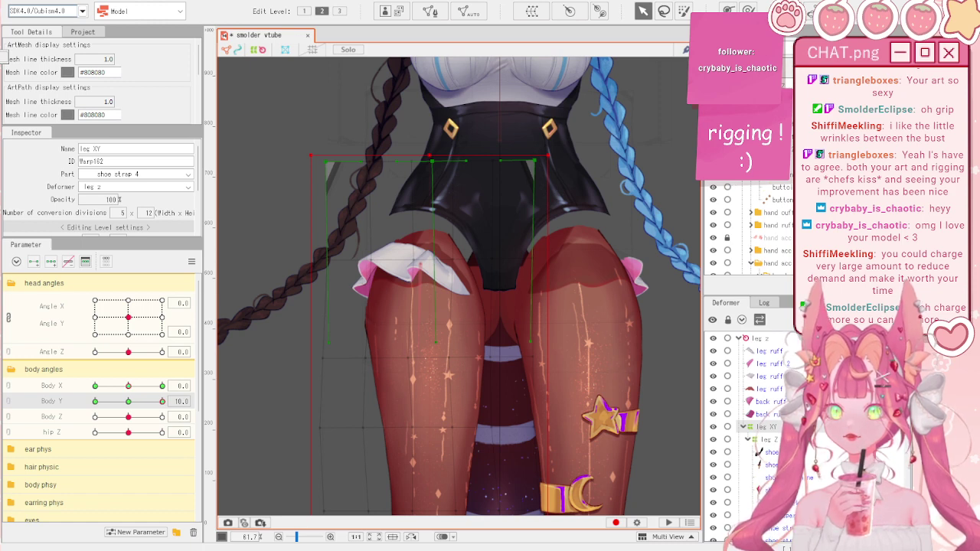
pyautogui.scroll(-2, 746, 226)
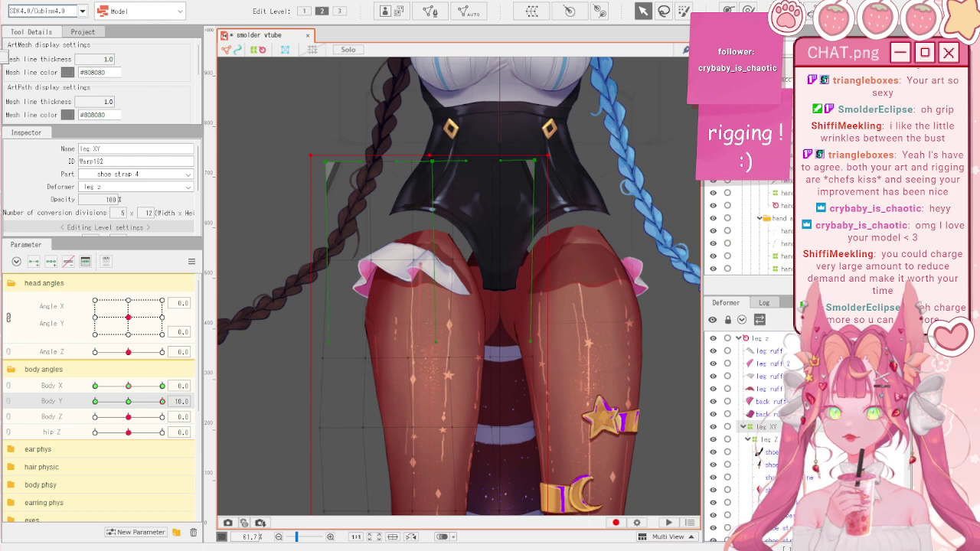
pyautogui.scroll(-3, 746, 226)
pyautogui.scroll(3, 732, 192)
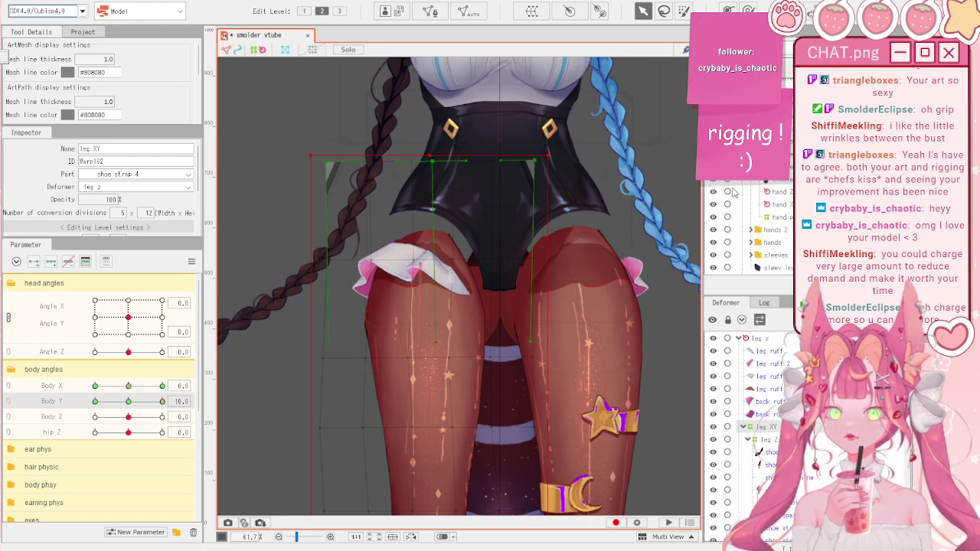
pyautogui.scroll(-4, 732, 192)
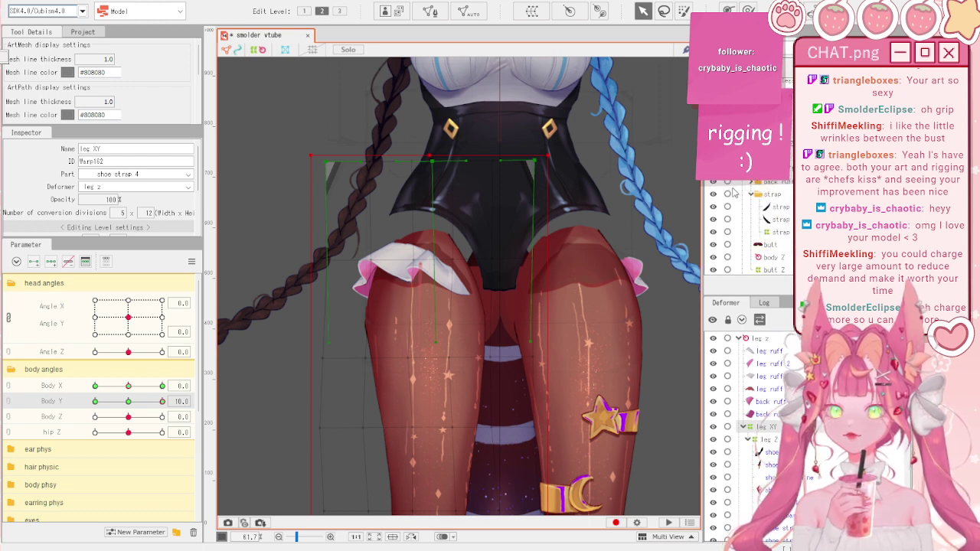
pyautogui.scroll(-5, 733, 192)
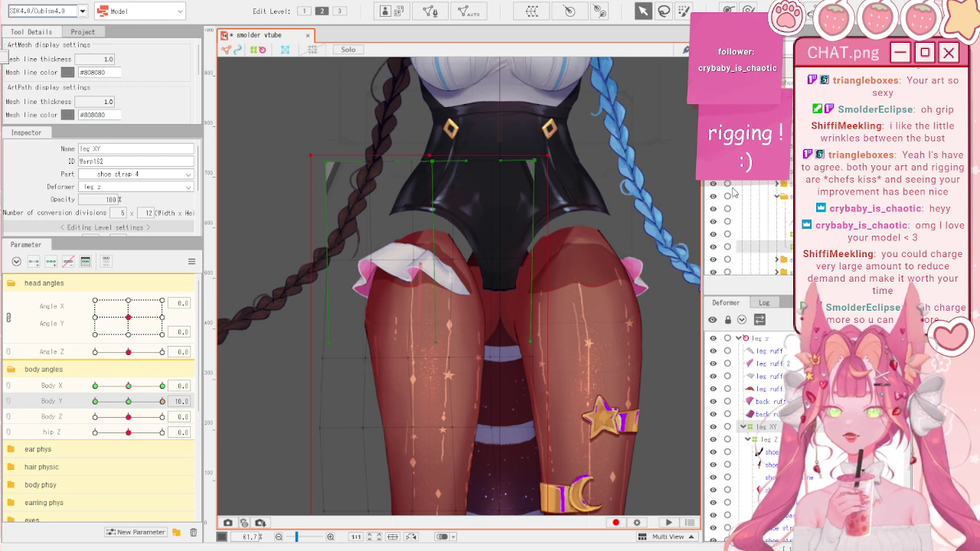
pyautogui.scroll(-2, 727, 210)
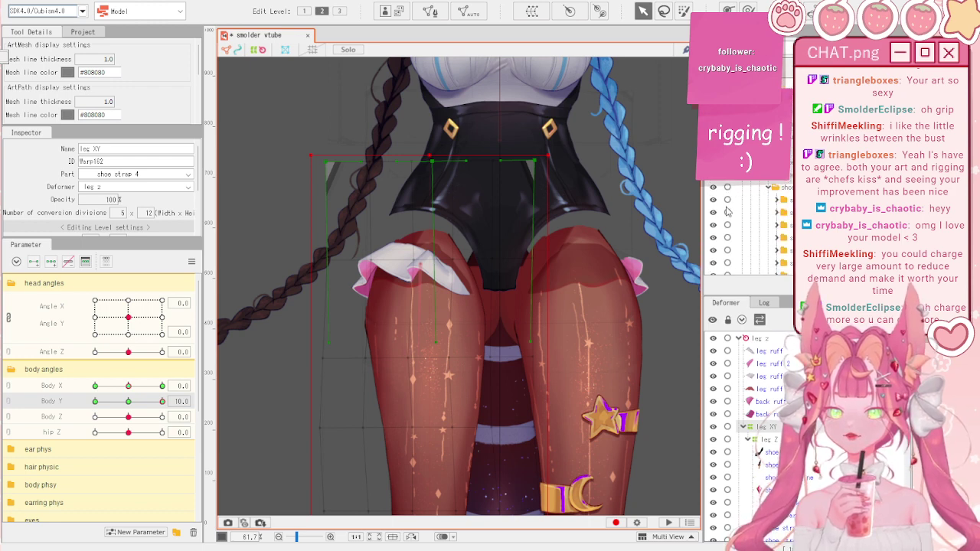
pyautogui.scroll(-3, 754, 188)
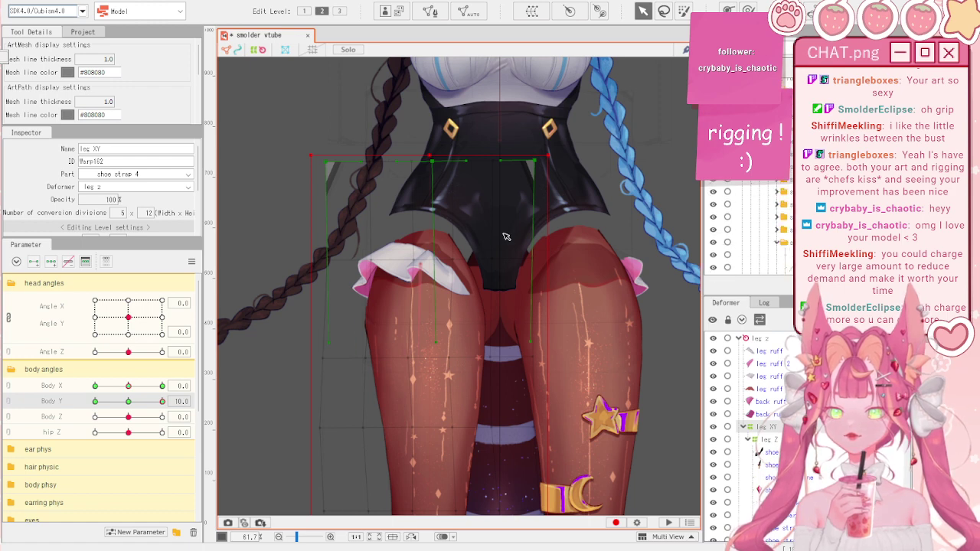
# - Identify the leg meshes, reselect the leg XY warp, shift it slightly upward at Body Y 10 and sweep Body Y to check
pyautogui.click(396, 261)
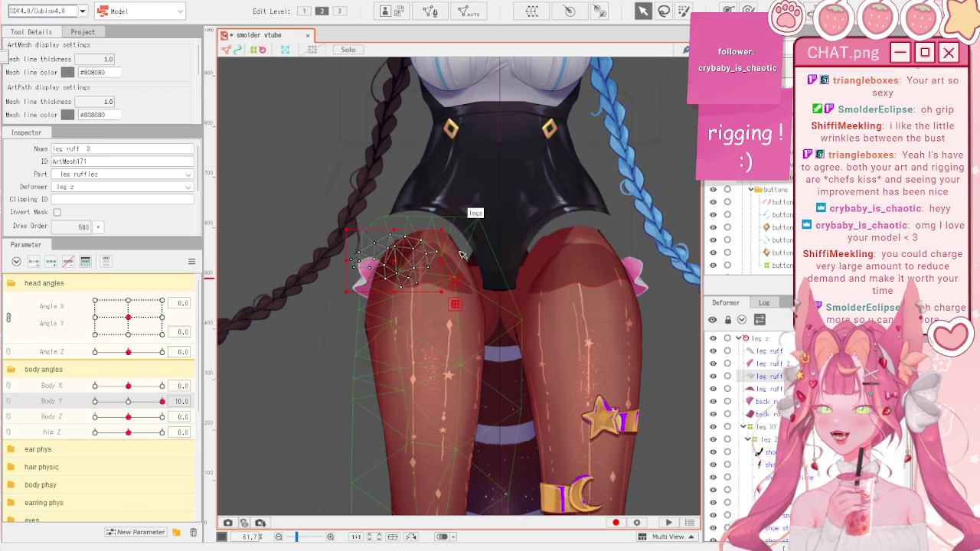
pyautogui.click(460, 325)
pyautogui.click(456, 337)
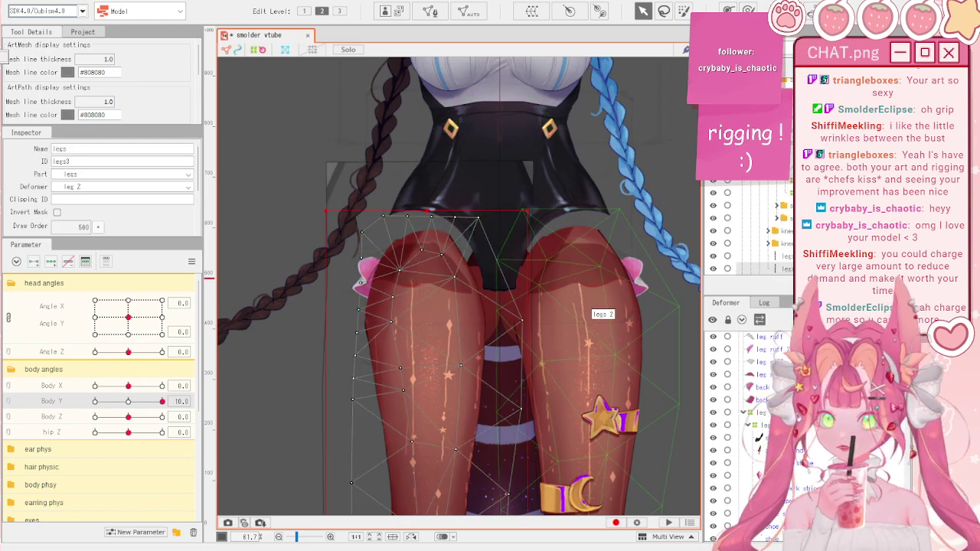
pyautogui.click(763, 414)
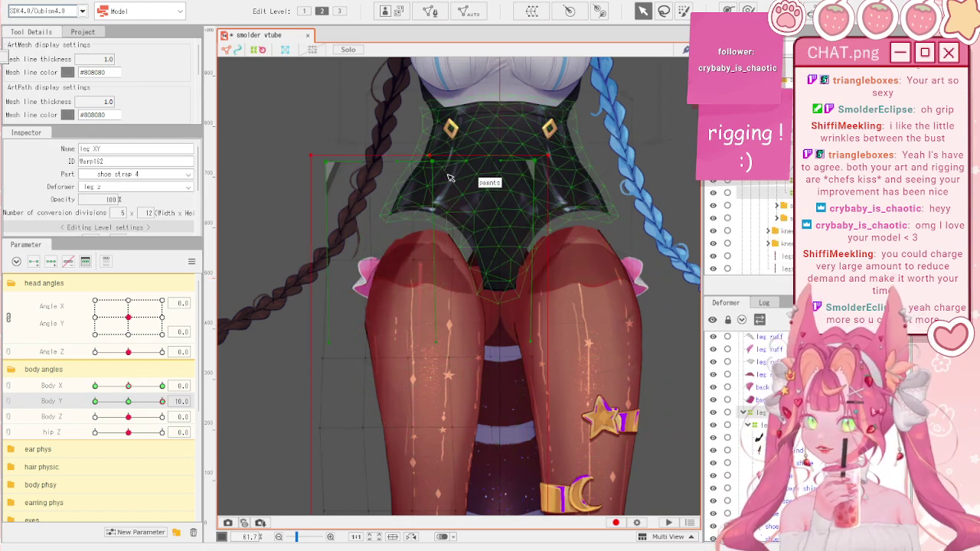
pyautogui.scroll(-5, 474, 308)
pyautogui.scroll(2, 481, 395)
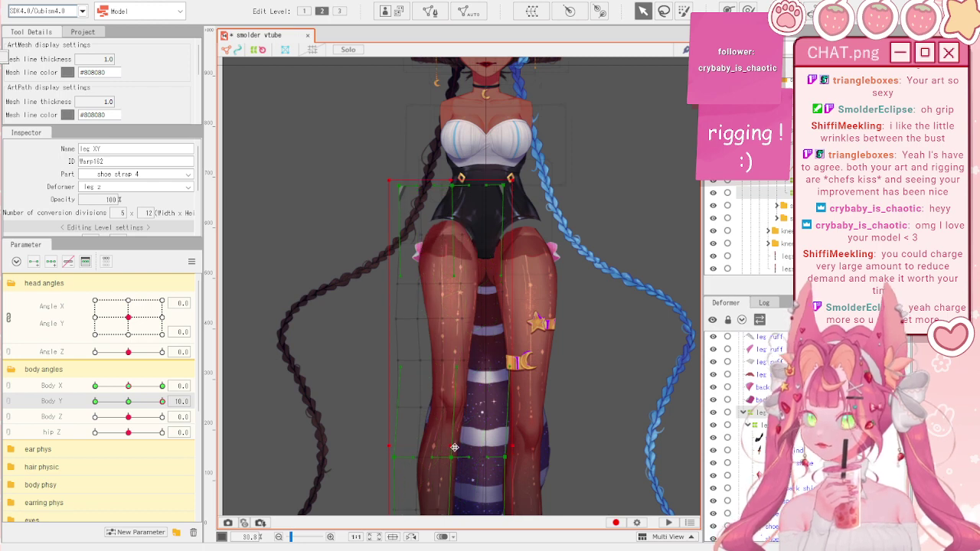
pyautogui.moveTo(454, 442); pyautogui.dragTo(455, 439)
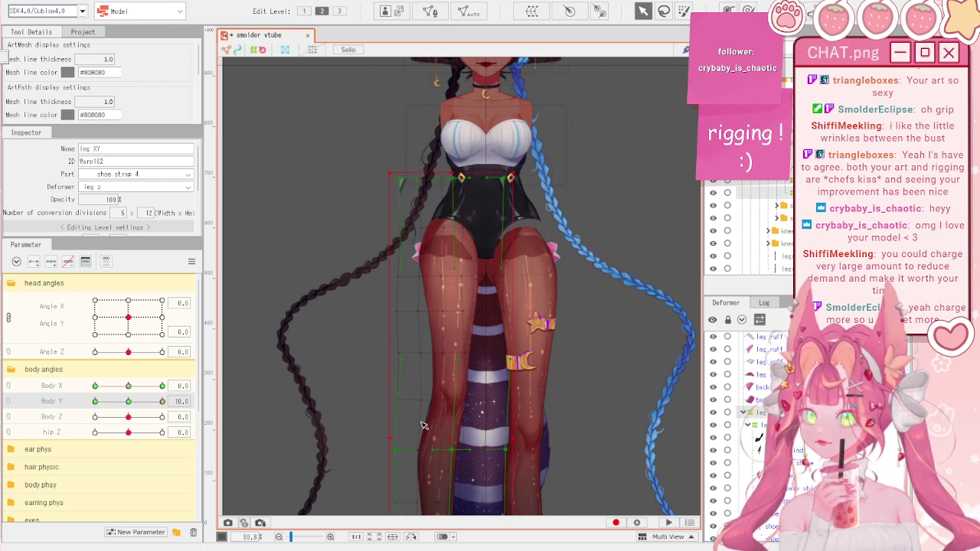
pyautogui.moveTo(128, 401); pyautogui.dragTo(168, 394)
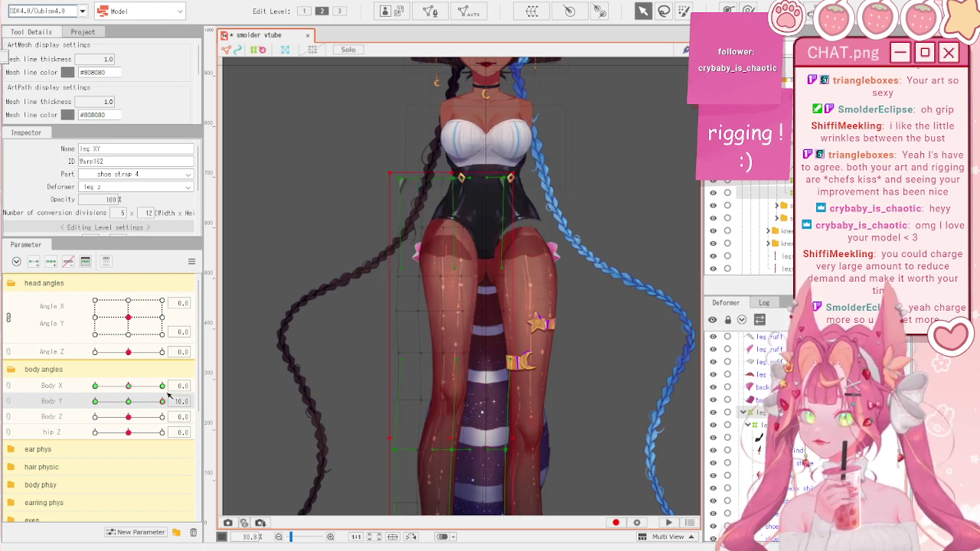
# - Preview the Body Y motion on the full figure and move the whole leg XY warp slightly down at Body Y 10
pyautogui.scroll(-2, 450, 239)
pyautogui.scroll(2, 452, 380)
pyautogui.scroll(-4, 447, 299)
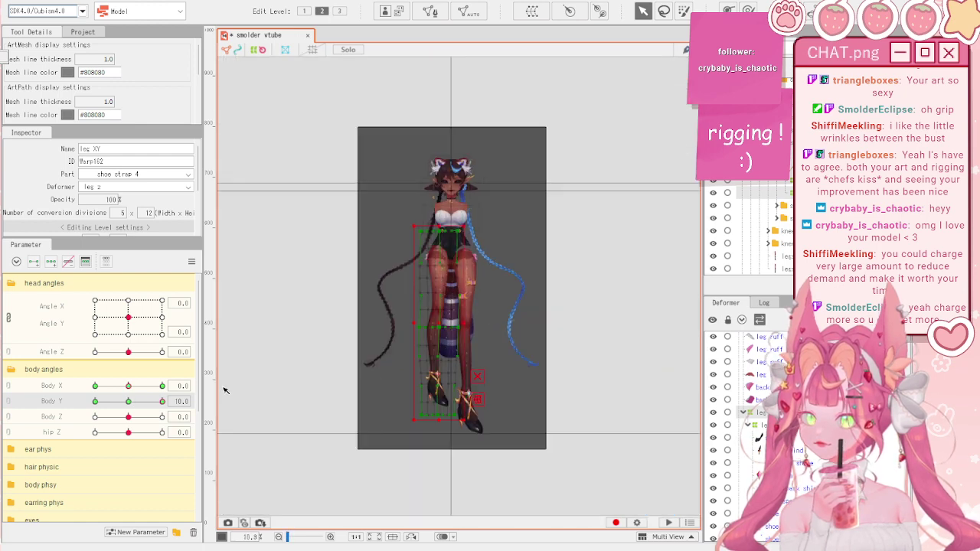
pyautogui.moveTo(129, 401); pyautogui.dragTo(198, 394)
pyautogui.moveTo(408, 323); pyautogui.dragTo(407, 329)
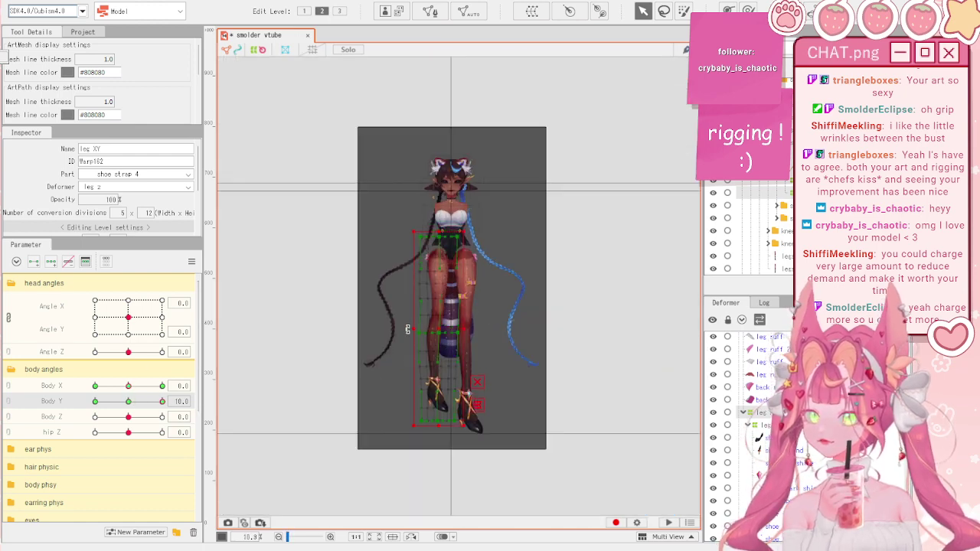
# - Enlarge the Deform Brush to about 1717 px and push the leg XY warp slightly upward around the knee
pyautogui.scroll(4, 449, 287)
pyautogui.scroll(-2, 449, 288)
pyautogui.click(748, 10)
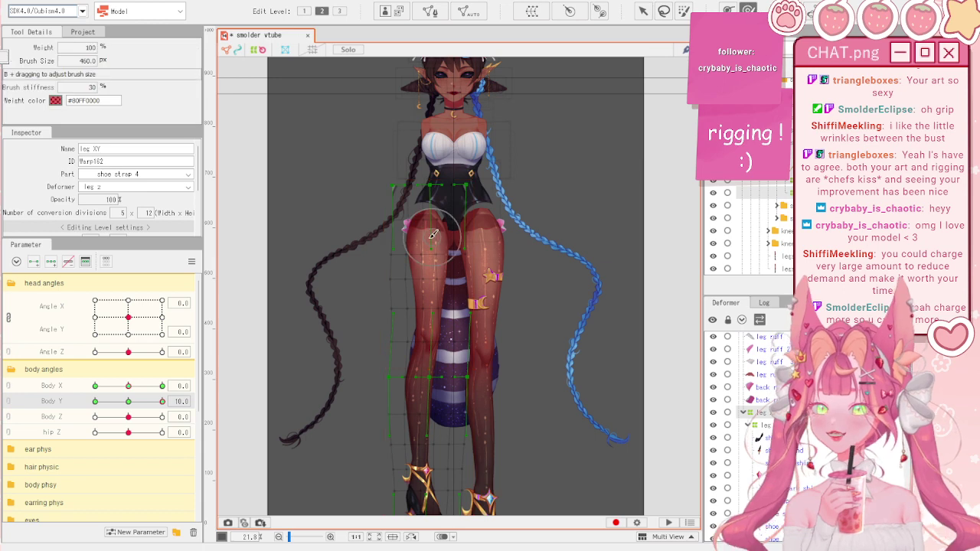
pyautogui.press('b')
pyautogui.moveTo(431, 237)
pyautogui.mouseDown()
pyautogui.moveTo(491, 335)
pyautogui.moveTo(420, 221)
pyautogui.mouseUp()
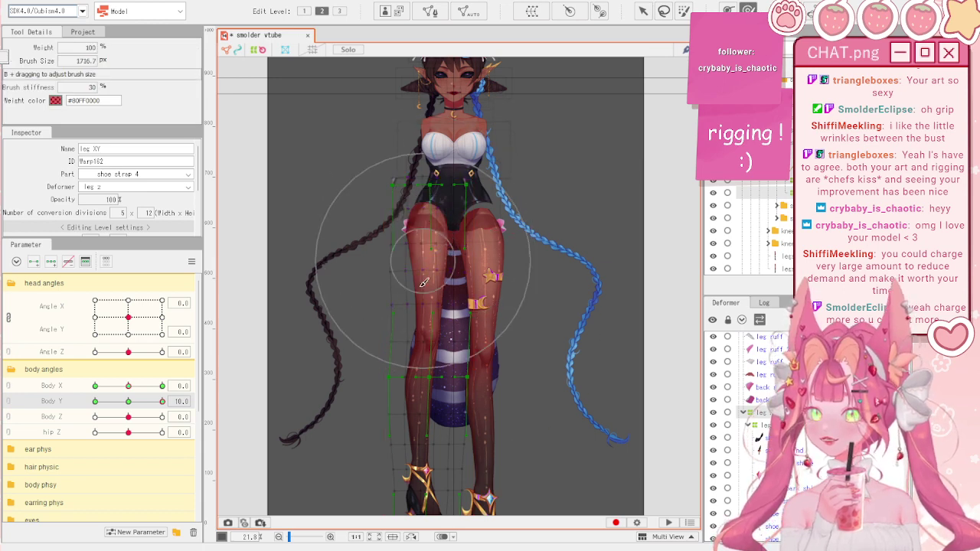
pyautogui.moveTo(420, 349); pyautogui.dragTo(419, 339)
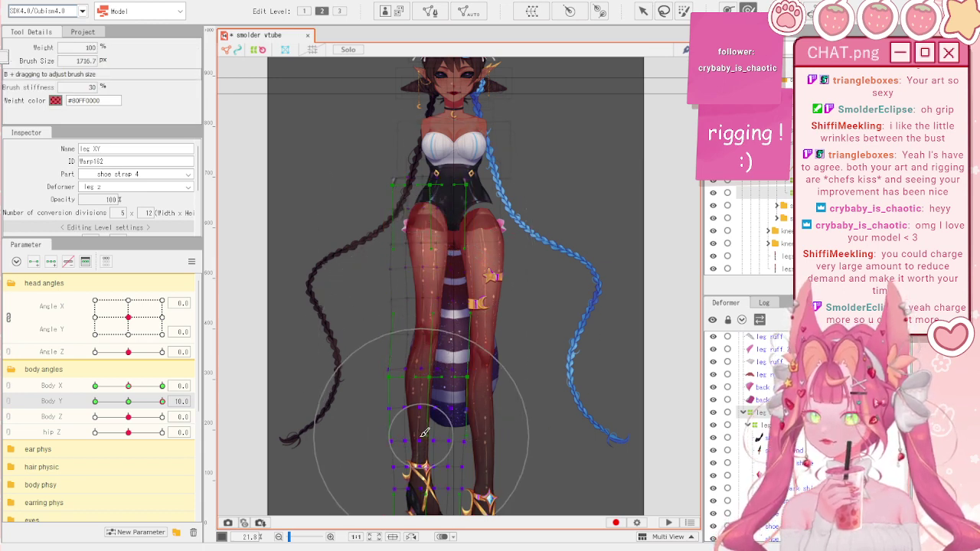
# - Nudge the lower part of the leg XY warp slightly upward with the brush and sweep Body Y to check the motion
pyautogui.scroll(-2, 421, 433)
pyautogui.scroll(2, 414, 467)
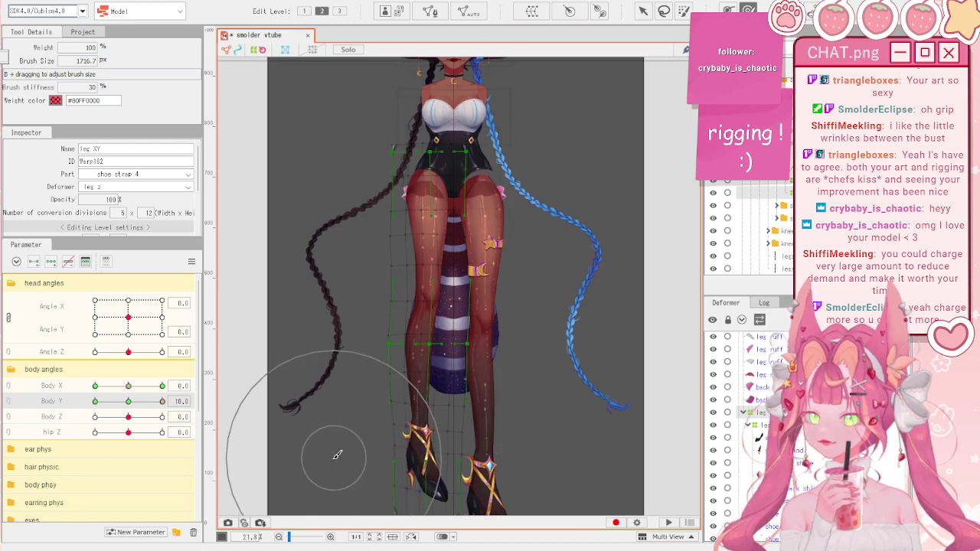
pyautogui.moveTo(455, 399); pyautogui.dragTo(455, 396)
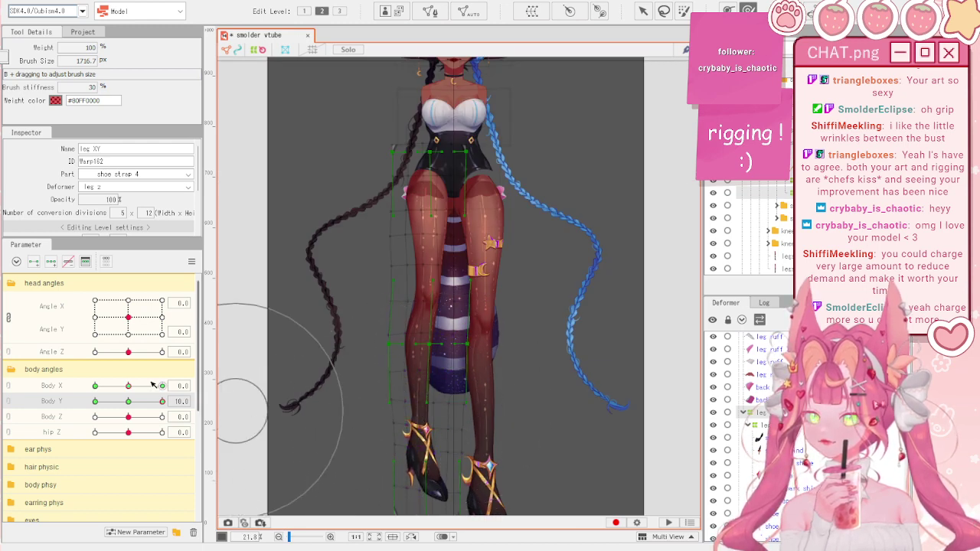
pyautogui.moveTo(128, 401); pyautogui.dragTo(180, 403)
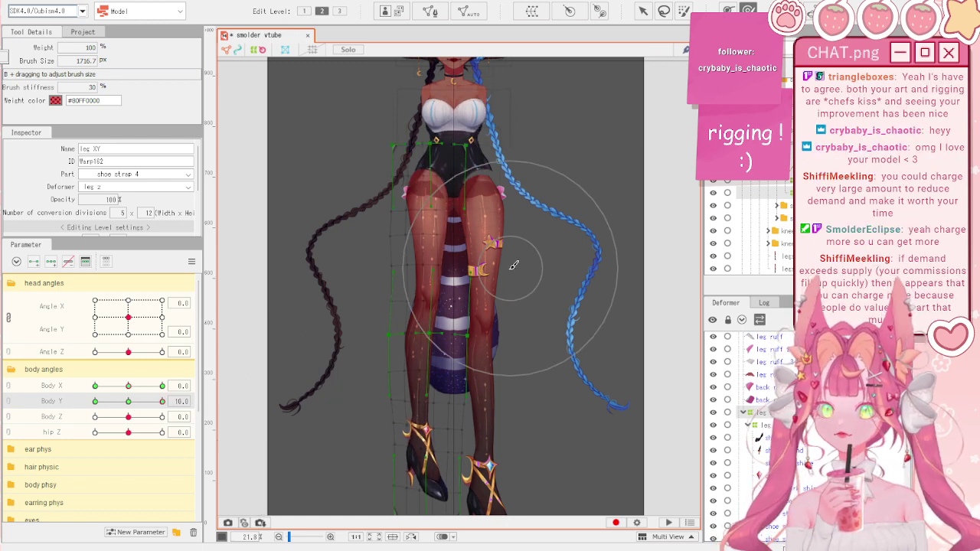
# - Reduce the Deform Brush to about 1253 px and reshape the knee area of the leg XY warp at Body Y 10
pyautogui.scroll(5, 514, 265)
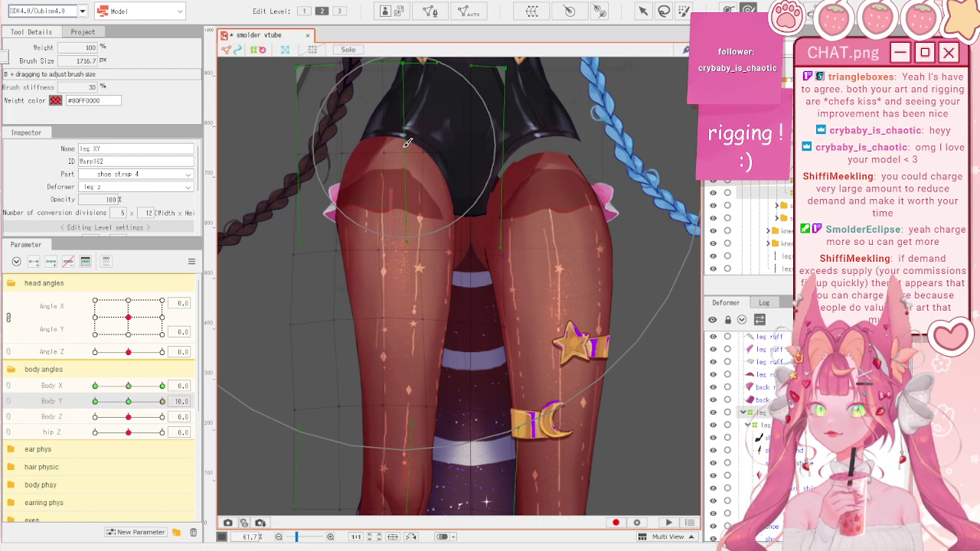
pyautogui.scroll(-4, 407, 142)
pyautogui.scroll(2, 300, 180)
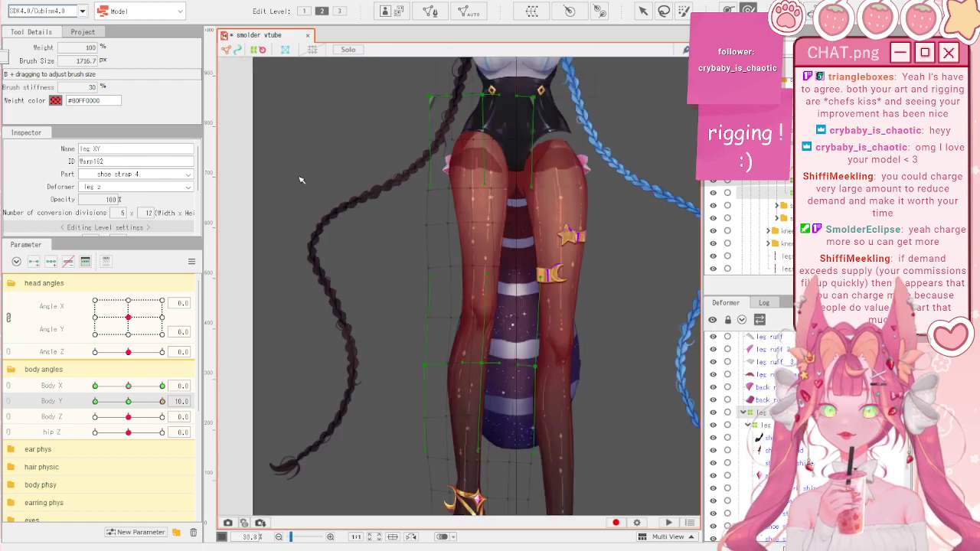
pyautogui.scroll(-2, 300, 180)
pyautogui.scroll(2, 412, 197)
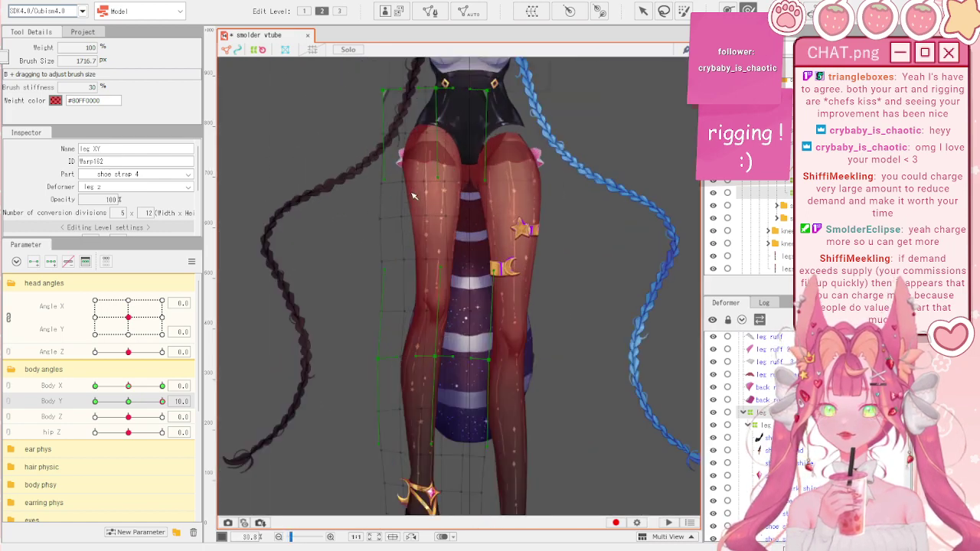
pyautogui.moveTo(128, 402); pyautogui.dragTo(163, 407)
pyautogui.press('b')
pyautogui.moveTo(511, 313)
pyautogui.mouseDown()
pyautogui.moveTo(447, 313)
pyautogui.moveTo(440, 299)
pyautogui.mouseUp()
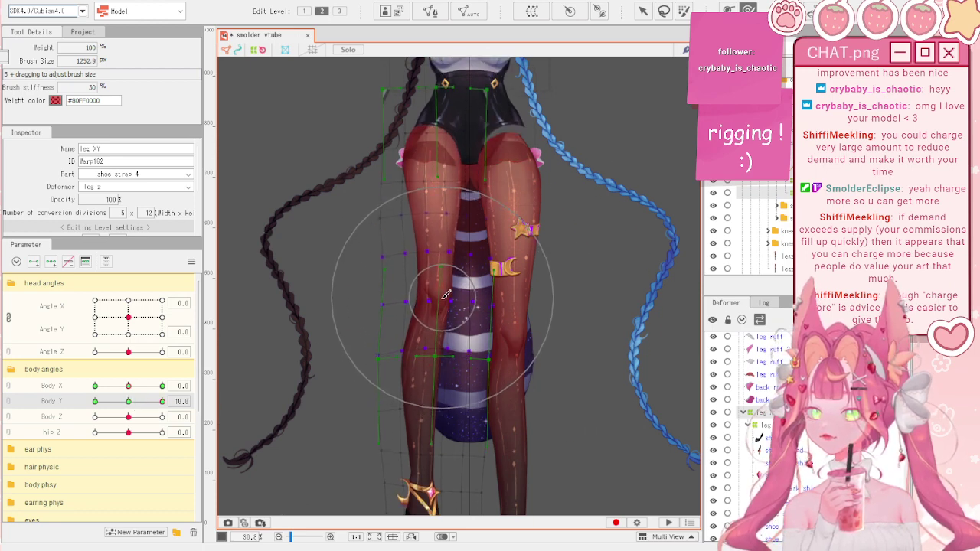
# - Set Body Y to -10, enlarge the Deform Brush to about 1568 px and reshape the leg XY warp around the thigh and knee
pyautogui.moveTo(163, 401)
pyautogui.mouseDown()
pyautogui.moveTo(50, 415)
pyautogui.moveTo(183, 388)
pyautogui.moveTo(108, 410)
pyautogui.moveTo(158, 400)
pyautogui.moveTo(126, 424)
pyautogui.moveTo(73, 437)
pyautogui.mouseUp()
pyautogui.scroll(-3, 252, 361)
pyautogui.scroll(3, 444, 302)
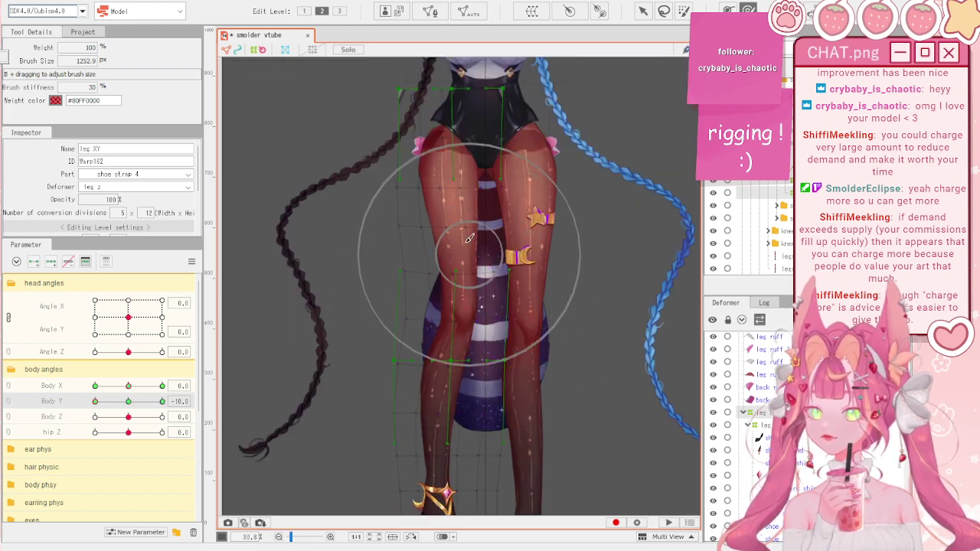
pyautogui.press('b')
pyautogui.moveTo(454, 164); pyautogui.dragTo(459, 146)
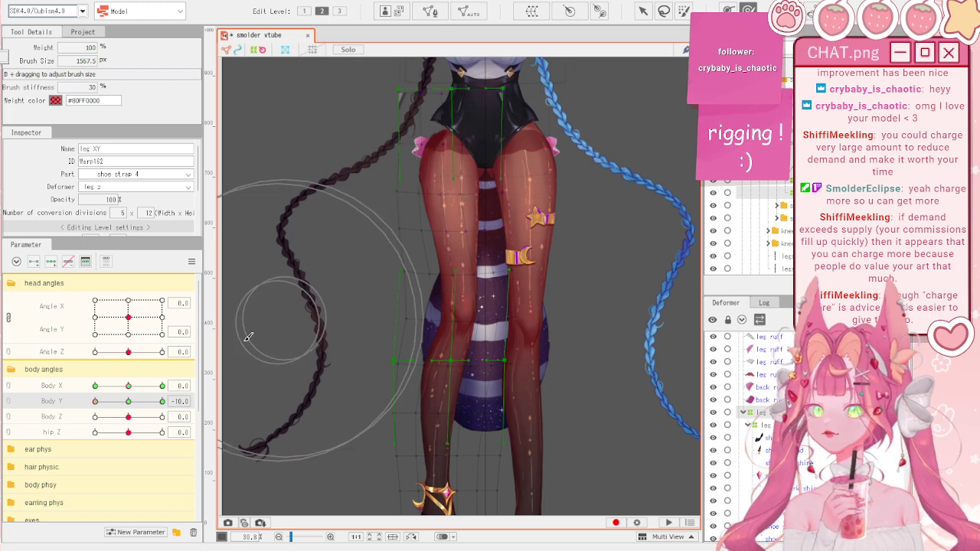
pyautogui.moveTo(127, 401)
pyautogui.mouseDown()
pyautogui.moveTo(167, 400)
pyautogui.moveTo(66, 411)
pyautogui.mouseUp()
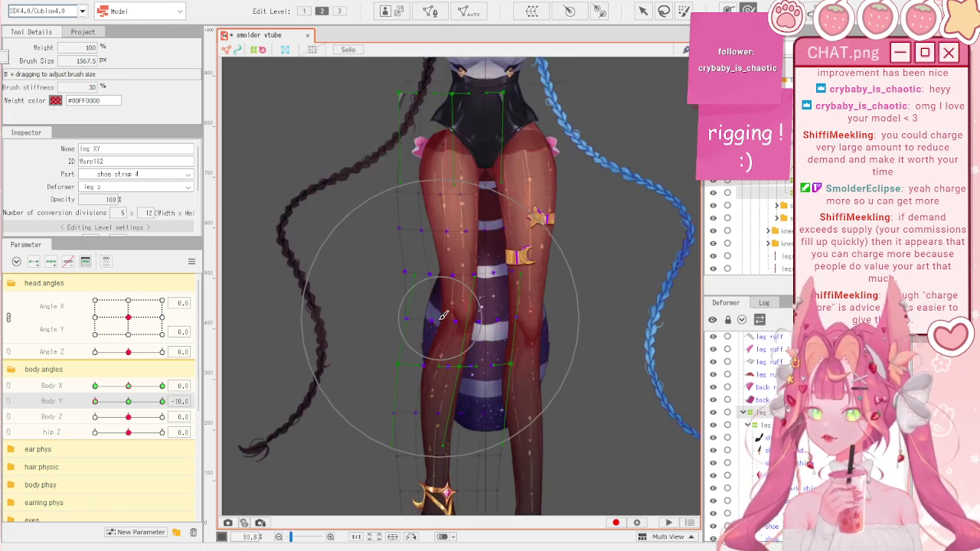
# - Reduce the Deform Brush to about 1016 px and refine the lower leg of the leg XY warp at Body Y -10
pyautogui.scroll(-2, 443, 345)
pyautogui.scroll(2, 458, 398)
pyautogui.press('b')
pyautogui.moveTo(429, 367); pyautogui.dragTo(410, 342)
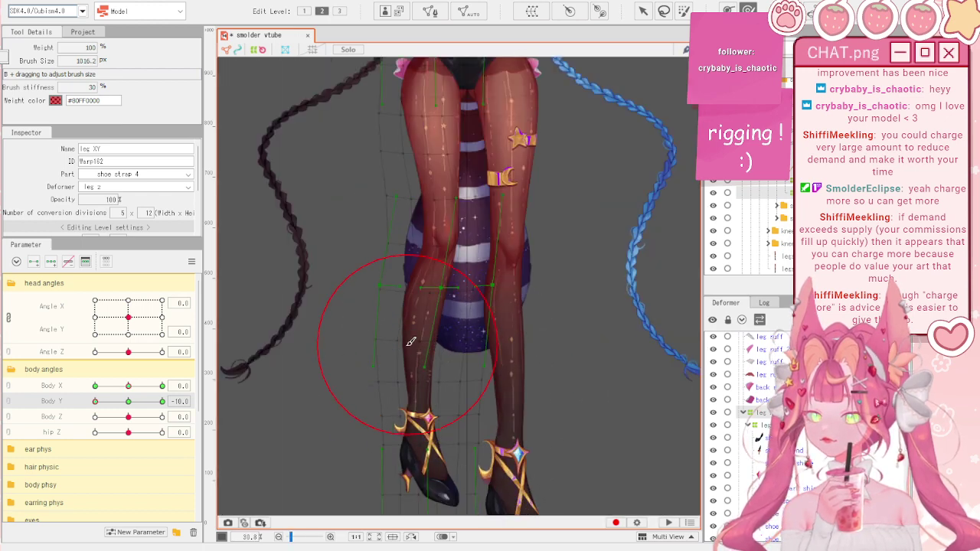
pyautogui.scroll(-2, 431, 320)
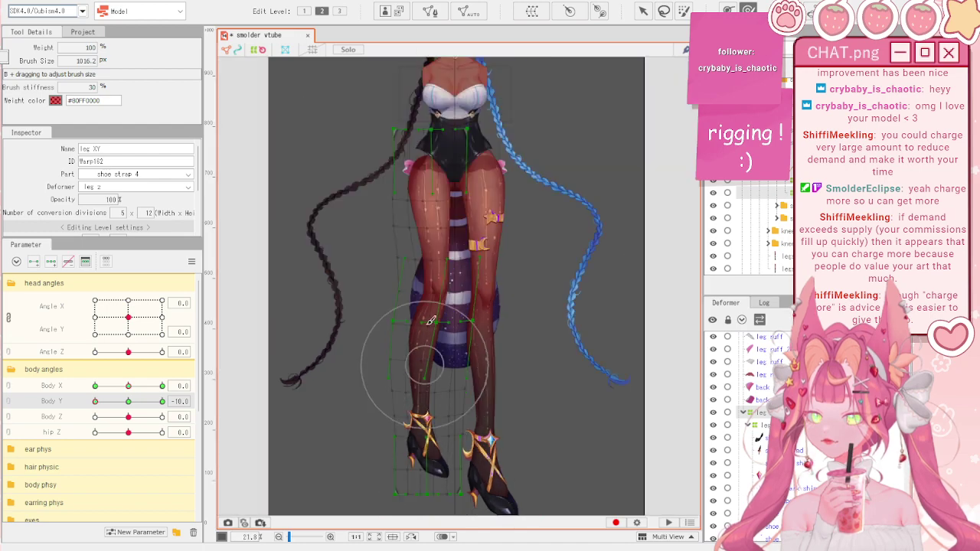
pyautogui.scroll(2, 431, 320)
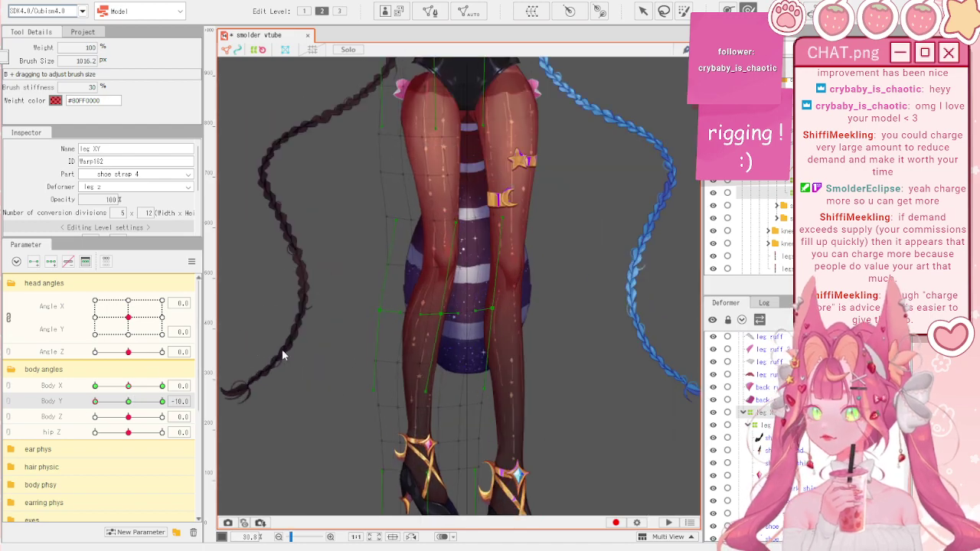
# - Return to the selection arrow, locate the pants mesh in the deformer hierarchy and select the body xy rotation deformer
pyautogui.press('a')
pyautogui.scroll(-1, 385, 428)
pyautogui.scroll(1, 450, 176)
pyautogui.click(452, 166)
pyautogui.scroll(2, 449, 113)
pyautogui.scroll(-2, 463, 172)
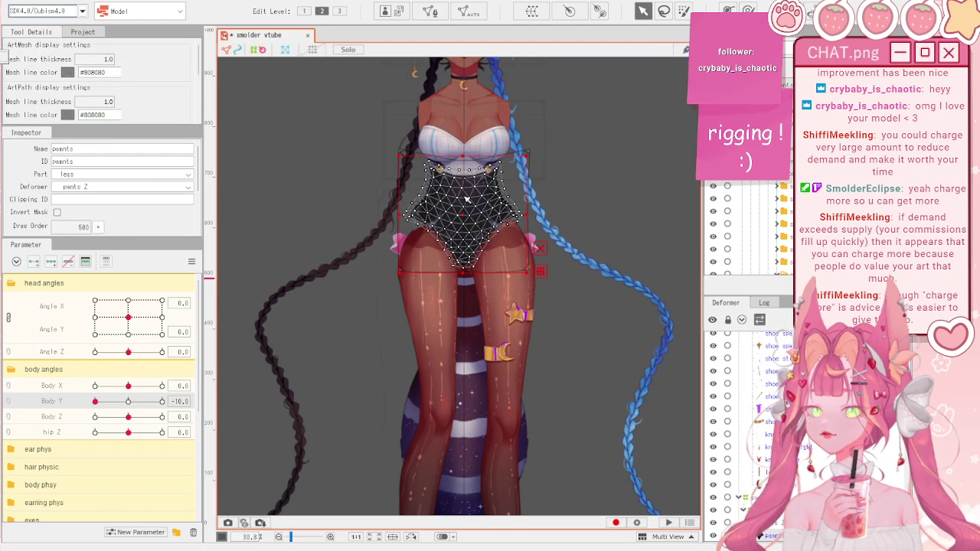
pyautogui.scroll(-2, 467, 199)
pyautogui.scroll(2, 478, 111)
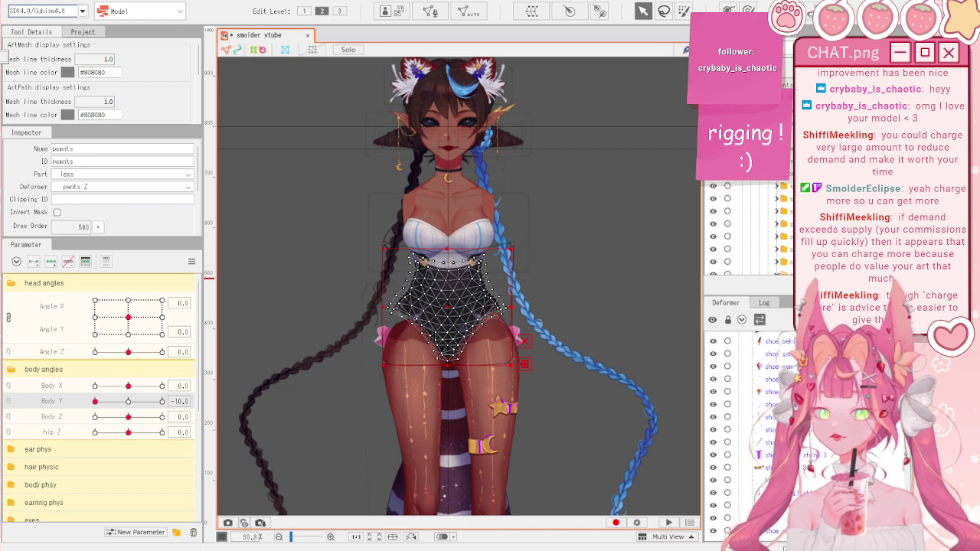
pyautogui.scroll(-4, 803, 436)
pyautogui.scroll(2, 496, 345)
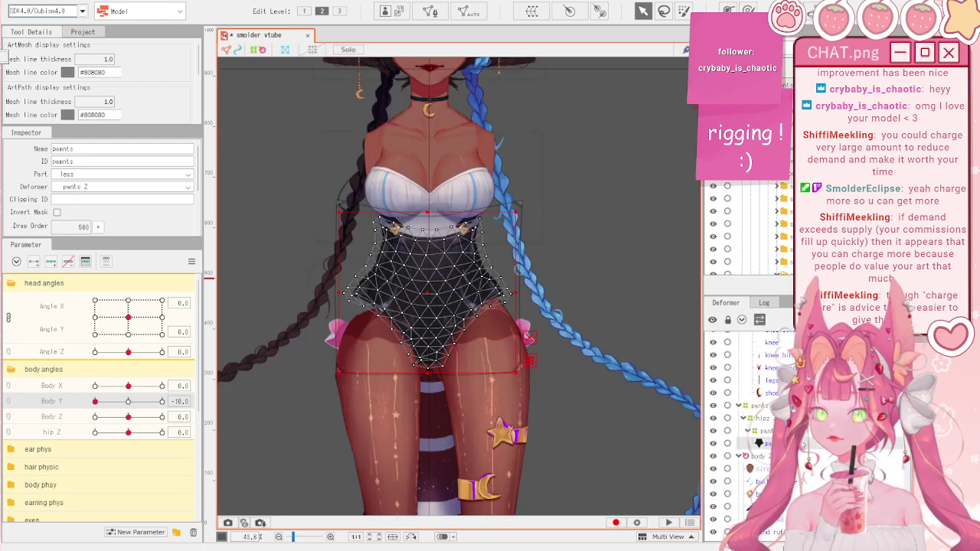
pyautogui.click(761, 456)
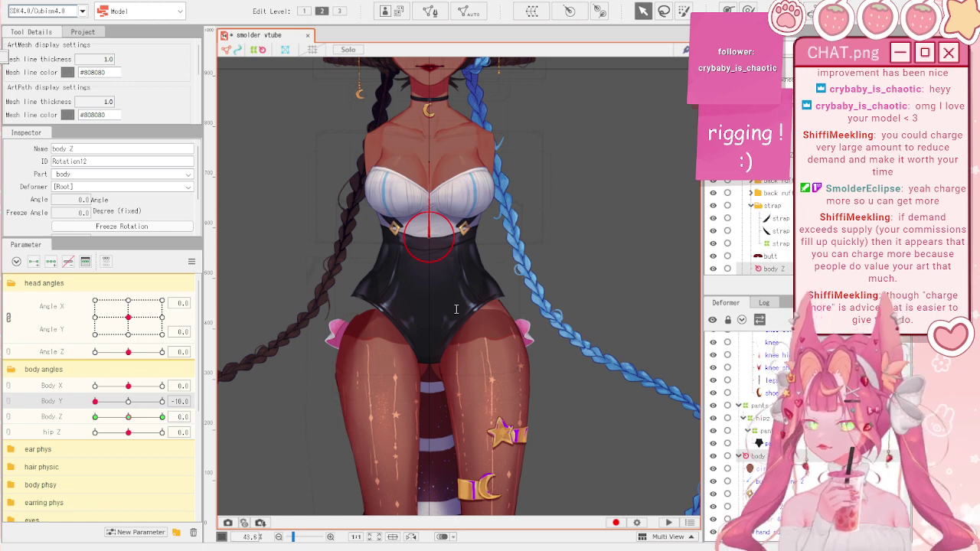
pyautogui.hotkey('ctrl', 'z')
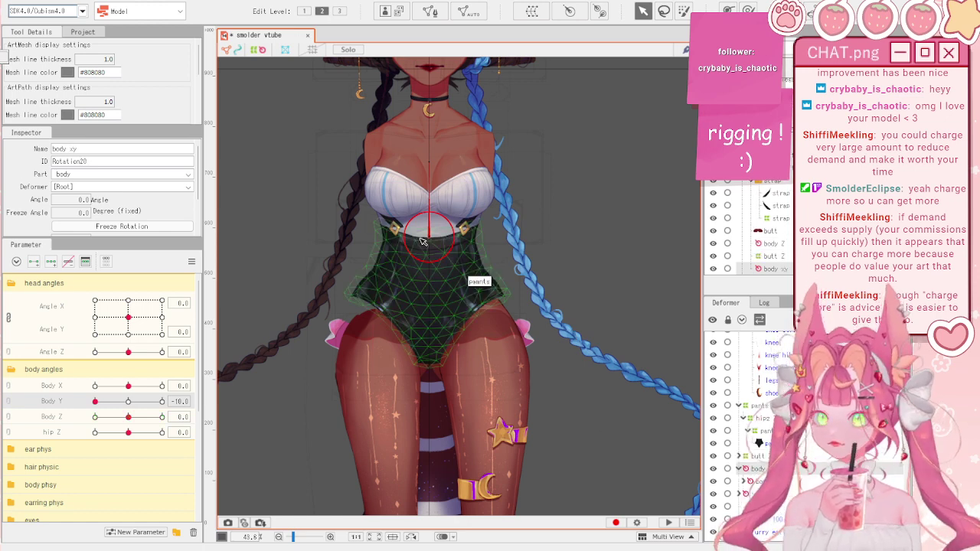
# - Add three Body Y keyforms to the body xy rotation deformer and try moving it downward at Body Y -10
pyautogui.scroll(2, 466, 268)
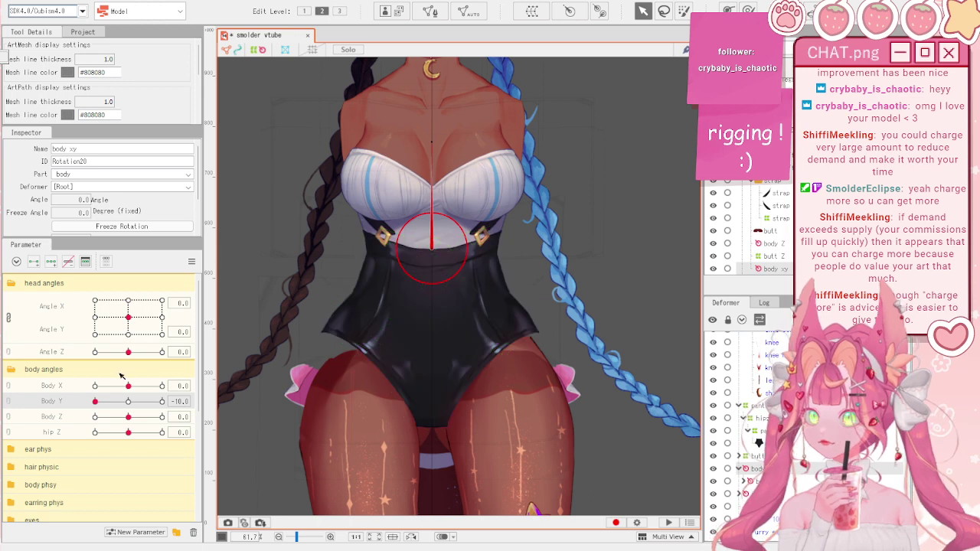
pyautogui.click(39, 262)
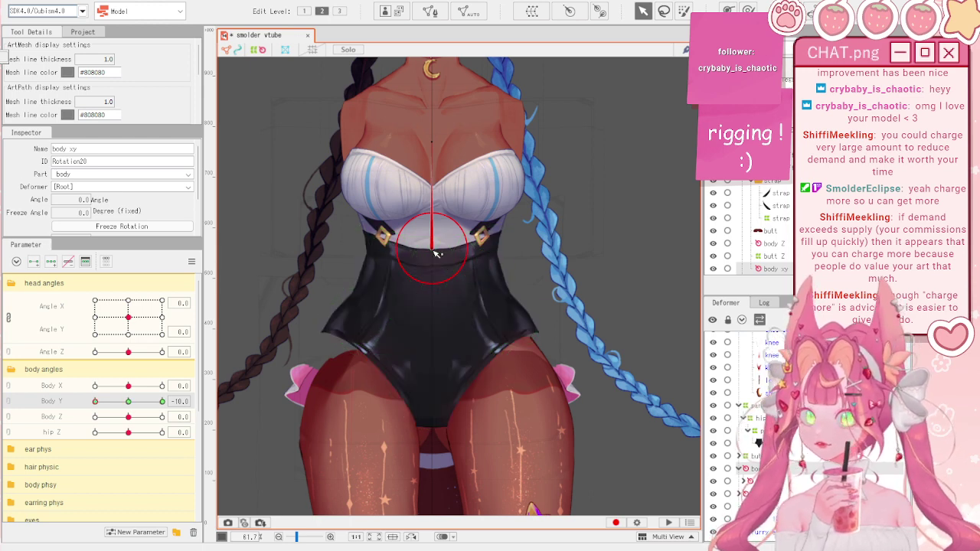
pyautogui.moveTo(437, 253); pyautogui.dragTo(441, 268)
pyautogui.hotkey('ctrl', 'z')
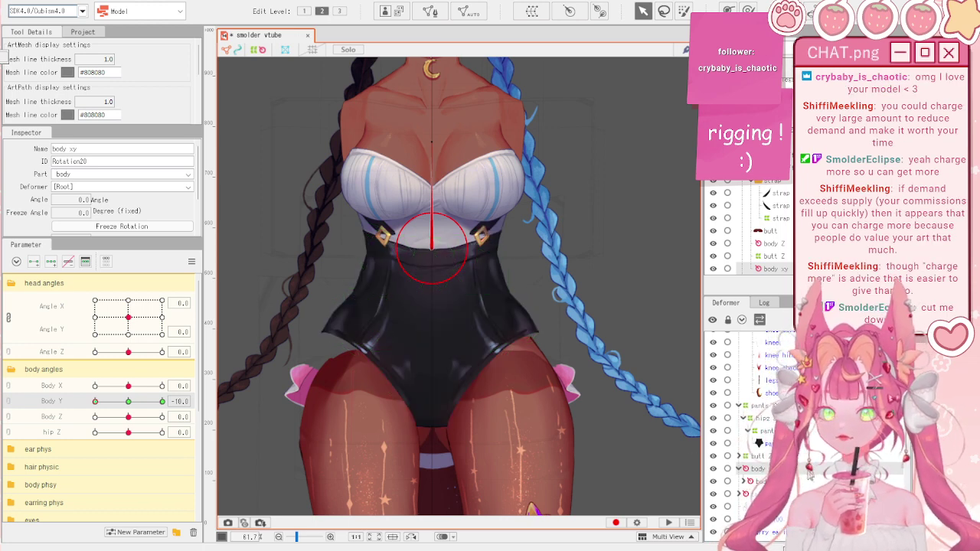
# - Select the pants XY warp deformer and move it down at Body Y -10, checking it with a Body Y sweep
pyautogui.click(758, 405)
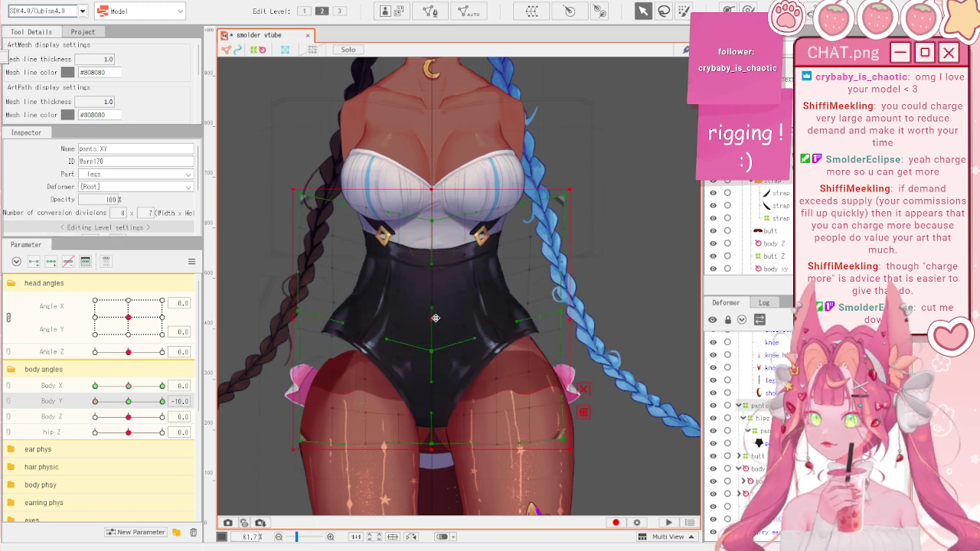
pyautogui.moveTo(434, 317); pyautogui.dragTo(439, 352)
pyautogui.moveTo(121, 403); pyautogui.dragTo(74, 430)
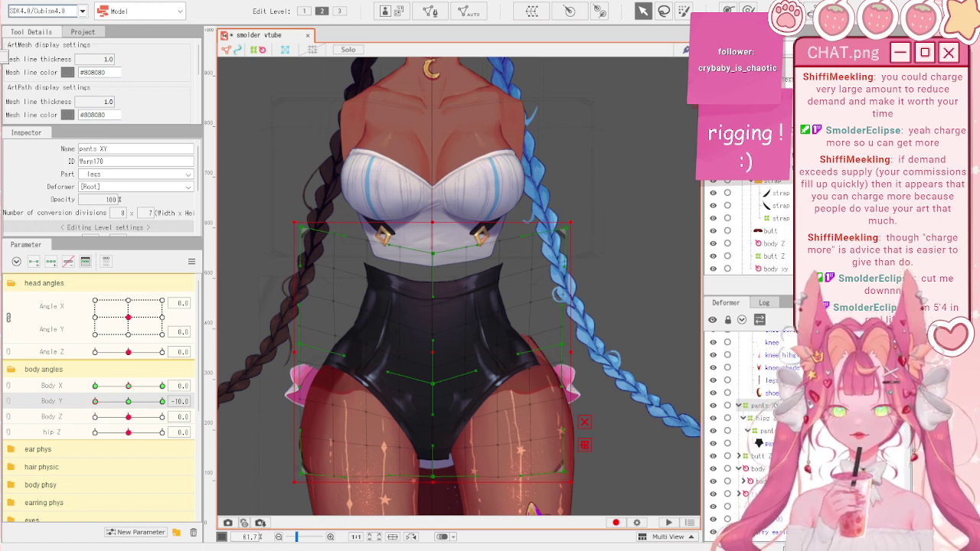
pyautogui.scroll(-3, 472, 341)
pyautogui.scroll(3, 438, 345)
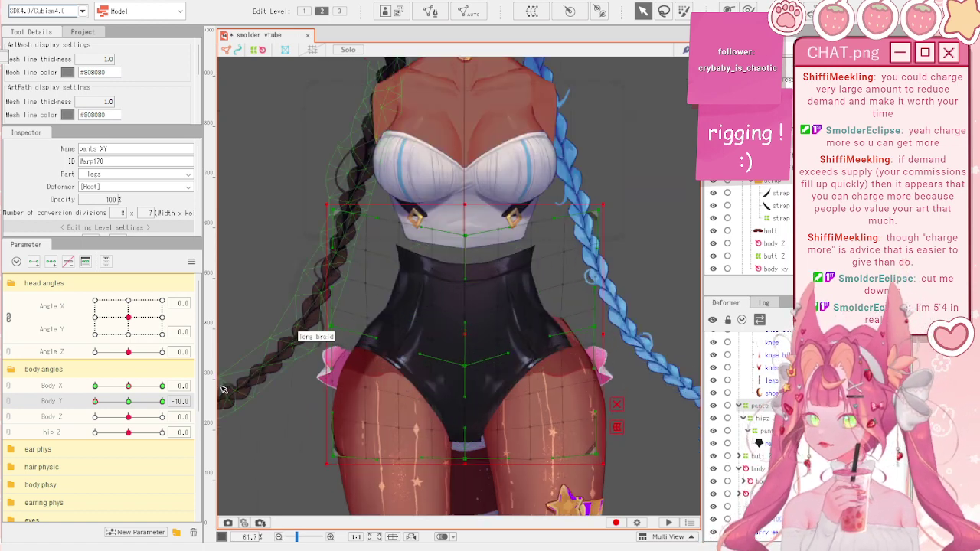
# - Pull the lower edge of the pants XY warp deformer slightly down at Body Y -10, checking it with Body Y sweeps
pyautogui.click(128, 402)
pyautogui.moveTo(129, 405); pyautogui.dragTo(97, 401)
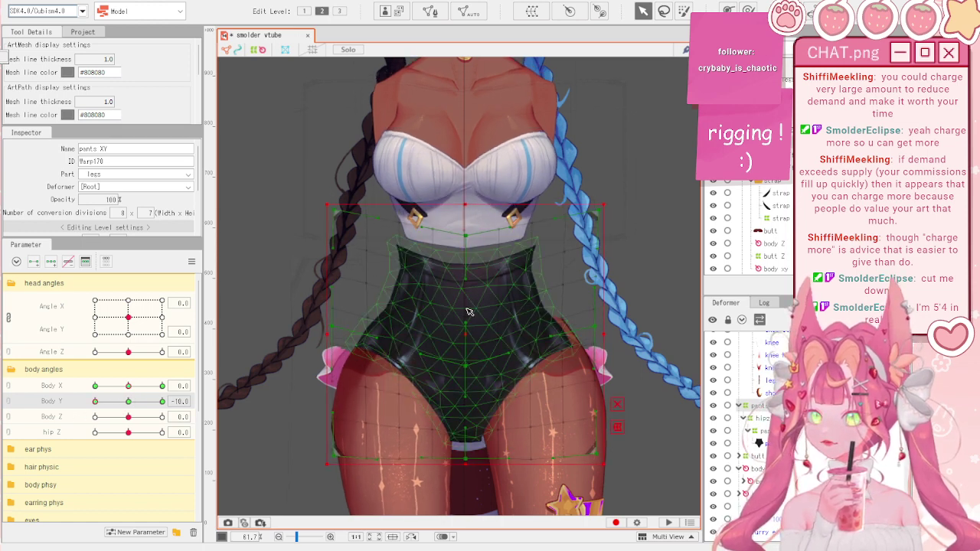
pyautogui.scroll(2, 464, 421)
pyautogui.scroll(-2, 480, 470)
pyautogui.moveTo(466, 457); pyautogui.dragTo(468, 462)
pyautogui.moveTo(128, 400); pyautogui.dragTo(91, 418)
pyautogui.scroll(-2, 505, 253)
pyautogui.scroll(2, 508, 291)
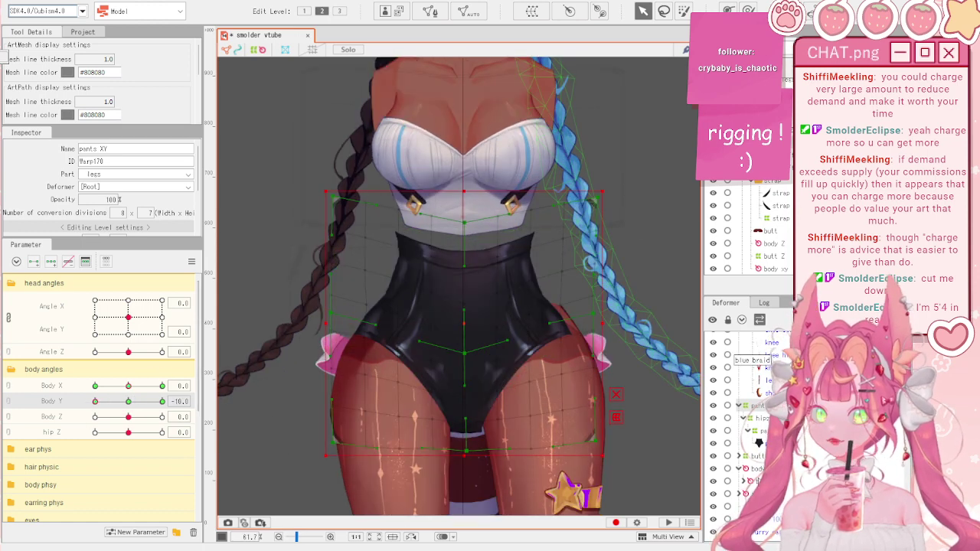
# - Select the body xy rotation deformer and move it down at Body Y -10 to meet the pants, checking with a Body Y sweep
pyautogui.click(761, 469)
pyautogui.scroll(5, 476, 271)
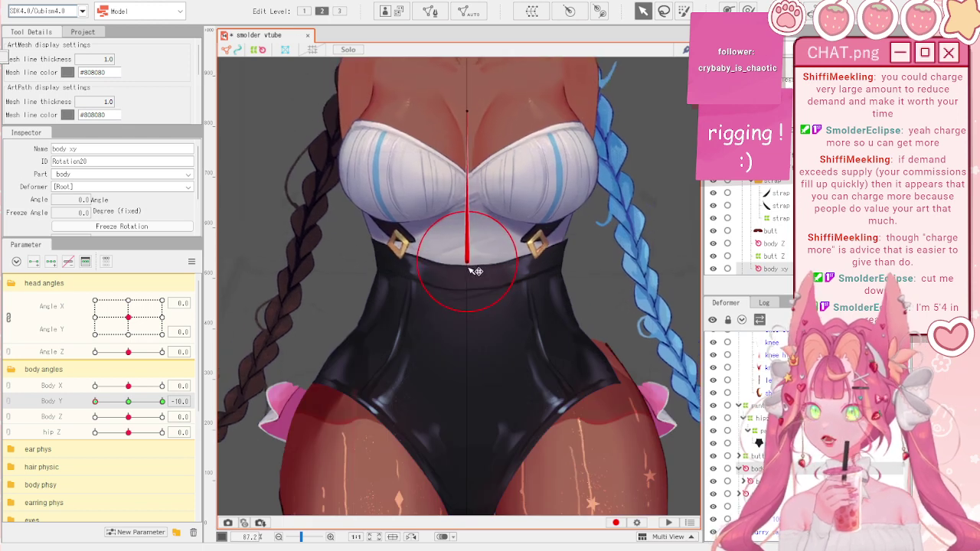
pyautogui.moveTo(476, 271); pyautogui.dragTo(476, 279)
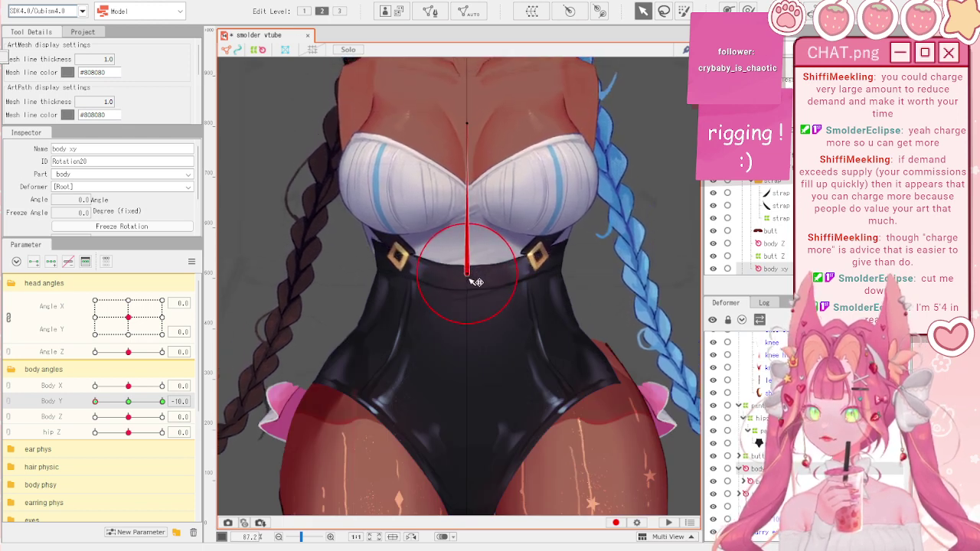
pyautogui.moveTo(469, 279); pyautogui.dragTo(468, 276)
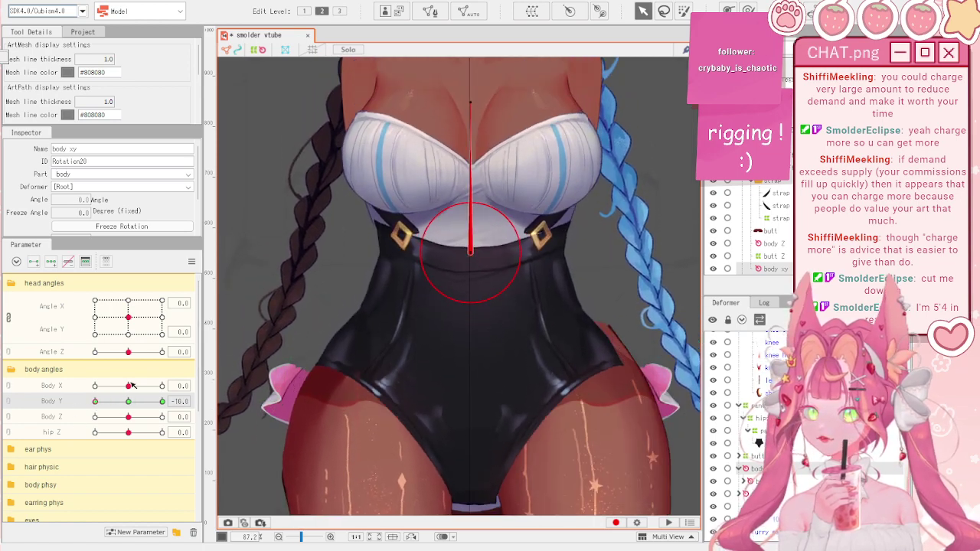
pyautogui.scroll(-3, 469, 250)
pyautogui.scroll(2, 469, 250)
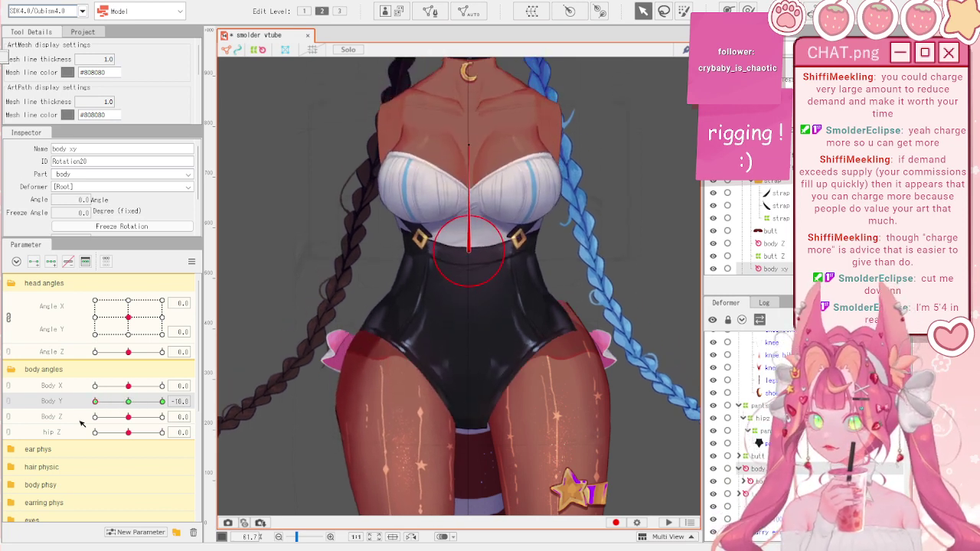
pyautogui.click(131, 403)
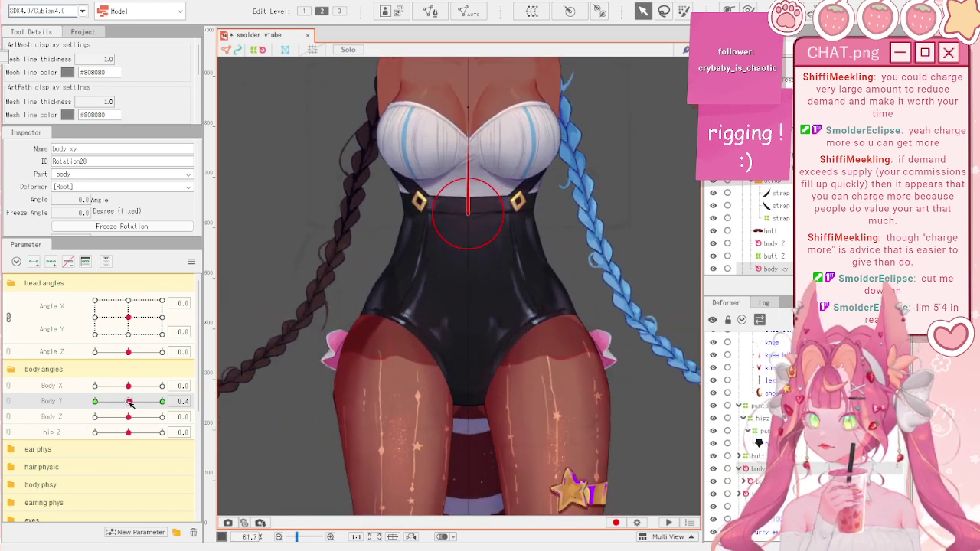
pyautogui.moveTo(130, 402); pyautogui.dragTo(95, 418)
# - Examine the full figure, thighs and knees at Body Y -10
pyautogui.scroll(-4, 515, 370)
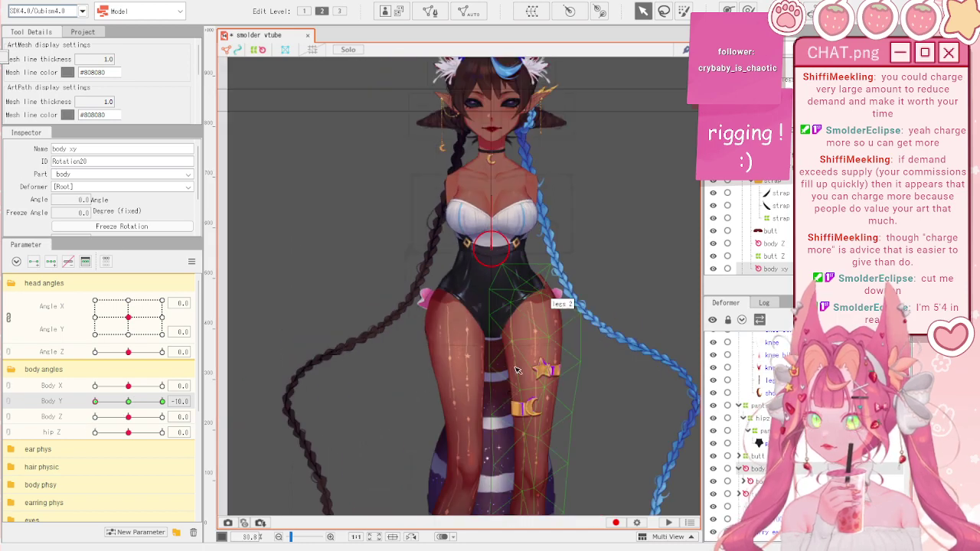
pyautogui.moveTo(516, 371); pyautogui.dragTo(476, 191)
pyautogui.scroll(-1, 483, 323)
pyautogui.scroll(2, 483, 324)
pyautogui.scroll(-1, 483, 323)
pyautogui.scroll(1, 432, 315)
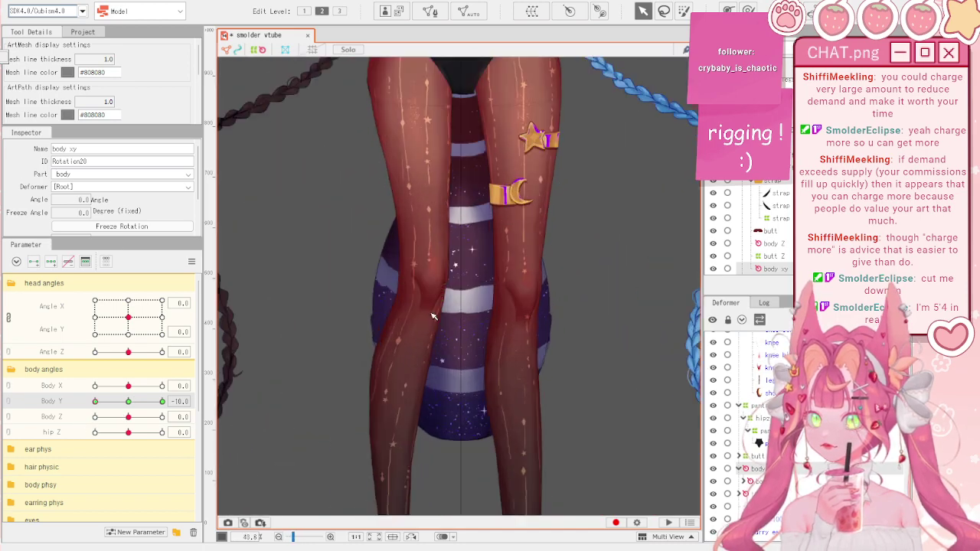
pyautogui.scroll(-1, 433, 316)
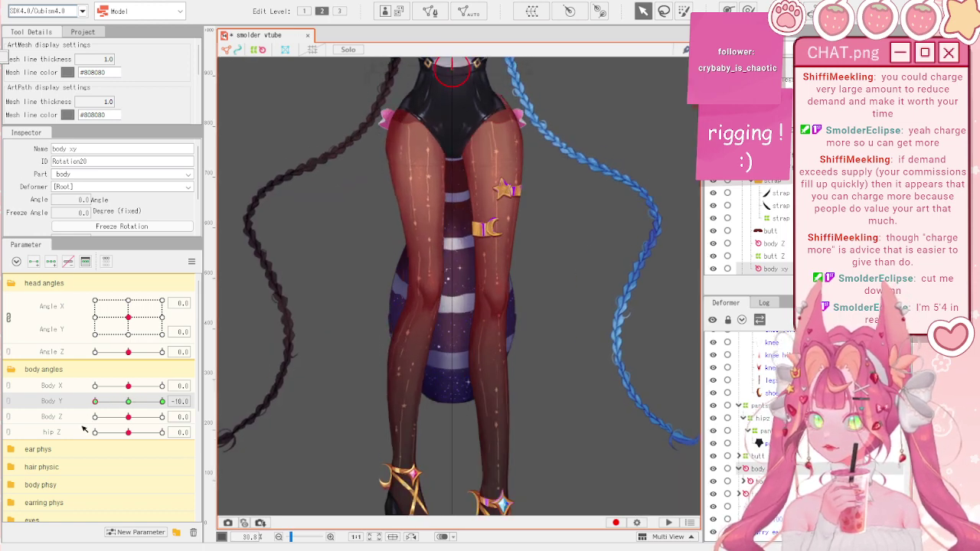
pyautogui.scroll(1, 462, 170)
# - Select the pants XY warp deformer and reshape the hips at Body Y -10 using a Deform Brush of about 494 px
pyautogui.click(463, 169)
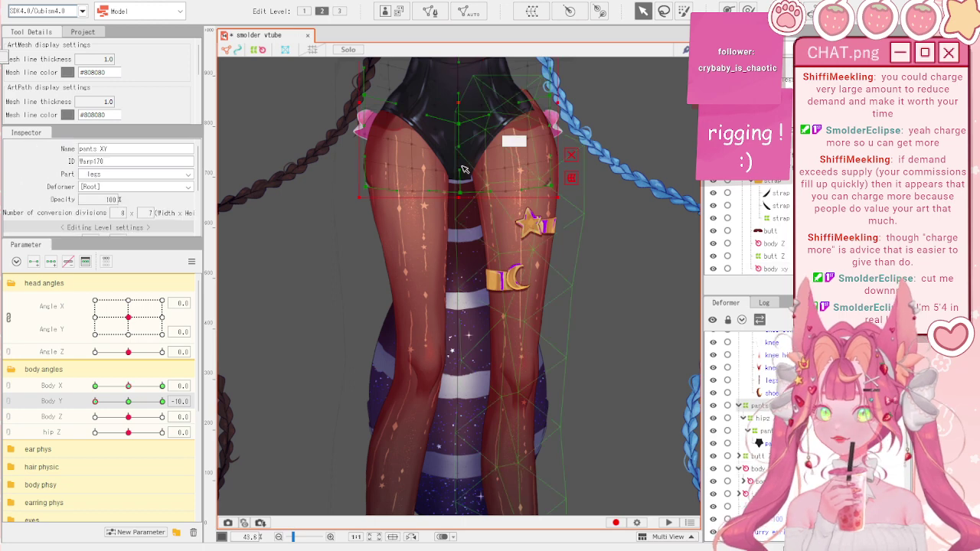
pyautogui.scroll(-1, 463, 169)
pyautogui.scroll(2, 465, 100)
pyautogui.click(748, 11)
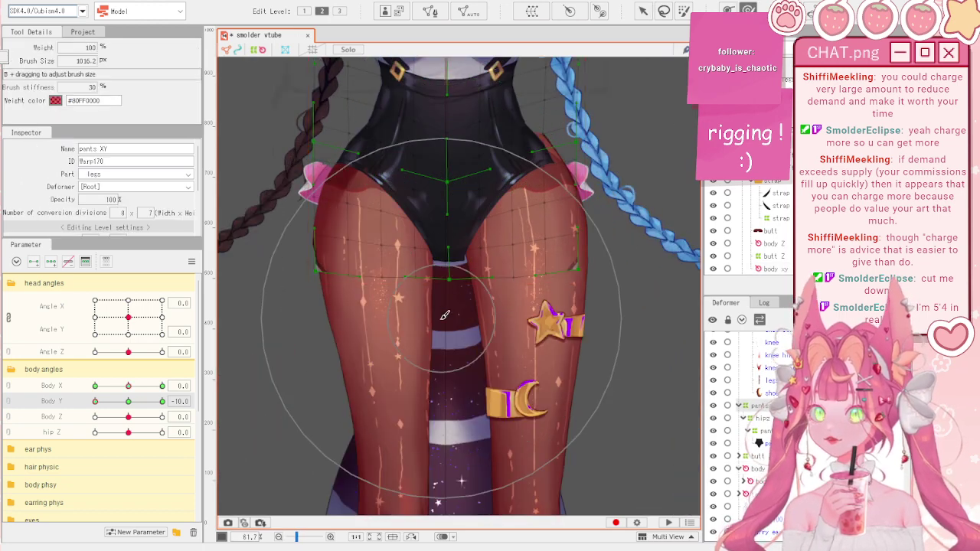
pyautogui.moveTo(441, 319); pyautogui.dragTo(441, 318)
pyautogui.moveTo(464, 202)
pyautogui.mouseDown()
pyautogui.moveTo(466, 231)
pyautogui.moveTo(373, 155)
pyautogui.mouseUp()
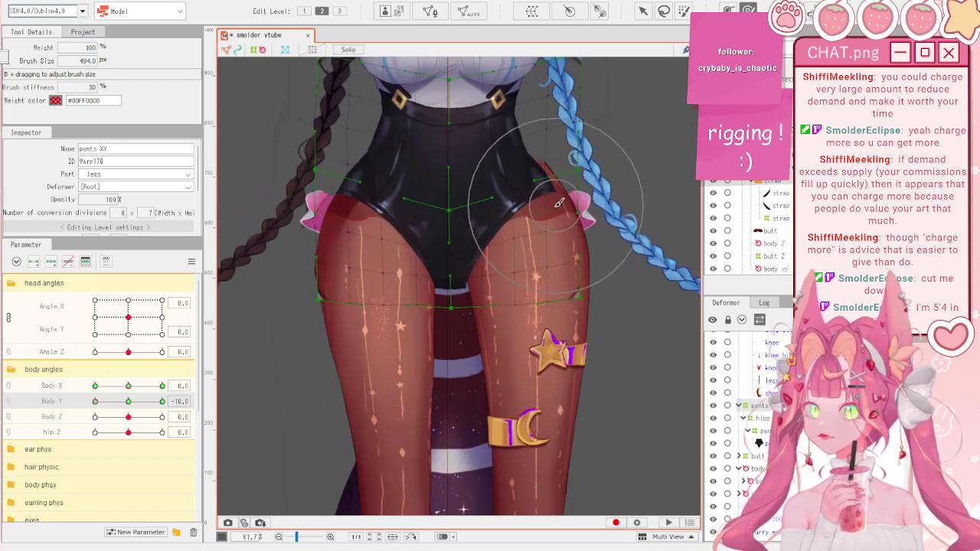
pyautogui.scroll(-2, 433, 261)
pyautogui.moveTo(128, 402); pyautogui.dragTo(90, 407)
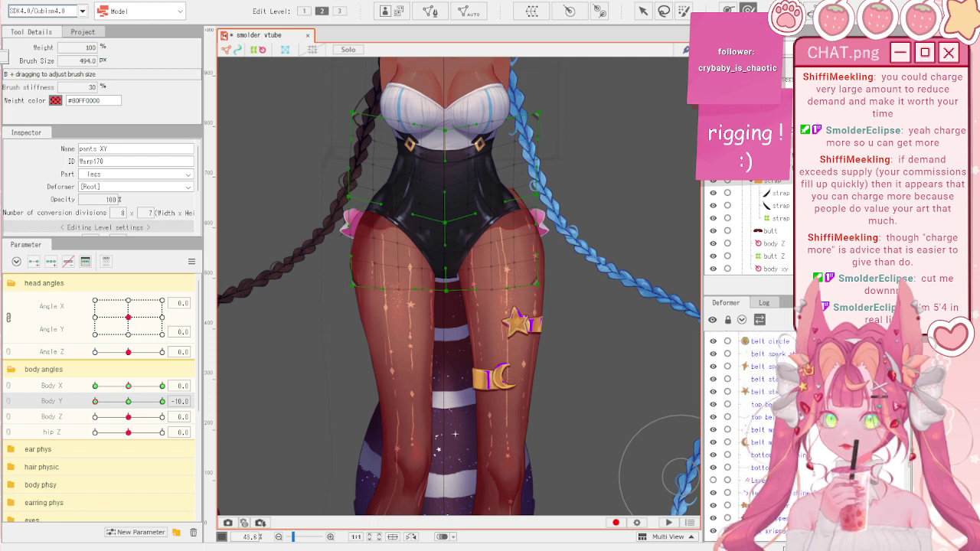
# - Select the leg XY warp deformer and refine the leg around the knee at Body Y -10 with a Deform Brush of about 1127 px
pyautogui.click(763, 426)
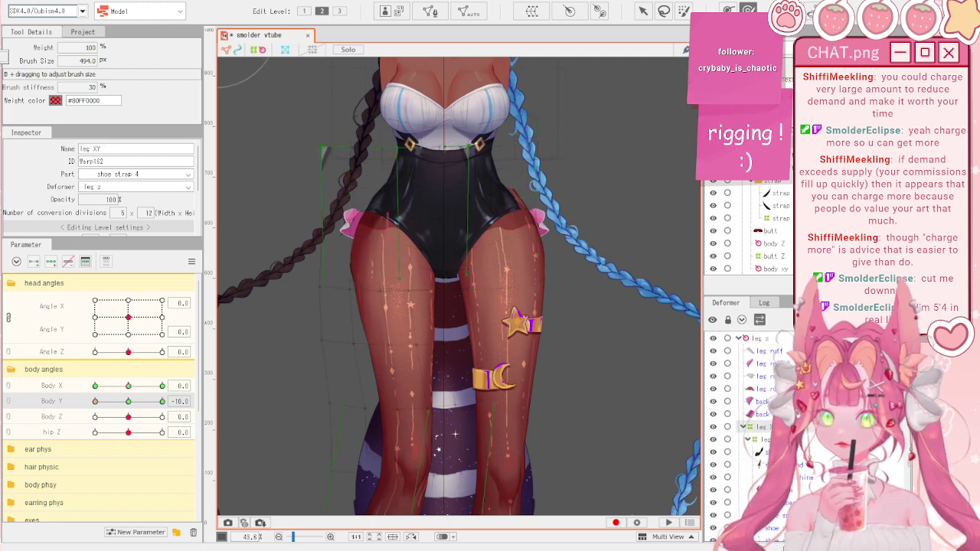
pyautogui.moveTo(473, 492)
pyautogui.mouseDown()
pyautogui.moveTo(459, 355)
pyautogui.moveTo(484, 390)
pyautogui.mouseUp()
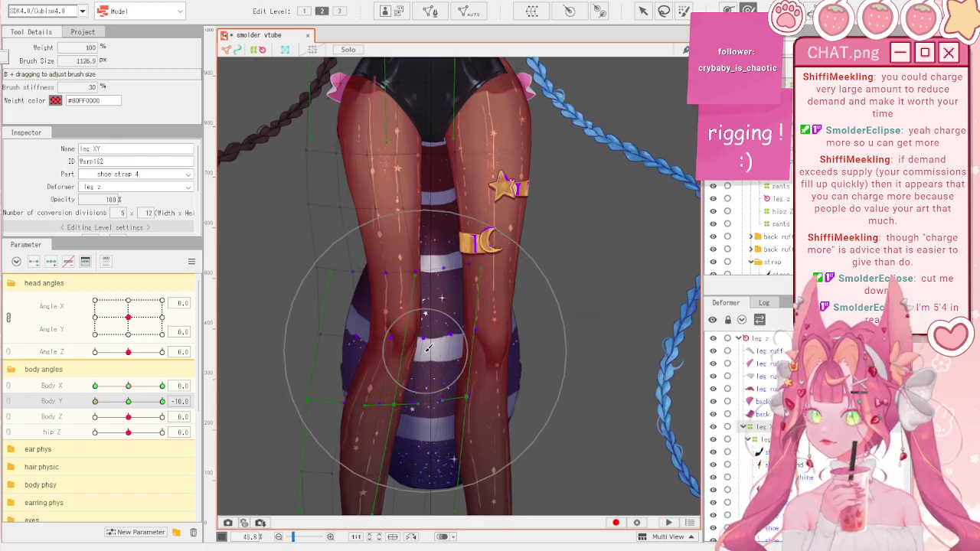
pyautogui.moveTo(424, 353); pyautogui.dragTo(428, 355)
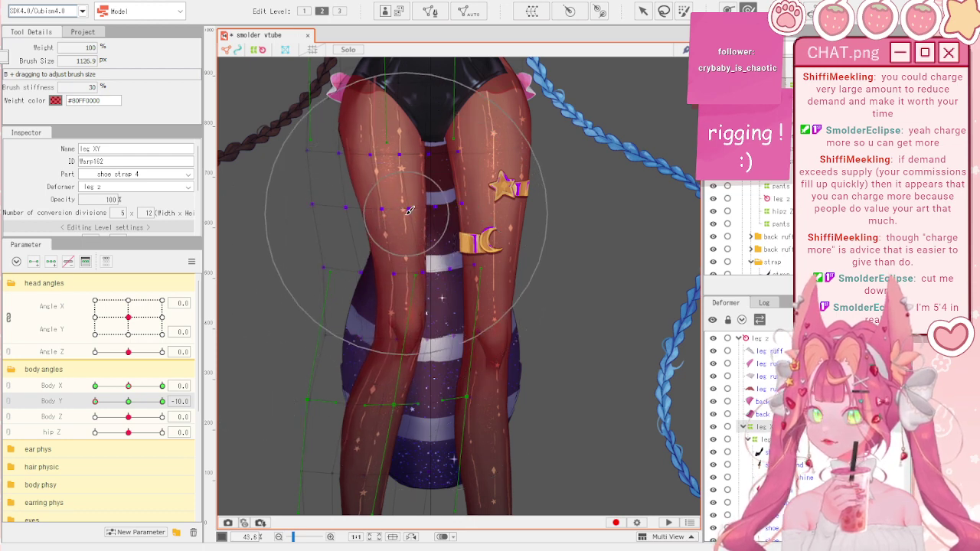
pyautogui.press('a')
# - Select the knee shade and its neighbouring knee meshes on one leg and create a 4 x 10 warp deformer named knee xy for them
pyautogui.click(410, 328)
pyautogui.scroll(4, 398, 349)
pyautogui.click(399, 352)
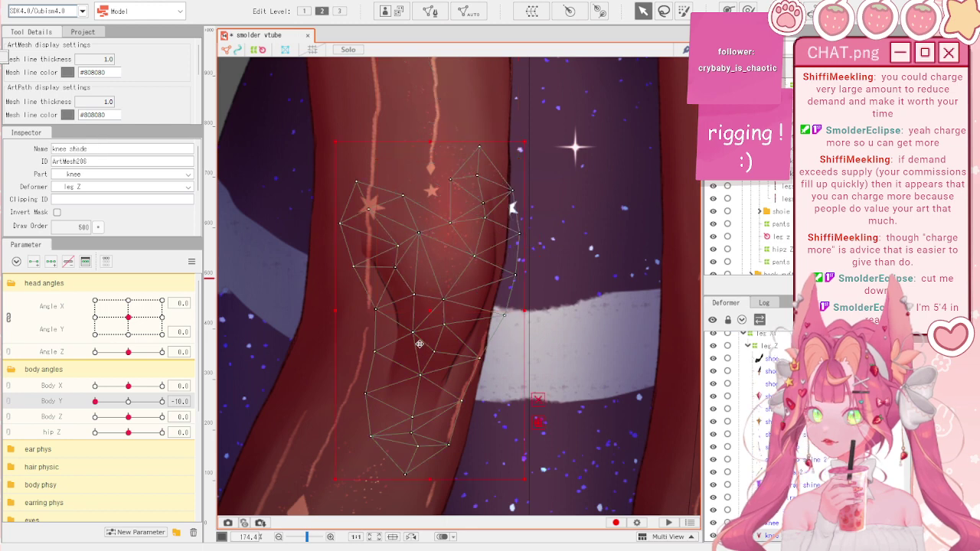
pyautogui.keyDown('shift'); pyautogui.click(433, 189); pyautogui.keyUp('shift')
pyautogui.keyDown('shift'); pyautogui.click(456, 244); pyautogui.keyUp('shift')
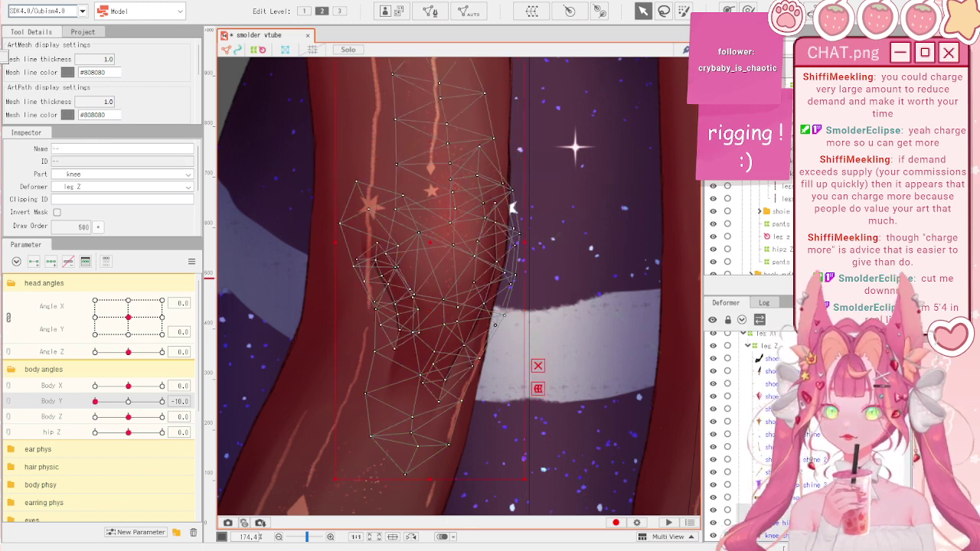
pyautogui.scroll(-2, 485, 221)
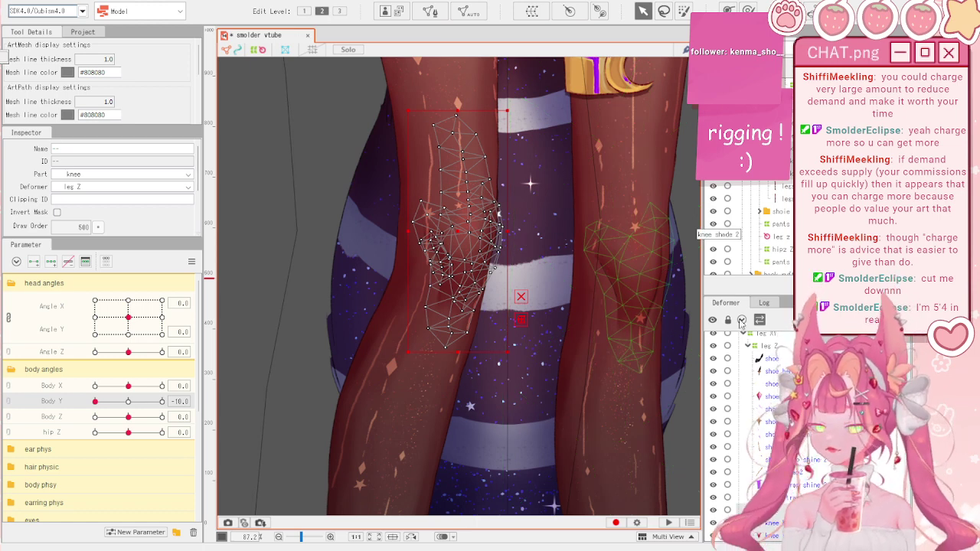
pyautogui.click(658, 476)
pyautogui.scroll(1, 405, 182)
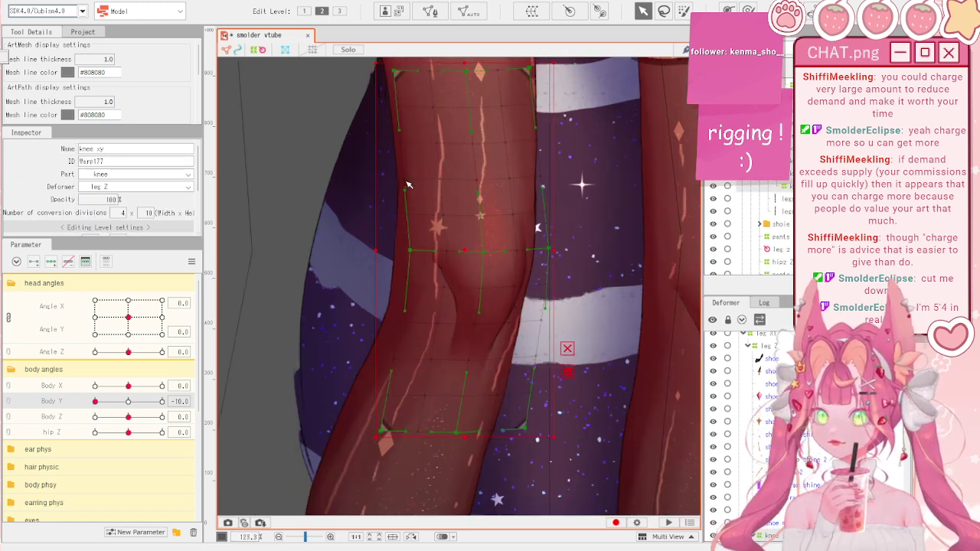
# - Add three Body Y keyforms to the knee xy warp and shape the knee at Body Y -10 with a Deform Brush of about 603 px
pyautogui.scroll(-2, 409, 182)
pyautogui.scroll(1, 446, 166)
pyautogui.moveTo(152, 403); pyautogui.dragTo(78, 403)
pyautogui.press('b')
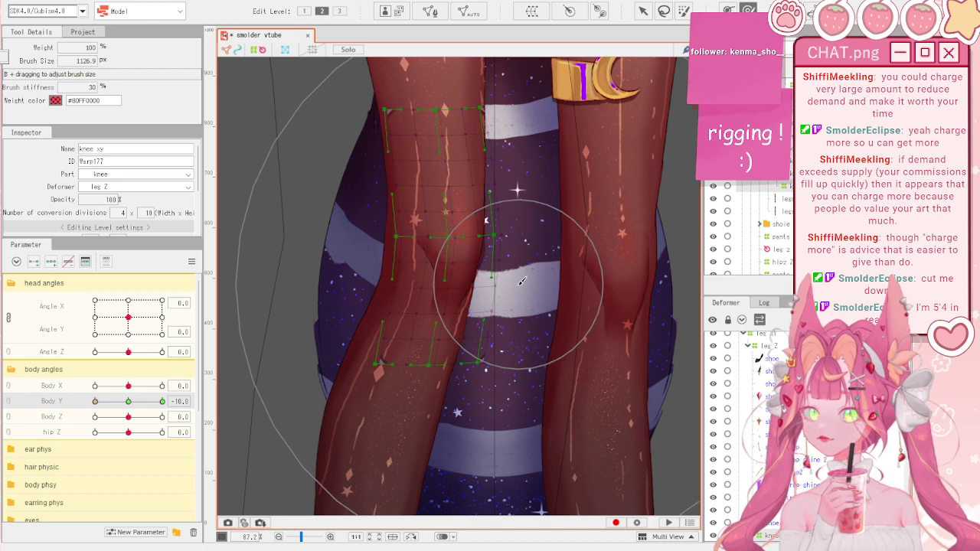
pyautogui.moveTo(518, 283); pyautogui.dragTo(522, 283)
pyautogui.press('b')
pyautogui.moveTo(501, 233); pyautogui.dragTo(460, 170)
pyautogui.moveTo(527, 288); pyautogui.dragTo(478, 233)
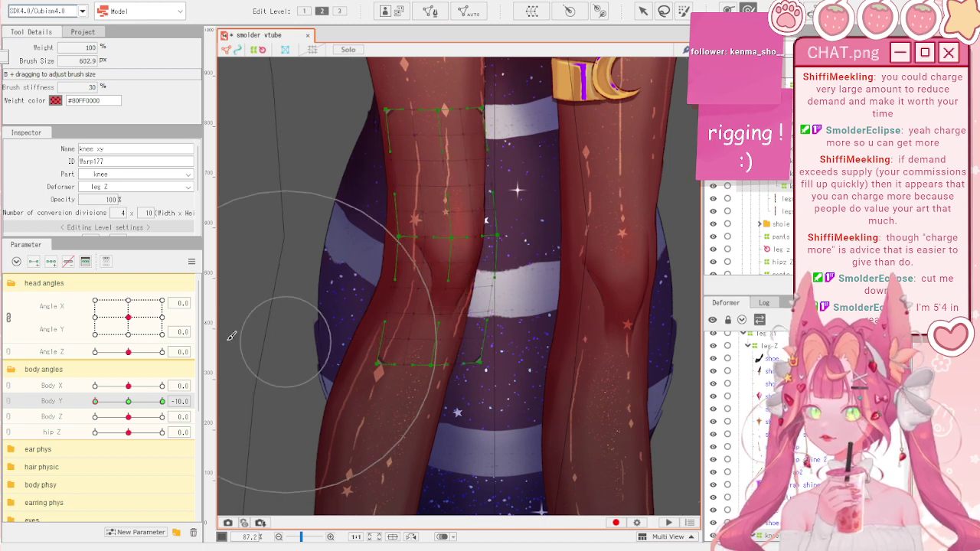
# - Shape the knee xy warp at Body Y 10 with a Deform Brush of about 524 px and check it with a Body Y sweep
pyautogui.moveTo(131, 402)
pyautogui.mouseDown()
pyautogui.moveTo(92, 414)
pyautogui.moveTo(170, 414)
pyautogui.mouseUp()
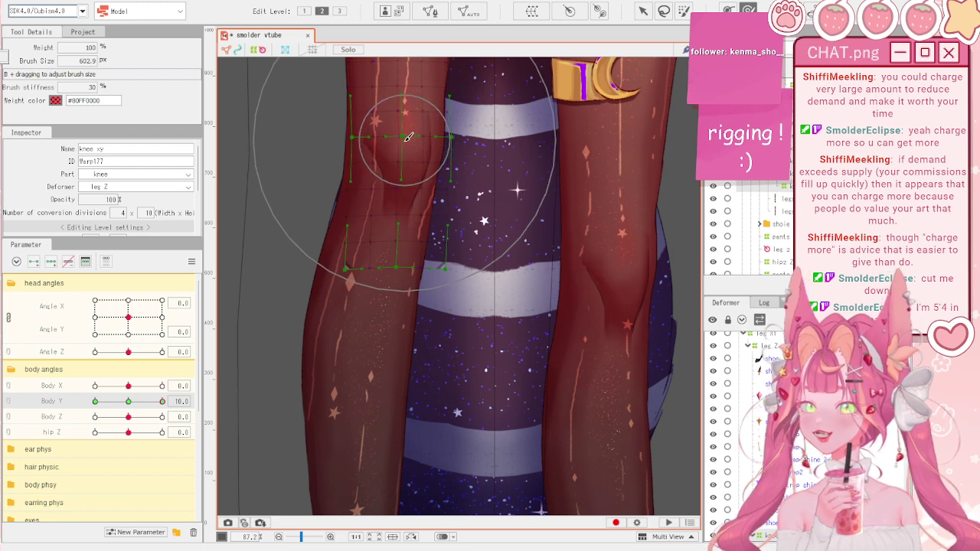
pyautogui.scroll(3, 409, 136)
pyautogui.moveTo(453, 249)
pyautogui.mouseDown()
pyautogui.moveTo(356, 145)
pyautogui.moveTo(392, 223)
pyautogui.mouseUp()
pyautogui.scroll(-6, 395, 220)
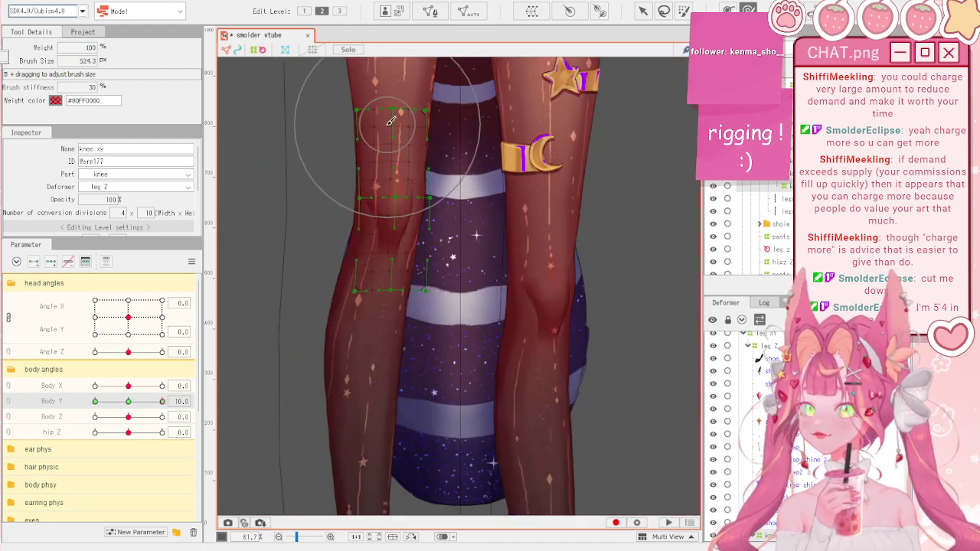
pyautogui.moveTo(385, 146); pyautogui.dragTo(396, 147)
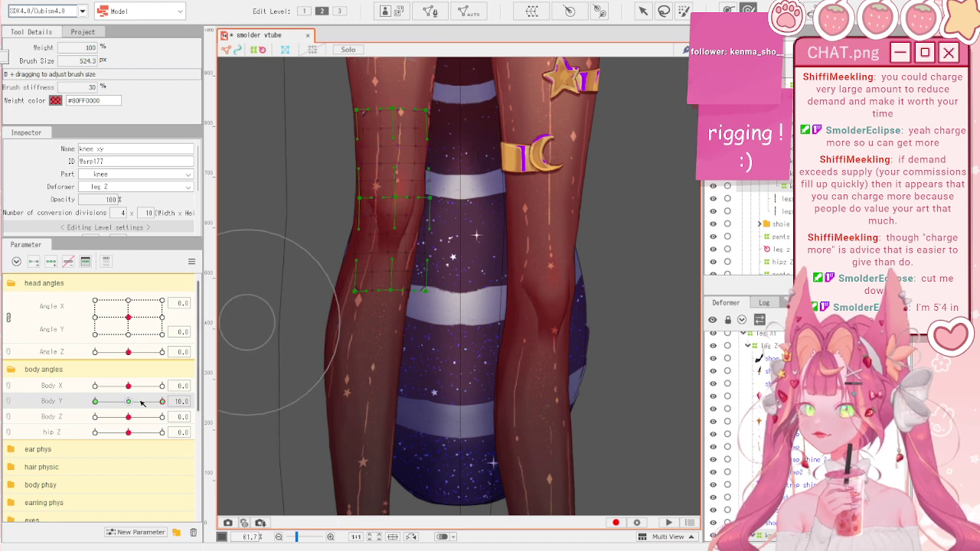
pyautogui.moveTo(131, 402); pyautogui.dragTo(167, 403)
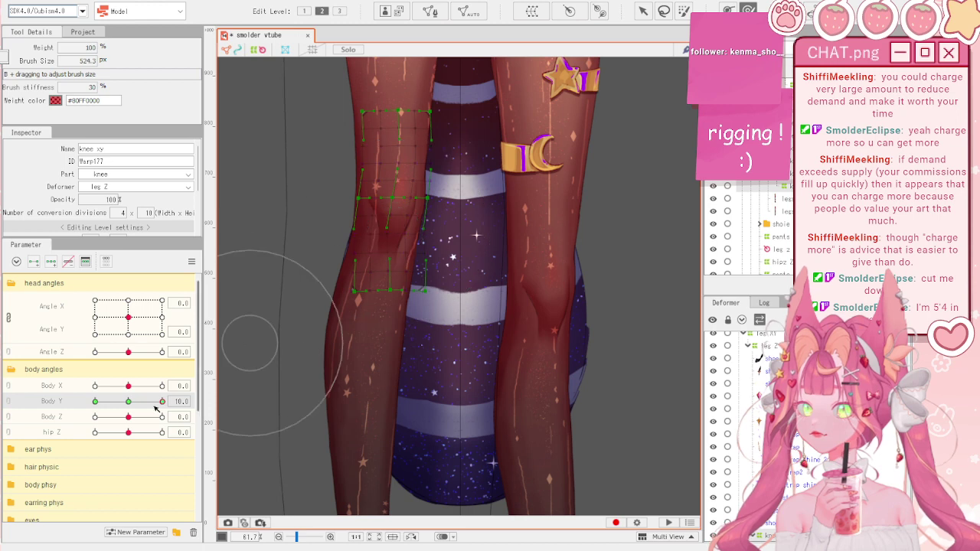
pyautogui.moveTo(128, 403); pyautogui.dragTo(58, 405)
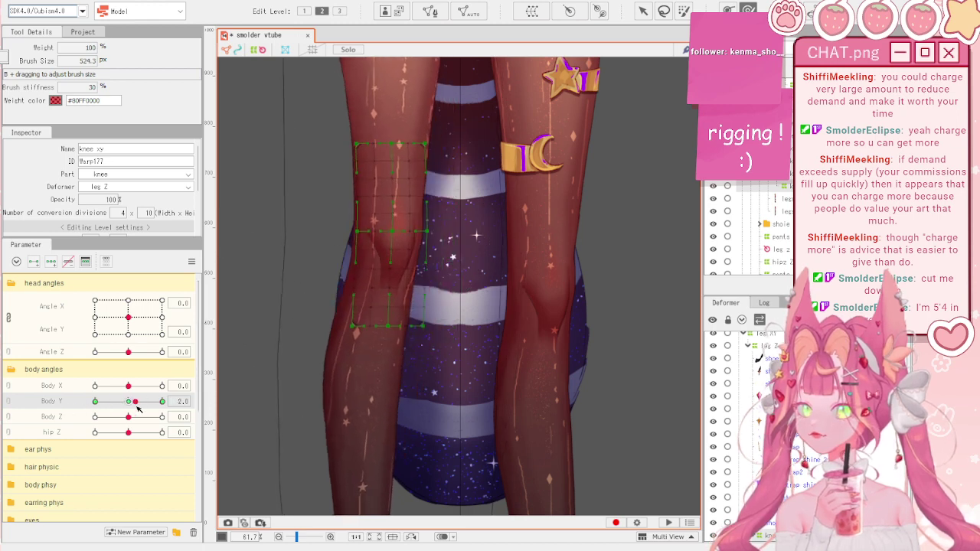
# - Deselect everything and examine the whole model's legs, hips and torso while sweeping Body Y between -10 and 10
pyautogui.scroll(-3, 521, 310)
pyautogui.press('Escape')
pyautogui.press('Escape')
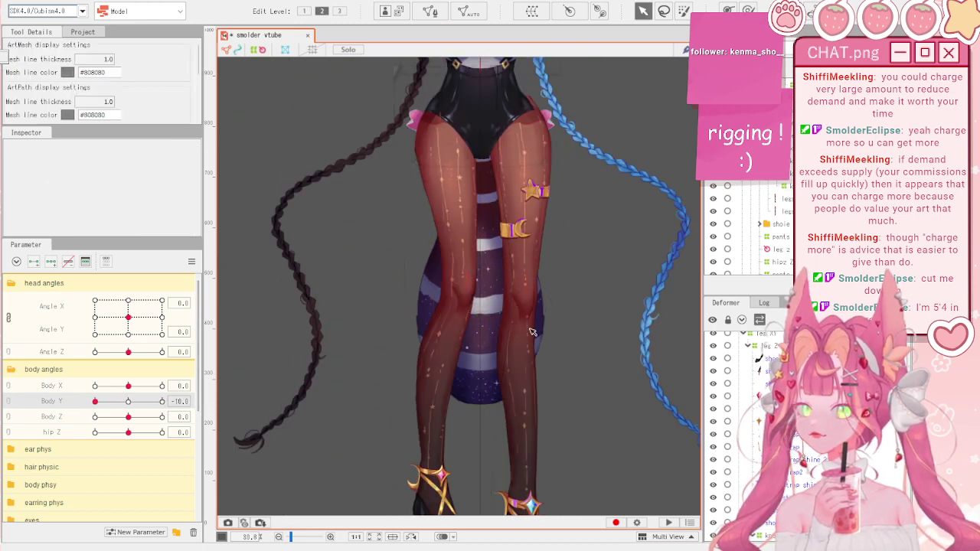
pyautogui.moveTo(136, 403); pyautogui.dragTo(161, 403)
pyautogui.scroll(-3, 470, 342)
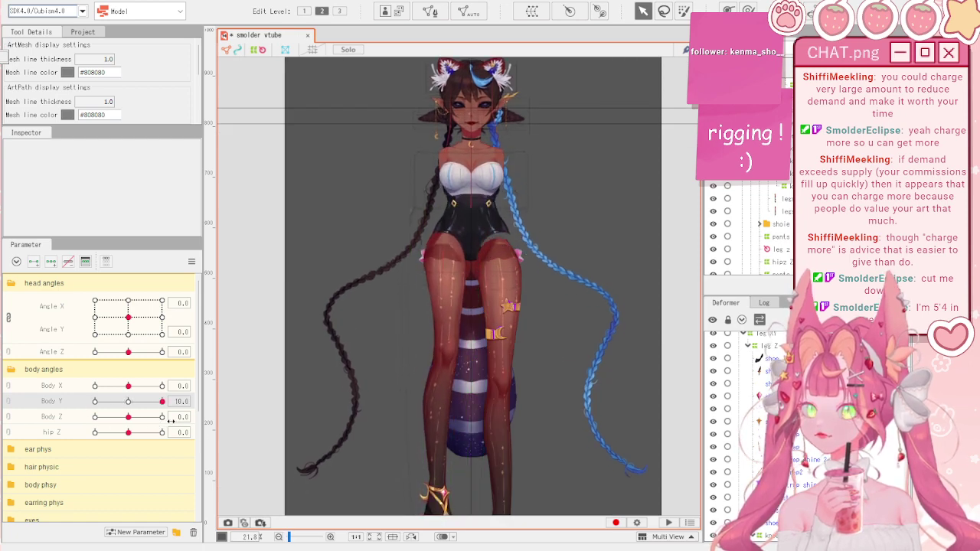
pyautogui.scroll(4, 483, 220)
pyautogui.scroll(-2, 487, 221)
pyautogui.scroll(3, 490, 223)
pyautogui.scroll(-2, 453, 225)
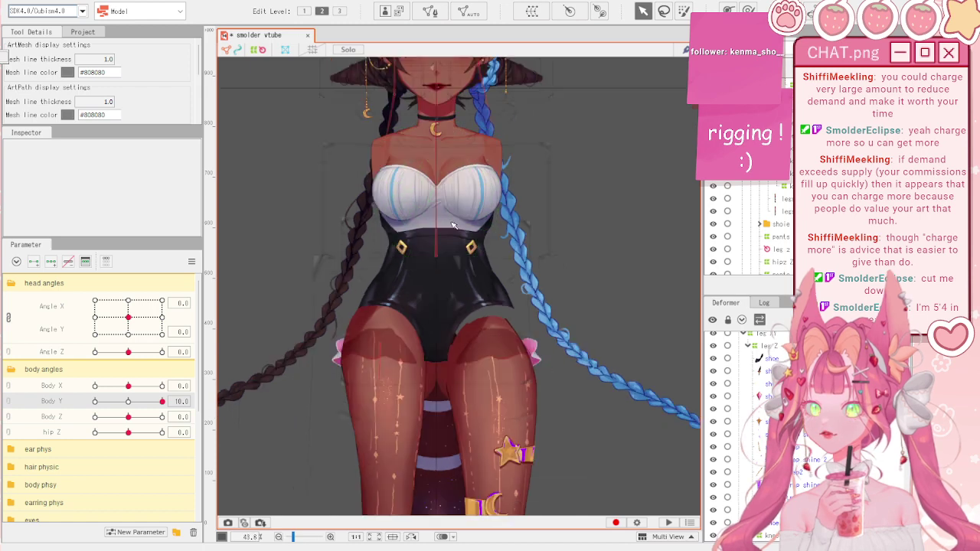
pyautogui.scroll(2, 453, 225)
pyautogui.scroll(-1, 453, 224)
pyautogui.scroll(2, 453, 225)
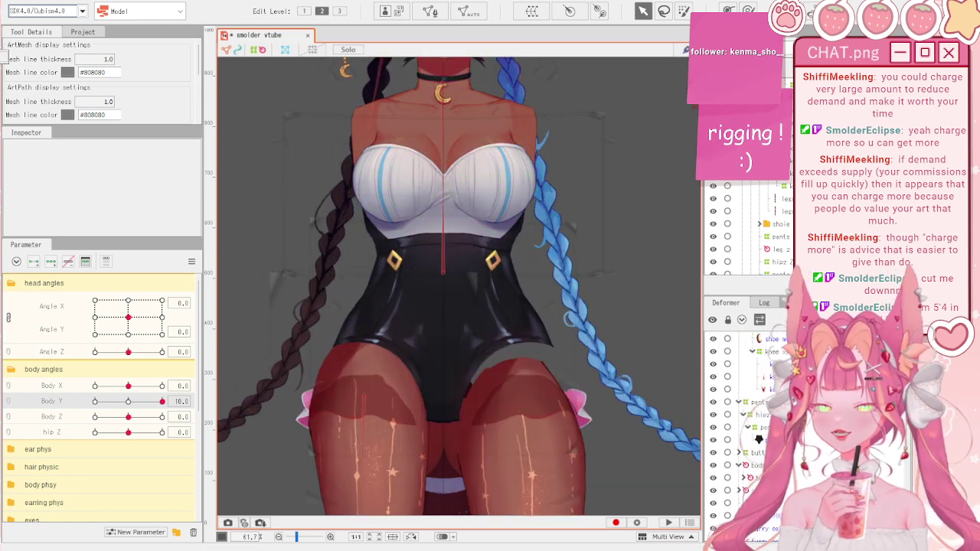
pyautogui.moveTo(128, 401); pyautogui.dragTo(160, 400)
pyautogui.scroll(-1, 372, 297)
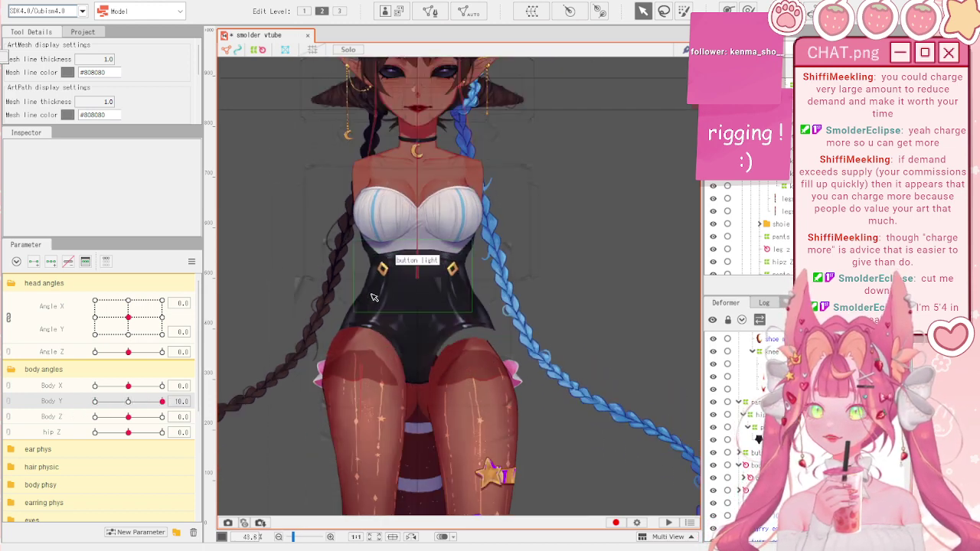
pyautogui.scroll(1, 373, 297)
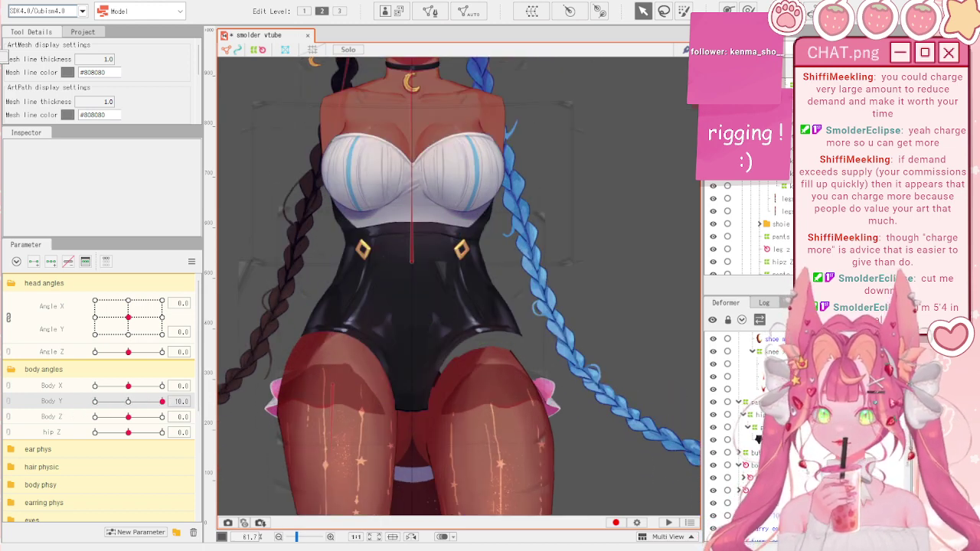
# - Select the body xy rotation deformer, nudge it slightly upward at Body Y 10, and sweep Body Y to -10
pyautogui.click(759, 464)
pyautogui.moveTo(411, 263); pyautogui.dragTo(410, 258)
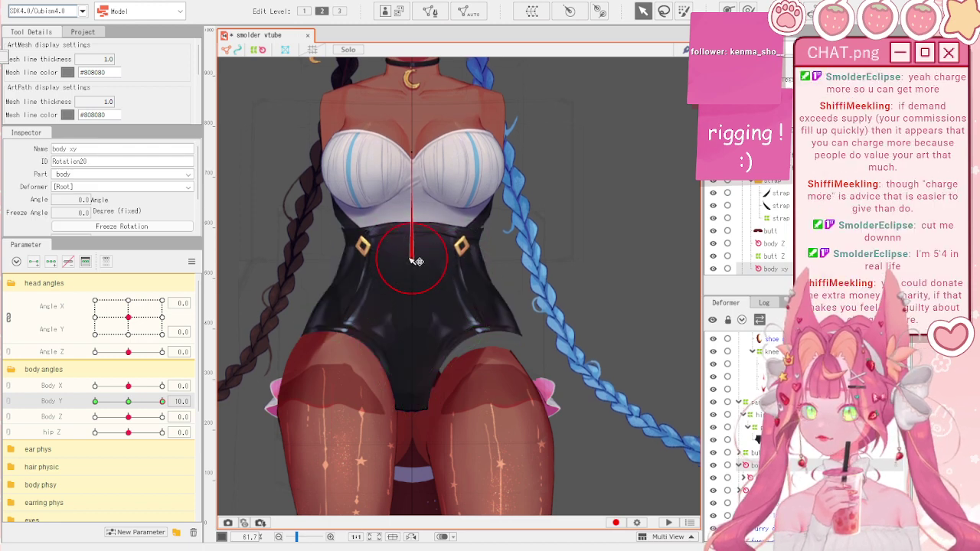
pyautogui.scroll(1, 342, 179)
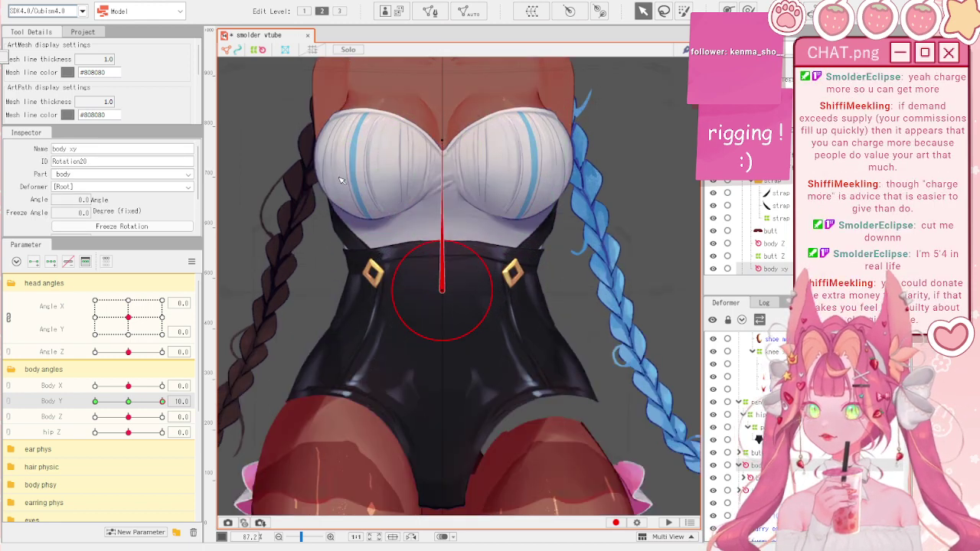
pyautogui.scroll(-1, 354, 199)
pyautogui.click(131, 399)
pyautogui.moveTo(132, 402); pyautogui.dragTo(88, 425)
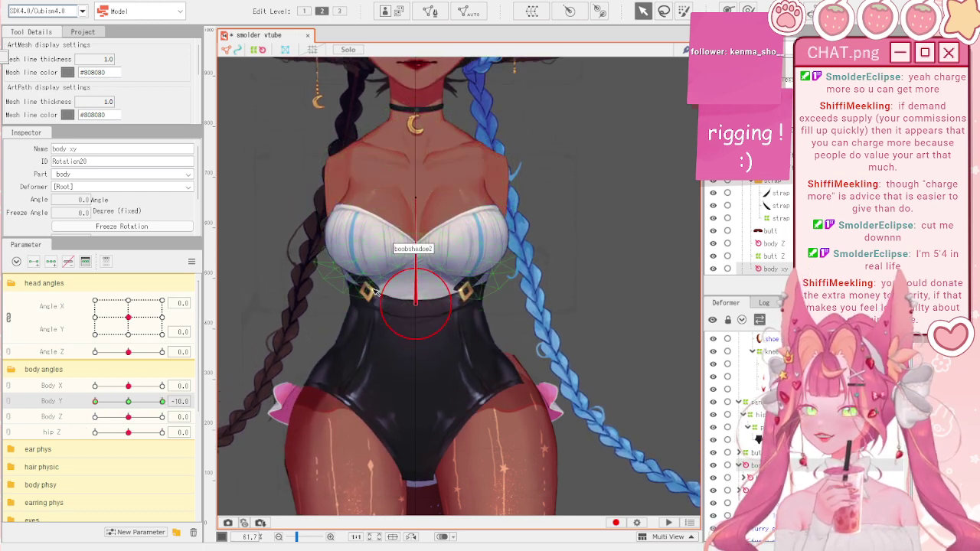
# - Examine the torso and the whole figure in the Body Y -10 pose
pyautogui.scroll(-3, 337, 260)
pyautogui.scroll(3, 329, 255)
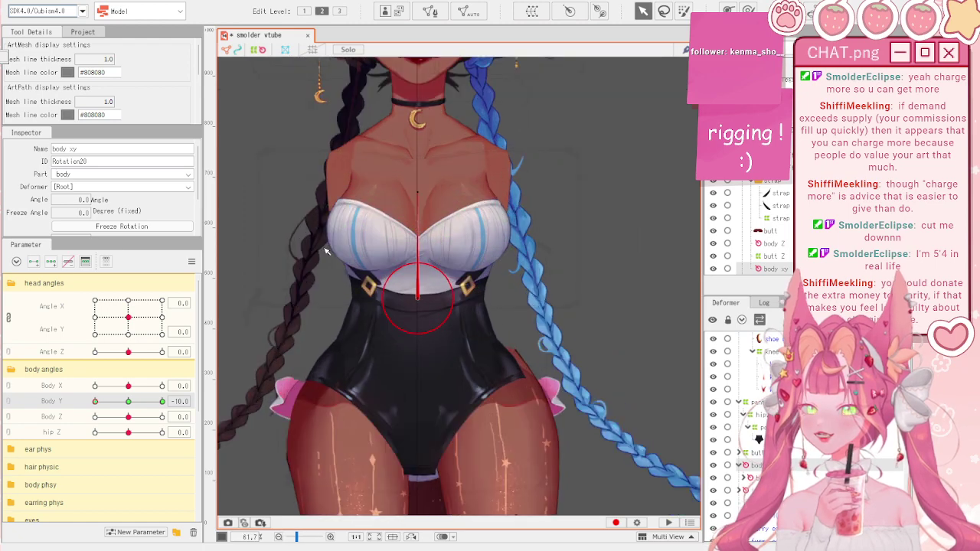
pyautogui.scroll(-3, 326, 251)
pyautogui.scroll(-2, 325, 251)
pyautogui.scroll(4, 329, 253)
pyautogui.scroll(-3, 382, 237)
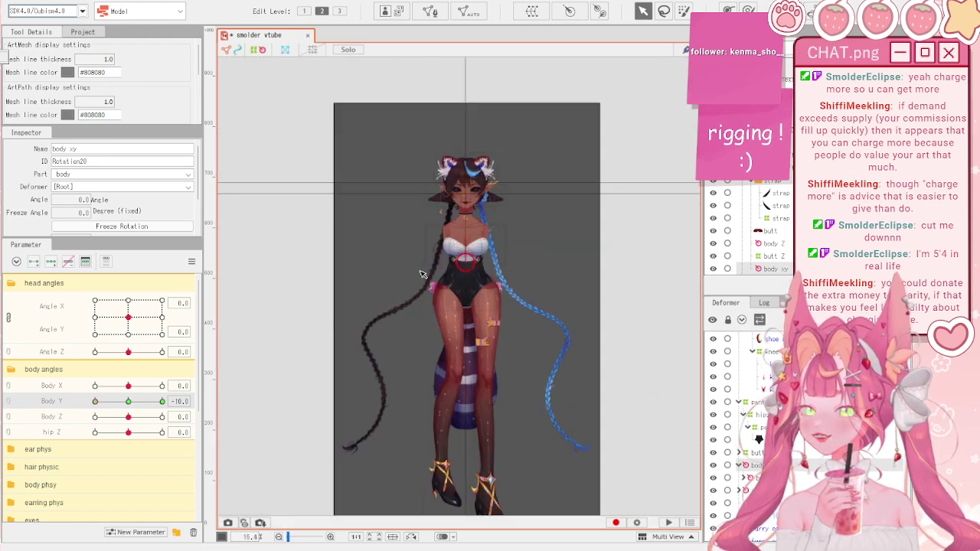
pyautogui.scroll(1, 484, 222)
pyautogui.scroll(5, 483, 222)
# - Inspect the chest shade, strap and pants meshes with the strap XY and pants XY warps around the waist at Body Y -10
pyautogui.click(506, 253)
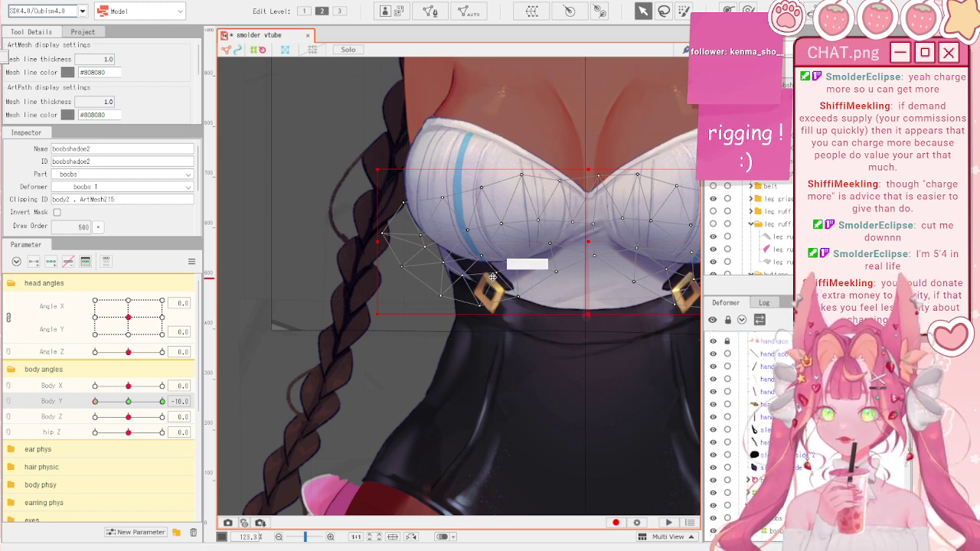
pyautogui.click(514, 295)
pyautogui.scroll(2, 515, 294)
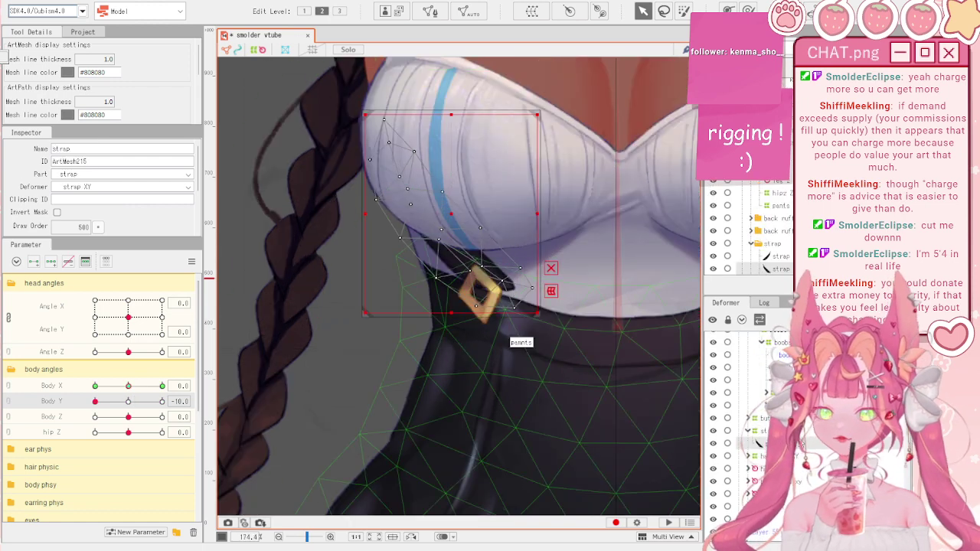
pyautogui.click(404, 227)
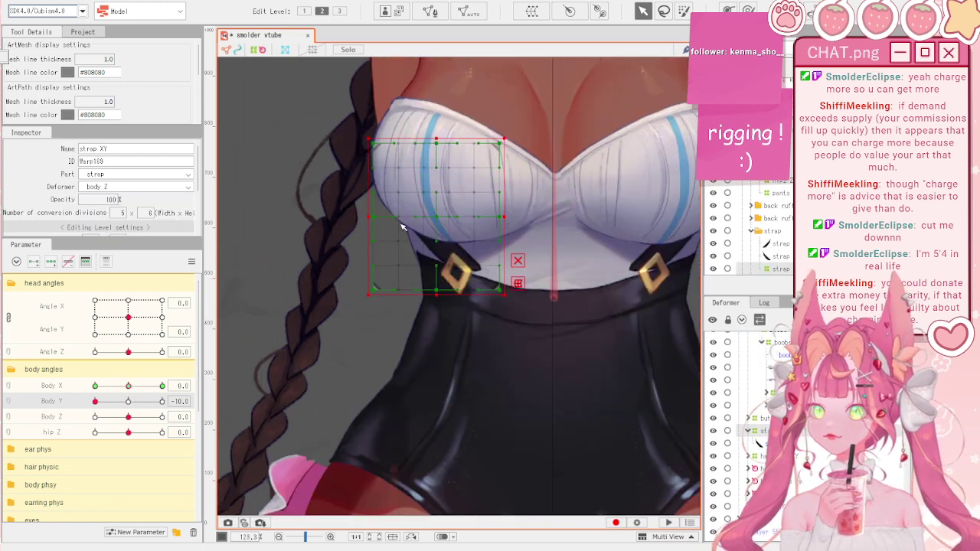
pyautogui.click(447, 339)
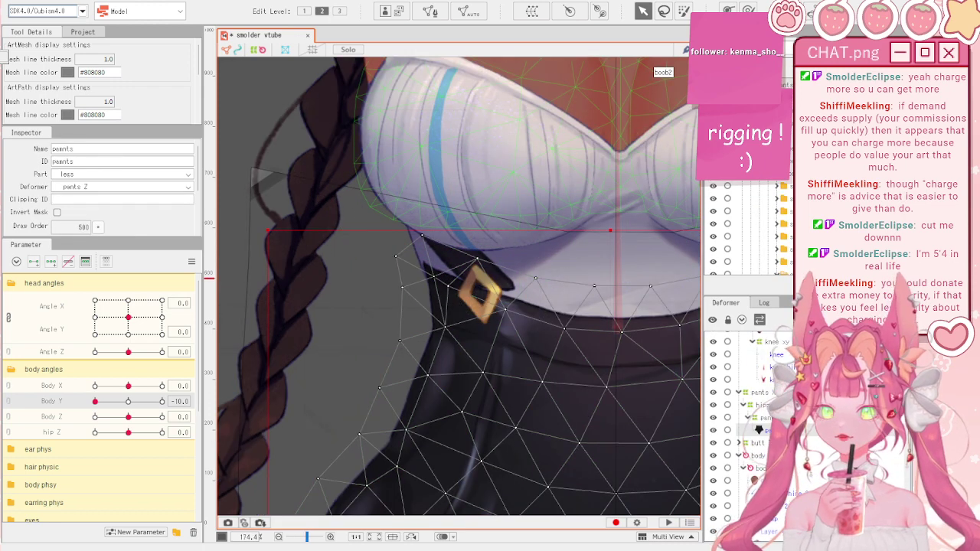
pyautogui.click(771, 392)
pyautogui.scroll(-4, 492, 231)
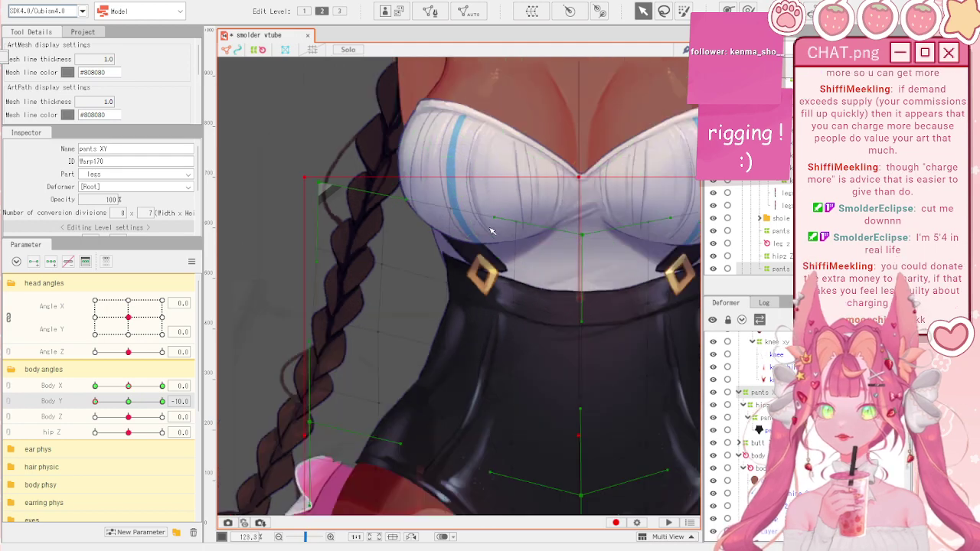
pyautogui.scroll(1, 491, 231)
pyautogui.scroll(-4, 492, 231)
pyautogui.scroll(4, 556, 250)
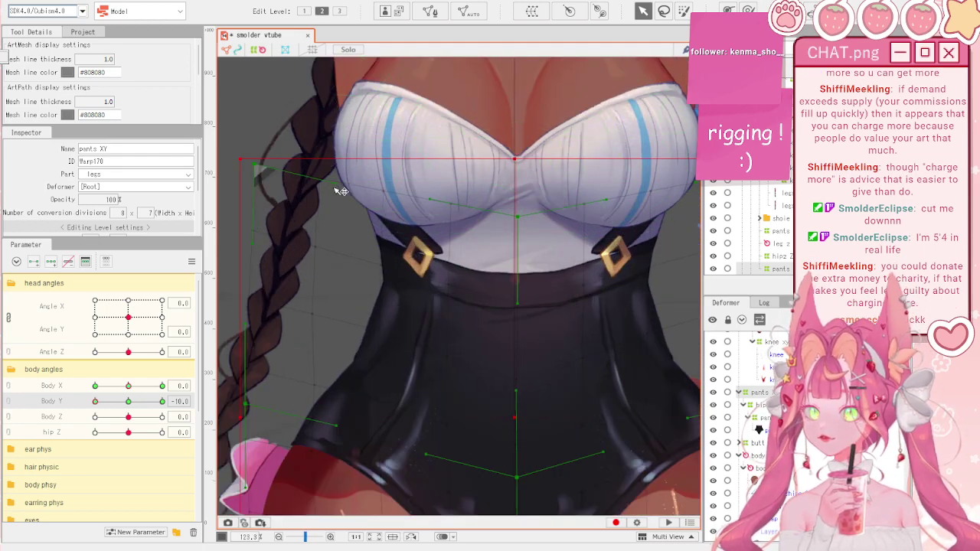
pyautogui.click(424, 251)
pyautogui.scroll(2, 413, 222)
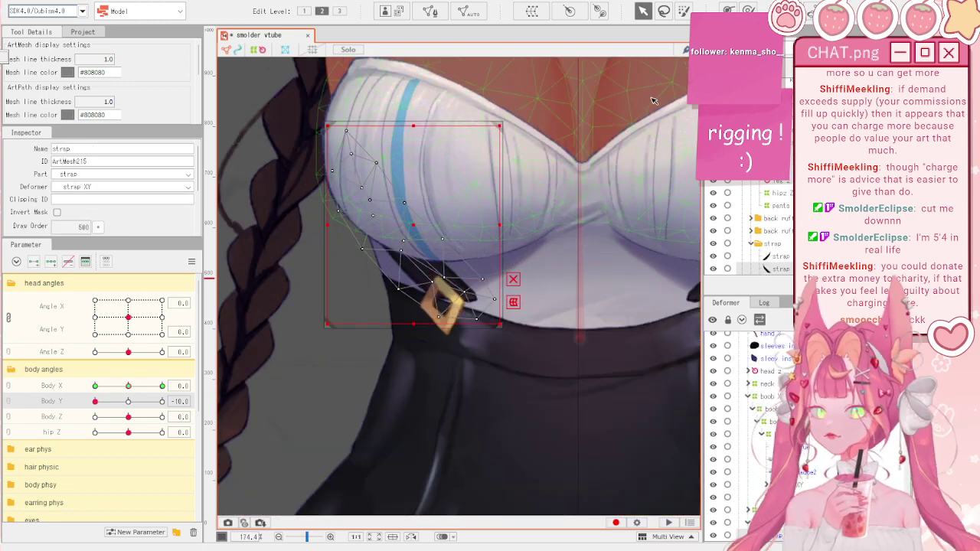
pyautogui.scroll(-2, 608, 124)
pyautogui.scroll(2, 532, 184)
pyautogui.moveTo(431, 203); pyautogui.dragTo(426, 205)
pyautogui.hotkey('ctrl', 'z')
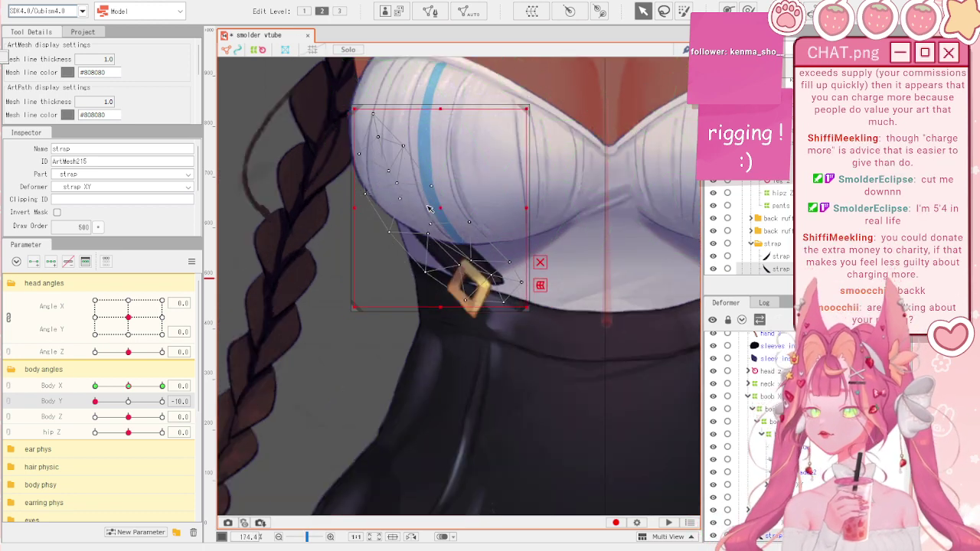
# - Add three Body Y keyforms to the strap XY warp and move the strap down at Body Y -10, checking it with a sweep
pyautogui.scroll(-3, 773, 429)
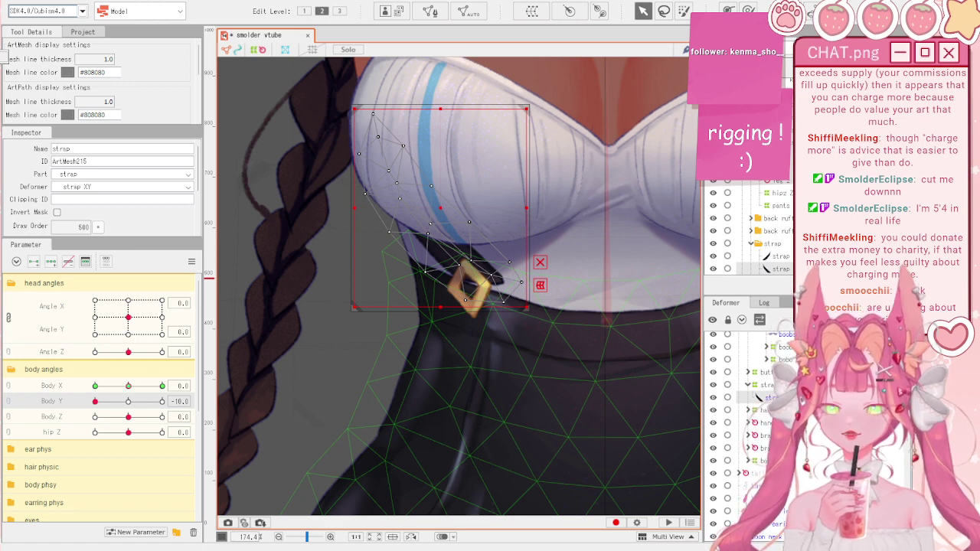
pyautogui.click(767, 385)
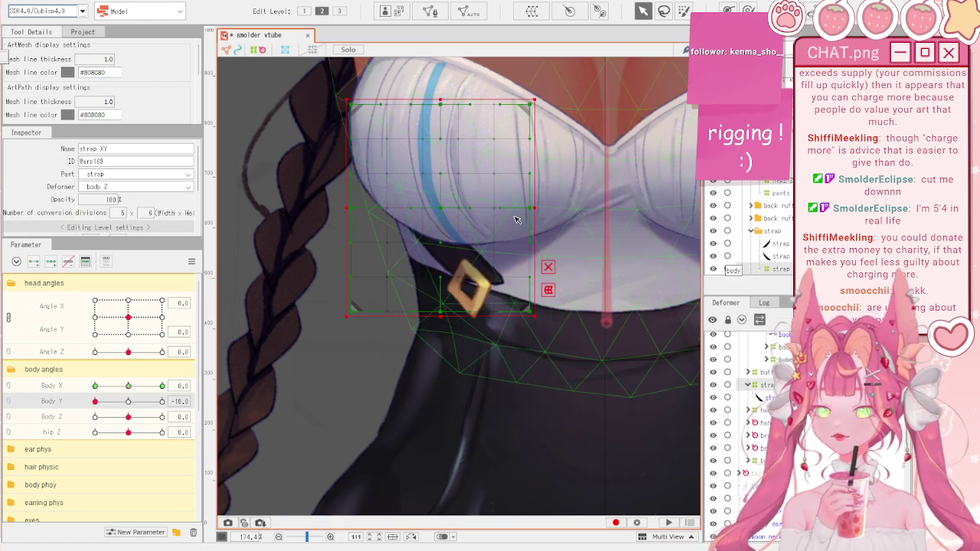
pyautogui.click(51, 262)
pyautogui.click(191, 261)
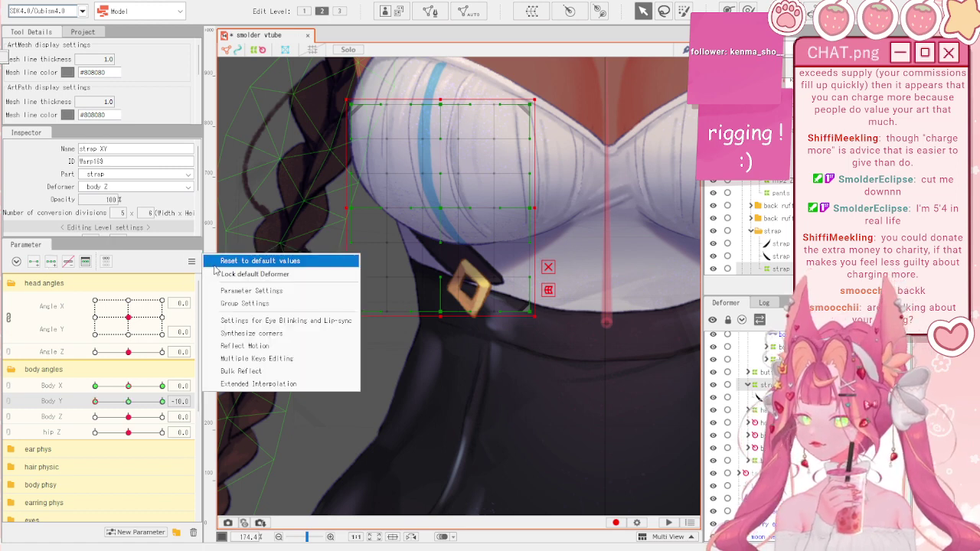
pyautogui.click(229, 262)
pyautogui.moveTo(128, 401); pyautogui.dragTo(95, 401)
pyautogui.moveTo(452, 224); pyautogui.dragTo(444, 236)
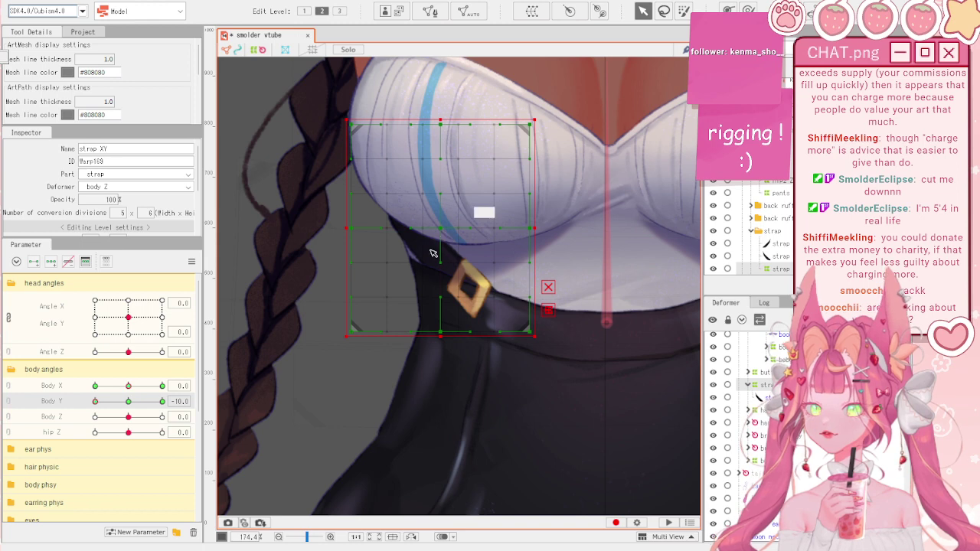
pyautogui.moveTo(130, 404); pyautogui.dragTo(81, 412)
# - Add three Body Y keyforms to the button xy warp and lower the gold button onto the waistband at Body Y -10
pyautogui.click(485, 292)
pyautogui.scroll(2, 491, 345)
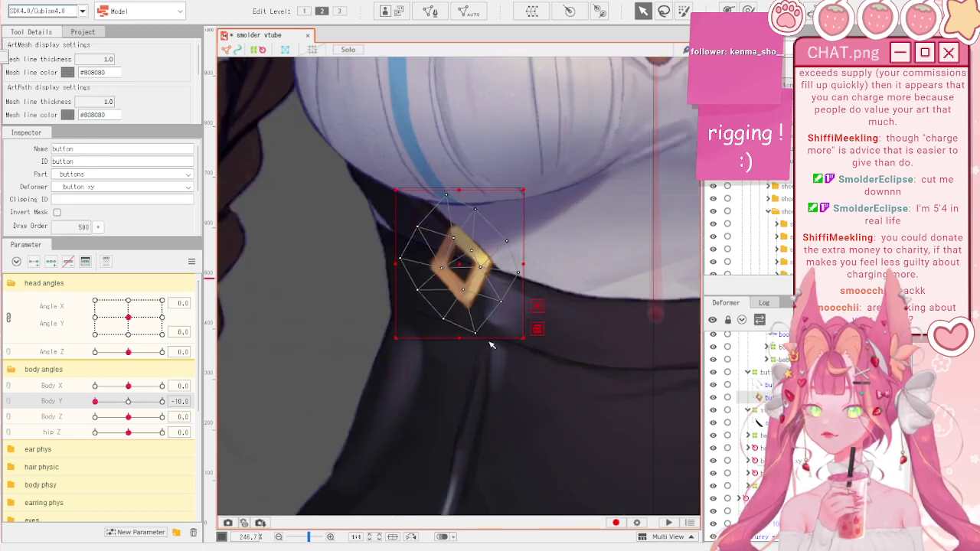
pyautogui.scroll(2, 491, 345)
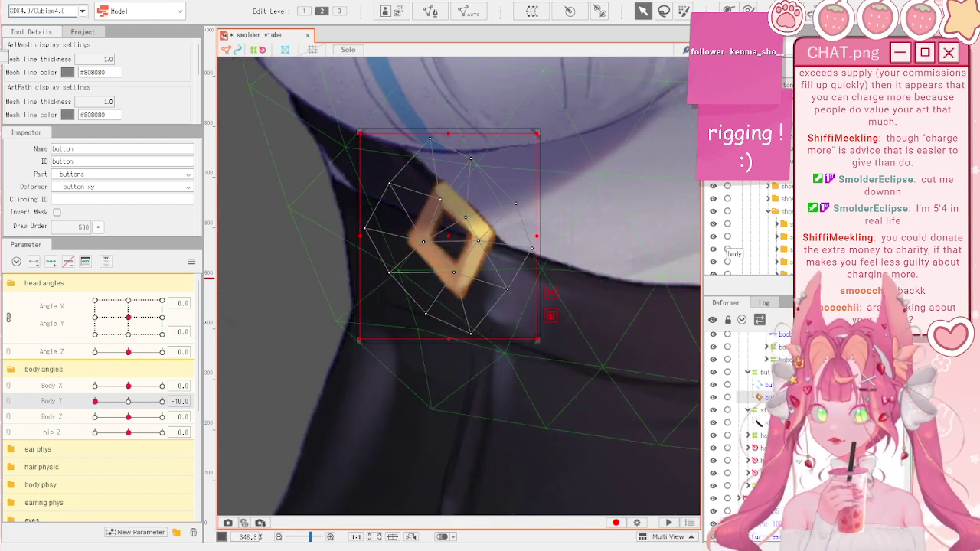
pyautogui.click(762, 372)
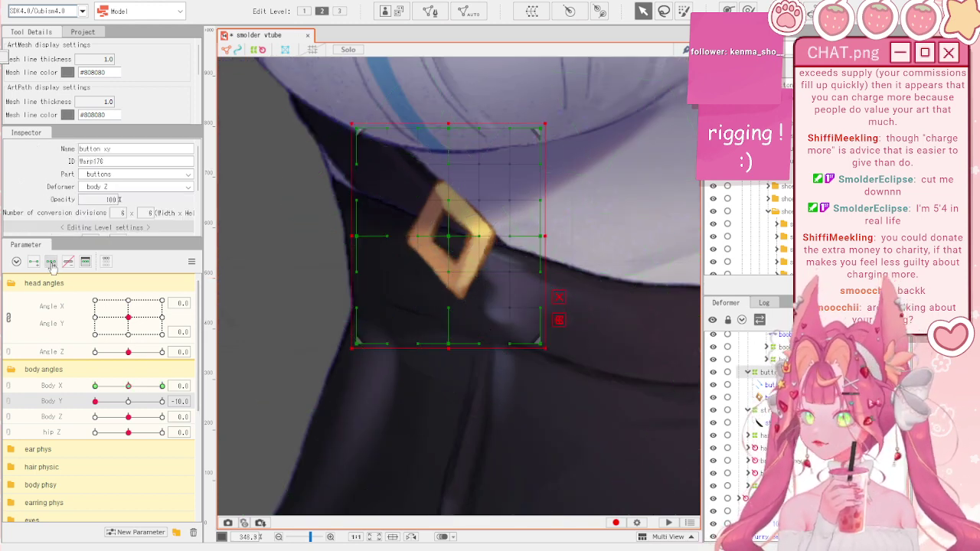
pyautogui.moveTo(451, 238); pyautogui.dragTo(437, 270)
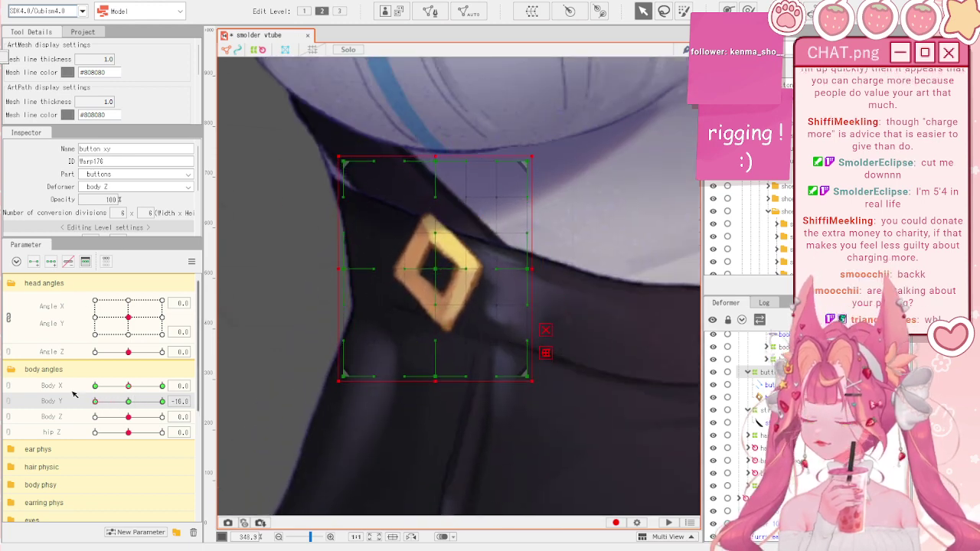
pyautogui.moveTo(126, 400); pyautogui.dragTo(123, 400)
pyautogui.moveTo(104, 402)
pyautogui.mouseDown()
pyautogui.moveTo(120, 404)
pyautogui.moveTo(83, 407)
pyautogui.moveTo(125, 409)
pyautogui.moveTo(86, 409)
pyautogui.mouseUp()
pyautogui.scroll(-5, 405, 253)
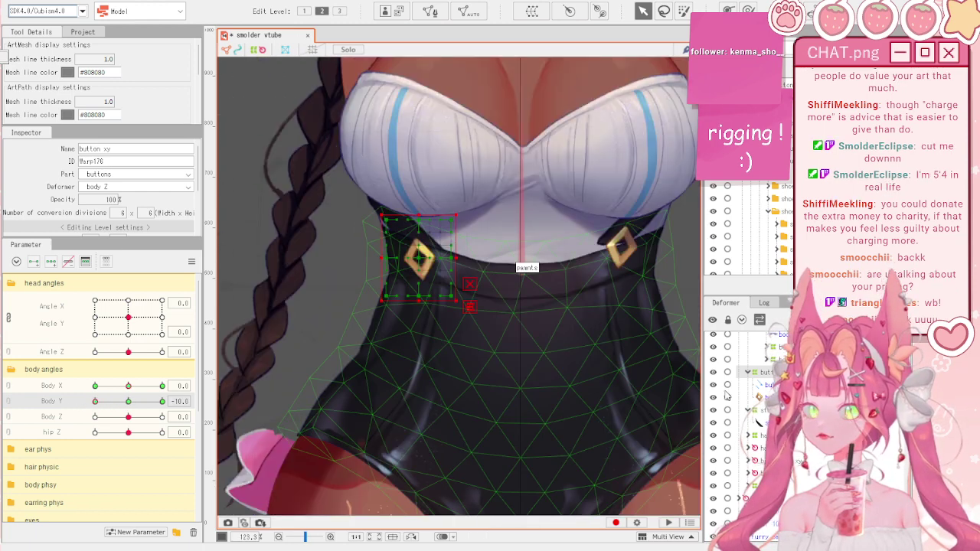
pyautogui.scroll(5, 748, 230)
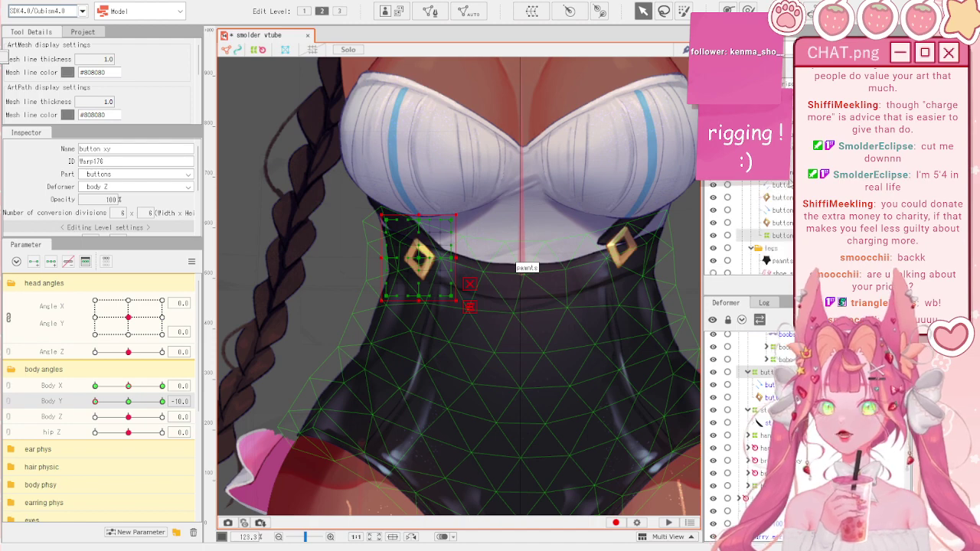
# - Select the button light mesh, sweep Body Y, reset all parameters to their defaults, and examine the waist in the neutral pose
pyautogui.click(521, 275)
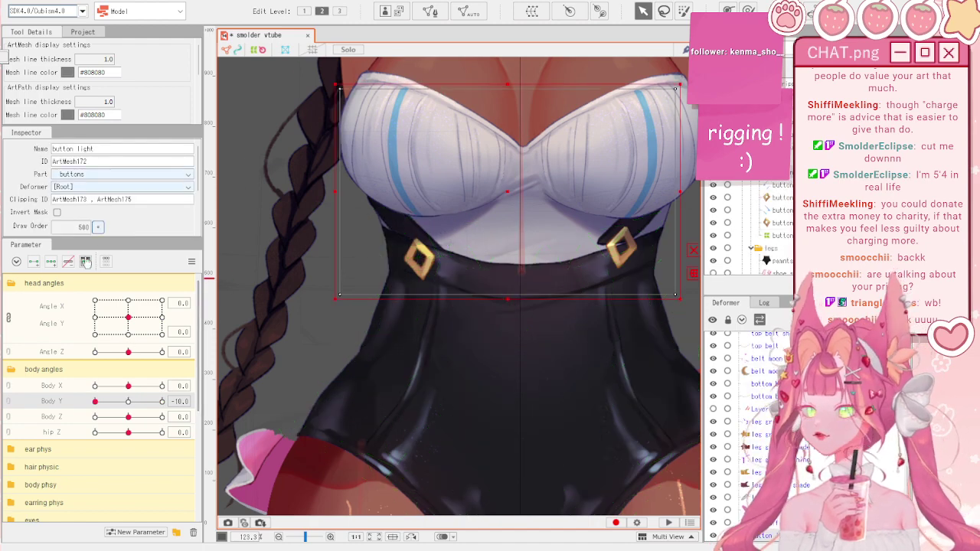
pyautogui.scroll(-2, 366, 299)
pyautogui.moveTo(100, 401); pyautogui.dragTo(169, 402)
pyautogui.moveTo(469, 228); pyautogui.dragTo(469, 249)
pyautogui.moveTo(97, 410); pyautogui.dragTo(146, 414)
pyautogui.click(192, 265)
pyautogui.click(224, 283)
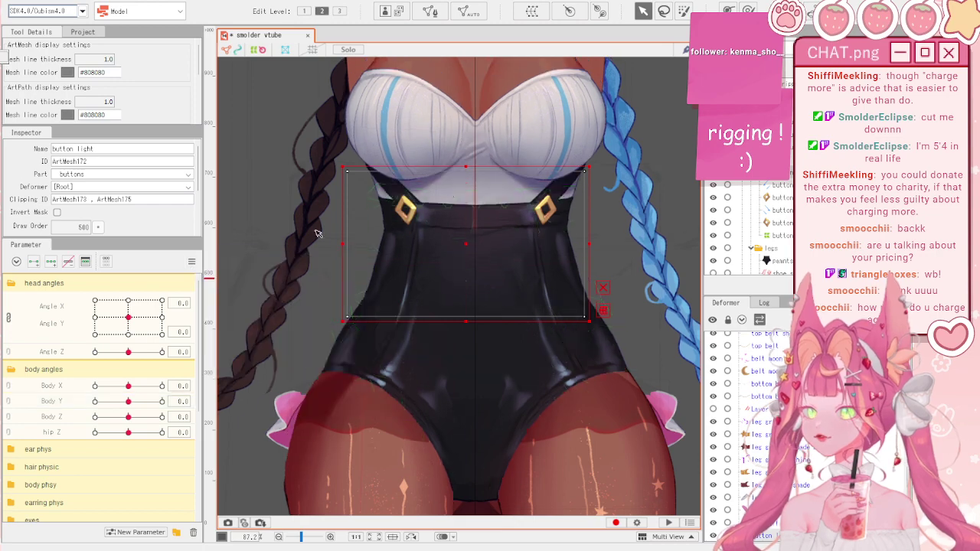
pyautogui.scroll(1, 437, 210)
pyautogui.scroll(-1, 437, 209)
pyautogui.scroll(2, 378, 183)
pyautogui.scroll(-4, 387, 205)
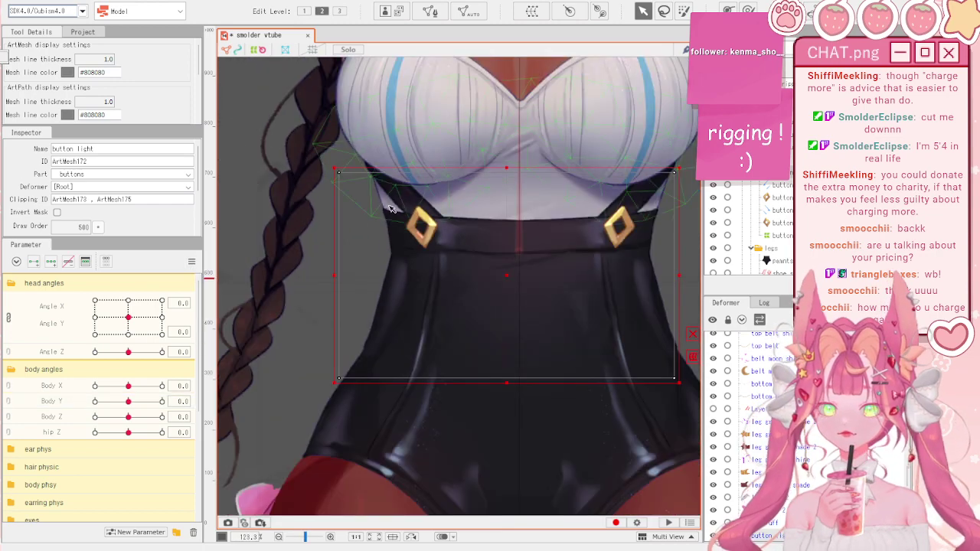
pyautogui.scroll(1, 427, 223)
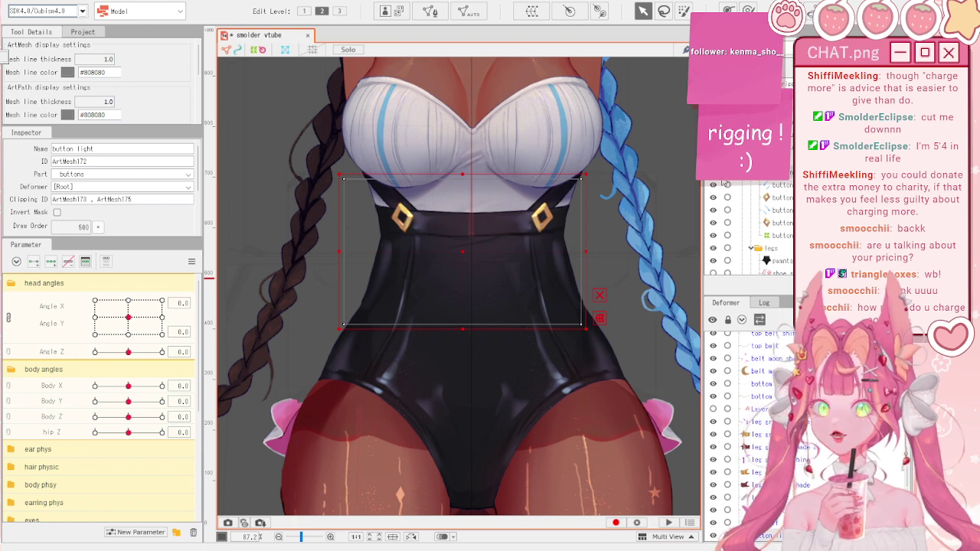
# - Reselect the button xy warp and move the gold button up to the raised waistband at Body Y 10
pyautogui.click(678, 225)
pyautogui.click(782, 234)
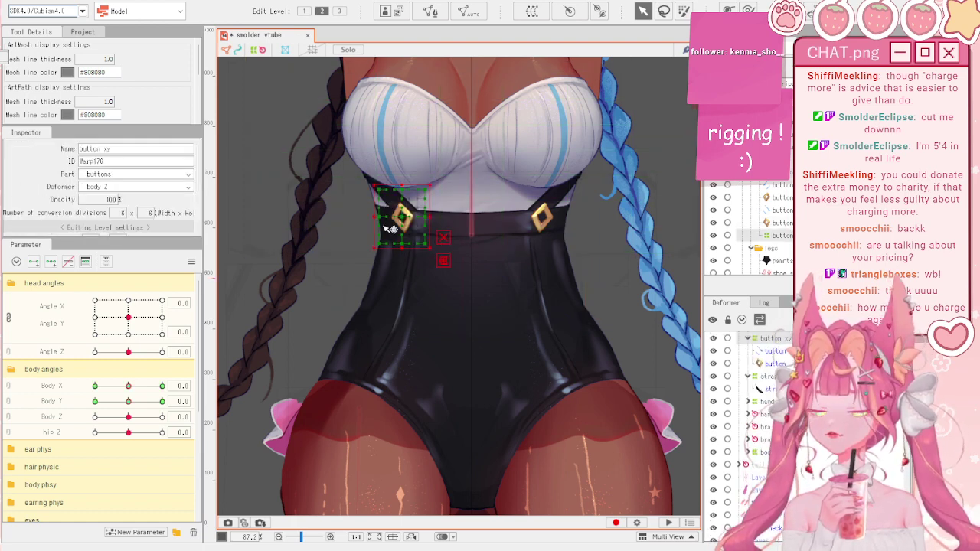
pyautogui.scroll(-2, 389, 228)
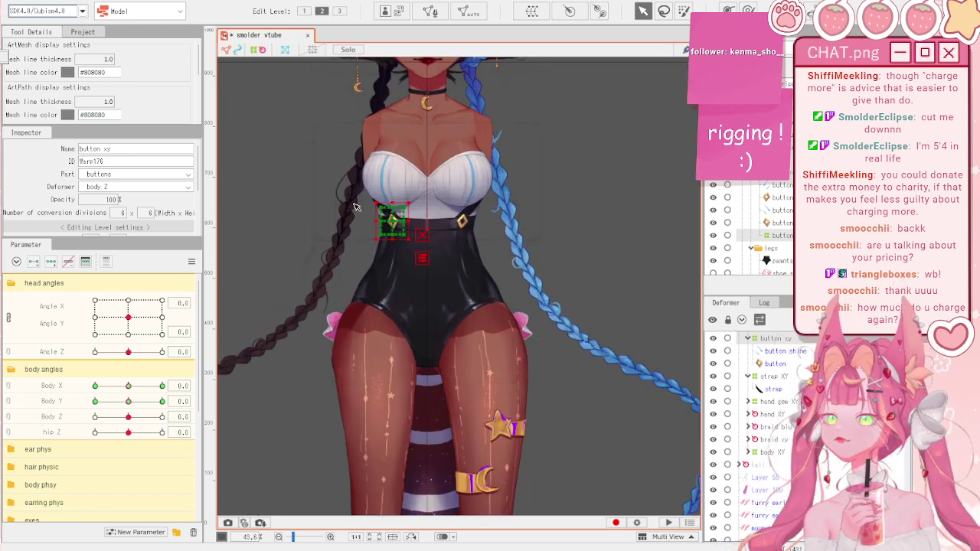
pyautogui.scroll(3, 354, 207)
pyautogui.scroll(-2, 383, 200)
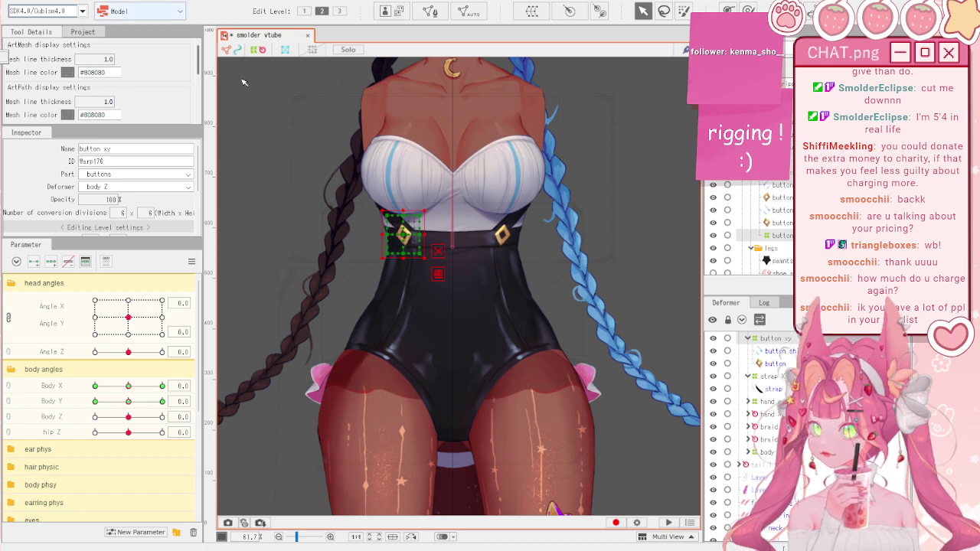
pyautogui.scroll(5, 406, 240)
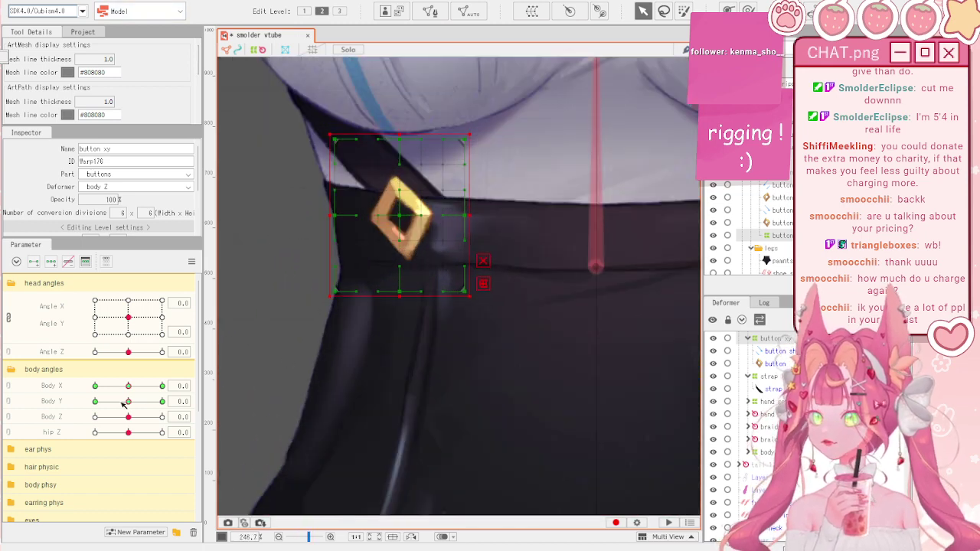
pyautogui.moveTo(127, 402)
pyautogui.mouseDown()
pyautogui.moveTo(87, 402)
pyautogui.moveTo(118, 403)
pyautogui.mouseUp()
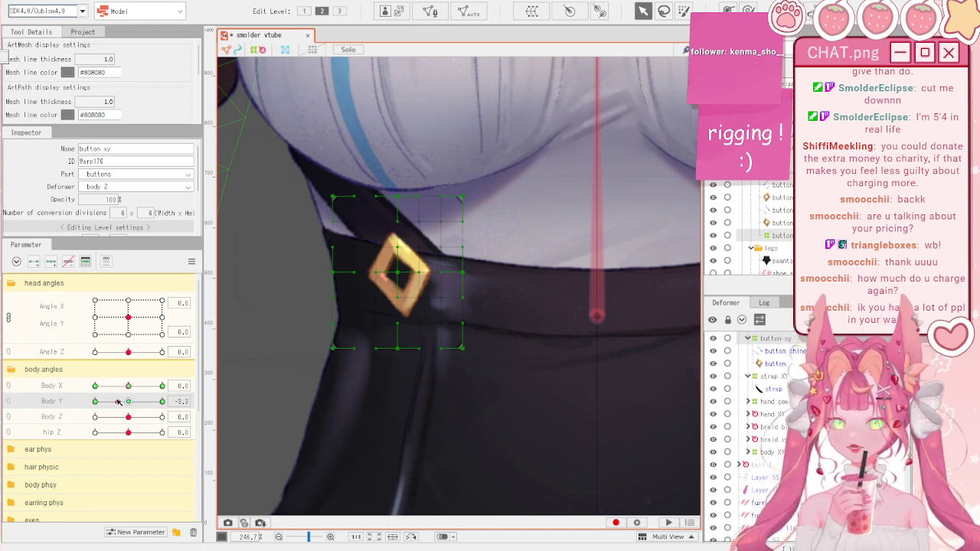
pyautogui.moveTo(118, 402); pyautogui.dragTo(165, 402)
pyautogui.moveTo(404, 201); pyautogui.dragTo(402, 159)
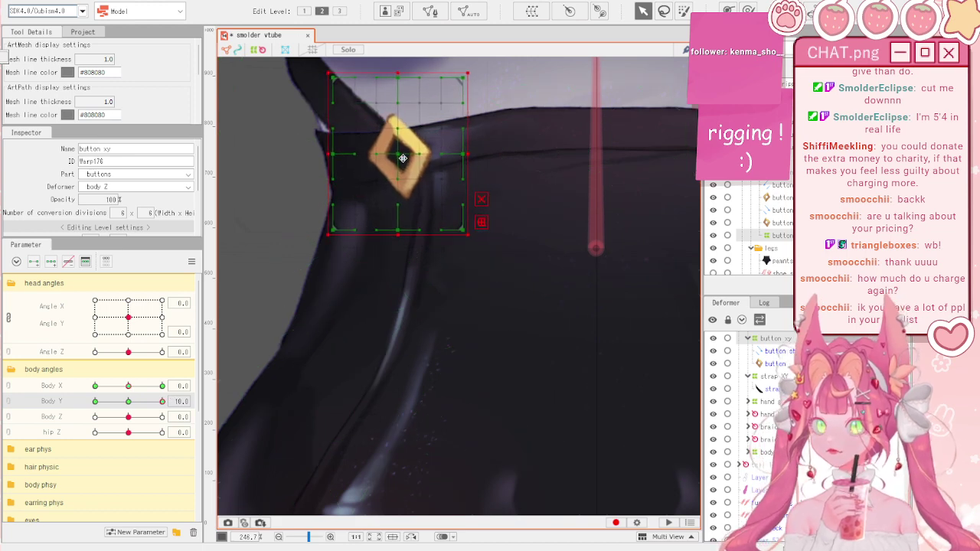
# - Refine the button xy warp with a slight upward nudge at Body Y -10 and a small outward shift at Body Y 10
pyautogui.moveTo(138, 404); pyautogui.dragTo(82, 416)
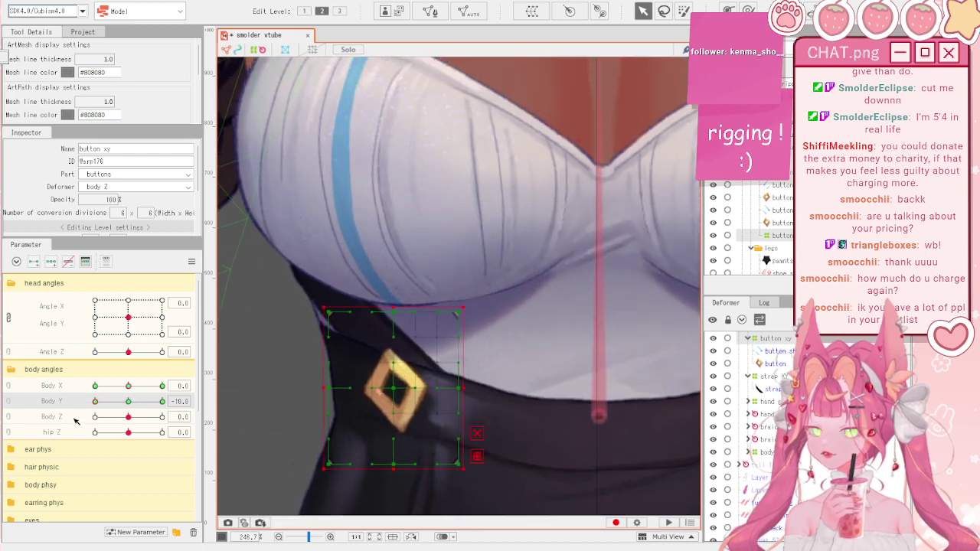
pyautogui.moveTo(396, 386); pyautogui.dragTo(396, 380)
pyautogui.click(162, 401)
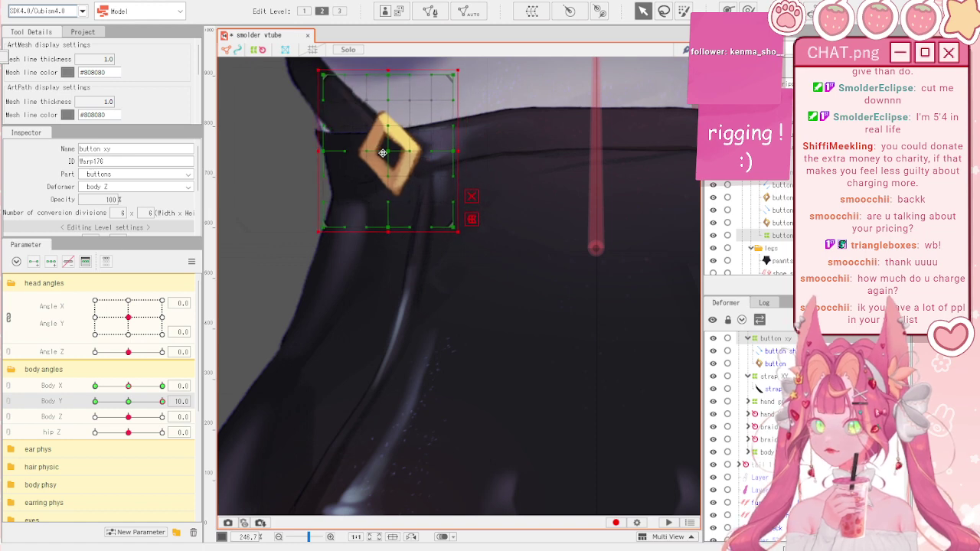
# - Check the left buckle's motion toward negative Body Y and reset the parameters to their defaults
pyautogui.scroll(-3, 384, 238)
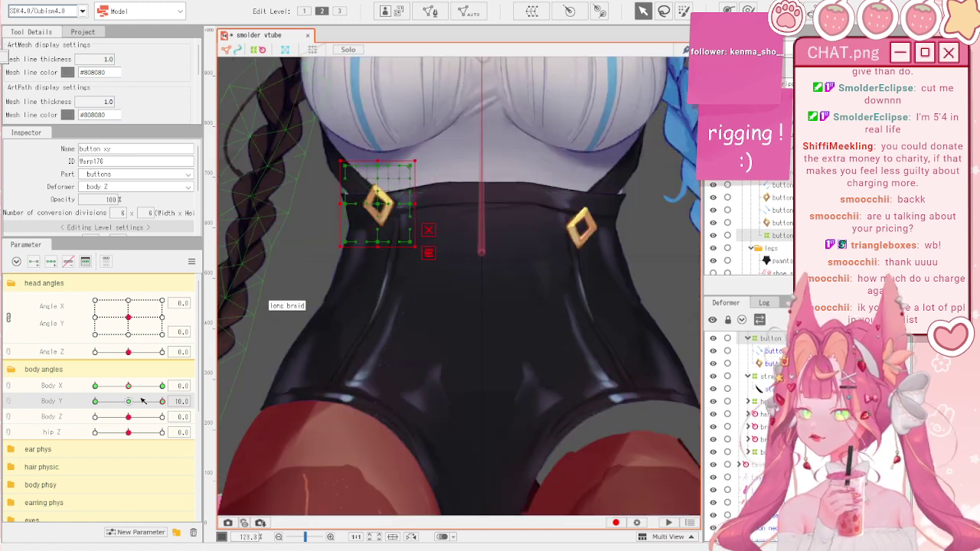
pyautogui.moveTo(165, 401); pyautogui.dragTo(89, 439)
pyautogui.click(191, 262)
pyautogui.click(217, 261)
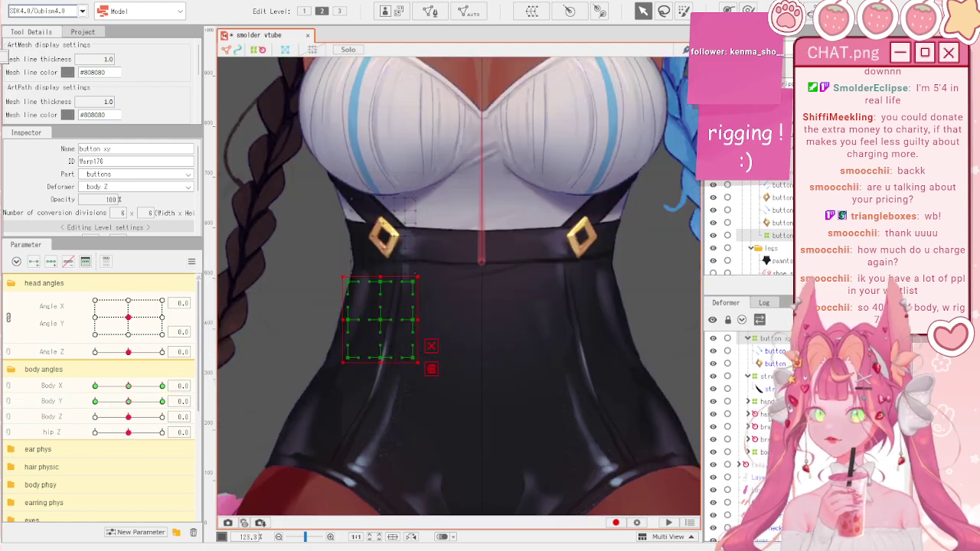
# - Reshape the strap XY warp deformer at Body Y 10 with the deform brush and preview the Body Y motion
pyautogui.click(767, 376)
pyautogui.scroll(3, 406, 261)
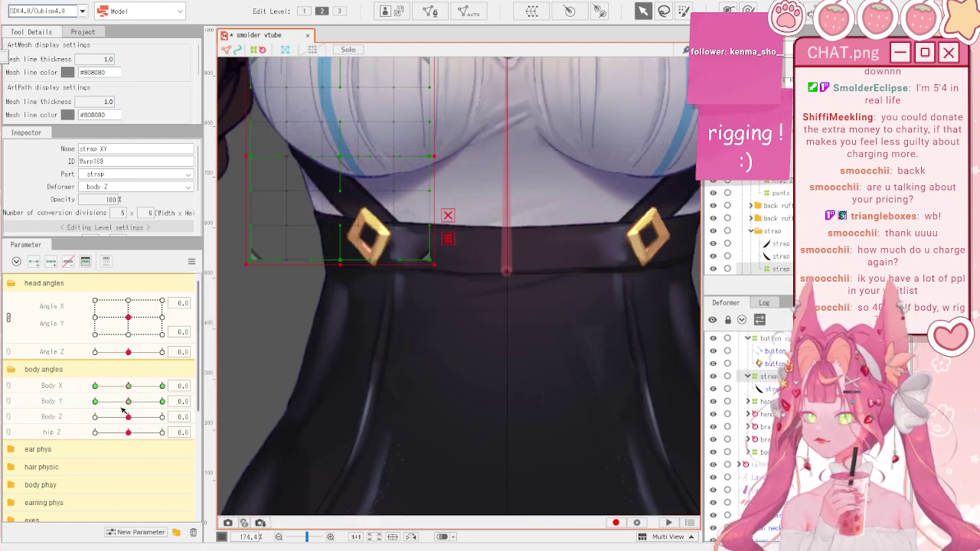
pyautogui.moveTo(128, 401); pyautogui.dragTo(162, 401)
pyautogui.scroll(3, 367, 198)
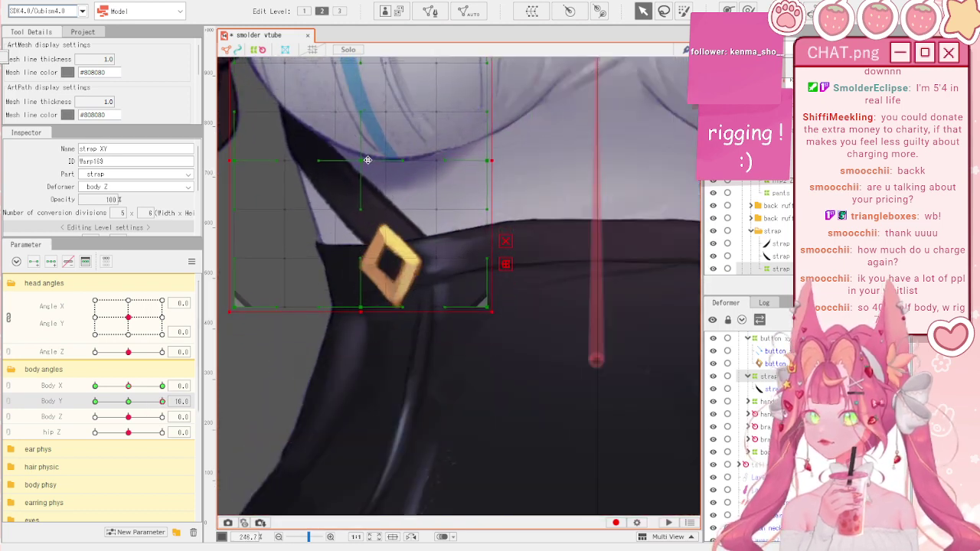
pyautogui.scroll(-3, 367, 160)
pyautogui.press('b')
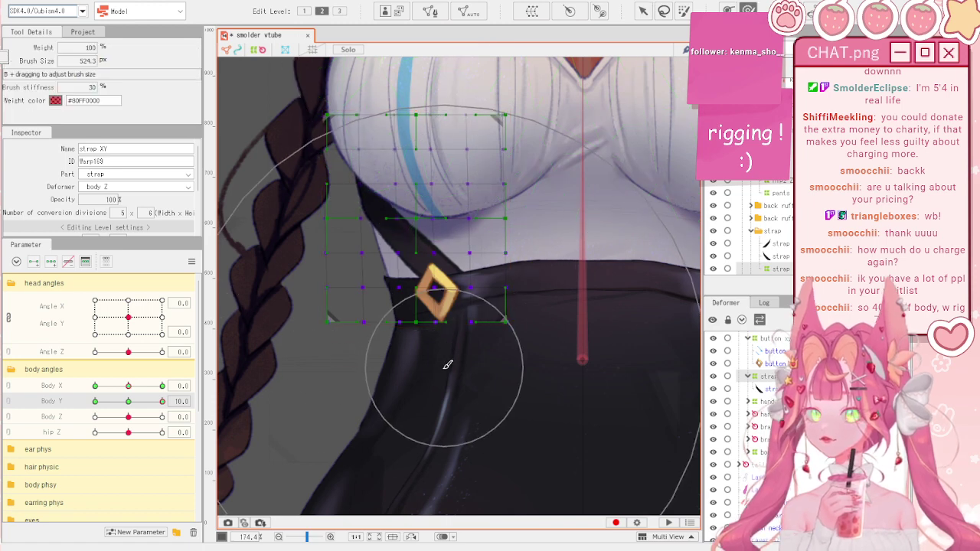
pyautogui.press('v')
pyautogui.scroll(-6, 403, 345)
pyautogui.scroll(-3, 403, 344)
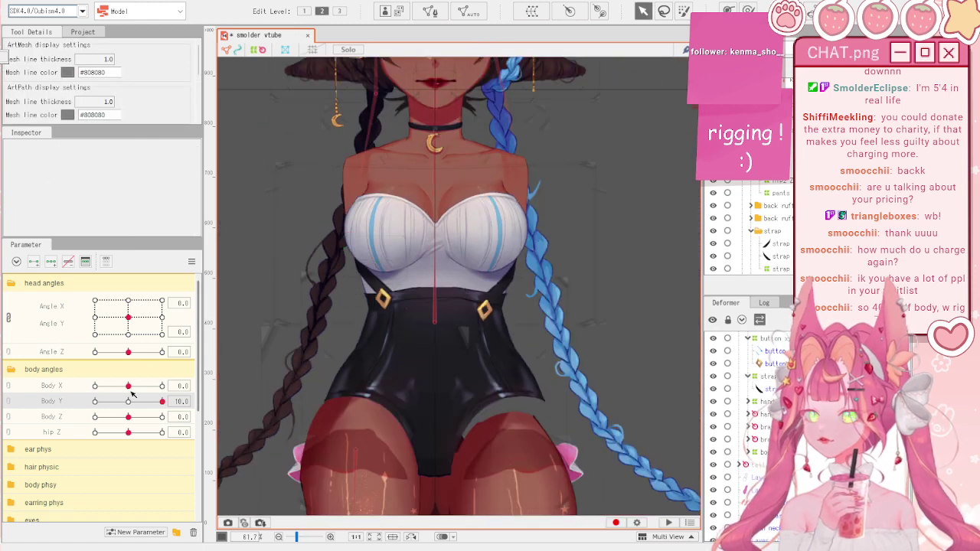
pyautogui.moveTo(161, 401)
pyautogui.mouseDown()
pyautogui.moveTo(150, 407)
pyautogui.moveTo(178, 401)
pyautogui.mouseUp()
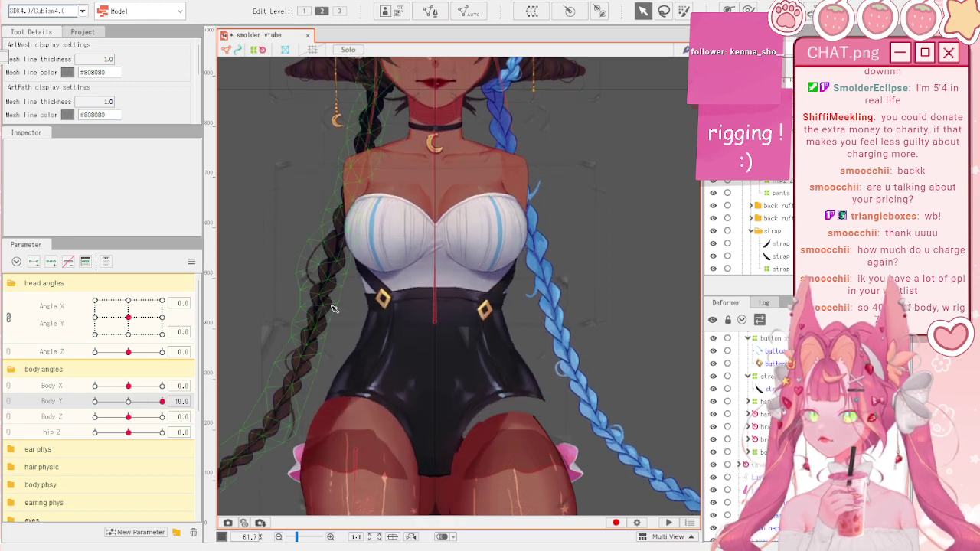
# - Shift the button xy warp onto the strap's end at Body Y 10 and refine its shape with the deform brush
pyautogui.scroll(9, 404, 294)
pyautogui.click(403, 295)
pyautogui.scroll(3, 498, 284)
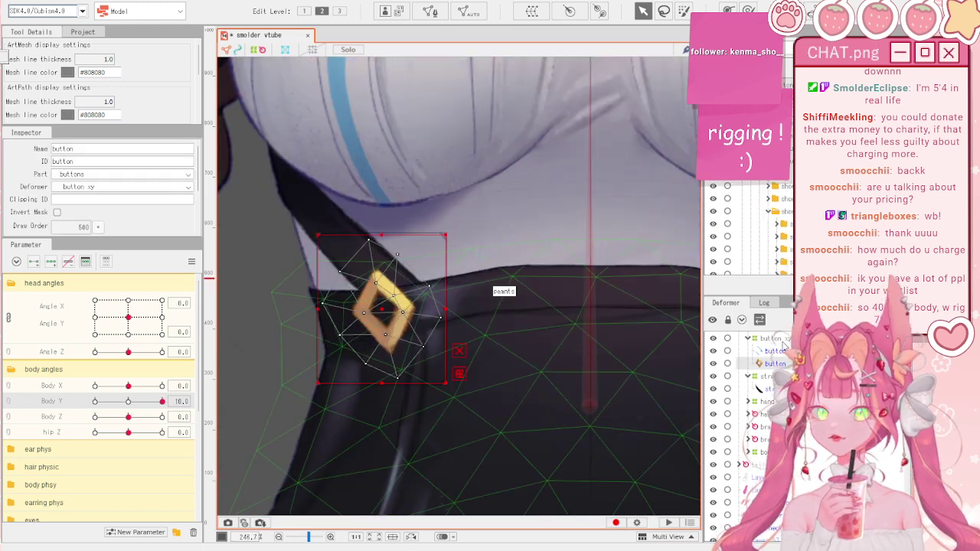
pyautogui.click(782, 339)
pyautogui.moveTo(388, 309); pyautogui.dragTo(395, 304)
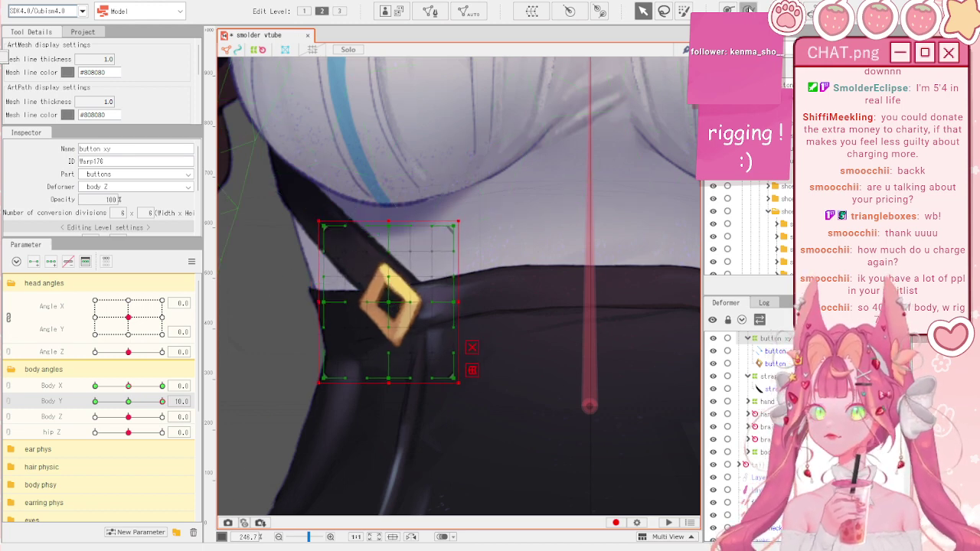
pyautogui.click(749, 10)
pyautogui.moveTo(496, 180)
pyautogui.mouseDown()
pyautogui.moveTo(448, 184)
pyautogui.moveTo(395, 166)
pyautogui.moveTo(406, 193)
pyautogui.mouseUp()
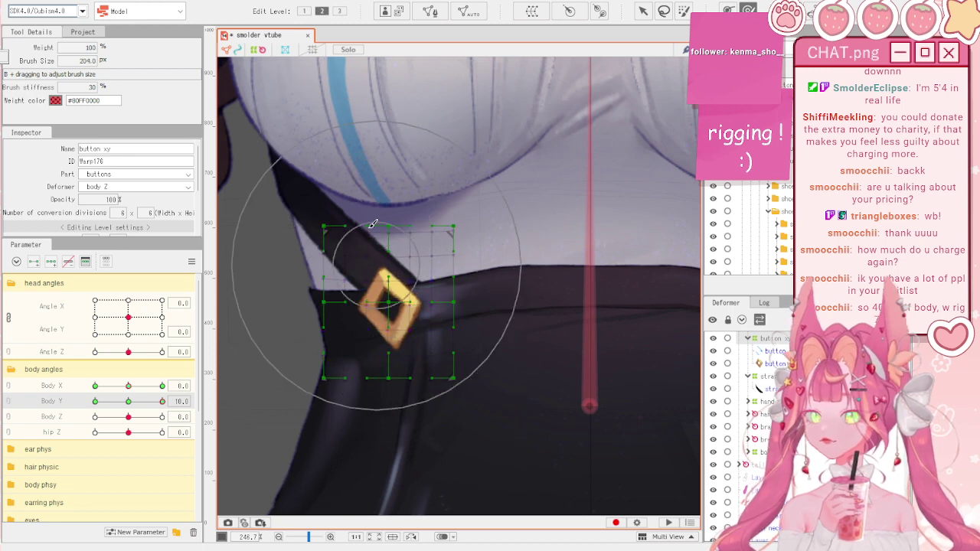
pyautogui.press('v')
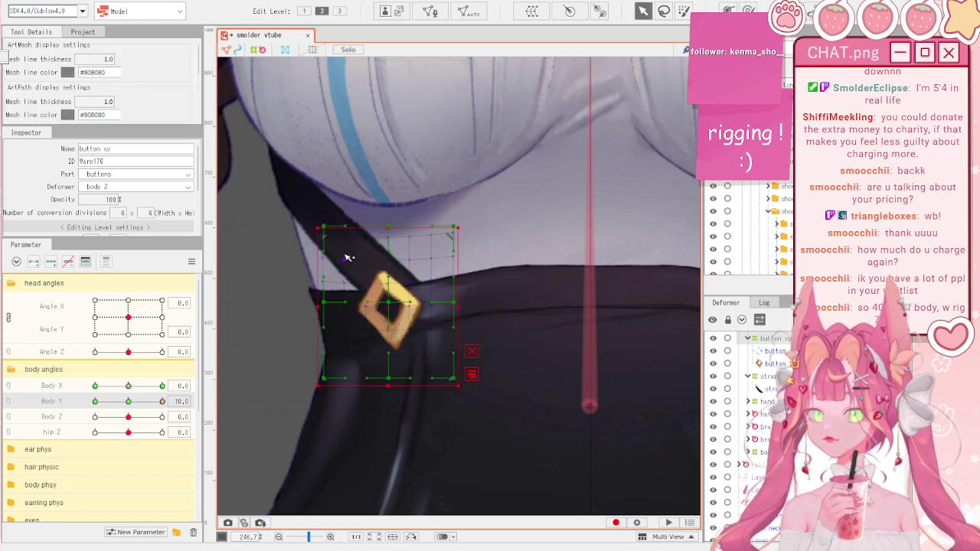
# - Refine the upper part of the strap XY warp at Body Y 10 with the deform brush and test the slider
pyautogui.click(309, 218)
pyautogui.click(350, 252)
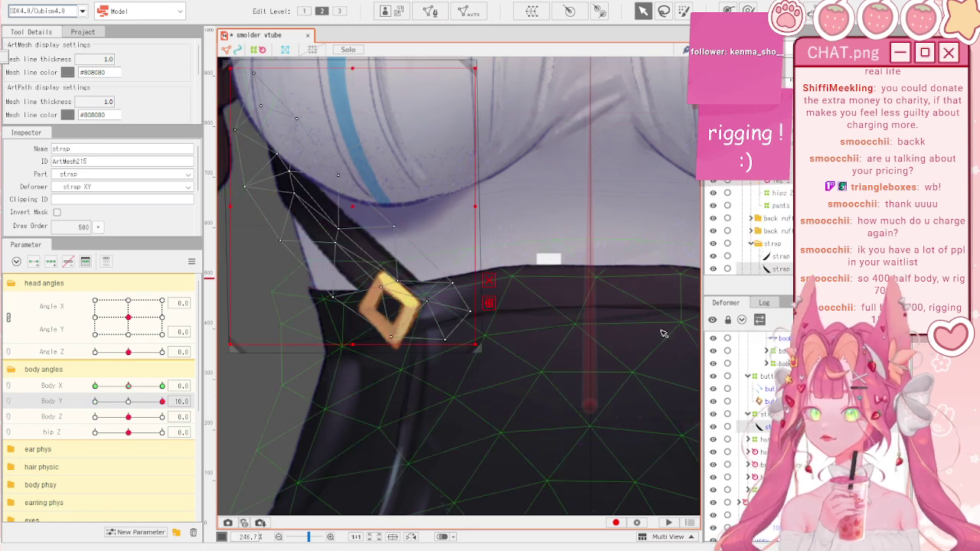
pyautogui.click(401, 207)
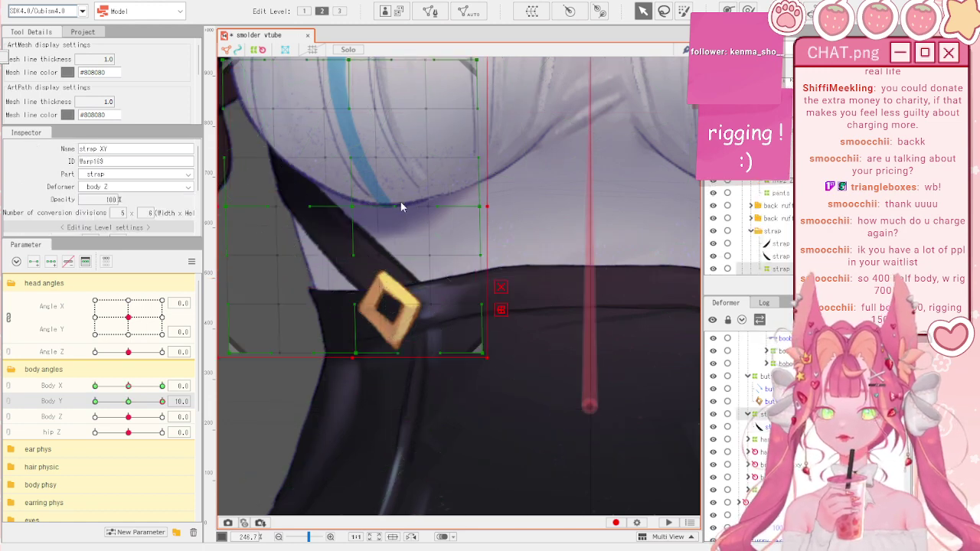
pyautogui.press('b')
pyautogui.scroll(-3, 534, 264)
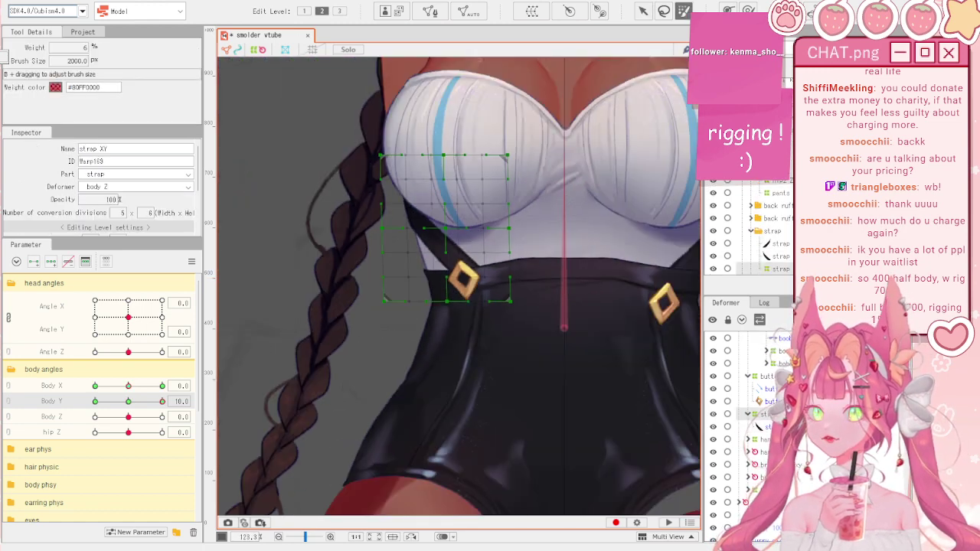
pyautogui.click(748, 10)
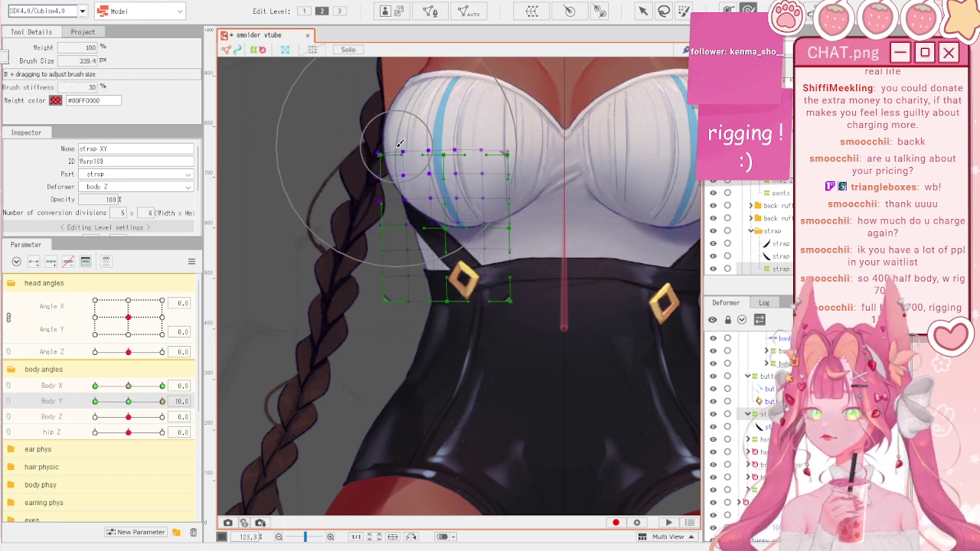
pyautogui.moveTo(132, 402); pyautogui.dragTo(161, 401)
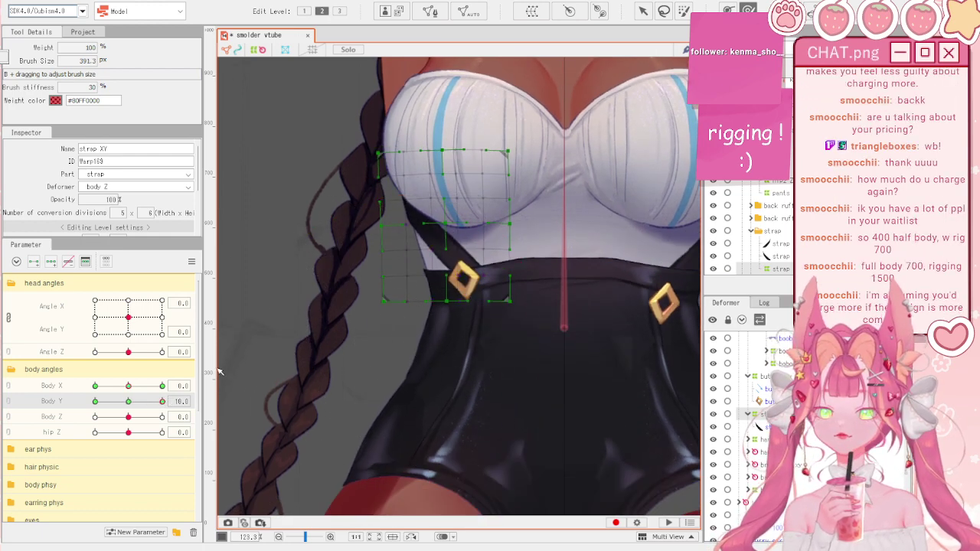
# - At Body Y -10, push the strap XY warp's lower outer corner inward with the deform brush
pyautogui.moveTo(128, 401); pyautogui.dragTo(85, 417)
pyautogui.scroll(3, 360, 432)
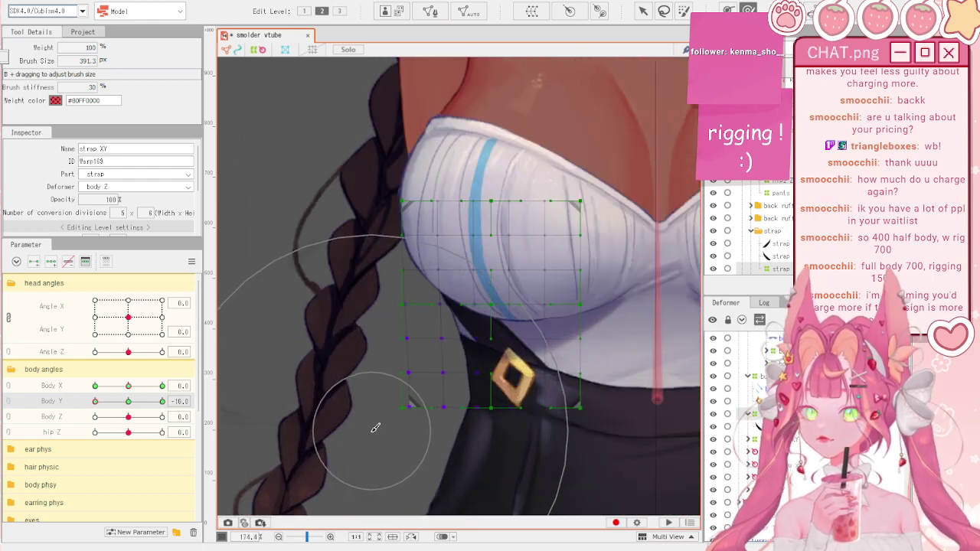
pyautogui.moveTo(392, 492); pyautogui.dragTo(429, 484)
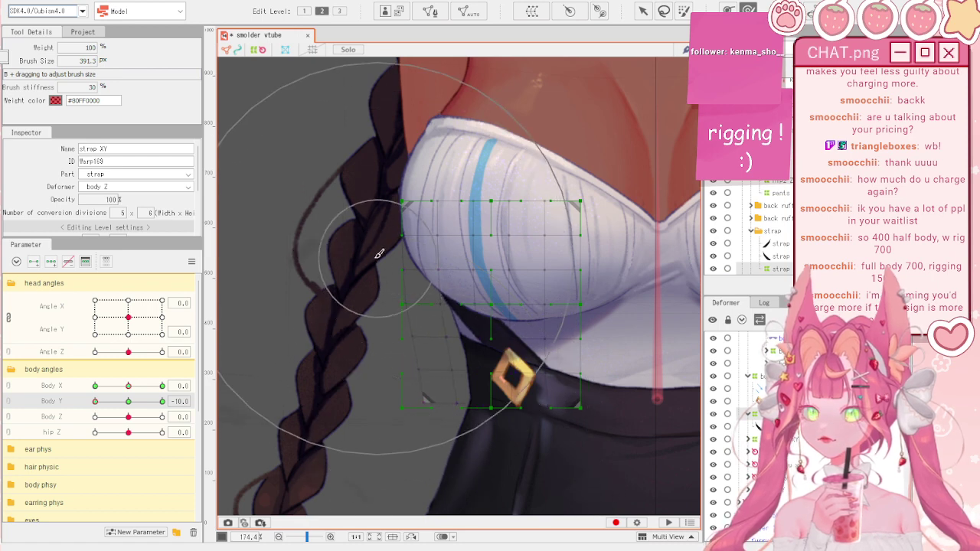
pyautogui.moveTo(378, 255); pyautogui.dragTo(375, 259)
# - Deselect the strap warp and check the torso's motion between Body Y 10 and -10
pyautogui.moveTo(162, 405)
pyautogui.mouseDown()
pyautogui.moveTo(79, 402)
pyautogui.moveTo(162, 401)
pyautogui.mouseUp()
pyautogui.scroll(-5, 466, 288)
pyautogui.press('v')
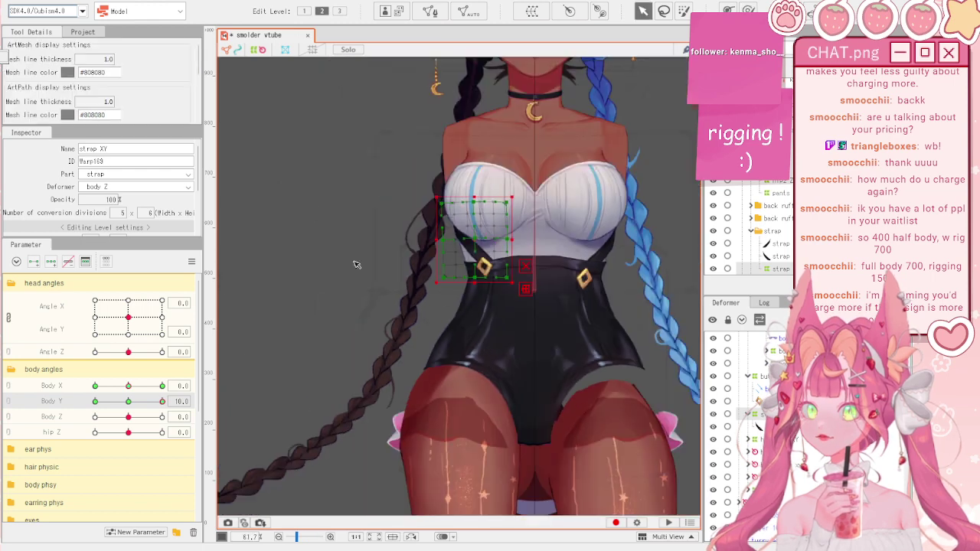
pyautogui.click(273, 297)
pyautogui.moveTo(164, 401); pyautogui.dragTo(30, 399)
pyautogui.scroll(-2, 440, 265)
pyautogui.scroll(1, 501, 280)
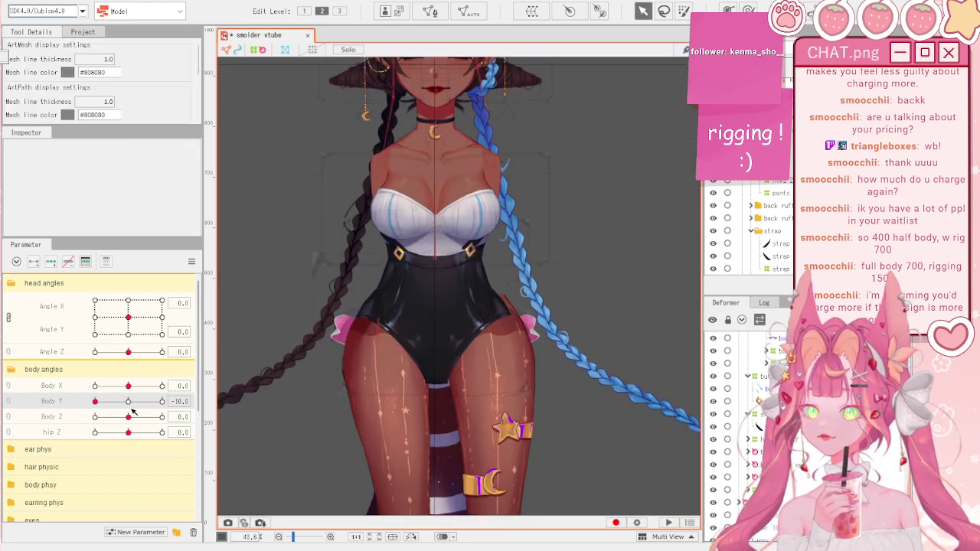
pyautogui.moveTo(128, 405); pyautogui.dragTo(65, 438)
# - Select the pants XY warp and reshape it around the left hip at Body Y -10 with the deform brush
pyautogui.scroll(2, 360, 434)
pyautogui.click(455, 393)
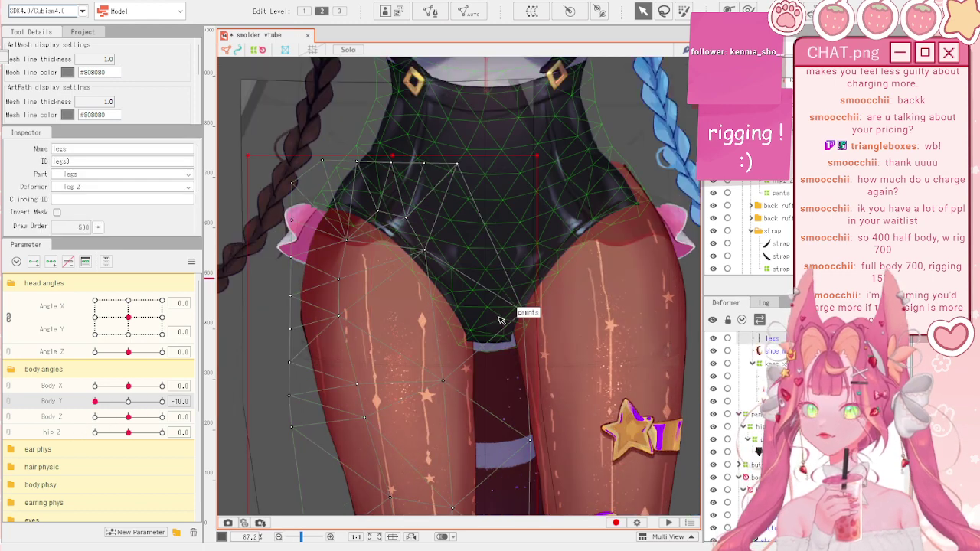
pyautogui.click(499, 320)
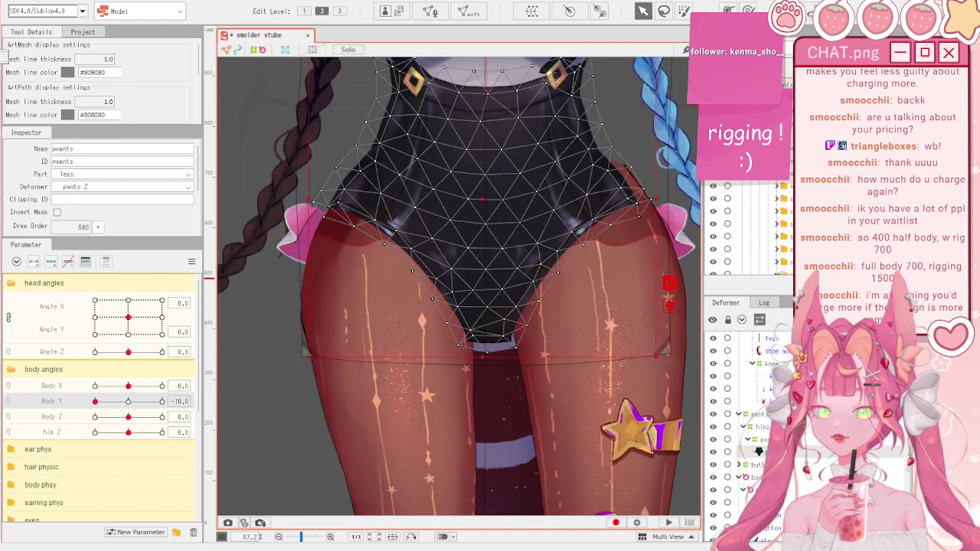
pyautogui.click(759, 414)
pyautogui.press('b')
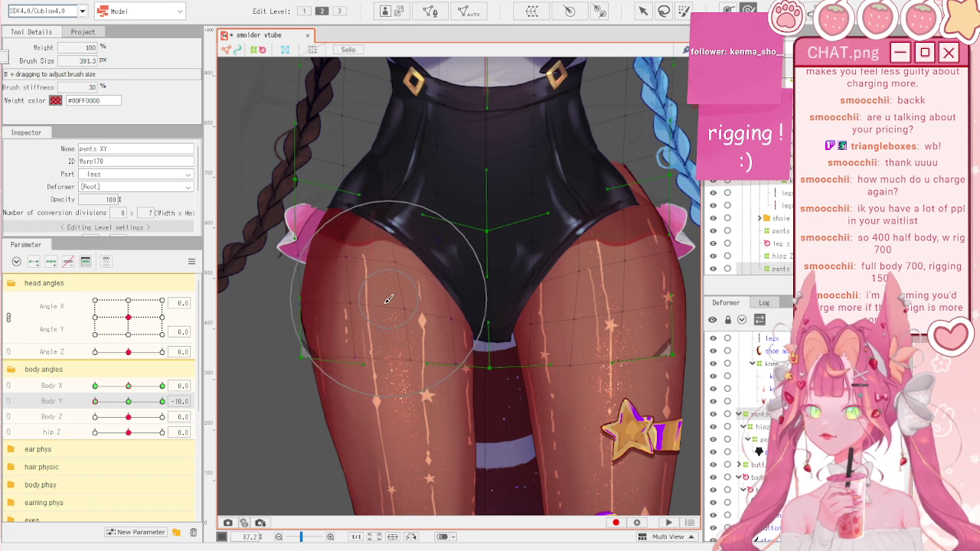
pyautogui.moveTo(115, 405); pyautogui.dragTo(194, 405)
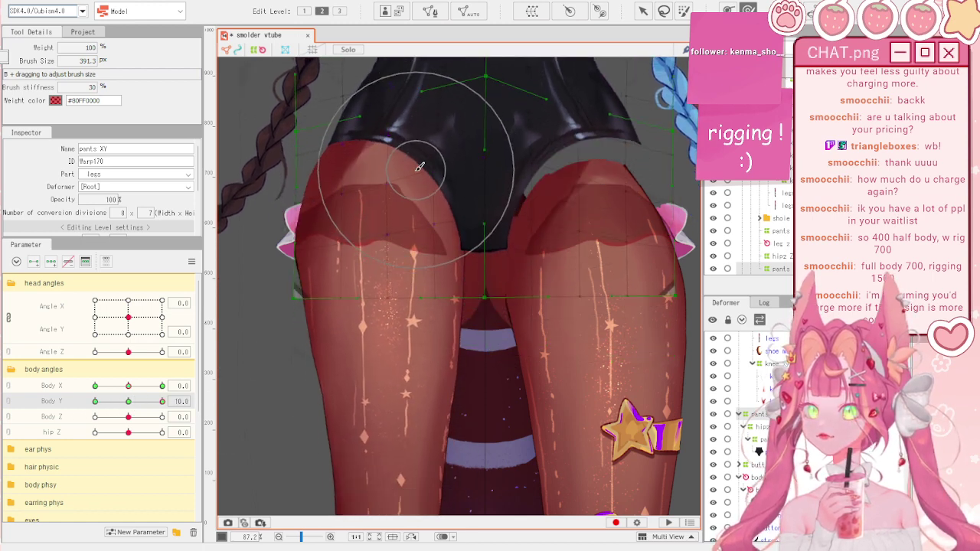
pyautogui.moveTo(129, 401); pyautogui.dragTo(52, 413)
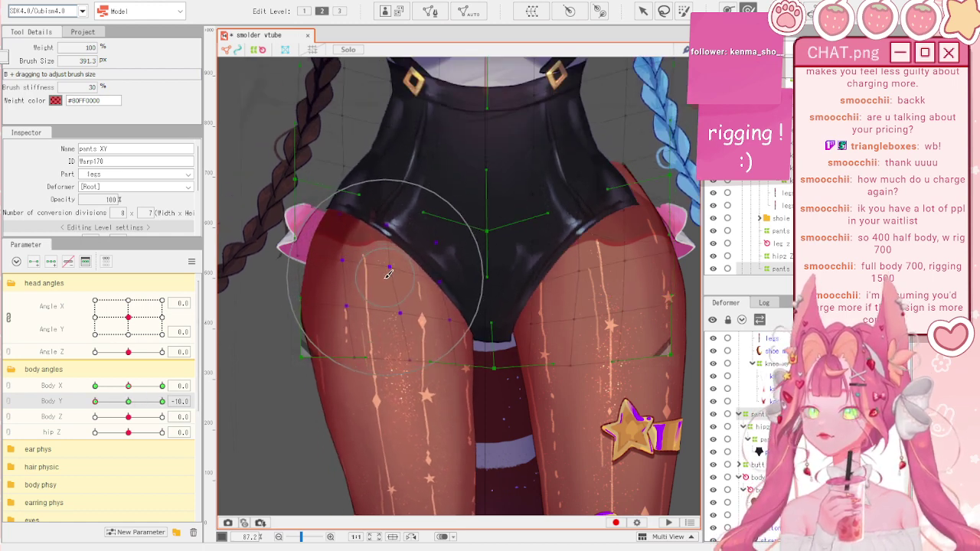
pyautogui.moveTo(388, 274)
pyautogui.mouseDown()
pyautogui.moveTo(324, 186)
pyautogui.moveTo(317, 249)
pyautogui.mouseUp()
pyautogui.scroll(-3, 318, 257)
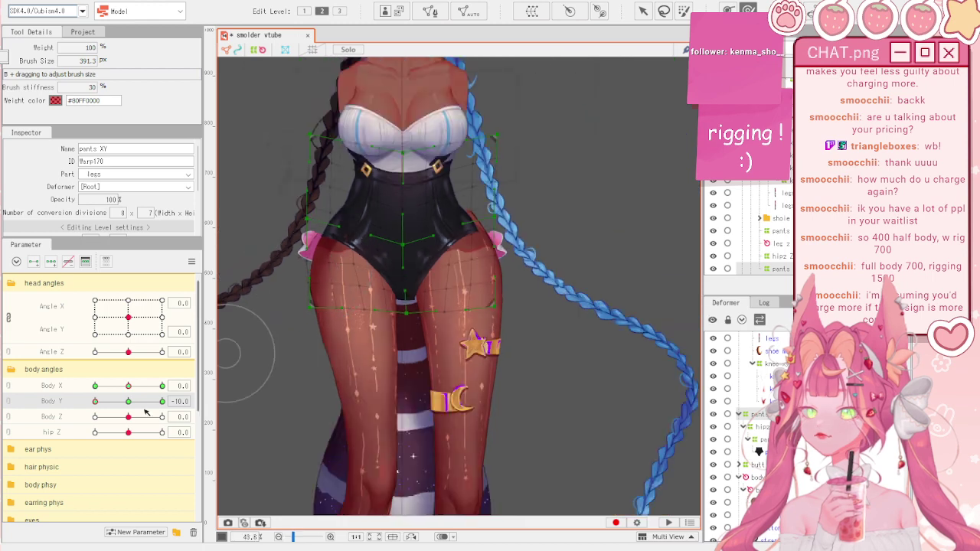
pyautogui.moveTo(95, 401); pyautogui.dragTo(95, 402)
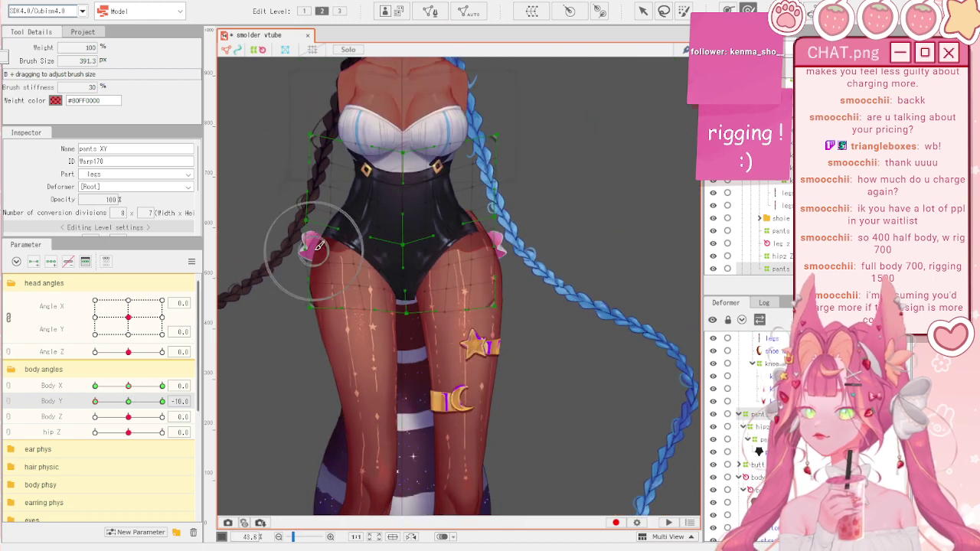
# - Reshape the pants XY warp around the right hip at Body Y -10 with a larger deform brush, then deselect it
pyautogui.scroll(2, 321, 253)
pyautogui.press('b')
pyautogui.moveTo(455, 262); pyautogui.dragTo(548, 246)
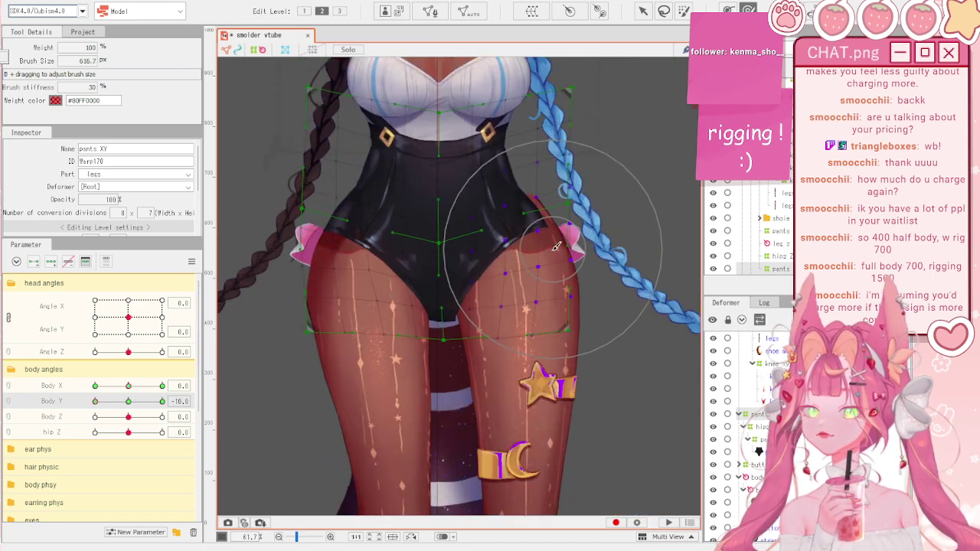
pyautogui.press('v')
pyautogui.scroll(-2, 368, 274)
pyautogui.click(613, 228)
pyautogui.scroll(-2, 612, 228)
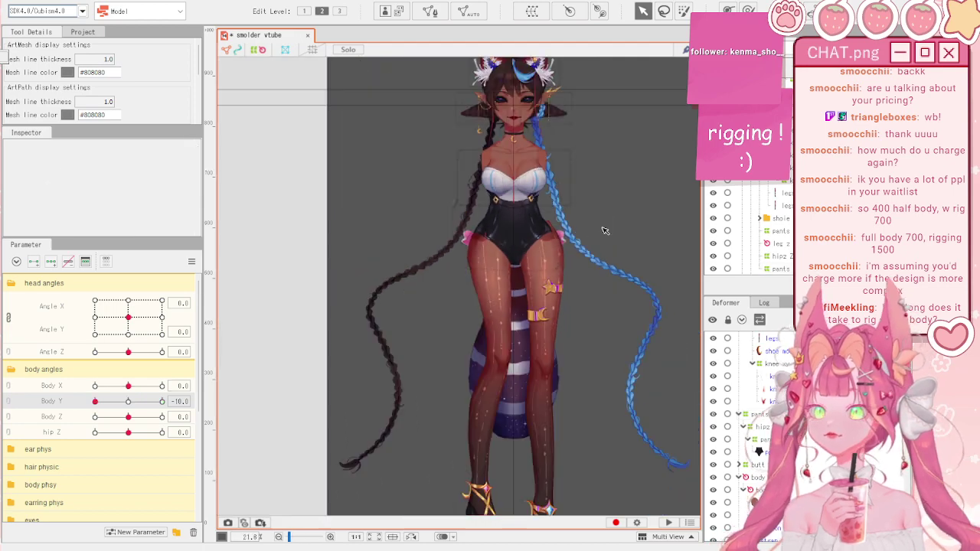
# - Examine the body, hips and straps at Body Y -10, both from afar and close up
pyautogui.scroll(1, 476, 235)
pyautogui.scroll(-1, 476, 235)
pyautogui.scroll(2, 542, 207)
pyautogui.scroll(-2, 542, 207)
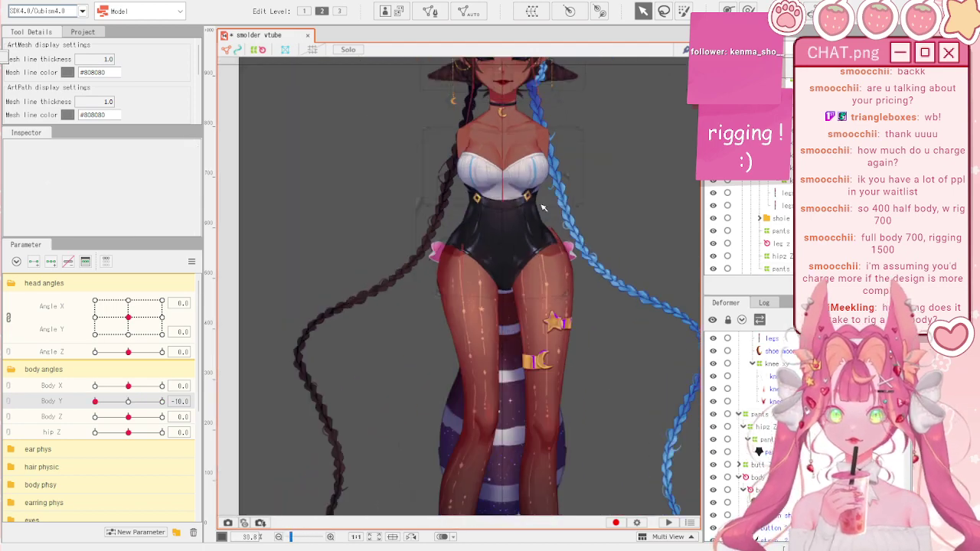
pyautogui.scroll(2, 542, 207)
pyautogui.scroll(-2, 542, 207)
pyautogui.scroll(2, 541, 206)
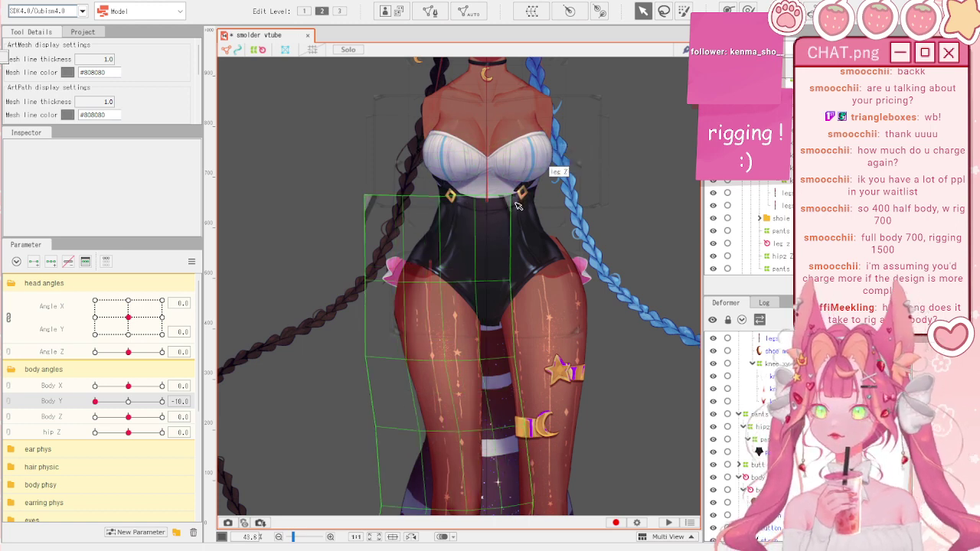
pyautogui.scroll(4, 520, 203)
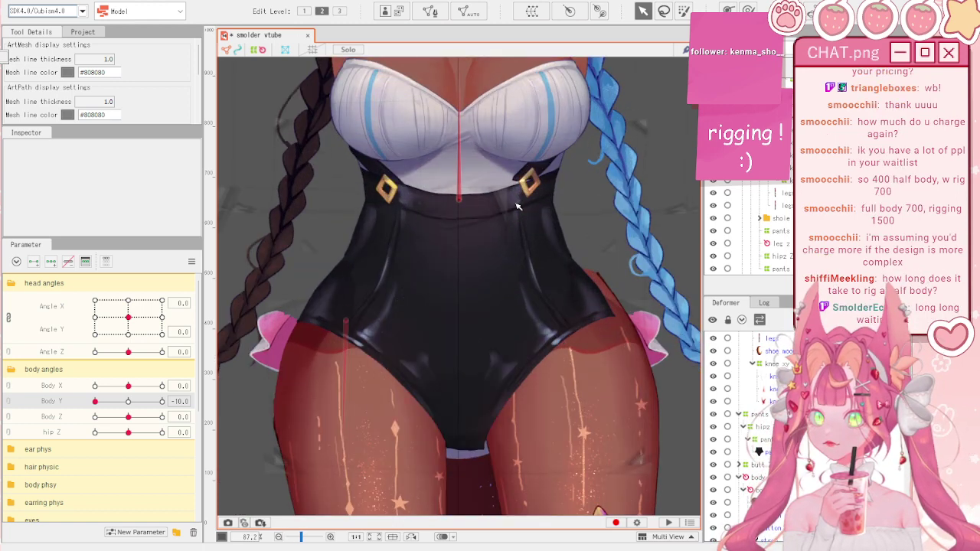
# - Preview Body Y back toward neutral and reset the parameters to their defaults
pyautogui.moveTo(128, 401)
pyautogui.mouseDown()
pyautogui.moveTo(155, 404)
pyautogui.moveTo(119, 405)
pyautogui.moveTo(129, 414)
pyautogui.mouseUp()
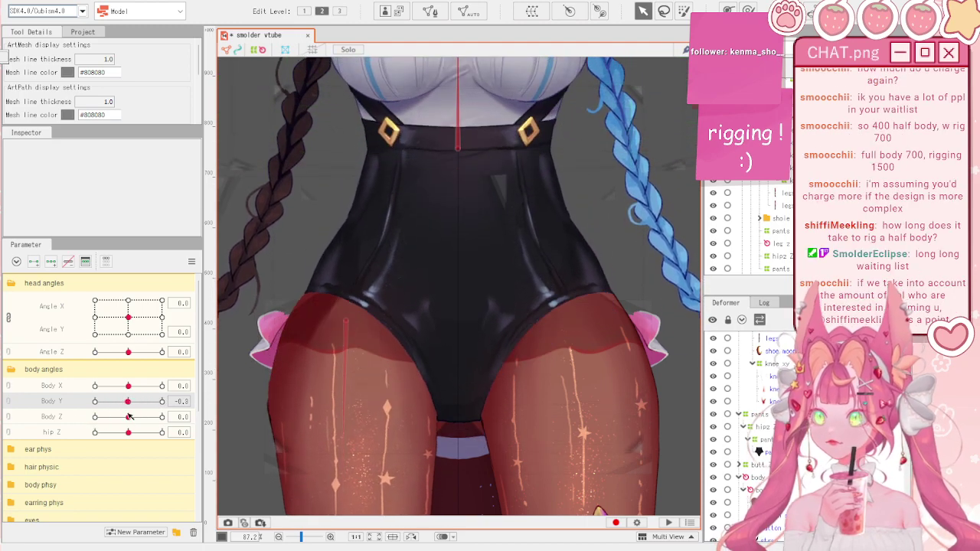
pyautogui.click(191, 261)
pyautogui.click(217, 263)
pyautogui.scroll(-4, 497, 252)
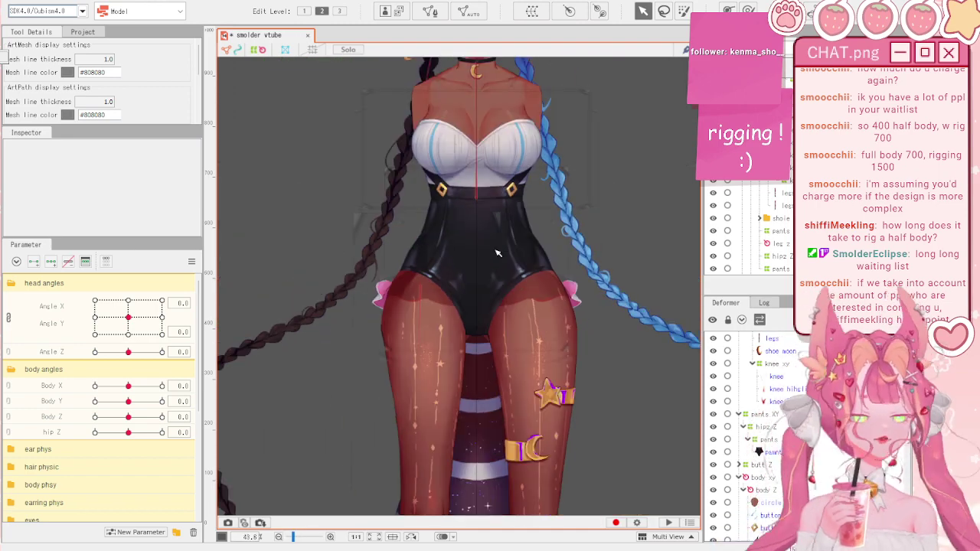
pyautogui.click(484, 243)
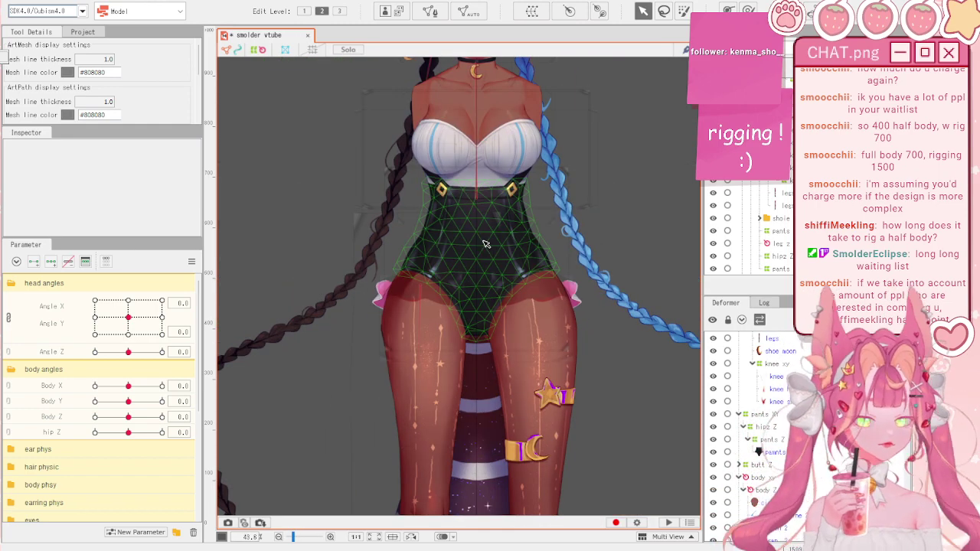
pyautogui.scroll(-3, 484, 244)
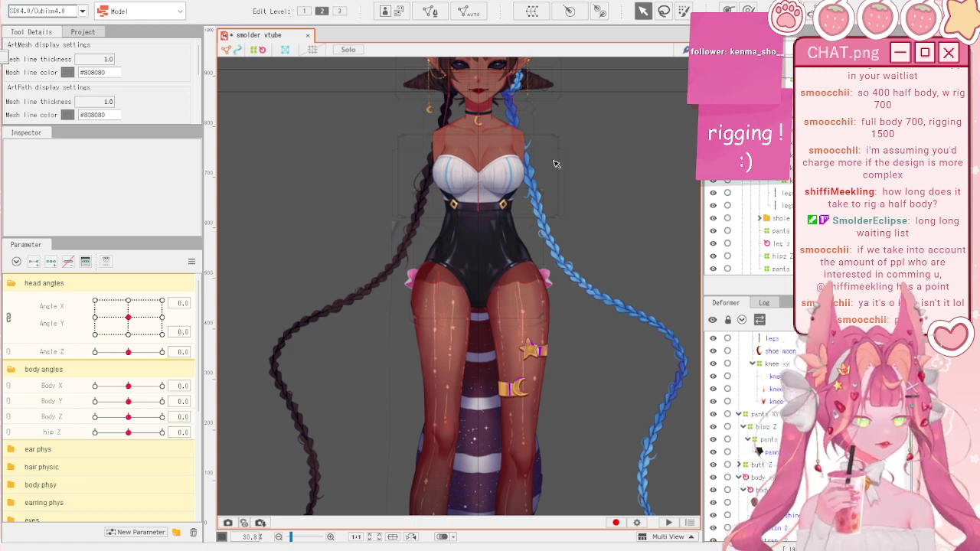
pyautogui.scroll(5, 510, 204)
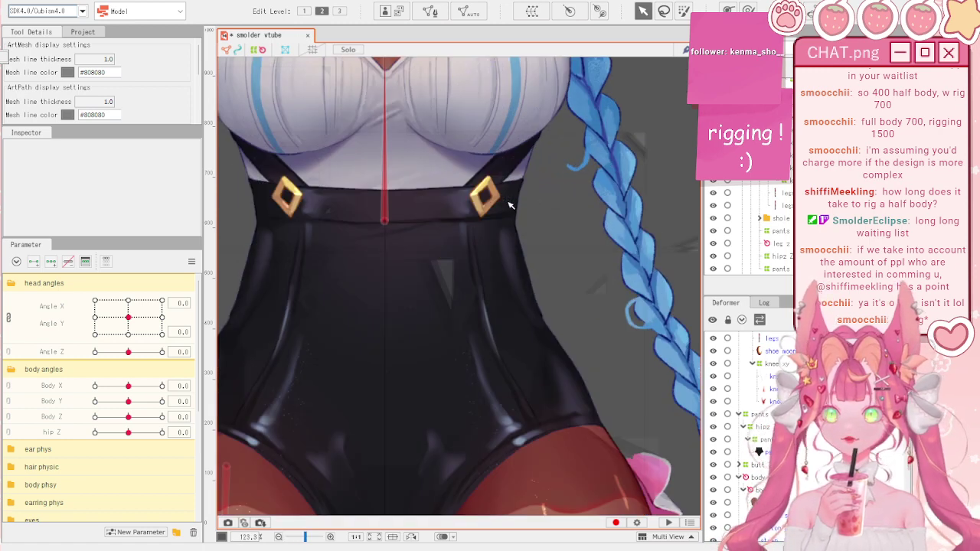
pyautogui.scroll(-4, 509, 205)
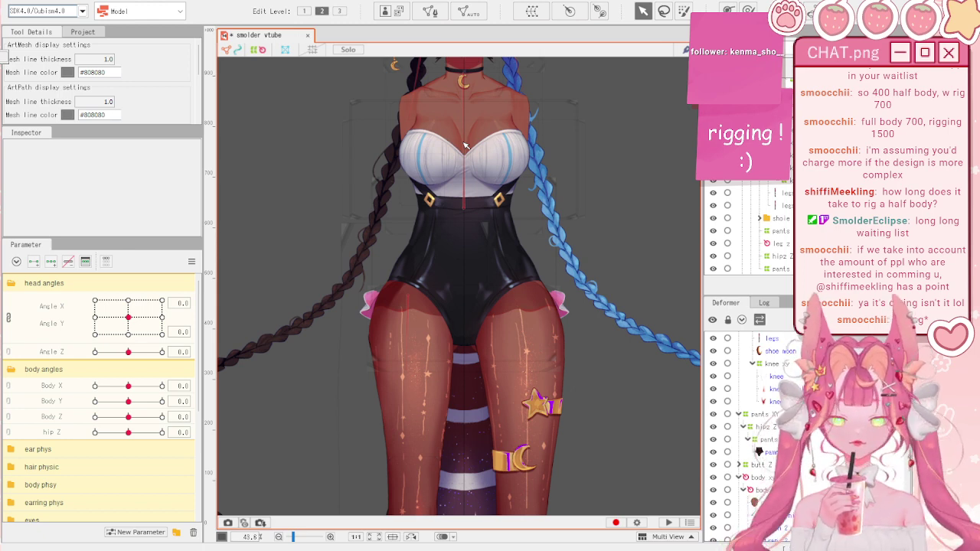
pyautogui.scroll(3, 433, 237)
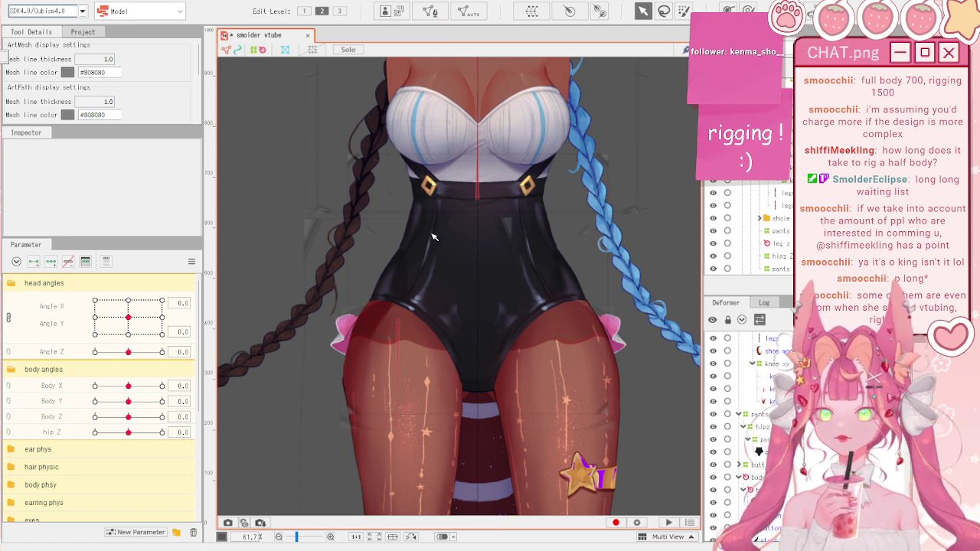
# - Preview the Angle Z and hip Z motions on the model, restoring the default parameter values after each
pyautogui.moveTo(128, 352); pyautogui.dragTo(153, 360)
pyautogui.click(191, 262)
pyautogui.click(235, 266)
pyautogui.scroll(-3, 375, 274)
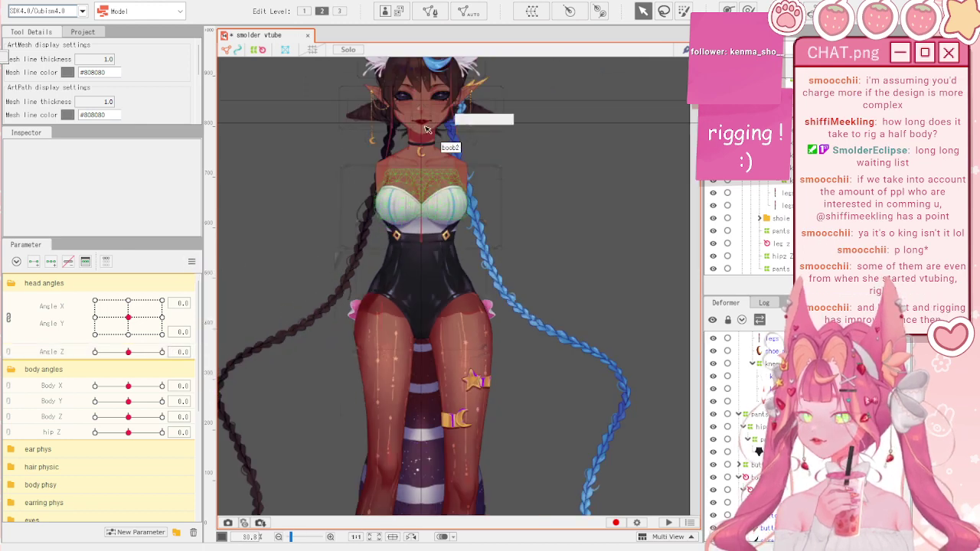
pyautogui.scroll(3, 426, 119)
pyautogui.scroll(-2, 427, 119)
pyautogui.moveTo(128, 432); pyautogui.dragTo(52, 458)
pyautogui.click(191, 261)
pyautogui.click(245, 258)
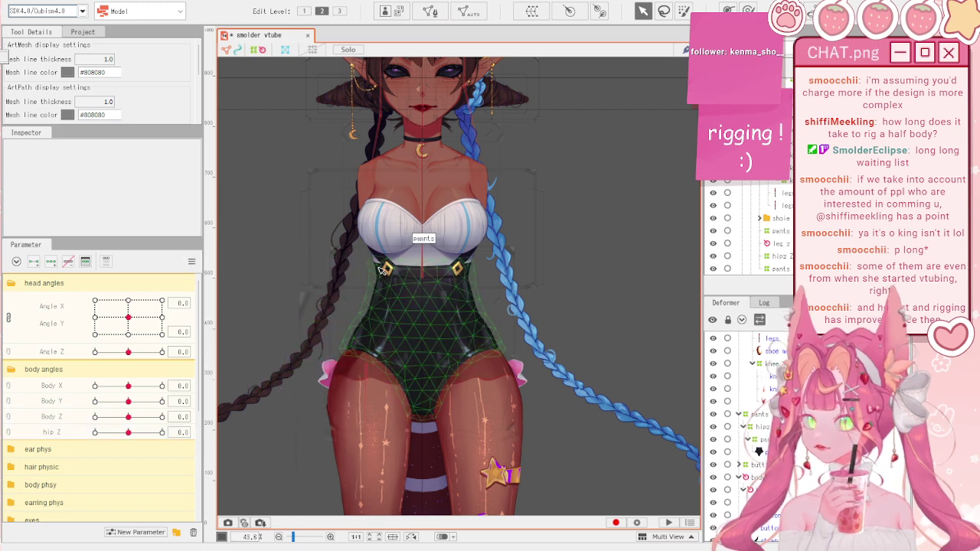
# - Preview the Body Z motion around the torso and hips twice, restoring the default parameter values each time
pyautogui.scroll(2, 380, 269)
pyautogui.scroll(-2, 380, 269)
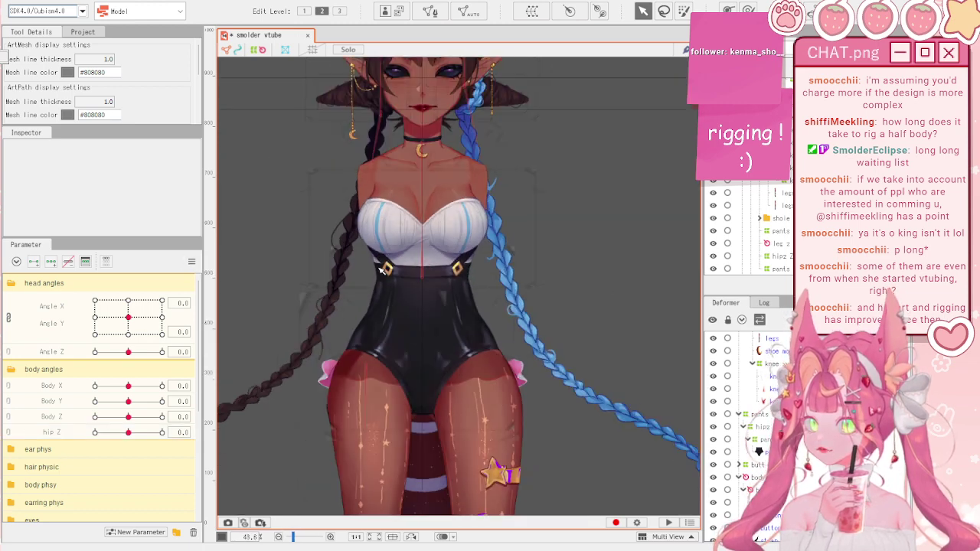
pyautogui.scroll(2, 380, 269)
pyautogui.moveTo(127, 418)
pyautogui.mouseDown()
pyautogui.moveTo(156, 418)
pyautogui.moveTo(110, 419)
pyautogui.moveTo(133, 417)
pyautogui.mouseUp()
pyautogui.click(189, 261)
pyautogui.click(245, 257)
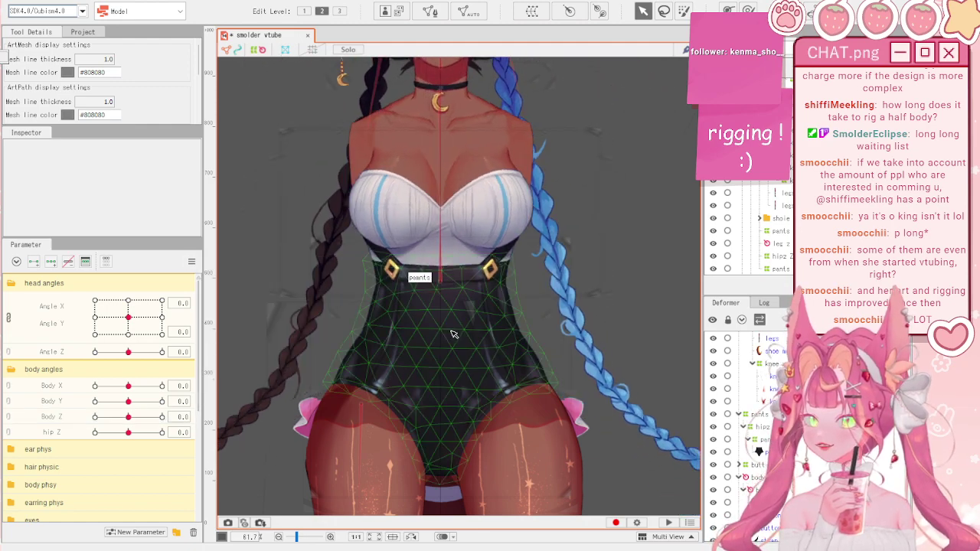
pyautogui.scroll(1, 429, 297)
pyautogui.scroll(-1, 417, 289)
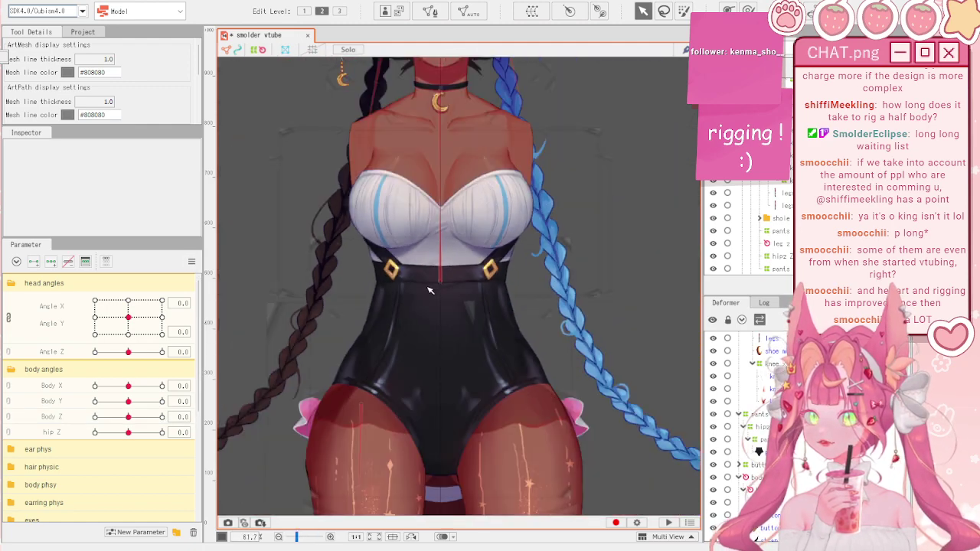
pyautogui.moveTo(128, 419); pyautogui.dragTo(210, 392)
pyautogui.click(192, 260)
pyautogui.click(218, 261)
# - Set Body Y to 10 and examine how the pants meet the thighs
pyautogui.scroll(-4, 440, 322)
pyautogui.scroll(5, 430, 322)
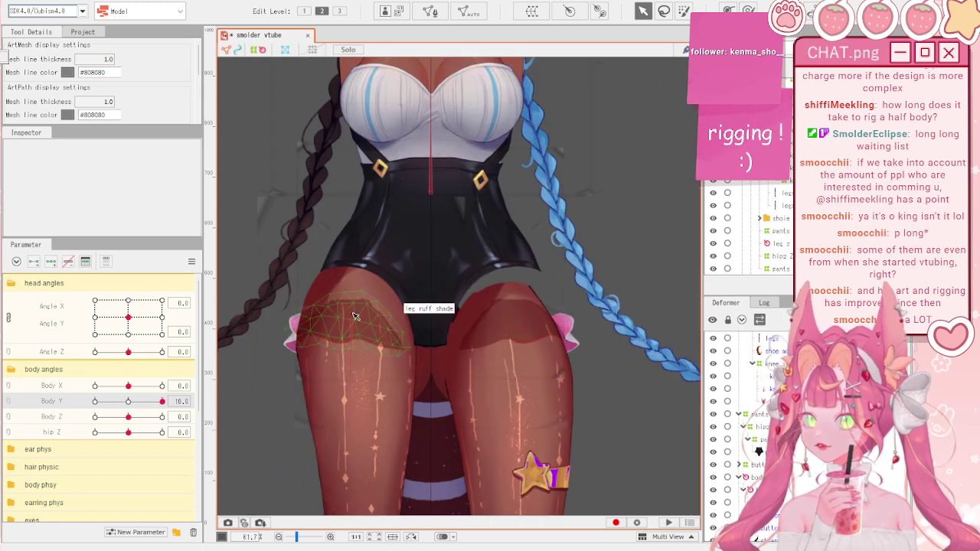
pyautogui.scroll(3, 333, 285)
pyautogui.scroll(-2, 348, 303)
pyautogui.scroll(-3, 347, 303)
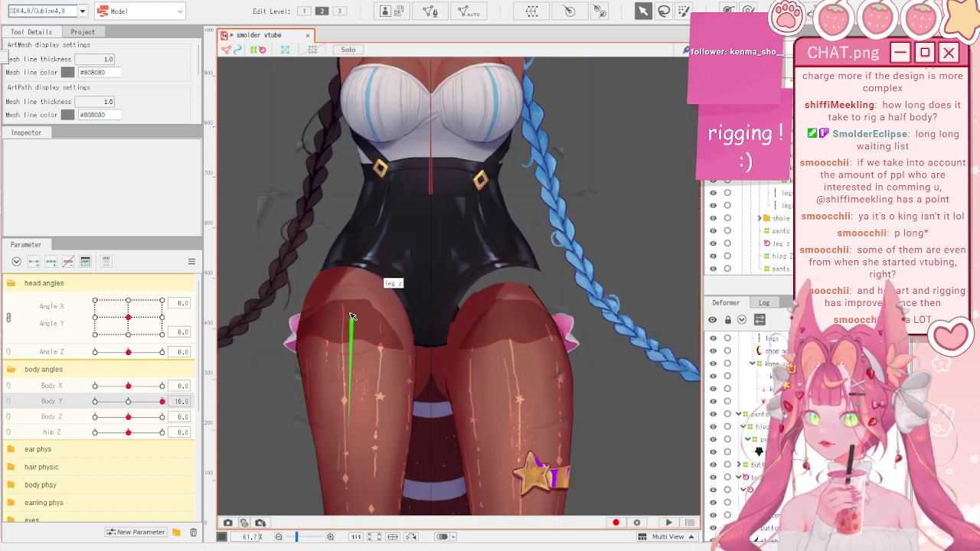
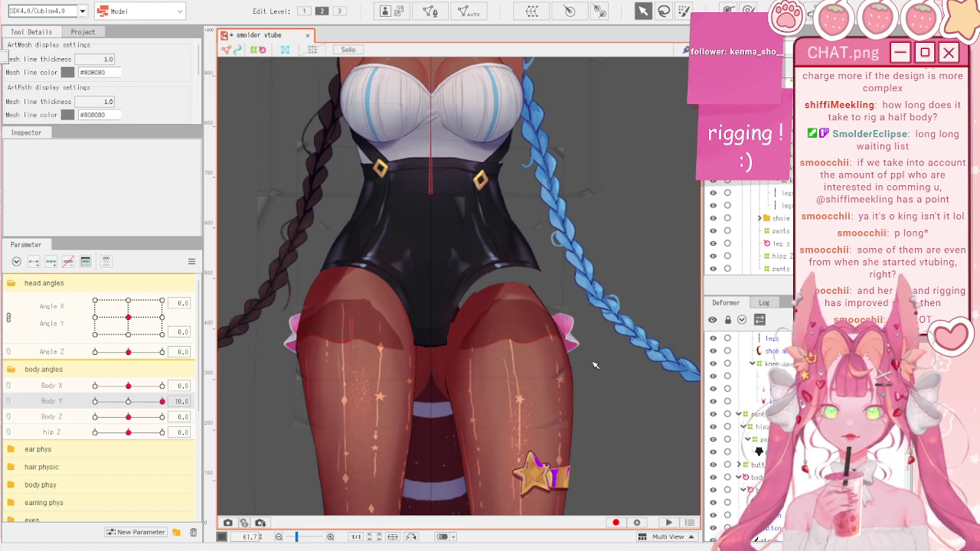
pyautogui.scroll(-2, 595, 365)
pyautogui.scroll(2, 596, 365)
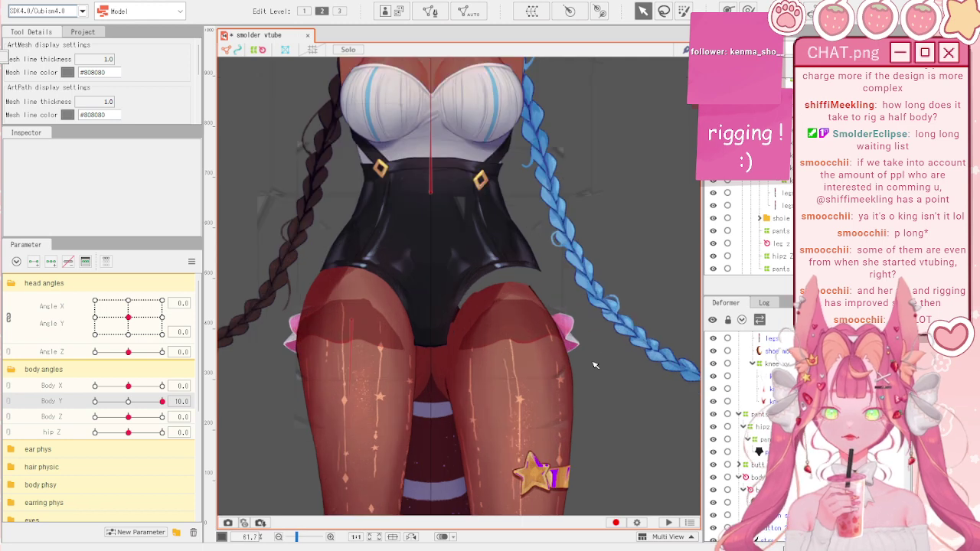
pyautogui.scroll(-2, 595, 365)
pyautogui.scroll(2, 596, 365)
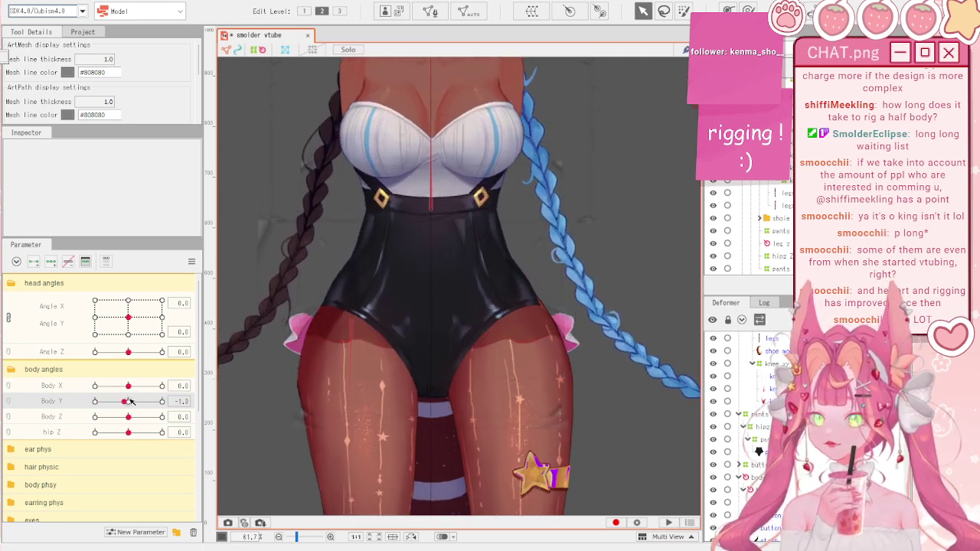
# - Preview Body Y close up around the hips between 10 and neutral, and return the parameters to their defaults
pyautogui.scroll(3, 414, 303)
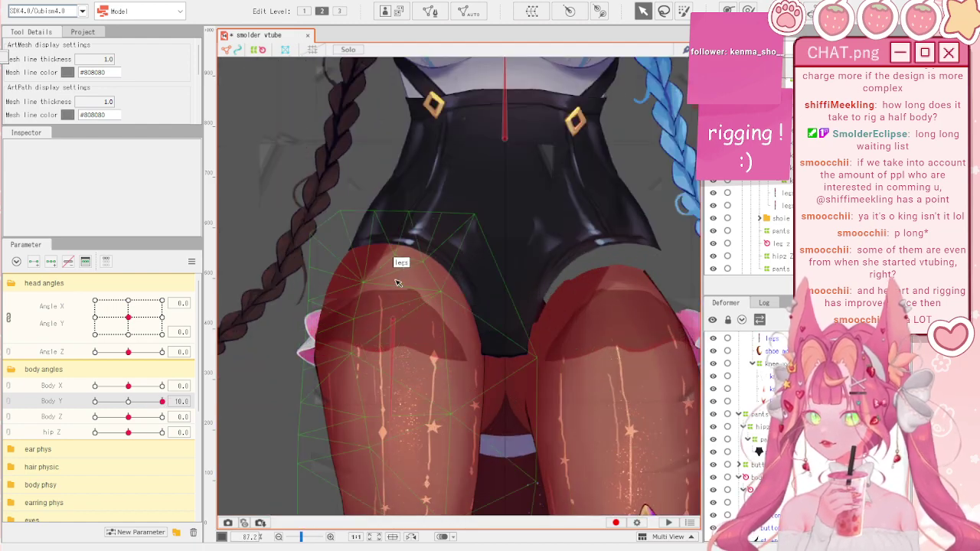
pyautogui.moveTo(162, 400)
pyautogui.mouseDown()
pyautogui.moveTo(95, 400)
pyautogui.moveTo(150, 401)
pyautogui.mouseUp()
pyautogui.hotkey('ctrl', 'z')
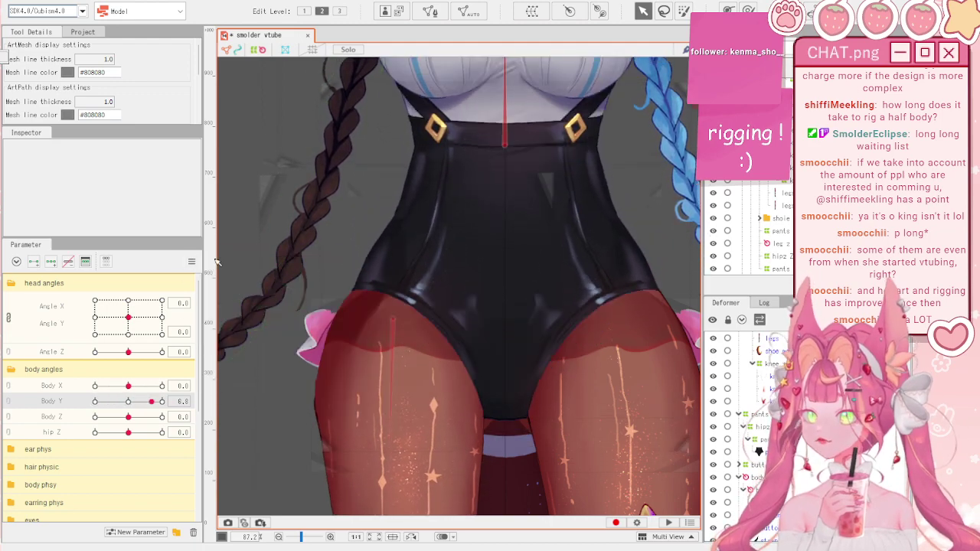
# - Examine the pants, waist and thighs in the neutral pose at several zoom levels
pyautogui.scroll(-2, 433, 259)
pyautogui.scroll(2, 433, 259)
pyautogui.scroll(-2, 433, 259)
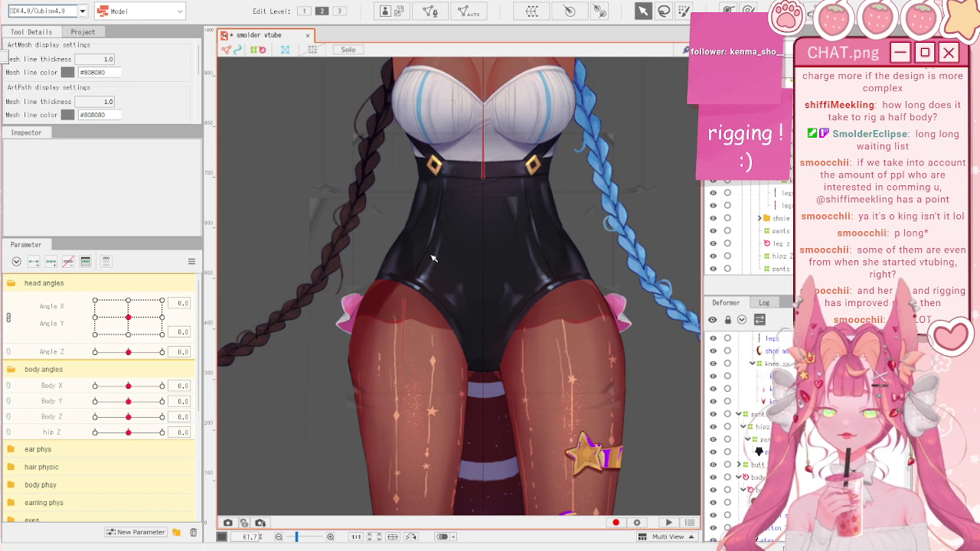
pyautogui.scroll(-2, 432, 259)
pyautogui.click(429, 261)
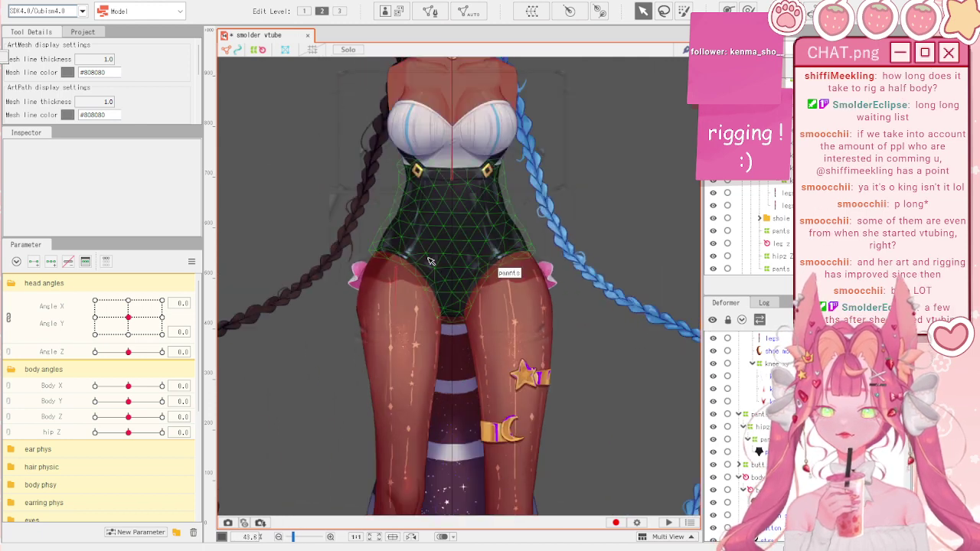
pyautogui.scroll(2, 429, 261)
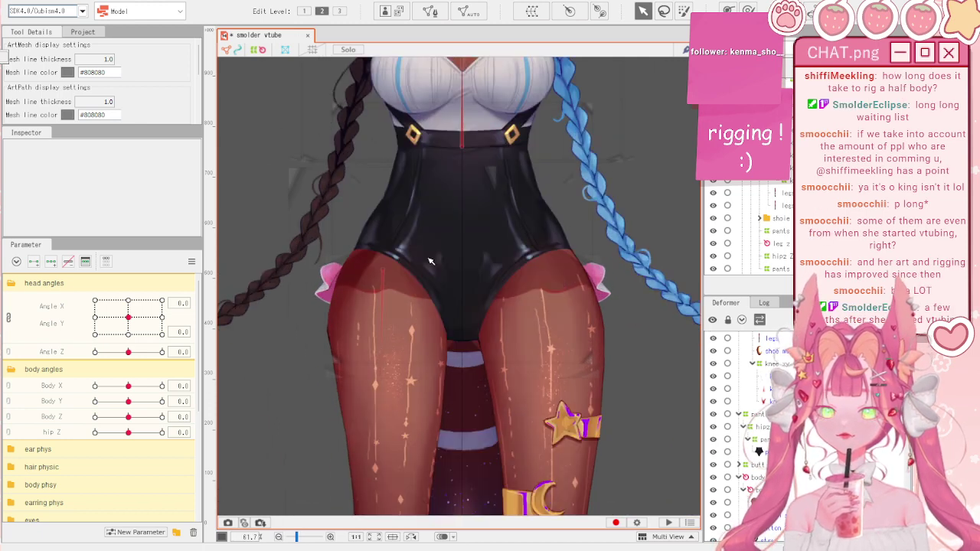
pyautogui.scroll(-1, 447, 274)
pyautogui.scroll(2, 447, 274)
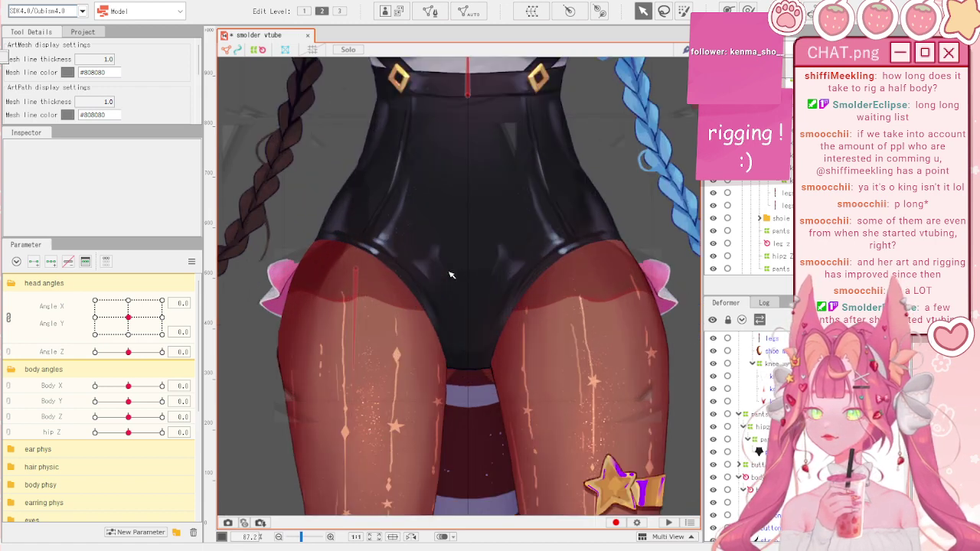
# - Select the pants mesh and preview Body X up to 10, restoring the default parameter values each time
pyautogui.moveTo(128, 386); pyautogui.dragTo(162, 386)
pyautogui.click(306, 262)
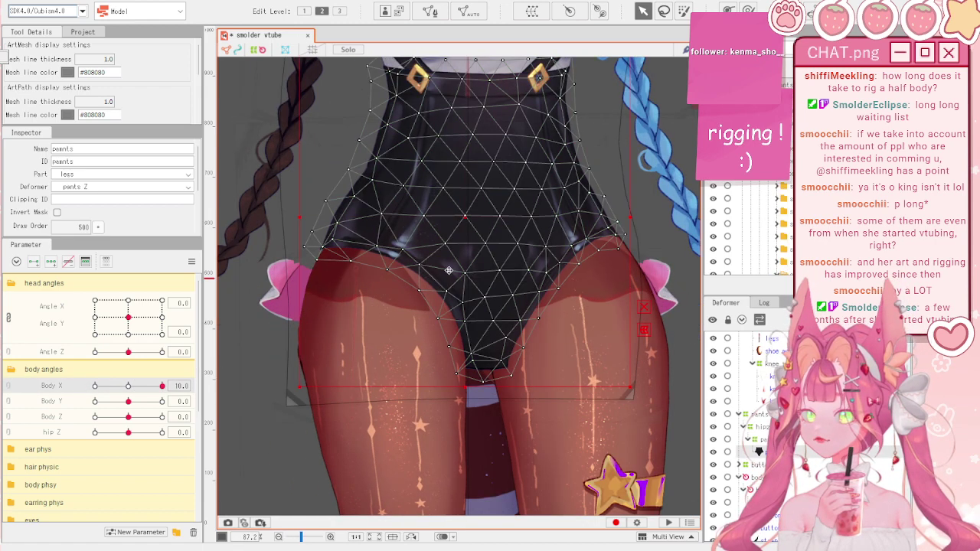
pyautogui.scroll(2, 306, 262)
pyautogui.scroll(-4, 306, 262)
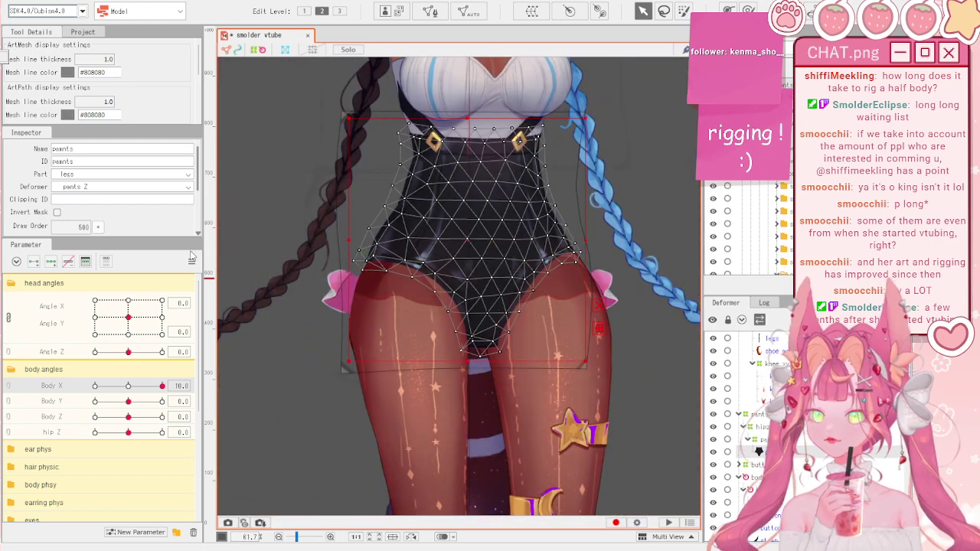
pyautogui.click(191, 261)
pyautogui.click(217, 262)
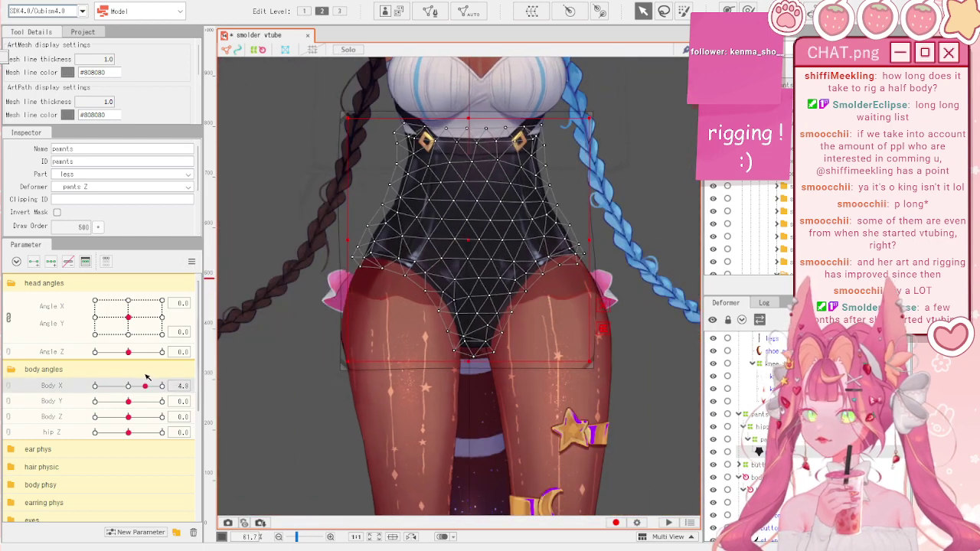
pyautogui.click(190, 262)
pyautogui.click(217, 263)
# - Preview the upward Body Y motion on the selected pants mesh, restoring the default parameter values after each pass
pyautogui.moveTo(129, 401); pyautogui.dragTo(189, 390)
pyautogui.click(191, 261)
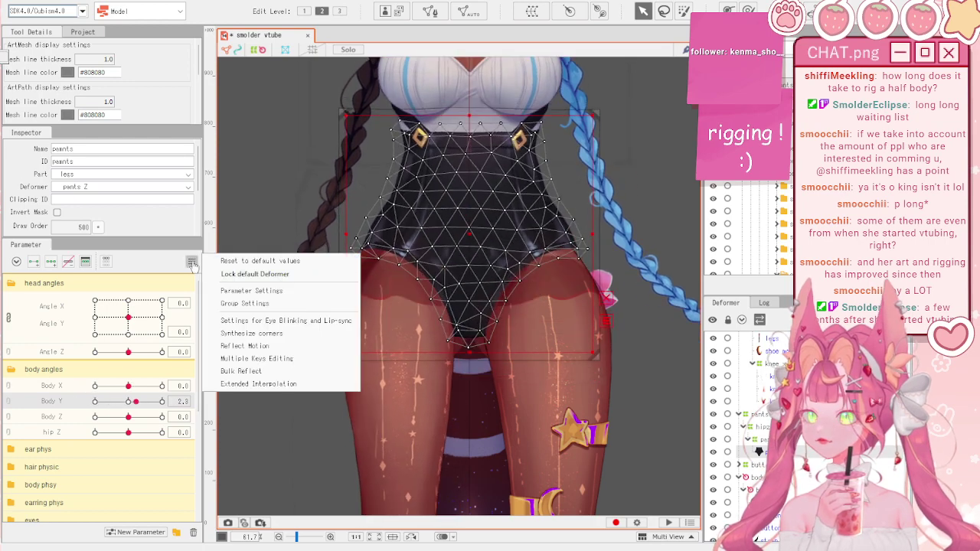
pyautogui.click(225, 265)
pyautogui.scroll(-2, 378, 276)
pyautogui.scroll(4, 448, 313)
pyautogui.scroll(-2, 498, 327)
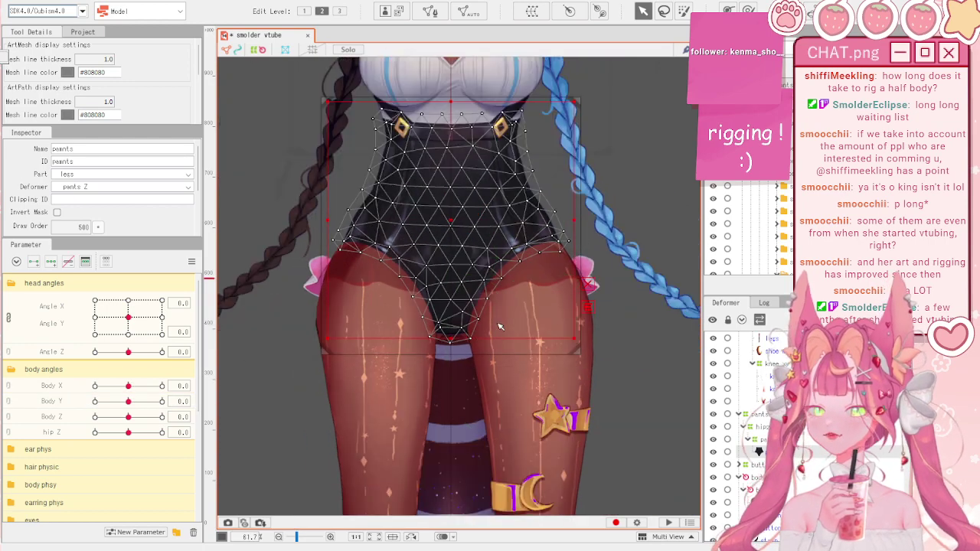
pyautogui.moveTo(128, 402); pyautogui.dragTo(144, 402)
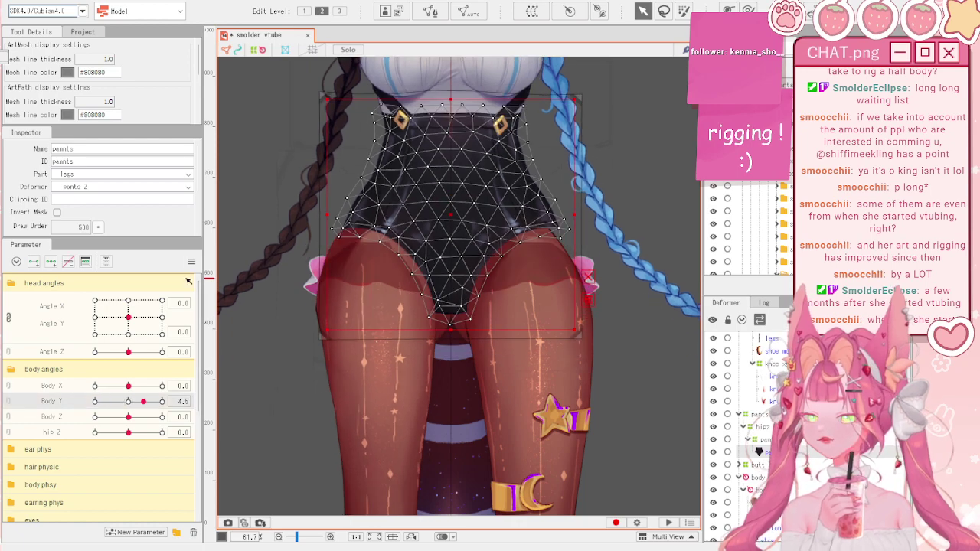
pyautogui.click(191, 262)
pyautogui.click(217, 263)
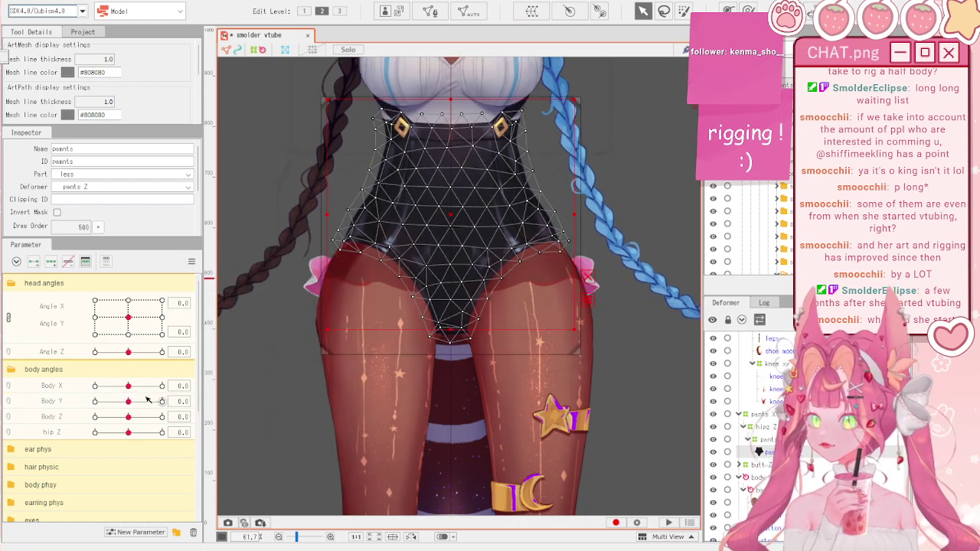
# - Preview Body Y above and below neutral on the pants mesh and restore the default parameter values
pyautogui.moveTo(128, 401); pyautogui.dragTo(175, 400)
pyautogui.click(193, 264)
pyautogui.click(217, 264)
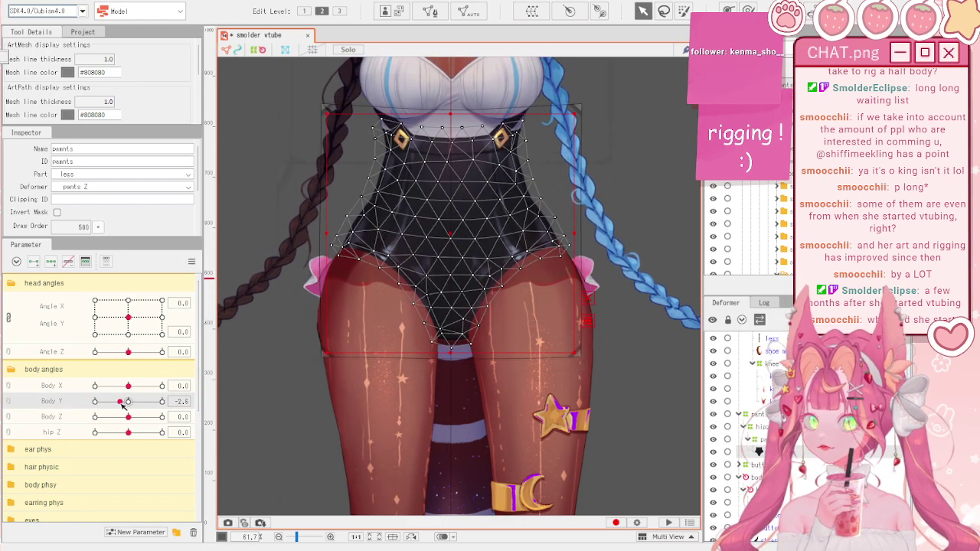
pyautogui.click(191, 261)
pyautogui.click(213, 264)
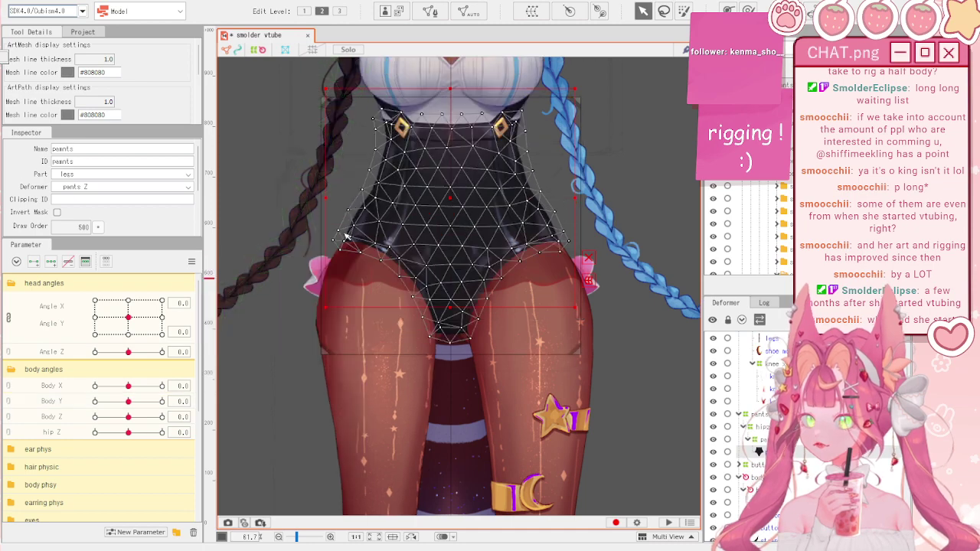
# - Set Body Y to 10, examine the whole figure from head to shoes, and deselect the pants mesh
pyautogui.scroll(-4, 405, 302)
pyautogui.scroll(3, 428, 405)
pyautogui.moveTo(129, 401); pyautogui.dragTo(184, 396)
pyautogui.scroll(-5, 586, 329)
pyautogui.scroll(5, 481, 284)
pyautogui.scroll(-5, 481, 283)
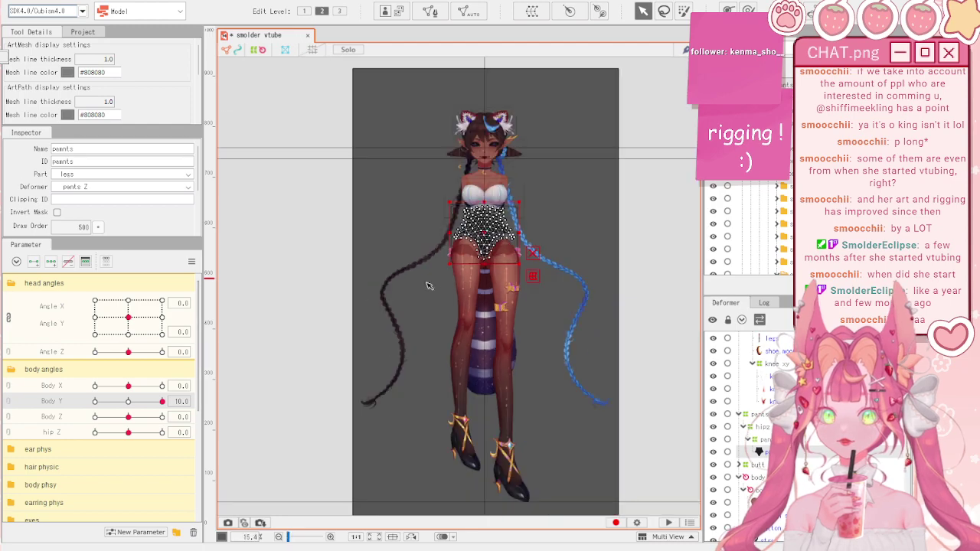
pyautogui.scroll(5, 480, 284)
pyautogui.scroll(-4, 480, 283)
pyautogui.click(394, 316)
pyautogui.scroll(1, 536, 183)
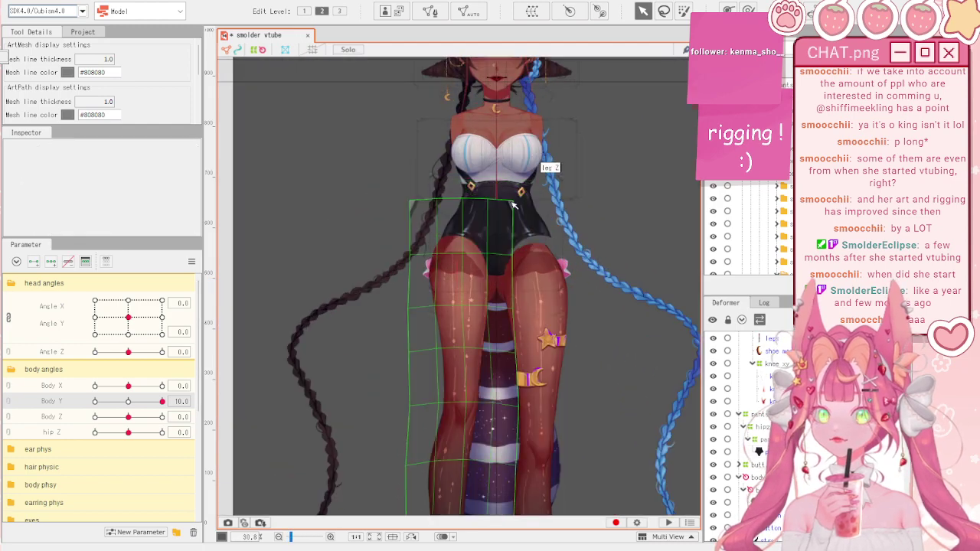
# - Examine the pants and upper legs at Body Y 10 and preview a slightly lower value before returning to 10
pyautogui.scroll(1, 525, 209)
pyautogui.scroll(-2, 525, 209)
pyautogui.scroll(2, 525, 208)
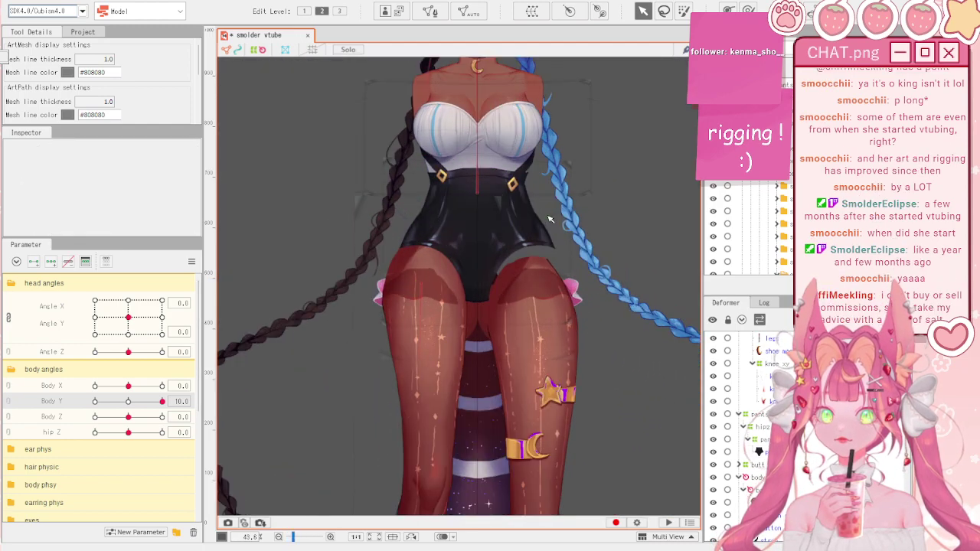
pyautogui.moveTo(162, 402)
pyautogui.mouseDown()
pyautogui.moveTo(90, 406)
pyautogui.moveTo(164, 401)
pyautogui.moveTo(76, 401)
pyautogui.moveTo(164, 398)
pyautogui.moveTo(77, 396)
pyautogui.moveTo(165, 401)
pyautogui.mouseUp()
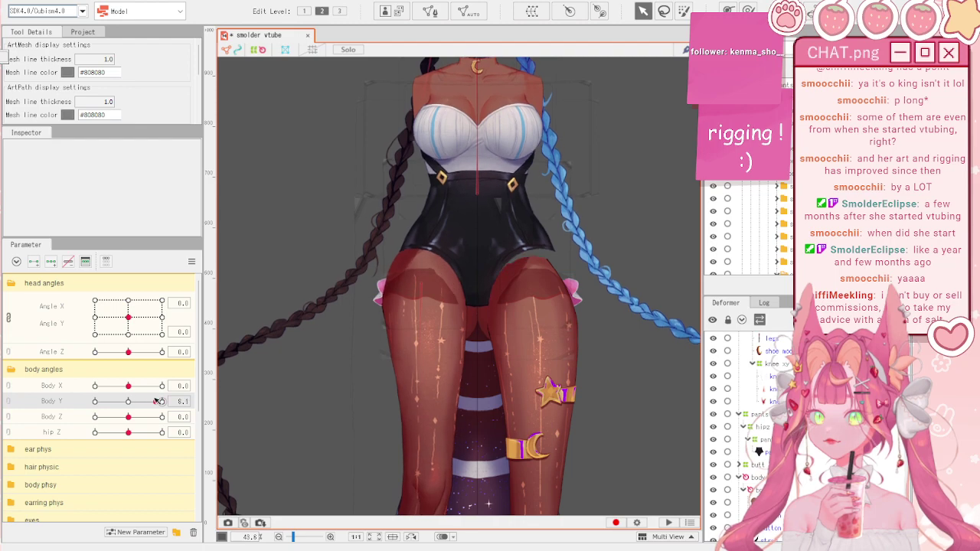
# - Pull the lower middle of the pants XY deformer slightly down at Body Y 10 with a 1027 px deform brush
pyautogui.click(474, 254)
pyautogui.scroll(4, 474, 255)
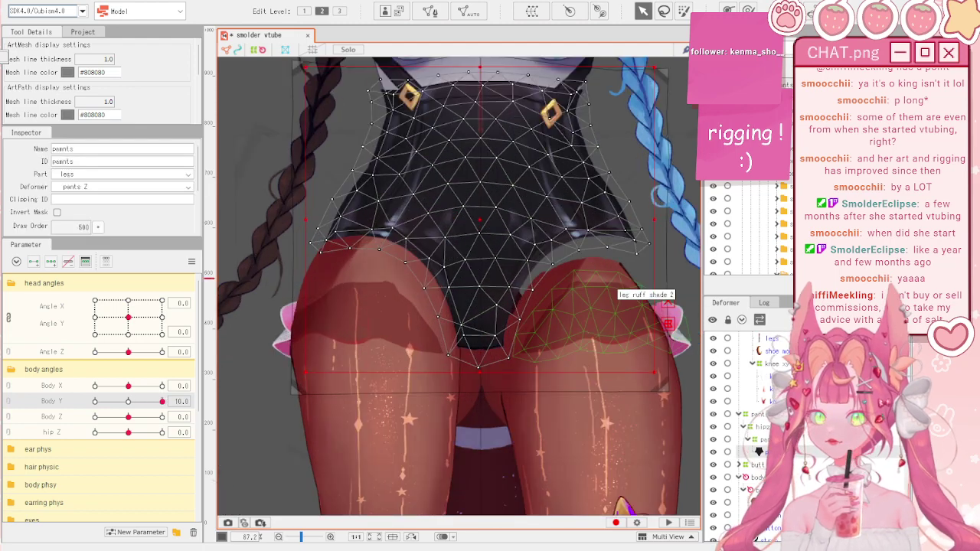
pyautogui.click(756, 414)
pyautogui.scroll(-2, 460, 259)
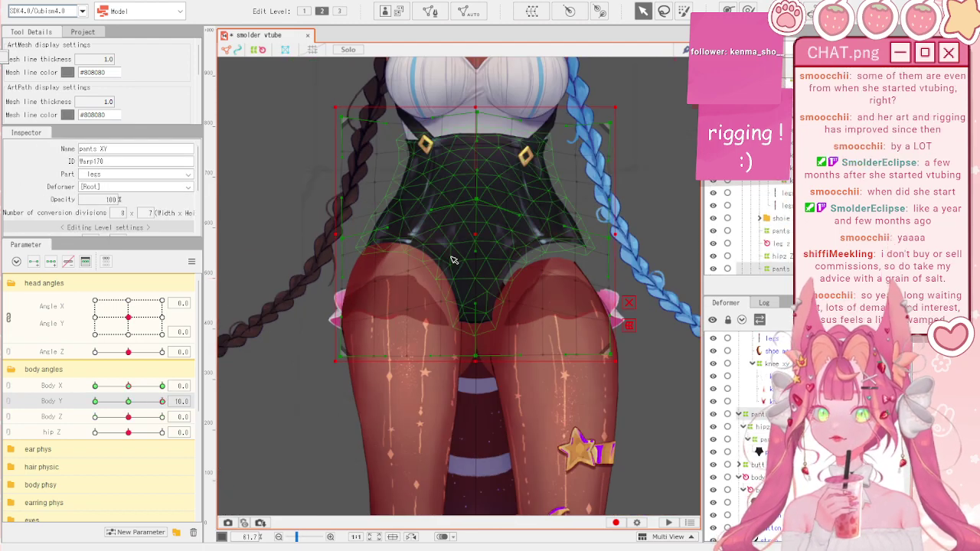
pyautogui.scroll(3, 459, 230)
pyautogui.scroll(-3, 464, 212)
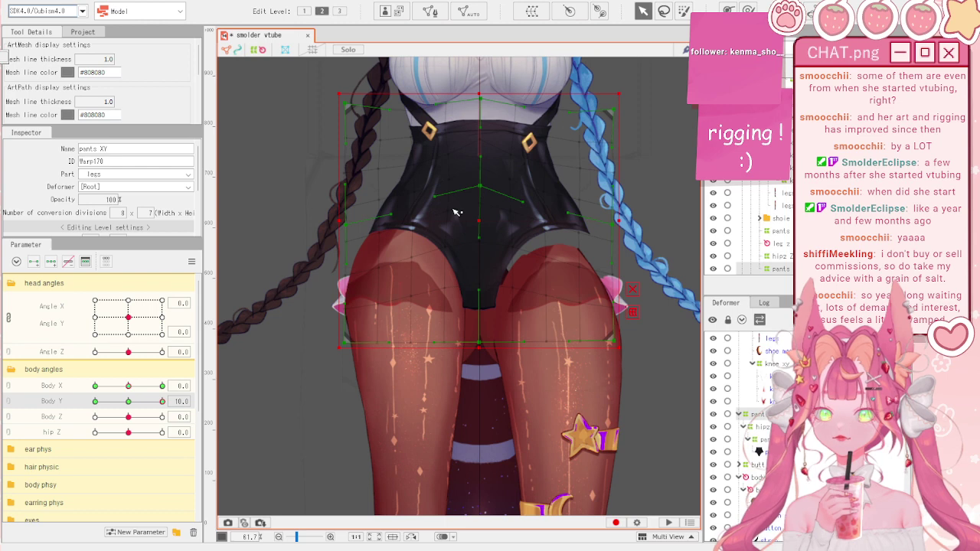
pyautogui.click(683, 10)
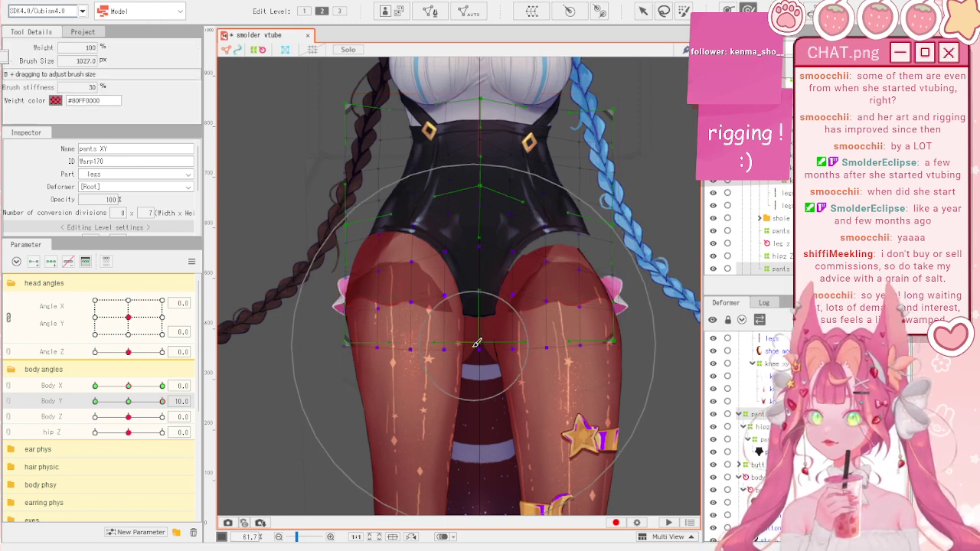
pyautogui.moveTo(474, 346); pyautogui.dragTo(475, 357)
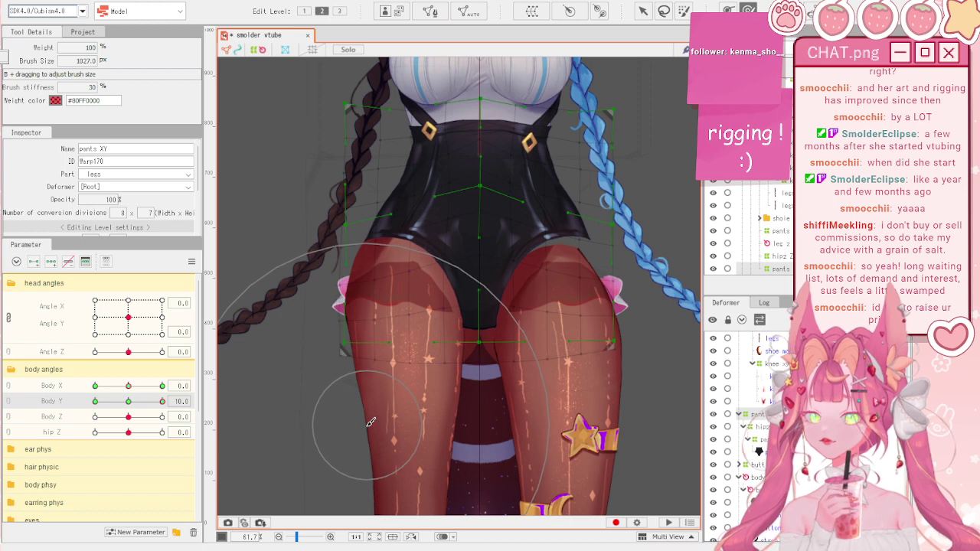
# - Reduce the deform brush to about 480 px and refine the pants XY deformer around the hip and crotch at Body Y 10
pyautogui.press('b')
pyautogui.moveTo(369, 322); pyautogui.dragTo(330, 295)
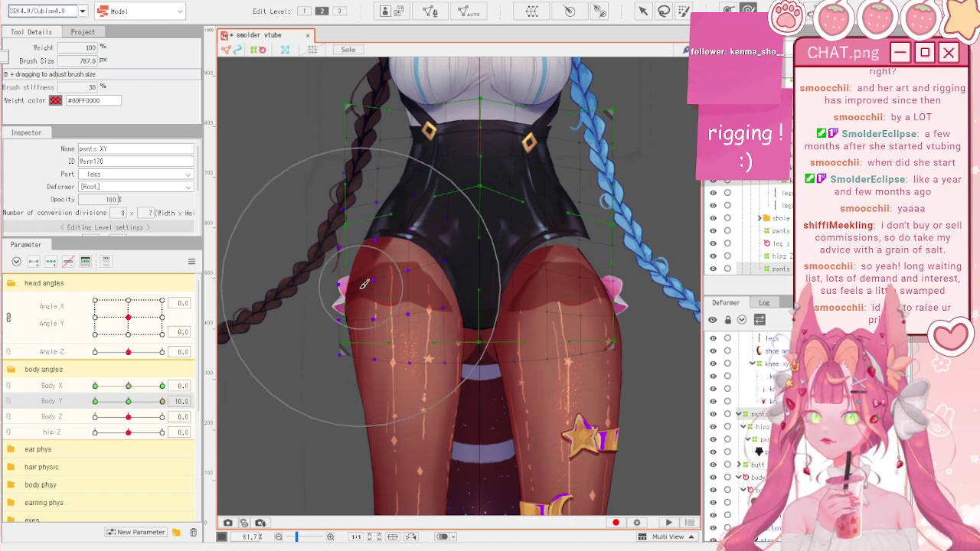
pyautogui.press('b')
pyautogui.moveTo(479, 226); pyautogui.dragTo(449, 151)
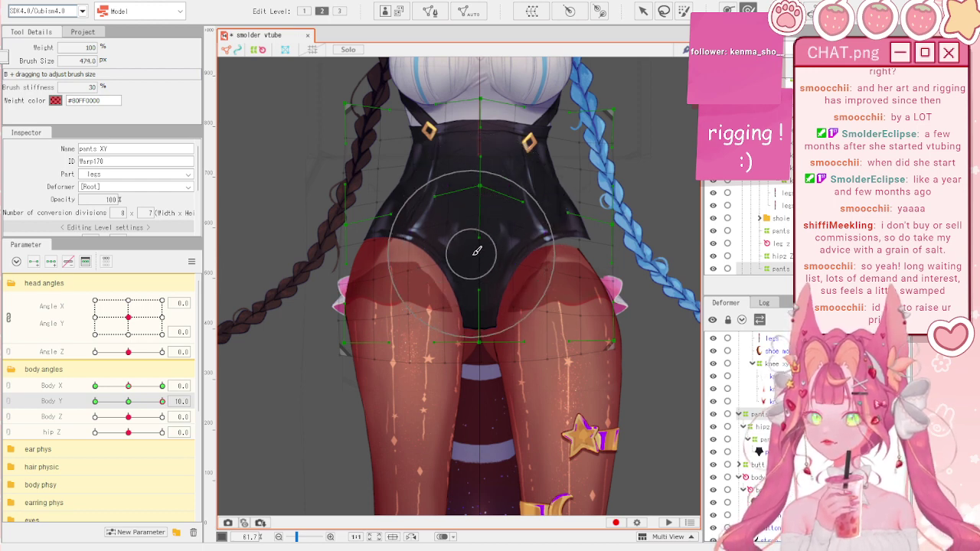
pyautogui.press('b')
pyautogui.moveTo(472, 254); pyautogui.dragTo(471, 249)
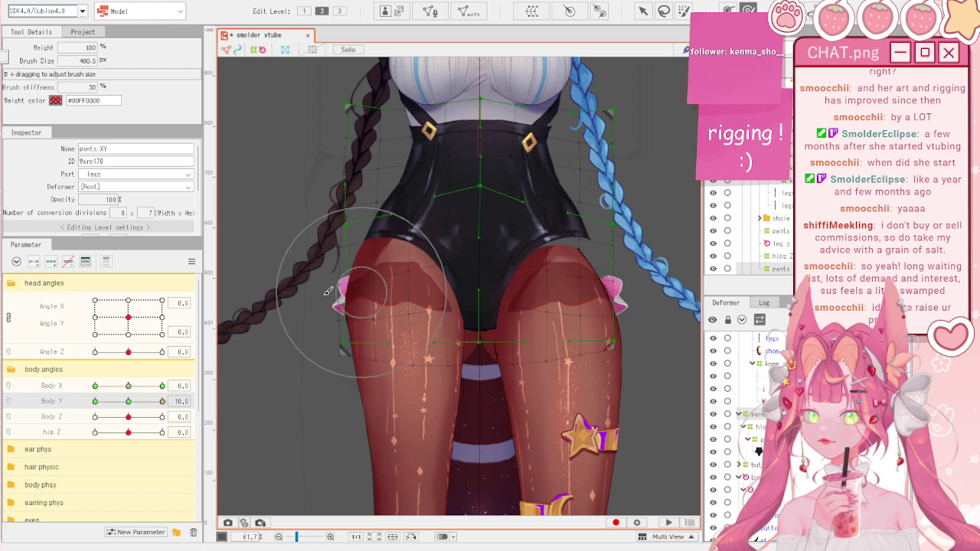
# - Preview Body Y, enlarge the deform brush to about 668 px, and nudge the middle of the pants XY deformer slightly upward
pyautogui.moveTo(145, 403)
pyautogui.mouseDown()
pyautogui.moveTo(165, 402)
pyautogui.moveTo(144, 412)
pyautogui.moveTo(164, 409)
pyautogui.mouseUp()
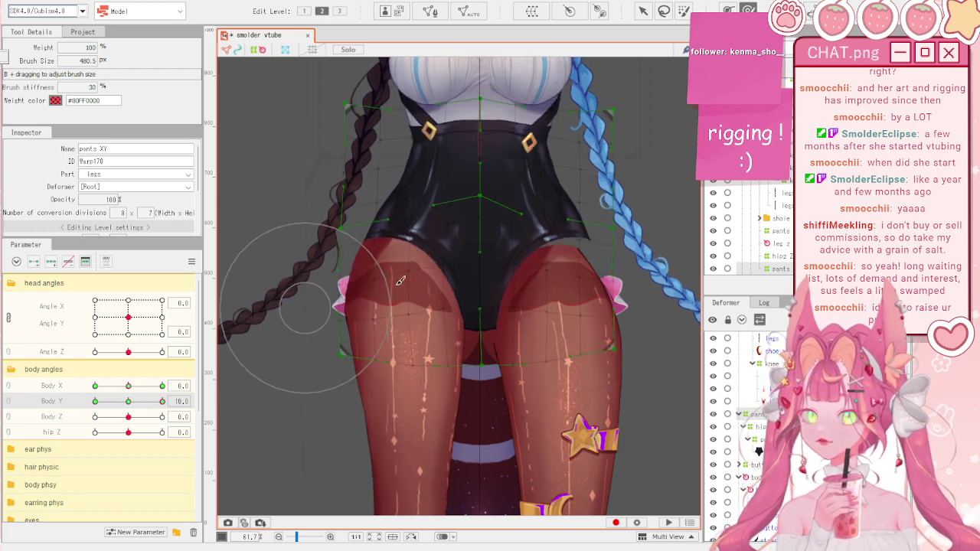
pyautogui.press('b')
pyautogui.moveTo(473, 310); pyautogui.dragTo(506, 311)
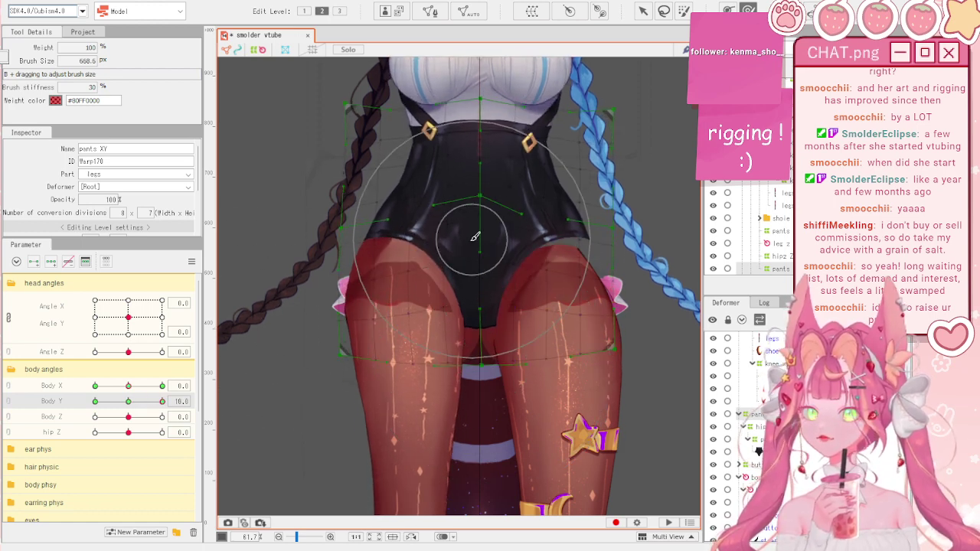
pyautogui.moveTo(472, 240); pyautogui.dragTo(472, 234)
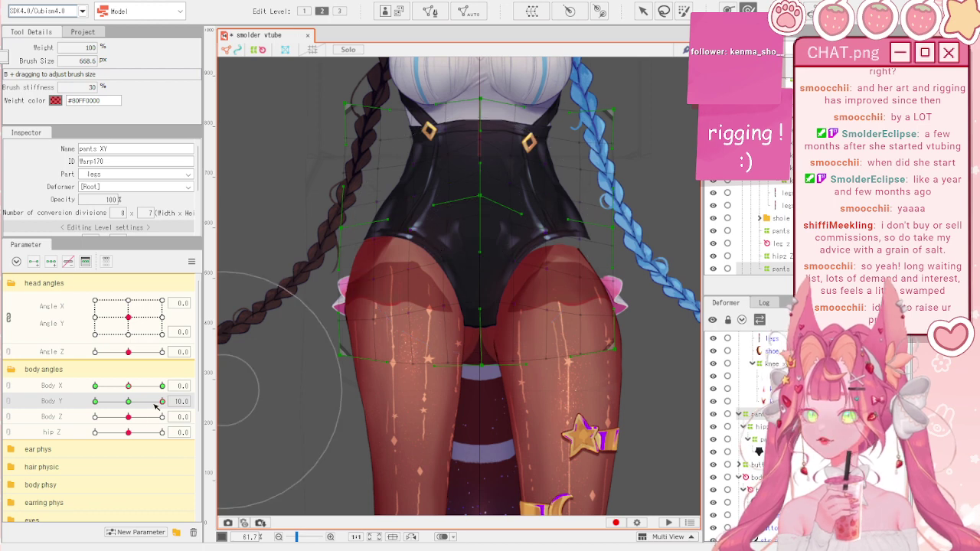
# - Preview the reshaped pants through Body Y, restore the default parameter values, and deselect the deformer
pyautogui.moveTo(162, 401); pyautogui.dragTo(235, 378)
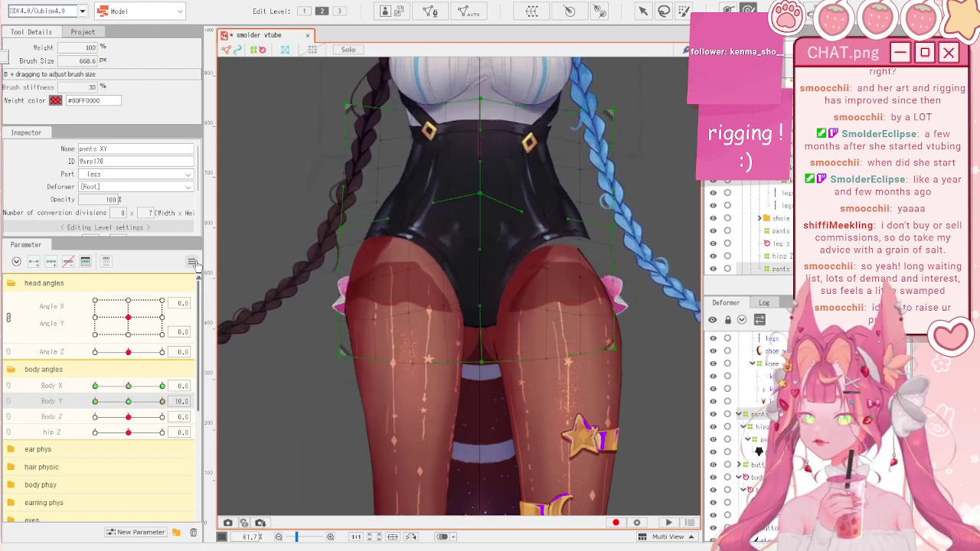
pyautogui.hotkey('ctrl', 'd')
pyautogui.press('v')
pyautogui.click(268, 202)
pyautogui.scroll(-2, 484, 326)
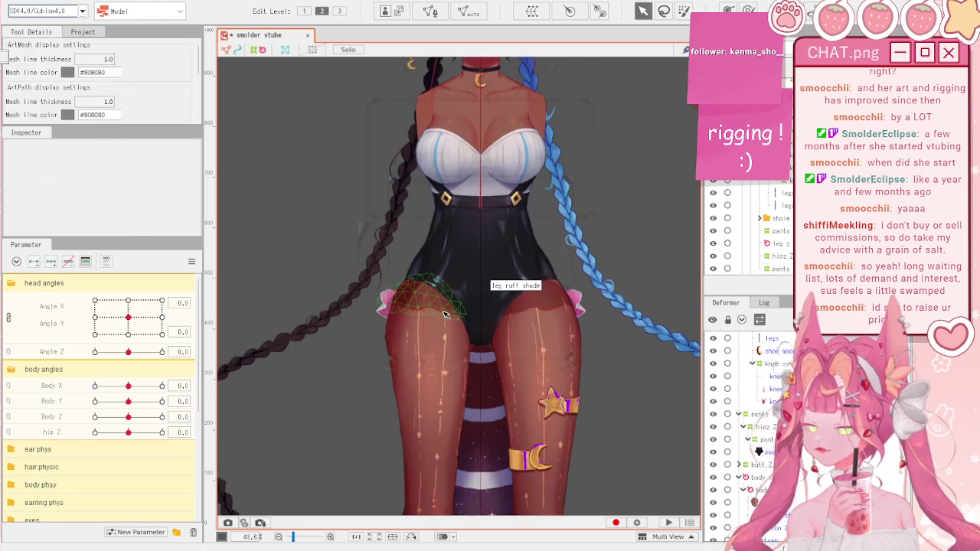
# - Set Body Y to -10, inspect the pants XY deformer with the deform brush ready, and deselect it
pyautogui.moveTo(129, 402); pyautogui.dragTo(95, 402)
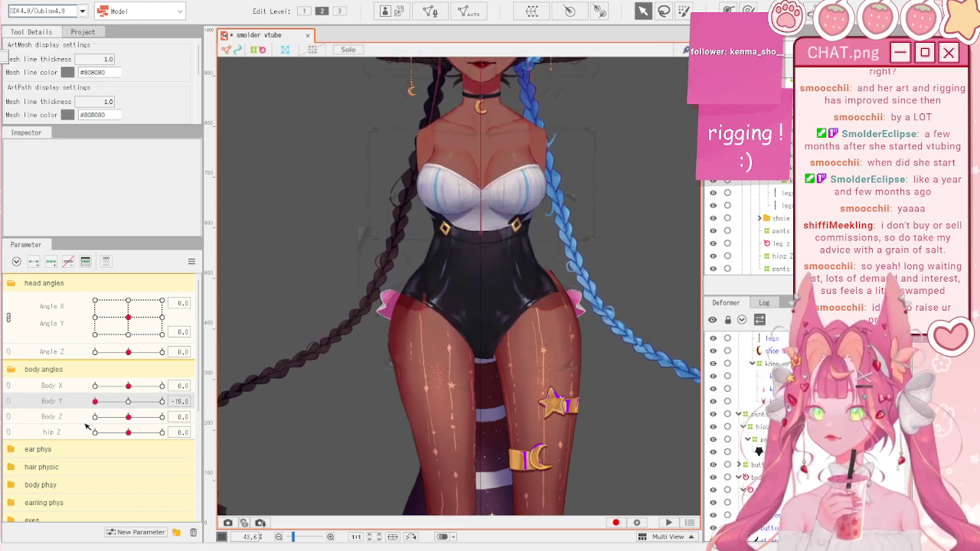
pyautogui.scroll(2, 427, 279)
pyautogui.click(425, 279)
pyautogui.scroll(2, 414, 278)
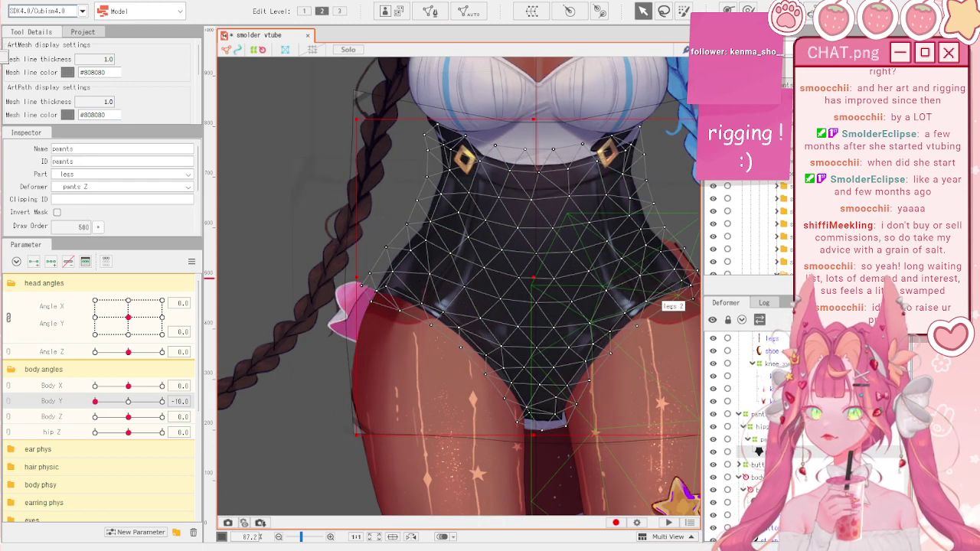
pyautogui.click(757, 414)
pyautogui.click(748, 10)
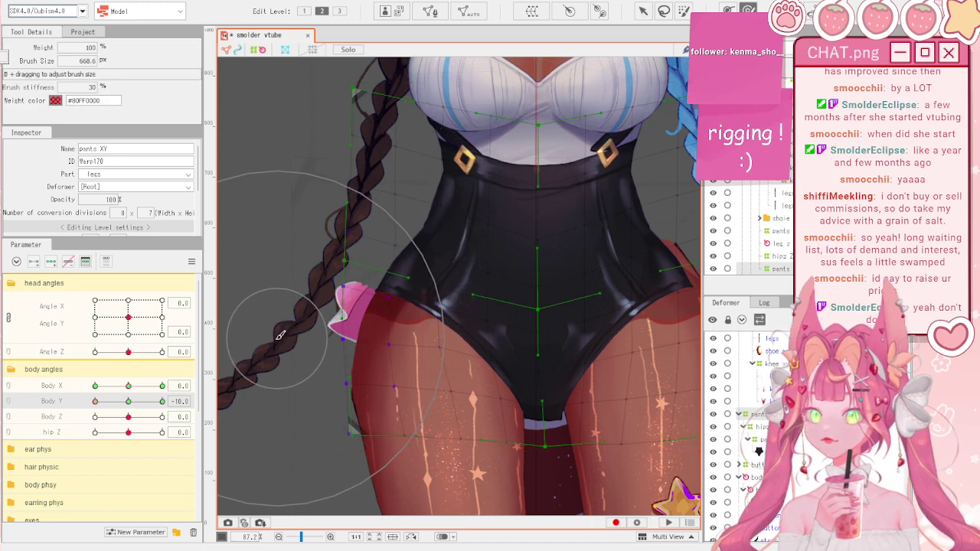
pyautogui.scroll(-2, 244, 254)
pyautogui.press('v')
pyautogui.click(245, 254)
pyautogui.scroll(-2, 466, 290)
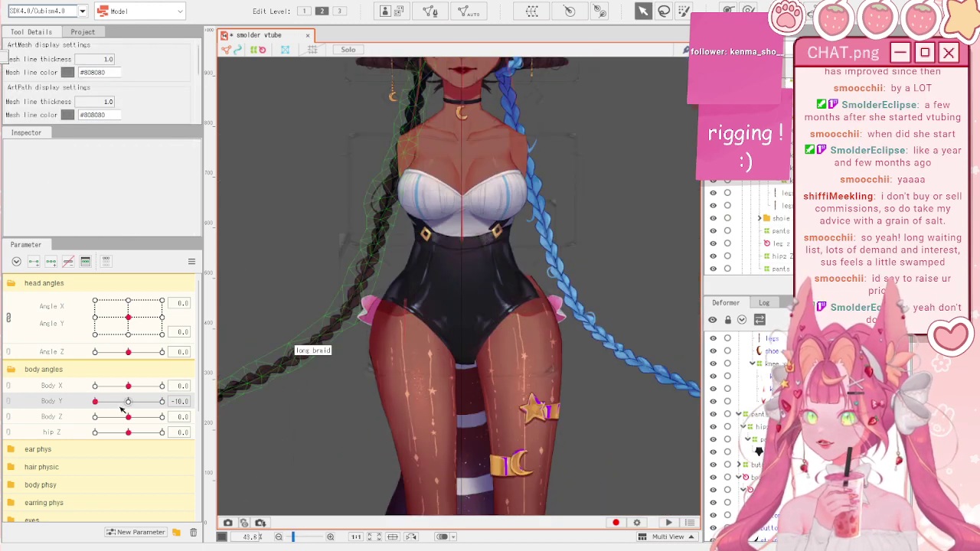
# - Sweep Body Y back toward neutral, reset the parameters to their default values, and examine the body from bust to thighs
pyautogui.moveTo(124, 404)
pyautogui.mouseDown()
pyautogui.moveTo(82, 408)
pyautogui.moveTo(180, 397)
pyautogui.moveTo(79, 406)
pyautogui.moveTo(160, 420)
pyautogui.moveTo(73, 419)
pyautogui.moveTo(166, 417)
pyautogui.moveTo(130, 405)
pyautogui.mouseUp()
pyautogui.click(192, 263)
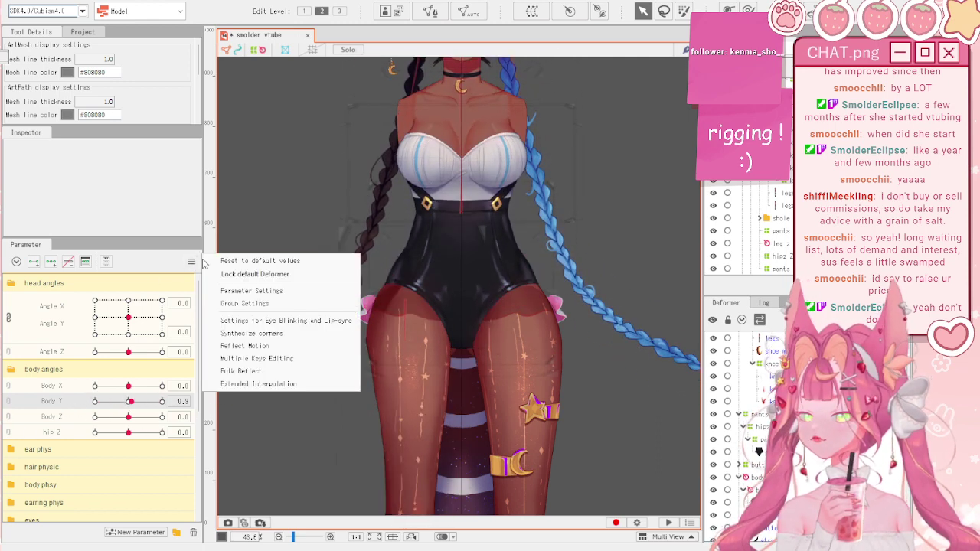
pyautogui.click(229, 263)
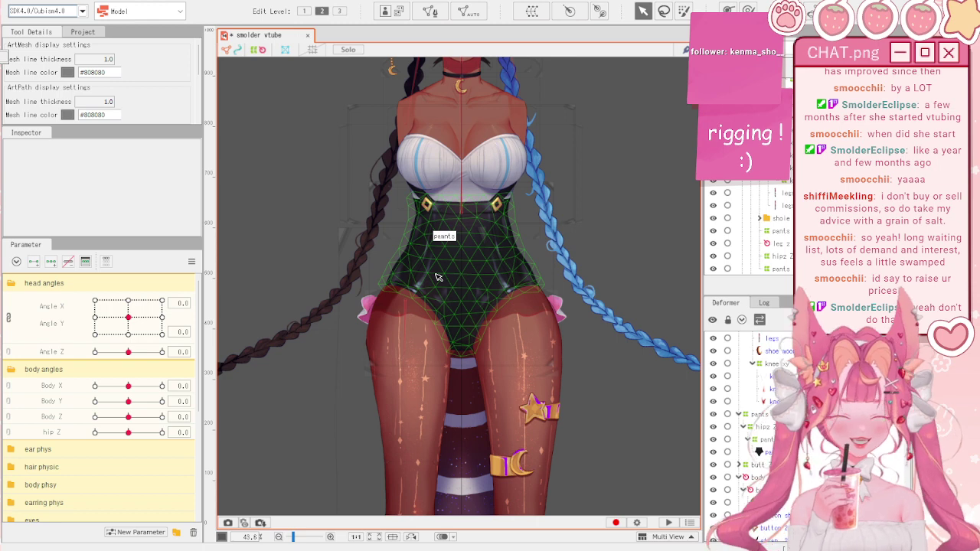
pyautogui.scroll(-2, 460, 290)
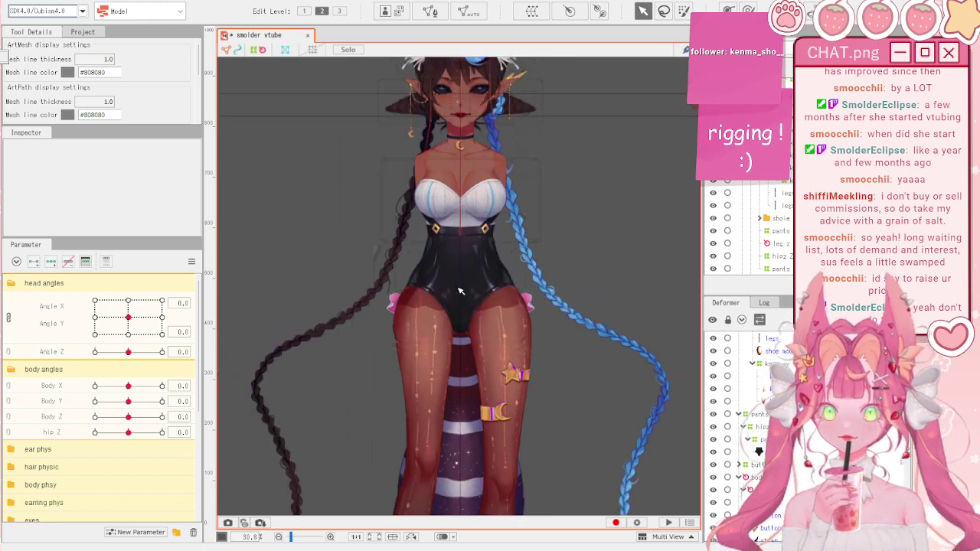
pyautogui.scroll(2, 460, 291)
pyautogui.scroll(-2, 459, 291)
pyautogui.scroll(2, 460, 290)
pyautogui.scroll(2, 470, 275)
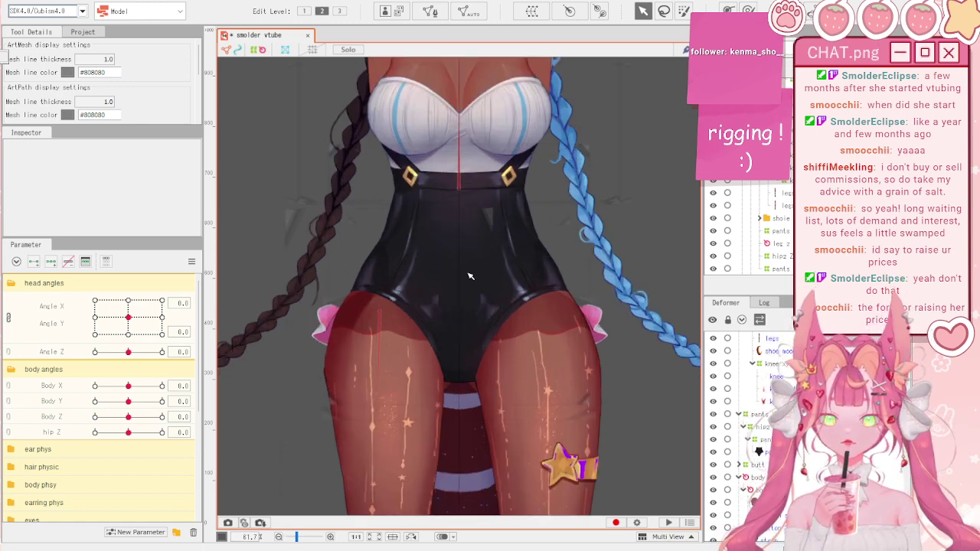
pyautogui.scroll(-2, 540, 309)
pyautogui.scroll(2, 521, 304)
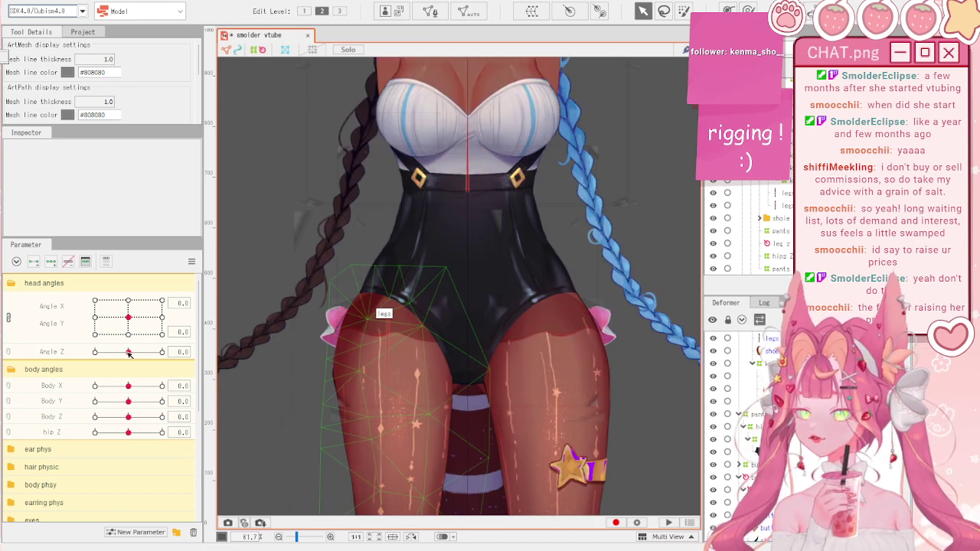
# - Set Body Y to -10 and make the hands part group visible
pyautogui.moveTo(127, 401); pyautogui.dragTo(94, 401)
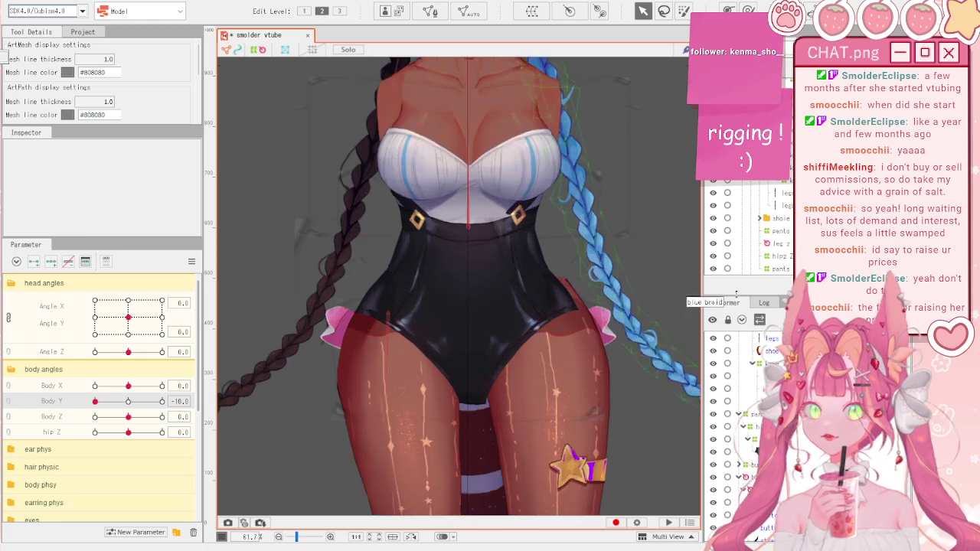
pyautogui.scroll(3, 741, 237)
pyautogui.scroll(3, 741, 237)
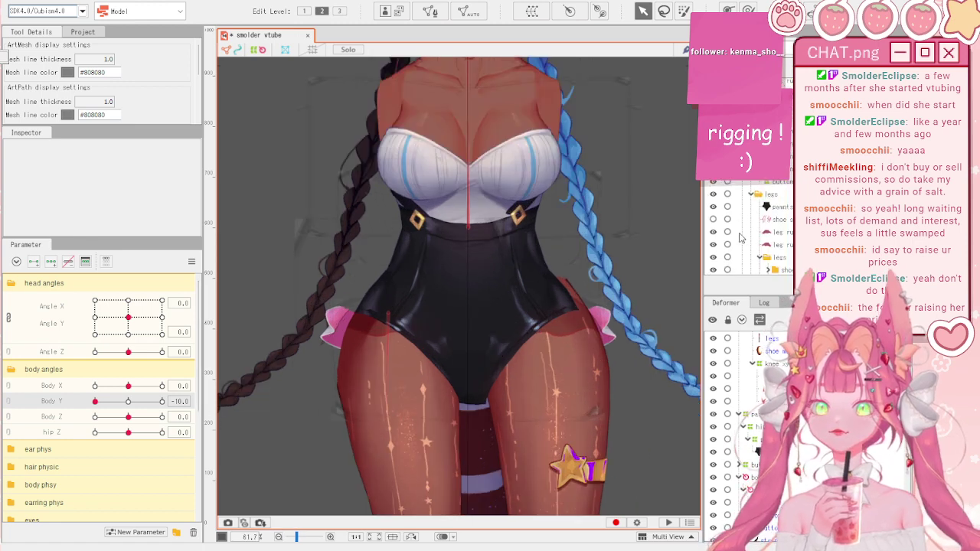
pyautogui.scroll(2, 741, 238)
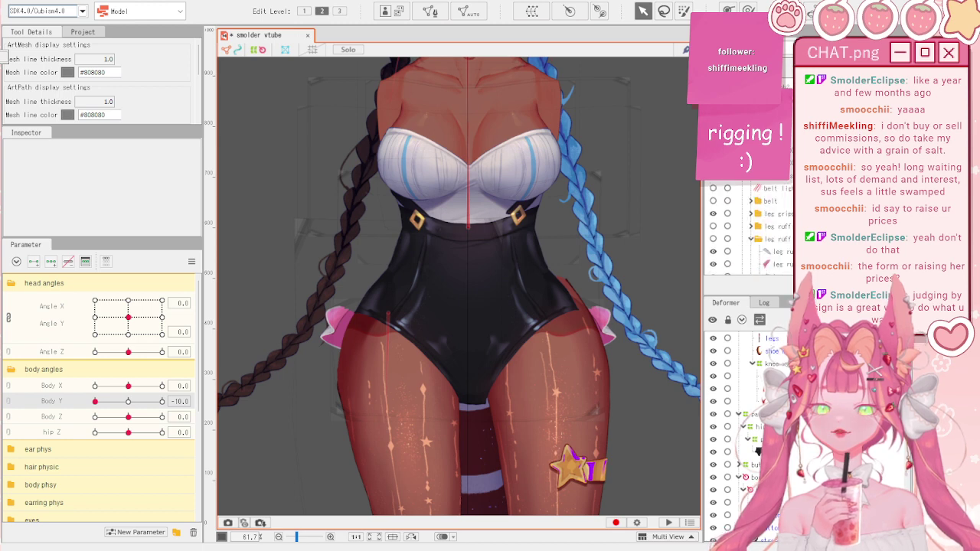
pyautogui.scroll(5, 731, 233)
pyautogui.scroll(-5, 731, 234)
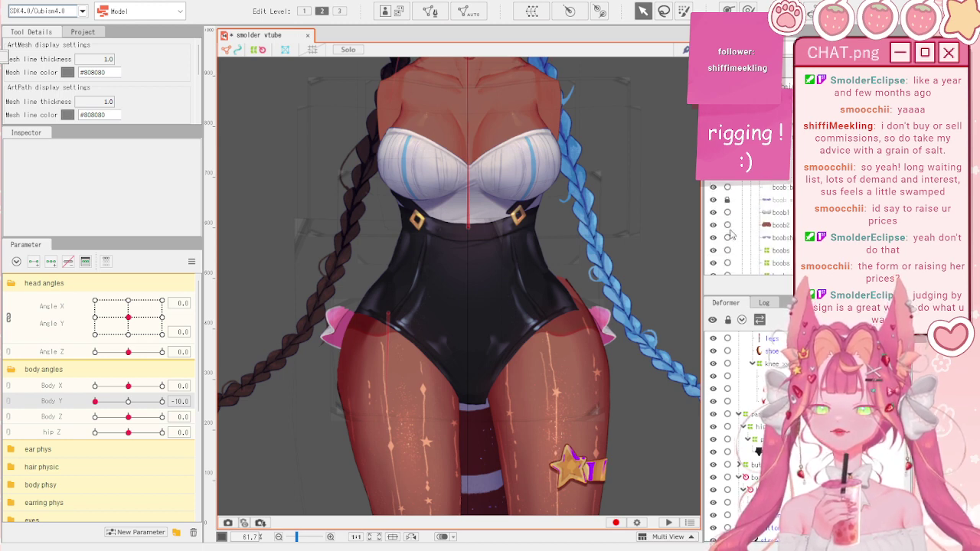
pyautogui.scroll(-5, 731, 233)
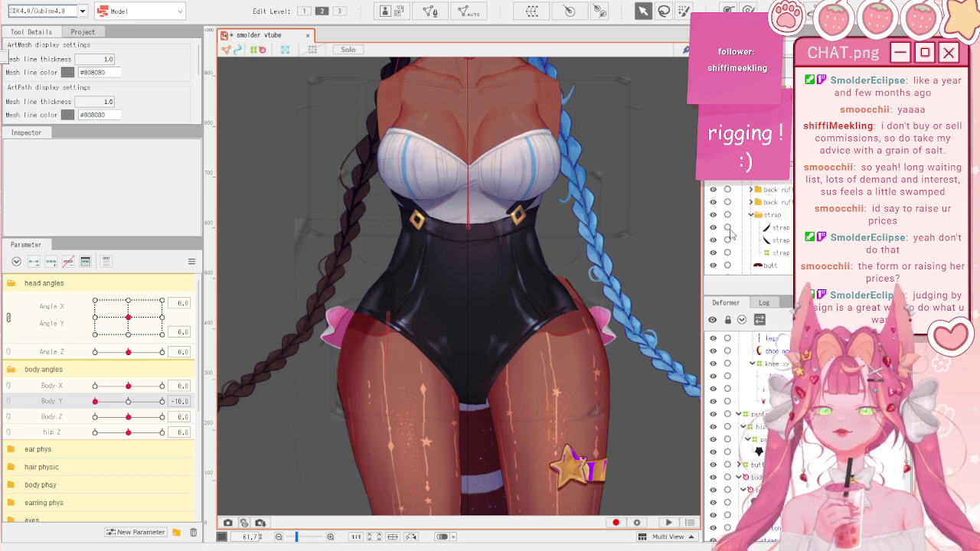
pyautogui.scroll(-5, 730, 233)
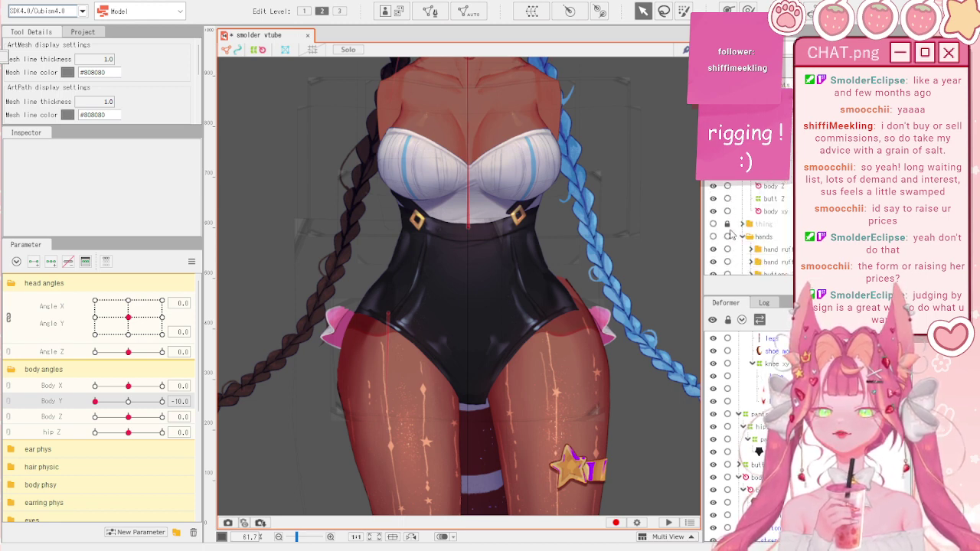
pyautogui.click(712, 237)
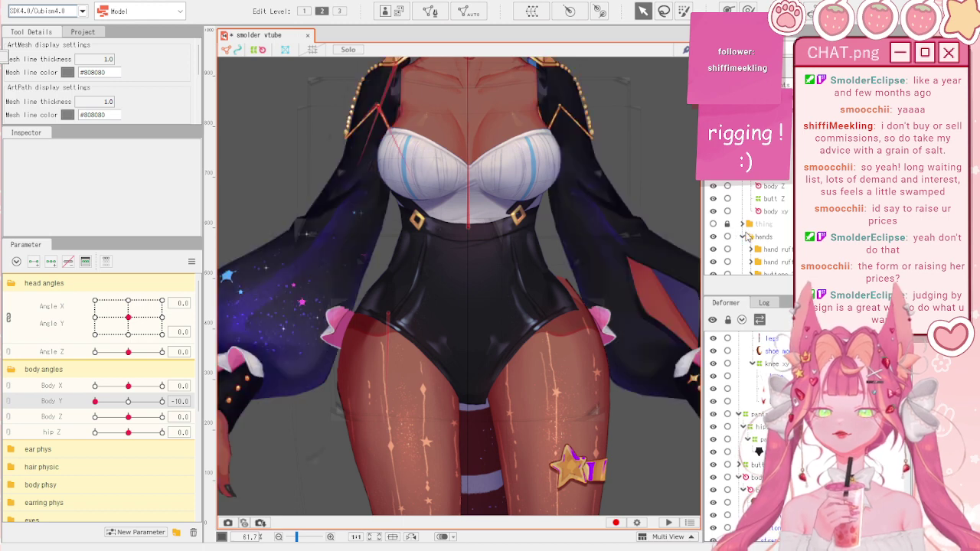
# - Select the hand XY rotation deformer at the shoulder with the gold epaulet and move it down at Body Y -10
pyautogui.scroll(-1, 748, 239)
pyautogui.scroll(-3, 681, 251)
pyautogui.scroll(5, 545, 246)
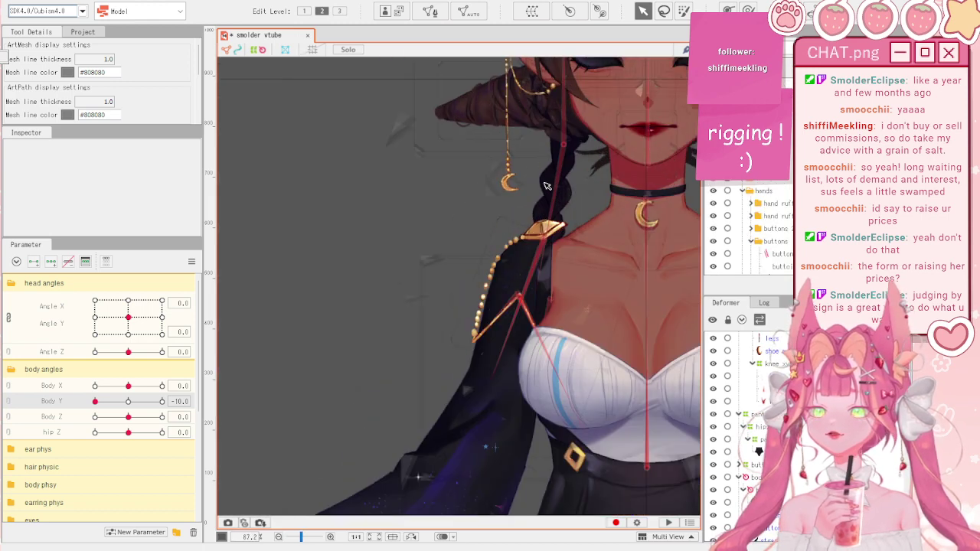
pyautogui.click(544, 247)
pyautogui.scroll(1, 545, 247)
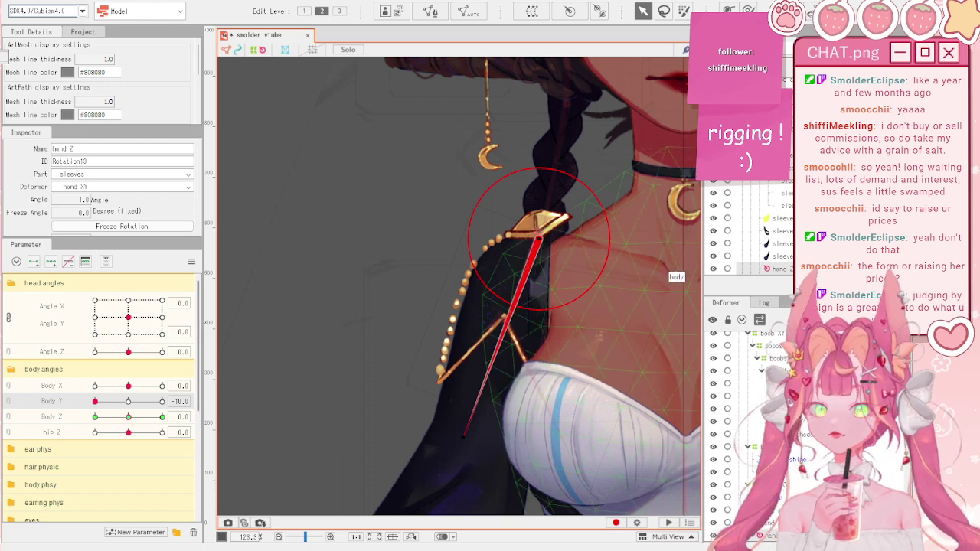
pyautogui.click(754, 509)
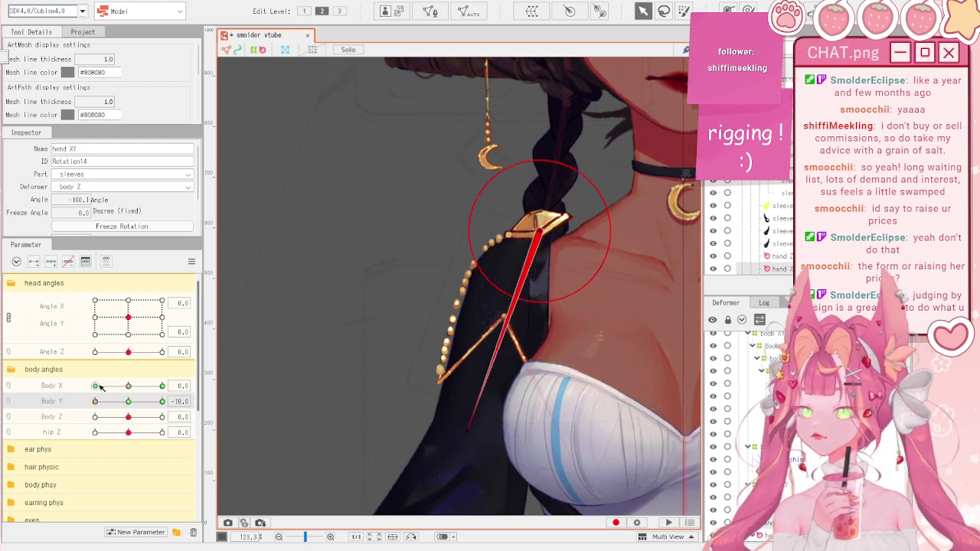
pyautogui.moveTo(544, 235); pyautogui.dragTo(546, 257)
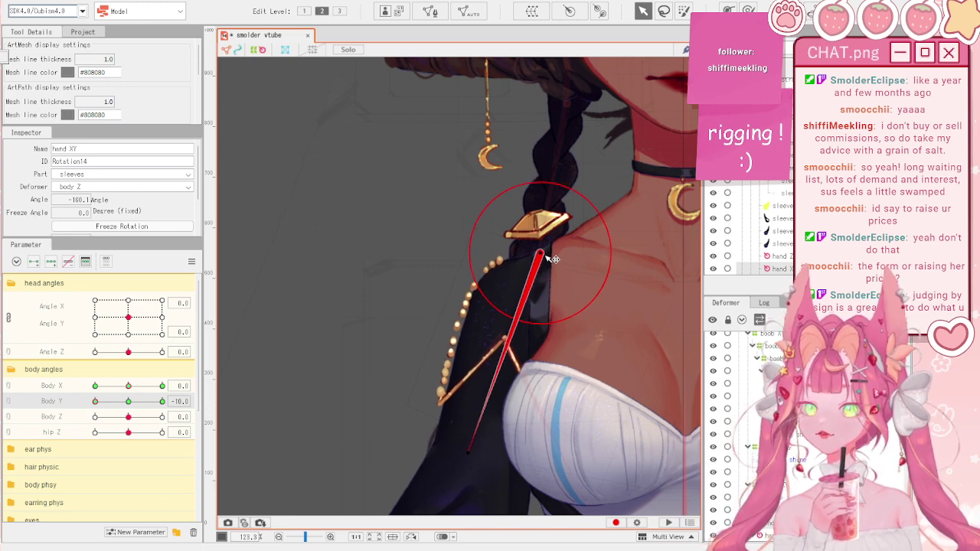
# - Rotate the hand XY deformer outward to about -150.2 degrees at Body Y -10
pyautogui.scroll(-5, 551, 259)
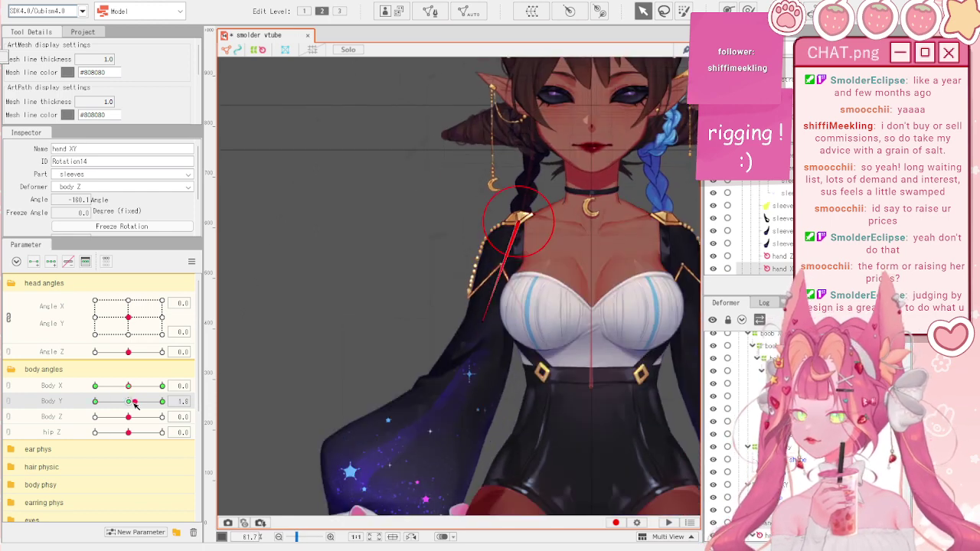
pyautogui.scroll(-4, 528, 215)
pyautogui.scroll(4, 559, 324)
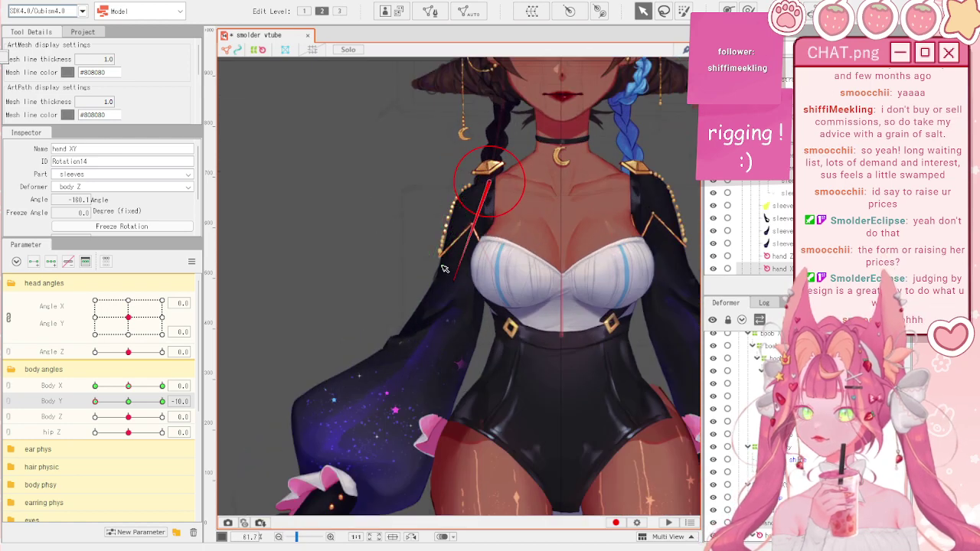
pyautogui.moveTo(450, 278); pyautogui.dragTo(437, 276)
pyautogui.scroll(-2, 473, 176)
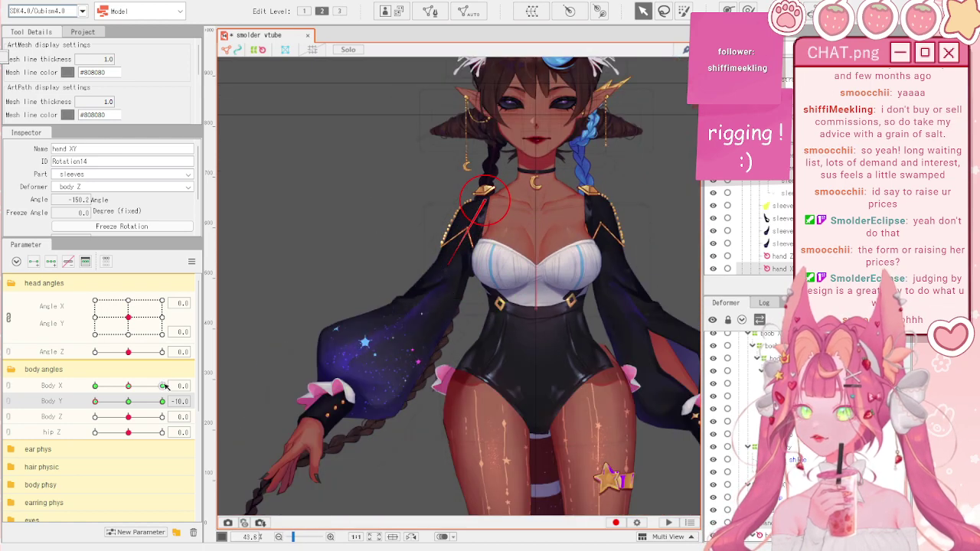
# - Sweep Body Y between -10 and neutral to examine how the arm and sleeve follow the shoulder
pyautogui.moveTo(130, 402); pyautogui.dragTo(48, 388)
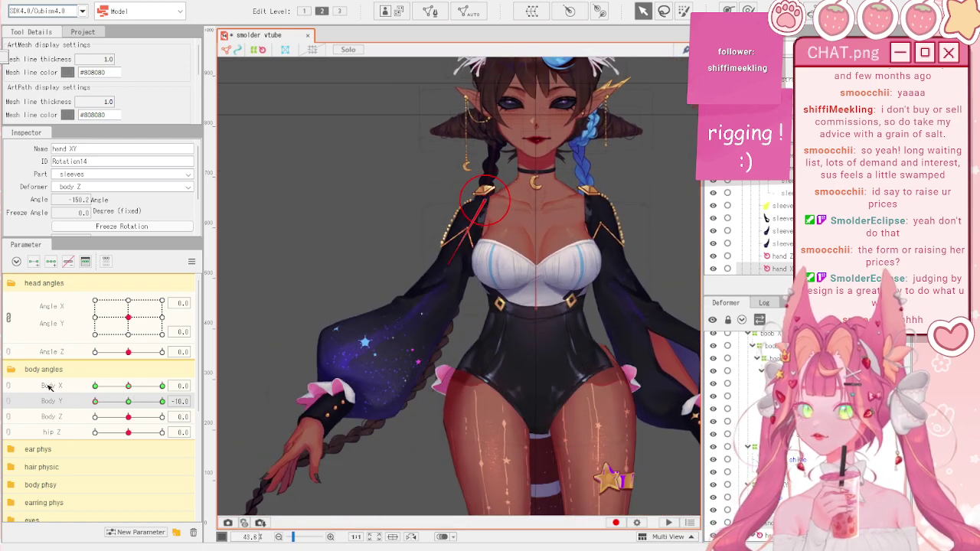
pyautogui.scroll(-2, 440, 239)
pyautogui.scroll(2, 440, 244)
pyautogui.scroll(-2, 440, 243)
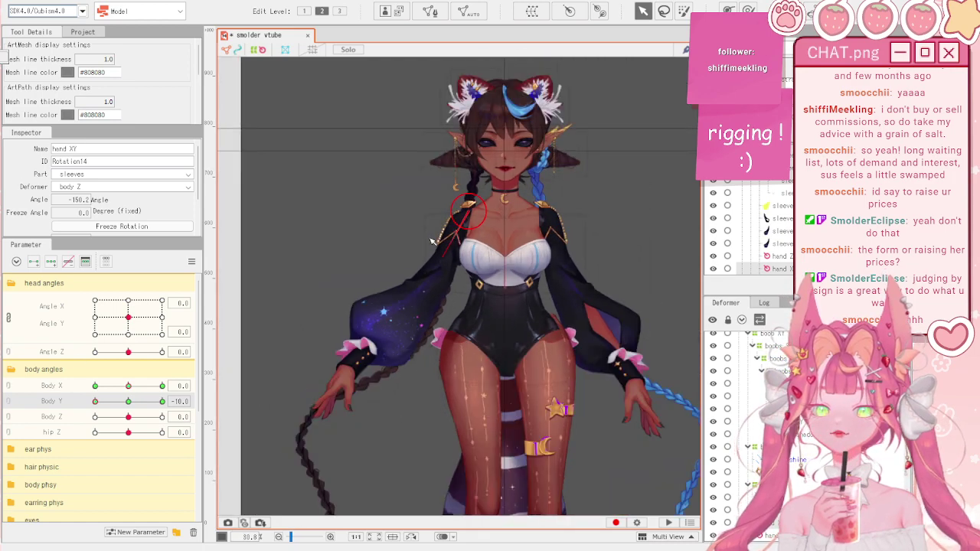
pyautogui.scroll(2, 463, 325)
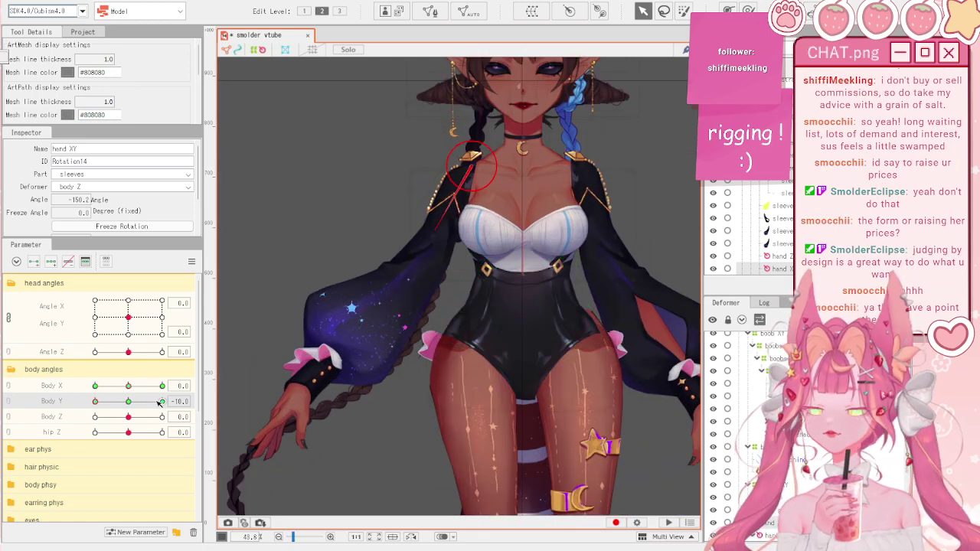
pyautogui.moveTo(161, 402); pyautogui.dragTo(88, 408)
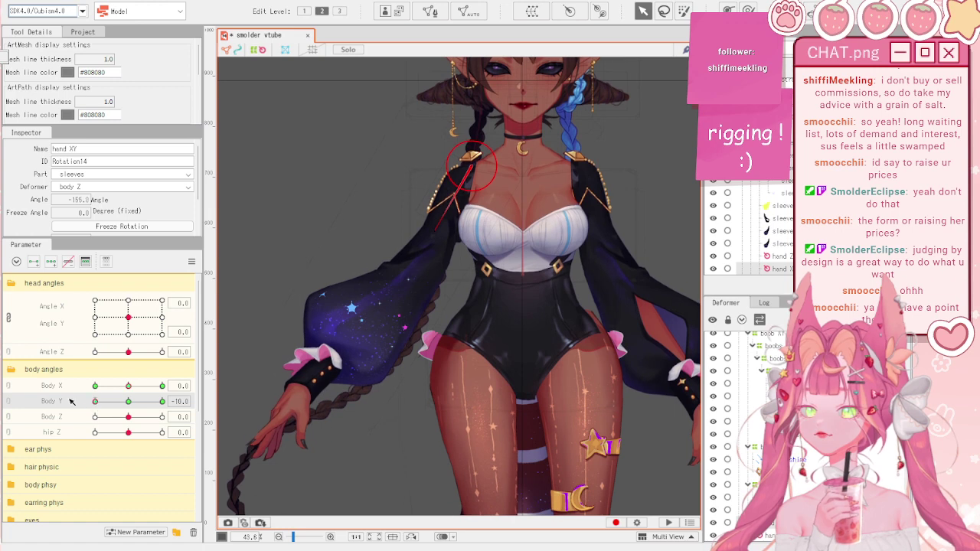
pyautogui.scroll(5, 490, 161)
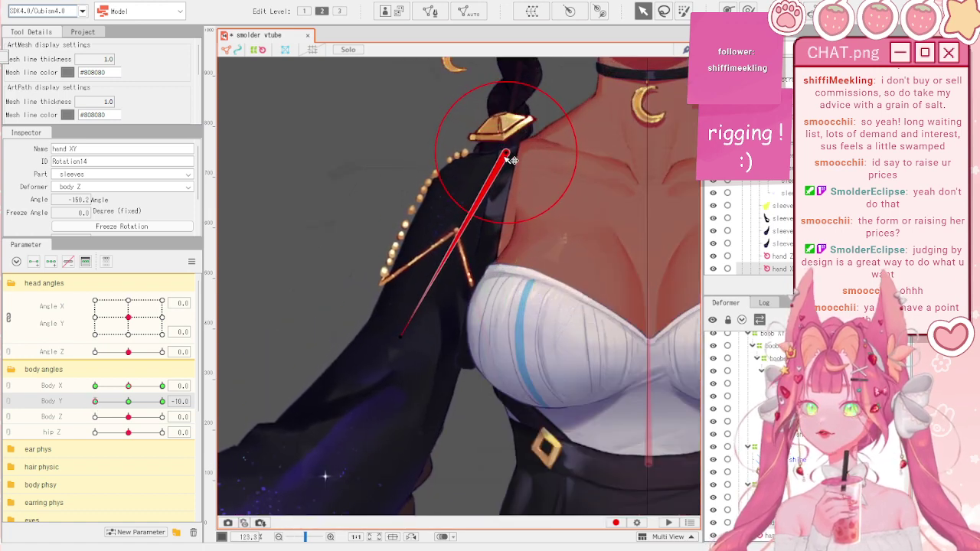
pyautogui.scroll(-3, 510, 160)
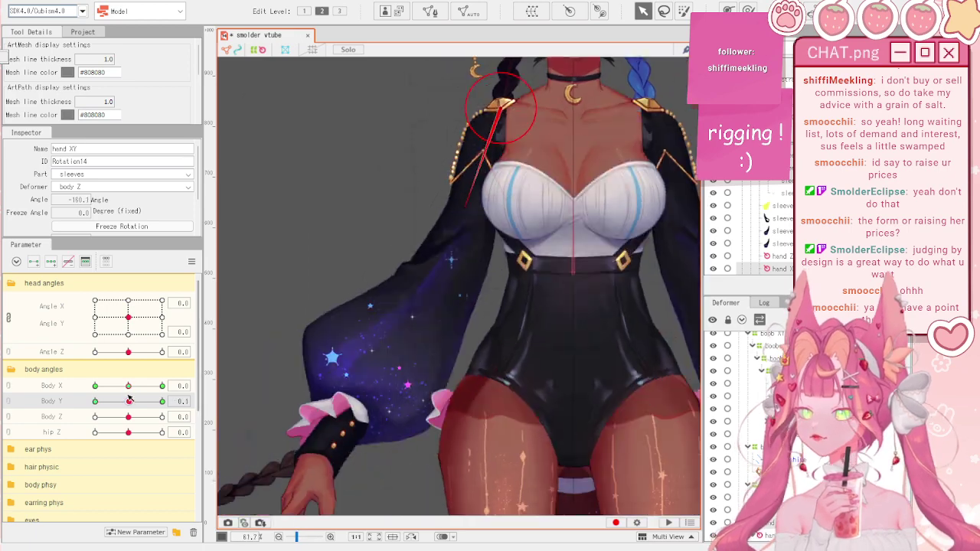
# - Reset the parameters to default, set Body Y to 10, and move the hand XY deformer up toward the gold epaulet
pyautogui.moveTo(95, 401); pyautogui.dragTo(162, 401)
pyautogui.scroll(3, 523, 107)
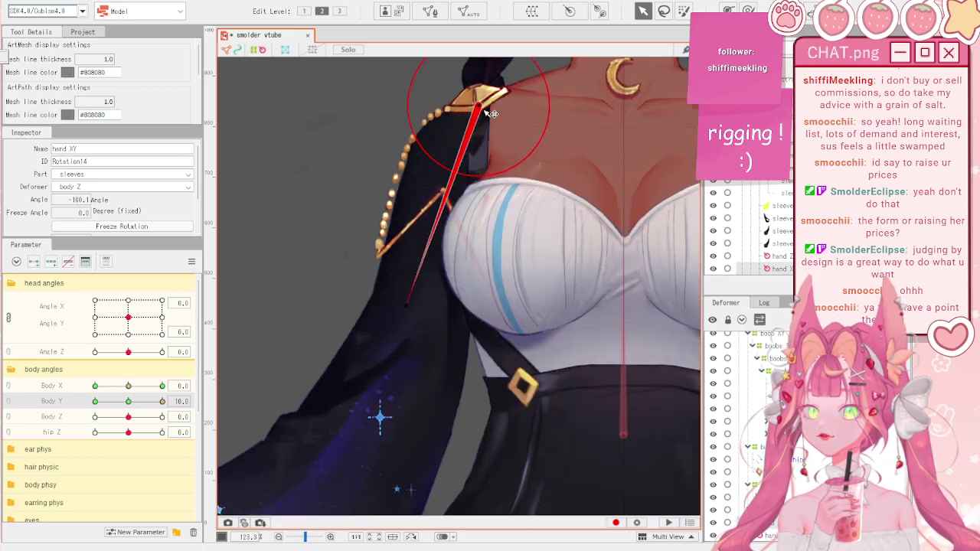
pyautogui.scroll(-3, 497, 146)
pyautogui.click(191, 263)
pyautogui.click(238, 262)
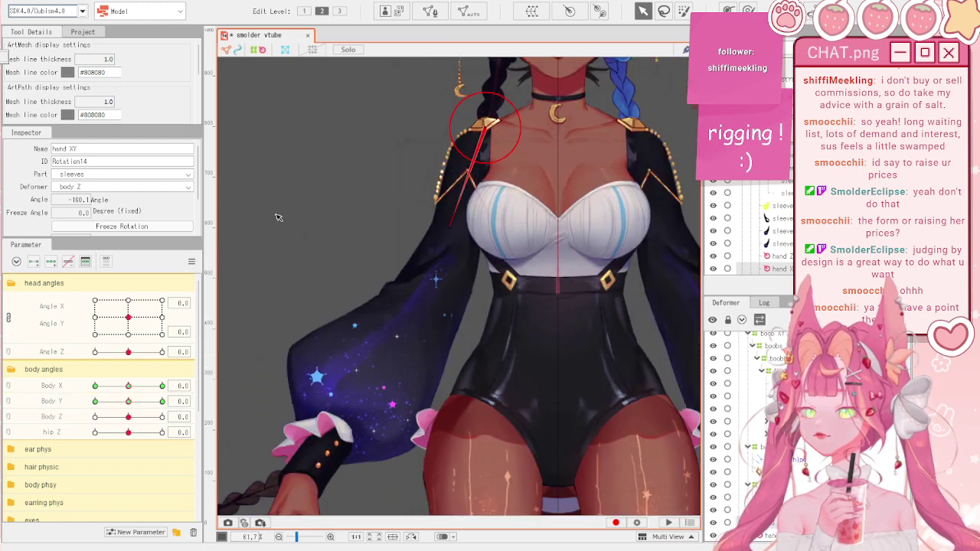
pyautogui.scroll(3, 479, 107)
pyautogui.moveTo(128, 401); pyautogui.dragTo(212, 386)
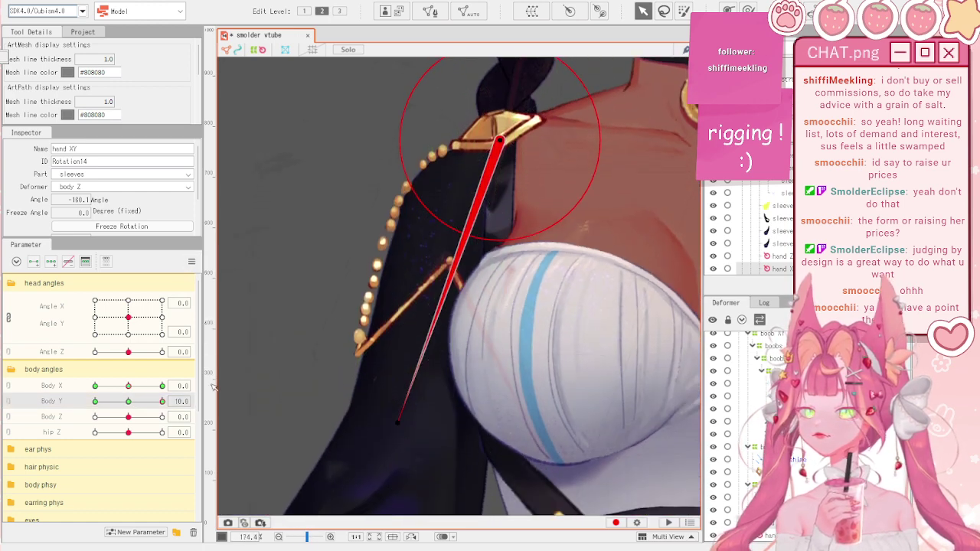
pyautogui.moveTo(498, 143); pyautogui.dragTo(499, 133)
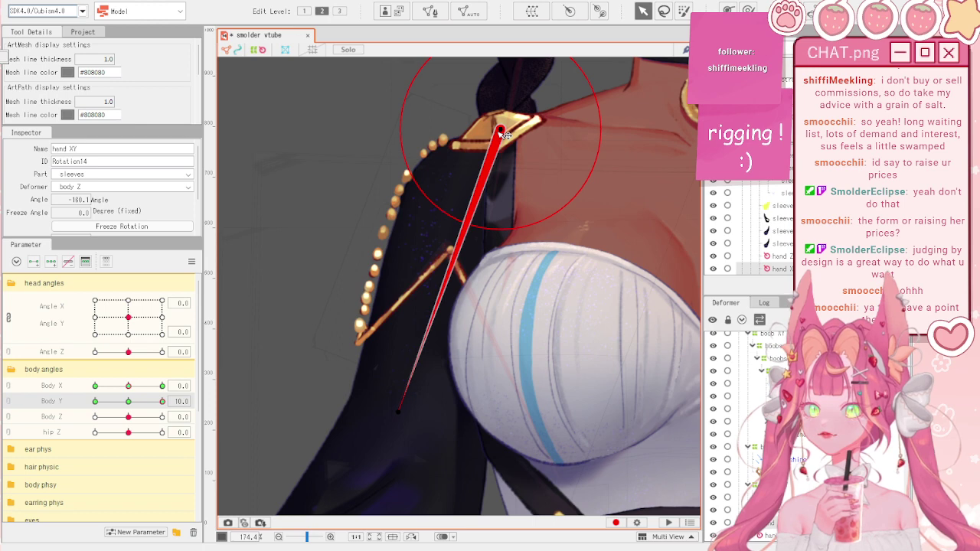
# - Rotate the hand XY deformer inward to about -169.4 degrees at Body Y 10 and check the arm by sweeping Body Y
pyautogui.scroll(-4, 506, 135)
pyautogui.moveTo(459, 270); pyautogui.dragTo(452, 294)
pyautogui.scroll(-4, 364, 325)
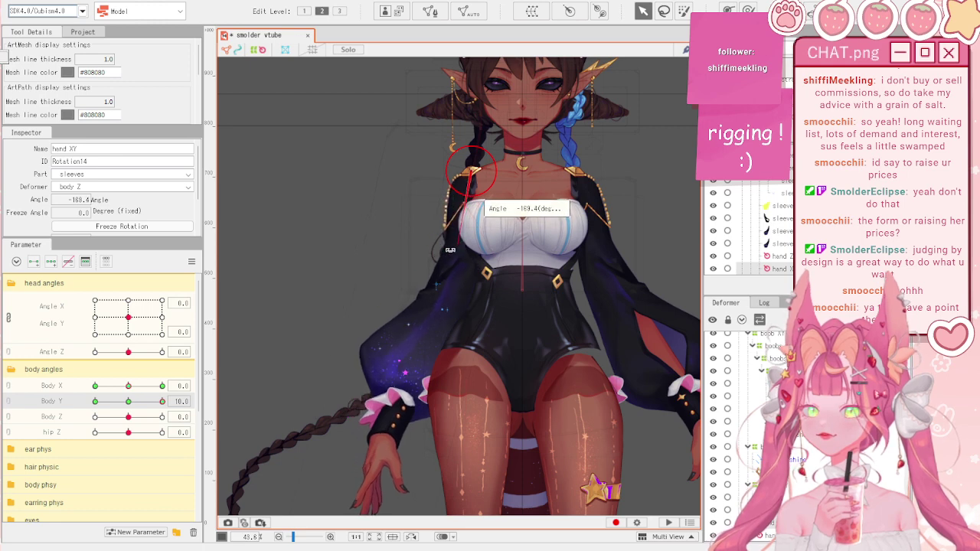
pyautogui.scroll(-4, 243, 381)
pyautogui.moveTo(162, 402)
pyautogui.mouseDown()
pyautogui.moveTo(110, 414)
pyautogui.moveTo(170, 413)
pyautogui.mouseUp()
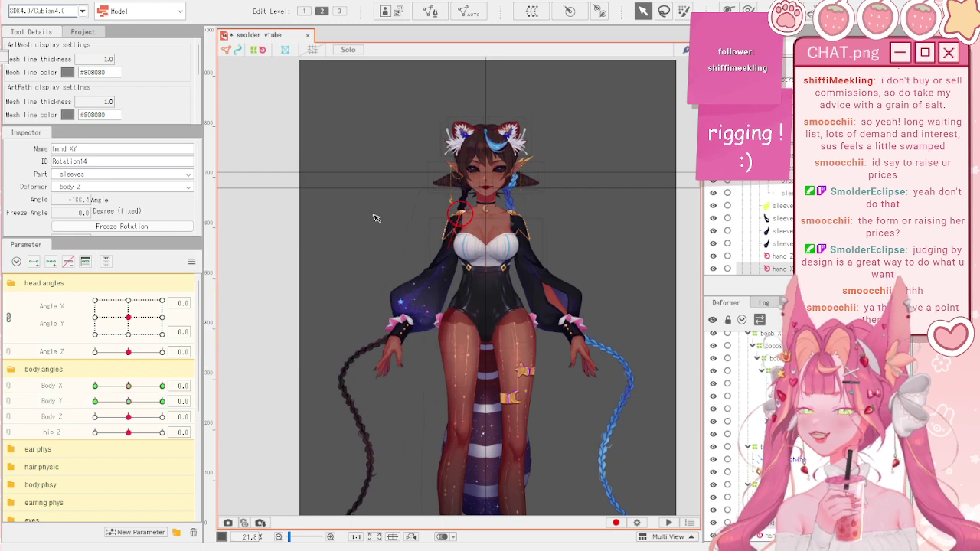
# - Select the hand gem XY warp deformer around the gold epaulet and add three keyforms to it on Body Y
pyautogui.scroll(10, 457, 211)
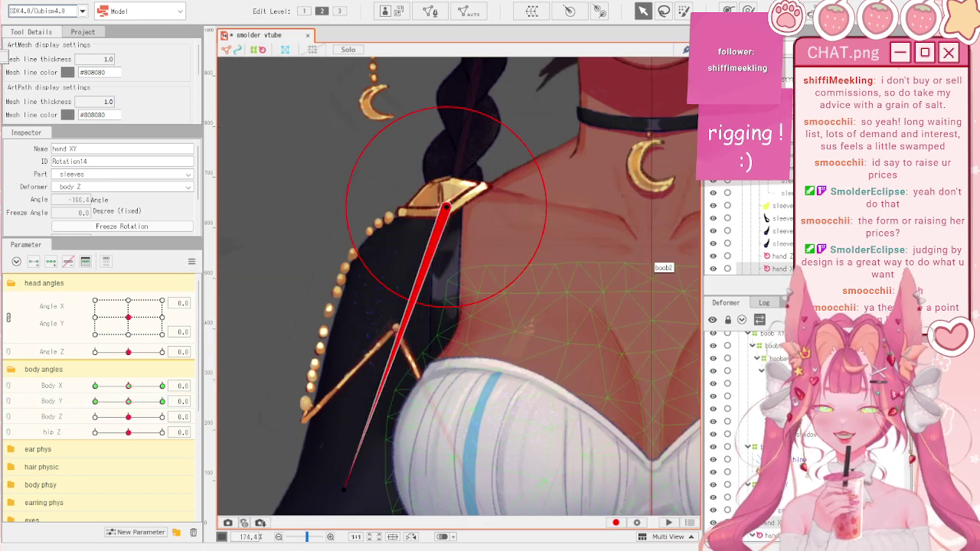
pyautogui.click(439, 194)
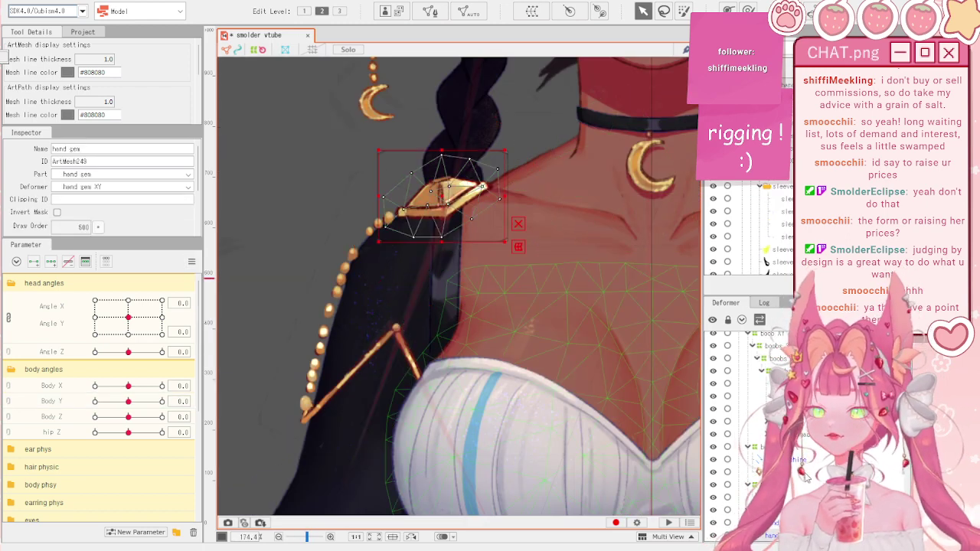
pyautogui.click(796, 464)
pyautogui.scroll(-3, 436, 112)
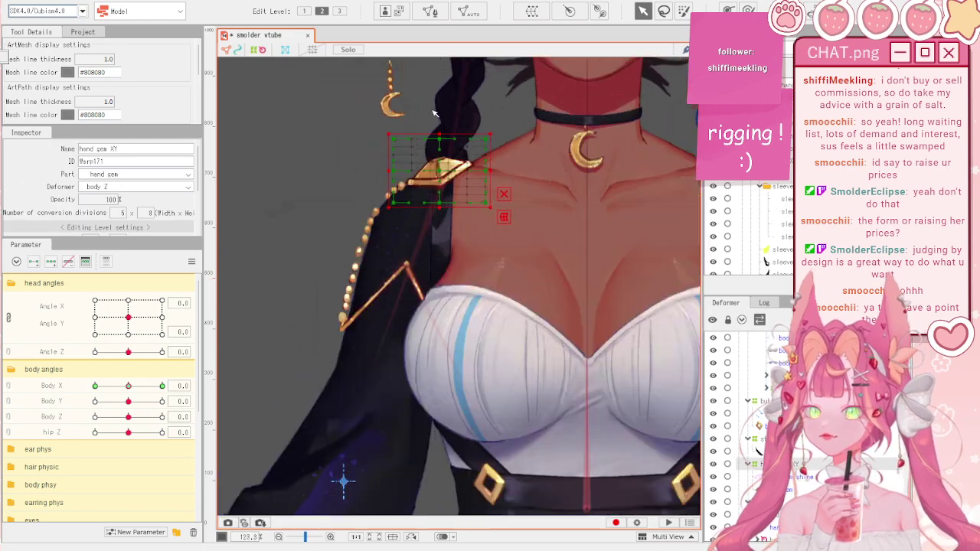
pyautogui.scroll(3, 436, 113)
pyautogui.moveTo(128, 386); pyautogui.dragTo(201, 391)
pyautogui.click(192, 261)
pyautogui.click(222, 262)
pyautogui.click(65, 398)
# - Move the hand gem XY deformer slightly up at Body Y 10 and check it by sweeping Body Y
pyautogui.scroll(3, 433, 112)
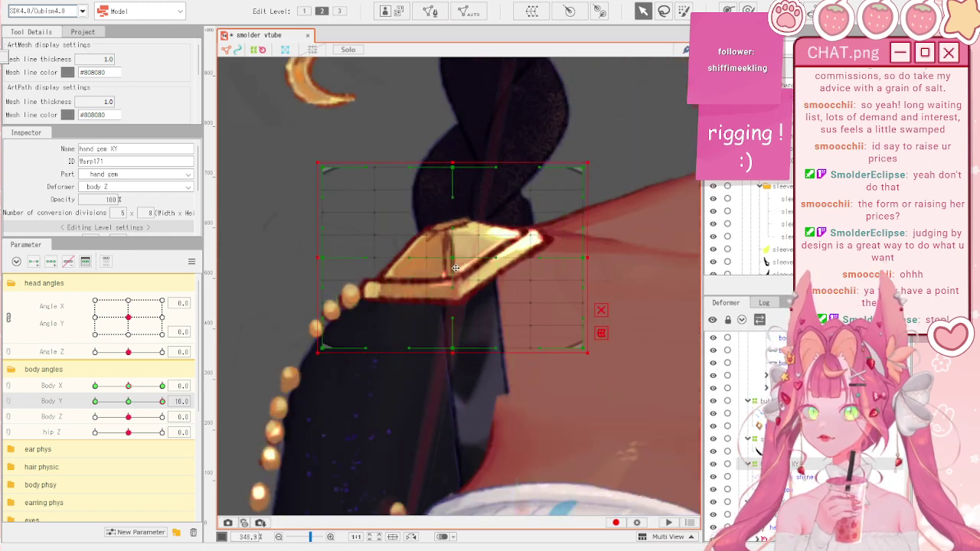
pyautogui.moveTo(460, 243)
pyautogui.mouseDown()
pyautogui.moveTo(428, 177)
pyautogui.moveTo(453, 182)
pyautogui.moveTo(458, 248)
pyautogui.mouseUp()
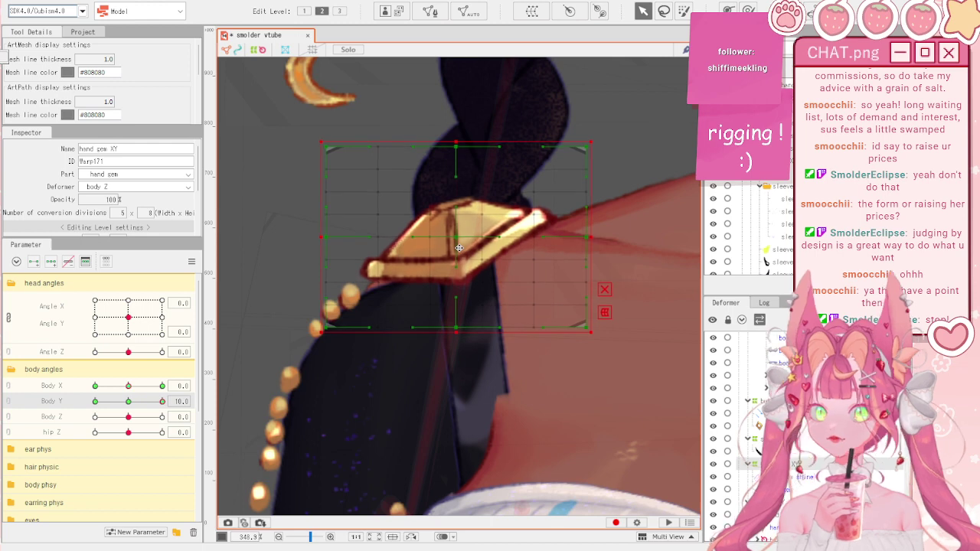
pyautogui.moveTo(128, 401); pyautogui.dragTo(169, 401)
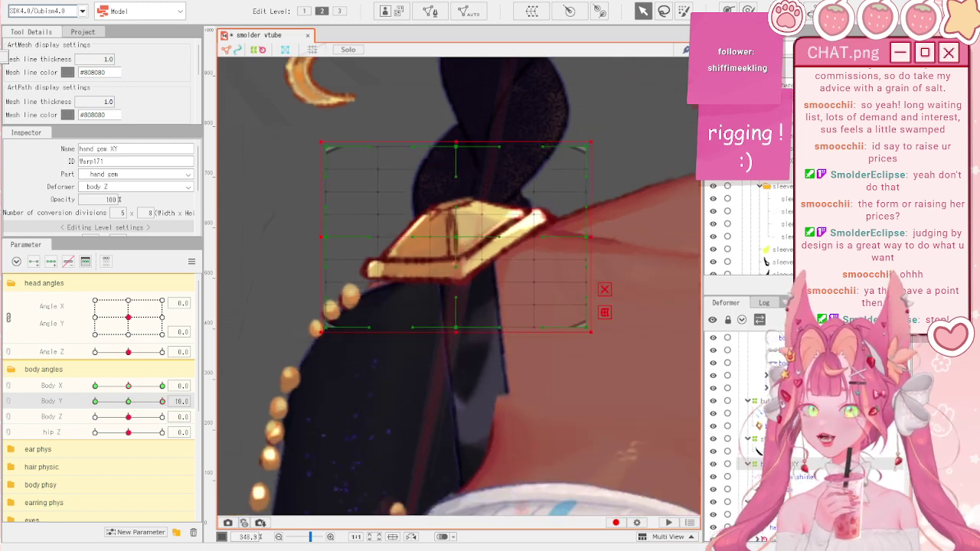
# - Reduce the deform brush to about 219.5 px and reshape the outer side of the epaulet warp at Body Y 10
pyautogui.press('b')
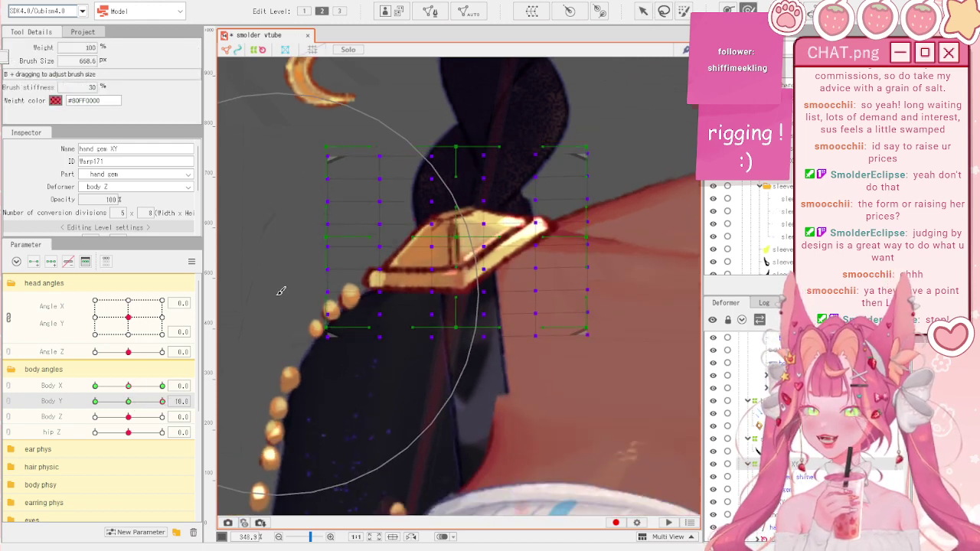
pyautogui.scroll(-5, 439, 290)
pyautogui.press('b')
pyautogui.moveTo(448, 302)
pyautogui.mouseDown()
pyautogui.moveTo(325, 136)
pyautogui.moveTo(321, 146)
pyautogui.mouseUp()
pyautogui.moveTo(382, 276); pyautogui.dragTo(387, 287)
pyautogui.scroll(4, 438, 258)
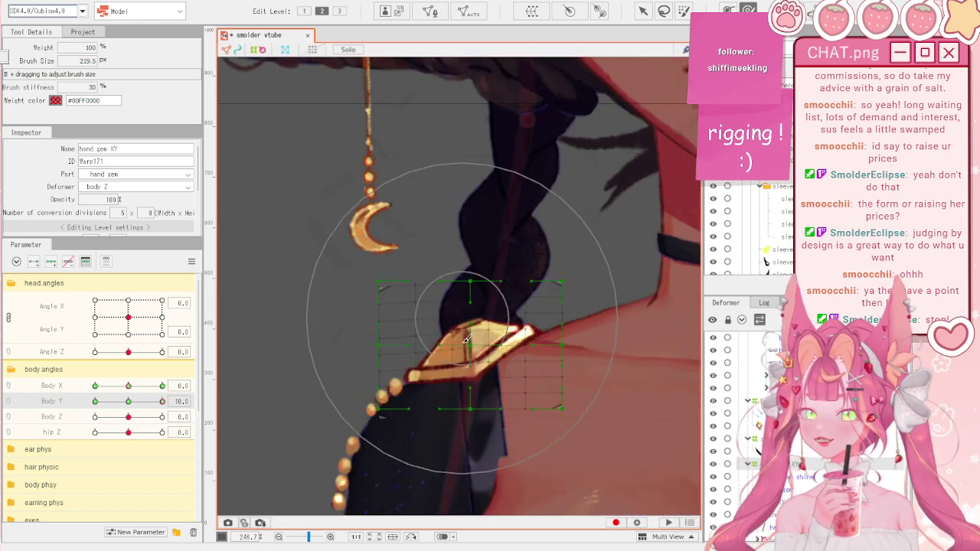
# - Reduce the deform brush to about 124.2 px, refine the epaulet's tilt at Body Y 10, and nudge its deformer into place
pyautogui.press('b')
pyautogui.moveTo(466, 323)
pyautogui.mouseDown()
pyautogui.moveTo(461, 306)
pyautogui.moveTo(471, 333)
pyautogui.mouseUp()
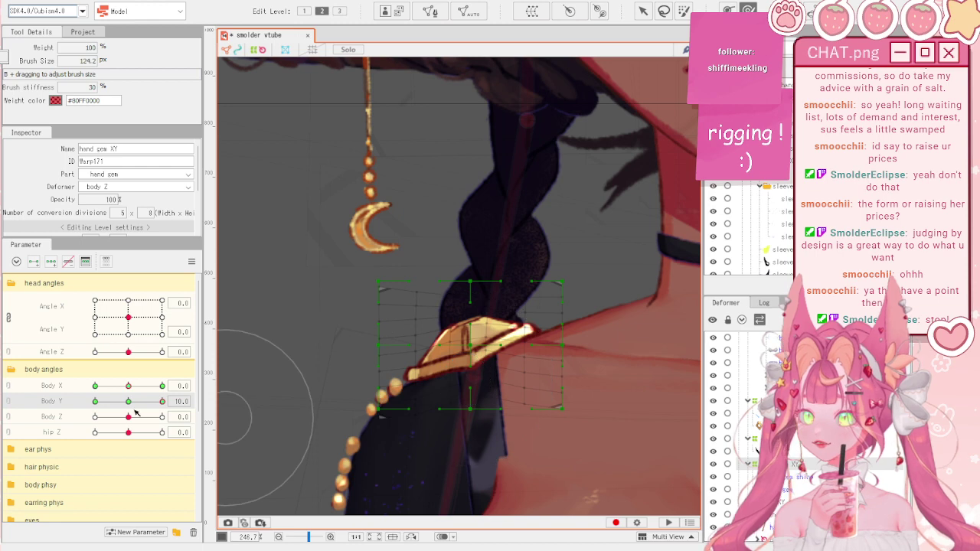
pyautogui.moveTo(161, 401)
pyautogui.mouseDown()
pyautogui.moveTo(136, 402)
pyautogui.moveTo(161, 401)
pyautogui.mouseUp()
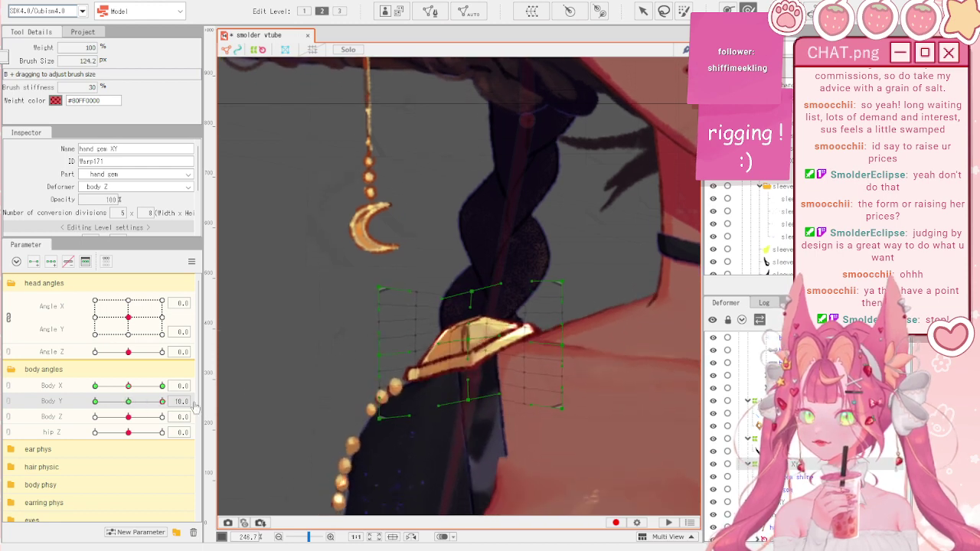
pyautogui.moveTo(442, 398); pyautogui.dragTo(477, 401)
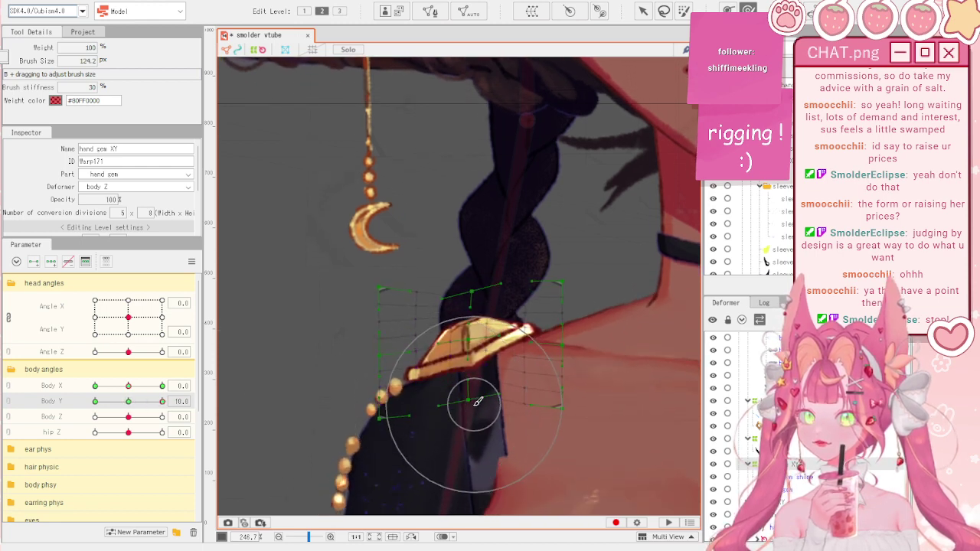
pyautogui.press('v')
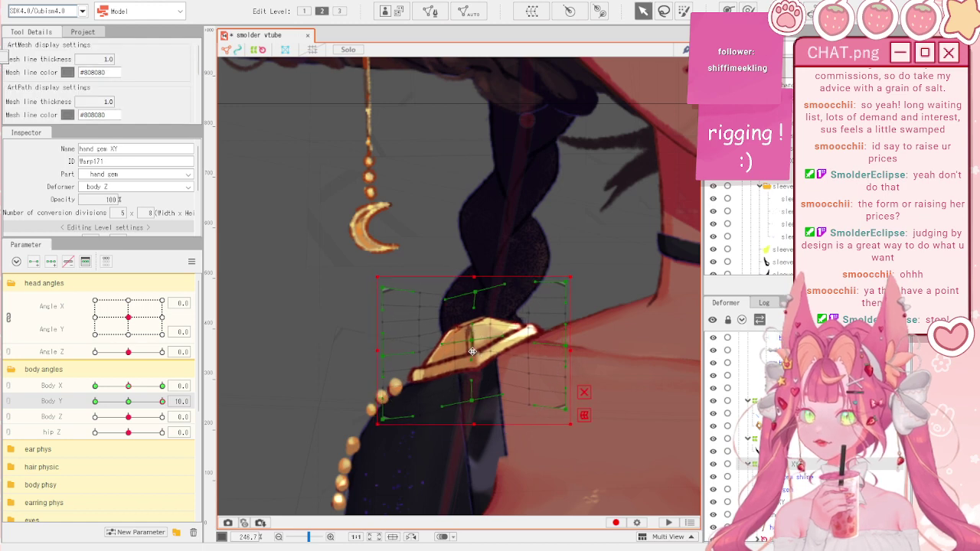
# - Set Body Y to -10 and move the hand gem XY deformer down onto the shoulder
pyautogui.scroll(-3, 418, 306)
pyautogui.moveTo(132, 403); pyautogui.dragTo(61, 405)
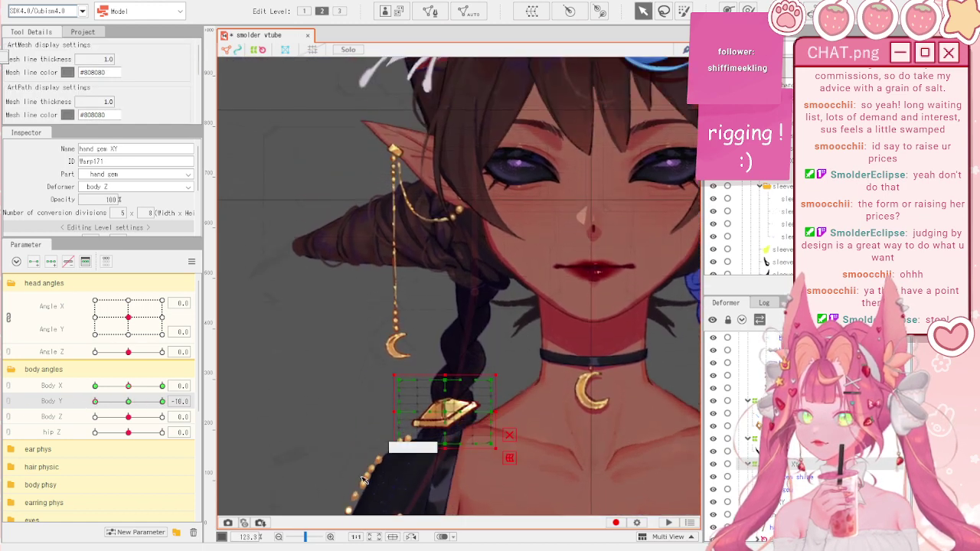
pyautogui.scroll(2, 364, 480)
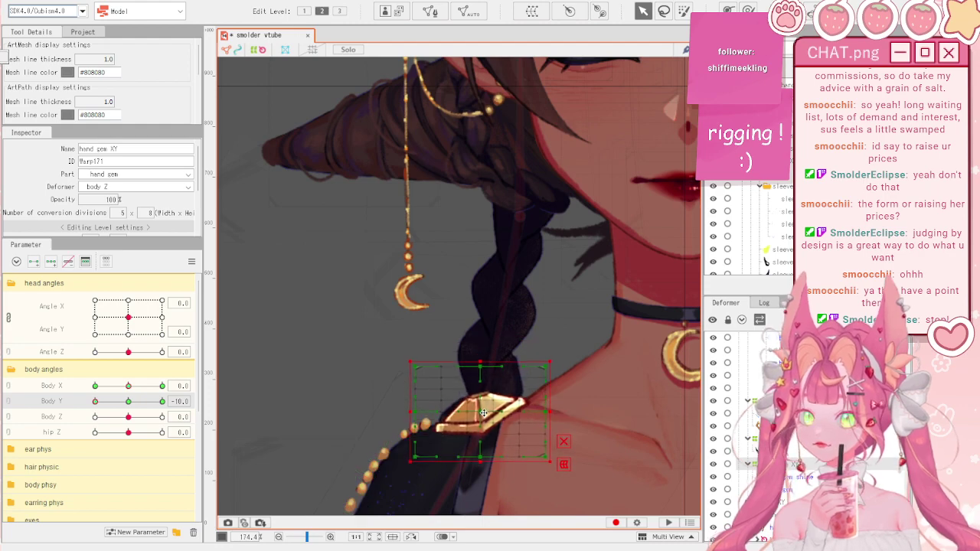
pyautogui.scroll(-2, 546, 329)
pyautogui.scroll(1, 485, 306)
pyautogui.scroll(-2, 476, 394)
pyautogui.scroll(4, 473, 385)
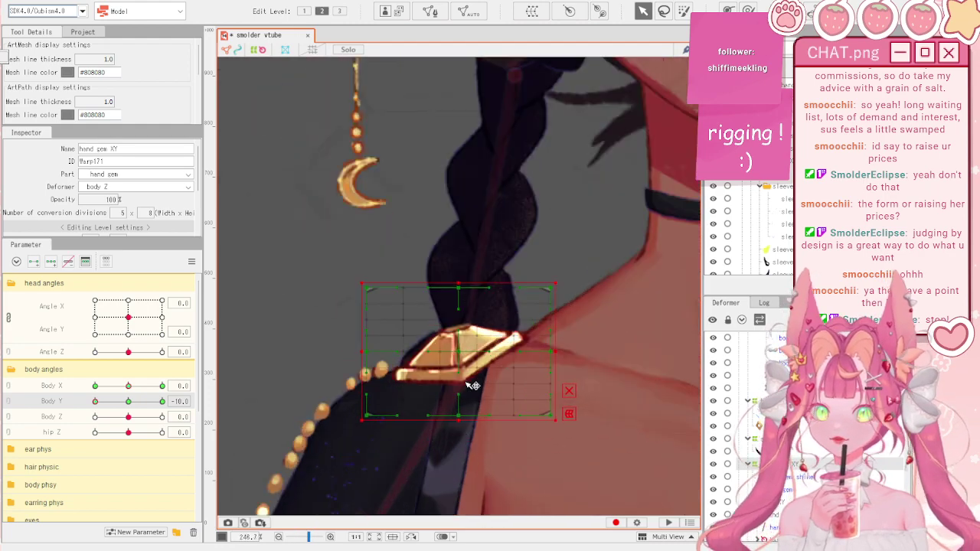
# - Bend the epaulet's lower edge down with a deform brush of about 133.1 px at Body Y -10, check the motion, and deselect the deformer
pyautogui.click(748, 11)
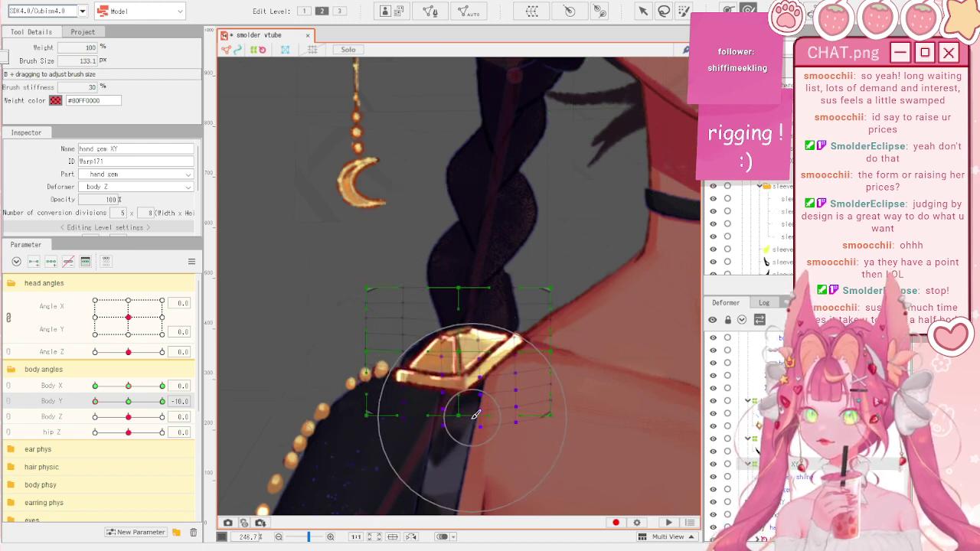
pyautogui.moveTo(475, 414); pyautogui.dragTo(474, 418)
pyautogui.moveTo(127, 401); pyautogui.dragTo(95, 414)
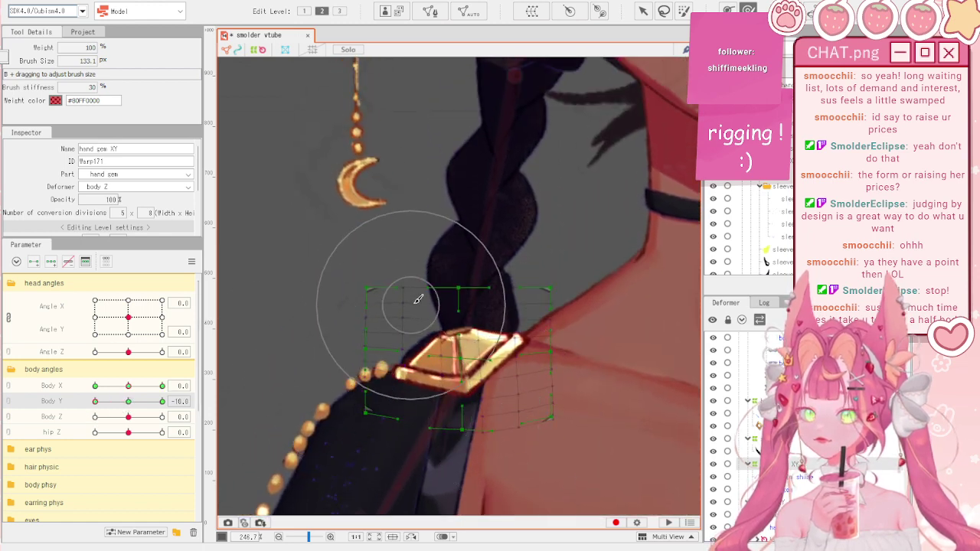
pyautogui.moveTo(130, 400)
pyautogui.mouseDown()
pyautogui.moveTo(85, 412)
pyautogui.moveTo(161, 411)
pyautogui.moveTo(55, 438)
pyautogui.mouseUp()
pyautogui.scroll(-5, 354, 225)
pyautogui.press('v')
pyautogui.click(295, 238)
# - Select the hand XY rotation deformer at the shoulder, nudge its pivot slightly inward at Body Y 10, and check the motion
pyautogui.scroll(-3, 349, 244)
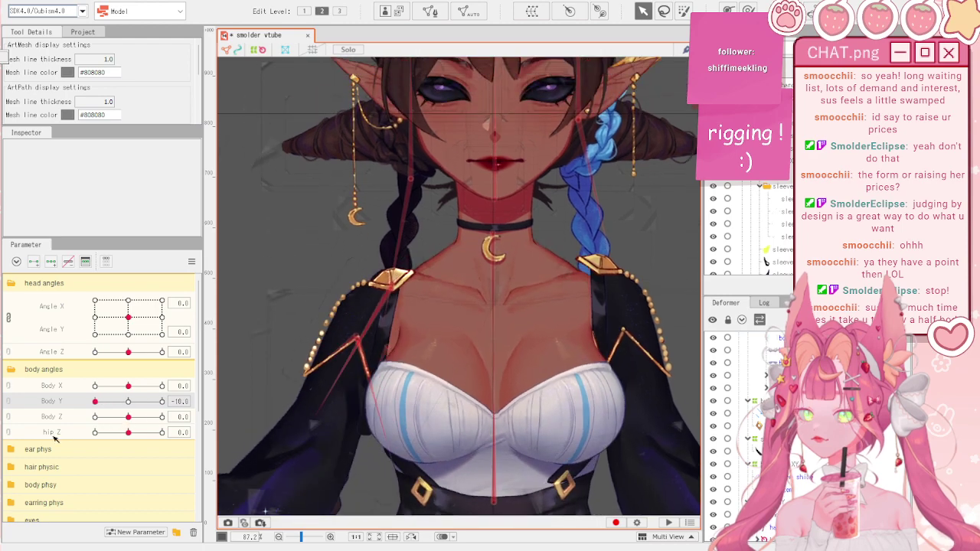
pyautogui.scroll(8, 488, 293)
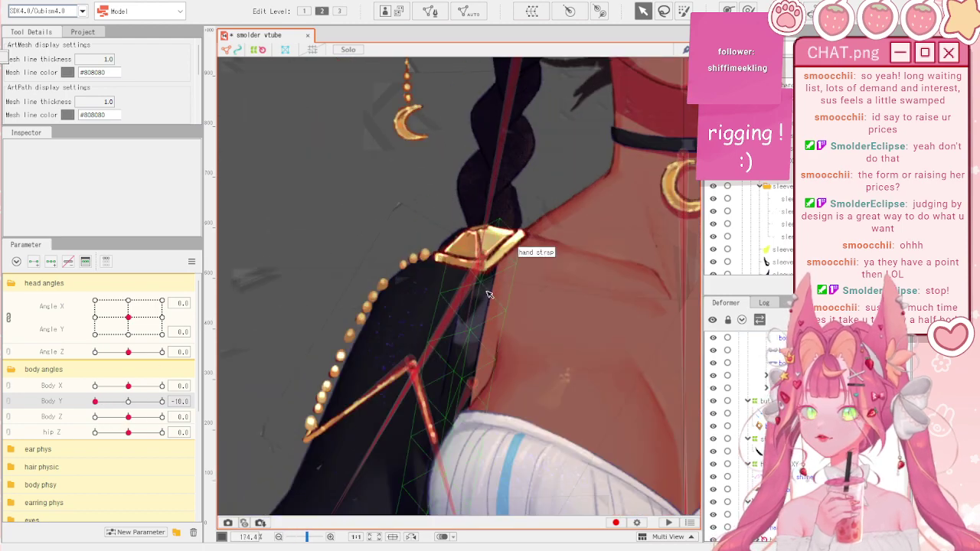
pyautogui.scroll(-3, 489, 306)
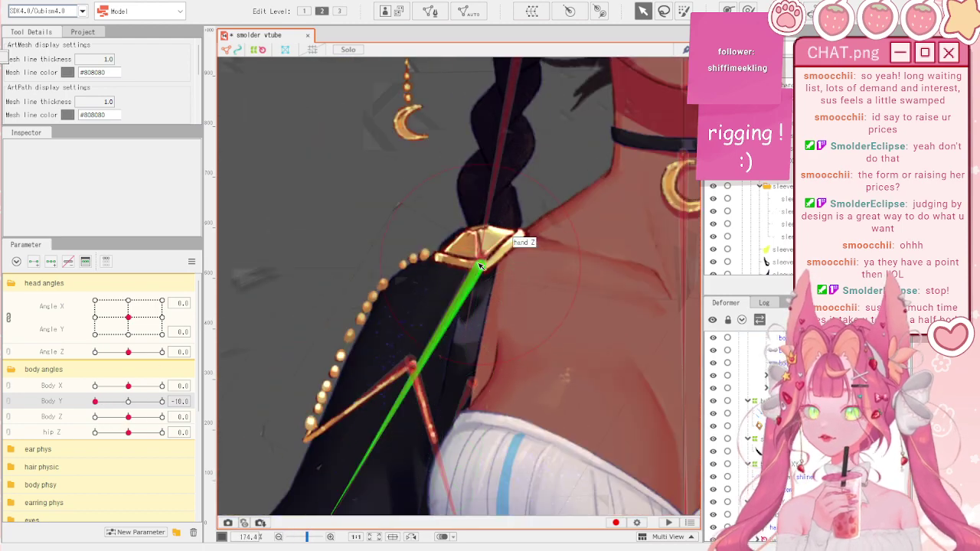
pyautogui.click(462, 288)
pyautogui.moveTo(151, 401); pyautogui.dragTo(163, 401)
pyautogui.moveTo(475, 100); pyautogui.dragTo(477, 100)
pyautogui.scroll(-2, 769, 451)
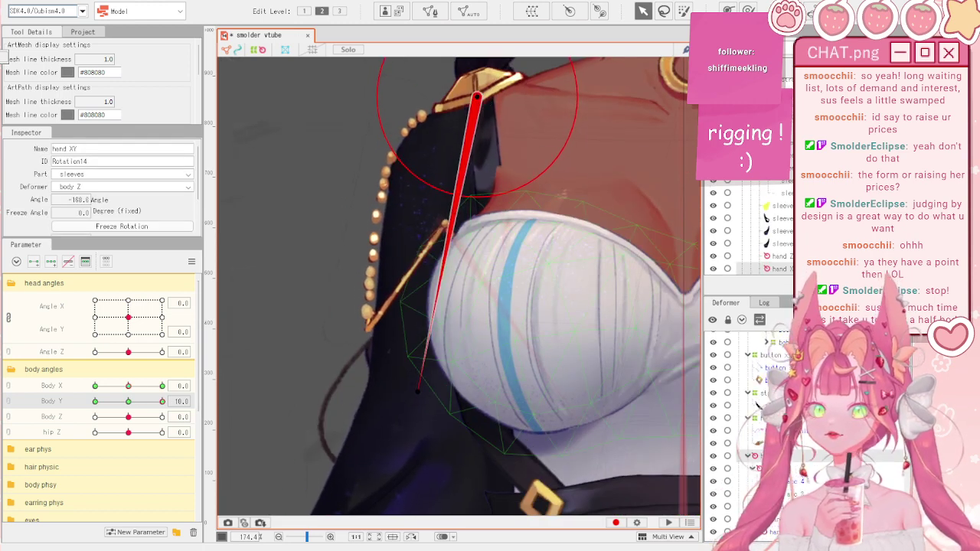
pyautogui.scroll(-2, 466, 236)
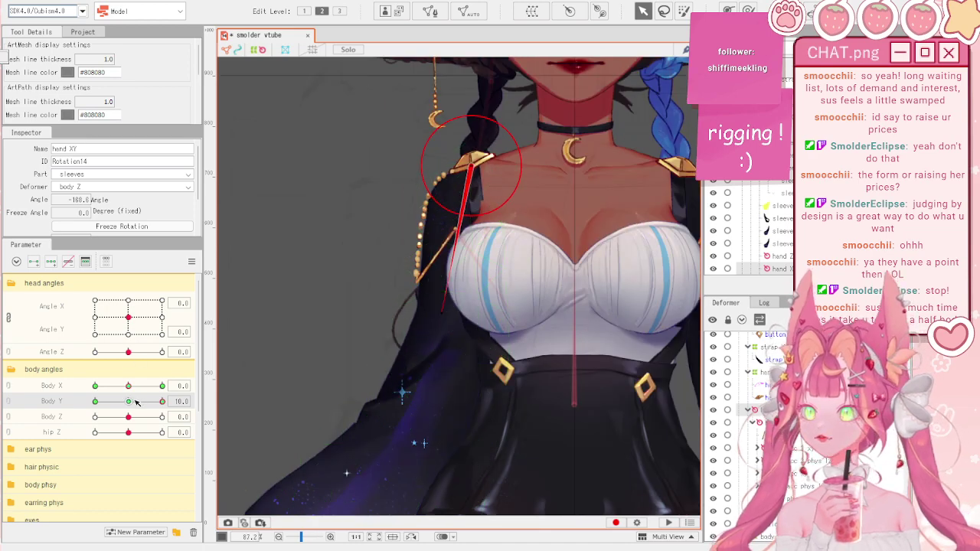
pyautogui.moveTo(136, 402); pyautogui.dragTo(121, 401)
# - Select the hand straps' hand XY warp and reshape it slightly over the chest side at Body Y 10 with a deform brush of about 484 px
pyautogui.click(421, 395)
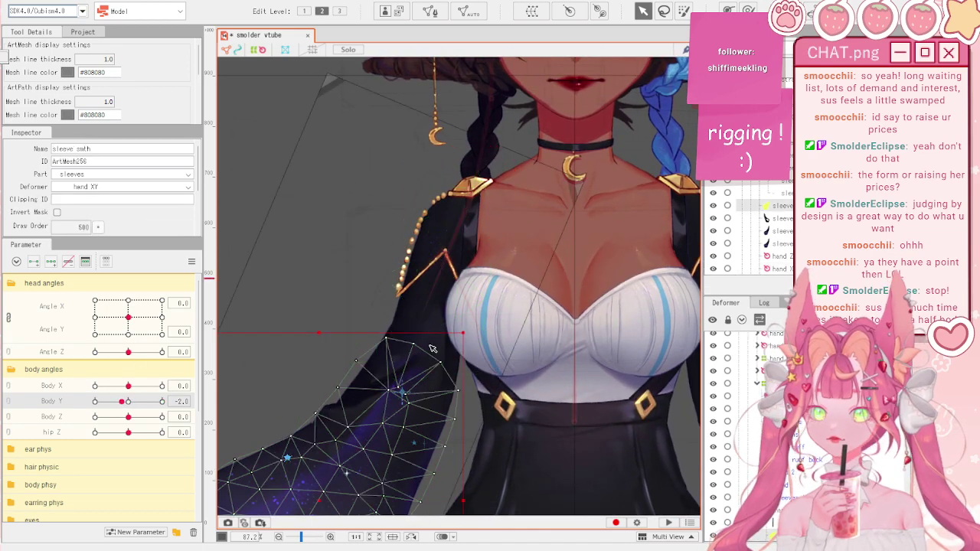
pyautogui.click(432, 348)
pyautogui.click(766, 498)
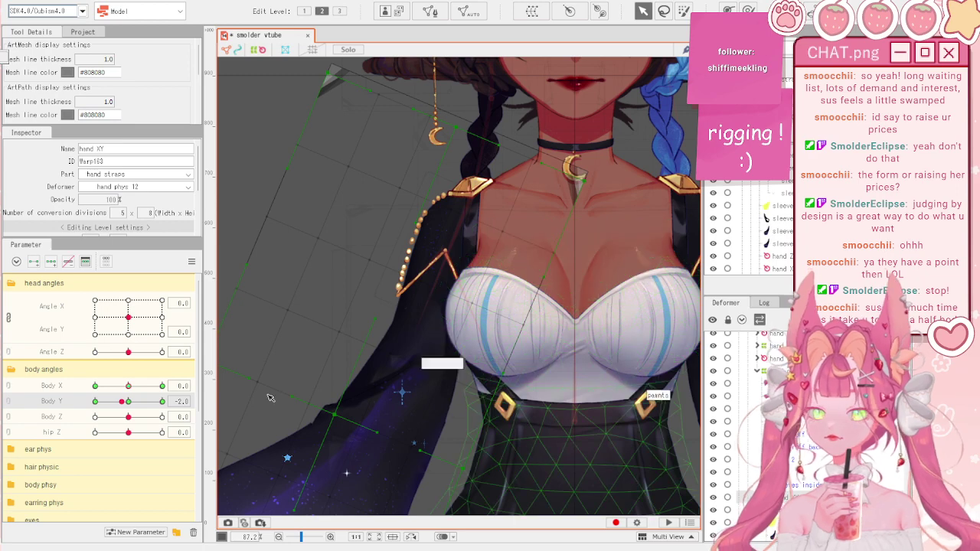
pyautogui.moveTo(122, 401); pyautogui.dragTo(95, 401)
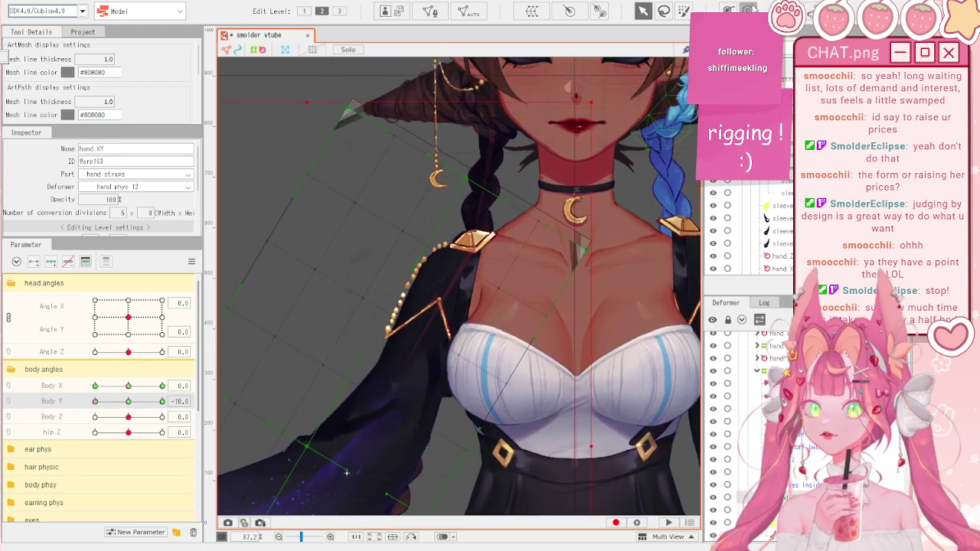
pyautogui.press('b')
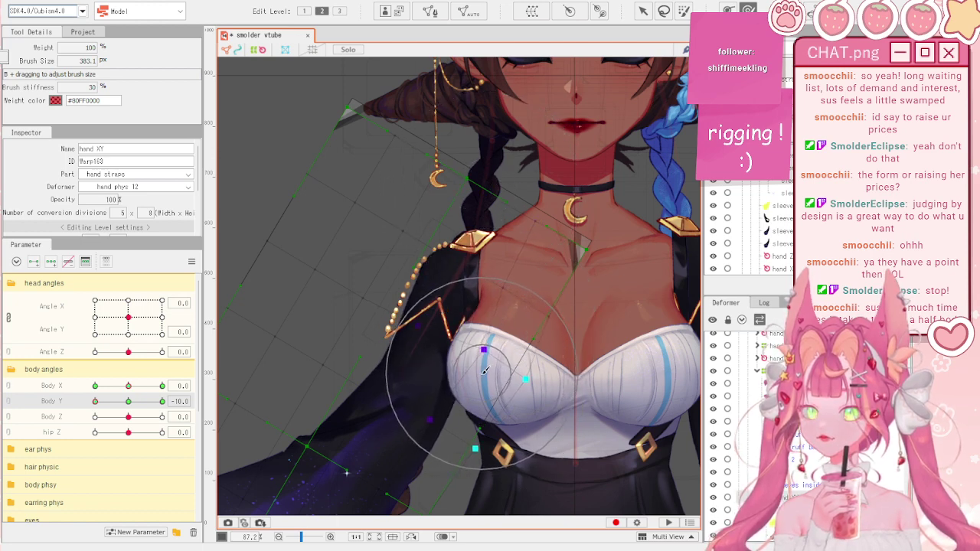
pyautogui.moveTo(127, 402)
pyautogui.mouseDown()
pyautogui.moveTo(87, 411)
pyautogui.moveTo(162, 401)
pyautogui.mouseUp()
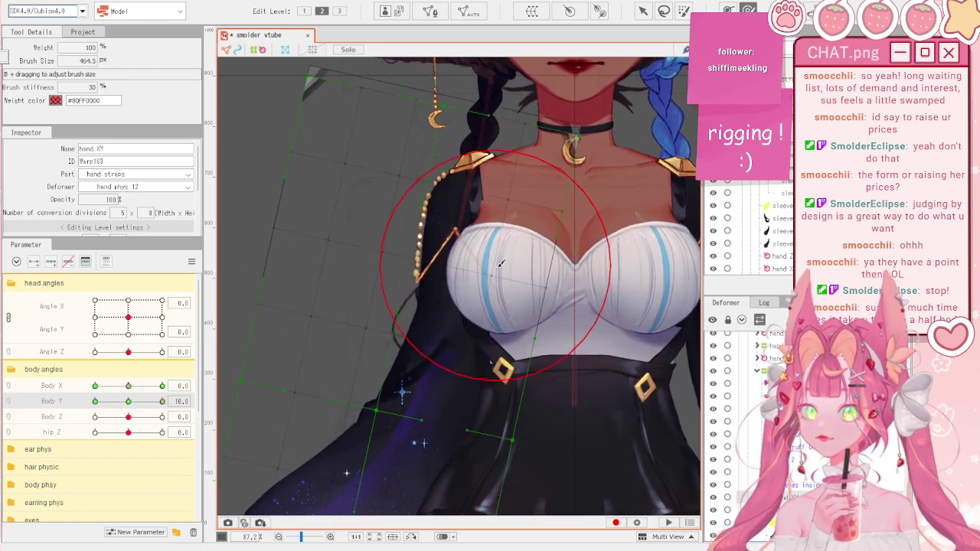
pyautogui.moveTo(498, 266); pyautogui.dragTo(509, 267)
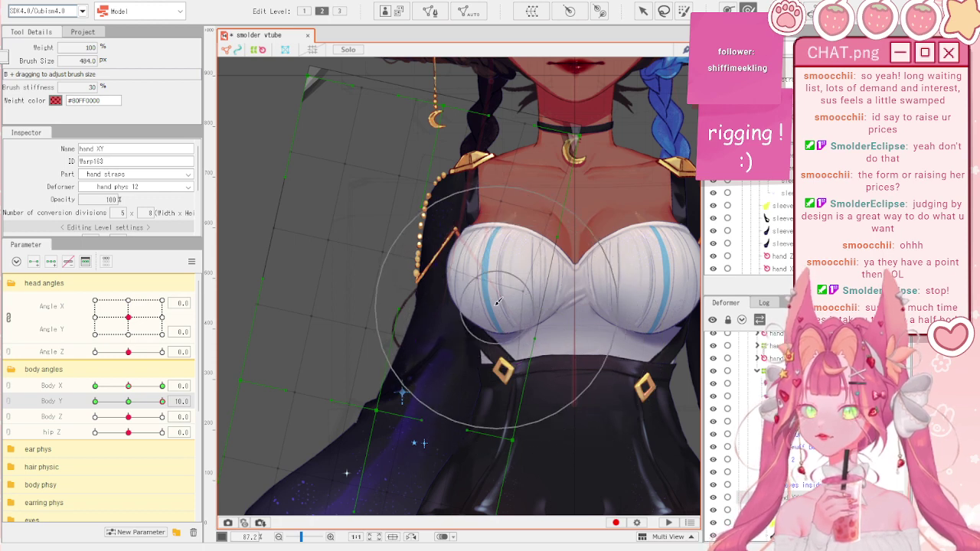
pyautogui.scroll(4, 497, 302)
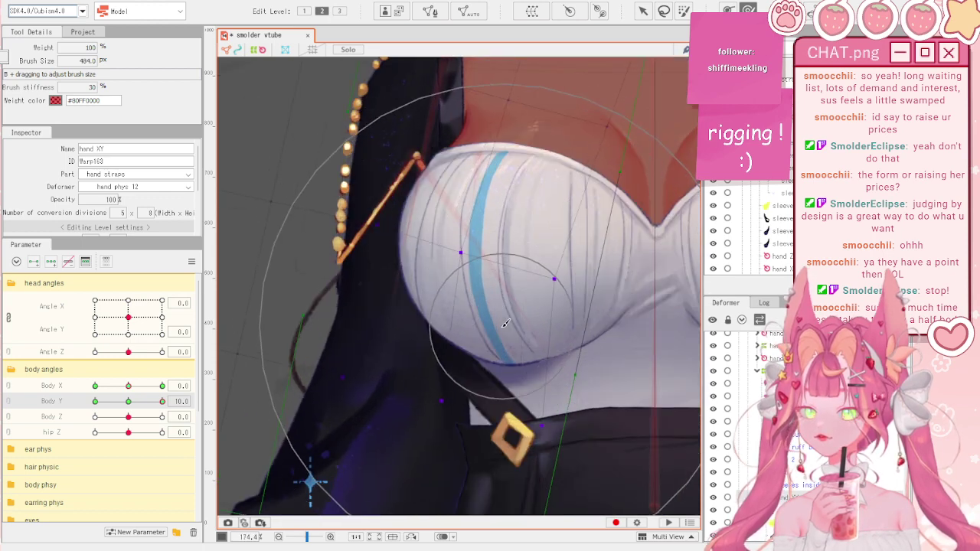
pyautogui.moveTo(503, 326)
pyautogui.mouseDown()
pyautogui.moveTo(486, 325)
pyautogui.moveTo(525, 335)
pyautogui.moveTo(496, 333)
pyautogui.mouseUp()
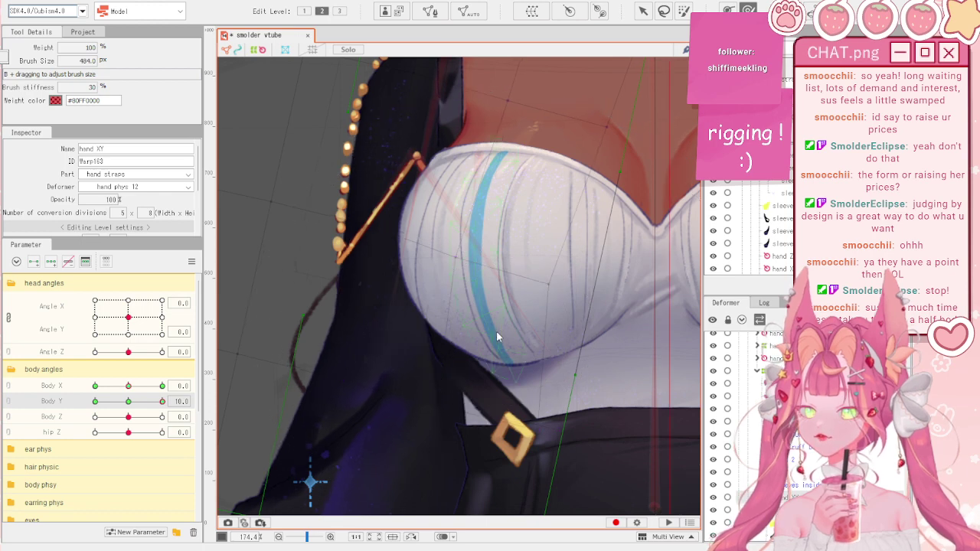
pyautogui.scroll(-6, 496, 337)
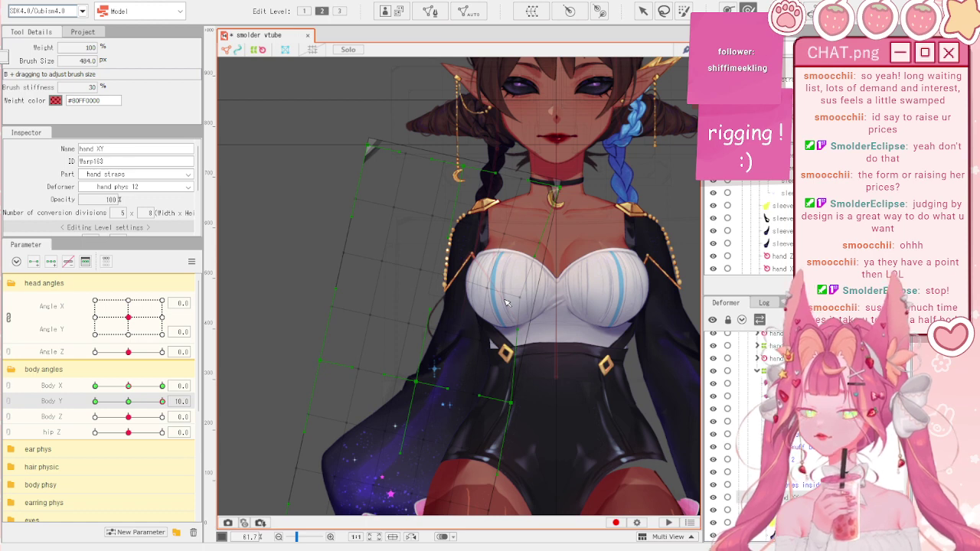
# - Examine how the arm and sleeve follow the body as Body Y moves up to 10, and deselect the hand XY warp
pyautogui.scroll(3, 505, 302)
pyautogui.scroll(-2, 505, 302)
pyautogui.moveTo(128, 401); pyautogui.dragTo(161, 401)
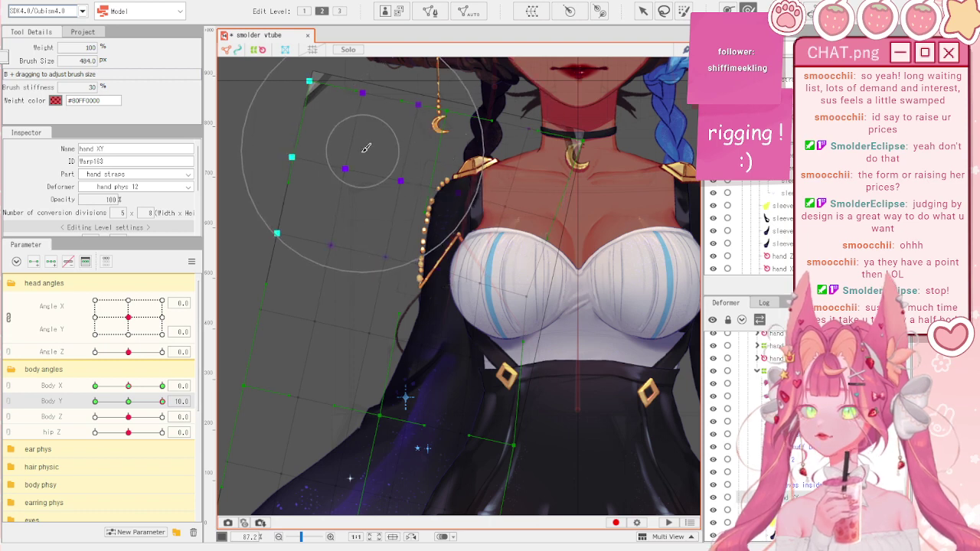
pyautogui.moveTo(129, 401); pyautogui.dragTo(164, 400)
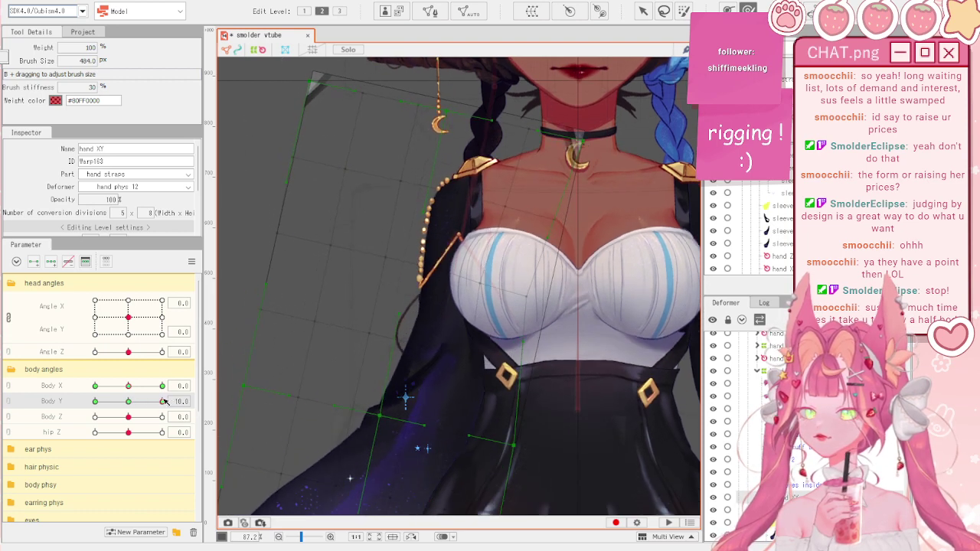
pyautogui.scroll(-4, 404, 294)
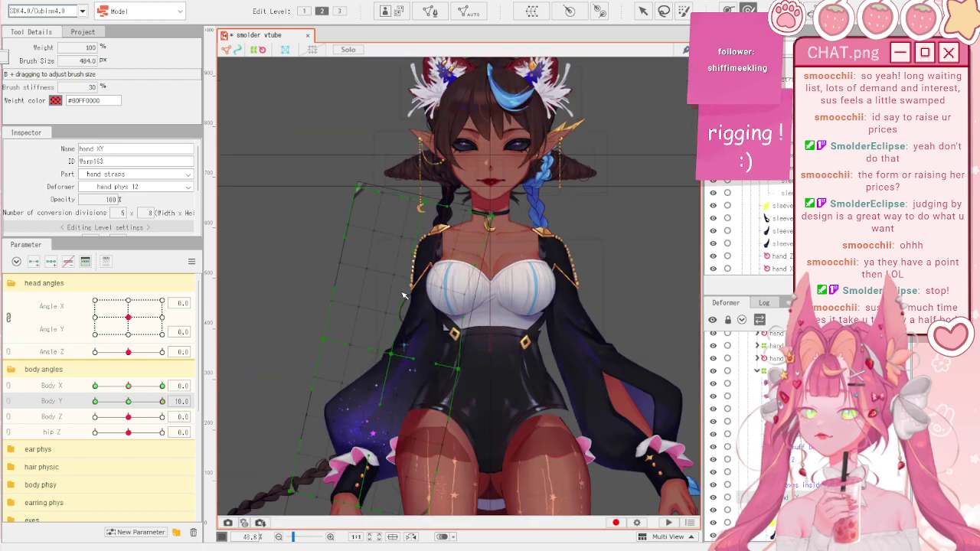
pyautogui.press('v')
pyautogui.click(260, 253)
# - Select the body mesh, inspect its waist edge against the sleeve, and set Body Y to about 6.9
pyautogui.scroll(4, 450, 352)
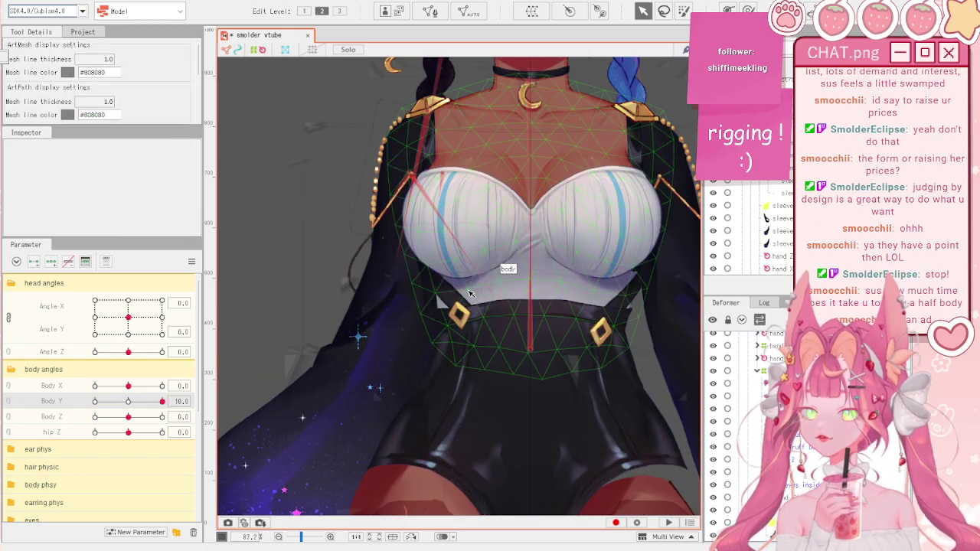
pyautogui.click(469, 293)
pyautogui.scroll(5, 409, 280)
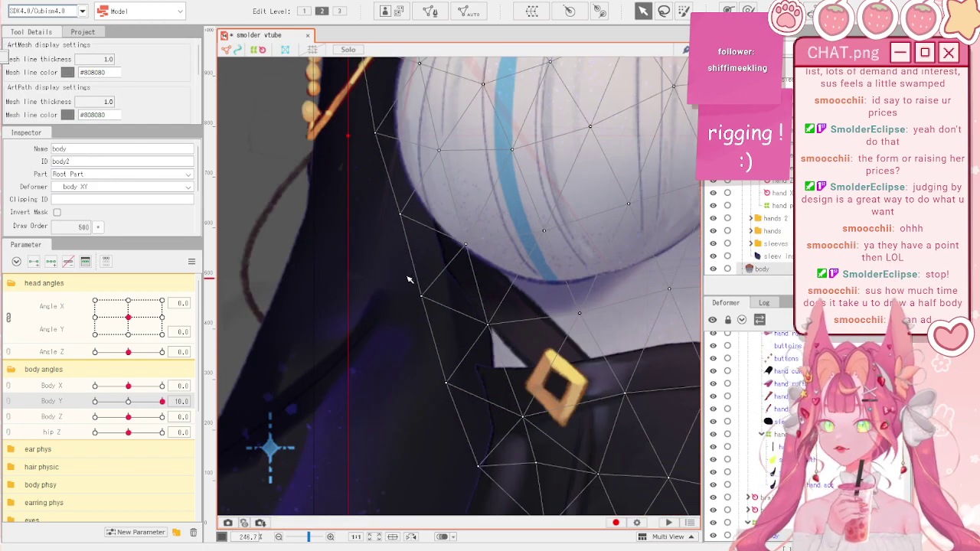
pyautogui.scroll(-5, 503, 267)
pyautogui.scroll(-2, 505, 268)
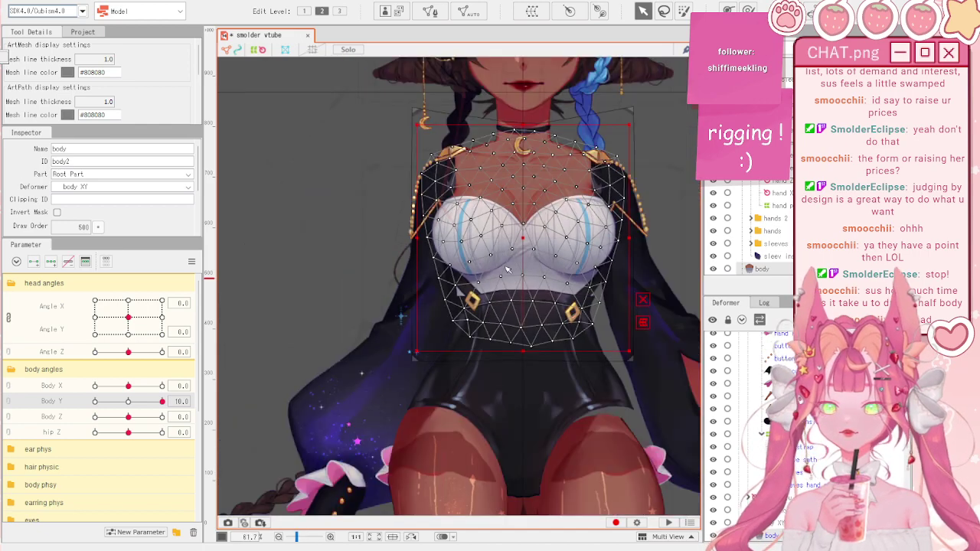
pyautogui.scroll(2, 505, 270)
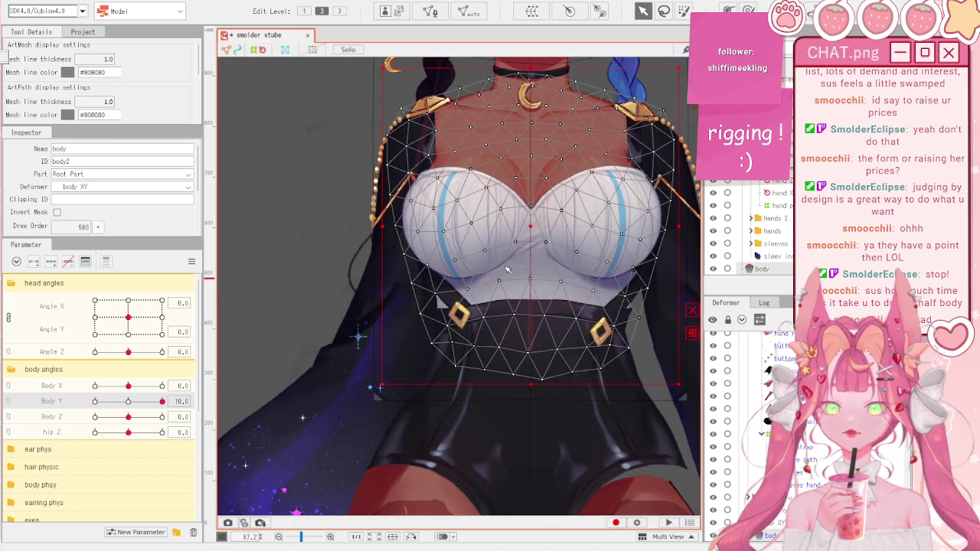
pyautogui.scroll(-2, 506, 269)
pyautogui.scroll(2, 537, 278)
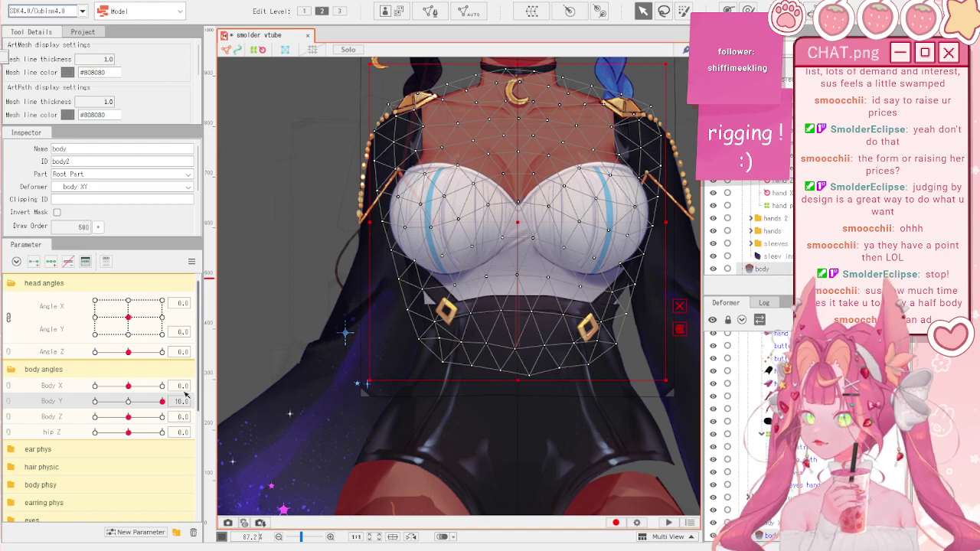
pyautogui.moveTo(126, 401); pyautogui.dragTo(152, 403)
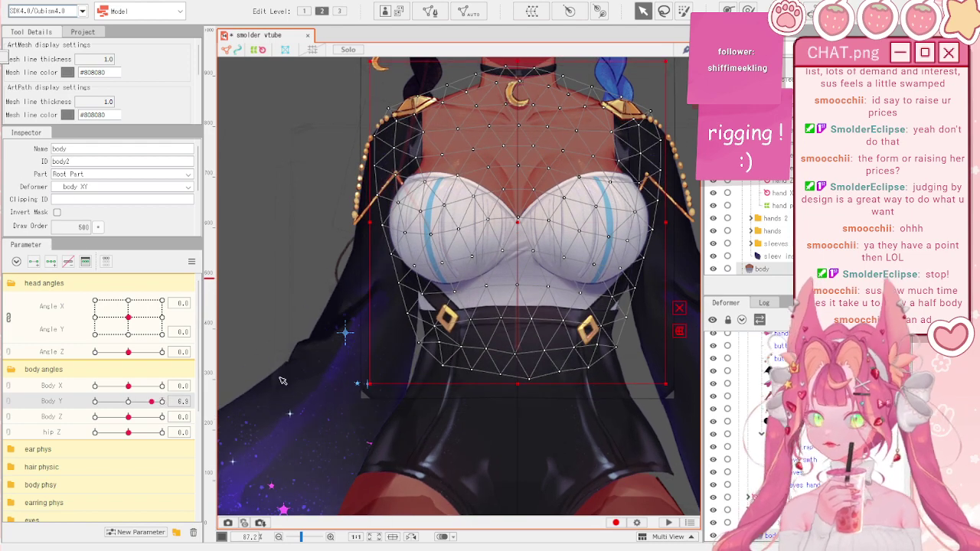
# - Duplicate the body mesh under the body XY deformer and rename the copy "body hand clip"
pyautogui.scroll(-3, 821, 452)
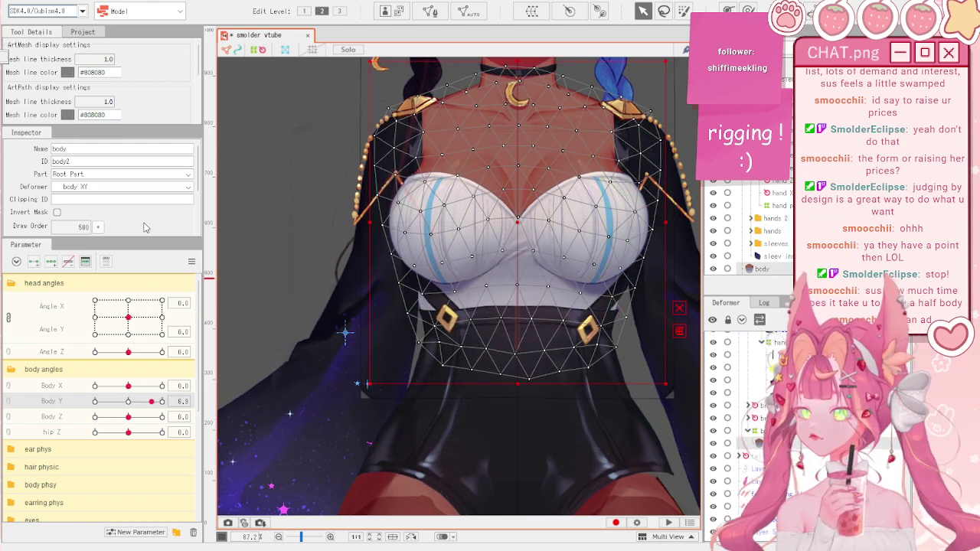
pyautogui.hotkey('ctrl', 'v')
pyautogui.click(87, 151)
pyautogui.click(92, 147)
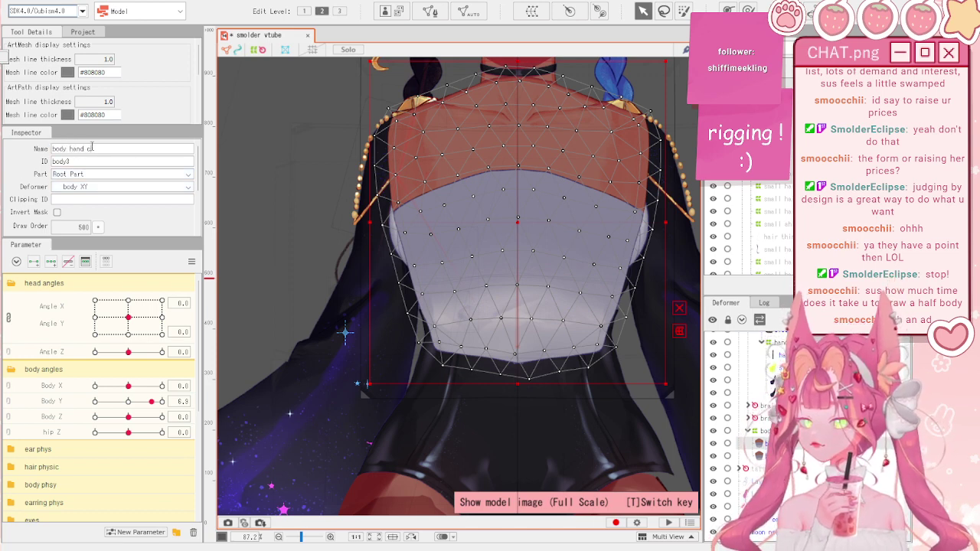
pyautogui.write('lip')
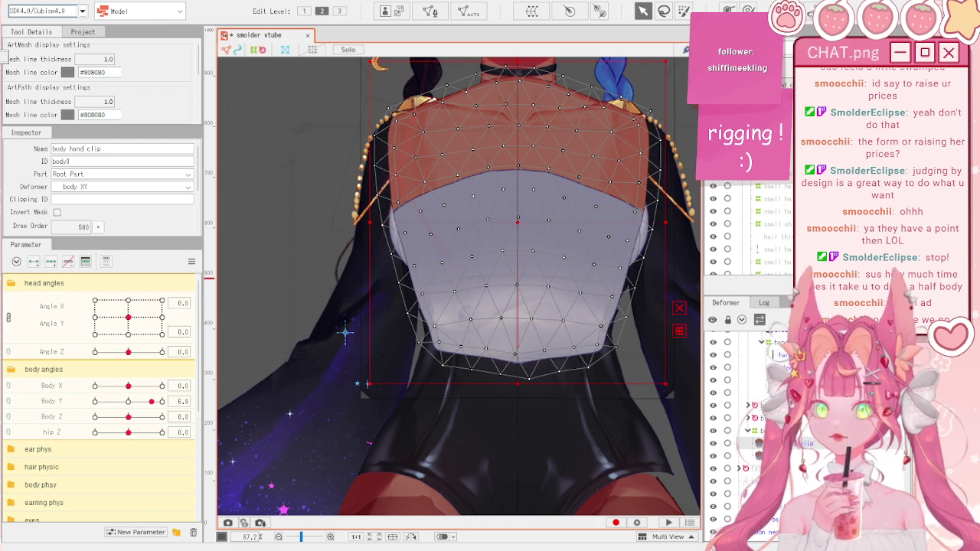
# - Move the body hand clip mesh out of the Root Part into the legs part
pyautogui.moveTo(787, 225); pyautogui.dragTo(788, 264)
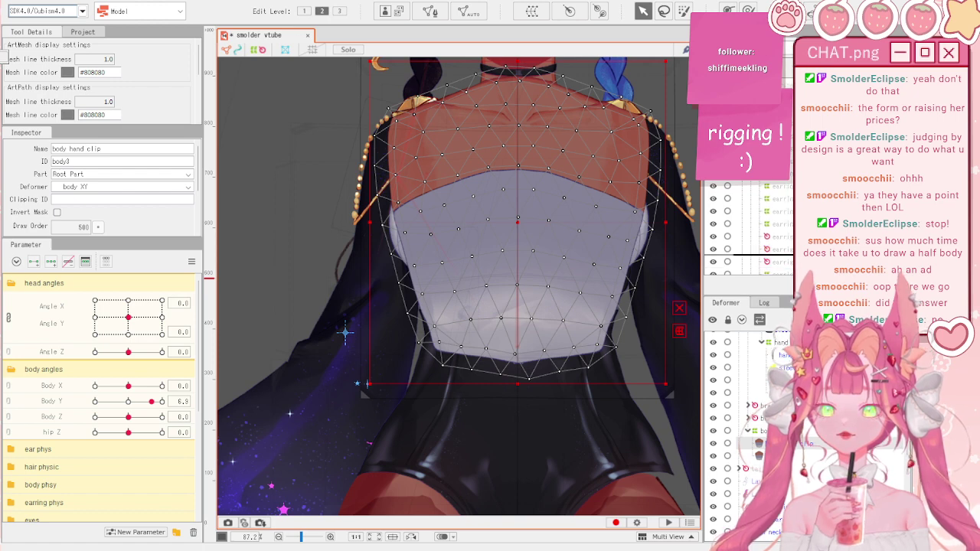
pyautogui.moveTo(788, 266); pyautogui.dragTo(788, 258)
pyautogui.scroll(-5, 746, 226)
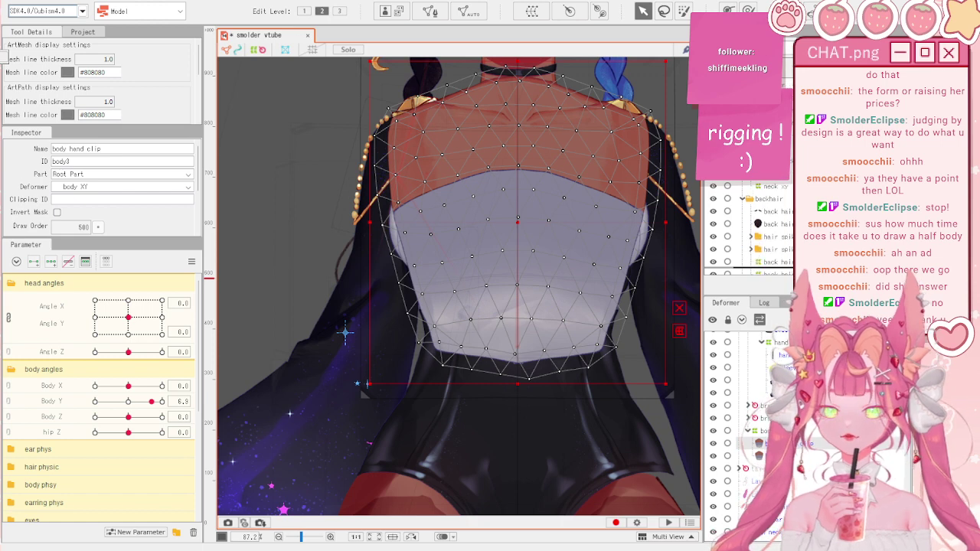
pyautogui.scroll(-3, 747, 226)
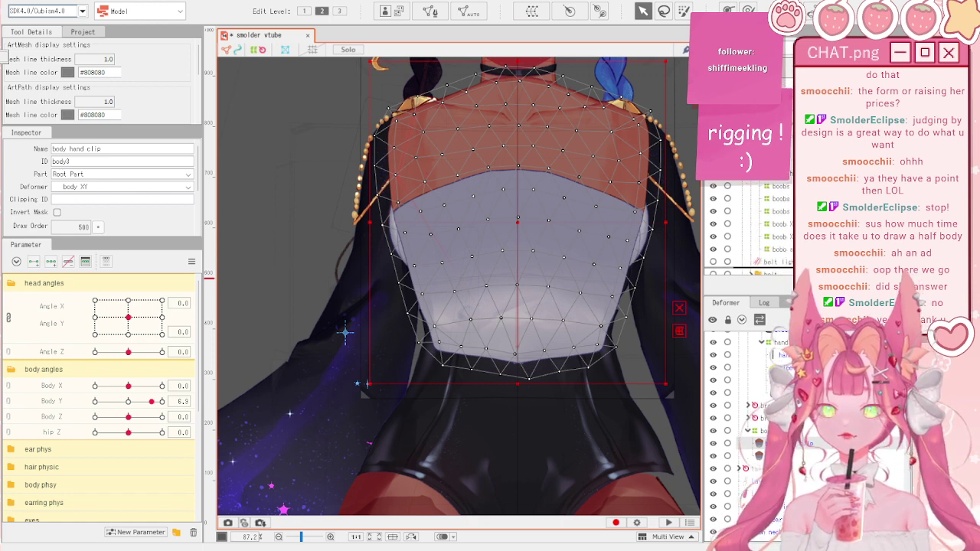
pyautogui.scroll(-5, 746, 226)
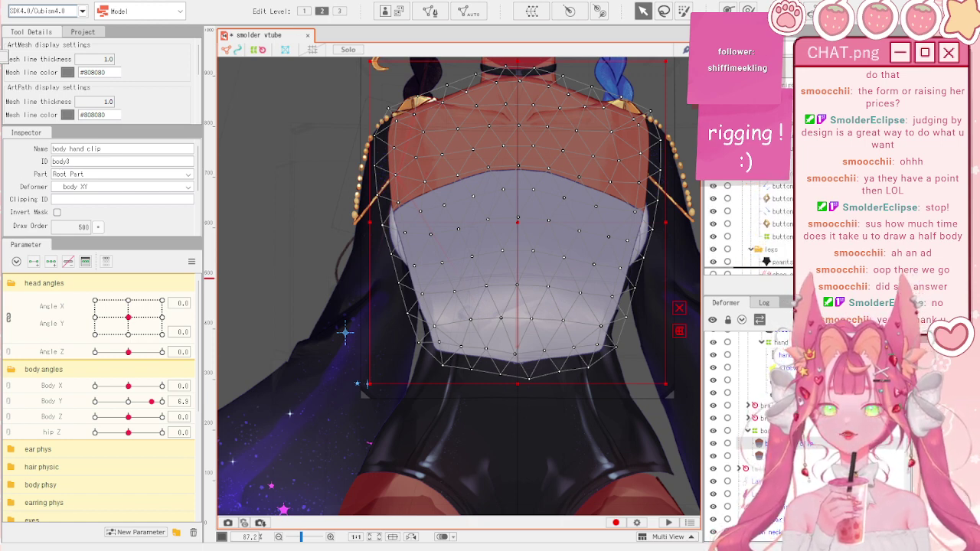
pyautogui.scroll(-3, 746, 226)
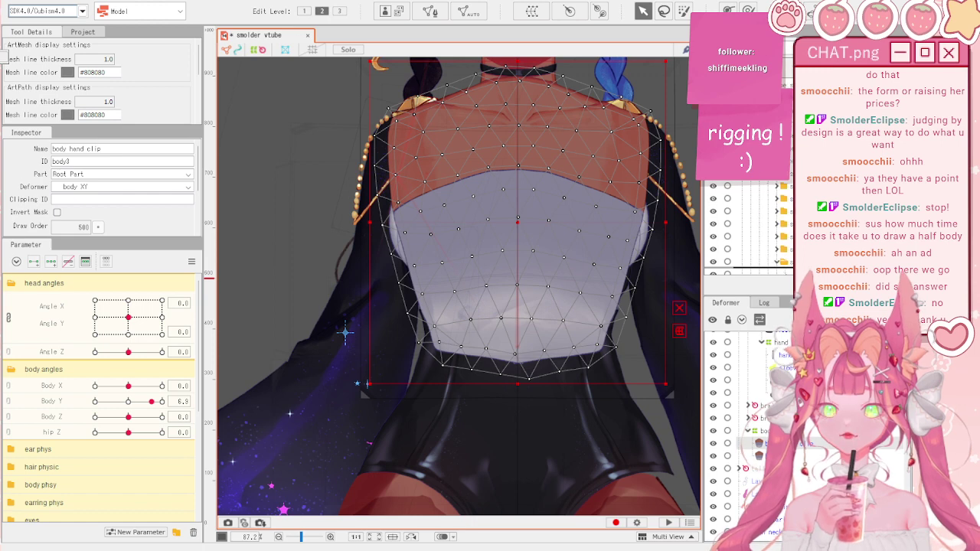
pyautogui.scroll(-3, 746, 226)
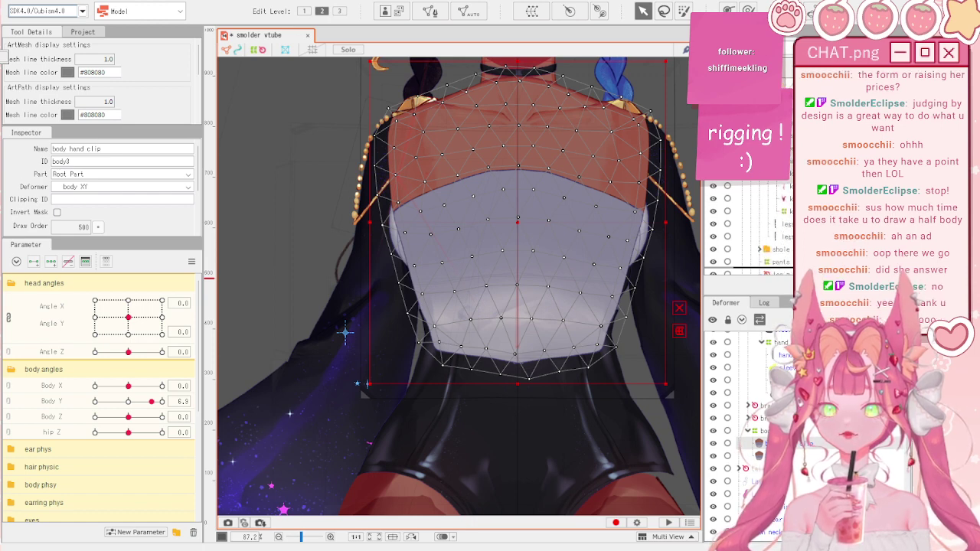
pyautogui.scroll(-1, 746, 226)
pyautogui.moveTo(788, 194); pyautogui.dragTo(787, 193)
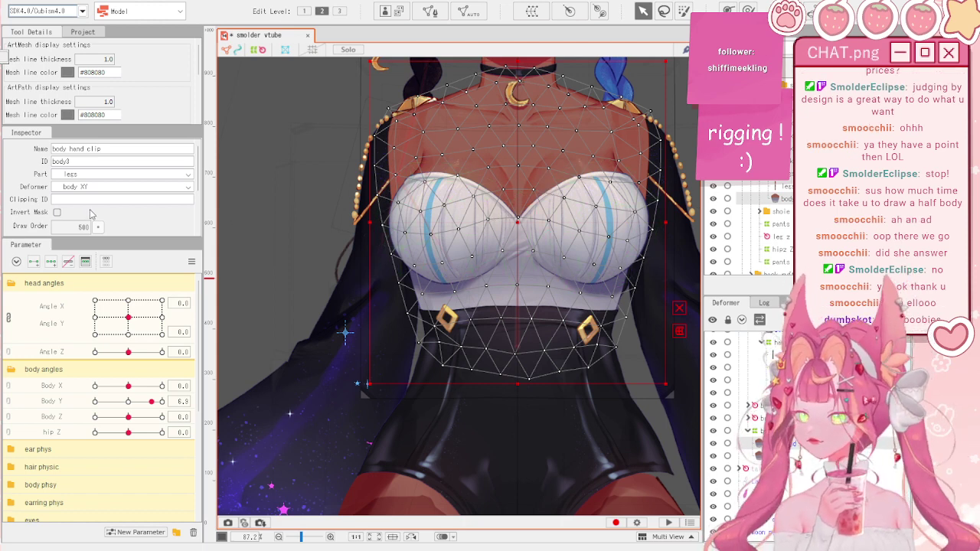
# - Clip the galaxy sleeve mesh to body3 and invert its mask
pyautogui.scroll(-2, 90, 214)
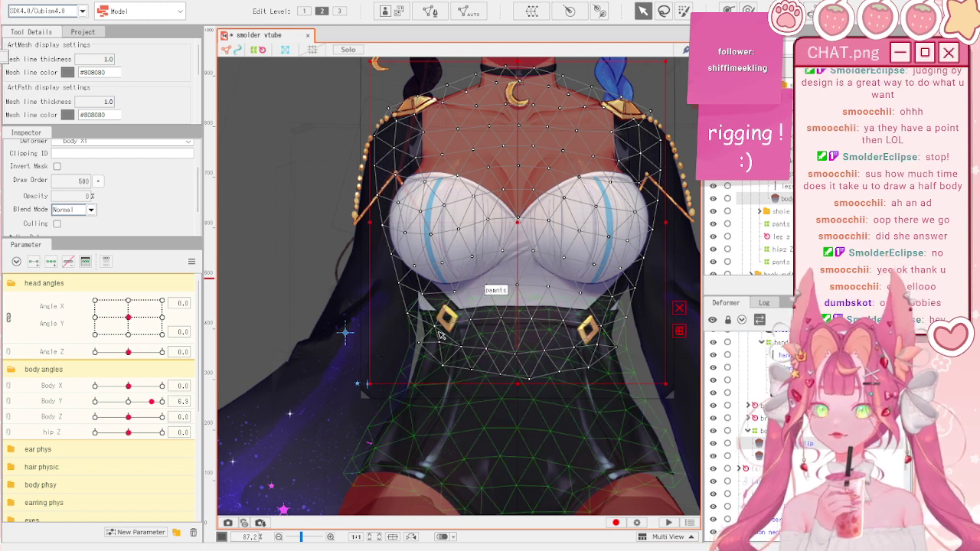
pyautogui.click(356, 283)
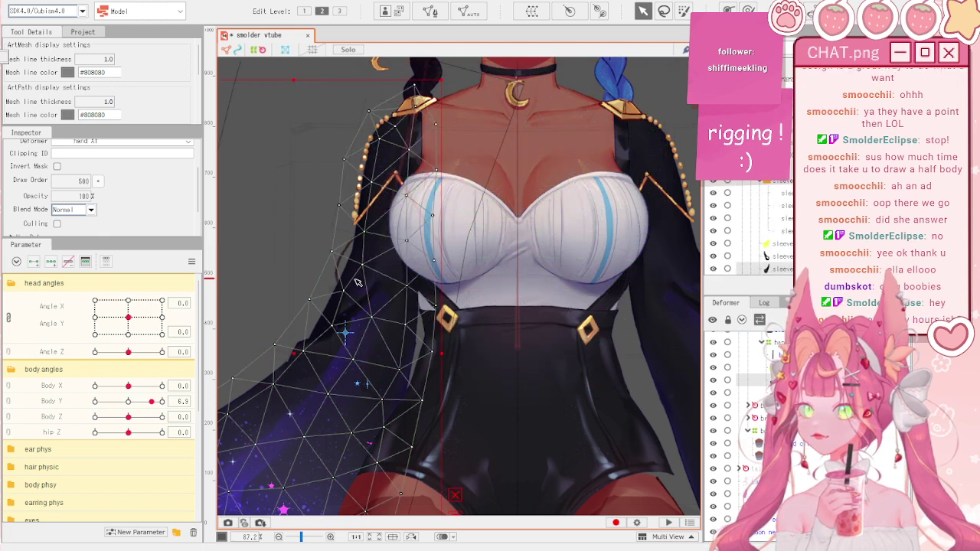
pyautogui.click(92, 155)
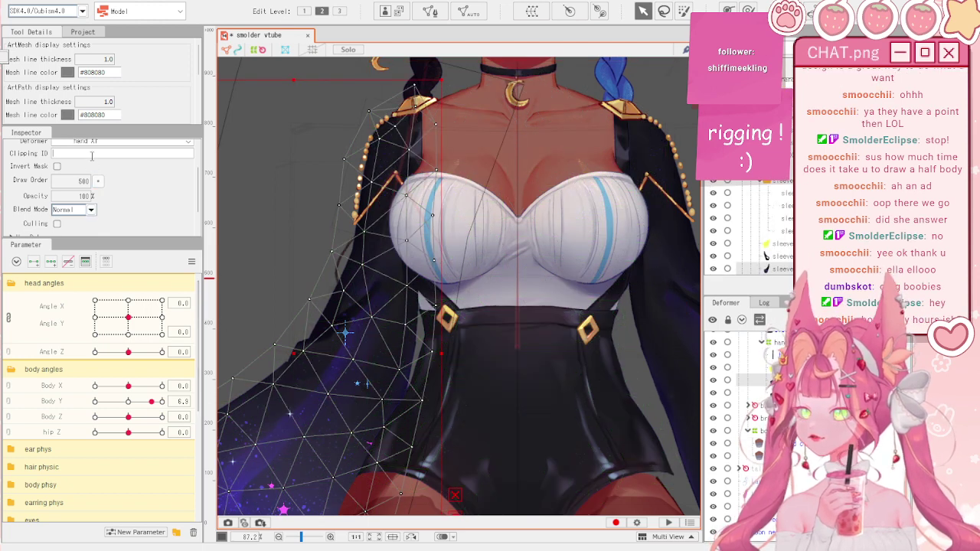
pyautogui.write('body3')
pyautogui.press('Return')
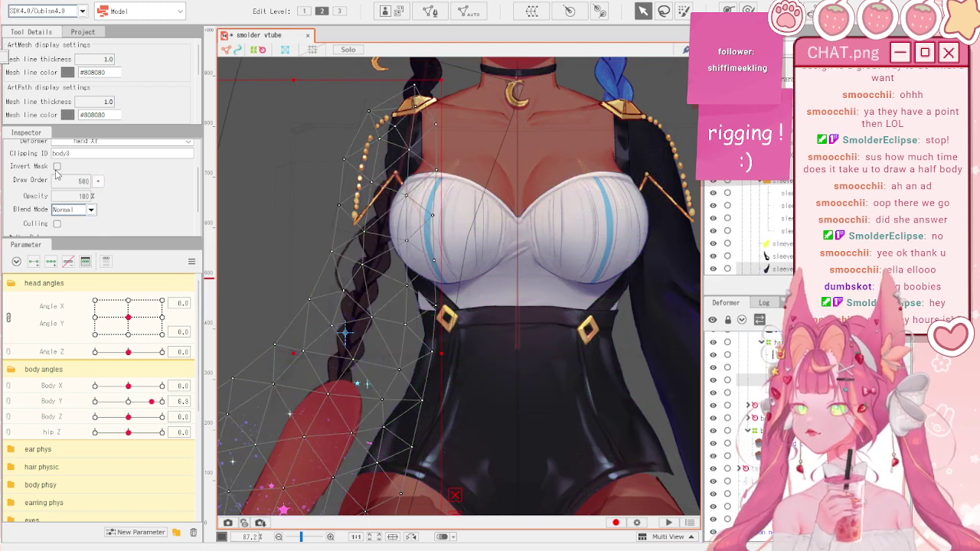
pyautogui.click(57, 166)
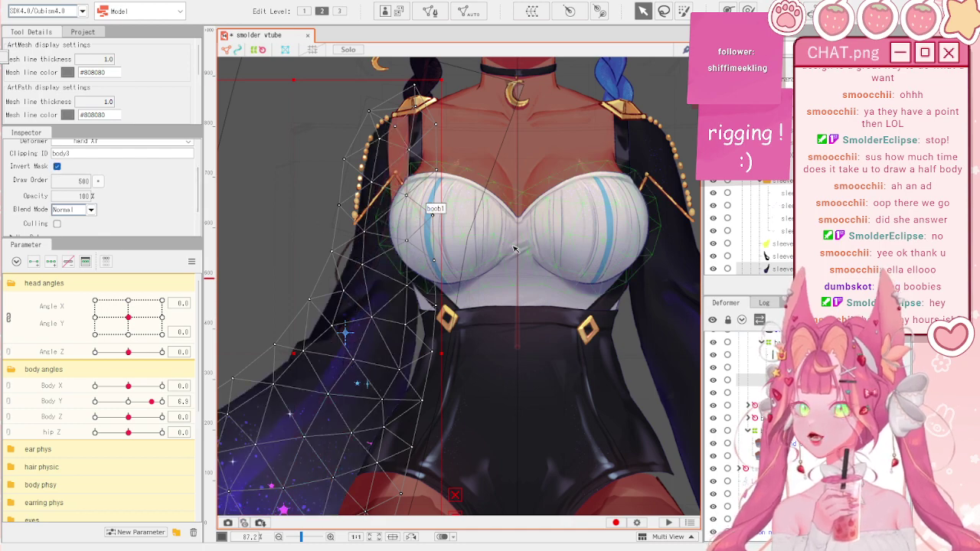
# - Try to pull the shoulder and neck vertices of the body hand clip mesh inward with a large deform brush
pyautogui.click(589, 289)
pyautogui.scroll(-3, 601, 253)
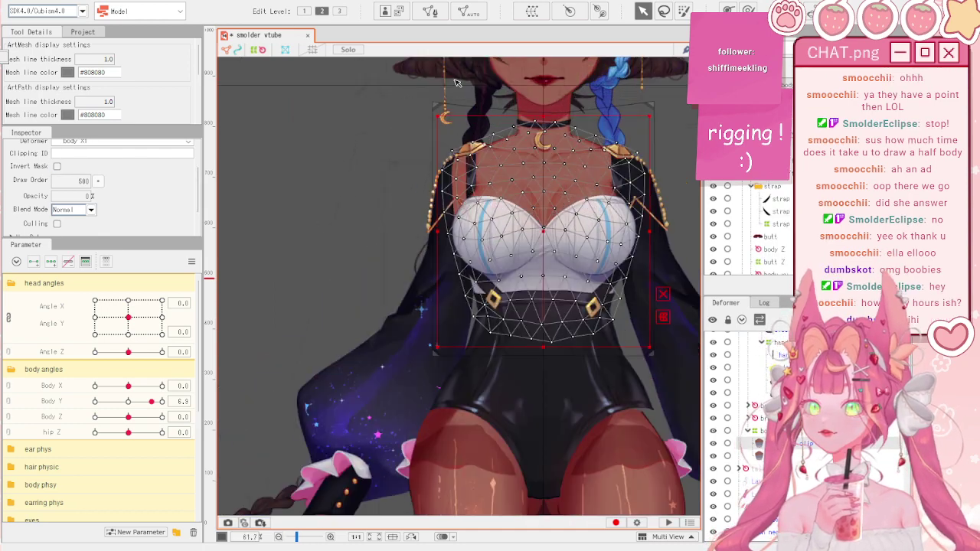
pyautogui.click(748, 10)
pyautogui.press('b')
pyautogui.moveTo(444, 121); pyautogui.dragTo(498, 176)
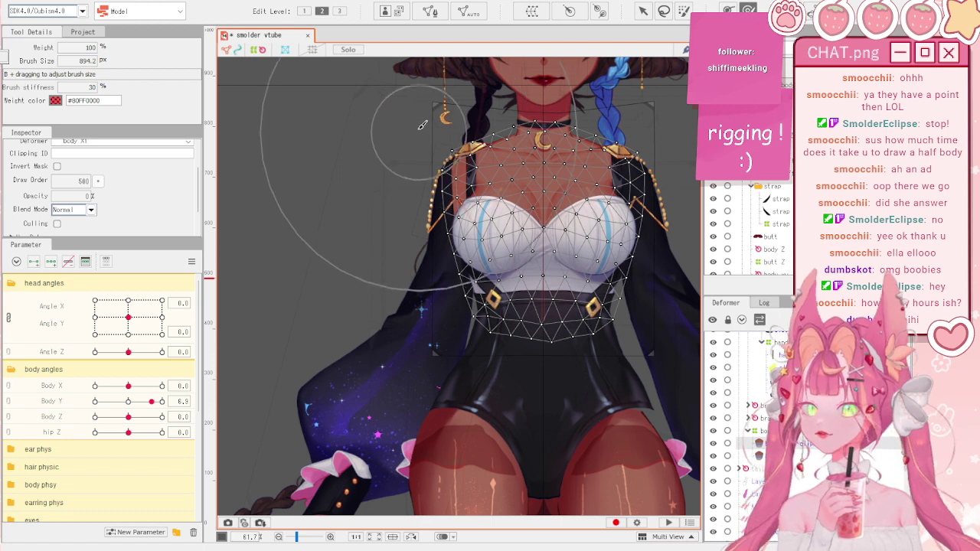
pyautogui.moveTo(417, 139)
pyautogui.mouseDown()
pyautogui.moveTo(452, 125)
pyautogui.moveTo(487, 130)
pyautogui.mouseUp()
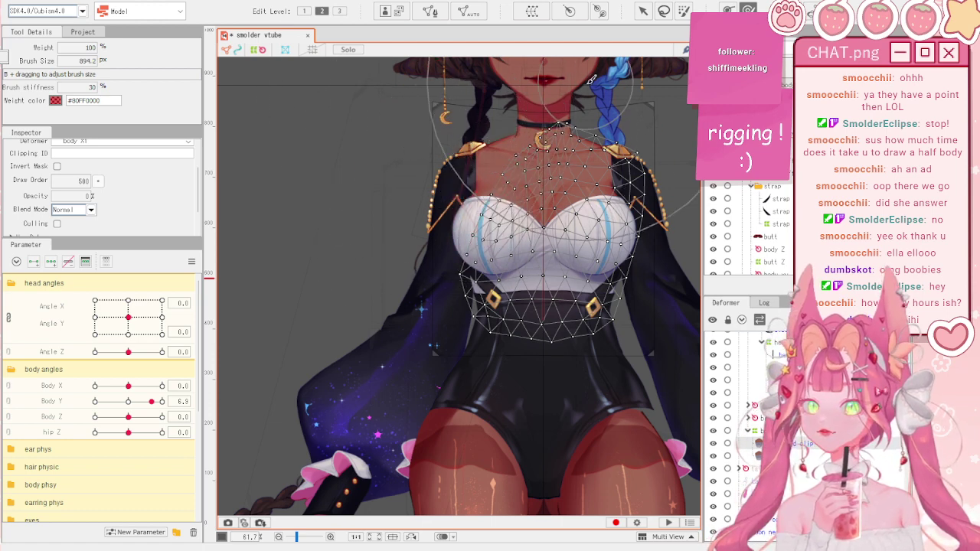
pyautogui.moveTo(644, 104)
pyautogui.mouseDown()
pyautogui.moveTo(536, 115)
pyautogui.moveTo(559, 107)
pyautogui.moveTo(552, 87)
pyautogui.mouseUp()
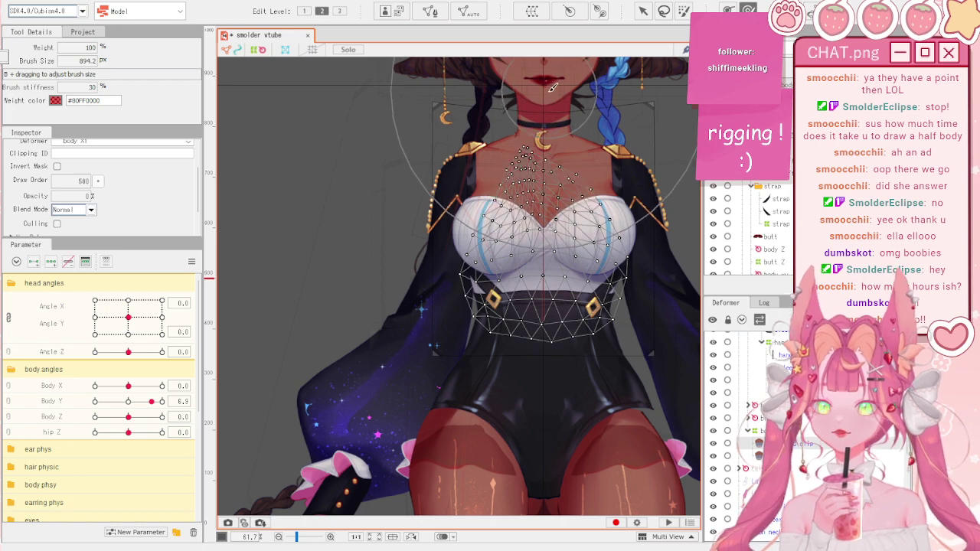
pyautogui.scroll(2, 553, 88)
pyautogui.scroll(-3, 543, 99)
pyautogui.scroll(3, 537, 110)
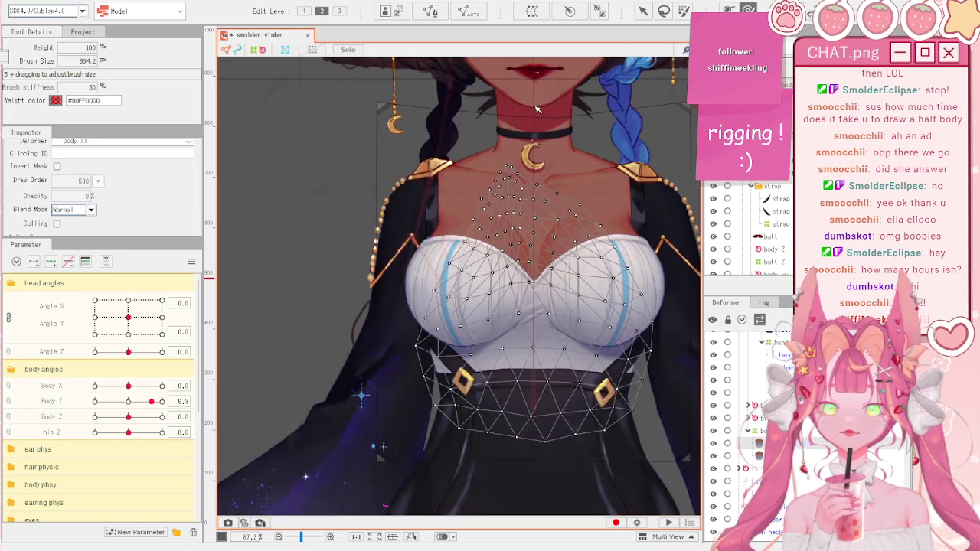
pyautogui.press('v')
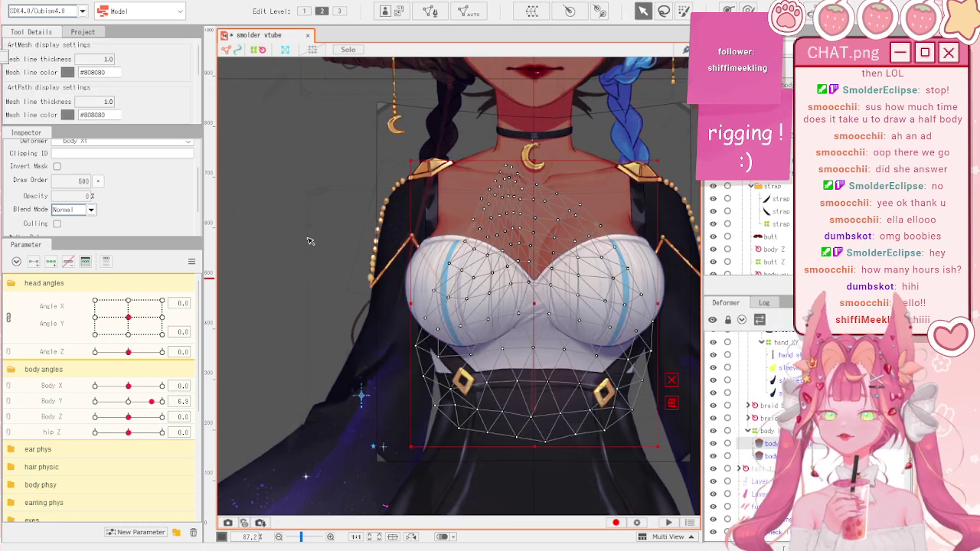
pyautogui.scroll(2, 409, 306)
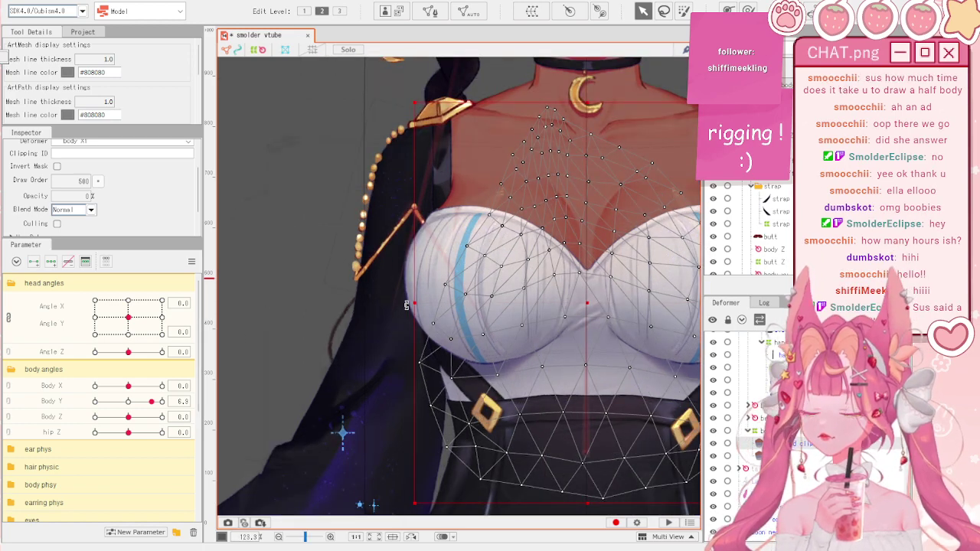
# - Undo the brush deformations on the body hand clip mesh, keeping the sleeve clipped to body3 with the inverted mask
pyautogui.hotkey('ctrl', 'z')
pyautogui.hotkey('ctrl', 'z')
pyautogui.hotkey('ctrl', 'z')
pyautogui.hotkey('ctrl', 'z')
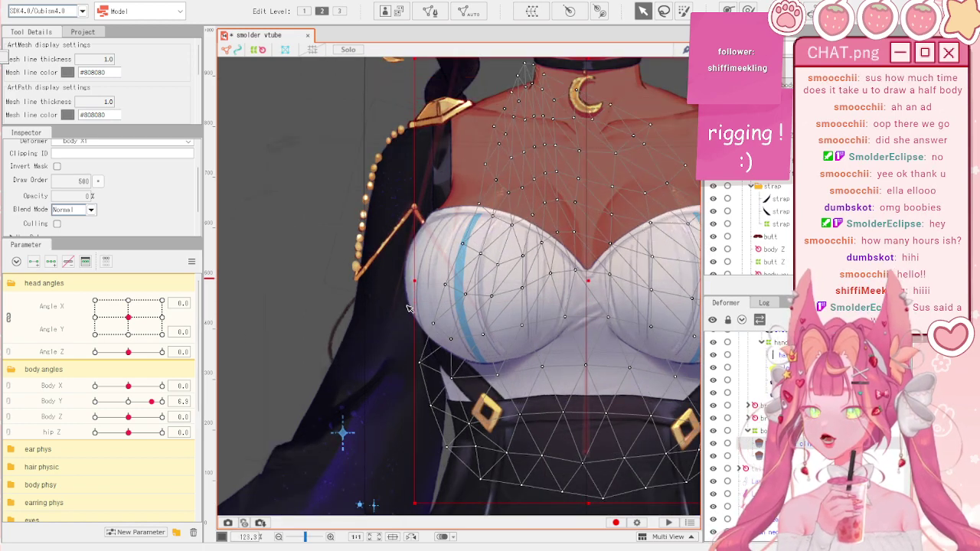
pyautogui.scroll(-2, 408, 308)
pyautogui.click(408, 307)
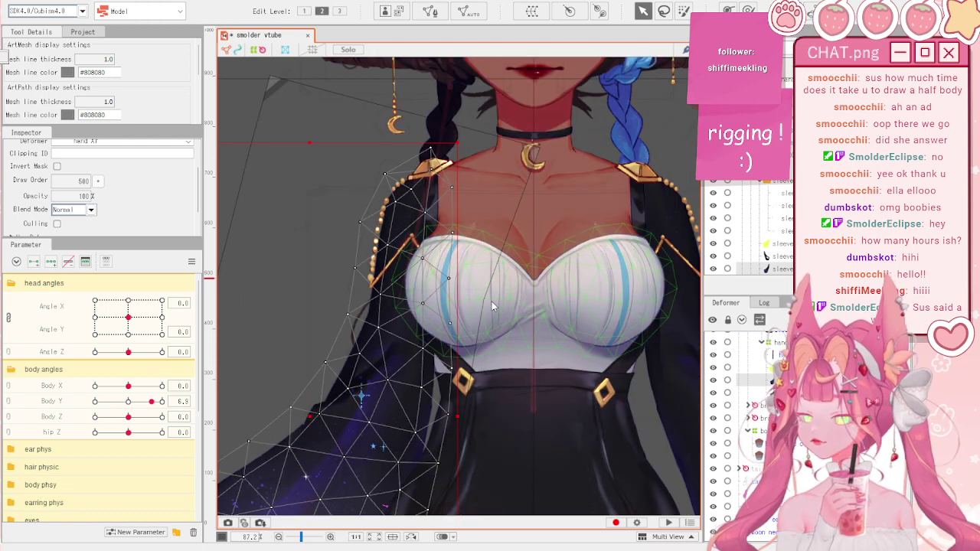
pyautogui.hotkey('ctrl', 'z')
pyautogui.hotkey('ctrl', 'z')
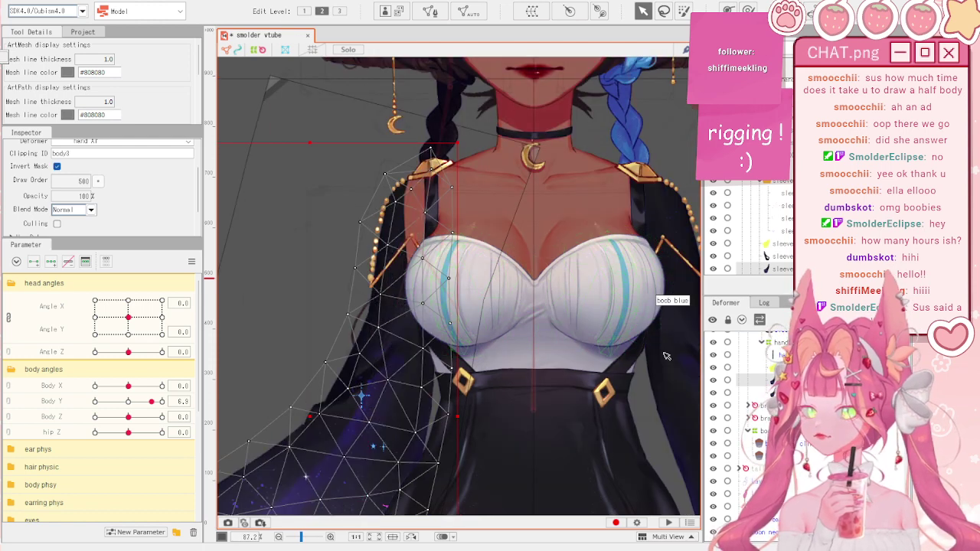
# - Select the upper vertices of the body hand clip mesh and narrow them horizontally so they stay inside the shoulders
pyautogui.click(773, 444)
pyautogui.moveTo(335, 82); pyautogui.dragTo(725, 258)
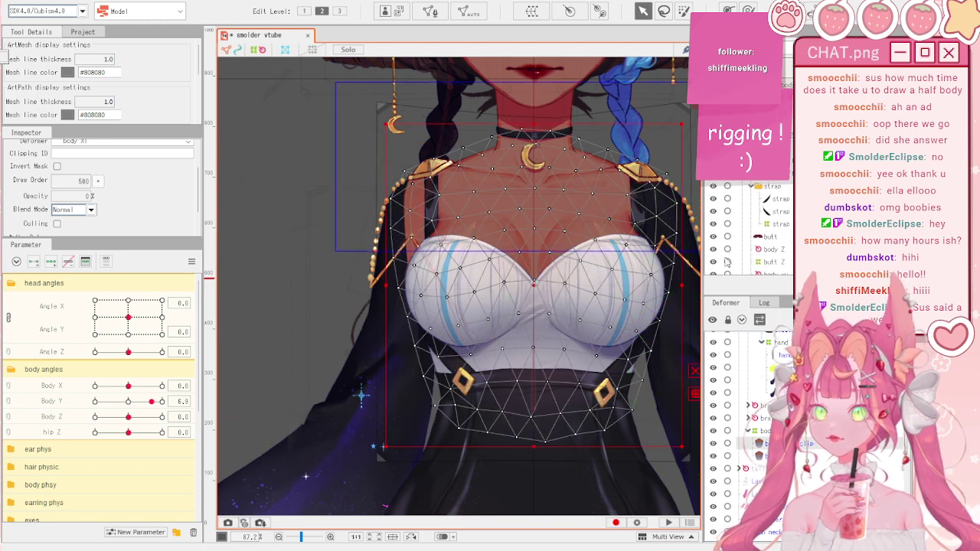
pyautogui.click(449, 207)
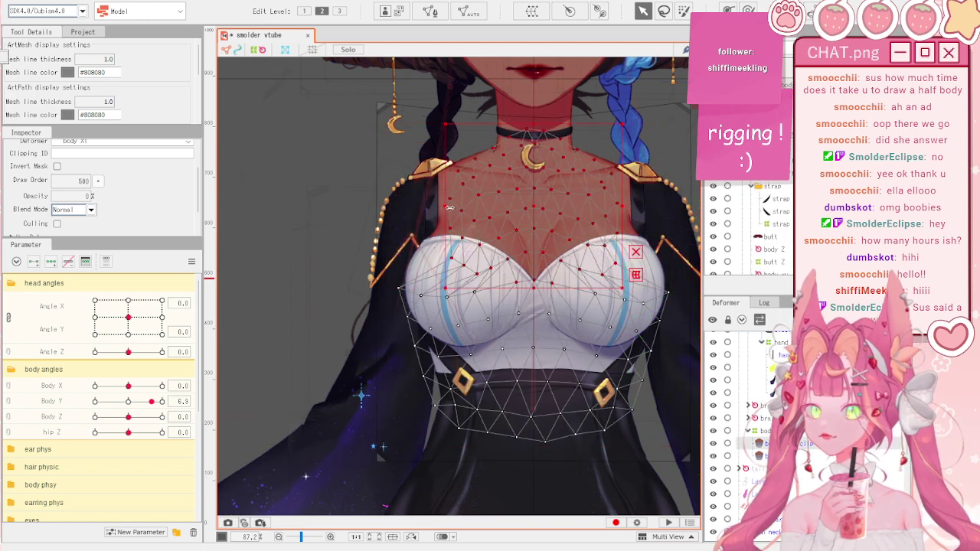
pyautogui.moveTo(449, 206); pyautogui.dragTo(460, 207)
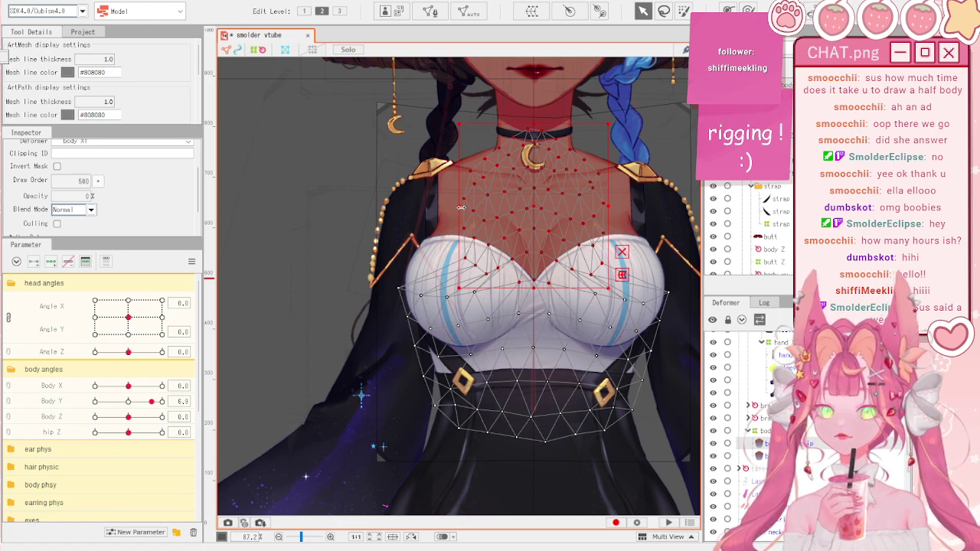
pyautogui.moveTo(483, 223); pyautogui.dragTo(462, 208)
pyautogui.scroll(1, 367, 198)
pyautogui.scroll(-3, 357, 202)
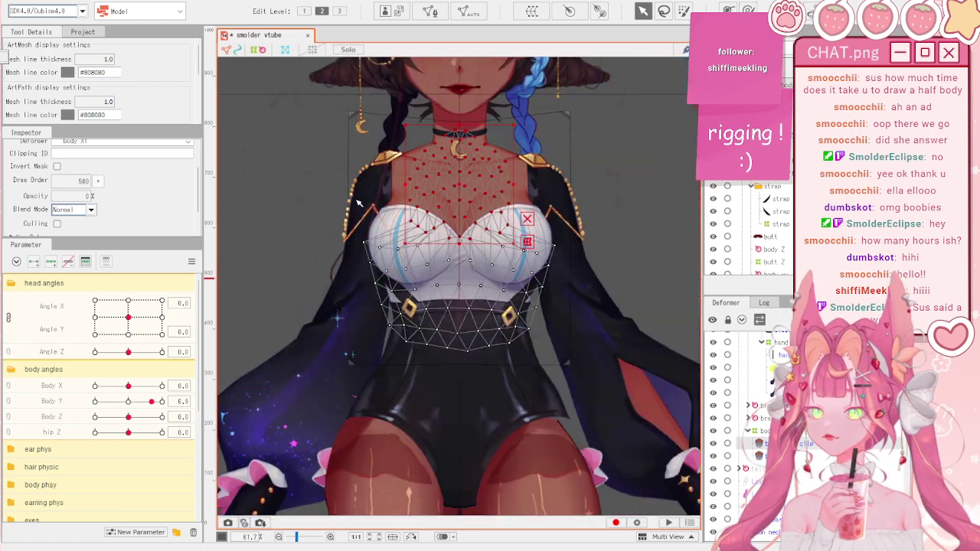
# - Reset the pose, add three Body Y keys to the body hand clip mesh and preview it at -10
pyautogui.moveTo(134, 408); pyautogui.dragTo(140, 402)
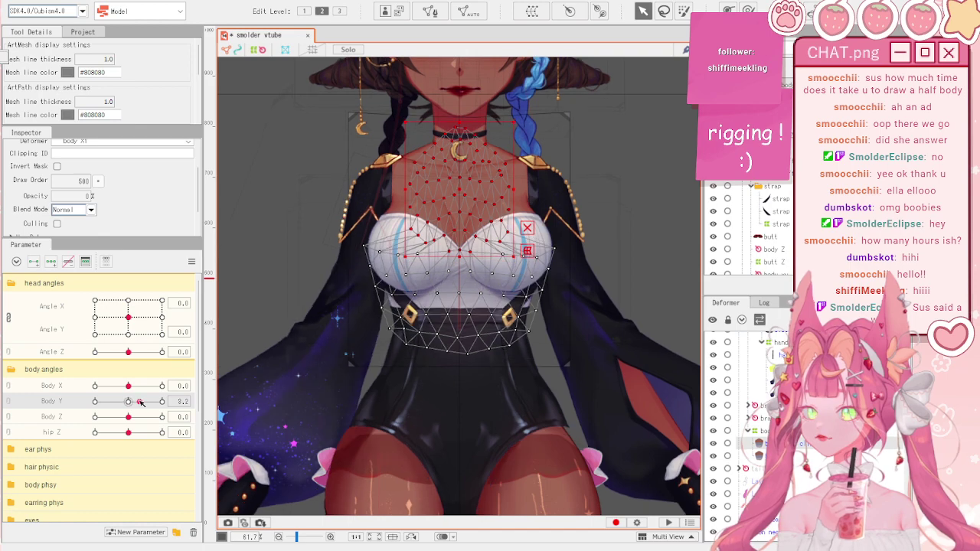
pyautogui.click(191, 261)
pyautogui.click(222, 264)
pyautogui.click(78, 416)
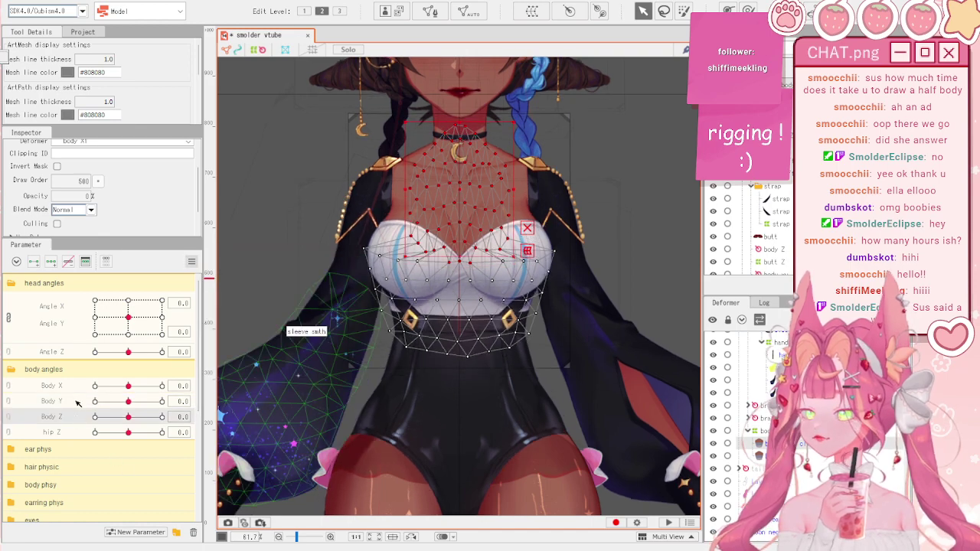
pyautogui.click(76, 400)
pyautogui.moveTo(128, 401); pyautogui.dragTo(83, 447)
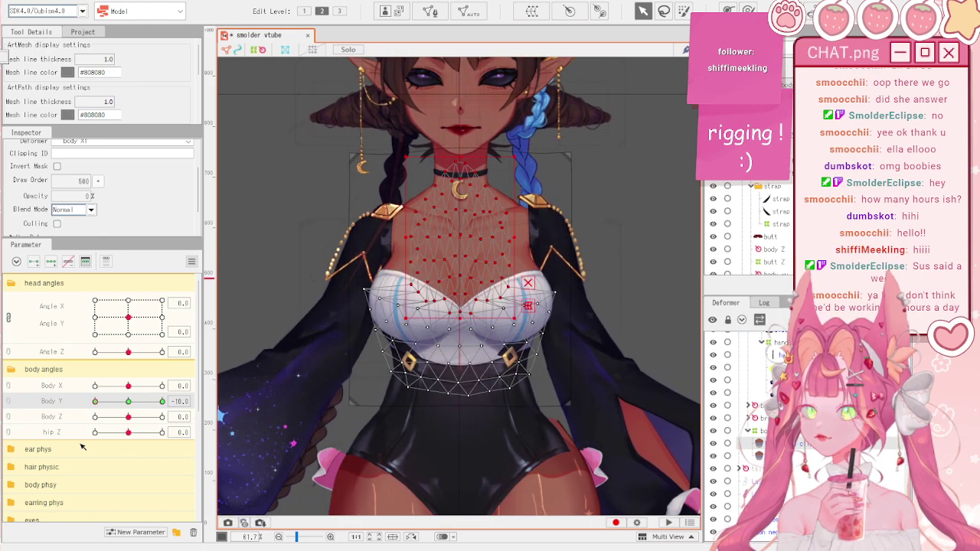
# - Reset the parameters, set Body X to 10 and select the body hand clip mesh beside the sleeve
pyautogui.click(277, 191)
pyautogui.moveTo(81, 406); pyautogui.dragTo(219, 379)
pyautogui.click(191, 262)
pyautogui.click(251, 263)
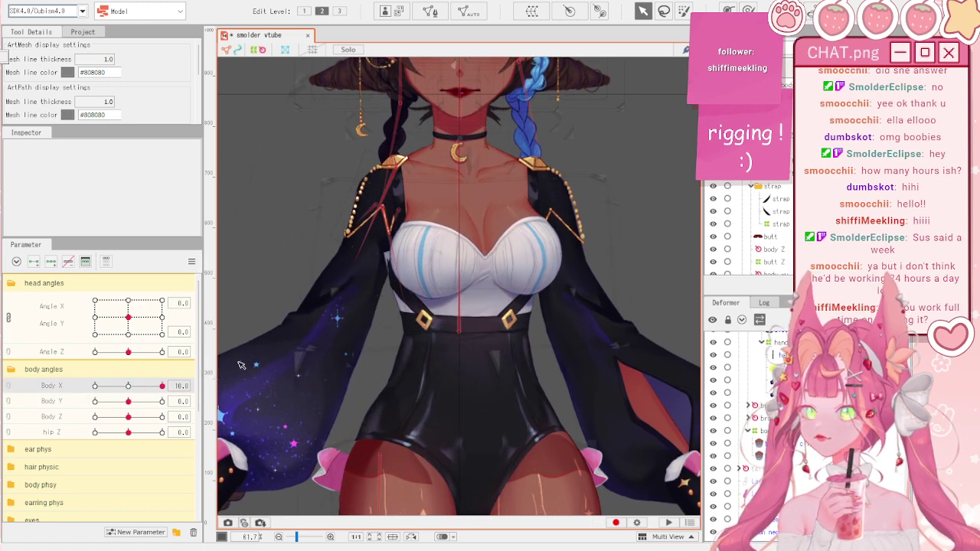
pyautogui.scroll(2, 464, 300)
pyautogui.click(492, 313)
pyautogui.scroll(2, 382, 267)
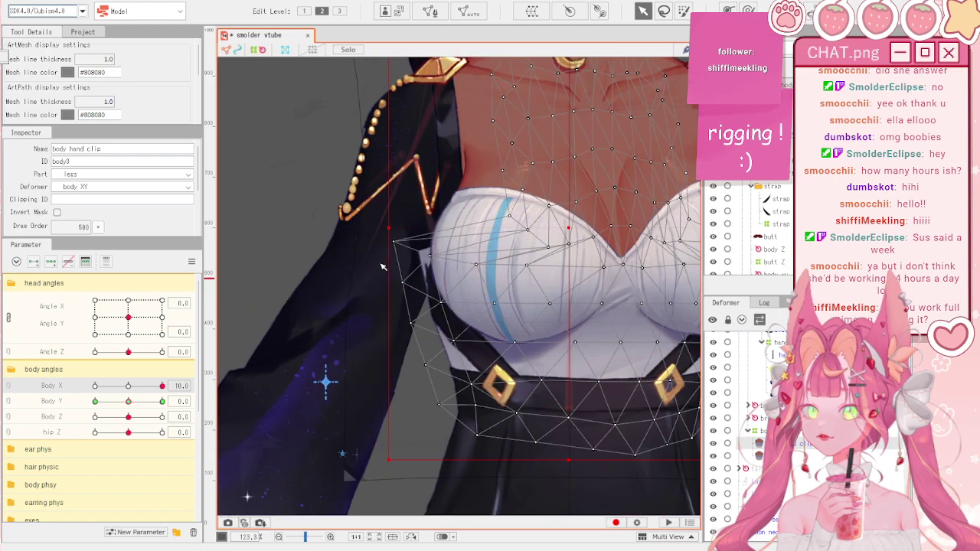
pyautogui.scroll(2, 382, 267)
# - Replace the Body Y keys of the body hand clip mesh with three Body X keys, staying at Body X 10
pyautogui.click(86, 396)
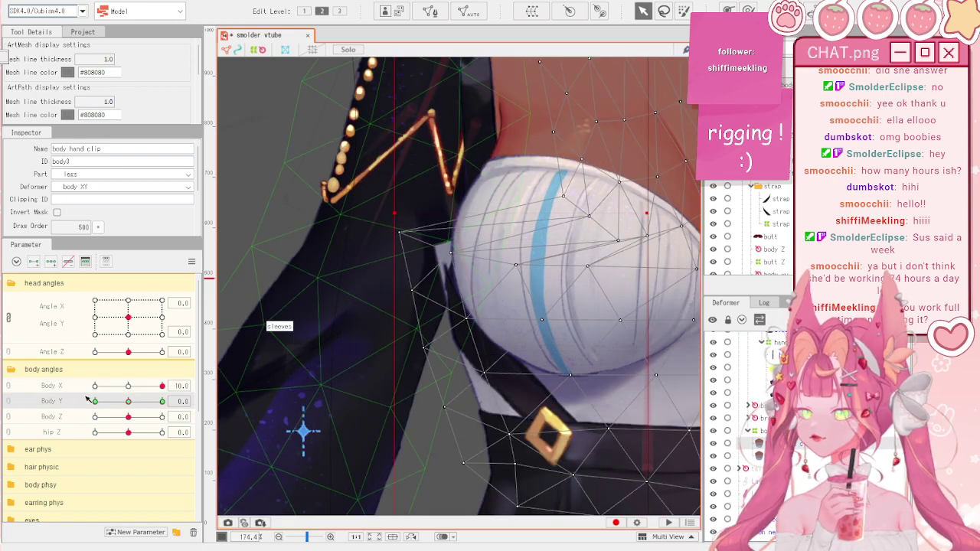
pyautogui.click(69, 385)
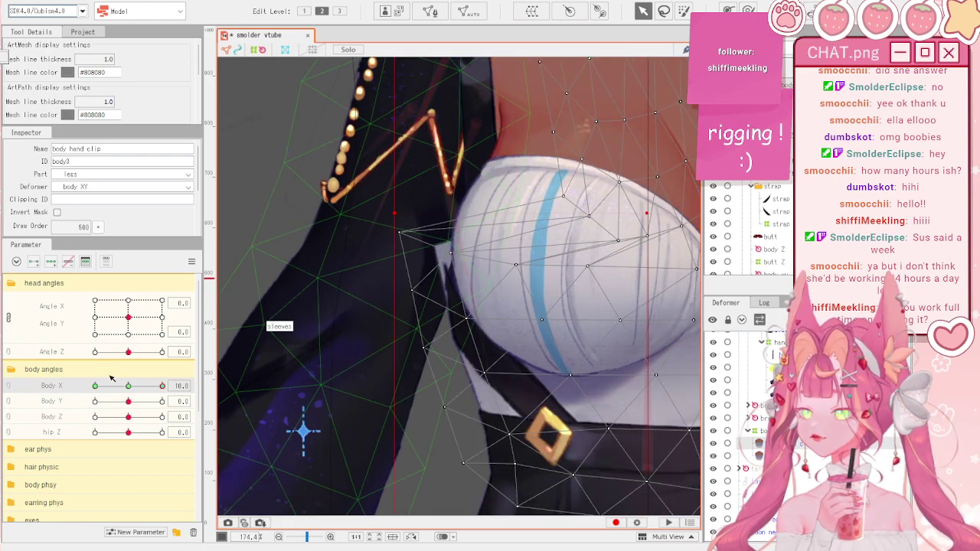
pyautogui.moveTo(158, 386); pyautogui.dragTo(163, 386)
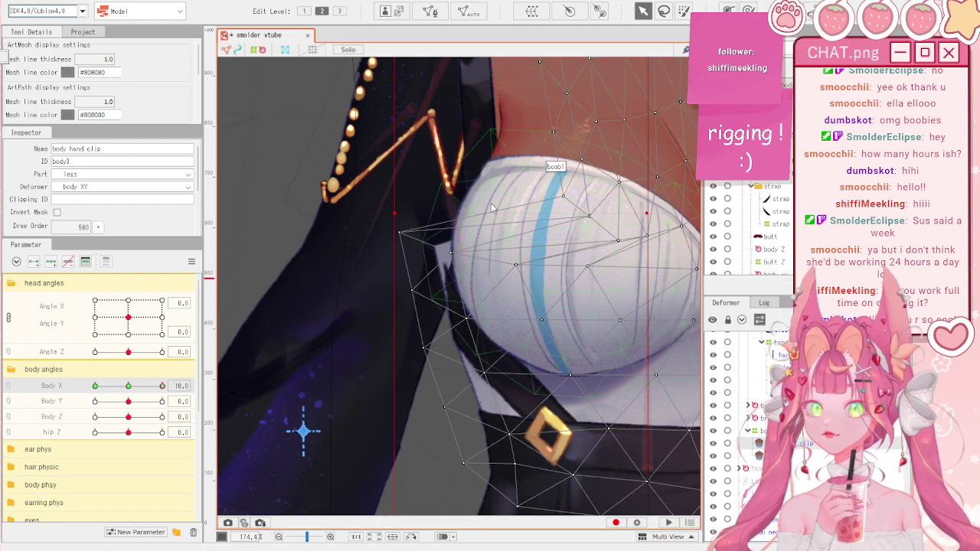
# - Pull the body hand clip mesh's outer edge inward between bust and sleeve with the deform brush, then deselect the mesh
pyautogui.click(749, 10)
pyautogui.moveTo(490, 229)
pyautogui.mouseDown()
pyautogui.moveTo(417, 214)
pyautogui.moveTo(441, 212)
pyautogui.mouseUp()
pyautogui.scroll(-3, 442, 225)
pyautogui.scroll(1, 438, 216)
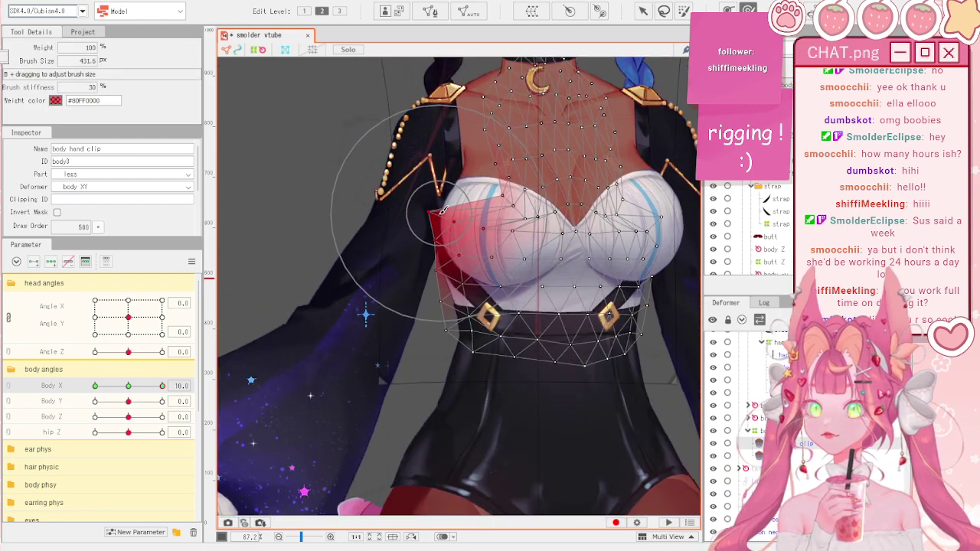
pyautogui.scroll(3, 441, 210)
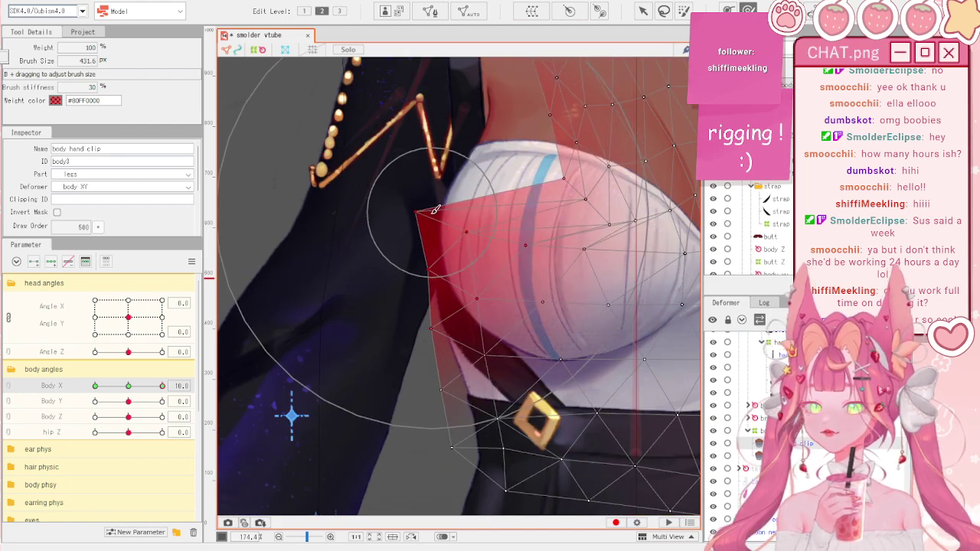
pyautogui.scroll(-3, 417, 195)
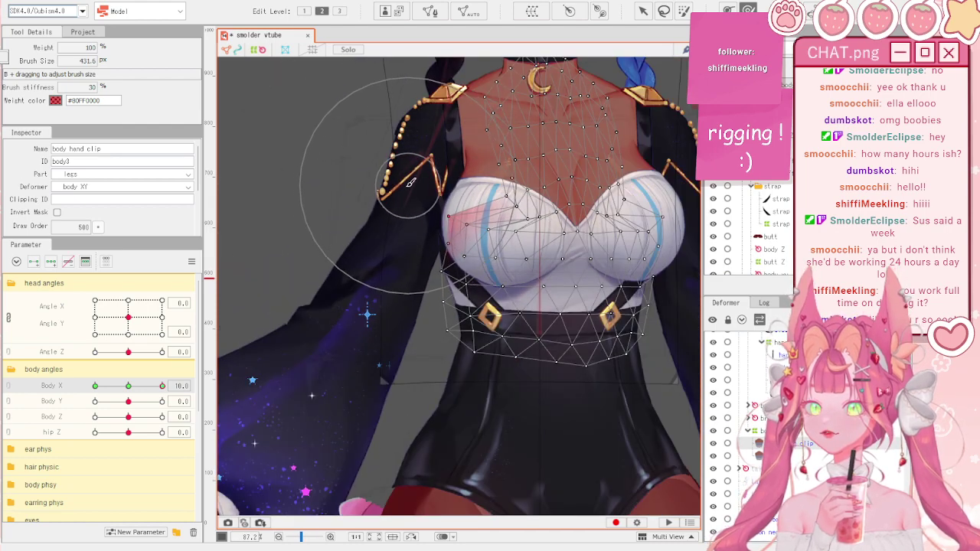
pyautogui.press('v')
pyautogui.scroll(-1, 370, 205)
pyautogui.click(295, 182)
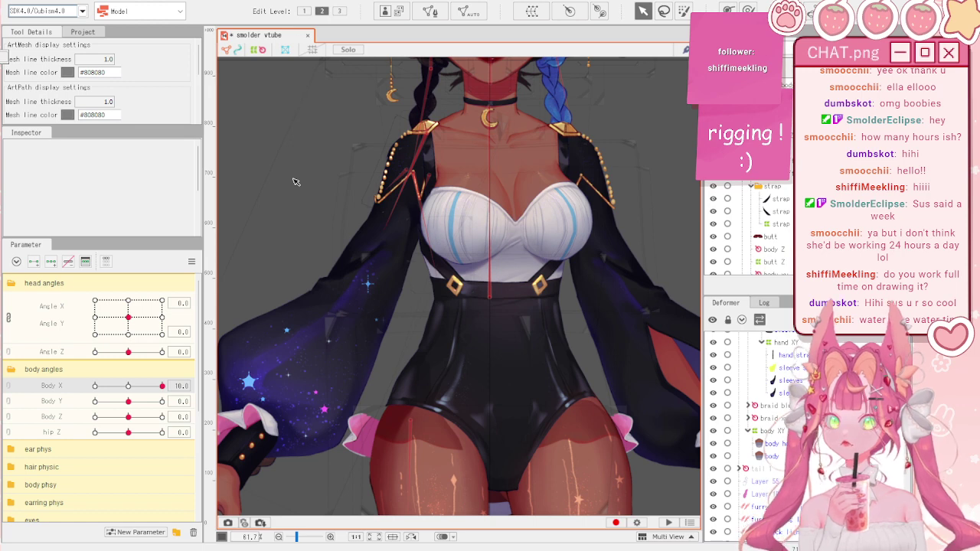
# - Preview how the sleeve clipping behaves as Body X moves, and reset all parameters to their defaults
pyautogui.scroll(-2, 332, 195)
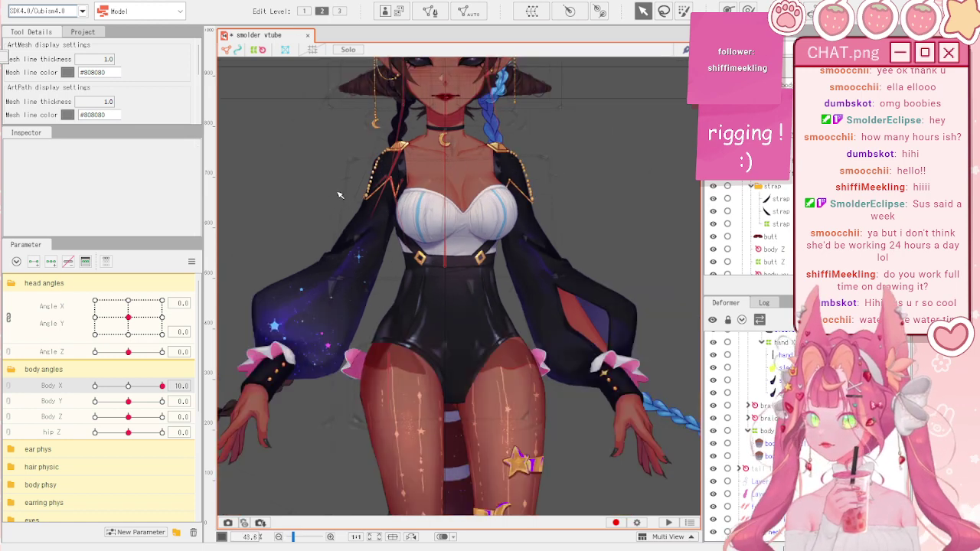
pyautogui.moveTo(127, 387); pyautogui.dragTo(170, 386)
pyautogui.hotkey('ctrl', 'd')
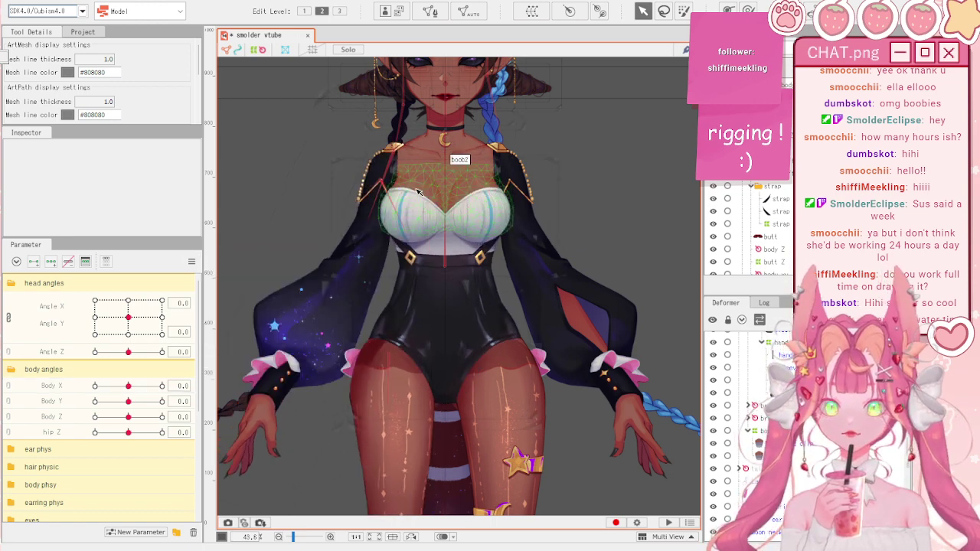
pyautogui.scroll(3, 417, 191)
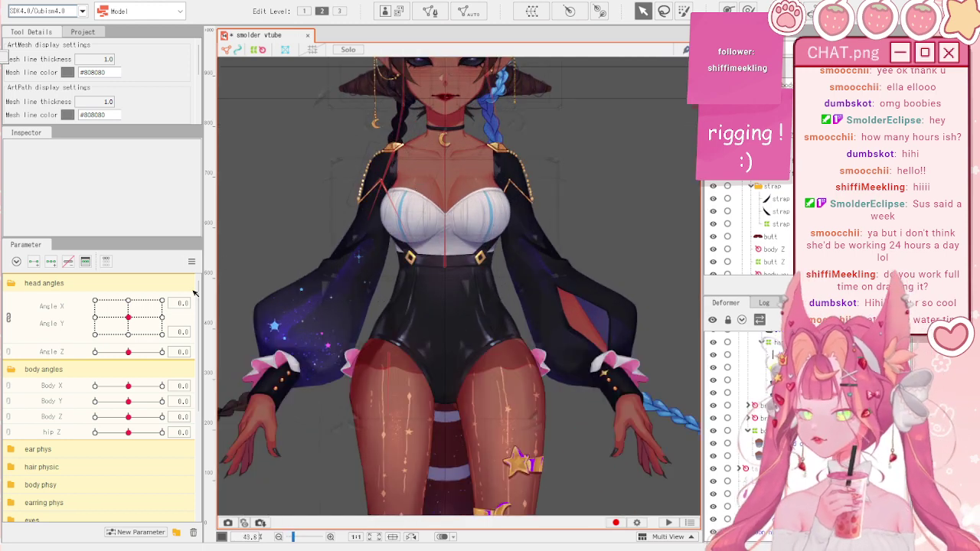
pyautogui.click(192, 261)
pyautogui.click(214, 261)
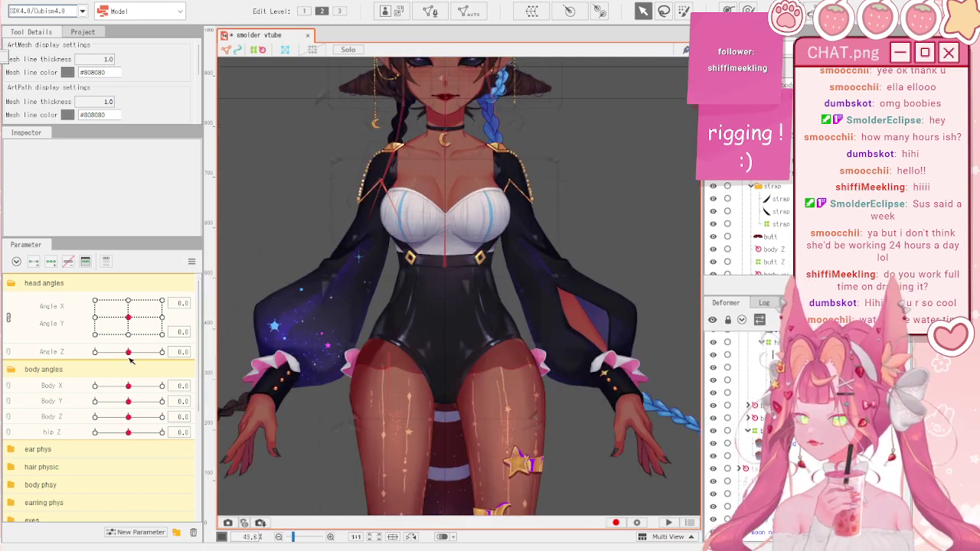
# - Preview a slight head turn with Angle X and Angle Y, and reset all parameters to their defaults
pyautogui.moveTo(128, 317); pyautogui.dragTo(136, 316)
pyautogui.click(192, 261)
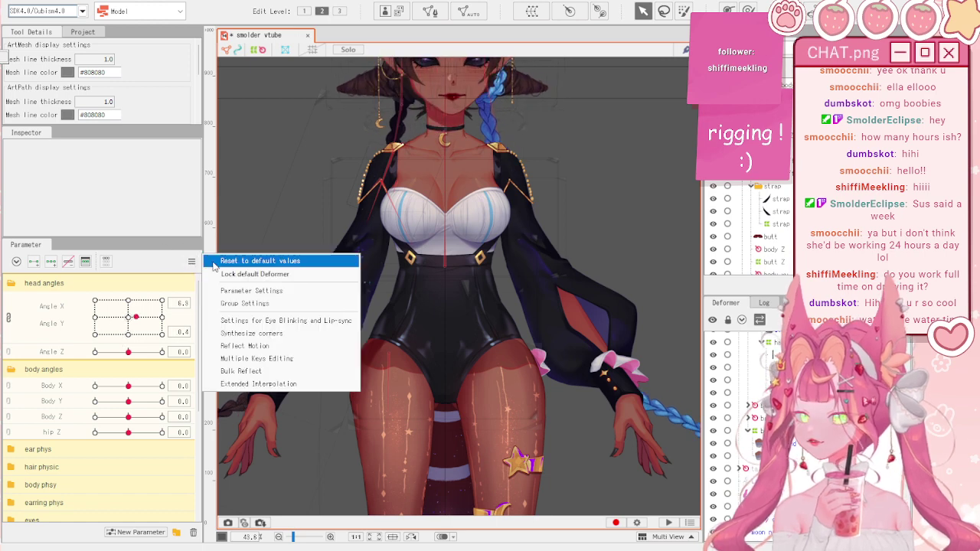
pyautogui.click(218, 260)
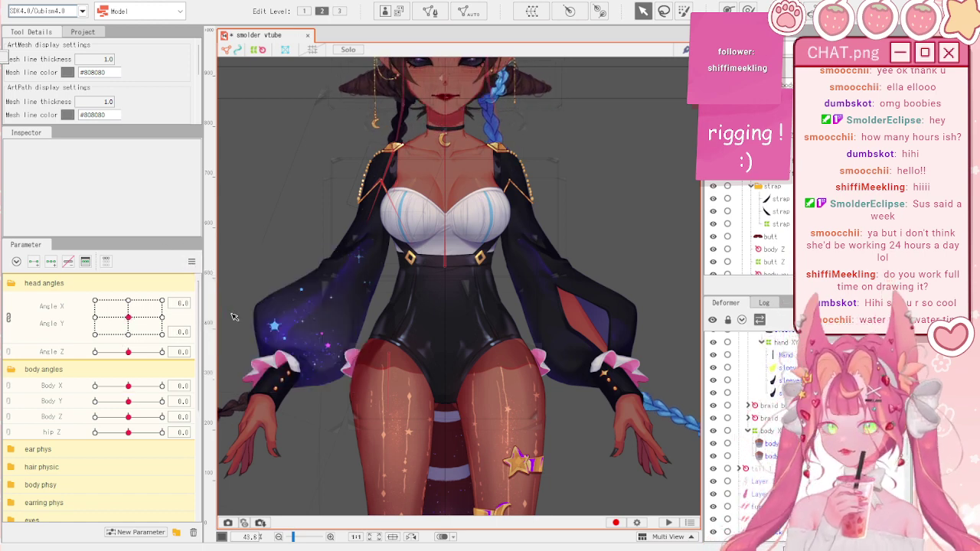
pyautogui.scroll(2, 399, 273)
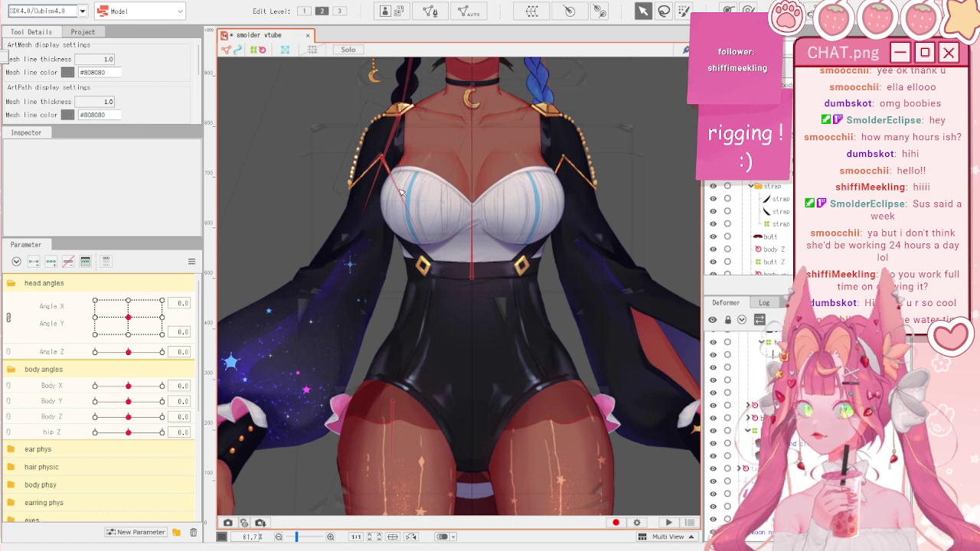
pyautogui.scroll(-2, 411, 273)
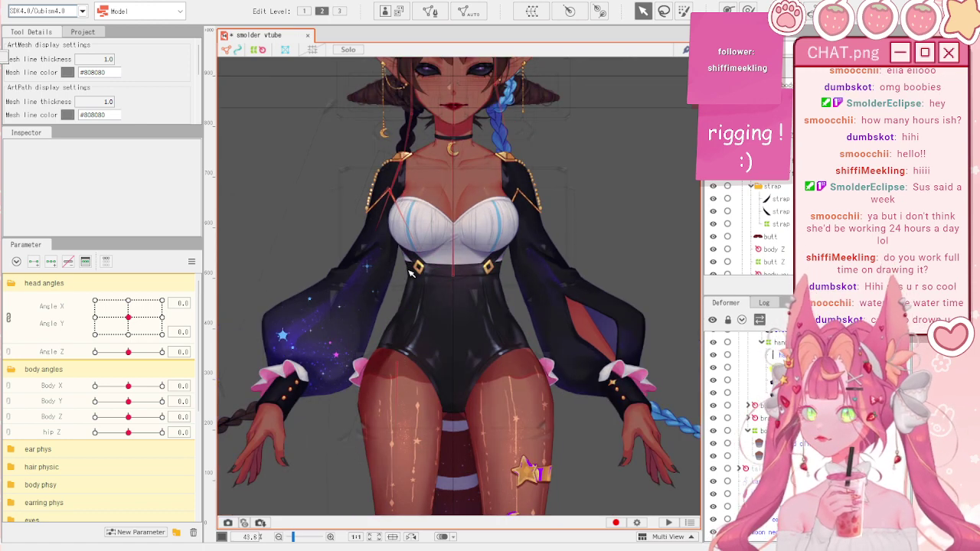
pyautogui.scroll(2, 411, 273)
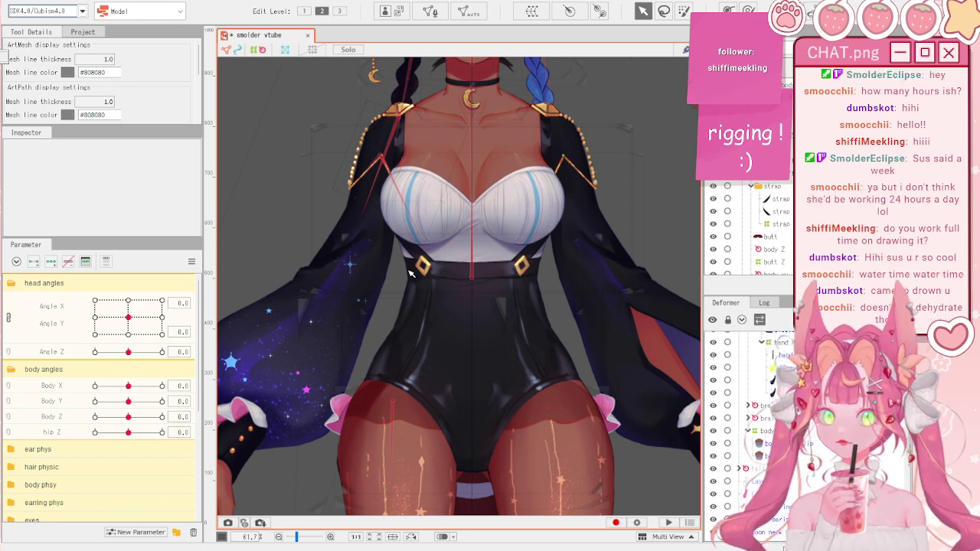
pyautogui.scroll(-2, 411, 273)
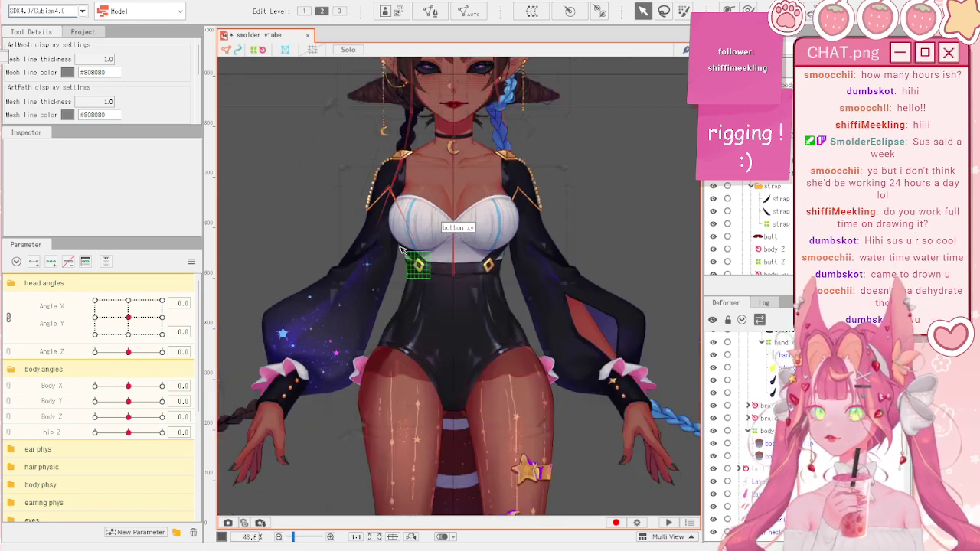
pyautogui.scroll(2, 411, 274)
pyautogui.scroll(-2, 361, 189)
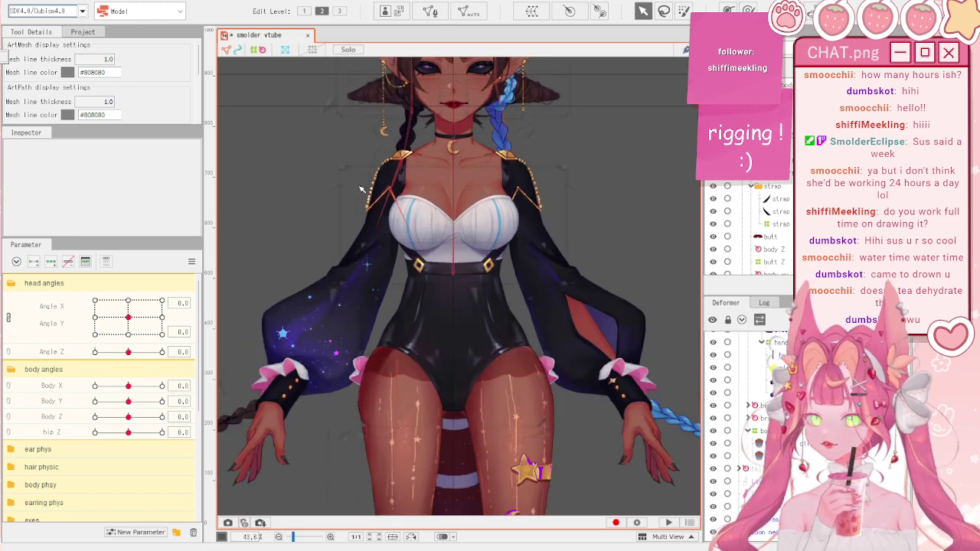
pyautogui.scroll(-2, 437, 238)
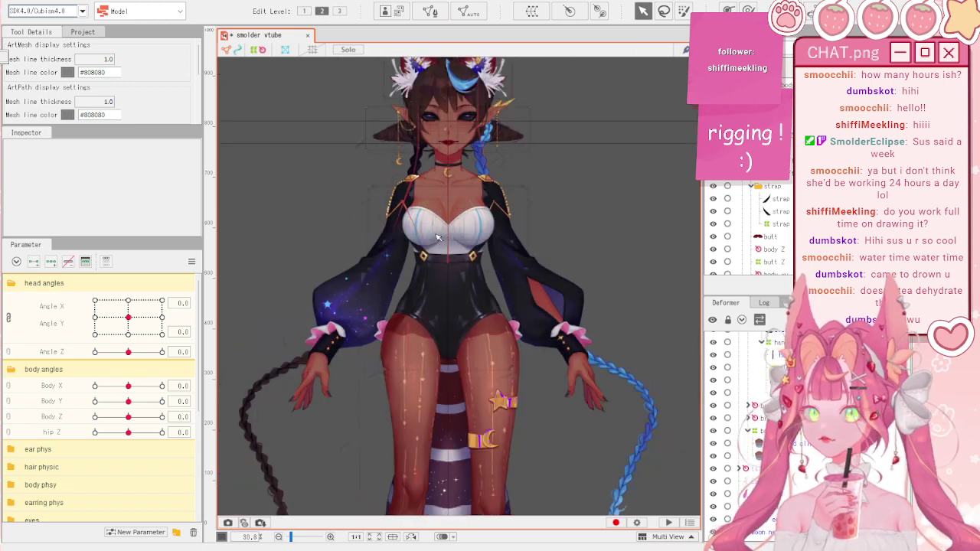
pyautogui.scroll(2, 351, 243)
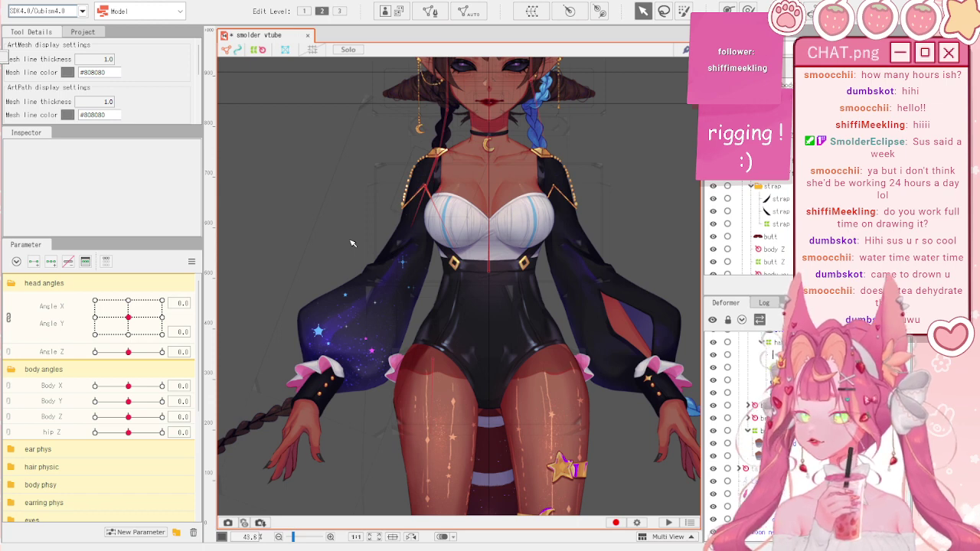
pyautogui.scroll(-2, 351, 244)
pyautogui.scroll(2, 352, 243)
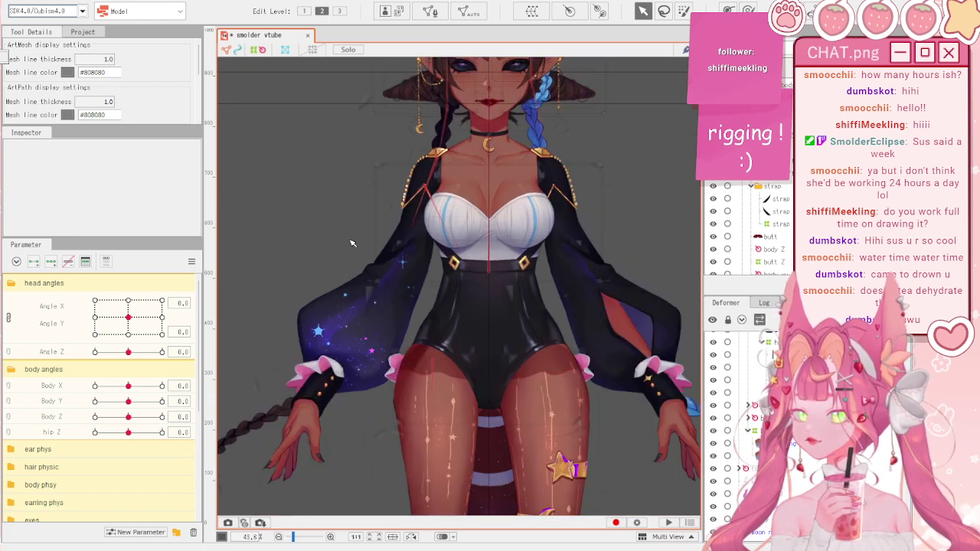
# - Preview the head at negative Angle X and Angle Y values, and reset the parameters
pyautogui.moveTo(128, 318); pyautogui.dragTo(118, 323)
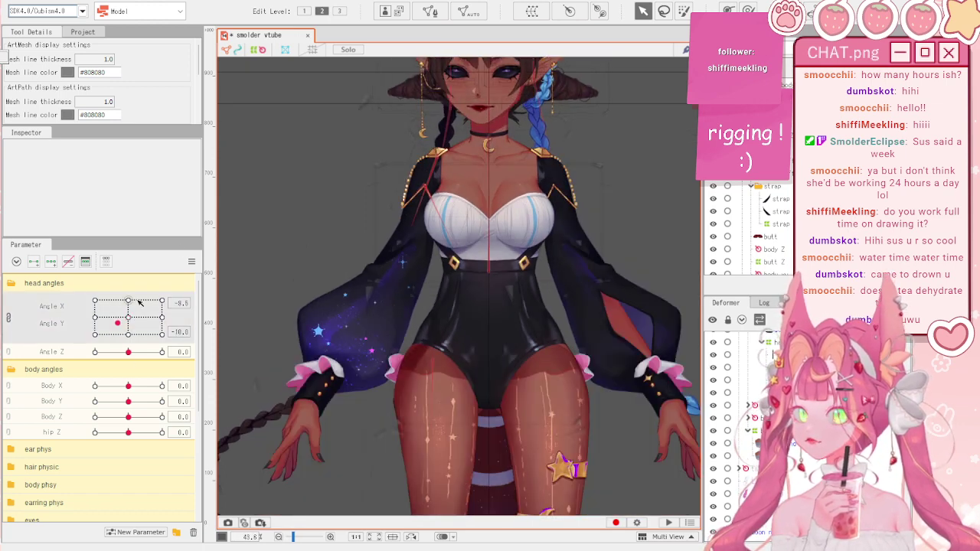
pyautogui.click(192, 262)
pyautogui.click(210, 261)
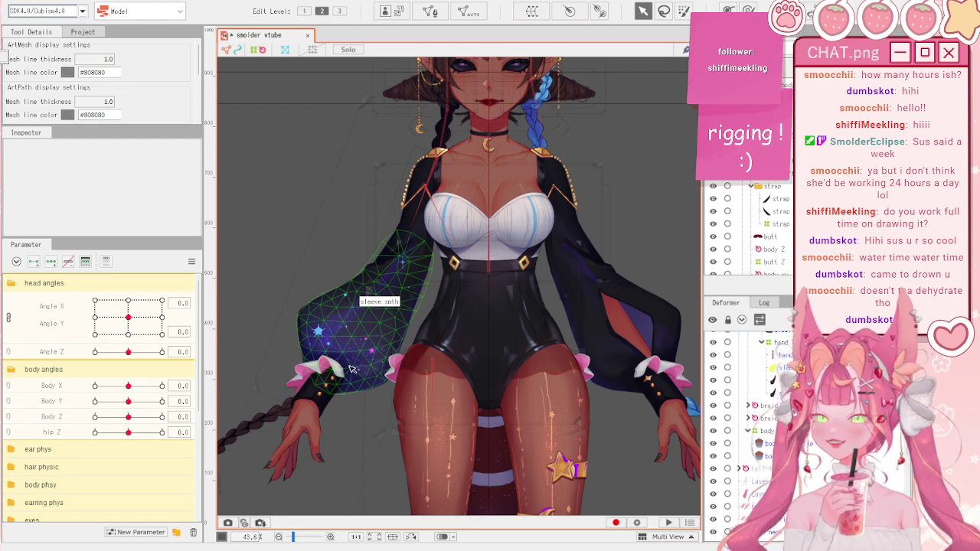
pyautogui.scroll(2, 351, 369)
pyautogui.scroll(-2, 351, 370)
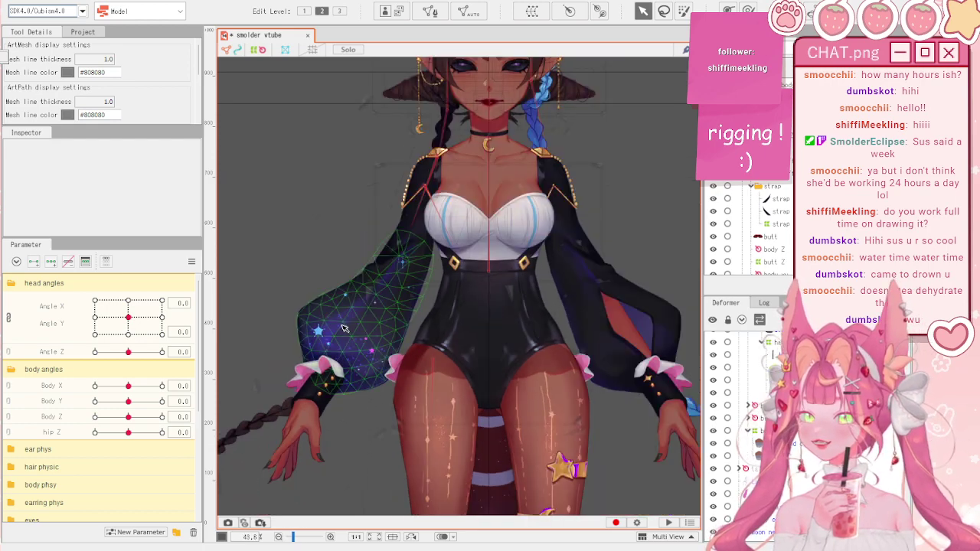
pyautogui.scroll(2, 344, 329)
pyautogui.scroll(-2, 344, 329)
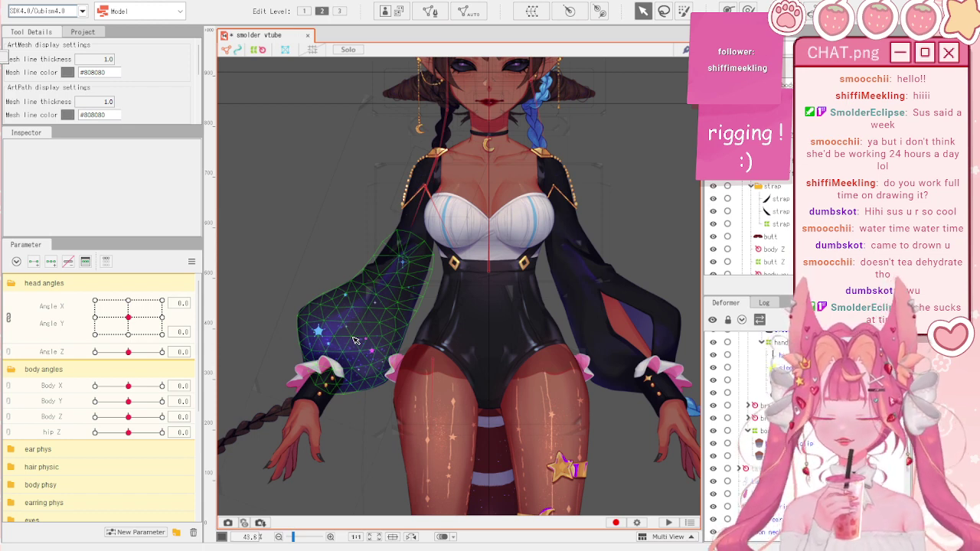
pyautogui.scroll(-2, 354, 340)
pyautogui.scroll(5, 348, 336)
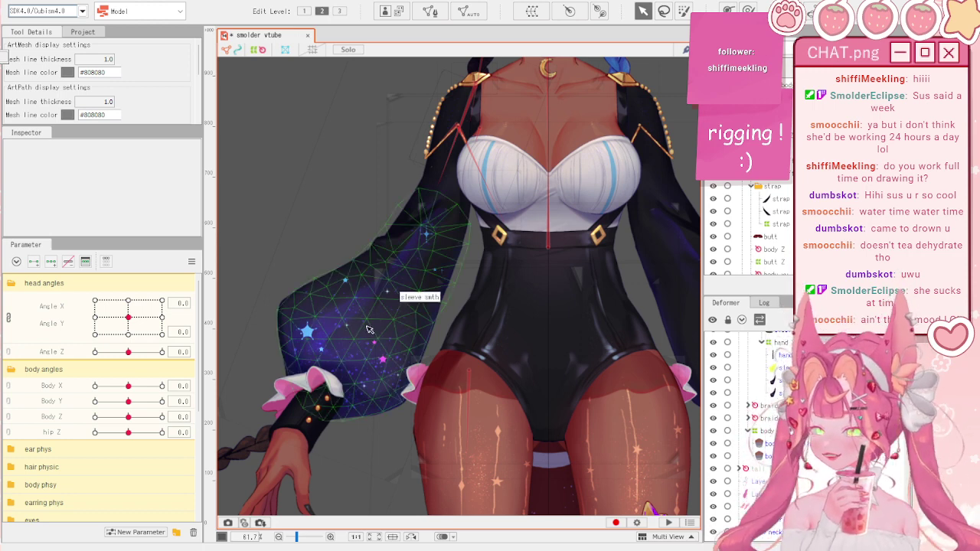
# - Preview the hip Z movement on the model, and reset all parameters to their defaults
pyautogui.moveTo(128, 432); pyautogui.dragTo(144, 416)
pyautogui.click(191, 261)
pyautogui.click(224, 261)
pyautogui.click(191, 262)
pyautogui.click(223, 261)
# - Preview the body motion by moving Body X and raising Body Y to 10, returning the parameters to their defaults after each
pyautogui.scroll(-3, 312, 205)
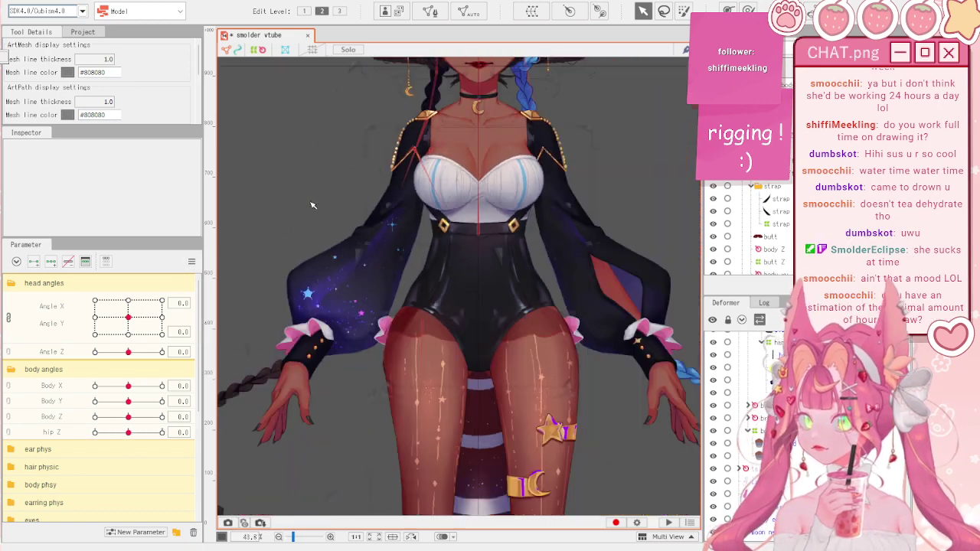
pyautogui.scroll(-3, 419, 256)
pyautogui.scroll(3, 457, 218)
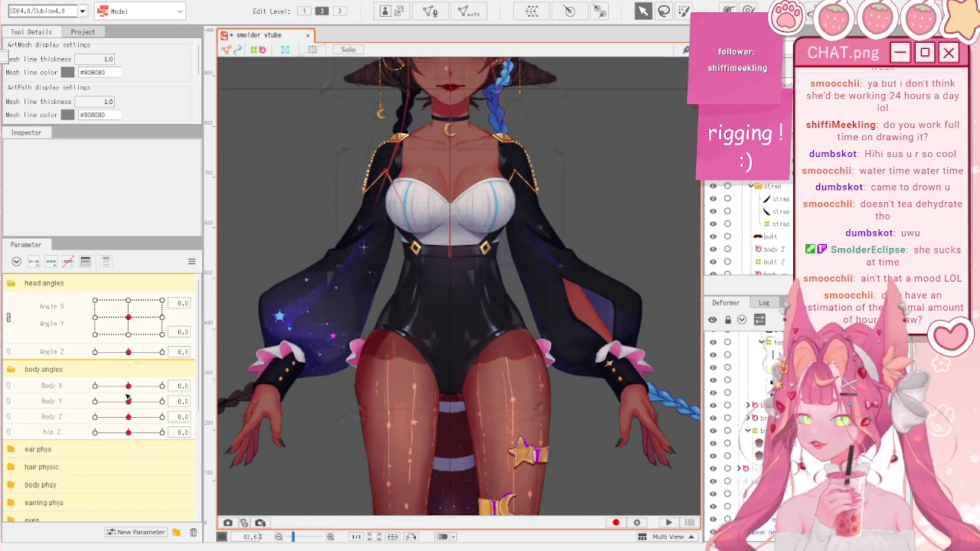
pyautogui.moveTo(129, 386); pyautogui.dragTo(106, 373)
pyautogui.click(192, 262)
pyautogui.click(209, 261)
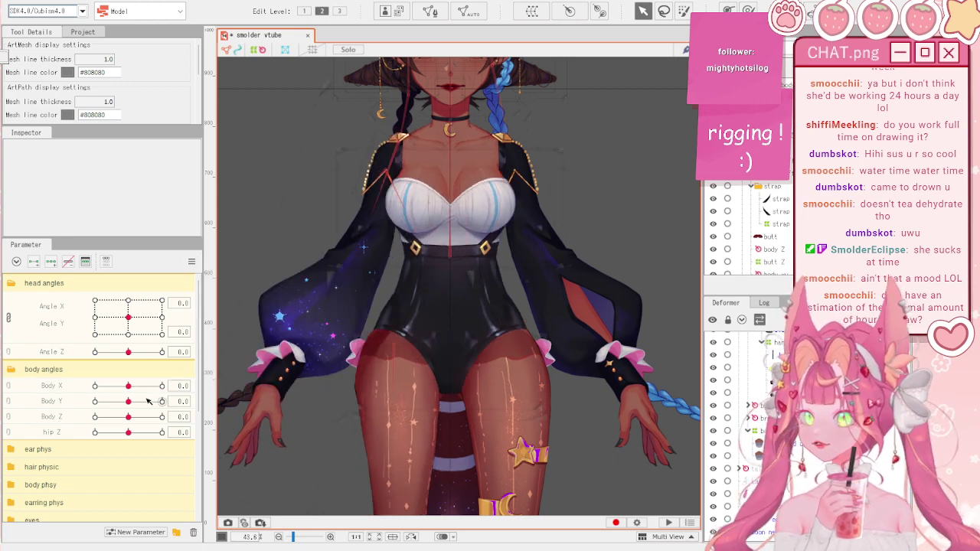
pyautogui.moveTo(149, 401); pyautogui.dragTo(195, 410)
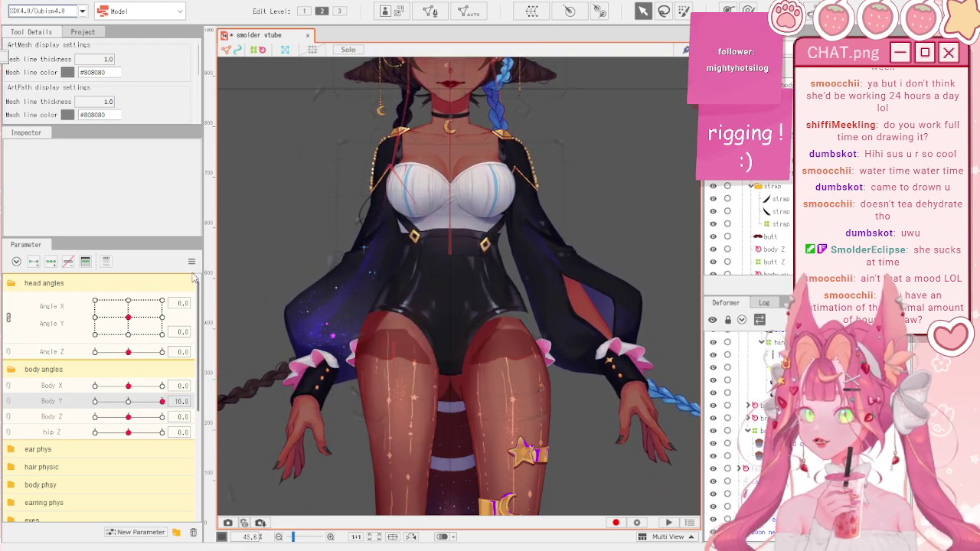
pyautogui.hotkey('ctrl', 'z')
# - Open the physics and scene blending settings with the upper body and braids in view
pyautogui.scroll(-3, 463, 345)
pyautogui.click(81, 2)
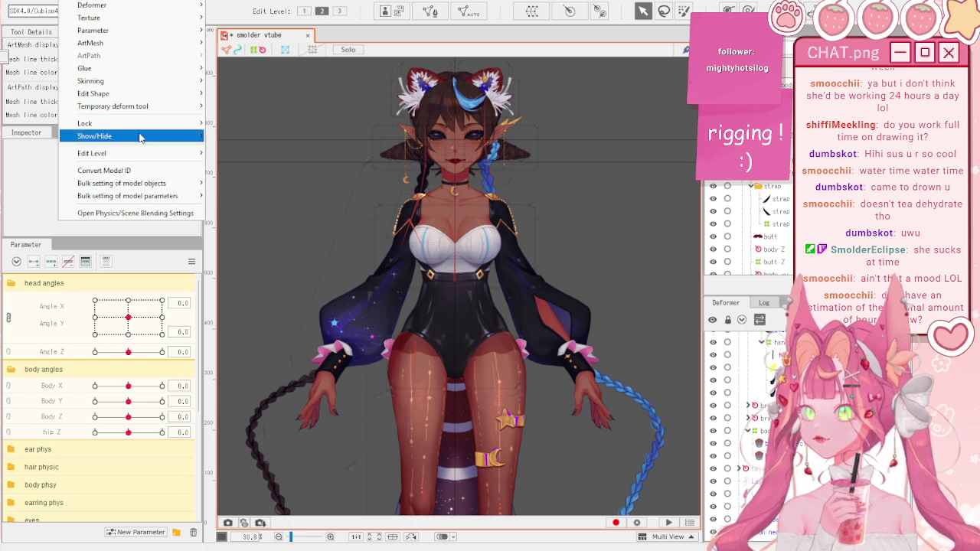
pyautogui.click(156, 214)
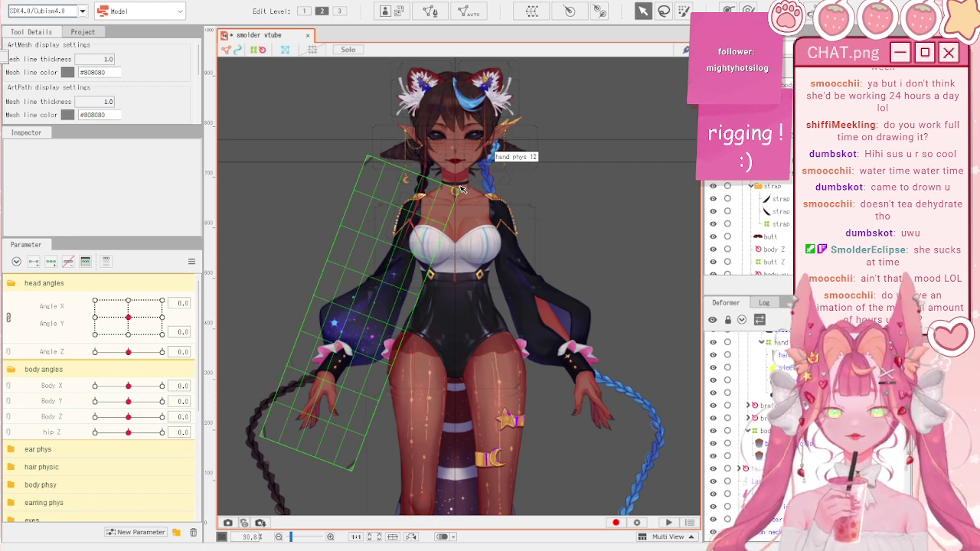
pyautogui.scroll(5, 463, 176)
pyautogui.scroll(-3, 464, 164)
pyautogui.scroll(1, 464, 154)
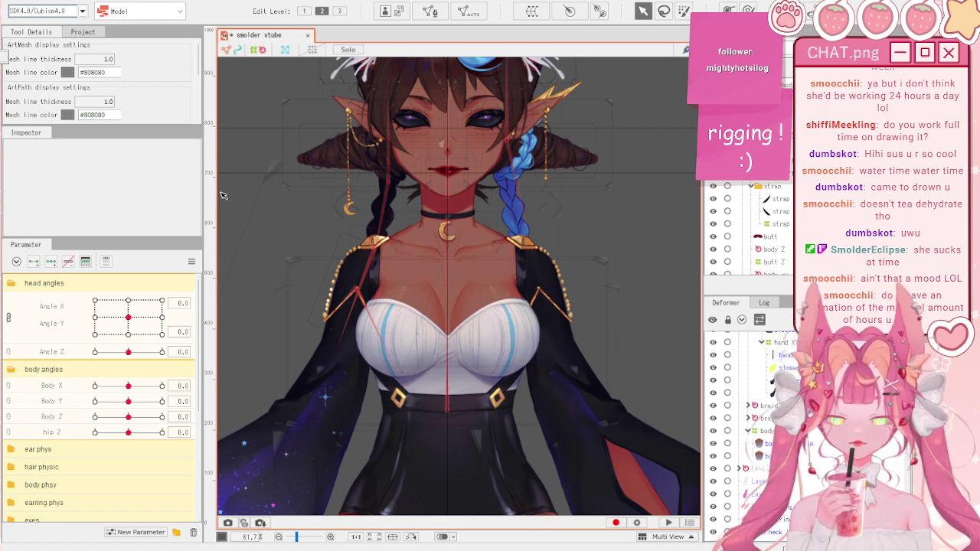
pyautogui.scroll(-4, 453, 195)
pyautogui.scroll(4, 453, 195)
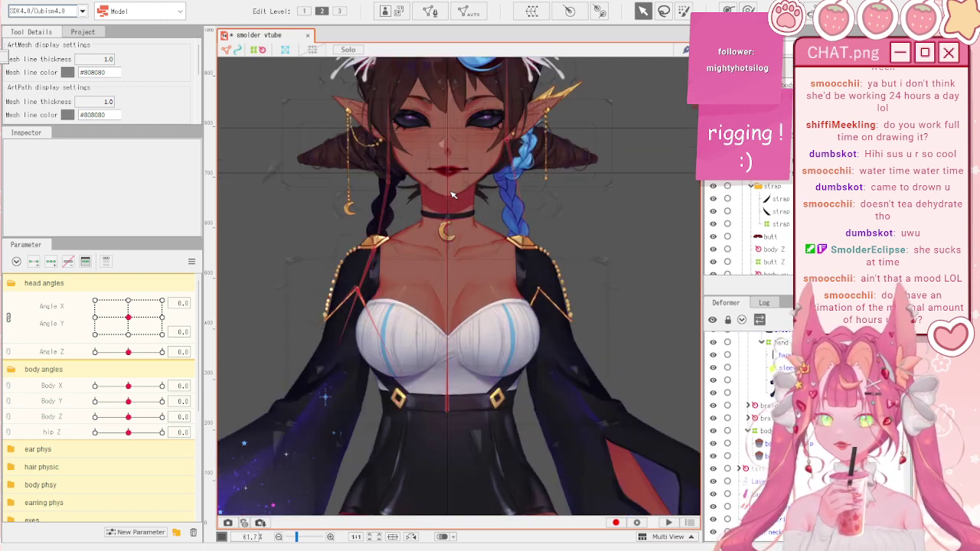
pyautogui.scroll(-3, 453, 196)
pyautogui.scroll(3, 452, 195)
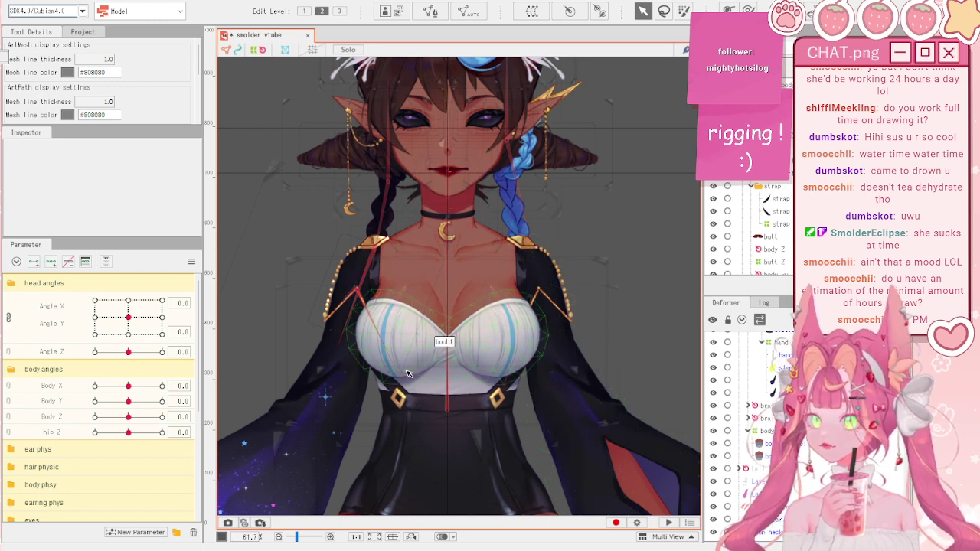
pyautogui.scroll(-3, 407, 372)
pyautogui.scroll(3, 407, 372)
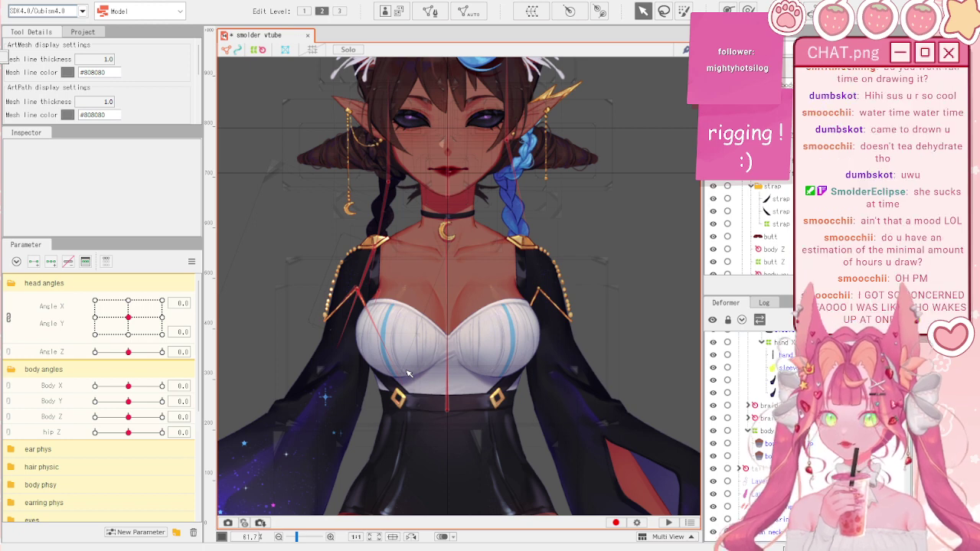
pyautogui.scroll(-3, 407, 372)
pyautogui.scroll(3, 407, 373)
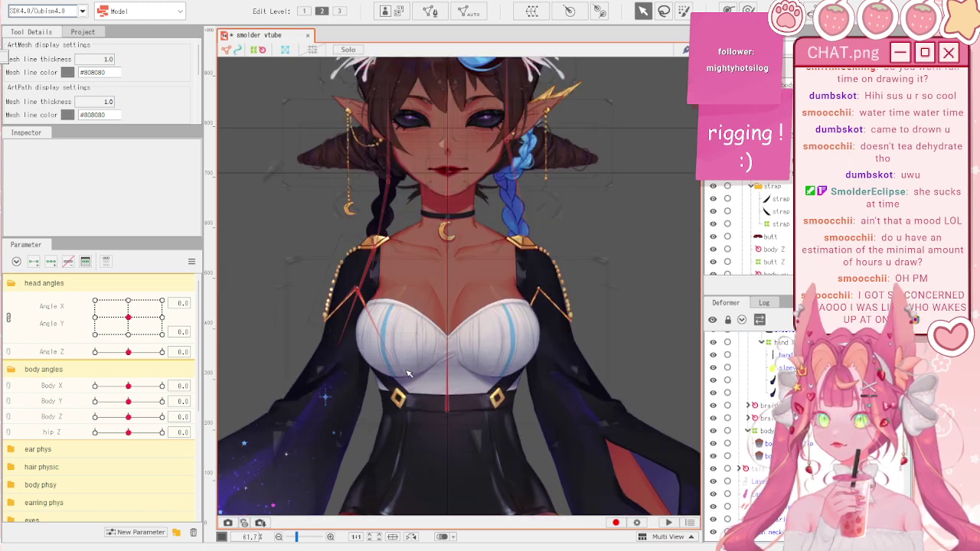
pyautogui.scroll(-3, 407, 373)
pyautogui.scroll(3, 407, 373)
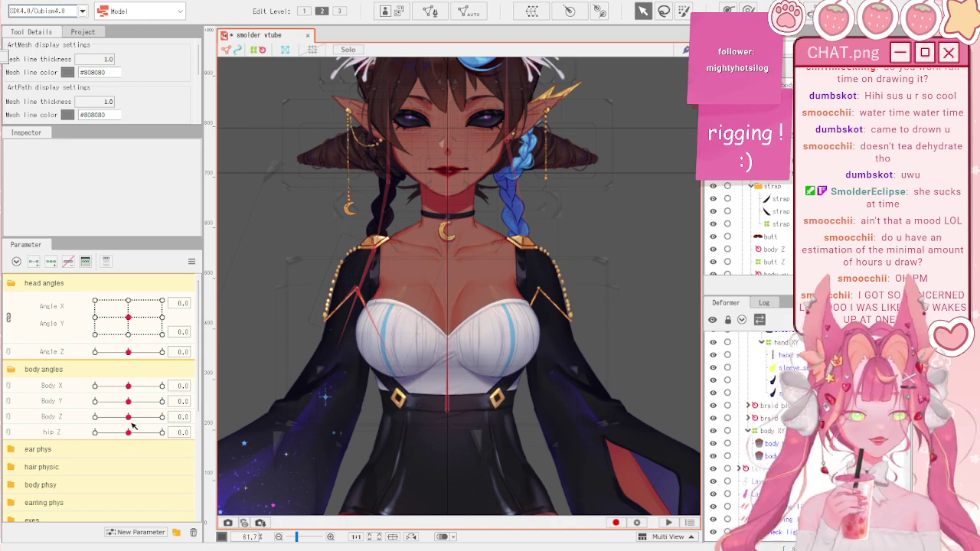
# - Preview the Body Z tilt and the hip Z movement, resetting the parameters to their defaults after each
pyautogui.moveTo(131, 427)
pyautogui.mouseDown()
pyautogui.moveTo(151, 427)
pyautogui.moveTo(139, 412)
pyautogui.moveTo(66, 438)
pyautogui.moveTo(138, 426)
pyautogui.mouseUp()
pyautogui.click(192, 261)
pyautogui.click(252, 261)
pyautogui.click(193, 263)
pyautogui.click(256, 261)
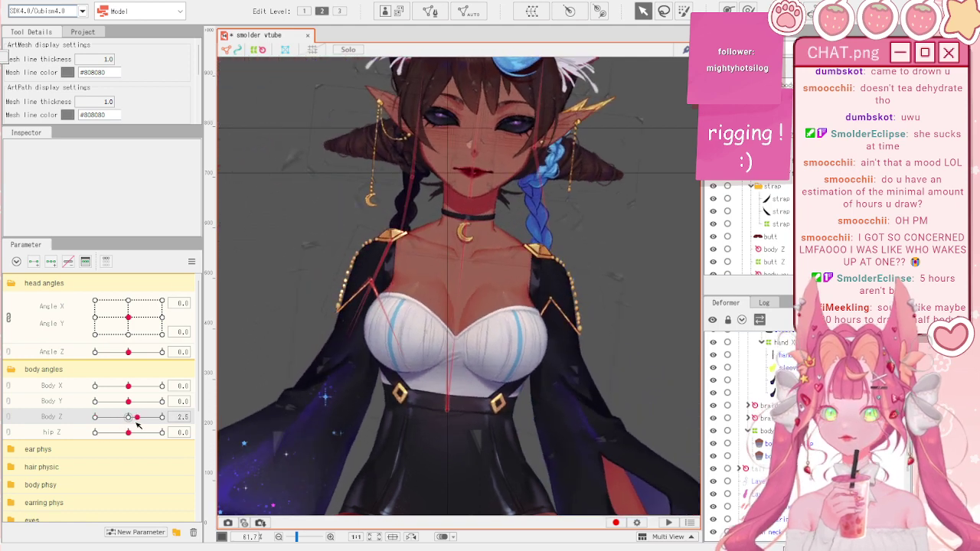
pyautogui.click(193, 262)
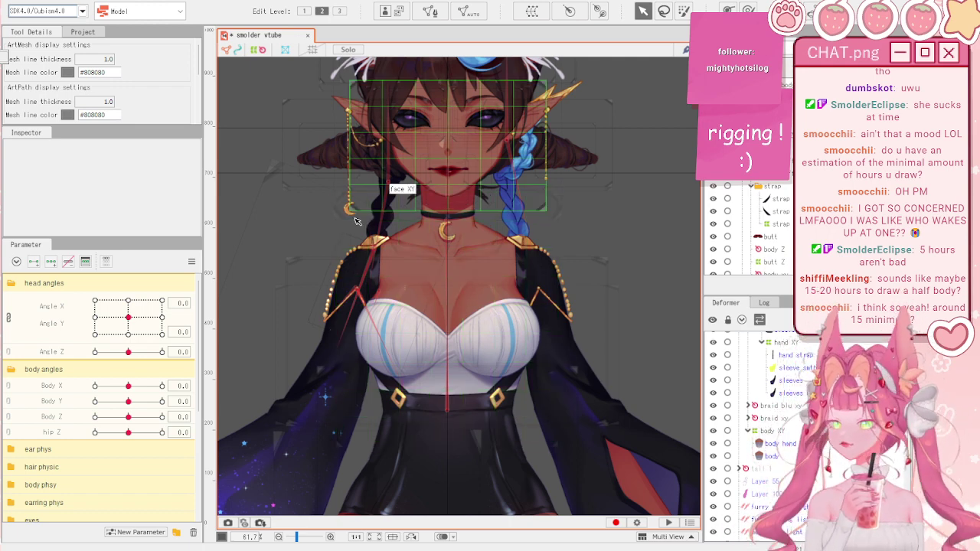
pyautogui.moveTo(129, 433)
pyautogui.mouseDown()
pyautogui.moveTo(139, 433)
pyautogui.moveTo(127, 436)
pyautogui.mouseUp()
pyautogui.rightClick(127, 434)
pyautogui.click(245, 258)
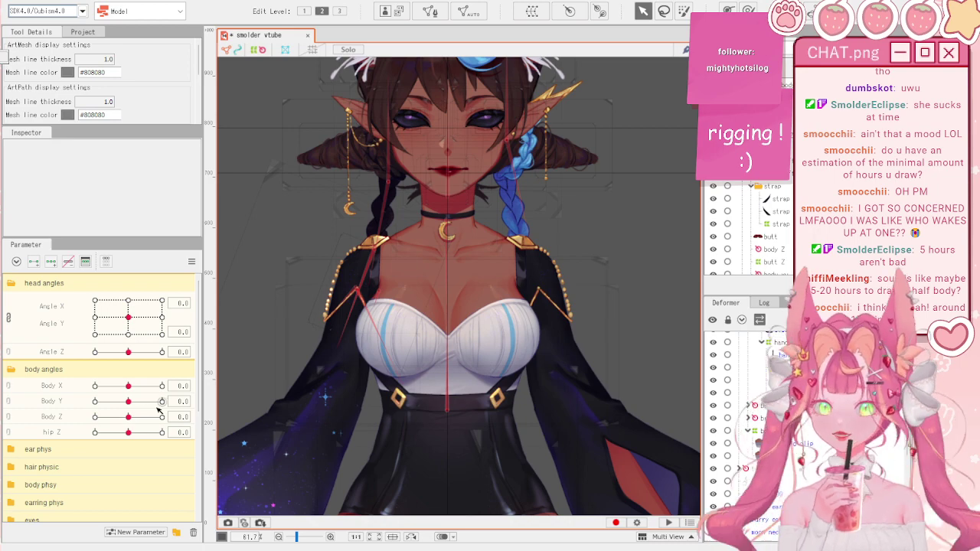
# - Check the whole figure's motion along Body Z and with Body Y raised to 10, and bring Body Y back near zero
pyautogui.moveTo(129, 418); pyautogui.dragTo(194, 405)
pyautogui.click(192, 263)
pyautogui.click(215, 261)
pyautogui.scroll(-3, 413, 339)
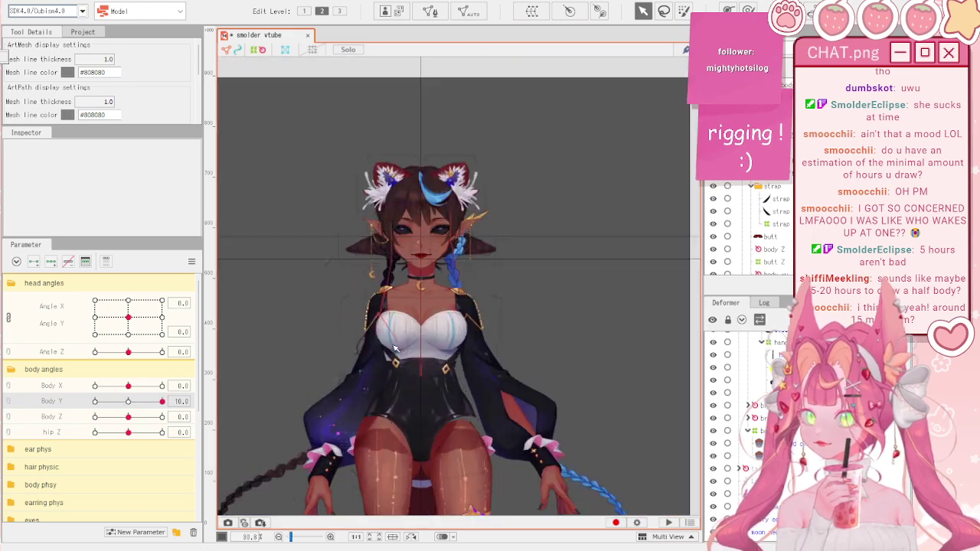
pyautogui.scroll(3, 398, 389)
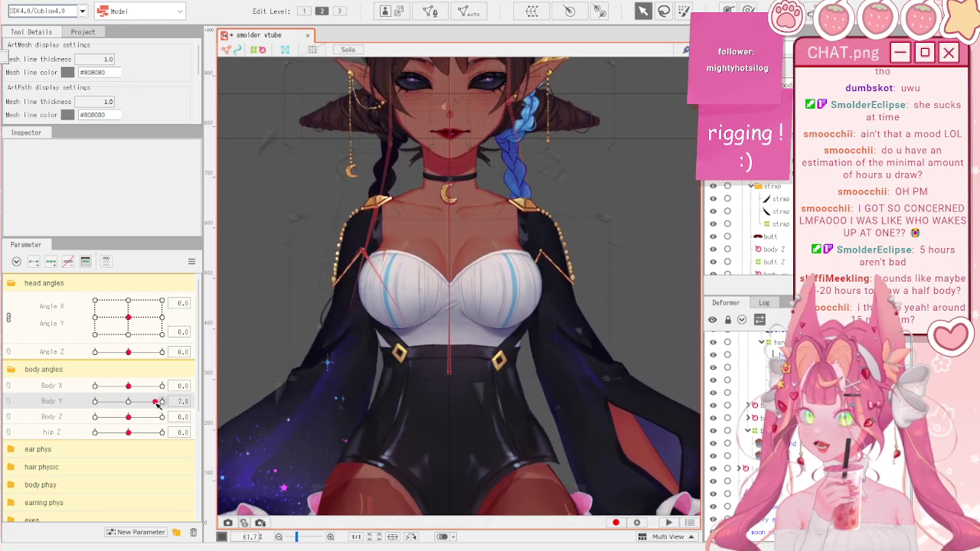
pyautogui.scroll(-3, 234, 398)
pyautogui.scroll(2, 429, 414)
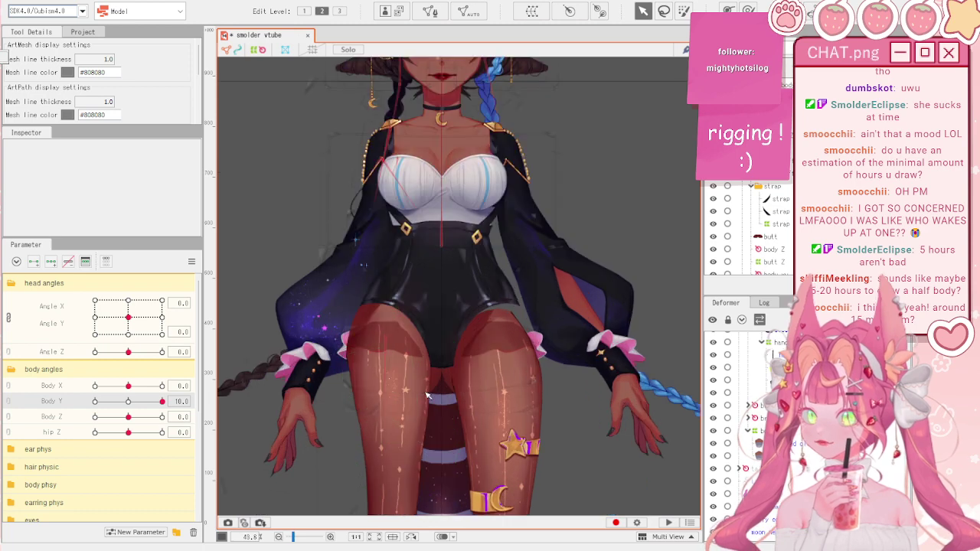
pyautogui.scroll(-4, 433, 416)
pyautogui.scroll(2, 433, 416)
pyautogui.scroll(-1, 434, 416)
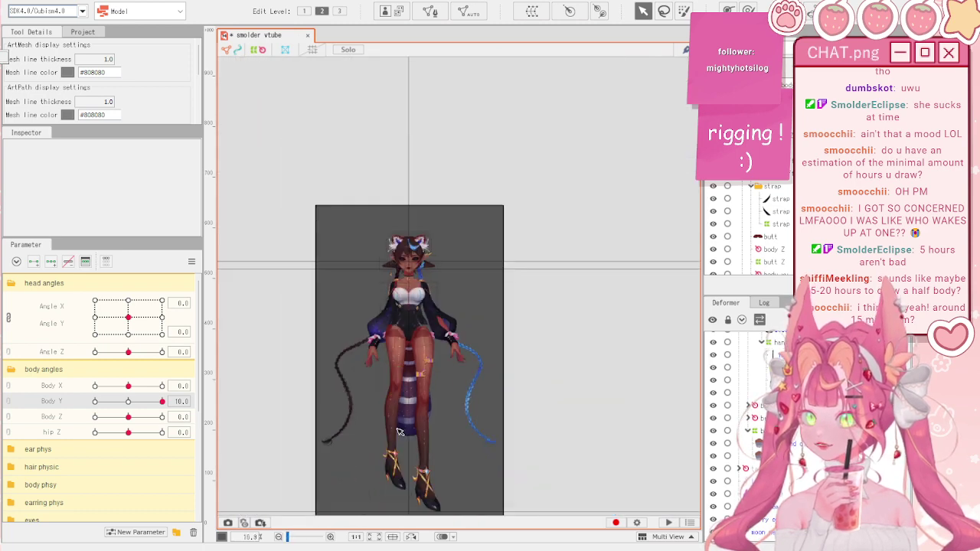
pyautogui.scroll(1, 433, 416)
pyautogui.moveTo(130, 402)
pyautogui.mouseDown()
pyautogui.moveTo(119, 393)
pyautogui.moveTo(92, 401)
pyautogui.moveTo(164, 401)
pyautogui.moveTo(90, 401)
pyautogui.moveTo(167, 398)
pyautogui.moveTo(79, 404)
pyautogui.moveTo(155, 404)
pyautogui.moveTo(127, 402)
pyautogui.mouseUp()
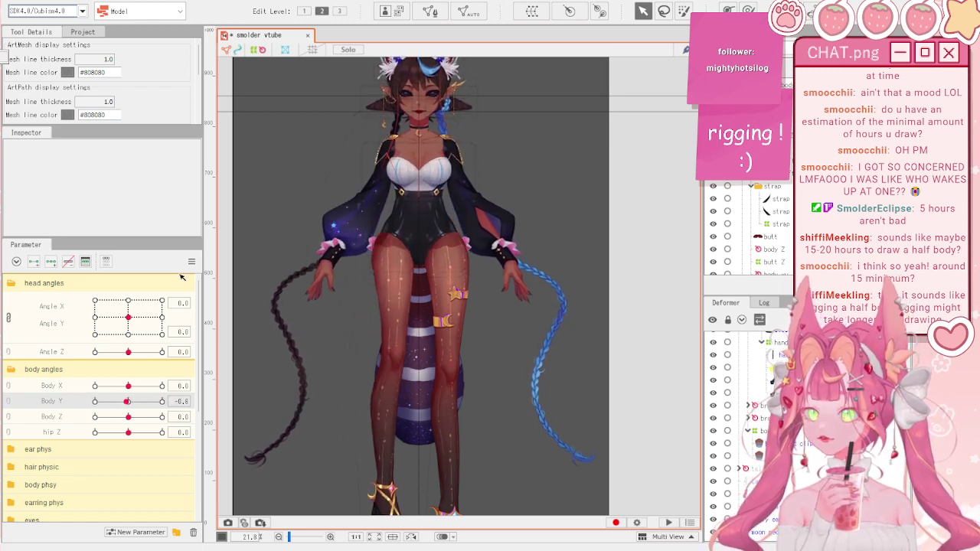
# - Open the physics and scene blending settings, with the figure's upper body in close view
pyautogui.click(115, 9)
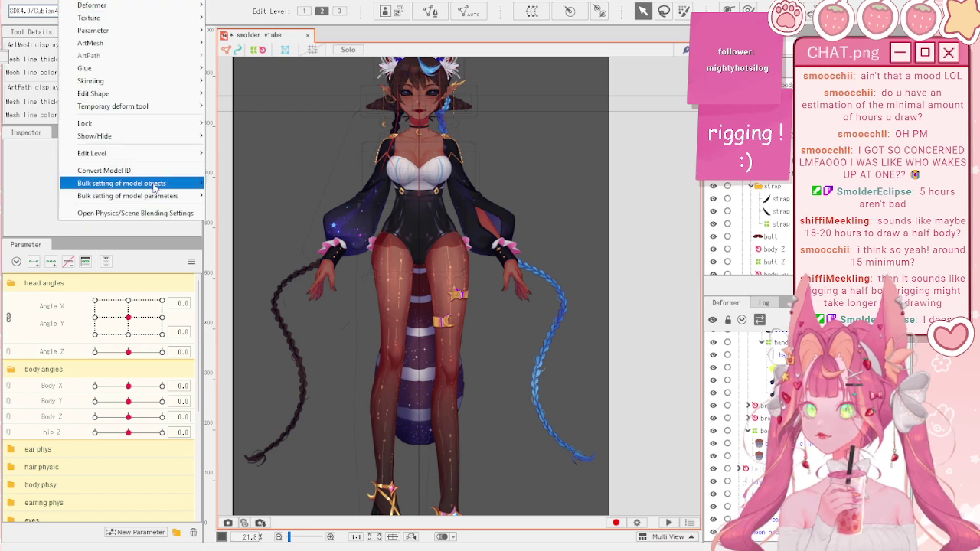
pyautogui.click(153, 214)
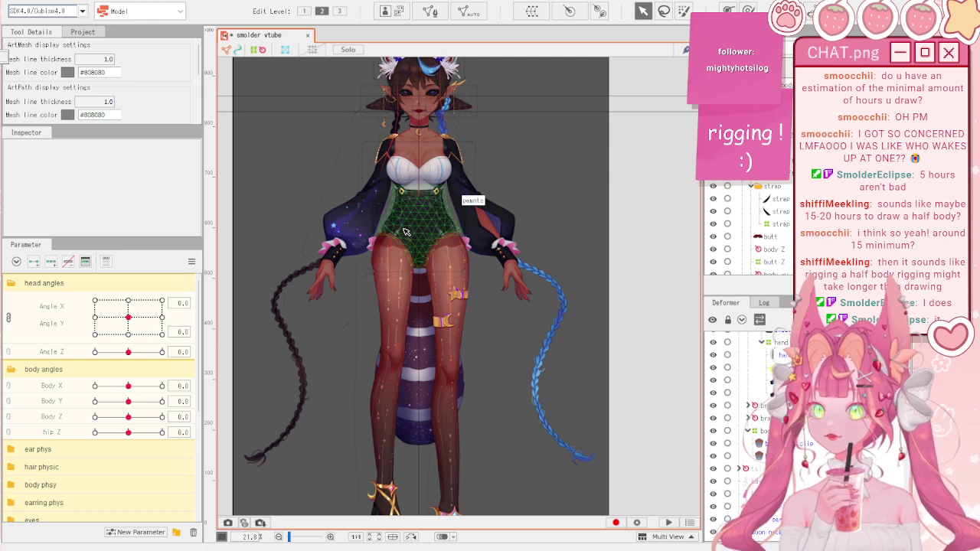
pyautogui.moveTo(344, 166); pyautogui.dragTo(361, 185)
pyautogui.scroll(2, 363, 186)
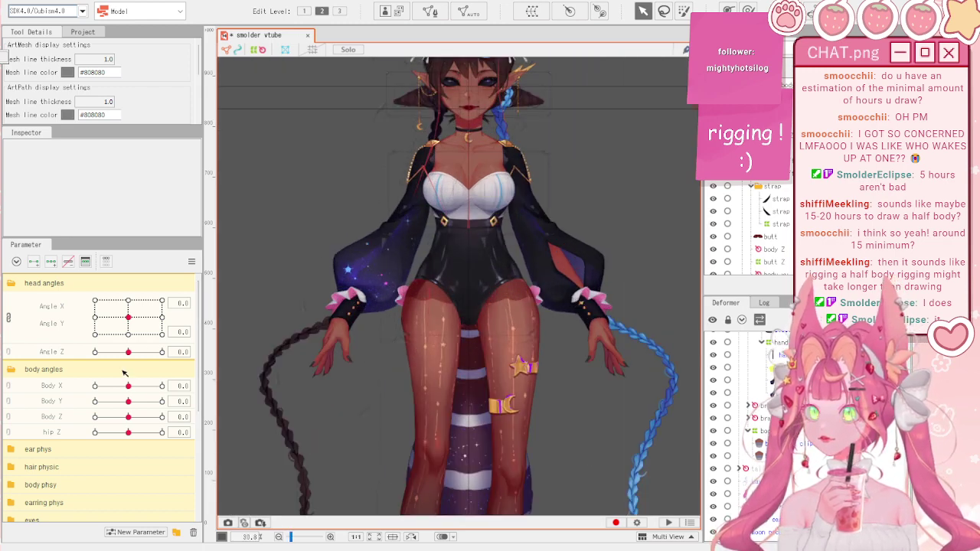
pyautogui.scroll(2, 379, 261)
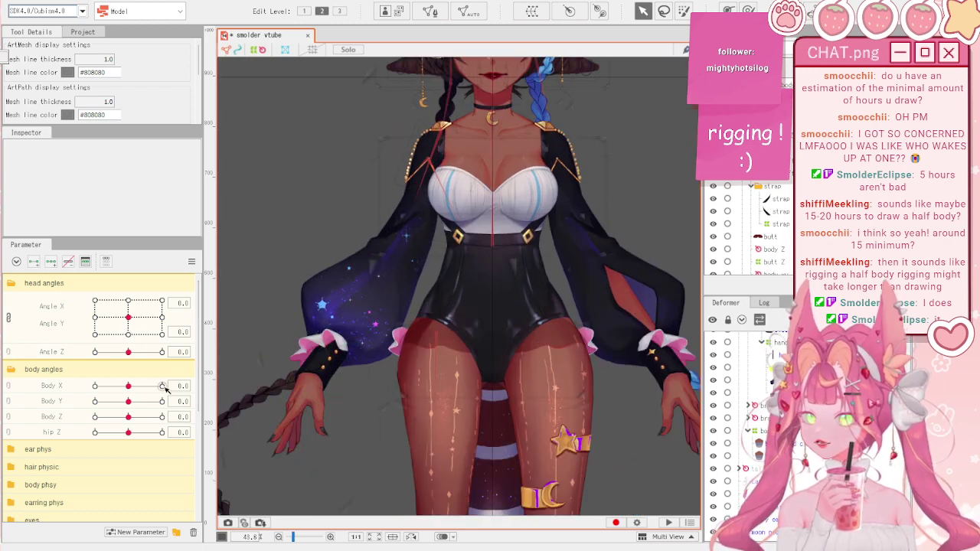
# - Preview the body motion with Body Y raised, reset the parameters to their defaults, and raise Body Y to 10
pyautogui.moveTo(128, 402); pyautogui.dragTo(160, 400)
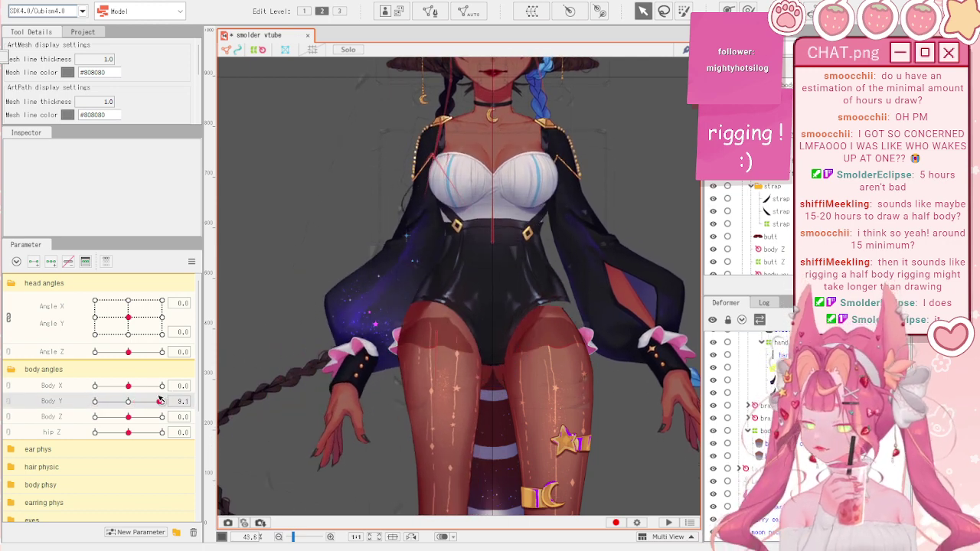
pyautogui.rightClick(193, 272)
pyautogui.click(230, 265)
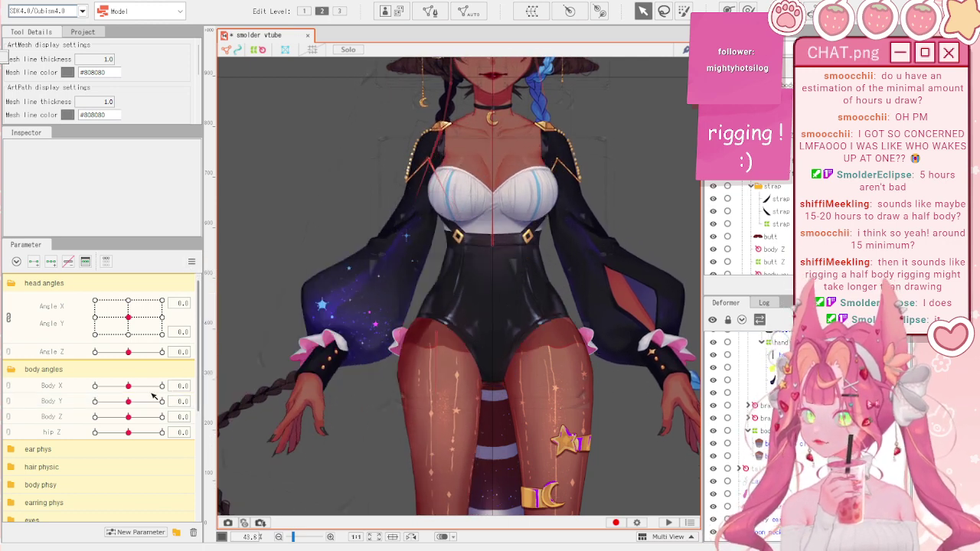
pyautogui.moveTo(153, 396)
pyautogui.mouseDown()
pyautogui.moveTo(85, 400)
pyautogui.moveTo(122, 401)
pyautogui.moveTo(82, 417)
pyautogui.moveTo(121, 401)
pyautogui.moveTo(133, 375)
pyautogui.moveTo(180, 367)
pyautogui.moveTo(84, 401)
pyautogui.moveTo(163, 401)
pyautogui.moveTo(95, 414)
pyautogui.moveTo(164, 401)
pyautogui.mouseUp()
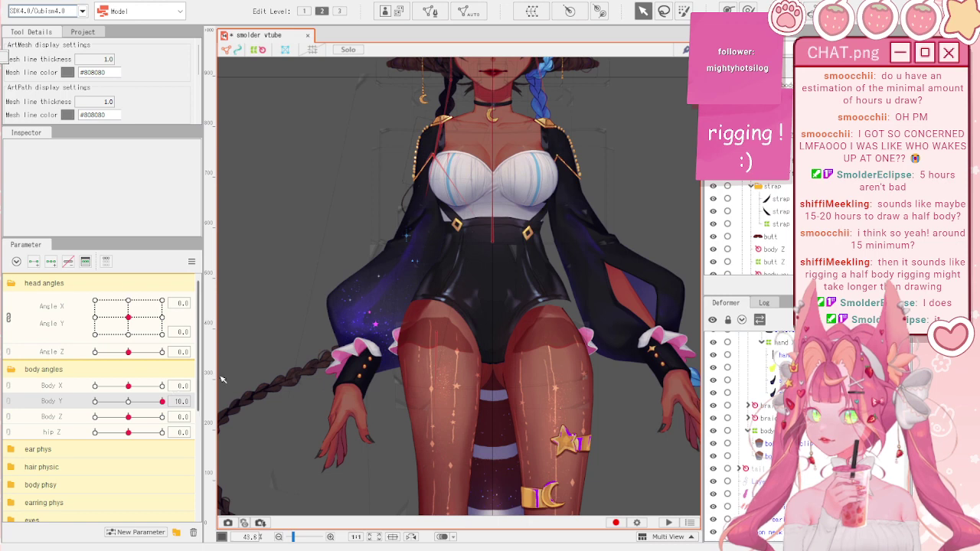
# - Select all the model's objects and combine the Body X and Body Y parameters into one linked grid
pyautogui.hotkey('ctrl', 'z')
pyautogui.scroll(-3, 430, 291)
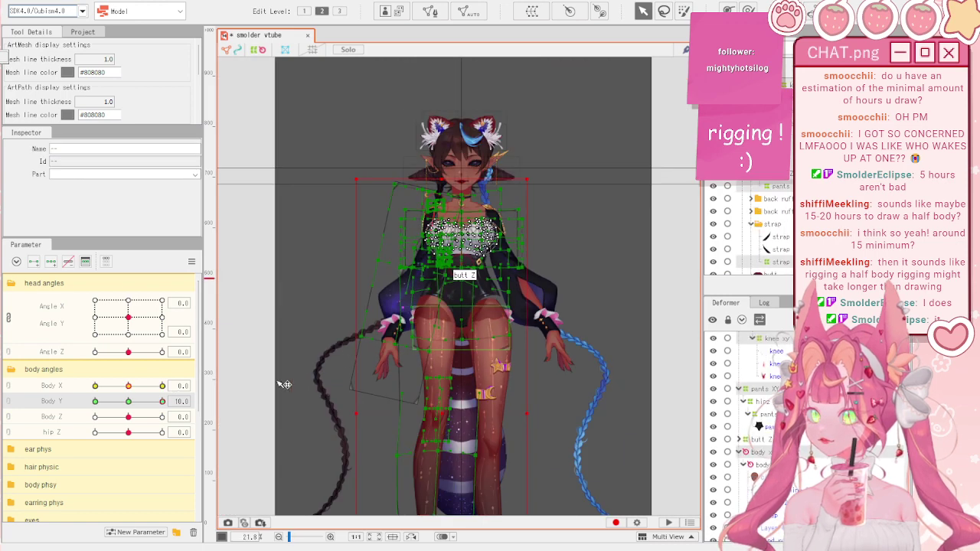
pyautogui.click(68, 388)
pyautogui.moveTo(128, 386); pyautogui.dragTo(235, 386)
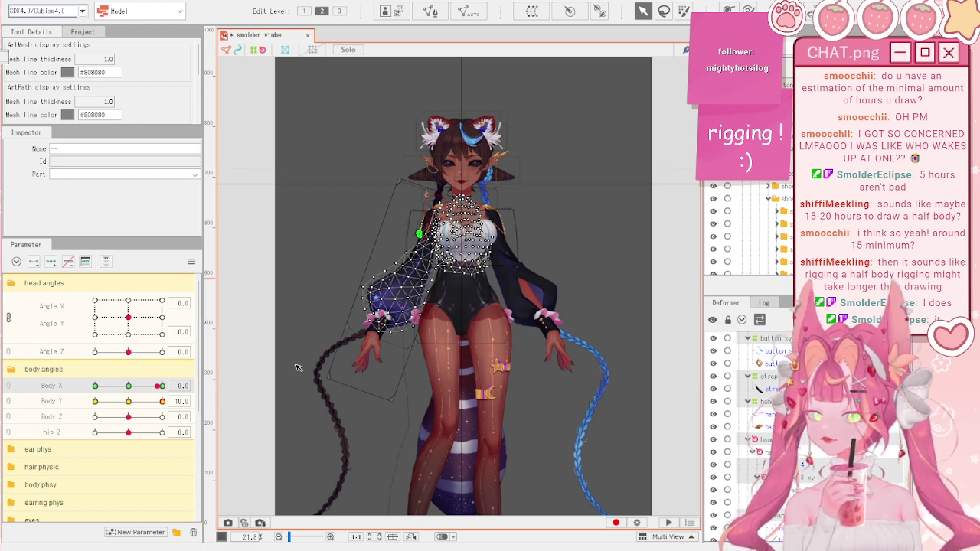
pyautogui.moveTo(100, 401); pyautogui.dragTo(225, 406)
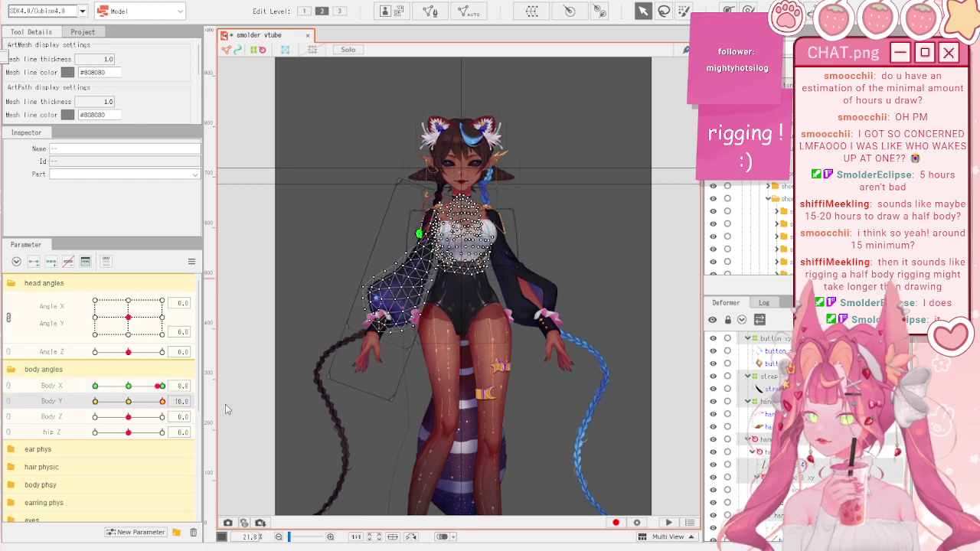
pyautogui.keyDown('ctrl'); pyautogui.click(47, 388); pyautogui.keyUp('ctrl')
pyautogui.click(9, 387)
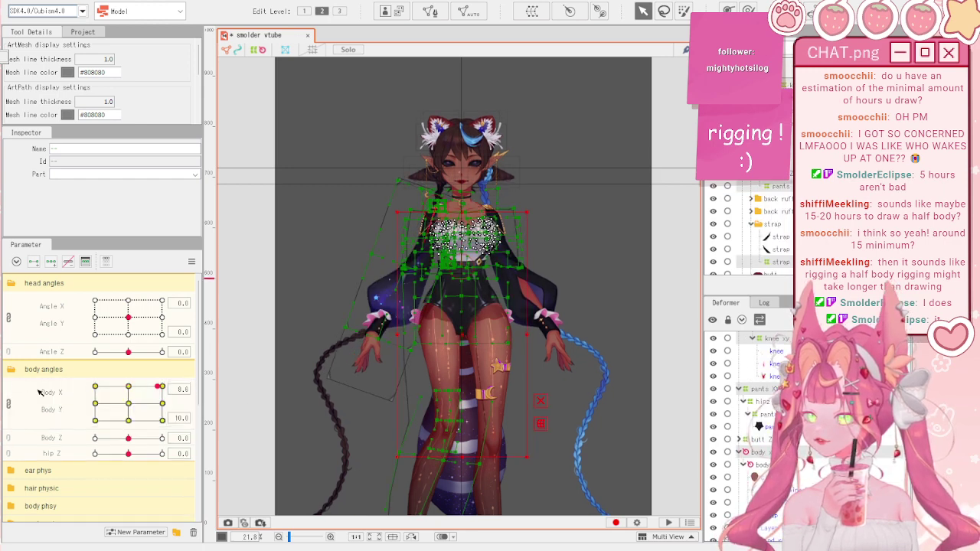
# - Synthesize the corner keyforms of the combined Body X and Body Y parameters
pyautogui.click(38, 392)
pyautogui.click(191, 262)
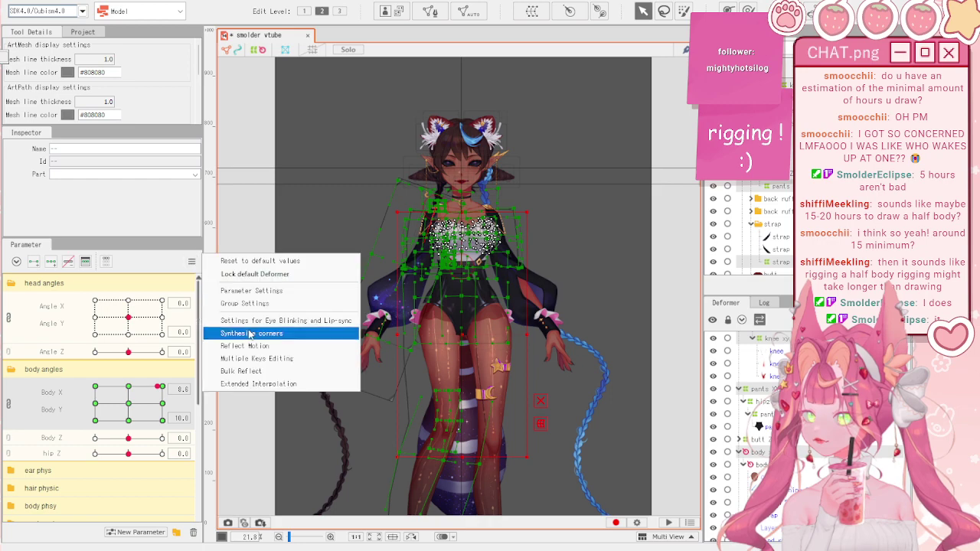
pyautogui.click(269, 335)
# - Check the whole figure's motion at the combined body angle corners, including Body X 10 with Body Y at -10 and 10
pyautogui.moveTo(159, 388); pyautogui.dragTo(93, 418)
pyautogui.click(330, 239)
pyautogui.scroll(3, 278, 323)
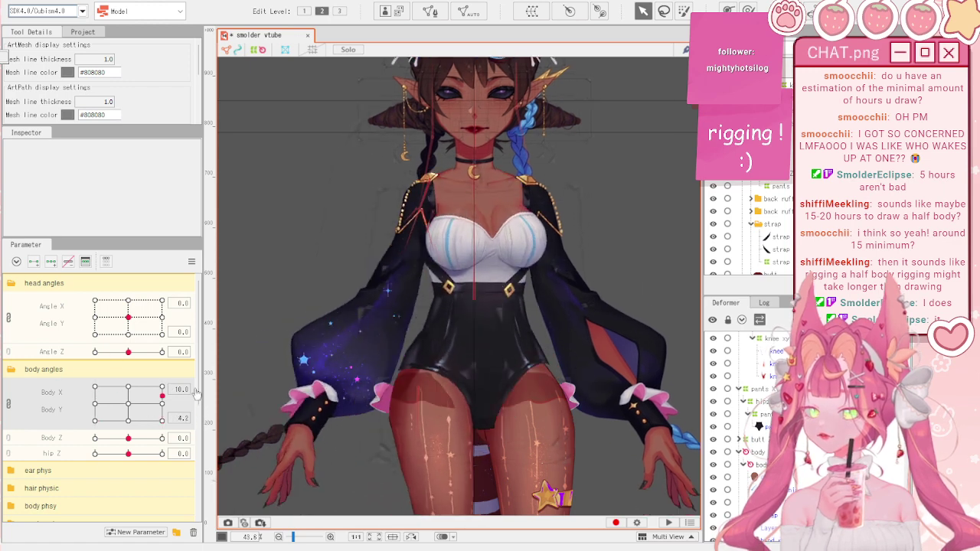
pyautogui.moveTo(197, 394); pyautogui.dragTo(198, 380)
pyautogui.scroll(-3, 428, 172)
pyautogui.scroll(1, 435, 256)
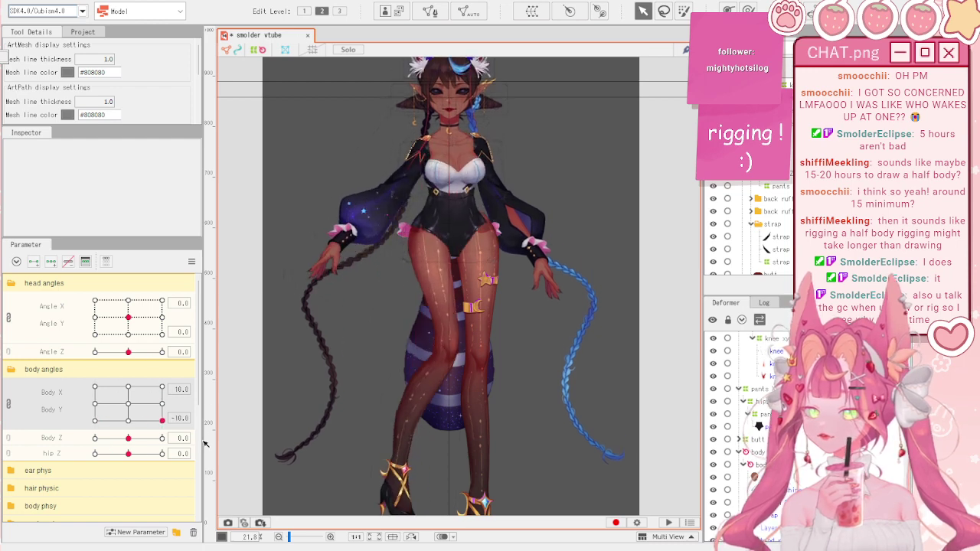
pyautogui.scroll(-1, 431, 241)
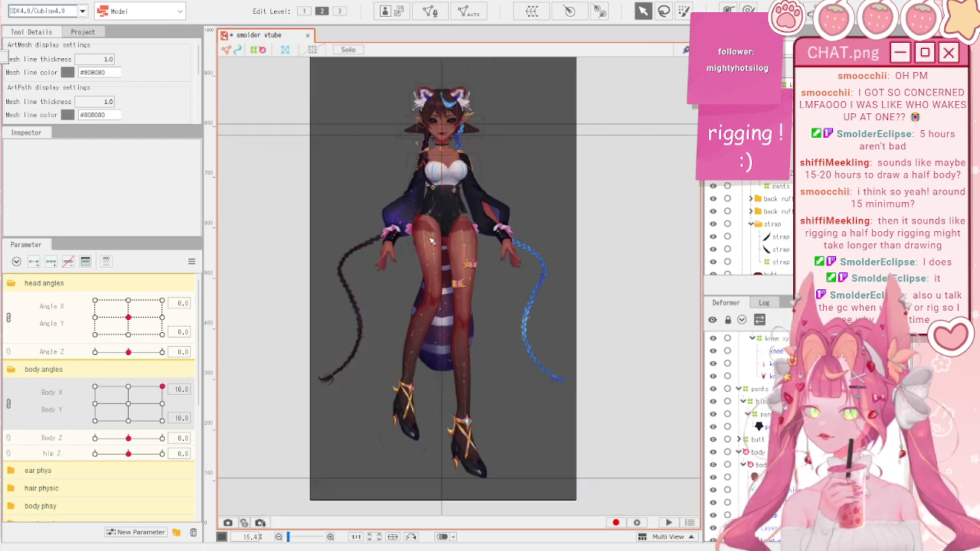
pyautogui.scroll(1, 390, 408)
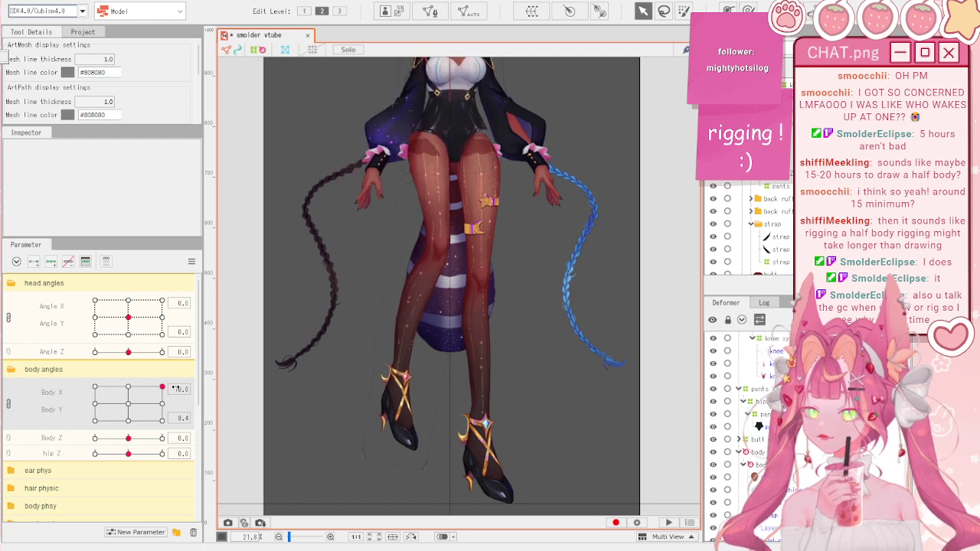
pyautogui.moveTo(180, 378)
pyautogui.mouseDown()
pyautogui.moveTo(184, 402)
pyautogui.moveTo(183, 372)
pyautogui.mouseUp()
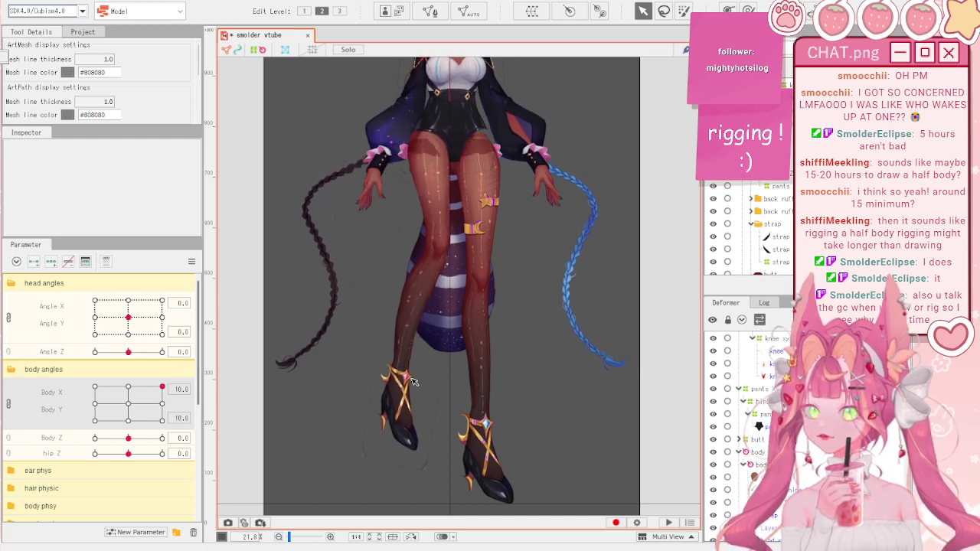
# - Select the leg XY deformer of the bent leg and brush-select its lower leg and foot points with a 2000 px brush
pyautogui.click(401, 417)
pyautogui.click(414, 434)
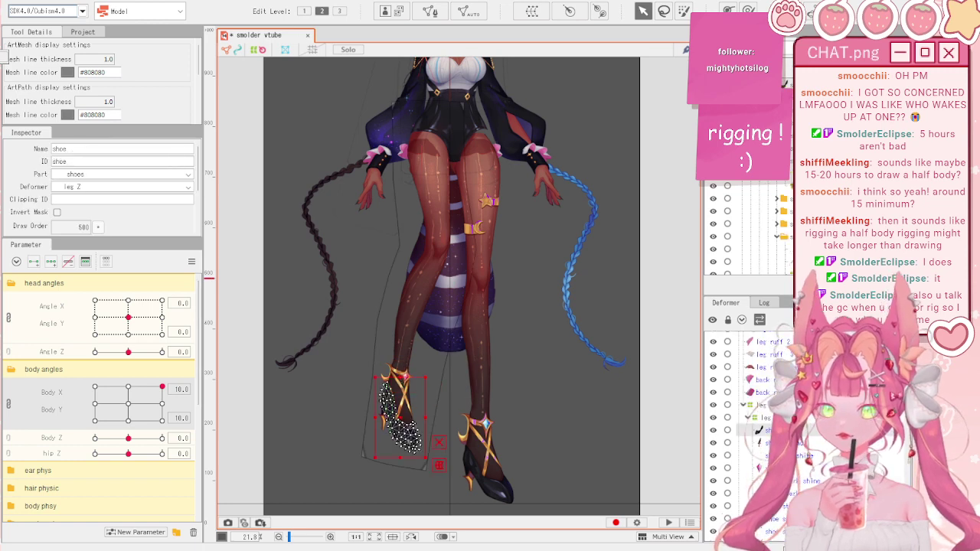
pyautogui.click(770, 405)
pyautogui.moveTo(172, 404)
pyautogui.mouseDown()
pyautogui.moveTo(179, 378)
pyautogui.moveTo(184, 405)
pyautogui.mouseUp()
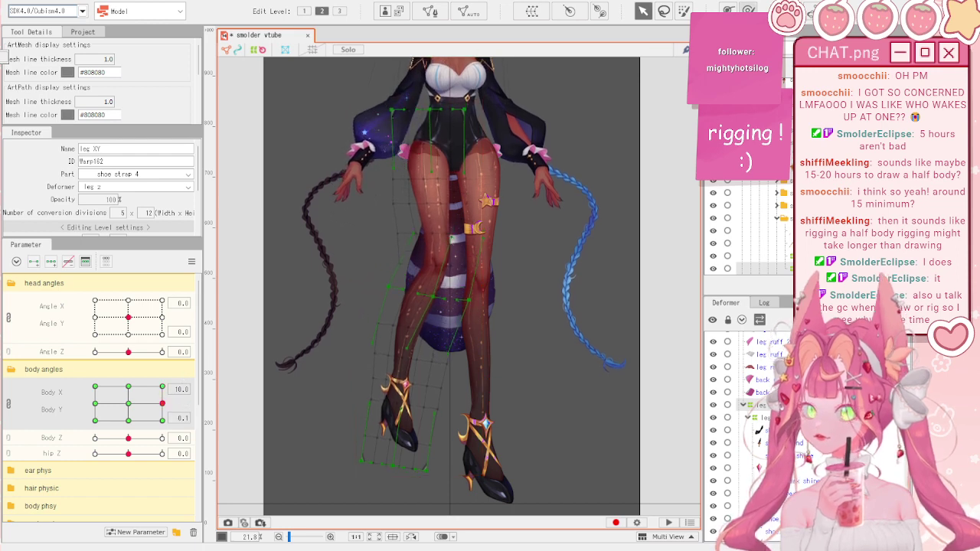
pyautogui.press('b')
pyautogui.click(683, 11)
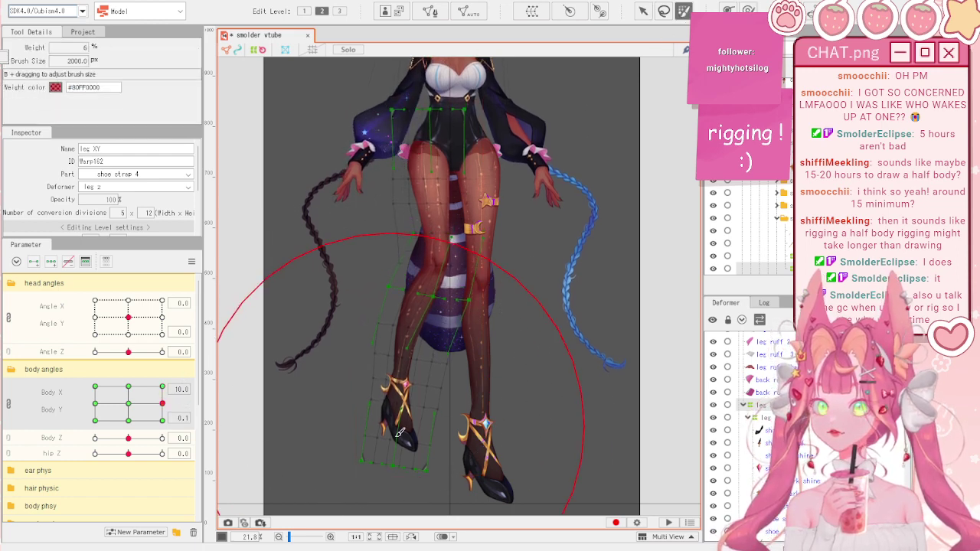
pyautogui.moveTo(402, 446); pyautogui.dragTo(375, 477)
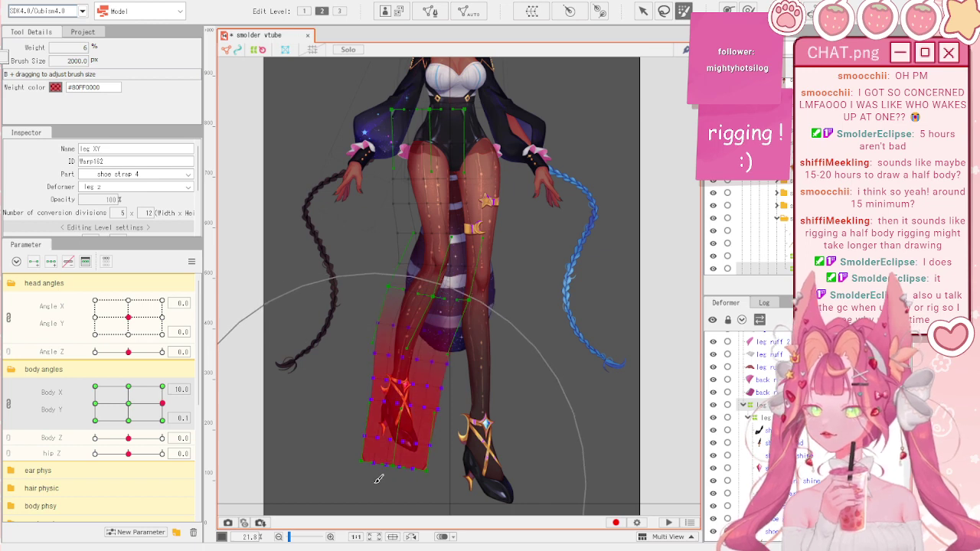
pyautogui.moveTo(163, 403); pyautogui.dragTo(190, 366)
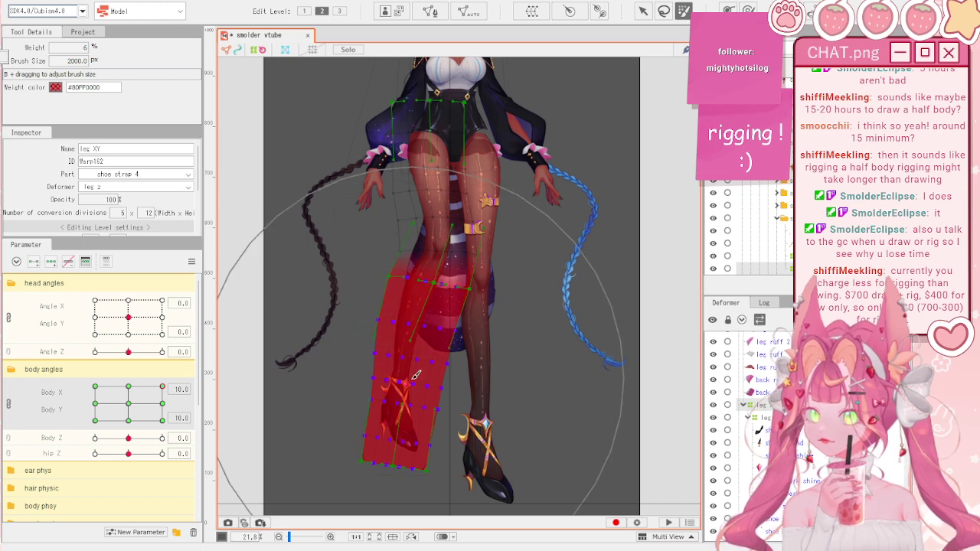
# - Shift the selected lower-leg points slightly upward at Body X 10 and Body Y 10, checking the motion between adjustments
pyautogui.press('v')
pyautogui.moveTo(413, 370); pyautogui.dragTo(414, 364)
pyautogui.moveTo(161, 403); pyautogui.dragTo(181, 375)
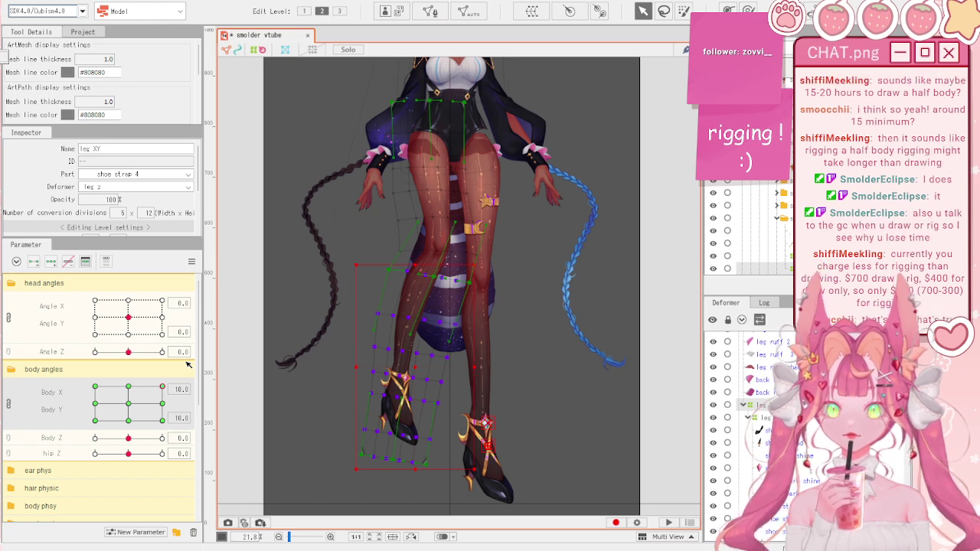
pyautogui.moveTo(104, 430); pyautogui.dragTo(205, 375)
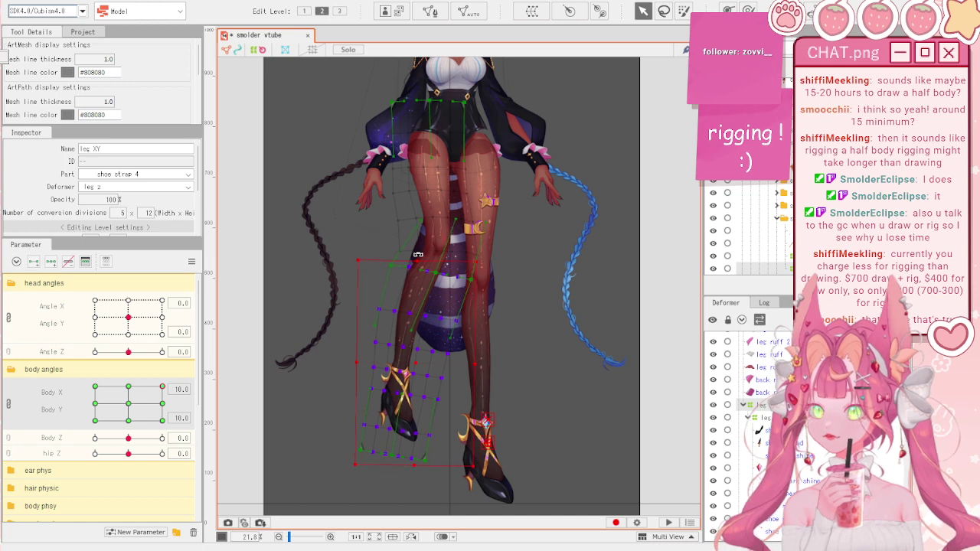
pyautogui.moveTo(160, 415); pyautogui.dragTo(185, 327)
# - Reset all parameters to their default values and deselect the leg deformer
pyautogui.click(191, 262)
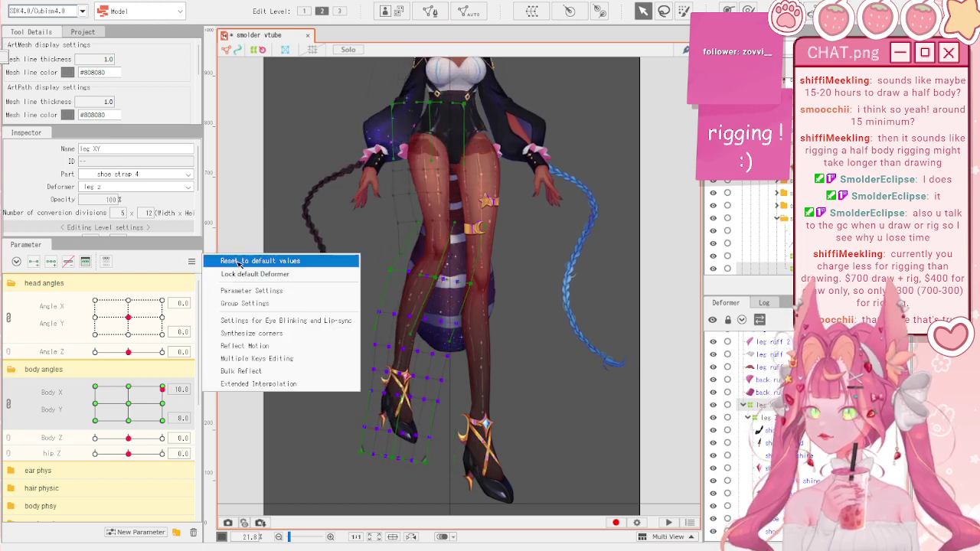
pyautogui.click(236, 261)
pyautogui.click(554, 356)
pyautogui.scroll(-3, 555, 356)
pyautogui.scroll(3, 522, 295)
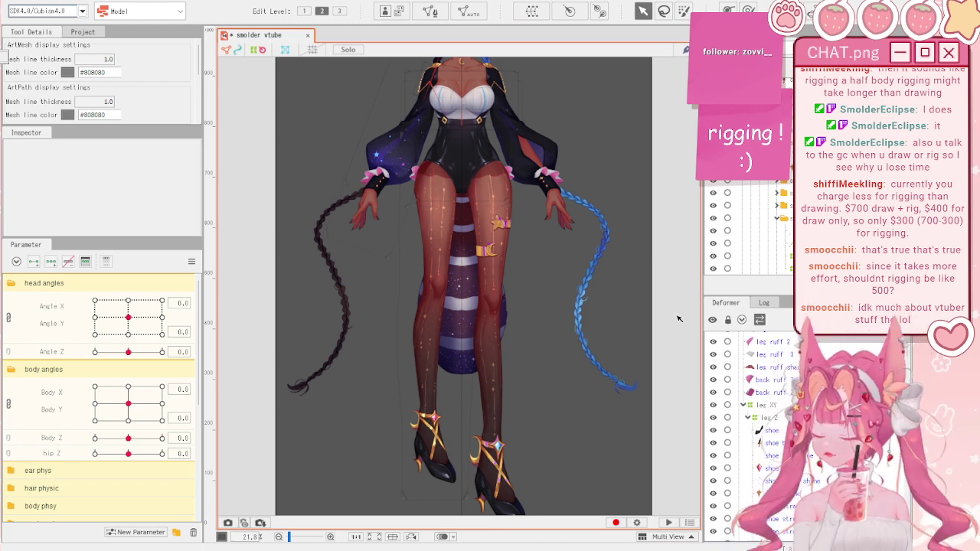
# - Set Body X and Body Y to 10 and select the knee xy deformer on the bent leg
pyautogui.moveTo(128, 403); pyautogui.dragTo(164, 353)
pyautogui.scroll(5, 383, 273)
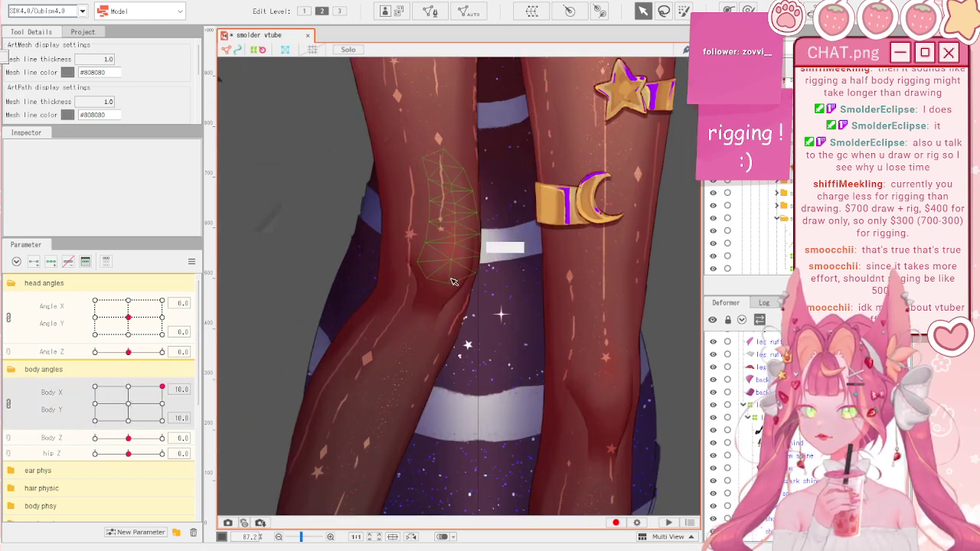
pyautogui.click(433, 339)
pyautogui.scroll(2, 426, 338)
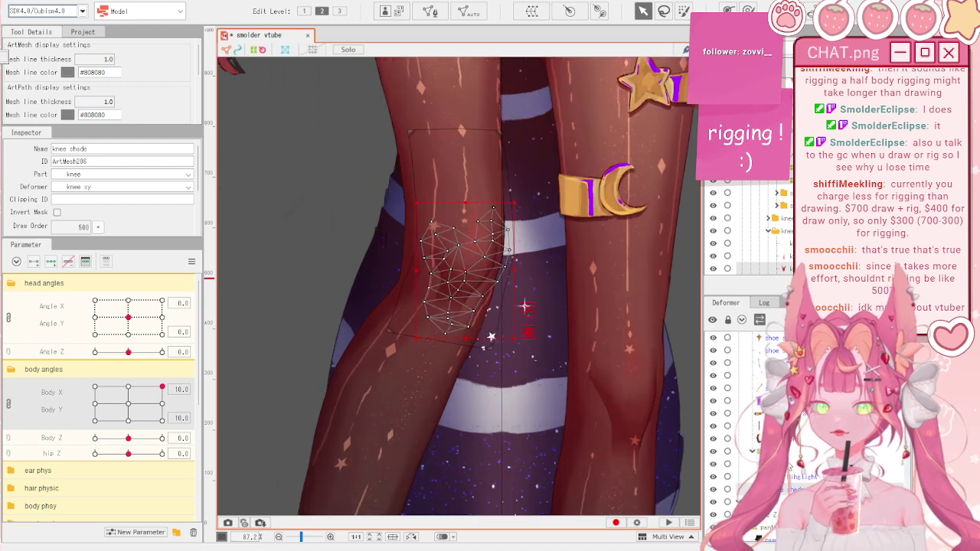
pyautogui.click(423, 338)
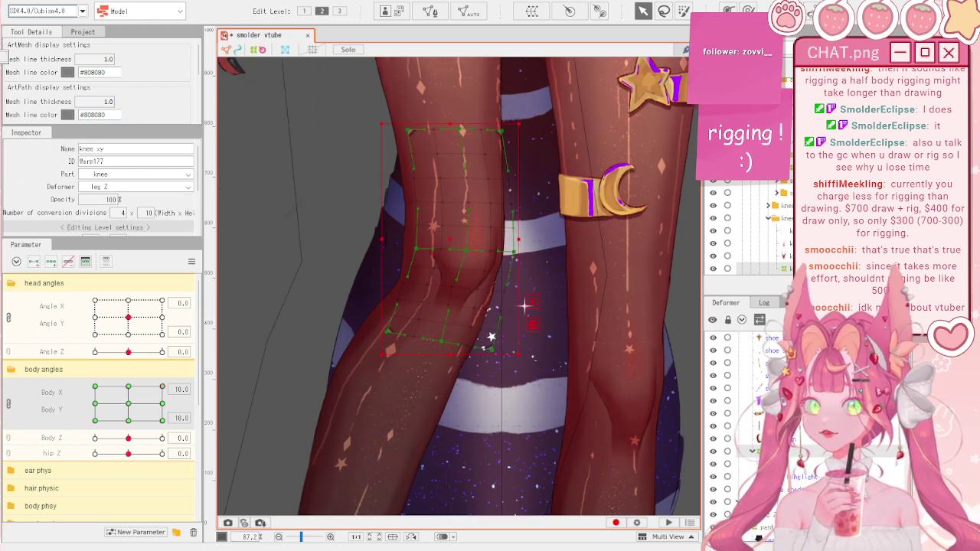
pyautogui.press('b')
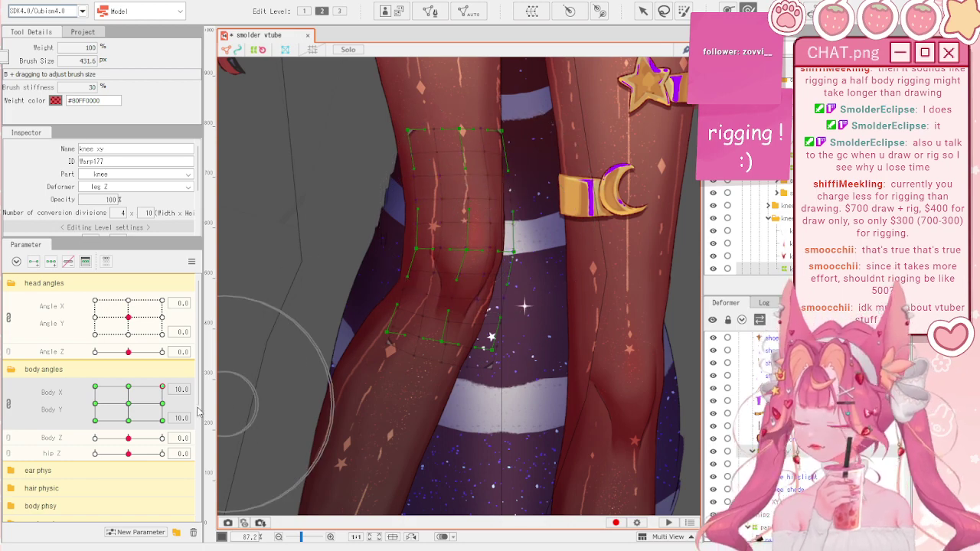
pyautogui.press('v')
# - Preview the knee's motion at Body X -10 with Body Y at 10 and -10, reset the parameters, and deselect the deformer
pyautogui.moveTo(125, 420); pyautogui.dragTo(72, 331)
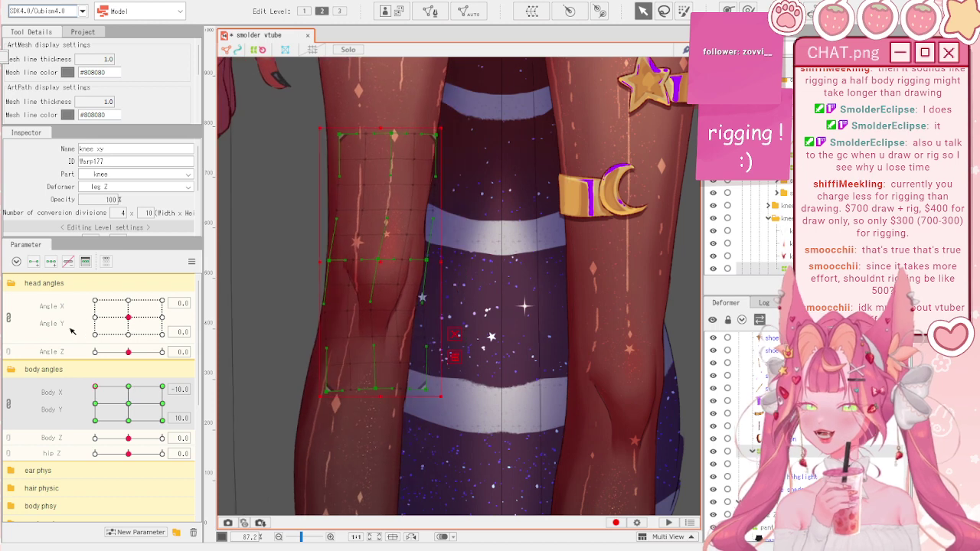
pyautogui.moveTo(50, 386); pyautogui.dragTo(39, 438)
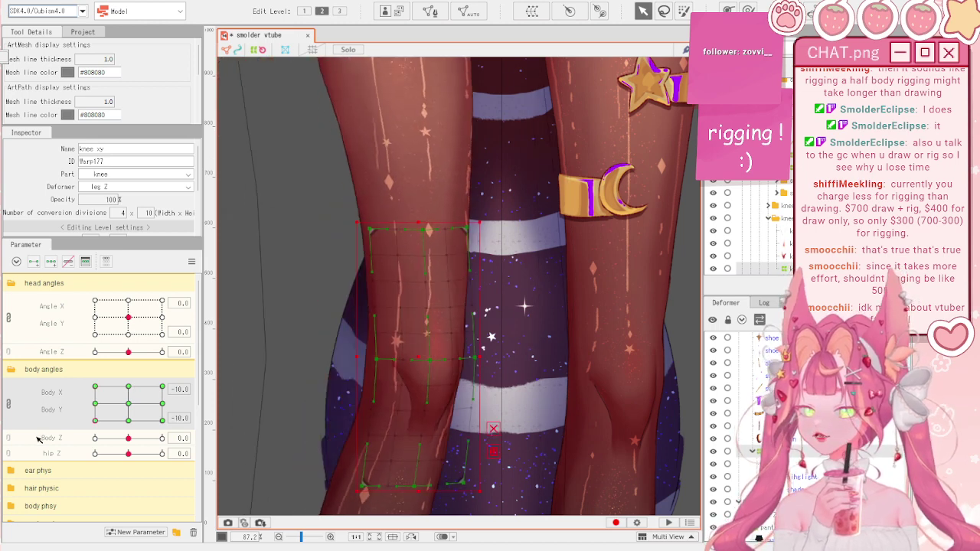
pyautogui.moveTo(154, 363); pyautogui.dragTo(153, 365)
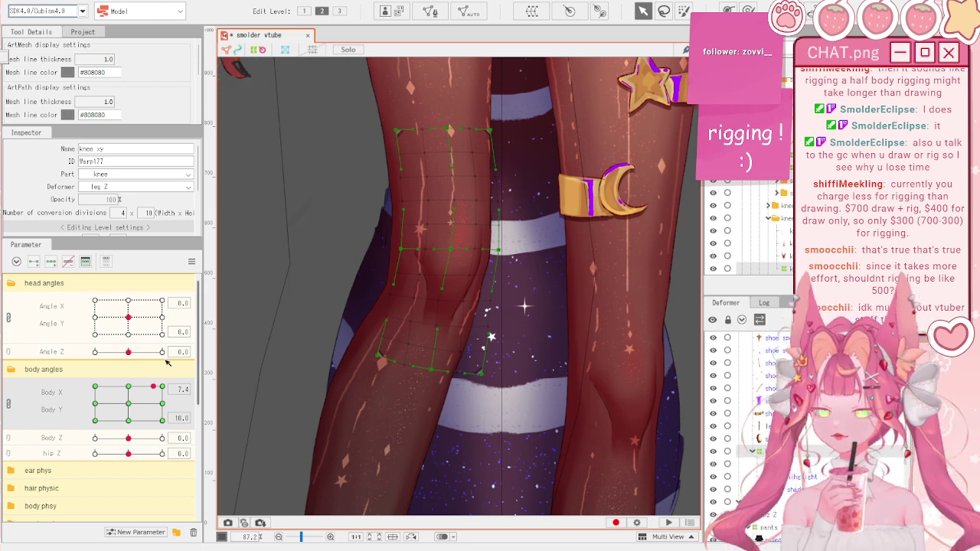
pyautogui.click(128, 403)
pyautogui.rightClick(204, 257)
pyautogui.click(206, 258)
pyautogui.scroll(-4, 409, 215)
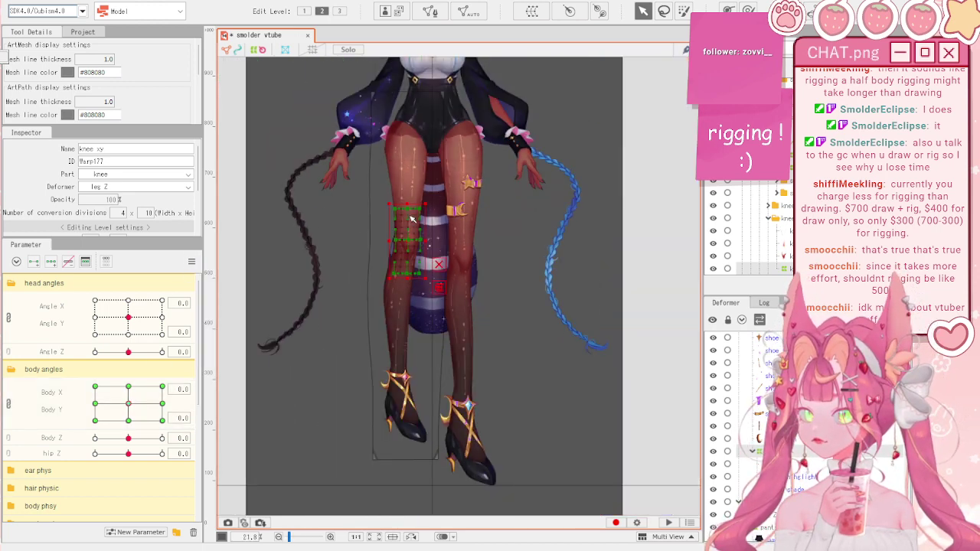
pyautogui.click(309, 224)
pyautogui.scroll(-2, 309, 224)
pyautogui.scroll(3, 357, 167)
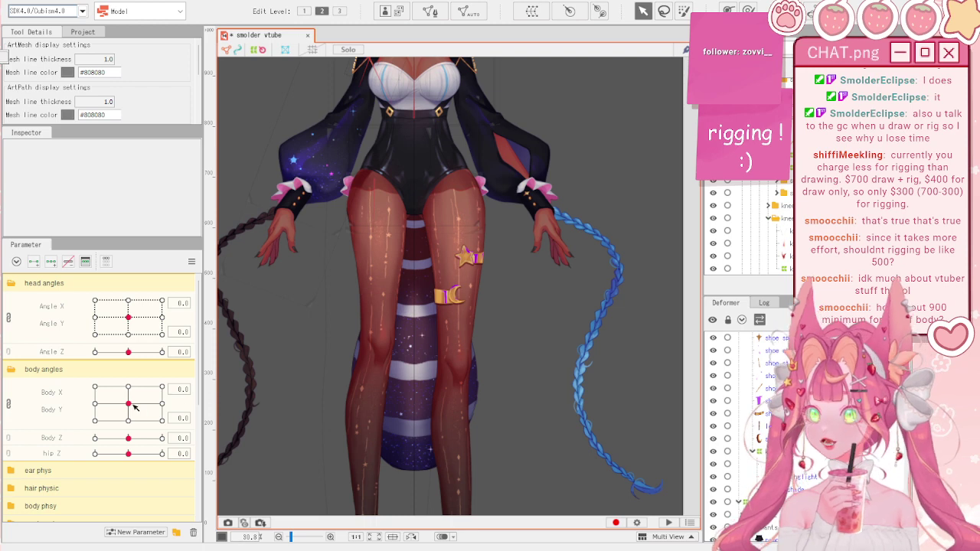
# - Reset all parameters to default and examine the hips, thighs and legs mesh in the neutral pose
pyautogui.click(191, 262)
pyautogui.click(210, 260)
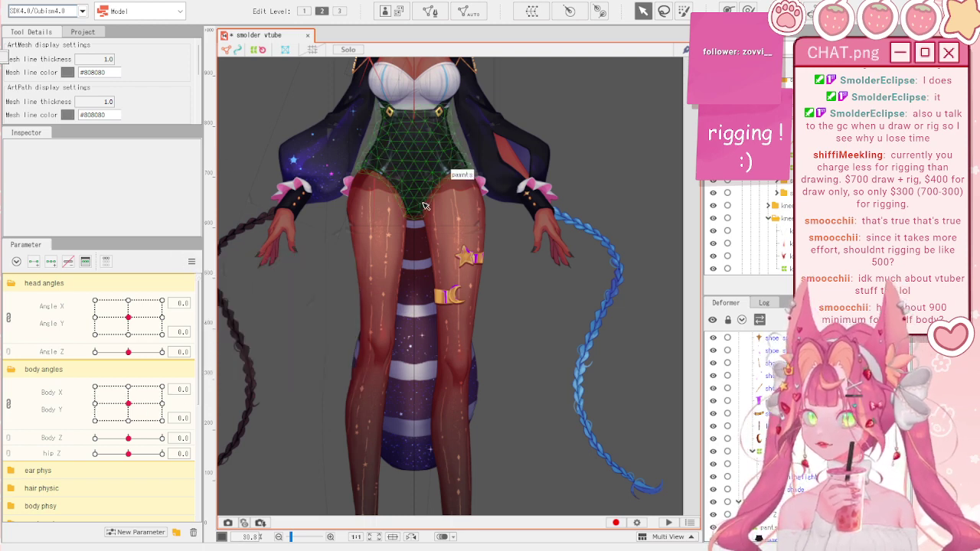
pyautogui.scroll(-3, 525, 192)
pyautogui.scroll(3, 459, 157)
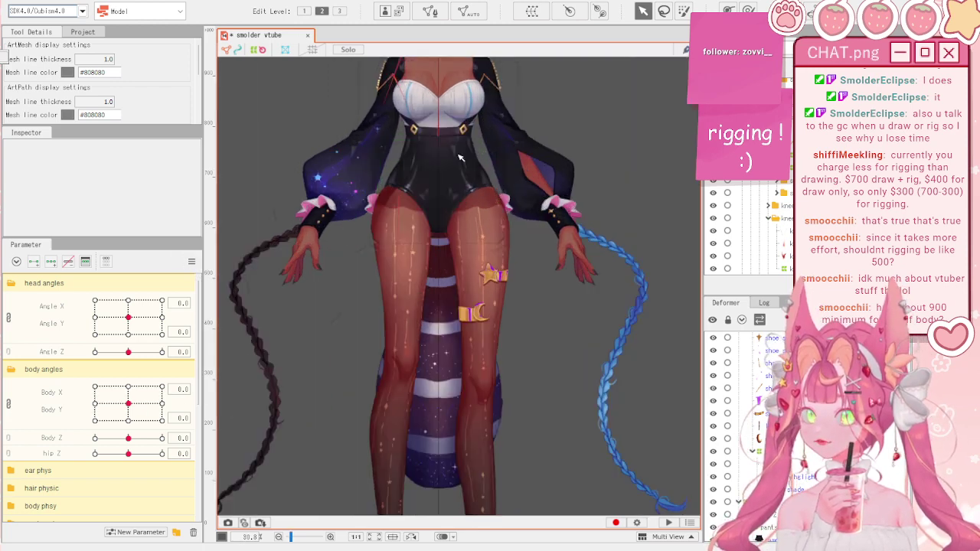
pyautogui.scroll(4, 459, 157)
pyautogui.scroll(-2, 459, 157)
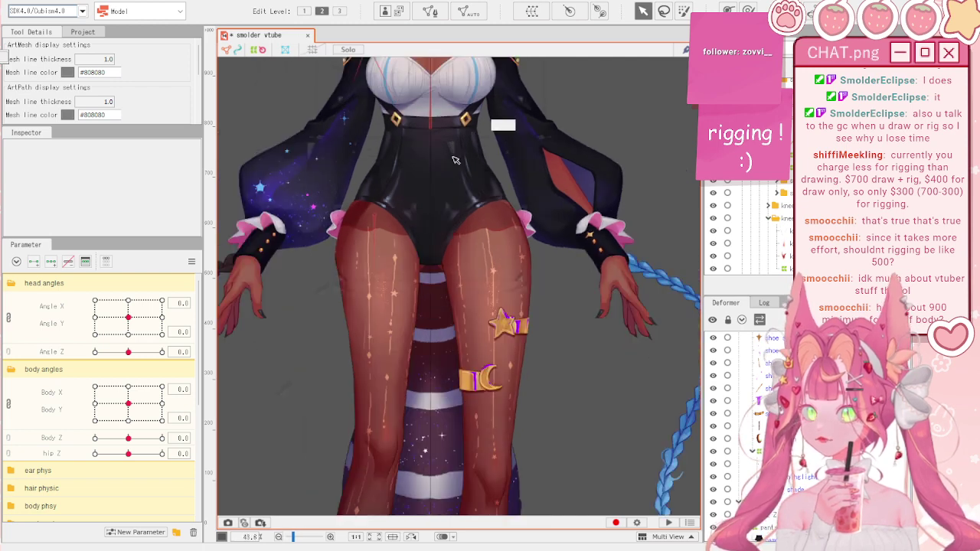
pyautogui.scroll(3, 319, 262)
pyautogui.click(320, 263)
pyautogui.scroll(2, 320, 263)
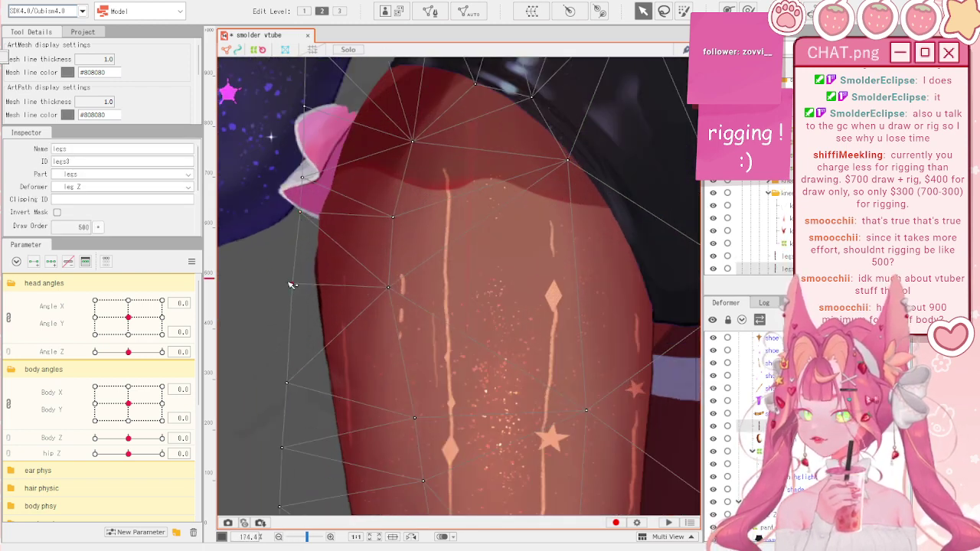
pyautogui.scroll(-3, 315, 257)
pyautogui.scroll(-3, 536, 253)
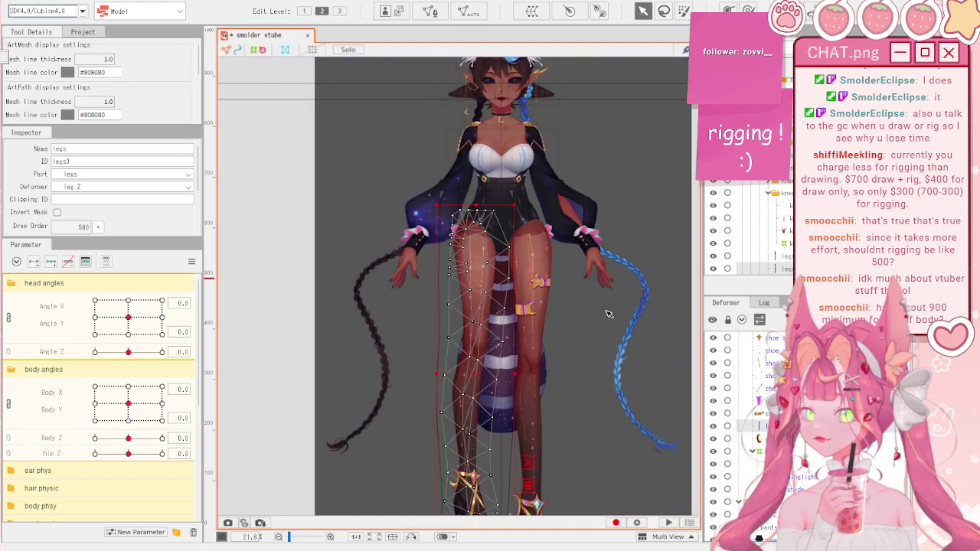
pyautogui.click(610, 313)
pyautogui.scroll(1, 503, 254)
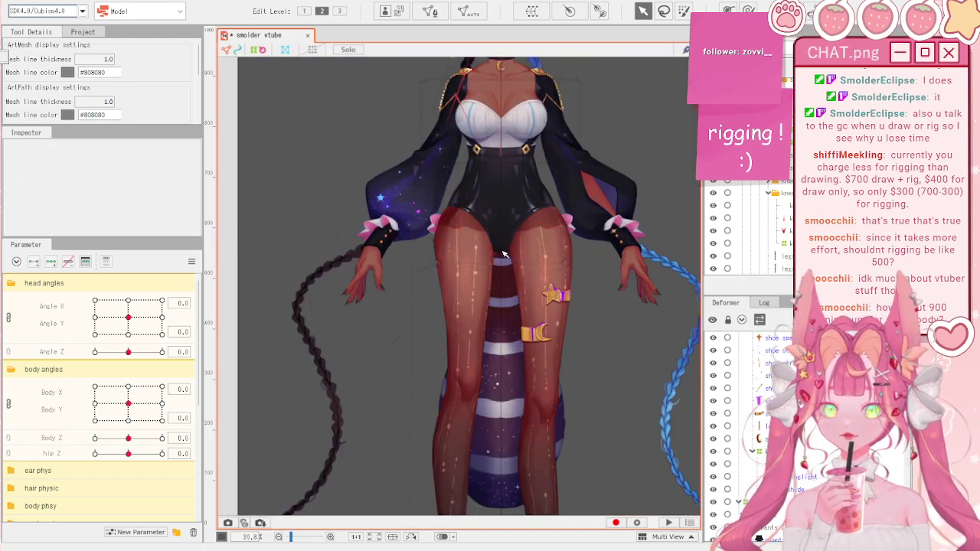
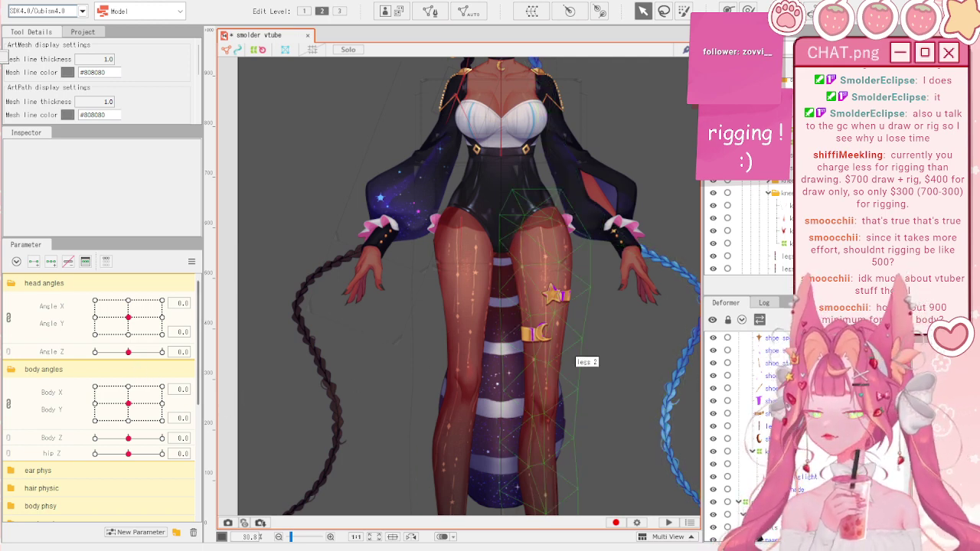
# - Examine the knees, lower legs and upper body in the neutral pose for parts that still need body motion
pyautogui.moveTo(557, 449); pyautogui.dragTo(527, 372)
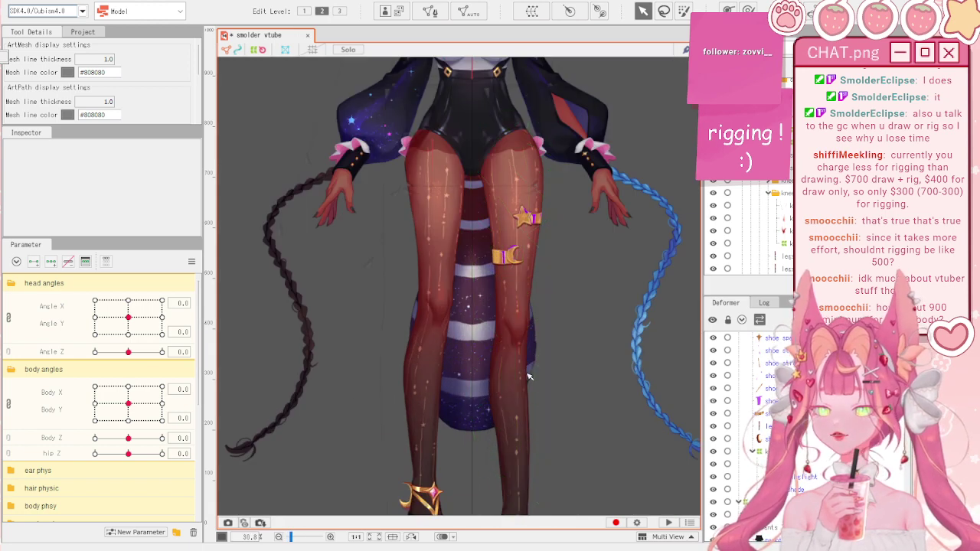
pyautogui.moveTo(128, 403)
pyautogui.mouseDown()
pyautogui.moveTo(162, 415)
pyautogui.moveTo(81, 405)
pyautogui.moveTo(115, 398)
pyautogui.moveTo(70, 370)
pyautogui.moveTo(84, 404)
pyautogui.moveTo(104, 413)
pyautogui.moveTo(92, 394)
pyautogui.moveTo(127, 403)
pyautogui.mouseUp()
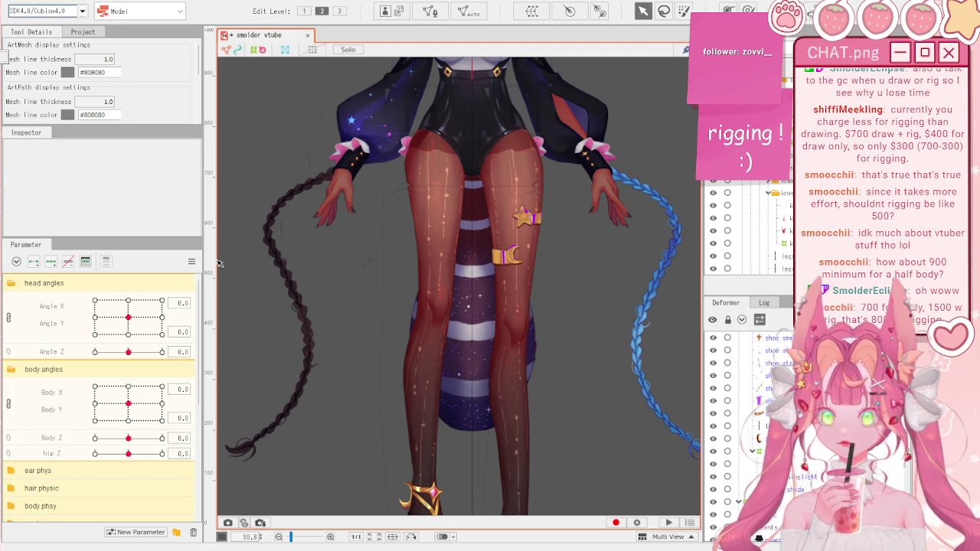
pyautogui.scroll(2, 482, 337)
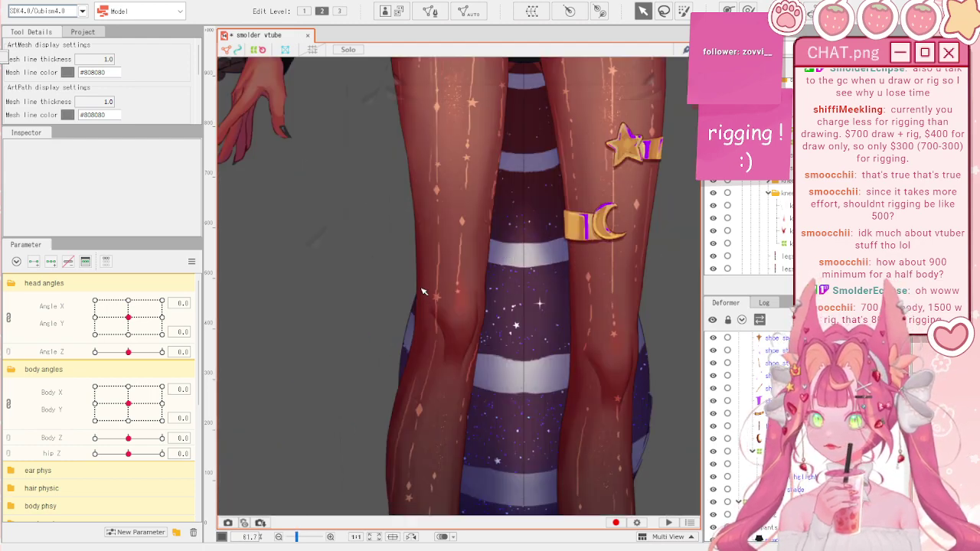
pyautogui.scroll(-4, 474, 306)
pyautogui.scroll(3, 444, 208)
pyautogui.scroll(2, 443, 208)
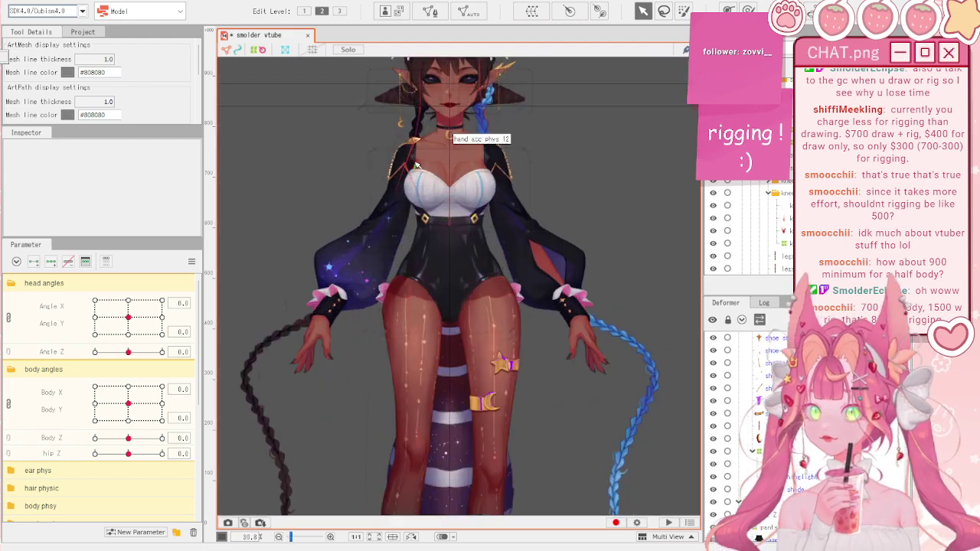
# - Set Body X to 10 and Body Y to -10 and select the hand acc 4 mesh of the gold sleeve trim
pyautogui.moveTo(142, 383); pyautogui.dragTo(218, 432)
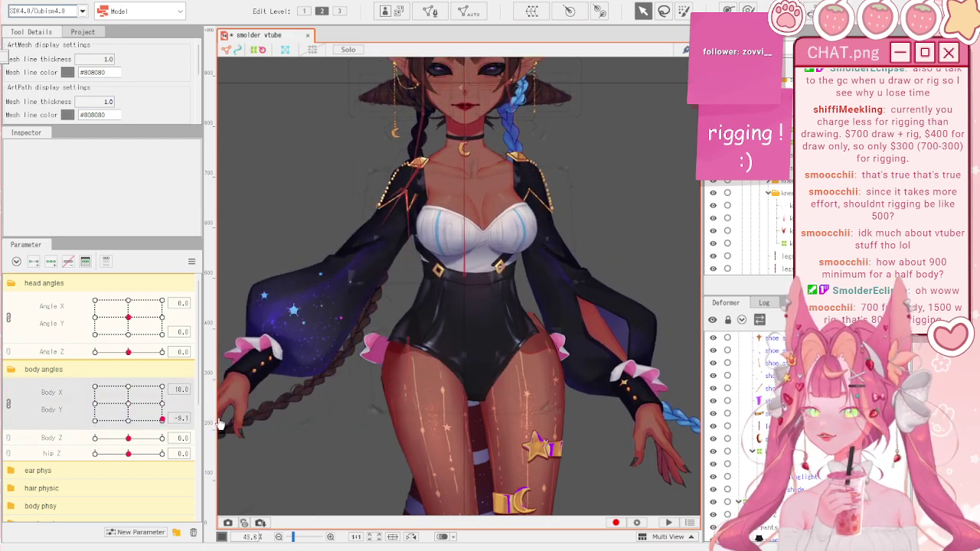
pyautogui.scroll(6, 481, 274)
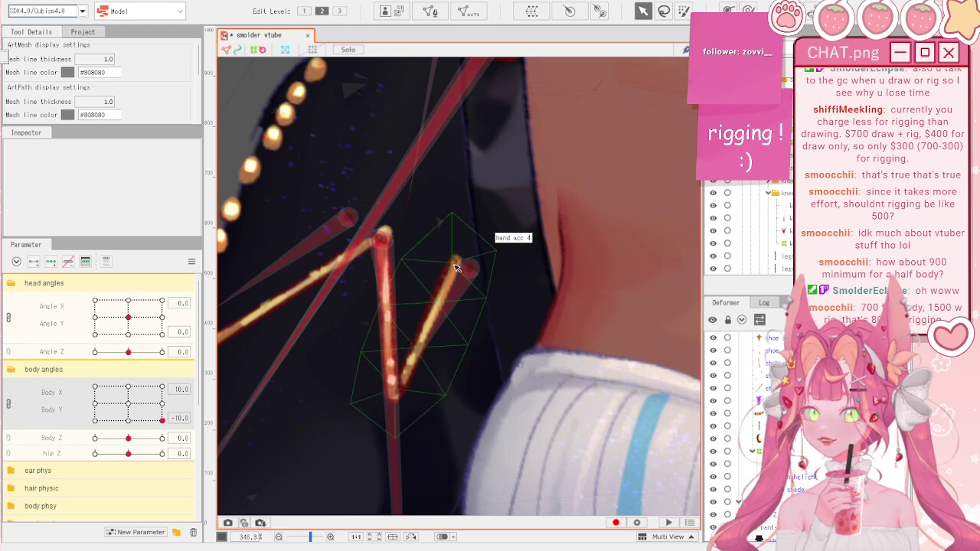
pyautogui.click(462, 262)
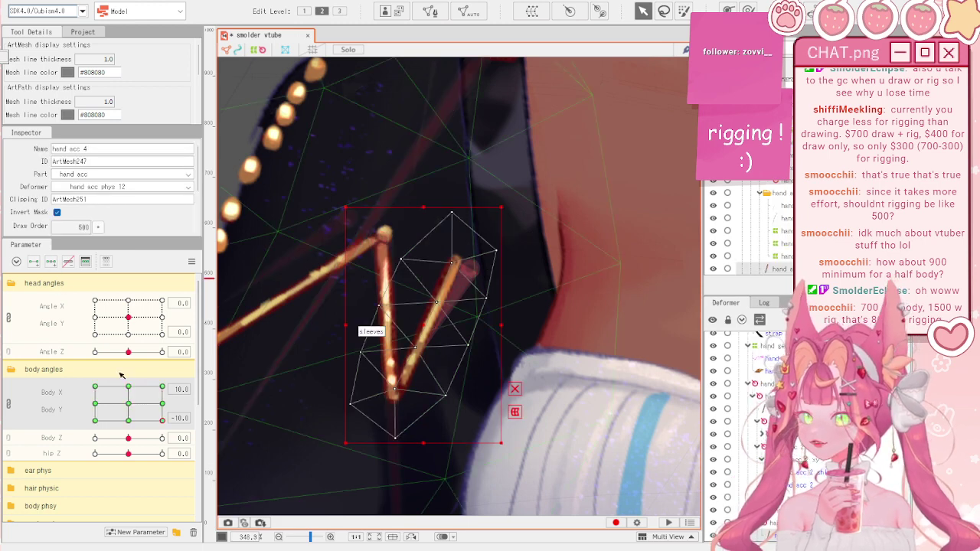
pyautogui.click(192, 261)
pyautogui.click(276, 337)
pyautogui.moveTo(162, 420); pyautogui.dragTo(211, 452)
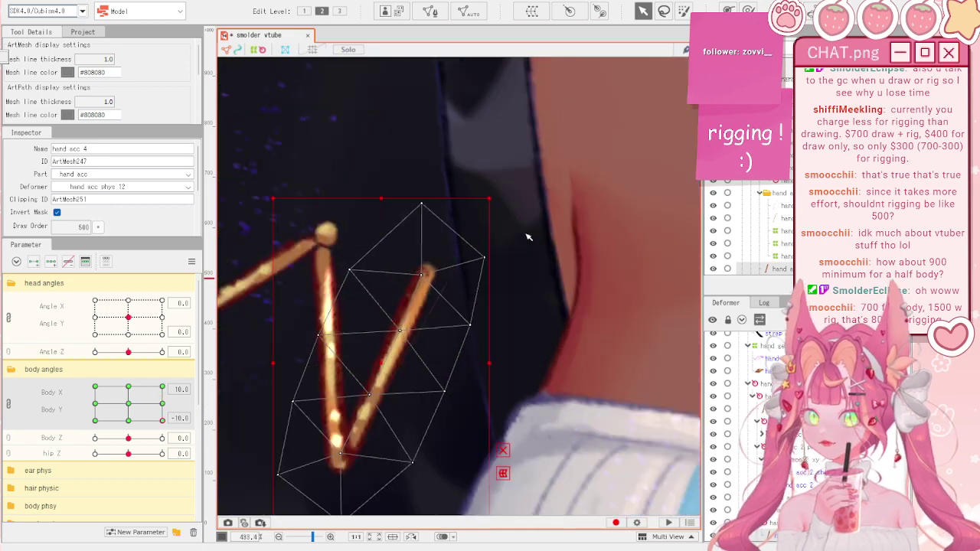
# - Create a two-point deform path along hand acc 4 and move its upper end toward the chest at Body X 10, Body Y -10
pyautogui.click(727, 10)
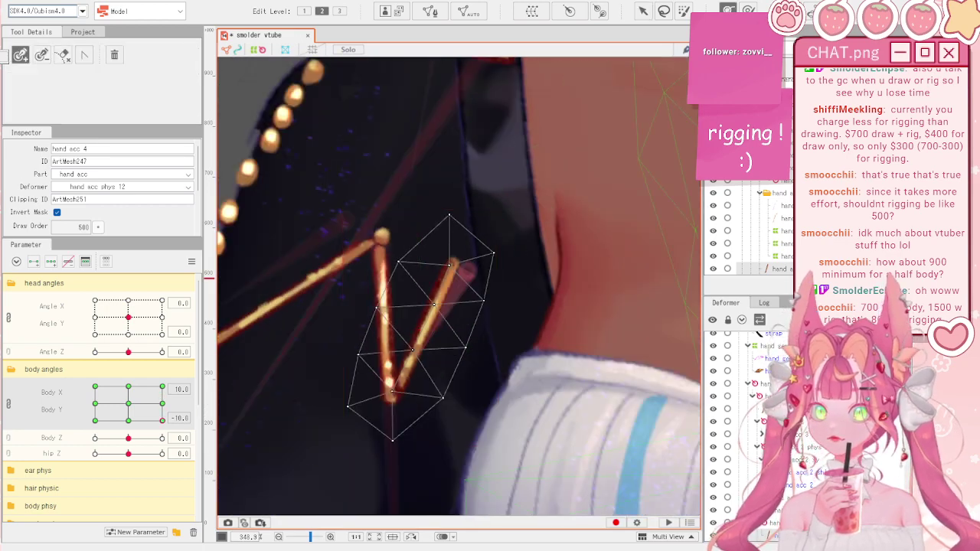
pyautogui.click(459, 261)
pyautogui.click(390, 403)
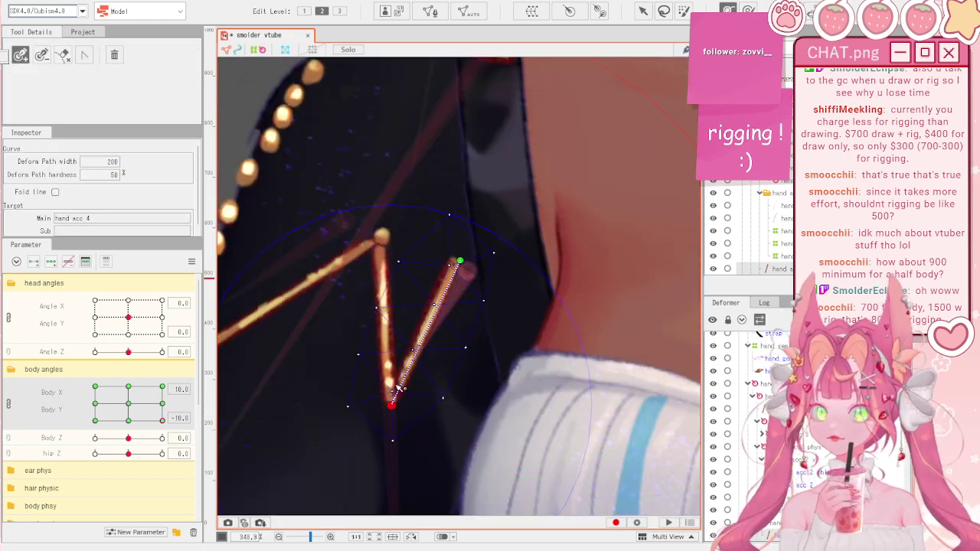
pyautogui.press('v')
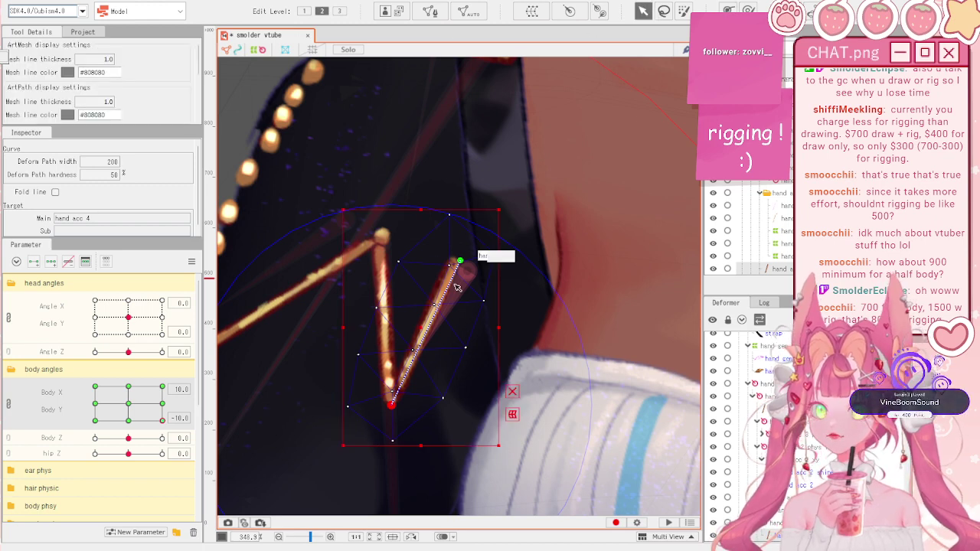
pyautogui.moveTo(459, 262); pyautogui.dragTo(492, 272)
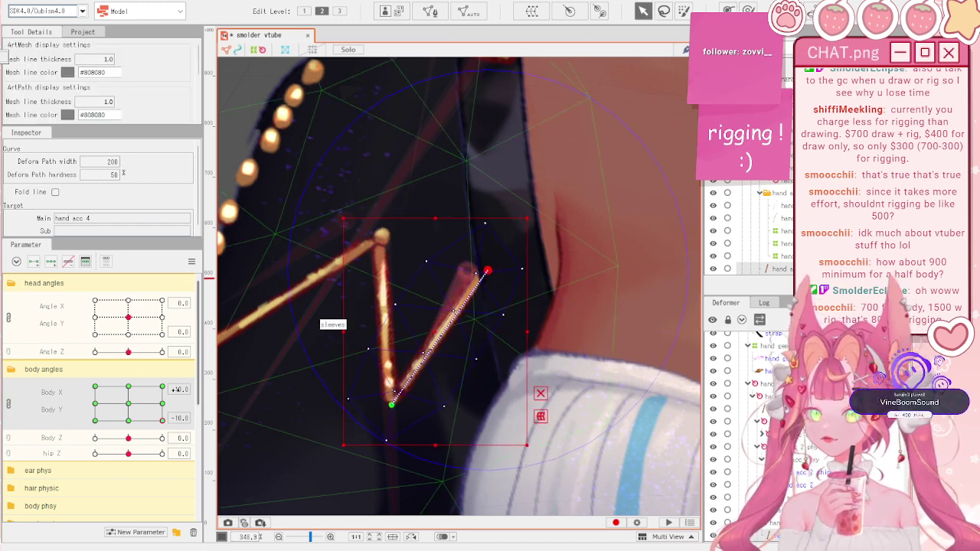
# - Reset the parameters, separate Body X from Body Y, and move hand acc 4's upper path point toward the arm at Body X -10
pyautogui.click(192, 261)
pyautogui.click(213, 262)
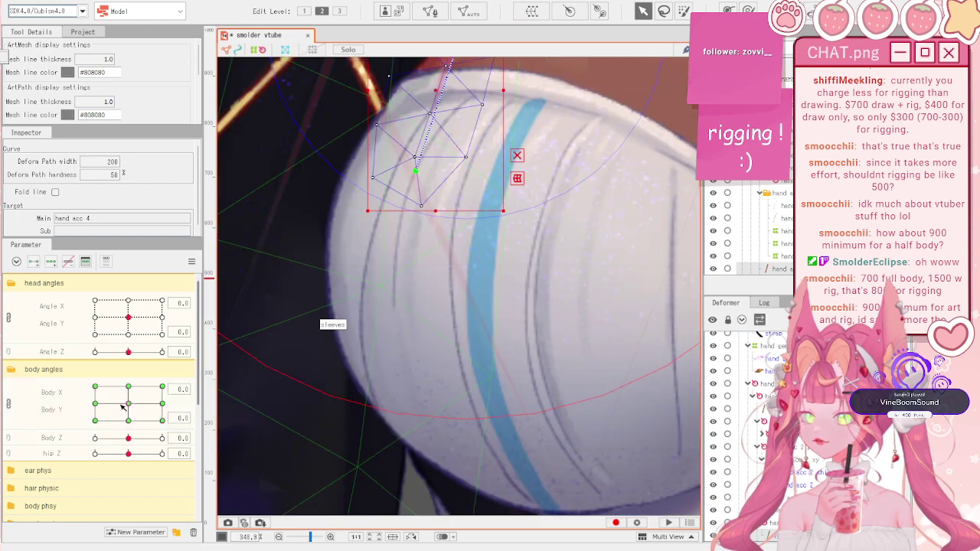
pyautogui.click(9, 405)
pyautogui.moveTo(127, 386); pyautogui.dragTo(95, 386)
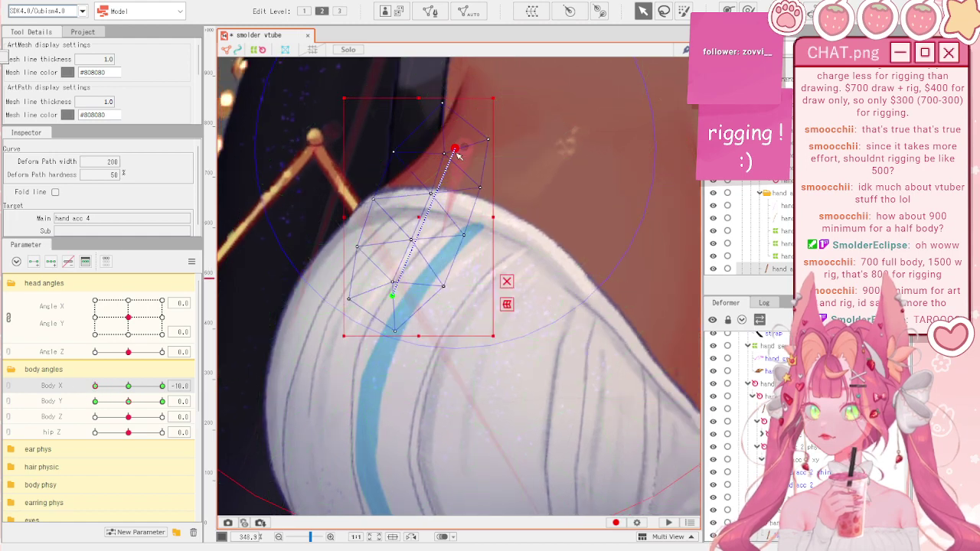
pyautogui.moveTo(455, 147); pyautogui.dragTo(414, 146)
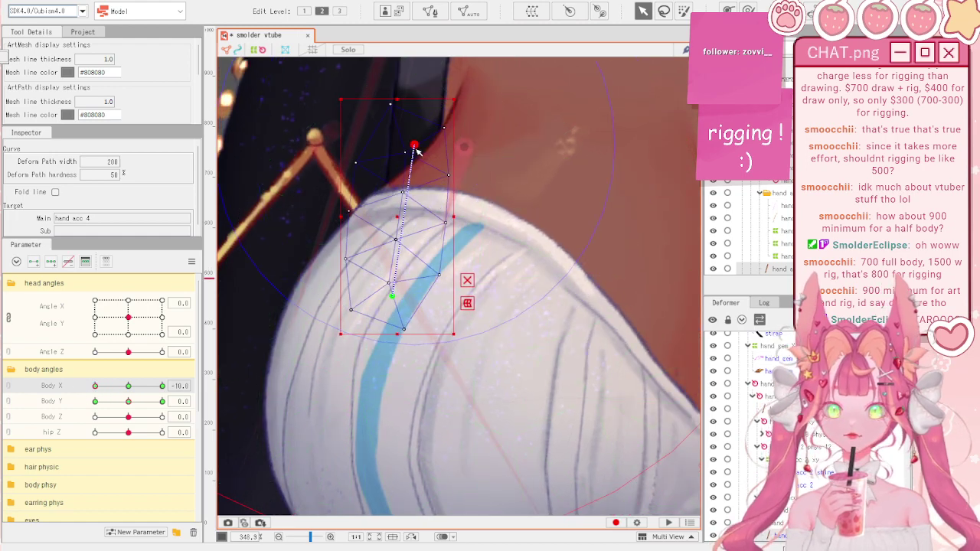
# - Move hand acc 4's upper path point slightly toward the chest at Body X 10
pyautogui.moveTo(95, 386); pyautogui.dragTo(185, 385)
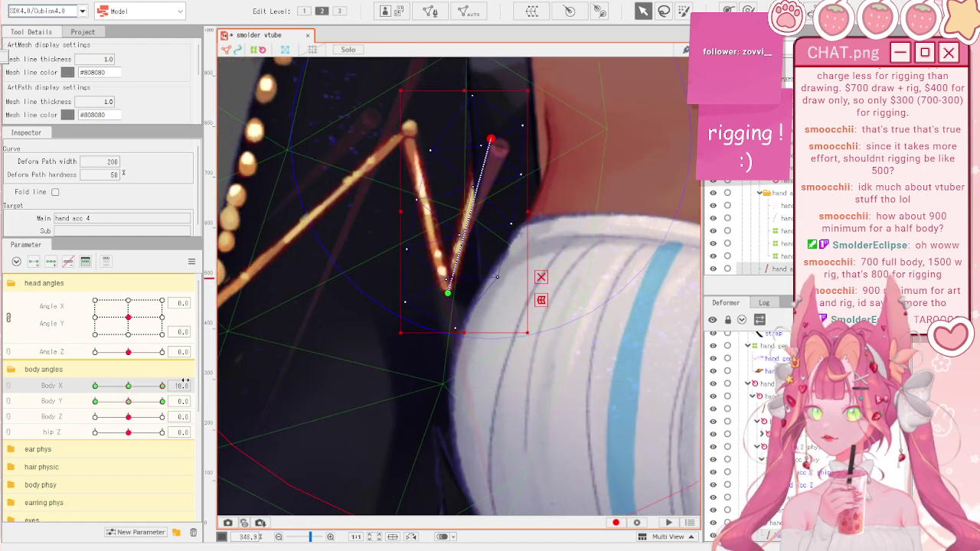
pyautogui.moveTo(491, 141); pyautogui.dragTo(508, 146)
pyautogui.moveTo(161, 385)
pyautogui.mouseDown()
pyautogui.moveTo(125, 385)
pyautogui.moveTo(162, 385)
pyautogui.mouseUp()
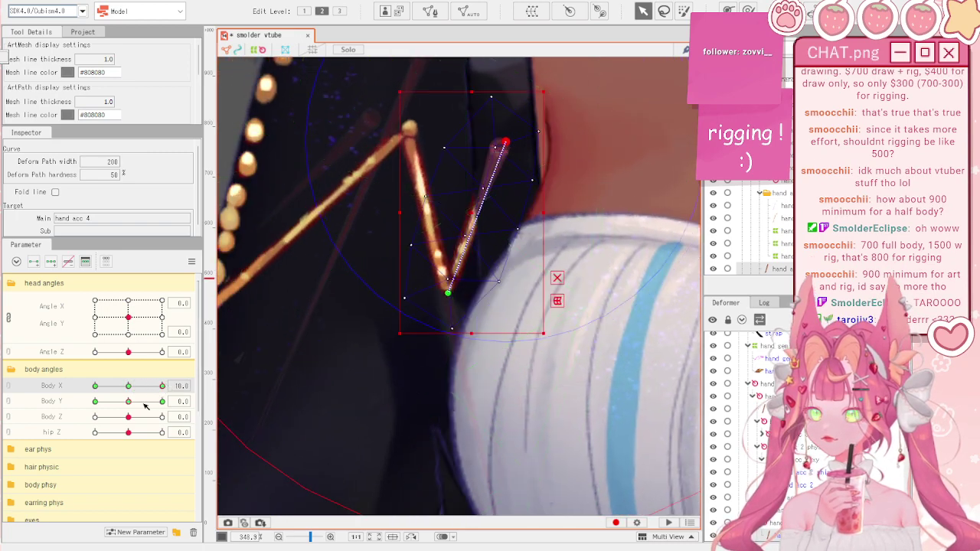
# - Reset the parameters, recombine Body X with Body Y, and synthesize the corners for hand acc 4
pyautogui.click(191, 262)
pyautogui.click(219, 316)
pyautogui.click(9, 388)
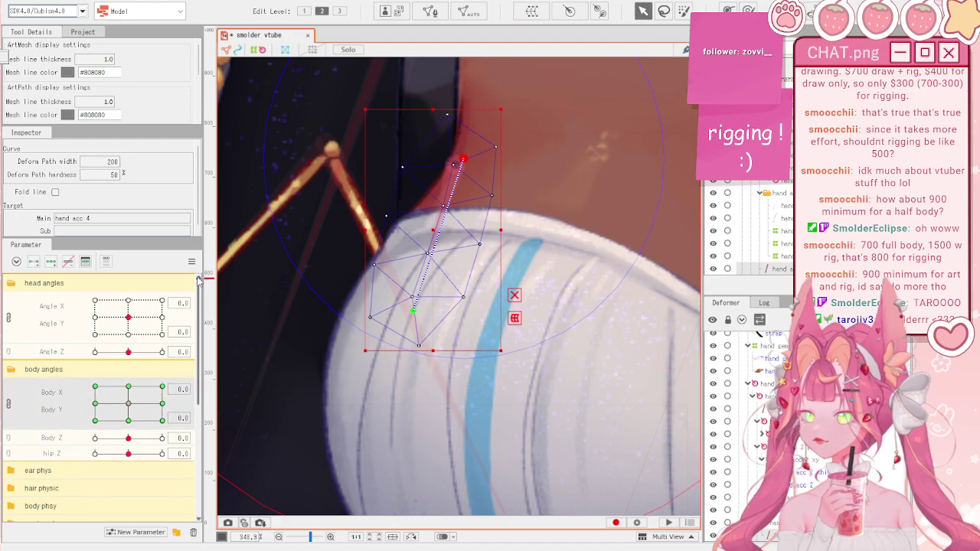
pyautogui.click(191, 261)
pyautogui.click(233, 333)
pyautogui.click(461, 251)
# - Preview hand acc 4 at Body Y -10 and at the Body X 10, Body Y -10 corner, then reset the parameters
pyautogui.click(128, 422)
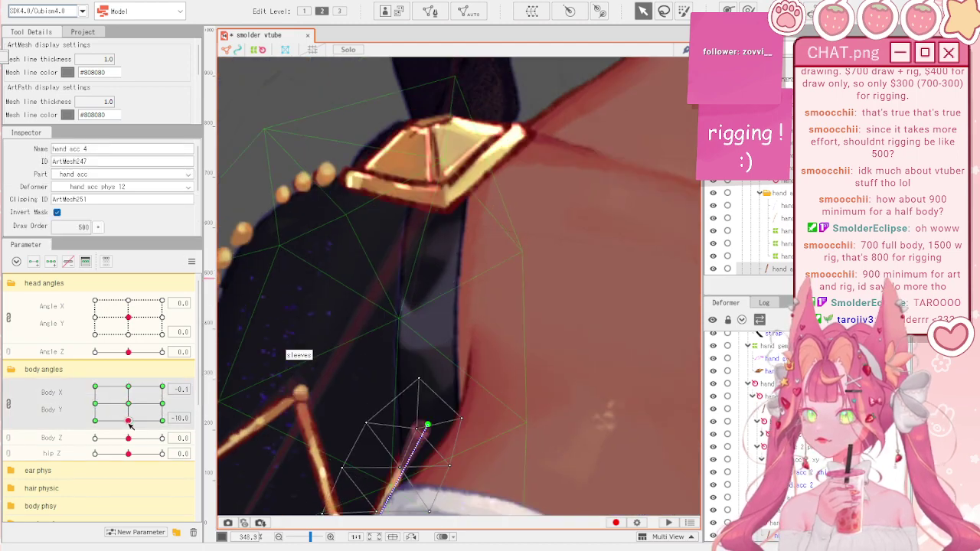
pyautogui.moveTo(129, 422); pyautogui.dragTo(169, 428)
pyautogui.scroll(-3, 433, 287)
pyautogui.scroll(3, 438, 393)
pyautogui.moveTo(441, 403); pyautogui.dragTo(452, 385)
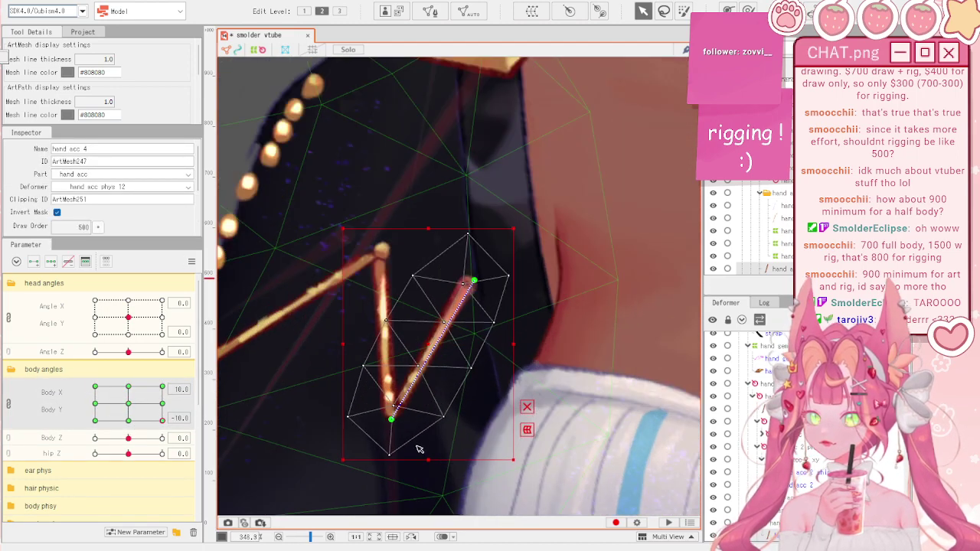
pyautogui.scroll(-6, 433, 400)
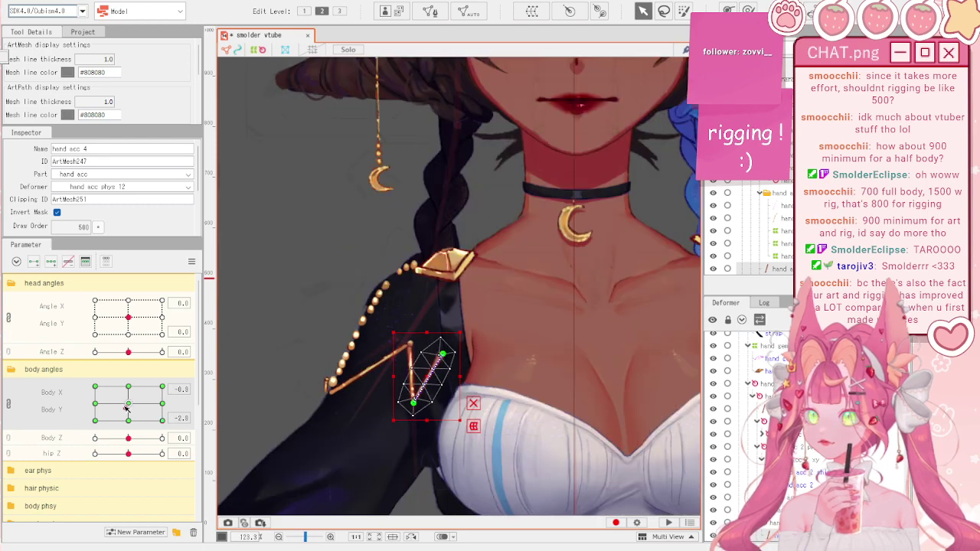
pyautogui.moveTo(126, 408)
pyautogui.mouseDown()
pyautogui.moveTo(129, 434)
pyautogui.moveTo(129, 394)
pyautogui.mouseUp()
pyautogui.click(192, 261)
pyautogui.click(245, 257)
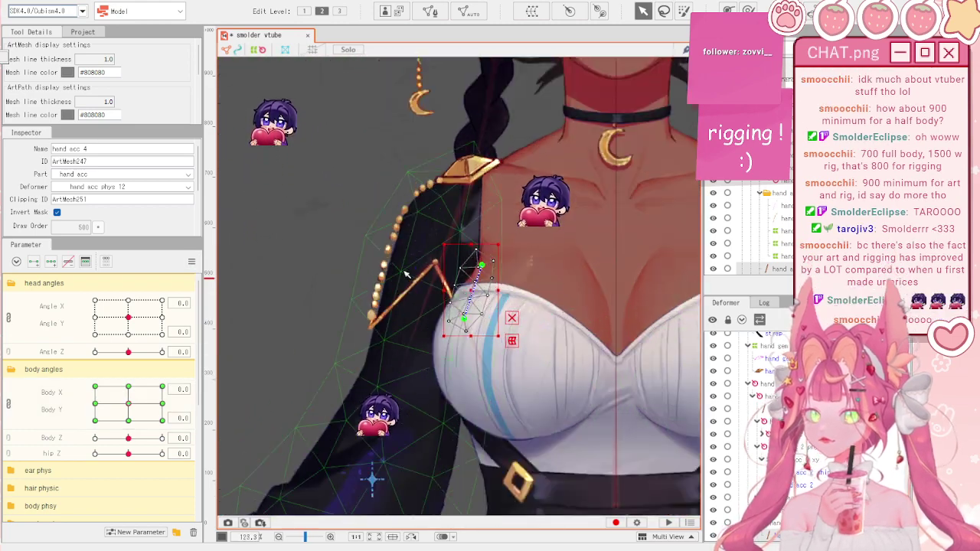
# - Select the bead trim's hand acc xy deformer, separate Body X from Body Y, and add three keys on Body Y
pyautogui.scroll(3, 399, 269)
pyautogui.click(392, 219)
pyautogui.scroll(3, 409, 250)
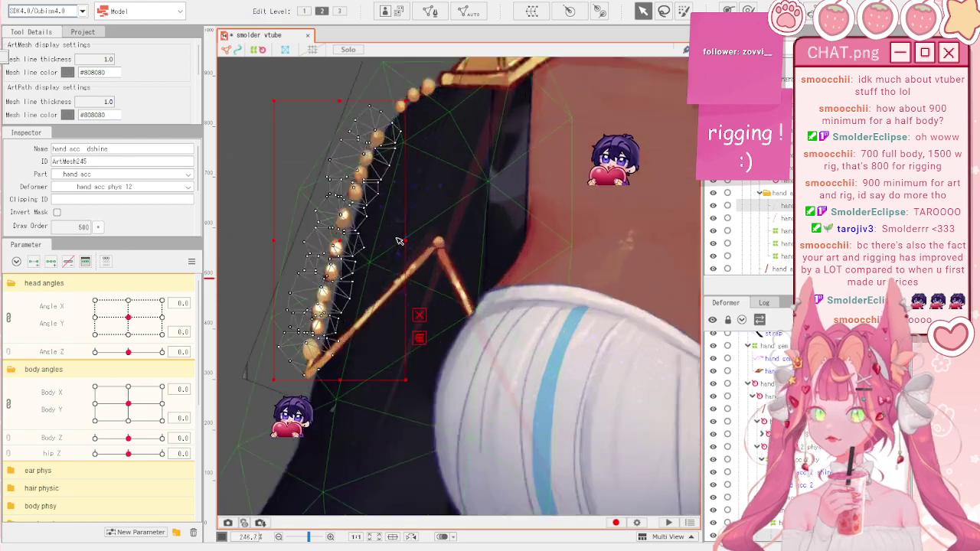
pyautogui.scroll(-5, 773, 371)
pyautogui.click(776, 359)
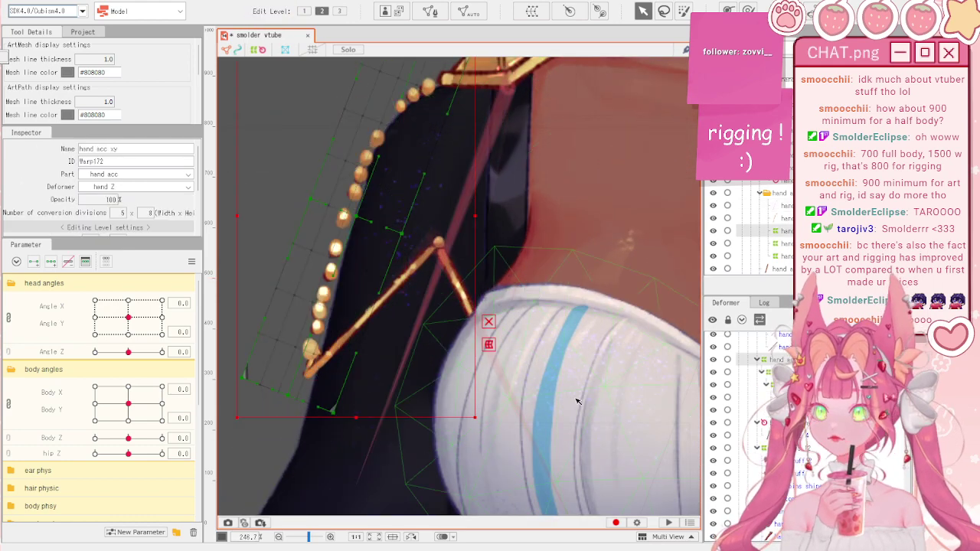
pyautogui.scroll(-1, 577, 401)
pyautogui.click(9, 403)
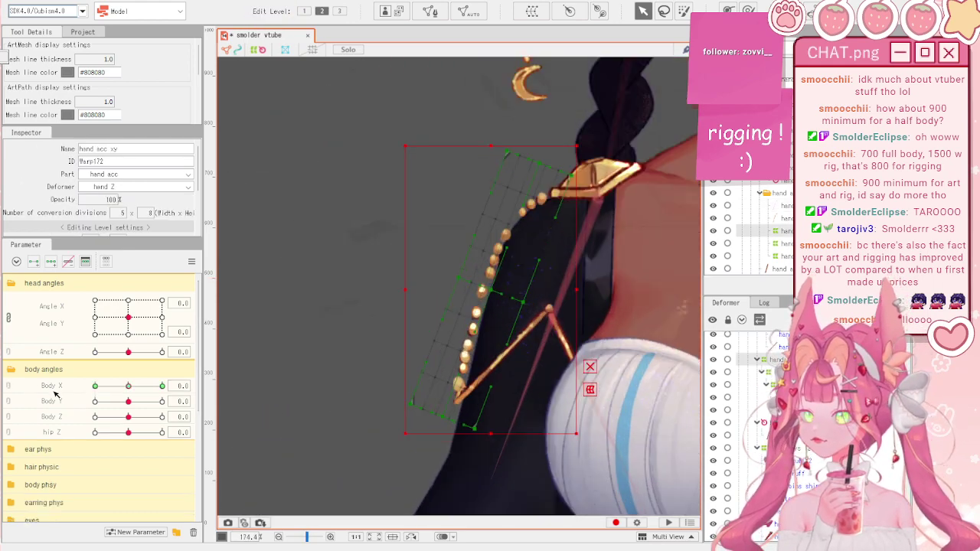
pyautogui.click(54, 401)
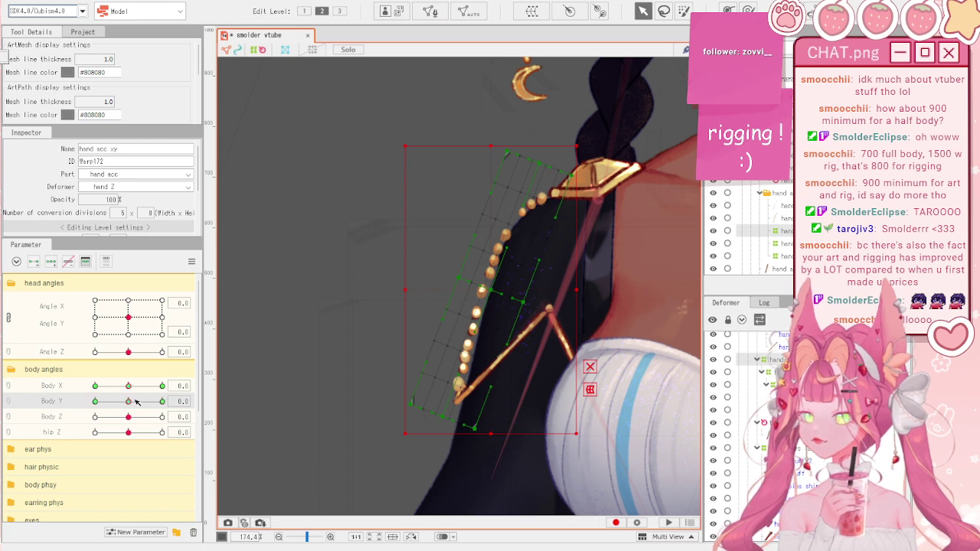
# - Set Body Y to -10 and set the selection brush size to about 633 px for the bead trim's hand acc xy deformer
pyautogui.moveTo(135, 401); pyautogui.dragTo(77, 407)
pyautogui.scroll(-2, 298, 249)
pyautogui.scroll(2, 378, 433)
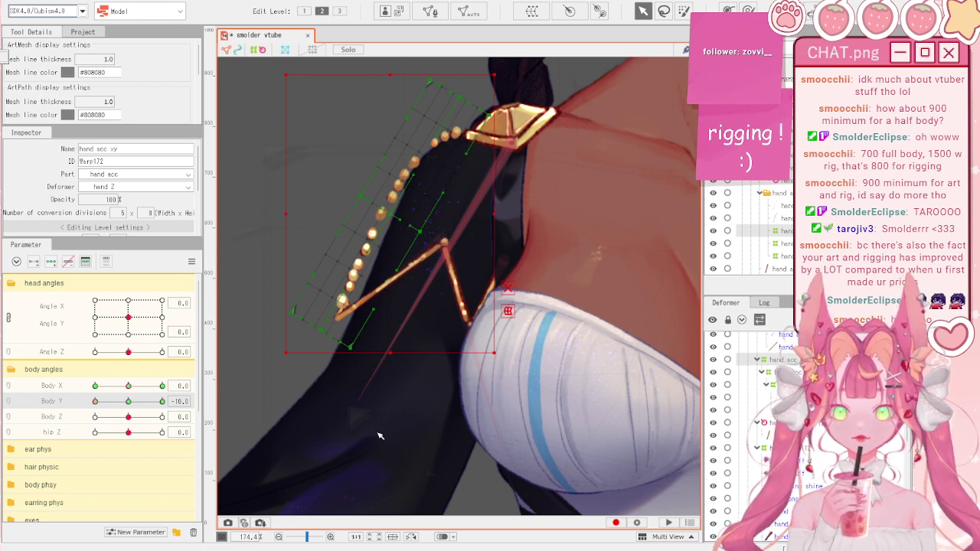
pyautogui.scroll(-3, 414, 416)
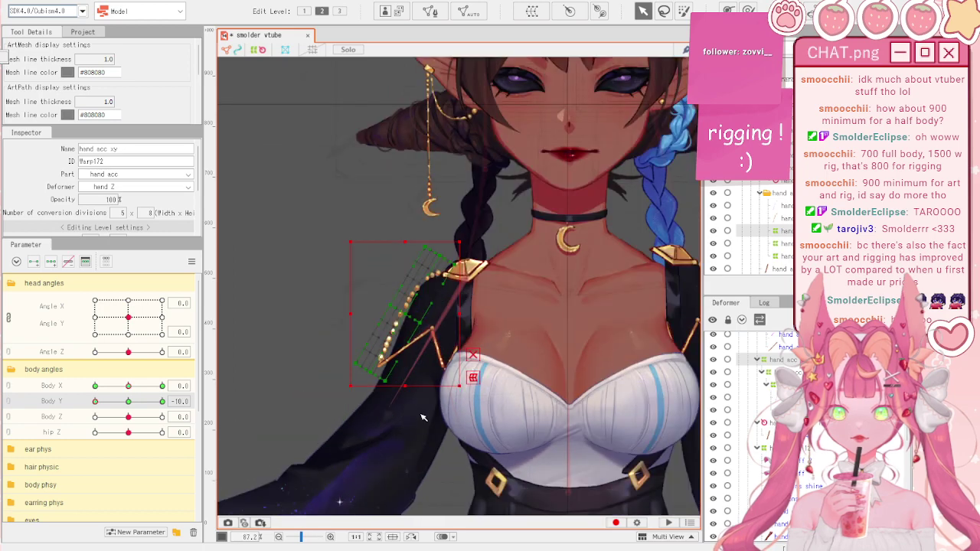
pyautogui.scroll(2, 369, 493)
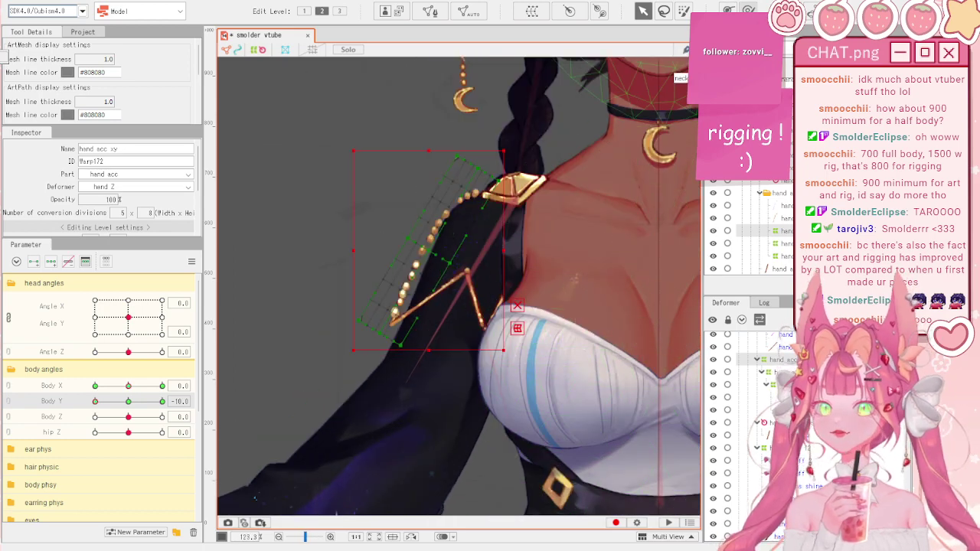
pyautogui.click(748, 9)
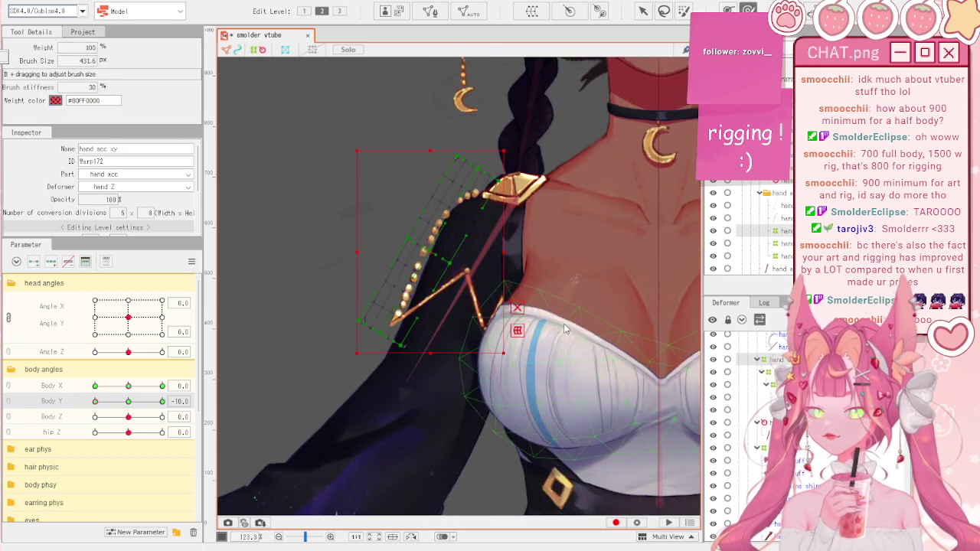
pyautogui.hotkey('ctrl', 'z')
pyautogui.click(683, 10)
pyautogui.scroll(-5, 475, 252)
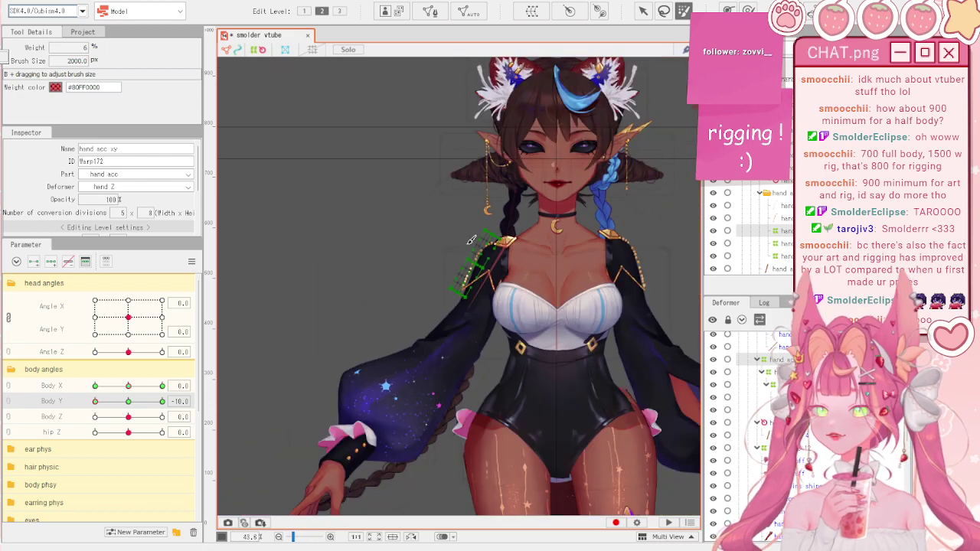
pyautogui.press('b')
pyautogui.moveTo(399, 315); pyautogui.dragTo(407, 276)
pyautogui.scroll(5, 441, 289)
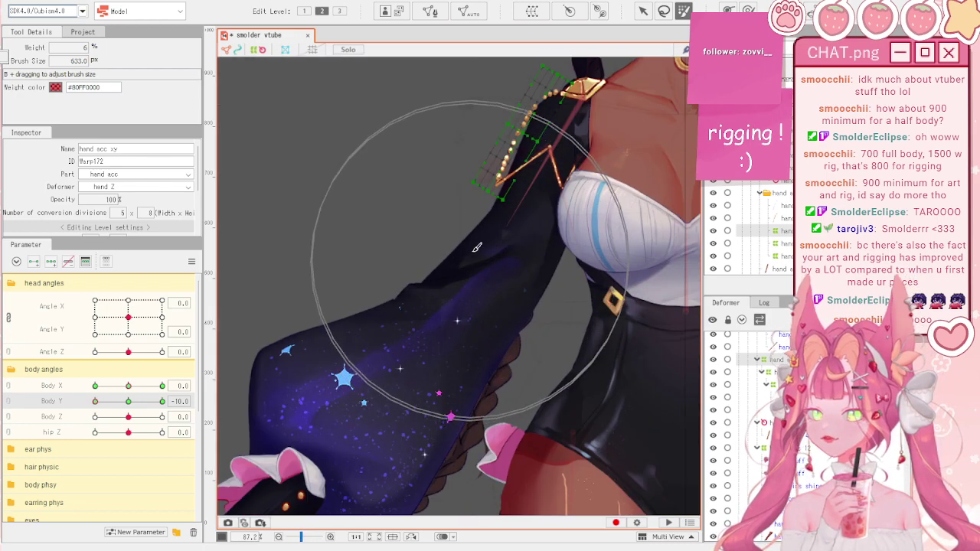
# - Rotate the lower lattice points of the hand acc xy deformer slightly and shift them inward so the beads follow the sleeve edge
pyautogui.press('v')
pyautogui.scroll(2, 541, 210)
pyautogui.scroll(-1, 541, 211)
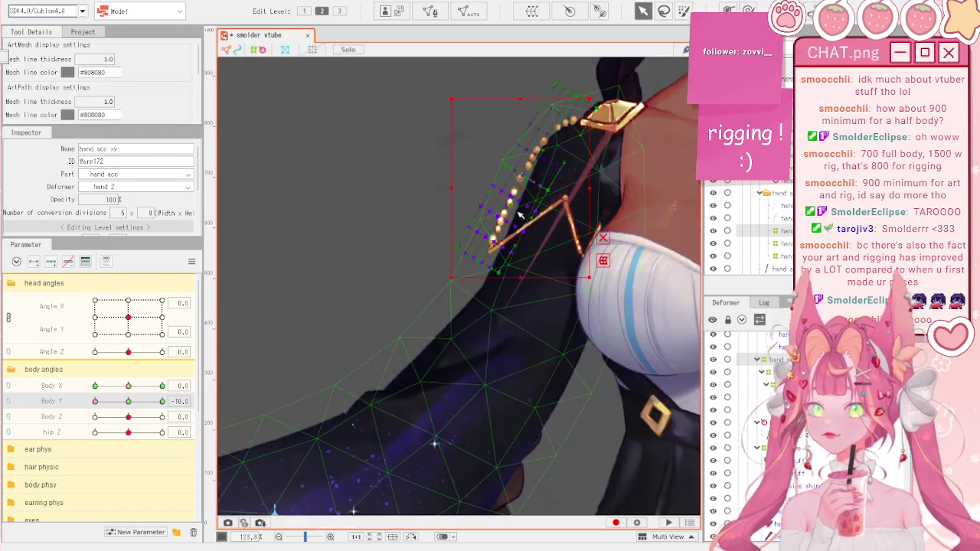
pyautogui.moveTo(541, 211); pyautogui.dragTo(511, 265)
pyautogui.scroll(1, 512, 265)
pyautogui.moveTo(492, 101); pyautogui.dragTo(483, 112)
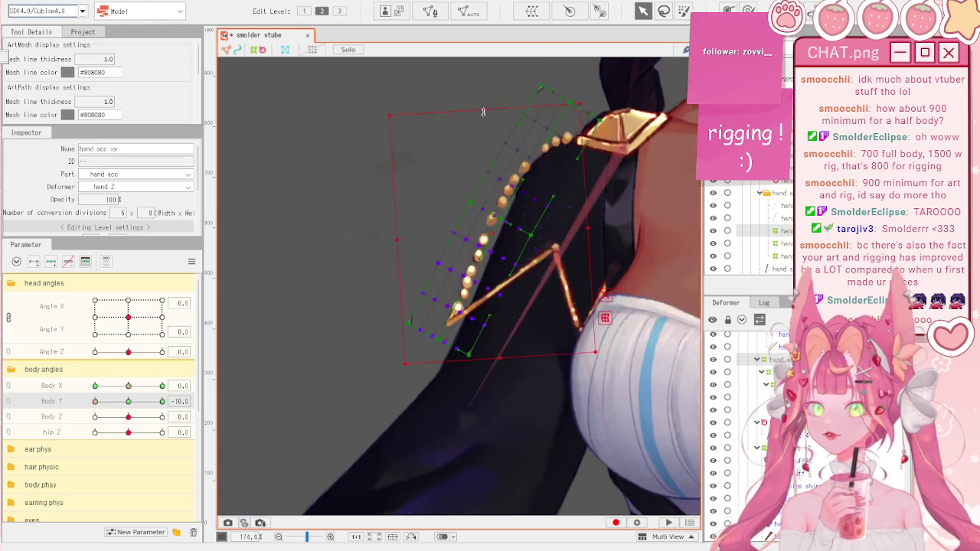
pyautogui.moveTo(485, 241); pyautogui.dragTo(491, 243)
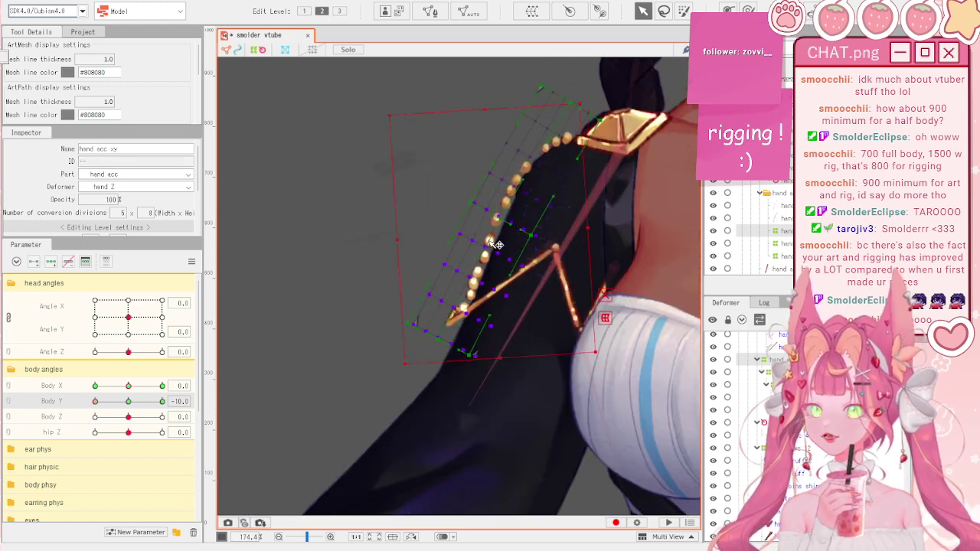
pyautogui.scroll(-1, 419, 191)
pyautogui.scroll(1, 375, 181)
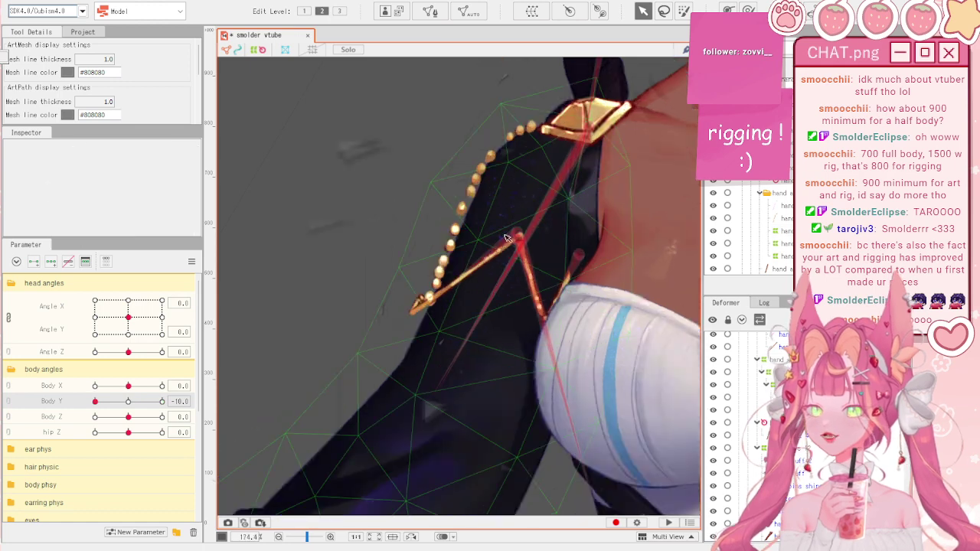
# - Push the outer lower lattice points of the hand acc 2 xy deformer slightly inward at Body Y -10 with the deform brush
pyautogui.click(507, 247)
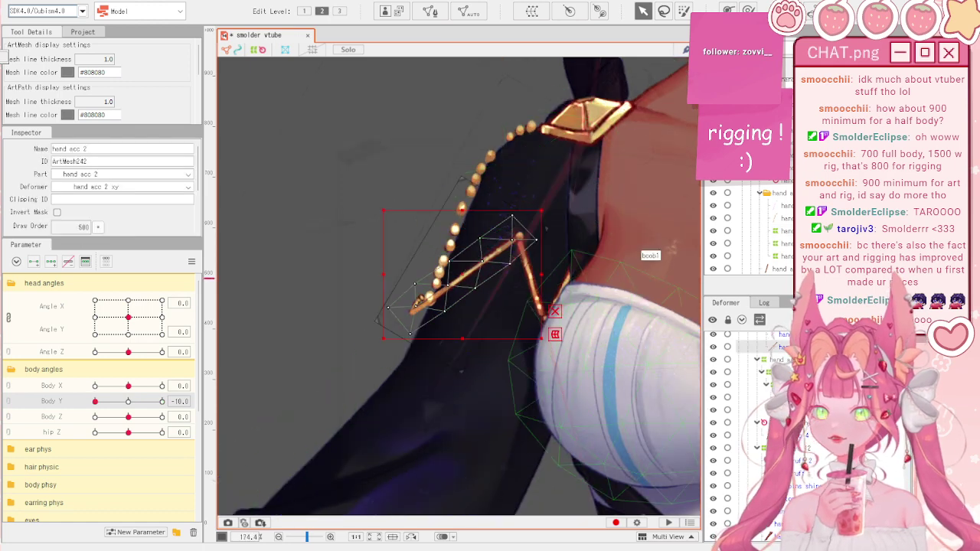
pyautogui.click(505, 270)
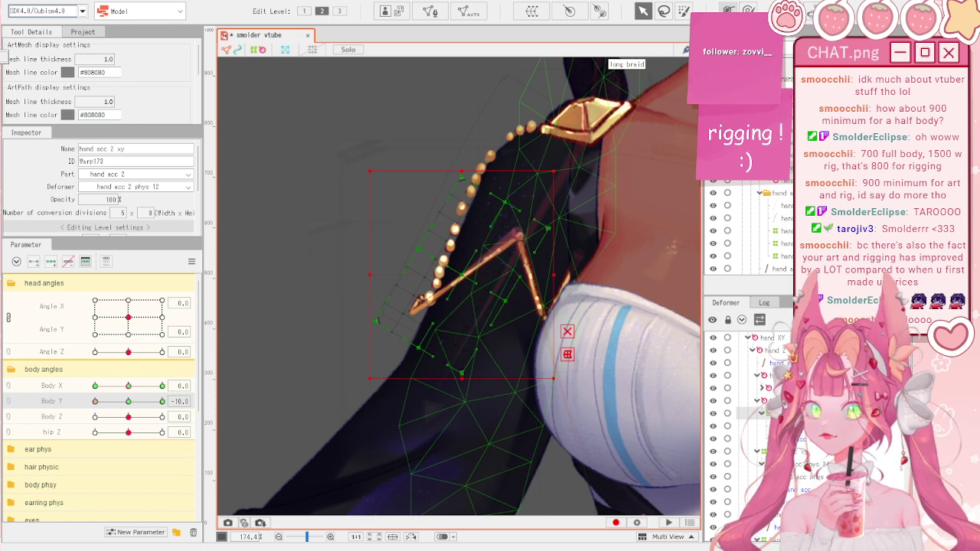
pyautogui.click(683, 10)
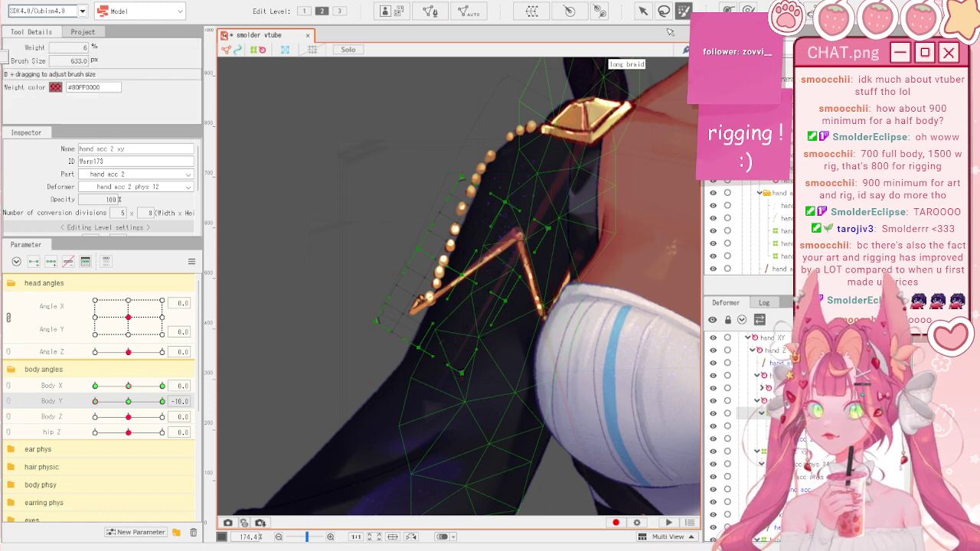
pyautogui.click(380, 334)
pyautogui.click(748, 10)
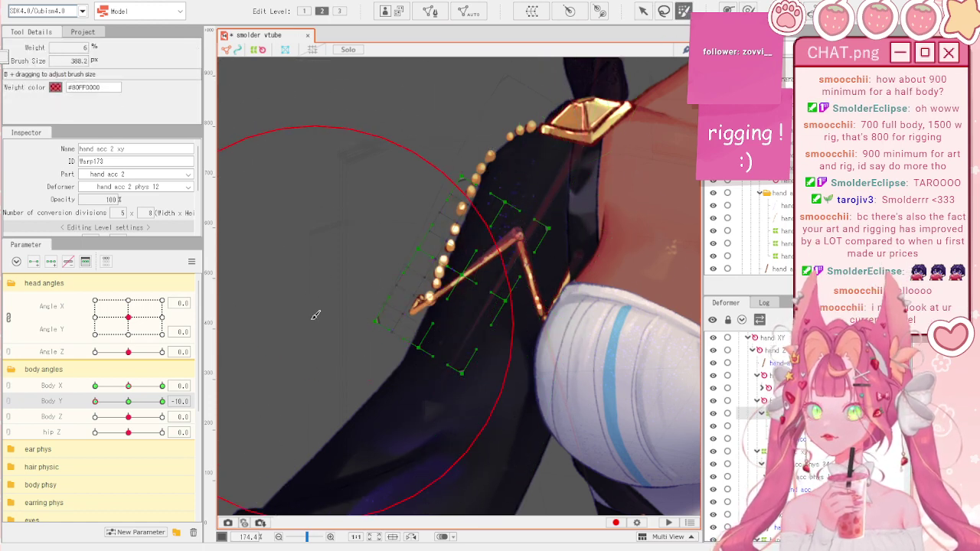
pyautogui.moveTo(313, 319)
pyautogui.mouseDown()
pyautogui.moveTo(294, 320)
pyautogui.moveTo(365, 325)
pyautogui.moveTo(306, 322)
pyautogui.moveTo(353, 338)
pyautogui.mouseUp()
pyautogui.click(748, 10)
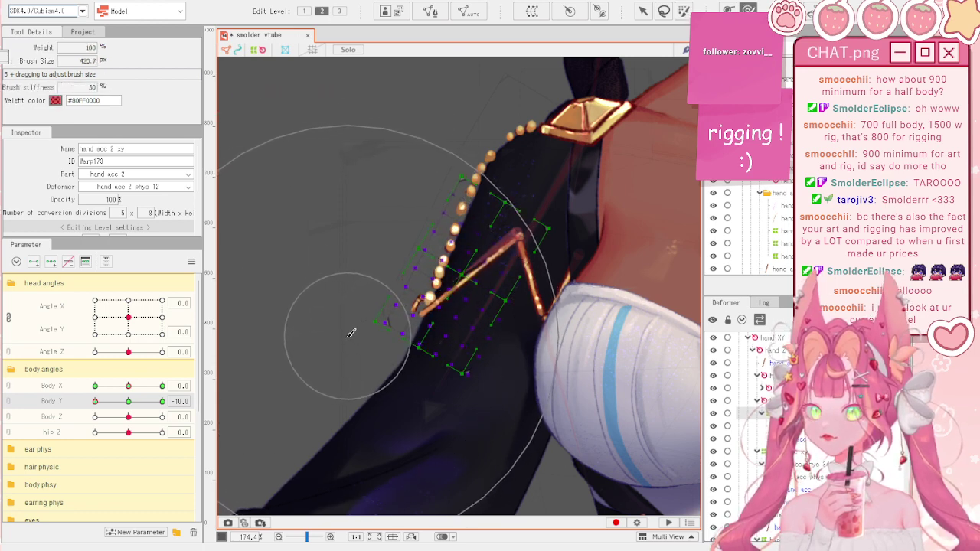
pyautogui.press('v')
pyautogui.click(289, 236)
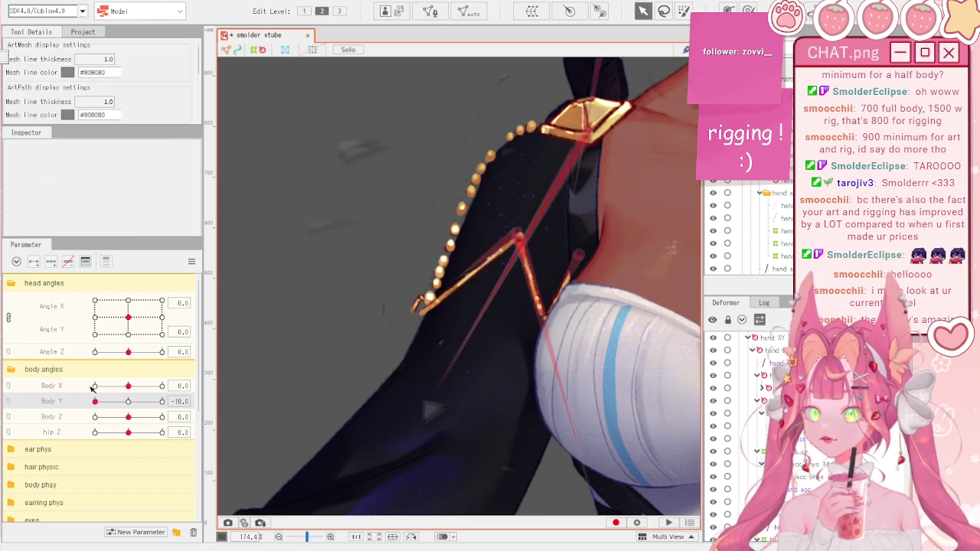
# - Add three keys on Body Y for hand acc 4 and move it onto the tip of the gold line at Body Y -10
pyautogui.moveTo(129, 400); pyautogui.dragTo(91, 402)
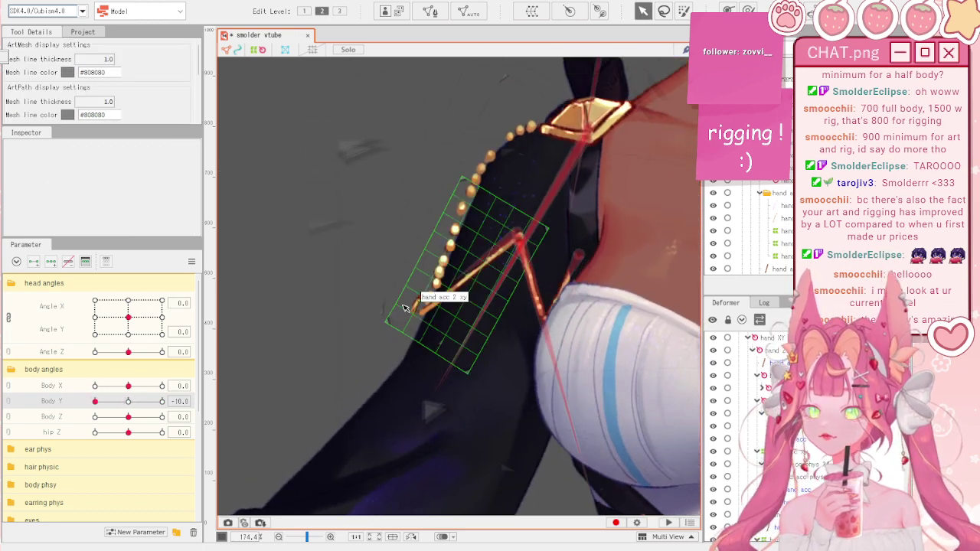
pyautogui.scroll(5, 447, 283)
pyautogui.click(441, 320)
pyautogui.scroll(2, 441, 320)
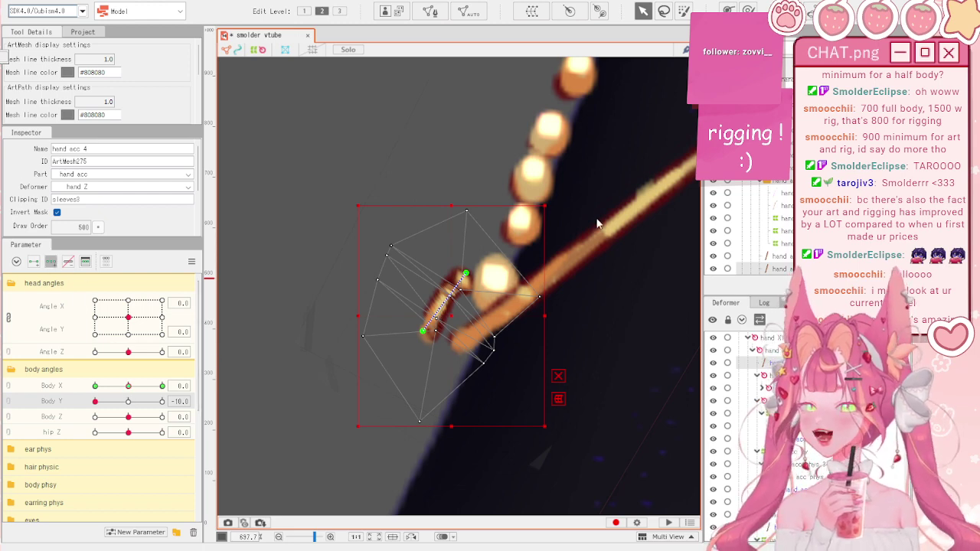
pyautogui.scroll(-5, 102, 418)
pyautogui.click(9, 431)
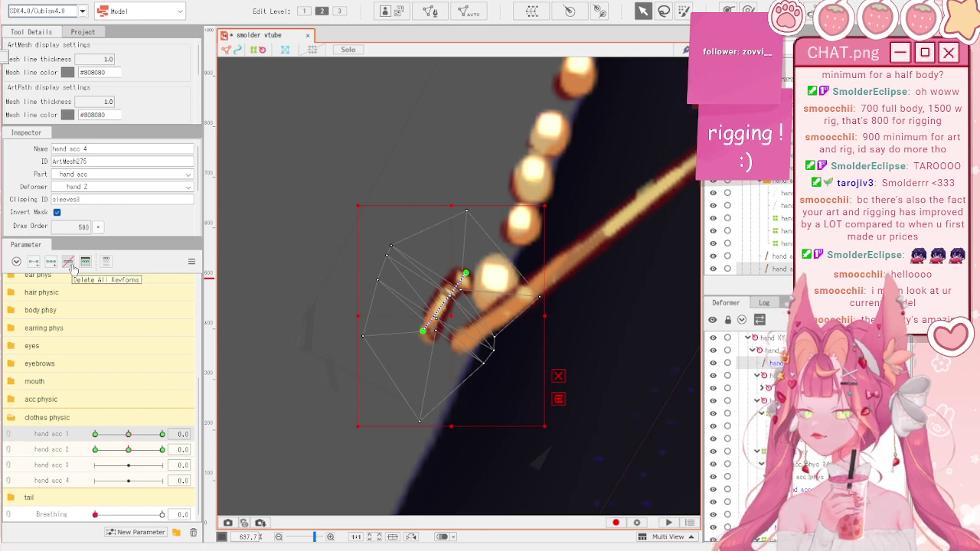
pyautogui.scroll(3, 82, 391)
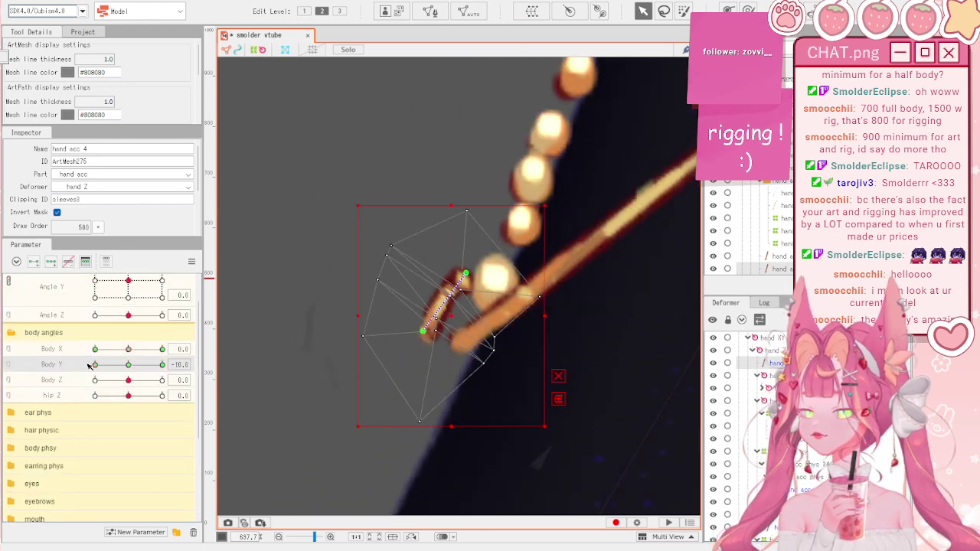
pyautogui.moveTo(453, 318); pyautogui.dragTo(490, 321)
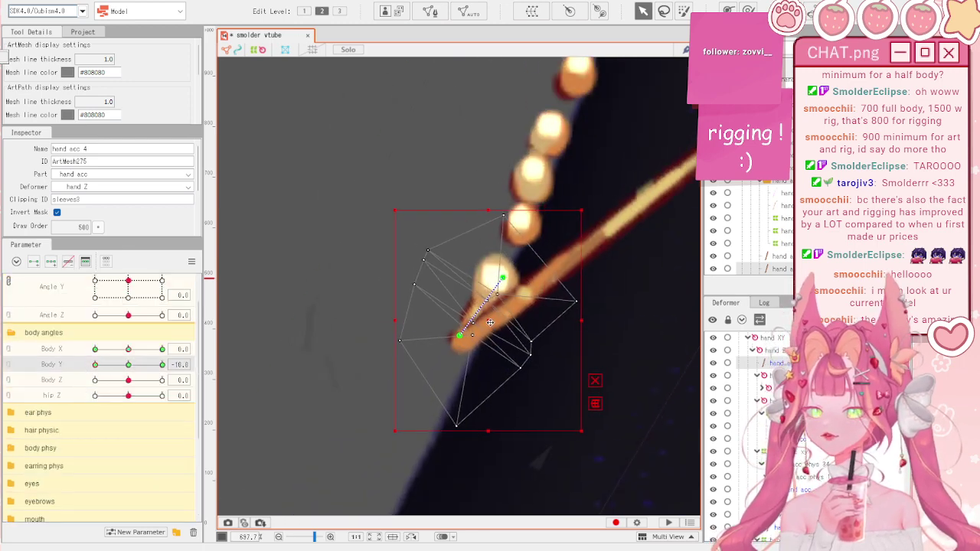
# - At Body Y 10, adjust hand acc 4 and move its upper path point slightly outward toward the beads
pyautogui.scroll(-10, 256, 355)
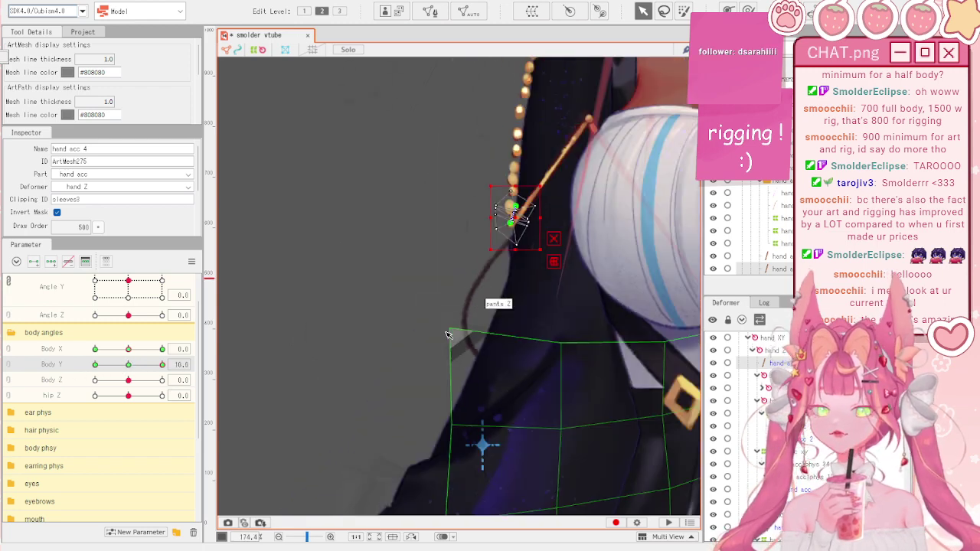
pyautogui.scroll(10, 535, 289)
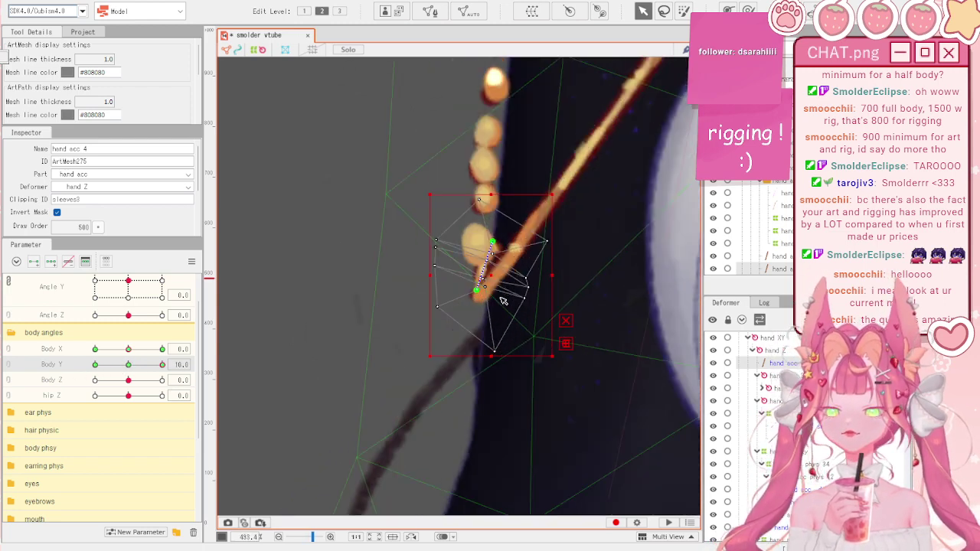
pyautogui.moveTo(481, 258); pyautogui.dragTo(483, 257)
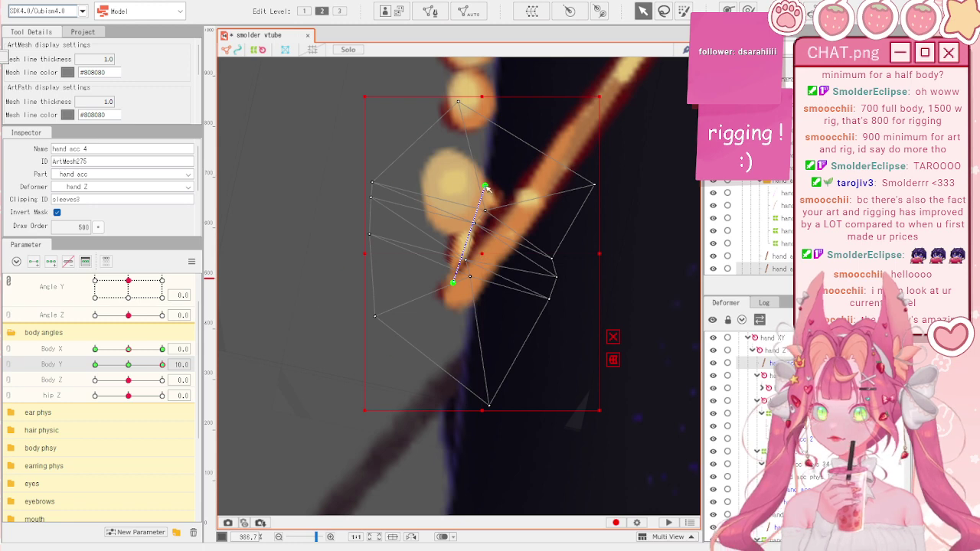
pyautogui.moveTo(486, 188); pyautogui.dragTo(469, 187)
pyautogui.scroll(-4, 468, 186)
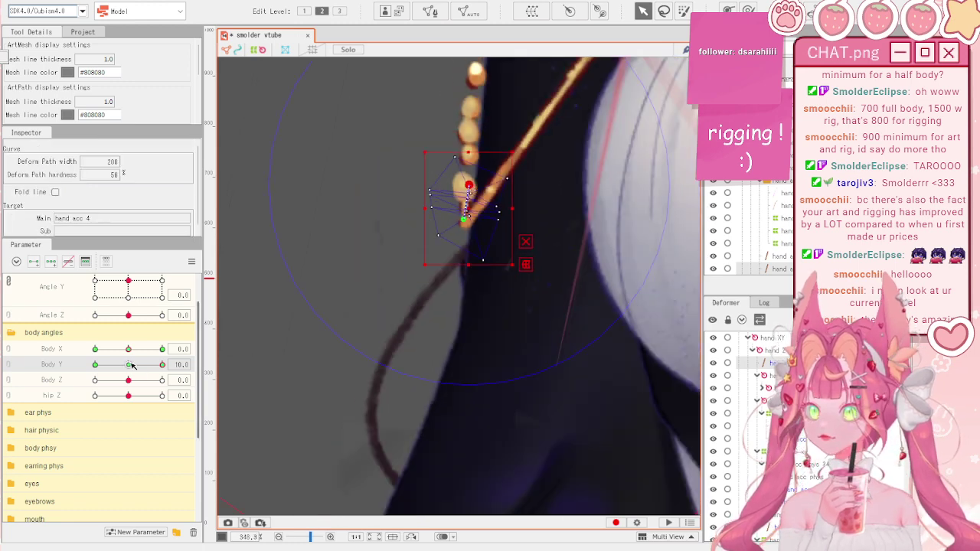
# - Recheck hand acc 4 at Body Y -10, then recombine Body X with Body Y and synthesize its corners
pyautogui.moveTo(132, 365); pyautogui.dragTo(127, 365)
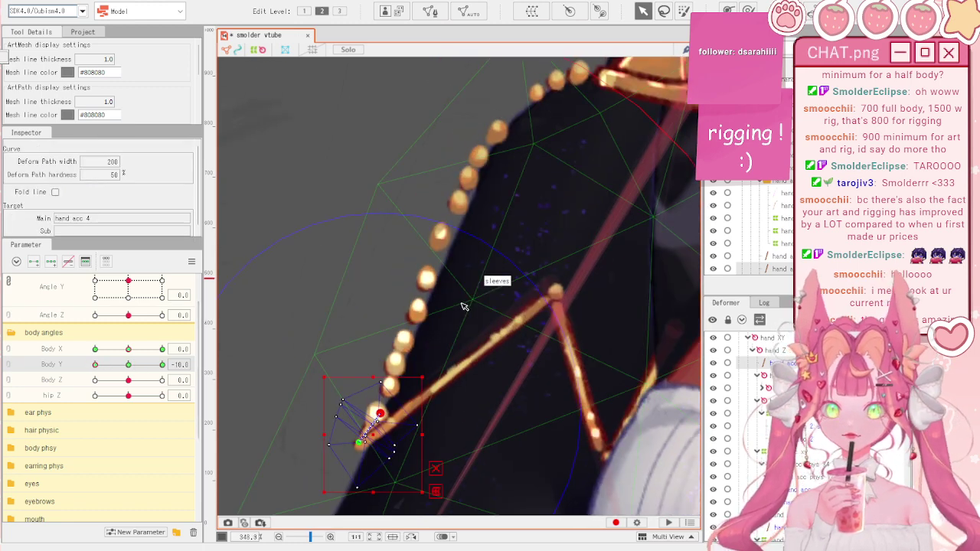
pyautogui.scroll(-3, 462, 304)
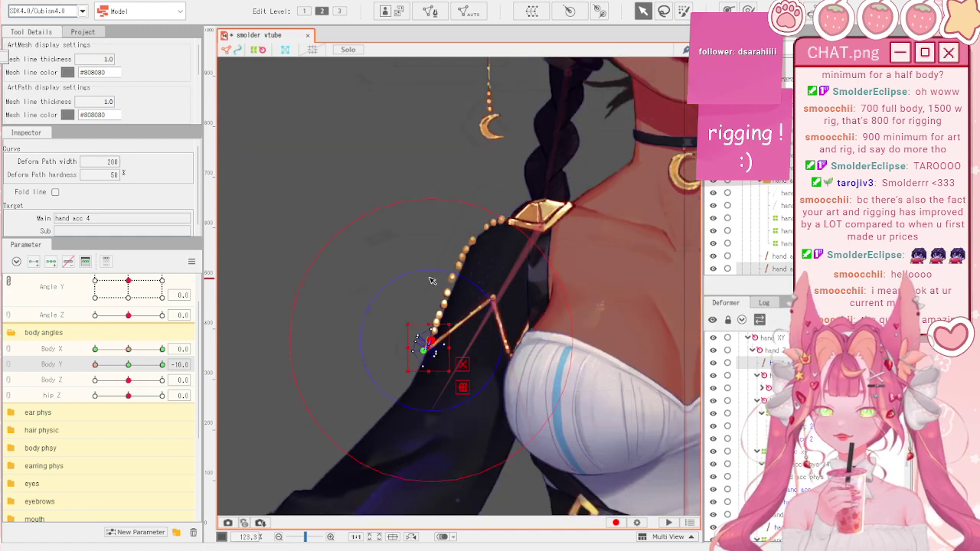
pyautogui.scroll(-1, 496, 277)
pyautogui.scroll(1, 475, 402)
pyautogui.click(9, 350)
pyautogui.click(27, 361)
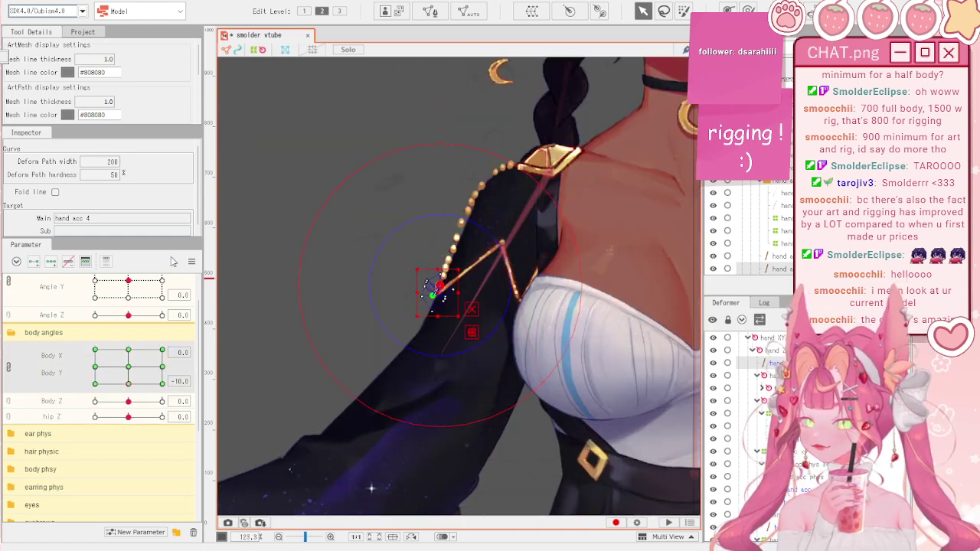
pyautogui.click(192, 261)
pyautogui.click(229, 335)
# - At the Body X -10, Body Y -10 corner, move hand acc 4's lower path point onto the tip of the gold line
pyautogui.moveTo(129, 383); pyautogui.dragTo(73, 323)
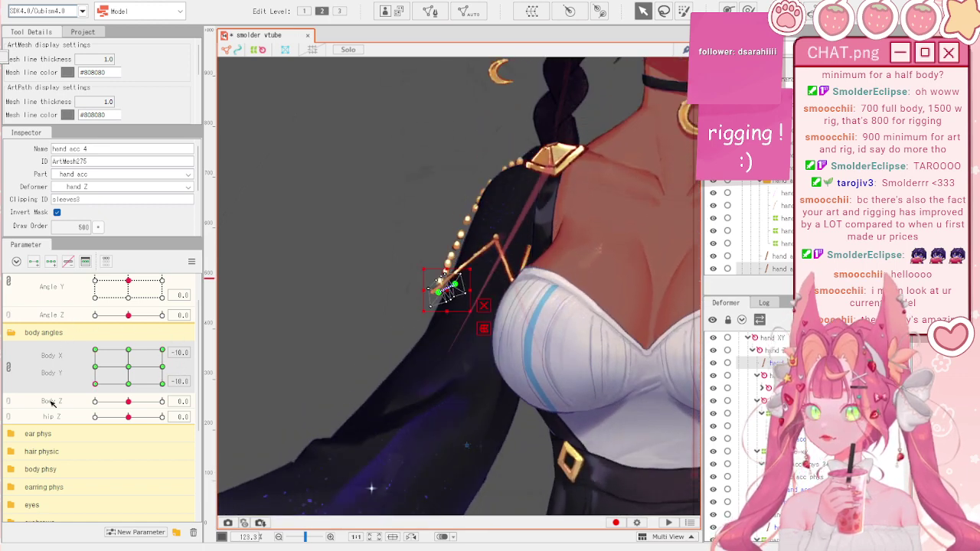
pyautogui.click(483, 306)
pyautogui.scroll(4, 483, 305)
pyautogui.click(314, 267)
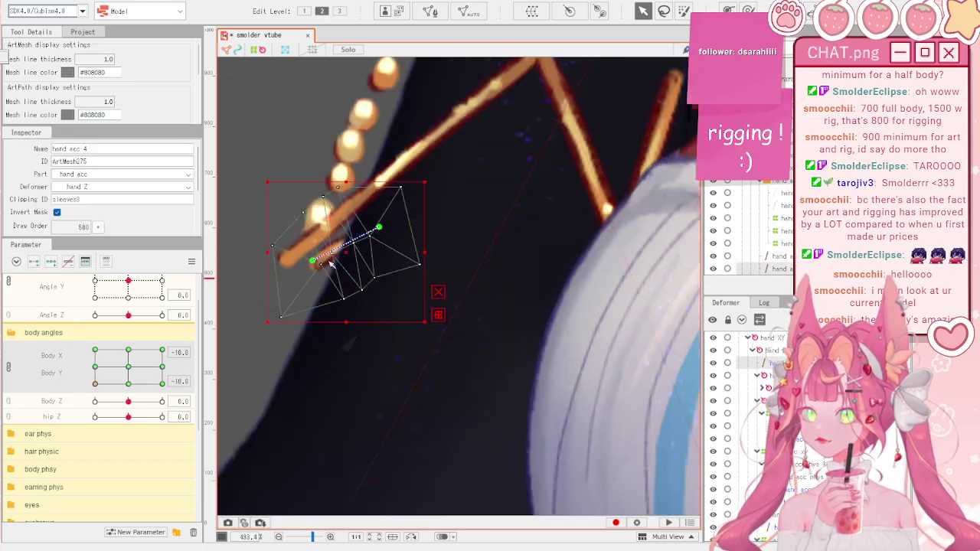
pyautogui.scroll(-1, 473, 281)
pyautogui.scroll(3, 362, 250)
pyautogui.moveTo(370, 282); pyautogui.dragTo(342, 267)
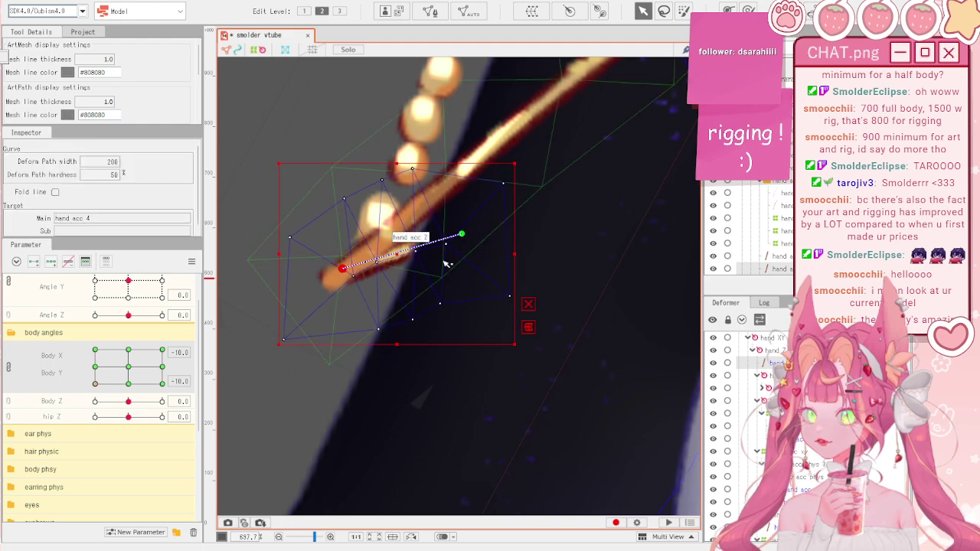
# - Check hand acc 4's alignment at the Body X -10, Body Y 10 and Body X 10, Body Y -10 corners
pyautogui.scroll(-3, 483, 261)
pyautogui.moveTo(117, 375); pyautogui.dragTo(61, 355)
pyautogui.scroll(-3, 457, 330)
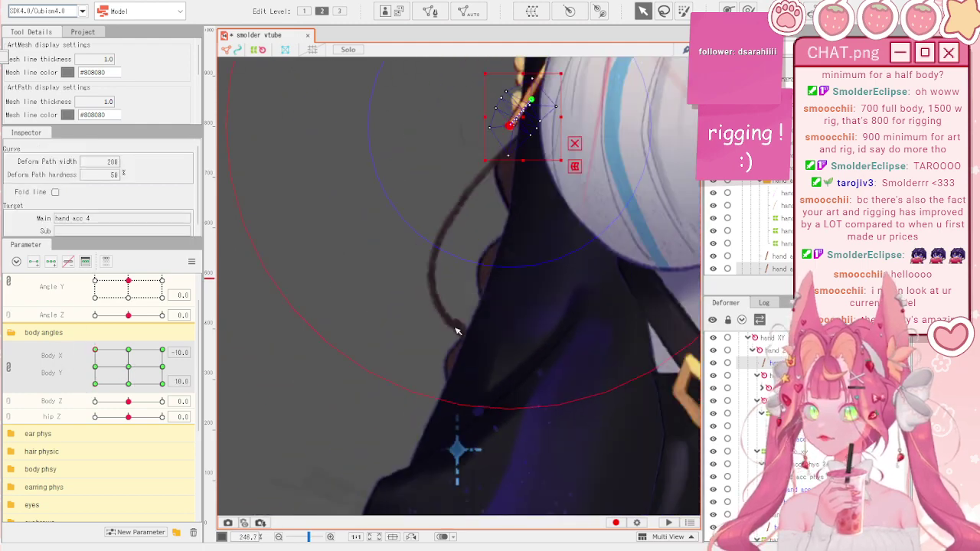
pyautogui.moveTo(465, 161); pyautogui.dragTo(447, 264)
pyautogui.scroll(3, 446, 263)
pyautogui.moveTo(115, 379); pyautogui.dragTo(217, 382)
pyautogui.scroll(3, 444, 262)
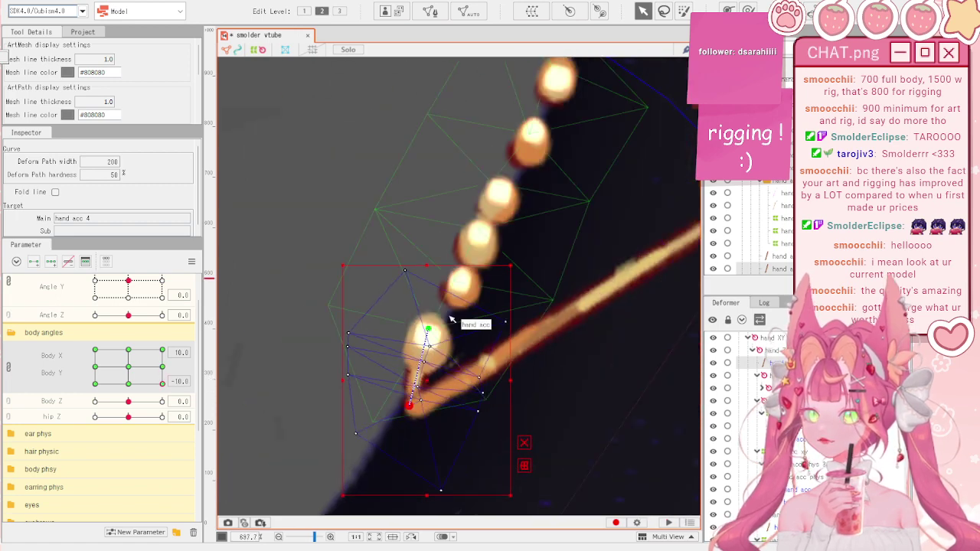
pyautogui.scroll(-6, 372, 225)
# - Deselect hand acc 4 and preview the sleeve accessories at the Body X -10, Body Y -10 corner
pyautogui.click(370, 226)
pyautogui.moveTo(161, 383); pyautogui.dragTo(95, 383)
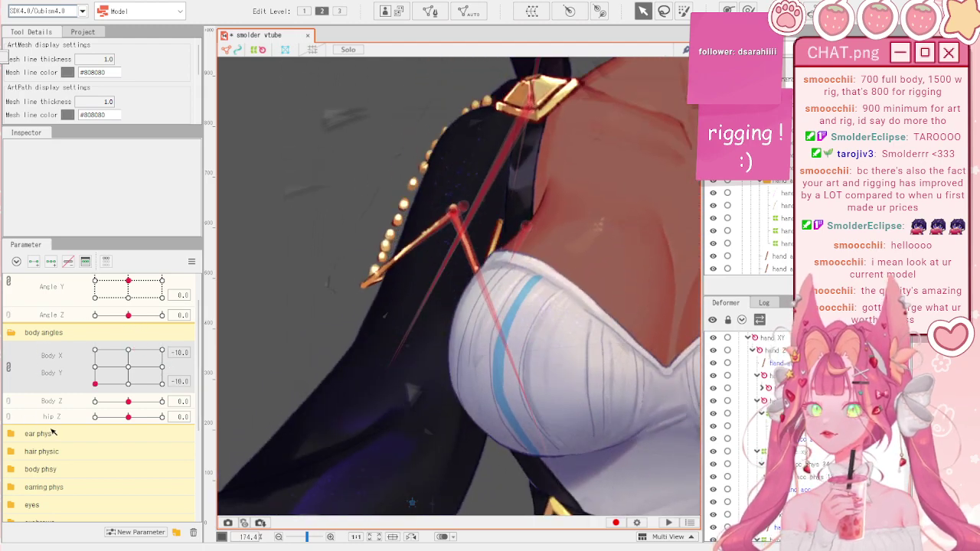
pyautogui.scroll(-1, 461, 381)
pyautogui.scroll(1, 358, 322)
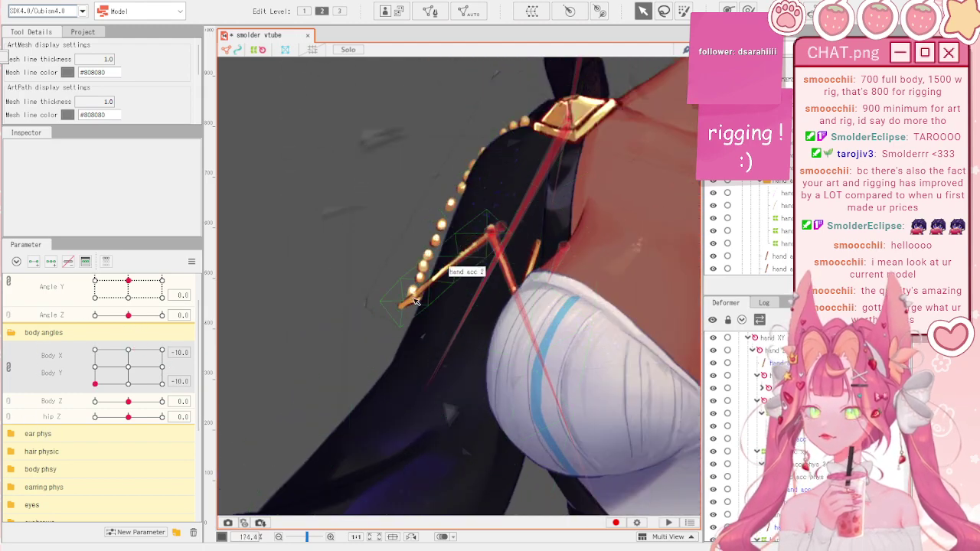
# - At the Body X -10, Body Y -10 corner, reshape the lower end of the hand acc 2 xy warp deformer with the deform brush
pyautogui.click(435, 280)
pyautogui.scroll(1, 432, 286)
pyautogui.click(769, 413)
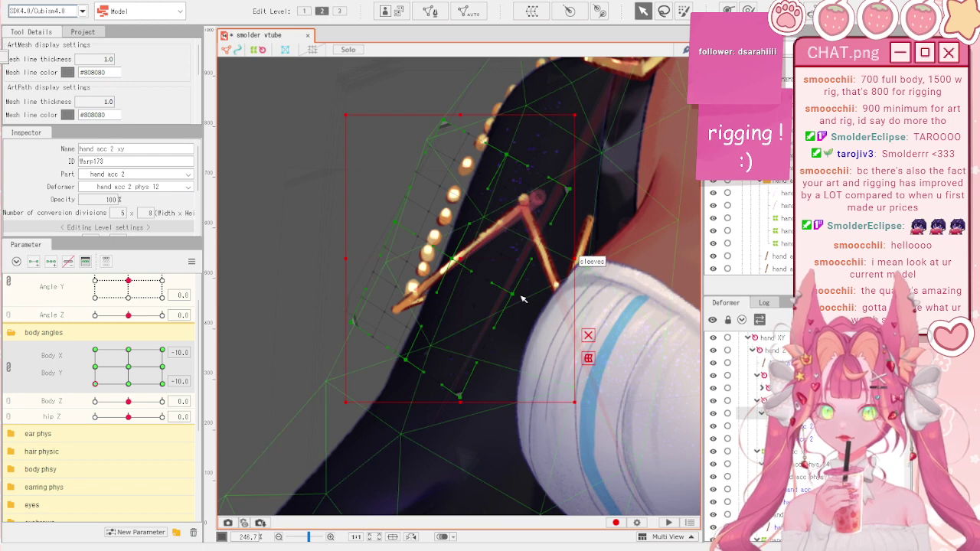
pyautogui.scroll(1, 522, 299)
pyautogui.click(737, 7)
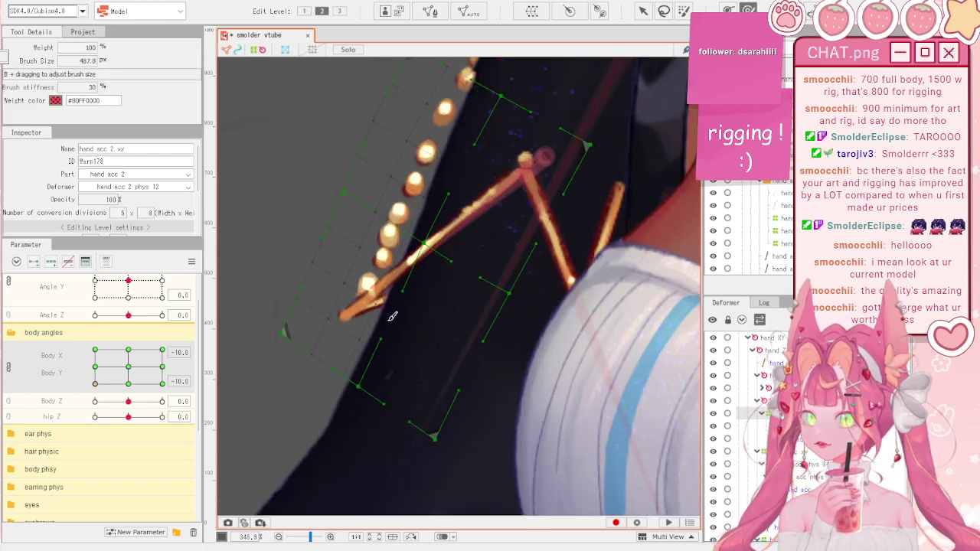
pyautogui.scroll(-3, 526, 293)
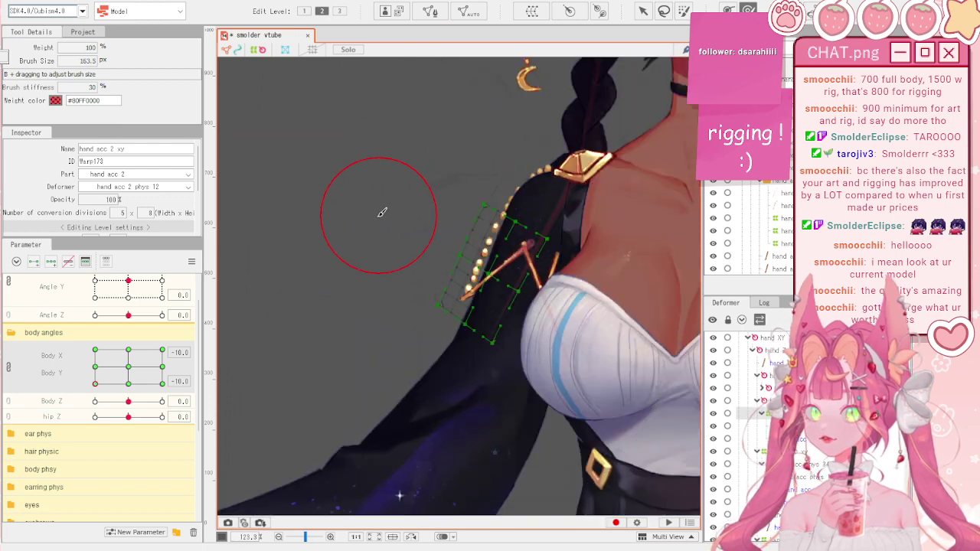
pyautogui.scroll(2, 481, 293)
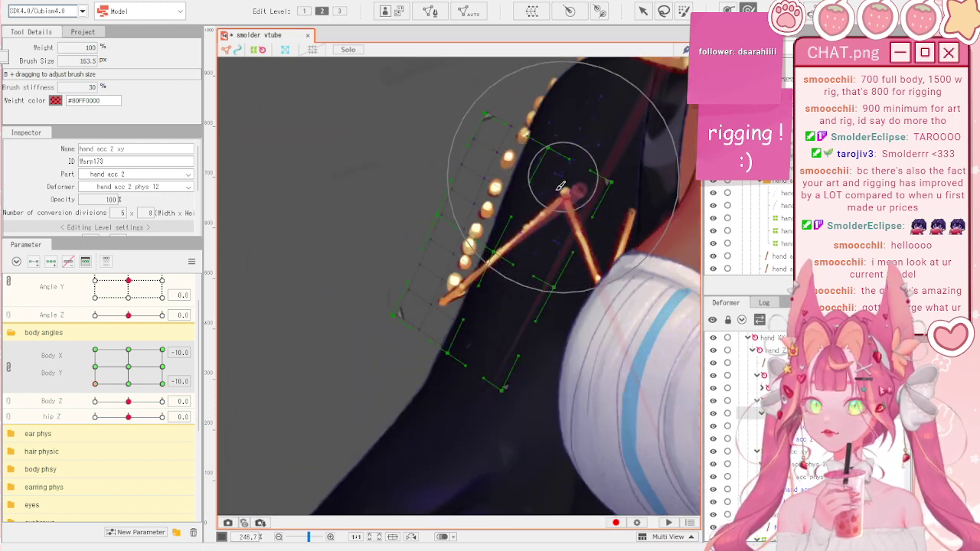
pyautogui.press('b')
pyautogui.moveTo(421, 326)
pyautogui.mouseDown()
pyautogui.moveTo(462, 412)
pyautogui.moveTo(414, 373)
pyautogui.mouseUp()
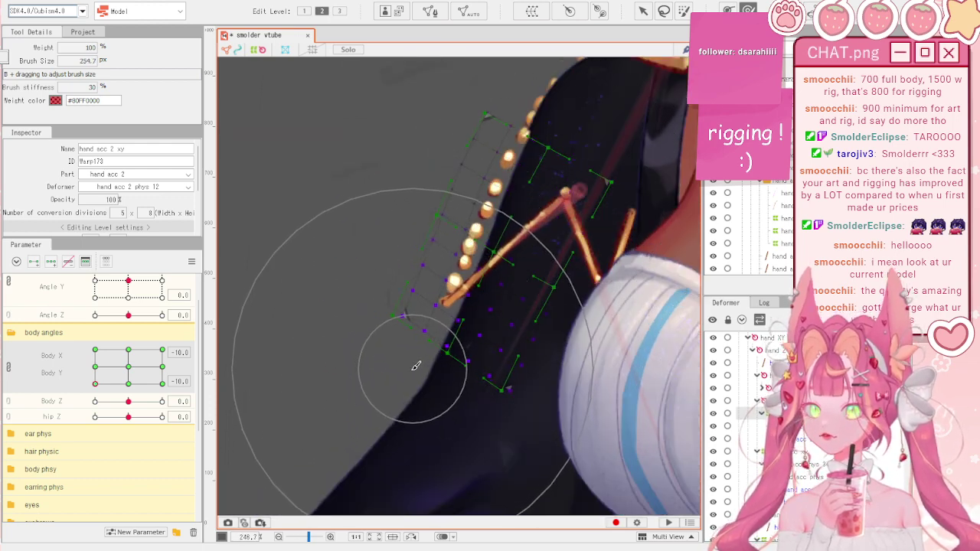
# - Nudge hand acc 4's path point onto the gold line's tip at the Body X -10, Body Y -10 corner and deselect it
pyautogui.scroll(4, 417, 354)
pyautogui.press('v')
pyautogui.click(451, 278)
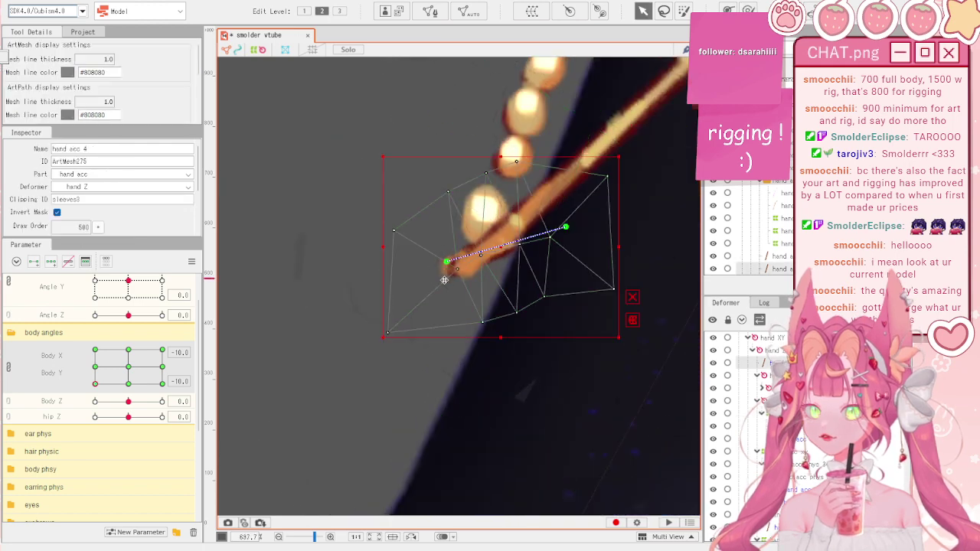
pyautogui.scroll(-3, 445, 285)
pyautogui.click(337, 267)
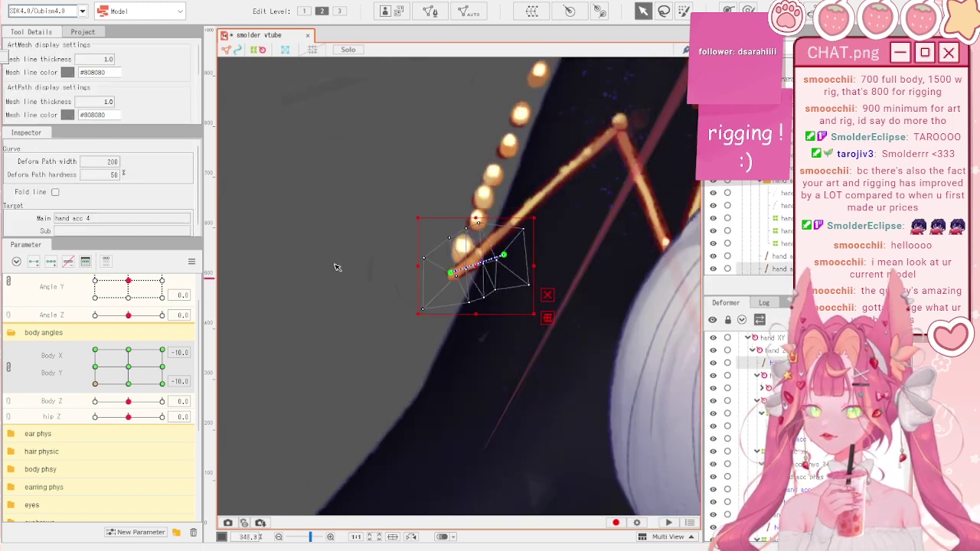
pyautogui.click(337, 267)
pyautogui.scroll(-3, 337, 268)
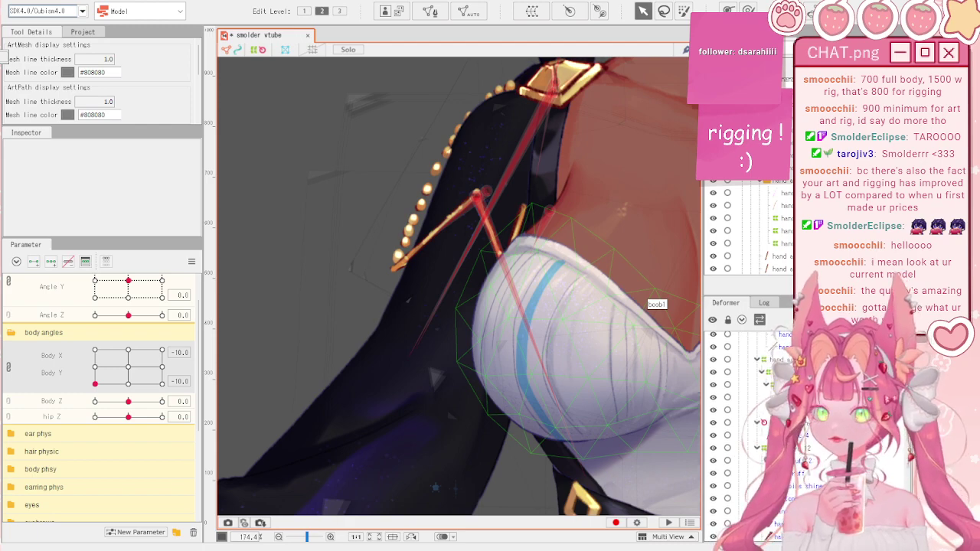
# - At the Body X 10, Body Y -10 corner, adjust the upper end of the hand acc xy warp around the beads with the deform brush
pyautogui.scroll(-2, 327, 406)
pyautogui.moveTo(95, 388)
pyautogui.mouseDown()
pyautogui.moveTo(161, 395)
pyautogui.moveTo(192, 337)
pyautogui.moveTo(198, 397)
pyautogui.mouseUp()
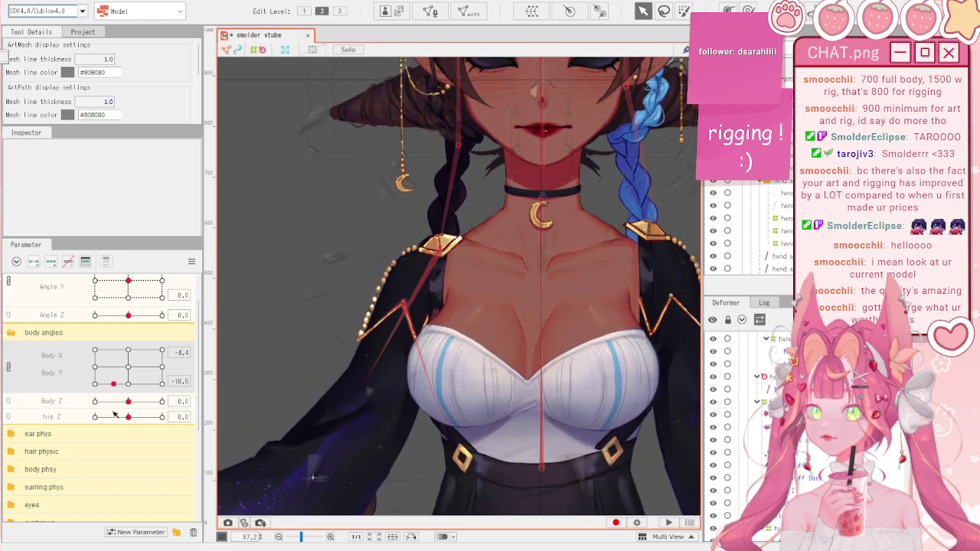
pyautogui.scroll(3, 383, 299)
pyautogui.click(447, 264)
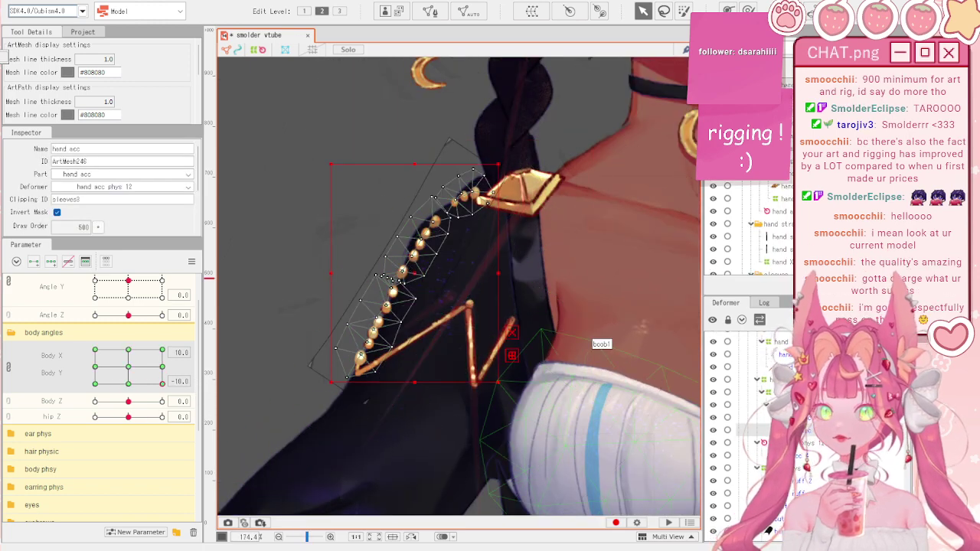
pyautogui.click(775, 380)
pyautogui.scroll(1, 466, 145)
pyautogui.press('b')
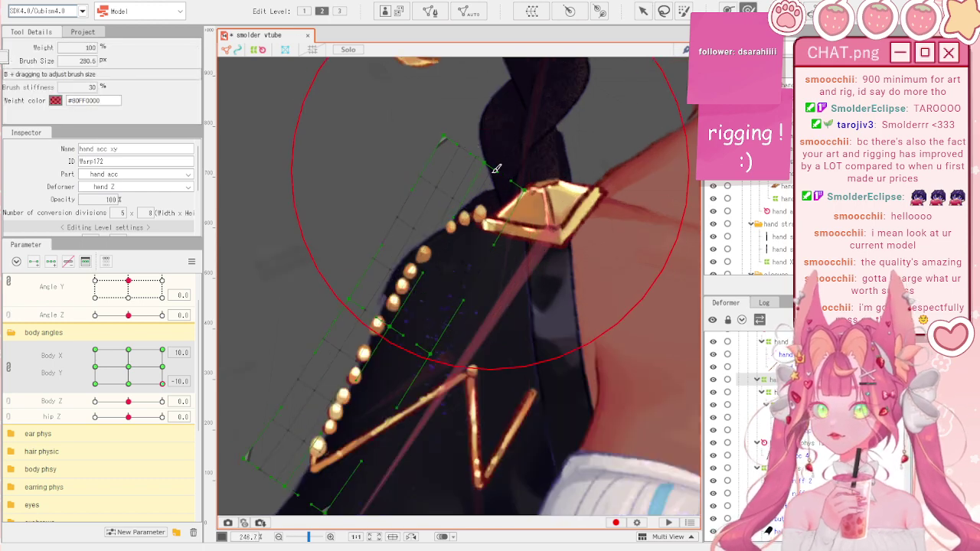
pyautogui.scroll(-1, 505, 176)
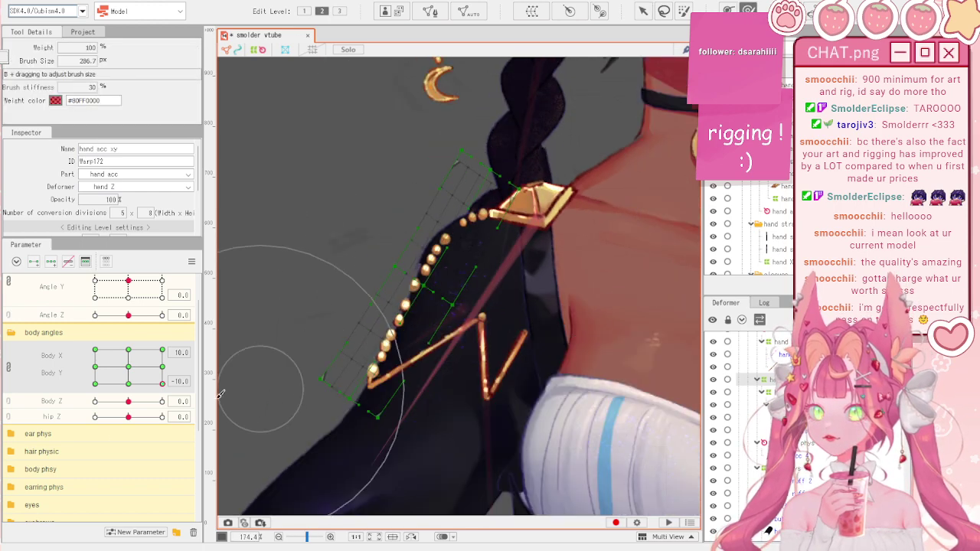
pyautogui.moveTo(161, 383); pyautogui.dragTo(168, 444)
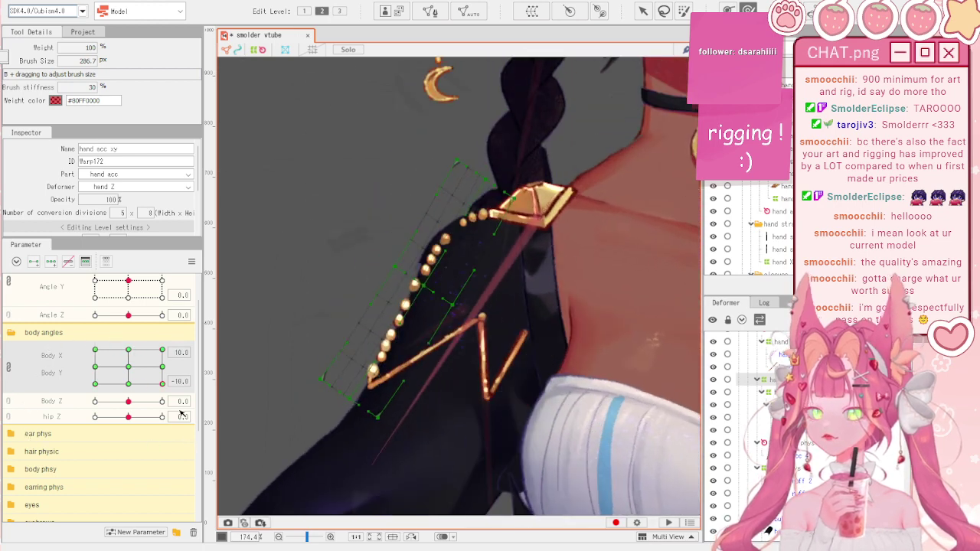
# - Reset the parameters to their defaults, separate Body X from Body Y, and set Body Y to 10
pyautogui.click(191, 262)
pyautogui.click(218, 276)
pyautogui.click(8, 367)
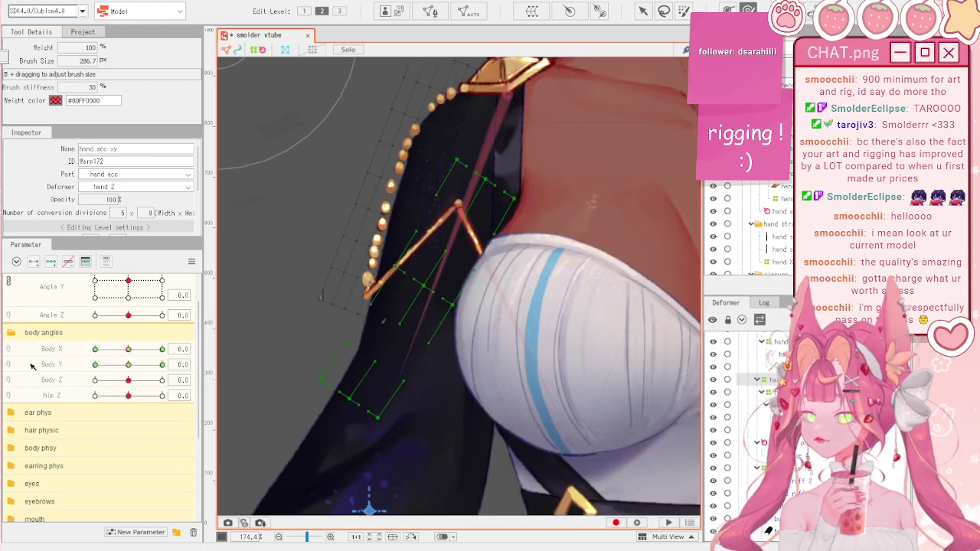
pyautogui.moveTo(128, 365); pyautogui.dragTo(176, 409)
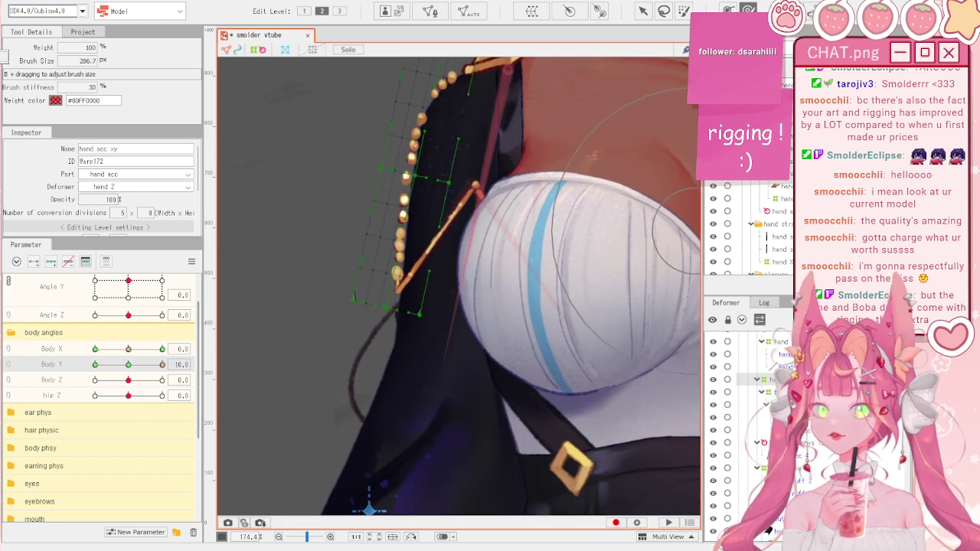
# - Hide the bust parts covering the inner end of the sleeve accessories
pyautogui.scroll(5, 754, 230)
pyautogui.scroll(-10, 754, 230)
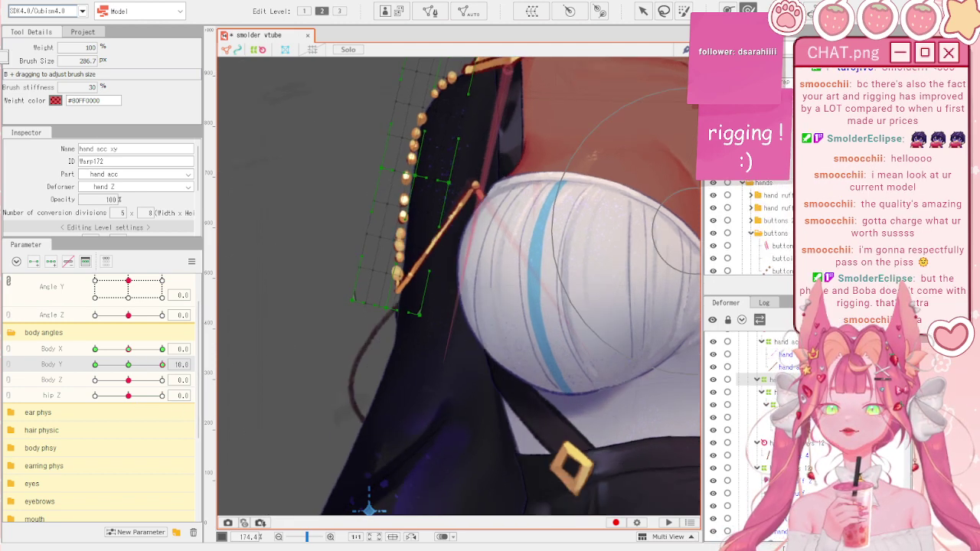
pyautogui.scroll(-2, 754, 230)
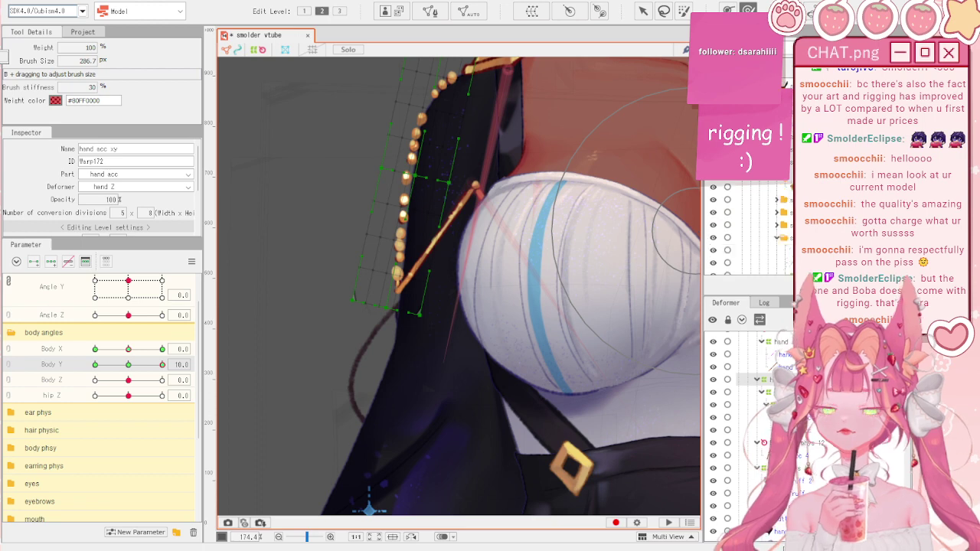
pyautogui.scroll(-4, 754, 229)
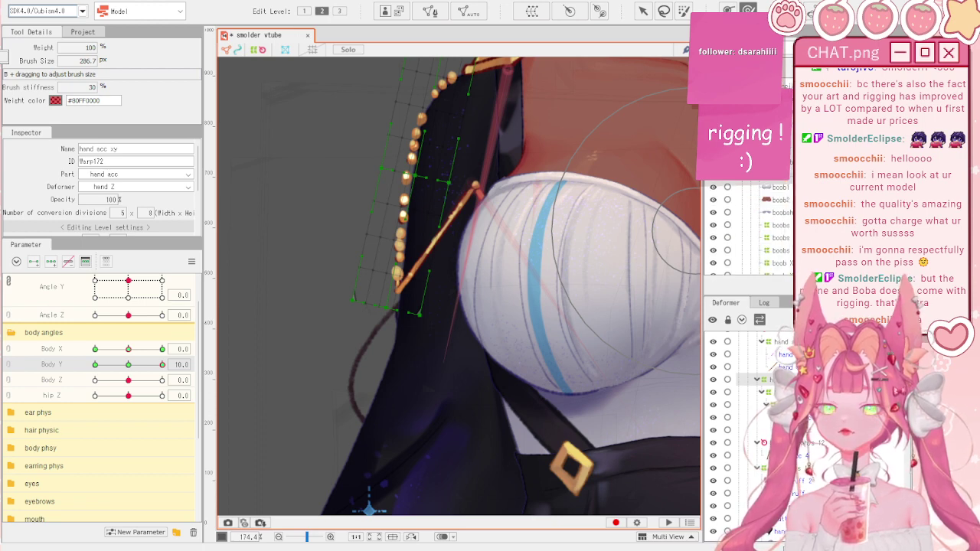
pyautogui.click(713, 175)
# - Select the hand acc 3 xy rotation deformer and shorten its handle to lie along the gold line
pyautogui.press('v')
pyautogui.click(475, 189)
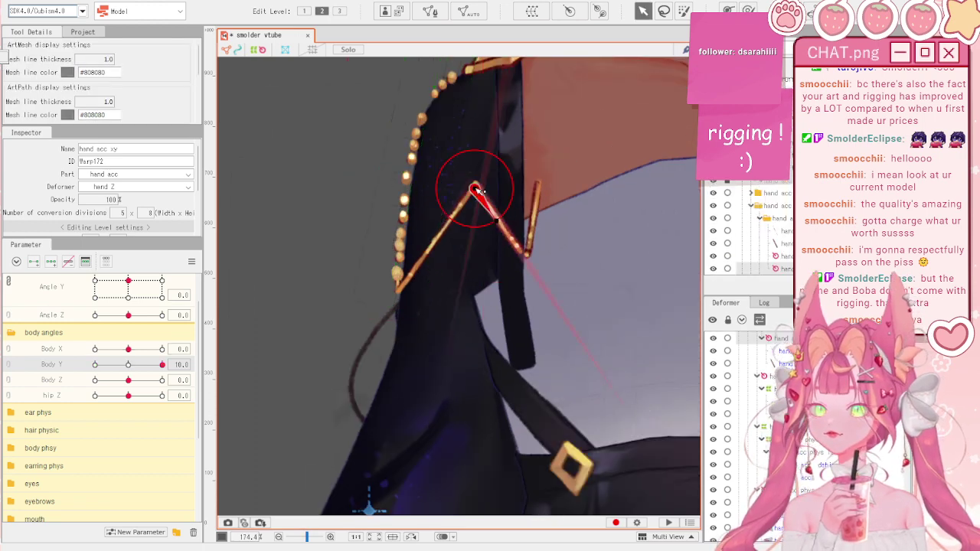
pyautogui.click(476, 189)
pyautogui.click(533, 273)
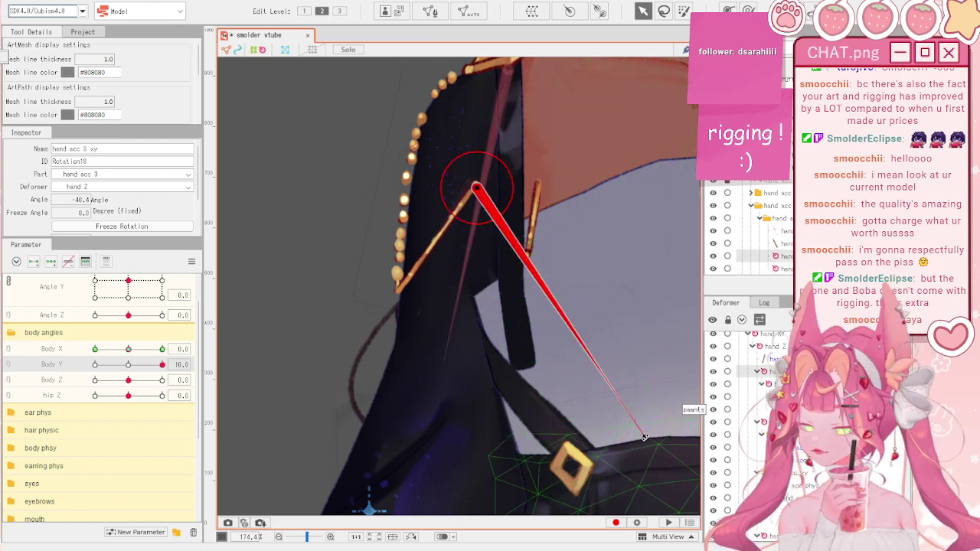
pyautogui.moveTo(646, 438); pyautogui.dragTo(541, 243)
pyautogui.scroll(2, 464, 199)
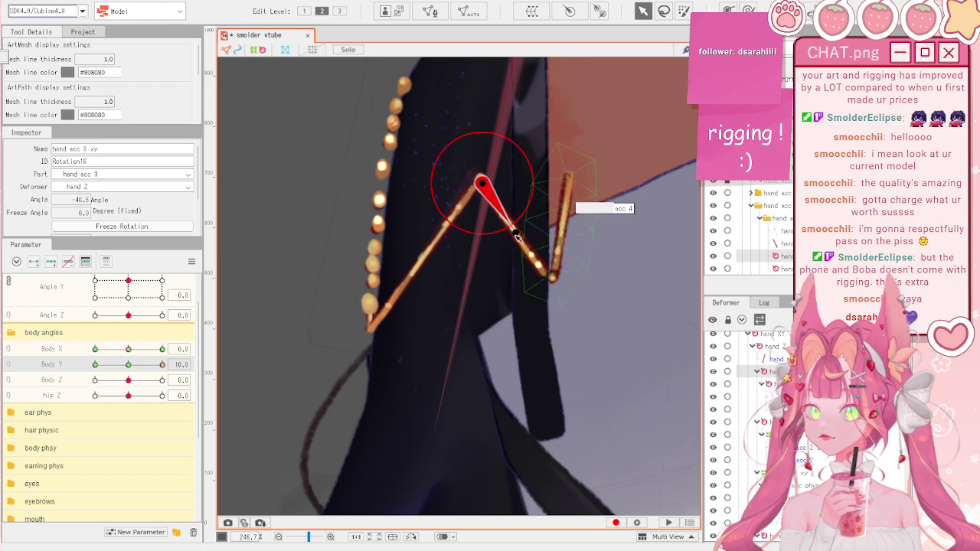
# - At Body Y 10, rotate hand acc 3 inward onto the sleeve and move hand acc 4's path points to meet its lower end
pyautogui.moveTo(505, 239)
pyautogui.mouseDown()
pyautogui.moveTo(496, 246)
pyautogui.moveTo(524, 247)
pyautogui.moveTo(504, 237)
pyautogui.mouseUp()
pyautogui.click(563, 219)
pyautogui.moveTo(518, 184); pyautogui.dragTo(534, 187)
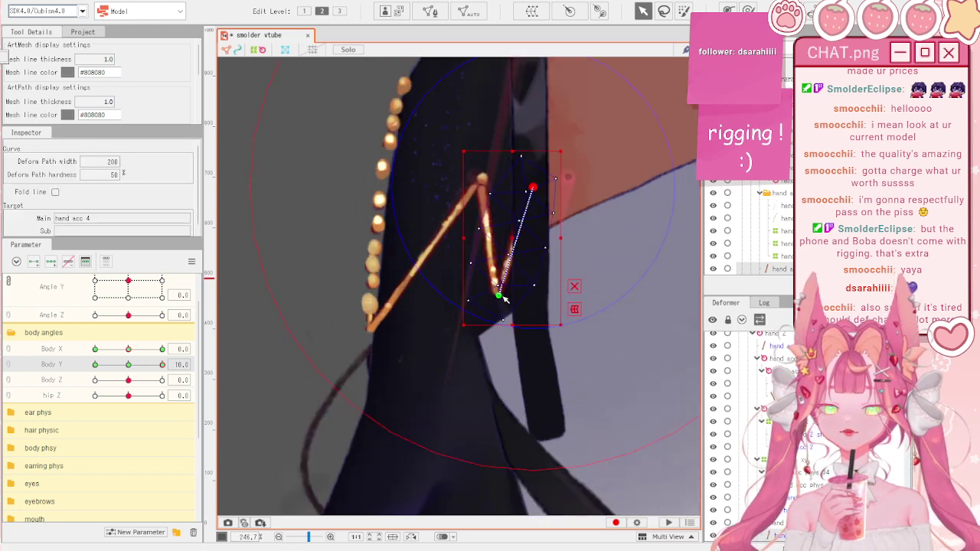
# - At Body Y -10, reposition hand acc 4's path points along the inner edge of the sleeve
pyautogui.moveTo(127, 364); pyautogui.dragTo(74, 392)
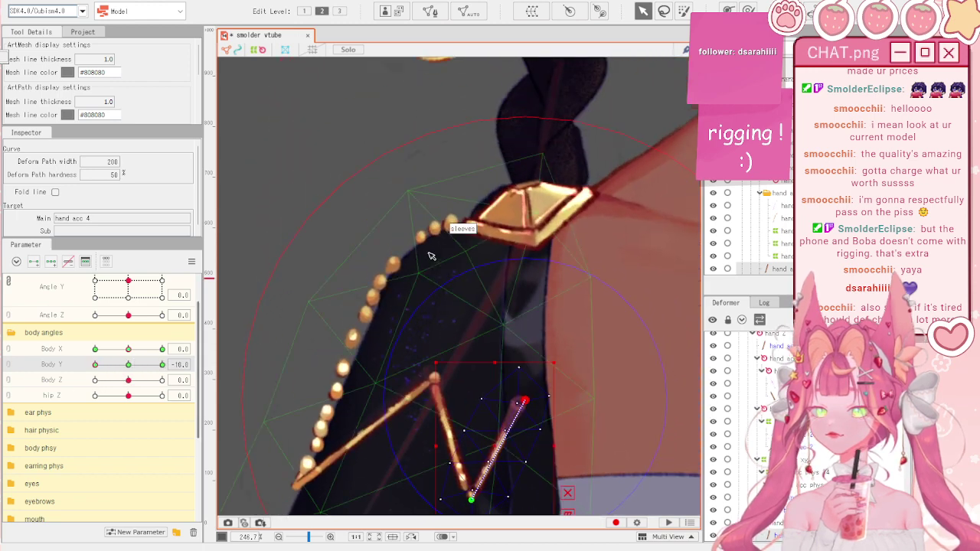
pyautogui.scroll(3, 473, 490)
pyautogui.moveTo(463, 435); pyautogui.dragTo(485, 448)
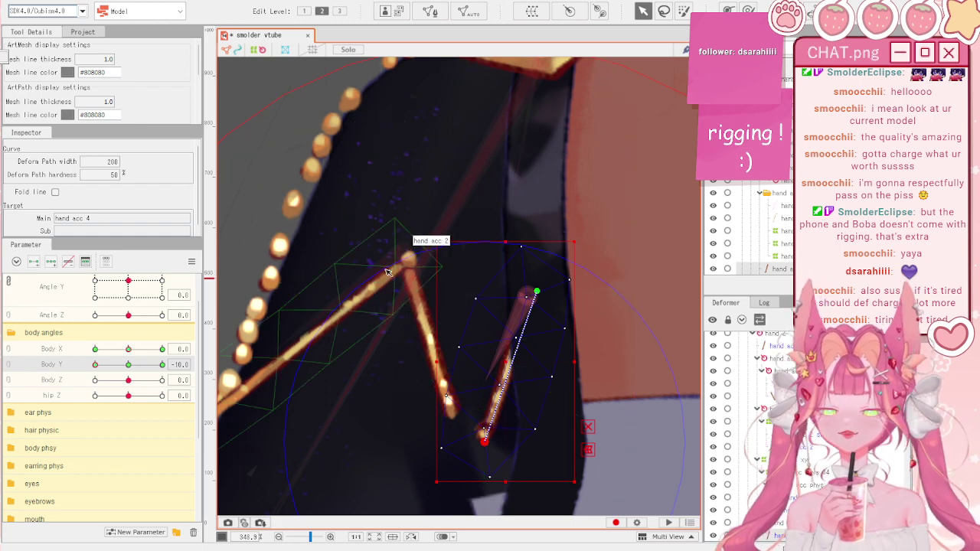
# - Rotate hand acc 3 to about -53.3 degrees at Body Y -10 and move hand acc 4's lower path point to join its end
pyautogui.click(448, 322)
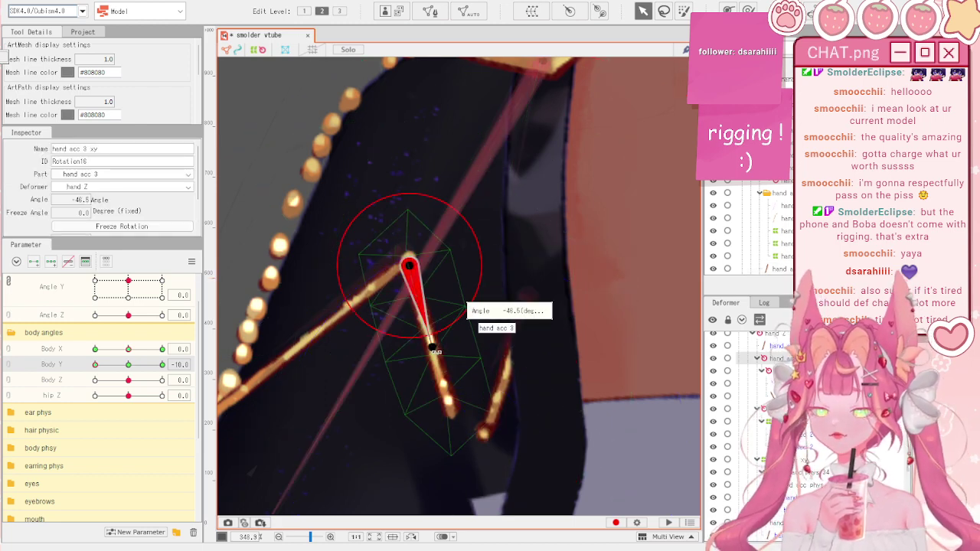
pyautogui.moveTo(435, 351); pyautogui.dragTo(444, 349)
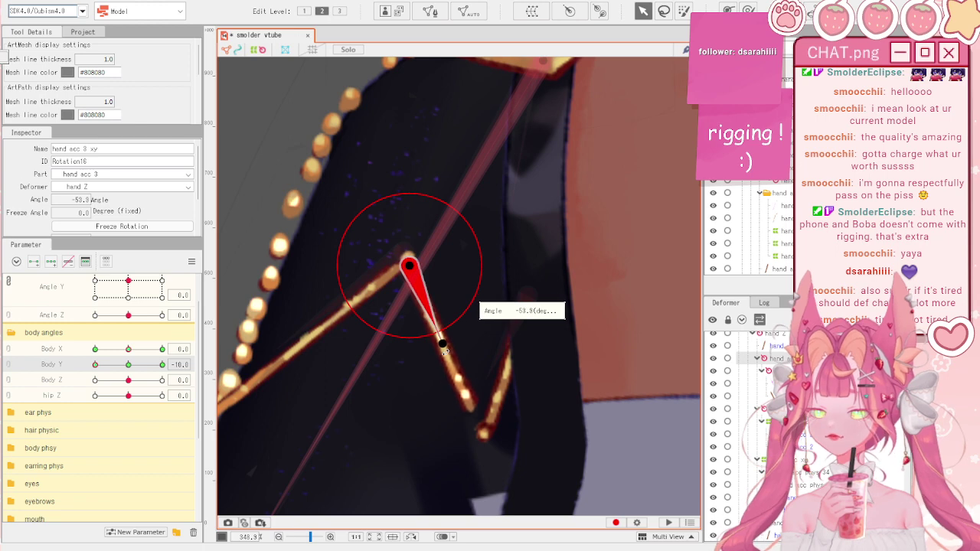
pyautogui.click(494, 435)
pyautogui.moveTo(485, 442); pyautogui.dragTo(480, 424)
# - Deselect hand acc 4, preview the sleeve accessories along Body Y, and return the parameters to their defaults
pyautogui.scroll(-3, 480, 424)
pyautogui.click(333, 301)
pyautogui.moveTo(135, 366); pyautogui.dragTo(46, 380)
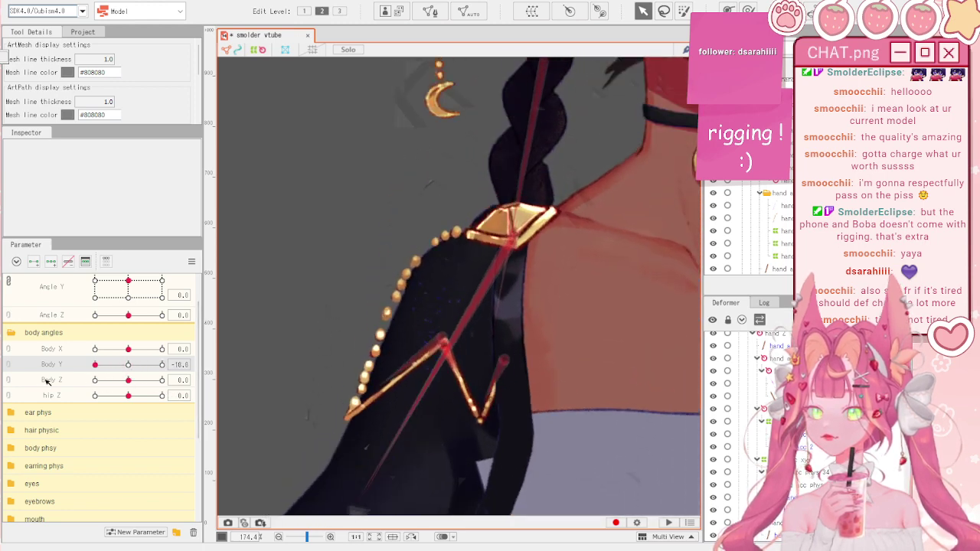
pyautogui.click(190, 264)
pyautogui.click(214, 275)
# - Make the hidden bust parts visible again on the model
pyautogui.scroll(-3, 327, 226)
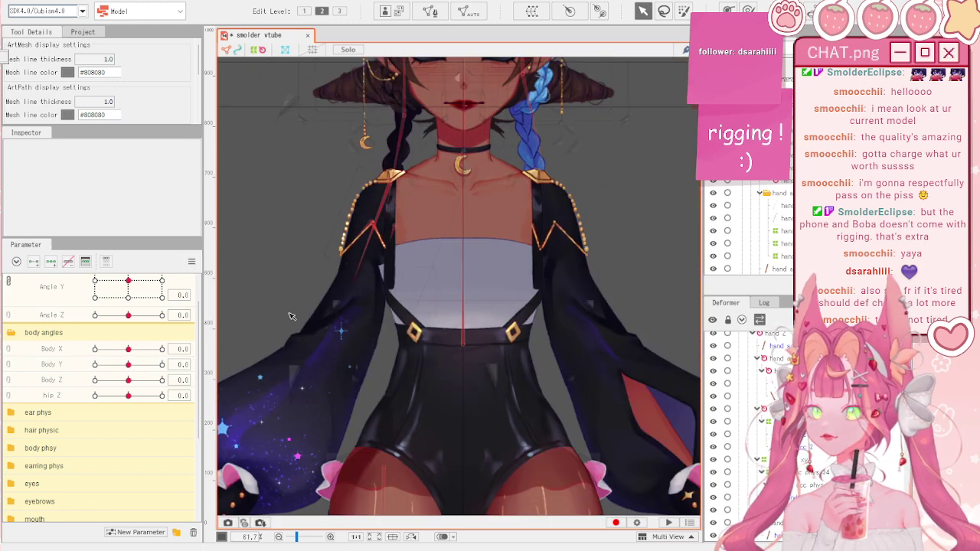
pyautogui.scroll(2, 746, 228)
pyautogui.scroll(10, 746, 228)
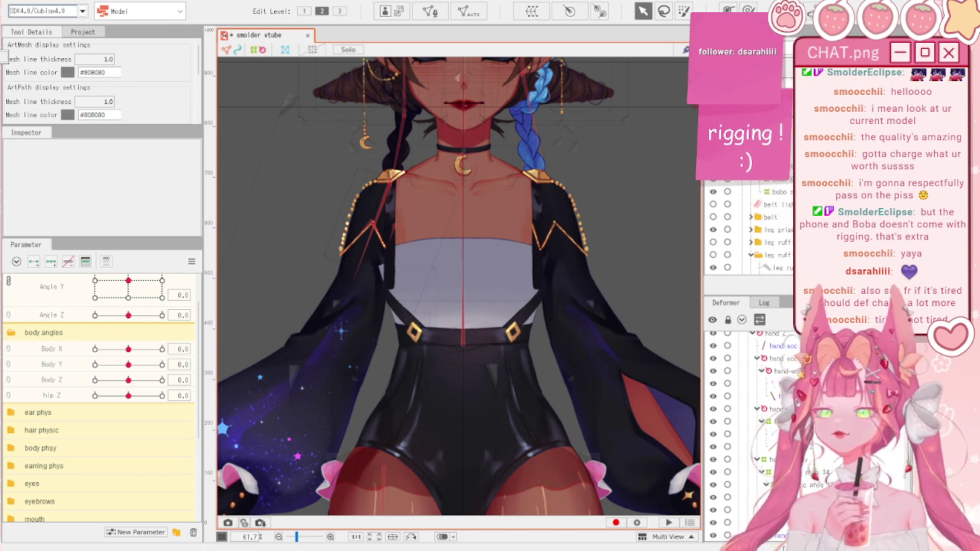
pyautogui.scroll(3, 746, 226)
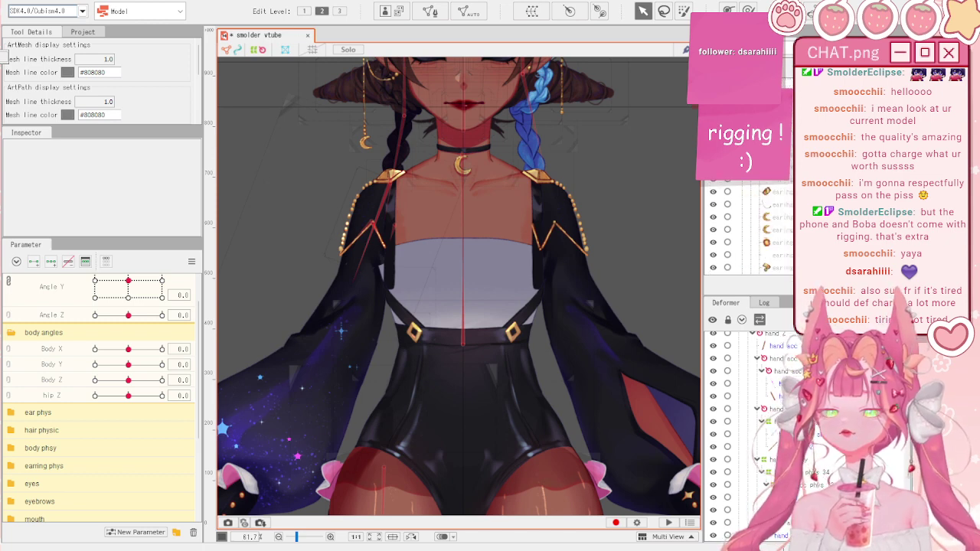
pyautogui.scroll(5, 747, 227)
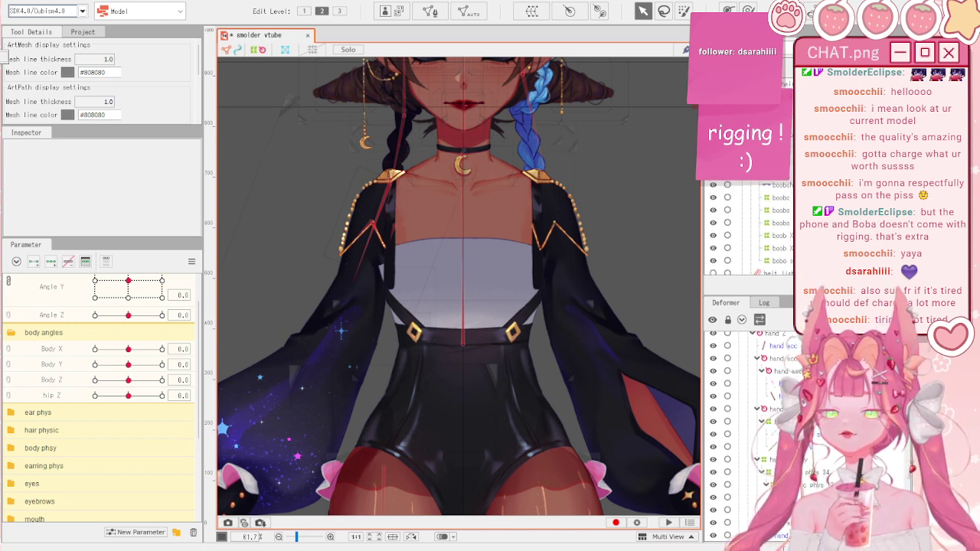
pyautogui.click(713, 172)
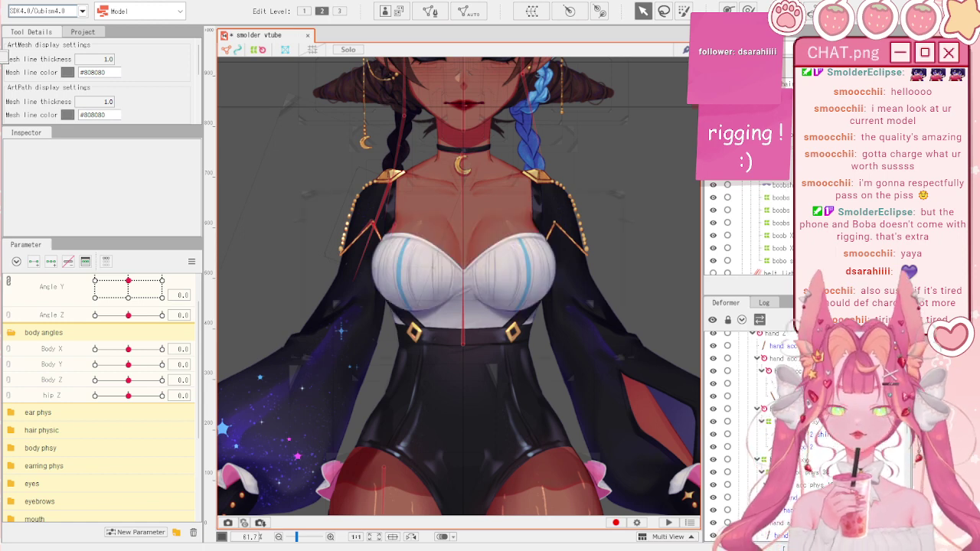
pyautogui.scroll(-2, 410, 269)
pyautogui.scroll(2, 444, 264)
pyautogui.scroll(-2, 572, 234)
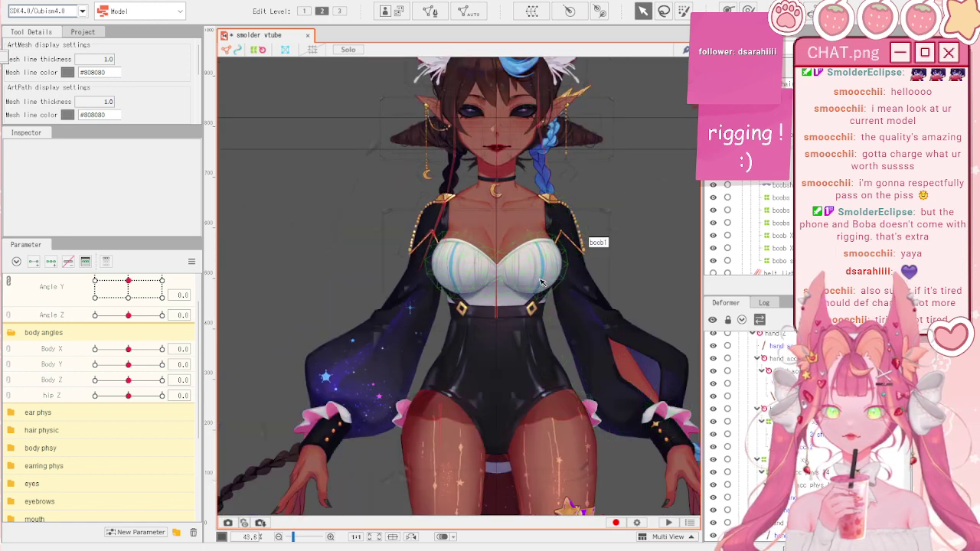
# - Open the physics settings and swing the model in the preview to examine its body and hair movement
pyautogui.scroll(2, 528, 245)
pyautogui.click(75, 1)
pyautogui.click(136, 213)
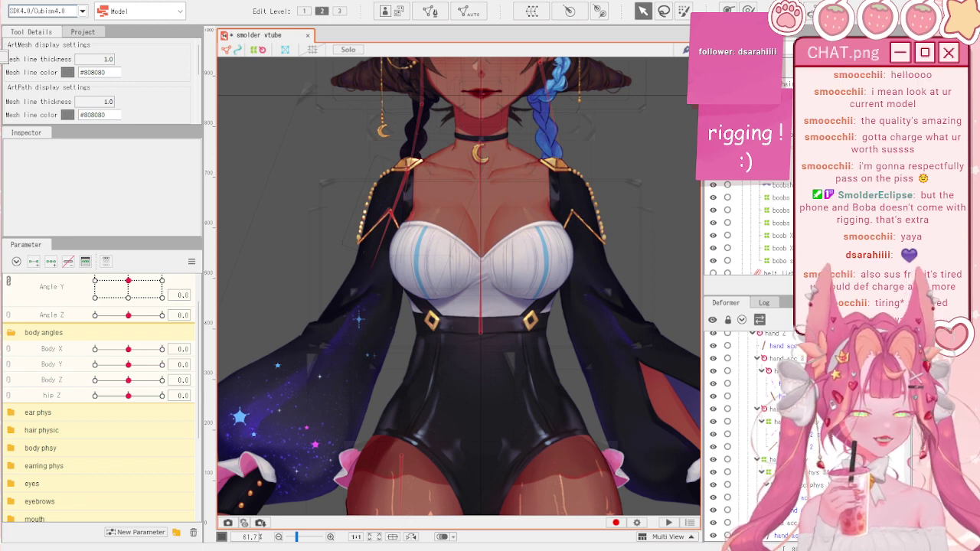
pyautogui.hotkey('alt', 'Tab')
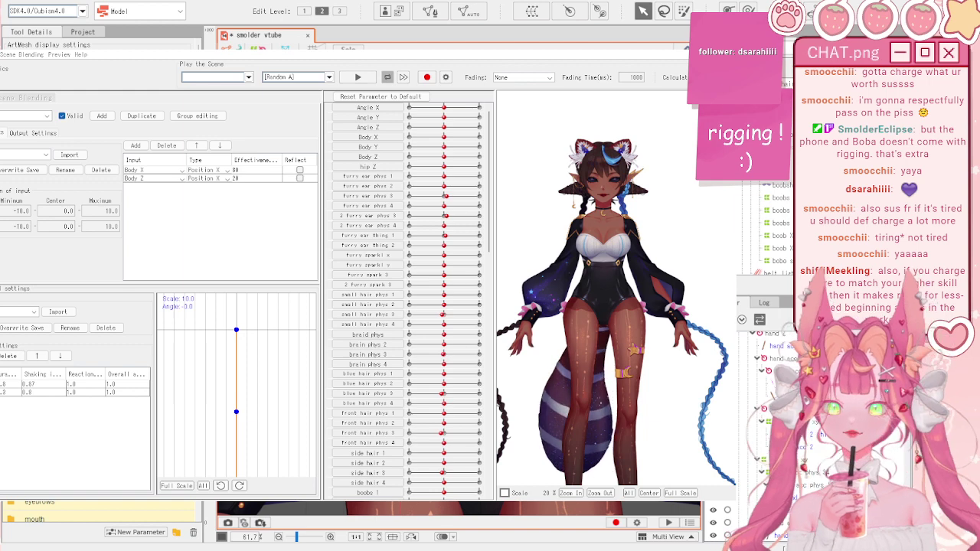
pyautogui.scroll(-2, 573, 259)
pyautogui.moveTo(552, 250); pyautogui.dragTo(588, 251)
pyautogui.scroll(5, 587, 253)
pyautogui.scroll(-3, 586, 253)
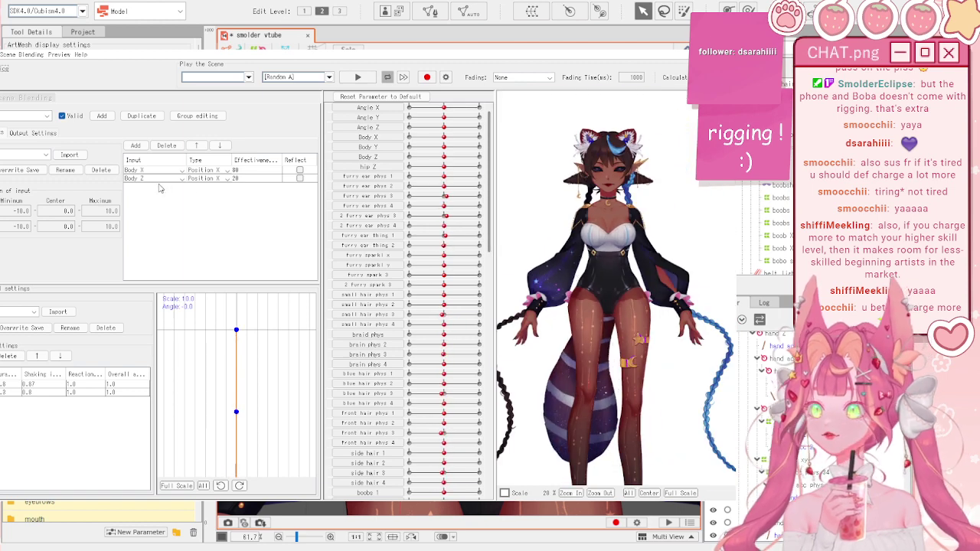
# - Switch to the physics group driven by Body X, Body Y, Body Z and Breathing, test it in the preview, and return to the model
pyautogui.click(35, 115)
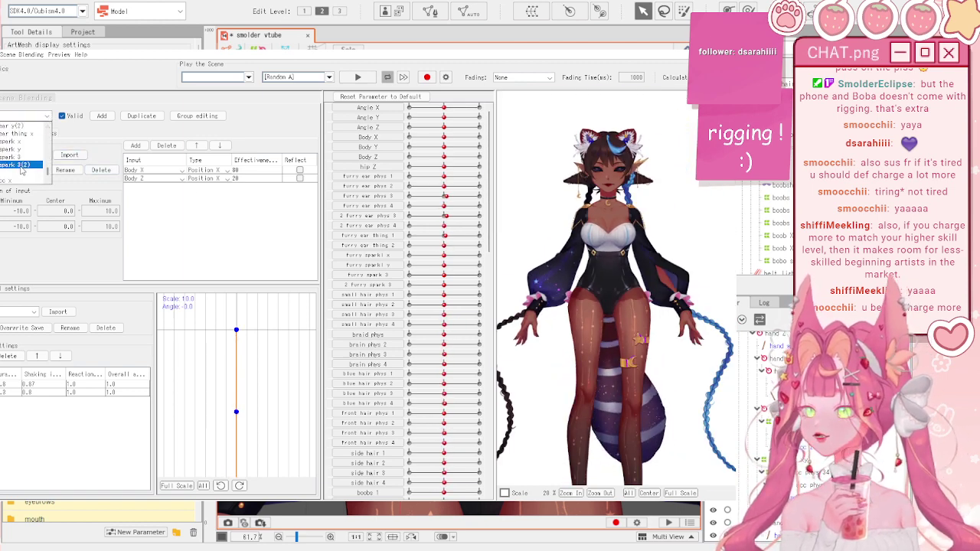
pyautogui.click(31, 174)
pyautogui.moveTo(616, 164)
pyautogui.mouseDown()
pyautogui.moveTo(613, 176)
pyautogui.moveTo(622, 173)
pyautogui.mouseUp()
pyautogui.scroll(-2, 621, 172)
pyautogui.scroll(2, 621, 172)
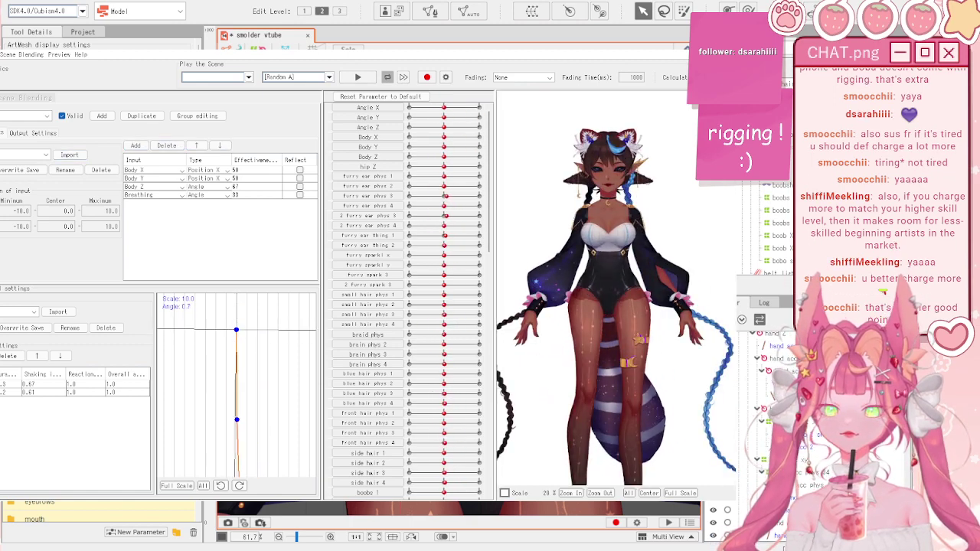
pyautogui.click(724, 43)
# - Locate the character's right sleeve mesh in the hierarchy and select its warp deformer hand phys 12
pyautogui.scroll(-4, 425, 301)
pyautogui.scroll(3, 441, 312)
pyautogui.scroll(-3, 505, 197)
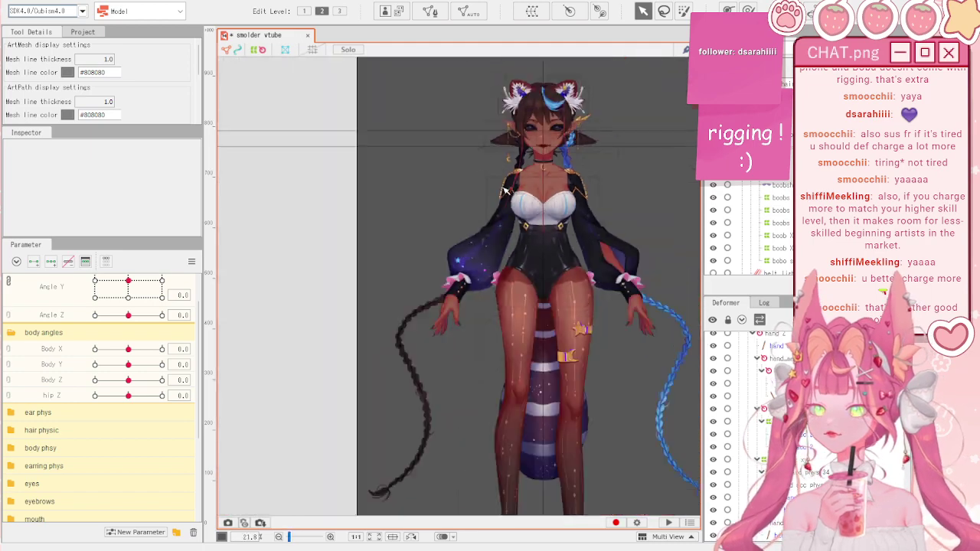
pyautogui.scroll(2, 503, 191)
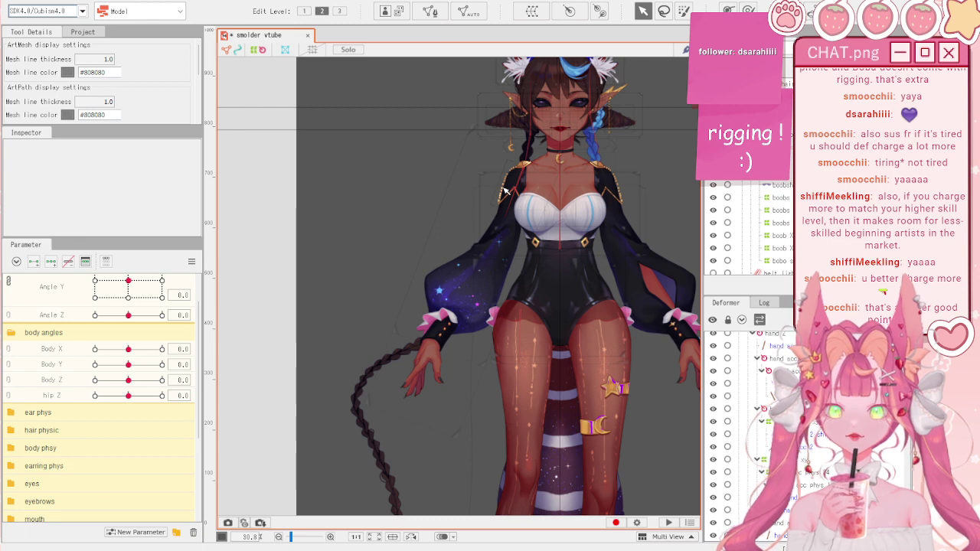
pyautogui.scroll(3, 526, 174)
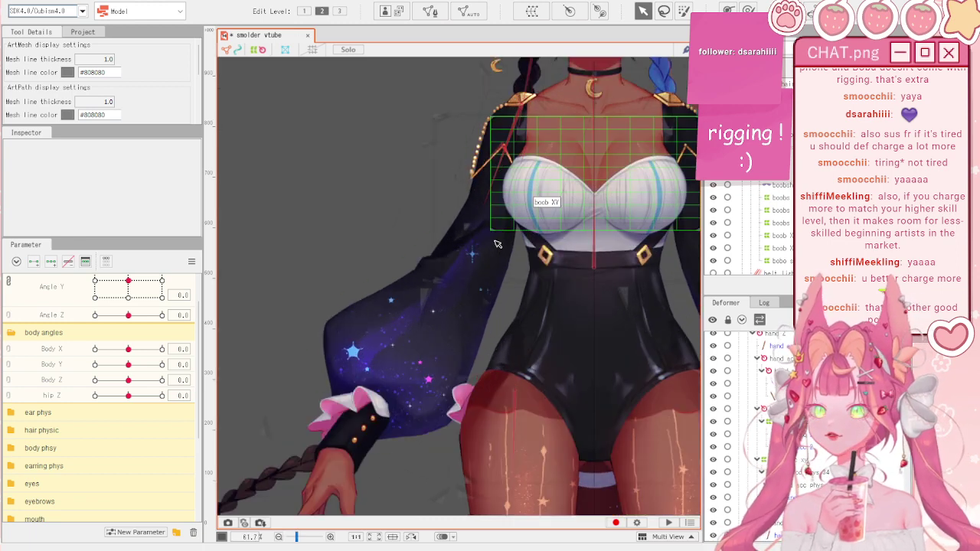
pyautogui.click(499, 254)
pyautogui.click(483, 225)
pyautogui.scroll(-3, 484, 222)
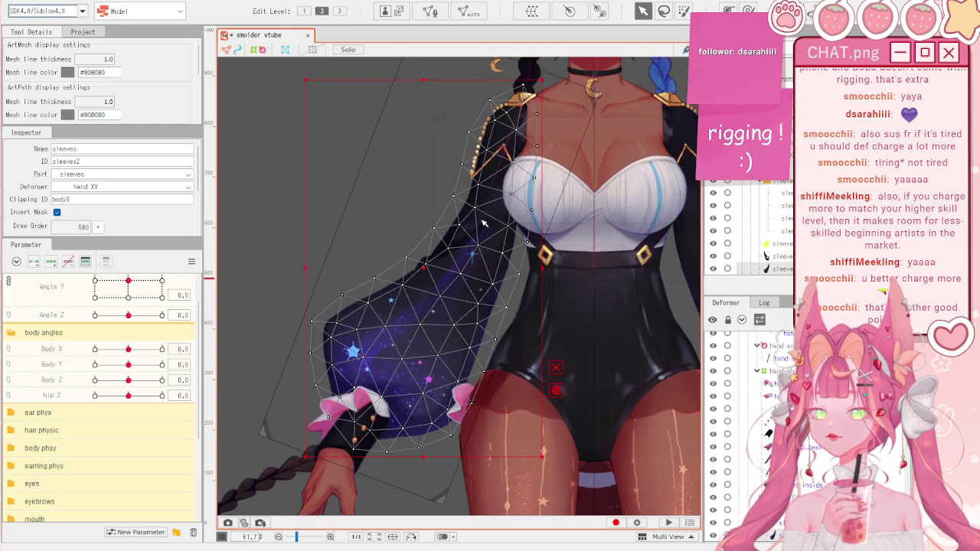
pyautogui.scroll(2, 482, 222)
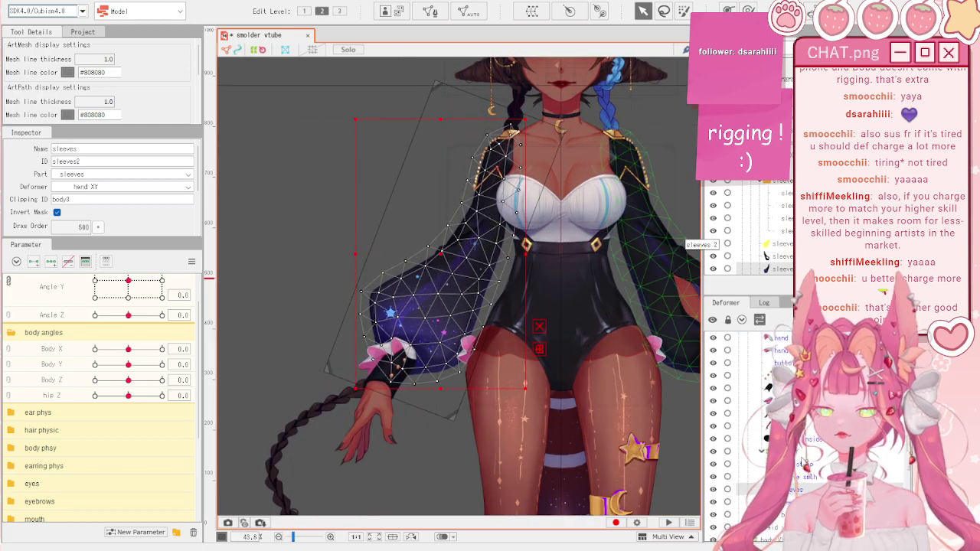
pyautogui.scroll(2, 797, 453)
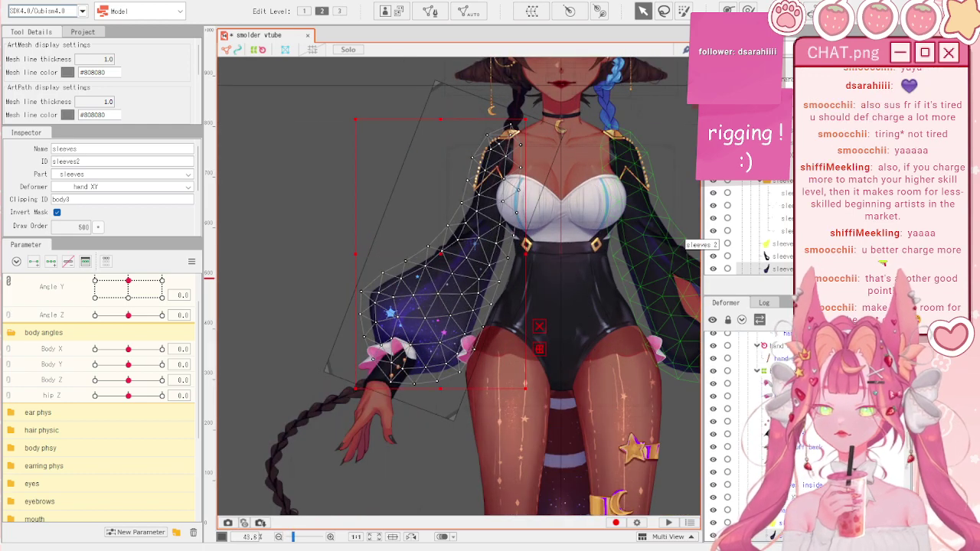
pyautogui.click(421, 211)
# - Expand the body phsy parameter group, test the arm's movement with hand phys 1, and reset the parameters to default
pyautogui.scroll(-2, 421, 211)
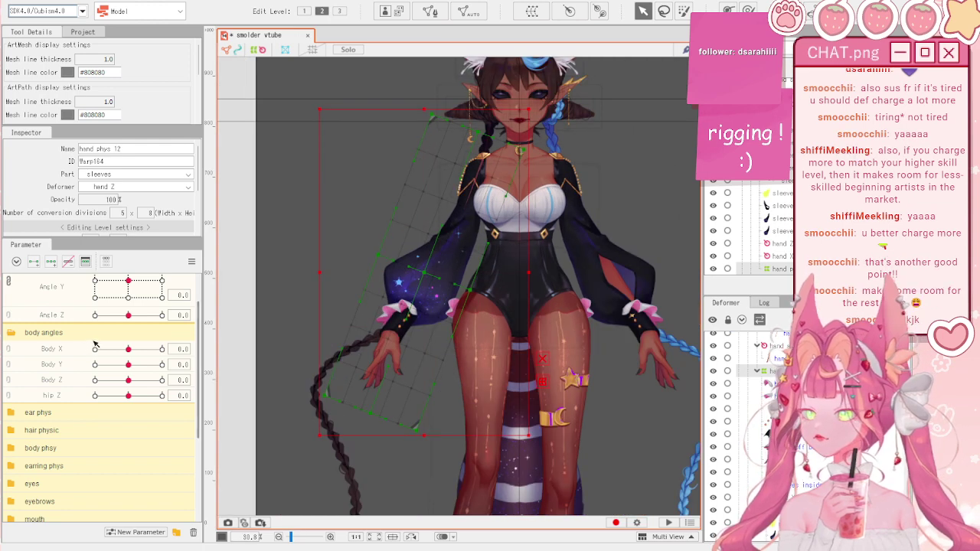
pyautogui.scroll(-3, 97, 339)
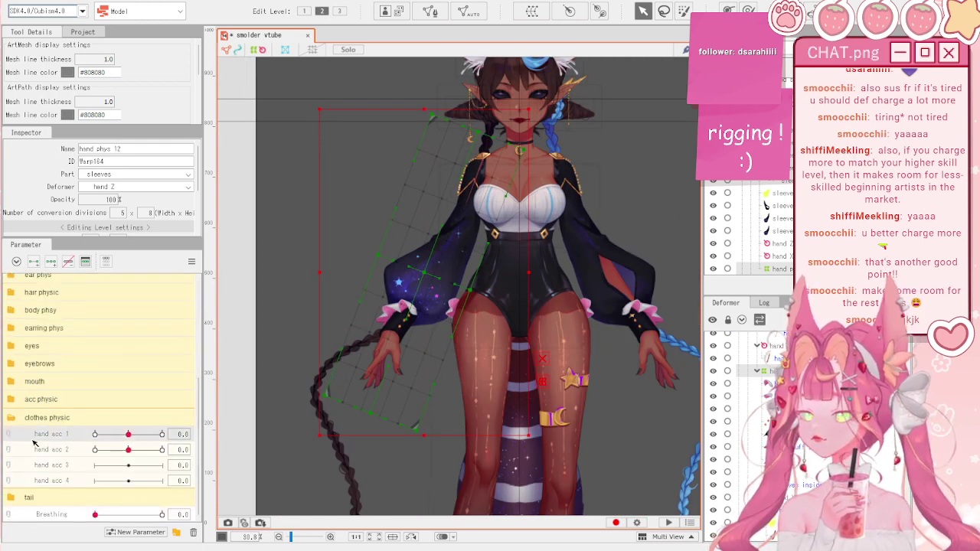
pyautogui.scroll(3, 23, 409)
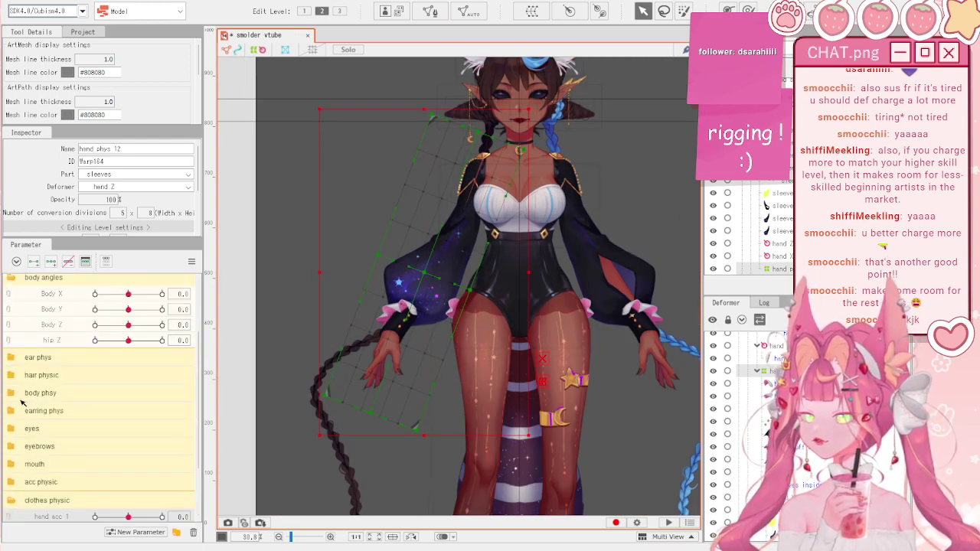
pyautogui.click(12, 396)
pyautogui.scroll(-2, 11, 401)
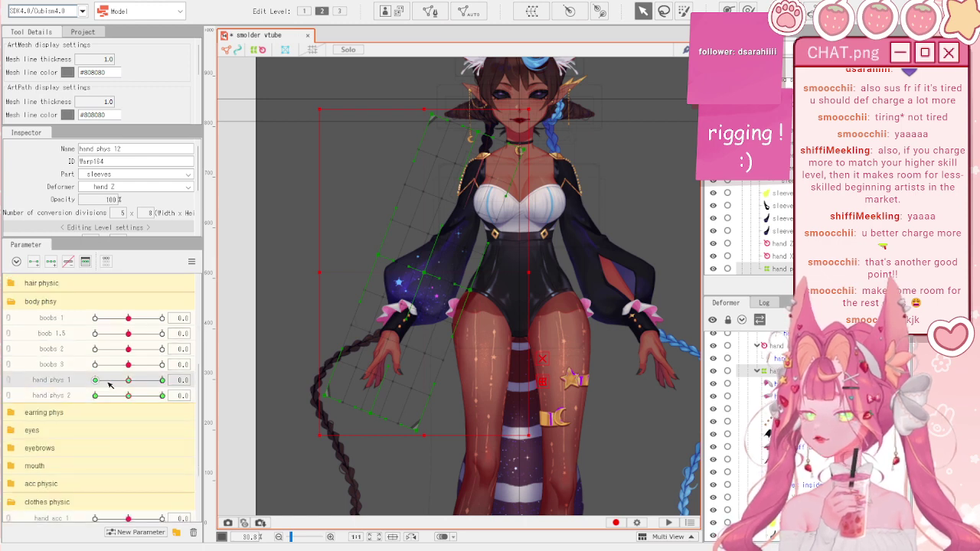
pyautogui.click(106, 381)
pyautogui.moveTo(106, 381); pyautogui.dragTo(75, 391)
pyautogui.click(191, 261)
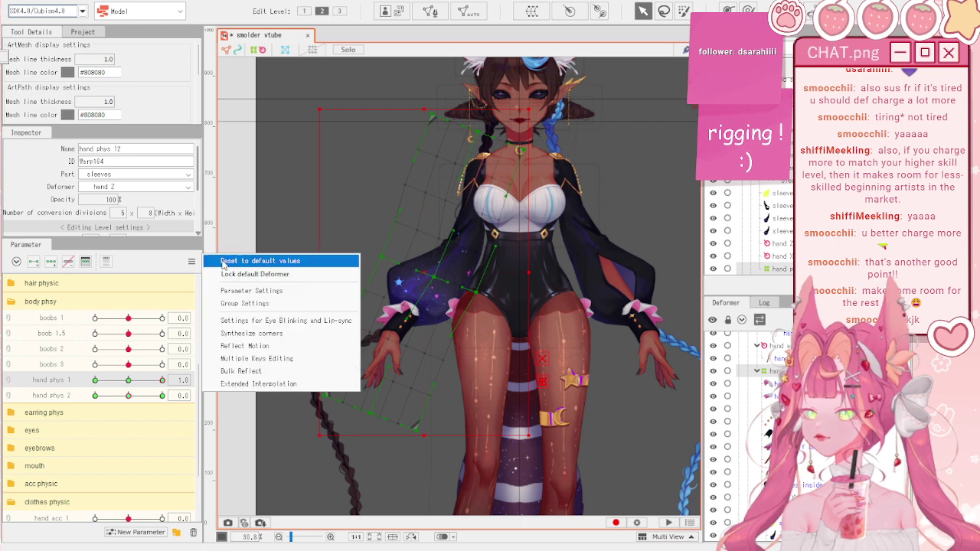
pyautogui.click(238, 257)
# - Test the arm's movement with hand phys 2 at 1.0 and reset the parameters to default
pyautogui.moveTo(138, 395); pyautogui.dragTo(167, 391)
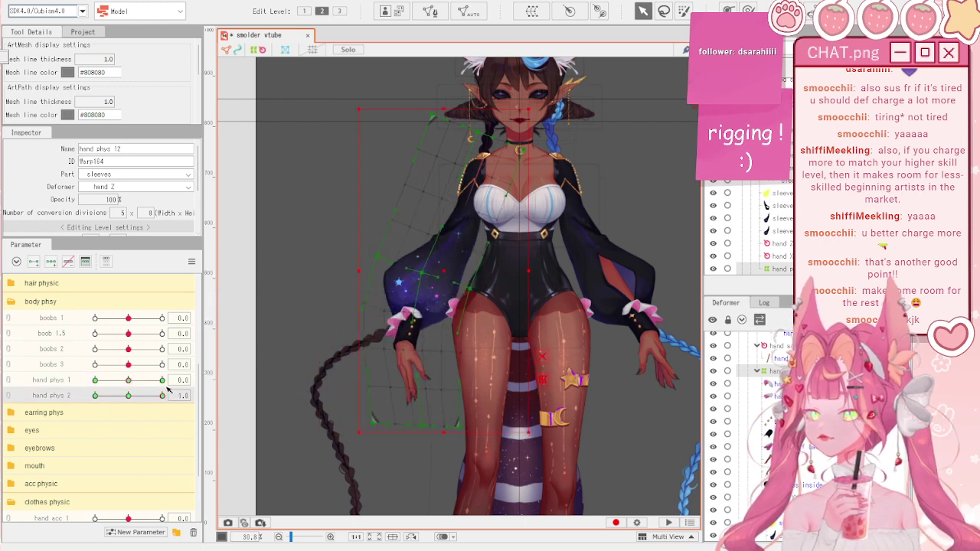
pyautogui.click(191, 261)
pyautogui.click(237, 258)
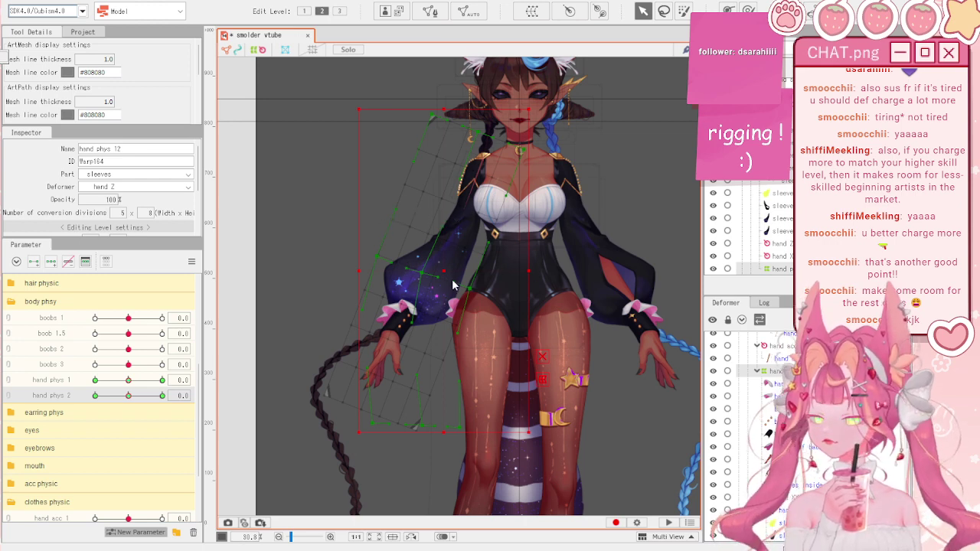
# - Add two parameters named hand phys 3 and hand phys 4 to the body phsy group
pyautogui.click(163, 528)
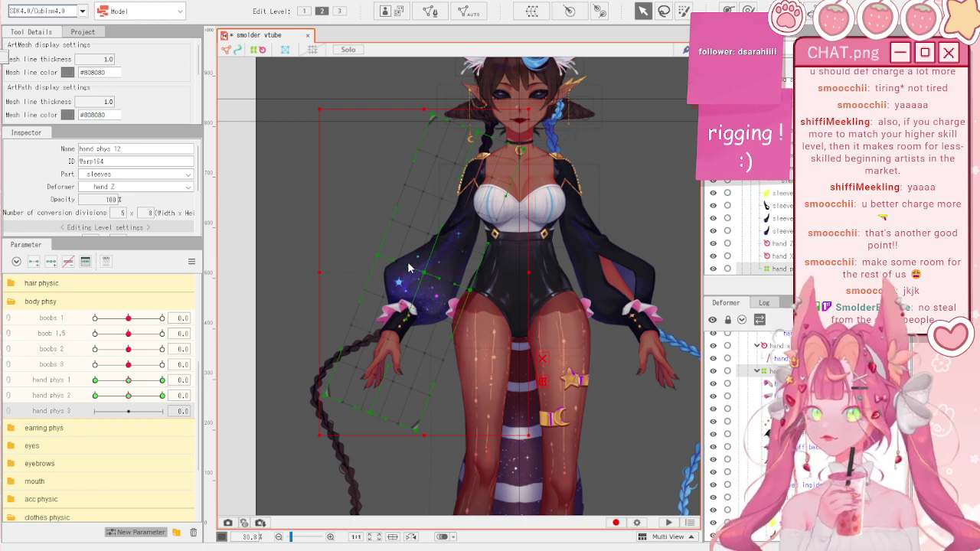
pyautogui.click(436, 329)
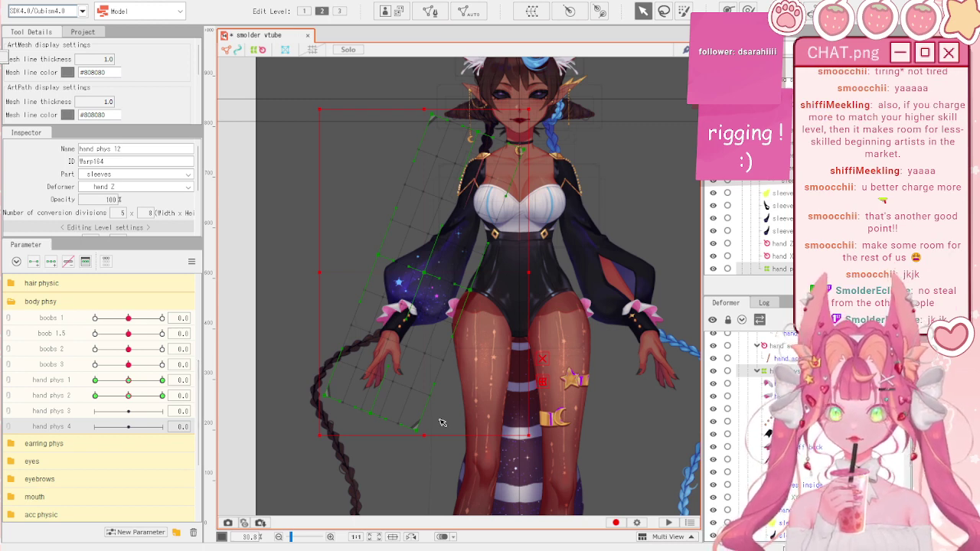
# - Create a parent warp deformer named hand phys 34 over hand phys 12 and resize it to match the original grid
pyautogui.scroll(-3, 442, 422)
pyautogui.scroll(3, 383, 395)
pyautogui.scroll(2, 530, 301)
pyautogui.scroll(-2, 547, 299)
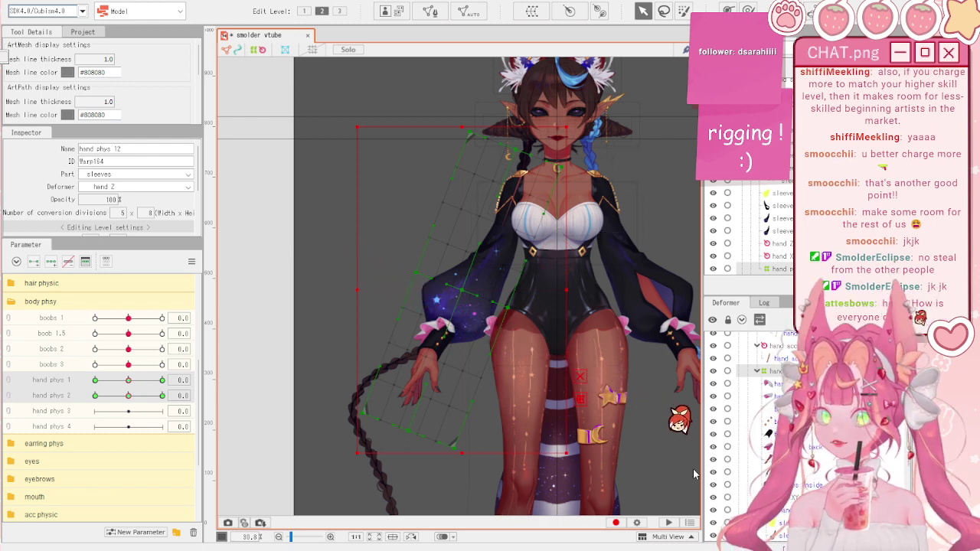
pyautogui.click(416, 360)
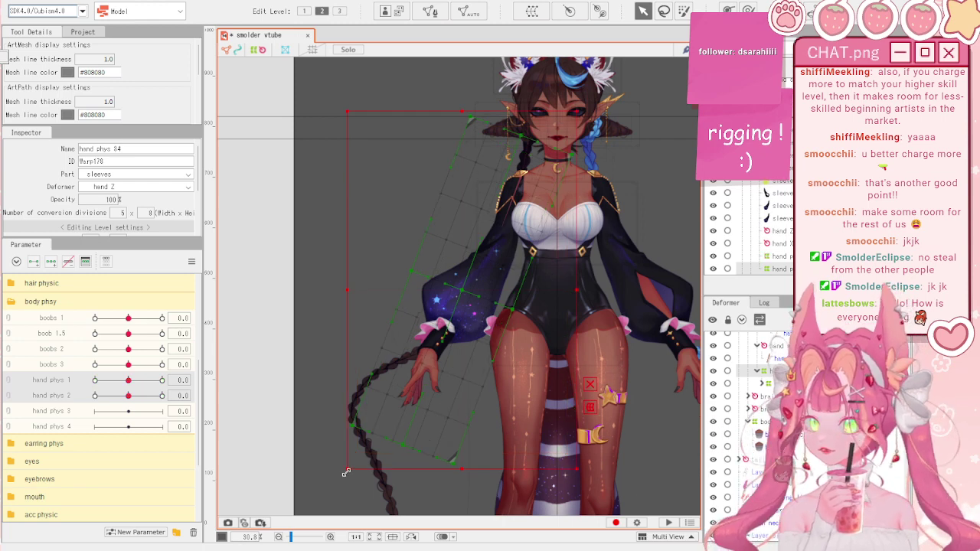
pyautogui.moveTo(346, 473); pyautogui.dragTo(357, 455)
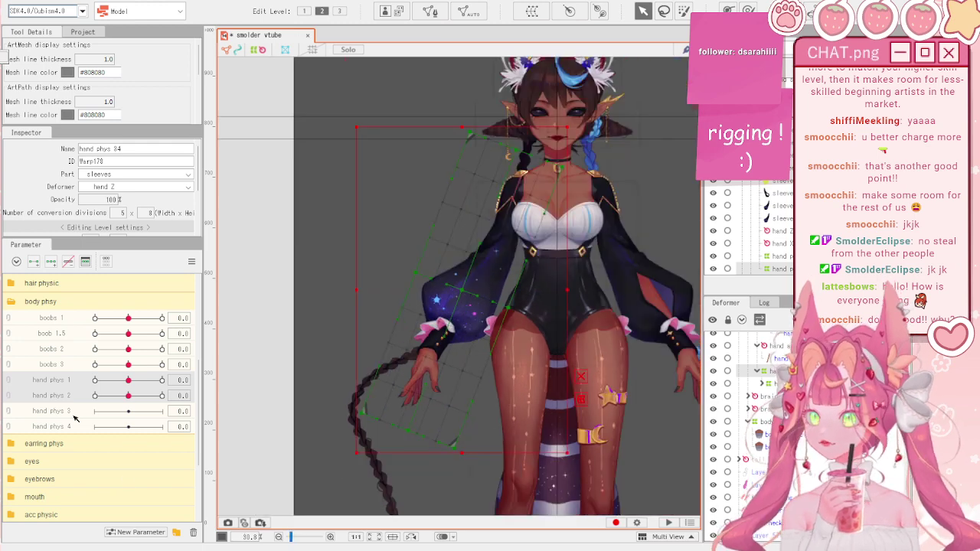
# - Add three keys each on hand phys 3 and hand phys 4 to the hand phys 34 deformer
pyautogui.click(59, 411)
pyautogui.scroll(2, 413, 337)
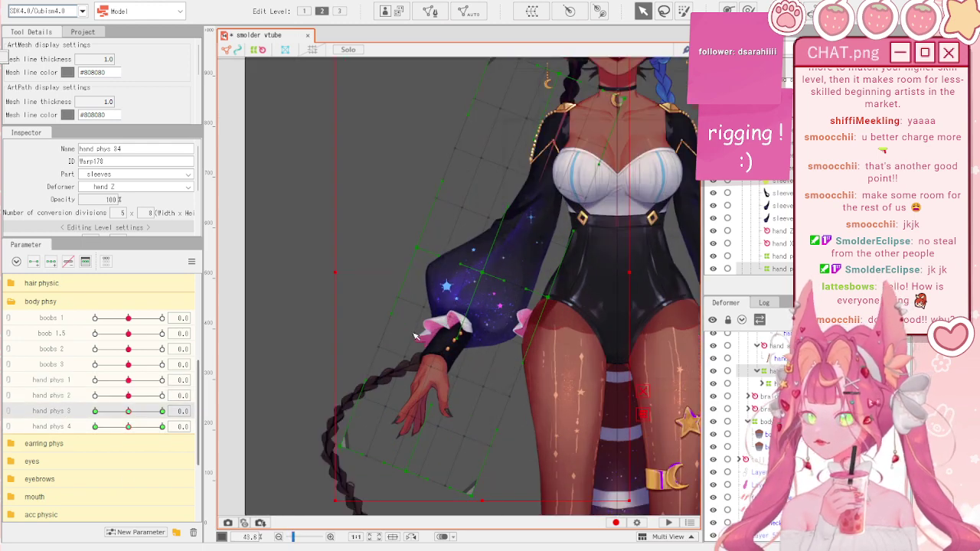
pyautogui.scroll(-2, 415, 337)
pyautogui.scroll(2, 415, 337)
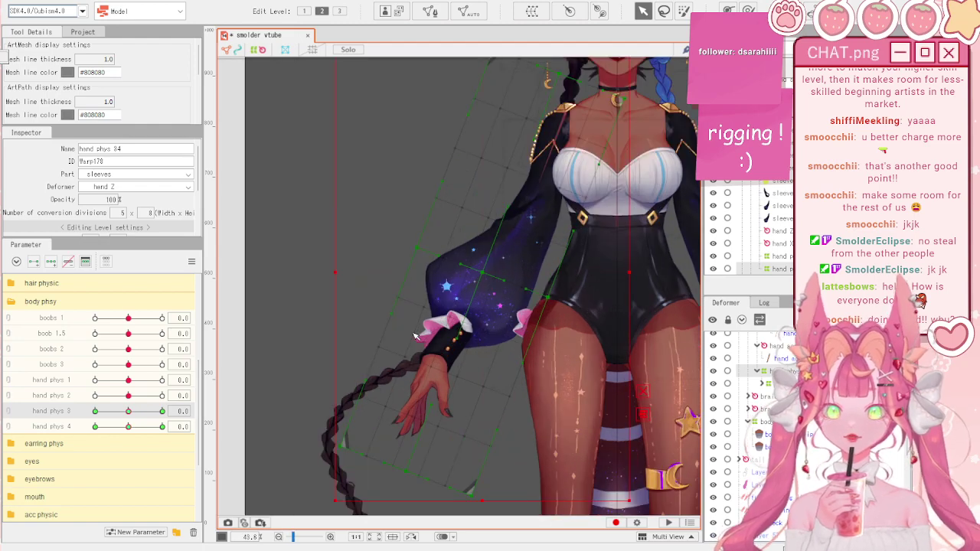
pyautogui.scroll(-2, 450, 295)
pyautogui.scroll(2, 450, 294)
pyautogui.scroll(2, 497, 329)
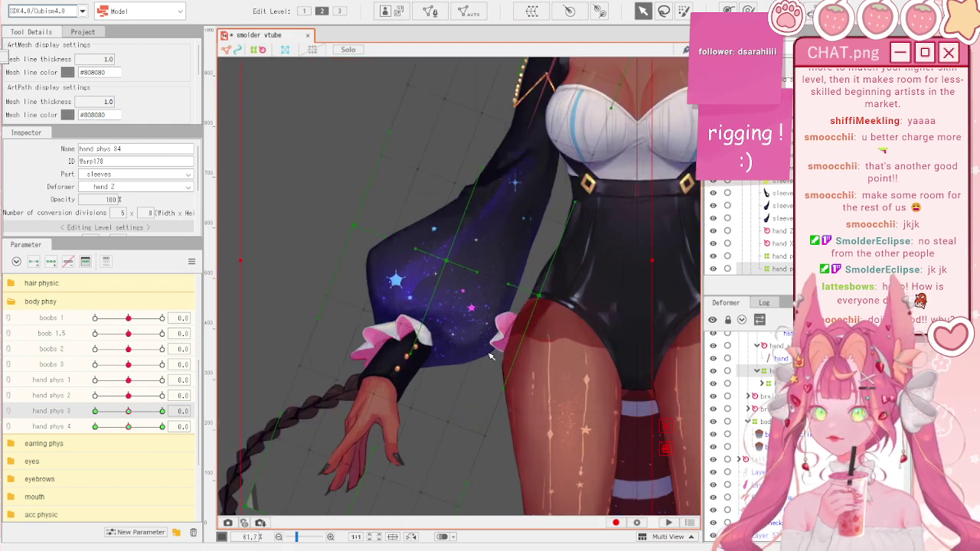
# - Set hand phys 1 to -1.0 and reshape the hand phys 12 deformer around the upper sleeve with the deform brush
pyautogui.click(770, 383)
pyautogui.scroll(-4, 417, 329)
pyautogui.scroll(2, 471, 265)
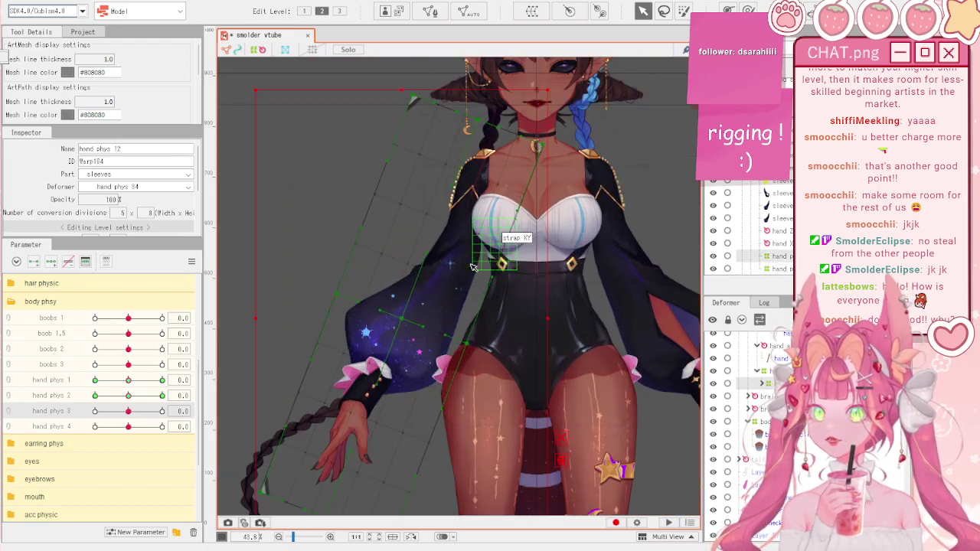
pyautogui.scroll(-2, 471, 266)
pyautogui.moveTo(128, 381); pyautogui.dragTo(31, 380)
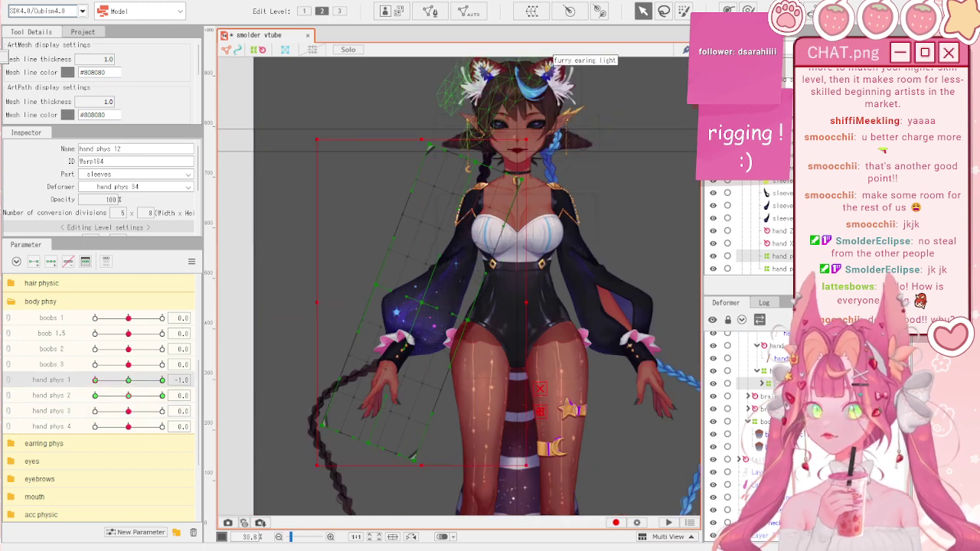
pyautogui.click(748, 11)
pyautogui.scroll(2, 432, 269)
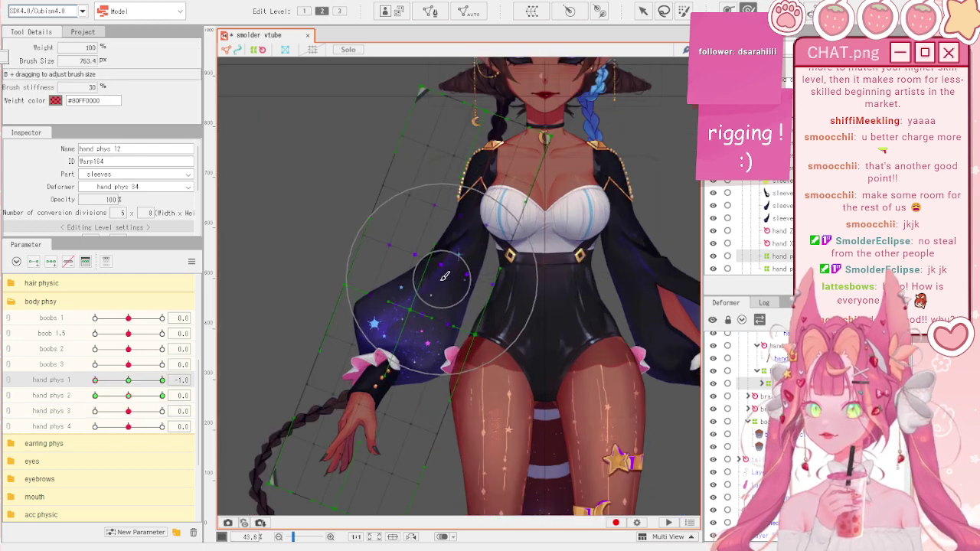
pyautogui.click(761, 383)
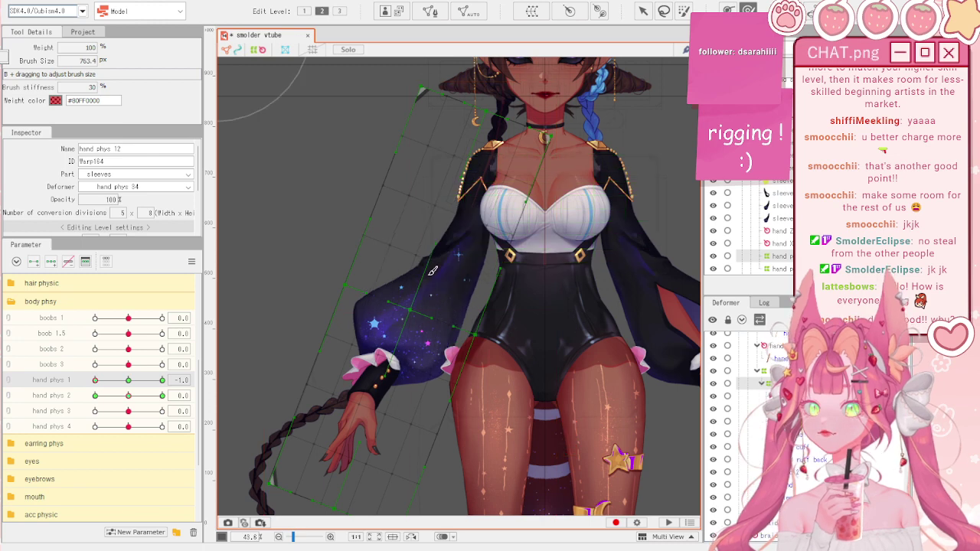
pyautogui.moveTo(436, 256)
pyautogui.mouseDown()
pyautogui.moveTo(449, 260)
pyautogui.moveTo(442, 269)
pyautogui.mouseUp()
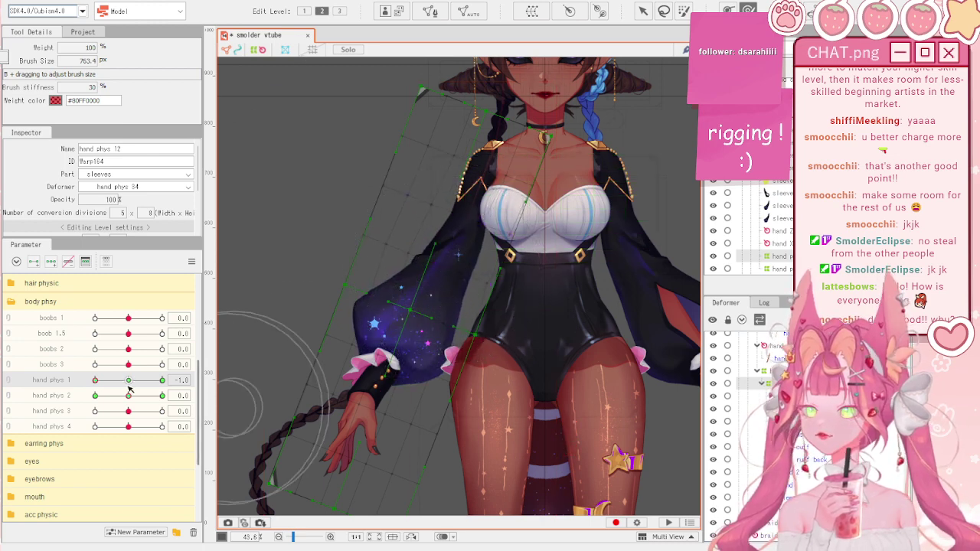
# - Set hand phys 1 to 1.0, brush the sleeve's deformer grid for that key, and set the brush size to 612.1 px
pyautogui.moveTo(128, 381); pyautogui.dragTo(163, 388)
pyautogui.moveTo(442, 274)
pyautogui.mouseDown()
pyautogui.moveTo(450, 277)
pyautogui.moveTo(426, 275)
pyautogui.moveTo(465, 284)
pyautogui.mouseUp()
pyautogui.press('b')
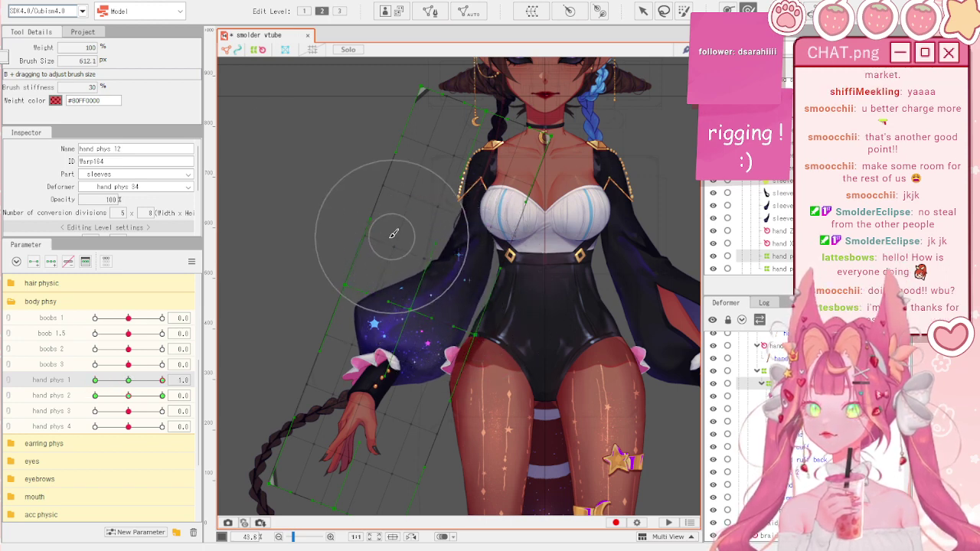
# - Scrub hand phys 1 through its range to check the sleeve's movement and reset the parameters to default
pyautogui.click(95, 380)
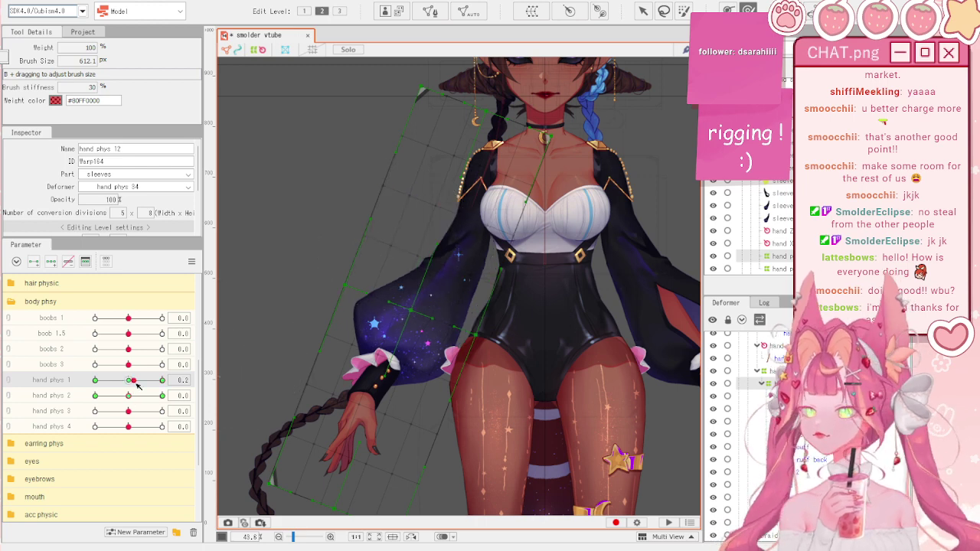
pyautogui.click(191, 262)
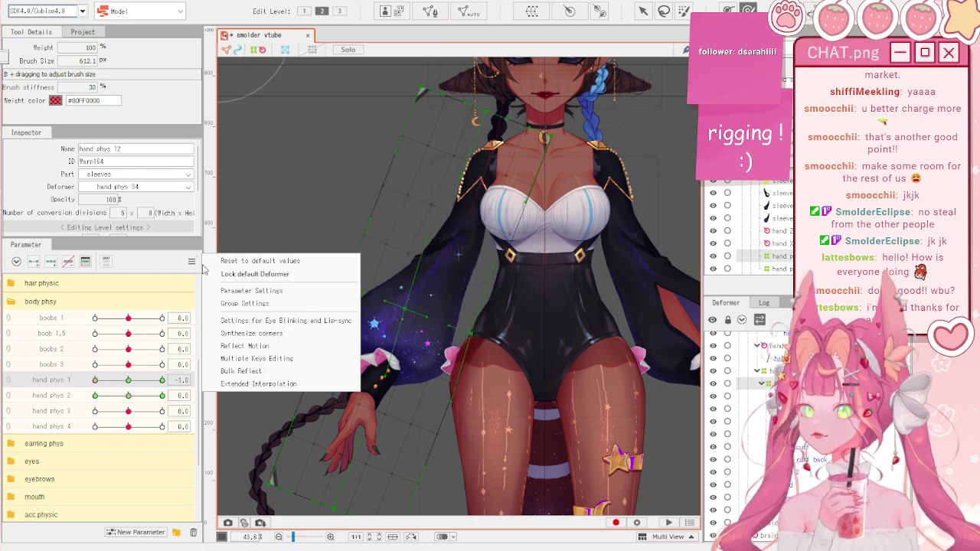
pyautogui.click(210, 262)
# - Set hand phys 2 to -1.0 and 1.0 and examine how the hand 2 finger mesh moves at each key
pyautogui.click(95, 396)
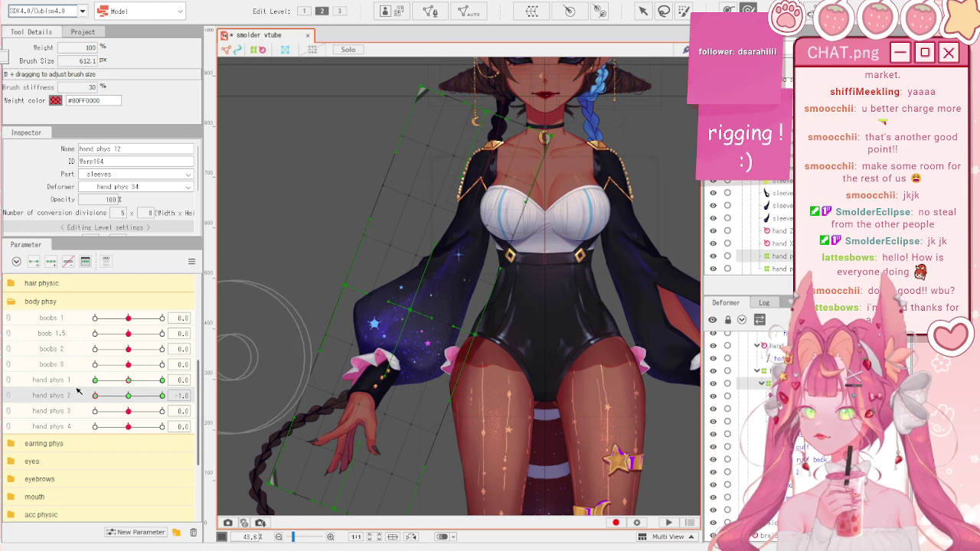
pyautogui.press('v')
pyautogui.scroll(3, 350, 435)
pyautogui.click(334, 421)
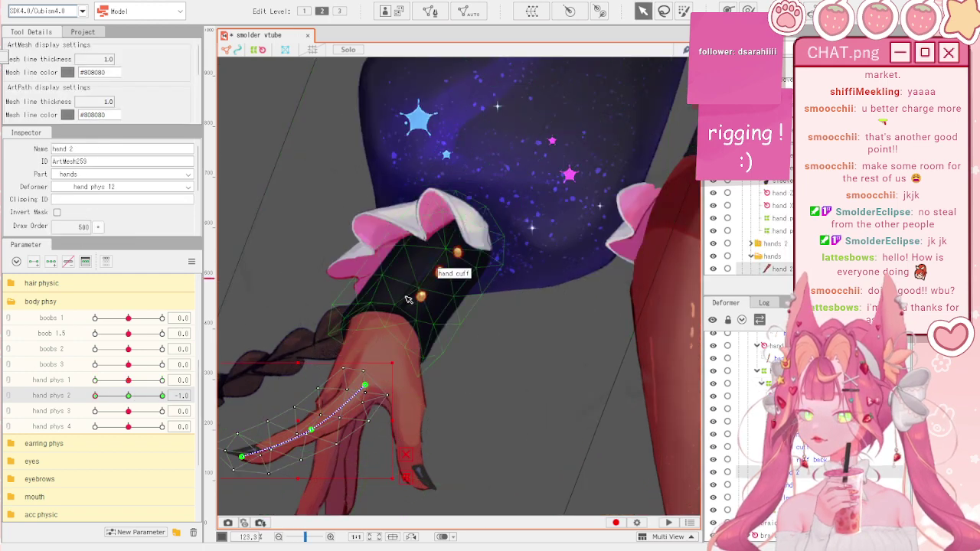
pyautogui.scroll(-1, 405, 302)
pyautogui.click(162, 396)
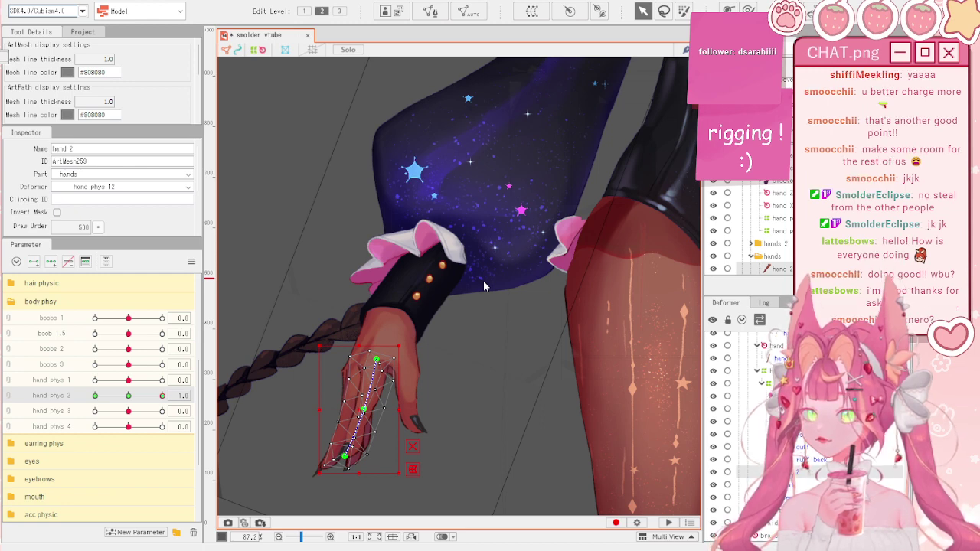
# - Take the hand phys 2 keys off the hand 2 mesh and test the finger by scrubbing hand phys 4
pyautogui.hotkey('ctrl', 'z')
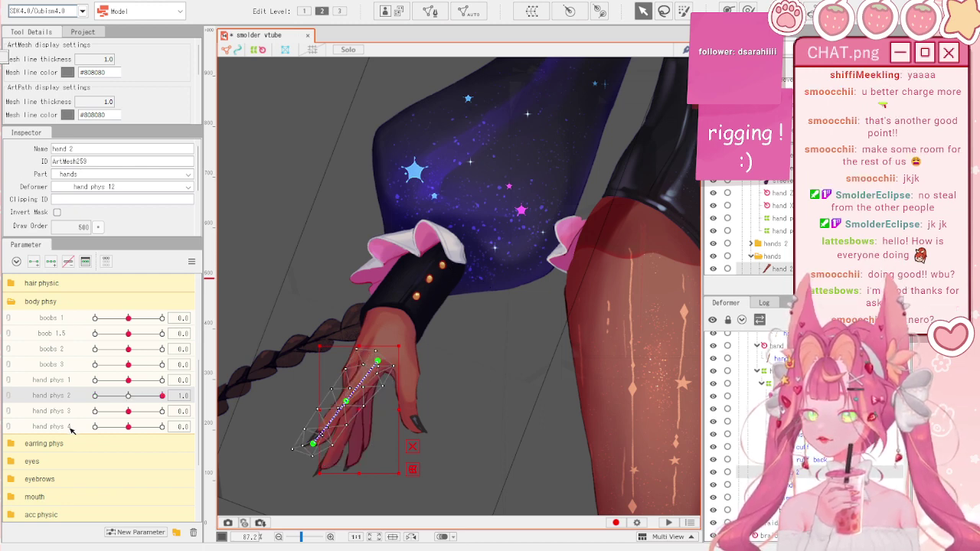
pyautogui.moveTo(157, 426)
pyautogui.mouseDown()
pyautogui.moveTo(99, 430)
pyautogui.moveTo(148, 424)
pyautogui.mouseUp()
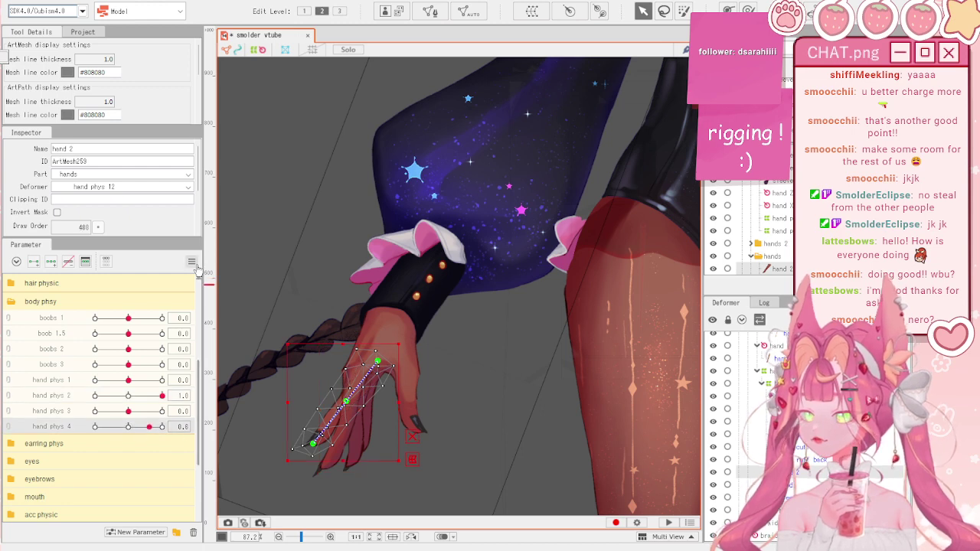
pyautogui.click(191, 261)
pyautogui.click(230, 258)
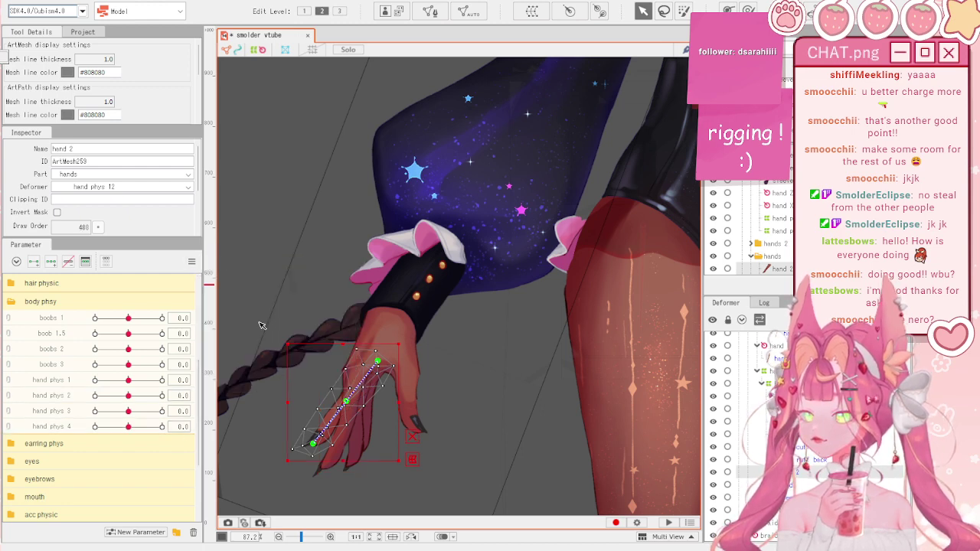
pyautogui.hotkey('ctrl', 'z')
pyautogui.moveTo(128, 426); pyautogui.dragTo(140, 426)
pyautogui.scroll(-2, 271, 421)
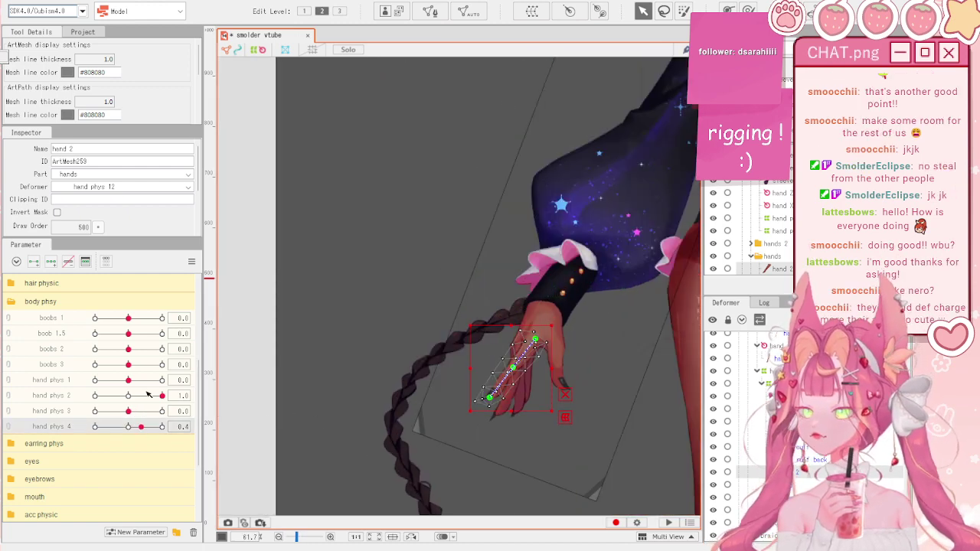
pyautogui.scroll(-3, 148, 394)
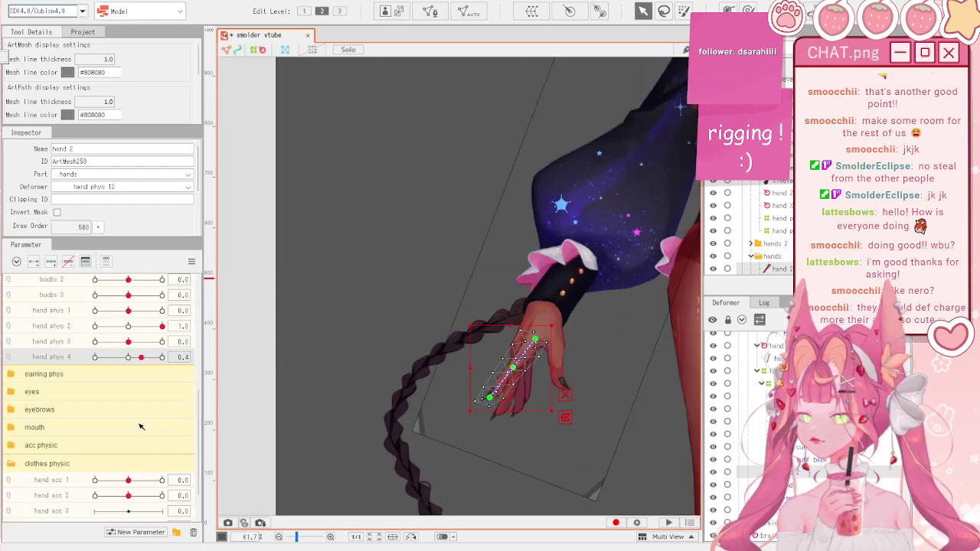
# - Transfer the hand 2 mesh's keys from hand acc 4 to hand phys 4 and reset the parameters to default
pyautogui.click(161, 480)
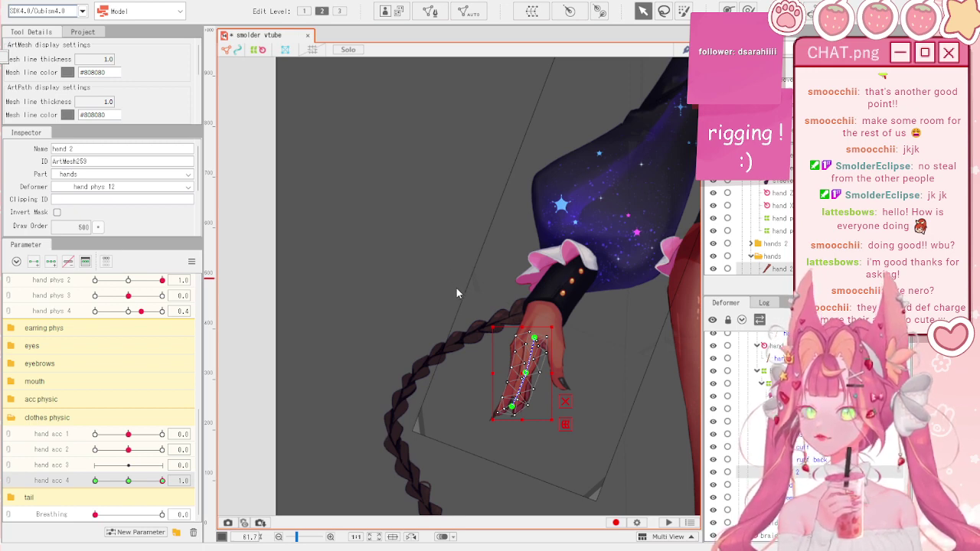
pyautogui.moveTo(566, 328); pyautogui.dragTo(451, 328)
pyautogui.moveTo(140, 311)
pyautogui.mouseDown()
pyautogui.moveTo(126, 309)
pyautogui.moveTo(152, 312)
pyautogui.moveTo(152, 295)
pyautogui.mouseUp()
pyautogui.click(194, 262)
pyautogui.click(249, 261)
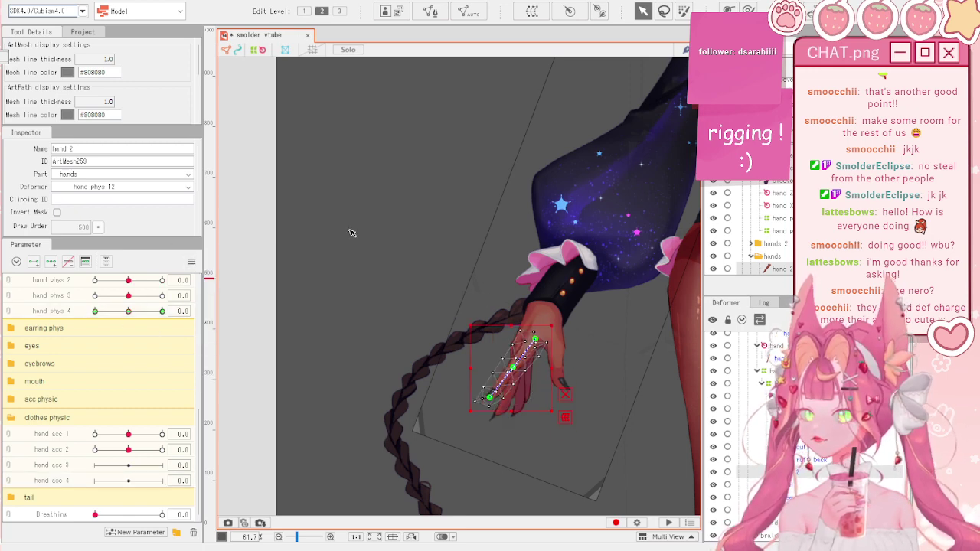
# - Select the hand phys 12 deformer, check the sleeve by scrubbing hand phys 2 and hand phys 1, and reset the parameters to default
pyautogui.click(350, 232)
pyautogui.scroll(-2, 352, 233)
pyautogui.scroll(2, 490, 257)
pyautogui.scroll(-2, 456, 291)
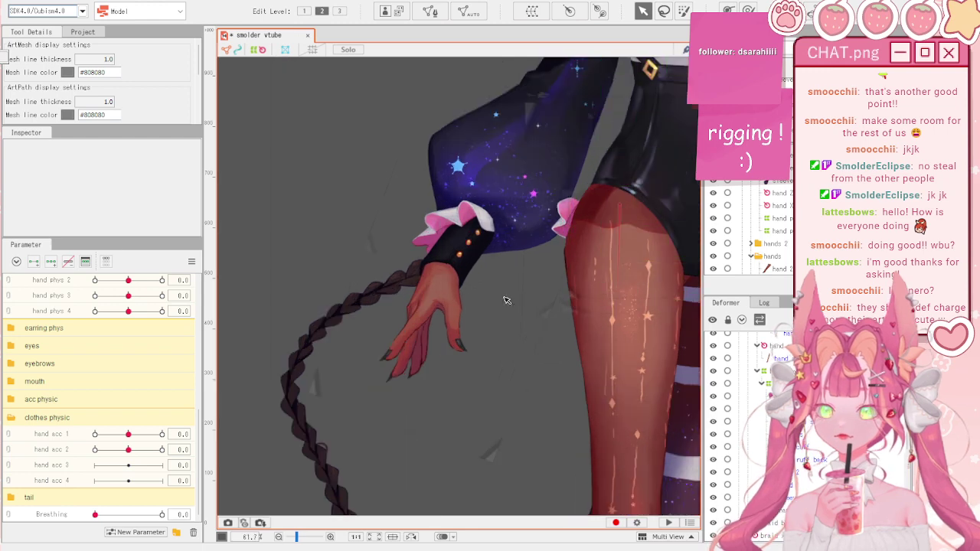
pyautogui.scroll(-2, 507, 298)
pyautogui.scroll(1, 469, 231)
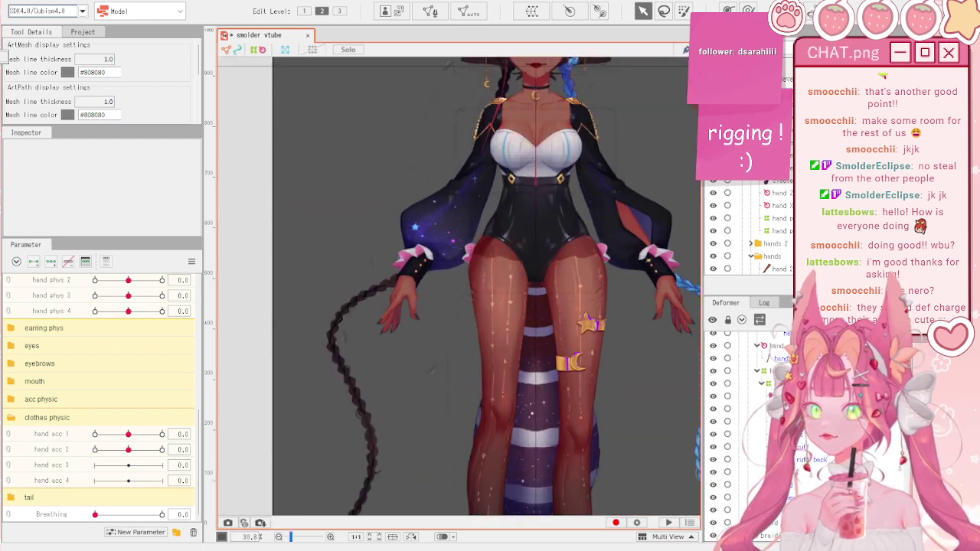
pyautogui.click(788, 383)
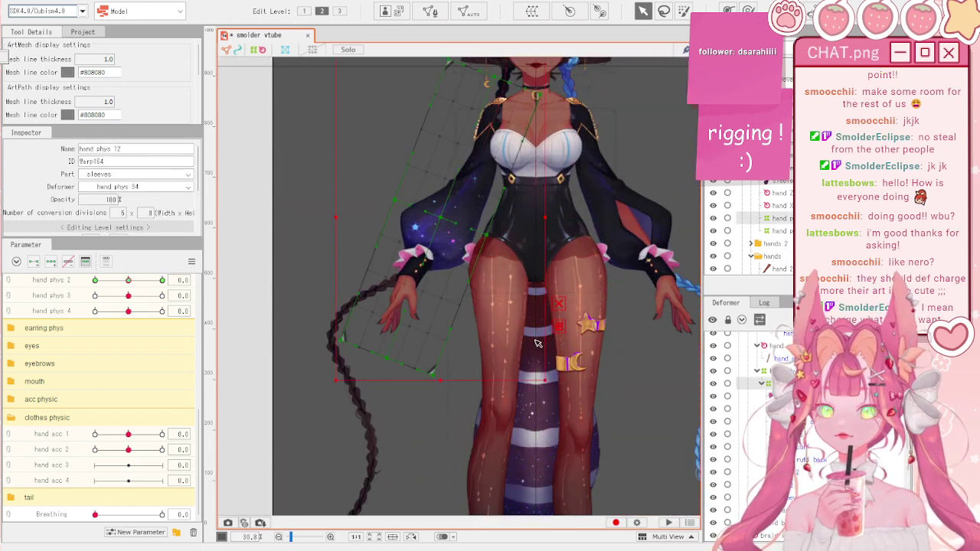
pyautogui.scroll(2, 536, 344)
pyautogui.click(160, 281)
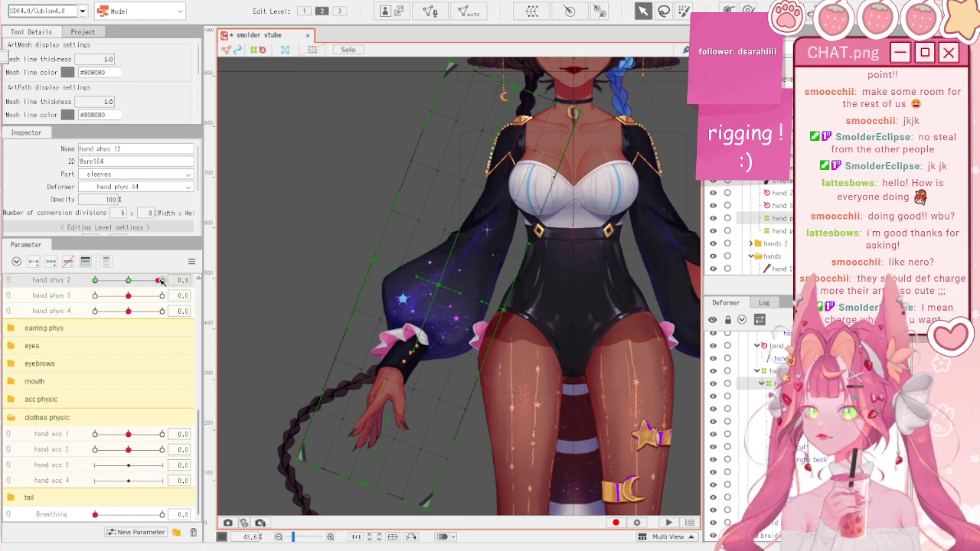
pyautogui.scroll(2, 156, 288)
pyautogui.click(191, 262)
pyautogui.click(214, 262)
pyautogui.moveTo(156, 357); pyautogui.dragTo(201, 341)
pyautogui.click(192, 261)
pyautogui.click(215, 261)
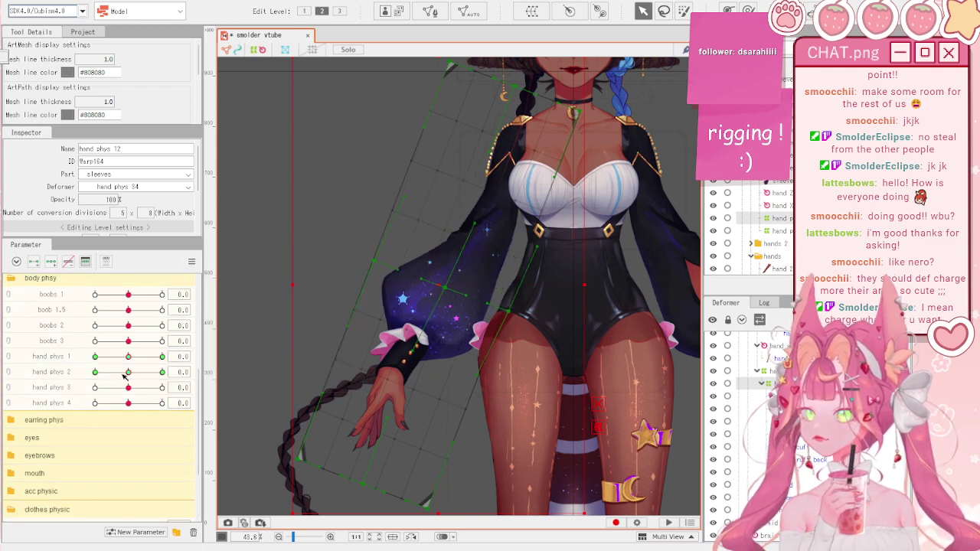
# - Enlarge the deform brush to 784.1 px and push the hand phys 12 grid around the sleeve outward for hand phys 2 at -1.0
pyautogui.click(75, 373)
pyautogui.click(683, 11)
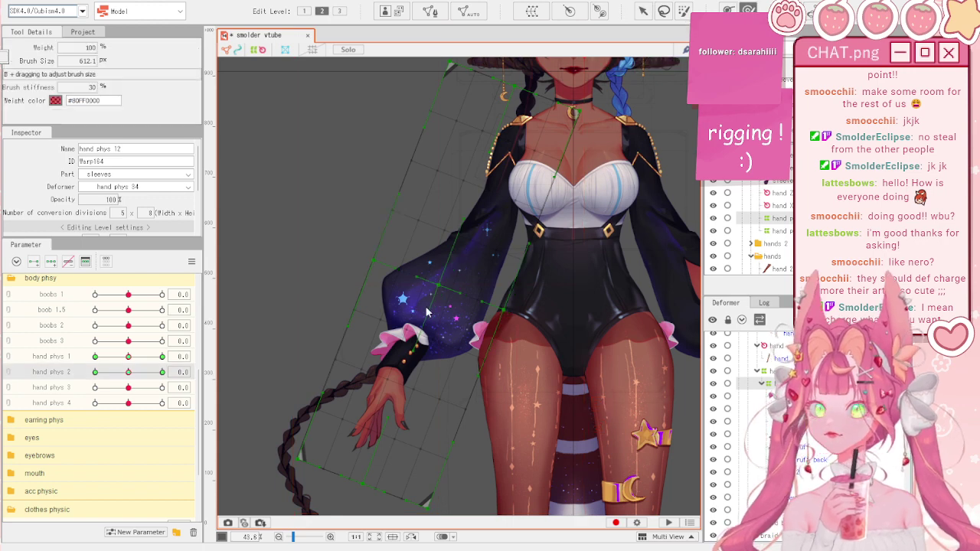
pyautogui.moveTo(453, 287); pyautogui.dragTo(468, 299)
pyautogui.moveTo(440, 265); pyautogui.dragTo(409, 248)
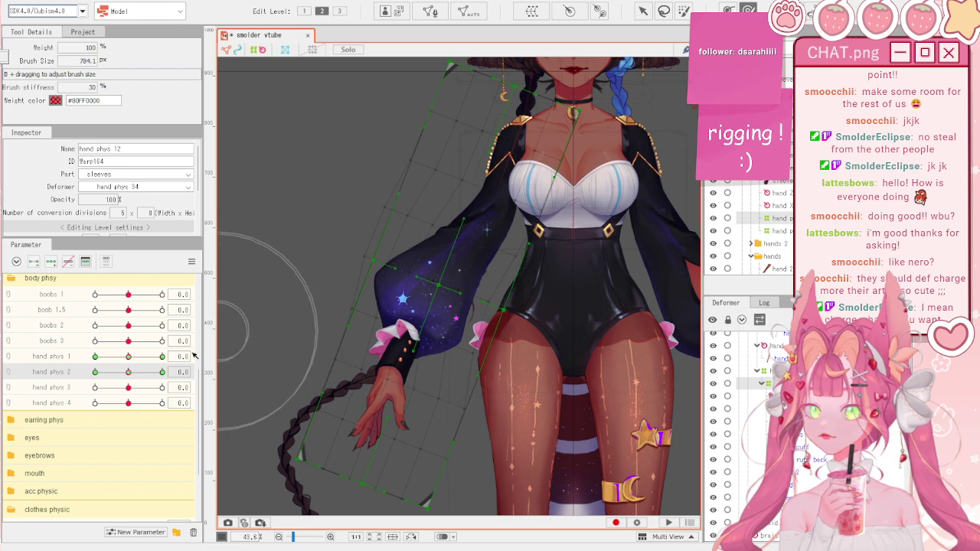
pyautogui.moveTo(127, 371)
pyautogui.mouseDown()
pyautogui.moveTo(97, 370)
pyautogui.moveTo(129, 372)
pyautogui.mouseUp()
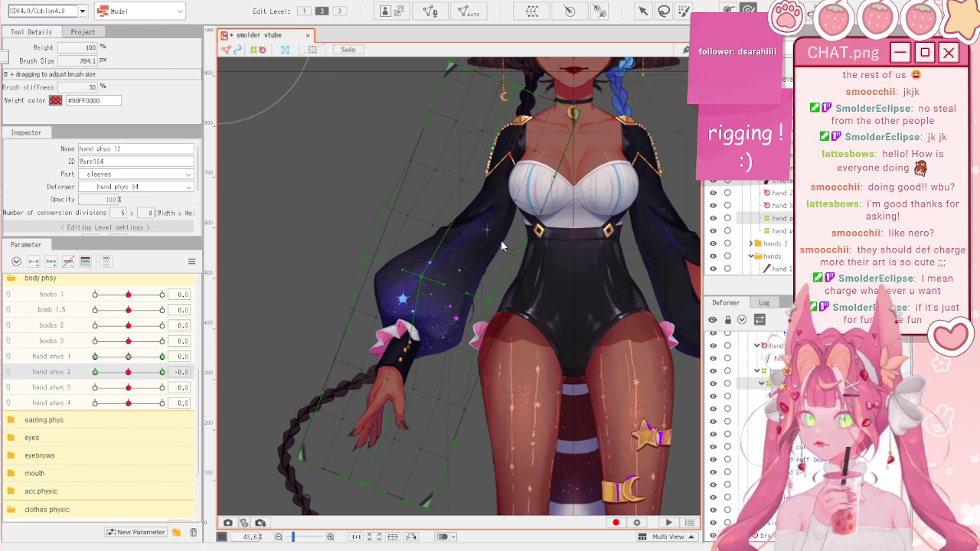
pyautogui.moveTo(128, 372); pyautogui.dragTo(69, 374)
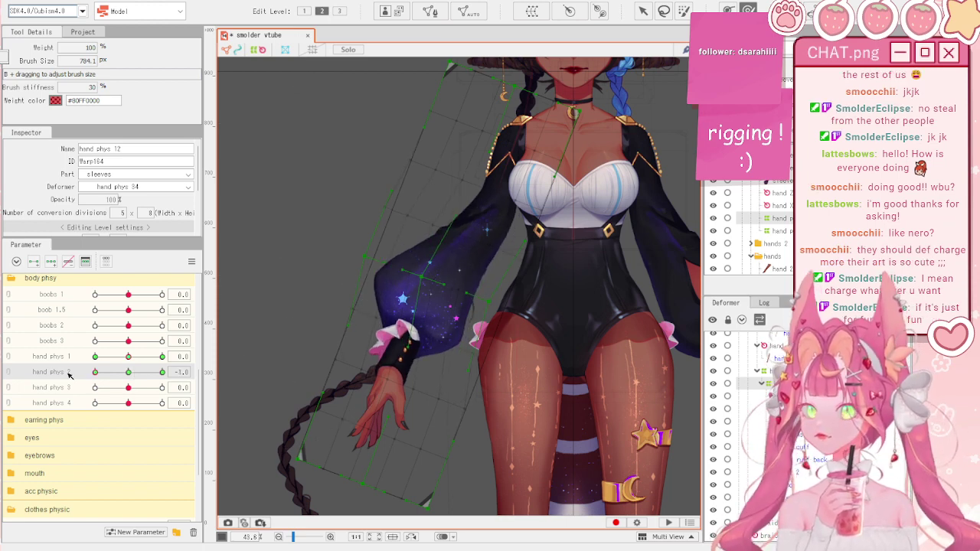
pyautogui.moveTo(355, 264); pyautogui.dragTo(344, 260)
# - Brush the hand phys 12 grid around the sleeve for hand phys 2 at 1.0 and return the parameter to 0.0
pyautogui.click(164, 375)
pyautogui.moveTo(168, 381); pyautogui.dragTo(175, 381)
pyautogui.moveTo(435, 291)
pyautogui.mouseDown()
pyautogui.moveTo(375, 245)
pyautogui.moveTo(502, 323)
pyautogui.moveTo(414, 285)
pyautogui.mouseUp()
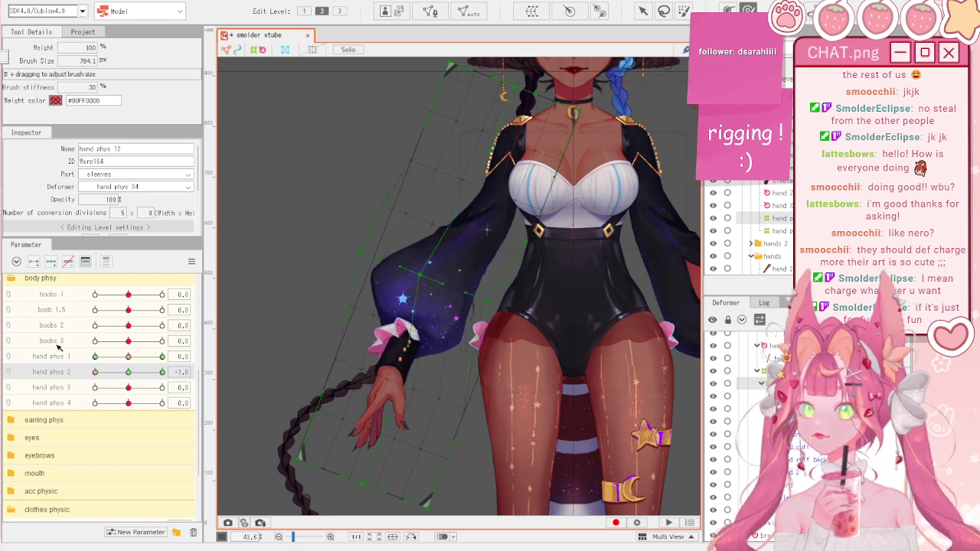
pyautogui.click(129, 372)
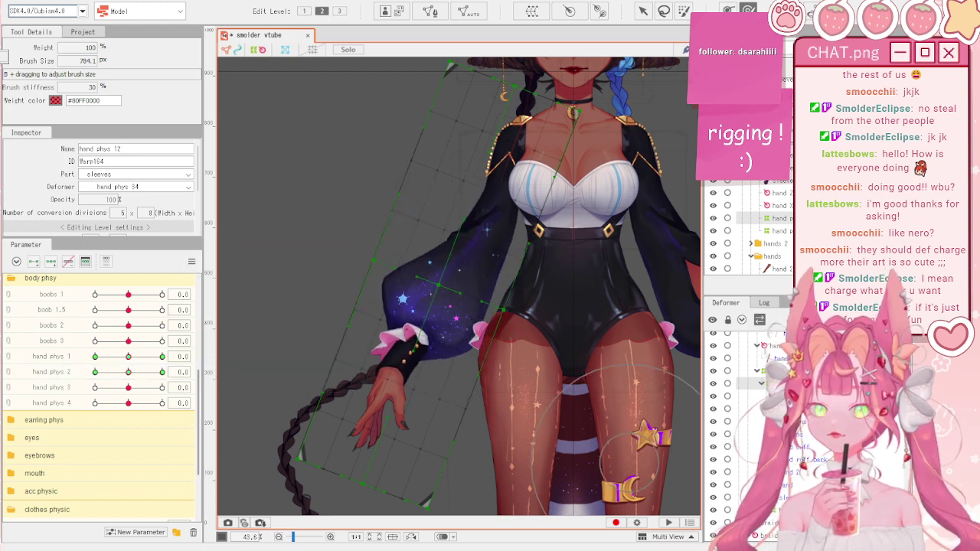
# - Reshape the hand phys 34 deformer around the forearm for hand phys 3 at -1.0 and 1.0, and reset the parameters to default
pyautogui.click(779, 372)
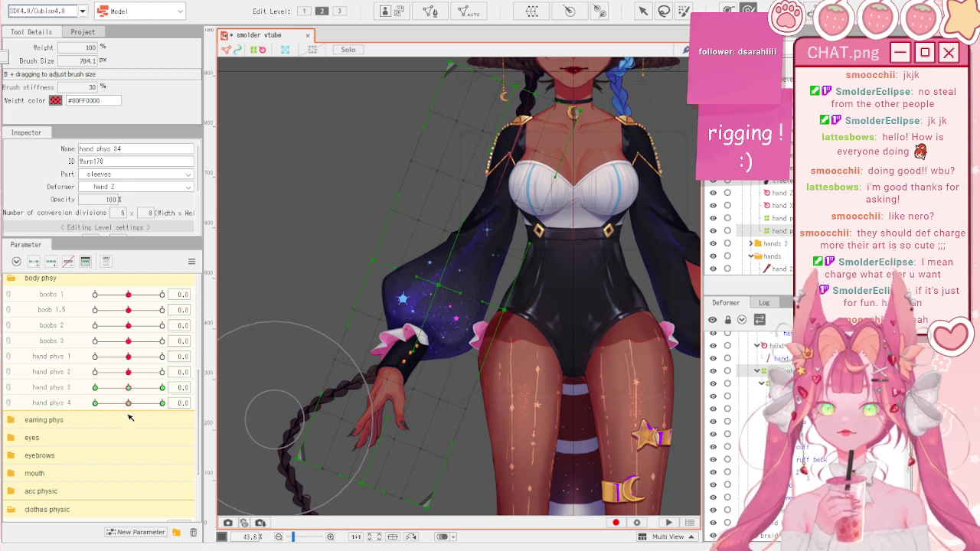
pyautogui.click(95, 387)
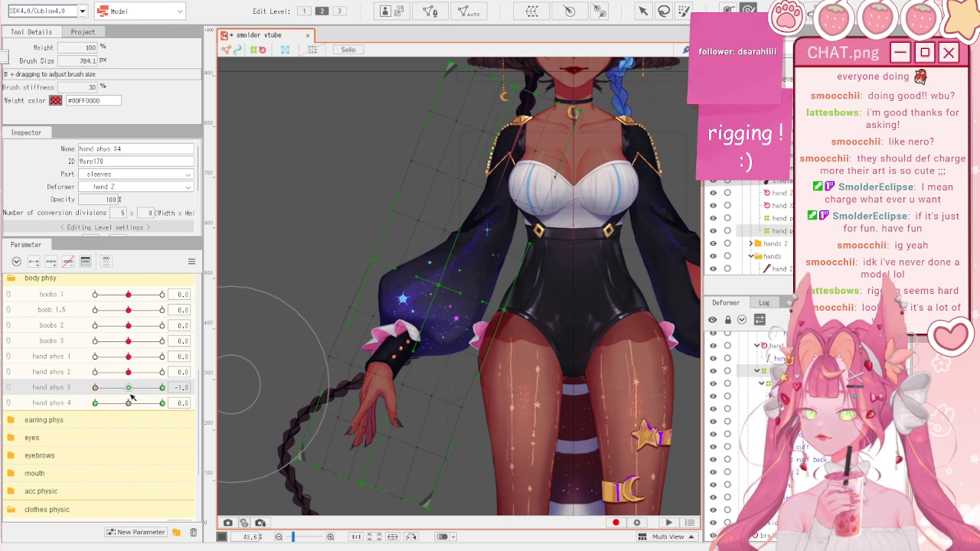
pyautogui.moveTo(128, 389); pyautogui.dragTo(173, 392)
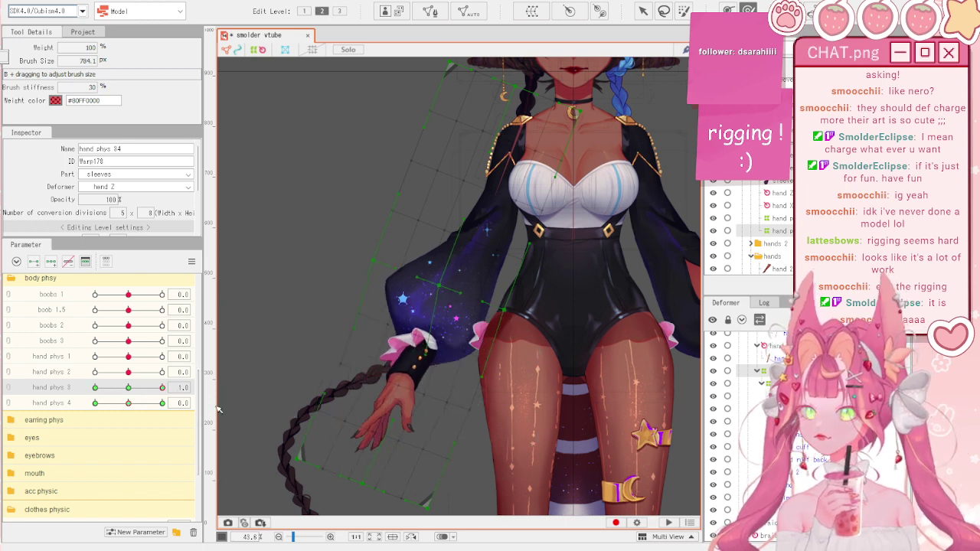
pyautogui.click(192, 262)
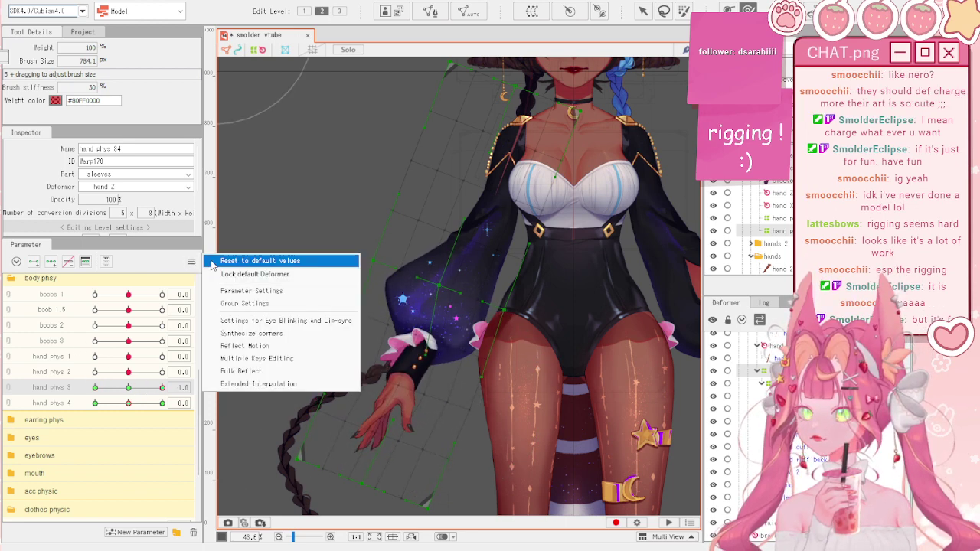
pyautogui.click(212, 261)
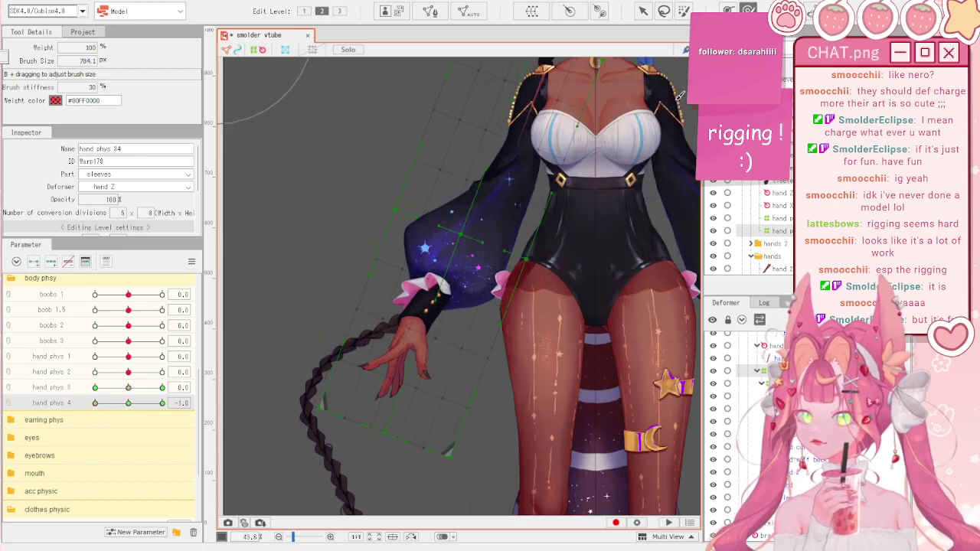
# - Brush-select the lower grid points of hand phys 34 and rotate the hand outward for hand phys 4 at -1.0
pyautogui.click(678, 15)
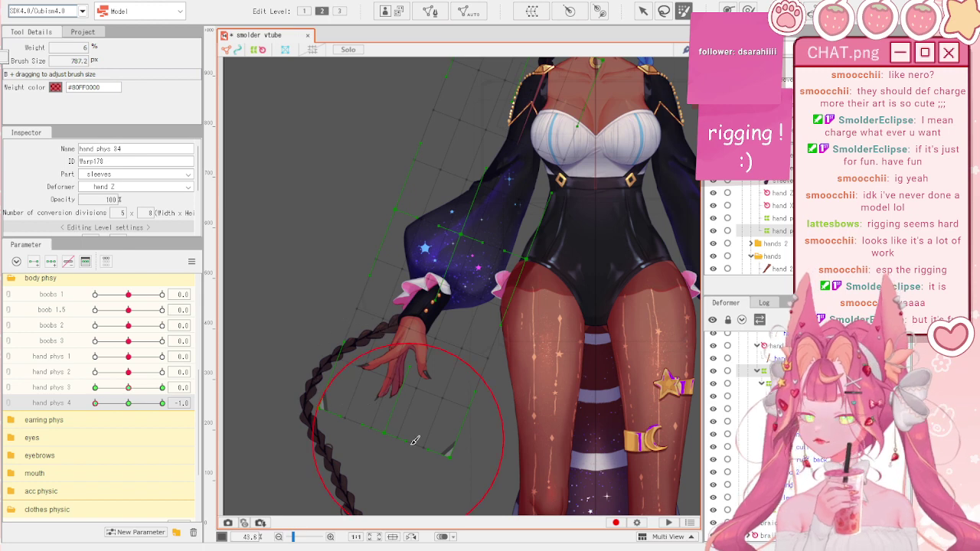
pyautogui.press('v')
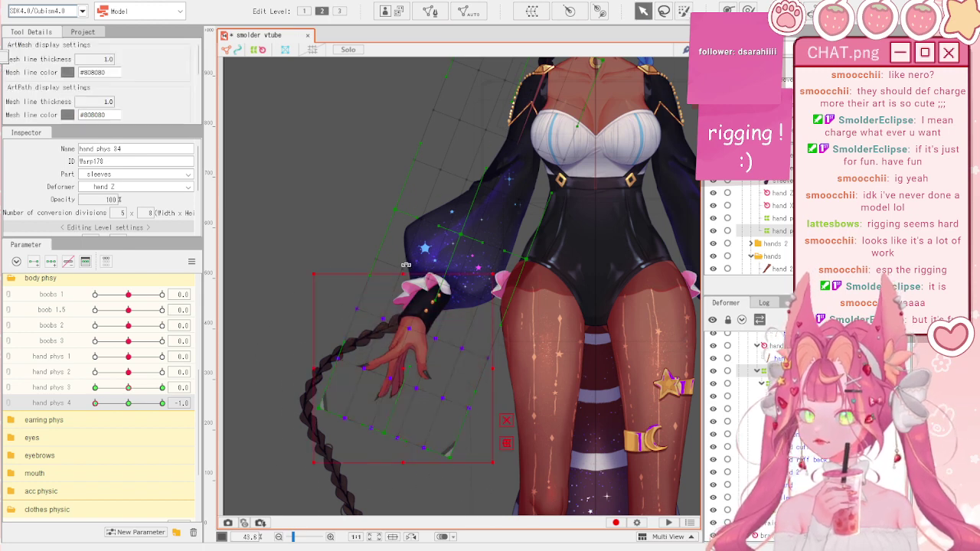
pyautogui.moveTo(424, 272)
pyautogui.mouseDown()
pyautogui.moveTo(413, 264)
pyautogui.moveTo(424, 270)
pyautogui.mouseUp()
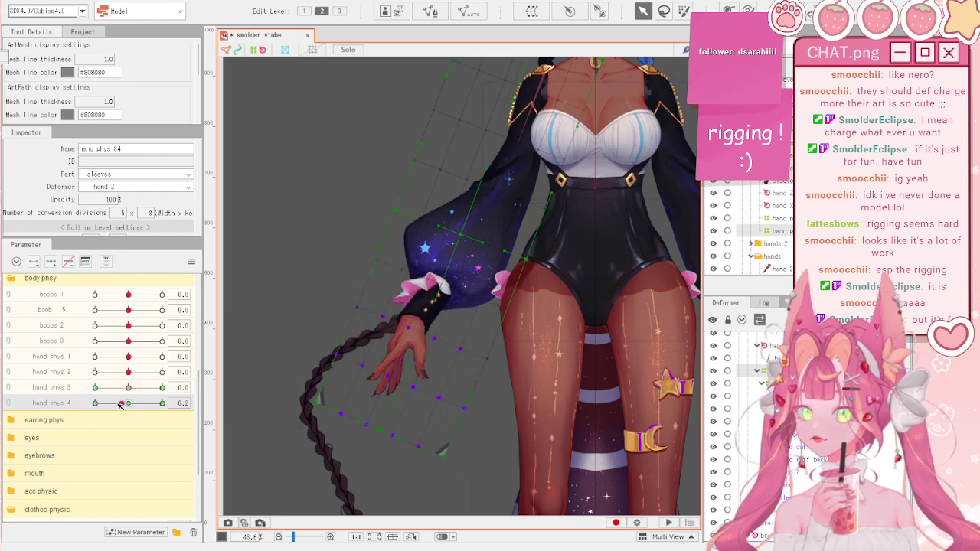
pyautogui.click(196, 261)
pyautogui.click(264, 347)
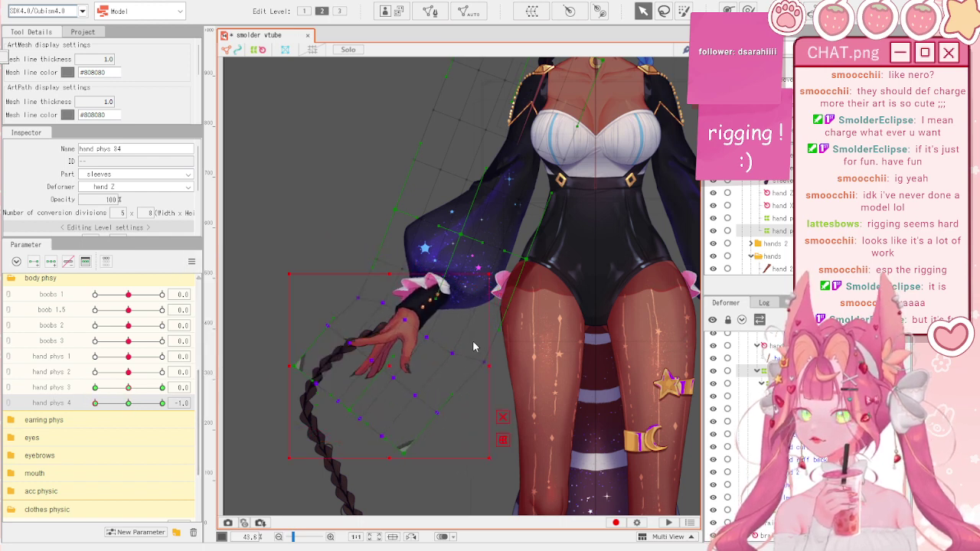
# - Undo the strong inward rotation of the hand and rotate its grid points inward again for hand phys 4 at 1.0
pyautogui.moveTo(162, 402); pyautogui.dragTo(202, 414)
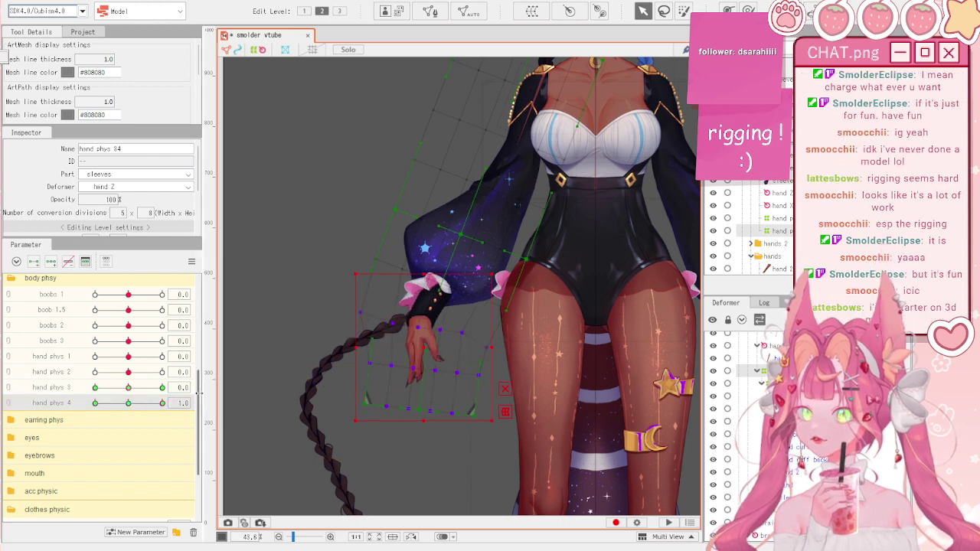
pyautogui.hotkey('ctrl', 'z')
pyautogui.click(163, 404)
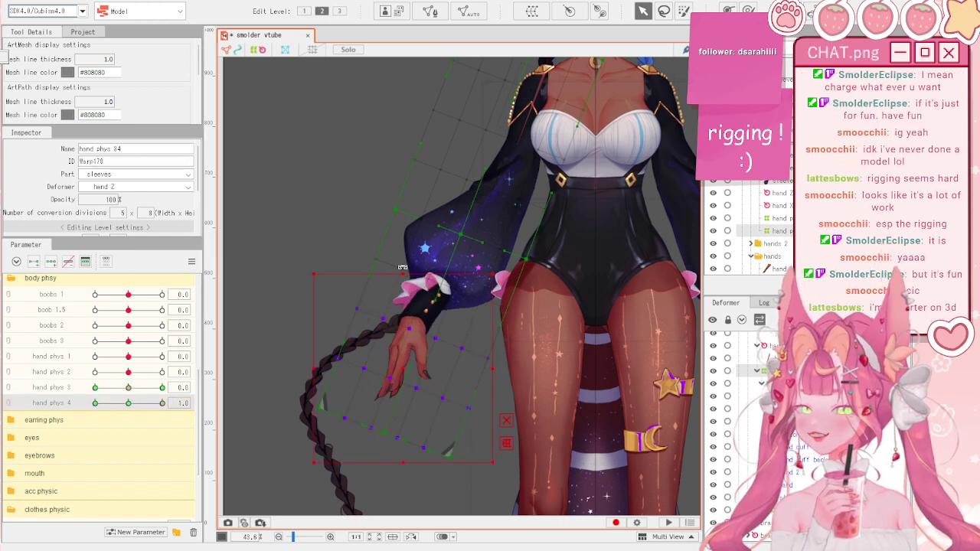
pyautogui.moveTo(397, 265); pyautogui.dragTo(423, 374)
# - Combine hand phys 3 with hand phys 4, synthesize their corner keys, and reset the parameters to default
pyautogui.moveTo(163, 402); pyautogui.dragTo(13, 392)
pyautogui.keyDown('ctrl'); pyautogui.click(13, 391); pyautogui.keyUp('ctrl')
pyautogui.rightClick(196, 392)
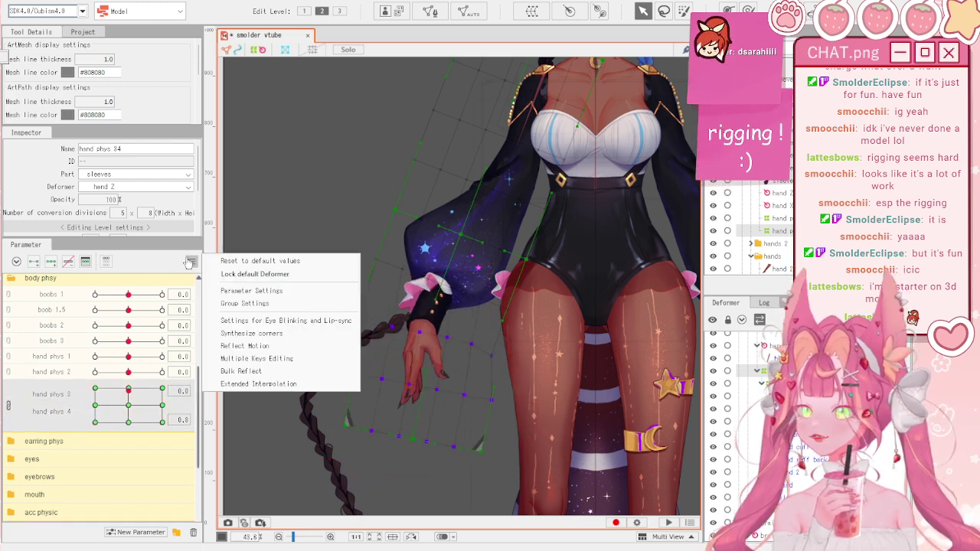
pyautogui.click(260, 333)
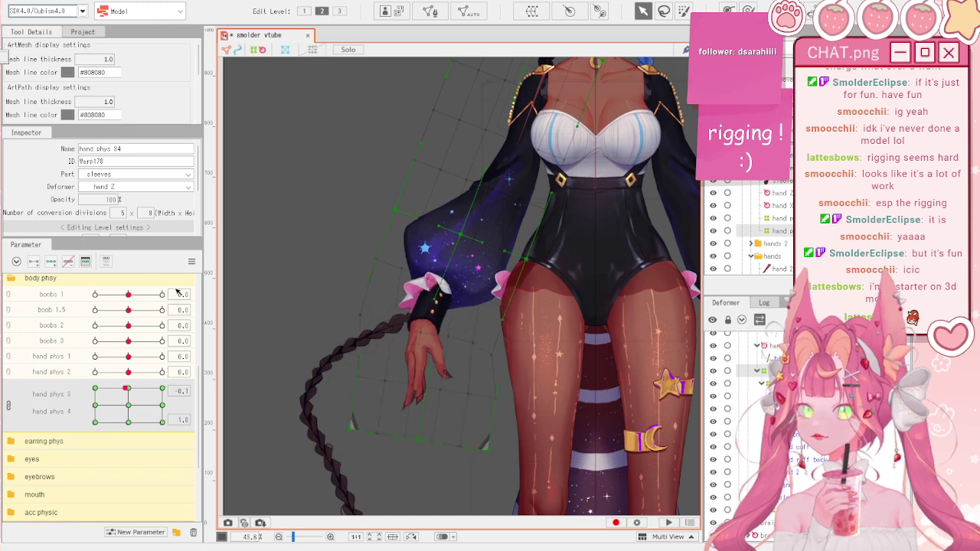
pyautogui.rightClick(202, 259)
pyautogui.click(252, 261)
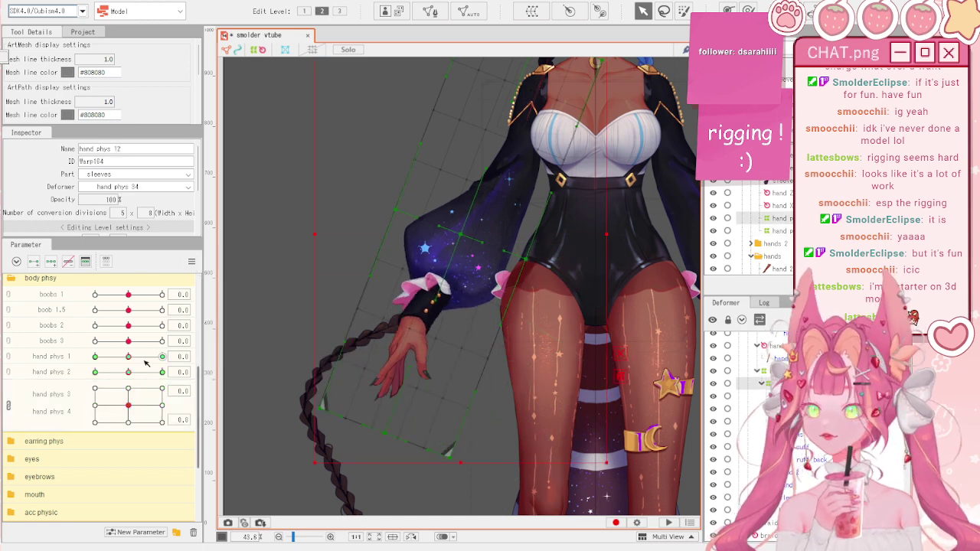
# - Combine hand phys 1 with hand phys 2, synthesize their corner keys, and reset the parameters to default
pyautogui.keyDown('ctrl'); pyautogui.click(13, 370); pyautogui.keyUp('ctrl')
pyautogui.rightClick(202, 255)
pyautogui.click(260, 332)
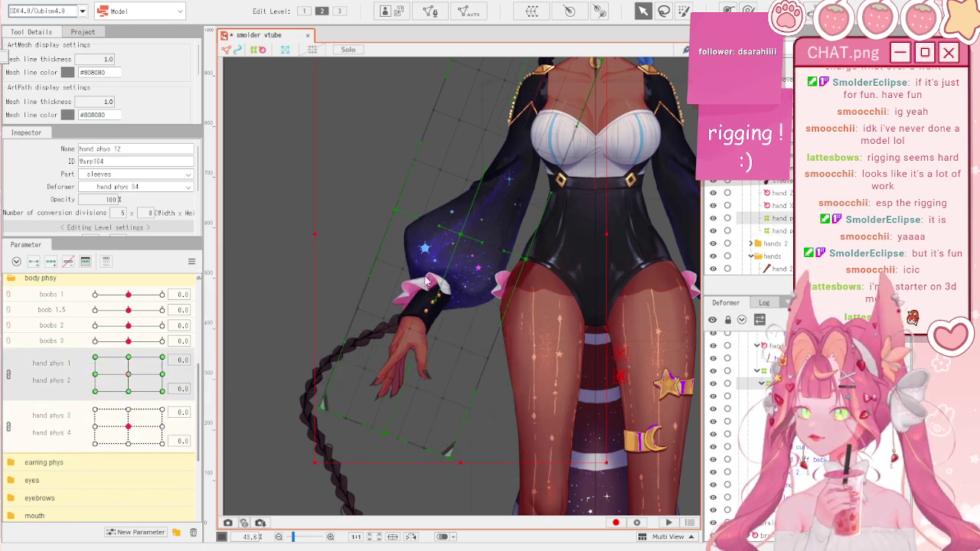
pyautogui.rightClick(201, 256)
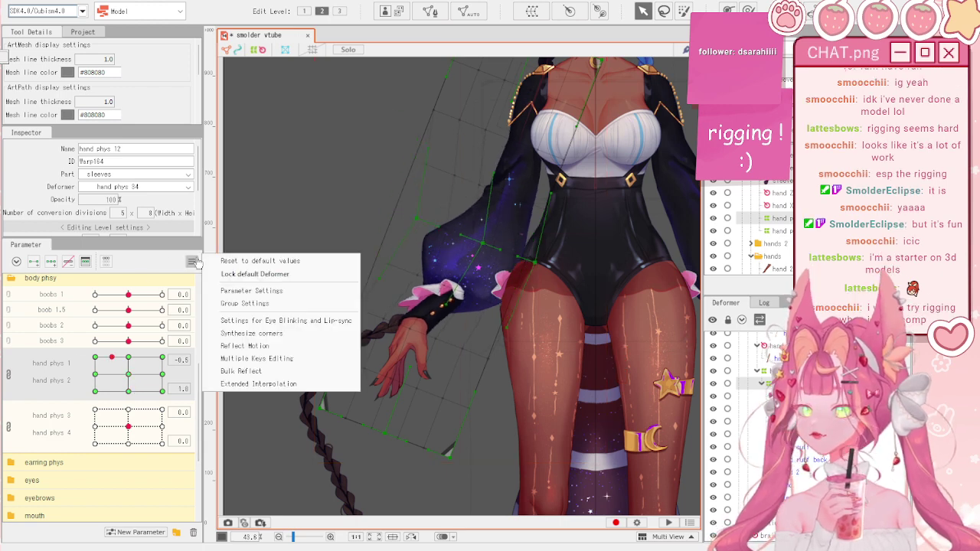
pyautogui.click(219, 262)
# - Open the Physics/Scene Blending Settings and enlarge the model preview around the arms
pyautogui.click(76, 1)
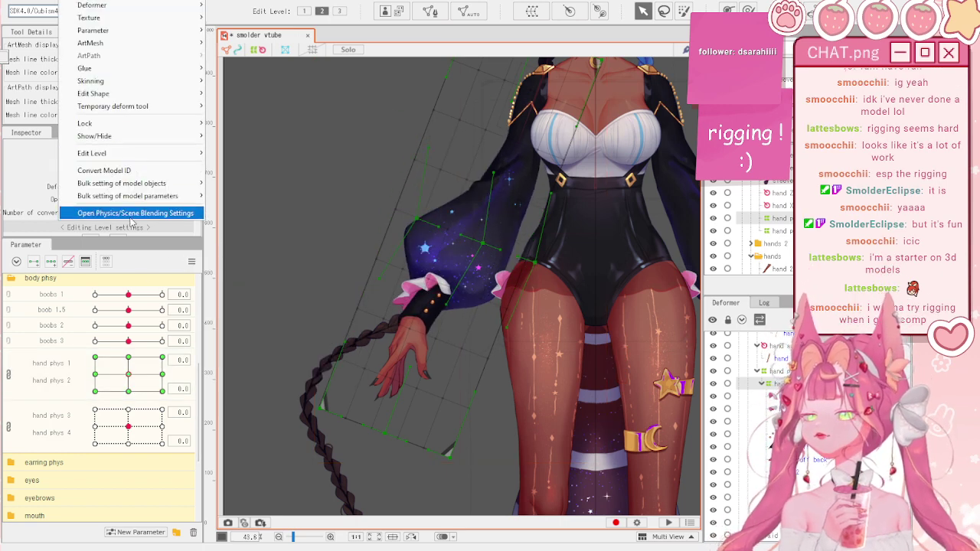
pyautogui.click(130, 213)
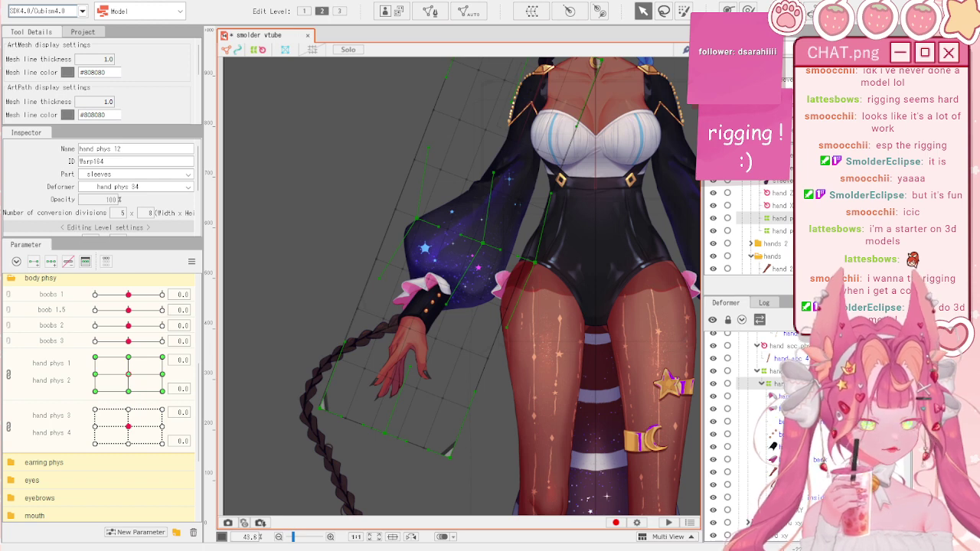
pyautogui.hotkey('alt', 'Tab')
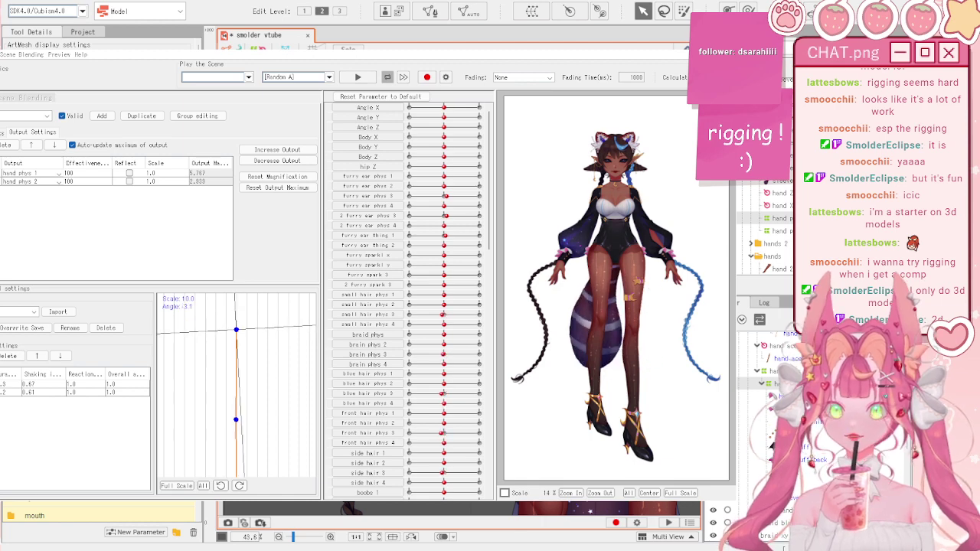
pyautogui.scroll(3, 591, 280)
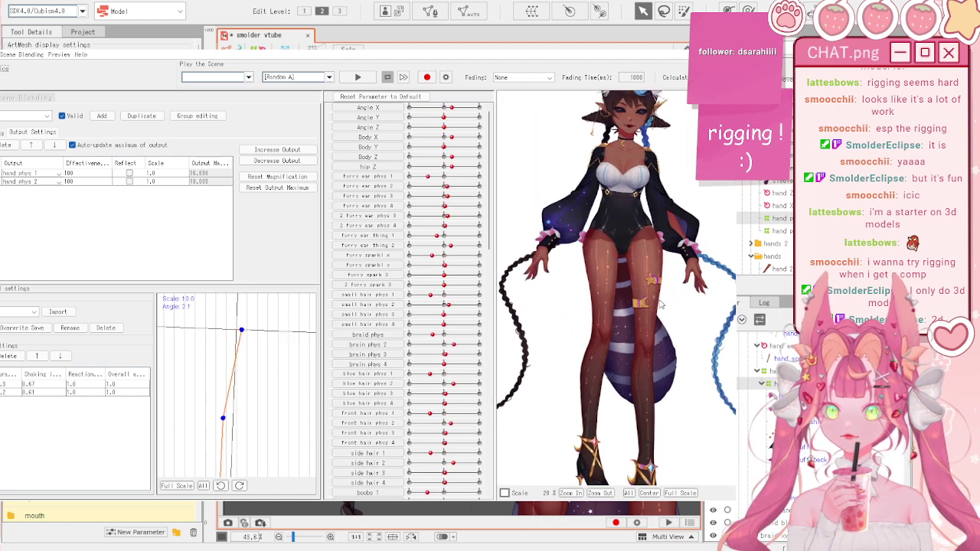
pyautogui.scroll(2, 590, 279)
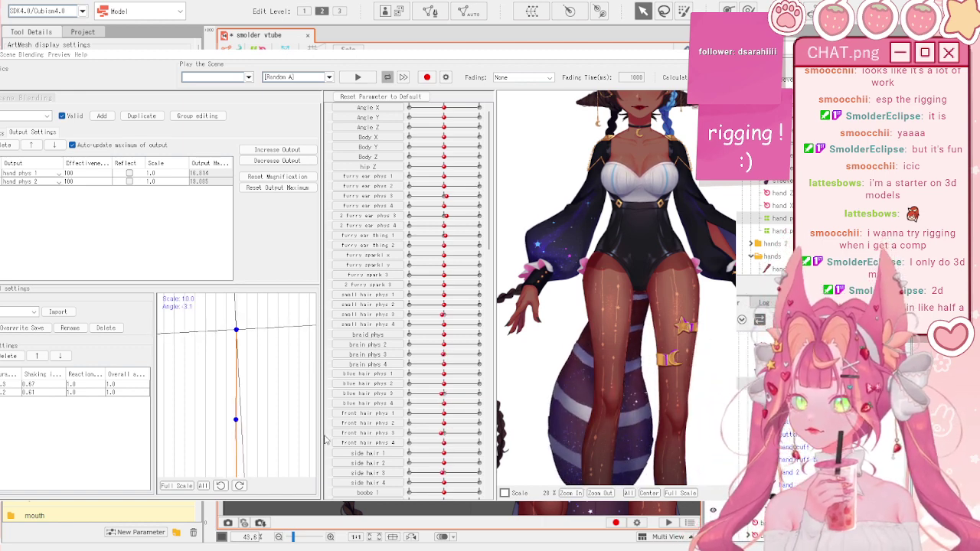
# - Add two pendulum points with hand phys 3 and hand phys 4 outputs, and give all four points the same length
pyautogui.click(0, 356)
pyautogui.click(0, 356)
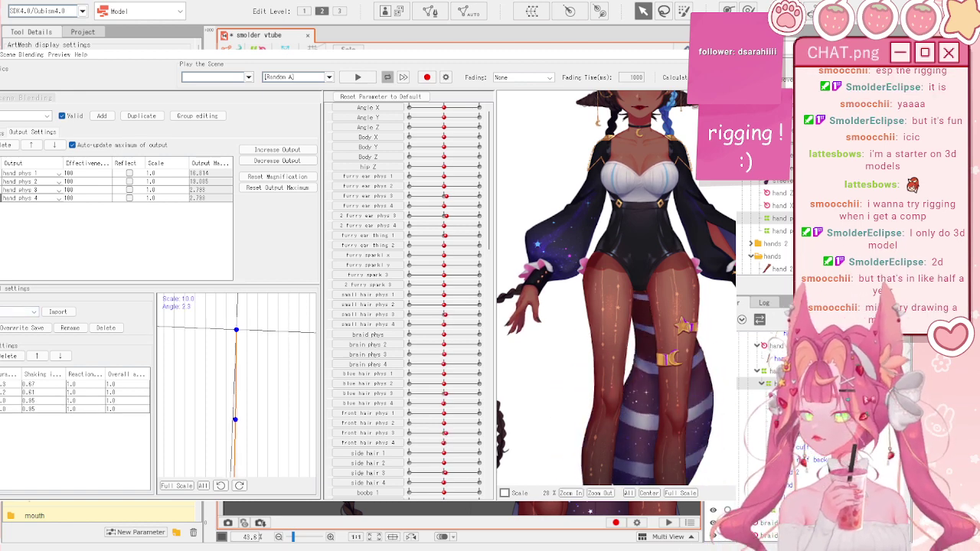
pyautogui.click(29, 174)
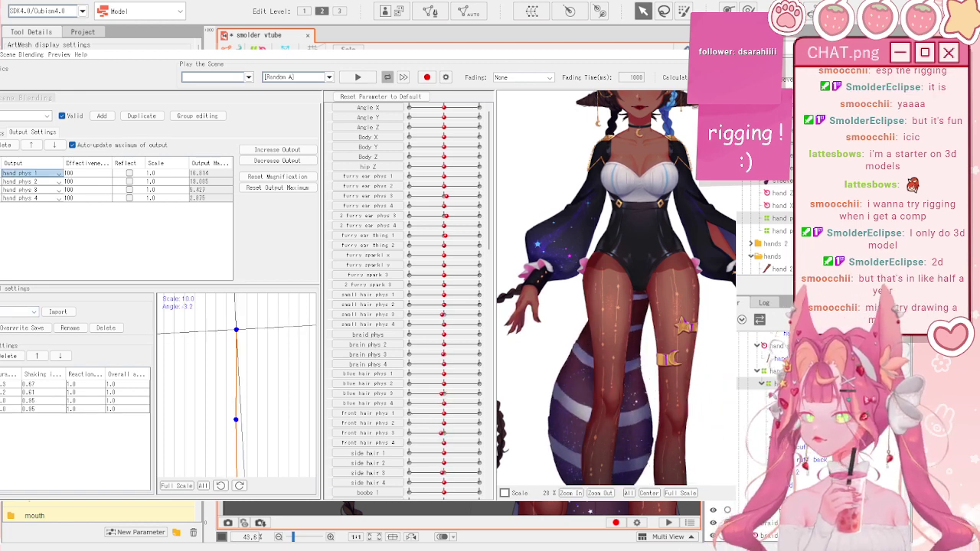
pyautogui.click(2, 132)
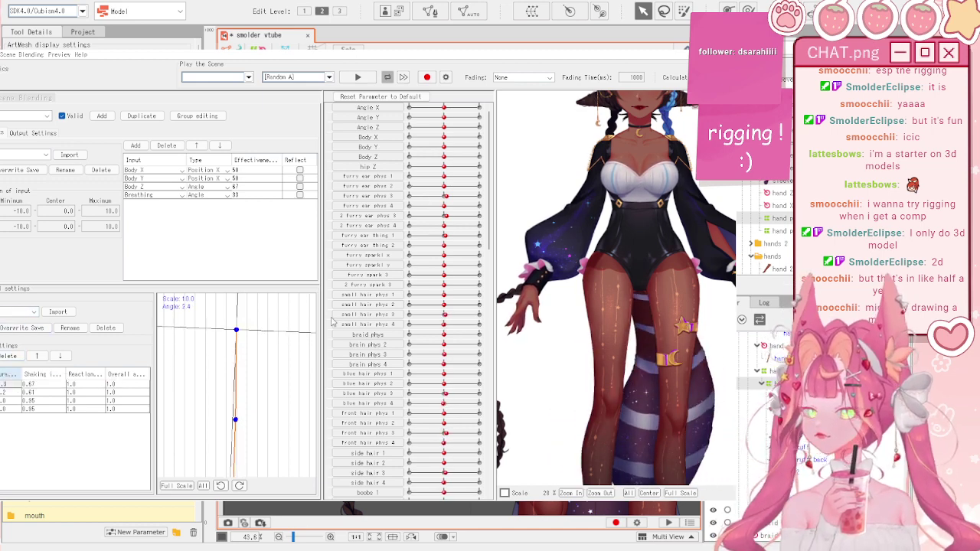
pyautogui.hotkey('ctrl', 'z')
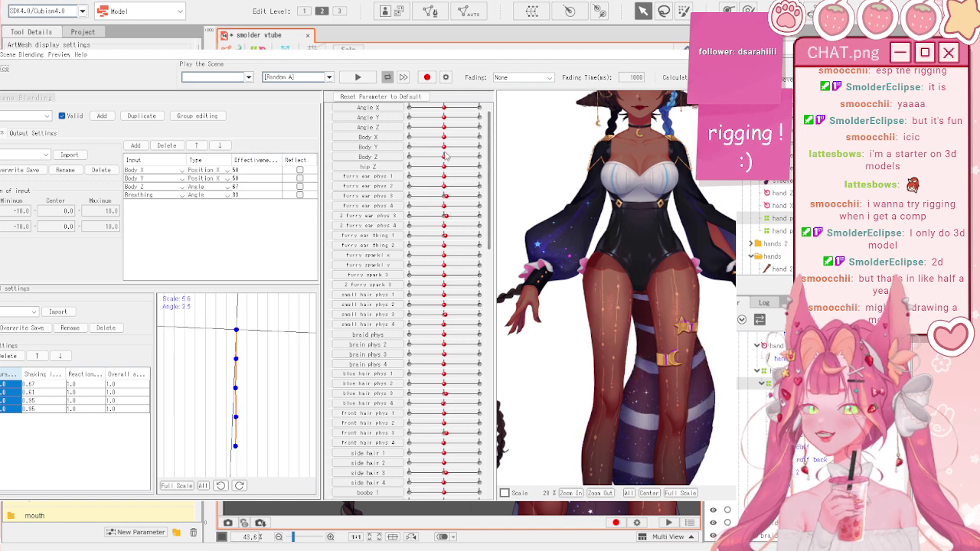
# - Set the Position X input range to -20 to 20 and test the hand swing with Body X and Body Y
pyautogui.moveTo(408, 137); pyautogui.dragTo(468, 137)
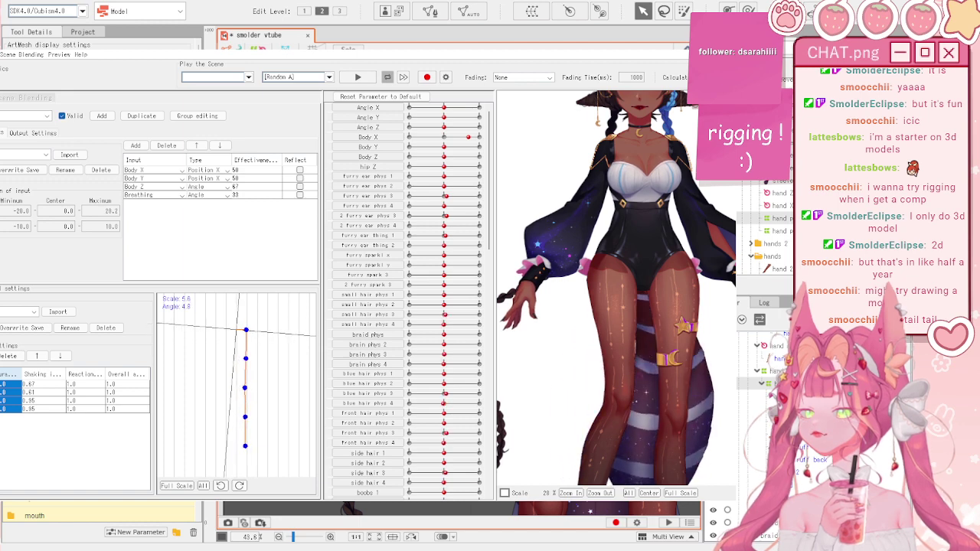
pyautogui.moveTo(457, 138); pyautogui.dragTo(385, 178)
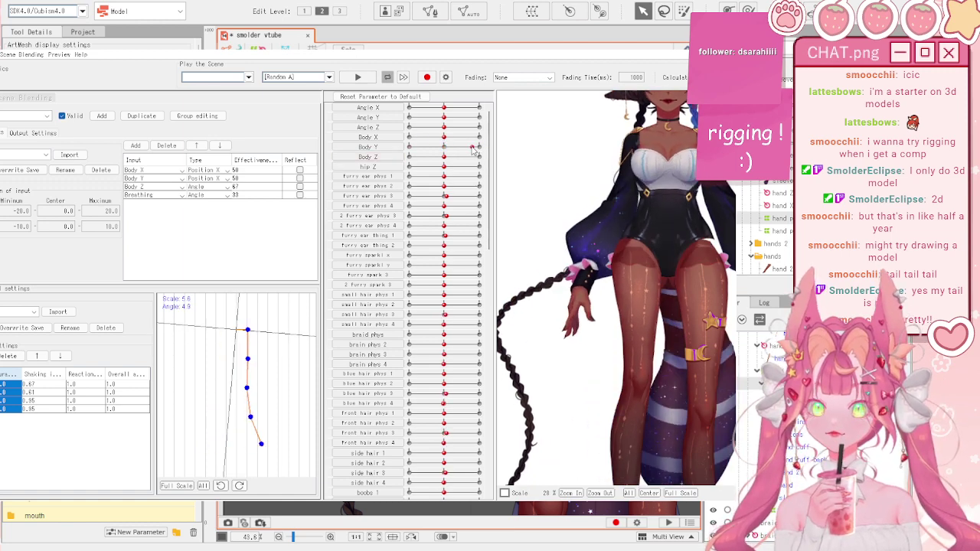
pyautogui.moveTo(473, 150); pyautogui.dragTo(443, 156)
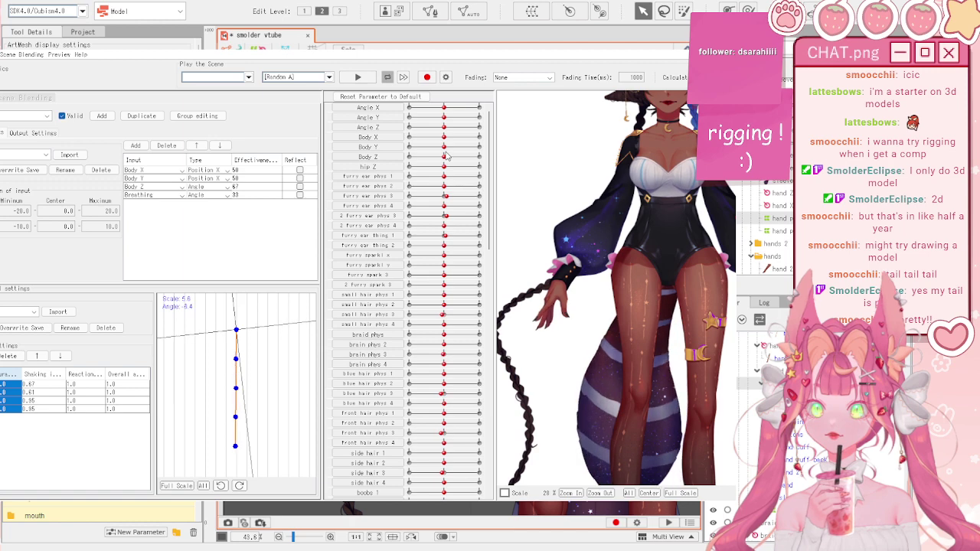
pyautogui.moveTo(405, 157); pyautogui.dragTo(443, 155)
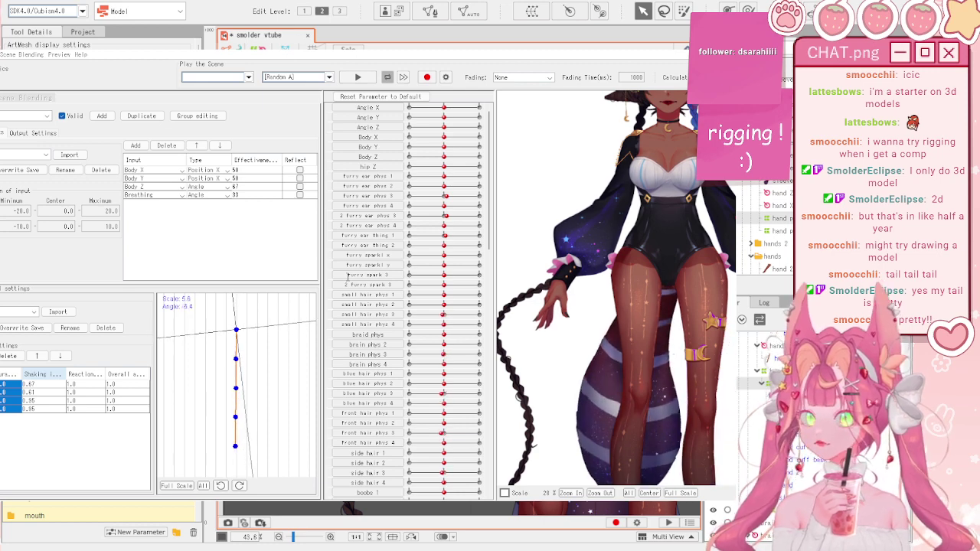
# - Set the shaking influence of all four pendulum points to 0.8 and test the swing with Body X
pyautogui.hotkey('ctrl', 'y')
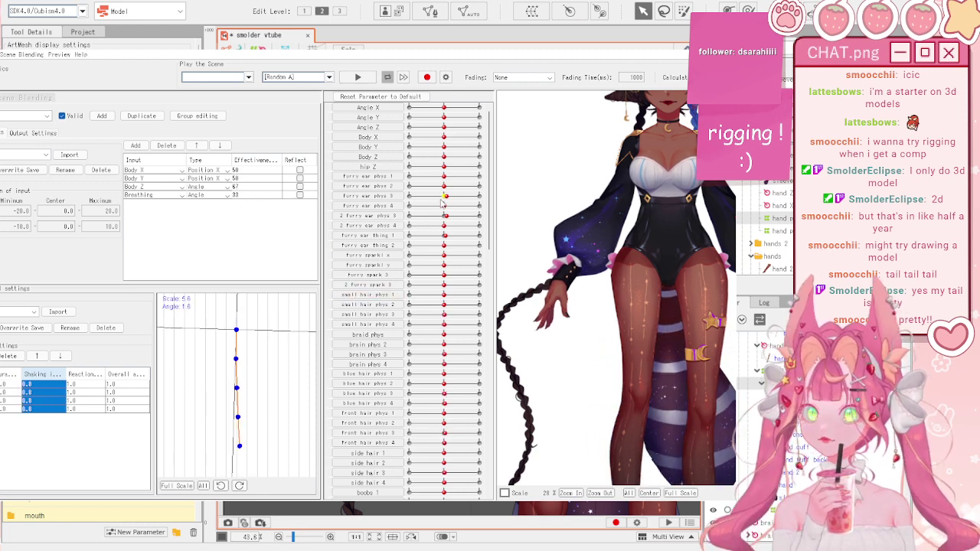
pyautogui.moveTo(445, 140); pyautogui.dragTo(481, 147)
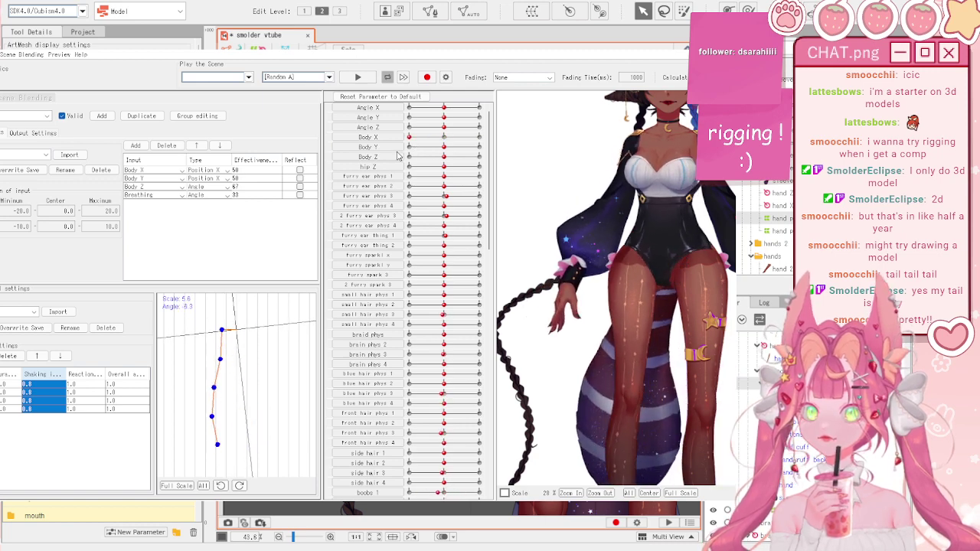
pyautogui.moveTo(397, 155); pyautogui.dragTo(472, 151)
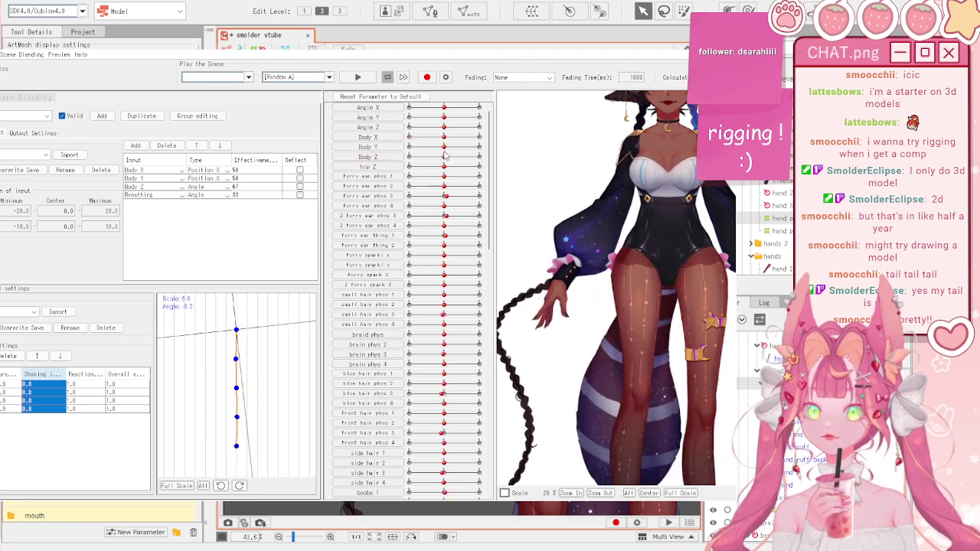
pyautogui.moveTo(512, 141); pyautogui.dragTo(478, 143)
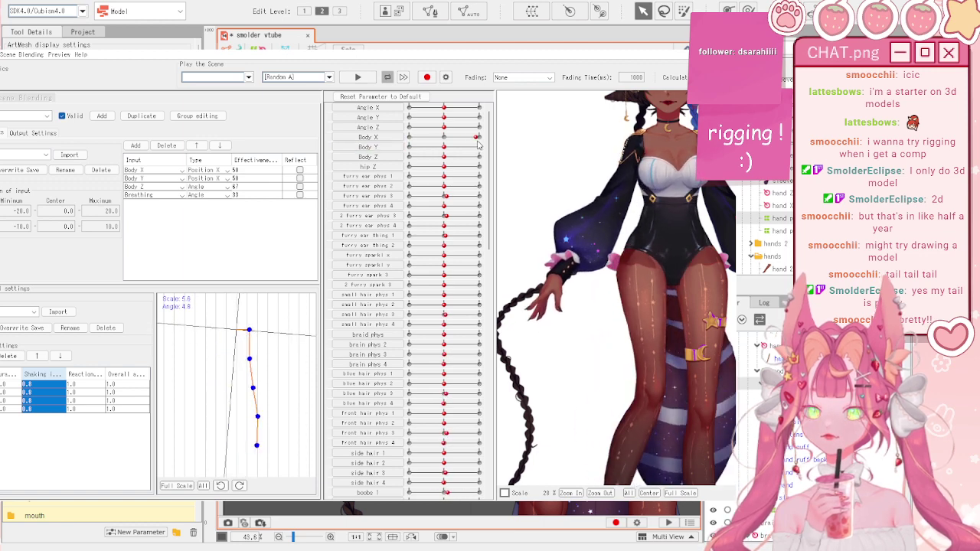
# - Set the shaking influence of the third pendulum point to 0.71 and the fourth to 0.7
pyautogui.click(43, 408)
pyautogui.write('0.7')
pyautogui.press('Return')
pyautogui.moveTo(44, 401); pyautogui.dragTo(40, 401)
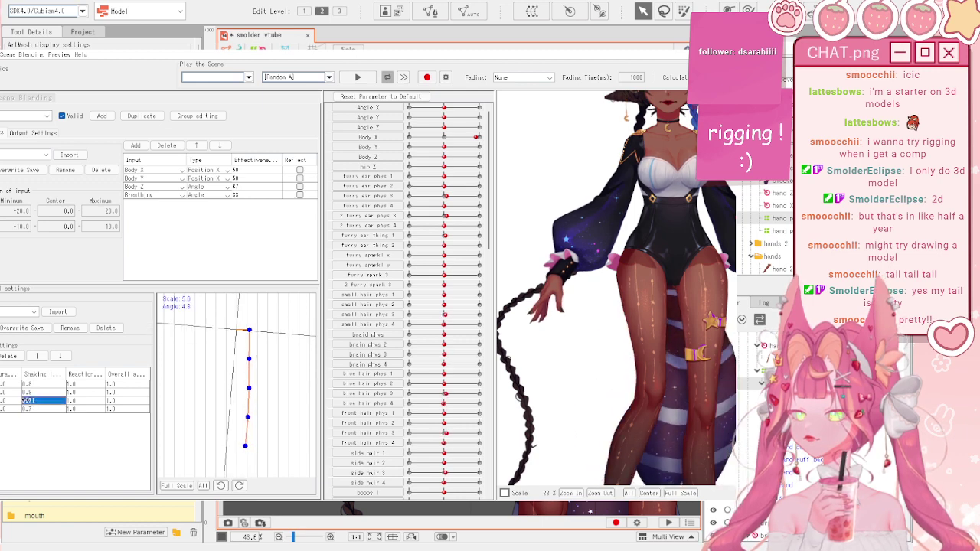
# - Lengthen the first three pendulum points in amounts decreasing toward the tip, and test the swing with Body X
pyautogui.click(6, 384)
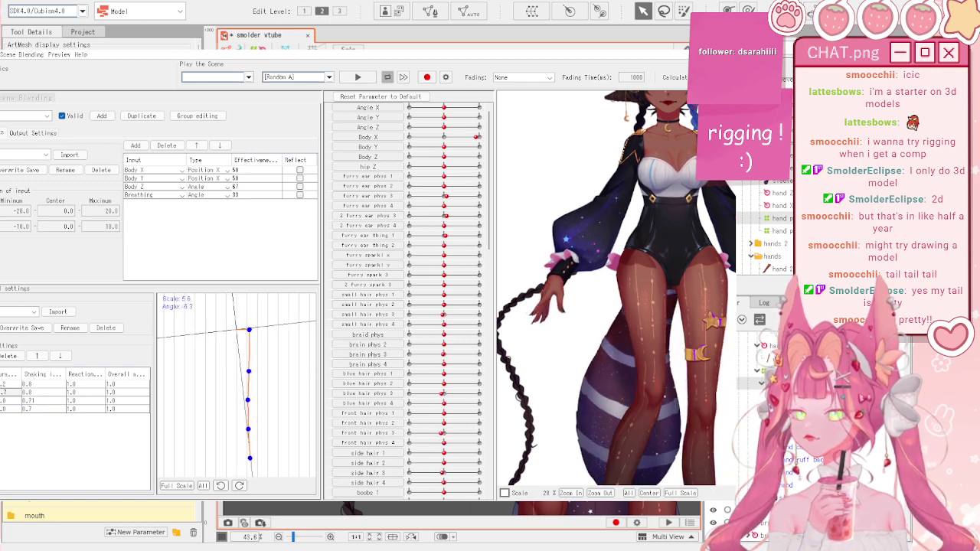
pyautogui.moveTo(9, 401); pyautogui.dragTo(14, 401)
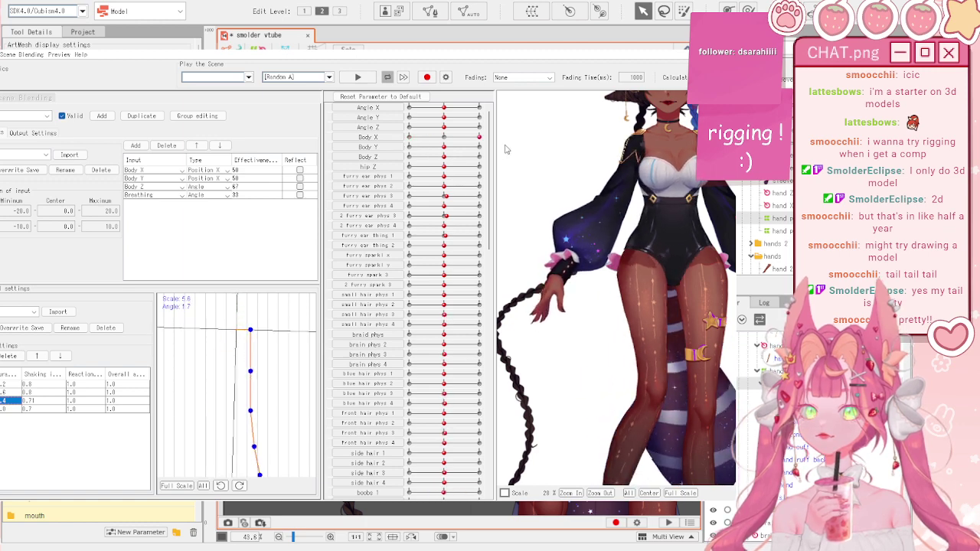
pyautogui.moveTo(505, 149); pyautogui.dragTo(448, 141)
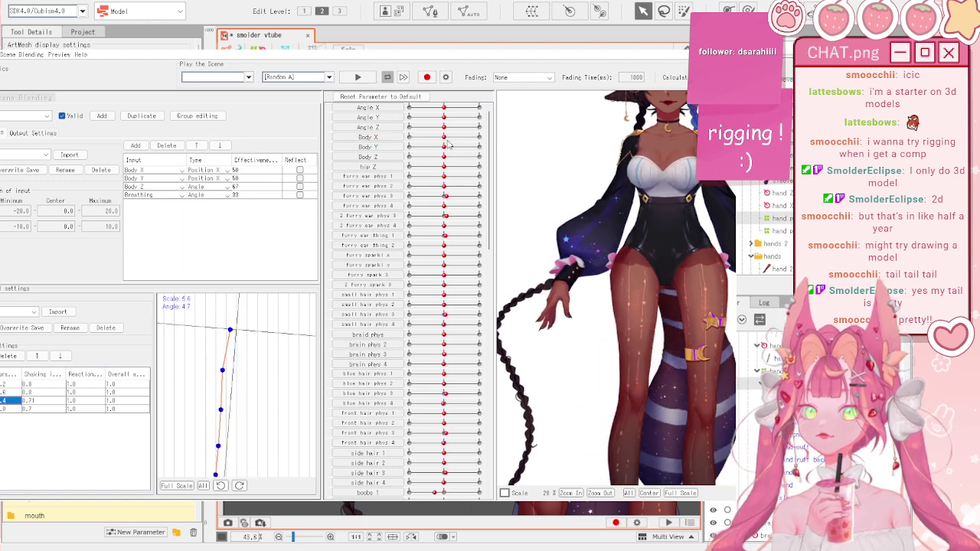
# - Set the second to fourth points' shaking influence to 0.76, 0.68 and 0.6, and test the swing with Body X and Body Y
pyautogui.moveTo(52, 408)
pyautogui.mouseDown()
pyautogui.moveTo(50, 391)
pyautogui.moveTo(49, 408)
pyautogui.mouseUp()
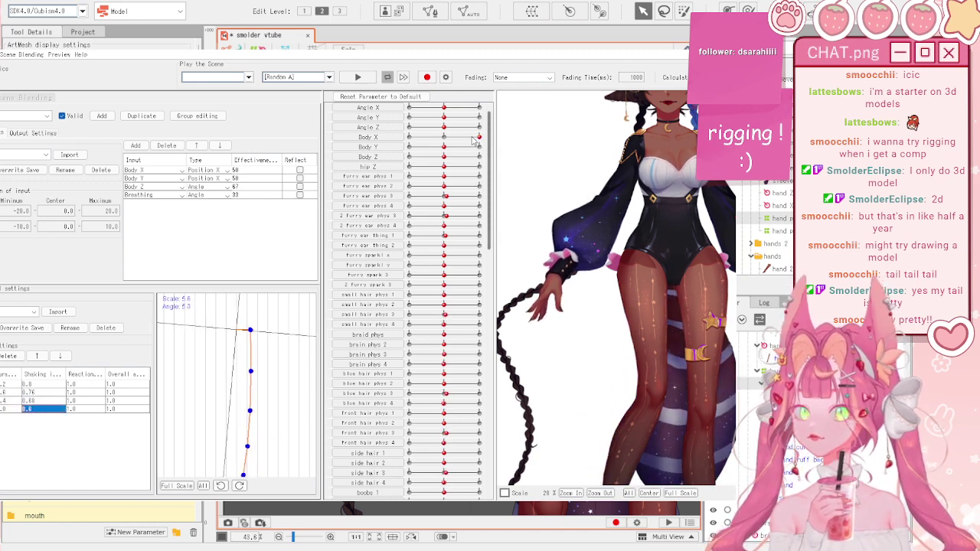
pyautogui.moveTo(478, 137); pyautogui.dragTo(414, 144)
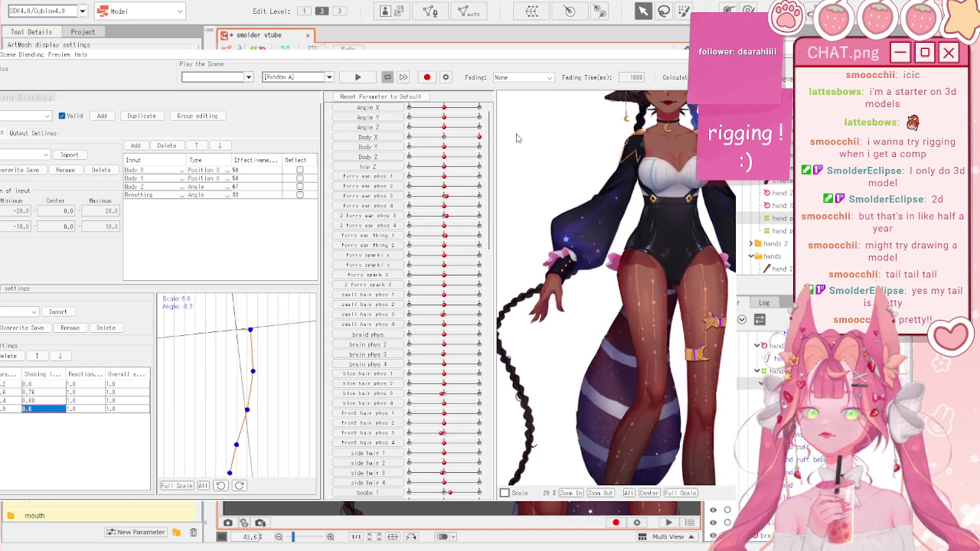
pyautogui.moveTo(478, 137); pyautogui.dragTo(481, 158)
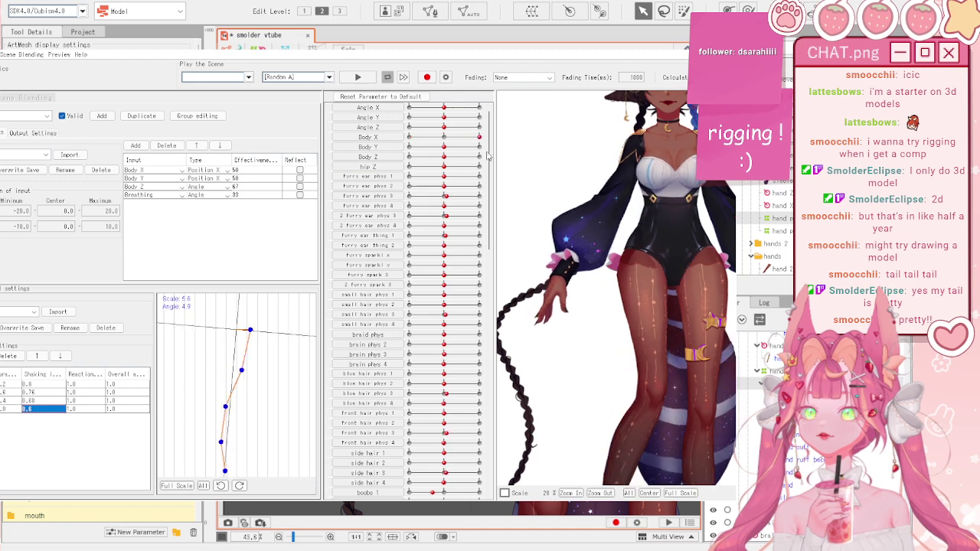
pyautogui.moveTo(409, 137); pyautogui.dragTo(494, 157)
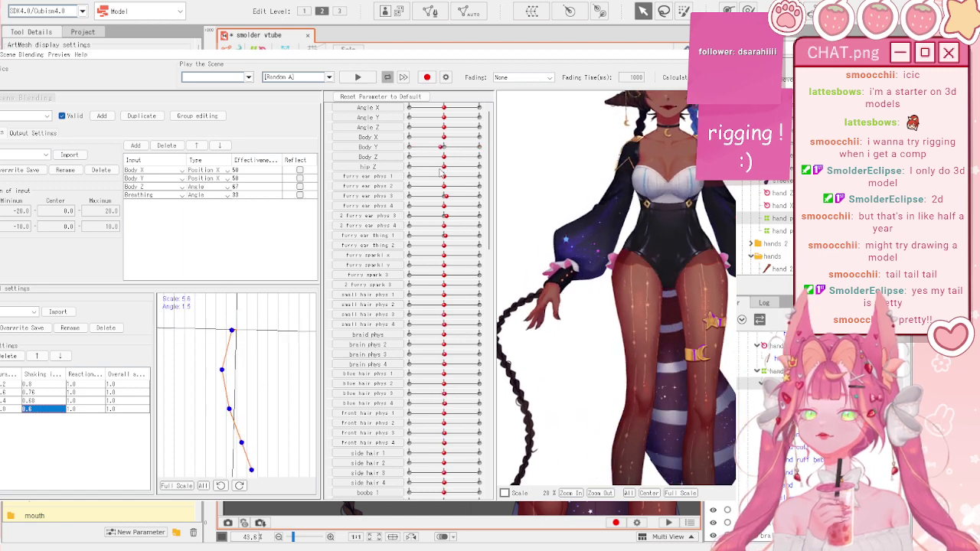
pyautogui.moveTo(503, 167); pyautogui.dragTo(457, 189)
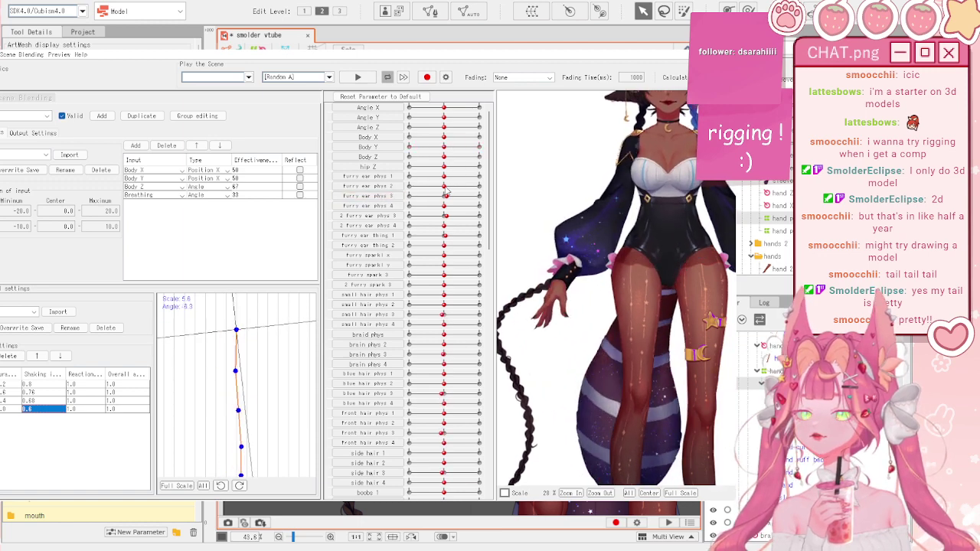
# - Set the output scale of hand phys 1 and hand phys 2 to 5.0 and test the swing with Body X
pyautogui.click(33, 133)
pyautogui.moveTo(165, 173); pyautogui.dragTo(184, 173)
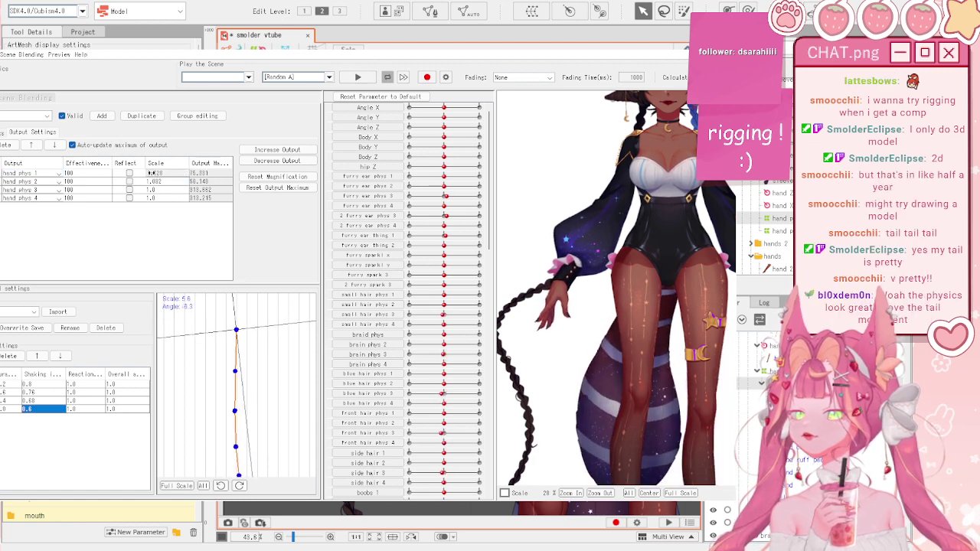
pyautogui.click(164, 172)
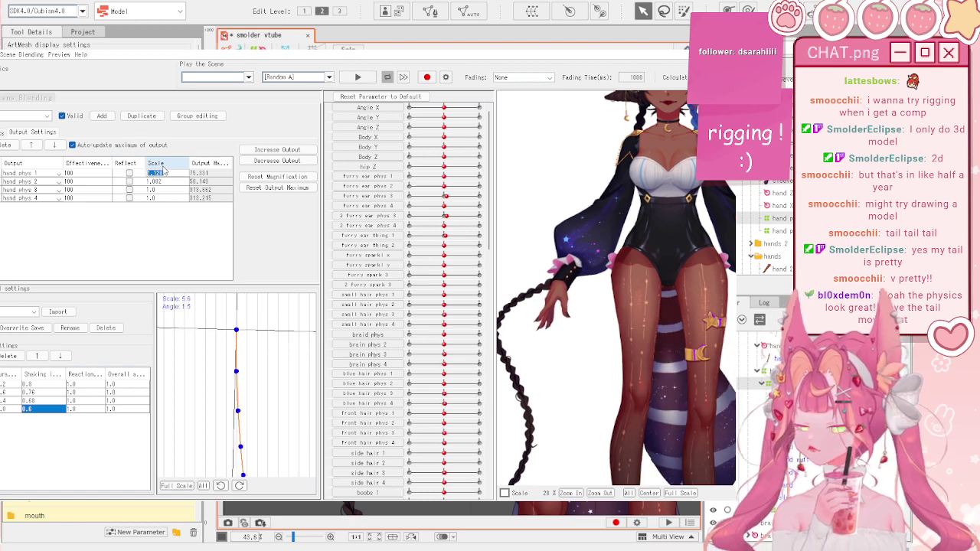
pyautogui.click(157, 182)
pyautogui.click(162, 174)
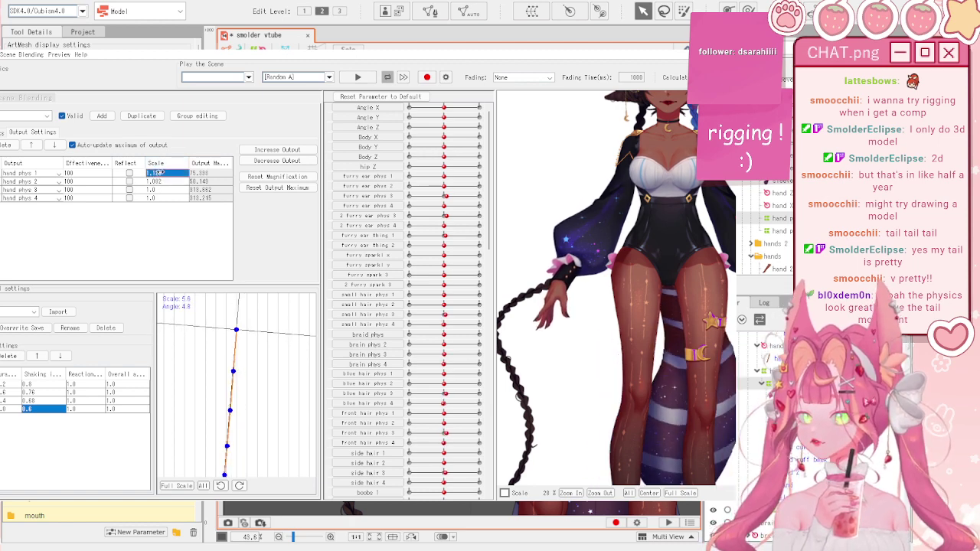
pyautogui.click(175, 175)
pyautogui.write('5')
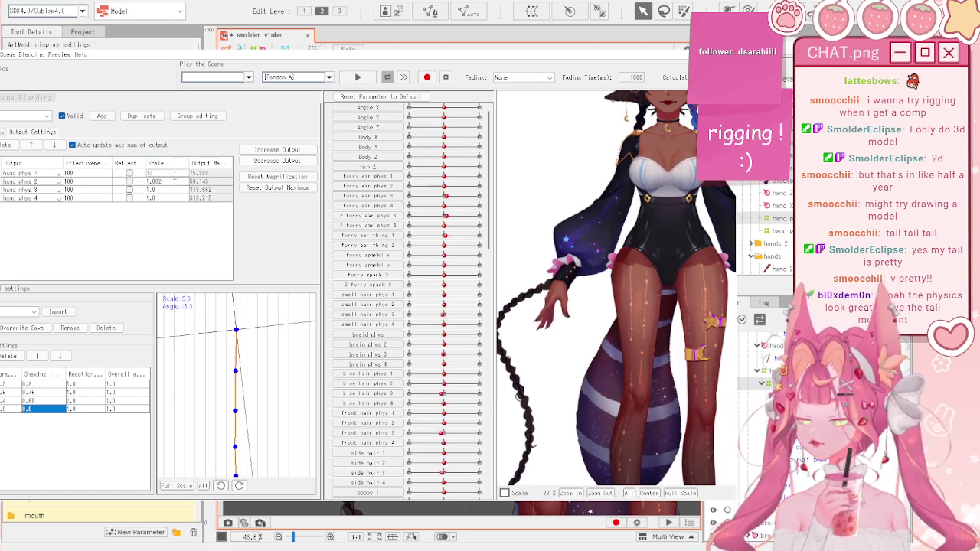
pyautogui.press('Return')
pyautogui.doubleClick(167, 182)
pyautogui.write('5')
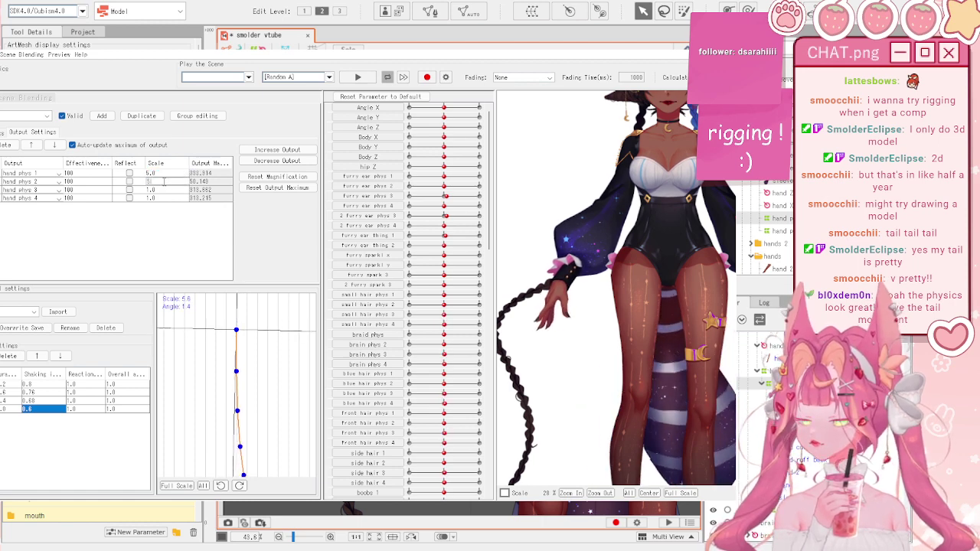
pyautogui.press('Return')
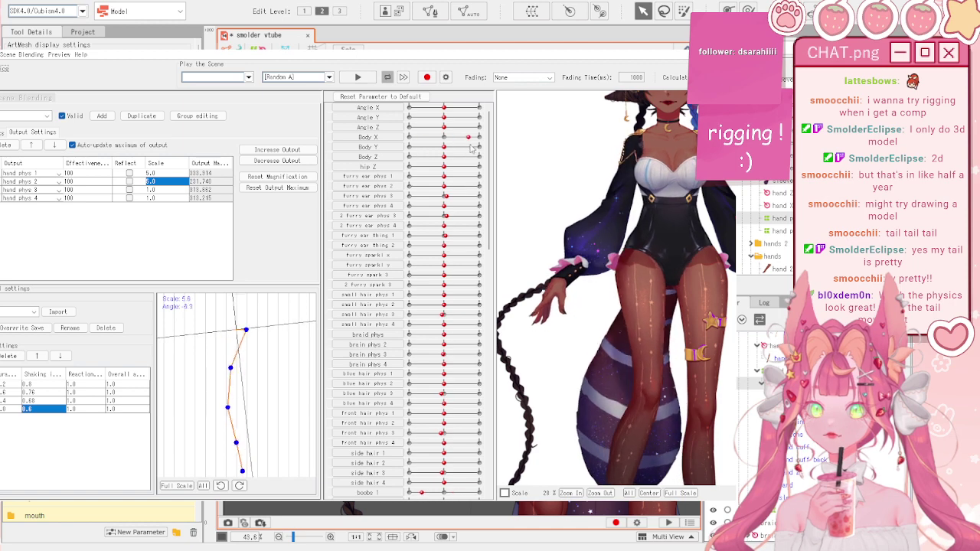
# - Set the output scale of hand phys 1 and hand phys 2 to 2.0 and test the swing with Body X
pyautogui.doubleClick(163, 173)
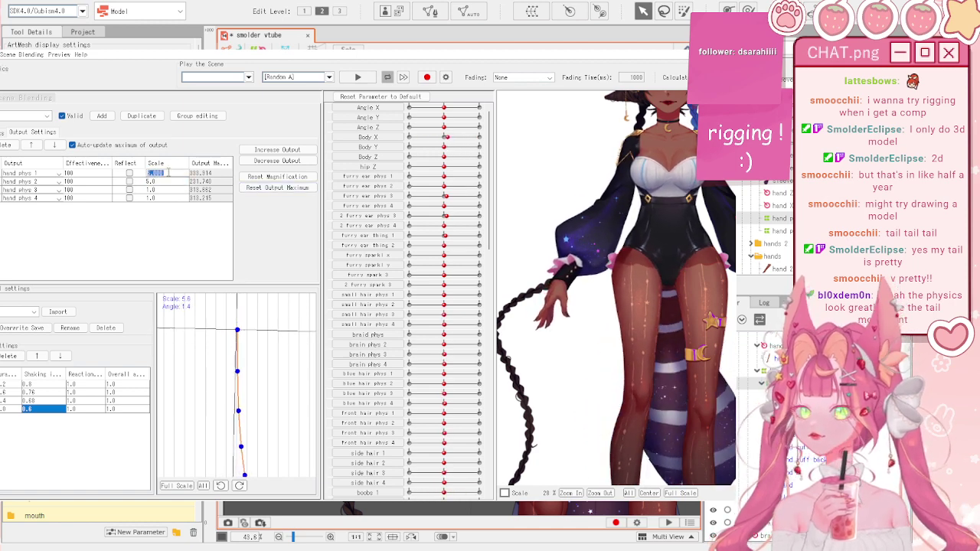
pyautogui.doubleClick(164, 182)
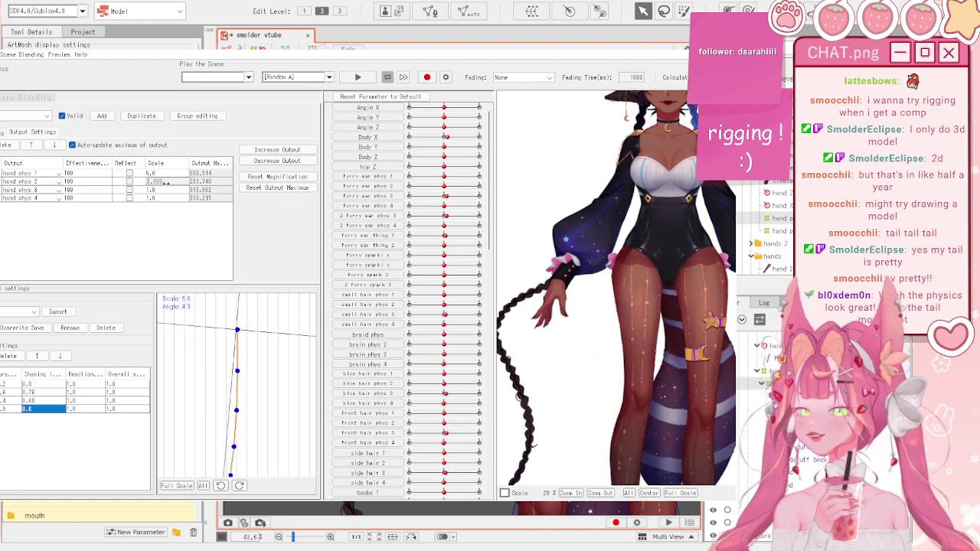
pyautogui.write('2')
pyautogui.press('Return')
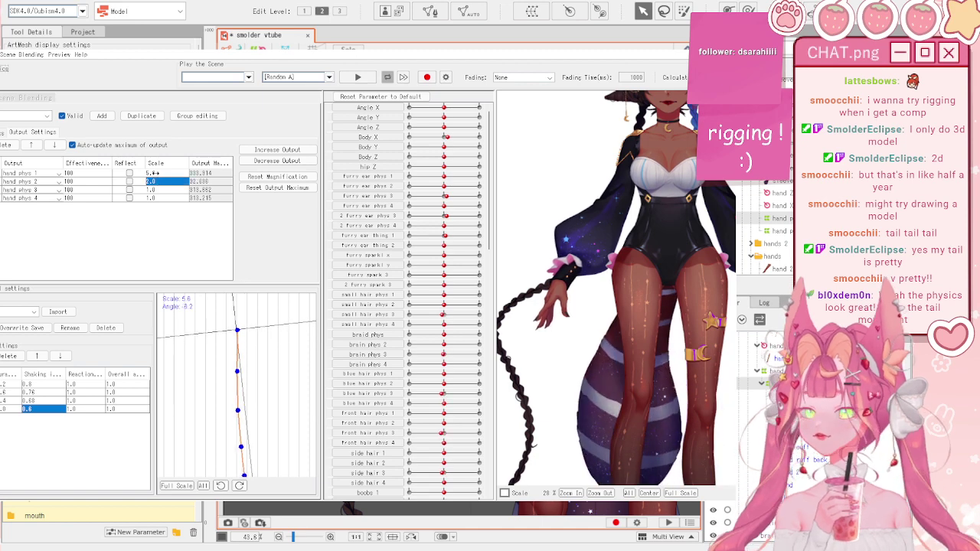
pyautogui.doubleClick(158, 173)
pyautogui.write('2.2')
pyautogui.press('Return')
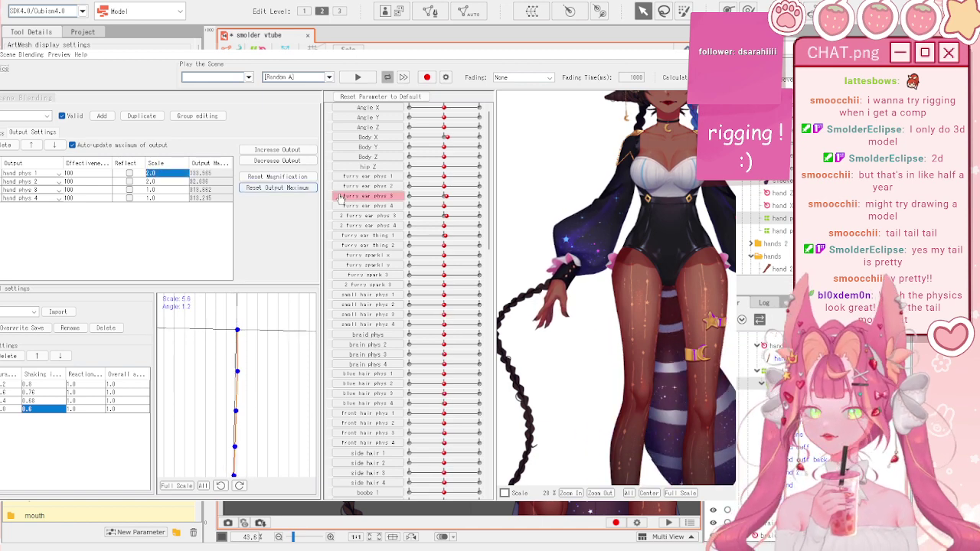
pyautogui.moveTo(447, 137); pyautogui.dragTo(408, 144)
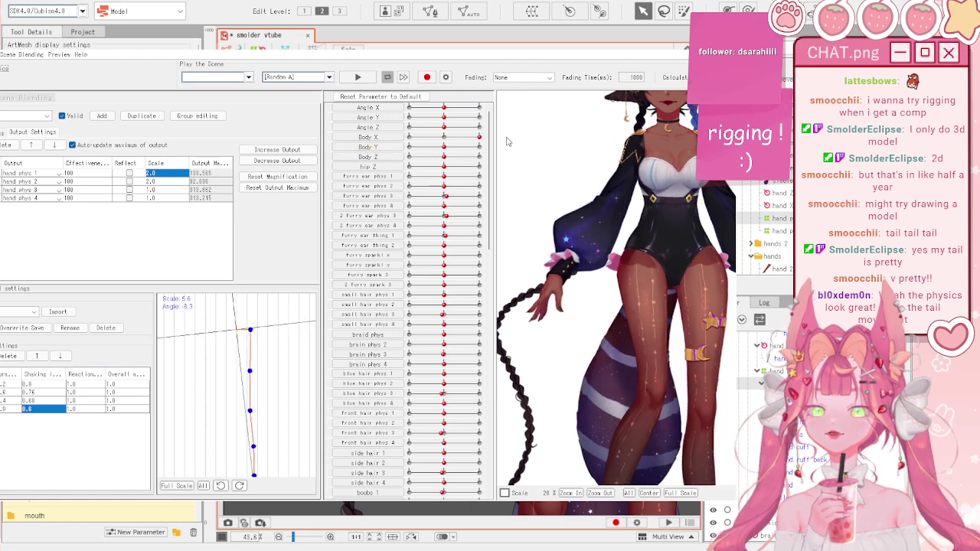
pyautogui.moveTo(479, 137); pyautogui.dragTo(505, 163)
# - Set the hand phys 1–4 output scales to 1.882, 1.792, 1.591 and 1.217, and the last two points' shaking influence to 0.6 and 0.51
pyautogui.moveTo(160, 175); pyautogui.dragTo(151, 175)
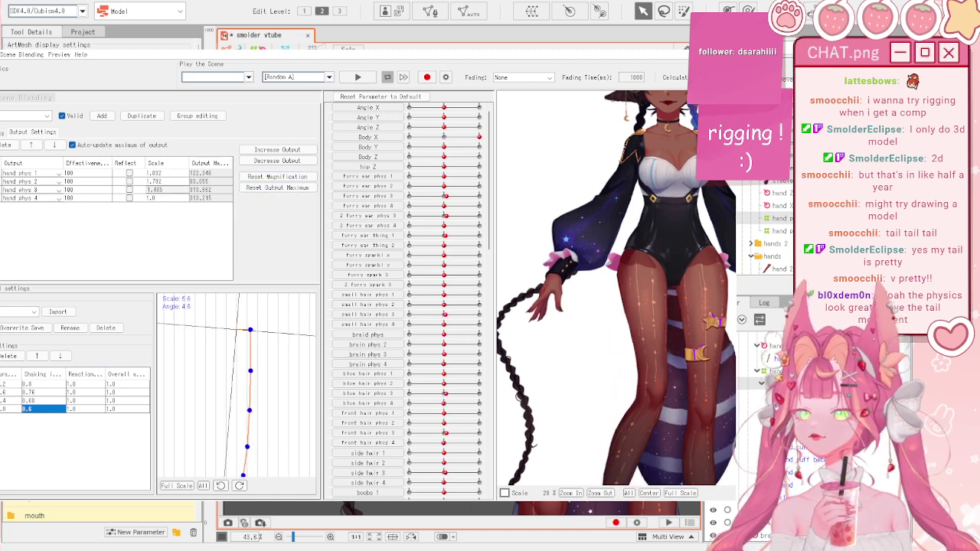
pyautogui.click(157, 189)
pyautogui.click(150, 199)
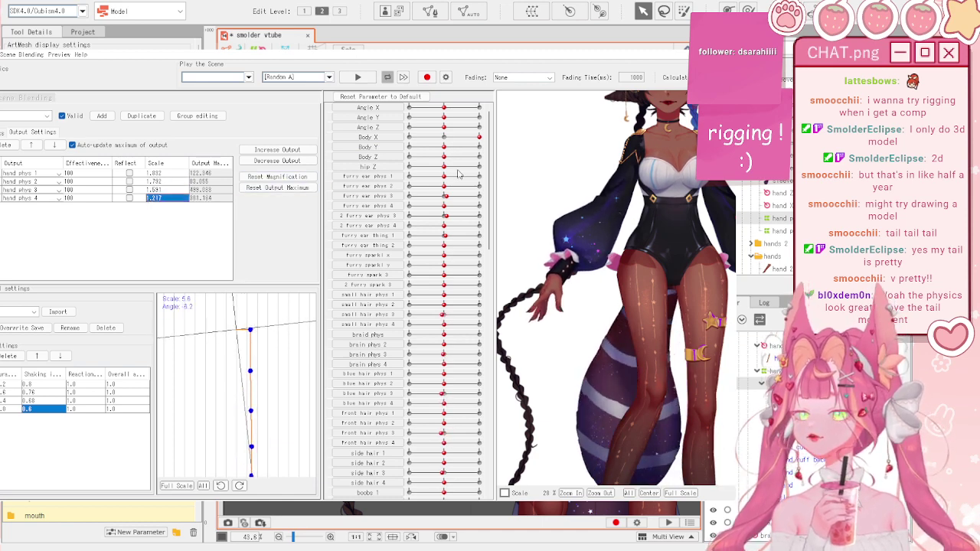
pyautogui.moveTo(429, 138); pyautogui.dragTo(408, 137)
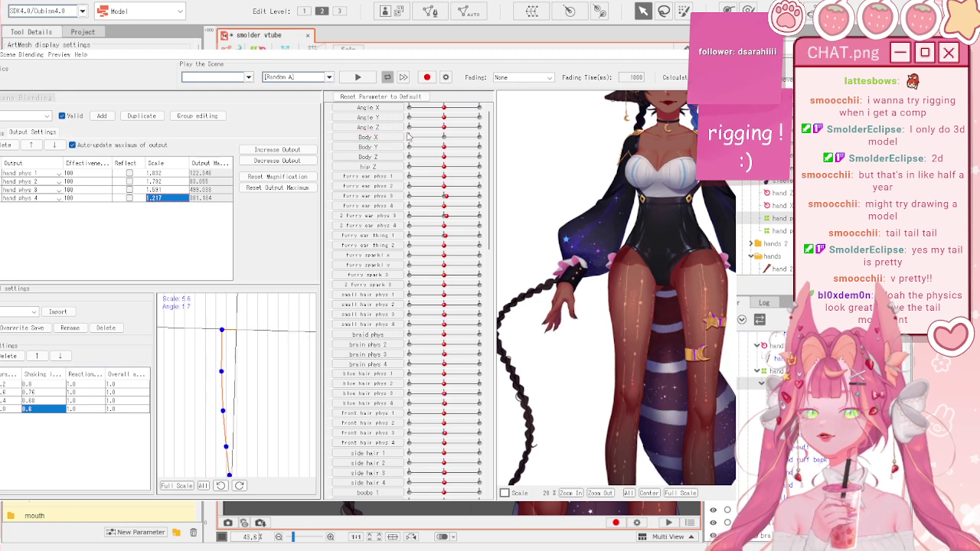
pyautogui.moveTo(514, 122); pyautogui.dragTo(477, 137)
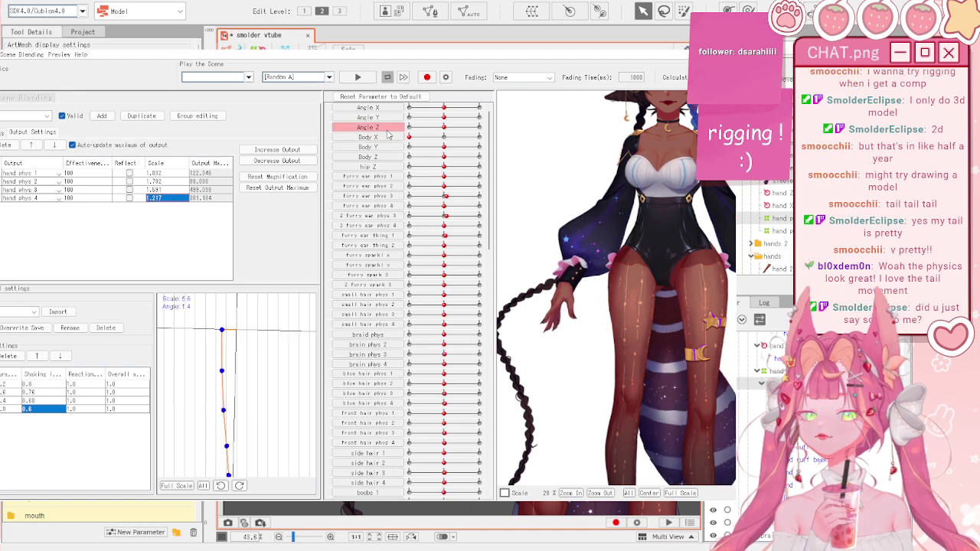
pyautogui.moveTo(388, 135); pyautogui.dragTo(495, 135)
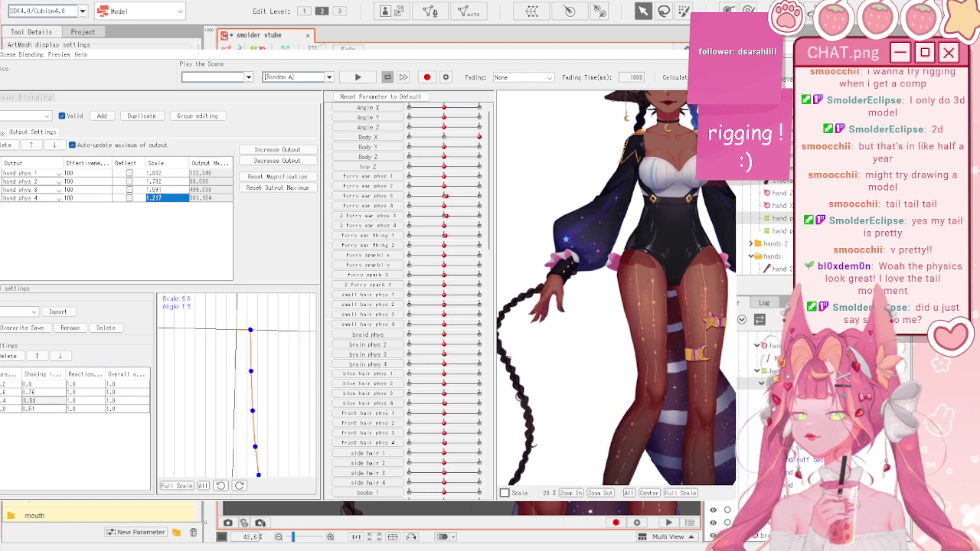
pyautogui.moveTo(44, 400); pyautogui.dragTo(49, 401)
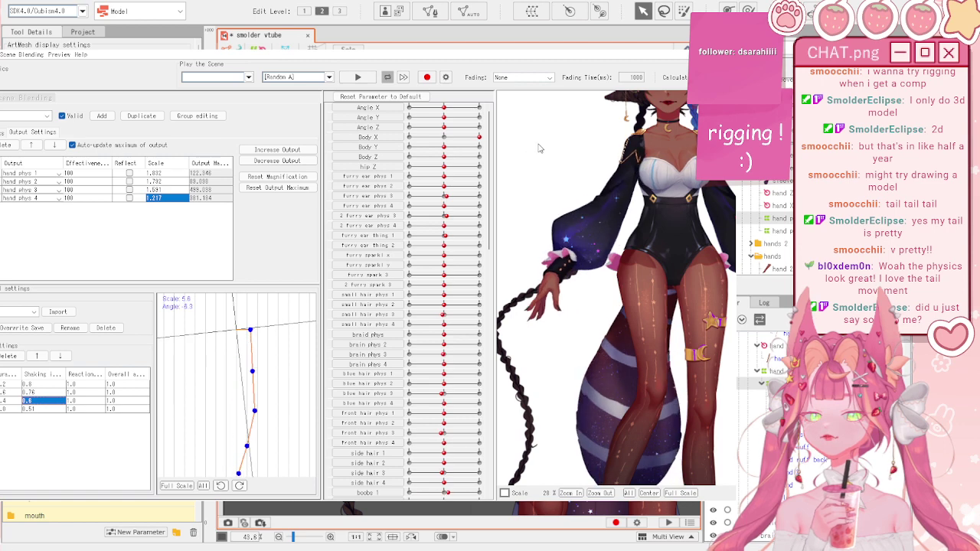
# - Return to the model, reset the parameters to default values and unlink hand phys 1 from hand phys 2
pyautogui.hotkey('alt', 'Tab')
pyautogui.scroll(-2, 380, 257)
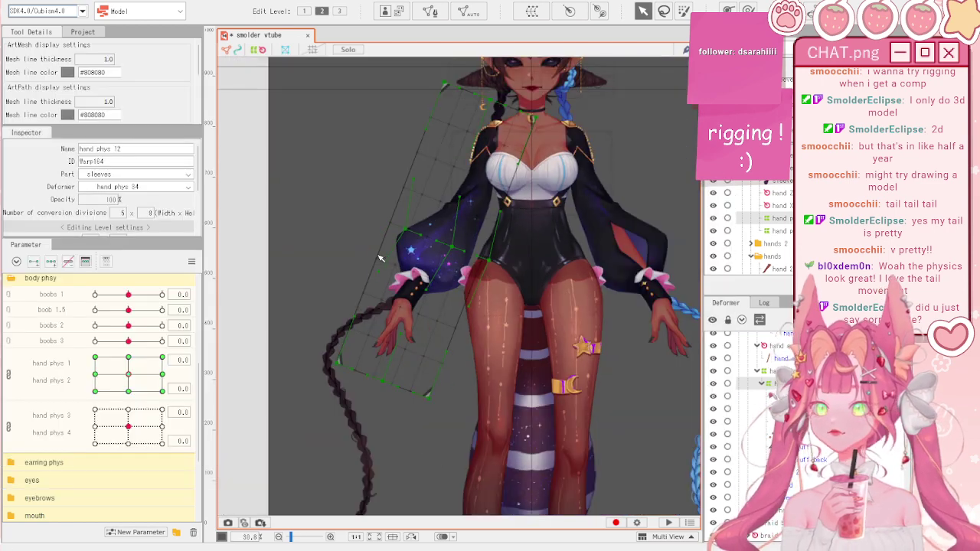
pyautogui.click(191, 262)
pyautogui.click(217, 263)
pyautogui.click(9, 374)
# - Test hand phys 1 and hand phys 2 separately on the sleeve, resetting the parameters to default after each check
pyautogui.click(95, 357)
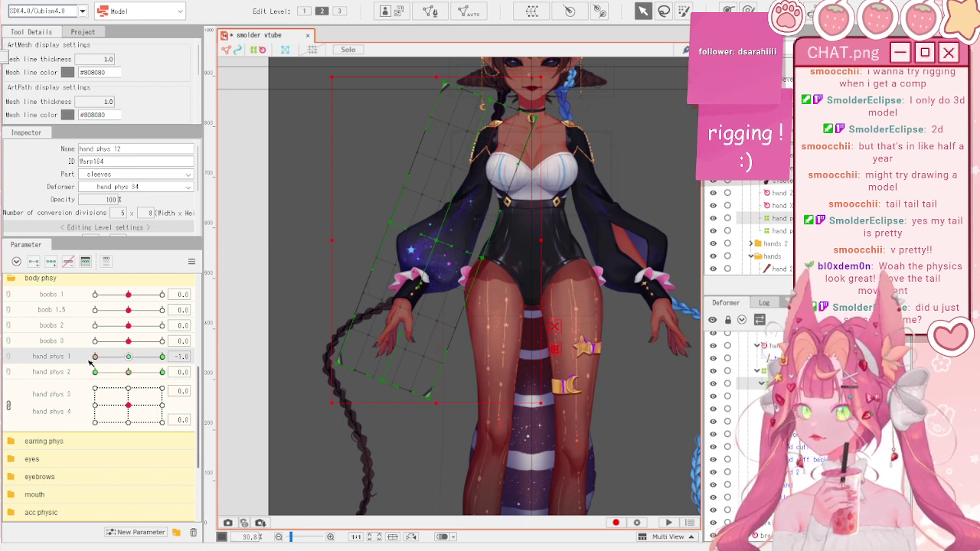
pyautogui.click(137, 357)
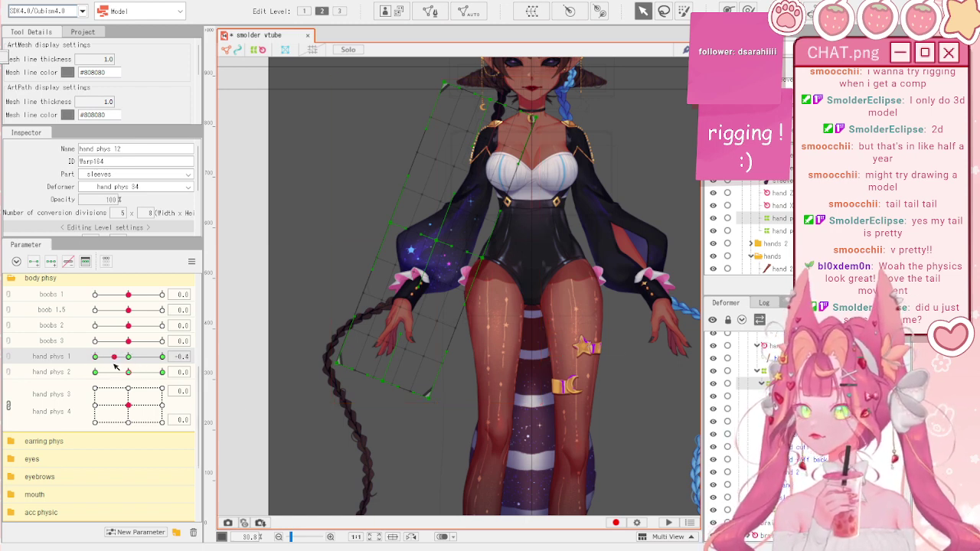
pyautogui.click(190, 262)
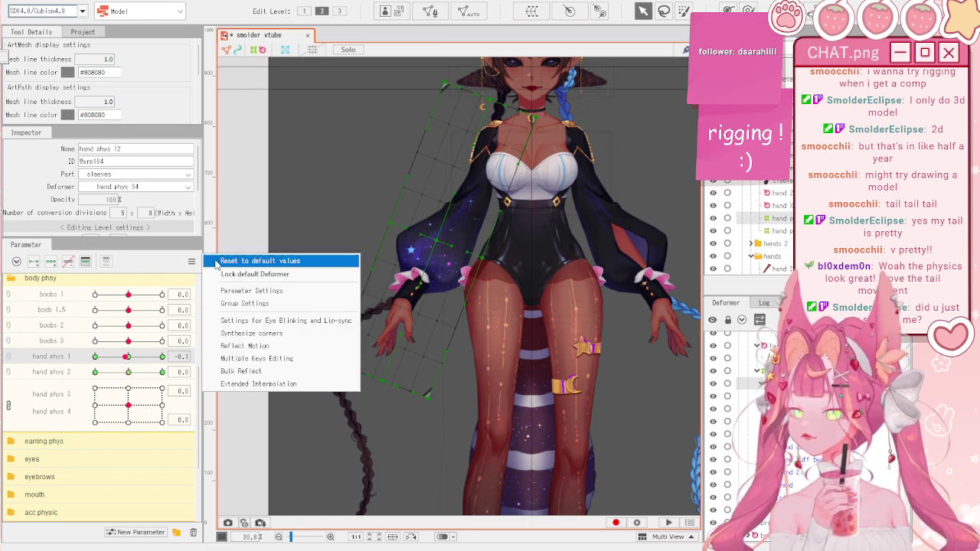
pyautogui.click(245, 261)
pyautogui.click(191, 262)
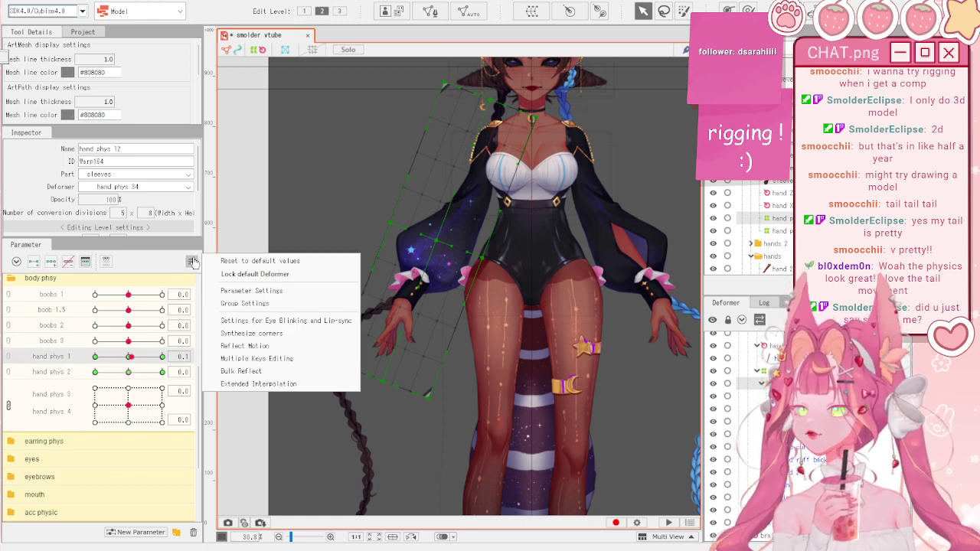
pyautogui.click(222, 262)
pyautogui.moveTo(161, 372)
pyautogui.mouseDown()
pyautogui.moveTo(81, 376)
pyautogui.moveTo(169, 376)
pyautogui.mouseUp()
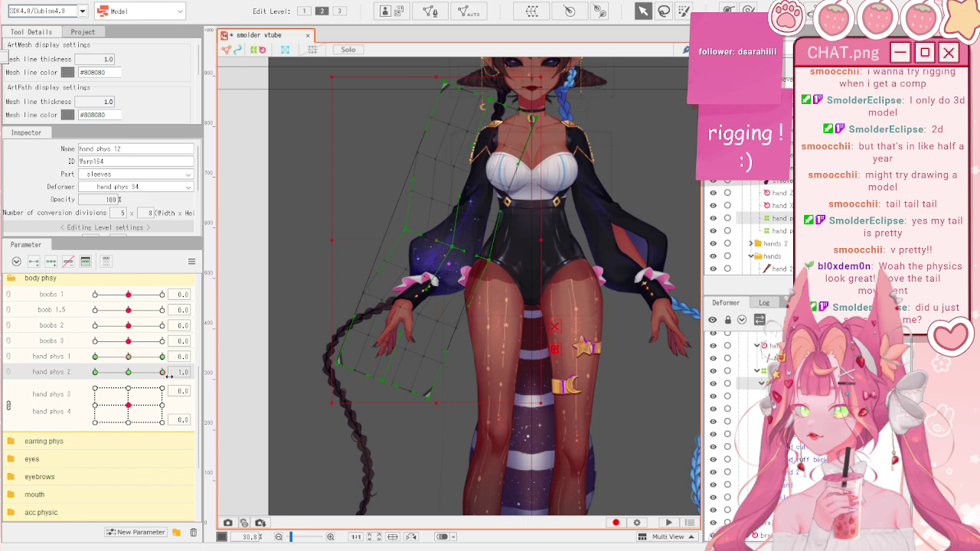
pyautogui.click(190, 262)
pyautogui.click(245, 262)
# - At hand phys 1 = -1.0, reshape the hand phys 12 deformer around the upper sleeve with the deform brush, reducing its size to 676.3 px
pyautogui.click(162, 356)
pyautogui.scroll(2, 423, 170)
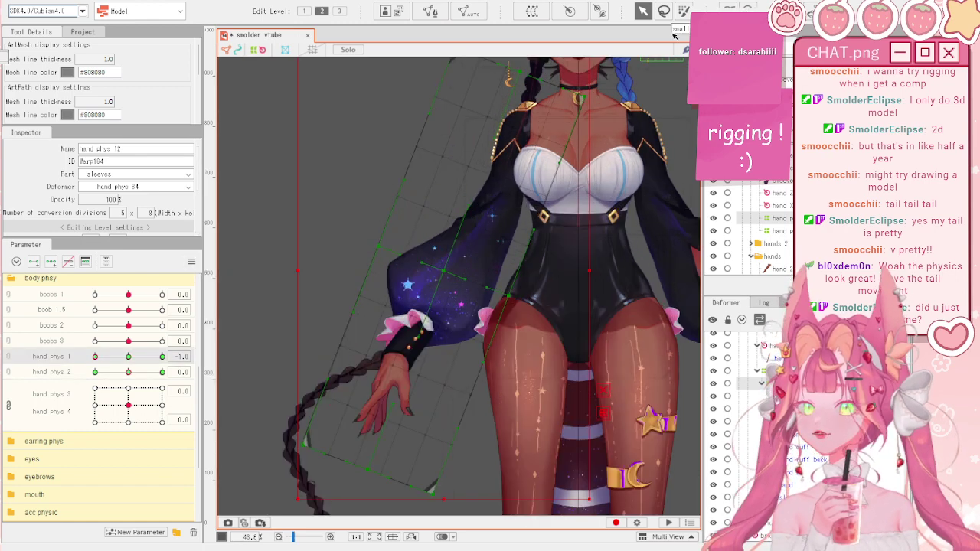
pyautogui.click(746, 11)
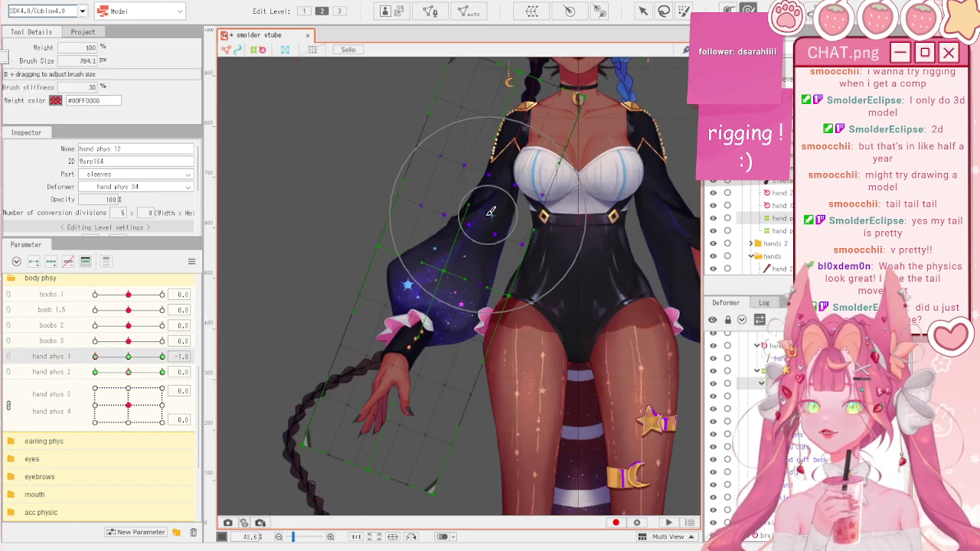
pyautogui.moveTo(487, 215); pyautogui.dragTo(427, 201)
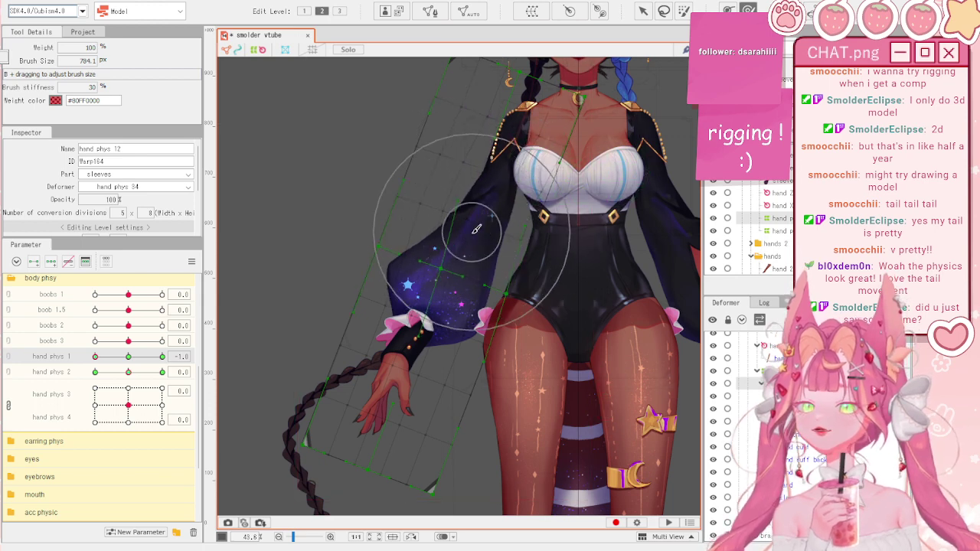
pyautogui.press('b')
pyautogui.moveTo(471, 216); pyautogui.dragTo(457, 208)
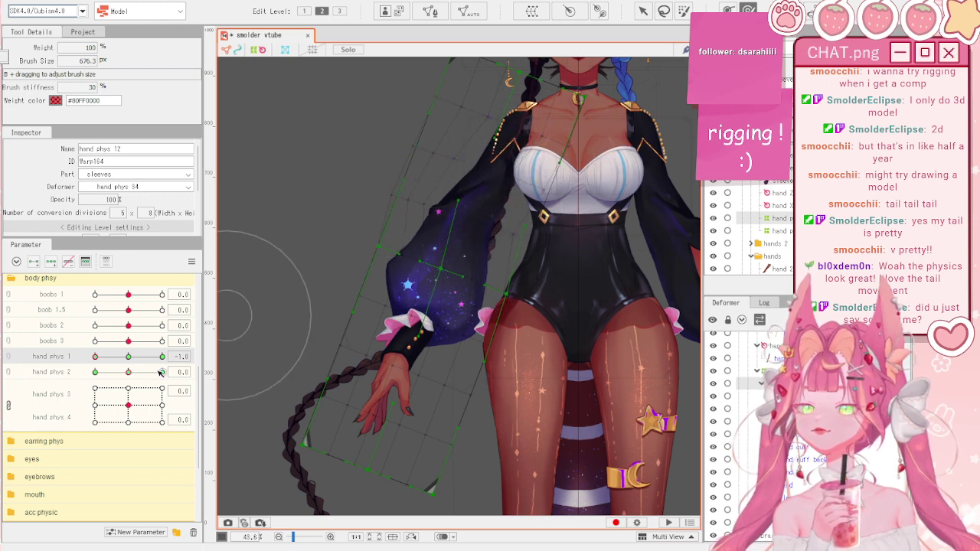
# - At hand phys 1 = 1.0, reshape the hand phys 12 deformer around the upper sleeve and compare it with the opposite key
pyautogui.moveTo(161, 356)
pyautogui.mouseDown()
pyautogui.moveTo(109, 360)
pyautogui.moveTo(162, 356)
pyautogui.mouseUp()
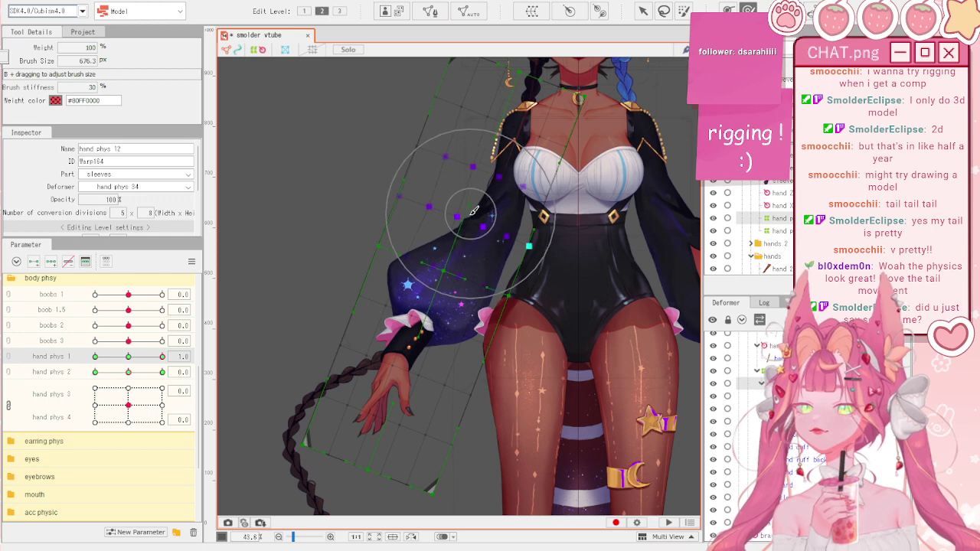
pyautogui.moveTo(554, 238)
pyautogui.mouseDown()
pyautogui.moveTo(539, 218)
pyautogui.moveTo(488, 210)
pyautogui.mouseUp()
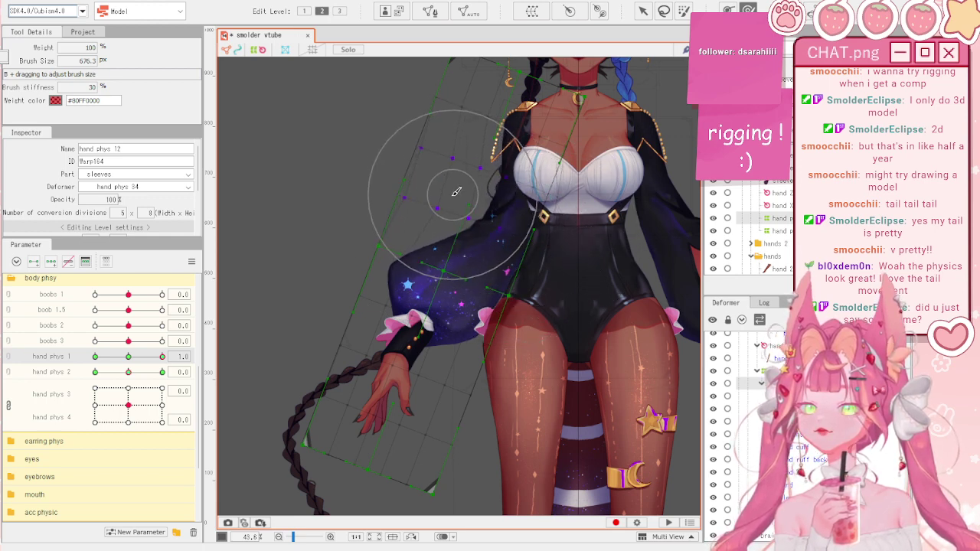
pyautogui.moveTo(124, 358); pyautogui.dragTo(59, 346)
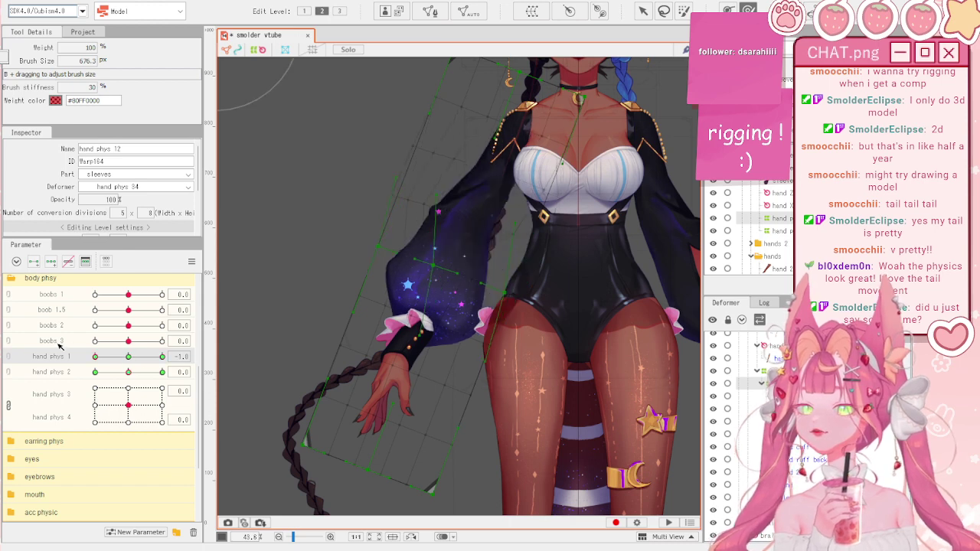
# - Link hand phys 1 and hand phys 2 again, synthesize their corners, test the combined motion and reset the parameters to default
pyautogui.click(9, 366)
pyautogui.click(191, 261)
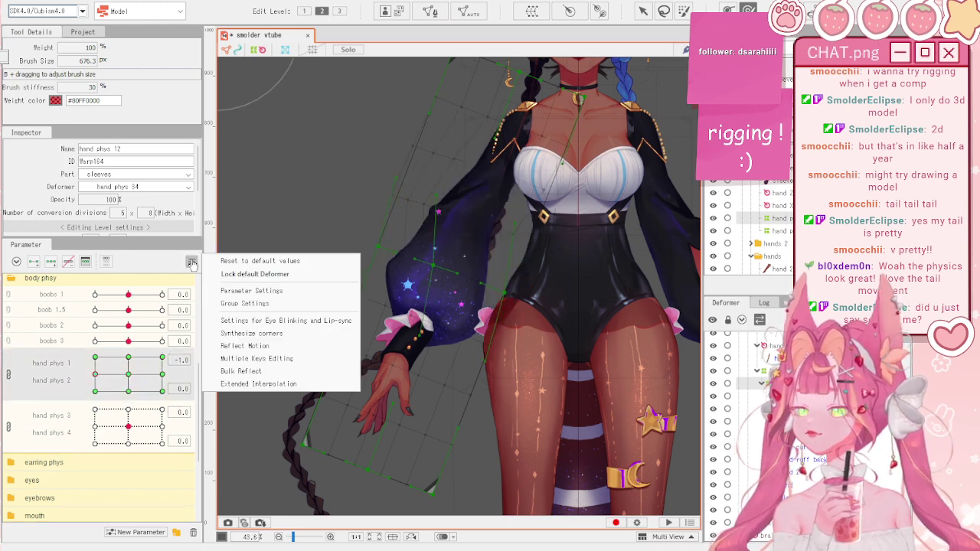
pyautogui.click(246, 334)
pyautogui.moveTo(159, 389); pyautogui.dragTo(142, 365)
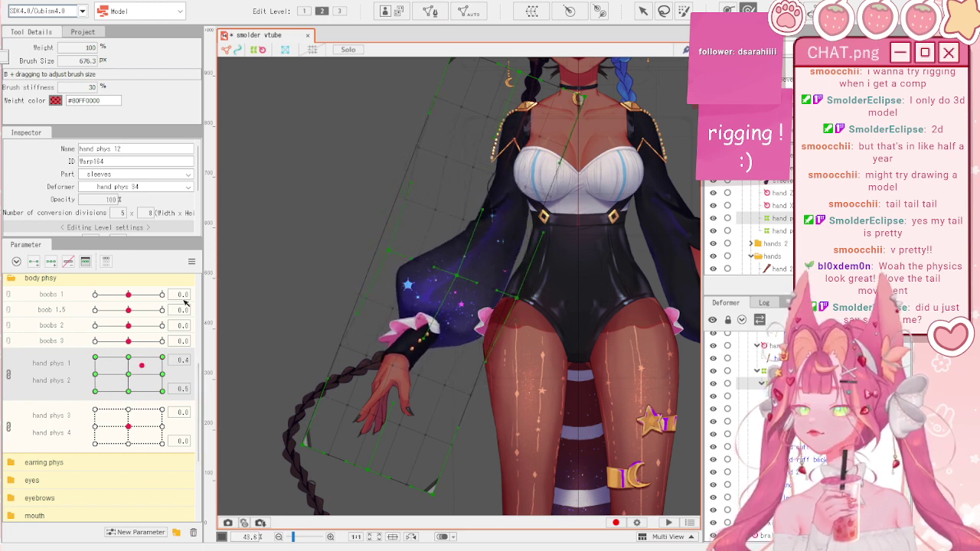
pyautogui.click(192, 261)
pyautogui.click(219, 262)
# - Open the physics settings and test the arm and sleeve motion in the preview with pointer tracking, Body X and Body Y
pyautogui.click(81, 1)
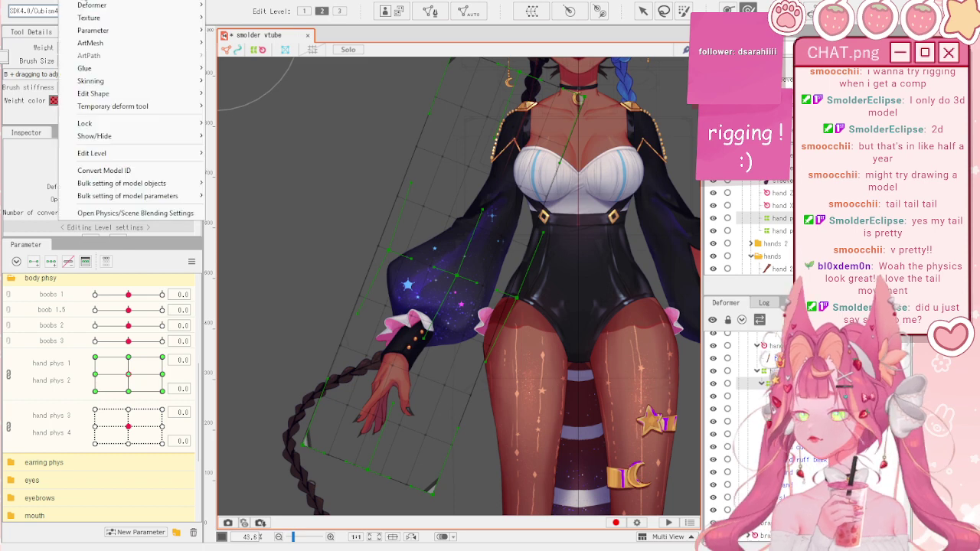
pyautogui.click(163, 213)
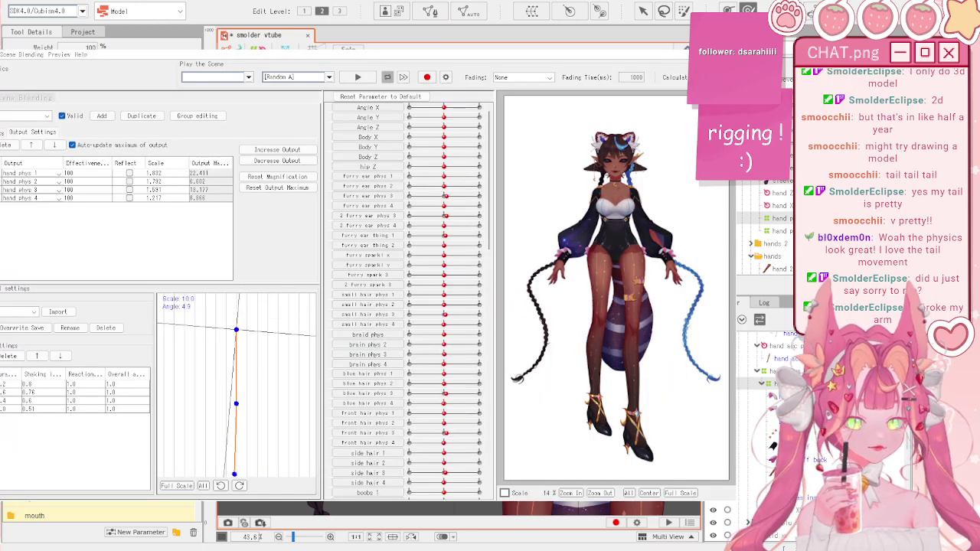
pyautogui.scroll(3, 617, 252)
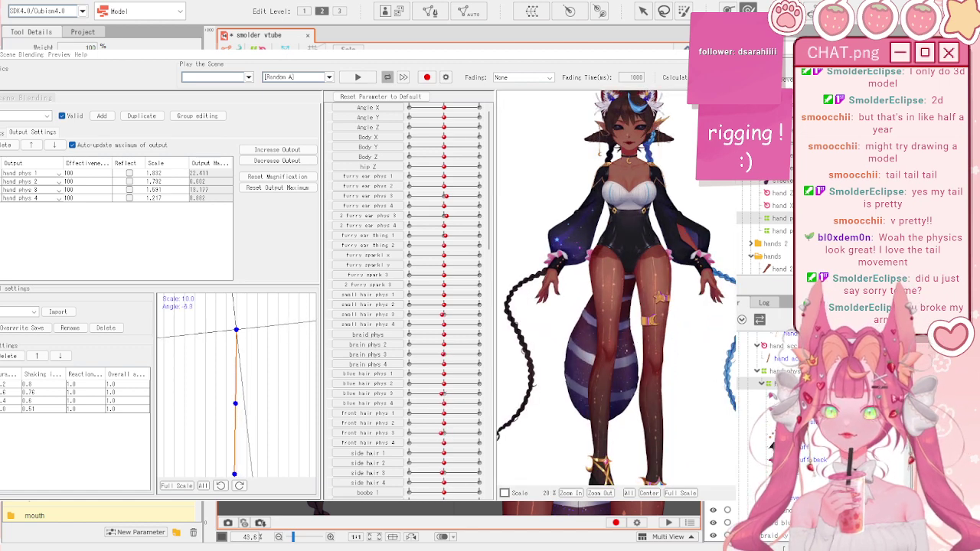
pyautogui.moveTo(618, 259); pyautogui.dragTo(606, 140)
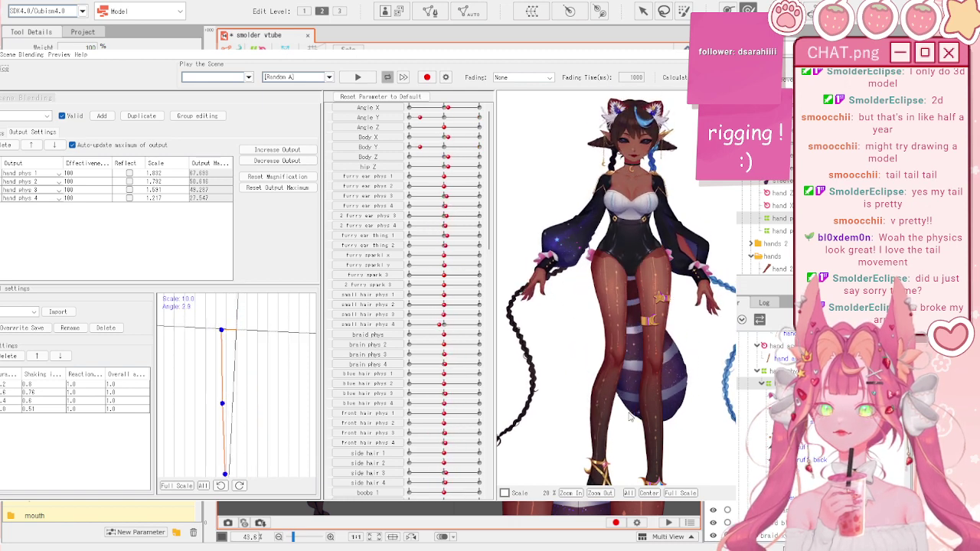
pyautogui.scroll(2, 642, 144)
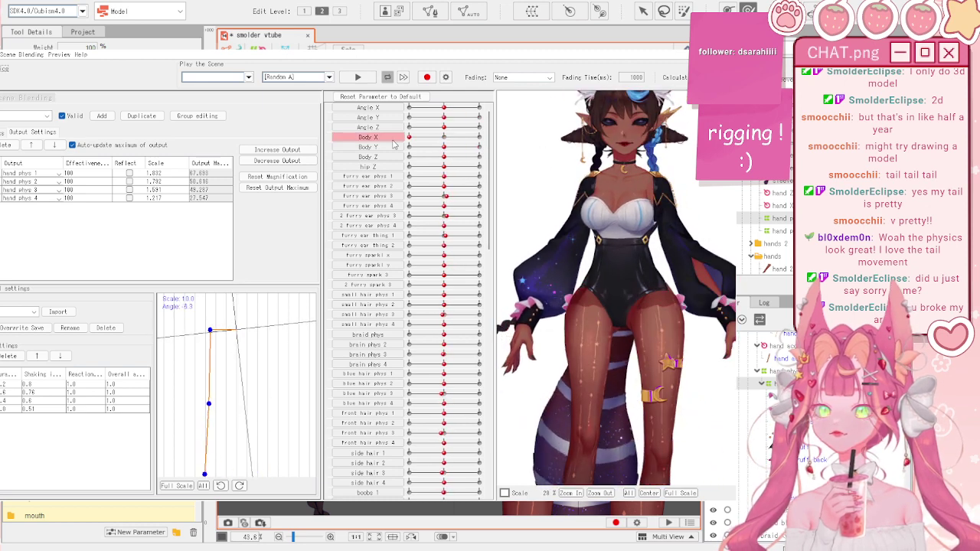
pyautogui.moveTo(393, 144); pyautogui.dragTo(449, 191)
pyautogui.moveTo(445, 147); pyautogui.dragTo(471, 149)
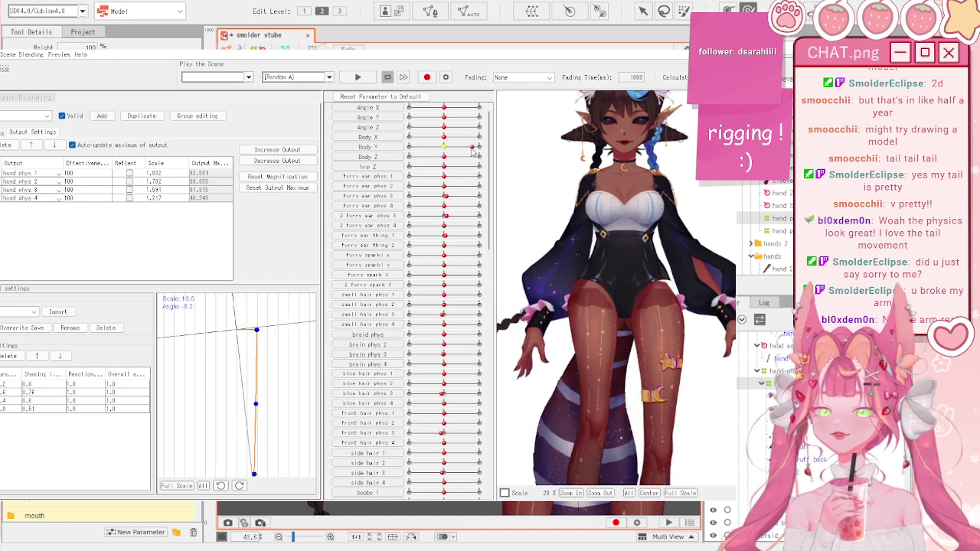
# - Close the physics settings, unlink hand phys 1 from hand phys 2 and reset the parameters to default
pyautogui.click(724, 43)
pyautogui.click(189, 262)
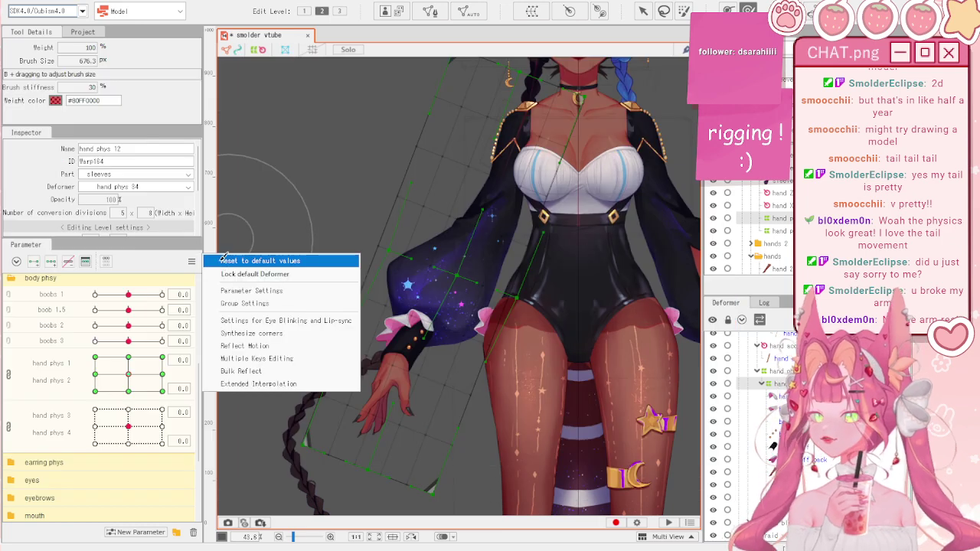
pyautogui.click(231, 261)
pyautogui.scroll(-2, 295, 241)
pyautogui.scroll(2, 263, 267)
pyautogui.click(9, 375)
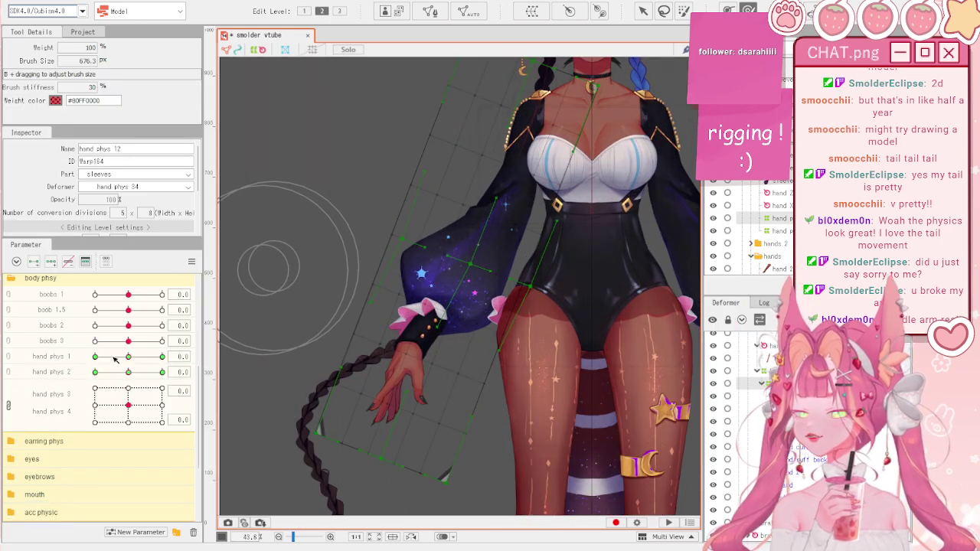
pyautogui.click(128, 358)
pyautogui.click(191, 262)
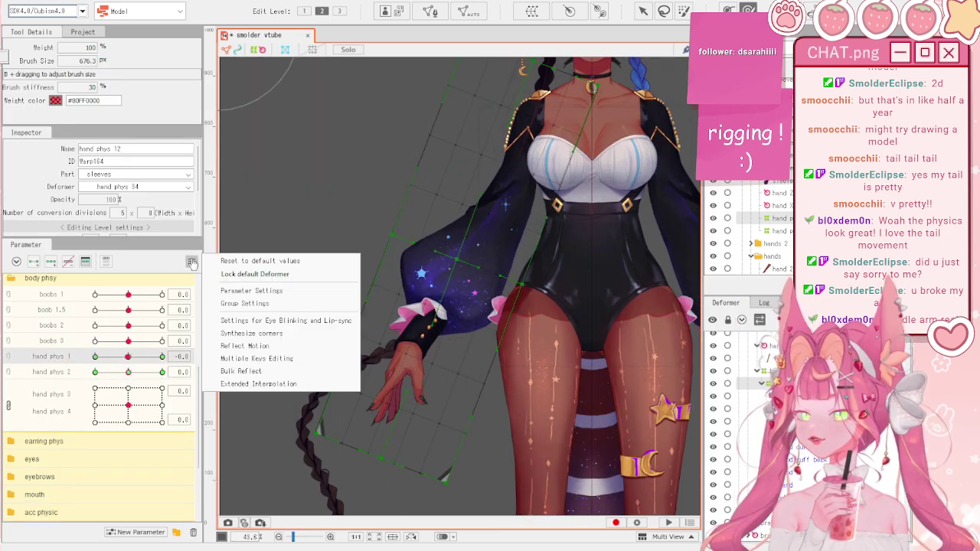
pyautogui.click(252, 261)
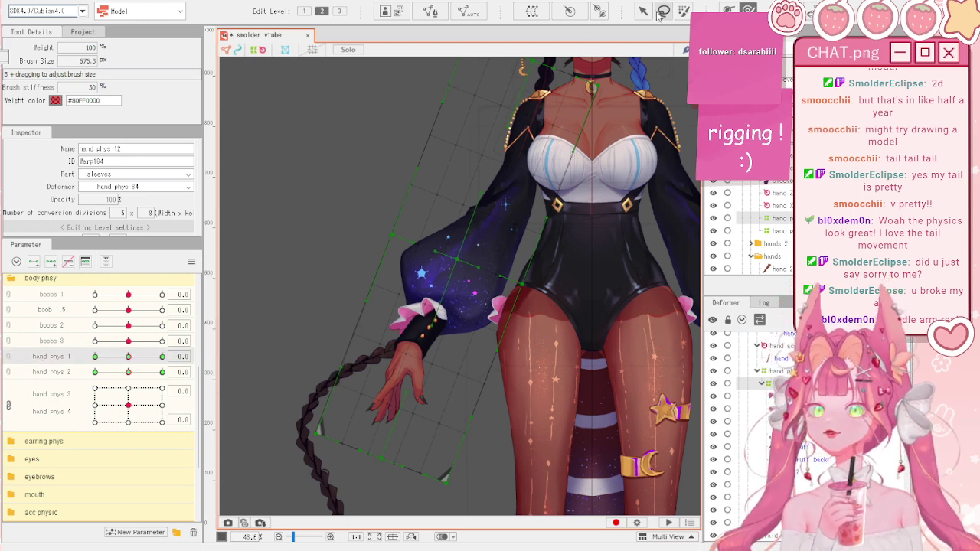
# - At hand phys 1 = -1.0, brush-select the lower hand phys 12 points at 1843.5 px, then rotate and move them outward from the body
pyautogui.click(684, 10)
pyautogui.scroll(-3, 470, 252)
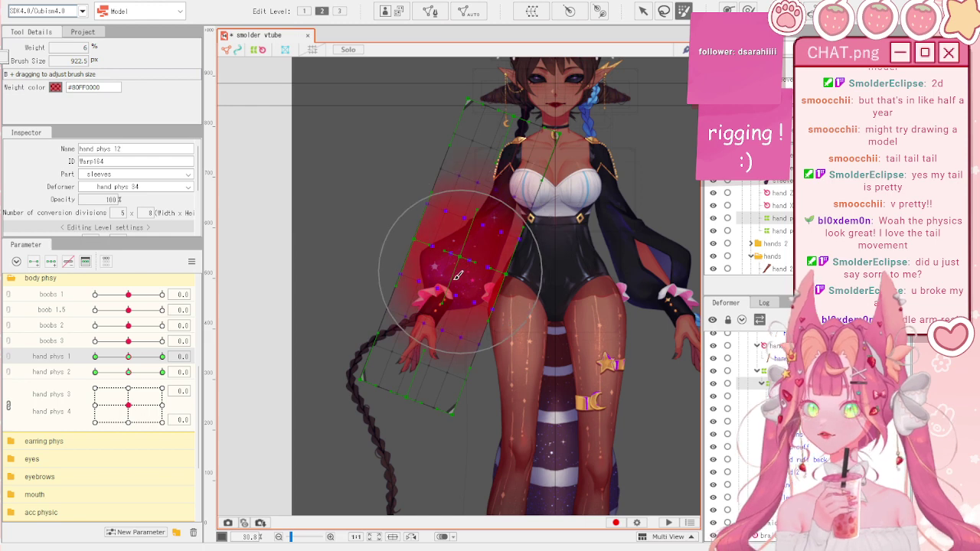
pyautogui.press('b')
pyautogui.moveTo(461, 273)
pyautogui.mouseDown()
pyautogui.moveTo(440, 307)
pyautogui.moveTo(461, 409)
pyautogui.mouseUp()
pyautogui.click(427, 350)
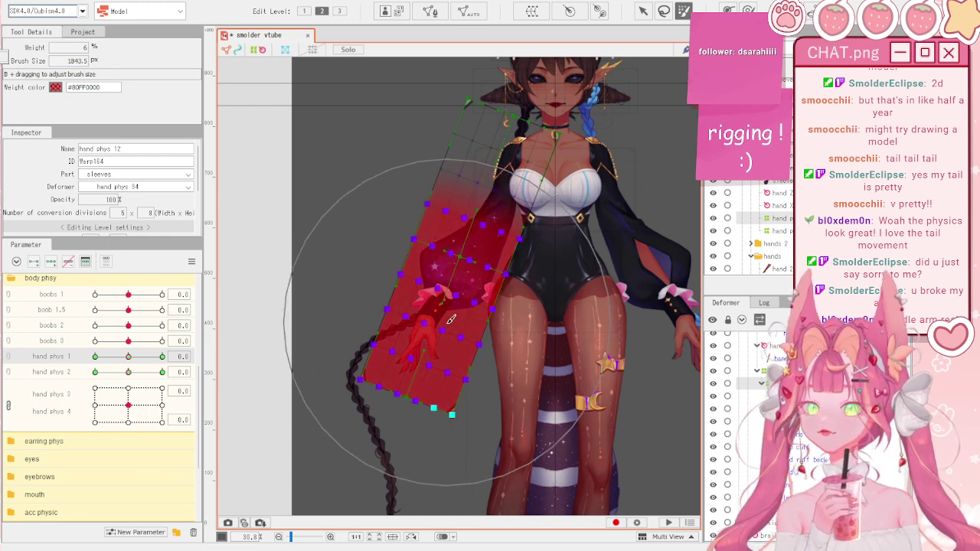
pyautogui.press('v')
pyautogui.moveTo(455, 159); pyautogui.dragTo(477, 162)
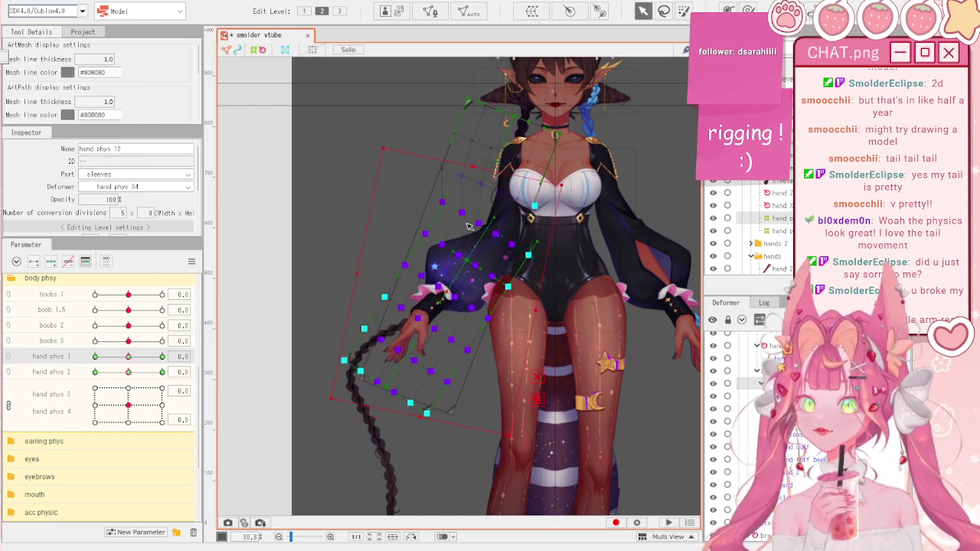
pyautogui.moveTo(442, 298); pyautogui.dragTo(416, 280)
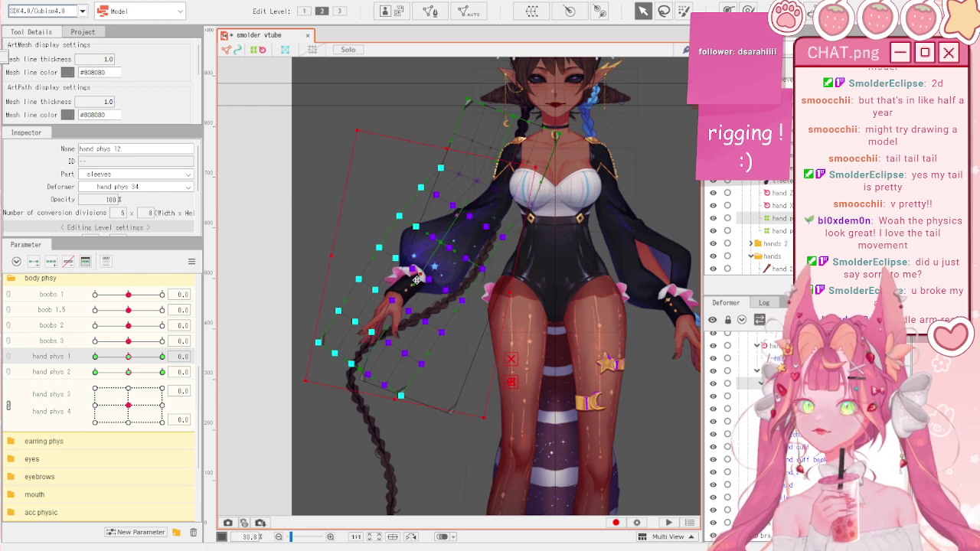
pyautogui.moveTo(127, 359)
pyautogui.mouseDown()
pyautogui.moveTo(87, 358)
pyautogui.moveTo(128, 358)
pyautogui.mouseUp()
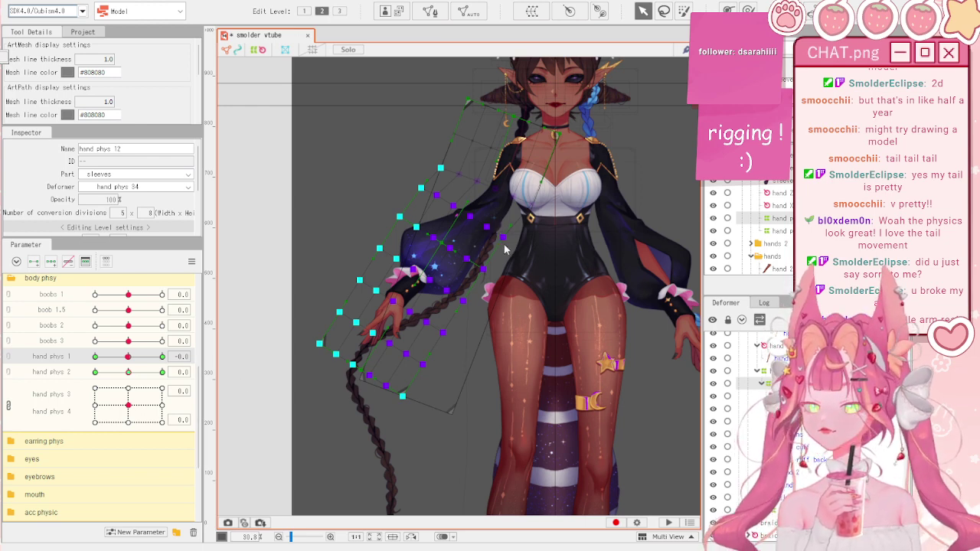
# - At hand phys 1 = 1.0, rotate and shift the lower hand phys 12 points toward the body and reset the parameters to default
pyautogui.click(161, 358)
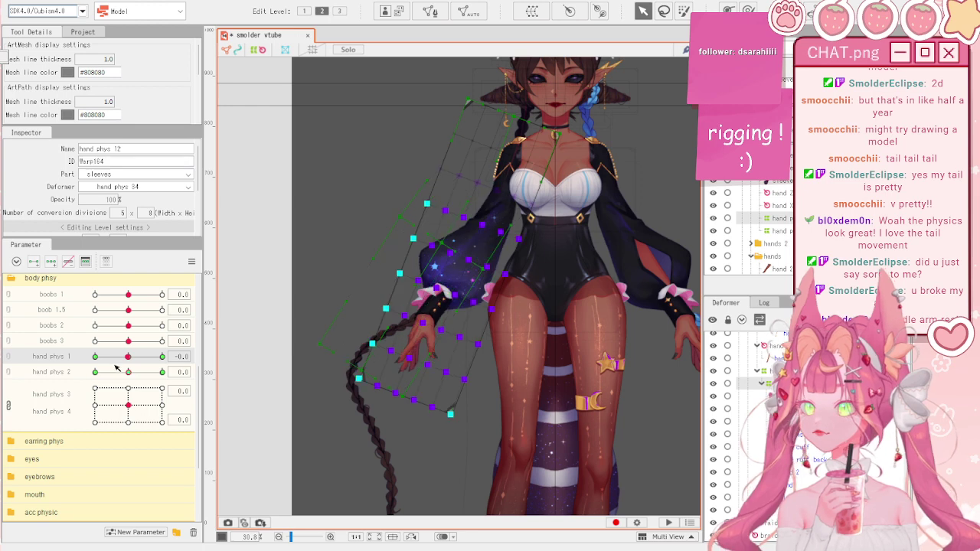
pyautogui.click(95, 357)
pyautogui.moveTo(95, 359); pyautogui.dragTo(162, 357)
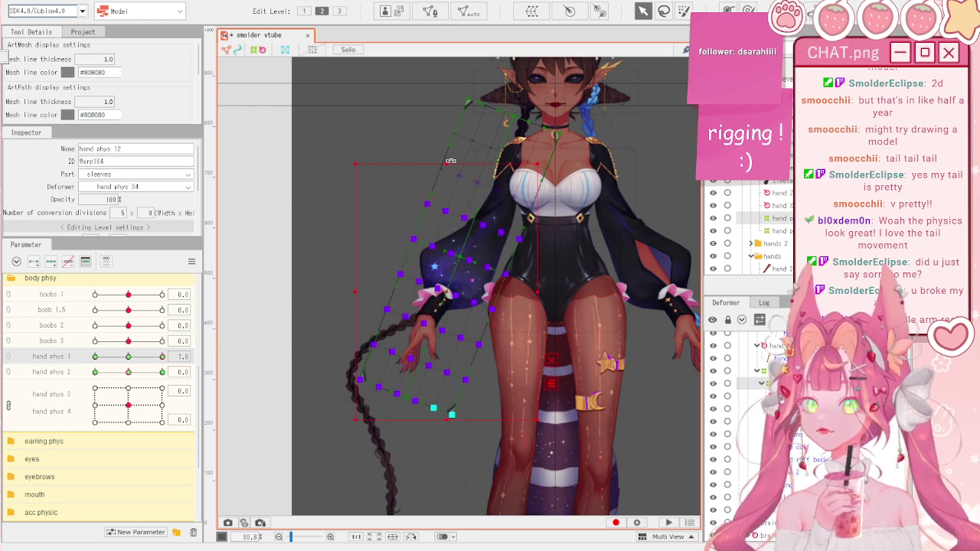
pyautogui.moveTo(434, 155); pyautogui.dragTo(421, 157)
pyautogui.moveTo(450, 294); pyautogui.dragTo(471, 304)
pyautogui.moveTo(161, 356); pyautogui.dragTo(127, 373)
pyautogui.click(191, 262)
pyautogui.click(229, 260)
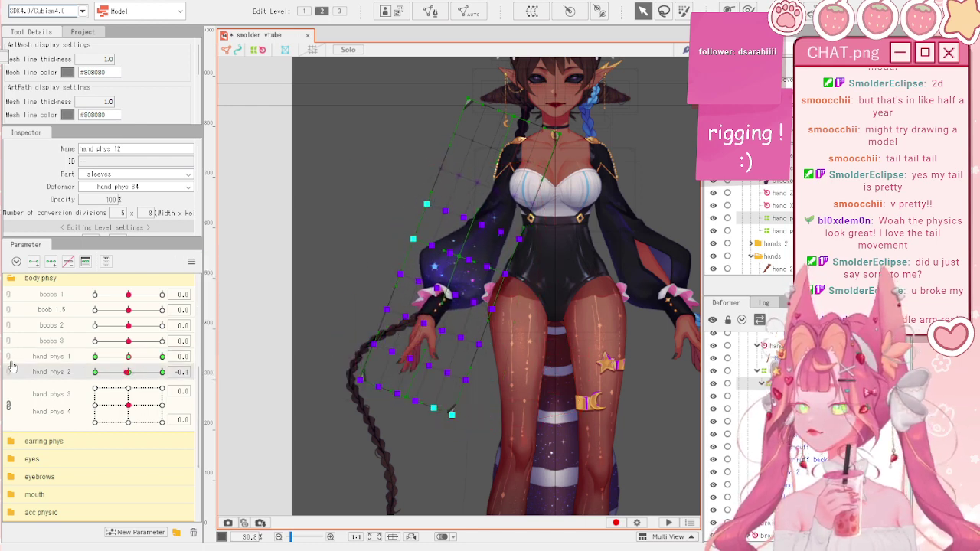
# - Relink hand phys 1 and hand phys 2, synthesize the corners, check the combined motion and restore the default values
pyautogui.keyDown('ctrl'); pyautogui.click(13, 361); pyautogui.keyUp('ctrl')
pyautogui.click(191, 261)
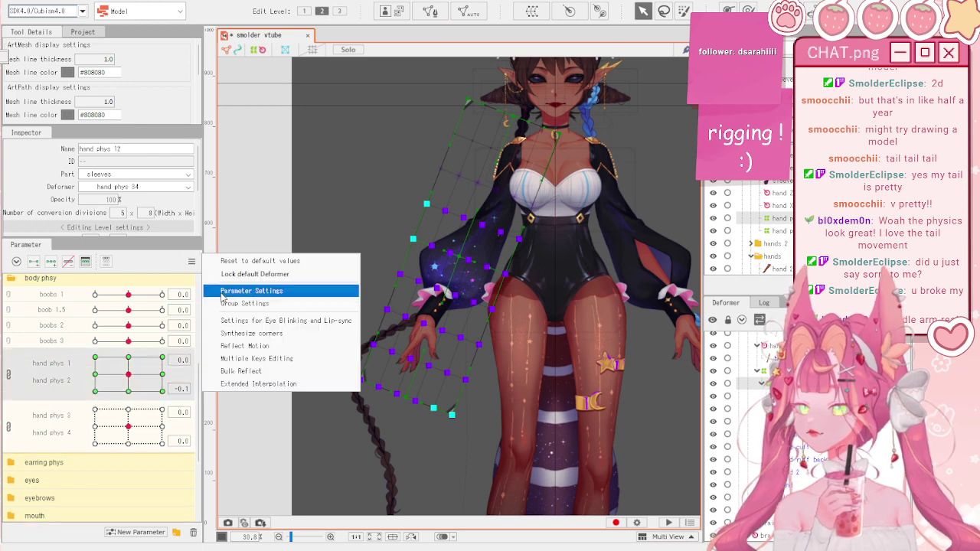
pyautogui.click(337, 335)
pyautogui.moveTo(128, 375)
pyautogui.mouseDown()
pyautogui.moveTo(144, 396)
pyautogui.moveTo(59, 329)
pyautogui.moveTo(51, 403)
pyautogui.moveTo(189, 404)
pyautogui.moveTo(180, 310)
pyautogui.moveTo(99, 372)
pyautogui.moveTo(138, 361)
pyautogui.moveTo(133, 374)
pyautogui.mouseUp()
pyautogui.click(192, 262)
pyautogui.click(249, 262)
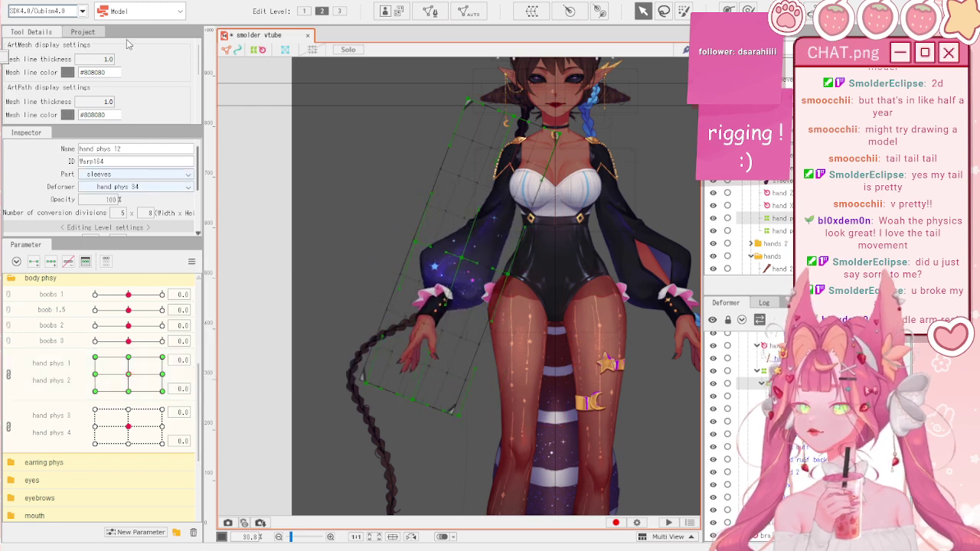
pyautogui.click(82, 1)
pyautogui.click(124, 213)
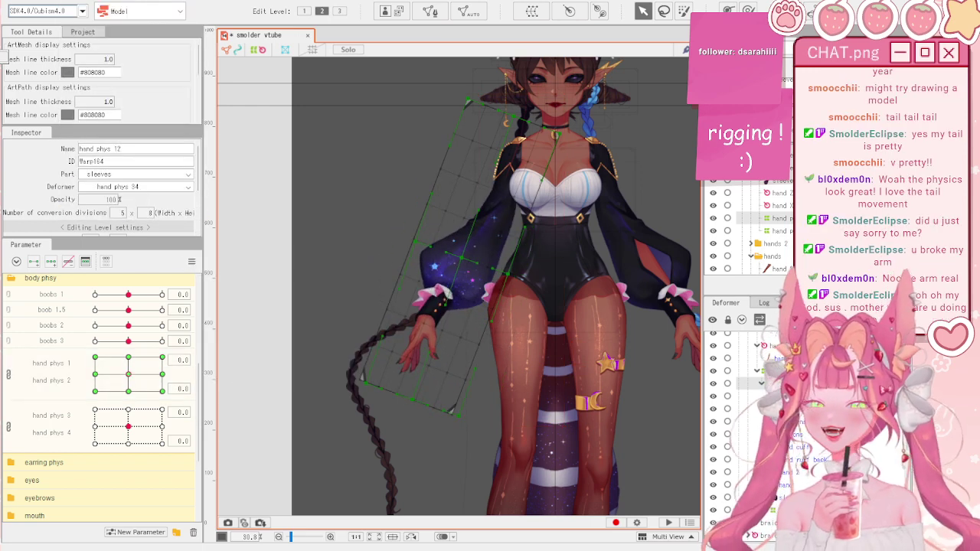
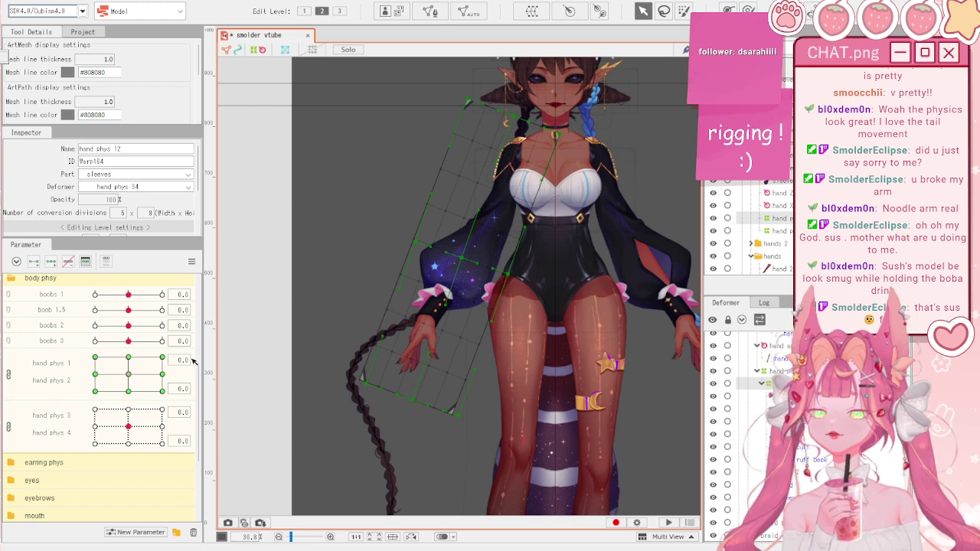
# - Reset the parameters to default, select the hand phys 34 deformer and unlink hand phys 3 from hand phys 4
pyautogui.click(191, 261)
pyautogui.click(220, 264)
pyautogui.click(778, 372)
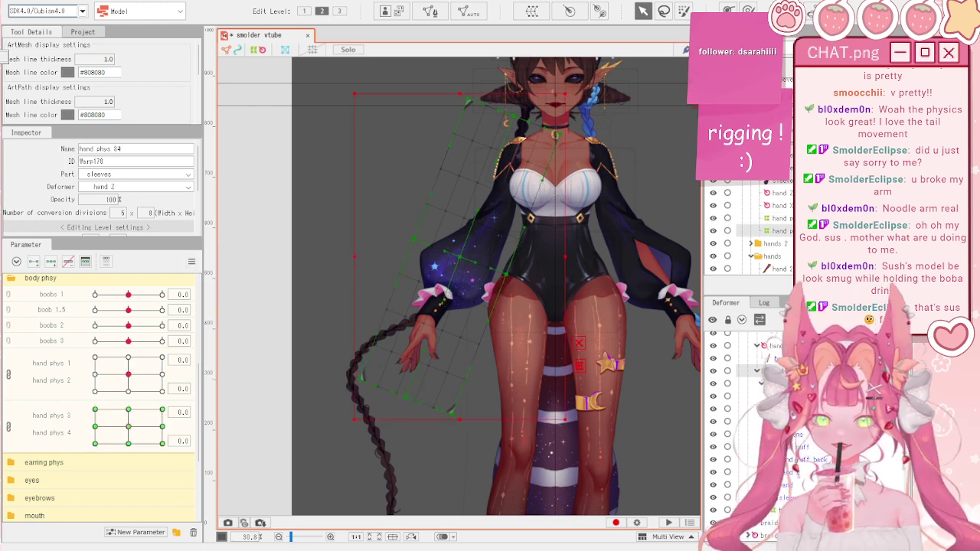
pyautogui.scroll(-2, 530, 276)
pyautogui.scroll(2, 429, 314)
pyautogui.scroll(-2, 461, 282)
pyautogui.scroll(2, 419, 348)
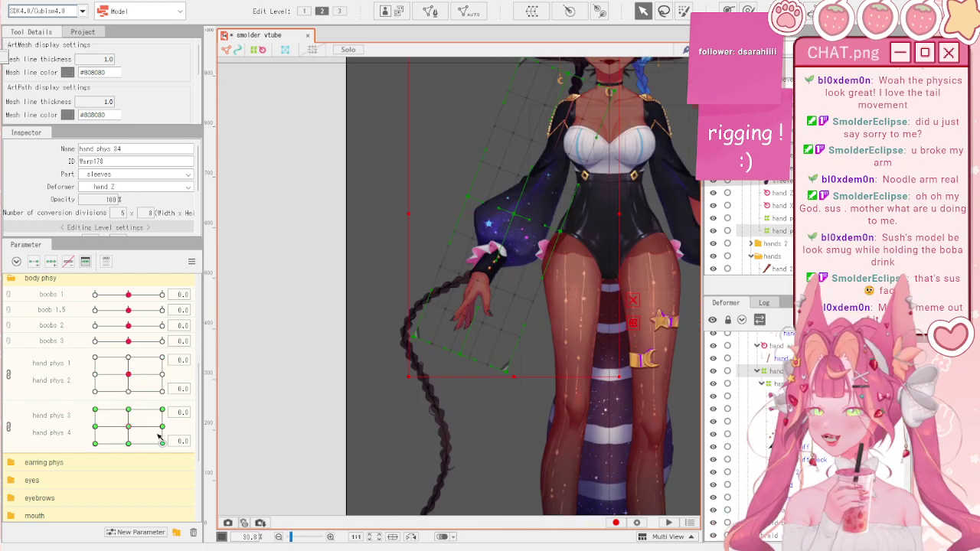
pyautogui.click(8, 426)
# - Examine the forearm and hand motion at the extreme keys of hand phys 3 and hand phys 4
pyautogui.click(95, 410)
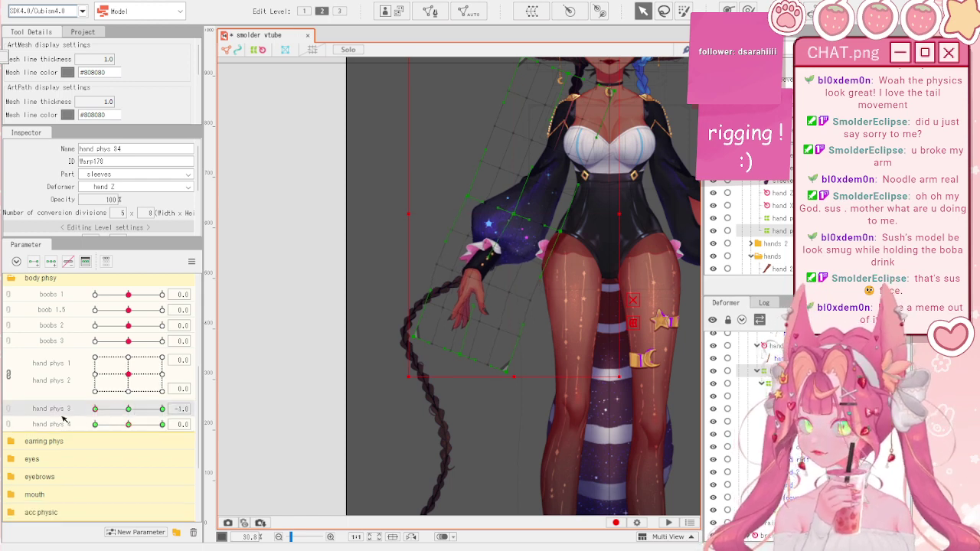
pyautogui.scroll(2, 449, 324)
pyautogui.scroll(-1, 450, 324)
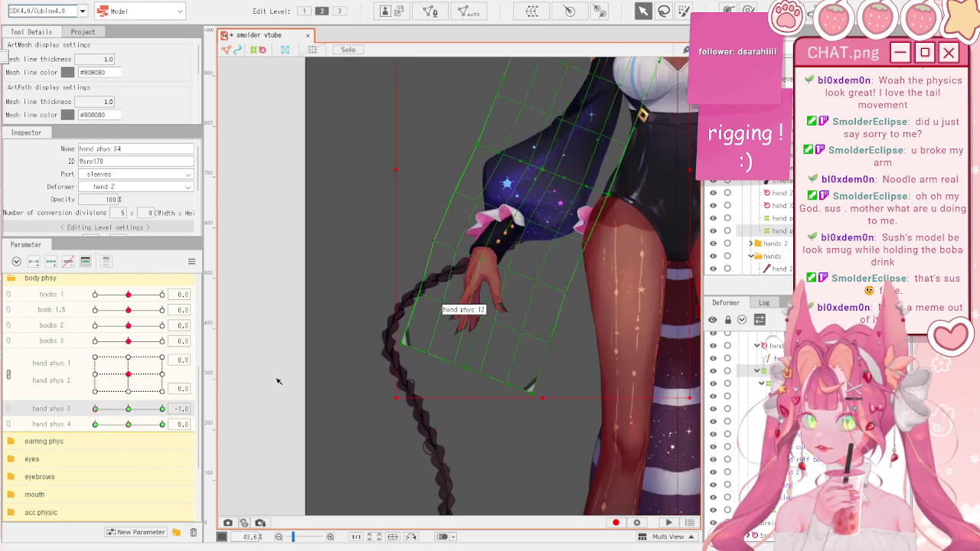
pyautogui.moveTo(128, 411); pyautogui.dragTo(169, 412)
pyautogui.click(191, 261)
pyautogui.click(261, 258)
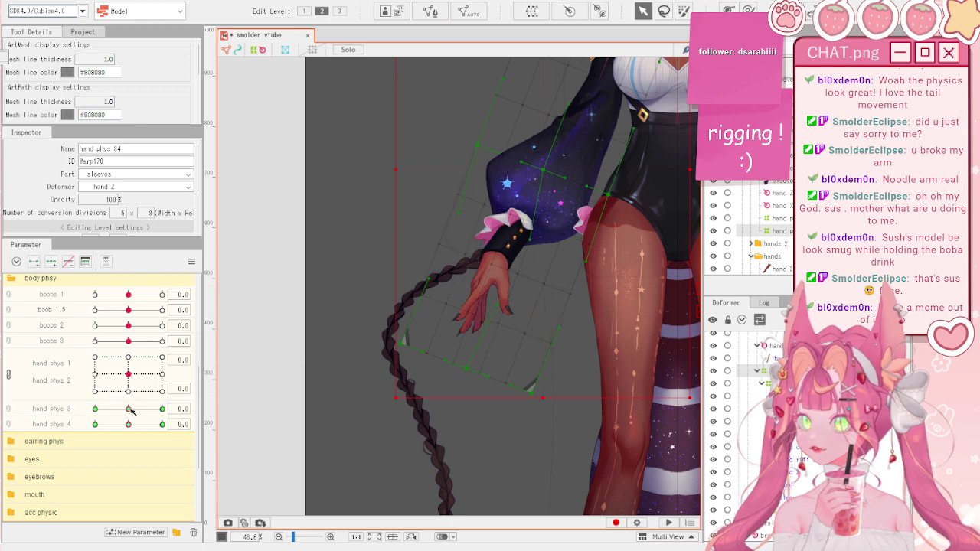
pyautogui.moveTo(101, 427); pyautogui.dragTo(182, 422)
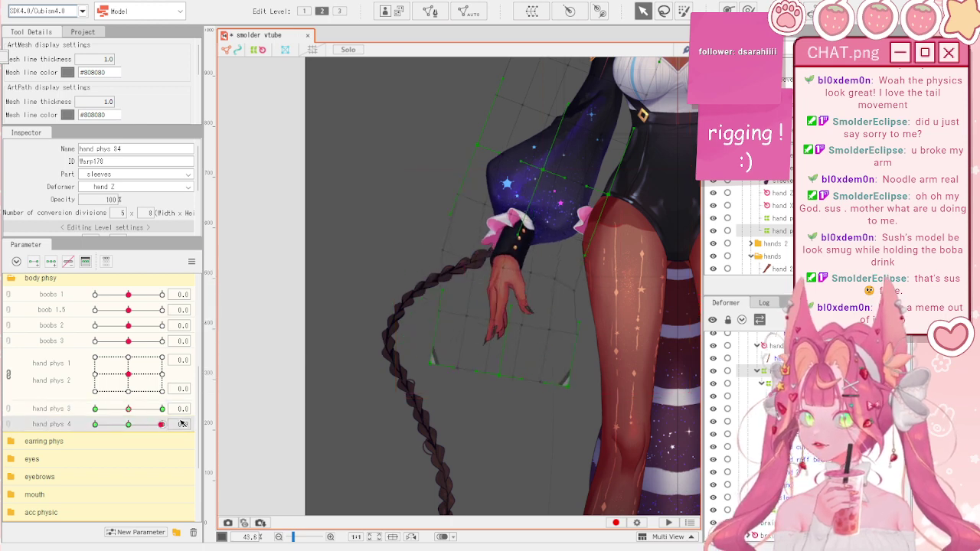
pyautogui.click(129, 426)
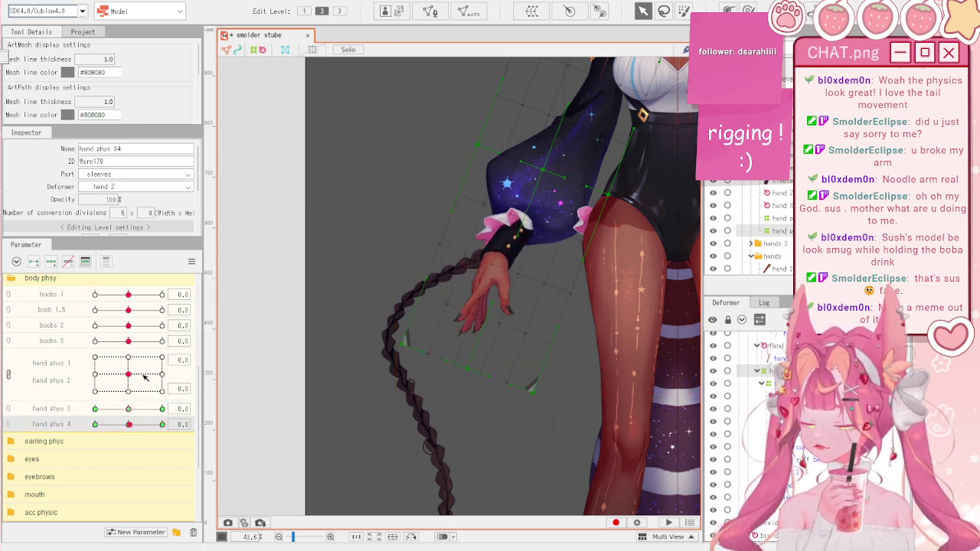
pyautogui.moveTo(130, 425); pyautogui.dragTo(69, 427)
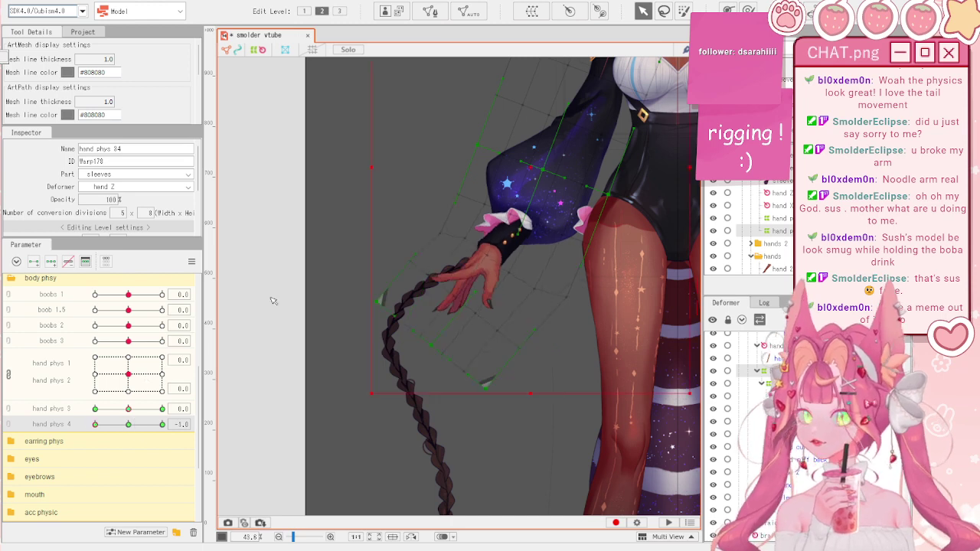
# - At hand phys 3 = -1.0, brush-select the lower hand phys 34 points around the hand and rotate and move them outward from the body
pyautogui.click(683, 12)
pyautogui.click(425, 435)
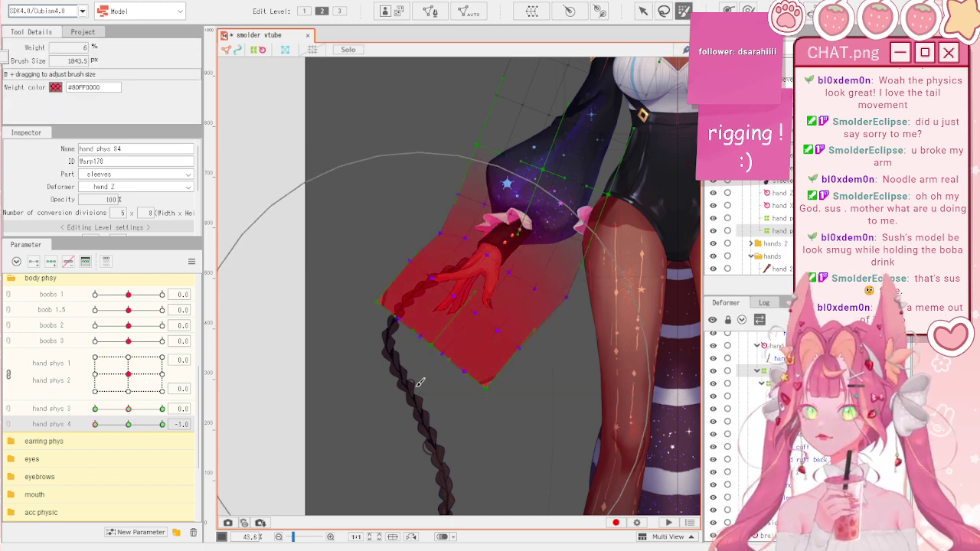
pyautogui.click(128, 424)
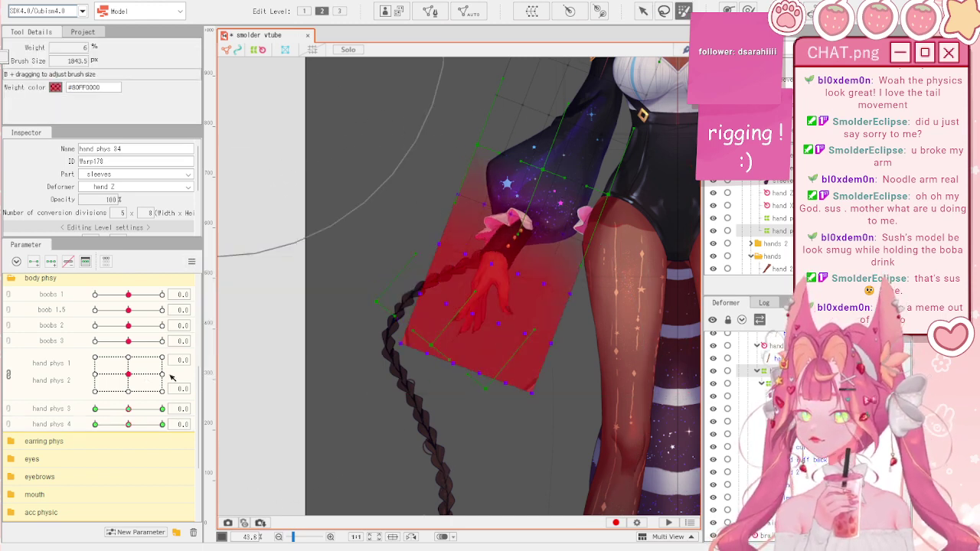
pyautogui.moveTo(128, 409); pyautogui.dragTo(77, 408)
pyautogui.press('v')
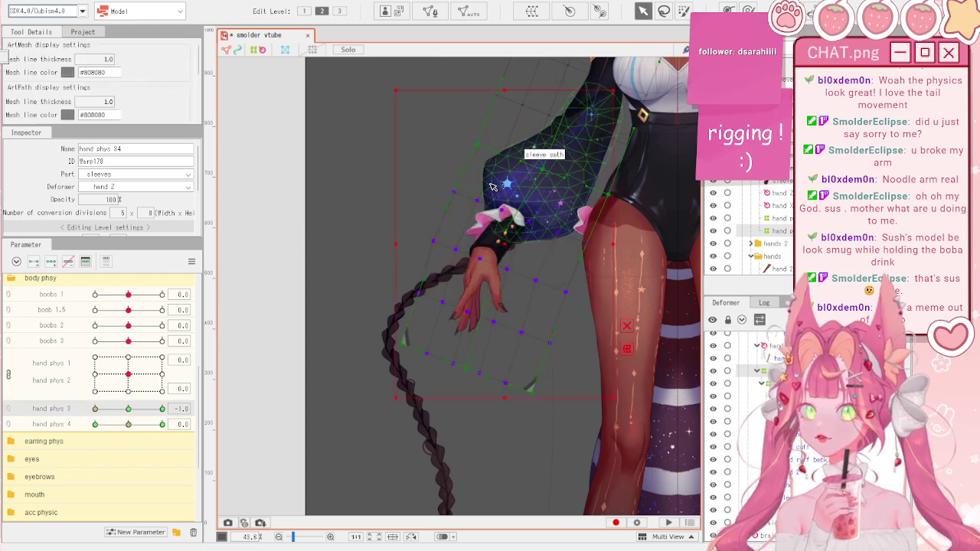
pyautogui.click(503, 248)
pyautogui.hotkey('ctrl', 'z')
pyautogui.moveTo(486, 246); pyautogui.dragTo(471, 240)
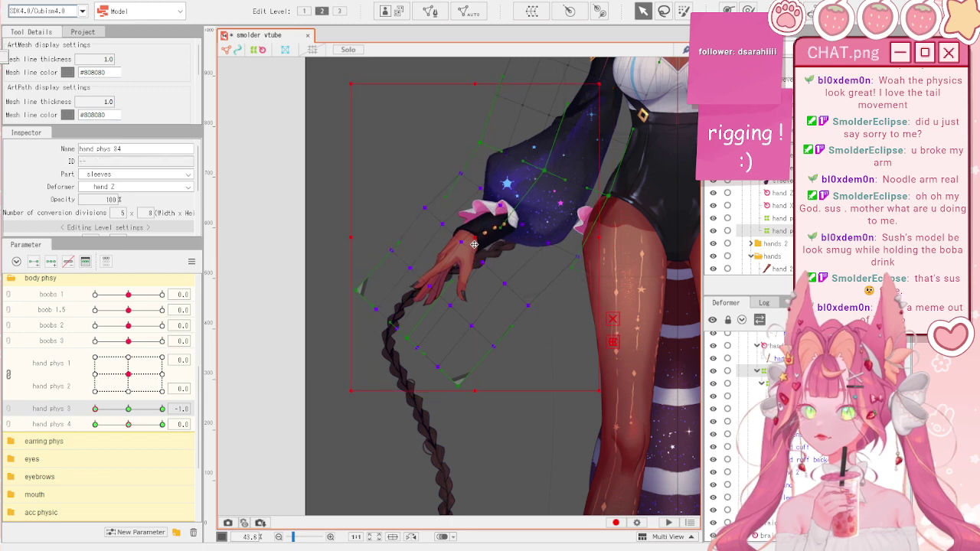
# - At hand phys 3 = 1.0, rotate the lower hand phys 34 points inward and shift them so the hand stays joined to the sleeve
pyautogui.moveTo(95, 409); pyautogui.dragTo(190, 412)
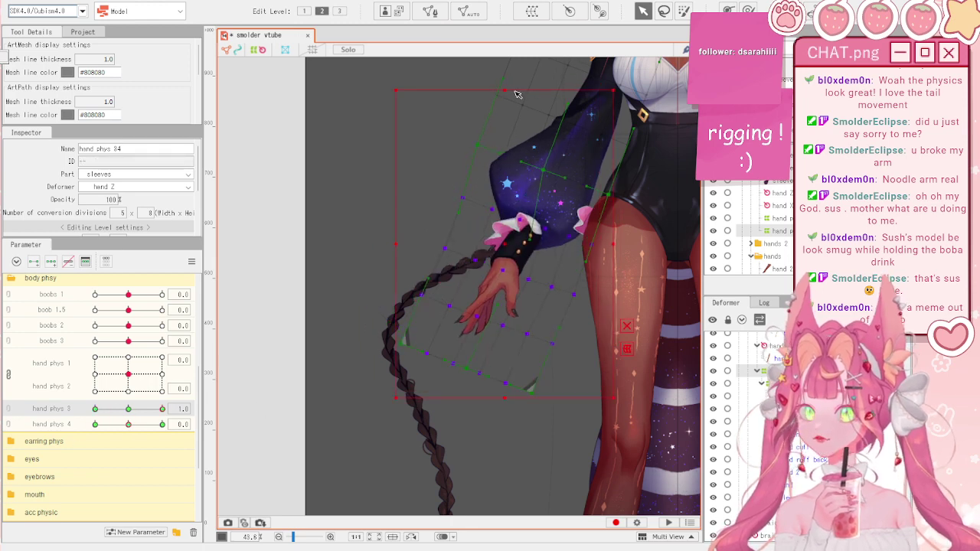
pyautogui.moveTo(509, 84); pyautogui.dragTo(466, 109)
pyautogui.moveTo(508, 243); pyautogui.dragTo(519, 250)
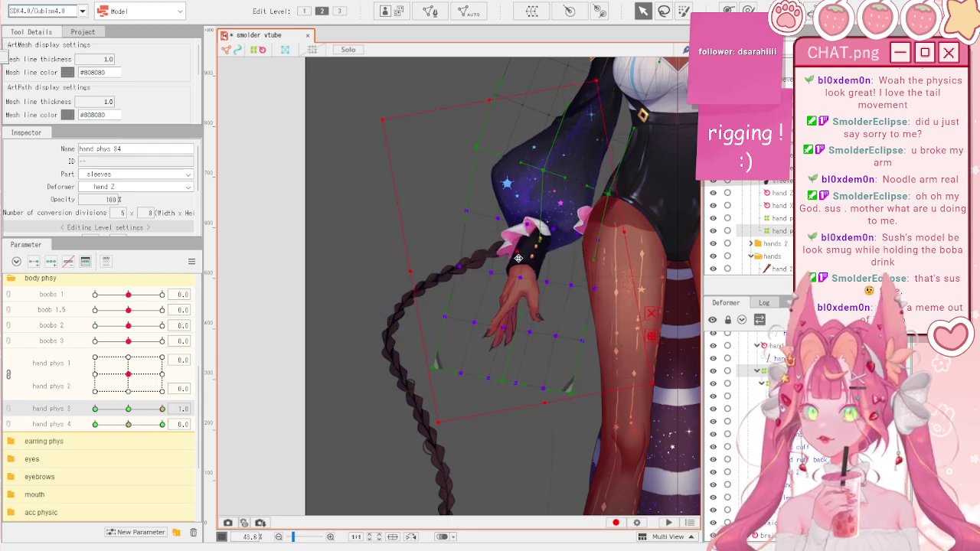
pyautogui.moveTo(489, 96); pyautogui.dragTo(479, 96)
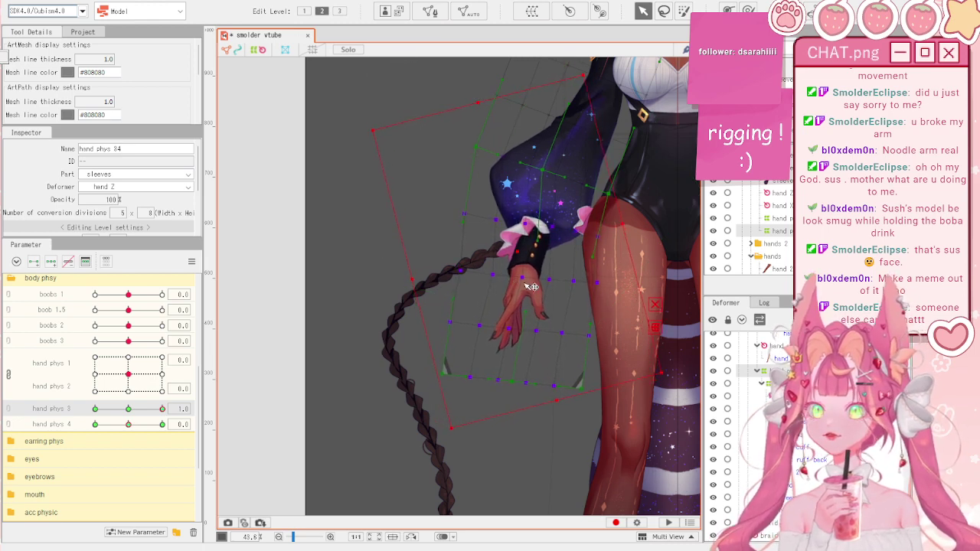
pyautogui.moveTo(512, 254); pyautogui.dragTo(519, 255)
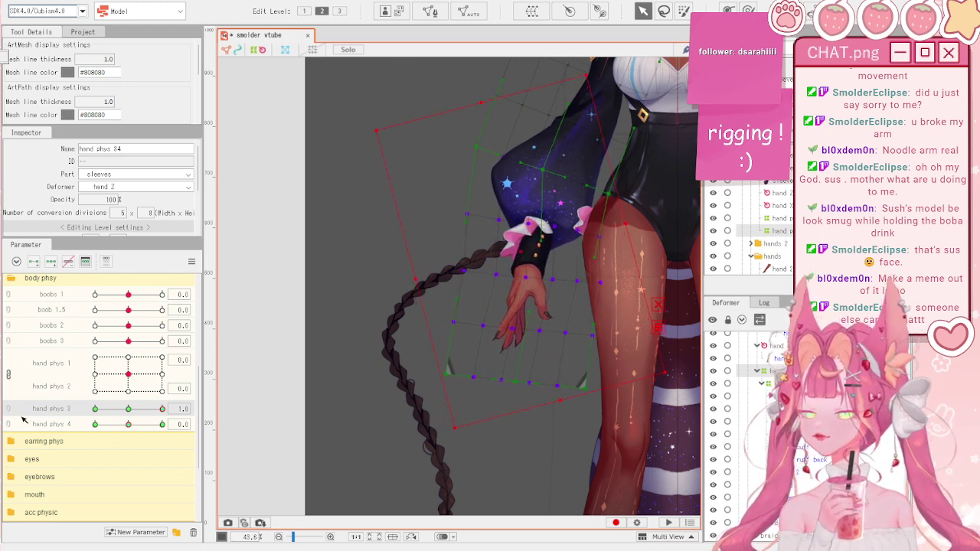
# - Link hand phys 3 and hand phys 4 again, synthesize their corners and test the combined motion out to -1.0, -1.0
pyautogui.click(9, 409)
pyautogui.click(193, 262)
pyautogui.click(262, 334)
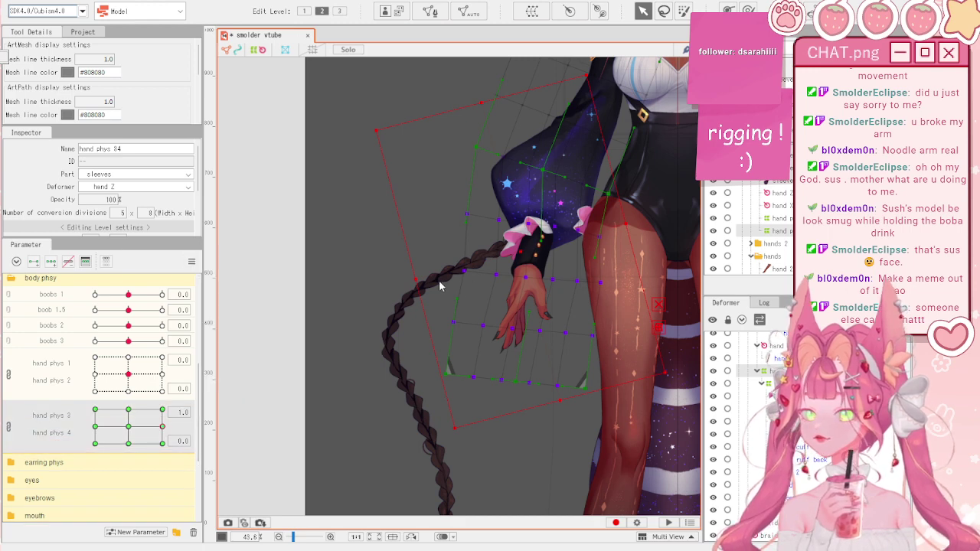
pyautogui.click(437, 281)
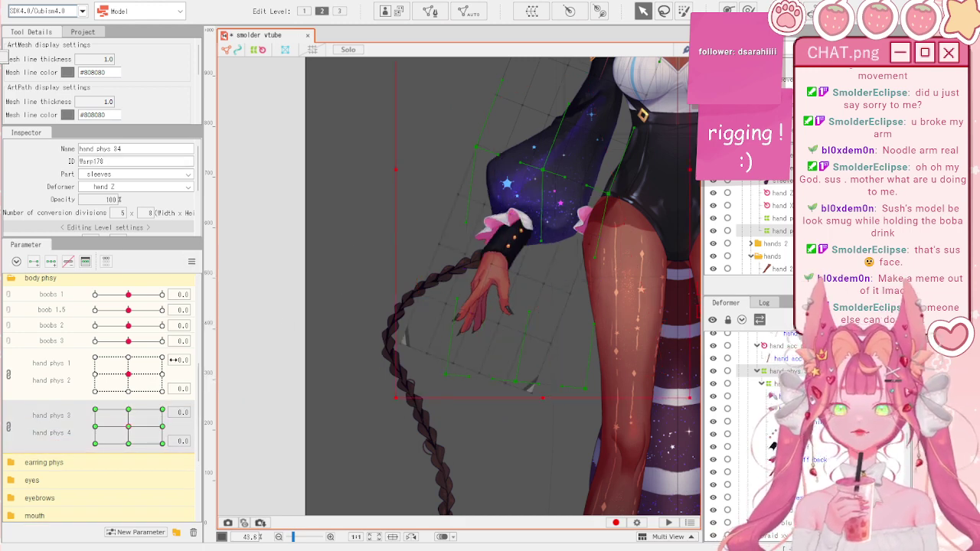
pyautogui.moveTo(122, 430); pyautogui.dragTo(44, 475)
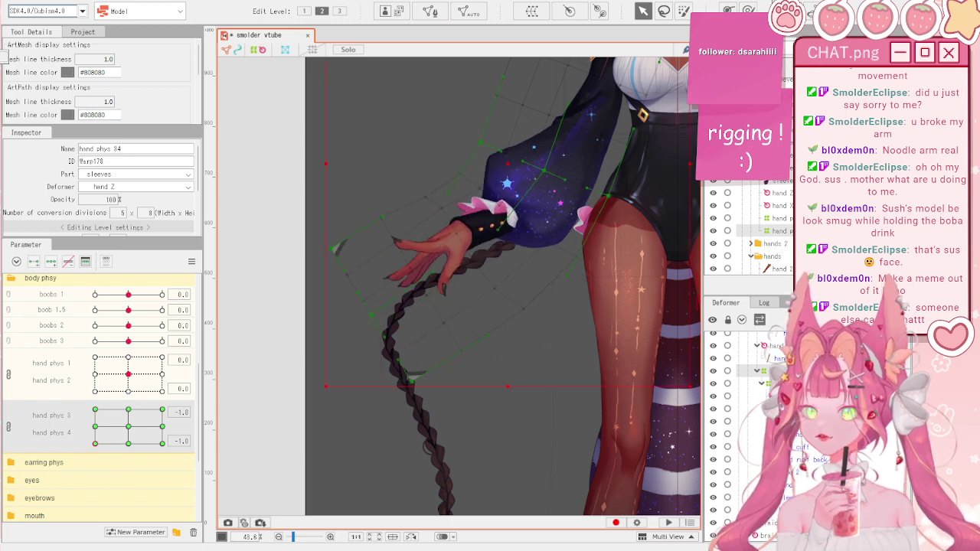
# - At the -1.0, -1.0 corner, try pushing the lower hand phys 34 points around the hand with an enlarged Deform Brush
pyautogui.click(748, 10)
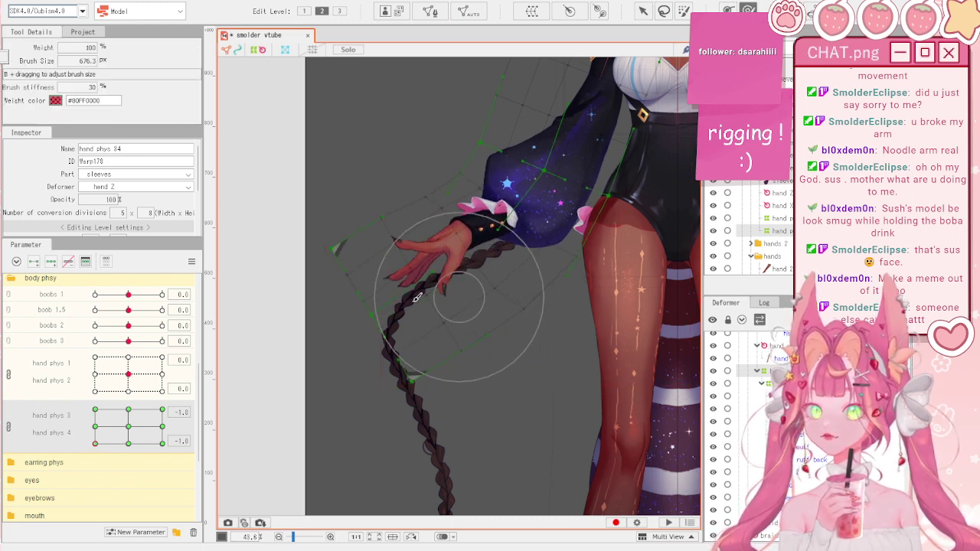
pyautogui.moveTo(393, 216); pyautogui.dragTo(399, 220)
pyautogui.press('b')
pyautogui.moveTo(389, 273); pyautogui.dragTo(425, 360)
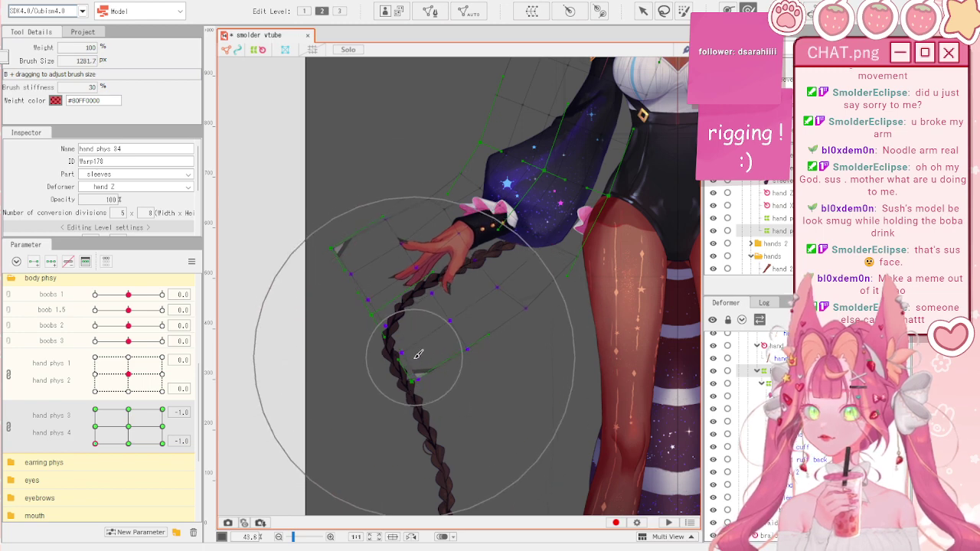
# - Test the combined hand phys 3 and hand phys 4 motion across to 1.0, 1.0 and reset the parameters to their defaults
pyautogui.moveTo(96, 444); pyautogui.dragTo(216, 390)
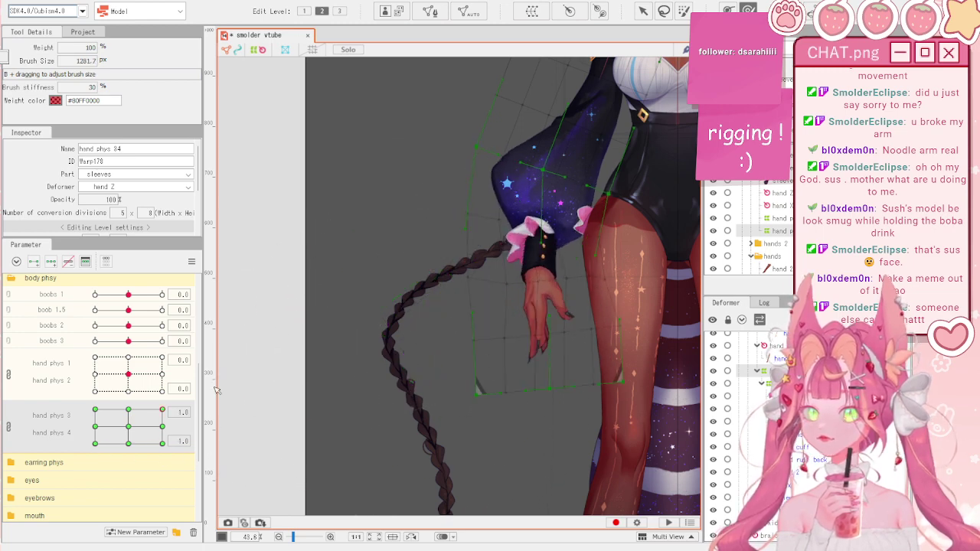
pyautogui.moveTo(162, 409)
pyautogui.mouseDown()
pyautogui.moveTo(35, 390)
pyautogui.moveTo(179, 417)
pyautogui.moveTo(161, 432)
pyautogui.moveTo(159, 412)
pyautogui.mouseUp()
pyautogui.click(192, 261)
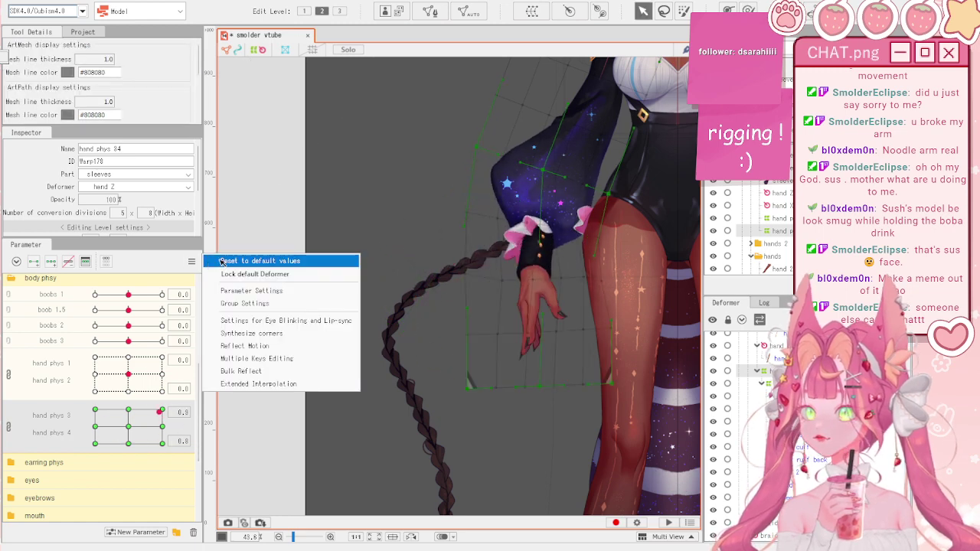
pyautogui.click(221, 261)
pyautogui.click(82, 2)
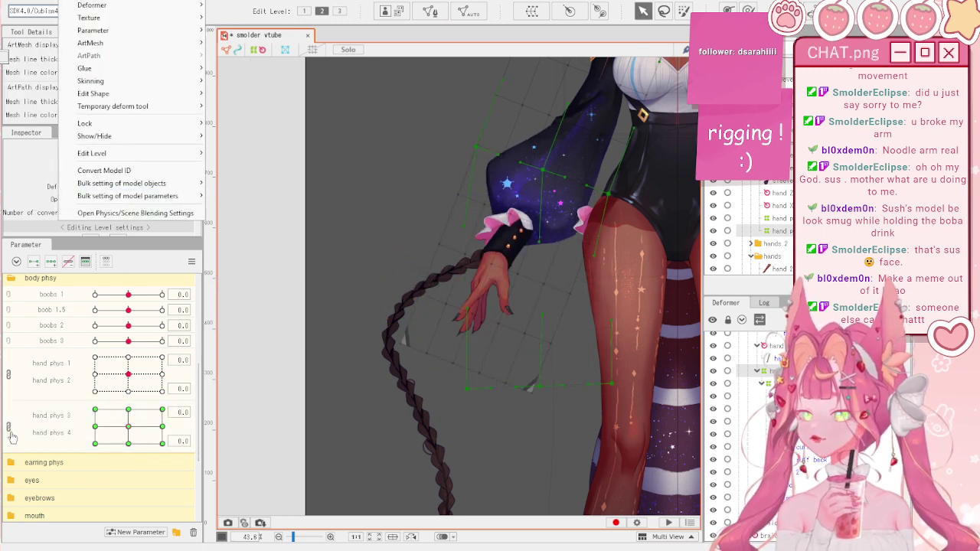
# - Unlink hand phys 3 and hand phys 4, and reshape the lower hand phys 34 points with the Deform Brush at hand phys 4 = -1.0 and 1.0
pyautogui.click(11, 433)
pyautogui.click(8, 429)
pyautogui.moveTo(128, 424); pyautogui.dragTo(93, 424)
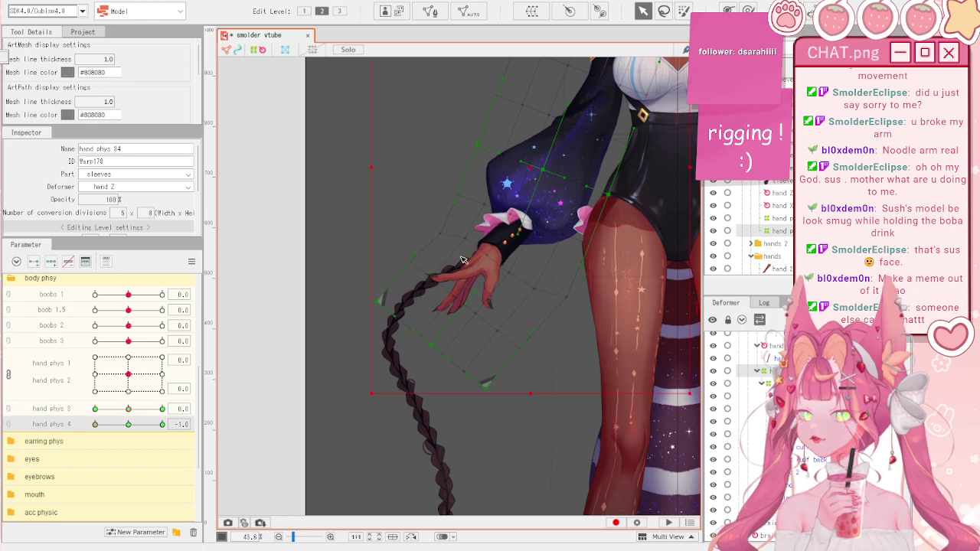
pyautogui.click(748, 10)
pyautogui.moveTo(410, 421)
pyautogui.mouseDown()
pyautogui.moveTo(361, 378)
pyautogui.moveTo(324, 311)
pyautogui.moveTo(295, 311)
pyautogui.moveTo(255, 355)
pyautogui.mouseUp()
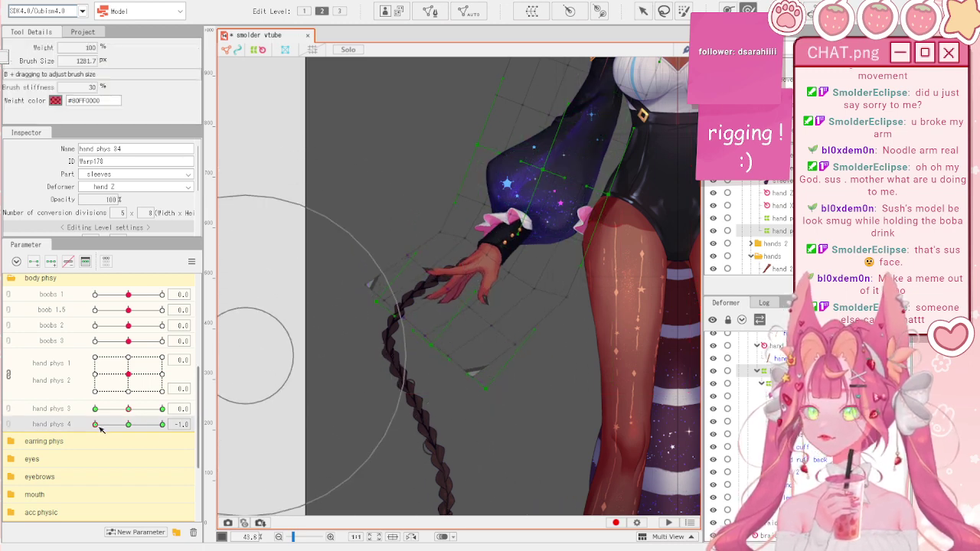
pyautogui.moveTo(97, 425); pyautogui.dragTo(162, 424)
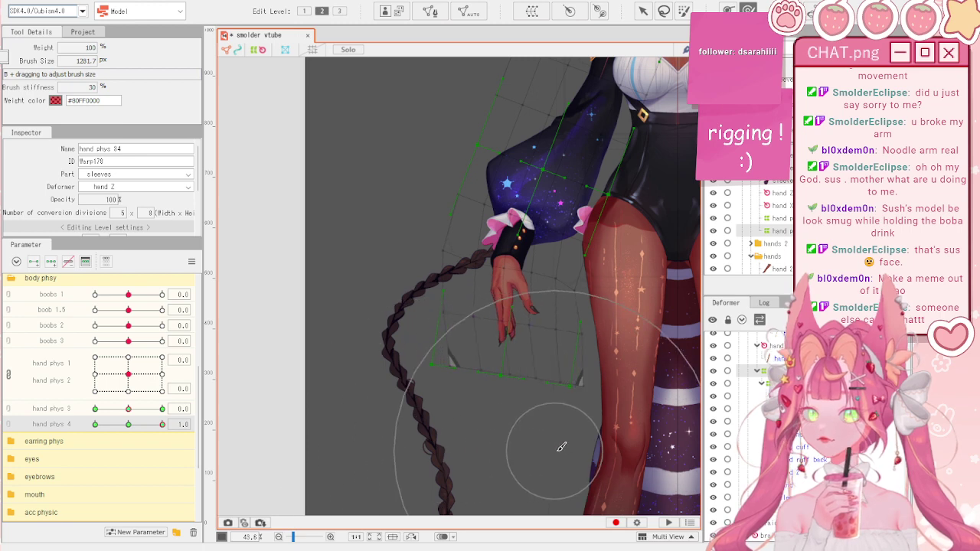
# - Link hand phys 3 and hand phys 4, synthesize their corners and set the combined parameter to -1.0, -1.0
pyautogui.click(8, 413)
pyautogui.click(192, 262)
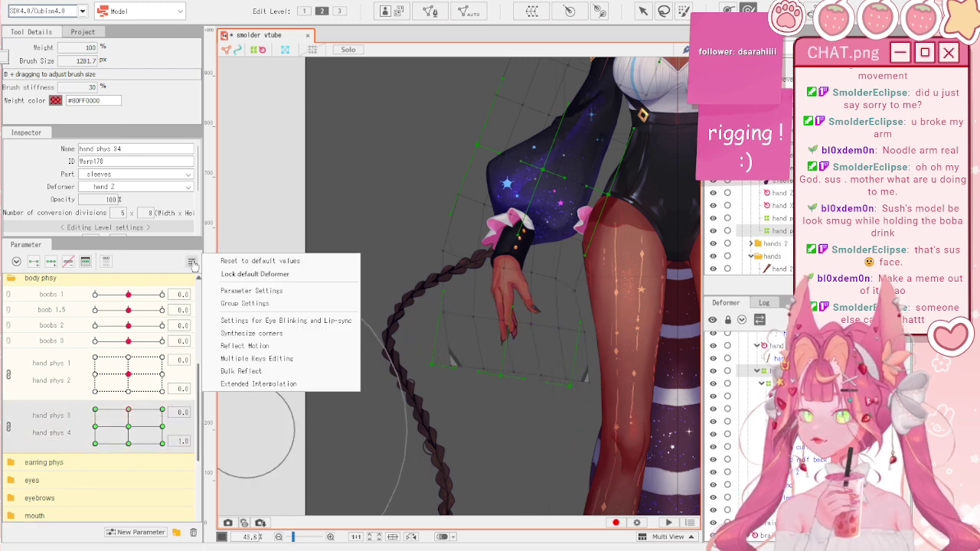
pyautogui.click(251, 332)
pyautogui.moveTo(128, 411); pyautogui.dragTo(95, 443)
# - At the -1.0, -1.0 corner, brush-select the hand phys 34 points around the hand, shrink them slightly and shift them toward the sleeve
pyautogui.click(643, 11)
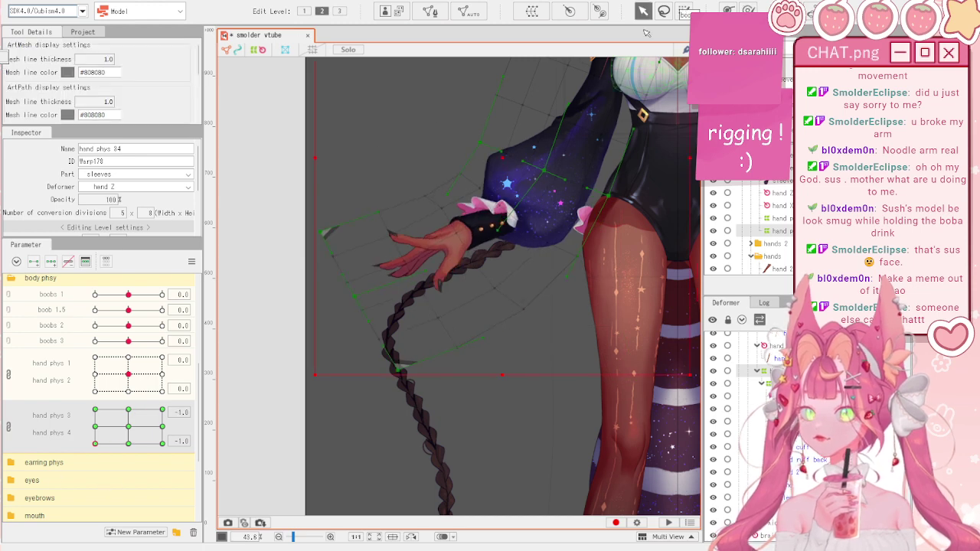
pyautogui.click(683, 11)
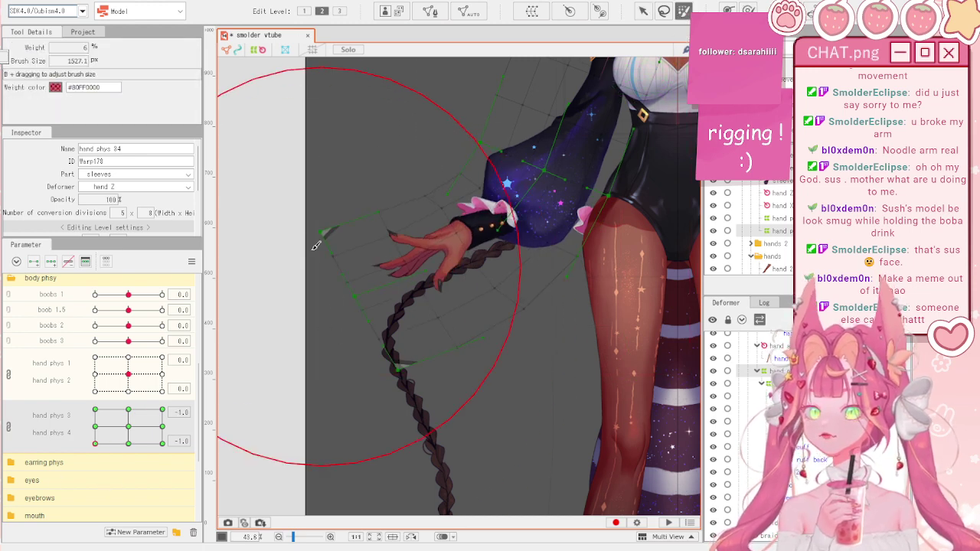
pyautogui.moveTo(363, 319); pyautogui.dragTo(377, 324)
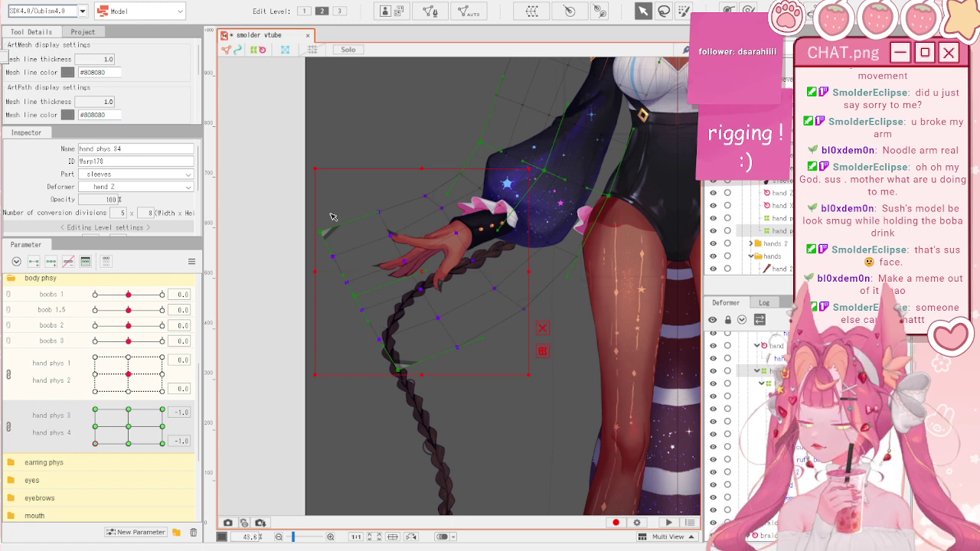
pyautogui.moveTo(313, 170); pyautogui.dragTo(327, 181)
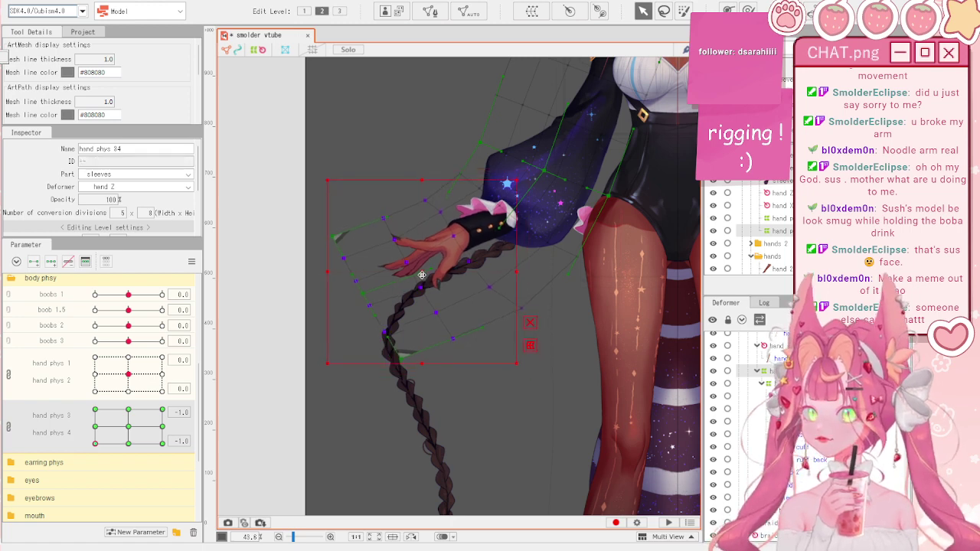
pyautogui.moveTo(424, 275); pyautogui.dragTo(434, 271)
pyautogui.click(487, 384)
# - Test the combined hand motion, reset the parameters to their defaults and open the physics settings
pyautogui.scroll(-2, 434, 363)
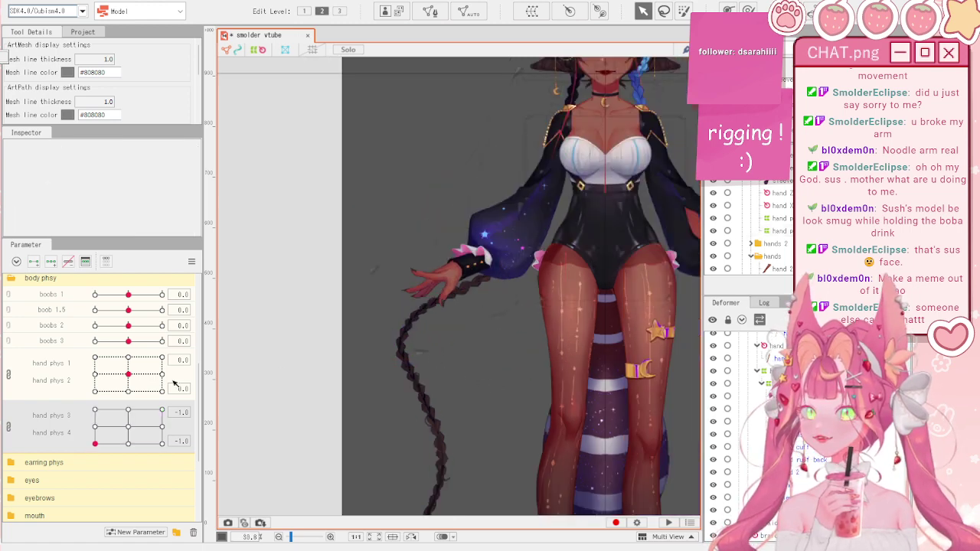
pyautogui.moveTo(96, 444); pyautogui.dragTo(165, 452)
pyautogui.click(191, 261)
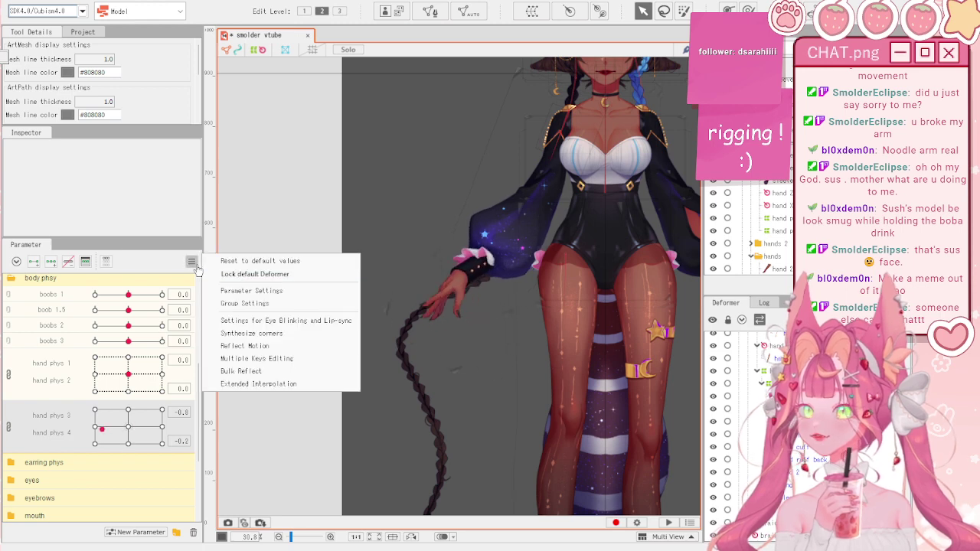
pyautogui.click(230, 262)
pyautogui.click(76, 1)
pyautogui.click(144, 213)
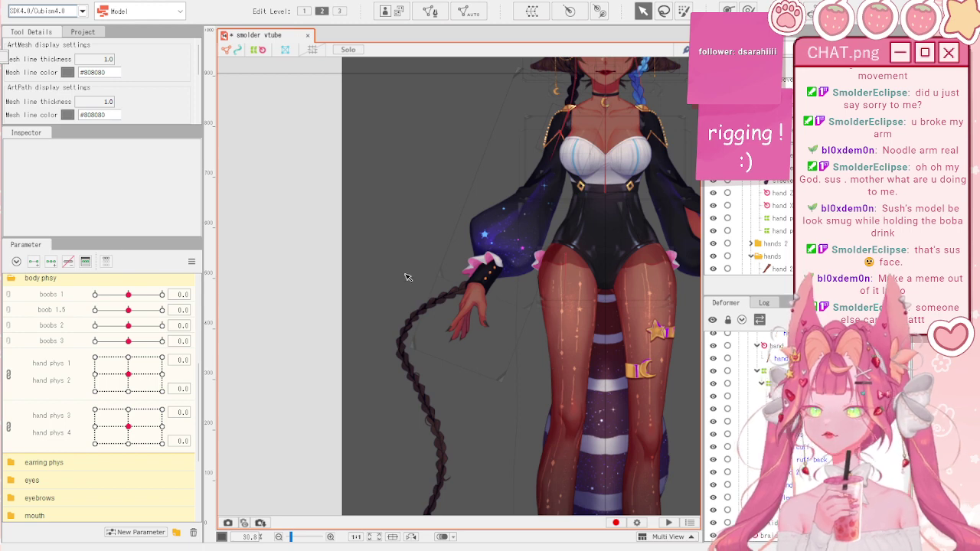
# - Select the hand mesh, unlink hand phys 3 and hand phys 4, add three keys on hand phys 4 and set it to -1.0
pyautogui.scroll(3, 472, 339)
pyautogui.click(444, 345)
pyautogui.scroll(3, 444, 337)
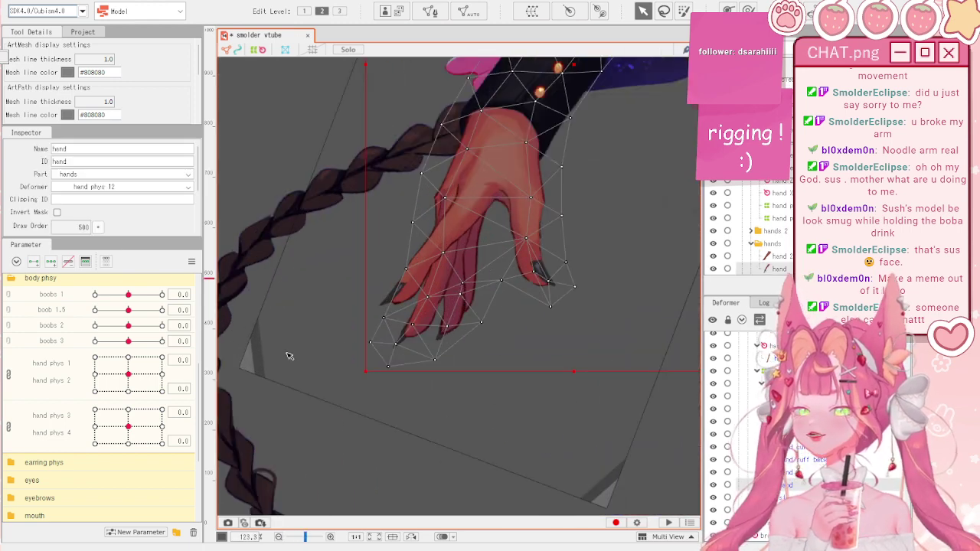
pyautogui.click(9, 429)
pyautogui.click(143, 425)
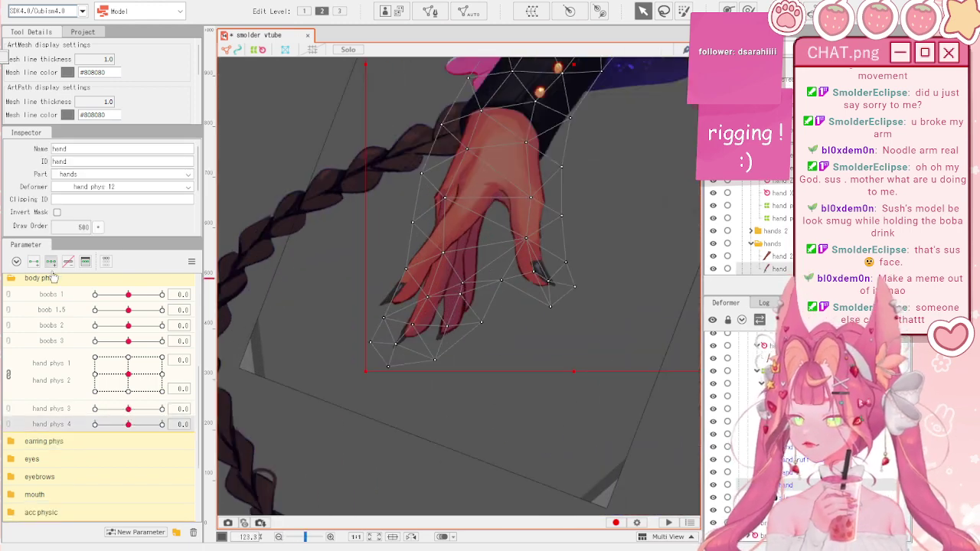
pyautogui.moveTo(141, 426); pyautogui.dragTo(44, 412)
pyautogui.scroll(-2, 389, 306)
pyautogui.scroll(2, 383, 258)
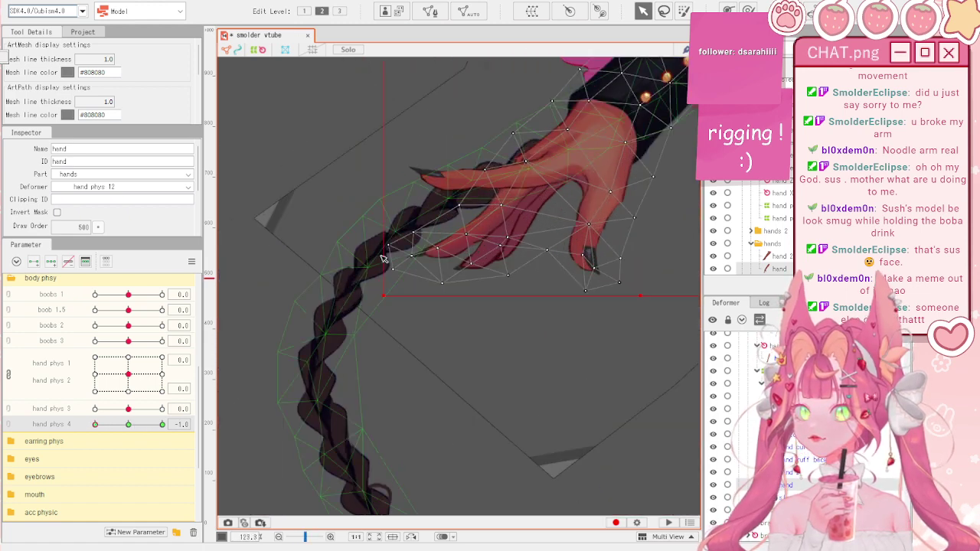
# - At hand phys 4 = -1.0, resize the Deform Brush and push the hand mesh's fingers outward from the body
pyautogui.click(748, 10)
pyautogui.moveTo(460, 241)
pyautogui.mouseDown()
pyautogui.moveTo(395, 245)
pyautogui.moveTo(411, 249)
pyautogui.mouseUp()
pyautogui.scroll(-3, 479, 210)
pyautogui.press('b')
pyautogui.moveTo(472, 269)
pyautogui.mouseDown()
pyautogui.moveTo(394, 222)
pyautogui.moveTo(387, 199)
pyautogui.mouseUp()
pyautogui.scroll(1, 475, 220)
pyautogui.moveTo(475, 219)
pyautogui.mouseDown()
pyautogui.moveTo(417, 233)
pyautogui.moveTo(398, 214)
pyautogui.mouseUp()
# - At hand phys 4 = 1.0, push the hand mesh's fingertips toward the body and swing the thumb outward with the Deform Brush
pyautogui.moveTo(136, 423); pyautogui.dragTo(170, 420)
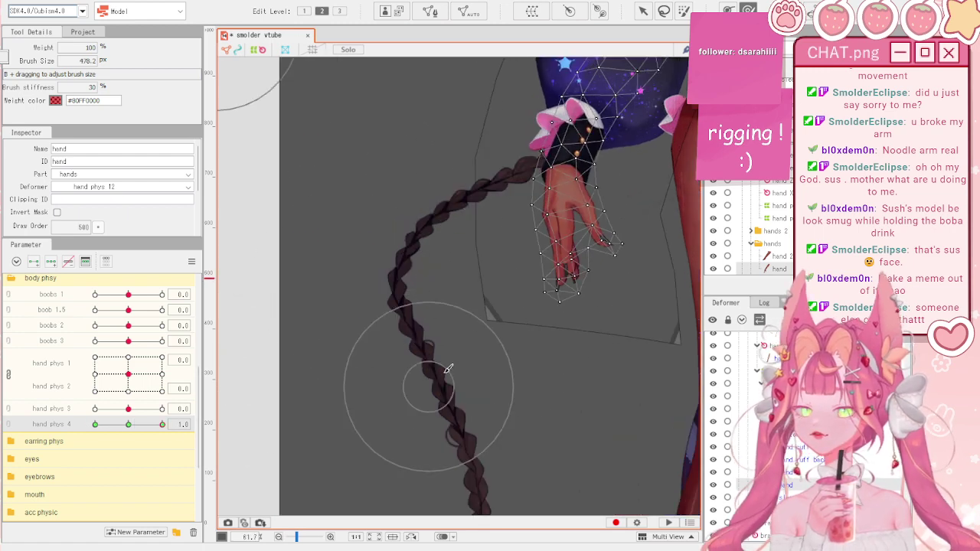
pyautogui.moveTo(540, 357); pyautogui.dragTo(552, 301)
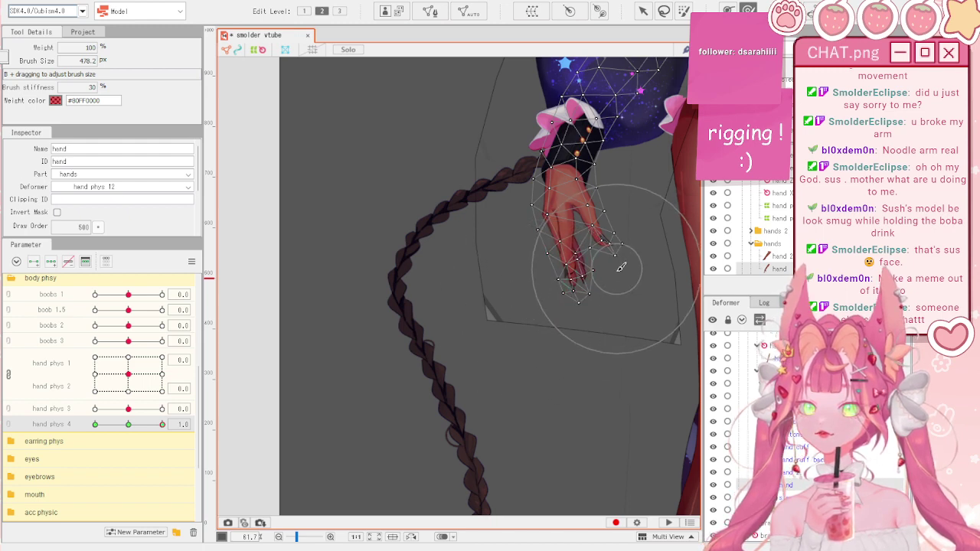
pyautogui.moveTo(658, 244); pyautogui.dragTo(667, 234)
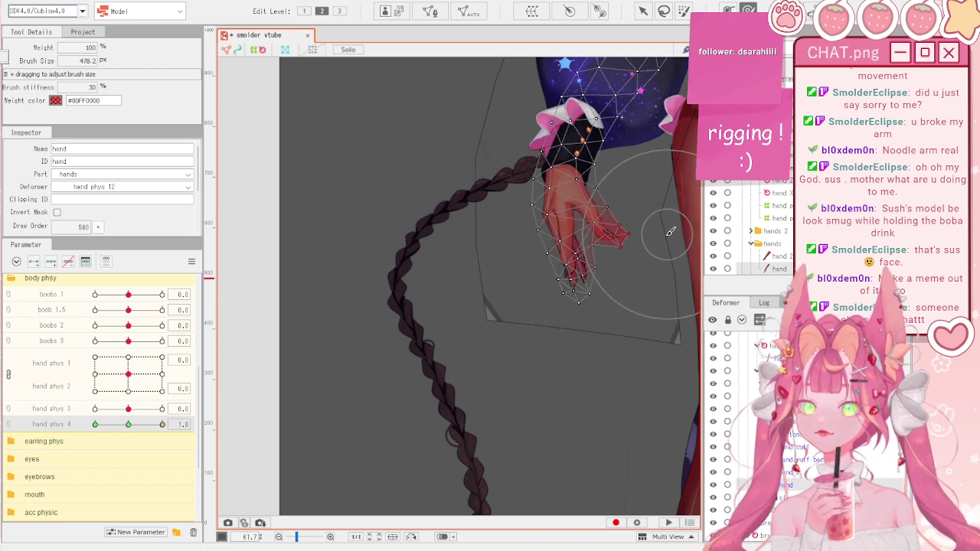
# - Check the finger shape at hand phys 4 = -1.0, deselect the hand mesh and open the physics settings
pyautogui.moveTo(141, 426); pyautogui.dragTo(86, 402)
pyautogui.scroll(-2, 378, 334)
pyautogui.press('v')
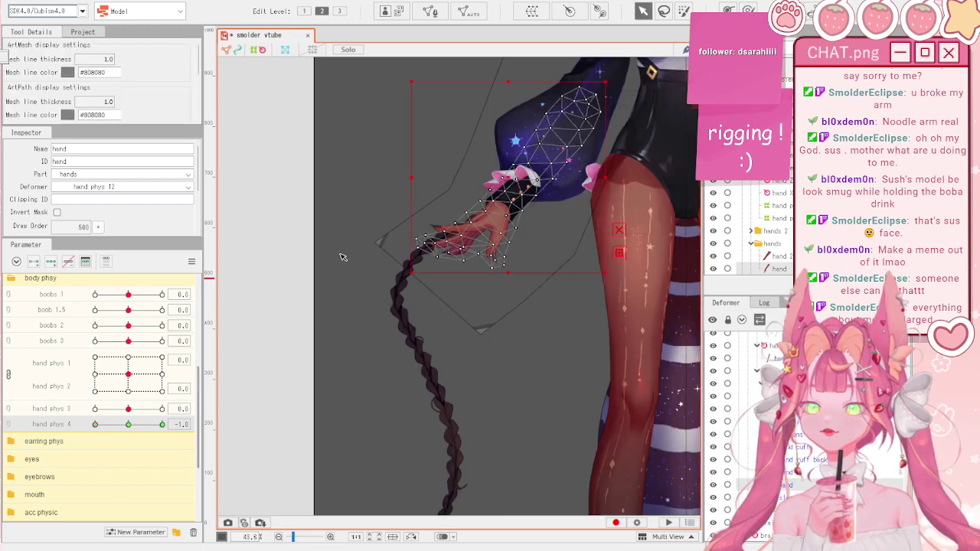
pyautogui.click(342, 257)
pyautogui.click(75, 2)
pyautogui.click(145, 213)
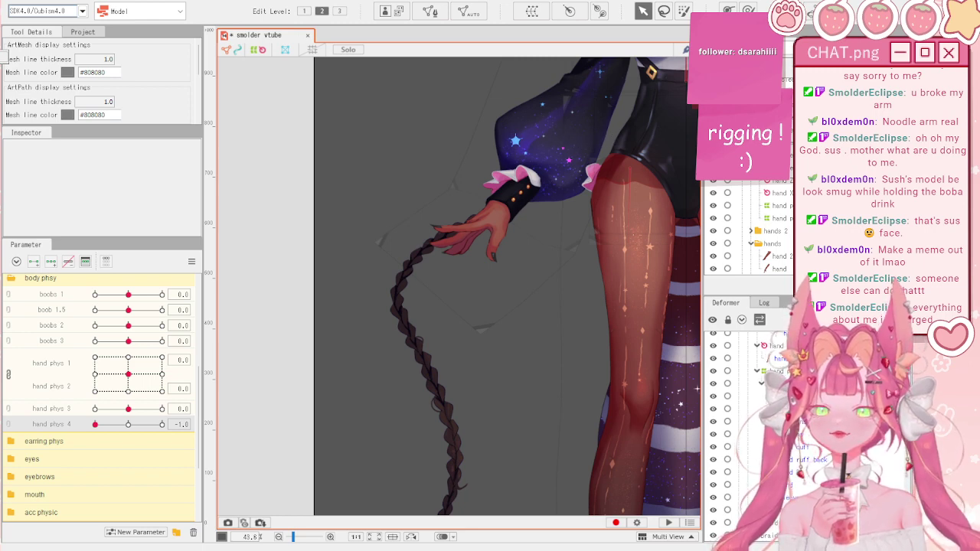
# - Link hand phys 3 and hand phys 4 again and reset all parameters to their default values
pyautogui.scroll(-3, 325, 240)
pyautogui.click(192, 261)
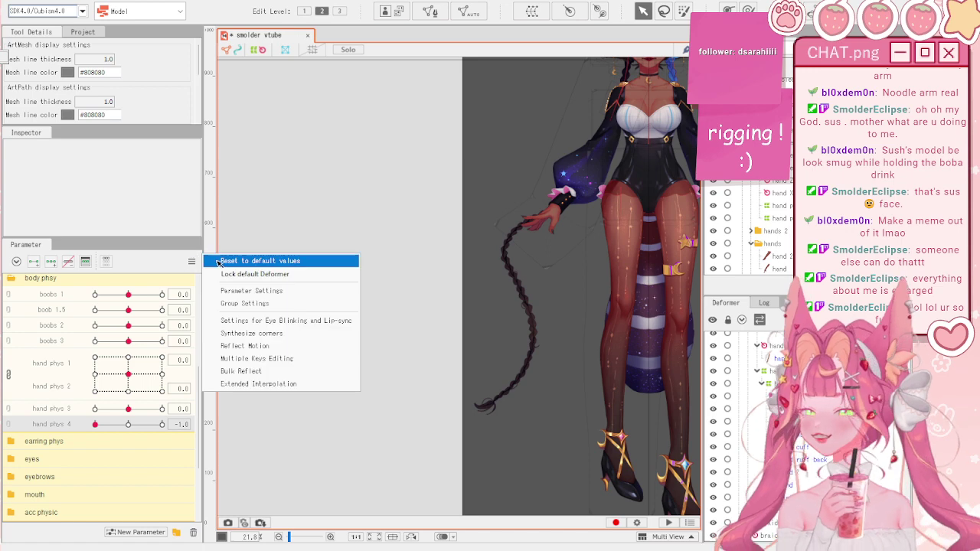
pyautogui.click(220, 262)
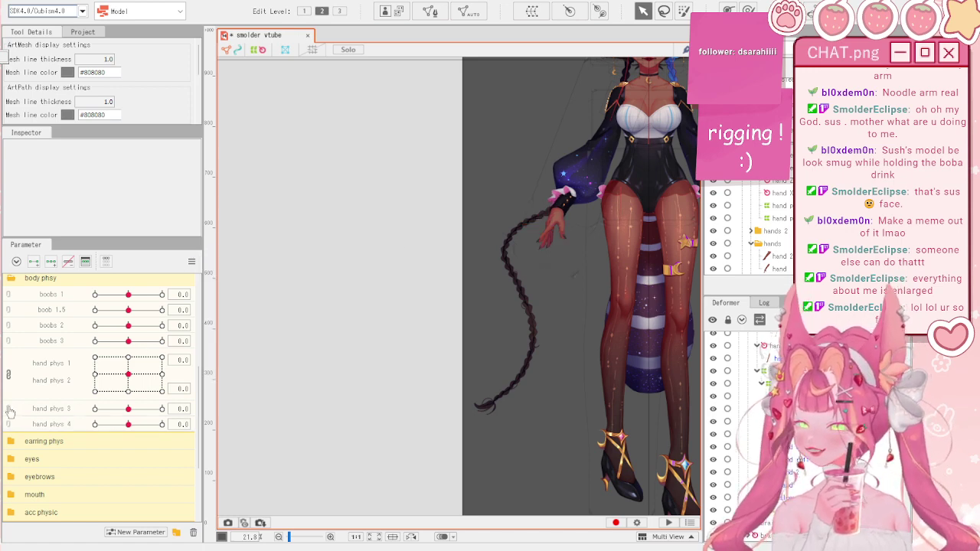
pyautogui.click(9, 414)
pyautogui.click(191, 261)
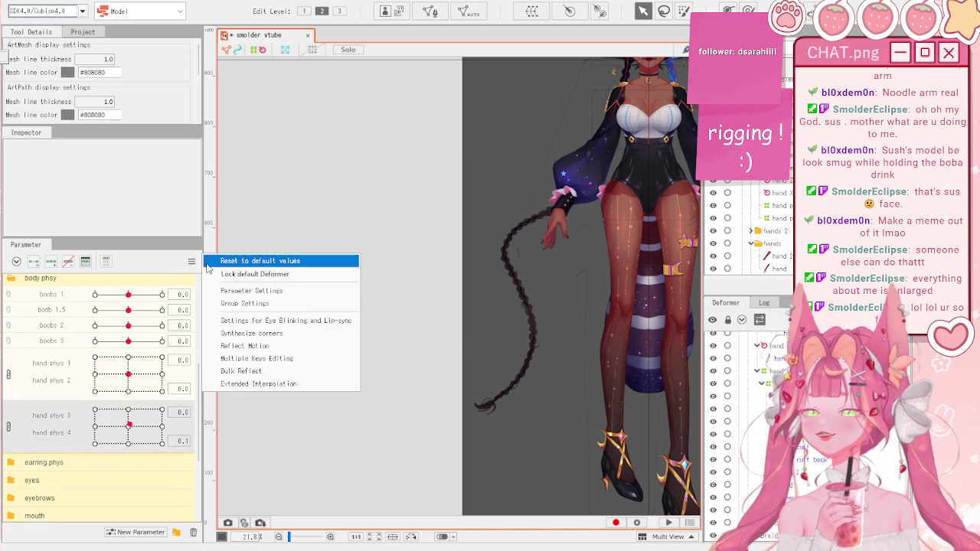
pyautogui.click(222, 261)
# - Open the physics settings, swing the model in the preview to examine the arm and hand physics, and close the settings
pyautogui.scroll(-3, 334, 291)
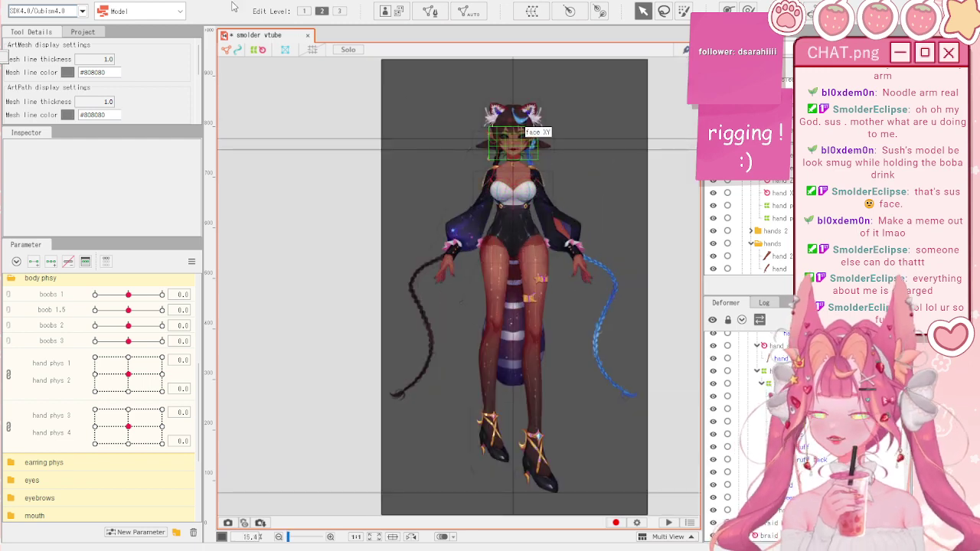
pyautogui.click(75, 1)
pyautogui.click(146, 212)
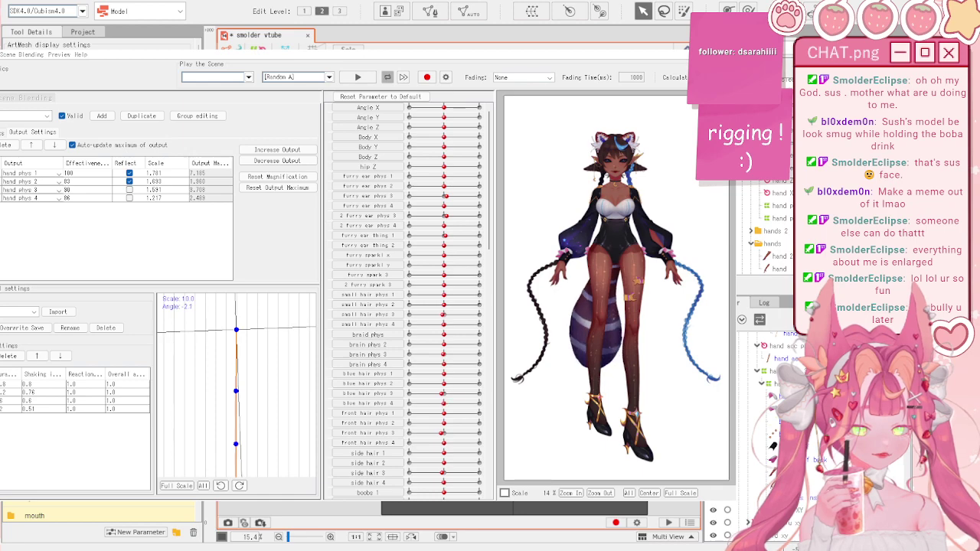
pyautogui.moveTo(613, 201); pyautogui.dragTo(566, 270)
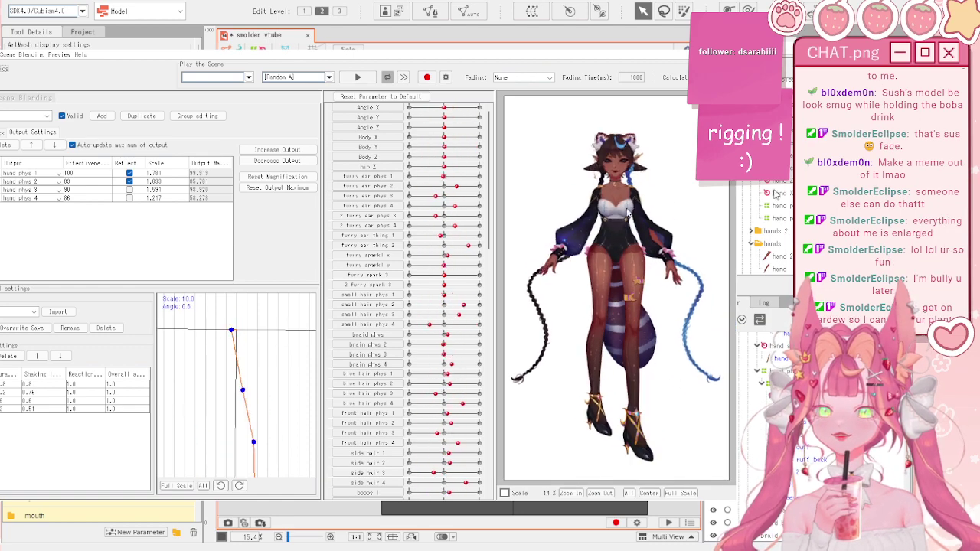
pyautogui.scroll(2, 632, 176)
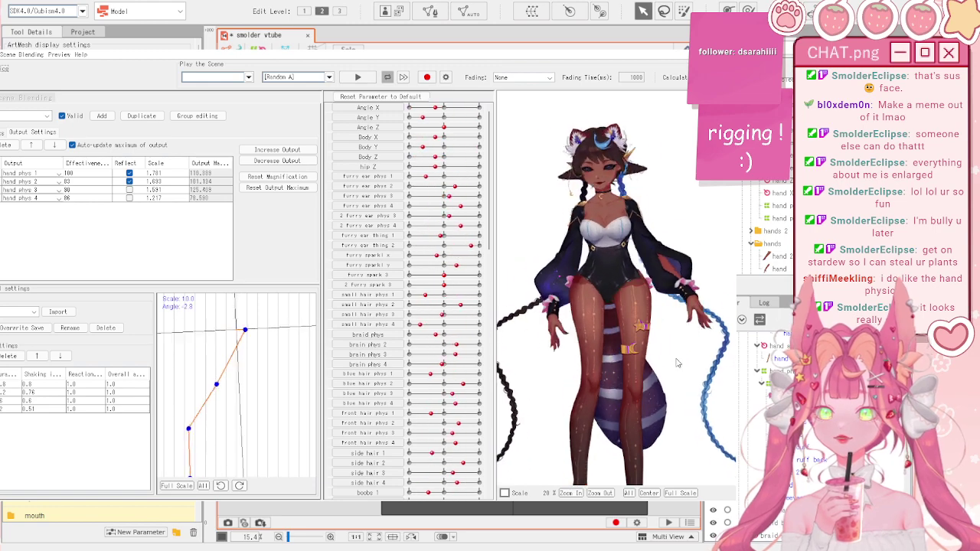
pyautogui.scroll(2, 622, 235)
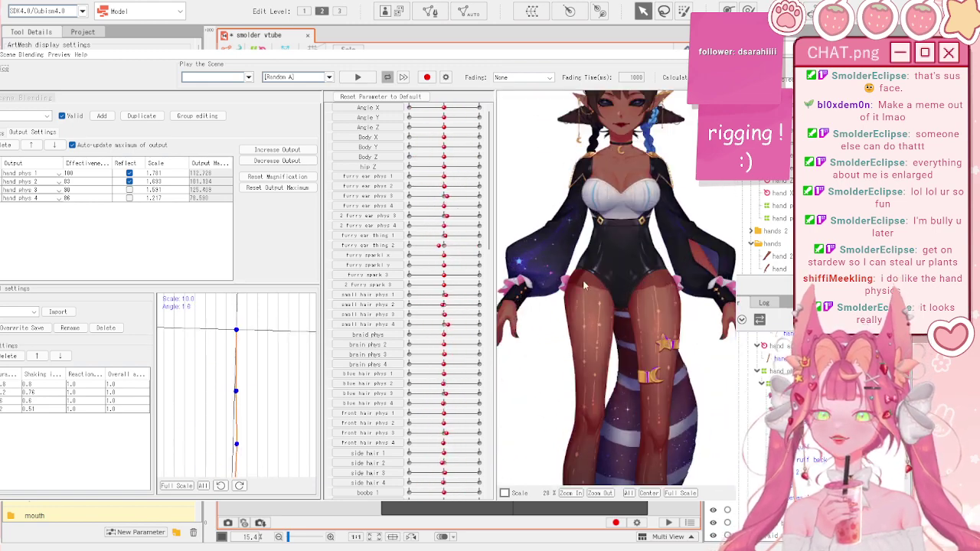
pyautogui.hotkey('alt', 'F4')
# - Make the hidden leg ruffs at the upper thigh visible again and clear the selection
pyautogui.scroll(10, 542, 254)
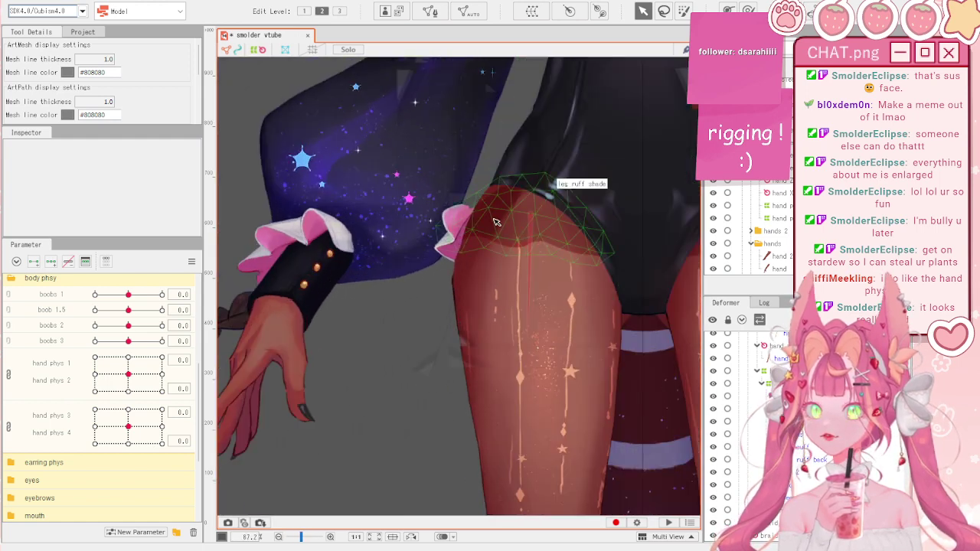
pyautogui.click(532, 212)
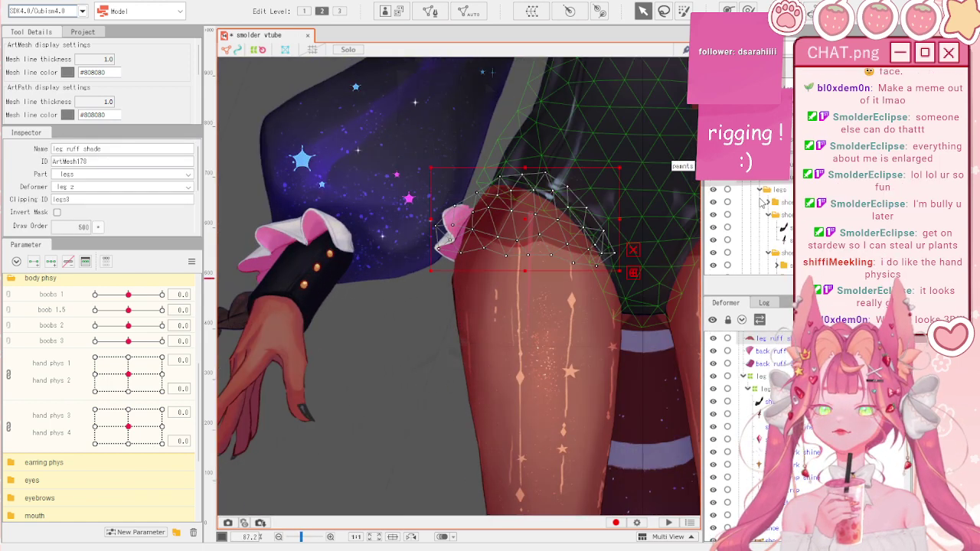
pyautogui.scroll(2, 762, 202)
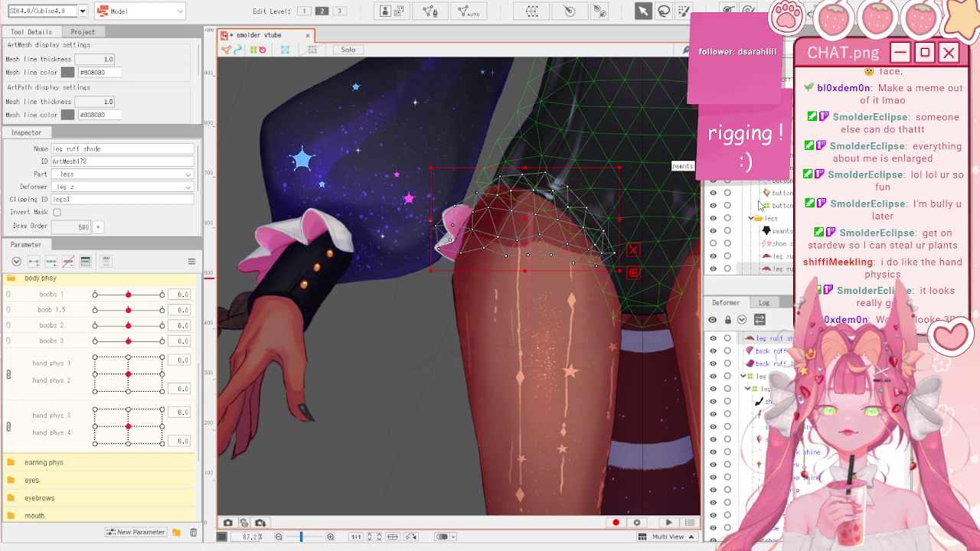
pyautogui.scroll(2, 763, 203)
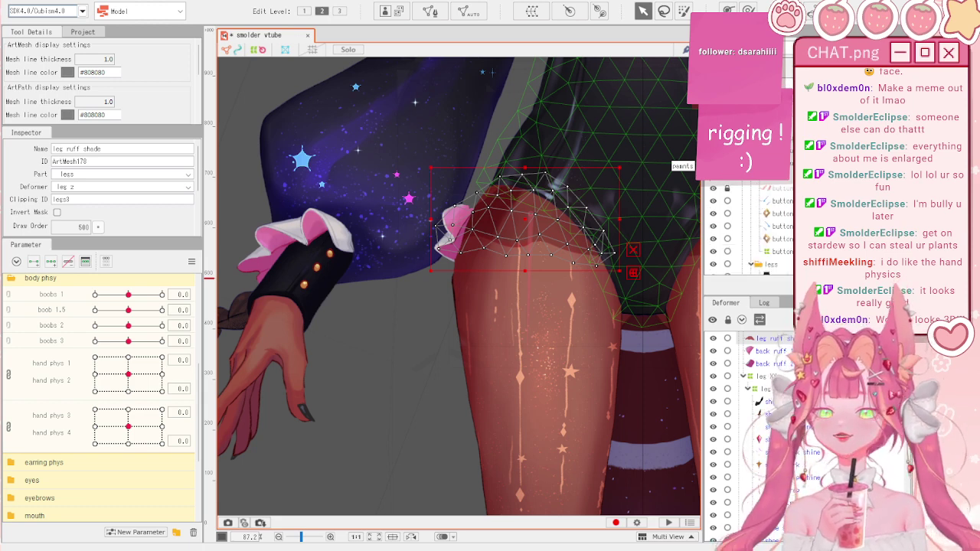
pyautogui.click(674, 172)
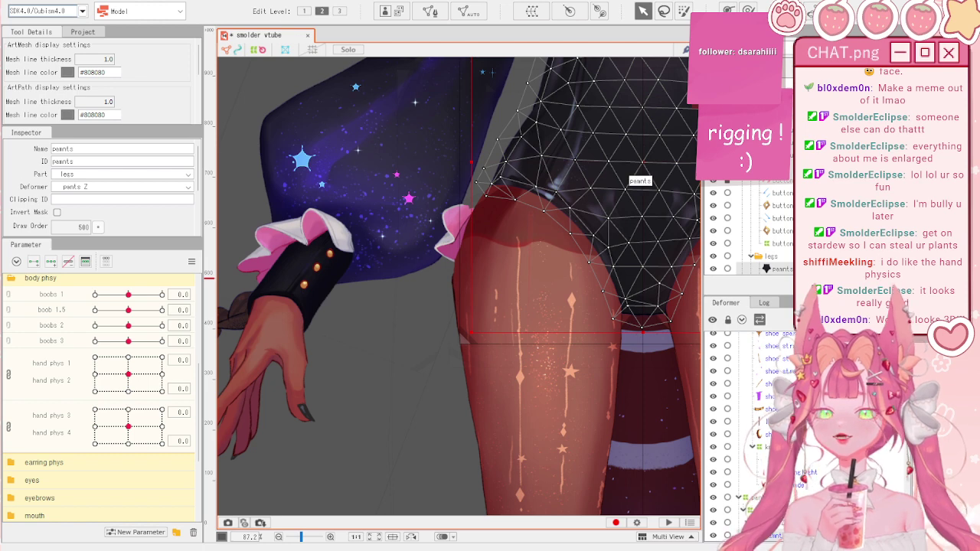
pyautogui.click(713, 155)
pyautogui.scroll(-3, 498, 199)
pyautogui.click(363, 131)
pyautogui.scroll(3, 520, 196)
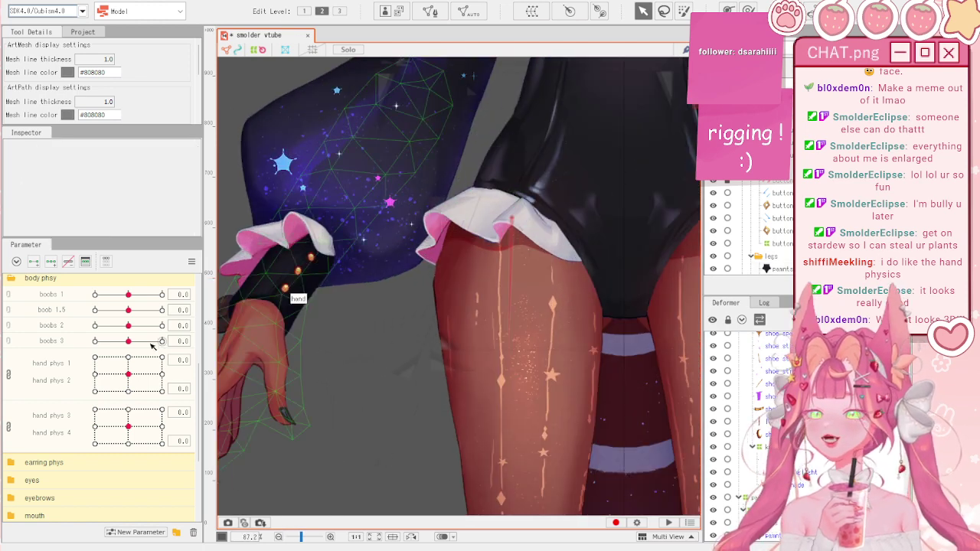
# - Turn Body X to about 3.3 to examine how leg ruff 3 follows the thigh, then reset it to 0
pyautogui.scroll(5, 90, 348)
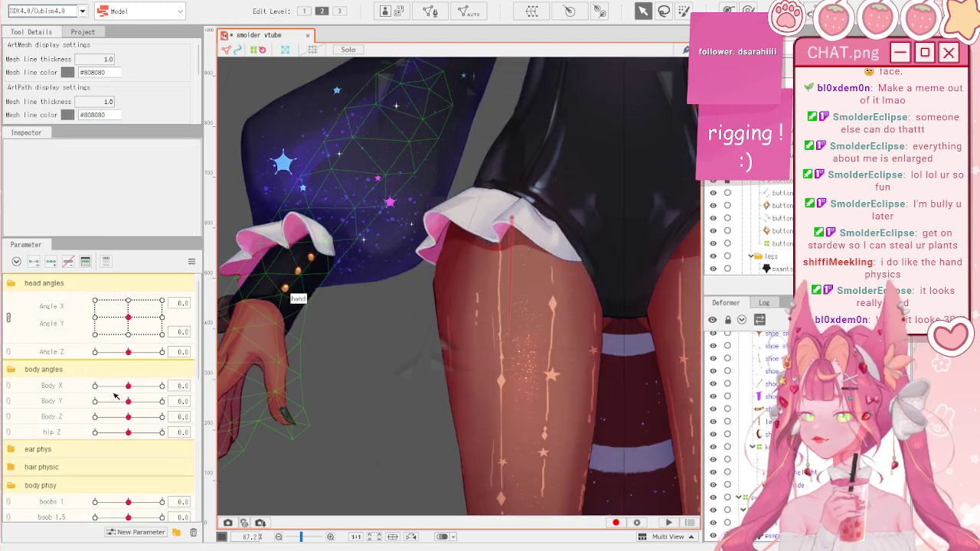
pyautogui.moveTo(130, 389); pyautogui.dragTo(139, 395)
pyautogui.scroll(1, 505, 245)
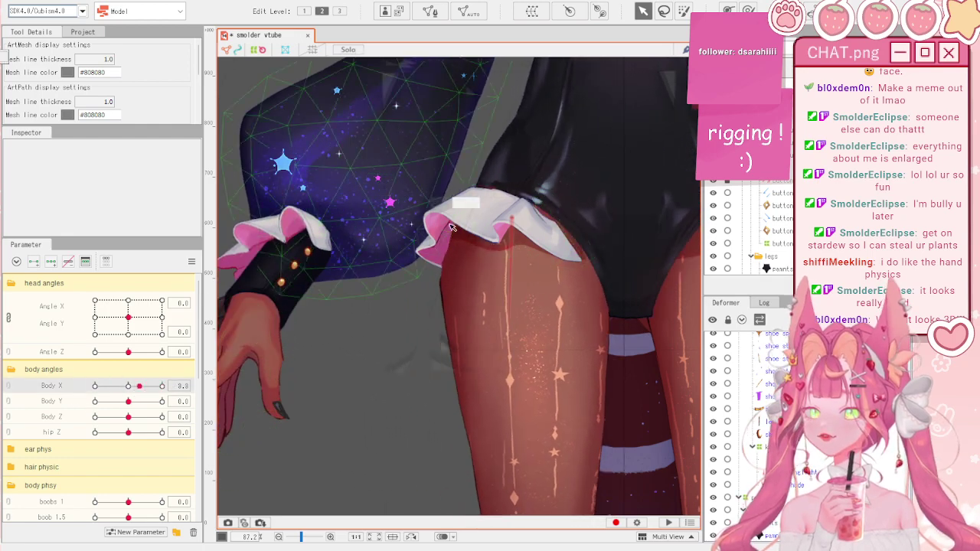
pyautogui.scroll(2, 494, 222)
pyautogui.click(469, 225)
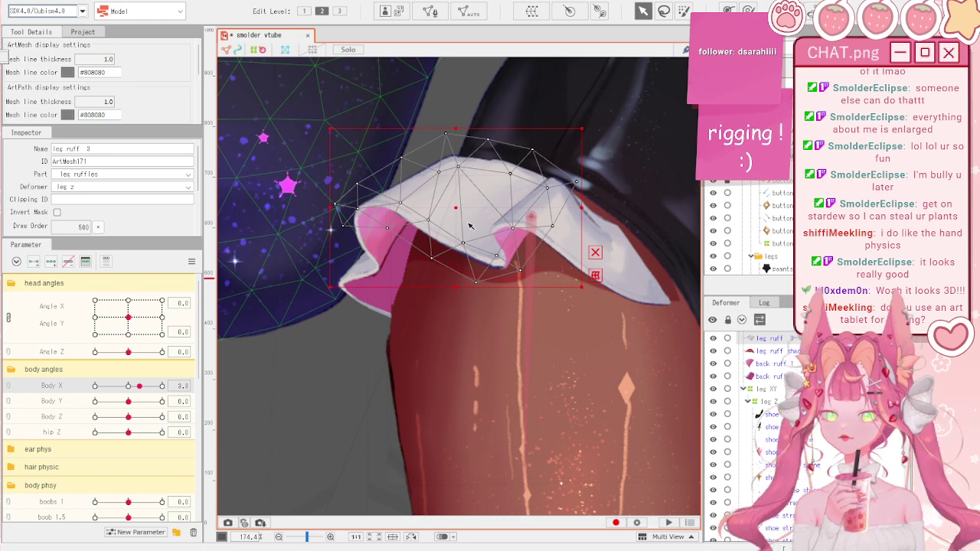
pyautogui.scroll(-3, 469, 225)
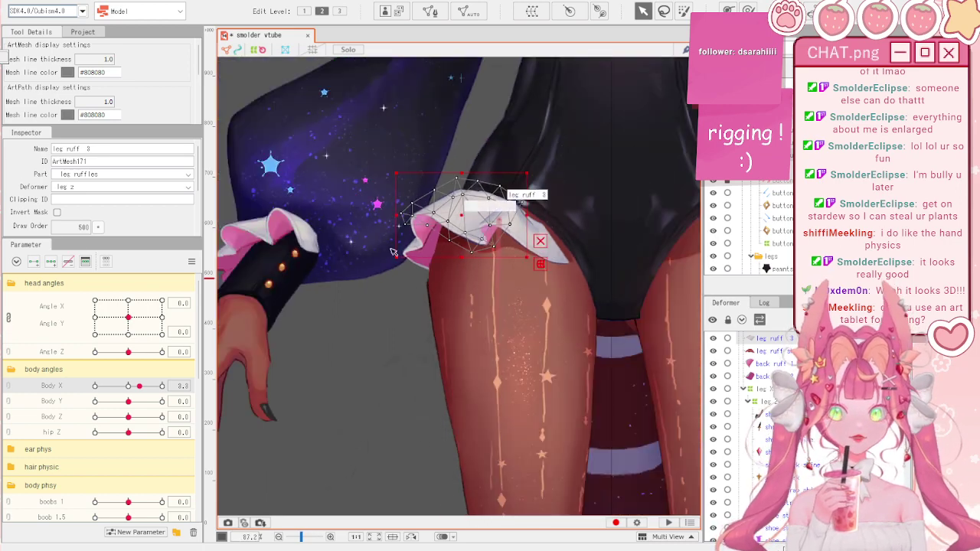
pyautogui.scroll(-1, 610, 233)
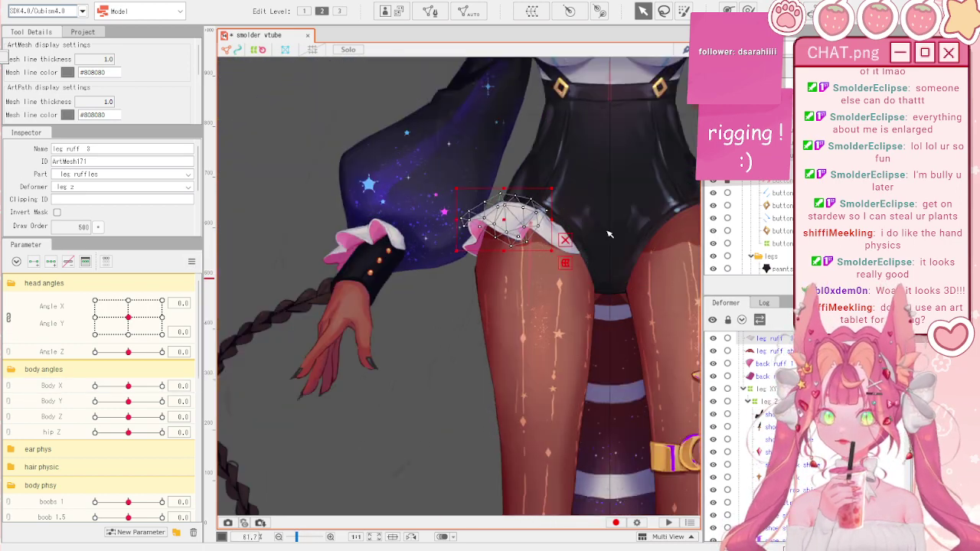
# - Select the three front leg ruff meshes and put them in a new warp deformer named leg ruffles xy
pyautogui.scroll(2, 610, 233)
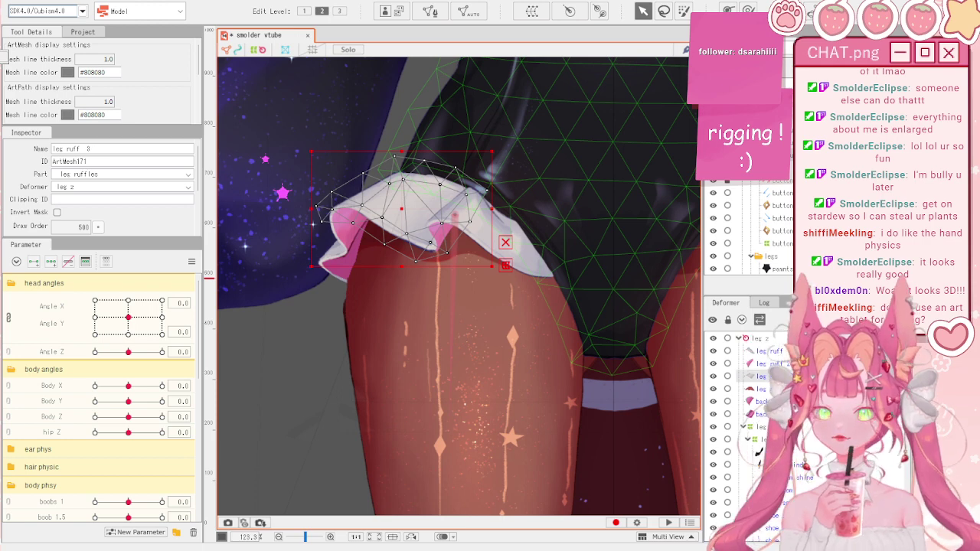
pyautogui.click(338, 264)
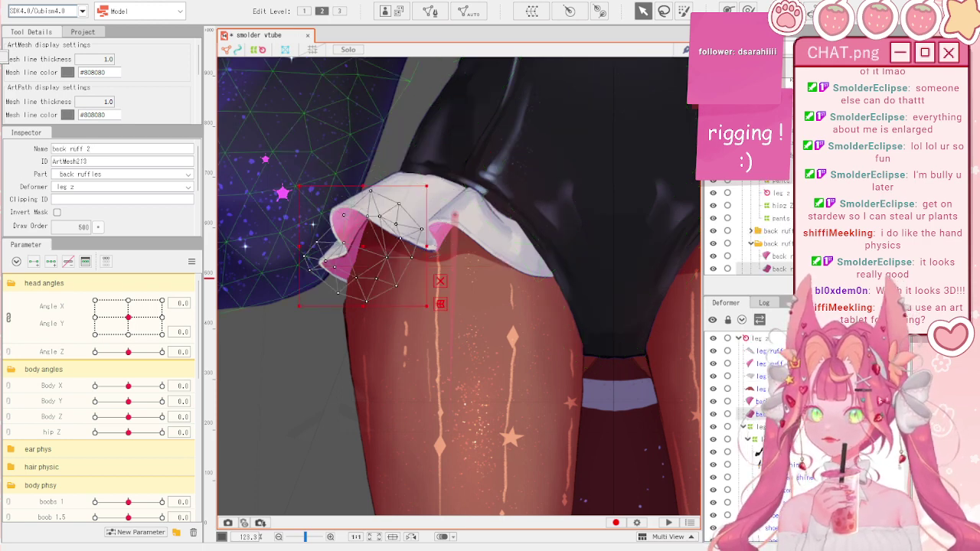
pyautogui.click(367, 203)
pyautogui.keyDown('ctrl'); pyautogui.click(769, 363); pyautogui.keyUp('ctrl')
pyautogui.keyDown('ctrl'); pyautogui.click(768, 351); pyautogui.keyUp('ctrl')
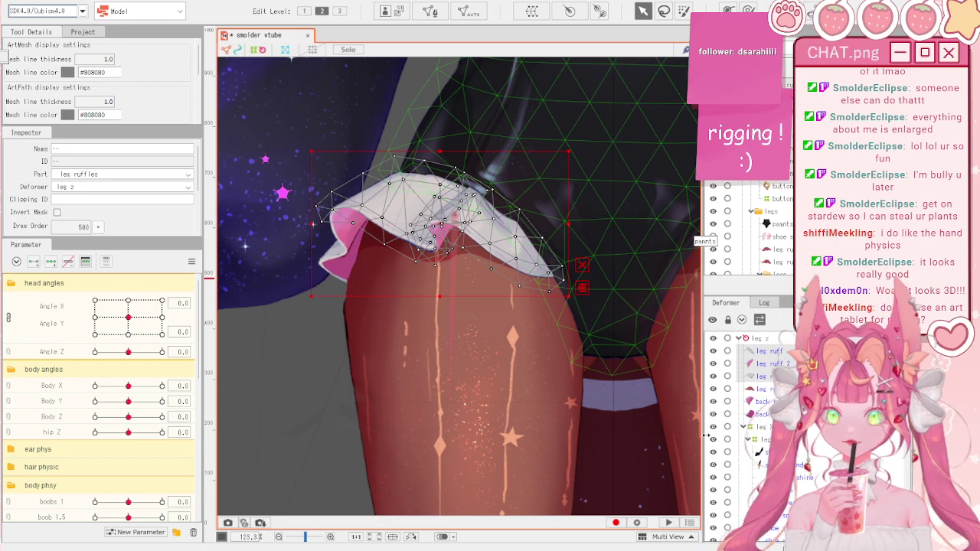
pyautogui.click(697, 459)
pyautogui.scroll(-2, 521, 207)
pyautogui.scroll(2, 473, 172)
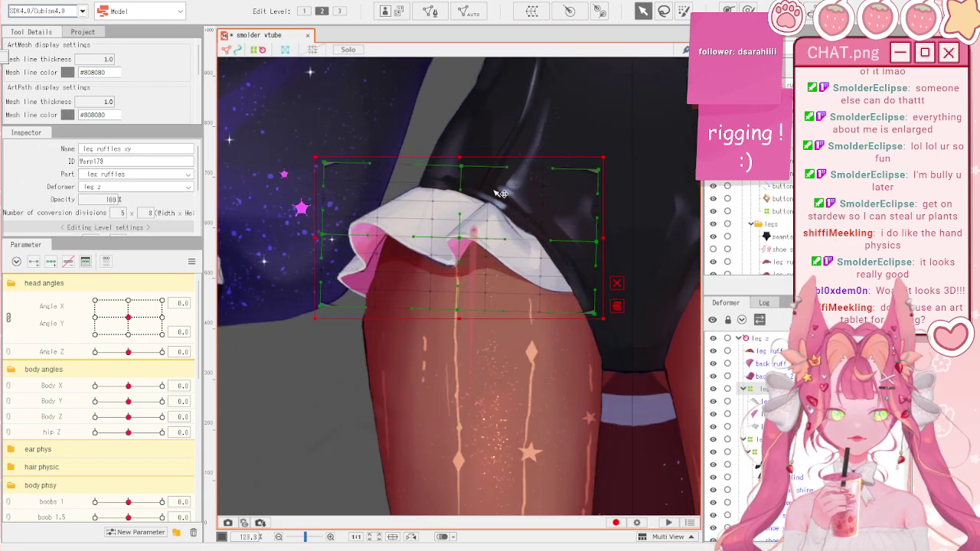
pyautogui.scroll(-2, 346, 202)
pyautogui.scroll(2, 349, 205)
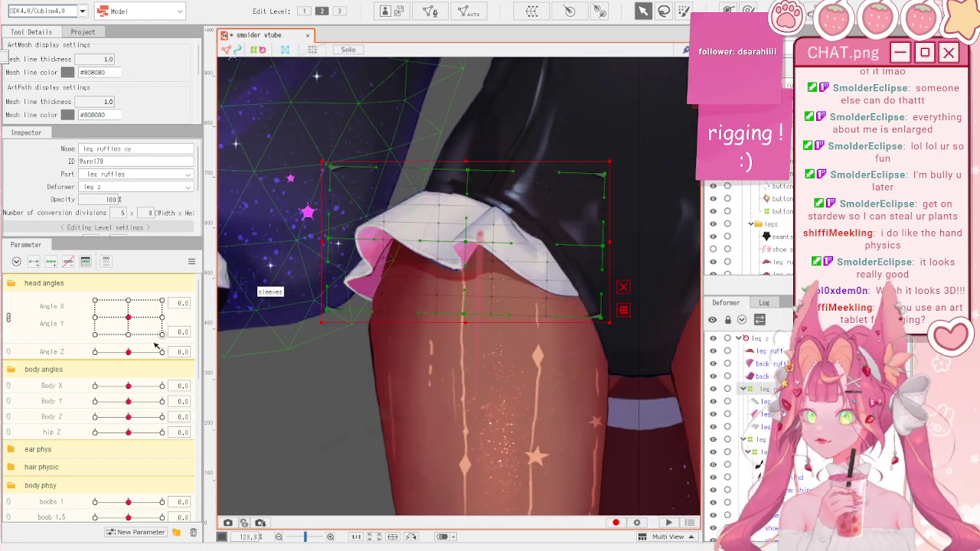
pyautogui.scroll(-2, 428, 218)
pyautogui.scroll(2, 421, 229)
pyautogui.scroll(-2, 410, 238)
pyautogui.scroll(2, 410, 238)
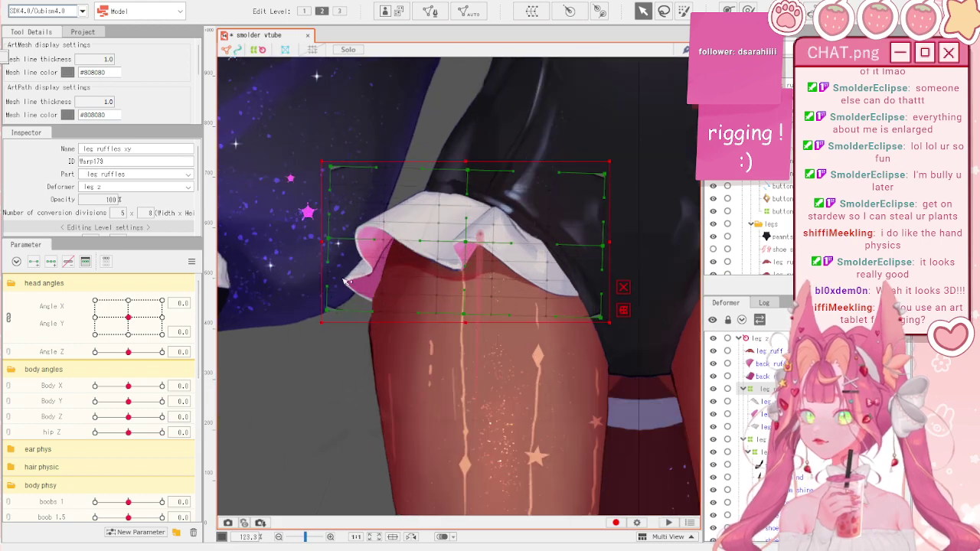
pyautogui.scroll(-3, 407, 297)
pyautogui.scroll(2, 296, 254)
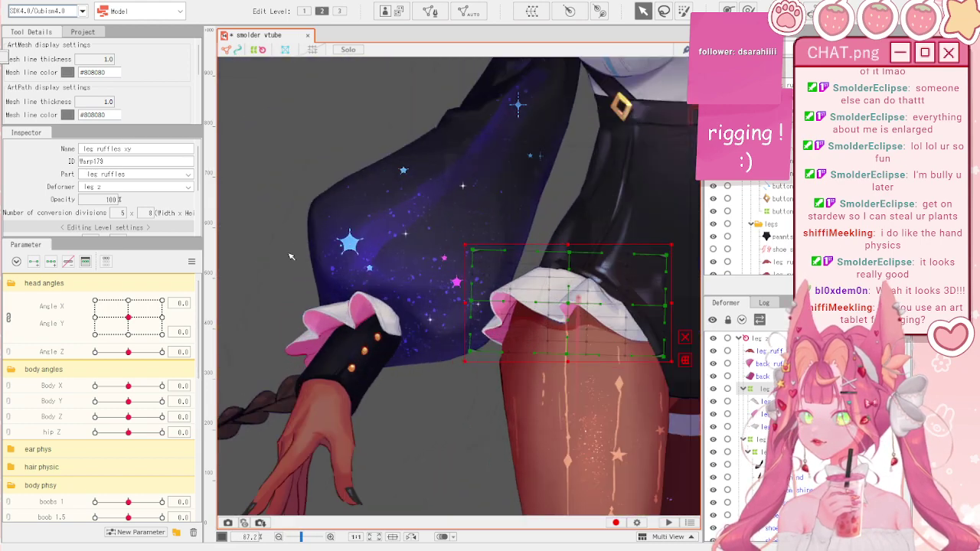
# - Select the sleeve stars 2 mesh on the sleeve and isolate it in Solo view
pyautogui.click(370, 242)
pyautogui.scroll(-3, 472, 263)
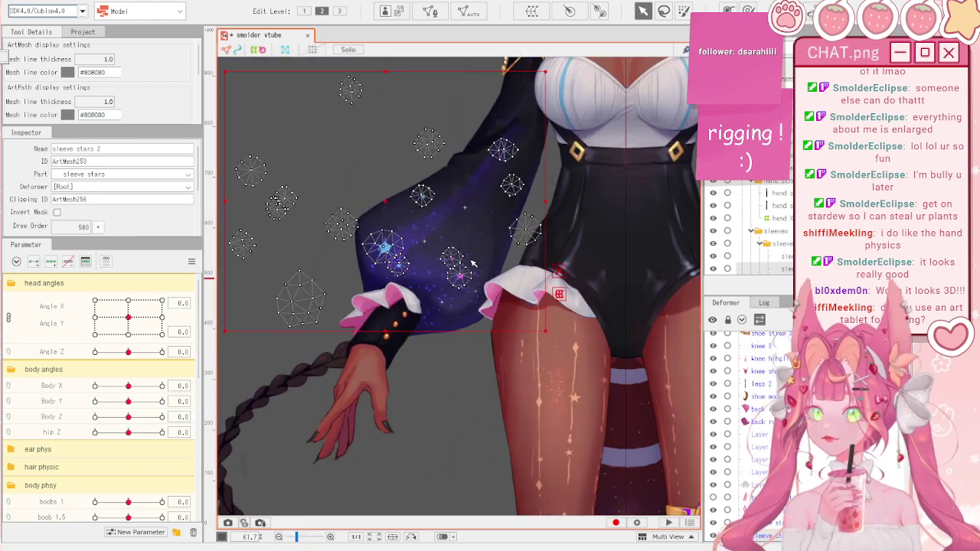
pyautogui.scroll(1, 392, 227)
pyautogui.scroll(-1, 392, 227)
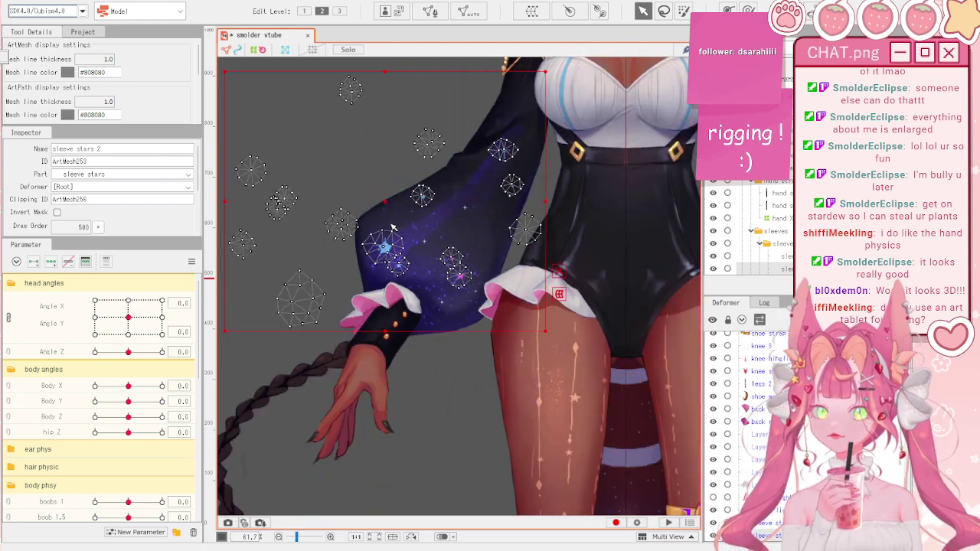
pyautogui.scroll(-2, 392, 228)
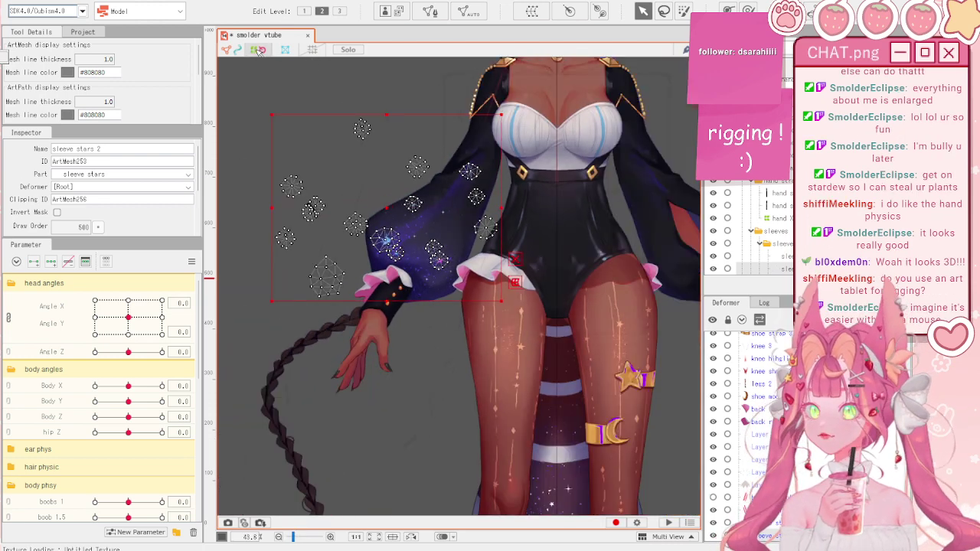
pyautogui.click(350, 51)
pyautogui.click(349, 51)
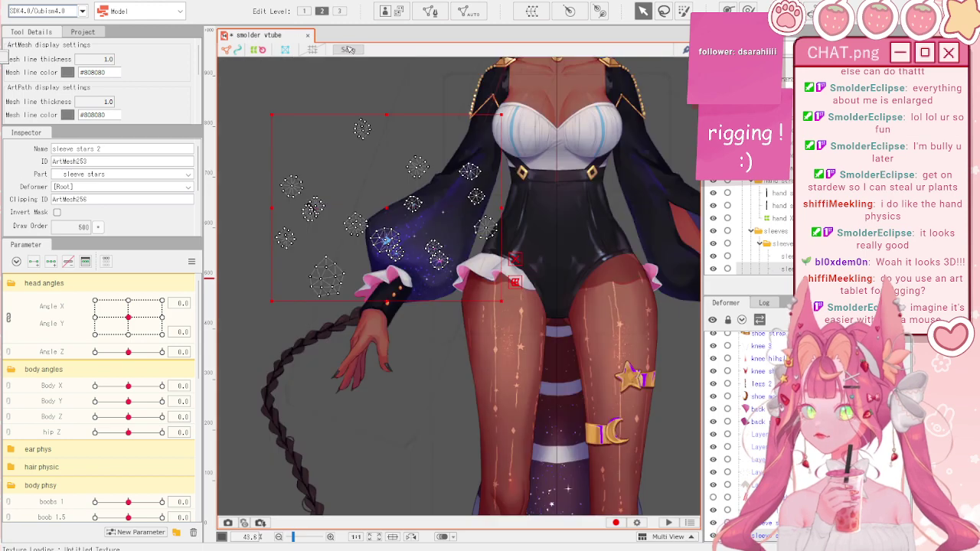
pyautogui.click(350, 51)
# - Add keys at both ends of the Breathing parameter for the sleeve stars 2 mesh and set Breathing to 1.0
pyautogui.scroll(8, 421, 244)
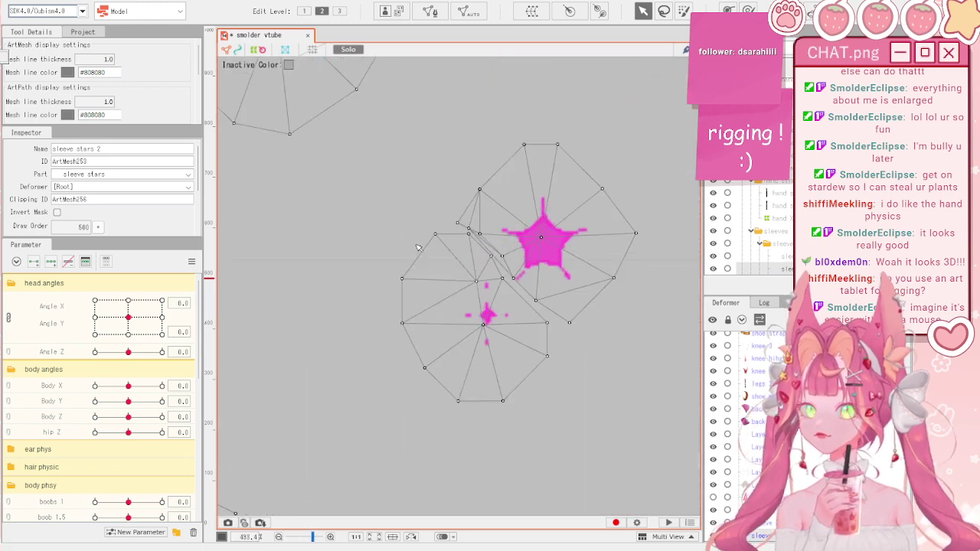
pyautogui.scroll(-2, 418, 247)
pyautogui.scroll(2, 453, 265)
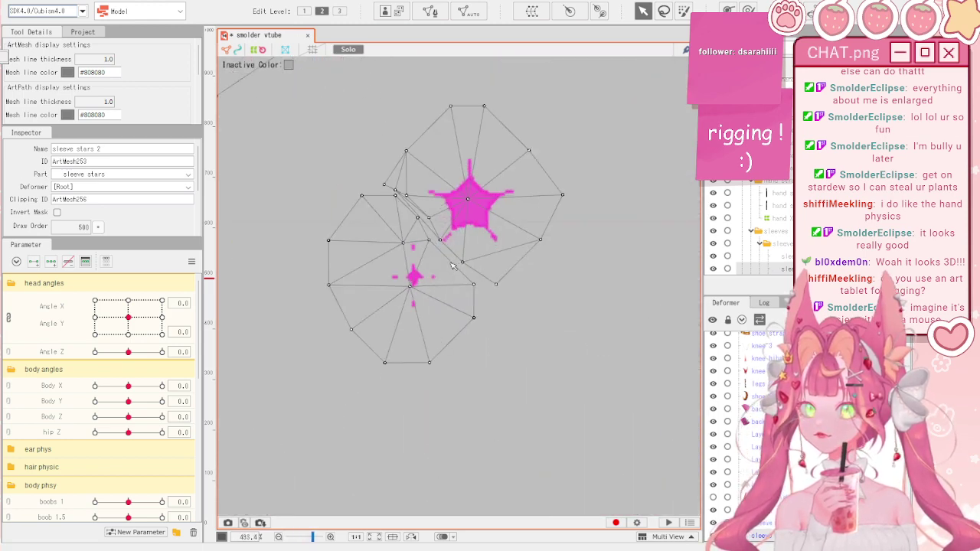
pyautogui.scroll(-6, 452, 266)
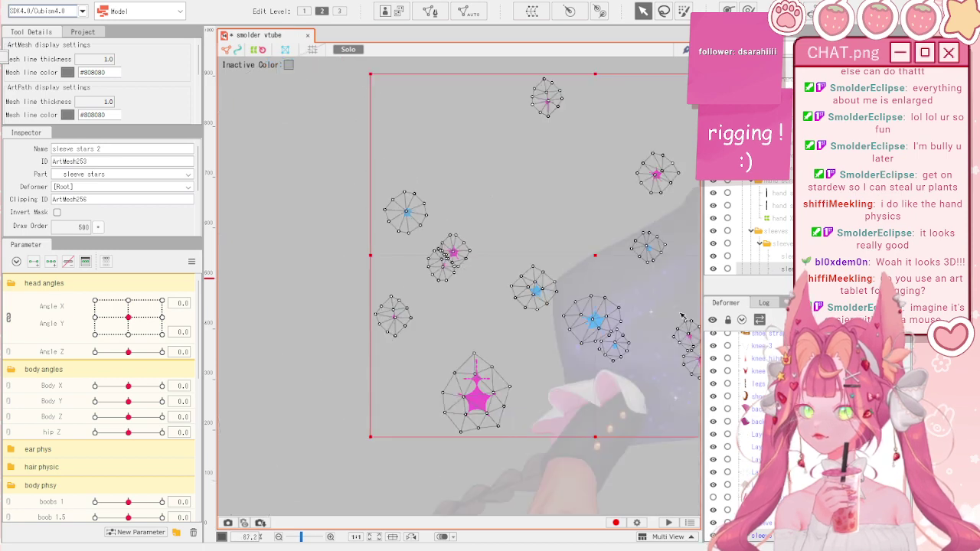
pyautogui.scroll(-2, 492, 274)
pyautogui.scroll(2, 616, 299)
pyautogui.scroll(-10, 100, 428)
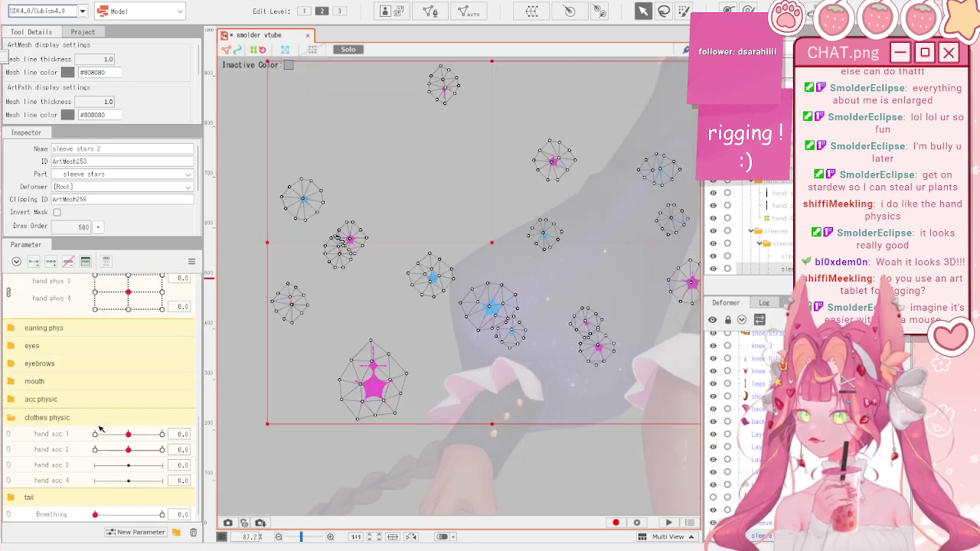
pyautogui.click(84, 515)
pyautogui.moveTo(95, 514); pyautogui.dragTo(163, 516)
# - Scale down the large pink star at Breathing 1.0 and check the change by moving Breathing away and back to 1.0
pyautogui.scroll(2, 339, 365)
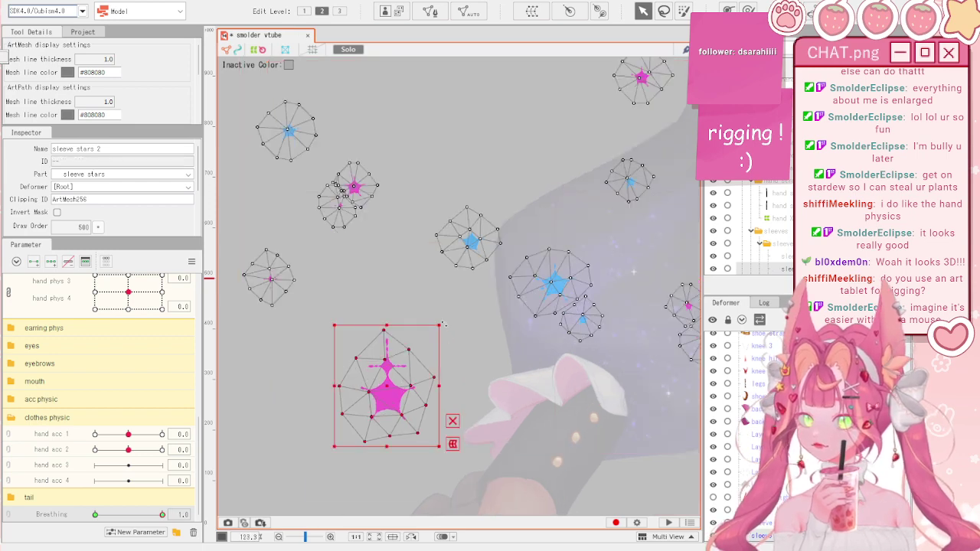
pyautogui.moveTo(442, 325); pyautogui.dragTo(413, 352)
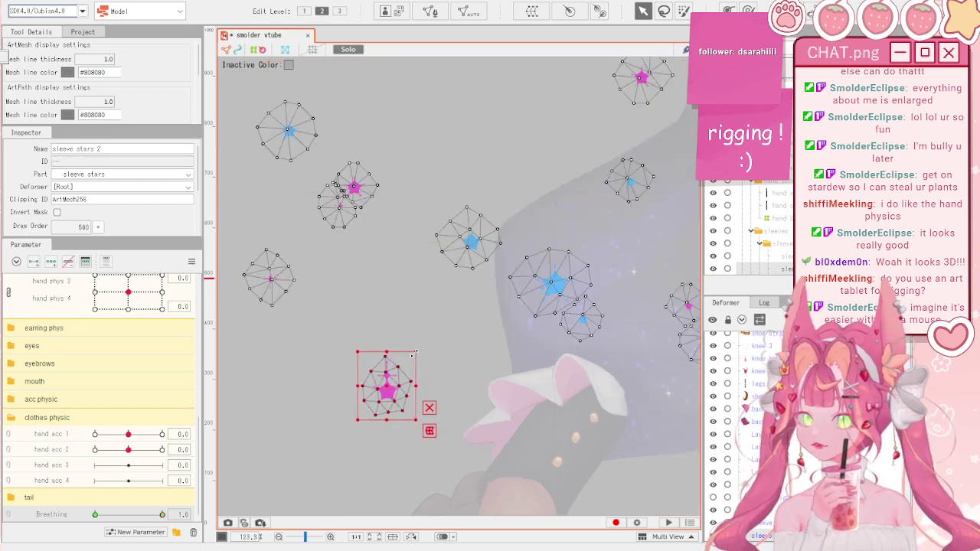
pyautogui.click(94, 514)
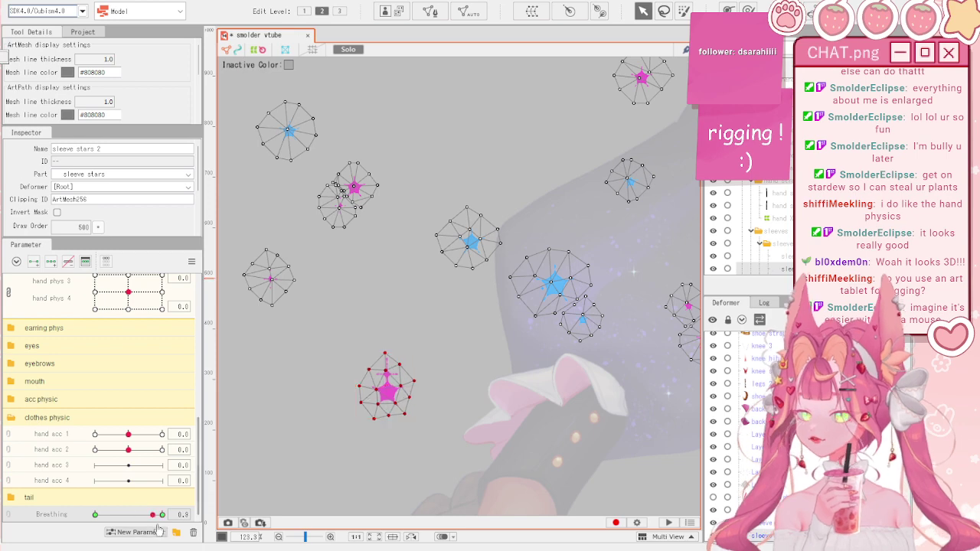
pyautogui.click(161, 514)
# - At Breathing 1.0, enlarge the small outermost pink star and shrink the overlapping pair of pink stars above it
pyautogui.scroll(2, 368, 253)
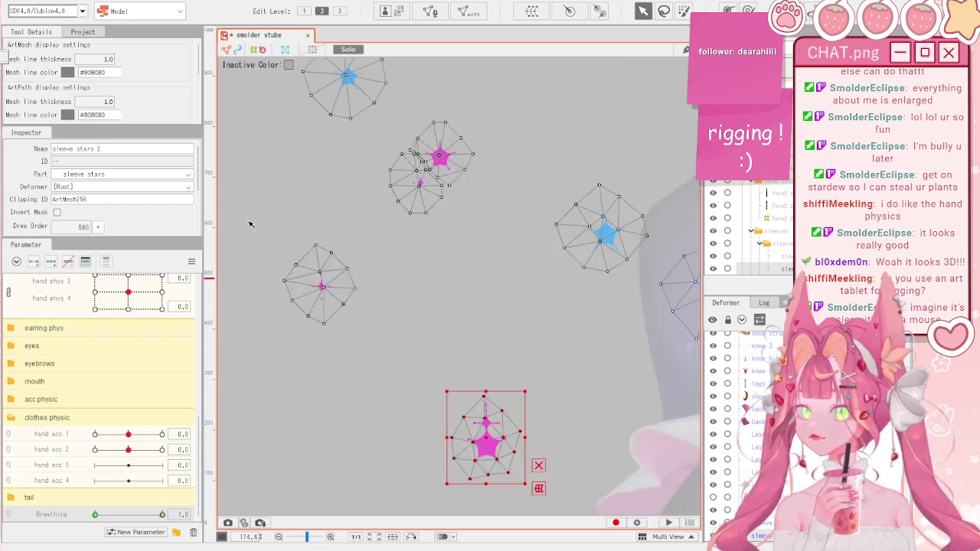
pyautogui.moveTo(363, 242); pyautogui.dragTo(375, 227)
pyautogui.scroll(-1, 463, 332)
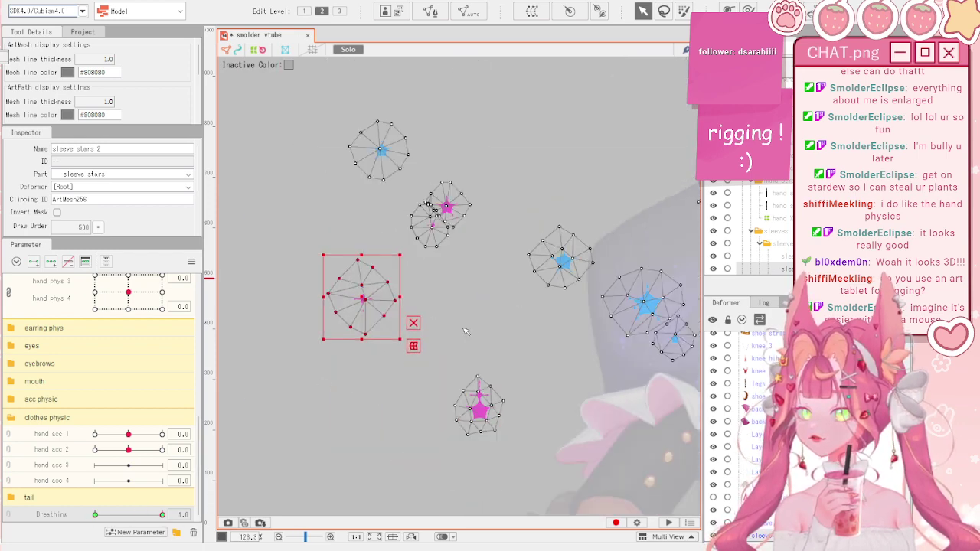
pyautogui.scroll(2, 430, 221)
pyautogui.moveTo(382, 120); pyautogui.dragTo(545, 227)
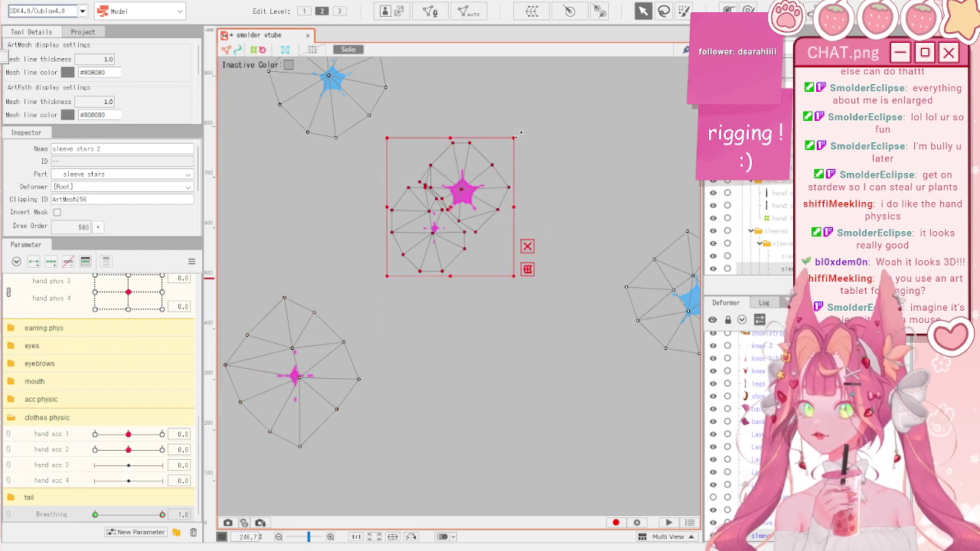
pyautogui.moveTo(517, 136); pyautogui.dragTo(497, 159)
pyautogui.scroll(-2, 502, 230)
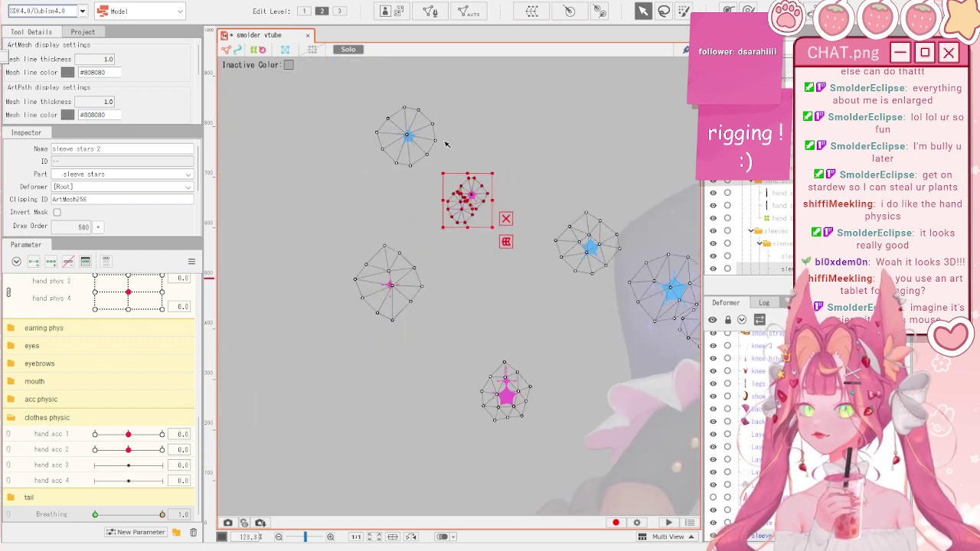
# - At Breathing 1.0, enlarge the blue star above the pink pair and the blue star just outside the sleeve's edge
pyautogui.scroll(2, 401, 97)
pyautogui.moveTo(352, 80); pyautogui.dragTo(496, 256)
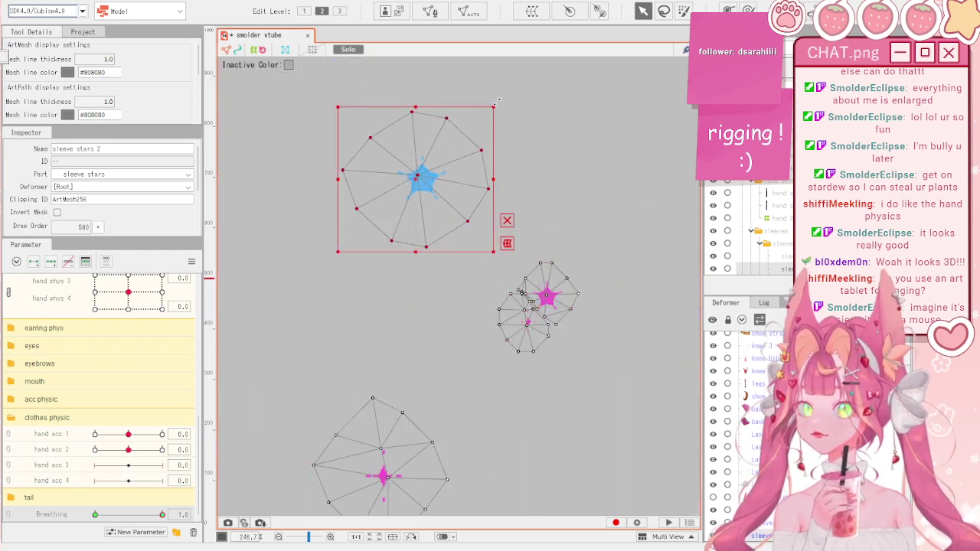
pyautogui.scroll(-2, 325, 222)
pyautogui.scroll(2, 604, 286)
pyautogui.moveTo(353, 218); pyautogui.dragTo(522, 416)
pyautogui.moveTo(536, 261); pyautogui.dragTo(547, 252)
pyautogui.scroll(-2, 371, 287)
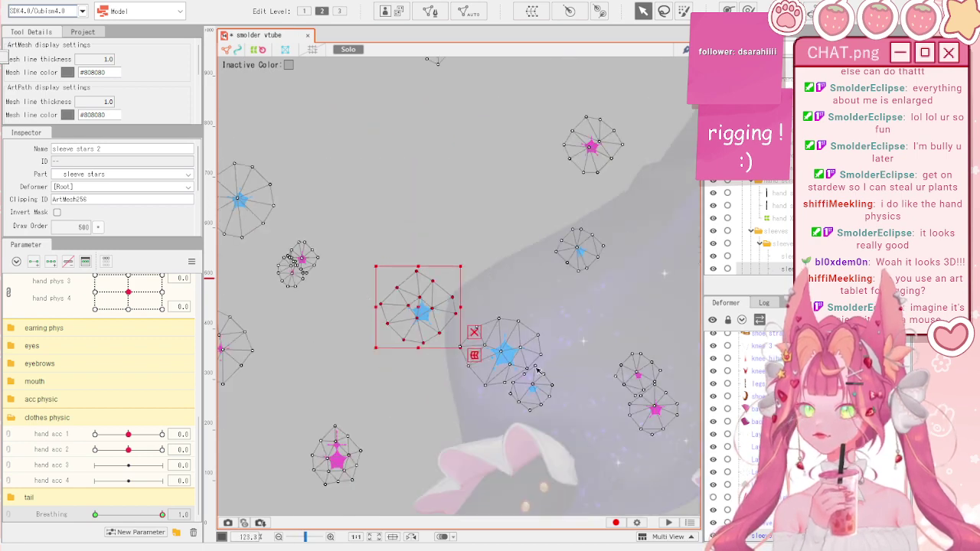
pyautogui.scroll(2, 566, 347)
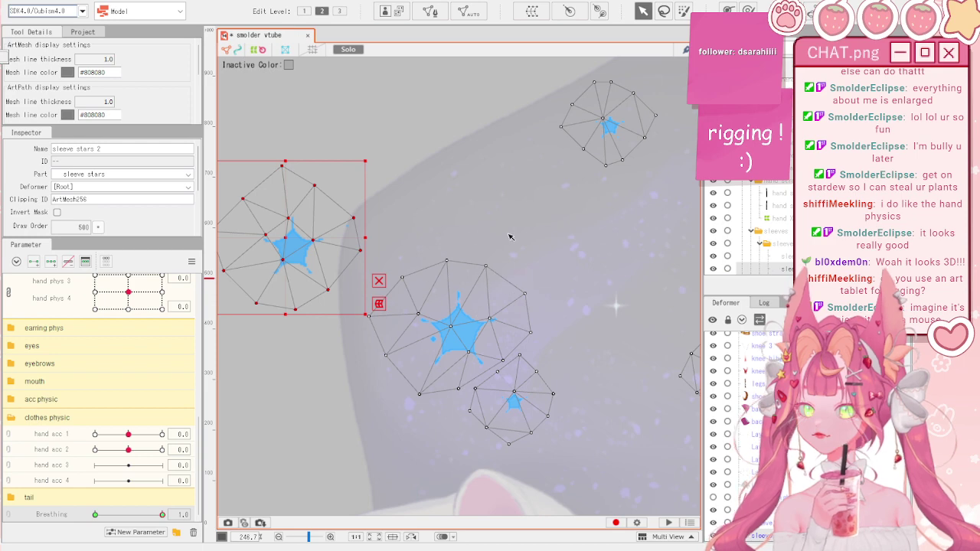
pyautogui.moveTo(509, 237); pyautogui.dragTo(533, 261)
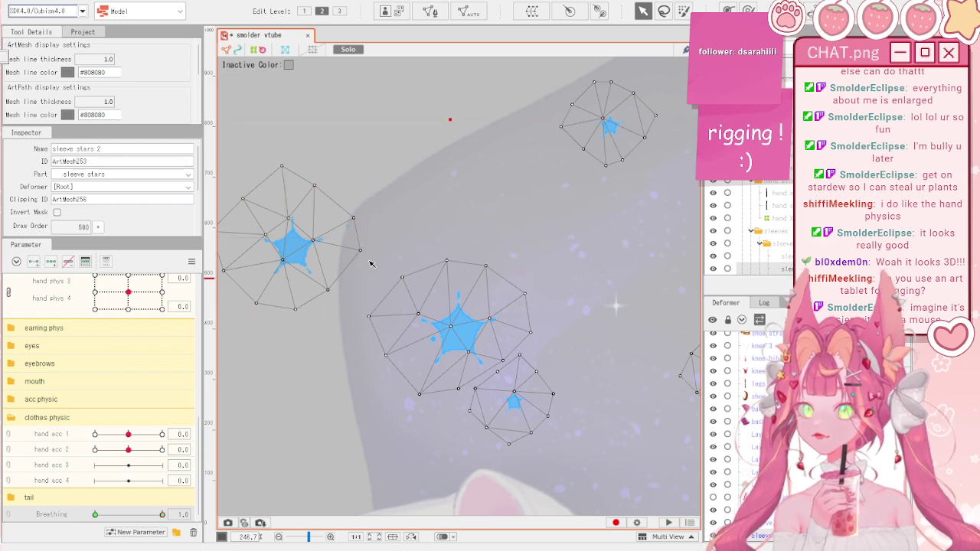
pyautogui.moveTo(370, 264); pyautogui.dragTo(534, 305)
pyautogui.moveTo(429, 240); pyautogui.dragTo(481, 302)
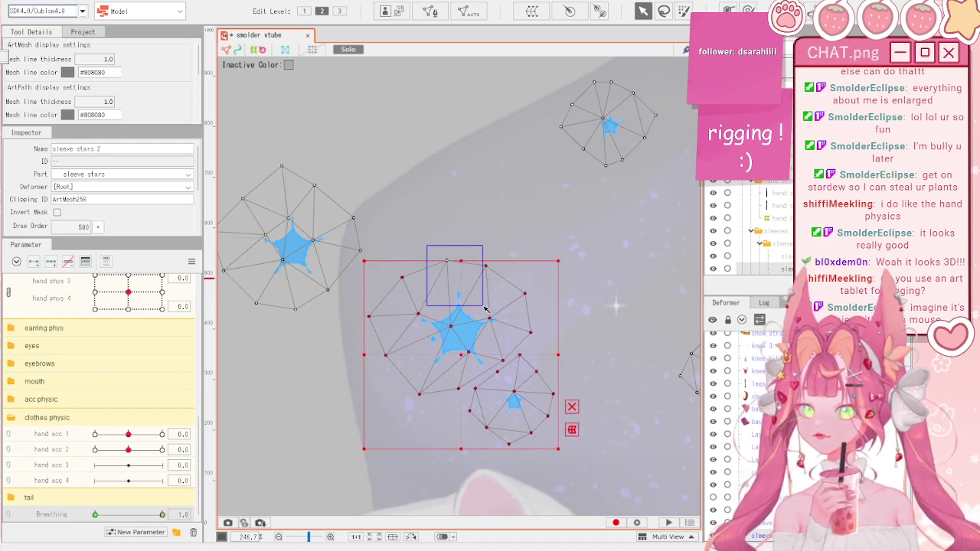
pyautogui.moveTo(558, 261); pyautogui.dragTo(536, 270)
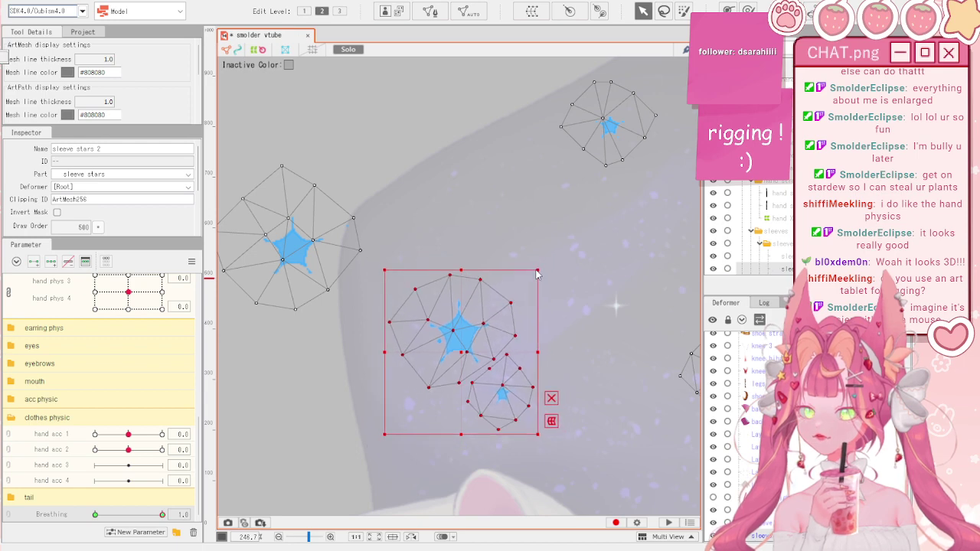
pyautogui.hotkey('ctrl', 'z')
# - At Breathing 1.0, lasso-select only the large blue star at the sleeve's outer edge and shrink it
pyautogui.click(663, 12)
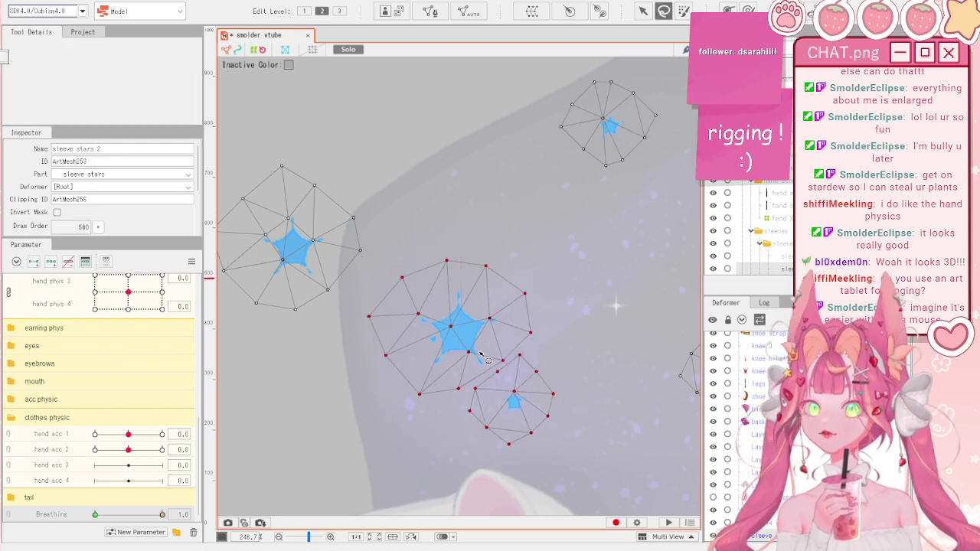
pyautogui.moveTo(388, 416)
pyautogui.mouseDown()
pyautogui.moveTo(339, 284)
pyautogui.moveTo(463, 232)
pyautogui.moveTo(501, 230)
pyautogui.moveTo(574, 290)
pyautogui.moveTo(566, 335)
pyautogui.moveTo(524, 347)
pyautogui.moveTo(433, 408)
pyautogui.moveTo(406, 350)
pyautogui.mouseUp()
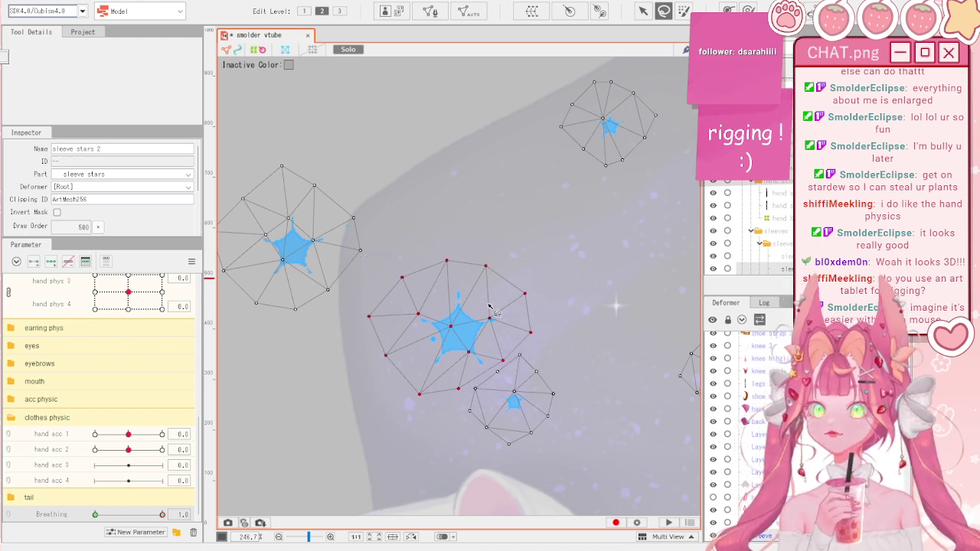
pyautogui.click(643, 10)
pyautogui.moveTo(535, 256); pyautogui.dragTo(492, 292)
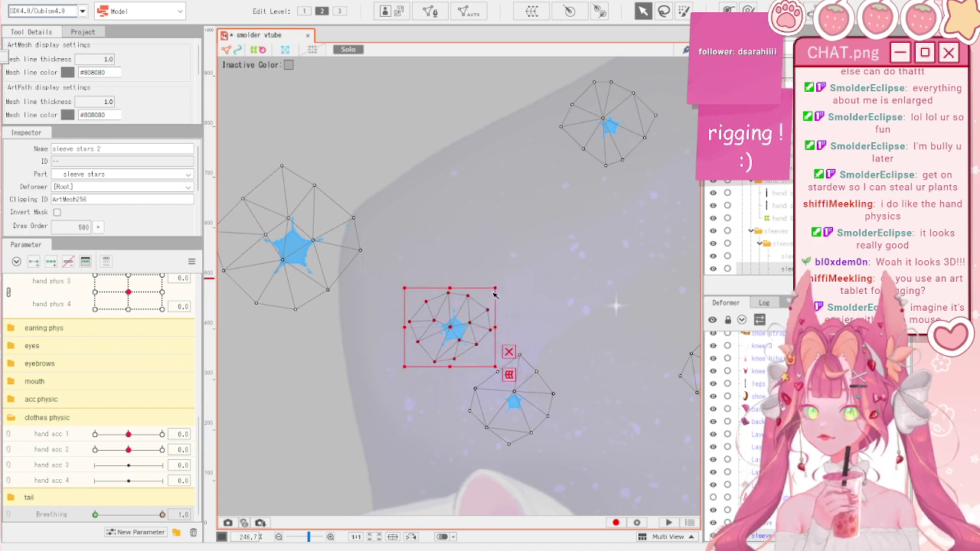
# - At Breathing 1.0, select the whole small blue star below the large one and enlarge it
pyautogui.scroll(2, 534, 428)
pyautogui.click(579, 324)
pyautogui.moveTo(614, 479); pyautogui.dragTo(398, 284)
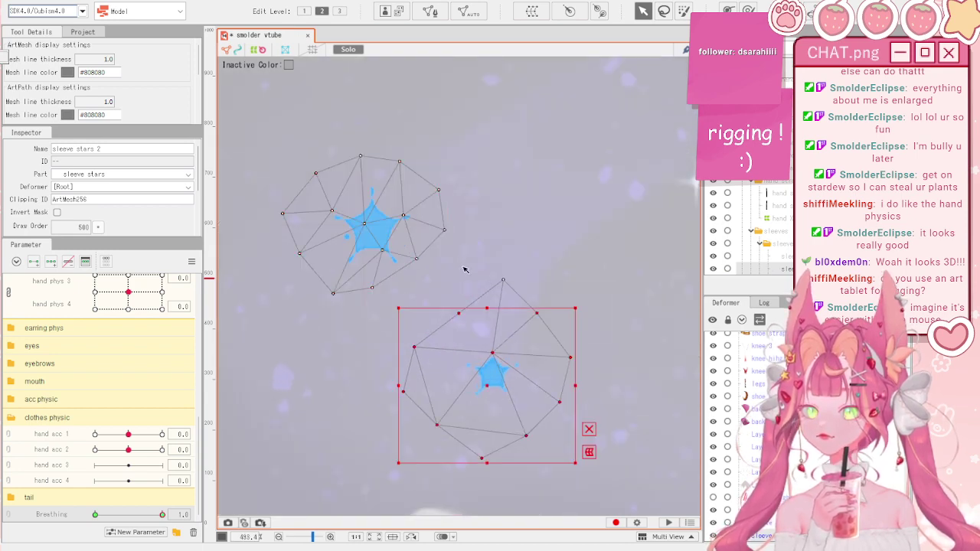
pyautogui.moveTo(464, 269); pyautogui.dragTo(554, 316)
pyautogui.moveTo(574, 275); pyautogui.dragTo(615, 243)
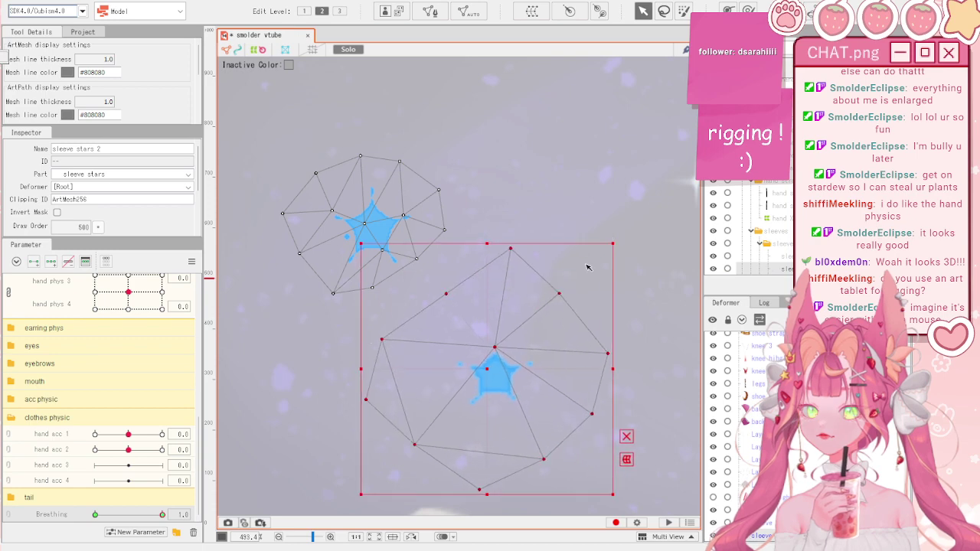
# - Reset the parameters to their default values and enlarge the blue star near the sleeve's upper edge at Breathing 0.0
pyautogui.scroll(-2, 315, 350)
pyautogui.moveTo(153, 515)
pyautogui.mouseDown()
pyautogui.moveTo(116, 511)
pyautogui.moveTo(154, 513)
pyautogui.mouseUp()
pyautogui.click(192, 263)
pyautogui.click(253, 261)
pyautogui.scroll(-2, 398, 229)
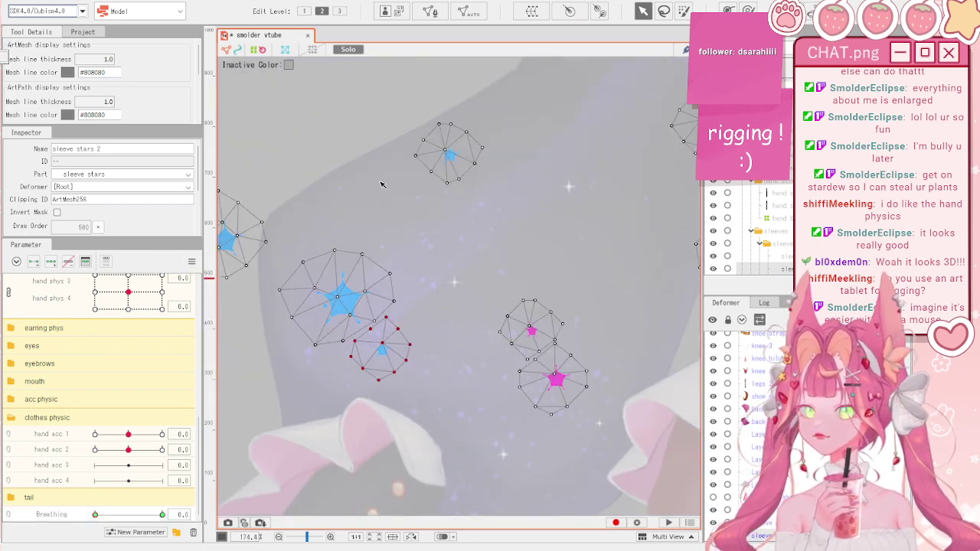
pyautogui.moveTo(394, 101); pyautogui.dragTo(514, 247)
pyautogui.moveTo(487, 119); pyautogui.dragTo(502, 147)
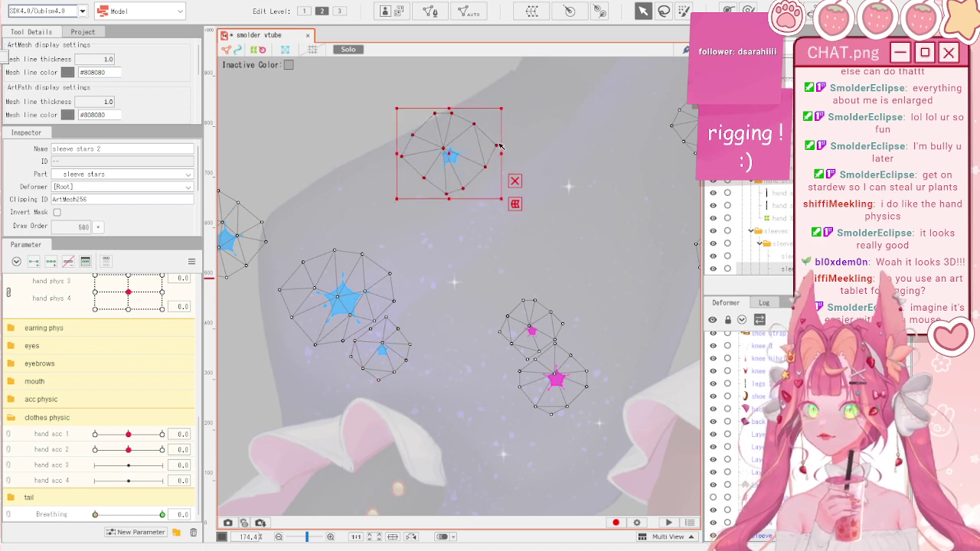
# - At Breathing 0.0, shrink the small pink star of the pair on the lower sleeve and enlarge the bigger pink star below it
pyautogui.moveTo(482, 274); pyautogui.dragTo(539, 363)
pyautogui.scroll(2, 534, 364)
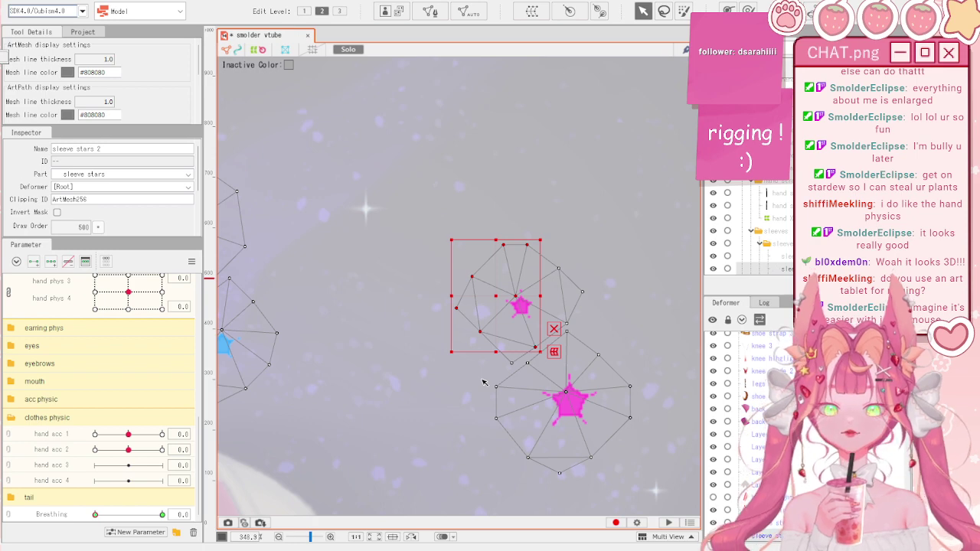
pyautogui.moveTo(487, 360); pyautogui.dragTo(521, 369)
pyautogui.moveTo(570, 272); pyautogui.dragTo(608, 310)
pyautogui.moveTo(542, 249); pyautogui.dragTo(560, 270)
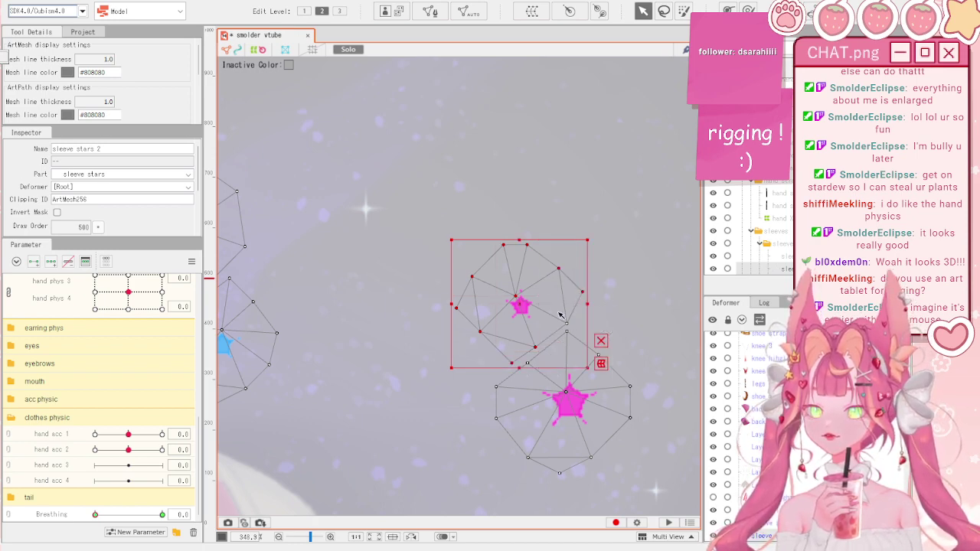
pyautogui.moveTo(557, 311); pyautogui.dragTo(572, 330)
pyautogui.moveTo(589, 241); pyautogui.dragTo(562, 263)
pyautogui.moveTo(357, 360); pyautogui.dragTo(641, 524)
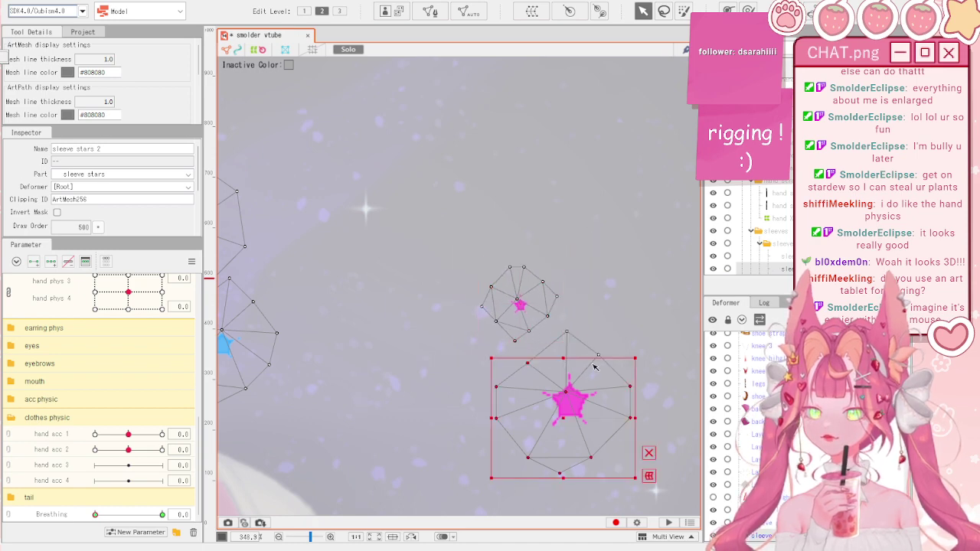
pyautogui.moveTo(638, 322); pyautogui.dragTo(659, 306)
# - Set Breathing to 1.0 and shrink the large pink star at the sleeve's inner edge near the waist
pyautogui.scroll(-3, 418, 413)
pyautogui.click(156, 514)
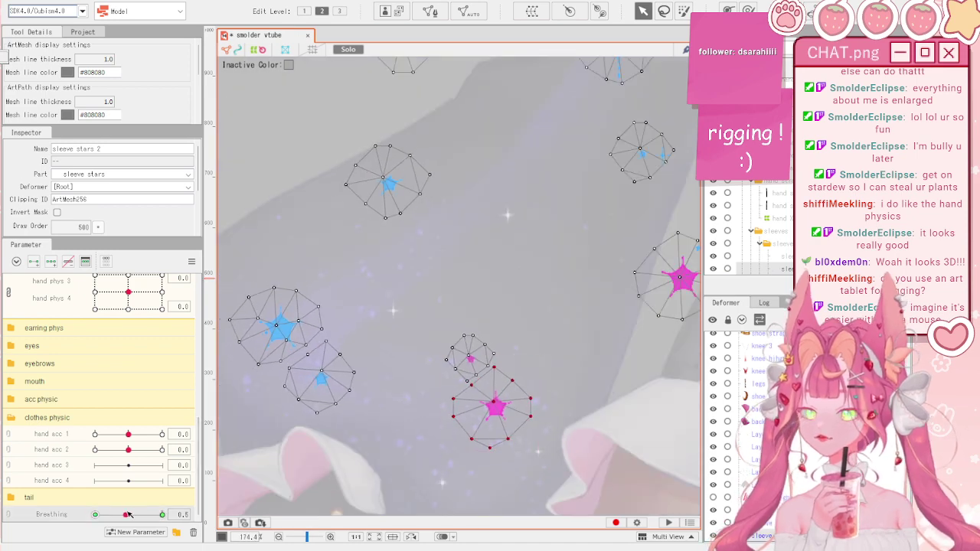
pyautogui.scroll(-1, 318, 271)
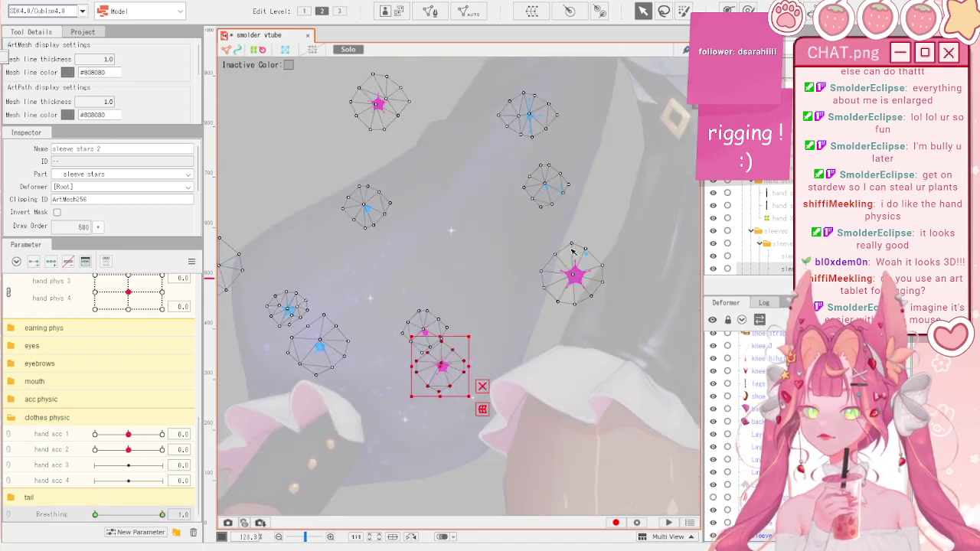
pyautogui.moveTo(517, 238); pyautogui.dragTo(617, 322)
pyautogui.scroll(2, 618, 280)
pyautogui.moveTo(589, 211); pyautogui.dragTo(582, 221)
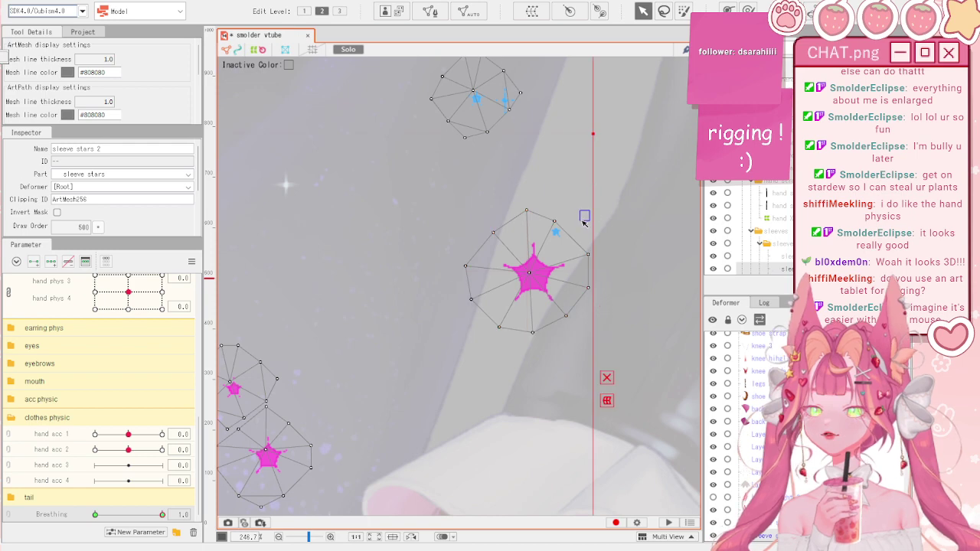
pyautogui.moveTo(418, 197); pyautogui.dragTo(599, 368)
pyautogui.moveTo(592, 206); pyautogui.dragTo(577, 220)
# - At Breathing 1.0, enlarge the blue star above the inner-edge pink star and shrink the blue star above that one
pyautogui.scroll(-4, 579, 317)
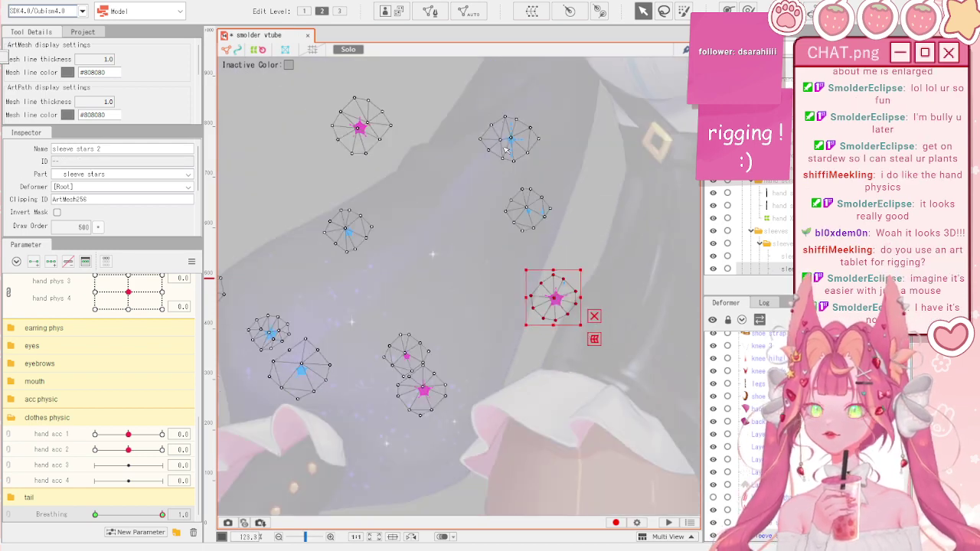
pyautogui.scroll(3, 639, 301)
pyautogui.moveTo(603, 239); pyautogui.dragTo(621, 223)
pyautogui.scroll(-3, 623, 226)
pyautogui.moveTo(503, 118); pyautogui.dragTo(612, 219)
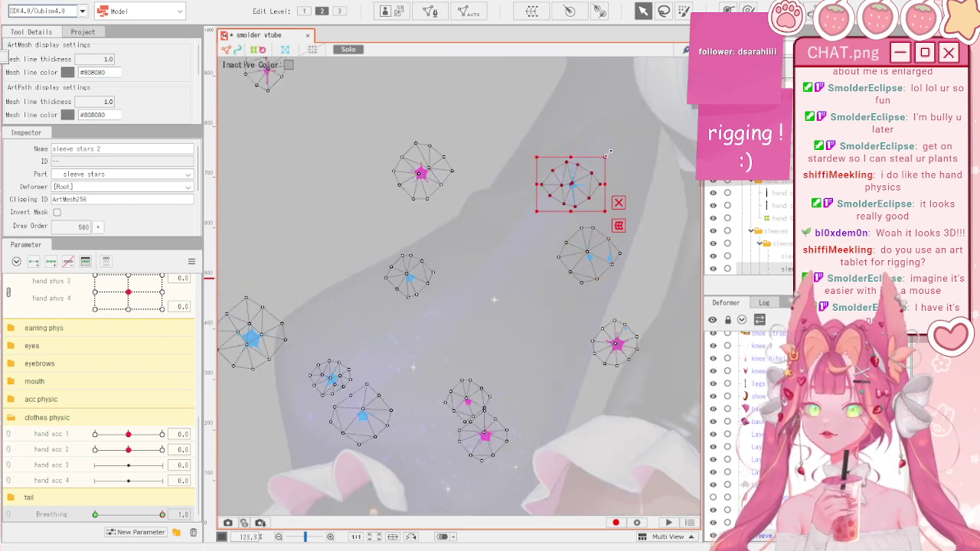
pyautogui.moveTo(606, 153); pyautogui.dragTo(600, 160)
# - At Breathing 1.0, shrink the pink star just outside the upper sleeve and clear the selection
pyautogui.scroll(-3, 598, 161)
pyautogui.scroll(2, 499, 134)
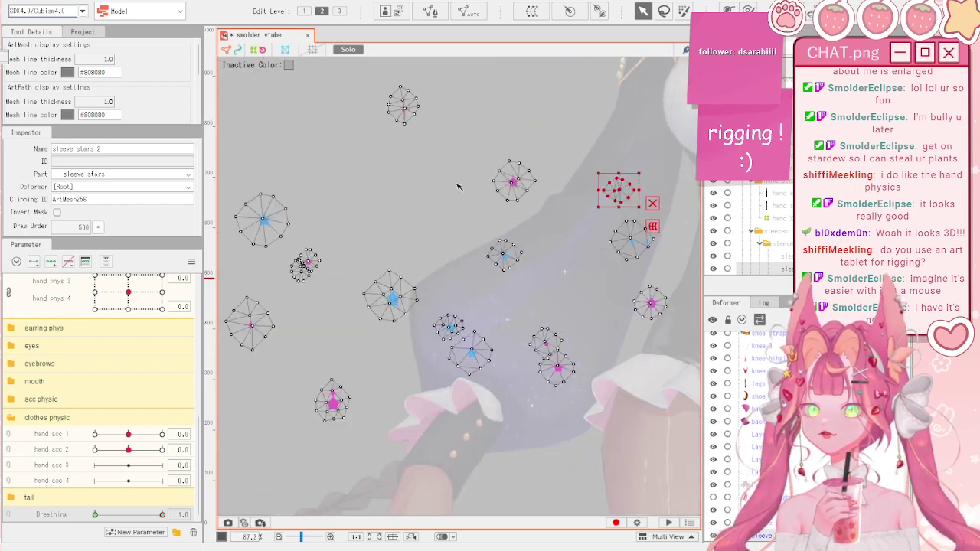
pyautogui.moveTo(500, 136); pyautogui.dragTo(536, 197)
pyautogui.moveTo(465, 141); pyautogui.dragTo(539, 205)
pyautogui.scroll(3, 528, 154)
pyautogui.moveTo(547, 167); pyautogui.dragTo(536, 182)
pyautogui.scroll(-1, 591, 222)
pyautogui.scroll(-1, 594, 224)
pyautogui.moveTo(594, 224); pyautogui.dragTo(426, 74)
pyautogui.click(464, 116)
# - Preview the star pulse by varying Breathing, reset the parameters to their default values, and turn off Solo view
pyautogui.scroll(-3, 373, 268)
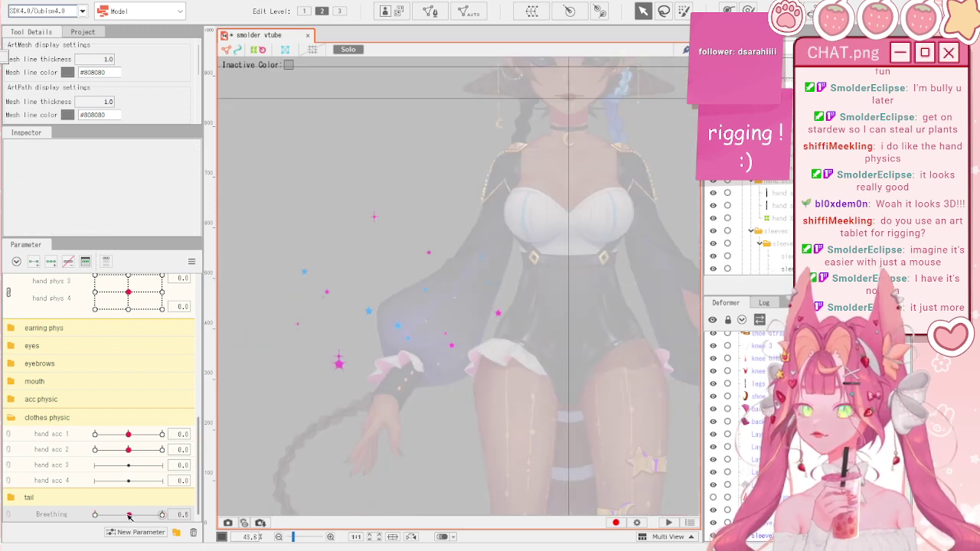
pyautogui.click(192, 261)
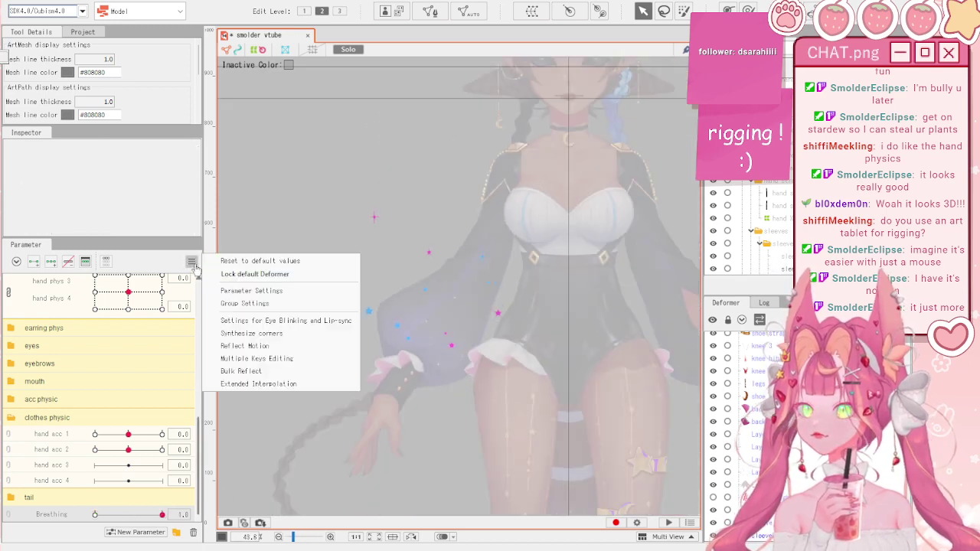
pyautogui.click(252, 266)
pyautogui.scroll(3, 486, 225)
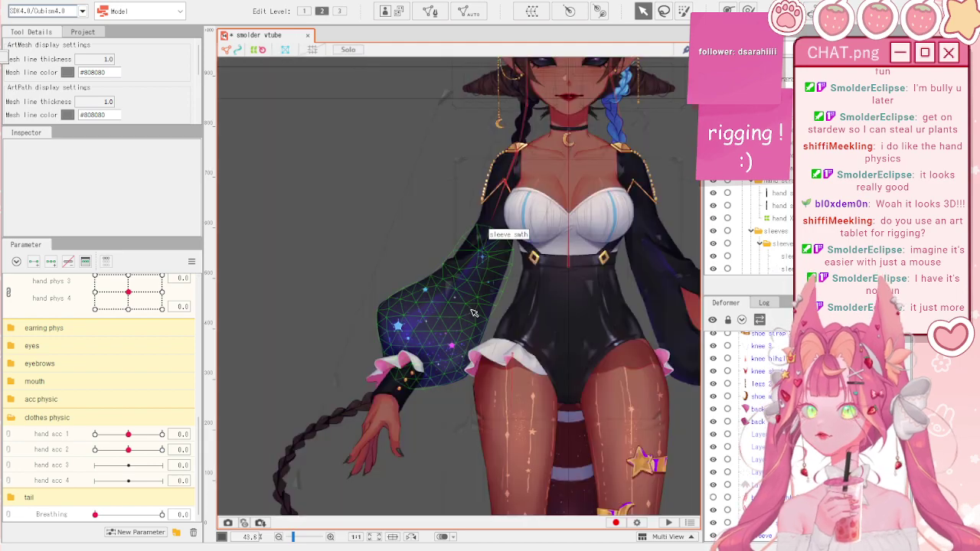
# - Select all four sleeve star meshes and add keys at both ends of the Breathing parameter
pyautogui.click(452, 367)
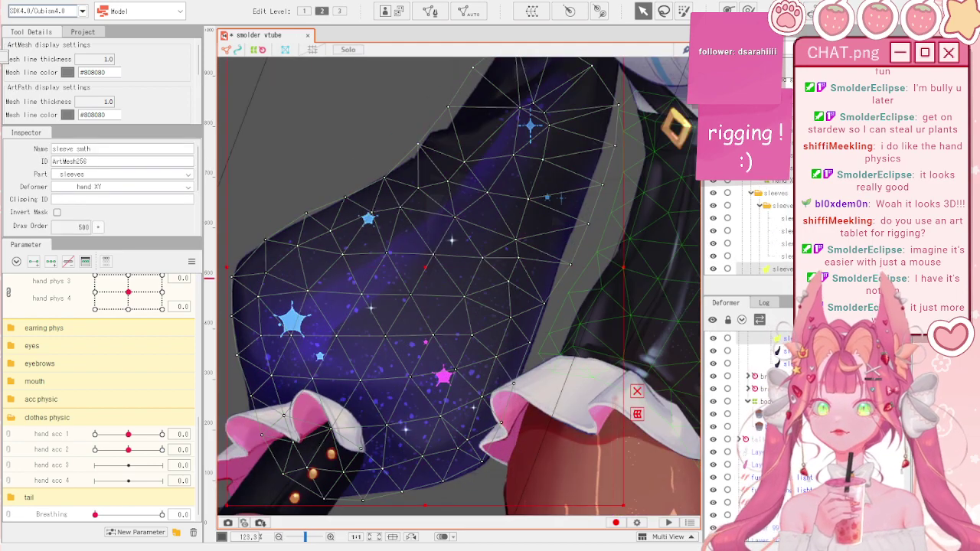
pyautogui.click(507, 268)
pyautogui.scroll(-3, 509, 268)
pyautogui.scroll(1, 466, 294)
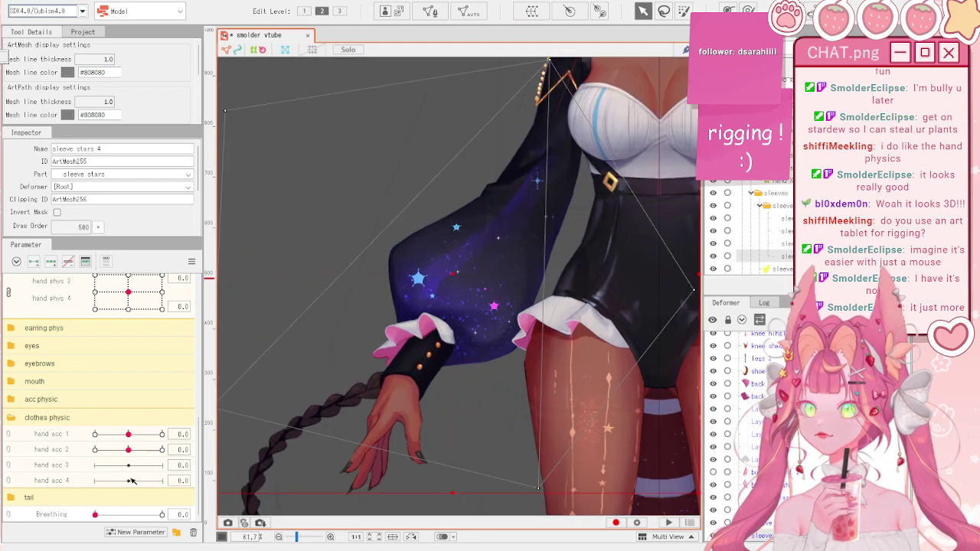
pyautogui.keyDown('shift'); pyautogui.click(786, 231); pyautogui.keyUp('shift')
pyautogui.keyDown('shift'); pyautogui.click(787, 218); pyautogui.keyUp('shift')
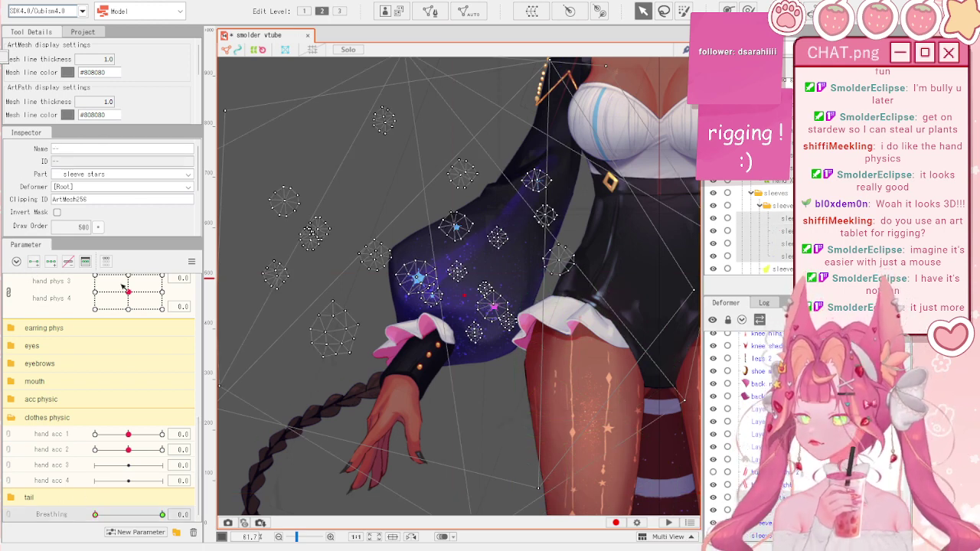
pyautogui.click(351, 186)
# - Select the white sparkles mesh sleeve stars, set Breathing to 1.0, enlarge the mid-sleeve sparkle and shrink the upper one
pyautogui.scroll(2, 516, 253)
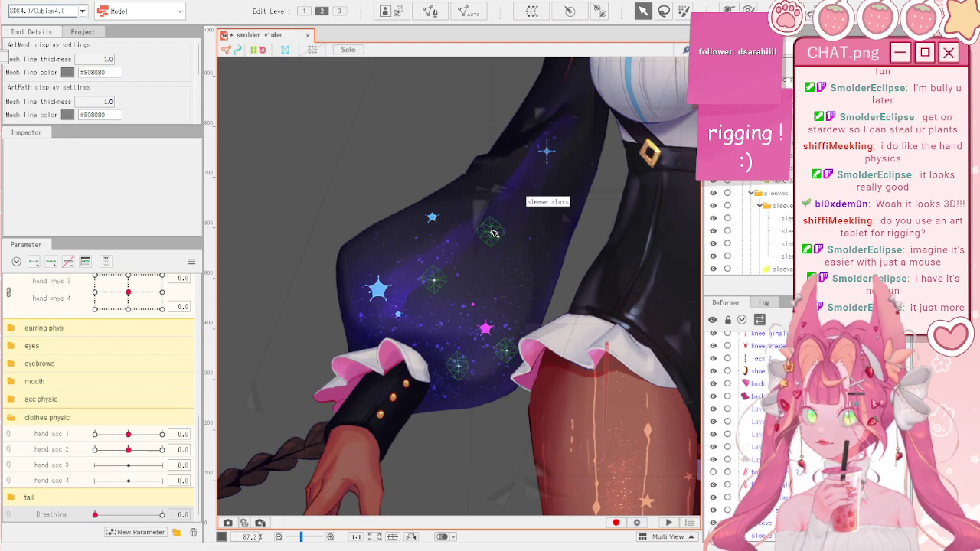
pyautogui.click(493, 234)
pyautogui.scroll(4, 482, 262)
pyautogui.click(162, 515)
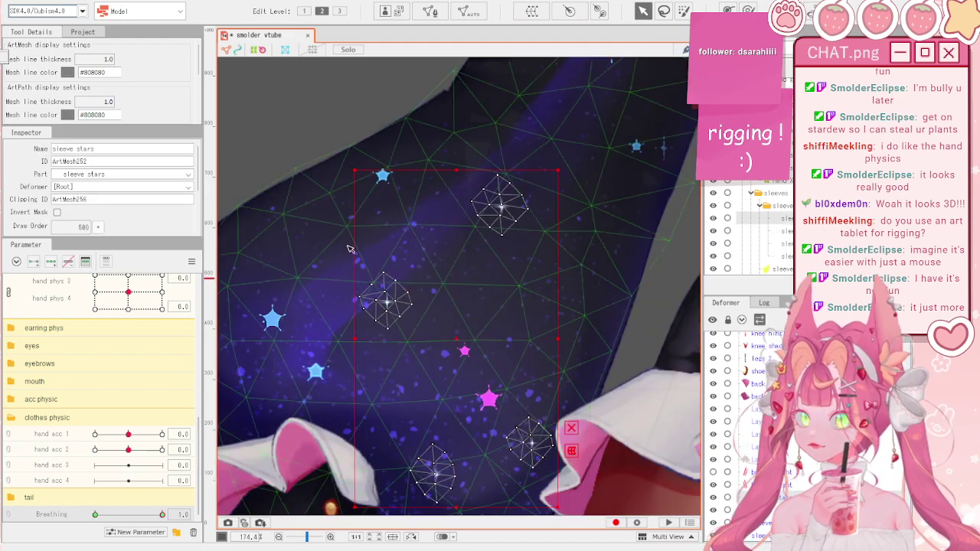
pyautogui.moveTo(350, 251); pyautogui.dragTo(437, 360)
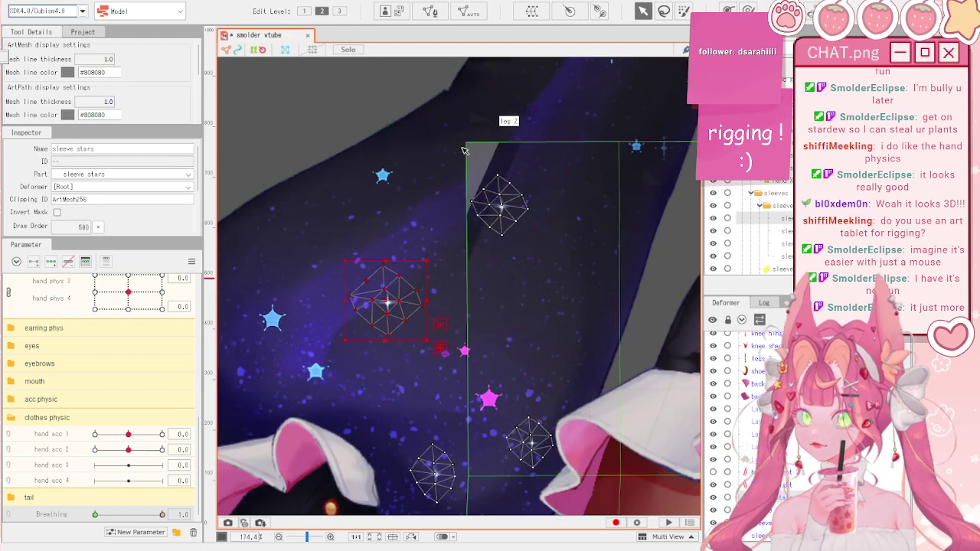
pyautogui.click(502, 203)
pyautogui.moveTo(534, 175); pyautogui.dragTo(526, 184)
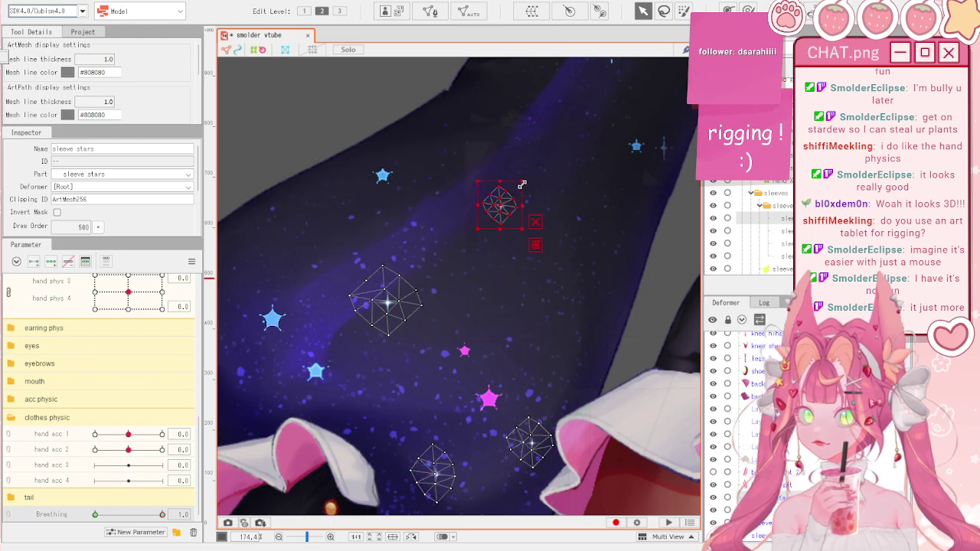
# - At Breathing 1.0, enlarge the white sparkle beside the thigh ruffle and shrink the lowest sparkle near the cuff
pyautogui.scroll(-2, 538, 341)
pyautogui.scroll(2, 521, 427)
pyautogui.moveTo(489, 352); pyautogui.dragTo(537, 425)
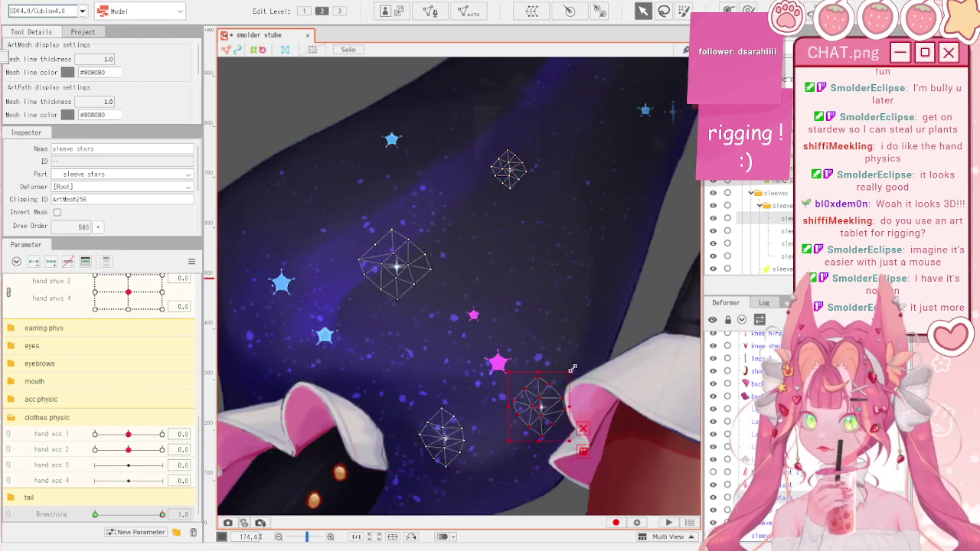
pyautogui.click(463, 437)
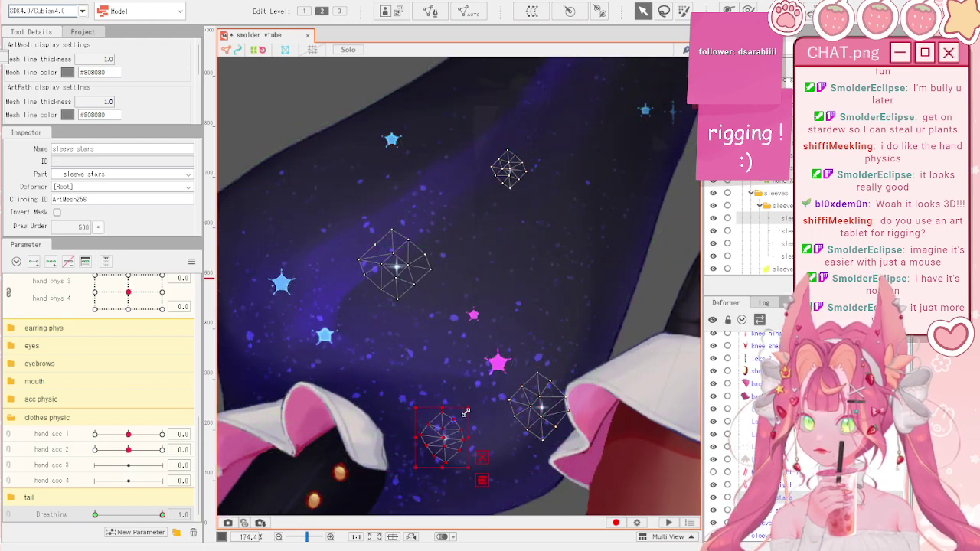
# - Set the blend mode of the sleeve stars 2 mesh to Additive and select the star mesh listed after it
pyautogui.click(506, 362)
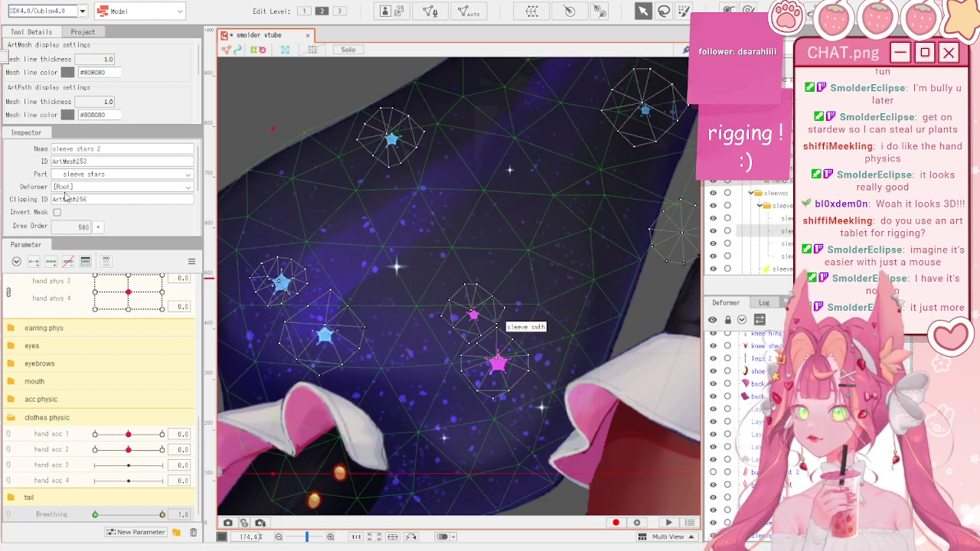
pyautogui.scroll(-5, 90, 205)
pyautogui.click(91, 174)
pyautogui.click(119, 190)
pyautogui.scroll(-2, 529, 259)
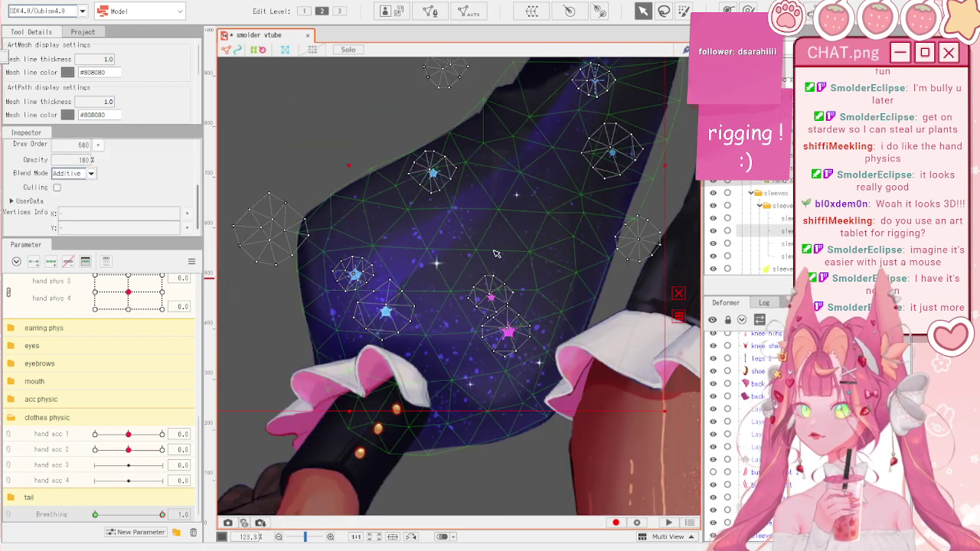
pyautogui.scroll(2, 494, 253)
pyautogui.click(487, 191)
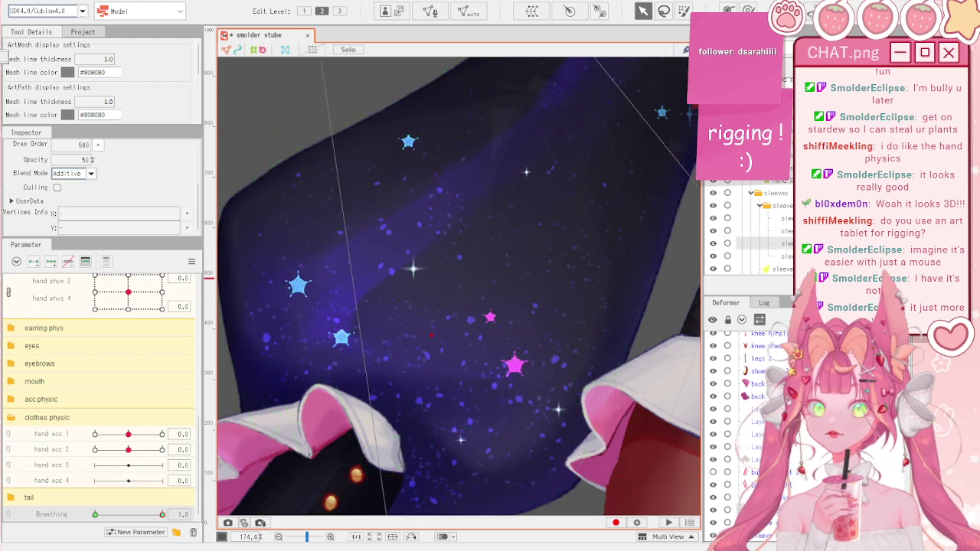
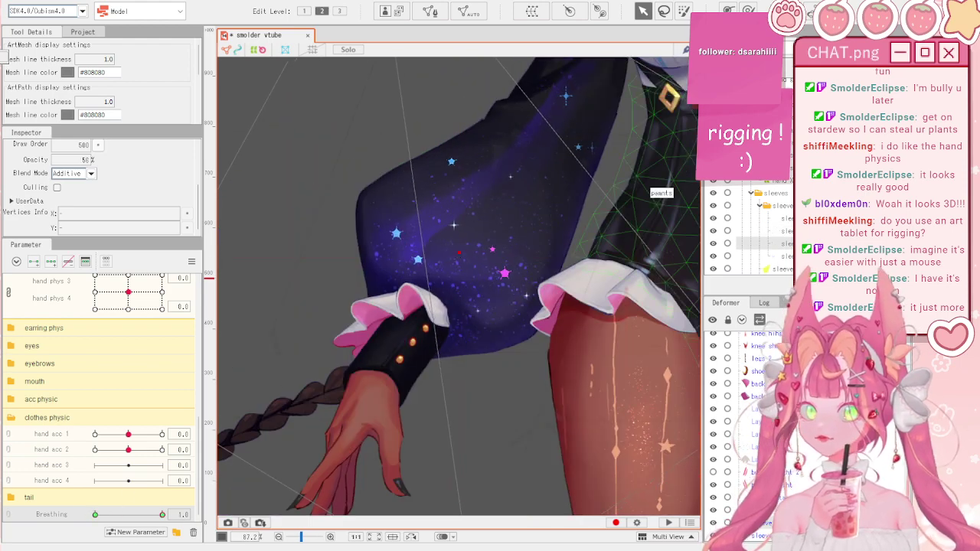
# - Open the physics settings window and examine the sleeve stars and sparkles up close in its model preview
pyautogui.click(654, 304)
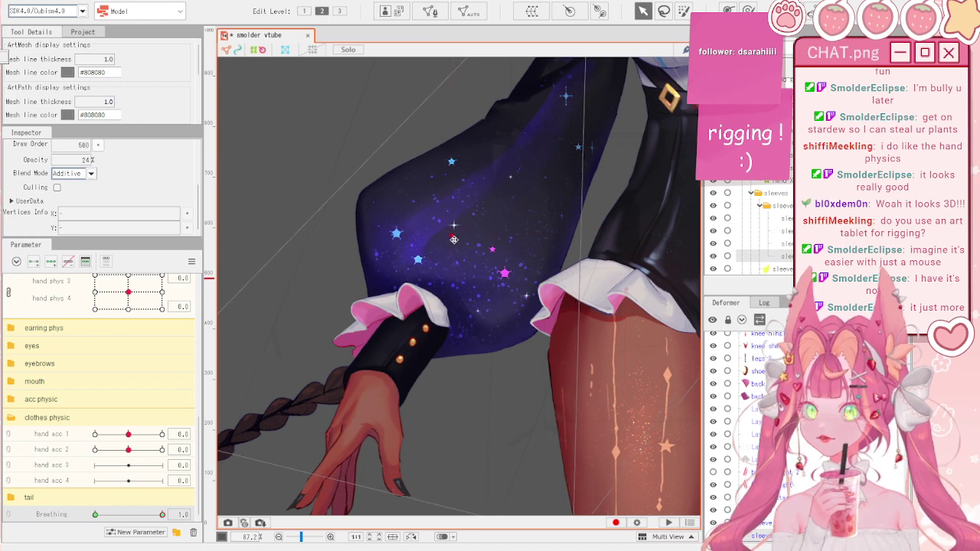
pyautogui.click(62, 2)
pyautogui.click(184, 209)
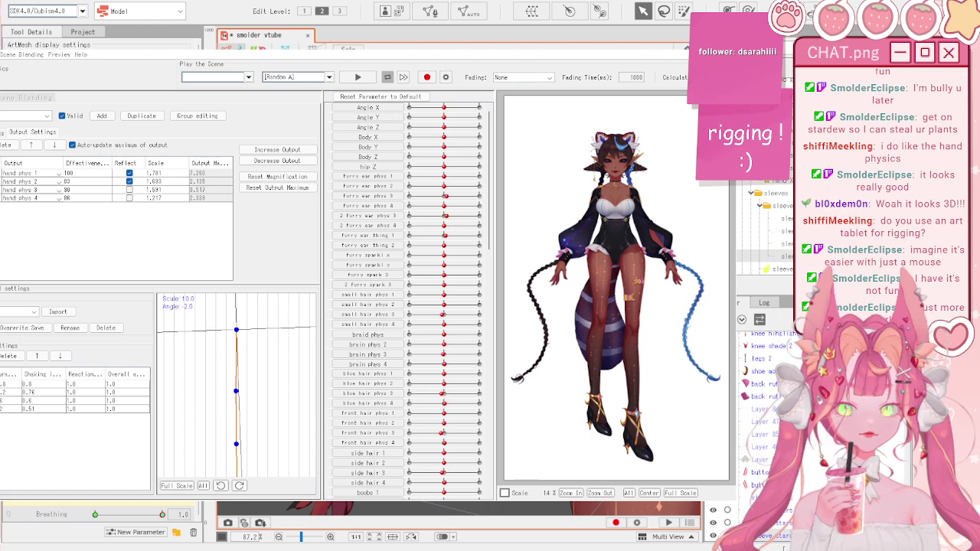
pyautogui.scroll(10, 569, 226)
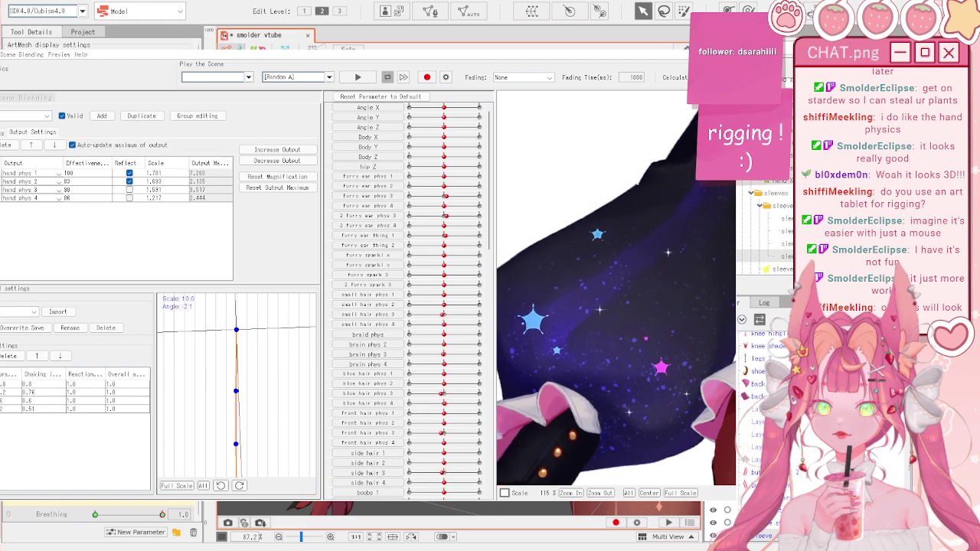
pyautogui.scroll(-5, 656, 202)
pyautogui.scroll(2, 656, 202)
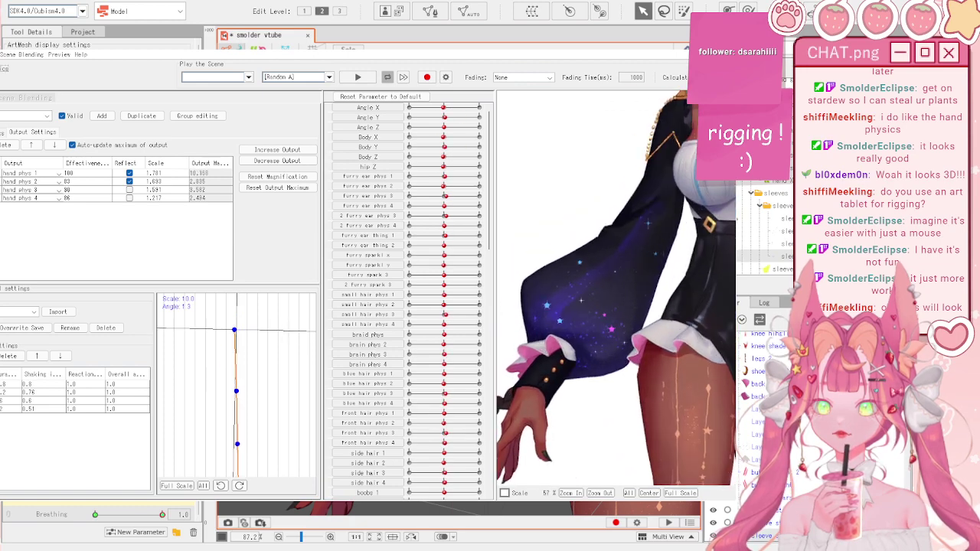
pyautogui.scroll(5, 656, 202)
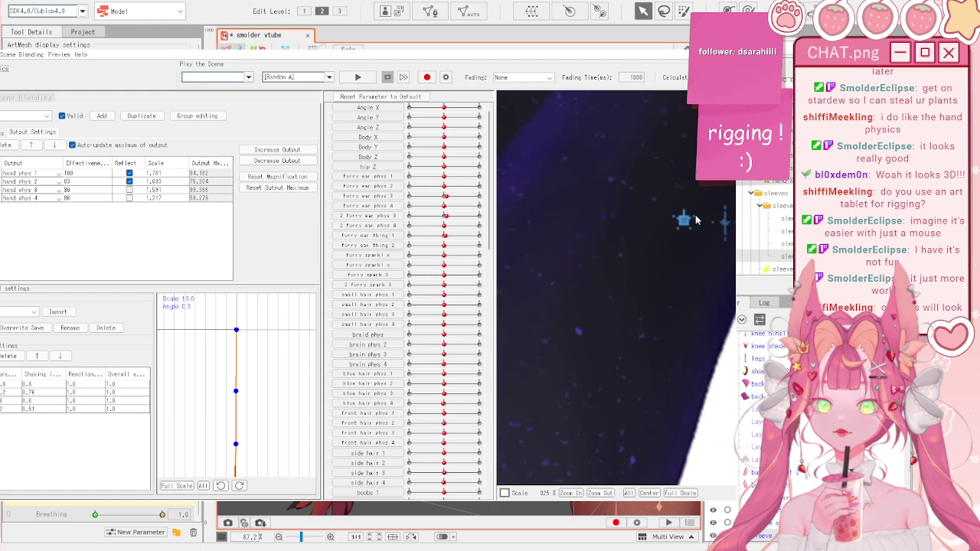
pyautogui.scroll(-6, 692, 225)
pyautogui.scroll(4, 696, 221)
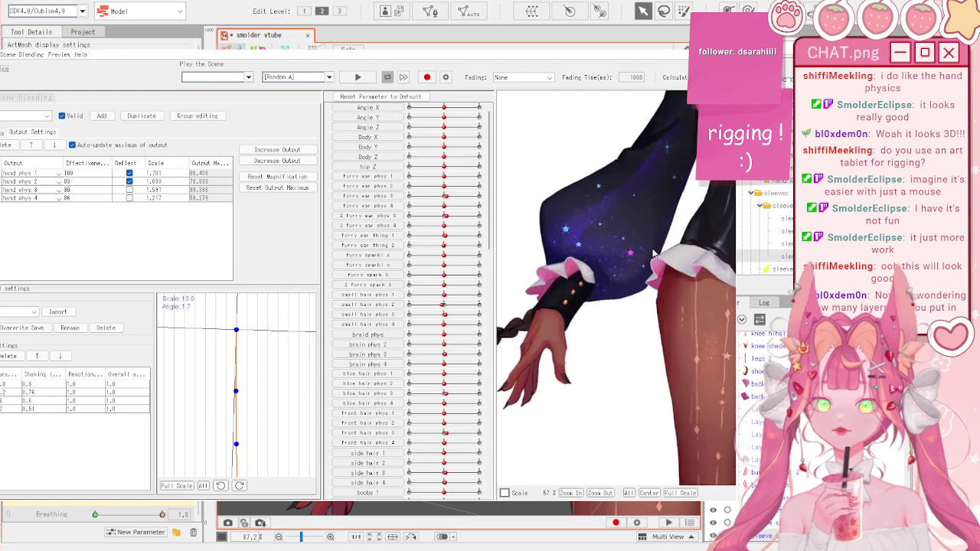
pyautogui.scroll(-5, 507, 280)
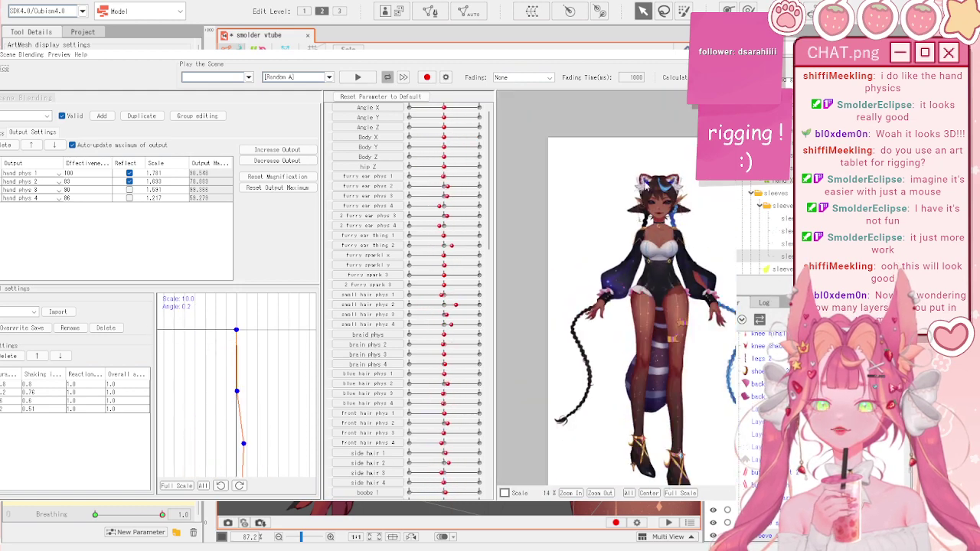
# - Examine the ears, face and legs in the physics preview, swaying the model to watch its movement
pyautogui.scroll(10, 642, 281)
pyautogui.scroll(-8, 645, 282)
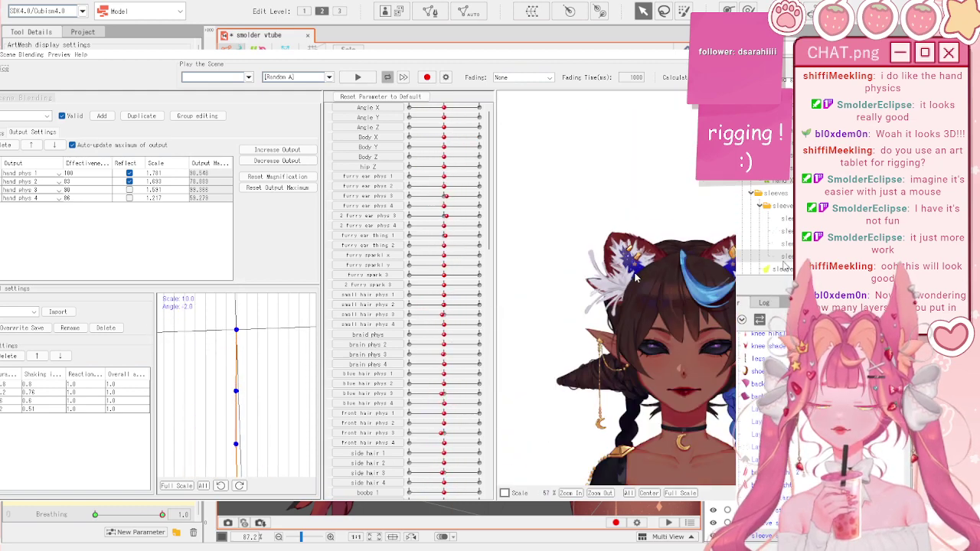
pyautogui.scroll(5, 629, 432)
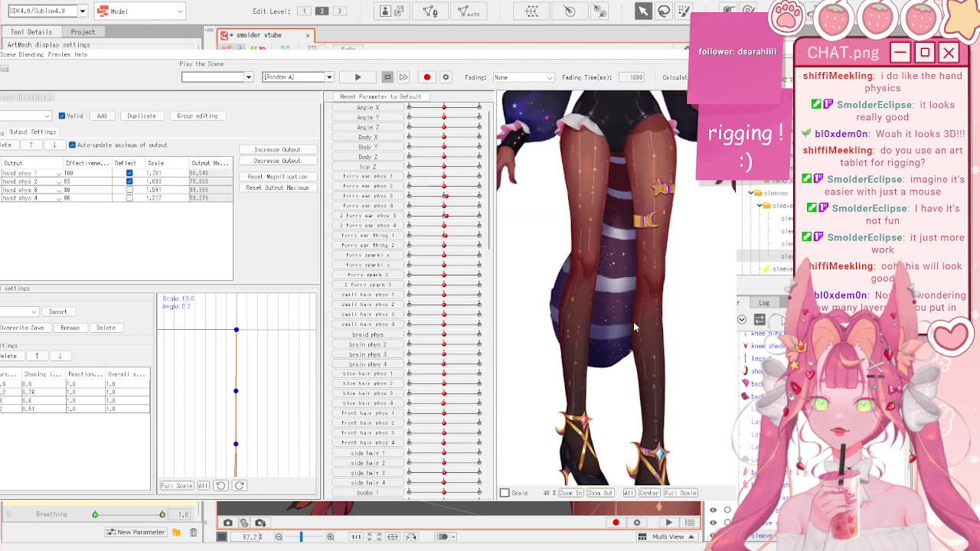
pyautogui.scroll(-4, 633, 322)
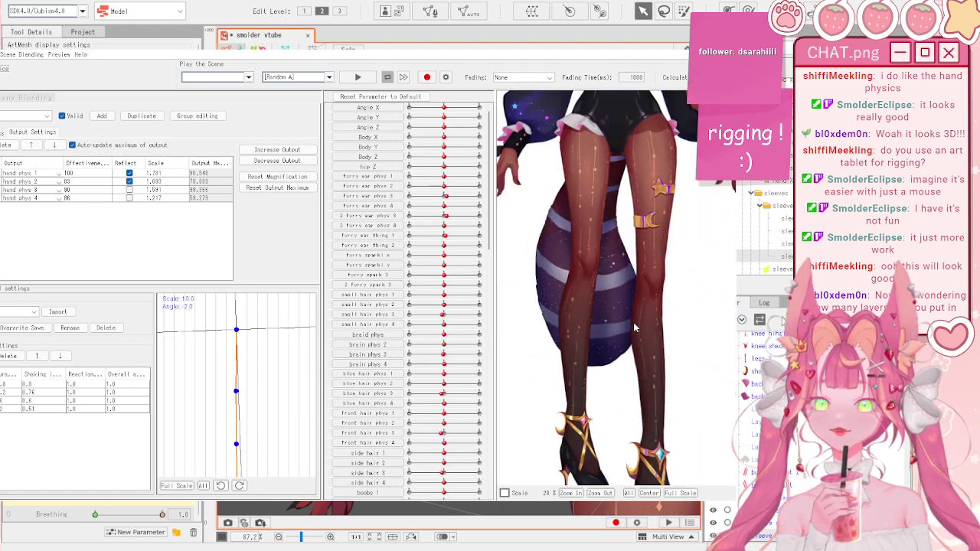
pyautogui.scroll(10, 601, 312)
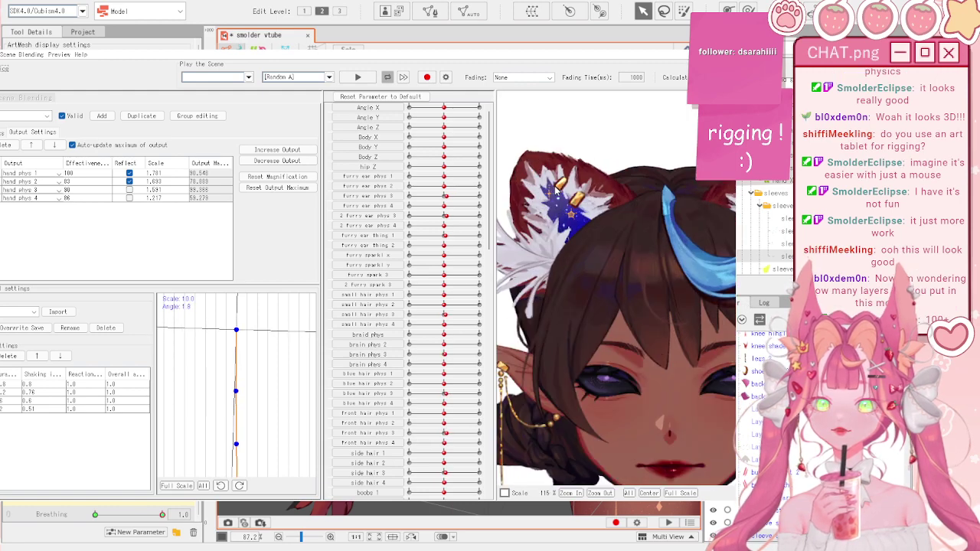
pyautogui.scroll(-3, 589, 222)
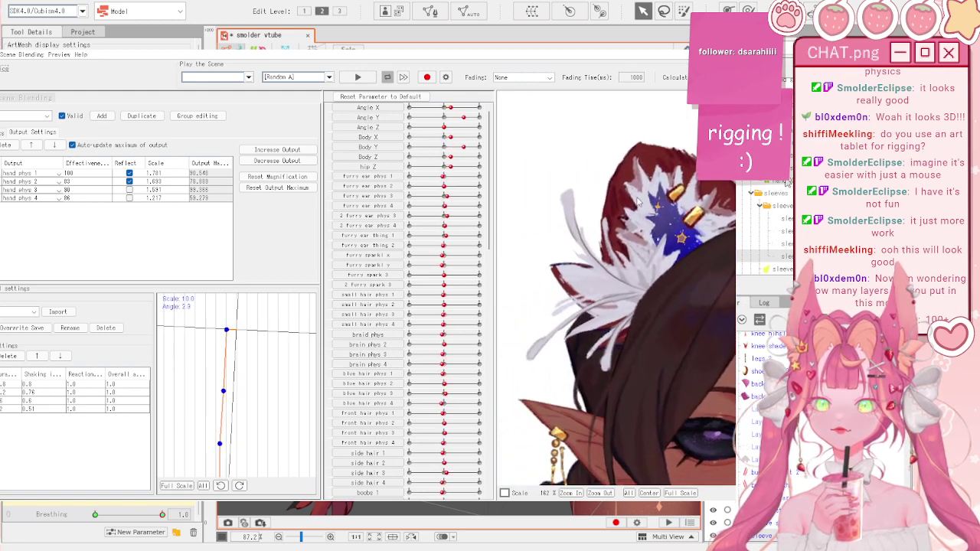
pyautogui.scroll(-4, 557, 246)
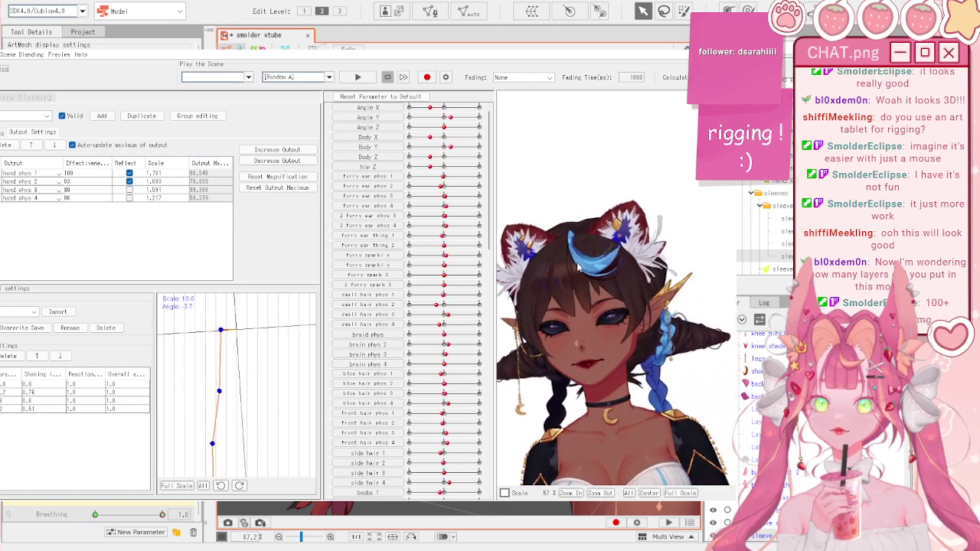
pyautogui.scroll(2, 572, 269)
pyautogui.scroll(2, 605, 330)
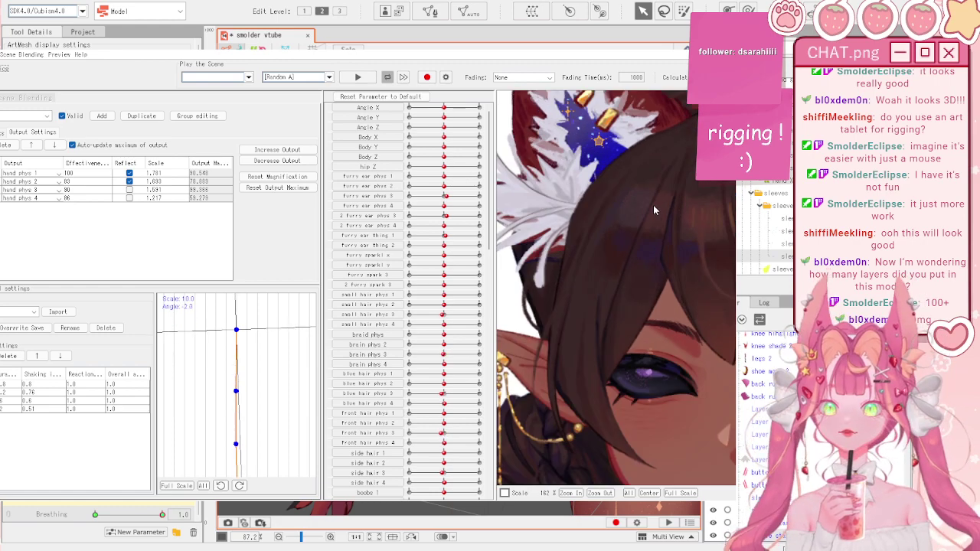
# - Test the blink of both eyes with EyeL Open and EyeR Open in the preview, and close the physics settings
pyautogui.scroll(-8, 436, 230)
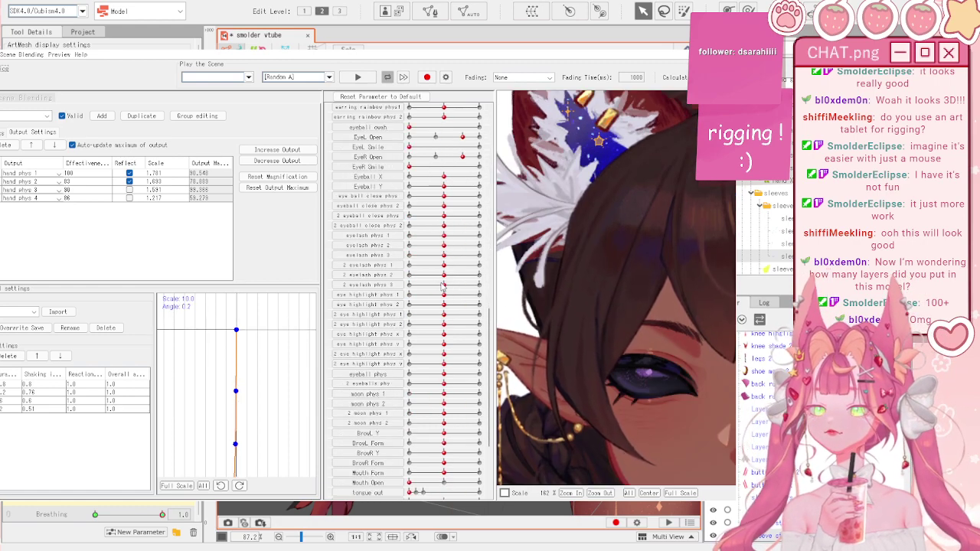
pyautogui.scroll(-6, 456, 257)
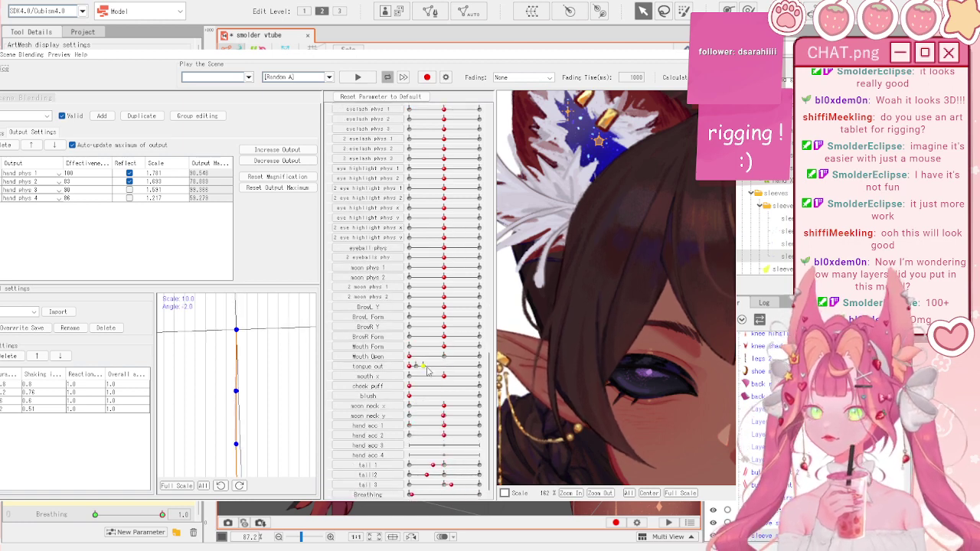
pyautogui.scroll(3, 367, 394)
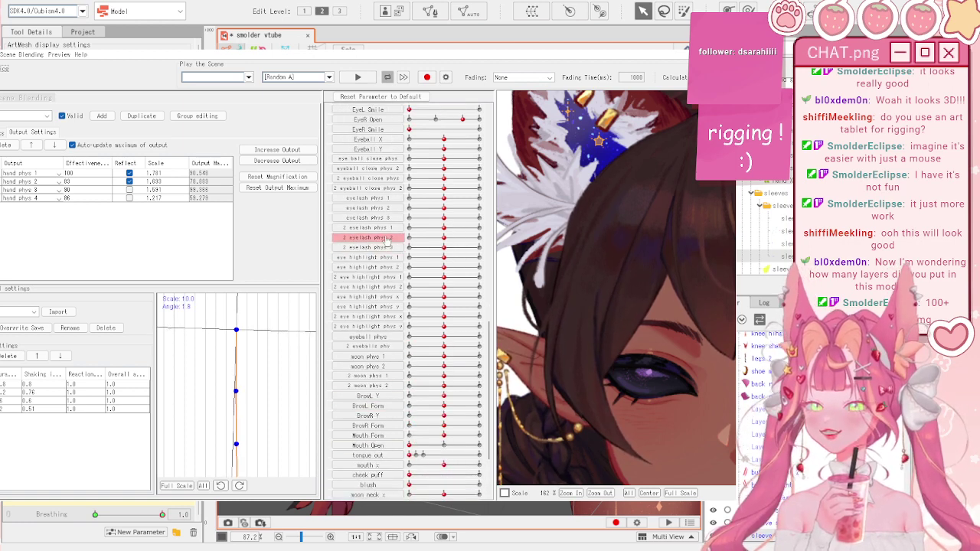
pyautogui.scroll(3, 362, 130)
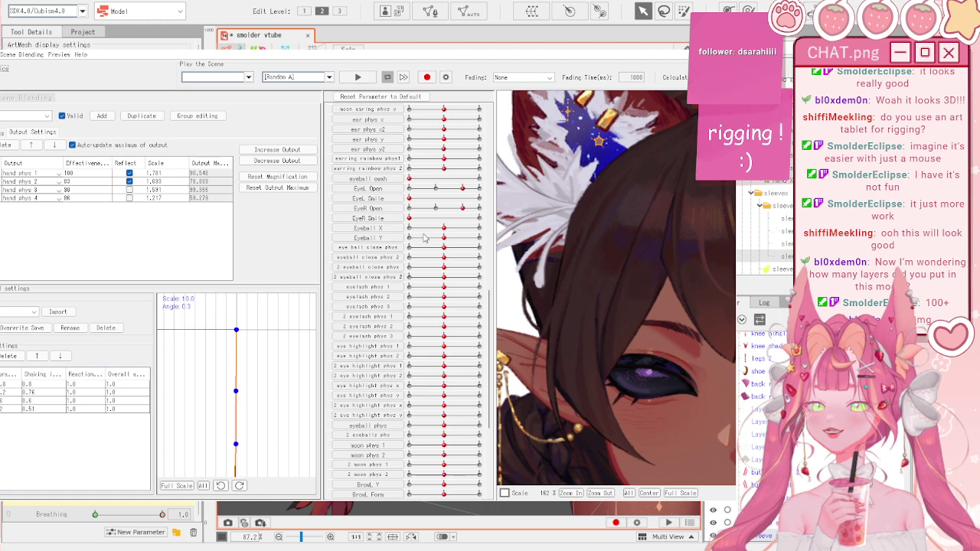
pyautogui.moveTo(462, 189); pyautogui.dragTo(472, 190)
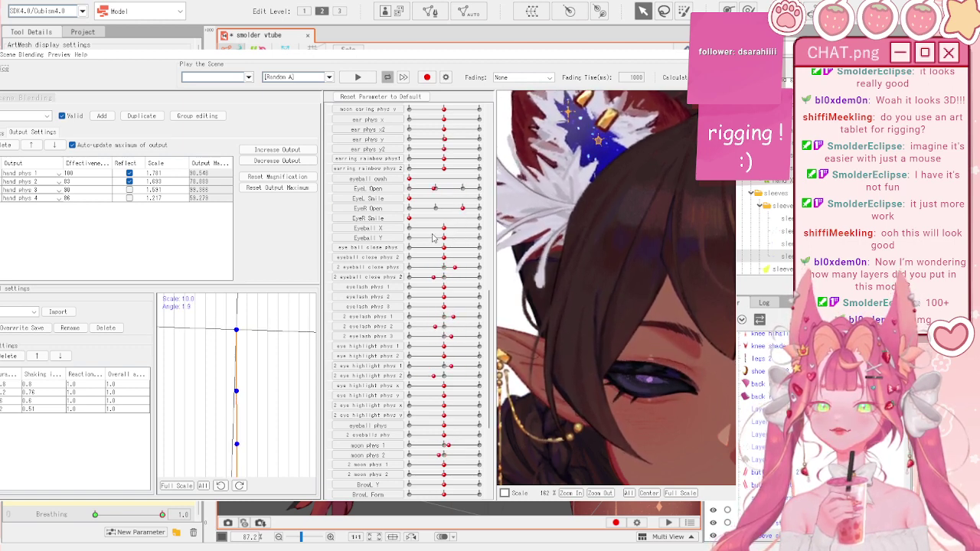
pyautogui.scroll(-5, 685, 218)
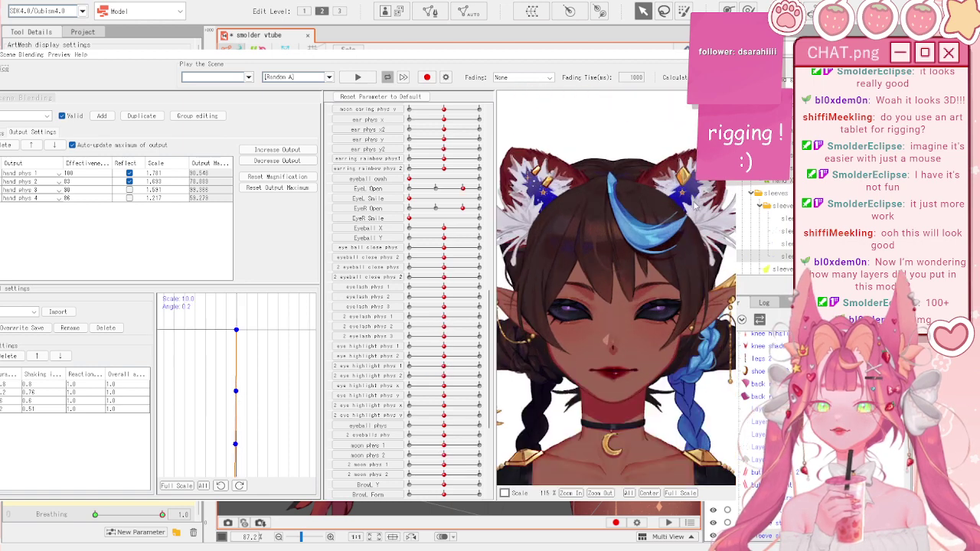
pyautogui.scroll(2, 685, 218)
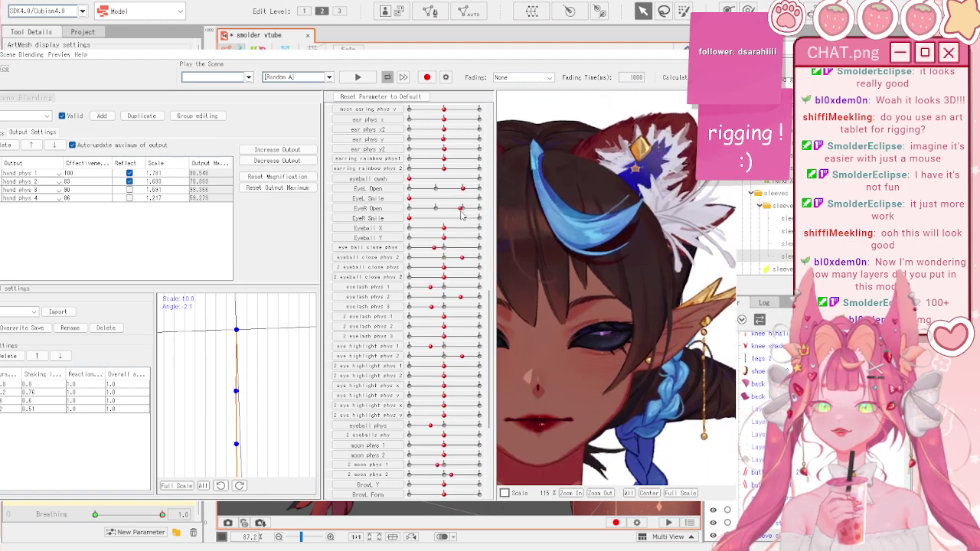
pyautogui.click(382, 228)
pyautogui.click(398, 238)
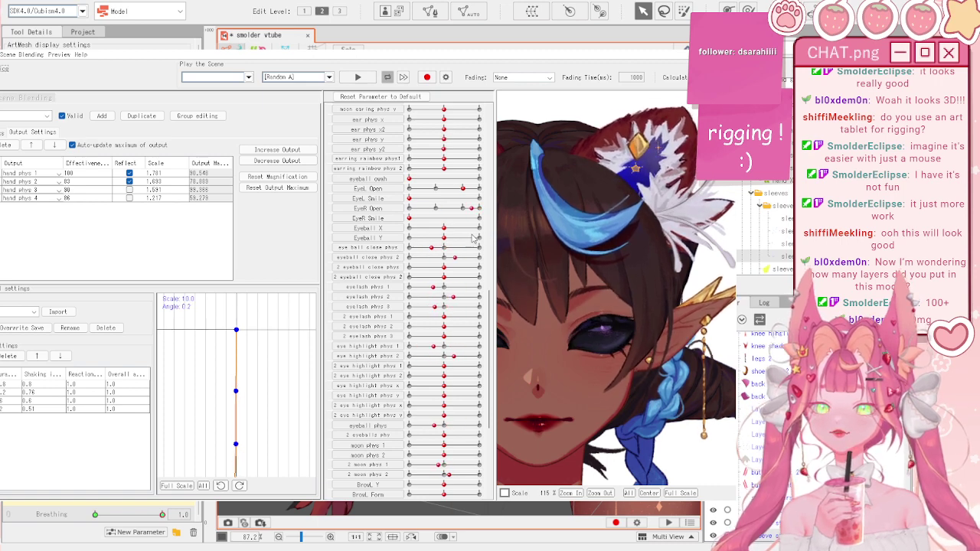
pyautogui.scroll(-4, 670, 253)
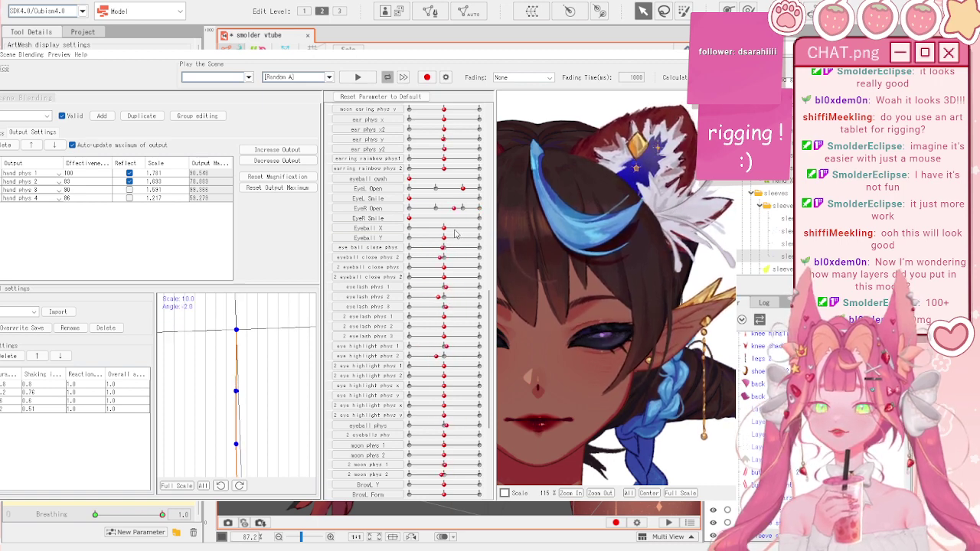
pyautogui.moveTo(670, 253); pyautogui.dragTo(547, 306)
pyautogui.click(722, 43)
pyautogui.scroll(-9, 659, 218)
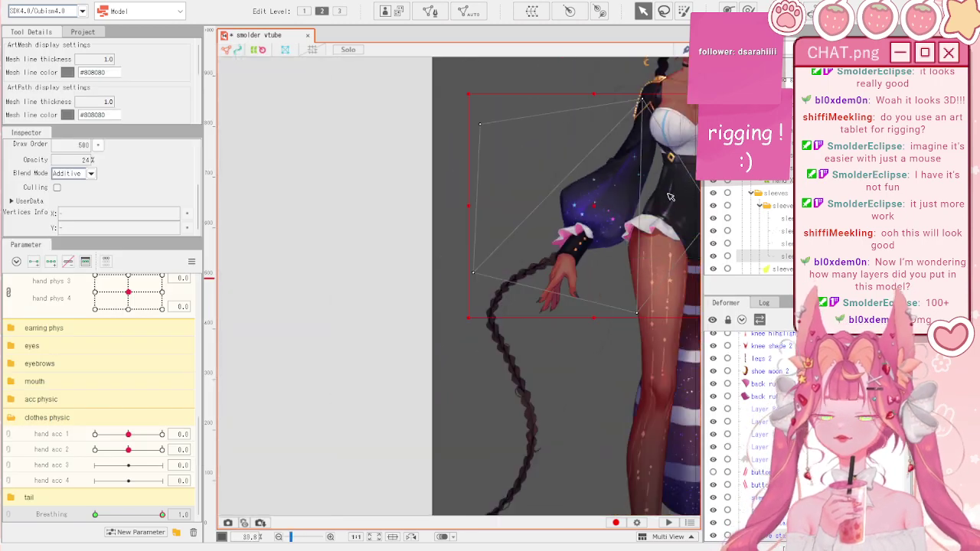
# - Deselect the sleeve star mesh, test the Body X movement and reset the model's parameters to their defaults
pyautogui.click(618, 147)
pyautogui.scroll(5, 593, 184)
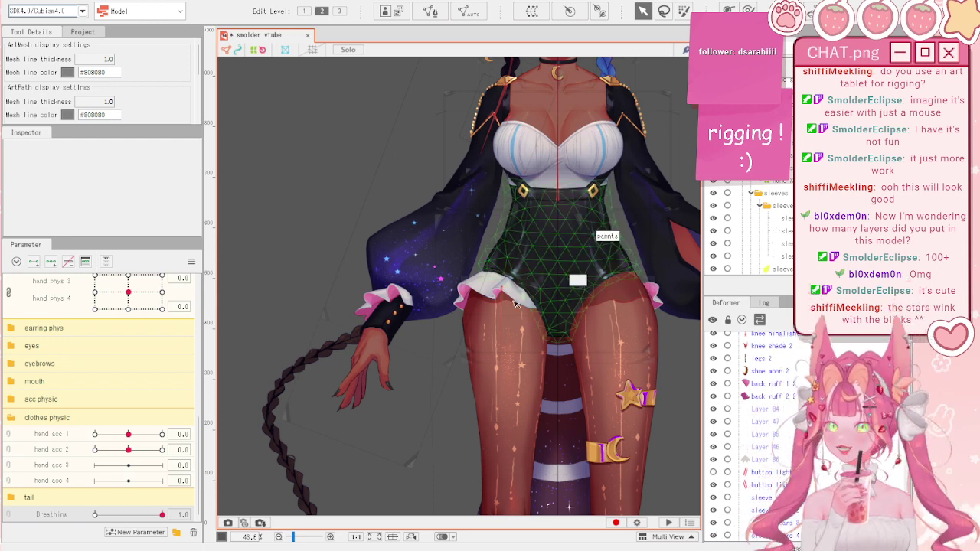
pyautogui.scroll(6, 122, 360)
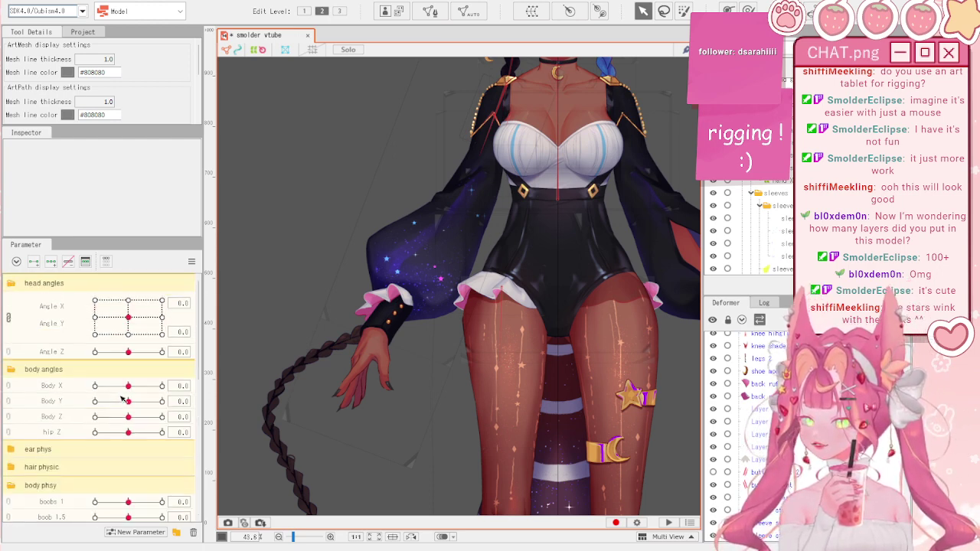
pyautogui.moveTo(127, 386)
pyautogui.mouseDown()
pyautogui.moveTo(96, 391)
pyautogui.moveTo(117, 386)
pyautogui.mouseUp()
pyautogui.click(191, 260)
pyautogui.click(233, 262)
# - Find the hidden ruffled waist piece with the blue belt among the body parts and make it visible
pyautogui.scroll(-5, 467, 221)
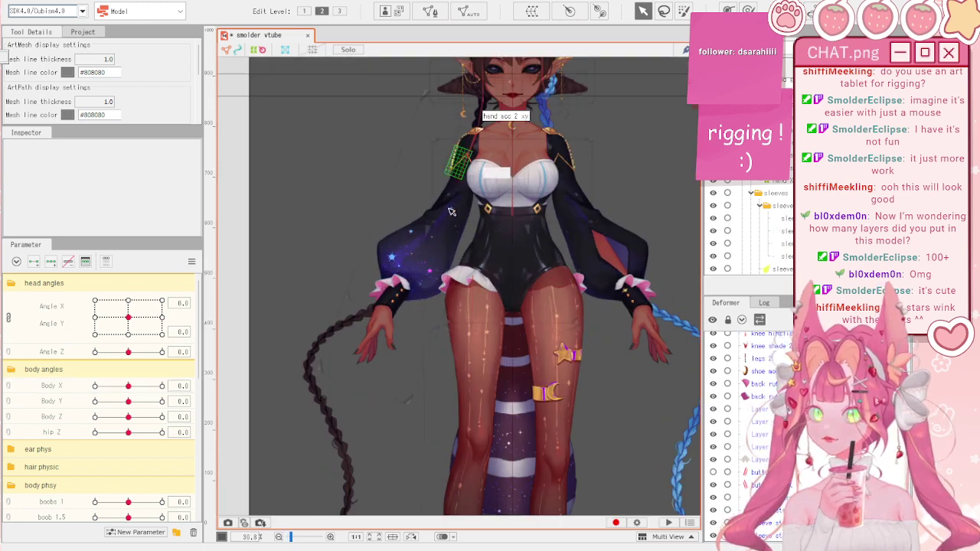
pyautogui.scroll(2, 467, 221)
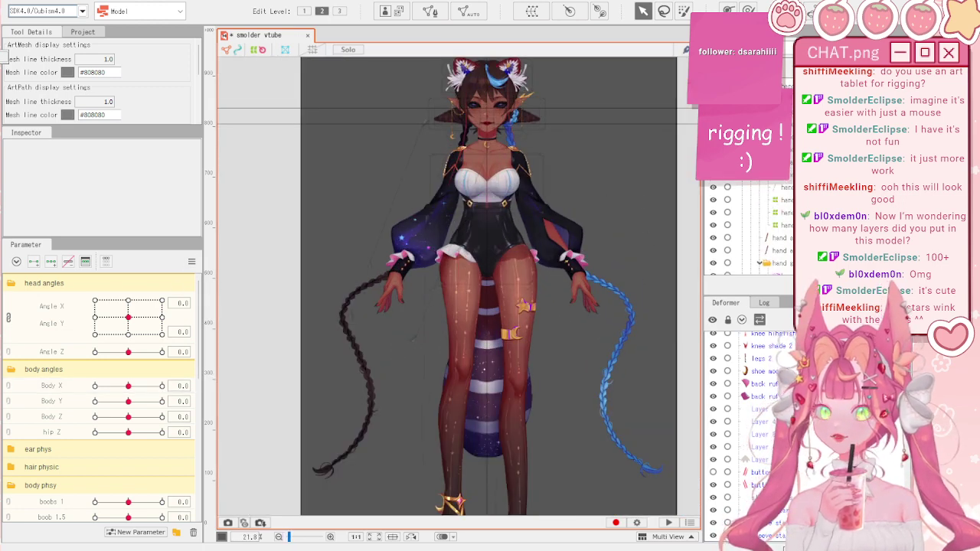
pyautogui.scroll(-1, 750, 227)
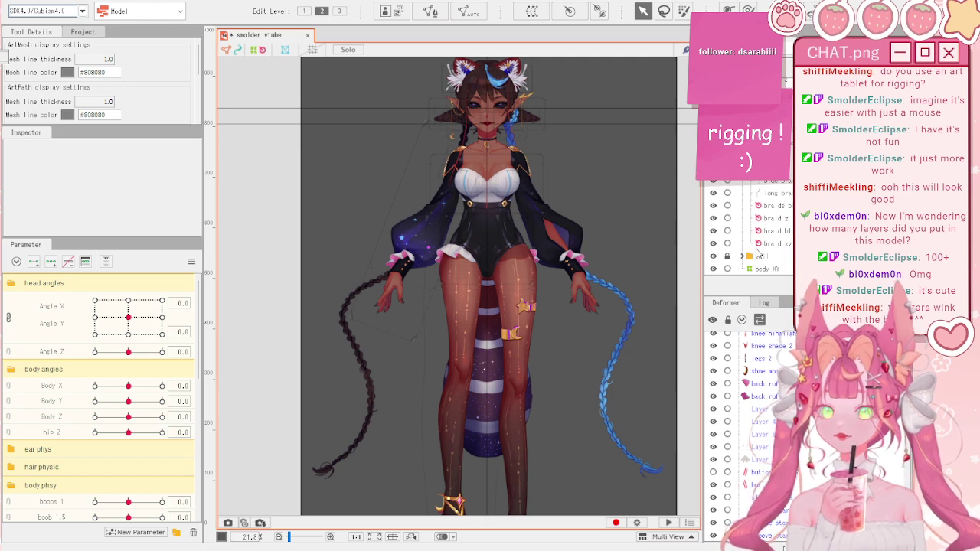
pyautogui.scroll(-3, 756, 253)
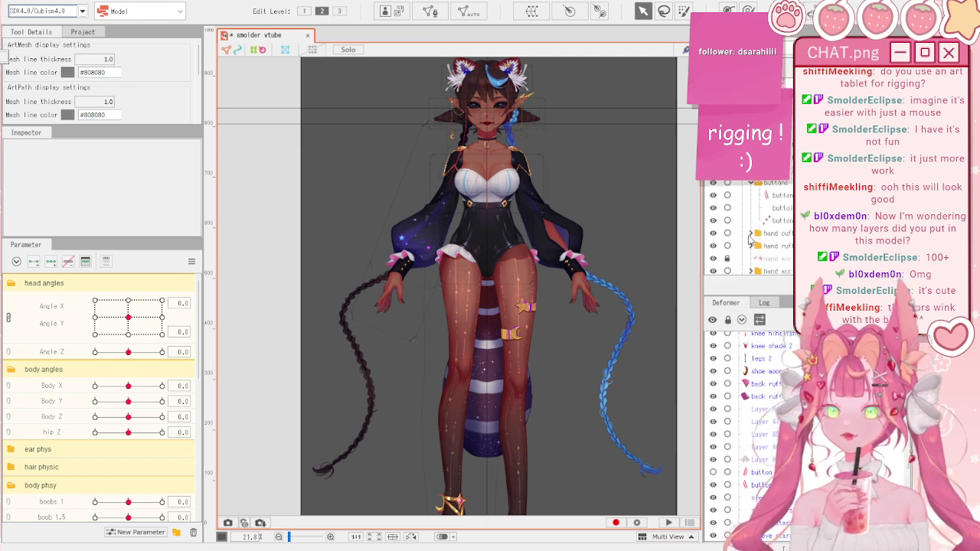
pyautogui.scroll(-3, 715, 258)
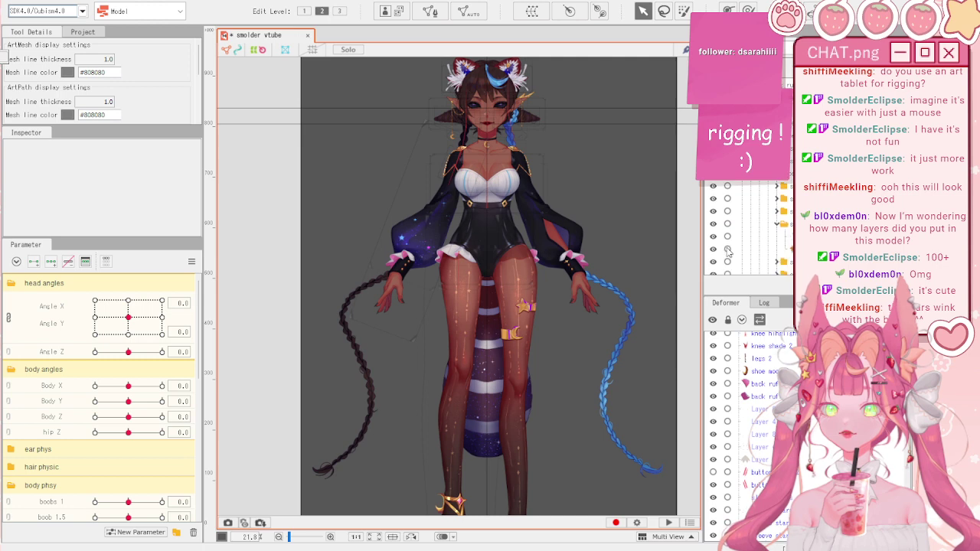
pyautogui.scroll(-2, 756, 217)
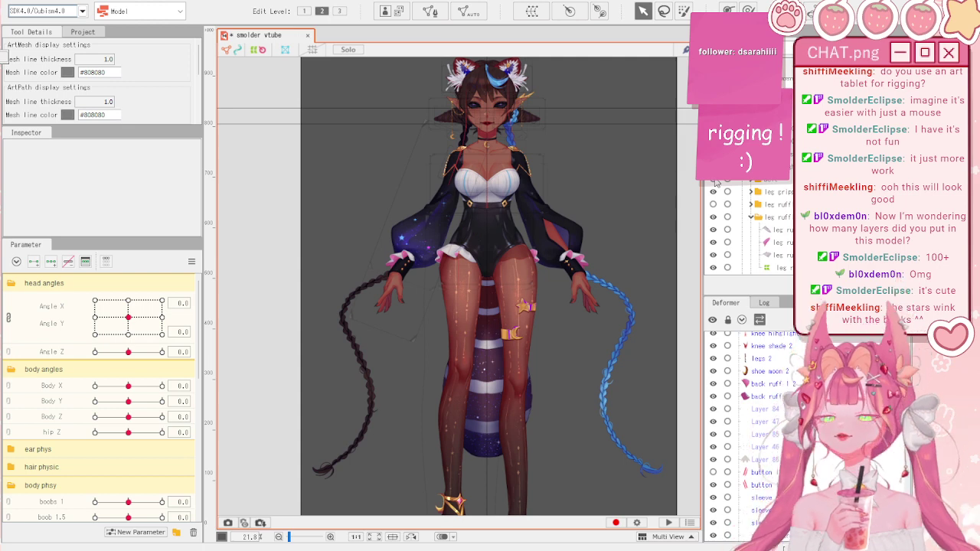
pyautogui.scroll(-3, 716, 182)
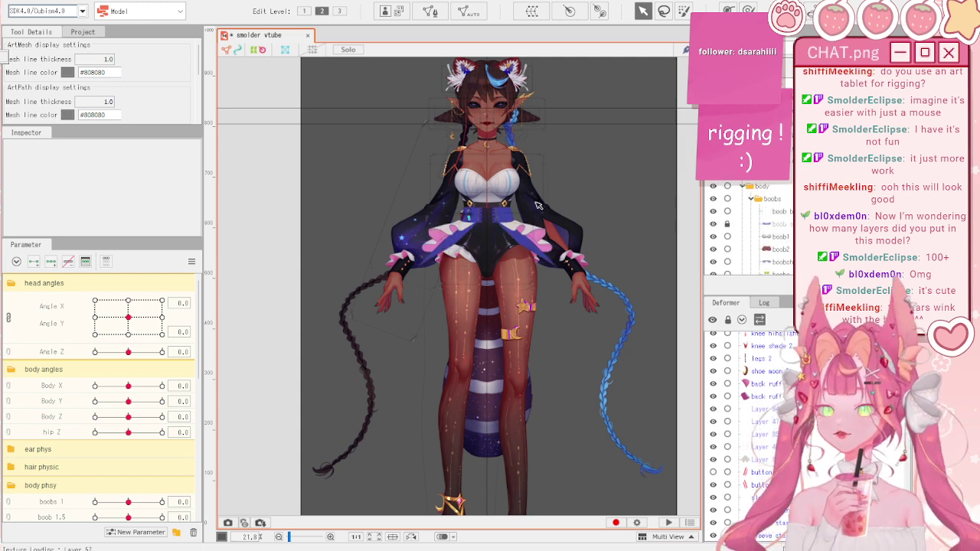
pyautogui.scroll(-5, 771, 196)
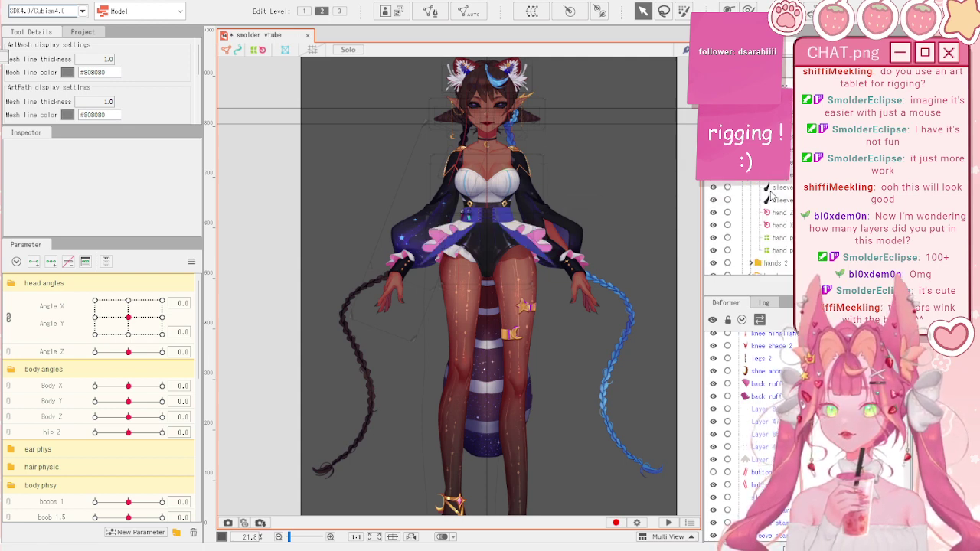
# - Find the hidden white petal skirt among the body parts and make it visible
pyautogui.scroll(-3, 746, 260)
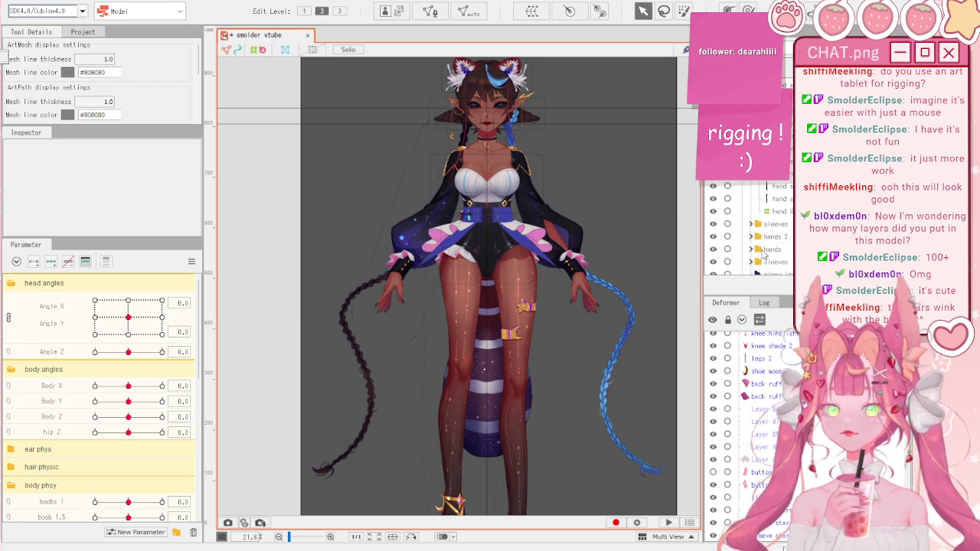
pyautogui.scroll(3, 757, 253)
pyautogui.scroll(3, 532, 235)
pyautogui.scroll(-3, 532, 235)
pyautogui.scroll(1, 762, 223)
pyautogui.click(740, 214)
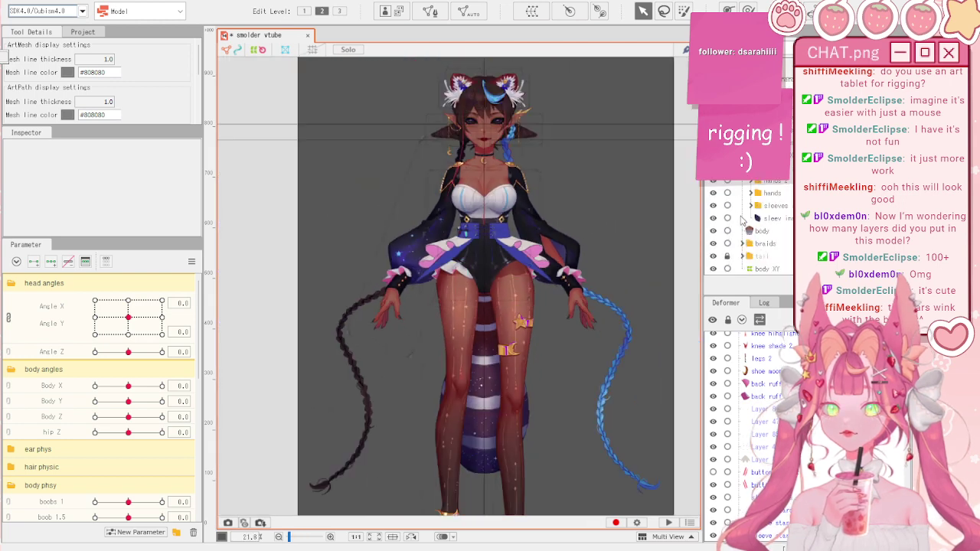
pyautogui.scroll(5, 750, 237)
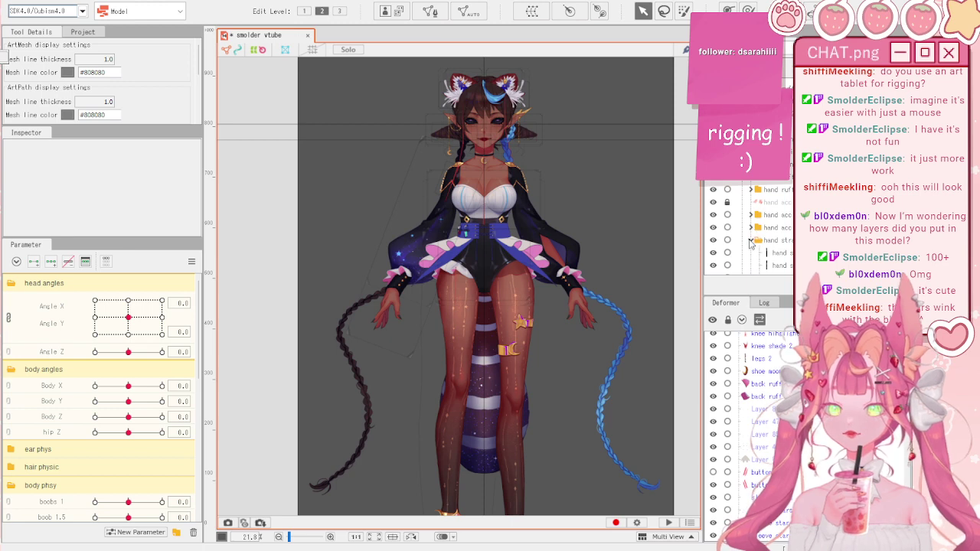
pyautogui.scroll(3, 737, 212)
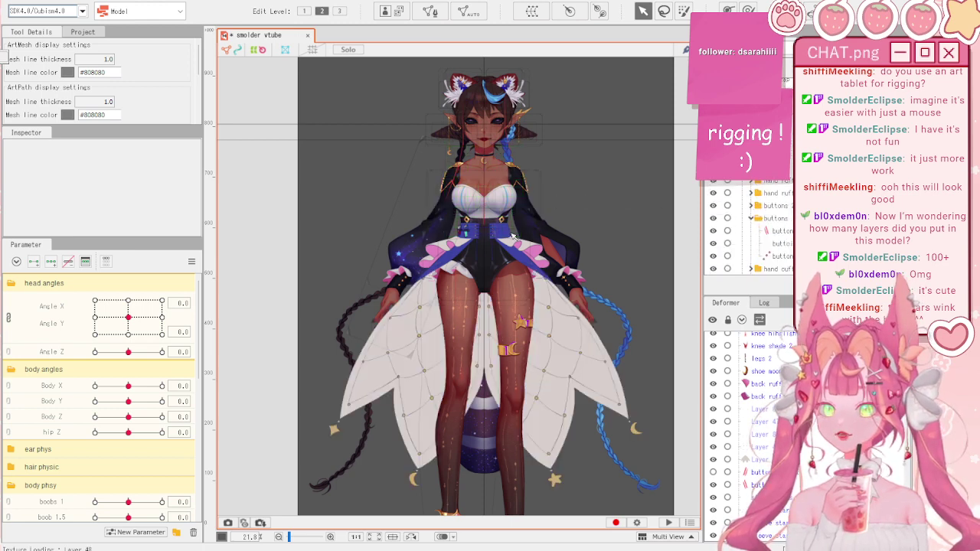
pyautogui.scroll(-3, 514, 197)
pyautogui.scroll(3, 505, 338)
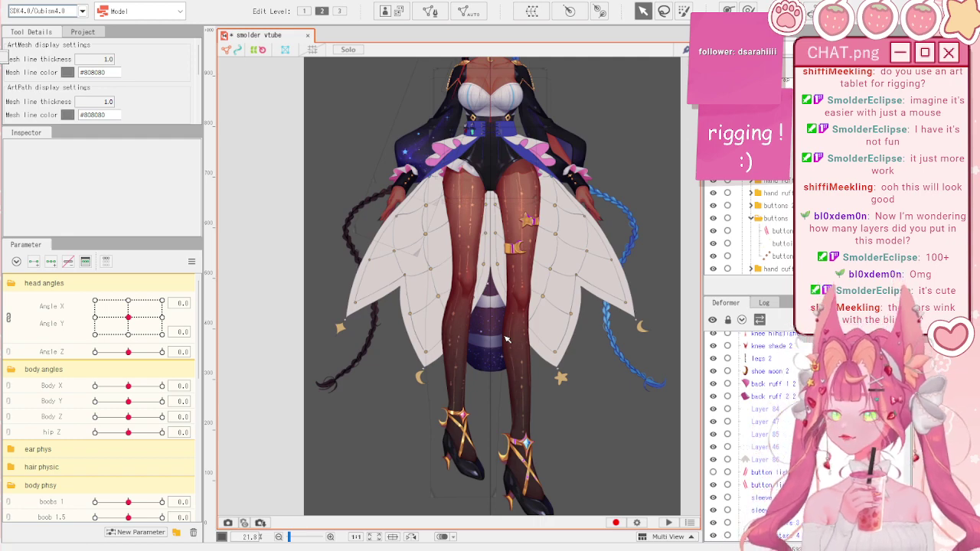
# - Examine the white petal skirt together with the sleeves, waist and legs, and hide the skirt again
pyautogui.scroll(3, 477, 246)
pyautogui.scroll(-3, 479, 233)
pyautogui.scroll(4, 494, 132)
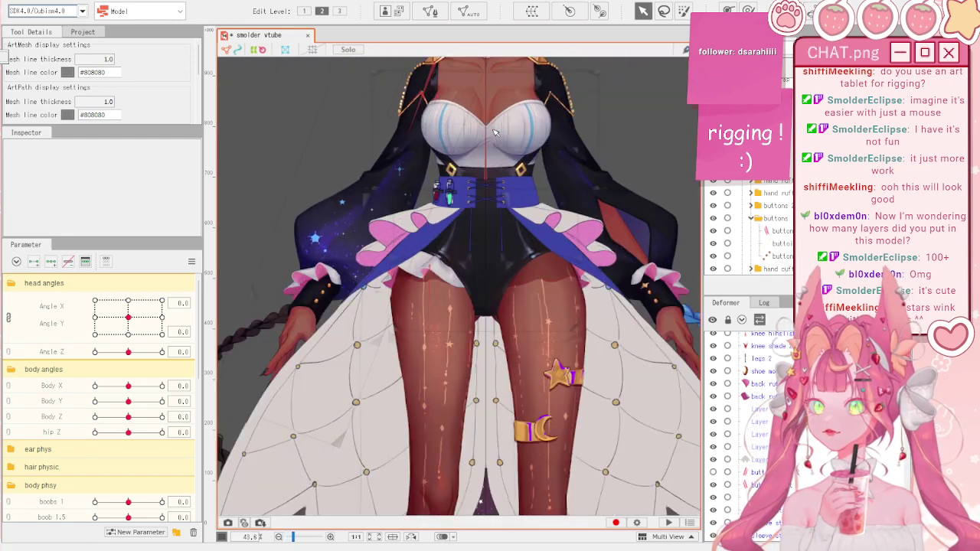
pyautogui.scroll(-5, 549, 303)
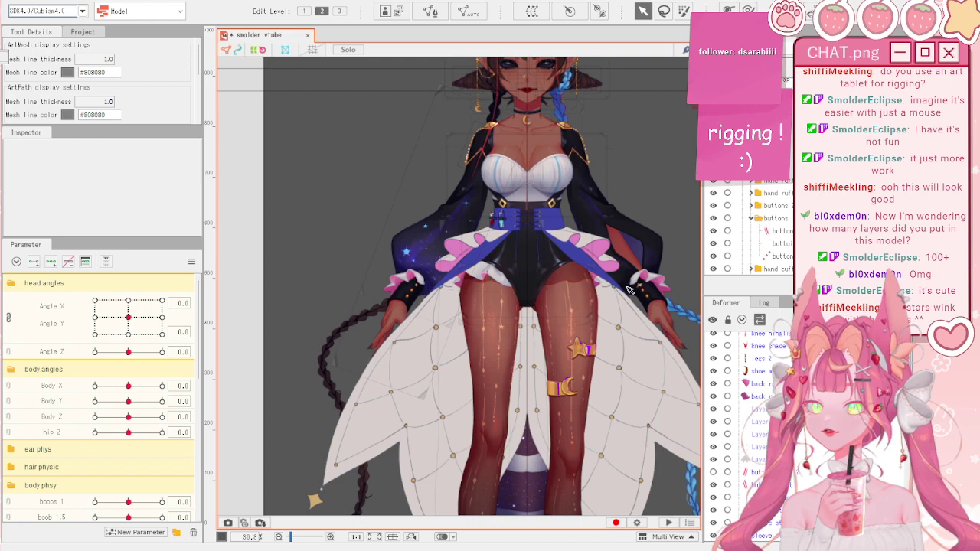
pyautogui.scroll(5, 549, 302)
pyautogui.scroll(-7, 543, 287)
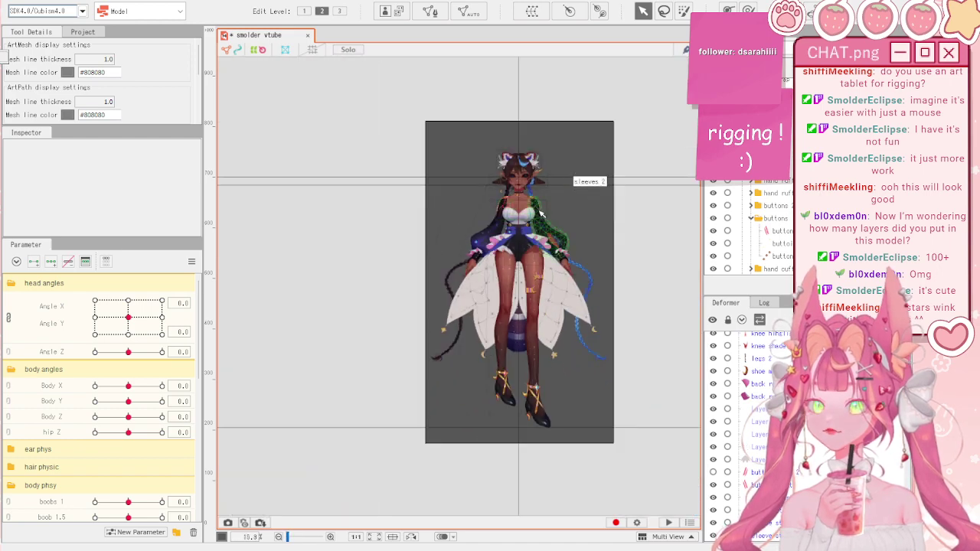
pyautogui.scroll(2, 538, 275)
pyautogui.scroll(1, 591, 229)
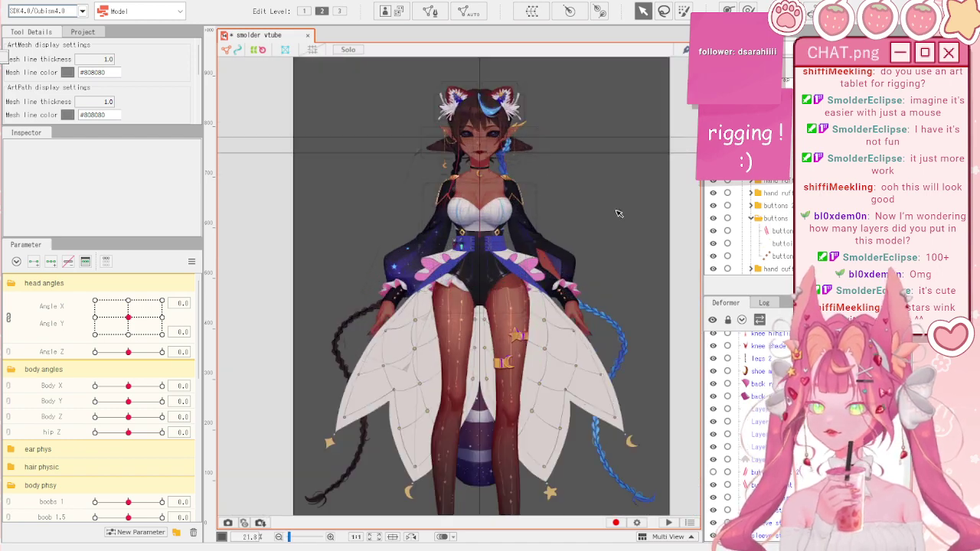
pyautogui.click(712, 155)
# - Toggle the tail and the white petal skirt off and on to compare the layers around the waist
pyautogui.scroll(3, 505, 265)
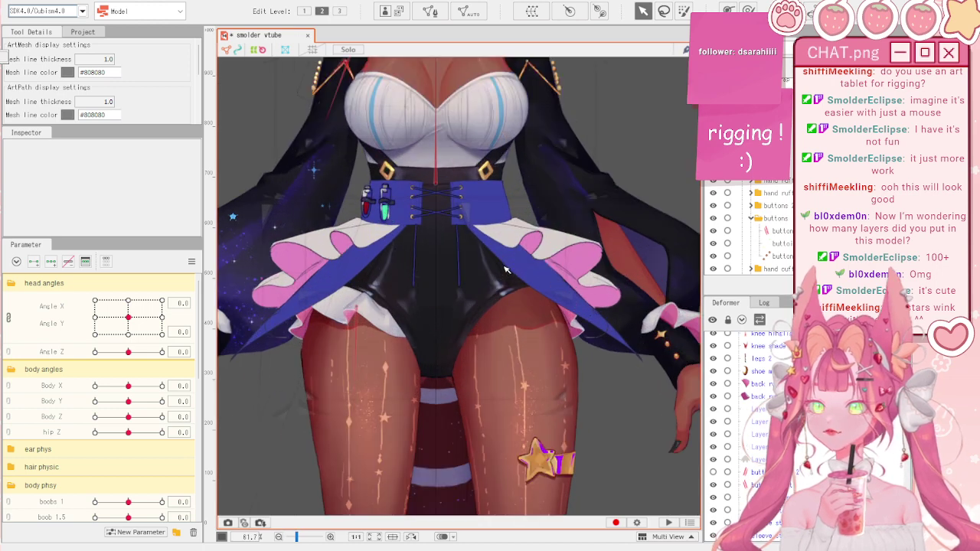
pyautogui.scroll(-1, 496, 254)
pyautogui.scroll(-3, 750, 222)
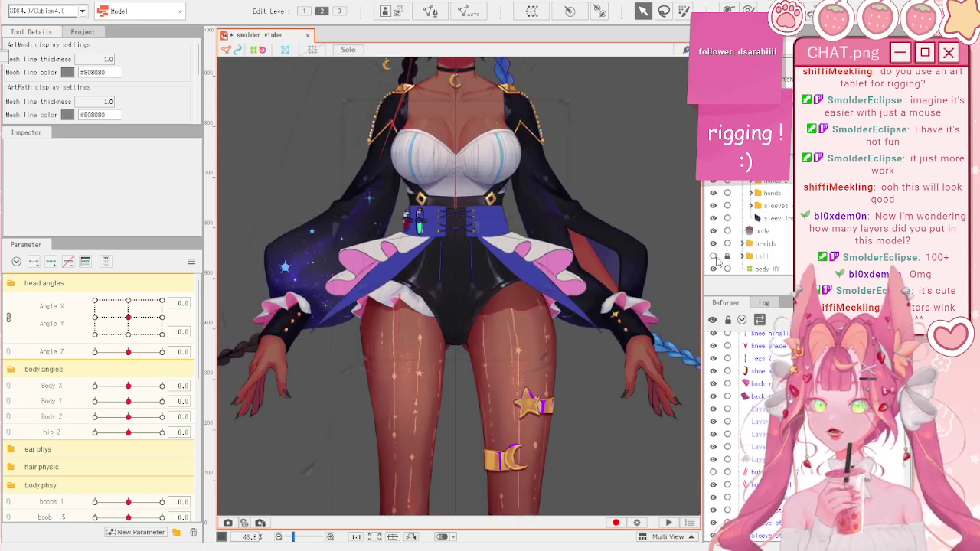
pyautogui.scroll(3, 716, 240)
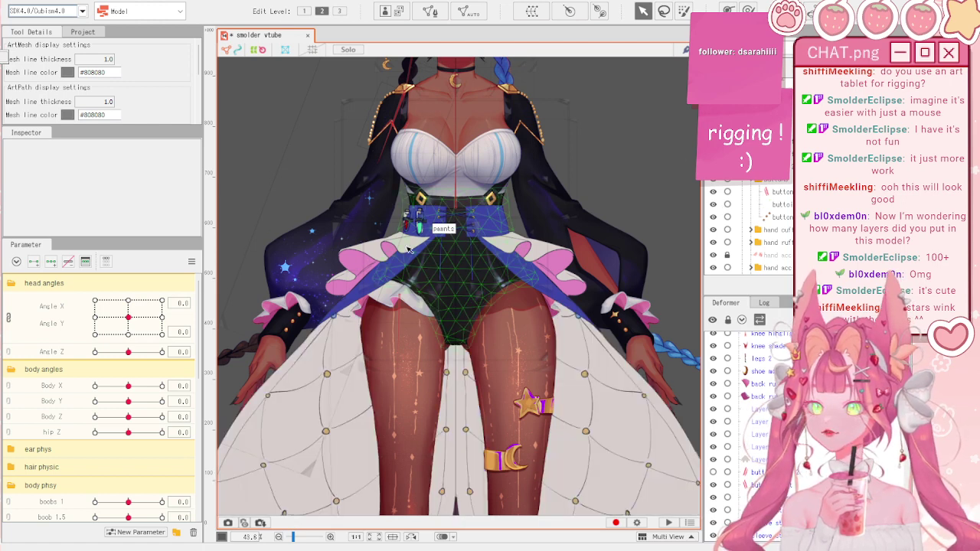
pyautogui.scroll(2, 756, 186)
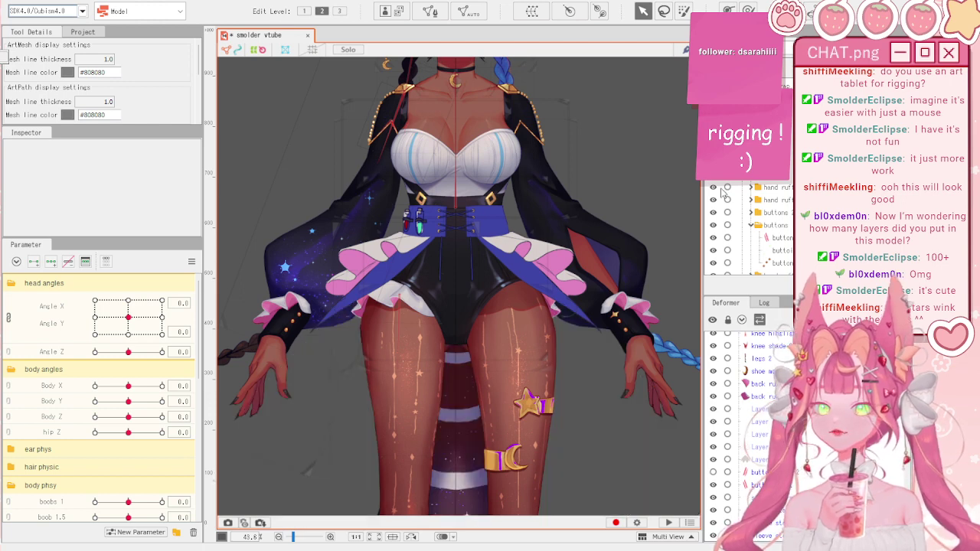
# - Find the ruffled waist piece with the blue belt among the body parts and hide it
pyautogui.scroll(5, 721, 193)
pyautogui.scroll(5, 721, 193)
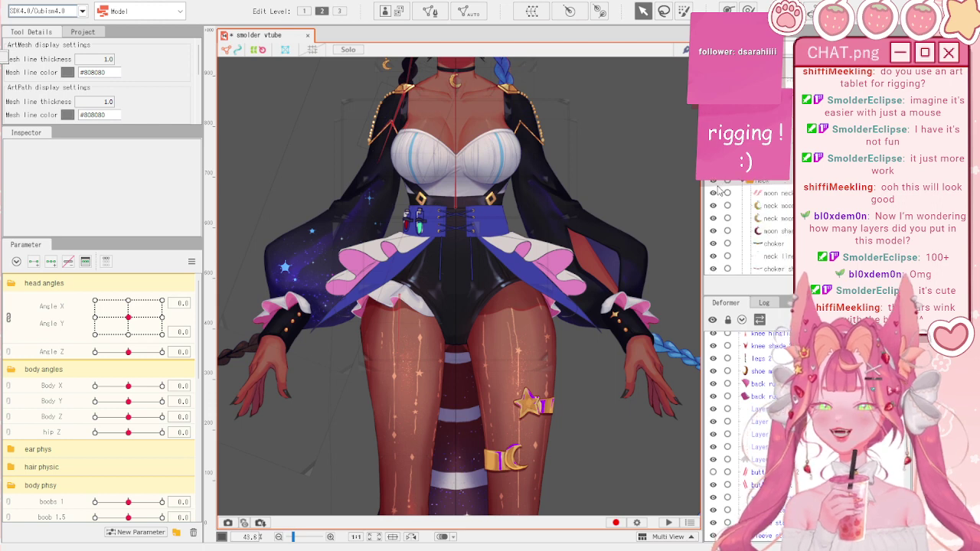
pyautogui.scroll(-5, 716, 181)
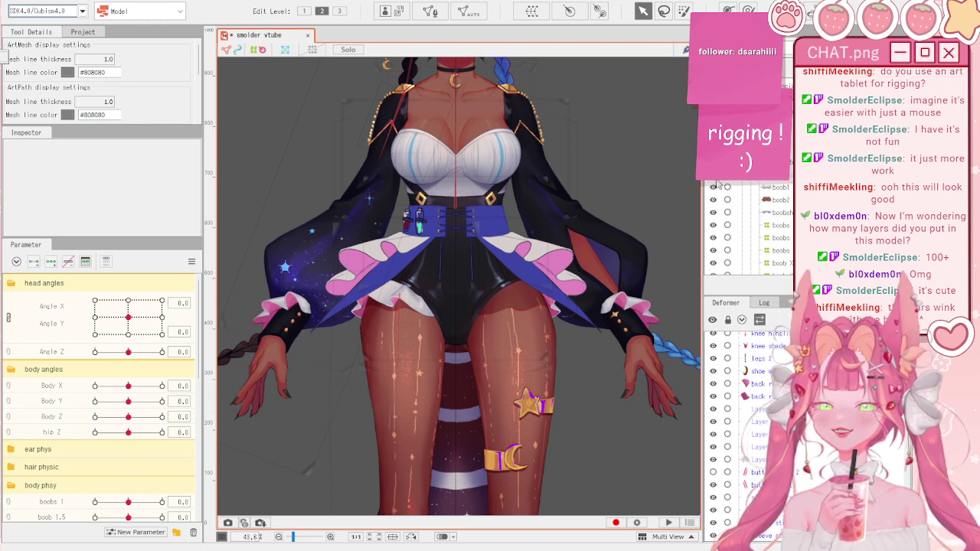
pyautogui.click(713, 162)
pyautogui.scroll(-2, 607, 167)
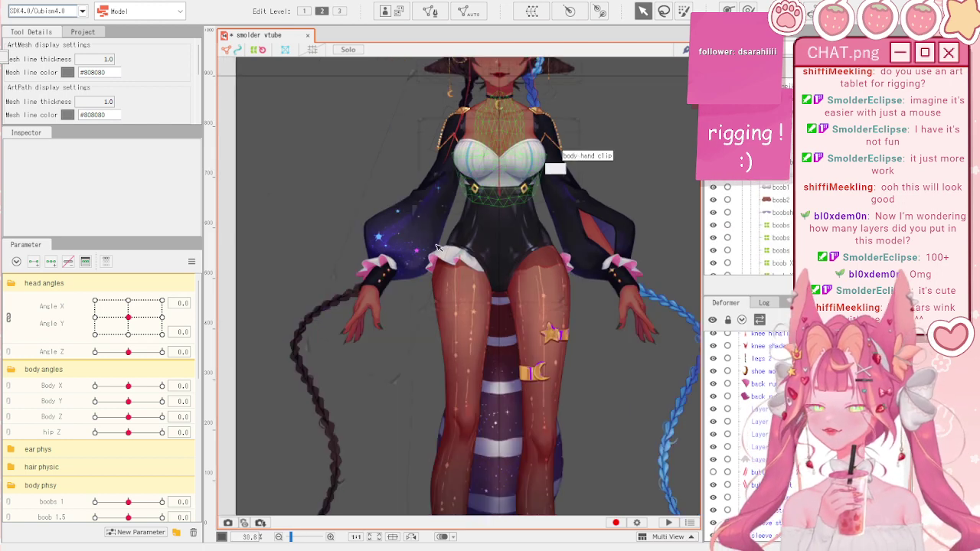
# - Test the model's Angle Z and Body X movement and reset all parameters to their defaults
pyautogui.moveTo(128, 351); pyautogui.dragTo(114, 353)
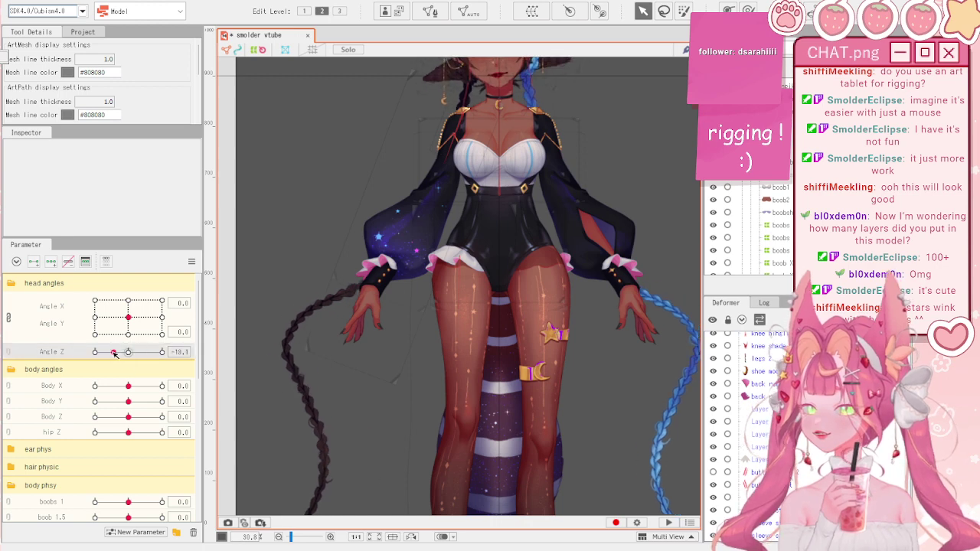
pyautogui.moveTo(127, 385); pyautogui.dragTo(170, 390)
pyautogui.scroll(2, 372, 246)
pyautogui.click(194, 262)
pyautogui.click(220, 276)
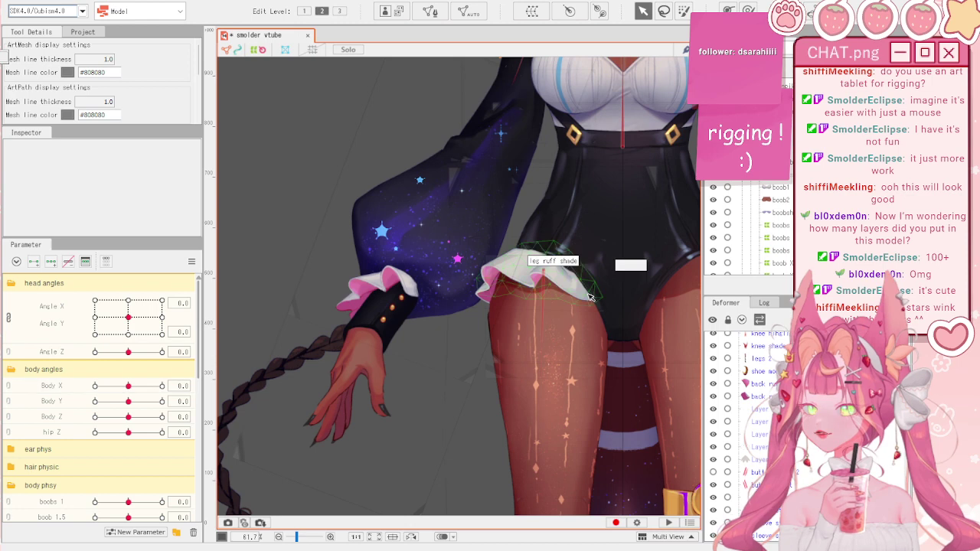
# - Add three keys on both Body X and Body Y to the thigh ruffle's warp deformer, leg ruffles xy
pyautogui.scroll(1, 534, 256)
pyautogui.click(541, 241)
pyautogui.click(561, 277)
pyautogui.scroll(2, 562, 280)
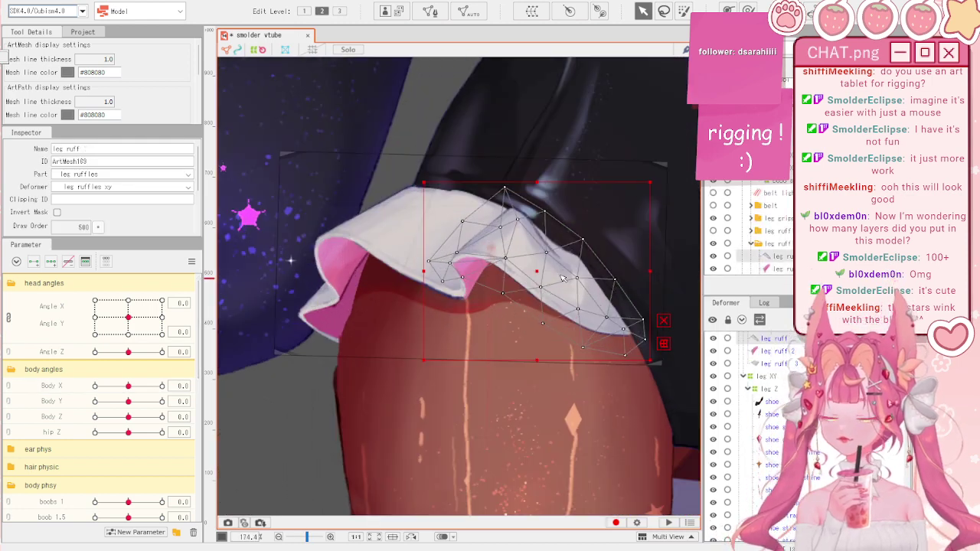
pyautogui.click(766, 372)
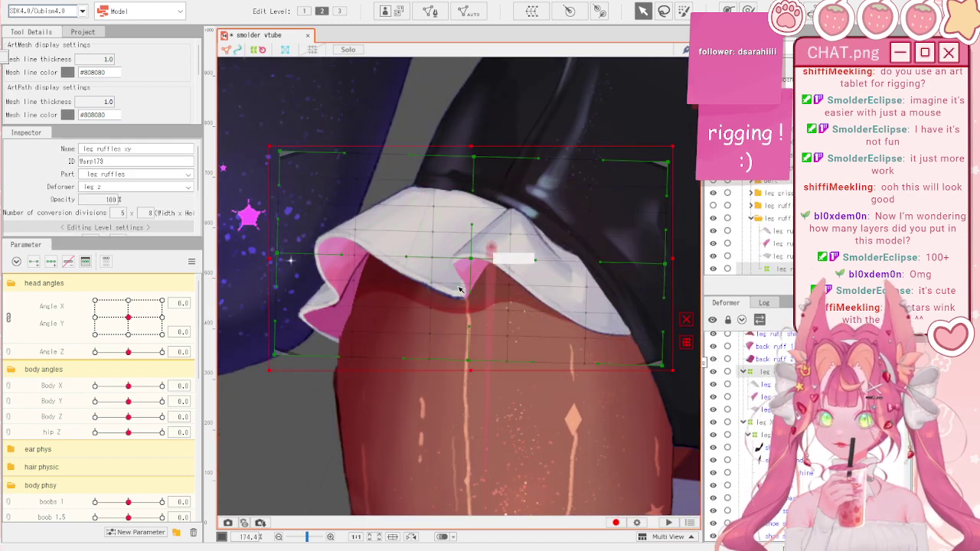
pyautogui.click(61, 388)
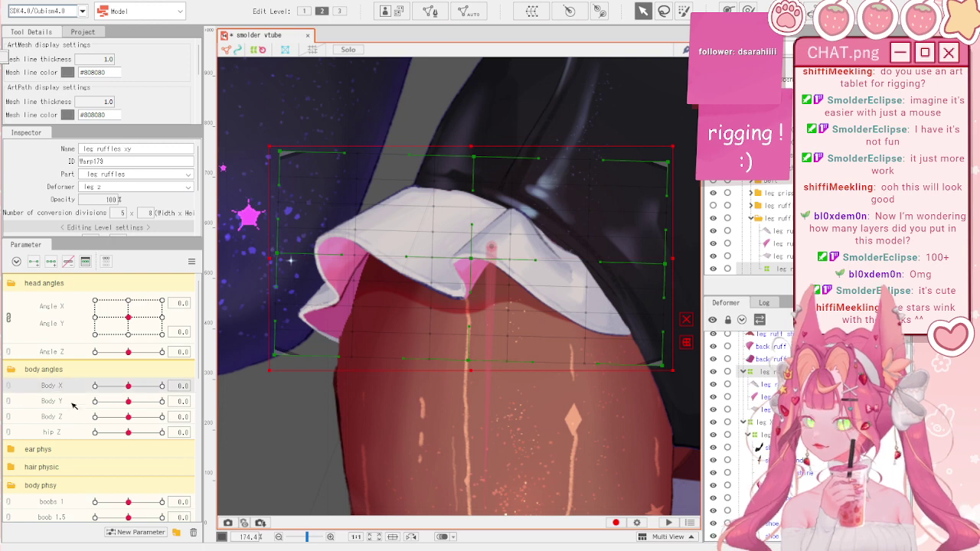
pyautogui.keyDown('ctrl'); pyautogui.click(72, 403); pyautogui.keyUp('ctrl')
pyautogui.click(51, 262)
pyautogui.click(65, 398)
pyautogui.click(75, 388)
# - At Body X -10, shift the leg ruffles xy deformer outward and slightly up to follow the turned thigh
pyautogui.moveTo(126, 387); pyautogui.dragTo(95, 387)
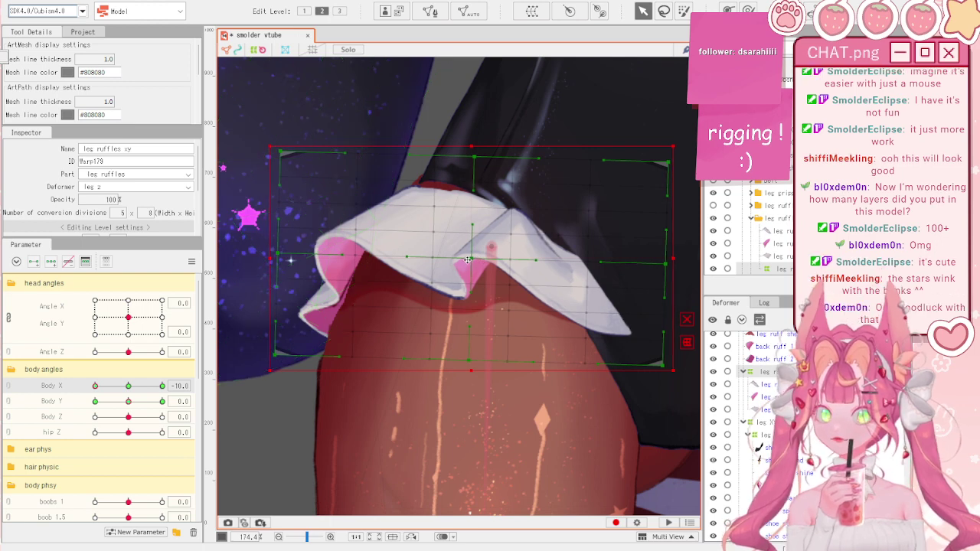
pyautogui.moveTo(466, 260); pyautogui.dragTo(441, 246)
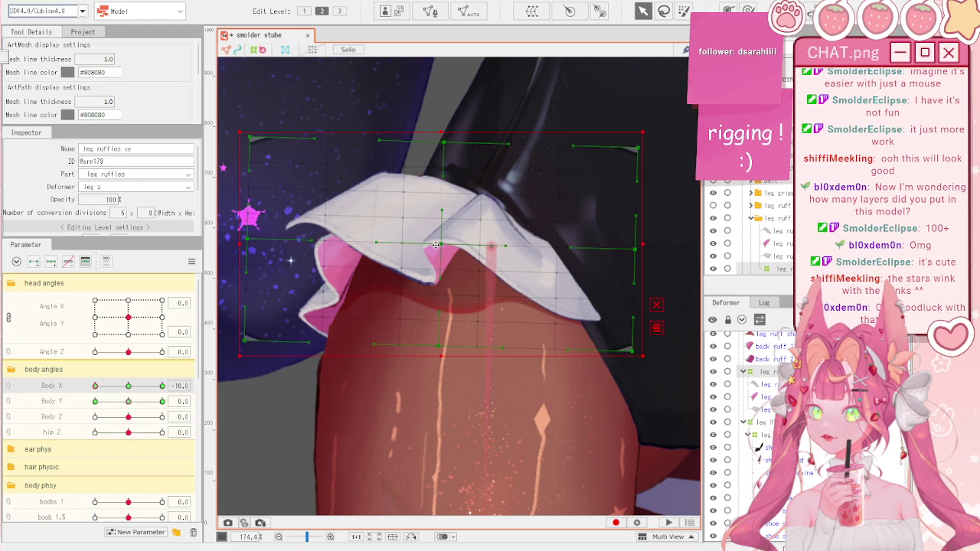
pyautogui.moveTo(95, 385)
pyautogui.mouseDown()
pyautogui.moveTo(132, 375)
pyautogui.moveTo(84, 358)
pyautogui.mouseUp()
pyautogui.scroll(-3, 613, 277)
pyautogui.scroll(3, 505, 239)
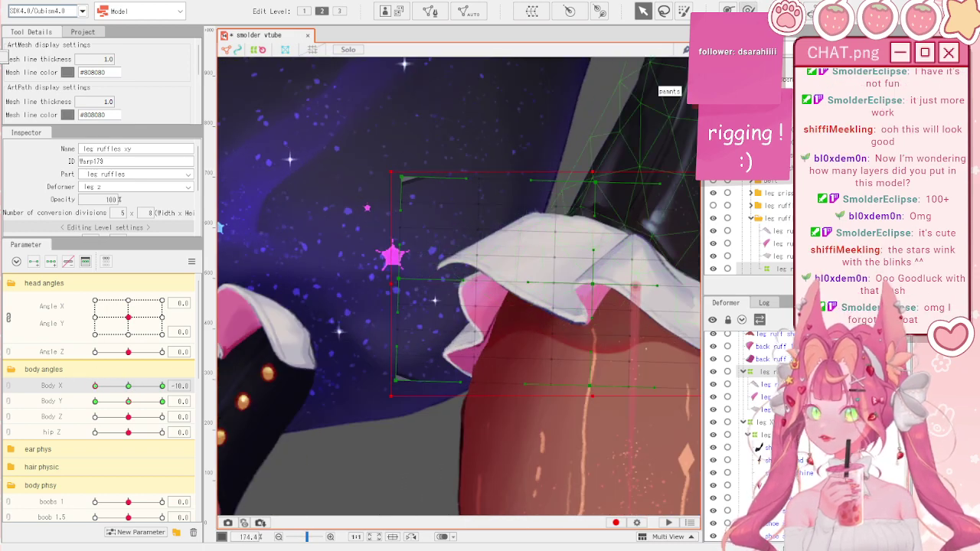
# - Reshape the leg ruffles xy deformer at Body X -10 with the deform brush so the ruffle wraps around the thigh
pyautogui.click(748, 10)
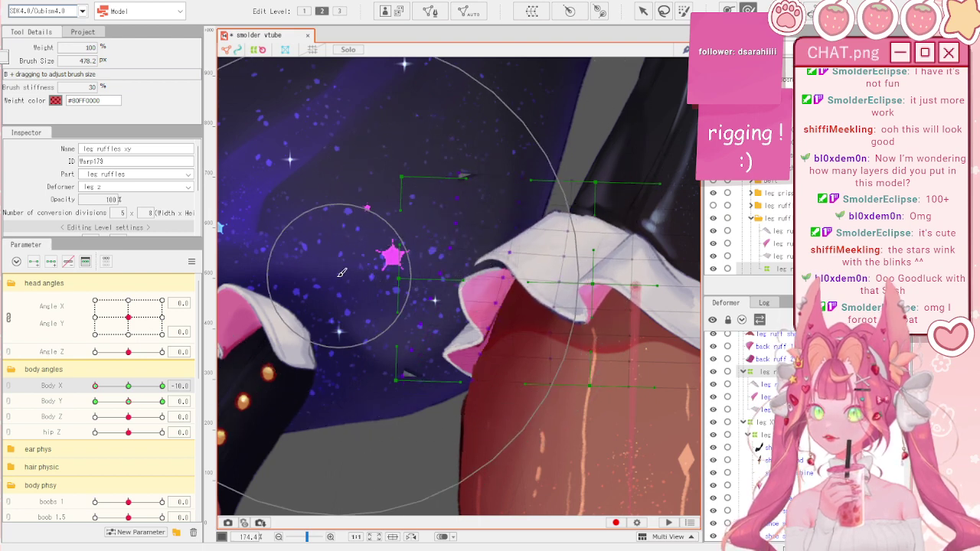
pyautogui.moveTo(133, 385); pyautogui.dragTo(66, 383)
pyautogui.scroll(-3, 426, 242)
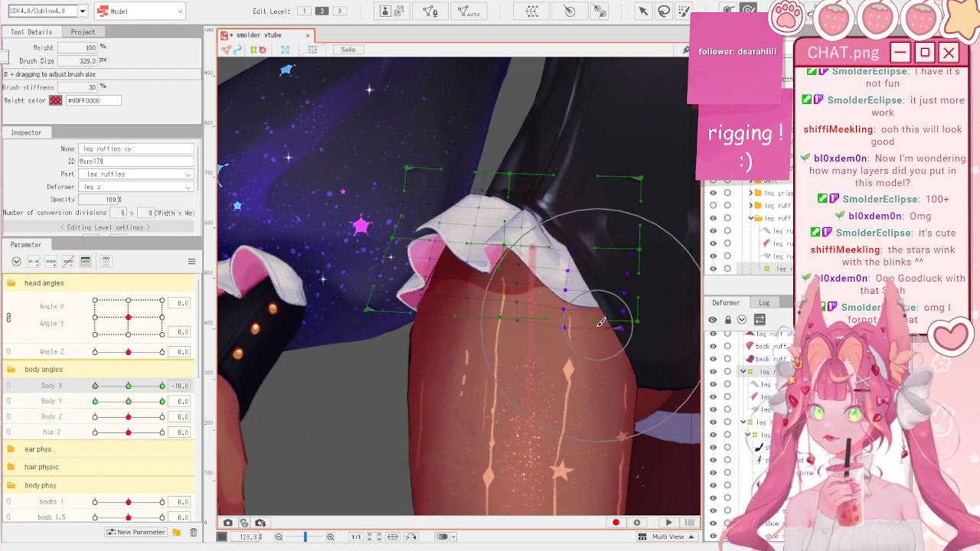
pyautogui.moveTo(127, 387); pyautogui.dragTo(54, 363)
pyautogui.scroll(2, 462, 138)
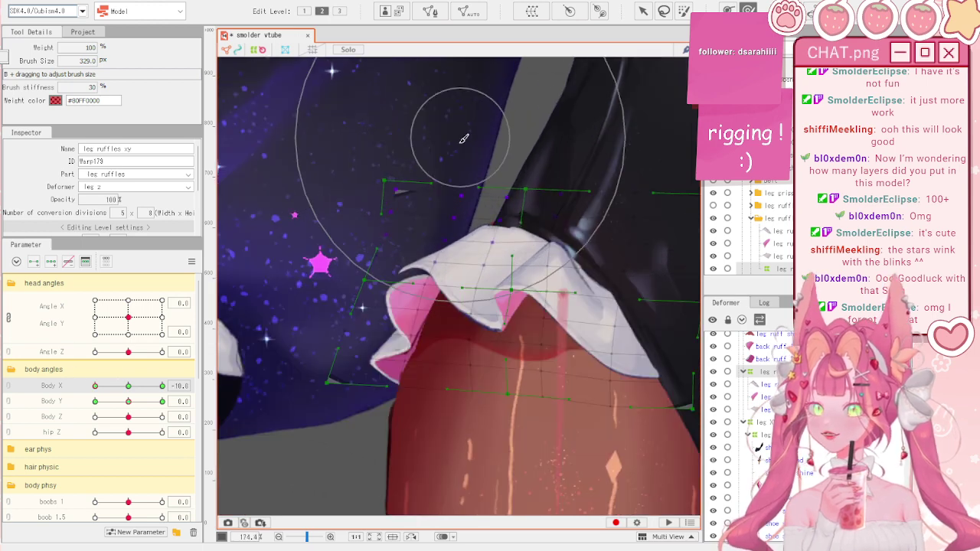
pyautogui.scroll(-2, 463, 134)
pyautogui.moveTo(461, 174); pyautogui.dragTo(457, 171)
pyautogui.moveTo(127, 385); pyautogui.dragTo(82, 379)
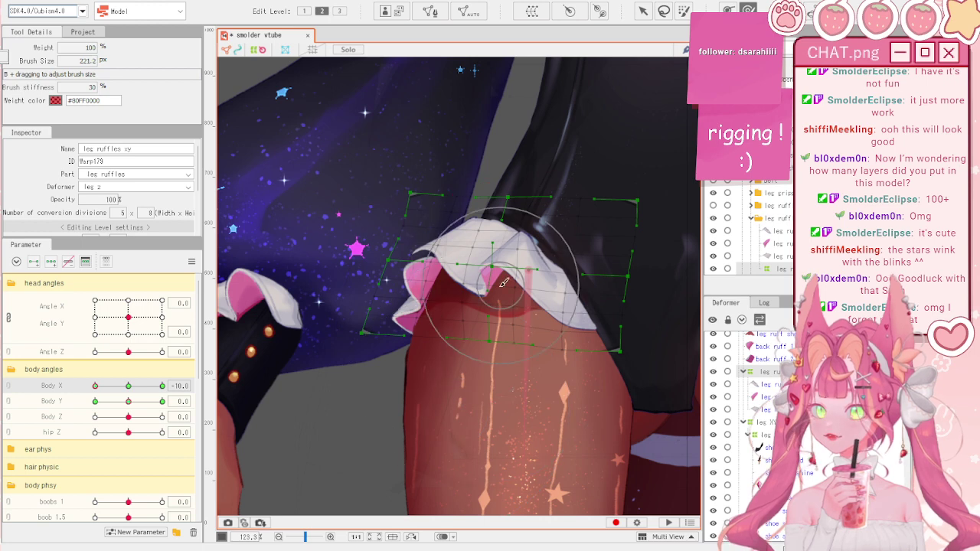
# - At Body X 10, move the leg ruffles xy deformer over the turned thigh
pyautogui.moveTo(129, 386); pyautogui.dragTo(164, 387)
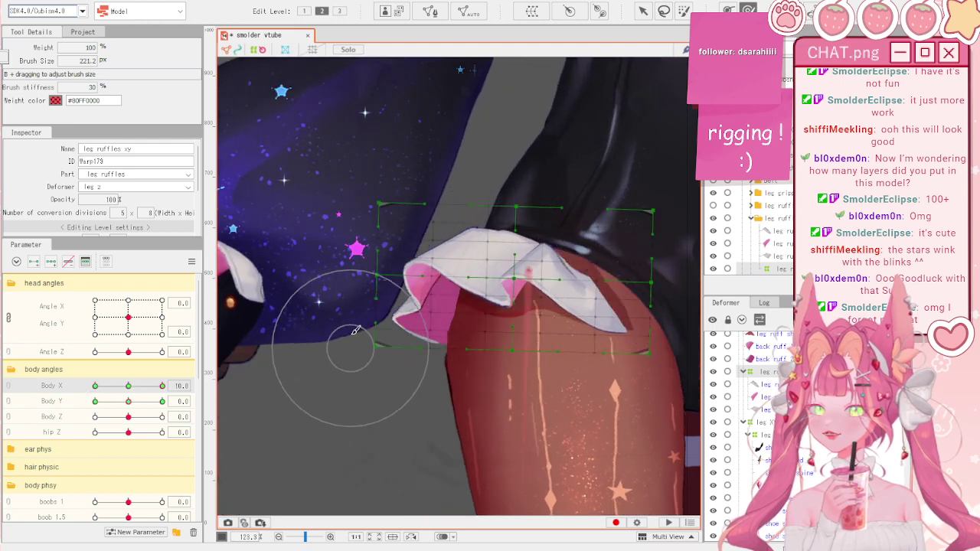
pyautogui.scroll(-3, 351, 337)
pyautogui.click(643, 11)
pyautogui.scroll(3, 536, 294)
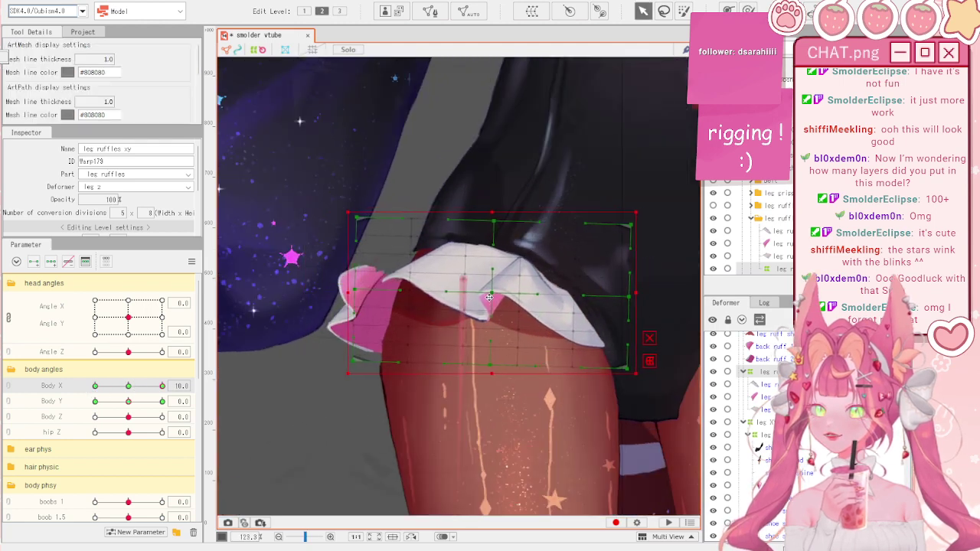
# - Reshape the leg ruffles xy deformer at Body X 10 with the deform brush, fitting the ruffle's outer edge to the thigh
pyautogui.press('b')
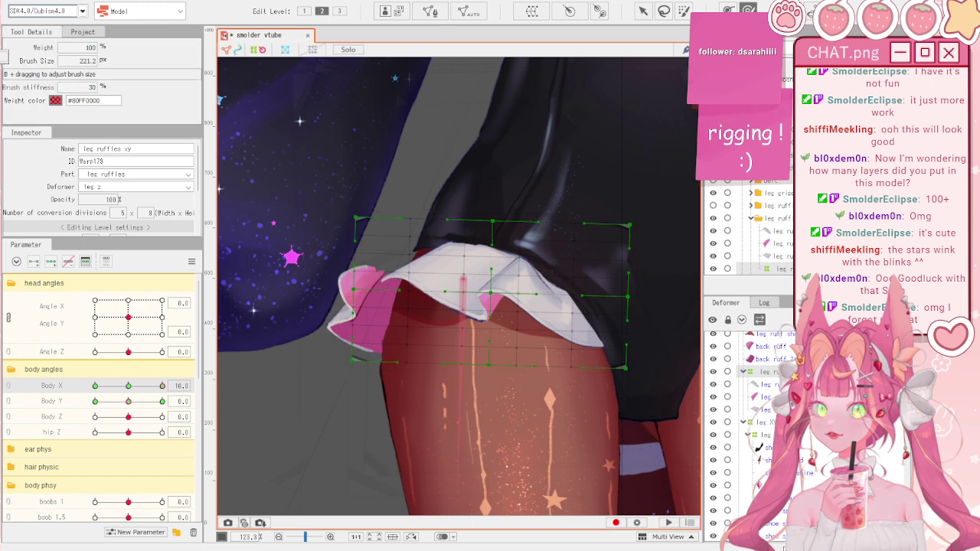
pyautogui.moveTo(162, 386)
pyautogui.mouseDown()
pyautogui.moveTo(128, 386)
pyautogui.moveTo(161, 385)
pyautogui.mouseUp()
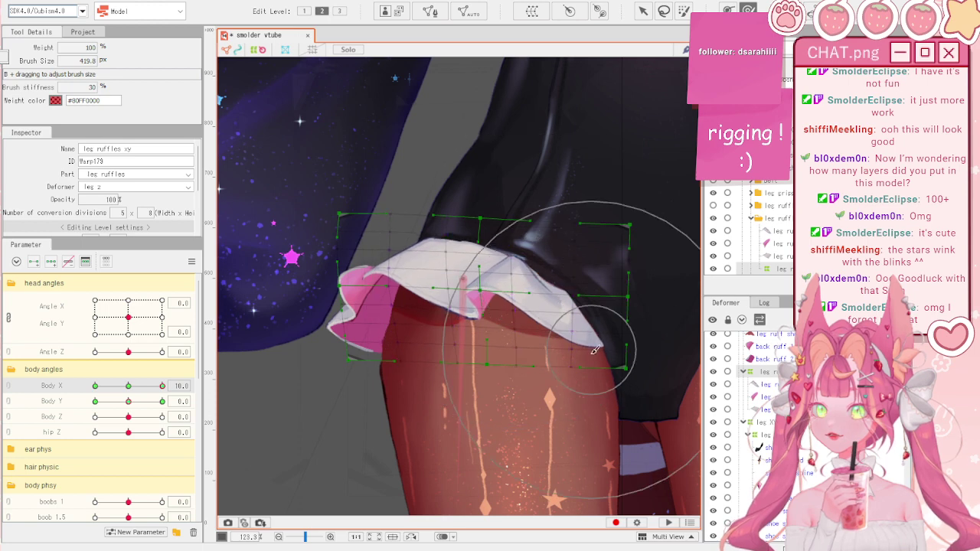
pyautogui.moveTo(128, 386); pyautogui.dragTo(162, 386)
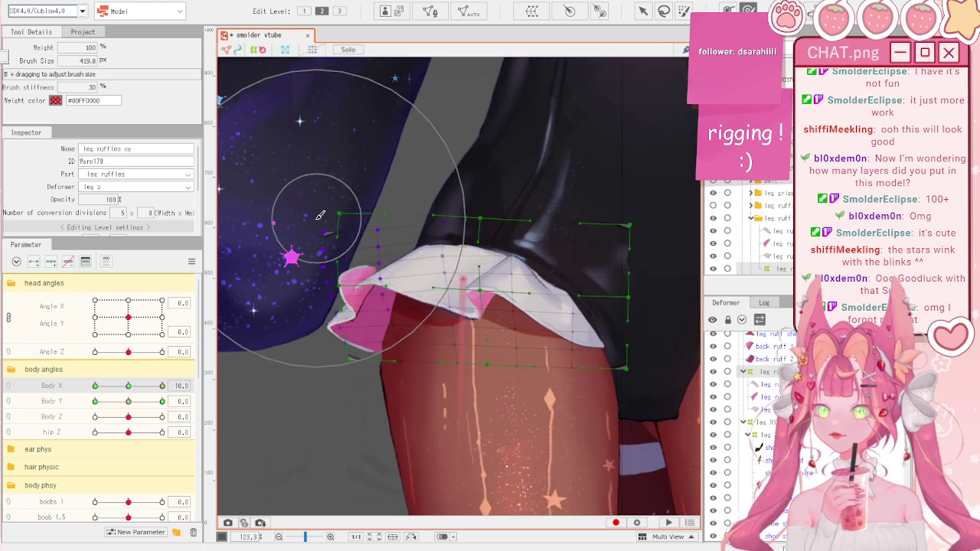
pyautogui.moveTo(129, 386)
pyautogui.mouseDown()
pyautogui.moveTo(174, 385)
pyautogui.moveTo(92, 388)
pyautogui.moveTo(184, 386)
pyautogui.mouseUp()
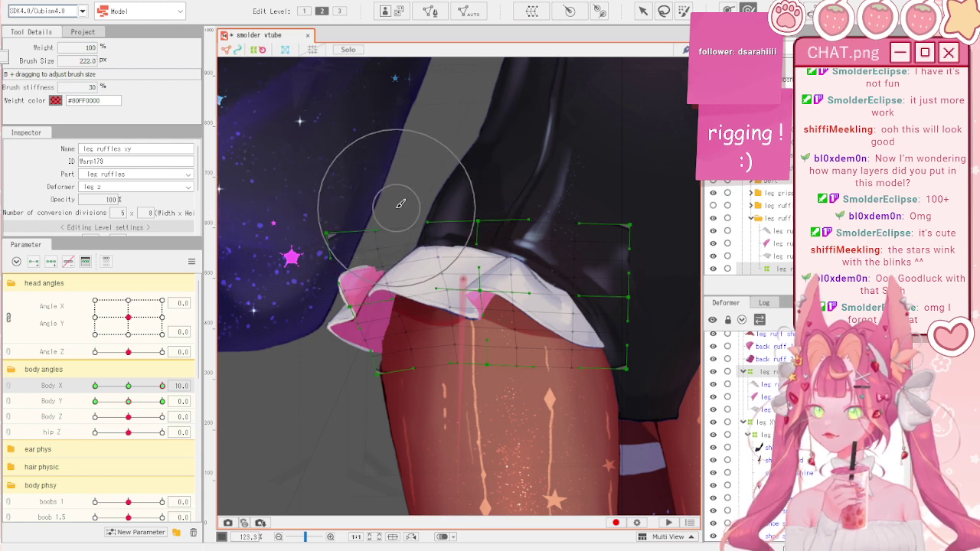
pyautogui.moveTo(128, 387); pyautogui.dragTo(163, 387)
pyautogui.moveTo(466, 277)
pyautogui.mouseDown()
pyautogui.moveTo(451, 273)
pyautogui.moveTo(490, 268)
pyautogui.mouseUp()
pyautogui.moveTo(133, 387)
pyautogui.mouseDown()
pyautogui.moveTo(175, 385)
pyautogui.moveTo(80, 376)
pyautogui.moveTo(173, 385)
pyautogui.mouseUp()
pyautogui.scroll(-4, 421, 280)
# - Wrap the two back ruff meshes in a warp deformer named back ruffles xy and key it on Body X and Body Y
pyautogui.press('v')
pyautogui.click(347, 391)
pyautogui.scroll(4, 359, 321)
pyautogui.click(427, 300)
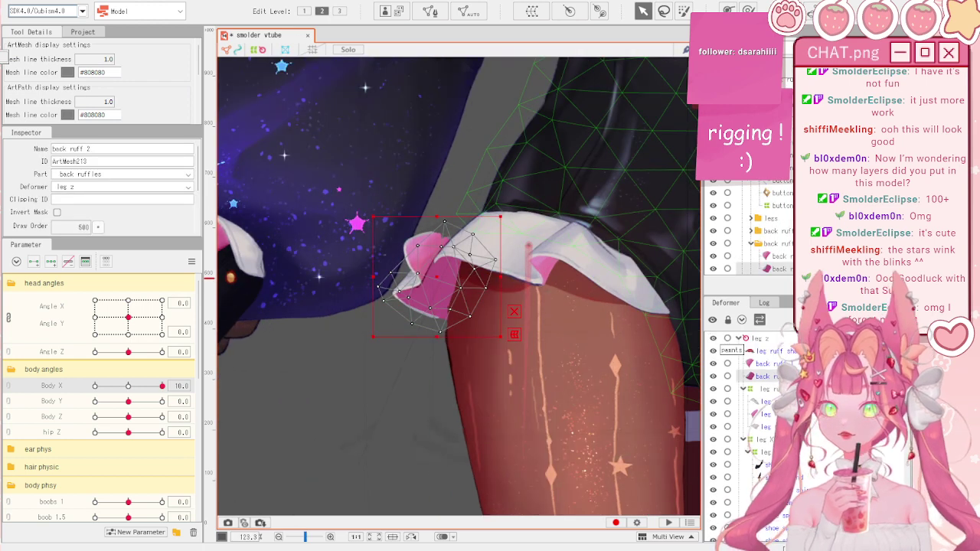
pyautogui.keyDown('ctrl'); pyautogui.click(765, 363); pyautogui.keyUp('ctrl')
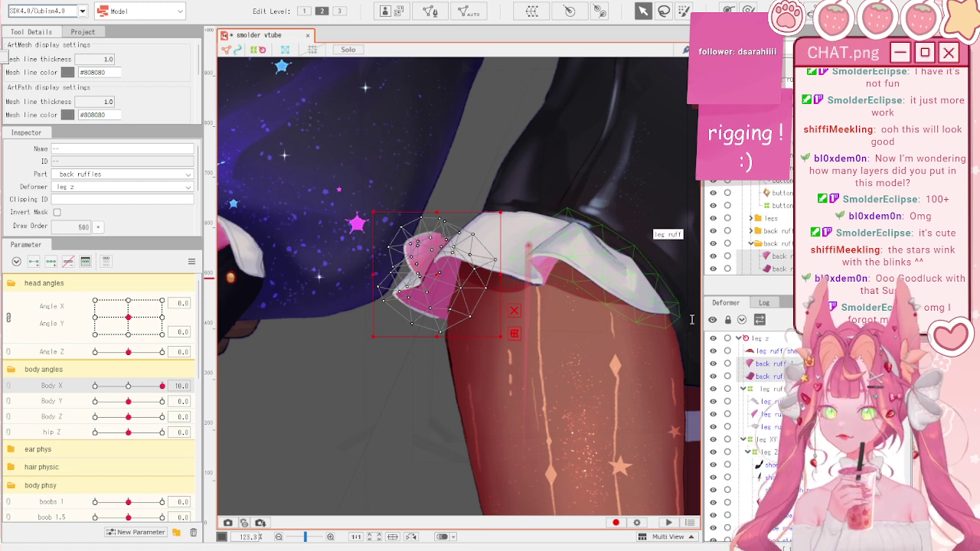
pyautogui.click(675, 473)
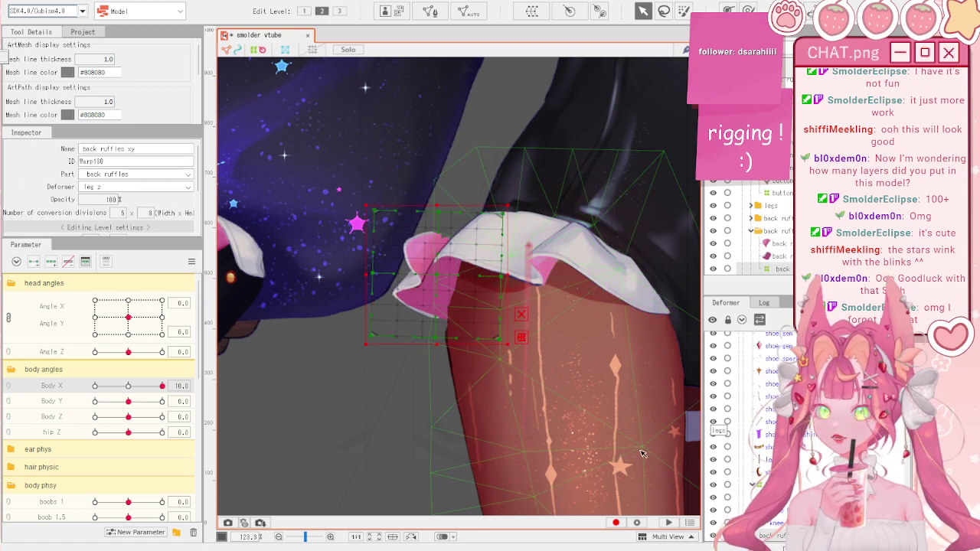
pyautogui.scroll(2, 452, 289)
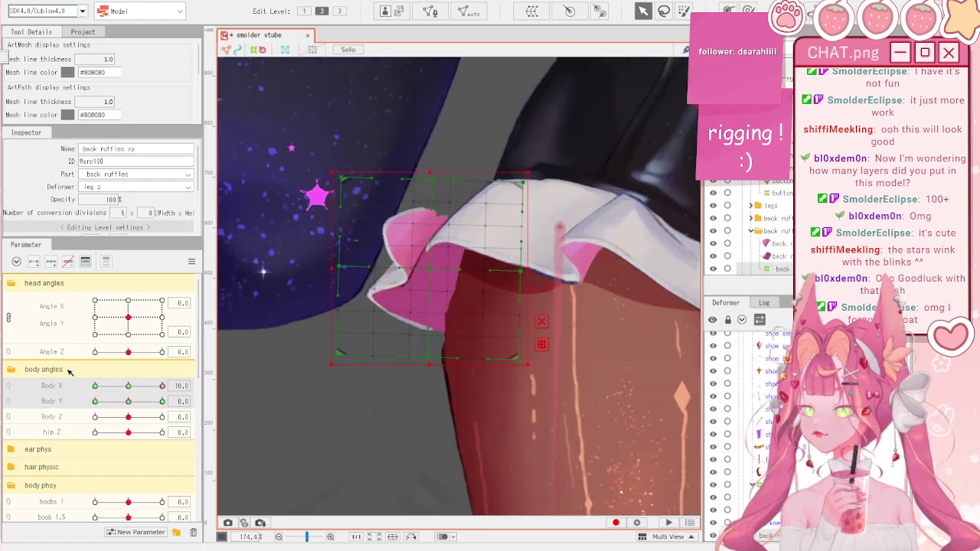
# - Shift the back ruffles xy deformer inward and down at Body X 10, and slightly up and inward at Body X -10
pyautogui.moveTo(434, 273); pyautogui.dragTo(476, 296)
pyautogui.moveTo(130, 386); pyautogui.dragTo(67, 374)
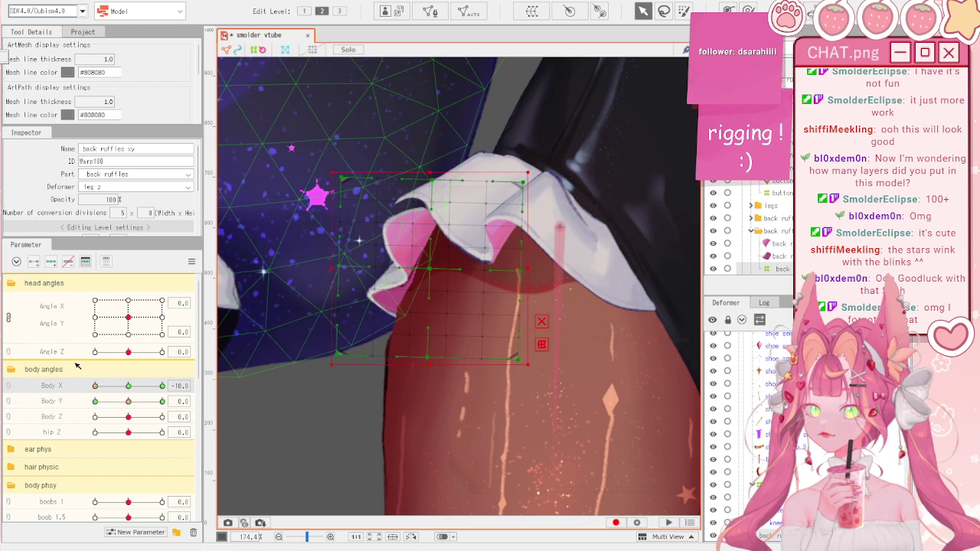
pyautogui.moveTo(426, 274); pyautogui.dragTo(431, 256)
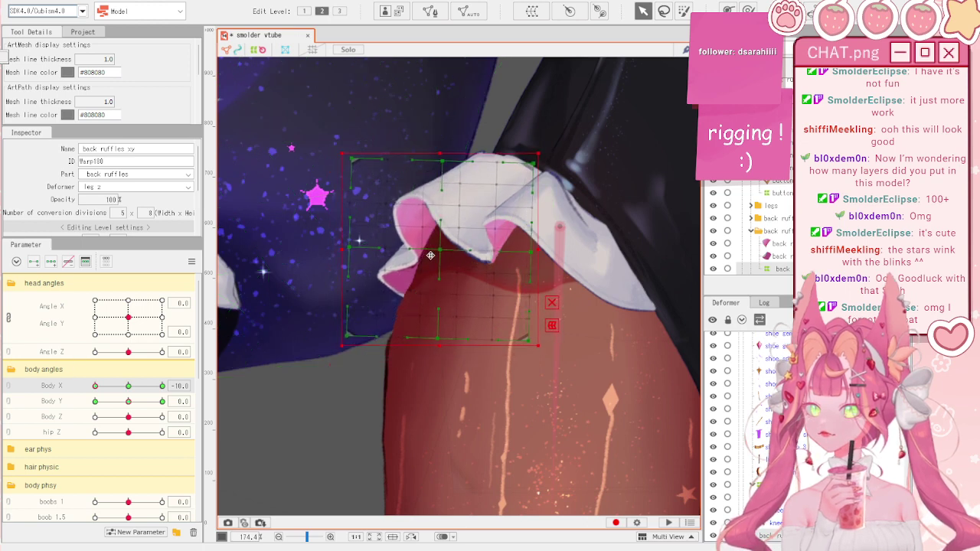
# - At Body X 10, reshape the back ruffles xy deformer with the deform brush, bringing the lower outer corner outward
pyautogui.moveTo(136, 386); pyautogui.dragTo(194, 386)
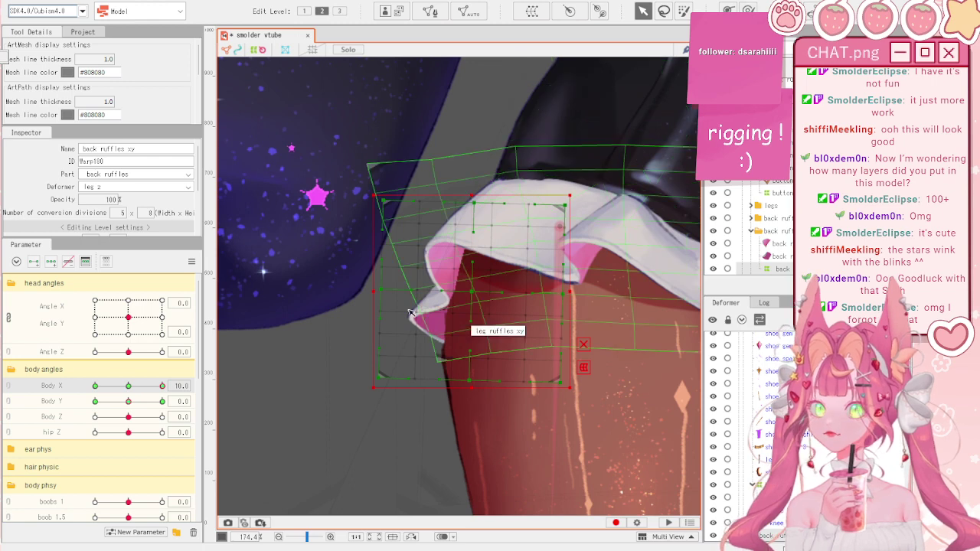
pyautogui.press('b')
pyautogui.click(748, 10)
pyautogui.moveTo(466, 410); pyautogui.dragTo(429, 393)
pyautogui.moveTo(419, 216); pyautogui.dragTo(422, 215)
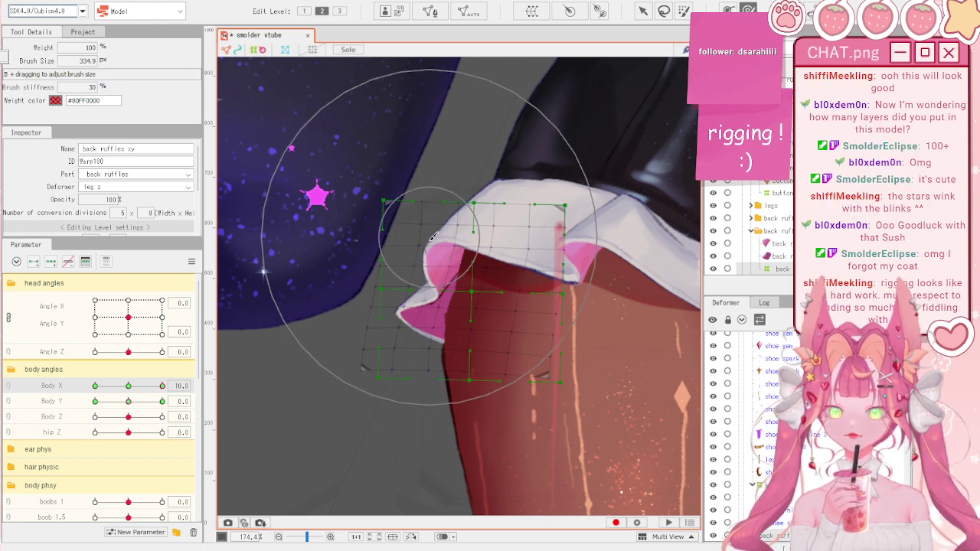
# - At Body X -10, reshape the back ruffles xy deformer with the deform brush, spreading its outer edge away from the thigh
pyautogui.click(130, 385)
pyautogui.moveTo(130, 386)
pyautogui.mouseDown()
pyautogui.moveTo(193, 386)
pyautogui.moveTo(57, 381)
pyautogui.moveTo(215, 402)
pyautogui.moveTo(86, 389)
pyautogui.mouseUp()
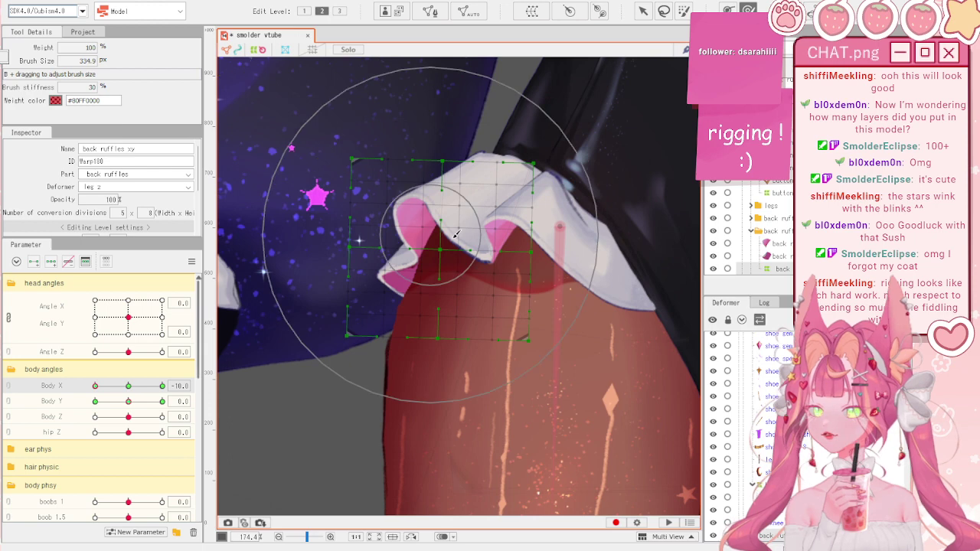
pyautogui.moveTo(446, 247)
pyautogui.mouseDown()
pyautogui.moveTo(427, 258)
pyautogui.moveTo(437, 255)
pyautogui.mouseUp()
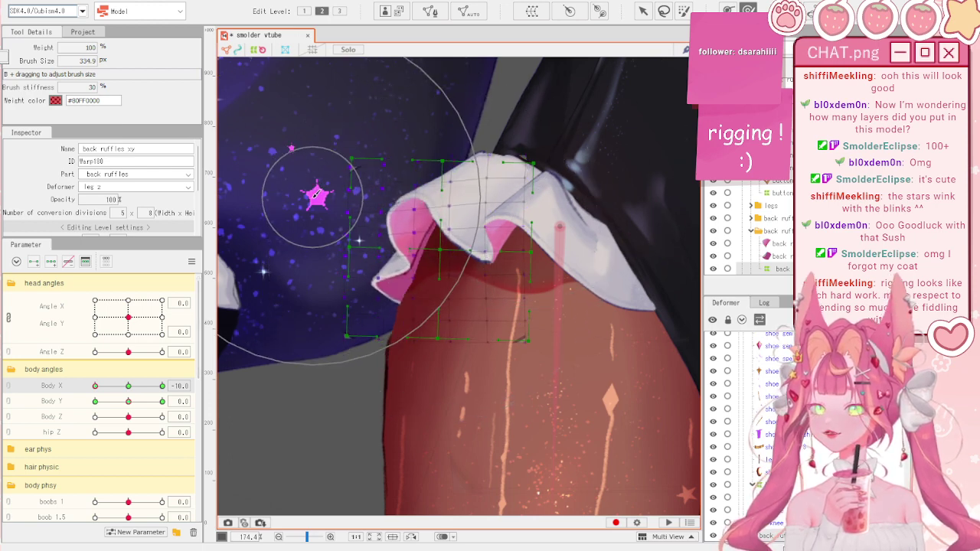
pyautogui.moveTo(133, 386); pyautogui.dragTo(77, 367)
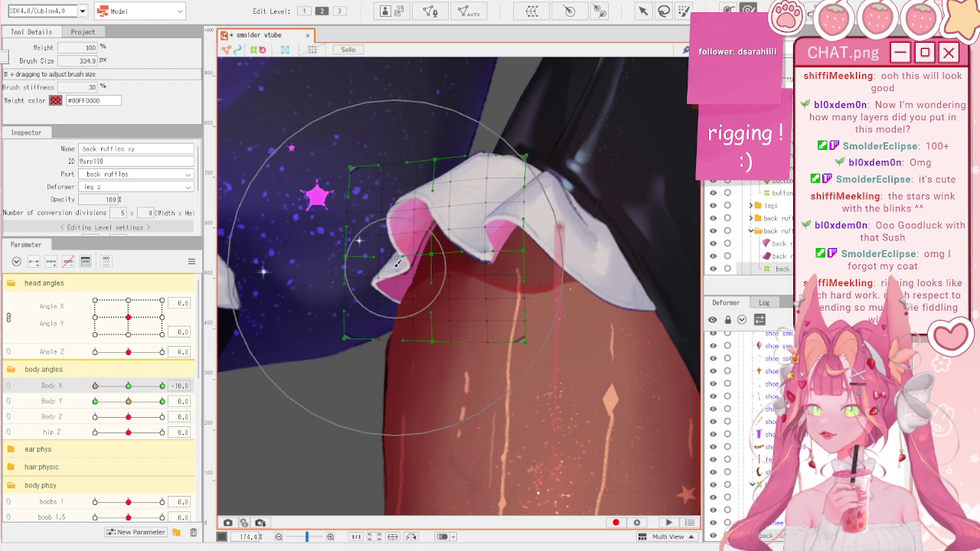
pyautogui.moveTo(132, 386); pyautogui.dragTo(238, 363)
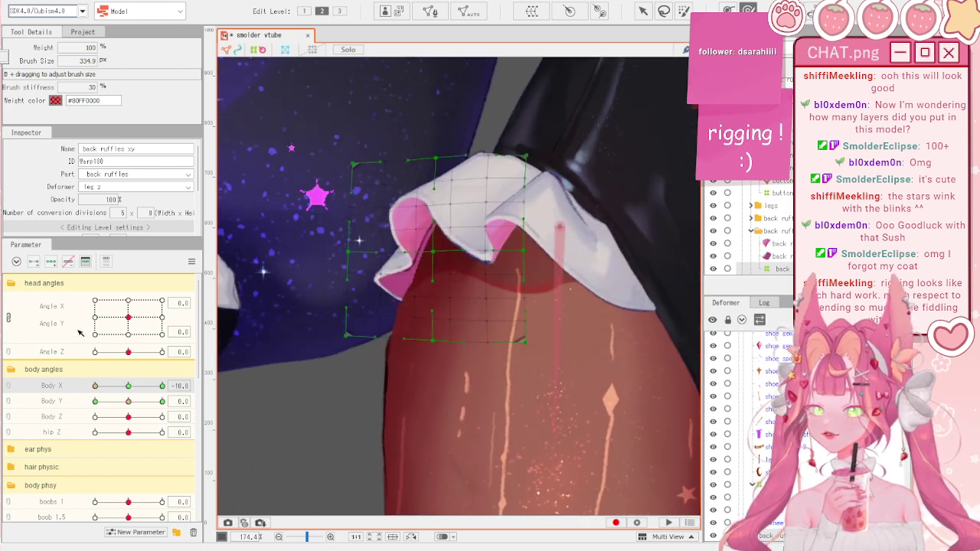
pyautogui.click(143, 385)
pyautogui.moveTo(143, 385); pyautogui.dragTo(95, 385)
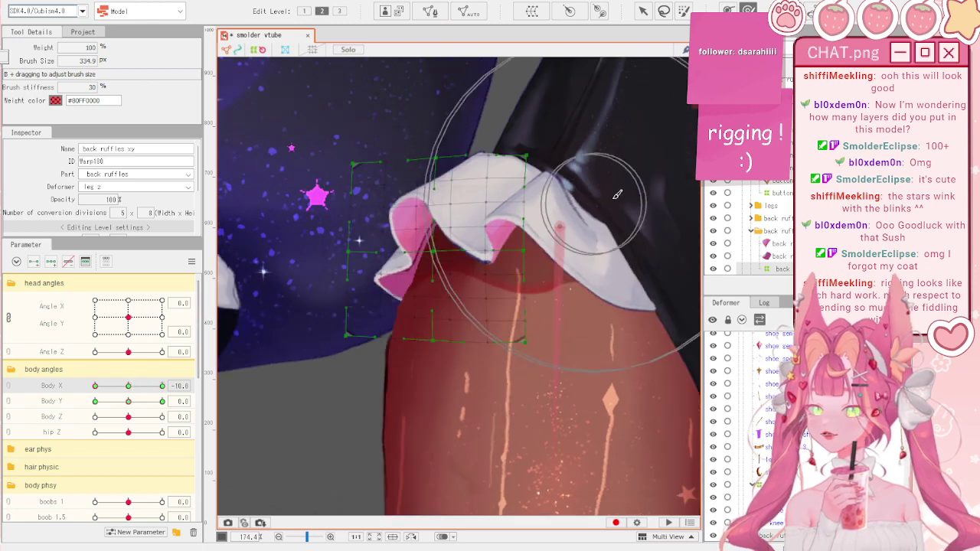
pyautogui.moveTo(310, 260); pyautogui.dragTo(291, 250)
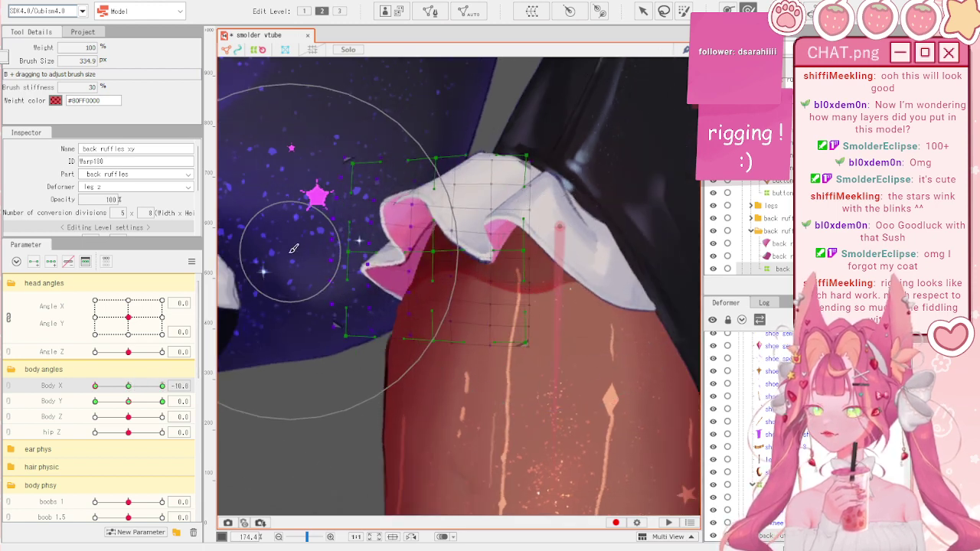
pyautogui.moveTo(526, 186); pyautogui.dragTo(536, 184)
# - Inspect the leg ruffles xy deformer and how both ruffles sit on the thigh across the Body X range
pyautogui.press('v')
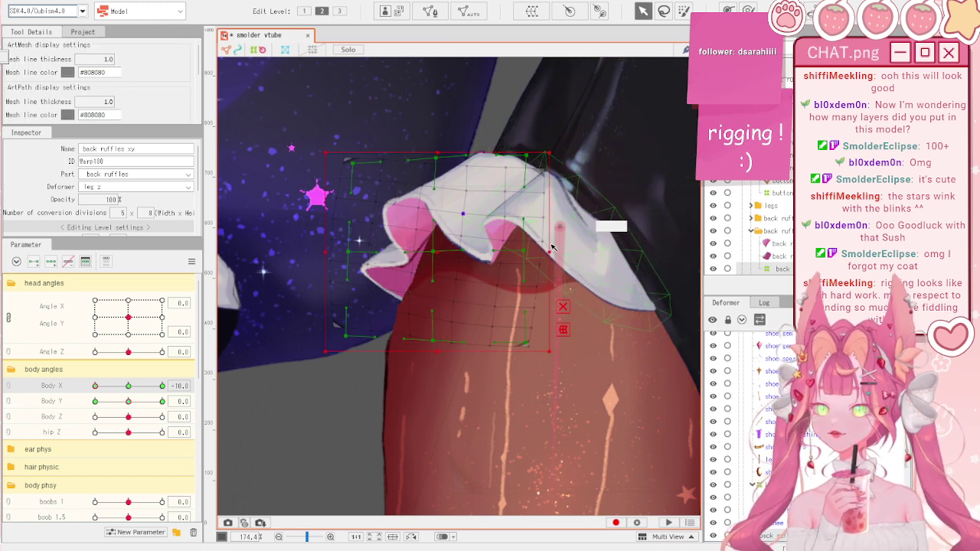
pyautogui.click(578, 247)
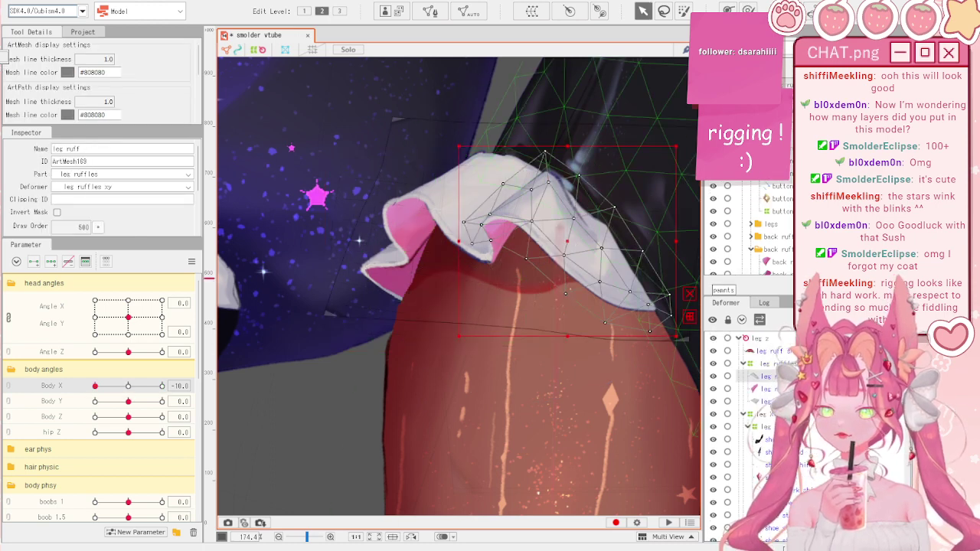
pyautogui.click(684, 339)
pyautogui.click(749, 10)
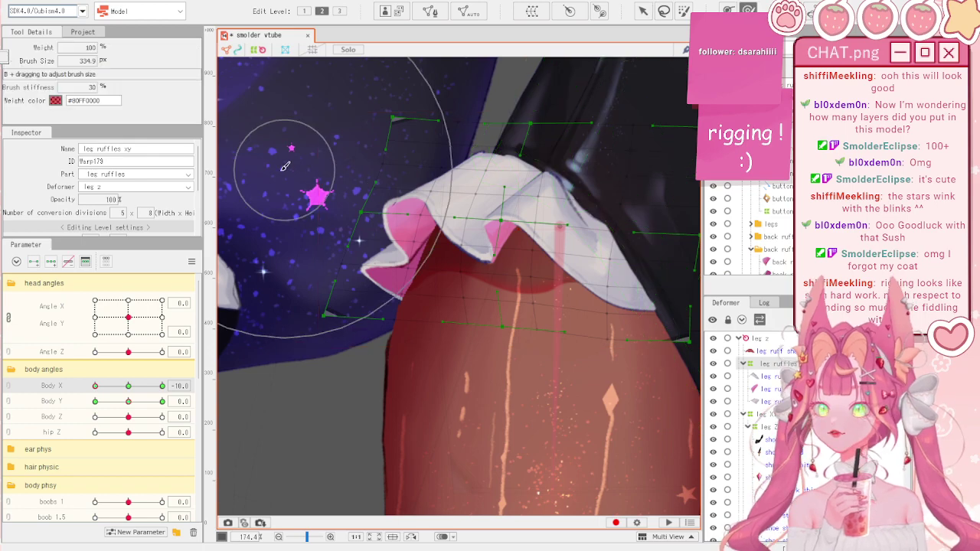
pyautogui.scroll(-1, 356, 210)
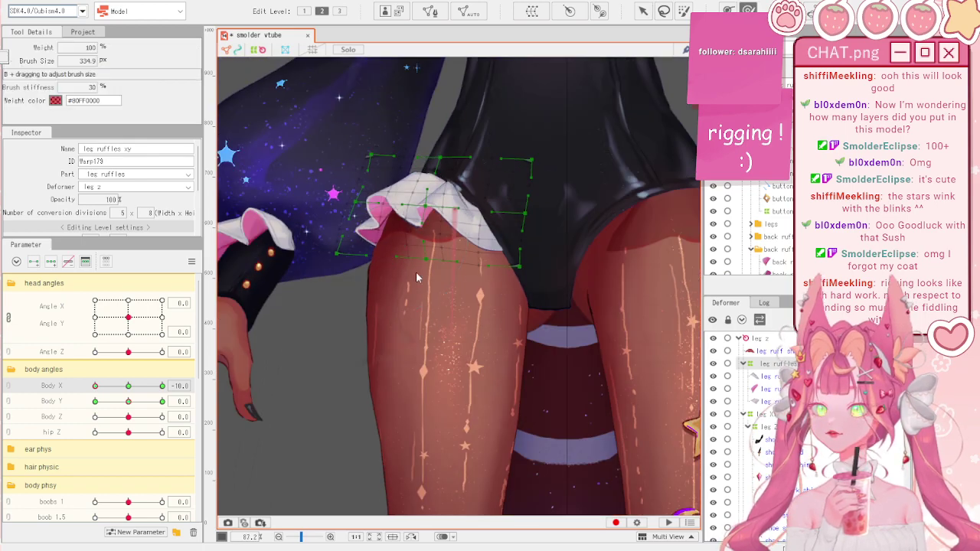
pyautogui.press('Escape')
pyautogui.scroll(-1, 534, 295)
pyautogui.press('Escape')
pyautogui.scroll(1, 511, 297)
pyautogui.moveTo(125, 386); pyautogui.dragTo(77, 388)
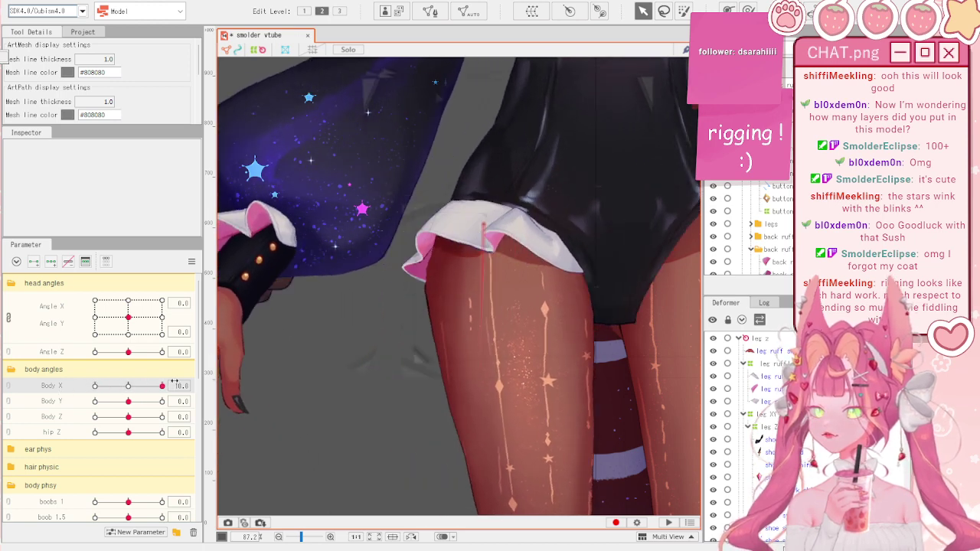
# - Move the legs mesh's outer vertices up along the thigh edge beneath the back ruffle
pyautogui.scroll(2, 422, 294)
pyautogui.click(422, 293)
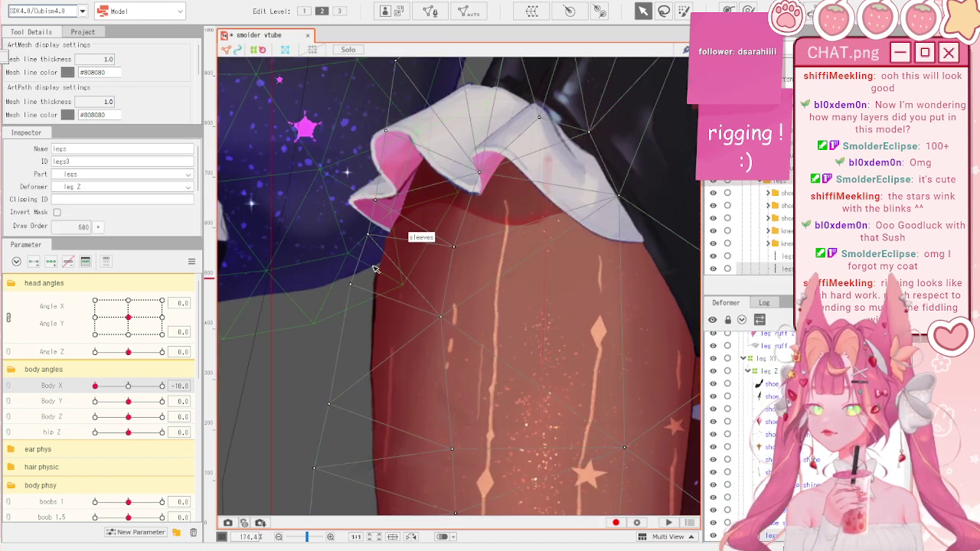
pyautogui.moveTo(368, 215); pyautogui.dragTo(379, 167)
pyautogui.hotkey('ctrl', 'z')
pyautogui.moveTo(352, 266); pyautogui.dragTo(368, 218)
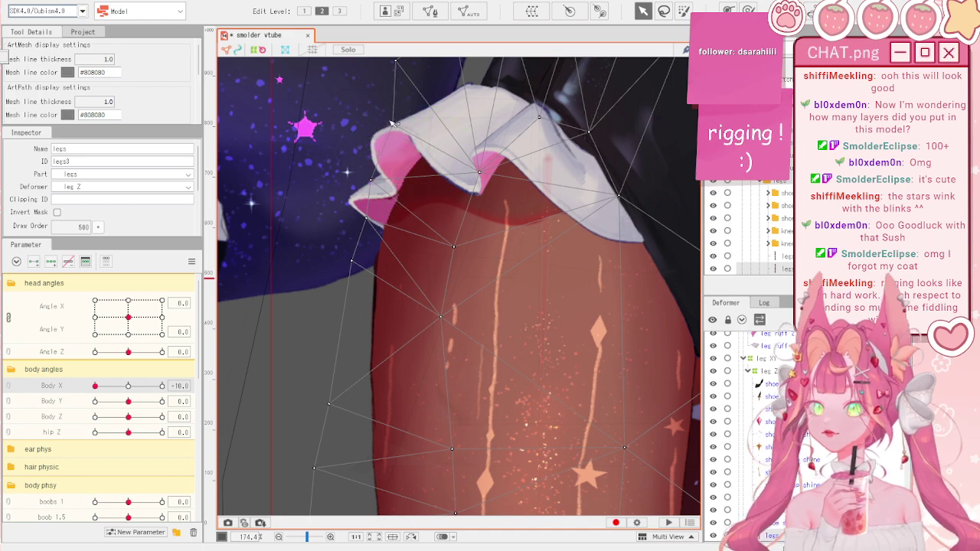
pyautogui.scroll(-5, 484, 221)
pyautogui.click(298, 193)
pyautogui.scroll(2, 460, 231)
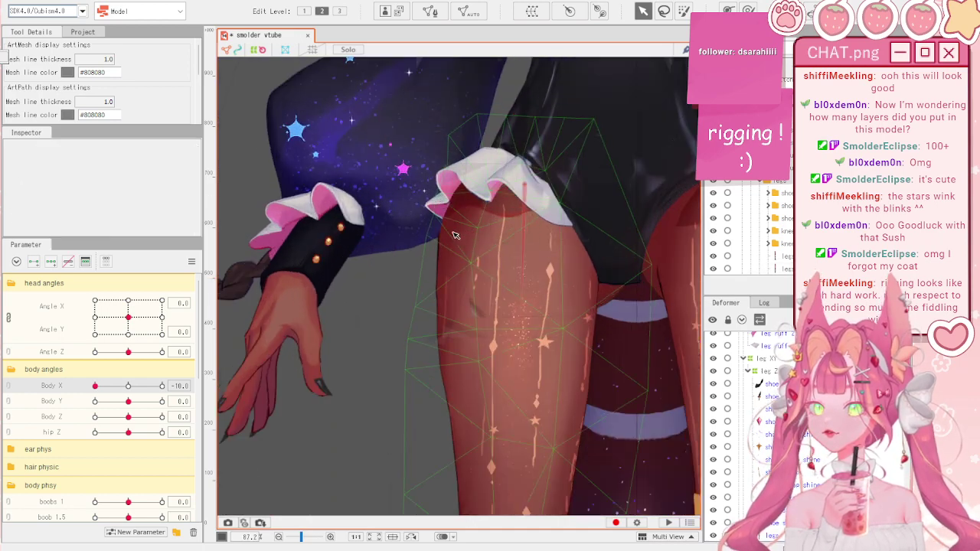
pyautogui.scroll(-4, 391, 279)
# - At Body X 10, reshape the leg XY deformer with the deform brush, pulling the thigh's upper outer edge inward beneath the ruffle
pyautogui.moveTo(132, 384); pyautogui.dragTo(195, 369)
pyautogui.scroll(3, 413, 250)
pyautogui.click(484, 297)
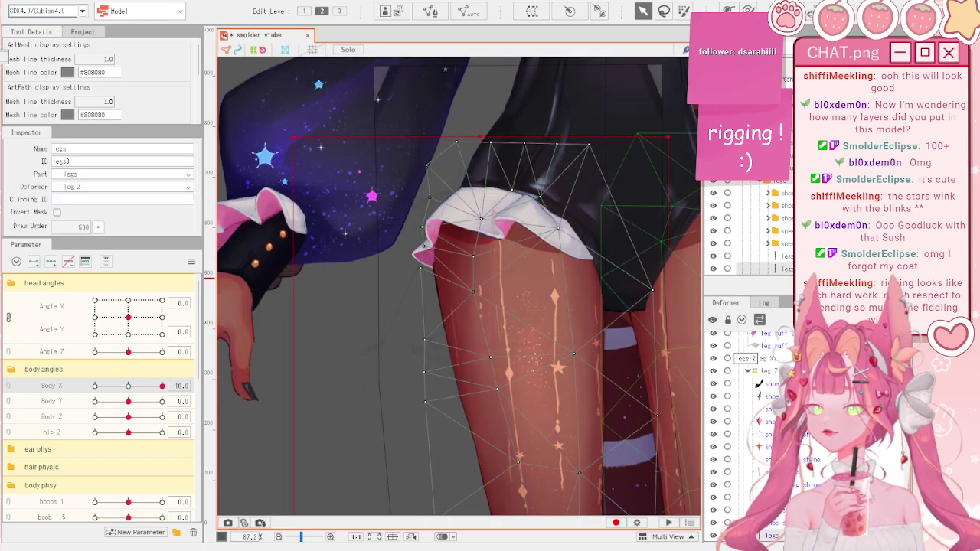
pyautogui.click(762, 358)
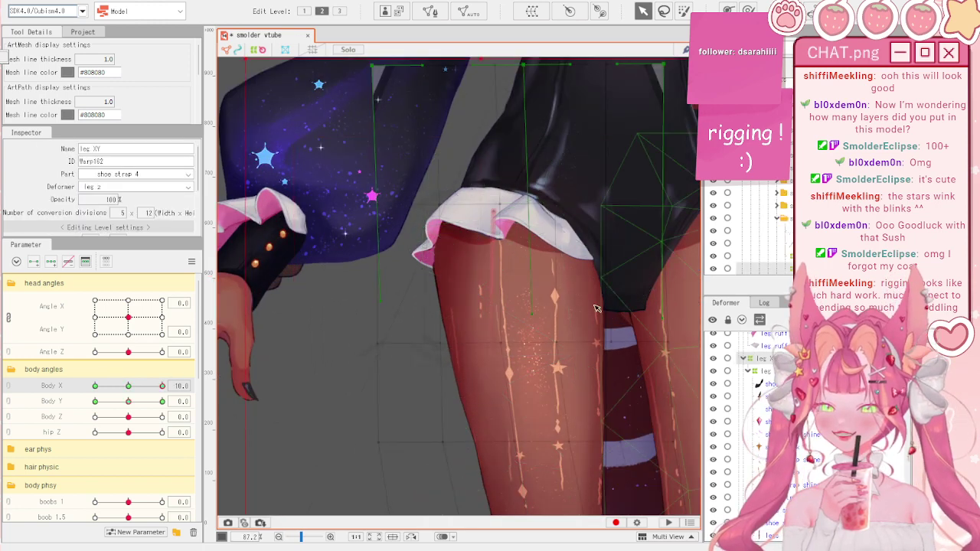
pyautogui.press('b')
pyautogui.moveTo(355, 223)
pyautogui.mouseDown()
pyautogui.moveTo(337, 207)
pyautogui.moveTo(373, 231)
pyautogui.mouseUp()
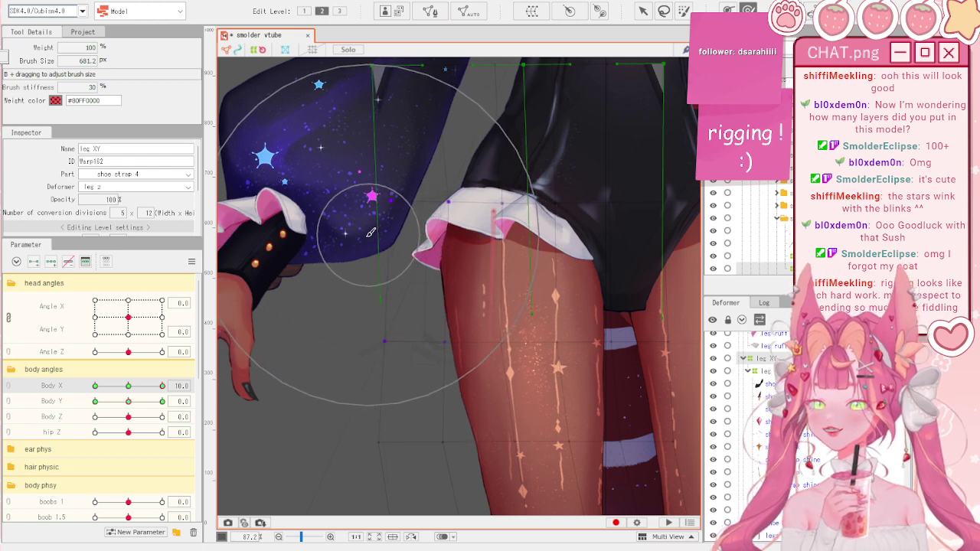
pyautogui.scroll(-2, 380, 265)
pyautogui.press('v')
# - Sweep Body X between 10 and -10 and examine how the thigh ruffles follow the leg, up close and on the whole figure
pyautogui.scroll(-4, 380, 265)
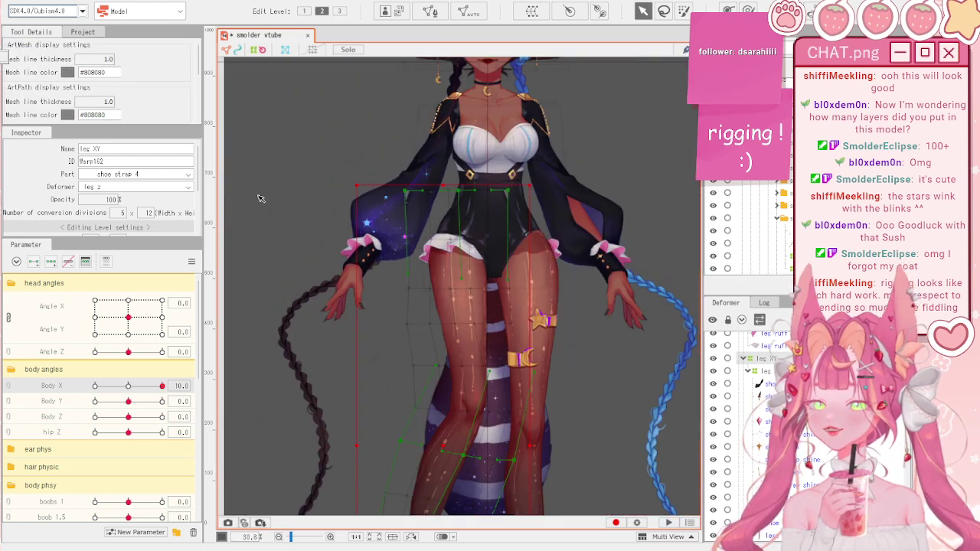
pyautogui.click(258, 201)
pyautogui.moveTo(162, 386); pyautogui.dragTo(55, 375)
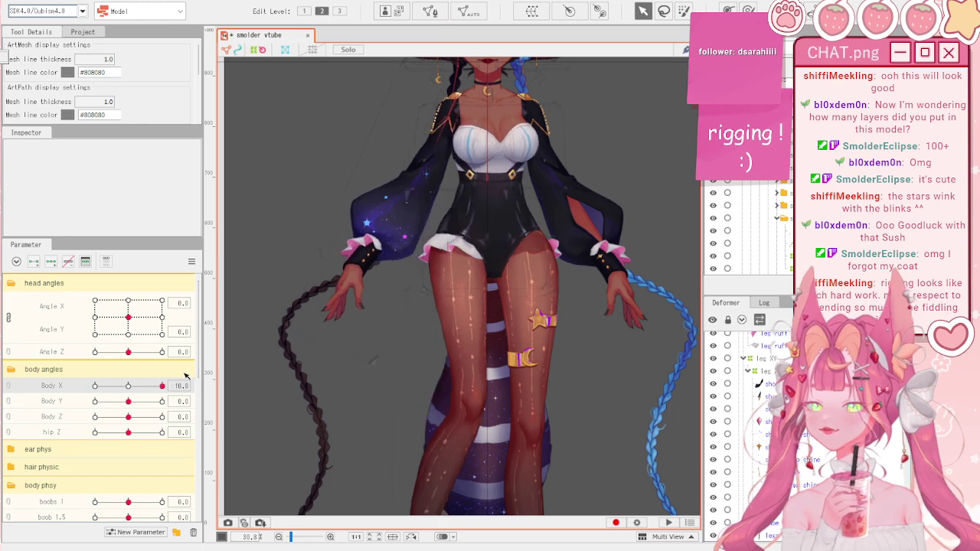
pyautogui.scroll(7, 442, 287)
pyautogui.click(442, 286)
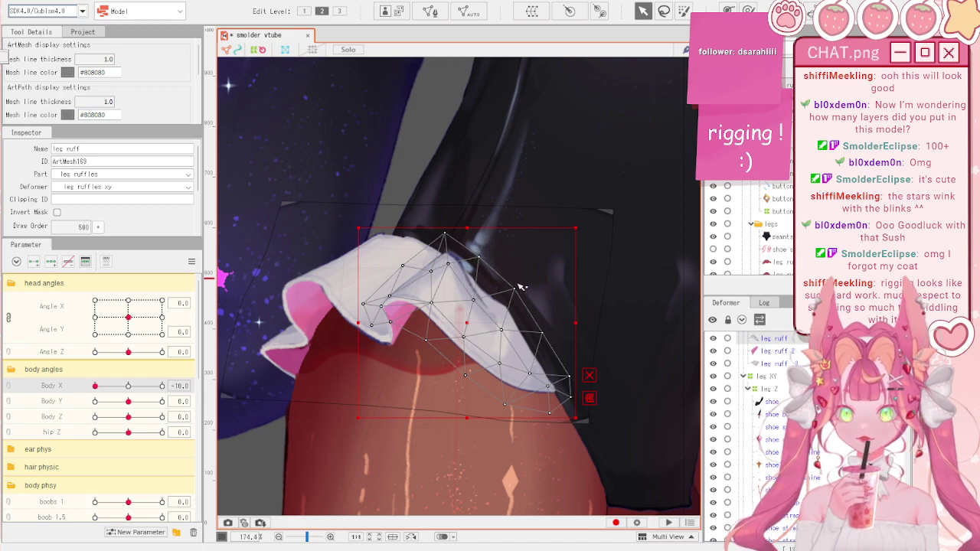
pyautogui.scroll(-2, 600, 266)
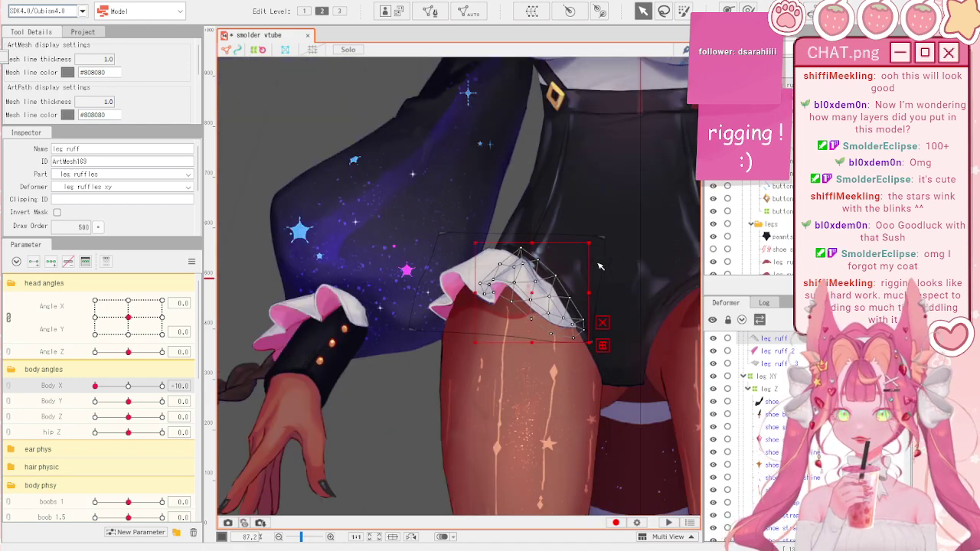
pyautogui.scroll(1, 600, 266)
pyautogui.scroll(-1, 600, 267)
pyautogui.scroll(1, 598, 268)
pyautogui.moveTo(95, 386); pyautogui.dragTo(55, 402)
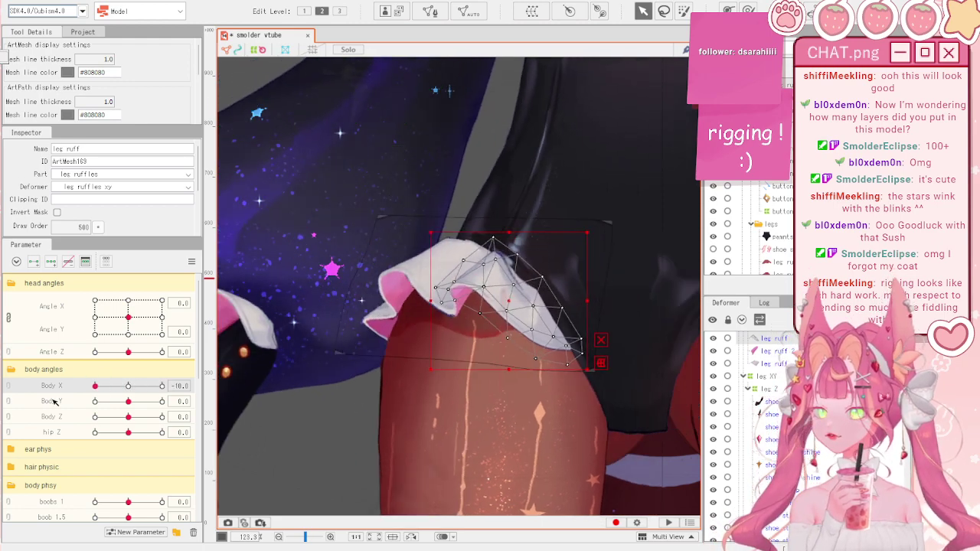
pyautogui.scroll(-2, 287, 274)
pyautogui.scroll(2, 430, 273)
pyautogui.scroll(-2, 435, 274)
pyautogui.scroll(2, 389, 295)
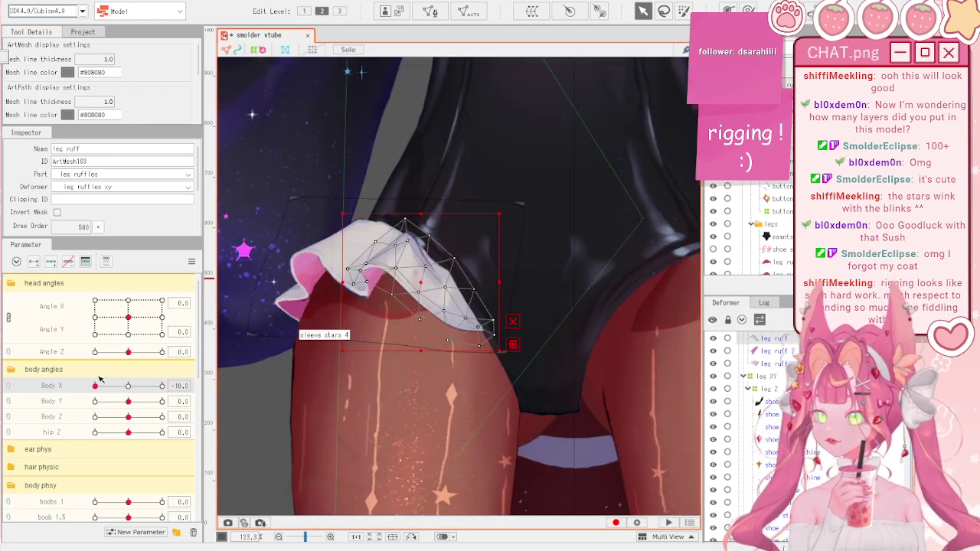
pyautogui.scroll(-5, 446, 300)
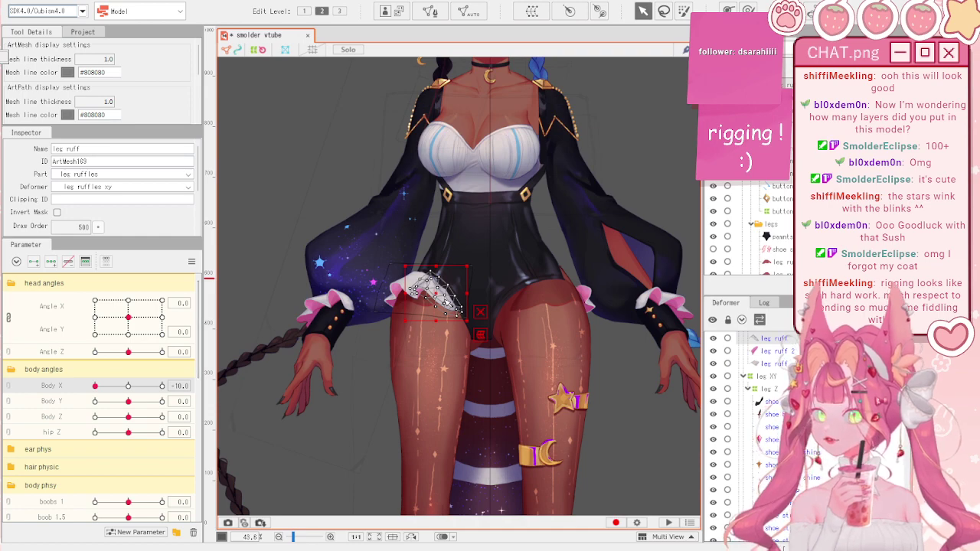
# - Unlink the Angle X and Angle Y parameters and set Angle X to -30 for a view of the nose
pyautogui.scroll(-3, 446, 301)
pyautogui.scroll(3, 470, 193)
pyautogui.scroll(2, 383, 221)
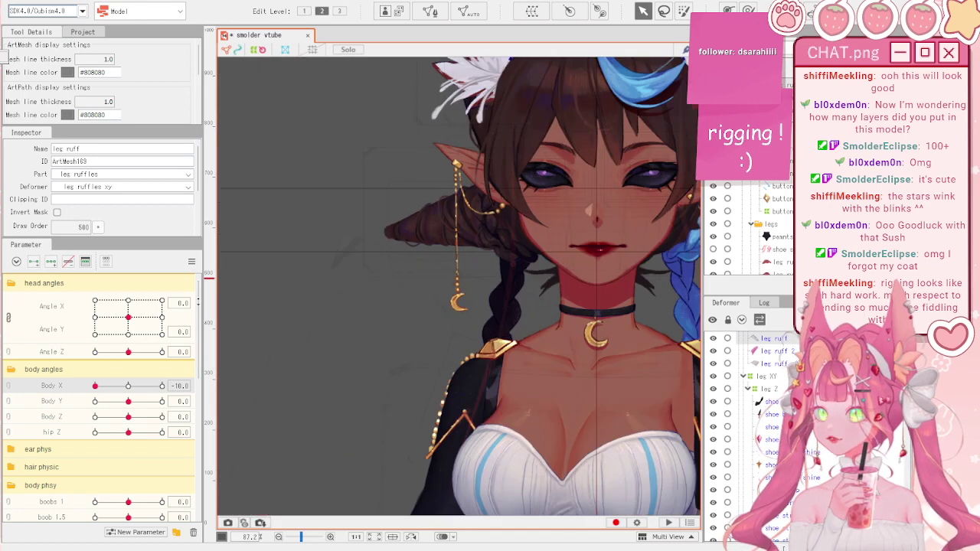
pyautogui.click(8, 319)
pyautogui.moveTo(127, 299); pyautogui.dragTo(93, 300)
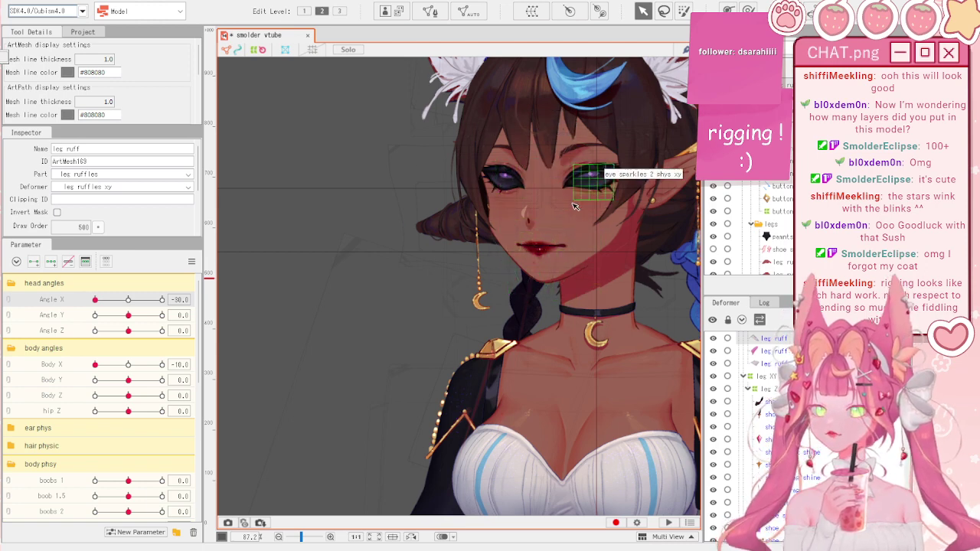
pyautogui.scroll(5, 570, 212)
# - Examine the nose line mesh and the surrounding face while moving Angle X around -30
pyautogui.click(453, 257)
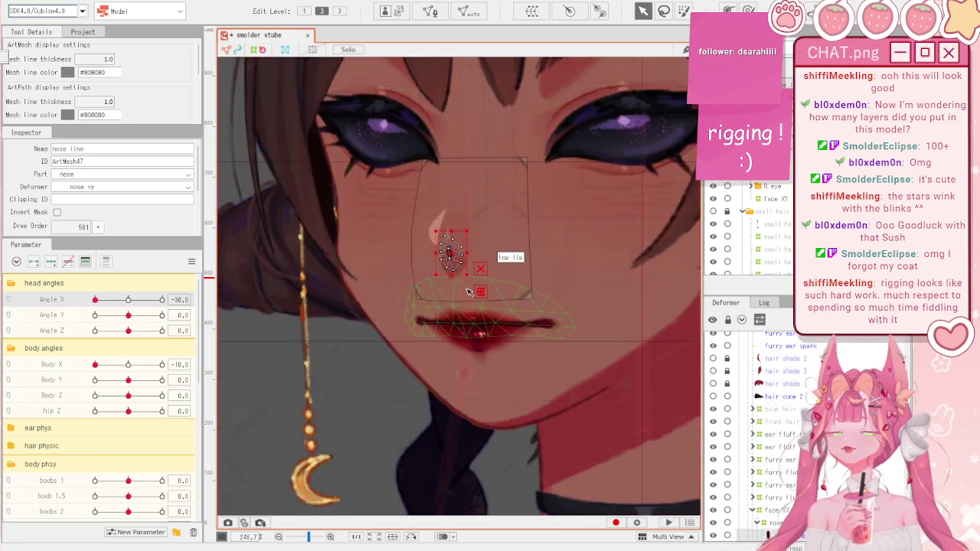
pyautogui.scroll(-6, 469, 282)
pyautogui.scroll(4, 524, 221)
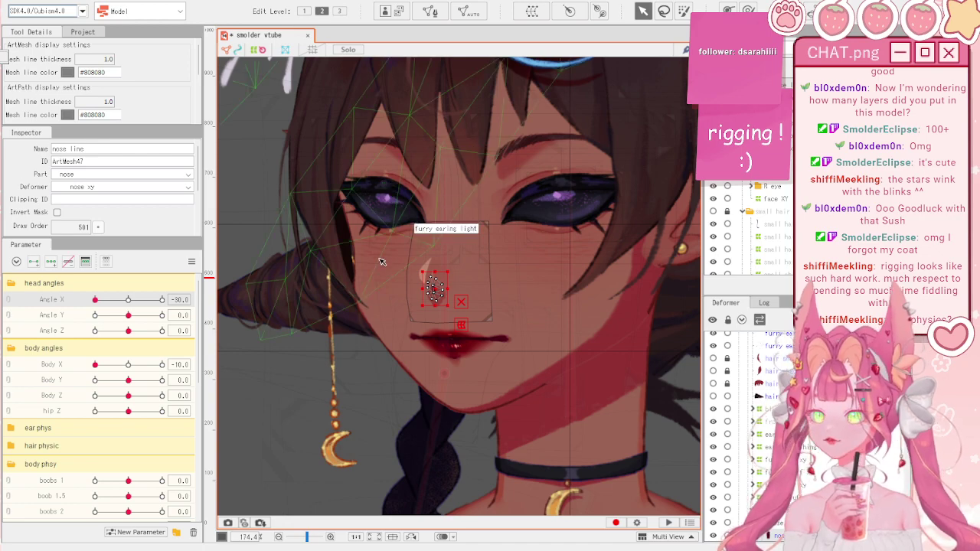
pyautogui.moveTo(96, 299); pyautogui.dragTo(58, 309)
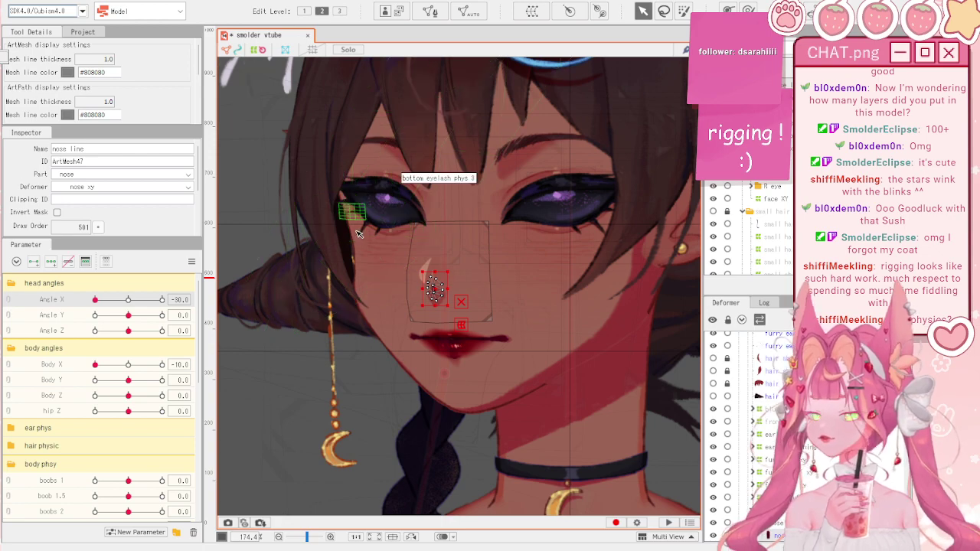
pyautogui.moveTo(95, 299)
pyautogui.mouseDown()
pyautogui.moveTo(127, 299)
pyautogui.moveTo(95, 299)
pyautogui.mouseUp()
pyautogui.scroll(-3, 383, 230)
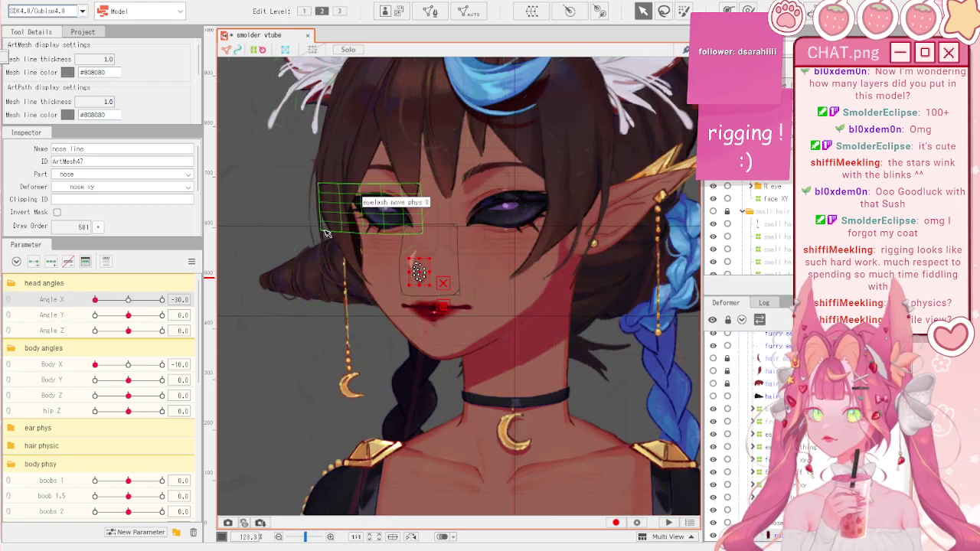
pyautogui.moveTo(95, 299)
pyautogui.mouseDown()
pyautogui.moveTo(161, 300)
pyautogui.moveTo(95, 300)
pyautogui.mouseUp()
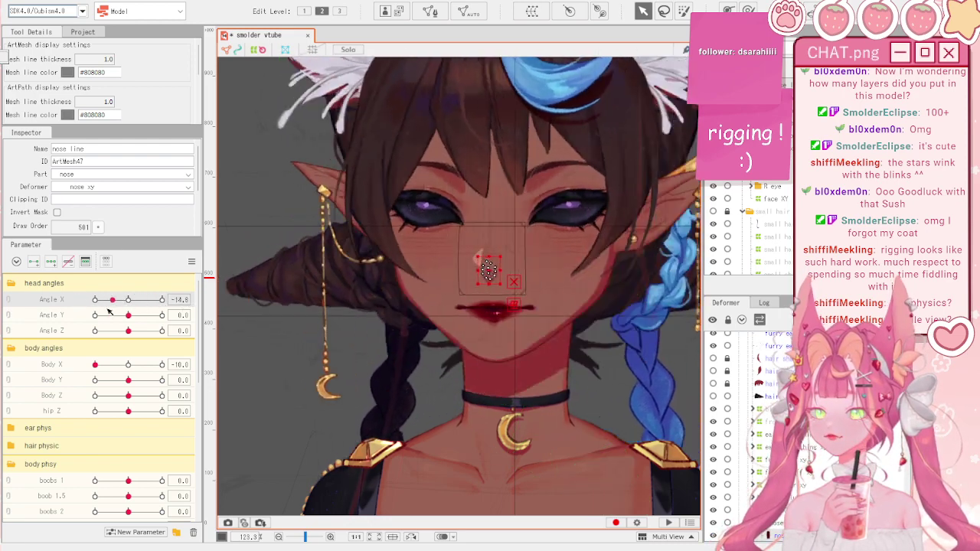
pyautogui.scroll(6, 391, 278)
pyautogui.scroll(-2, 431, 265)
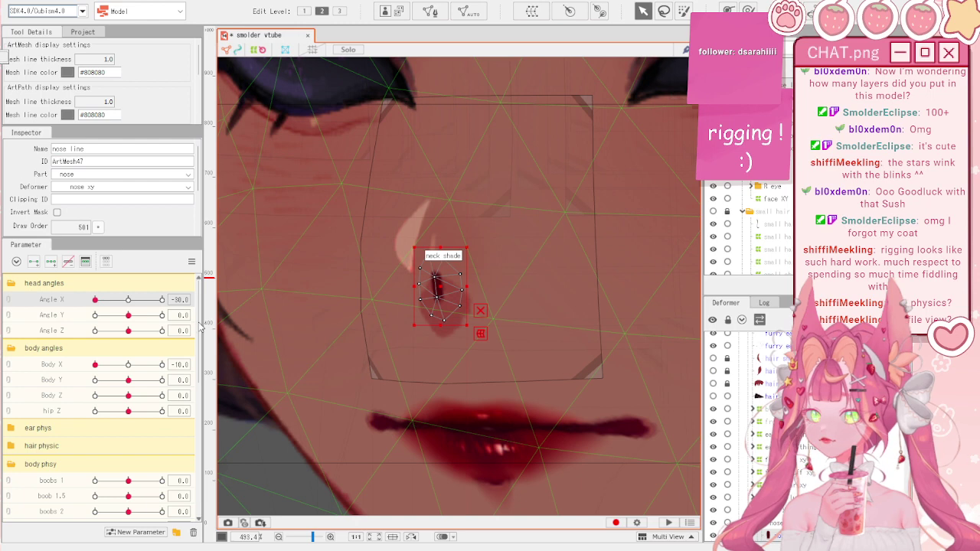
# - Reshape the nose xy deformer around the nose line and shade at Angle X -30
pyautogui.click(573, 330)
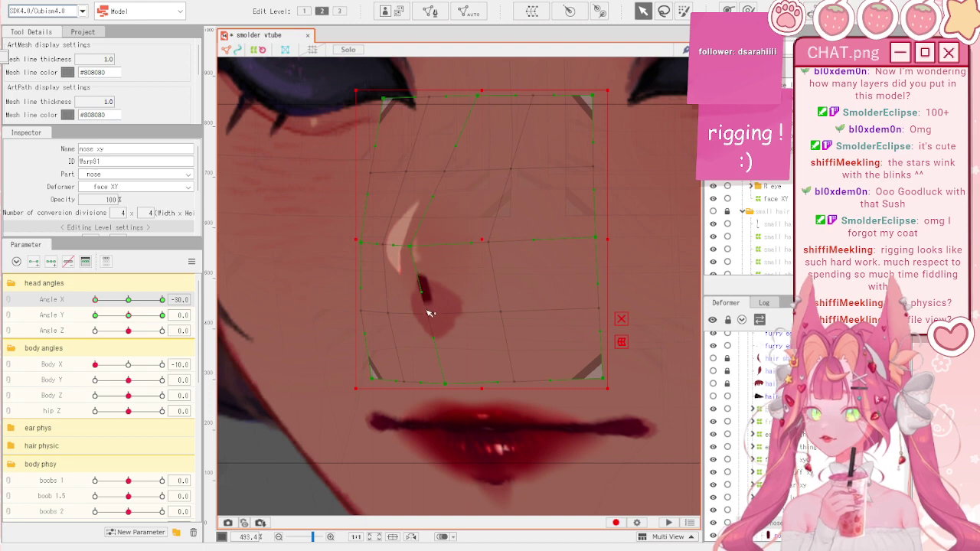
pyautogui.scroll(-4, 362, 296)
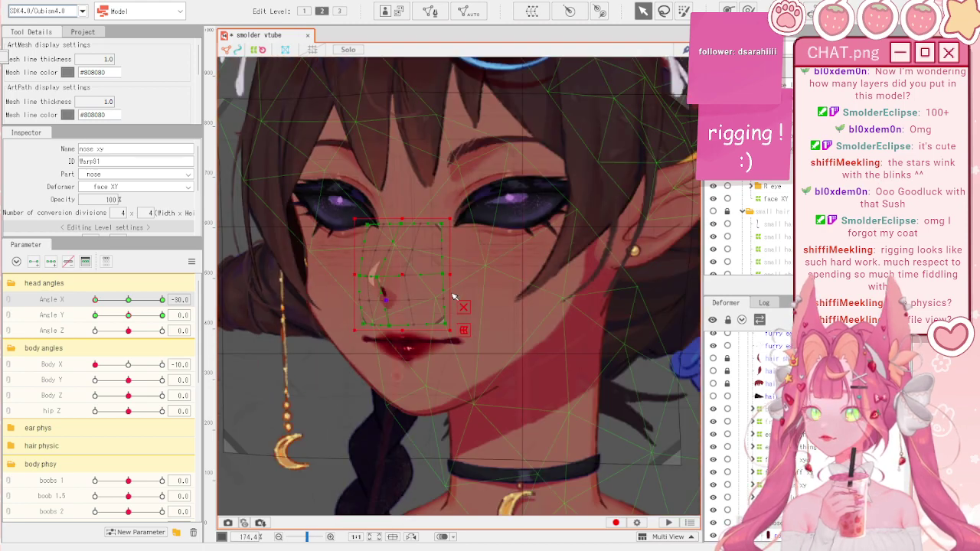
pyautogui.scroll(1, 453, 296)
# - Set Angle X to 30 and shift the nose xy deformer's control point at the nose shade slightly toward the face's centre
pyautogui.click(162, 299)
pyautogui.scroll(-2, 309, 287)
pyautogui.scroll(2, 530, 284)
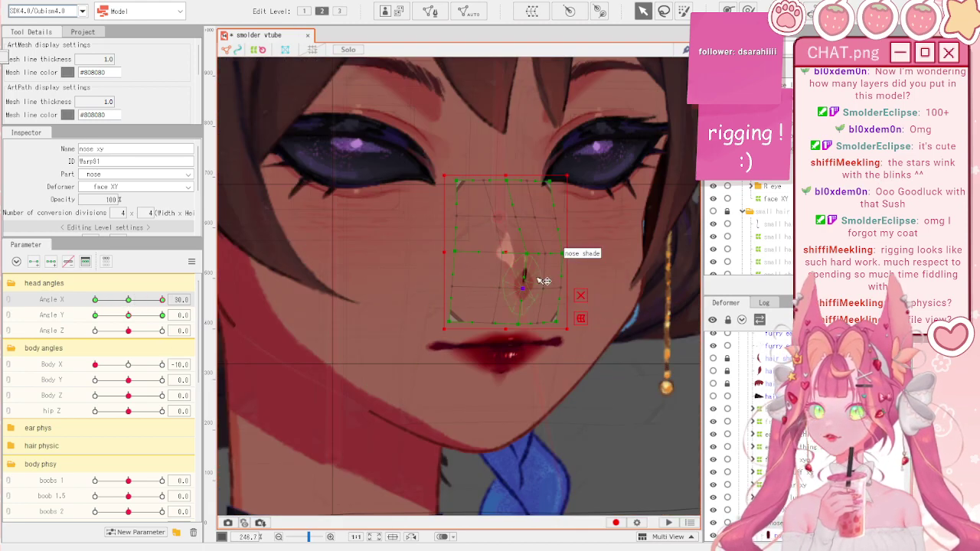
pyautogui.scroll(4, 534, 284)
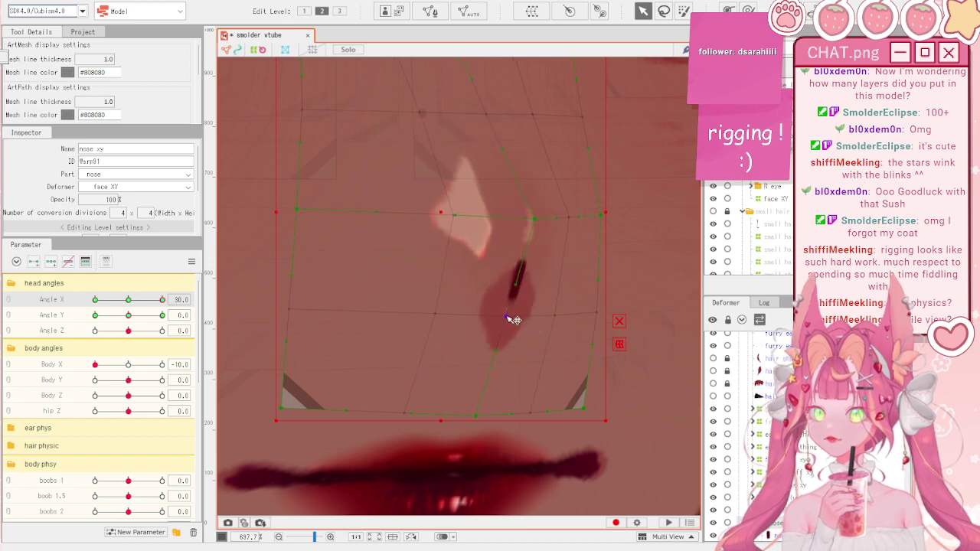
pyautogui.moveTo(507, 316); pyautogui.dragTo(491, 313)
pyautogui.scroll(-5, 462, 265)
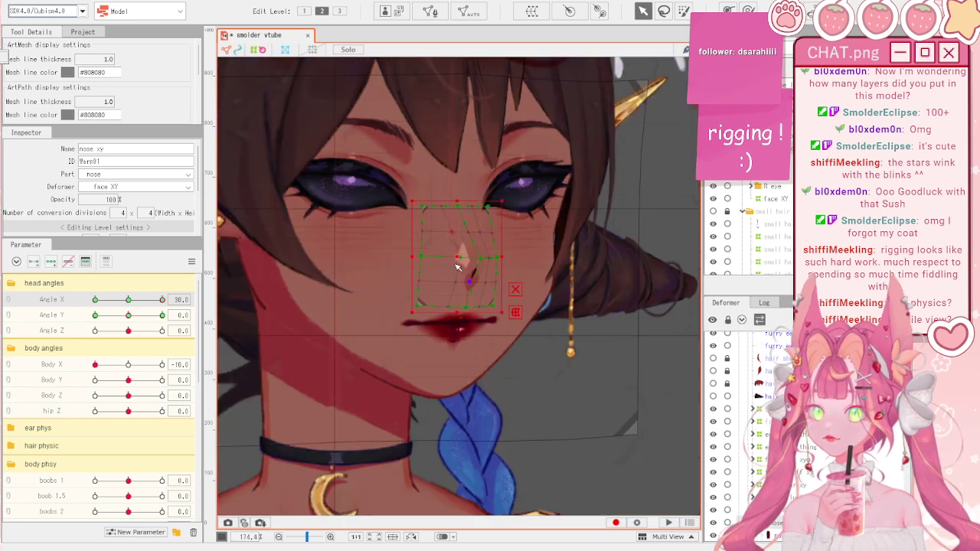
pyautogui.click(577, 369)
pyautogui.scroll(-1, 502, 320)
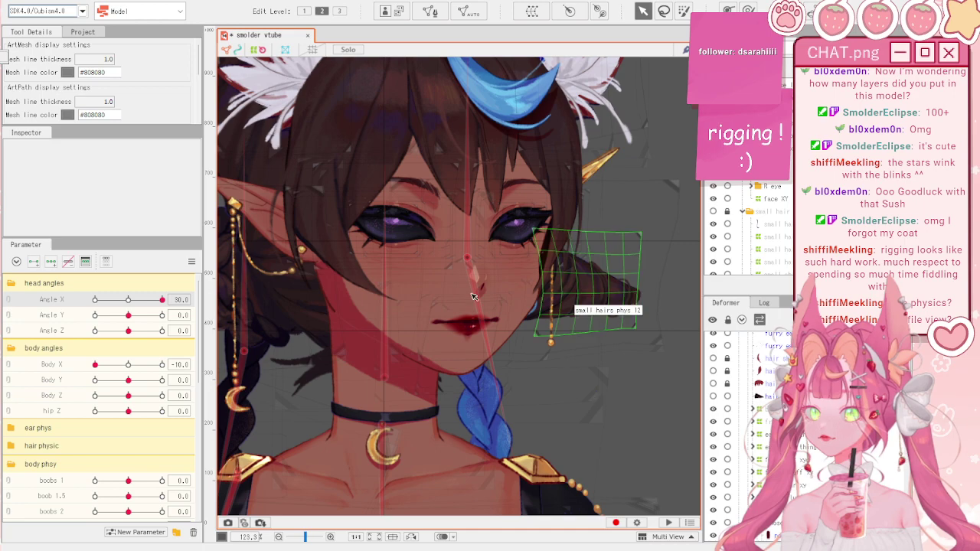
# - Inspect the nose highlight mesh with the head at Angle X 30
pyautogui.scroll(3, 509, 320)
pyautogui.click(497, 262)
pyautogui.scroll(3, 521, 274)
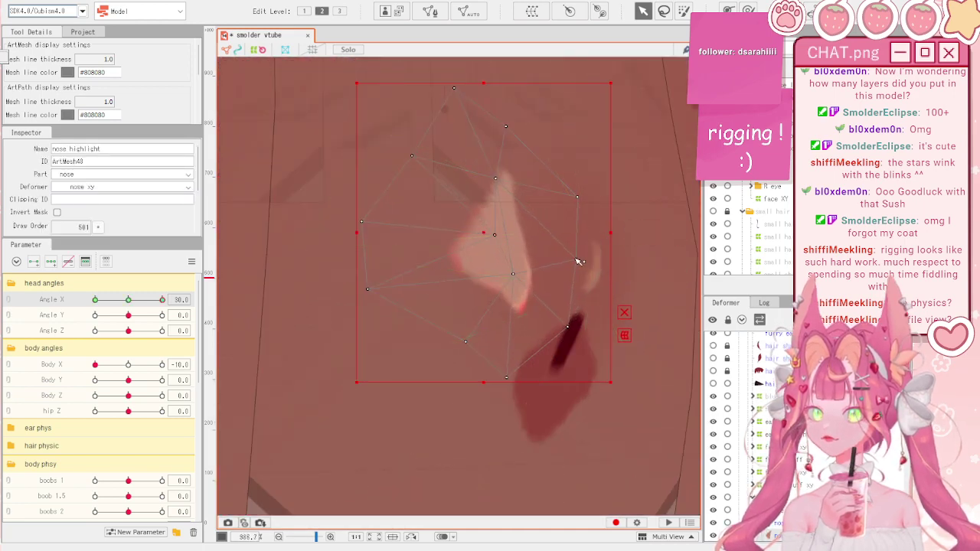
pyautogui.scroll(-6, 582, 262)
pyautogui.click(543, 323)
pyautogui.scroll(-2, 544, 323)
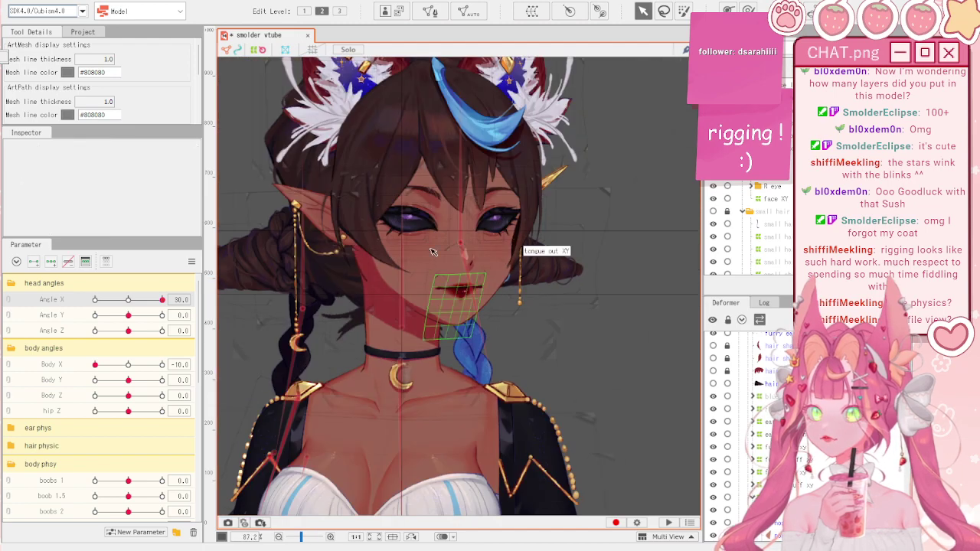
# - Inspect the nose highlight2 mesh at Angle X -30 and compare the head turned between 30 and -30
pyautogui.moveTo(162, 299); pyautogui.dragTo(58, 290)
pyautogui.scroll(-2, 410, 291)
pyautogui.scroll(7, 424, 300)
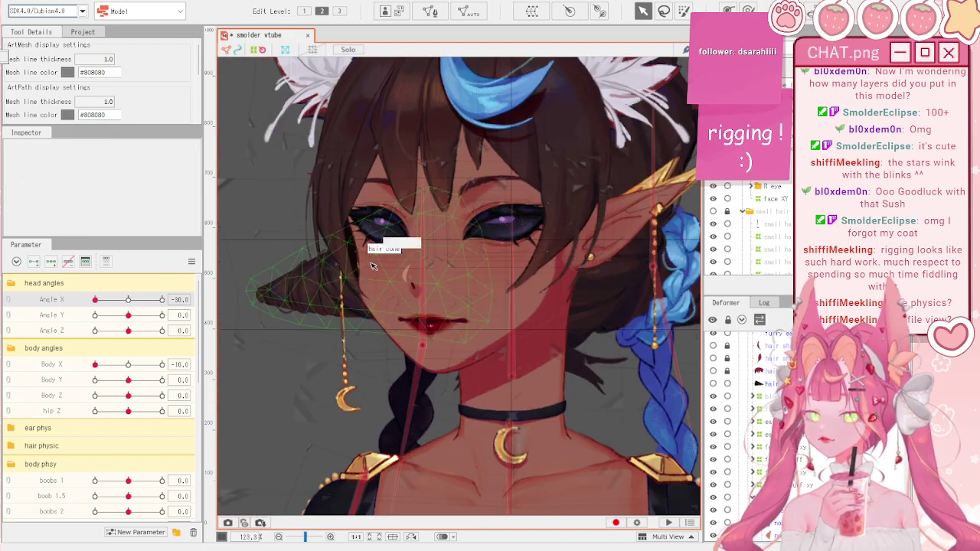
pyautogui.click(504, 295)
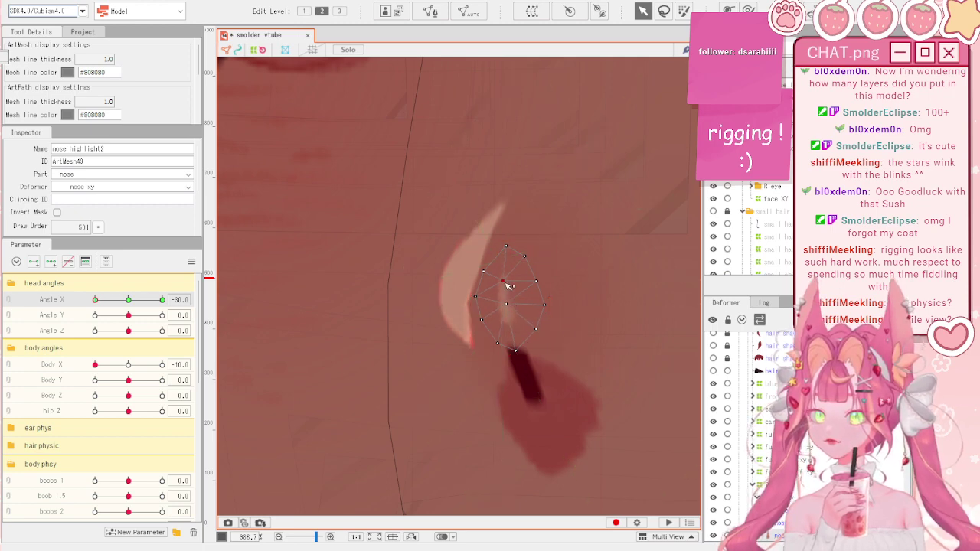
pyautogui.scroll(-6, 511, 286)
pyautogui.click(328, 310)
pyautogui.scroll(-2, 328, 310)
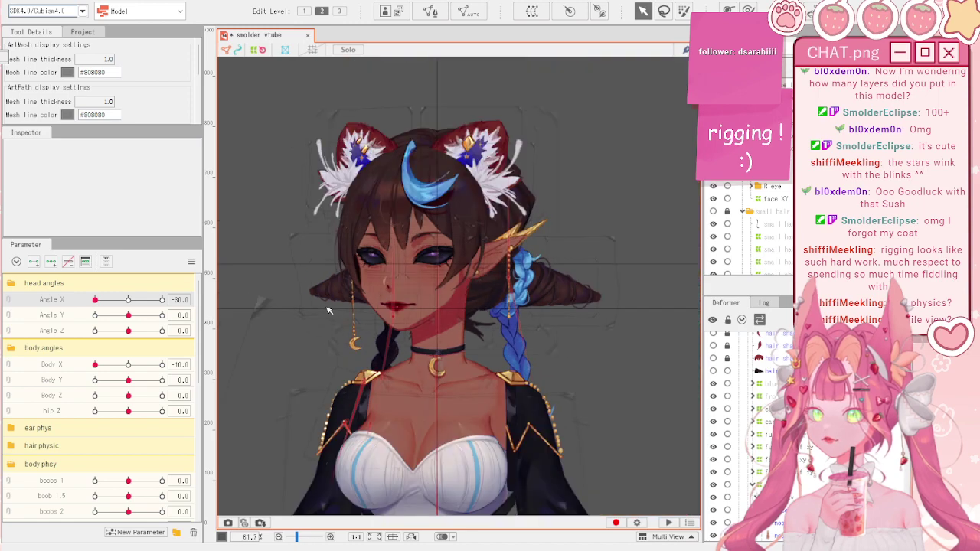
pyautogui.moveTo(126, 299); pyautogui.dragTo(175, 299)
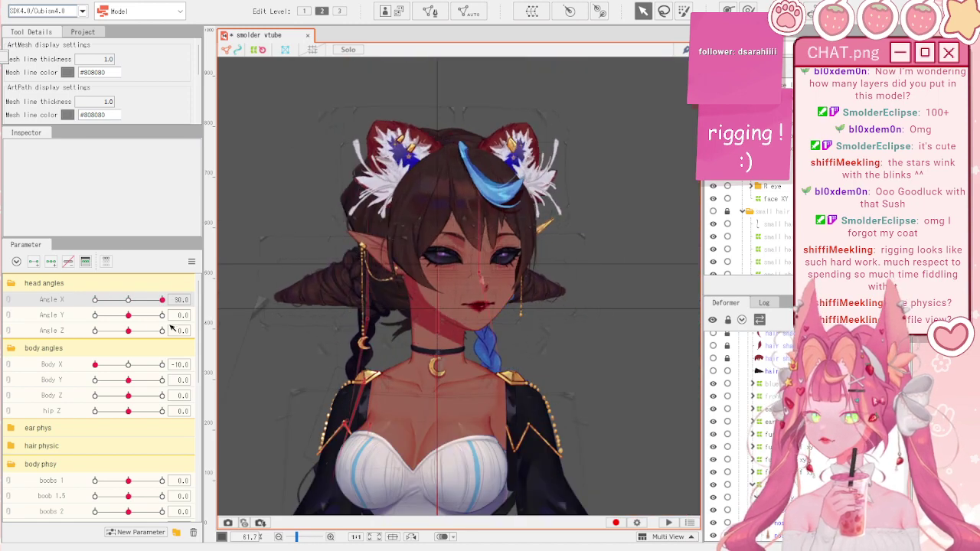
pyautogui.moveTo(107, 345); pyautogui.dragTo(97, 344)
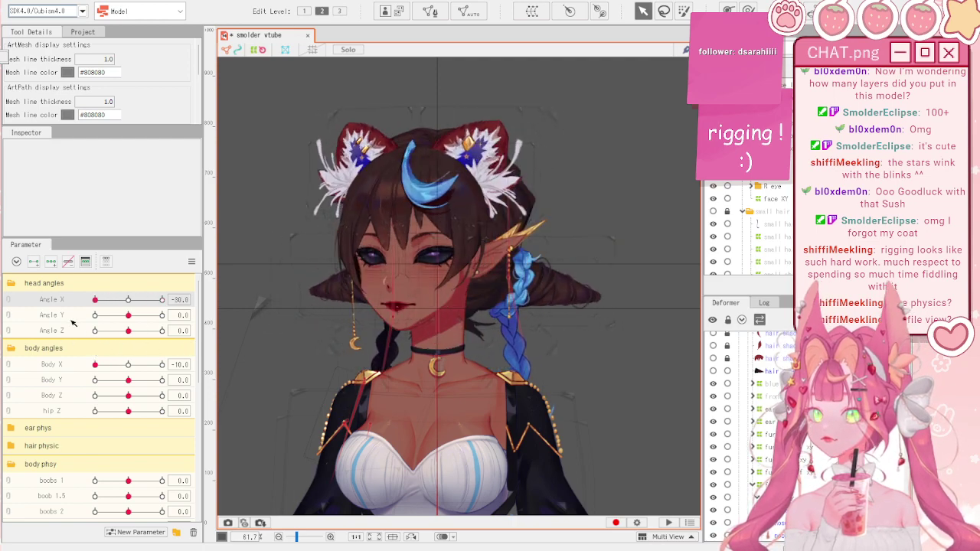
# - Reset all parameters to their default values
pyautogui.click(192, 263)
pyautogui.click(224, 267)
pyautogui.scroll(5, 477, 299)
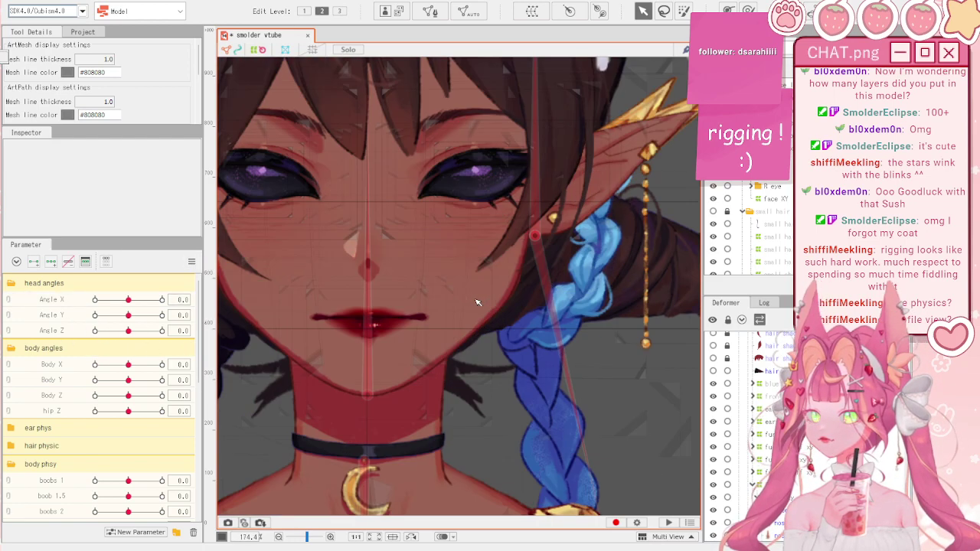
# - Link Angle X with Angle Y and preview the head at -30 and 30
pyautogui.moveTo(128, 315); pyautogui.dragTo(58, 290)
pyautogui.click(10, 301)
pyautogui.scroll(-5, 535, 328)
pyautogui.scroll(6, 375, 350)
pyautogui.scroll(-2, 462, 327)
pyautogui.scroll(1, 455, 265)
pyautogui.scroll(-1, 457, 264)
pyautogui.scroll(-1, 454, 264)
# - Return every parameter to its default and select the leg ruff mesh on the thigh
pyautogui.click(192, 261)
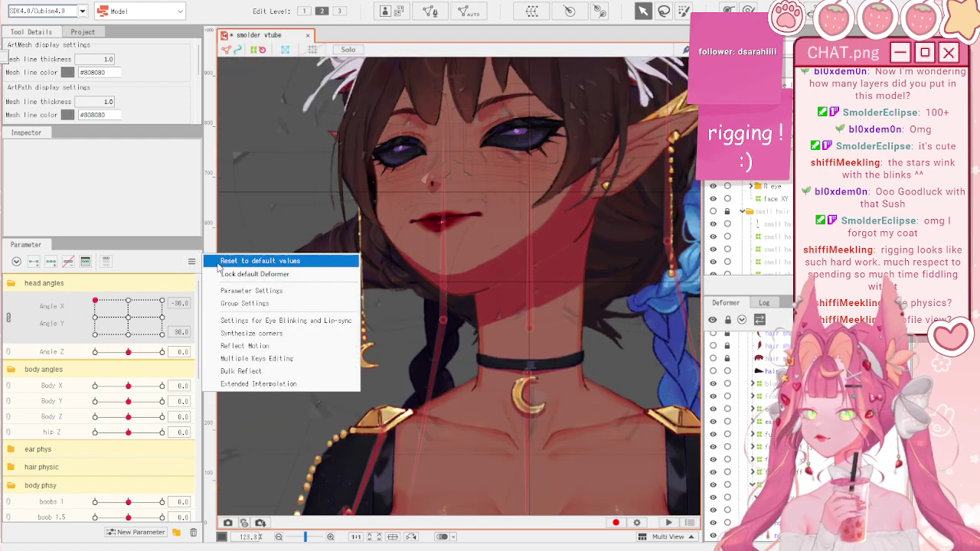
pyautogui.click(245, 261)
pyautogui.scroll(-3, 260, 252)
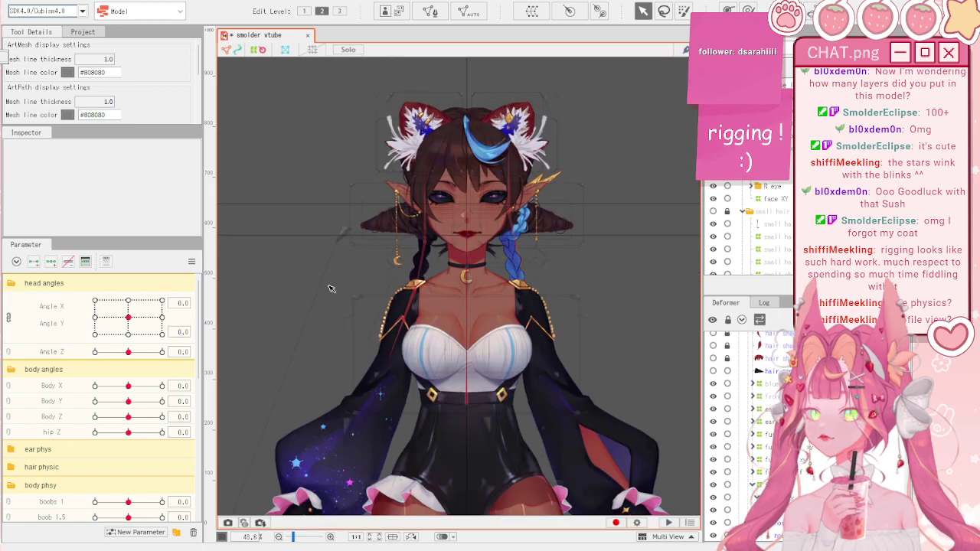
pyautogui.scroll(2, 459, 344)
pyautogui.scroll(1, 476, 364)
pyautogui.click(387, 371)
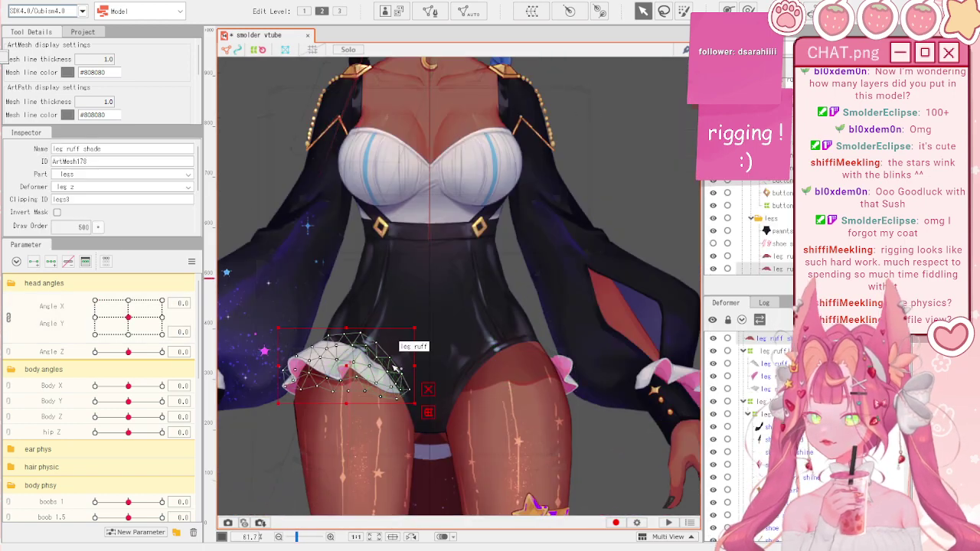
pyautogui.scroll(1, 401, 372)
pyautogui.click(403, 378)
pyautogui.scroll(2, 404, 381)
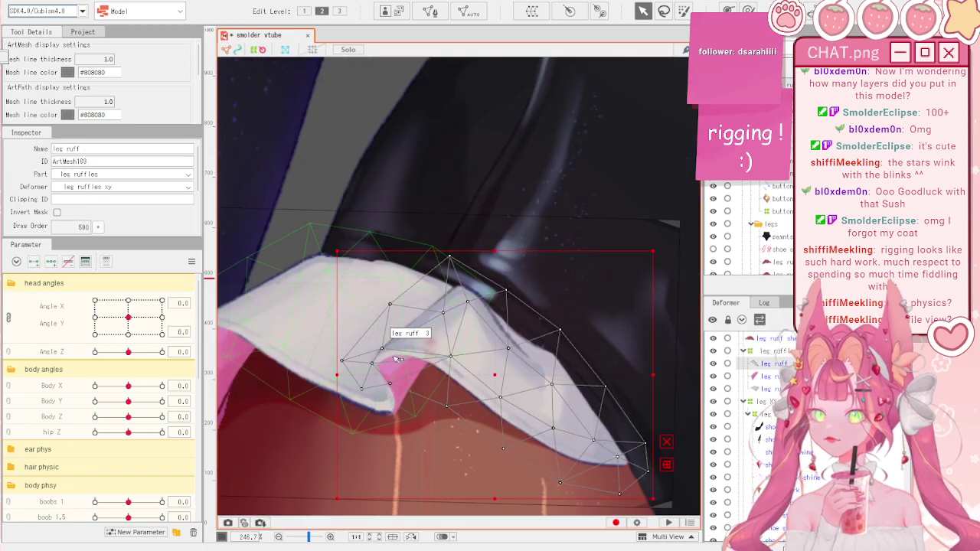
# - Preview the leg ruff mesh with Body X at -10
pyautogui.scroll(1, 407, 391)
pyautogui.scroll(-3, 88, 380)
pyautogui.moveTo(129, 294); pyautogui.dragTo(47, 301)
pyautogui.scroll(-1, 553, 255)
pyautogui.scroll(1, 494, 309)
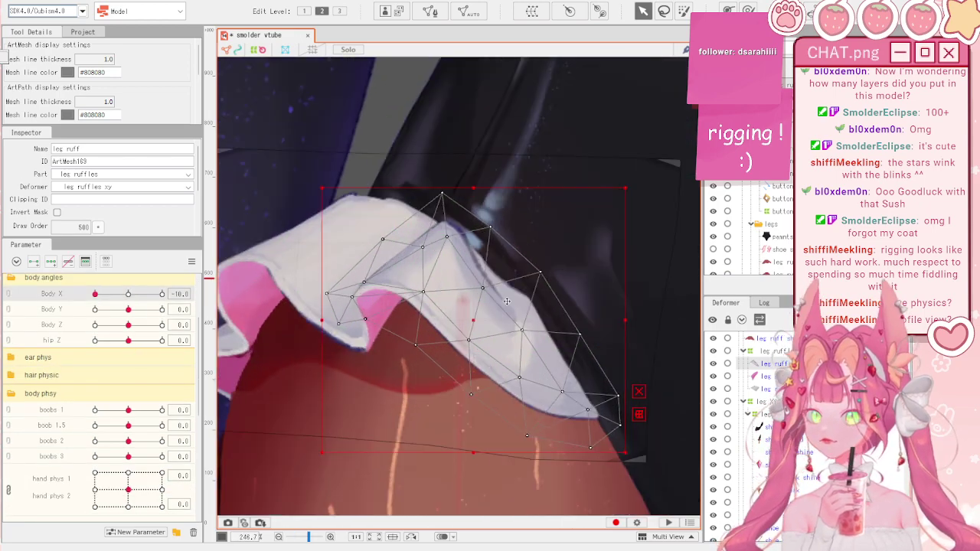
# - Set Body X to 10 and push the leg ruff and leg ruff 2 meshes toward the body's centre with a deform brush of about 323 px
pyautogui.moveTo(125, 299); pyautogui.dragTo(212, 307)
pyautogui.scroll(-2, 344, 275)
pyautogui.scroll(2, 528, 298)
pyautogui.scroll(-2, 485, 308)
pyautogui.scroll(1, 435, 302)
pyautogui.keyDown('ctrl'); pyautogui.click(765, 376); pyautogui.keyUp('ctrl')
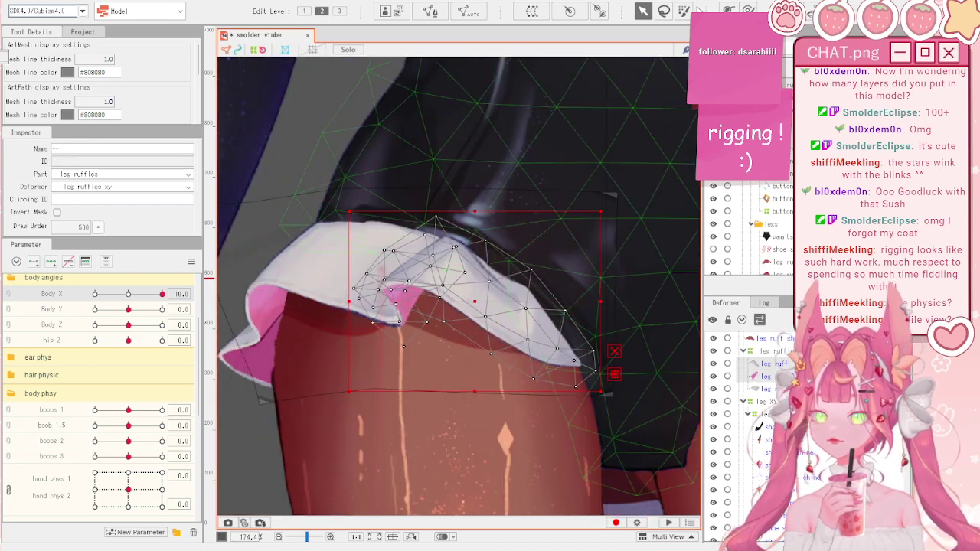
pyautogui.click(749, 10)
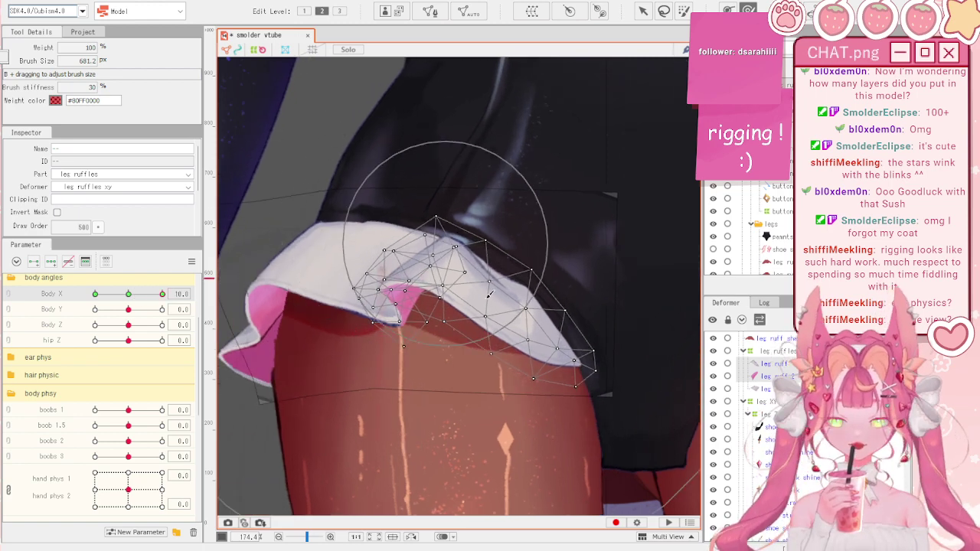
pyautogui.moveTo(488, 296); pyautogui.dragTo(440, 253)
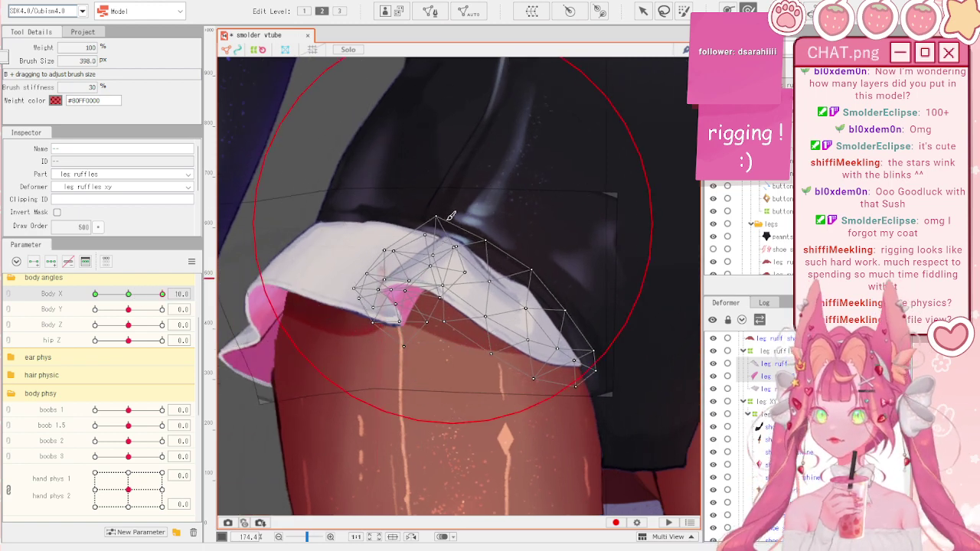
pyautogui.moveTo(399, 212); pyautogui.dragTo(425, 212)
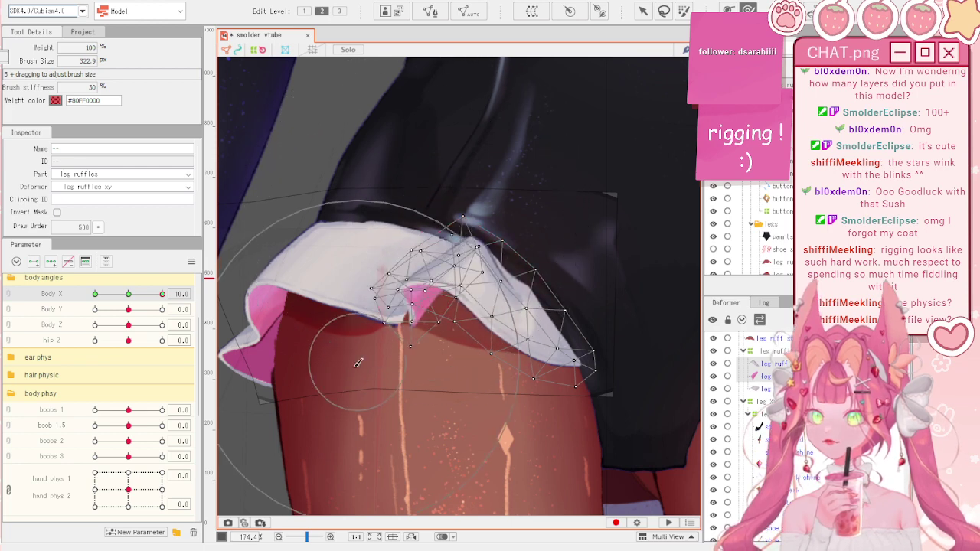
# - Nudge only the leg ruff 2 mesh slightly outward with the deform brush at Body X 10
pyautogui.click(763, 379)
pyautogui.moveTo(399, 395); pyautogui.dragTo(383, 396)
pyautogui.scroll(-2, 434, 325)
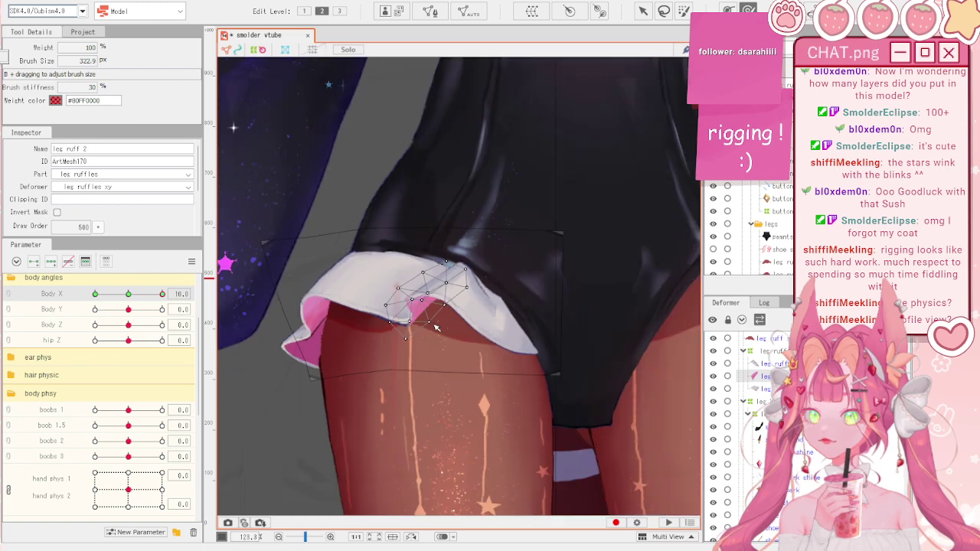
pyautogui.press('v')
pyautogui.click(332, 213)
# - Nudge the leg ruff mesh's outer edge slightly outward with the deform brush at Body X 10
pyautogui.click(479, 264)
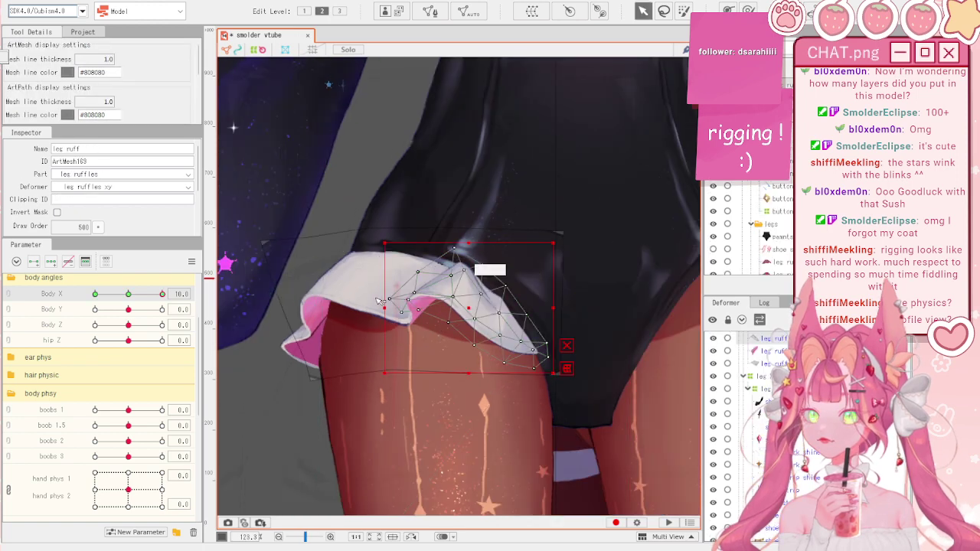
pyautogui.scroll(5, 489, 268)
pyautogui.click(748, 10)
pyautogui.moveTo(353, 351); pyautogui.dragTo(343, 349)
pyautogui.press('v')
pyautogui.click(263, 154)
# - Set Body X to -10 and push the leg ruff and leg ruff 2 meshes toward the outer thigh with a deform brush of about 323 px
pyautogui.moveTo(130, 294)
pyautogui.mouseDown()
pyautogui.moveTo(167, 298)
pyautogui.moveTo(78, 297)
pyautogui.moveTo(99, 297)
pyautogui.mouseUp()
pyautogui.scroll(-2, 622, 238)
pyautogui.click(513, 238)
pyautogui.scroll(1, 512, 238)
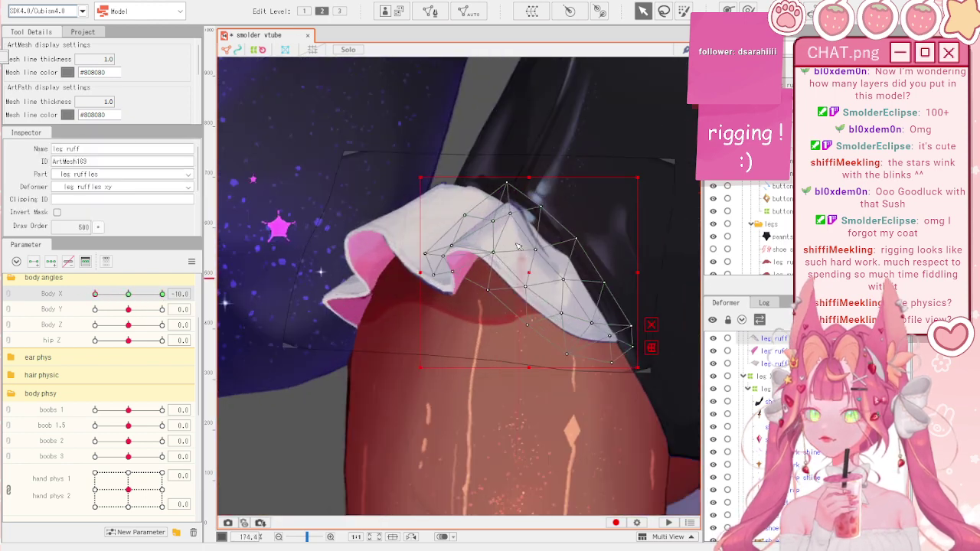
pyautogui.keyDown('ctrl'); pyautogui.click(772, 352); pyautogui.keyUp('ctrl')
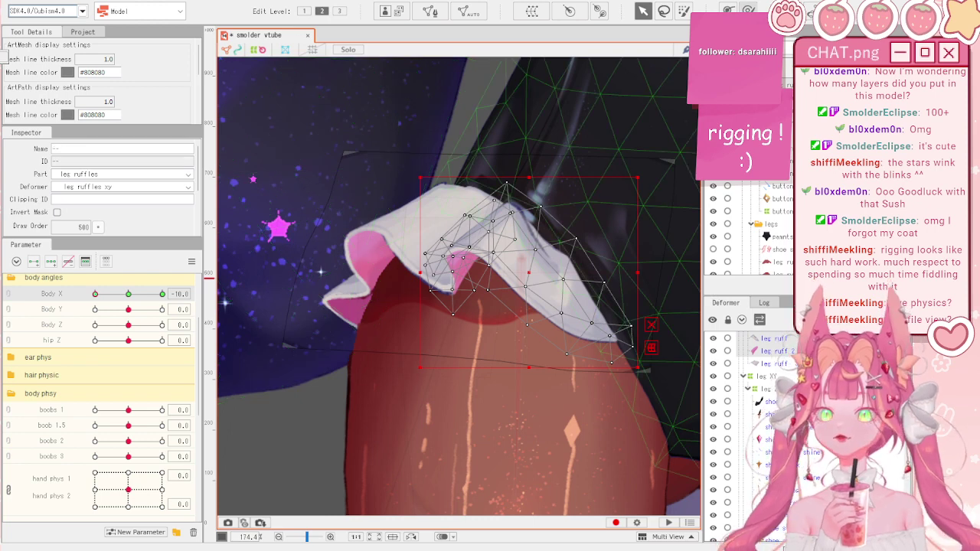
pyautogui.click(748, 10)
pyautogui.moveTo(400, 332); pyautogui.dragTo(385, 320)
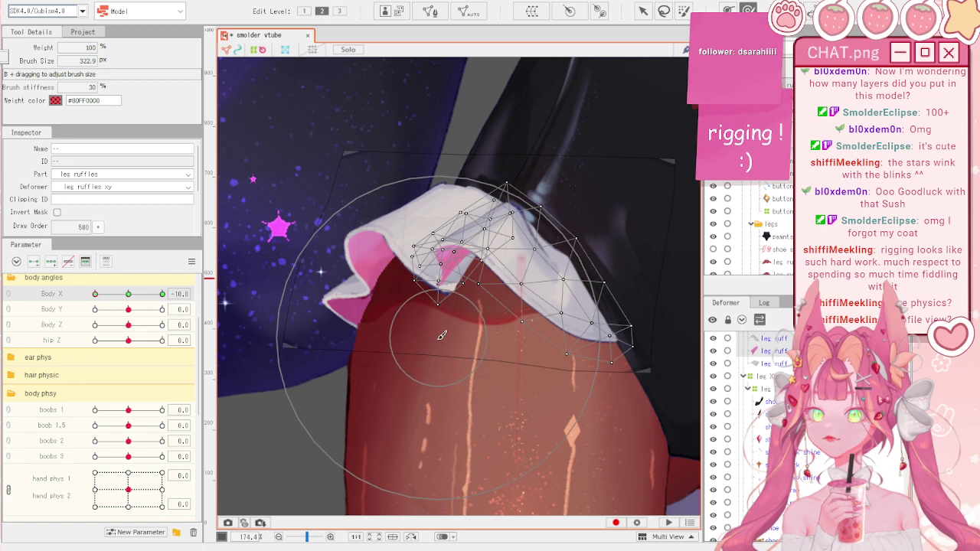
pyautogui.moveTo(128, 294)
pyautogui.mouseDown()
pyautogui.moveTo(93, 302)
pyautogui.moveTo(129, 304)
pyautogui.moveTo(92, 304)
pyautogui.mouseUp()
pyautogui.moveTo(439, 136); pyautogui.dragTo(429, 129)
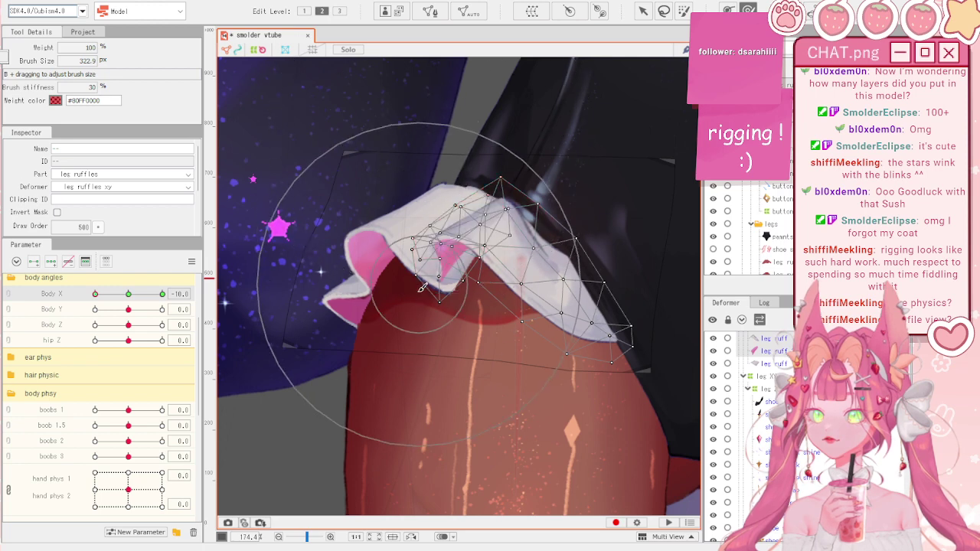
# - Try to push the leg ruff 3 mesh's inner edge toward the outer thigh with the 322.9 px deform brush at Body X -10
pyautogui.press('v')
pyautogui.click(396, 247)
pyautogui.scroll(6, 371, 239)
pyautogui.moveTo(424, 211); pyautogui.dragTo(415, 215)
pyautogui.scroll(-4, 414, 216)
pyautogui.click(748, 9)
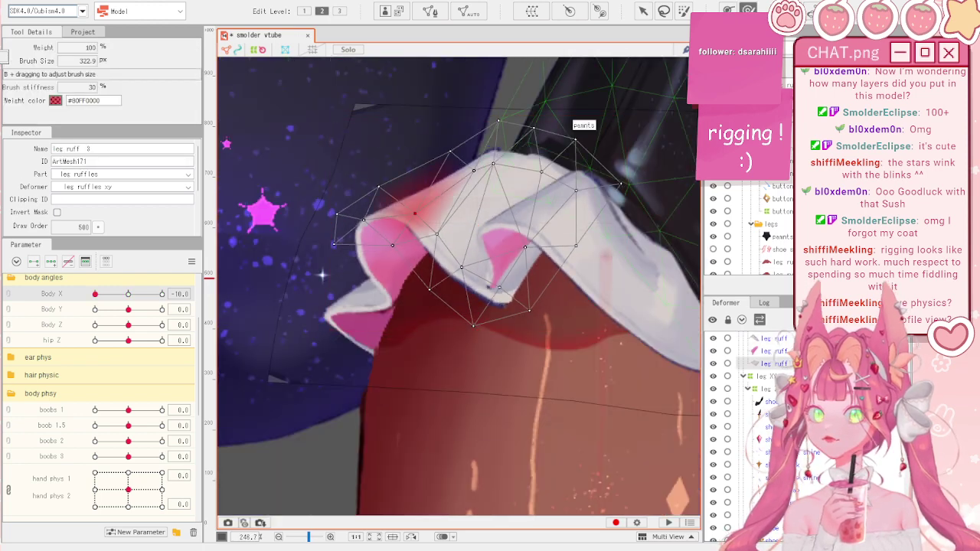
pyautogui.moveTo(553, 373); pyautogui.dragTo(531, 352)
pyautogui.scroll(-5, 531, 352)
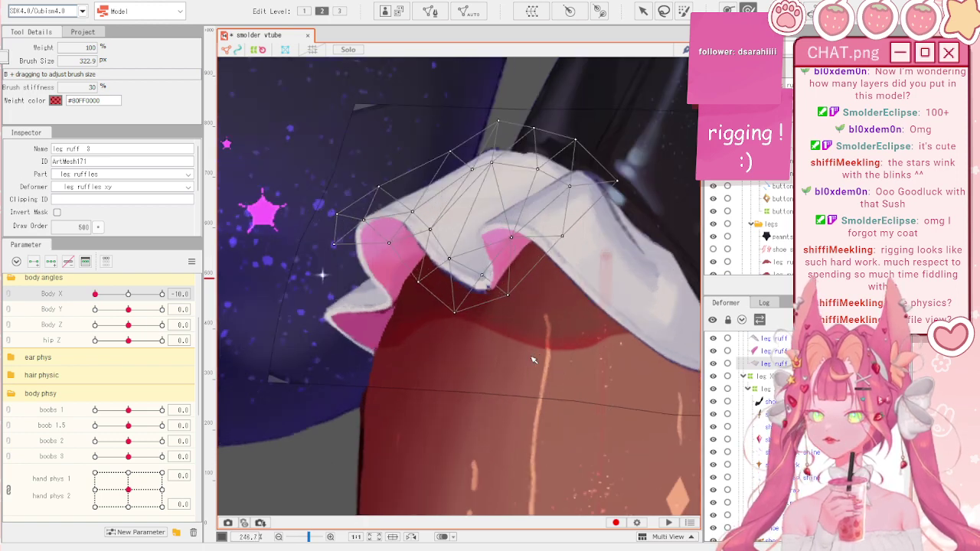
# - Try to reshape the leg ruff 3 mesh at Body X 10 with a deform brush of about 153 px
pyautogui.press('v')
pyautogui.click(543, 184)
pyautogui.moveTo(133, 295); pyautogui.dragTo(300, 317)
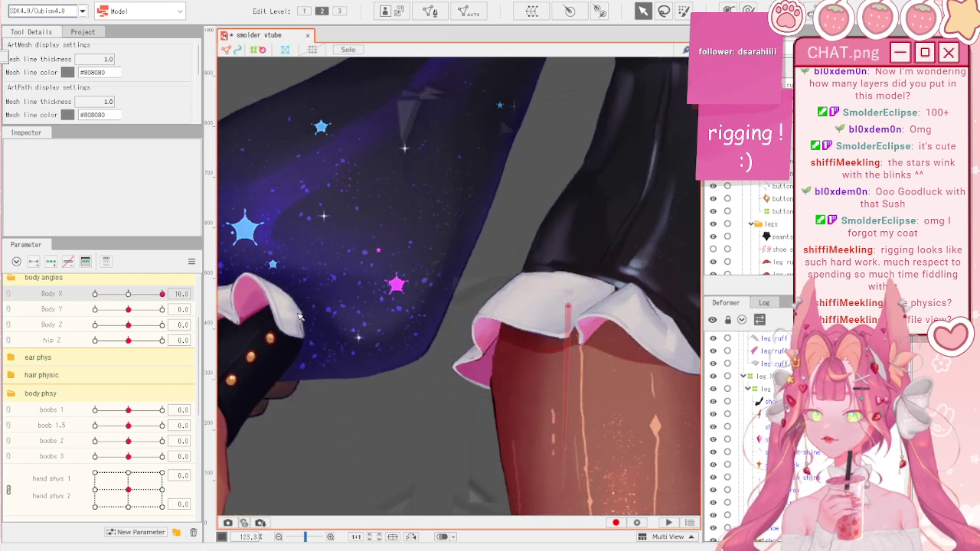
pyautogui.click(539, 318)
pyautogui.scroll(3, 540, 319)
pyautogui.click(748, 10)
pyautogui.moveTo(402, 263); pyautogui.dragTo(424, 245)
pyautogui.press('b')
pyautogui.moveTo(473, 328)
pyautogui.mouseDown()
pyautogui.moveTo(440, 231)
pyautogui.moveTo(492, 328)
pyautogui.moveTo(507, 310)
pyautogui.mouseUp()
pyautogui.moveTo(517, 249); pyautogui.dragTo(515, 251)
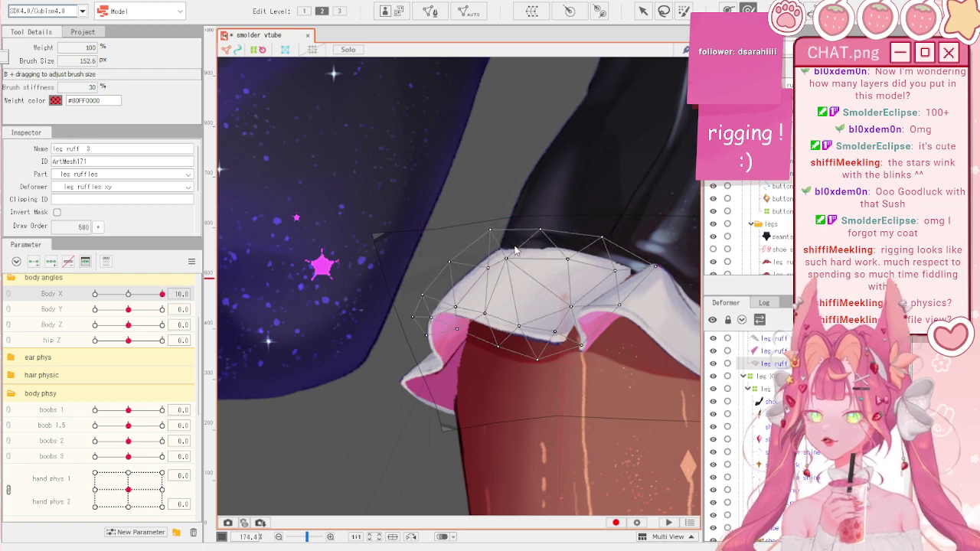
# - Check leg ruff 3 across Body X and undo its latest deformations
pyautogui.click(127, 294)
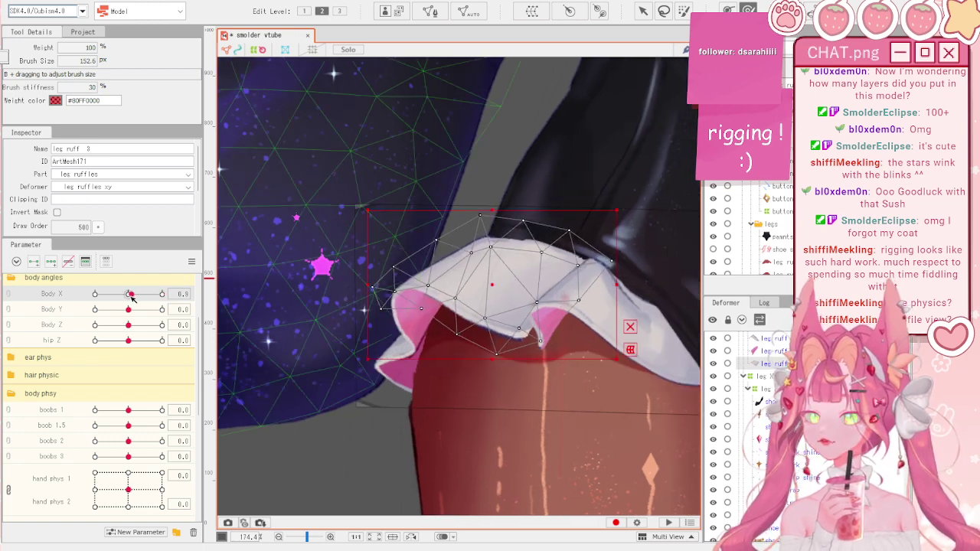
pyautogui.click(95, 294)
pyautogui.hotkey('ctrl', 'z')
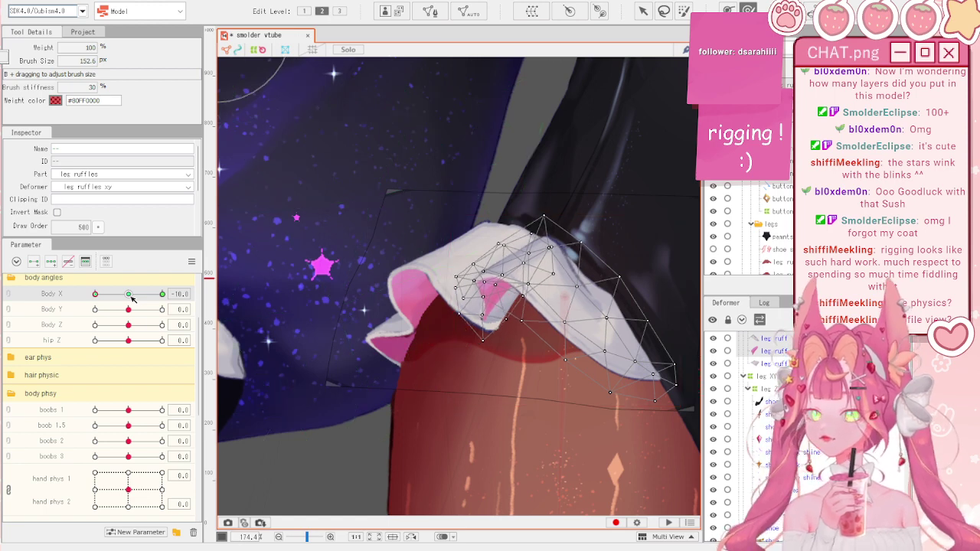
pyautogui.hotkey('ctrl', 'z')
# - At Body X -10, push the lower inner part of the leg ruff 3 mesh toward the outer thigh with a 253 px deform brush
pyautogui.moveTo(127, 298); pyautogui.dragTo(53, 294)
pyautogui.click(194, 263)
pyautogui.click(223, 277)
pyautogui.click(63, 295)
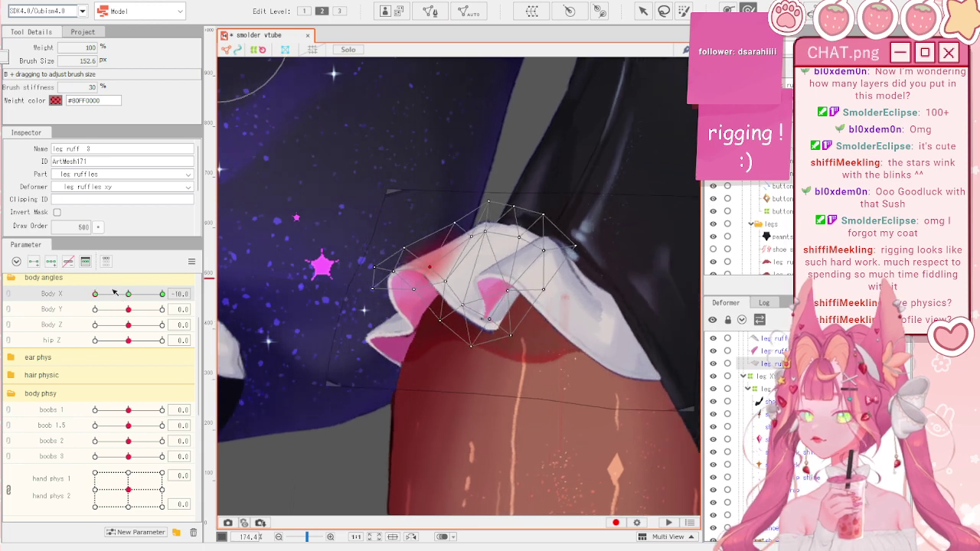
pyautogui.moveTo(494, 369); pyautogui.dragTo(502, 362)
pyautogui.moveTo(587, 280); pyautogui.dragTo(584, 273)
pyautogui.moveTo(409, 209); pyautogui.dragTo(407, 212)
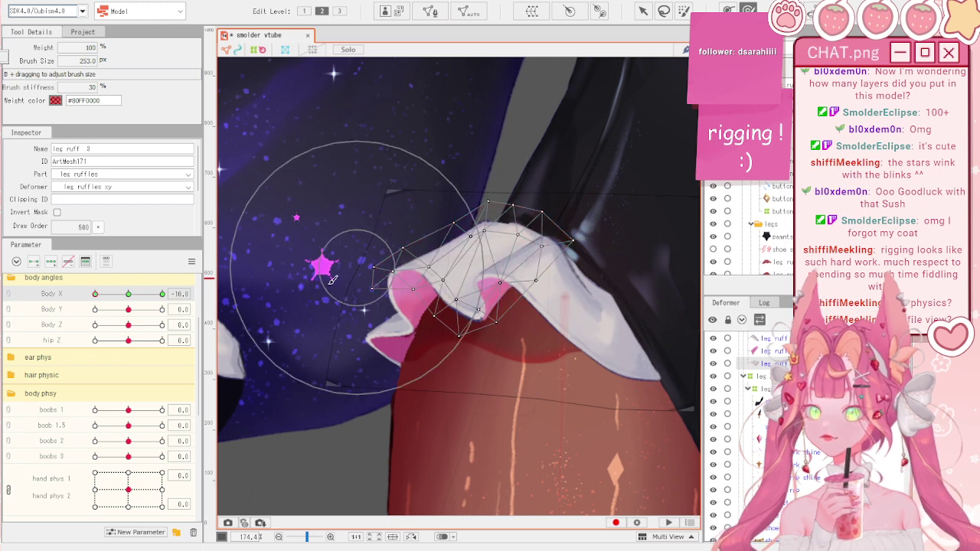
# - Set Body X to 10 and nudge the lower edge of the leg ruff 3 mesh toward the body's centre with the 253 px deform brush
pyautogui.moveTo(129, 294); pyautogui.dragTo(164, 294)
pyautogui.scroll(2, 534, 343)
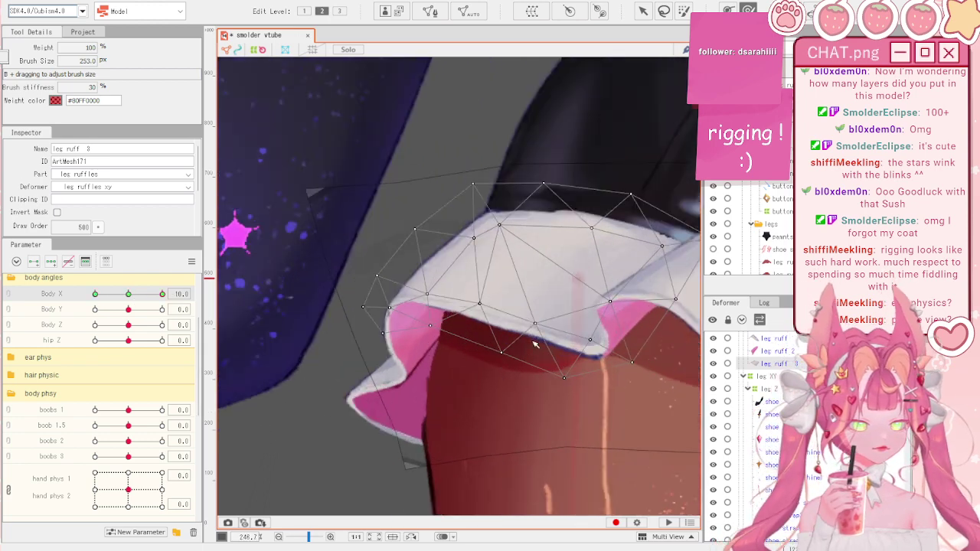
pyautogui.moveTo(529, 358); pyautogui.dragTo(532, 357)
pyautogui.scroll(-2, 429, 337)
pyautogui.moveTo(404, 159)
pyautogui.mouseDown()
pyautogui.moveTo(489, 269)
pyautogui.moveTo(470, 257)
pyautogui.moveTo(386, 325)
pyautogui.moveTo(369, 322)
pyautogui.moveTo(382, 219)
pyautogui.mouseUp()
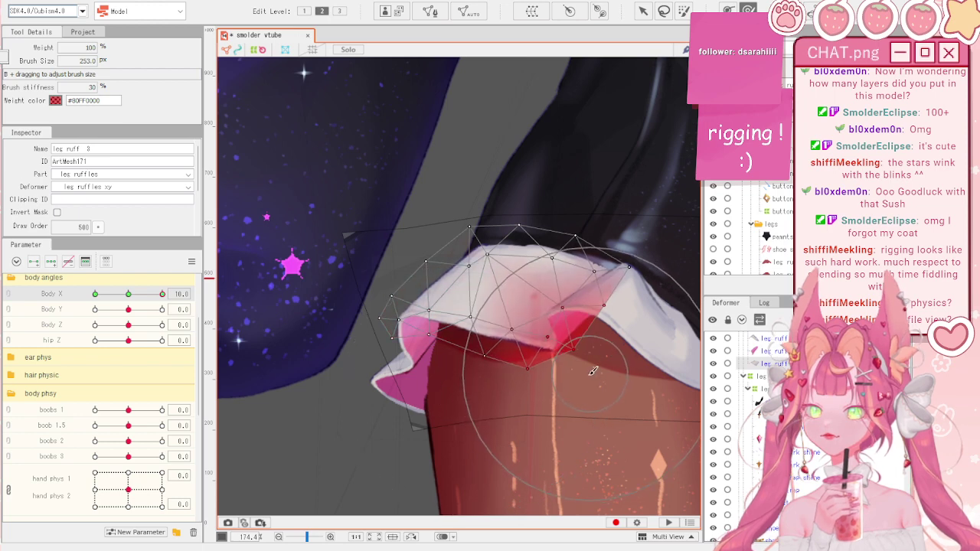
pyautogui.moveTo(634, 380); pyautogui.dragTo(547, 348)
# - Deselect the mesh and preview the reshaped leg ruffles by sweeping Body X between 10 and -10
pyautogui.moveTo(129, 294); pyautogui.dragTo(198, 285)
pyautogui.scroll(-2, 589, 354)
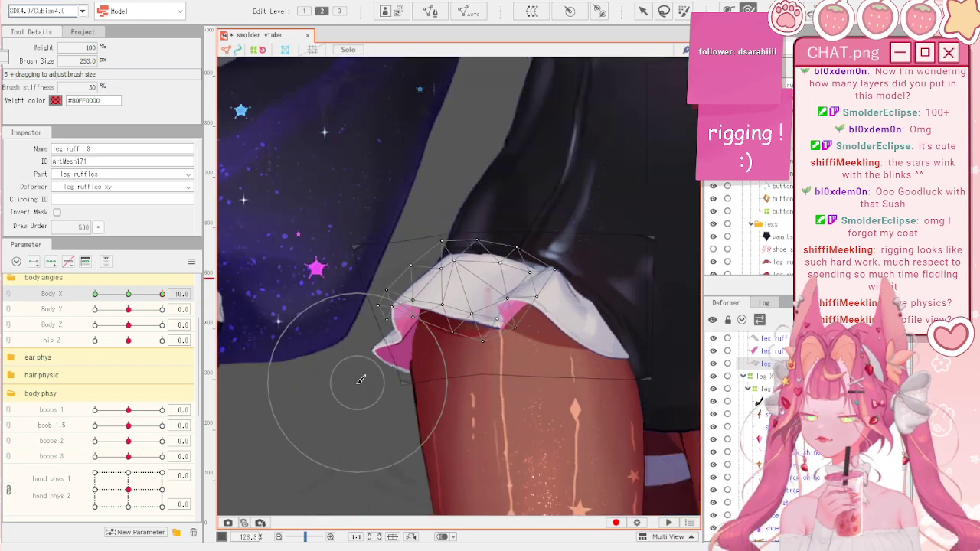
pyautogui.press('v')
pyautogui.click(316, 405)
pyautogui.moveTo(162, 294); pyautogui.dragTo(90, 277)
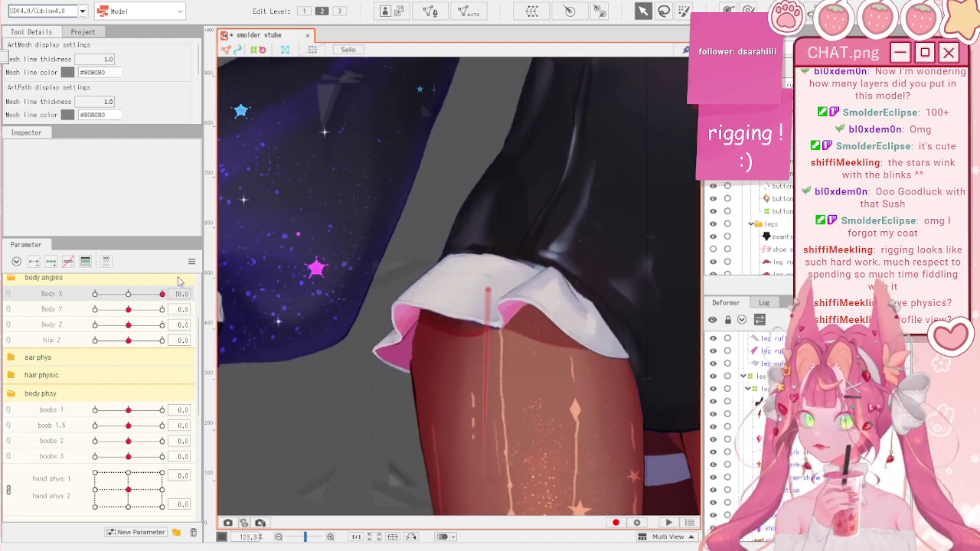
pyautogui.scroll(-5, 470, 328)
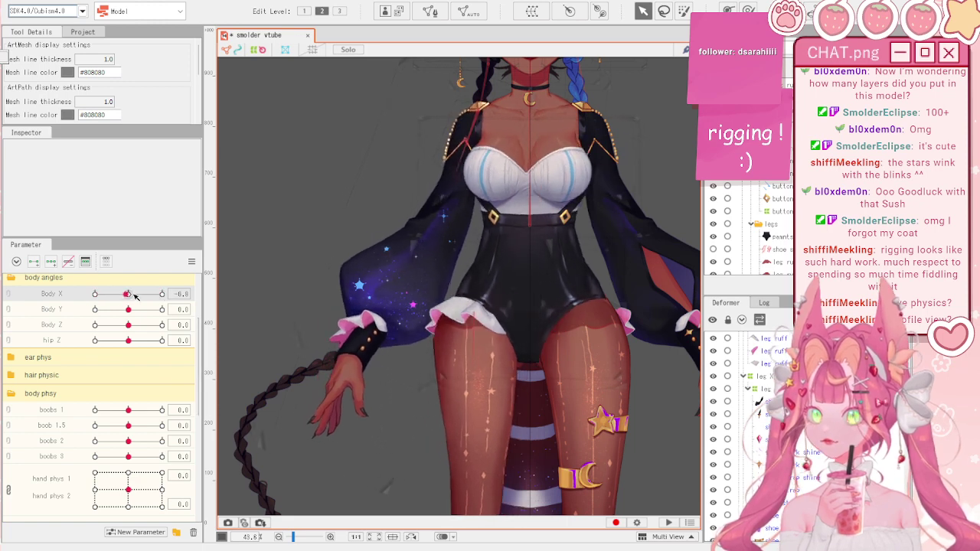
# - Select the leg ruff shade mesh, reset the parameters to default values, and key it on Body X at -10, 0 and 10
pyautogui.scroll(3, 394, 352)
pyautogui.click(525, 293)
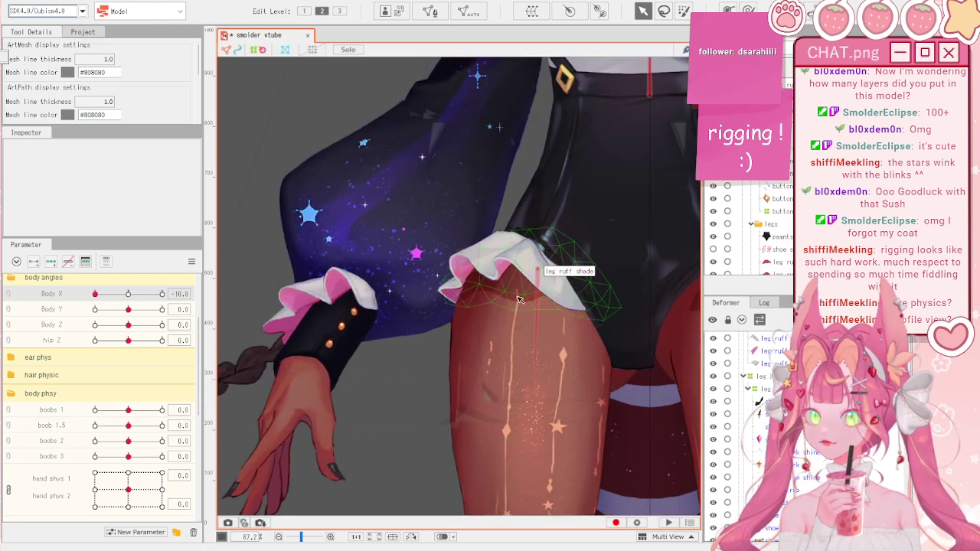
pyautogui.scroll(2, 525, 293)
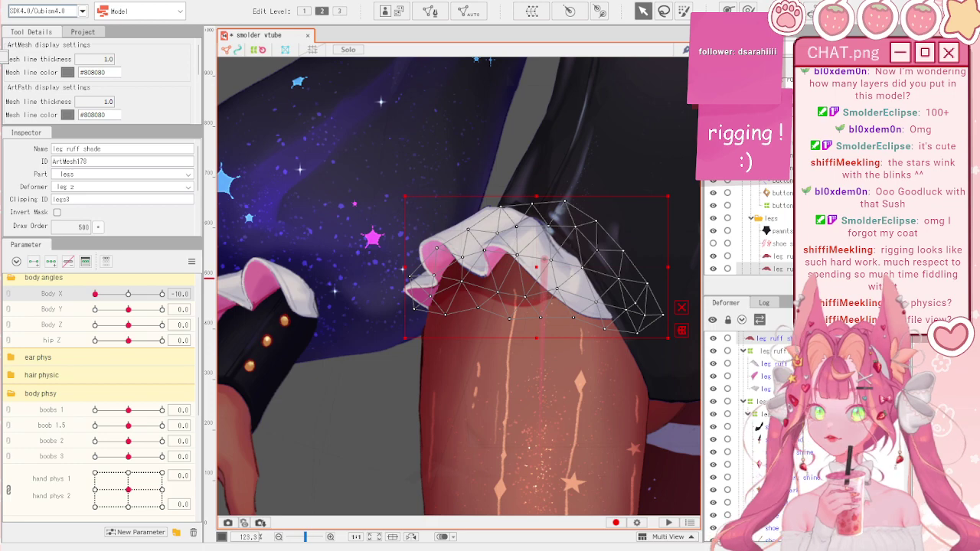
pyautogui.scroll(-3, 536, 284)
pyautogui.scroll(5, 528, 264)
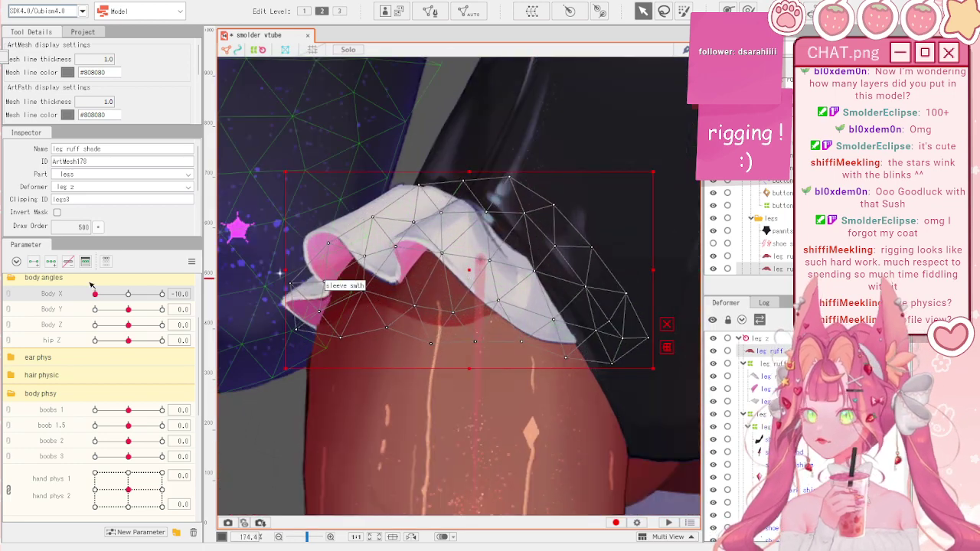
pyautogui.click(133, 294)
pyautogui.moveTo(204, 264); pyautogui.dragTo(205, 263)
pyautogui.click(193, 261)
pyautogui.click(209, 262)
pyautogui.click(132, 294)
# - At Body X -10, move the leg ruff shade toward the outer thigh, narrow it, and tilt it slightly to fit beneath the ruffle
pyautogui.moveTo(132, 294); pyautogui.dragTo(87, 294)
pyautogui.moveTo(434, 273); pyautogui.dragTo(417, 270)
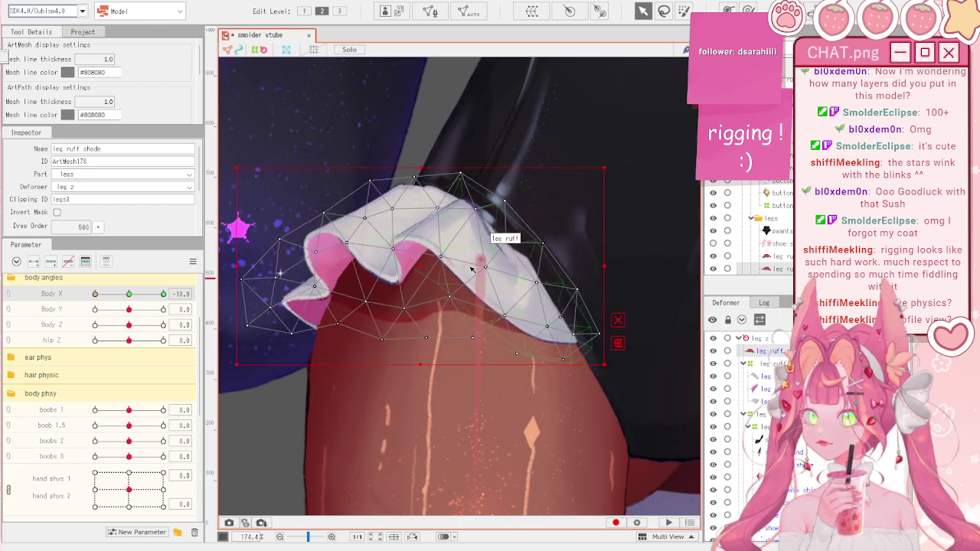
pyautogui.scroll(-2, 562, 265)
pyautogui.moveTo(342, 261); pyautogui.dragTo(358, 261)
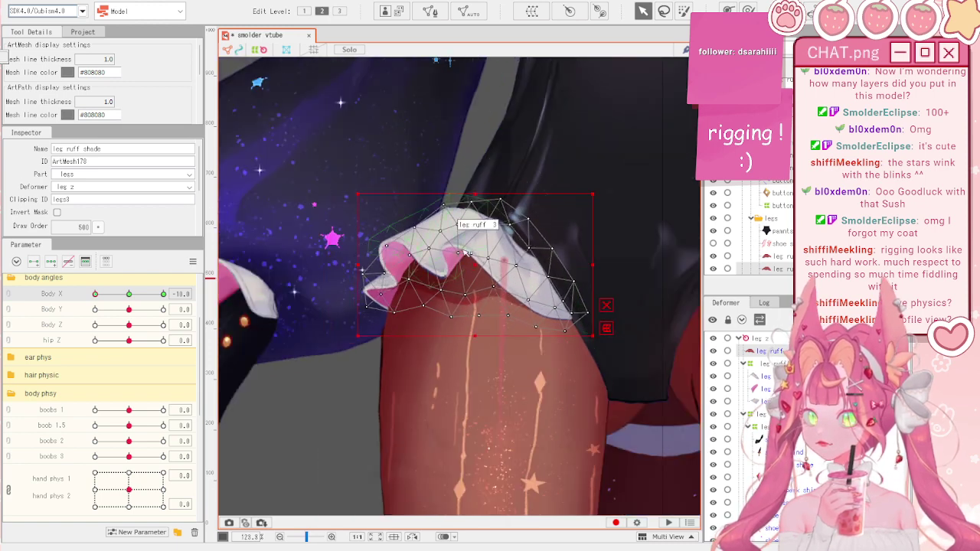
pyautogui.moveTo(129, 295); pyautogui.dragTo(87, 290)
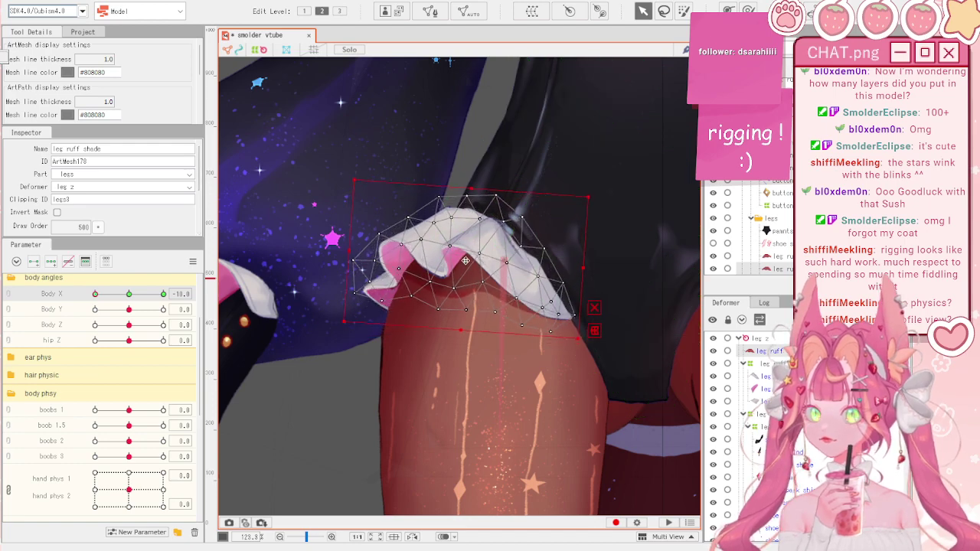
# - At Body X 10, shift the leg ruff shade toward the body's centre and adjust its outer edge with a deform brush of about 460 px
pyautogui.moveTo(95, 294); pyautogui.dragTo(168, 293)
pyautogui.moveTo(497, 265); pyautogui.dragTo(509, 268)
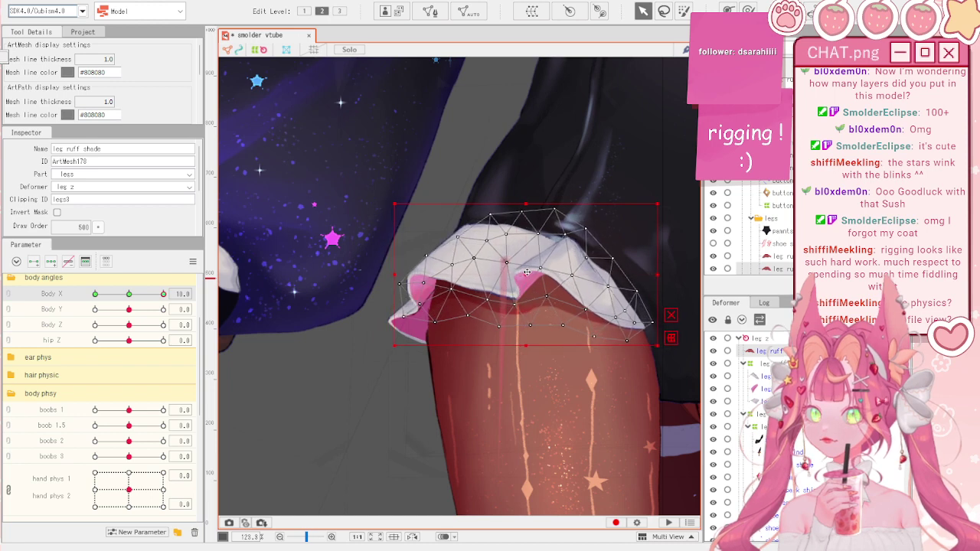
pyautogui.moveTo(163, 295)
pyautogui.mouseDown()
pyautogui.moveTo(137, 295)
pyautogui.moveTo(165, 302)
pyautogui.mouseUp()
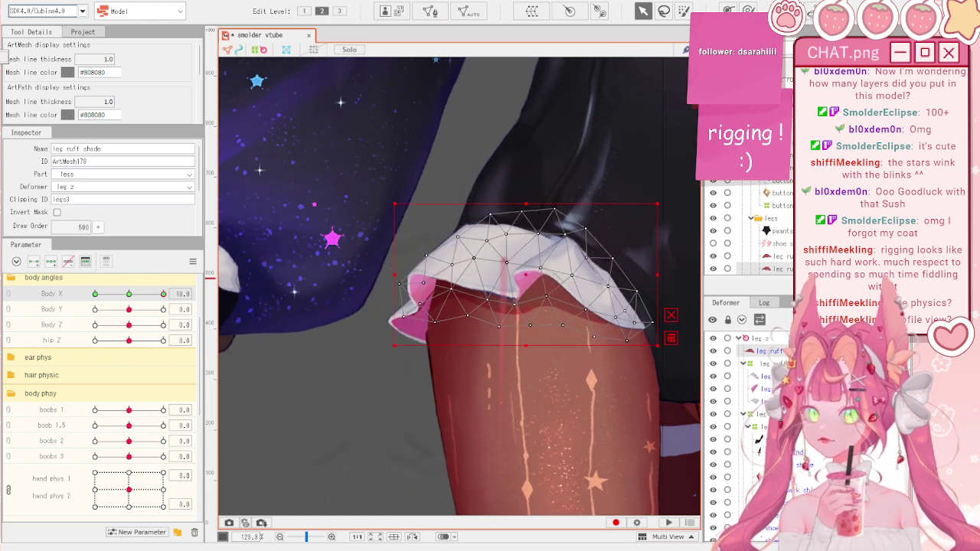
pyautogui.click(748, 10)
pyautogui.press('b')
pyautogui.moveTo(443, 258); pyautogui.dragTo(518, 258)
pyautogui.moveTo(386, 264); pyautogui.dragTo(385, 278)
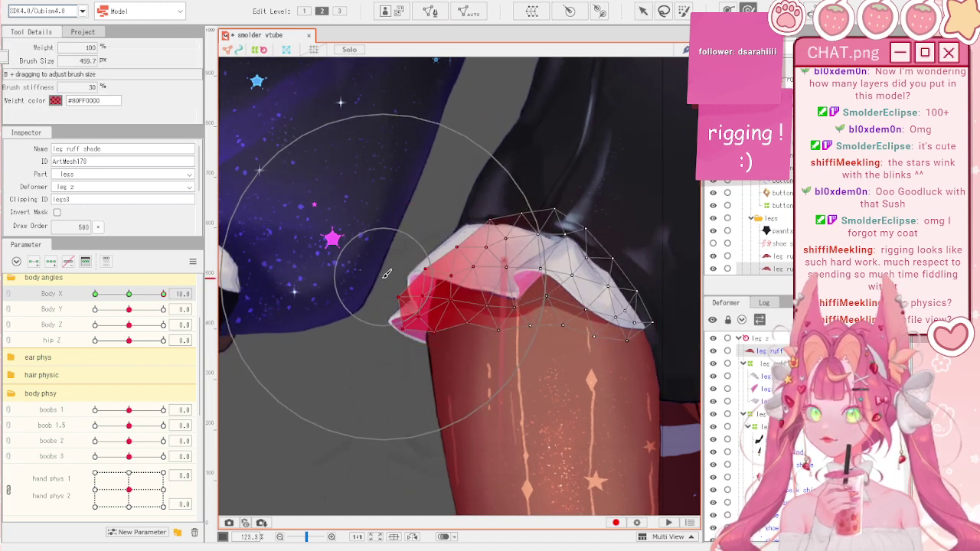
# - Preview the leg ruffle and its shade with Body X, and reset the parameters to default values
pyautogui.press('v')
pyautogui.click(439, 164)
pyautogui.scroll(-4, 446, 164)
pyautogui.moveTo(164, 296)
pyautogui.mouseDown()
pyautogui.moveTo(178, 293)
pyautogui.moveTo(72, 278)
pyautogui.moveTo(191, 290)
pyautogui.mouseUp()
pyautogui.click(193, 261)
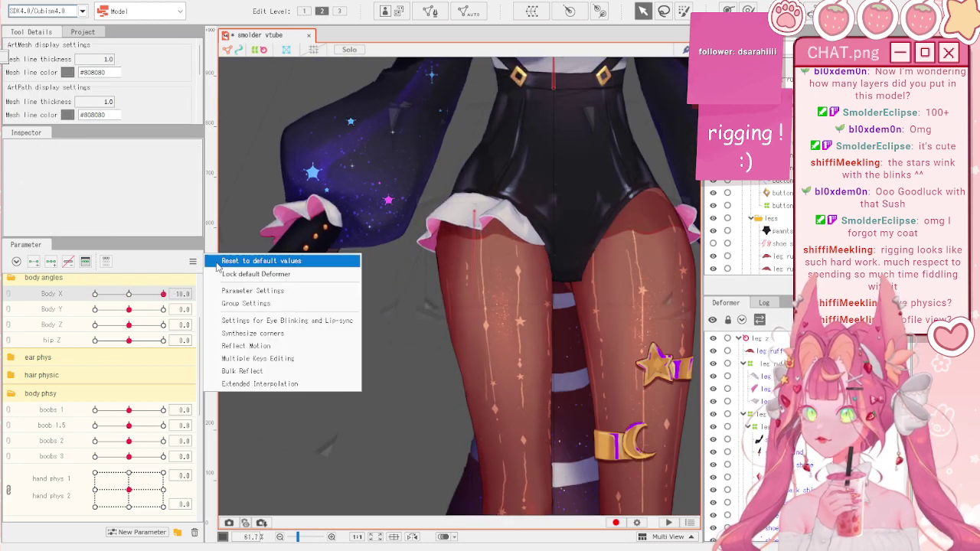
pyautogui.click(210, 262)
# - Try to lower only the leg ruffles xy deformer at Body Y -10
pyautogui.click(769, 363)
pyautogui.scroll(4, 471, 218)
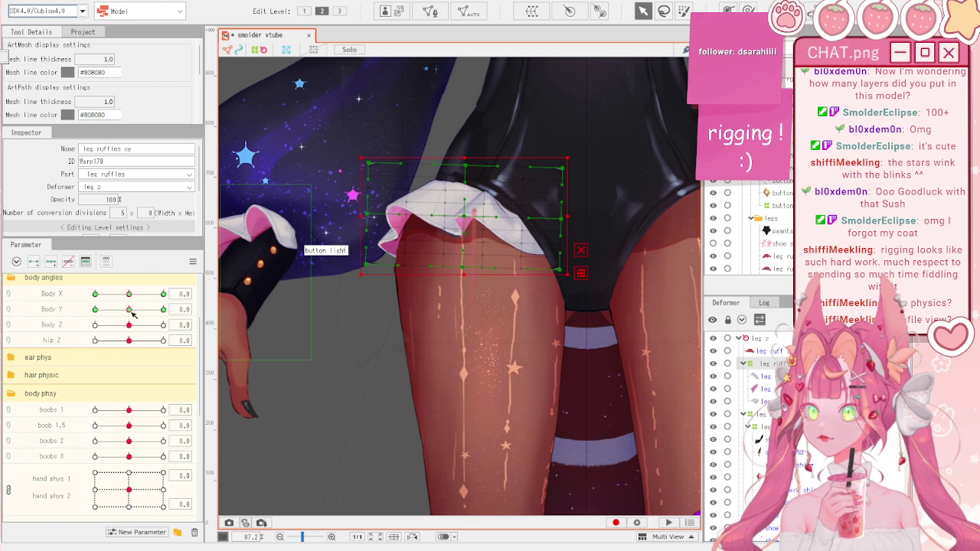
pyautogui.moveTo(131, 310); pyautogui.dragTo(53, 313)
pyautogui.moveTo(483, 227); pyautogui.dragTo(475, 267)
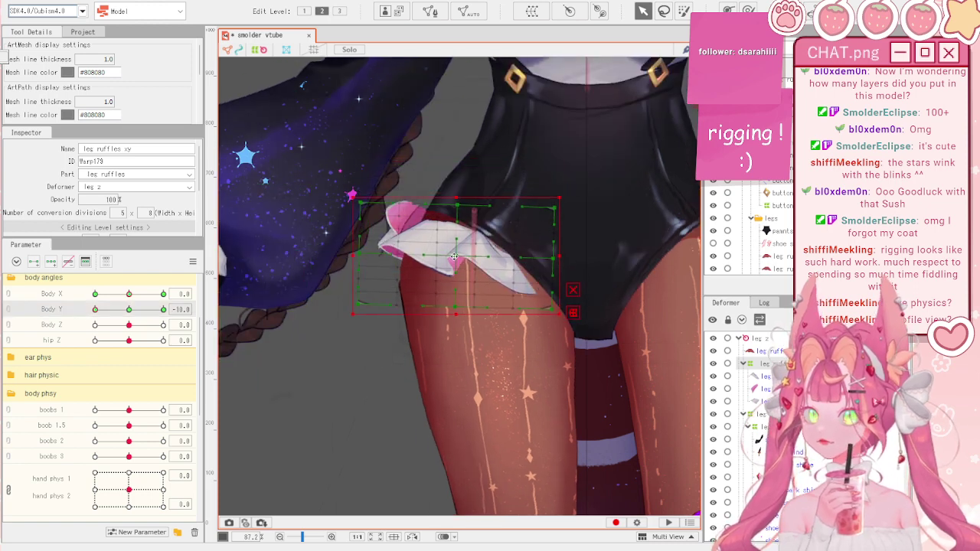
pyautogui.hotkey('ctrl', 'z')
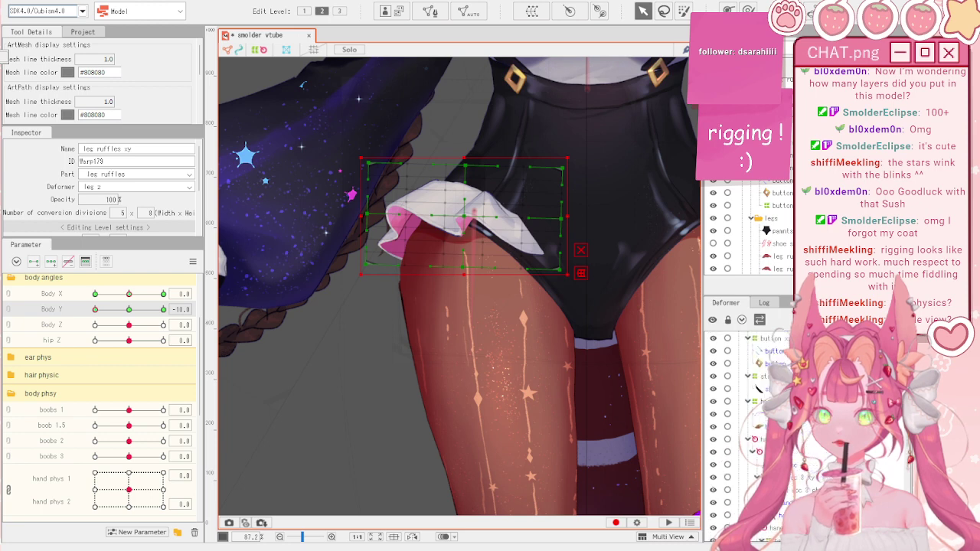
# - Select the back ruffles xy and leg ruffles xy deformers together and move them down and slightly outward at Body Y -10
pyautogui.click(398, 235)
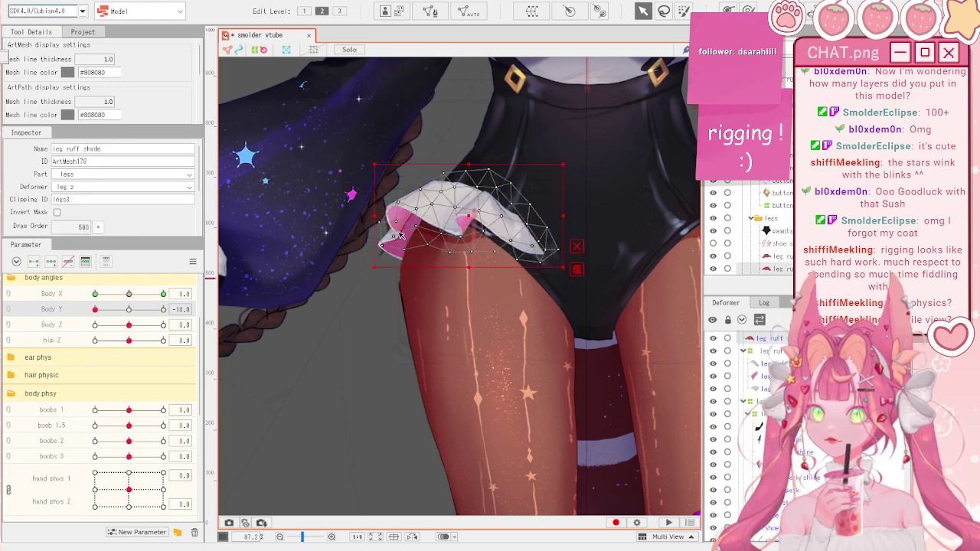
pyautogui.click(390, 257)
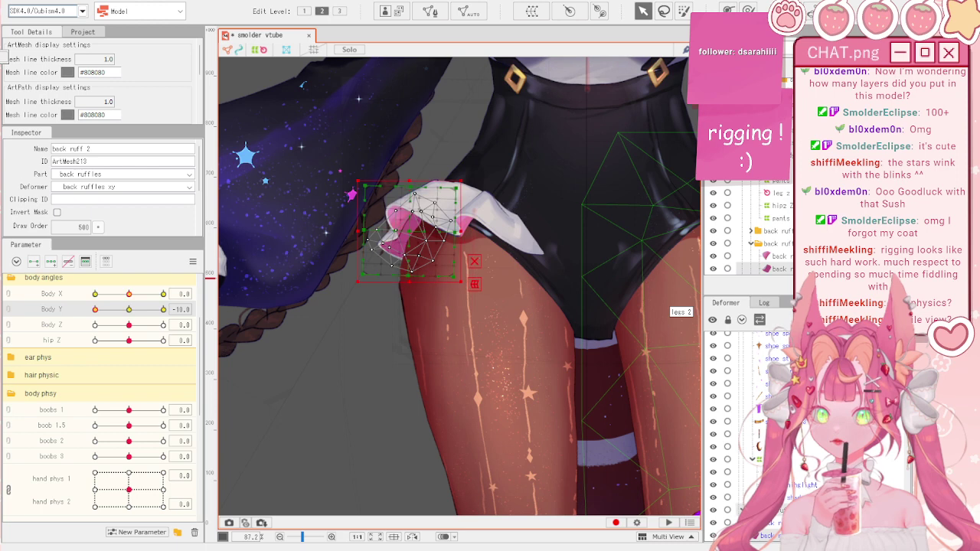
pyautogui.keyDown('ctrl'); pyautogui.click(782, 510); pyautogui.keyUp('ctrl')
pyautogui.click(765, 418)
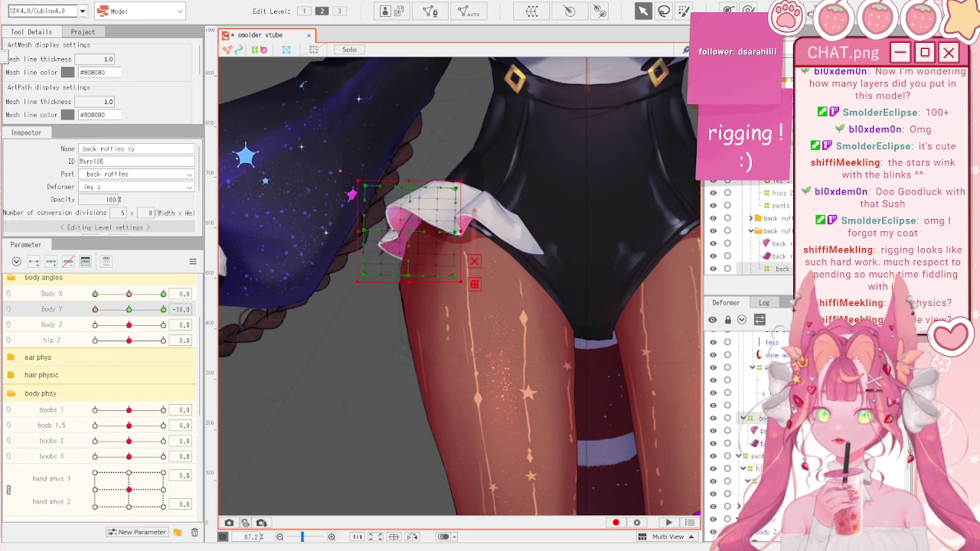
pyautogui.keyDown('ctrl'); pyautogui.click(770, 363); pyautogui.keyUp('ctrl')
pyautogui.scroll(2, 461, 204)
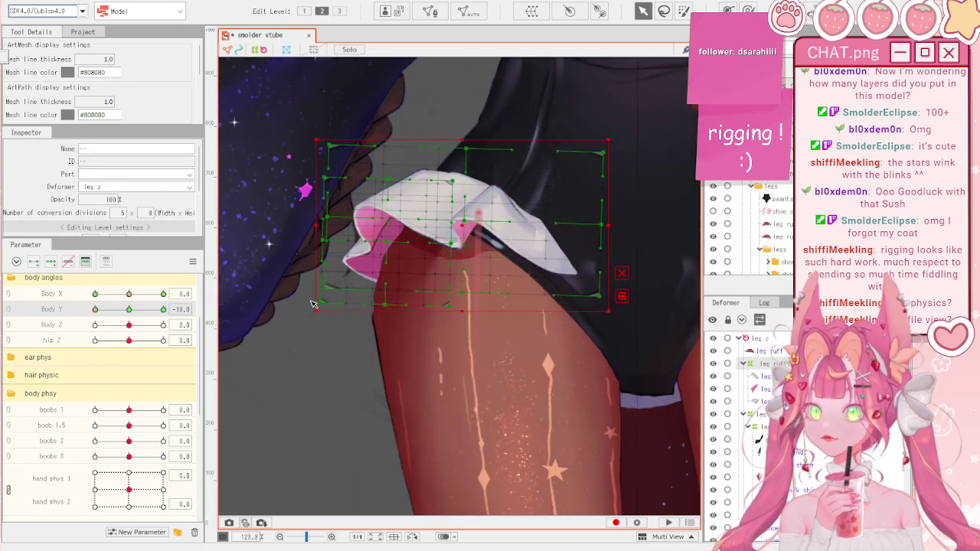
pyautogui.moveTo(95, 309); pyautogui.dragTo(73, 312)
pyautogui.moveTo(463, 222); pyautogui.dragTo(451, 265)
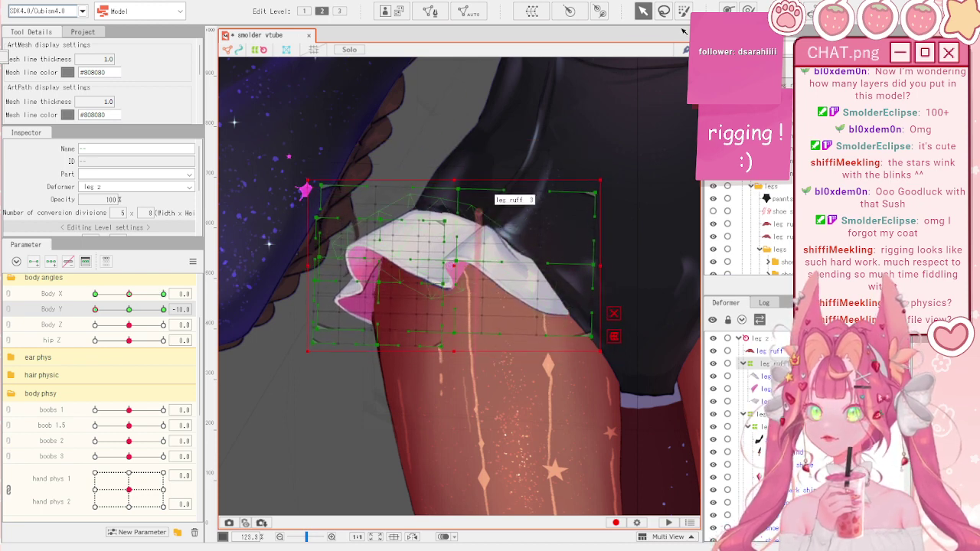
# - At Body Y -10, lower the two ruffle deformers slightly and reshape their inner lower edge with a deform brush of about 385 px
pyautogui.click(748, 11)
pyautogui.moveTo(307, 196); pyautogui.dragTo(306, 185)
pyautogui.moveTo(128, 309)
pyautogui.mouseDown()
pyautogui.moveTo(85, 308)
pyautogui.moveTo(120, 315)
pyautogui.moveTo(88, 318)
pyautogui.mouseUp()
pyautogui.press('v')
pyautogui.moveTo(446, 265); pyautogui.dragTo(446, 276)
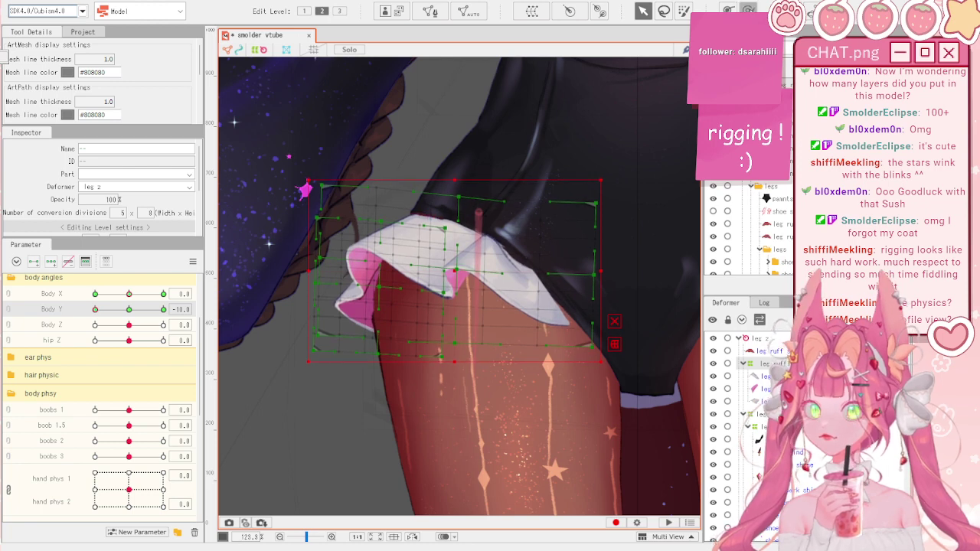
pyautogui.press('b')
pyautogui.moveTo(384, 159); pyautogui.dragTo(371, 159)
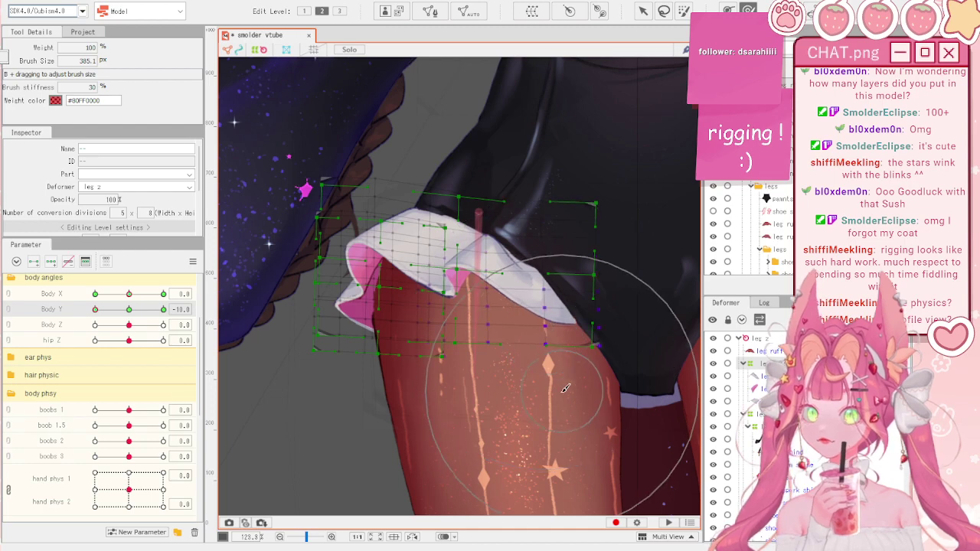
# - At Body Y 10, move the back ruffles xy and leg ruffles xy deformers up together on the thigh
pyautogui.moveTo(94, 309); pyautogui.dragTo(223, 310)
pyautogui.press('v')
pyautogui.moveTo(466, 232); pyautogui.dragTo(464, 166)
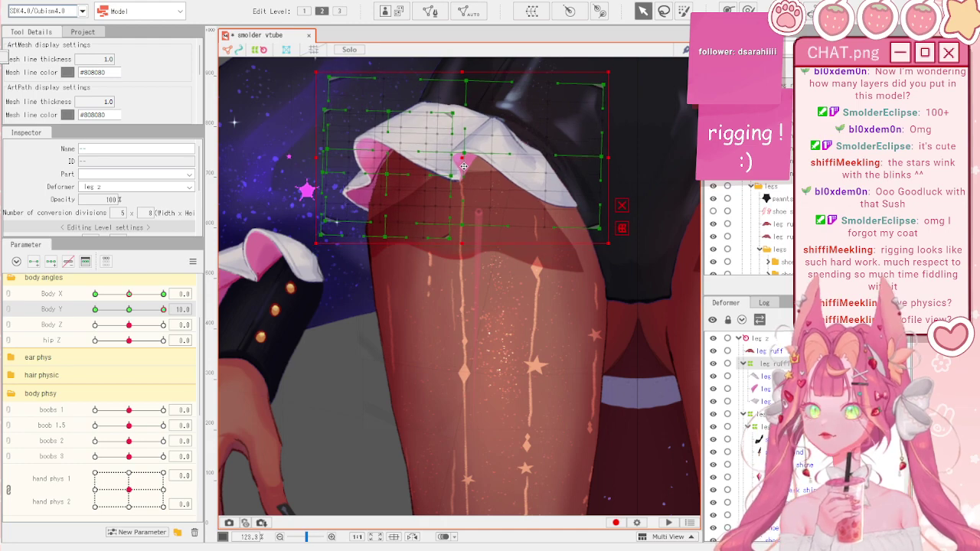
pyautogui.scroll(-4, 464, 166)
pyautogui.scroll(4, 474, 118)
# - Reshape the ruffle deformers' edges at Body Y 10 with a deform brush of about 307 px and preview the Body Y movement
pyautogui.moveTo(126, 310); pyautogui.dragTo(172, 307)
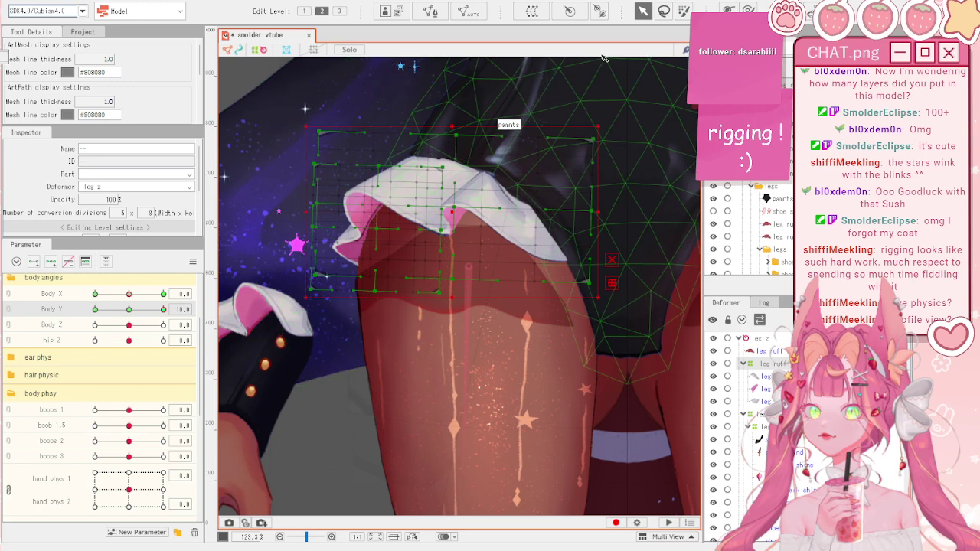
pyautogui.click(683, 11)
pyautogui.click(747, 10)
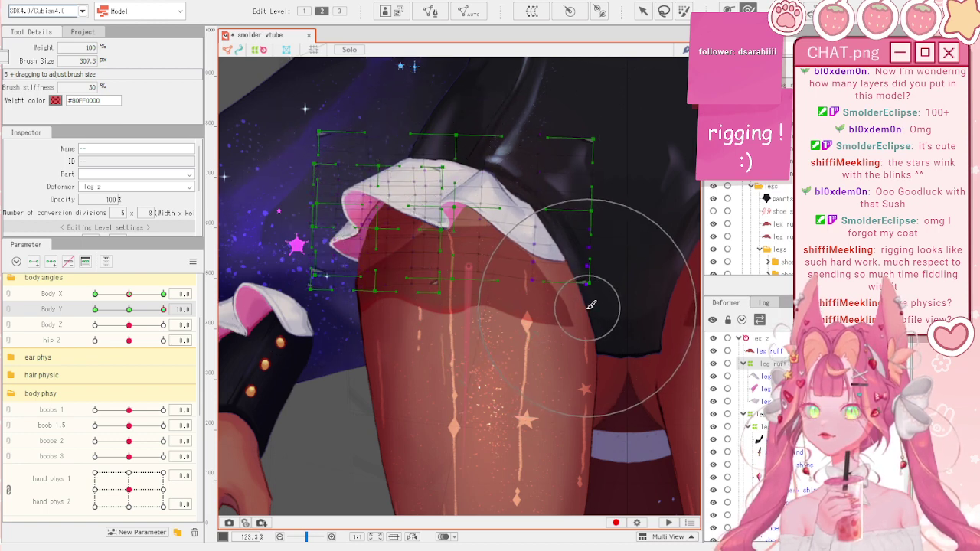
pyautogui.press('Escape')
pyautogui.scroll(-3, 388, 264)
pyautogui.click(251, 133)
pyautogui.moveTo(127, 313)
pyautogui.mouseDown()
pyautogui.moveTo(166, 312)
pyautogui.moveTo(91, 314)
pyautogui.moveTo(132, 315)
pyautogui.moveTo(83, 326)
pyautogui.moveTo(177, 325)
pyautogui.moveTo(72, 339)
pyautogui.moveTo(179, 327)
pyautogui.moveTo(109, 309)
pyautogui.mouseUp()
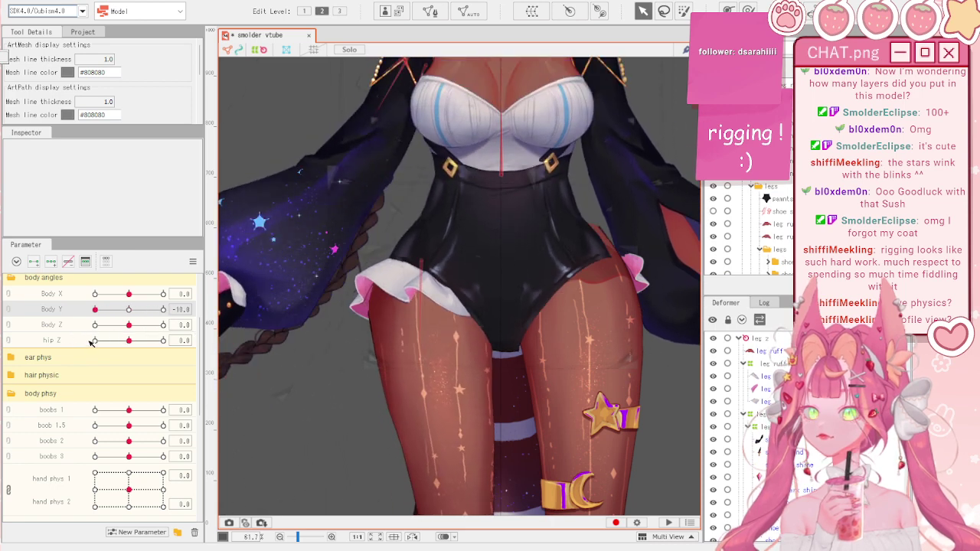
# - Select both ruffle xy deformers and adjust their outer side at Body Y -10 with a deform brush of about 329 px
pyautogui.moveTo(112, 344); pyautogui.dragTo(94, 343)
pyautogui.scroll(2, 390, 267)
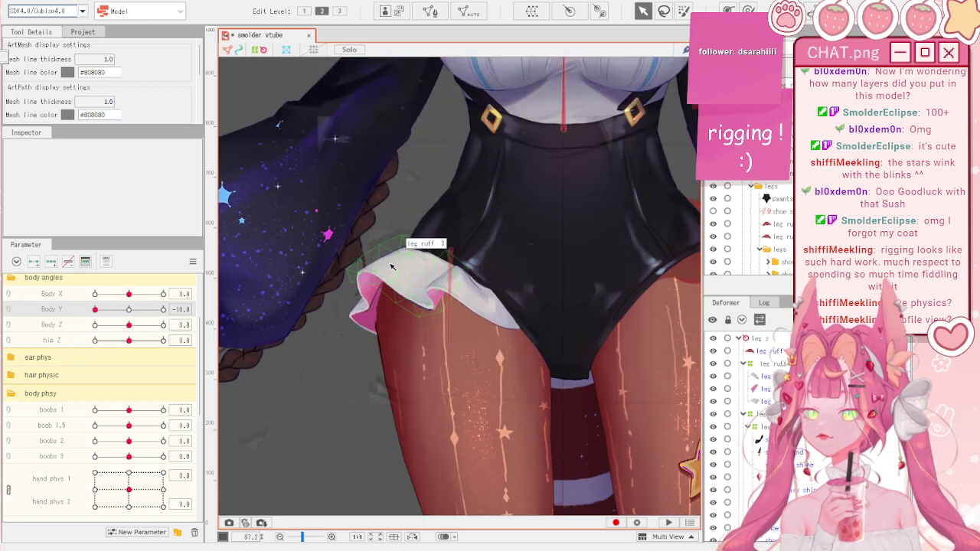
pyautogui.click(390, 266)
pyautogui.click(782, 365)
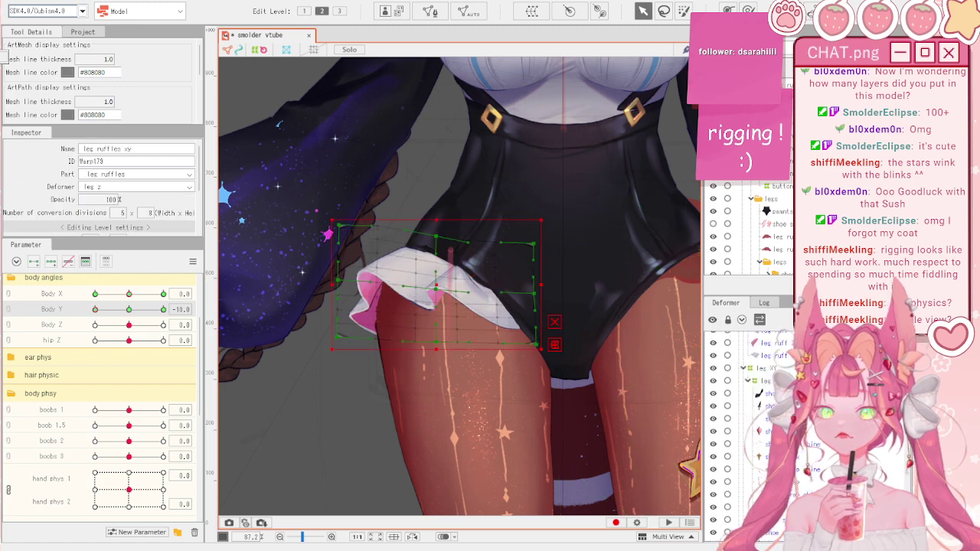
pyautogui.scroll(2, 319, 256)
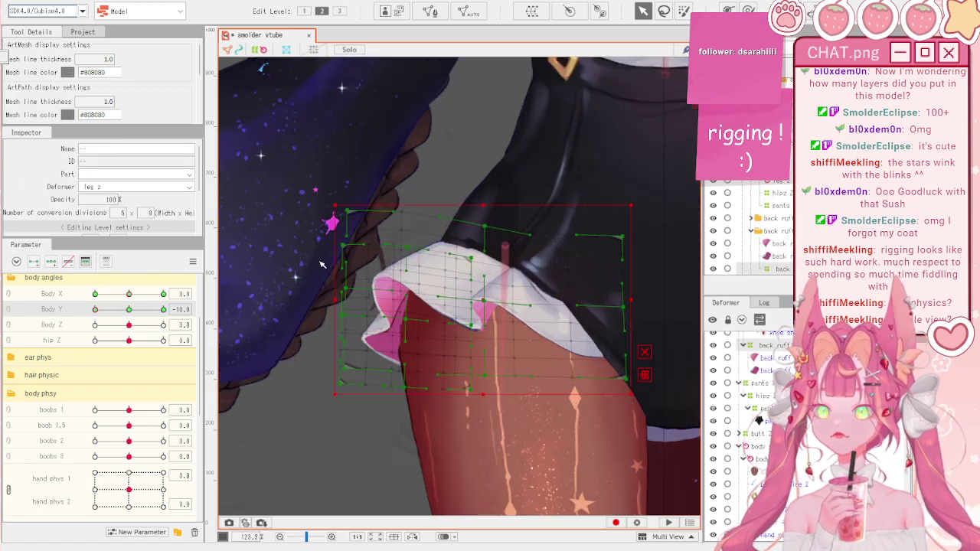
pyautogui.click(748, 9)
pyautogui.moveTo(426, 192); pyautogui.dragTo(392, 187)
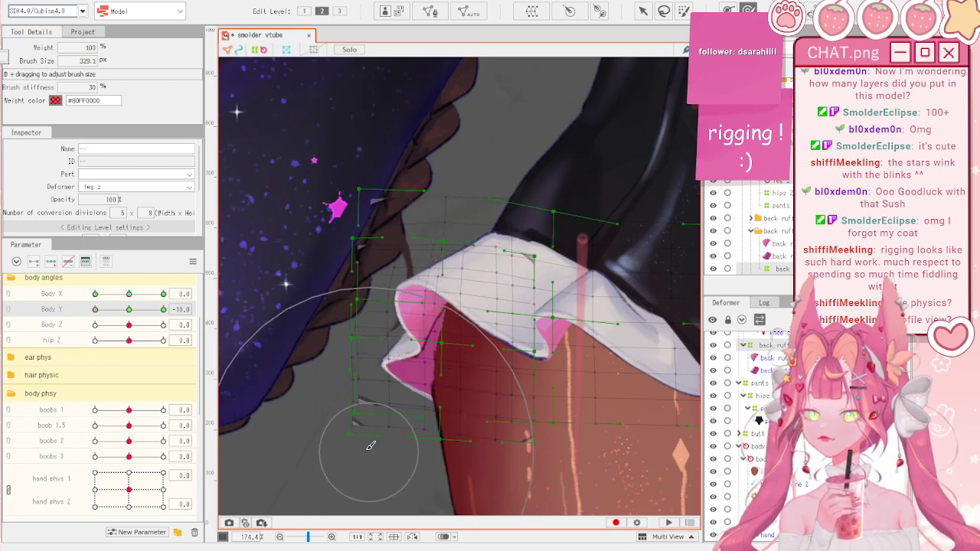
pyautogui.scroll(-1, 298, 272)
pyautogui.moveTo(95, 310)
pyautogui.mouseDown()
pyautogui.moveTo(108, 310)
pyautogui.moveTo(71, 320)
pyautogui.moveTo(101, 310)
pyautogui.moveTo(83, 318)
pyautogui.mouseUp()
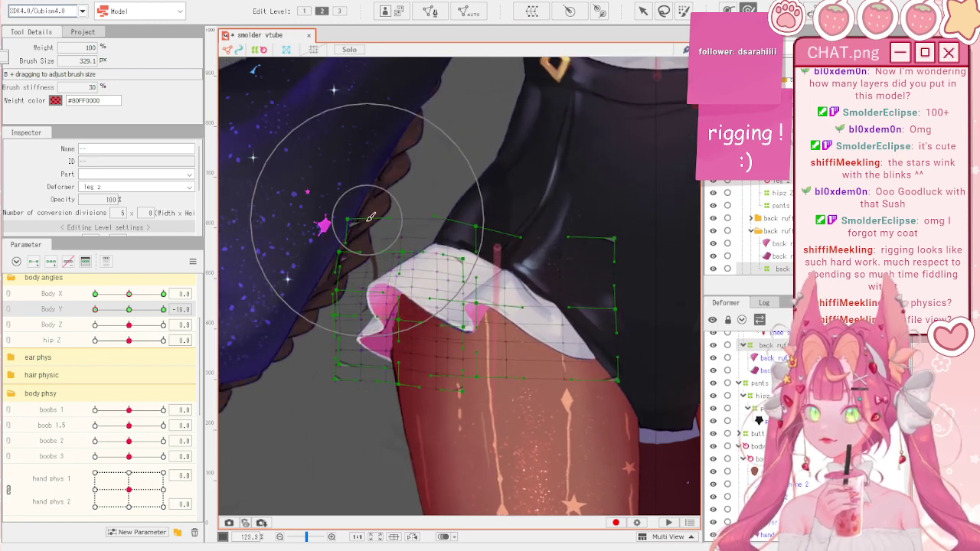
# - Reshape the lower part of only the back ruffles xy deformer at Body Y -10 with a deform brush of about 433 px
pyautogui.click(643, 11)
pyautogui.click(773, 345)
pyautogui.scroll(2, 361, 327)
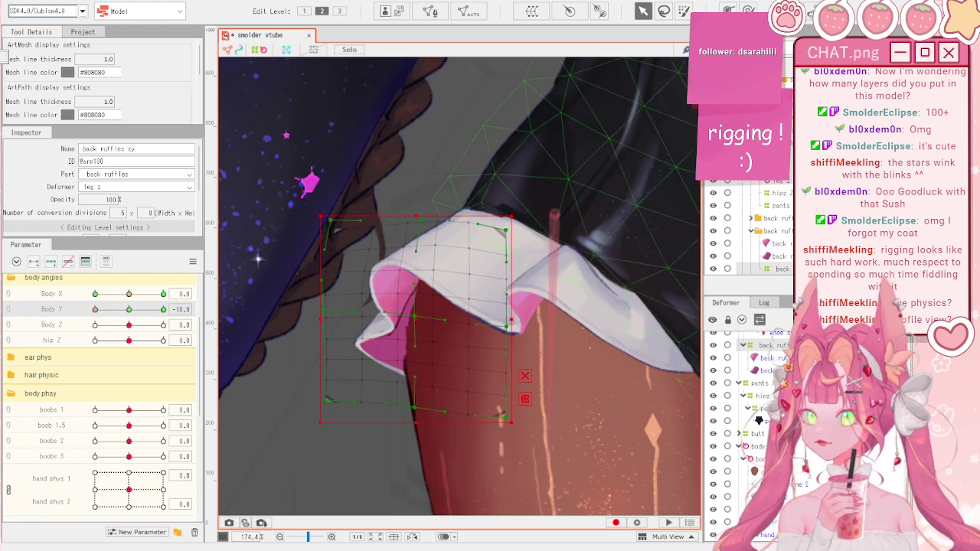
pyautogui.press('b')
pyautogui.moveTo(88, 321); pyautogui.dragTo(61, 328)
pyautogui.press('b')
pyautogui.moveTo(379, 431)
pyautogui.mouseDown()
pyautogui.moveTo(382, 484)
pyautogui.moveTo(383, 457)
pyautogui.mouseUp()
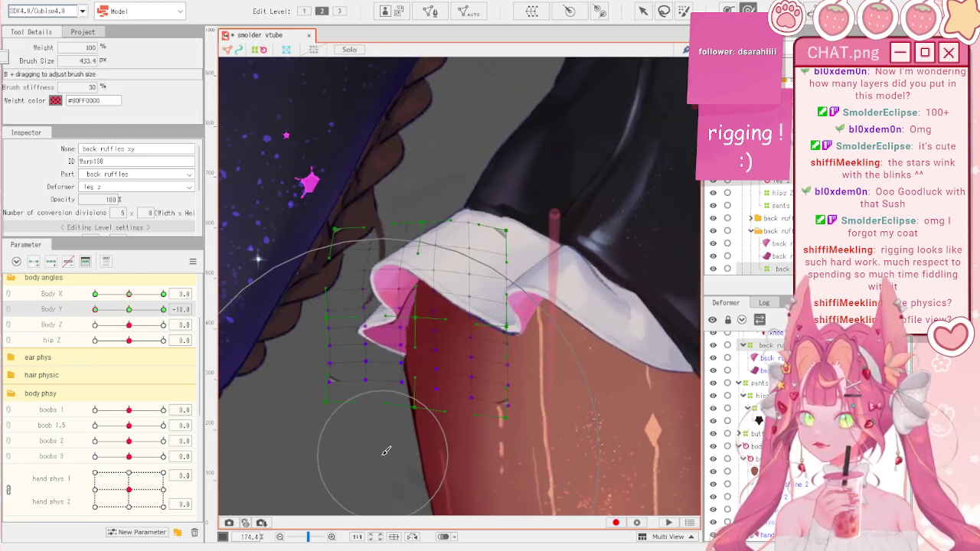
# - Adjust the back ruffles xy deformer at Body Y 10 with the same deform brush and preview the Body Y movement
pyautogui.scroll(-3, 408, 353)
pyautogui.moveTo(130, 310)
pyautogui.mouseDown()
pyautogui.moveTo(90, 310)
pyautogui.moveTo(163, 309)
pyautogui.mouseUp()
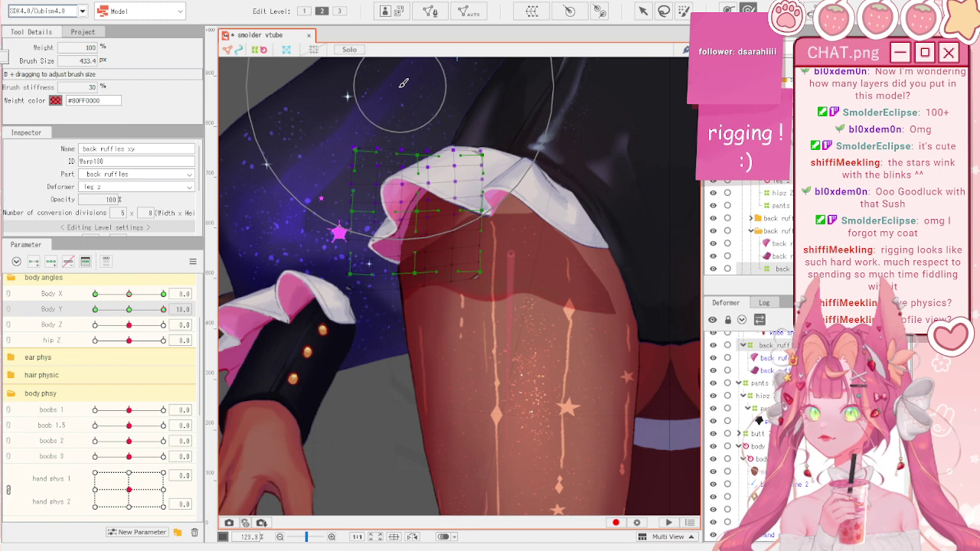
pyautogui.scroll(-3, 490, 236)
pyautogui.press('v')
pyautogui.click(345, 157)
pyautogui.moveTo(126, 310); pyautogui.dragTo(170, 337)
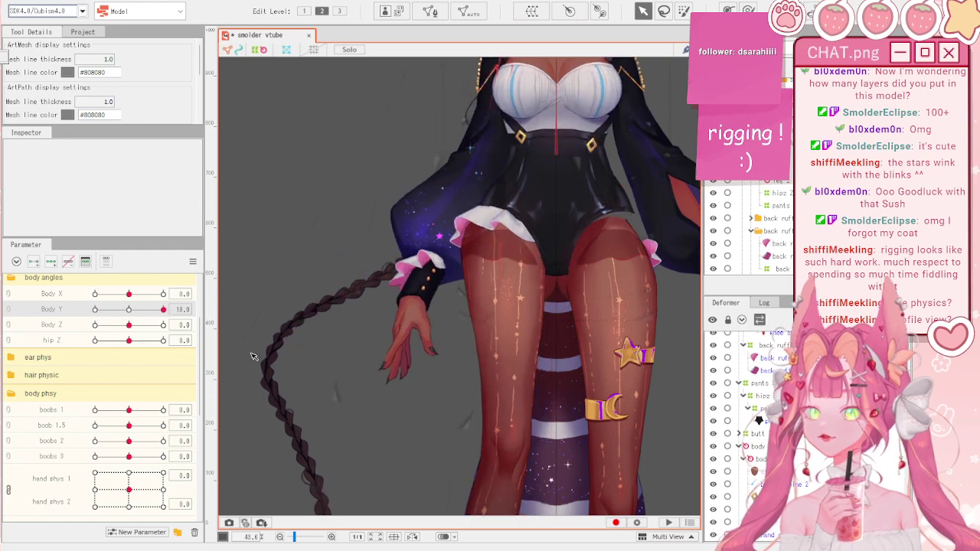
# - Add three Body Y keys to the leg ruff mesh and reshape its fold at Body Y 10 with a deform brush of about 241 px
pyautogui.scroll(5, 515, 219)
pyautogui.click(515, 220)
pyautogui.scroll(2, 515, 219)
pyautogui.click(46, 262)
pyautogui.moveTo(136, 310); pyautogui.dragTo(167, 310)
pyautogui.click(748, 9)
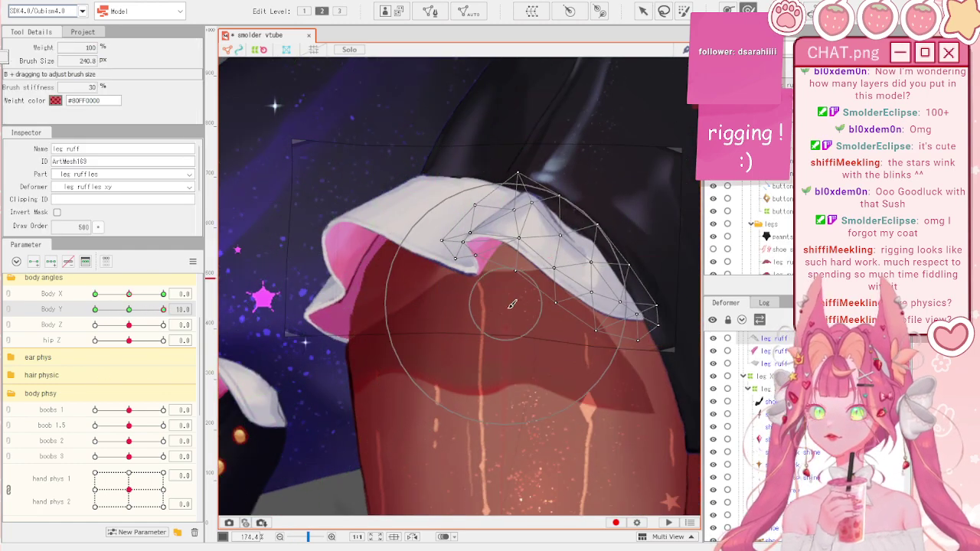
pyautogui.moveTo(525, 284); pyautogui.dragTo(526, 260)
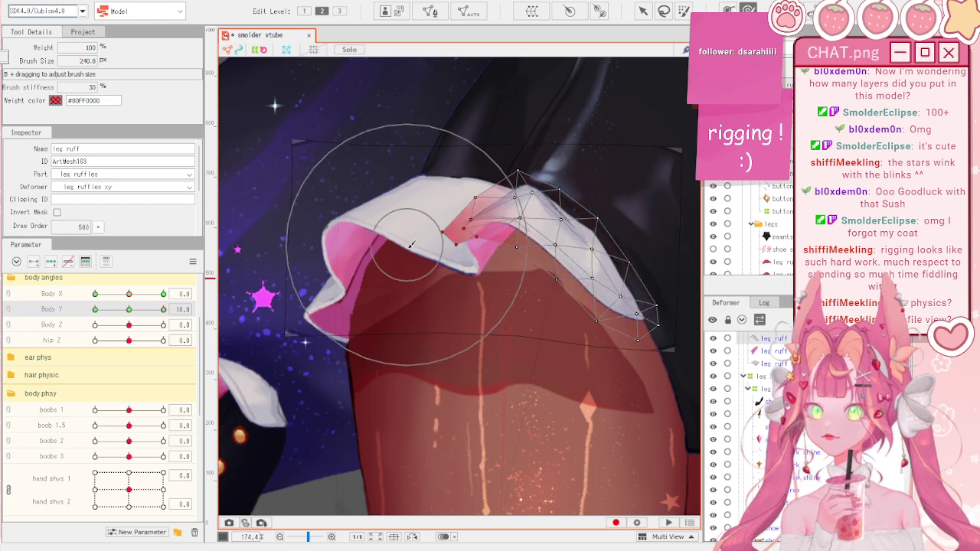
pyautogui.scroll(5, 512, 264)
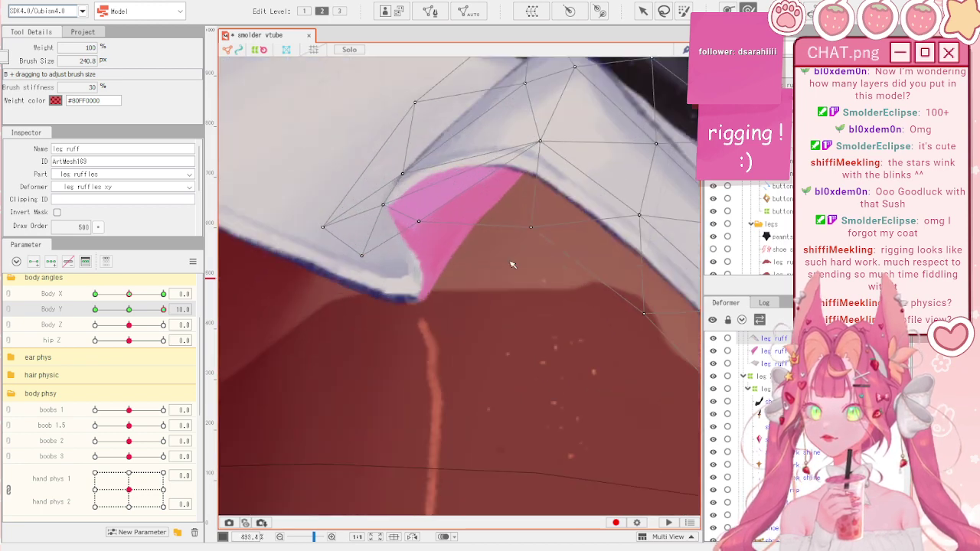
# - Reshape the leg ruff mesh at Body Y -10 with several deform brush strokes along its lower edge
pyautogui.scroll(-5, 425, 271)
pyautogui.moveTo(141, 310); pyautogui.dragTo(74, 310)
pyautogui.moveTo(430, 477); pyautogui.dragTo(427, 488)
pyautogui.moveTo(346, 462); pyautogui.dragTo(351, 449)
pyautogui.moveTo(463, 498)
pyautogui.mouseDown()
pyautogui.moveTo(432, 452)
pyautogui.moveTo(520, 296)
pyautogui.moveTo(513, 330)
pyautogui.moveTo(520, 287)
pyautogui.mouseUp()
pyautogui.scroll(-2, 512, 330)
pyautogui.scroll(2, 463, 356)
# - Add three Body Y keys to the leg ruff 2 mesh and compare its pink fold across the Body Y range
pyautogui.press('v')
pyautogui.scroll(4, 436, 336)
pyautogui.click(404, 356)
pyautogui.scroll(5, 381, 298)
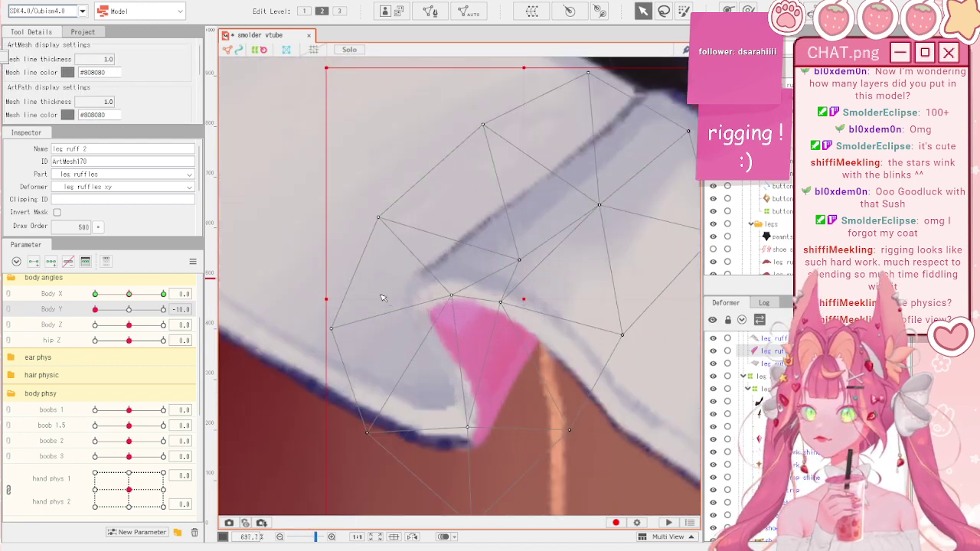
pyautogui.moveTo(129, 309); pyautogui.dragTo(149, 309)
pyautogui.scroll(-7, 440, 234)
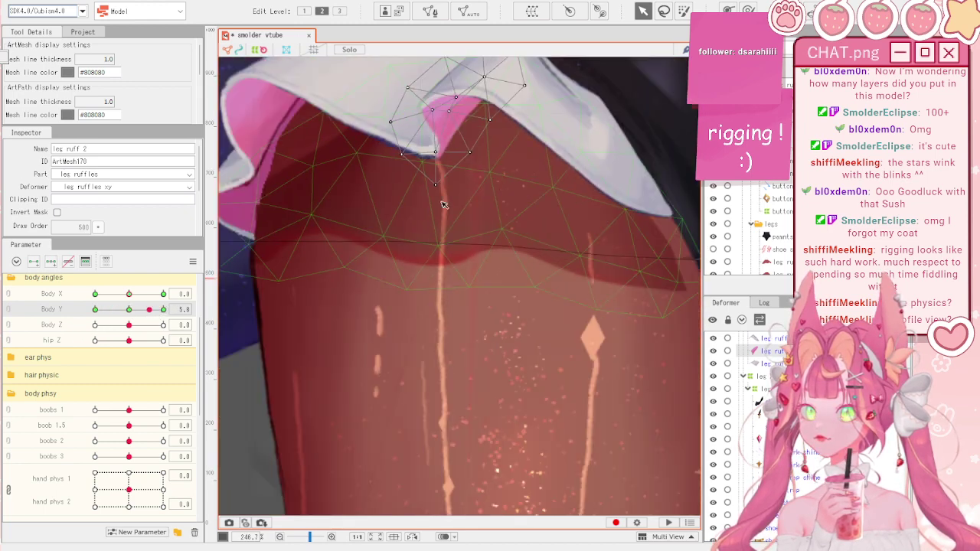
pyautogui.scroll(-3, 443, 201)
pyautogui.scroll(4, 457, 138)
pyautogui.moveTo(149, 311); pyautogui.dragTo(73, 312)
pyautogui.scroll(-5, 418, 248)
pyautogui.scroll(4, 275, 295)
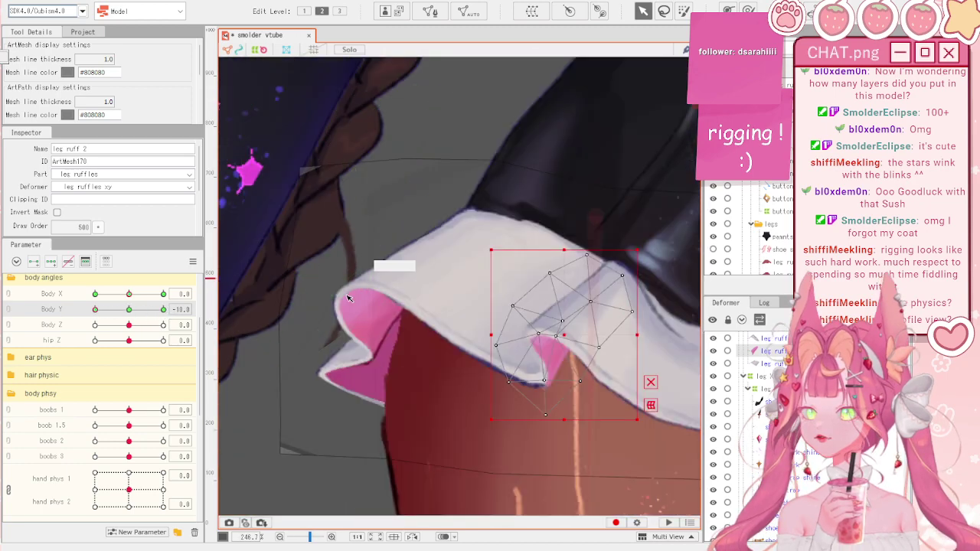
# - Add three Body Y keys to back ruff 2 and reshape it at Body Y -10 with a deform brush of about 241 px
pyautogui.click(360, 279)
pyautogui.scroll(-1, 352, 276)
pyautogui.moveTo(144, 309); pyautogui.dragTo(86, 336)
pyautogui.click(364, 356)
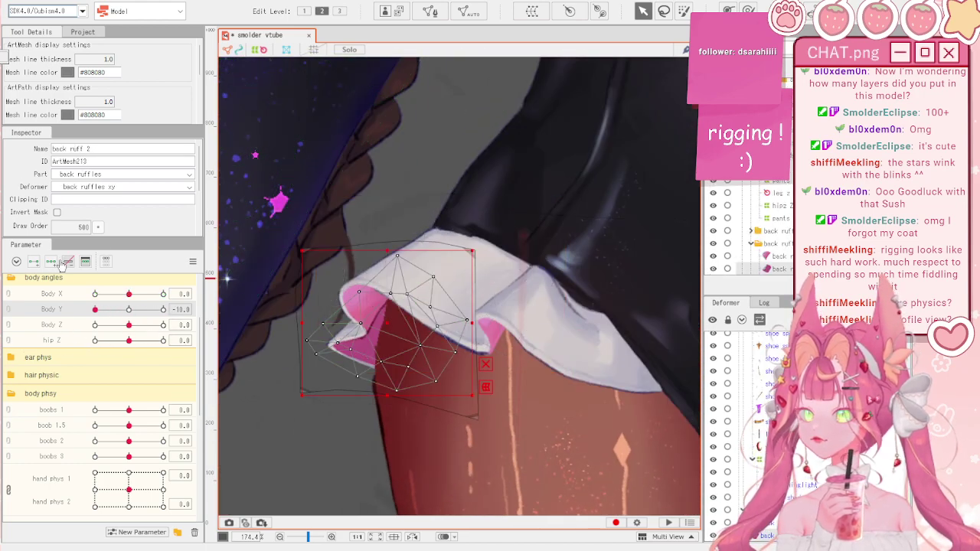
pyautogui.moveTo(127, 308); pyautogui.dragTo(84, 310)
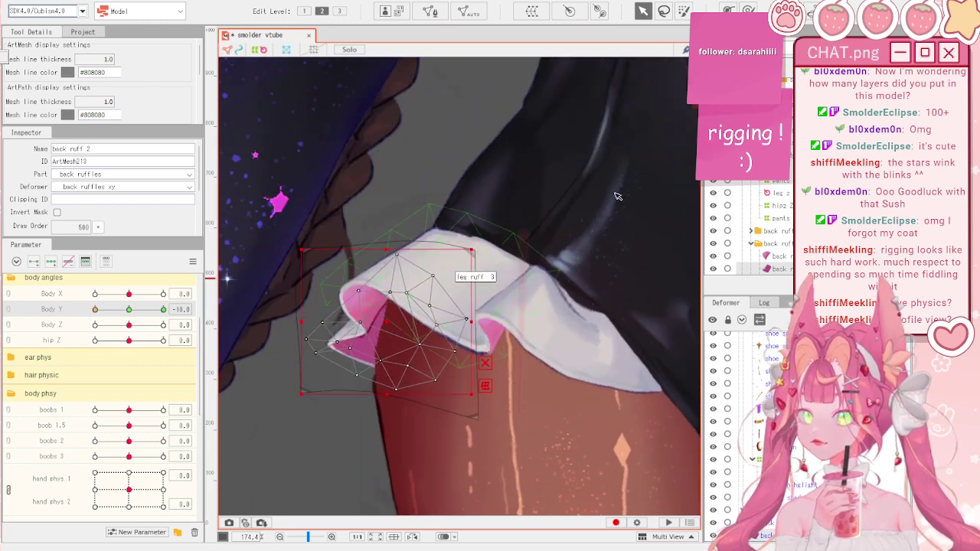
pyautogui.click(747, 9)
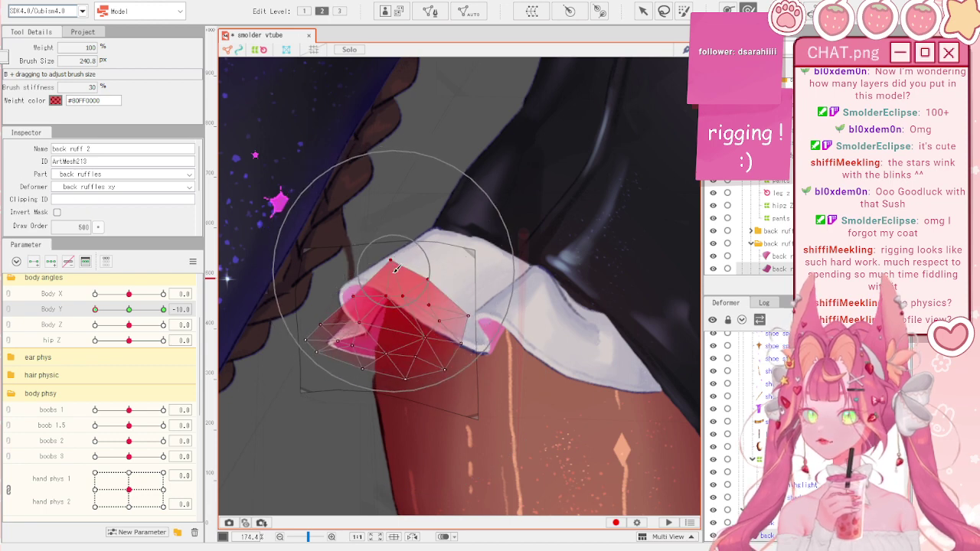
# - Reshape the back ruff 2 mesh at Body Y 10 with deform brush strokes around its pink inner fold
pyautogui.moveTo(130, 310); pyautogui.dragTo(172, 320)
pyautogui.moveTo(363, 280)
pyautogui.mouseDown()
pyautogui.moveTo(370, 318)
pyautogui.moveTo(430, 302)
pyautogui.mouseUp()
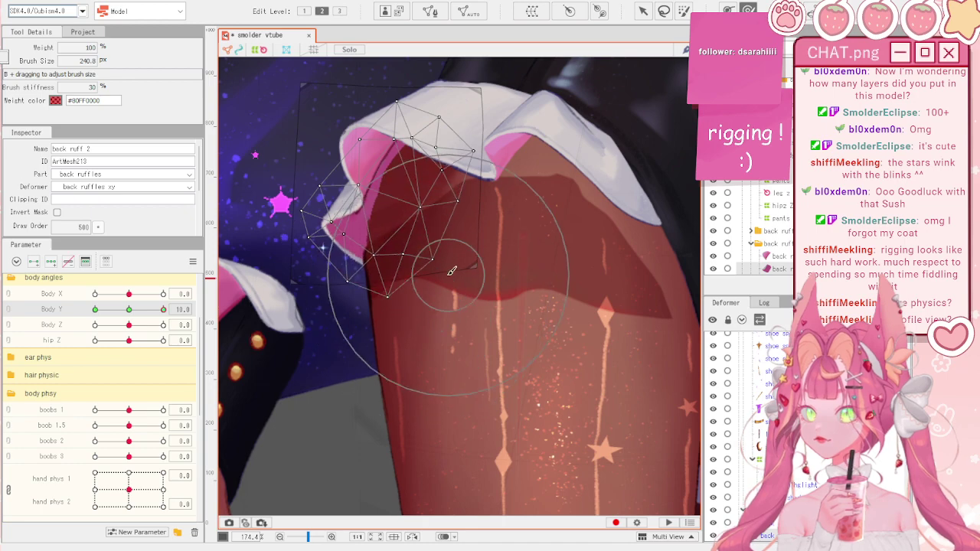
pyautogui.moveTo(378, 165); pyautogui.dragTo(383, 173)
pyautogui.scroll(-3, 443, 242)
pyautogui.press('v')
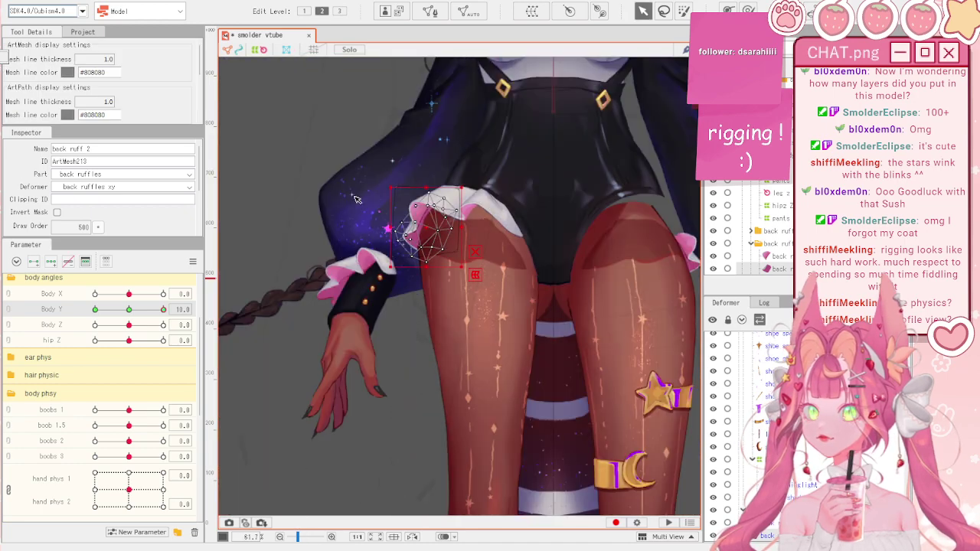
# - Preview the ruffles on the whole body by sweeping Body Y between -10 and 10
pyautogui.click(288, 146)
pyautogui.moveTo(163, 309); pyautogui.dragTo(64, 312)
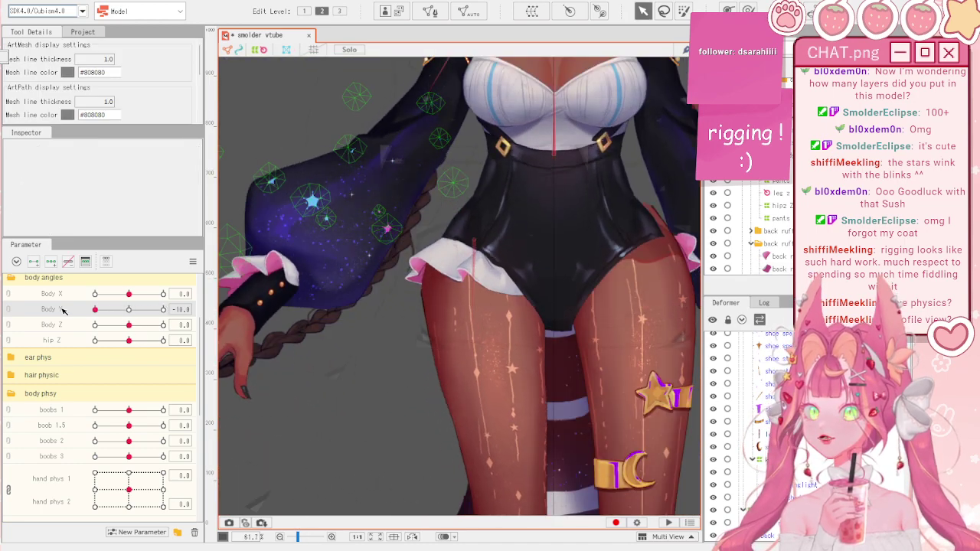
pyautogui.moveTo(138, 316); pyautogui.dragTo(184, 310)
pyautogui.scroll(-4, 486, 271)
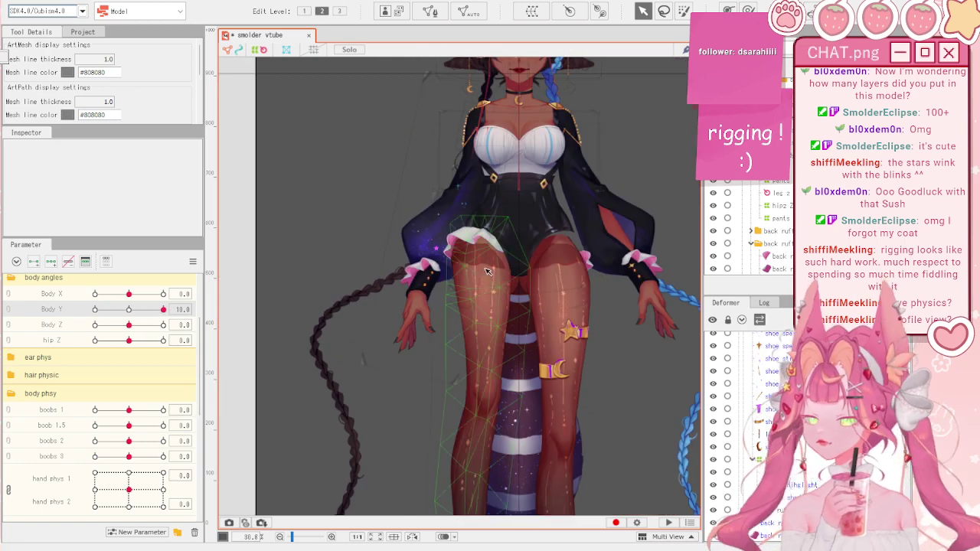
# - Add three Body Y keys to the leg ruff shade and nudge it slightly upward at Body Y 10
pyautogui.scroll(8, 507, 244)
pyautogui.click(508, 243)
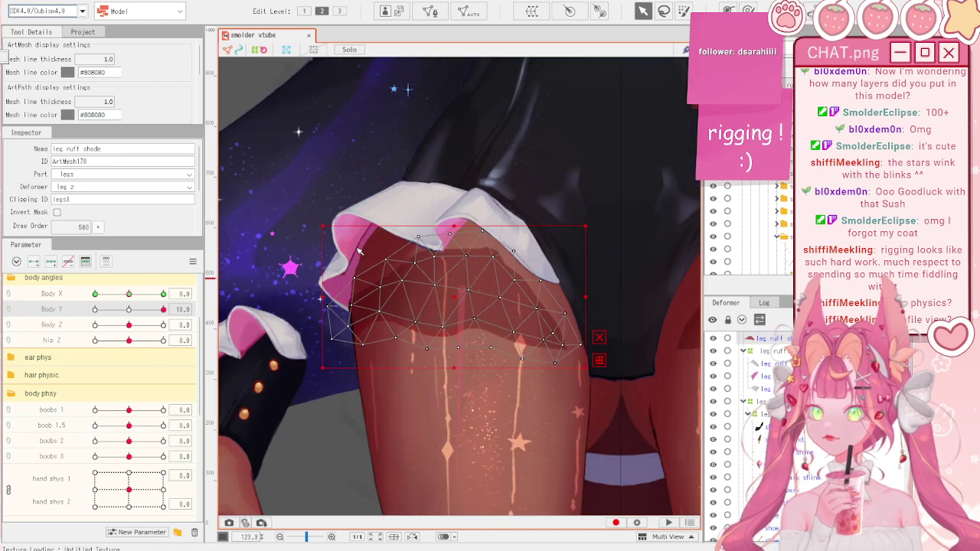
pyautogui.moveTo(140, 308); pyautogui.dragTo(164, 308)
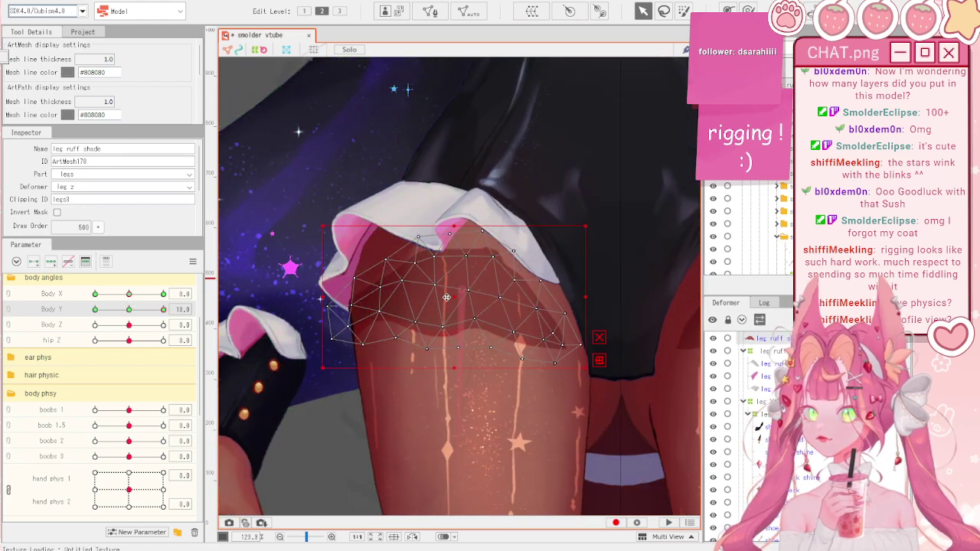
pyautogui.moveTo(460, 236); pyautogui.dragTo(458, 228)
# - Tilt the leg ruff shade slightly counterclockwise at Body Y -10 and deselect it
pyautogui.moveTo(118, 309); pyautogui.dragTo(92, 309)
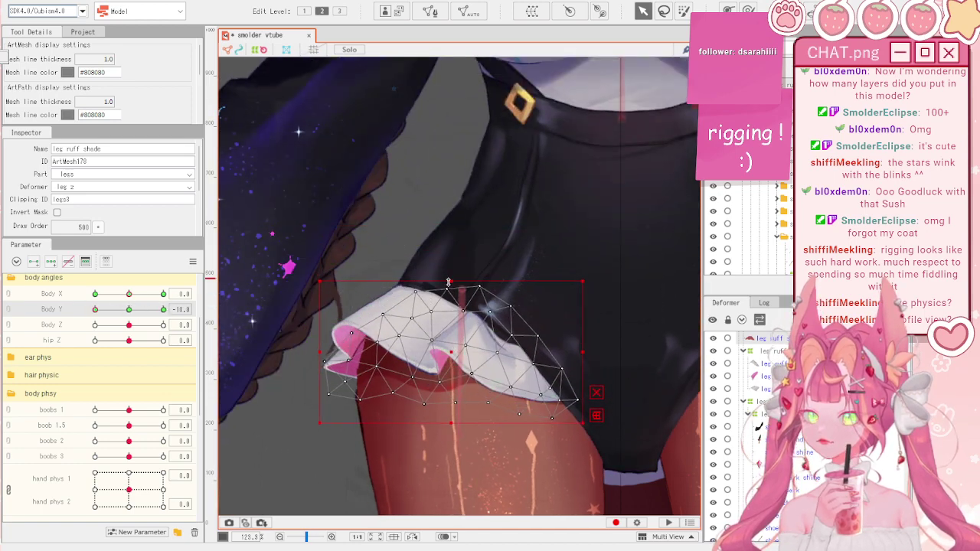
pyautogui.moveTo(449, 271)
pyautogui.mouseDown()
pyautogui.moveTo(457, 275)
pyautogui.moveTo(449, 270)
pyautogui.mouseUp()
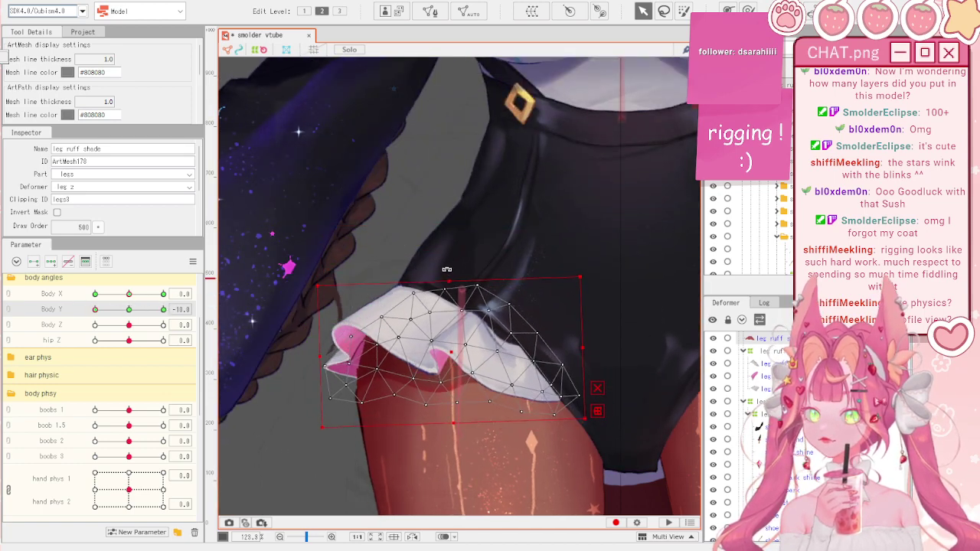
pyautogui.click(392, 223)
# - Check the leg ruffles and their shade from a wider view while moving Body Y to -10
pyautogui.scroll(-3, 392, 223)
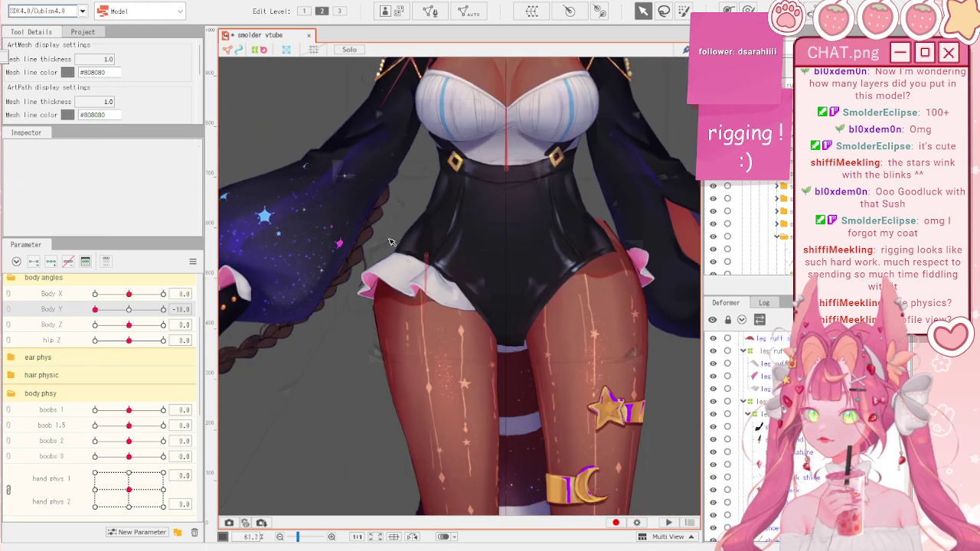
pyautogui.moveTo(129, 309); pyautogui.dragTo(90, 311)
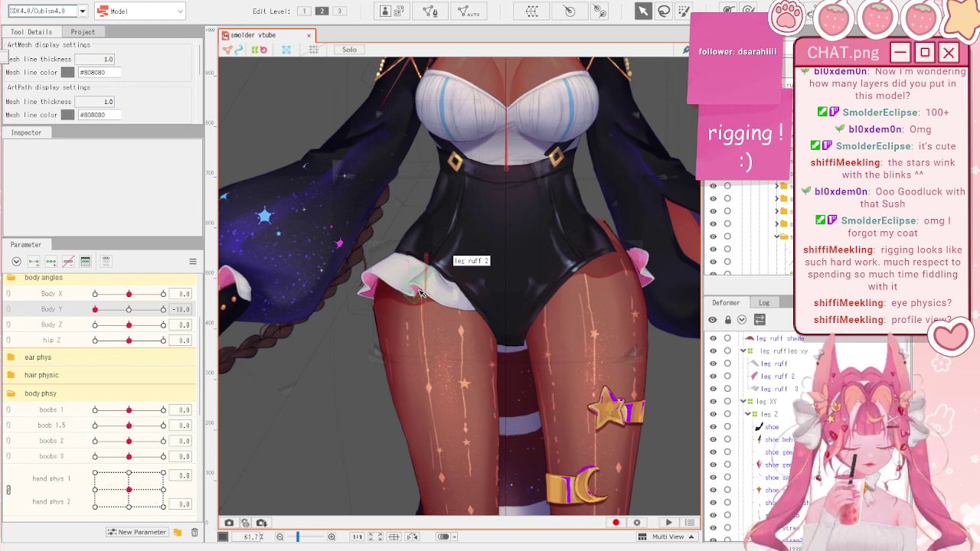
pyautogui.scroll(-3, 419, 293)
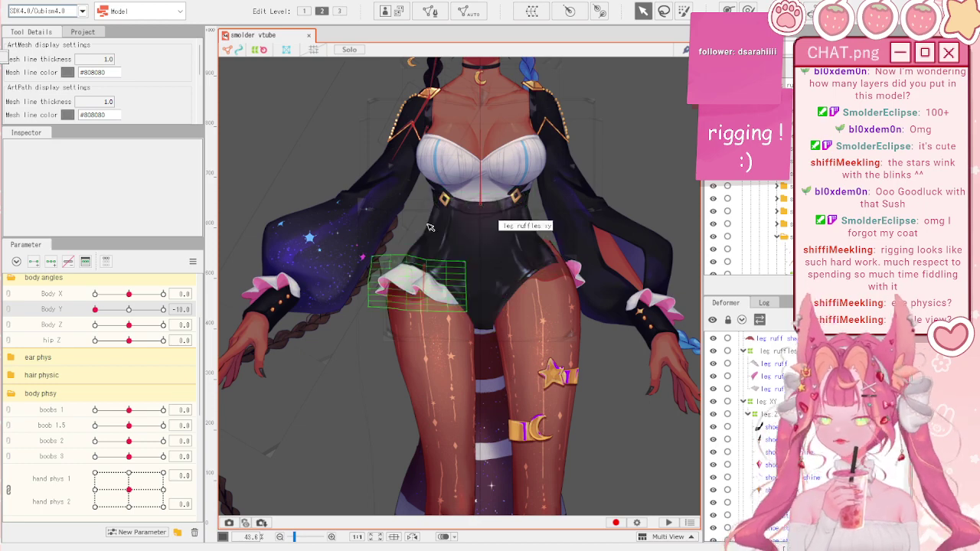
# - Return Body Y to about 0 and select the leg ruff mesh
pyautogui.scroll(3, 467, 260)
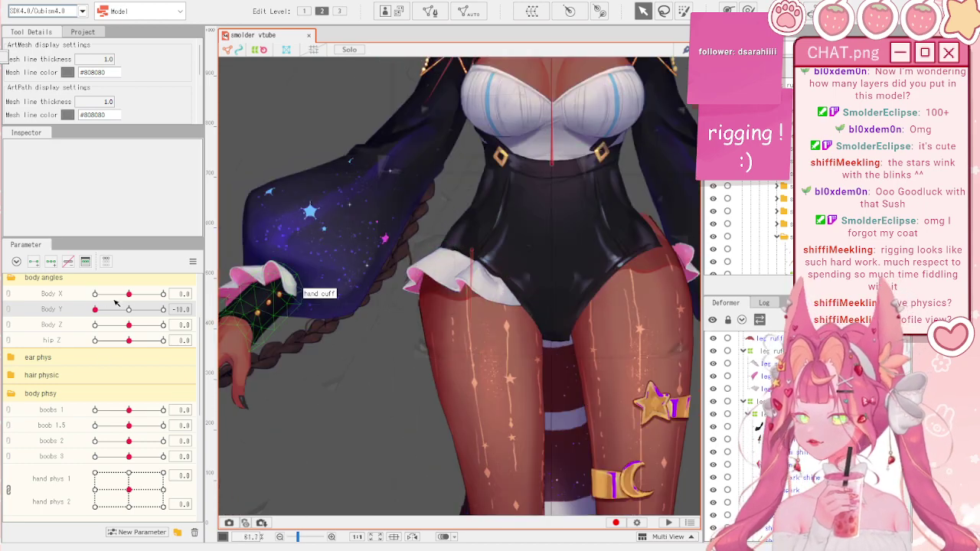
pyautogui.moveTo(54, 324); pyautogui.dragTo(131, 310)
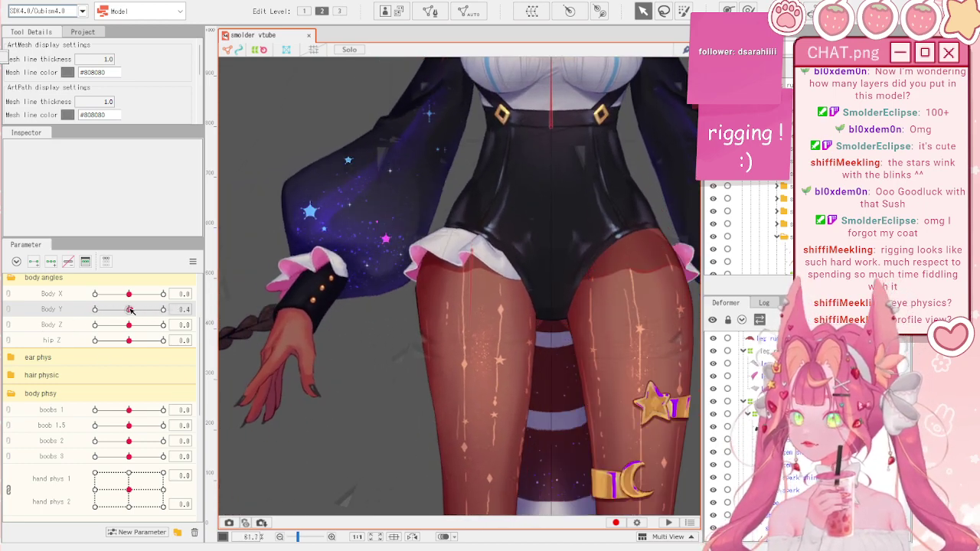
pyautogui.scroll(1, 511, 262)
pyautogui.click(451, 253)
pyautogui.scroll(2, 394, 231)
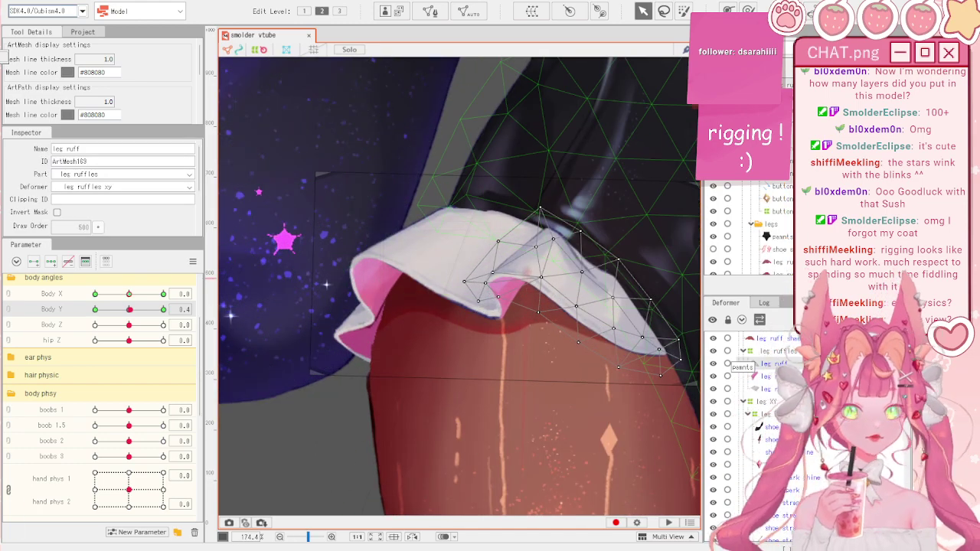
pyautogui.click(768, 376)
pyautogui.click(767, 389)
pyautogui.keyDown('shift'); pyautogui.click(767, 364); pyautogui.keyUp('shift')
pyautogui.keyDown('shift'); pyautogui.click(767, 350); pyautogui.keyUp('shift')
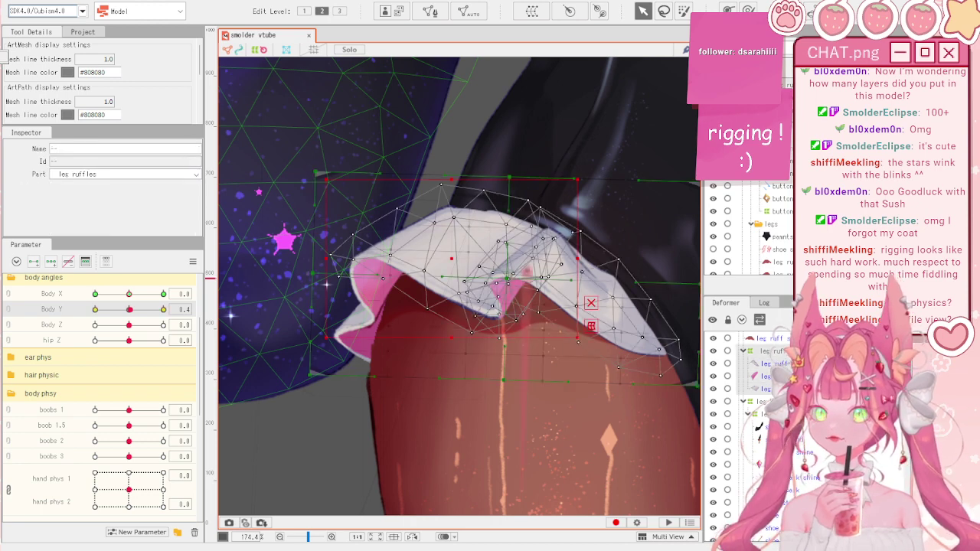
pyautogui.scroll(-7, 767, 375)
pyautogui.click(766, 404)
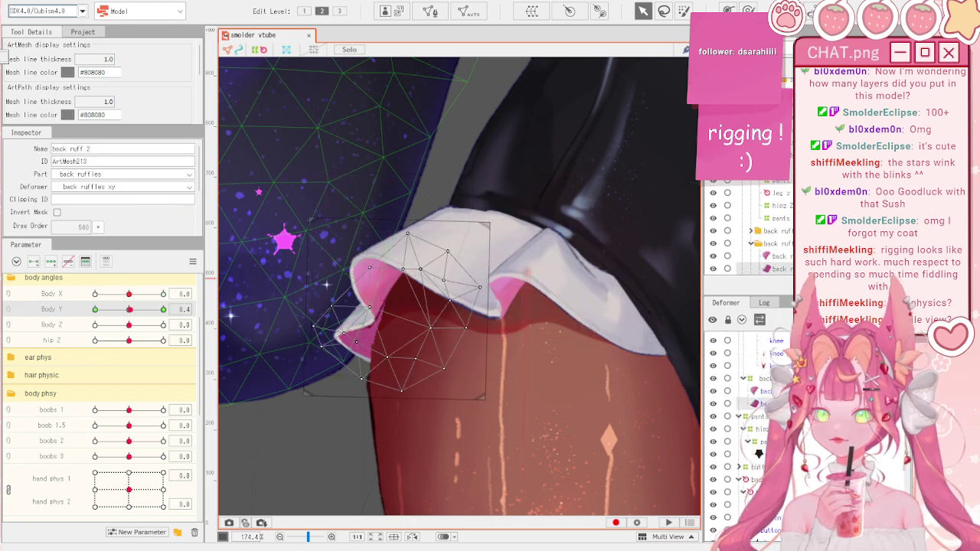
pyautogui.click(306, 451)
pyautogui.scroll(-5, 758, 453)
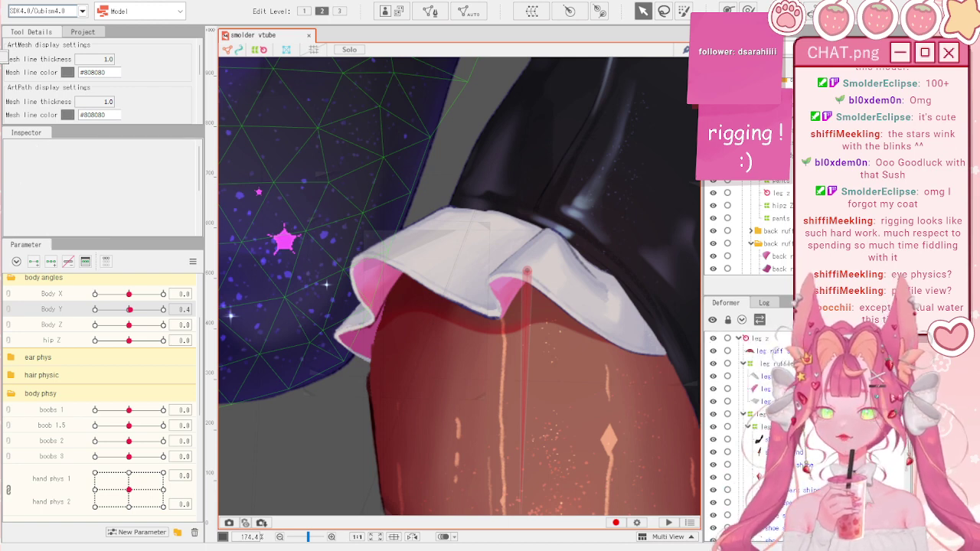
# - Link Body X and Body Y and generate the combined corner forms for the leg ruffles, back ruffles and their deformers
pyautogui.click(766, 376)
pyautogui.keyDown('shift'); pyautogui.click(767, 401); pyautogui.keyUp('shift')
pyautogui.scroll(-5, 758, 413)
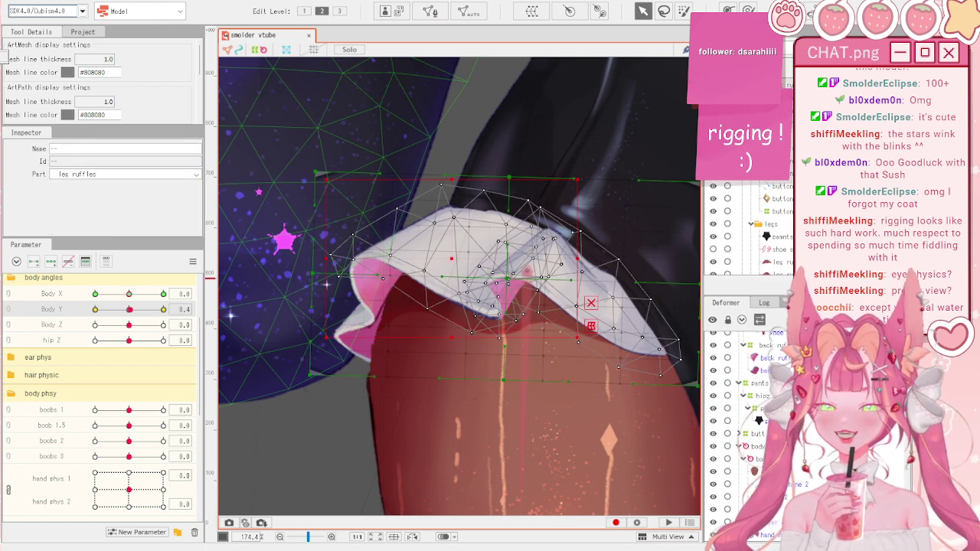
pyautogui.keyDown('ctrl'); pyautogui.click(773, 345); pyautogui.keyUp('ctrl')
pyautogui.keyDown('ctrl'); pyautogui.click(770, 371); pyautogui.keyUp('ctrl')
pyautogui.keyDown('ctrl'); pyautogui.click(769, 357); pyautogui.keyUp('ctrl')
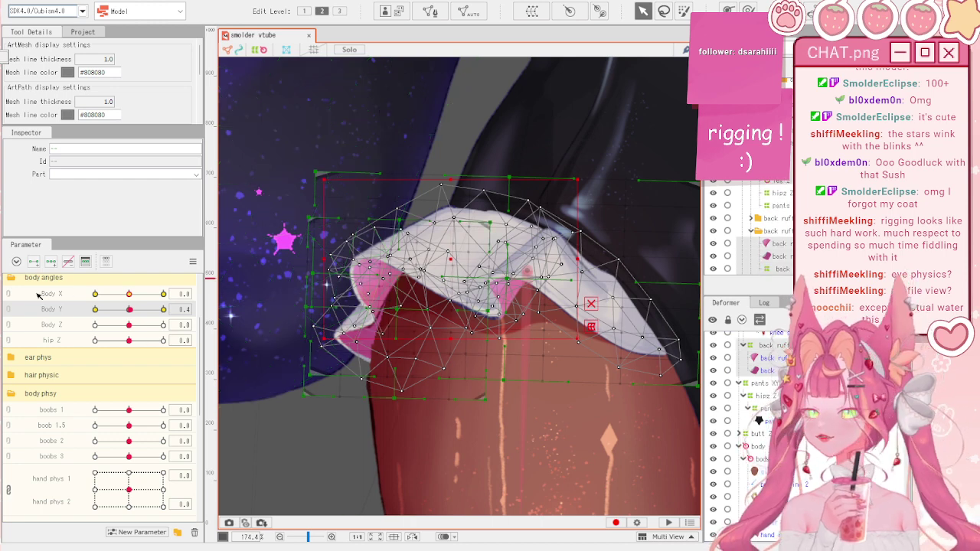
pyautogui.click(7, 302)
pyautogui.click(193, 261)
pyautogui.click(50, 262)
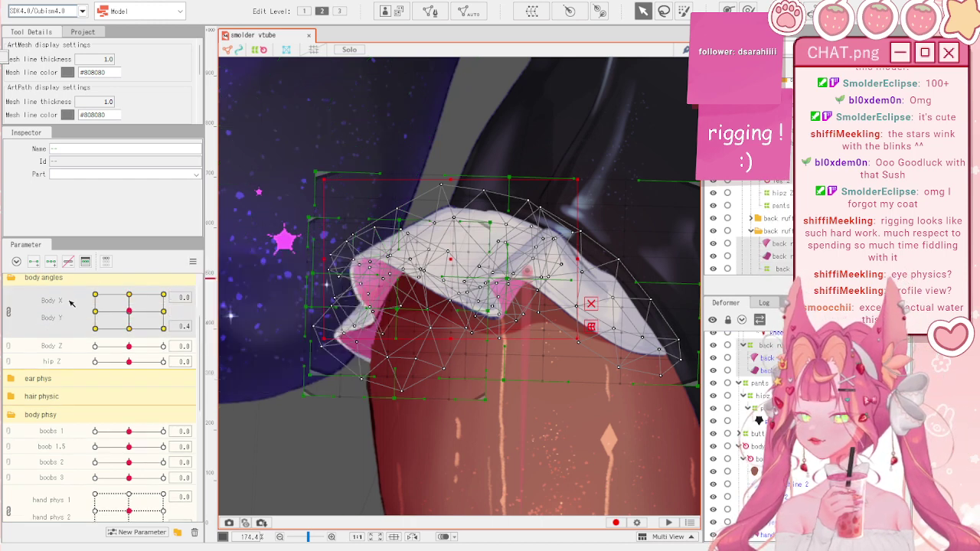
pyautogui.click(195, 261)
pyautogui.click(266, 334)
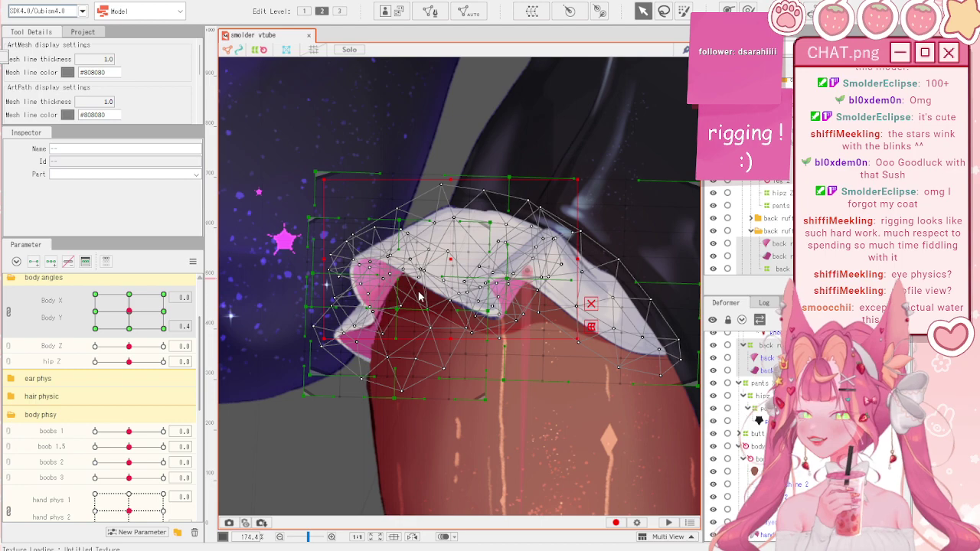
# - Check the leg and back ruffles across the linked Body X and Body Y poses and clear the selection
pyautogui.scroll(-4, 420, 289)
pyautogui.moveTo(113, 329)
pyautogui.mouseDown()
pyautogui.moveTo(117, 308)
pyautogui.moveTo(140, 317)
pyautogui.moveTo(122, 303)
pyautogui.moveTo(108, 314)
pyautogui.mouseUp()
pyautogui.click(195, 264)
pyautogui.click(266, 334)
pyautogui.click(324, 377)
# - Generate the combined Body X and Body Y corner forms for the leg ruff shade
pyautogui.click(470, 298)
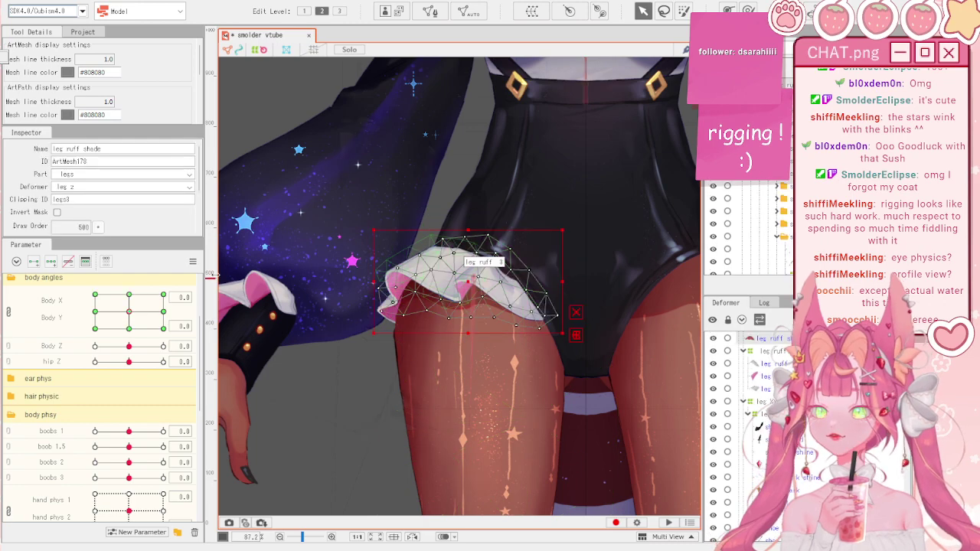
pyautogui.click(155, 297)
pyautogui.click(195, 262)
pyautogui.click(239, 335)
# - Nudge the leg ruff shade with the Deform Brush at Body X -10, for both Body Y 10 and Body Y -10
pyautogui.moveTo(155, 297); pyautogui.dragTo(39, 296)
pyautogui.scroll(3, 442, 246)
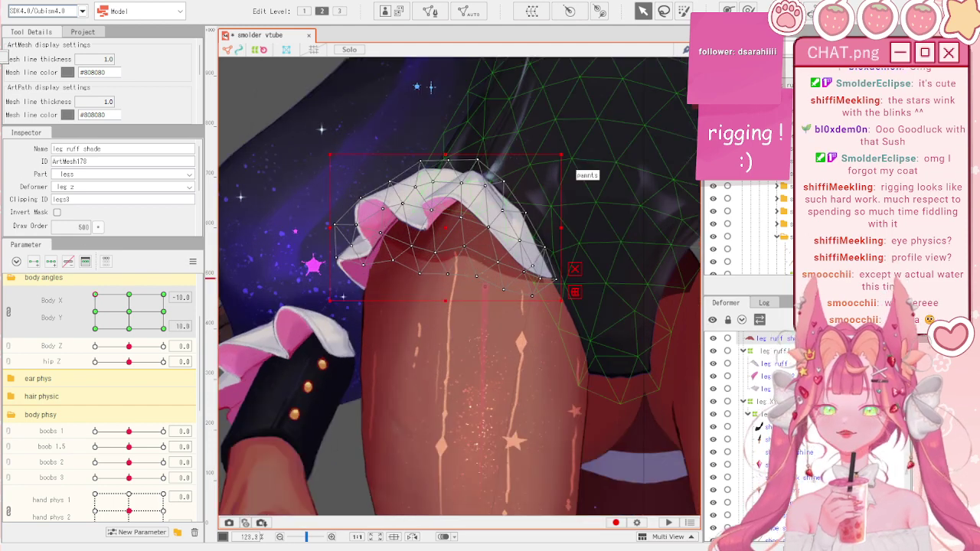
pyautogui.click(749, 10)
pyautogui.moveTo(546, 296); pyautogui.dragTo(551, 289)
pyautogui.moveTo(95, 299)
pyautogui.mouseDown()
pyautogui.moveTo(96, 350)
pyautogui.moveTo(79, 390)
pyautogui.mouseUp()
pyautogui.moveTo(540, 408); pyautogui.dragTo(549, 401)
# - Check the leg, its ruffles and shade from a wider view at the opposite Body X and Body Y extremes
pyautogui.moveTo(96, 329)
pyautogui.mouseDown()
pyautogui.moveTo(111, 342)
pyautogui.moveTo(181, 351)
pyautogui.moveTo(203, 327)
pyautogui.moveTo(210, 337)
pyautogui.moveTo(183, 316)
pyautogui.moveTo(183, 297)
pyautogui.moveTo(109, 280)
pyautogui.moveTo(52, 301)
pyautogui.moveTo(148, 369)
pyautogui.moveTo(177, 272)
pyautogui.mouseUp()
pyautogui.press('a')
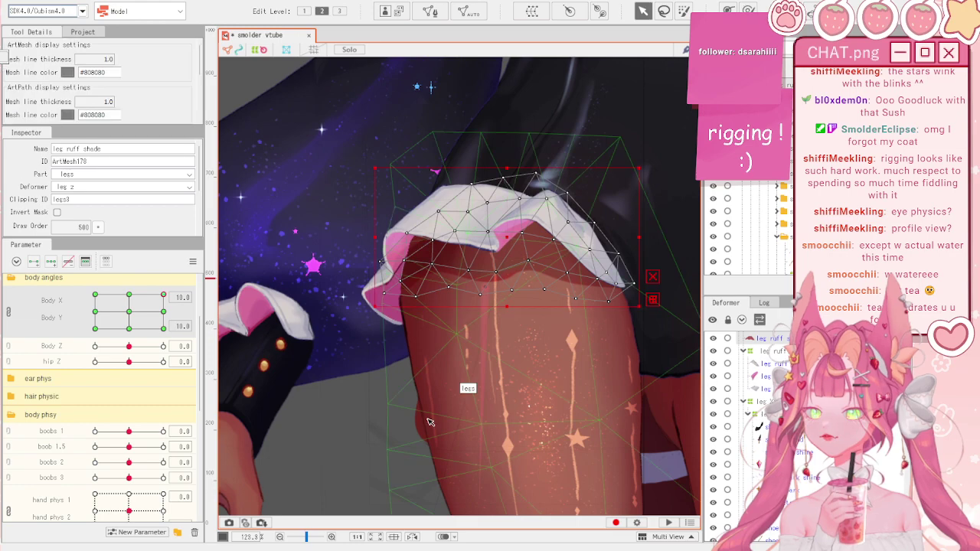
pyautogui.click(399, 396)
pyautogui.scroll(-5, 401, 391)
pyautogui.moveTo(160, 305); pyautogui.dragTo(86, 283)
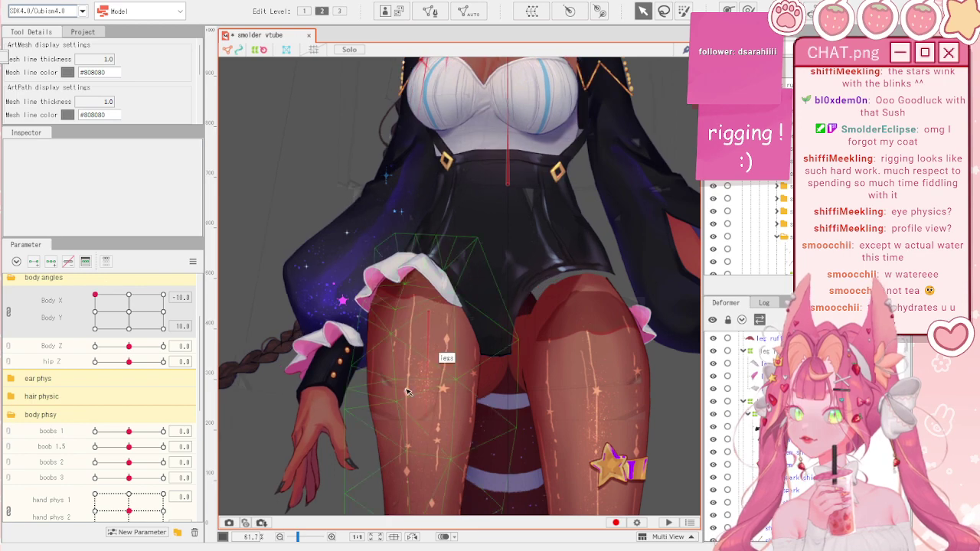
pyautogui.click(383, 414)
pyautogui.scroll(10, 343, 370)
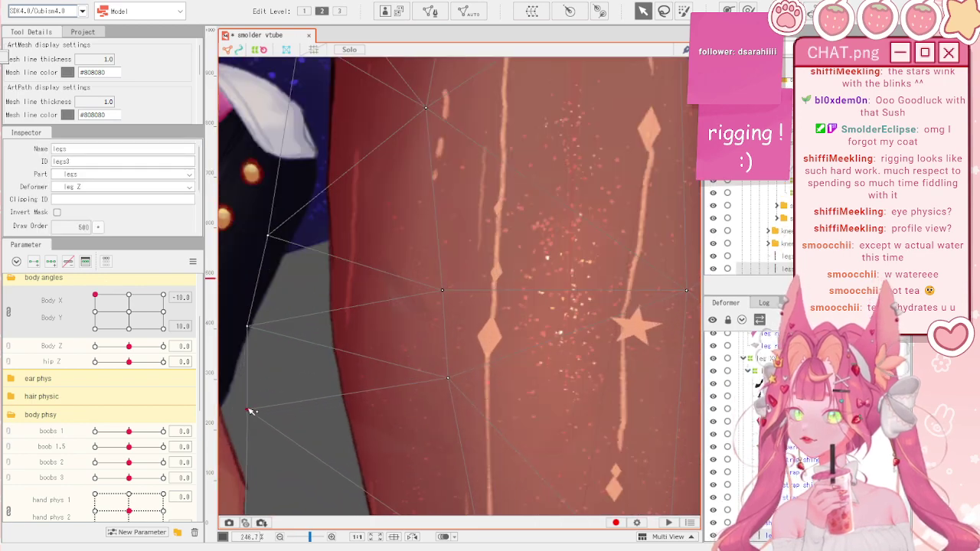
pyautogui.scroll(-10, 252, 409)
pyautogui.scroll(-3, 479, 321)
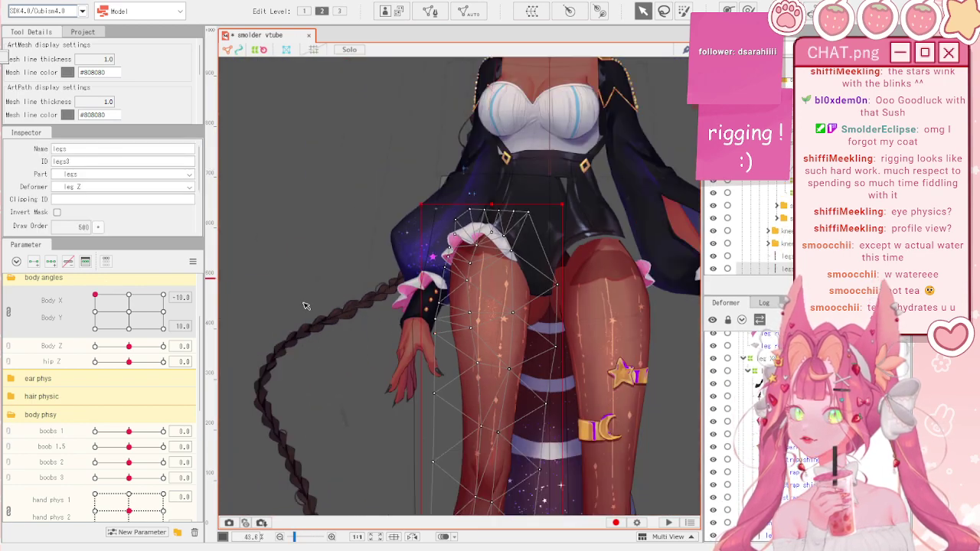
pyautogui.click(306, 302)
pyautogui.scroll(3, 467, 295)
pyautogui.moveTo(138, 314); pyautogui.dragTo(257, 337)
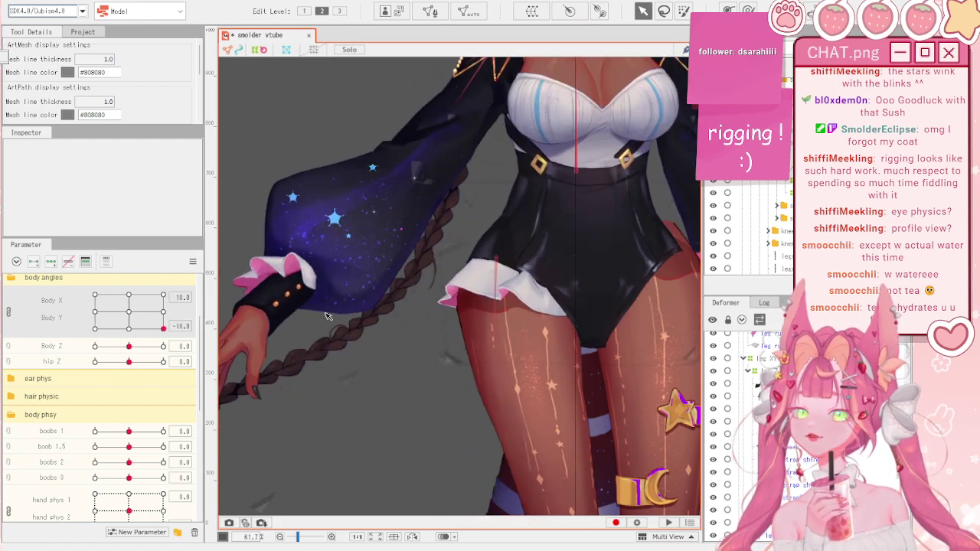
# - Inspect the leg ruffles deformer and the ruffle's upper edge at Body X 10 and Body Y -10
pyautogui.scroll(3, 498, 274)
pyautogui.click(496, 273)
pyautogui.scroll(3, 495, 271)
pyautogui.scroll(2, 769, 362)
pyautogui.click(769, 364)
pyautogui.click(749, 9)
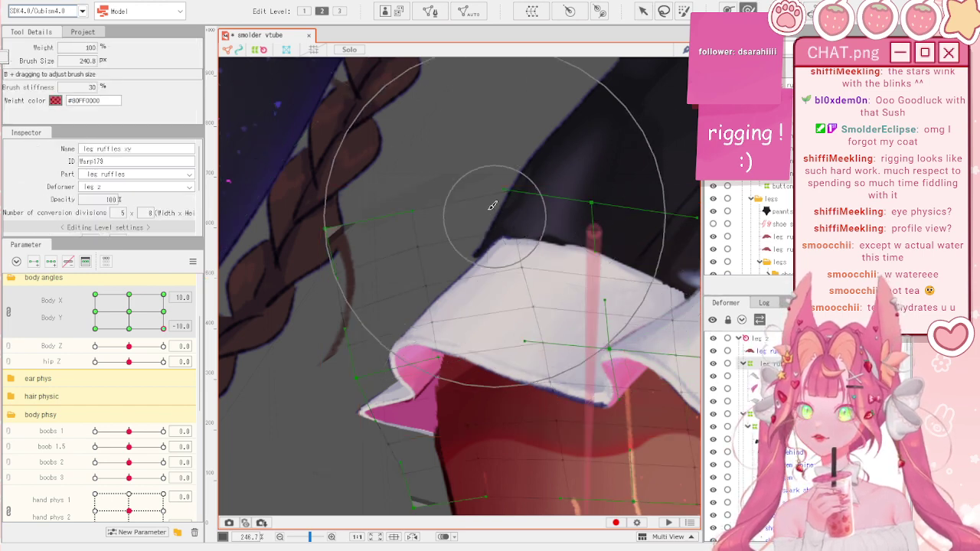
pyautogui.scroll(-3, 337, 223)
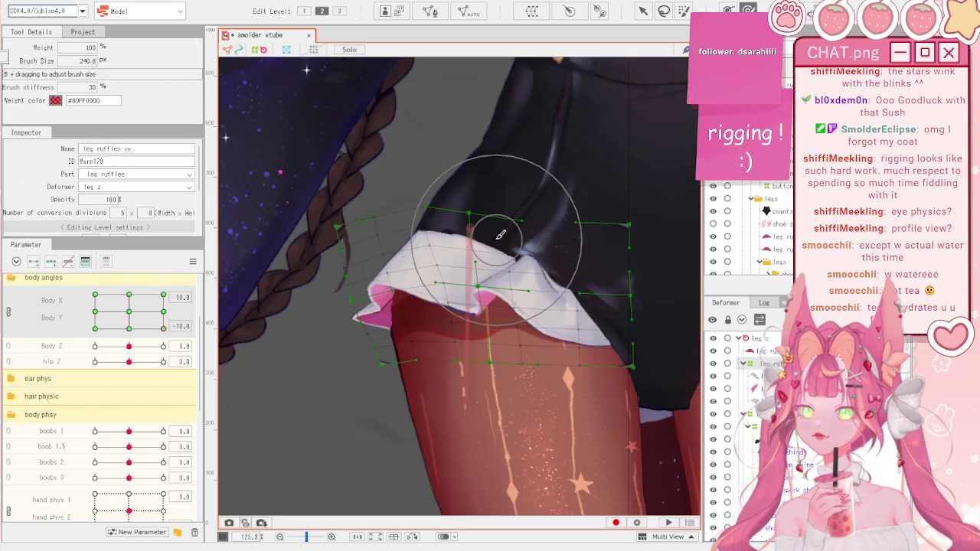
pyautogui.scroll(3, 590, 252)
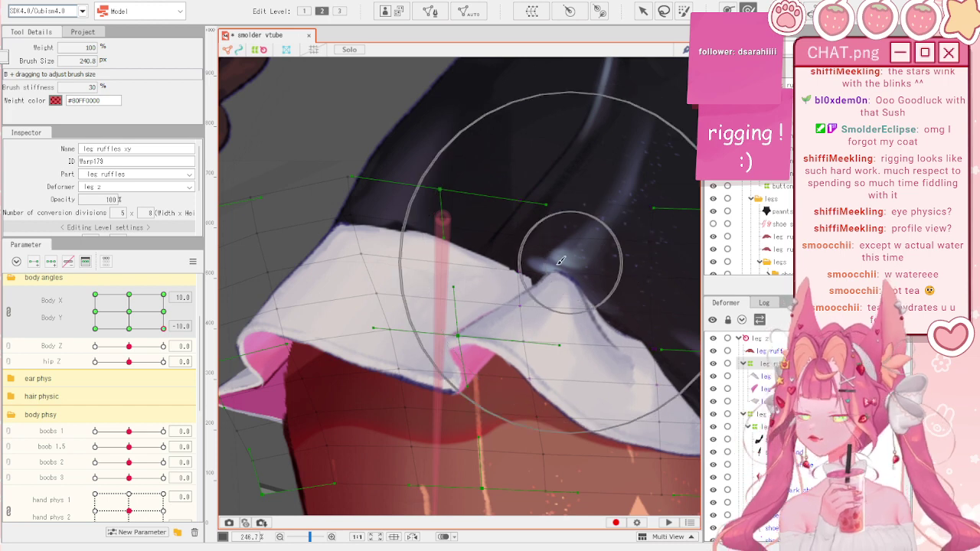
# - Nudge the upper edge of the leg ruff 3 mesh with the Deform Brush at Body X -10 and Body Y -10
pyautogui.press('v')
pyautogui.click(459, 223)
pyautogui.press('b')
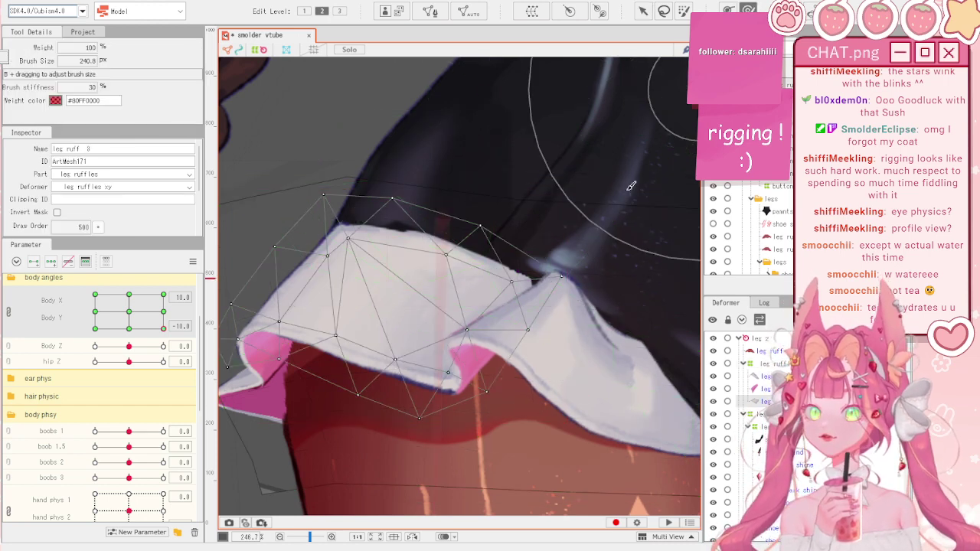
pyautogui.scroll(-2, 252, 302)
pyautogui.press('v')
pyautogui.moveTo(163, 328); pyautogui.dragTo(24, 376)
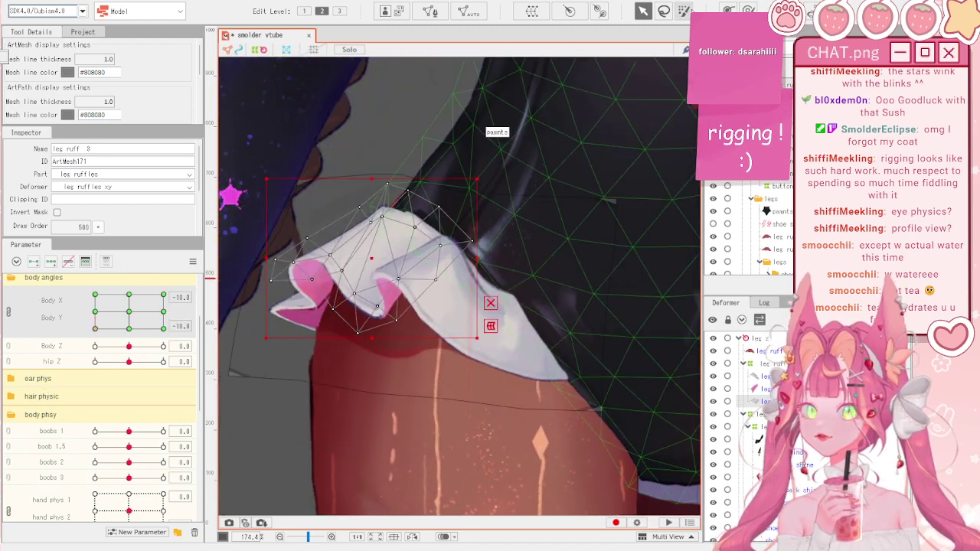
pyautogui.press('b')
pyautogui.moveTo(421, 153); pyautogui.dragTo(423, 161)
# - Preview the reshaped ruffle across the Body X and Body Y poses and reset both parameters to 0
pyautogui.scroll(-5, 423, 161)
pyautogui.press('v')
pyautogui.moveTo(122, 331)
pyautogui.mouseDown()
pyautogui.moveTo(206, 306)
pyautogui.moveTo(163, 297)
pyautogui.mouseUp()
pyautogui.click(193, 261)
pyautogui.click(253, 263)
pyautogui.scroll(3, 448, 253)
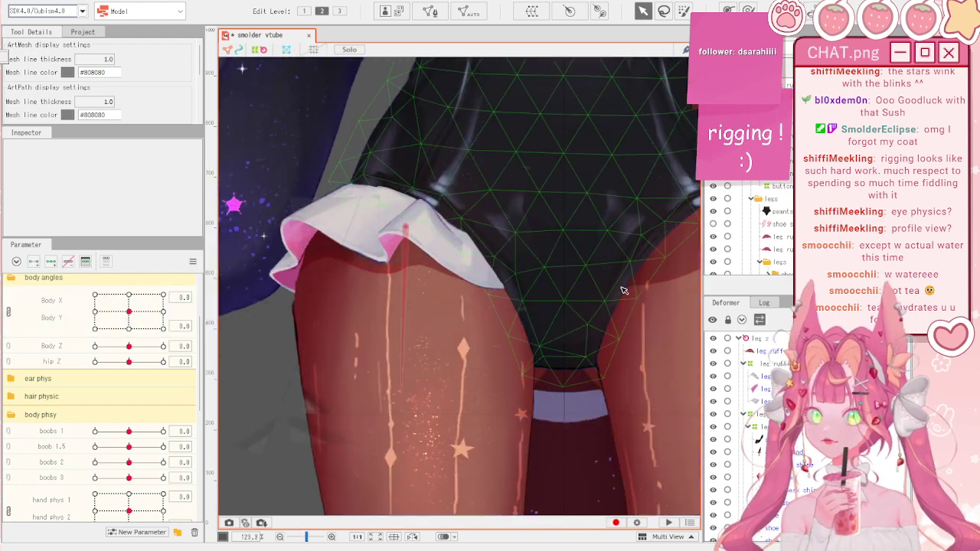
pyautogui.scroll(3, 448, 252)
# - Wrap the leg ruff shade and the leg ruffles deformer in a new warp deformer named leg ruff phys 12
pyautogui.click(475, 240)
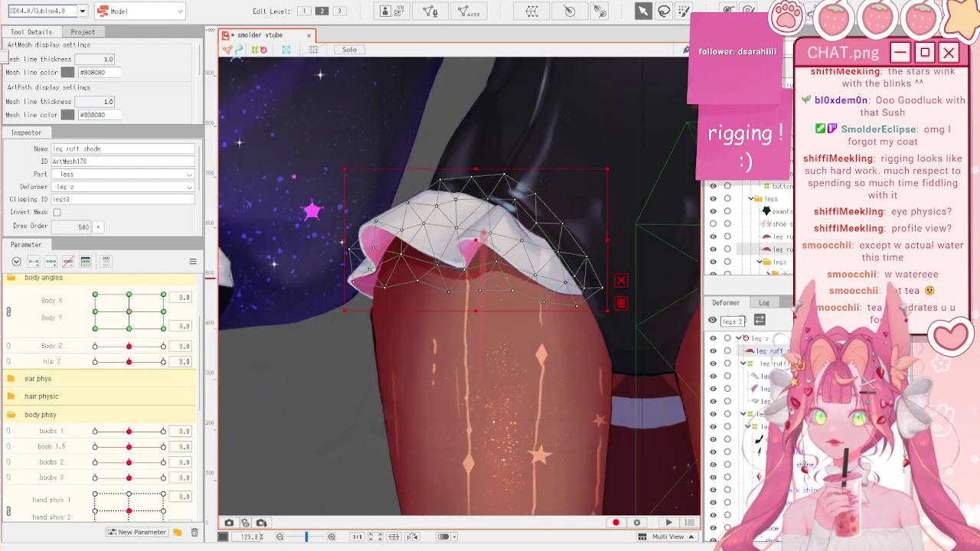
pyautogui.keyDown('ctrl'); pyautogui.click(770, 364); pyautogui.keyUp('ctrl')
pyautogui.scroll(1, 446, 185)
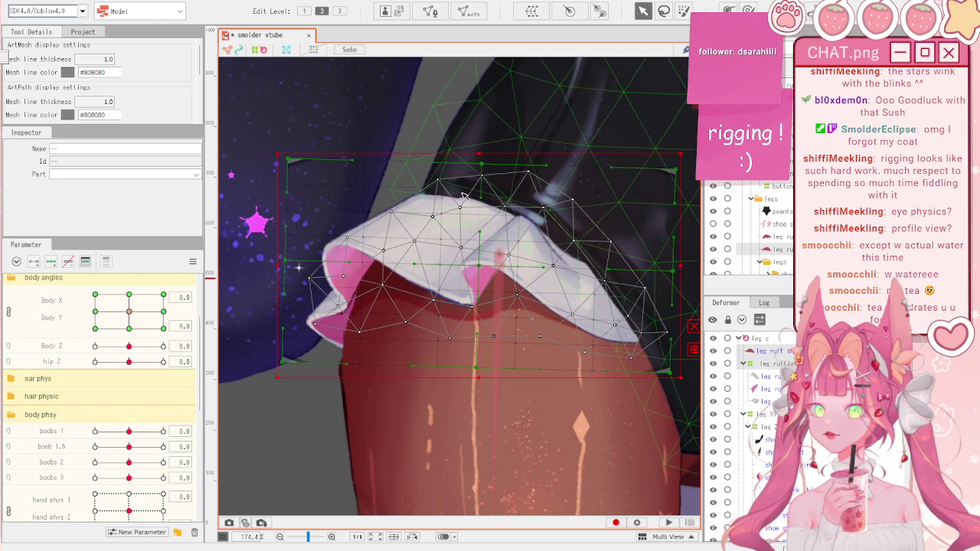
pyautogui.scroll(-1, 485, 220)
pyautogui.scroll(3, 484, 222)
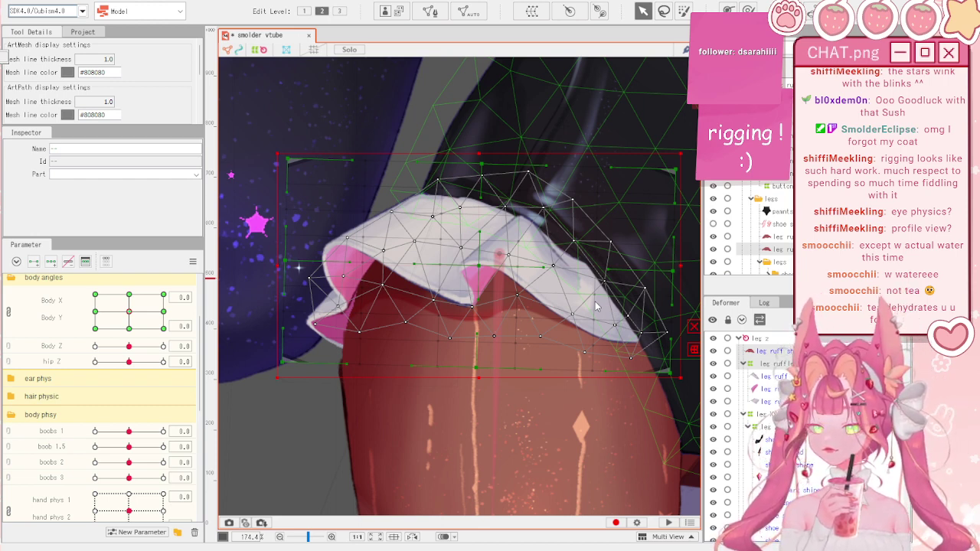
pyautogui.click(679, 330)
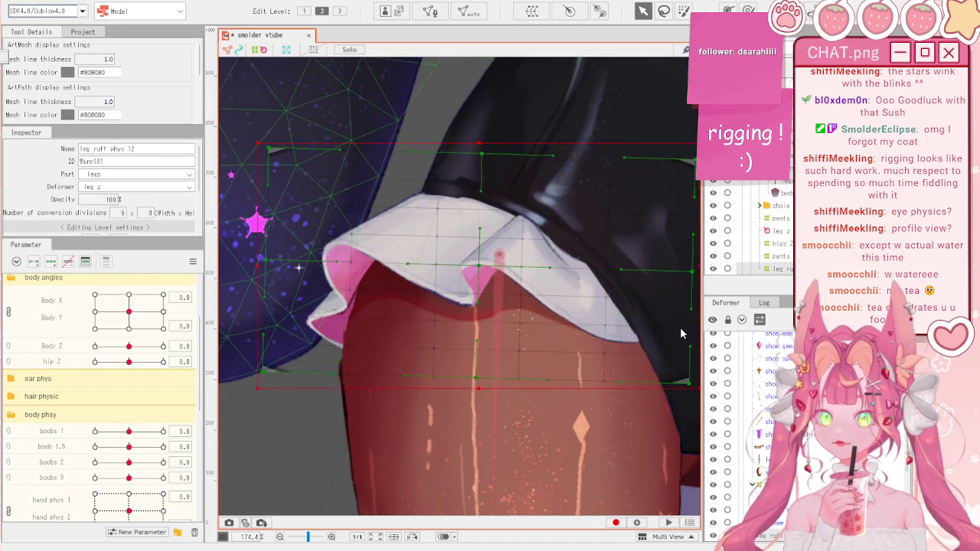
# - Try adding a second, larger warp deformer named leg ruff phys 34 around the leg ruffles
pyautogui.click(662, 401)
pyautogui.scroll(-1, 665, 406)
pyautogui.scroll(-1, 403, 377)
pyautogui.scroll(2, 410, 413)
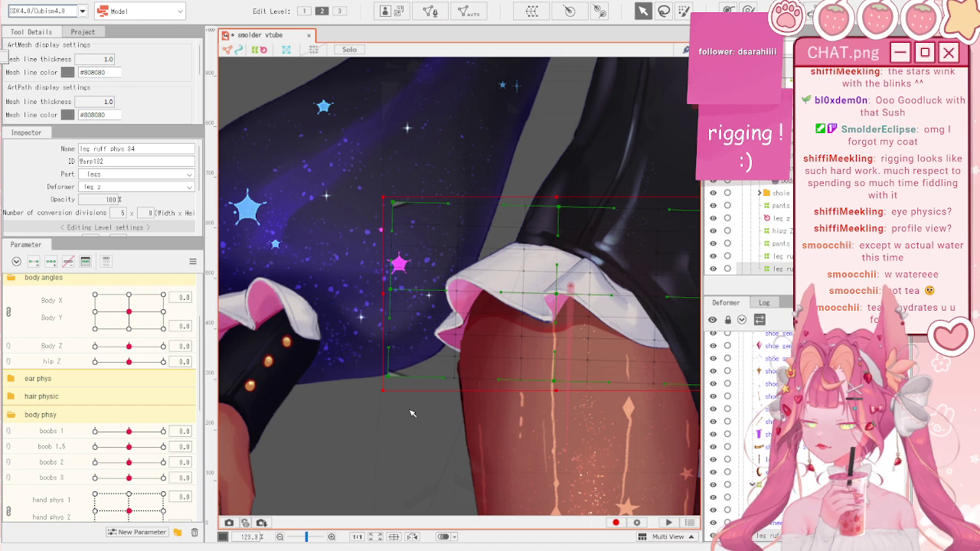
pyautogui.click(410, 415)
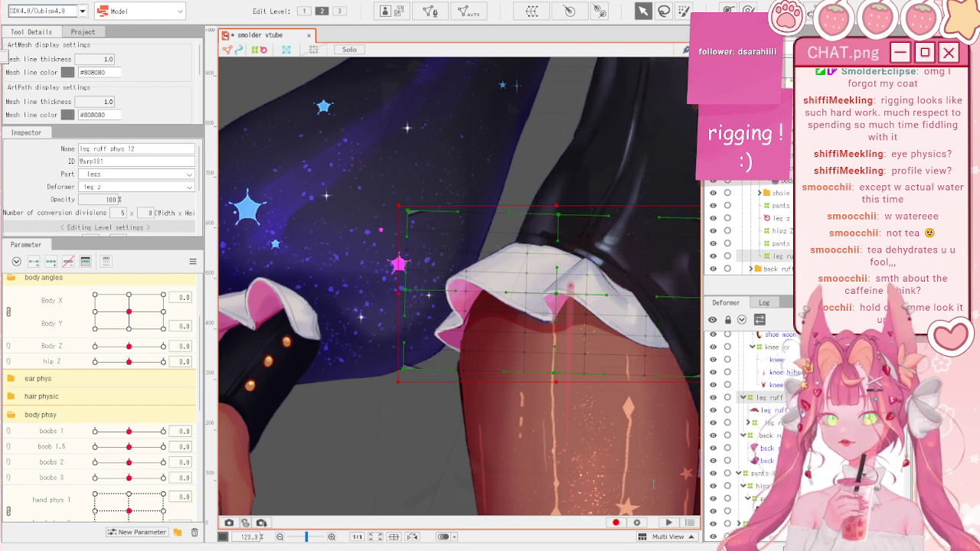
# - Wrap the leg ruff phys 12 deformer in two nested warp deformers named legg ruffle phys 2 and legg ruffle phys 3
pyautogui.click(635, 469)
pyautogui.click(689, 463)
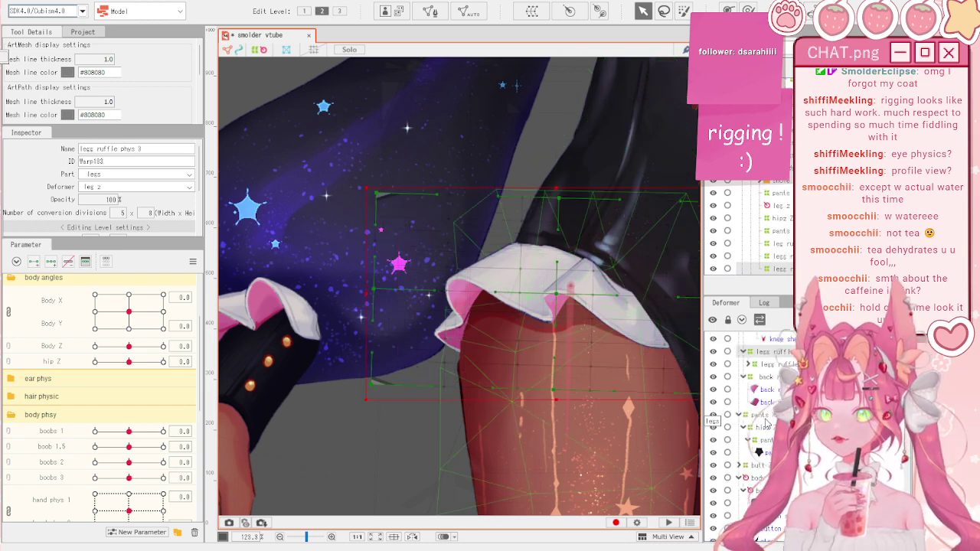
pyautogui.click(769, 365)
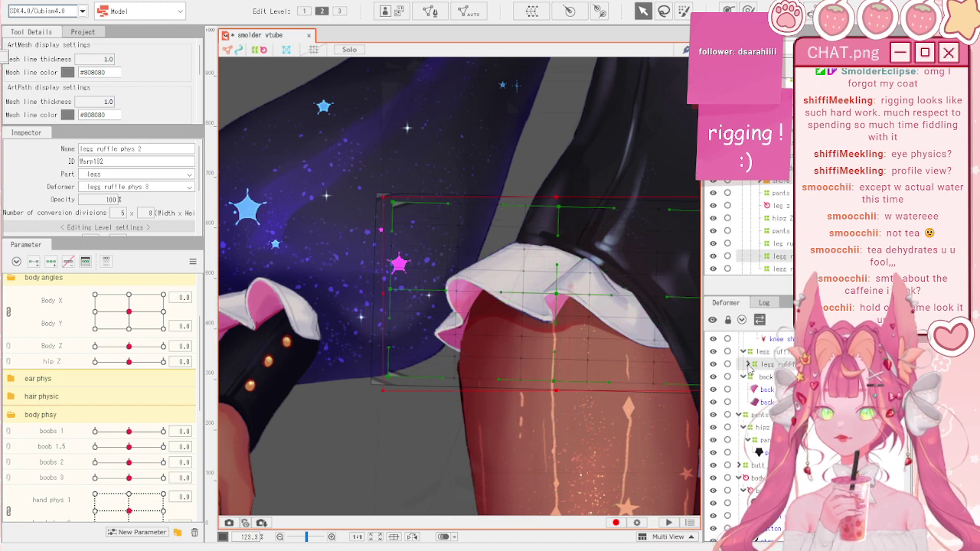
# - Try to rename the innermost ruffle warp deformer as leg ruff phys 1, and select the legg ruffle phys 2 deformer
pyautogui.click(766, 378)
pyautogui.doubleClick(145, 150)
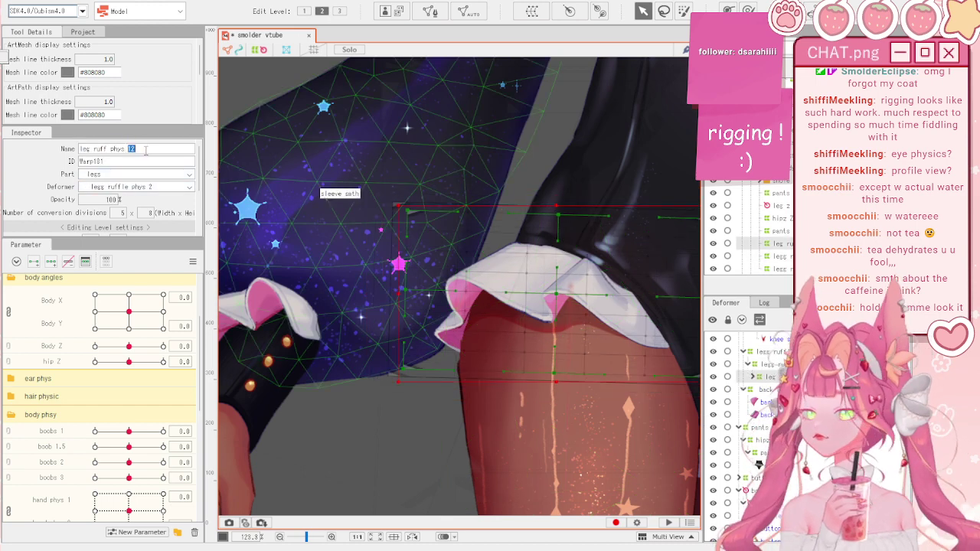
pyautogui.write('1')
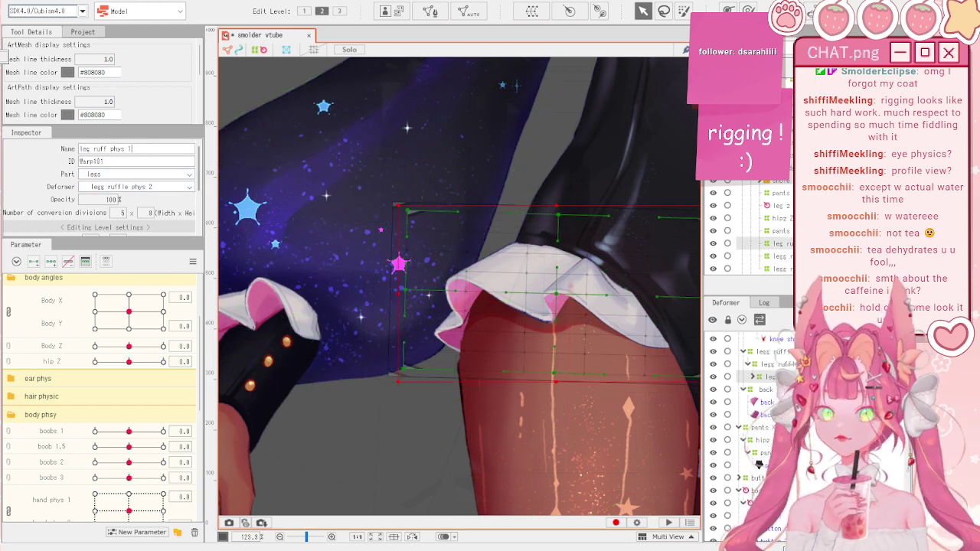
pyautogui.doubleClick(161, 145)
pyautogui.hotkey('ctrl', 'a')
pyautogui.press('BackSpace')
pyautogui.press('Tab')
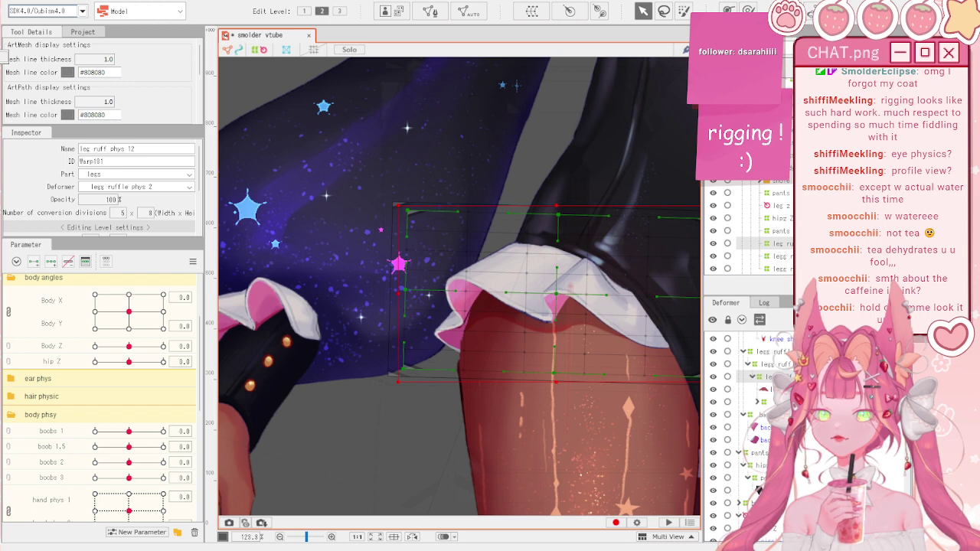
pyautogui.click(772, 365)
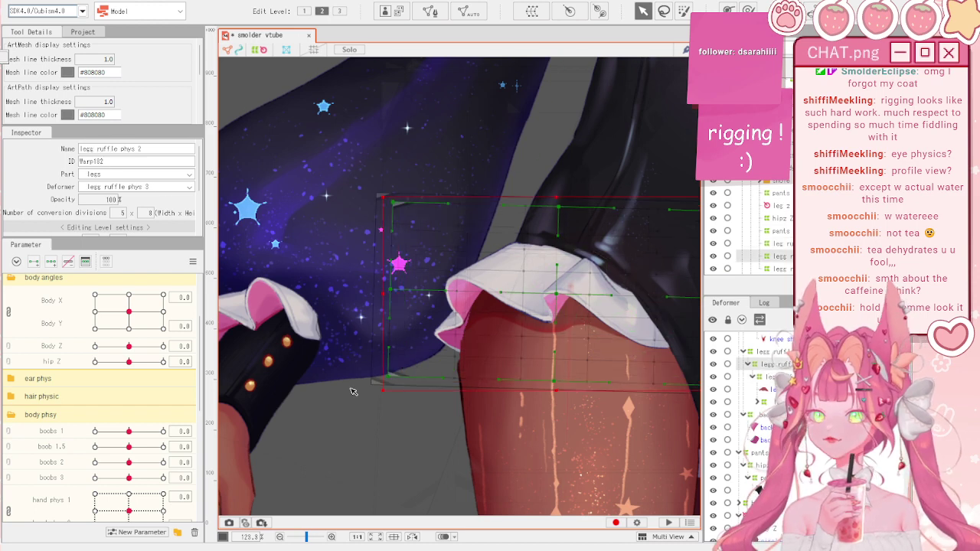
# - Adjust the lower corner of the legg ruffle phys 2 warp deformer, and select the leg ruff phys 12 deformer
pyautogui.moveTo(382, 392); pyautogui.dragTo(398, 388)
pyautogui.click(366, 403)
pyautogui.moveTo(510, 333); pyautogui.dragTo(542, 335)
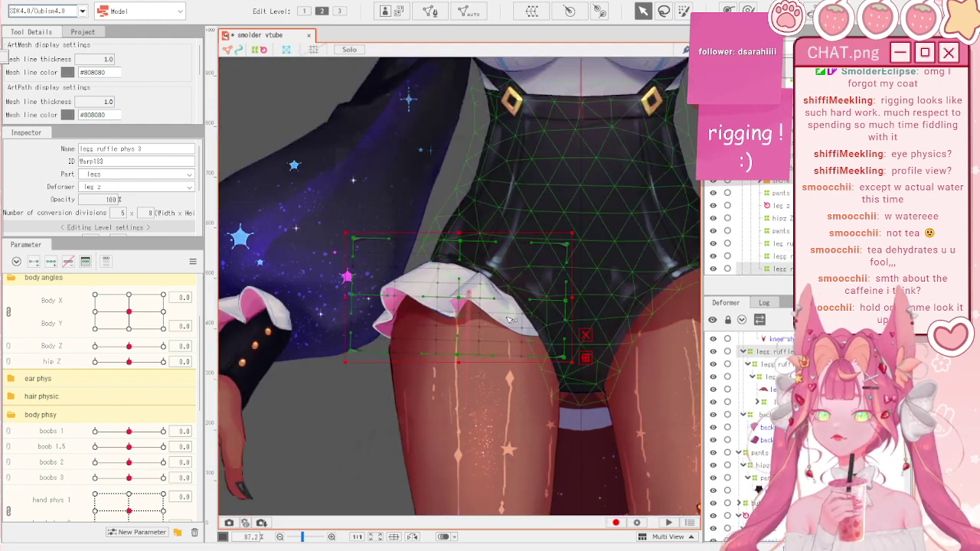
pyautogui.scroll(2, 434, 298)
pyautogui.click(778, 376)
# - Select the hand acc 4 parameter in the clothes physic group and bring the model's shoulder area into view
pyautogui.scroll(-3, 138, 383)
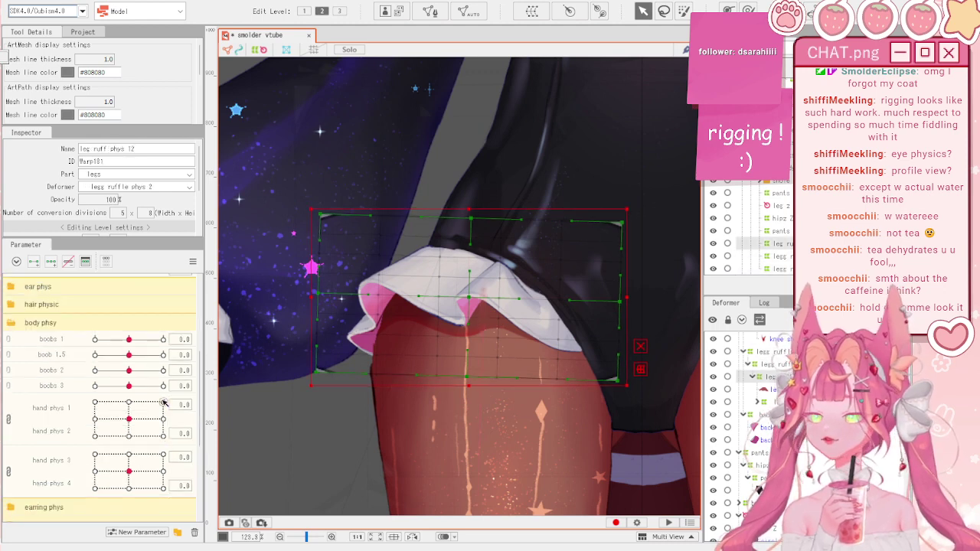
pyautogui.scroll(-6, 96, 407)
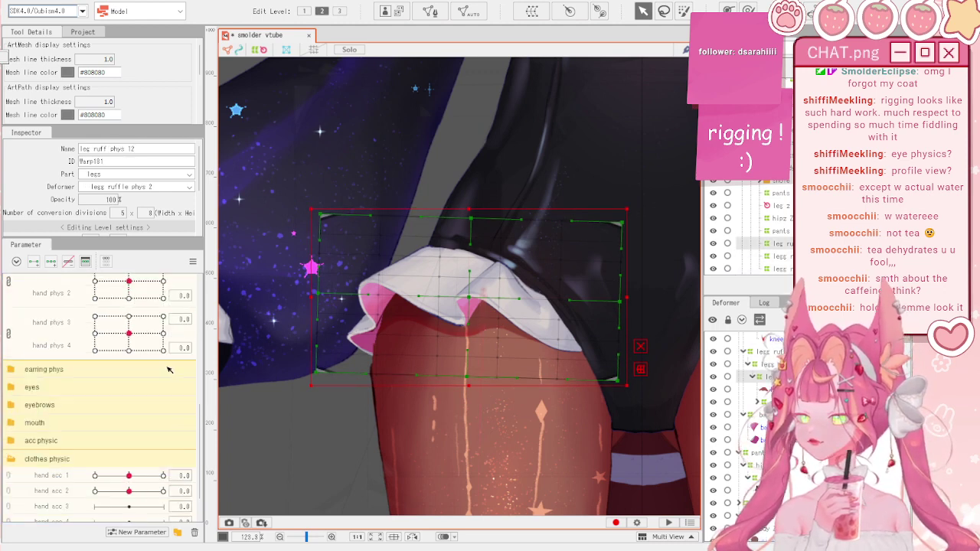
pyautogui.click(61, 481)
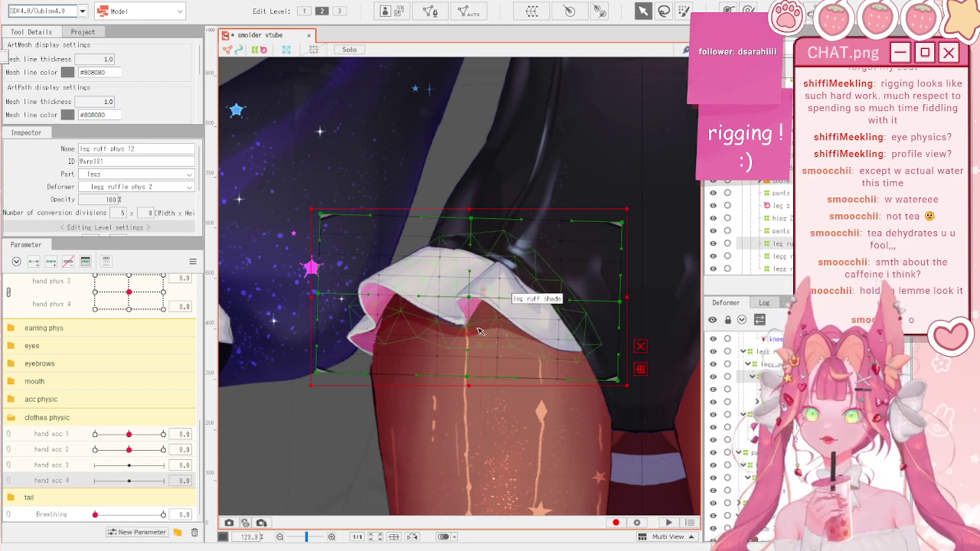
pyautogui.scroll(-6, 480, 392)
pyautogui.scroll(6, 488, 223)
pyautogui.scroll(-2, 488, 224)
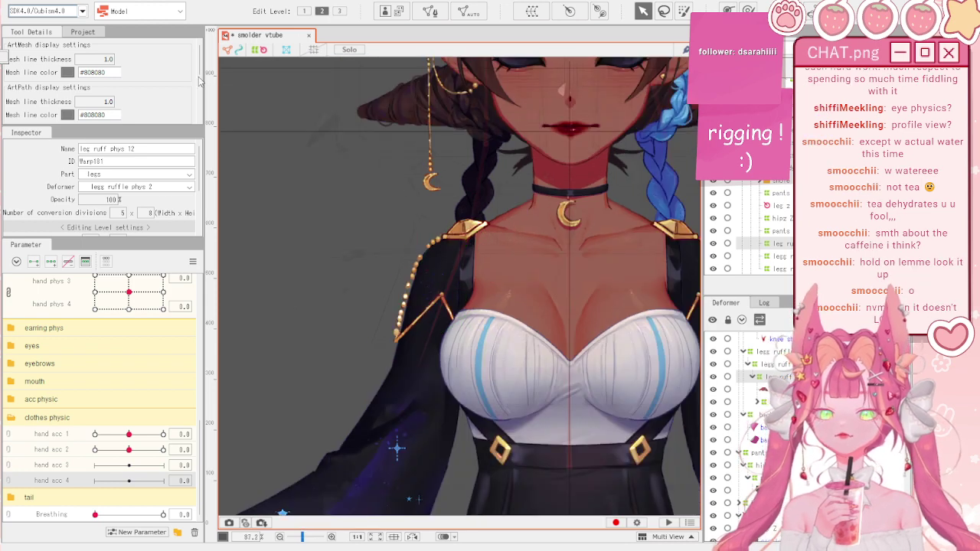
pyautogui.click(47, 0)
pyautogui.moveTo(73, 0)
pyautogui.click(134, 213)
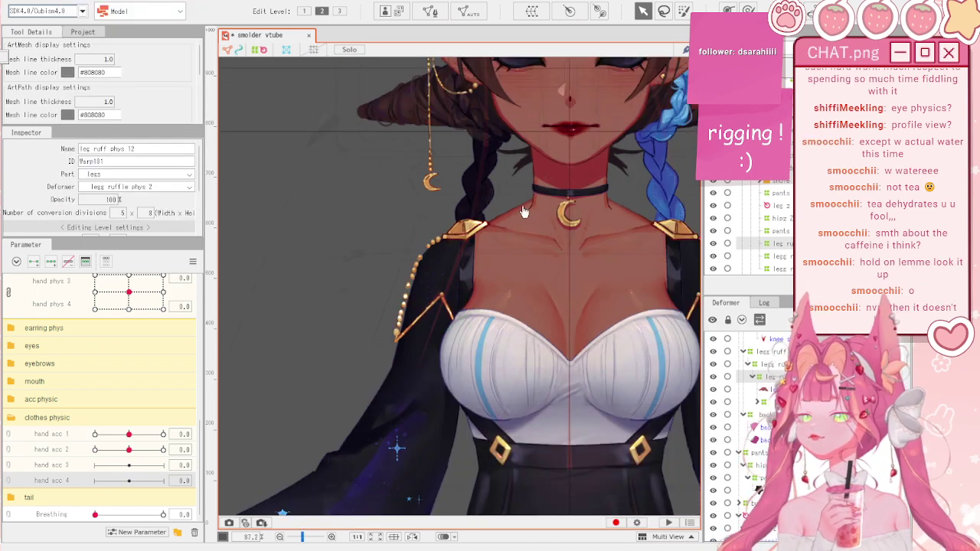
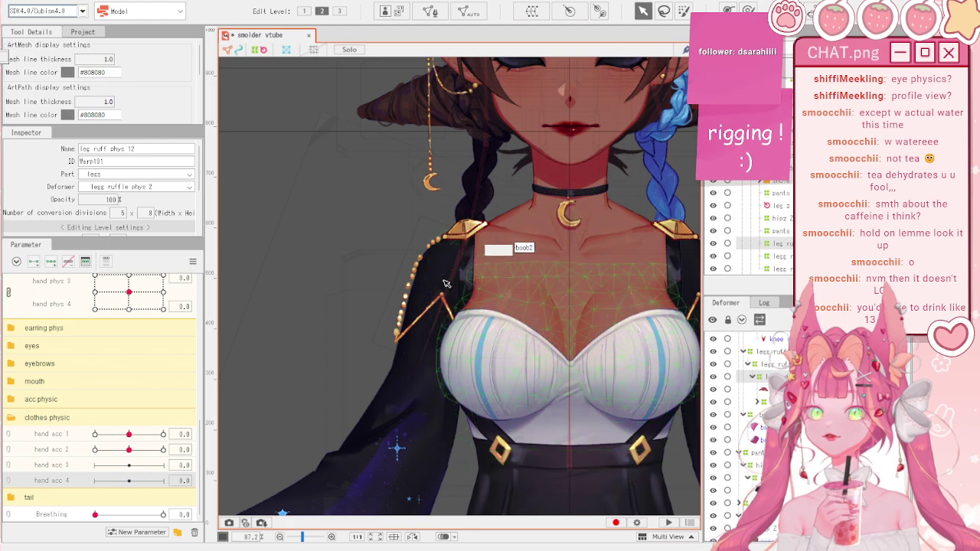
# - Add three keys on both hand acc 3 and hand acc 4 to the shoulder bead chain's hand acc phys 34 warp deformer
pyautogui.click(414, 280)
pyautogui.scroll(3, 414, 280)
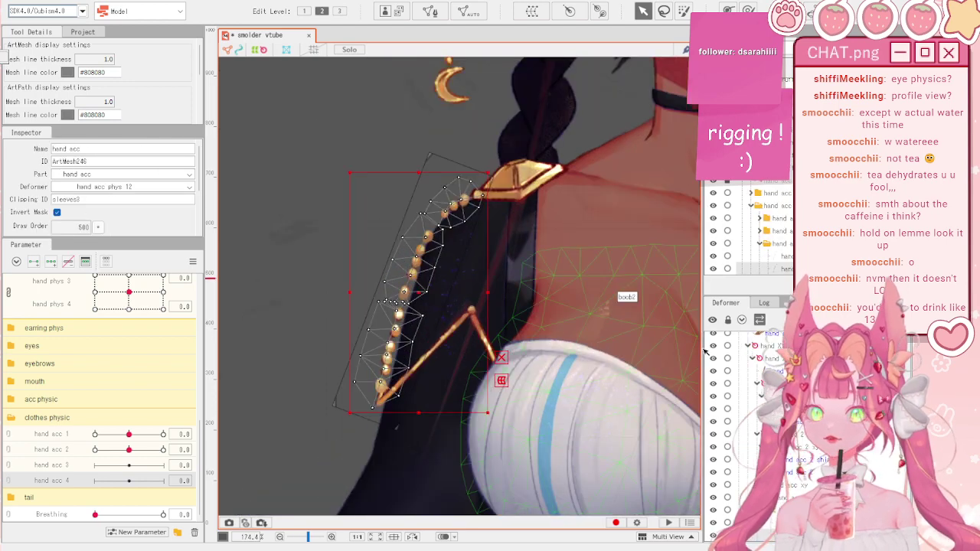
pyautogui.click(806, 452)
pyautogui.scroll(2, 377, 252)
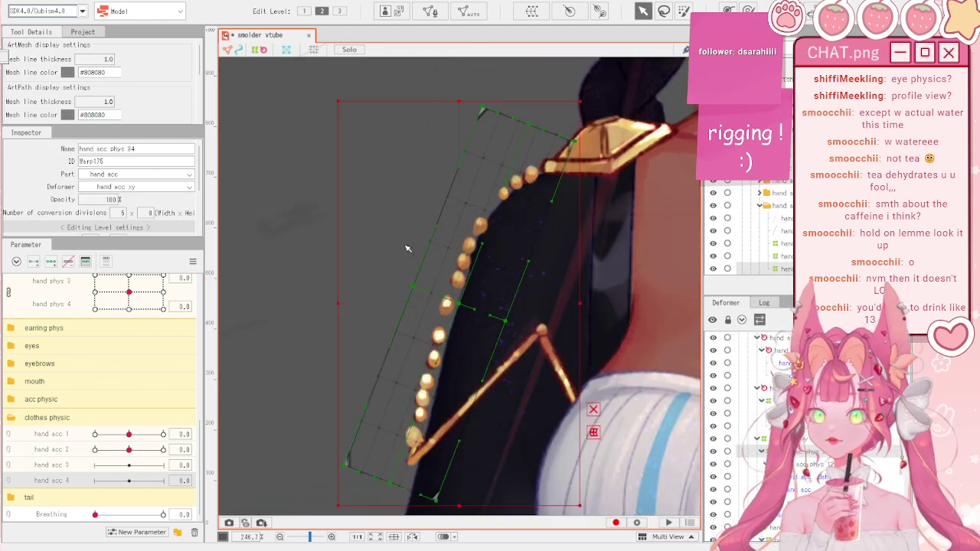
pyautogui.keyDown('shift'); pyautogui.click(54, 464); pyautogui.keyUp('shift')
pyautogui.click(50, 262)
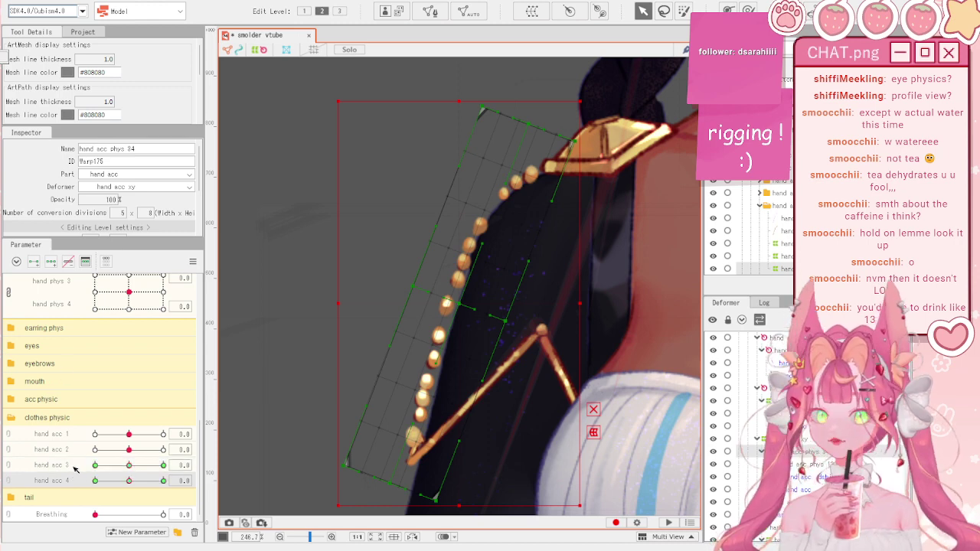
# - Bend the bead chain's hand acc phys 34 deformer with the deform brush at both end keys of hand acc 3
pyautogui.click(61, 464)
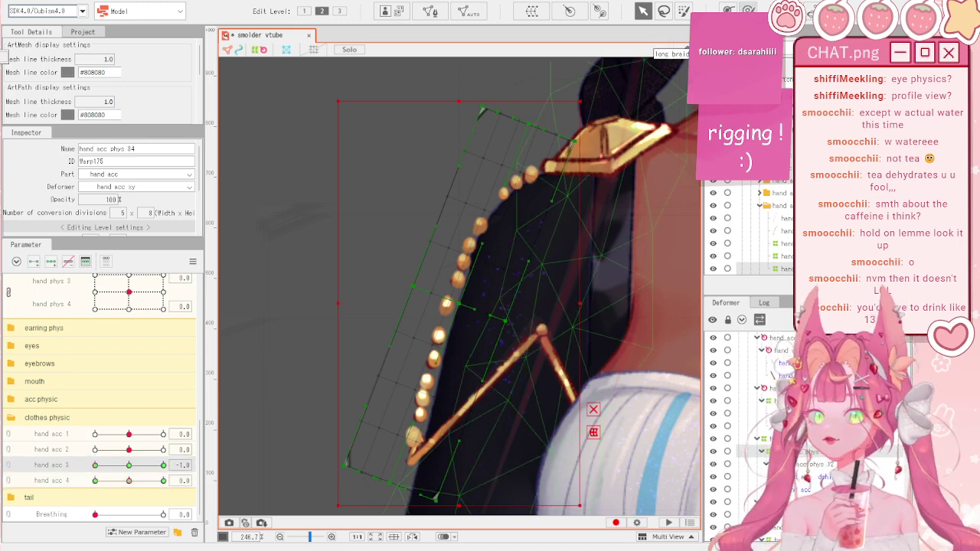
pyautogui.click(748, 10)
pyautogui.scroll(-2, 479, 306)
pyautogui.moveTo(440, 411); pyautogui.dragTo(415, 390)
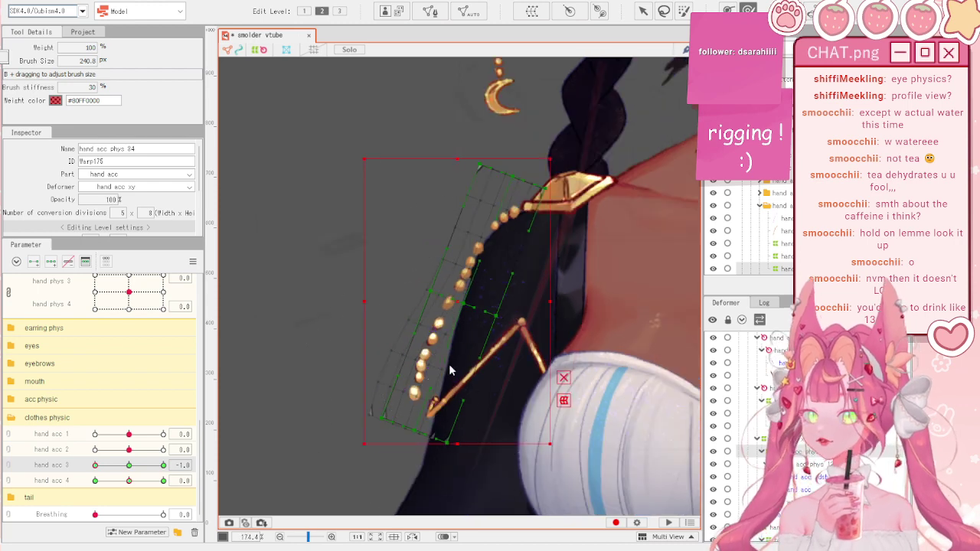
pyautogui.hotkey('ctrl', 'z')
pyautogui.press('b')
pyautogui.moveTo(420, 352)
pyautogui.mouseDown()
pyautogui.moveTo(438, 402)
pyautogui.moveTo(473, 261)
pyautogui.moveTo(451, 277)
pyautogui.moveTo(439, 260)
pyautogui.mouseUp()
pyautogui.moveTo(135, 467)
pyautogui.mouseDown()
pyautogui.moveTo(66, 464)
pyautogui.moveTo(279, 459)
pyautogui.mouseUp()
pyautogui.moveTo(442, 274); pyautogui.dragTo(459, 291)
pyautogui.moveTo(146, 468); pyautogui.dragTo(138, 470)
pyautogui.moveTo(404, 316)
pyautogui.mouseDown()
pyautogui.moveTo(448, 273)
pyautogui.moveTo(470, 221)
pyautogui.mouseUp()
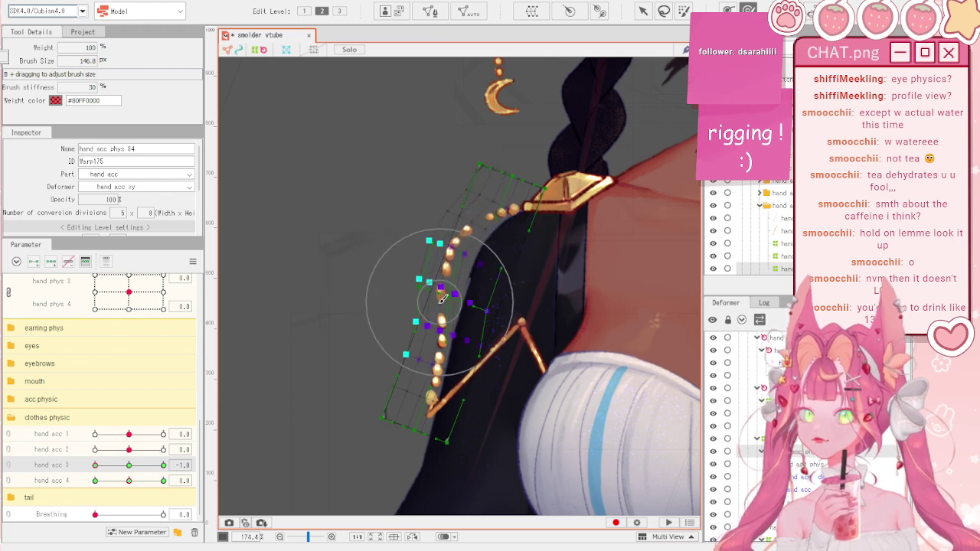
# - Swing the bead chain's deformer with the deform brush at hand acc 4 values -1.0 and 1.0
pyautogui.click(135, 465)
pyautogui.moveTo(135, 465); pyautogui.dragTo(94, 481)
pyautogui.click(130, 480)
pyautogui.moveTo(401, 350)
pyautogui.mouseDown()
pyautogui.moveTo(460, 461)
pyautogui.moveTo(427, 407)
pyautogui.moveTo(385, 460)
pyautogui.mouseUp()
pyautogui.moveTo(393, 396); pyautogui.dragTo(369, 391)
pyautogui.click(121, 481)
pyautogui.moveTo(122, 480); pyautogui.dragTo(162, 481)
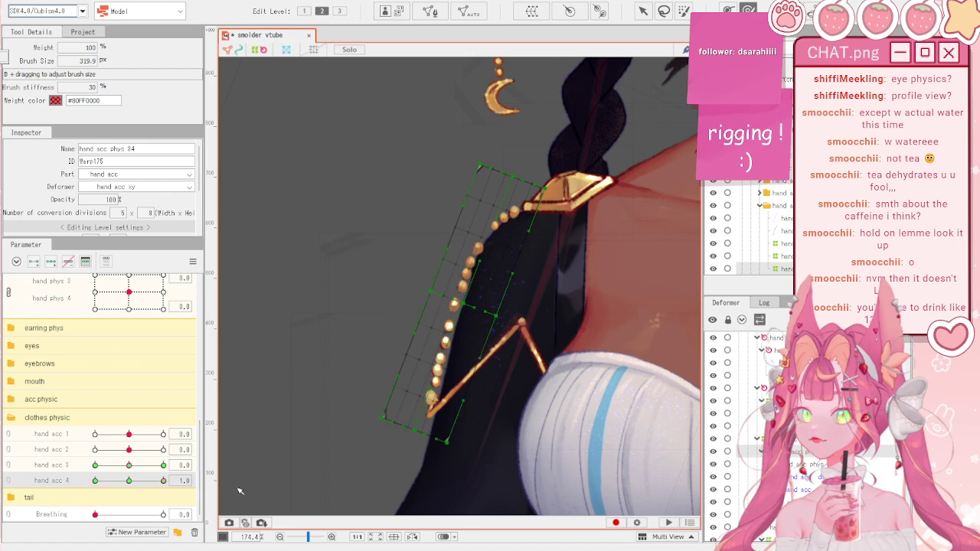
pyautogui.moveTo(439, 462); pyautogui.dragTo(437, 470)
# - Link hand acc 3 with hand acc 4, synthesize the bead chain's corner poses, test the swing, and reset the parameters to default values
pyautogui.click(8, 465)
pyautogui.click(37, 479)
pyautogui.click(193, 262)
pyautogui.click(234, 334)
pyautogui.moveTo(129, 467)
pyautogui.mouseDown()
pyautogui.moveTo(146, 515)
pyautogui.moveTo(51, 485)
pyautogui.moveTo(120, 498)
pyautogui.mouseUp()
pyautogui.press('v')
pyautogui.click(192, 261)
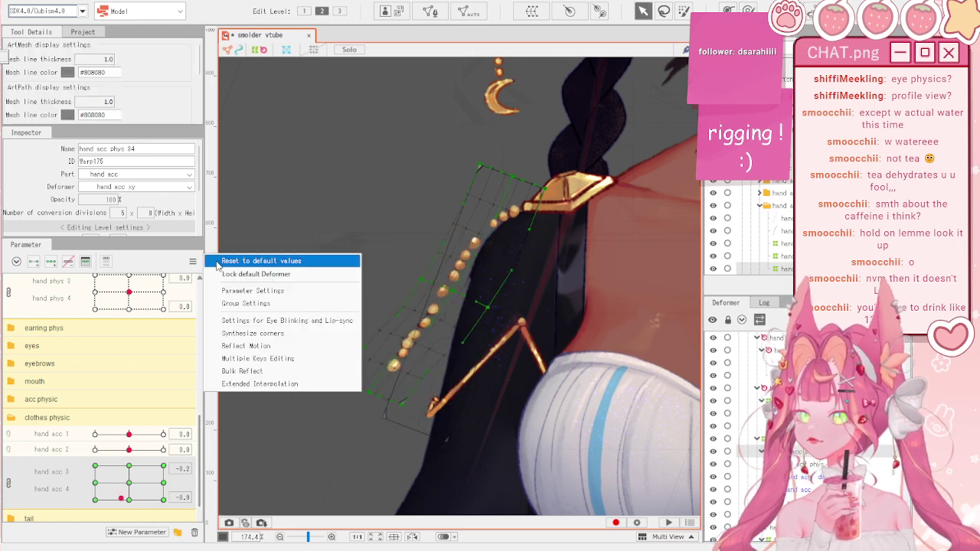
pyautogui.click(253, 260)
# - Wrap hand acc 3 phys 12 in a rotation deformer named hand acc 3 phys 34, with its pivot at the gold strap's upper joint
pyautogui.click(523, 325)
pyautogui.click(522, 326)
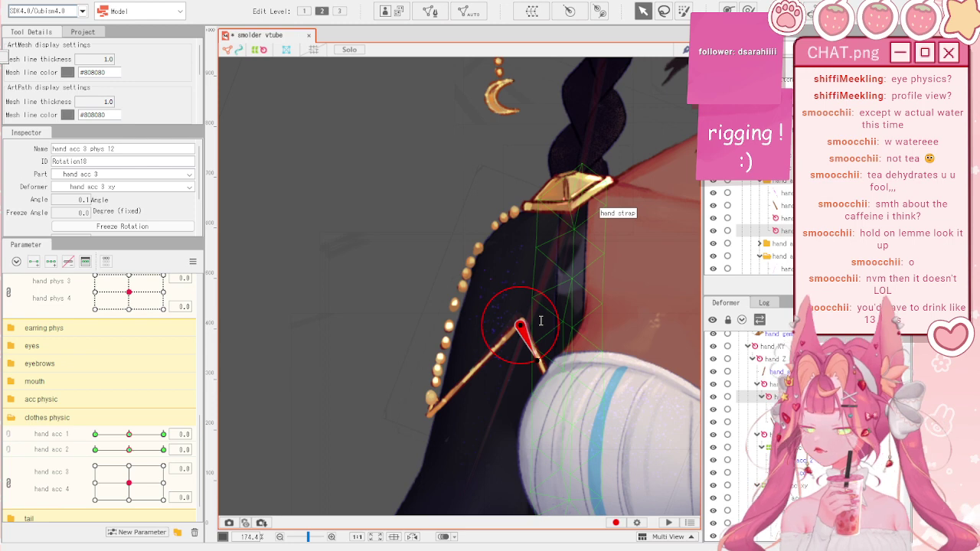
pyautogui.hotkey('ctrl', 'v')
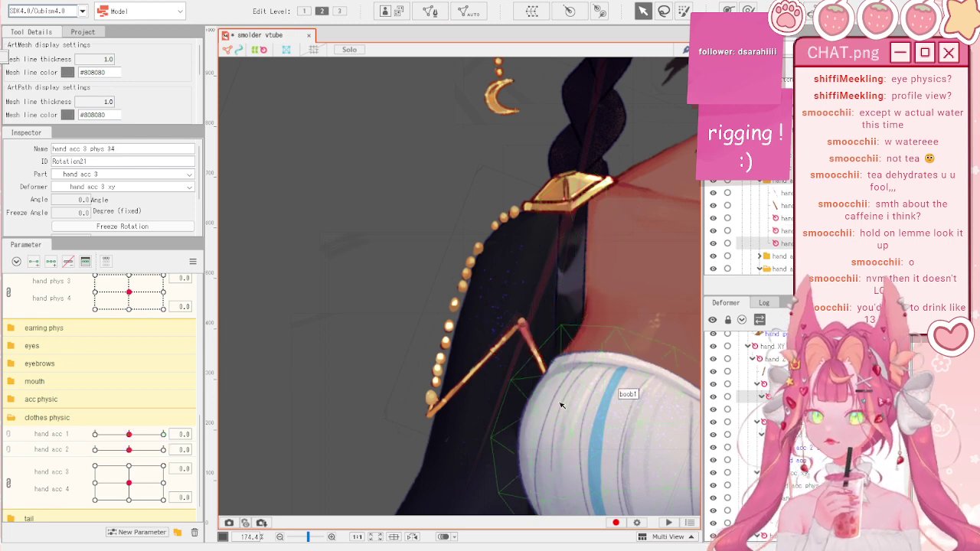
pyautogui.scroll(2, 533, 367)
pyautogui.scroll(-6, 494, 316)
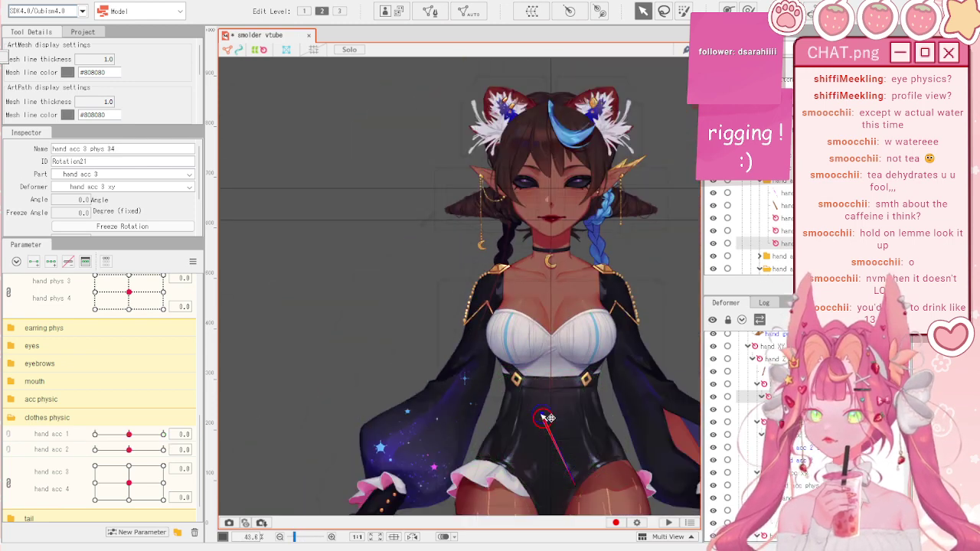
pyautogui.click(496, 308)
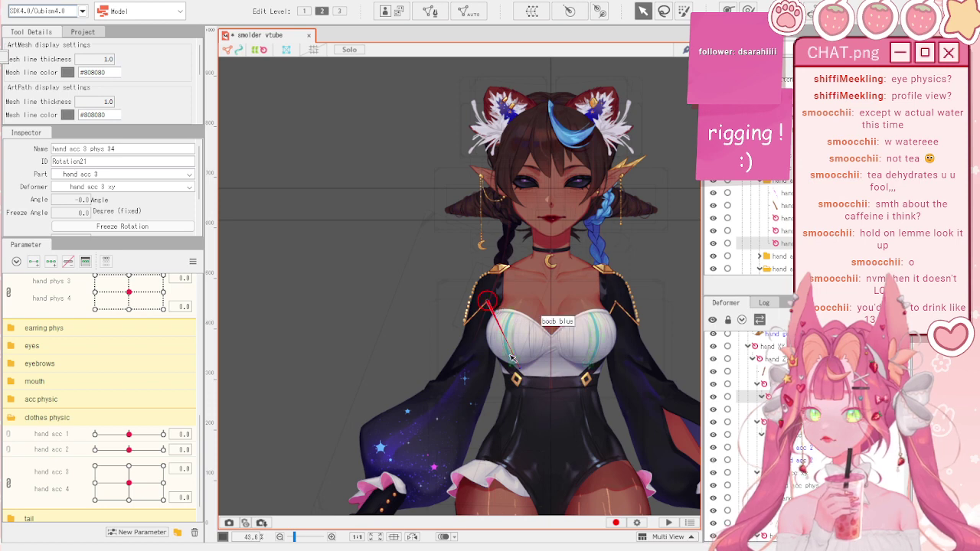
pyautogui.scroll(5, 519, 364)
pyautogui.moveTo(519, 377); pyautogui.dragTo(464, 262)
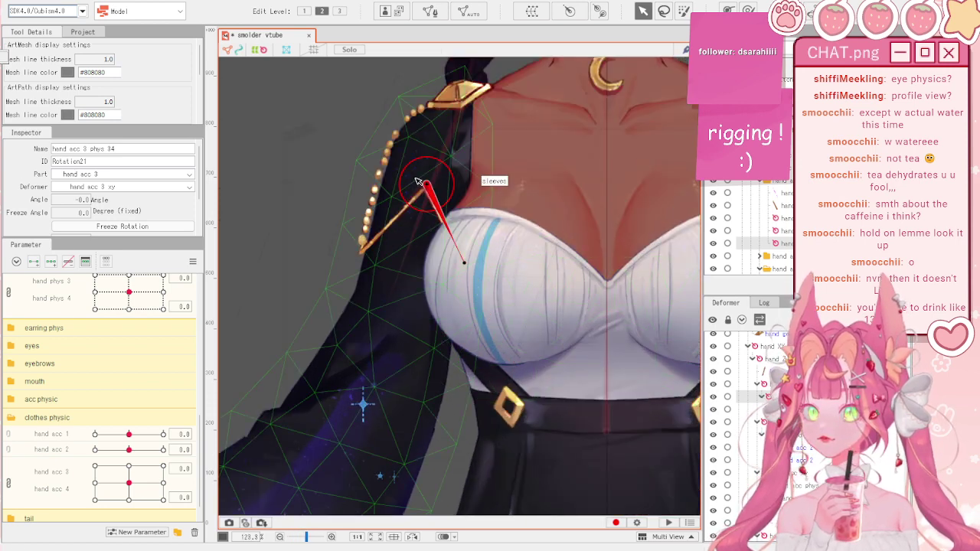
# - Add three keys per axis on the linked hand acc 3 and hand acc 4 parameters to hand acc 3 phys 34
pyautogui.scroll(3, 414, 179)
pyautogui.scroll(-1, 557, 247)
pyautogui.scroll(1, 460, 230)
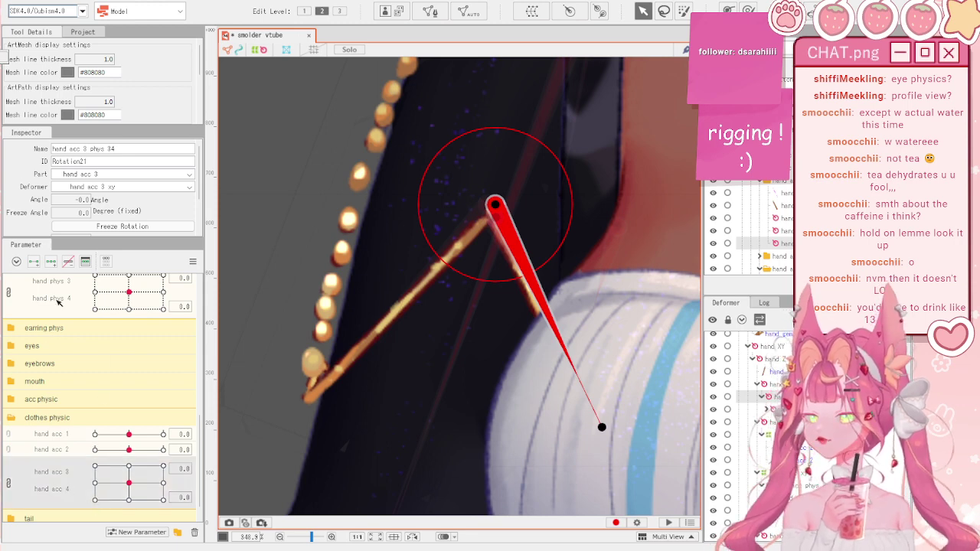
pyautogui.click(193, 261)
pyautogui.click(368, 273)
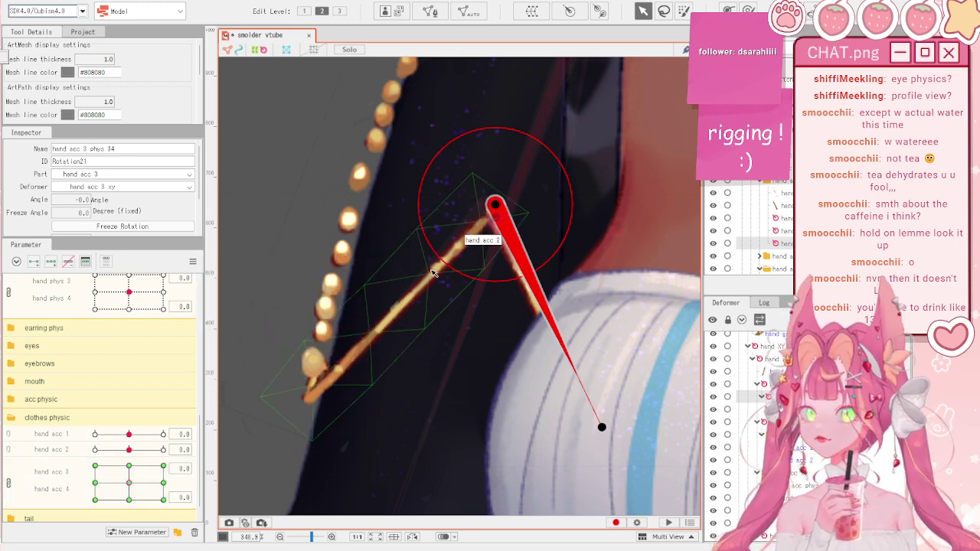
# - Wrap the hand acc 2 phys 12 rotation deformer in a new rotation deformer named hand acc 2phys 34
pyautogui.click(434, 274)
pyautogui.click(435, 276)
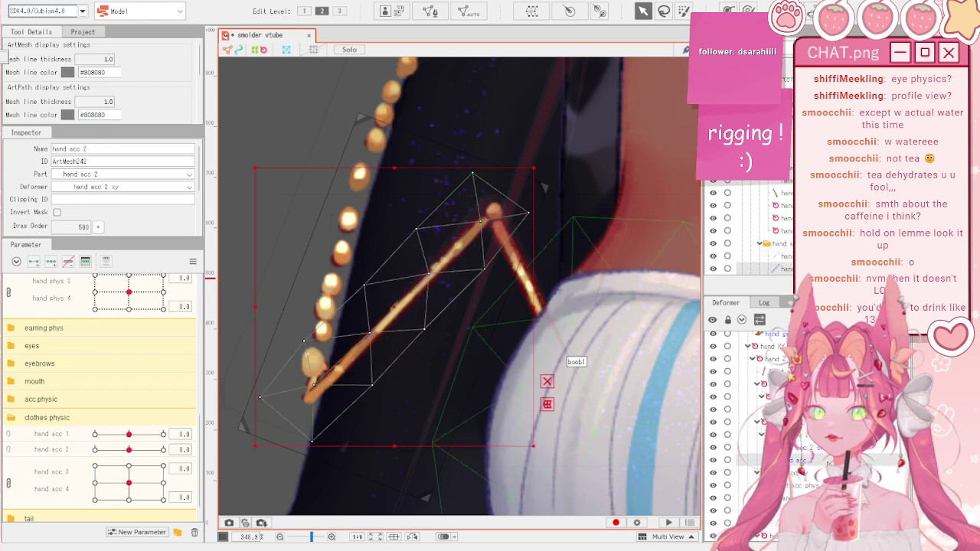
pyautogui.click(434, 274)
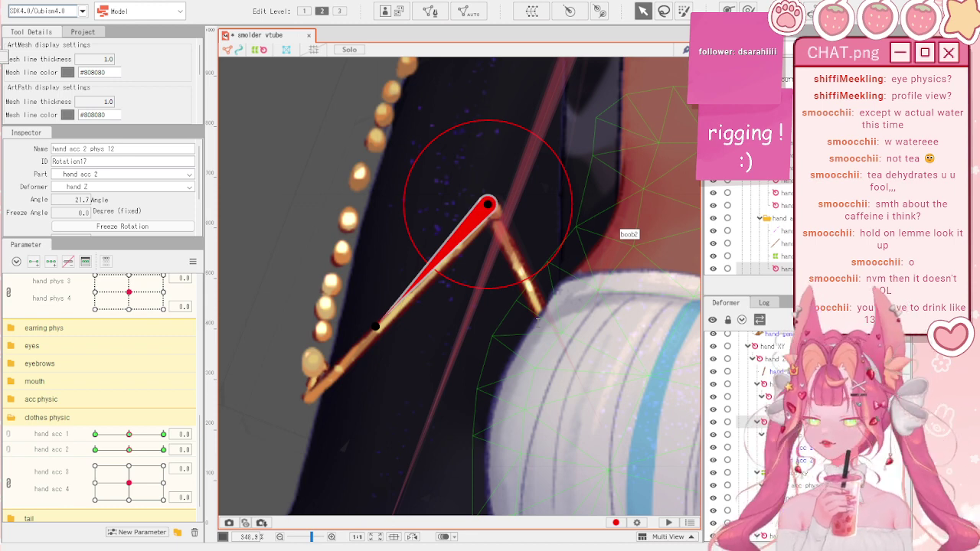
pyautogui.click(574, 420)
# - Place the hand acc 2phys 34 pivot on the gold strap's upper joint and aim it along the longer strand, at about 25.4 degrees
pyautogui.scroll(-4, 516, 308)
pyautogui.scroll(1, 516, 308)
pyautogui.scroll(-2, 487, 437)
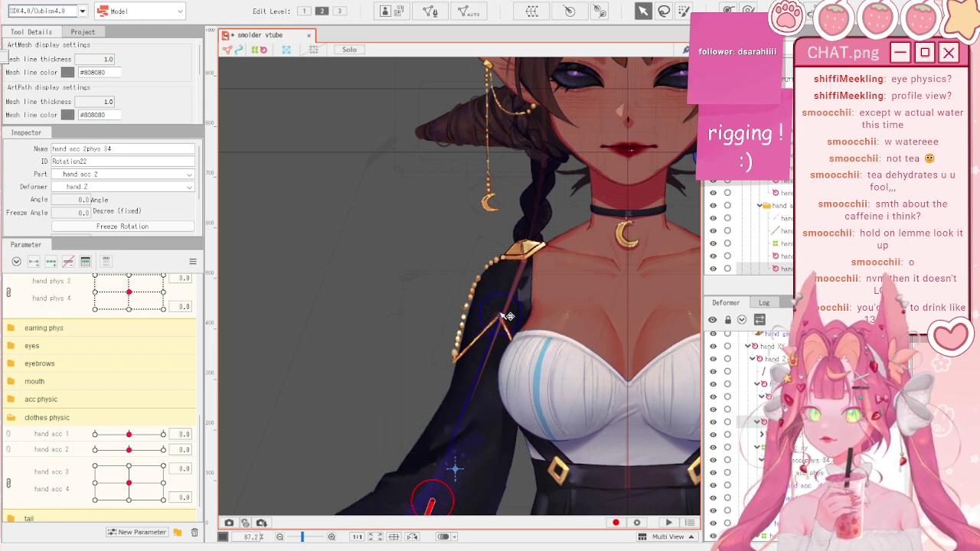
pyautogui.moveTo(507, 318); pyautogui.dragTo(413, 426)
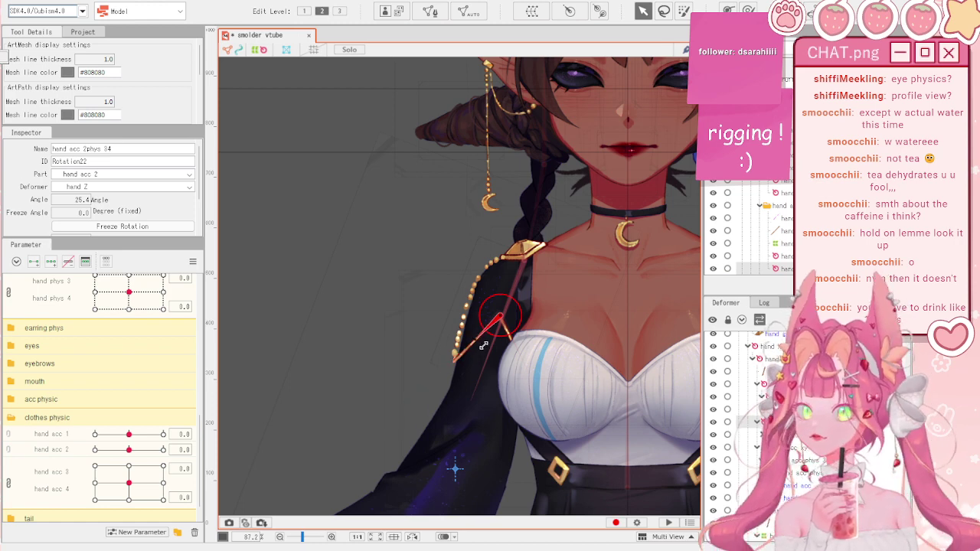
# - Add three keys on linked hand acc 3 and hand acc 4 to both strap rotation deformers, and select hand acc 2phys 34 alone
pyautogui.scroll(3, 482, 344)
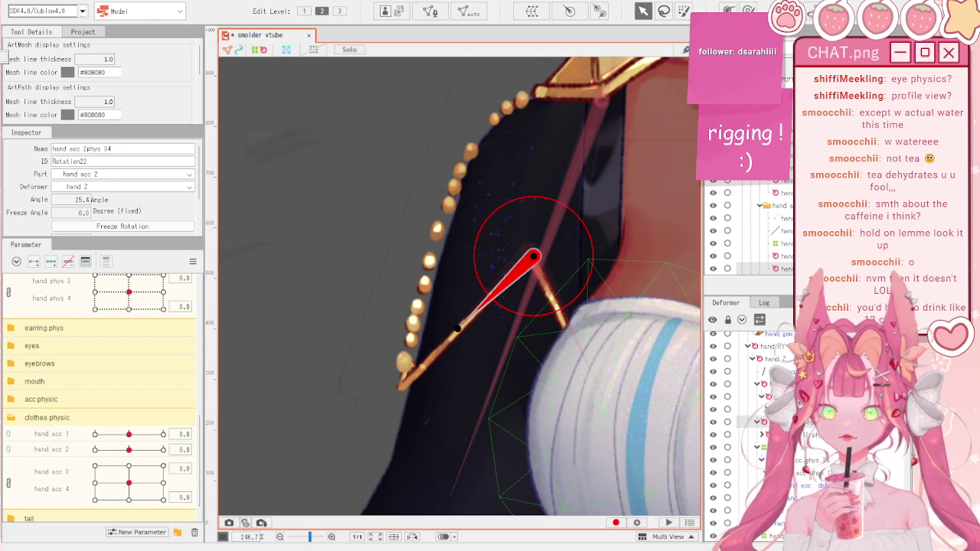
pyautogui.keyDown('ctrl'); pyautogui.click(779, 397); pyautogui.keyUp('ctrl')
pyautogui.click(70, 496)
pyautogui.click(51, 261)
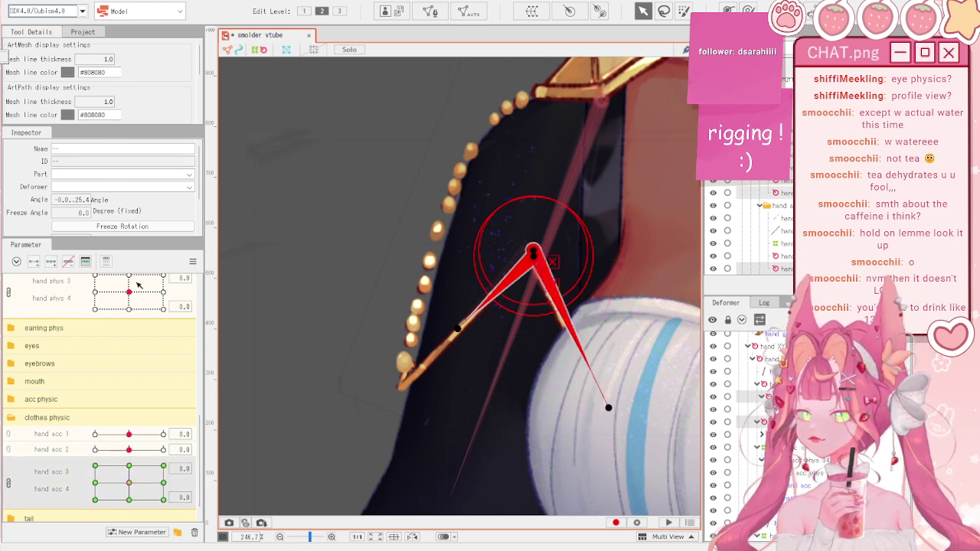
pyautogui.click(241, 424)
pyautogui.click(775, 421)
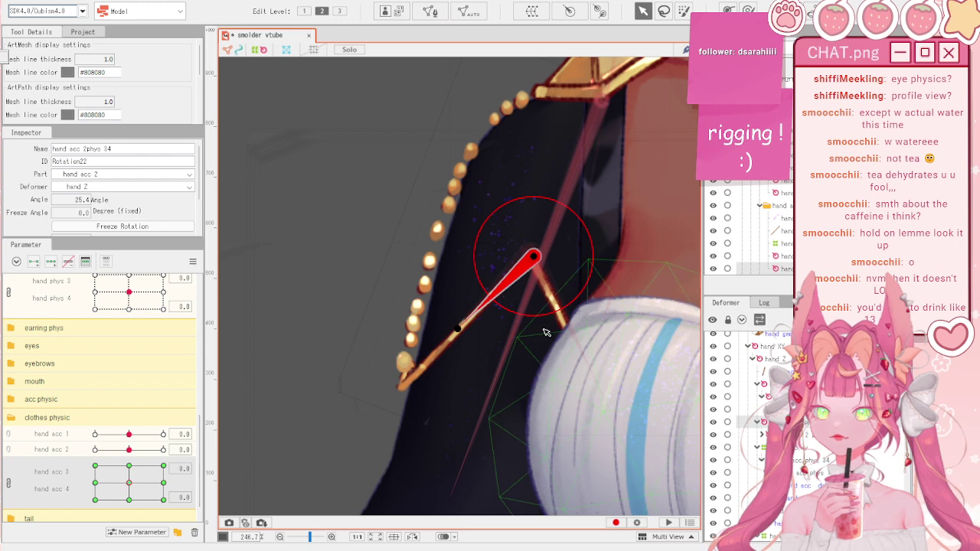
# - Unlink hand acc 3 and hand acc 4, and rotate hand acc 2phys 34 outward to 48.4 degrees at hand acc 4 -1.0 and inward at 1.0
pyautogui.click(11, 483)
pyautogui.click(95, 479)
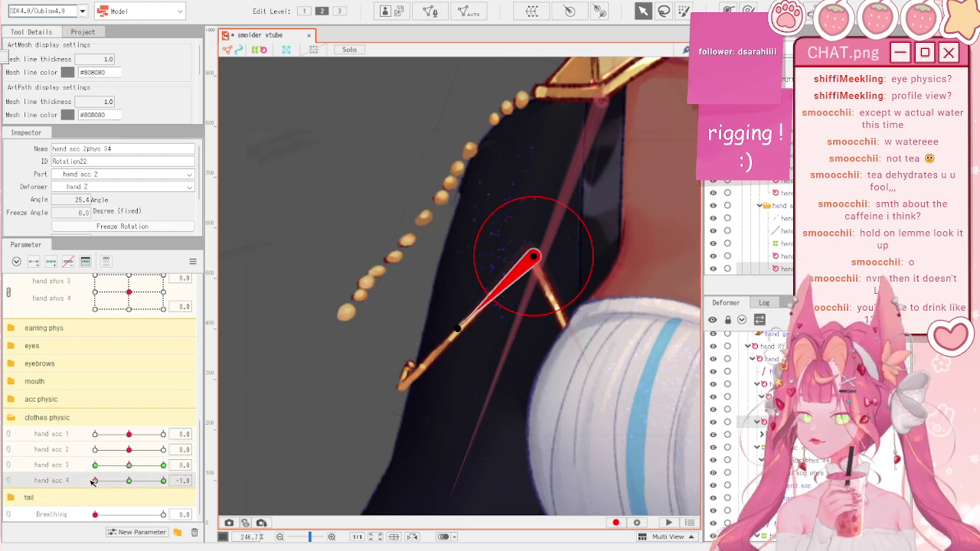
pyautogui.moveTo(462, 337); pyautogui.dragTo(408, 301)
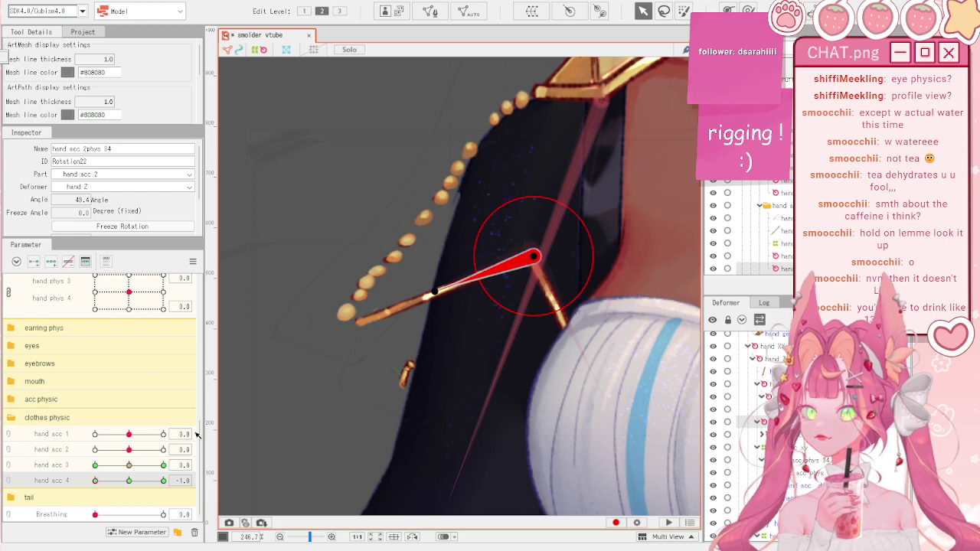
pyautogui.moveTo(103, 480); pyautogui.dragTo(172, 481)
pyautogui.moveTo(458, 329); pyautogui.dragTo(473, 354)
# - Check the strap's swing across hand acc 4, and reset all parameters to their default values
pyautogui.moveTo(159, 480); pyautogui.dragTo(65, 464)
pyautogui.click(192, 261)
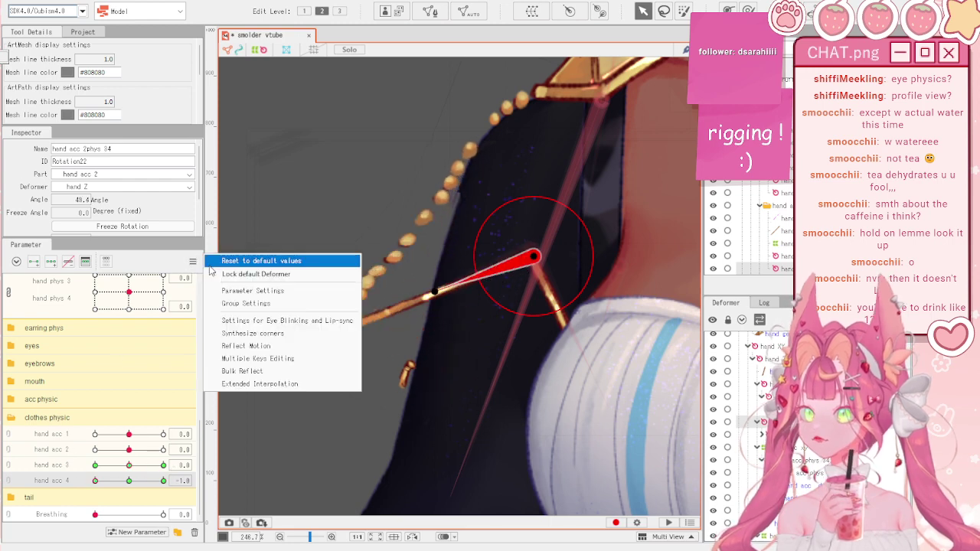
pyautogui.click(252, 259)
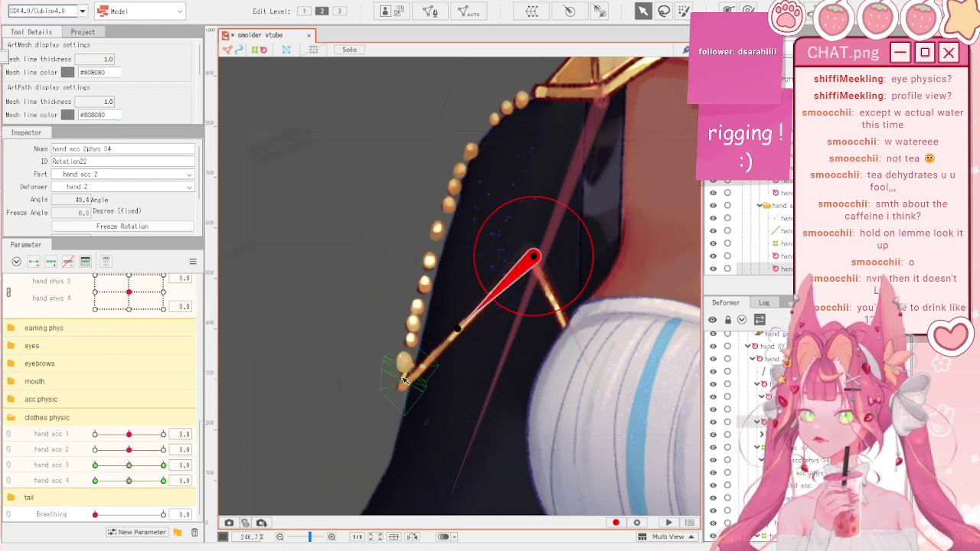
pyautogui.click(127, 480)
pyautogui.click(192, 261)
pyautogui.click(252, 259)
# - Wrap the hand acc 4 mesh at the strap's lower end in a new warp deformer named hand acc phys 34
pyautogui.click(406, 380)
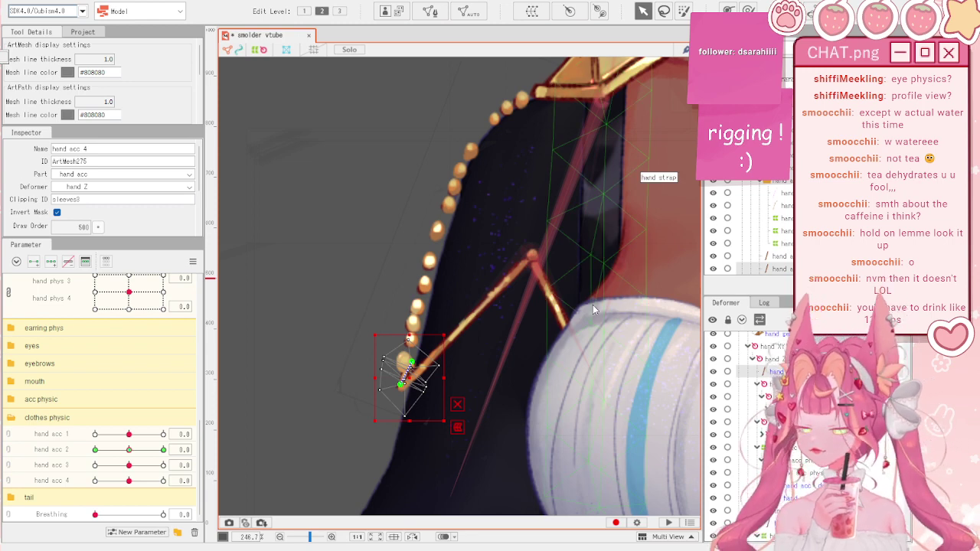
pyautogui.click(671, 463)
pyautogui.scroll(2, 408, 405)
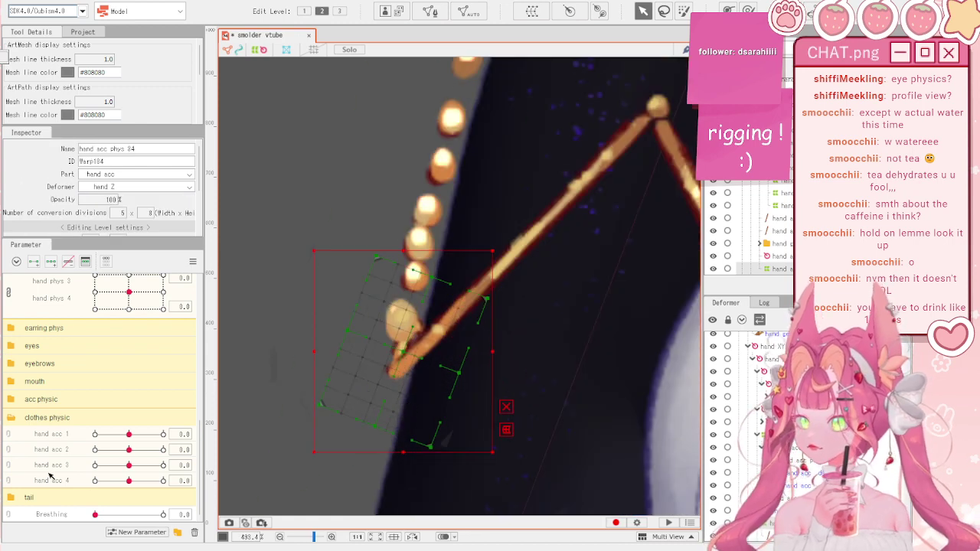
# - Add three keys on hand acc 3 and hand acc 4 to the hand acc phys 34 warp deformer
pyautogui.click(51, 480)
pyautogui.keyDown('ctrl'); pyautogui.click(64, 466); pyautogui.keyUp('ctrl')
pyautogui.click(194, 262)
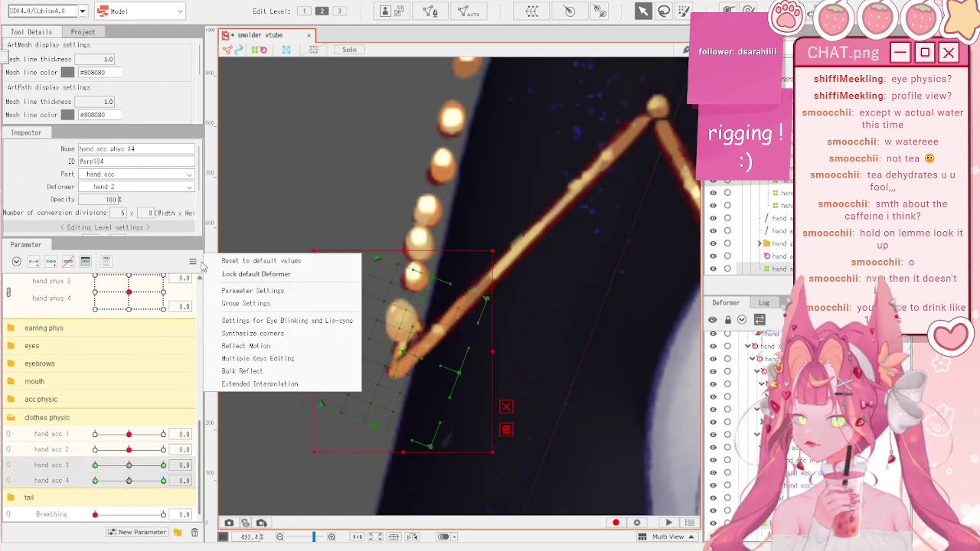
pyautogui.click(63, 469)
pyautogui.click(63, 467)
pyautogui.moveTo(127, 466); pyautogui.dragTo(175, 469)
pyautogui.click(95, 464)
pyautogui.click(194, 262)
pyautogui.click(228, 285)
pyautogui.click(90, 464)
pyautogui.click(44, 468)
pyautogui.click(84, 262)
# - At hand acc 4 -1.0, rotate the hand acc phys 34 warp outward and move it up to the strap's swung lower end
pyautogui.moveTo(129, 480); pyautogui.dragTo(90, 482)
pyautogui.scroll(-2, 493, 405)
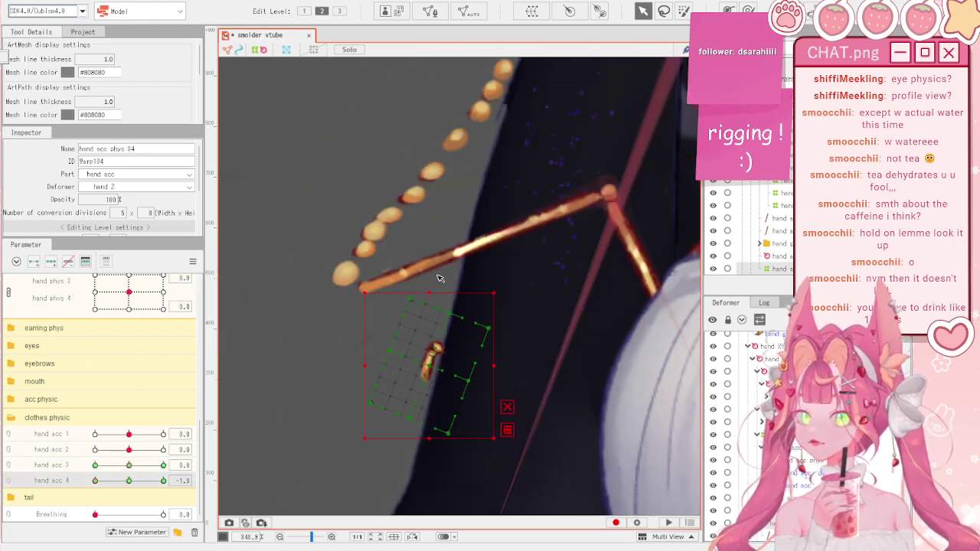
pyautogui.moveTo(431, 287); pyautogui.dragTo(480, 329)
pyautogui.moveTo(427, 364); pyautogui.dragTo(418, 309)
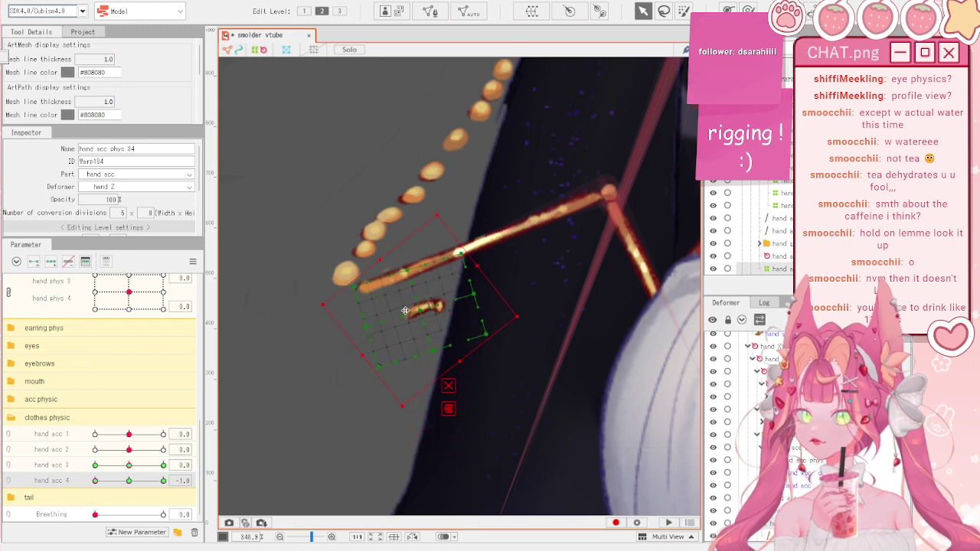
pyautogui.moveTo(361, 355); pyautogui.dragTo(218, 390)
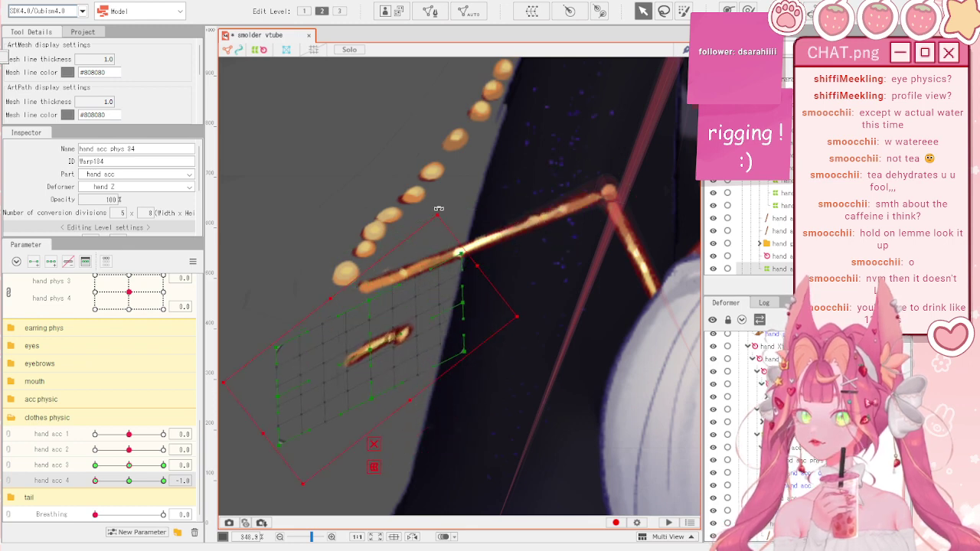
pyautogui.moveTo(369, 347); pyautogui.dragTo(401, 271)
# - At hand acc 4 1.0, rotate the hand acc phys 34 warp inward and position it at the strap's lower end
pyautogui.moveTo(128, 481); pyautogui.dragTo(206, 491)
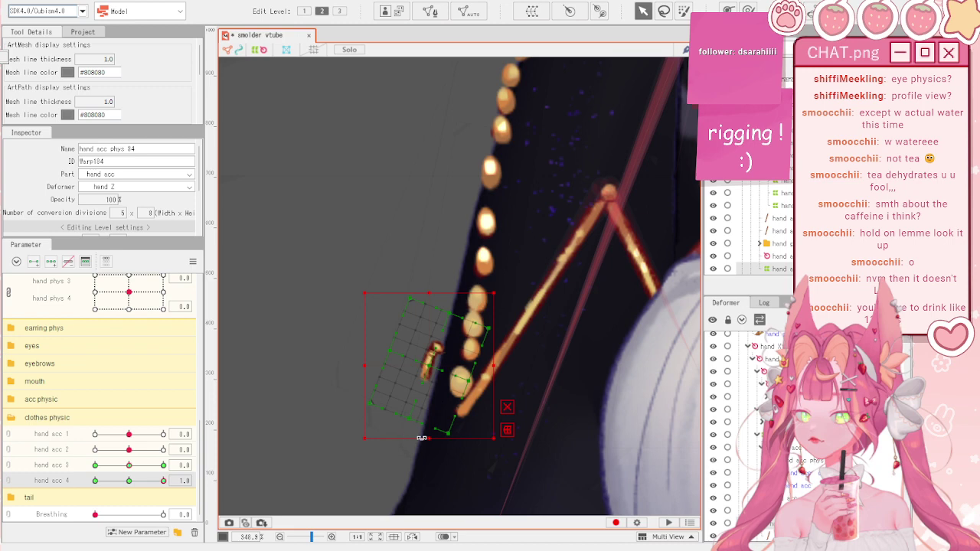
pyautogui.moveTo(431, 443); pyautogui.dragTo(437, 373)
pyautogui.moveTo(470, 442); pyautogui.dragTo(493, 478)
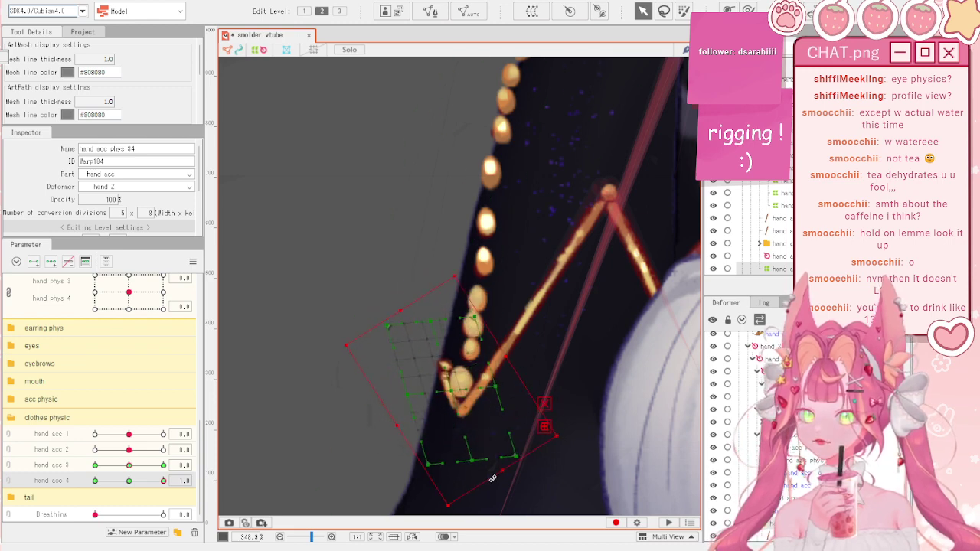
pyautogui.moveTo(450, 392); pyautogui.dragTo(438, 379)
# - Check the small end piece's swing across hand acc 4, and reset all parameters to their default values
pyautogui.click(192, 261)
pyautogui.click(214, 261)
pyautogui.moveTo(163, 481); pyautogui.dragTo(97, 480)
pyautogui.click(193, 261)
pyautogui.click(245, 259)
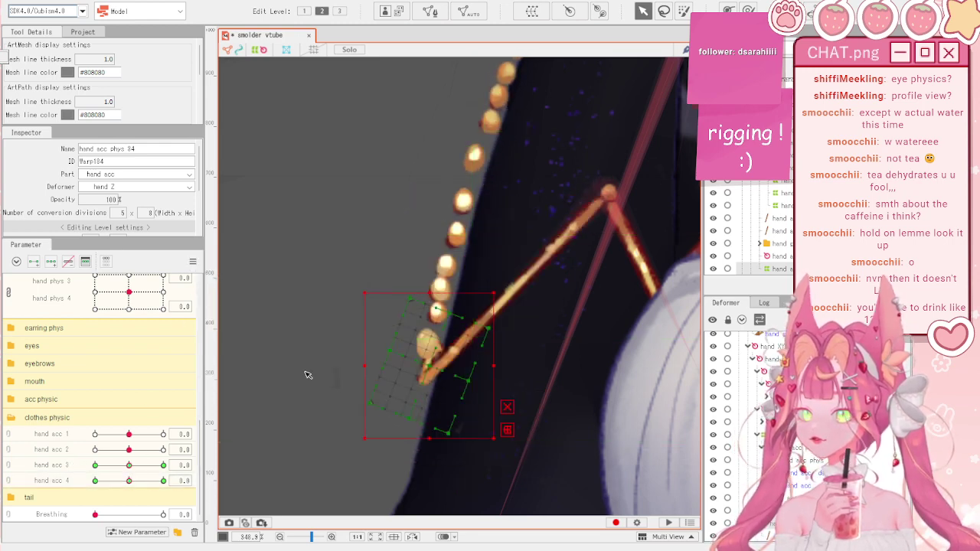
# - At hand acc 4 -1.0, try to raise the hand acc 3 xy rotation deformer at the strap joint
pyautogui.click(388, 267)
pyautogui.scroll(-2, 389, 267)
pyautogui.scroll(2, 483, 383)
pyautogui.click(442, 370)
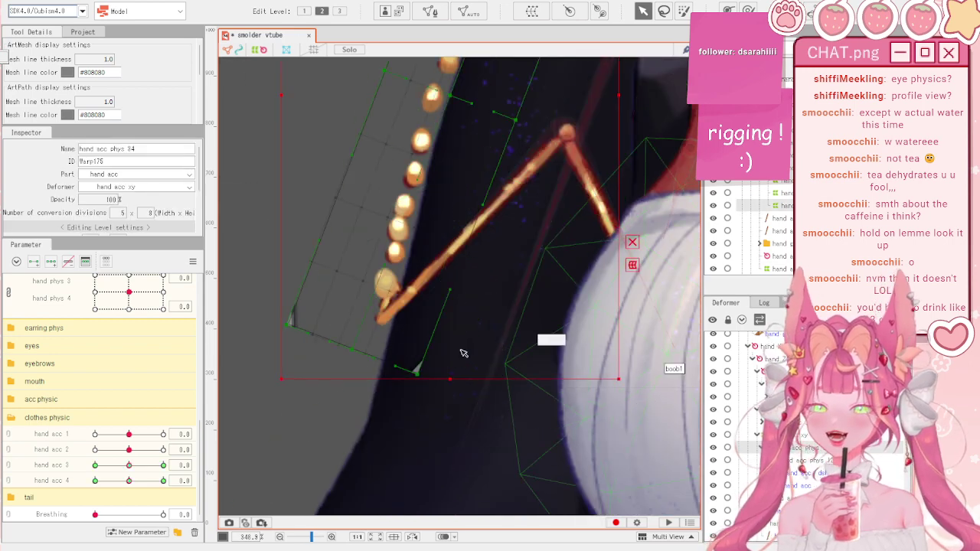
pyautogui.scroll(-2, 454, 340)
pyautogui.moveTo(129, 480); pyautogui.dragTo(95, 480)
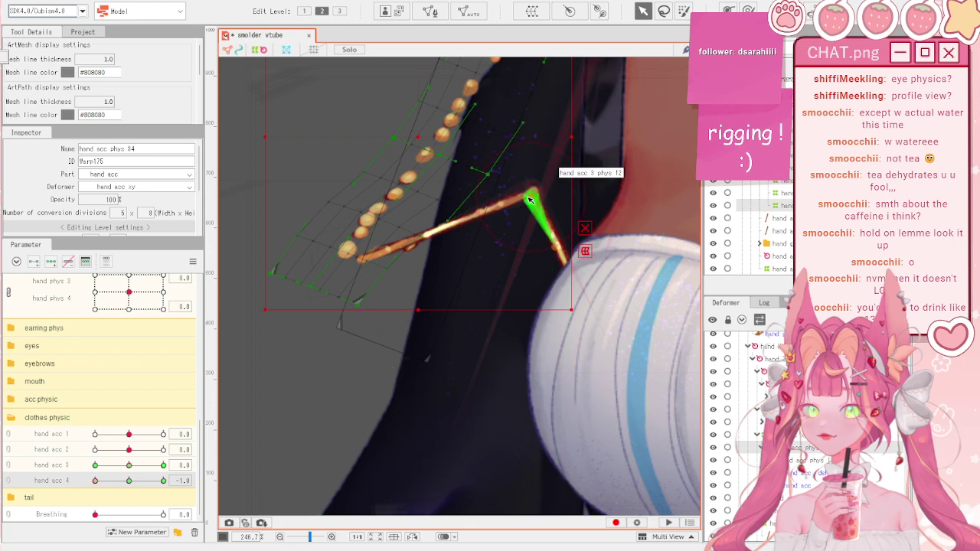
pyautogui.moveTo(536, 201)
pyautogui.mouseDown()
pyautogui.moveTo(585, 219)
pyautogui.moveTo(580, 187)
pyautogui.moveTo(540, 199)
pyautogui.mouseUp()
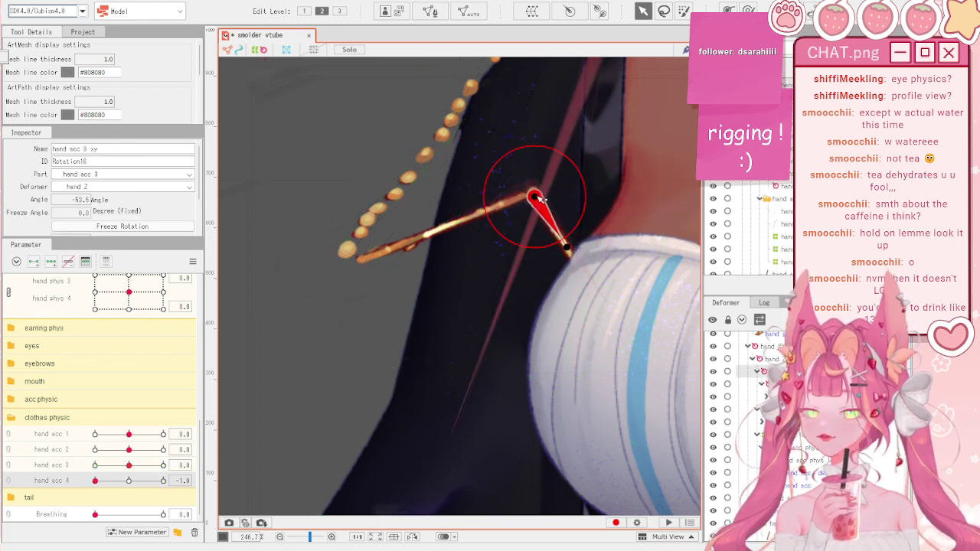
pyautogui.moveTo(537, 197); pyautogui.dragTo(537, 177)
# - Try to move the hand acc 2phys 34 pivot up to the strap joint and rotate it to 45.3 degrees
pyautogui.click(525, 199)
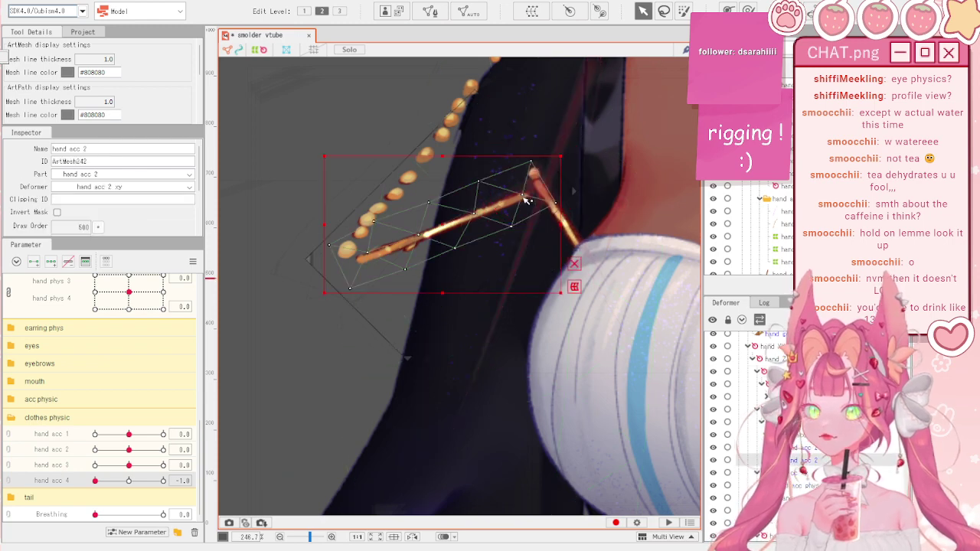
pyautogui.click(779, 409)
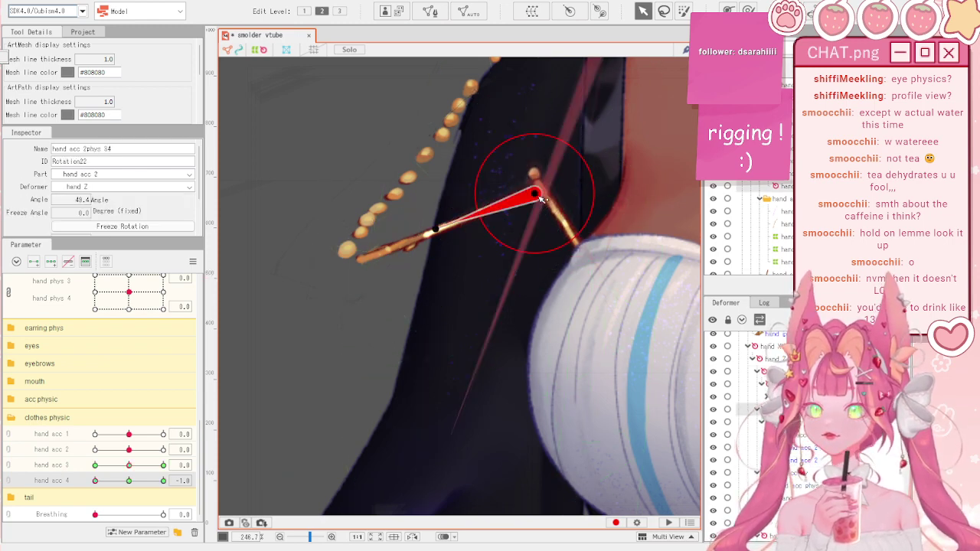
pyautogui.moveTo(535, 194); pyautogui.dragTo(533, 176)
pyautogui.moveTo(415, 218); pyautogui.dragTo(439, 219)
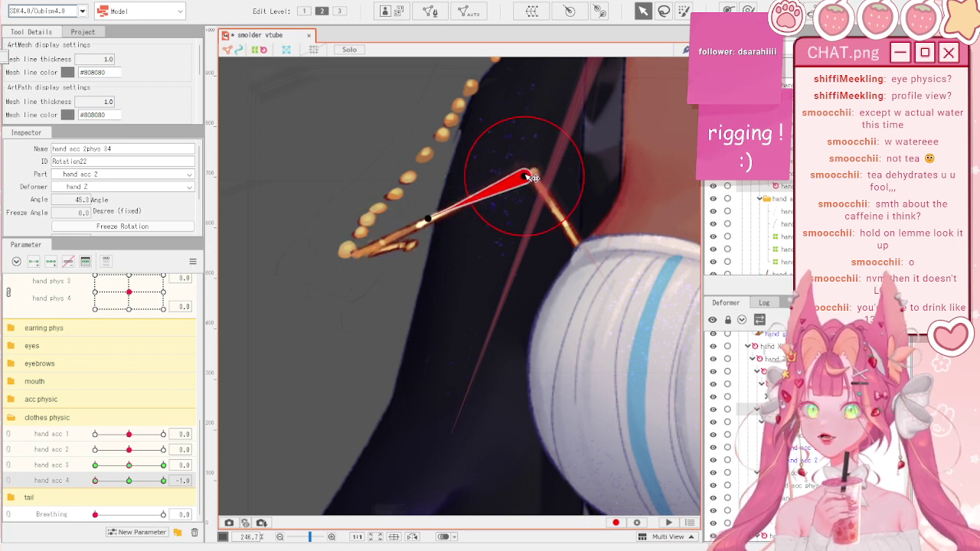
pyautogui.click(541, 181)
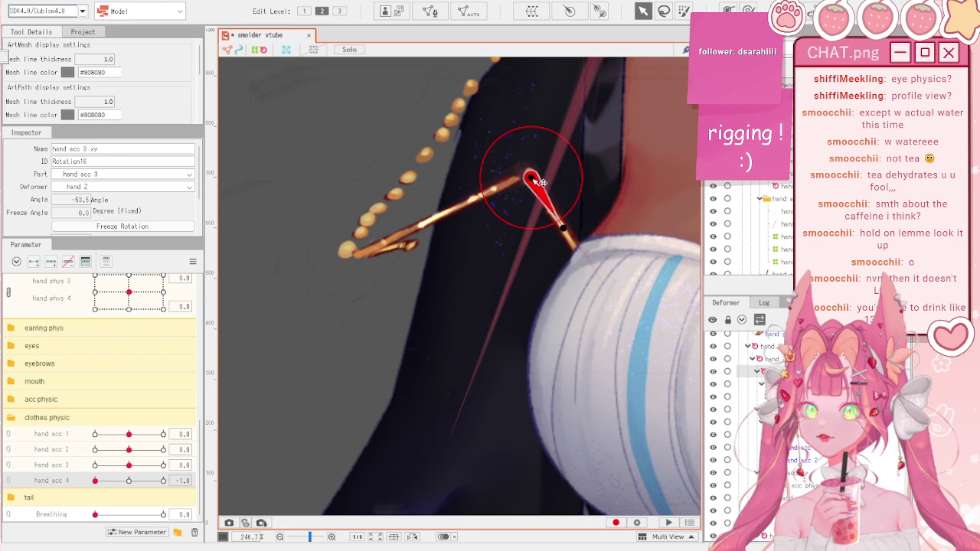
pyautogui.click(534, 174)
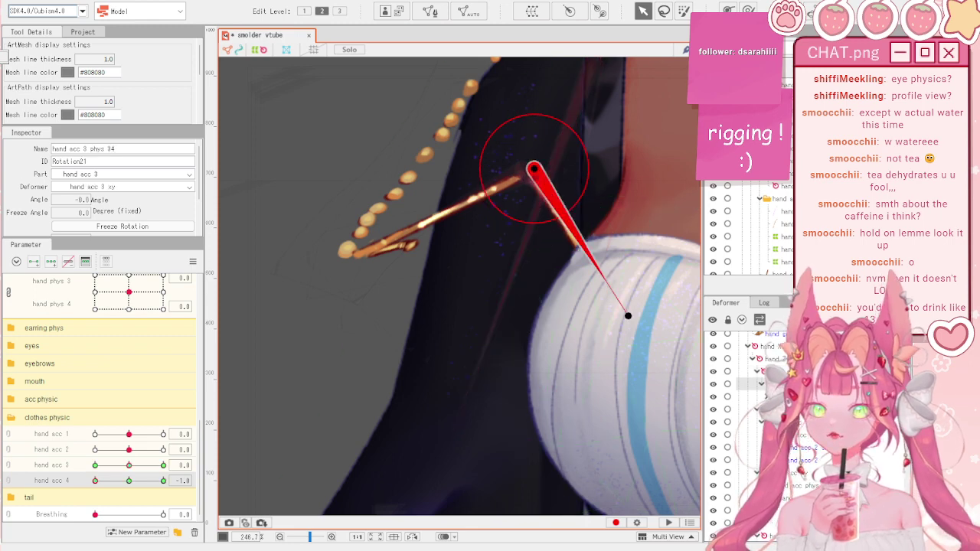
pyautogui.click(293, 184)
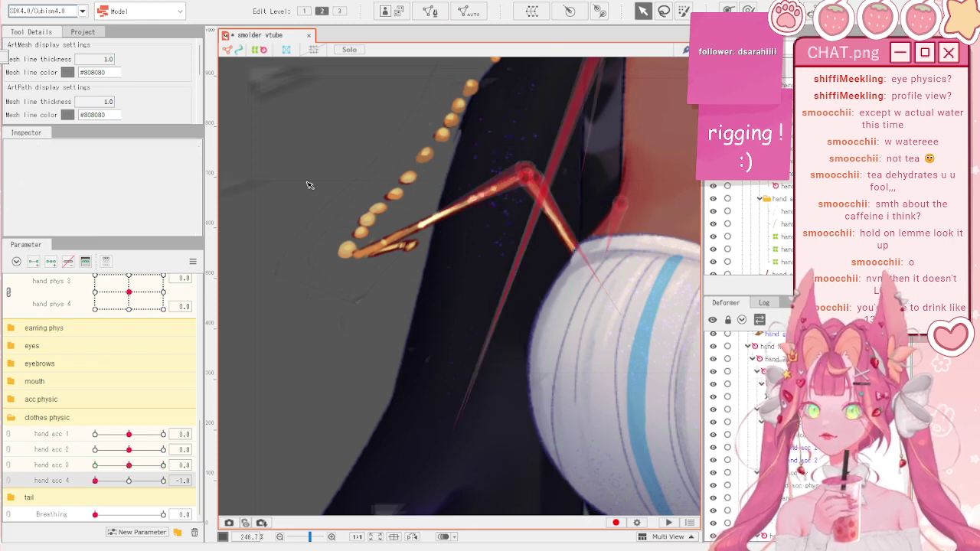
# - Hide the deformers and check how the two straps meet across hand acc 4
pyautogui.scroll(-3, 475, 188)
pyautogui.scroll(3, 542, 178)
pyautogui.scroll(2, 465, 192)
pyautogui.scroll(-4, 507, 203)
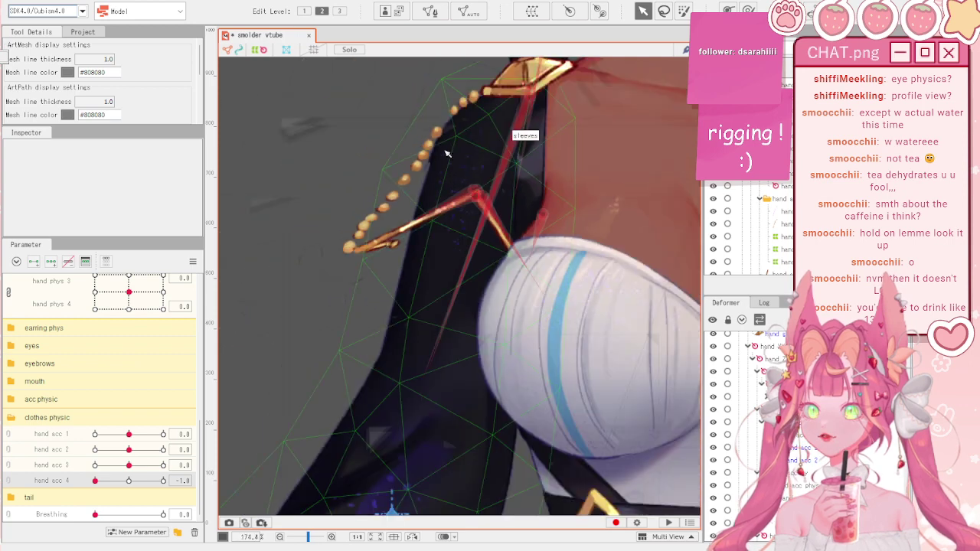
pyautogui.scroll(2, 450, 157)
pyautogui.click(261, 52)
pyautogui.click(128, 481)
pyautogui.moveTo(128, 496); pyautogui.dragTo(71, 494)
pyautogui.click(302, 433)
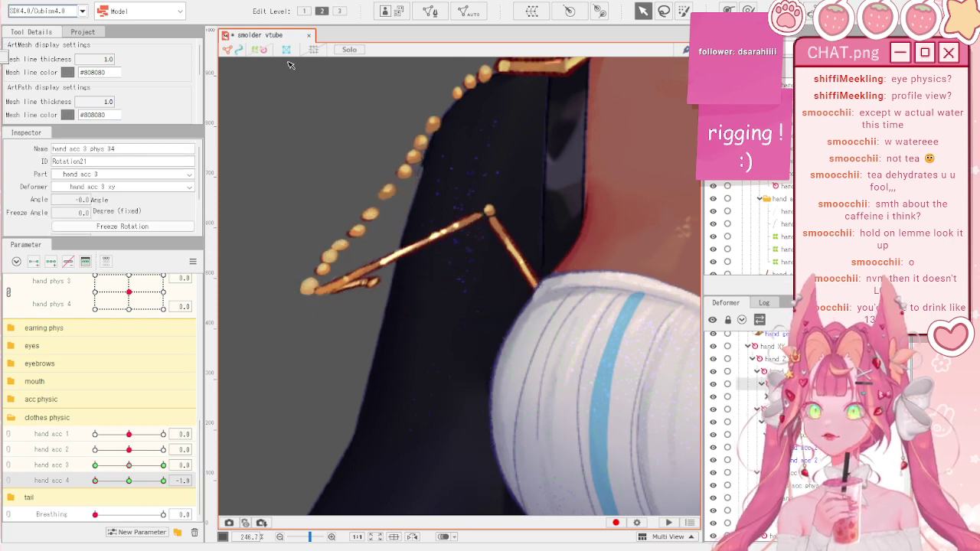
# - Show the deformers again, and try to shift the hand acc 3 phys 34 pivot at hand acc 4 0.0
pyautogui.click(260, 51)
pyautogui.hotkey('ctrl', 'z')
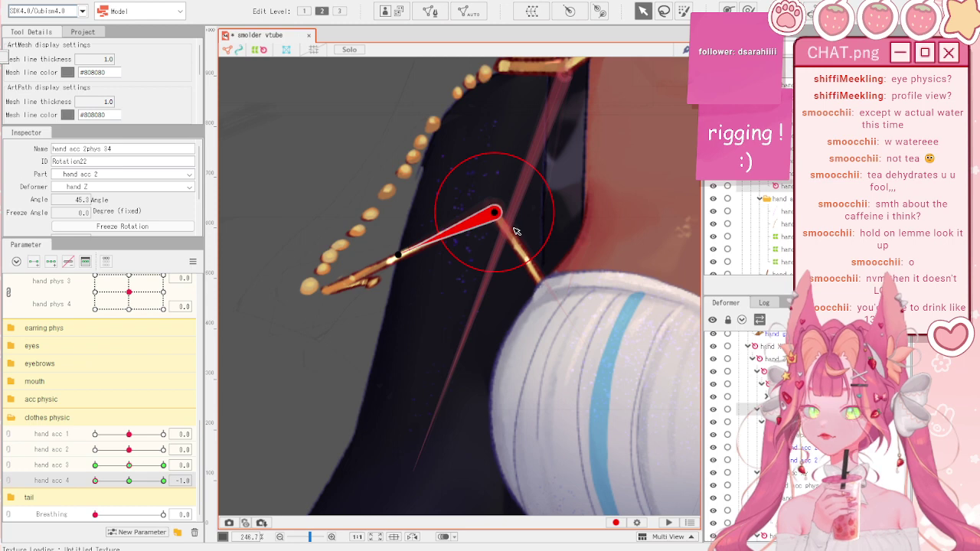
pyautogui.click(780, 383)
pyautogui.moveTo(129, 481)
pyautogui.mouseDown()
pyautogui.moveTo(83, 476)
pyautogui.moveTo(129, 490)
pyautogui.mouseUp()
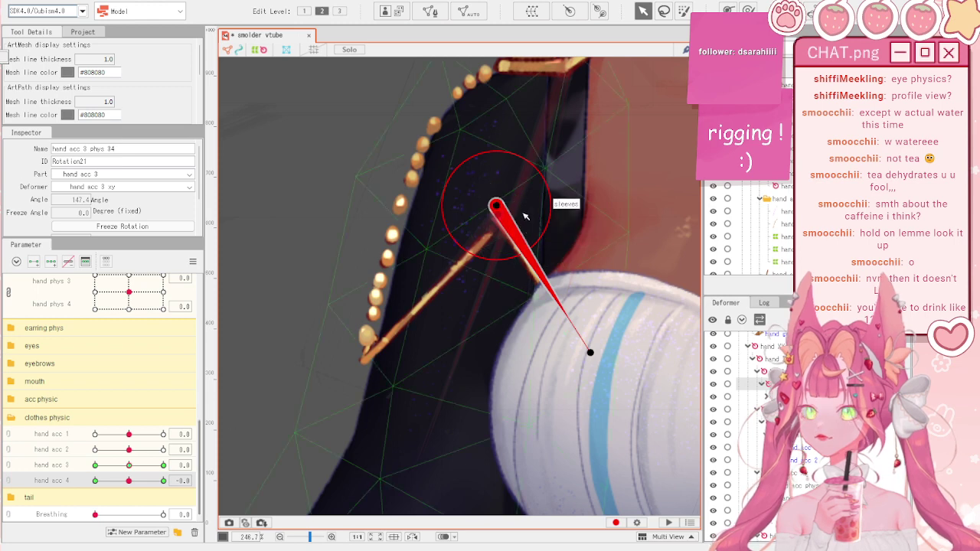
pyautogui.scroll(2, 522, 218)
pyautogui.moveTo(489, 205)
pyautogui.mouseDown()
pyautogui.moveTo(497, 258)
pyautogui.moveTo(486, 202)
pyautogui.mouseUp()
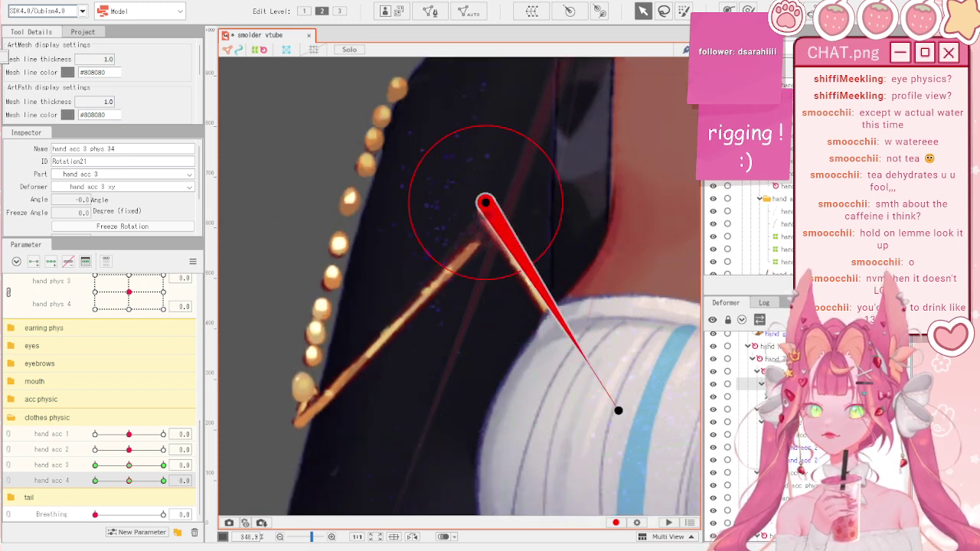
# - Undo the recent moves of the strap rotation deformers, and inspect the strap joint at hand acc 4 1.0
pyautogui.hotkey('ctrl', 'z')
pyautogui.scroll(-2, 561, 309)
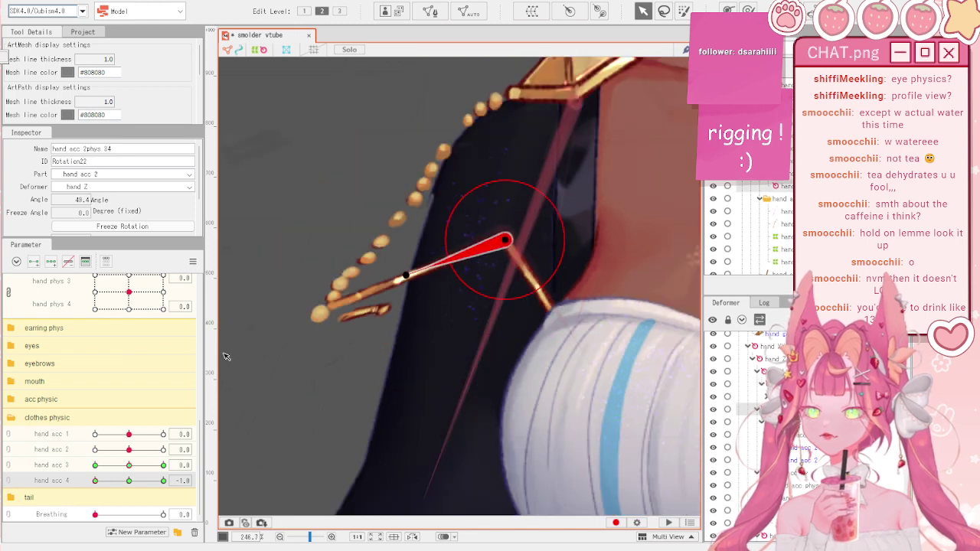
pyautogui.hotkey('ctrl', 'z')
pyautogui.moveTo(132, 481); pyautogui.dragTo(168, 487)
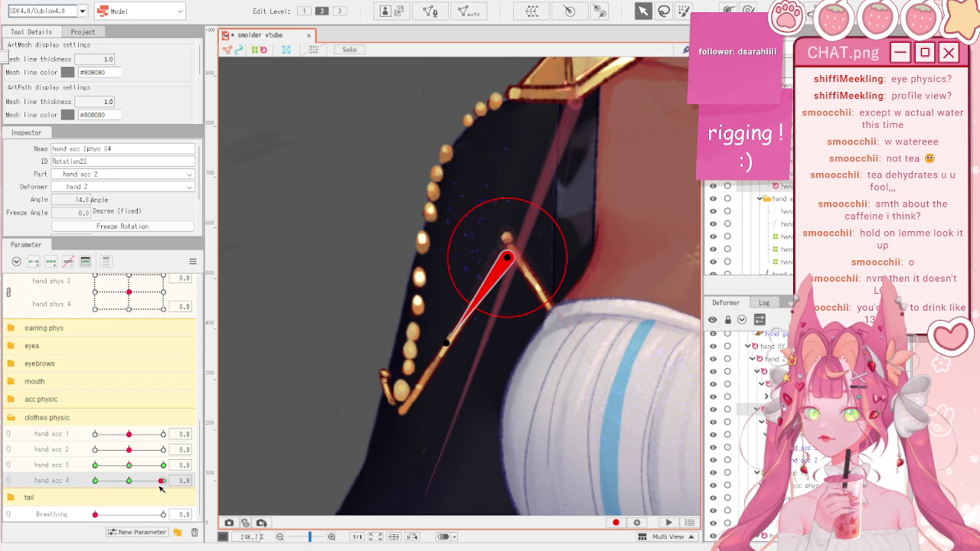
pyautogui.click(538, 293)
pyautogui.click(529, 274)
pyautogui.scroll(3, 109, 335)
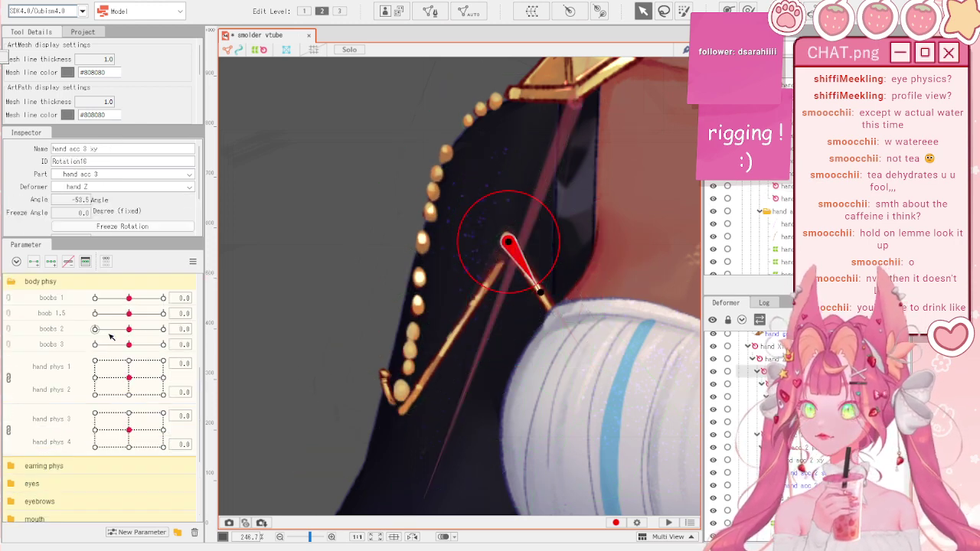
pyautogui.scroll(2, 287, 304)
pyautogui.scroll(3, 81, 341)
pyautogui.scroll(-3, 429, 348)
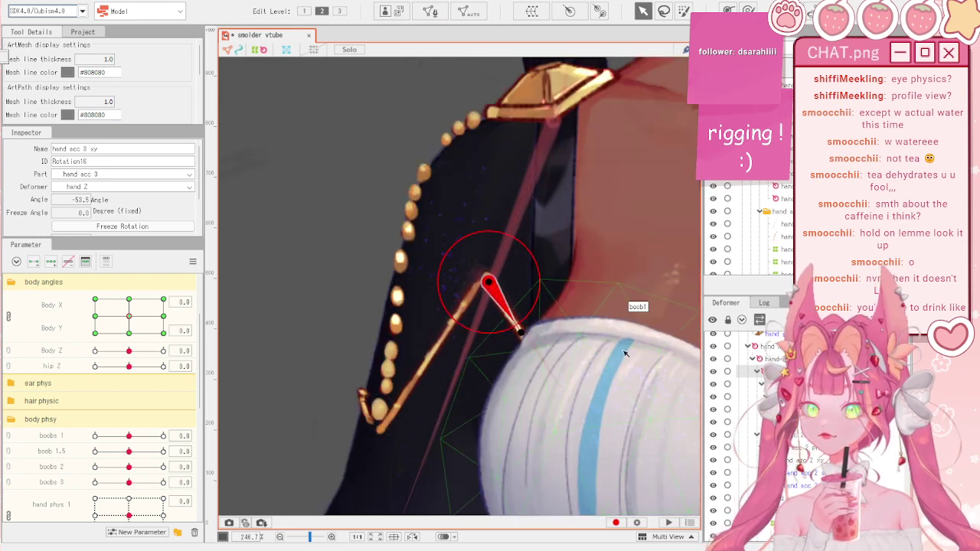
# - At hand acc 4 -1.0, rotate hand acc 3 phys 34 inward and raise its pivot to realign the joint between both straps
pyautogui.click(778, 384)
pyautogui.scroll(-8, 138, 467)
pyautogui.moveTo(128, 480); pyautogui.dragTo(95, 481)
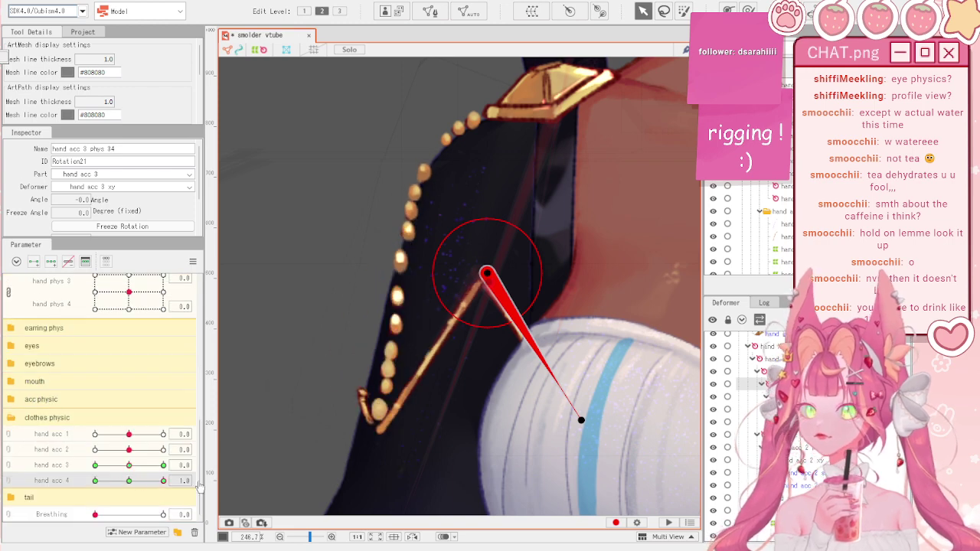
pyautogui.moveTo(581, 421); pyautogui.dragTo(562, 431)
pyautogui.moveTo(487, 274); pyautogui.dragTo(482, 255)
pyautogui.moveTo(556, 412); pyautogui.dragTo(542, 417)
pyautogui.click(265, 51)
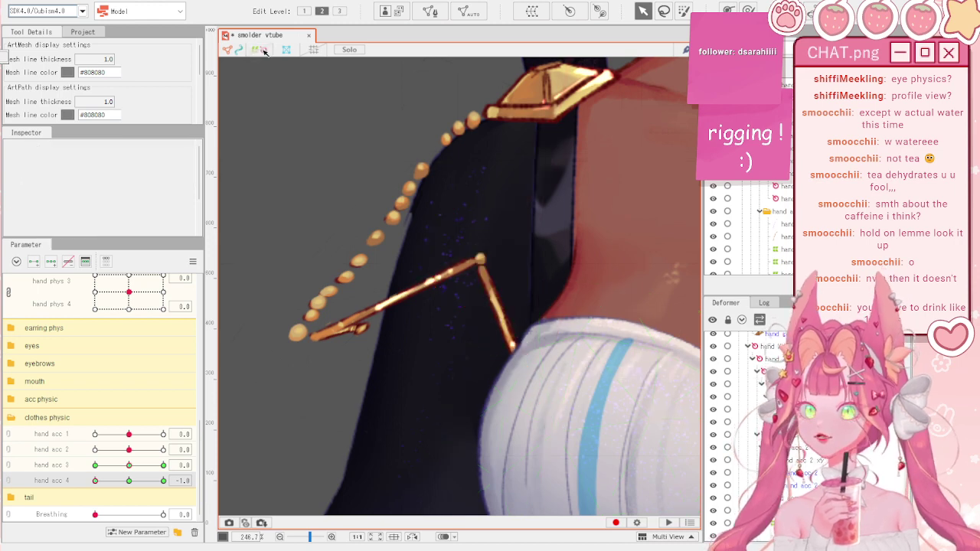
pyautogui.click(264, 51)
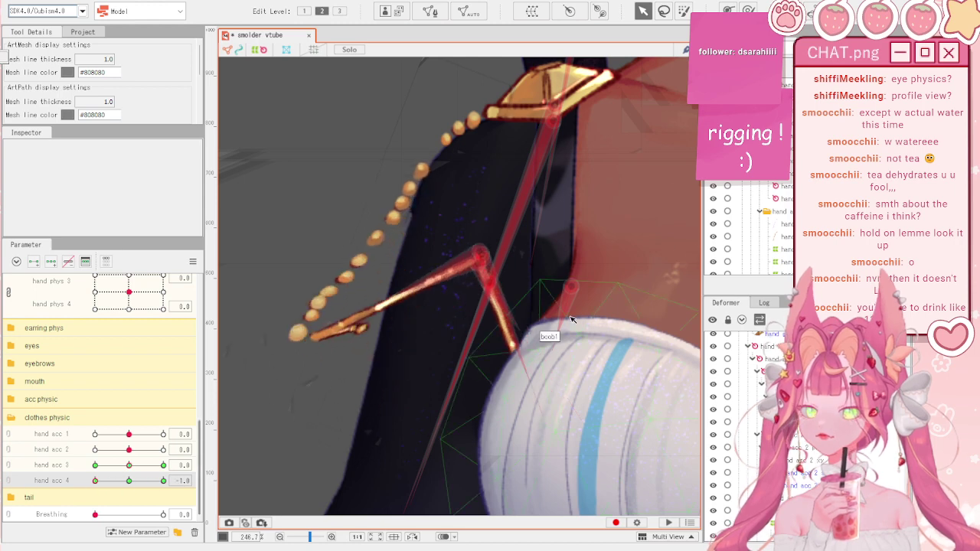
# - Create a rotation deformer named hand acc phys 34 under hand Z, and move hand acc 4 to 0.1
pyautogui.click(570, 288)
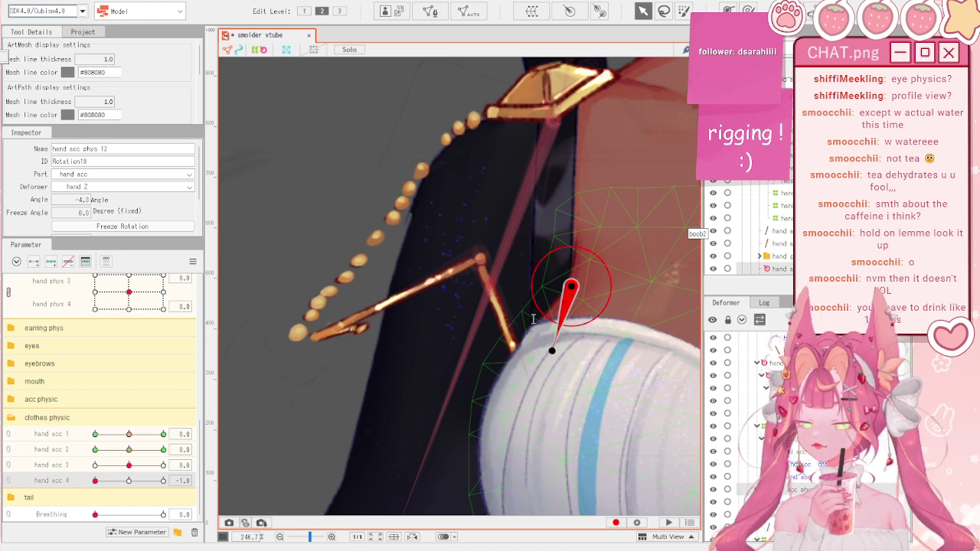
pyautogui.click(596, 426)
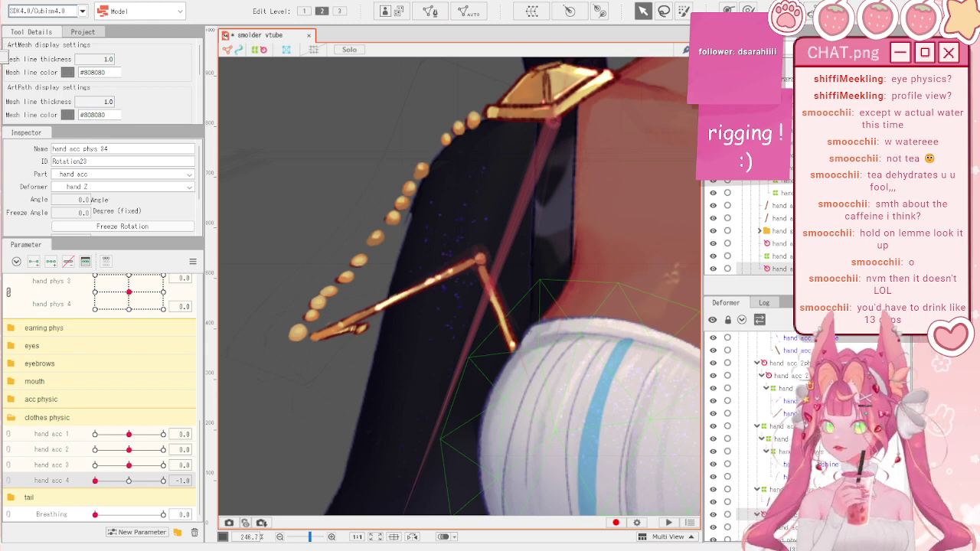
pyautogui.moveTo(95, 479); pyautogui.dragTo(114, 458)
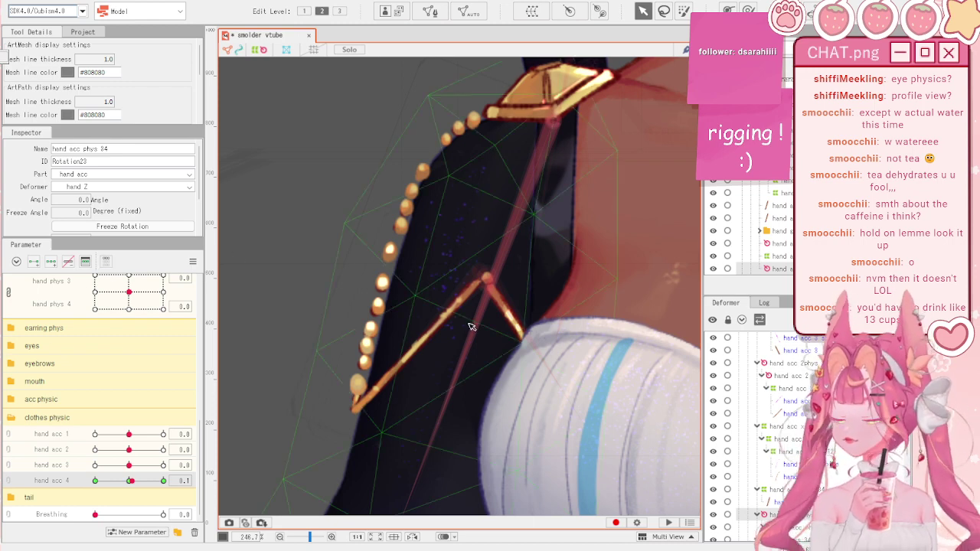
pyautogui.scroll(-5, 481, 372)
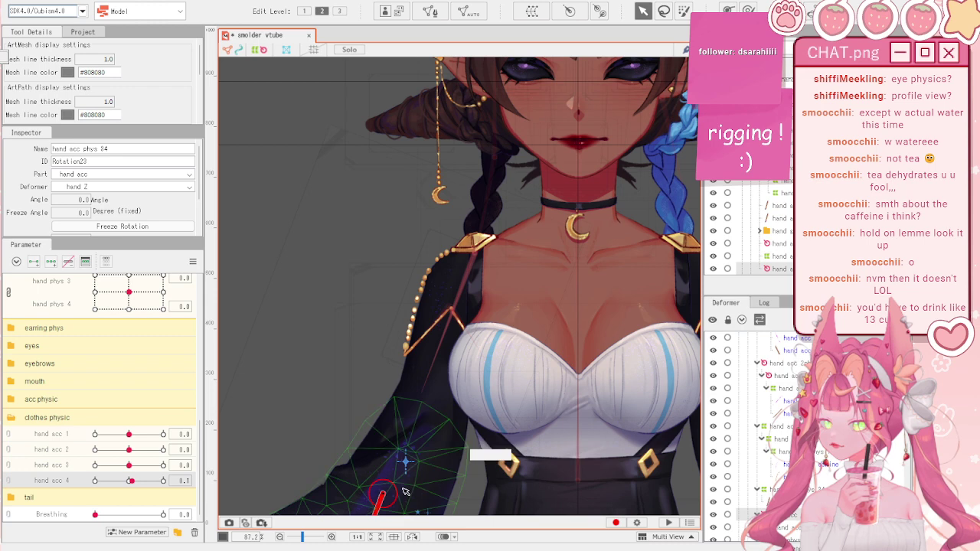
pyautogui.scroll(3, 475, 325)
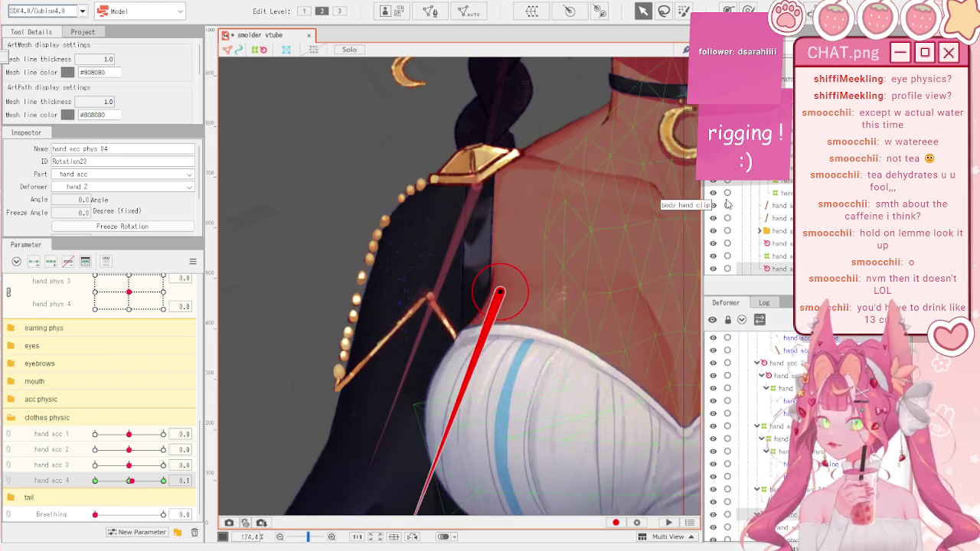
pyautogui.scroll(-5, 740, 202)
pyautogui.scroll(-5, 740, 202)
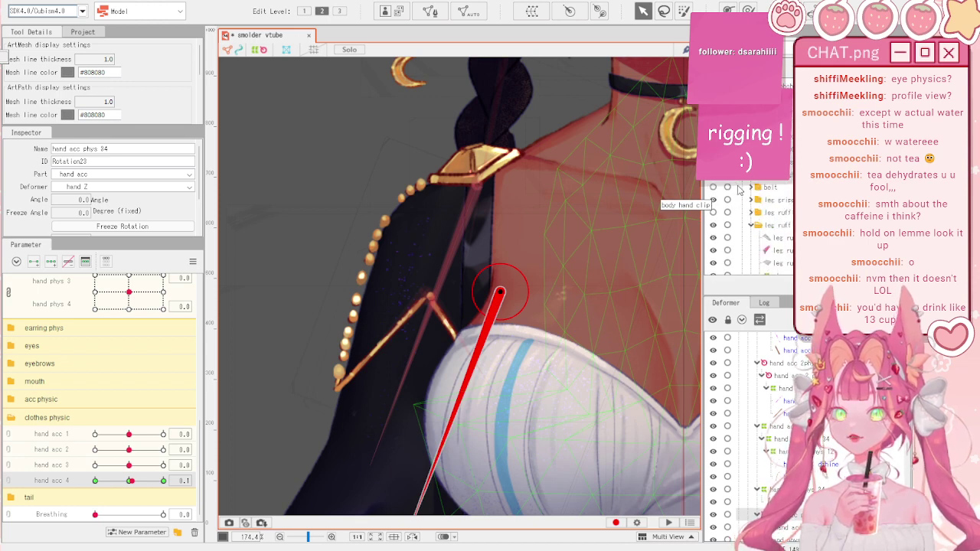
pyautogui.scroll(-3, 740, 190)
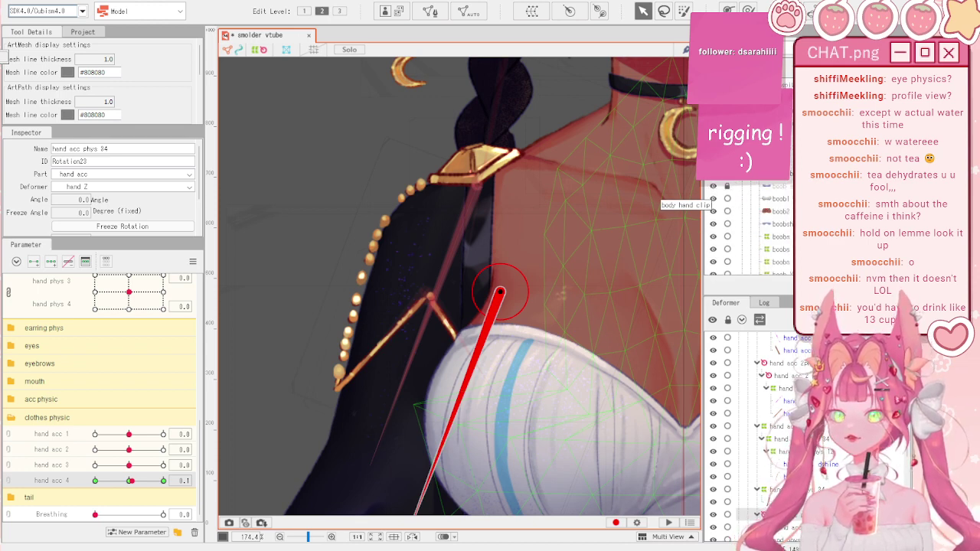
# - Hide the chest parts and rotate the hand acc phys 34 deformer at the hand acc 4 -1.0 and 1.0 keys
pyautogui.click(712, 174)
pyautogui.click(713, 174)
pyautogui.click(713, 174)
pyautogui.moveTo(516, 385); pyautogui.dragTo(534, 268)
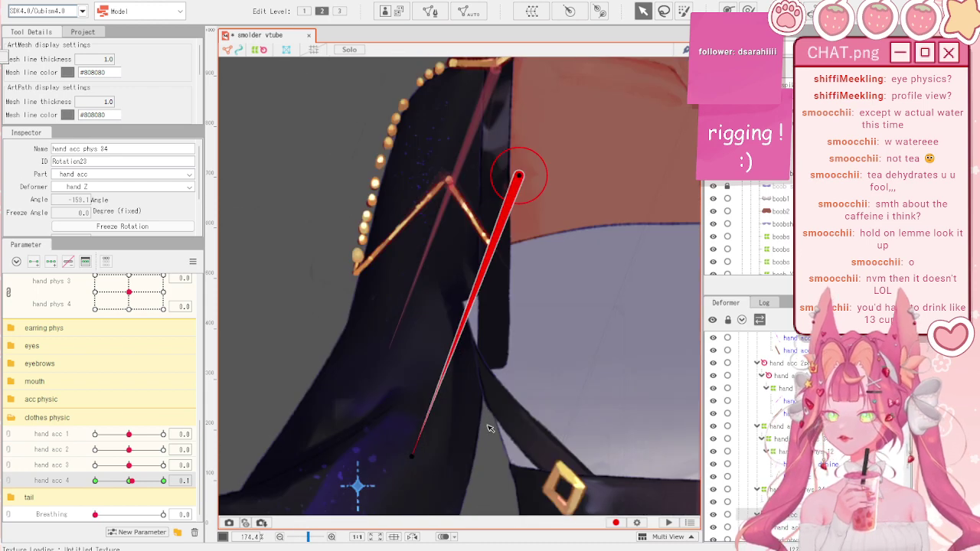
pyautogui.click(416, 459)
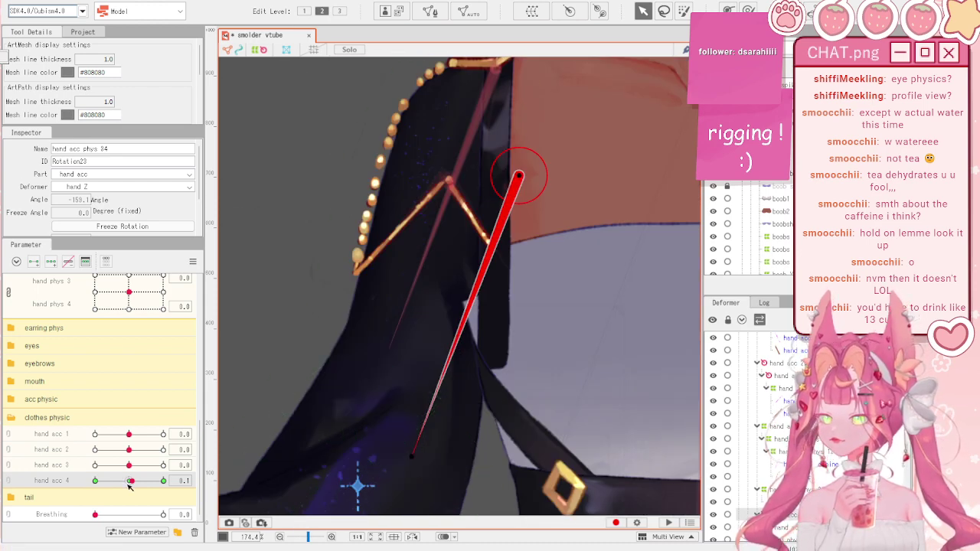
pyautogui.moveTo(429, 456); pyautogui.dragTo(386, 426)
pyautogui.moveTo(95, 480); pyautogui.dragTo(163, 481)
pyautogui.moveTo(430, 434); pyautogui.dragTo(442, 464)
# - Inspect the shoulder strap joint with hand acc 4 at 1.0 and at -1.0
pyautogui.click(237, 250)
pyautogui.scroll(5, 539, 205)
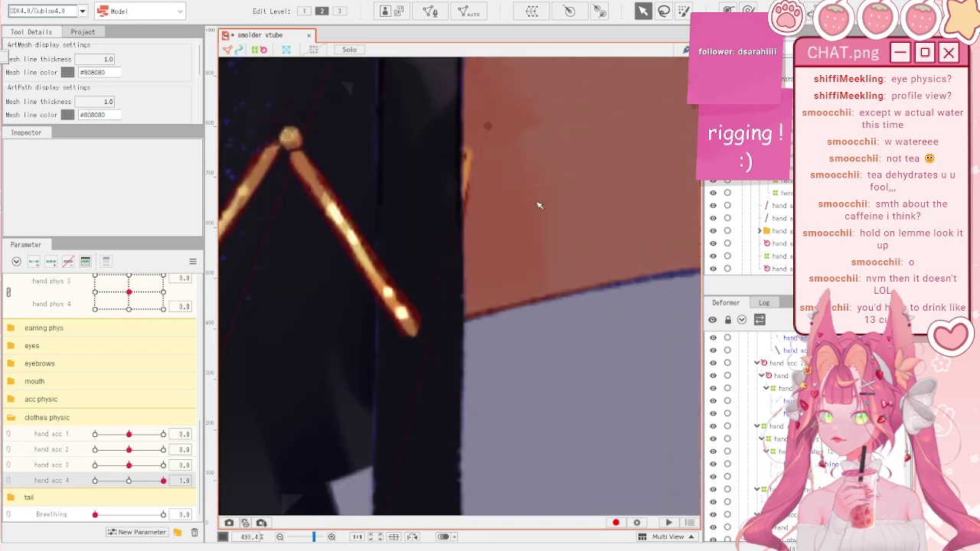
pyautogui.scroll(-5, 539, 205)
pyautogui.scroll(2, 481, 225)
pyautogui.moveTo(128, 480); pyautogui.dragTo(90, 480)
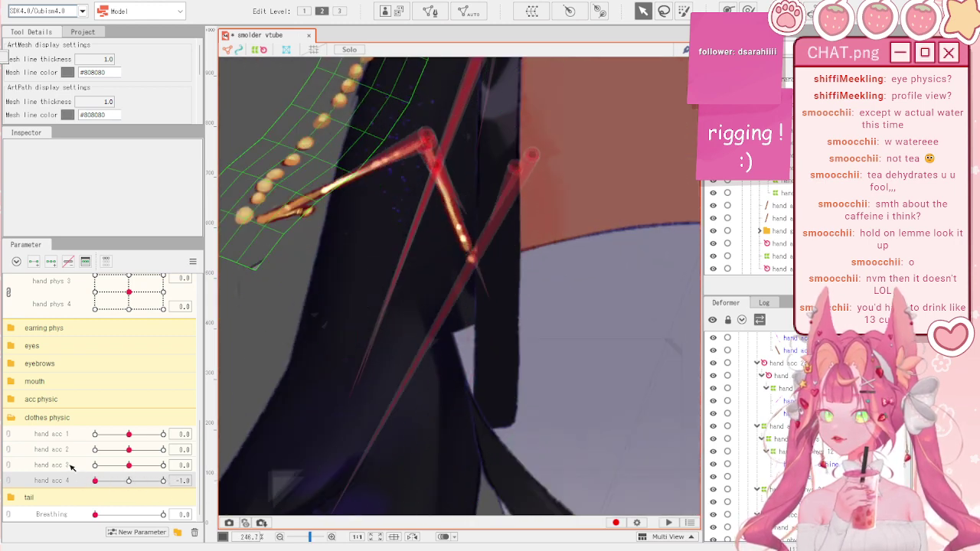
# - Switch to the physics window, show the input settings, and move the preview model to check the shoulder accessory's motion up close
pyautogui.scroll(-5, 570, 259)
pyautogui.click(69, 1)
pyautogui.click(172, 214)
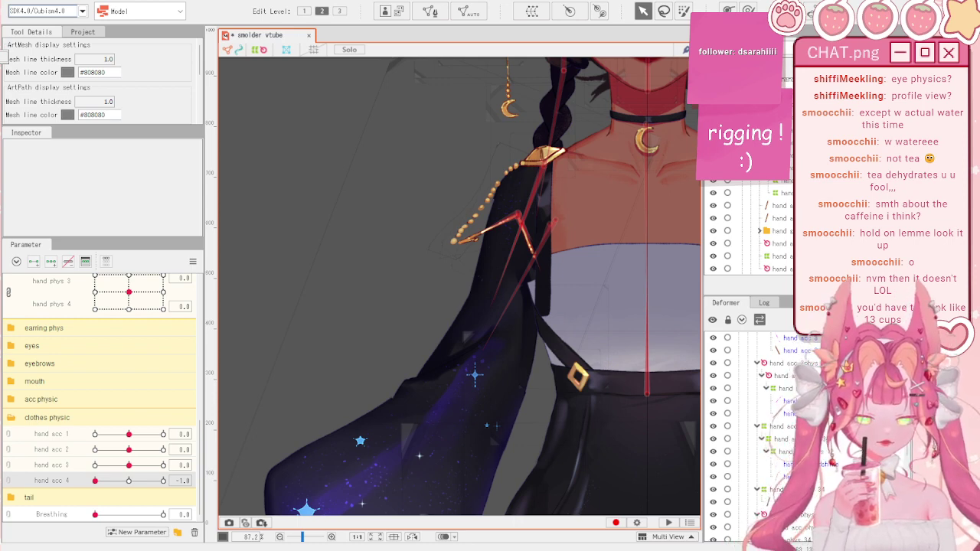
pyautogui.hotkey('alt', 'Tab')
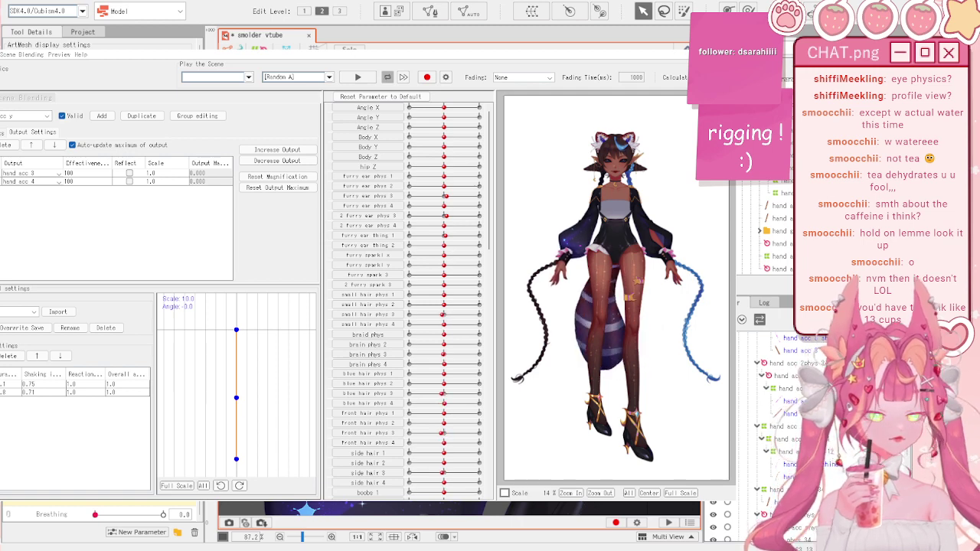
pyautogui.click(2, 133)
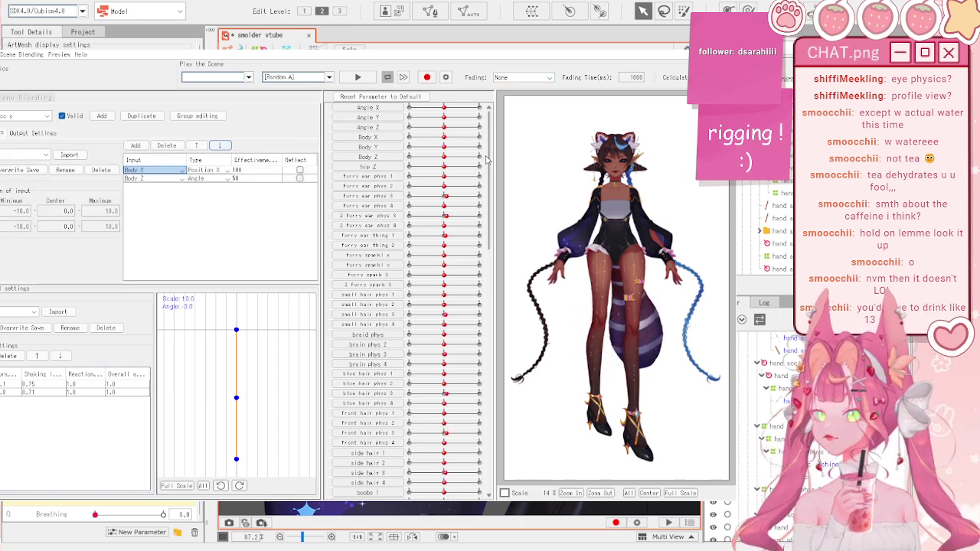
pyautogui.scroll(7, 534, 158)
pyautogui.scroll(-5, 534, 157)
pyautogui.scroll(5, 660, 162)
pyautogui.moveTo(643, 230); pyautogui.dragTo(600, 409)
pyautogui.scroll(4, 601, 410)
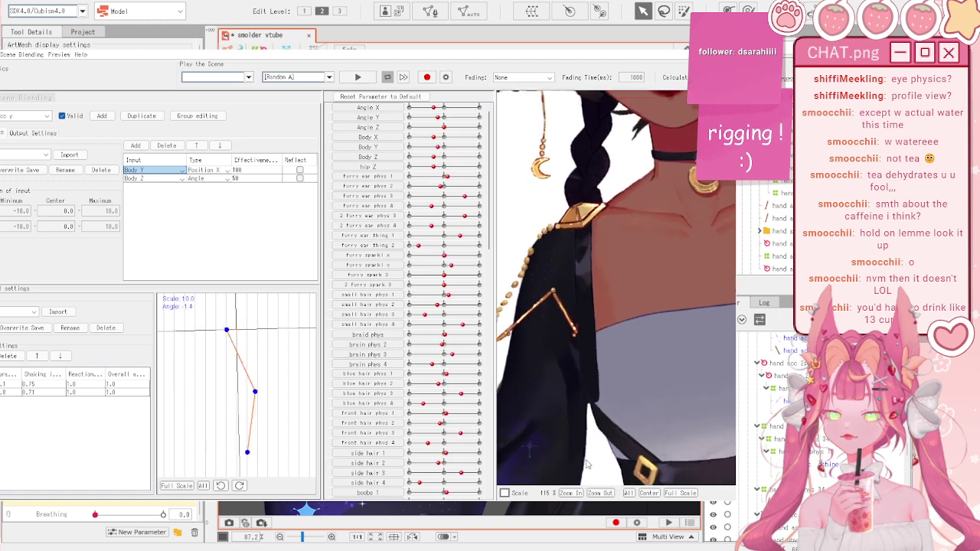
pyautogui.scroll(-4, 628, 198)
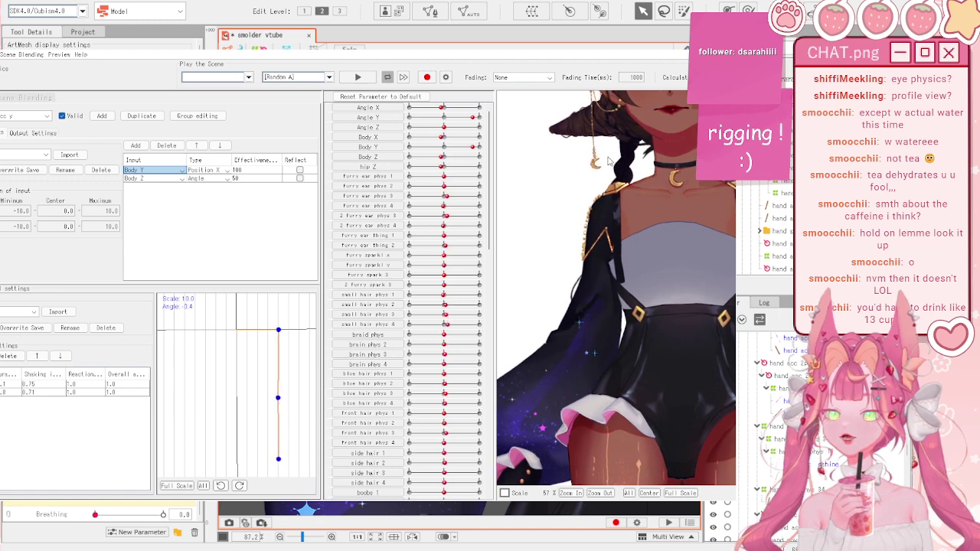
# - Close the physics window and reset the model's parameters to their defaults
pyautogui.click(724, 54)
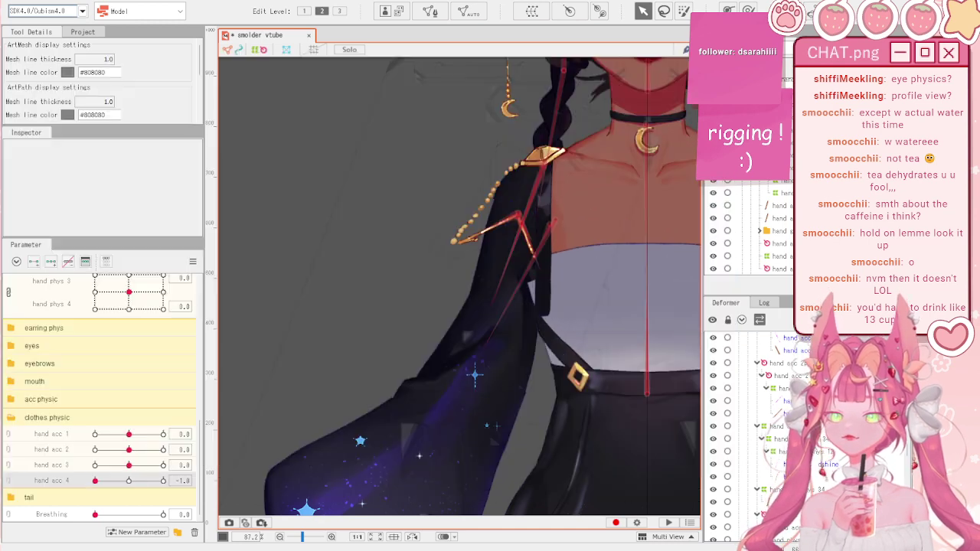
pyautogui.click(193, 262)
pyautogui.scroll(-2, 310, 209)
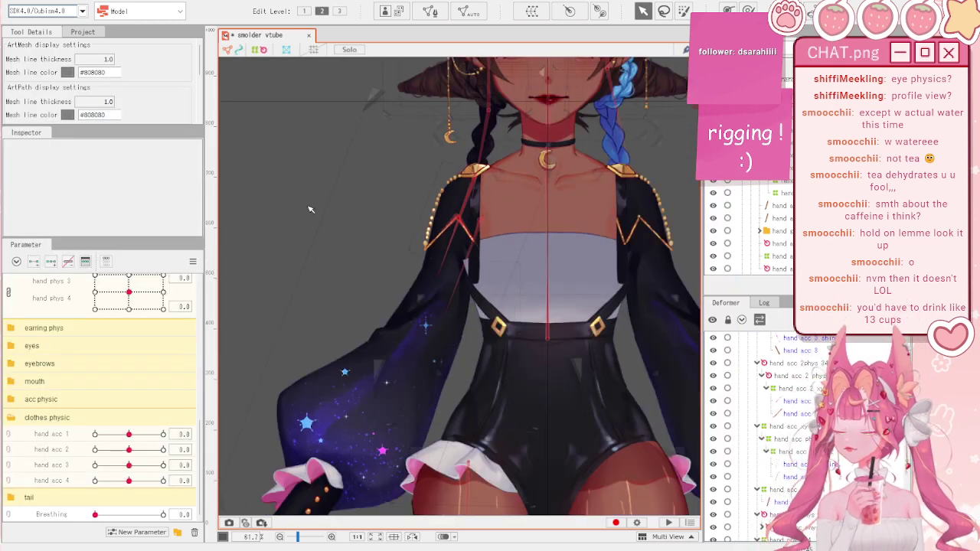
# - Make the hidden boobs part group visible again on the model
pyautogui.scroll(-5, 766, 190)
pyautogui.scroll(-5, 774, 219)
pyautogui.click(714, 185)
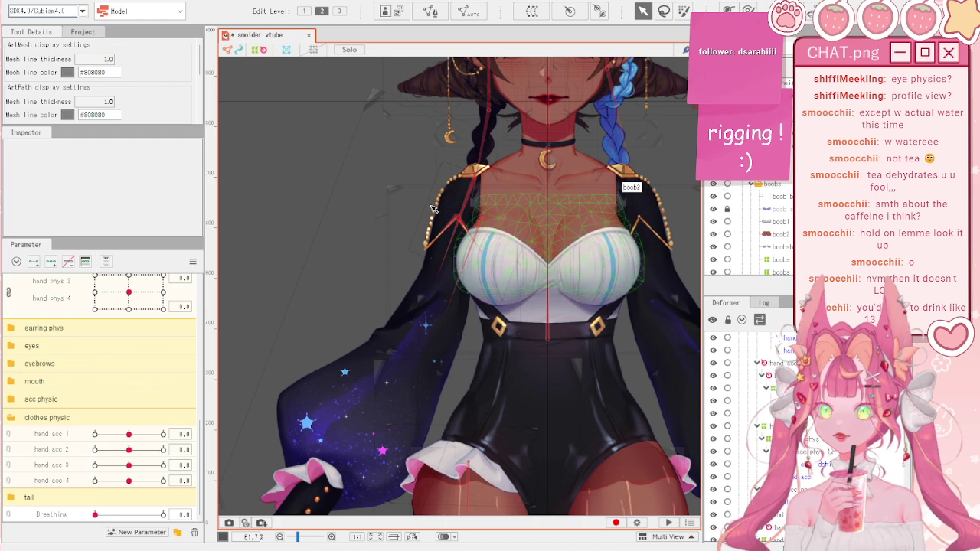
pyautogui.scroll(-6, 368, 197)
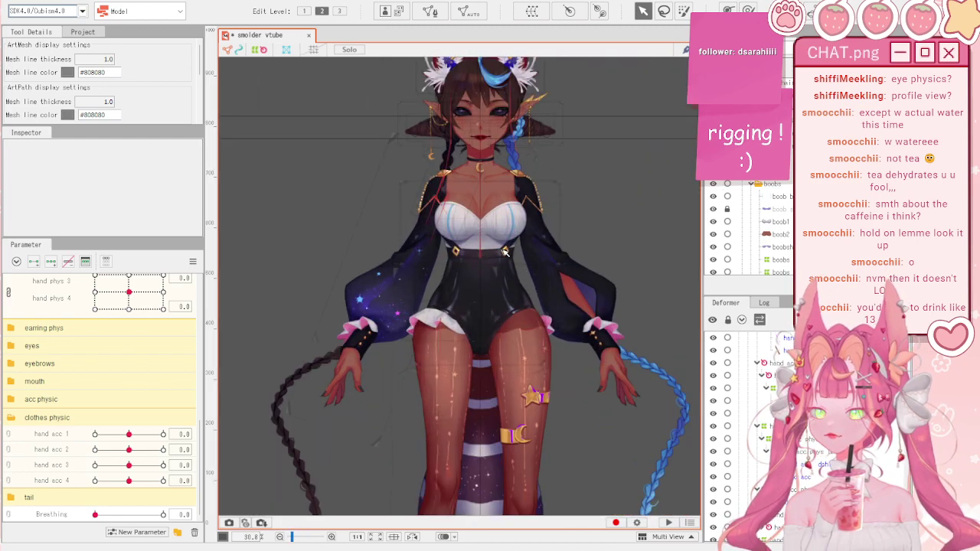
pyautogui.scroll(2, 400, 385)
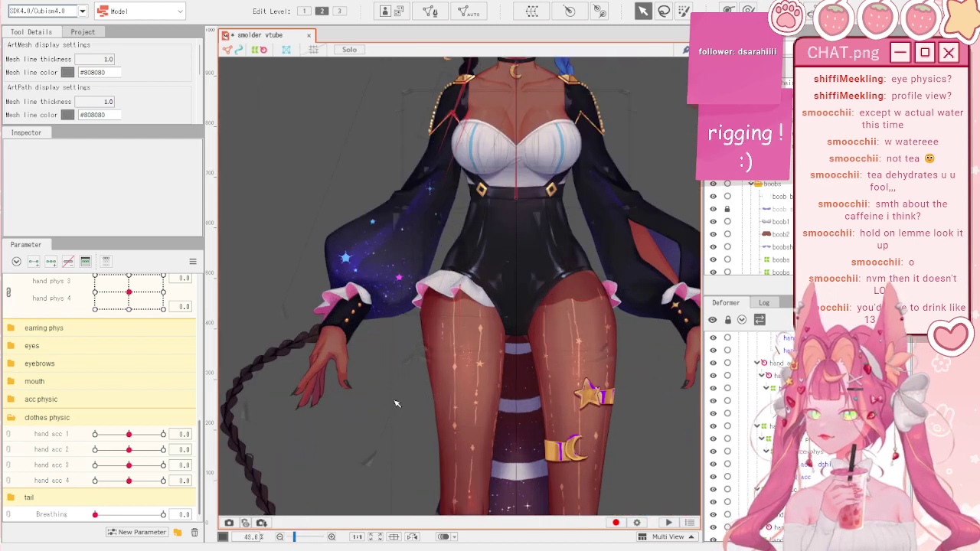
# - Create three nested warp deformers named back ruffles pjhys 1, 2 and 3 around both back ruffle meshes
pyautogui.click(461, 286)
pyautogui.scroll(5, 461, 286)
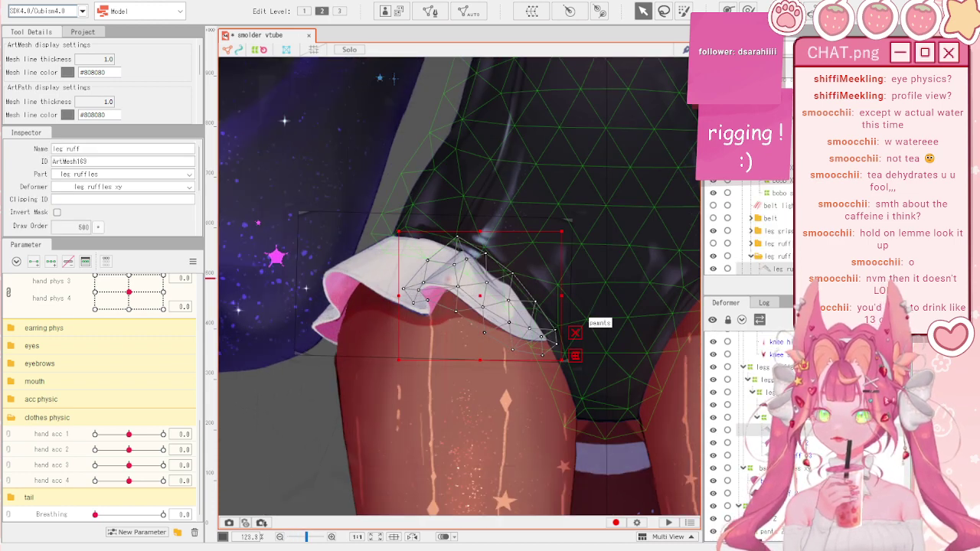
pyautogui.scroll(2, 383, 316)
pyautogui.click(272, 272)
pyautogui.keyDown('shift'); pyautogui.click(271, 272); pyautogui.keyUp('shift')
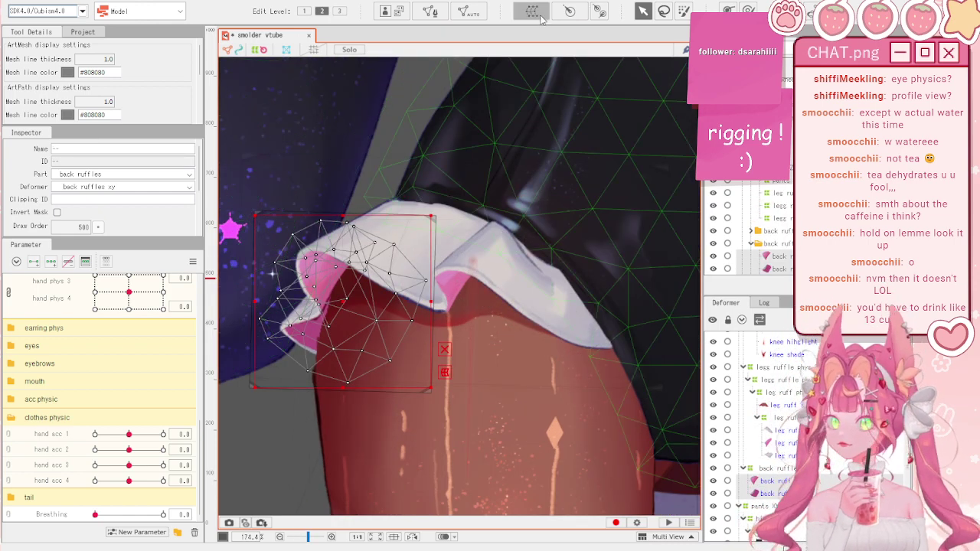
pyautogui.press('w')
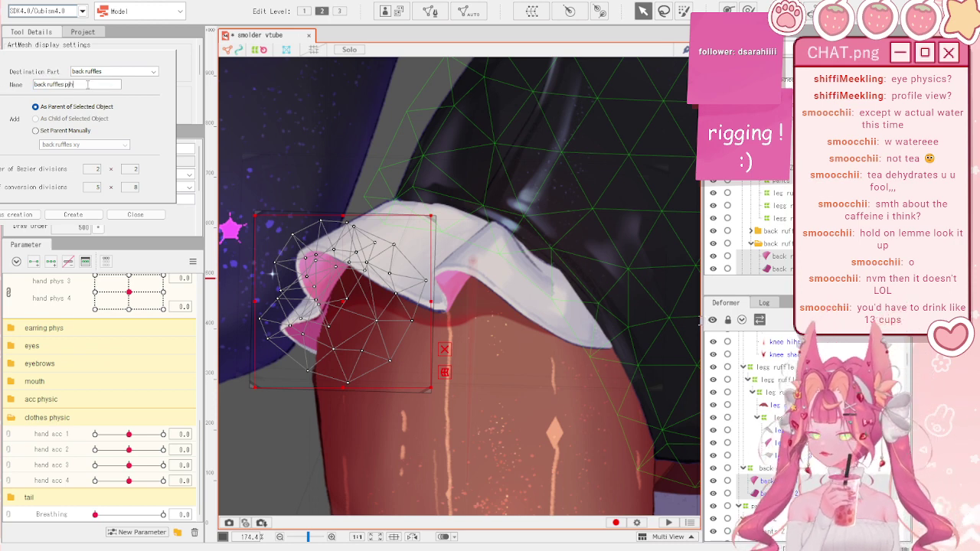
pyautogui.click(6, 215)
pyautogui.click(6, 215)
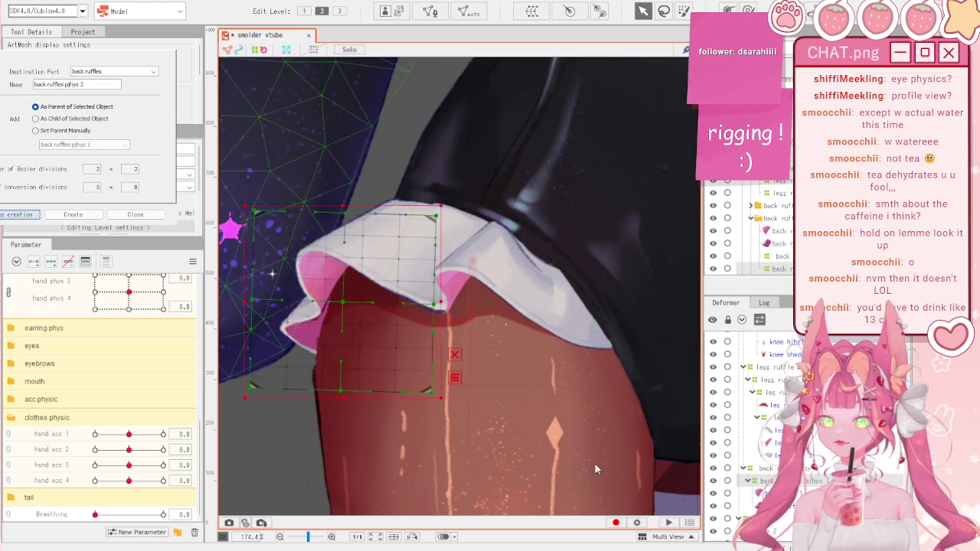
pyautogui.click(69, 215)
# - Resize the new back ruffles warp deformers so their frames closely match around the ruffle
pyautogui.scroll(-3, 639, 295)
pyautogui.scroll(3, 444, 319)
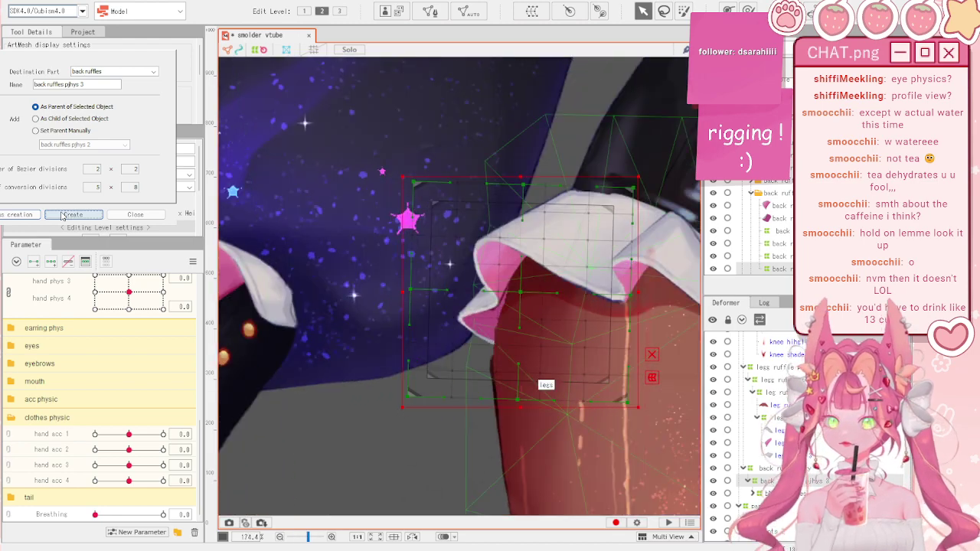
pyautogui.click(426, 385)
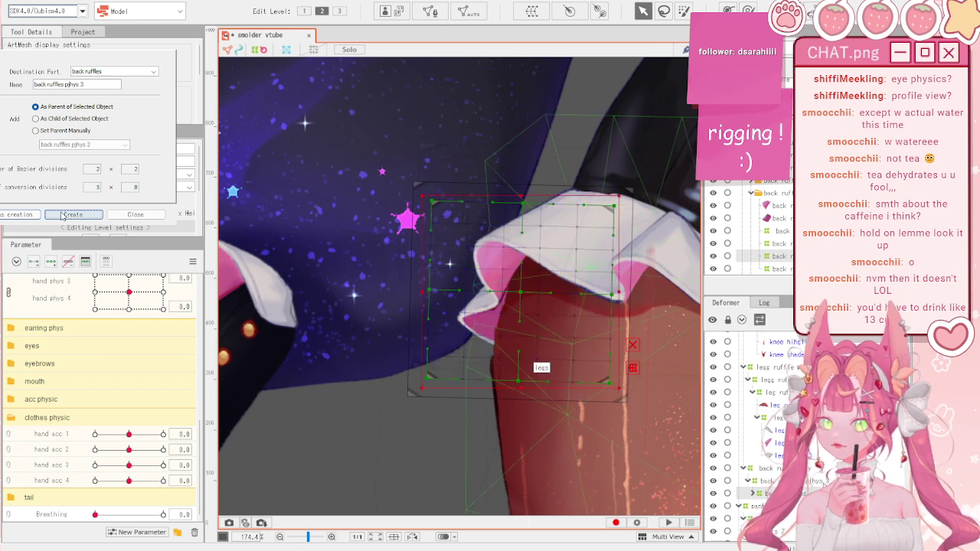
pyautogui.moveTo(421, 389); pyautogui.dragTo(422, 389)
pyautogui.moveTo(396, 330); pyautogui.dragTo(365, 334)
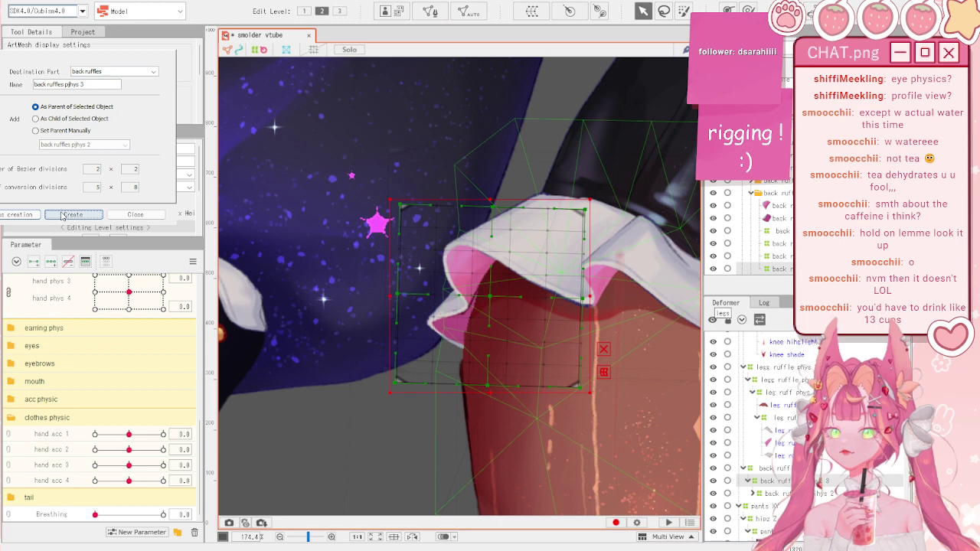
pyautogui.click(788, 494)
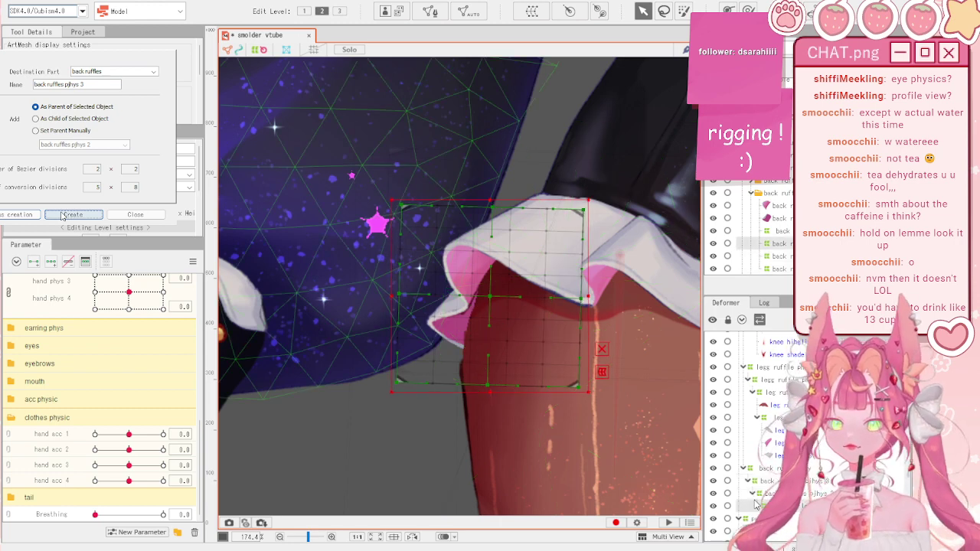
pyautogui.scroll(4, 62, 377)
pyautogui.scroll(-5, 63, 377)
# - Add the parameters leg ruff phys 1, leg ruff phys 1.5, leg ruff phys 2 and leg ruff phys 3 below hand acc 4
pyautogui.click(65, 482)
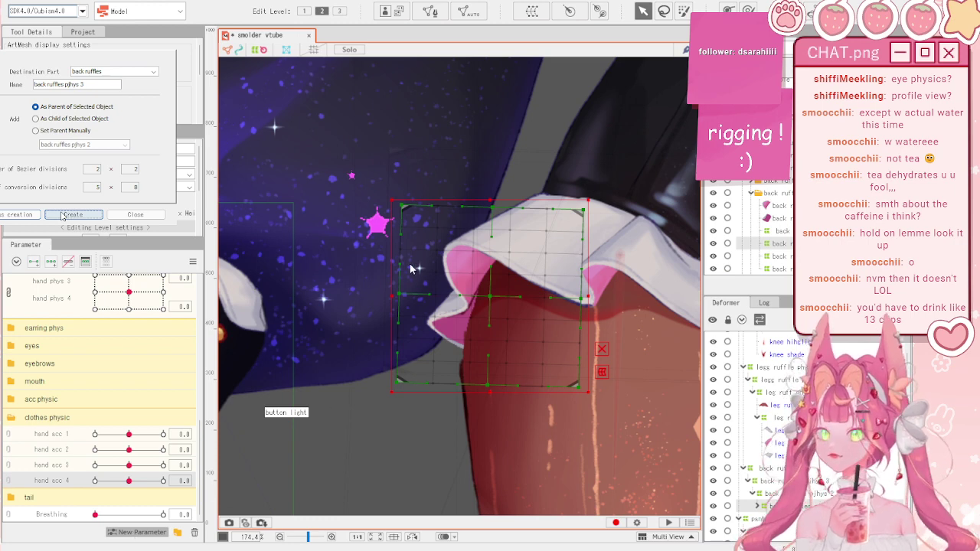
pyautogui.click(442, 327)
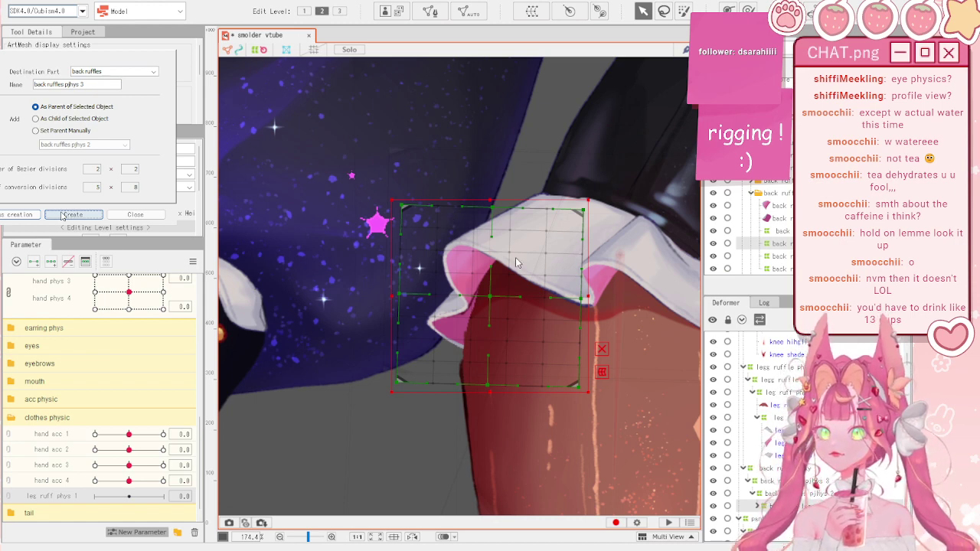
pyautogui.click(447, 329)
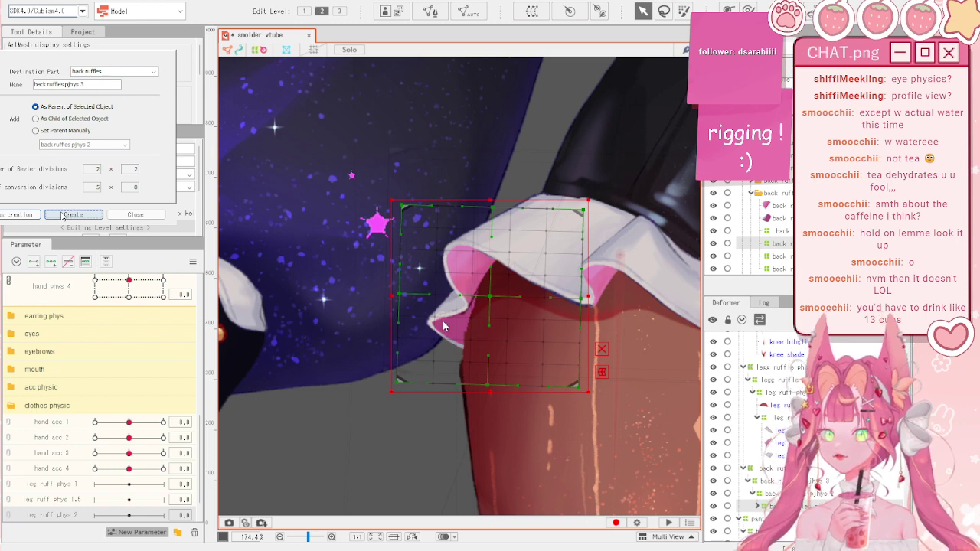
pyautogui.click(420, 330)
pyautogui.scroll(-2, 100, 409)
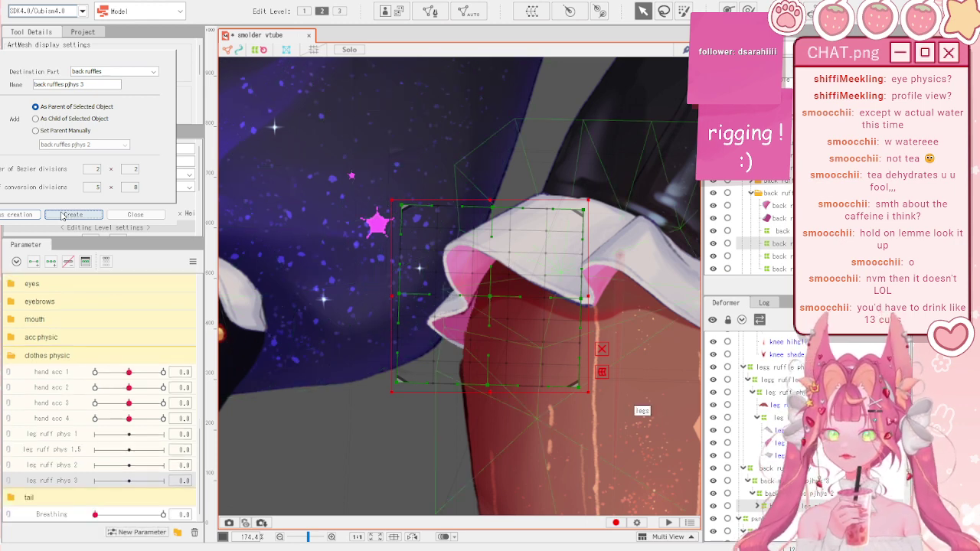
# - Add three keys on leg ruff phys 1 and leg ruff phys 1.5 to the leg ruff phys warp deformer, and set leg ruff phys 1 to -1.0
pyautogui.click(779, 392)
pyautogui.moveTo(368, 396); pyautogui.dragTo(213, 426)
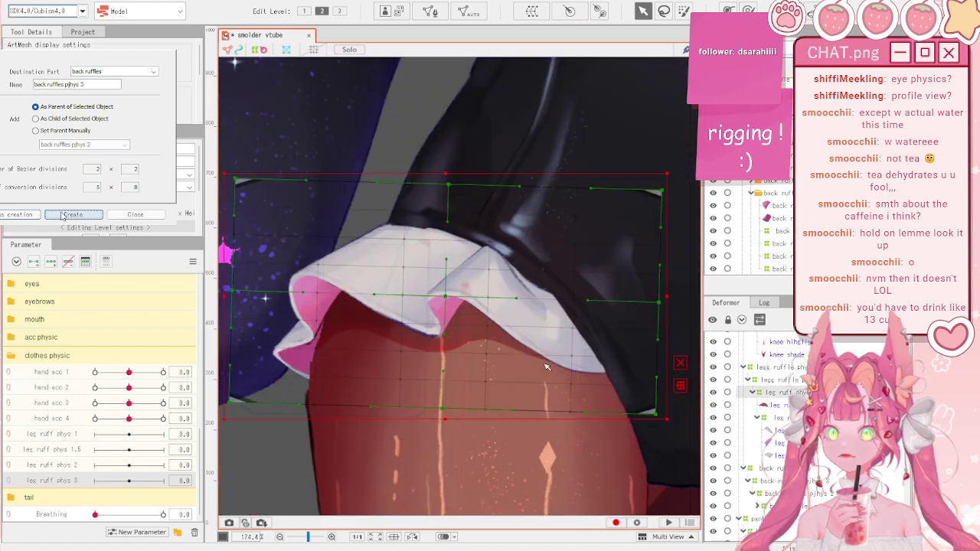
pyautogui.click(52, 438)
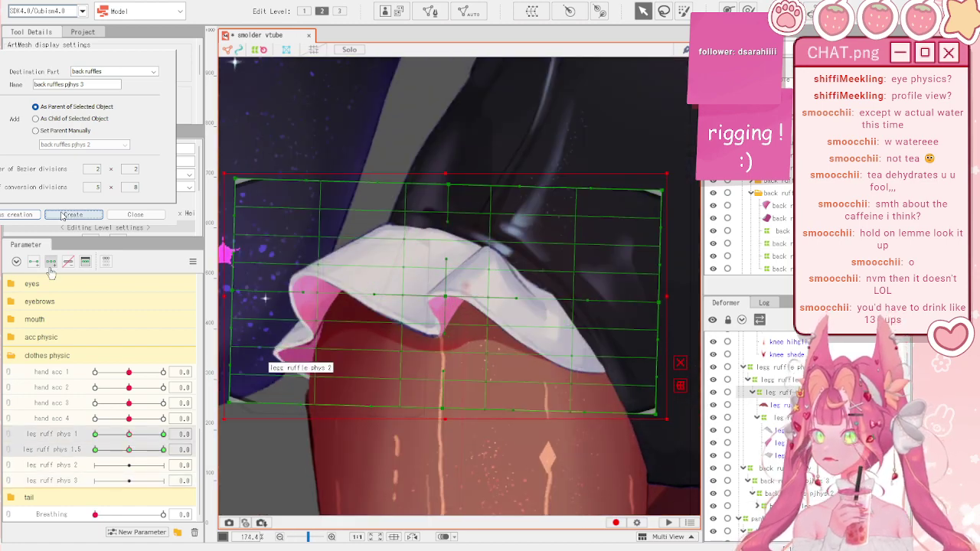
pyautogui.click(95, 434)
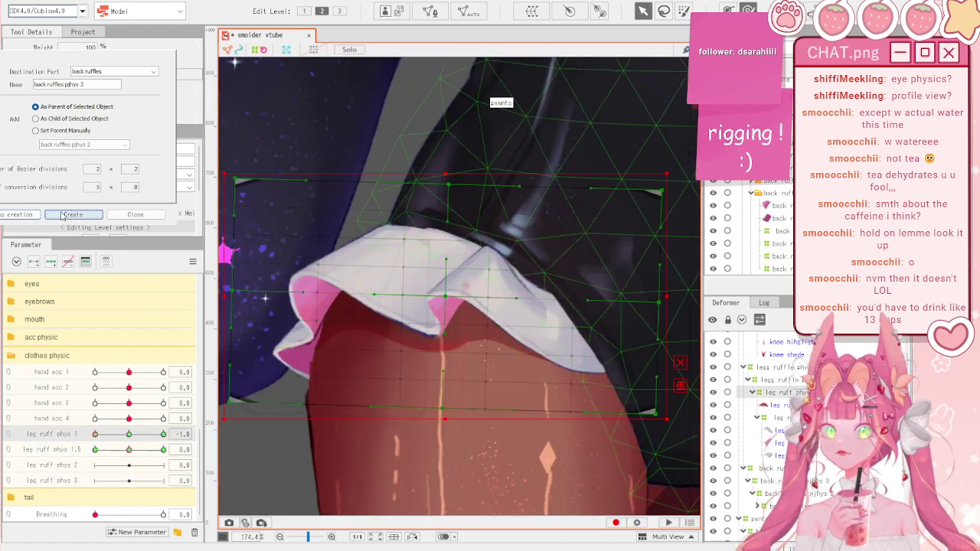
# - Shape the leg ruff phys warp deformer at leg ruff phys 1 = 1.0, sweeping the ruffle's lower outer hem inward with the deform brush
pyautogui.click(748, 10)
pyautogui.scroll(-4, 485, 316)
pyautogui.moveTo(400, 346)
pyautogui.mouseDown()
pyautogui.moveTo(448, 396)
pyautogui.moveTo(381, 372)
pyautogui.mouseUp()
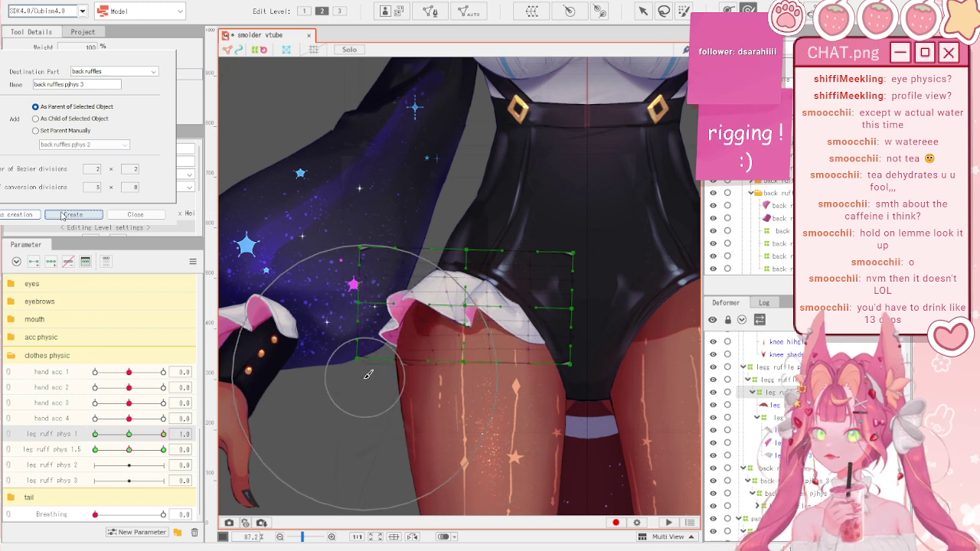
pyautogui.scroll(3, 452, 420)
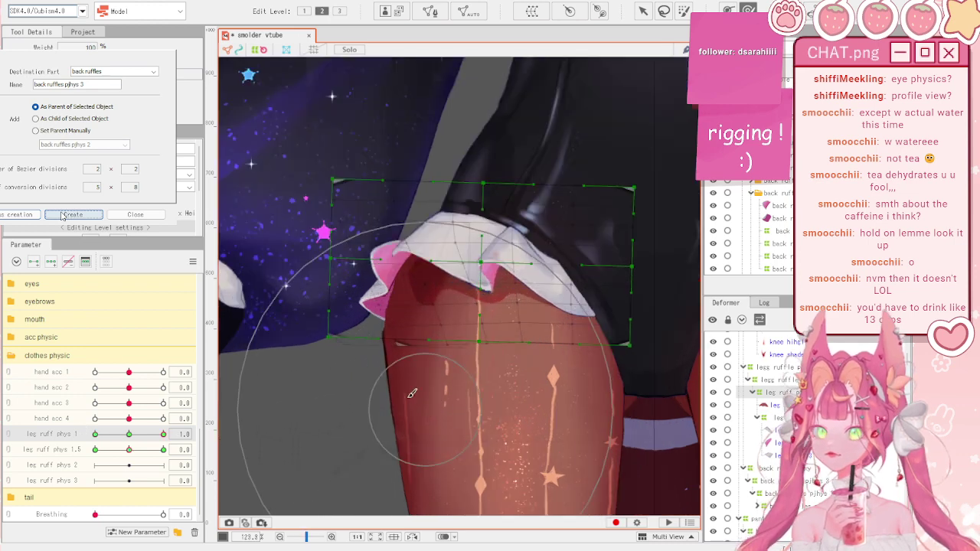
pyautogui.moveTo(162, 434)
pyautogui.mouseDown()
pyautogui.moveTo(98, 442)
pyautogui.moveTo(72, 421)
pyautogui.moveTo(162, 434)
pyautogui.mouseUp()
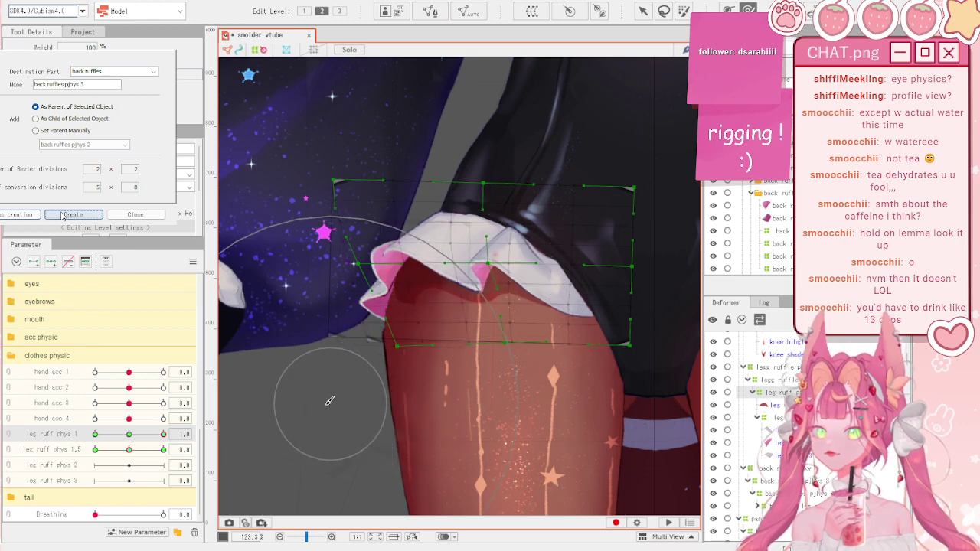
pyautogui.moveTo(134, 441); pyautogui.dragTo(140, 443)
pyautogui.moveTo(405, 445); pyautogui.dragTo(436, 446)
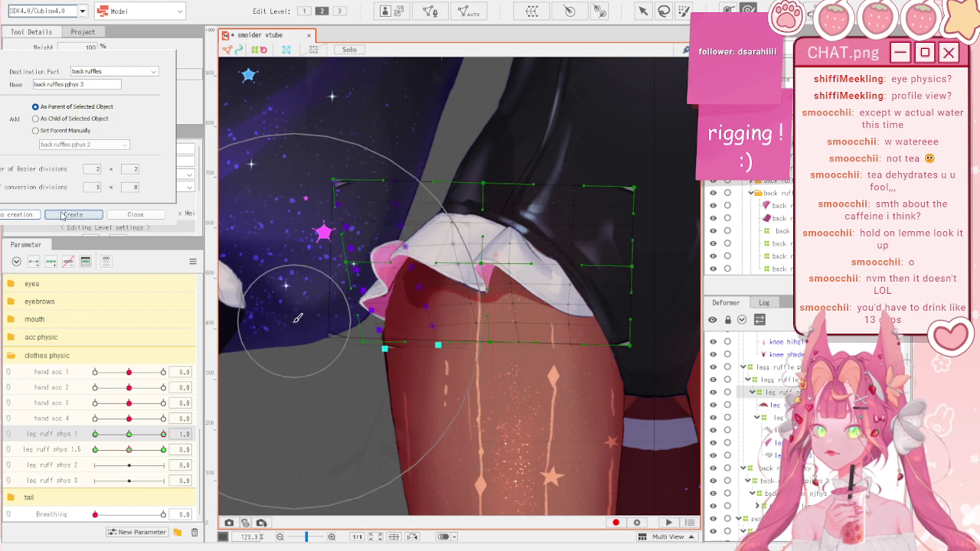
# - Shape the leg ruff phys warp deformer at leg ruff phys 1 = -1.0, sweeping the lower hem outward and smoothing the ruffle's middle
pyautogui.moveTo(134, 434); pyautogui.dragTo(107, 433)
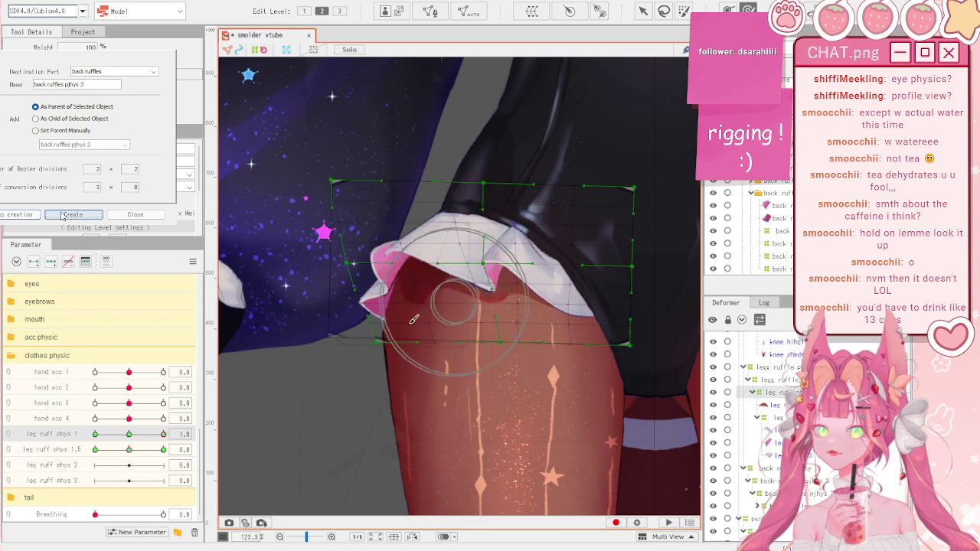
pyautogui.moveTo(138, 432); pyautogui.dragTo(50, 400)
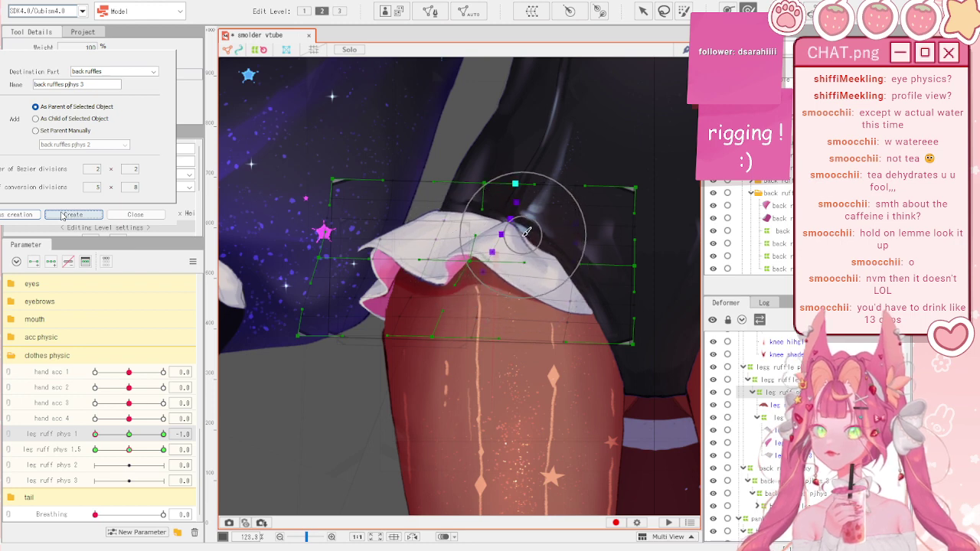
pyautogui.moveTo(130, 438)
pyautogui.mouseDown()
pyautogui.moveTo(227, 426)
pyautogui.moveTo(83, 369)
pyautogui.mouseUp()
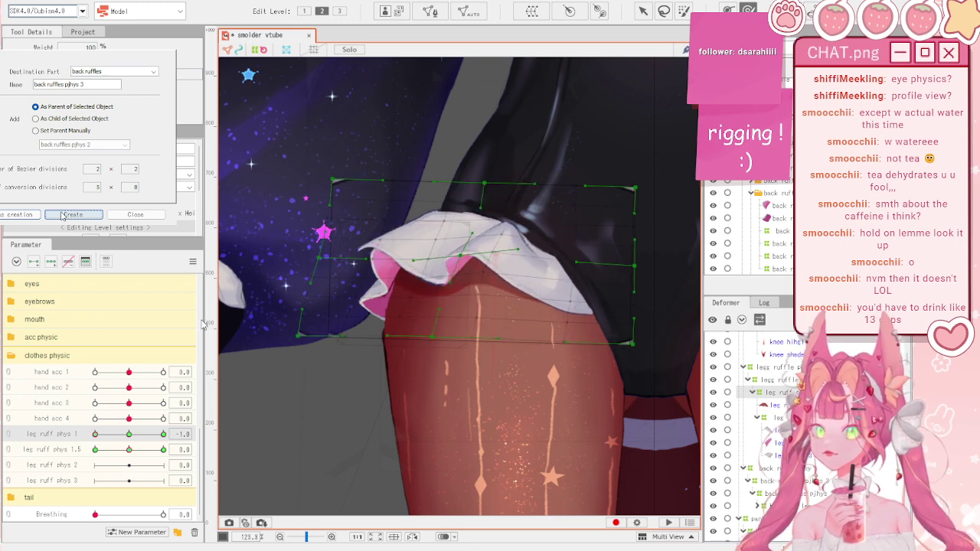
pyautogui.moveTo(518, 211); pyautogui.dragTo(528, 210)
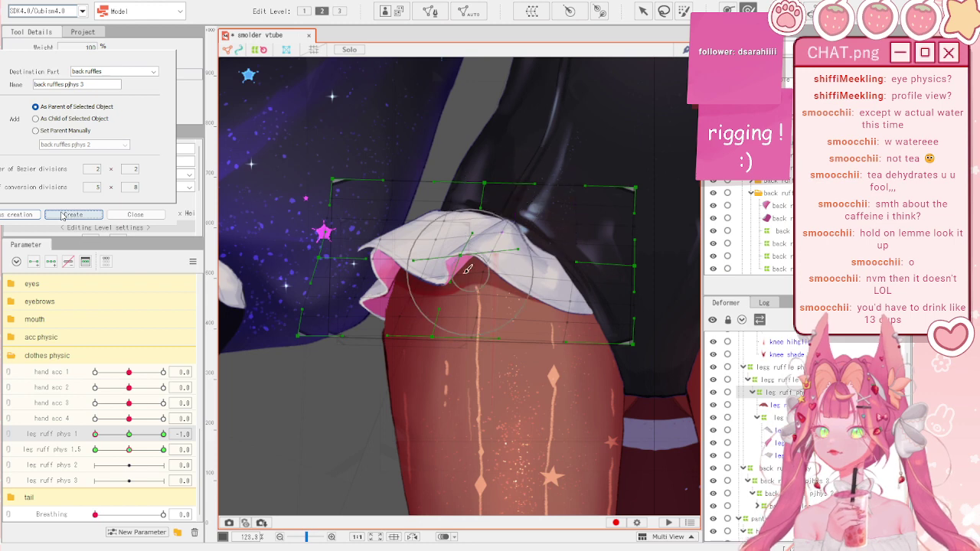
# - Shape the leg ruff phys warp deformer for leg ruff phys 1.5, swinging the lower hem outward and up at -1.0 and inward at 1.0
pyautogui.moveTo(110, 450); pyautogui.dragTo(73, 435)
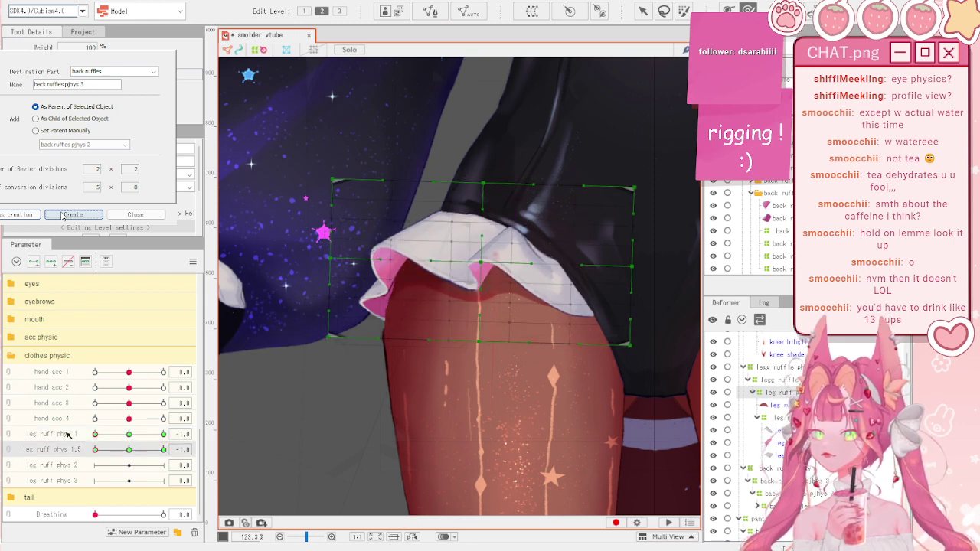
pyautogui.moveTo(157, 445)
pyautogui.mouseDown()
pyautogui.moveTo(145, 443)
pyautogui.moveTo(175, 433)
pyautogui.moveTo(78, 433)
pyautogui.moveTo(45, 390)
pyautogui.mouseUp()
pyautogui.click(193, 261)
pyautogui.click(215, 261)
pyautogui.click(193, 261)
pyautogui.click(217, 261)
pyautogui.moveTo(404, 343)
pyautogui.mouseDown()
pyautogui.moveTo(360, 304)
pyautogui.moveTo(352, 310)
pyautogui.mouseUp()
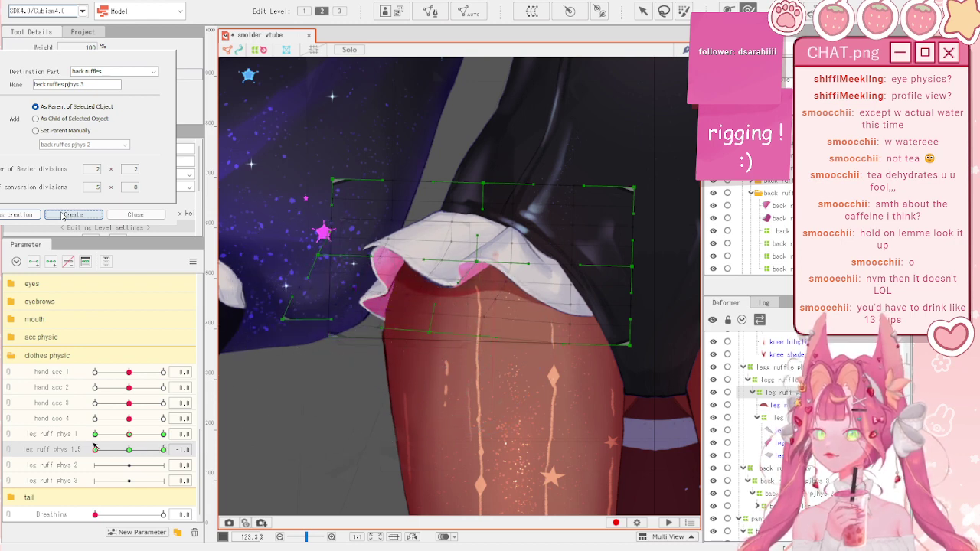
pyautogui.moveTo(451, 352); pyautogui.dragTo(482, 337)
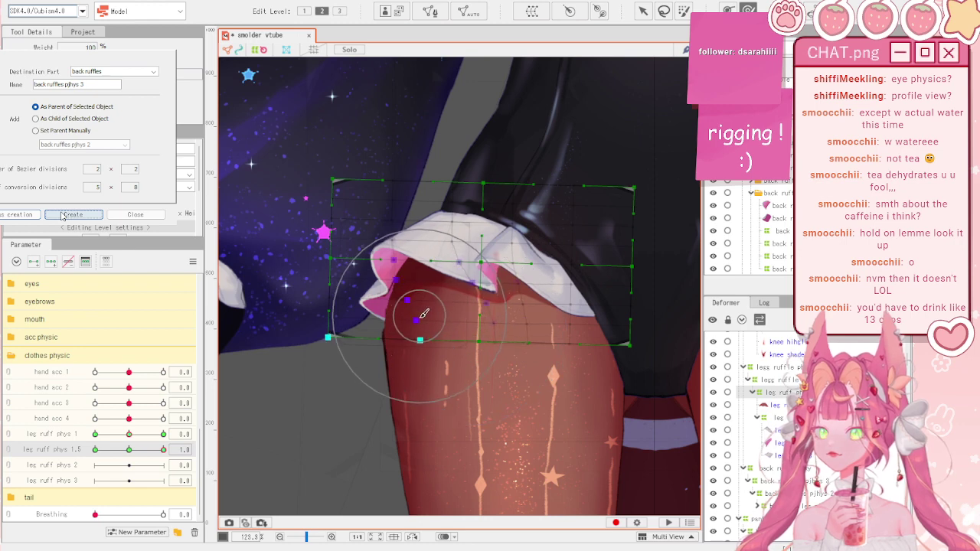
pyautogui.moveTo(371, 312); pyautogui.dragTo(368, 324)
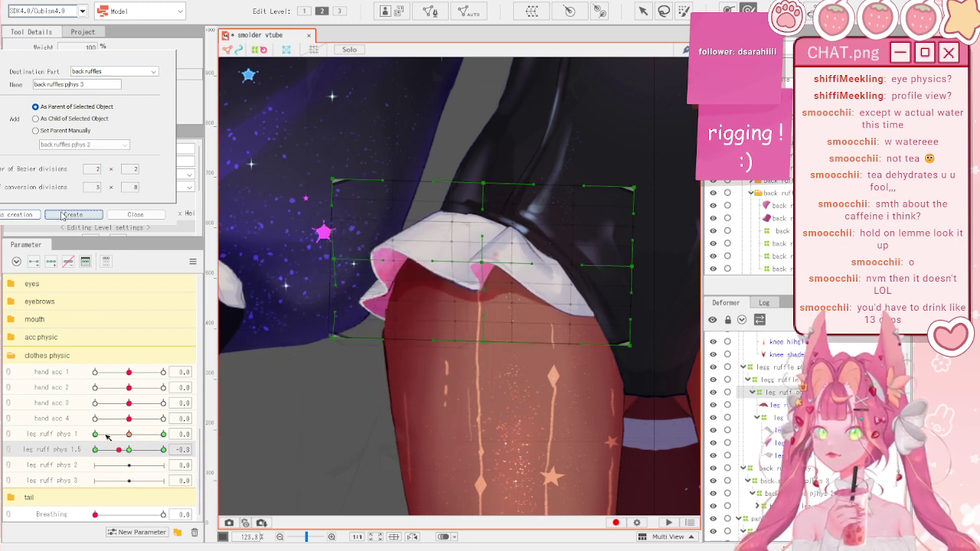
# - Combine leg ruff phys 1 with leg ruff phys 1.5, synthesize their corner forms, test the combined motion and reset the parameters to default
pyautogui.click(10, 434)
pyautogui.click(192, 263)
pyautogui.click(287, 334)
pyautogui.moveTo(129, 468)
pyautogui.mouseDown()
pyautogui.moveTo(163, 412)
pyautogui.moveTo(20, 449)
pyautogui.moveTo(200, 490)
pyautogui.mouseUp()
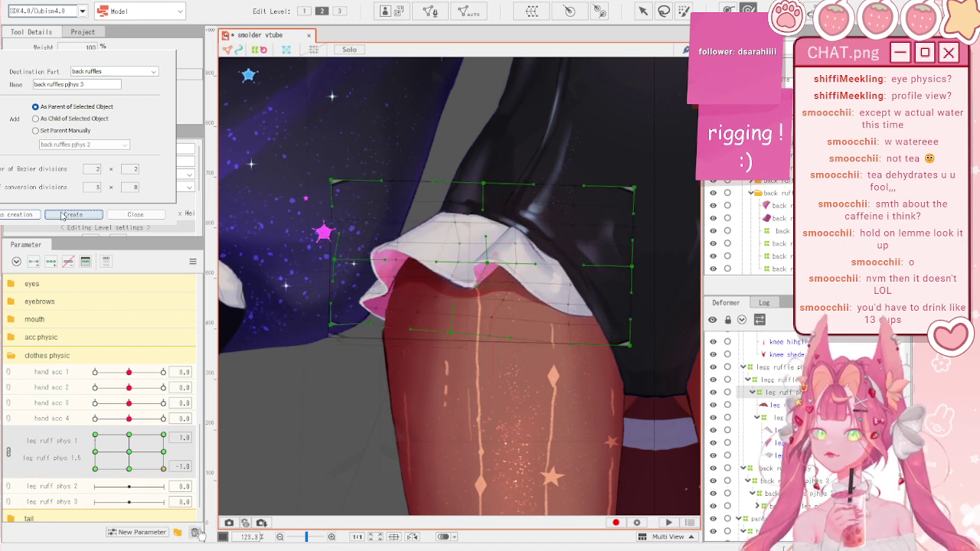
pyautogui.moveTo(463, 390)
pyautogui.mouseDown()
pyautogui.moveTo(499, 392)
pyautogui.moveTo(428, 388)
pyautogui.mouseUp()
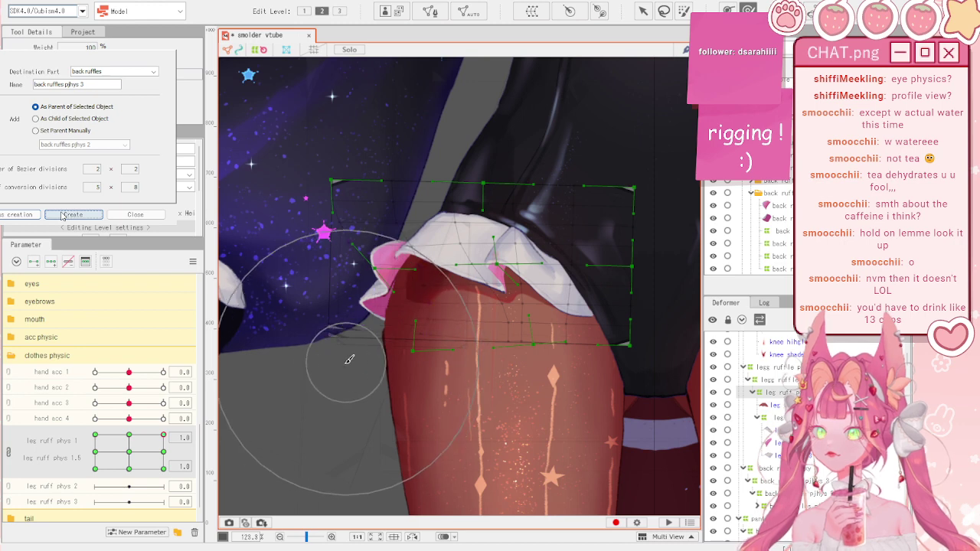
pyautogui.click(136, 463)
pyautogui.moveTo(140, 468); pyautogui.dragTo(92, 439)
pyautogui.click(193, 262)
pyautogui.click(230, 261)
# - Add three keys on leg ruff phys 2 to the legg ruffle phys warp deformer directly above leg ruff phys in the hierarchy
pyautogui.press('v')
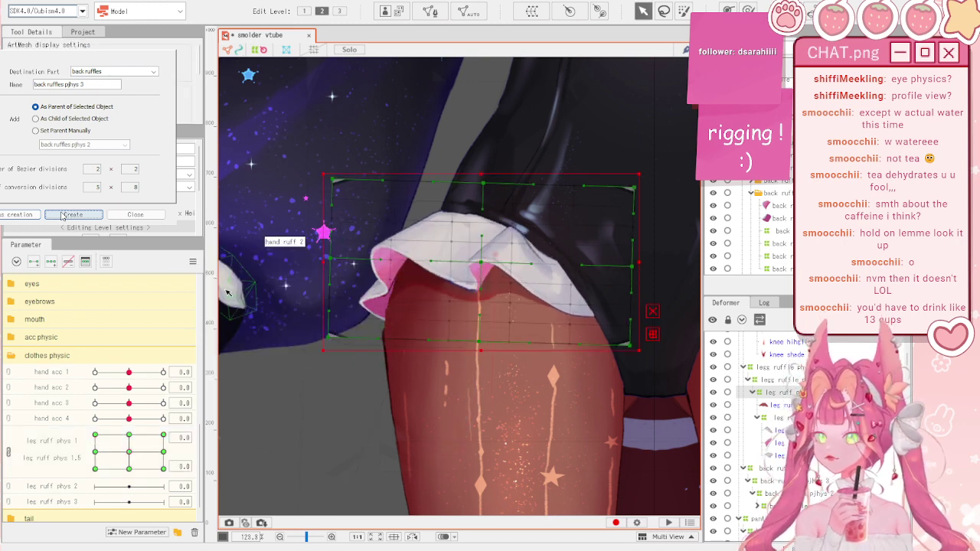
pyautogui.scroll(-1, 144, 406)
pyautogui.click(773, 380)
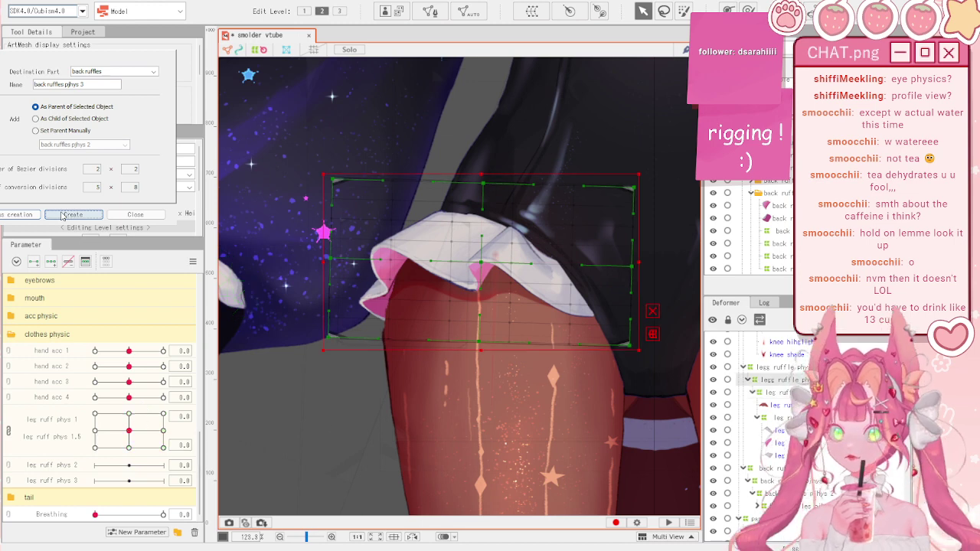
pyautogui.click(47, 468)
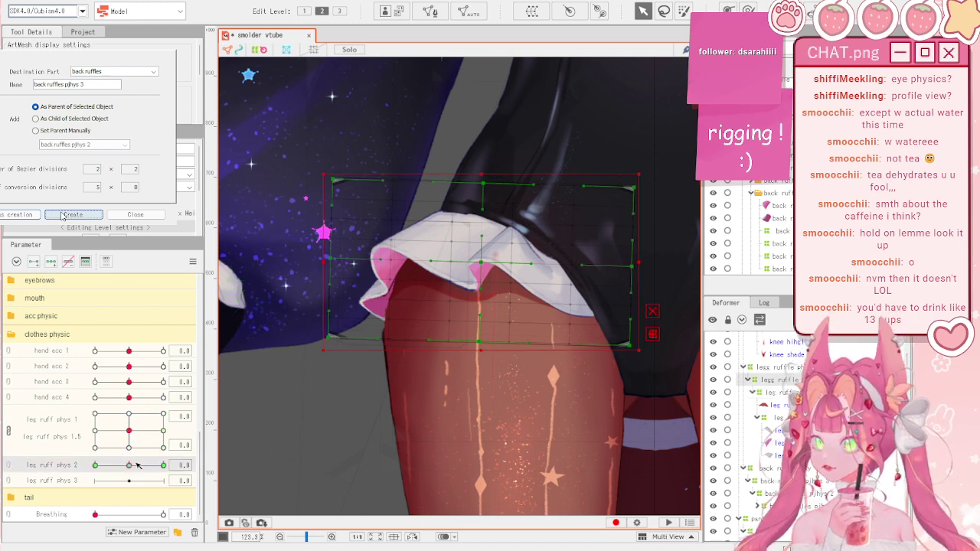
# - Set leg ruff phys 2 to -1.0 and pull the middle of the ruffle hem downward with an enlarged deform brush
pyautogui.click(683, 10)
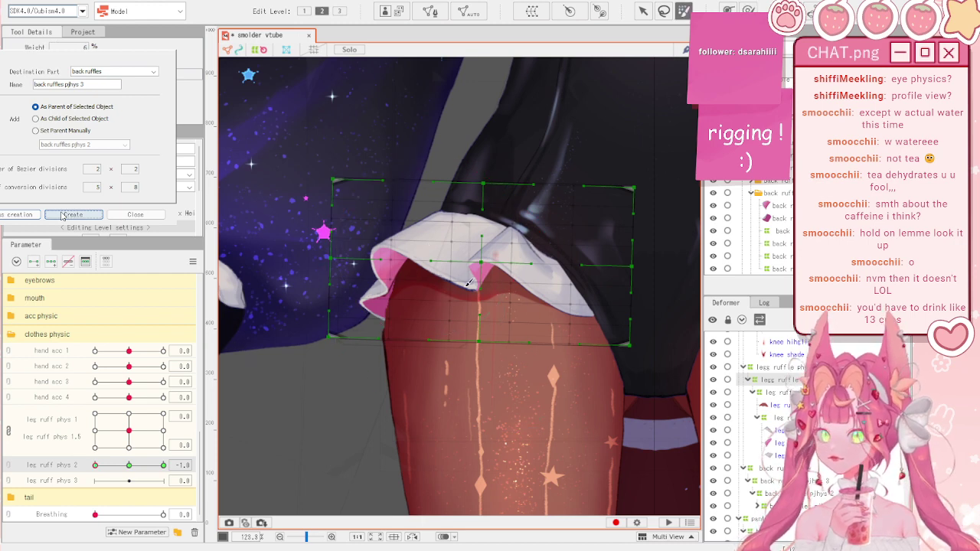
pyautogui.moveTo(433, 283); pyautogui.dragTo(442, 270)
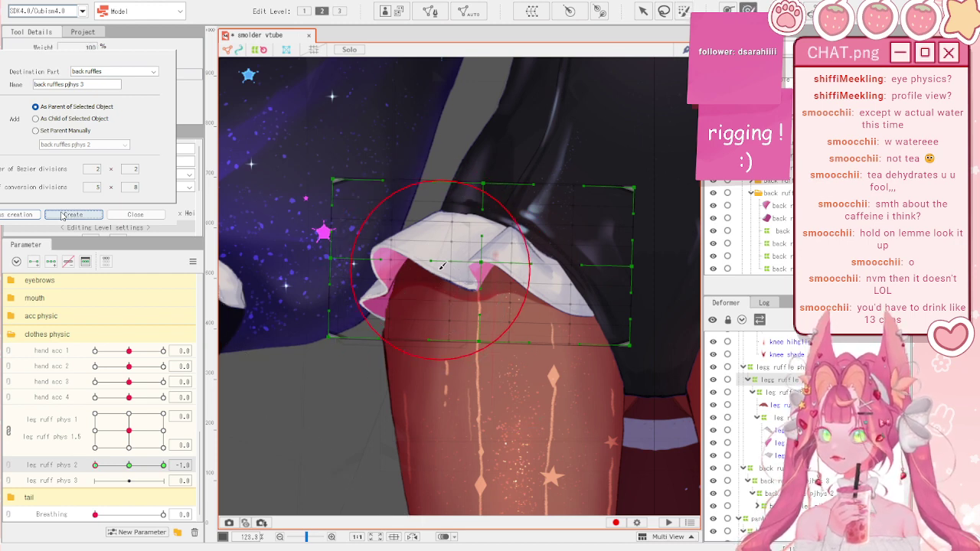
pyautogui.moveTo(96, 465)
pyautogui.mouseDown()
pyautogui.moveTo(125, 466)
pyautogui.moveTo(95, 465)
pyautogui.mouseUp()
pyautogui.moveTo(471, 280); pyautogui.dragTo(476, 301)
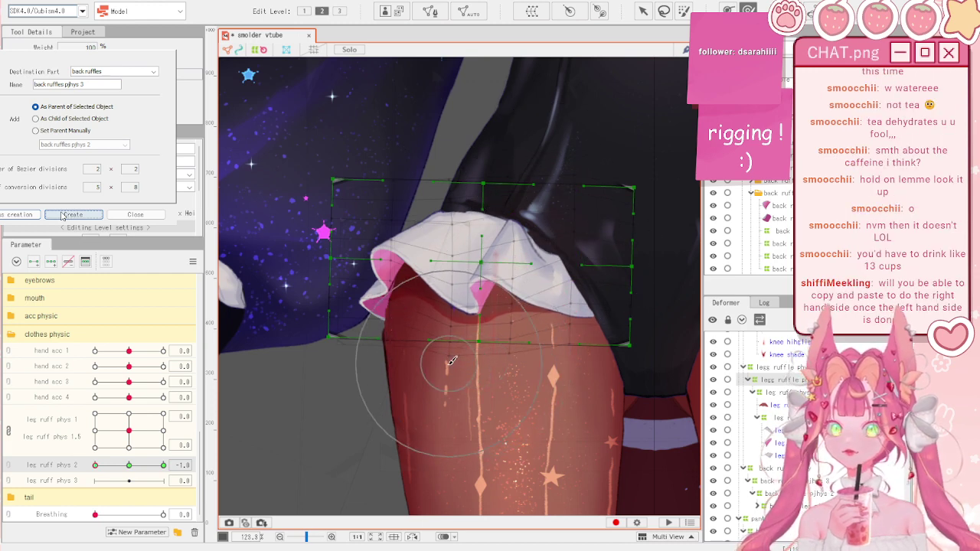
# - Set leg ruff phys 2 to 1.0 and push the middle of the ruffle hem upward
pyautogui.moveTo(142, 468)
pyautogui.mouseDown()
pyautogui.moveTo(71, 463)
pyautogui.moveTo(174, 462)
pyautogui.mouseUp()
pyautogui.moveTo(457, 325); pyautogui.dragTo(460, 300)
pyautogui.moveTo(476, 226); pyautogui.dragTo(484, 237)
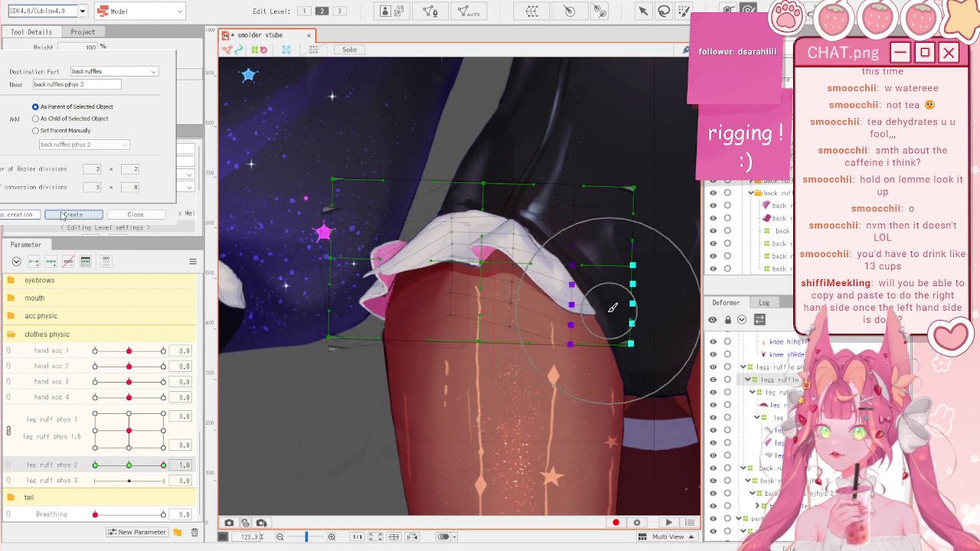
# - Lift both sides of the ruffle in the leg ruff phys 2 form at -1.0, test the motion and reset the parameters to default
pyautogui.moveTo(163, 465); pyautogui.dragTo(95, 466)
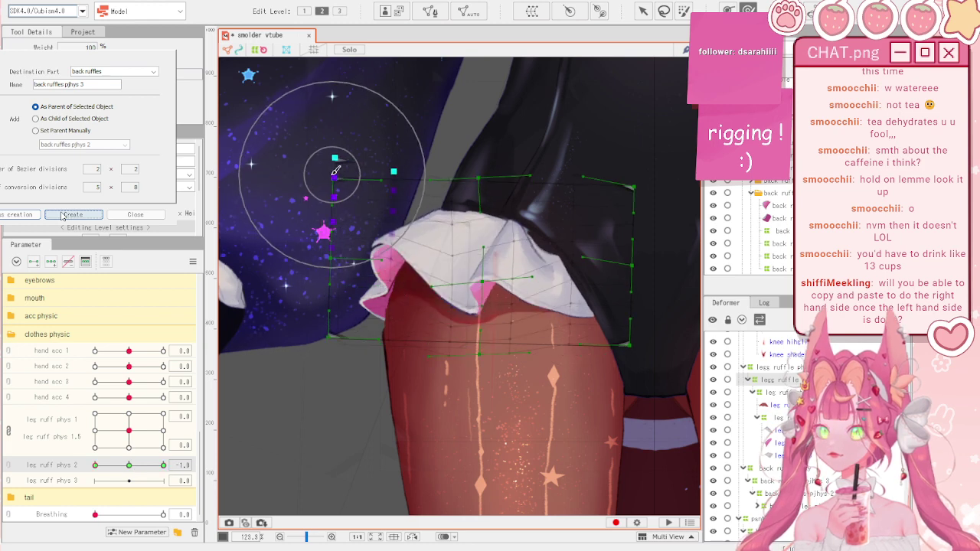
pyautogui.moveTo(385, 190); pyautogui.dragTo(387, 184)
pyautogui.moveTo(346, 245); pyautogui.dragTo(356, 239)
pyautogui.moveTo(599, 352); pyautogui.dragTo(602, 345)
pyautogui.moveTo(550, 372); pyautogui.dragTo(578, 282)
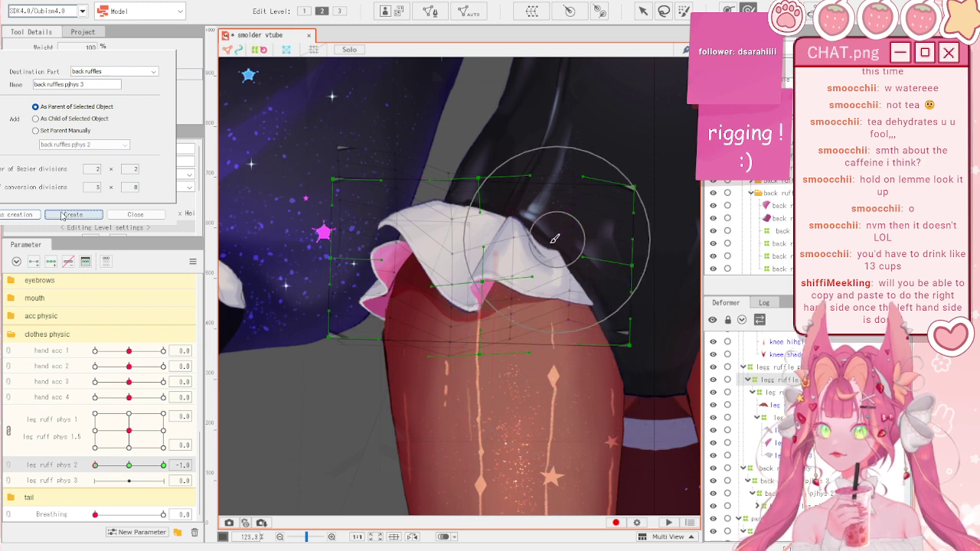
pyautogui.moveTo(133, 467); pyautogui.dragTo(170, 461)
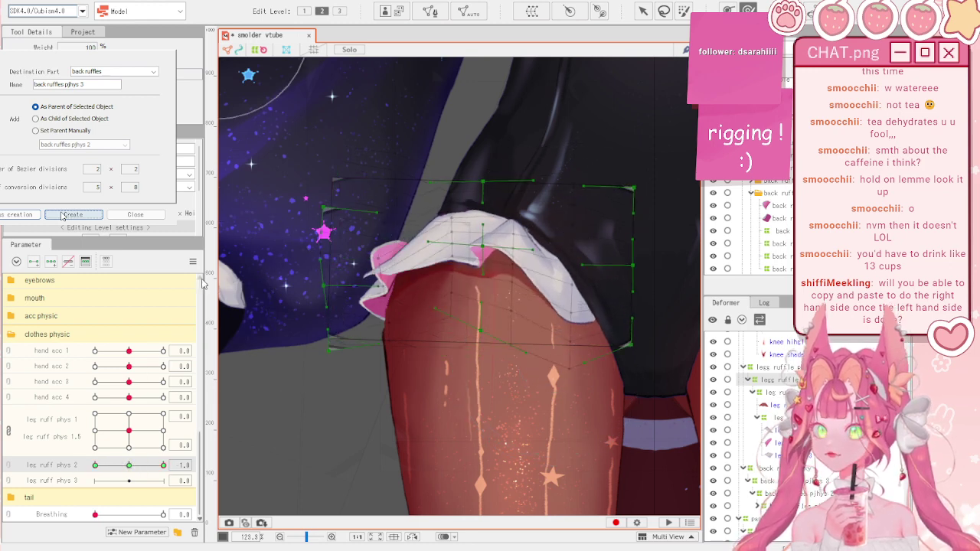
pyautogui.click(192, 262)
pyautogui.click(222, 264)
pyautogui.press('v')
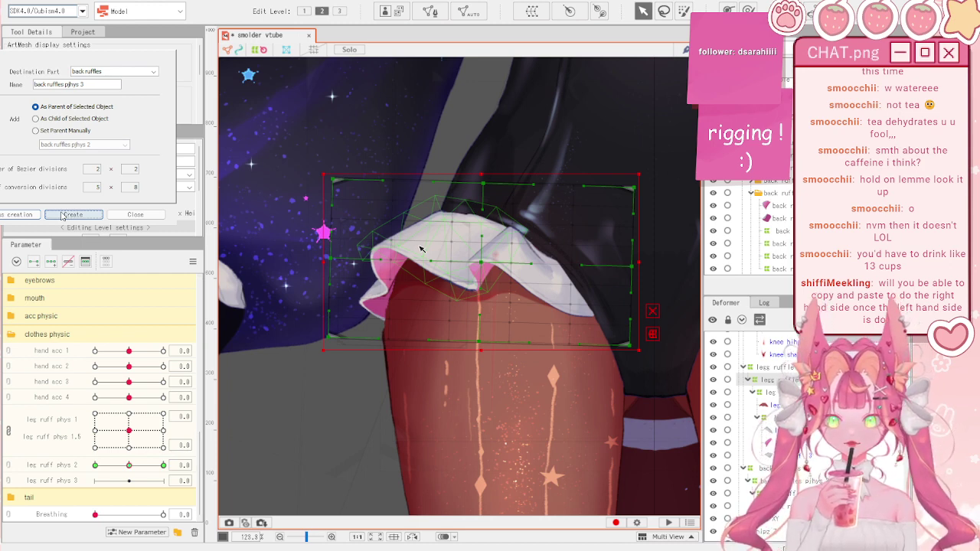
# - Examine the ruffles on both thighs up close and against the full figure to compare the two sides of the model
pyautogui.scroll(-6, 420, 249)
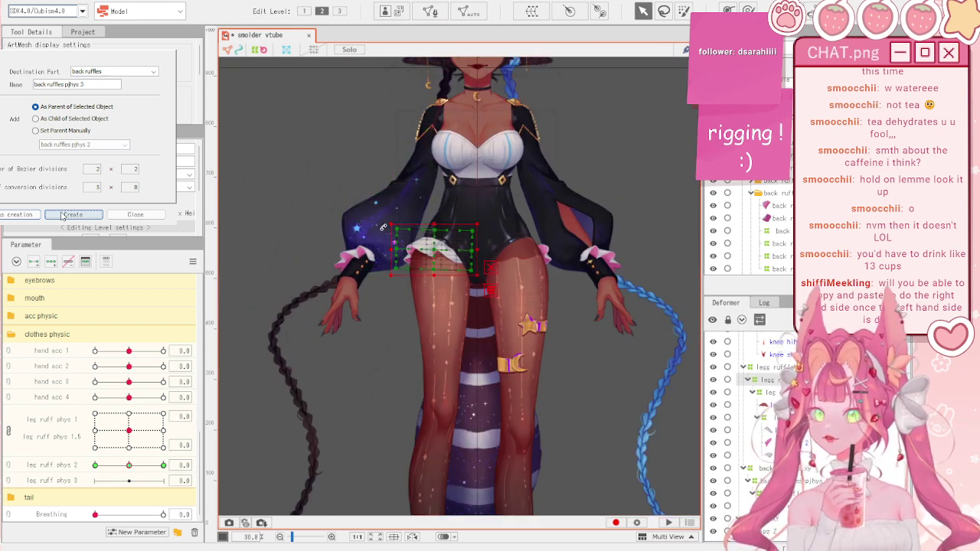
pyautogui.scroll(2, 604, 221)
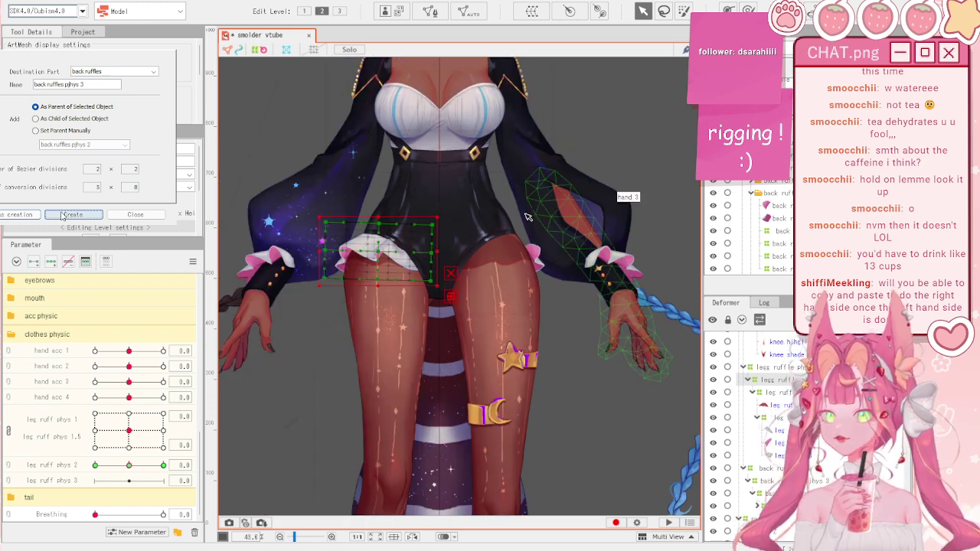
pyautogui.scroll(2, 602, 230)
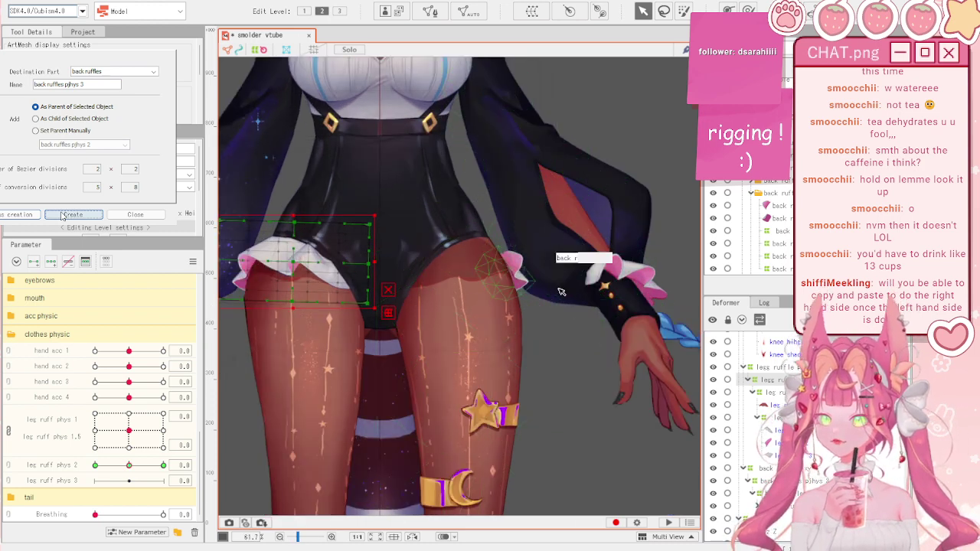
pyautogui.scroll(-2, 567, 280)
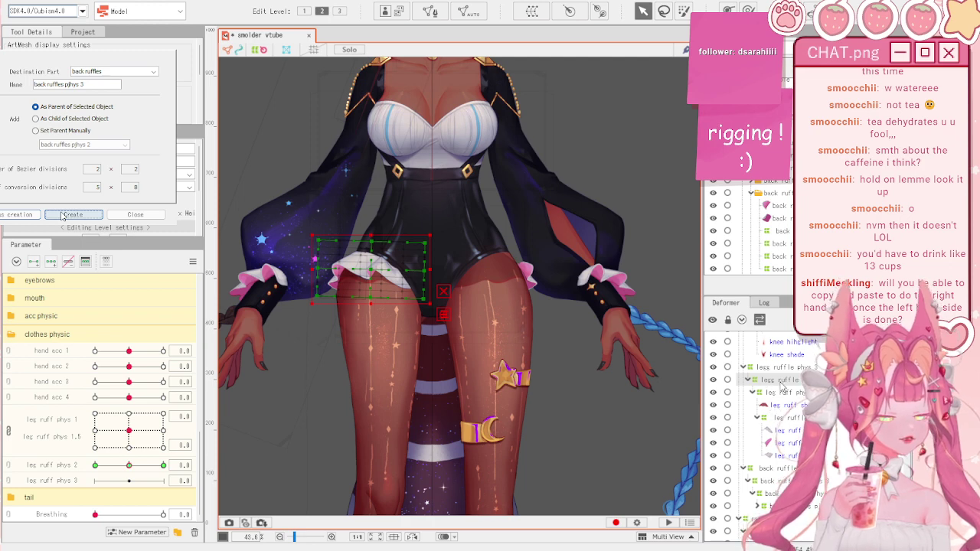
pyautogui.click(748, 381)
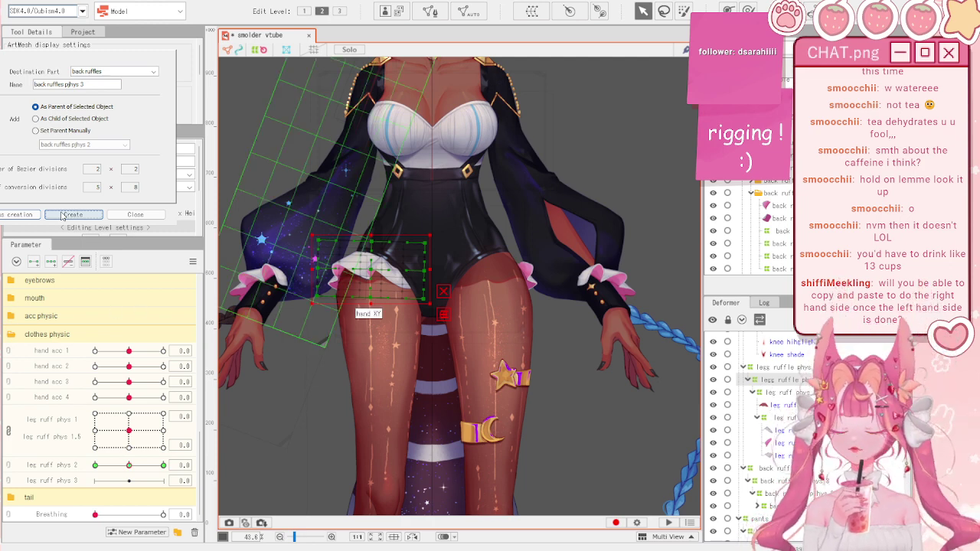
pyautogui.click(123, 479)
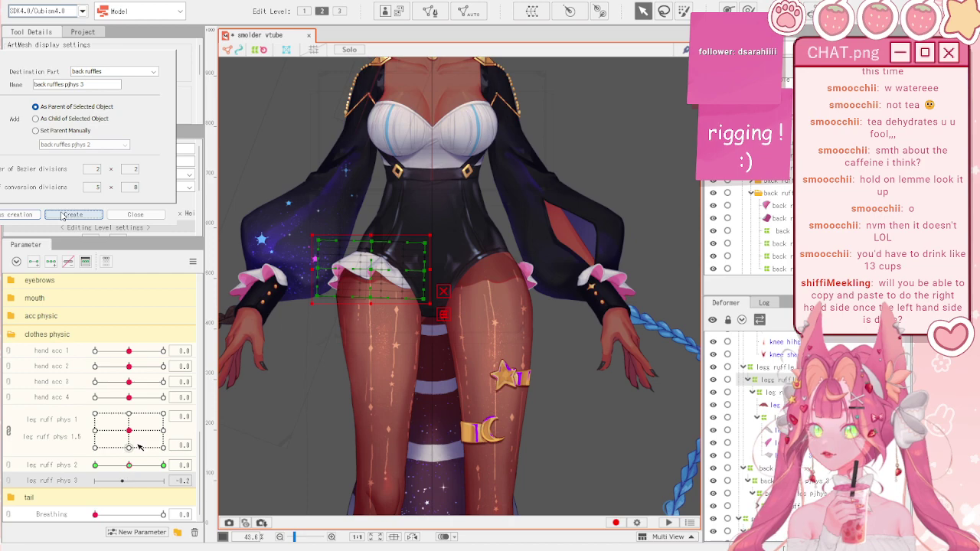
pyautogui.scroll(-2, 546, 332)
pyautogui.scroll(2, 499, 301)
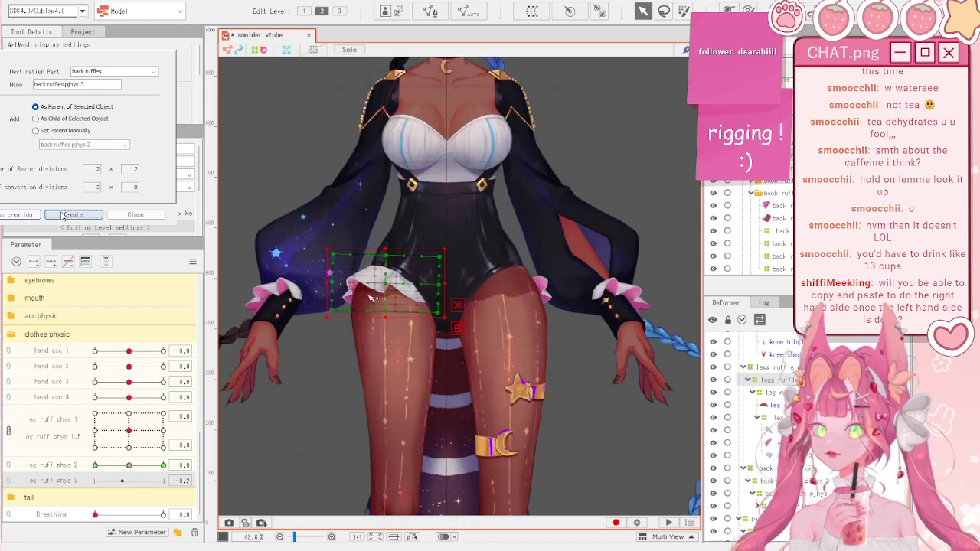
pyautogui.scroll(3, 391, 172)
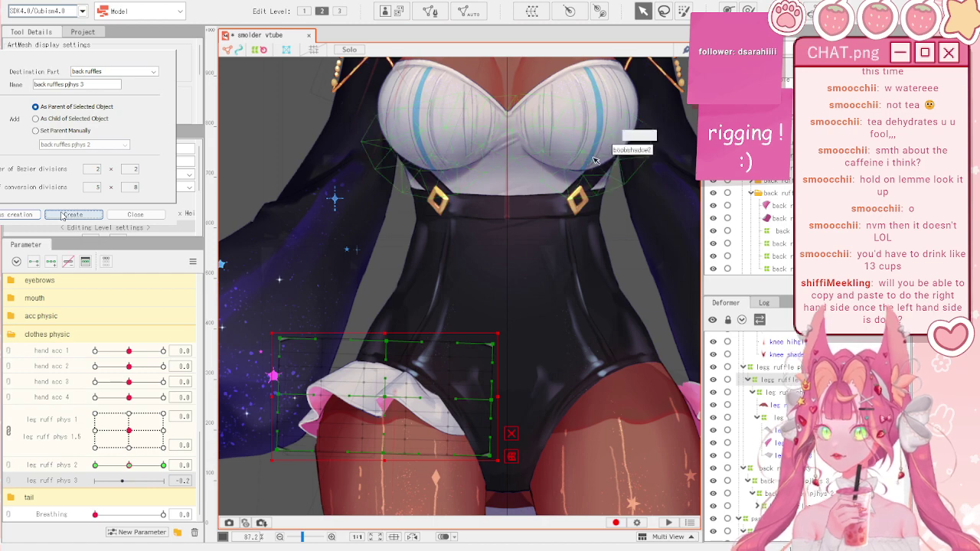
pyautogui.scroll(-3, 589, 167)
pyautogui.scroll(3, 618, 209)
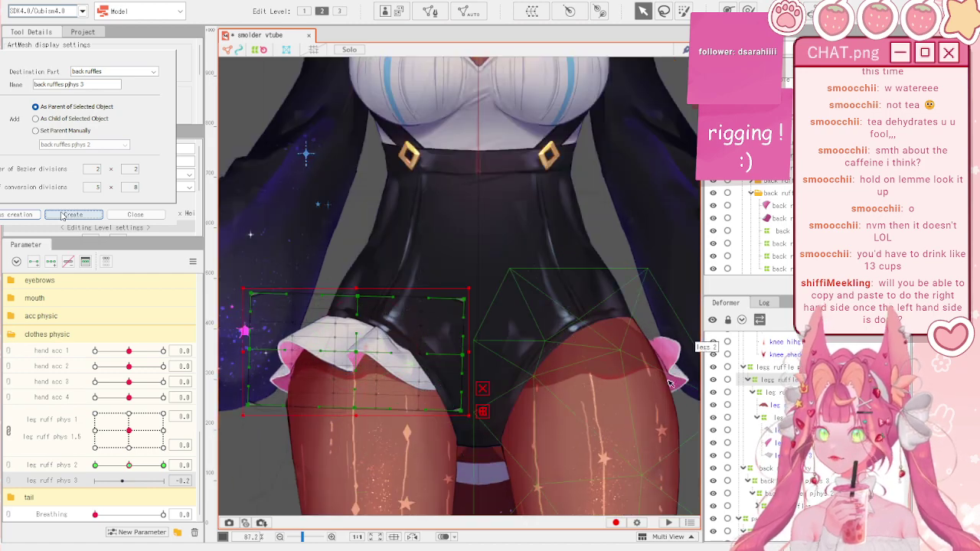
pyautogui.scroll(-4, 579, 291)
pyautogui.scroll(1, 461, 352)
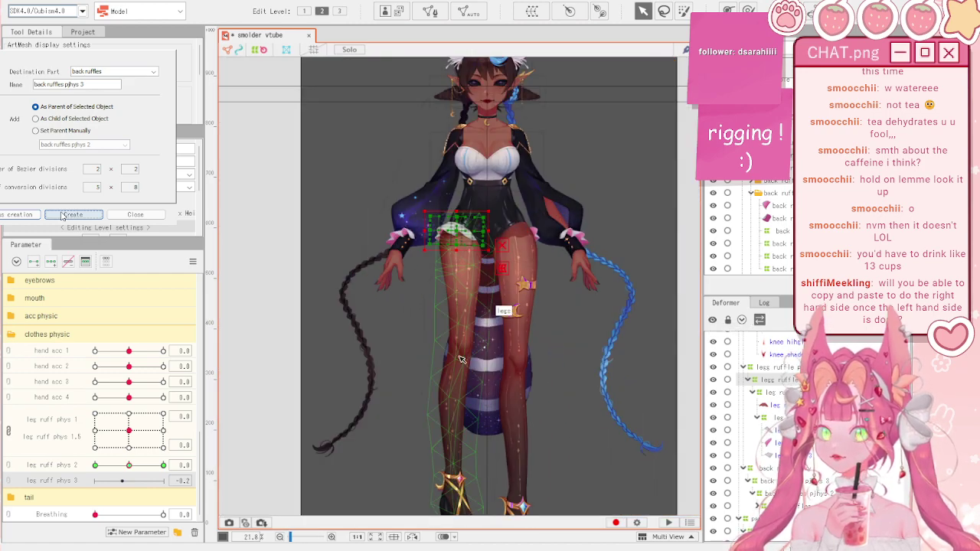
# - Compare both legs and shoes with the full figure and reset all parameters to their default values
pyautogui.scroll(-1, 505, 354)
pyautogui.scroll(5, 509, 356)
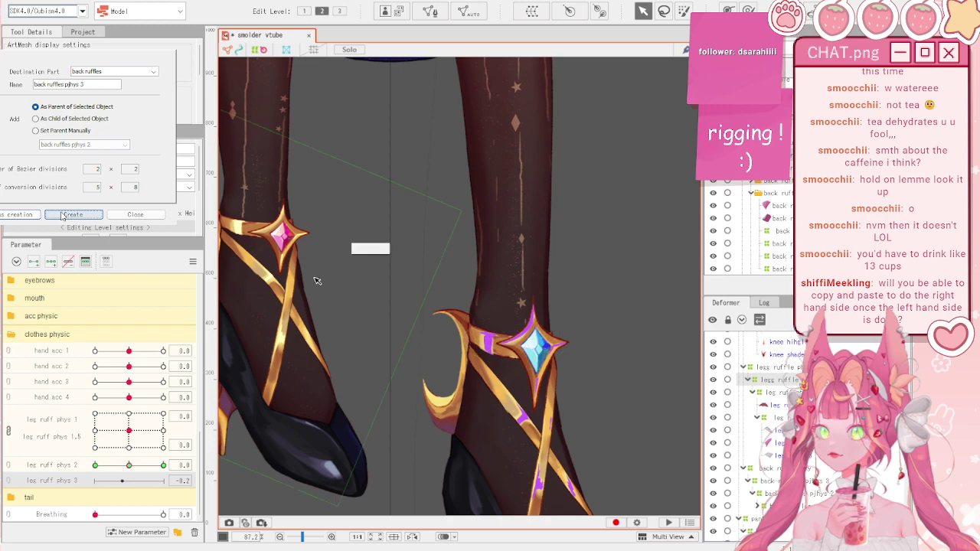
pyautogui.scroll(-4, 541, 252)
pyautogui.scroll(2, 548, 162)
pyautogui.scroll(-2, 536, 162)
pyautogui.scroll(4, 525, 161)
pyautogui.scroll(-4, 525, 162)
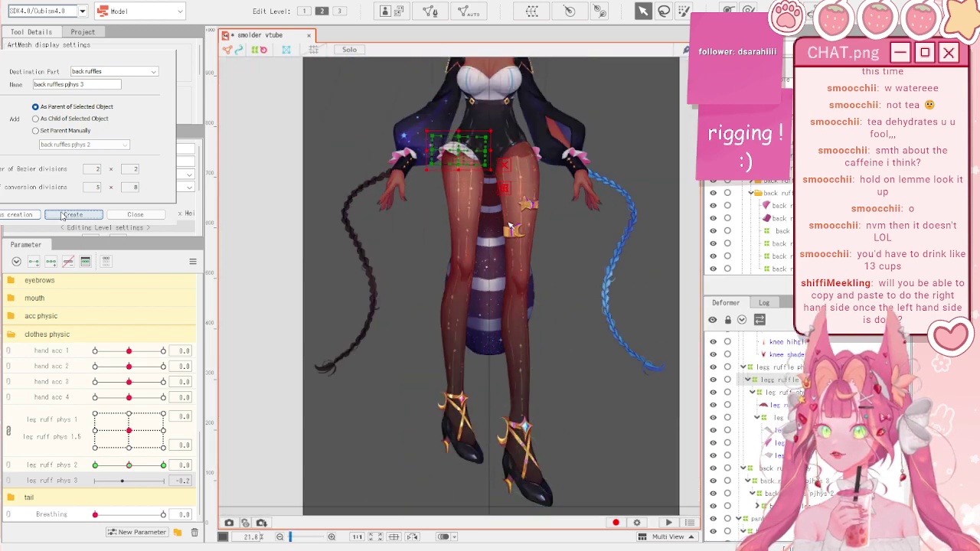
pyautogui.scroll(2, 349, 302)
pyautogui.click(193, 262)
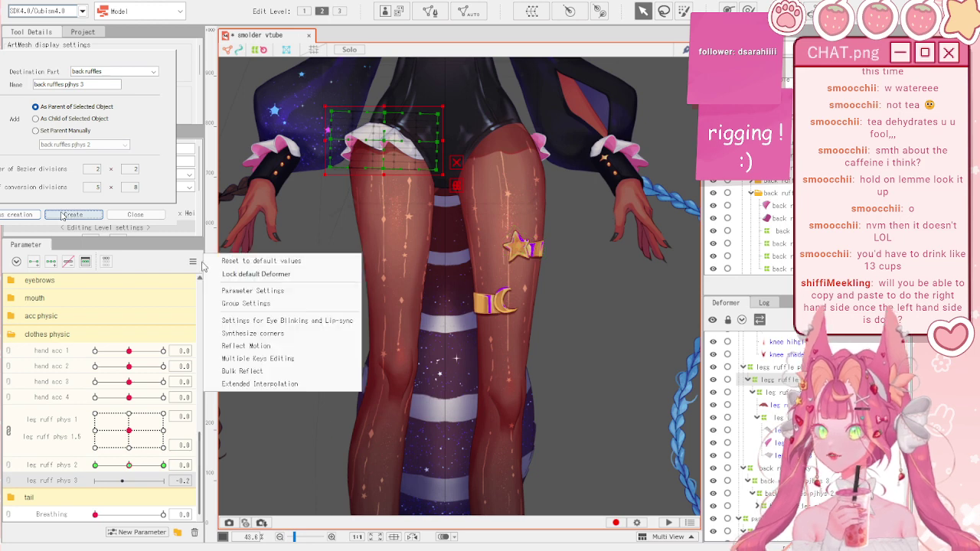
pyautogui.click(256, 262)
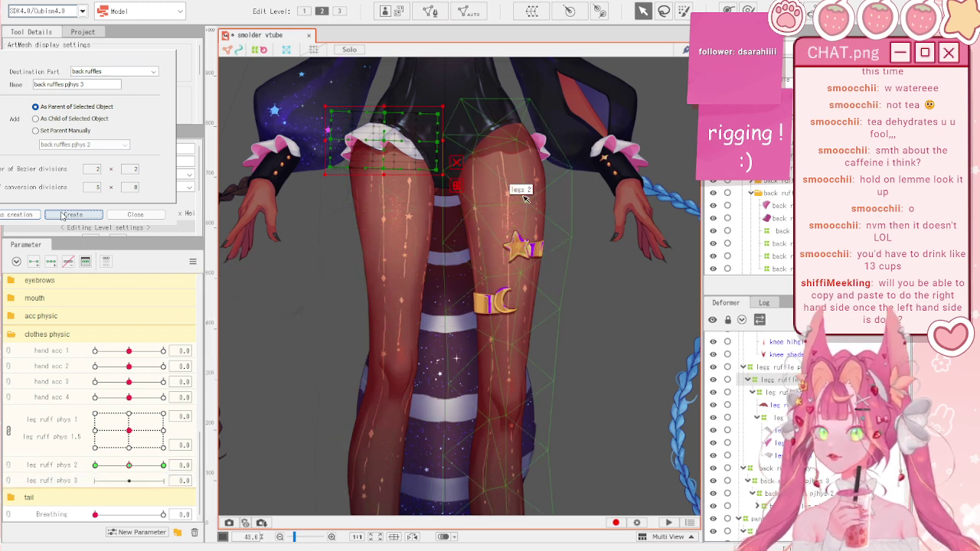
# - Examine both legs from the thigh ruffles and garters down to the shoes, up close and against the full figure
pyautogui.scroll(2, 518, 392)
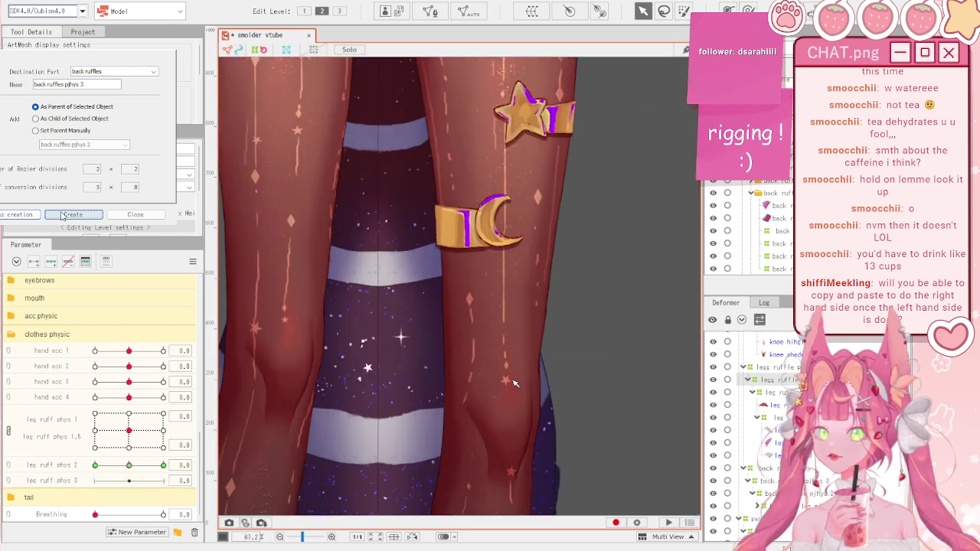
pyautogui.scroll(-3, 514, 383)
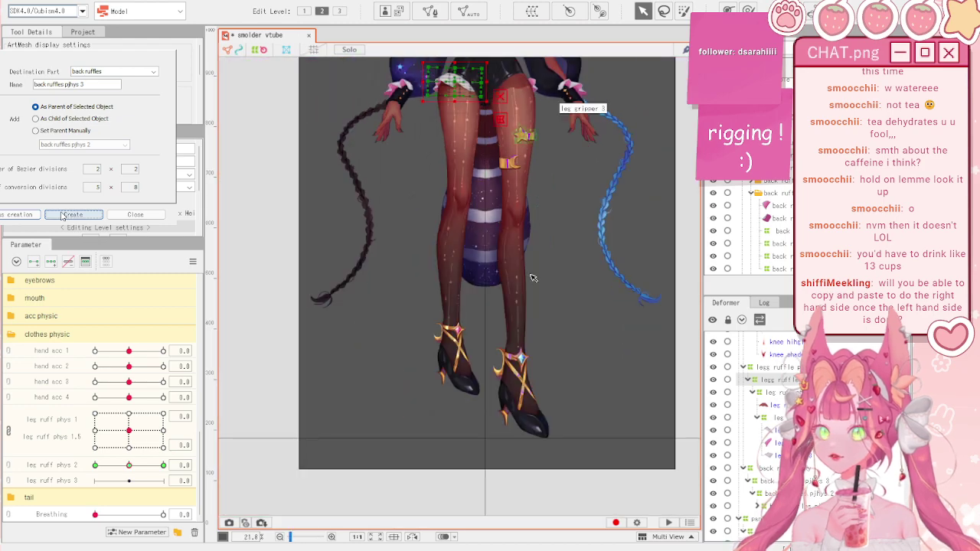
pyautogui.scroll(1, 523, 341)
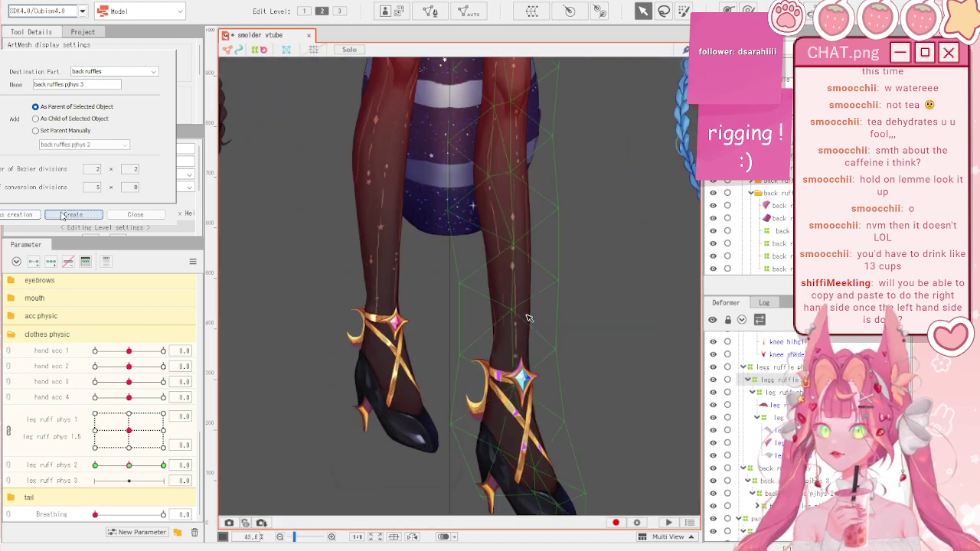
pyautogui.scroll(-3, 527, 316)
pyautogui.scroll(3, 524, 309)
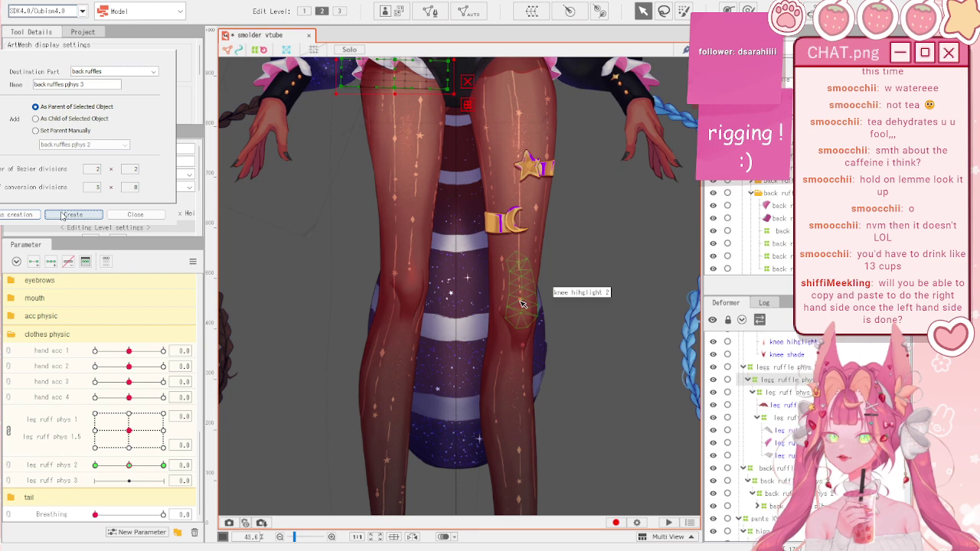
pyautogui.scroll(-1, 521, 304)
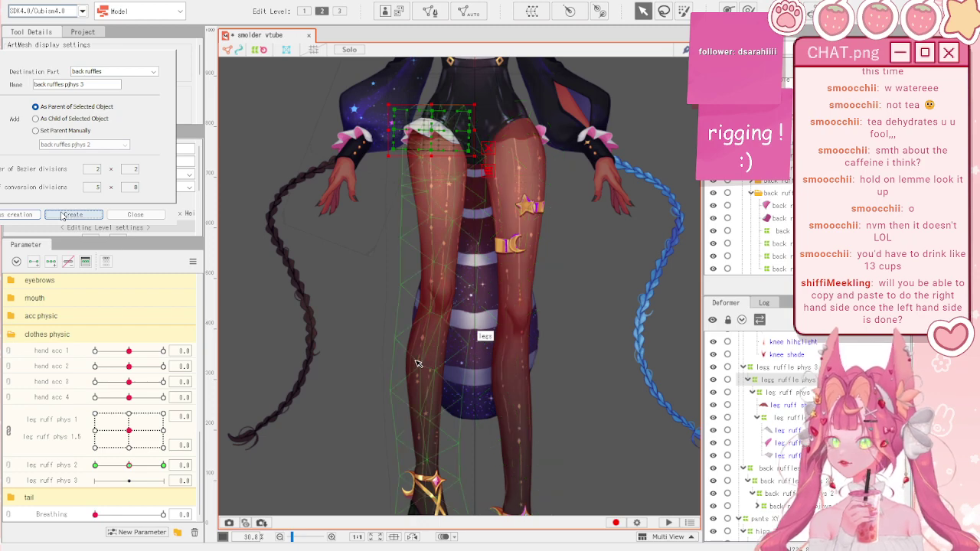
pyautogui.scroll(-2, 510, 356)
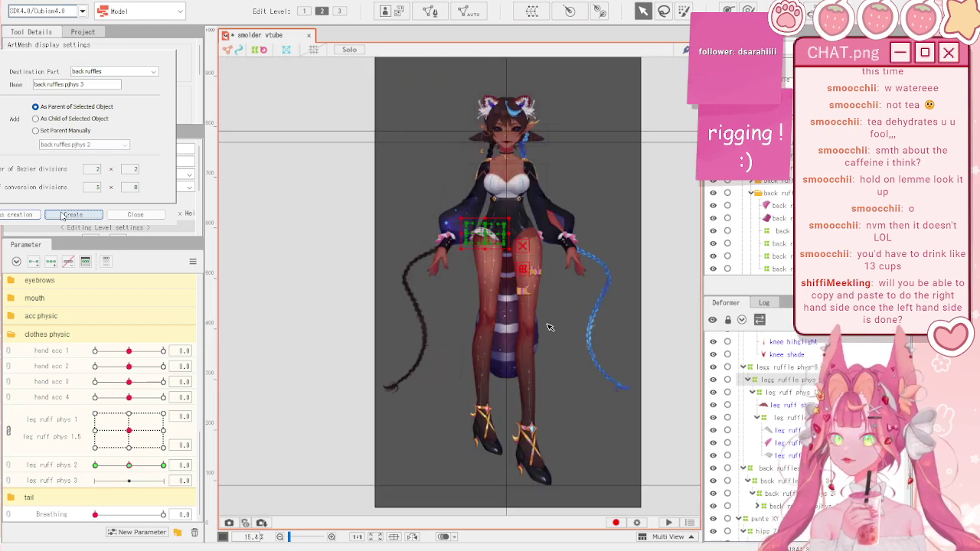
pyautogui.scroll(5, 368, 228)
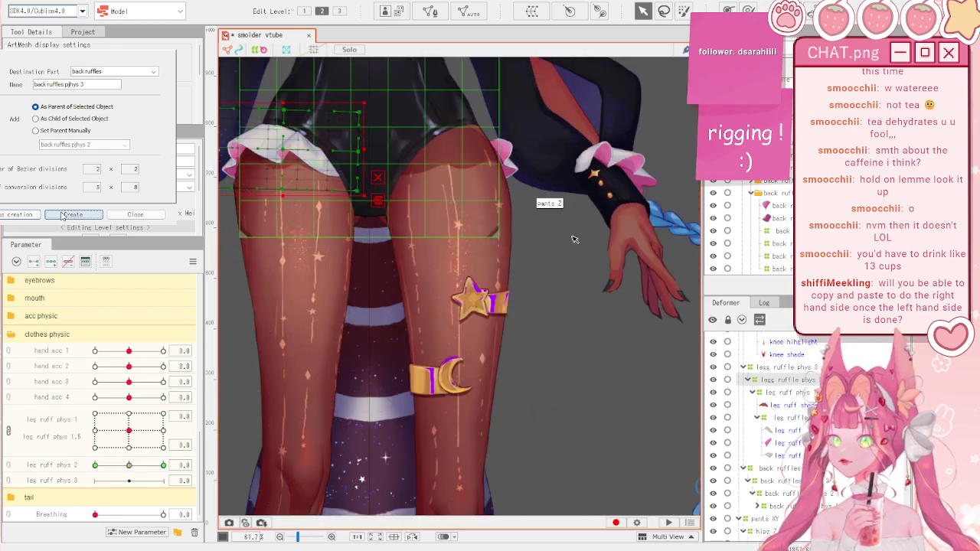
pyautogui.scroll(-3, 428, 303)
pyautogui.scroll(3, 350, 240)
# - Check the thigh ruffle's shape up close with leg ruff phys 2 at -1.0, and reset the parameters to default
pyautogui.moveTo(130, 465); pyautogui.dragTo(78, 454)
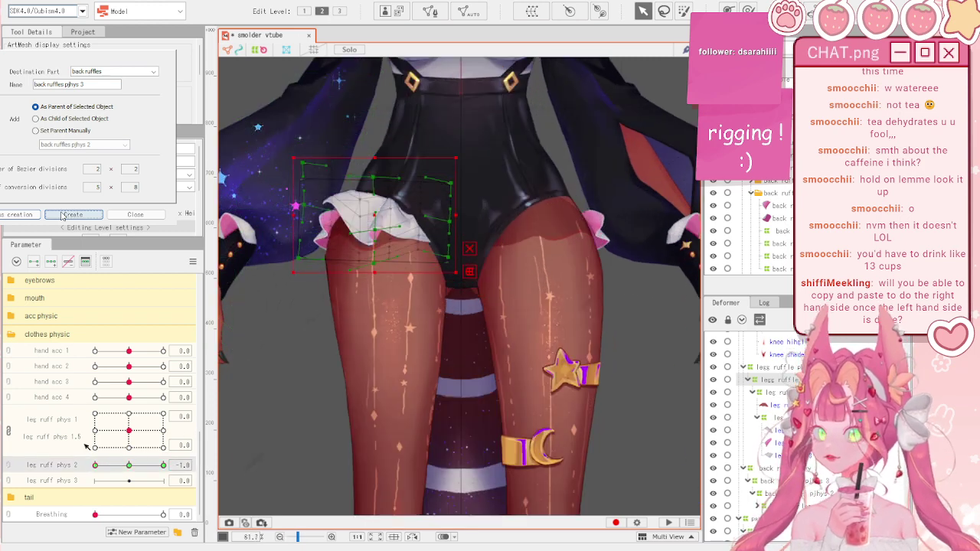
pyautogui.scroll(-1, 461, 301)
pyautogui.scroll(2, 363, 200)
pyautogui.scroll(1, 332, 308)
pyautogui.rightClick(254, 253)
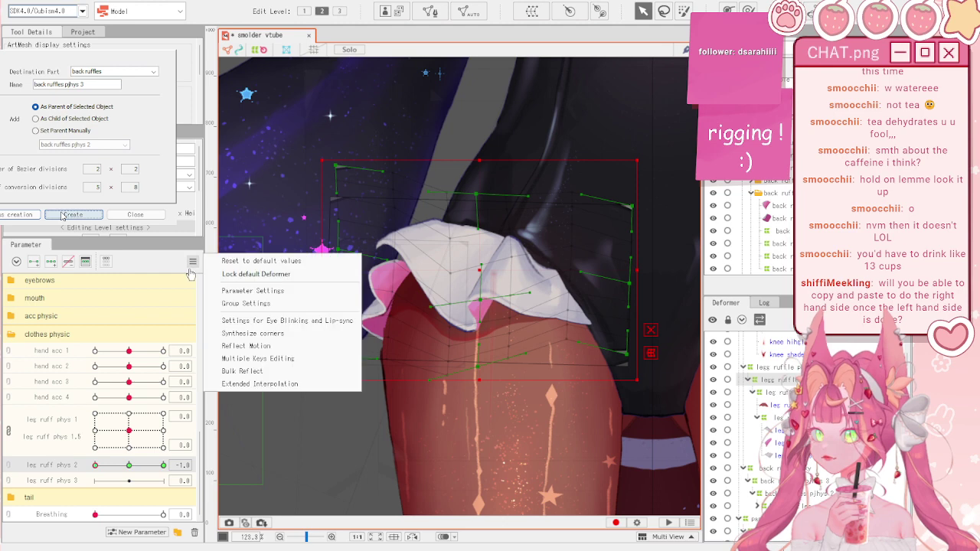
pyautogui.click(291, 258)
# - Select the outermost leg ruffle warp deformer, add three keys on leg ruff phys 3, and ready the deform brush with parameters at default
pyautogui.click(779, 367)
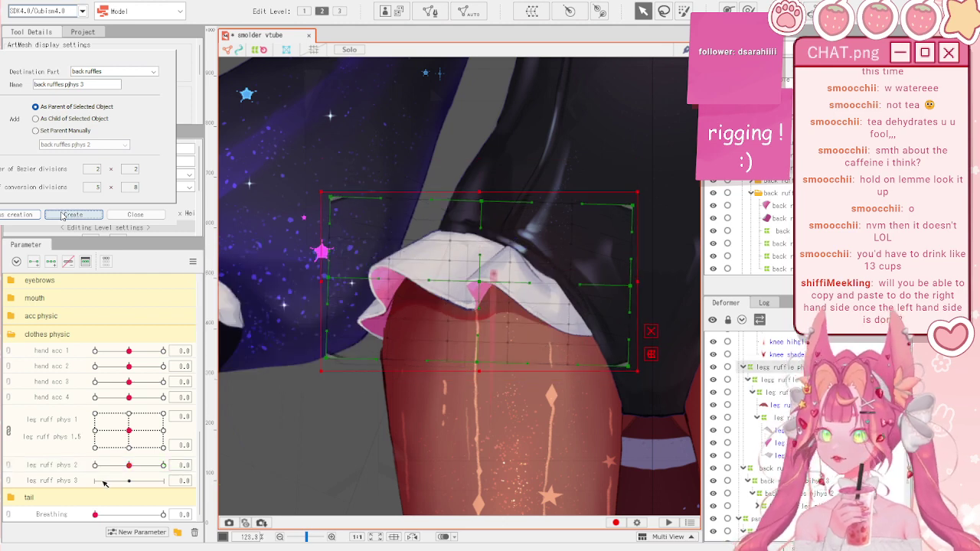
pyautogui.moveTo(130, 481); pyautogui.dragTo(65, 484)
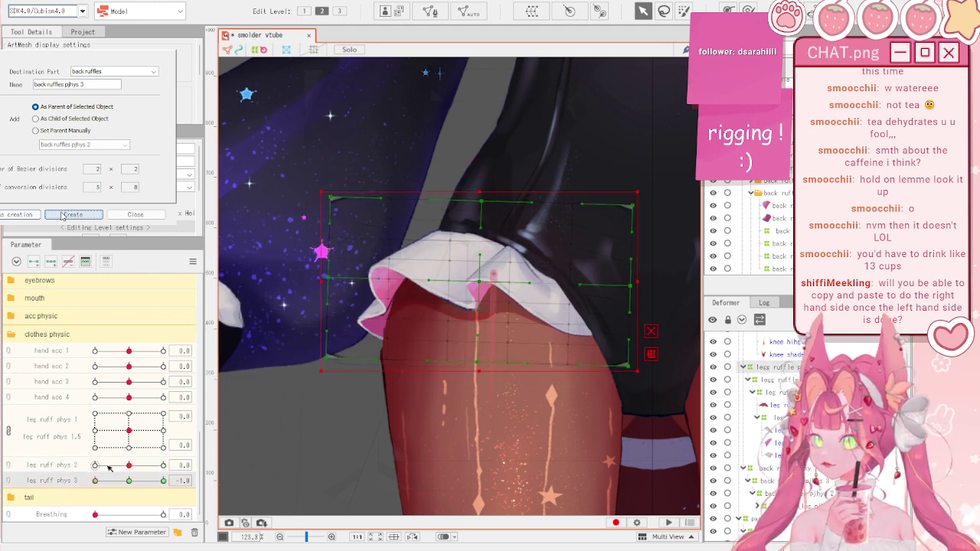
pyautogui.click(748, 10)
pyautogui.click(228, 354)
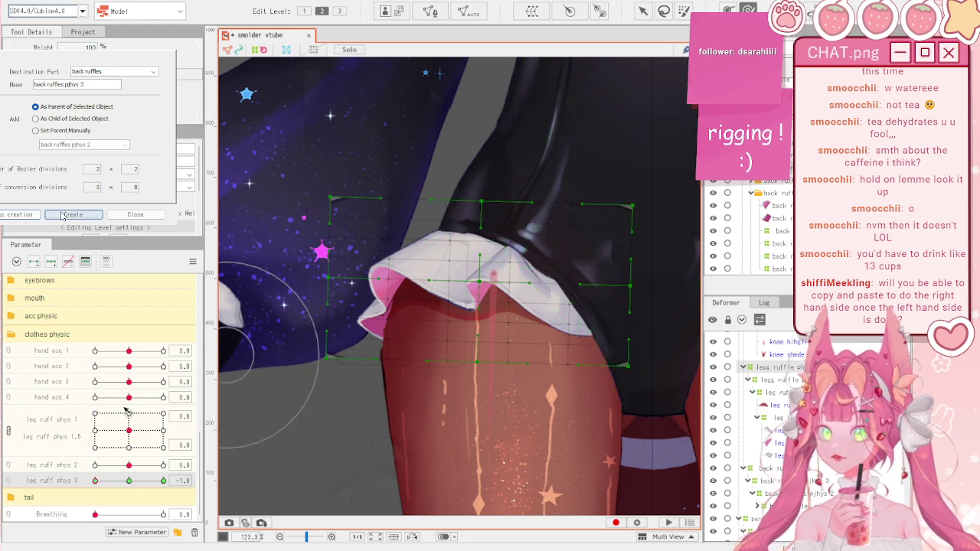
pyautogui.moveTo(129, 465); pyautogui.dragTo(180, 455)
pyautogui.click(196, 264)
pyautogui.click(205, 337)
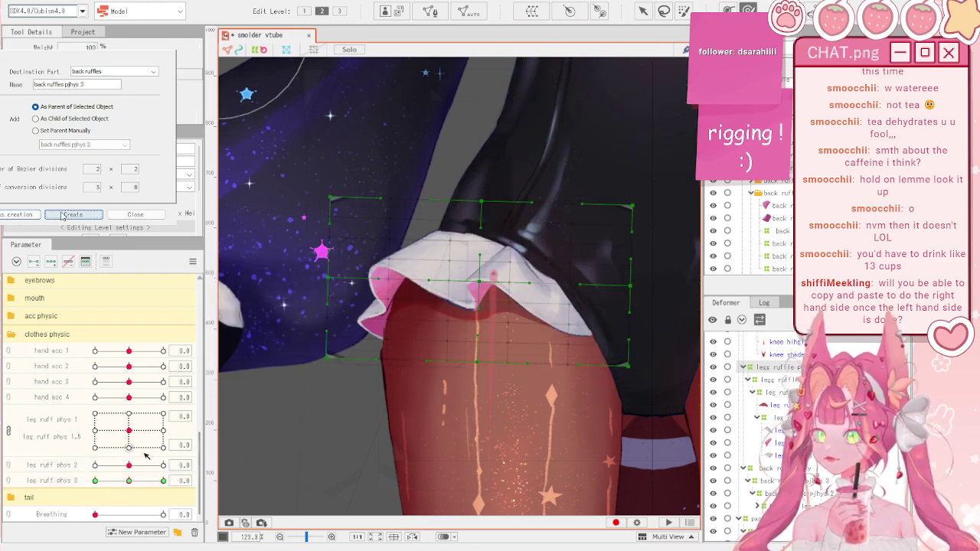
# - Try to reshape the outer edges and hem of the ruffle in the leg ruff phys 3 form at -1.0
pyautogui.moveTo(129, 480); pyautogui.dragTo(94, 482)
pyautogui.moveTo(380, 310)
pyautogui.mouseDown()
pyautogui.moveTo(396, 321)
pyautogui.moveTo(343, 298)
pyautogui.mouseUp()
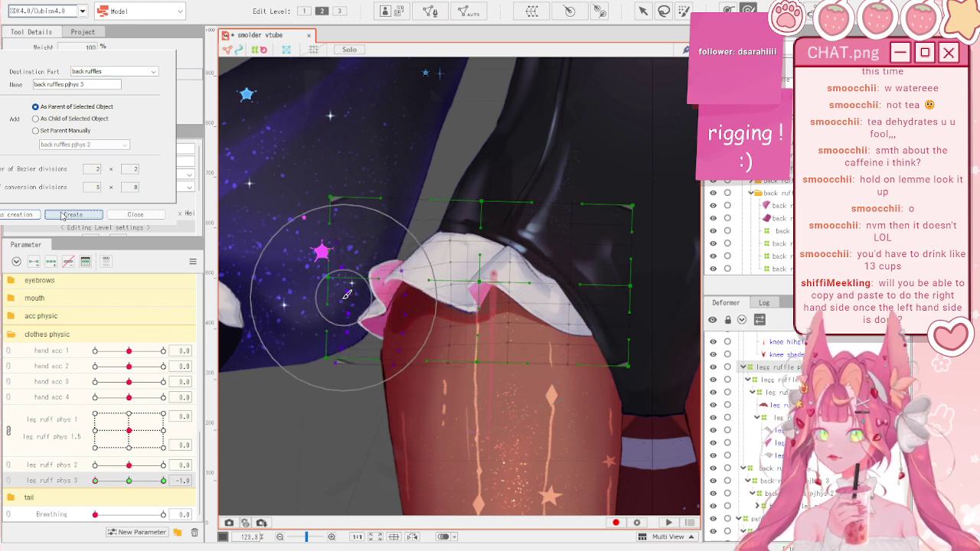
pyautogui.moveTo(633, 361)
pyautogui.mouseDown()
pyautogui.moveTo(580, 370)
pyautogui.moveTo(531, 361)
pyautogui.moveTo(574, 361)
pyautogui.moveTo(618, 323)
pyautogui.mouseUp()
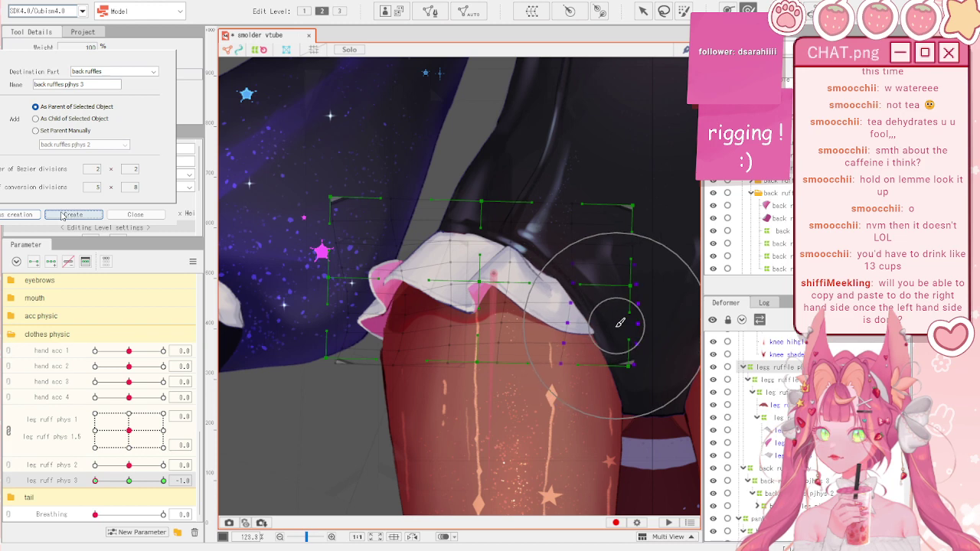
pyautogui.moveTo(506, 352)
pyautogui.mouseDown()
pyautogui.moveTo(468, 356)
pyautogui.moveTo(420, 337)
pyautogui.moveTo(402, 224)
pyautogui.moveTo(348, 218)
pyautogui.moveTo(388, 236)
pyautogui.mouseUp()
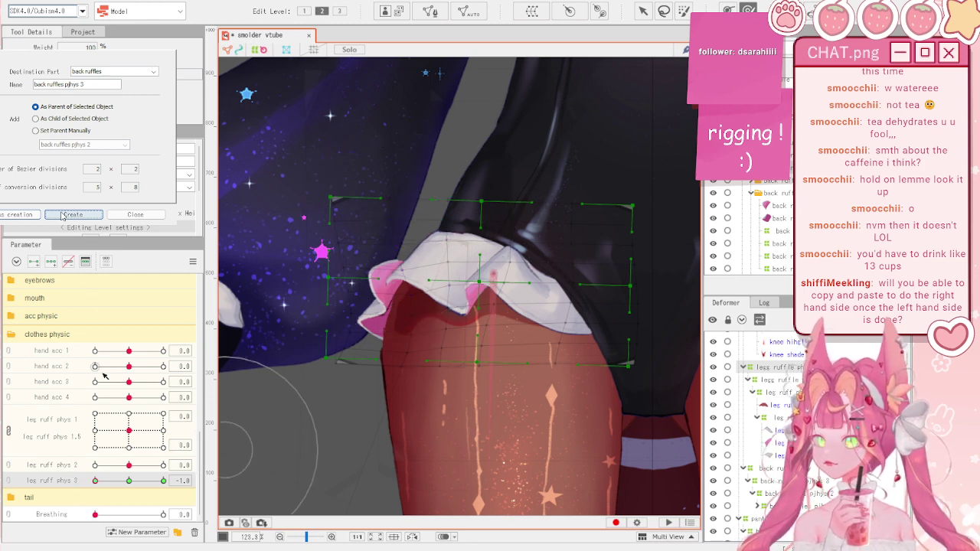
pyautogui.click(129, 480)
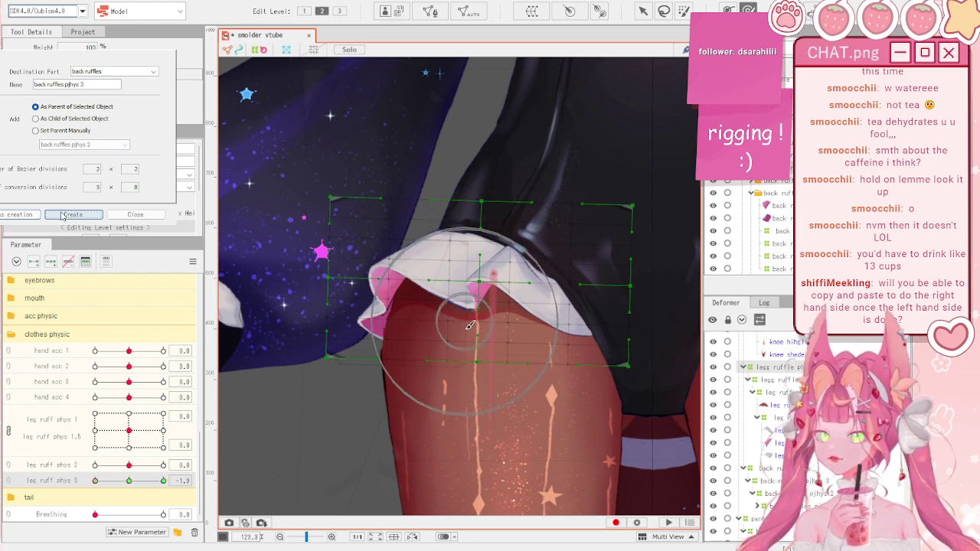
# - In the leg ruff phys 3 form at -1.0, pull the ruffle's outer fold downward and lift the hem along its middle and inner side
pyautogui.moveTo(399, 272); pyautogui.dragTo(386, 298)
pyautogui.moveTo(443, 257)
pyautogui.mouseDown()
pyautogui.moveTo(435, 198)
pyautogui.moveTo(432, 206)
pyautogui.mouseUp()
pyautogui.moveTo(542, 306); pyautogui.dragTo(542, 297)
pyautogui.moveTo(495, 330); pyautogui.dragTo(506, 321)
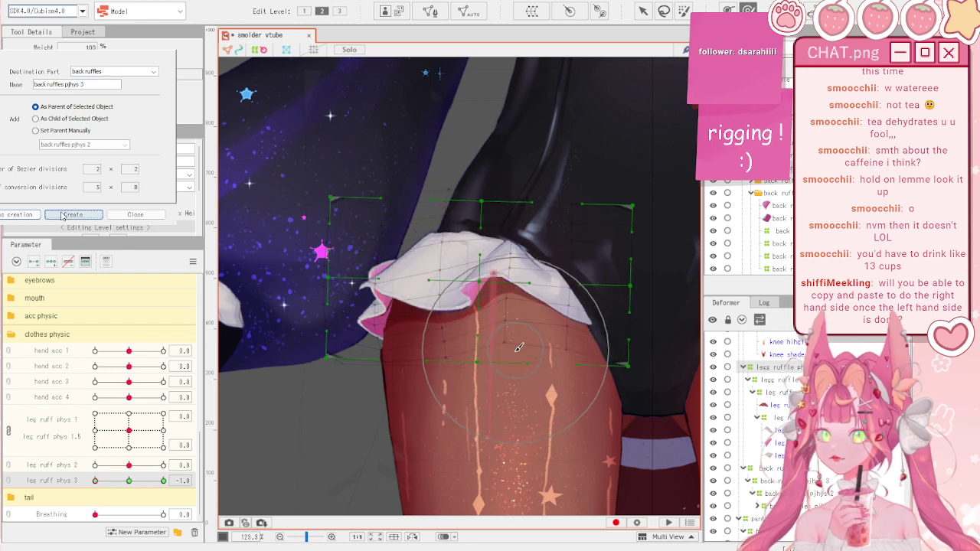
pyautogui.moveTo(605, 348); pyautogui.dragTo(609, 343)
pyautogui.moveTo(414, 325); pyautogui.dragTo(411, 317)
pyautogui.moveTo(500, 340); pyautogui.dragTo(500, 332)
pyautogui.moveTo(496, 271); pyautogui.dragTo(496, 266)
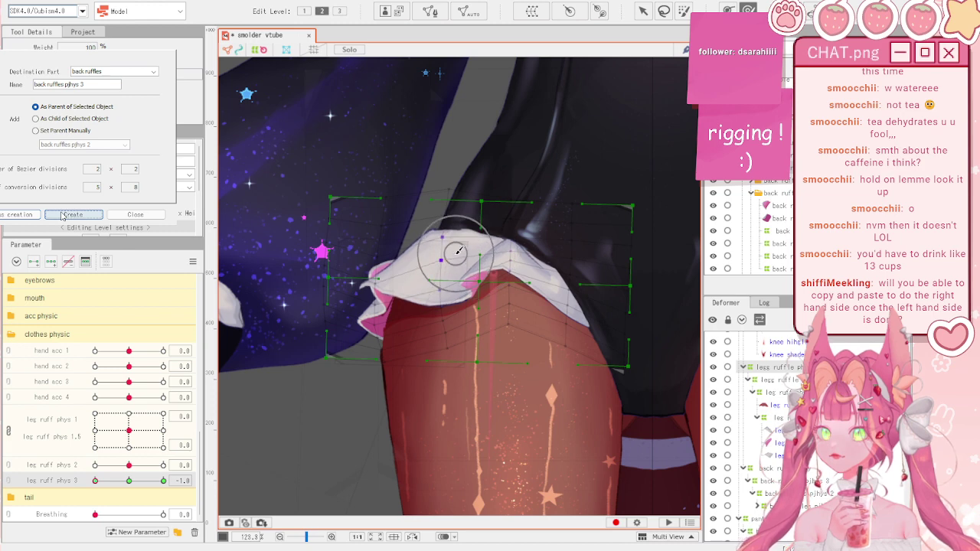
# - Adjust the deform brush size and smooth the ruffle's outer fold in the leg ruff phys 3 form at -1.0
pyautogui.press('b')
pyautogui.moveTo(418, 396); pyautogui.dragTo(436, 414)
pyautogui.moveTo(388, 328)
pyautogui.mouseDown()
pyautogui.moveTo(345, 332)
pyautogui.moveTo(343, 315)
pyautogui.moveTo(344, 329)
pyautogui.moveTo(304, 337)
pyautogui.mouseUp()
pyautogui.moveTo(373, 341); pyautogui.dragTo(373, 327)
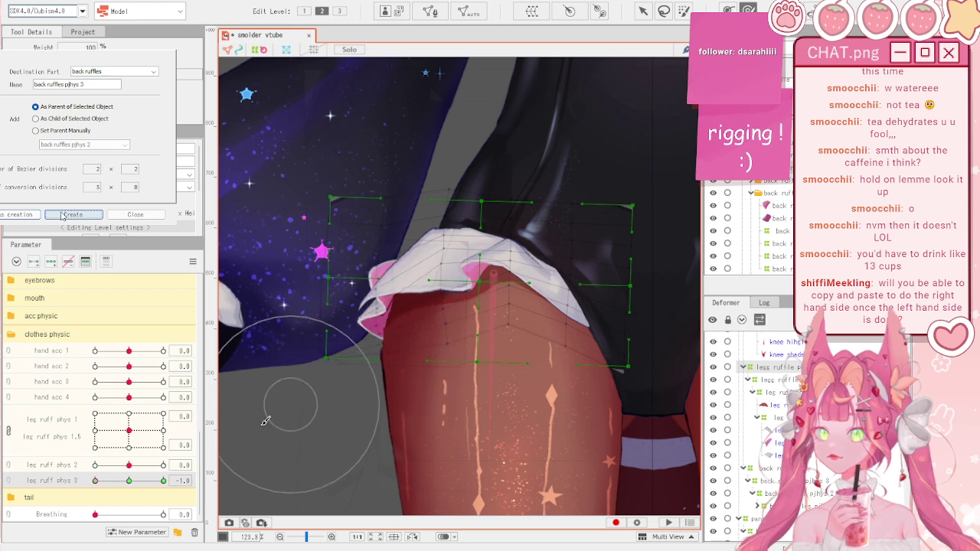
# - Set leg ruff phys 3 to 1.0, pull the middle and inner hem of the ruffle downward, and raise its outer corner
pyautogui.moveTo(95, 480); pyautogui.dragTo(218, 479)
pyautogui.moveTo(451, 345)
pyautogui.mouseDown()
pyautogui.moveTo(459, 317)
pyautogui.moveTo(545, 195)
pyautogui.mouseUp()
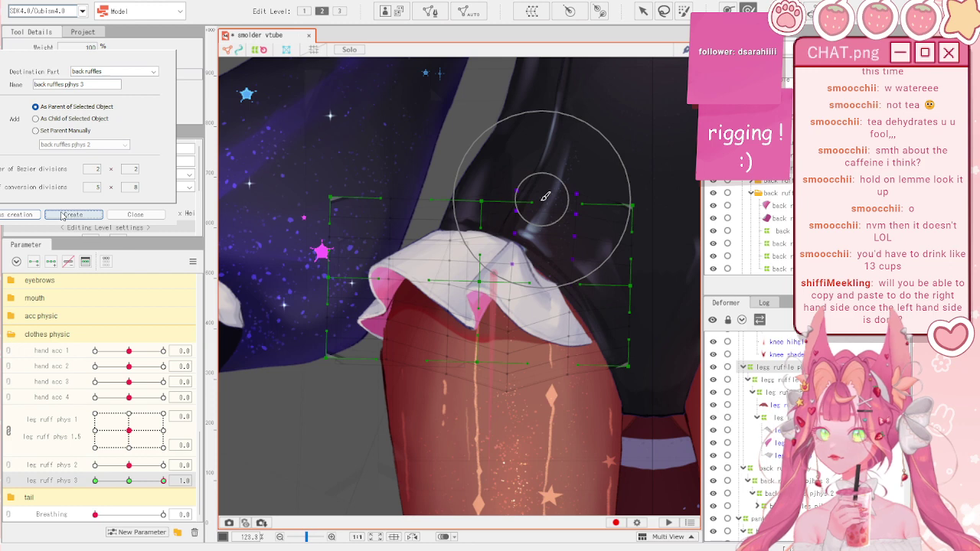
pyautogui.moveTo(455, 280)
pyautogui.mouseDown()
pyautogui.moveTo(306, 321)
pyautogui.moveTo(328, 300)
pyautogui.moveTo(324, 306)
pyautogui.moveTo(387, 287)
pyautogui.mouseUp()
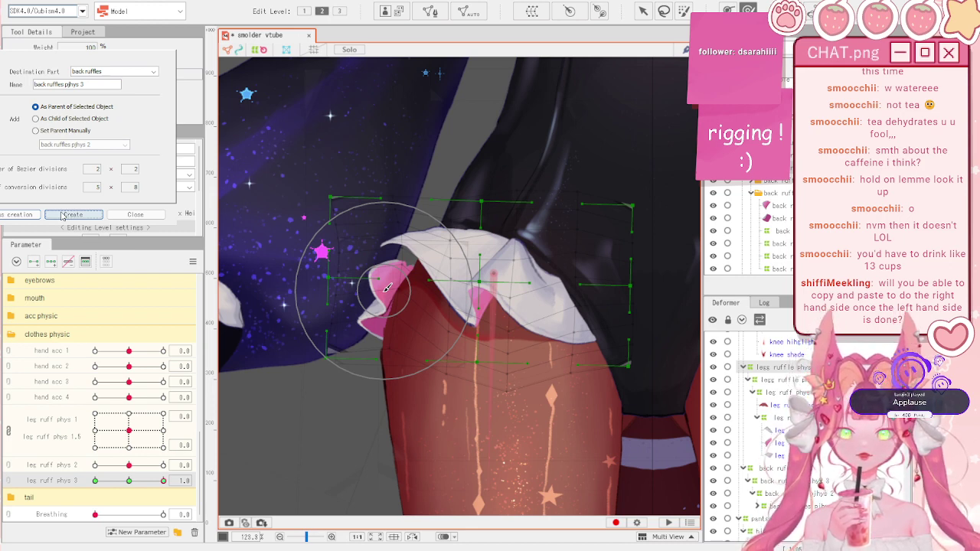
pyautogui.moveTo(384, 291)
pyautogui.mouseDown()
pyautogui.moveTo(388, 318)
pyautogui.moveTo(387, 299)
pyautogui.mouseUp()
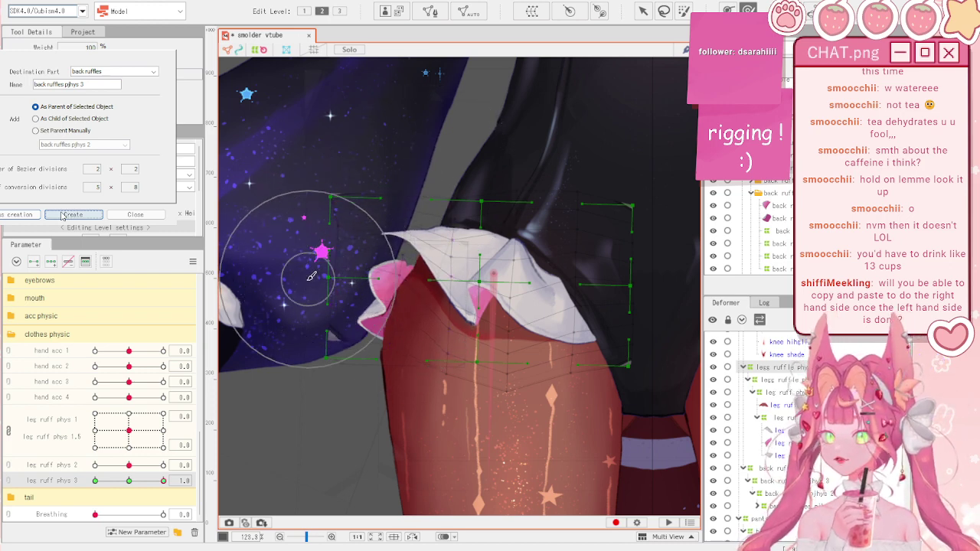
# - Test the ruffle's motion on the leg ruff phys parameters and reset them to default
pyautogui.moveTo(128, 473); pyautogui.dragTo(100, 466)
pyautogui.click(192, 261)
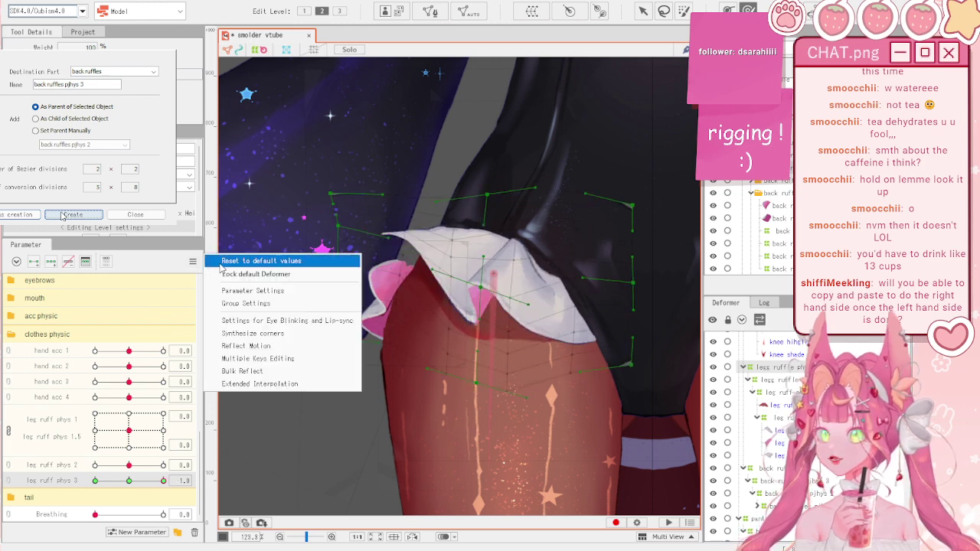
pyautogui.click(238, 265)
# - Select the leg ruffle's shade mesh, test how it follows the leg ruff phys parameters, and reset them to default
pyautogui.moveTo(407, 350); pyautogui.dragTo(405, 352)
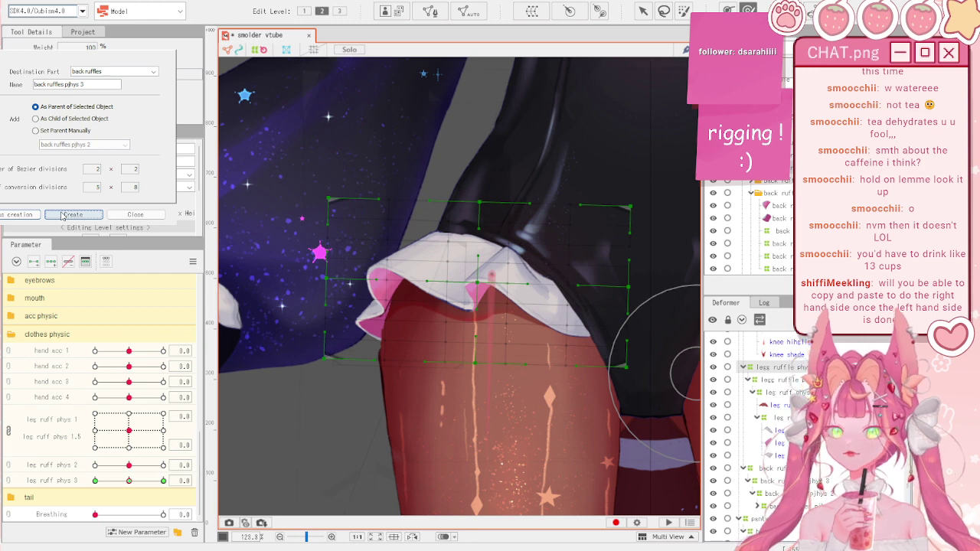
pyautogui.click(72, 215)
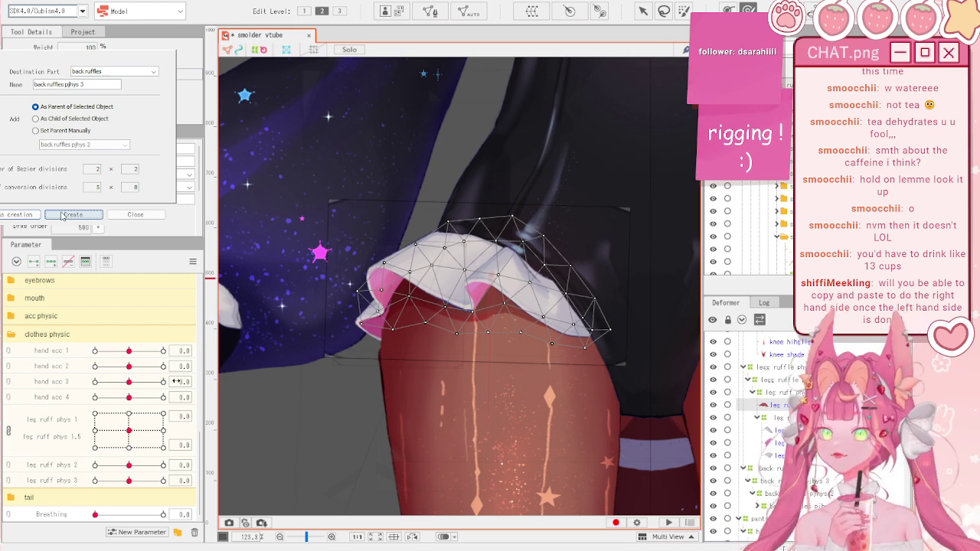
pyautogui.moveTo(131, 480); pyautogui.dragTo(175, 459)
pyautogui.click(195, 262)
pyautogui.click(229, 261)
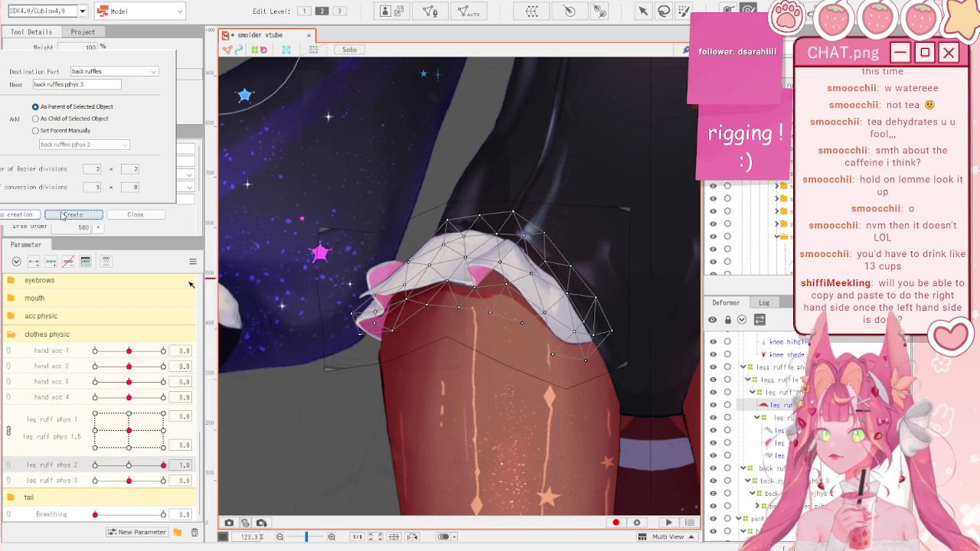
pyautogui.click(193, 260)
pyautogui.click(193, 261)
pyautogui.click(192, 261)
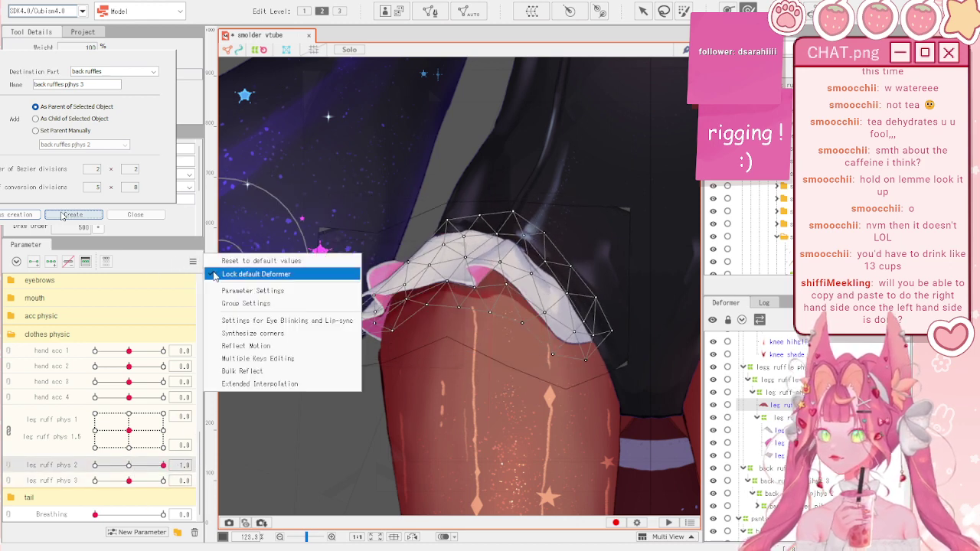
pyautogui.click(217, 262)
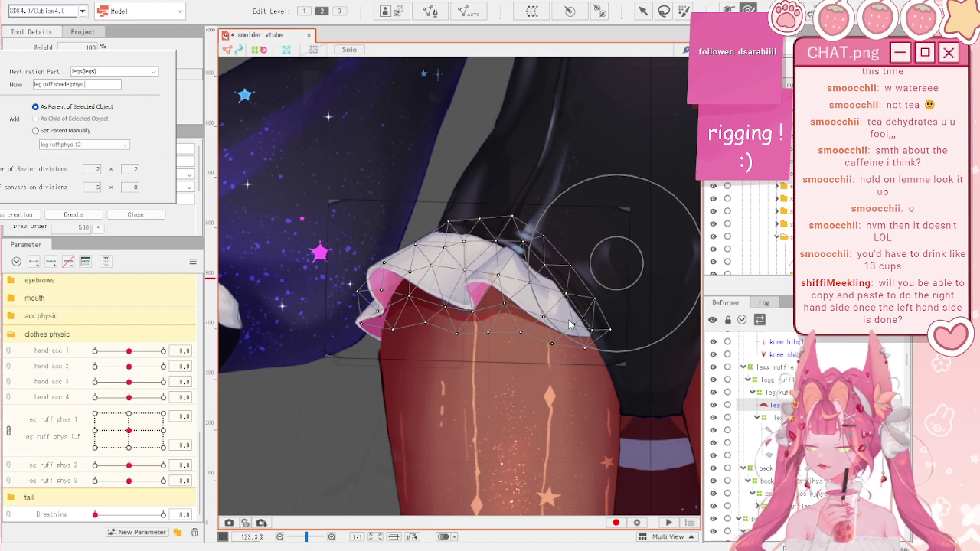
# - Create a series of parent warp deformers for the ruffle's shade mesh in the legs part, numbered through leg ruff shade phys 3
pyautogui.click(17, 215)
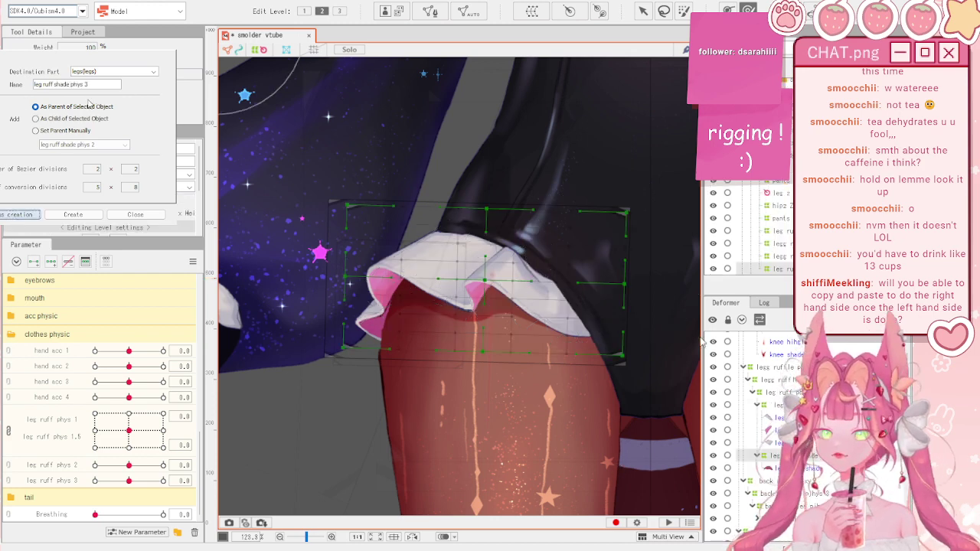
pyautogui.scroll(4, 424, 326)
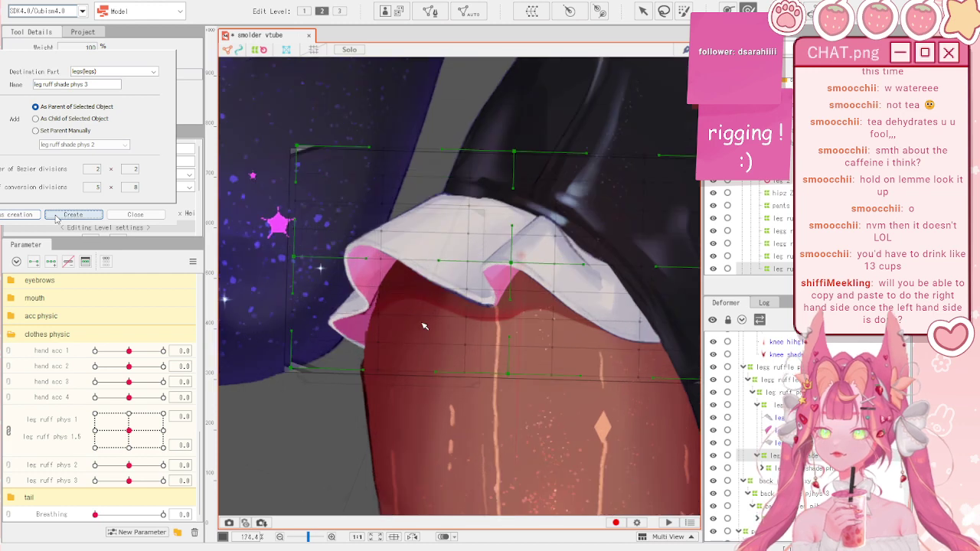
# - Nudge the lower outer corner of the ruffle shade's warp deformer inward, undoing the first attempt
pyautogui.scroll(-4, 328, 374)
pyautogui.moveTo(273, 391); pyautogui.dragTo(290, 380)
pyautogui.click(285, 387)
pyautogui.hotkey('ctrl', 'z')
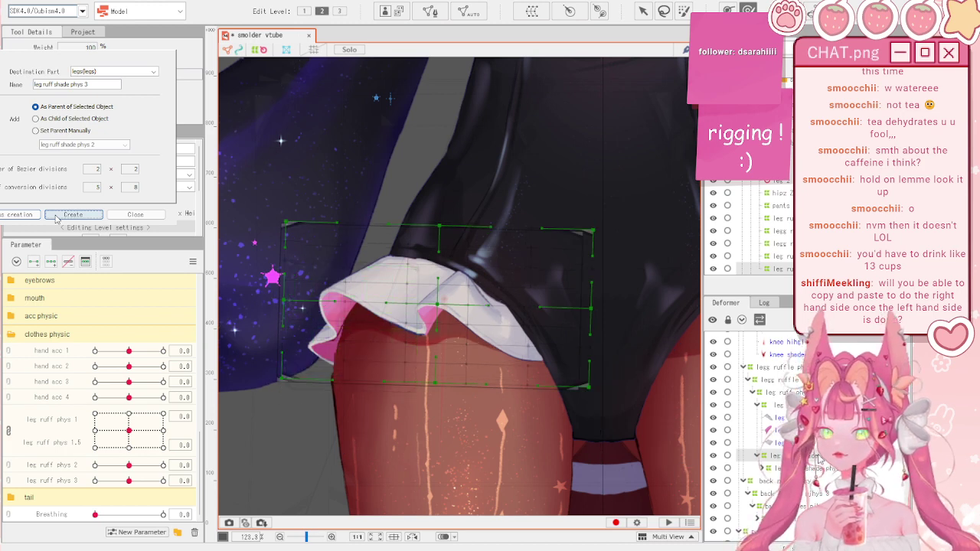
pyautogui.click(281, 388)
pyautogui.moveTo(280, 389); pyautogui.dragTo(293, 384)
pyautogui.scroll(2, 325, 337)
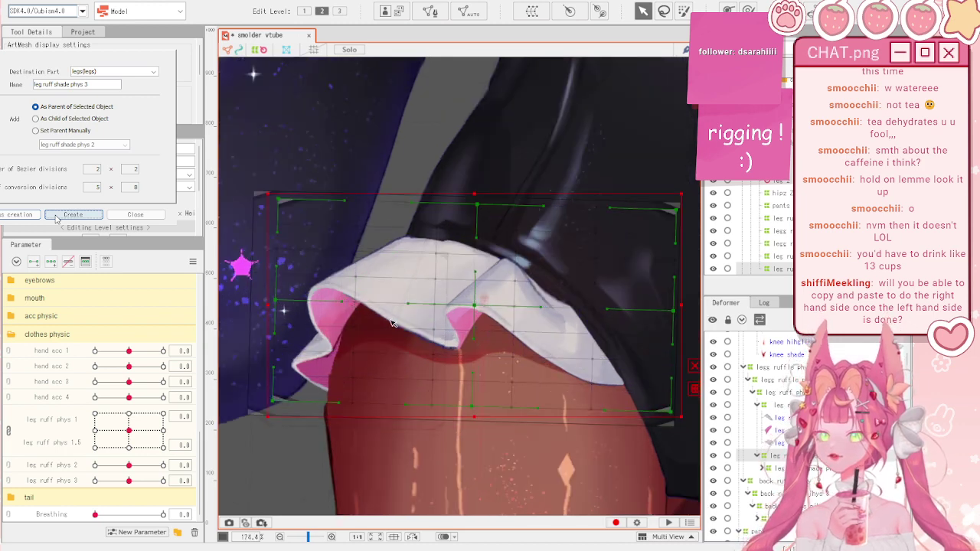
pyautogui.scroll(-2, 393, 349)
pyautogui.scroll(2, 393, 350)
# - Key the ruffle shade's deformer on leg ruff phys 2 and, at -1.0, brush the shade to fit the ruffle's hem
pyautogui.click(72, 466)
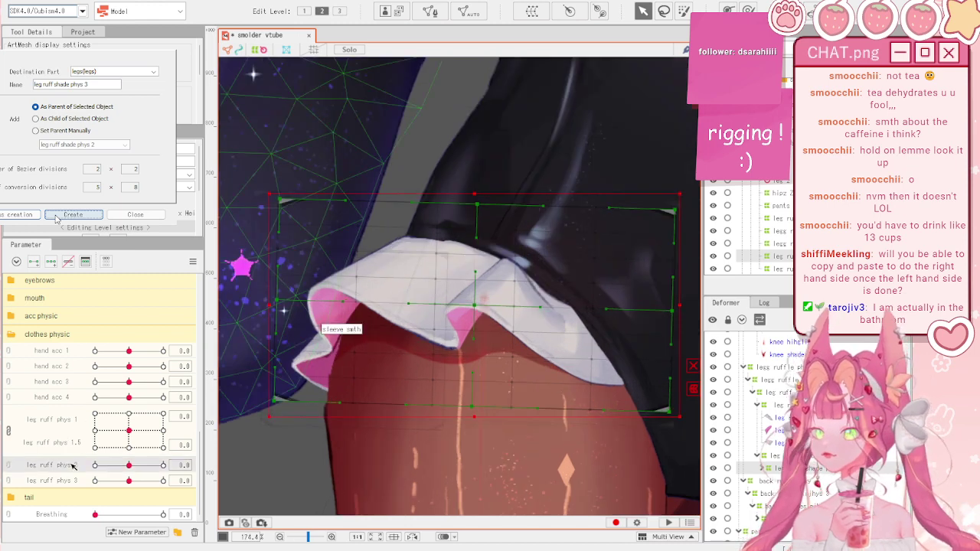
pyautogui.moveTo(130, 465); pyautogui.dragTo(93, 465)
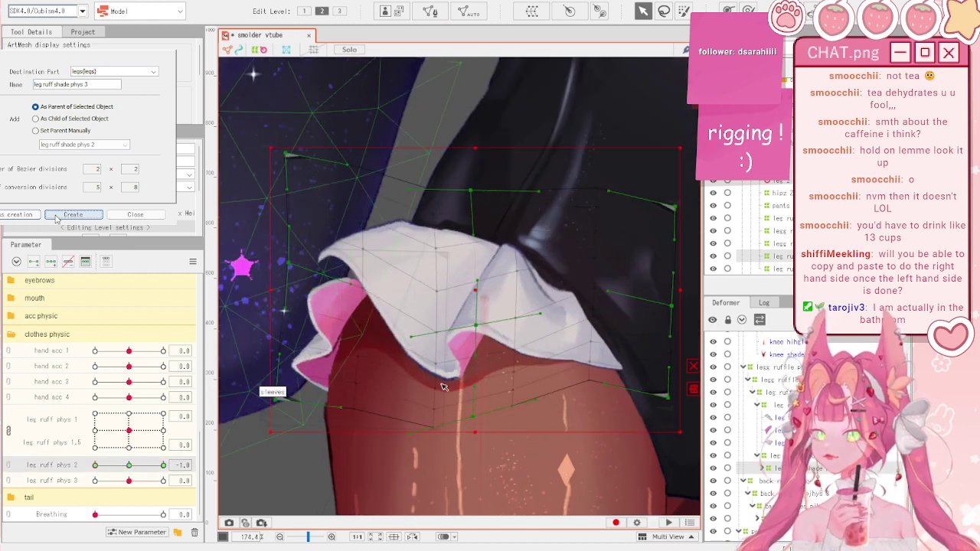
pyautogui.click(747, 8)
pyautogui.moveTo(440, 412); pyautogui.dragTo(453, 374)
pyautogui.moveTo(559, 370); pyautogui.dragTo(558, 397)
pyautogui.moveTo(100, 465); pyautogui.dragTo(84, 452)
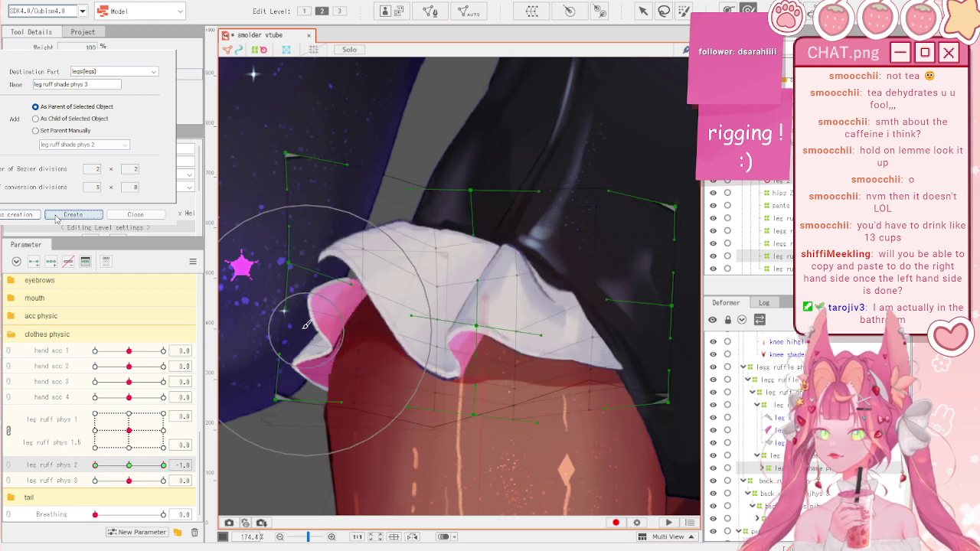
pyautogui.moveTo(299, 342); pyautogui.dragTo(298, 344)
# - Set leg ruff phys 2 to 1.0, brush the shade to follow the hem, and reset the parameters to default
pyautogui.moveTo(128, 465); pyautogui.dragTo(174, 440)
pyautogui.moveTo(466, 366); pyautogui.dragTo(447, 414)
pyautogui.moveTo(316, 369); pyautogui.dragTo(317, 349)
pyautogui.moveTo(473, 401)
pyautogui.mouseDown()
pyautogui.moveTo(457, 424)
pyautogui.moveTo(564, 426)
pyautogui.moveTo(564, 411)
pyautogui.moveTo(439, 407)
pyautogui.moveTo(438, 419)
pyautogui.moveTo(405, 417)
pyautogui.mouseUp()
pyautogui.moveTo(150, 466); pyautogui.dragTo(15, 456)
pyautogui.click(192, 261)
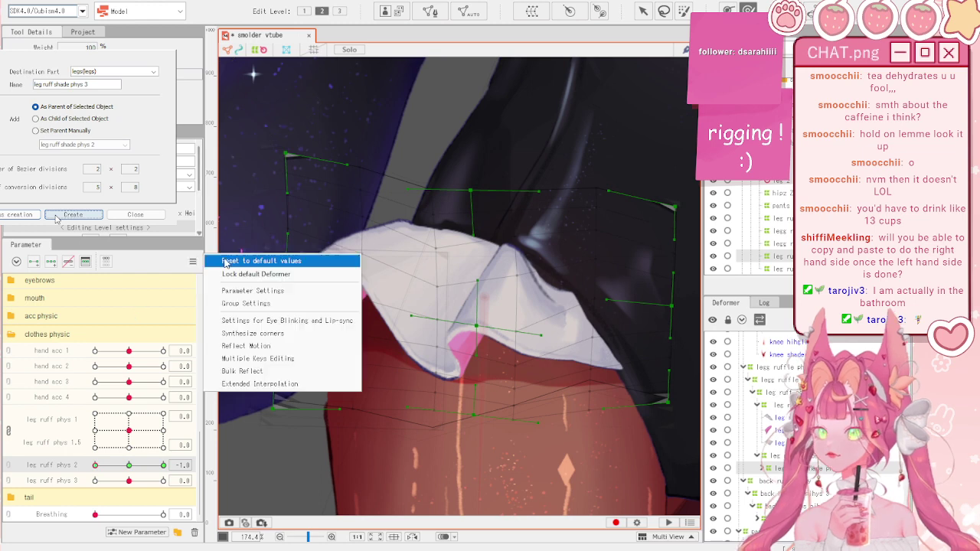
pyautogui.click(257, 254)
# - Key the next shade deformer on leg ruff phys 3 and, at -1.0, reshape the shade along the ruffle's hem
pyautogui.click(64, 481)
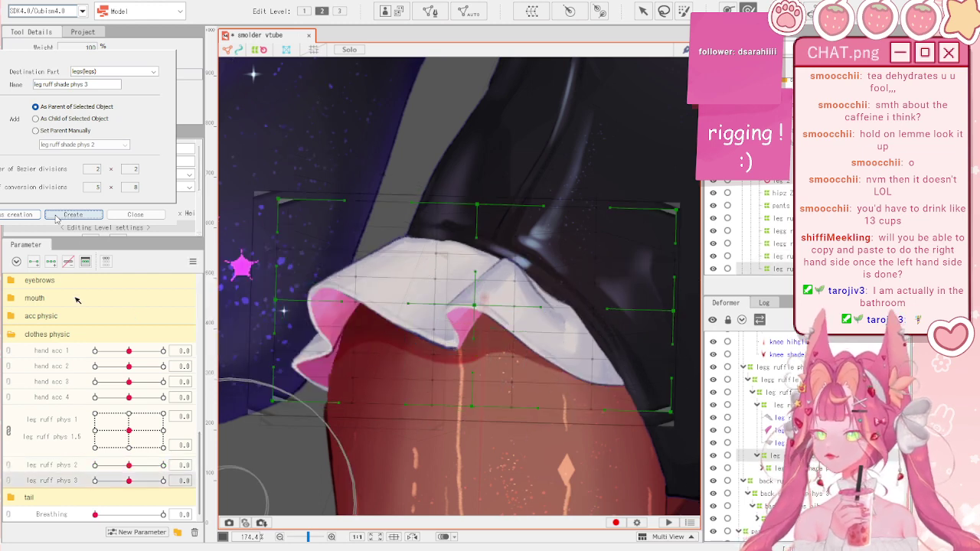
pyautogui.moveTo(129, 482); pyautogui.dragTo(88, 482)
pyautogui.moveTo(468, 367)
pyautogui.mouseDown()
pyautogui.moveTo(465, 353)
pyautogui.moveTo(463, 379)
pyautogui.mouseUp()
pyautogui.moveTo(314, 365); pyautogui.dragTo(330, 351)
pyautogui.hotkey('ctrl', 'z')
pyautogui.moveTo(528, 359); pyautogui.dragTo(525, 343)
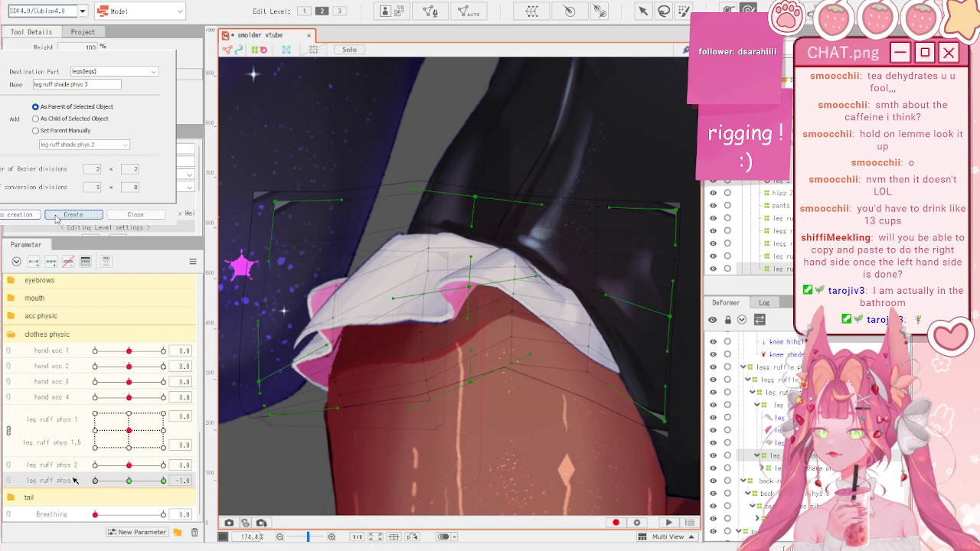
# - Set leg ruff phys 3 to 1.0 and brush the shade's outer and inner lower edges to match the ruffle
pyautogui.click(163, 480)
pyautogui.moveTo(335, 367); pyautogui.dragTo(327, 386)
pyautogui.moveTo(528, 439); pyautogui.dragTo(530, 410)
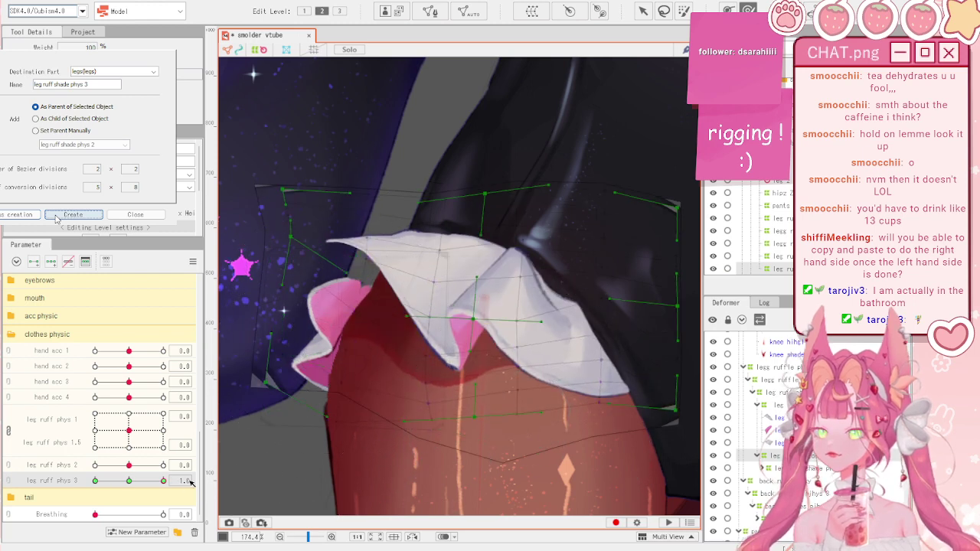
# - Refine the ruffle's shade at leg ruff phys 3 of -1.0, test the motion, and reset the parameters to default
pyautogui.click(95, 480)
pyautogui.moveTo(310, 371); pyautogui.dragTo(317, 341)
pyautogui.moveTo(505, 341)
pyautogui.mouseDown()
pyautogui.moveTo(508, 378)
pyautogui.moveTo(528, 370)
pyautogui.moveTo(548, 382)
pyautogui.mouseUp()
pyautogui.moveTo(424, 407); pyautogui.dragTo(421, 389)
pyautogui.moveTo(96, 480)
pyautogui.mouseDown()
pyautogui.moveTo(71, 476)
pyautogui.moveTo(239, 476)
pyautogui.moveTo(66, 466)
pyautogui.moveTo(99, 476)
pyautogui.mouseUp()
pyautogui.click(194, 263)
pyautogui.click(233, 263)
pyautogui.scroll(-3, 424, 327)
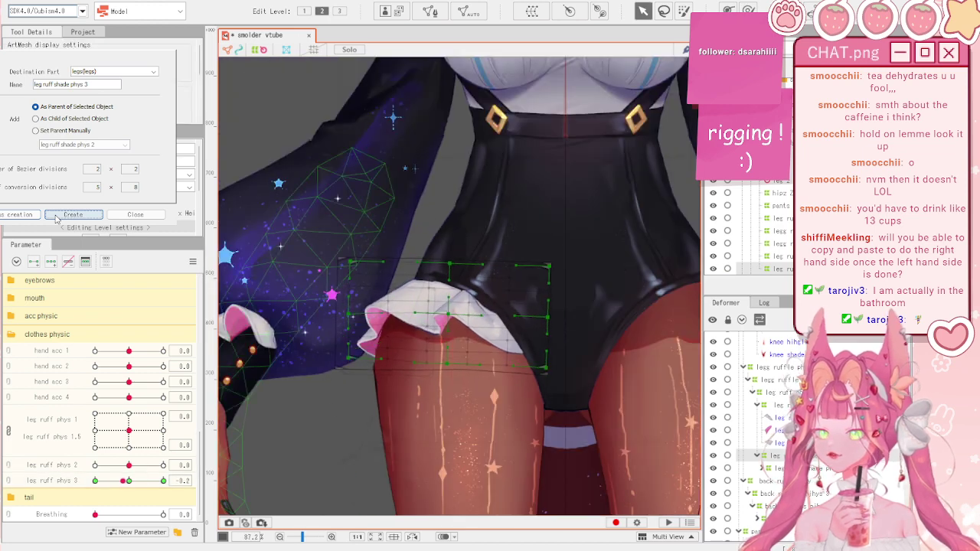
pyautogui.click(95, 480)
pyautogui.click(193, 263)
pyautogui.click(234, 263)
# - Select the back ruffle's warp deformer, add three keys on leg ruff phys 1 and 1.5, and separate the two parameters
pyautogui.scroll(1, 362, 370)
pyautogui.click(393, 316)
pyautogui.click(368, 338)
pyautogui.click(368, 338)
pyautogui.scroll(2, 331, 268)
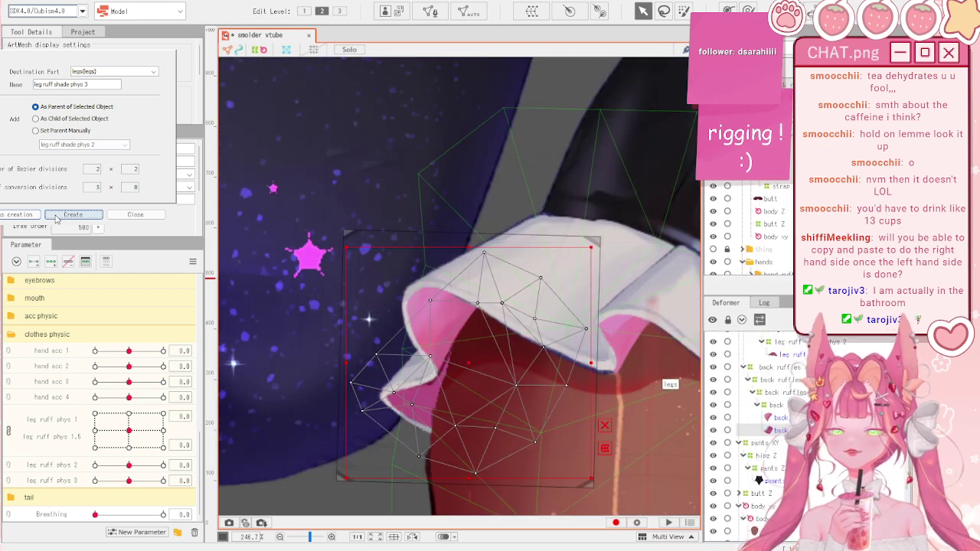
pyautogui.click(56, 218)
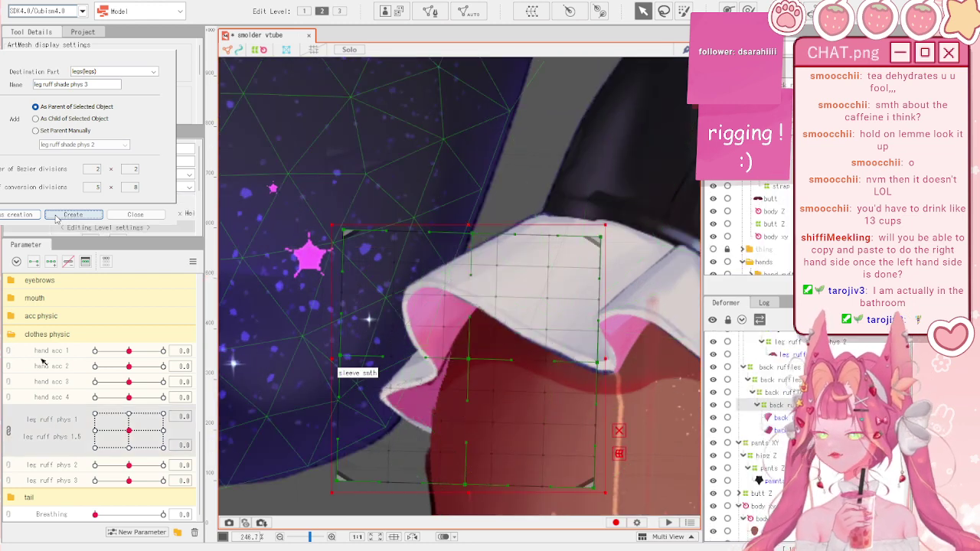
pyautogui.click(193, 261)
pyautogui.click(226, 264)
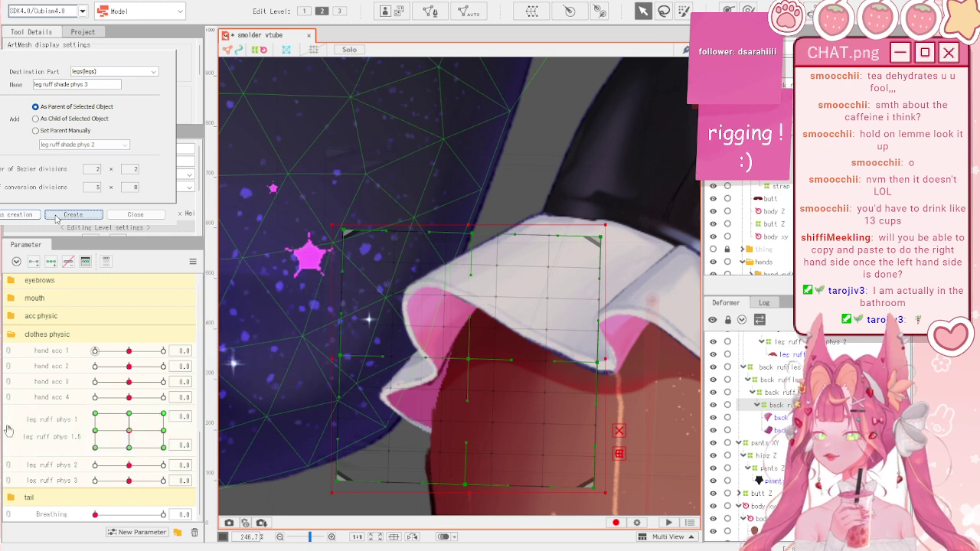
pyautogui.click(8, 432)
# - Set leg ruff phys 1 to -1.0 and brush the back ruffle's outer edge outward
pyautogui.moveTo(131, 435); pyautogui.dragTo(67, 441)
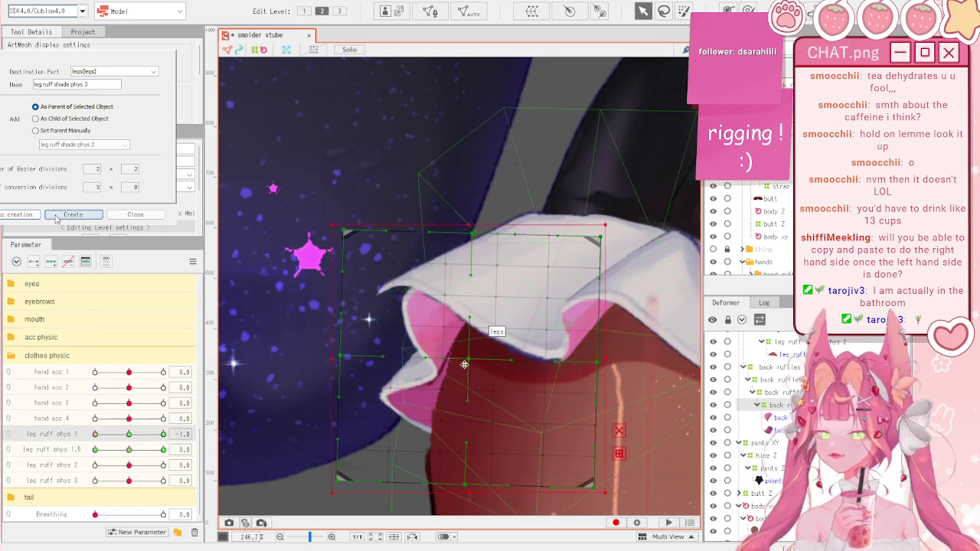
pyautogui.press('b')
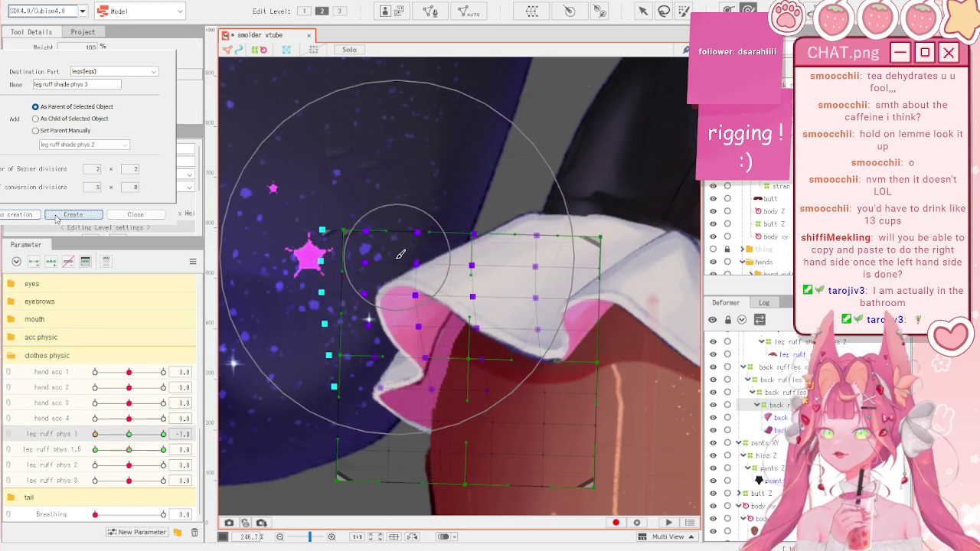
pyautogui.moveTo(399, 254); pyautogui.dragTo(377, 252)
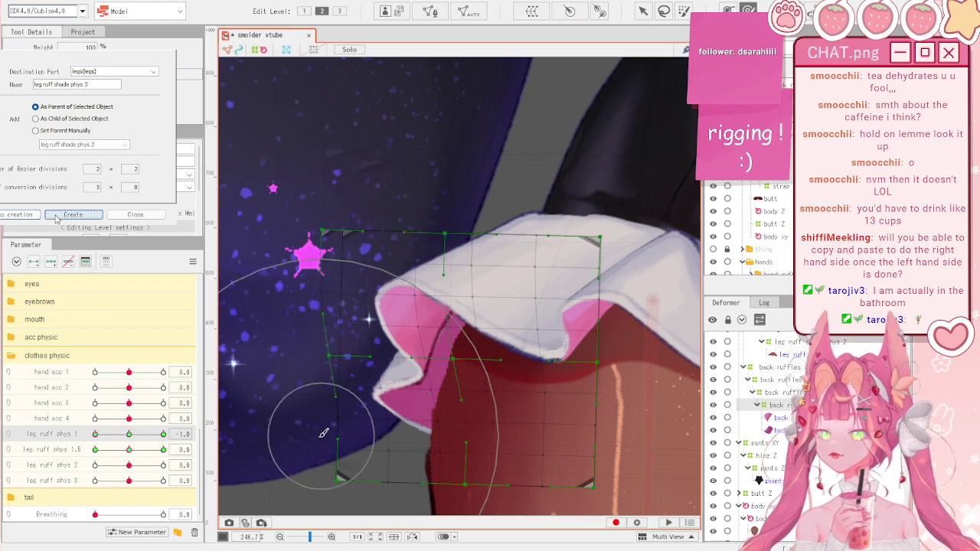
pyautogui.moveTo(321, 436); pyautogui.dragTo(290, 425)
# - Set leg ruff phys 1 to 1.0 and brush the back ruffle's outer edge inward toward the thigh
pyautogui.moveTo(115, 434); pyautogui.dragTo(166, 434)
pyautogui.moveTo(416, 314); pyautogui.dragTo(443, 310)
pyautogui.moveTo(335, 444); pyautogui.dragTo(356, 446)
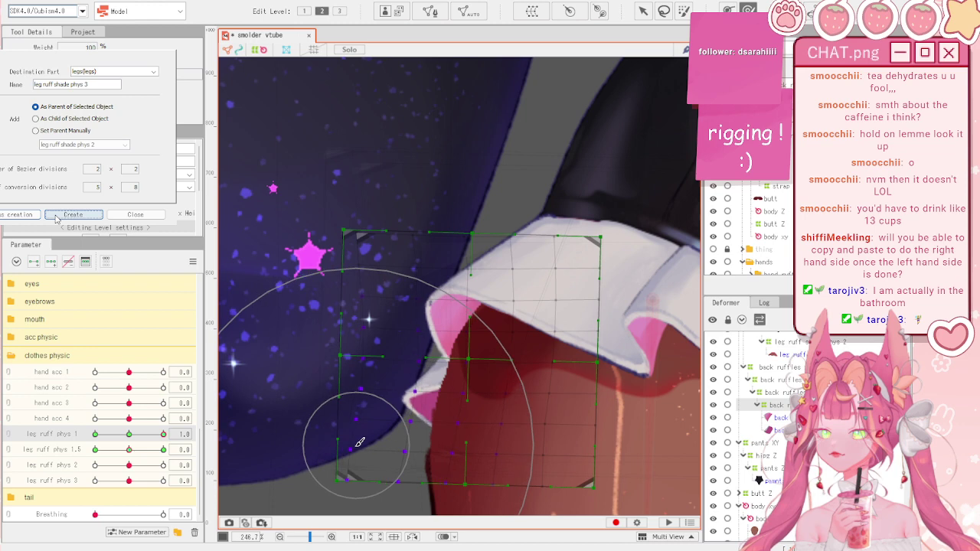
pyautogui.click(99, 434)
pyautogui.press('Right')
pyautogui.press('Right')
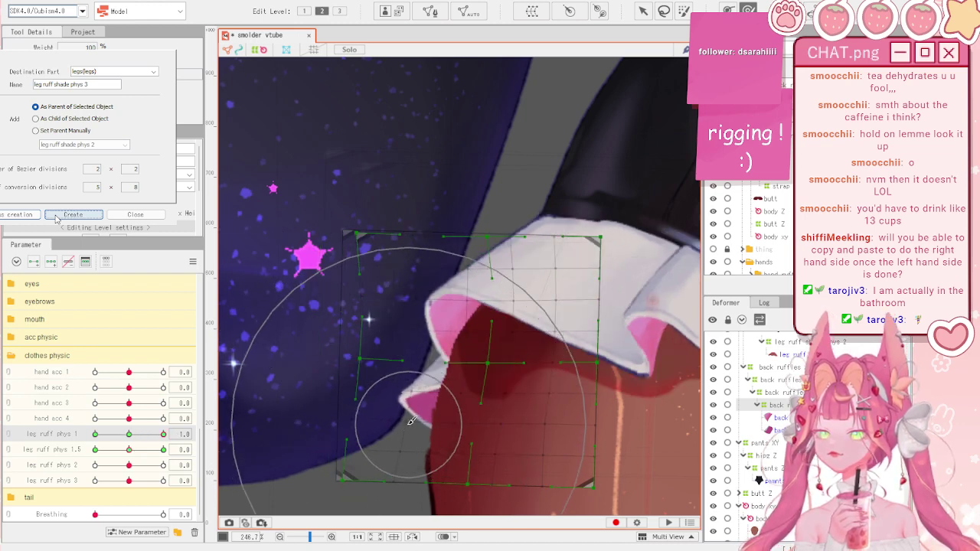
# - Check the back ruffle's motion between the extremes of leg ruff phys 1 and reset the parameters to default
pyautogui.scroll(-2, 398, 497)
pyautogui.press('Left')
pyautogui.press('Left')
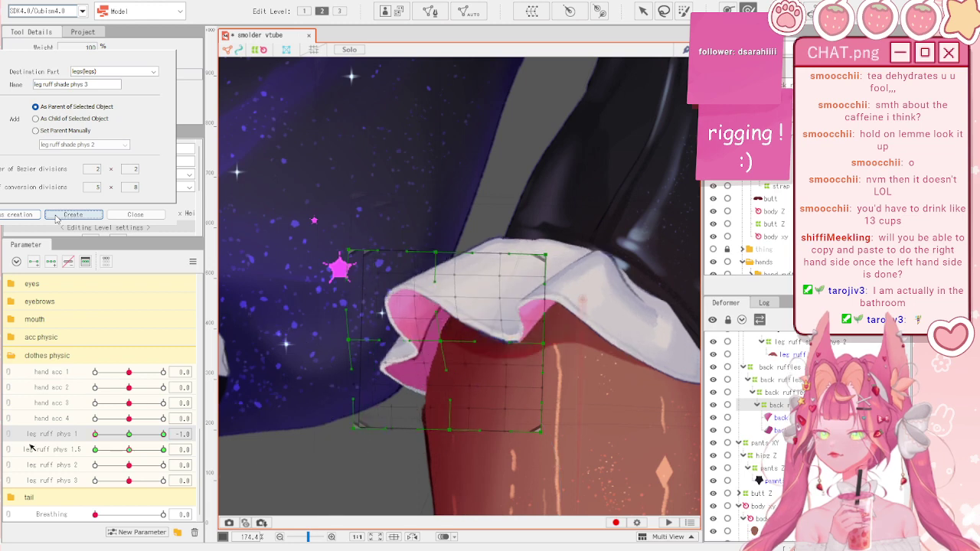
pyautogui.click(193, 262)
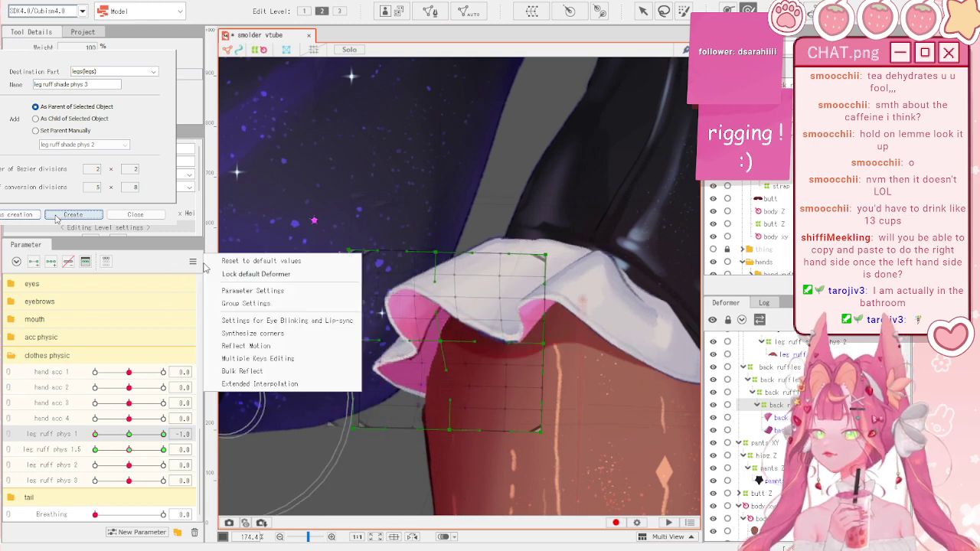
pyautogui.click(255, 265)
# - Set leg ruff phys 1.5 to -1.0 and brush the back ruffle's lower hem outward
pyautogui.moveTo(128, 449); pyautogui.dragTo(50, 448)
pyautogui.moveTo(387, 323); pyautogui.dragTo(371, 323)
pyautogui.moveTo(376, 439)
pyautogui.mouseDown()
pyautogui.moveTo(348, 459)
pyautogui.moveTo(335, 450)
pyautogui.moveTo(438, 467)
pyautogui.mouseUp()
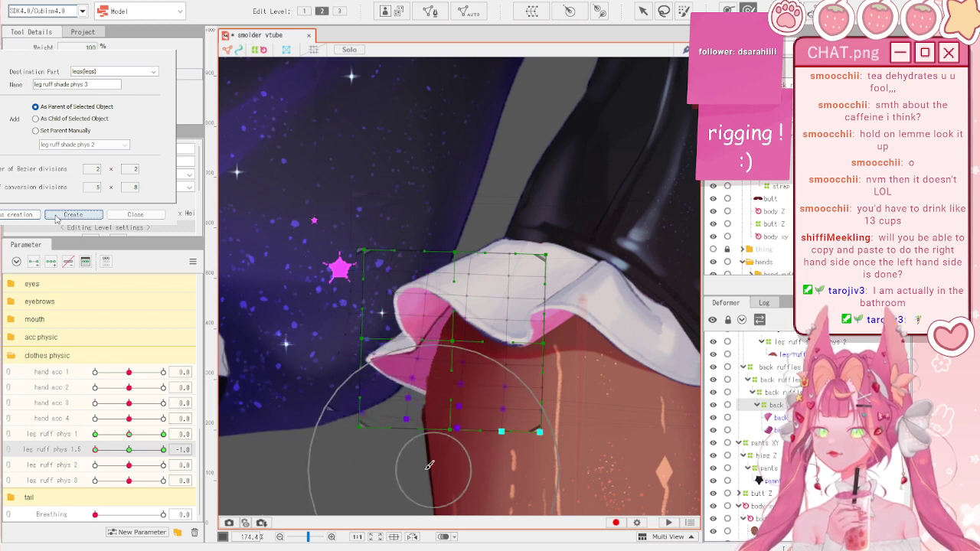
# - Set leg ruff phys 1.5 to 1.0, brush the back ruffle's lower edge inward, and check the opposite extreme
pyautogui.moveTo(95, 448); pyautogui.dragTo(170, 452)
pyautogui.moveTo(394, 459); pyautogui.dragTo(422, 453)
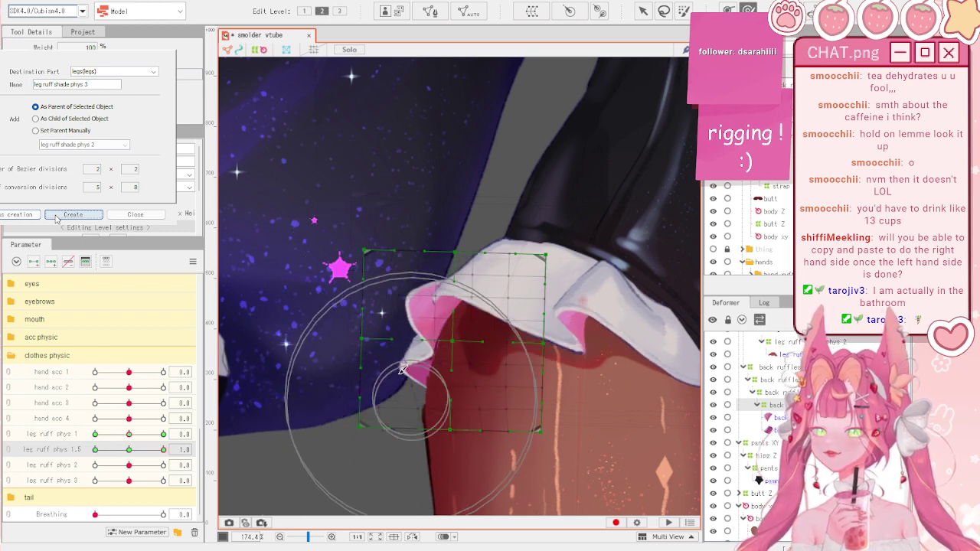
pyautogui.moveTo(377, 328); pyautogui.dragTo(400, 336)
pyautogui.press('v')
pyautogui.hotkey('ctrl', 'z')
pyautogui.moveTo(454, 256); pyautogui.dragTo(452, 253)
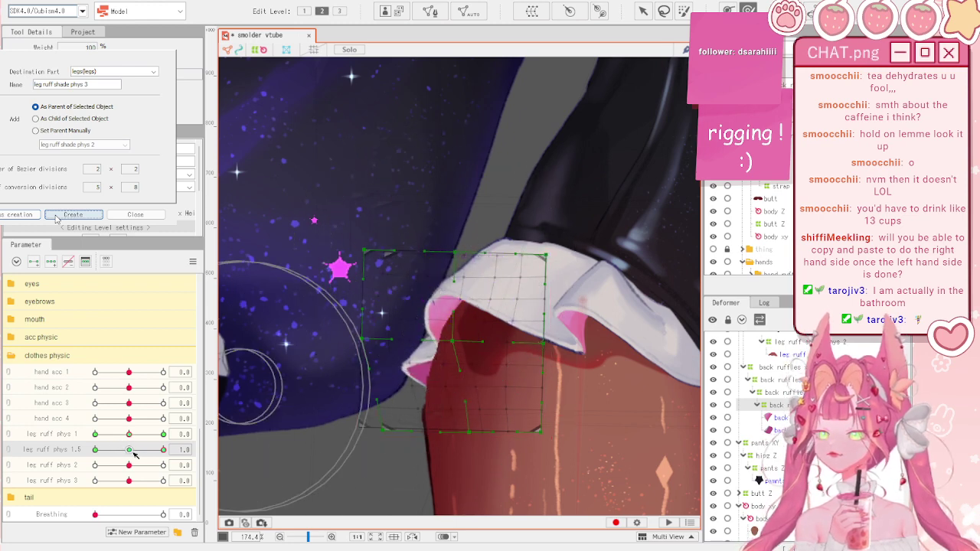
pyautogui.press('Left')
pyautogui.press('Left')
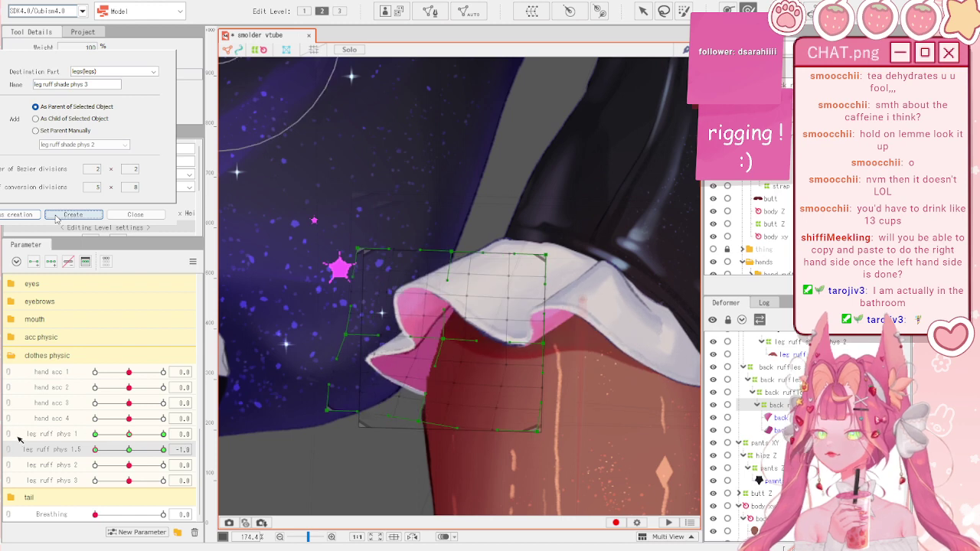
# - Recombine leg ruff phys 1 and 1.5, synthesize the corner forms of the back ruffle's deformer, and check them
pyautogui.click(192, 261)
pyautogui.click(260, 333)
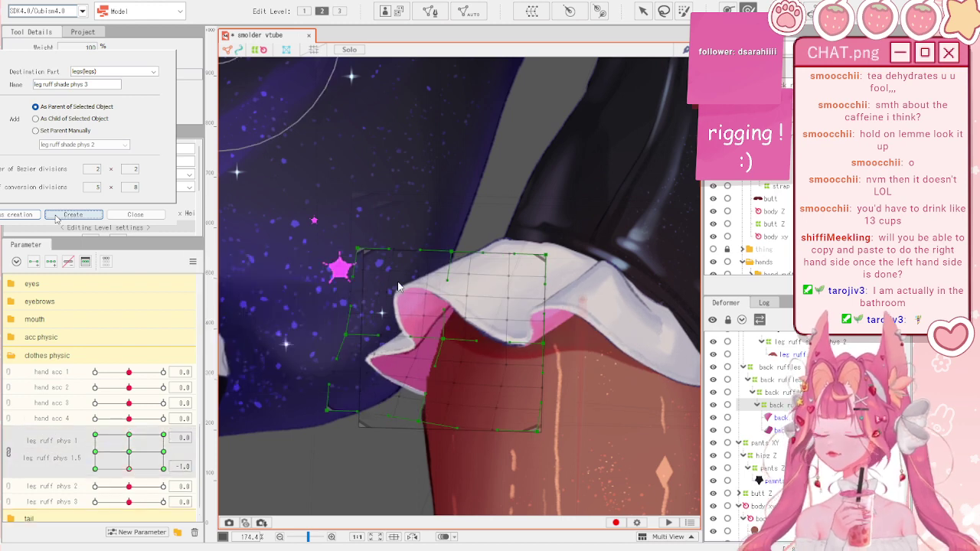
pyautogui.moveTo(128, 469); pyautogui.dragTo(172, 388)
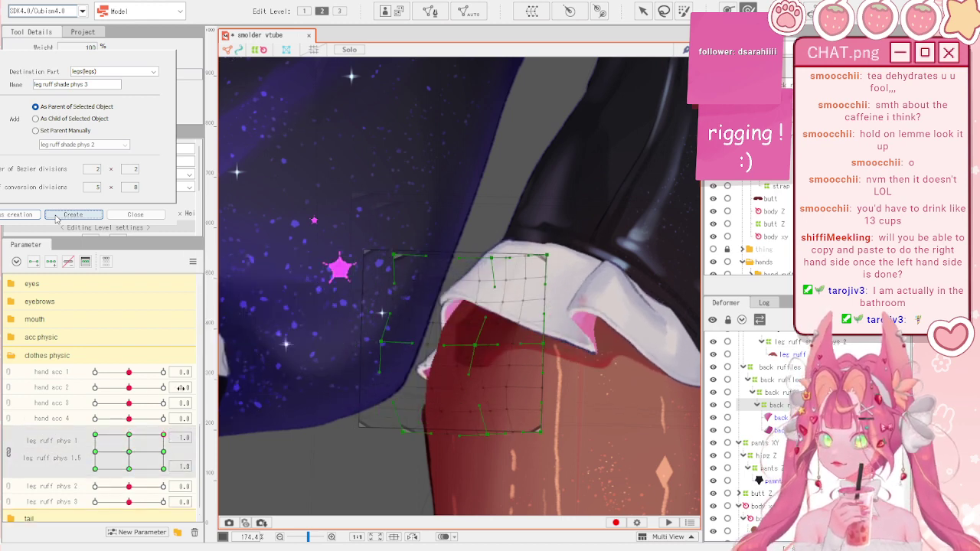
pyautogui.press('v')
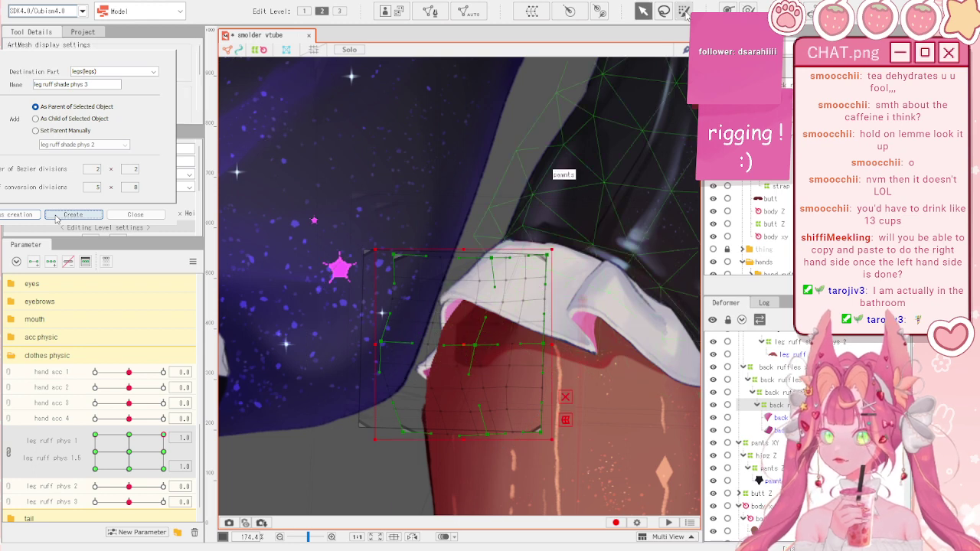
pyautogui.click(686, 13)
pyautogui.moveTo(411, 282); pyautogui.dragTo(559, 140)
pyautogui.click(748, 10)
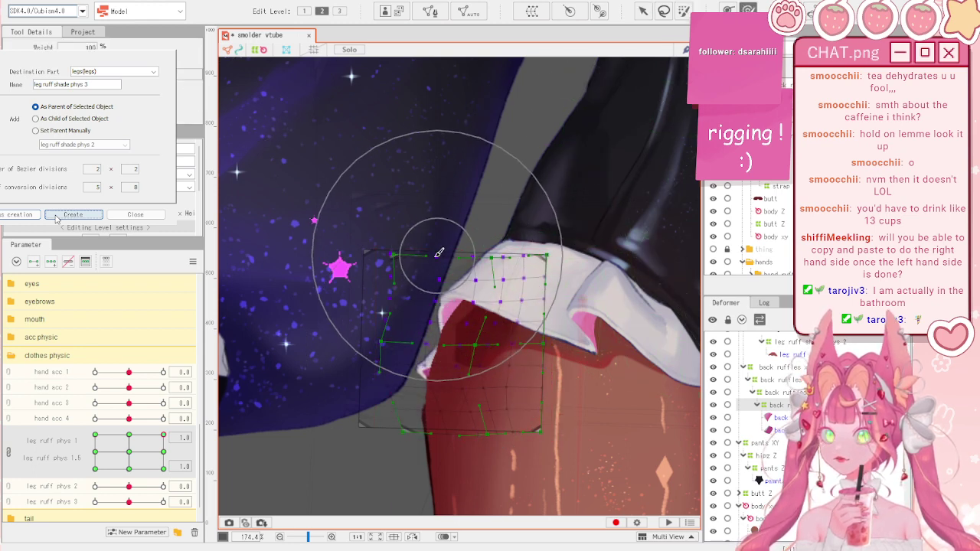
pyautogui.moveTo(134, 435); pyautogui.dragTo(30, 418)
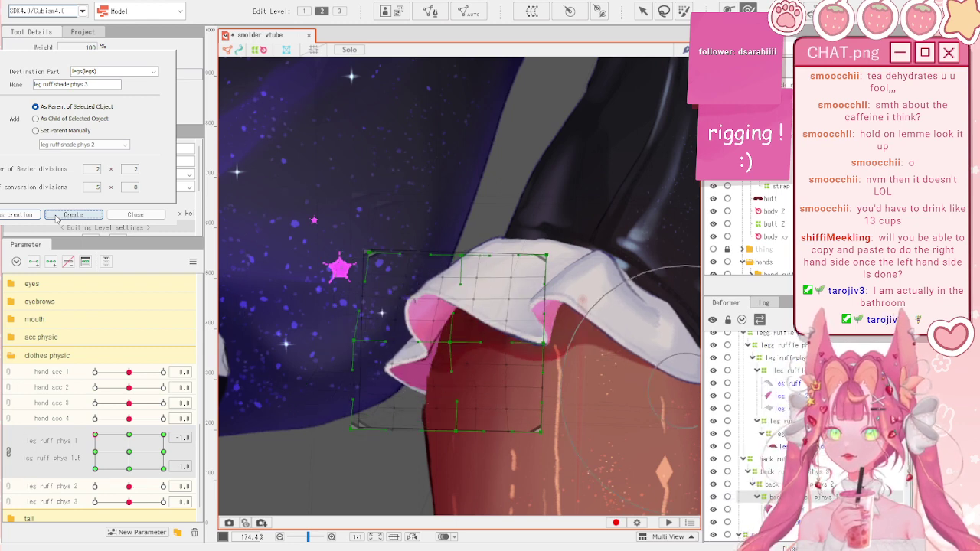
# - Add the front ruffle's deformer to the selection and synthesize the corners of leg ruff phys 1 and 1.5
pyautogui.click(72, 214)
pyautogui.click(193, 262)
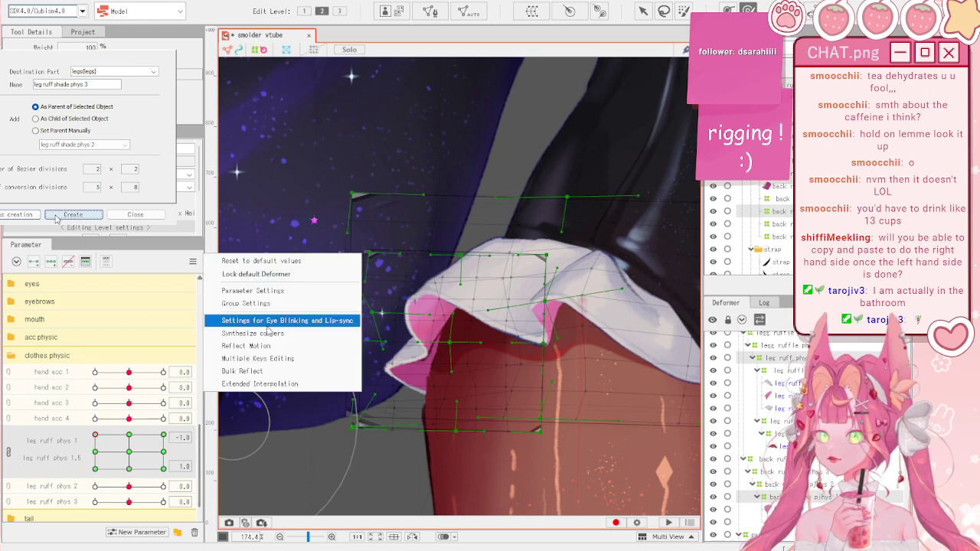
pyautogui.click(268, 334)
pyautogui.click(128, 452)
pyautogui.moveTo(129, 452); pyautogui.dragTo(221, 406)
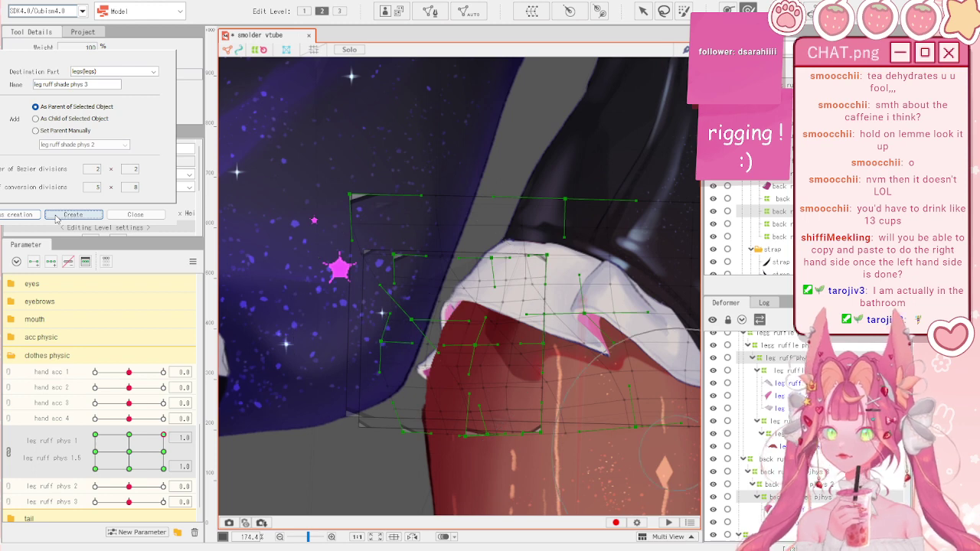
# - Brush the front ruffle deformer's outer edge outward at leg ruff phys 1 and 1.5 of 1.0, then reset the parameters to default
pyautogui.click(784, 357)
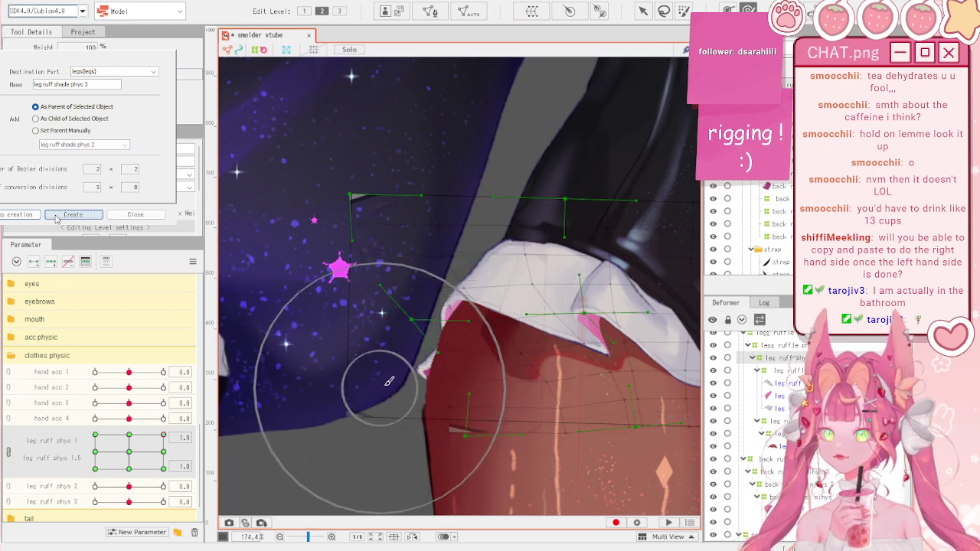
pyautogui.moveTo(383, 380); pyautogui.dragTo(369, 376)
pyautogui.moveTo(108, 457); pyautogui.dragTo(2, 426)
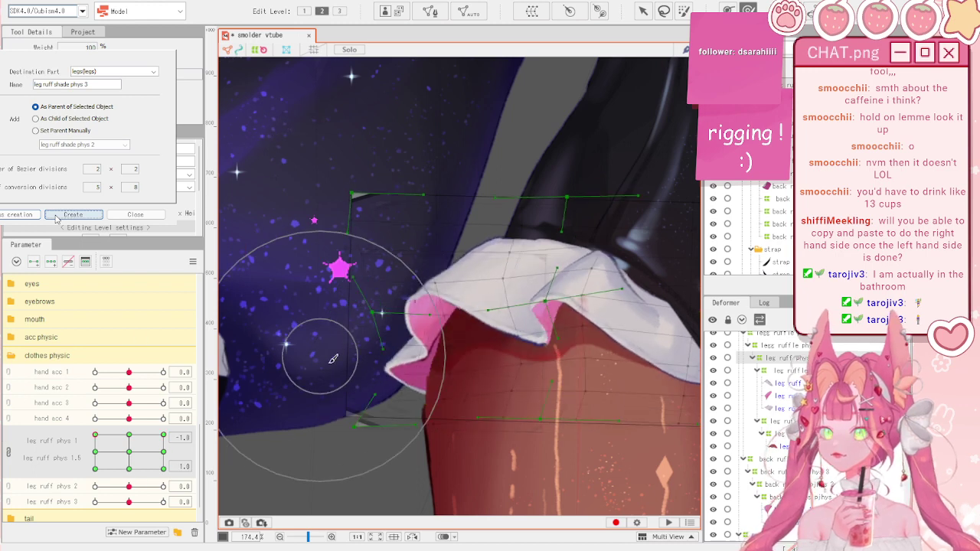
pyautogui.moveTo(95, 435); pyautogui.dragTo(137, 469)
pyautogui.click(194, 263)
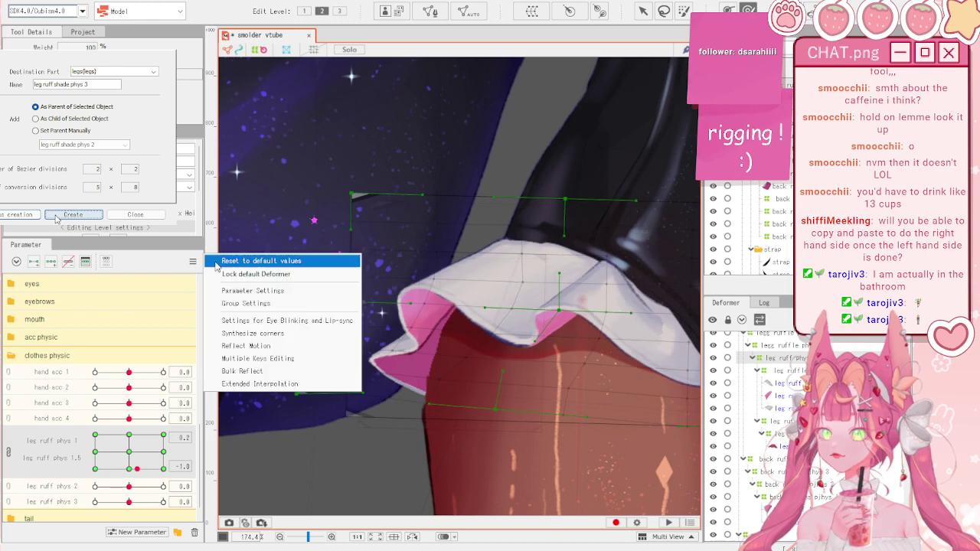
pyautogui.click(211, 263)
pyautogui.click(73, 215)
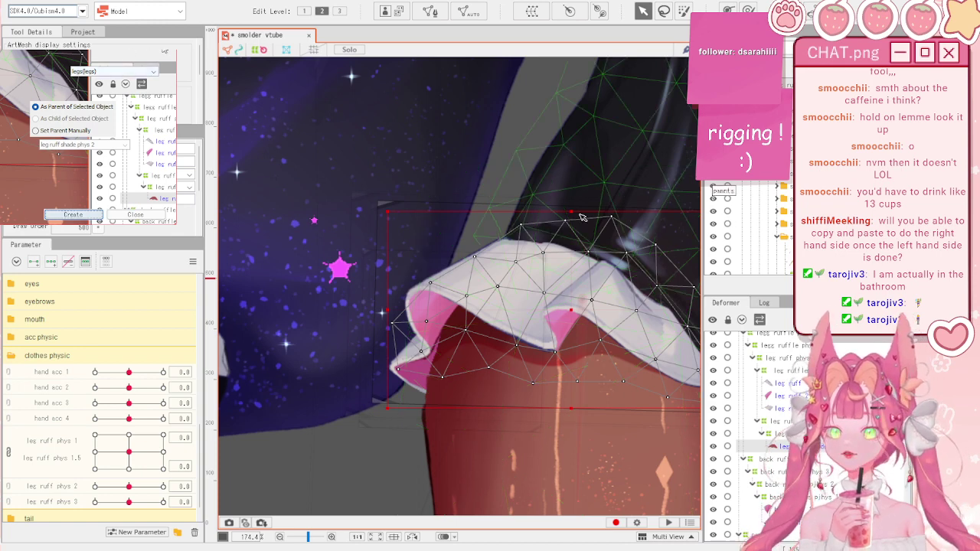
# - Create the warp deformer leg ruff shade 1 in the legs part as parent of the shade mesh, with 2 × 2 Bezier and 5 × 8 conversion divisions
pyautogui.click(532, 11)
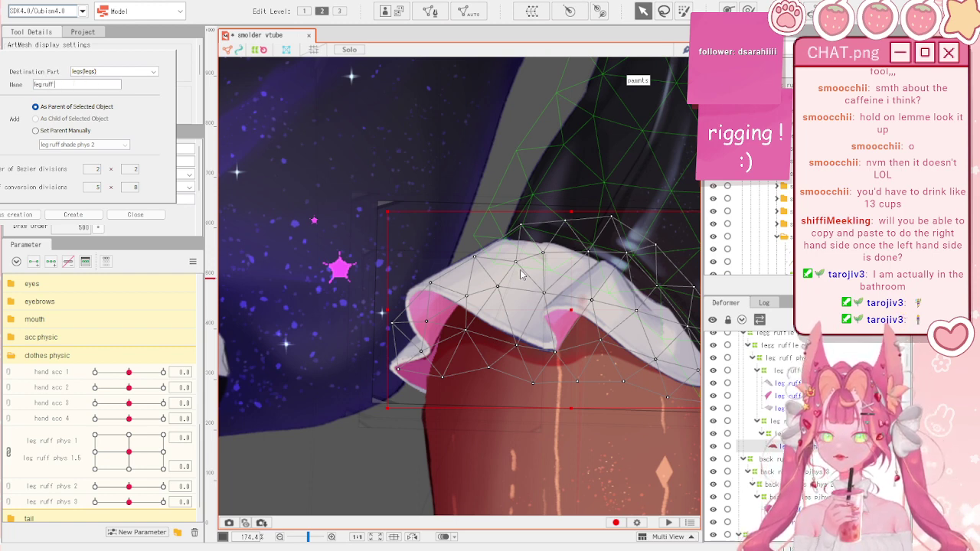
pyautogui.click(627, 410)
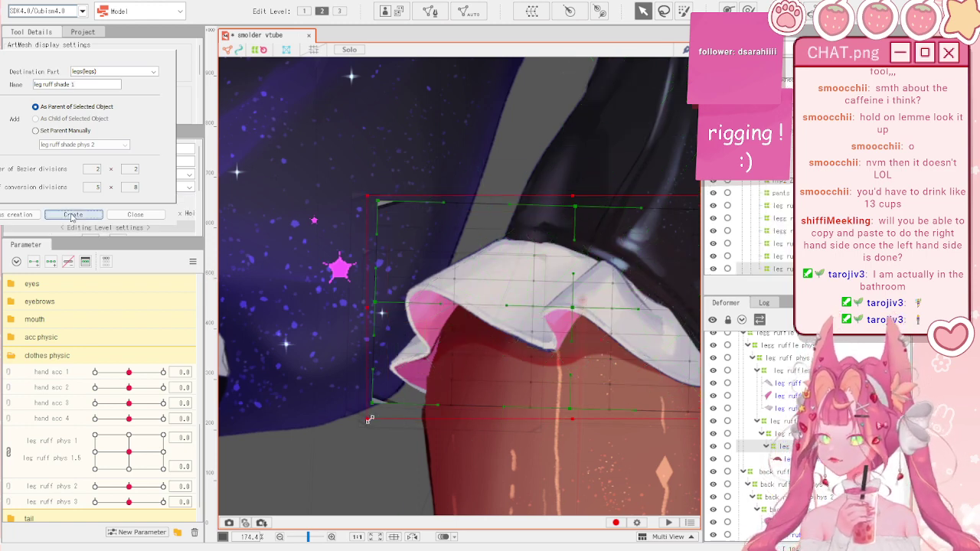
pyautogui.scroll(-2, 445, 353)
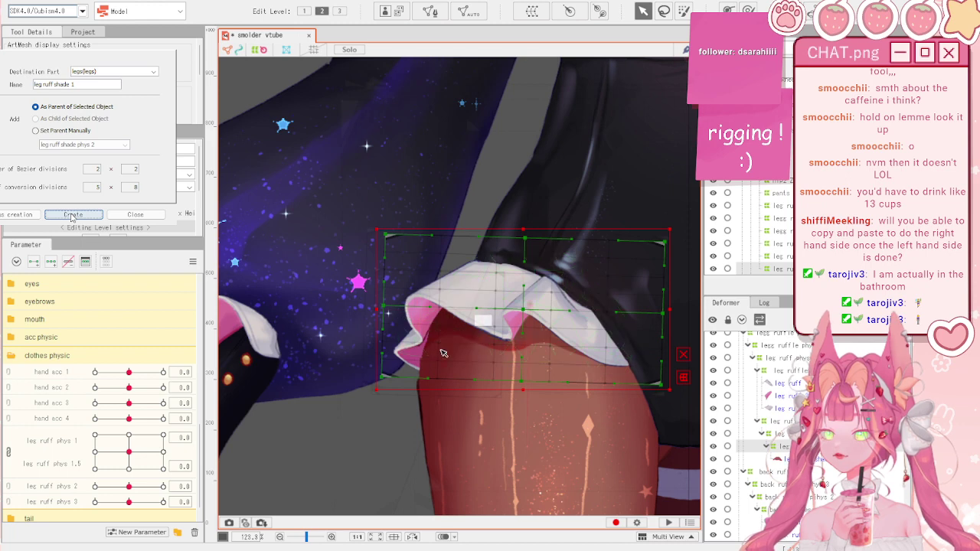
pyautogui.scroll(2, 444, 353)
# - Separate and key leg ruff phys 1 and 1.5, then brush the shade deformer's outer edge outward at 1.0 on each
pyautogui.click(11, 456)
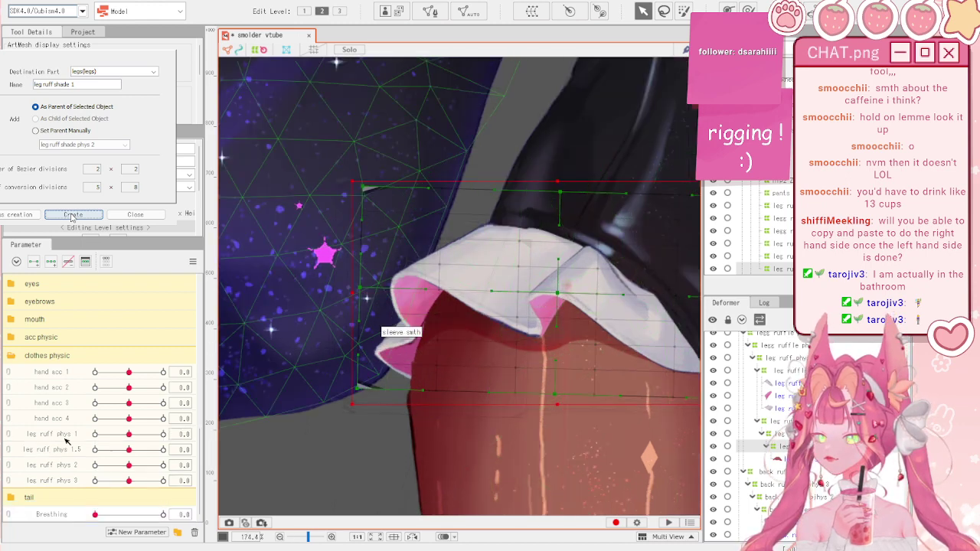
pyautogui.moveTo(130, 435); pyautogui.dragTo(247, 441)
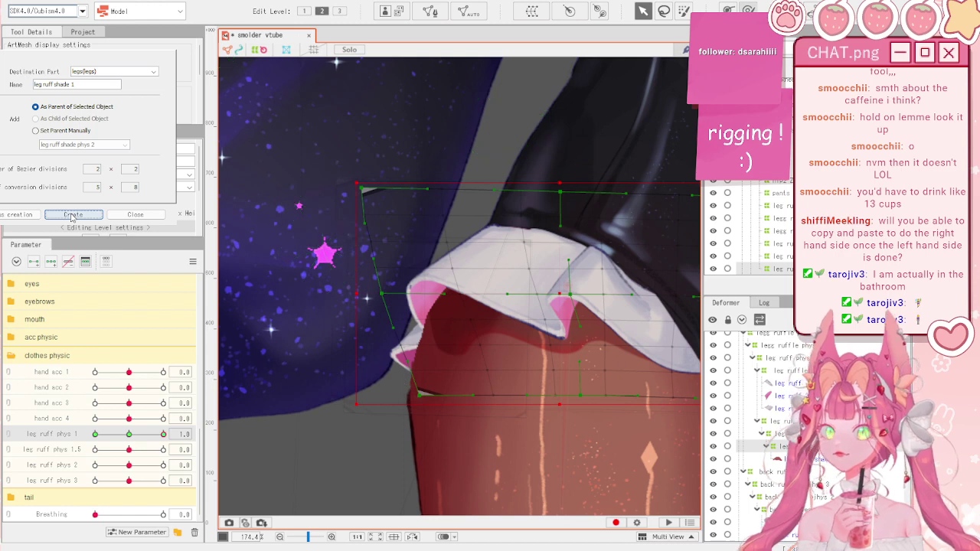
pyautogui.click(749, 10)
pyautogui.moveTo(389, 379); pyautogui.dragTo(352, 371)
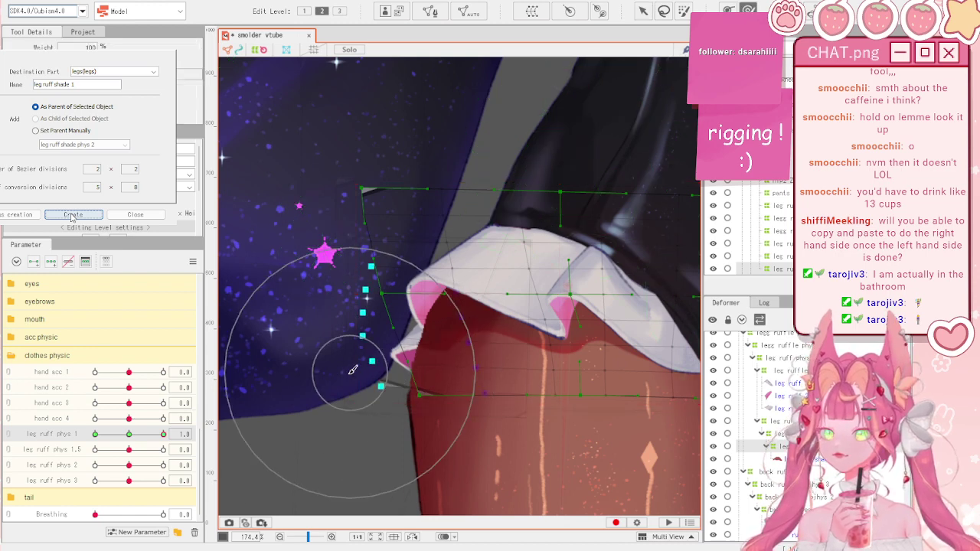
pyautogui.click(192, 261)
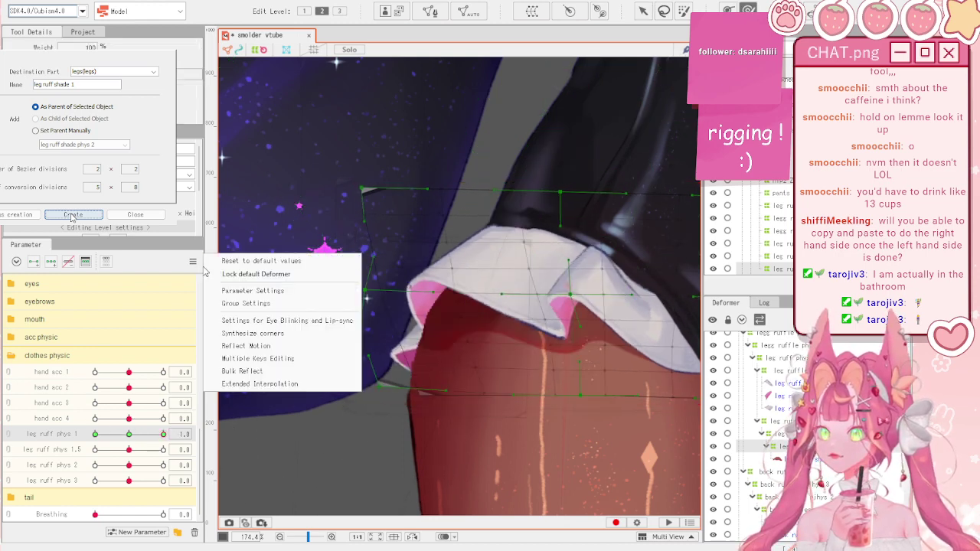
pyautogui.click(252, 261)
pyautogui.moveTo(128, 452)
pyautogui.mouseDown()
pyautogui.moveTo(96, 449)
pyautogui.moveTo(170, 448)
pyautogui.mouseUp()
pyautogui.moveTo(413, 361); pyautogui.dragTo(378, 356)
# - Recombine leg ruff phys 1 and 1.5, synthesize the shade deformer's corner forms, and check the ruffle with both at 1.0
pyautogui.click(9, 436)
pyautogui.click(193, 262)
pyautogui.click(269, 332)
pyautogui.moveTo(129, 450); pyautogui.dragTo(165, 433)
pyautogui.press('v')
pyautogui.scroll(-2, 311, 327)
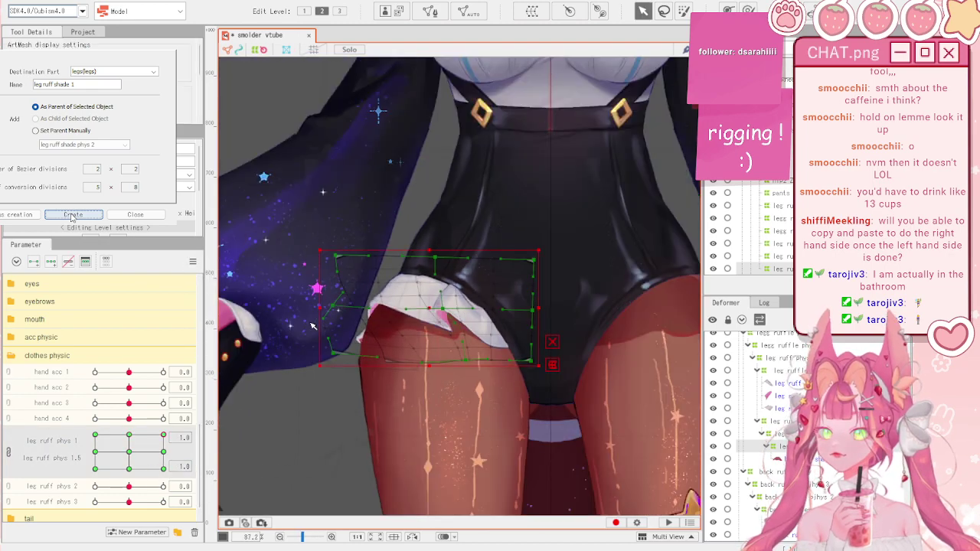
pyautogui.scroll(2, 311, 325)
pyautogui.scroll(-2, 321, 272)
pyautogui.click(325, 361)
pyautogui.scroll(3, 327, 360)
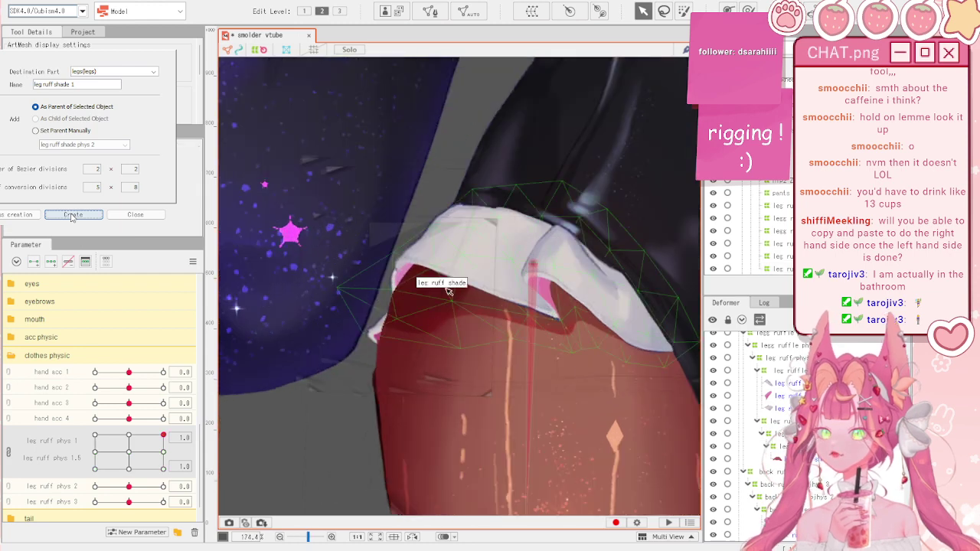
# - Select the leg ruffle and back ruffle deformers together and brush their outer edges outward and the middle fold inward at the 1.0/1.0 corner
pyautogui.click(489, 274)
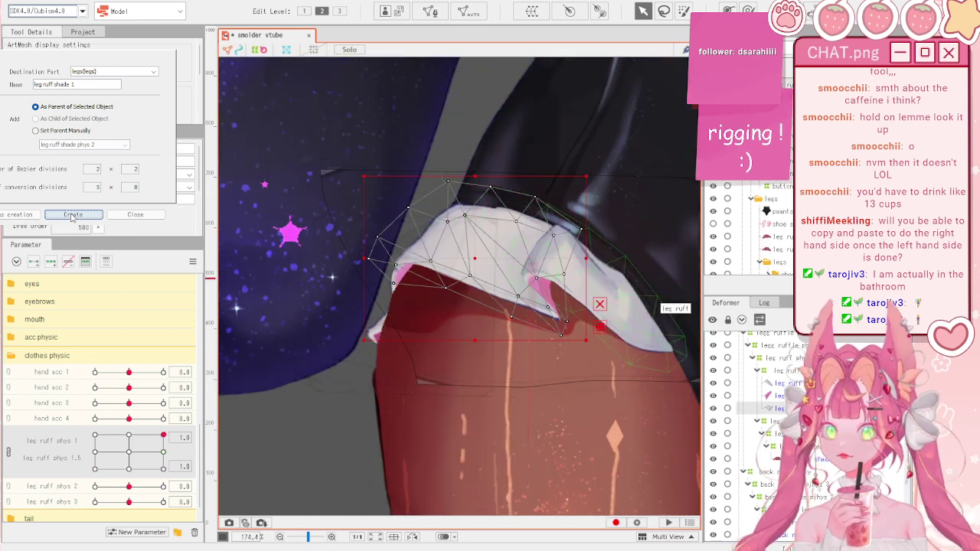
pyautogui.click(72, 215)
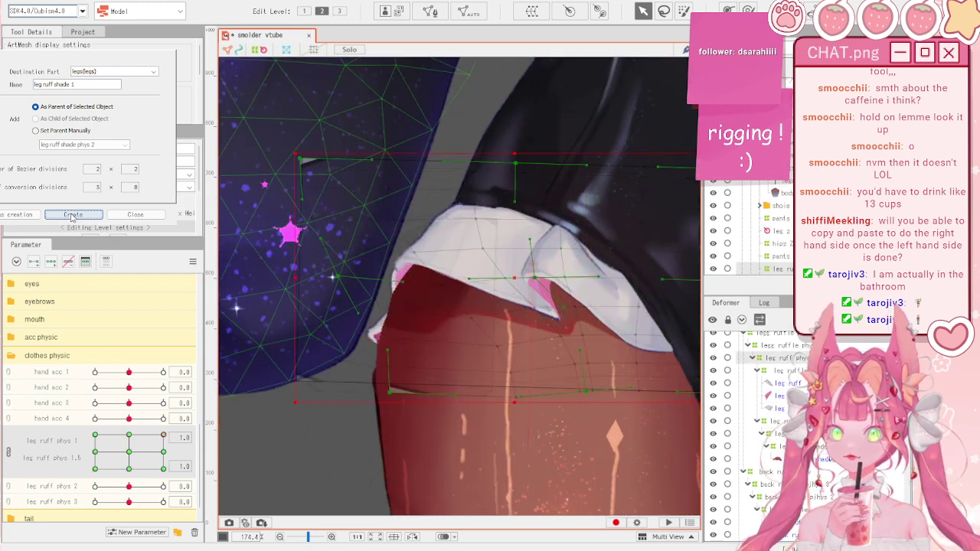
pyautogui.click(71, 217)
pyautogui.keyDown('ctrl'); pyautogui.click(792, 509); pyautogui.keyUp('ctrl')
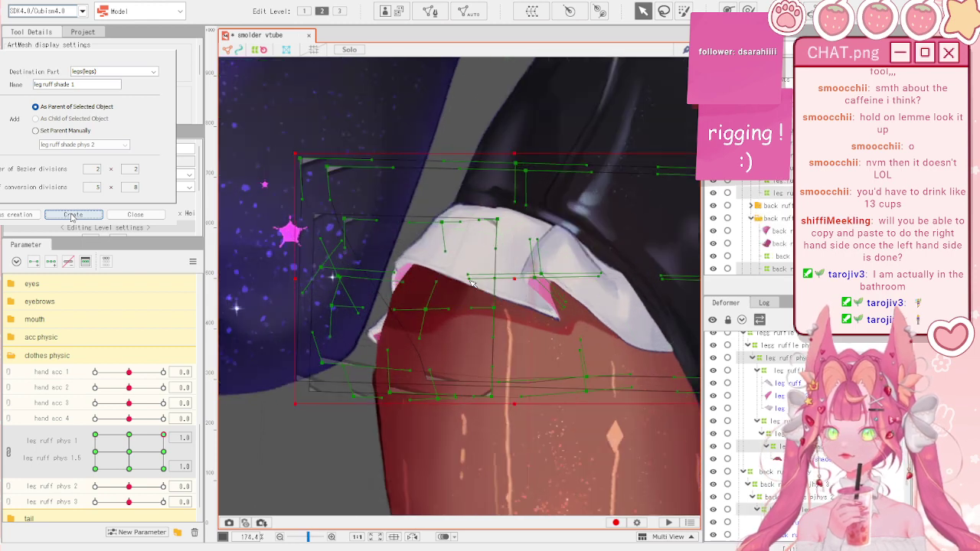
pyautogui.click(748, 10)
pyautogui.moveTo(570, 359); pyautogui.dragTo(529, 366)
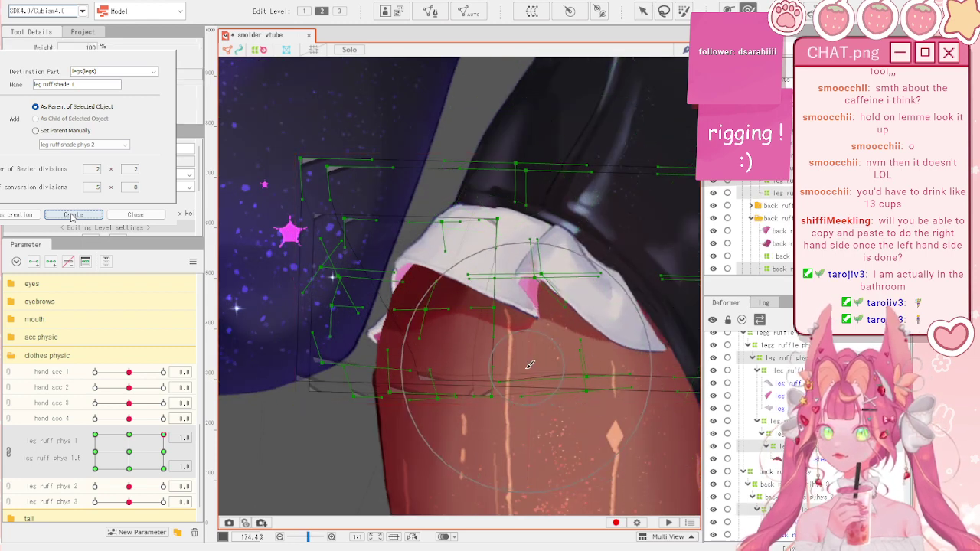
pyautogui.moveTo(624, 394); pyautogui.dragTo(638, 393)
pyautogui.moveTo(338, 327); pyautogui.dragTo(305, 314)
pyautogui.moveTo(342, 265); pyautogui.dragTo(341, 238)
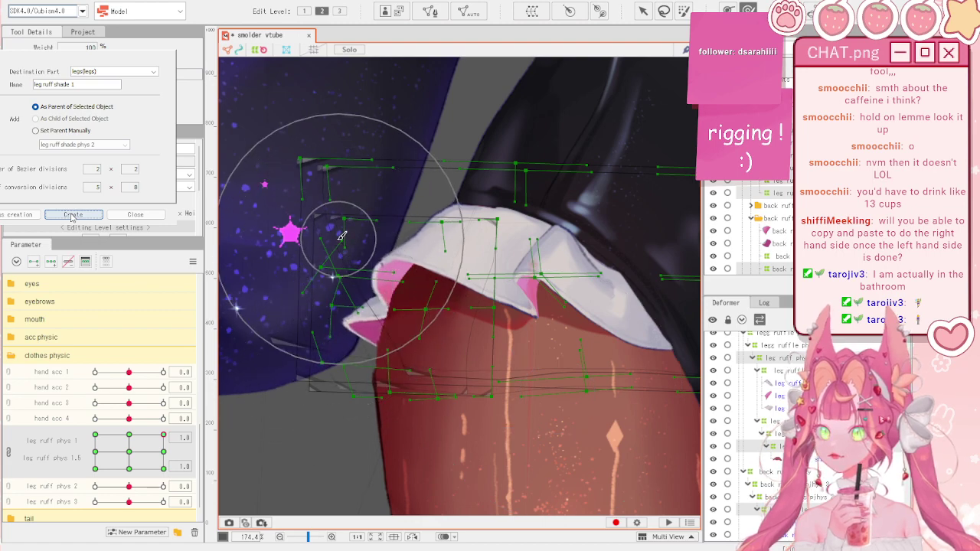
pyautogui.moveTo(163, 434)
pyautogui.mouseDown()
pyautogui.moveTo(196, 477)
pyautogui.moveTo(51, 412)
pyautogui.moveTo(126, 503)
pyautogui.moveTo(82, 459)
pyautogui.moveTo(147, 468)
pyautogui.moveTo(225, 425)
pyautogui.mouseUp()
pyautogui.moveTo(294, 365)
pyautogui.mouseDown()
pyautogui.moveTo(238, 347)
pyautogui.moveTo(274, 340)
pyautogui.moveTo(296, 350)
pyautogui.mouseUp()
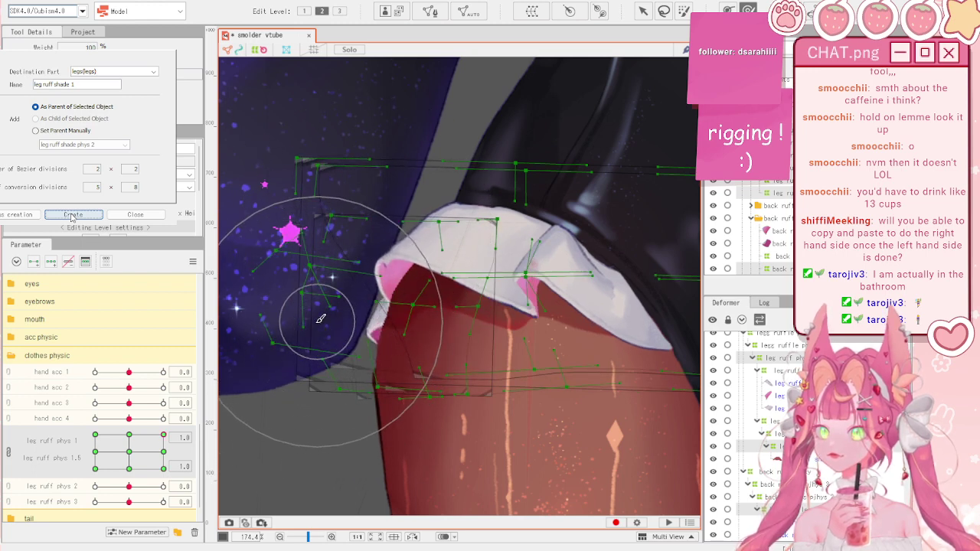
# - Check the ruffle's movement across the combined leg ruff phys 1 and 1.5 grid, then reset the parameters to default values
pyautogui.scroll(-3, 356, 350)
pyautogui.press('v')
pyautogui.click(341, 383)
pyautogui.moveTo(94, 450)
pyautogui.mouseDown()
pyautogui.moveTo(164, 471)
pyautogui.moveTo(183, 408)
pyautogui.mouseUp()
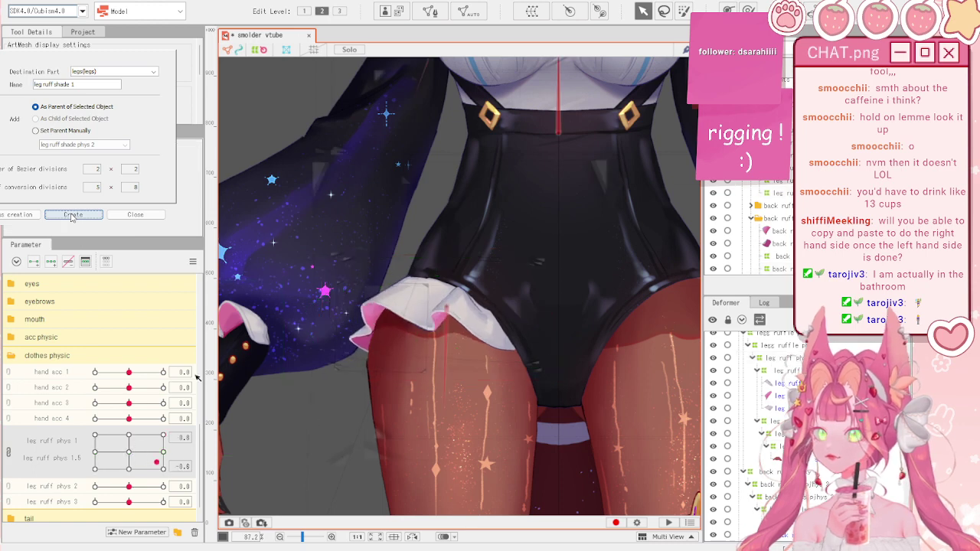
pyautogui.click(192, 262)
pyautogui.click(239, 291)
pyautogui.scroll(-3, 338, 306)
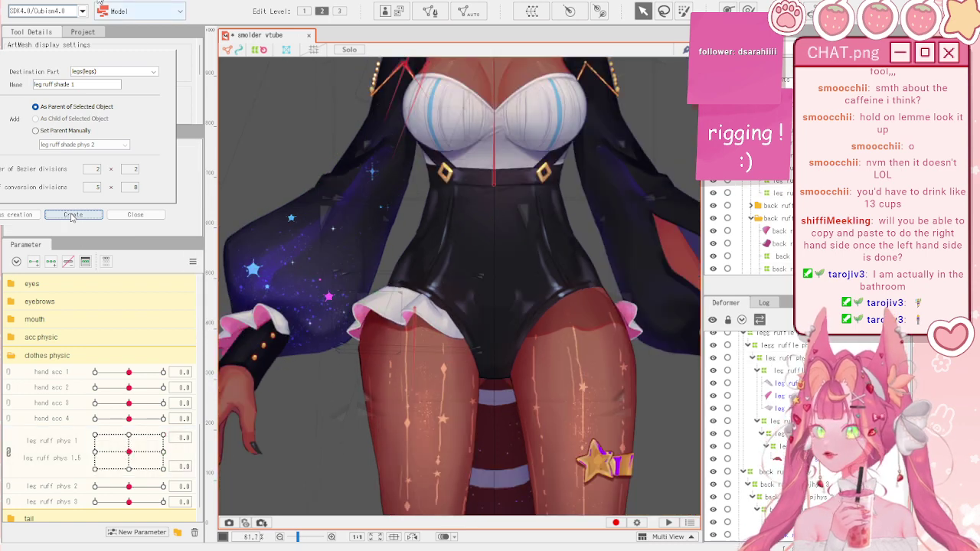
# - Open the physics settings and add a new physics group for the leg ruffle's x movement
pyautogui.rightClick(73, 216)
pyautogui.press('Escape')
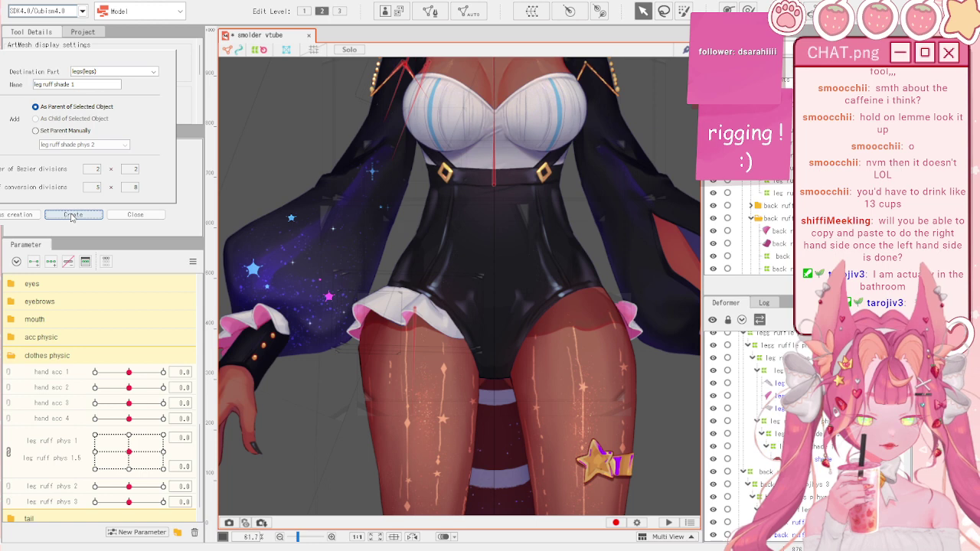
pyautogui.click(73, 216)
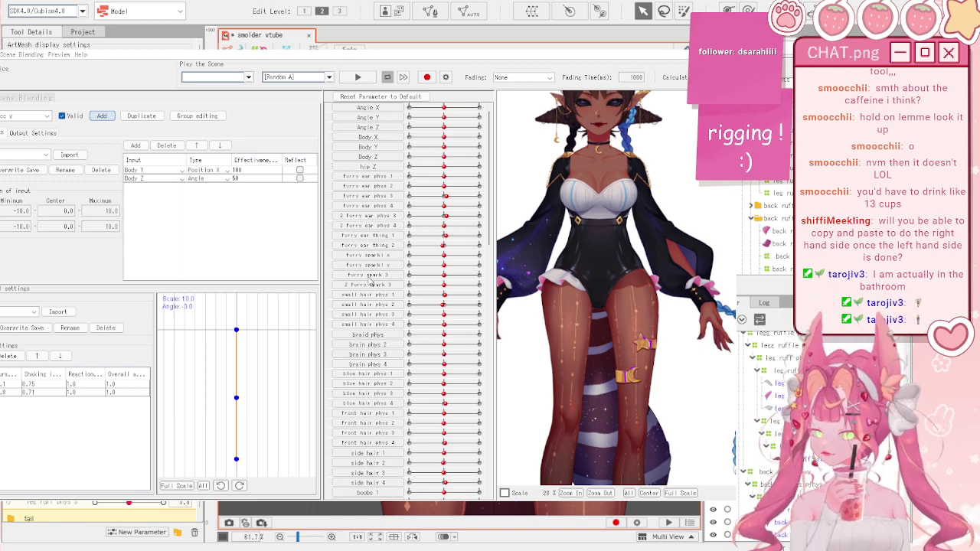
pyautogui.click(324, 338)
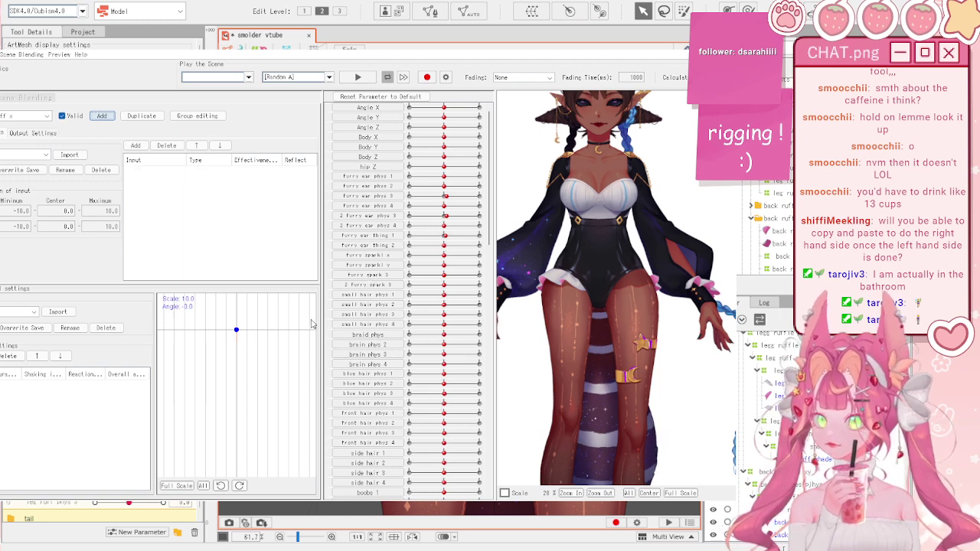
# - Add Body X as Position X and Body Z as Angle inputs to the ruffle's physics group, each with an effectiveness of 100
pyautogui.click(135, 147)
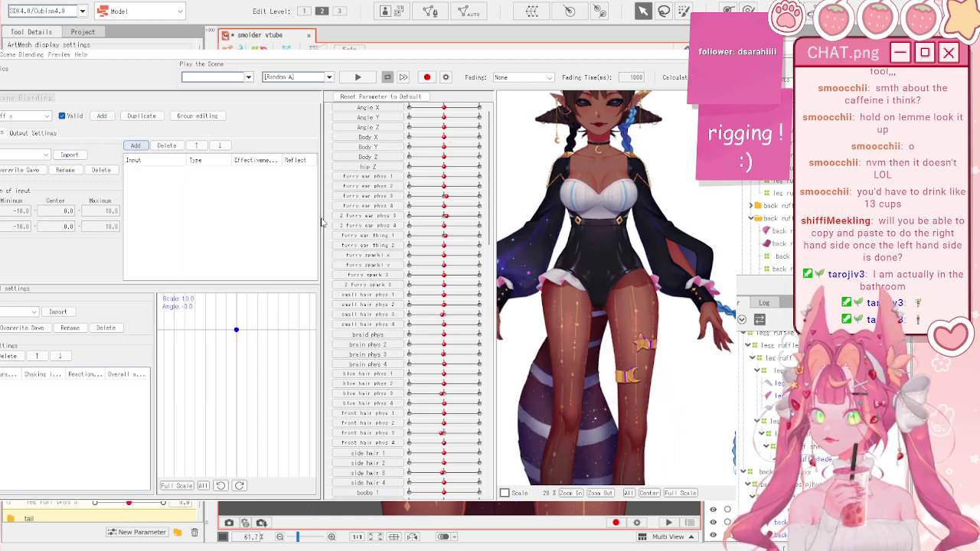
pyautogui.click(329, 417)
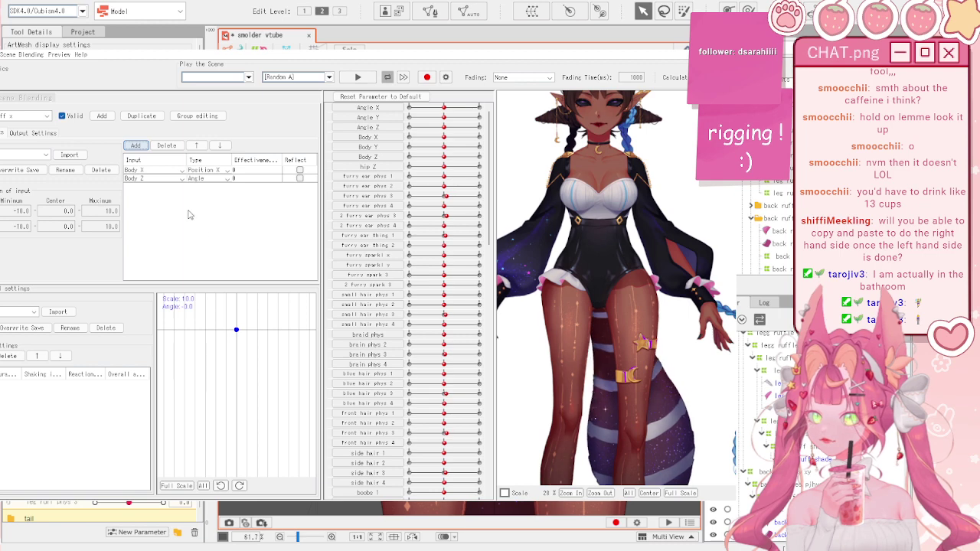
pyautogui.doubleClick(237, 169)
pyautogui.write('100')
pyautogui.doubleClick(241, 179)
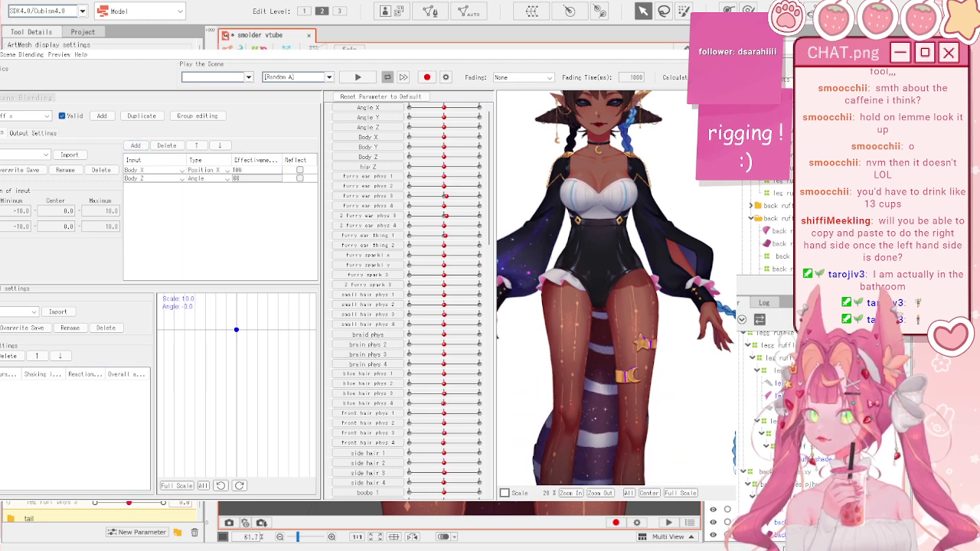
pyautogui.write('100')
pyautogui.press('Return')
# - Apply a pendulum preset with two points of 0.85 shaking influence to the group and go through its output settings
pyautogui.click(22, 311)
pyautogui.click(22, 329)
pyautogui.click(33, 132)
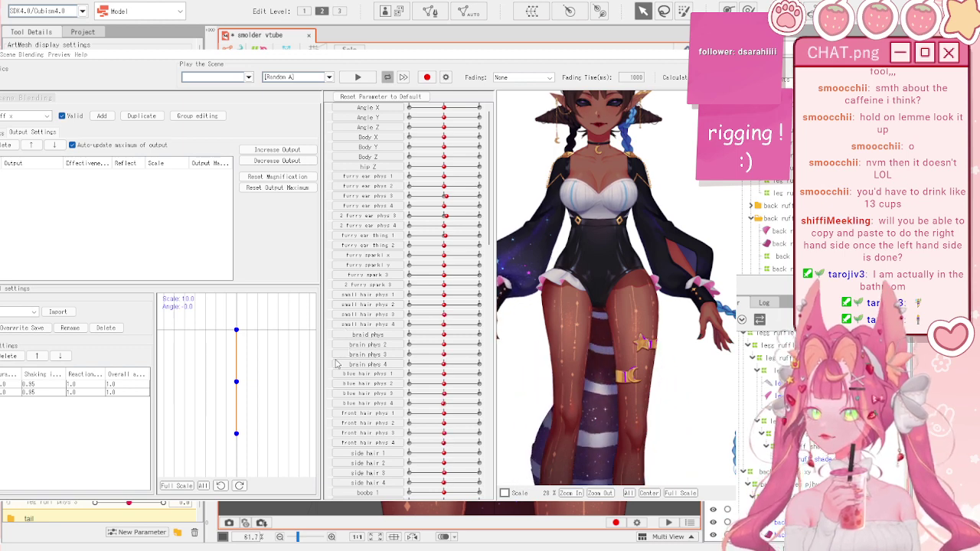
pyautogui.click(330, 440)
pyautogui.click(3, 132)
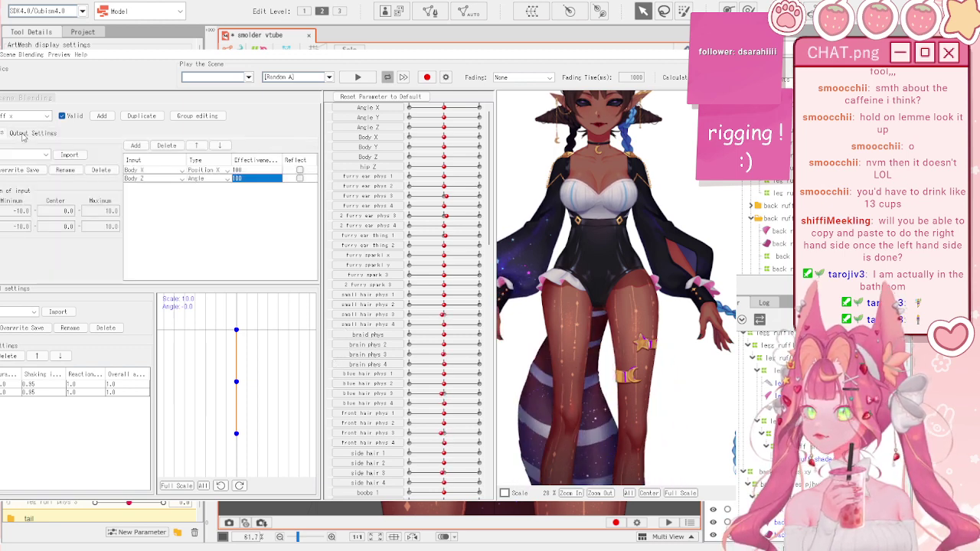
# - Replace the group's Body Z input with hip Z, testing the pendulum's swing with the body and hip parameters
pyautogui.moveTo(445, 139); pyautogui.dragTo(472, 161)
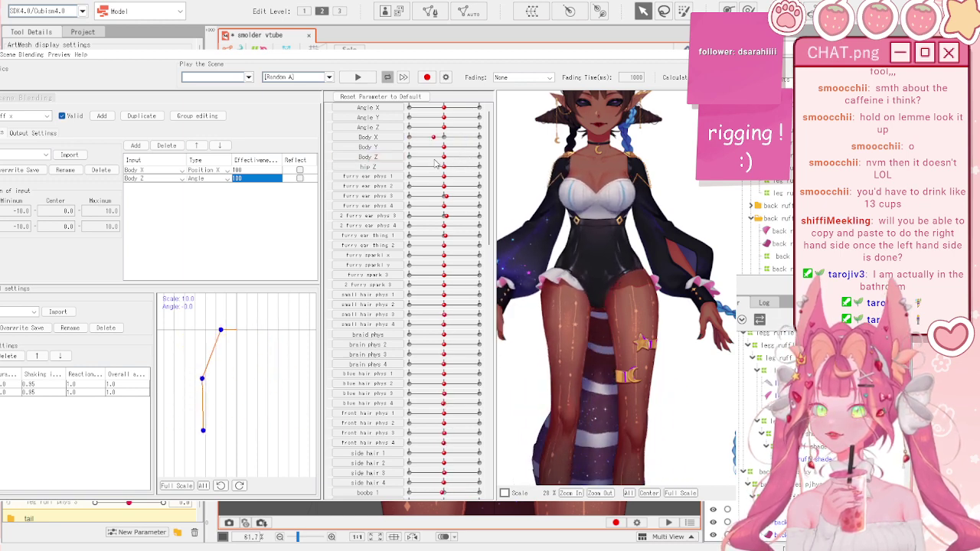
pyautogui.moveTo(442, 157)
pyautogui.mouseDown()
pyautogui.moveTo(454, 157)
pyautogui.moveTo(447, 173)
pyautogui.mouseUp()
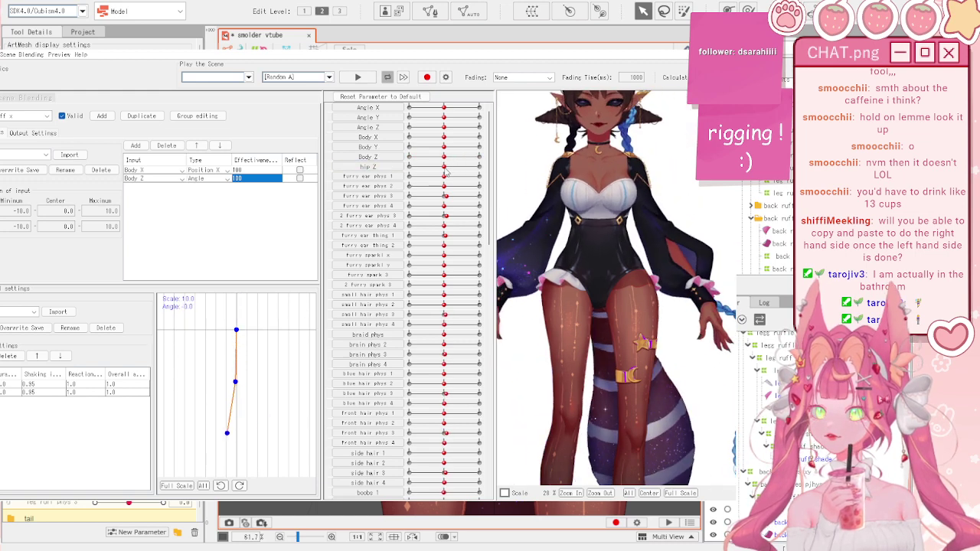
pyautogui.click(152, 179)
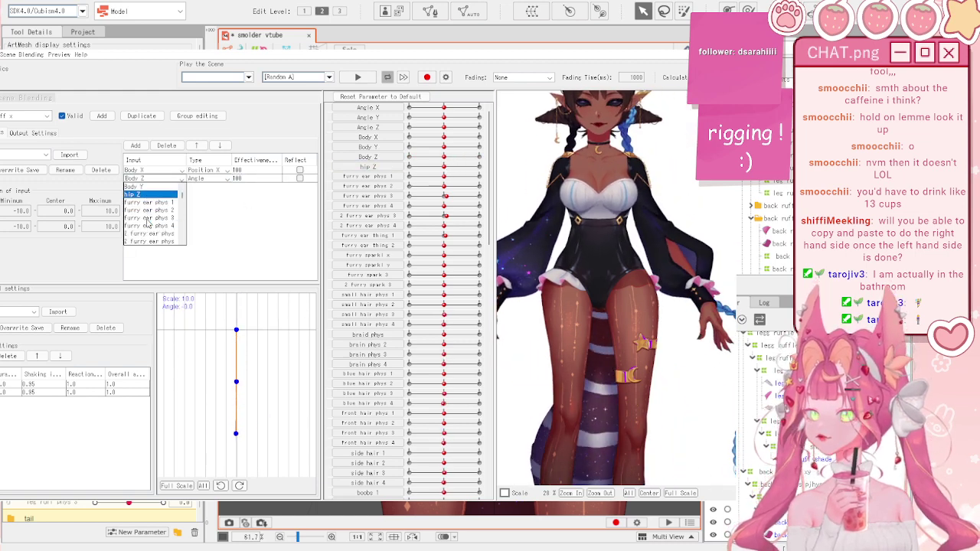
pyautogui.click(148, 222)
pyautogui.click(155, 180)
pyautogui.click(150, 226)
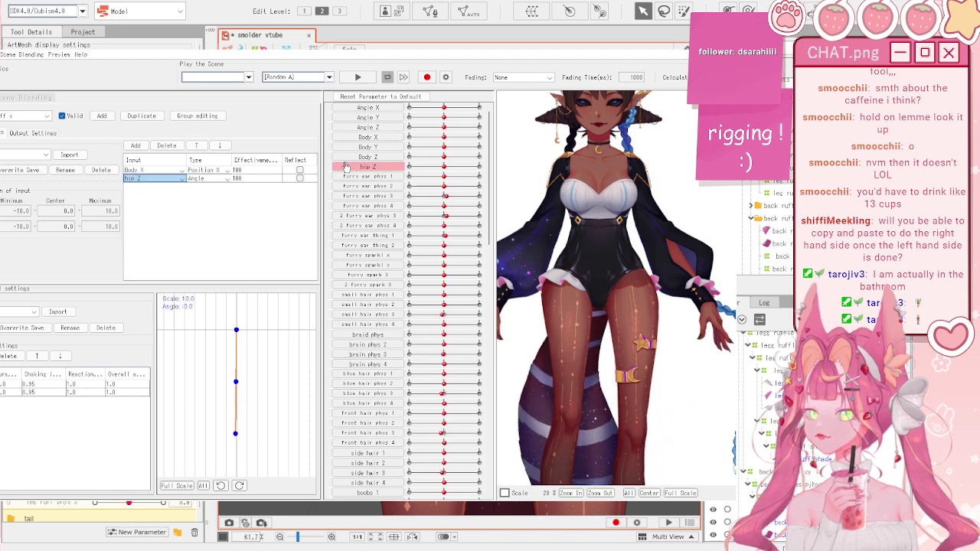
pyautogui.moveTo(435, 170)
pyautogui.mouseDown()
pyautogui.moveTo(387, 169)
pyautogui.moveTo(472, 166)
pyautogui.moveTo(389, 182)
pyautogui.moveTo(442, 175)
pyautogui.mouseUp()
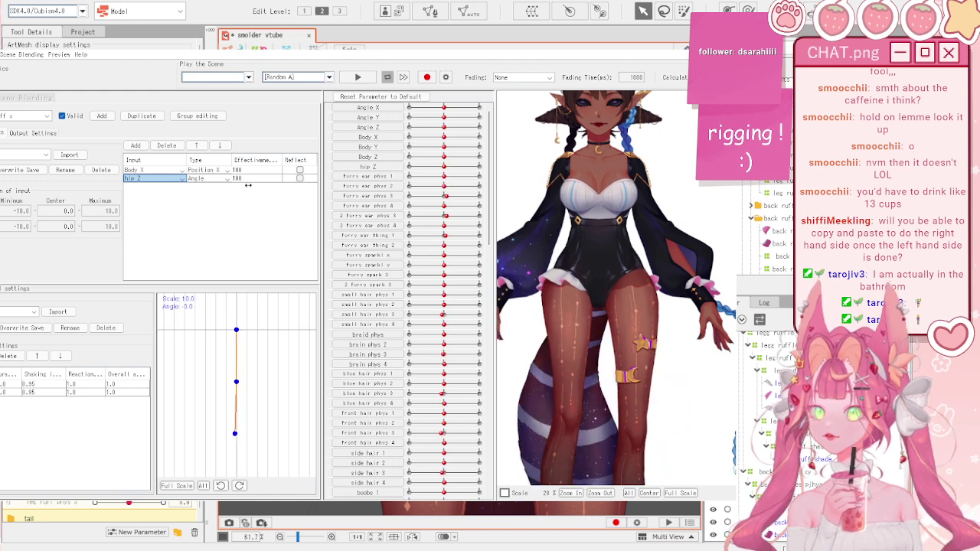
# - Show the leg ruffle physics output settings, set the first pendulum row's shaking influence to 0.87, and test it with Body X
pyautogui.click(30, 134)
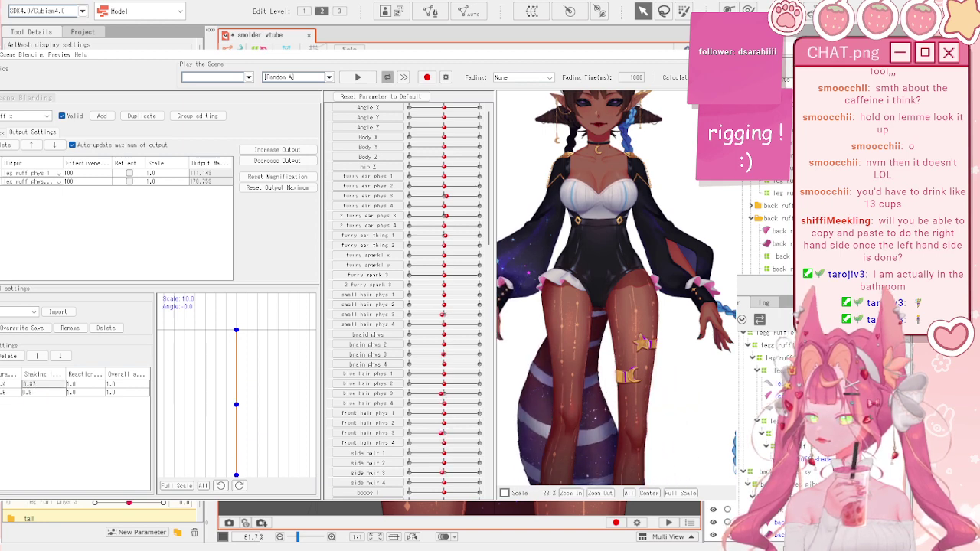
pyautogui.press('Return')
pyautogui.moveTo(443, 138)
pyautogui.mouseDown()
pyautogui.moveTo(431, 141)
pyautogui.moveTo(479, 145)
pyautogui.moveTo(398, 147)
pyautogui.moveTo(477, 147)
pyautogui.moveTo(423, 148)
pyautogui.moveTo(456, 149)
pyautogui.moveTo(444, 146)
pyautogui.mouseUp()
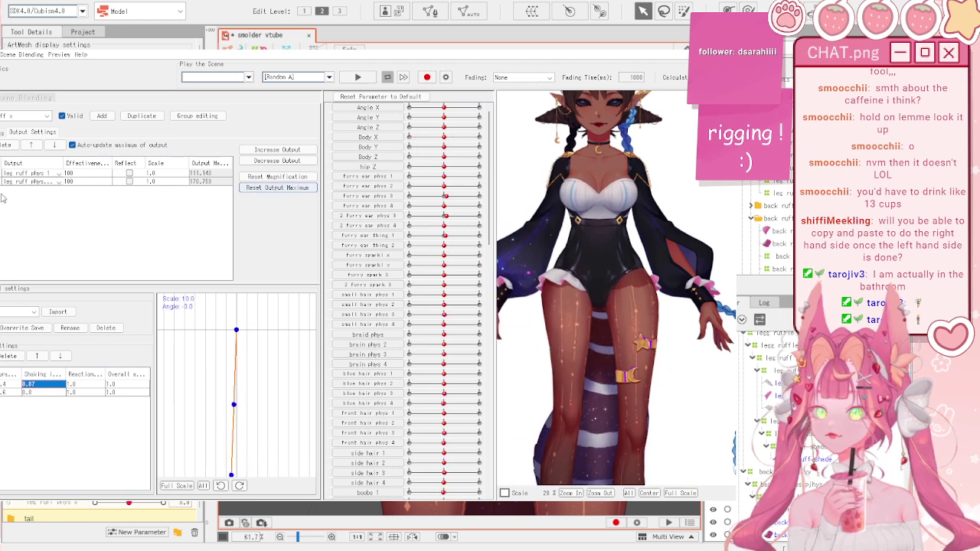
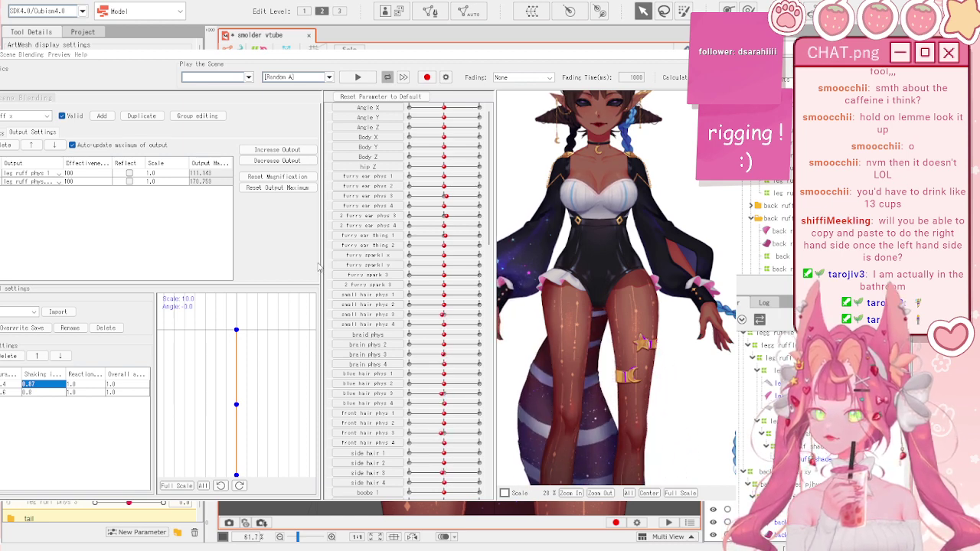
# - Add leg ruff phys 3 as a third output and remove the extra third pendulum row
pyautogui.click(321, 432)
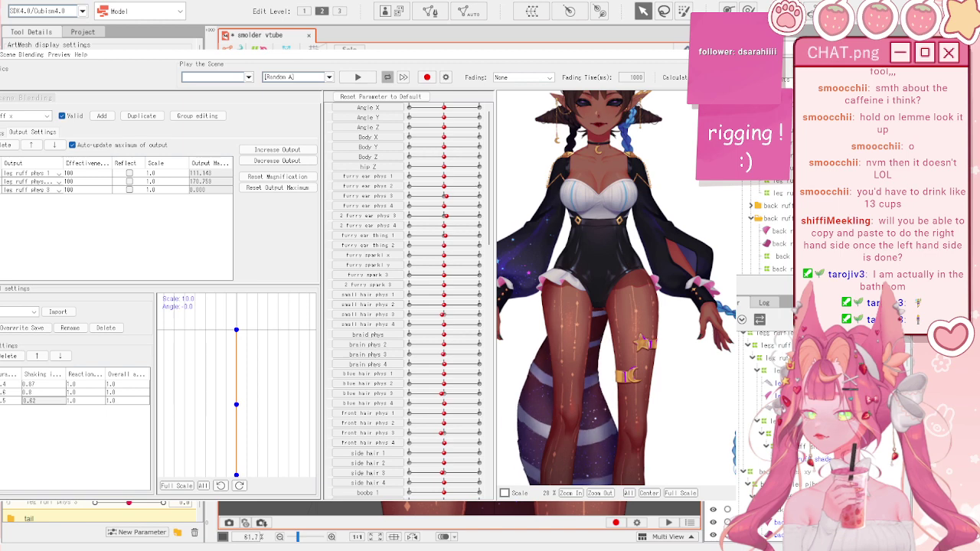
pyautogui.click(31, 400)
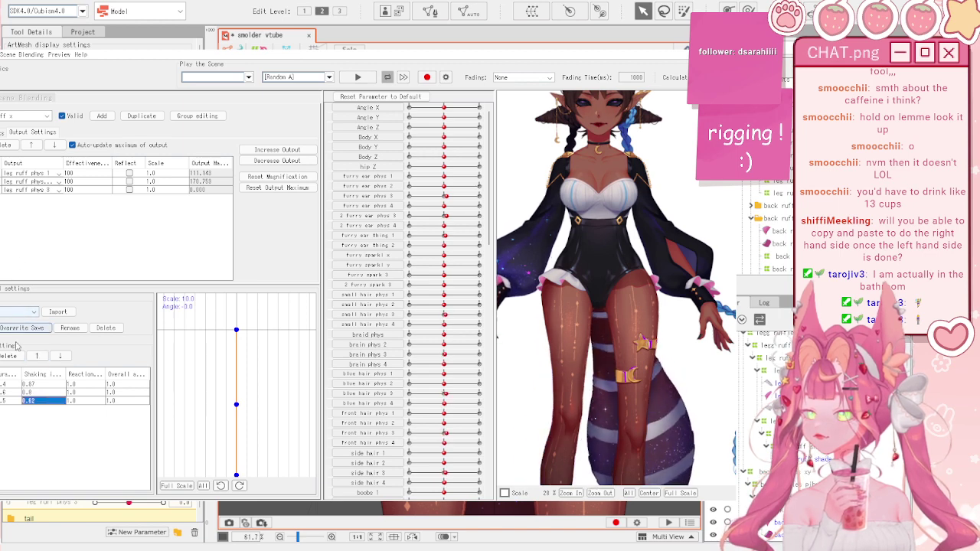
pyautogui.click(36, 421)
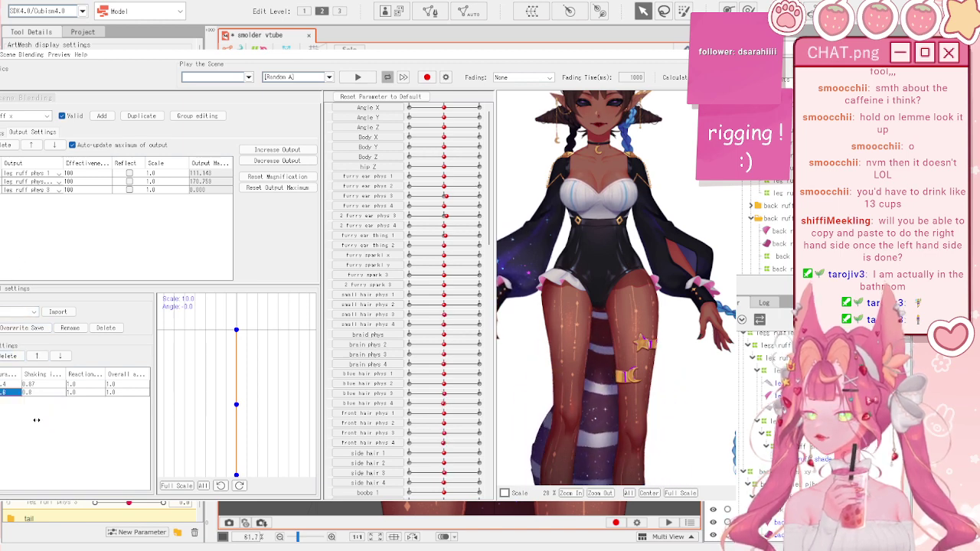
# - Set the leg ruff phys 3 output's effectiveness to 50 and test the ruffle's swing with the Body X parameter
pyautogui.moveTo(441, 167)
pyautogui.mouseDown()
pyautogui.moveTo(395, 176)
pyautogui.moveTo(448, 175)
pyautogui.mouseUp()
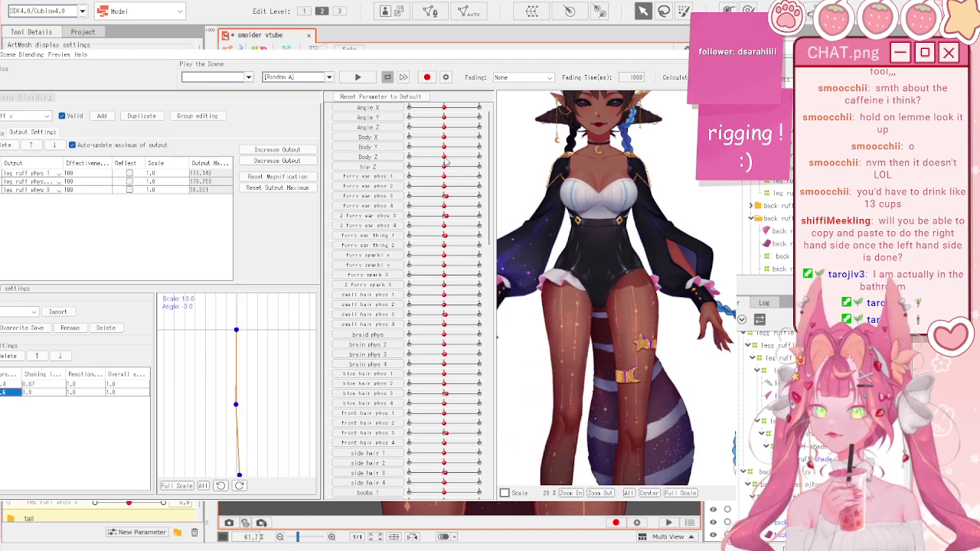
pyautogui.moveTo(418, 143); pyautogui.dragTo(478, 144)
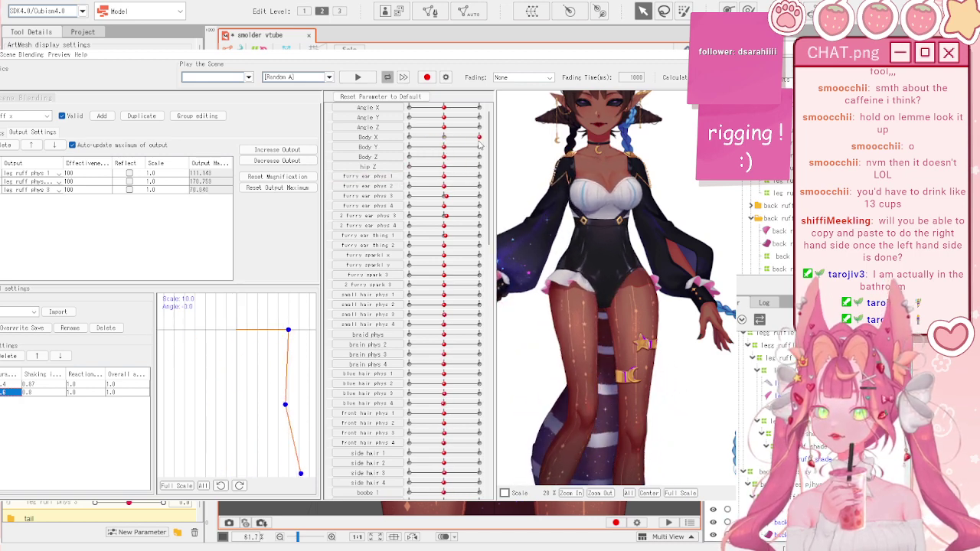
pyautogui.moveTo(411, 153)
pyautogui.mouseDown()
pyautogui.moveTo(474, 153)
pyautogui.moveTo(436, 155)
pyautogui.mouseUp()
pyautogui.scroll(3, 595, 262)
pyautogui.scroll(-3, 612, 274)
pyautogui.scroll(4, 622, 283)
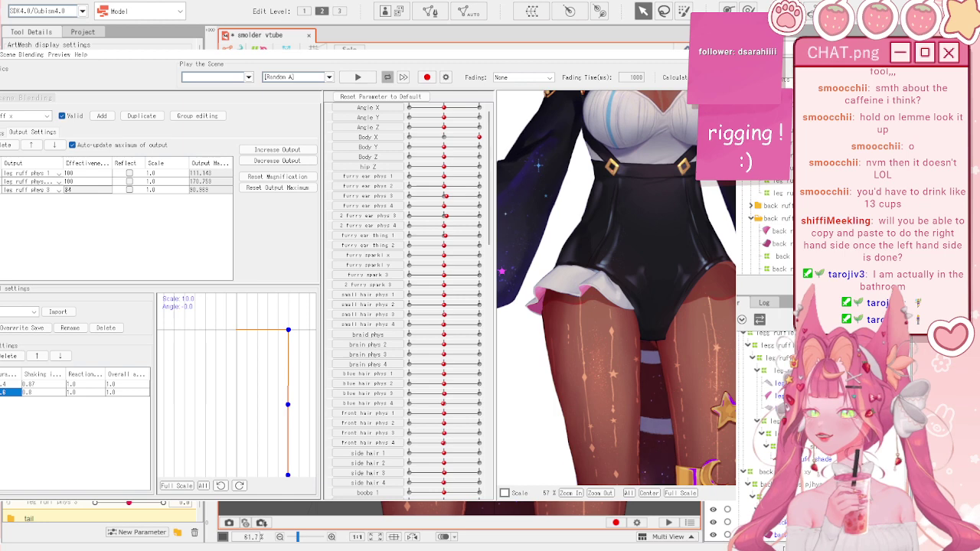
pyautogui.press('Return')
pyautogui.moveTo(476, 145)
pyautogui.mouseDown()
pyautogui.moveTo(404, 148)
pyautogui.moveTo(475, 145)
pyautogui.moveTo(407, 152)
pyautogui.moveTo(480, 152)
pyautogui.moveTo(433, 165)
pyautogui.moveTo(477, 163)
pyautogui.moveTo(387, 165)
pyautogui.moveTo(490, 153)
pyautogui.moveTo(431, 163)
pyautogui.moveTo(443, 141)
pyautogui.moveTo(407, 150)
pyautogui.moveTo(511, 155)
pyautogui.mouseUp()
# - Set the second pendulum row's shaking influence to 0.85, test it with Body X, and return to the model editor
pyautogui.click(129, 190)
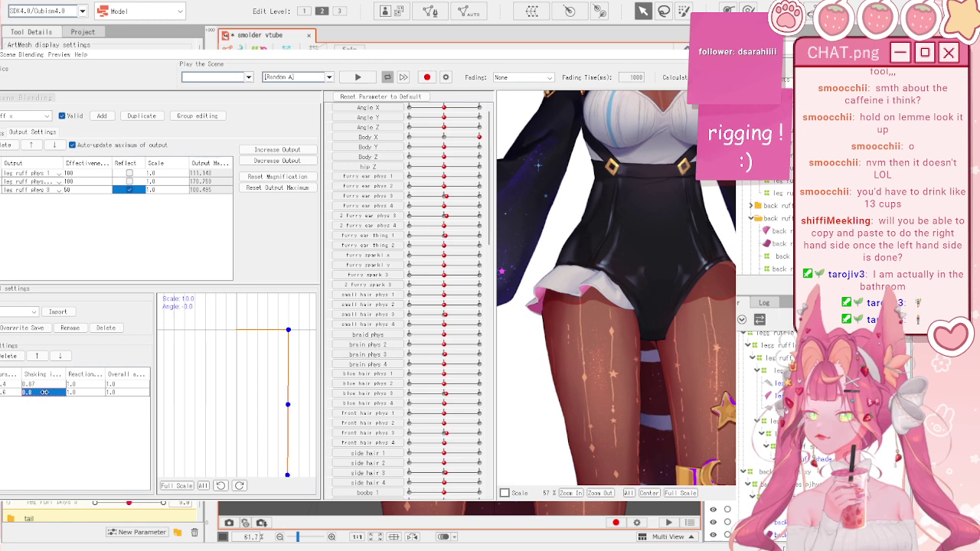
pyautogui.moveTo(50, 392); pyautogui.dragTo(44, 392)
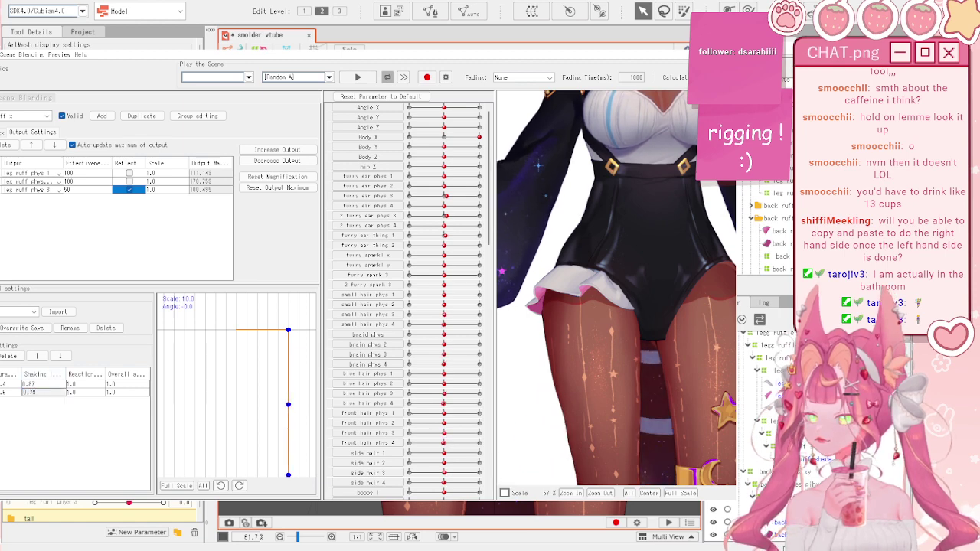
pyautogui.click(132, 192)
pyautogui.moveTo(477, 138)
pyautogui.mouseDown()
pyautogui.moveTo(409, 140)
pyautogui.moveTo(479, 137)
pyautogui.mouseUp()
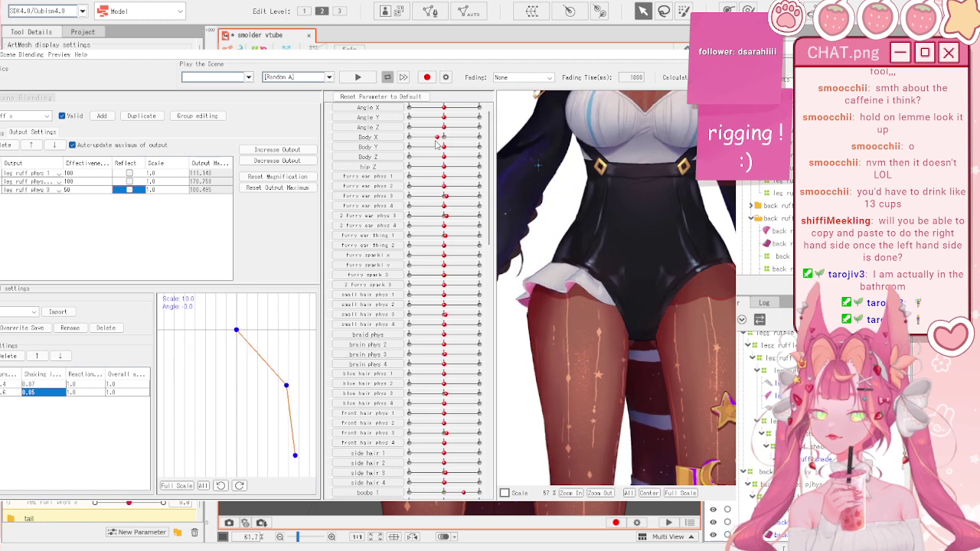
pyautogui.click(724, 42)
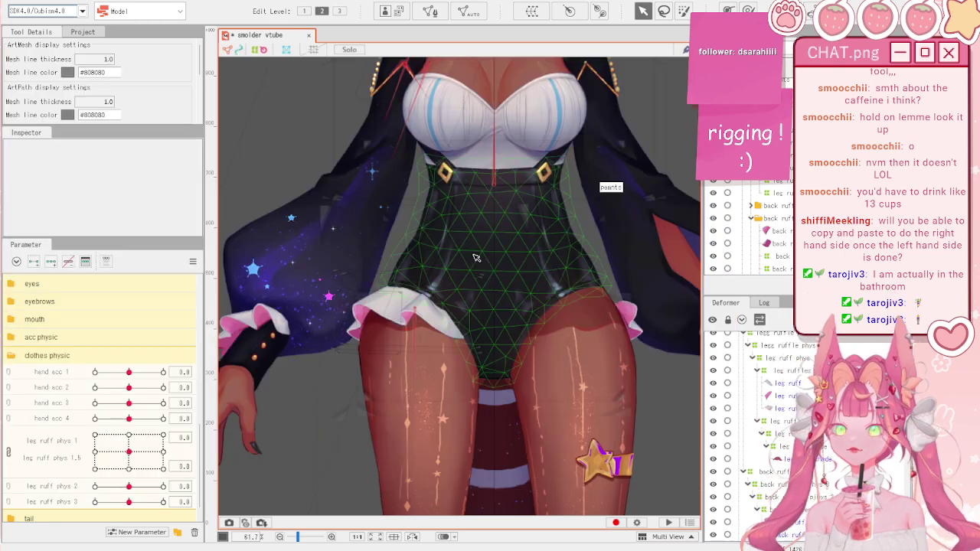
# - Set leg ruff phys 3 to -1 and key the back ruffles pjhys 3 warp deformer at three points on it
pyautogui.moveTo(104, 503); pyautogui.dragTo(93, 502)
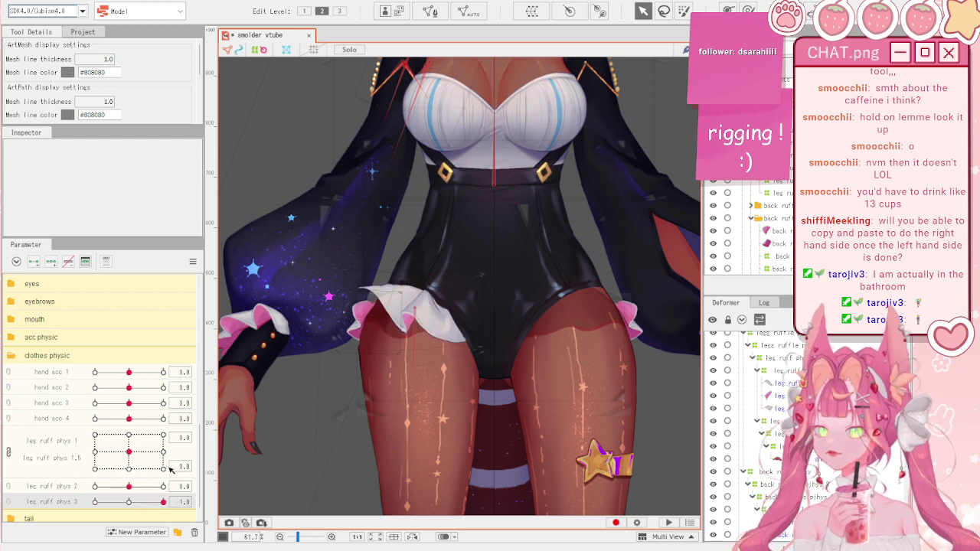
pyautogui.scroll(3, 389, 322)
pyautogui.scroll(3, 389, 322)
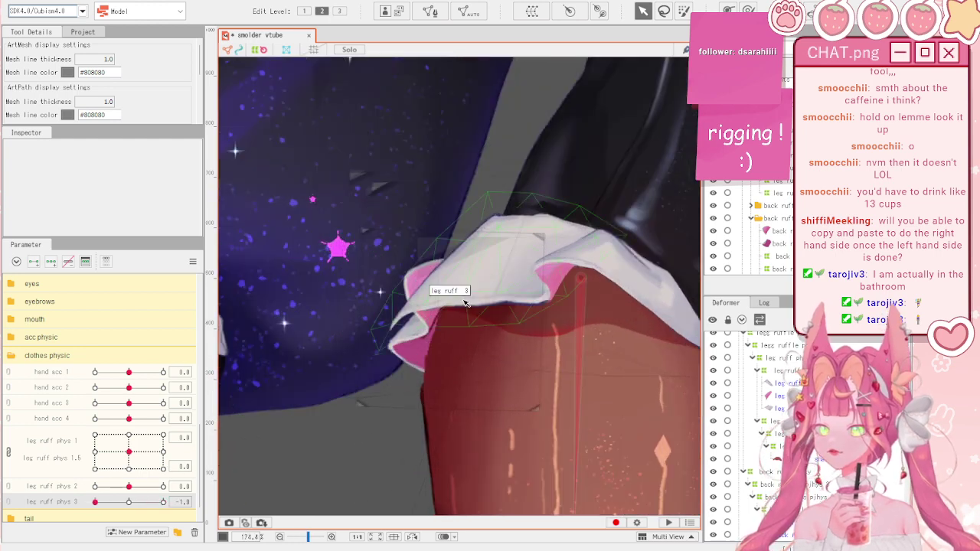
pyautogui.click(453, 312)
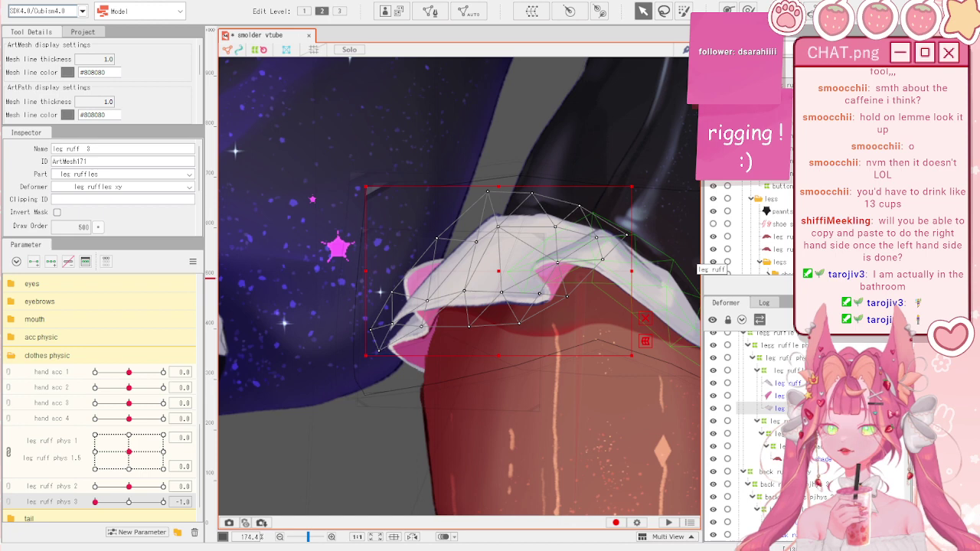
pyautogui.click(813, 486)
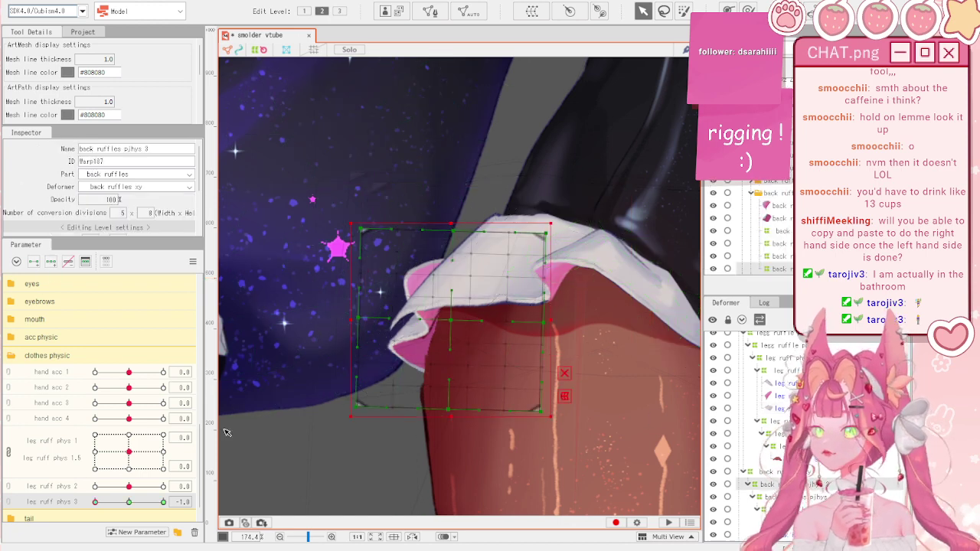
pyautogui.click(748, 10)
pyautogui.moveTo(438, 246); pyautogui.dragTo(423, 277)
pyautogui.hotkey('ctrl', 'z')
pyautogui.press('v')
# - Squash the back ruffles pjhys 3 deformer vertically, shift it down, and bend its edges with the deform brush for leg ruff phys 3 at -1
pyautogui.moveTo(453, 416)
pyautogui.mouseDown()
pyautogui.moveTo(446, 443)
pyautogui.moveTo(439, 394)
pyautogui.mouseUp()
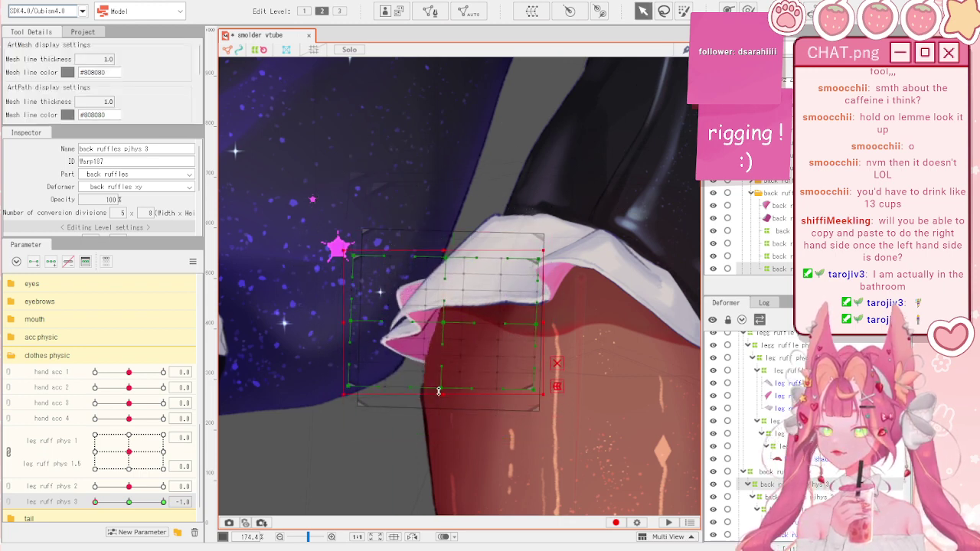
pyautogui.moveTo(438, 327); pyautogui.dragTo(431, 357)
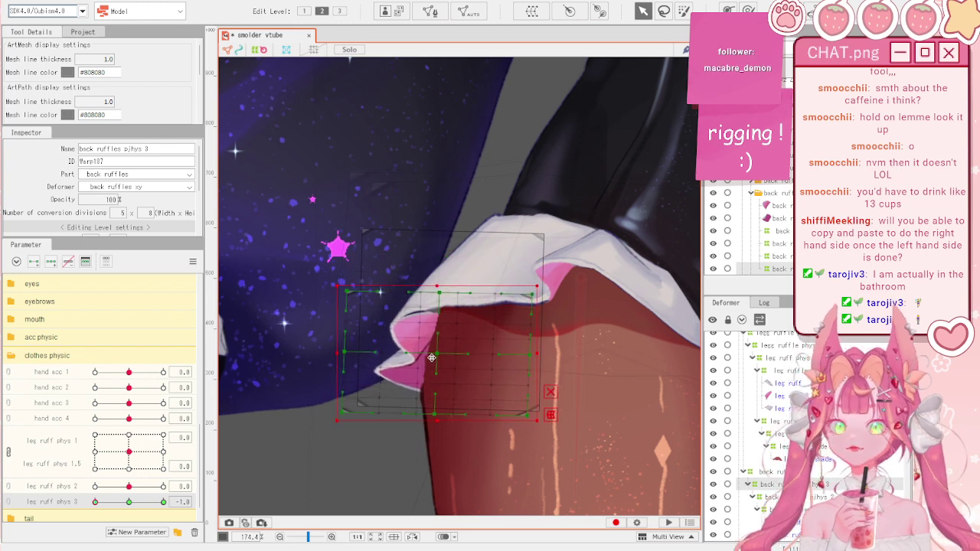
pyautogui.click(749, 10)
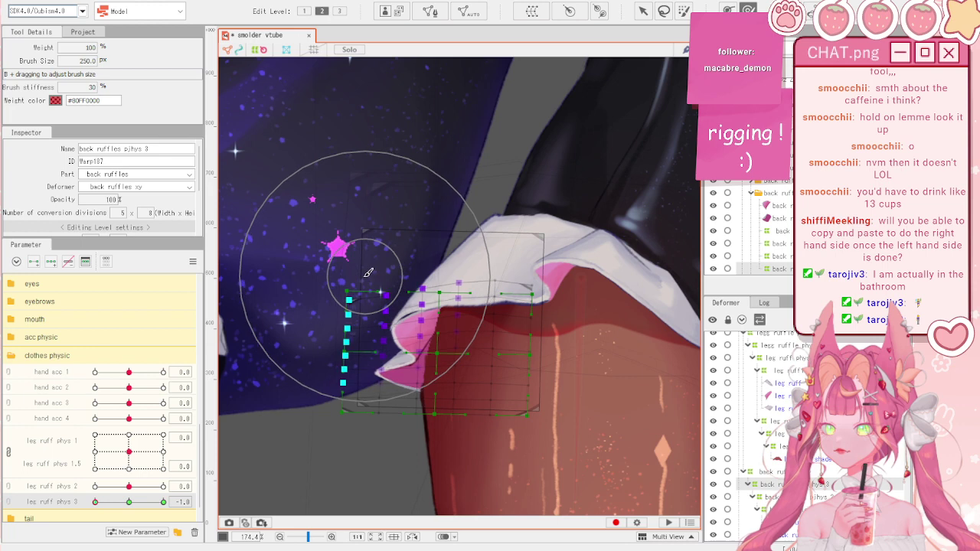
pyautogui.moveTo(129, 502); pyautogui.dragTo(49, 492)
pyautogui.moveTo(408, 424)
pyautogui.mouseDown()
pyautogui.moveTo(416, 417)
pyautogui.moveTo(406, 418)
pyautogui.mouseUp()
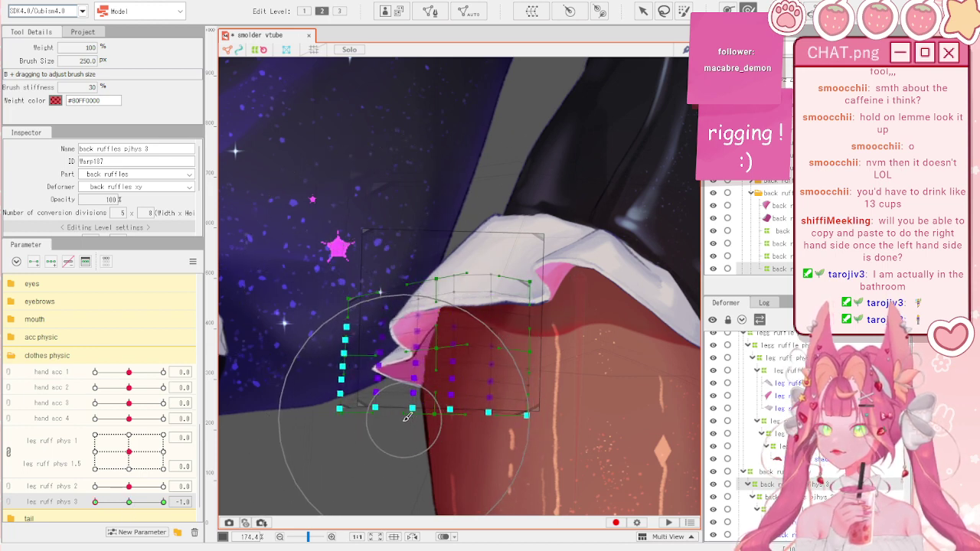
pyautogui.moveTo(404, 457); pyautogui.dragTo(430, 450)
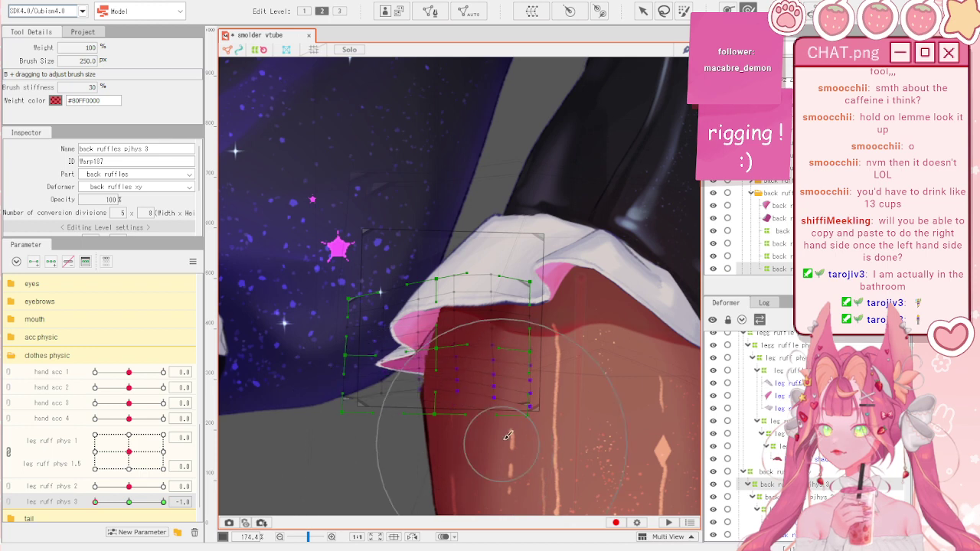
# - For leg ruff phys 3 at 1, tilt the back ruffles pjhys 3 deformer clockwise, raise it, and refine its shape with the deform brush
pyautogui.moveTo(95, 502); pyautogui.dragTo(271, 470)
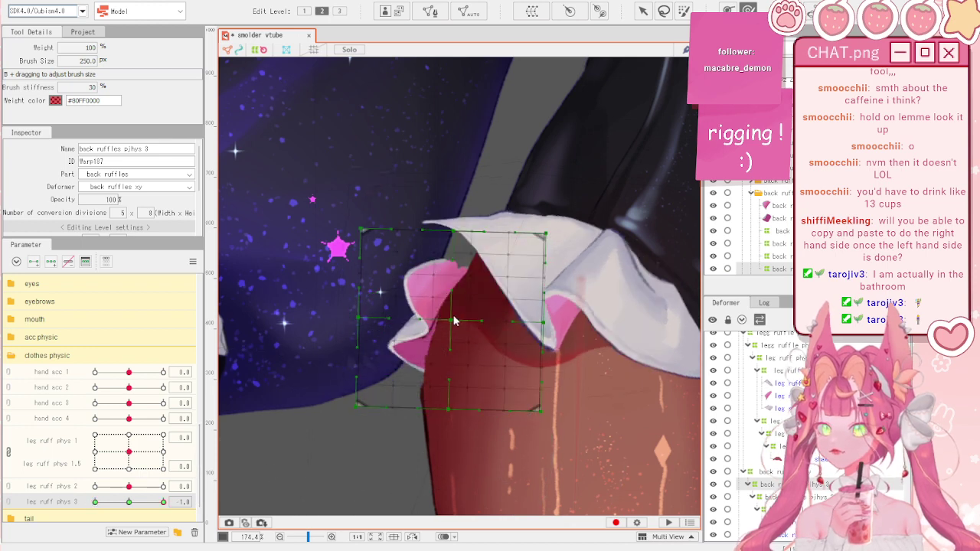
pyautogui.press('a')
pyautogui.moveTo(450, 215); pyautogui.dragTo(464, 216)
pyautogui.moveTo(457, 321); pyautogui.dragTo(453, 280)
pyautogui.click(748, 10)
pyautogui.moveTo(560, 224); pyautogui.dragTo(575, 233)
pyautogui.moveTo(533, 261); pyautogui.dragTo(515, 277)
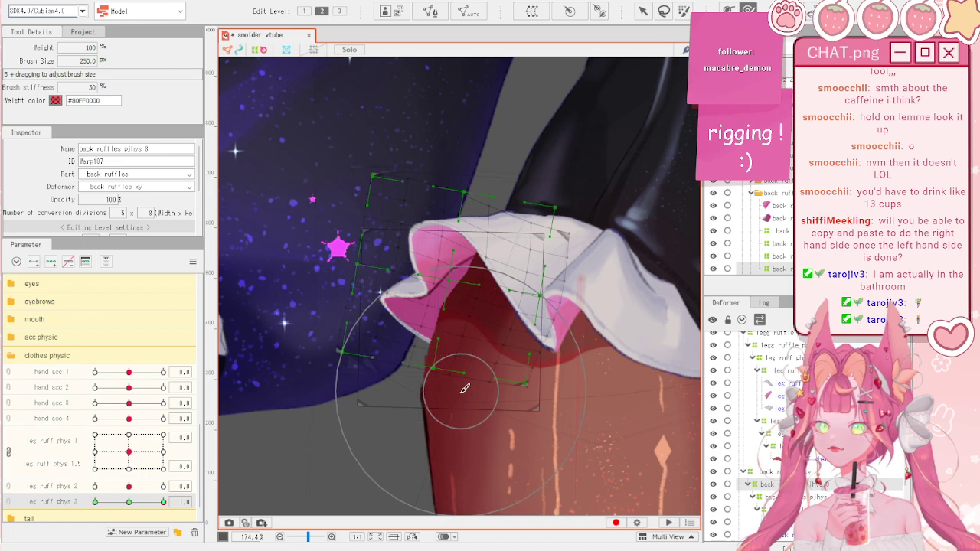
pyautogui.moveTo(163, 502)
pyautogui.mouseDown()
pyautogui.moveTo(62, 503)
pyautogui.moveTo(153, 499)
pyautogui.mouseUp()
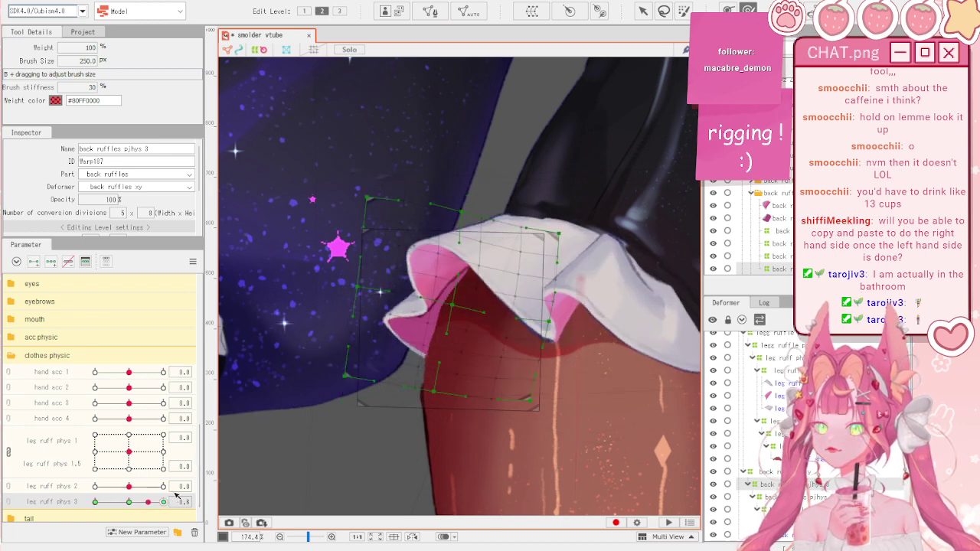
# - Reset the parameters to default and key the back ruffles pjhys 2 warp deformer at three points on leg ruff phys 2
pyautogui.click(193, 262)
pyautogui.click(216, 261)
pyautogui.moveTo(136, 487); pyautogui.dragTo(173, 482)
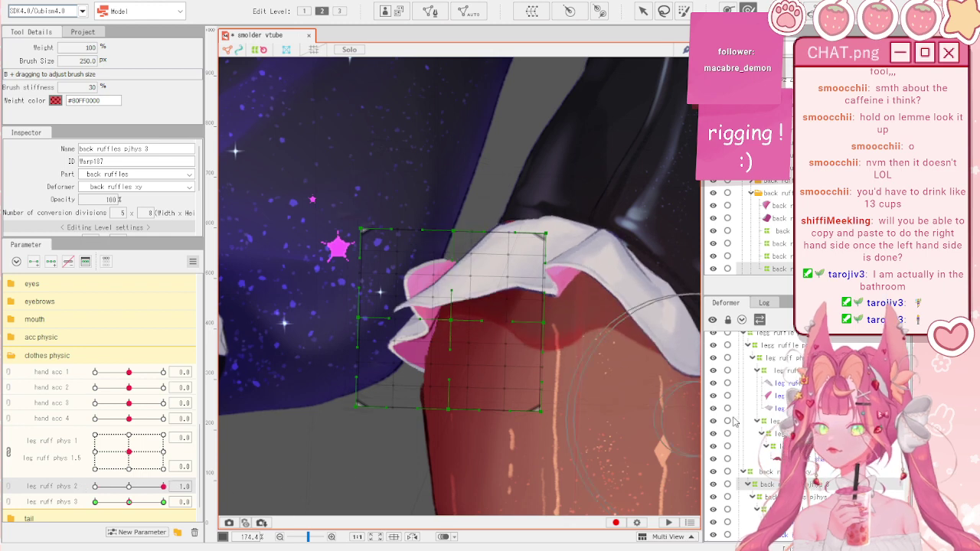
pyautogui.click(782, 496)
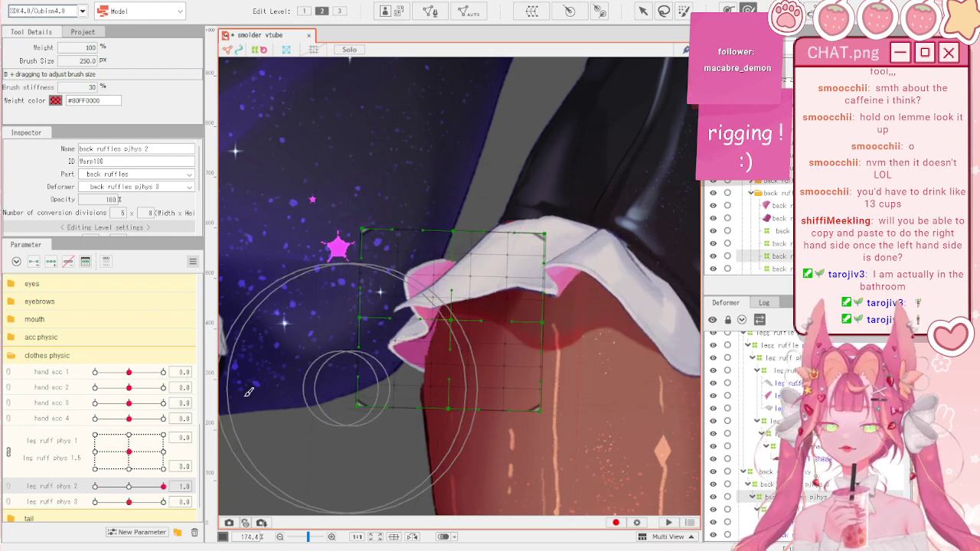
pyautogui.click(192, 261)
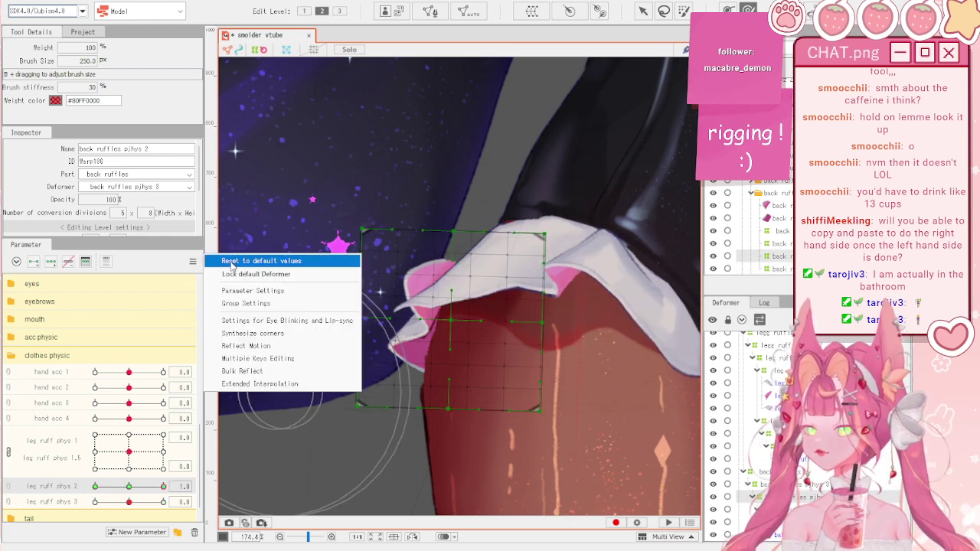
pyautogui.click(245, 258)
# - For leg ruff phys 2 at -1, tilt the back ruffles pjhys 2 deformer clockwise, raise it, and adjust its lower edge with the deform brush
pyautogui.press('v')
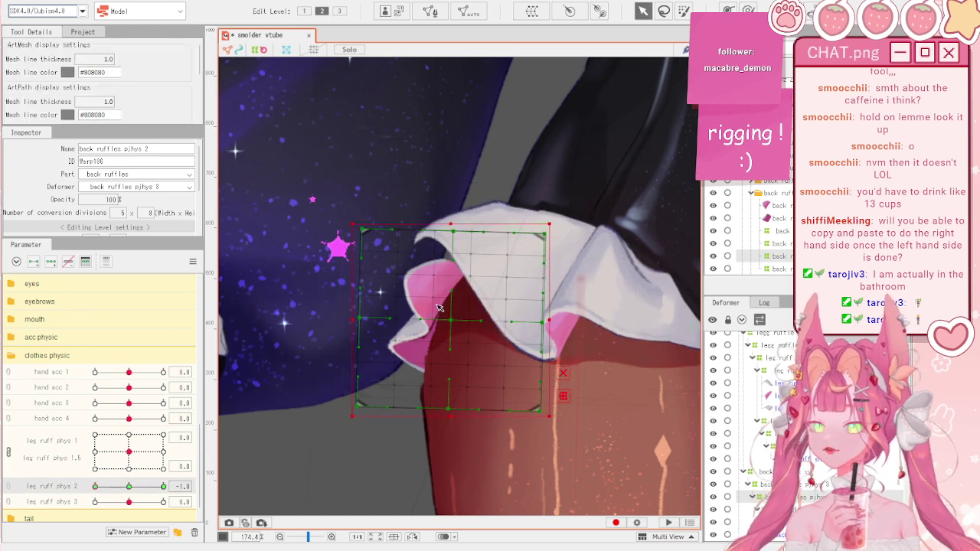
pyautogui.moveTo(449, 216); pyautogui.dragTo(459, 216)
pyautogui.moveTo(446, 319); pyautogui.dragTo(450, 288)
pyautogui.click(749, 10)
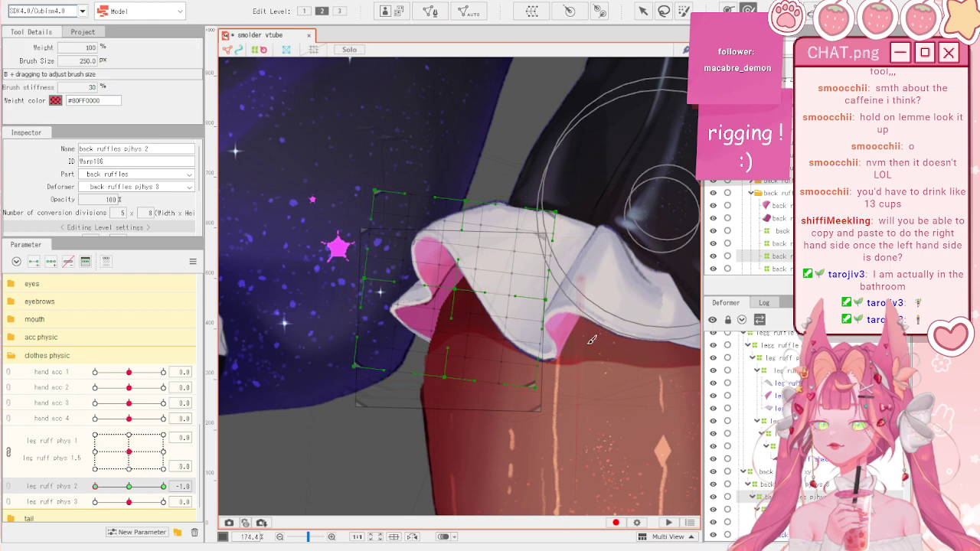
pyautogui.moveTo(415, 375); pyautogui.dragTo(422, 400)
# - For leg ruff phys 2 at 1, squash and lower the back ruffles pjhys 2 deformer, then shape its edges with the deform brush
pyautogui.moveTo(95, 487); pyautogui.dragTo(163, 487)
pyautogui.click(643, 11)
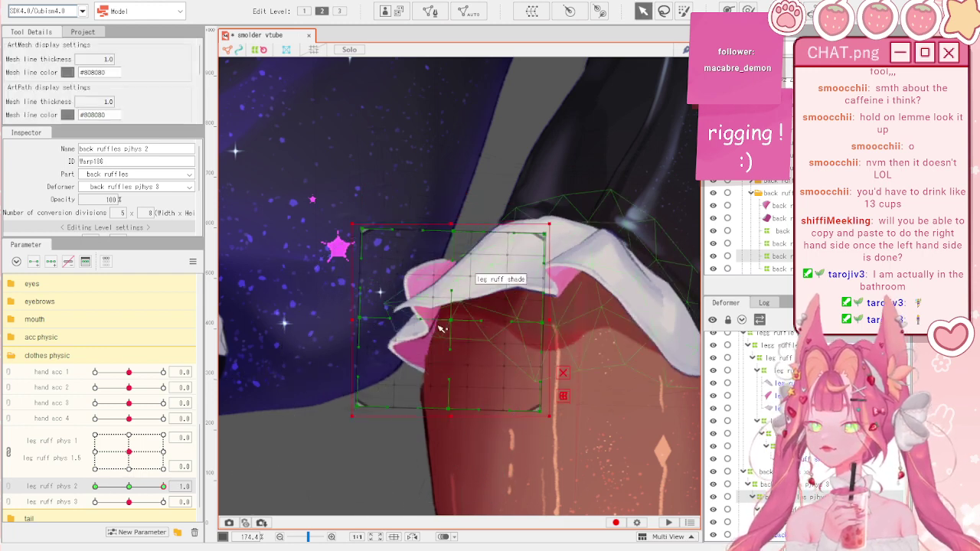
pyautogui.moveTo(446, 237); pyautogui.dragTo(448, 258)
pyautogui.moveTo(450, 337); pyautogui.dragTo(442, 349)
pyautogui.press('b')
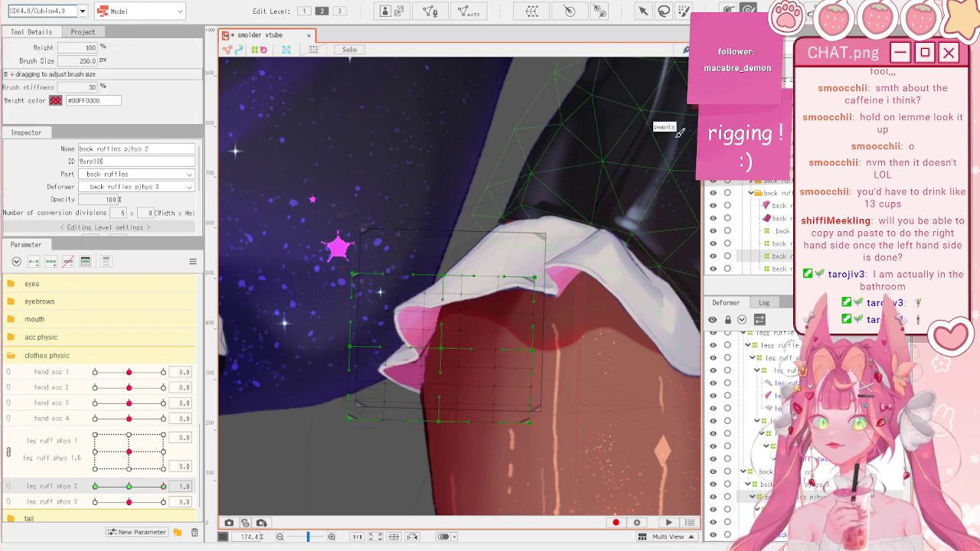
pyautogui.moveTo(428, 419); pyautogui.dragTo(425, 417)
pyautogui.moveTo(387, 264); pyautogui.dragTo(384, 255)
pyautogui.moveTo(514, 456); pyautogui.dragTo(519, 444)
pyautogui.moveTo(405, 456); pyautogui.dragTo(414, 440)
pyautogui.moveTo(96, 486)
pyautogui.mouseDown()
pyautogui.moveTo(176, 486)
pyautogui.moveTo(38, 452)
pyautogui.mouseUp()
# - Reset all parameters to their default values and open the Physics/Scene Blending settings
pyautogui.click(193, 261)
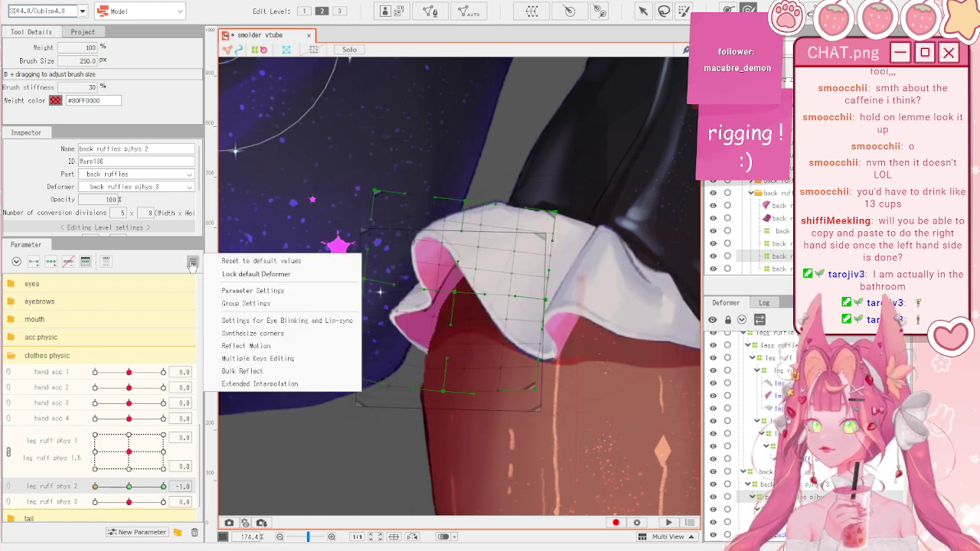
pyautogui.click(230, 263)
pyautogui.click(72, 1)
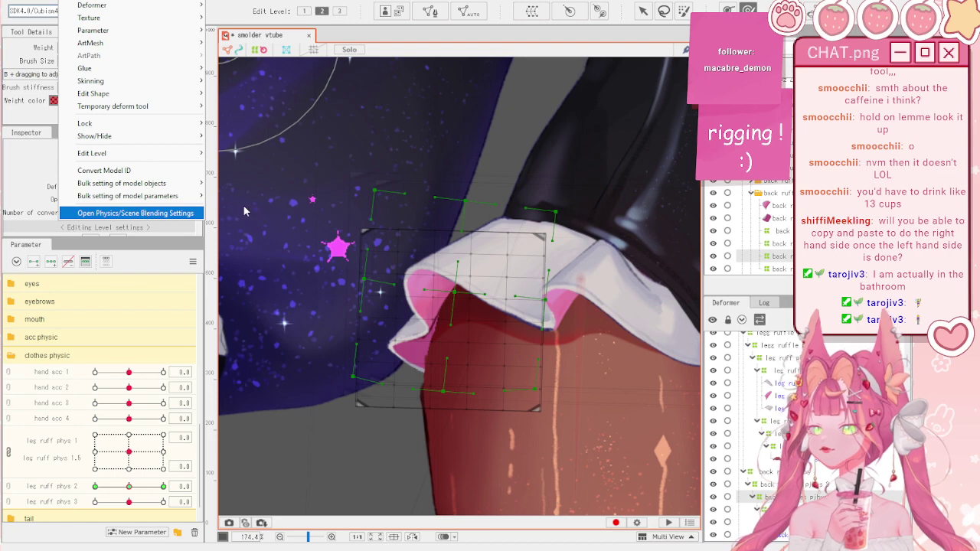
pyautogui.click(165, 212)
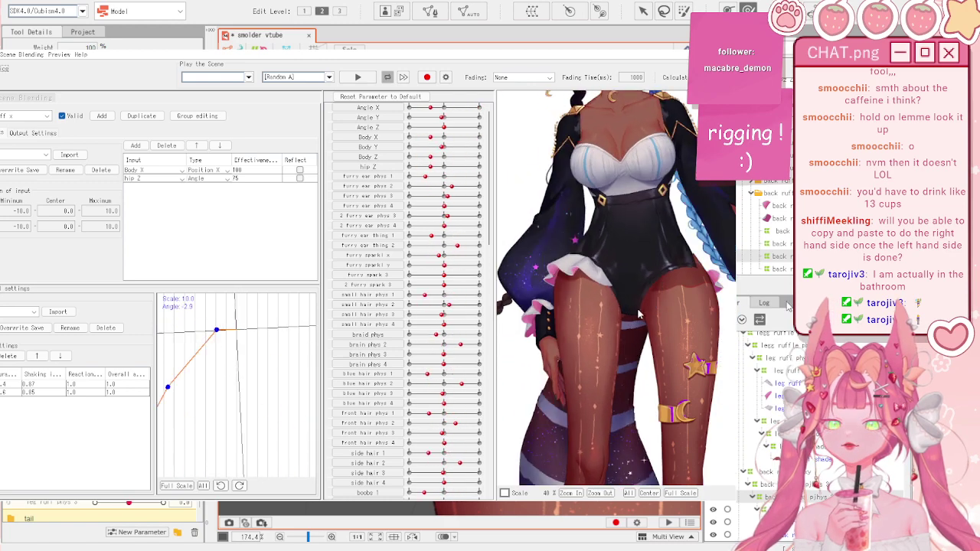
# - Check the leg ruffle's motion up close in the physics preview and close the physics settings
pyautogui.scroll(4, 589, 308)
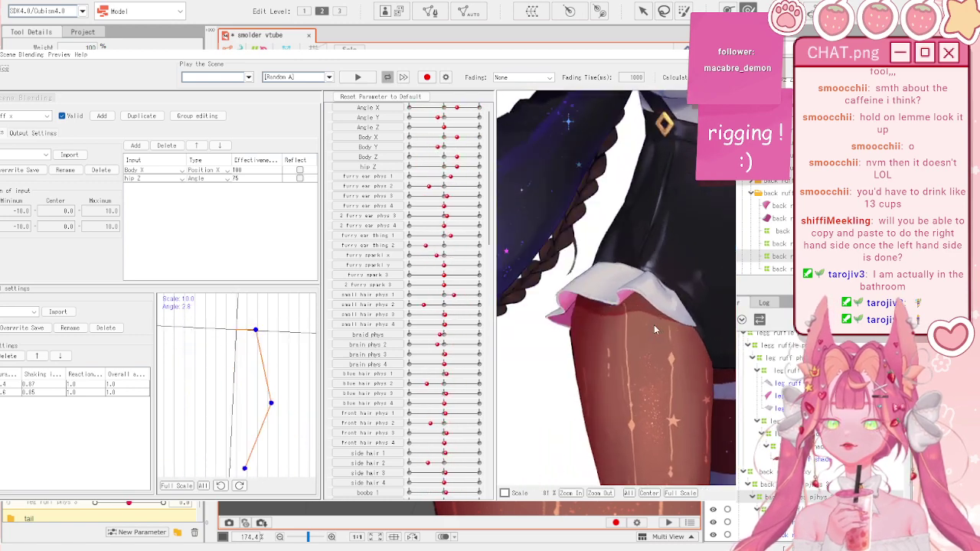
pyautogui.click(723, 43)
pyautogui.scroll(2, 436, 260)
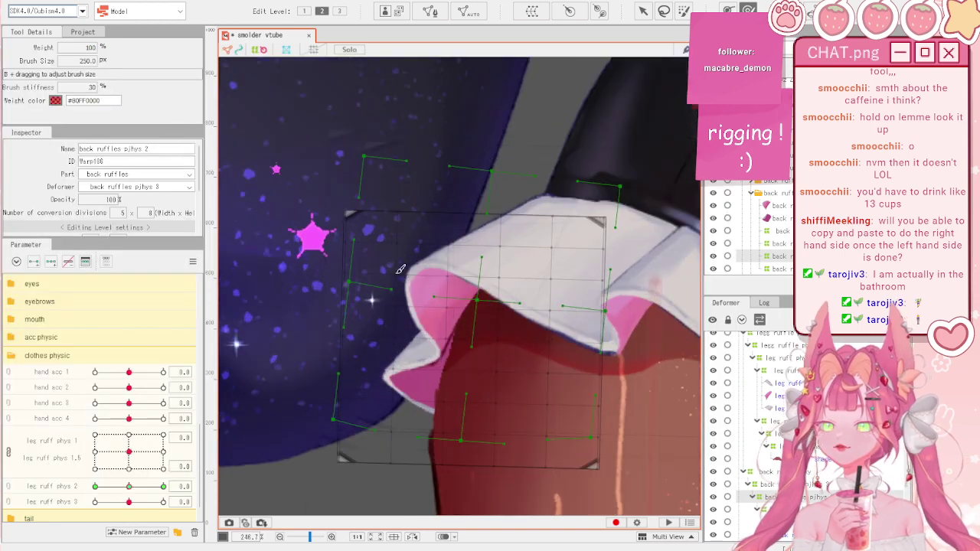
pyautogui.press('v')
pyautogui.click(474, 258)
pyautogui.scroll(-2, 476, 260)
pyautogui.scroll(2, 446, 266)
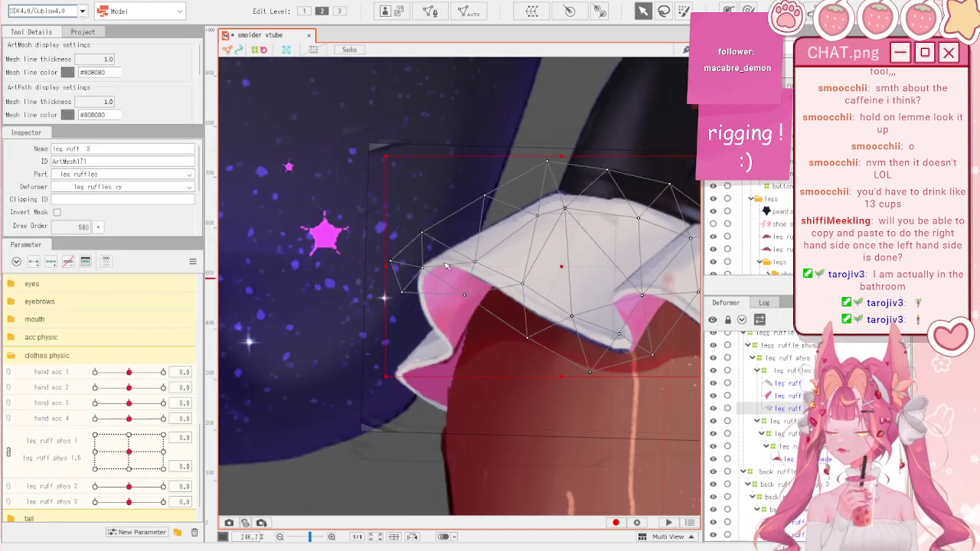
pyautogui.click(442, 300)
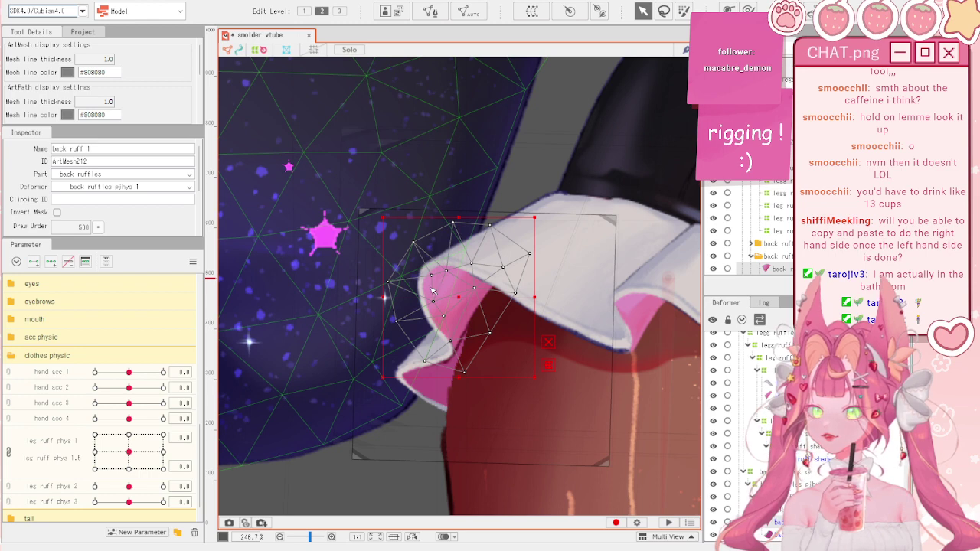
pyautogui.scroll(2, 433, 290)
pyautogui.click(429, 11)
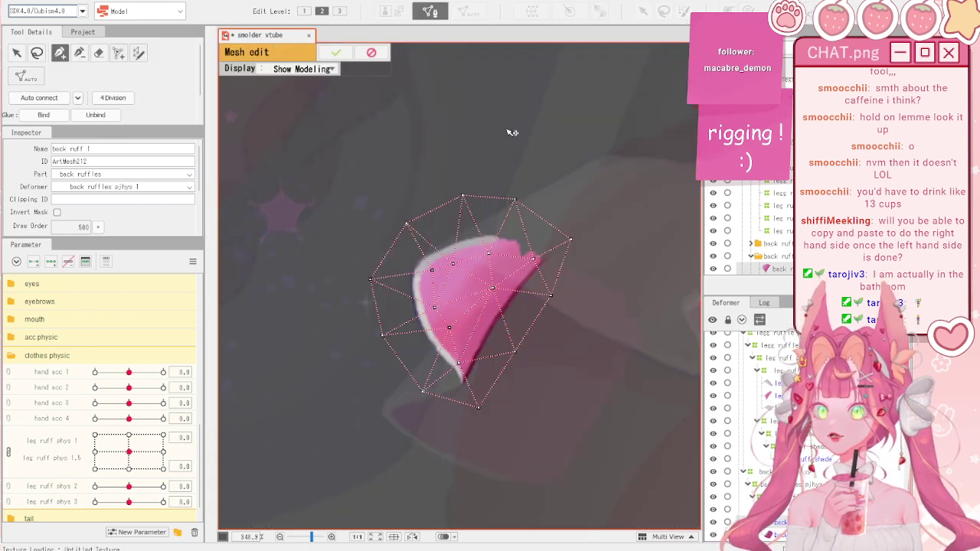
pyautogui.click(370, 53)
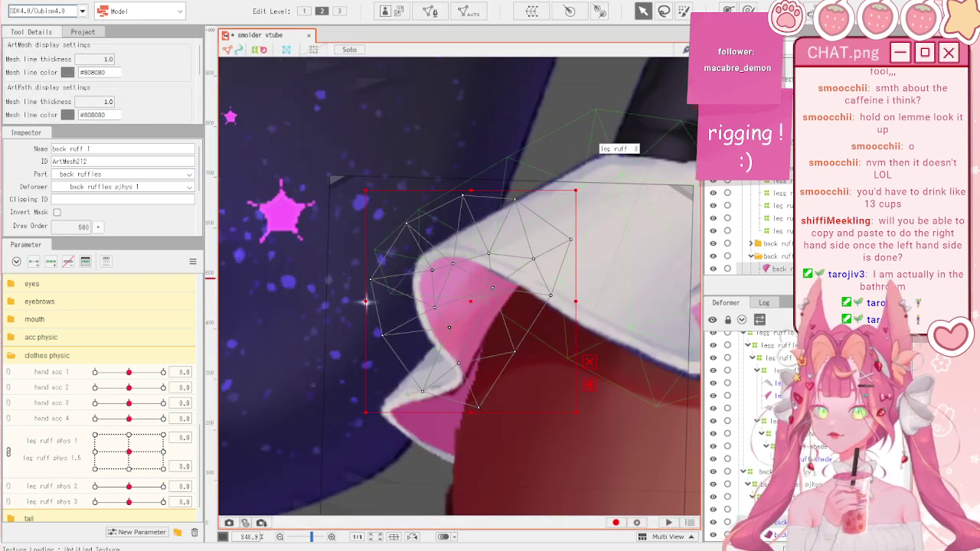
# - Glue the overlapping upper vertices of the back ruff 1 and leg ruff 3 meshes and apply the mesh edit
pyautogui.click(365, 302)
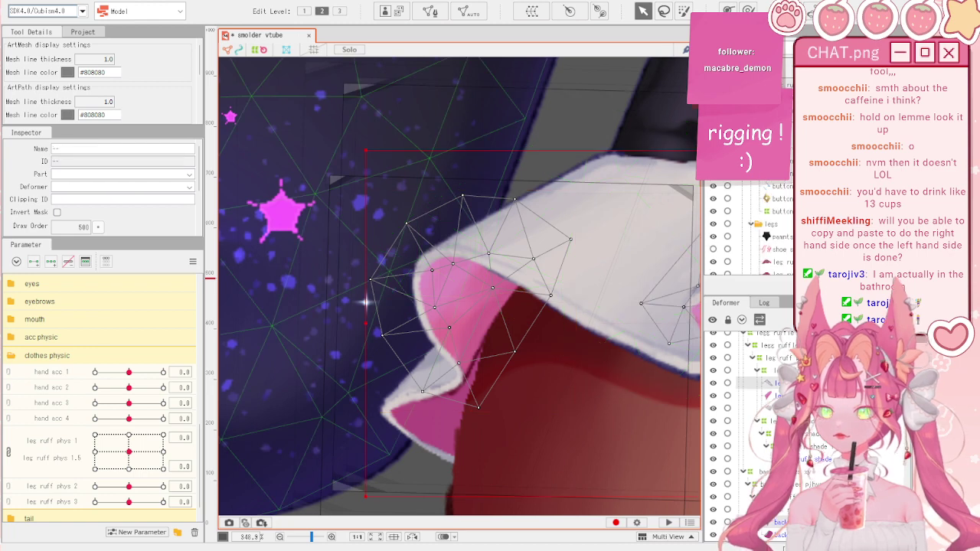
pyautogui.click(463, 303)
pyautogui.keyDown('shift'); pyautogui.click(592, 157); pyautogui.keyUp('shift')
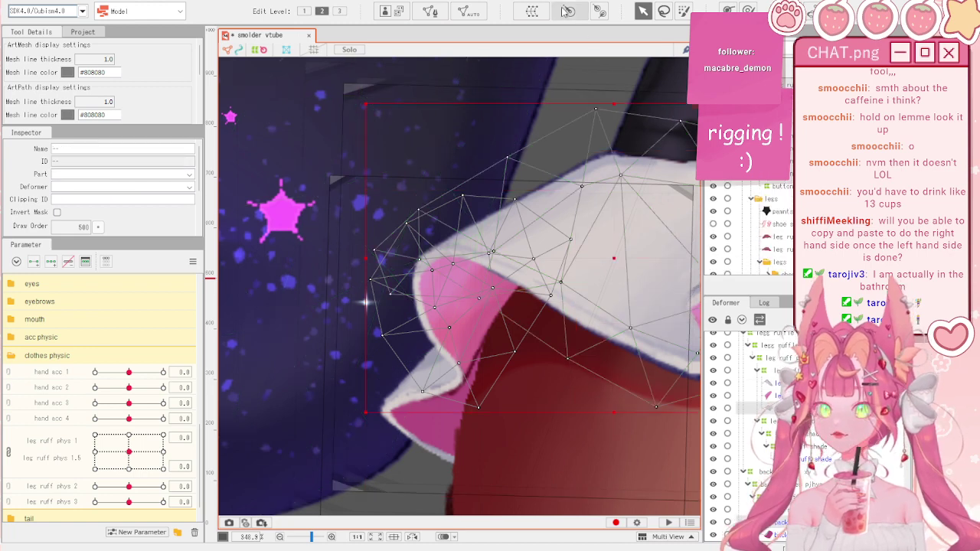
pyautogui.click(431, 12)
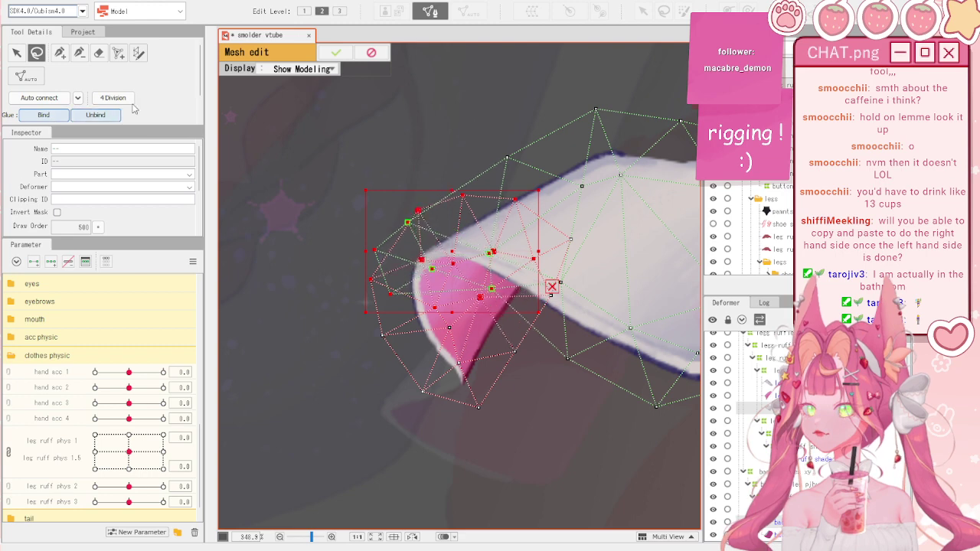
pyautogui.click(66, 115)
pyautogui.click(338, 53)
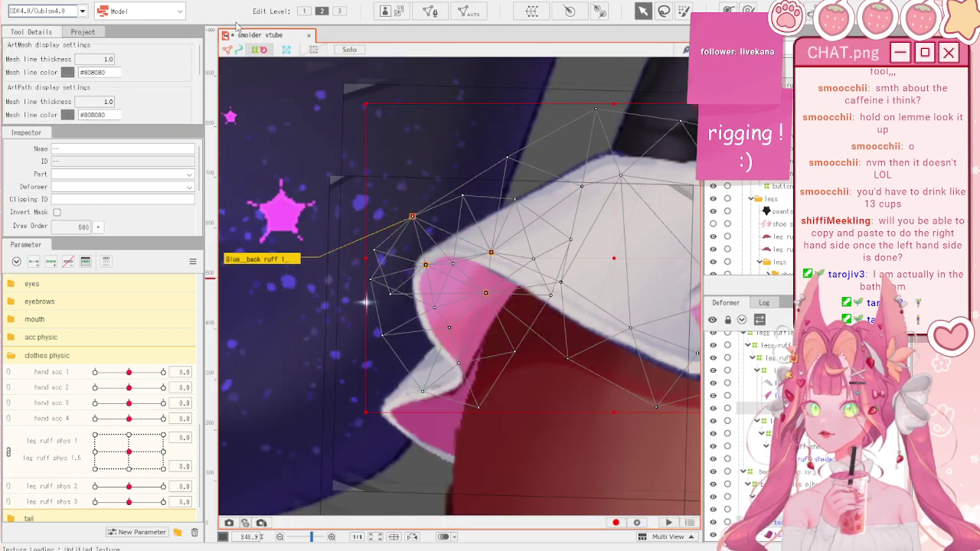
# - Test the glued ruffle in the Physics/Scene Blending preview by swinging Body X between its extremes, and close the preview
pyautogui.click(92, 3)
pyautogui.click(131, 210)
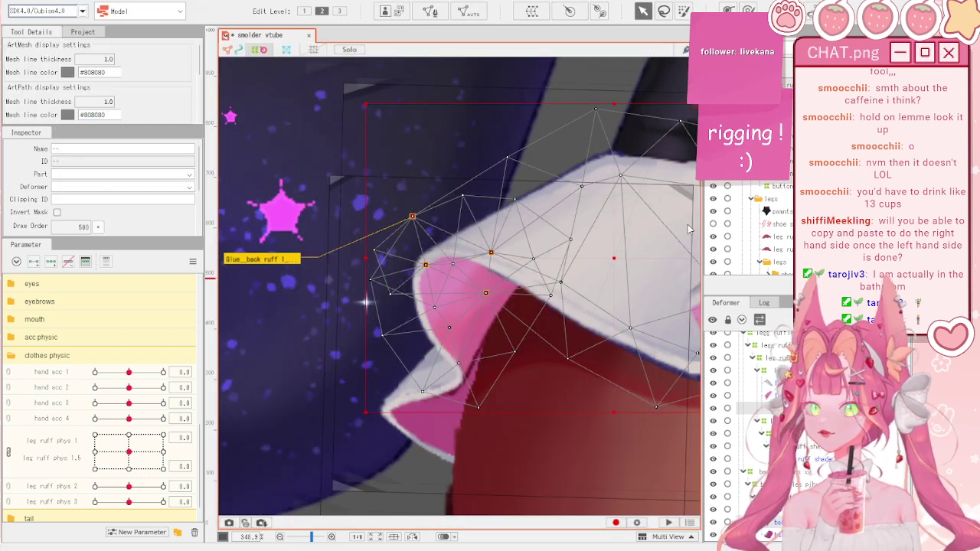
pyautogui.scroll(3, 677, 270)
pyautogui.moveTo(602, 249); pyautogui.dragTo(649, 251)
pyautogui.moveTo(546, 254); pyautogui.dragTo(503, 130)
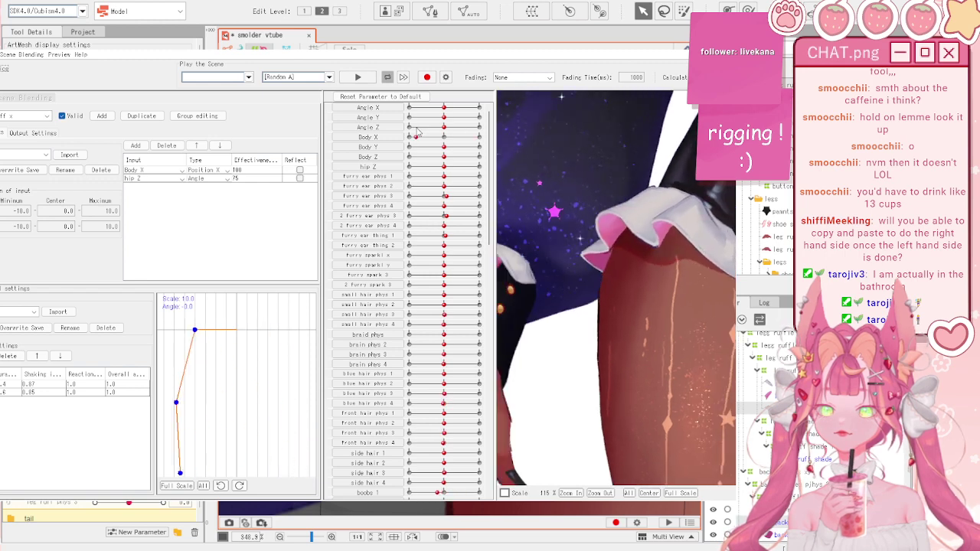
pyautogui.moveTo(479, 136); pyautogui.dragTo(409, 136)
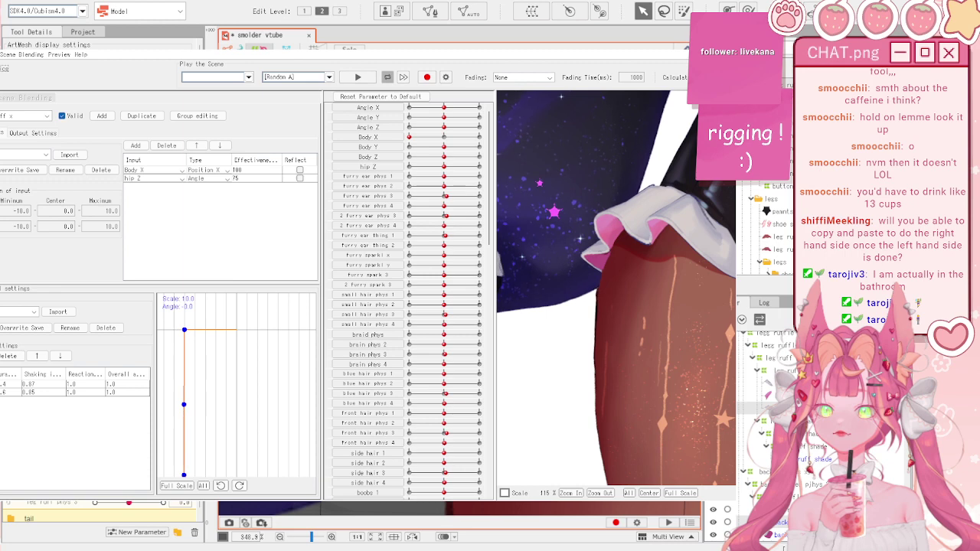
pyautogui.moveTo(442, 136); pyautogui.dragTo(499, 135)
pyautogui.click(859, 30)
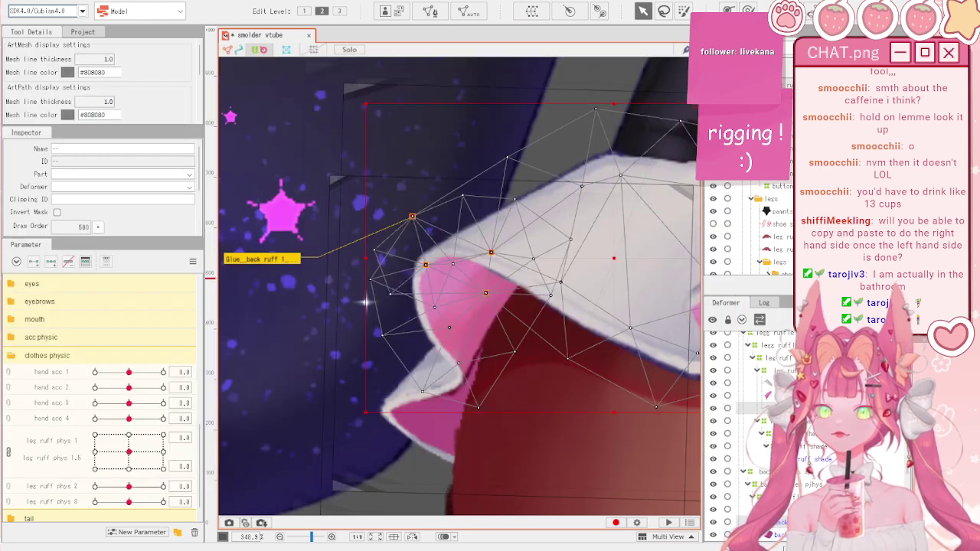
# - With leg ruff phys 3 at 1, nudge the back ruff 2 mesh slightly with the deform brush
pyautogui.moveTo(129, 487); pyautogui.dragTo(187, 481)
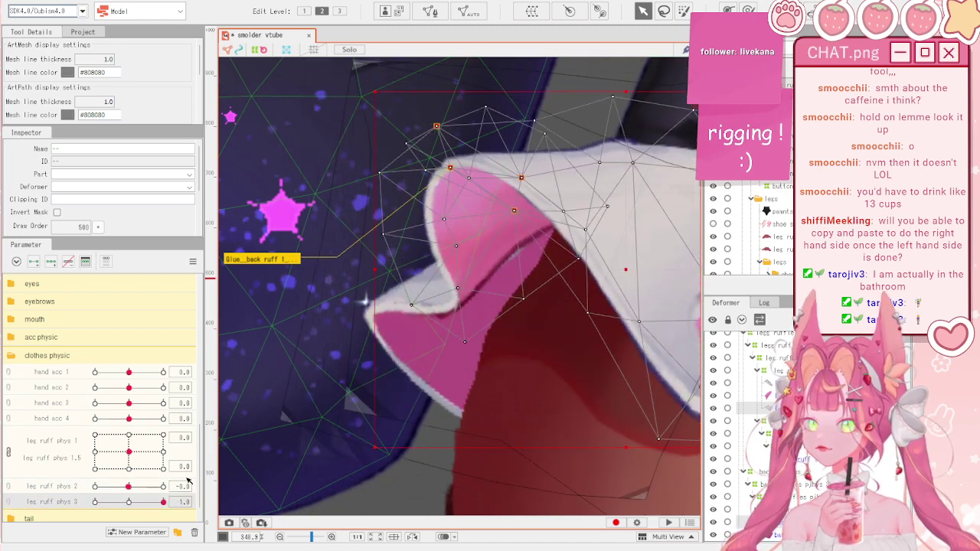
pyautogui.click(407, 299)
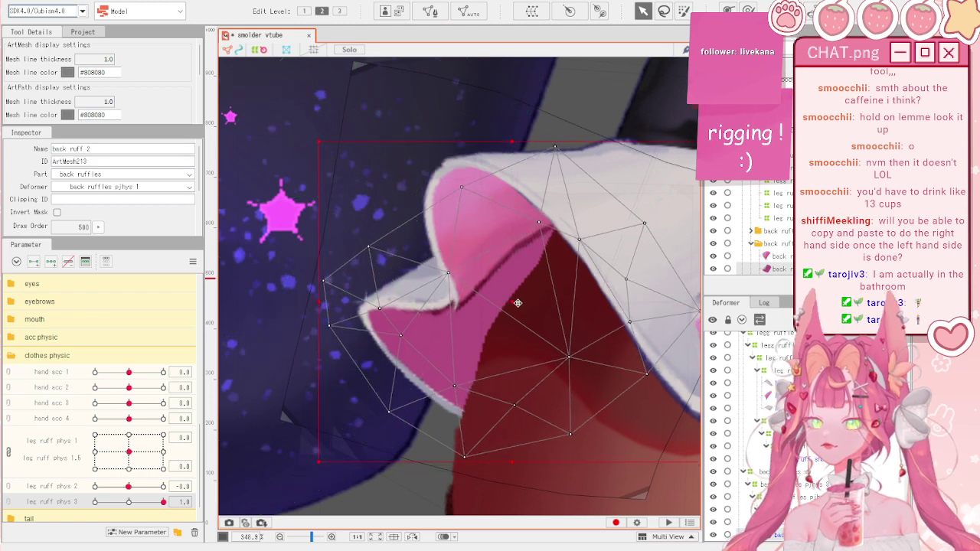
pyautogui.click(750, 10)
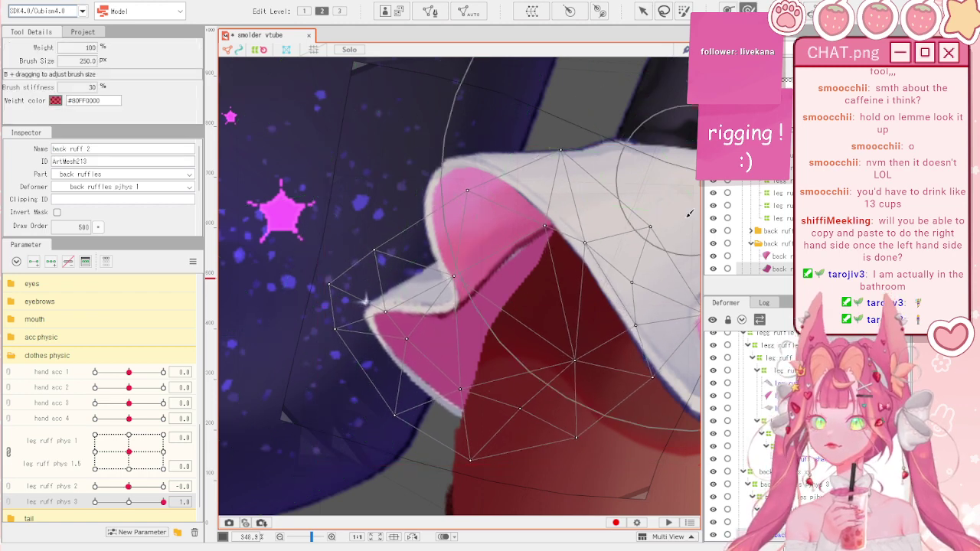
pyautogui.moveTo(561, 312); pyautogui.dragTo(557, 308)
pyautogui.moveTo(133, 504); pyautogui.dragTo(221, 502)
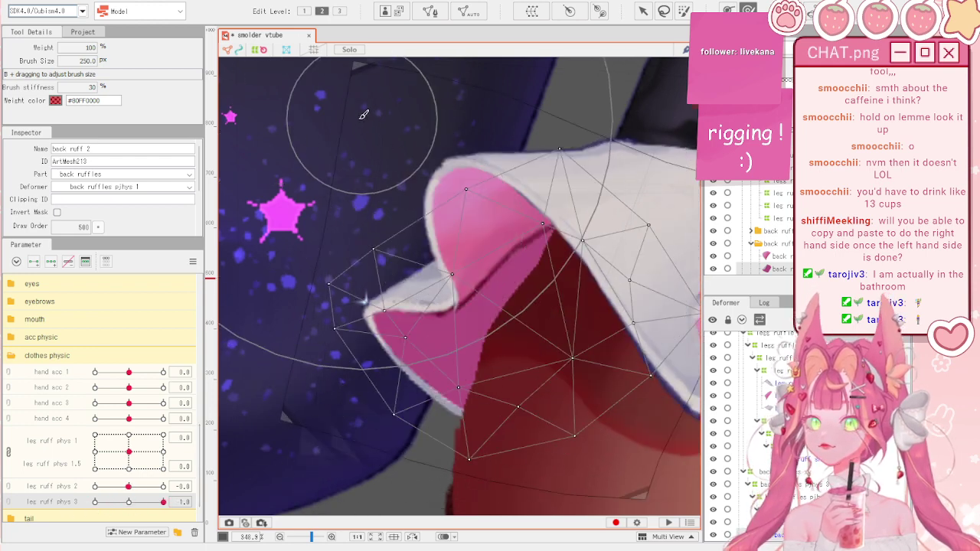
# - Reopen the Physics/Scene Blending settings, examine the leg ruffles' motion at several distances, and close the window
pyautogui.click(73, 2)
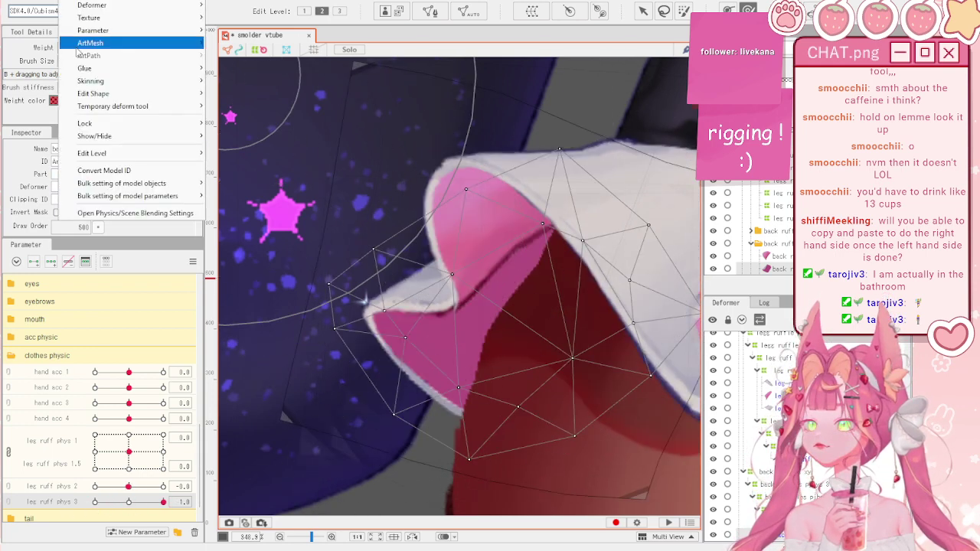
pyautogui.click(128, 215)
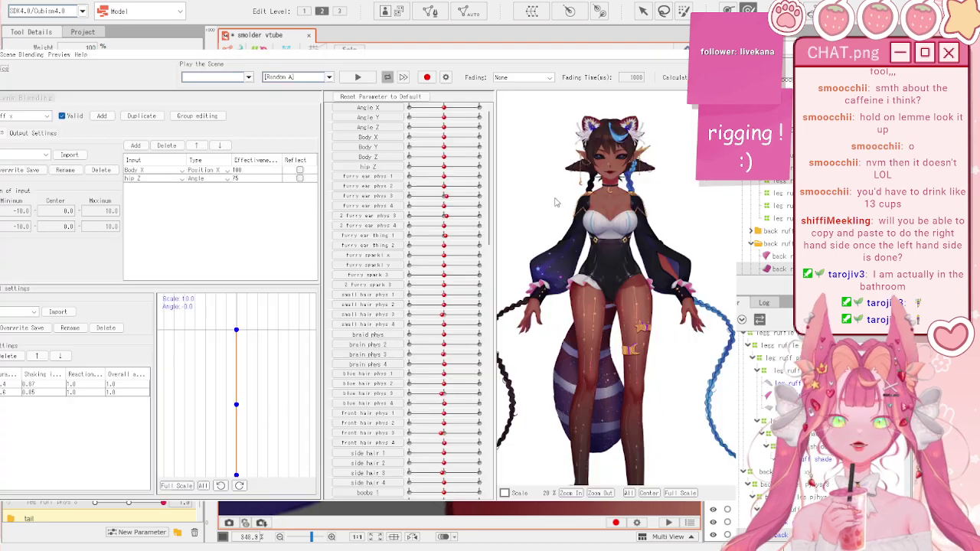
pyautogui.scroll(6, 681, 280)
pyautogui.moveTo(681, 280); pyautogui.dragTo(689, 192)
pyautogui.scroll(-3, 525, 279)
pyautogui.scroll(3, 525, 279)
pyautogui.scroll(-5, 525, 278)
pyautogui.moveTo(617, 234); pyautogui.dragTo(731, 76)
pyautogui.click(722, 43)
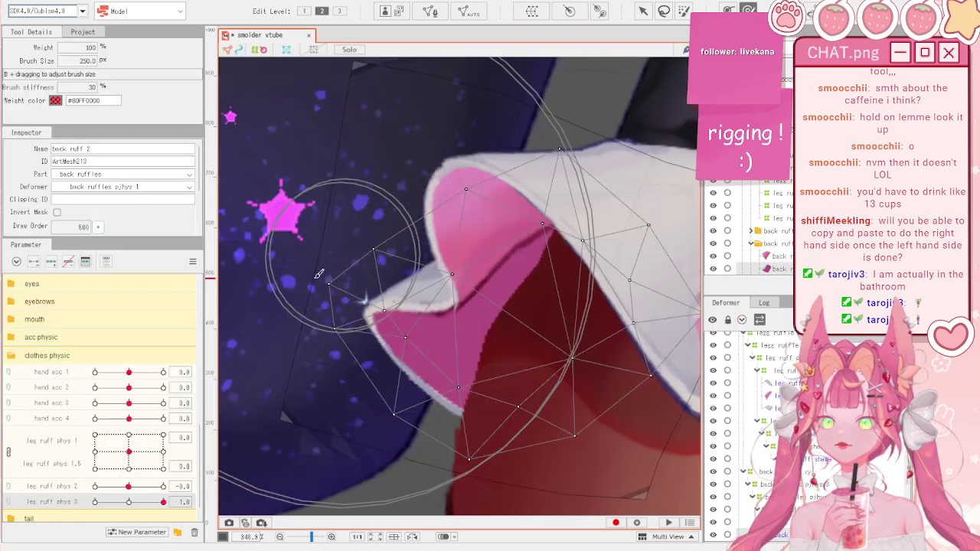
# - Reset all parameters to their default values and deselect the back ruff 2 mesh
pyautogui.scroll(3, 145, 361)
pyautogui.press('v')
pyautogui.click(193, 262)
pyautogui.click(234, 261)
pyautogui.scroll(-5, 321, 326)
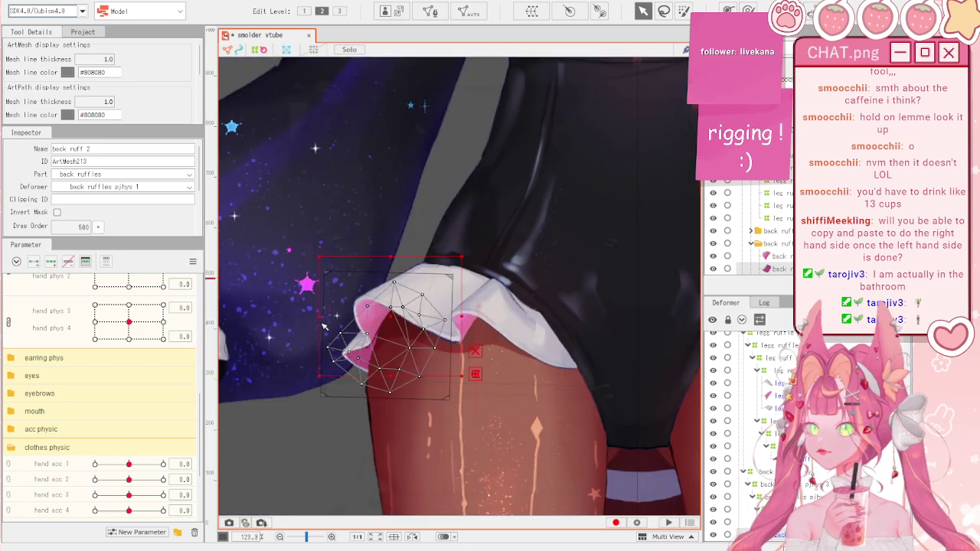
pyautogui.scroll(-5, 323, 327)
pyautogui.click(612, 211)
pyautogui.scroll(8, 131, 374)
# - Set Body X, Body Y and hip Z to 10 and examine how the leg ruffle follows the hip
pyautogui.moveTo(128, 377); pyautogui.dragTo(163, 376)
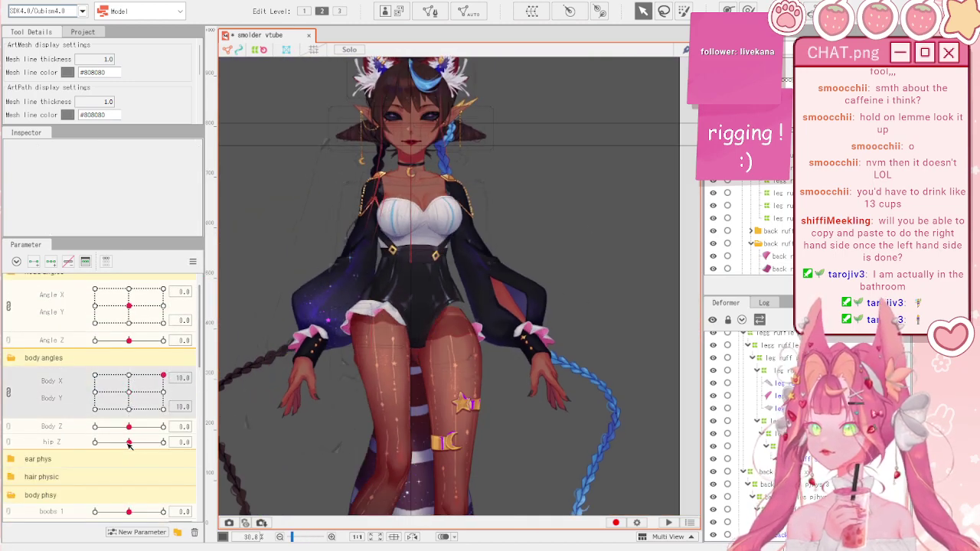
pyautogui.moveTo(129, 442); pyautogui.dragTo(163, 442)
pyautogui.scroll(3, 274, 328)
pyautogui.click(579, 234)
pyautogui.scroll(-2, 325, 413)
pyautogui.scroll(2, 488, 374)
pyautogui.moveTo(387, 315); pyautogui.dragTo(447, 327)
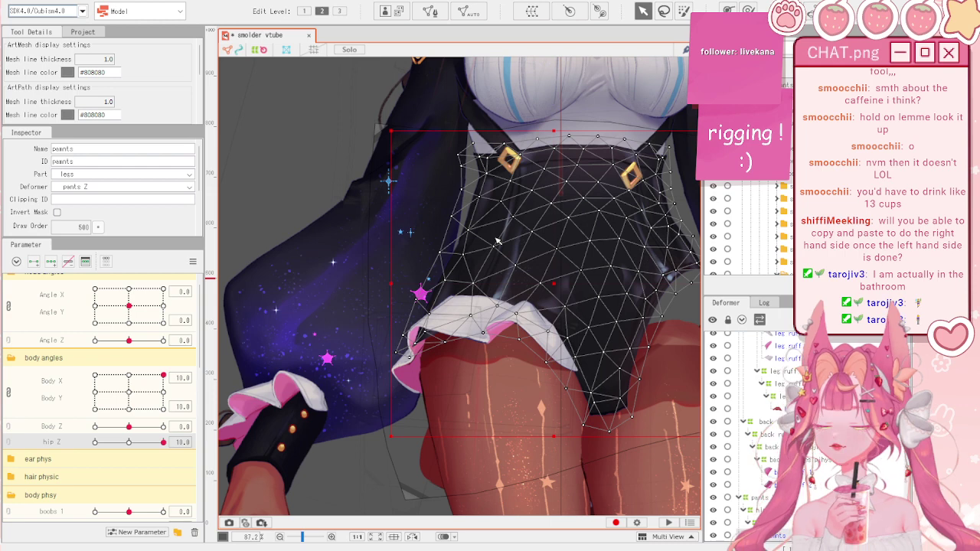
# - Move Body X and Body Y to their lower extremes with hip Z at 10 and examine the leg ruffle
pyautogui.scroll(-4, 496, 241)
pyautogui.click(619, 204)
pyautogui.scroll(1, 564, 141)
pyautogui.moveTo(128, 446); pyautogui.dragTo(172, 455)
pyautogui.moveTo(128, 392); pyautogui.dragTo(259, 356)
pyautogui.scroll(5, 496, 343)
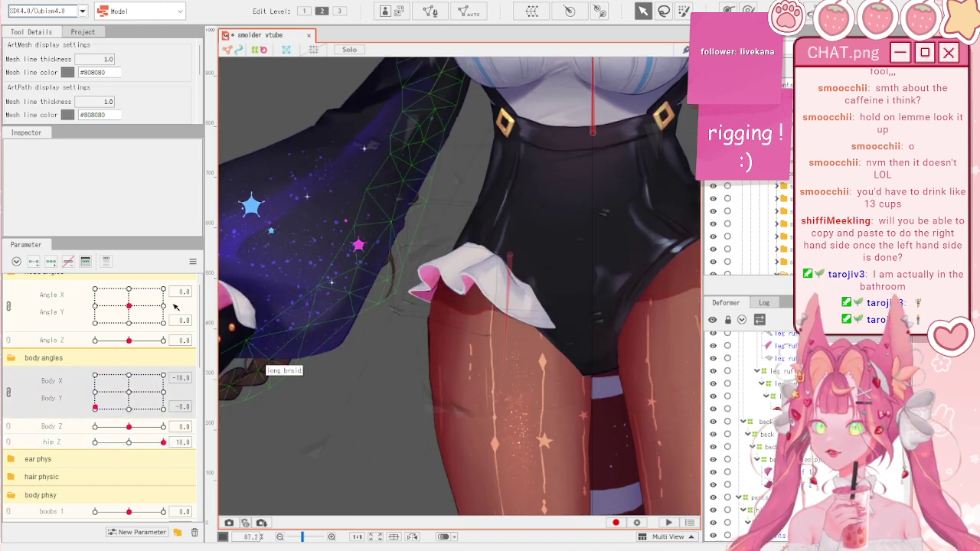
# - Reset the parameters and lower hip Z close to its minimum to check the leg ruffle
pyautogui.rightClick(201, 253)
pyautogui.click(253, 260)
pyautogui.moveTo(163, 442); pyautogui.dragTo(100, 442)
# - Create a warp deformer named leg ruff z as the parent of legs ruffle phys 3, inside leg z
pyautogui.click(507, 234)
pyautogui.click(520, 250)
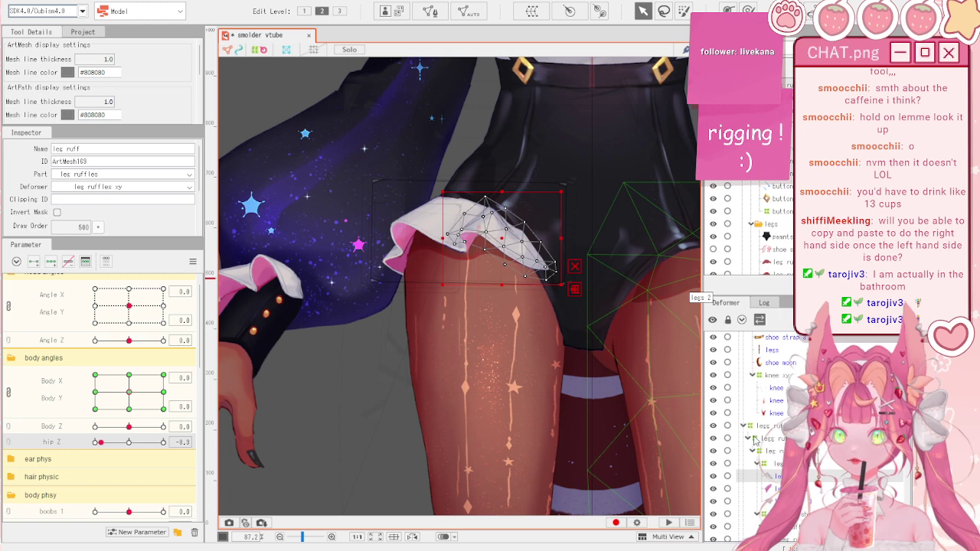
pyautogui.click(770, 438)
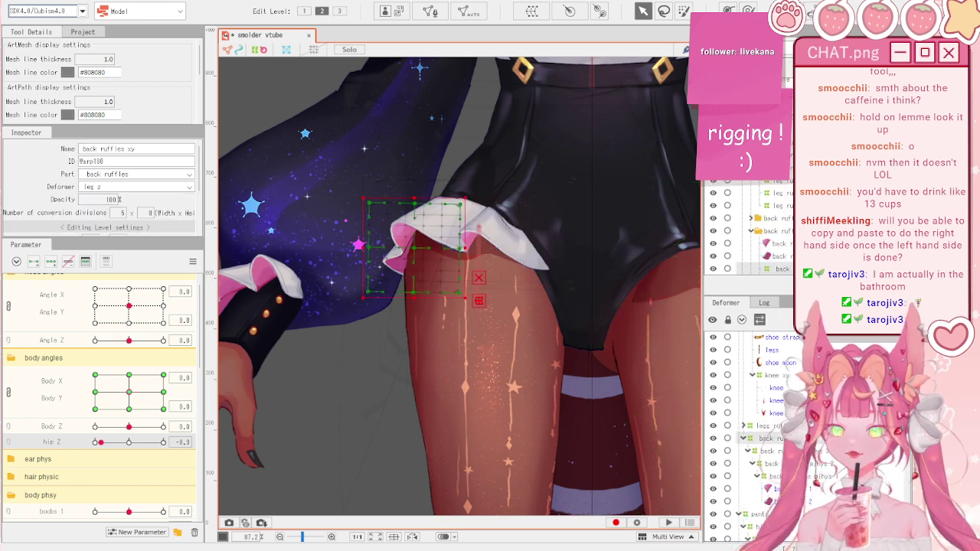
pyautogui.click(767, 425)
pyautogui.scroll(2, 426, 207)
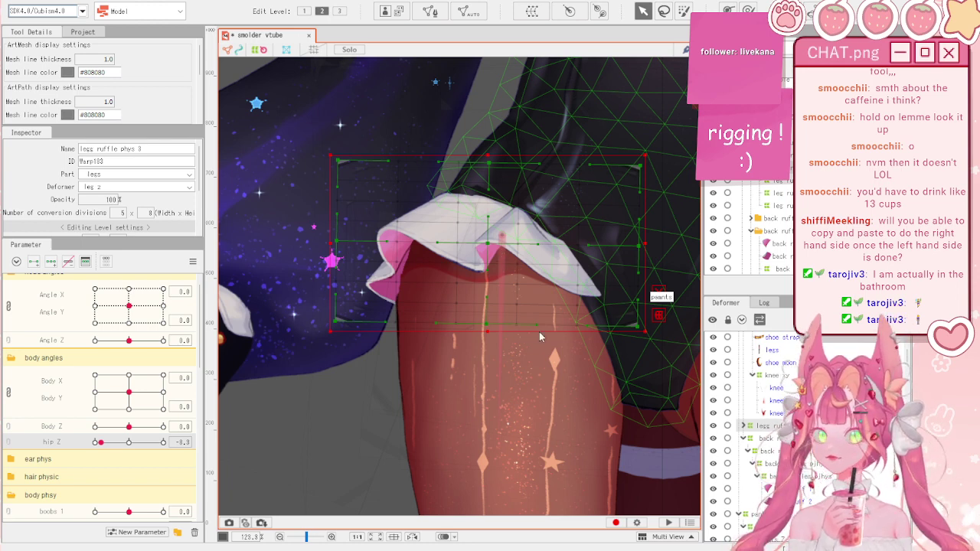
pyautogui.click(616, 411)
# - Reset the parameters, key leg ruff z at three points on hip Z, and set hip Z to -10
pyautogui.moveTo(130, 426); pyautogui.dragTo(89, 426)
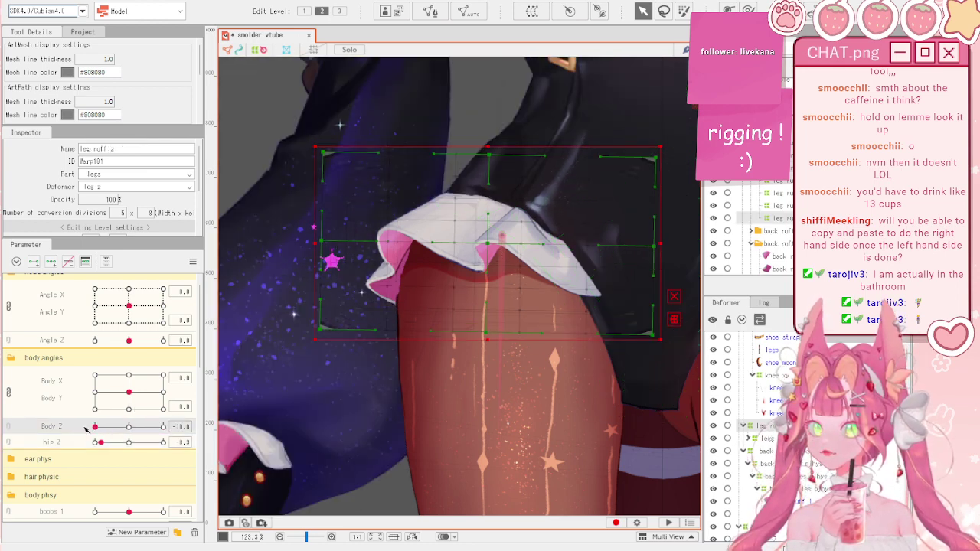
pyautogui.rightClick(197, 245)
pyautogui.click(222, 259)
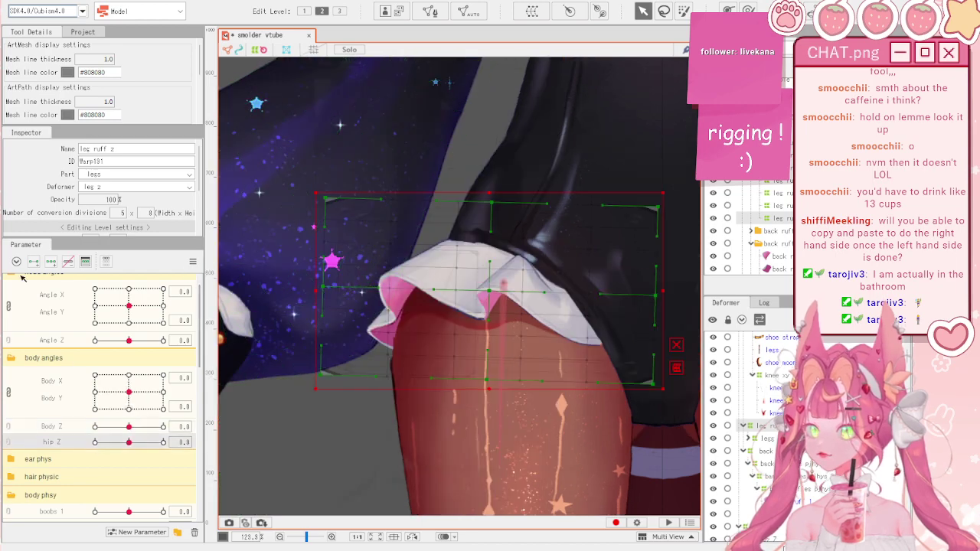
pyautogui.moveTo(128, 444); pyautogui.dragTo(95, 441)
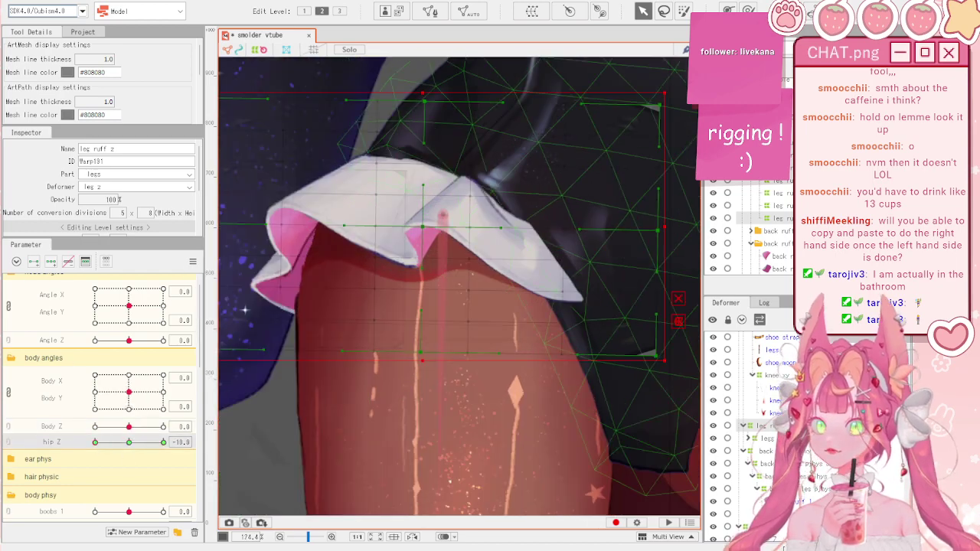
# - At hip Z -10, shape the leg ruff z deformer around the thigh with the deform brush, undoing the last stroke
pyautogui.press('b')
pyautogui.moveTo(496, 241)
pyautogui.mouseDown()
pyautogui.moveTo(544, 298)
pyautogui.moveTo(569, 292)
pyautogui.moveTo(552, 317)
pyautogui.mouseUp()
pyautogui.moveTo(95, 442); pyautogui.dragTo(95, 442)
pyautogui.moveTo(286, 265); pyautogui.dragTo(288, 252)
pyautogui.press('v')
pyautogui.hotkey('ctrl', 'z')
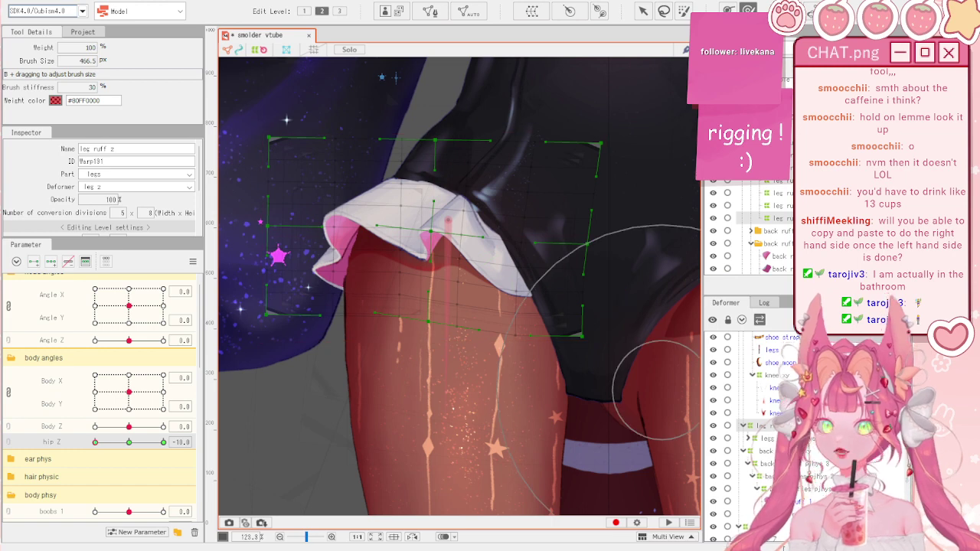
# - Parent back ruffles xy to leg ruff z and refine that deformer's outer side at hip Z -10 with the deform brush
pyautogui.click(763, 451)
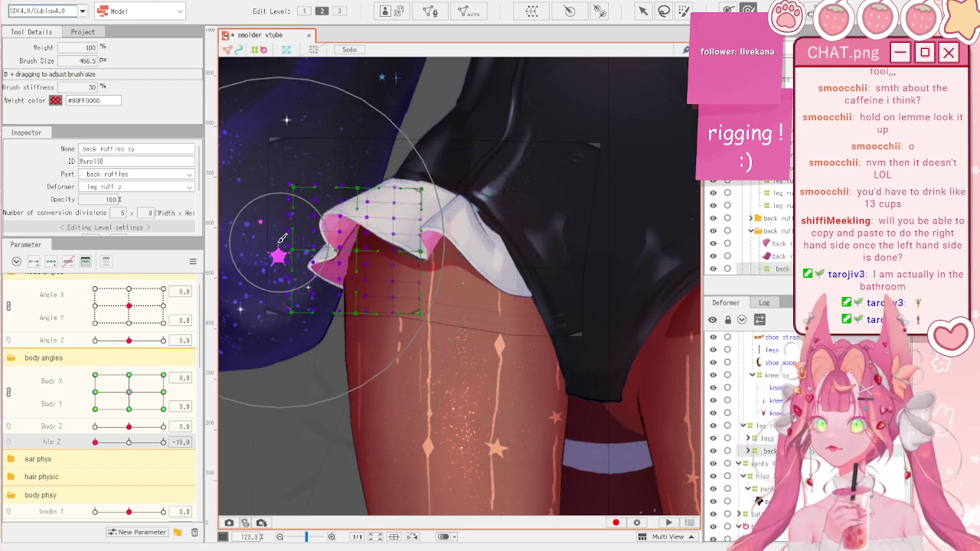
pyautogui.click(748, 451)
pyautogui.click(761, 425)
pyautogui.moveTo(274, 226); pyautogui.dragTo(263, 208)
# - At hip Z 10, lower the leg ruff z deformer and rotate it counterclockwise to fit the ruffle on the thigh
pyautogui.moveTo(148, 446); pyautogui.dragTo(223, 427)
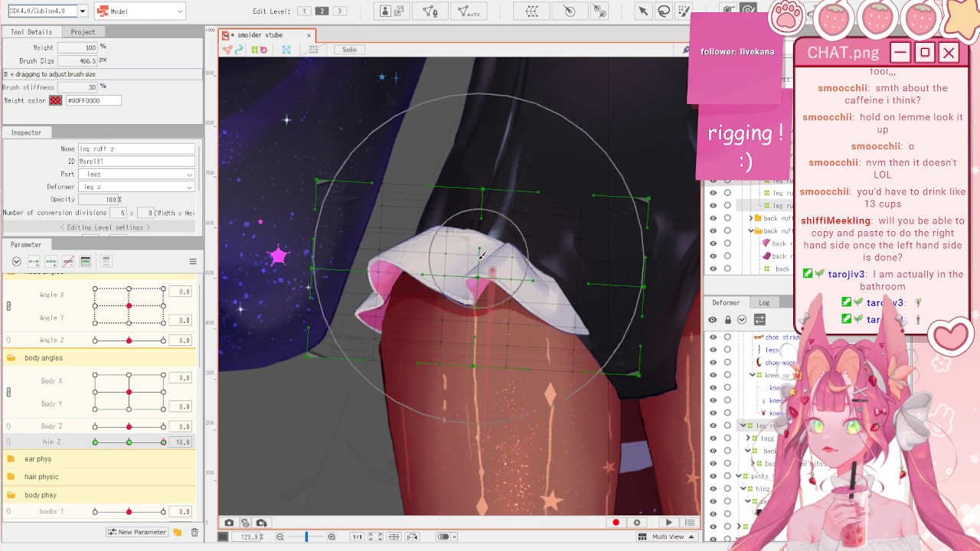
pyautogui.press('v')
pyautogui.moveTo(487, 274); pyautogui.dragTo(470, 301)
pyautogui.moveTo(129, 443); pyautogui.dragTo(51, 424)
pyautogui.click(163, 442)
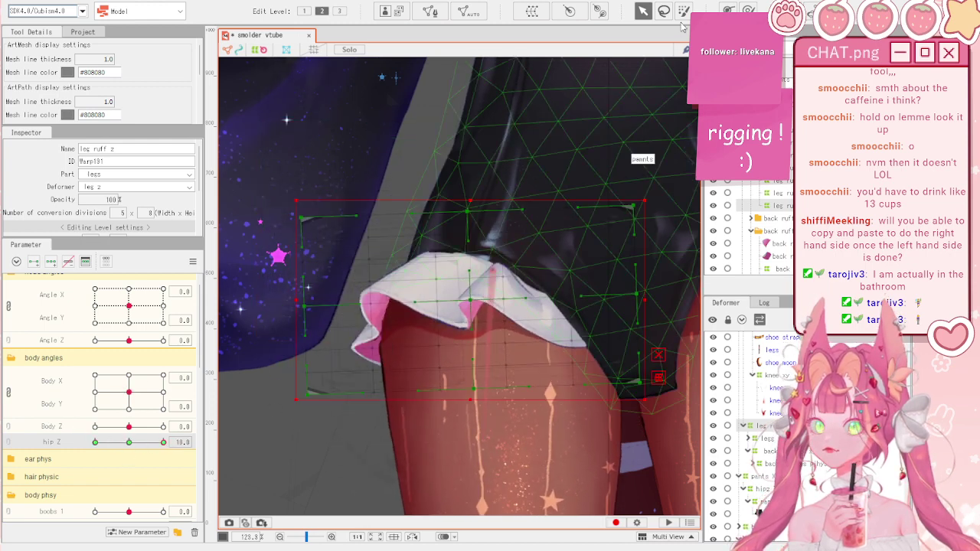
# - At hip Z 10, refine the leg ruff z deformer around the outer thigh with the deform brush
pyautogui.click(748, 9)
pyautogui.scroll(-3, 403, 184)
pyautogui.moveTo(343, 258); pyautogui.dragTo(339, 266)
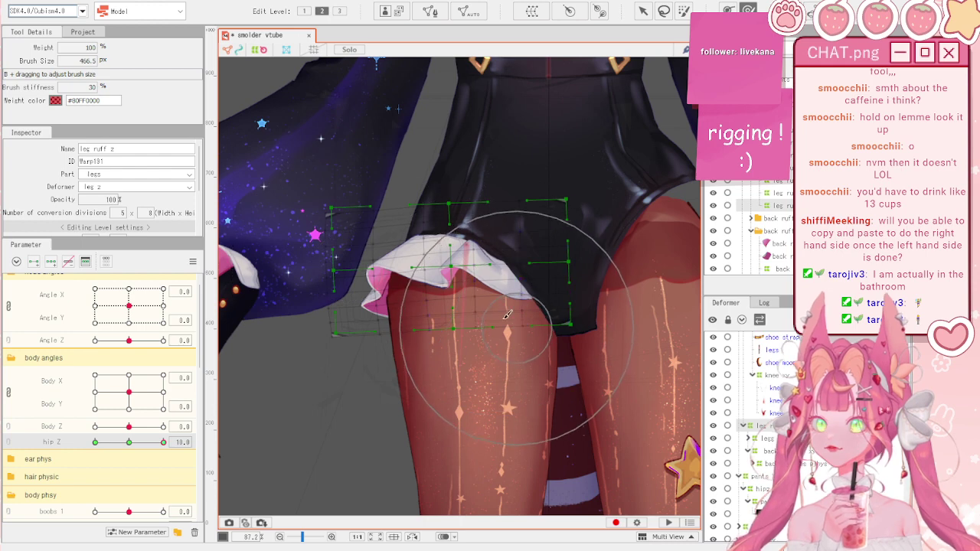
# - Examine the leg ruffle at hip Z -10 and in the moving physics preview, then close the preview
pyautogui.click(91, 443)
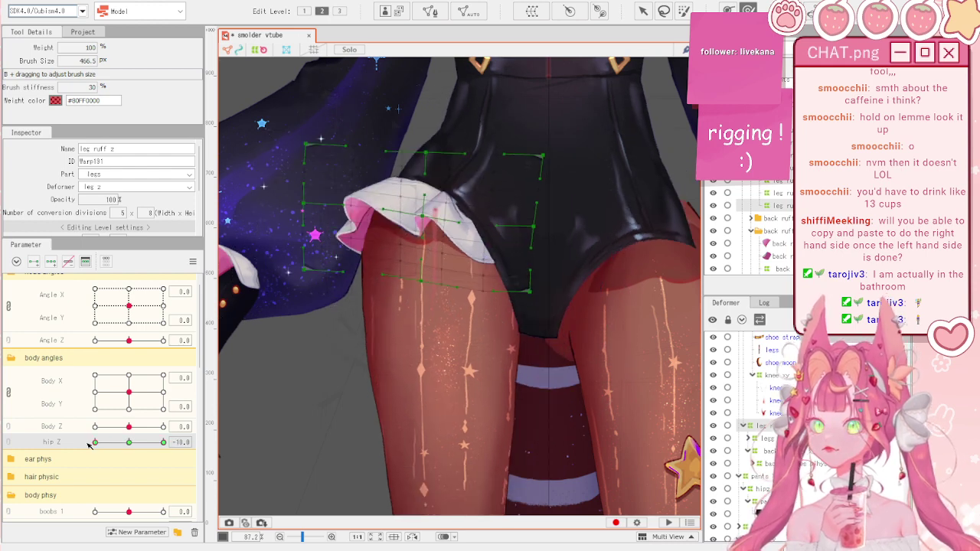
pyautogui.click(79, 2)
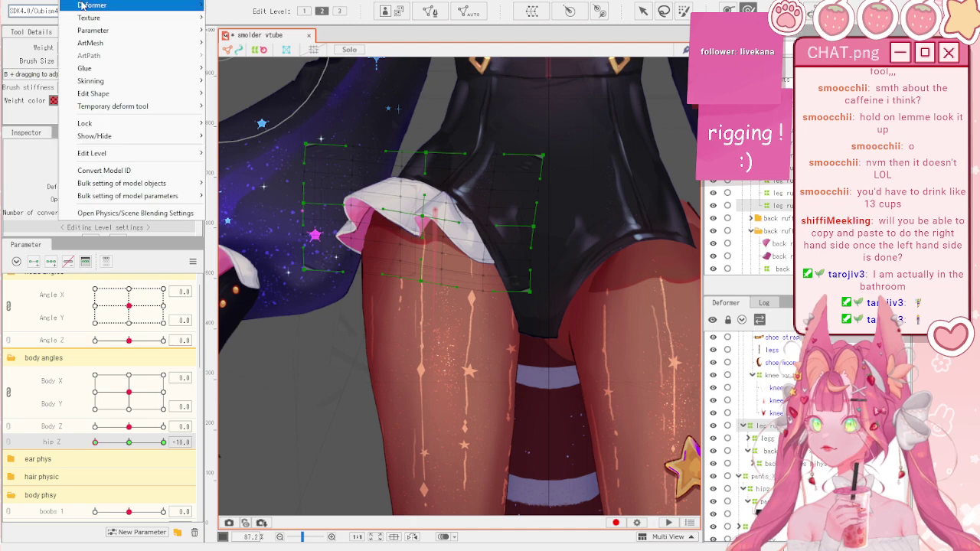
pyautogui.click(168, 216)
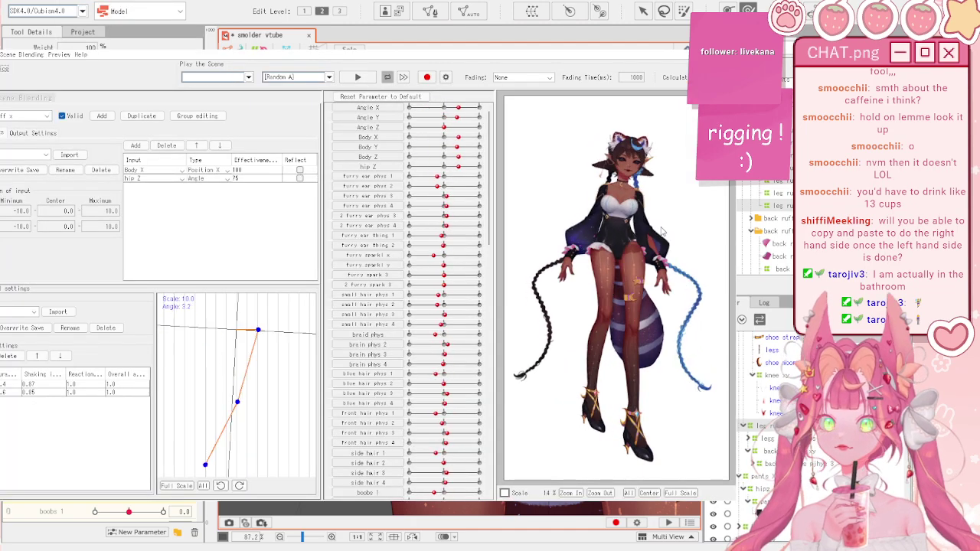
pyautogui.scroll(5, 572, 284)
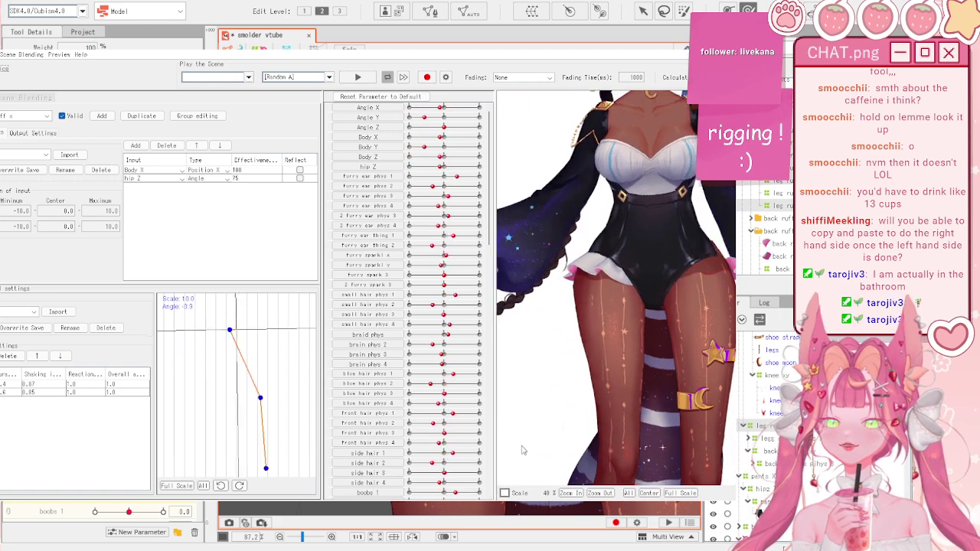
pyautogui.click(679, 493)
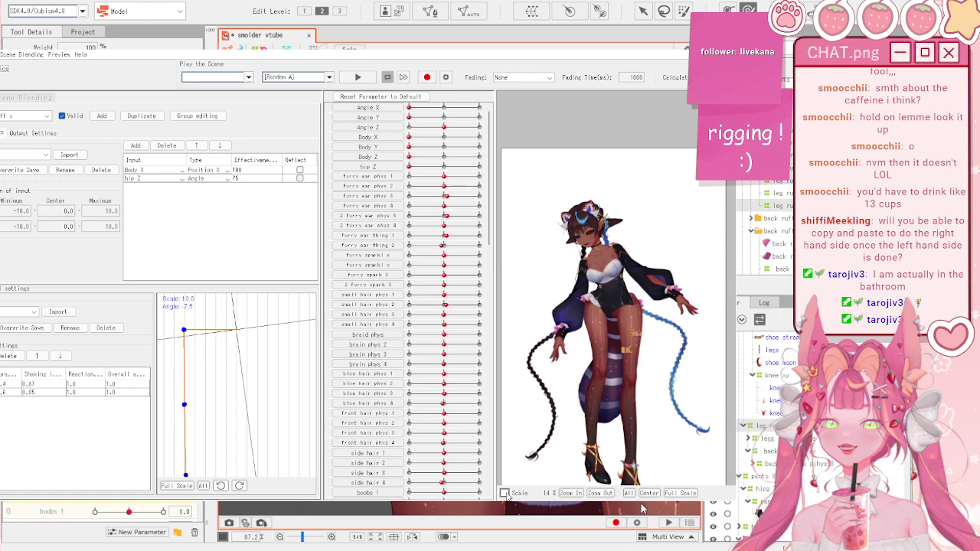
pyautogui.click(724, 54)
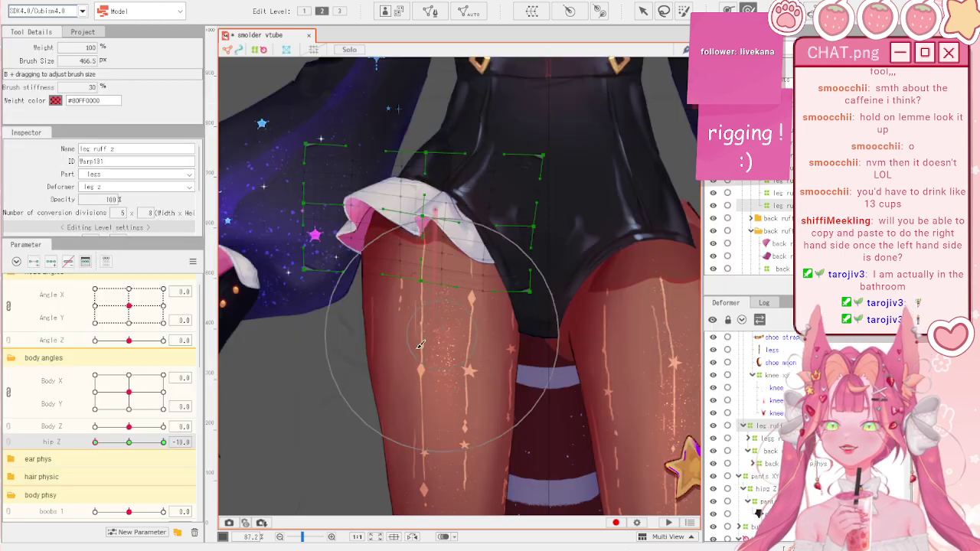
# - Reset the parameters, clear the selection and pose the model at Body X -10, Body Y -10 and hip Z -10
pyautogui.scroll(-3, 383, 375)
pyautogui.click(193, 262)
pyautogui.click(230, 263)
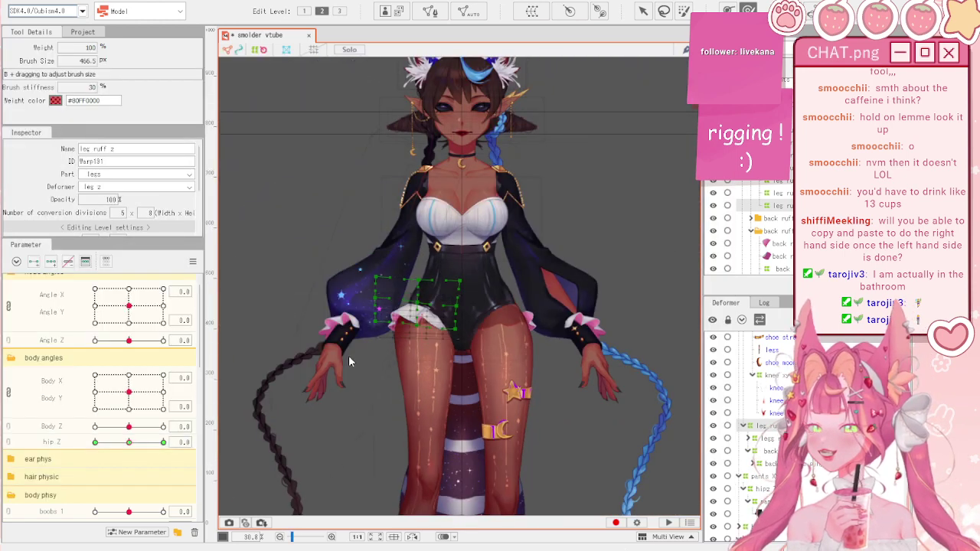
pyautogui.press('a')
pyautogui.click(359, 387)
pyautogui.moveTo(127, 406); pyautogui.dragTo(69, 429)
pyautogui.moveTo(128, 442); pyautogui.dragTo(96, 443)
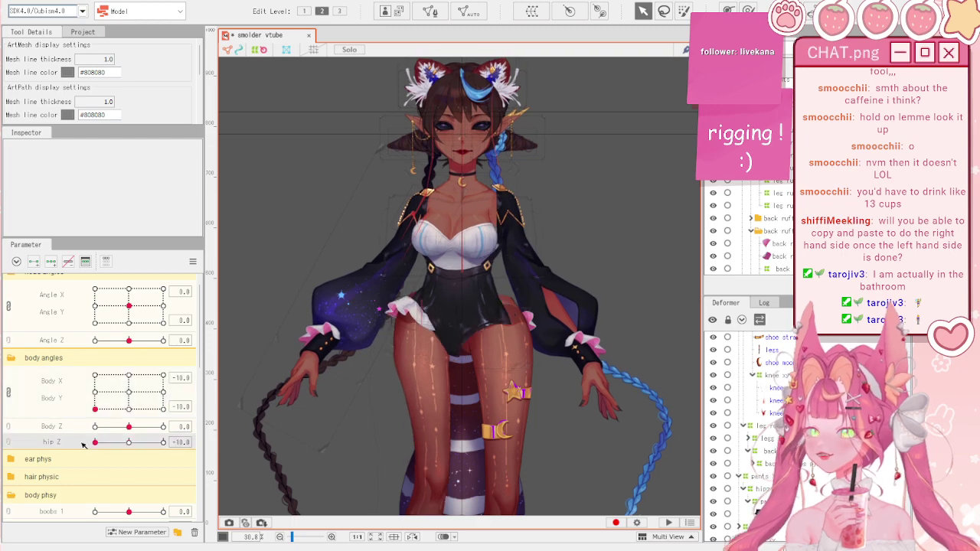
pyautogui.scroll(3, 343, 300)
pyautogui.scroll(2, 473, 350)
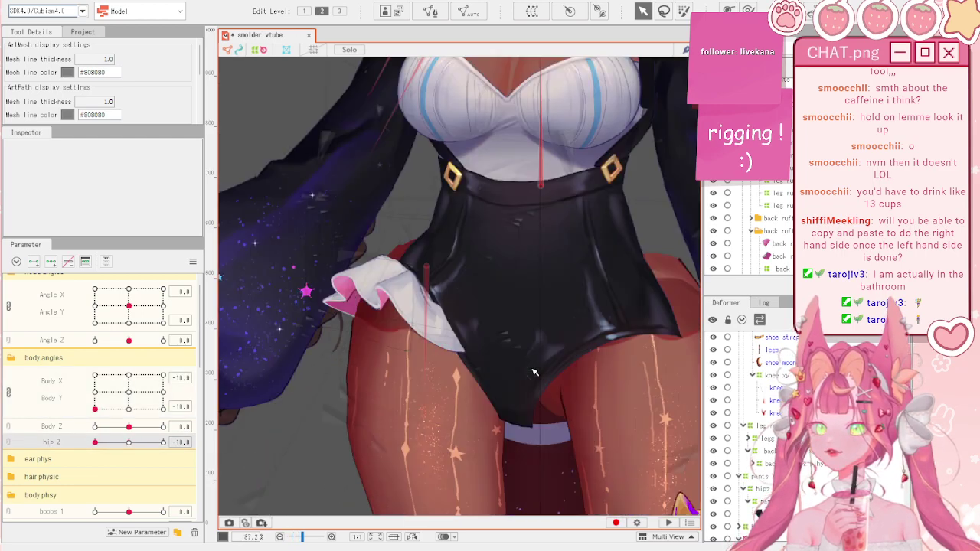
# - Key leg ruff z at nine points on Body X and Body Y, and shift the deformer slightly down and inward onto the thigh
pyautogui.click(431, 336)
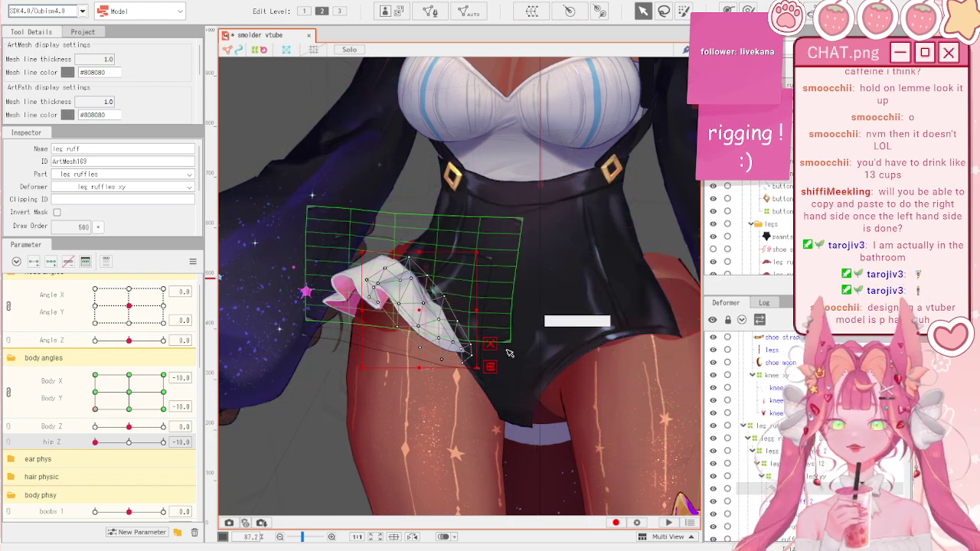
pyautogui.click(766, 426)
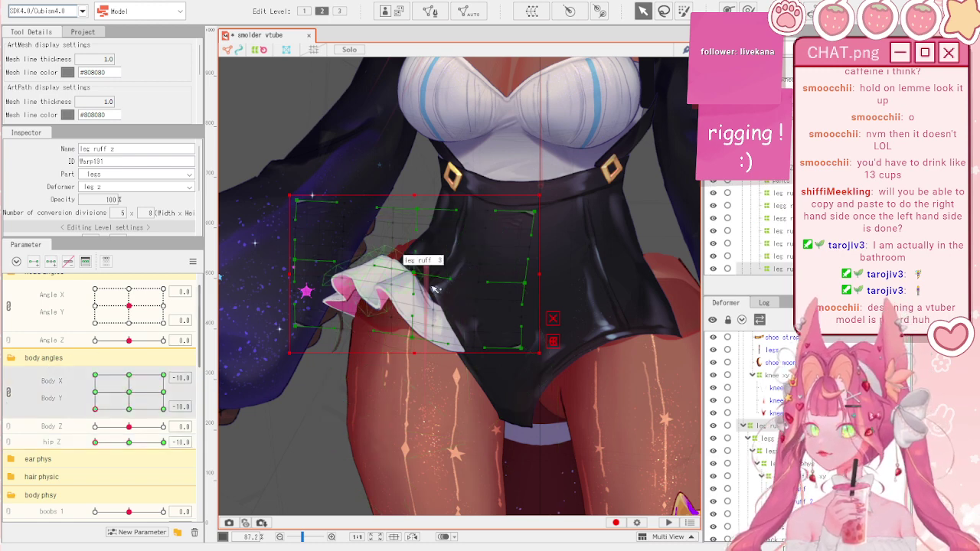
pyautogui.moveTo(415, 277); pyautogui.dragTo(421, 284)
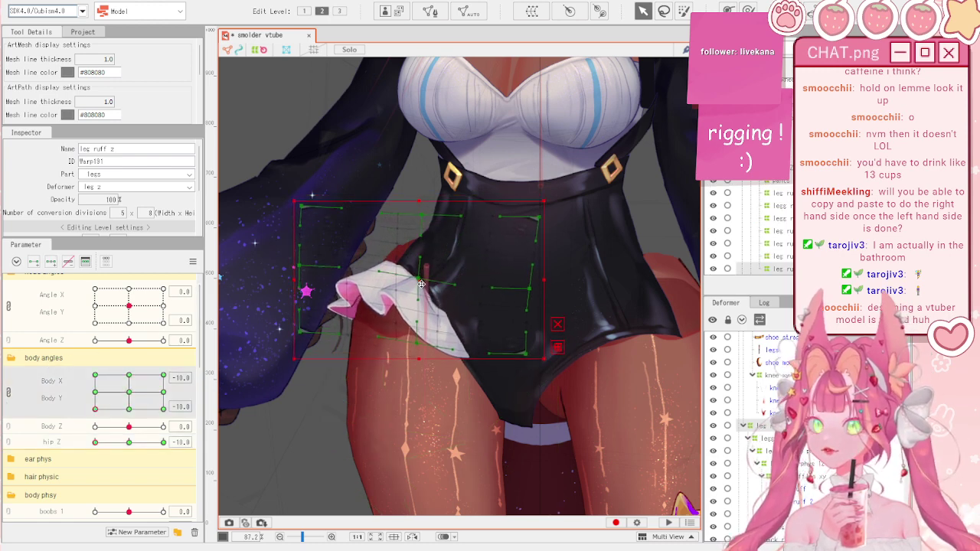
pyautogui.click(749, 10)
pyautogui.moveTo(490, 375); pyautogui.dragTo(480, 380)
# - Check how the leg ruffle fits the thigh at Body X 10, Body Y -10 and hip Z -10
pyautogui.moveTo(117, 414); pyautogui.dragTo(96, 449)
pyautogui.scroll(-5, 463, 216)
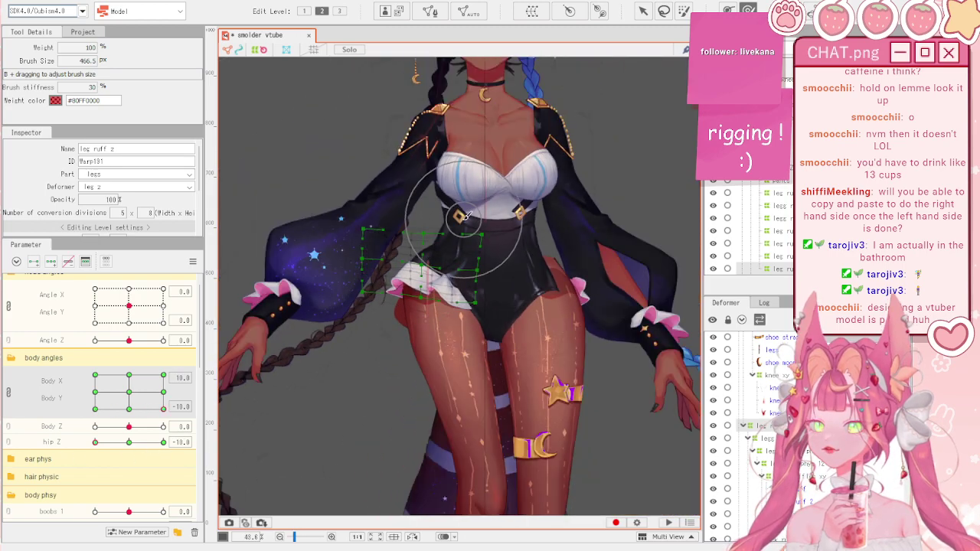
pyautogui.scroll(5, 463, 264)
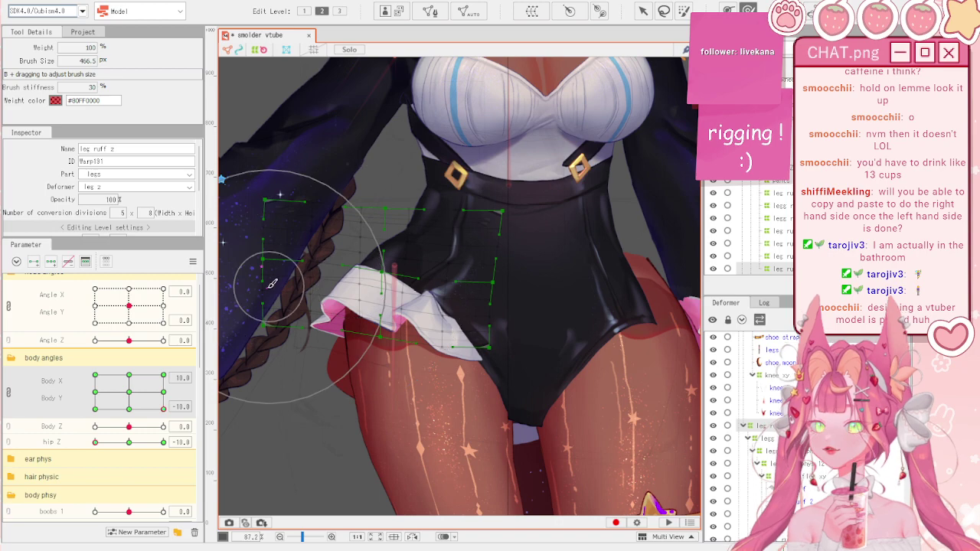
pyautogui.click(193, 265)
pyautogui.click(296, 195)
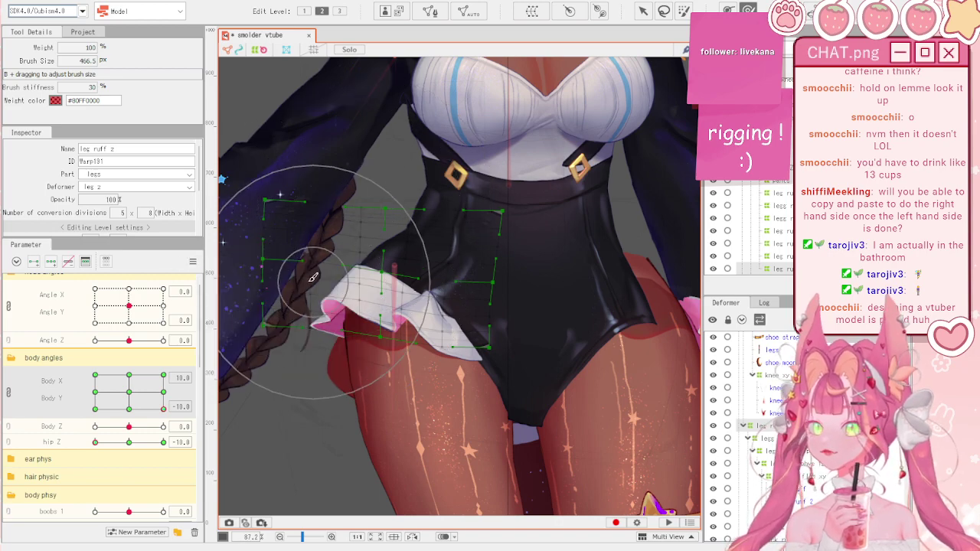
pyautogui.scroll(-5, 386, 241)
pyautogui.press('v')
pyautogui.moveTo(129, 406); pyautogui.dragTo(203, 463)
pyautogui.moveTo(150, 446); pyautogui.dragTo(237, 425)
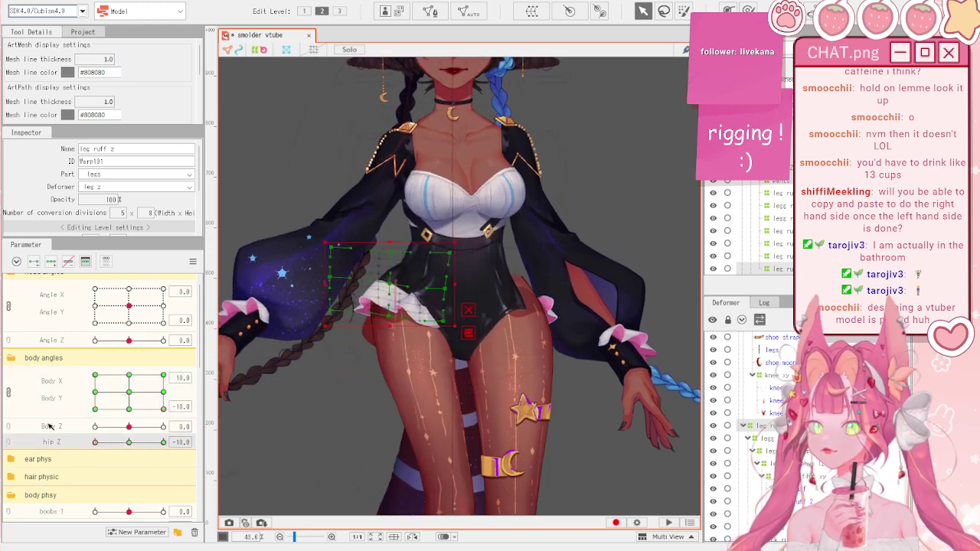
# - Key the leg Z deformer on Body X and Body Y, and push the outer thigh inward with the deform brush at -10, -10
pyautogui.scroll(3, 306, 331)
pyautogui.click(428, 402)
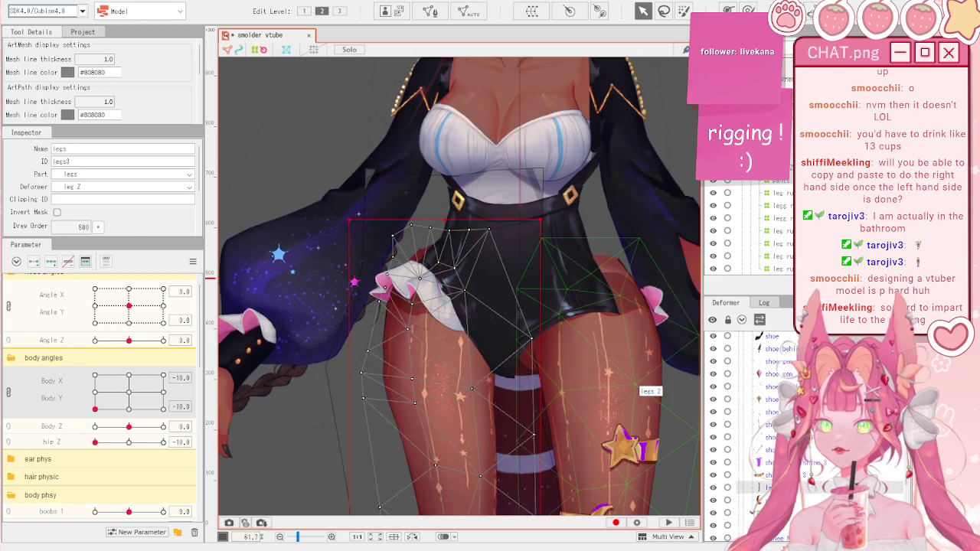
pyautogui.click(768, 363)
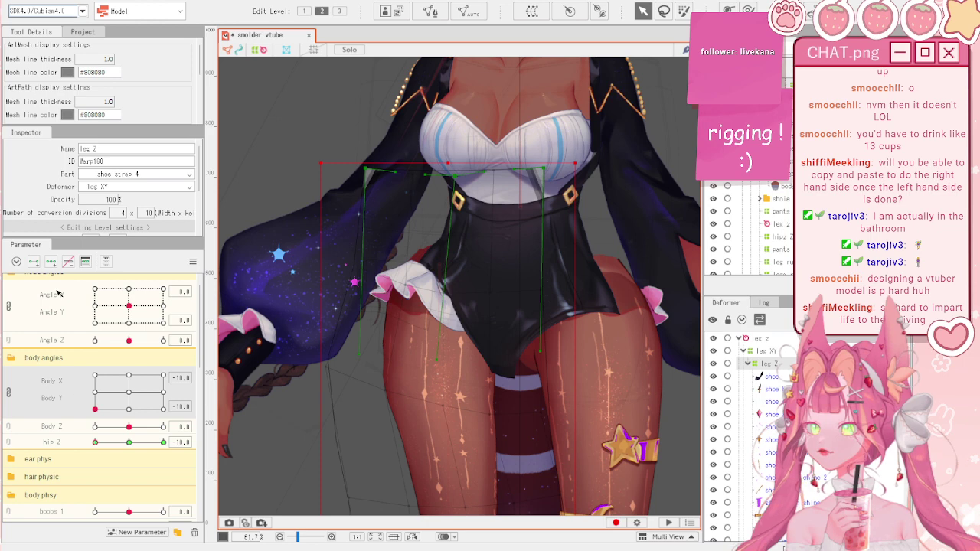
pyautogui.click(748, 10)
pyautogui.moveTo(366, 243); pyautogui.dragTo(405, 230)
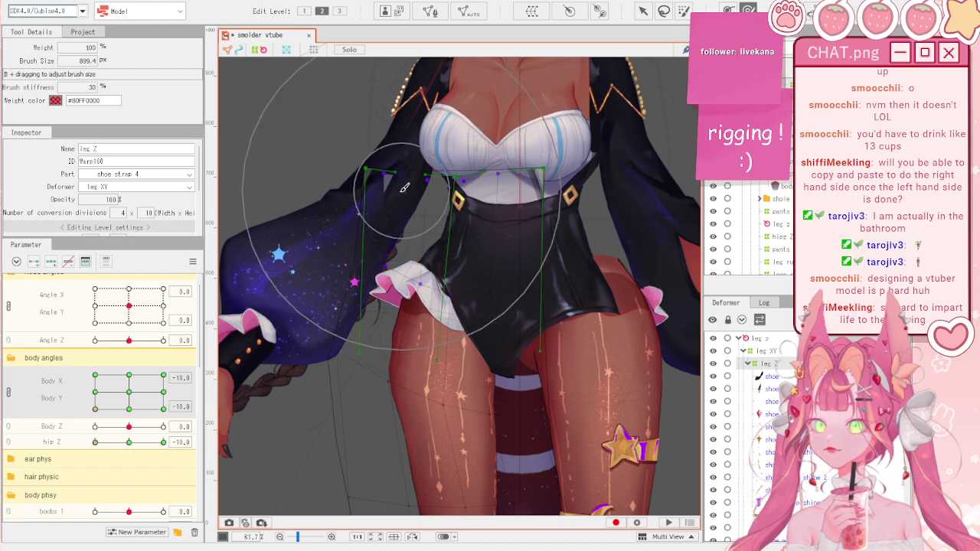
pyautogui.scroll(-2, 396, 196)
pyautogui.scroll(2, 397, 196)
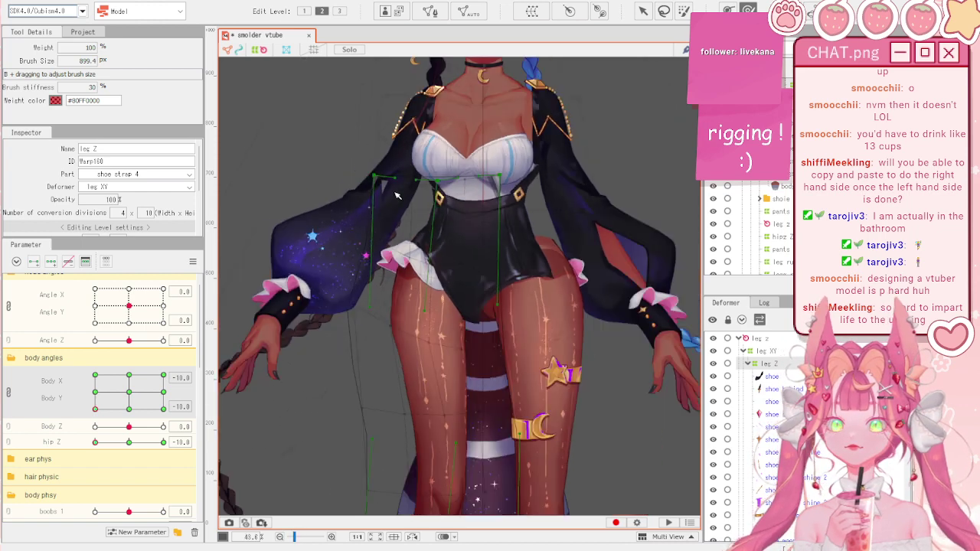
pyautogui.scroll(-2, 397, 196)
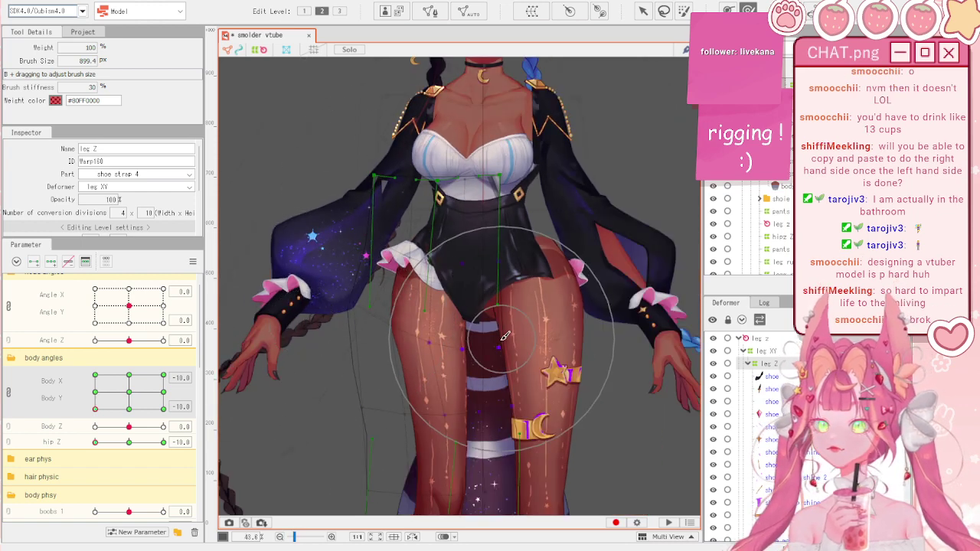
# - Check the leg and ruffle at Body Y 10 and other body and hip Z extremes, then reset the parameters
pyautogui.moveTo(133, 402); pyautogui.dragTo(60, 348)
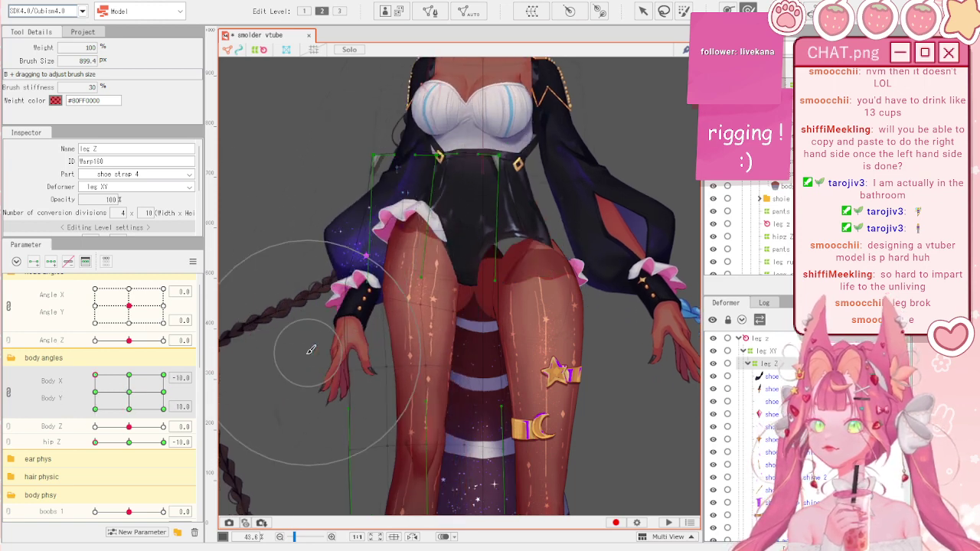
pyautogui.moveTo(95, 441); pyautogui.dragTo(201, 448)
pyautogui.moveTo(160, 407); pyautogui.dragTo(172, 382)
pyautogui.click(195, 262)
pyautogui.click(222, 261)
# - Open the physics settings and examine the leg ruffle's motion in the preview while swaying the body
pyautogui.click(70, 3)
pyautogui.click(125, 214)
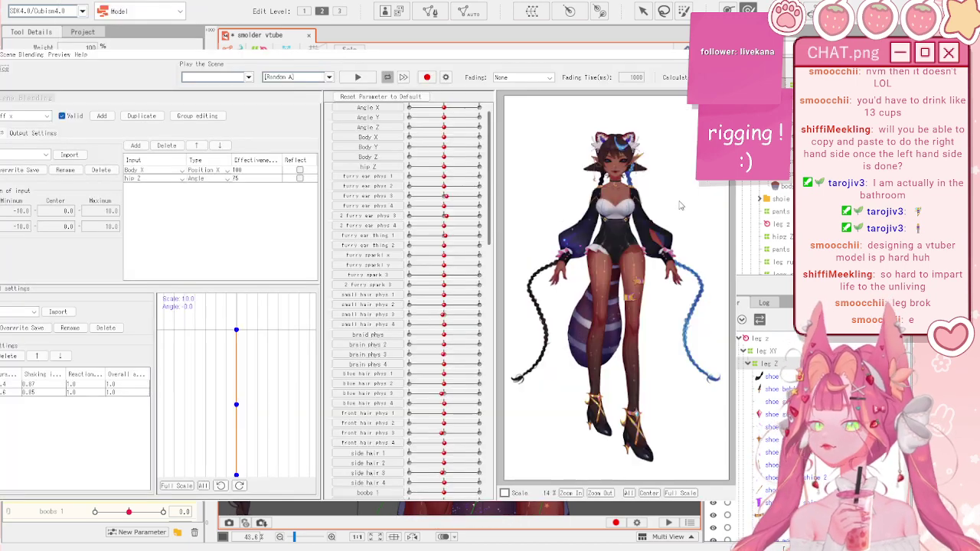
pyautogui.scroll(3, 624, 202)
pyautogui.moveTo(619, 222); pyautogui.dragTo(637, 479)
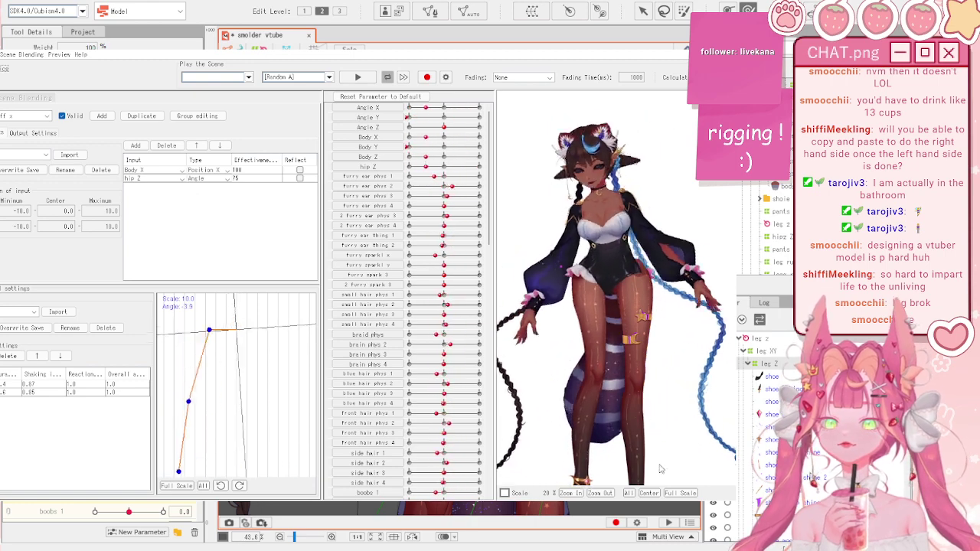
pyautogui.scroll(4, 544, 457)
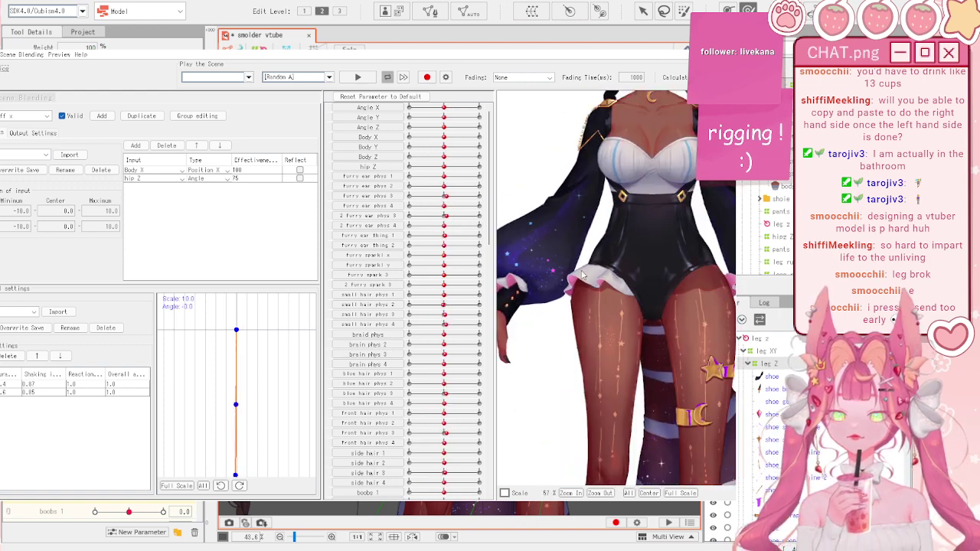
# - Duplicate the leg ruff x physics group as a y group and change its Body X input to Body Y
pyautogui.scroll(2, 580, 274)
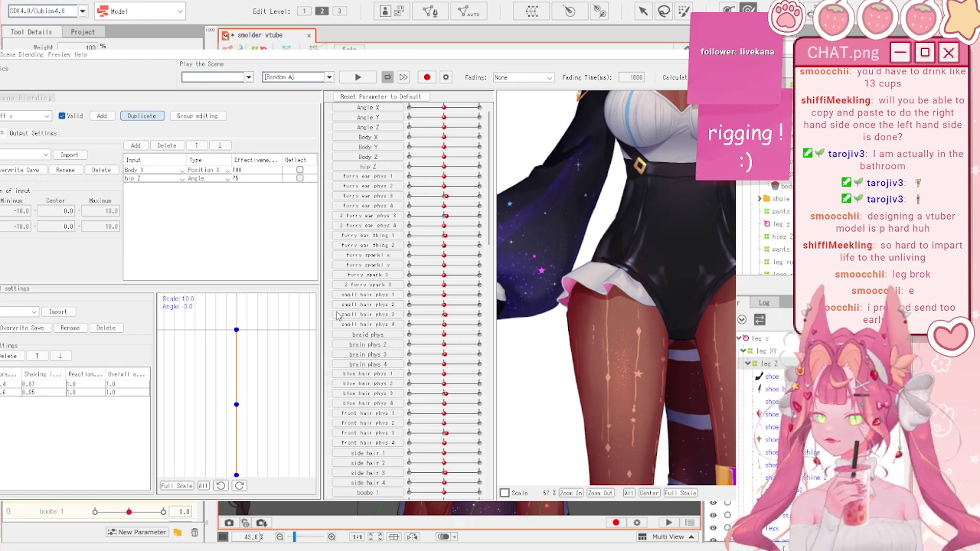
pyautogui.scroll(-3, 534, 316)
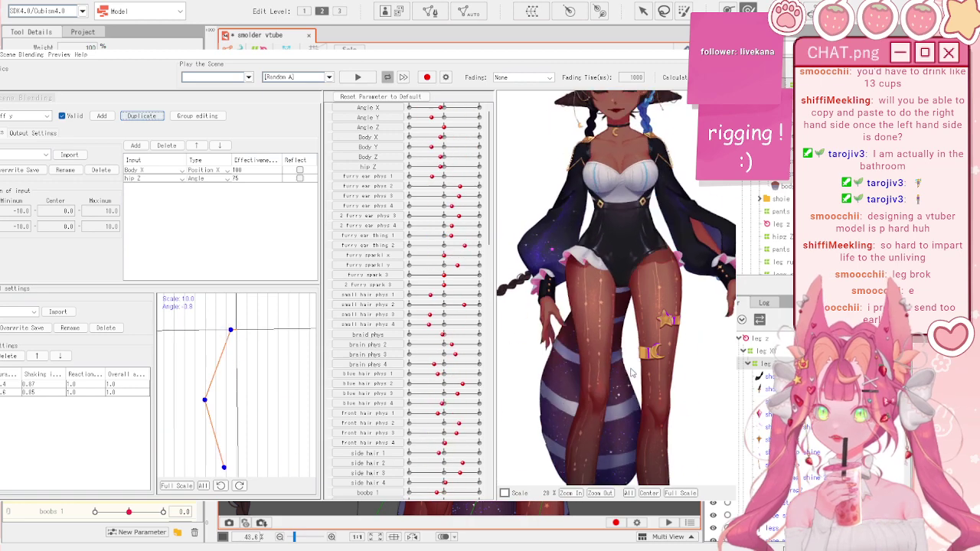
pyautogui.scroll(-1, 611, 256)
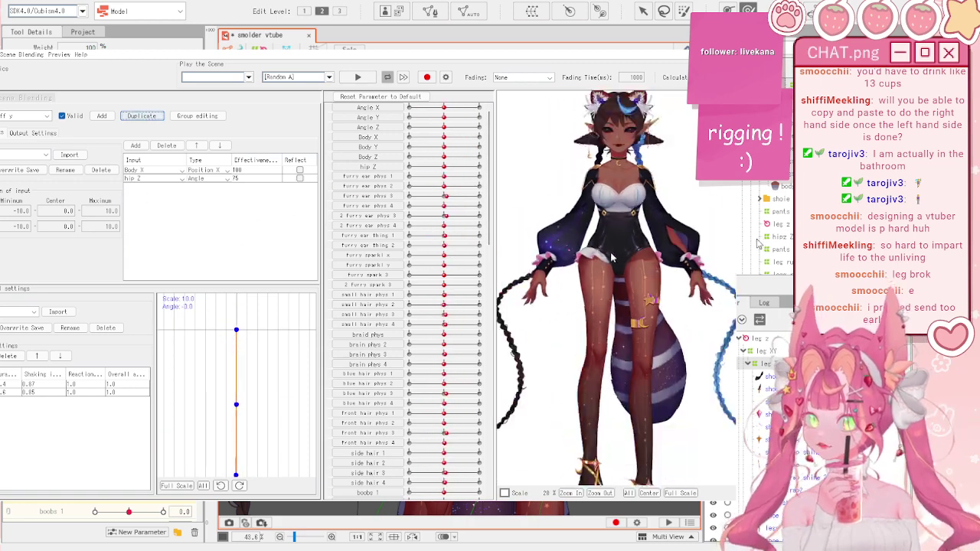
pyautogui.scroll(2, 627, 222)
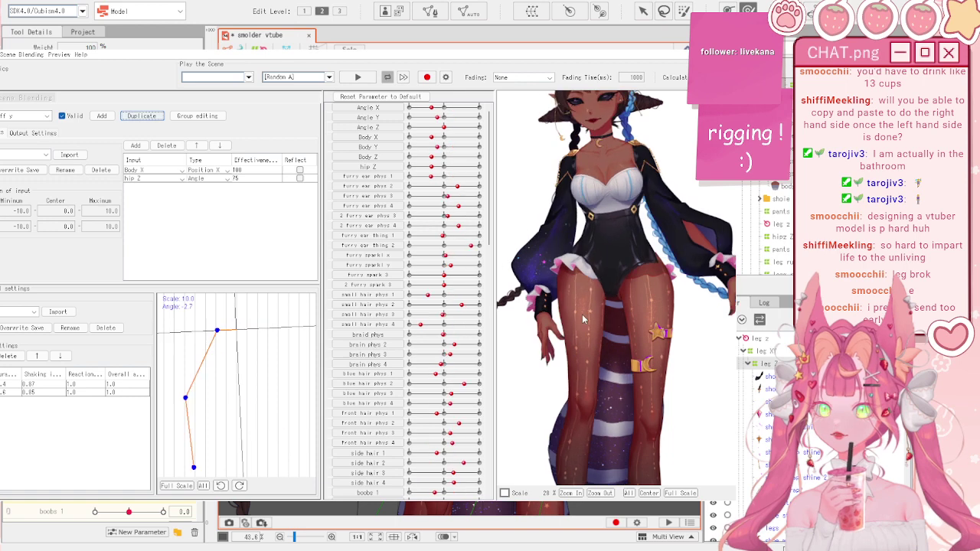
pyautogui.click(156, 170)
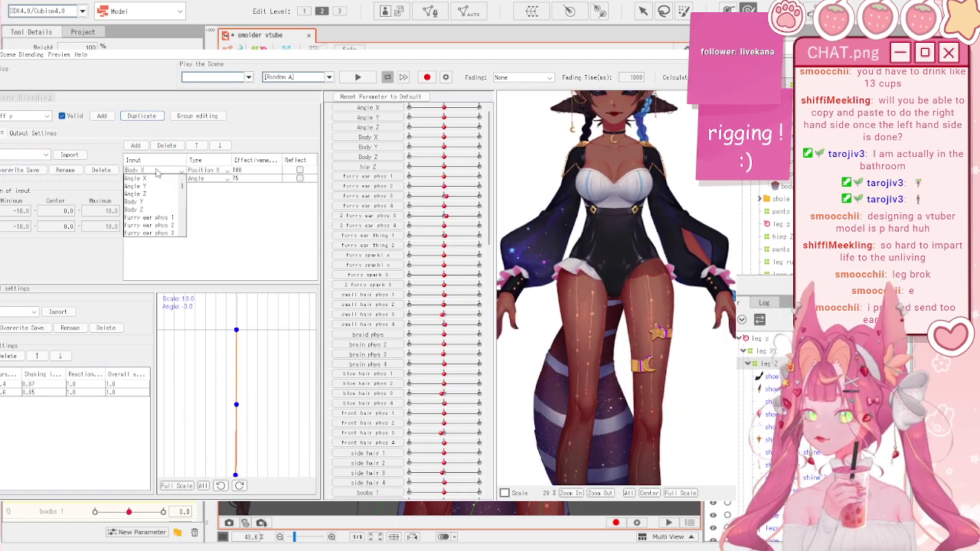
pyautogui.click(151, 195)
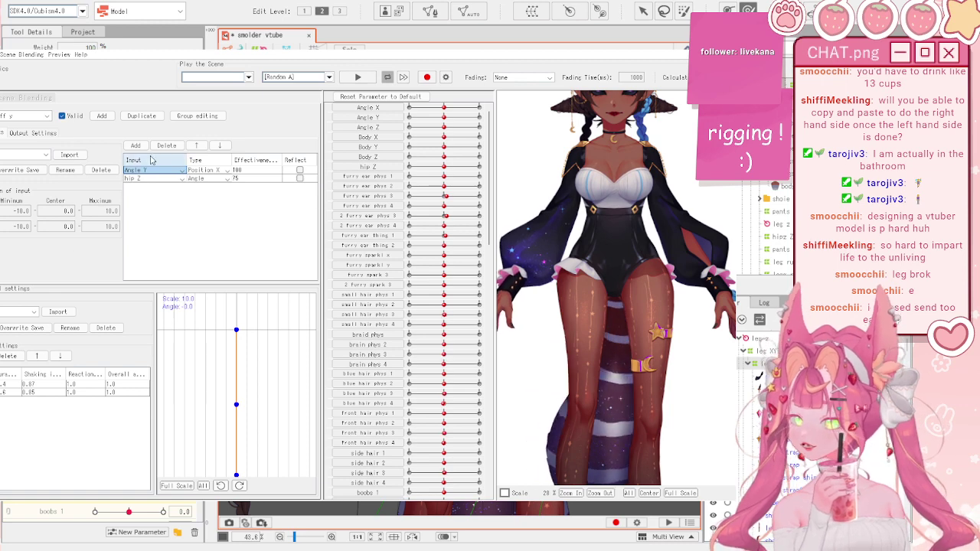
pyautogui.click(153, 170)
pyautogui.click(145, 205)
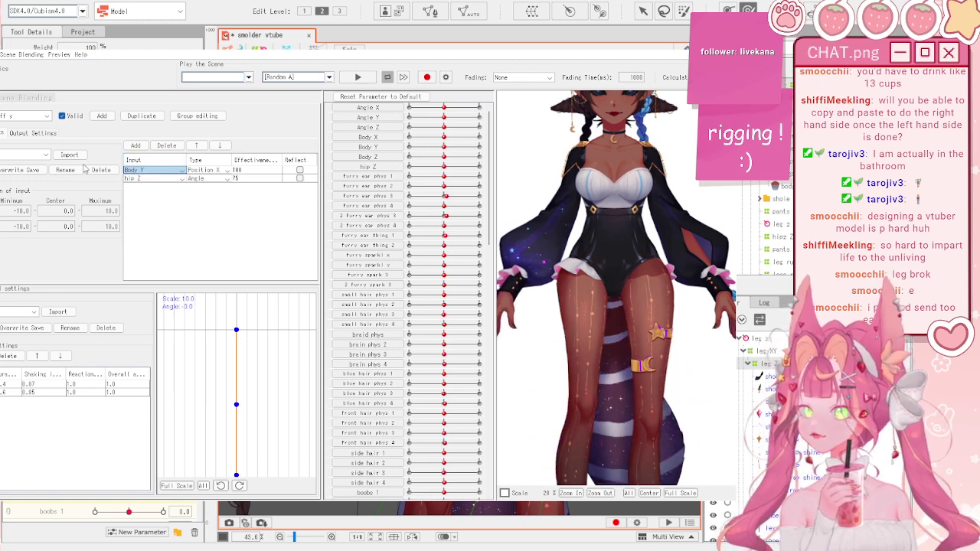
# - Delete the first two outputs of the duplicated physics group, keeping leg ruff phys 3
pyautogui.click(12, 133)
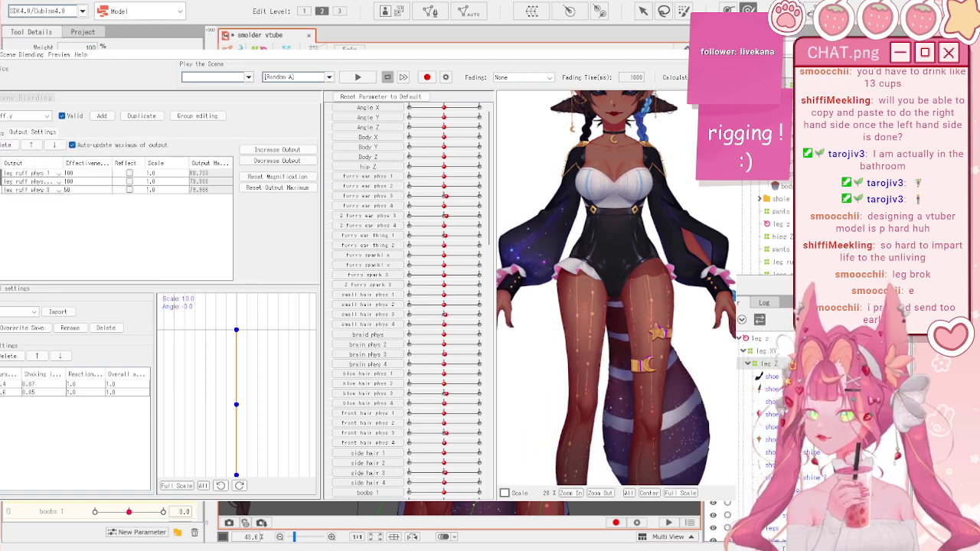
pyautogui.click(6, 144)
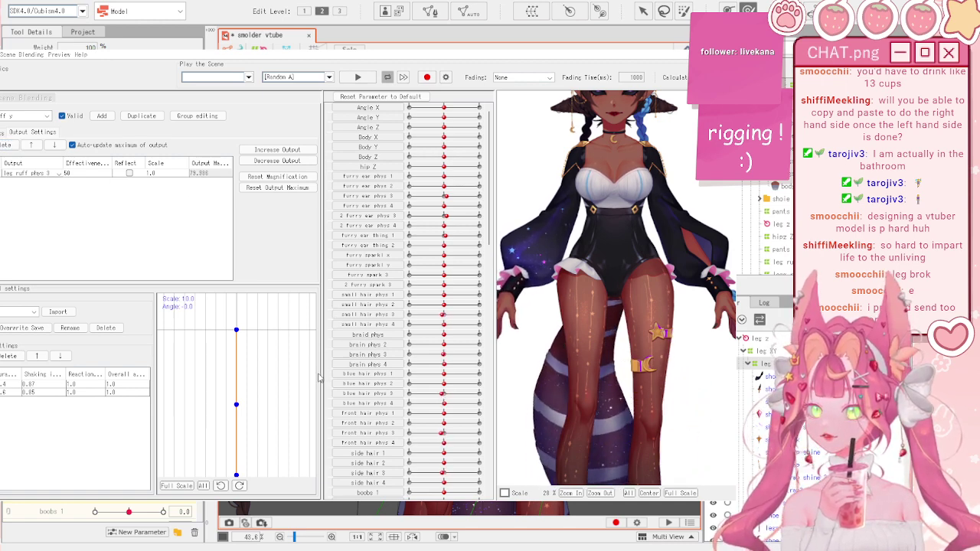
# - Add leg ruff phys 2 as an output of the y group and set leg ruff phys 3's effectiveness to 63
pyautogui.click(325, 443)
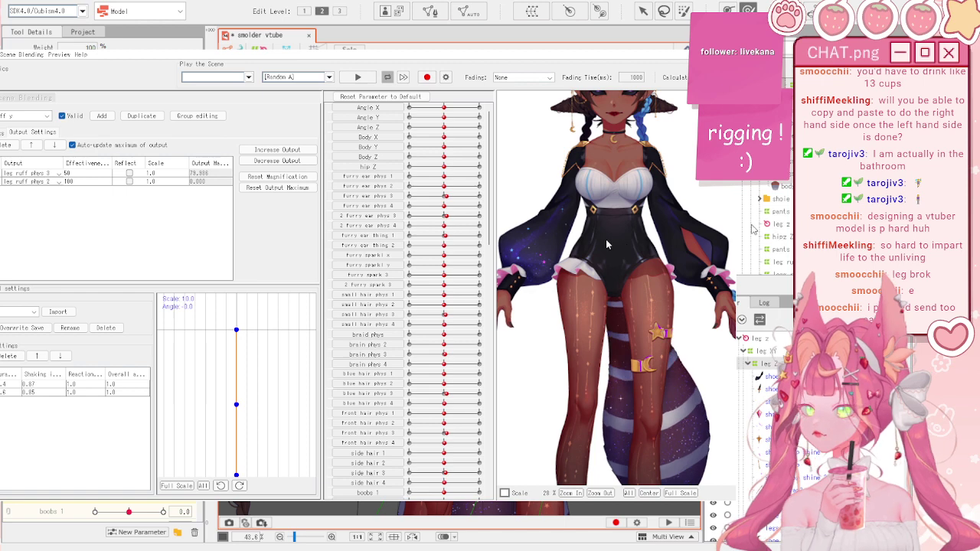
pyautogui.moveTo(617, 243); pyautogui.dragTo(704, 253)
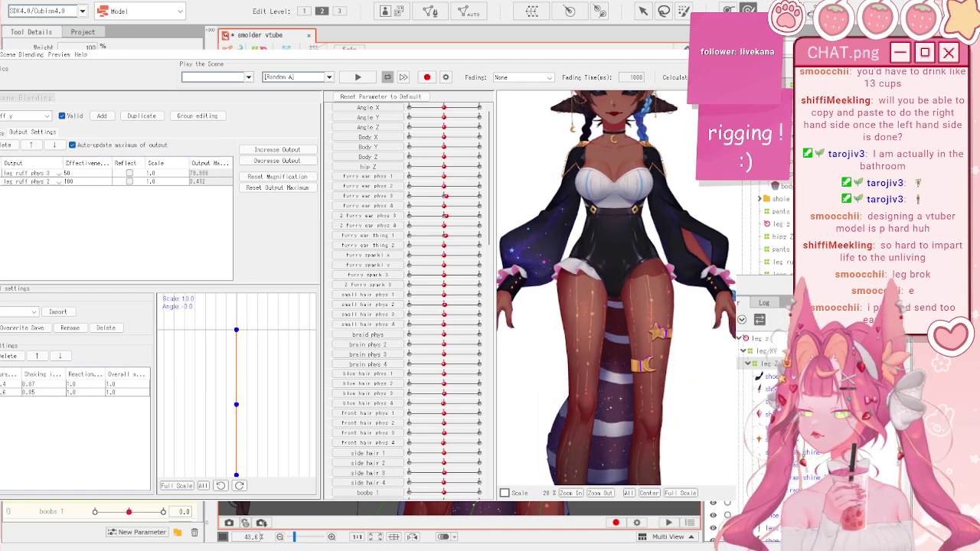
pyautogui.click(31, 172)
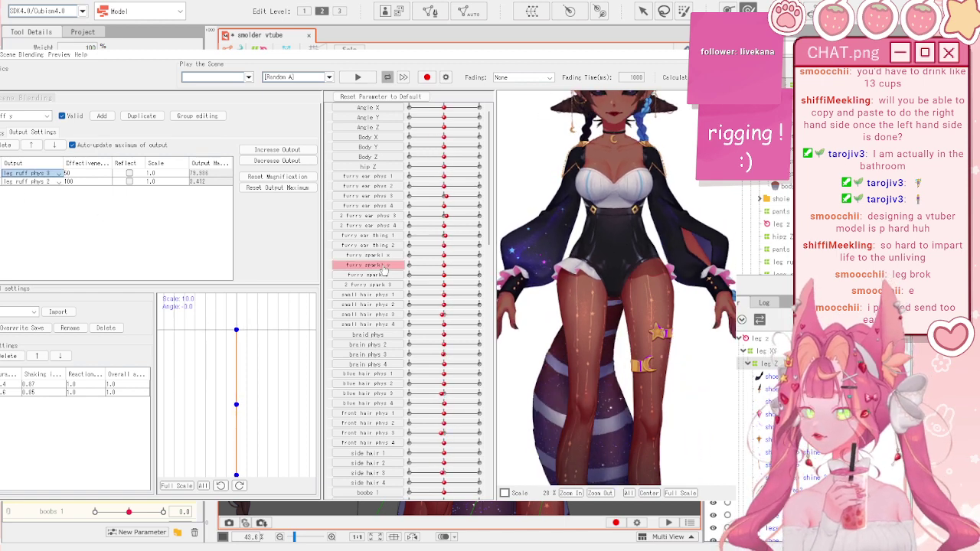
pyautogui.moveTo(604, 237); pyautogui.dragTo(656, 208)
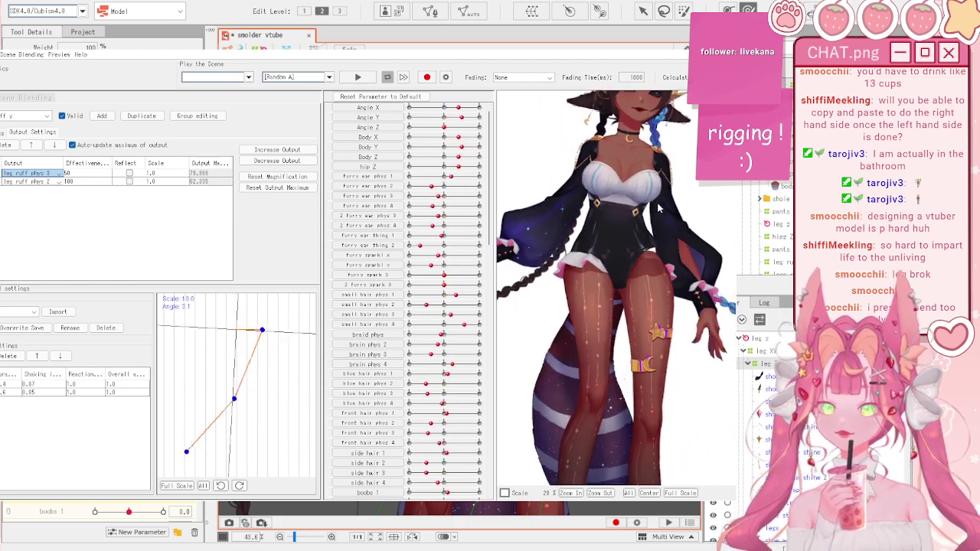
pyautogui.moveTo(652, 243); pyautogui.dragTo(617, 185)
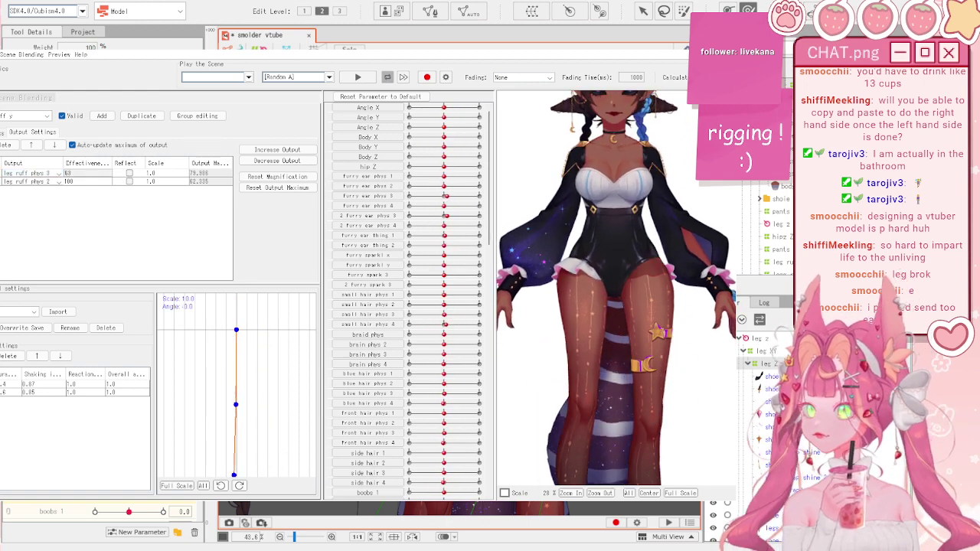
pyautogui.press('Return')
# - Review the y group's inputs and sway the body in the preview to examine the leg ruffle's motion
pyautogui.click(3, 132)
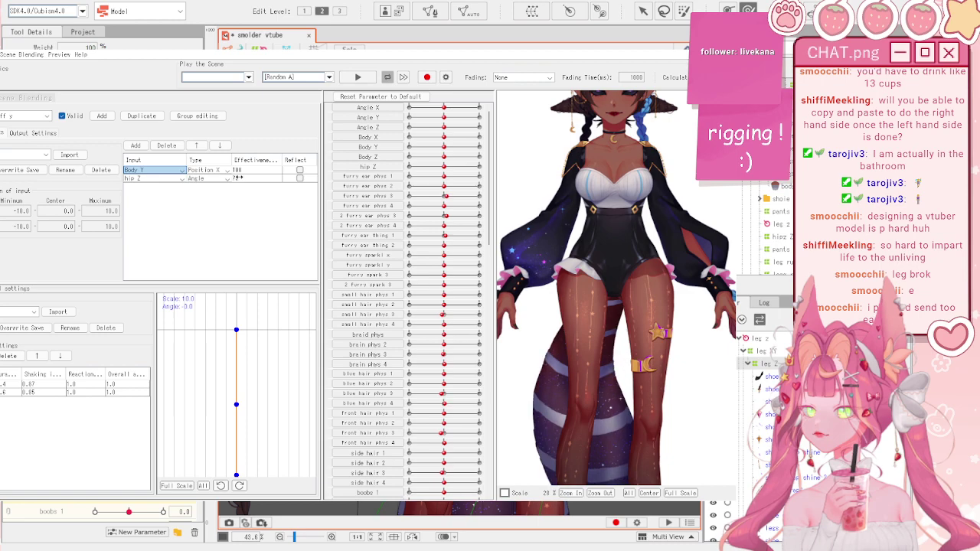
pyautogui.moveTo(610, 285); pyautogui.dragTo(613, 299)
pyautogui.moveTo(610, 443); pyautogui.dragTo(617, 110)
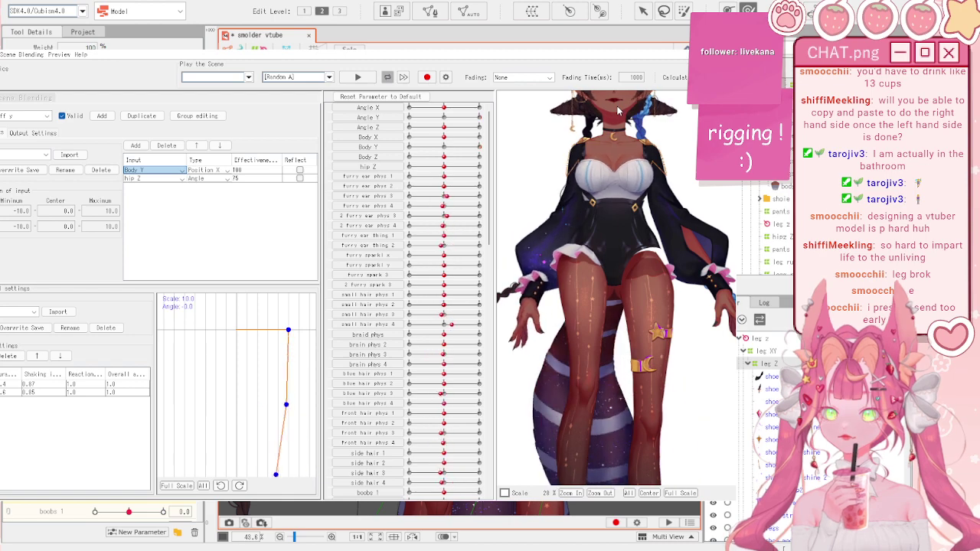
pyautogui.moveTo(566, 221); pyautogui.dragTo(580, 392)
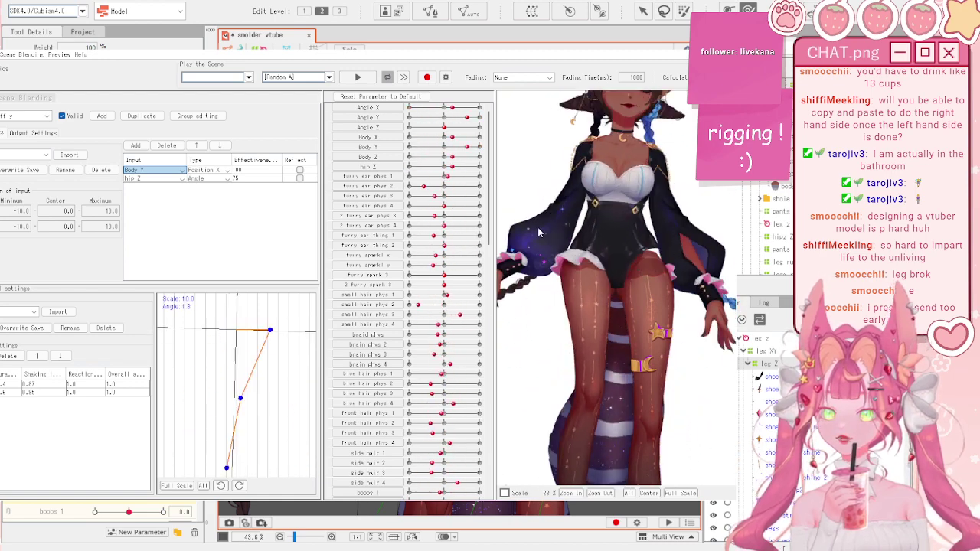
pyautogui.moveTo(652, 388); pyautogui.dragTo(526, 355)
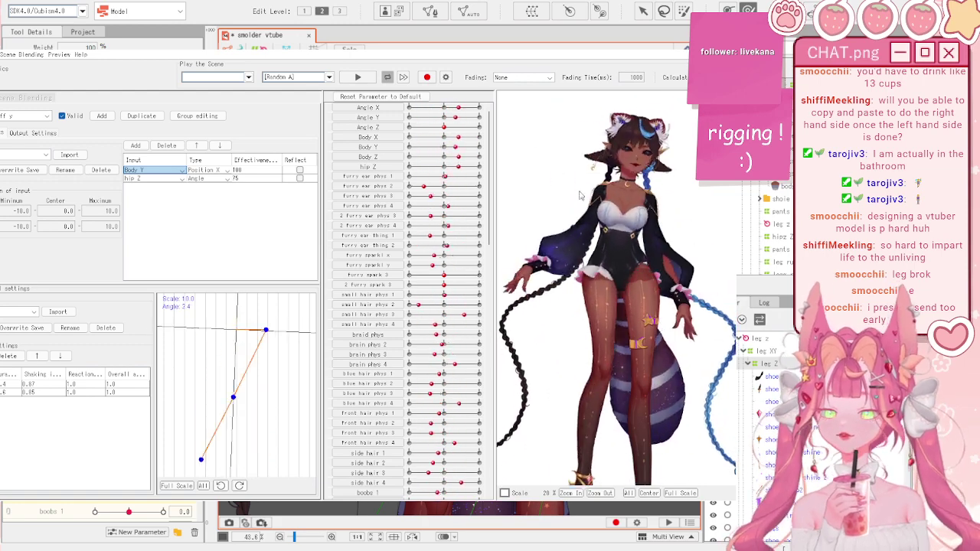
# - Lower the first two shaking influences to 0.77 and 0.72 in the group driven by Body X, Y, Z and Breathing, then close the physics settings
pyautogui.click(20, 115)
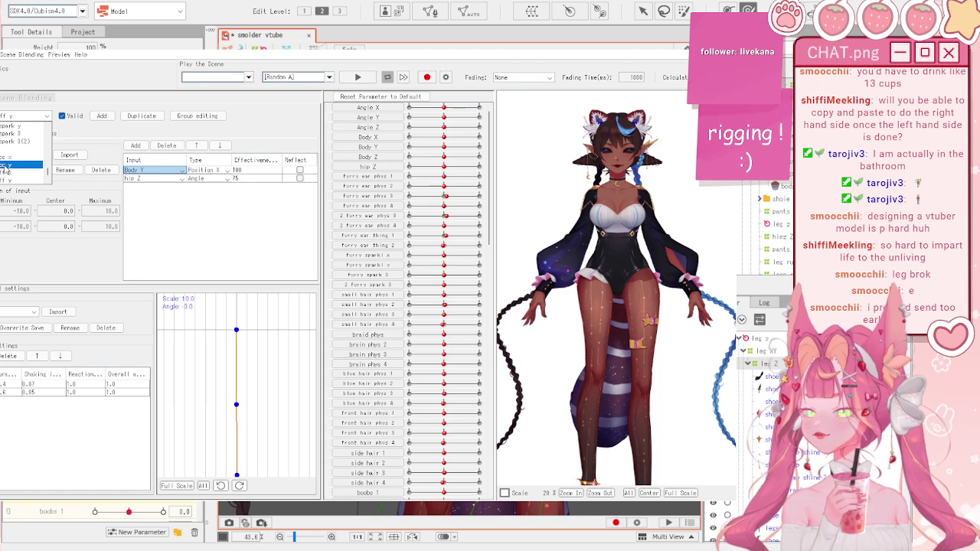
pyautogui.click(12, 152)
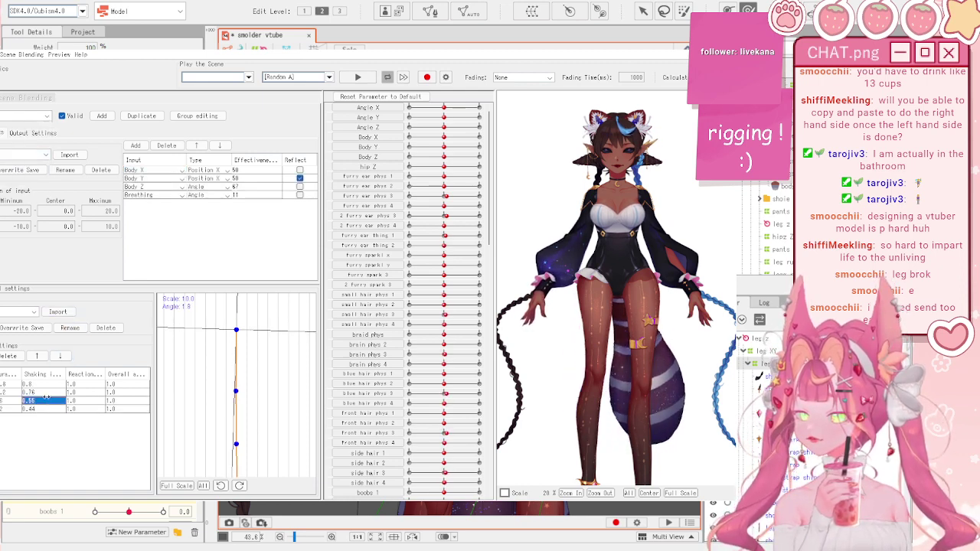
pyautogui.moveTo(531, 345); pyautogui.dragTo(672, 202)
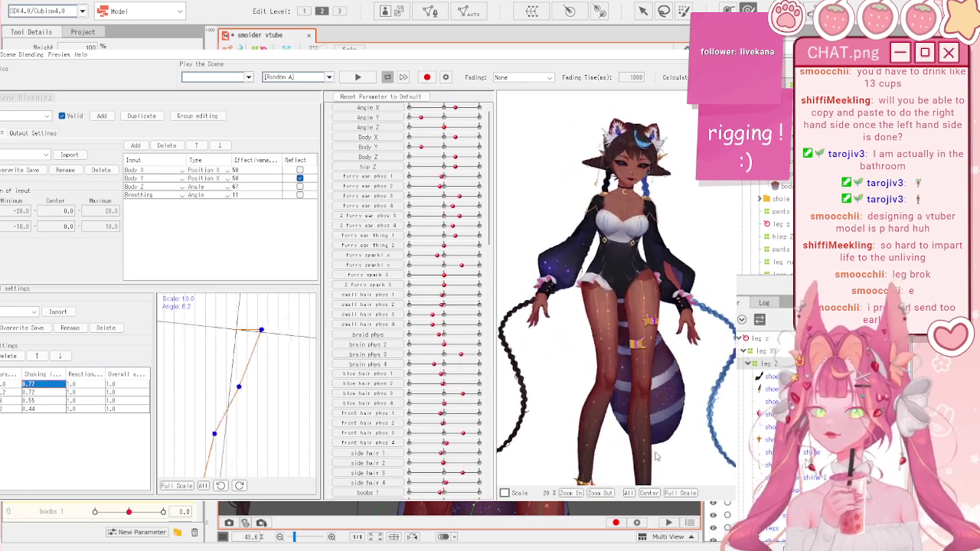
pyautogui.scroll(-2, 624, 306)
pyautogui.moveTo(623, 306); pyautogui.dragTo(582, 220)
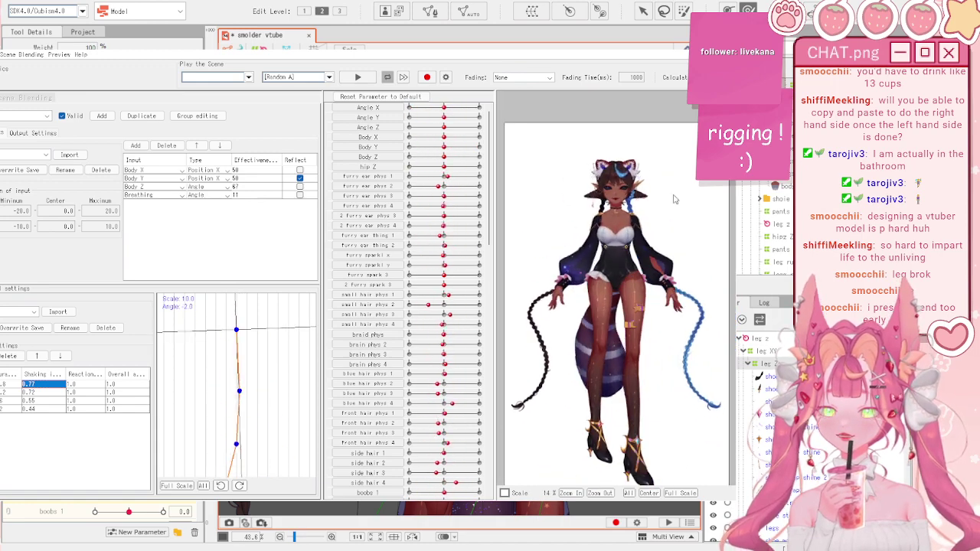
pyautogui.click(722, 40)
# - Reset the parameters to default values, deselect the leg deformer and look through the body and clothes physics parameters
pyautogui.click(193, 262)
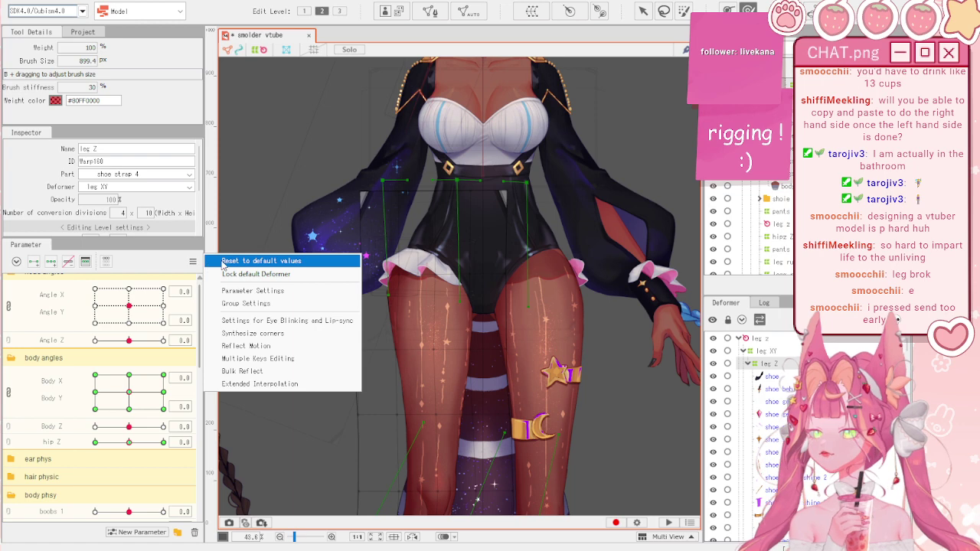
pyautogui.click(223, 262)
pyautogui.scroll(-4, 367, 251)
pyautogui.click(642, 11)
pyautogui.click(588, 361)
pyautogui.scroll(-2, 487, 272)
pyautogui.scroll(1, 407, 352)
pyautogui.click(193, 262)
pyautogui.press('Escape')
pyautogui.scroll(2, 363, 367)
pyautogui.scroll(-5, 66, 408)
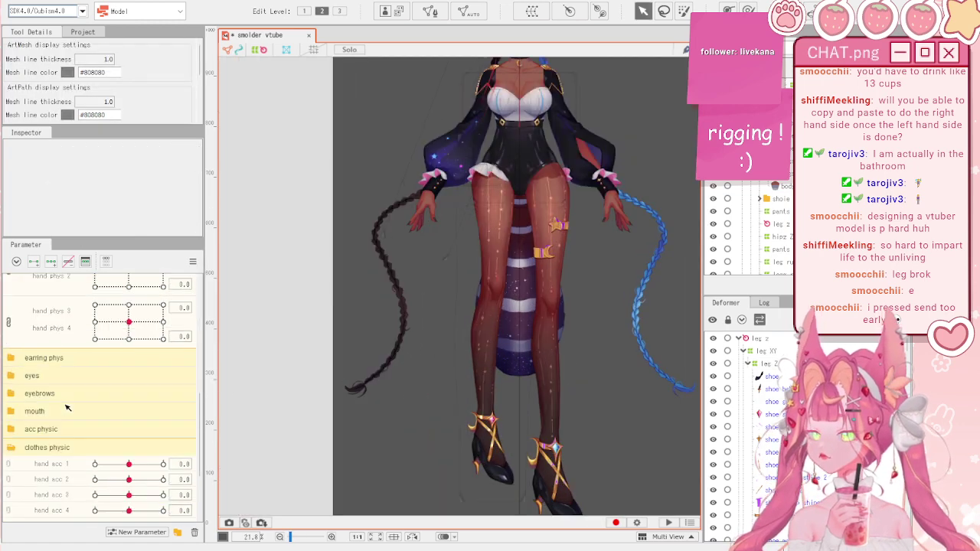
pyautogui.scroll(5, 77, 457)
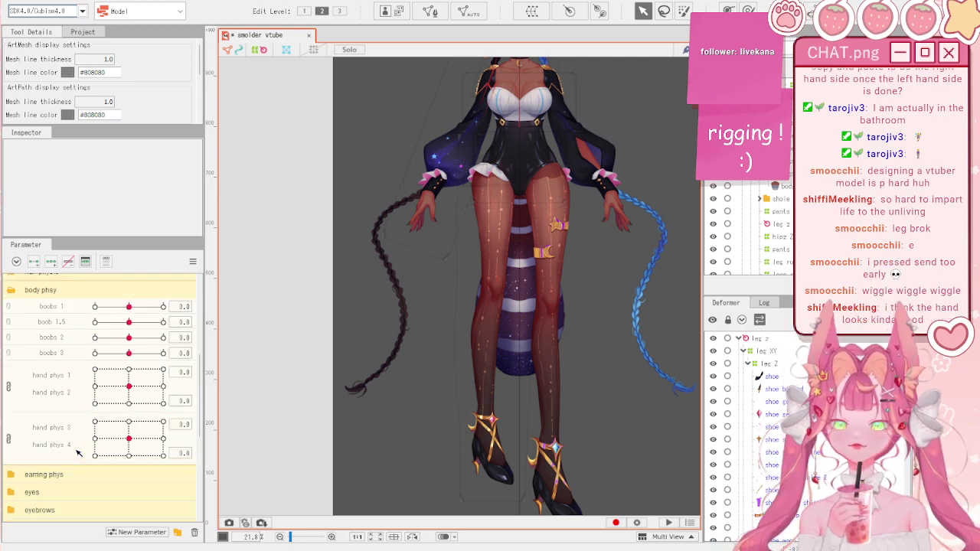
# - Reopen the physics settings, examine the full-body motion in the preview and close them
pyautogui.click(99, 5)
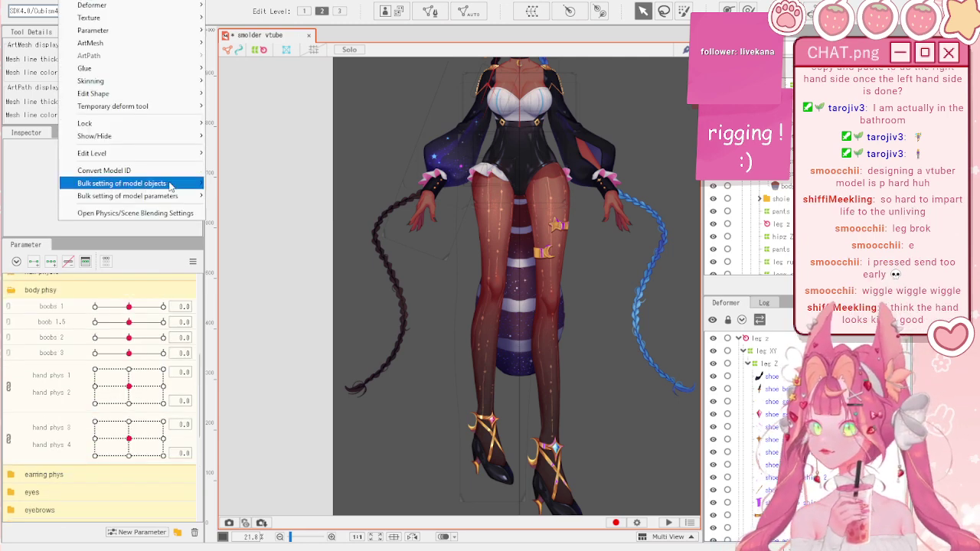
pyautogui.click(168, 215)
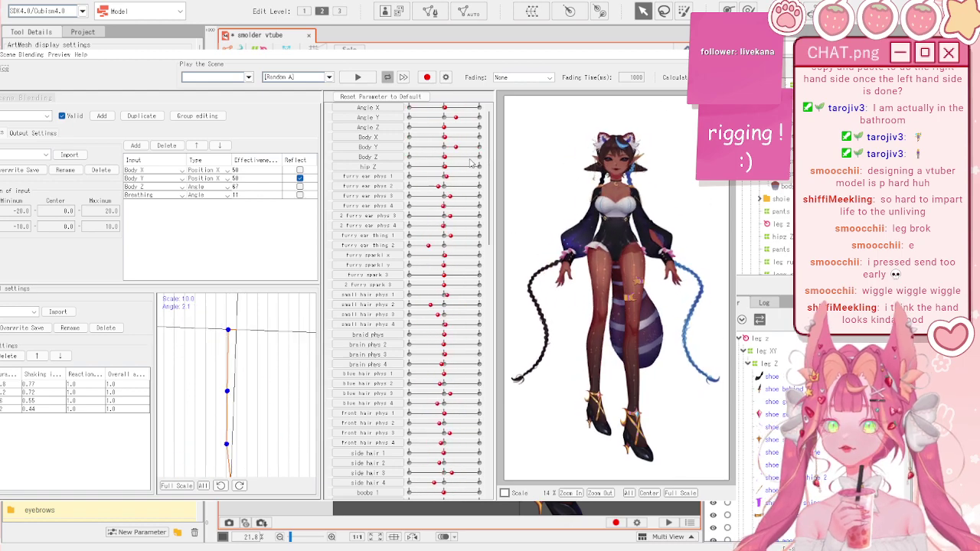
pyautogui.click(725, 55)
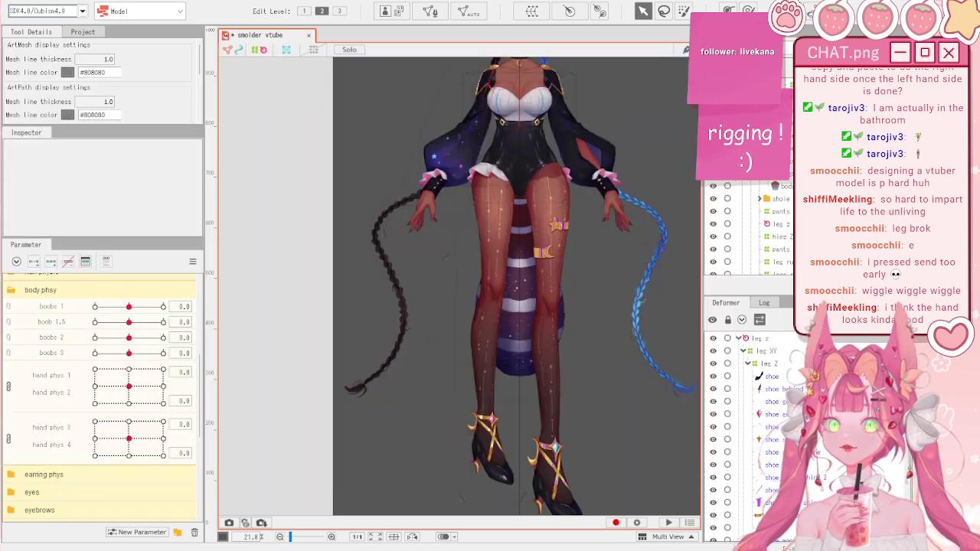
# - Create the parameters thigh phsy 1 and thigh phsy 2 below hand phys 4 in the body phsy group
pyautogui.scroll(-2, 69, 425)
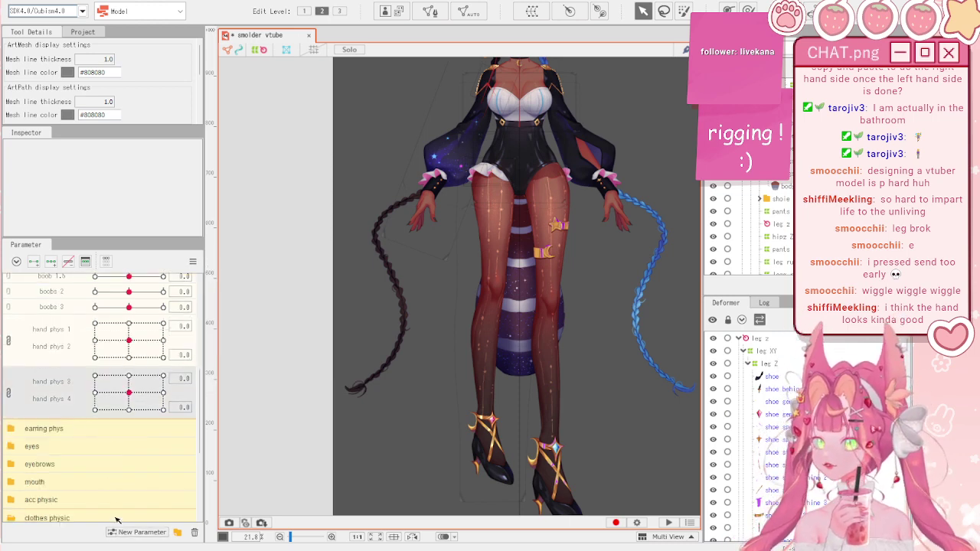
pyautogui.scroll(2, 69, 428)
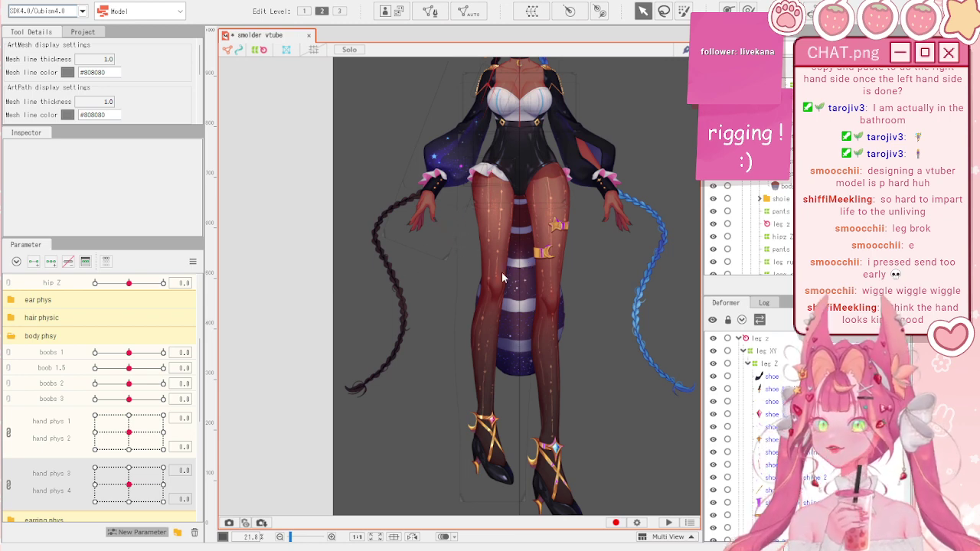
pyautogui.click(438, 320)
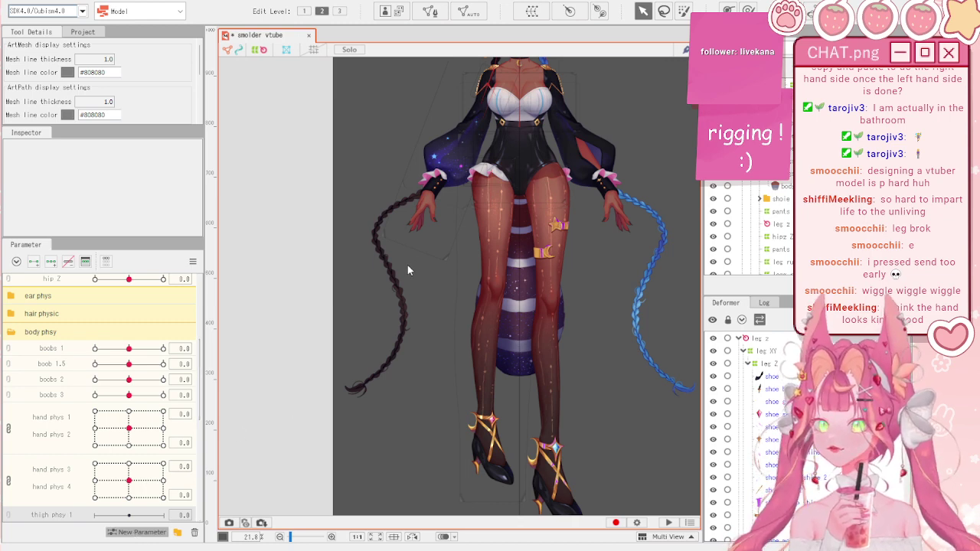
pyautogui.scroll(-3, 175, 401)
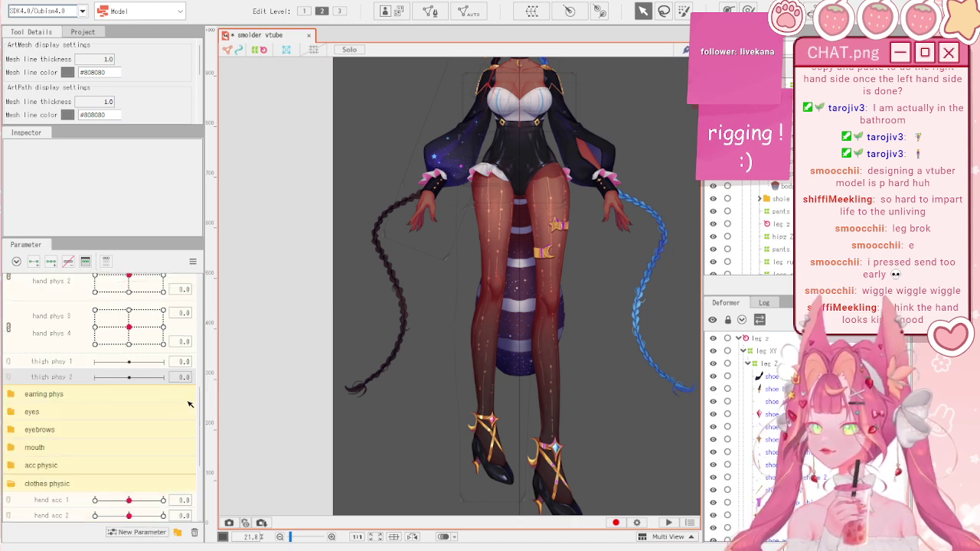
# - Create a parameter named leg 1 below thigh phsy 2 in the body phsy group
pyautogui.scroll(5, 499, 170)
pyautogui.scroll(-5, 535, 348)
pyautogui.scroll(3, 515, 405)
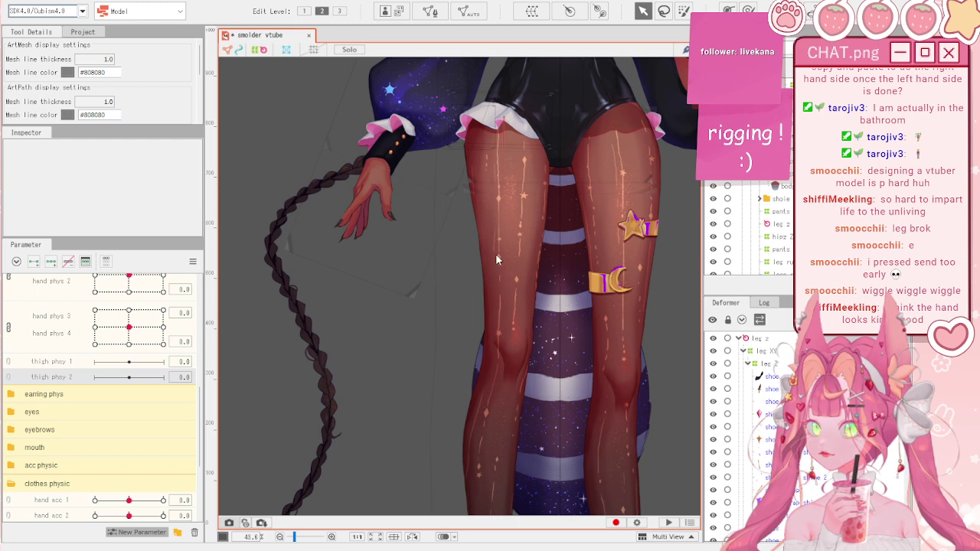
pyautogui.scroll(-3, 434, 264)
pyautogui.scroll(3, 494, 417)
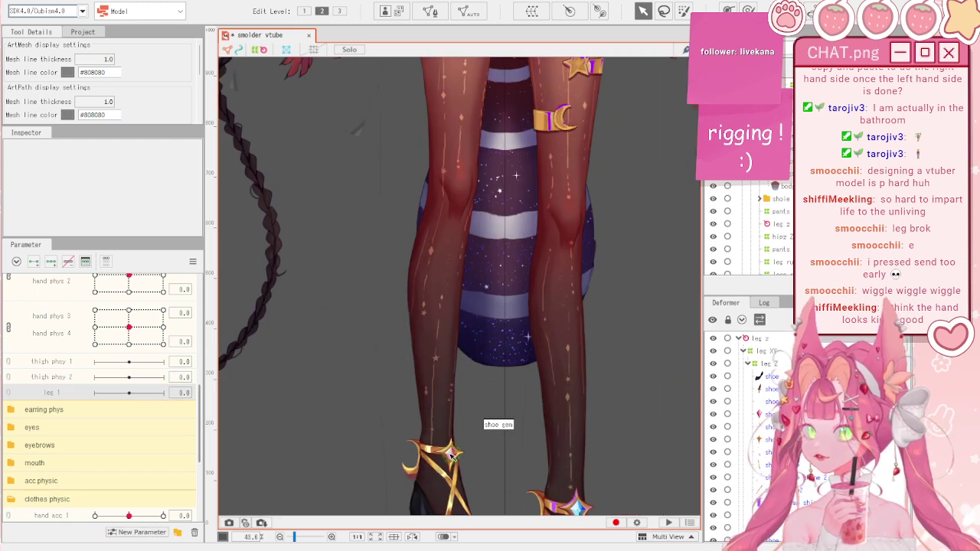
pyautogui.scroll(-3, 463, 372)
pyautogui.scroll(2, 421, 421)
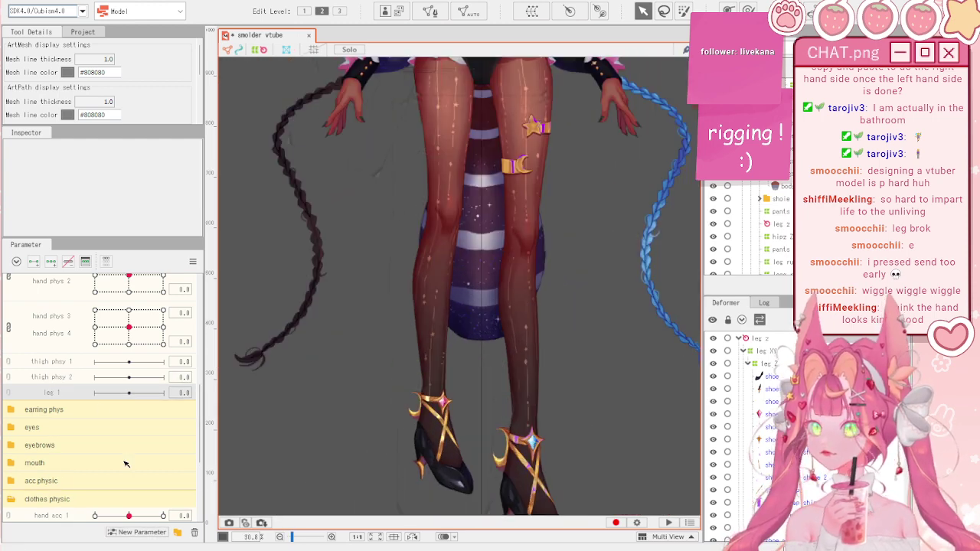
# - Select the legs mesh with the ruffle and add three keys to it on both thigh phsy 1 and thigh phsy 2
pyautogui.scroll(-2, 321, 283)
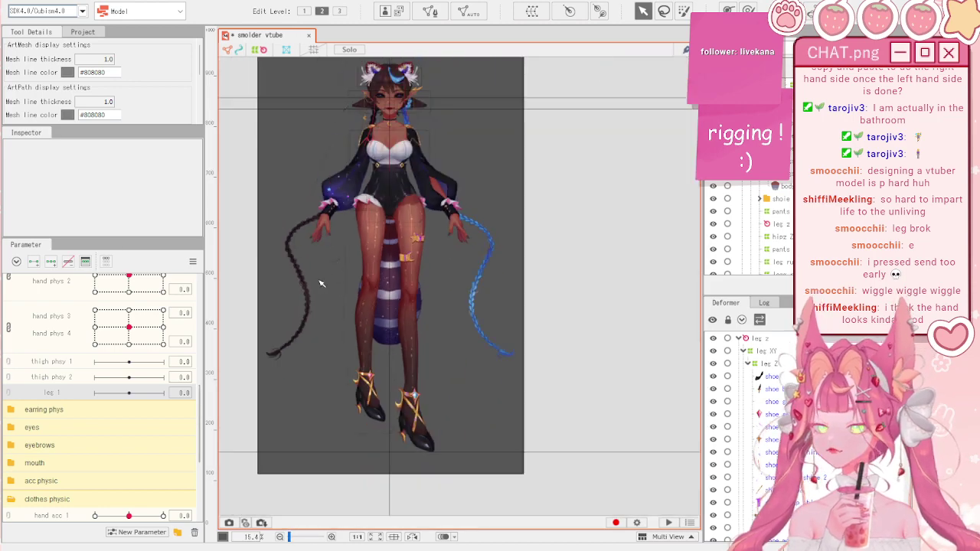
pyautogui.scroll(2, 412, 310)
pyautogui.scroll(2, 337, 304)
pyautogui.scroll(-2, 421, 324)
pyautogui.scroll(2, 425, 326)
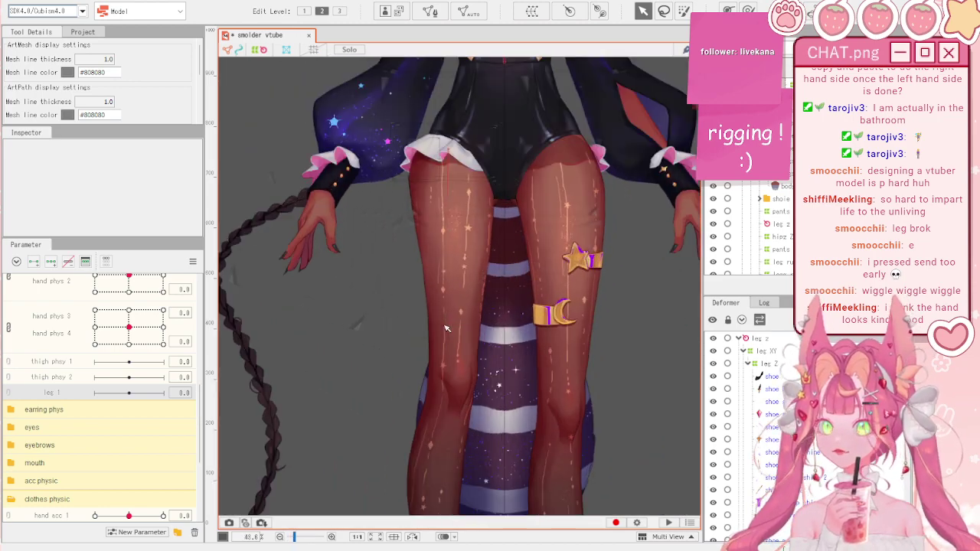
pyautogui.scroll(-2, 423, 344)
pyautogui.scroll(2, 462, 413)
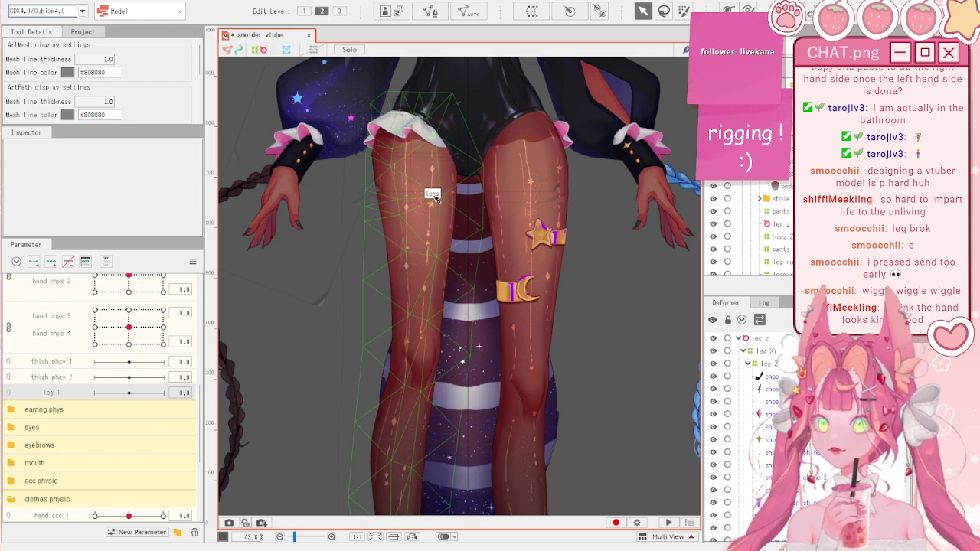
pyautogui.click(438, 233)
pyautogui.scroll(3, 364, 230)
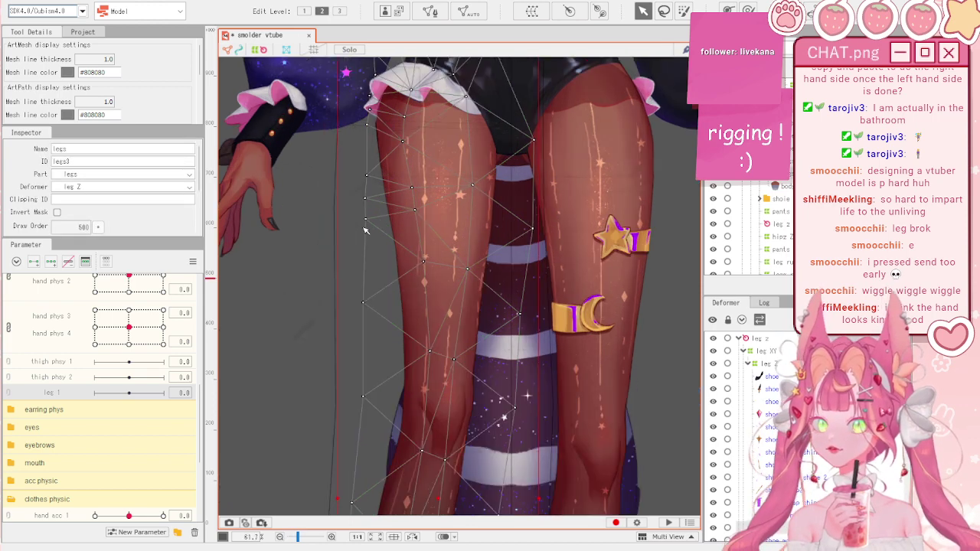
pyautogui.moveTo(498, 221); pyautogui.dragTo(490, 237)
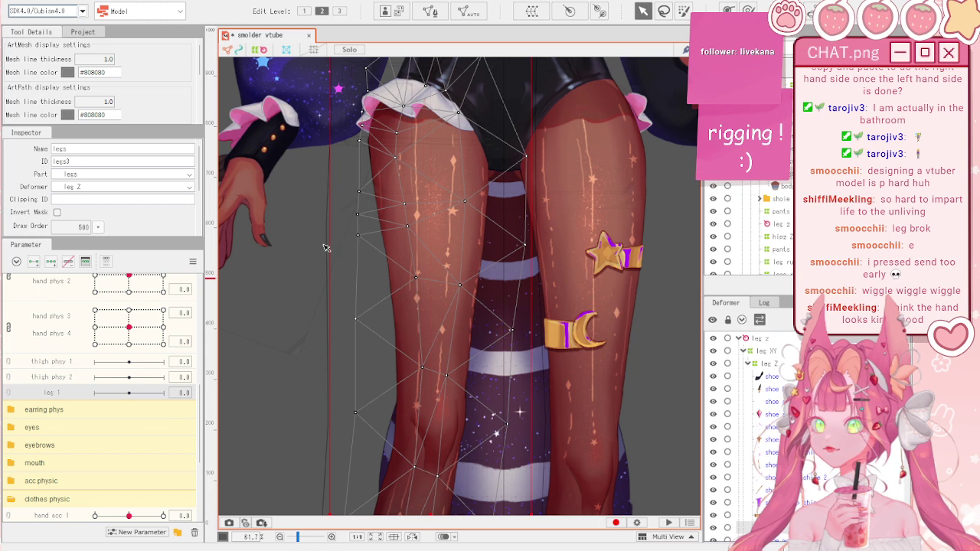
pyautogui.click(684, 11)
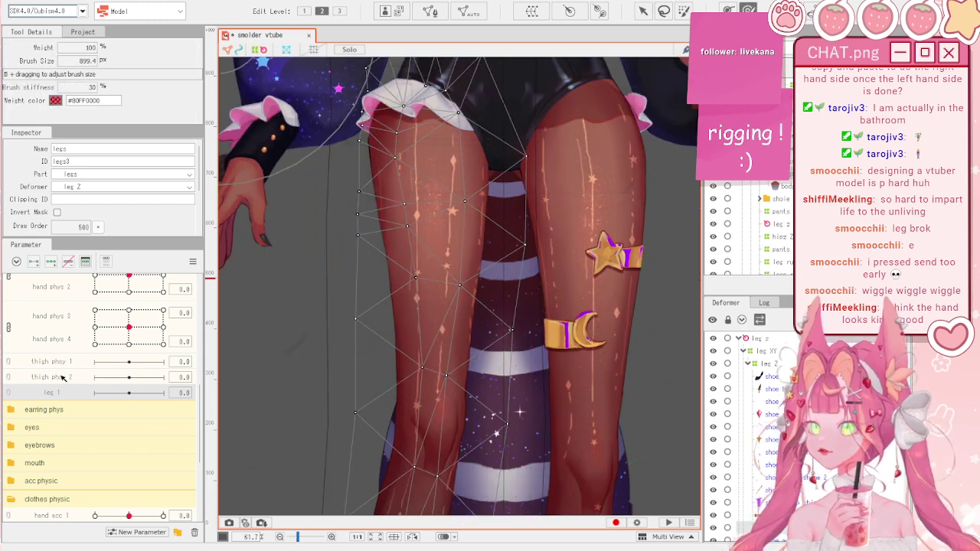
pyautogui.moveTo(64, 377); pyautogui.dragTo(65, 355)
# - Set thigh phsy 1 to -1.0 and brush the ruffled leg's thigh mesh outward, away from the other leg
pyautogui.moveTo(129, 362); pyautogui.dragTo(126, 365)
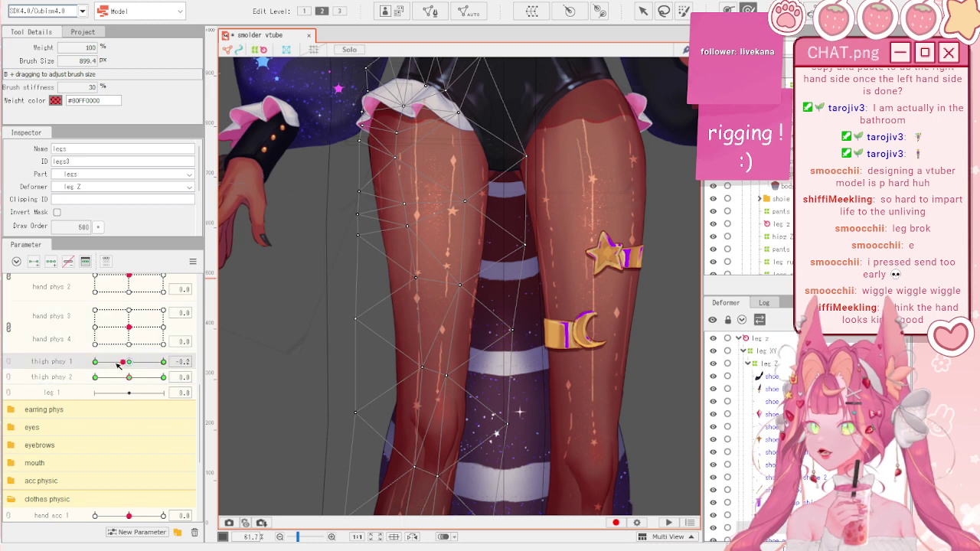
pyautogui.moveTo(458, 188); pyautogui.dragTo(386, 157)
pyautogui.moveTo(394, 201); pyautogui.dragTo(385, 202)
pyautogui.moveTo(393, 215); pyautogui.dragTo(383, 216)
pyautogui.moveTo(450, 219); pyautogui.dragTo(444, 219)
pyautogui.moveTo(487, 247); pyautogui.dragTo(480, 248)
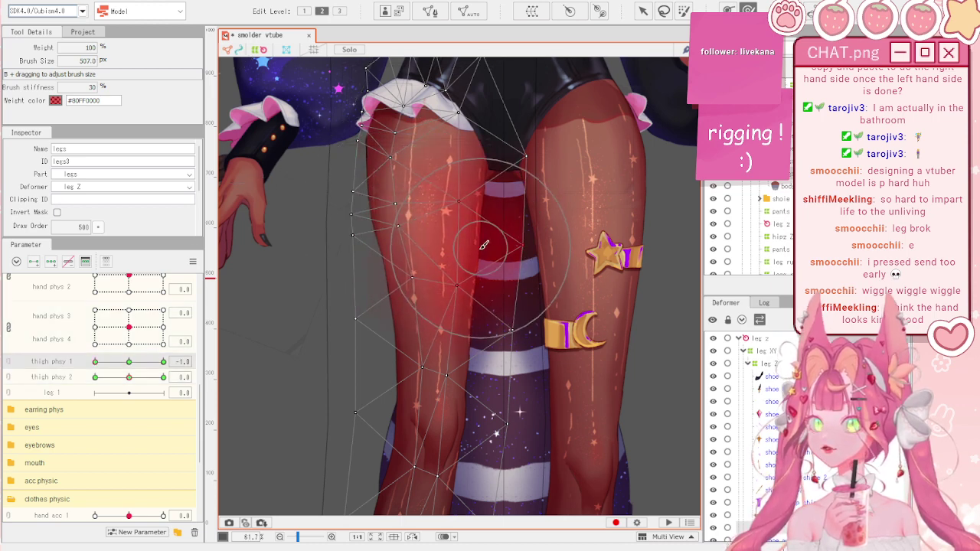
pyautogui.moveTo(375, 291); pyautogui.dragTo(369, 291)
pyautogui.moveTo(457, 306); pyautogui.dragTo(452, 306)
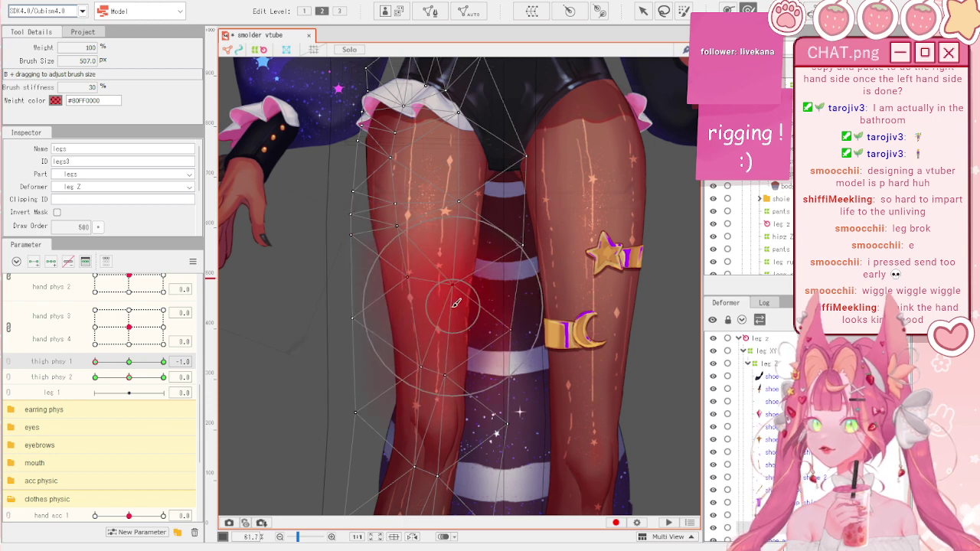
pyautogui.moveTo(391, 297); pyautogui.dragTo(384, 298)
pyautogui.moveTo(369, 226); pyautogui.dragTo(356, 187)
# - Set thigh phsy 1 to 1.0 and brush the same thigh inward, toward the other leg
pyautogui.moveTo(129, 363); pyautogui.dragTo(165, 355)
pyautogui.moveTo(357, 217); pyautogui.dragTo(369, 216)
pyautogui.moveTo(375, 235); pyautogui.dragTo(385, 240)
pyautogui.moveTo(470, 247); pyautogui.dragTo(479, 249)
pyautogui.moveTo(474, 290); pyautogui.dragTo(483, 293)
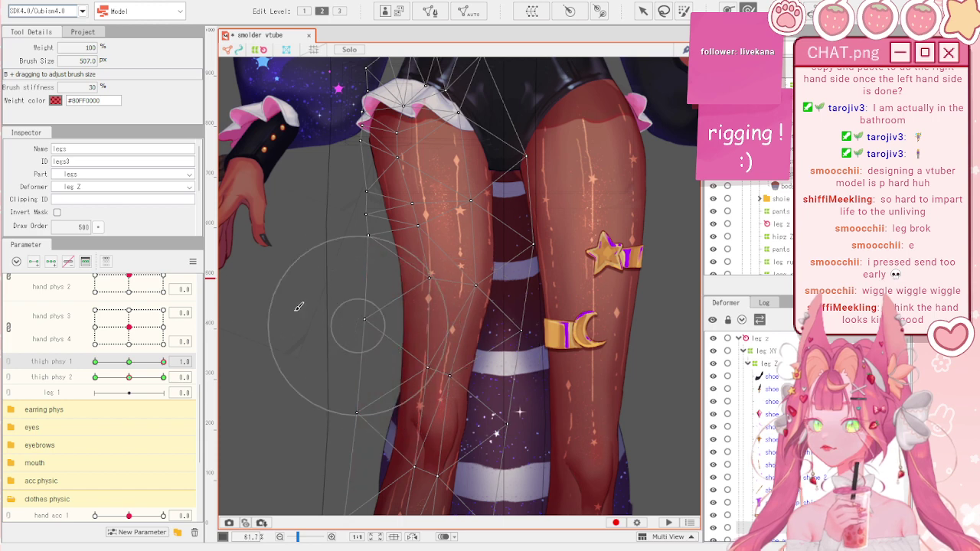
# - Compare both thigh phsy 1 extremes, ease the outer thigh edge slightly inward at -1.0, and reset the parameters to default
pyautogui.moveTo(130, 361)
pyautogui.mouseDown()
pyautogui.moveTo(79, 360)
pyautogui.moveTo(197, 362)
pyautogui.mouseUp()
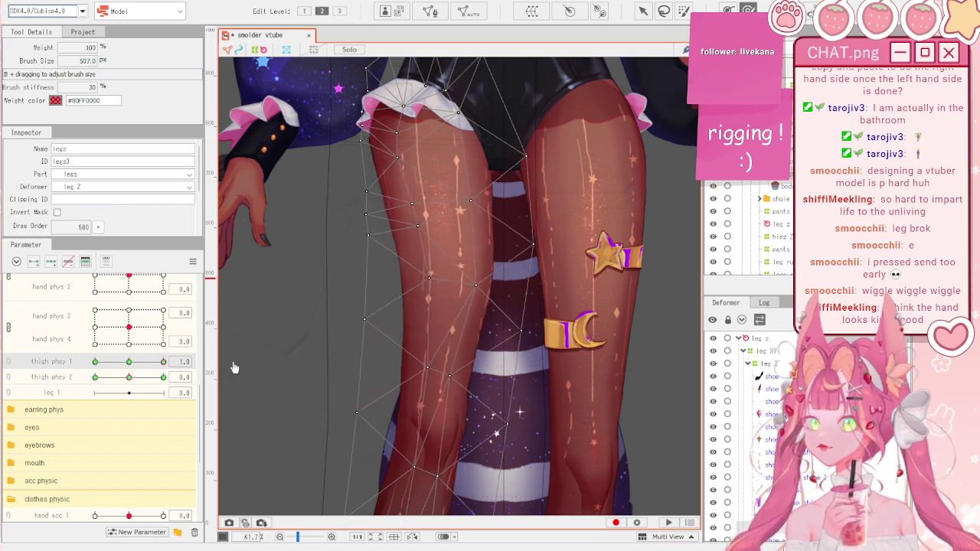
pyautogui.moveTo(130, 361); pyautogui.dragTo(79, 358)
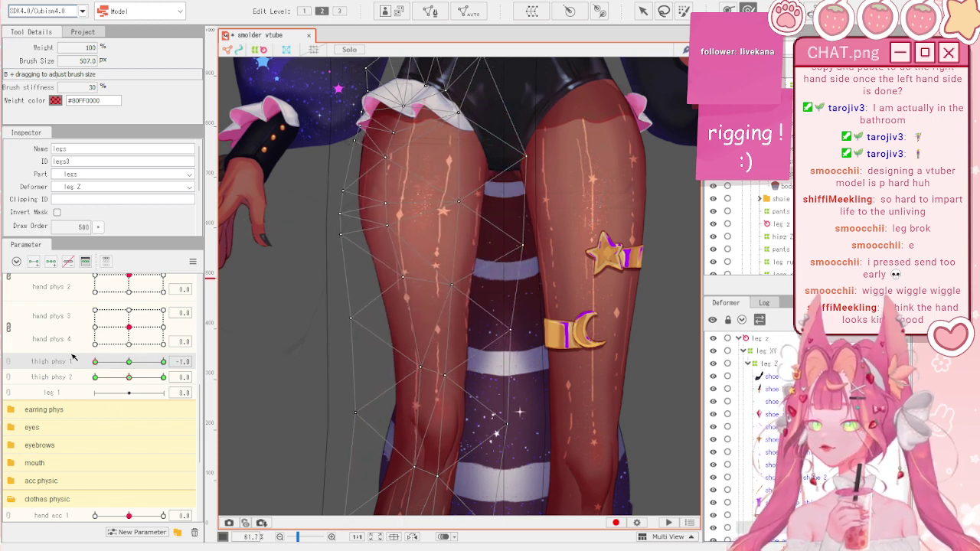
pyautogui.moveTo(300, 219); pyautogui.dragTo(310, 218)
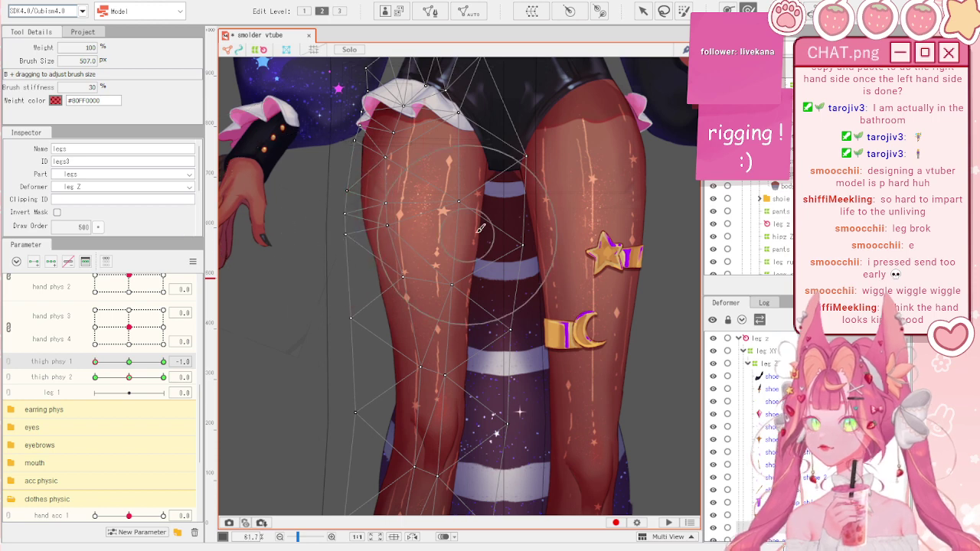
pyautogui.click(193, 261)
pyautogui.click(217, 263)
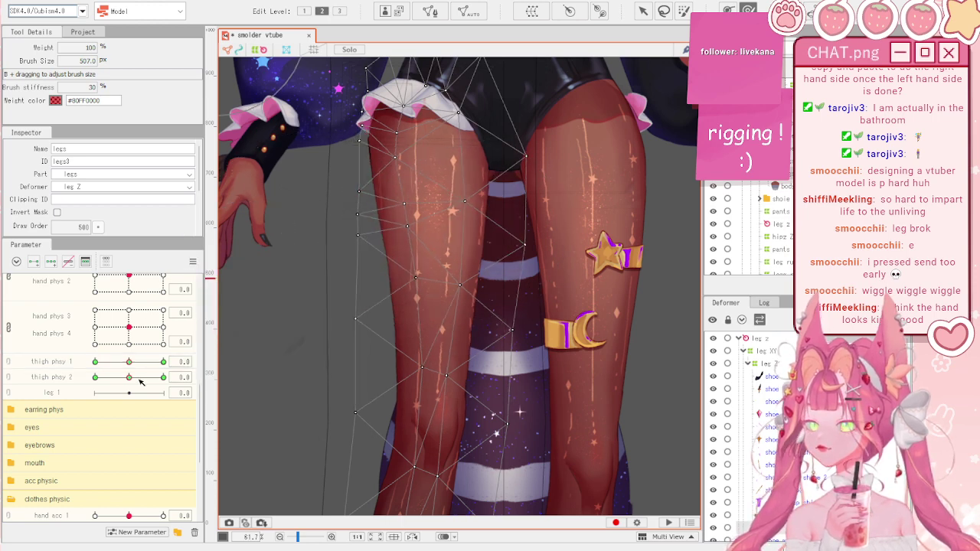
# - Set thigh phsy 2 to -1.0 and brush the inside of the thigh mesh vertically for the jiggle shape
pyautogui.moveTo(132, 377); pyautogui.dragTo(14, 373)
pyautogui.scroll(3, 434, 183)
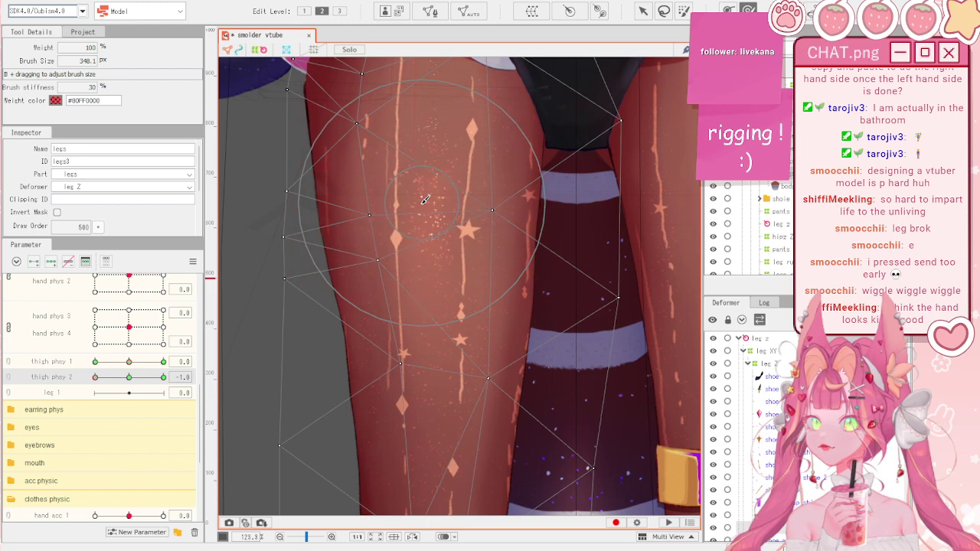
pyautogui.moveTo(421, 212)
pyautogui.mouseDown()
pyautogui.moveTo(429, 177)
pyautogui.moveTo(421, 183)
pyautogui.moveTo(418, 140)
pyautogui.moveTo(431, 155)
pyautogui.moveTo(432, 264)
pyautogui.mouseUp()
pyautogui.moveTo(440, 322)
pyautogui.mouseDown()
pyautogui.moveTo(439, 357)
pyautogui.moveTo(445, 339)
pyautogui.moveTo(431, 307)
pyautogui.mouseUp()
# - Reshape the upper thigh and the area above the knee with small brush strokes at thigh phsy 2 = 1.0
pyautogui.scroll(-3, 425, 299)
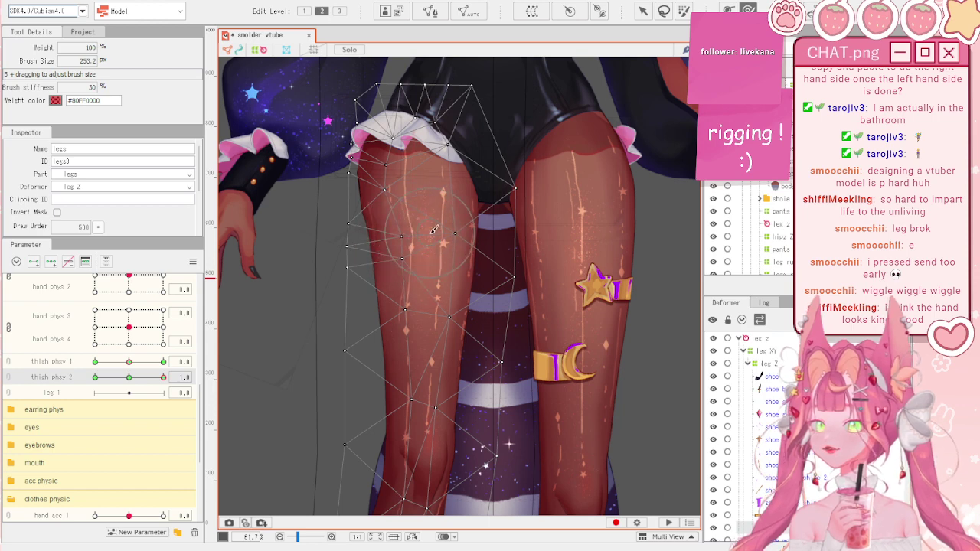
pyautogui.scroll(2, 429, 236)
pyautogui.moveTo(391, 195); pyautogui.dragTo(398, 195)
pyautogui.moveTo(400, 365); pyautogui.dragTo(410, 367)
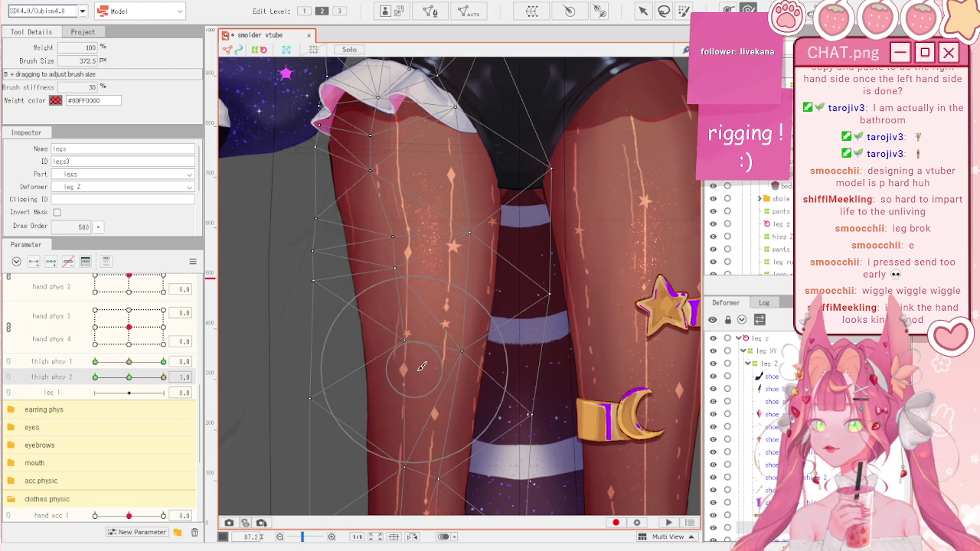
pyautogui.scroll(-2, 417, 367)
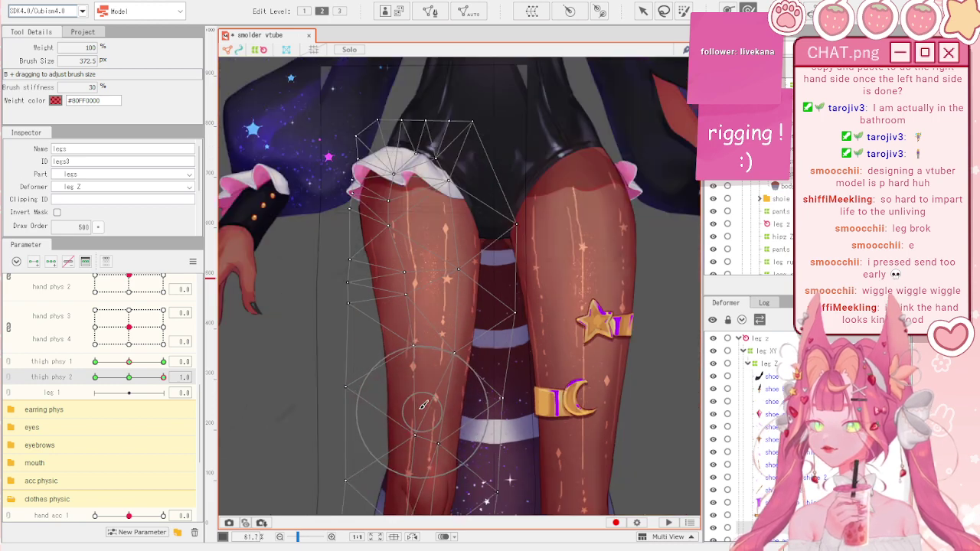
# - Link thigh phsy 1 and thigh phsy 2 into one pad, synthesize its corners, and reset the parameters to default
pyautogui.moveTo(127, 377); pyautogui.dragTo(98, 378)
pyautogui.click(9, 362)
pyautogui.click(193, 263)
pyautogui.click(280, 334)
pyautogui.click(193, 261)
pyautogui.click(211, 264)
pyautogui.click(193, 261)
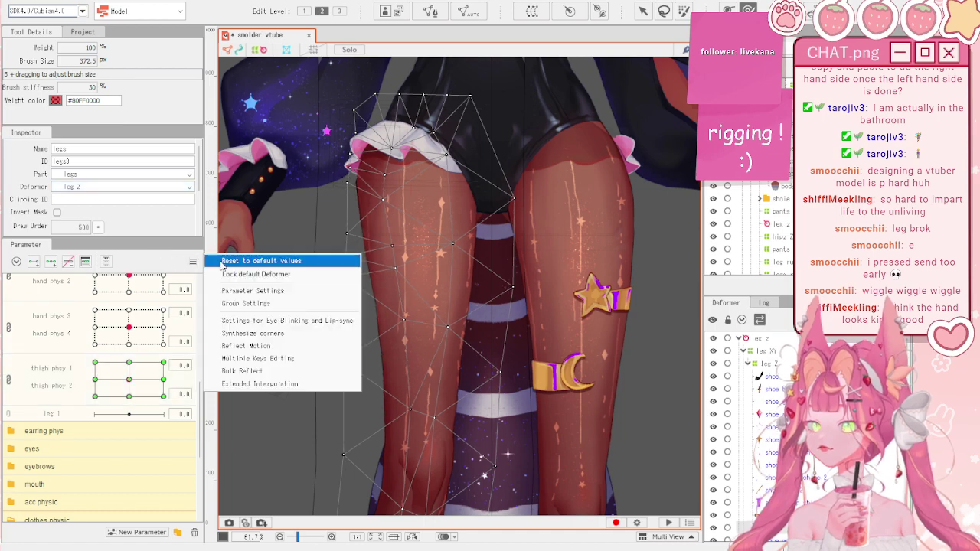
pyautogui.click(213, 262)
# - Deselect the mesh, open the physics settings and add a new physics group for the thigh
pyautogui.press('v')
pyautogui.click(298, 286)
pyautogui.click(120, 4)
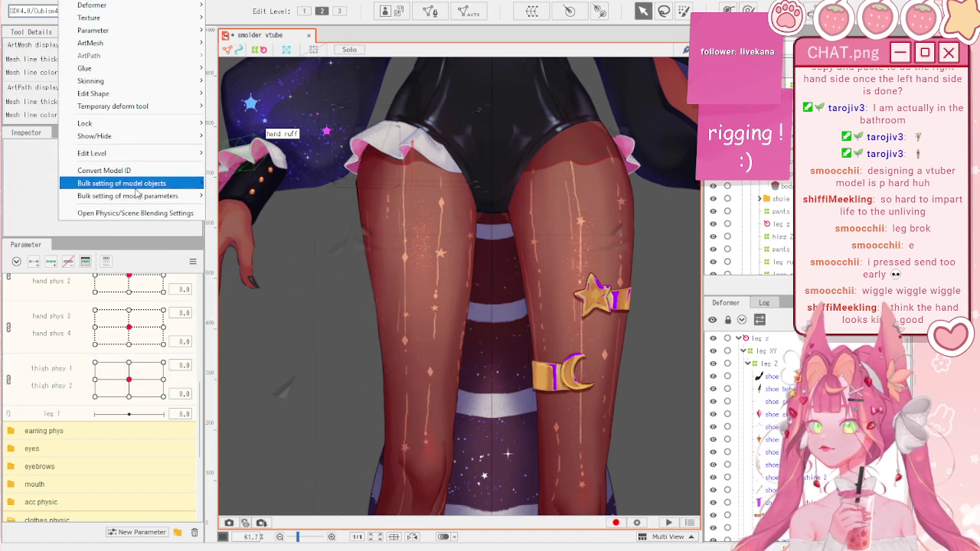
pyautogui.click(123, 214)
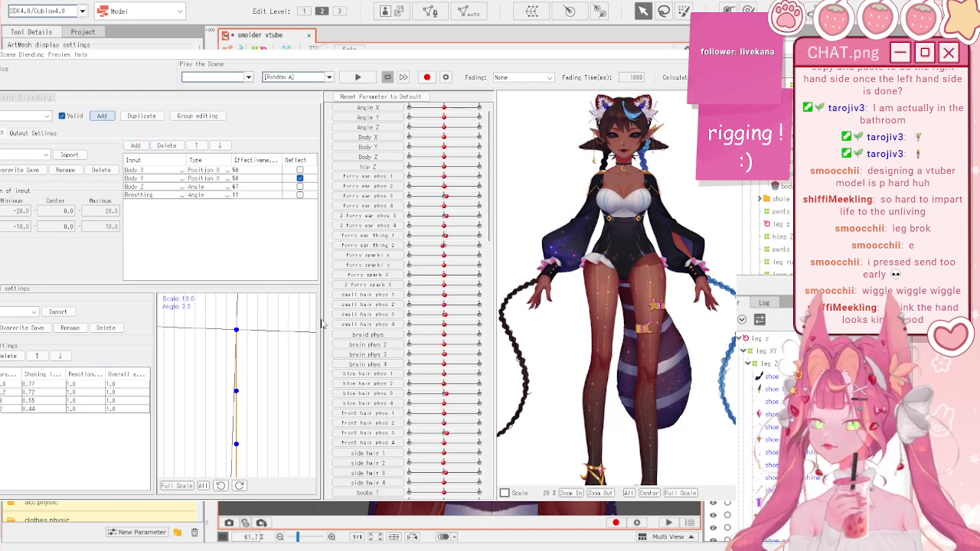
pyautogui.click(102, 116)
pyautogui.click(47, 116)
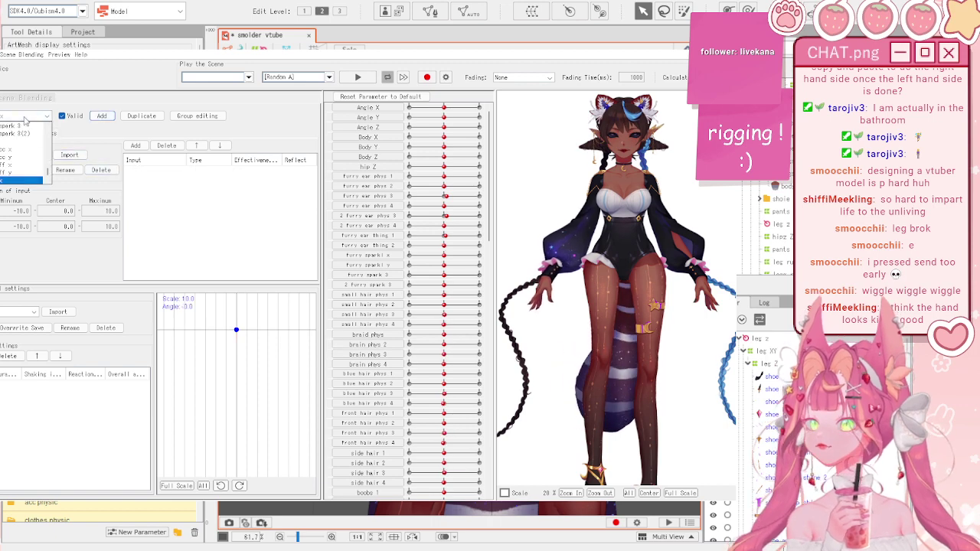
# - Add Breathing as an Angle input with effectiveness 14 to the leg ruffle's y physics group
pyautogui.click(49, 172)
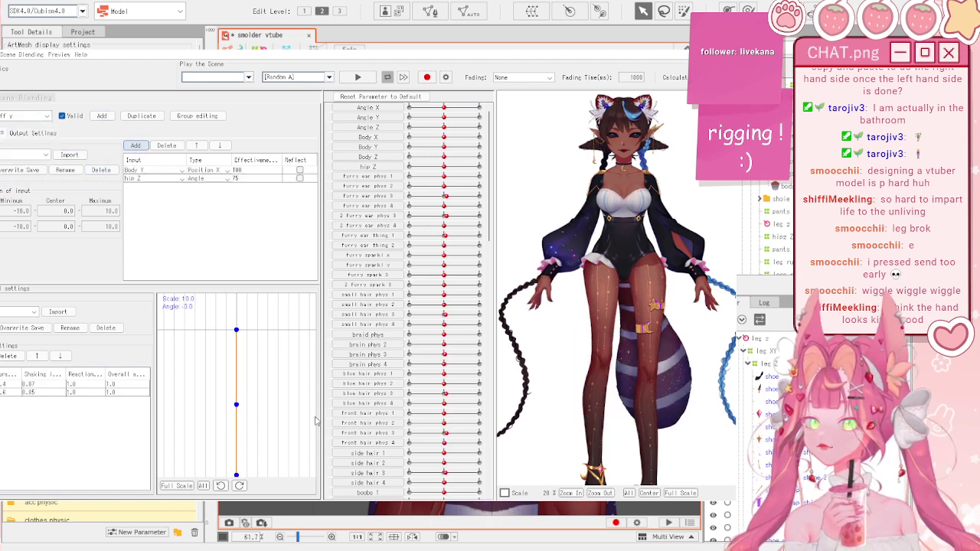
pyautogui.click(315, 433)
pyautogui.click(225, 186)
pyautogui.click(226, 186)
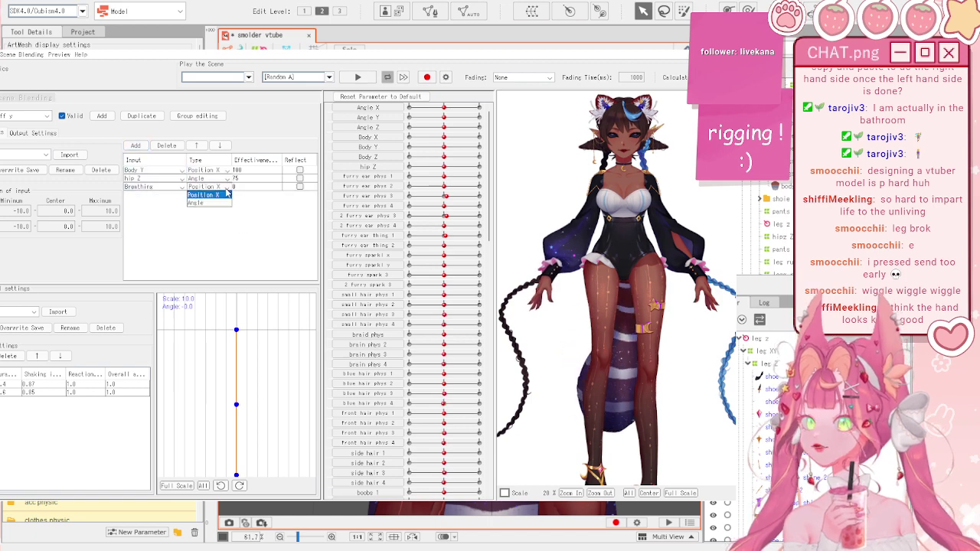
pyautogui.scroll(5, 600, 257)
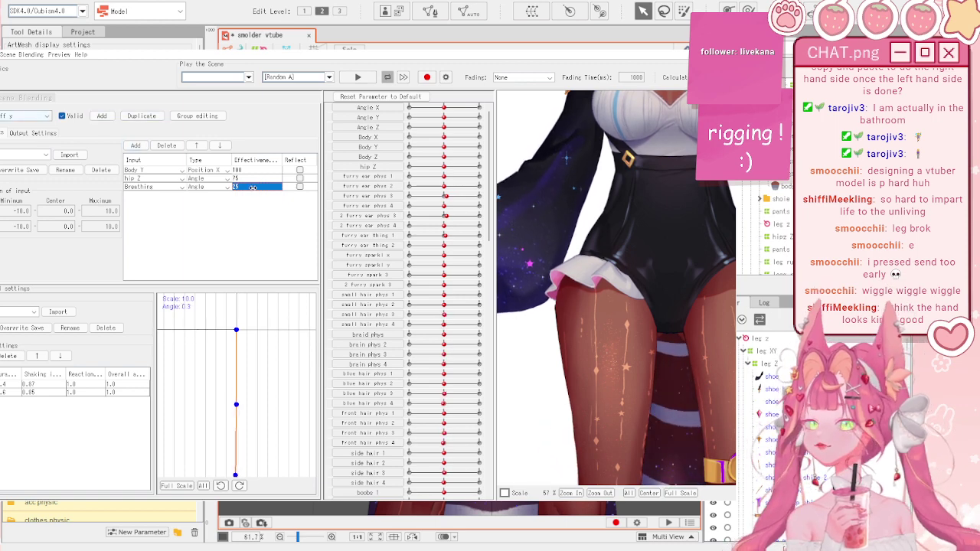
# - Give the new thigh physics group Position X inputs of Body X at 56 and hip Z at 44
pyautogui.click(32, 116)
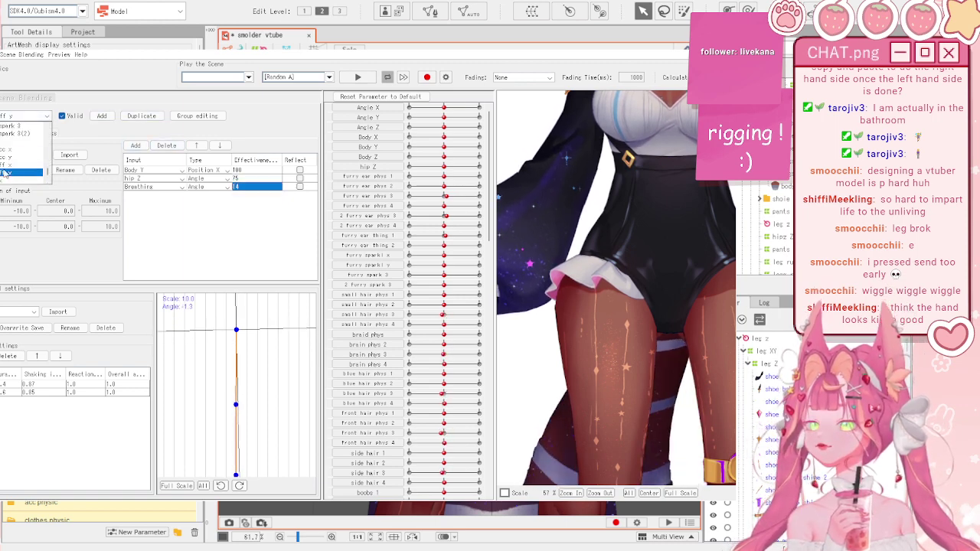
pyautogui.click(31, 170)
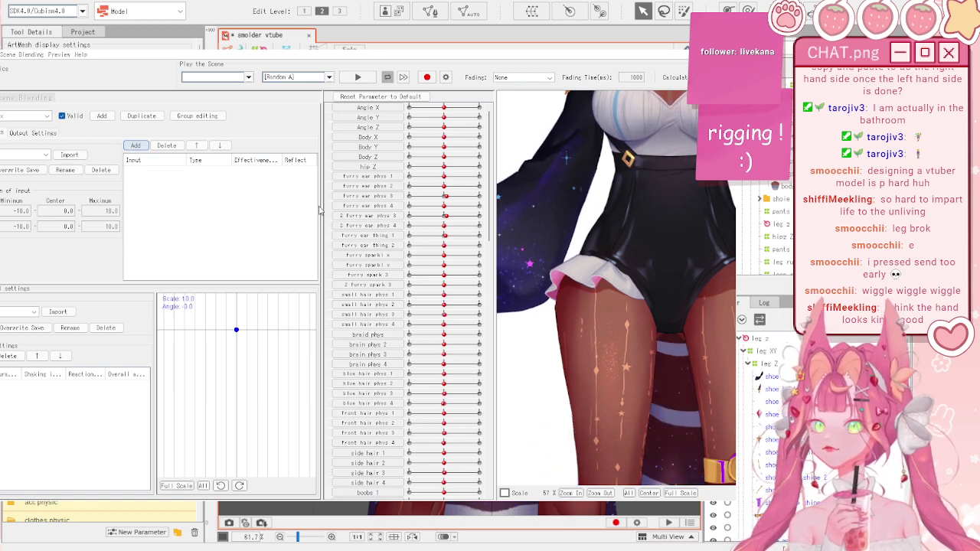
pyautogui.moveTo(242, 177); pyautogui.dragTo(276, 178)
pyautogui.click(242, 170)
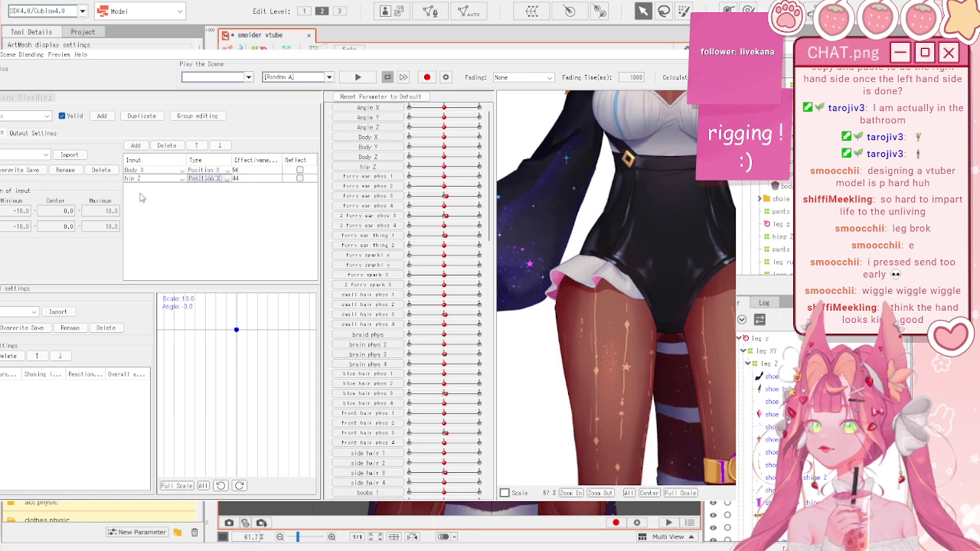
# - Add two pendulum points to the thigh group and assign thigh phsy 1 and thigh phsy 2 as its outputs
pyautogui.click(0, 356)
pyautogui.click(0, 356)
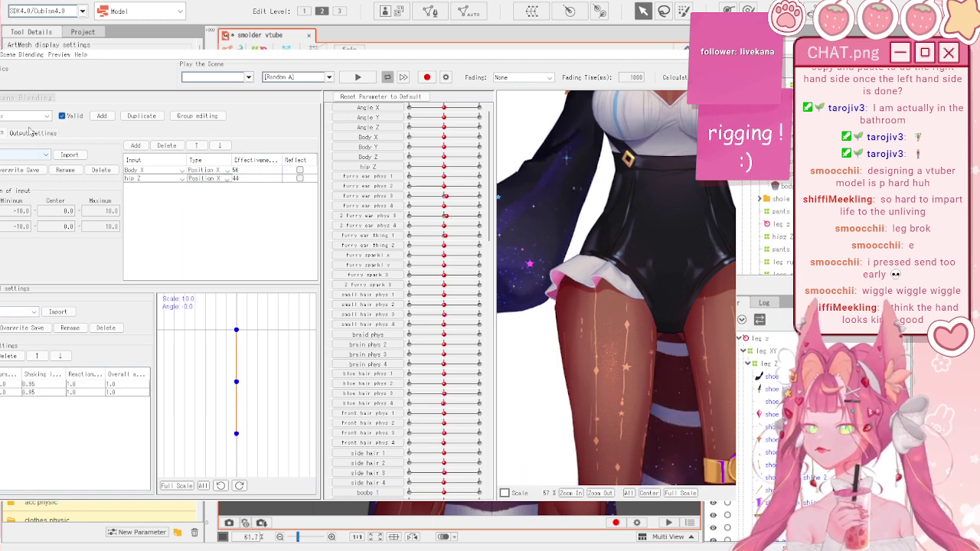
pyautogui.click(32, 133)
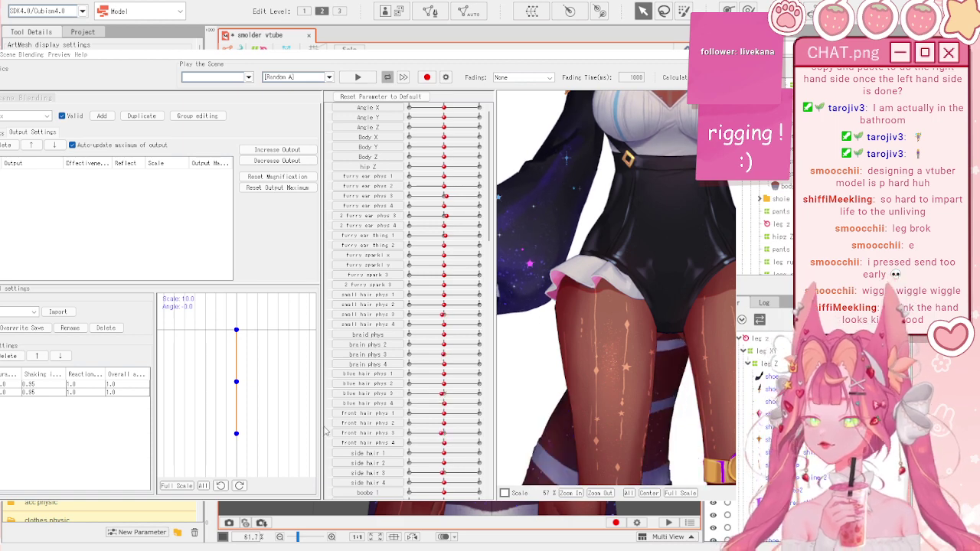
pyautogui.click(366, 424)
# - Swing the model in the physics preview, examine the thigh jiggle at several zoom levels, and close the physics settings
pyautogui.moveTo(544, 312); pyautogui.dragTo(546, 313)
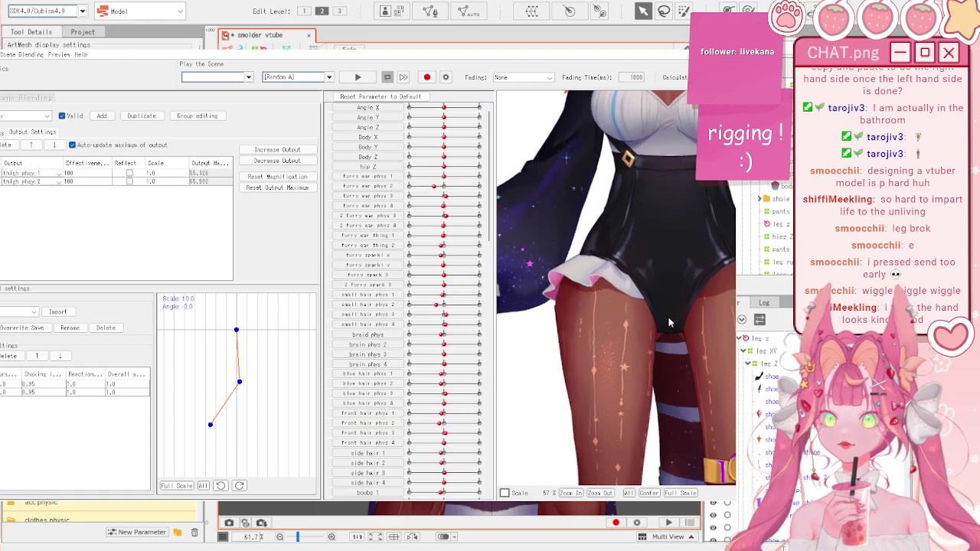
pyautogui.scroll(3, 621, 349)
pyautogui.scroll(-4, 619, 352)
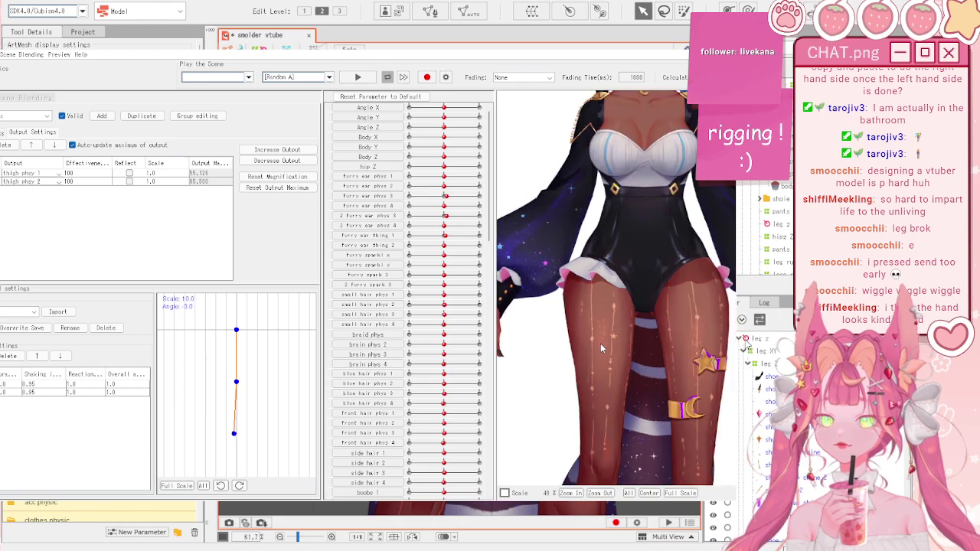
pyautogui.scroll(2, 616, 367)
pyautogui.scroll(-2, 610, 385)
pyautogui.scroll(2, 610, 385)
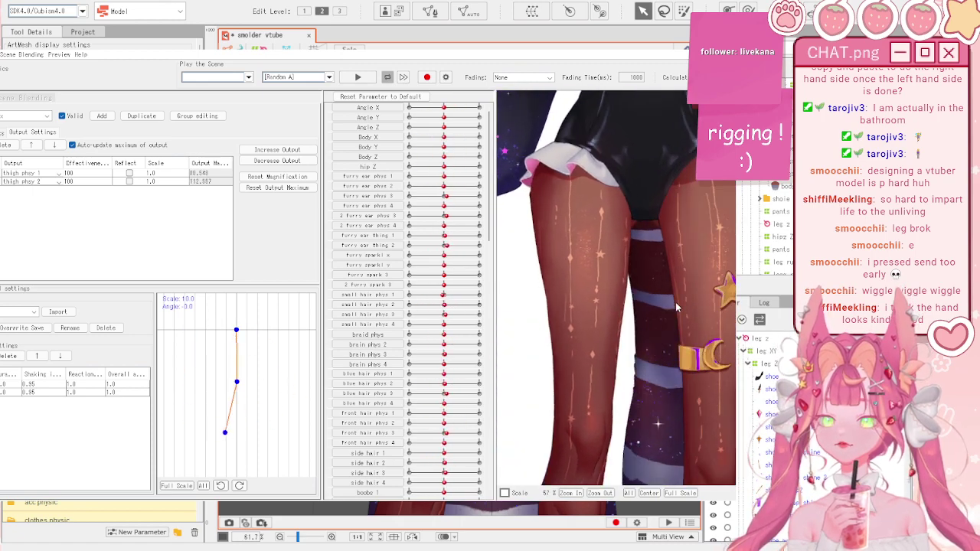
pyautogui.scroll(-2, 676, 305)
pyautogui.scroll(1, 678, 309)
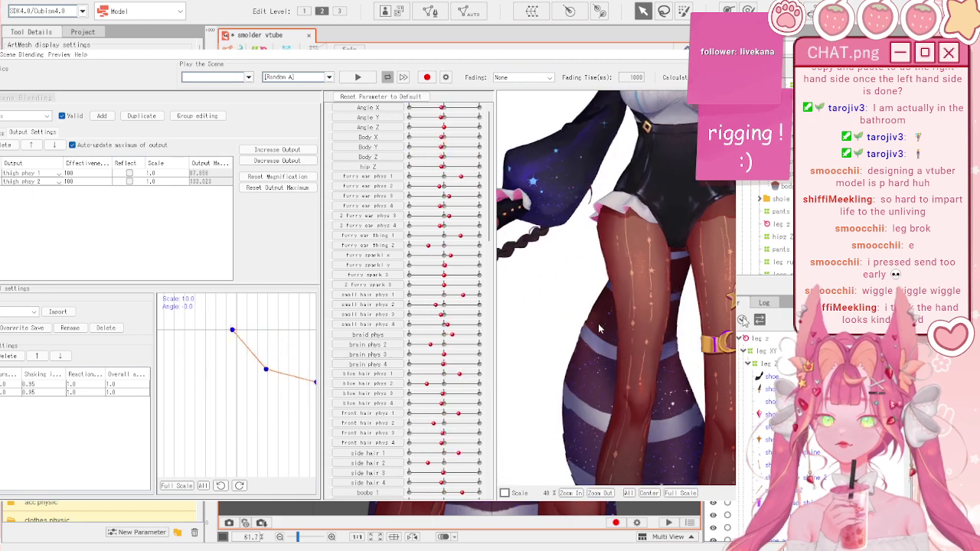
pyautogui.scroll(2, 668, 309)
pyautogui.scroll(-2, 669, 309)
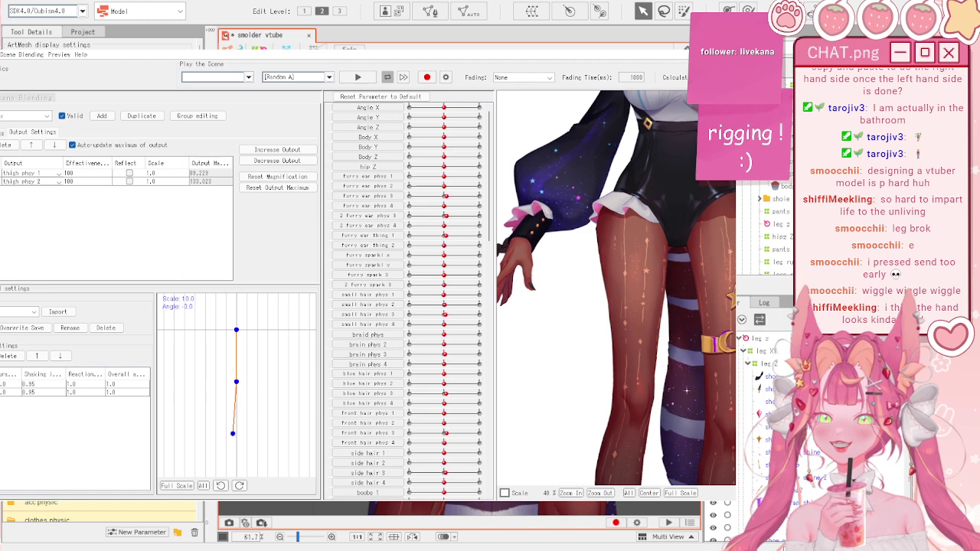
pyautogui.click(724, 44)
# - Test the thigh phsy pad, remove the legs mesh's keys from thigh phsy 1 and 2, and reset the parameters to default
pyautogui.scroll(-3, 537, 226)
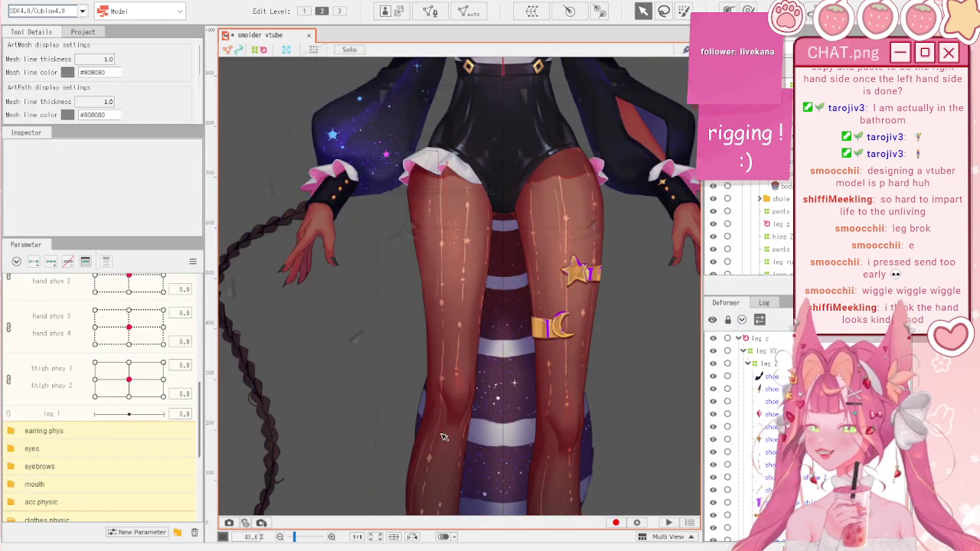
pyautogui.click(138, 374)
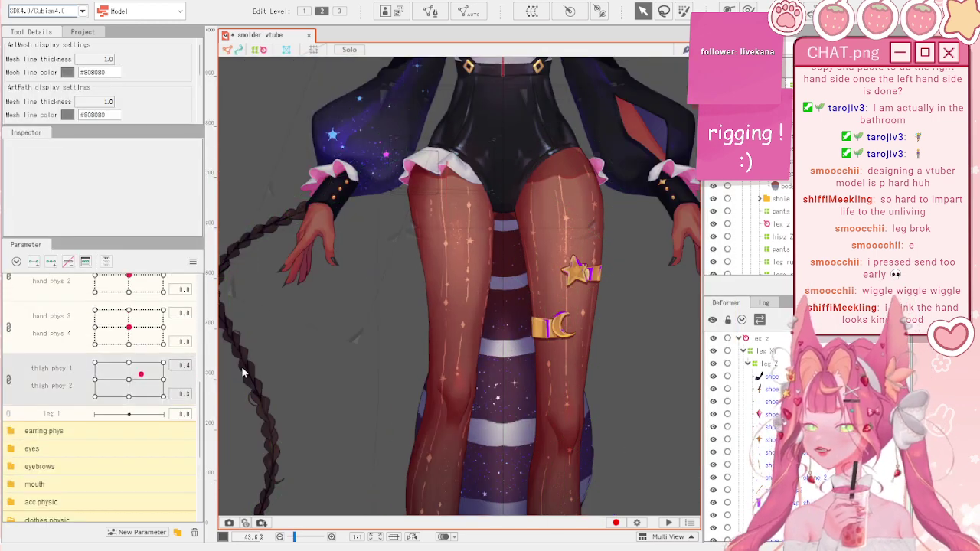
pyautogui.click(442, 357)
pyautogui.moveTo(141, 375); pyautogui.dragTo(132, 379)
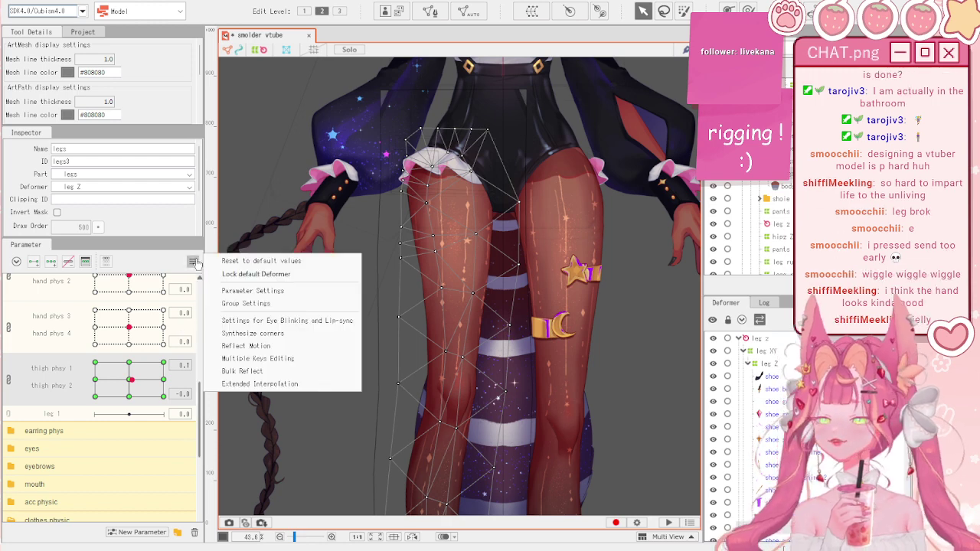
pyautogui.scroll(2, 345, 291)
pyautogui.click(193, 262)
pyautogui.click(236, 261)
pyautogui.click(193, 261)
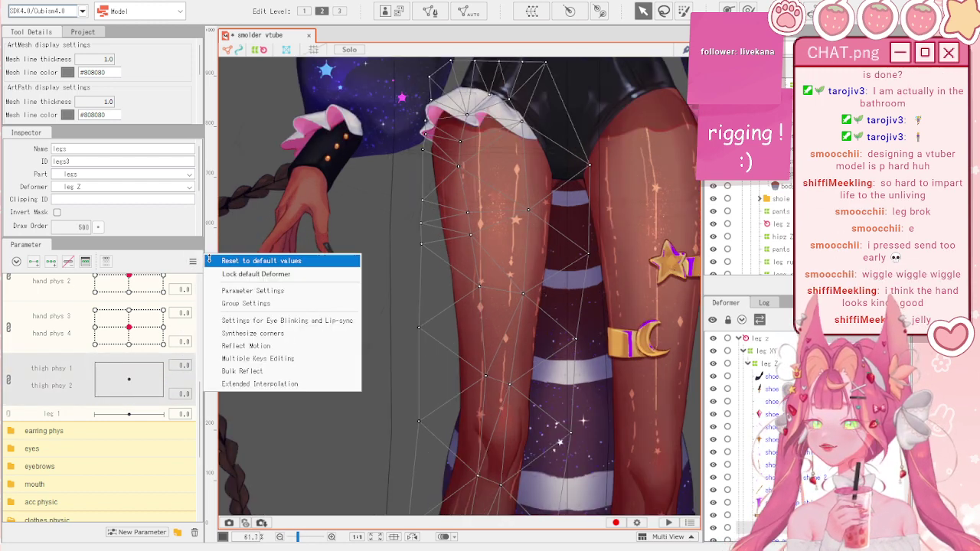
pyautogui.click(212, 262)
# - Create a warp deformer named thigh phys 12 around the legs mesh, under the leg Z deformer
pyautogui.click(385, 317)
pyautogui.click(518, 249)
pyautogui.scroll(-4, 500, 157)
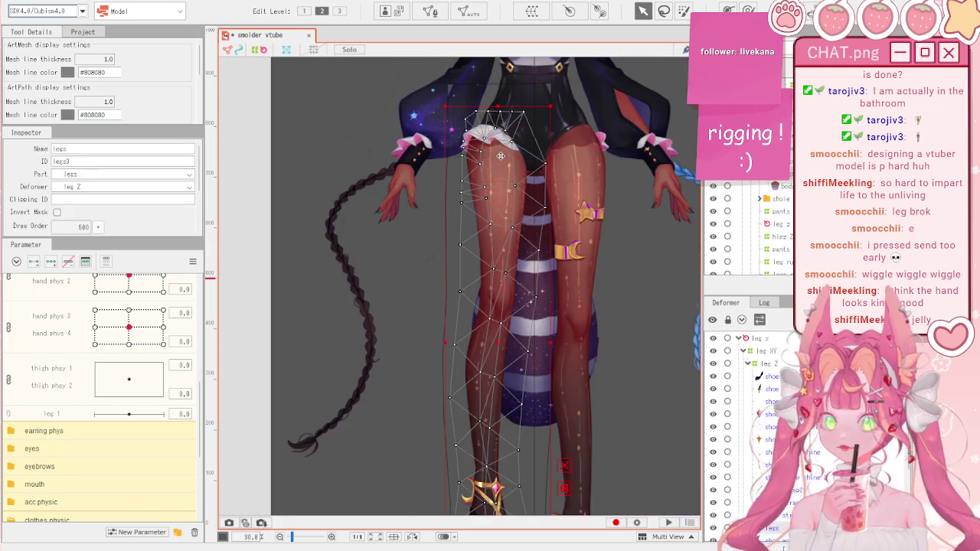
pyautogui.scroll(2, 500, 156)
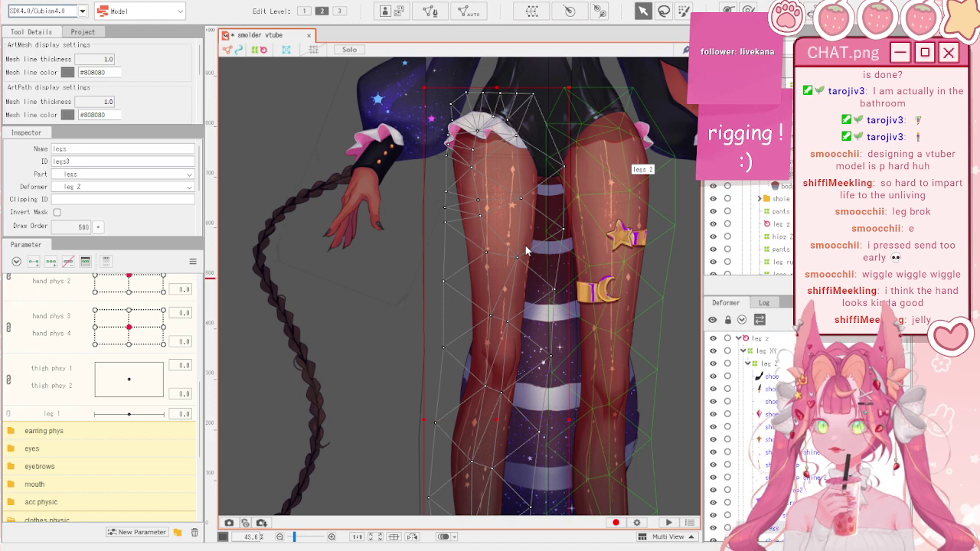
pyautogui.click(553, 413)
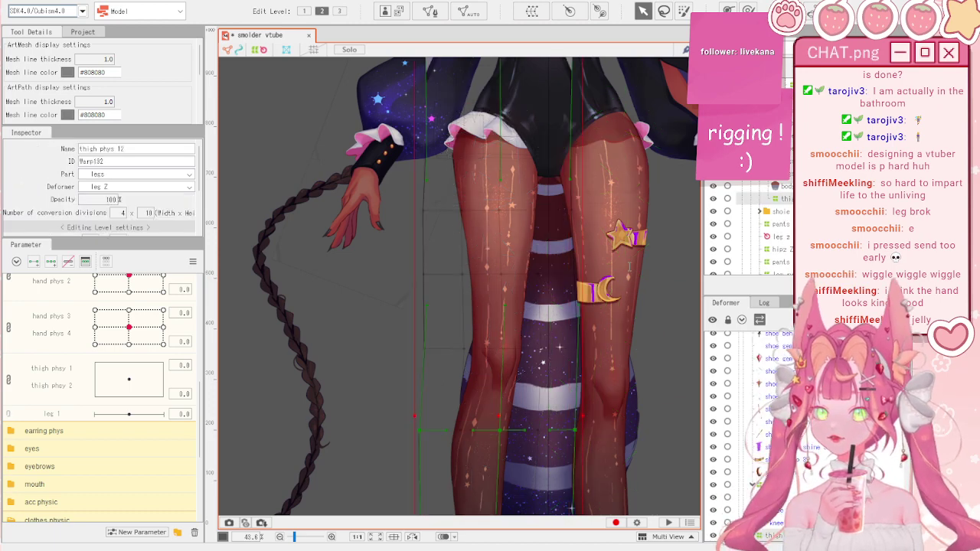
# - Create a parent warp deformer named thigh phys 34 above thigh phys 12 and adjust its lower corner just below the foot
pyautogui.scroll(-4, 495, 335)
pyautogui.scroll(2, 466, 467)
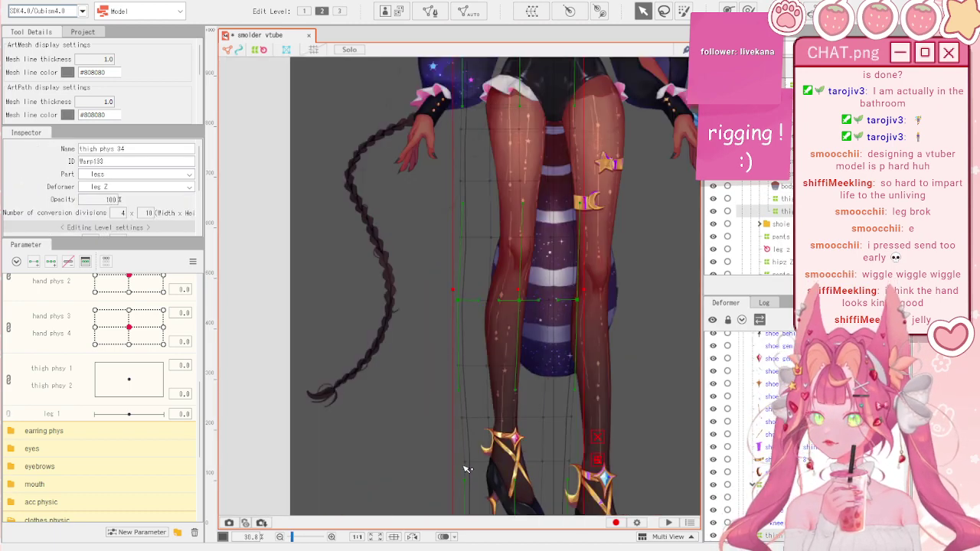
pyautogui.scroll(-2, 468, 460)
pyautogui.scroll(2, 467, 482)
pyautogui.moveTo(449, 514); pyautogui.dragTo(453, 492)
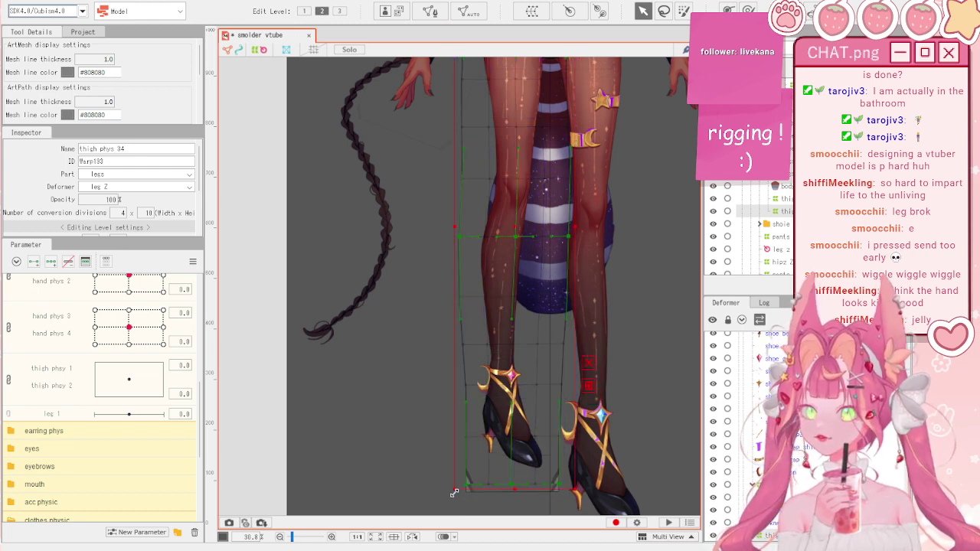
pyautogui.scroll(-2, 481, 450)
pyautogui.scroll(4, 506, 109)
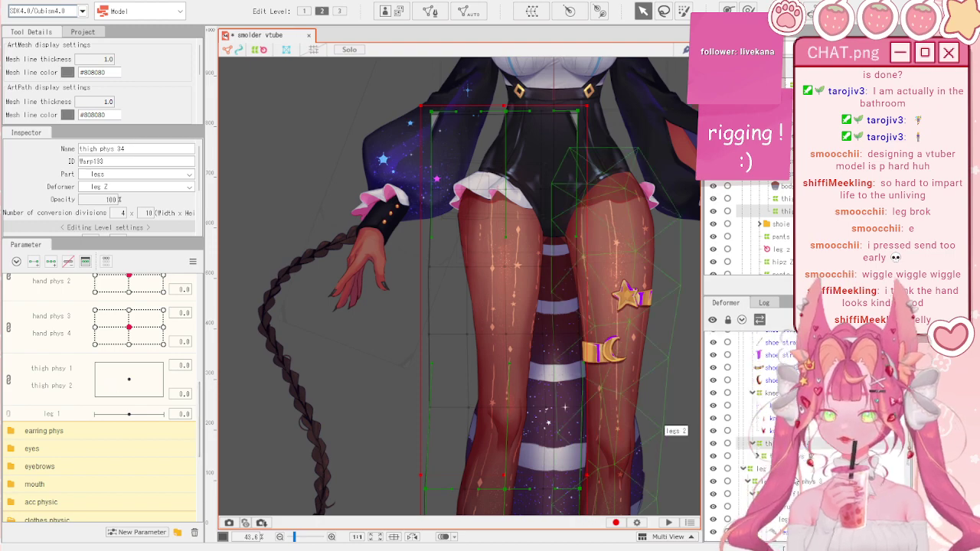
pyautogui.scroll(-6, 460, 314)
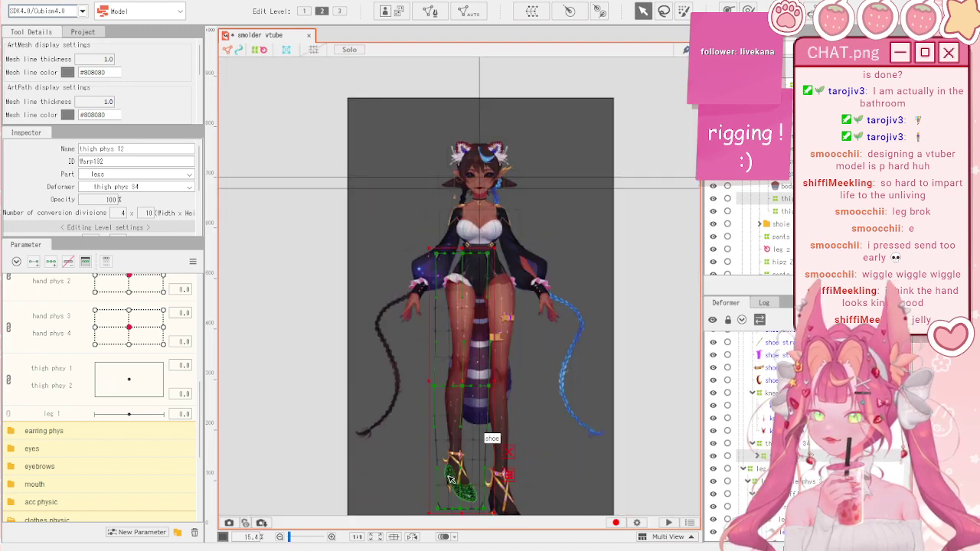
# - Add three keys each on thigh phsy 1 and thigh phsy 2 to the thigh phys 12 deformer
pyautogui.scroll(4, 456, 433)
pyautogui.scroll(-2, 464, 321)
pyautogui.scroll(4, 496, 150)
pyautogui.scroll(-2, 479, 164)
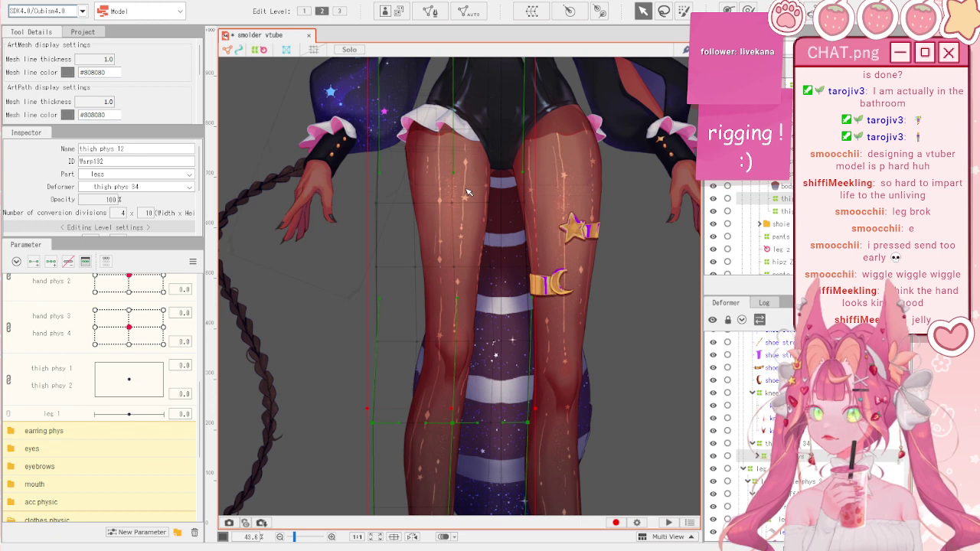
pyautogui.scroll(1, 479, 164)
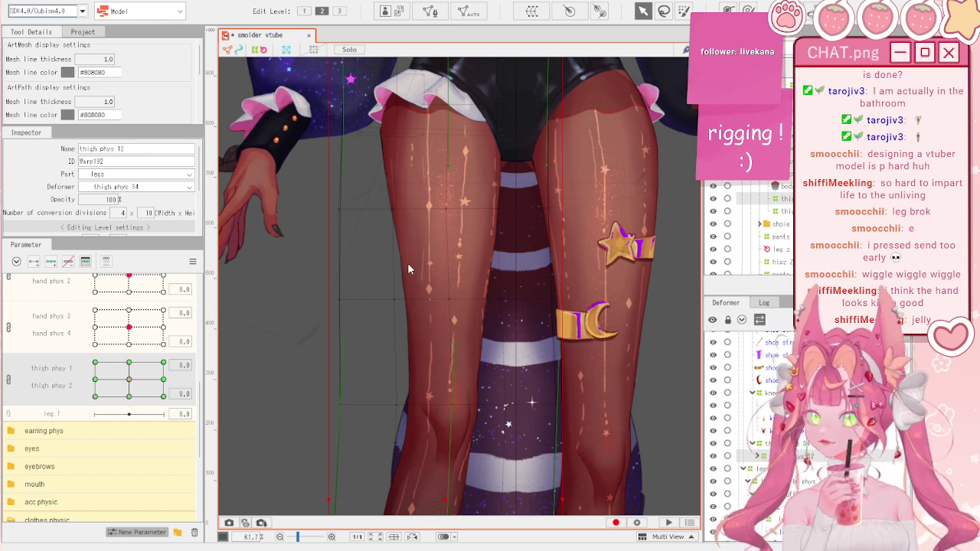
# - Create the parameters thigh phys 3 and thigh phys 4, and unlink the combined thigh phsy 1 and thigh phsy 2 pad
pyautogui.click(430, 329)
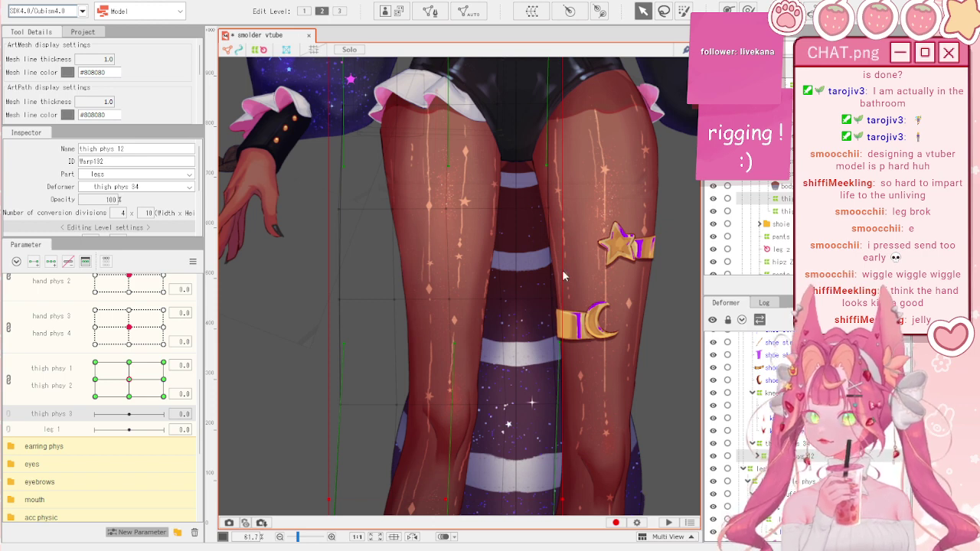
pyautogui.scroll(-3, 352, 348)
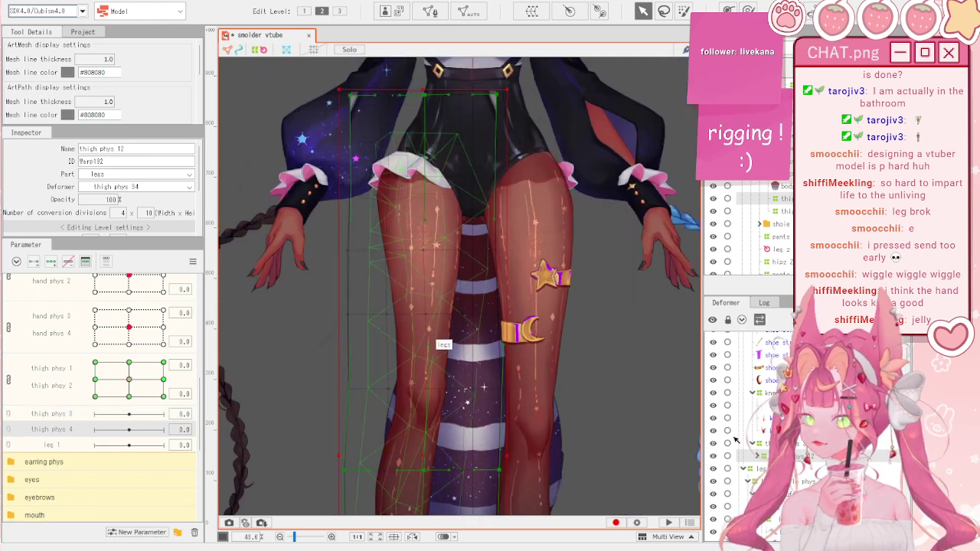
pyautogui.scroll(2, 461, 264)
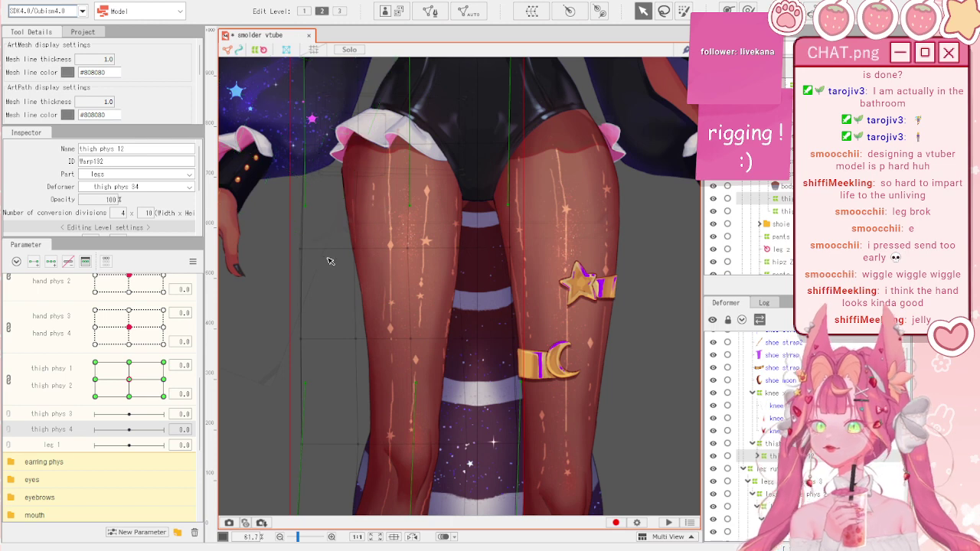
pyautogui.scroll(2, 324, 260)
pyautogui.click(8, 379)
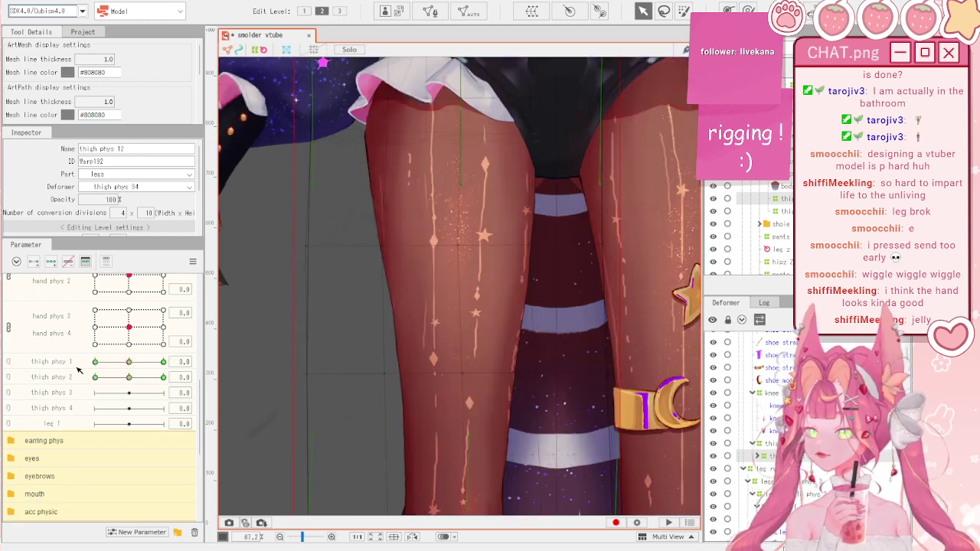
# - Set thigh phsy 1 to -1.0 and push the thigh outward on thigh phys 12 with a 496.3 px deform brush
pyautogui.moveTo(129, 362); pyautogui.dragTo(65, 356)
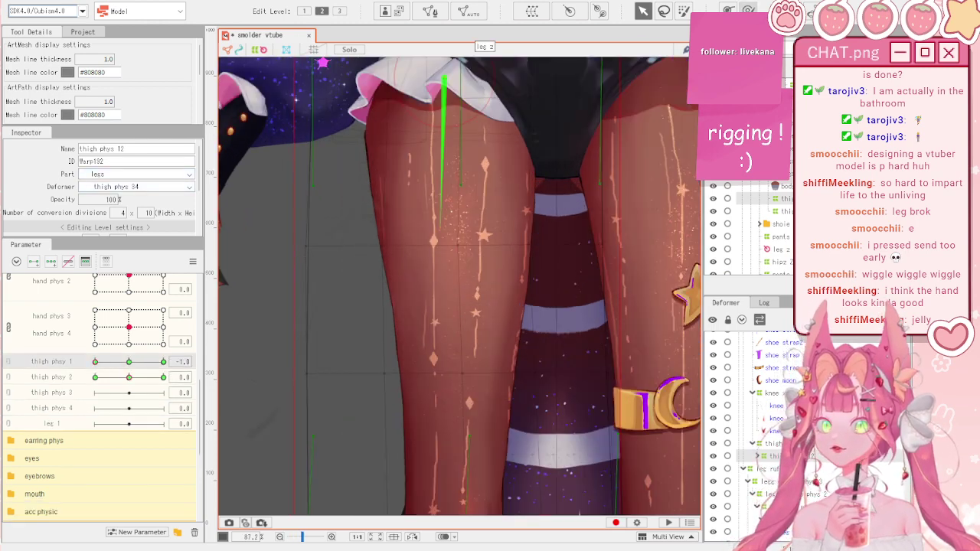
pyautogui.click(748, 10)
pyautogui.moveTo(366, 257)
pyautogui.mouseDown()
pyautogui.moveTo(338, 187)
pyautogui.moveTo(349, 257)
pyautogui.mouseUp()
pyautogui.moveTo(362, 327); pyautogui.dragTo(355, 365)
pyautogui.moveTo(511, 272)
pyautogui.mouseDown()
pyautogui.moveTo(492, 312)
pyautogui.moveTo(501, 332)
pyautogui.moveTo(512, 291)
pyautogui.moveTo(493, 202)
pyautogui.moveTo(522, 128)
pyautogui.moveTo(538, 127)
pyautogui.moveTo(526, 125)
pyautogui.moveTo(601, 168)
pyautogui.moveTo(639, 151)
pyautogui.moveTo(563, 195)
pyautogui.mouseUp()
pyautogui.scroll(-2, 563, 193)
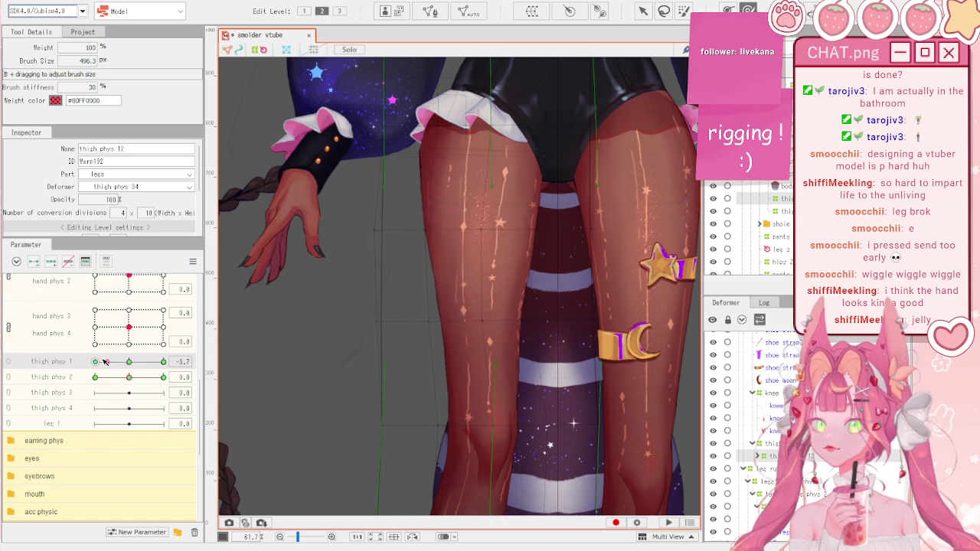
pyautogui.scroll(-3, 404, 297)
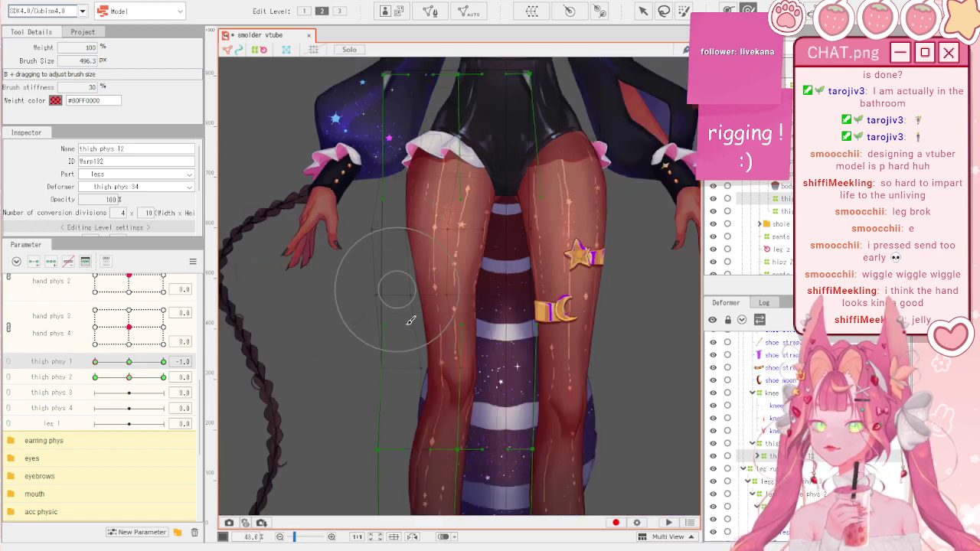
pyautogui.scroll(-3, 389, 308)
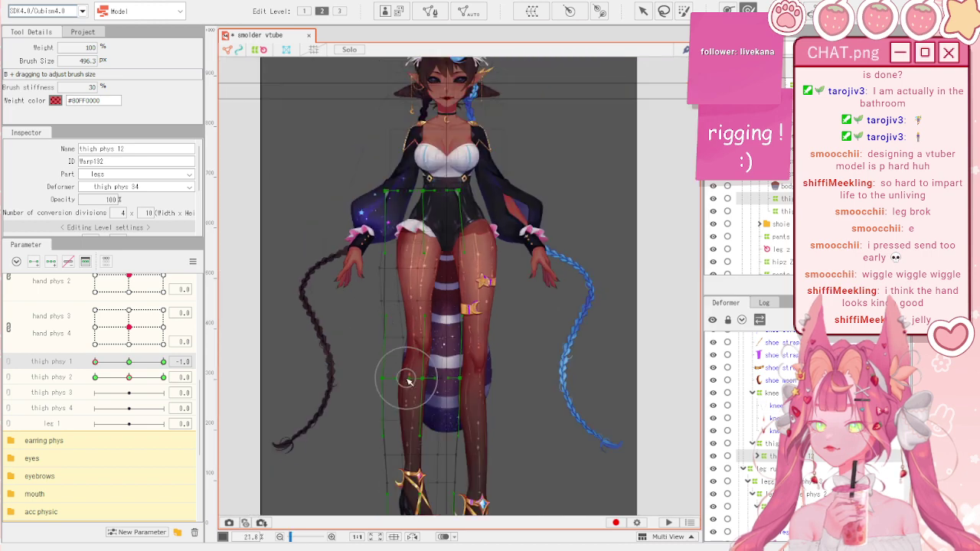
pyautogui.scroll(3, 406, 373)
pyautogui.moveTo(369, 402); pyautogui.dragTo(364, 402)
# - Set thigh phsy 1 to 1.0, push the thigh inward on thigh phys 12 with the deform brush, and reset the parameters to default
pyautogui.moveTo(95, 362); pyautogui.dragTo(163, 362)
pyautogui.moveTo(383, 155); pyautogui.dragTo(394, 156)
pyautogui.moveTo(382, 211); pyautogui.dragTo(392, 218)
pyautogui.scroll(2, 421, 149)
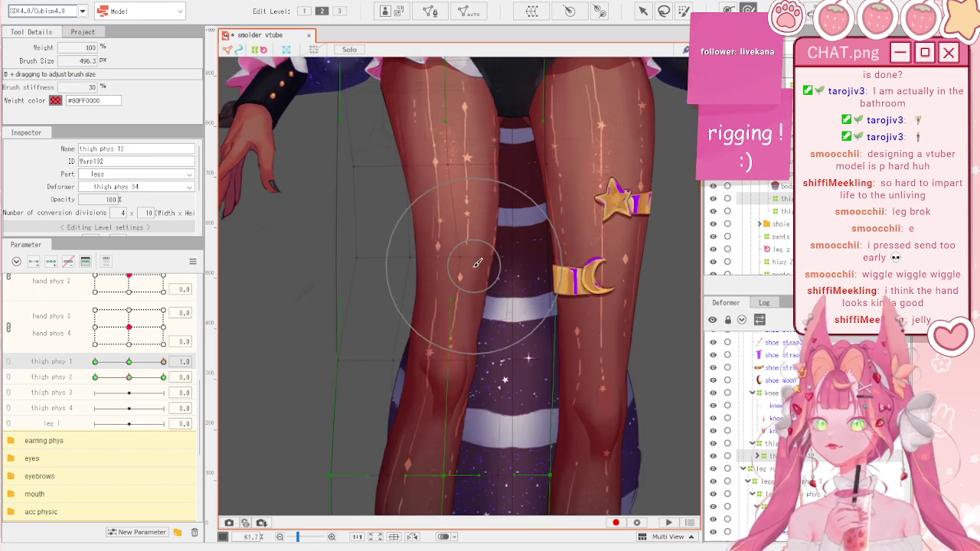
pyautogui.scroll(-2, 433, 257)
pyautogui.scroll(2, 427, 251)
pyautogui.scroll(-2, 428, 250)
pyautogui.scroll(2, 425, 245)
pyautogui.press('v')
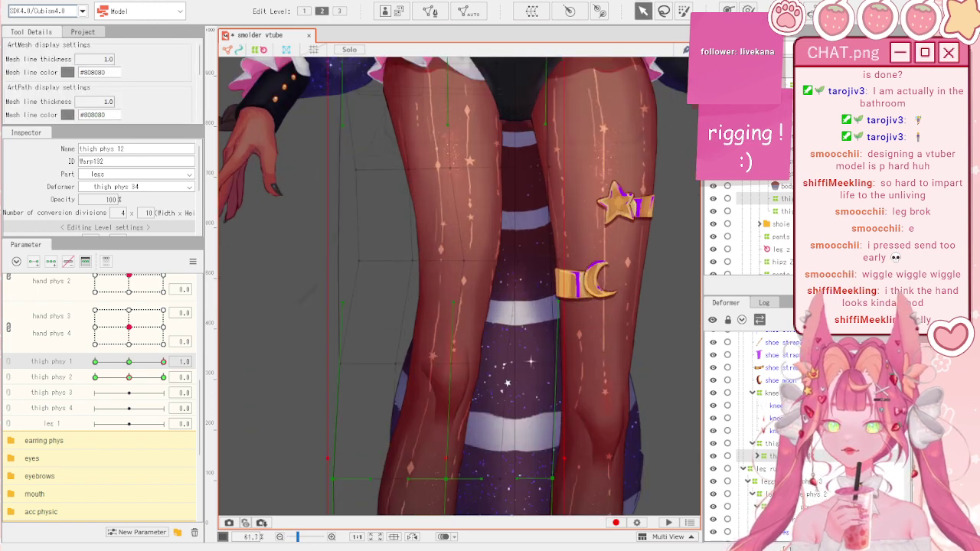
pyautogui.click(193, 261)
pyautogui.click(212, 262)
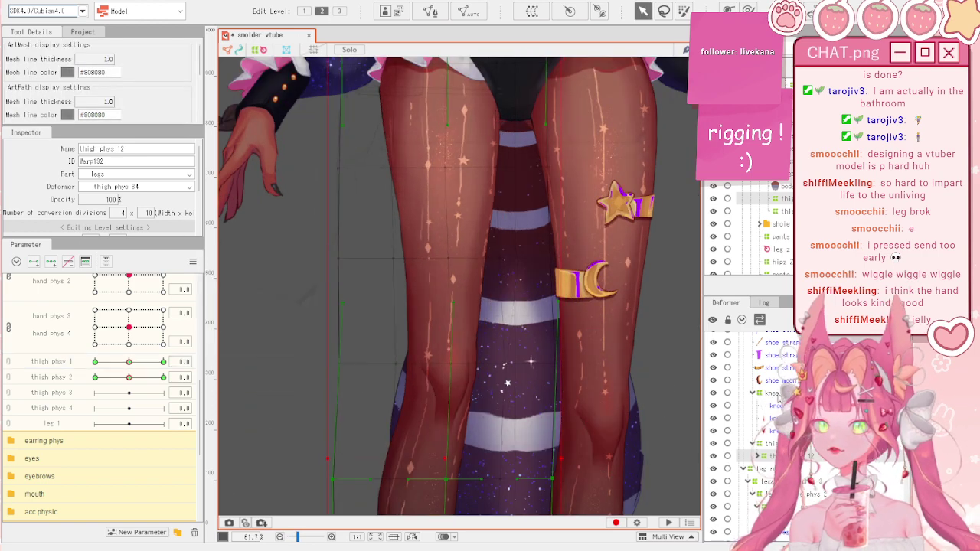
# - Move the knee xy deformer under thigh phys 12 and test the knee with thigh phsy 1 at 1.0
pyautogui.moveTo(771, 393); pyautogui.dragTo(775, 449)
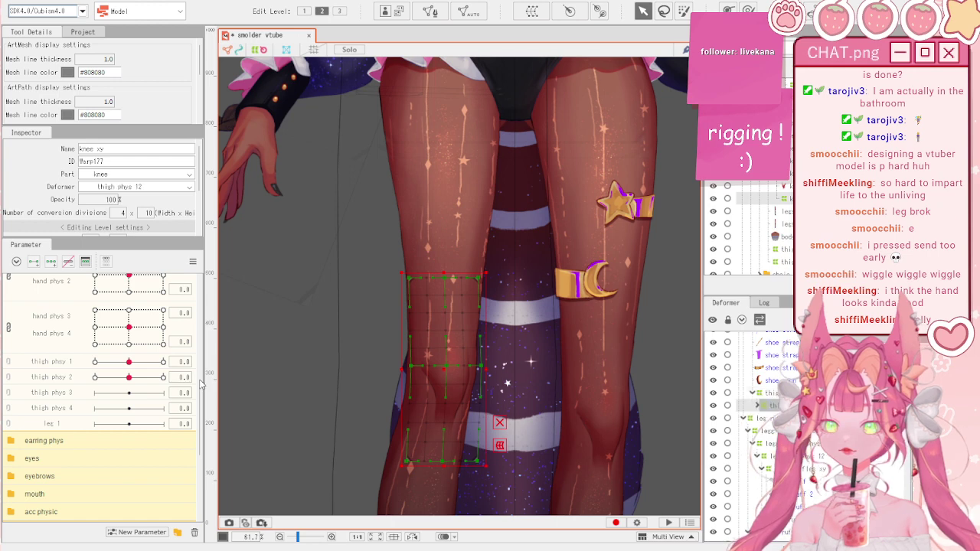
pyautogui.click(611, 294)
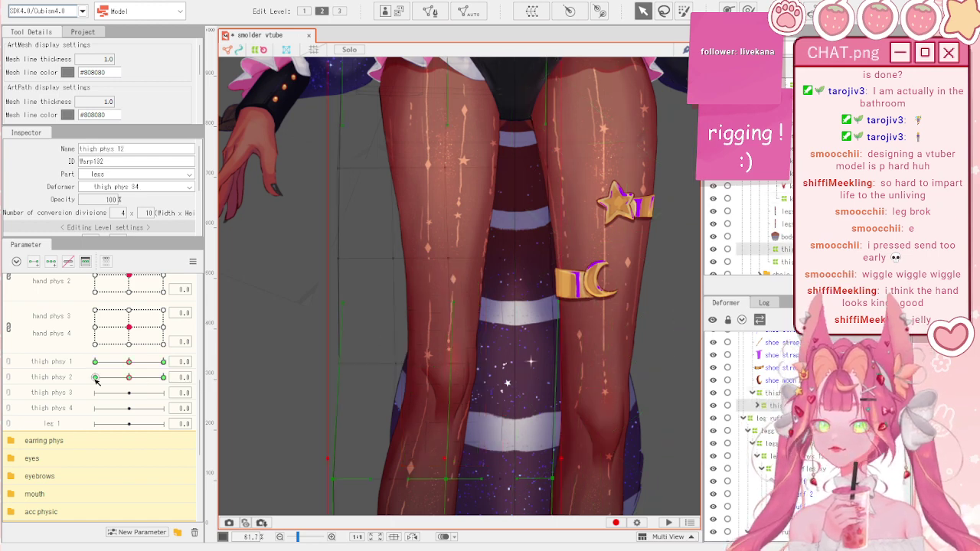
pyautogui.moveTo(129, 362); pyautogui.dragTo(186, 361)
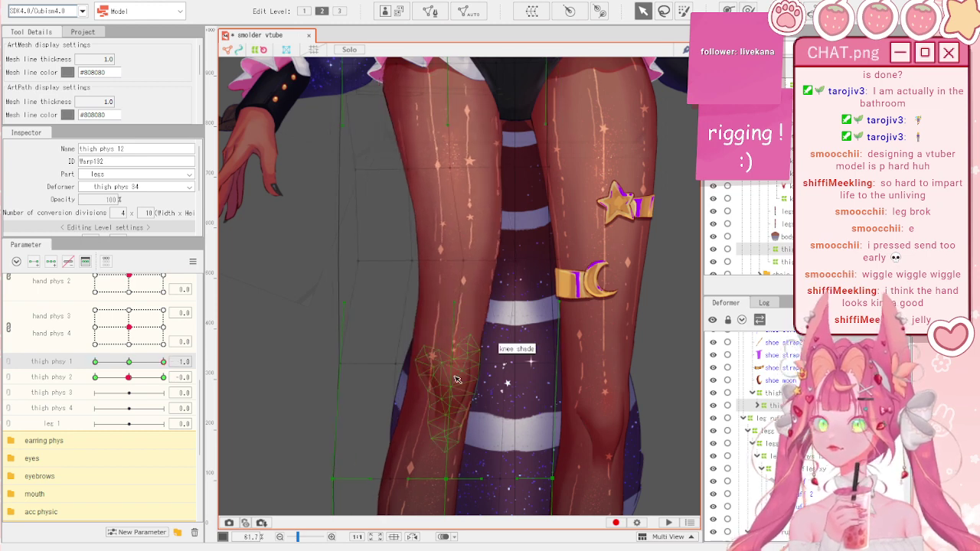
pyautogui.press('b')
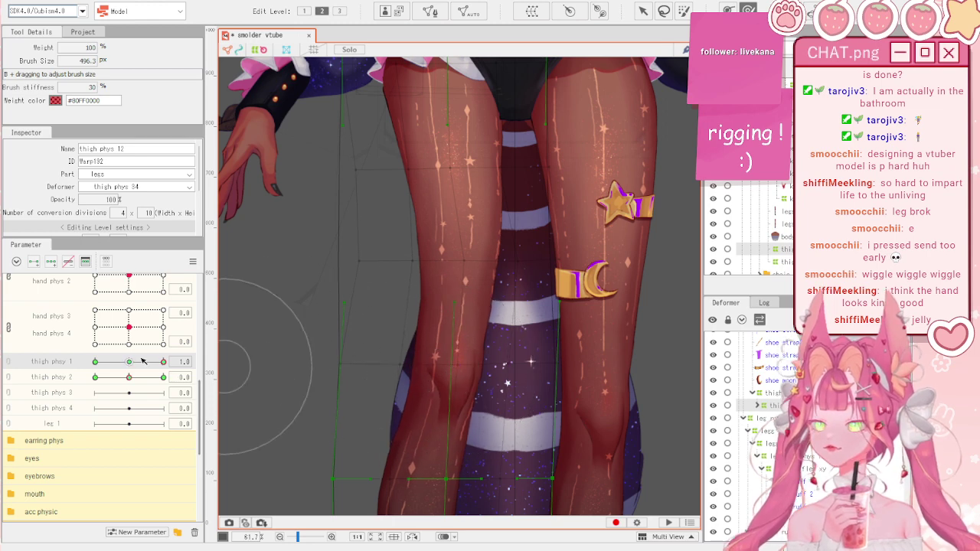
# - Sweep thigh phsy 1 between -1.0 and 1.0, examine the thigh, knee and lower leg at both extremes, and reset the parameters to default
pyautogui.moveTo(175, 361); pyautogui.dragTo(60, 357)
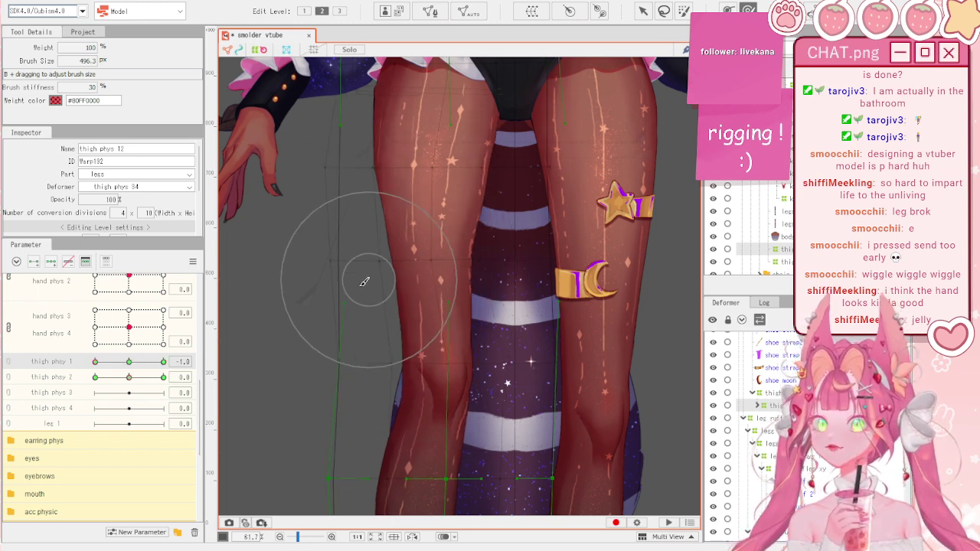
pyautogui.scroll(-2, 373, 329)
pyautogui.scroll(1, 408, 433)
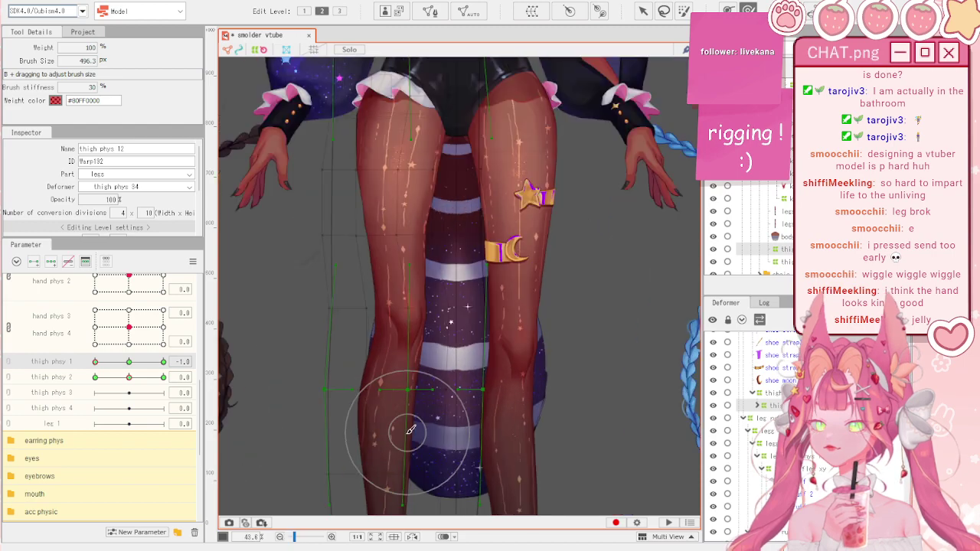
pyautogui.moveTo(129, 363); pyautogui.dragTo(404, 426)
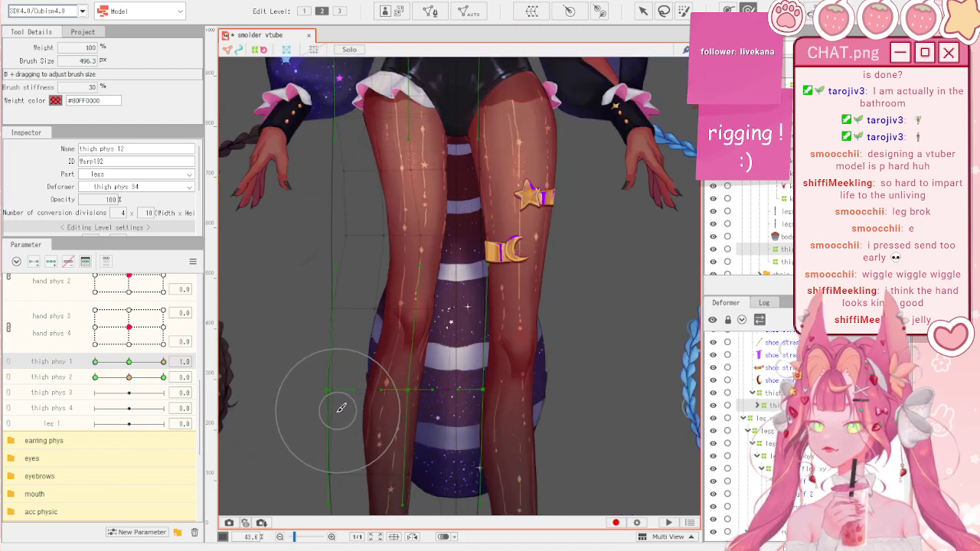
pyautogui.scroll(-2, 357, 383)
pyautogui.scroll(2, 375, 436)
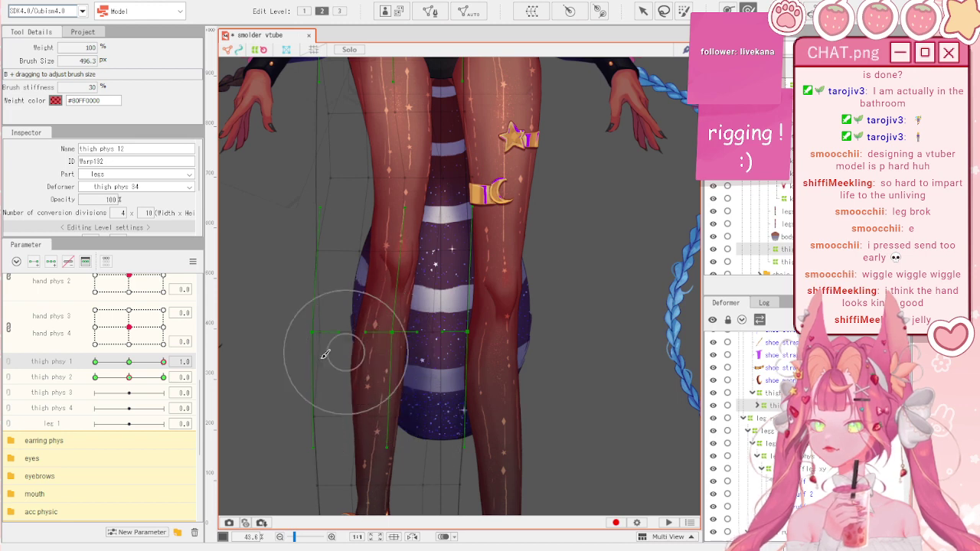
pyautogui.moveTo(163, 362); pyautogui.dragTo(76, 352)
pyautogui.scroll(-3, 496, 263)
pyautogui.scroll(2, 496, 263)
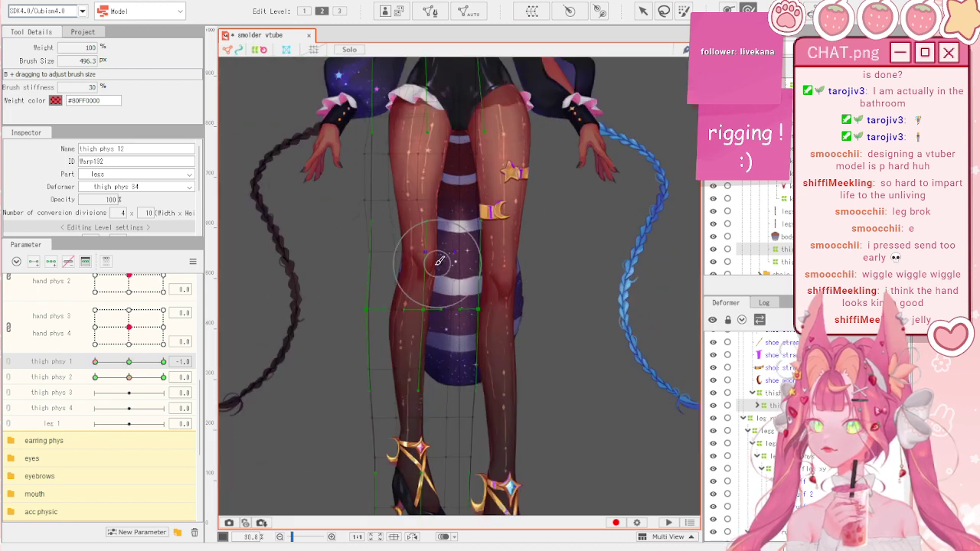
pyautogui.moveTo(135, 361); pyautogui.dragTo(66, 352)
pyautogui.click(194, 262)
pyautogui.click(256, 263)
pyautogui.scroll(2, 354, 163)
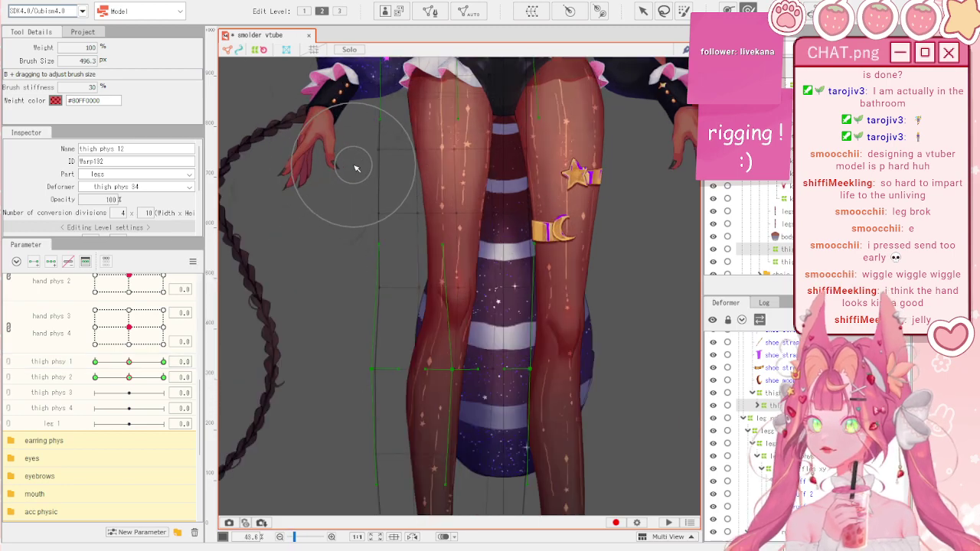
# - Set thigh phsy 2 to -1.0 and nudge the thigh's centre outward on thigh phys 12 with a 223.4 px deform brush
pyautogui.scroll(-2, 356, 164)
pyautogui.scroll(1, 407, 128)
pyautogui.scroll(1, 406, 127)
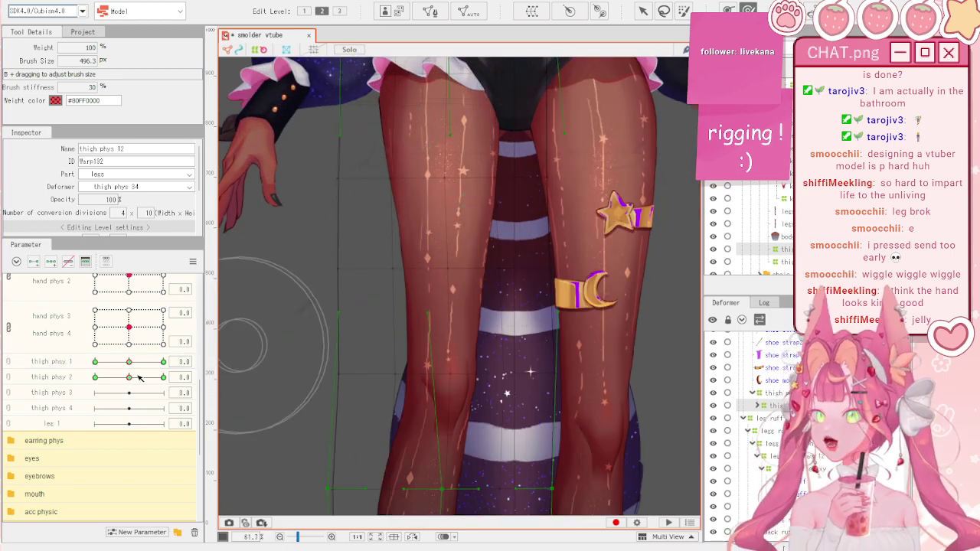
pyautogui.moveTo(134, 377); pyautogui.dragTo(58, 375)
pyautogui.scroll(-1, 442, 263)
pyautogui.scroll(3, 442, 263)
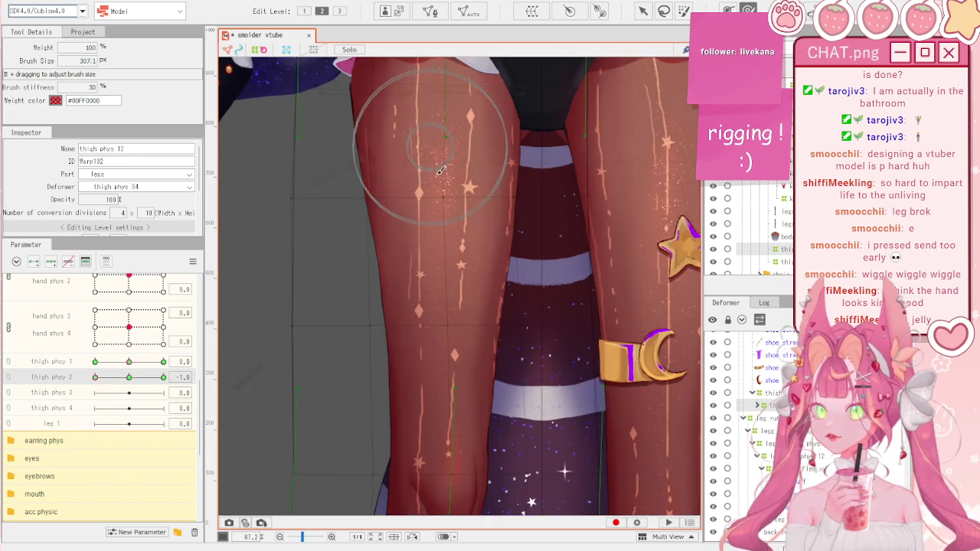
pyautogui.moveTo(434, 201); pyautogui.dragTo(440, 129)
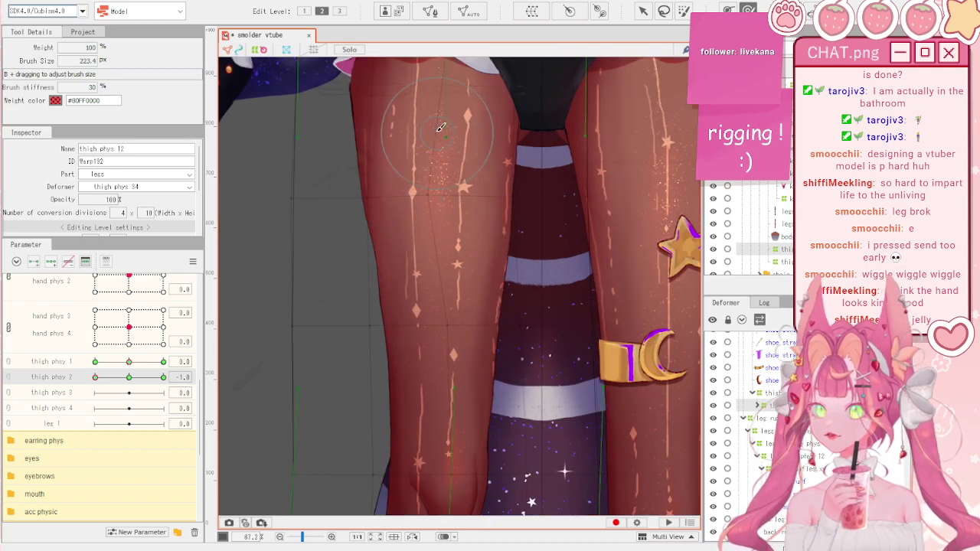
# - Examine the thigh, knee and lower leg along the thigh phys 12 deformer with thigh phsy 2 at -1.0
pyautogui.scroll(-3, 423, 162)
pyautogui.scroll(2, 423, 163)
pyautogui.scroll(-2, 433, 199)
pyautogui.scroll(2, 447, 114)
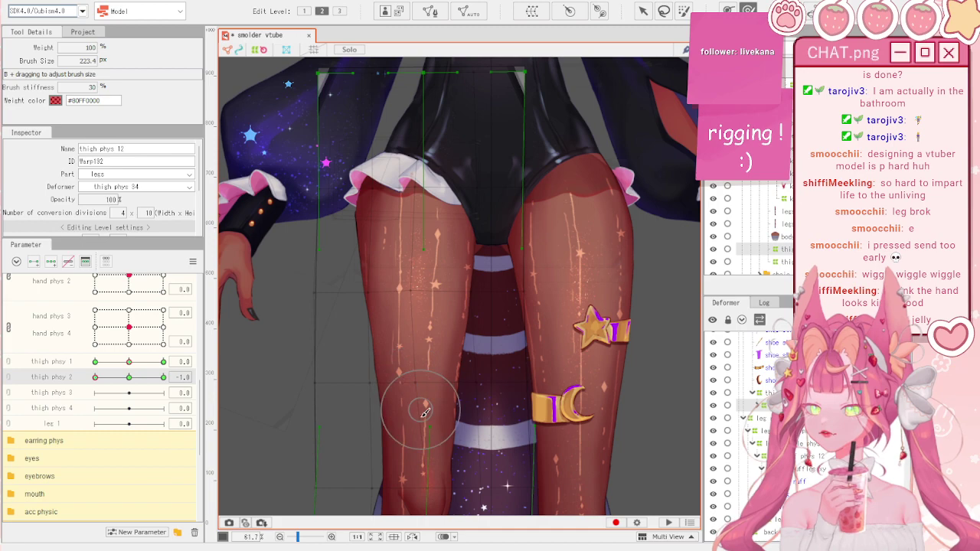
pyautogui.scroll(1, 410, 451)
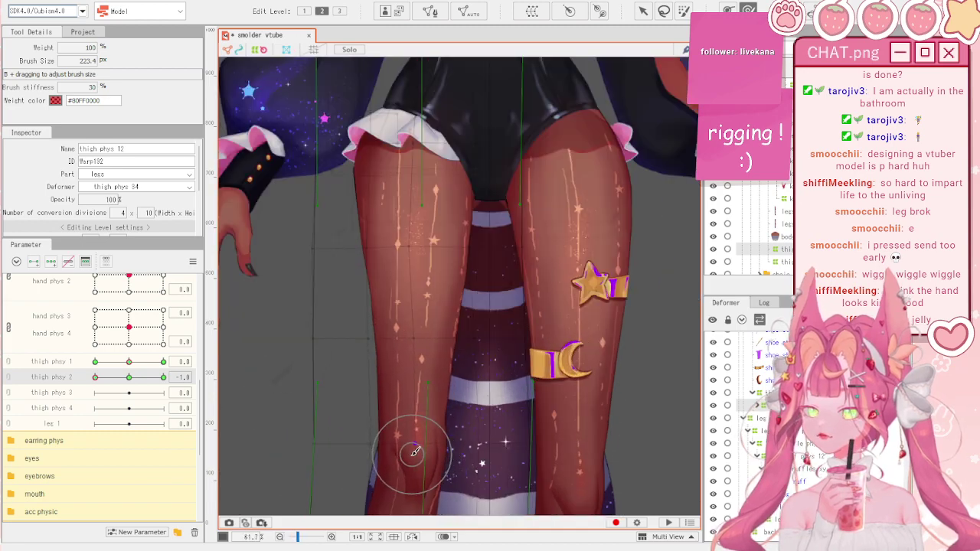
pyautogui.scroll(-4, 452, 387)
pyautogui.scroll(4, 452, 387)
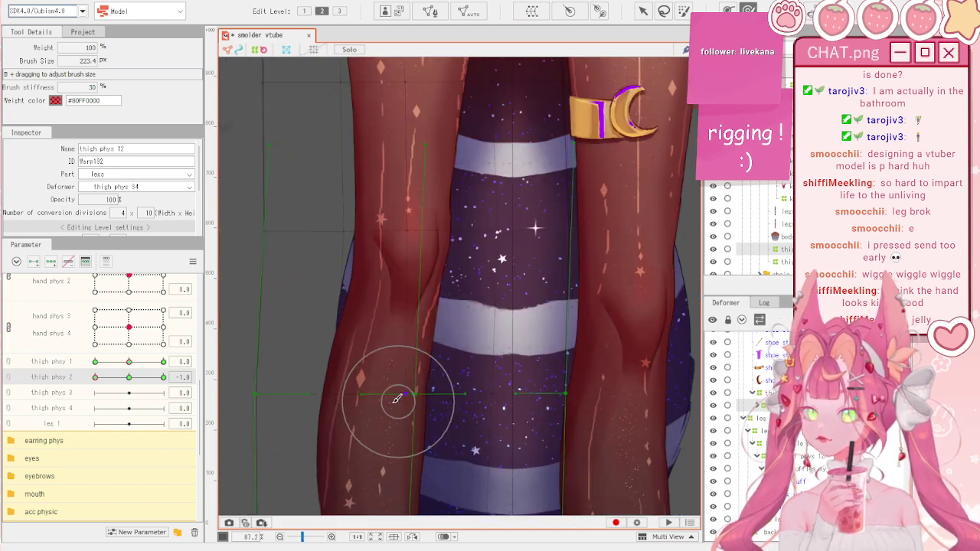
pyautogui.scroll(-2, 398, 397)
pyautogui.scroll(2, 416, 390)
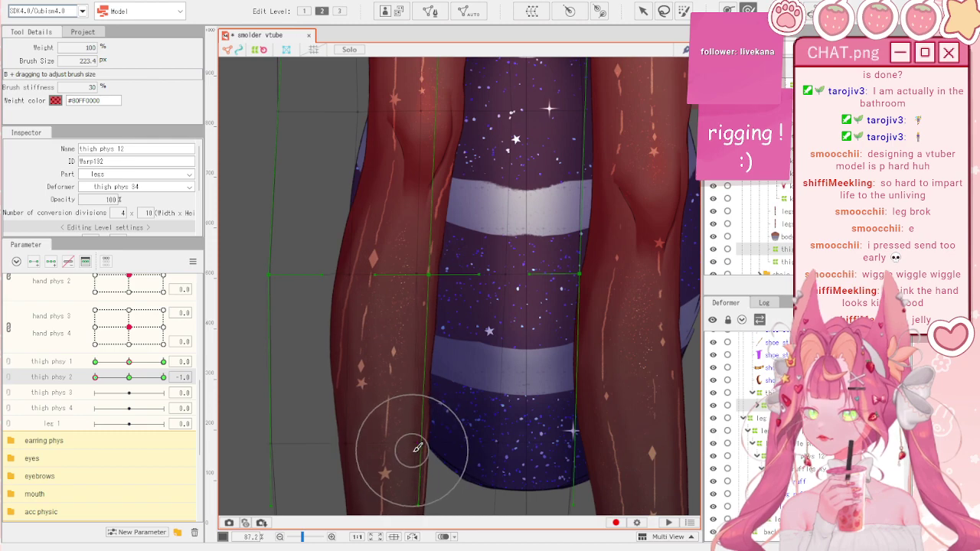
pyautogui.scroll(-4, 416, 164)
pyautogui.scroll(4, 415, 310)
# - Set thigh phsy 2 to 1.0 and push the thigh's centre inward on thigh phys 12 with the 223.4 px deform brush
pyautogui.click(124, 377)
pyautogui.moveTo(124, 380); pyautogui.dragTo(266, 376)
pyautogui.scroll(-2, 414, 370)
pyautogui.scroll(1, 390, 232)
pyautogui.moveTo(421, 272); pyautogui.dragTo(441, 274)
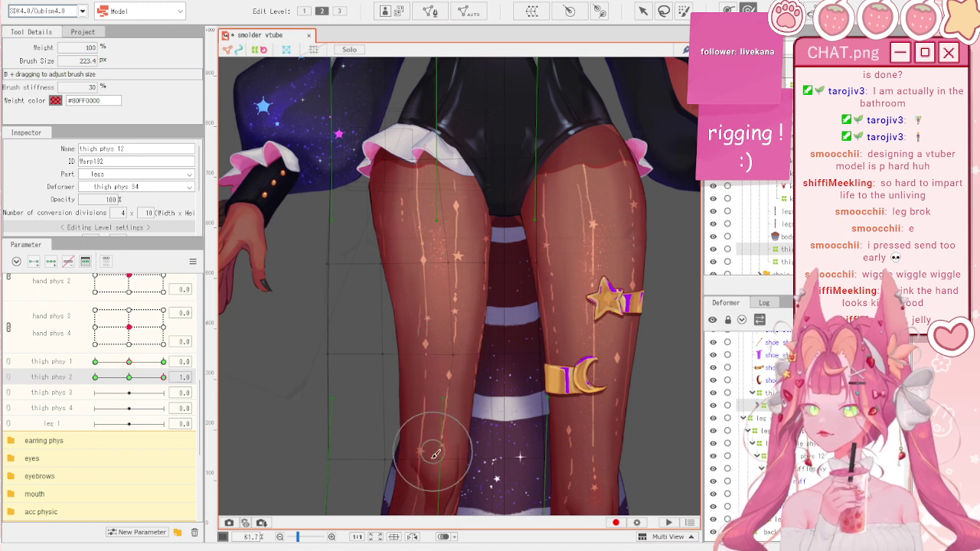
# - Link thigh phsy 1 and thigh phsy 2 into one combined two-axis parameter
pyautogui.click(20, 365)
pyautogui.click(8, 362)
pyautogui.click(193, 261)
pyautogui.click(238, 334)
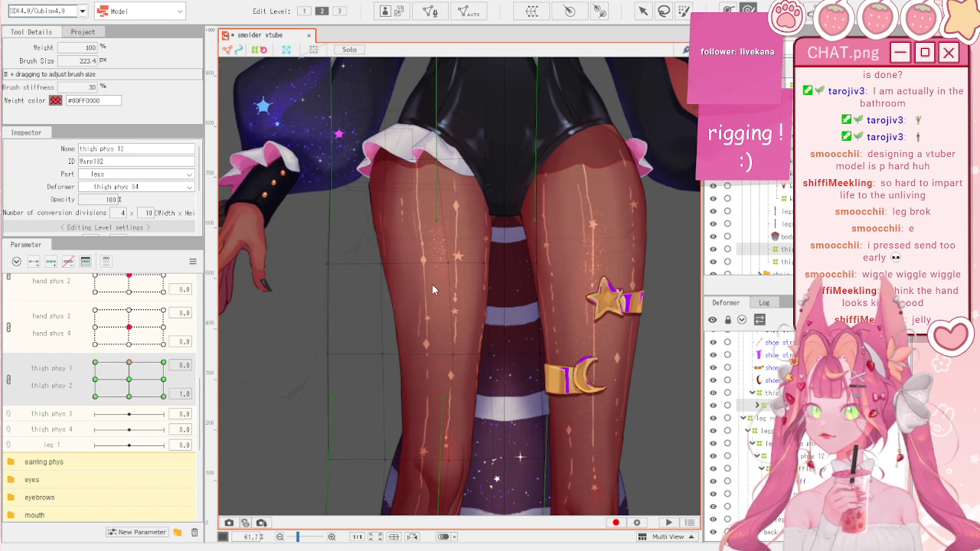
# - Adjust the thigh's outline on thigh phys 12 with a 491.0 px deform brush at the corner where thigh phsy 1 and 2 are 1.0
pyautogui.moveTo(129, 379); pyautogui.dragTo(223, 416)
pyautogui.press('b')
pyautogui.moveTo(405, 329)
pyautogui.mouseDown()
pyautogui.moveTo(351, 349)
pyautogui.moveTo(327, 340)
pyautogui.mouseUp()
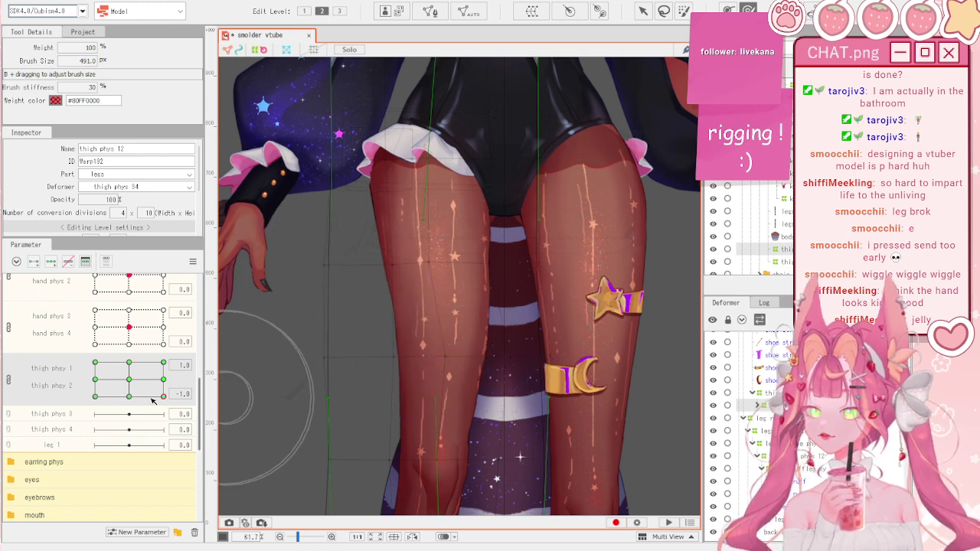
pyautogui.moveTo(155, 397); pyautogui.dragTo(184, 353)
pyautogui.moveTo(390, 335); pyautogui.dragTo(374, 334)
pyautogui.moveTo(480, 345); pyautogui.dragTo(486, 346)
pyautogui.moveTo(516, 177); pyautogui.dragTo(509, 177)
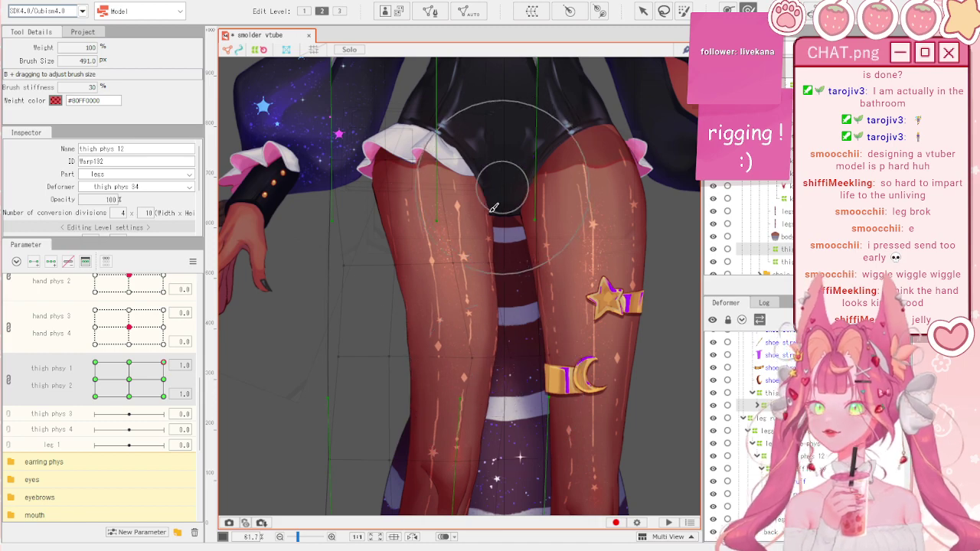
# - Open the physics settings, bring the legs into the preview, and set the thigh pendulum's shaking influence values to 0.5 and 0.84
pyautogui.click(81, 2)
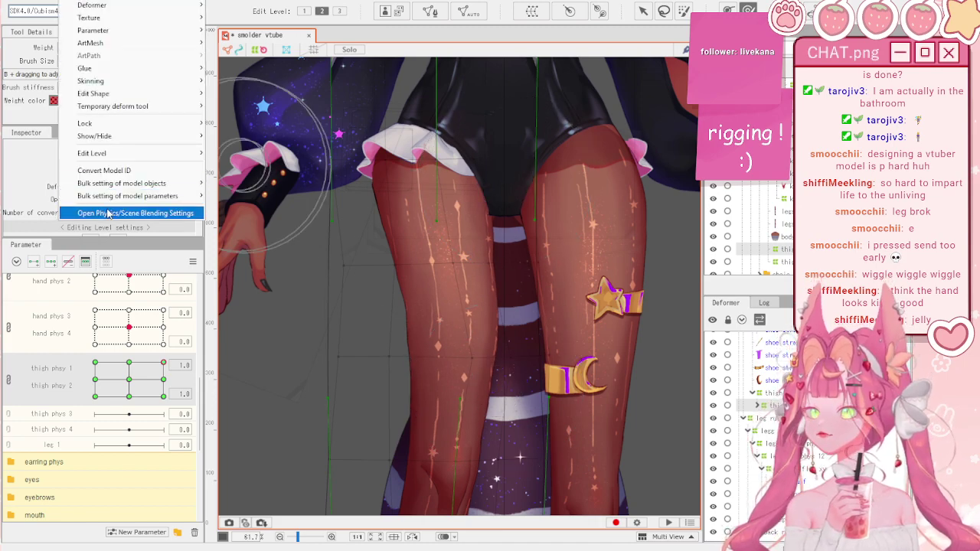
pyautogui.click(110, 213)
pyautogui.scroll(5, 585, 253)
pyautogui.moveTo(601, 287); pyautogui.dragTo(575, 289)
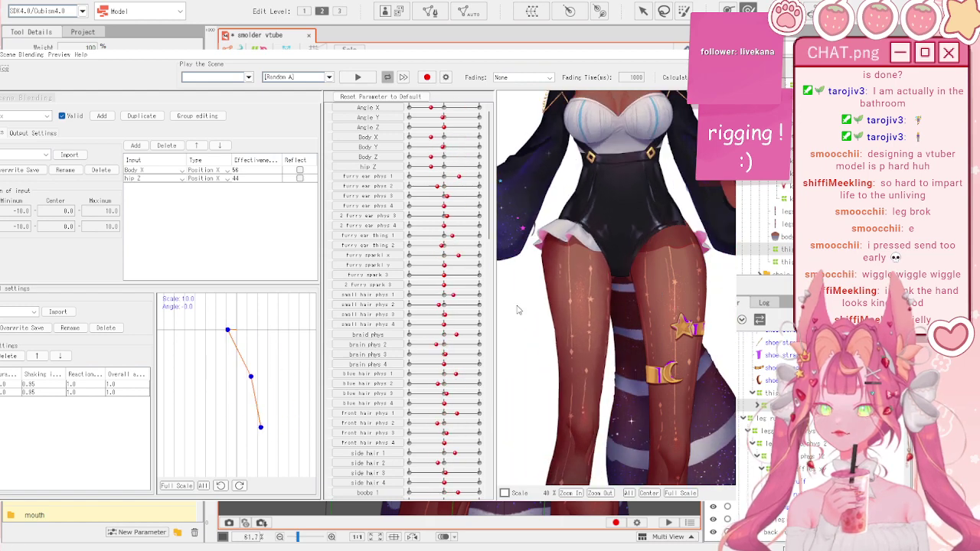
pyautogui.scroll(-3, 679, 340)
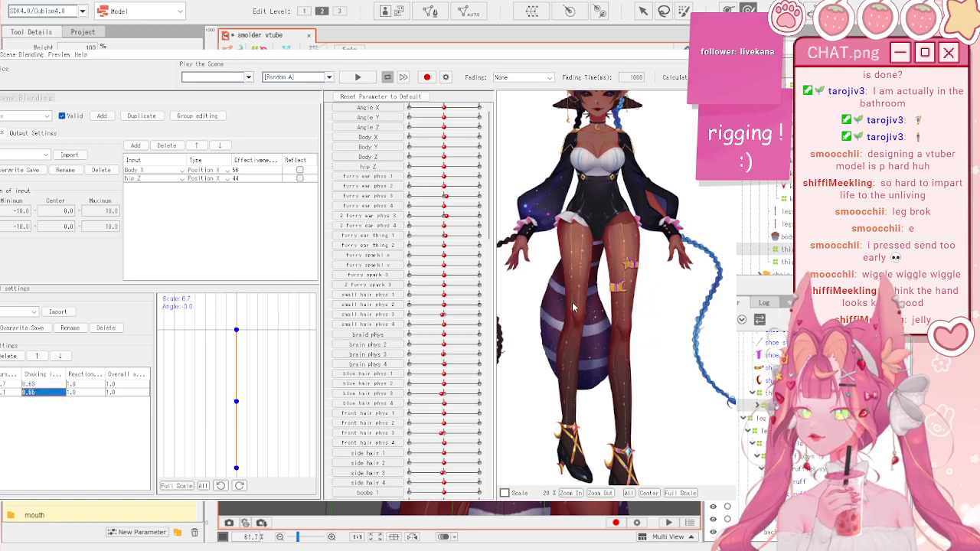
pyautogui.scroll(3, 607, 278)
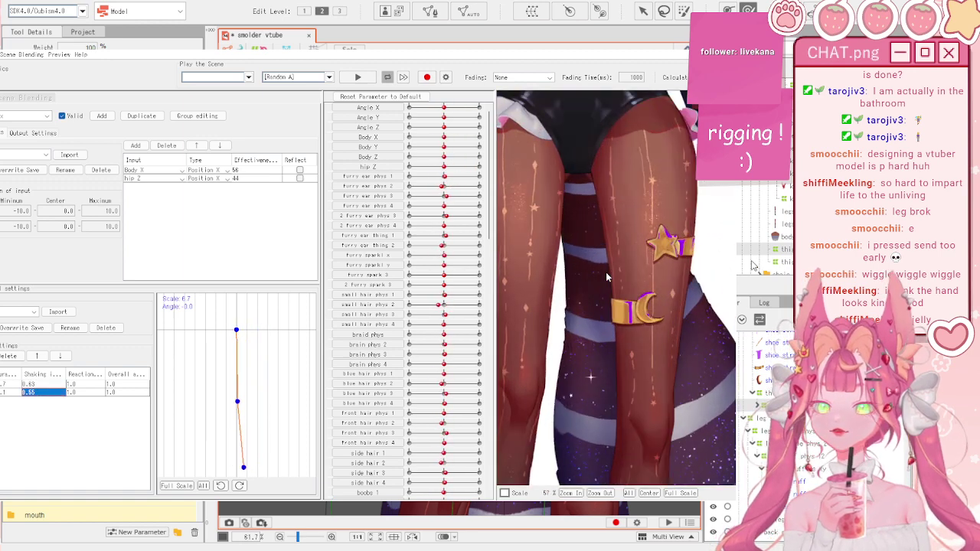
pyautogui.scroll(-2, 606, 278)
pyautogui.moveTo(31, 392); pyautogui.dragTo(3, 384)
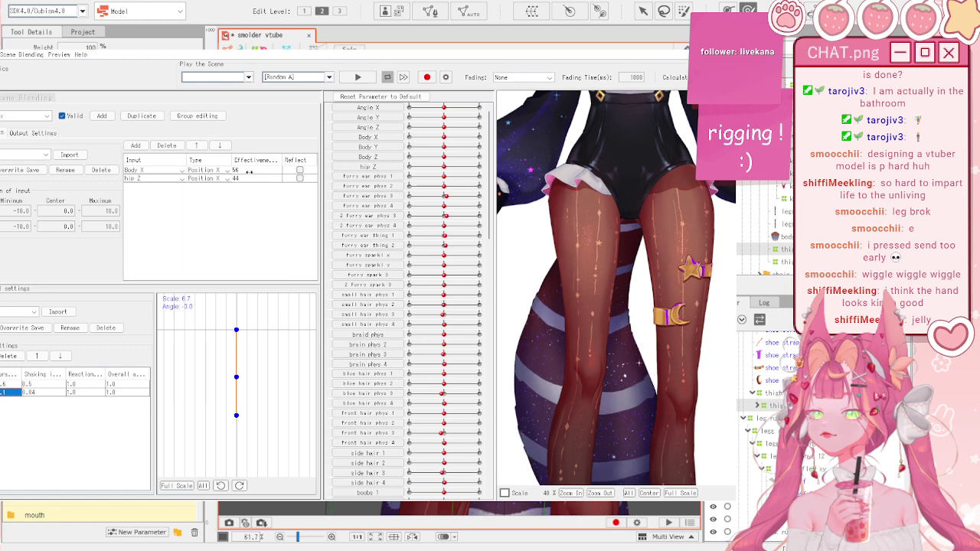
# - Show the thigh group's output settings, set the pendulum's shaking influence values to 0.64 and 0.89, and test the sway with Body Z
pyautogui.click(34, 131)
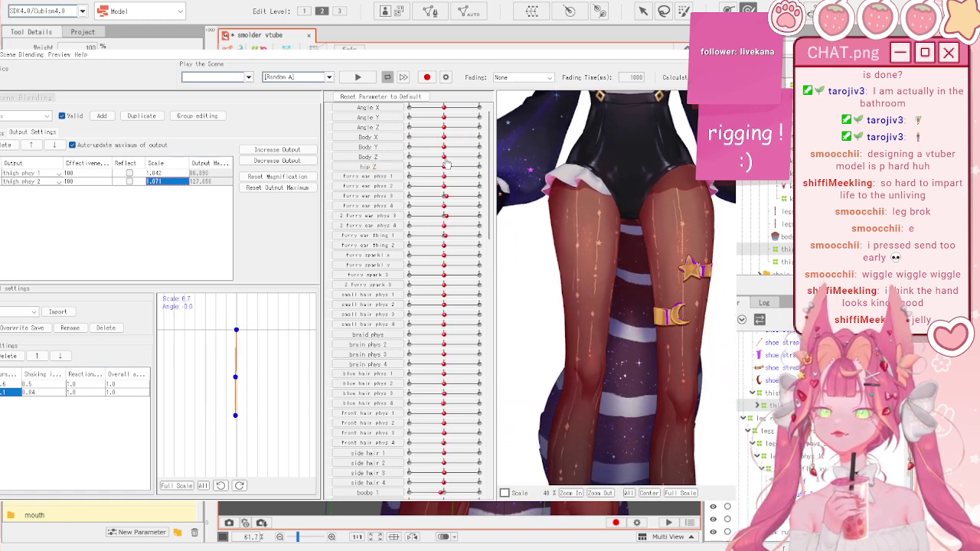
pyautogui.moveTo(35, 391); pyautogui.dragTo(42, 390)
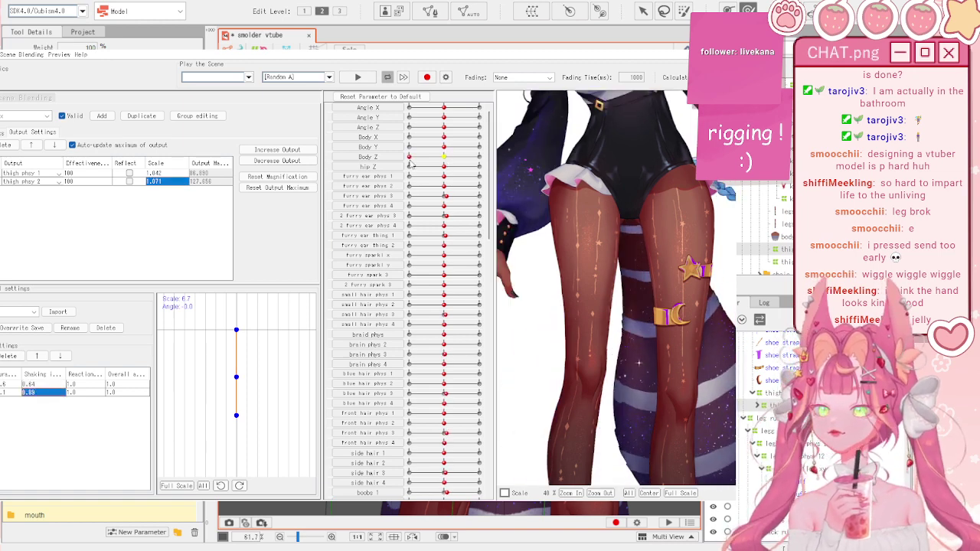
pyautogui.moveTo(430, 175); pyautogui.dragTo(445, 192)
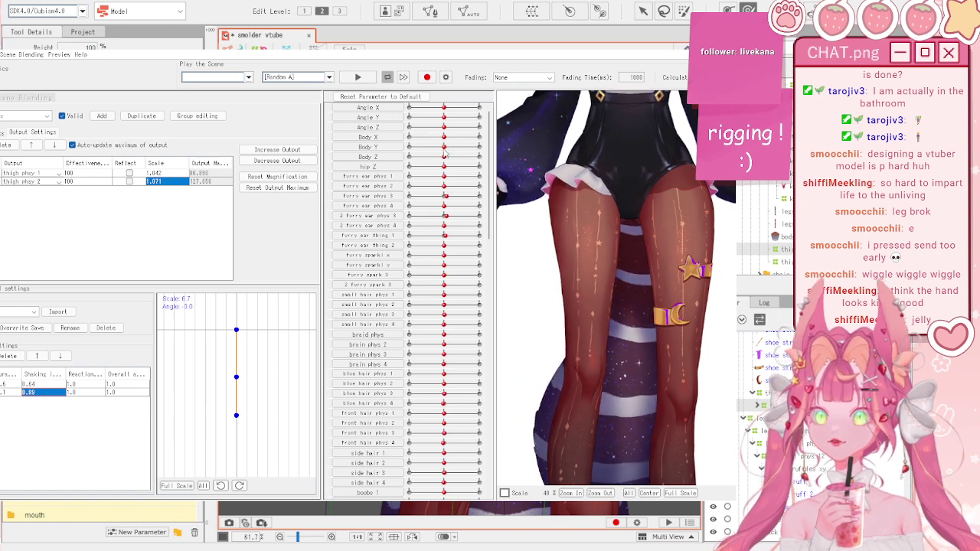
# - Sweep Body X between its extremes and examine the thigh jiggle on the whole legs and up close
pyautogui.moveTo(448, 141); pyautogui.dragTo(403, 141)
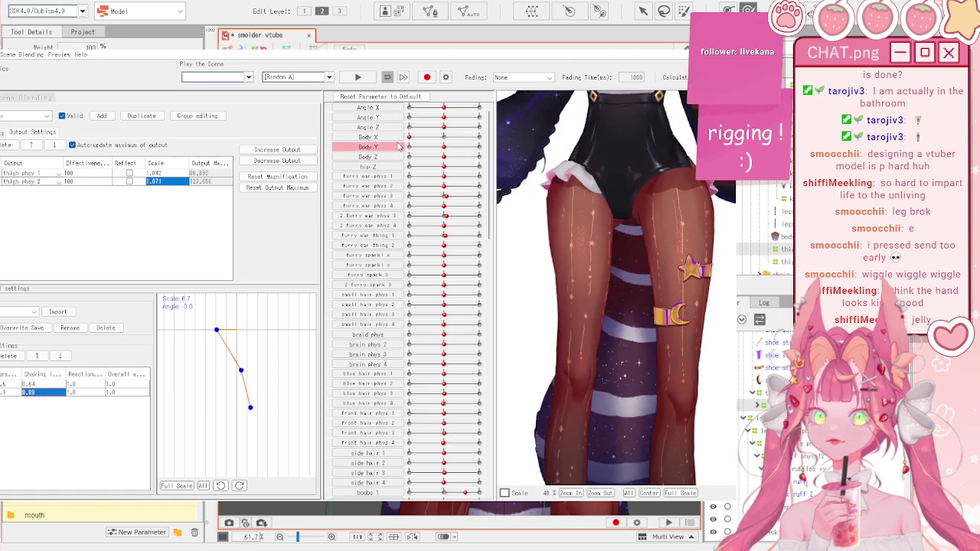
pyautogui.moveTo(409, 138); pyautogui.dragTo(481, 139)
pyautogui.scroll(-3, 645, 314)
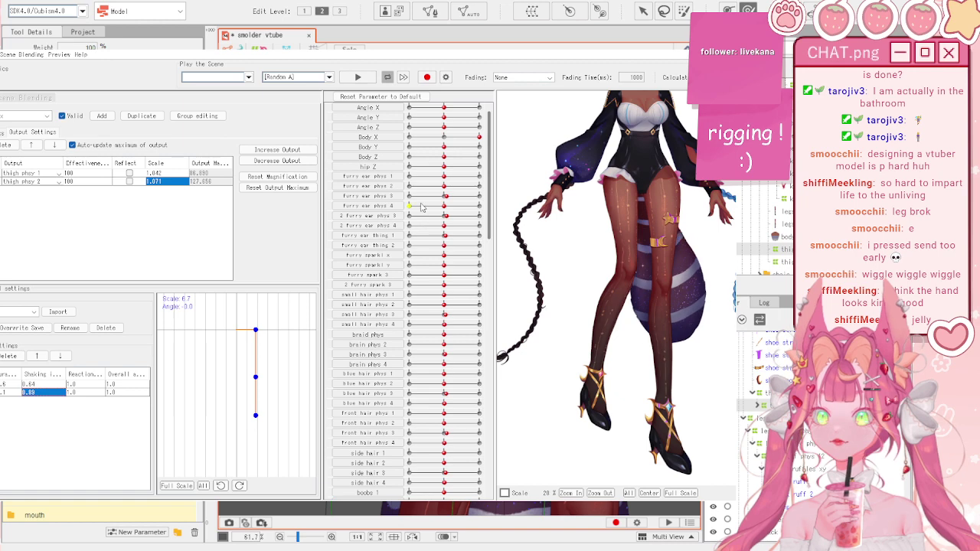
pyautogui.scroll(3, 590, 160)
pyautogui.moveTo(465, 138); pyautogui.dragTo(393, 119)
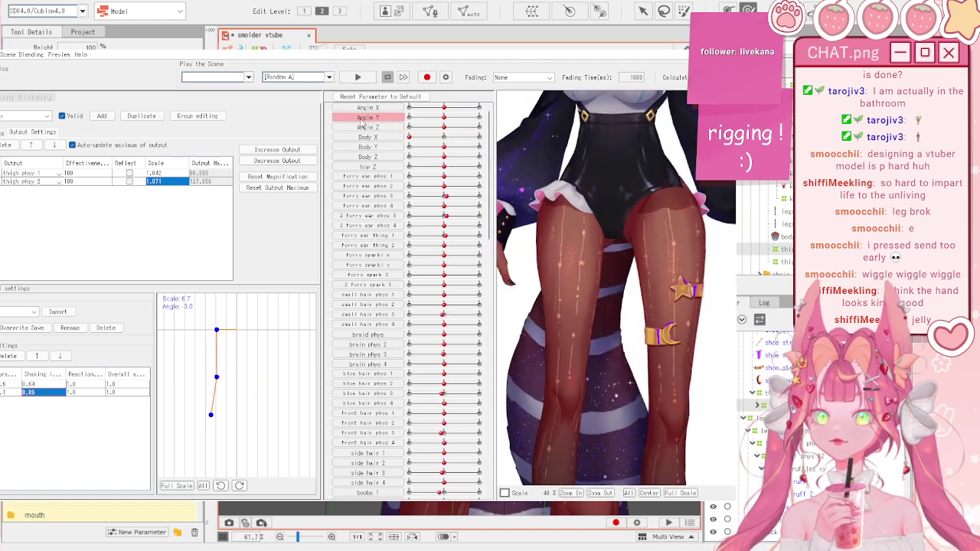
# - Raise the thigh pendulum's shaking influence values to 0.7 and 0.96, test them with Body X, and close the physics settings
pyautogui.moveTo(43, 395); pyautogui.dragTo(46, 394)
pyautogui.moveTo(44, 385); pyautogui.dragTo(49, 384)
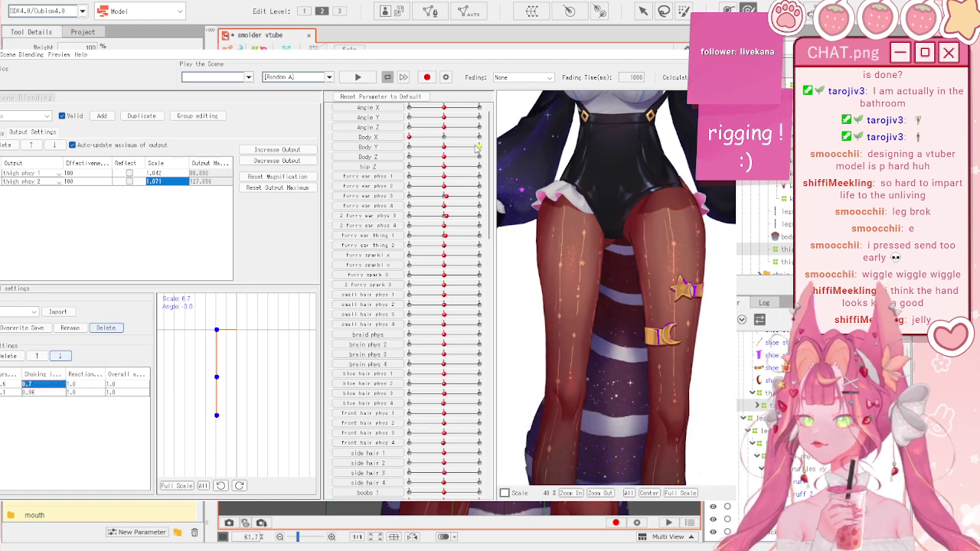
pyautogui.moveTo(446, 138); pyautogui.dragTo(382, 130)
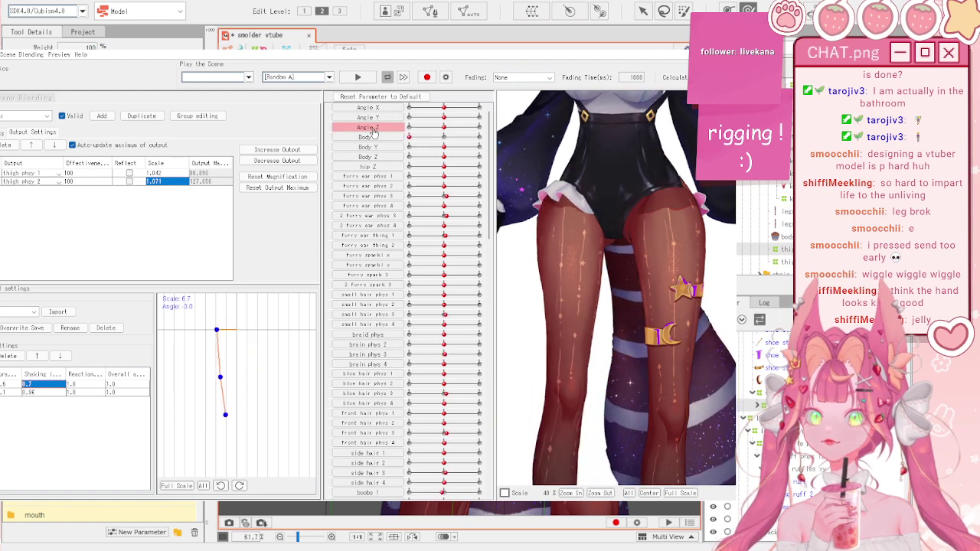
pyautogui.click(724, 41)
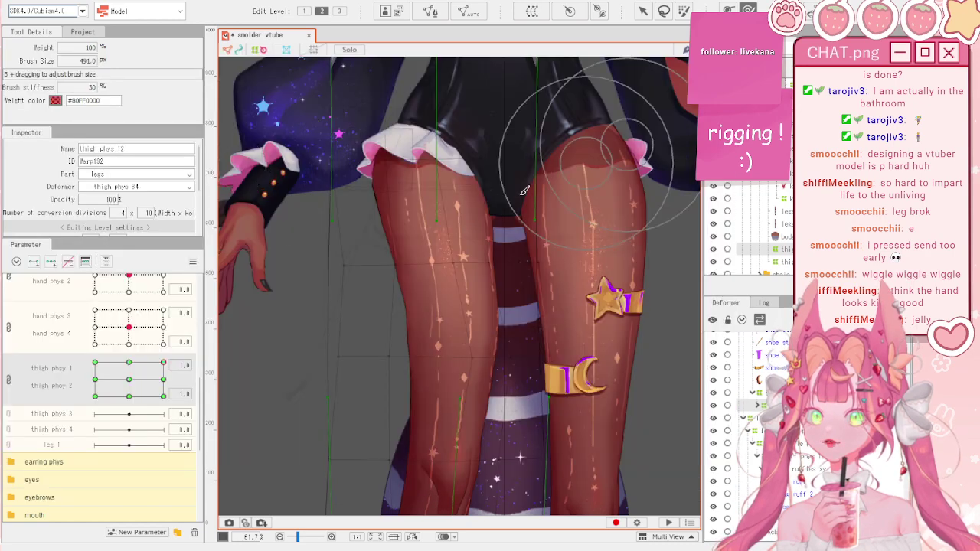
# - Reset the parameters to default, select the thigh phys 34 deformer, and add three keys to thigh phys 3 and thigh phys 4
pyautogui.scroll(-3, 508, 202)
pyautogui.click(193, 262)
pyautogui.click(239, 262)
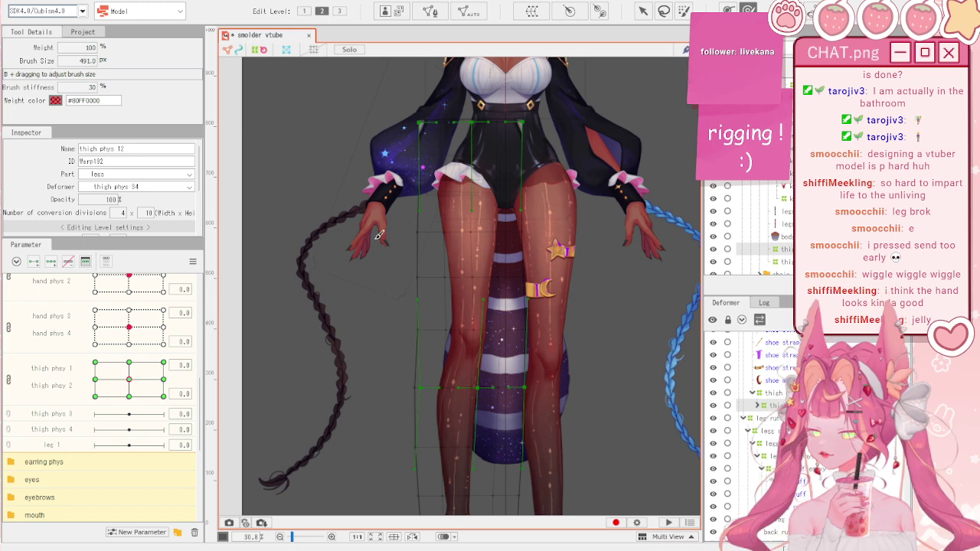
pyautogui.press('v')
pyautogui.click(388, 330)
pyautogui.scroll(2, 517, 299)
pyautogui.click(408, 207)
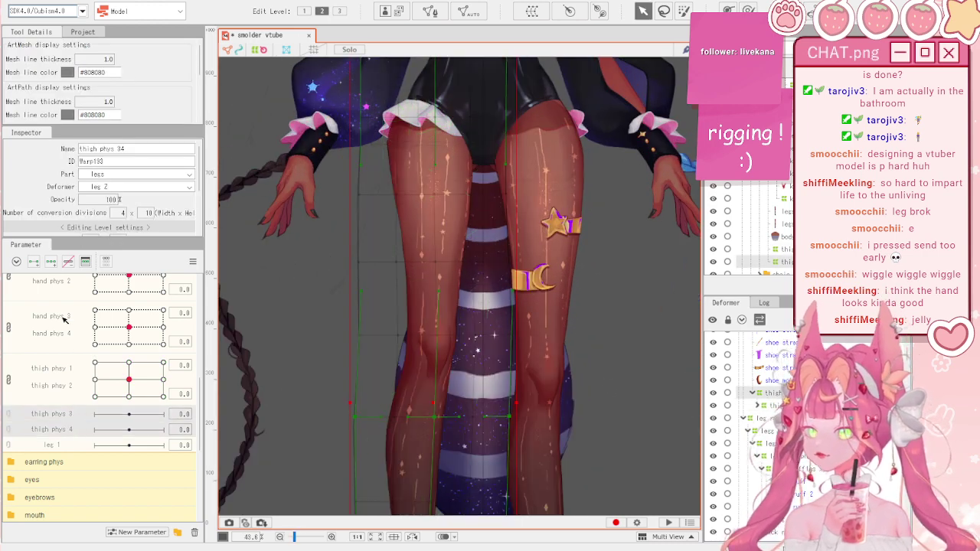
# - Set thigh phys 3 to -1.0, then pull the thigh down and widen its sides on thigh phys 34 with an 807.2 px deform brush
pyautogui.click(94, 413)
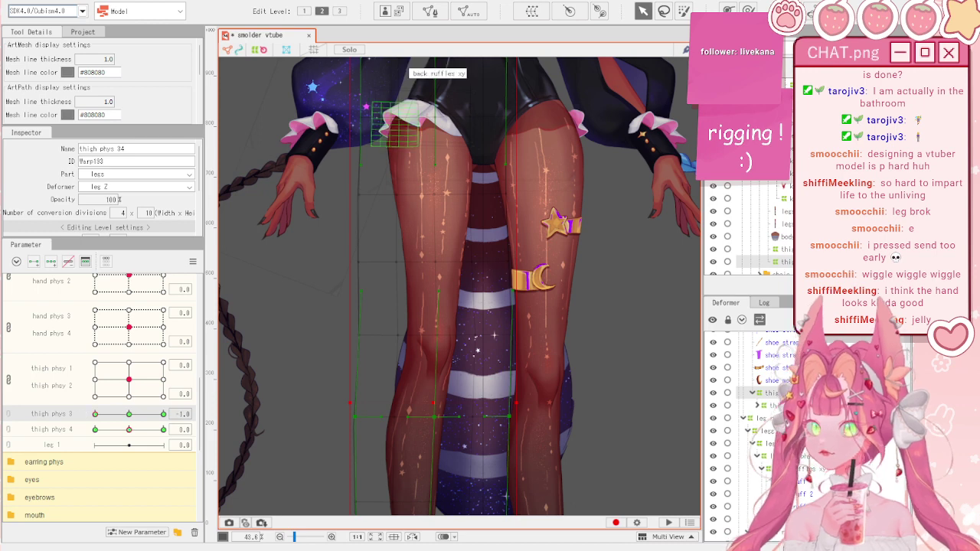
pyautogui.click(748, 10)
pyautogui.scroll(2, 476, 130)
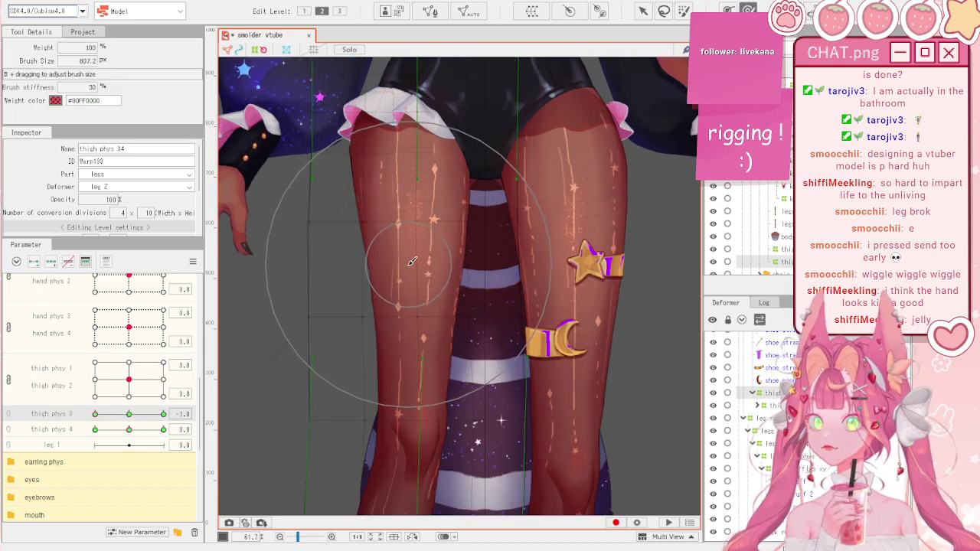
pyautogui.moveTo(408, 270); pyautogui.dragTo(407, 279)
pyautogui.moveTo(304, 252); pyautogui.dragTo(300, 253)
pyautogui.moveTo(501, 259); pyautogui.dragTo(505, 259)
pyautogui.moveTo(300, 255); pyautogui.dragTo(296, 256)
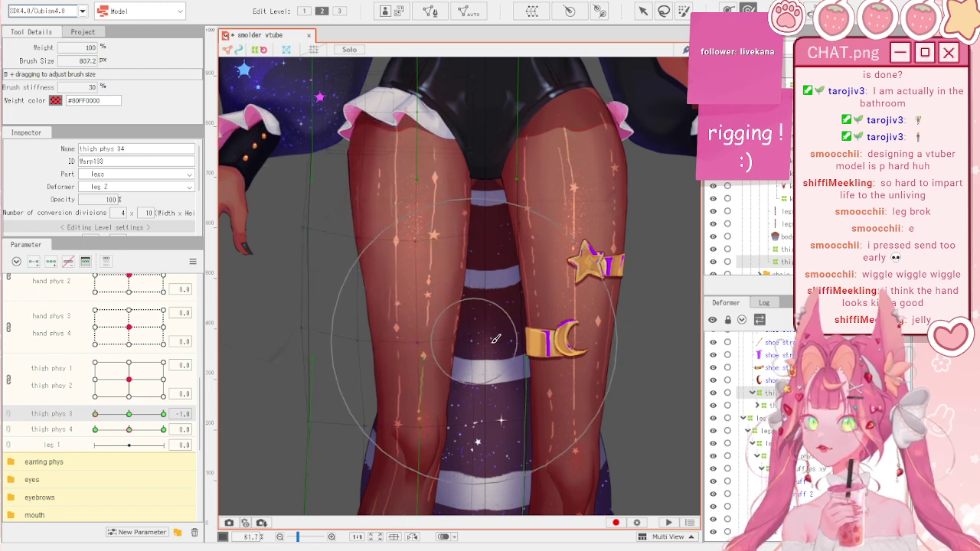
# - Push the thigh upward on thigh phys 34 with thigh phys 3 at 1.0, and reset the parameters to default
pyautogui.moveTo(140, 416); pyautogui.dragTo(76, 421)
pyautogui.click(163, 413)
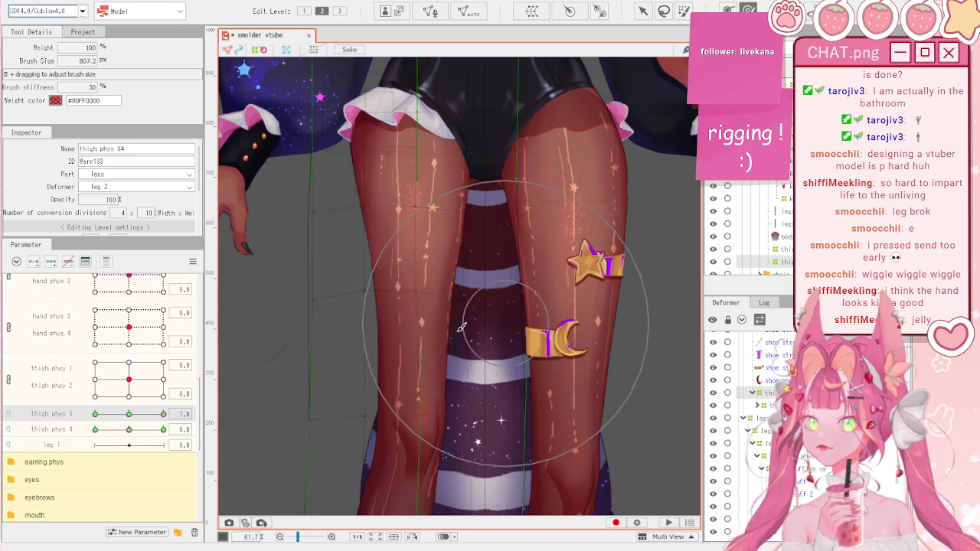
pyautogui.click(94, 413)
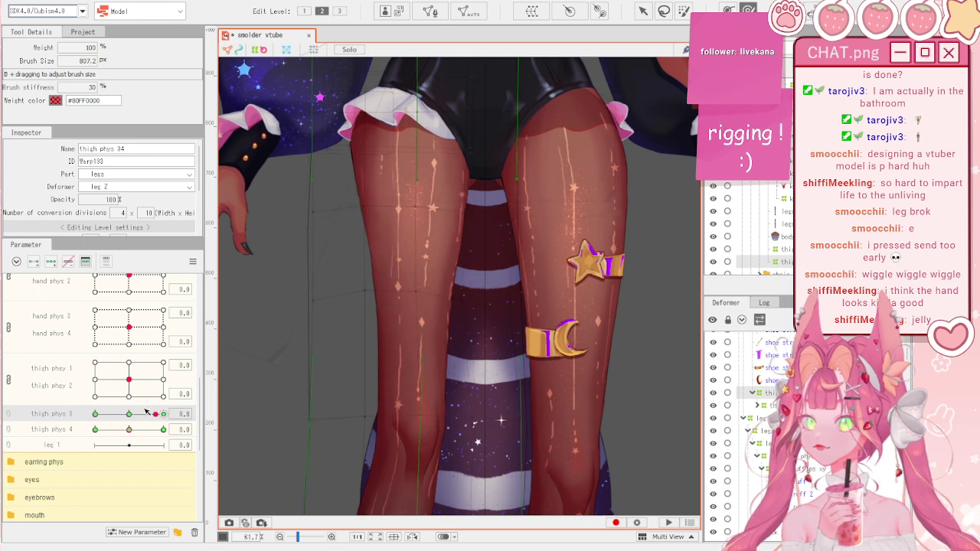
pyautogui.click(195, 262)
pyautogui.click(214, 340)
# - Deform the thigh on thigh phys 34 with a 239.6 px brush, downward at thigh phys 4 = -1.0 and upward at 1.0
pyautogui.moveTo(129, 429); pyautogui.dragTo(74, 428)
pyautogui.moveTo(392, 325); pyautogui.dragTo(353, 143)
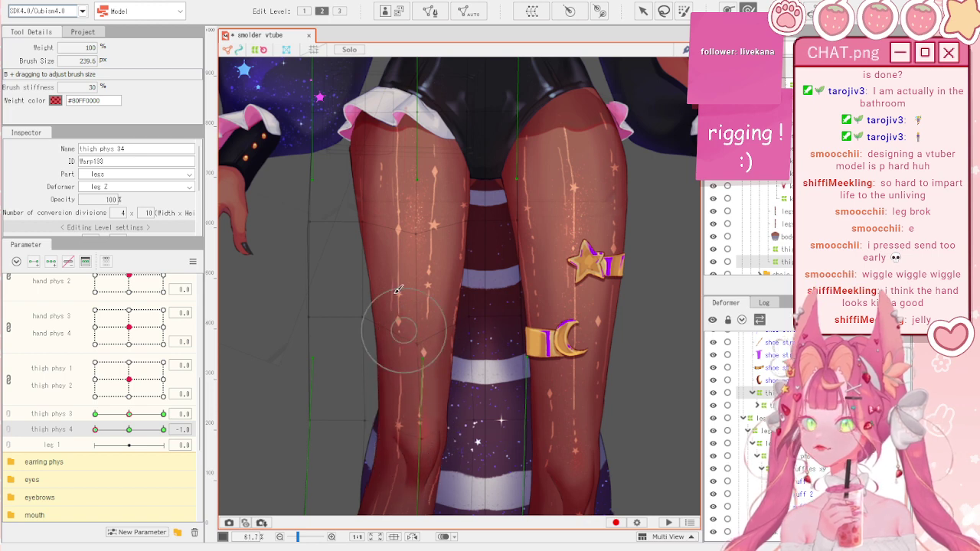
pyautogui.scroll(-2, 417, 253)
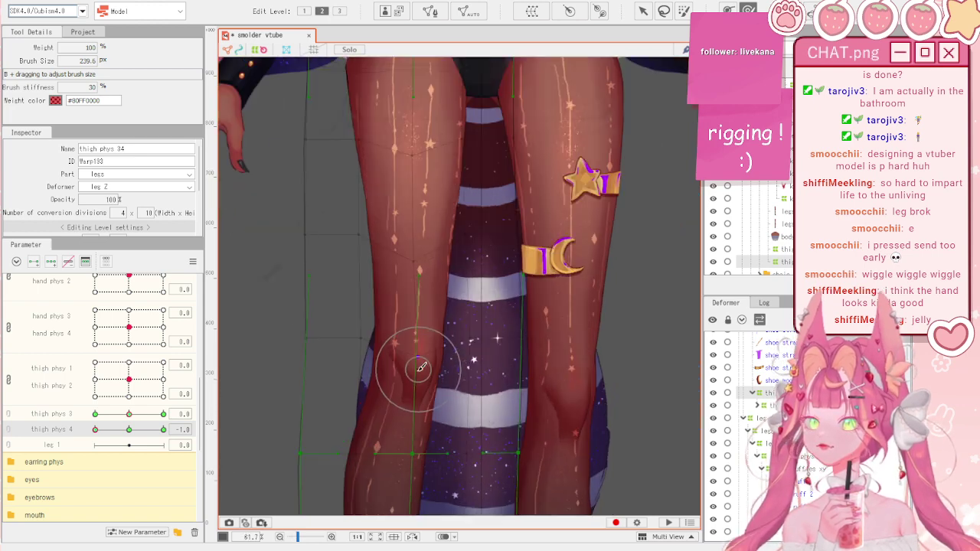
pyautogui.moveTo(95, 429); pyautogui.dragTo(173, 430)
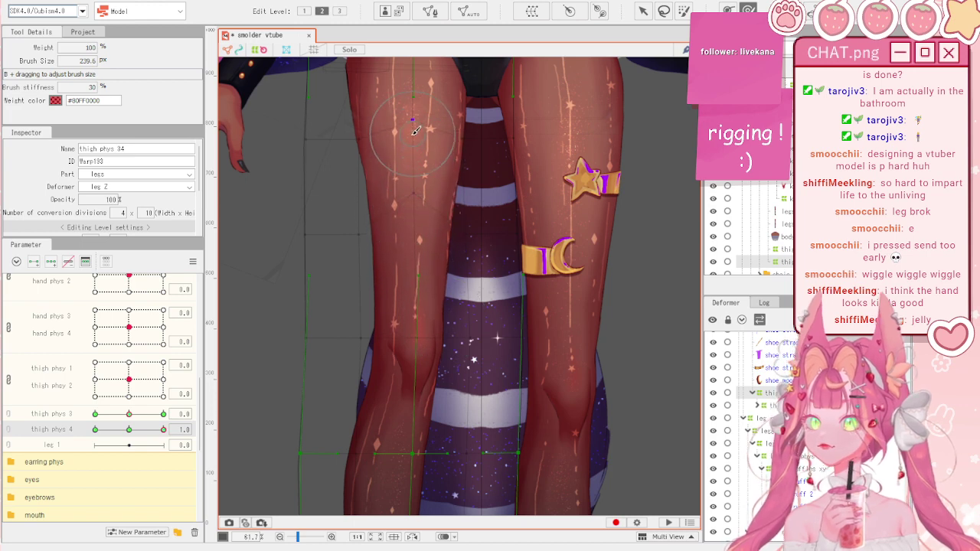
pyautogui.scroll(-3, 406, 350)
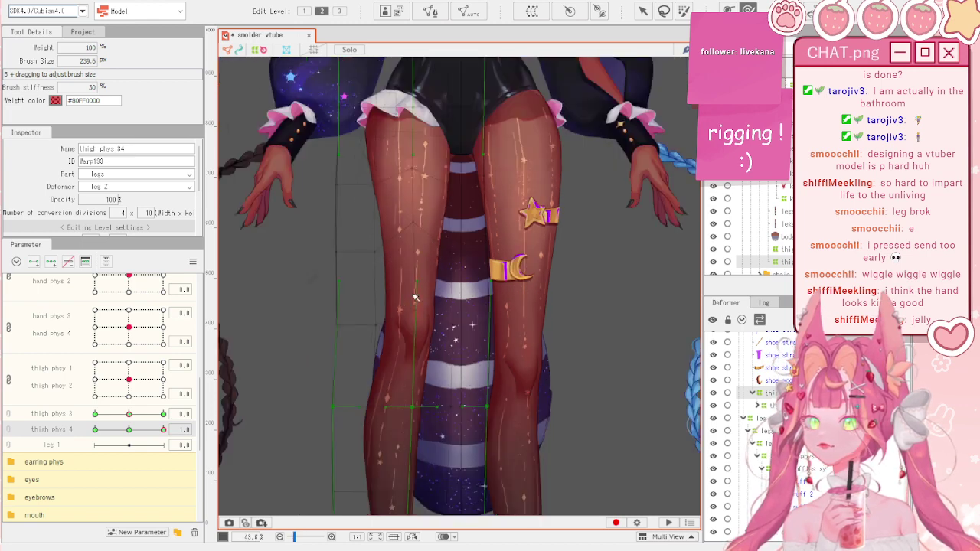
# - Link thigh phys 3 with thigh phys 4, synthesize their corner keys on thigh phys 34, and reset the parameters to default
pyautogui.moveTo(137, 429); pyautogui.dragTo(23, 429)
pyautogui.keyDown('ctrl'); pyautogui.click(14, 414); pyautogui.keyUp('ctrl')
pyautogui.click(191, 262)
pyautogui.click(304, 332)
pyautogui.moveTo(128, 448)
pyautogui.mouseDown()
pyautogui.moveTo(157, 448)
pyautogui.moveTo(128, 435)
pyautogui.mouseUp()
pyautogui.click(192, 262)
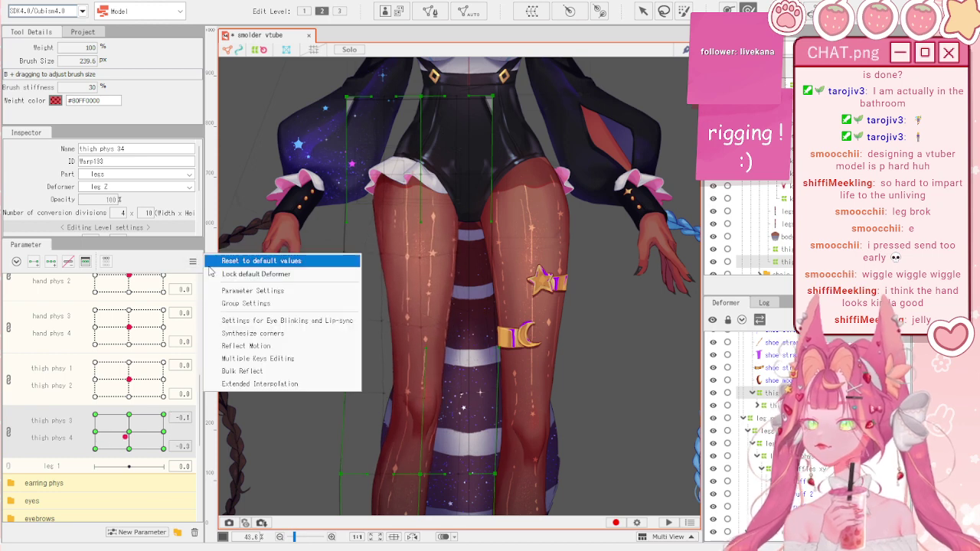
pyautogui.click(238, 263)
# - Duplicate the thigh group in the physics settings and change the copy's first input from Body X to Body Y
pyautogui.click(76, 2)
pyautogui.click(134, 213)
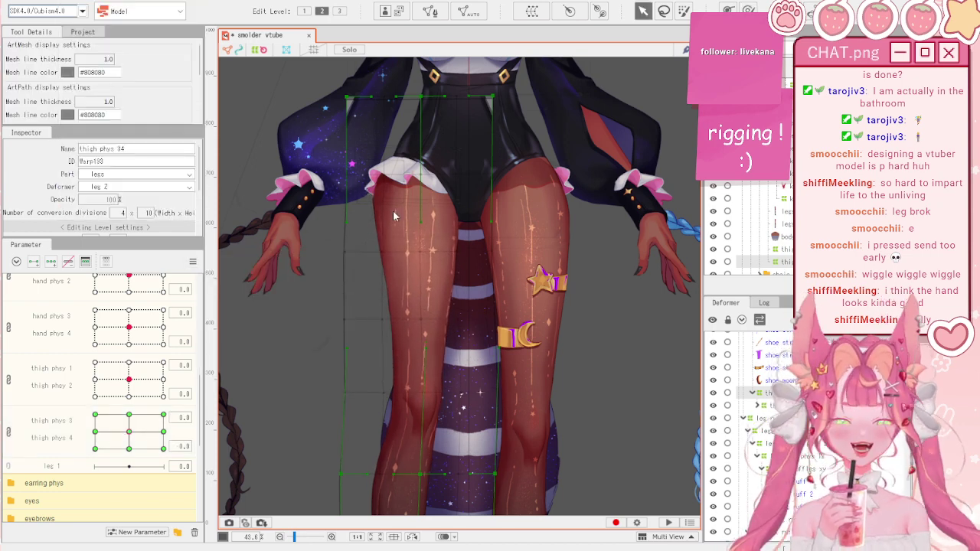
pyautogui.click(138, 118)
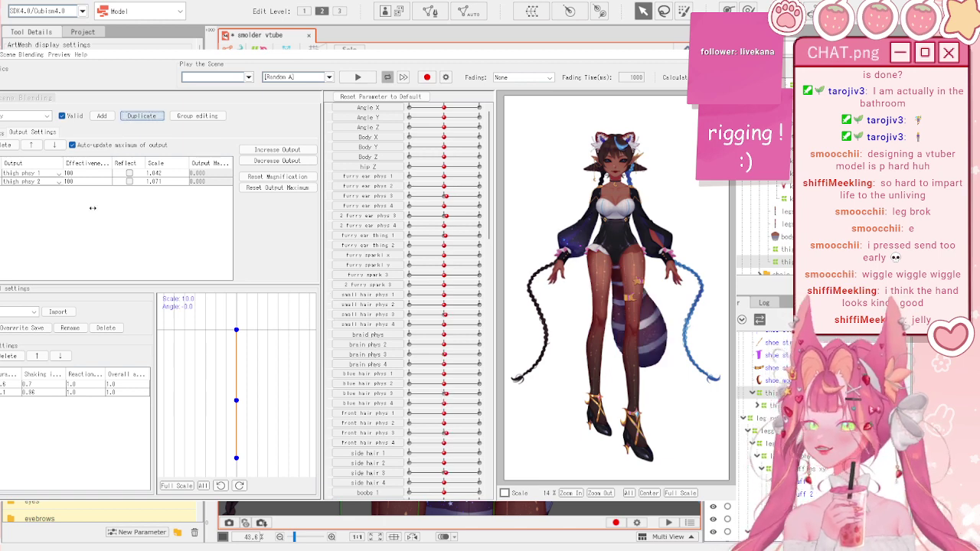
pyautogui.click(3, 133)
pyautogui.click(149, 170)
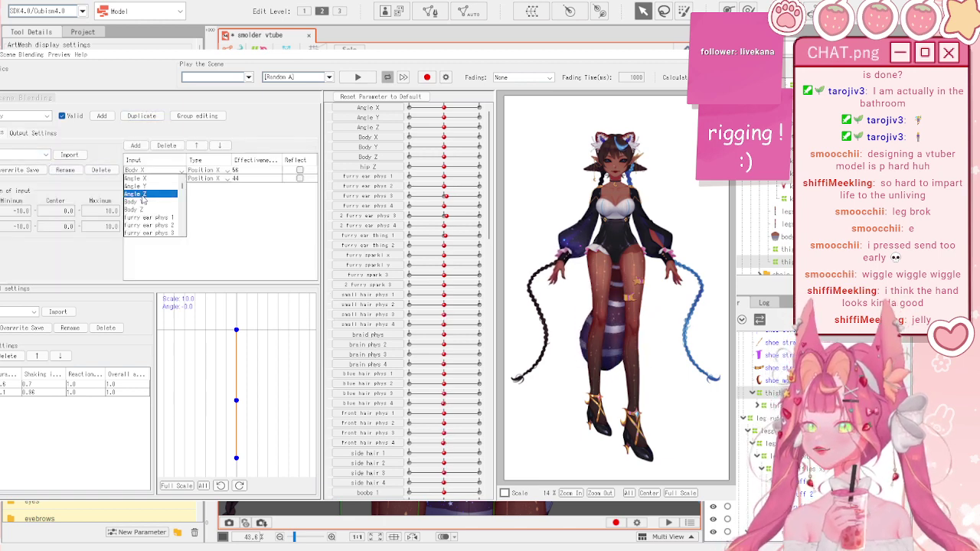
pyautogui.click(147, 202)
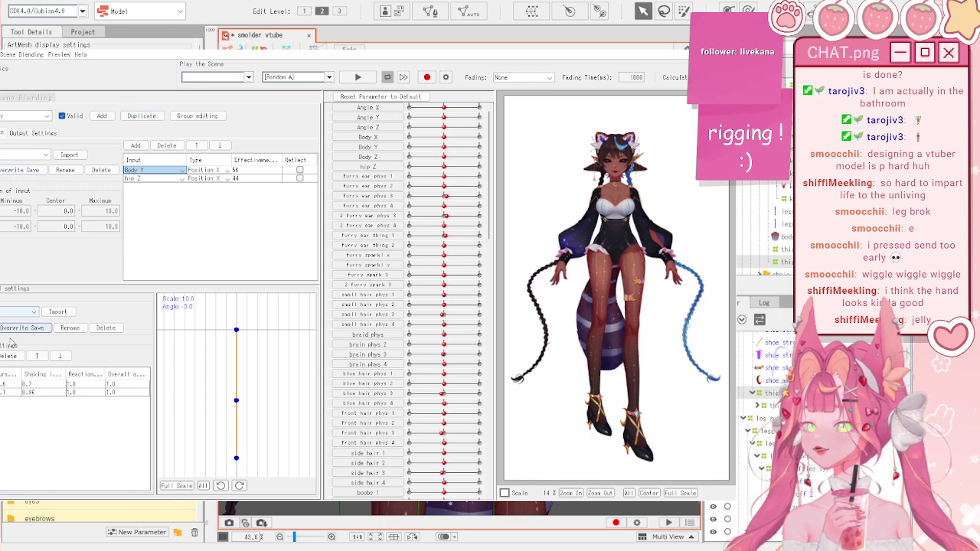
# - Replace the duplicated group's outputs with thigh phys 3 and thigh phys 4, and test the thigh motion with Body X and Body Y
pyautogui.click(33, 133)
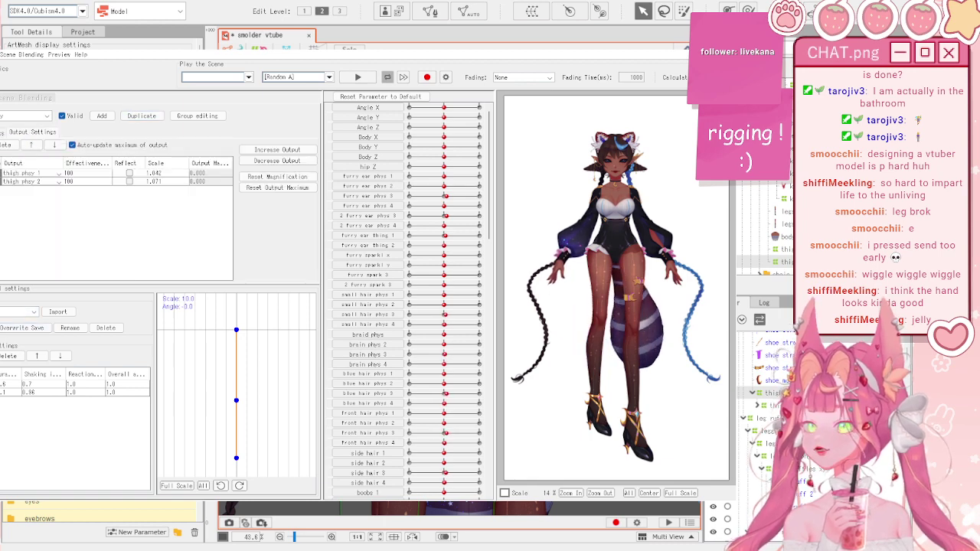
pyautogui.click(6, 144)
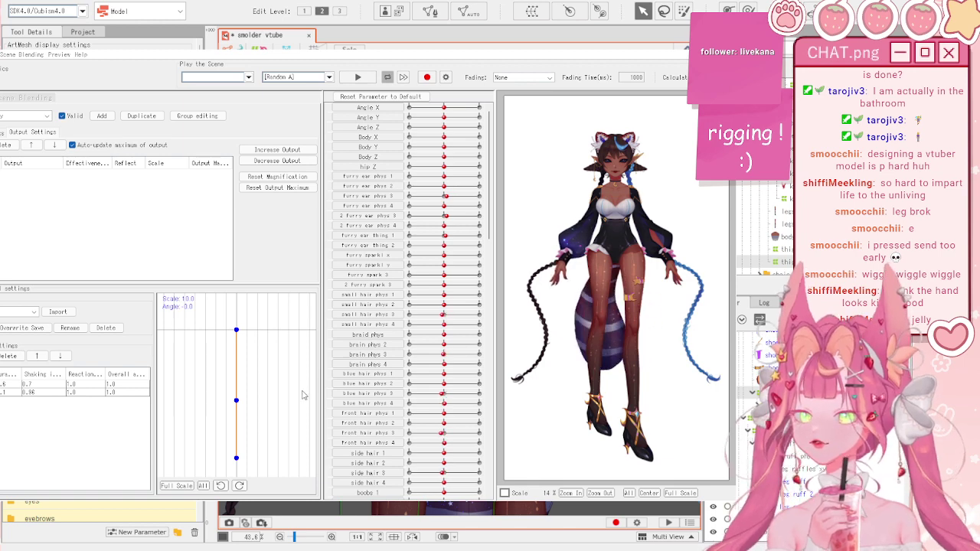
pyautogui.click(317, 432)
pyautogui.scroll(1, 633, 276)
pyautogui.scroll(-1, 632, 277)
pyautogui.scroll(1, 633, 276)
pyautogui.moveTo(632, 276); pyautogui.dragTo(574, 258)
pyautogui.scroll(5, 574, 258)
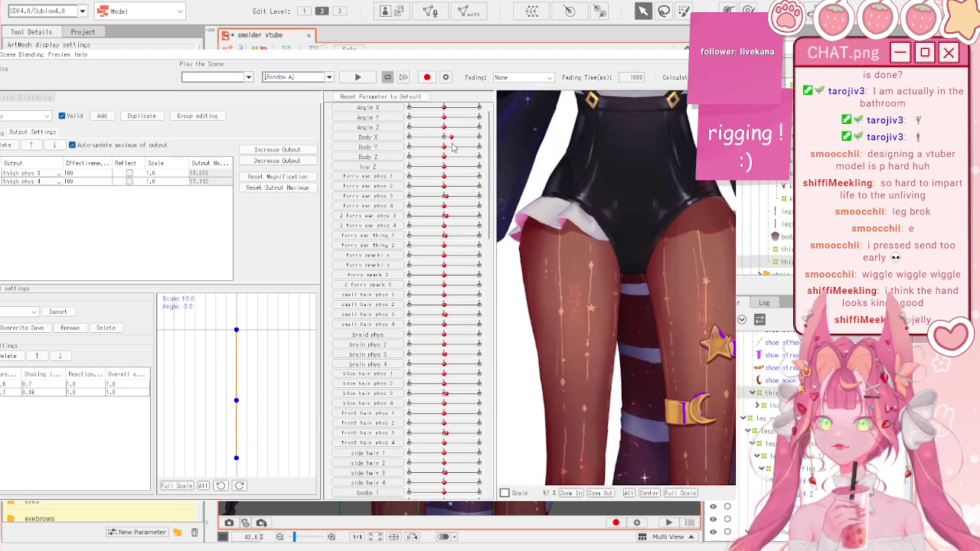
pyautogui.moveTo(444, 146)
pyautogui.mouseDown()
pyautogui.moveTo(396, 156)
pyautogui.moveTo(466, 150)
pyautogui.moveTo(445, 155)
pyautogui.mouseUp()
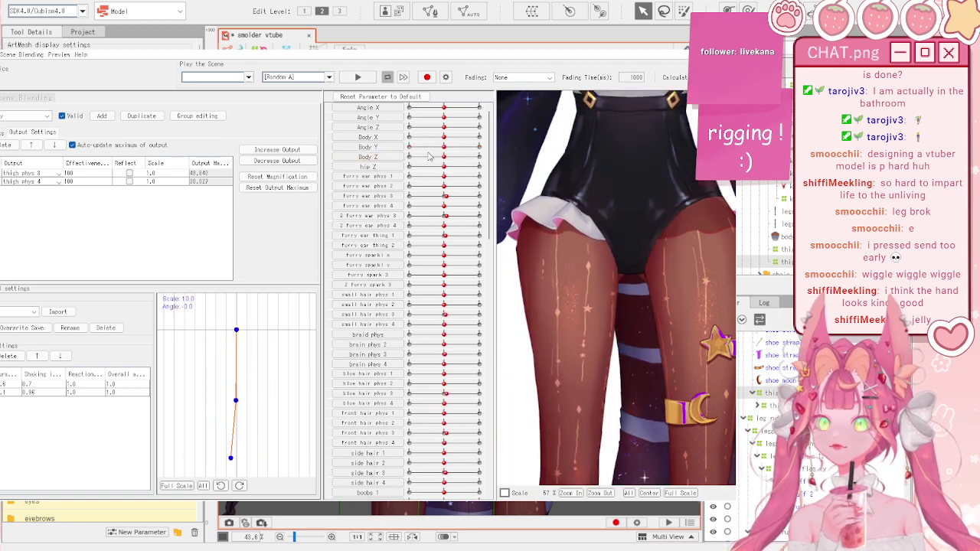
# - Try reflecting the thigh phys 3 and thigh phys 4 outputs and test the motion with Body Y
pyautogui.click(129, 181)
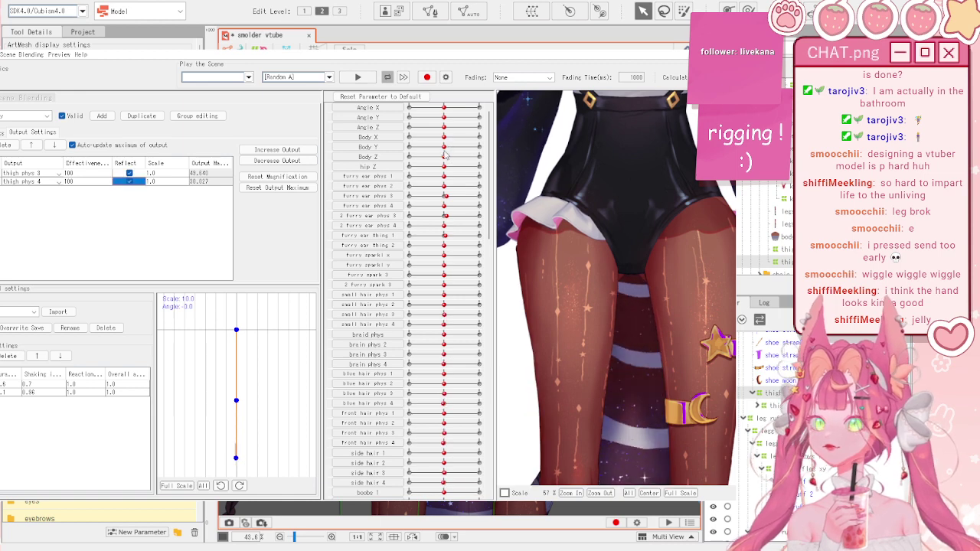
pyautogui.moveTo(444, 147); pyautogui.dragTo(409, 146)
pyautogui.scroll(-5, 540, 184)
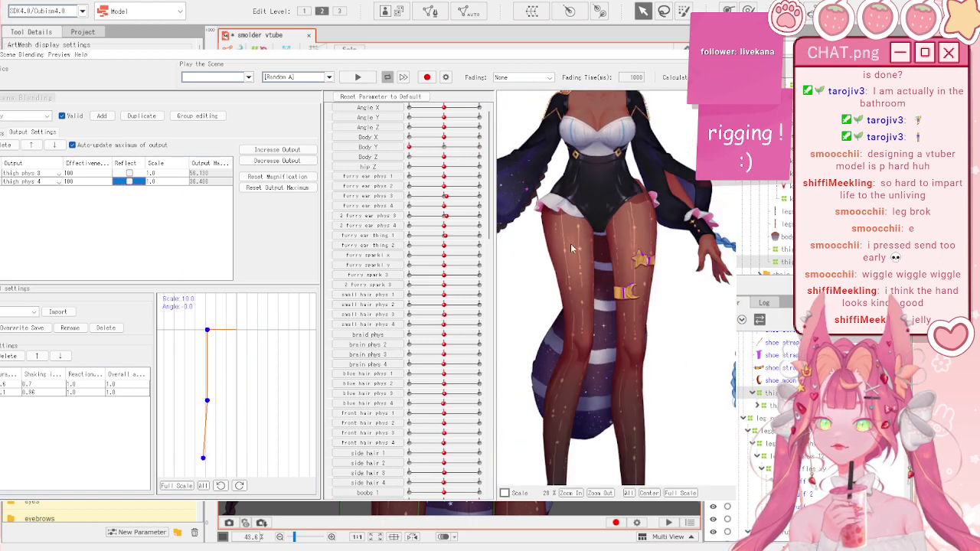
# - Set the second pendulum's shaking influence to 0.89 and test the thigh motion with Body Y and hip Z
pyautogui.scroll(3, 545, 229)
pyautogui.moveTo(44, 392); pyautogui.dragTo(48, 392)
pyautogui.click(31, 391)
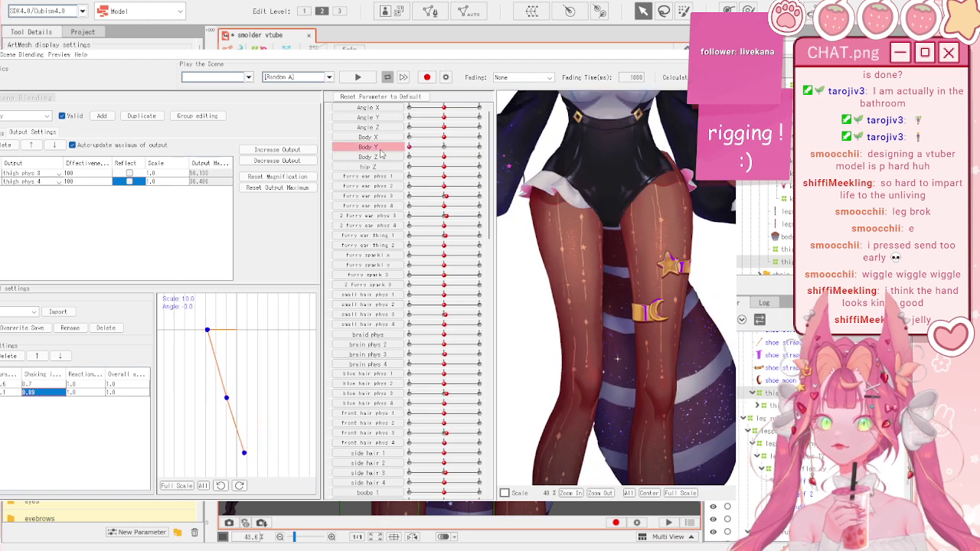
pyautogui.moveTo(408, 146); pyautogui.dragTo(367, 188)
pyautogui.scroll(-3, 553, 153)
pyautogui.scroll(1, 553, 153)
pyautogui.click(444, 147)
pyautogui.moveTo(562, 172); pyautogui.dragTo(644, 158)
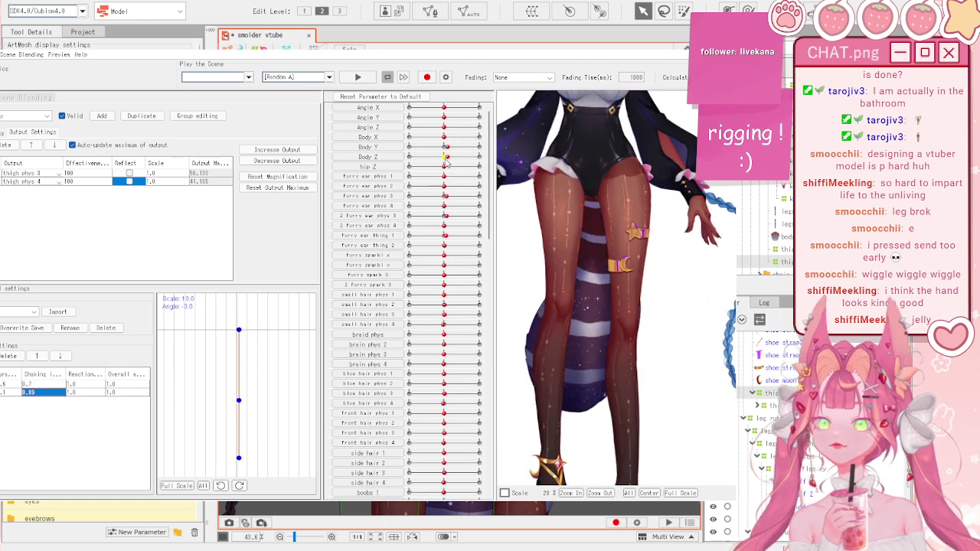
pyautogui.moveTo(444, 164); pyautogui.dragTo(386, 175)
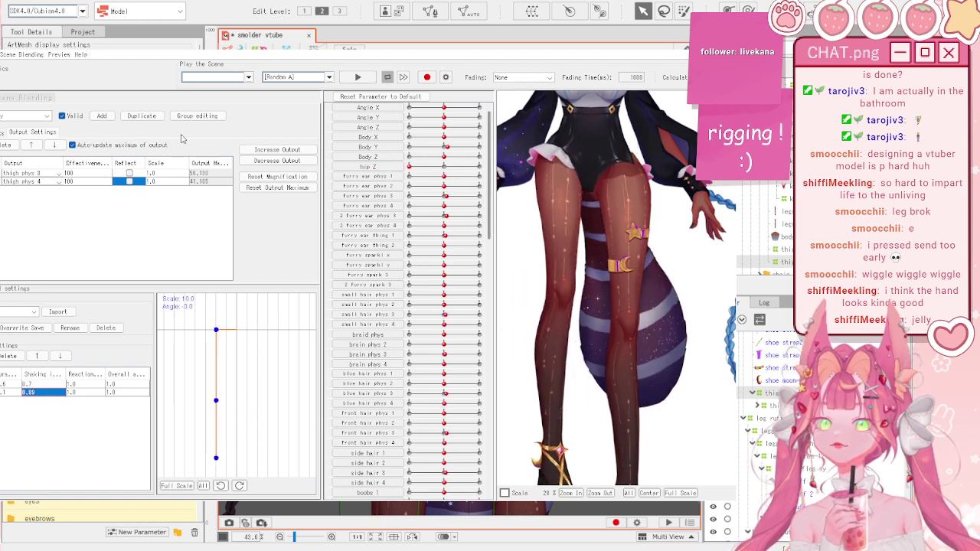
# - Reflect the hip Z input, weight the inputs 63 for Body Y and 37 for hip Z, and test before closing the physics settings
pyautogui.click(2, 134)
pyautogui.click(300, 179)
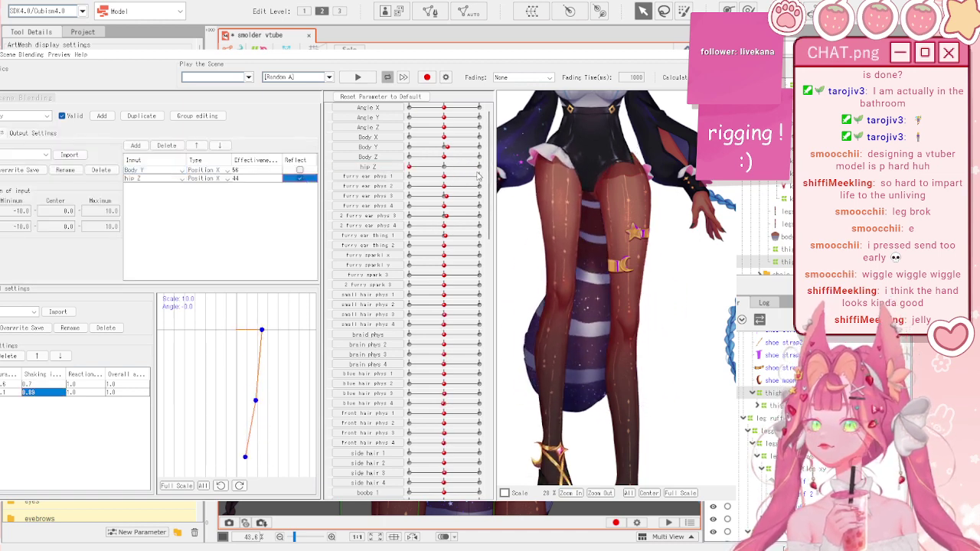
pyautogui.moveTo(426, 166); pyautogui.dragTo(388, 185)
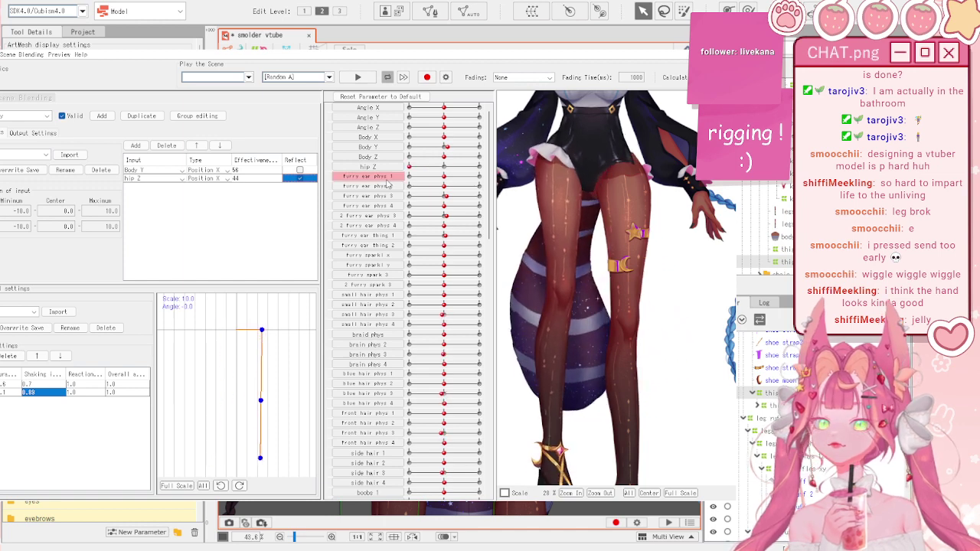
pyautogui.moveTo(256, 179); pyautogui.dragTo(279, 170)
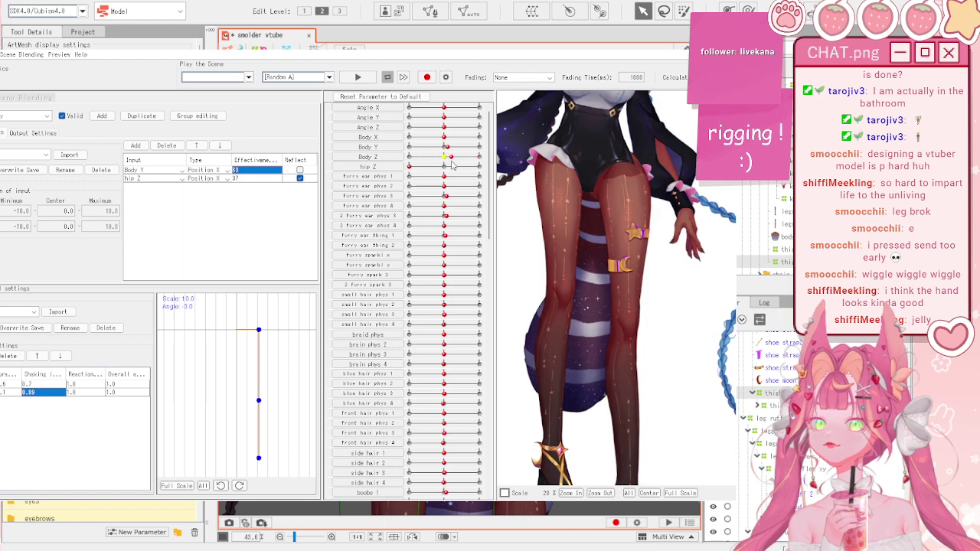
pyautogui.click(441, 158)
pyautogui.moveTo(446, 147); pyautogui.dragTo(424, 149)
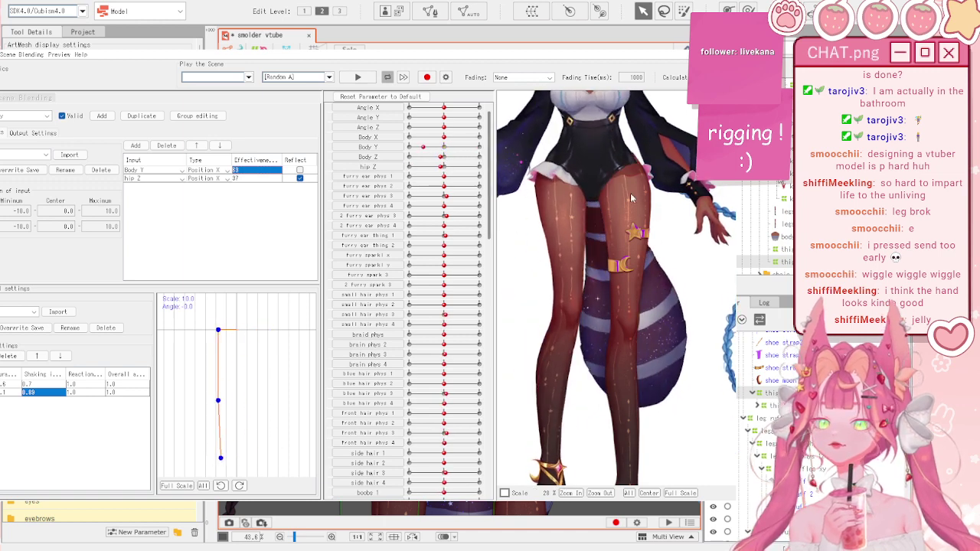
pyautogui.click(447, 148)
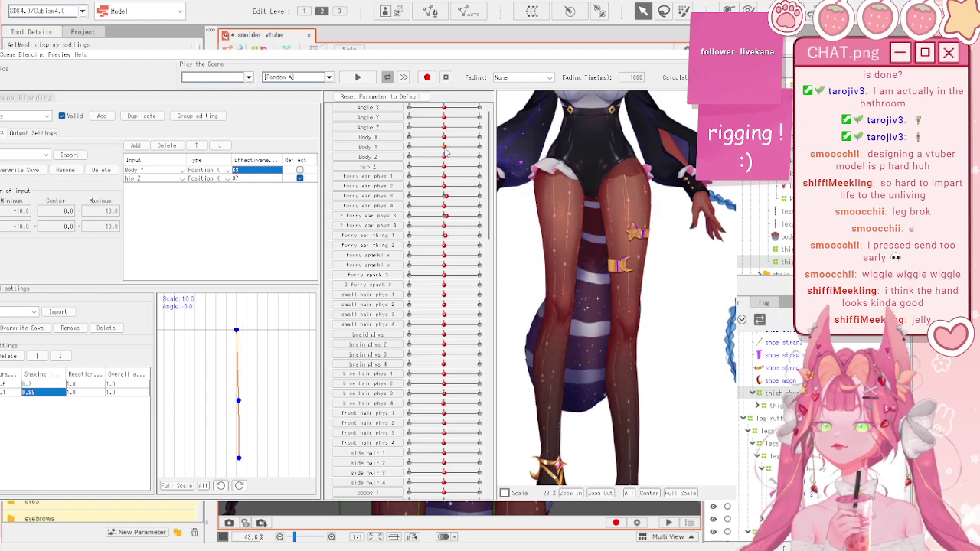
pyautogui.click(724, 42)
# - Reset the parameters and create a 4 x 10 warp deformer named leg 1 under leg Z, enclosing thigh phys 34 and its shoe parts
pyautogui.scroll(-2, 574, 219)
pyautogui.click(193, 262)
pyautogui.click(247, 265)
pyautogui.click(357, 335)
pyautogui.moveTo(428, 454); pyautogui.dragTo(405, 385)
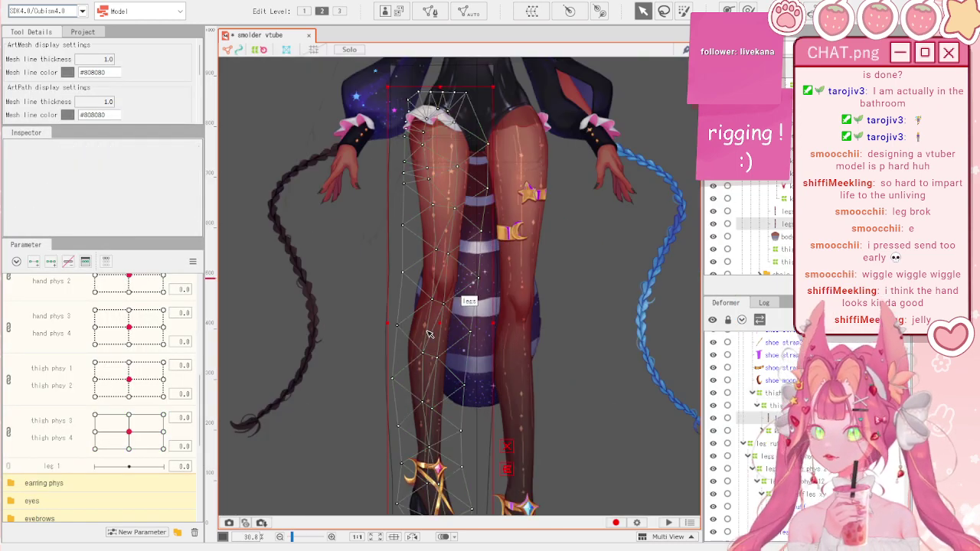
pyautogui.click(420, 379)
pyautogui.scroll(-2, 457, 242)
pyautogui.scroll(2, 498, 374)
pyautogui.scroll(3, 803, 429)
pyautogui.click(776, 484)
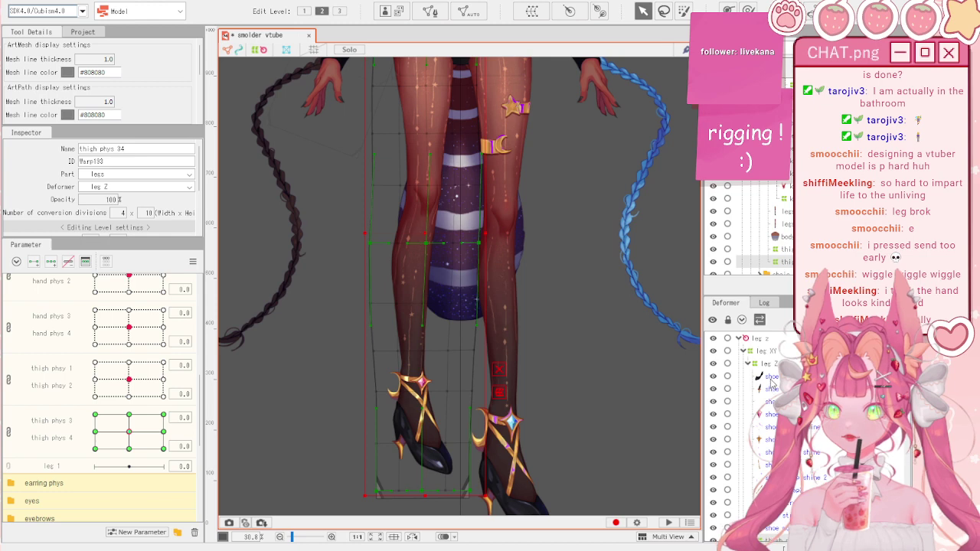
pyautogui.click(770, 381)
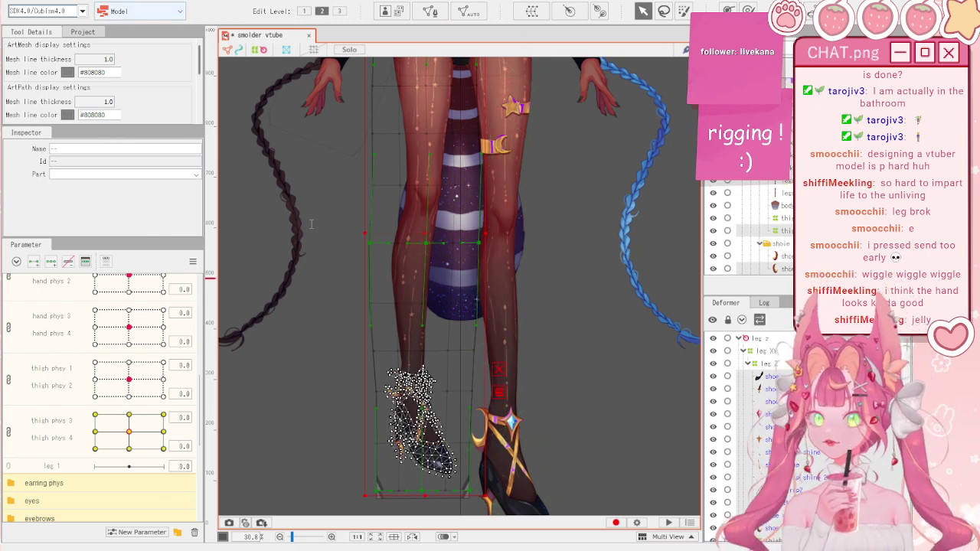
pyautogui.hotkey('ctrl', 'z')
pyautogui.scroll(-2, 514, 264)
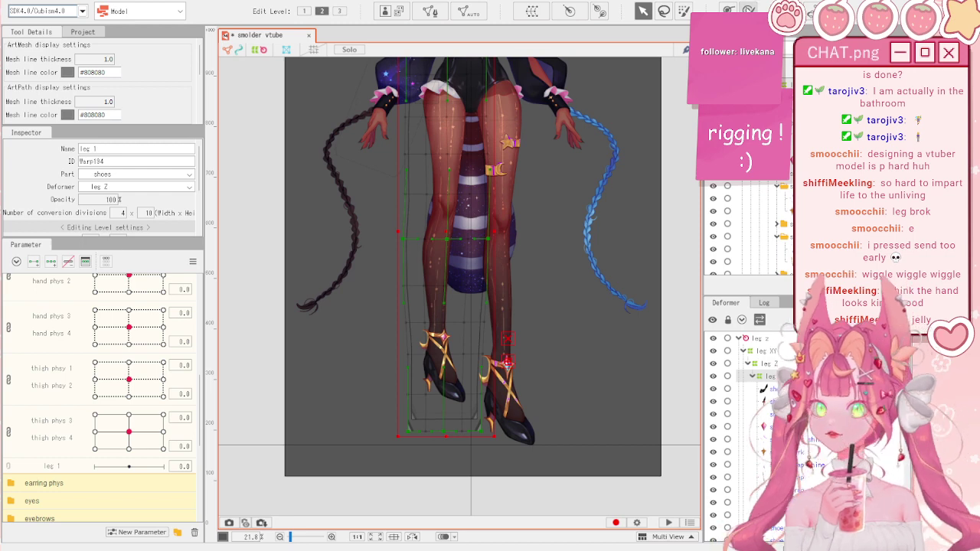
# - Select leg 1's lower leg points with a 2000 px weight brush, add three keys to leg 1, and swing the shin outward at -1.0
pyautogui.click(684, 12)
pyautogui.moveTo(459, 371)
pyautogui.mouseDown()
pyautogui.moveTo(434, 411)
pyautogui.moveTo(440, 394)
pyautogui.mouseUp()
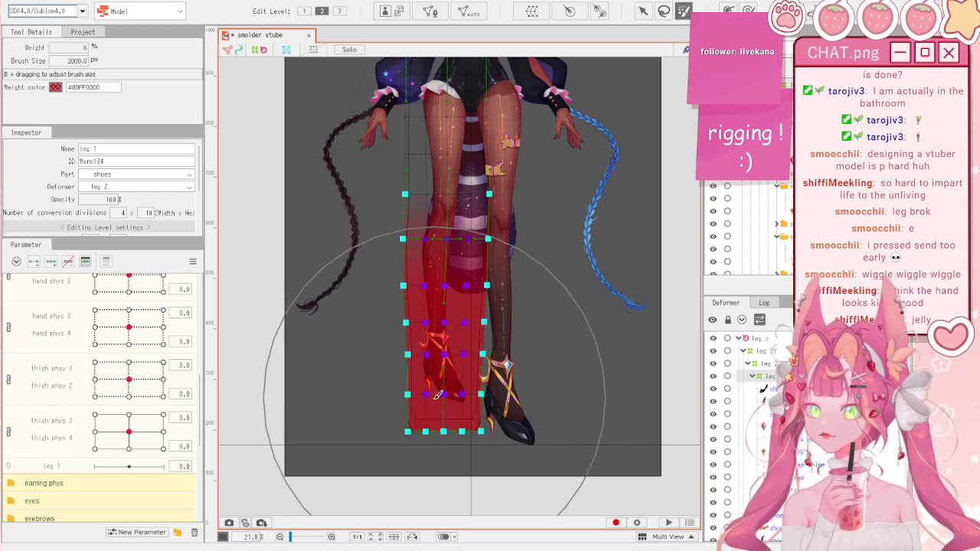
pyautogui.press('v')
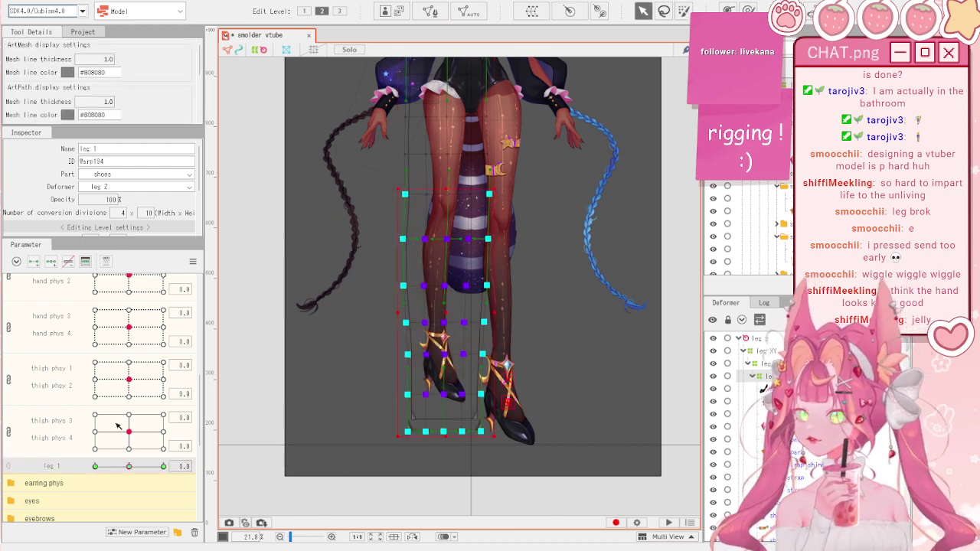
pyautogui.moveTo(443, 180); pyautogui.dragTo(507, 174)
pyautogui.moveTo(446, 312); pyautogui.dragTo(413, 303)
# - Swing the lower leg inward with leg 1 at 1.0, adjust it with a 1597.2 px deform brush, and preview the full swing
pyautogui.moveTo(96, 466); pyautogui.dragTo(163, 466)
pyautogui.moveTo(447, 184); pyautogui.dragTo(441, 186)
pyautogui.moveTo(451, 309); pyautogui.dragTo(457, 313)
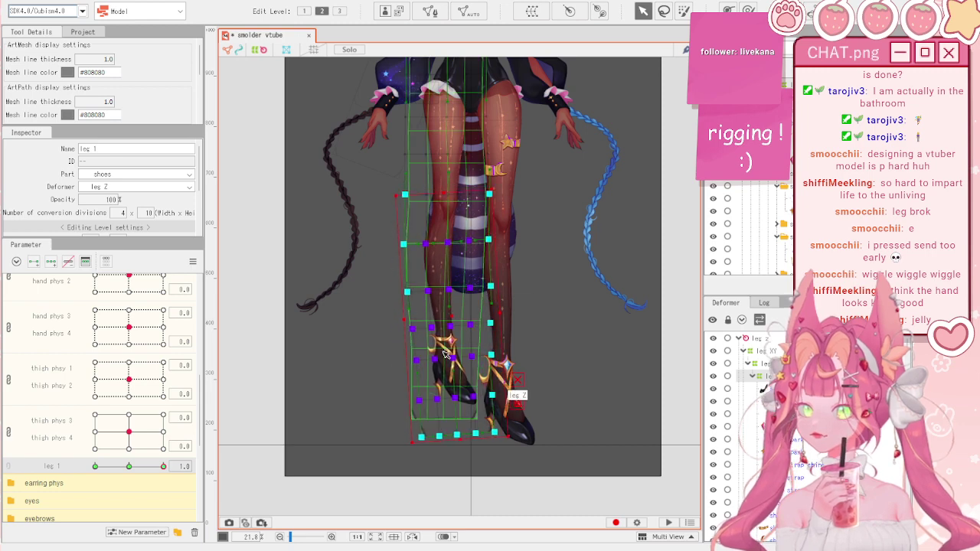
pyautogui.press('b')
pyautogui.moveTo(427, 414); pyautogui.dragTo(464, 477)
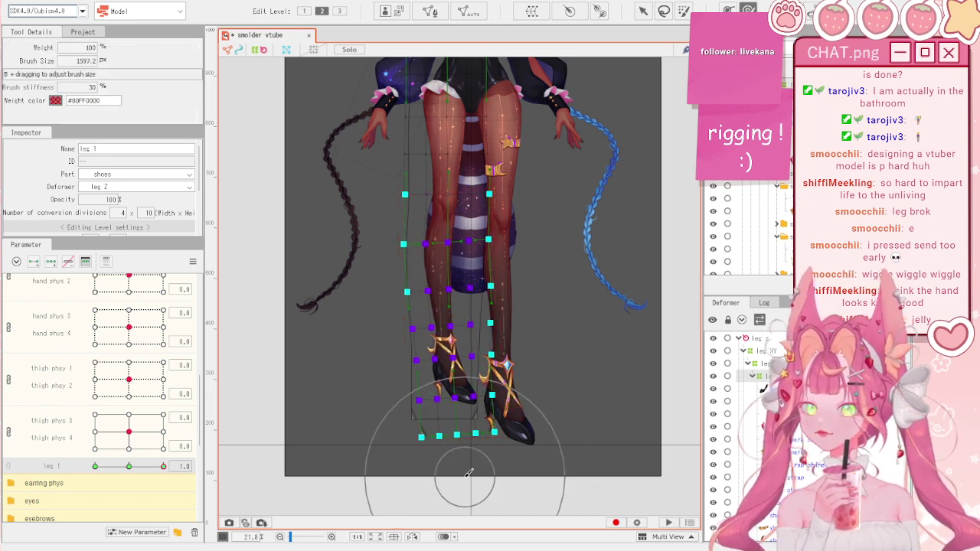
pyautogui.moveTo(452, 322); pyautogui.dragTo(452, 314)
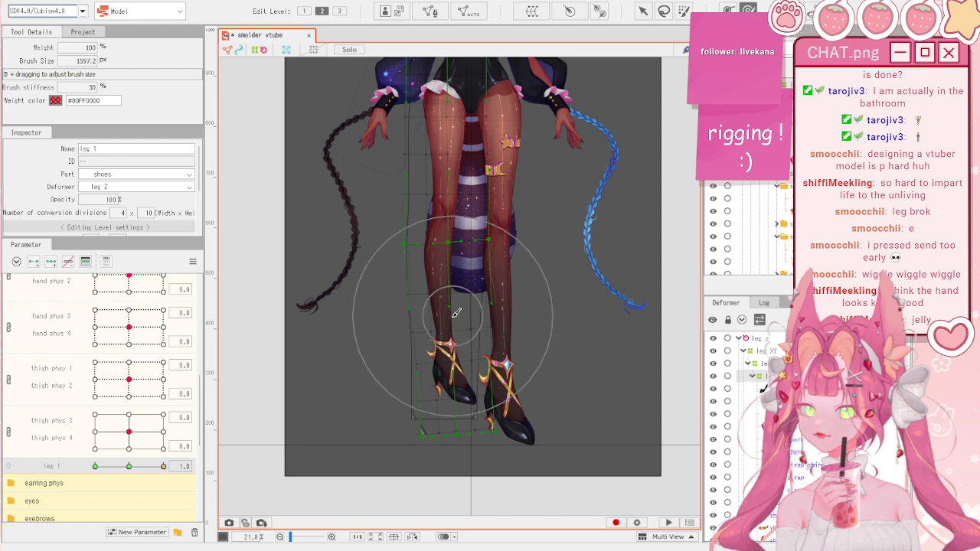
pyautogui.moveTo(141, 466)
pyautogui.mouseDown()
pyautogui.moveTo(176, 470)
pyautogui.moveTo(14, 421)
pyautogui.mouseUp()
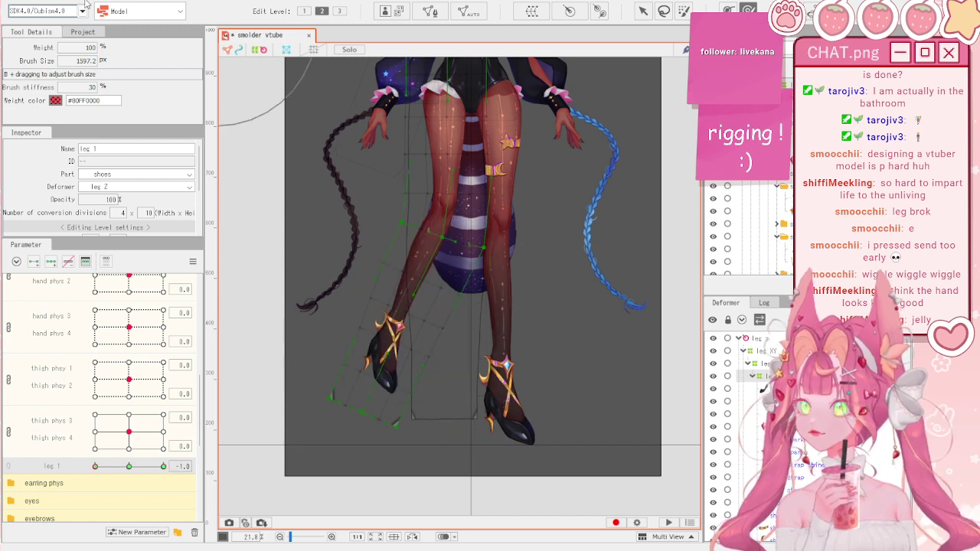
# - Create a leg physics group with Body X weighted 51 as Position X input, one pendulum at 0.5 shaking influence, and leg 1 as output
pyautogui.click(197, 210)
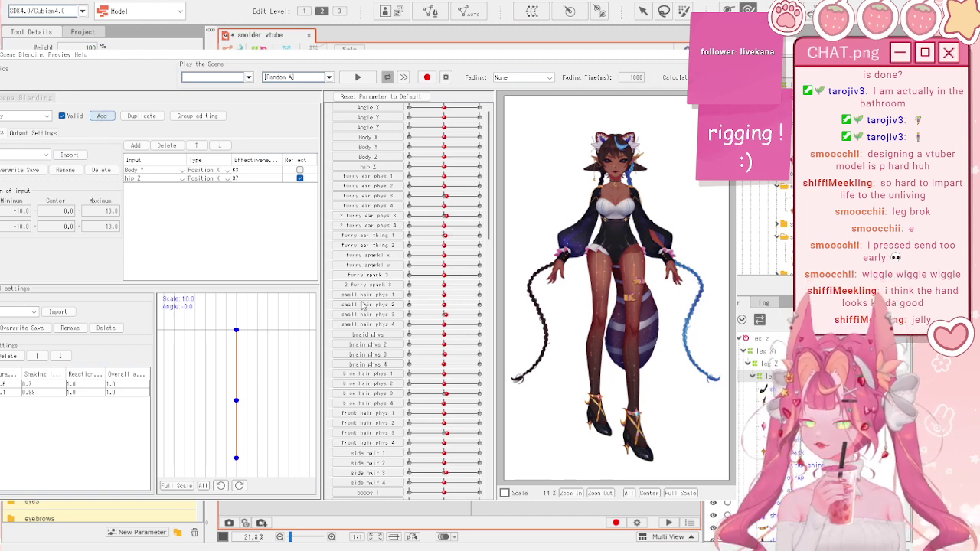
pyautogui.click(327, 332)
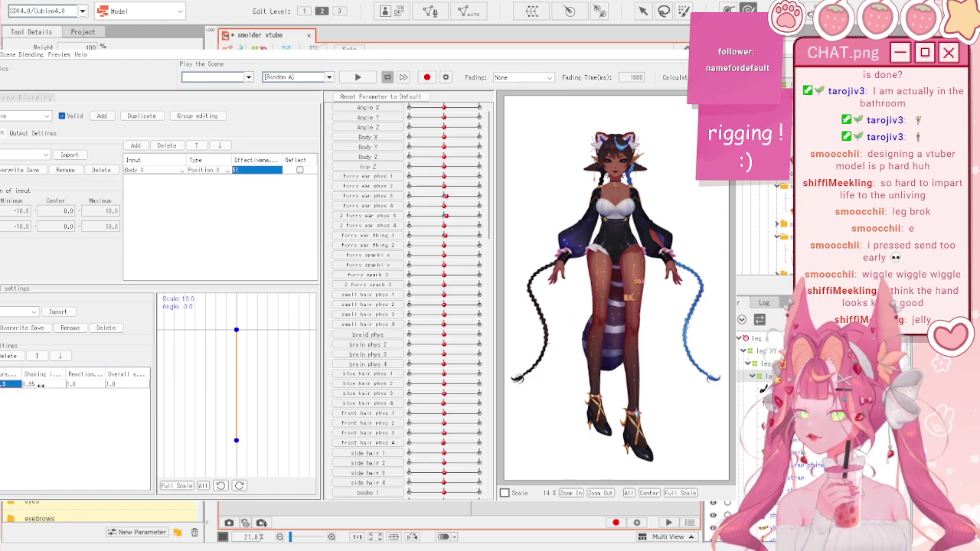
pyautogui.click(32, 385)
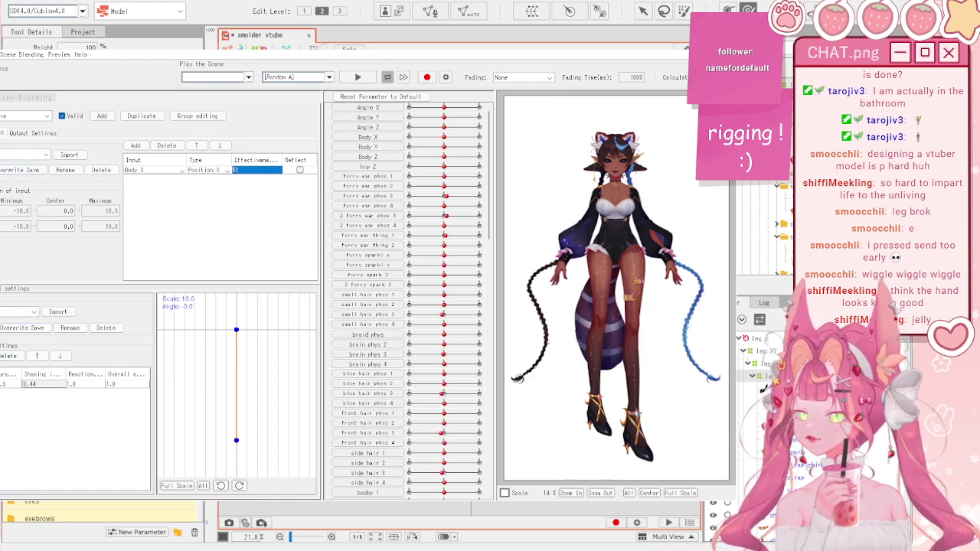
pyautogui.write('0.49')
pyautogui.press('Return')
pyautogui.click(34, 134)
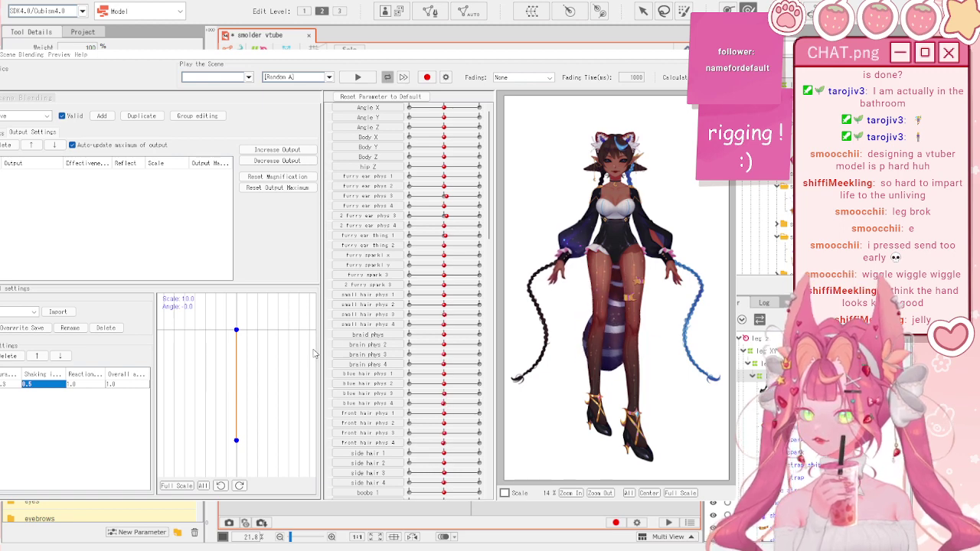
pyautogui.moveTo(444, 136); pyautogui.dragTo(503, 145)
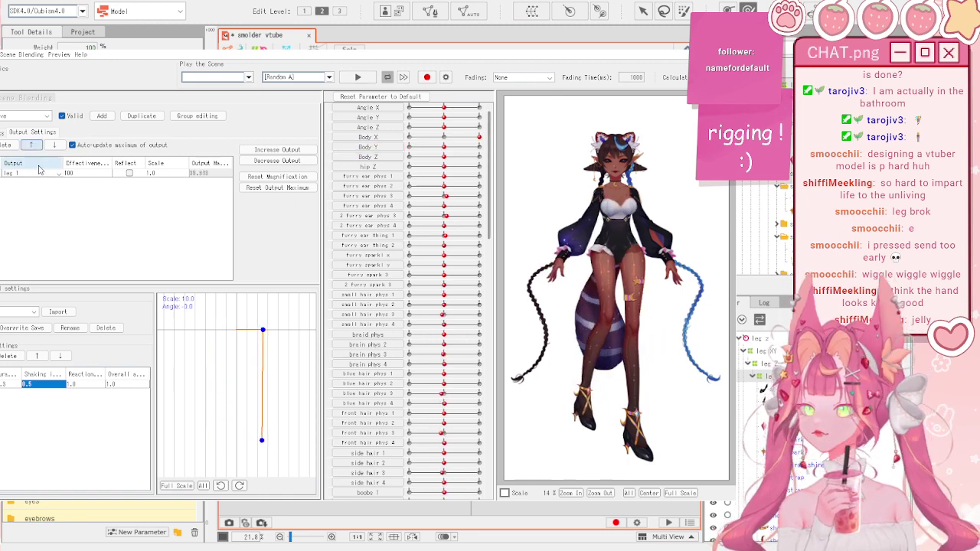
# - Try reflecting the Body X input with the pendulum's shaking influence at 0.72, and test the leg swing by moving Body X
pyautogui.click(1, 133)
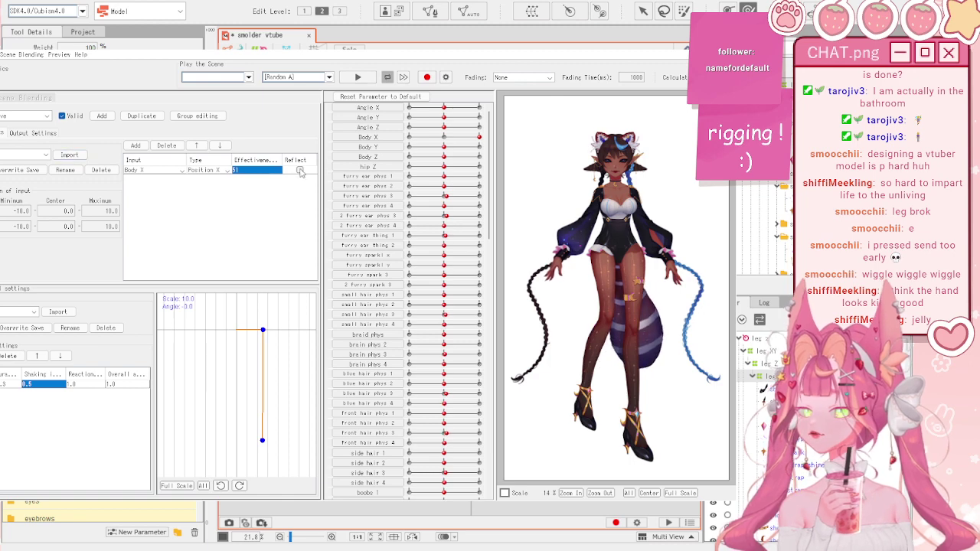
pyautogui.click(299, 169)
pyautogui.moveTo(417, 138); pyautogui.dragTo(498, 145)
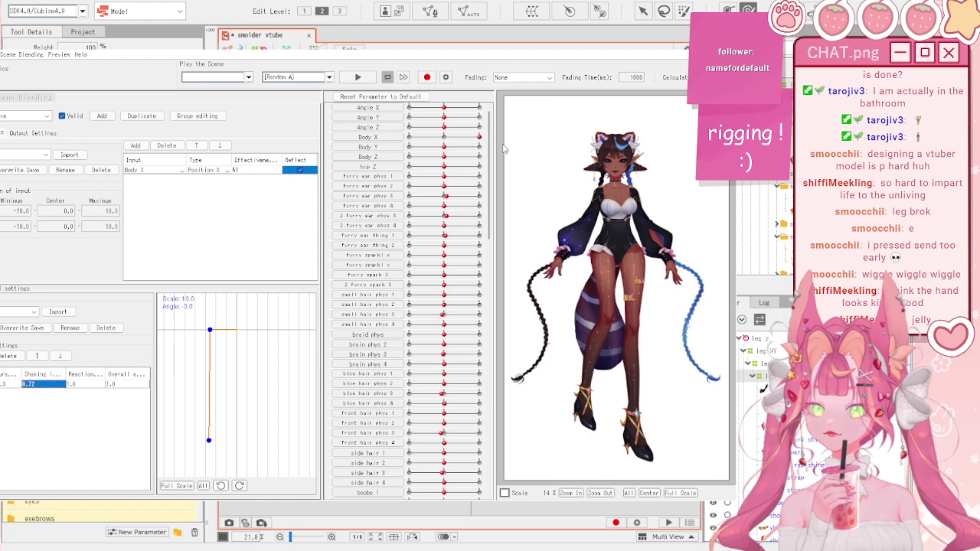
pyautogui.moveTo(504, 147); pyautogui.dragTo(402, 151)
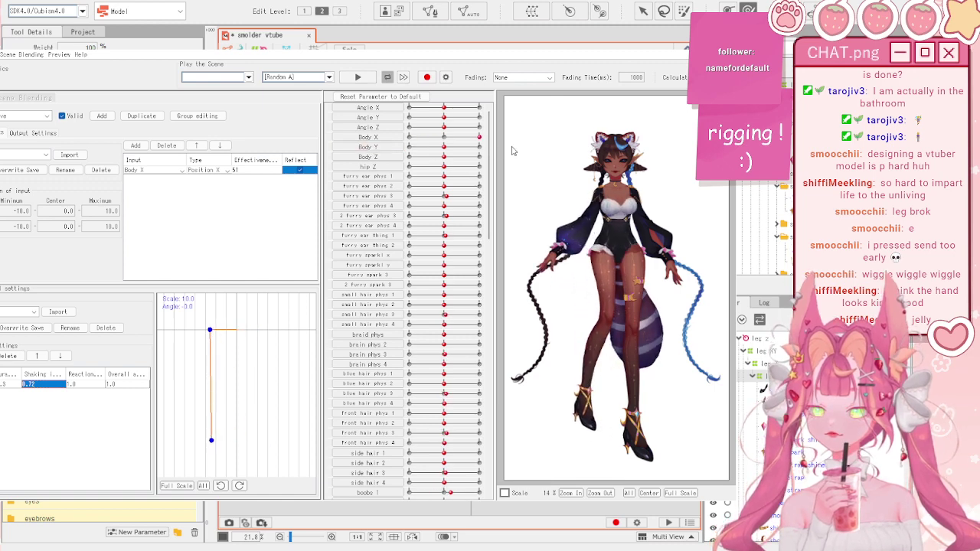
pyautogui.moveTo(499, 153); pyautogui.dragTo(479, 177)
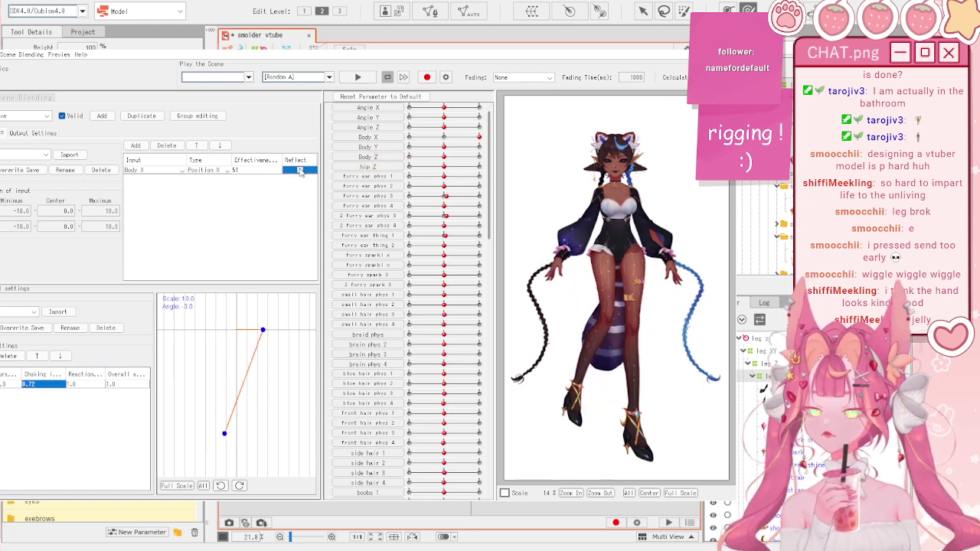
# - Retune the unreflected pendulum with a shaking influence of 0.63 and a shorter length, testing it with Body X
pyautogui.moveTo(443, 142); pyautogui.dragTo(504, 153)
pyautogui.moveTo(367, 163); pyautogui.dragTo(523, 160)
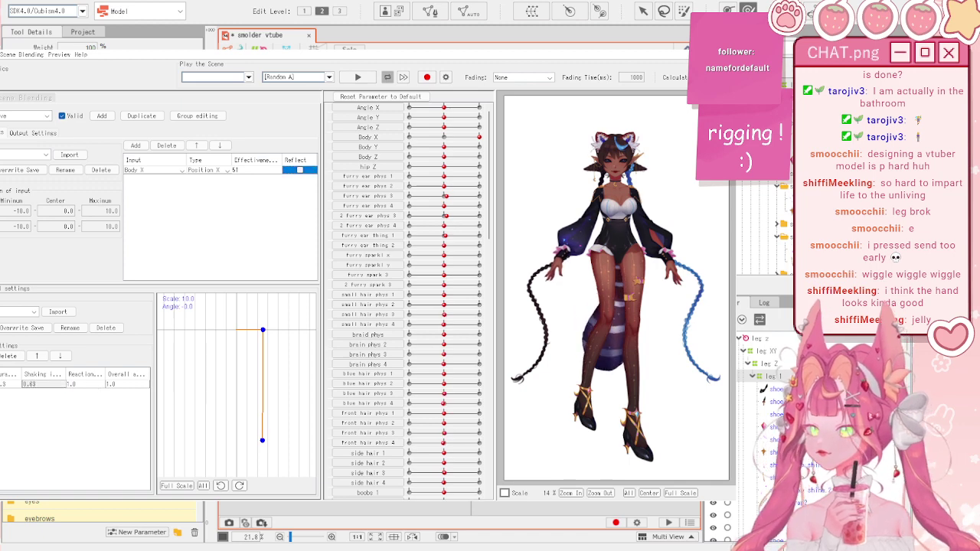
pyautogui.moveTo(9, 384); pyautogui.dragTo(1, 384)
pyautogui.click(408, 137)
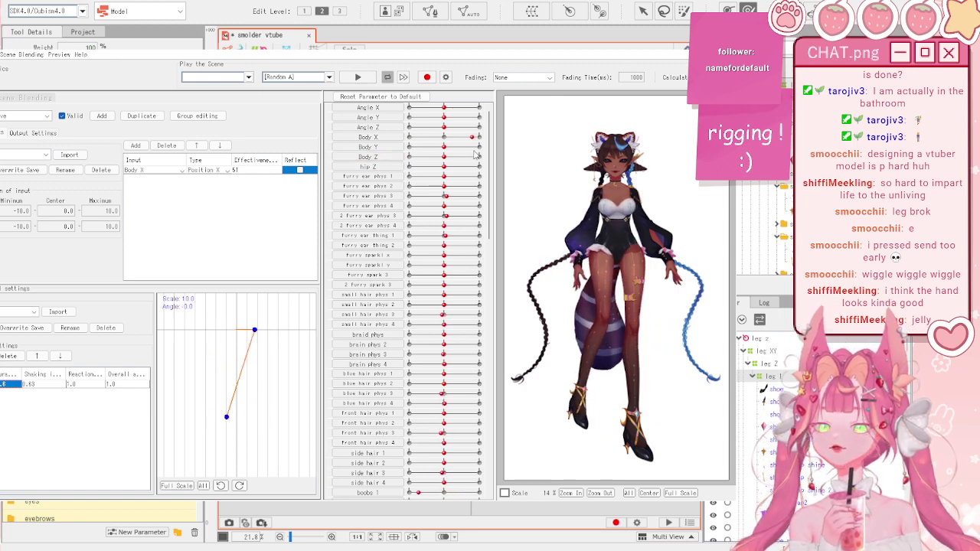
# - Try Angle as the Body X input type with an effectiveness of 100, then restore Position X and test the swing
pyautogui.click(224, 171)
pyautogui.click(201, 186)
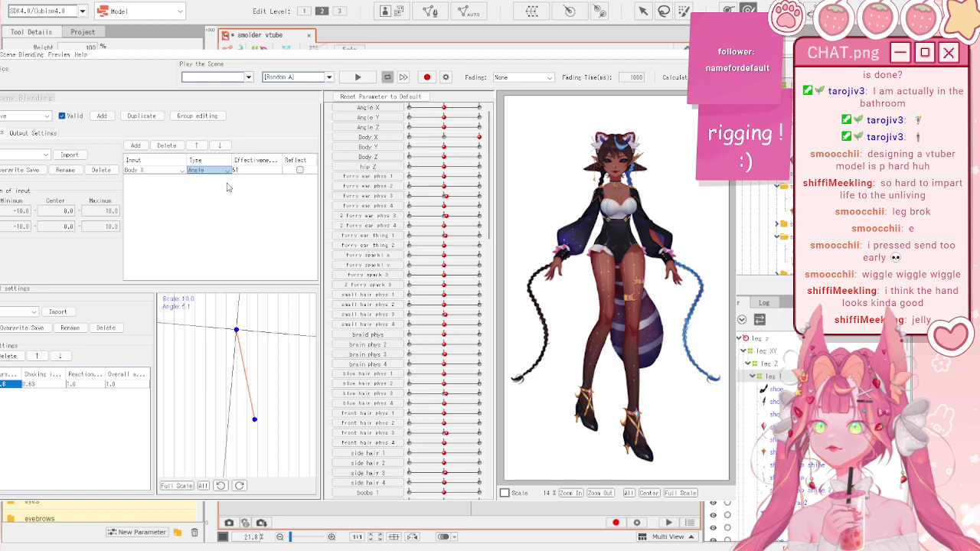
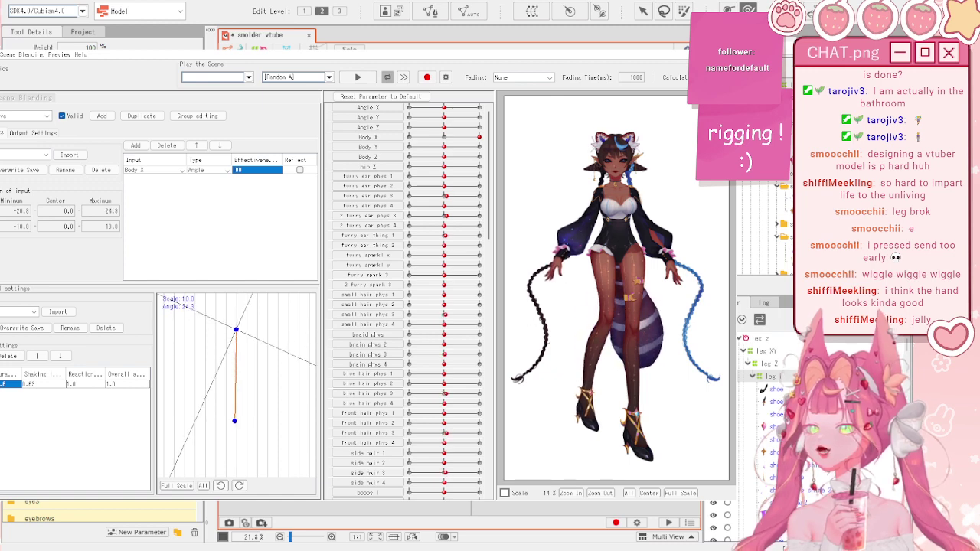
pyautogui.moveTo(476, 139); pyautogui.dragTo(430, 173)
pyautogui.click(209, 172)
pyautogui.click(210, 175)
pyautogui.click(211, 184)
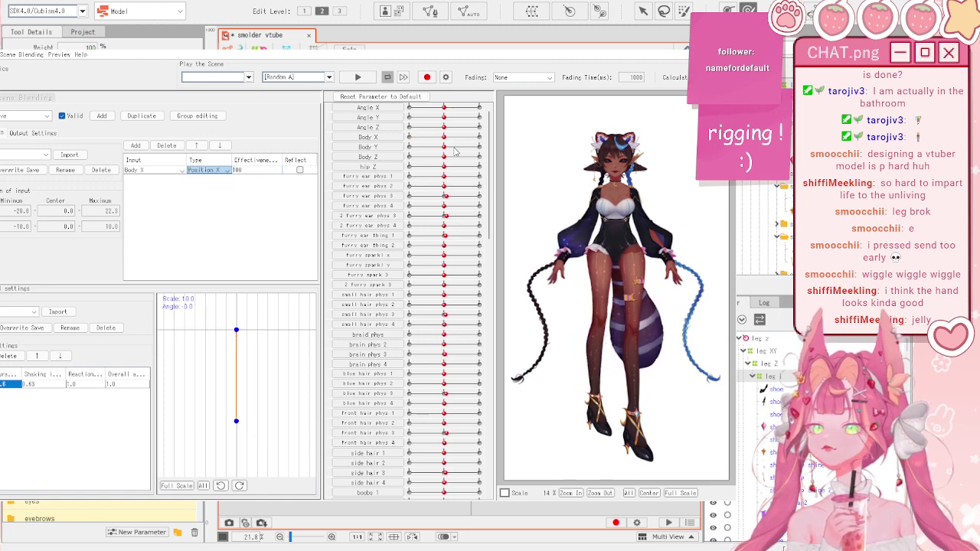
pyautogui.moveTo(444, 146); pyautogui.dragTo(507, 152)
# - Try reflecting the leg 1 output, compare the swing while moving Body X, and turn the reflection back off
pyautogui.click(33, 133)
pyautogui.click(129, 173)
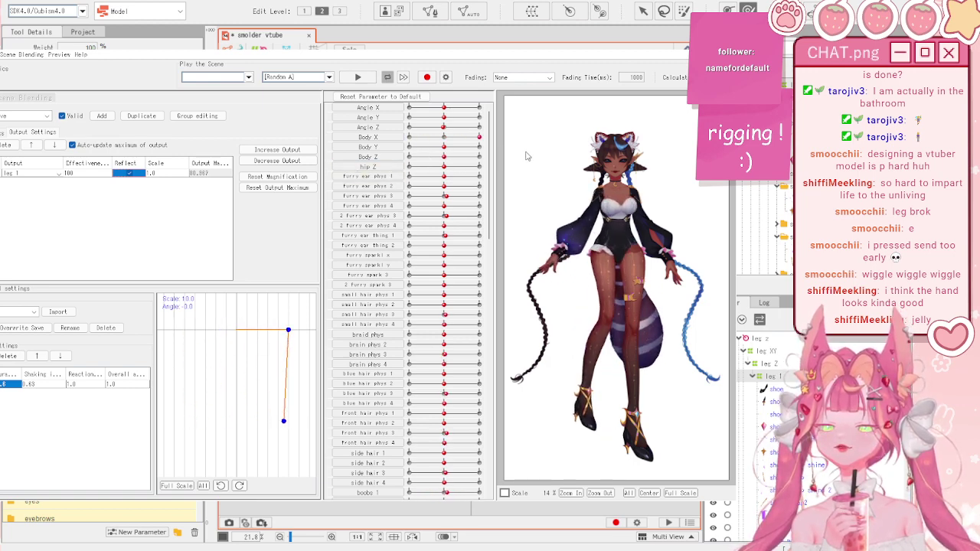
pyautogui.moveTo(533, 153); pyautogui.dragTo(367, 161)
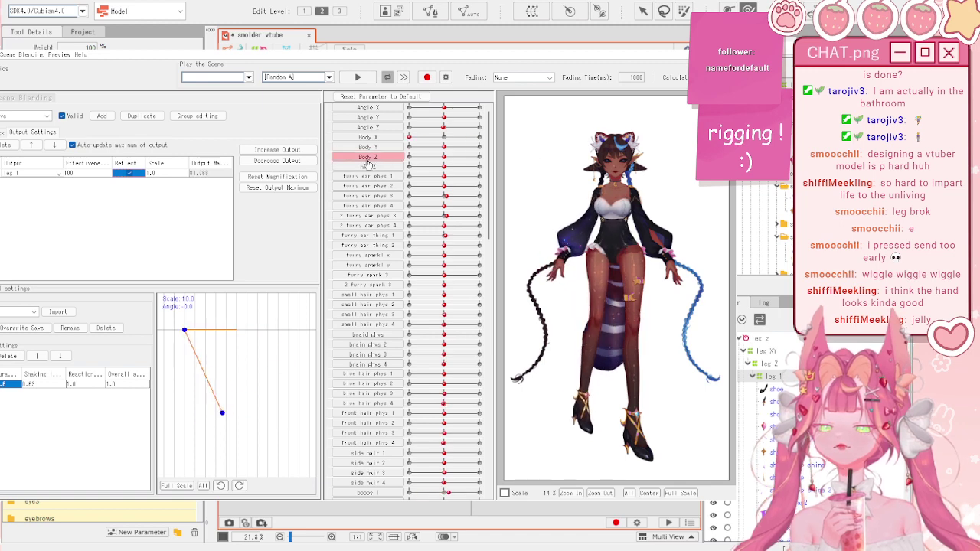
pyautogui.click(139, 174)
pyautogui.moveTo(456, 137); pyautogui.dragTo(514, 110)
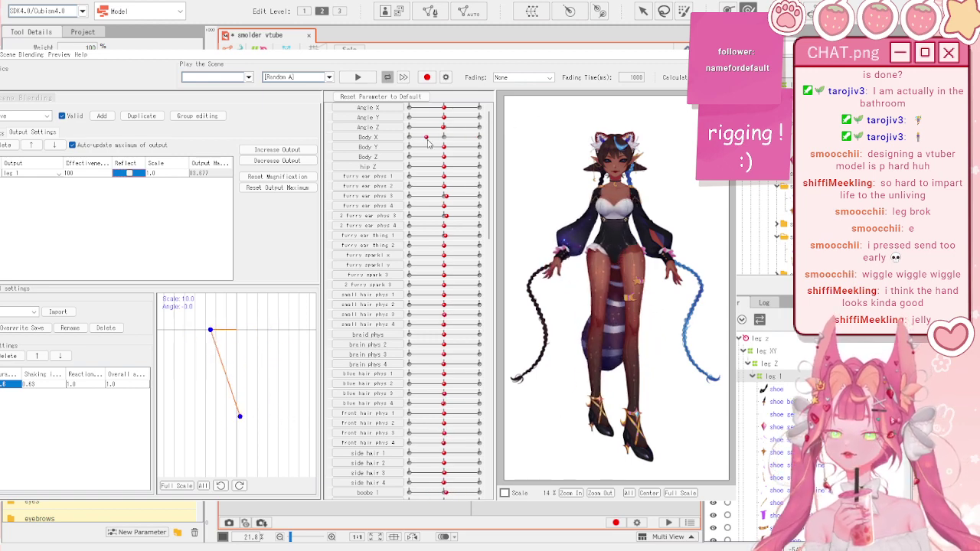
pyautogui.moveTo(510, 130); pyautogui.dragTo(448, 157)
# - Adjust the pendulum's shaking influence, test it with Body X, and close the physics settings
pyautogui.click(34, 385)
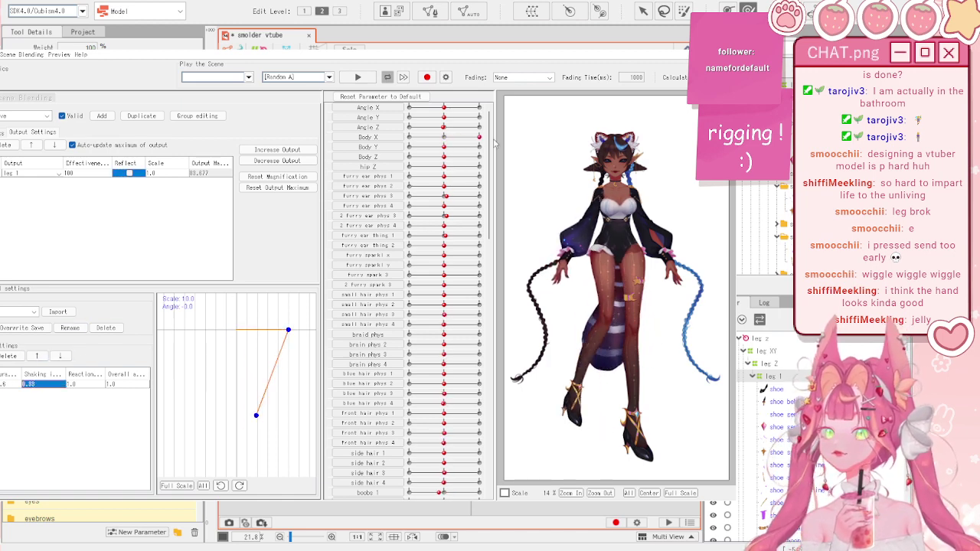
pyautogui.moveTo(441, 152)
pyautogui.mouseDown()
pyautogui.moveTo(520, 147)
pyautogui.moveTo(444, 156)
pyautogui.mouseUp()
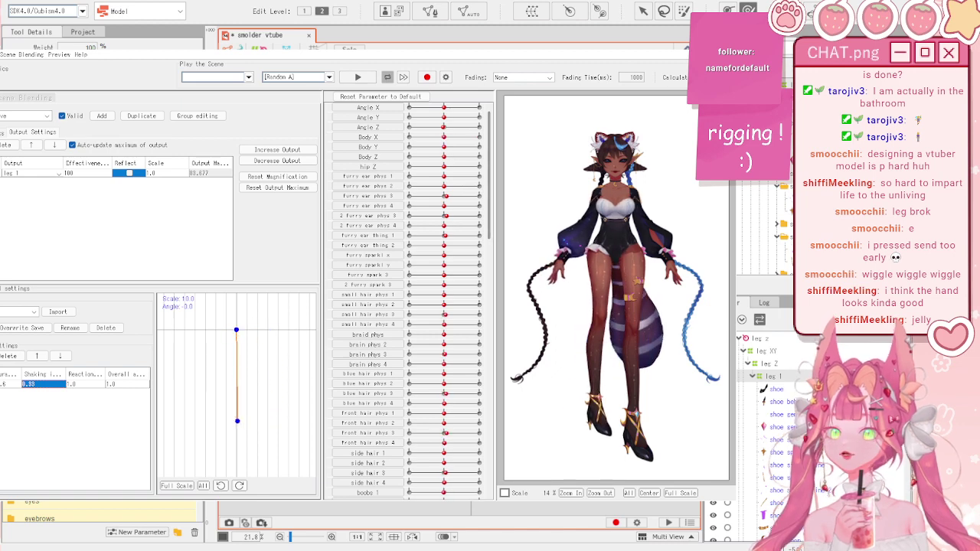
pyautogui.click(724, 42)
# - Reduce the lower leg's outward swing at leg 1 -1.0 by moving its selected warp points back inward, and preview the motion
pyautogui.click(129, 466)
pyautogui.moveTo(128, 466); pyautogui.dragTo(65, 474)
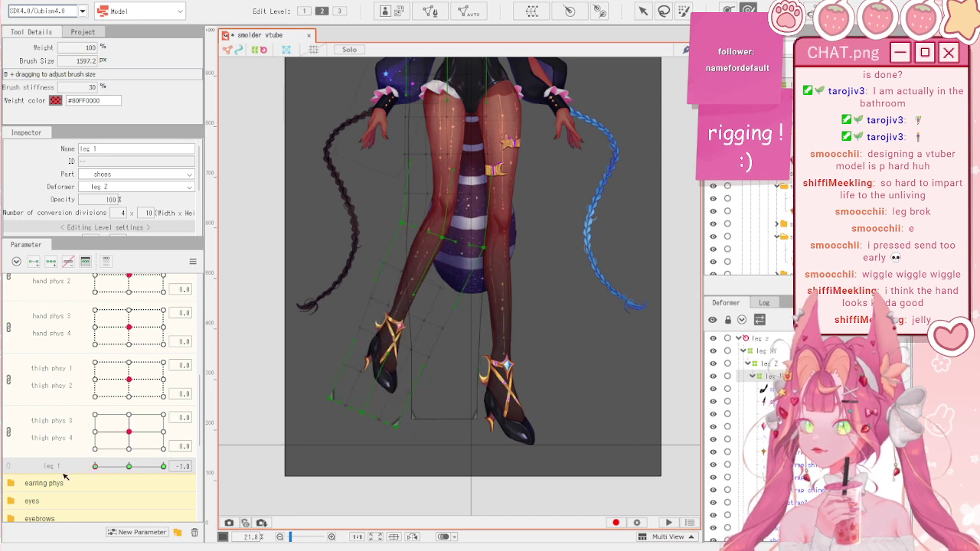
pyautogui.press('v')
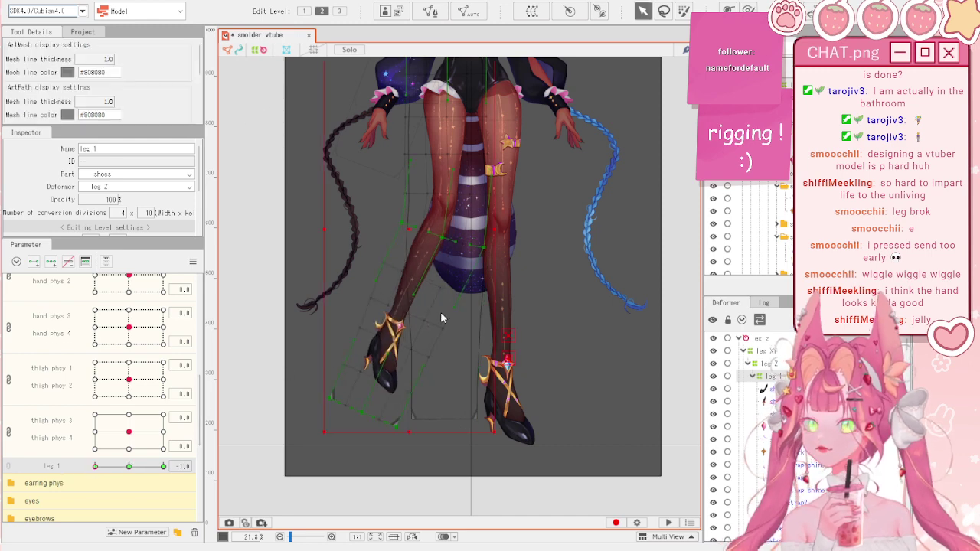
pyautogui.hotkey('ctrl', 'z')
pyautogui.click(683, 11)
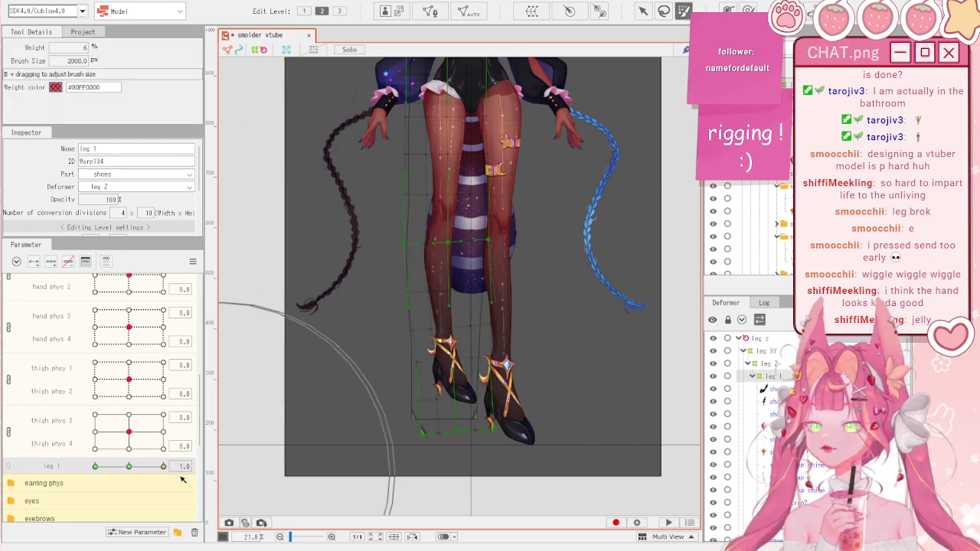
pyautogui.moveTo(163, 466); pyautogui.dragTo(53, 474)
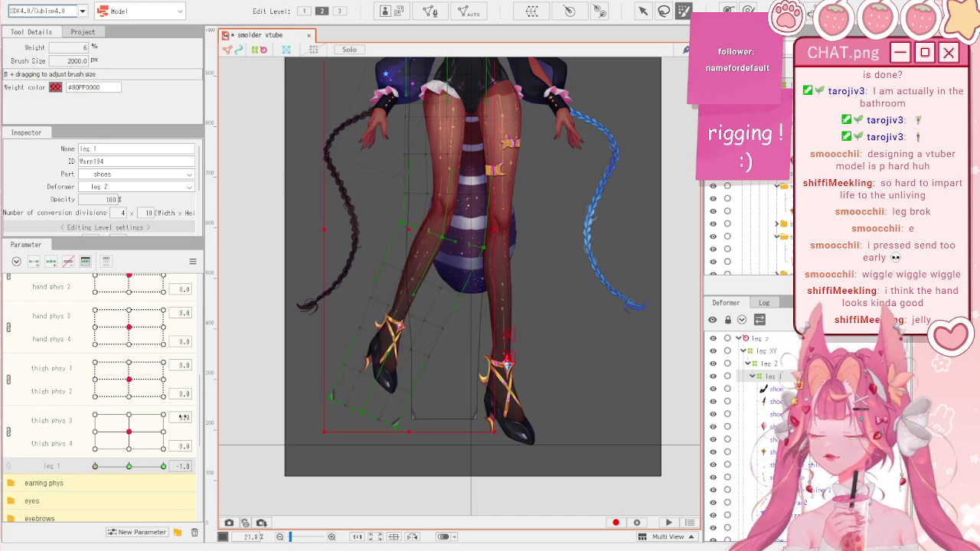
pyautogui.press('v')
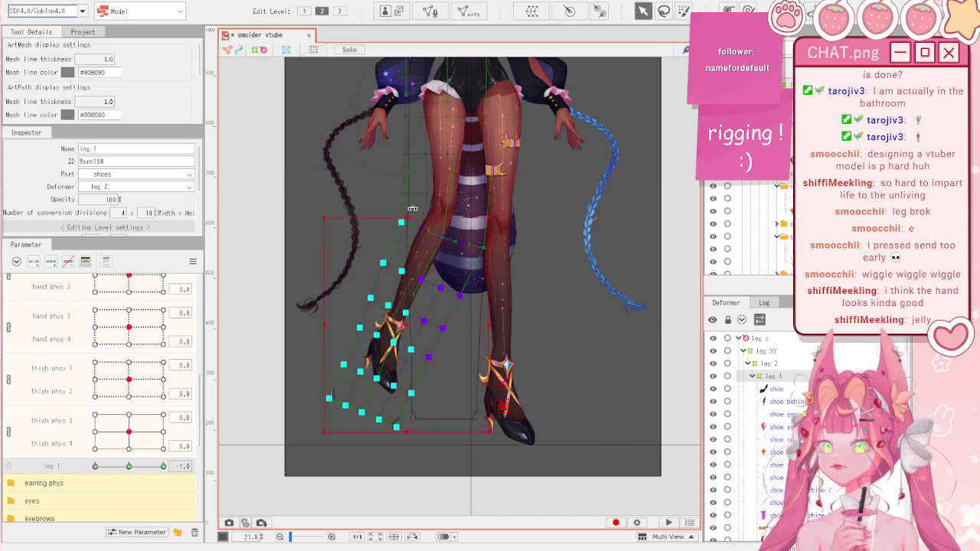
pyautogui.moveTo(412, 208); pyautogui.dragTo(394, 205)
pyautogui.moveTo(406, 319); pyautogui.dragTo(427, 325)
pyautogui.moveTo(163, 465); pyautogui.dragTo(76, 470)
# - Reopen the physics settings and create a new group with Body X weighted 95 as Position X input and one pendulum
pyautogui.click(73, 0)
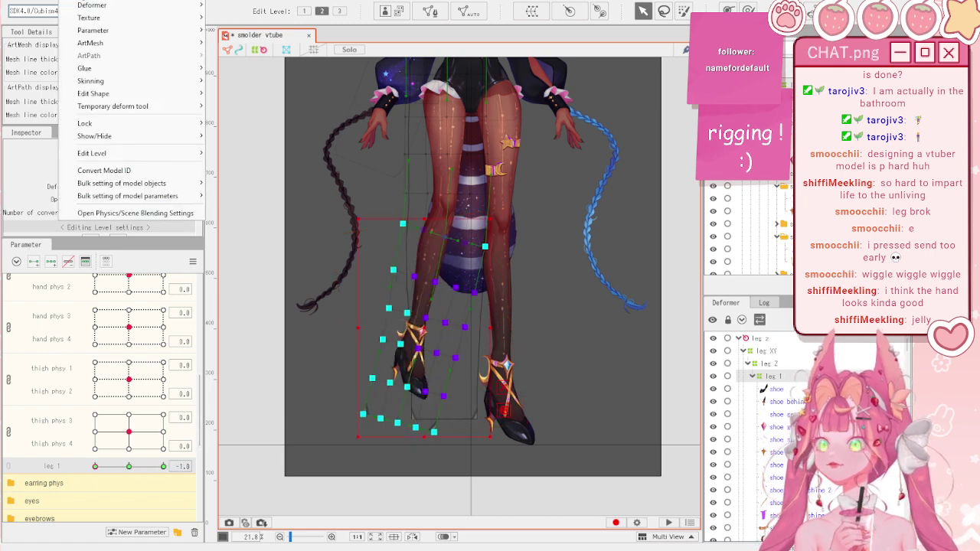
pyautogui.click(166, 215)
pyautogui.moveTo(673, 260); pyautogui.dragTo(706, 299)
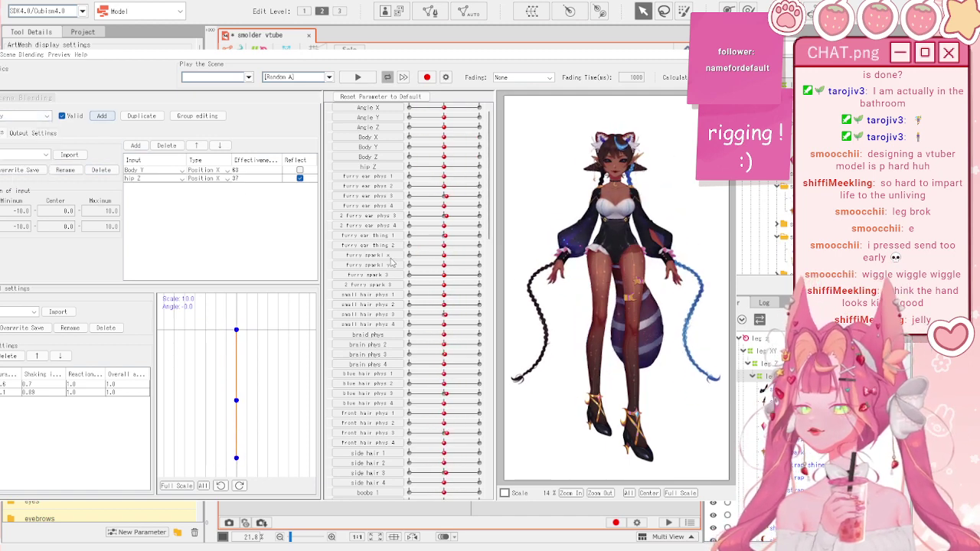
pyautogui.click(328, 338)
pyautogui.click(47, 116)
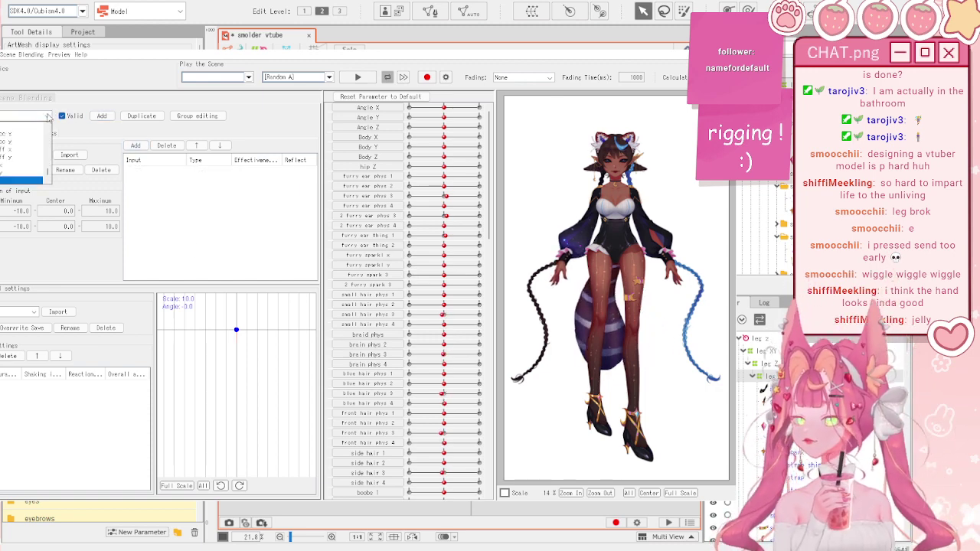
pyautogui.click(12, 181)
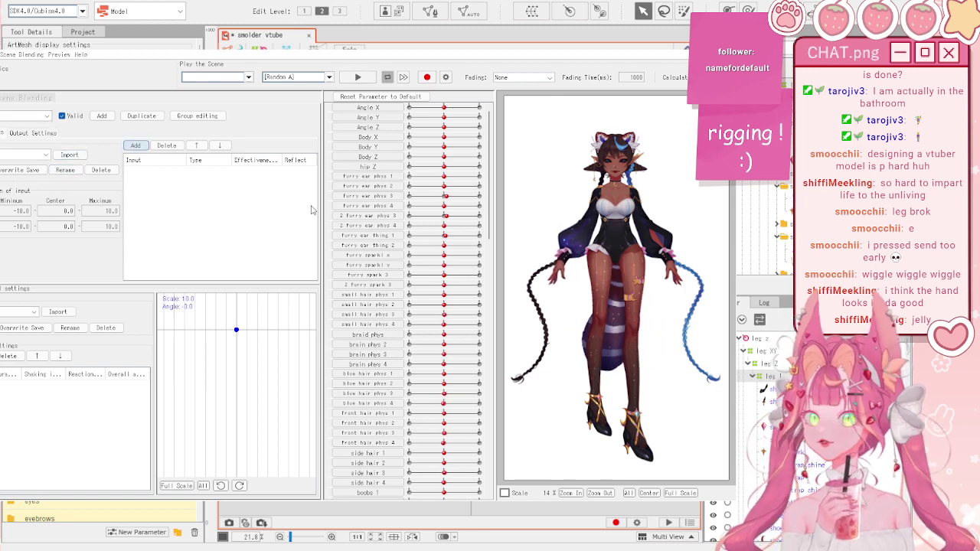
pyautogui.click(258, 169)
pyautogui.write('95')
pyautogui.click(0, 356)
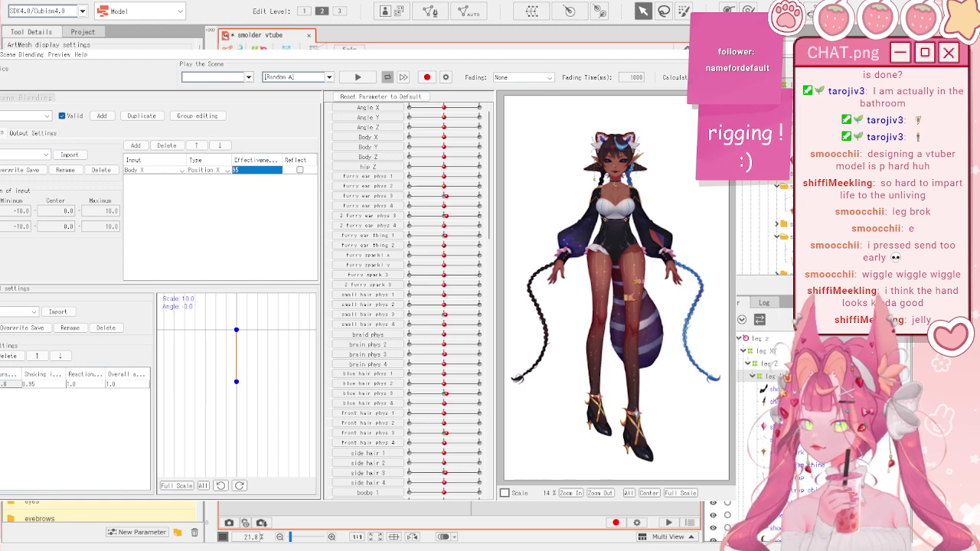
# - Set the pendulum's shaking influence to 0.7, add leg 1 as the output, and test the swing with Body X
pyautogui.click(45, 384)
pyautogui.write('0.7')
pyautogui.press('Return')
pyautogui.click(31, 131)
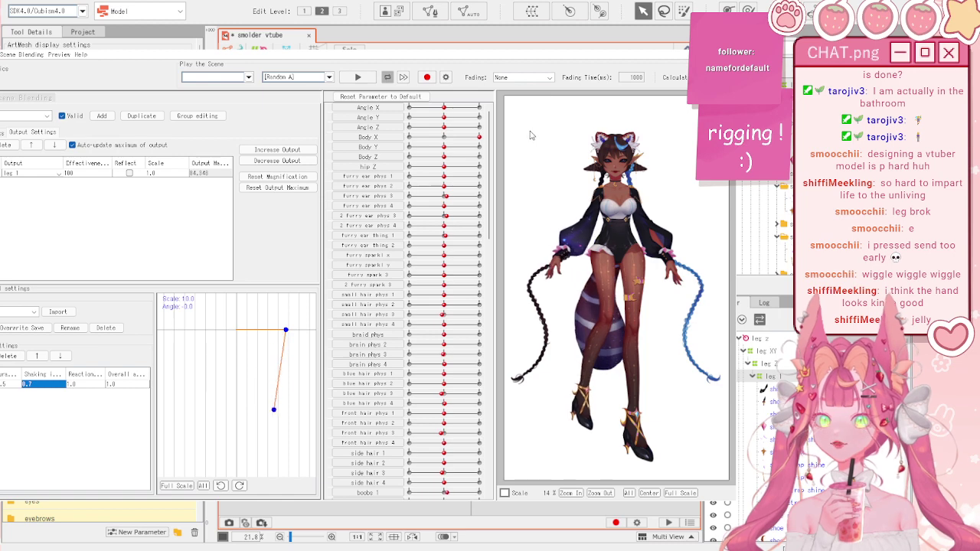
pyautogui.moveTo(444, 145); pyautogui.dragTo(534, 125)
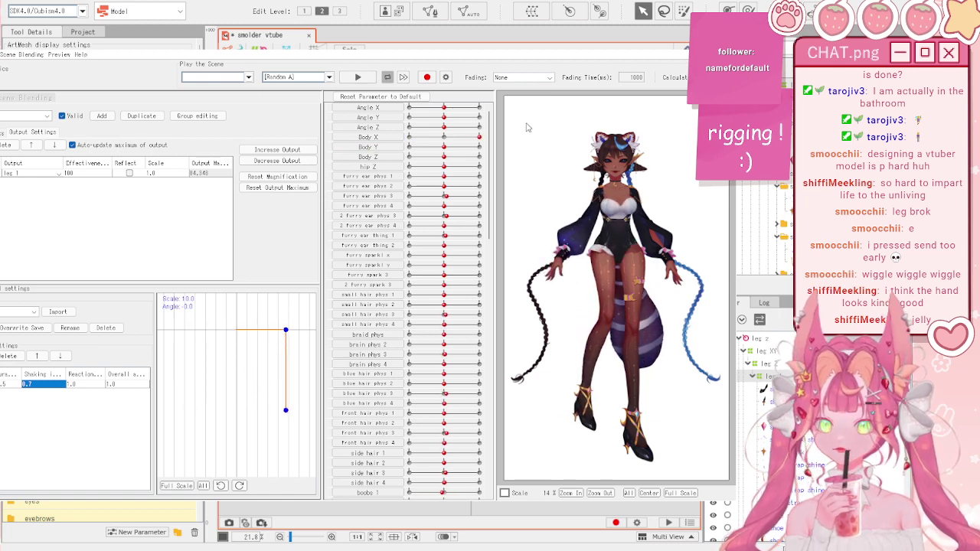
# - Set the pendulum's shaking influence to 0.42 and test the leg's reaction to Body X and Body Y
pyautogui.moveTo(505, 151)
pyautogui.mouseDown()
pyautogui.moveTo(425, 154)
pyautogui.moveTo(465, 153)
pyautogui.moveTo(436, 139)
pyautogui.moveTo(400, 146)
pyautogui.moveTo(509, 142)
pyautogui.moveTo(383, 157)
pyautogui.moveTo(516, 159)
pyautogui.moveTo(386, 153)
pyautogui.moveTo(492, 153)
pyautogui.mouseUp()
pyautogui.doubleClick(46, 385)
pyautogui.write('0.42')
pyautogui.press('Return')
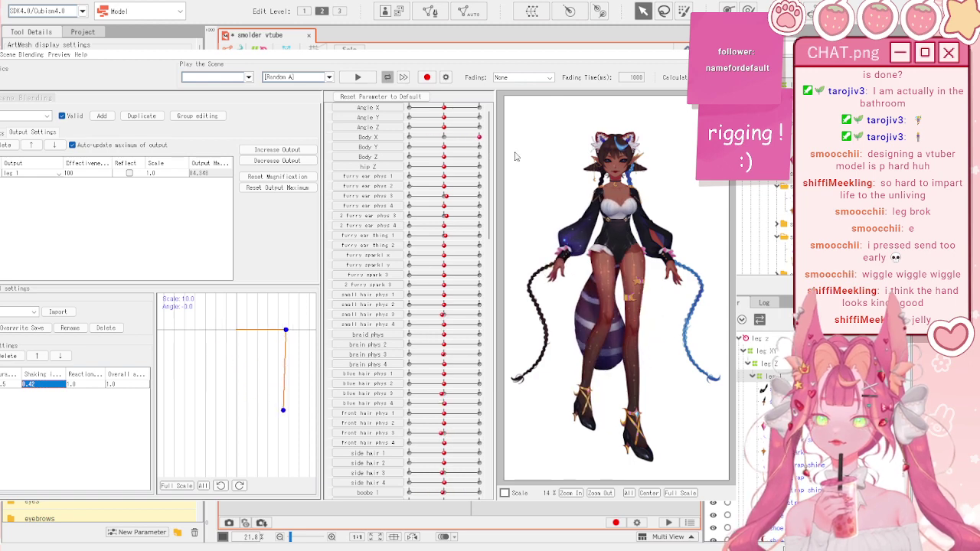
pyautogui.moveTo(521, 156); pyautogui.dragTo(393, 168)
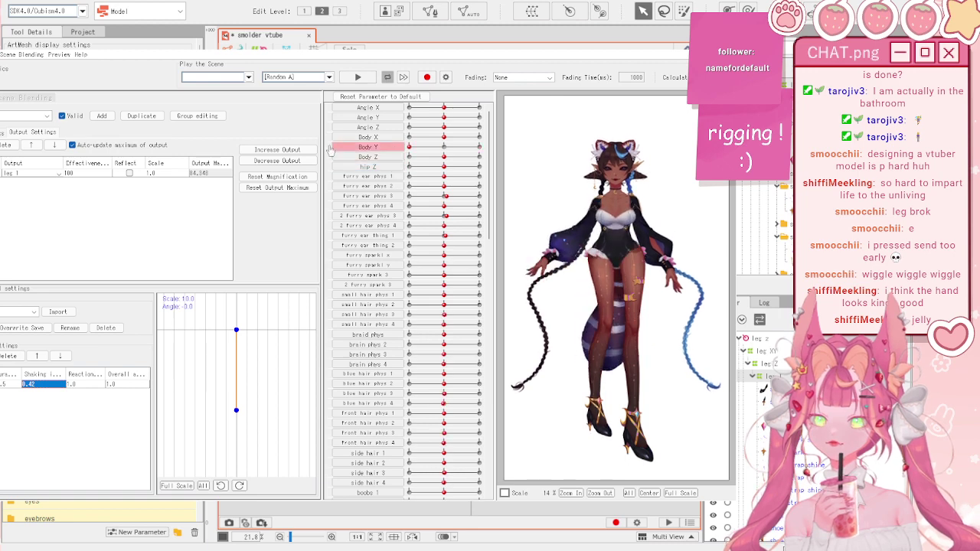
# - Add Body Y as a Position X input weighted 32, set Body X's weight to 68, and test the leg's reaction
pyautogui.click(2, 132)
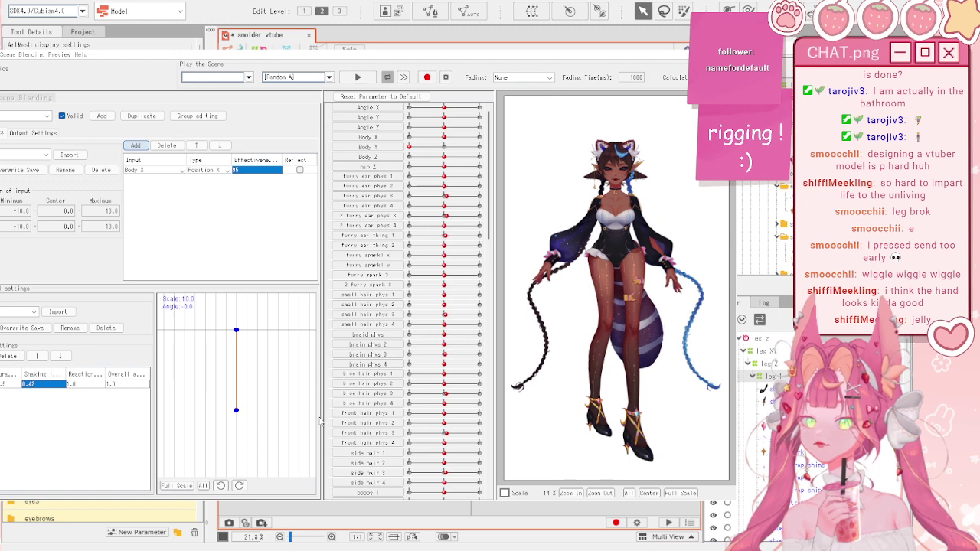
pyautogui.click(136, 146)
pyautogui.moveTo(256, 179); pyautogui.dragTo(271, 180)
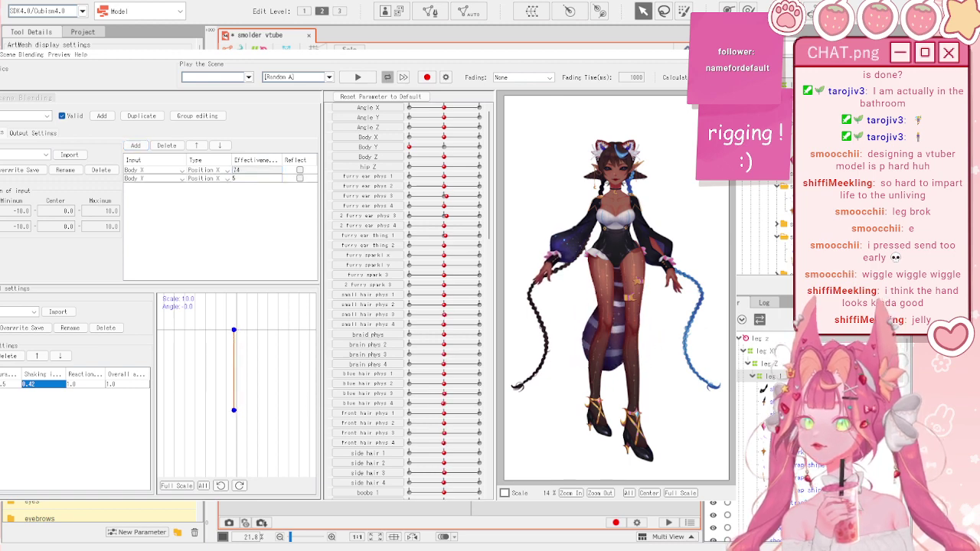
pyautogui.click(256, 178)
pyautogui.write('32')
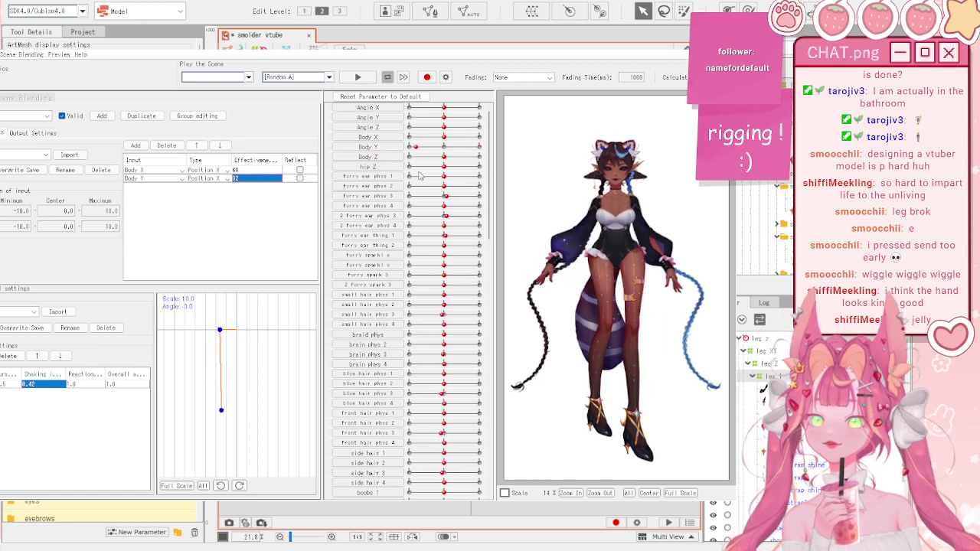
pyautogui.moveTo(444, 157); pyautogui.dragTo(454, 175)
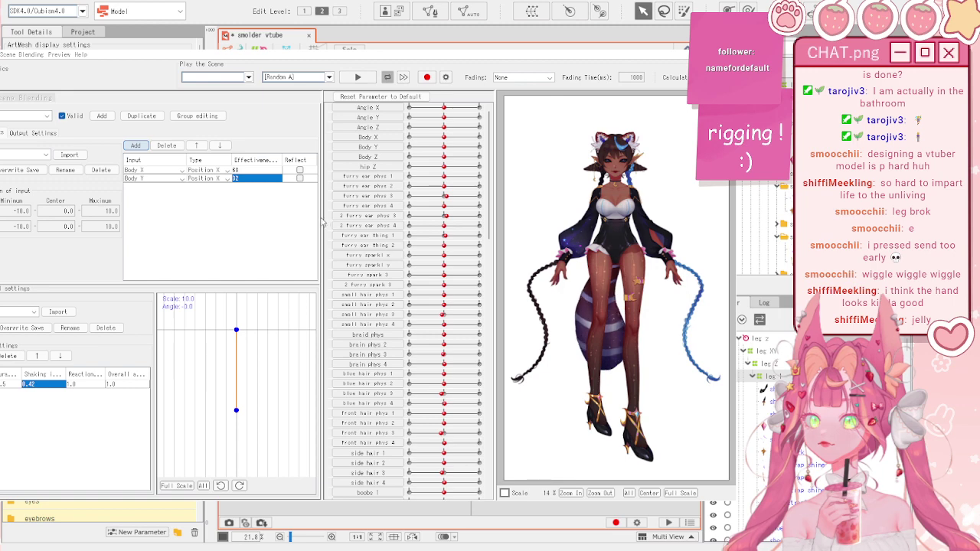
# - Add hip Z as an Angle input weighted 100 and test the leg's swing with hip Z and Body X
pyautogui.click(328, 433)
pyautogui.click(204, 188)
pyautogui.click(207, 204)
pyautogui.doubleClick(240, 188)
pyautogui.write('100')
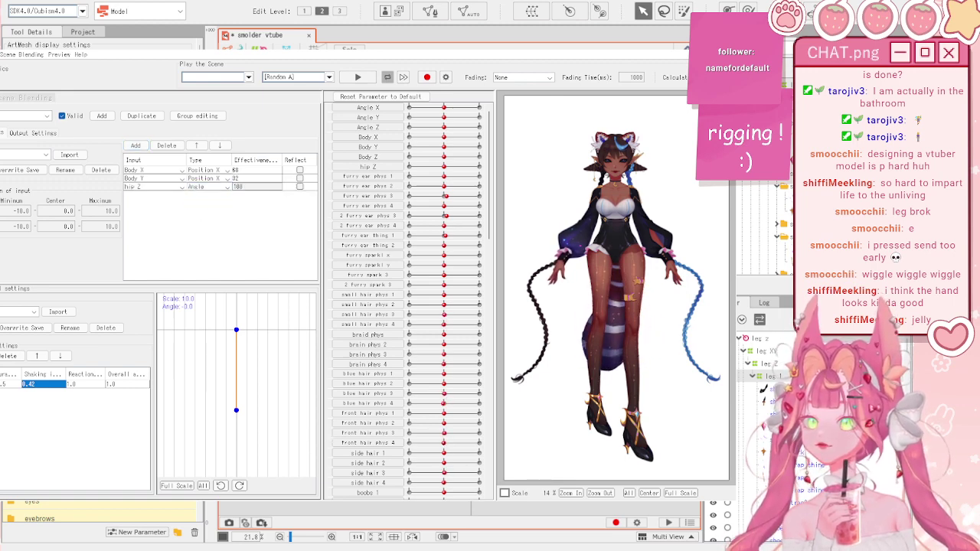
pyautogui.press('Return')
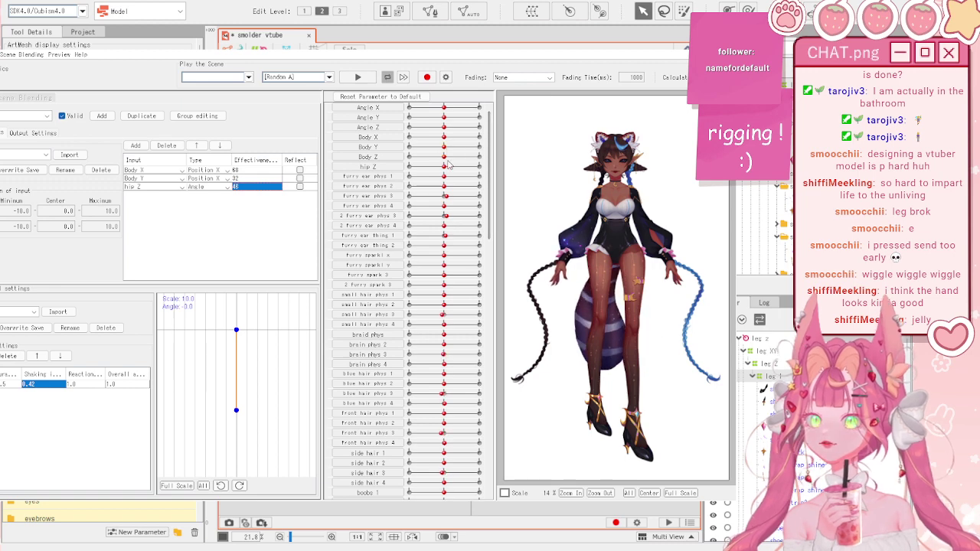
pyautogui.moveTo(446, 167); pyautogui.dragTo(519, 175)
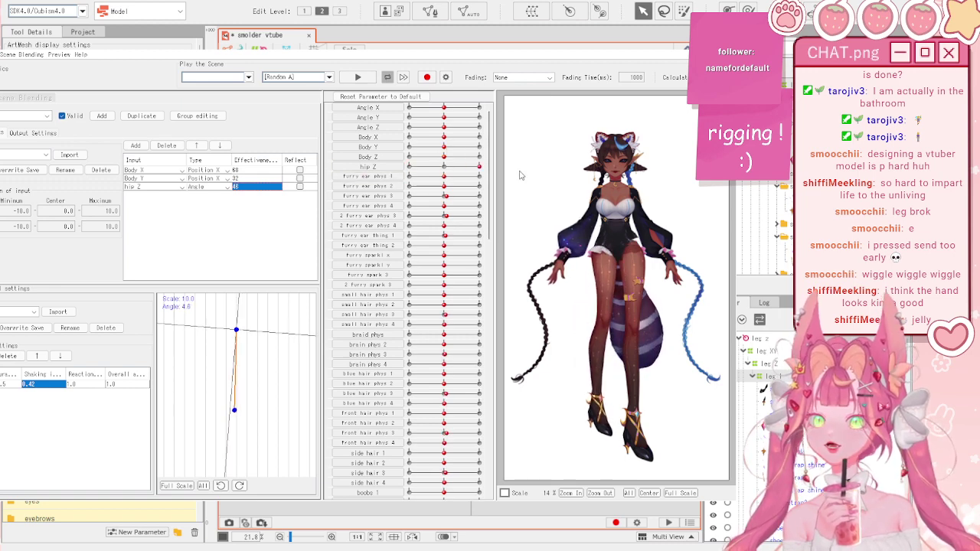
pyautogui.press('Return')
pyautogui.moveTo(479, 167); pyautogui.dragTo(445, 166)
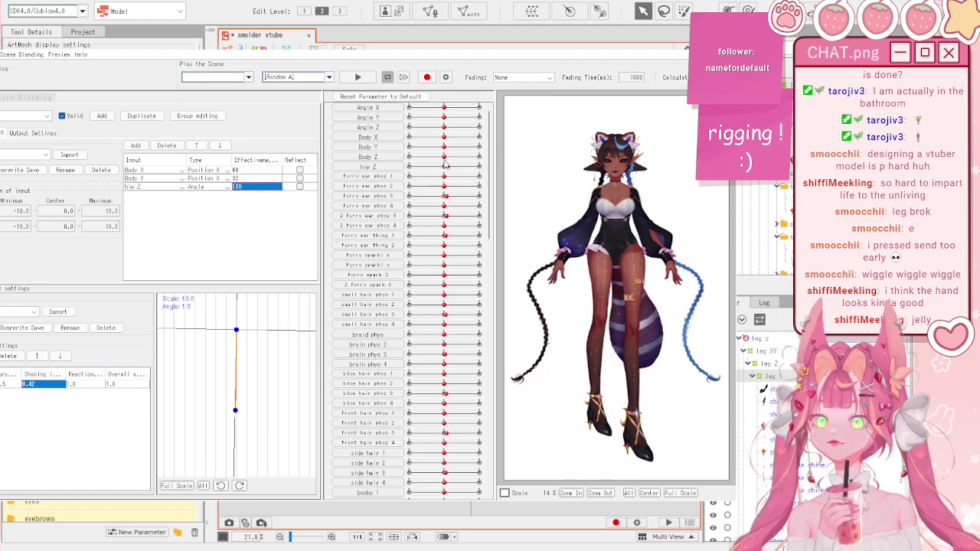
pyautogui.moveTo(443, 158); pyautogui.dragTo(446, 137)
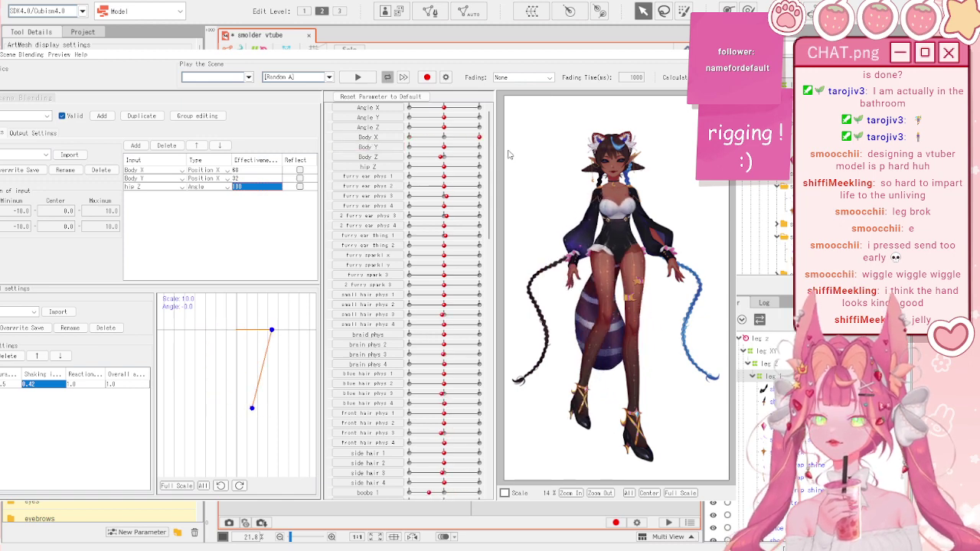
# - Close the physics settings and try to swing the lower leg inward at leg 1 -1.0 by reshaping its warp points
pyautogui.click(724, 43)
pyautogui.moveTo(127, 466); pyautogui.dragTo(95, 466)
pyautogui.moveTo(426, 211); pyautogui.dragTo(377, 209)
pyautogui.moveTo(430, 326); pyautogui.dragTo(470, 326)
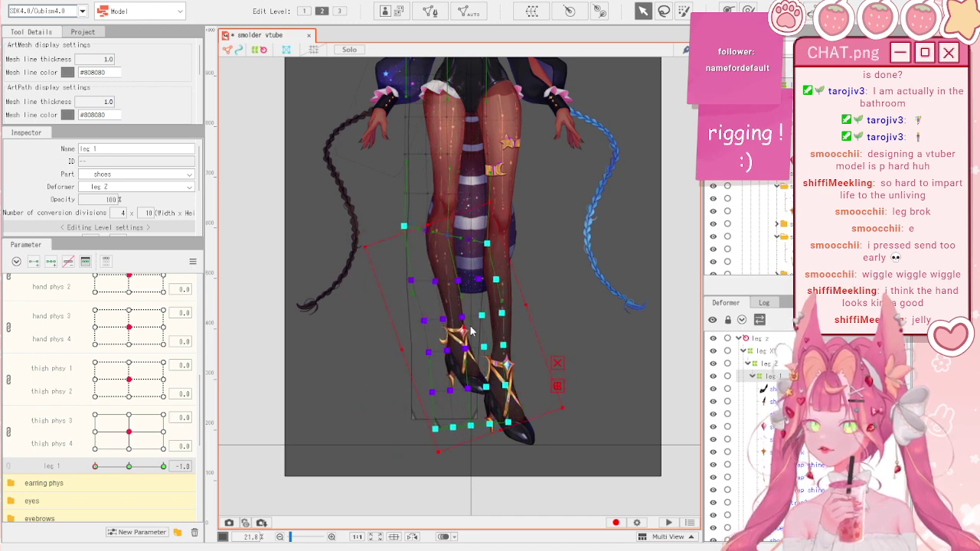
pyautogui.hotkey('ctrl', 'z')
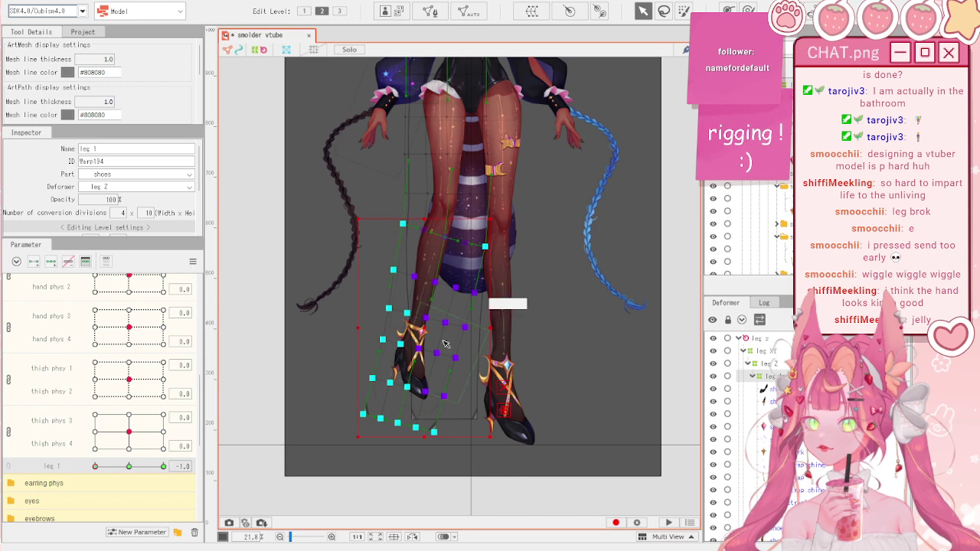
# - Rework the leg 1 warp at -1.0 from its neutral shape, skewing and shifting its points so the lower leg swings inward
pyautogui.moveTo(95, 466); pyautogui.dragTo(129, 466)
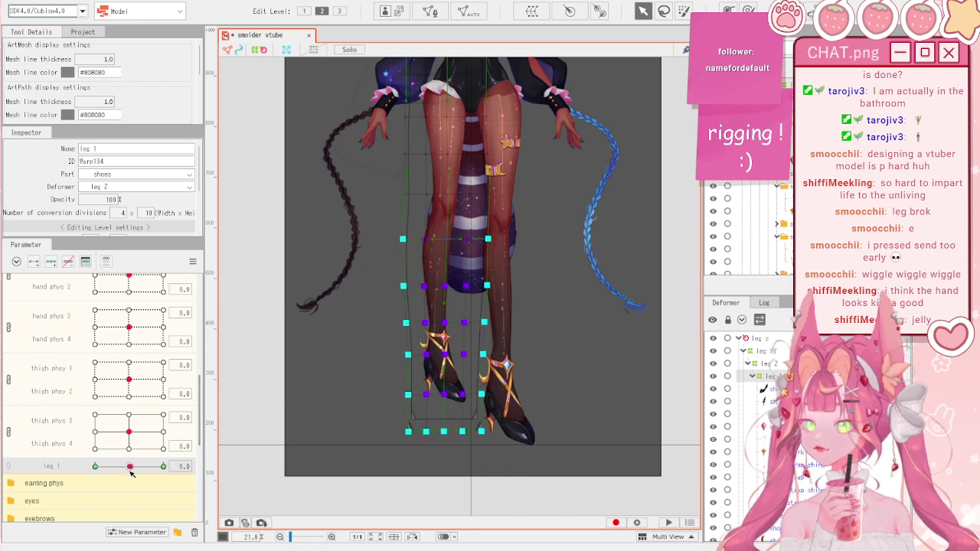
pyautogui.click(478, 329)
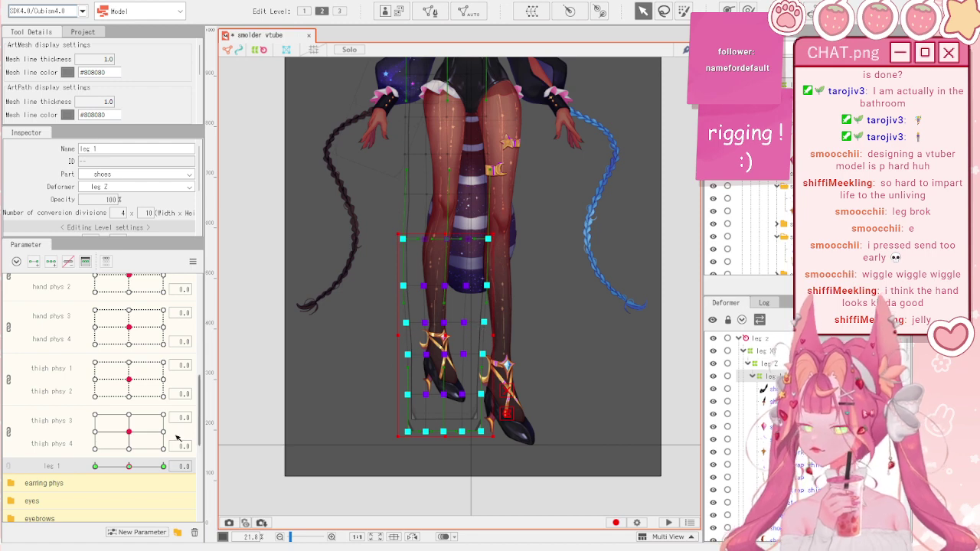
pyautogui.click(95, 466)
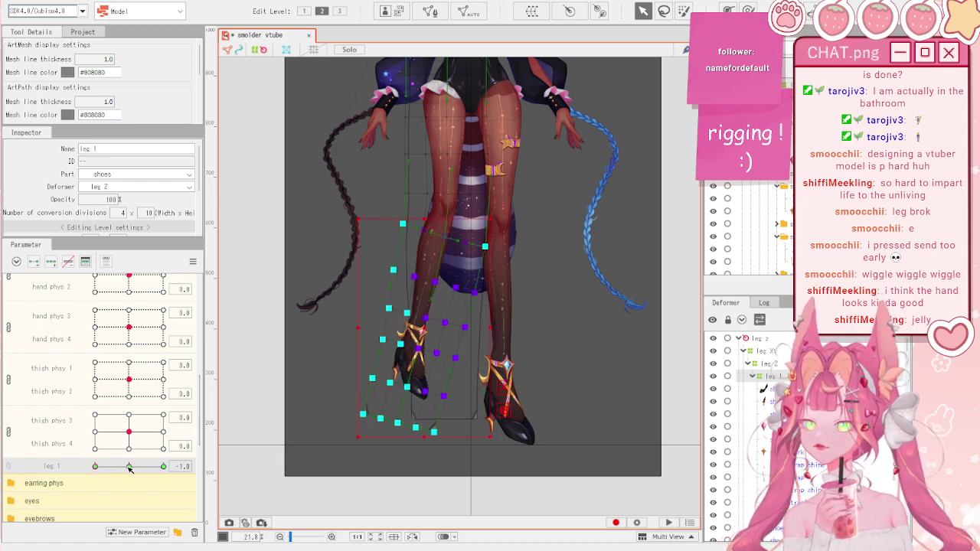
pyautogui.hotkey('ctrl', 'z')
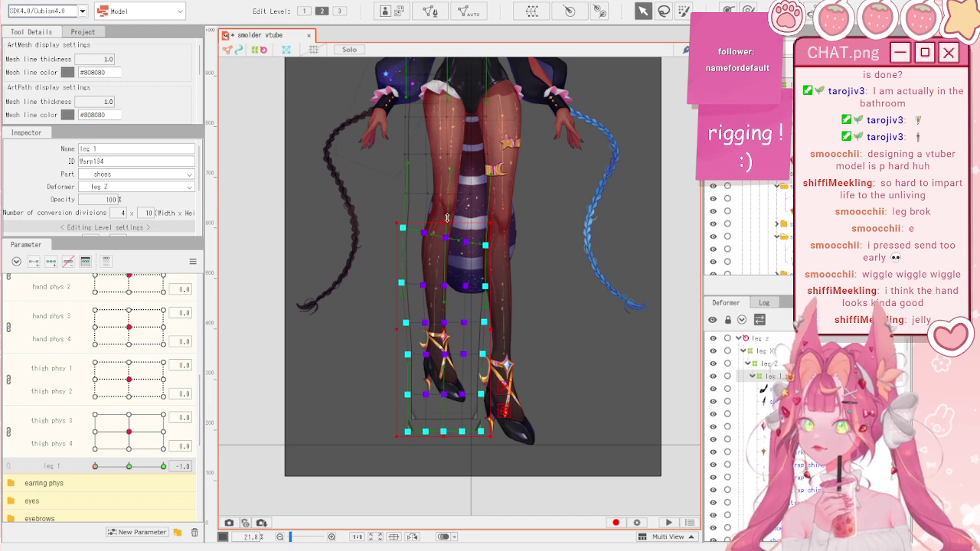
pyautogui.moveTo(449, 216); pyautogui.dragTo(421, 219)
pyautogui.moveTo(443, 329); pyautogui.dragTo(474, 329)
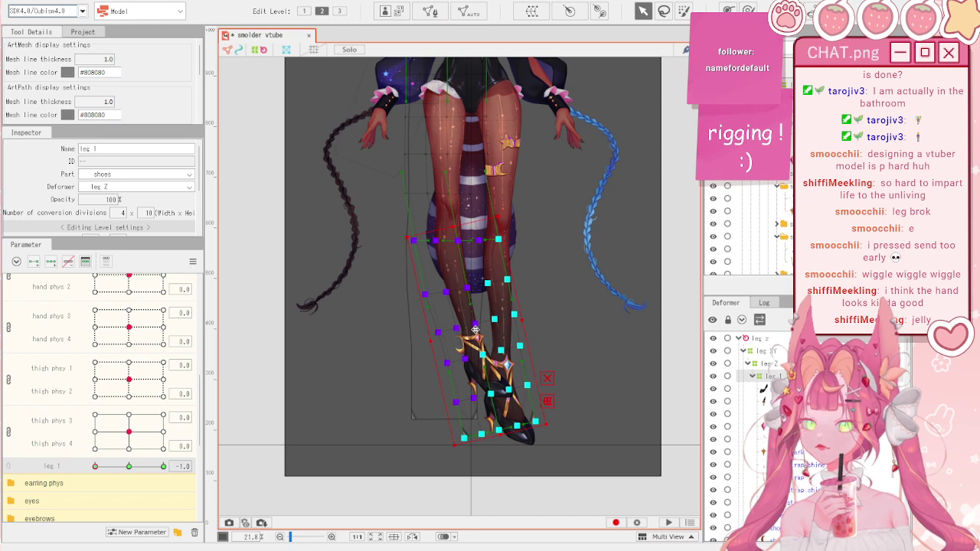
# - Reopen the physics settings, test the swing with Body X, and set the pendulum's shaking influence to 0.5 and reaction to 0.88
pyautogui.click(83, 0)
pyautogui.click(125, 215)
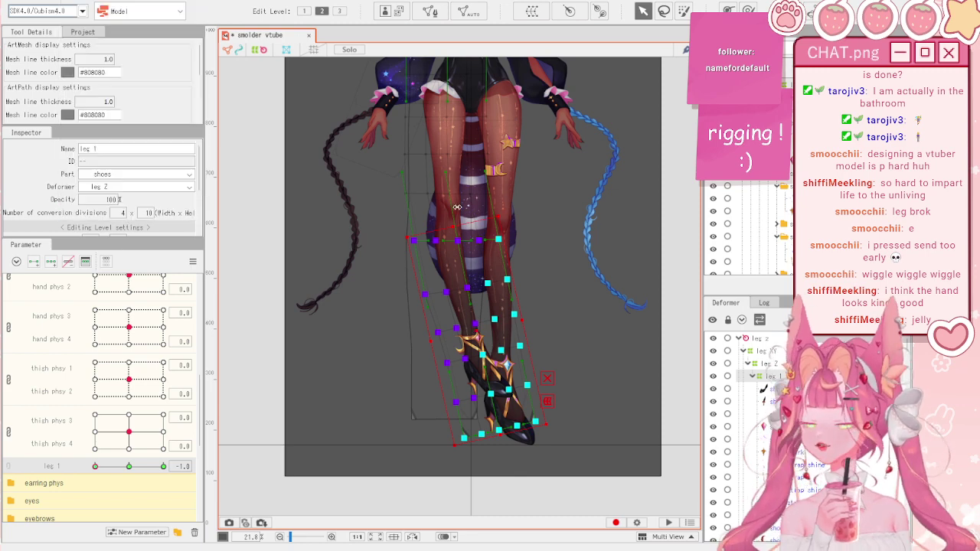
pyautogui.moveTo(626, 293); pyautogui.dragTo(513, 295)
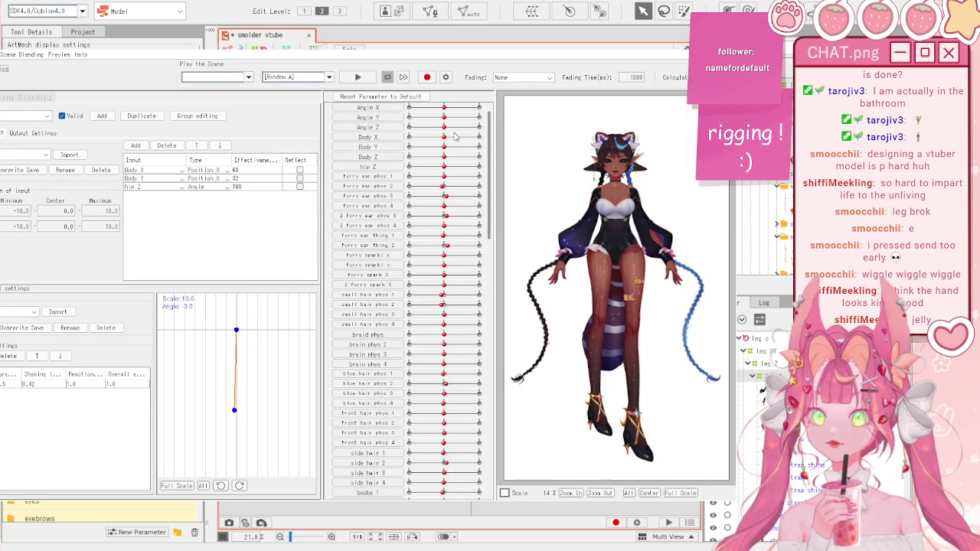
pyautogui.moveTo(444, 139); pyautogui.dragTo(501, 142)
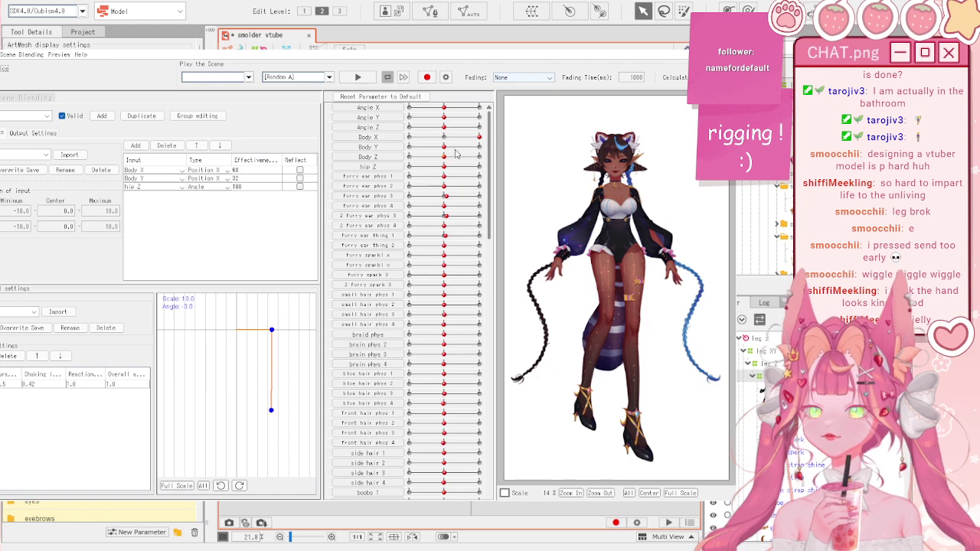
pyautogui.moveTo(479, 137); pyautogui.dragTo(528, 160)
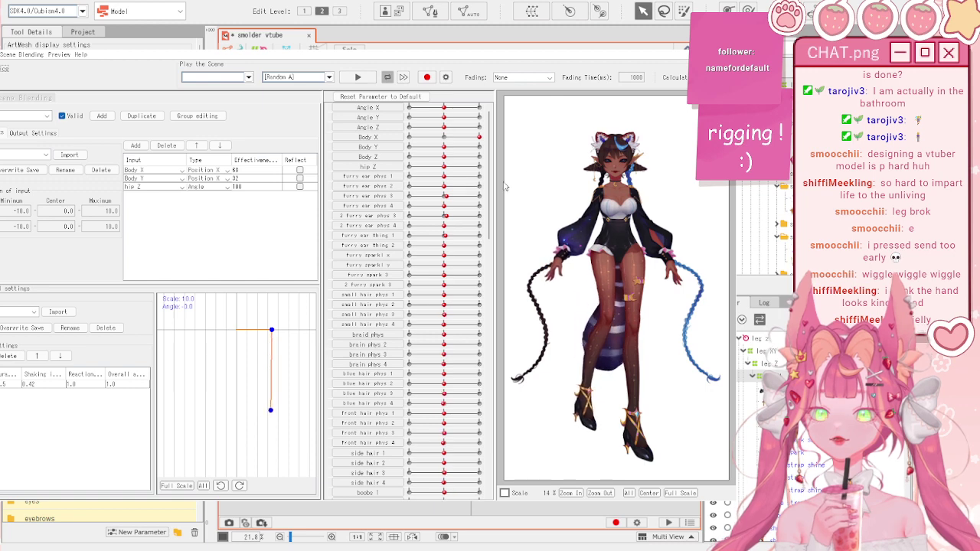
pyautogui.moveTo(62, 388); pyautogui.dragTo(76, 385)
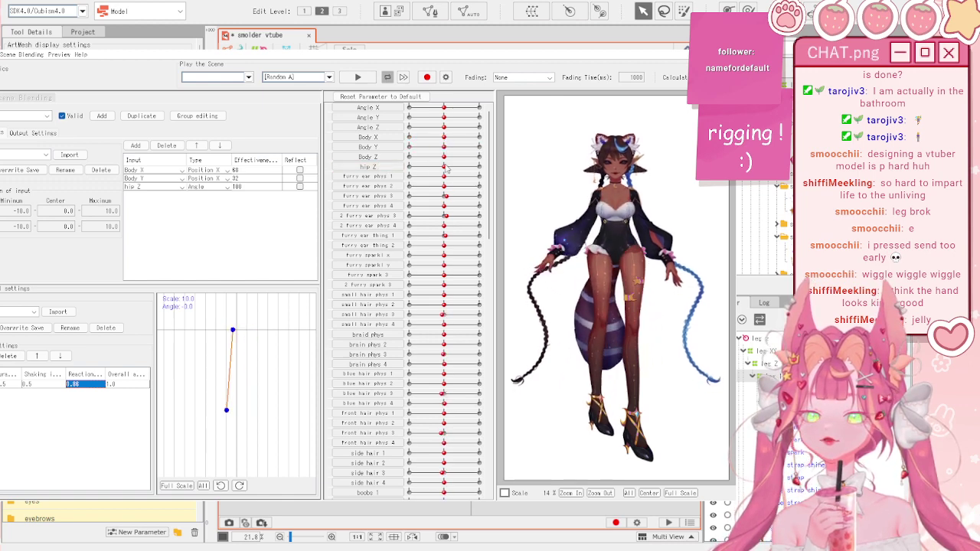
# - Reflect the Body Y input with weight 20 and test the leg's swing with the body and hip parameters
pyautogui.click(300, 179)
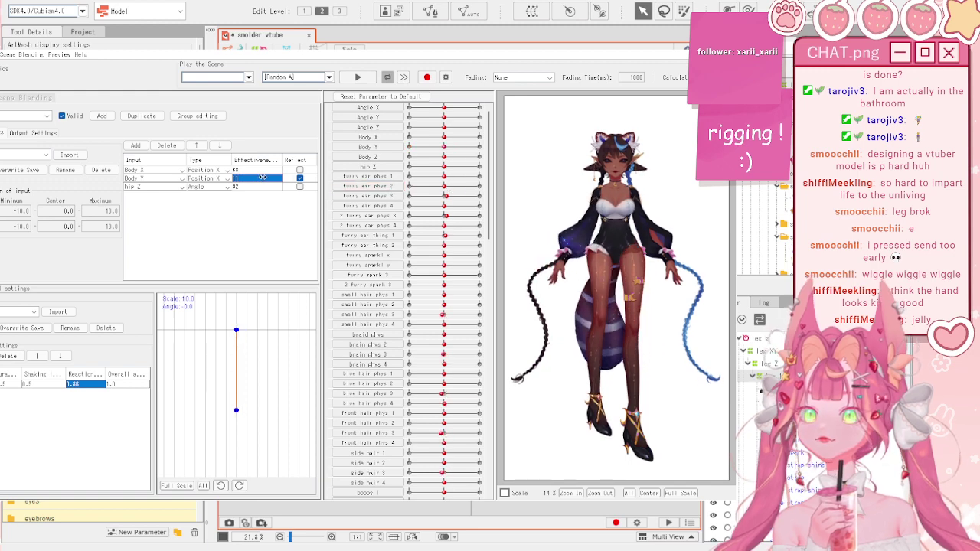
pyautogui.moveTo(263, 177); pyautogui.dragTo(270, 178)
pyautogui.moveTo(445, 137); pyautogui.dragTo(495, 140)
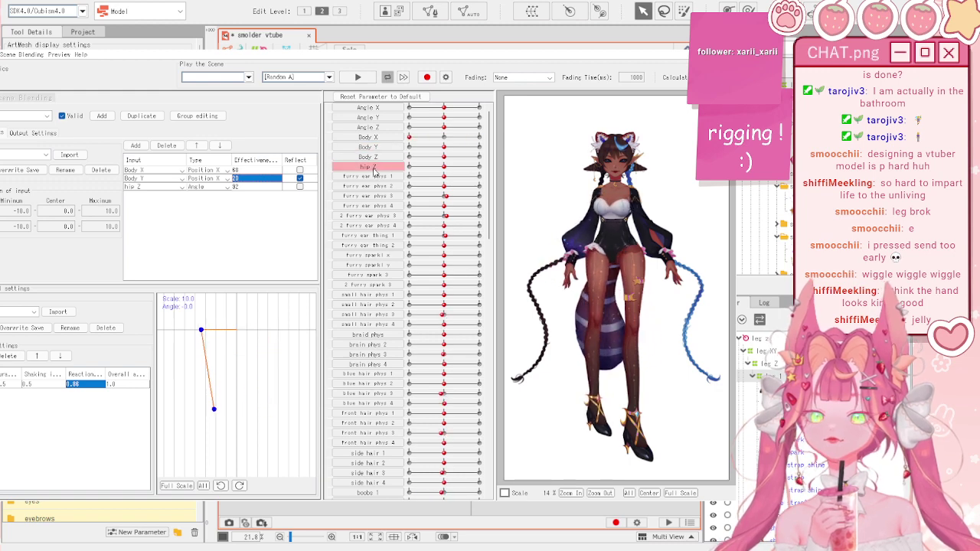
pyautogui.moveTo(503, 146); pyautogui.dragTo(449, 162)
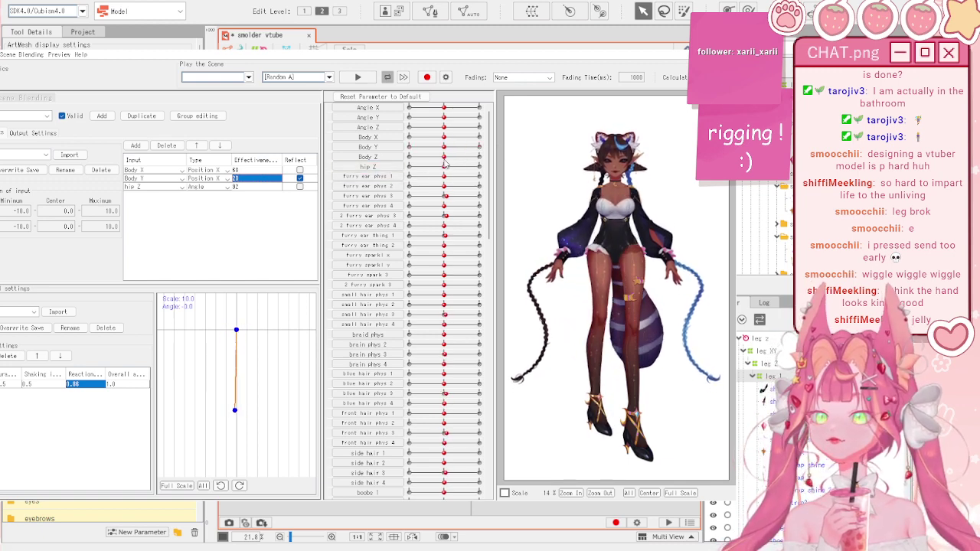
pyautogui.moveTo(555, 170); pyautogui.dragTo(711, 172)
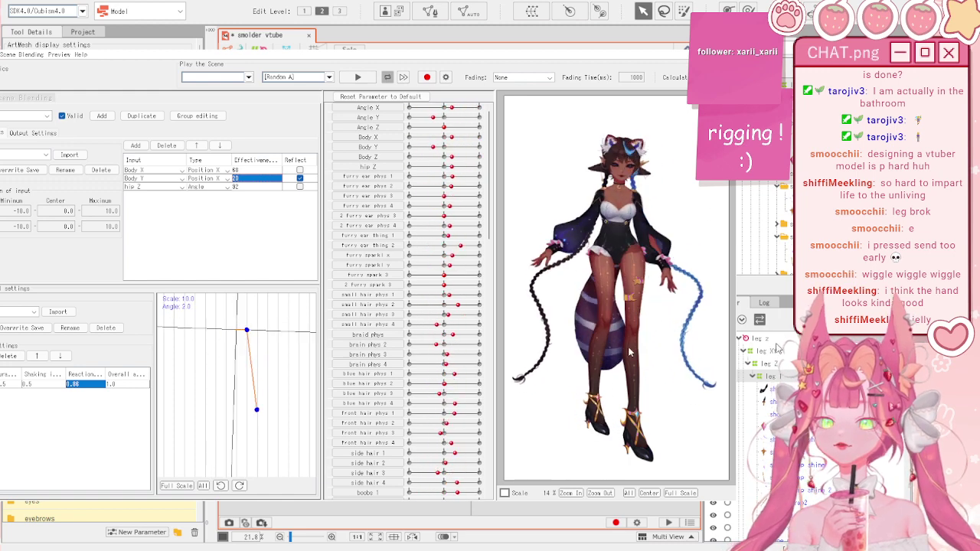
# - Close the physics settings, preview the whole body at Body Y 10, and reset all parameters to their defaults
pyautogui.click(720, 42)
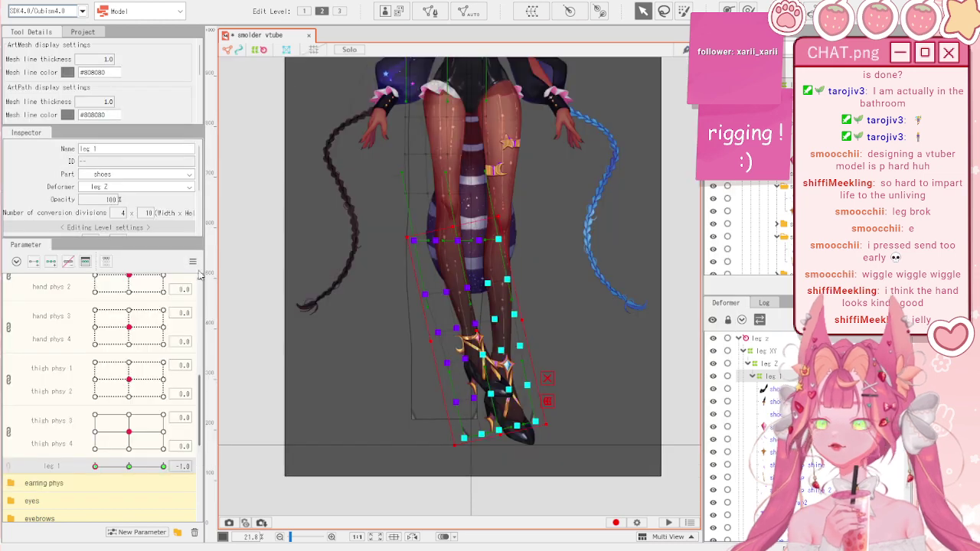
pyautogui.click(193, 263)
pyautogui.click(218, 262)
pyautogui.click(358, 343)
pyautogui.scroll(-2, 393, 363)
pyautogui.scroll(1, 395, 177)
pyautogui.scroll(1, 134, 378)
pyautogui.scroll(5, 132, 379)
pyautogui.moveTo(130, 398); pyautogui.dragTo(132, 381)
pyautogui.click(193, 261)
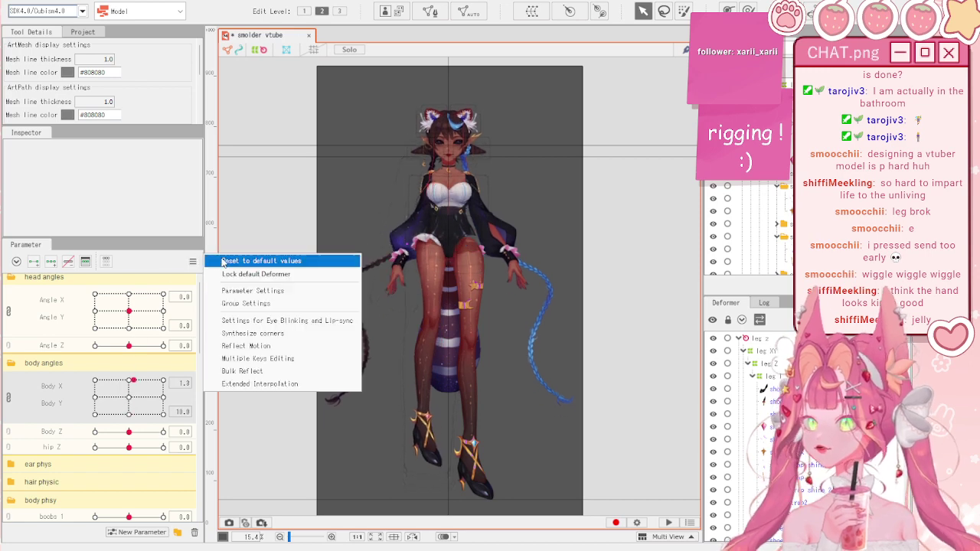
pyautogui.click(260, 256)
# - Preview the full model's pose at Body X 10 and Body Y 10, and reset the parameters to their defaults
pyautogui.scroll(2, 430, 275)
pyautogui.scroll(-2, 430, 276)
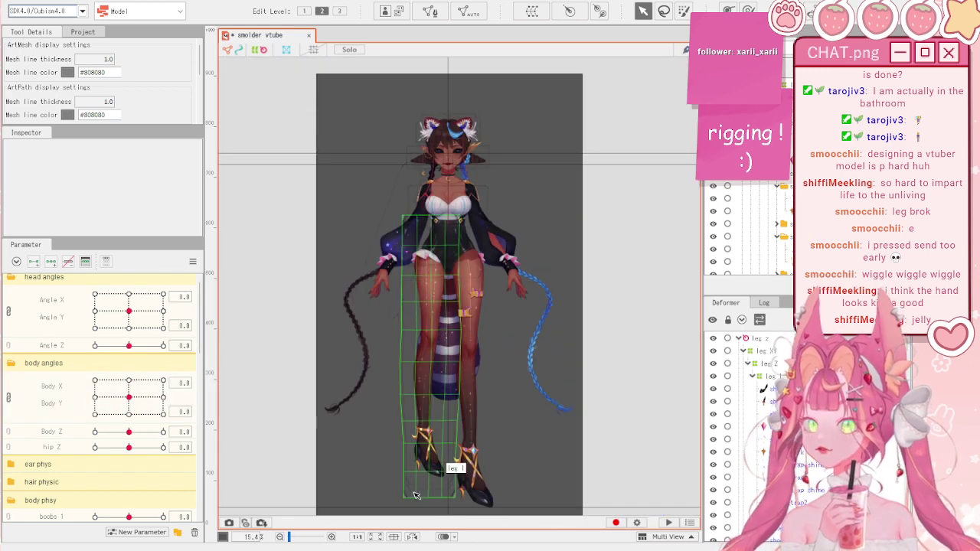
pyautogui.moveTo(128, 346)
pyautogui.mouseDown()
pyautogui.moveTo(82, 352)
pyautogui.moveTo(150, 354)
pyautogui.moveTo(128, 360)
pyautogui.mouseUp()
pyautogui.moveTo(129, 397); pyautogui.dragTo(203, 372)
pyautogui.click(193, 262)
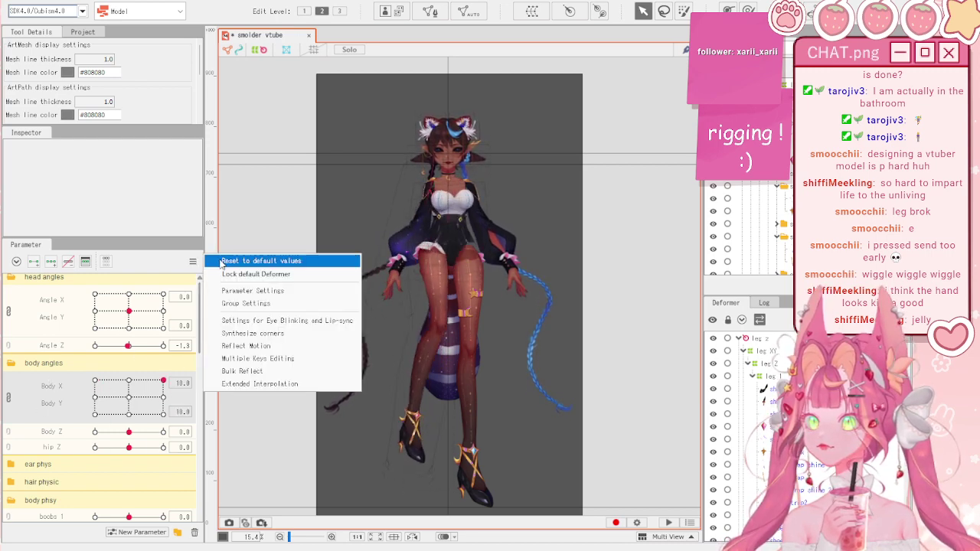
pyautogui.click(264, 261)
# - Select the hand ruff 2 mesh on the wrist and inspect the cuff's ruffles up close
pyautogui.scroll(5, 299, 261)
pyautogui.scroll(5, 491, 263)
pyautogui.click(482, 218)
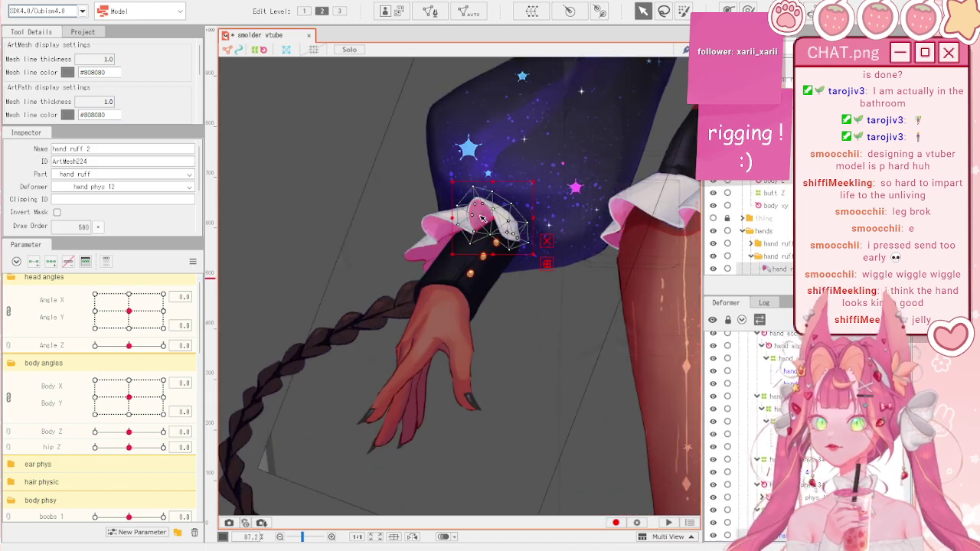
pyautogui.scroll(2, 482, 218)
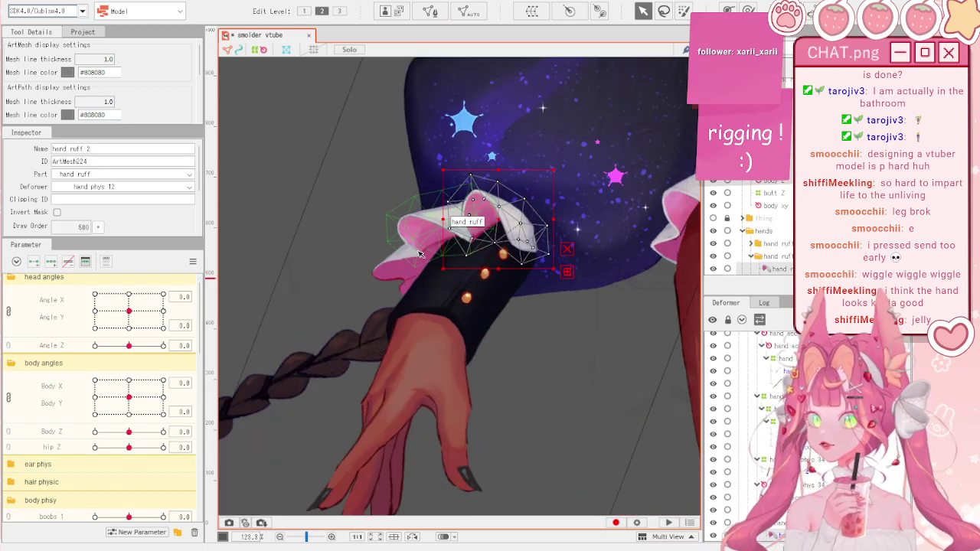
pyautogui.scroll(-2, 418, 251)
pyautogui.scroll(2, 420, 229)
pyautogui.scroll(-2, 392, 281)
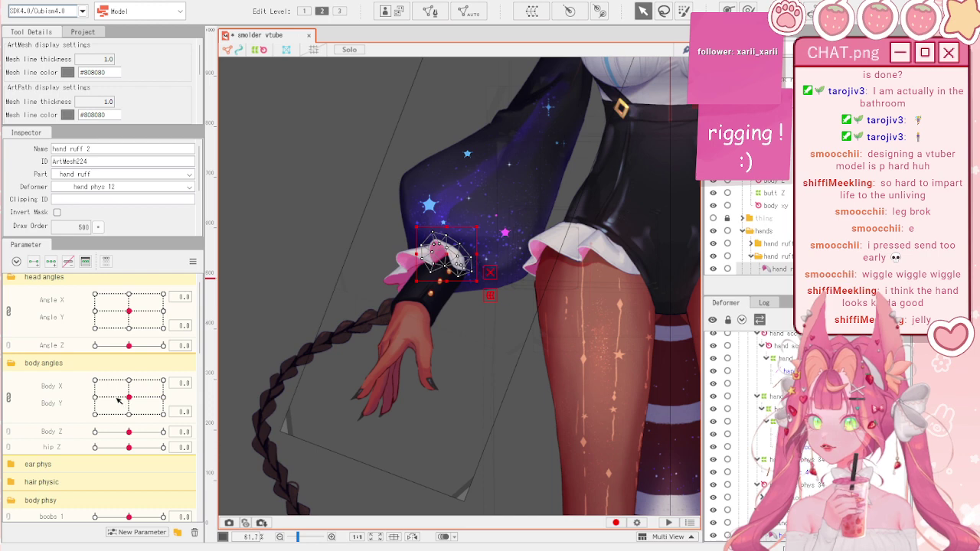
# - Create the parameters hand ruff 1, hand ruff 1.5 and hand ruff 2 below leg ruff phys 3 in the clothes physic group
pyautogui.scroll(-5, 110, 406)
pyautogui.scroll(-3, 40, 348)
pyautogui.scroll(-4, 58, 380)
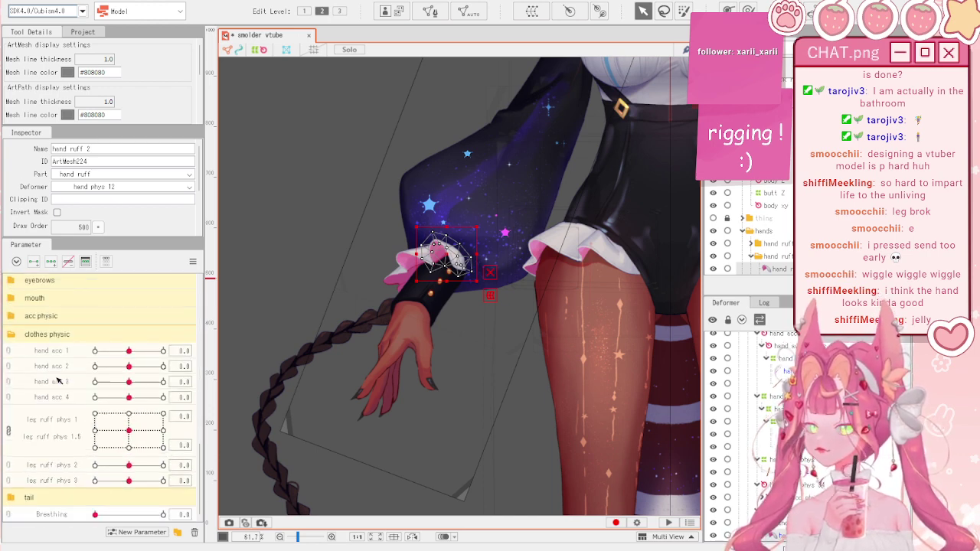
pyautogui.click(79, 481)
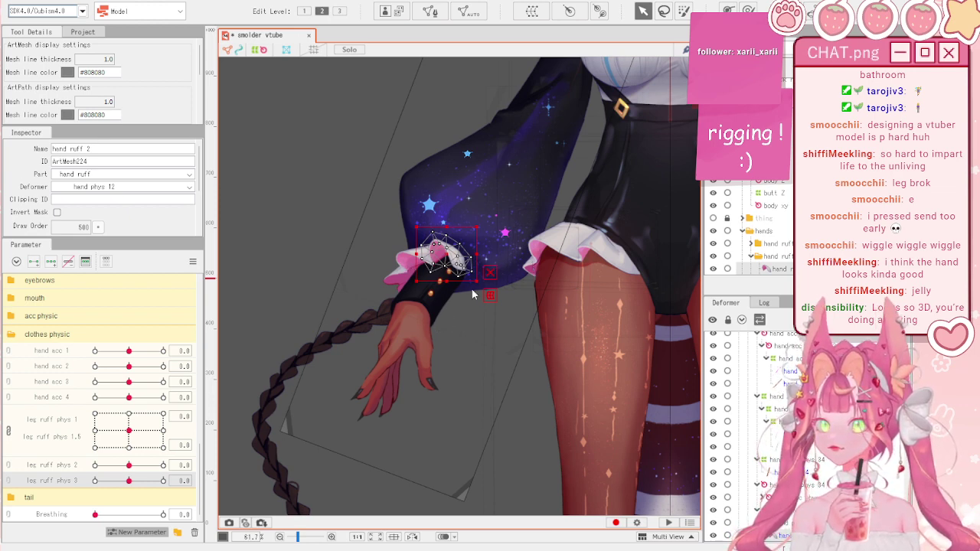
pyautogui.click(430, 325)
pyautogui.click(155, 534)
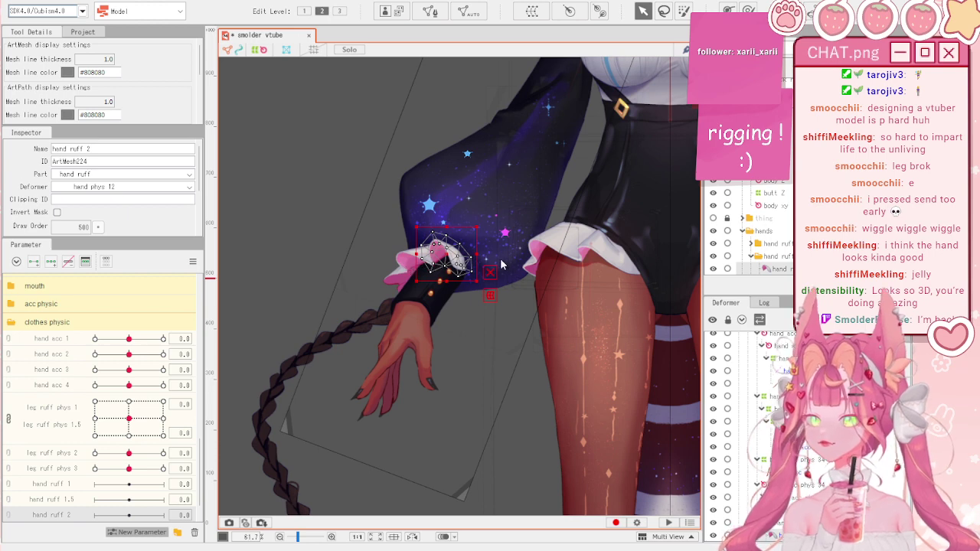
# - Select the three hand ruff meshes on the wrist together, the two front ruffles and hand ruff back
pyautogui.scroll(-1, 180, 368)
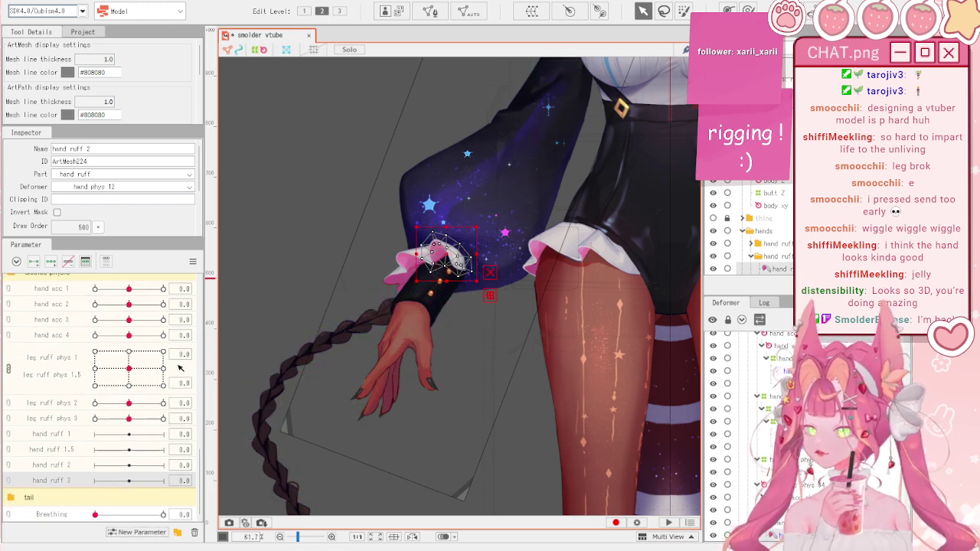
pyautogui.scroll(1, 448, 361)
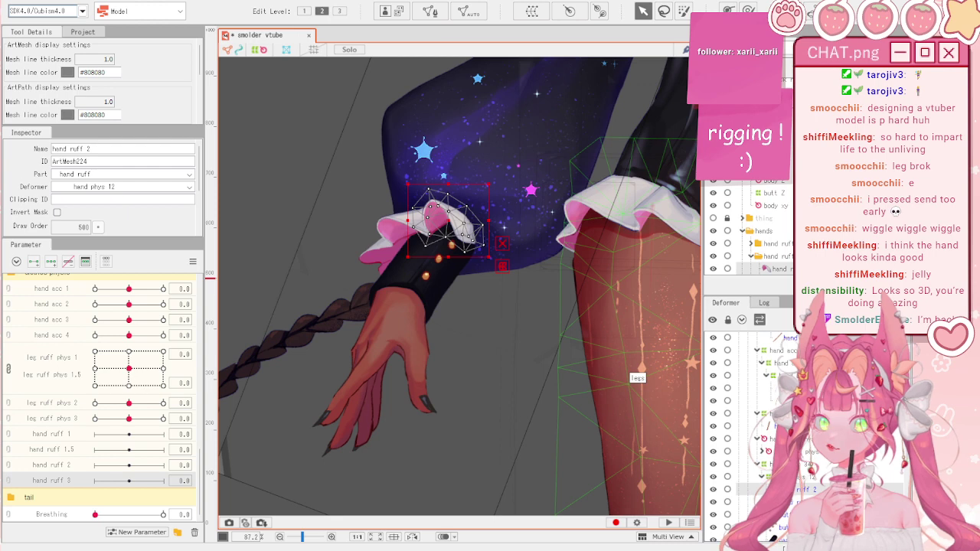
pyautogui.click(809, 480)
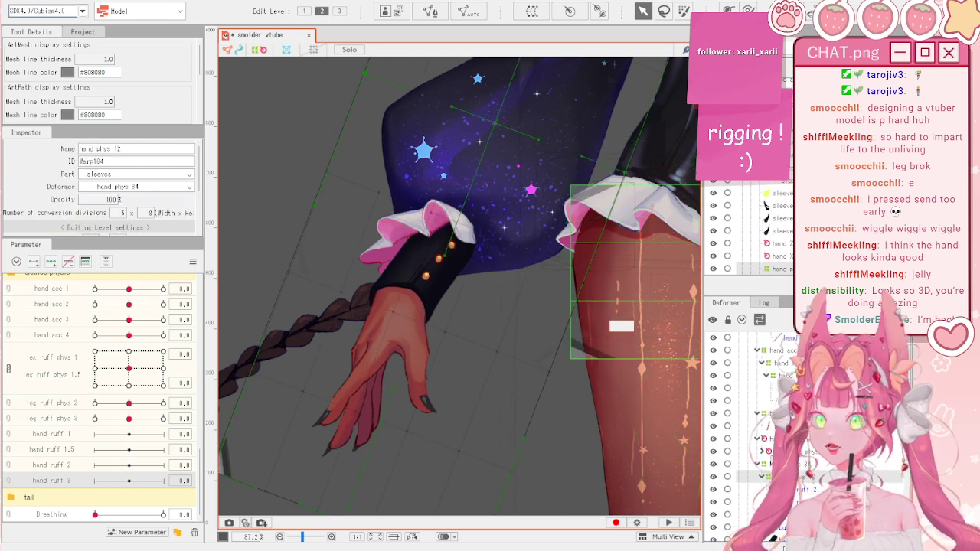
pyautogui.click(802, 491)
pyautogui.keyDown('shift'); pyautogui.click(796, 409); pyautogui.keyUp('shift')
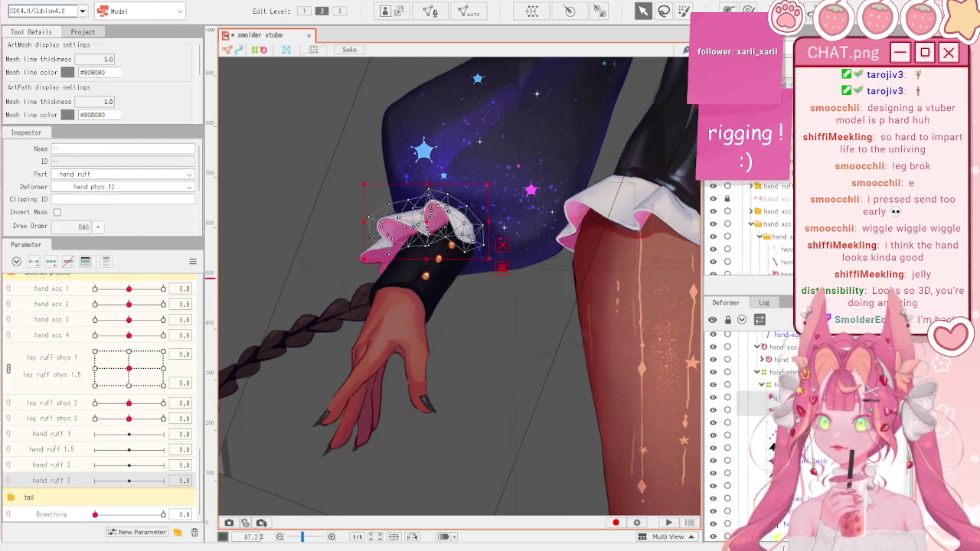
pyautogui.keyDown('ctrl'); pyautogui.click(810, 461); pyautogui.keyUp('ctrl')
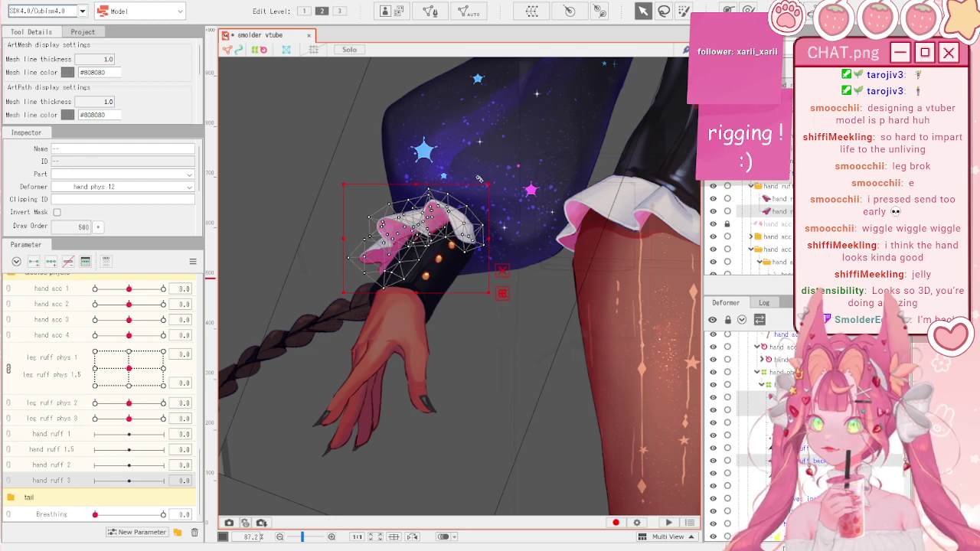
pyautogui.scroll(2, 478, 179)
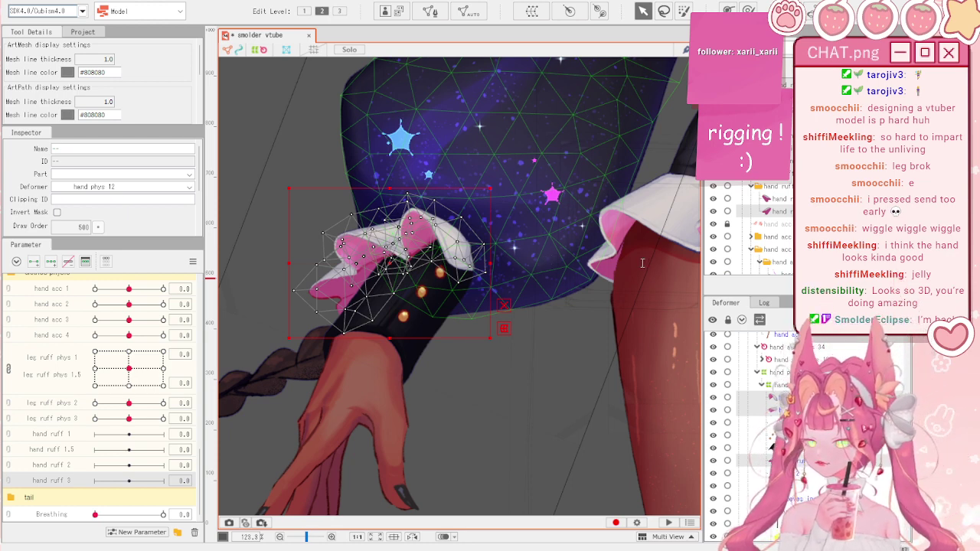
# - Create three nested warp deformers named hand ruff phy 12, hand ruff phy 2 and hand ruff phy 3 around the hand ruff meshes
pyautogui.click(559, 405)
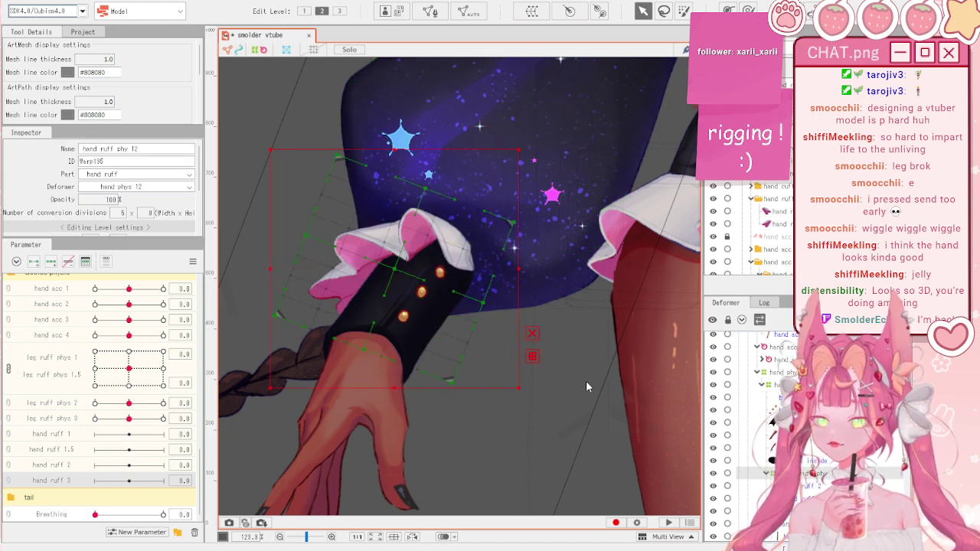
pyautogui.click(579, 406)
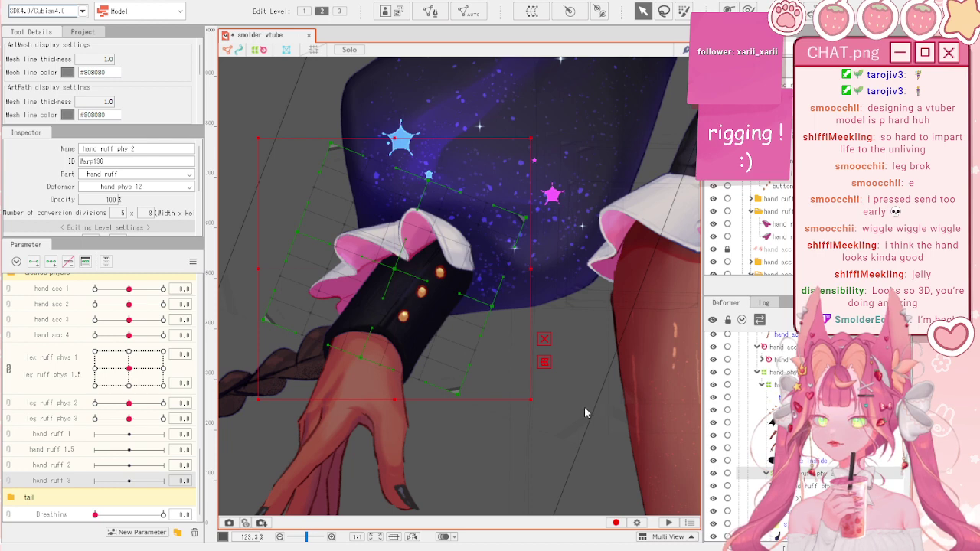
pyautogui.click(602, 406)
# - Shrink the hand ruff phy 2 and hand ruff phy 3 warp deformers to match the size of hand ruff phy 12
pyautogui.scroll(-2, 595, 388)
pyautogui.scroll(2, 332, 327)
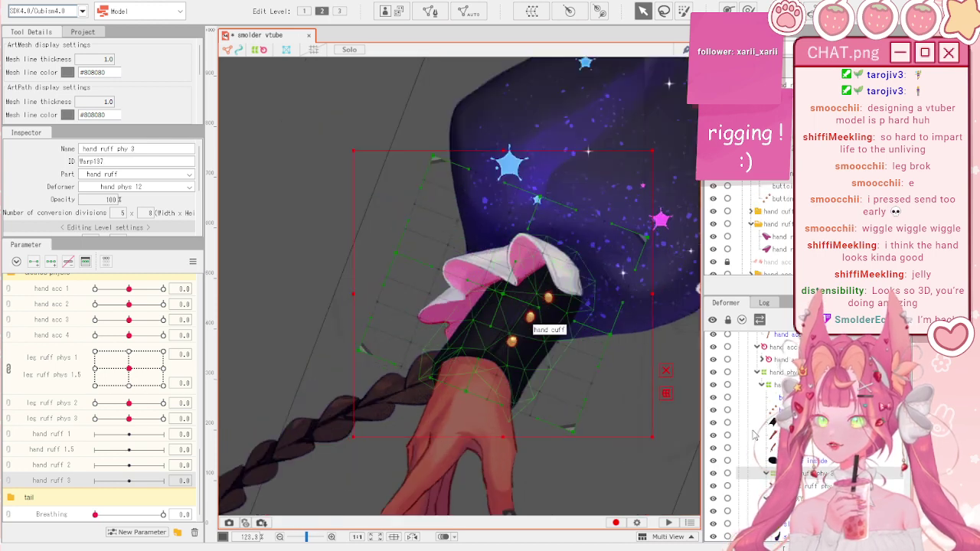
pyautogui.click(815, 485)
pyautogui.scroll(3, 427, 401)
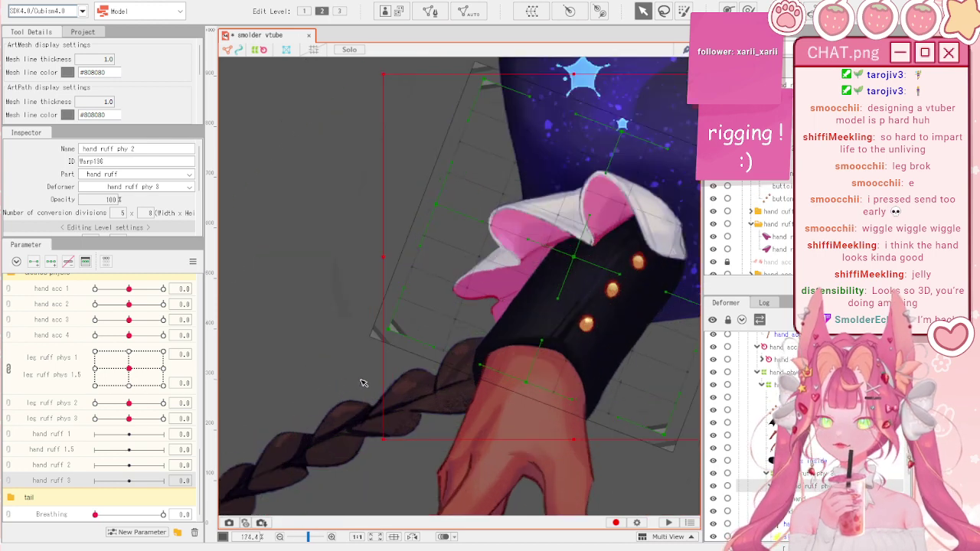
pyautogui.moveTo(327, 429); pyautogui.dragTo(347, 416)
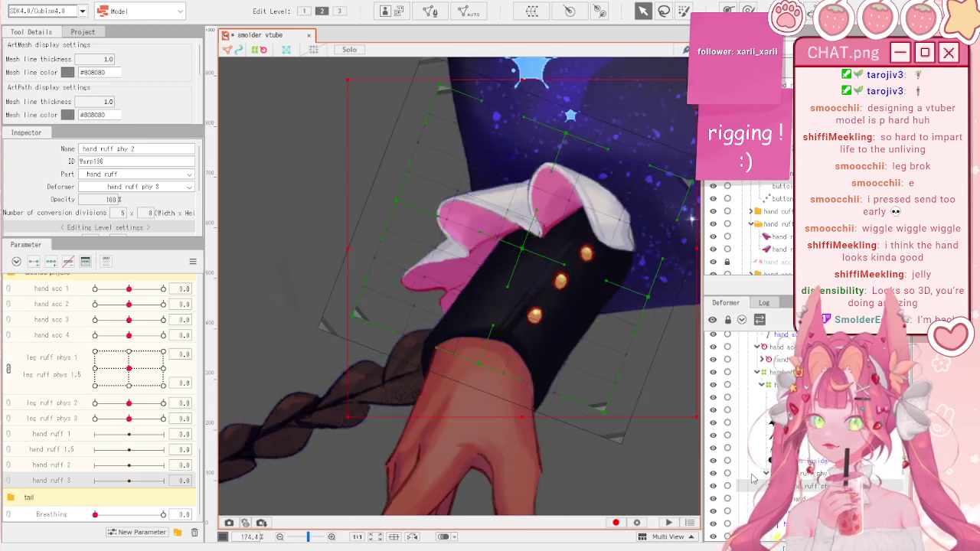
pyautogui.click(809, 473)
pyautogui.moveTo(314, 449); pyautogui.dragTo(347, 418)
pyautogui.scroll(-2, 421, 291)
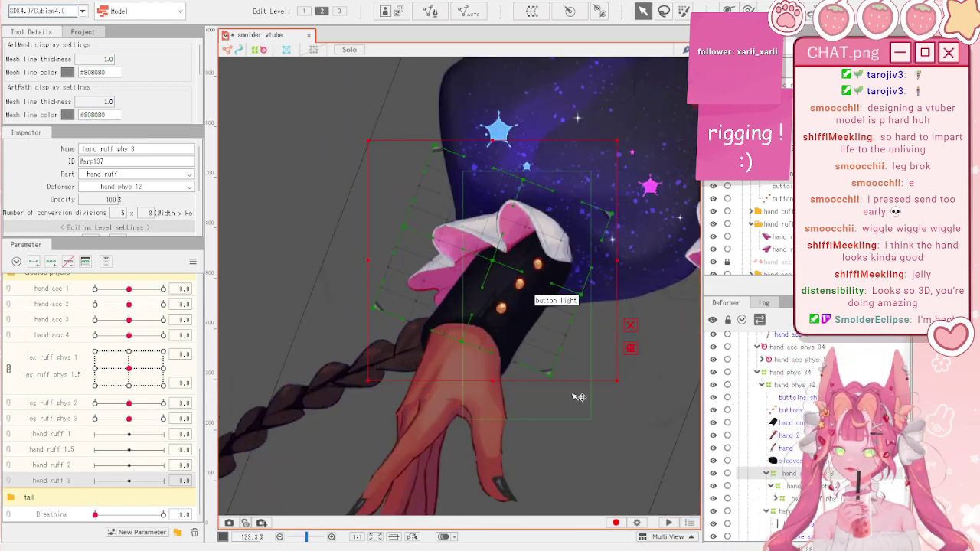
pyautogui.scroll(-2, 393, 237)
pyautogui.scroll(2, 408, 261)
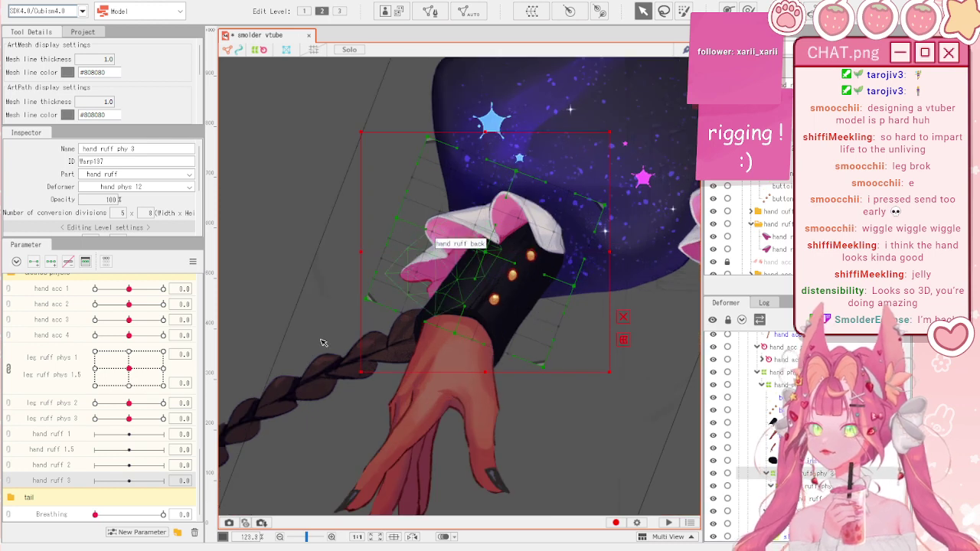
# - Add three keys on both hand ruff 1 and hand ruff 1.5 to the hand ruff phy 12 deformer
pyautogui.click(807, 498)
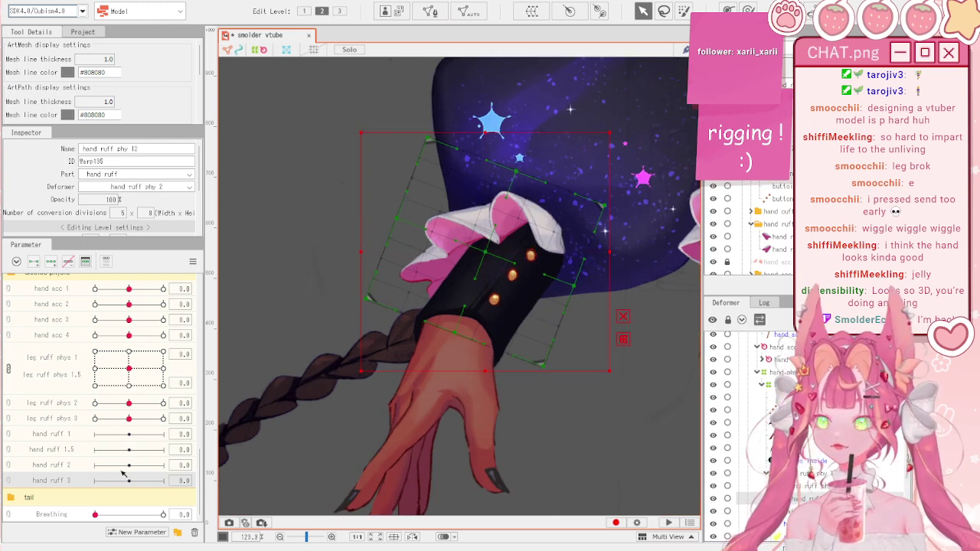
pyautogui.keyDown('ctrl'); pyautogui.click(79, 452); pyautogui.keyUp('ctrl')
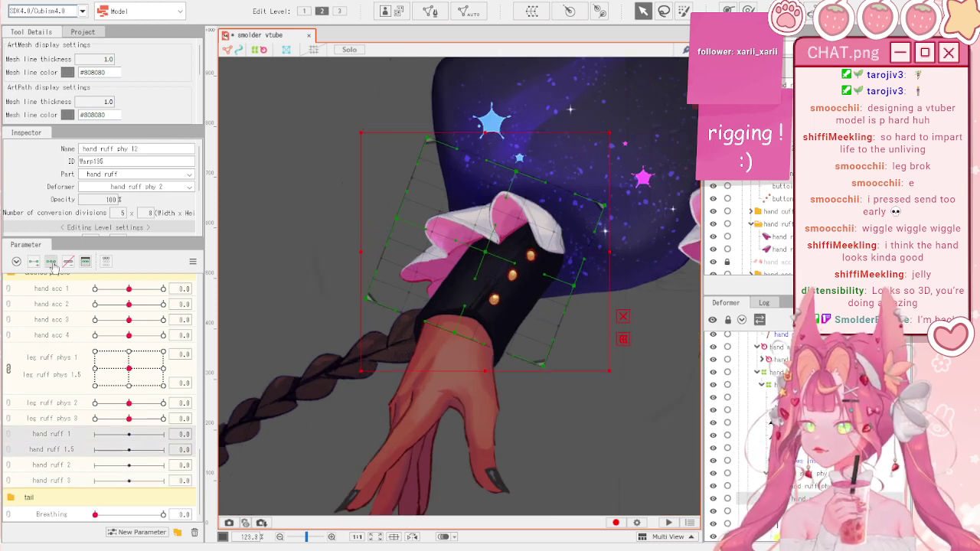
pyautogui.click(77, 436)
# - At hand ruff 1 value -1, push the upper part of hand ruff phy 12 outward from the sleeve with the deform brush
pyautogui.press('b')
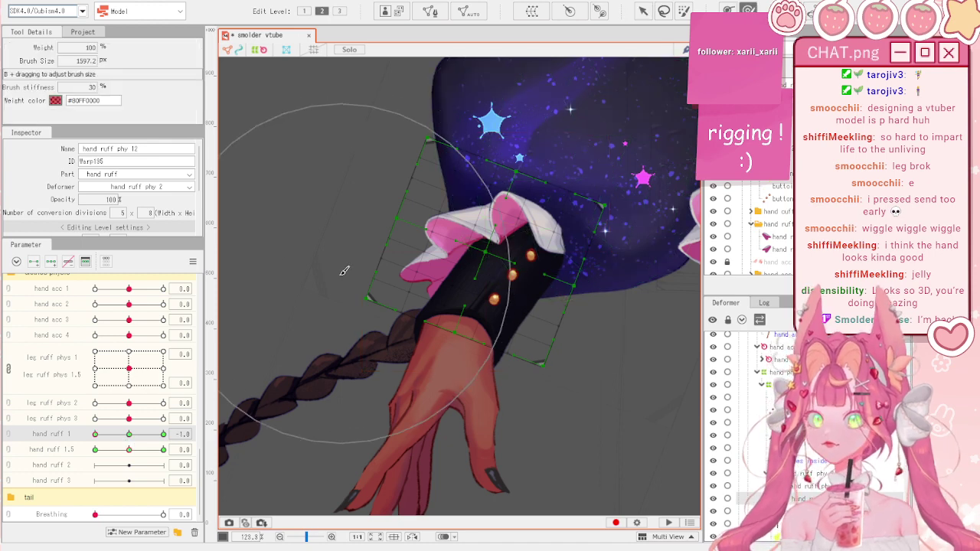
pyautogui.scroll(-3, 412, 205)
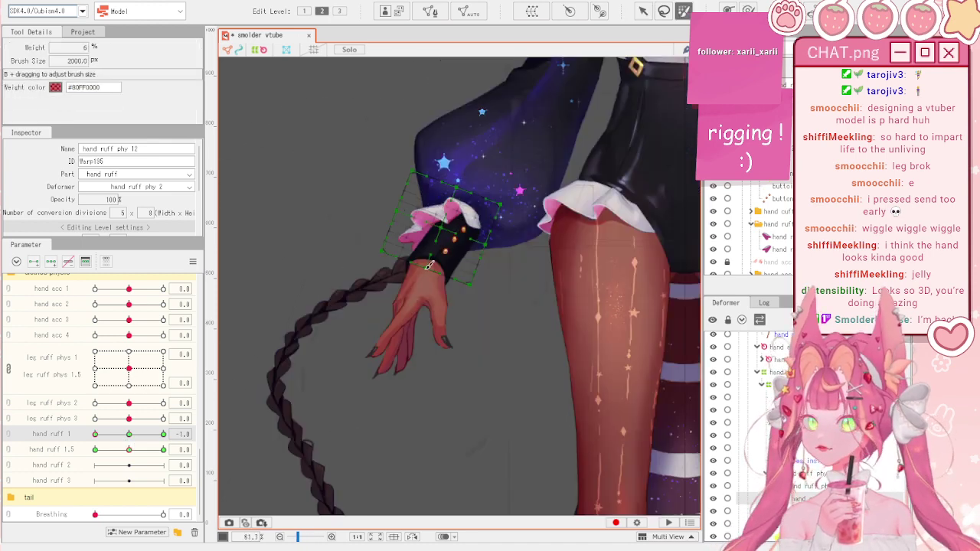
pyautogui.scroll(-5, 459, 288)
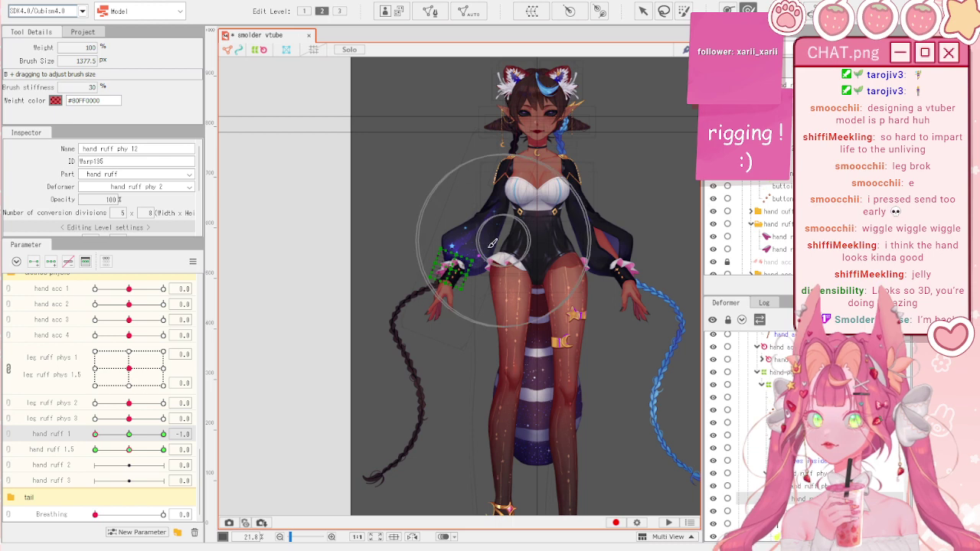
pyautogui.scroll(5, 406, 214)
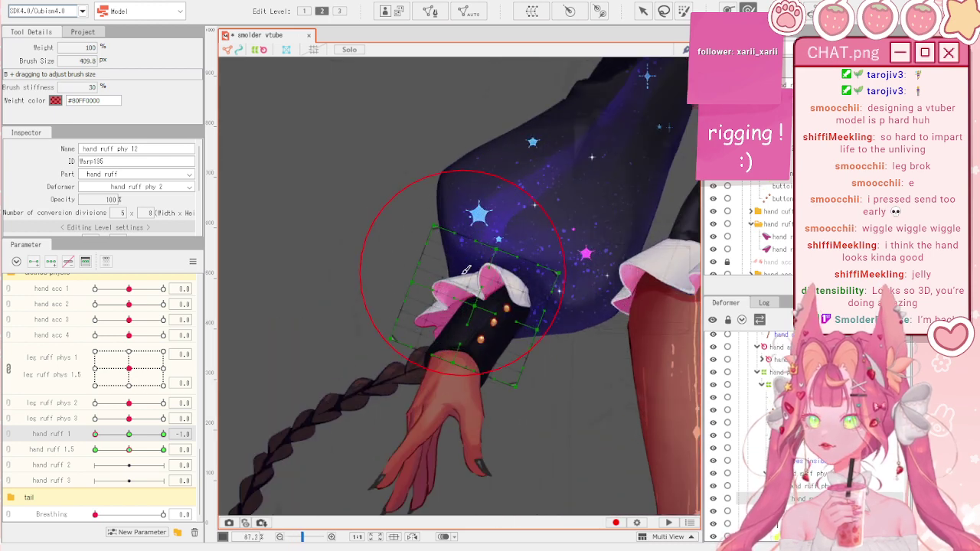
pyautogui.moveTo(449, 248); pyautogui.dragTo(414, 244)
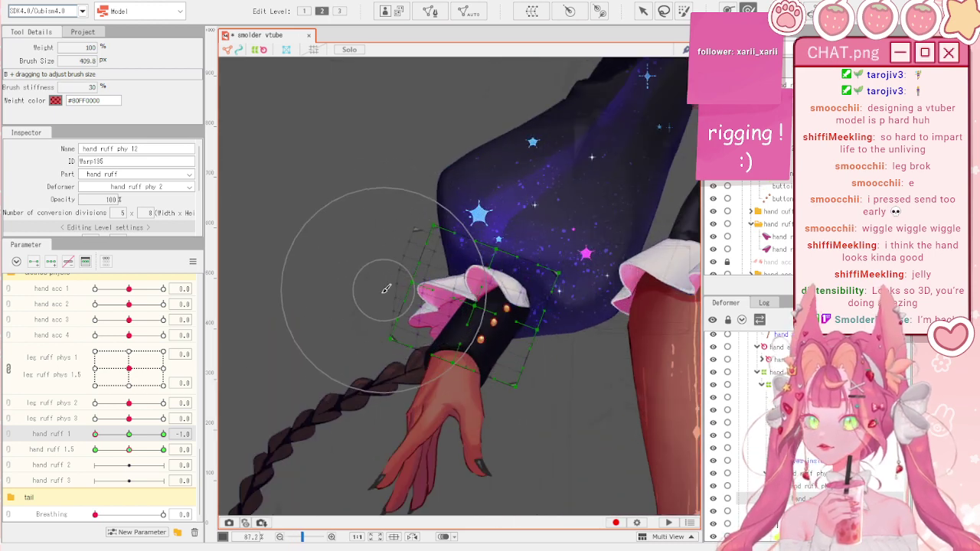
# - At hand ruff 1 value 1, bend the hand ruff phy 12 deformer the opposite way, in toward the sleeve
pyautogui.moveTo(96, 434); pyautogui.dragTo(164, 434)
pyautogui.moveTo(444, 241)
pyautogui.mouseDown()
pyautogui.moveTo(488, 229)
pyautogui.moveTo(529, 288)
pyautogui.moveTo(535, 328)
pyautogui.moveTo(544, 316)
pyautogui.moveTo(410, 250)
pyautogui.mouseUp()
pyautogui.scroll(5, 495, 264)
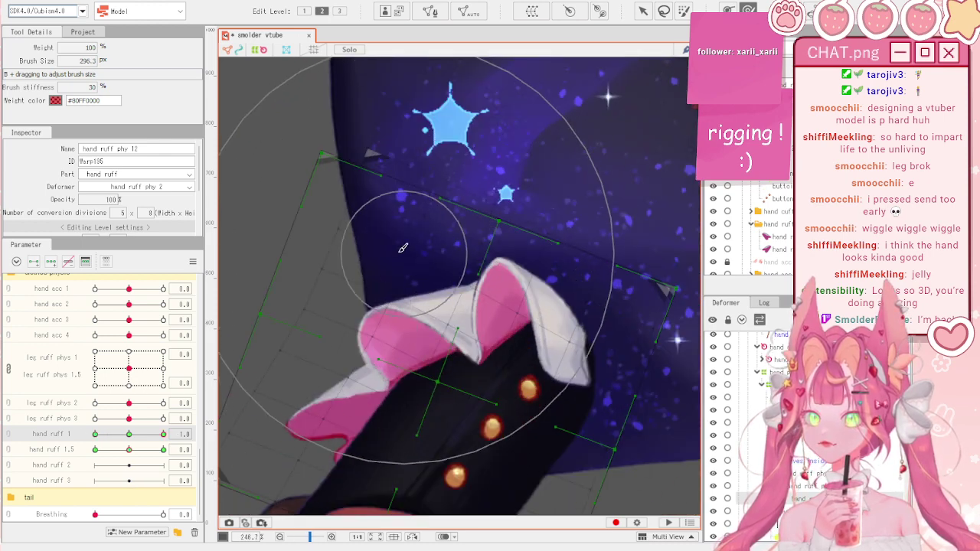
pyautogui.scroll(-4, 387, 238)
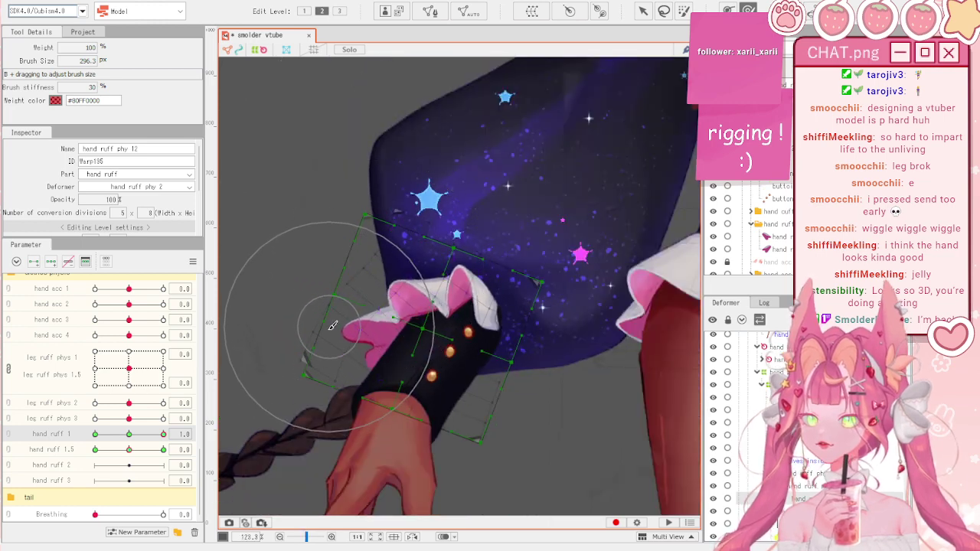
# - Preview the wrist ruffle's motion with hand ruff 1 and hand ruff 1.5, and reset all parameters to their defaults
pyautogui.moveTo(163, 434); pyautogui.dragTo(137, 414)
pyautogui.moveTo(52, 401); pyautogui.dragTo(507, 357)
pyautogui.moveTo(134, 448); pyautogui.dragTo(67, 437)
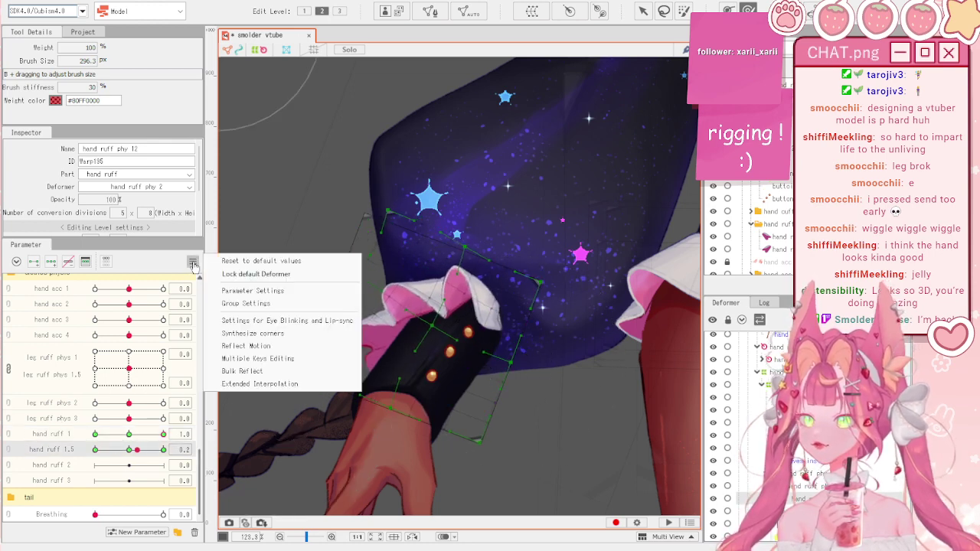
pyautogui.click(64, 438)
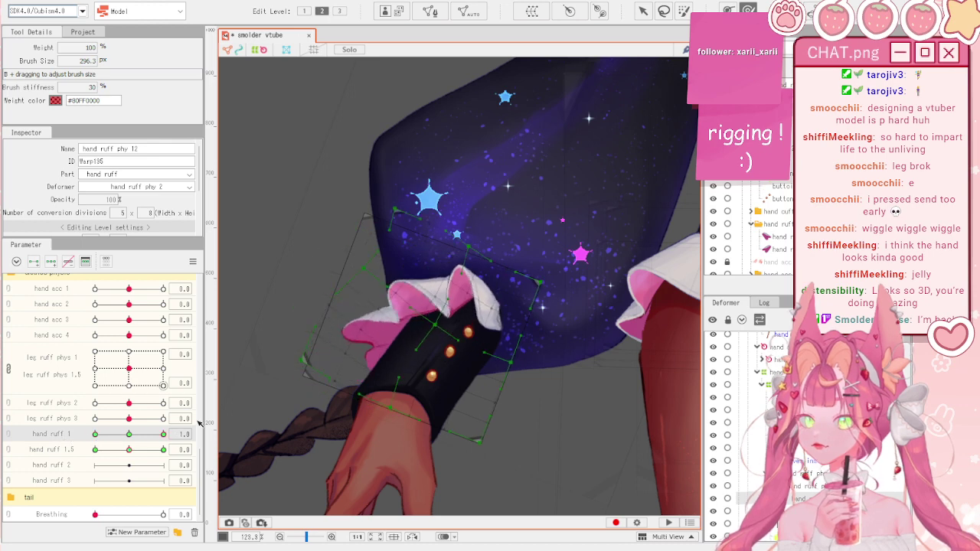
pyautogui.click(193, 262)
pyautogui.click(220, 261)
# - Shape hand ruff phy 12 for hand ruff 1.5, bending the ruffle outward at -1 and inward at 1
pyautogui.moveTo(130, 449); pyautogui.dragTo(90, 406)
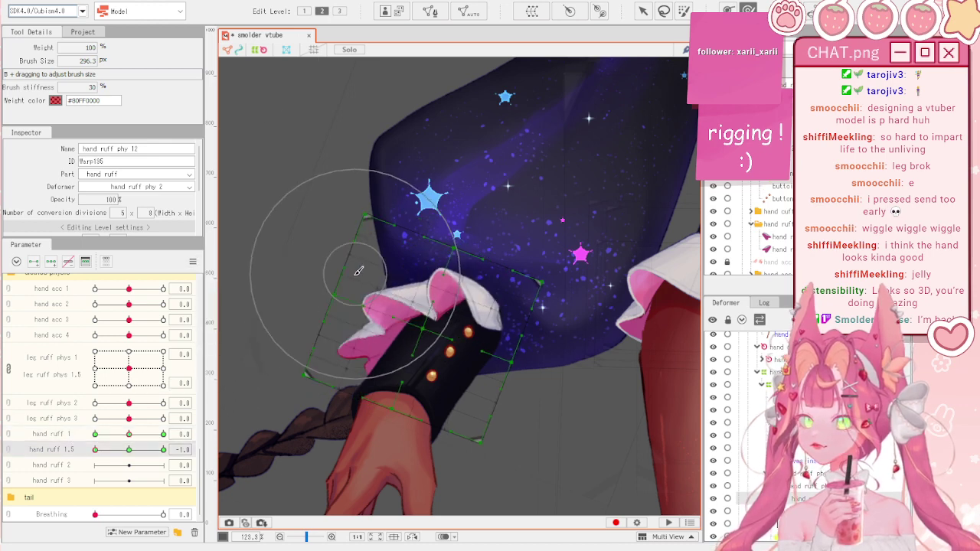
pyautogui.moveTo(395, 207); pyautogui.dragTo(375, 209)
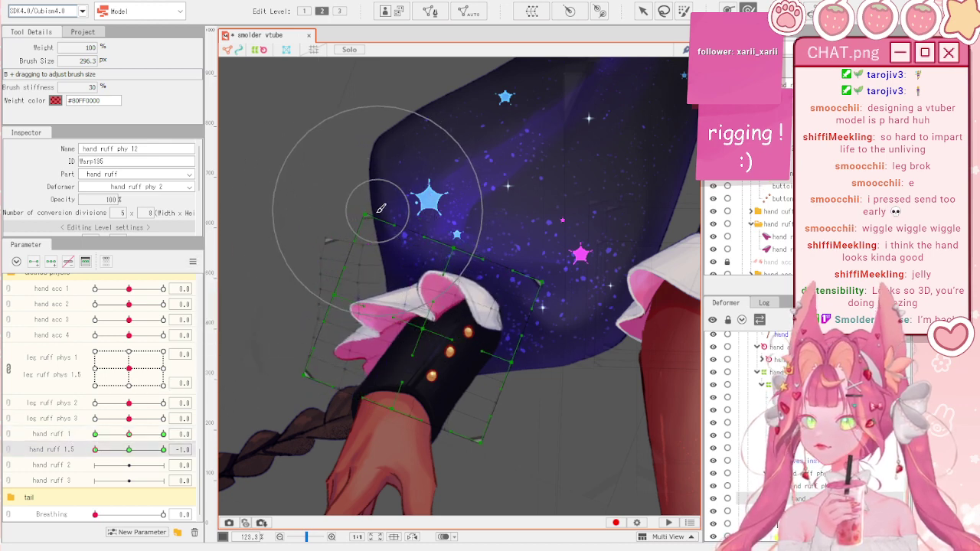
pyautogui.click(98, 450)
pyautogui.click(163, 450)
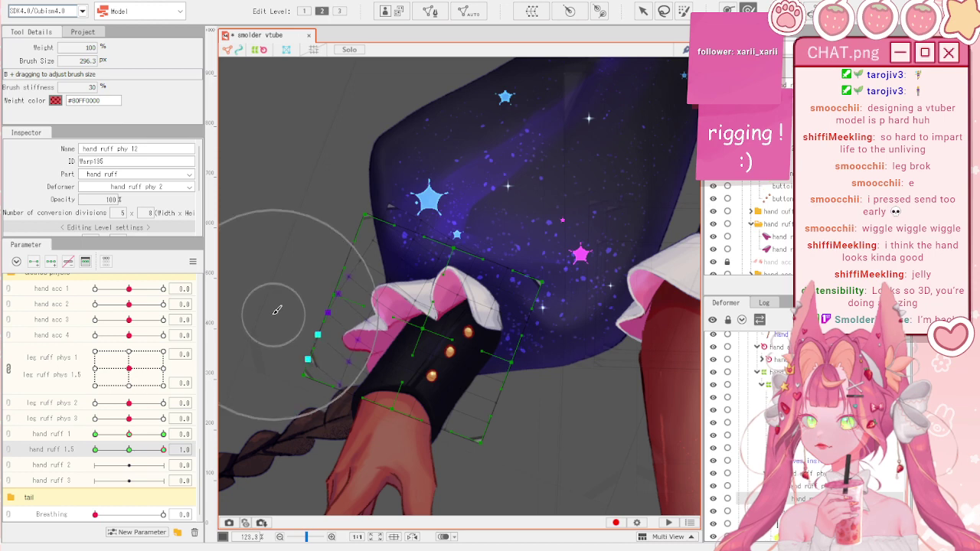
# - Reset the parameters, link hand ruff 1 with hand ruff 1.5, and synthesize the corners of the combined parameter
pyautogui.click(192, 261)
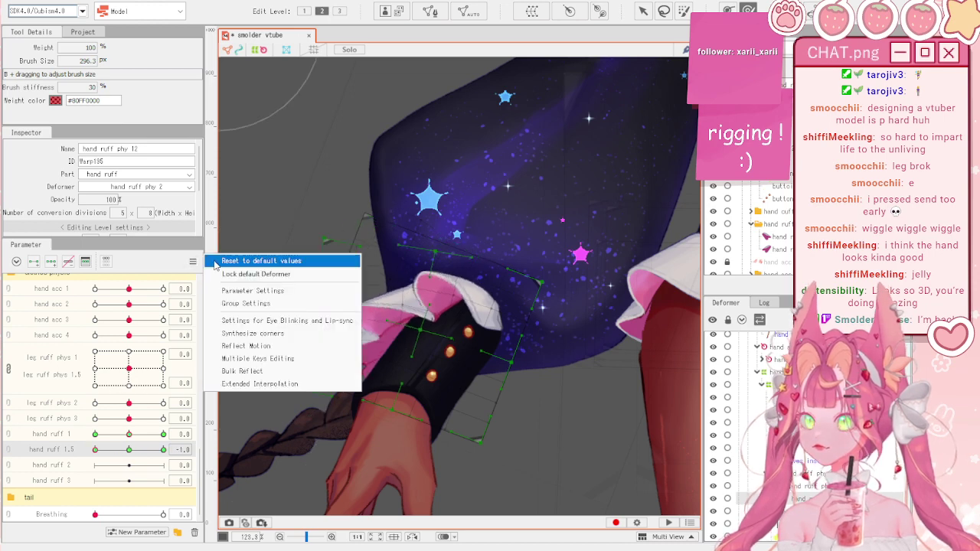
pyautogui.click(245, 261)
pyautogui.click(10, 435)
pyautogui.click(34, 442)
pyautogui.click(192, 261)
pyautogui.click(250, 335)
# - Preview the ruffle across the combined hand ruff 1 and hand ruff 1.5 range, and reset the parameters to their defaults
pyautogui.moveTo(128, 452); pyautogui.dragTo(36, 481)
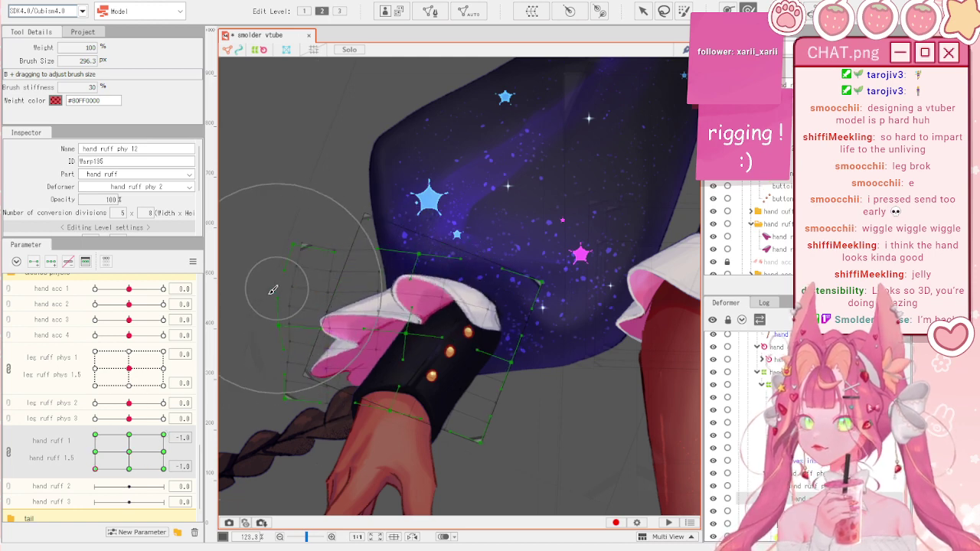
pyautogui.moveTo(123, 466); pyautogui.dragTo(186, 297)
pyautogui.click(192, 261)
pyautogui.click(215, 262)
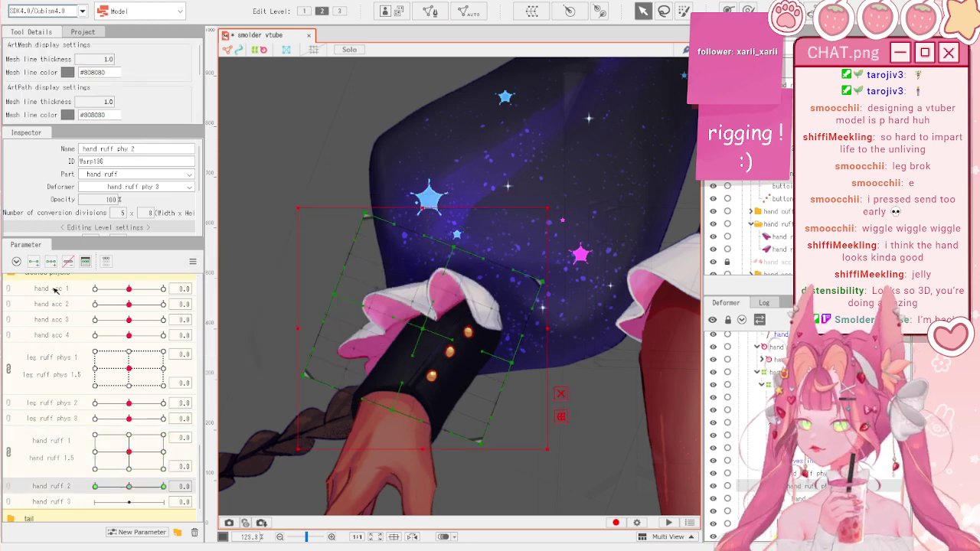
# - At hand ruff 2 value -1, push hand ruff phy 2 with the deform brush, raising the upper ruffle and stretching the lower one outward
pyautogui.click(748, 10)
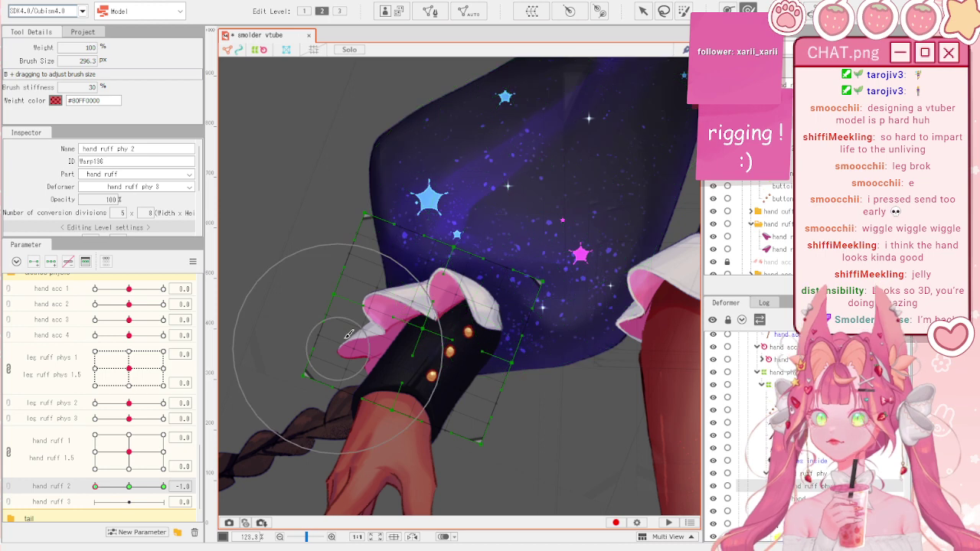
pyautogui.moveTo(454, 251); pyautogui.dragTo(447, 235)
pyautogui.moveTo(320, 355); pyautogui.dragTo(313, 352)
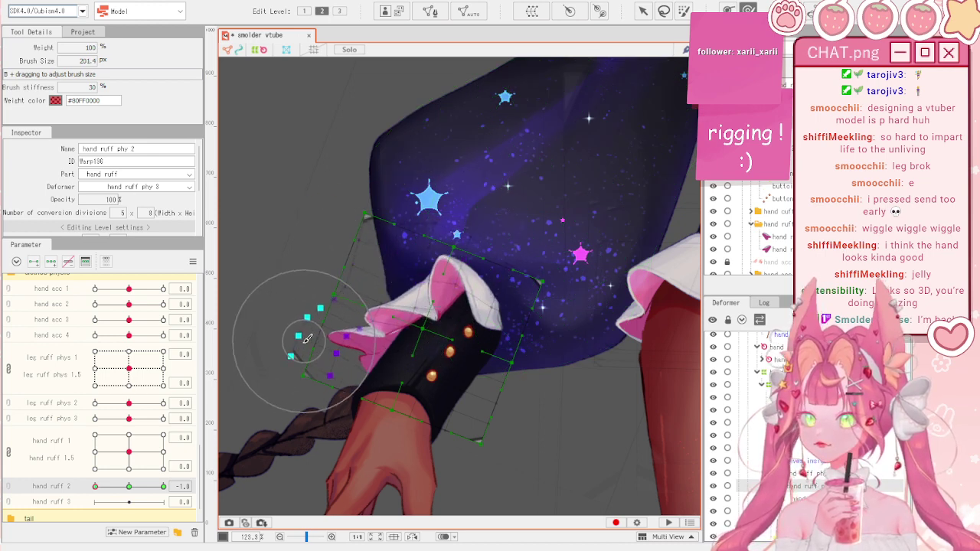
# - At hand ruff 2 value 1, reshape hand ruff phy 2 so the middle ruffle flares outward and the upper fold drops
pyautogui.click(129, 488)
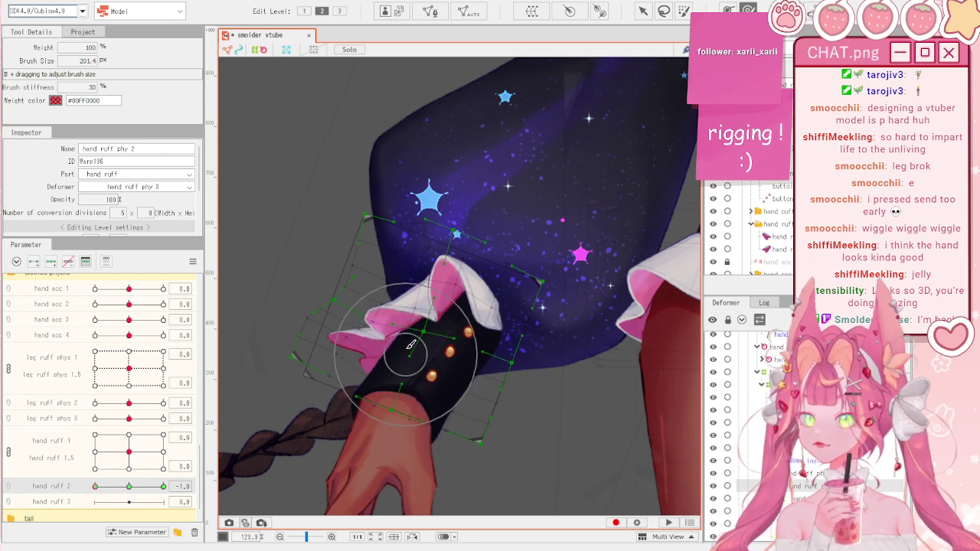
pyautogui.click(114, 488)
pyautogui.moveTo(111, 490); pyautogui.dragTo(164, 488)
pyautogui.moveTo(359, 284)
pyautogui.mouseDown()
pyautogui.moveTo(364, 258)
pyautogui.moveTo(350, 250)
pyautogui.moveTo(375, 288)
pyautogui.mouseUp()
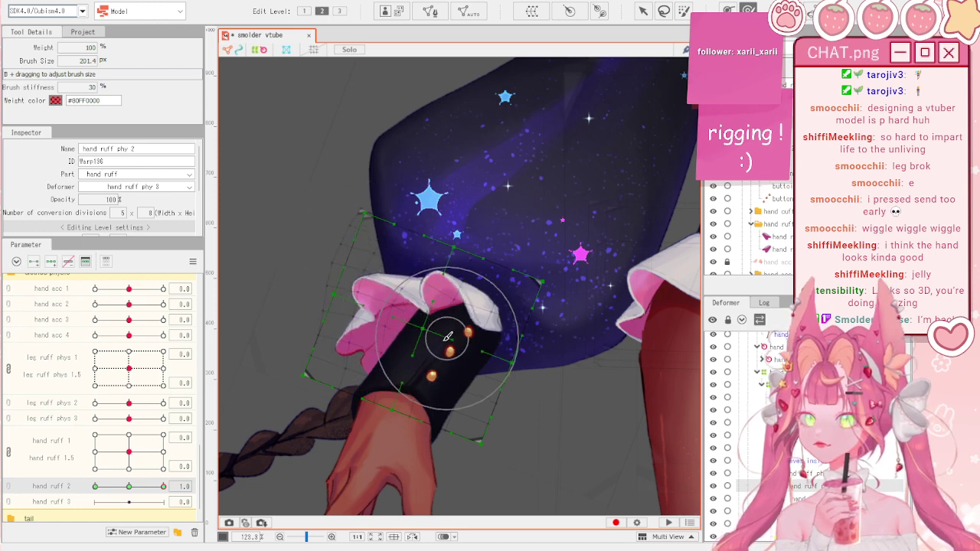
pyautogui.moveTo(499, 355); pyautogui.dragTo(494, 352)
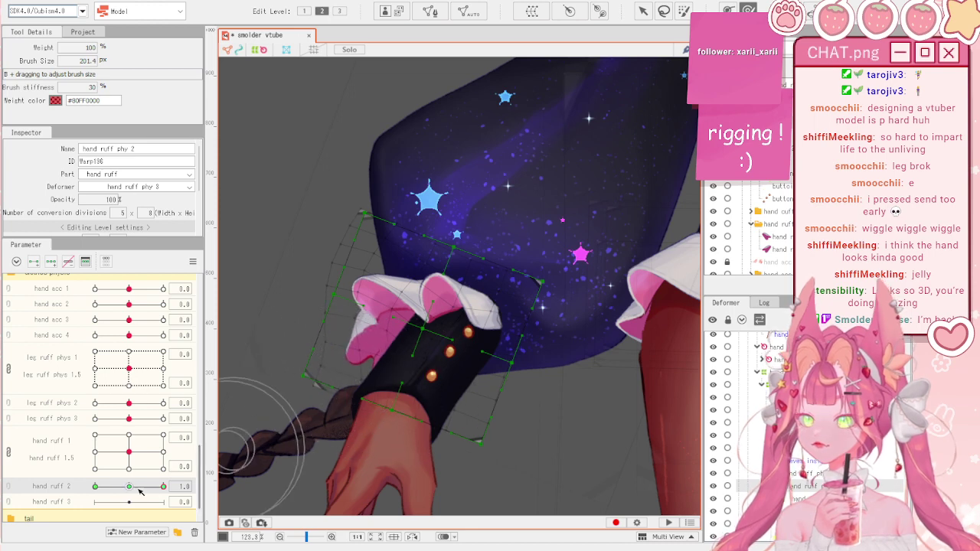
# - Reset the parameters to their defaults and add three keys on hand ruff 3 to the hand ruff phy 3 deformer
pyautogui.click(192, 261)
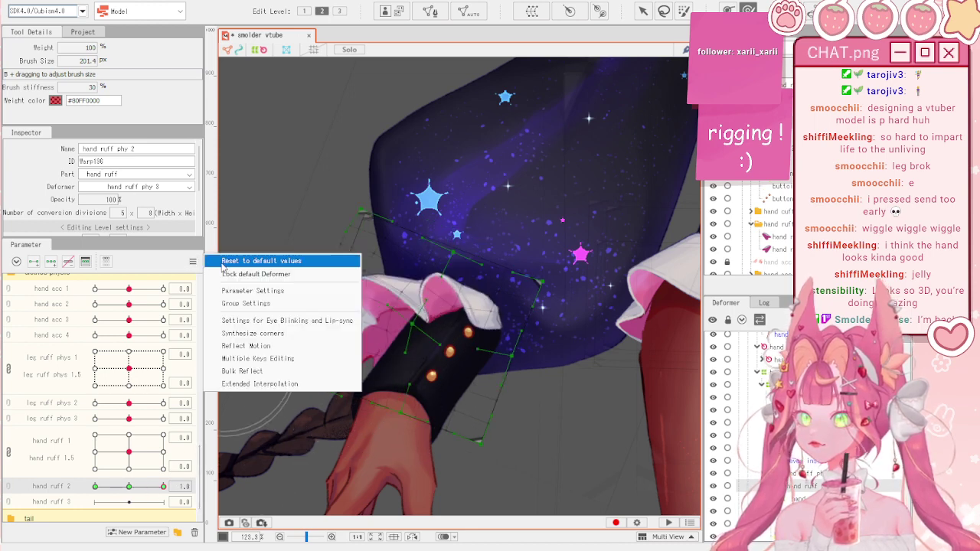
pyautogui.click(222, 261)
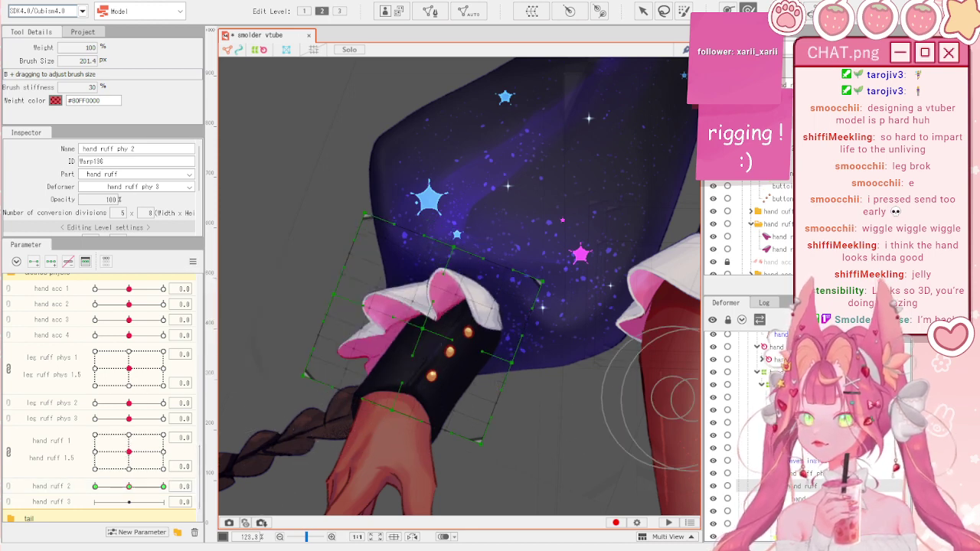
pyautogui.click(792, 475)
pyautogui.click(79, 502)
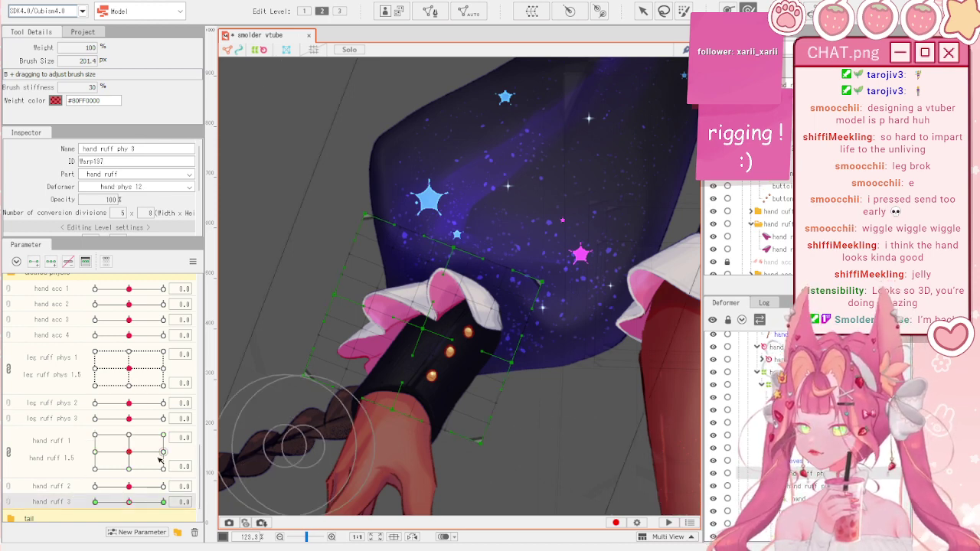
# - At hand ruff 3 value -1, reshape hand ruff phy 3 by lifting the upper ruffle and pulling the lower ruffle in toward the cuff
pyautogui.moveTo(130, 502); pyautogui.dragTo(95, 501)
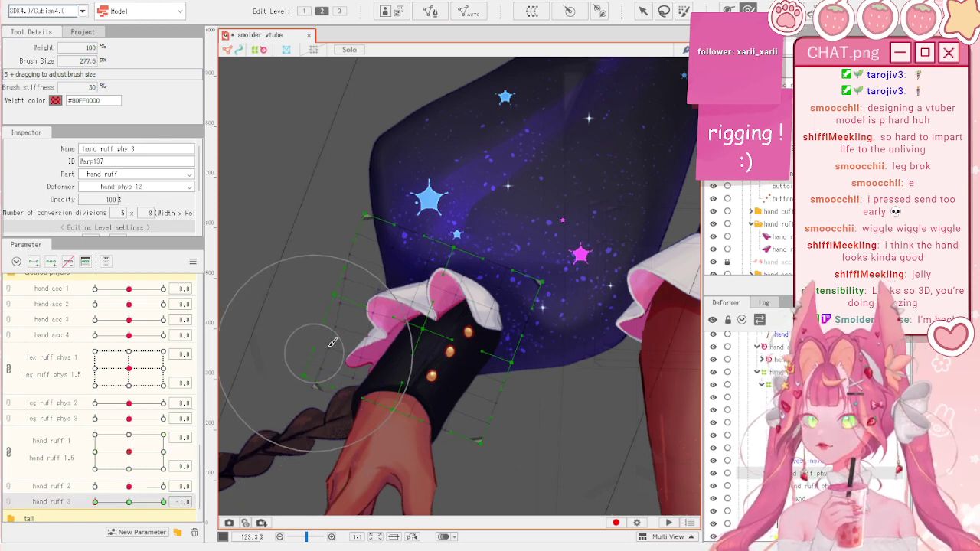
pyautogui.moveTo(429, 278); pyautogui.dragTo(425, 267)
pyautogui.moveTo(422, 322)
pyautogui.mouseDown()
pyautogui.moveTo(378, 320)
pyautogui.moveTo(429, 301)
pyautogui.mouseUp()
pyautogui.moveTo(418, 374); pyautogui.dragTo(464, 375)
pyautogui.moveTo(325, 324); pyautogui.dragTo(333, 334)
pyautogui.moveTo(377, 422); pyautogui.dragTo(383, 423)
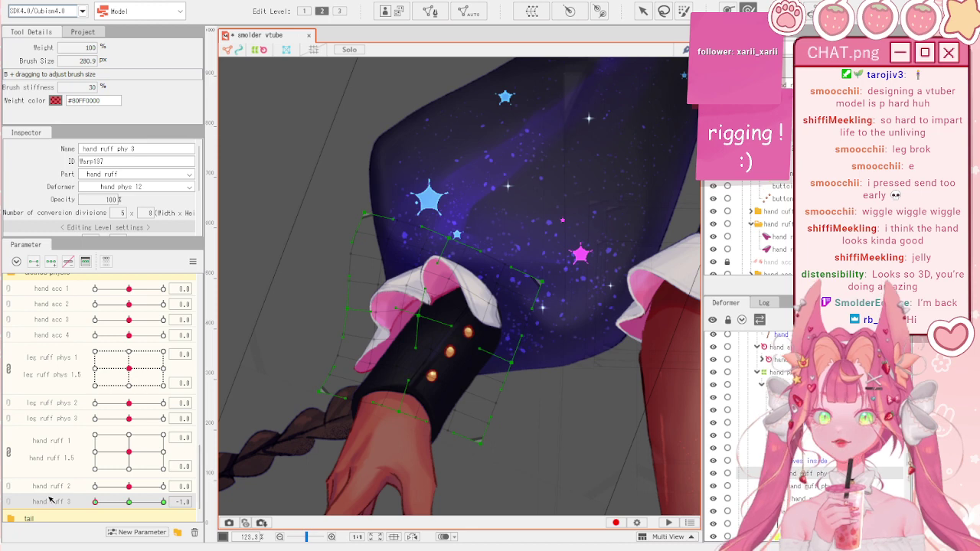
# - With hand ruff 3 at 1.0, reshape the hand ruff phy 3 warp deformer with the deform brush, lifting the ruff's outer edge away from the cuff
pyautogui.moveTo(95, 503); pyautogui.dragTo(163, 502)
pyautogui.moveTo(475, 322); pyautogui.dragTo(469, 326)
pyautogui.press('w')
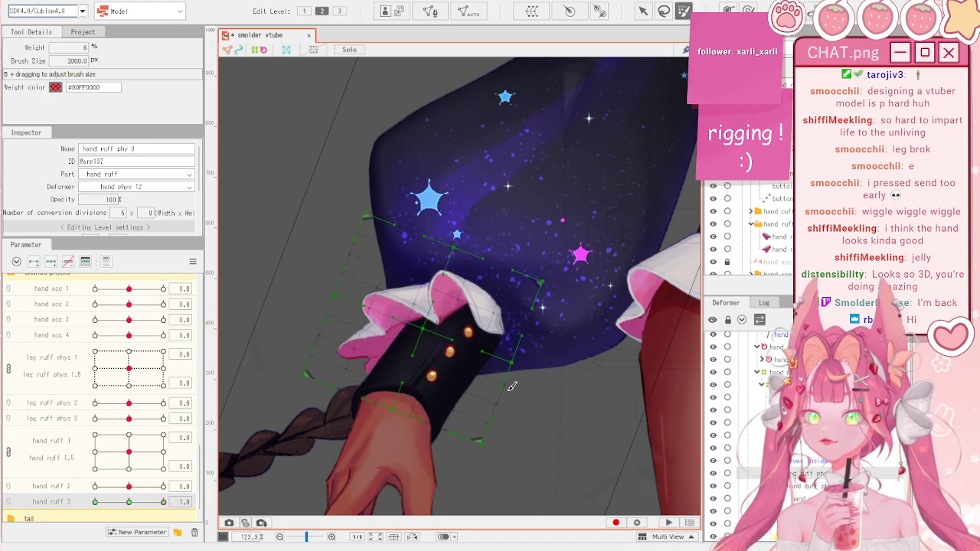
pyautogui.moveTo(512, 385); pyautogui.dragTo(501, 364)
pyautogui.click(749, 10)
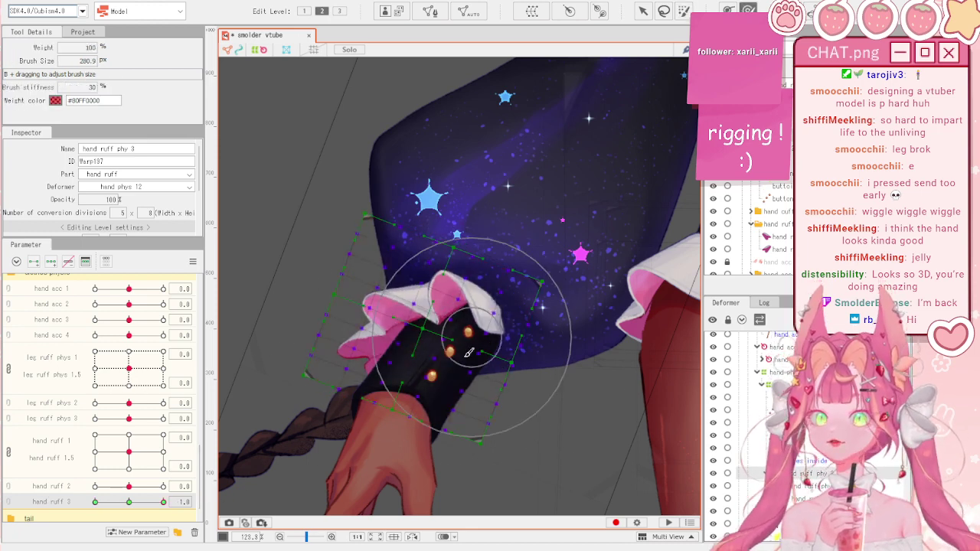
pyautogui.moveTo(448, 349); pyautogui.dragTo(443, 345)
pyautogui.moveTo(434, 303); pyautogui.dragTo(424, 317)
pyautogui.moveTo(437, 236); pyautogui.dragTo(437, 244)
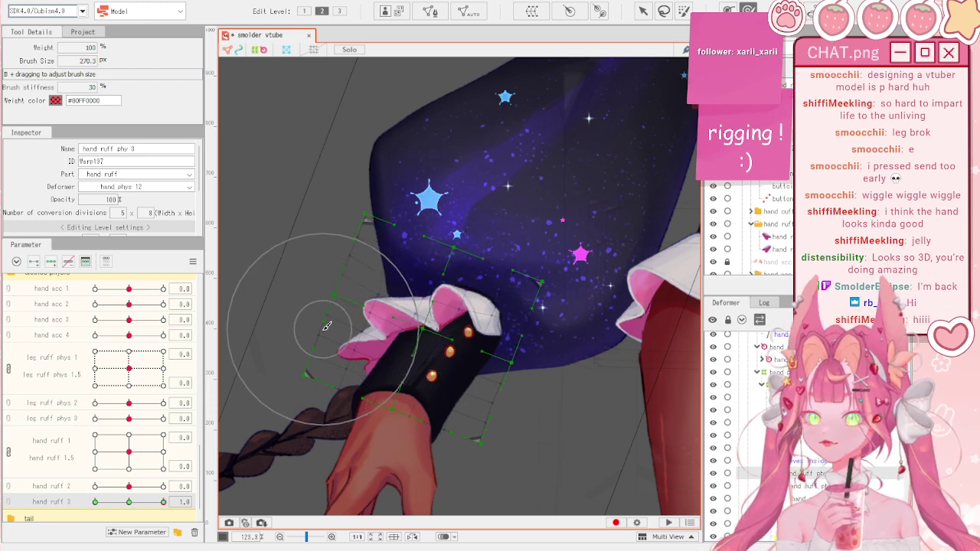
pyautogui.moveTo(331, 330); pyautogui.dragTo(314, 309)
pyautogui.moveTo(337, 385); pyautogui.dragTo(330, 377)
pyautogui.click(95, 501)
pyautogui.click(163, 501)
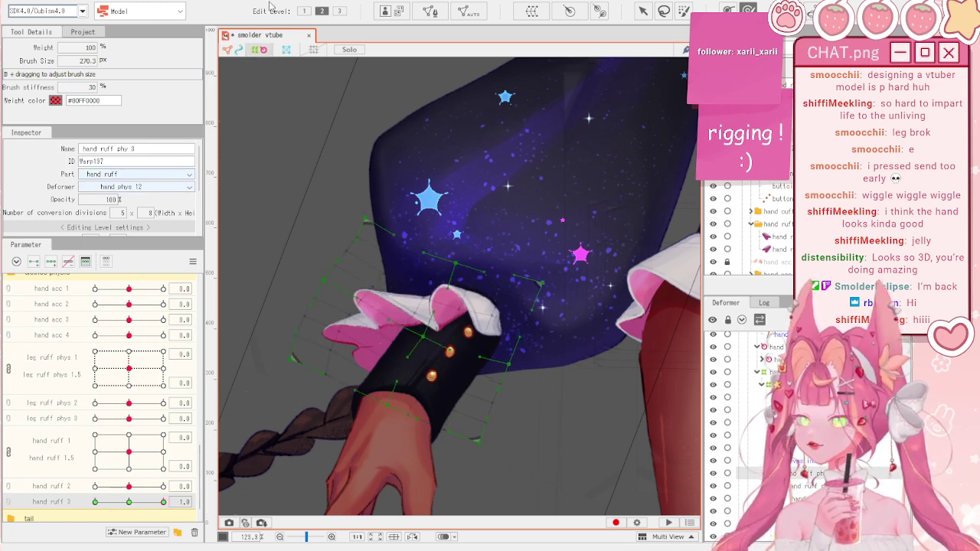
# - Deselect the deformer, open the physics settings and add a new physics group for the hand ruff
pyautogui.press('v')
pyautogui.scroll(-3, 363, 182)
pyautogui.click(304, 140)
pyautogui.click(73, 2)
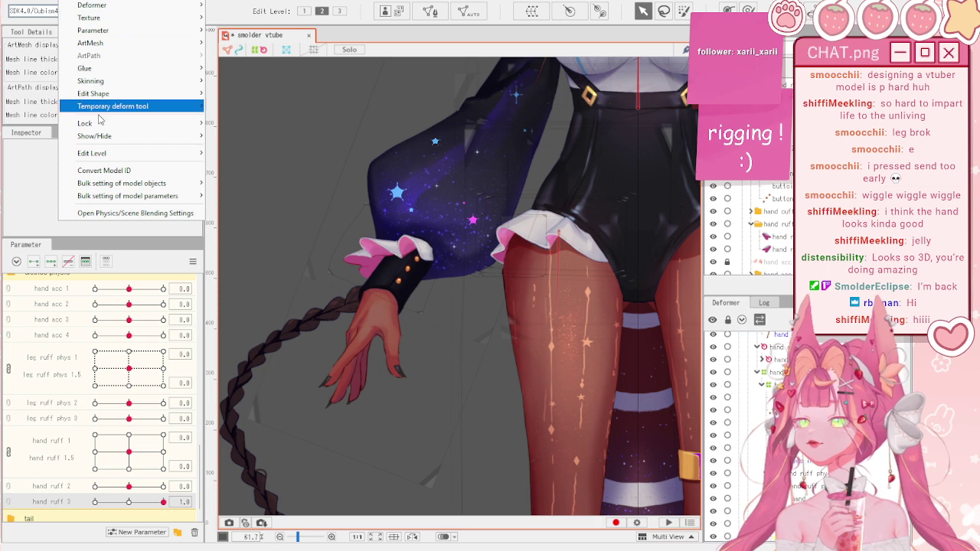
pyautogui.click(119, 213)
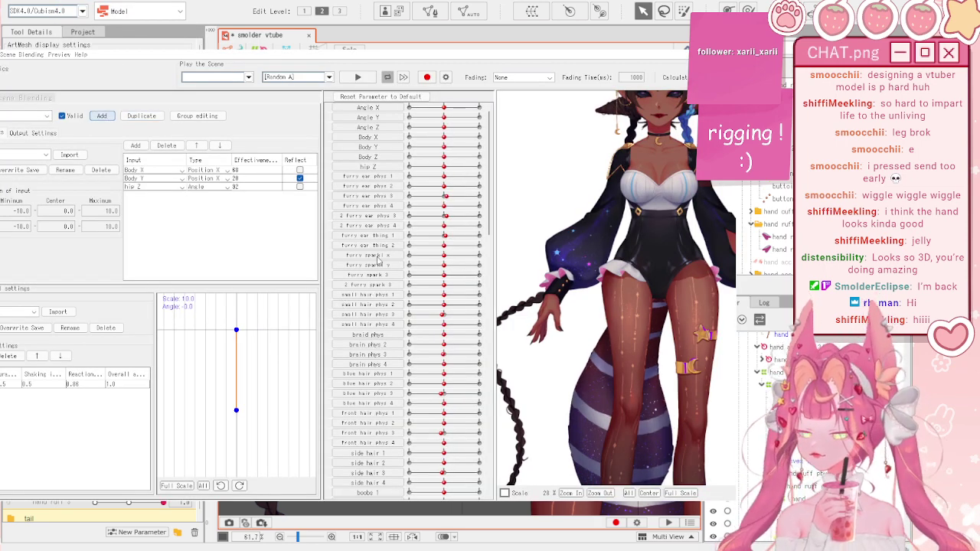
pyautogui.press('Down')
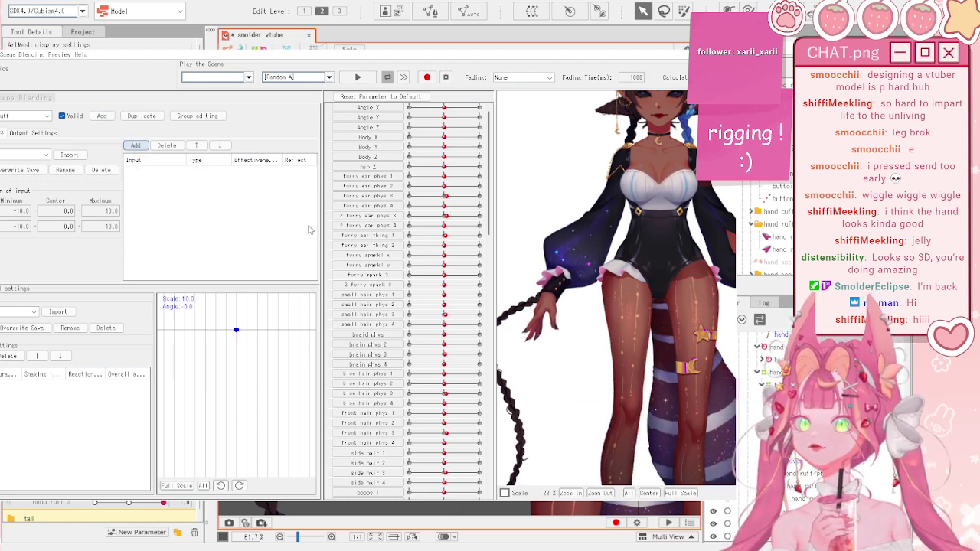
# - Give the ruff group Body X (Position X) and Body Z (Angle) inputs at 100 effectiveness each, with a two-segment pendulum
pyautogui.click(311, 444)
pyautogui.doubleClick(240, 170)
pyautogui.write('100')
pyautogui.press('Return')
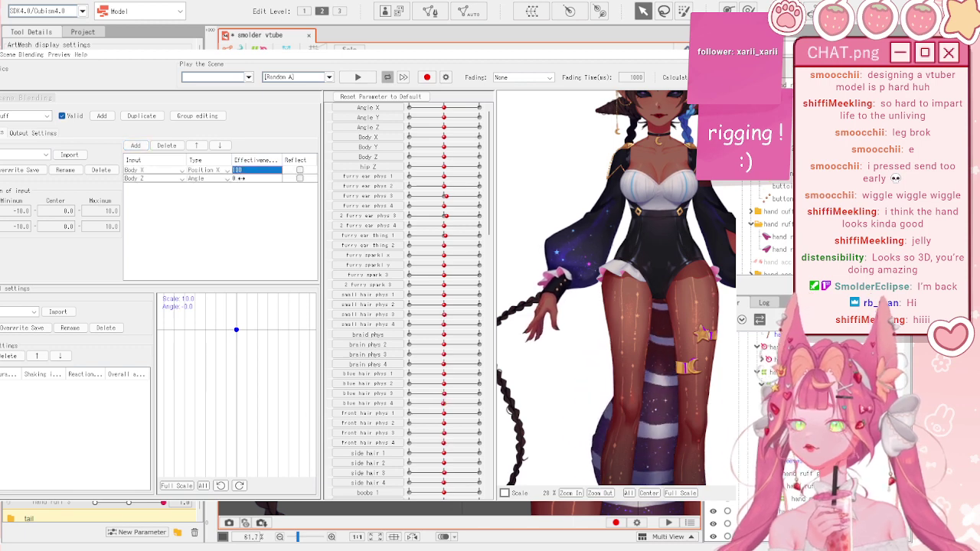
pyautogui.click(238, 178)
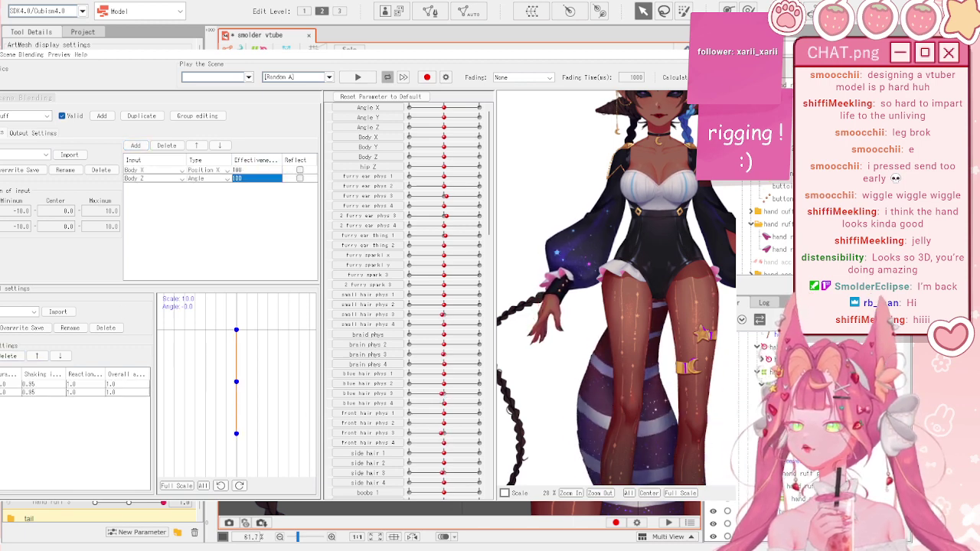
# - Add hand ruff 1 and hand ruff 1.5 as the group's outputs and test them by moving Body X
pyautogui.click(33, 132)
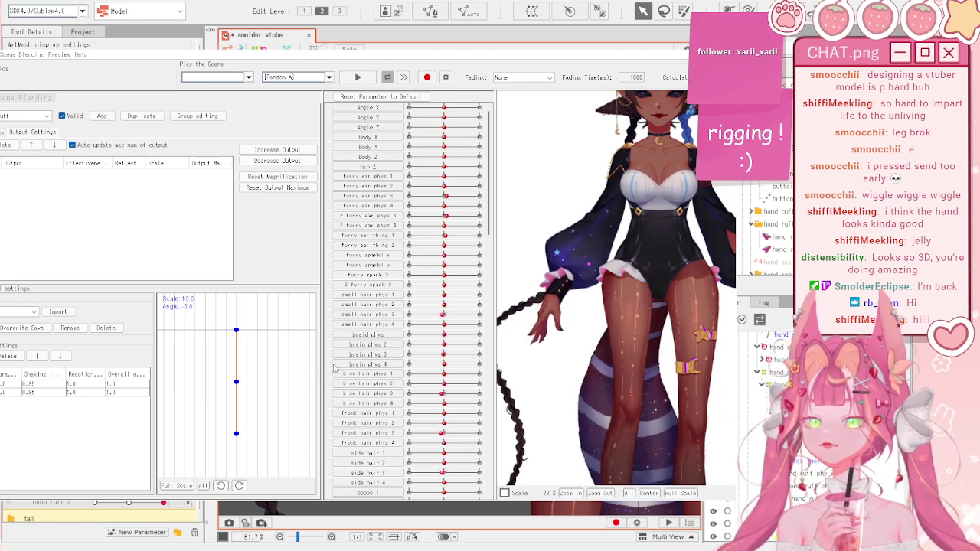
pyautogui.click(393, 391)
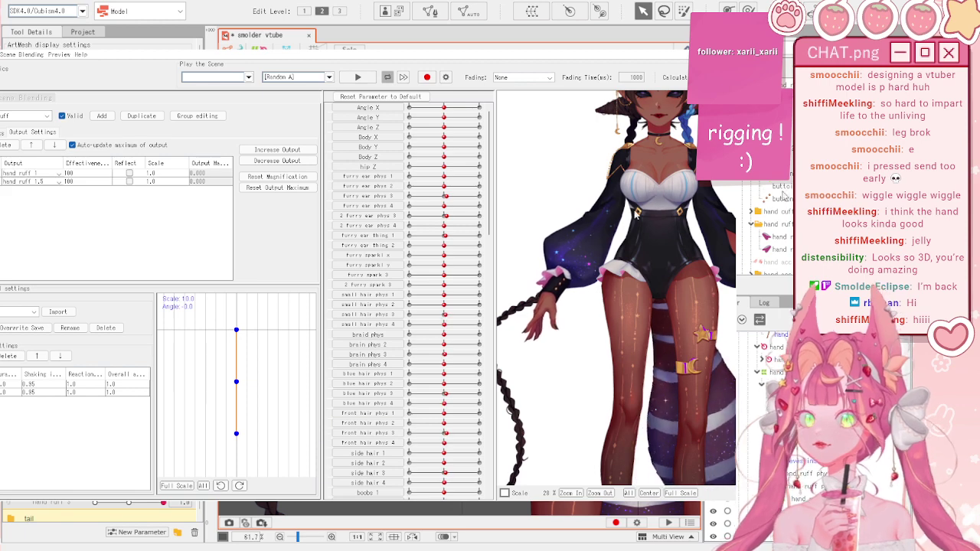
pyautogui.moveTo(443, 145); pyautogui.dragTo(398, 158)
# - Tune the shaking influence of the two pendulum points to 0.93 and 0.9 while testing the sway with Body X
pyautogui.moveTo(36, 384)
pyautogui.mouseDown()
pyautogui.moveTo(20, 391)
pyautogui.moveTo(31, 395)
pyautogui.mouseUp()
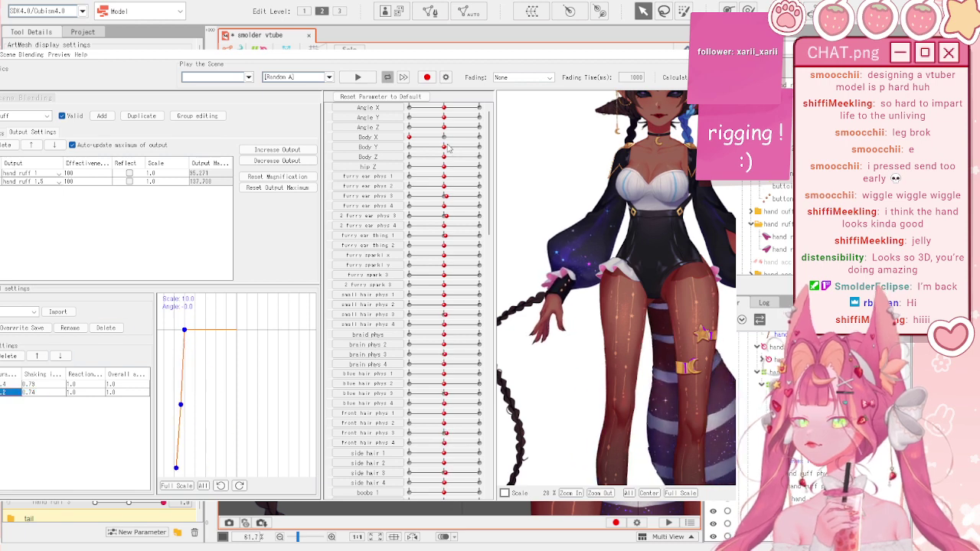
pyautogui.click(479, 137)
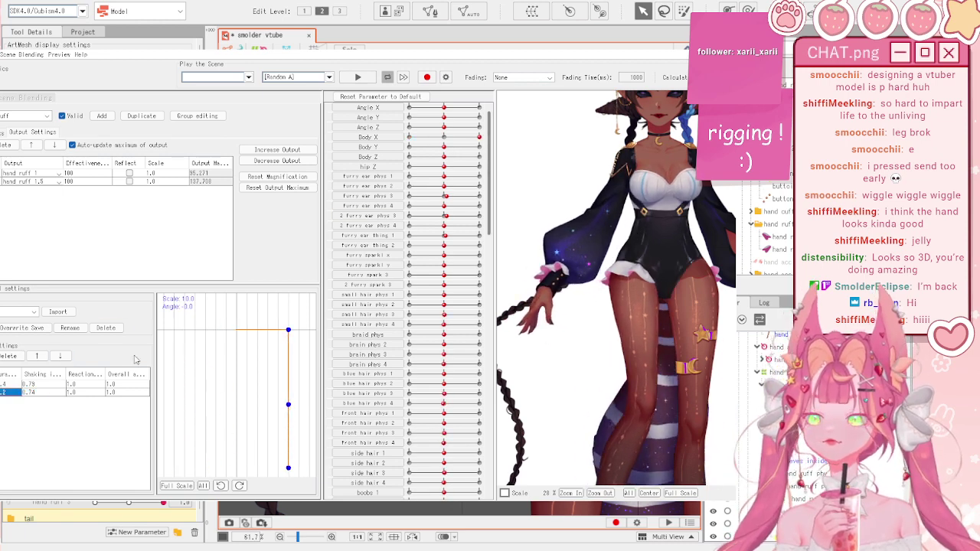
pyautogui.moveTo(41, 384); pyautogui.dragTo(32, 384)
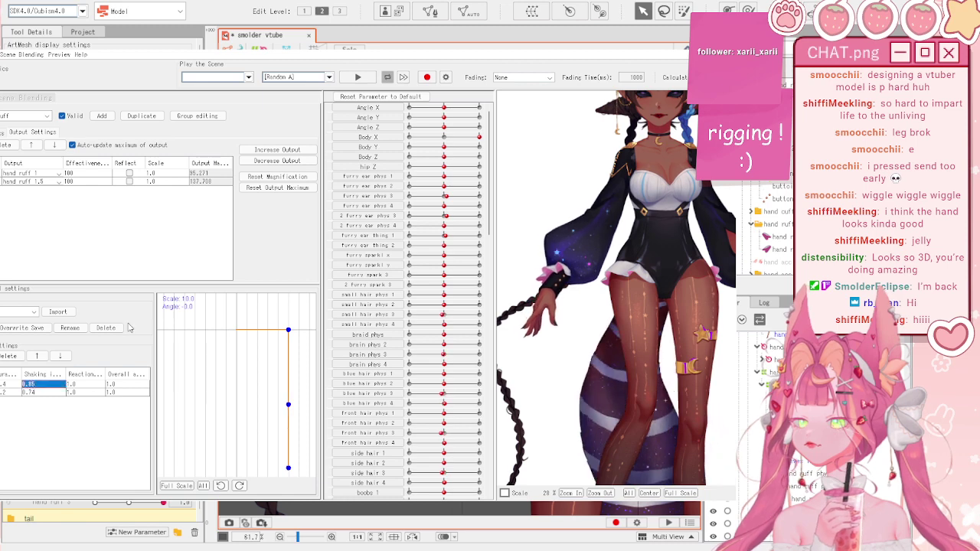
pyautogui.moveTo(457, 145); pyautogui.dragTo(476, 142)
pyautogui.scroll(5, 521, 304)
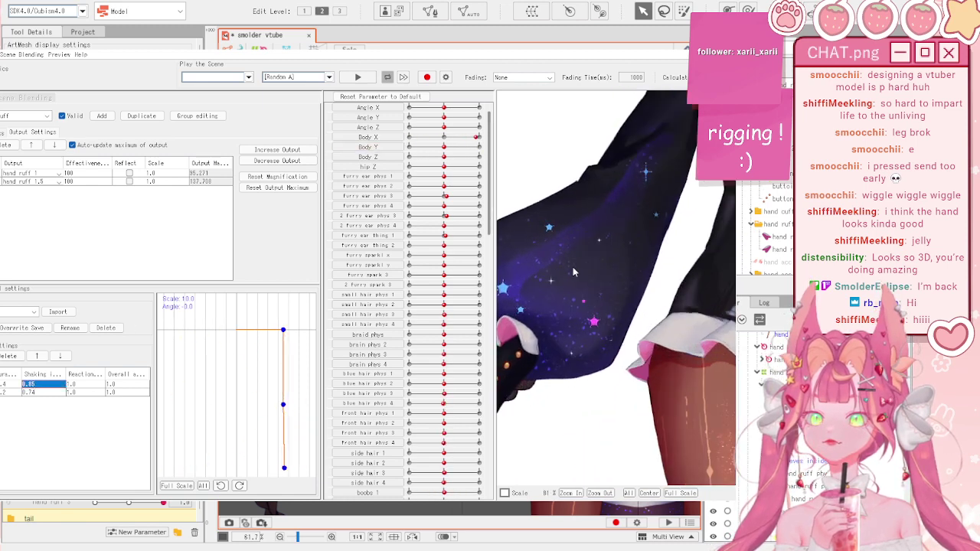
pyautogui.click(445, 138)
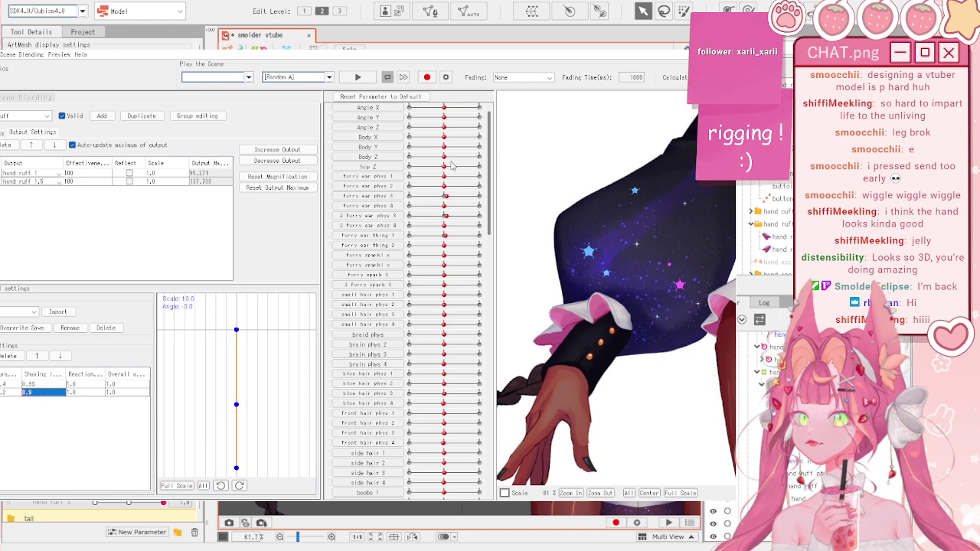
# - Add hand ruff 3 as a third output at 68 effectiveness, testing the ruff's motion with Body X
pyautogui.moveTo(445, 138); pyautogui.dragTo(480, 136)
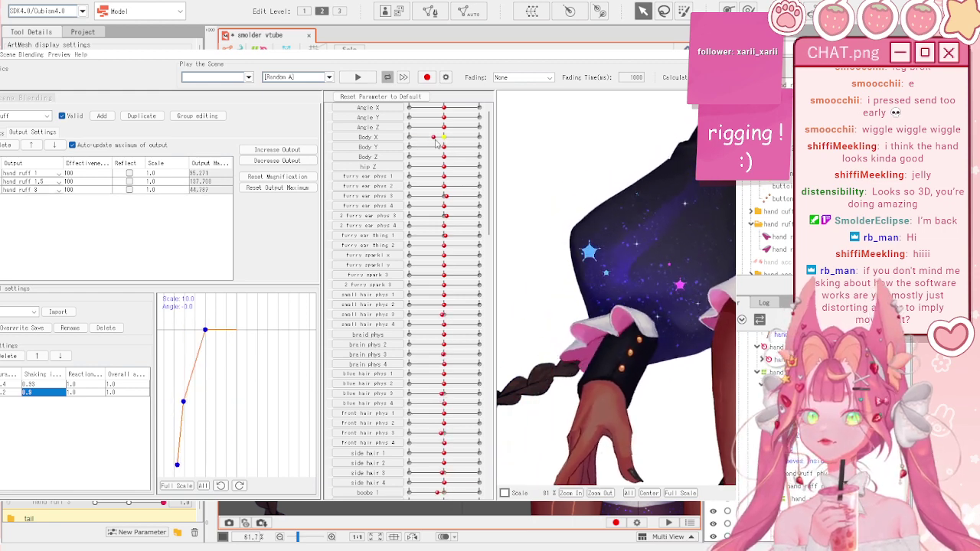
pyautogui.moveTo(476, 143); pyautogui.dragTo(428, 146)
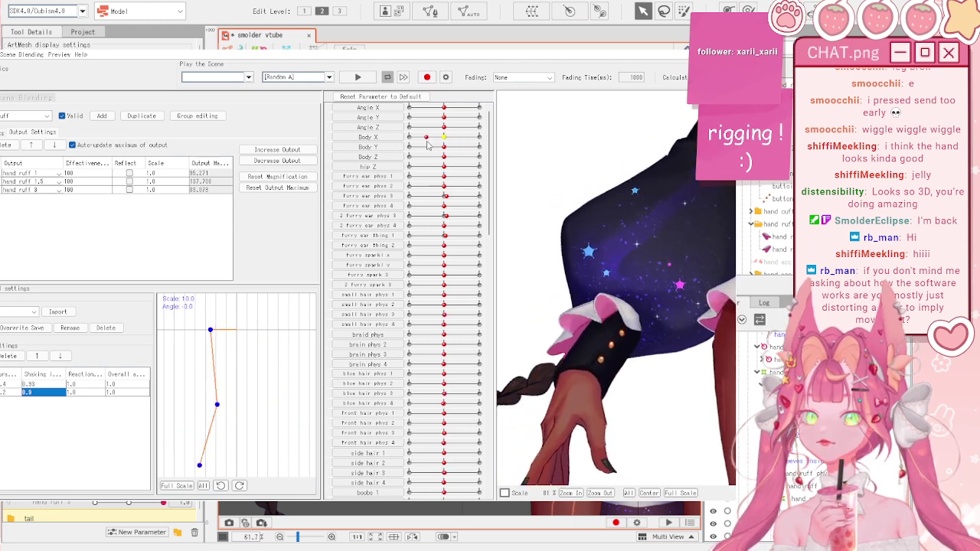
pyautogui.press('Return')
pyautogui.moveTo(426, 138); pyautogui.dragTo(414, 146)
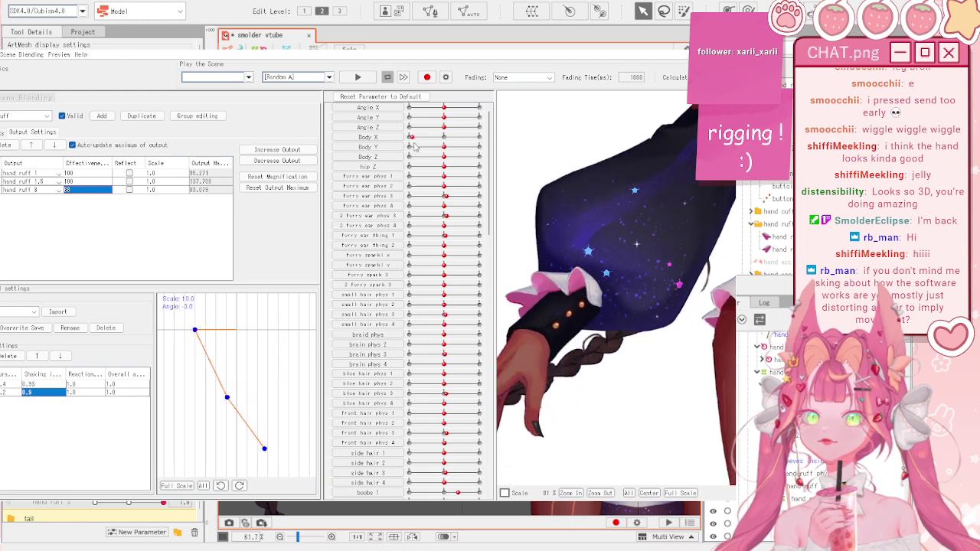
pyautogui.click(4, 144)
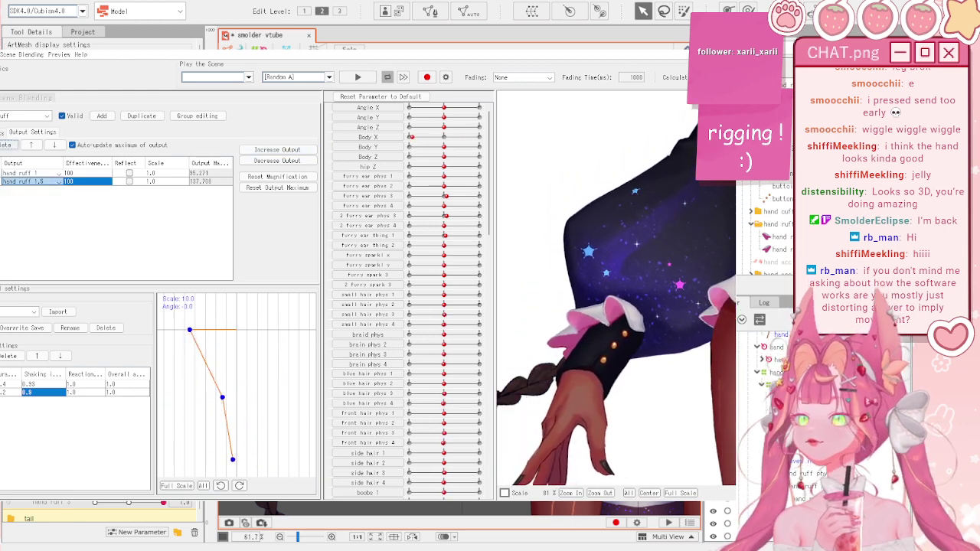
pyautogui.hotkey('ctrl', 'z')
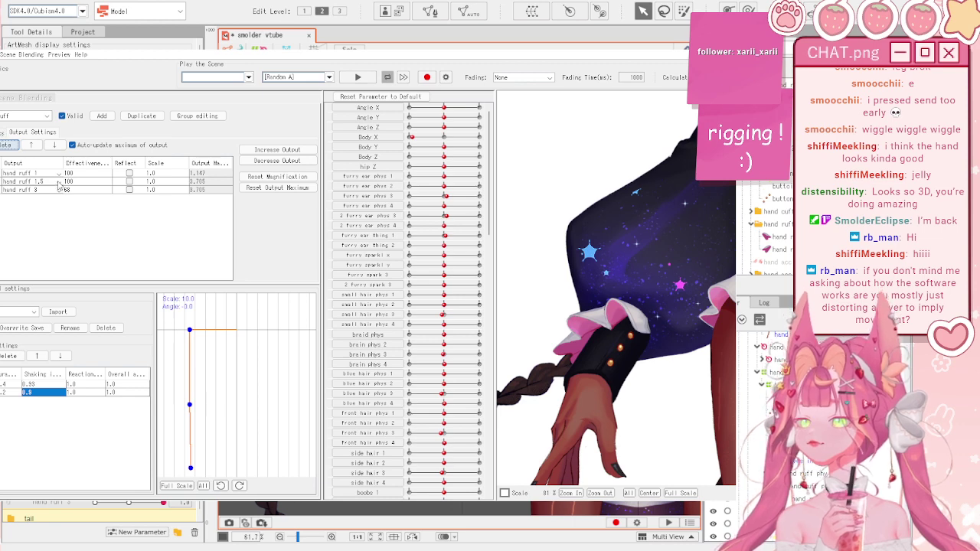
# - Duplicate the ruff physics group as a ruff y version and change its Body X input to Body Y
pyautogui.click(3, 137)
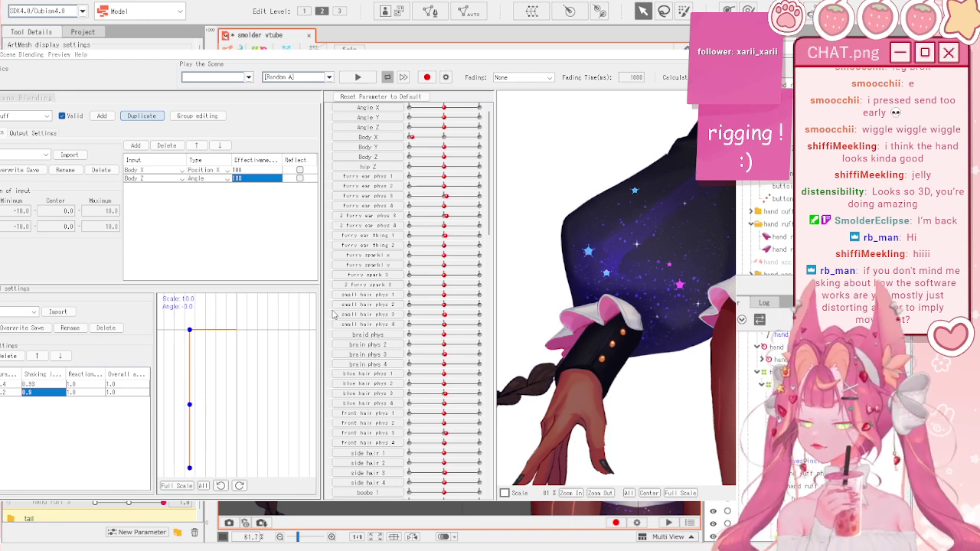
pyautogui.click(330, 315)
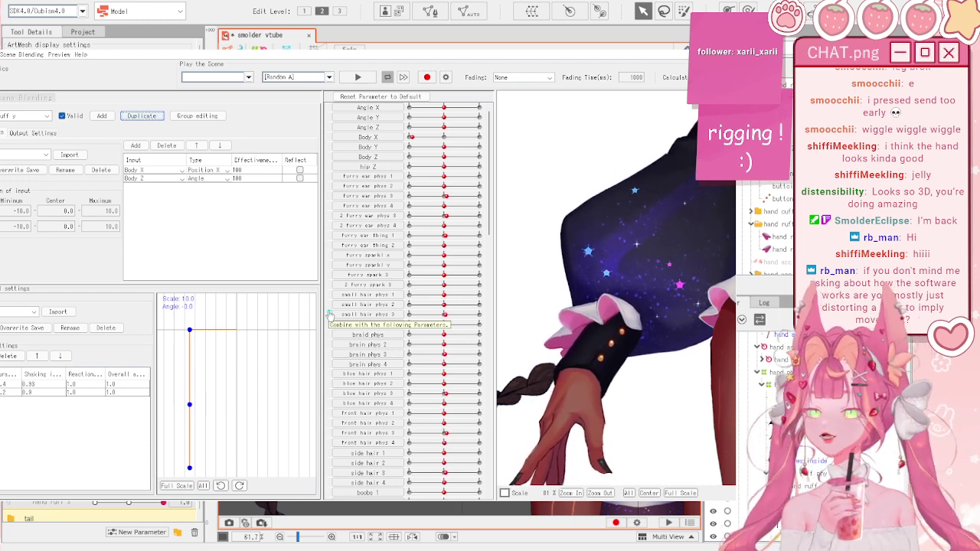
pyautogui.click(153, 170)
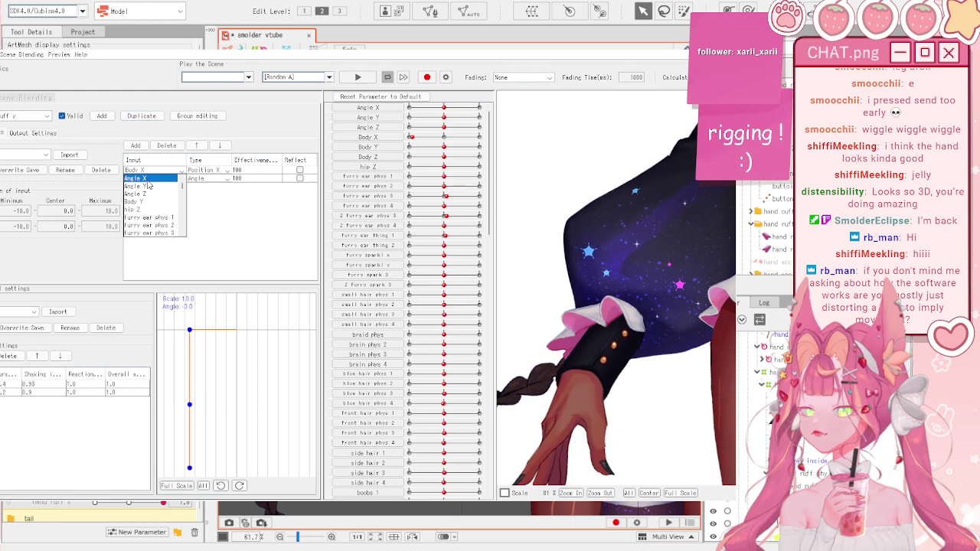
pyautogui.click(144, 204)
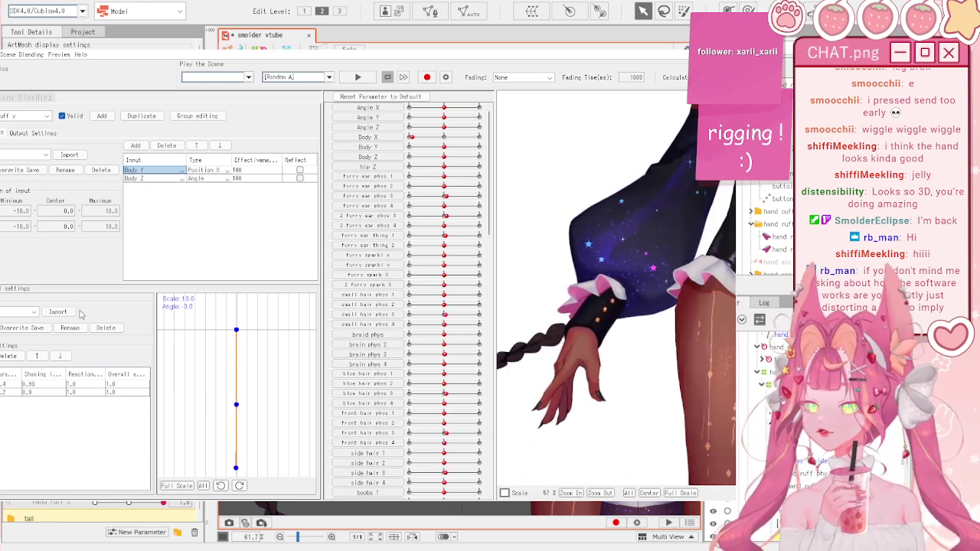
# - In the ruff y group, remove the hand ruff 1 and hand ruff 1.5 outputs and add hand ruff 2
pyautogui.click(33, 133)
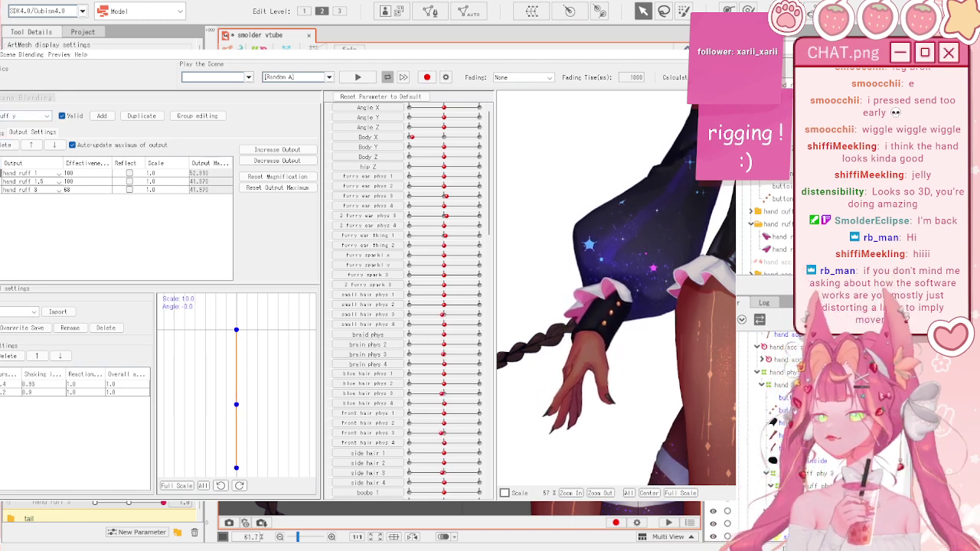
pyautogui.click(6, 145)
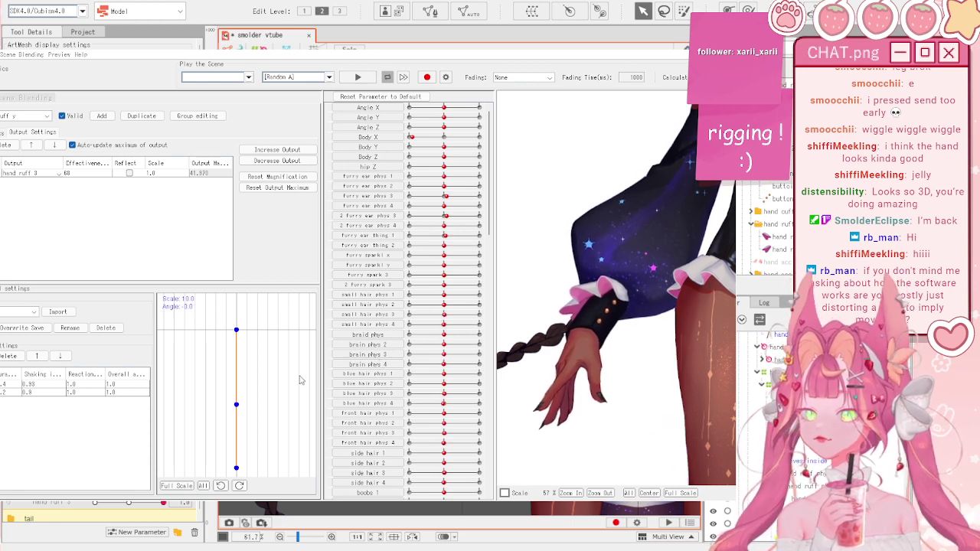
pyautogui.click(327, 439)
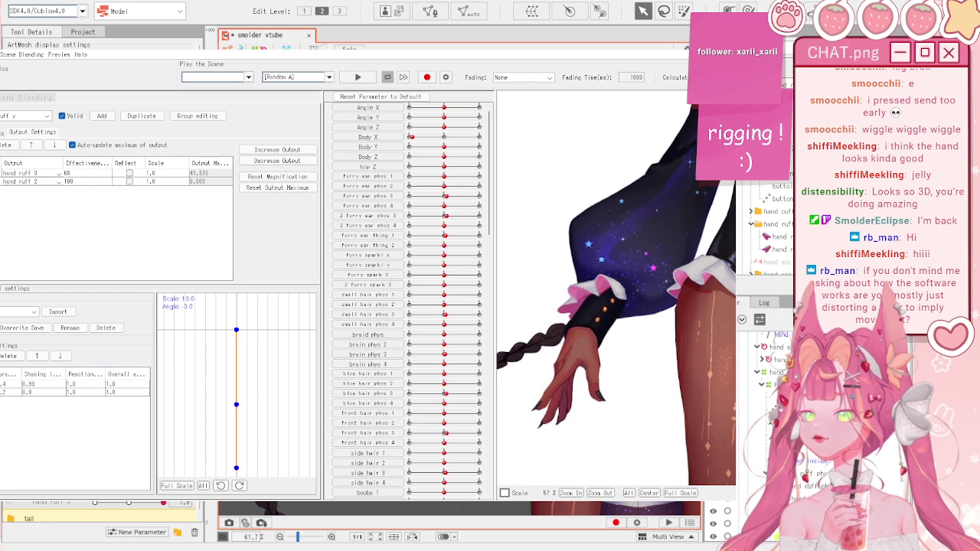
# - Reset Body X and swing Body Y between its extremes to preview the ruff y group's motion
pyautogui.moveTo(411, 136); pyautogui.dragTo(493, 148)
pyautogui.click(395, 141)
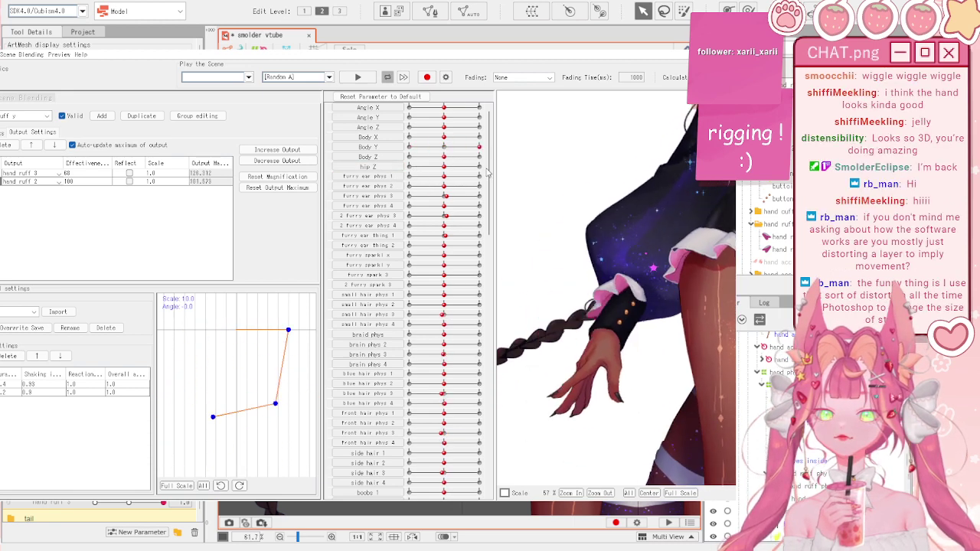
pyautogui.moveTo(488, 173); pyautogui.dragTo(408, 178)
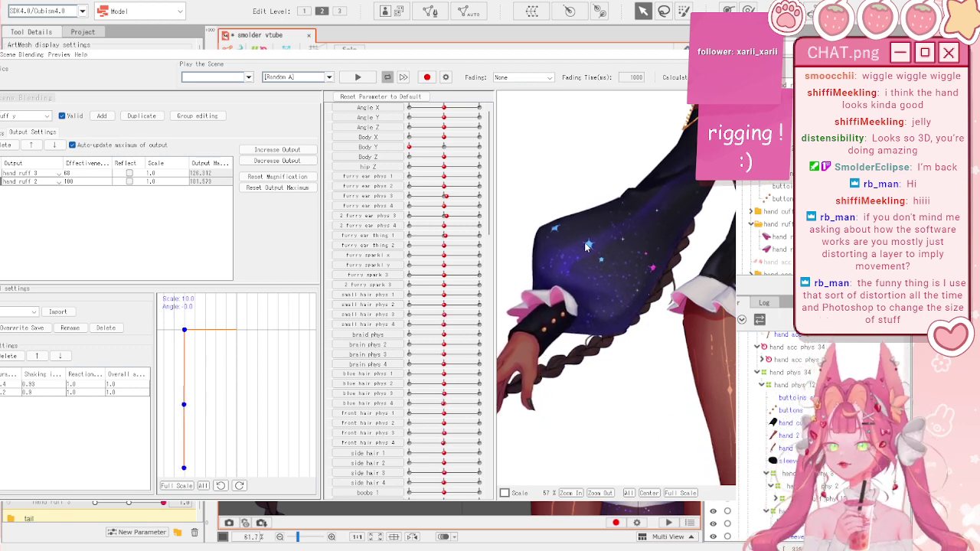
pyautogui.moveTo(461, 158); pyautogui.dragTo(415, 152)
# - Set the hand ruff 3 output's effectiveness to 100 and lower the shaking influence of both pendulum points to 0.88
pyautogui.doubleClick(82, 173)
pyautogui.write('100')
pyautogui.press('Return')
pyautogui.moveTo(49, 384); pyautogui.dragTo(51, 392)
# - Move Body Y and the other body controls to examine the ruff physics on the whole model and close up
pyautogui.moveTo(416, 147); pyautogui.dragTo(469, 190)
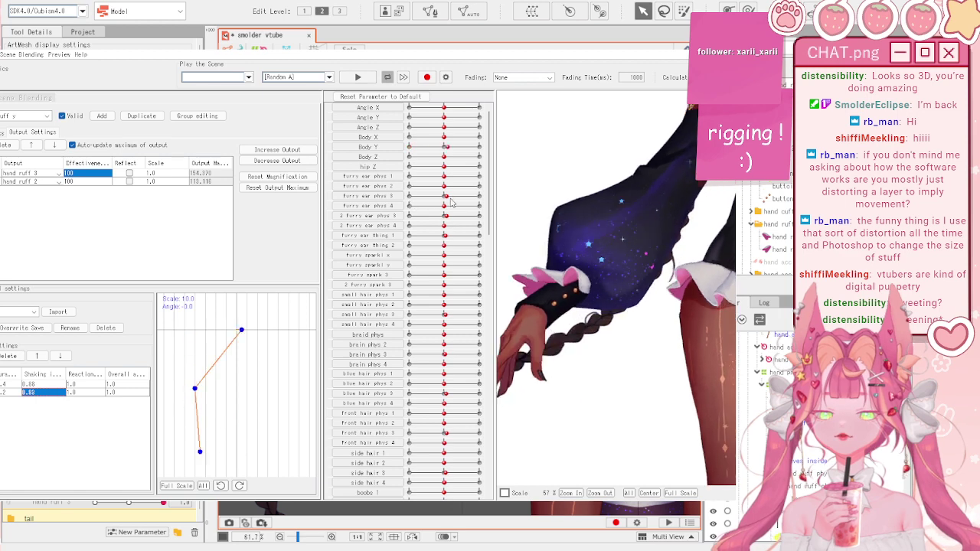
pyautogui.moveTo(463, 206); pyautogui.dragTo(485, 209)
pyautogui.scroll(-5, 643, 223)
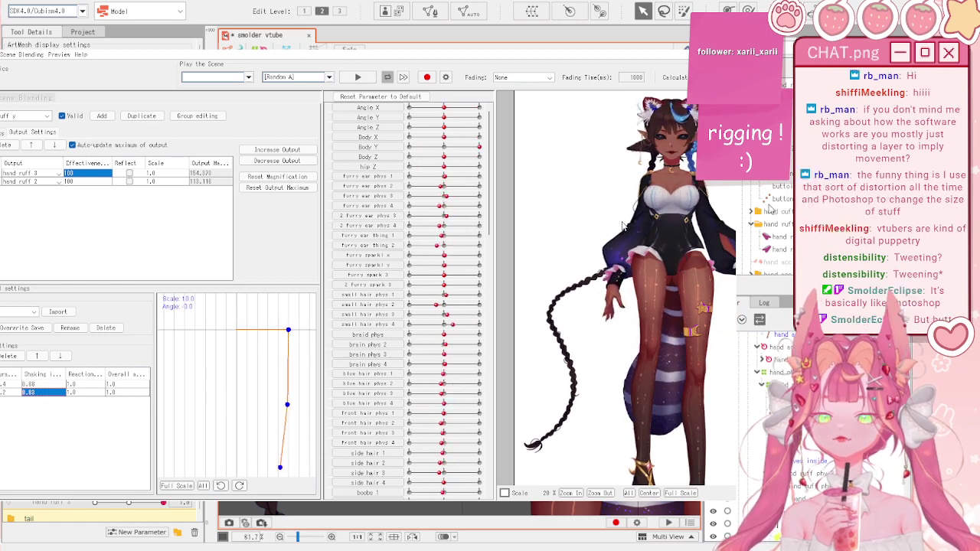
pyautogui.scroll(3, 574, 212)
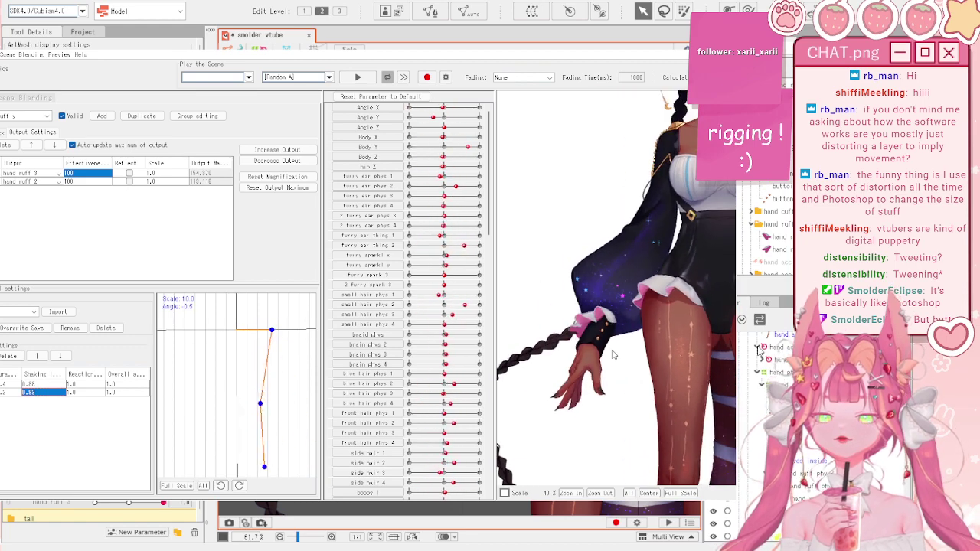
pyautogui.scroll(-3, 599, 328)
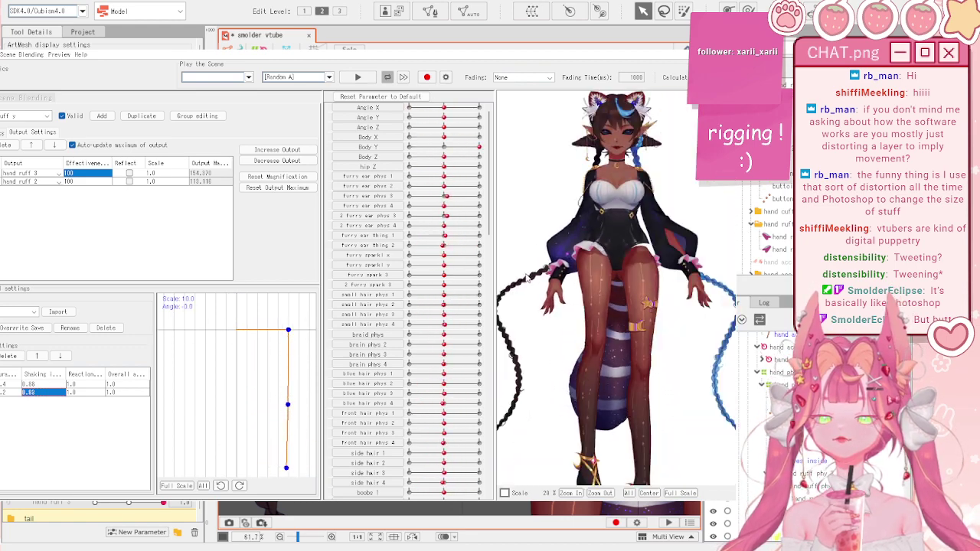
pyautogui.scroll(3, 571, 283)
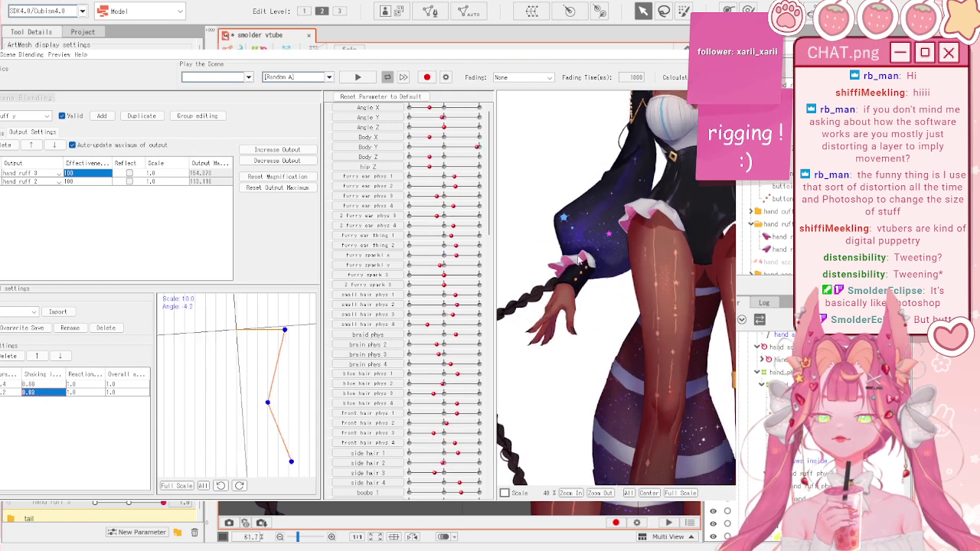
# - Move Body Y and the other body controls to examine the hand ruff physics close up and on the whole model
pyautogui.scroll(-4, 570, 283)
pyautogui.scroll(5, 638, 241)
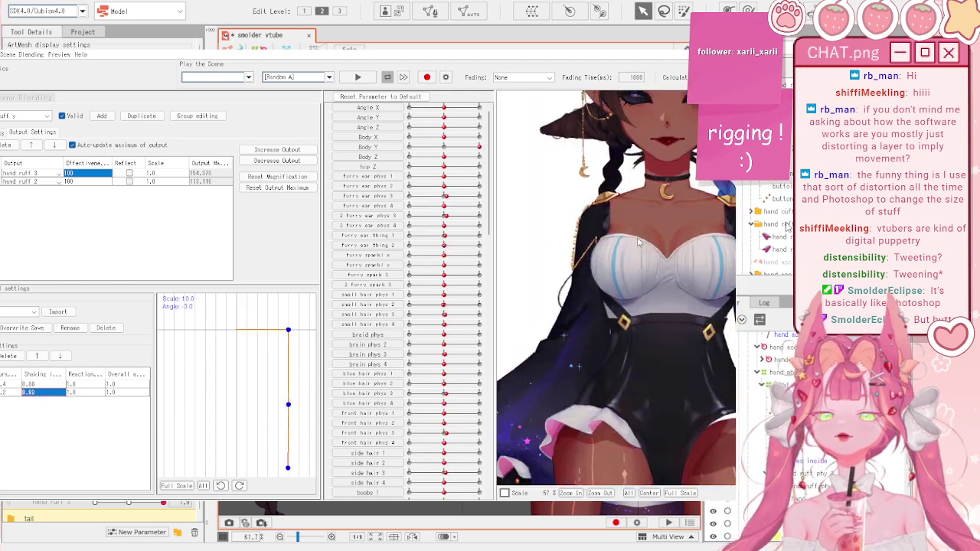
pyautogui.scroll(-4, 638, 241)
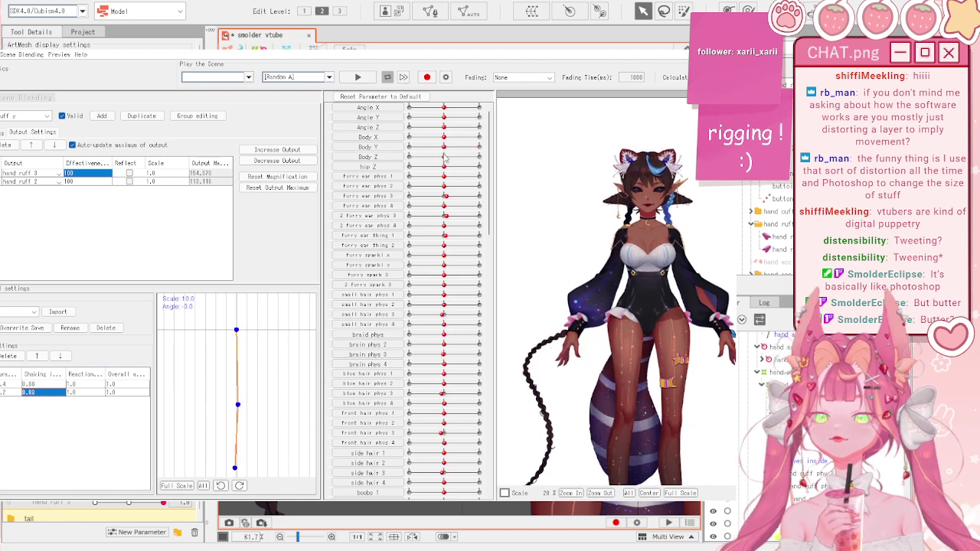
pyautogui.scroll(3, 598, 259)
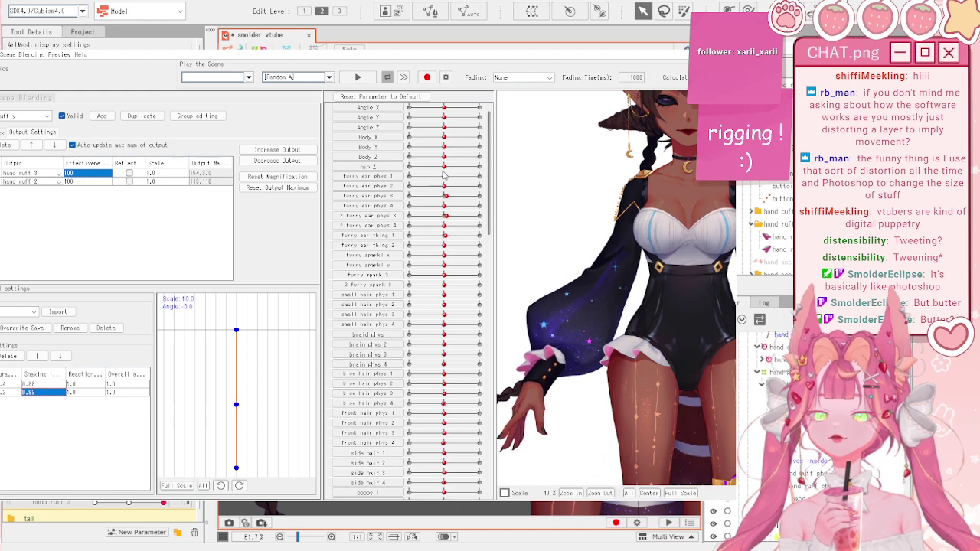
pyautogui.moveTo(444, 147)
pyautogui.mouseDown()
pyautogui.moveTo(466, 147)
pyautogui.moveTo(431, 160)
pyautogui.moveTo(470, 159)
pyautogui.moveTo(436, 165)
pyautogui.moveTo(448, 166)
pyautogui.mouseUp()
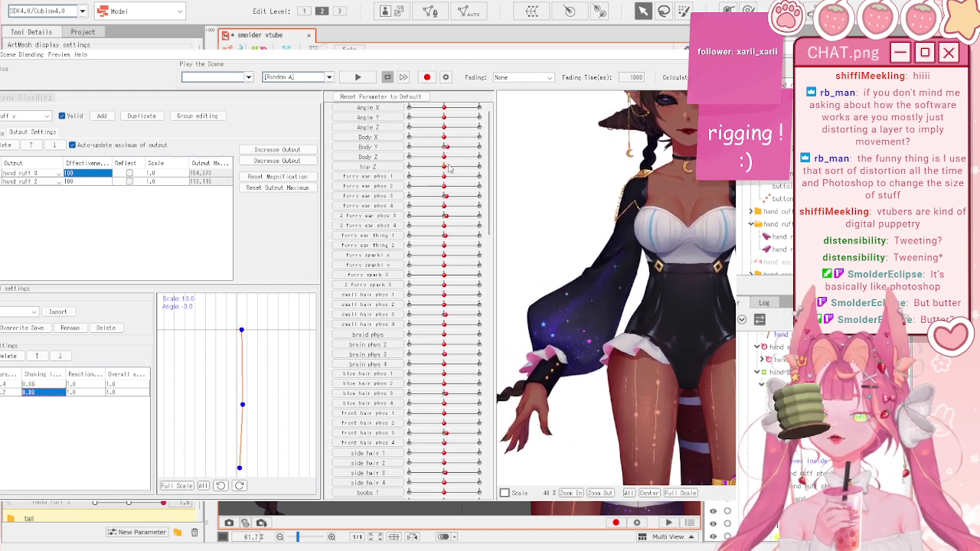
pyautogui.scroll(-3, 579, 257)
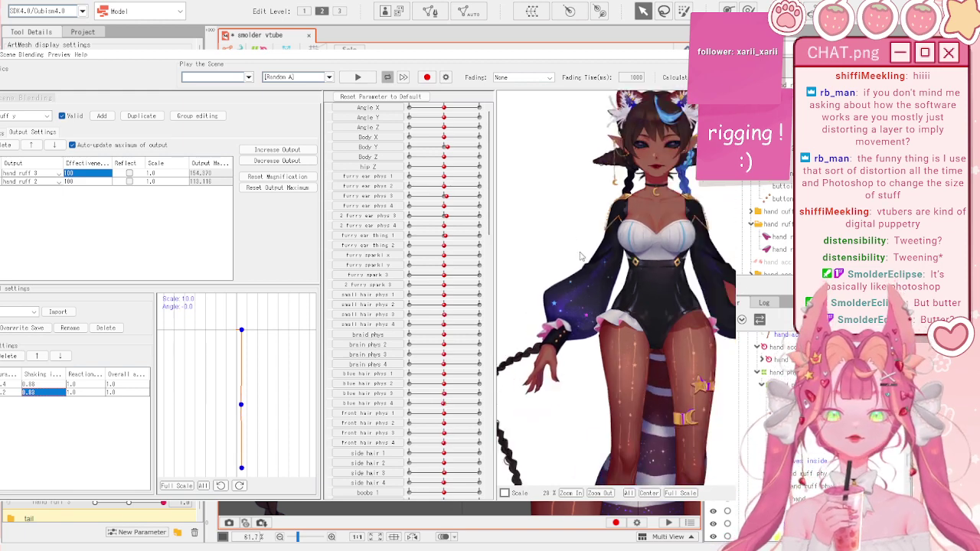
pyautogui.scroll(-2, 579, 256)
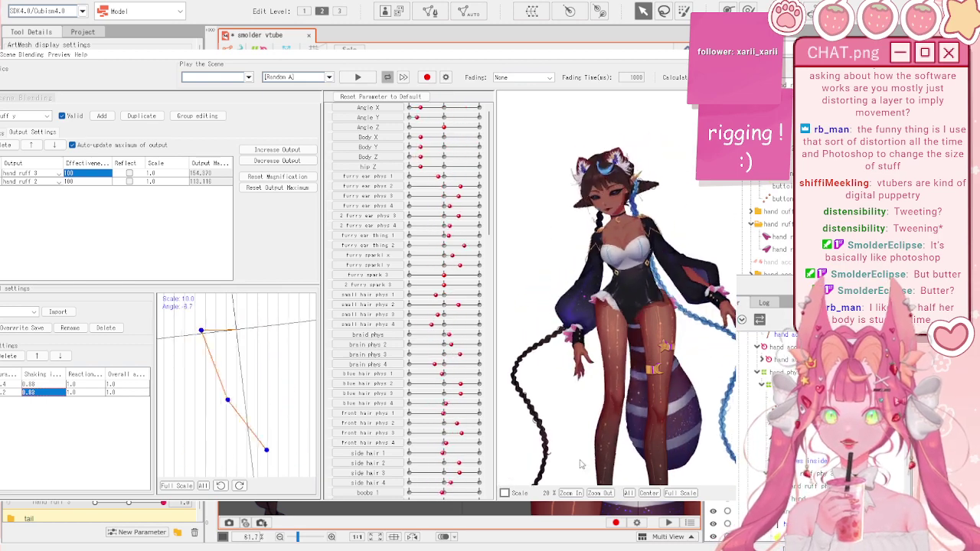
pyautogui.moveTo(687, 432); pyautogui.dragTo(635, 321)
pyautogui.scroll(-3, 621, 270)
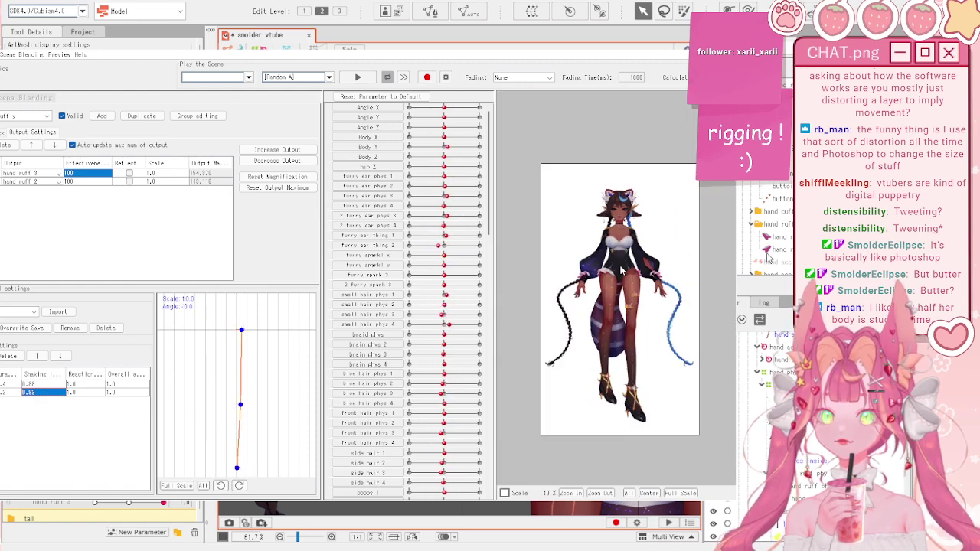
pyautogui.scroll(3, 665, 253)
pyautogui.scroll(-2, 586, 325)
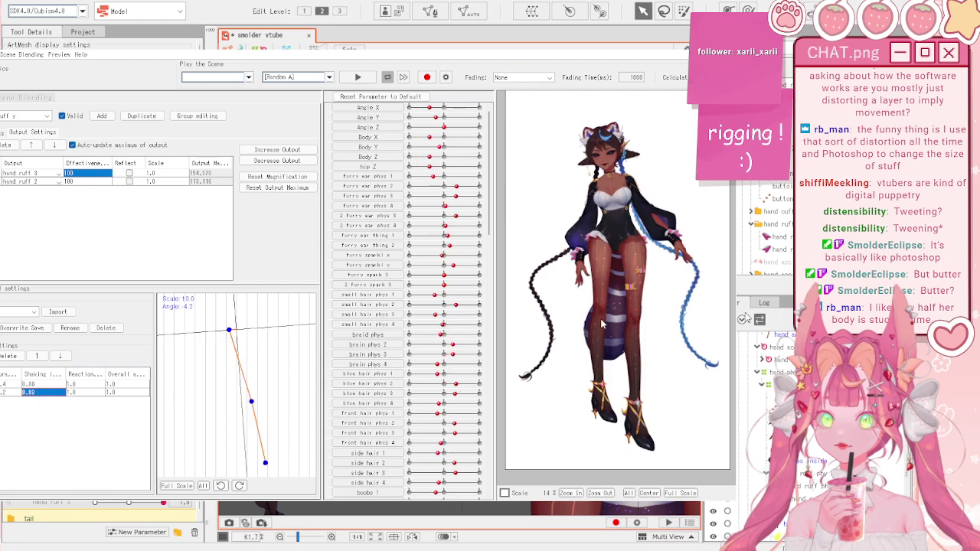
# - Close the physics settings and reset all model parameters to their default values
pyautogui.click(724, 42)
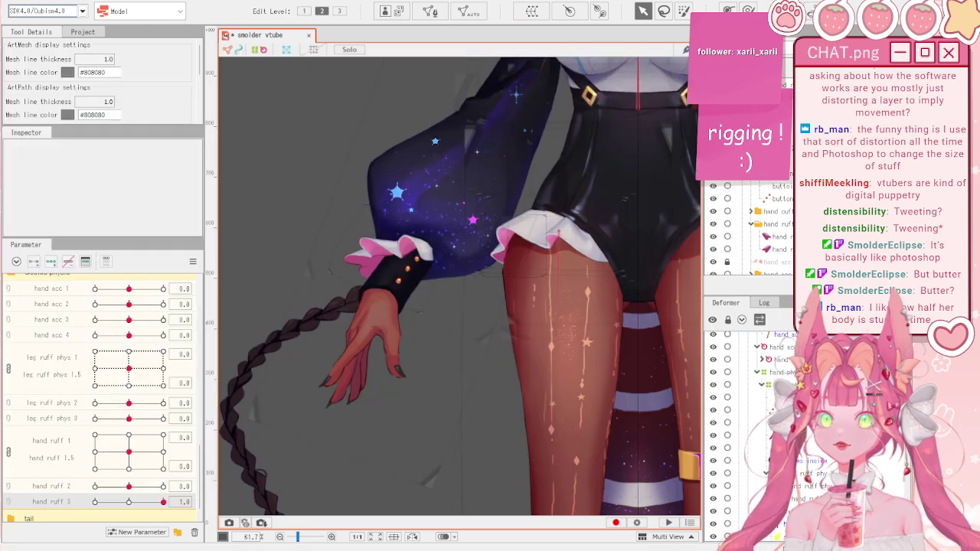
pyautogui.scroll(-6, 534, 230)
pyautogui.scroll(3, 536, 176)
pyautogui.scroll(-3, 537, 170)
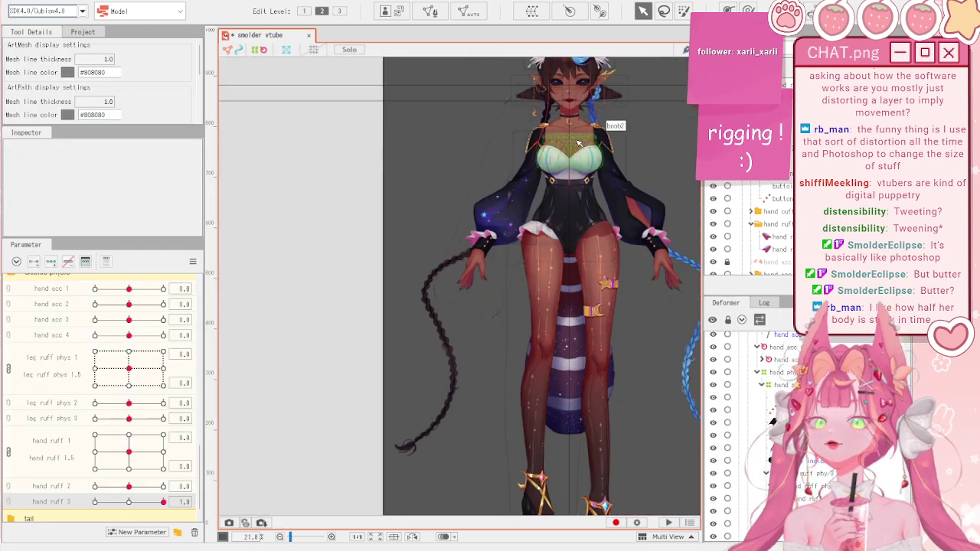
pyautogui.scroll(3, 538, 164)
pyautogui.click(193, 262)
pyautogui.click(218, 261)
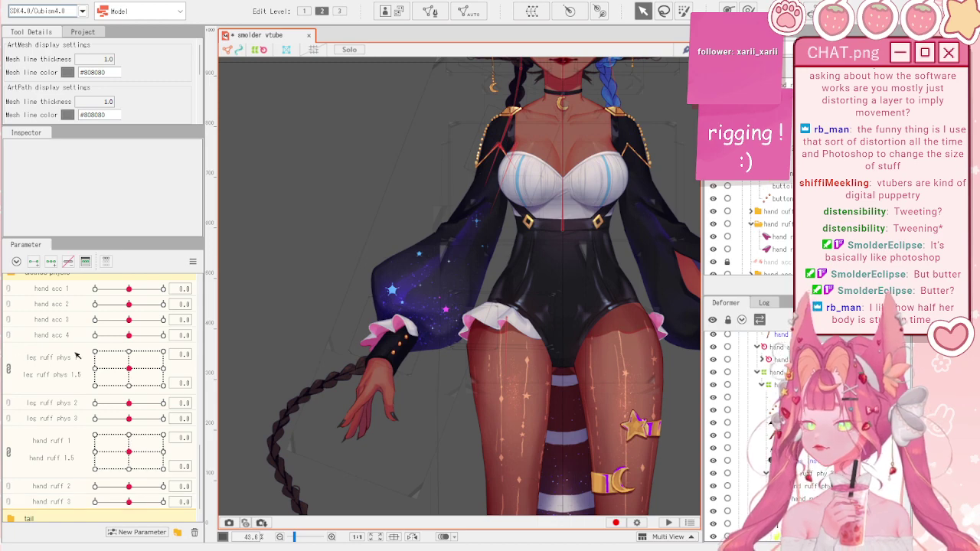
# - Make the hidden belt part at the model's waist visible
pyautogui.scroll(6, 114, 359)
pyautogui.scroll(4, 456, 229)
pyautogui.click(456, 229)
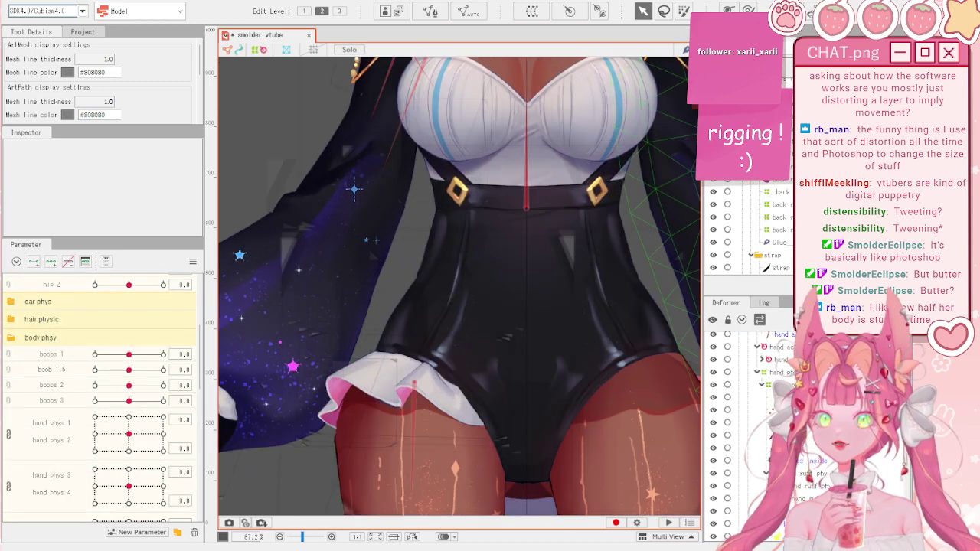
pyautogui.scroll(-4, 456, 228)
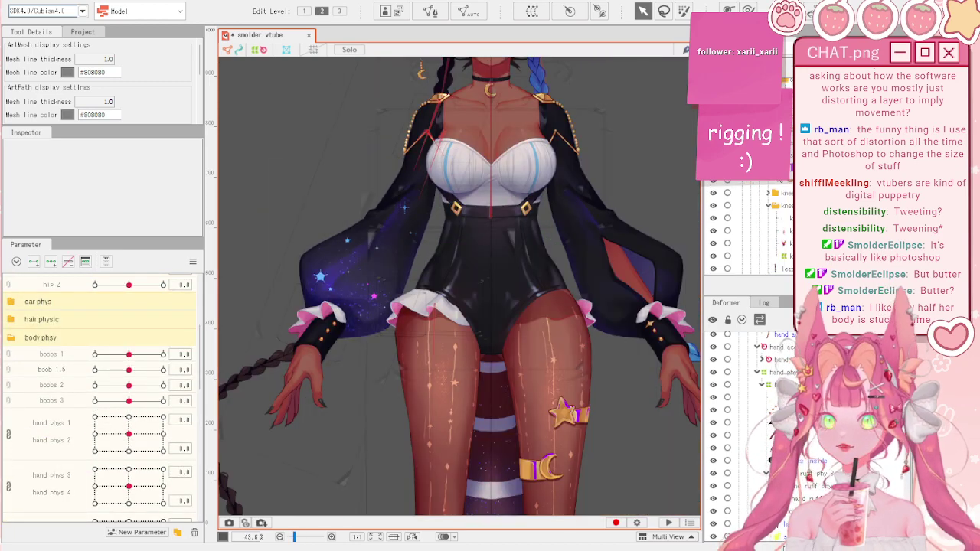
pyautogui.scroll(5, 749, 228)
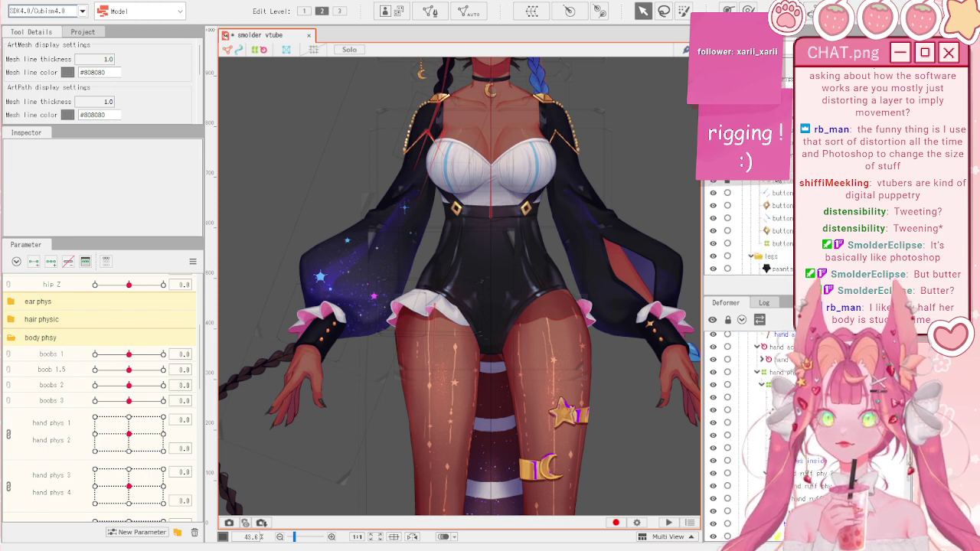
pyautogui.scroll(3, 749, 227)
pyautogui.click(713, 145)
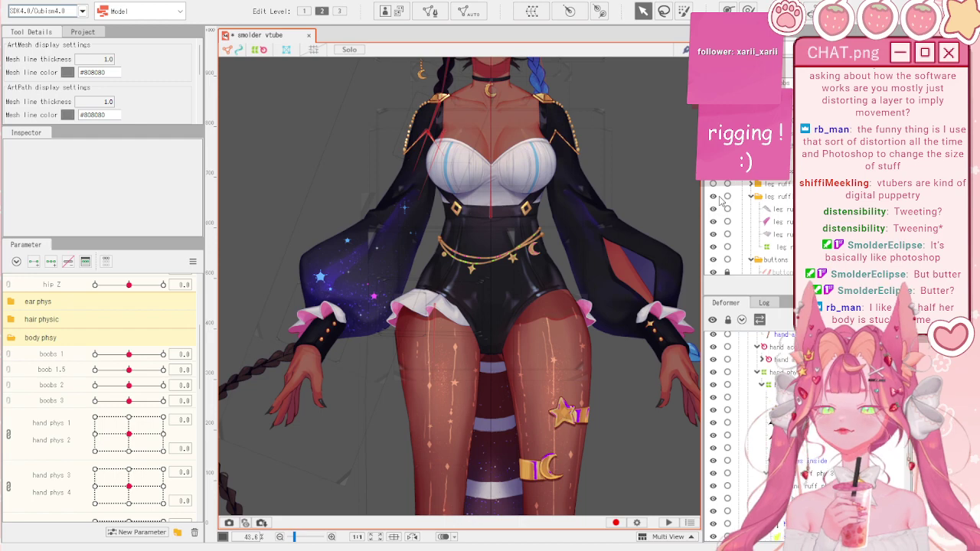
# - Examine the belt's two chains, shine and hanging charms close up and in the context of the whole model
pyautogui.click(492, 261)
pyautogui.scroll(5, 492, 261)
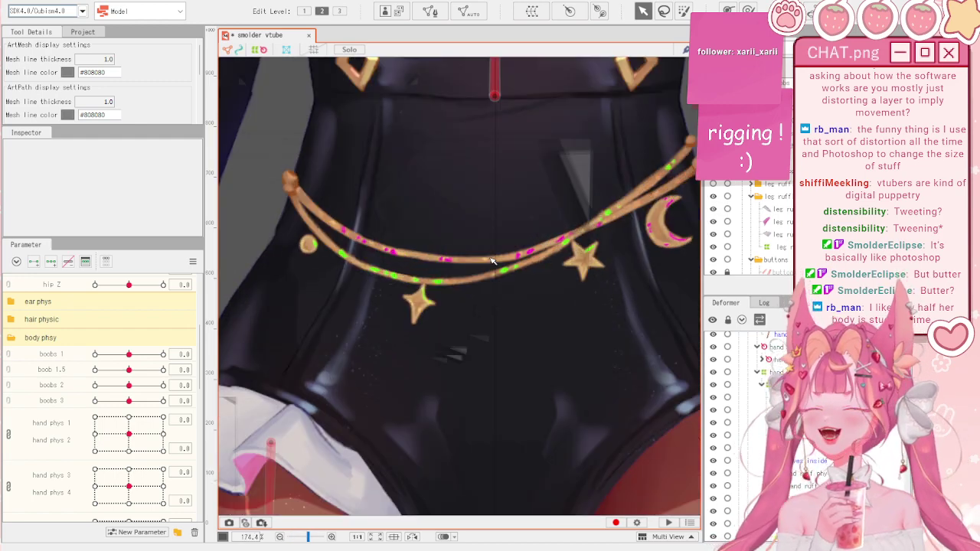
pyautogui.scroll(-3, 492, 261)
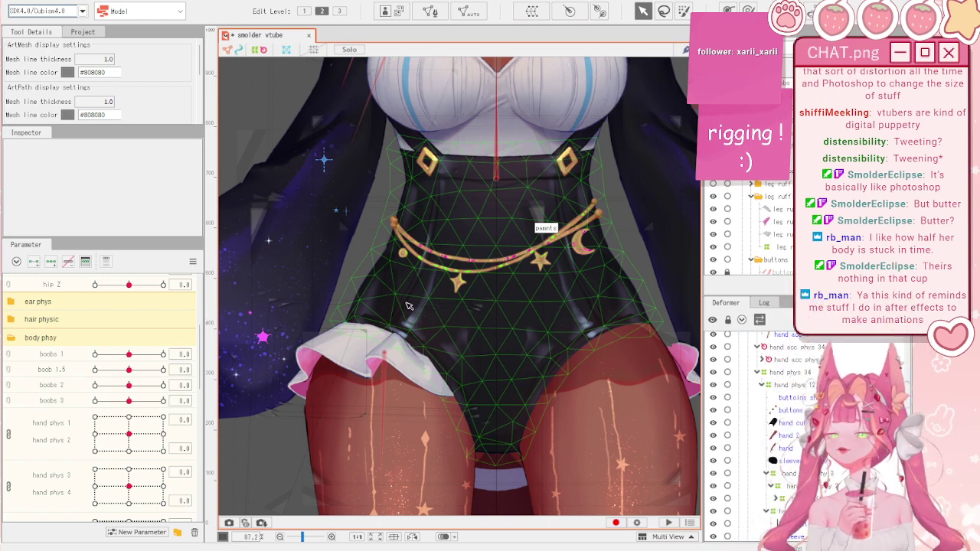
pyautogui.scroll(2, 422, 268)
pyautogui.scroll(-2, 406, 253)
pyautogui.scroll(2, 522, 221)
pyautogui.scroll(-2, 488, 232)
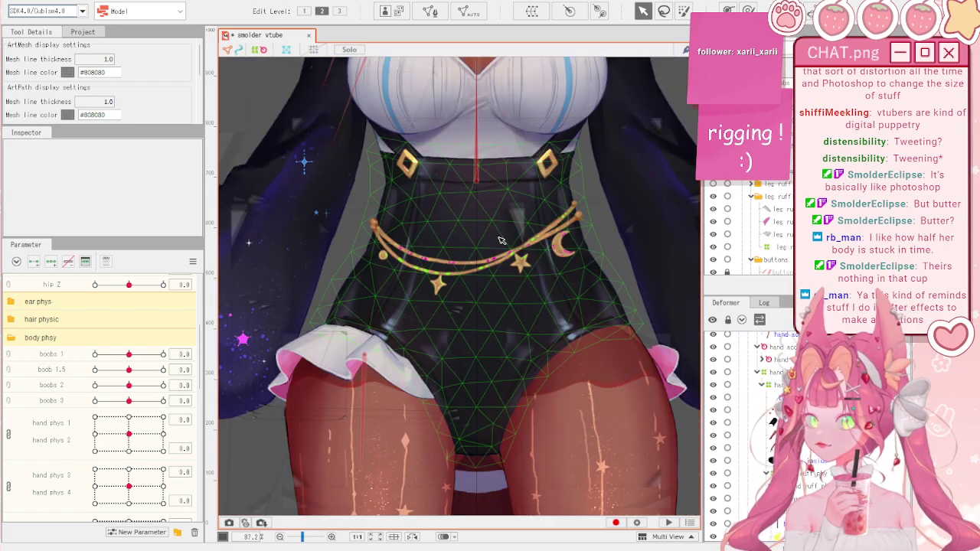
pyautogui.scroll(2, 499, 240)
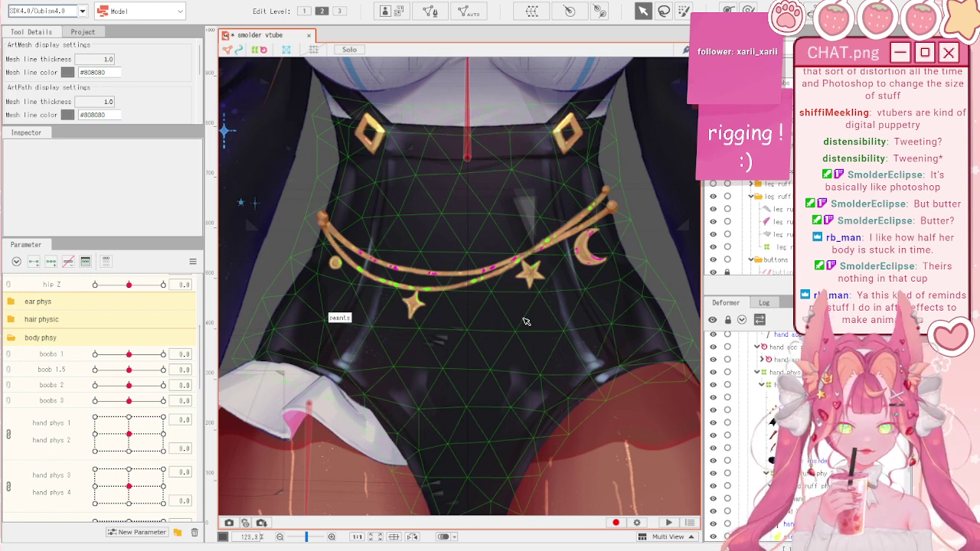
pyautogui.scroll(-2, 525, 321)
pyautogui.scroll(-2, 525, 321)
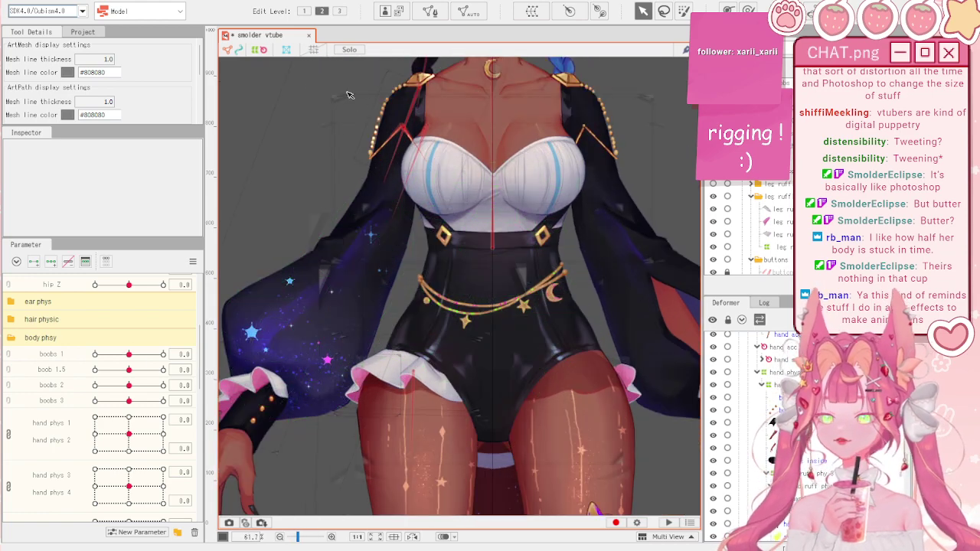
pyautogui.scroll(-5, 389, 193)
pyautogui.scroll(2, 496, 232)
pyautogui.scroll(-3, 342, 140)
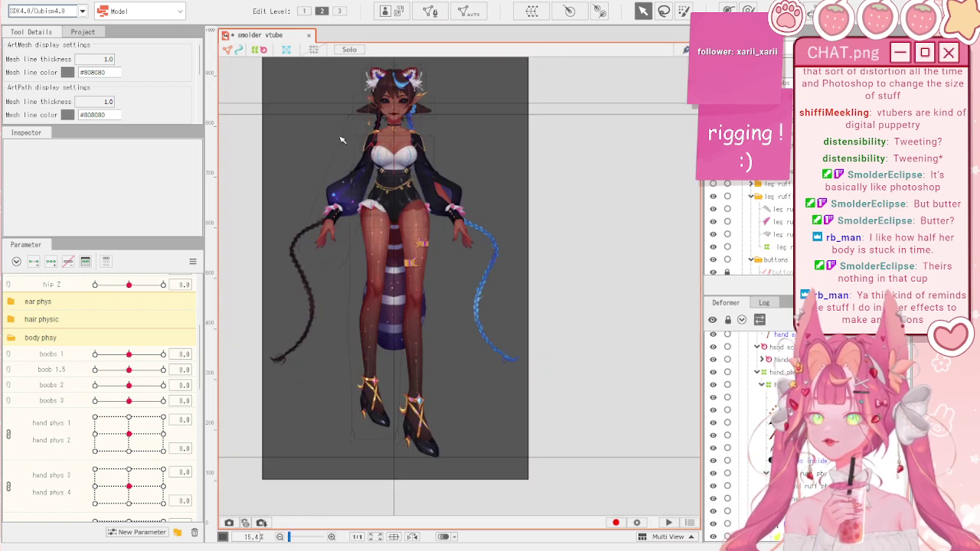
pyautogui.scroll(4, 338, 135)
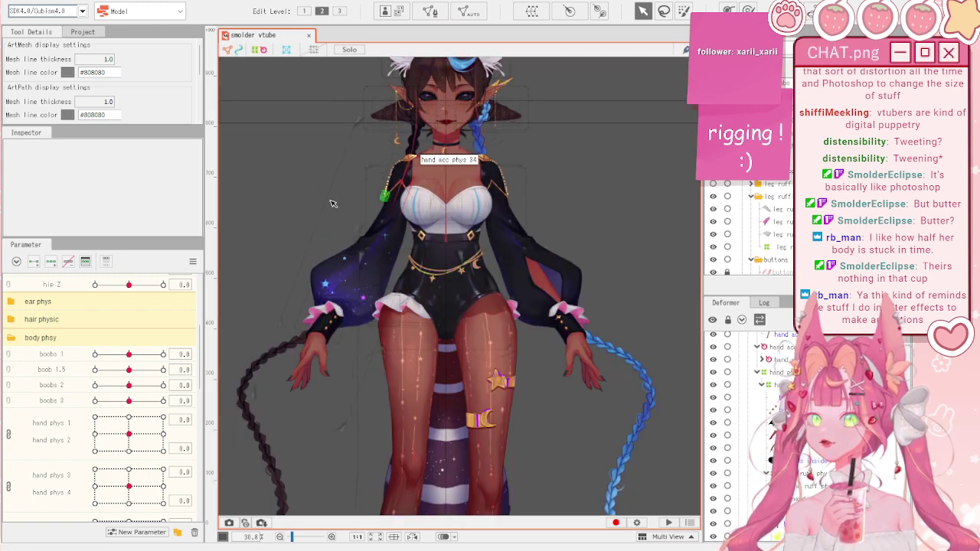
pyautogui.click(118, 12)
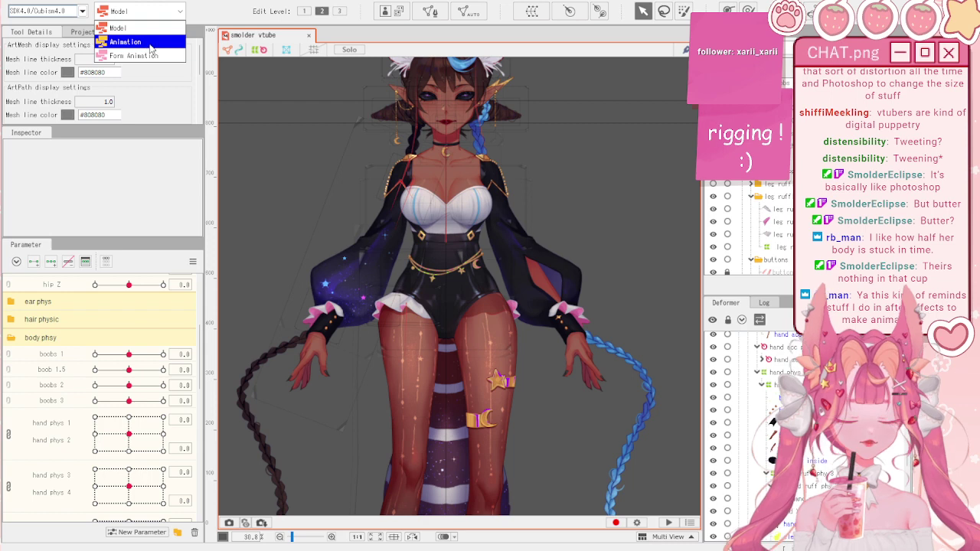
pyautogui.click(254, 143)
pyautogui.click(18, 1)
pyautogui.click(30, 1)
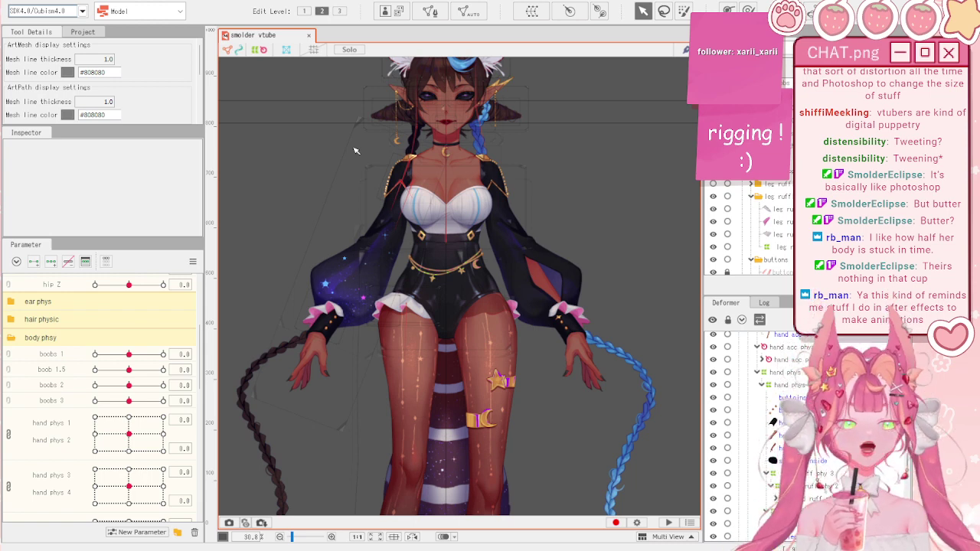
pyautogui.scroll(-2, 356, 150)
pyautogui.scroll(3, 398, 84)
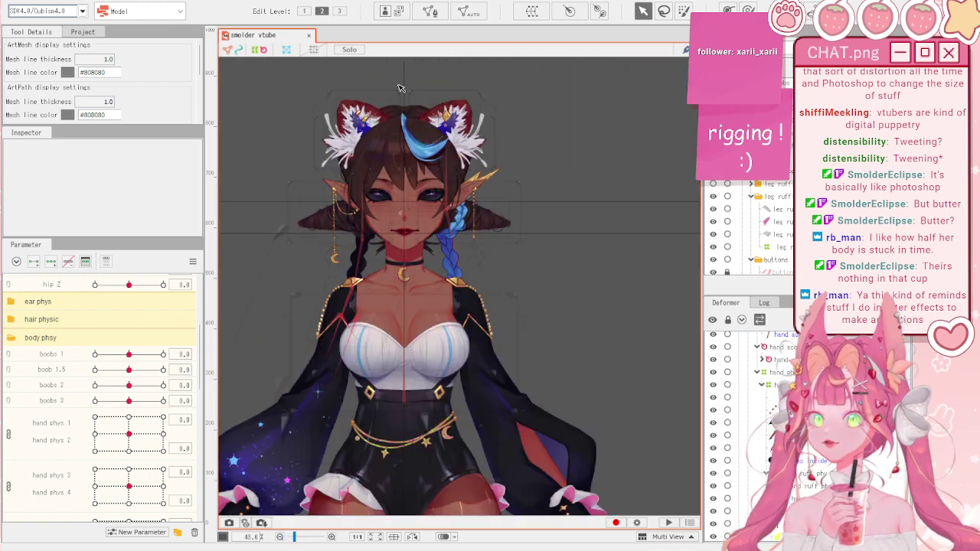
pyautogui.scroll(-2, 421, 128)
pyautogui.scroll(2, 306, 233)
pyautogui.scroll(-2, 298, 233)
pyautogui.scroll(4, 311, 302)
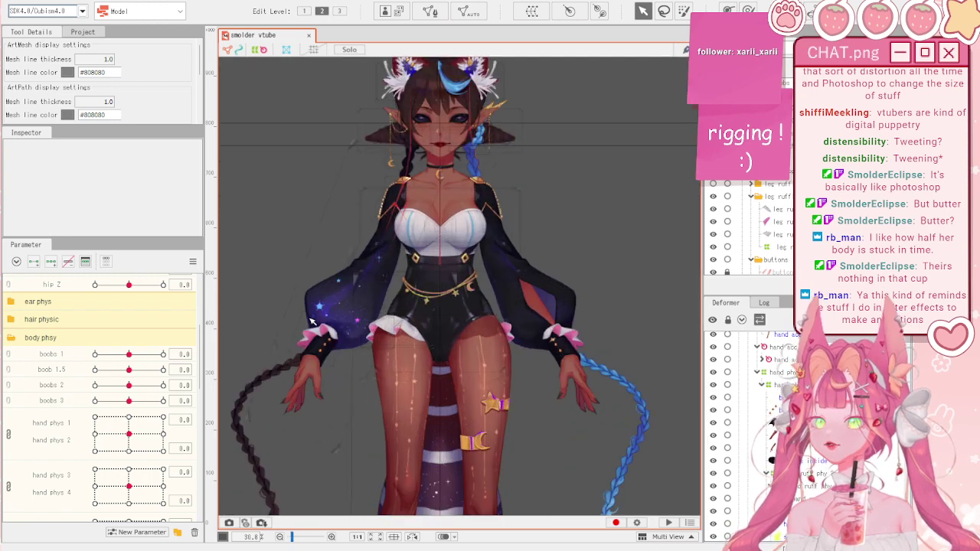
# - Swing the boobs 1 parameter to its maximum to preview it, and reset all parameters to default
pyautogui.moveTo(129, 354); pyautogui.dragTo(180, 354)
pyautogui.rightClick(188, 253)
pyautogui.click(220, 262)
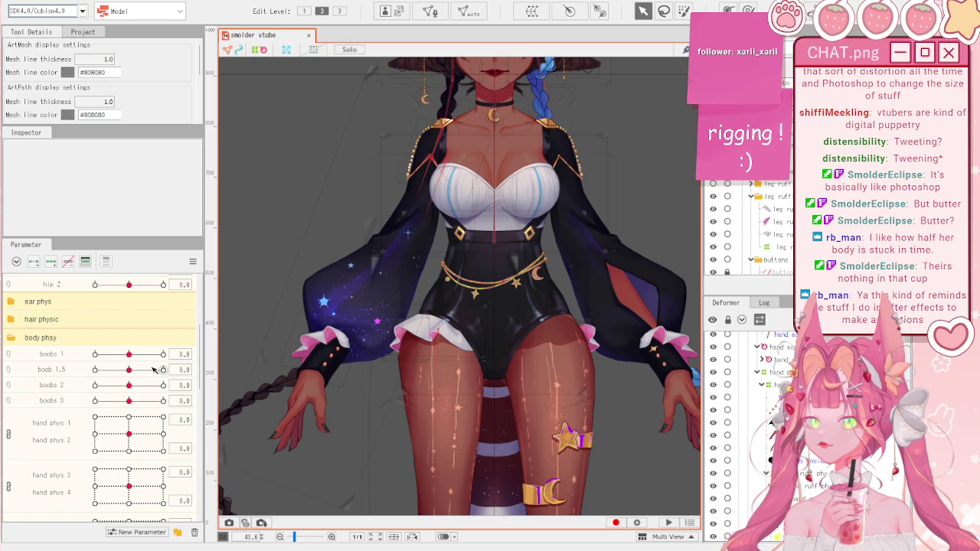
# - Select the top belt shine mesh on the waist chain
pyautogui.scroll(-4, 484, 284)
pyautogui.scroll(10, 485, 285)
pyautogui.scroll(3, 484, 285)
pyautogui.click(477, 311)
pyautogui.scroll(-5, 475, 306)
pyautogui.scroll(5, 465, 297)
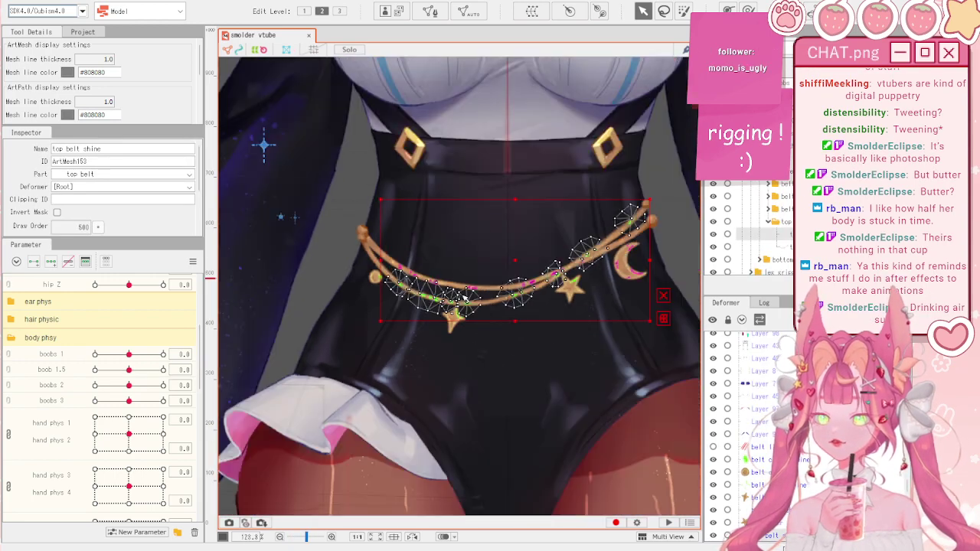
pyautogui.scroll(2, 464, 297)
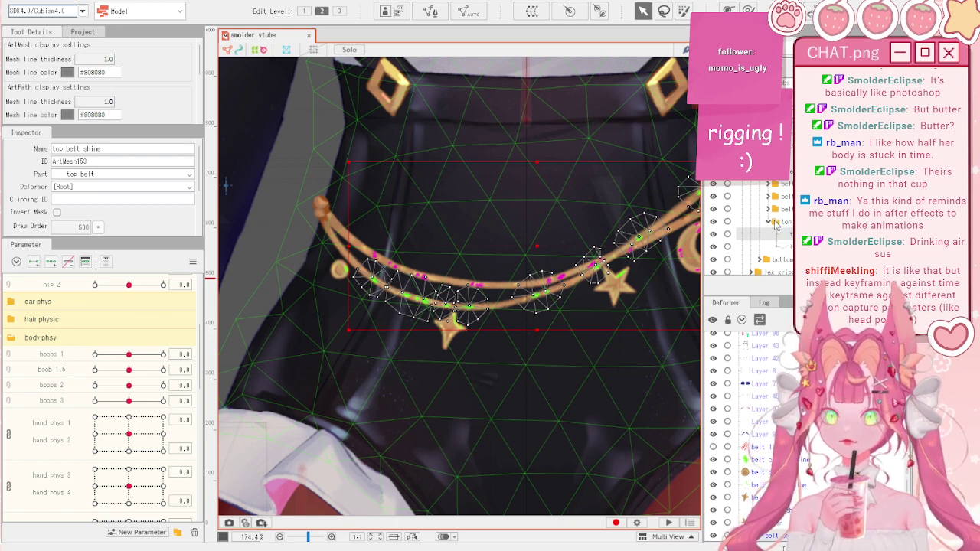
# - Expand the belt charm part folders and the bottom belt folder to show their contents
pyautogui.click(769, 185)
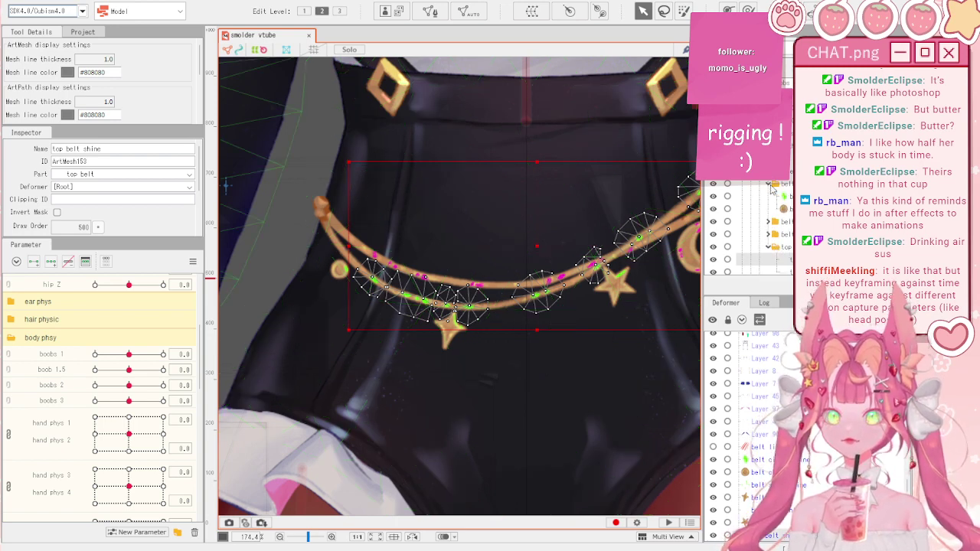
pyautogui.click(769, 222)
pyautogui.click(767, 245)
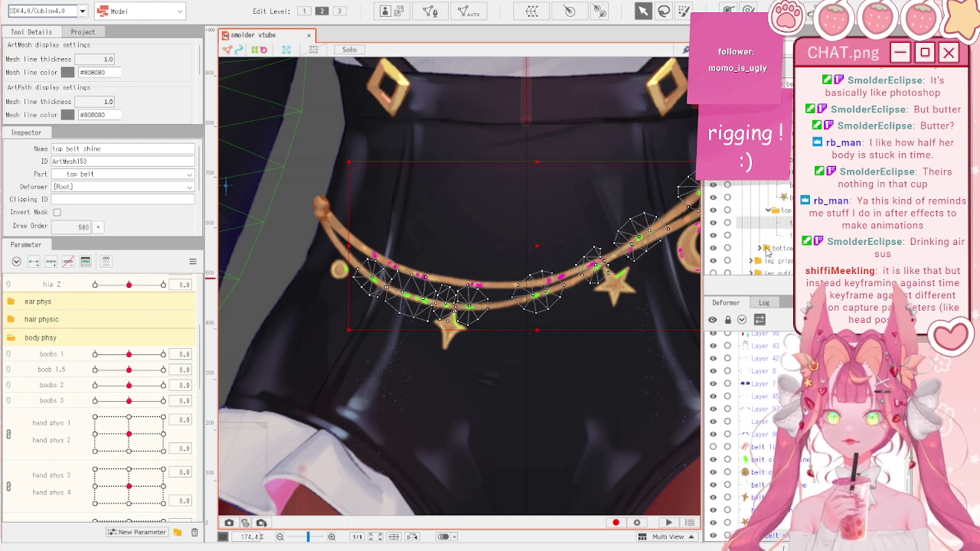
pyautogui.scroll(-1, 773, 238)
pyautogui.click(759, 202)
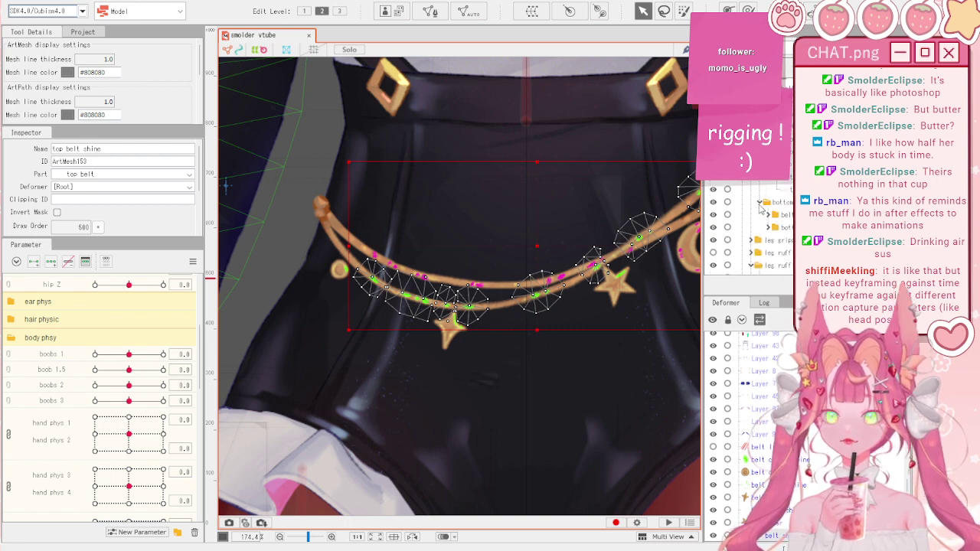
pyautogui.click(767, 215)
pyautogui.scroll(-2, 461, 228)
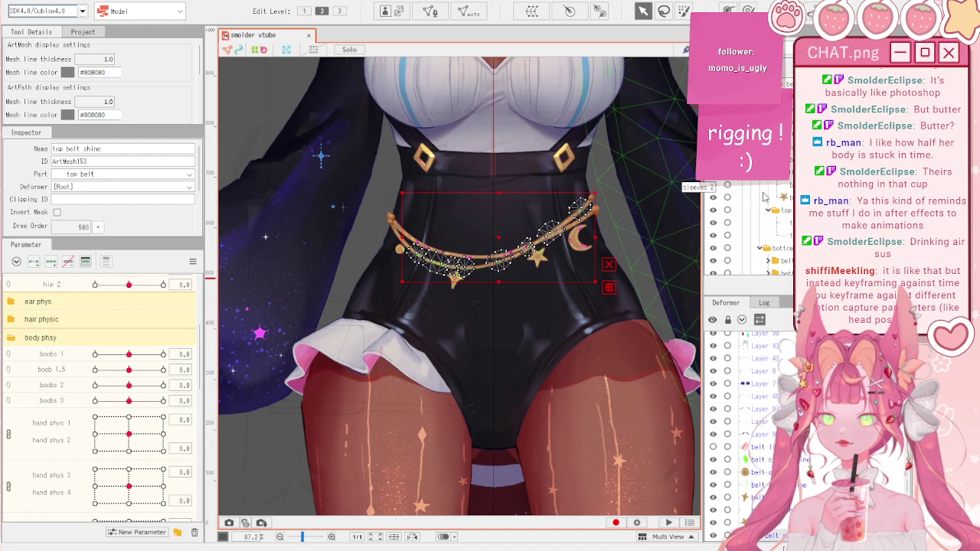
pyautogui.scroll(2, 783, 195)
# - Make the belt light mesh visible and move it sideways off the belt, over the starry sleeve
pyautogui.click(760, 447)
pyautogui.click(712, 447)
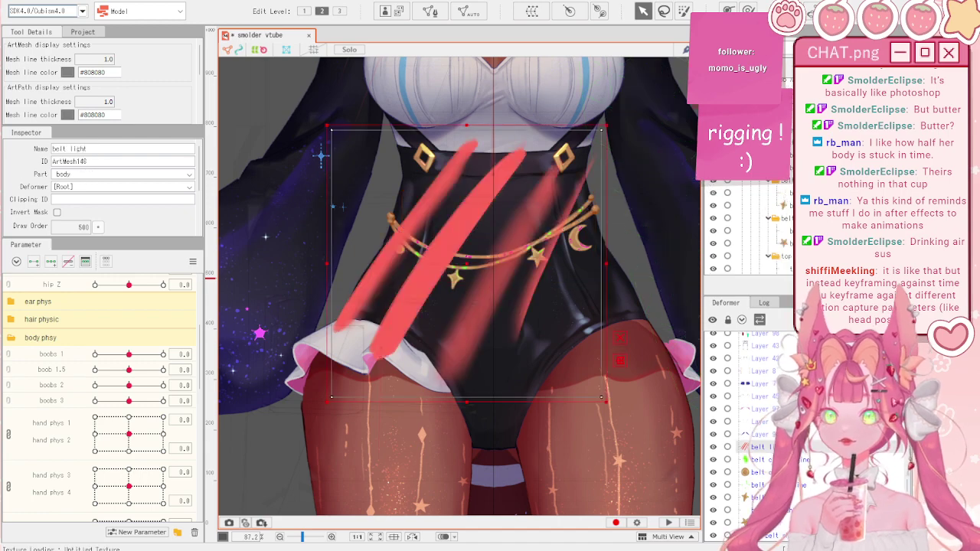
pyautogui.scroll(-1, 501, 223)
pyautogui.scroll(2, 501, 223)
pyautogui.scroll(-4, 447, 252)
pyautogui.moveTo(451, 262); pyautogui.dragTo(348, 259)
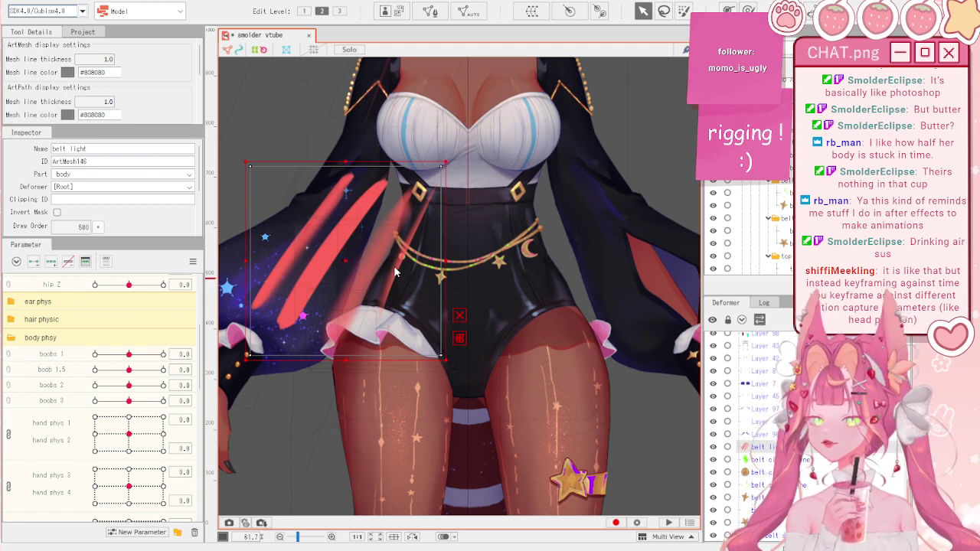
# - Add two copies of the belt light mesh and place them over the belt and the opposite sleeve
pyautogui.hotkey('ctrl', 'v')
pyautogui.moveTo(349, 262); pyautogui.dragTo(511, 274)
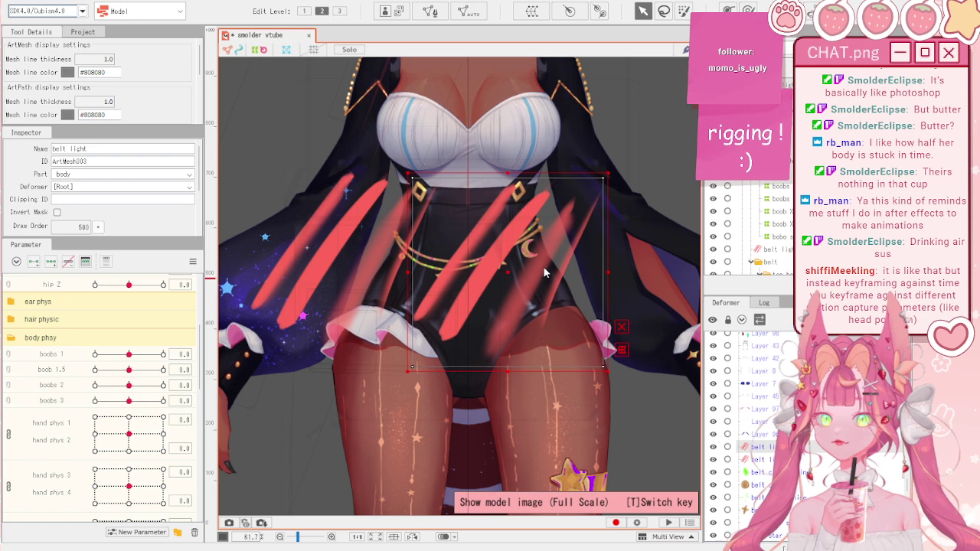
pyautogui.hotkey('ctrl', 'v')
pyautogui.moveTo(511, 271); pyautogui.dragTo(658, 277)
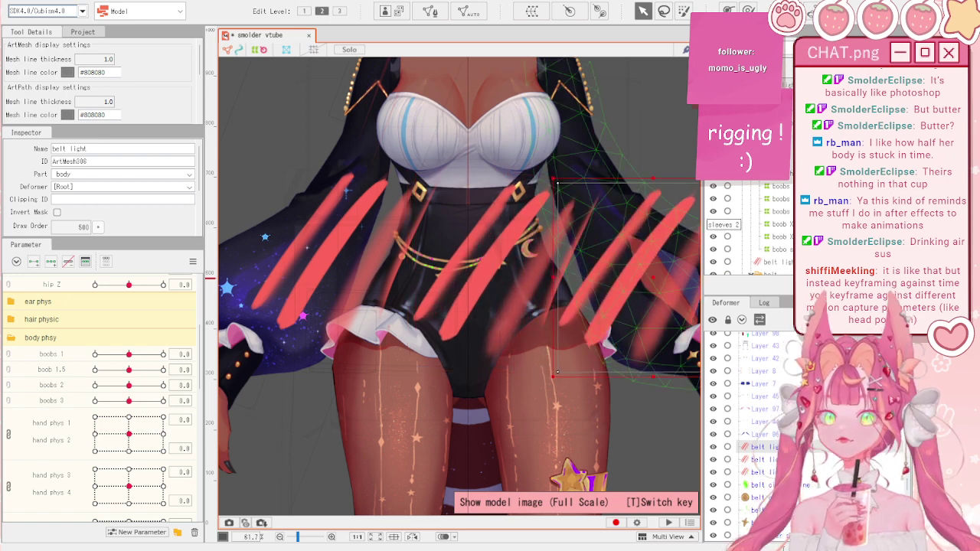
# - Set the blend mode of all three belt light meshes to Additive
pyautogui.keyDown('shift'); pyautogui.click(771, 161); pyautogui.keyUp('shift')
pyautogui.moveTo(771, 161); pyautogui.dragTo(782, 255)
pyautogui.keyDown('ctrl'); pyautogui.click(775, 262); pyautogui.keyUp('ctrl')
pyautogui.scroll(-2, 99, 192)
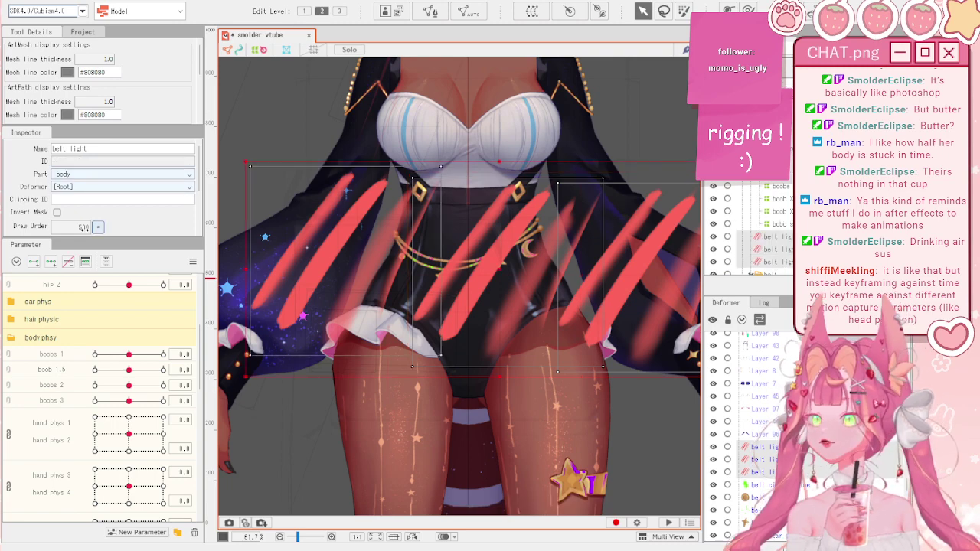
pyautogui.click(91, 210)
pyautogui.click(89, 230)
pyautogui.scroll(-4, 363, 232)
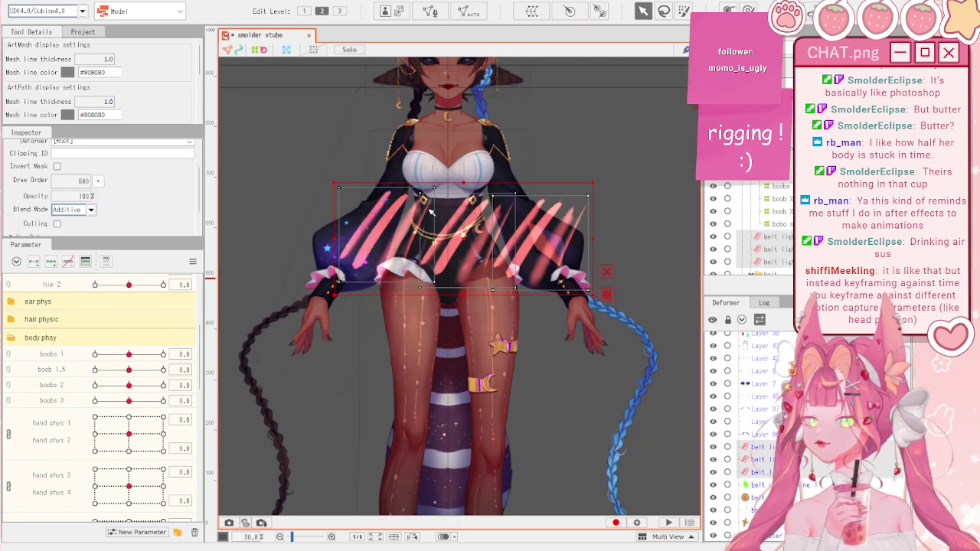
pyautogui.scroll(2, 363, 232)
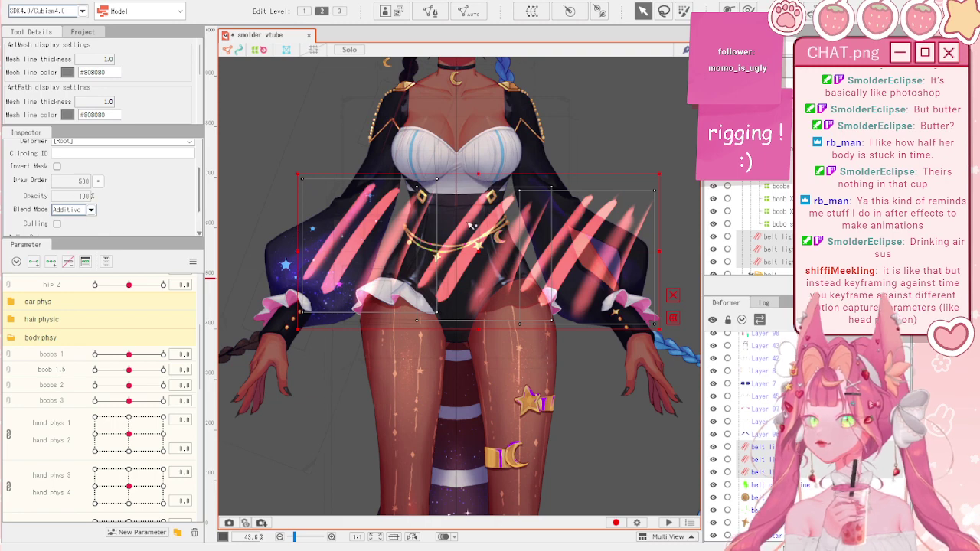
pyautogui.moveTo(475, 254); pyautogui.dragTo(463, 257)
pyautogui.click(607, 144)
pyautogui.scroll(4, 470, 231)
pyautogui.scroll(-2, 493, 227)
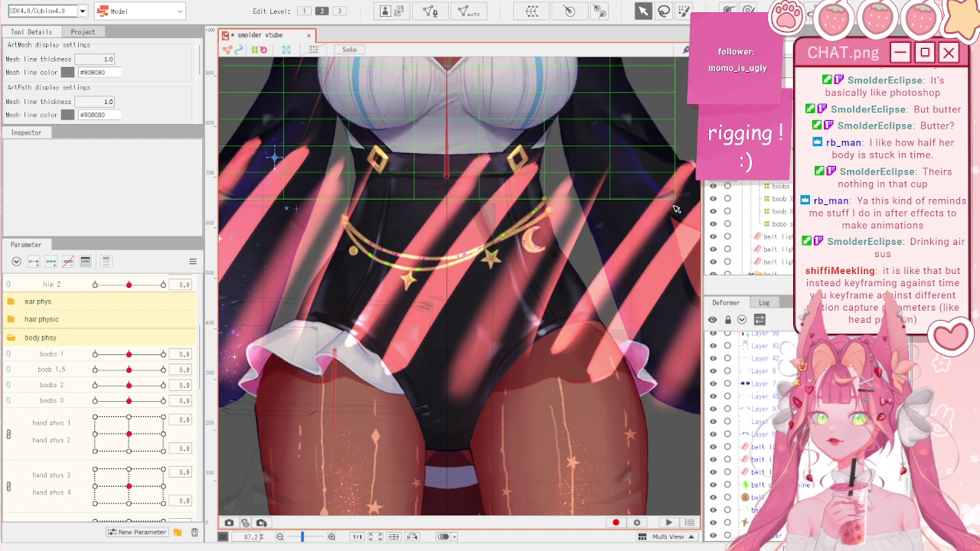
pyautogui.scroll(-2, 677, 206)
# - Select the shine meshes of all the belt charms and both chains and set their opacity to 0%
pyautogui.click(514, 227)
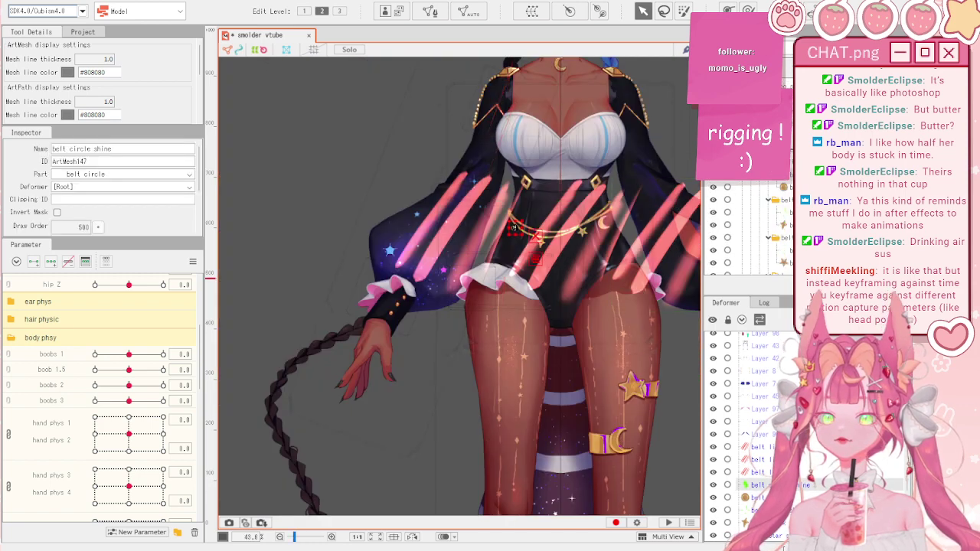
pyautogui.keyDown('shift'); pyautogui.click(542, 241); pyautogui.keyUp('shift')
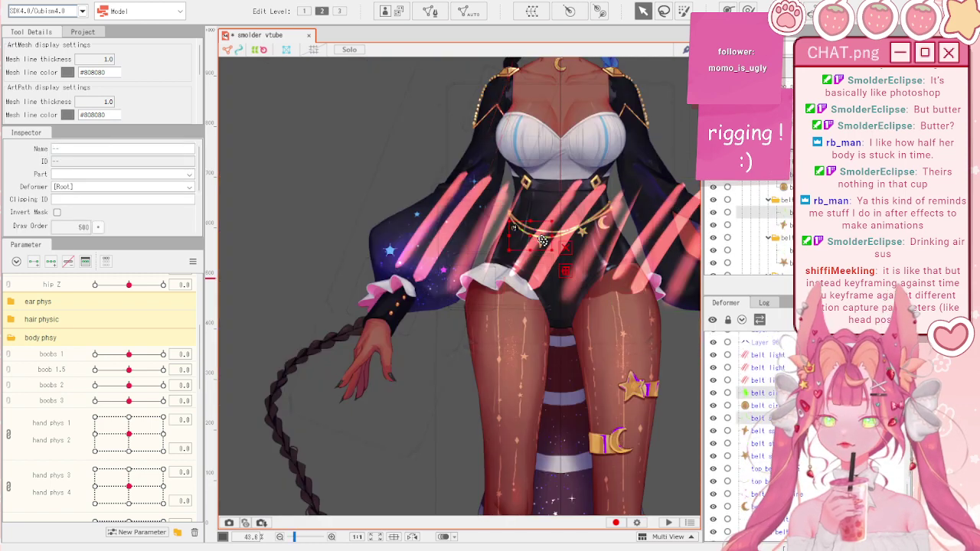
pyautogui.keyDown('ctrl'); pyautogui.click(542, 241); pyautogui.keyUp('ctrl')
pyautogui.keyDown('ctrl'); pyautogui.click(541, 241); pyautogui.keyUp('ctrl')
pyautogui.keyDown('ctrl'); pyautogui.click(791, 502); pyautogui.keyUp('ctrl')
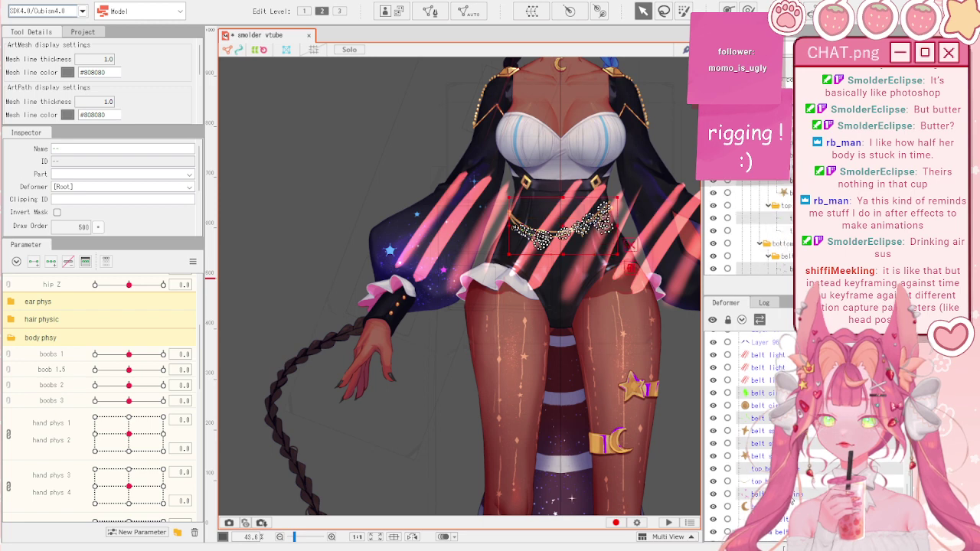
pyautogui.keyDown('ctrl'); pyautogui.click(789, 519); pyautogui.keyUp('ctrl')
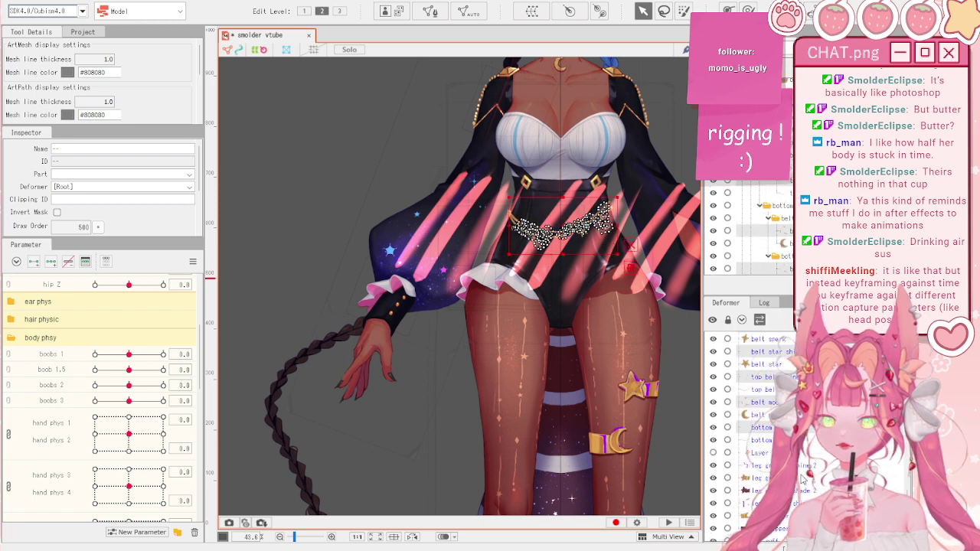
pyautogui.scroll(5, 574, 229)
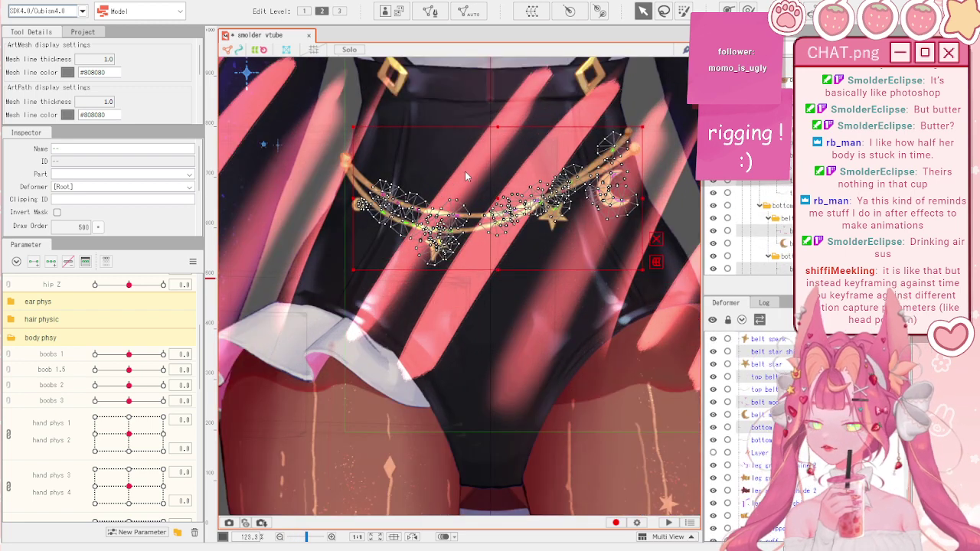
pyautogui.scroll(1, 717, 420)
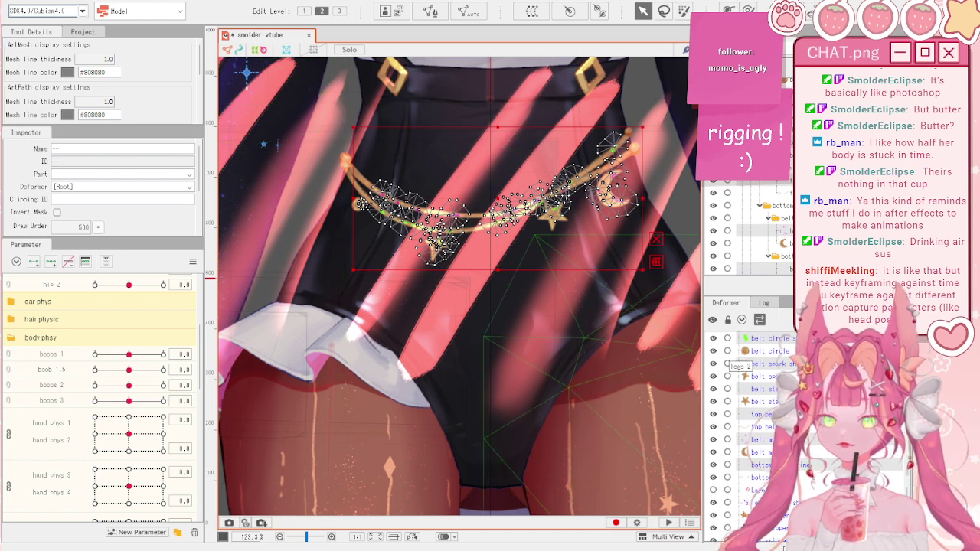
pyautogui.scroll(-2, 731, 364)
pyautogui.scroll(-1, 79, 221)
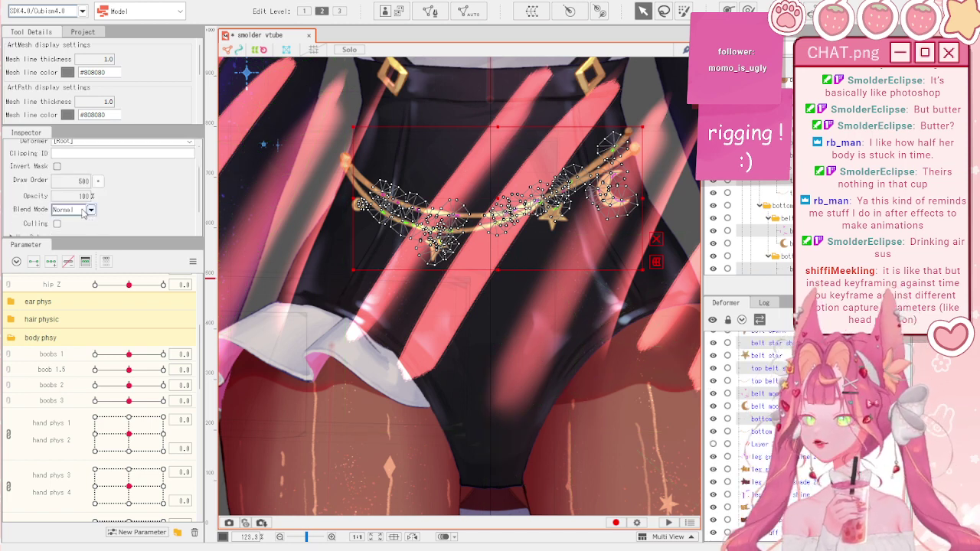
pyautogui.scroll(3, 748, 228)
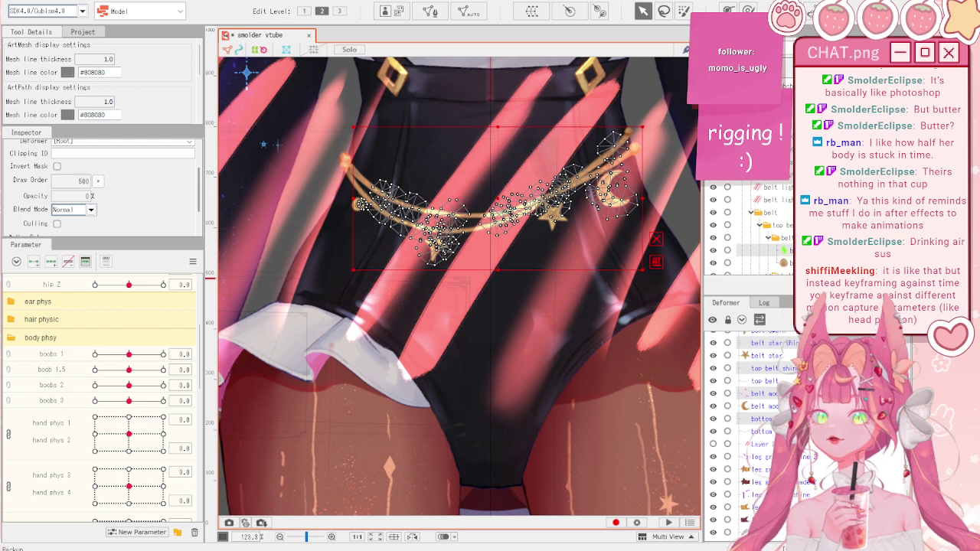
# - Clip the three belt light meshes to the belt shine meshes using their mesh IDs, and deselect them
pyautogui.scroll(1, 748, 229)
pyautogui.click(753, 179)
pyautogui.keyDown('shift'); pyautogui.click(754, 154); pyautogui.keyUp('shift')
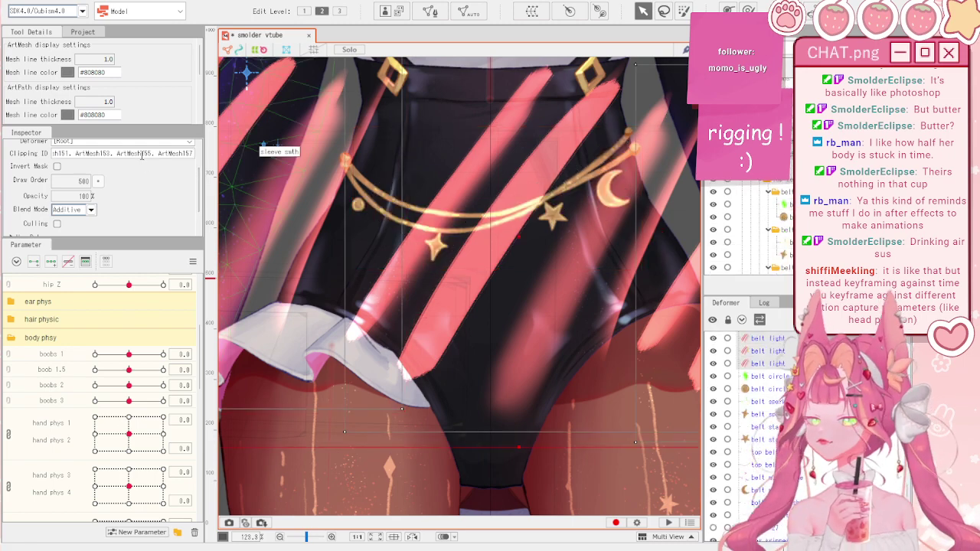
pyautogui.scroll(-3, 534, 287)
pyautogui.click(253, 125)
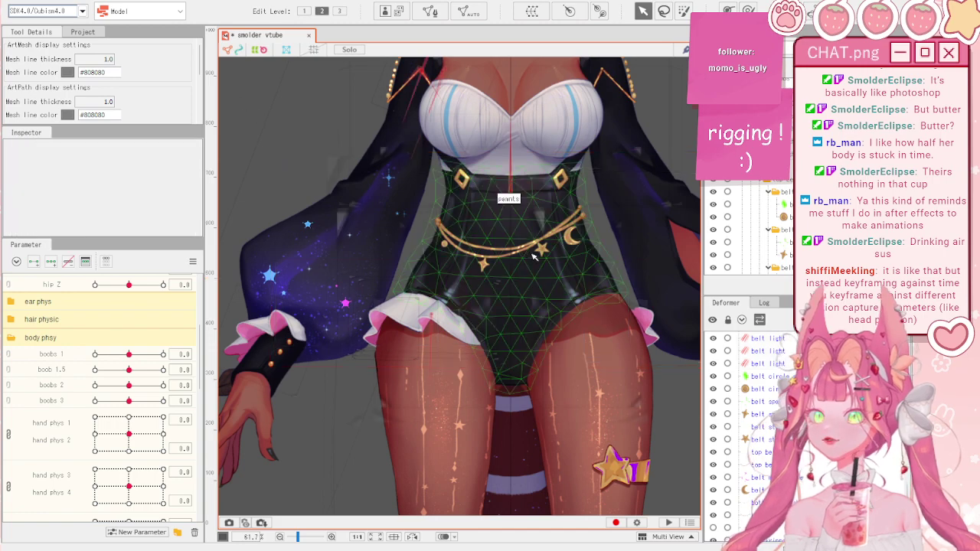
# - Inspect up close how the clipped light falls on the belt chains and charms
pyautogui.scroll(2, 534, 258)
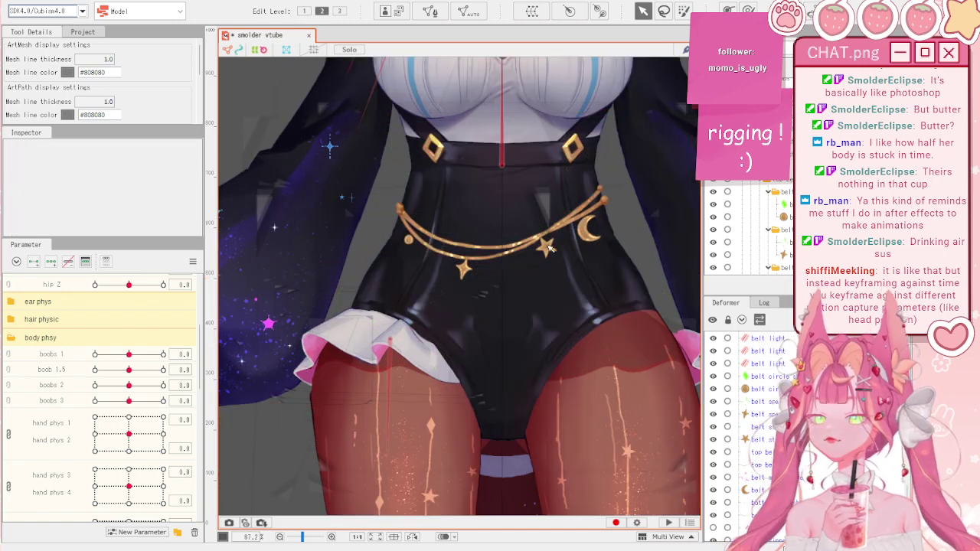
pyautogui.scroll(3, 533, 250)
pyautogui.scroll(-1, 553, 201)
pyautogui.scroll(-1, 367, 246)
pyautogui.scroll(1, 370, 246)
pyautogui.scroll(-1, 369, 246)
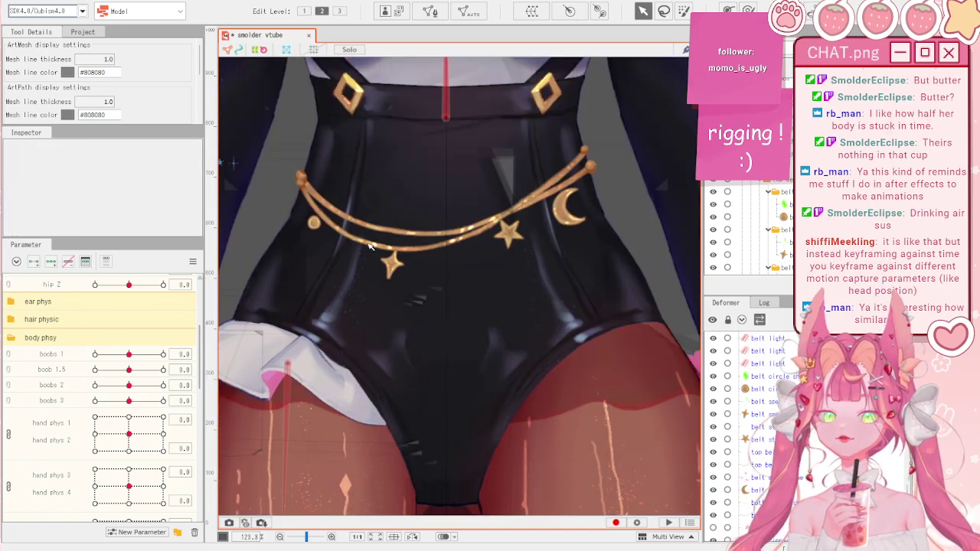
pyautogui.scroll(-1, 370, 247)
pyautogui.scroll(2, 427, 191)
pyautogui.scroll(-2, 426, 191)
pyautogui.scroll(1, 426, 191)
pyautogui.scroll(-1, 426, 191)
pyautogui.scroll(2, 426, 192)
# - Unlink the Body X and Body Y parameters and reset the parameters to default
pyautogui.scroll(4, 131, 329)
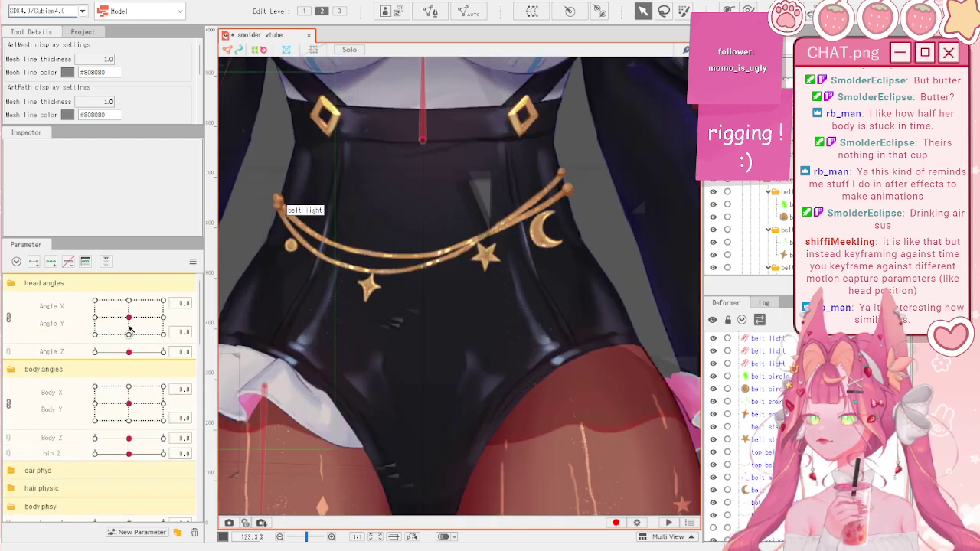
pyautogui.click(9, 404)
pyautogui.moveTo(129, 385)
pyautogui.mouseDown()
pyautogui.moveTo(95, 385)
pyautogui.moveTo(168, 382)
pyautogui.moveTo(116, 399)
pyautogui.moveTo(130, 399)
pyautogui.mouseUp()
pyautogui.click(193, 262)
pyautogui.click(220, 263)
pyautogui.scroll(2, 426, 227)
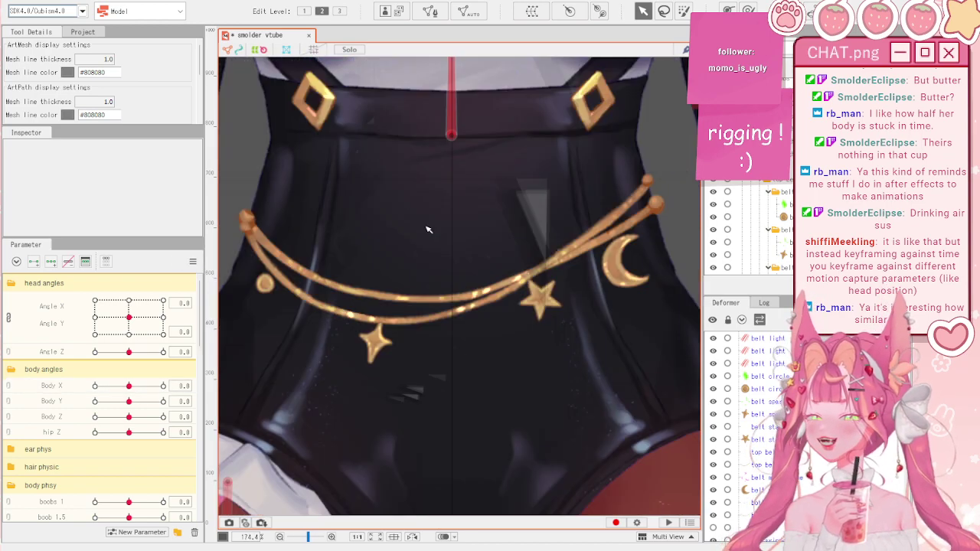
# - Collapse the belt part folders and hide the bottom belt part
pyautogui.click(762, 191)
pyautogui.click(757, 192)
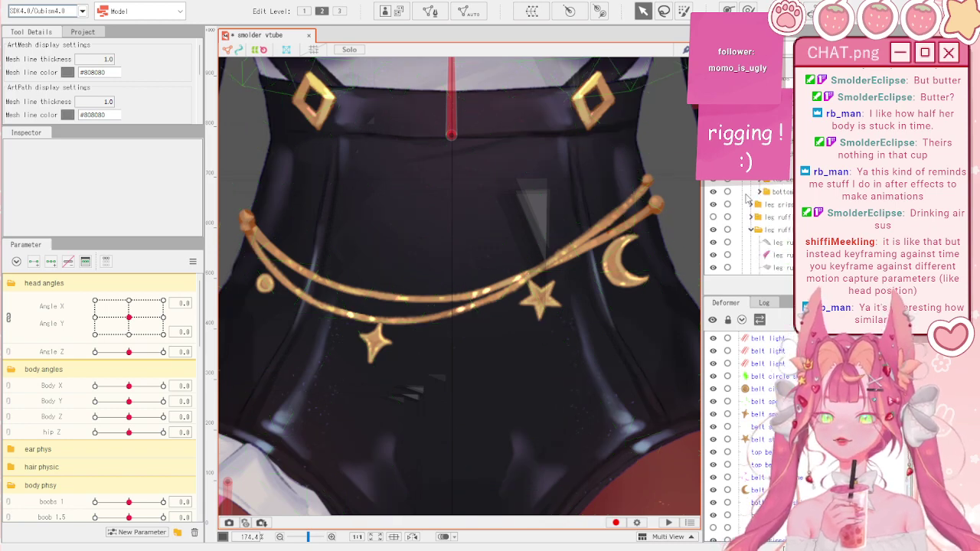
pyautogui.click(754, 197)
pyautogui.scroll(-3, 494, 261)
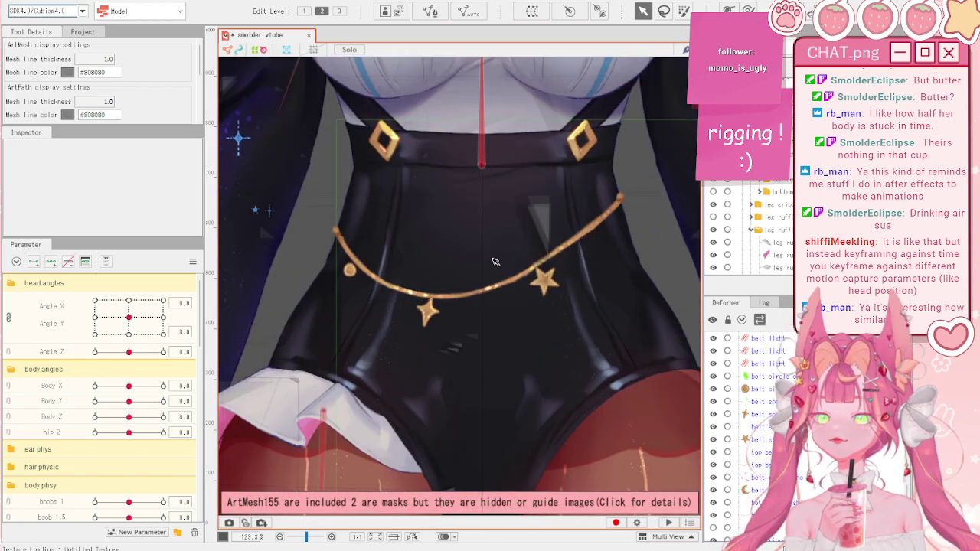
pyautogui.click(712, 192)
pyautogui.click(713, 181)
pyautogui.scroll(3, 533, 219)
pyautogui.scroll(-3, 540, 220)
pyautogui.click(712, 191)
pyautogui.scroll(-3, 538, 200)
pyautogui.scroll(3, 545, 203)
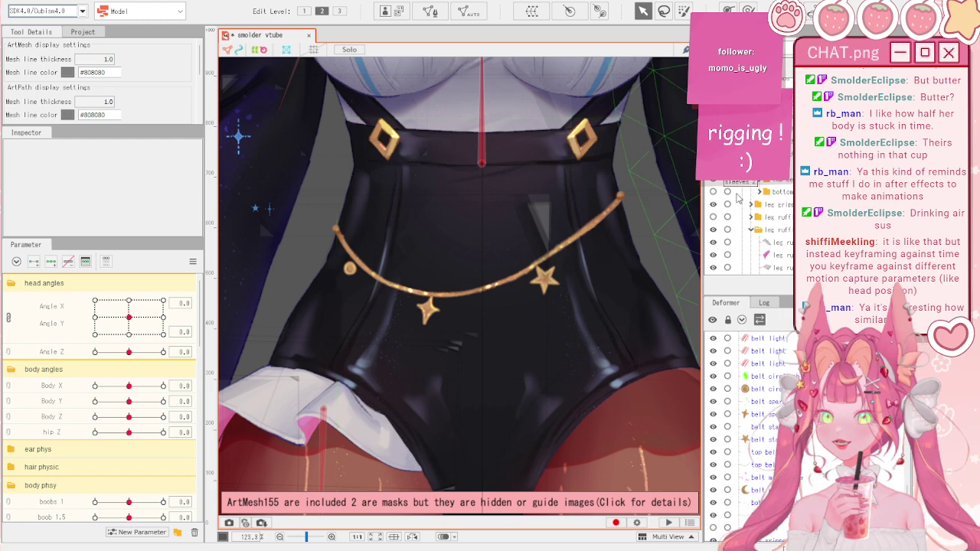
# - Create a warp deformer named "top bet xy" around the top belt and top belt shine meshes
pyautogui.click(759, 181)
pyautogui.scroll(-1, 765, 226)
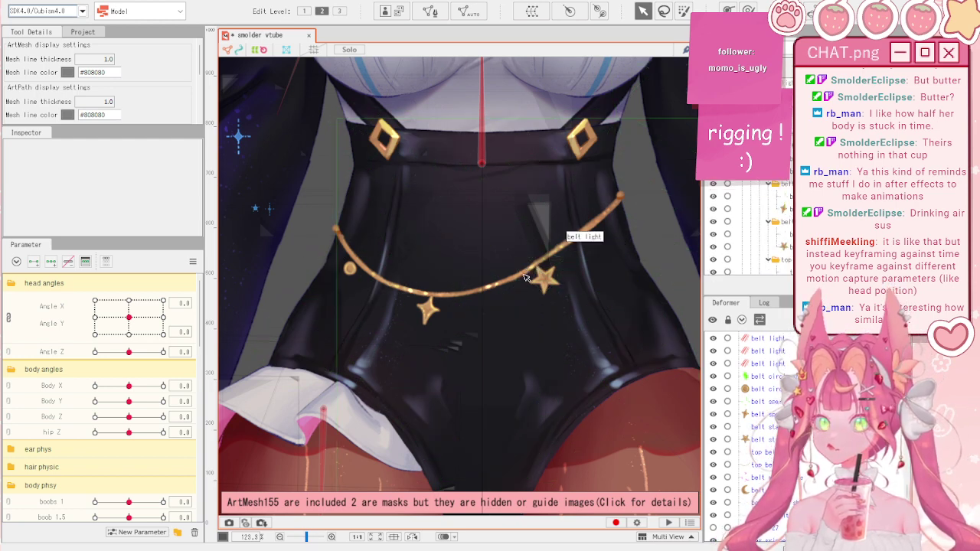
pyautogui.click(456, 297)
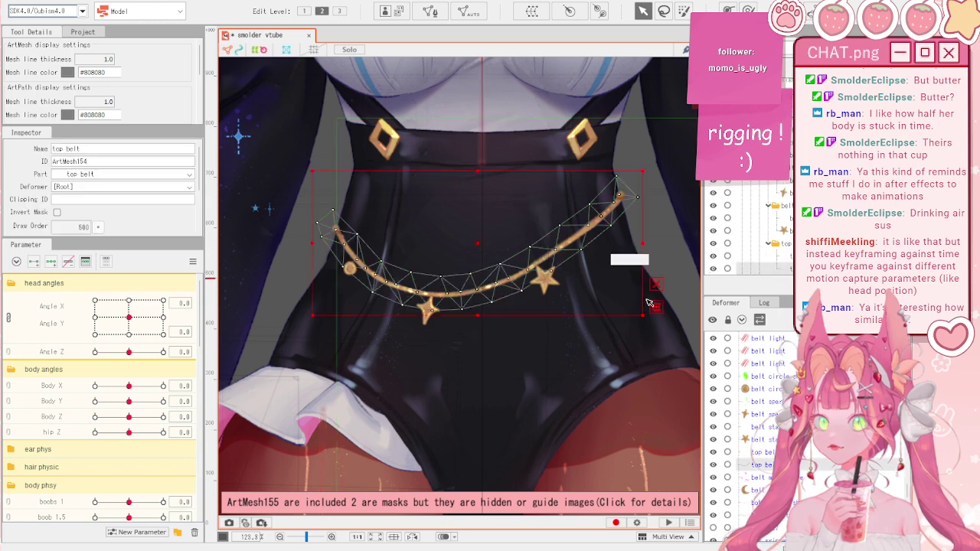
pyautogui.keyDown('shift'); pyautogui.click(456, 295); pyautogui.keyUp('shift')
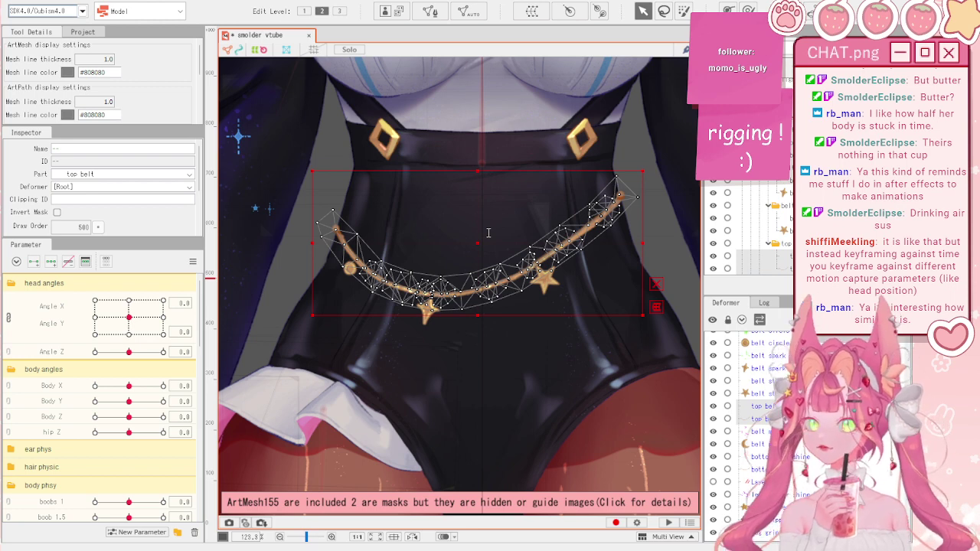
pyautogui.click(647, 406)
pyautogui.scroll(2, 452, 279)
pyautogui.scroll(-2, 453, 279)
pyautogui.click(433, 268)
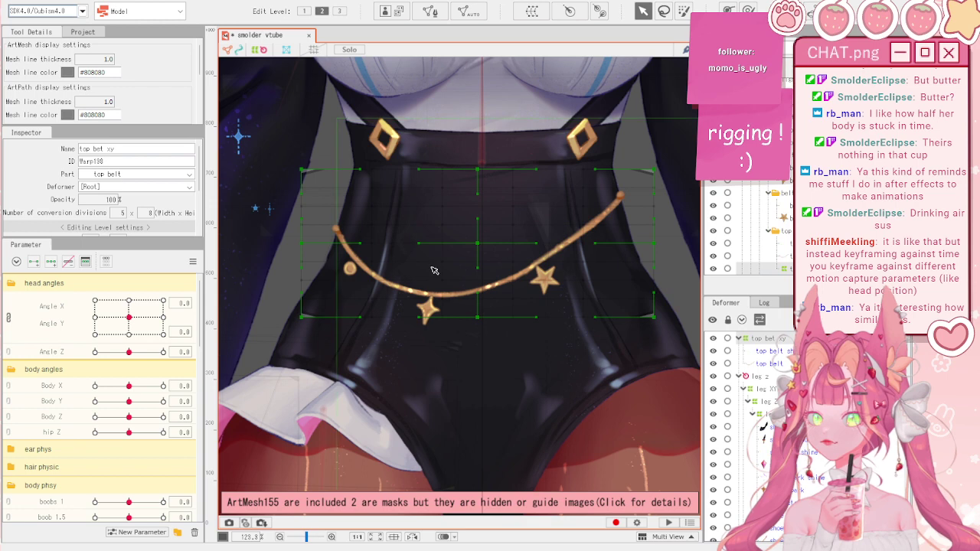
# - Key the top belt warp on Body X and brush its middle sideways at -10 to follow the turned waist
pyautogui.moveTo(129, 386); pyautogui.dragTo(95, 386)
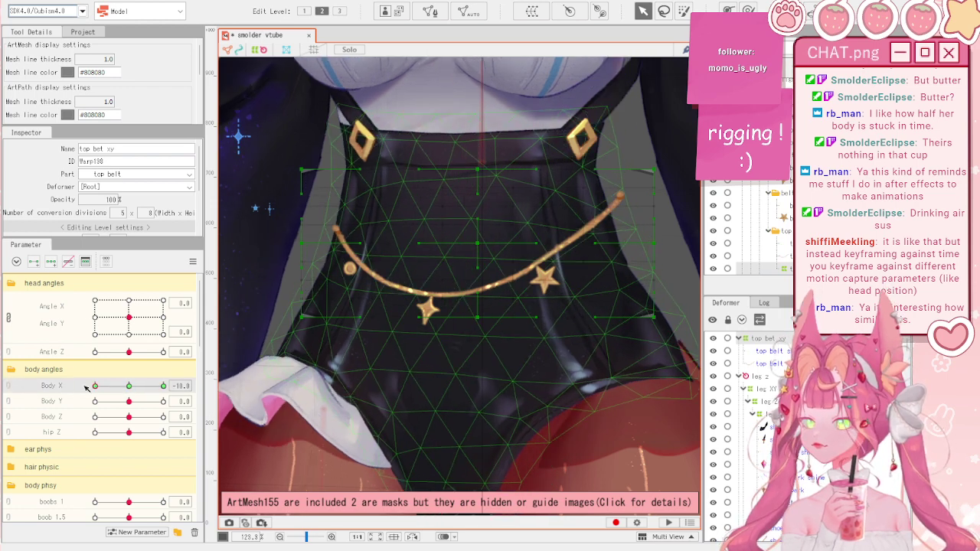
pyautogui.moveTo(481, 249); pyautogui.dragTo(475, 251)
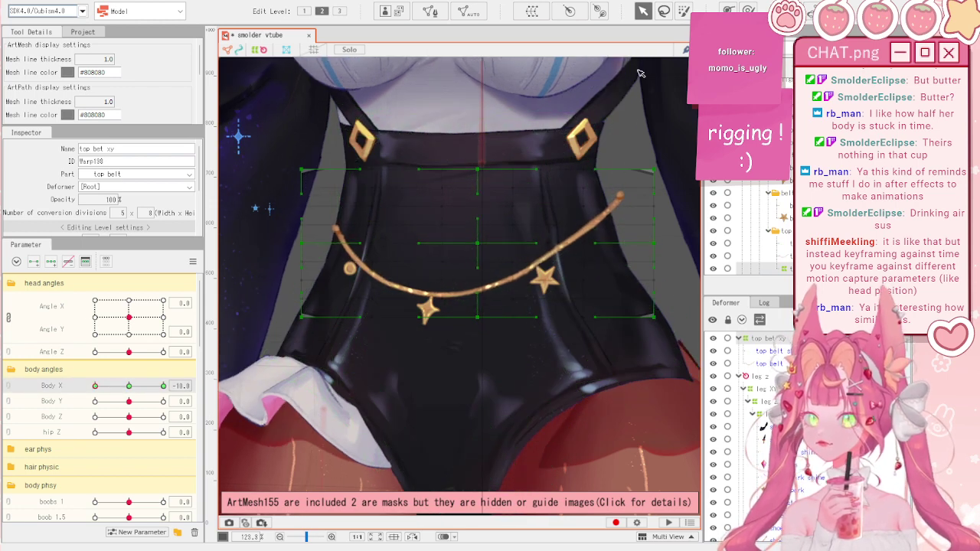
pyautogui.press('b')
pyautogui.moveTo(460, 259); pyautogui.dragTo(570, 167)
pyautogui.moveTo(478, 242); pyautogui.dragTo(465, 242)
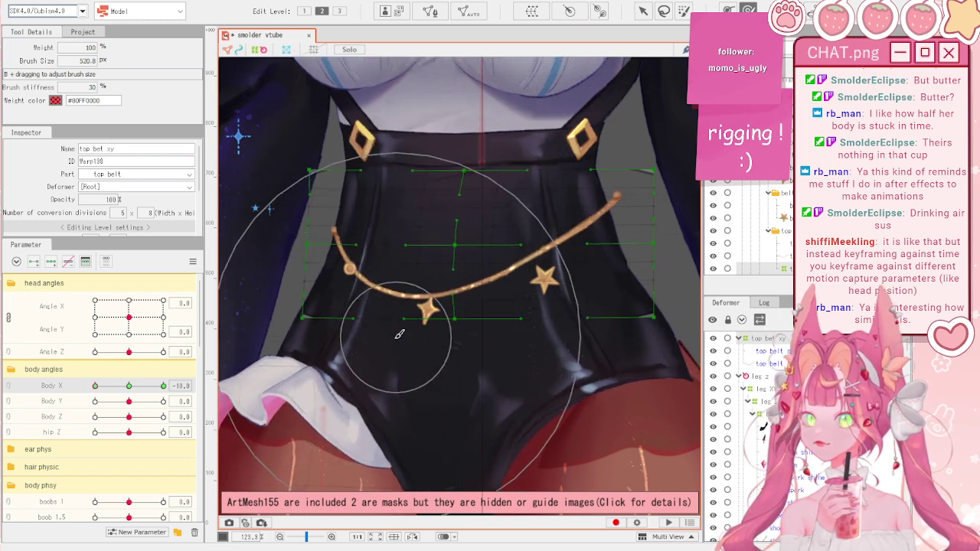
# - Refine the top belt warp at Body X -10 with a deform brush of about 346 px
pyautogui.click(111, 384)
pyautogui.moveTo(109, 380); pyautogui.dragTo(90, 382)
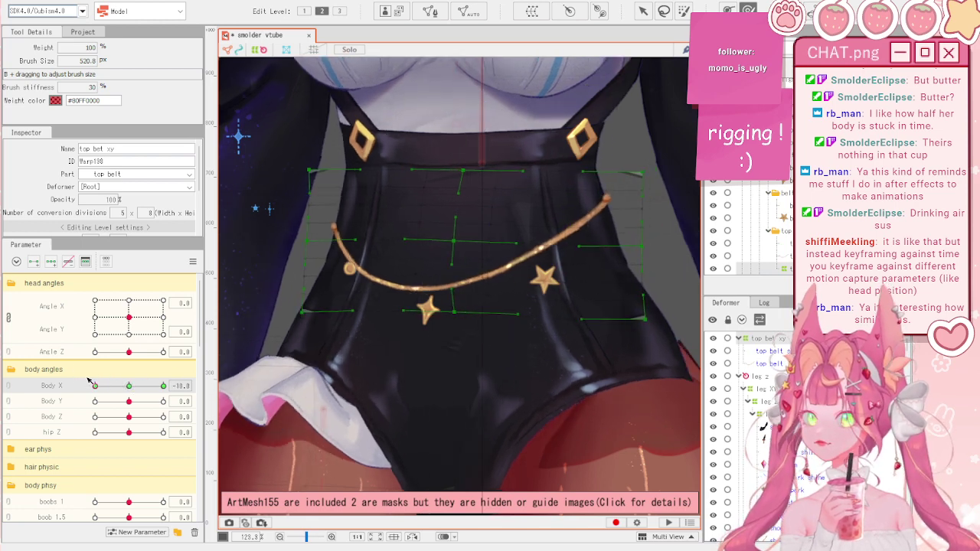
pyautogui.press('b')
pyautogui.moveTo(375, 335)
pyautogui.mouseDown()
pyautogui.moveTo(473, 265)
pyautogui.moveTo(450, 222)
pyautogui.mouseUp()
pyautogui.moveTo(462, 175); pyautogui.dragTo(457, 175)
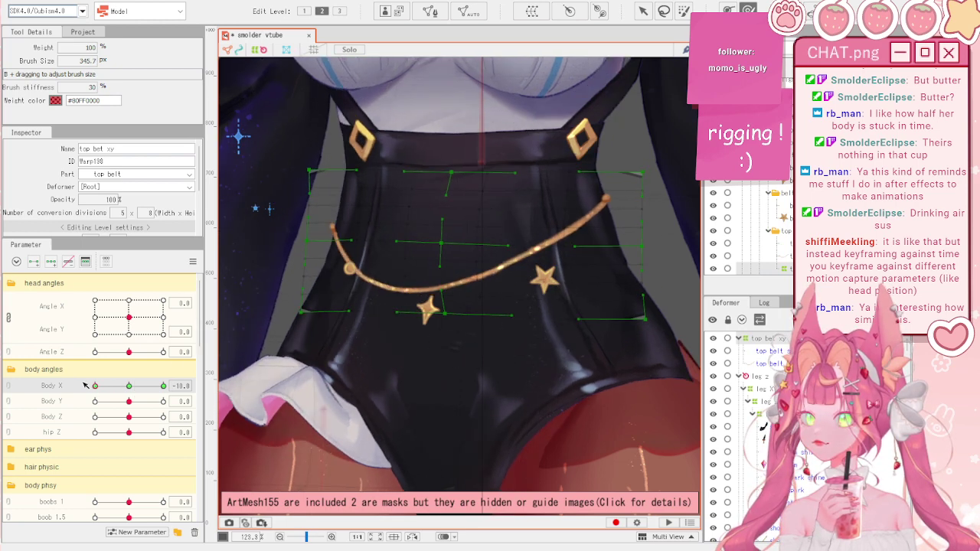
# - Mirror the top belt deformation to Body X 10 and touch up the warp with a larger deform brush
pyautogui.click(193, 262)
pyautogui.click(281, 337)
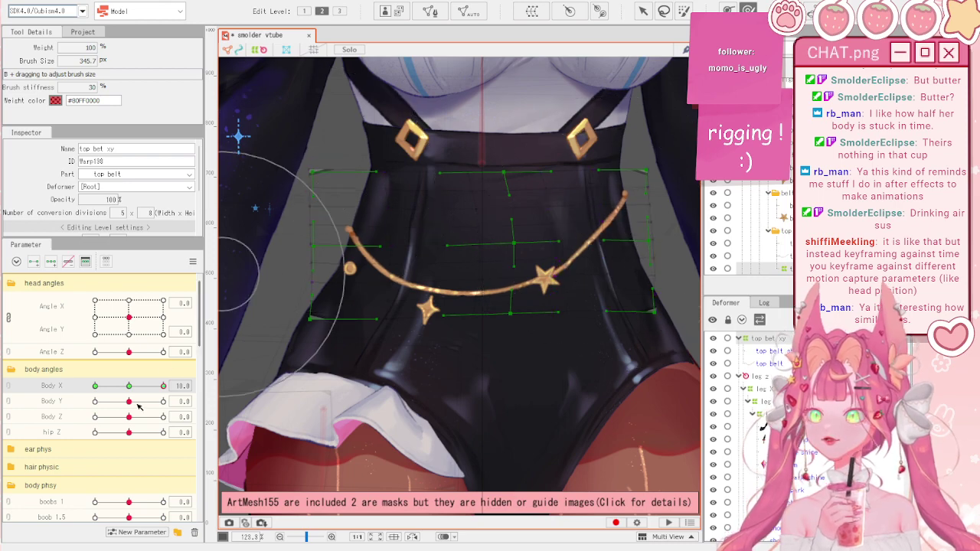
pyautogui.click(159, 384)
pyautogui.moveTo(160, 384)
pyautogui.mouseDown()
pyautogui.moveTo(86, 373)
pyautogui.moveTo(150, 369)
pyautogui.moveTo(111, 362)
pyautogui.moveTo(170, 349)
pyautogui.mouseUp()
pyautogui.press('b')
pyautogui.moveTo(356, 356); pyautogui.dragTo(449, 378)
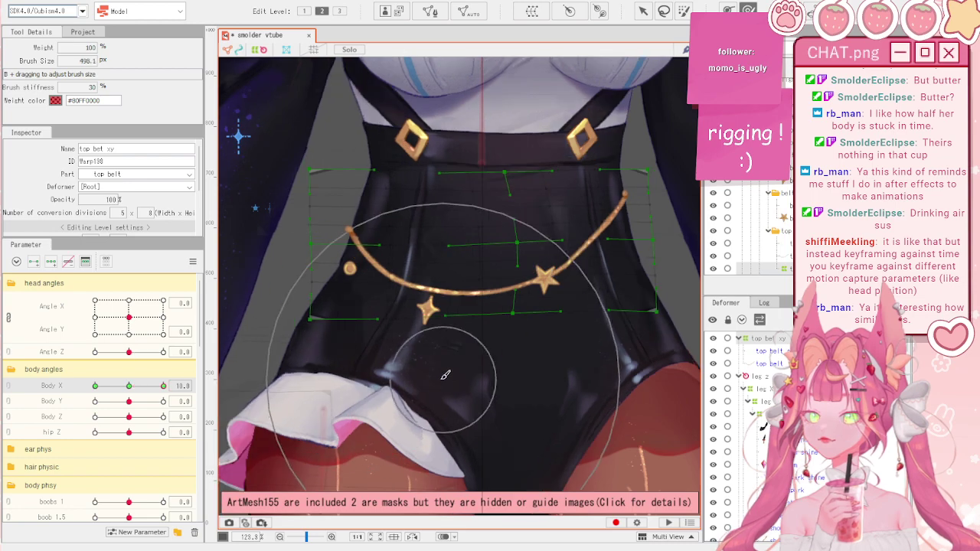
# - Swing Body X to preview the top belt movement, reset the parameters to default and leave the deform brush
pyautogui.click(139, 386)
pyautogui.moveTo(138, 387); pyautogui.dragTo(94, 383)
pyautogui.click(193, 262)
pyautogui.click(229, 261)
pyautogui.press('v')
pyautogui.scroll(-2, 392, 238)
pyautogui.scroll(3, 391, 238)
pyautogui.scroll(-3, 390, 238)
pyautogui.scroll(3, 391, 238)
pyautogui.scroll(-3, 392, 239)
pyautogui.scroll(3, 431, 255)
pyautogui.scroll(-3, 430, 255)
pyautogui.scroll(3, 535, 291)
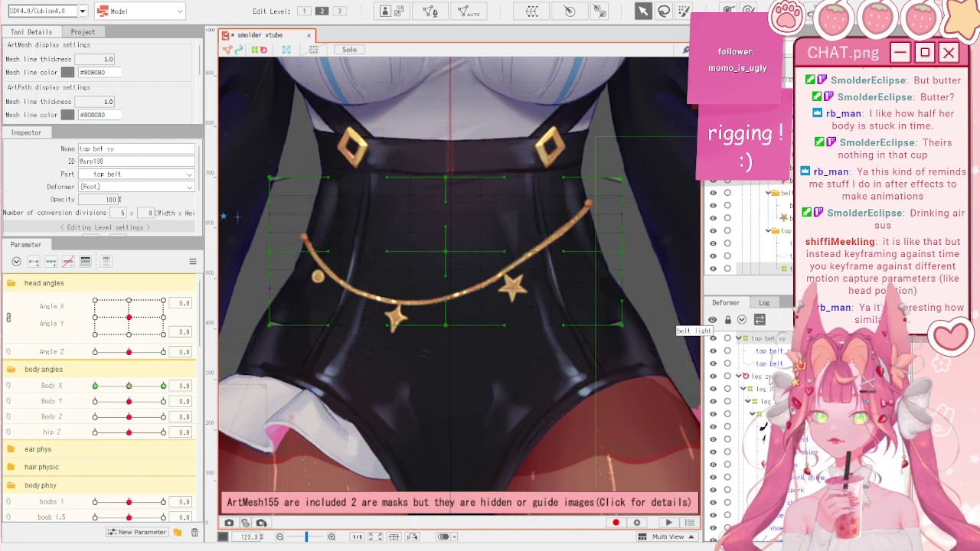
# - Group the four-pointed belt spark and its shine under a new warp deformer named belt spark XY
pyautogui.click(398, 337)
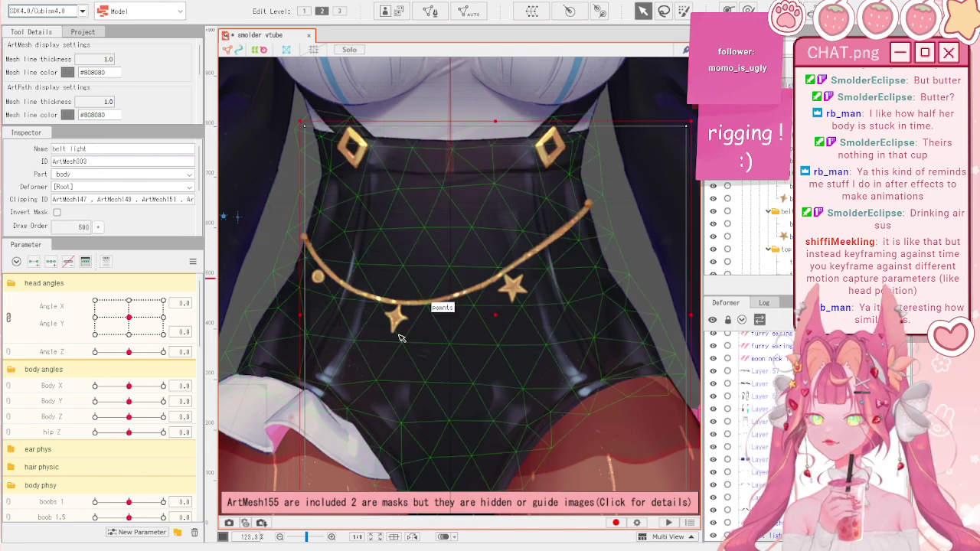
pyautogui.scroll(-4, 399, 338)
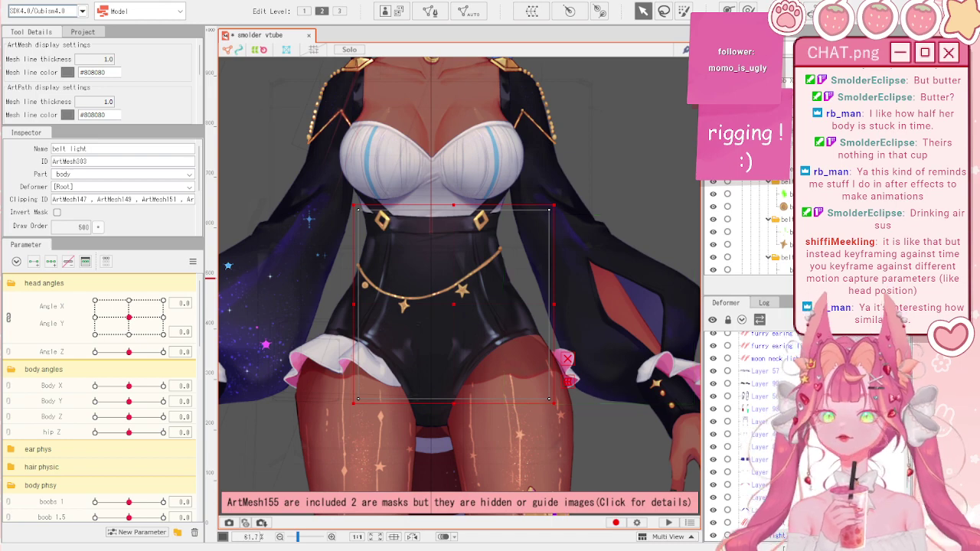
pyautogui.click(335, 304)
pyautogui.scroll(4, 350, 312)
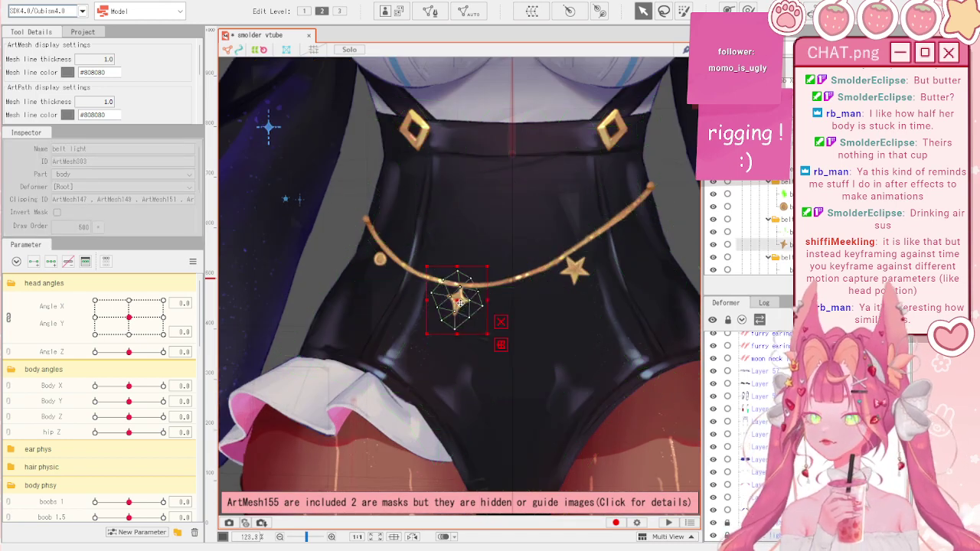
pyautogui.click(459, 304)
pyautogui.scroll(2, 459, 303)
pyautogui.keyDown('shift'); pyautogui.click(455, 295); pyautogui.keyUp('shift')
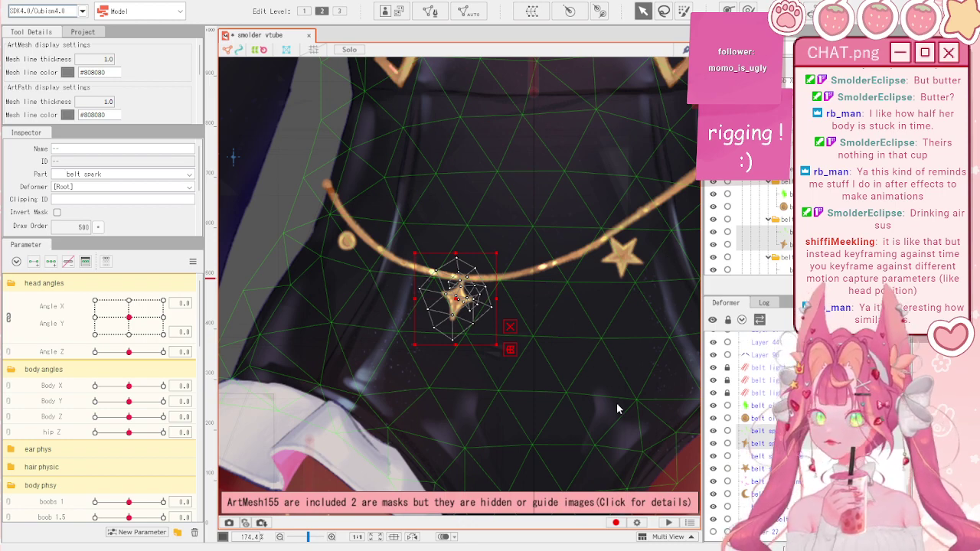
pyautogui.click(452, 303)
pyautogui.scroll(2, 446, 307)
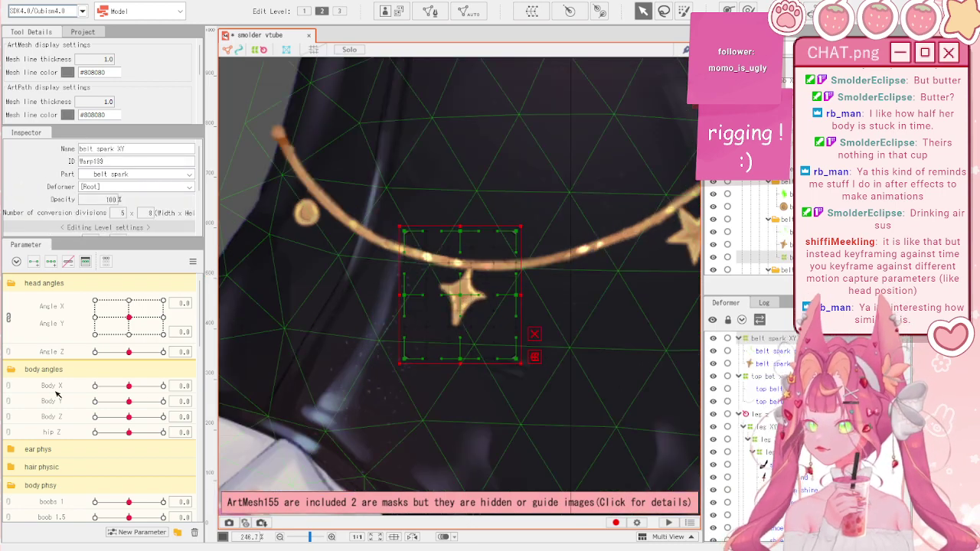
# - Key the belt spark warp on Body X and Body Y and shift it at Body X -10 to hang from the moved chain
pyautogui.click(95, 385)
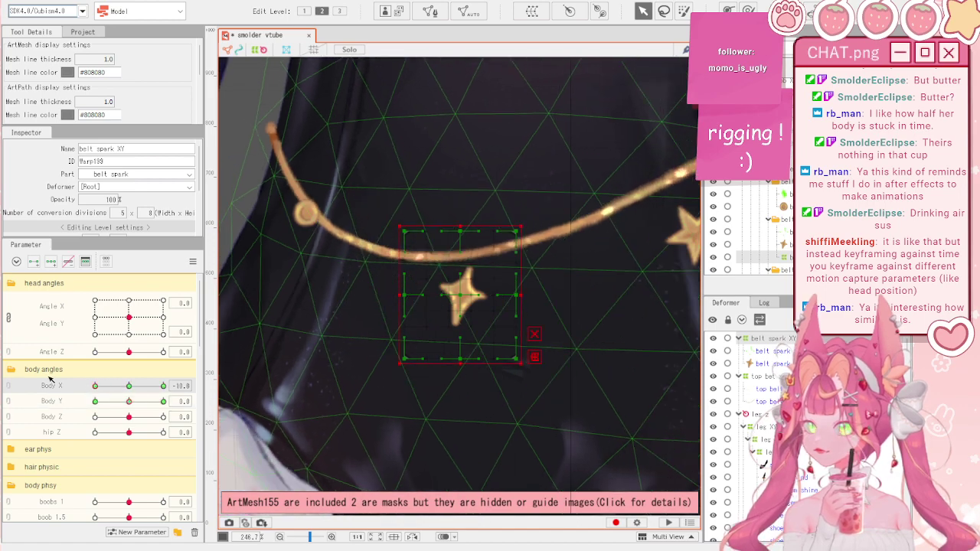
pyautogui.click(131, 385)
pyautogui.moveTo(132, 389); pyautogui.dragTo(92, 393)
pyautogui.moveTo(460, 299); pyautogui.dragTo(388, 292)
pyautogui.moveTo(136, 386); pyautogui.dragTo(82, 379)
pyautogui.moveTo(388, 297); pyautogui.dragTo(389, 296)
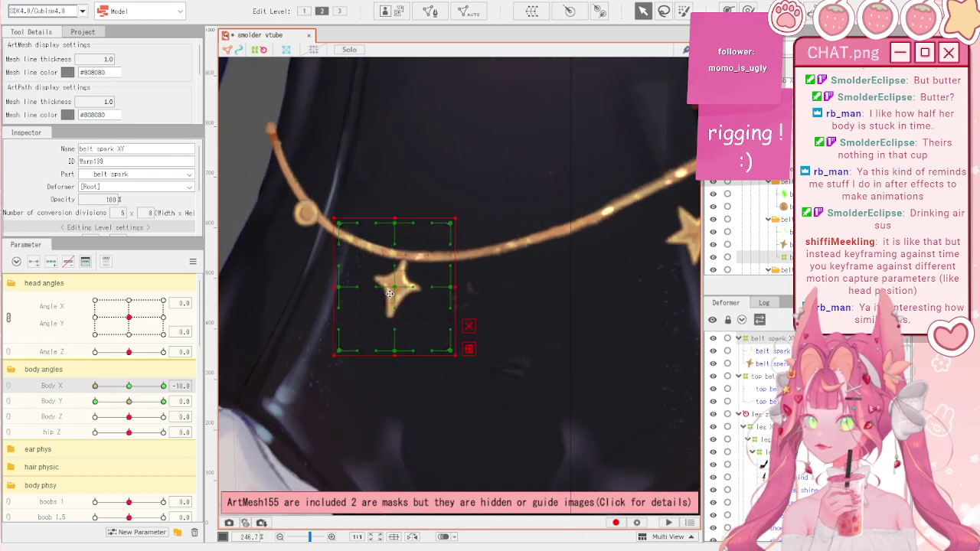
pyautogui.moveTo(134, 387); pyautogui.dragTo(69, 381)
# - Move and tilt the belt spark warp at Body X 10 to match the chain, preview the turn and reset the parameters
pyautogui.moveTo(129, 385); pyautogui.dragTo(184, 385)
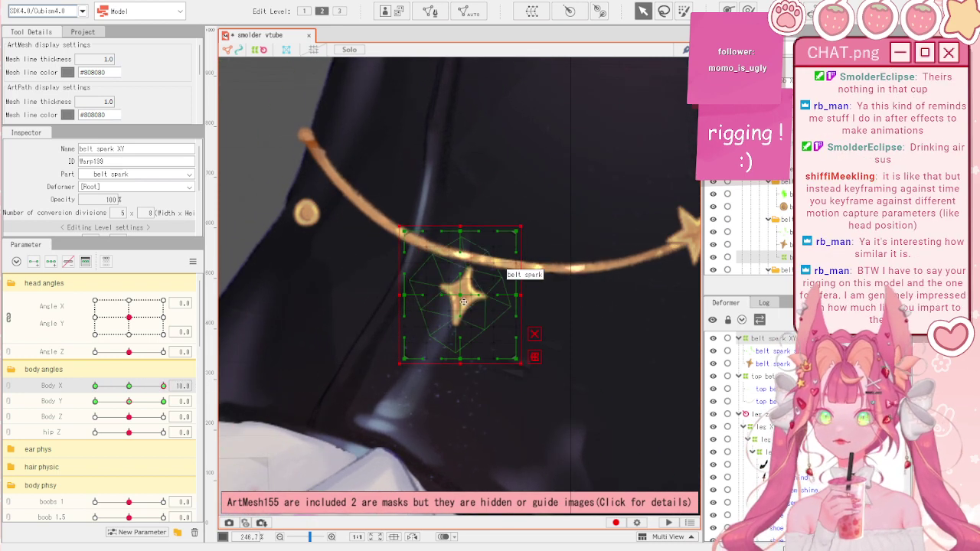
pyautogui.moveTo(470, 305); pyautogui.dragTo(555, 314)
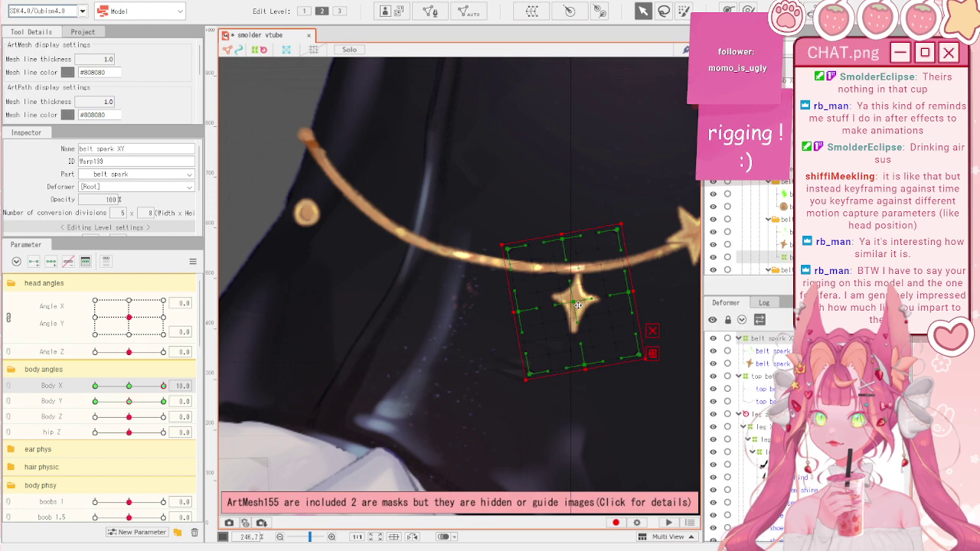
pyautogui.scroll(-3, 484, 285)
pyautogui.moveTo(128, 386)
pyautogui.mouseDown()
pyautogui.moveTo(163, 386)
pyautogui.moveTo(95, 385)
pyautogui.moveTo(163, 385)
pyautogui.moveTo(118, 385)
pyautogui.mouseUp()
pyautogui.scroll(3, 526, 306)
pyautogui.scroll(-8, 509, 273)
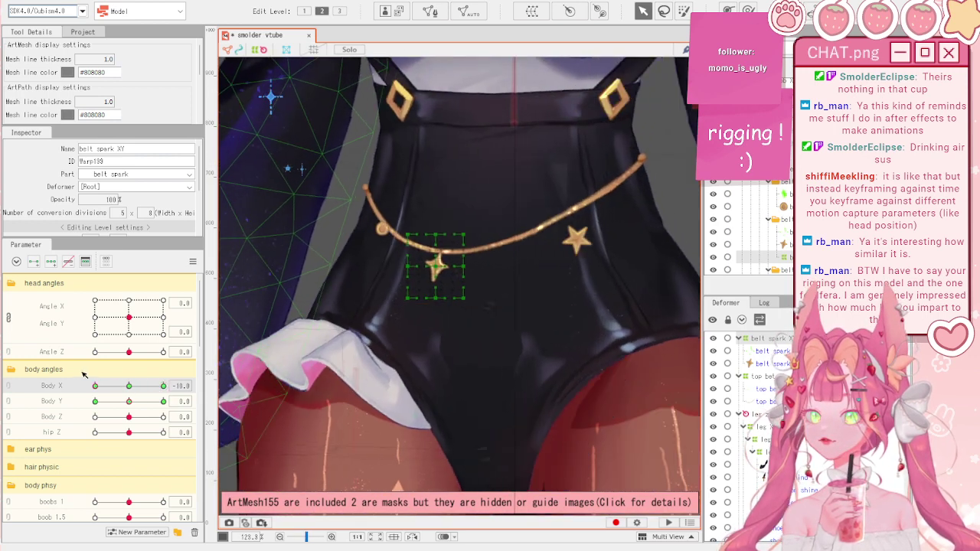
pyautogui.click(192, 261)
pyautogui.click(245, 257)
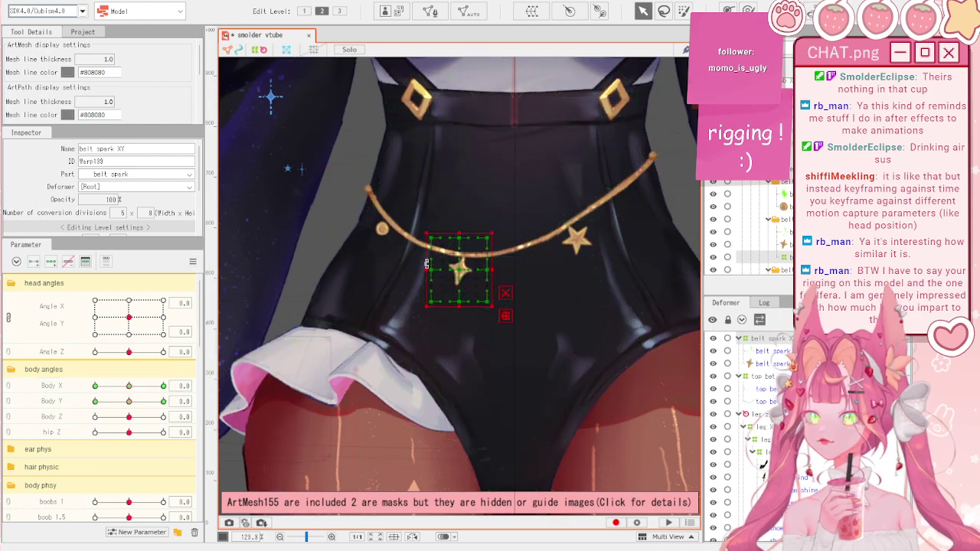
# - Group the belt circle and its shine under a new warp deformer named belt circle XY
pyautogui.click(381, 229)
pyautogui.scroll(5, 382, 228)
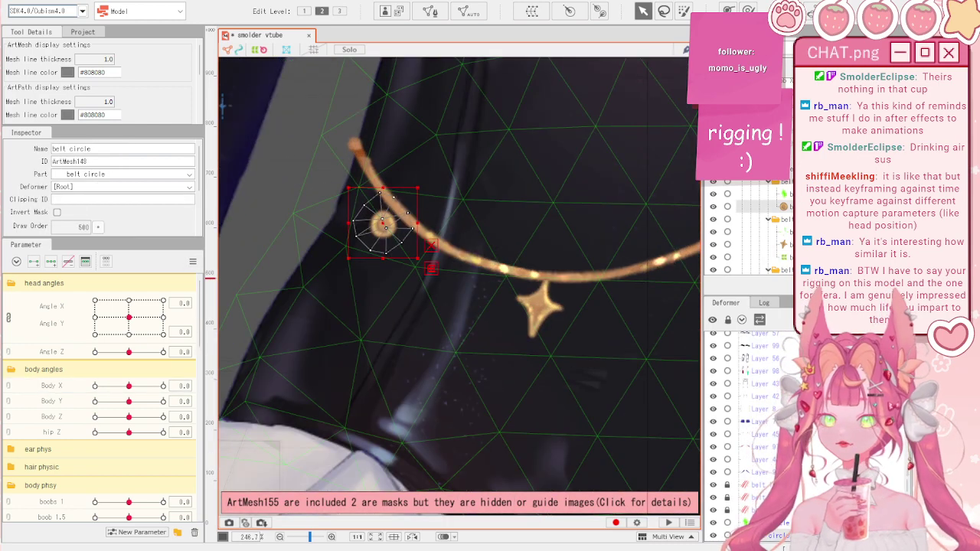
pyautogui.scroll(-3, 594, 258)
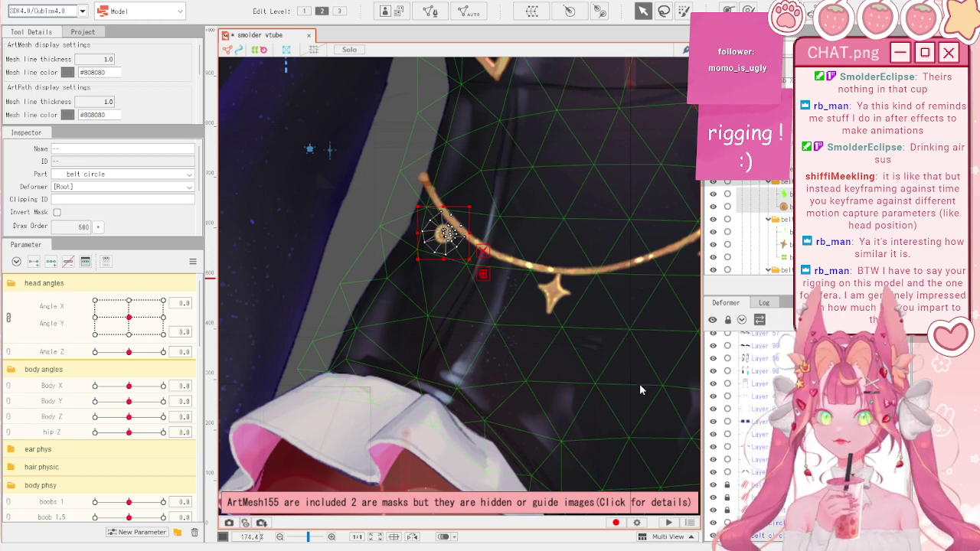
pyautogui.click(631, 403)
pyautogui.scroll(-2, 529, 321)
pyautogui.scroll(2, 528, 321)
pyautogui.scroll(-2, 529, 322)
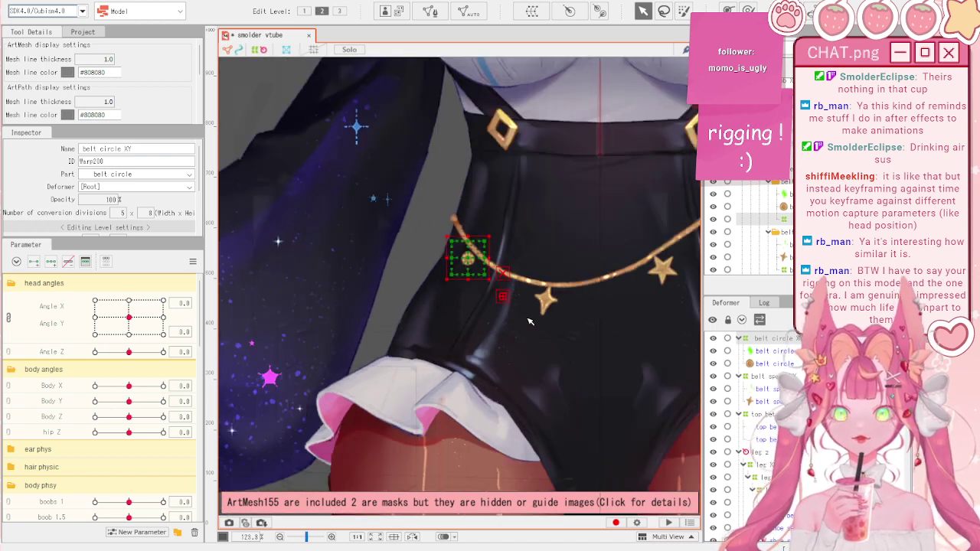
pyautogui.scroll(6, 479, 262)
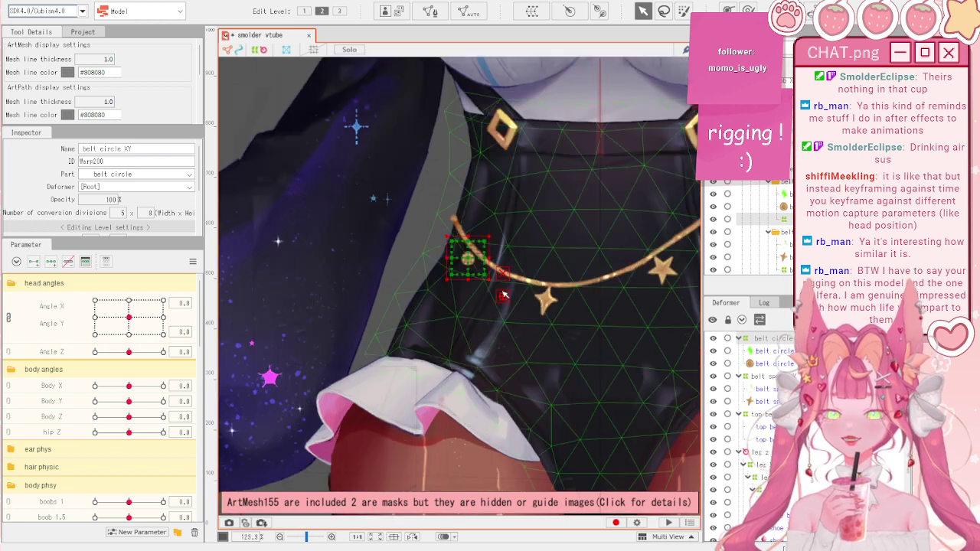
# - Key the belt circle warp on Body X and Body Y and shift it outward at Body X -10 along the chain
pyautogui.keyDown('ctrl'); pyautogui.click(81, 402); pyautogui.keyUp('ctrl')
pyautogui.click(51, 262)
pyautogui.click(193, 262)
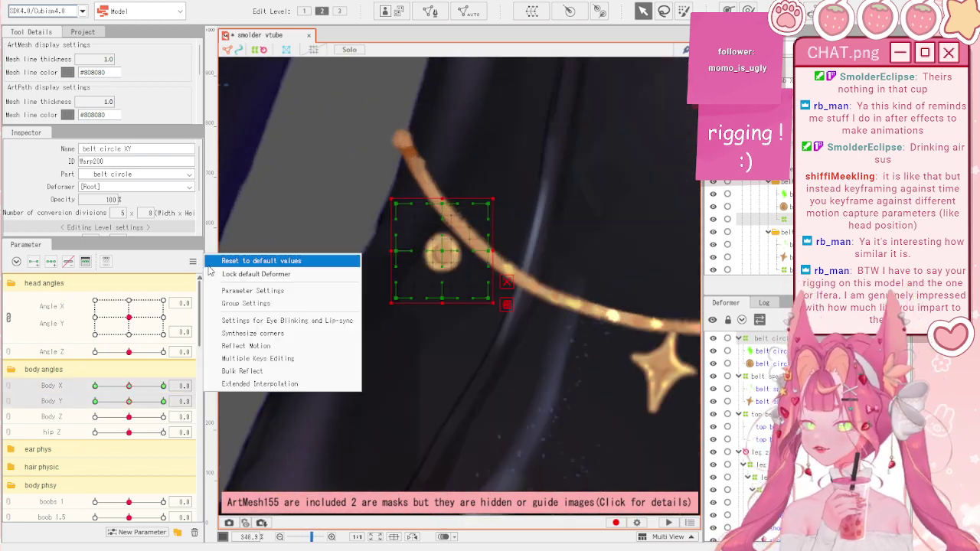
pyautogui.click(259, 332)
pyautogui.moveTo(128, 386); pyautogui.dragTo(95, 386)
pyautogui.moveTo(445, 251); pyautogui.dragTo(406, 231)
pyautogui.moveTo(129, 386); pyautogui.dragTo(73, 342)
# - Reshape the belt circle at Body X -10 using a deform brush reduced to about 151 px
pyautogui.click(748, 10)
pyautogui.scroll(-2, 336, 167)
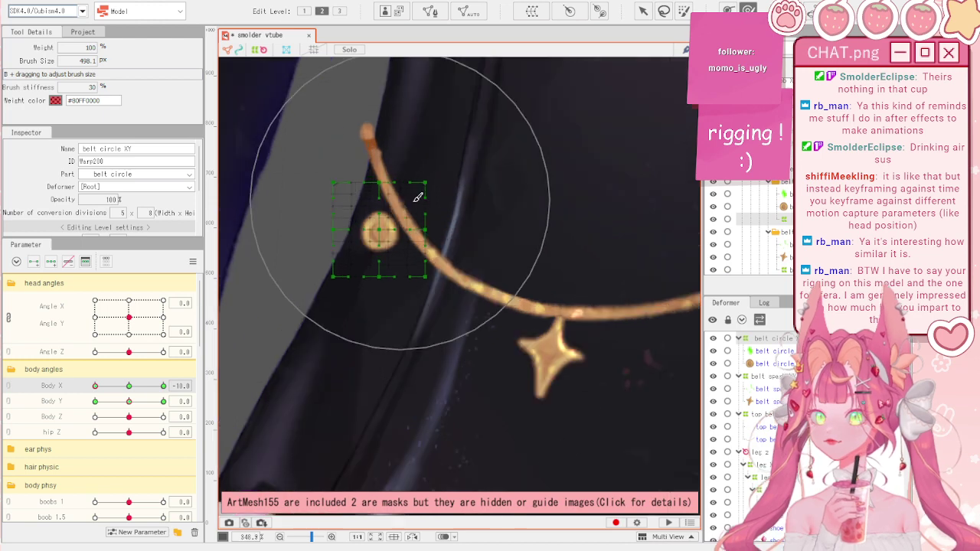
pyautogui.moveTo(459, 192); pyautogui.dragTo(313, 107)
pyautogui.scroll(2, 379, 161)
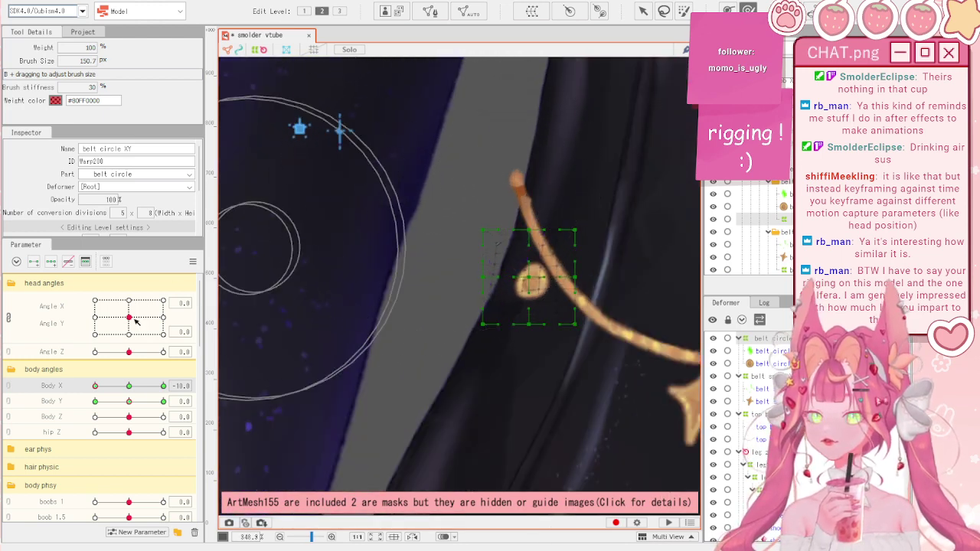
# - Reposition the belt circle warp at Body X 10 to meet the chain and swing Body X back to -10 to check it
pyautogui.moveTo(129, 386); pyautogui.dragTo(163, 386)
pyautogui.scroll(-1, 260, 229)
pyautogui.press('v')
pyautogui.moveTo(546, 310); pyautogui.dragTo(528, 297)
pyautogui.moveTo(163, 386); pyautogui.dragTo(73, 376)
pyautogui.scroll(-9, 322, 220)
pyautogui.click(555, 231)
pyautogui.scroll(3, 451, 204)
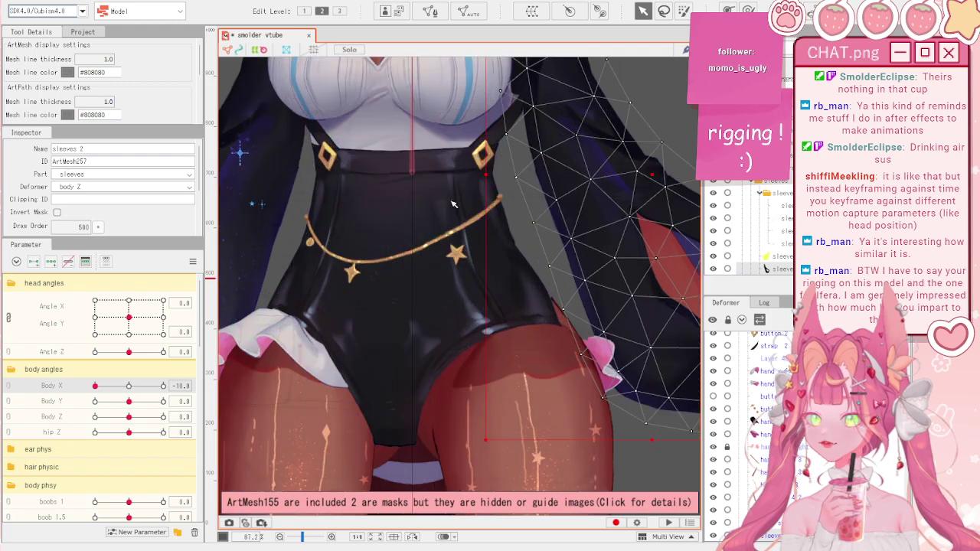
# - Select the belt star together with its shine mesh and reset the parameters to default
pyautogui.click(460, 259)
pyautogui.scroll(2, 417, 252)
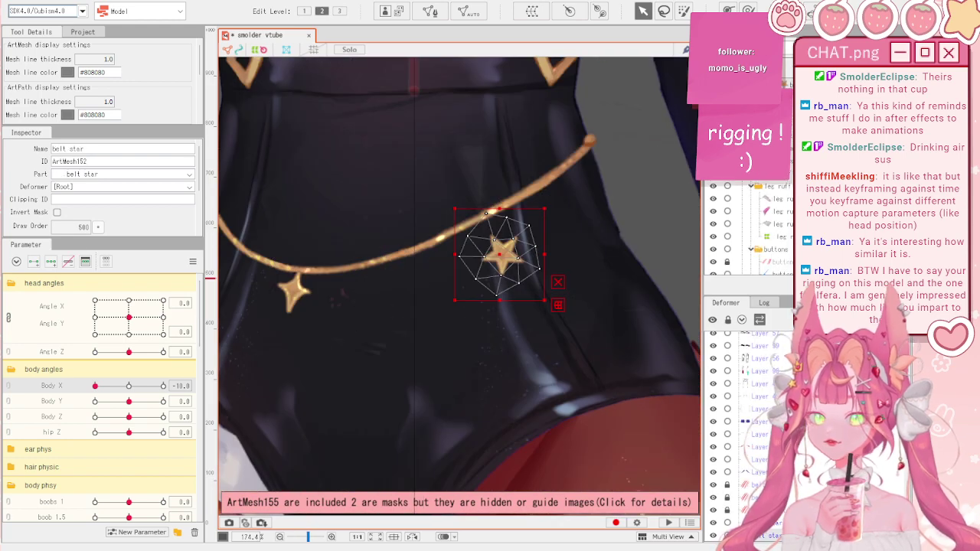
pyautogui.keyDown('shift'); pyautogui.click(293, 300); pyautogui.keyUp('shift')
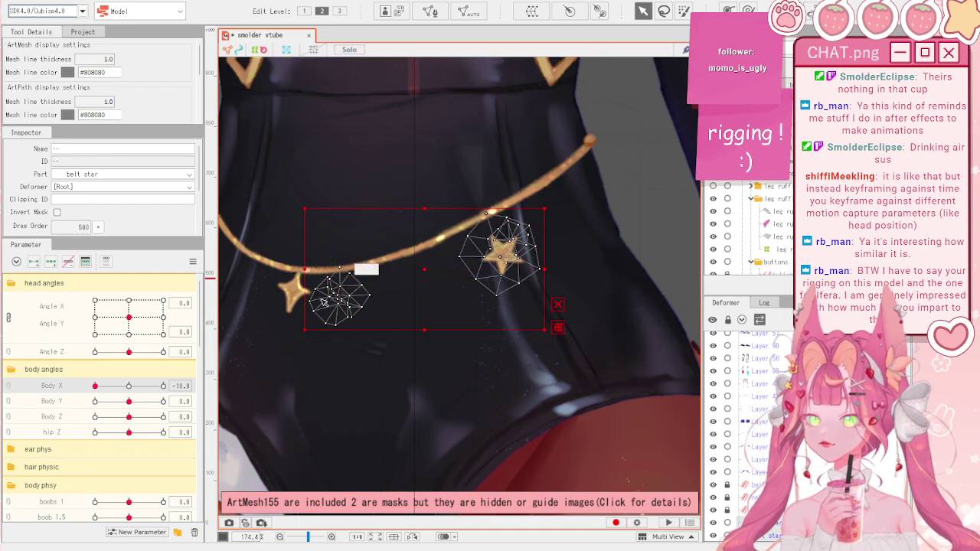
pyautogui.scroll(2, 321, 302)
pyautogui.click(193, 262)
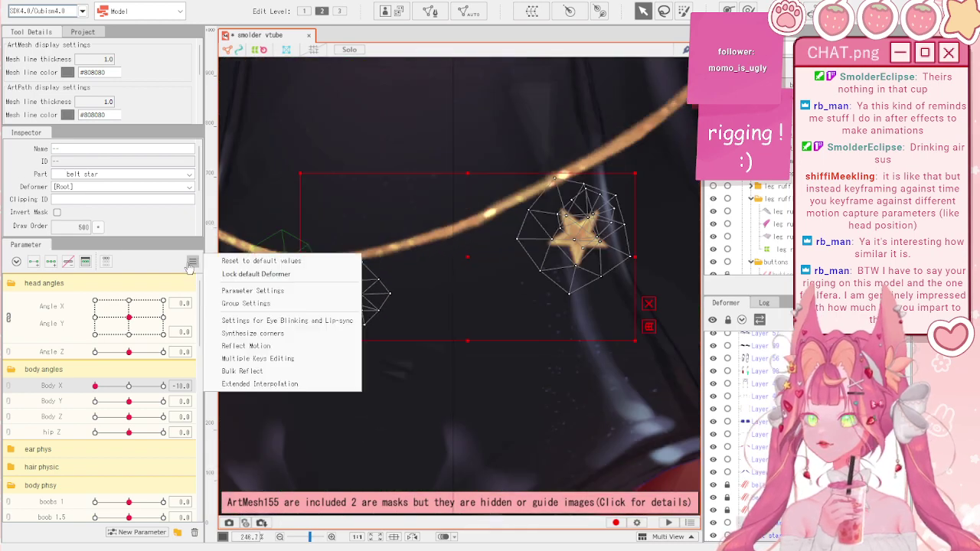
pyautogui.click(214, 264)
# - Erase the belt star selection's stray mesh around the spark pendant in mesh edit and apply the change
pyautogui.scroll(-2, 750, 432)
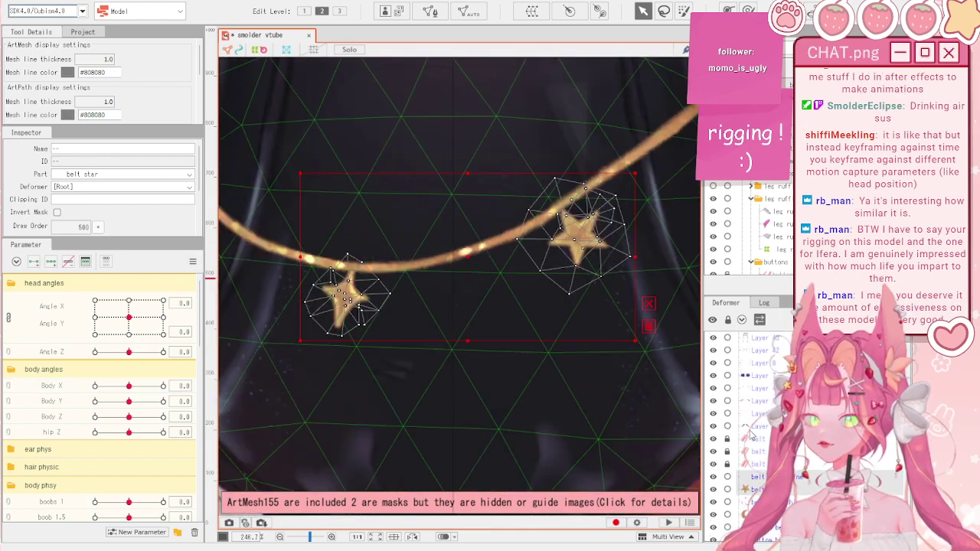
pyautogui.scroll(3, 261, 260)
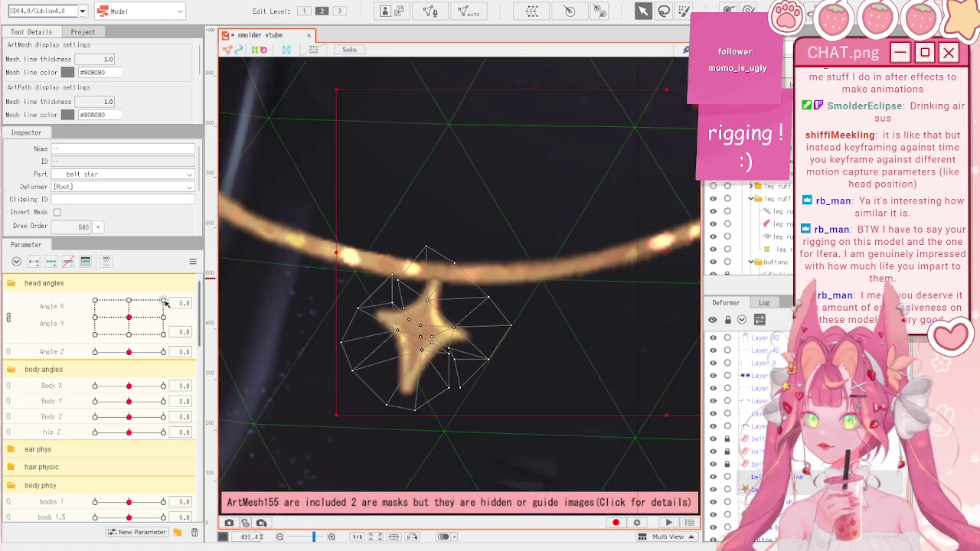
pyautogui.moveTo(128, 385)
pyautogui.mouseDown()
pyautogui.moveTo(95, 400)
pyautogui.moveTo(116, 400)
pyautogui.mouseUp()
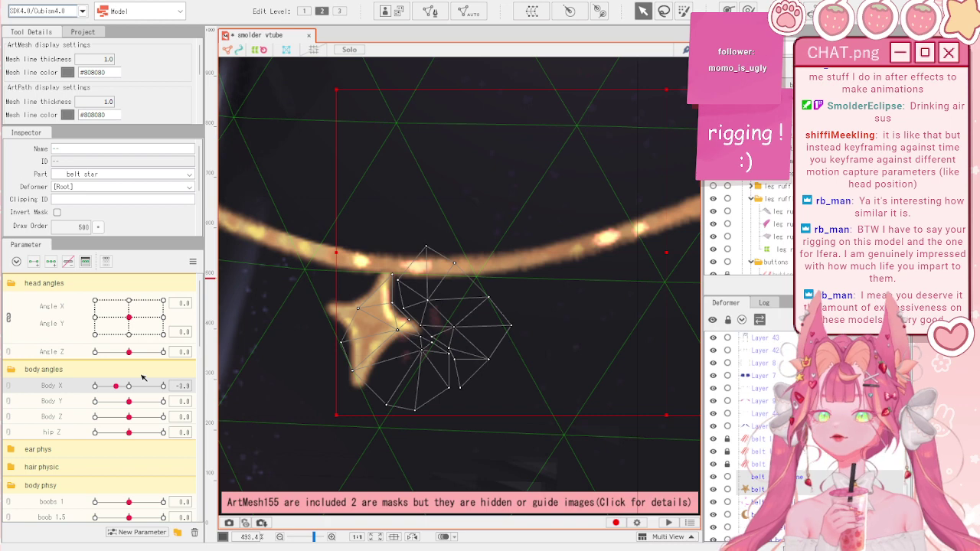
pyautogui.scroll(-3, 502, 307)
pyautogui.click(430, 10)
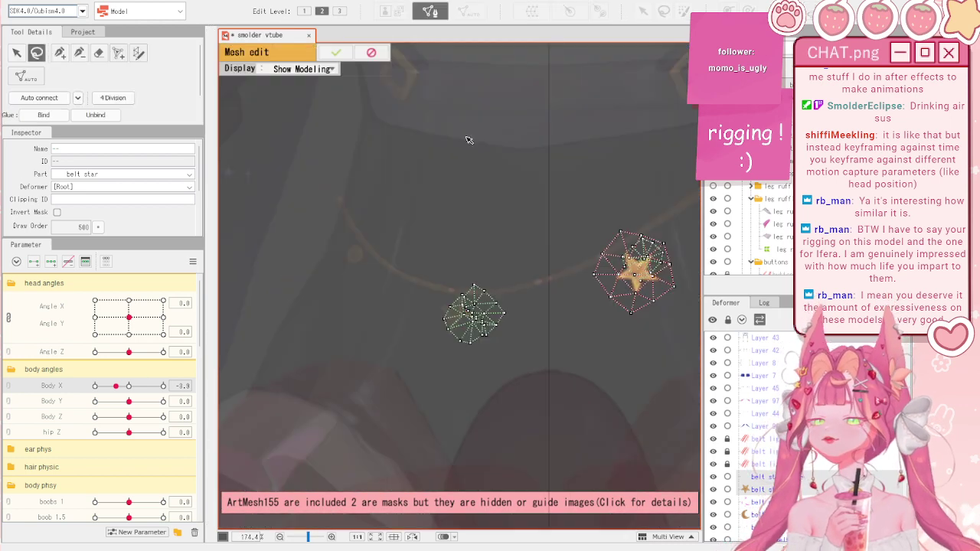
pyautogui.click(99, 52)
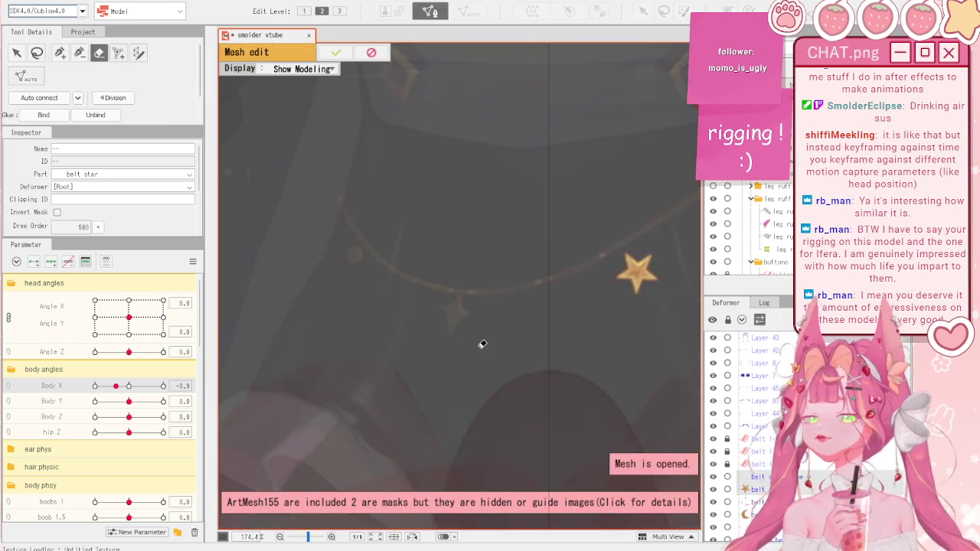
pyautogui.scroll(-5, 469, 304)
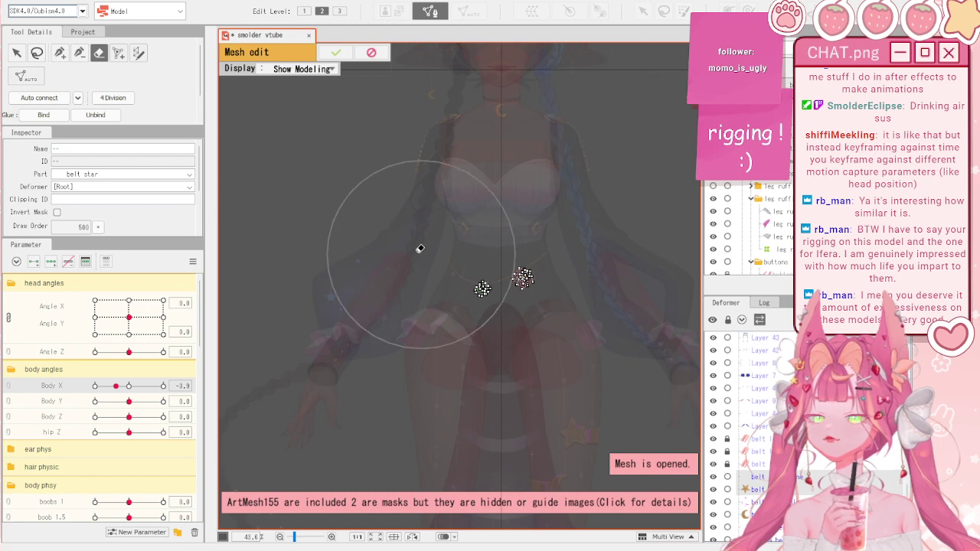
pyautogui.click(336, 52)
pyautogui.scroll(3, 524, 285)
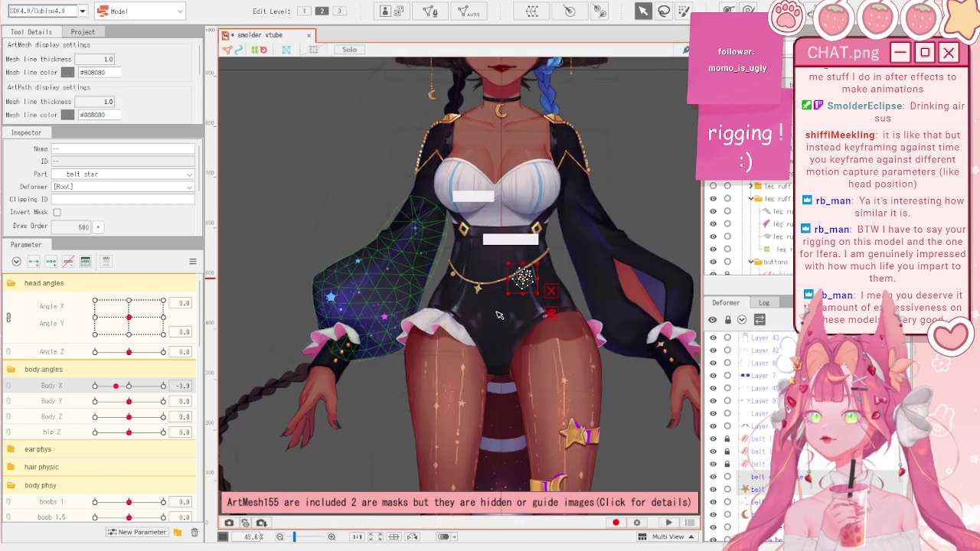
pyautogui.scroll(2, 577, 213)
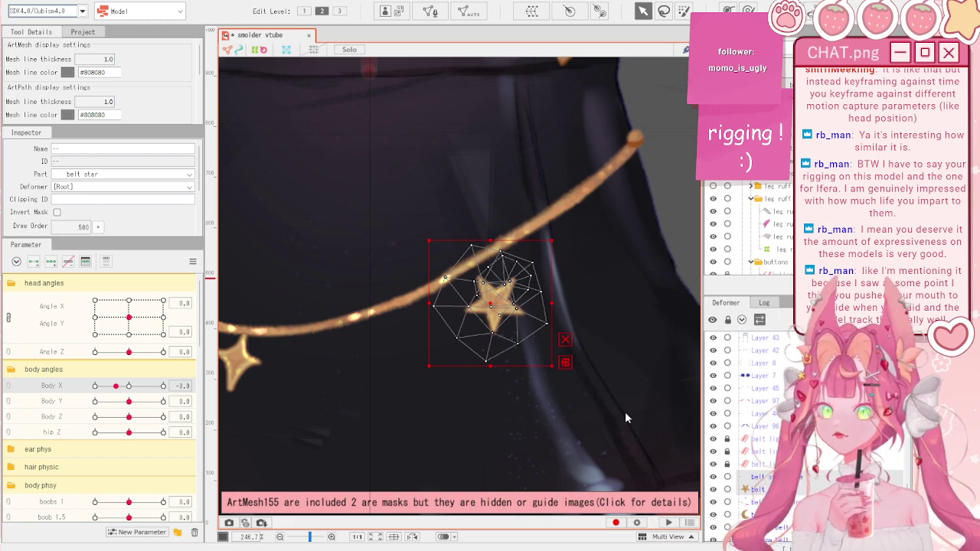
# - Group the belt star and its shine under a warp named belt star XY, keyed on Body X, with parameters reset
pyautogui.click(565, 363)
pyautogui.click(51, 261)
pyautogui.click(193, 261)
pyautogui.click(222, 258)
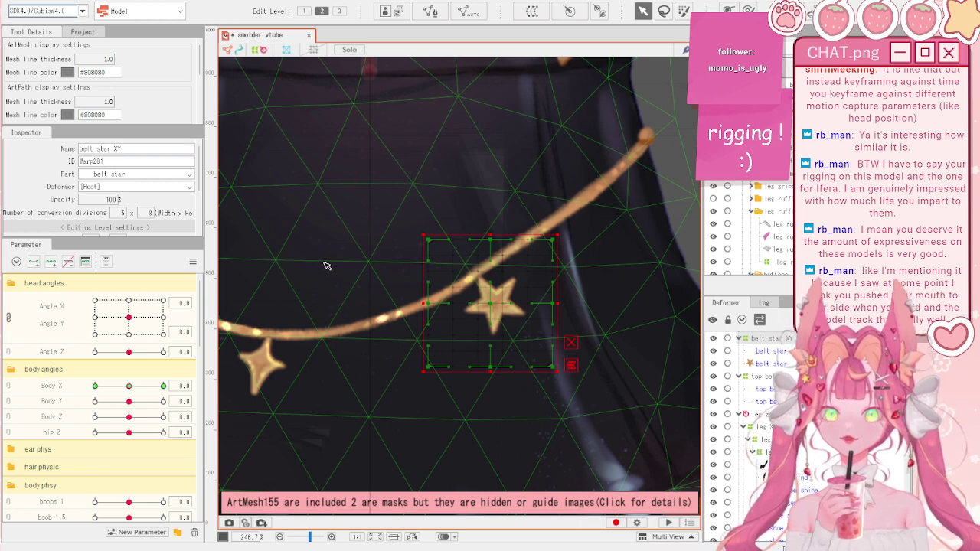
pyautogui.scroll(-2, 341, 282)
pyautogui.scroll(2, 342, 281)
pyautogui.scroll(-2, 341, 281)
pyautogui.scroll(2, 342, 282)
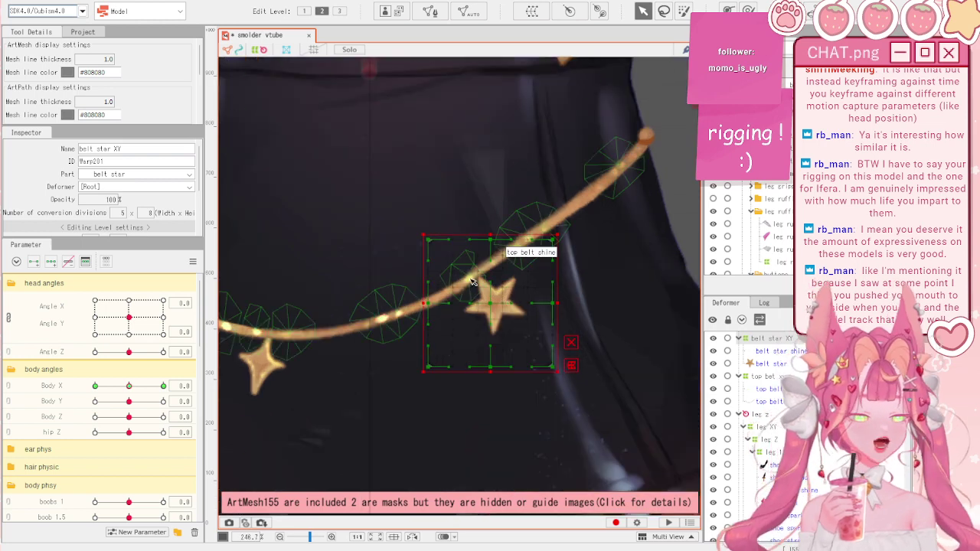
# - Shift and slightly tilt the belt star warp at Body X -10 so the star follows the chain
pyautogui.moveTo(129, 386); pyautogui.dragTo(93, 386)
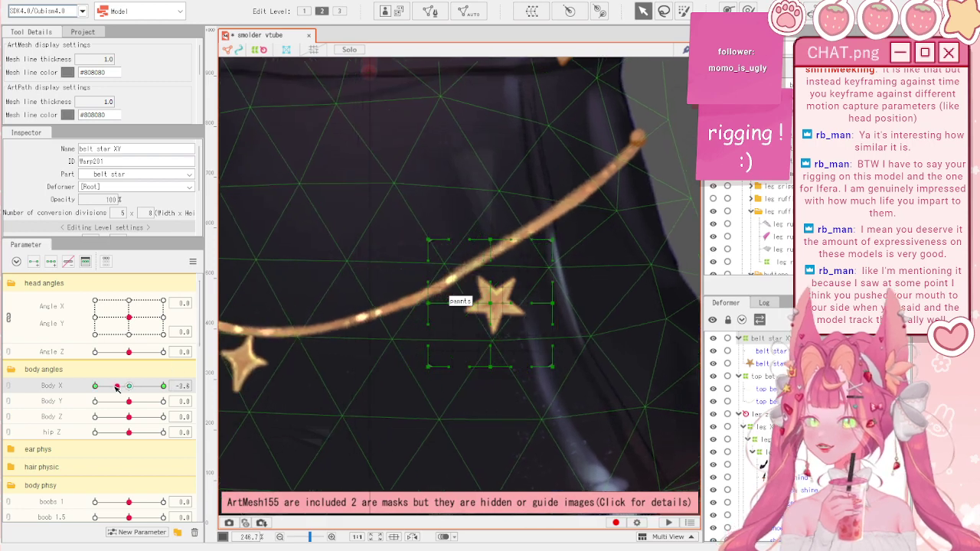
pyautogui.moveTo(486, 309); pyautogui.dragTo(427, 315)
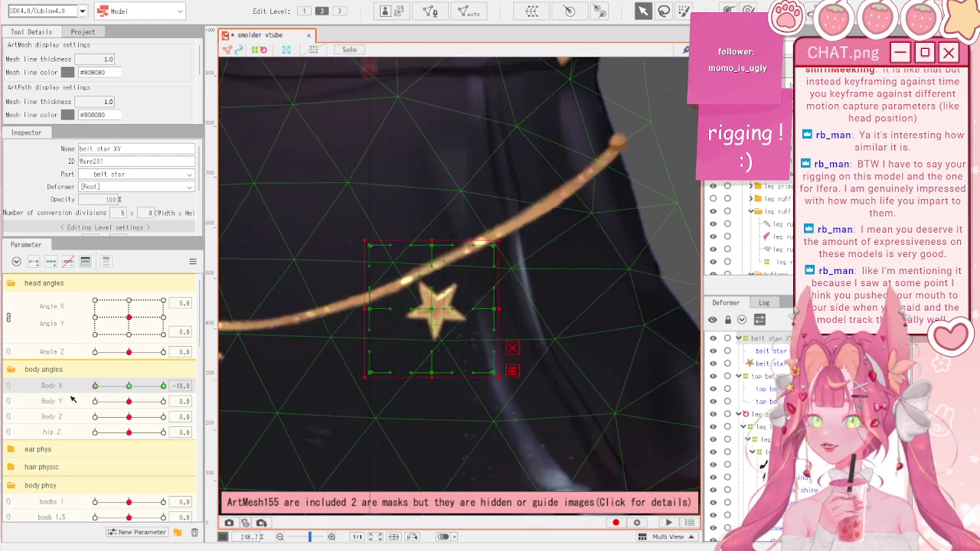
pyautogui.moveTo(446, 322); pyautogui.dragTo(443, 319)
pyautogui.moveTo(431, 231); pyautogui.dragTo(436, 232)
pyautogui.moveTo(440, 325); pyautogui.dragTo(439, 324)
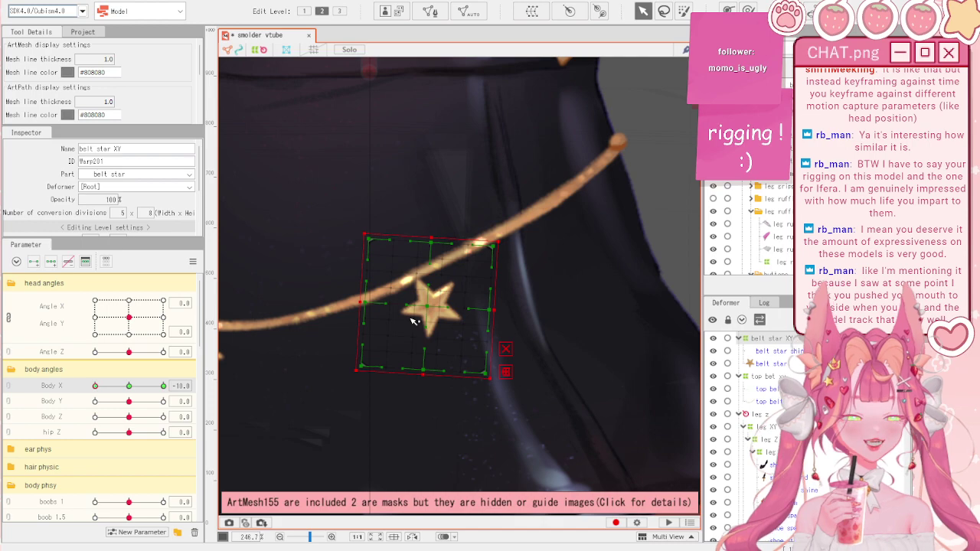
# - At Body X 10, shift the belt star warp outward so the star hangs beneath the chain, and touch it up with the Deform Brush
pyautogui.moveTo(95, 386); pyautogui.dragTo(163, 386)
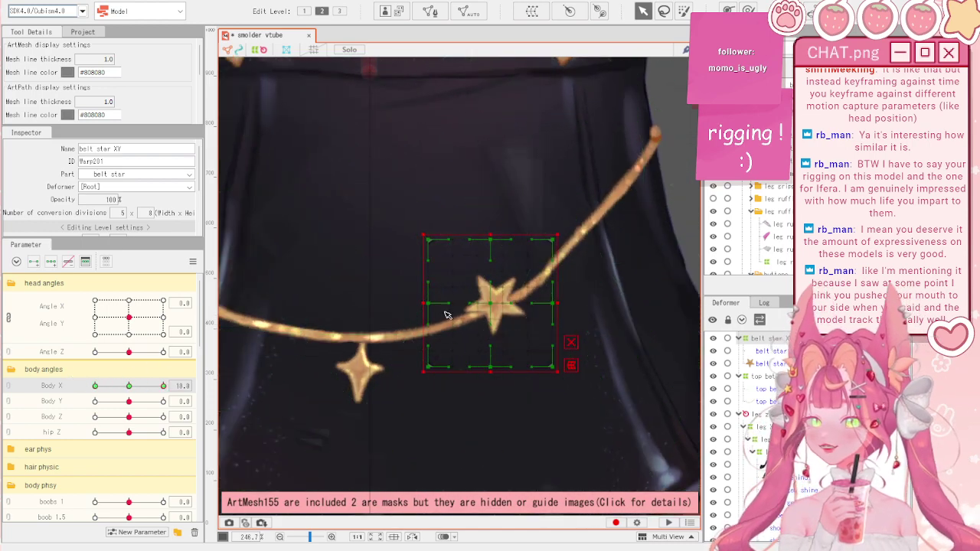
pyautogui.moveTo(496, 304); pyautogui.dragTo(575, 300)
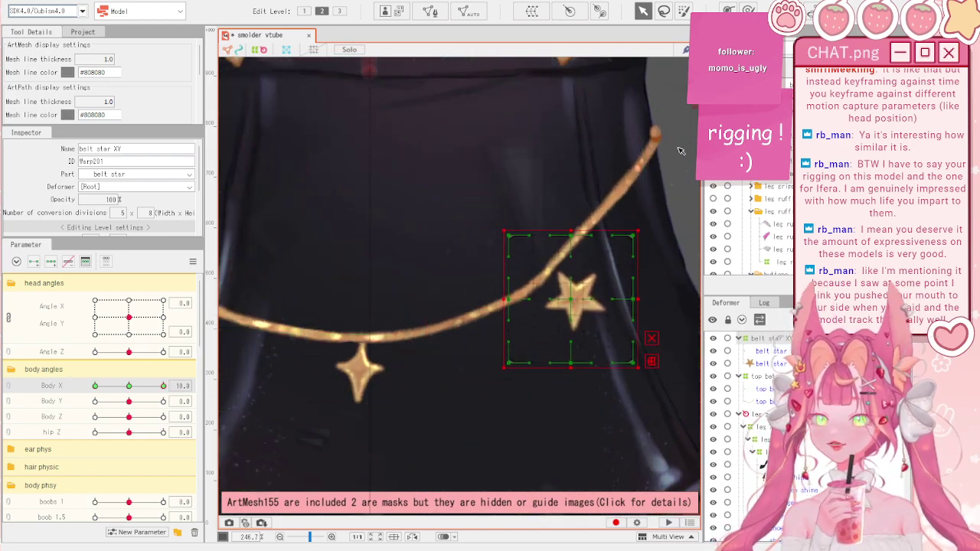
pyautogui.click(749, 10)
pyautogui.moveTo(647, 314); pyautogui.dragTo(583, 295)
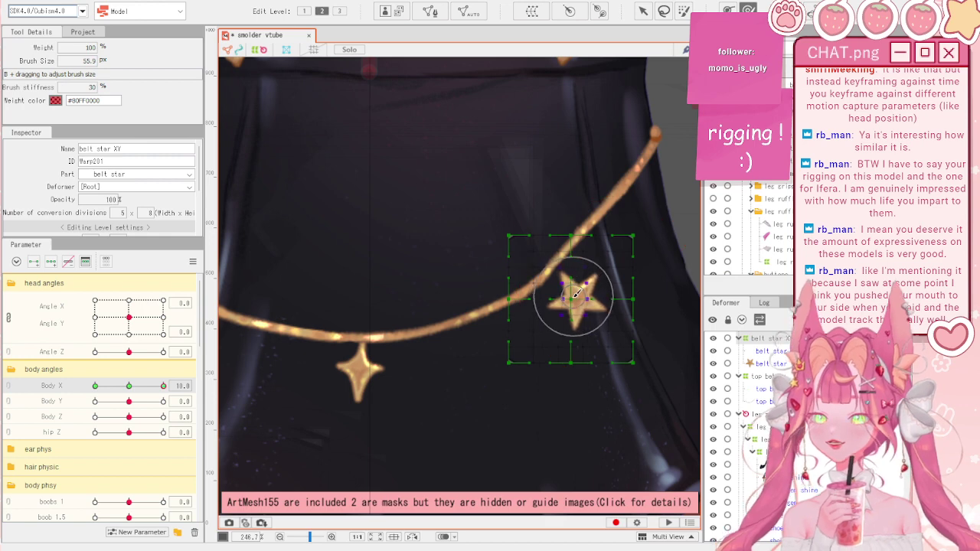
pyautogui.moveTo(595, 234); pyautogui.dragTo(666, 295)
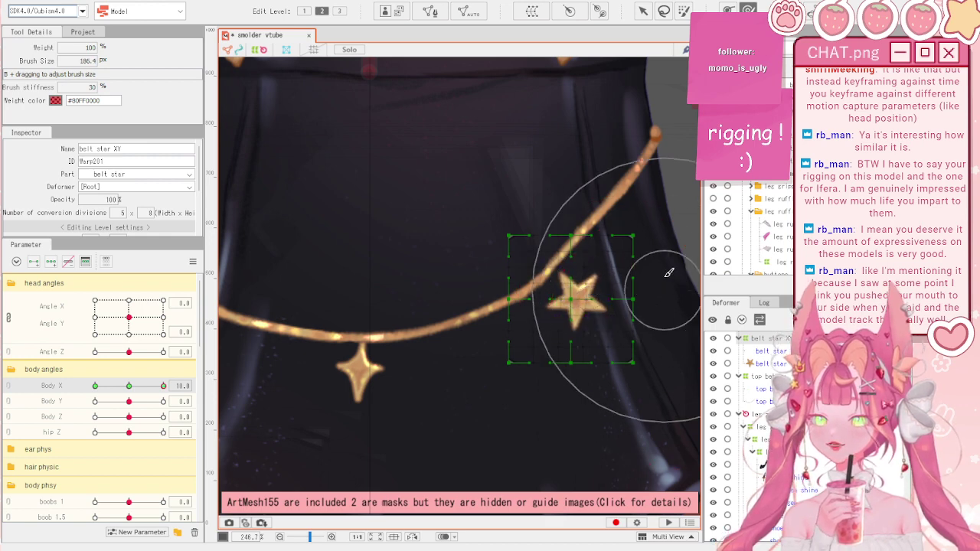
pyautogui.moveTo(547, 223); pyautogui.dragTo(550, 221)
pyautogui.press('v')
pyautogui.scroll(-3, 528, 217)
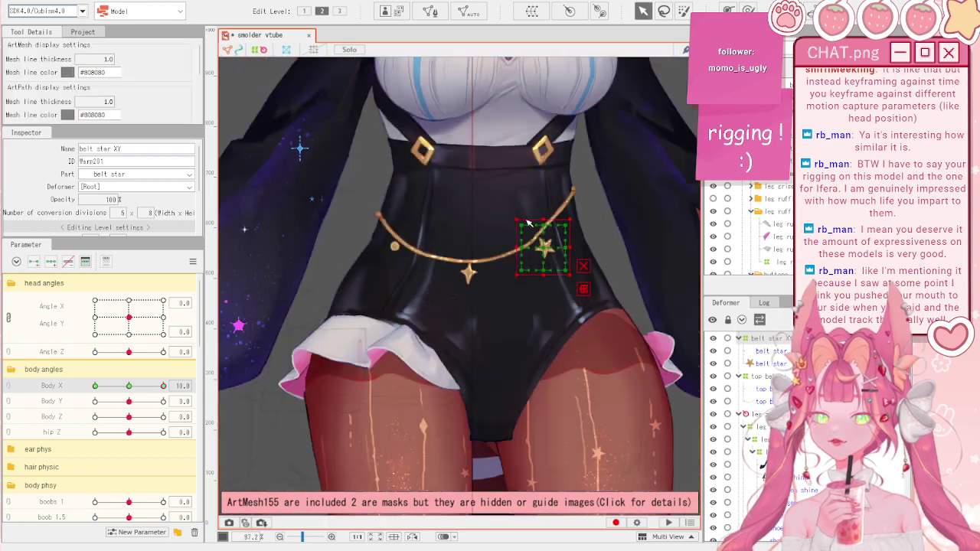
# - Deselect the belt star and swing Body X towards -10 to examine the belt pendants against the whole figure
pyautogui.click(648, 224)
pyautogui.click(593, 231)
pyautogui.moveTo(163, 386); pyautogui.dragTo(86, 387)
pyautogui.scroll(-1, 452, 295)
pyautogui.scroll(2, 467, 236)
pyautogui.scroll(-5, 467, 239)
pyautogui.scroll(3, 460, 109)
pyautogui.scroll(1, 469, 358)
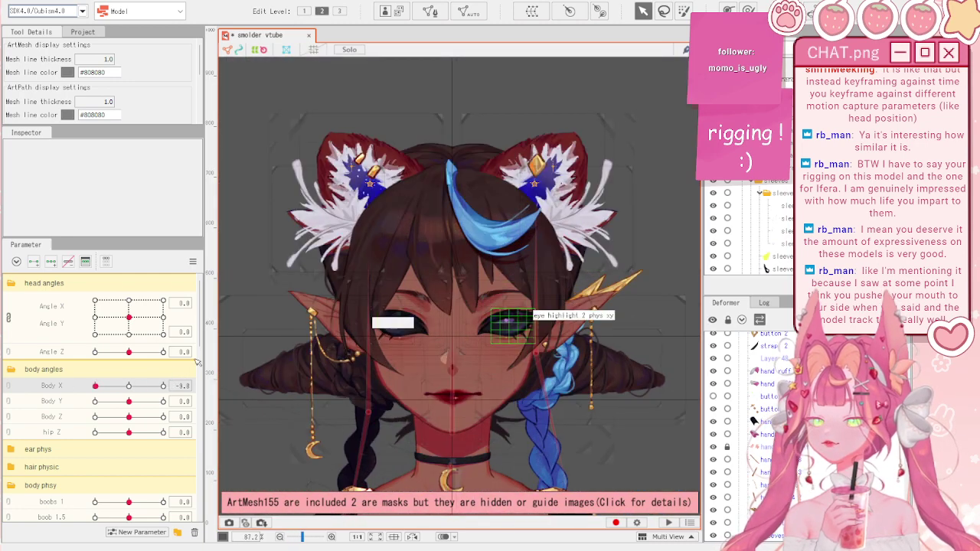
pyautogui.scroll(-4, 486, 310)
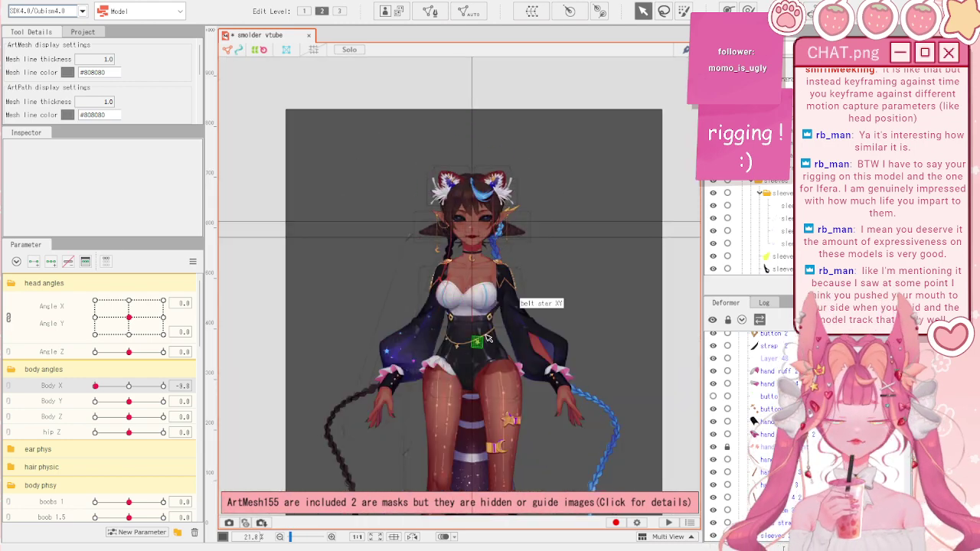
pyautogui.scroll(3, 487, 337)
# - Compare how the chain and pendants sit at Body X 10 and -10, and reset the parameters to default
pyautogui.moveTo(128, 385); pyautogui.dragTo(162, 385)
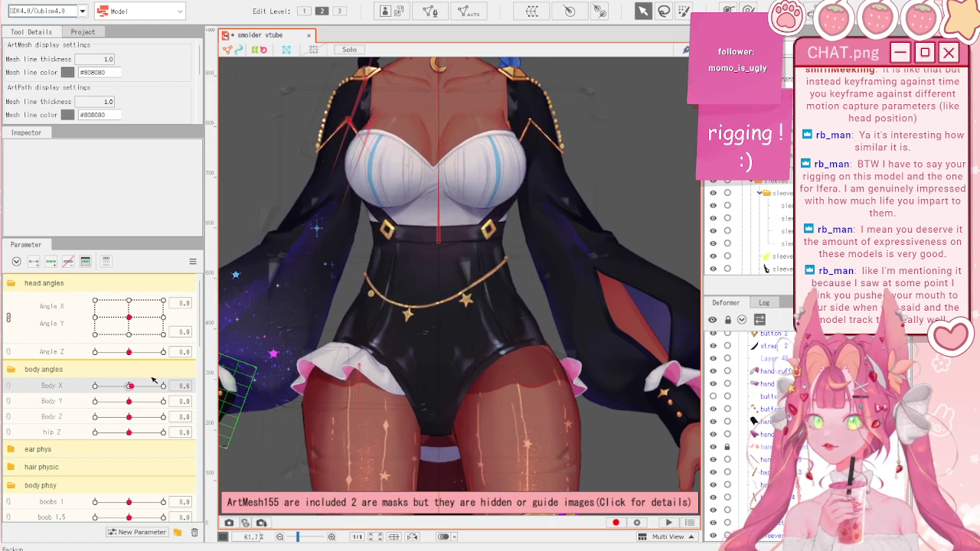
pyautogui.scroll(2, 482, 284)
pyautogui.scroll(2, 483, 285)
pyautogui.click(481, 286)
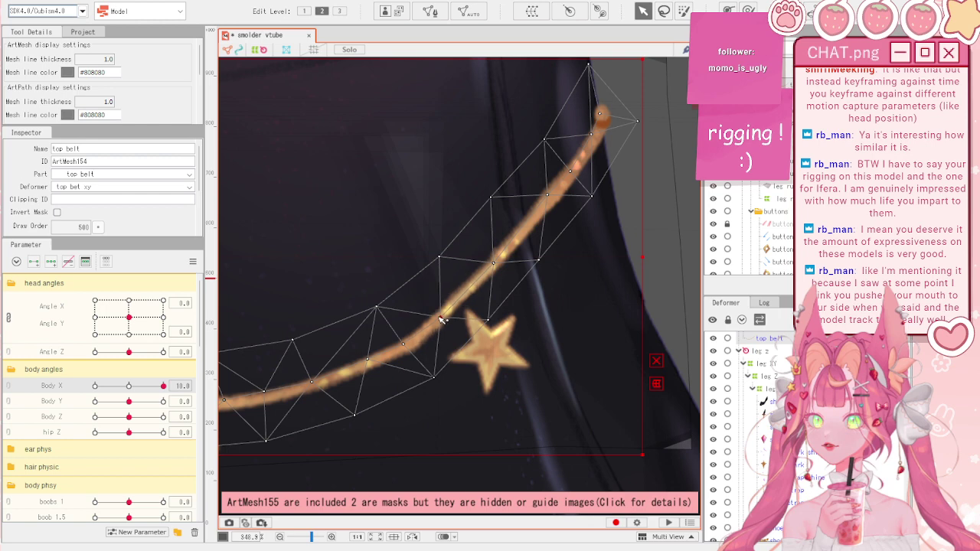
pyautogui.scroll(-4, 446, 320)
pyautogui.click(631, 197)
pyautogui.scroll(-2, 571, 236)
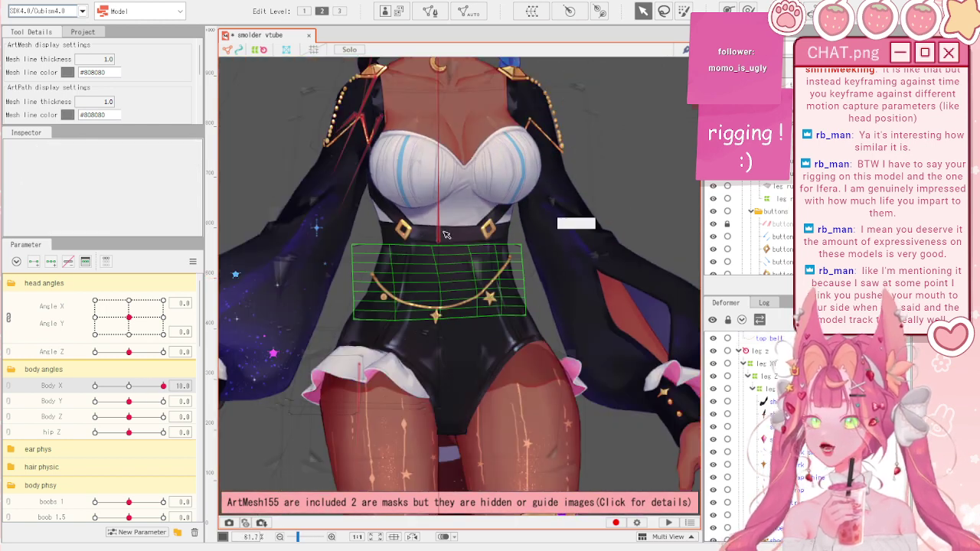
pyautogui.moveTo(164, 382); pyautogui.dragTo(73, 390)
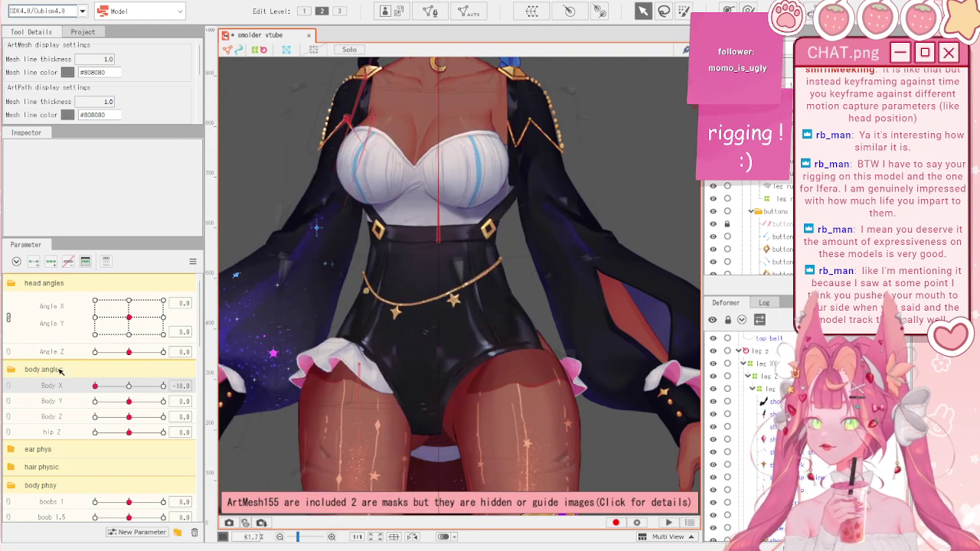
pyautogui.click(196, 267)
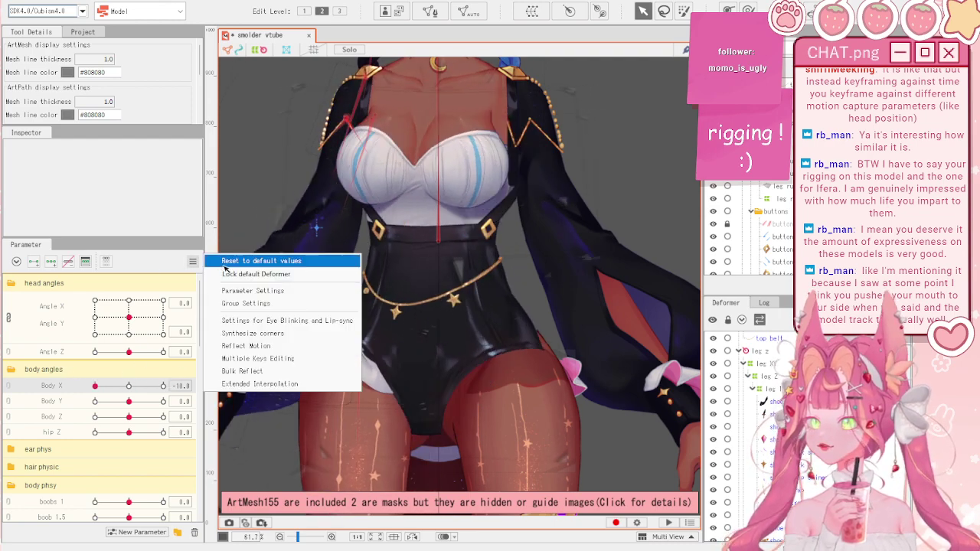
pyautogui.click(284, 259)
pyautogui.scroll(5, 412, 310)
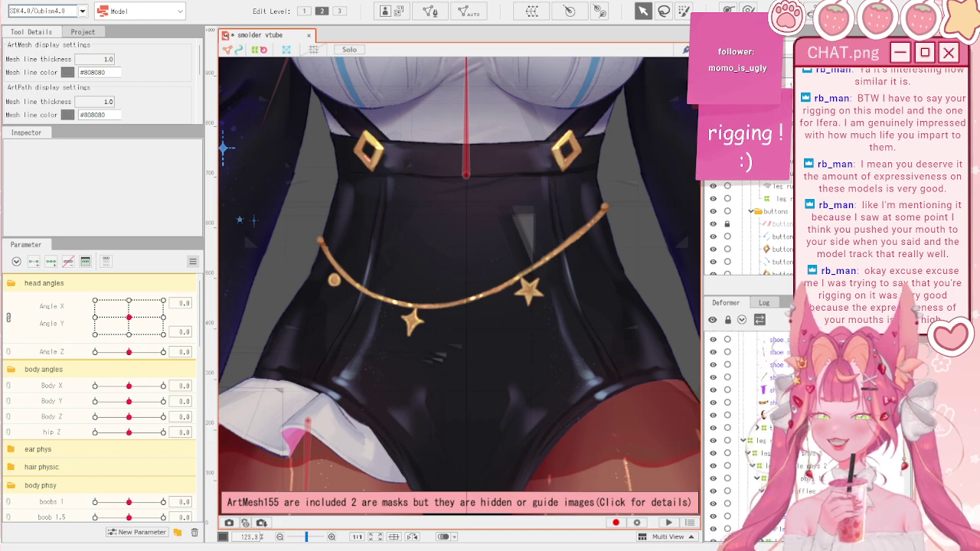
pyautogui.moveTo(133, 386); pyautogui.dragTo(108, 386)
pyautogui.click(192, 261)
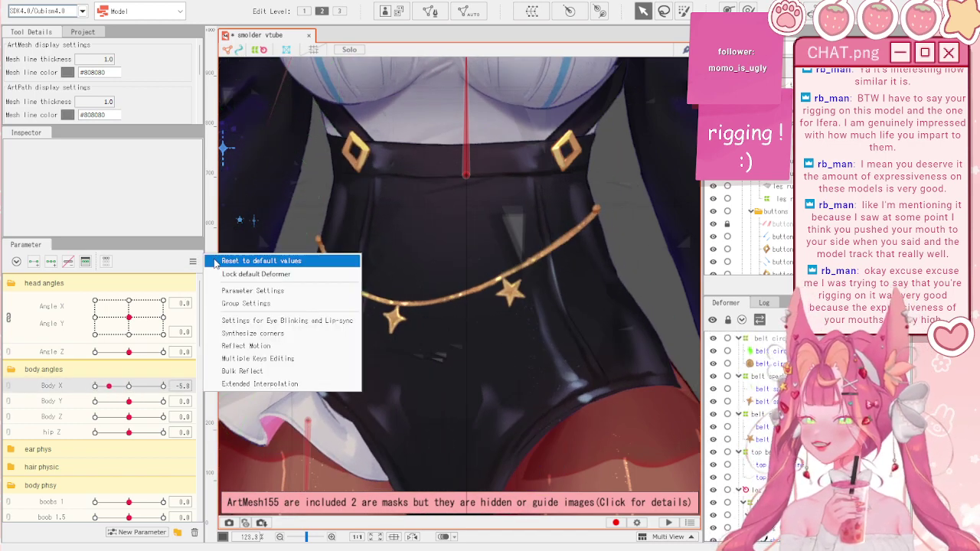
pyautogui.click(222, 258)
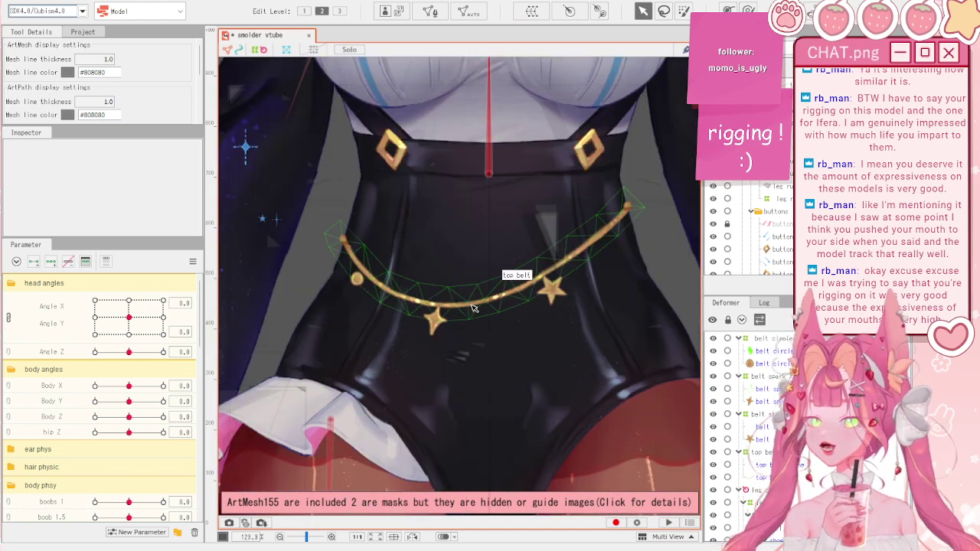
# - Select the top belt warp together with the belt star, spark and circle warps and key them on Body Y with three keys
pyautogui.click(472, 305)
pyautogui.click(758, 452)
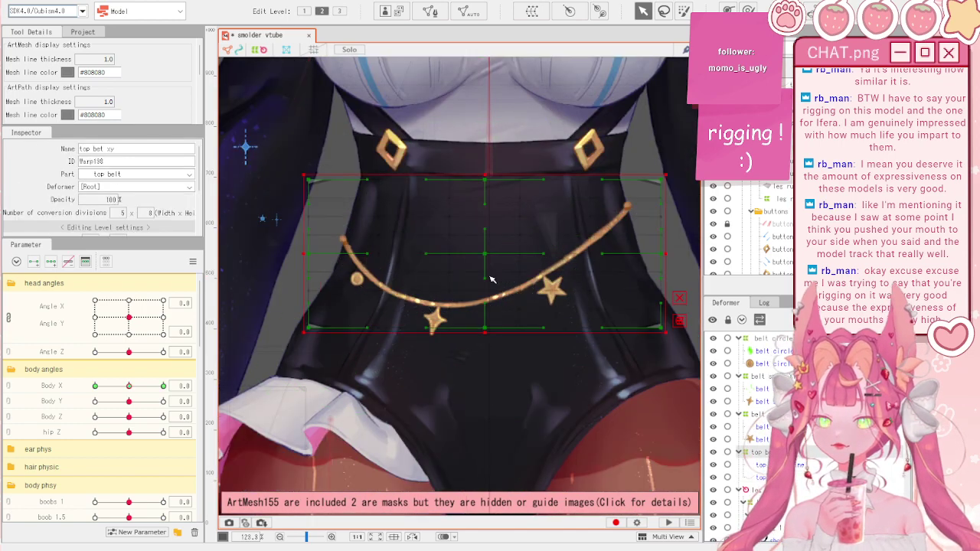
pyautogui.scroll(-2, 488, 276)
pyautogui.keyDown('ctrl'); pyautogui.click(754, 414); pyautogui.keyUp('ctrl')
pyautogui.keyDown('ctrl'); pyautogui.click(756, 376); pyautogui.keyUp('ctrl')
pyautogui.keyDown('ctrl'); pyautogui.click(758, 338); pyautogui.keyUp('ctrl')
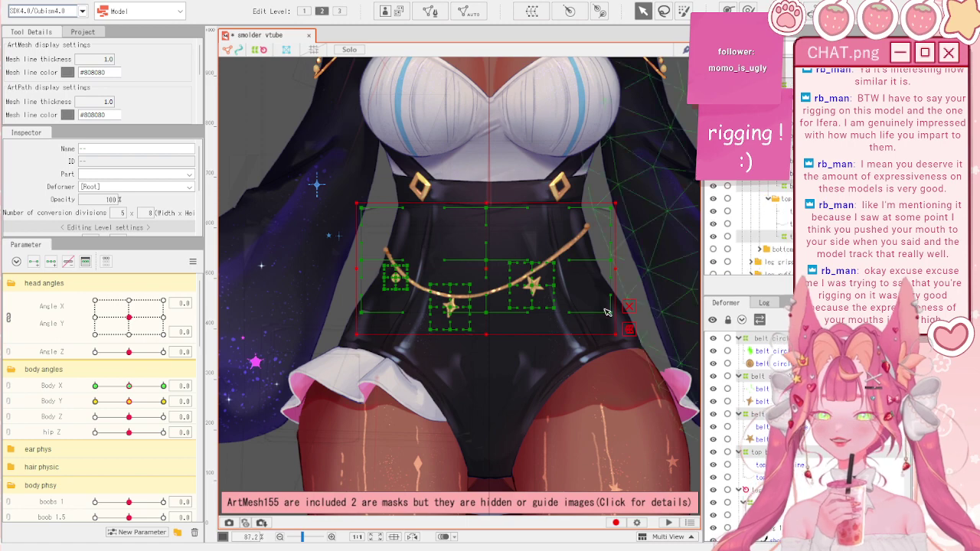
pyautogui.scroll(2, 482, 258)
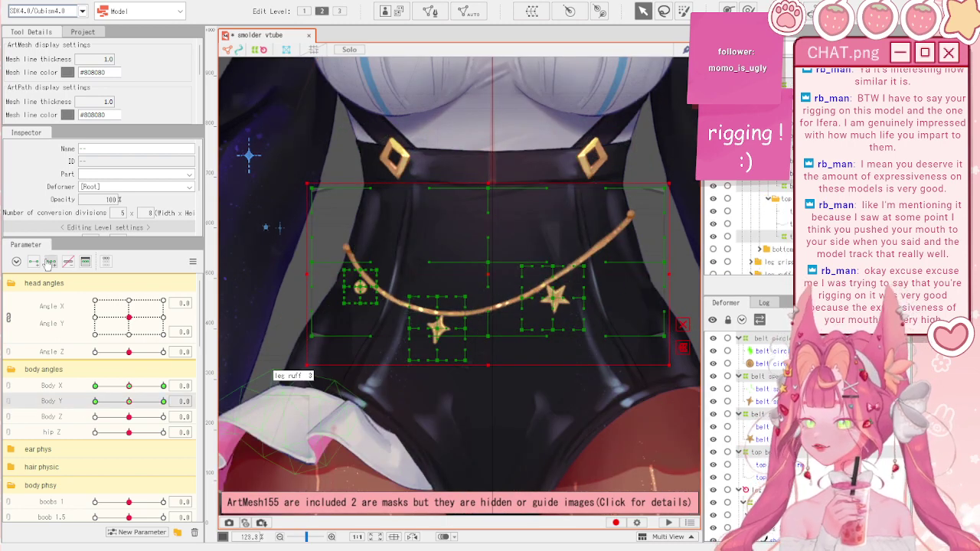
# - At Body Y -10, move the chain and pendant warps down with the waist, and refine the top belt warp with the Deform Brush
pyautogui.moveTo(133, 403); pyautogui.dragTo(95, 401)
pyautogui.moveTo(486, 277); pyautogui.dragTo(485, 349)
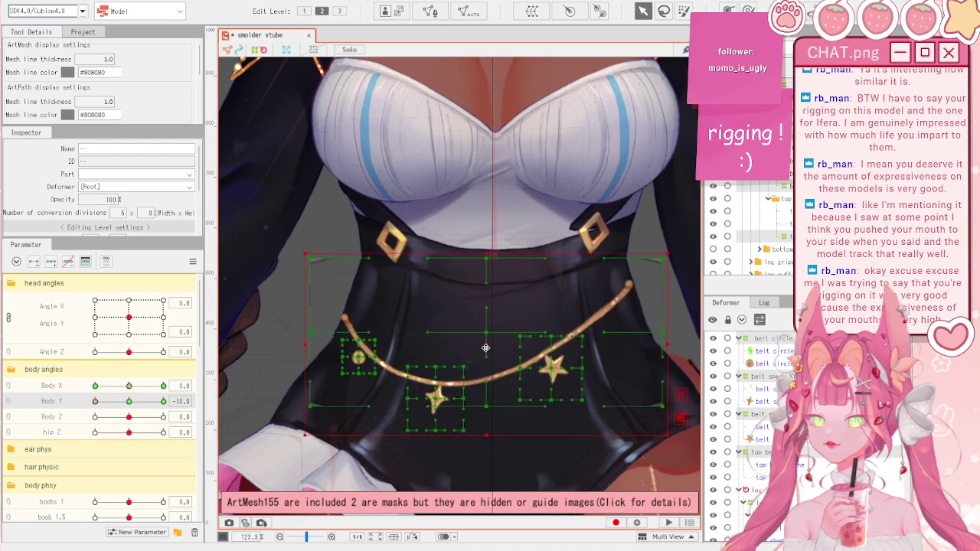
pyautogui.moveTo(133, 401); pyautogui.dragTo(83, 417)
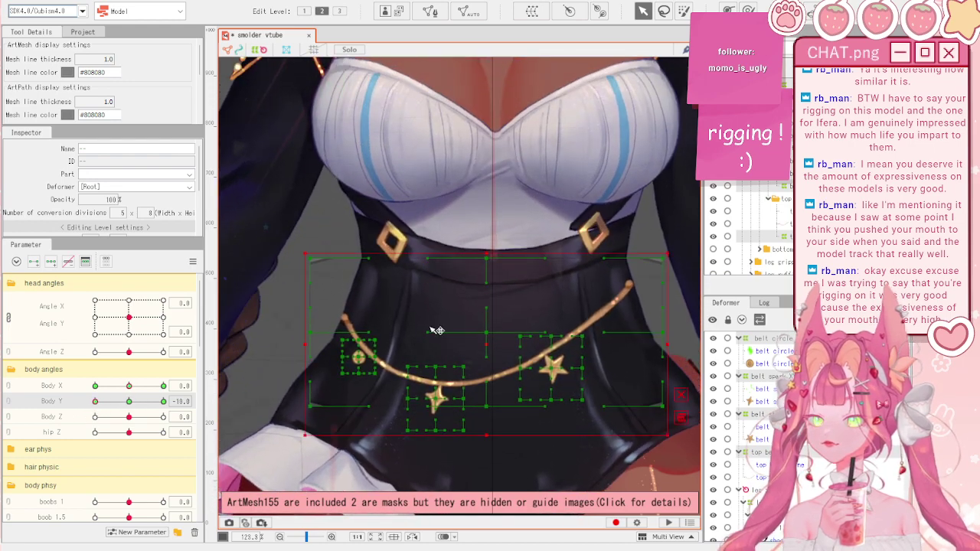
pyautogui.moveTo(494, 347); pyautogui.dragTo(494, 351)
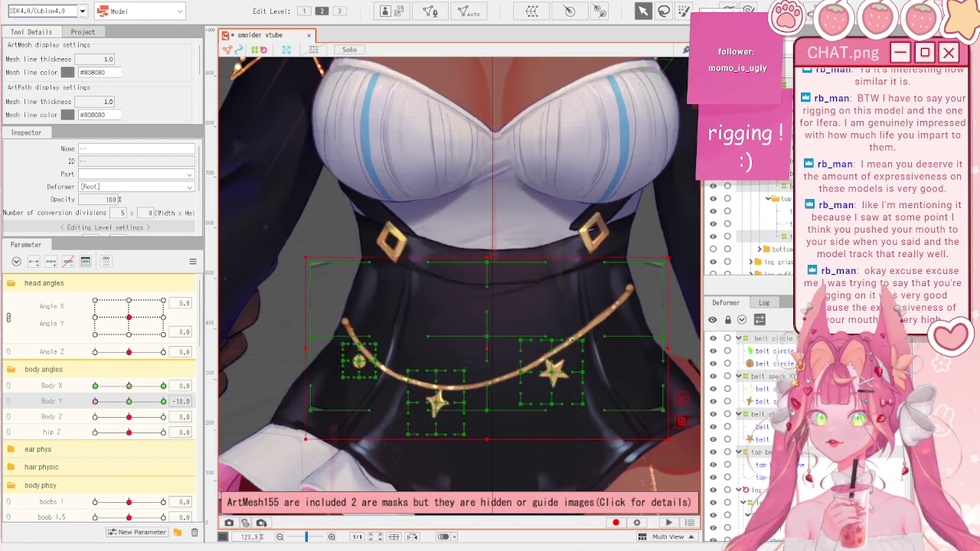
pyautogui.press('b')
pyautogui.click(773, 451)
pyautogui.scroll(-2, 427, 283)
pyautogui.moveTo(559, 303)
pyautogui.mouseDown()
pyautogui.moveTo(590, 299)
pyautogui.moveTo(604, 268)
pyautogui.mouseUp()
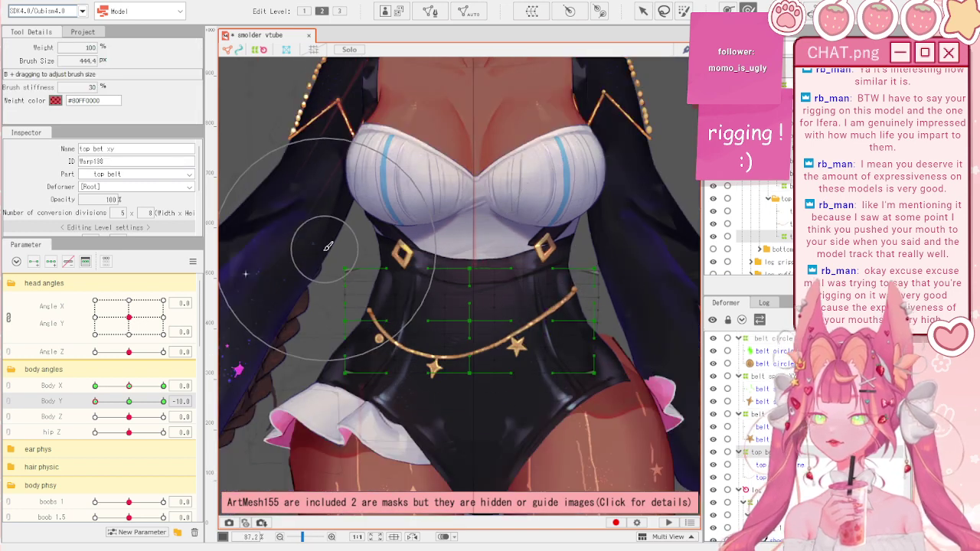
# - At Body Y 10, select the chain and all three pendant warps and move them up to follow the waist
pyautogui.click(104, 402)
pyautogui.moveTo(104, 401); pyautogui.dragTo(166, 401)
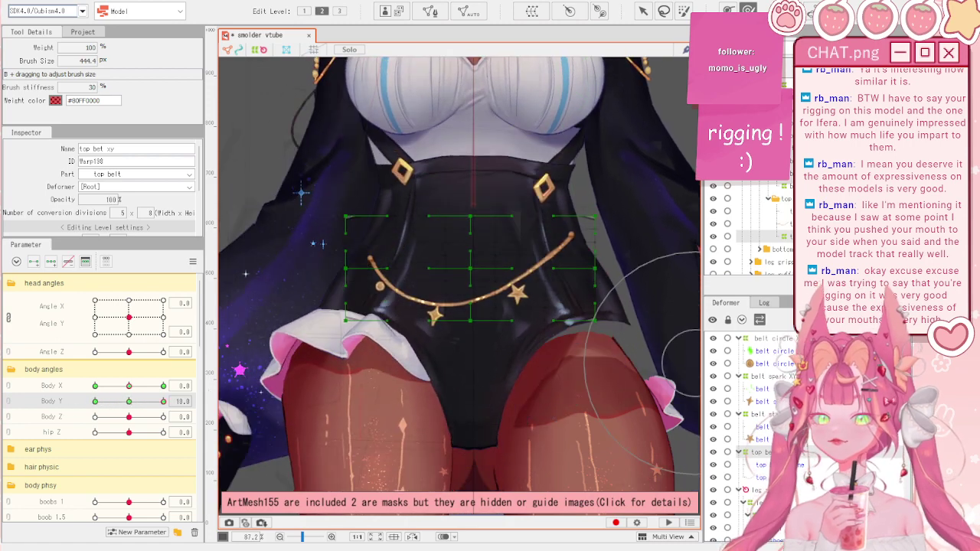
pyautogui.keyDown('ctrl'); pyautogui.click(774, 414); pyautogui.keyUp('ctrl')
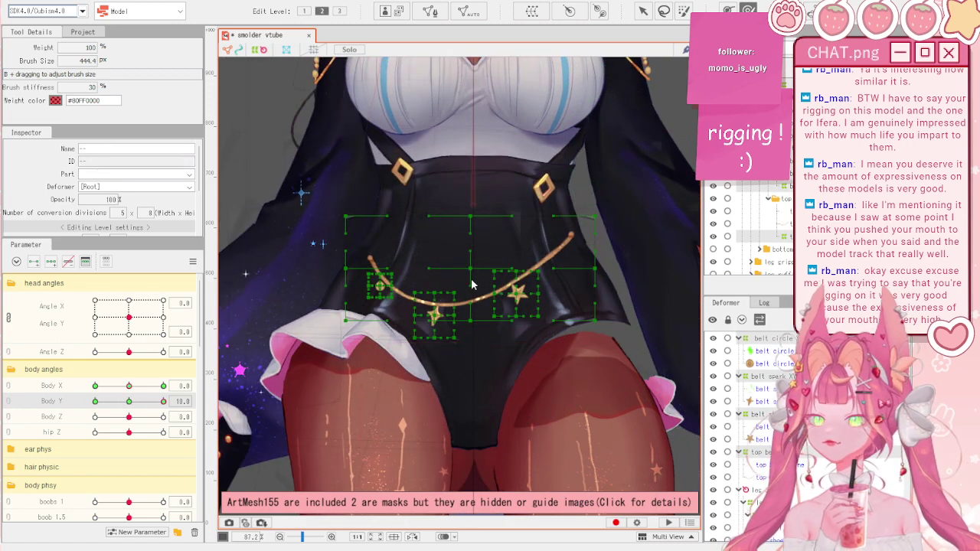
pyautogui.press('v')
pyautogui.moveTo(470, 279); pyautogui.dragTo(470, 244)
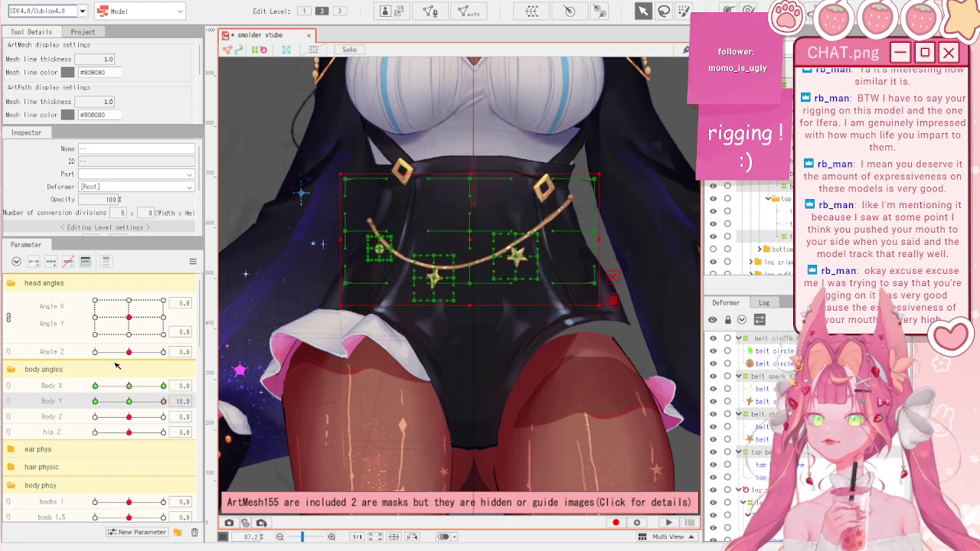
# - Sweep Body Y and examine from near and far how the chain and pendants follow the waist
pyautogui.moveTo(134, 402); pyautogui.dragTo(184, 401)
pyautogui.scroll(4, 472, 286)
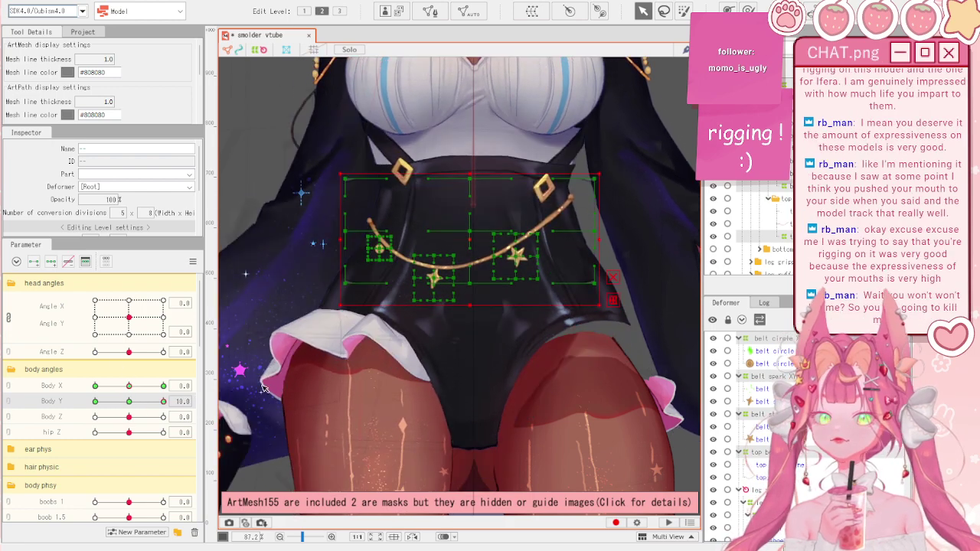
pyautogui.scroll(-4, 471, 286)
pyautogui.scroll(4, 487, 275)
pyautogui.scroll(-3, 489, 276)
pyautogui.scroll(4, 543, 248)
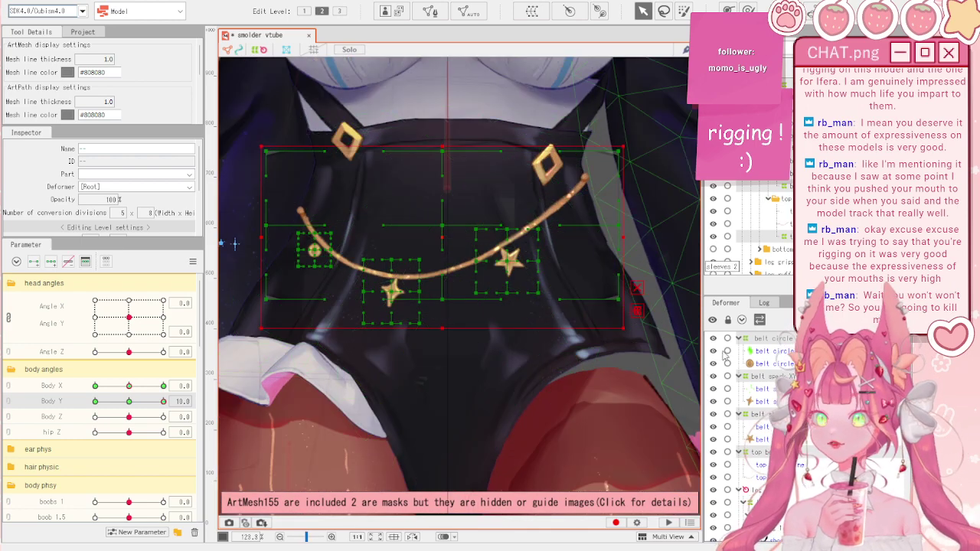
pyautogui.click(314, 249)
pyautogui.scroll(-4, 427, 265)
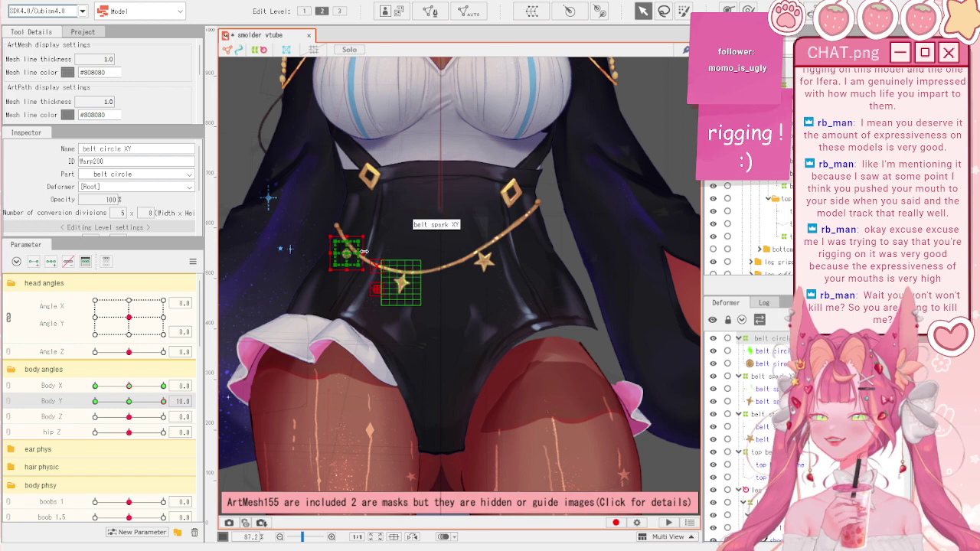
pyautogui.scroll(4, 364, 252)
# - At Body Y 10, bend the top belt warp with the Deform Brush so the chain's middle rises into a shallower curve, and check Body Y
pyautogui.click(773, 451)
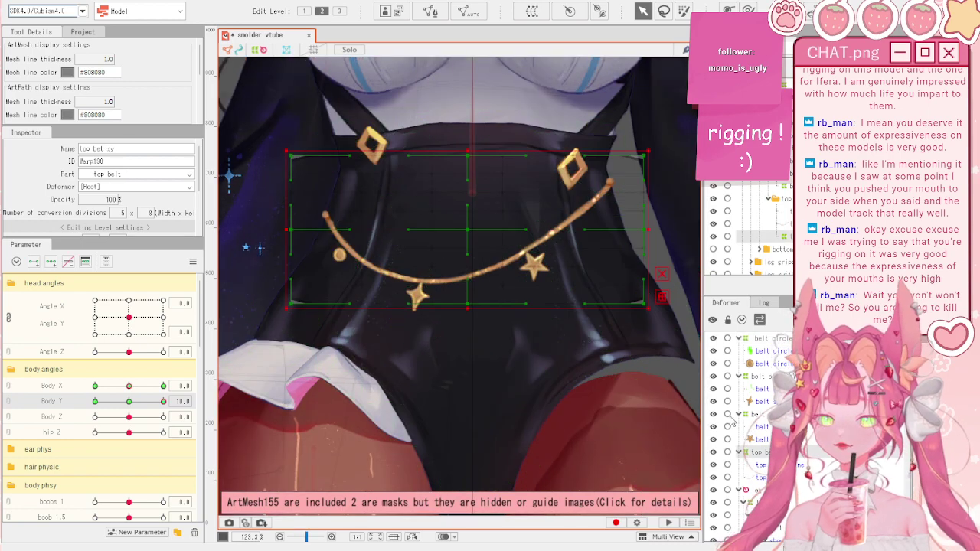
pyautogui.click(748, 10)
pyautogui.moveTo(449, 284); pyautogui.dragTo(454, 258)
pyautogui.moveTo(503, 290); pyautogui.dragTo(505, 287)
pyautogui.moveTo(599, 226); pyautogui.dragTo(603, 229)
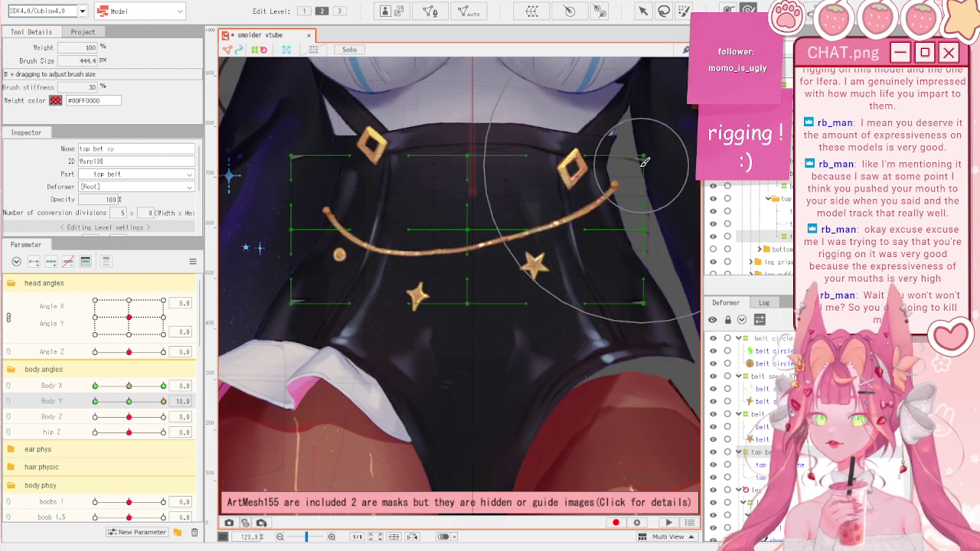
pyautogui.moveTo(130, 399); pyautogui.dragTo(235, 395)
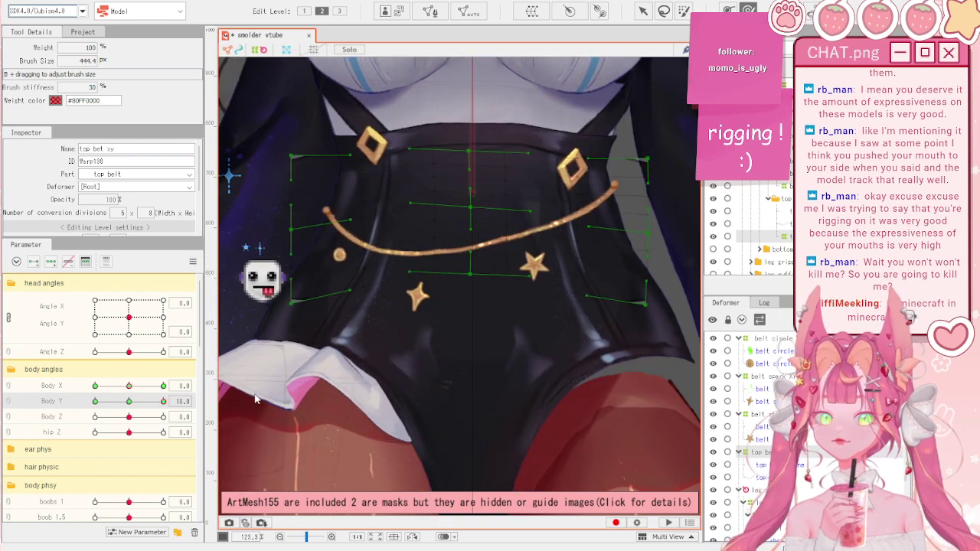
pyautogui.scroll(-3, 604, 183)
pyautogui.scroll(3, 627, 167)
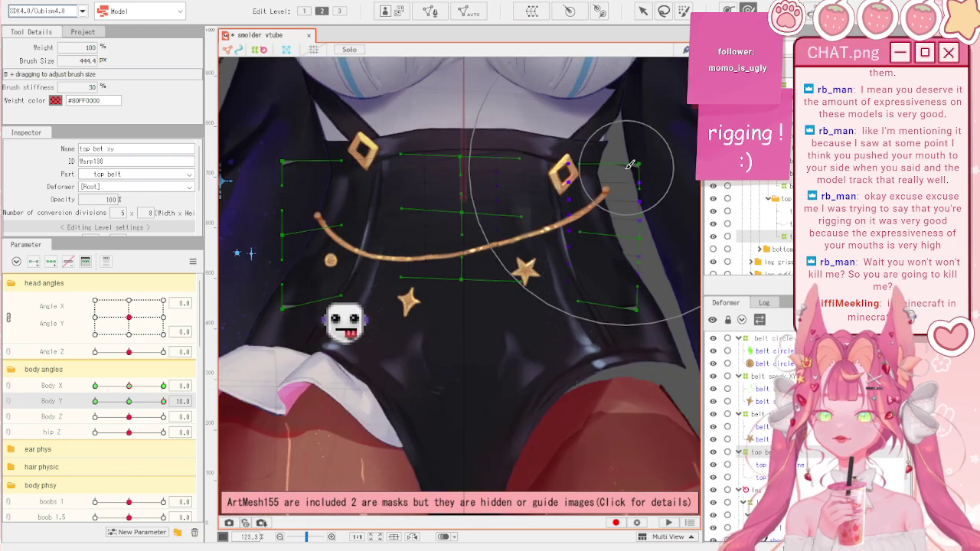
pyautogui.scroll(-3, 559, 174)
pyautogui.scroll(5, 390, 172)
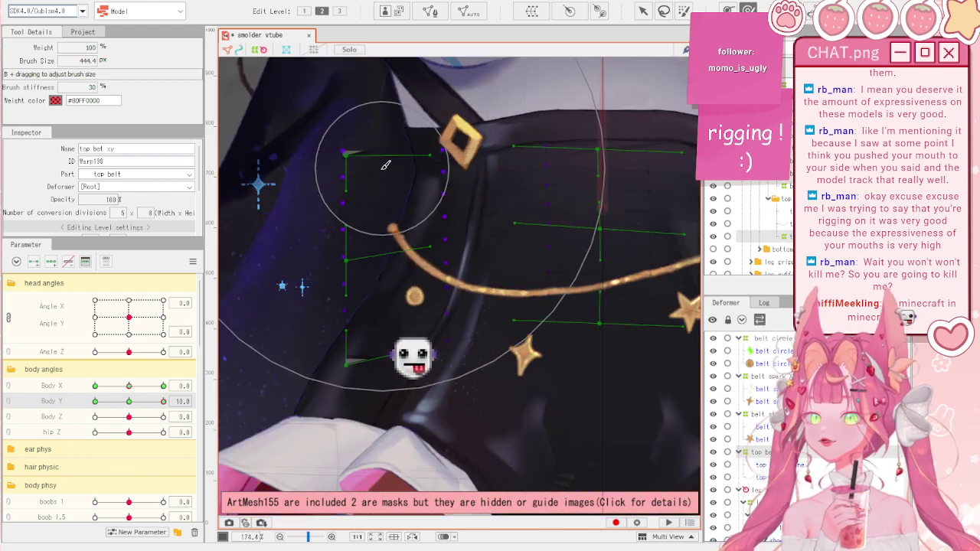
pyautogui.scroll(-2, 385, 164)
pyautogui.moveTo(162, 401)
pyautogui.mouseDown()
pyautogui.moveTo(111, 417)
pyautogui.moveTo(163, 402)
pyautogui.mouseUp()
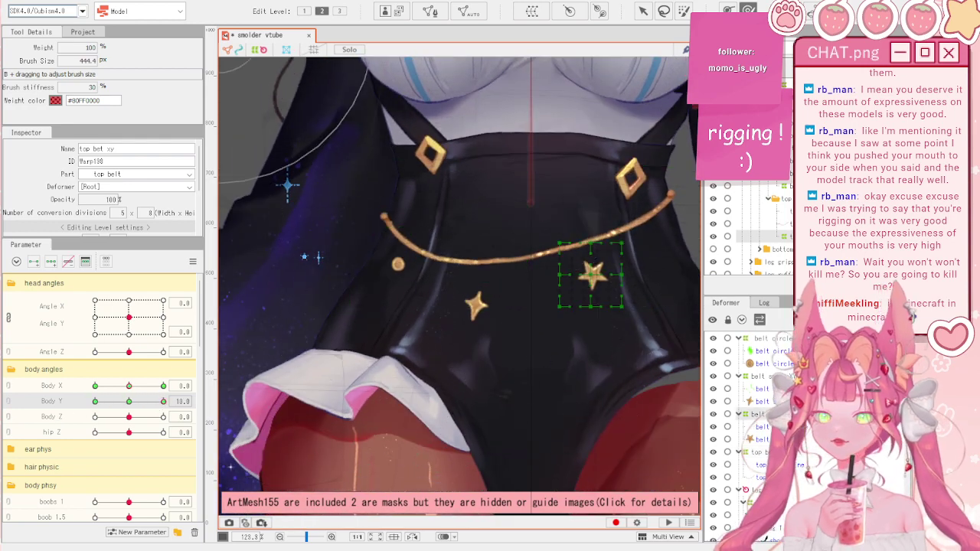
# - At Body Y 10, select the circle, spark and star pendant warps together and move them up closer to the chain
pyautogui.click(592, 274)
pyautogui.click(786, 348)
pyautogui.scroll(2, 484, 294)
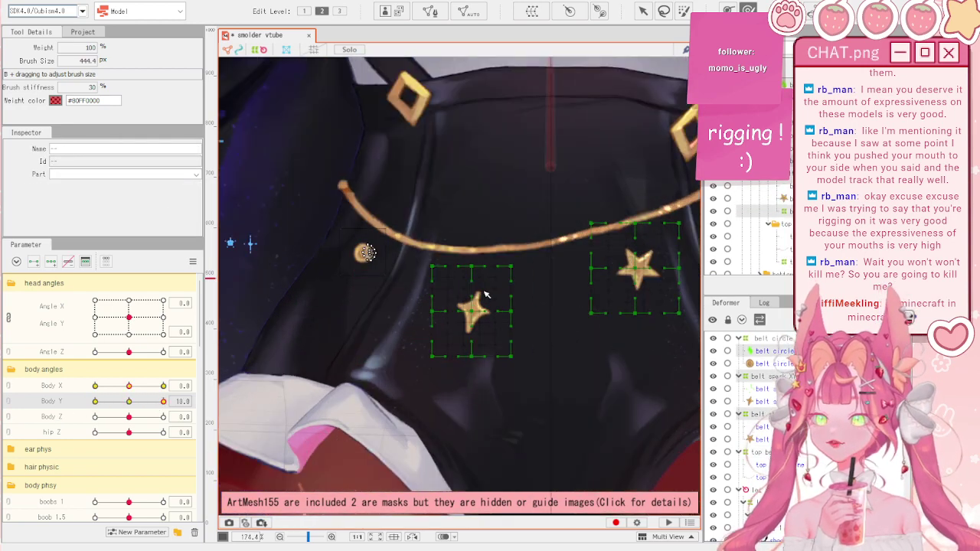
pyautogui.click(367, 252)
pyautogui.press('v')
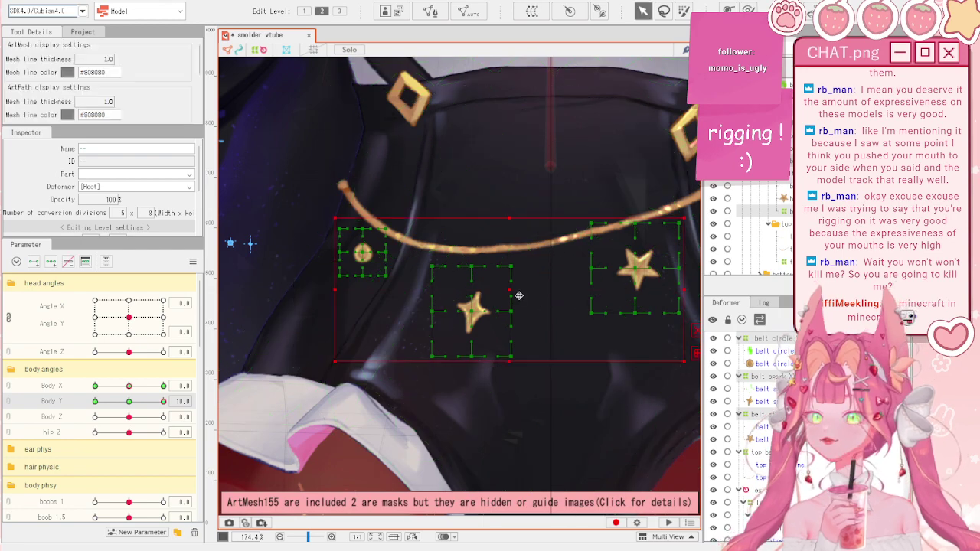
pyautogui.moveTo(515, 276); pyautogui.dragTo(515, 273)
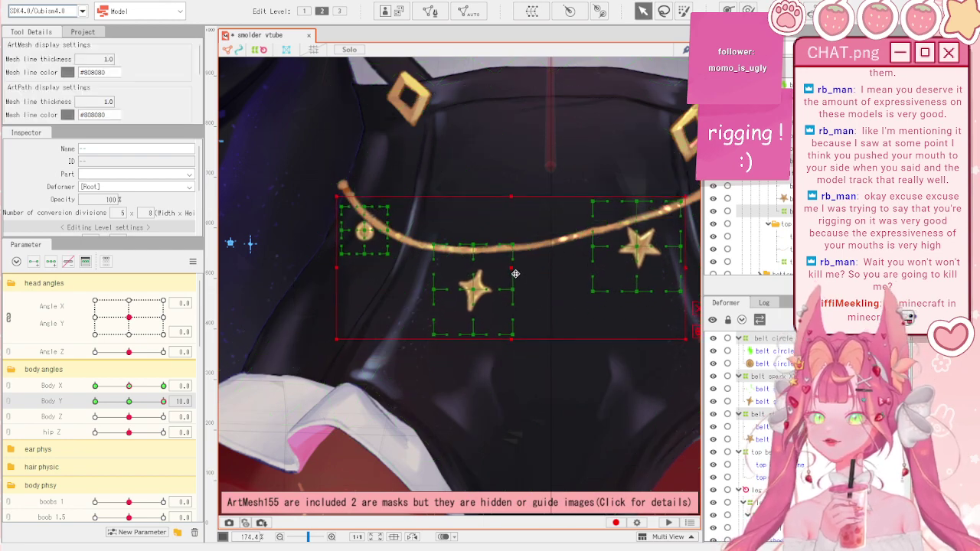
pyautogui.moveTo(163, 401)
pyautogui.mouseDown()
pyautogui.moveTo(127, 417)
pyautogui.moveTo(175, 412)
pyautogui.mouseUp()
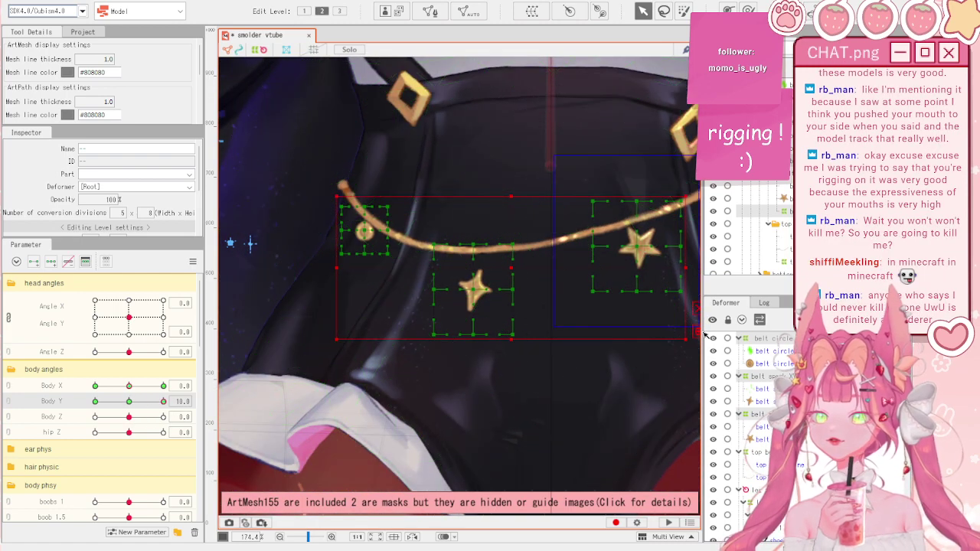
# - Nudge the star pendant's warp slightly up toward the chain and check the pendants' spacing on the whole body
pyautogui.click(638, 243)
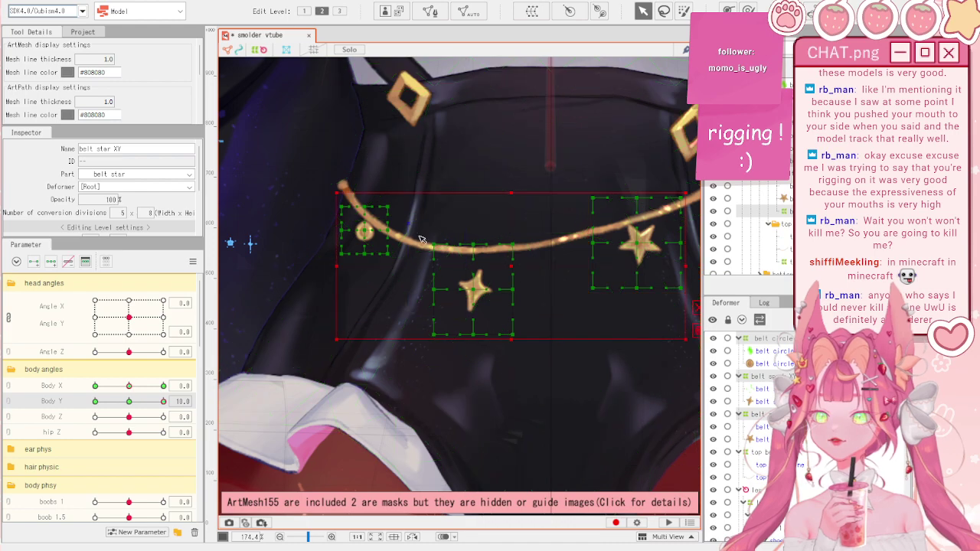
pyautogui.click(471, 284)
pyautogui.scroll(-8, 472, 270)
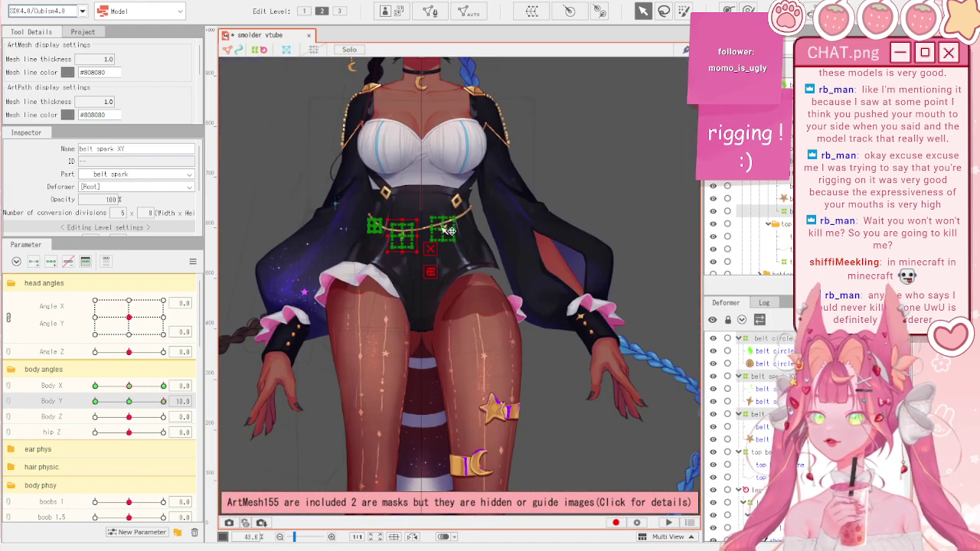
pyautogui.click(599, 177)
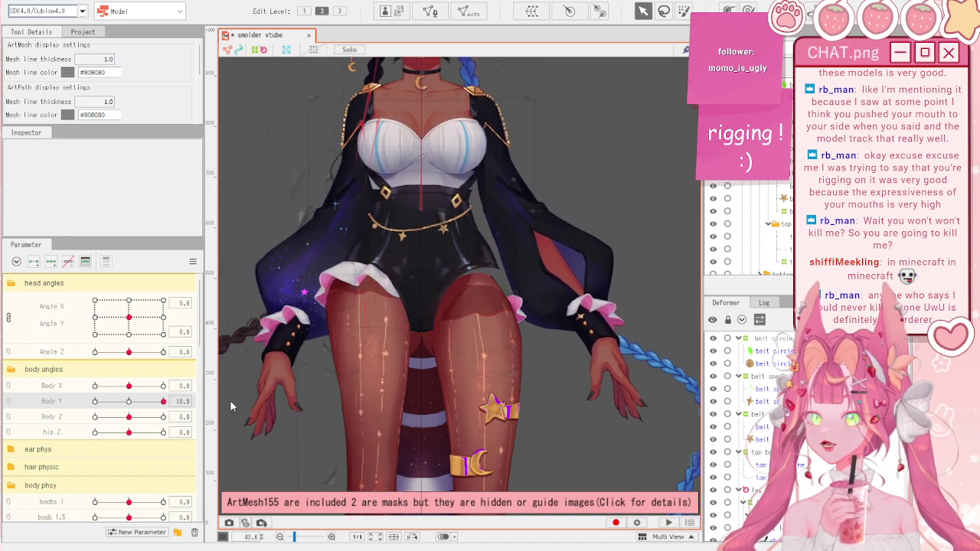
# - Select the chain and pendant warps, link Body X with Body Y, and synthesize the corner shapes
pyautogui.click(758, 414)
pyautogui.keyDown('ctrl'); pyautogui.click(760, 452); pyautogui.keyUp('ctrl')
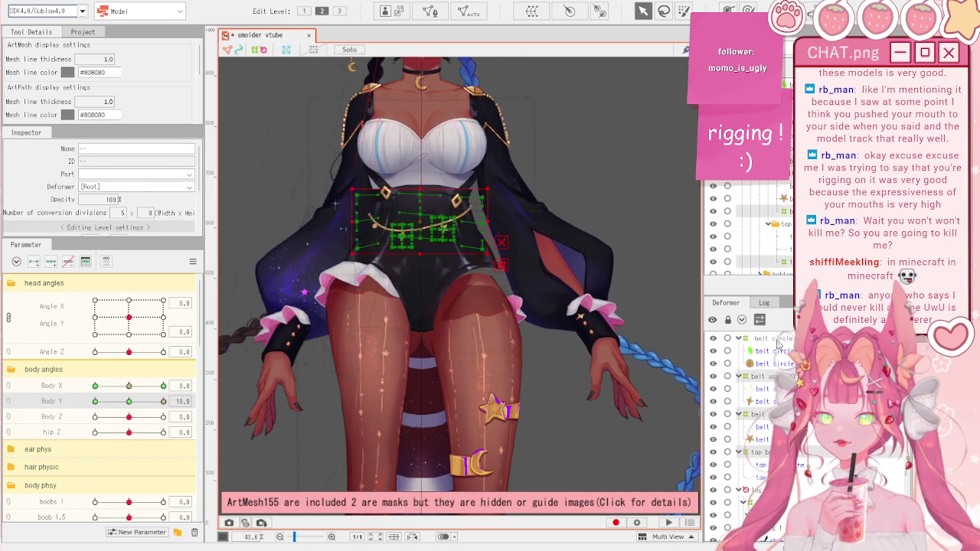
pyautogui.click(8, 386)
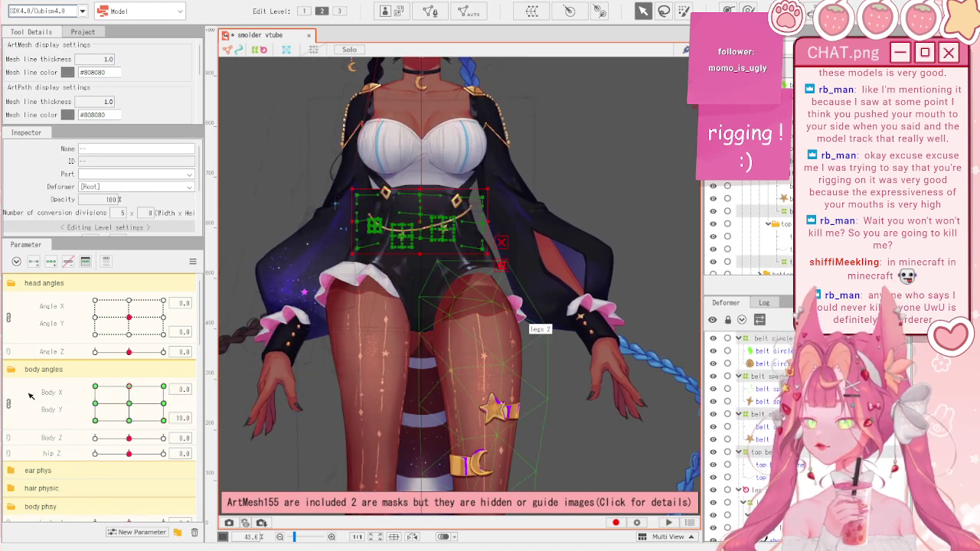
pyautogui.click(193, 262)
pyautogui.click(255, 335)
# - Examine the chain and pendant warps at the Body X and Body Y corners 10/10, -10/10 and -10/-10
pyautogui.moveTo(128, 387); pyautogui.dragTo(163, 387)
pyautogui.click(333, 163)
pyautogui.scroll(2, 334, 163)
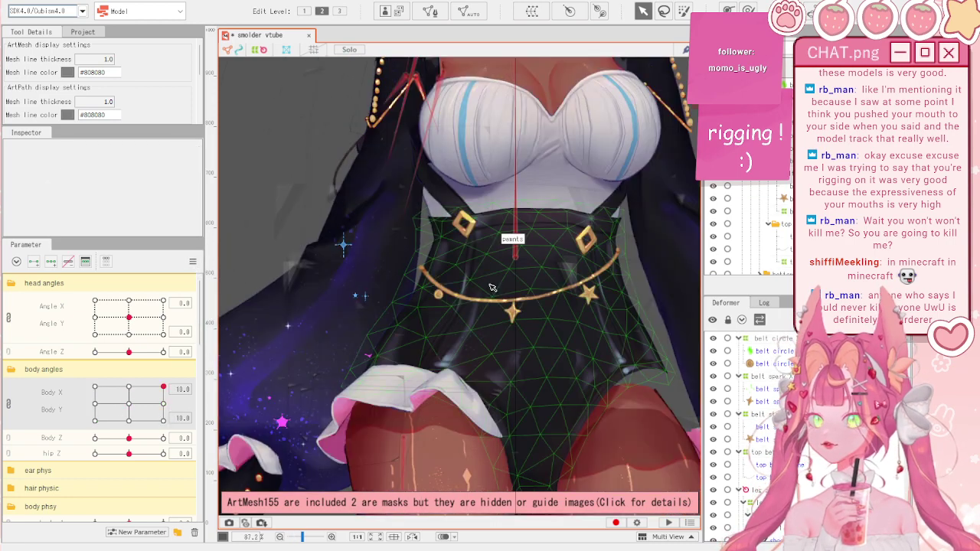
pyautogui.scroll(1, 492, 286)
pyautogui.hotkey('ctrl', 'z')
pyautogui.moveTo(144, 407); pyautogui.dragTo(93, 385)
pyautogui.scroll(3, 270, 233)
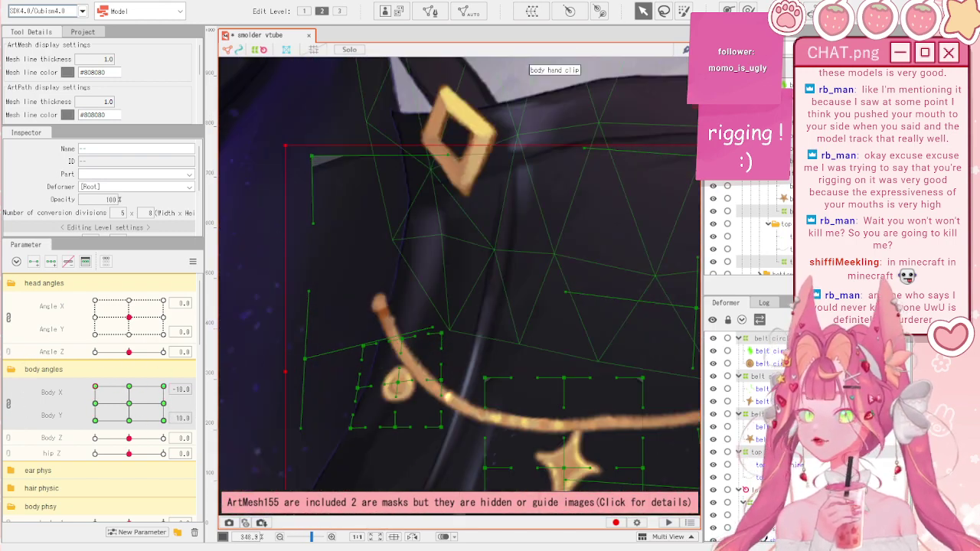
pyautogui.click(748, 10)
pyautogui.scroll(-2, 490, 281)
pyautogui.scroll(1, 386, 236)
pyautogui.moveTo(376, 232); pyautogui.dragTo(324, 176)
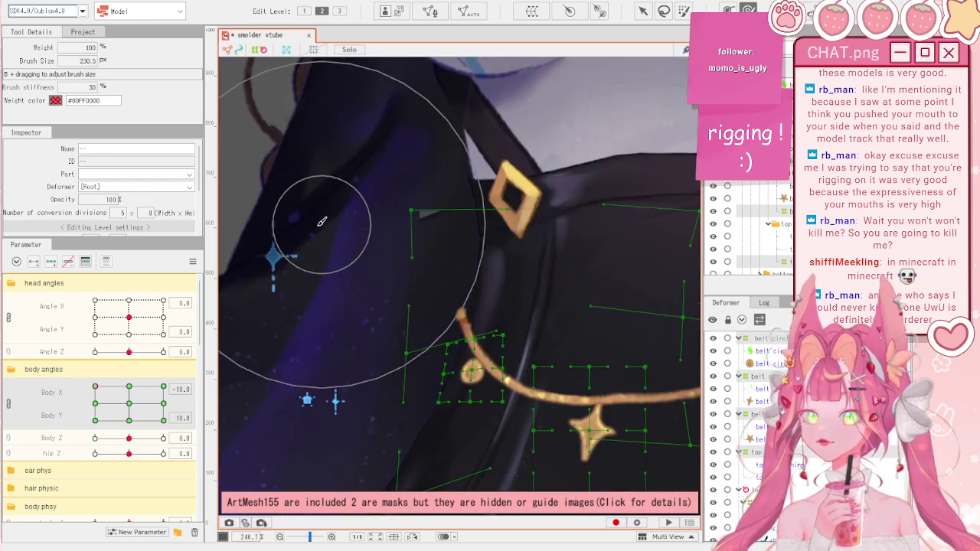
pyautogui.scroll(-1, 315, 228)
pyautogui.moveTo(110, 403); pyautogui.dragTo(58, 404)
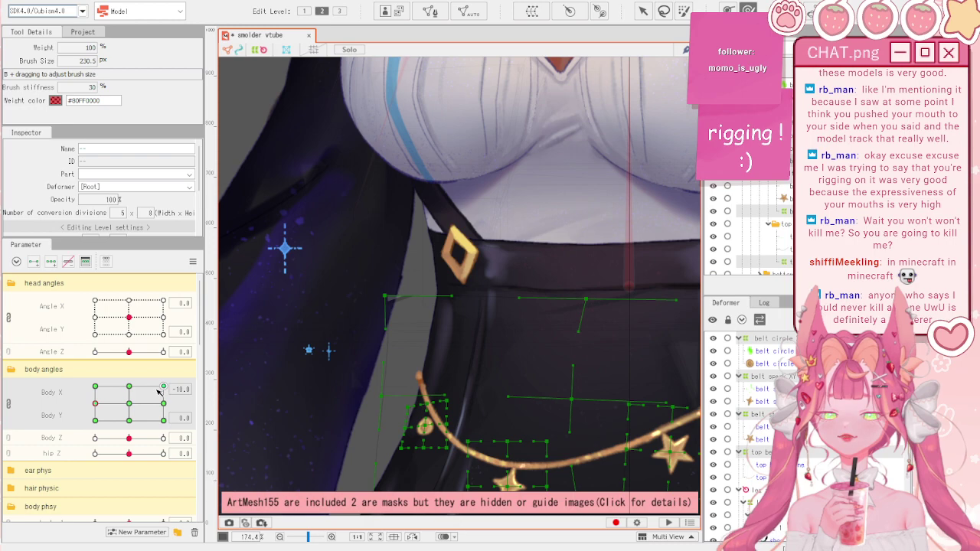
pyautogui.moveTo(104, 411); pyautogui.dragTo(93, 437)
pyautogui.scroll(-3, 325, 277)
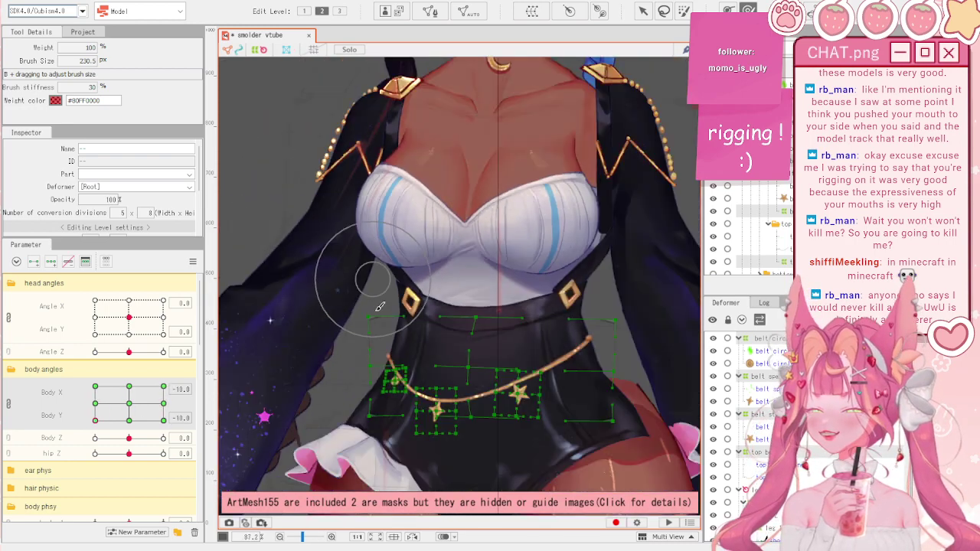
pyautogui.scroll(3, 371, 284)
pyautogui.scroll(-2, 357, 328)
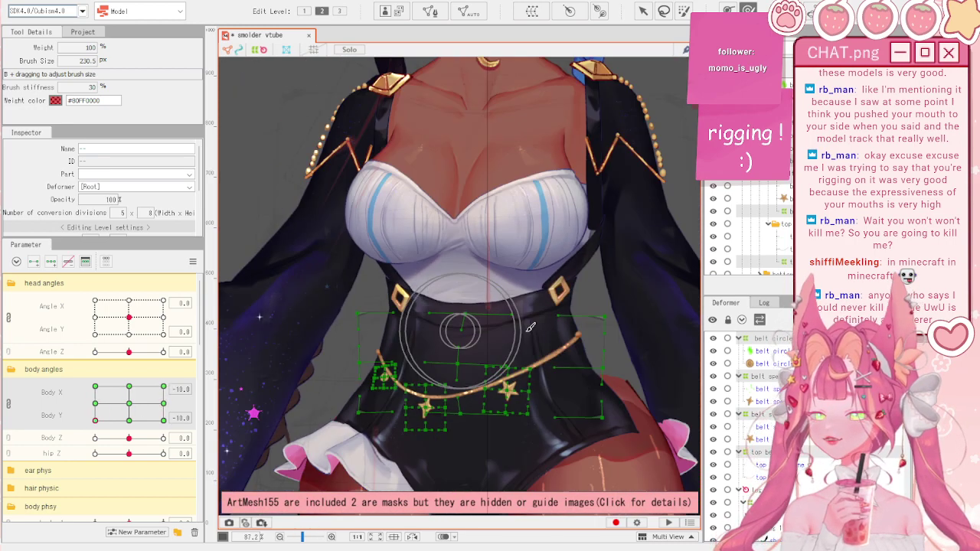
pyautogui.scroll(1, 607, 310)
pyautogui.scroll(-2, 566, 306)
# - Deselect the warps, sweep Body X and Body Y together to examine the chain's movement, and reset the parameters
pyautogui.click(643, 11)
pyautogui.click(605, 233)
pyautogui.scroll(-2, 567, 280)
pyautogui.scroll(1, 518, 321)
pyautogui.moveTo(105, 417); pyautogui.dragTo(133, 400)
pyautogui.click(193, 262)
pyautogui.click(214, 262)
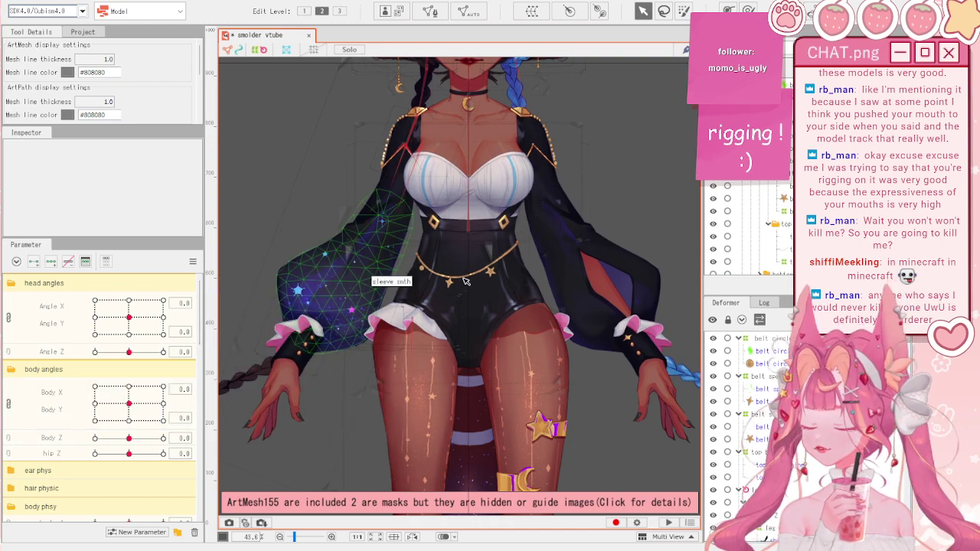
pyautogui.scroll(3, 463, 281)
pyautogui.scroll(-1, 464, 281)
pyautogui.scroll(1, 465, 282)
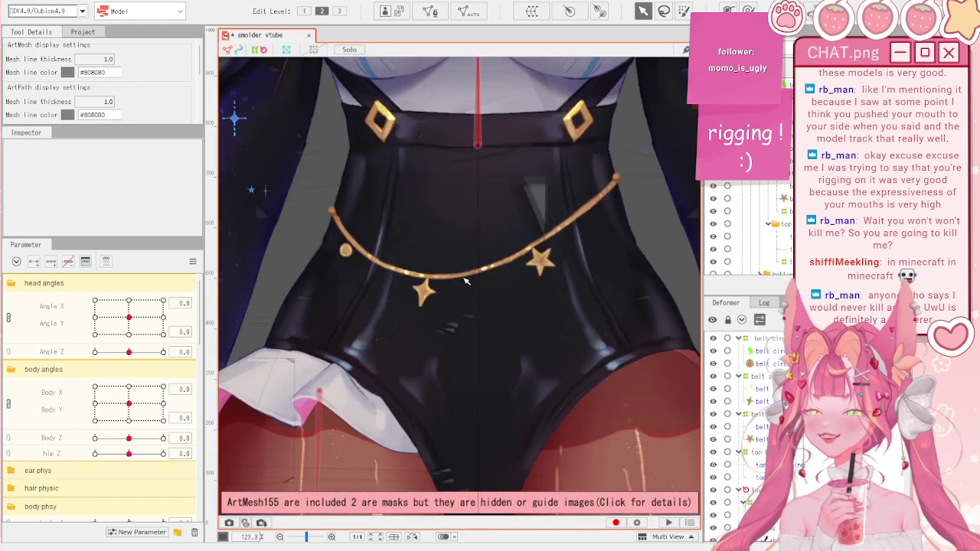
pyautogui.scroll(-2, 465, 280)
pyautogui.moveTo(165, 418); pyautogui.dragTo(133, 408)
pyautogui.click(261, 261)
pyautogui.scroll(-3, 551, 141)
pyautogui.moveTo(128, 403)
pyautogui.mouseDown()
pyautogui.moveTo(70, 414)
pyautogui.moveTo(117, 401)
pyautogui.mouseUp()
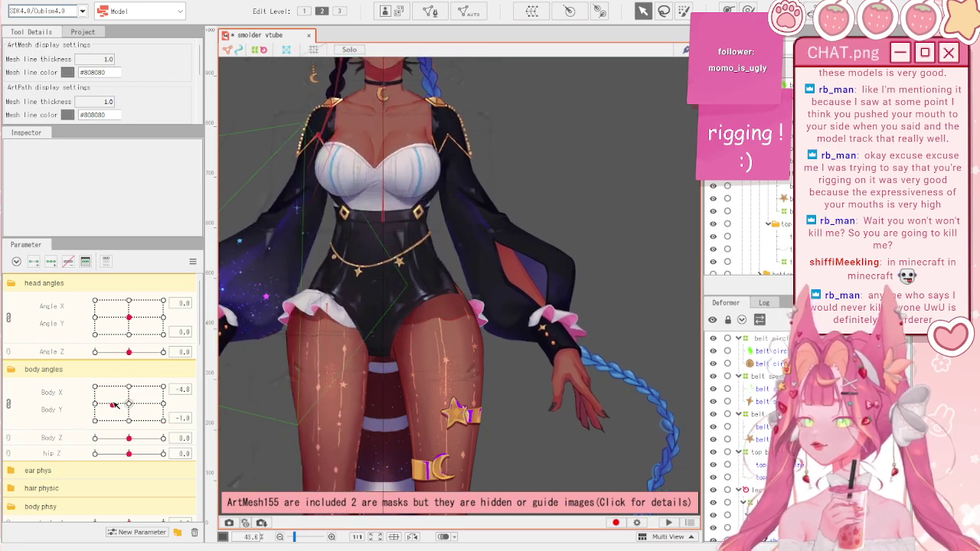
pyautogui.click(213, 261)
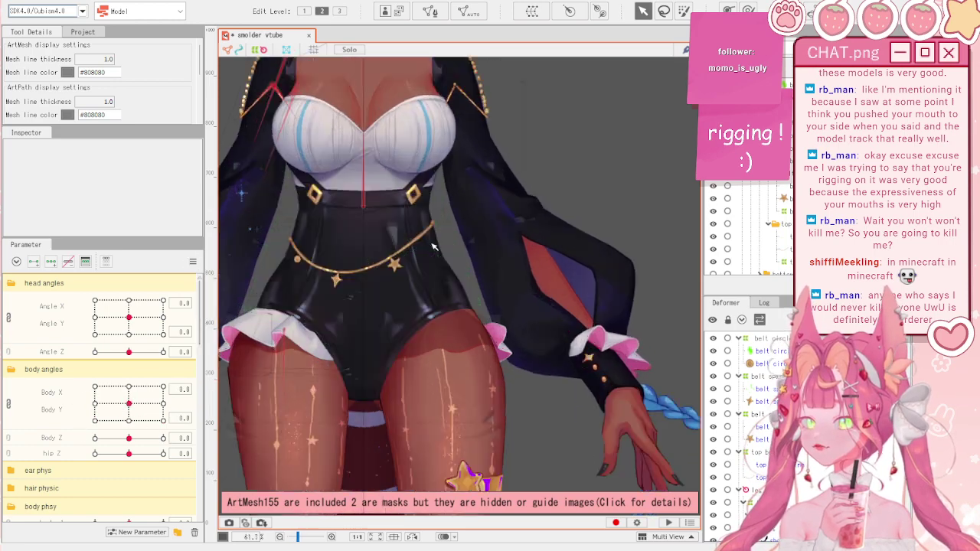
# - Test Angle Z, Body Z and hip Z to examine how the waist and chain react, resetting the parameters
pyautogui.scroll(2, 432, 246)
pyautogui.scroll(-2, 433, 247)
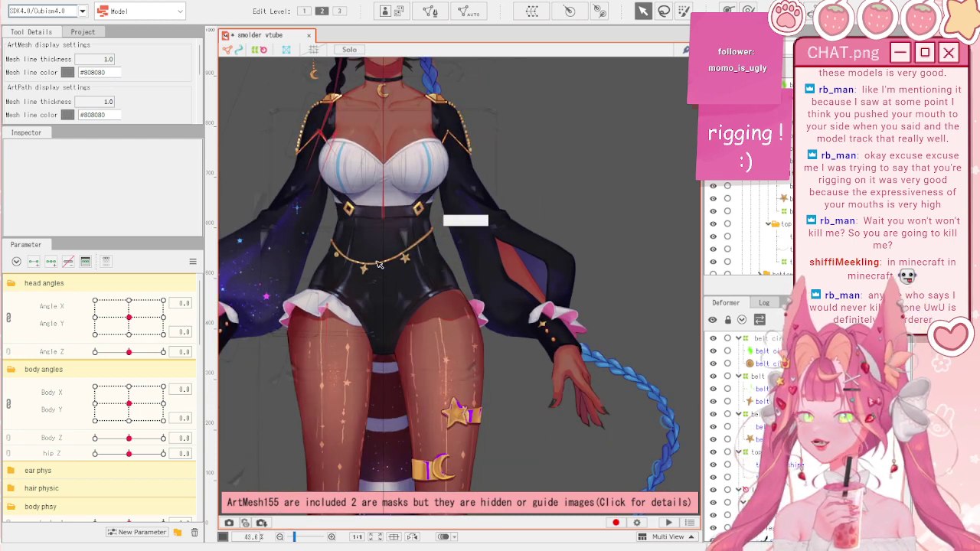
pyautogui.scroll(2, 433, 244)
pyautogui.moveTo(128, 351); pyautogui.dragTo(115, 358)
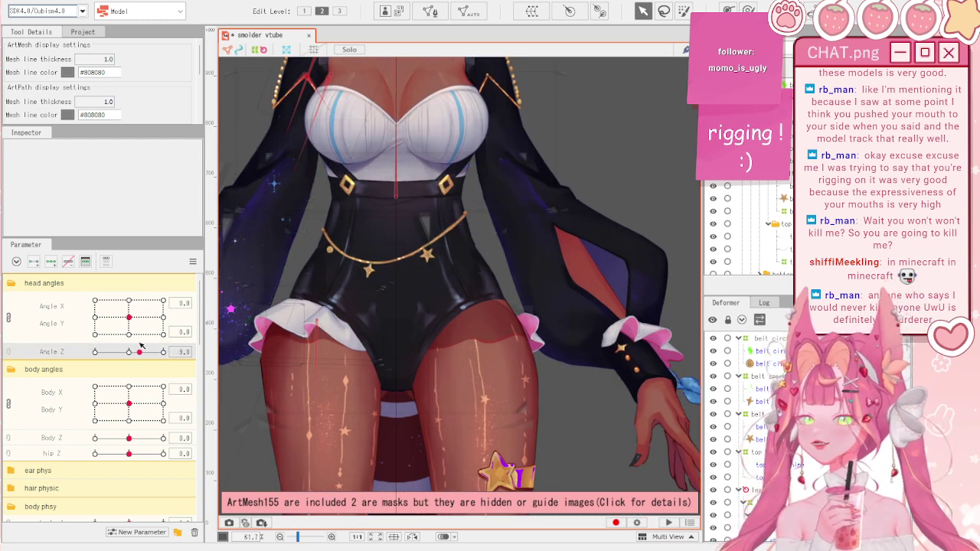
pyautogui.click(192, 263)
pyautogui.click(222, 258)
pyautogui.moveTo(129, 438); pyautogui.dragTo(112, 454)
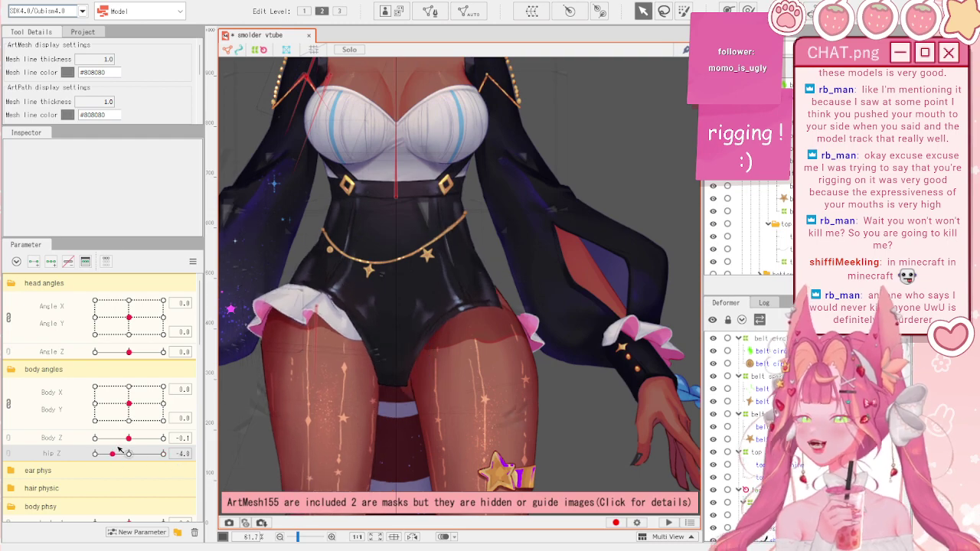
pyautogui.rightClick(197, 253)
pyautogui.click(245, 262)
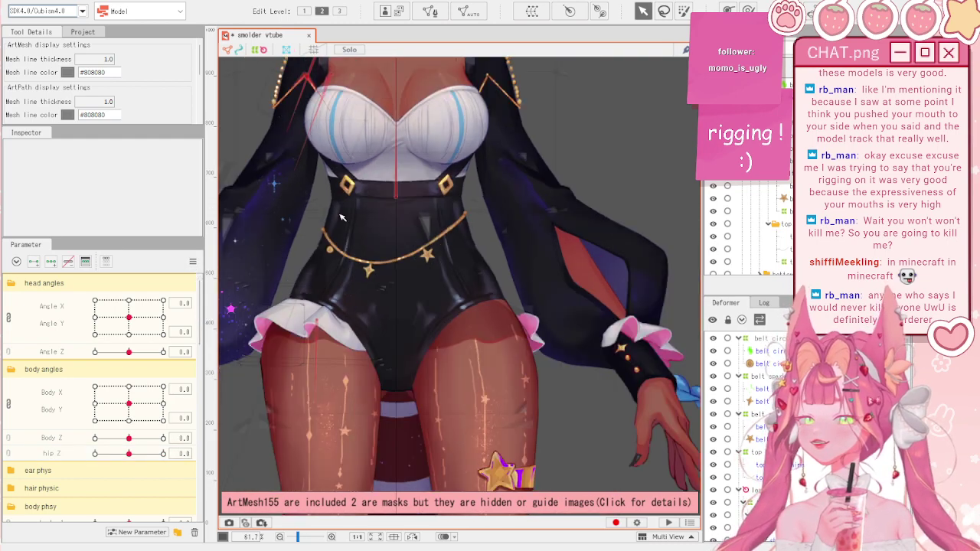
pyautogui.scroll(2, 342, 218)
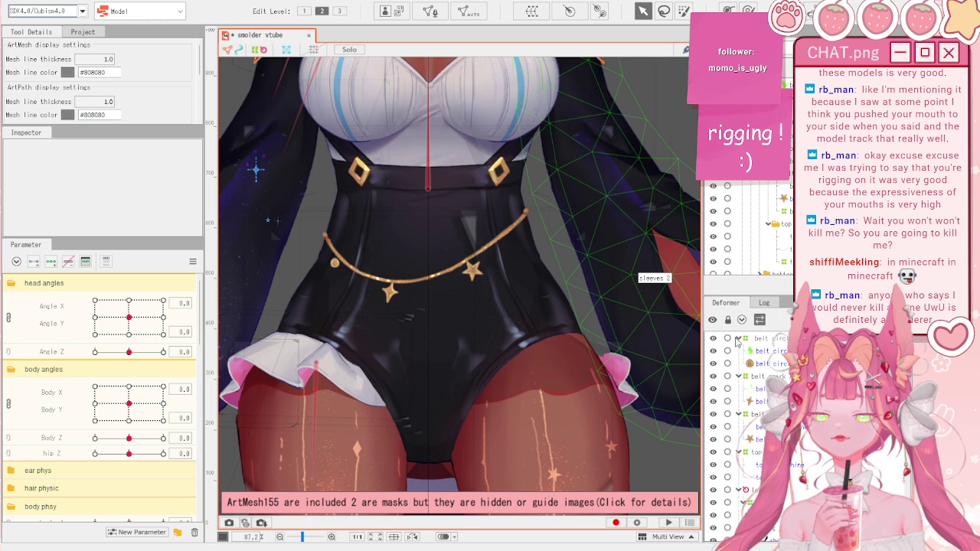
# - Enclose the chain and pendant warps in a parent warp named top belt Z, with three keys on Body Z and hip Z
pyautogui.click(761, 452)
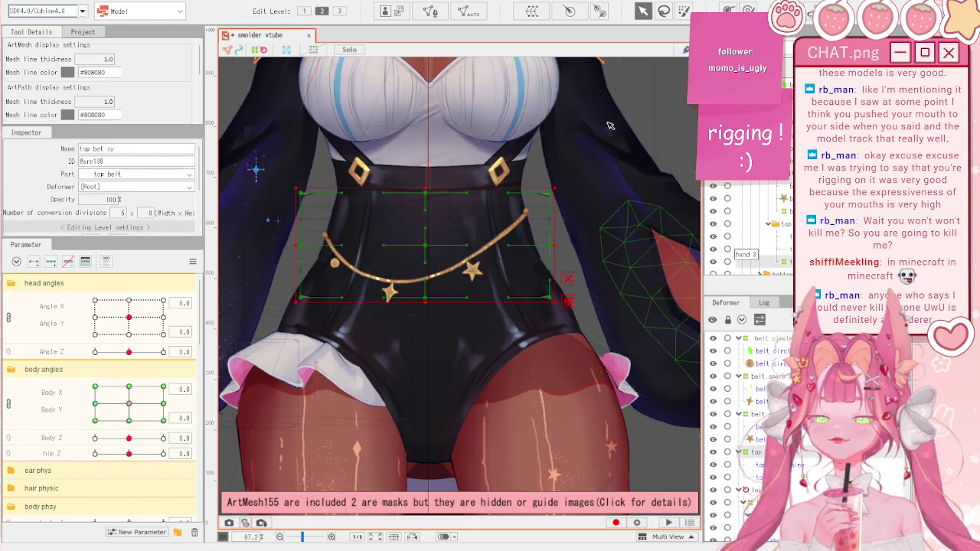
pyautogui.click(765, 464)
pyautogui.keyDown('ctrl'); pyautogui.click(764, 477); pyautogui.keyUp('ctrl')
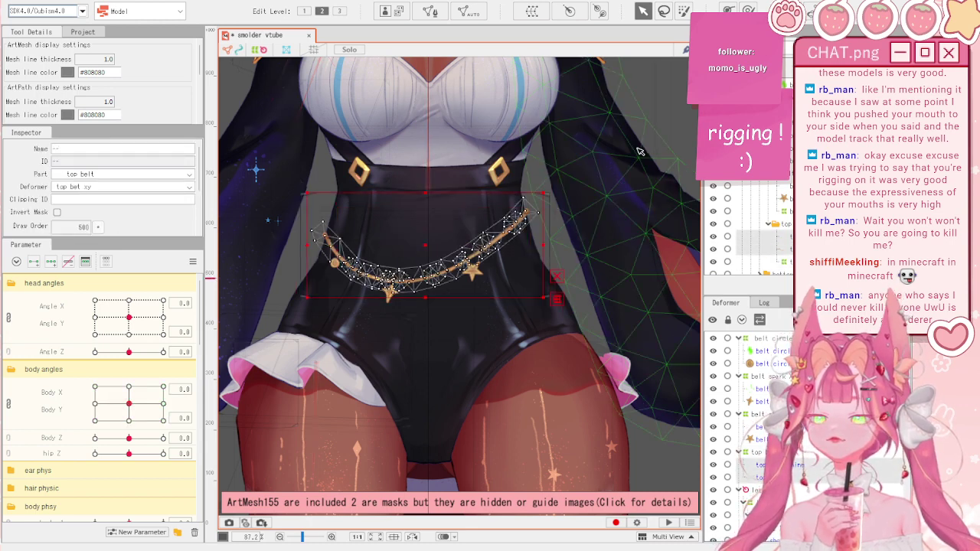
pyautogui.click(760, 453)
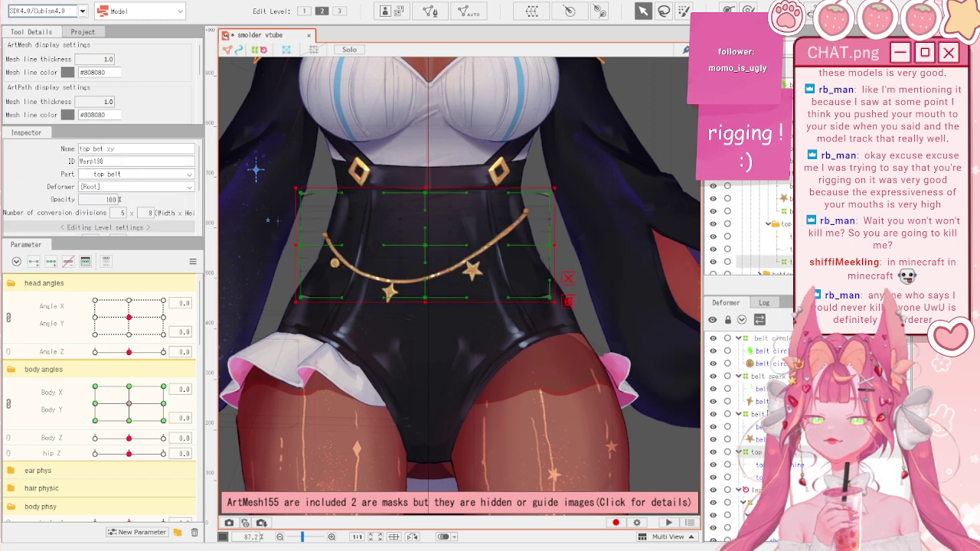
pyautogui.keyDown('ctrl'); pyautogui.click(759, 414); pyautogui.keyUp('ctrl')
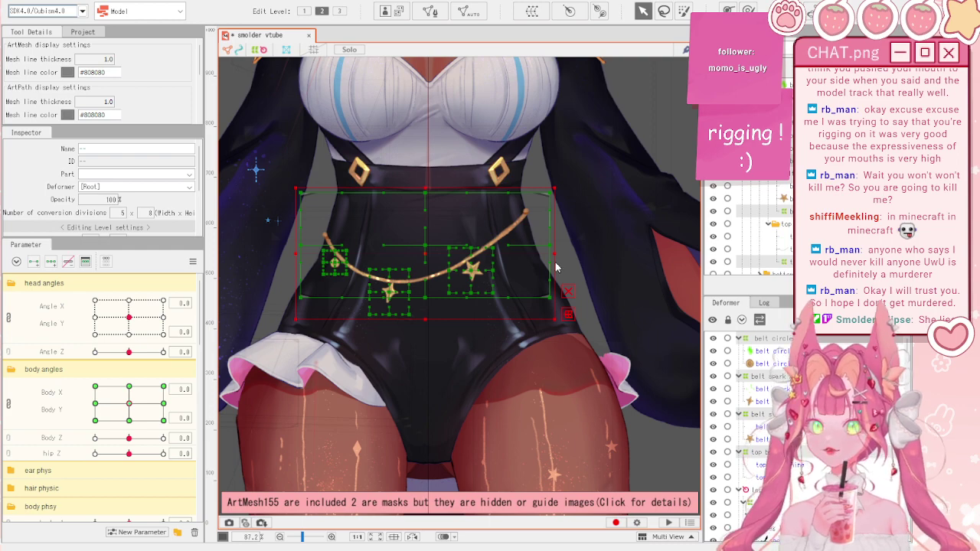
pyautogui.scroll(3, 414, 264)
pyautogui.scroll(-3, 414, 264)
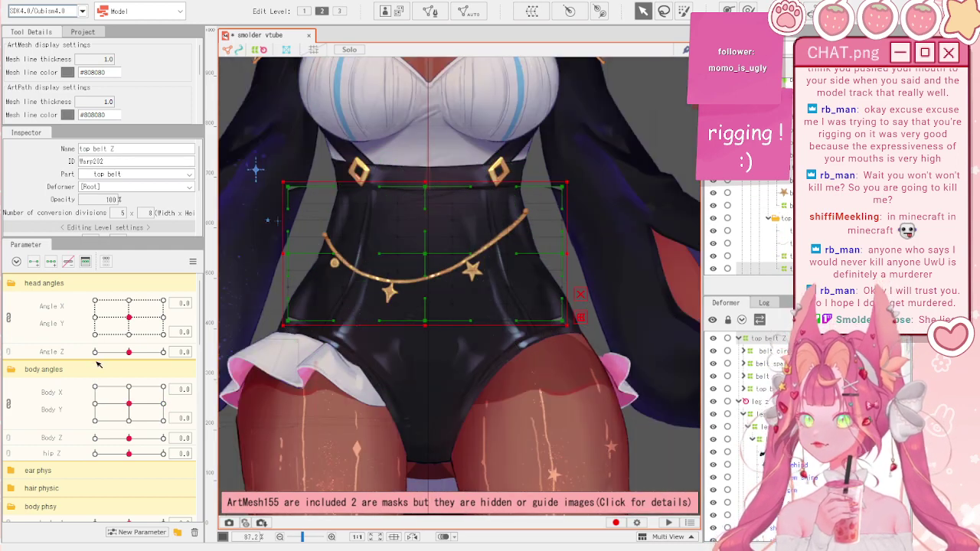
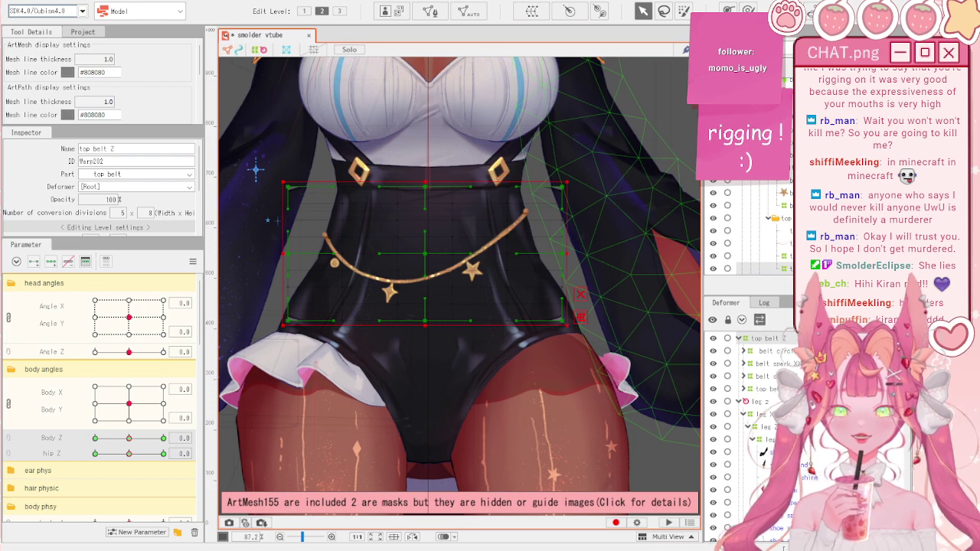
# - Set Body Z to -10 and rotate and shift the top belt Z warp to match the tilted waist
pyautogui.scroll(-3, 487, 324)
pyautogui.scroll(3, 488, 323)
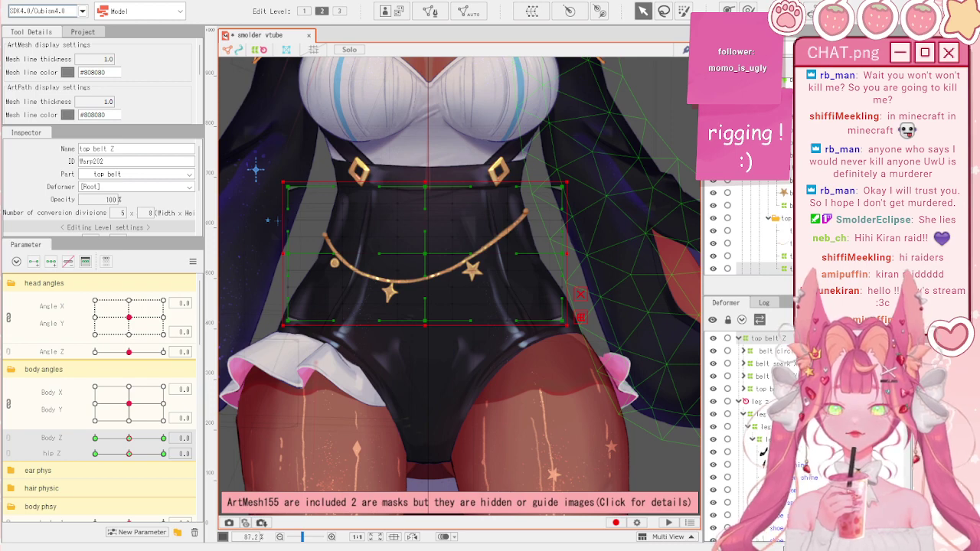
pyautogui.scroll(-3, 754, 227)
pyautogui.scroll(-3, 399, 246)
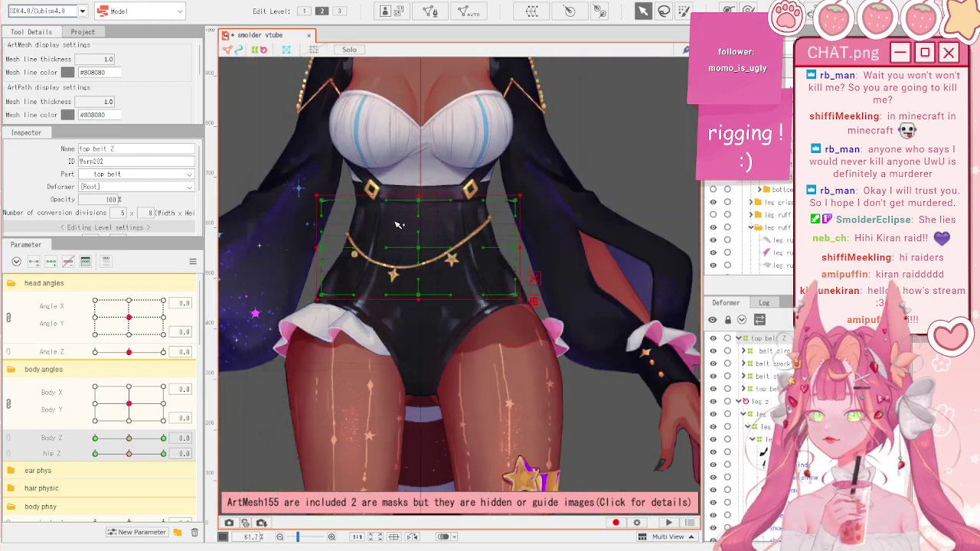
pyautogui.scroll(3, 342, 207)
pyautogui.moveTo(128, 442); pyautogui.dragTo(68, 447)
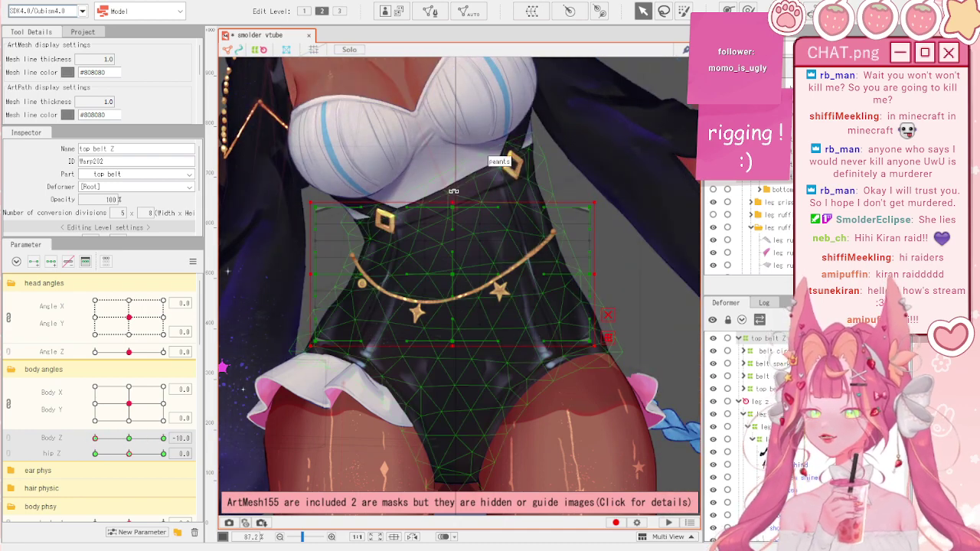
pyautogui.moveTo(454, 204); pyautogui.dragTo(446, 201)
pyautogui.scroll(-3, 558, 302)
pyautogui.scroll(3, 557, 302)
pyautogui.scroll(-3, 554, 301)
pyautogui.scroll(3, 505, 290)
pyautogui.moveTo(484, 278); pyautogui.dragTo(488, 282)
pyautogui.scroll(3, 491, 279)
pyautogui.scroll(-3, 491, 279)
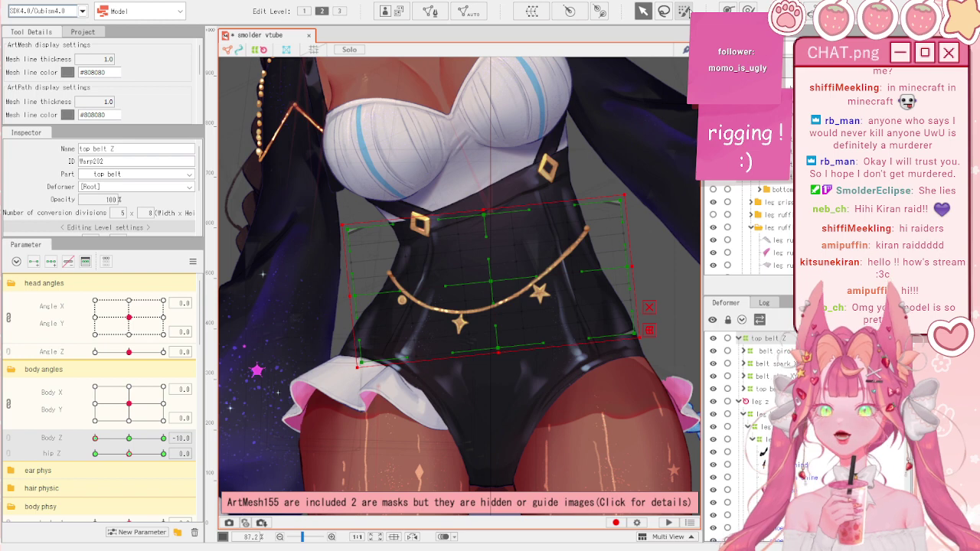
# - Refine the top belt Z warp with the deform brush at Body Z -10 and check the tilt by sweeping Body Z
pyautogui.press('b')
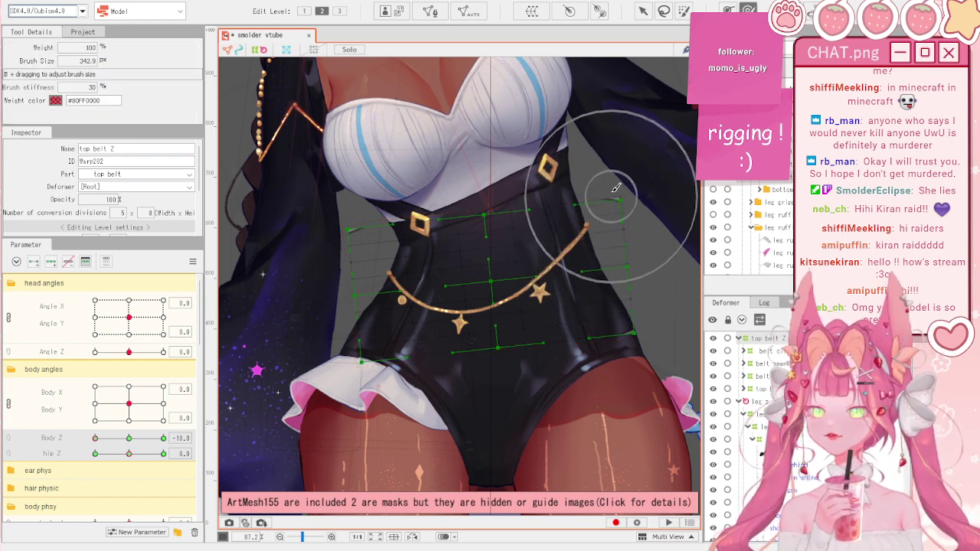
pyautogui.moveTo(95, 438); pyautogui.dragTo(119, 453)
pyautogui.click(193, 262)
pyautogui.click(224, 280)
pyautogui.press('v')
pyautogui.moveTo(128, 438); pyautogui.dragTo(90, 440)
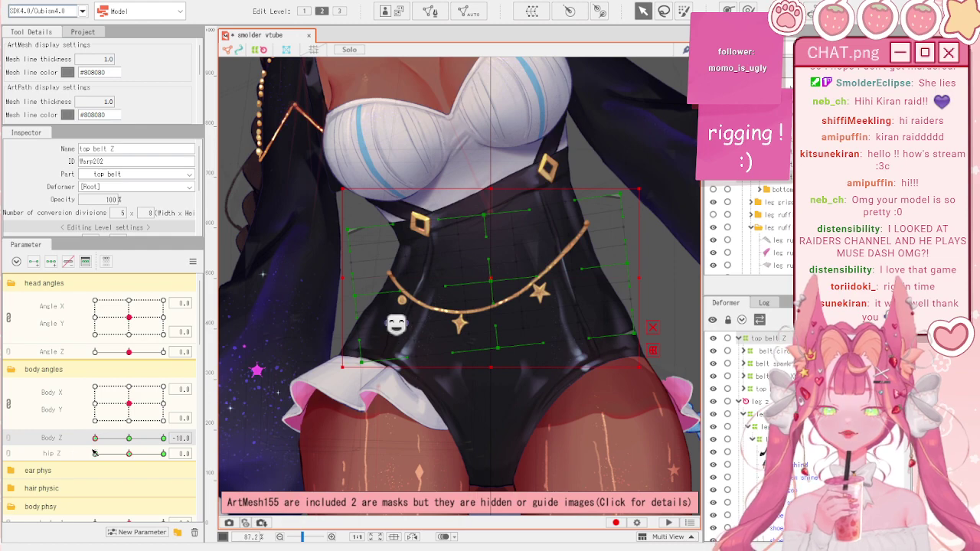
# - Set Body Z to 10 and rotate and move the top belt Z warp to follow the waist's opposite tilt
pyautogui.moveTo(96, 452); pyautogui.dragTo(178, 442)
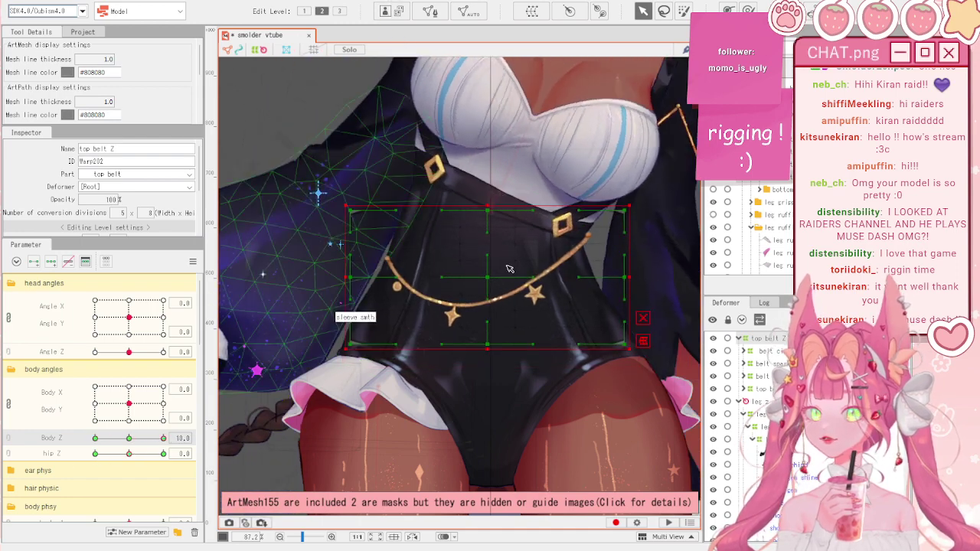
pyautogui.press('b')
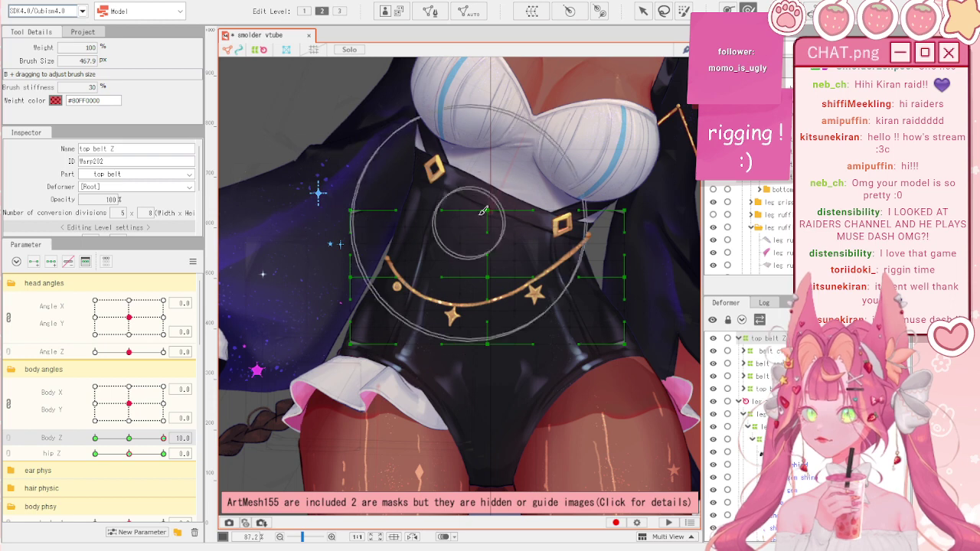
pyautogui.press('v')
pyautogui.moveTo(492, 197); pyautogui.dragTo(505, 199)
pyautogui.moveTo(487, 279); pyautogui.dragTo(479, 283)
pyautogui.moveTo(130, 438); pyautogui.dragTo(183, 430)
pyautogui.scroll(-2, 474, 243)
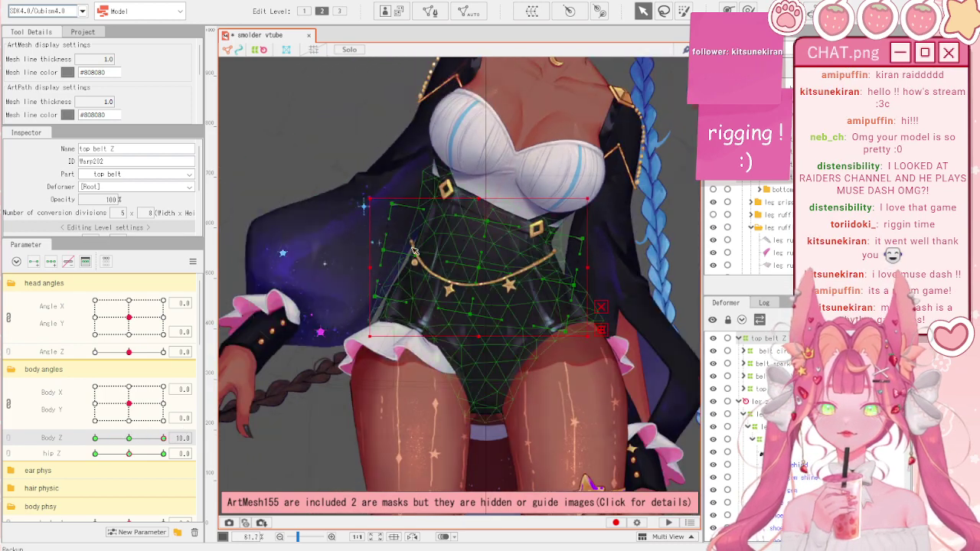
pyautogui.scroll(2, 383, 251)
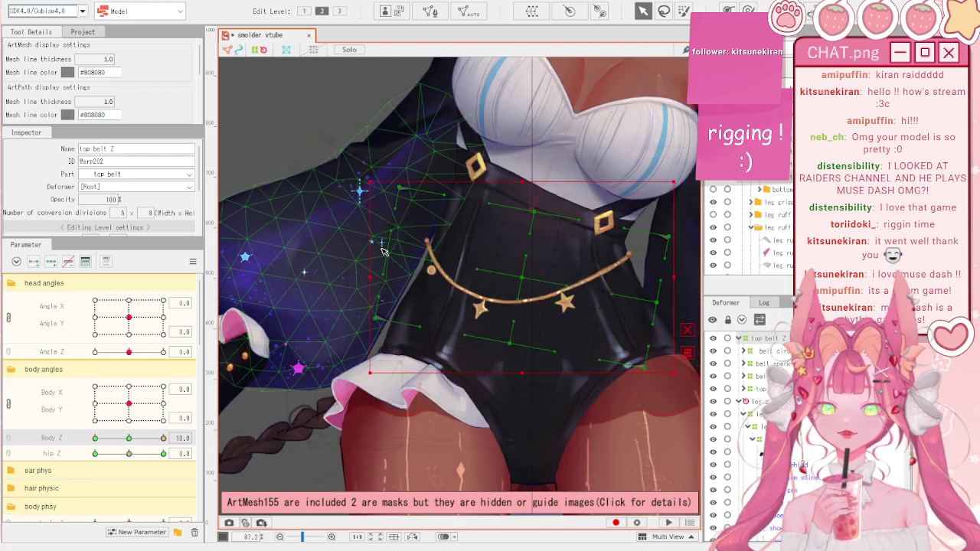
# - Reshape the left edge of the top belt Z warp at Body Z 10 with an enlarged deform brush of about 564 px
pyautogui.click(683, 10)
pyautogui.click(749, 10)
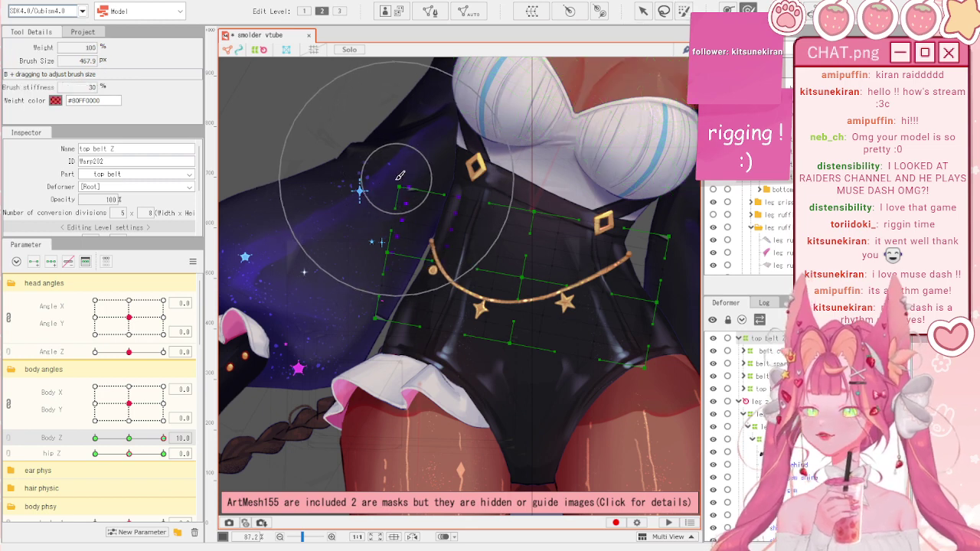
pyautogui.press('b')
pyautogui.moveTo(395, 205)
pyautogui.mouseDown()
pyautogui.moveTo(401, 246)
pyautogui.moveTo(366, 227)
pyautogui.mouseUp()
pyautogui.moveTo(134, 434); pyautogui.dragTo(178, 435)
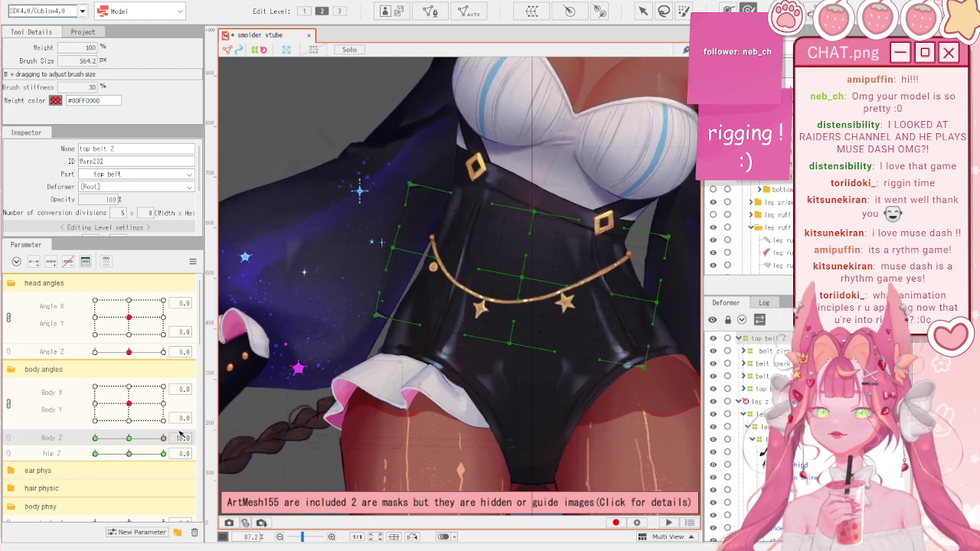
pyautogui.moveTo(605, 290); pyautogui.dragTo(516, 287)
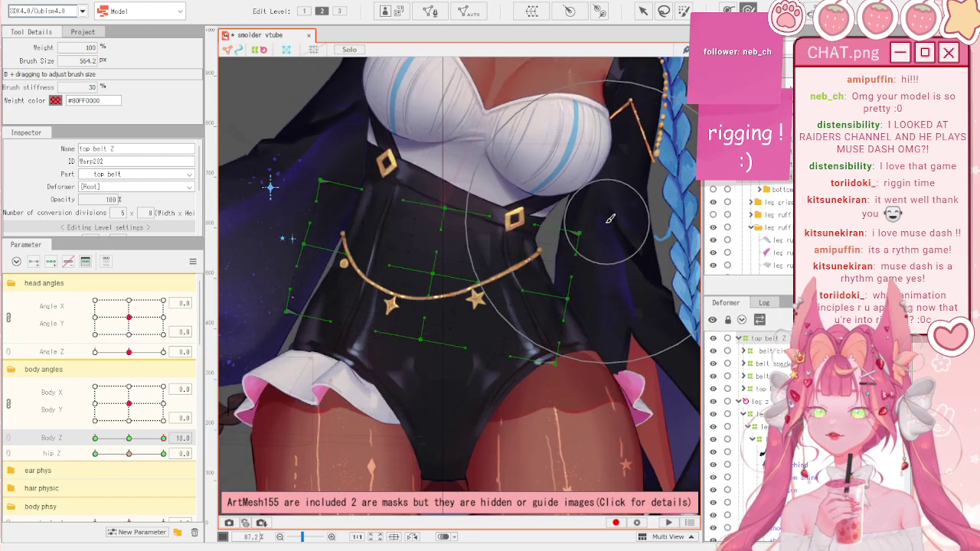
# - Sweep Body Z in both directions to examine how the chain follows the waist, resetting the parameters after each test
pyautogui.moveTo(131, 439); pyautogui.dragTo(188, 406)
pyautogui.click(193, 261)
pyautogui.click(239, 261)
pyautogui.press('v')
pyautogui.scroll(-3, 373, 261)
pyautogui.scroll(3, 373, 261)
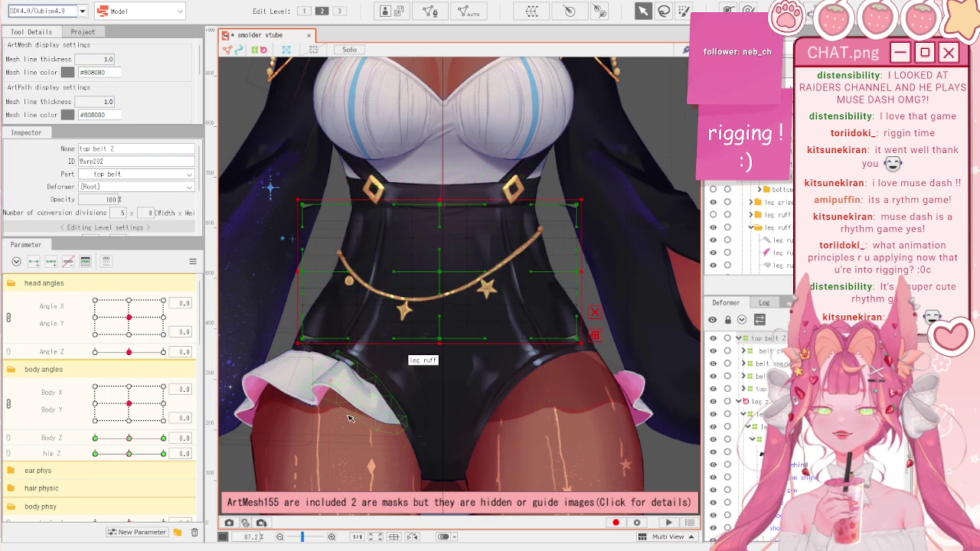
pyautogui.moveTo(130, 438); pyautogui.dragTo(98, 438)
pyautogui.click(192, 261)
pyautogui.click(229, 261)
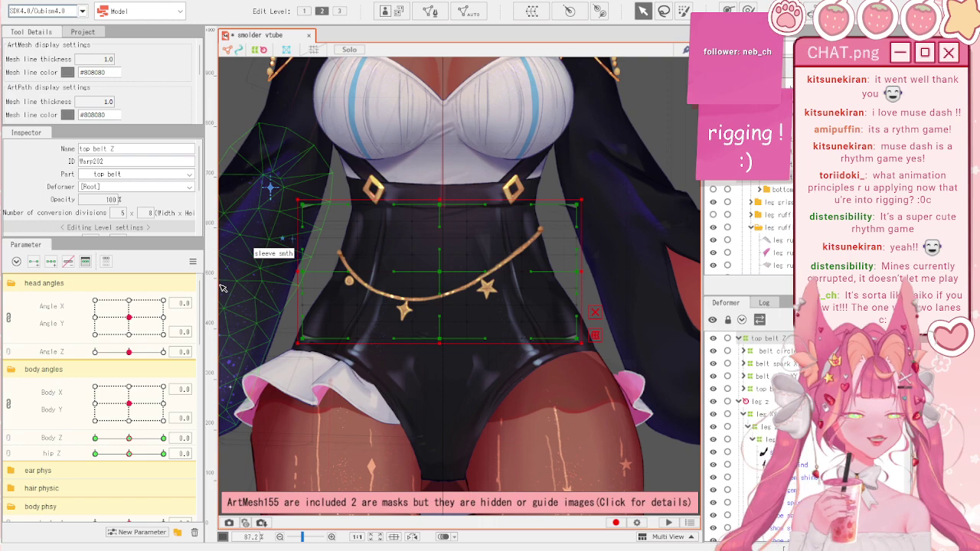
pyautogui.moveTo(128, 438); pyautogui.dragTo(114, 438)
pyautogui.click(193, 262)
pyautogui.click(227, 262)
pyautogui.scroll(-5, 319, 236)
pyautogui.scroll(5, 352, 89)
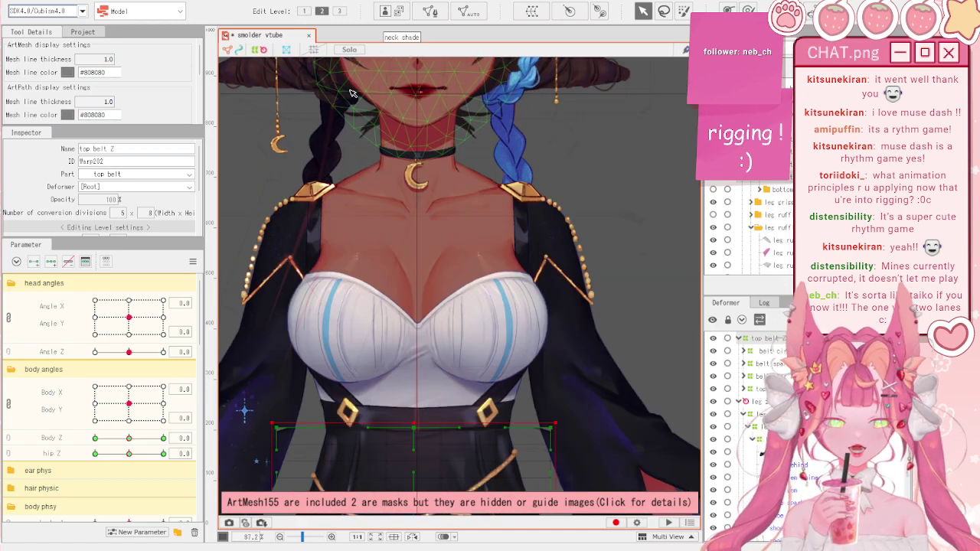
pyautogui.moveTo(128, 438); pyautogui.dragTo(166, 440)
pyautogui.click(192, 262)
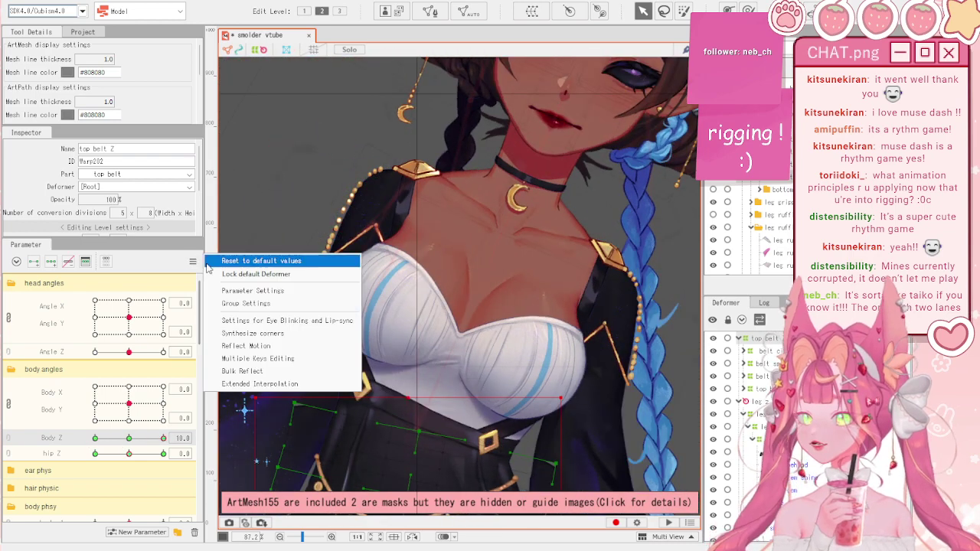
pyautogui.click(329, 257)
pyautogui.scroll(-3, 337, 258)
pyautogui.scroll(2, 400, 310)
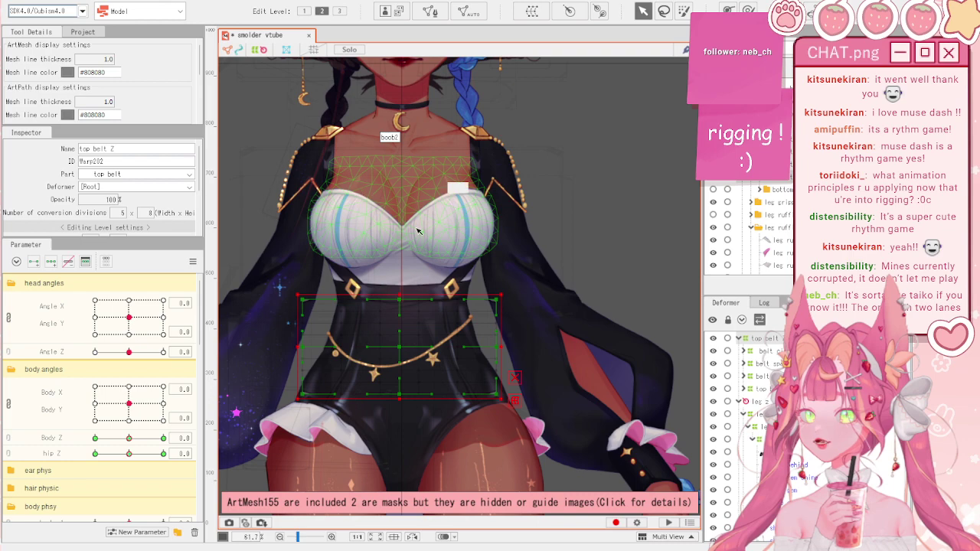
# - Open the Physics/Scene Blending settings to examine the model's motion in the preview, and close the window
pyautogui.click(67, 1)
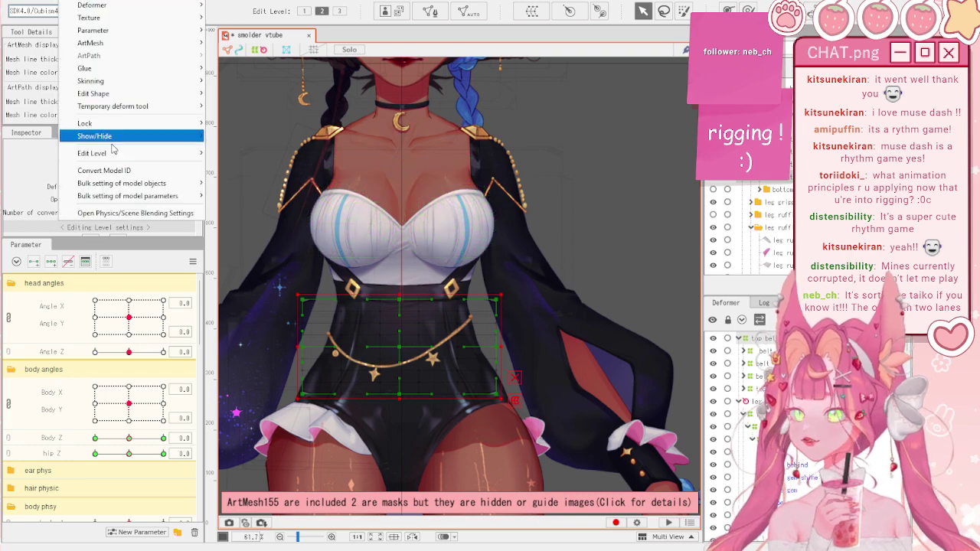
pyautogui.click(123, 213)
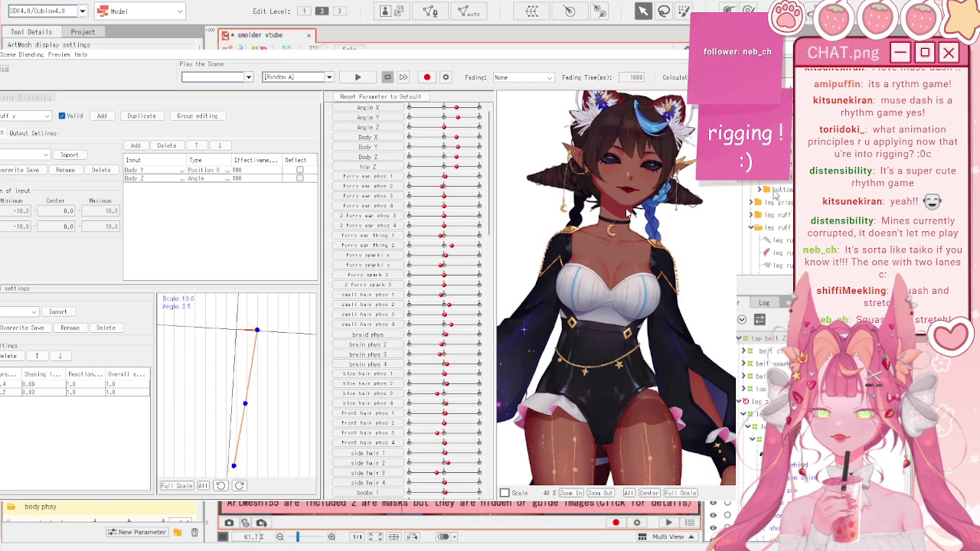
pyautogui.click(722, 40)
# - Set hip Z to -10 and nudge the upper-left area of the top belt Z warp upward with the deform brush
pyautogui.scroll(-4, 446, 256)
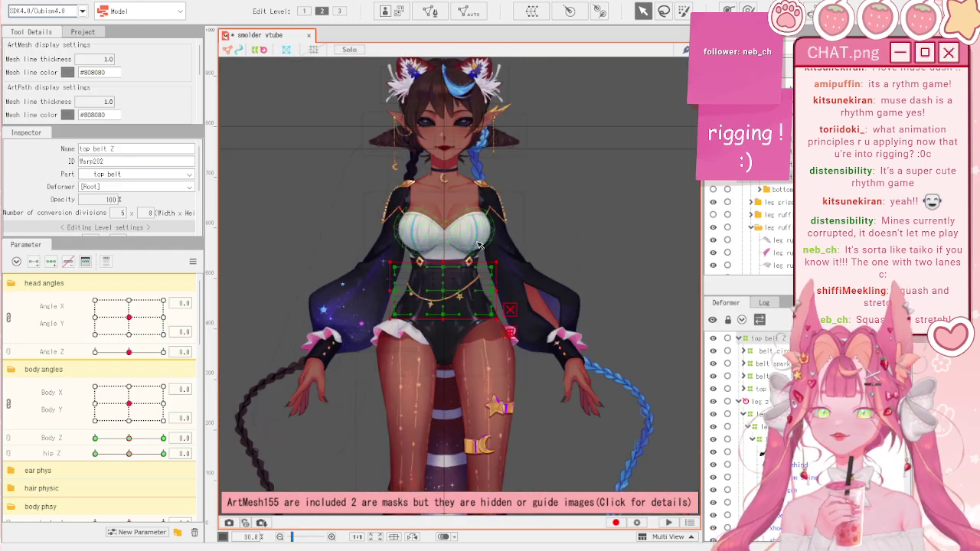
pyautogui.scroll(4, 446, 258)
pyautogui.scroll(-4, 438, 260)
pyautogui.scroll(4, 427, 315)
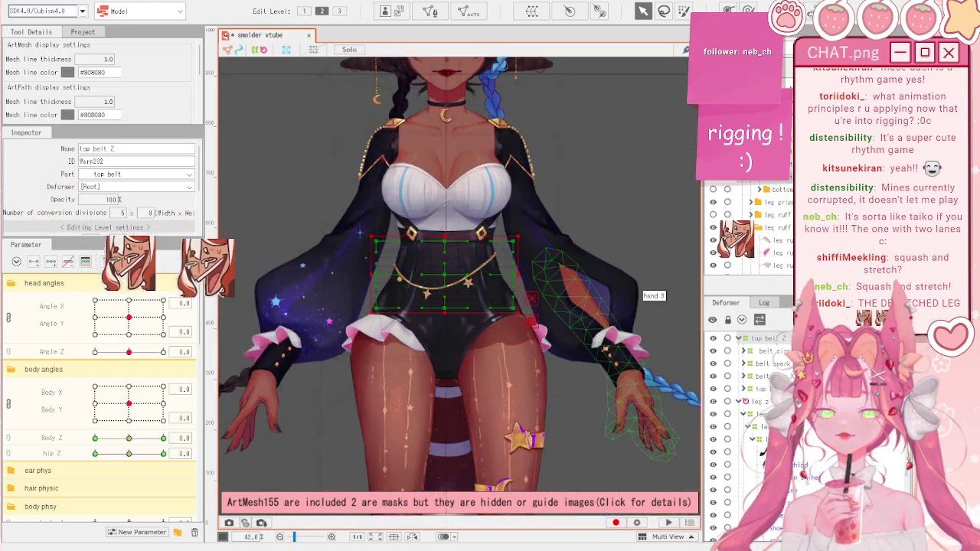
pyautogui.scroll(-4, 597, 291)
pyautogui.scroll(5, 482, 294)
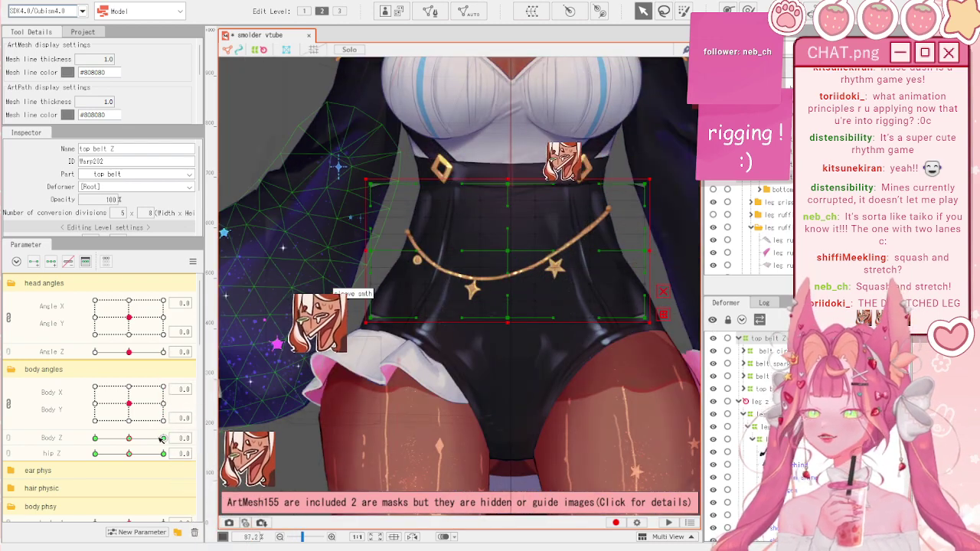
pyautogui.moveTo(130, 454); pyautogui.dragTo(88, 462)
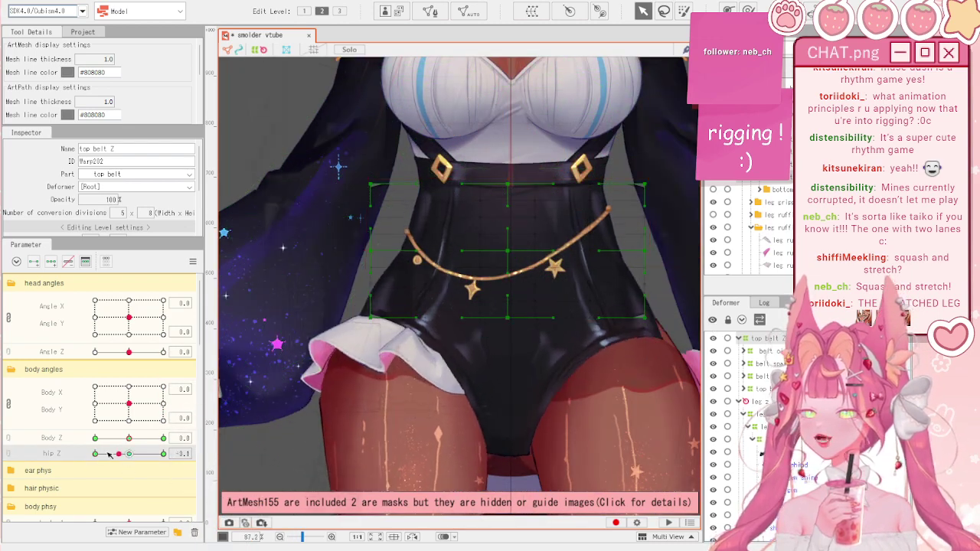
pyautogui.scroll(-1, 527, 180)
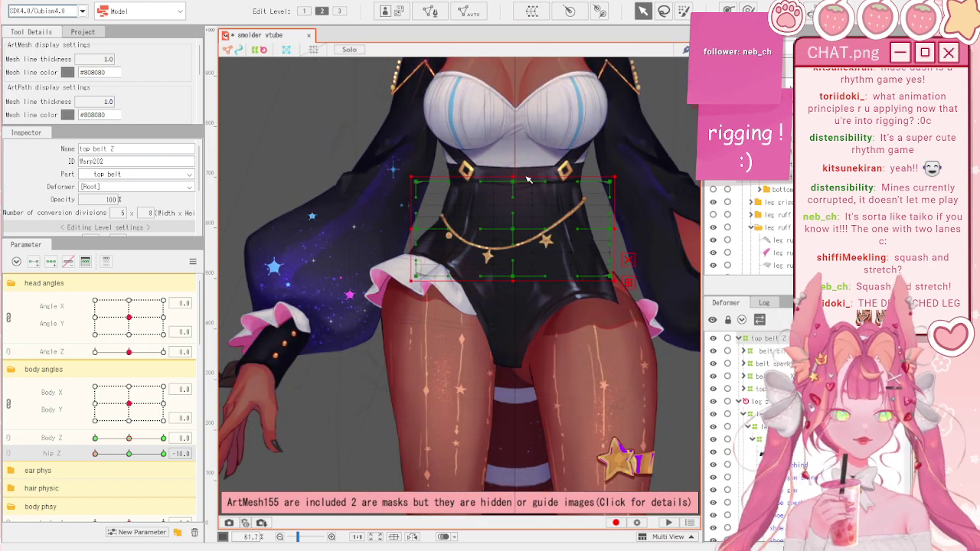
pyautogui.scroll(1, 527, 179)
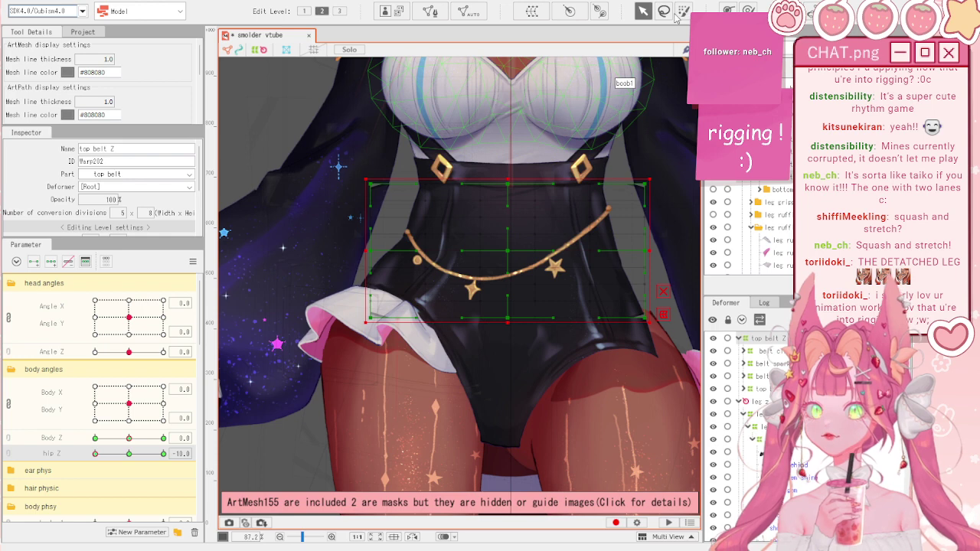
pyautogui.click(748, 10)
pyautogui.moveTo(382, 183); pyautogui.dragTo(381, 177)
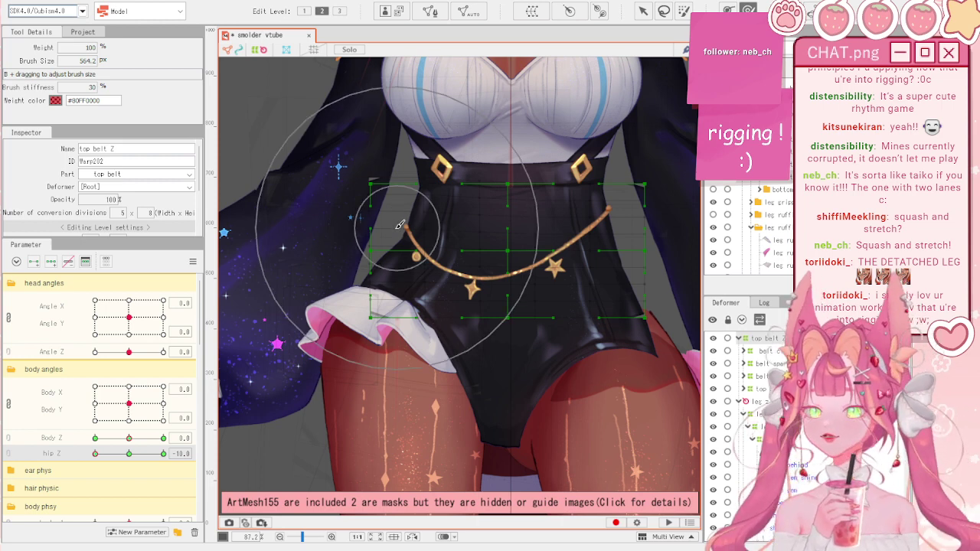
# - Set hip Z to 10, brush the warp's left side downward and adjust its right side, and reset the parameters
pyautogui.moveTo(129, 454); pyautogui.dragTo(163, 454)
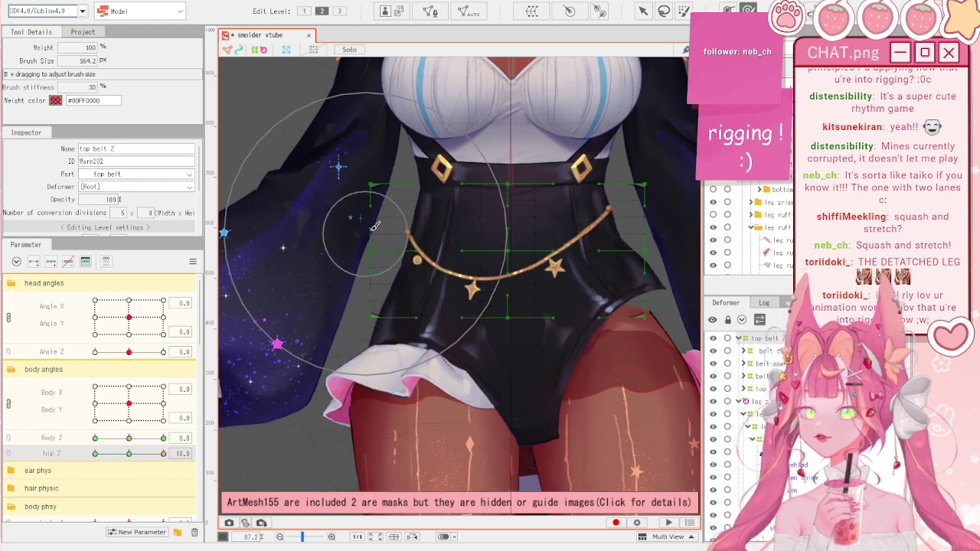
pyautogui.moveTo(129, 456); pyautogui.dragTo(170, 444)
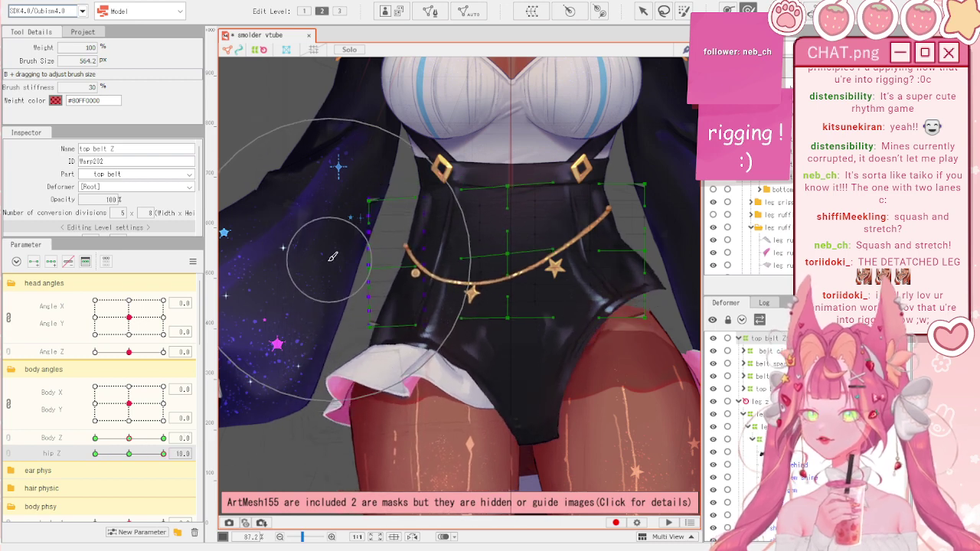
pyautogui.moveTo(127, 453); pyautogui.dragTo(163, 454)
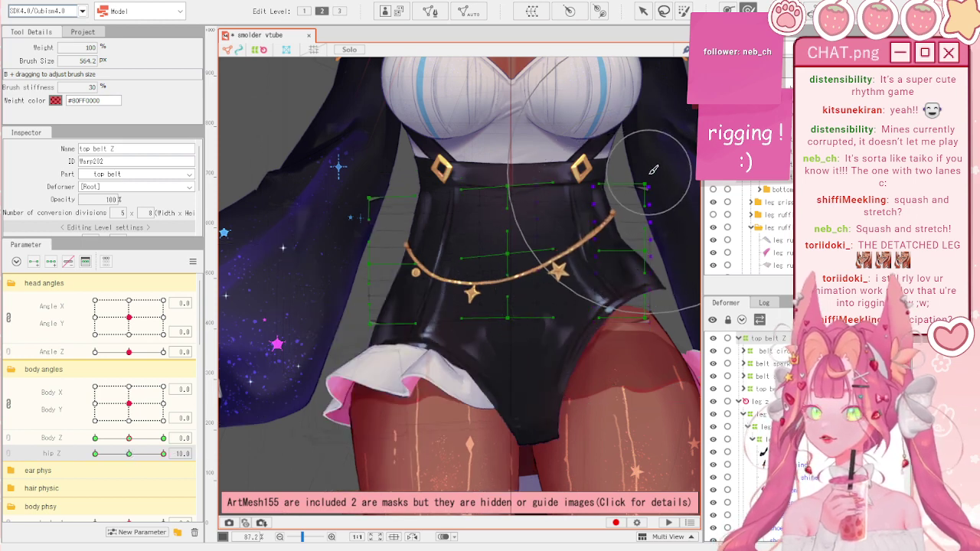
pyautogui.click(192, 261)
pyautogui.click(260, 261)
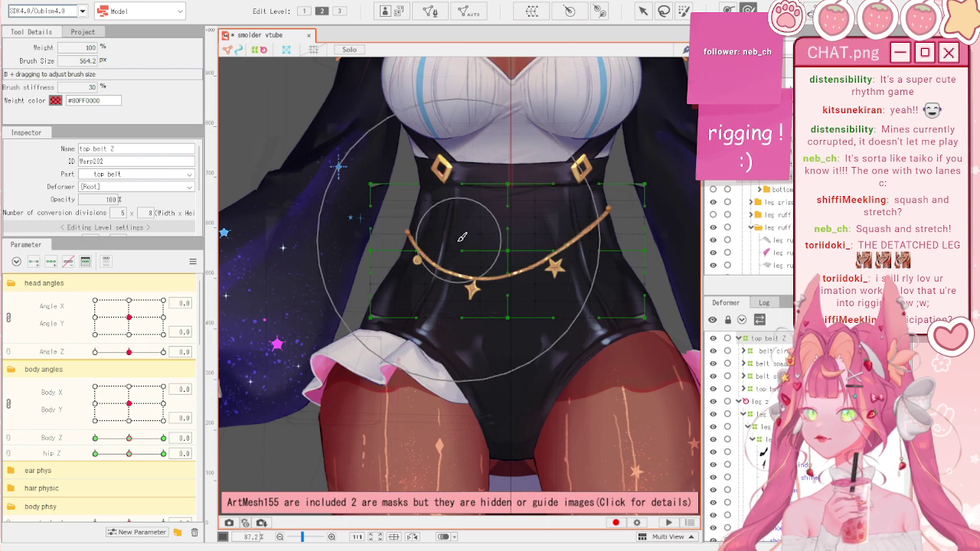
# - Raise the right side of the top belt Z warp with the deform brush at hip Z 10 and check it by sweeping hip Z
pyautogui.scroll(-1, 460, 244)
pyautogui.press('v')
pyautogui.moveTo(129, 454)
pyautogui.mouseDown()
pyautogui.moveTo(83, 454)
pyautogui.moveTo(180, 439)
pyautogui.mouseUp()
pyautogui.scroll(2, 605, 184)
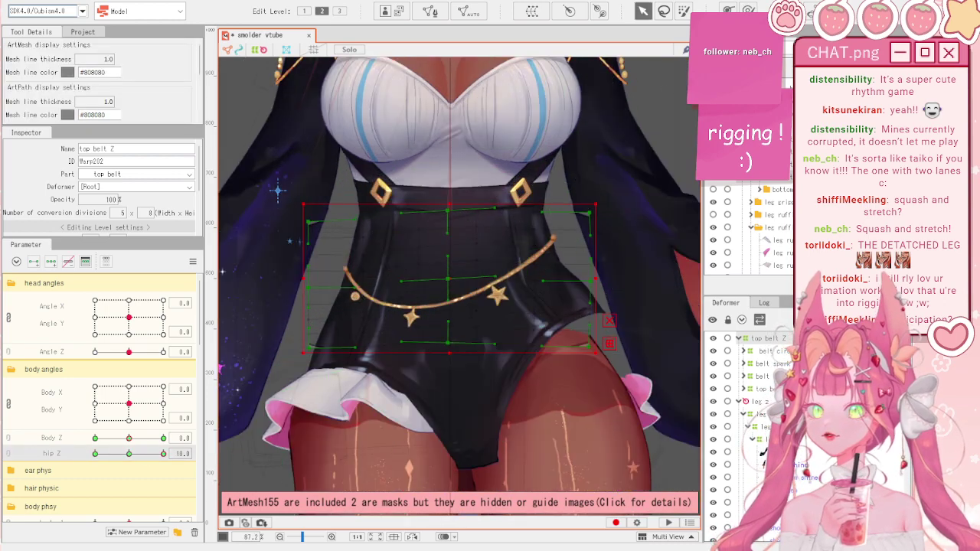
pyautogui.press('b')
pyautogui.moveTo(571, 239); pyautogui.dragTo(563, 233)
pyautogui.scroll(-4, 564, 228)
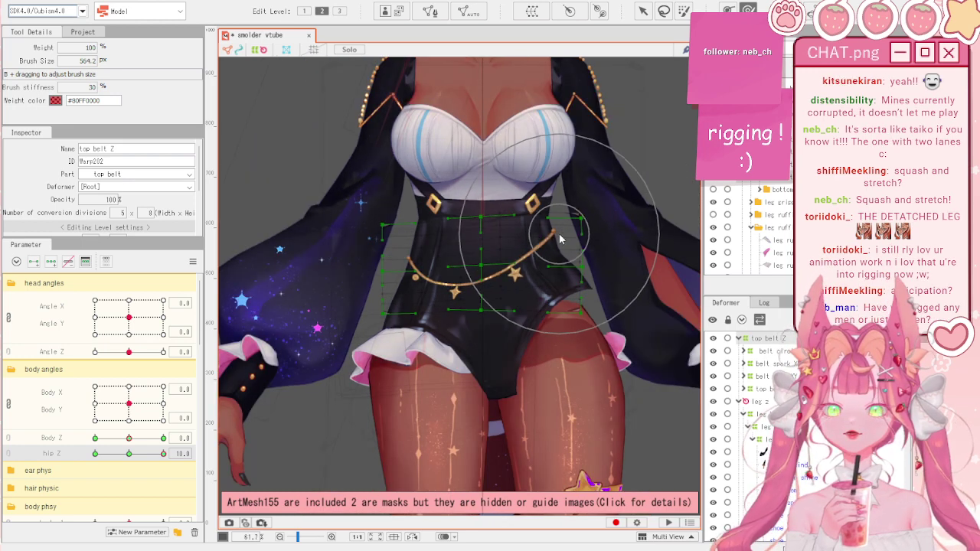
pyautogui.press('v')
pyautogui.moveTo(163, 454); pyautogui.dragTo(171, 472)
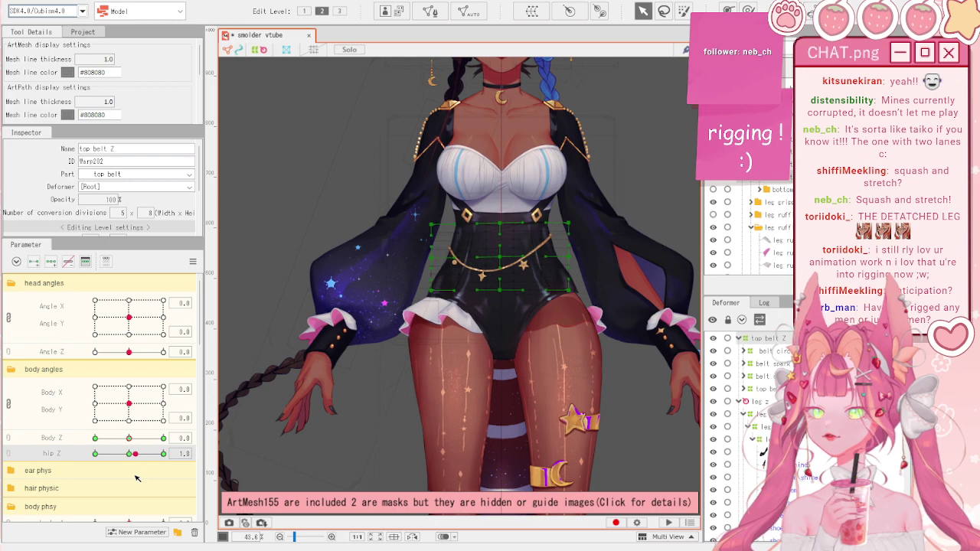
pyautogui.scroll(2, 534, 328)
pyautogui.scroll(2, 654, 268)
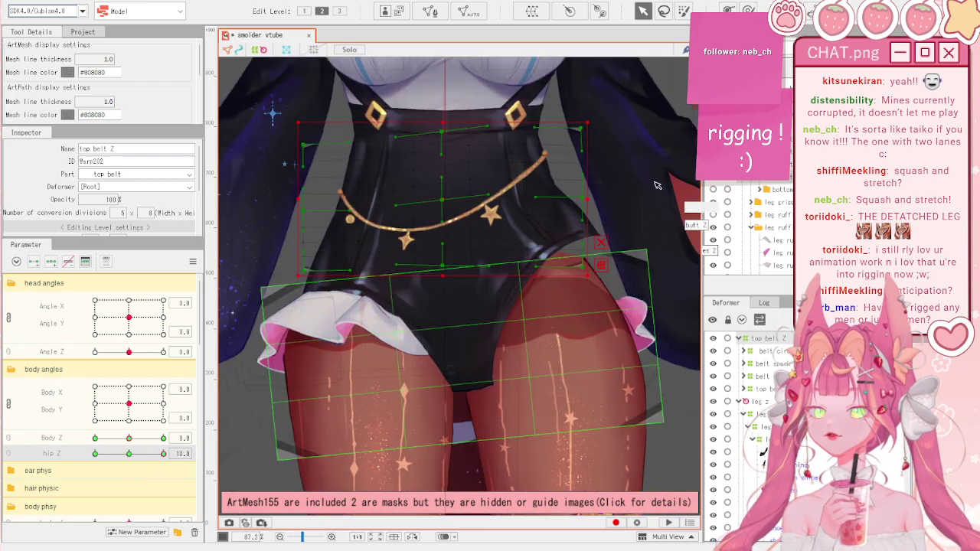
# - Link Body Z with hip Z, synthesize the corner forms of the top belt Z warp, and sweep and reset the parameters
pyautogui.click(748, 9)
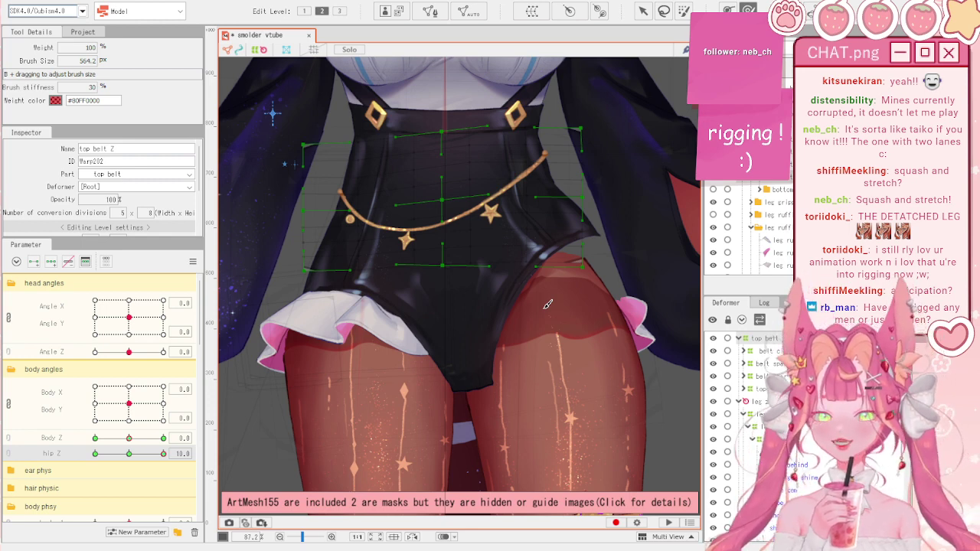
pyautogui.scroll(-4, 547, 303)
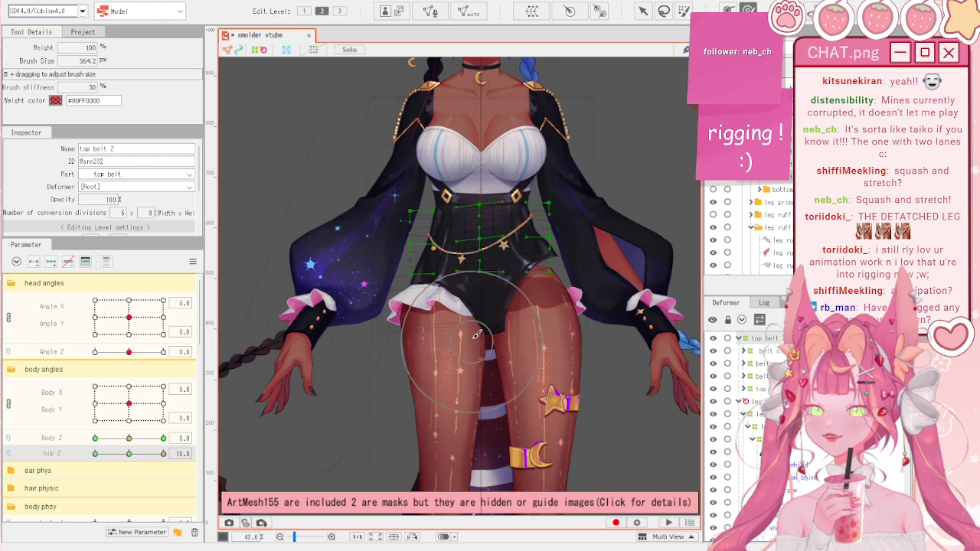
pyautogui.press('v')
pyautogui.moveTo(136, 454)
pyautogui.mouseDown()
pyautogui.moveTo(109, 470)
pyautogui.moveTo(56, 470)
pyautogui.moveTo(197, 470)
pyautogui.moveTo(148, 455)
pyautogui.moveTo(127, 467)
pyautogui.mouseUp()
pyautogui.click(8, 438)
pyautogui.click(51, 446)
pyautogui.click(193, 262)
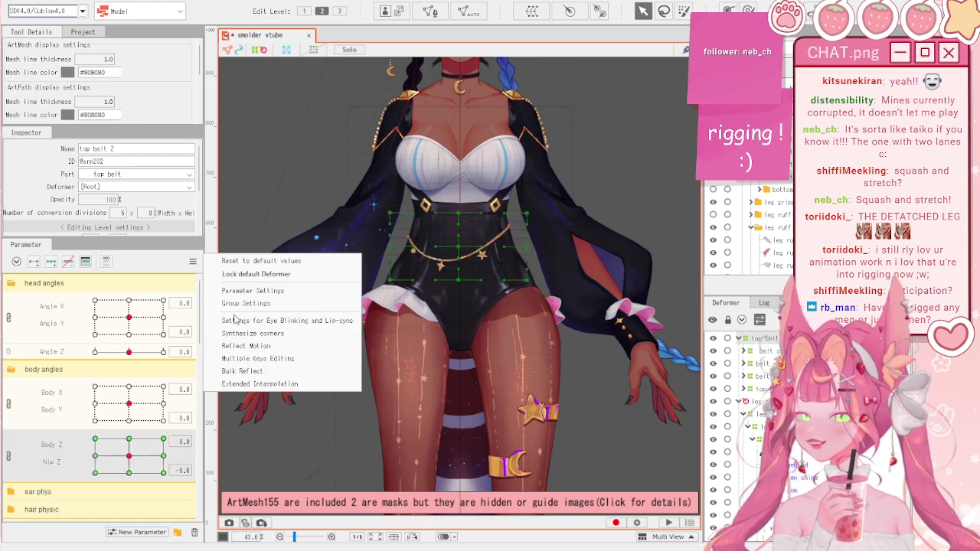
pyautogui.click(242, 335)
pyautogui.moveTo(129, 456); pyautogui.dragTo(145, 436)
pyautogui.click(193, 261)
pyautogui.click(245, 258)
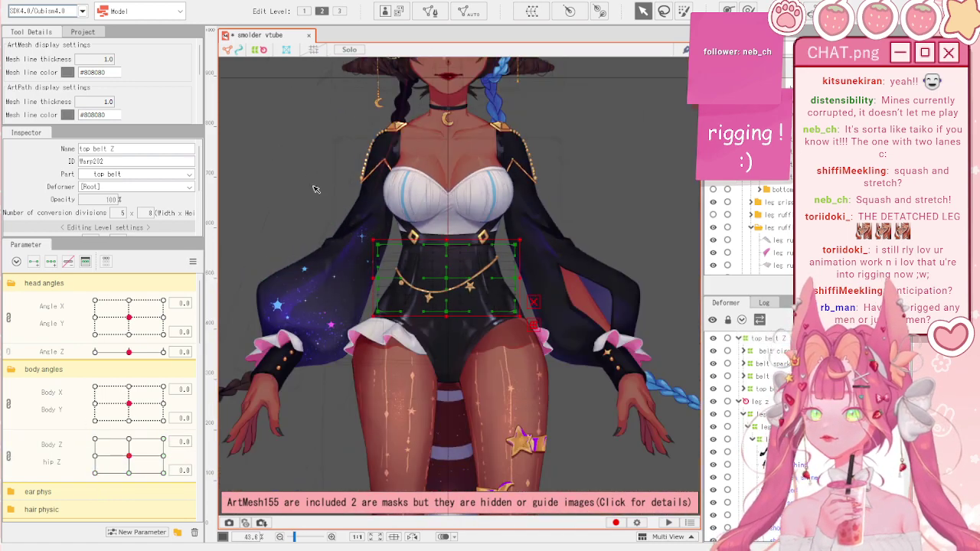
# - Deselect the warp, save the model, check the combined Body Z and hip Z movement, and reset the parameters
pyautogui.click(308, 175)
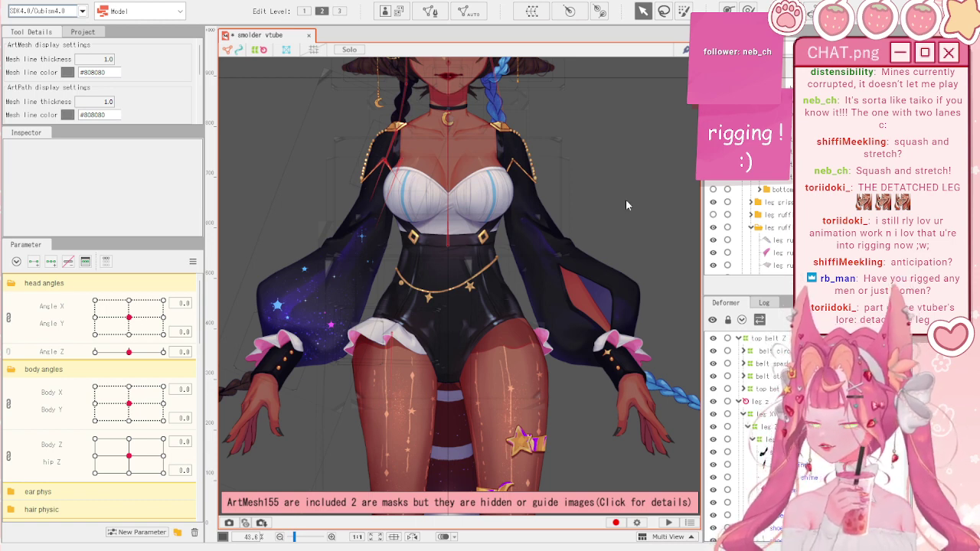
pyautogui.hotkey('ctrl', 's')
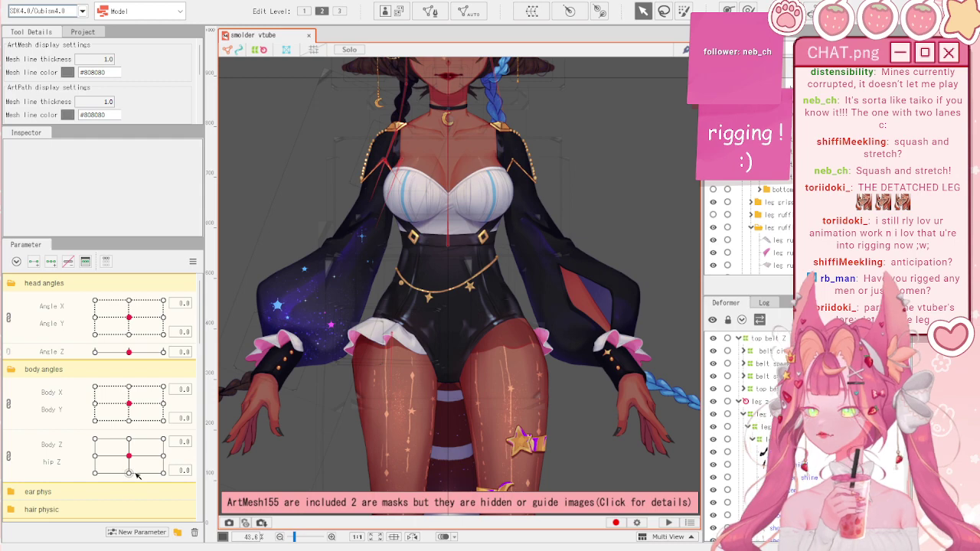
pyautogui.moveTo(133, 465)
pyautogui.mouseDown()
pyautogui.moveTo(128, 438)
pyautogui.moveTo(115, 458)
pyautogui.moveTo(142, 452)
pyautogui.moveTo(149, 469)
pyautogui.moveTo(131, 472)
pyautogui.mouseUp()
pyautogui.click(196, 264)
pyautogui.click(233, 263)
pyautogui.scroll(2, 428, 260)
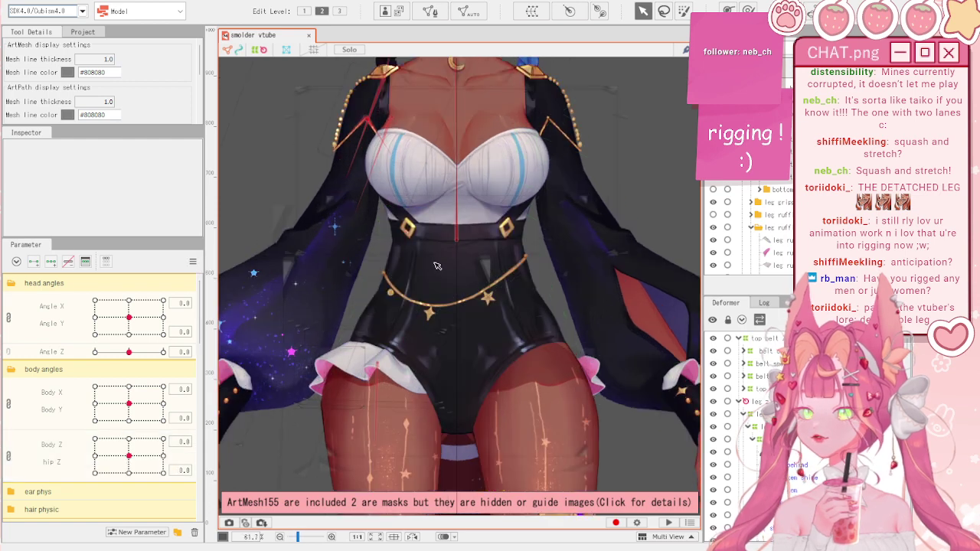
# - Unlink Body Z from hip Z and raise the right side of the top belt Z warp with the deform brush at hip Z 10
pyautogui.click(758, 414)
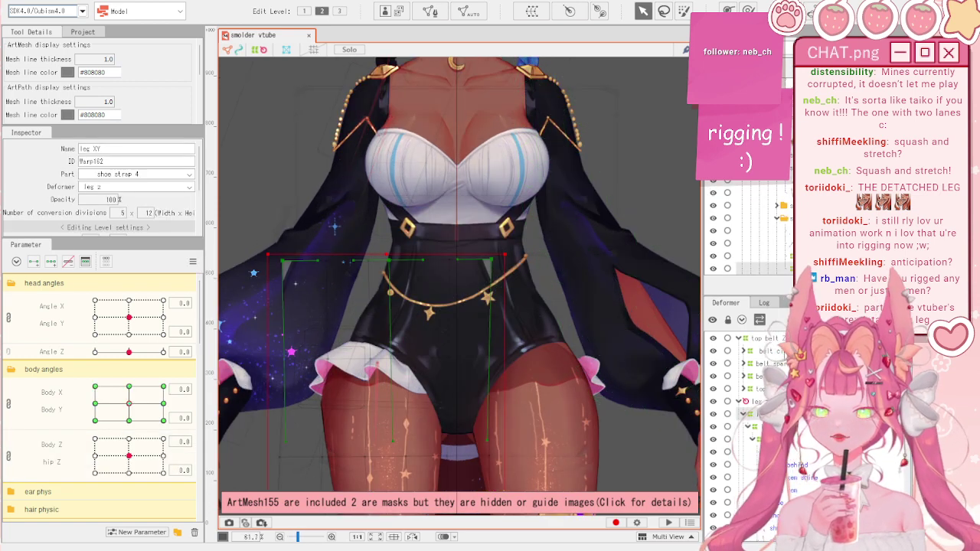
pyautogui.click(768, 339)
pyautogui.click(8, 456)
pyautogui.moveTo(129, 454); pyautogui.dragTo(213, 437)
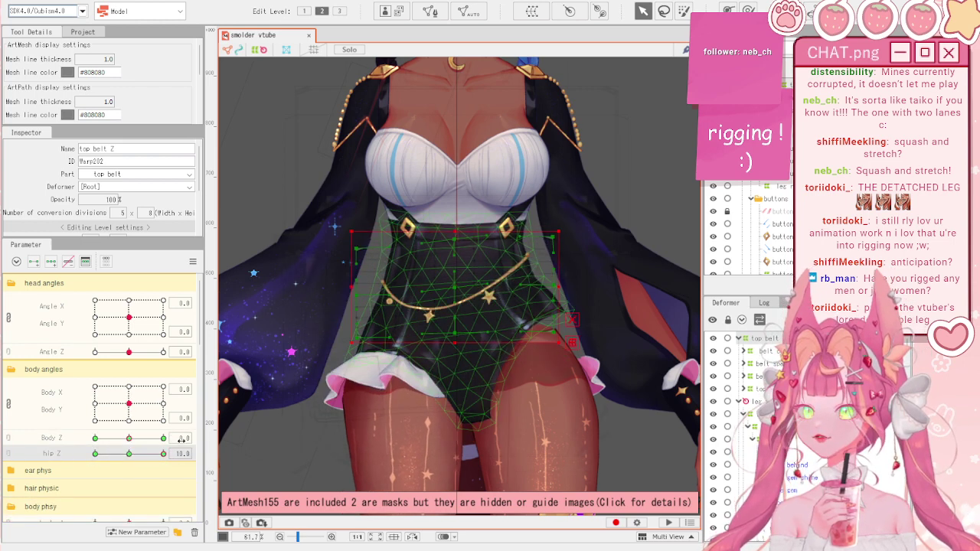
pyautogui.scroll(2, 555, 207)
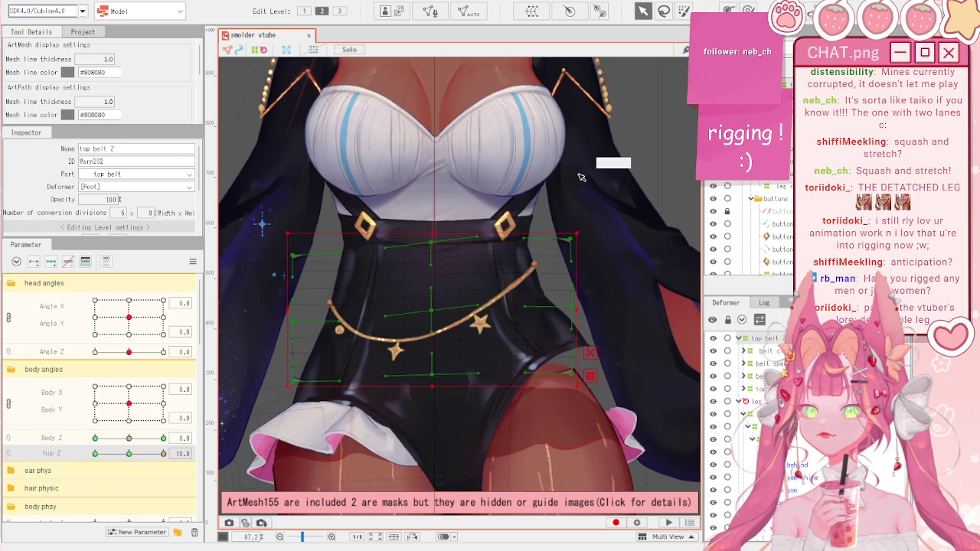
pyautogui.press('b')
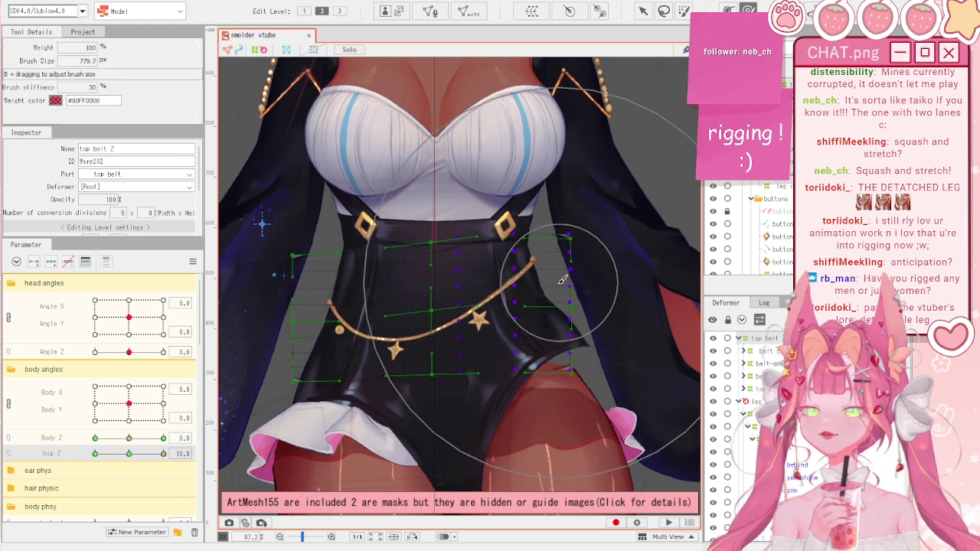
pyautogui.moveTo(97, 453)
pyautogui.mouseDown()
pyautogui.moveTo(182, 455)
pyautogui.moveTo(84, 464)
pyautogui.mouseUp()
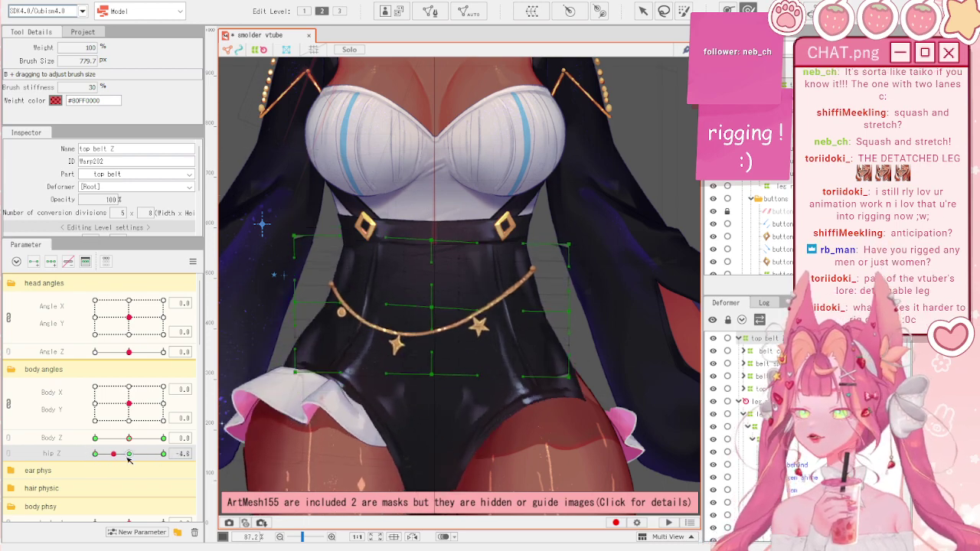
pyautogui.moveTo(97, 455); pyautogui.dragTo(122, 456)
# - Relink Body Z with hip Z, synthesize the top belt Z warp's corners again, reset the parameters and deselect the warp
pyautogui.click(8, 442)
pyautogui.click(193, 262)
pyautogui.click(257, 333)
pyautogui.moveTo(123, 456); pyautogui.dragTo(146, 455)
pyautogui.press('v')
pyautogui.click(193, 262)
pyautogui.click(241, 266)
pyautogui.scroll(-5, 507, 266)
pyautogui.click(618, 209)
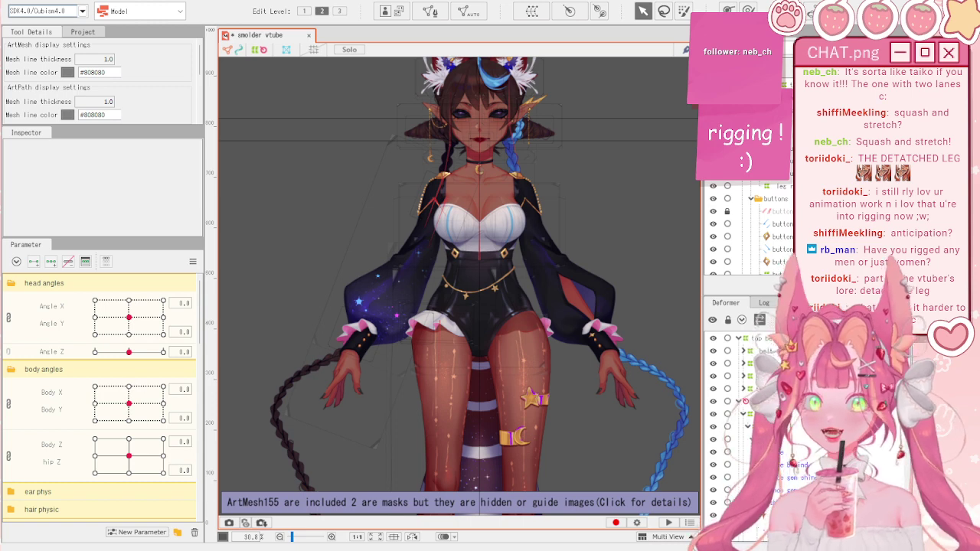
# - Examine how the waist chain follows the shorts while sweeping the linked Body Z and hip Z, and reset the parameters
pyautogui.scroll(5, 480, 272)
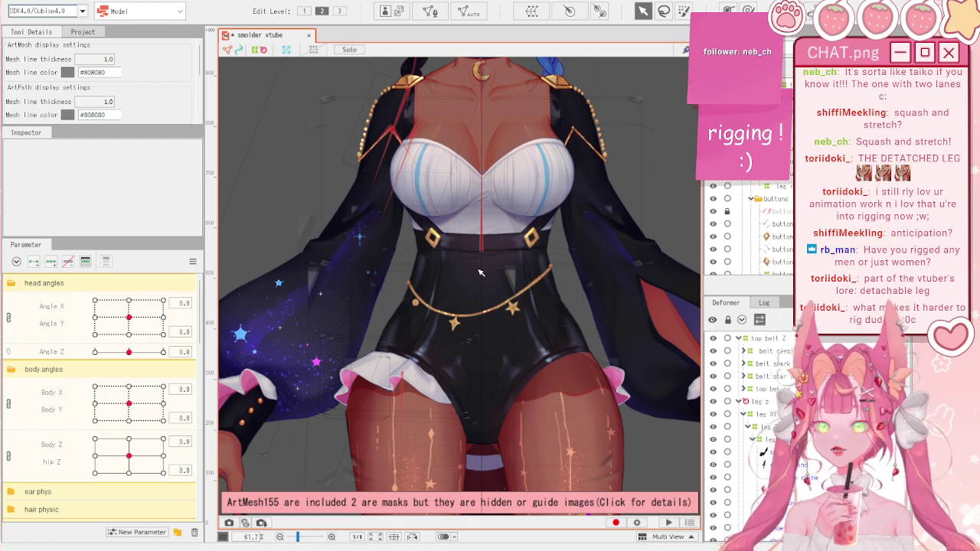
pyautogui.moveTo(129, 457)
pyautogui.mouseDown()
pyautogui.moveTo(134, 442)
pyautogui.moveTo(112, 454)
pyautogui.moveTo(134, 456)
pyautogui.moveTo(128, 483)
pyautogui.moveTo(136, 465)
pyautogui.mouseUp()
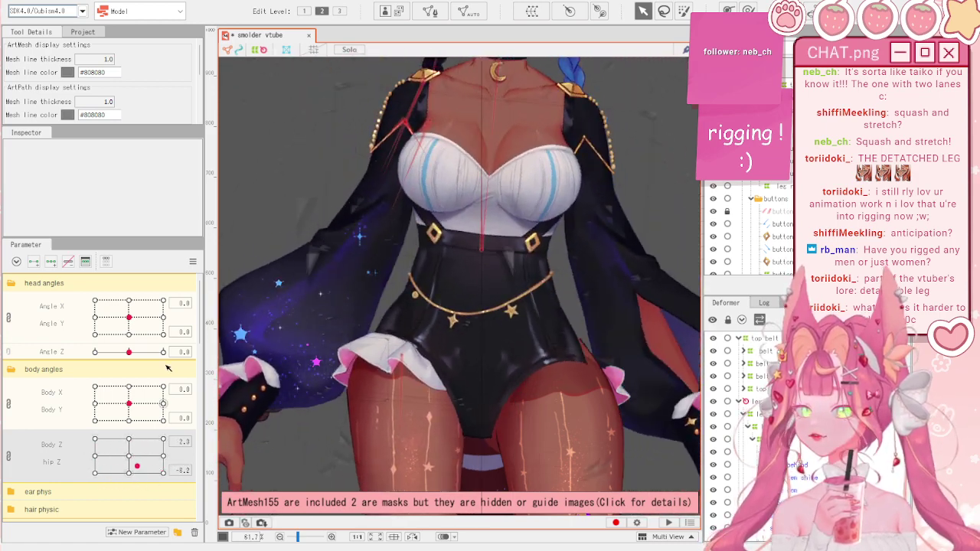
pyautogui.click(194, 263)
pyautogui.click(220, 270)
pyautogui.scroll(-4, 450, 283)
pyautogui.scroll(4, 450, 283)
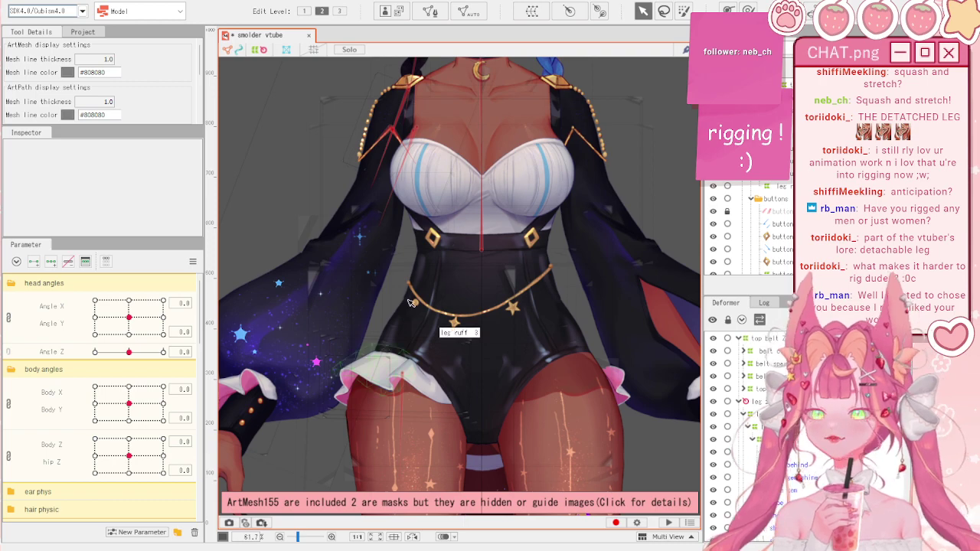
pyautogui.scroll(-3, 404, 326)
pyautogui.scroll(2, 459, 345)
pyautogui.click(483, 359)
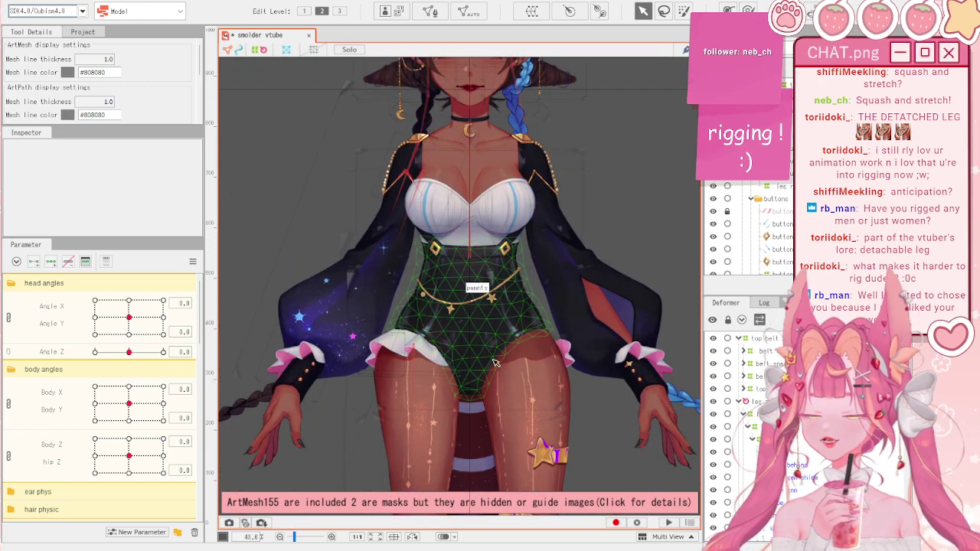
pyautogui.scroll(-2, 486, 360)
pyautogui.scroll(2, 493, 366)
pyautogui.moveTo(129, 455)
pyautogui.mouseDown()
pyautogui.moveTo(90, 475)
pyautogui.moveTo(110, 491)
pyautogui.moveTo(156, 466)
pyautogui.moveTo(131, 449)
pyautogui.mouseUp()
pyautogui.click(193, 262)
pyautogui.click(215, 262)
pyautogui.scroll(-2, 386, 299)
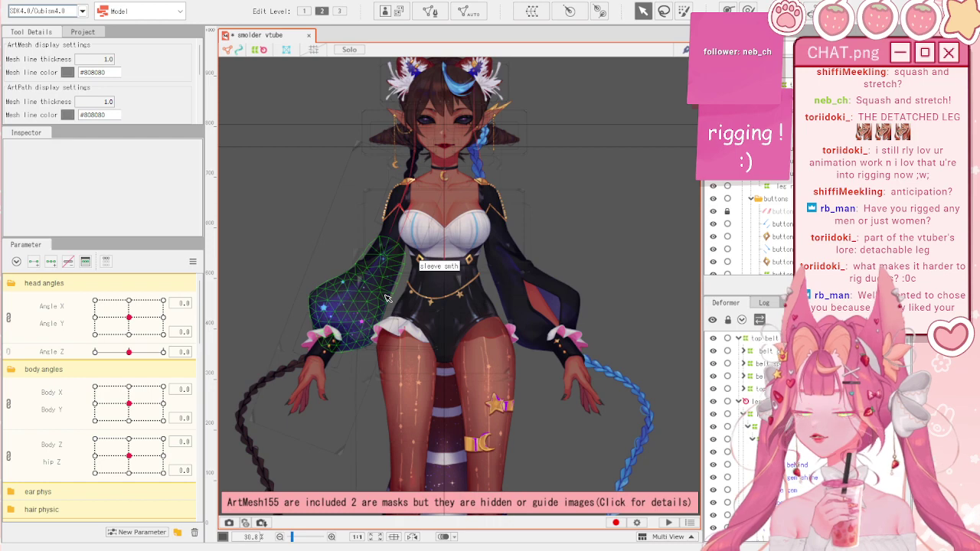
# - Inspect the pants mesh's lower edge at Body Z 10 and hip Z -10, and reset the parameters to default
pyautogui.moveTo(129, 456); pyautogui.dragTo(201, 492)
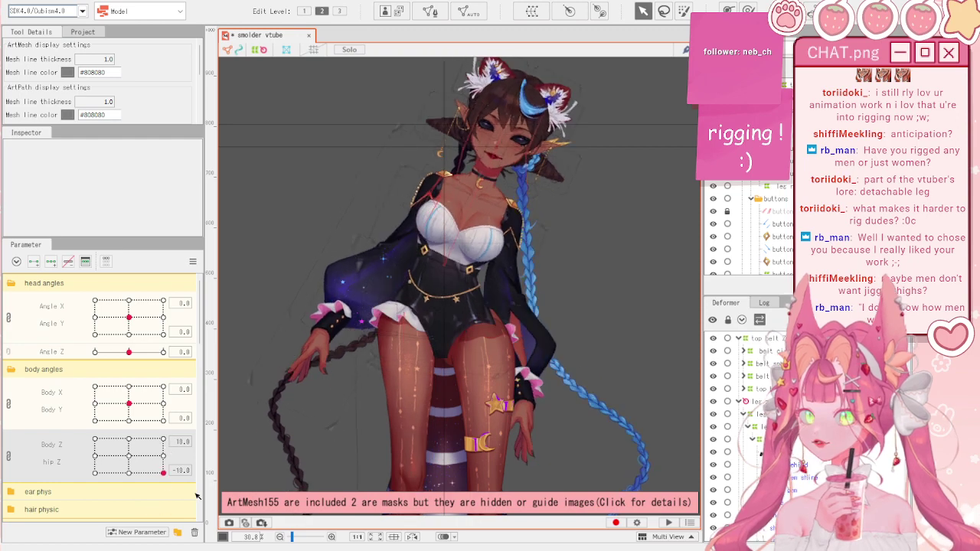
pyautogui.scroll(4, 459, 369)
pyautogui.click(393, 327)
pyautogui.scroll(1, 360, 335)
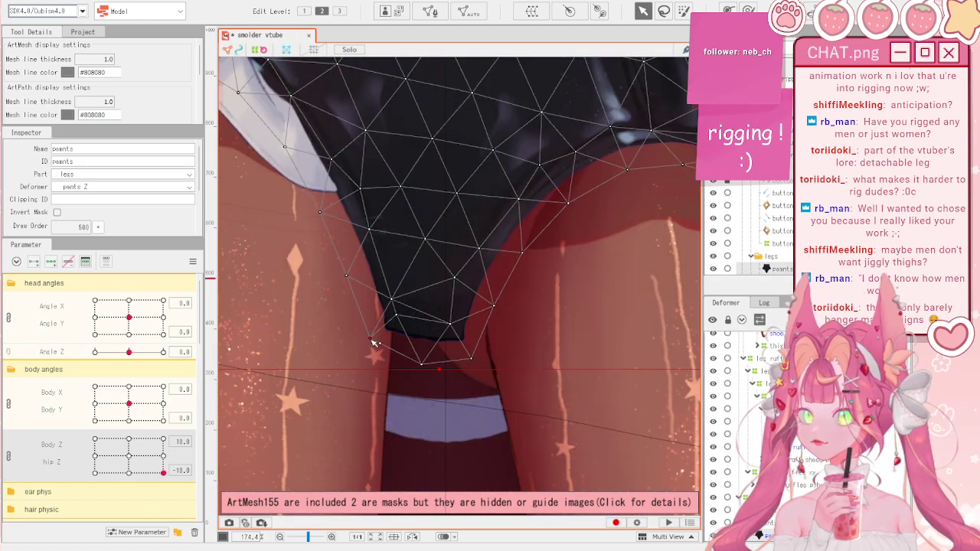
pyautogui.scroll(-5, 420, 291)
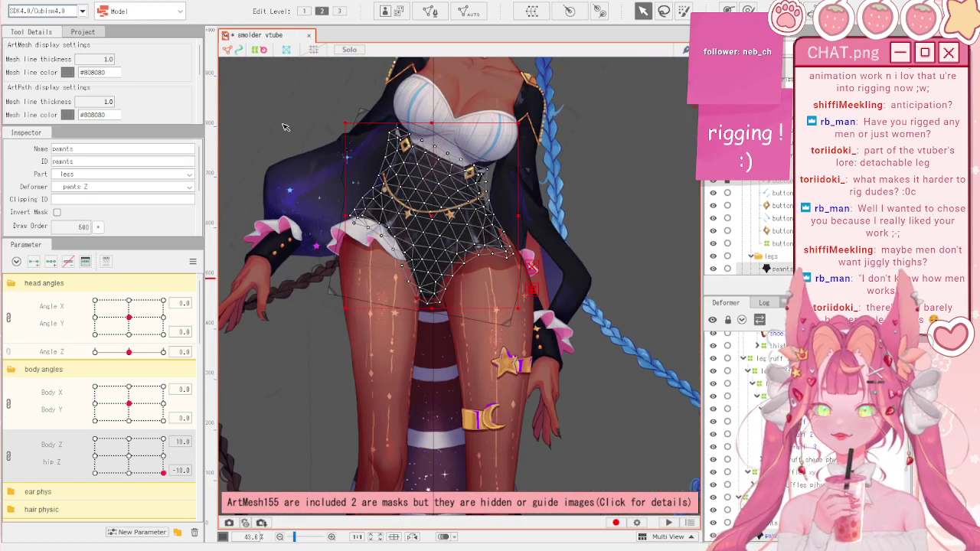
pyautogui.click(285, 127)
pyautogui.scroll(1, 398, 207)
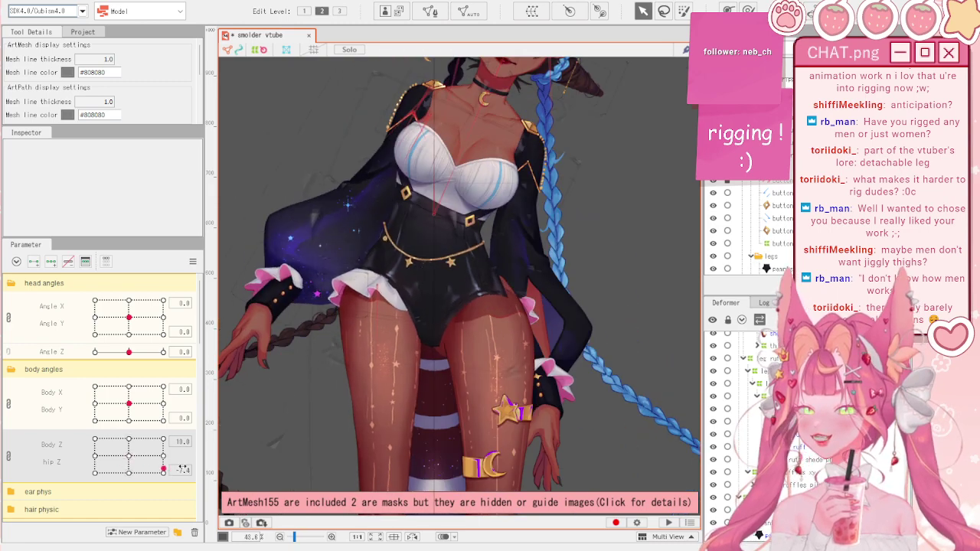
pyautogui.moveTo(163, 472); pyautogui.dragTo(138, 451)
pyautogui.scroll(-3, 357, 366)
pyautogui.click(193, 265)
pyautogui.click(226, 262)
# - Open the Physics/Scene Blending settings, examine the waist chain and body motion in the preview, and close the window
pyautogui.click(72, 1)
pyautogui.click(143, 213)
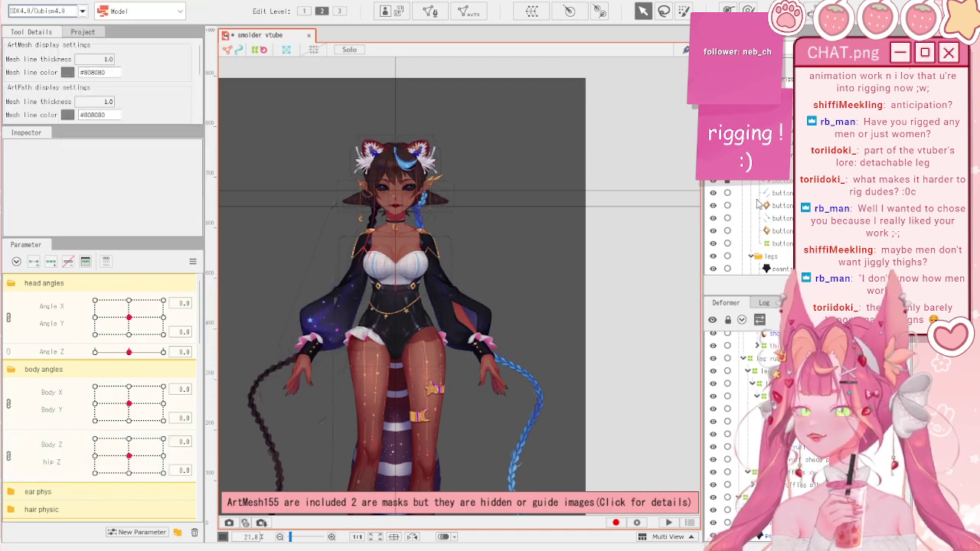
pyautogui.moveTo(627, 313); pyautogui.dragTo(522, 332)
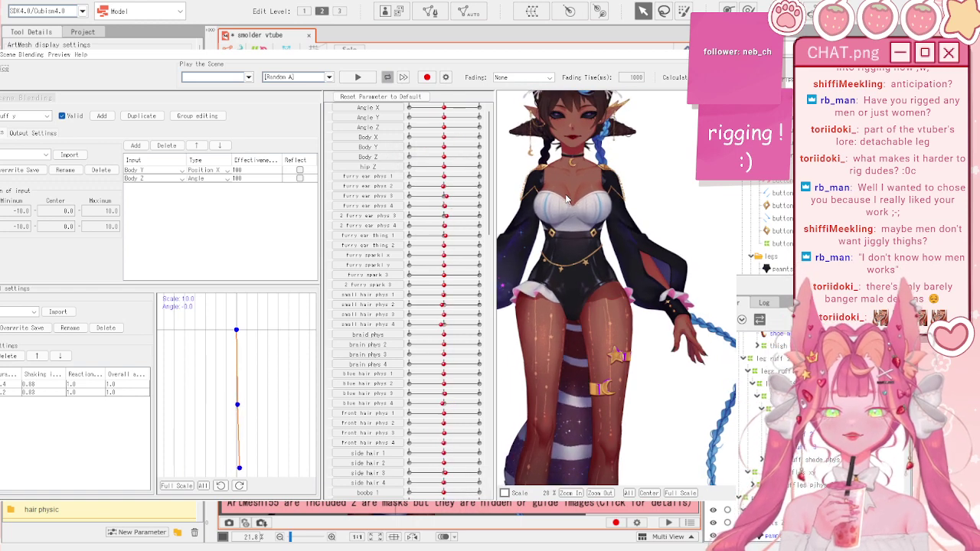
pyautogui.scroll(3, 566, 199)
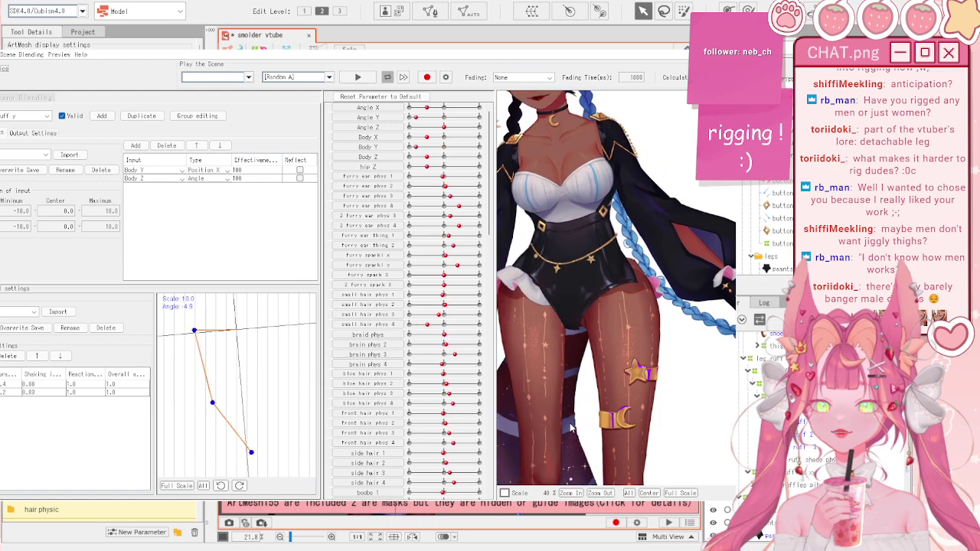
pyautogui.scroll(-4, 591, 276)
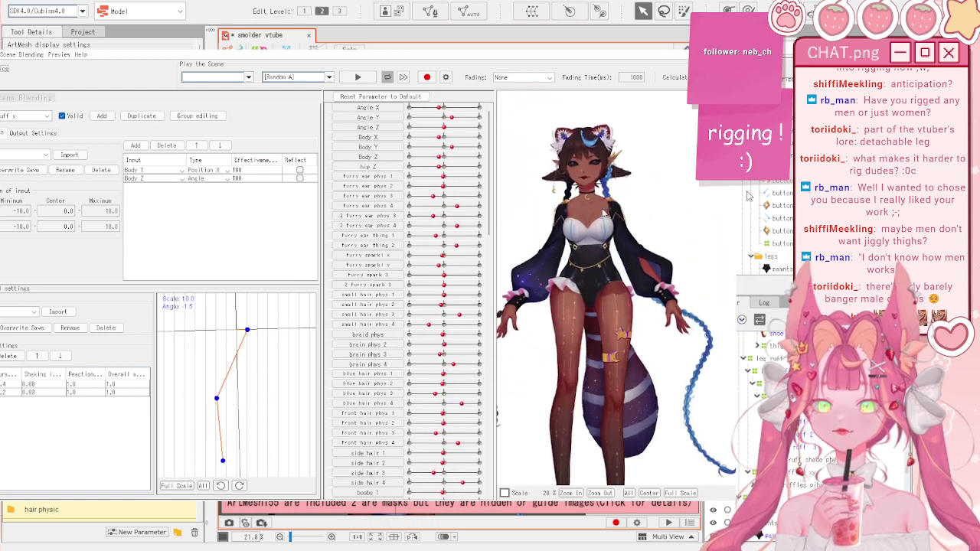
pyautogui.scroll(3, 592, 408)
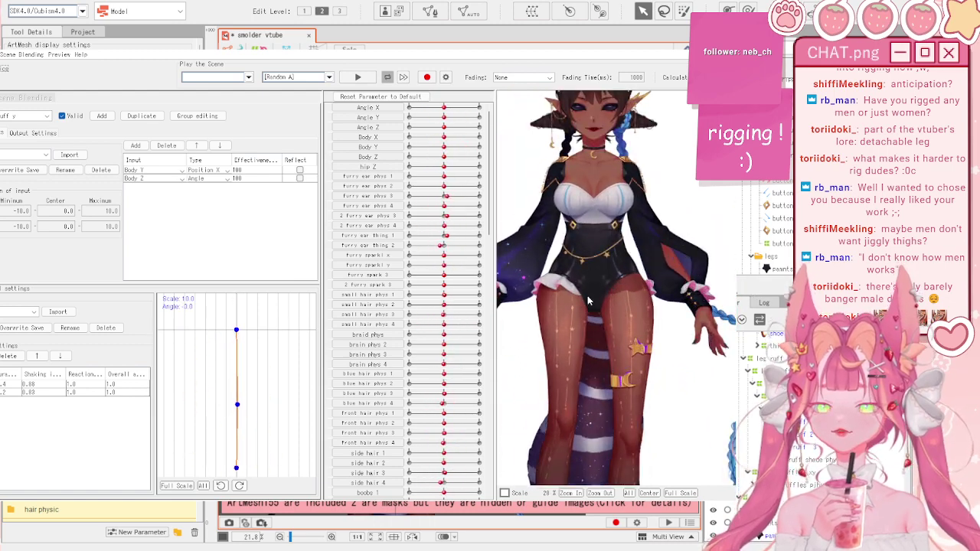
pyautogui.scroll(2, 596, 215)
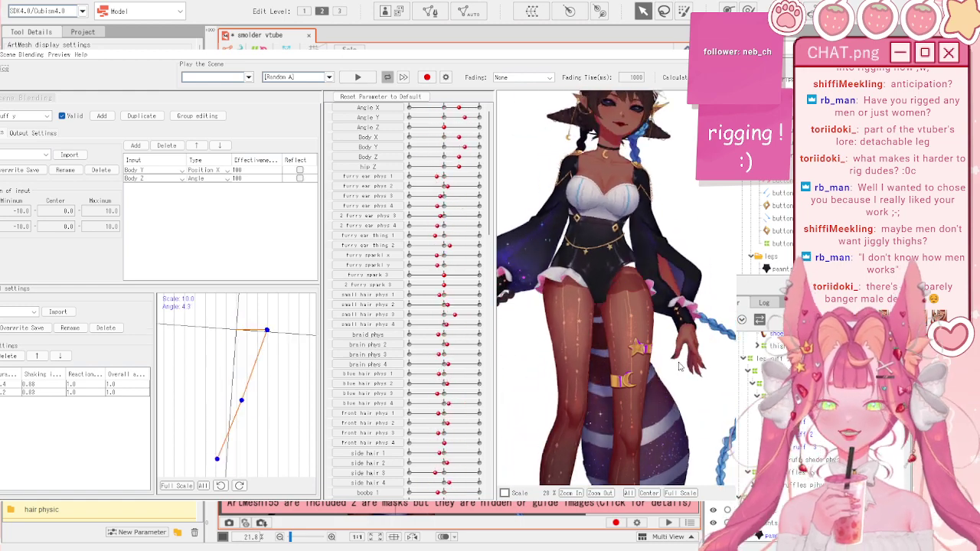
pyautogui.scroll(2, 579, 153)
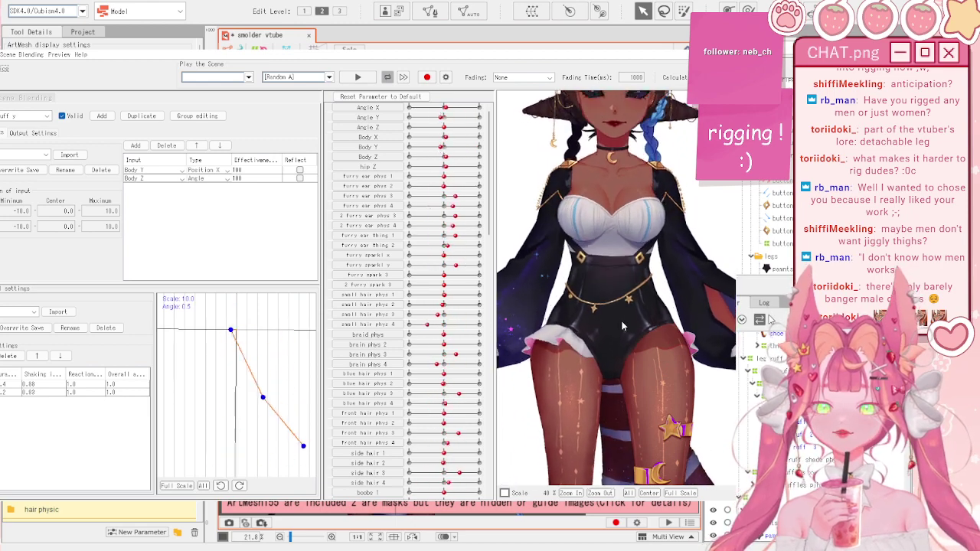
pyautogui.scroll(3, 616, 212)
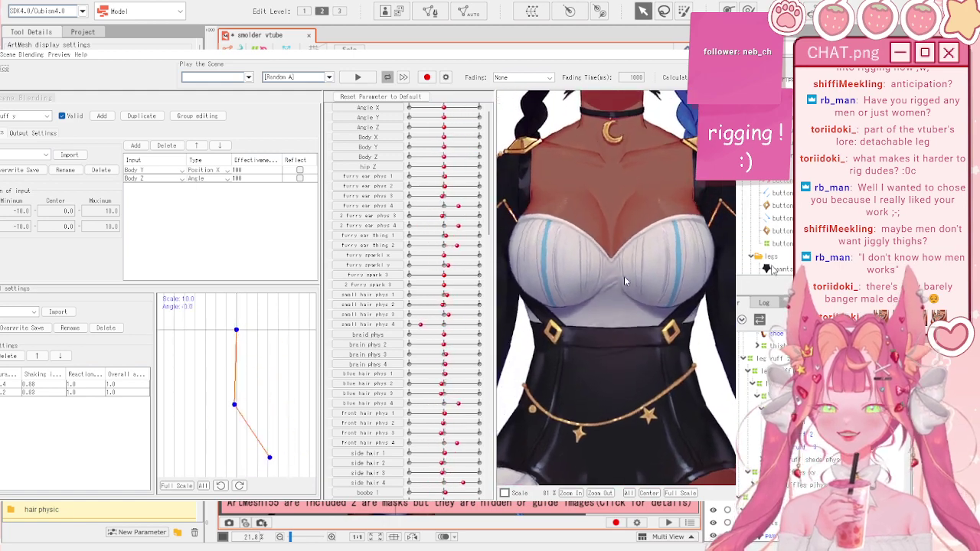
pyautogui.scroll(-4, 628, 299)
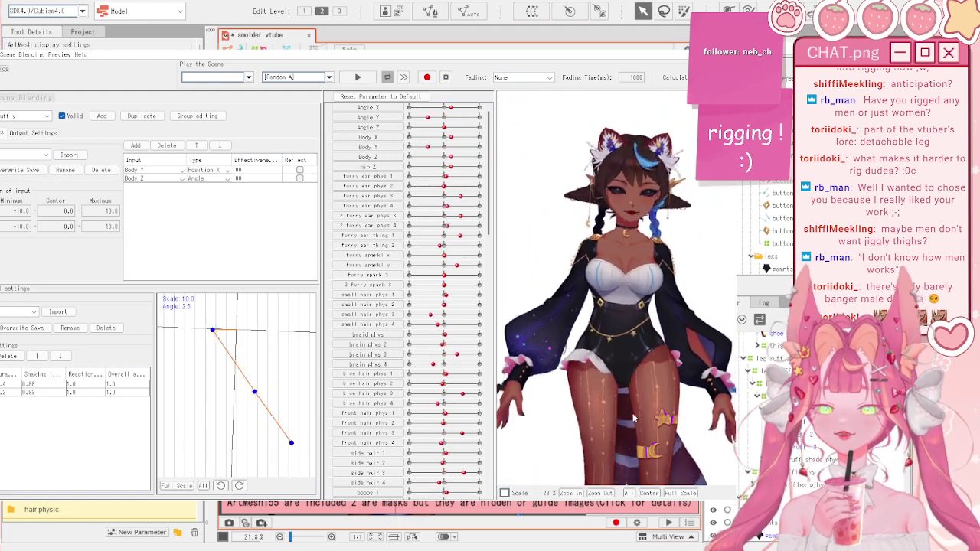
pyautogui.click(722, 41)
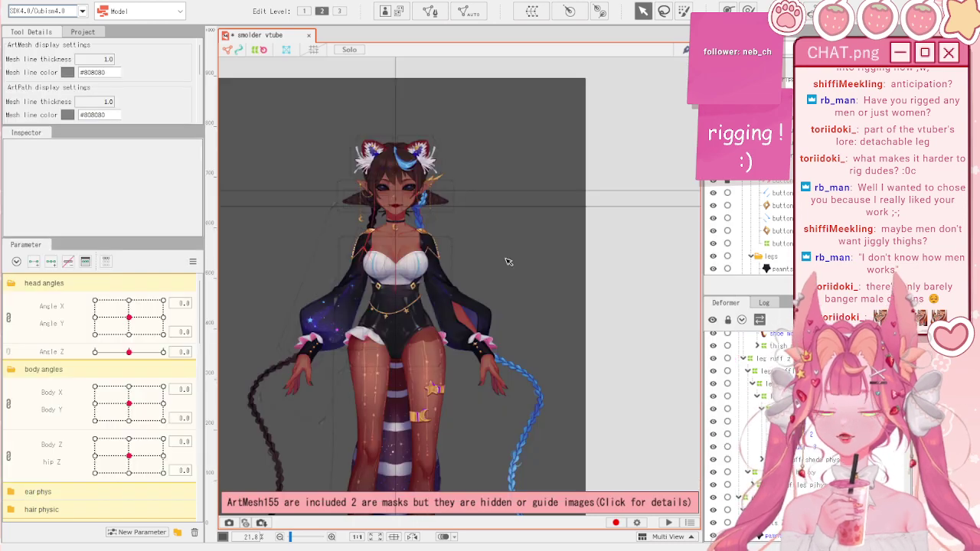
# - Examine the waist chain on the shorts while tilting with the linked Body Z and hip Z, and reset the parameters
pyautogui.scroll(3, 509, 269)
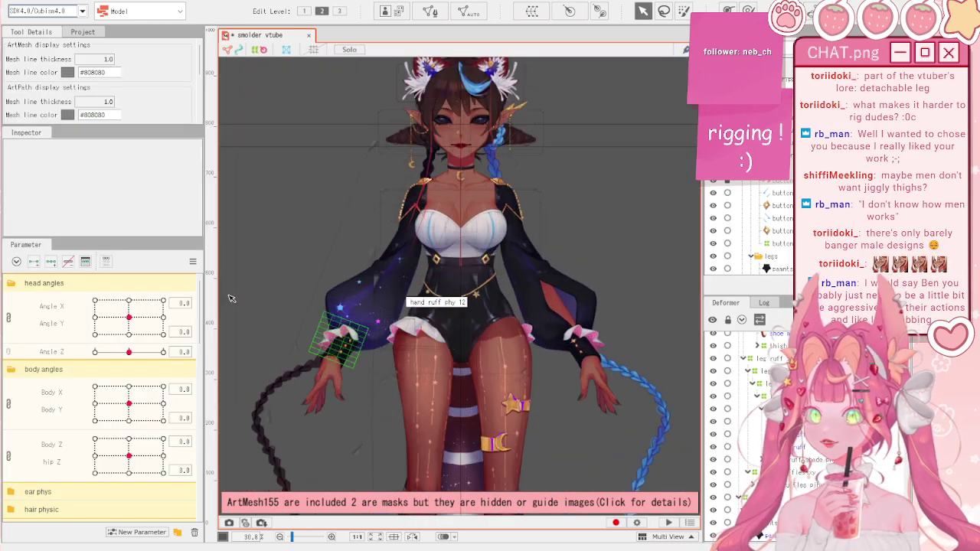
pyautogui.click(192, 262)
pyautogui.click(252, 259)
pyautogui.click(460, 330)
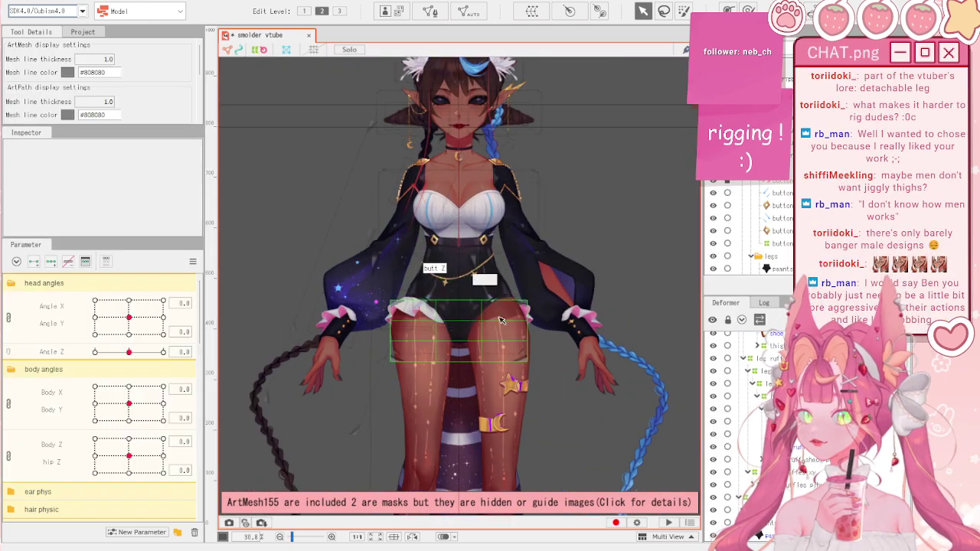
pyautogui.scroll(3, 460, 330)
pyautogui.moveTo(129, 437); pyautogui.dragTo(159, 444)
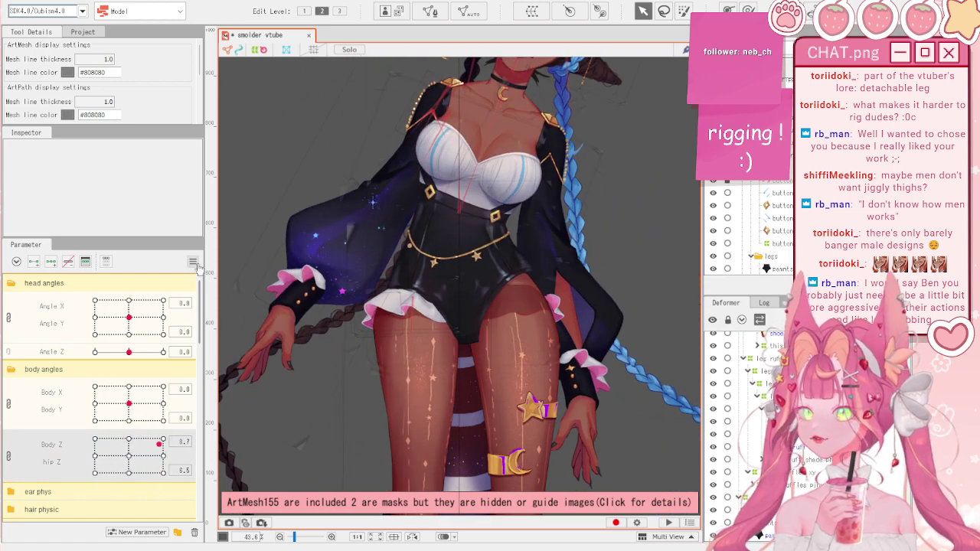
pyautogui.scroll(3, 497, 230)
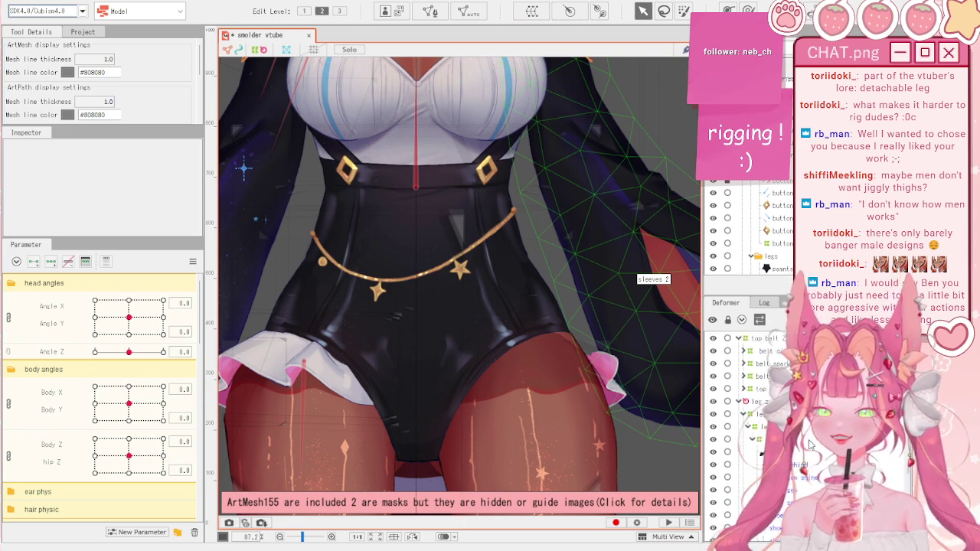
# - Unlink Body X from Body Y, check the waist chain at Body X -10, and reset the parameters to default
pyautogui.scroll(-3, 643, 277)
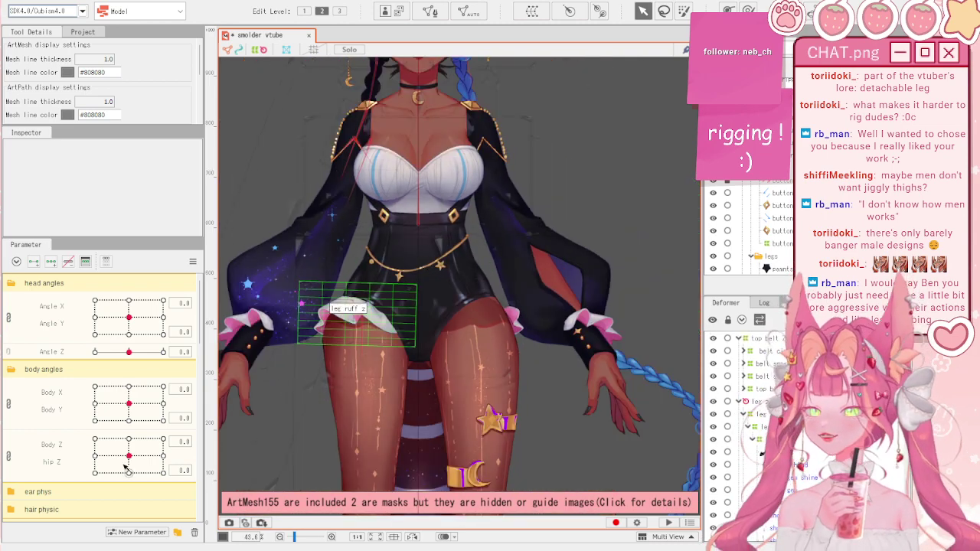
pyautogui.click(10, 408)
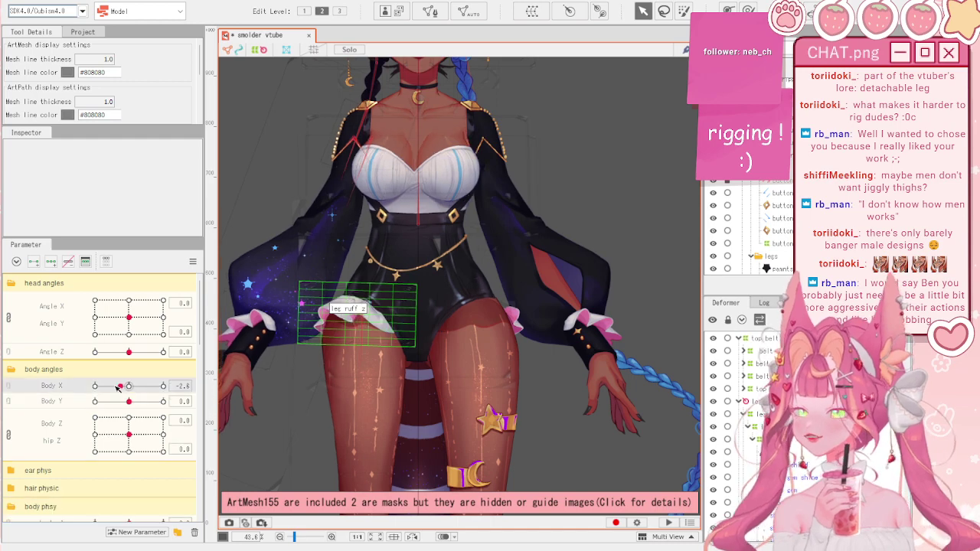
pyautogui.click(193, 261)
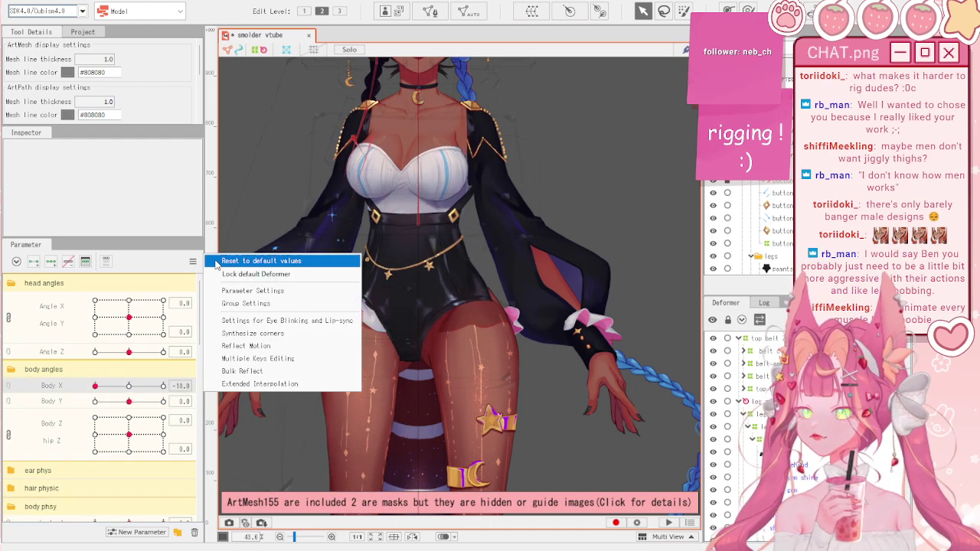
pyautogui.click(229, 258)
pyautogui.scroll(3, 428, 306)
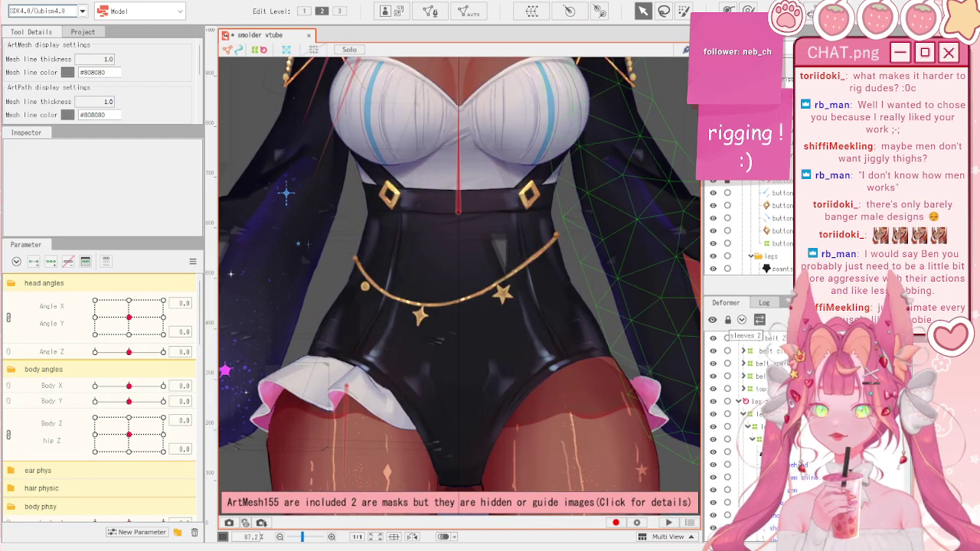
pyautogui.scroll(-3, 354, 297)
pyautogui.scroll(3, 355, 297)
pyautogui.scroll(-2, 354, 298)
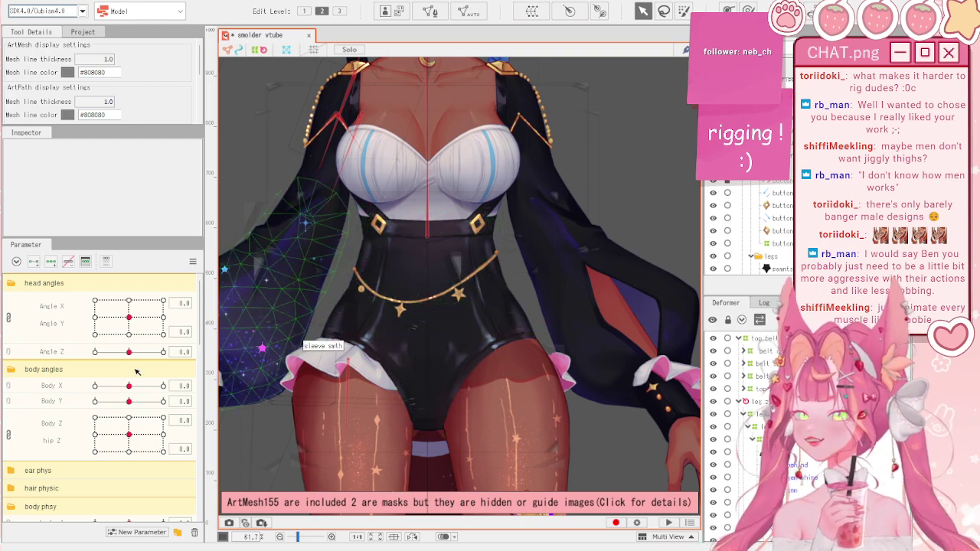
# - Open the Physics/Scene Blending settings, examine the waist chain in the preview, close the window and reset the parameters
pyautogui.click(80, 0)
pyautogui.click(152, 212)
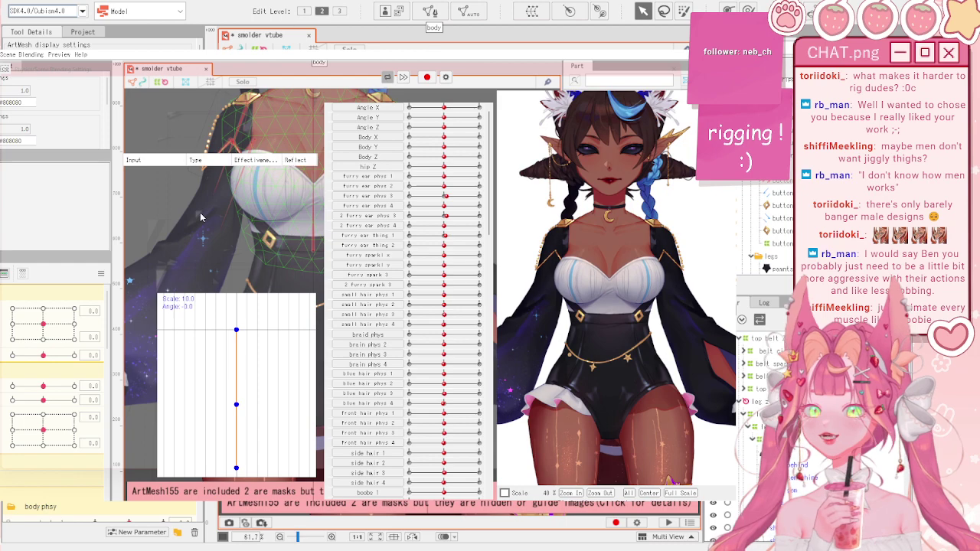
pyautogui.moveTo(658, 164); pyautogui.dragTo(636, 144)
pyautogui.scroll(2, 585, 245)
pyautogui.scroll(-2, 585, 245)
pyautogui.scroll(2, 586, 244)
pyautogui.moveTo(624, 233); pyautogui.dragTo(613, 213)
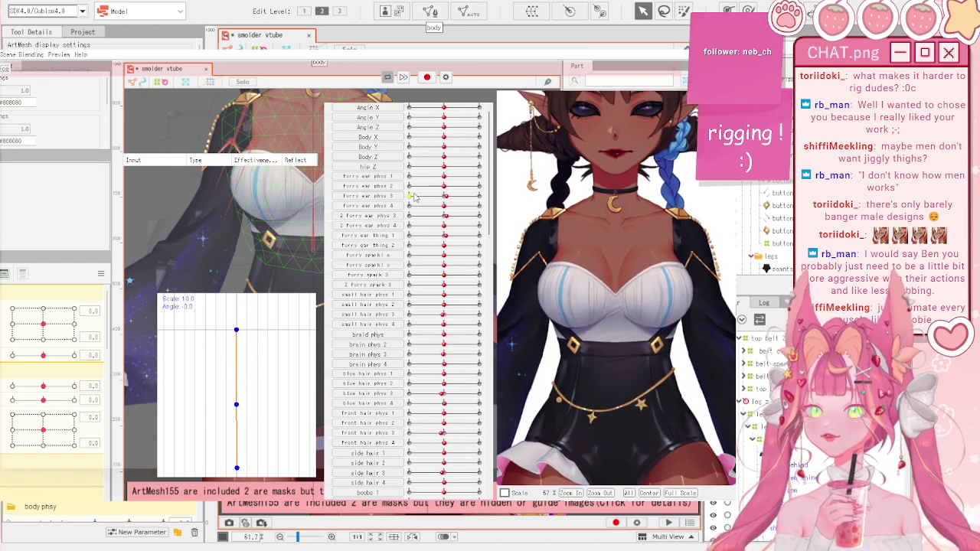
pyautogui.scroll(-6, 453, 287)
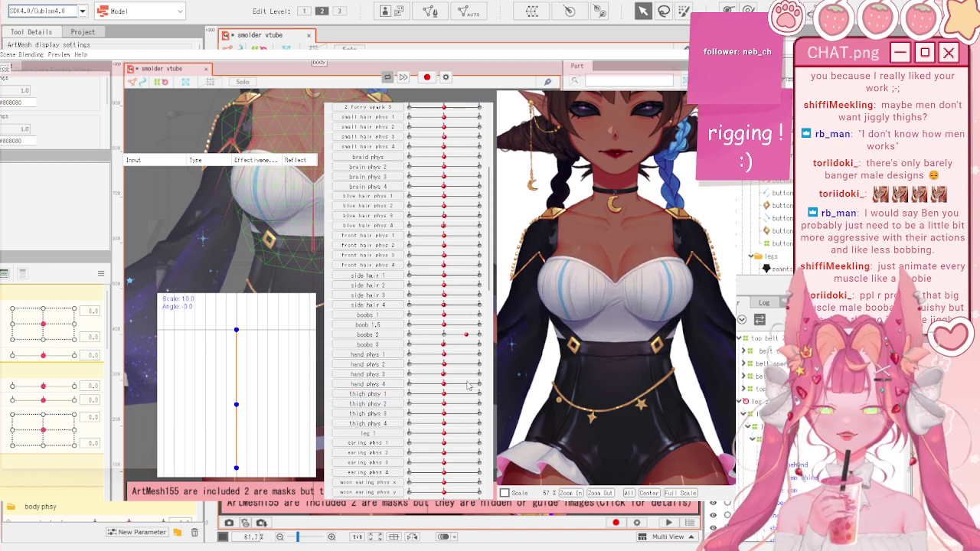
pyautogui.click(388, 385)
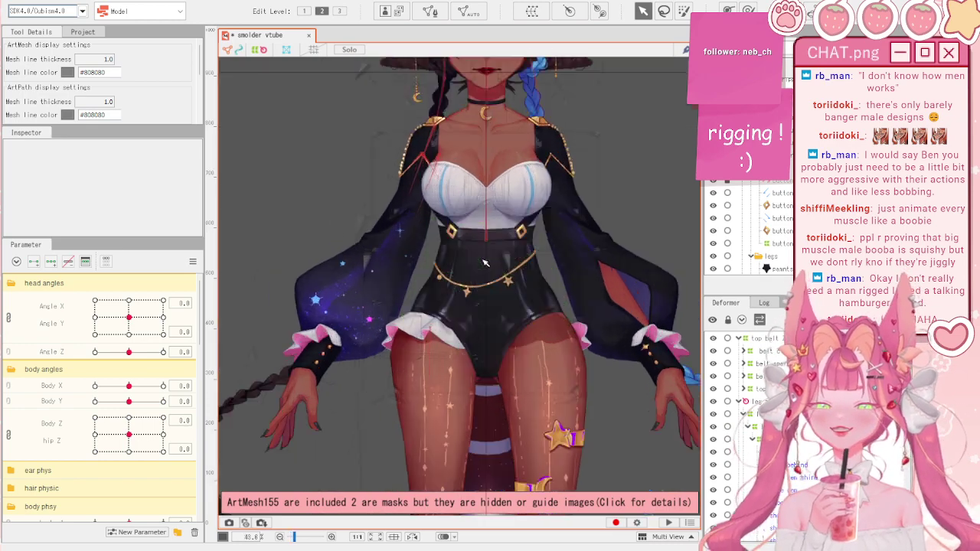
pyautogui.rightClick(197, 262)
pyautogui.click(217, 264)
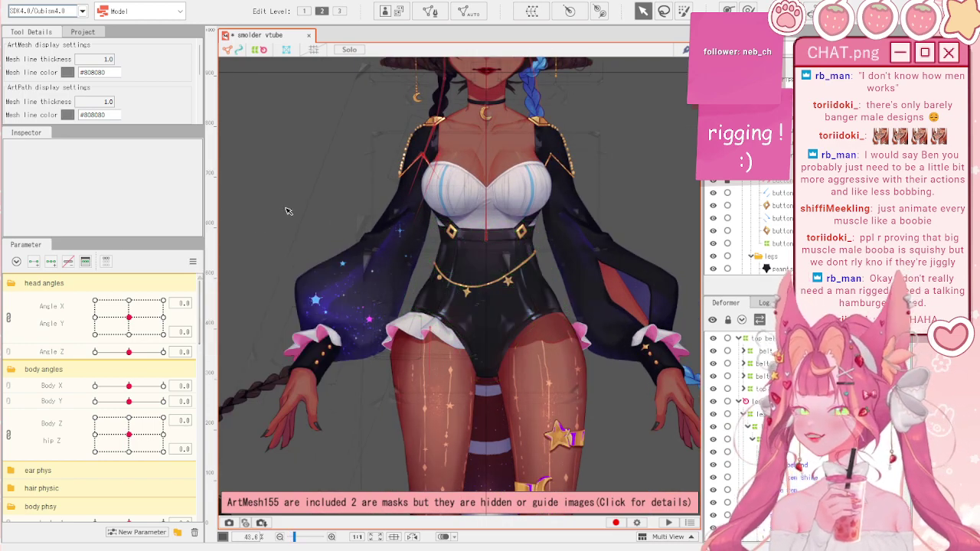
# - Show the bottom belt part, expand its folders, and select the two bottom belt chain meshes
pyautogui.scroll(2, 520, 276)
pyautogui.scroll(3, 787, 242)
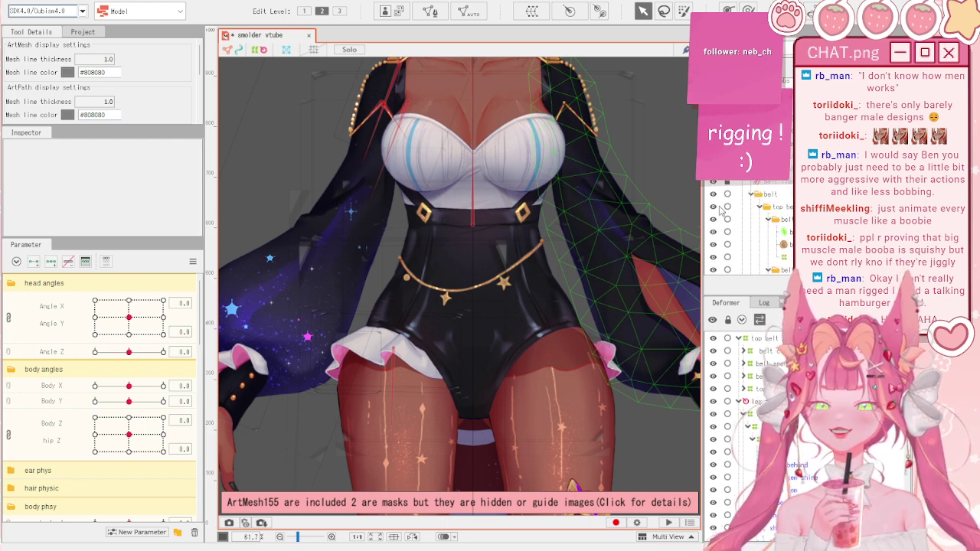
pyautogui.scroll(-2, 758, 218)
pyautogui.scroll(-2, 735, 211)
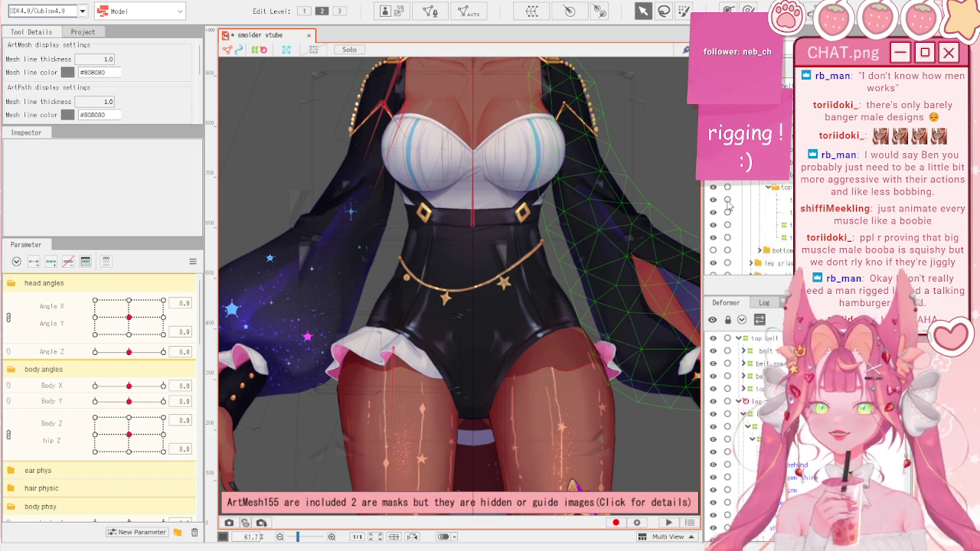
pyautogui.scroll(-2, 730, 205)
pyautogui.scroll(2, 539, 223)
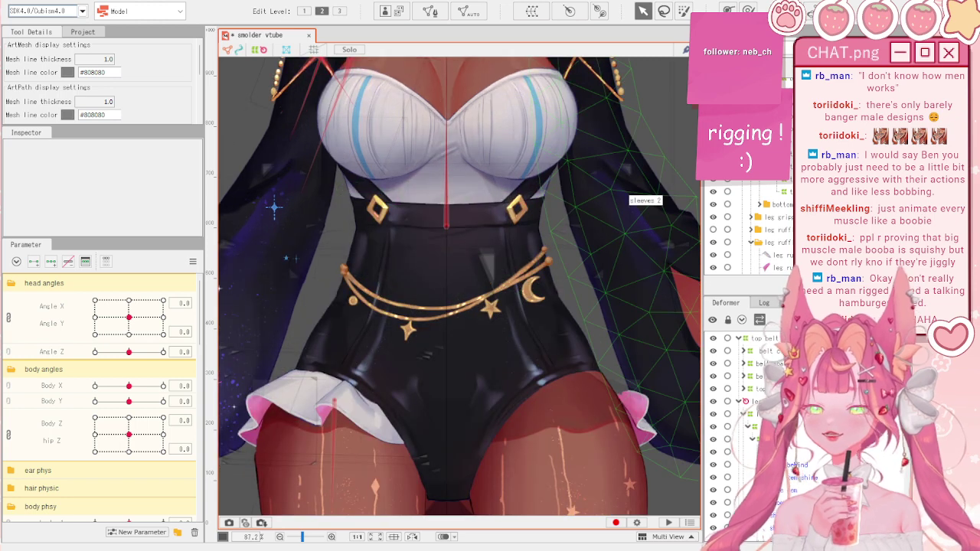
pyautogui.click(757, 205)
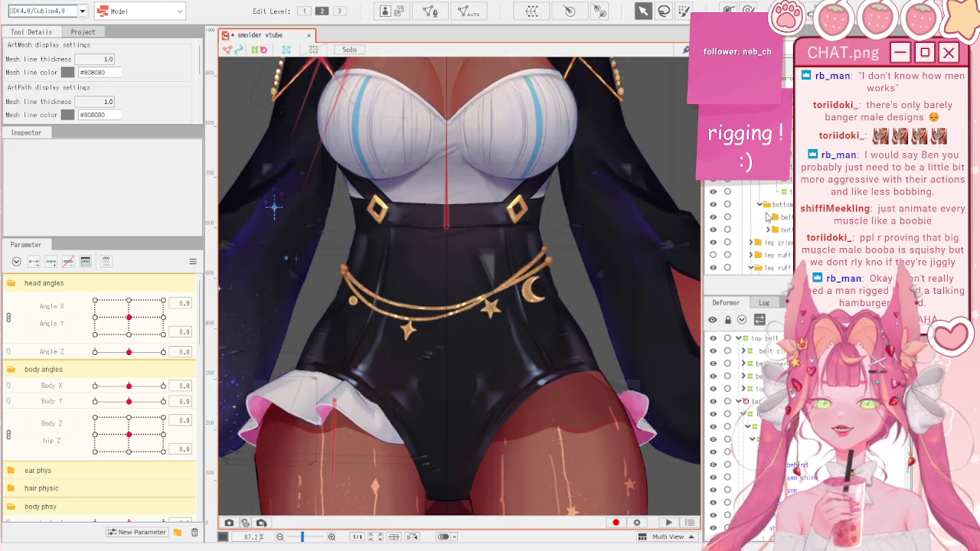
pyautogui.click(774, 219)
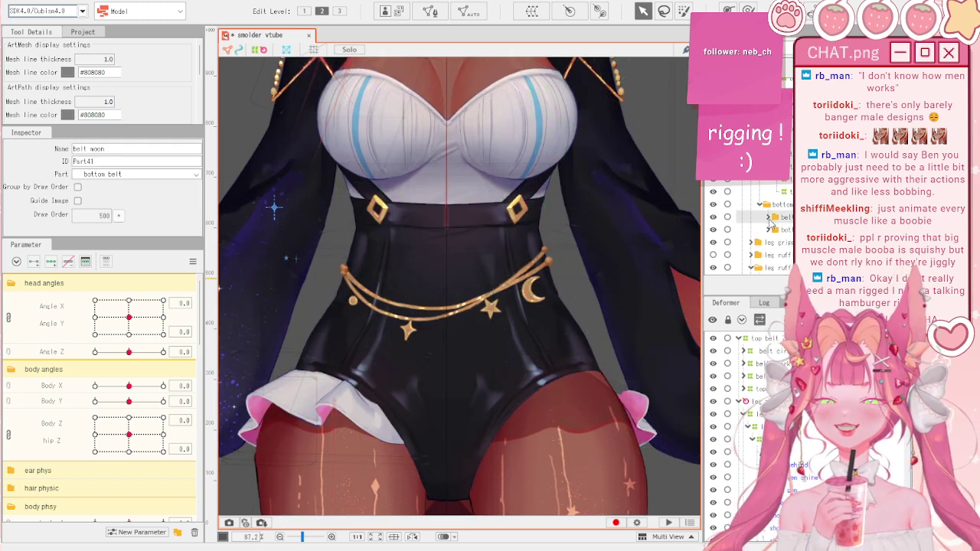
pyautogui.click(768, 232)
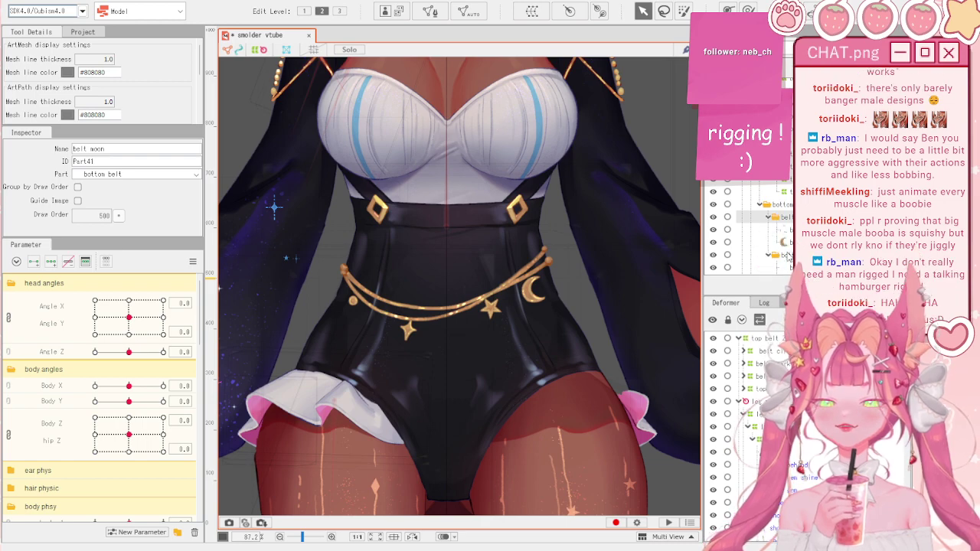
pyautogui.click(522, 274)
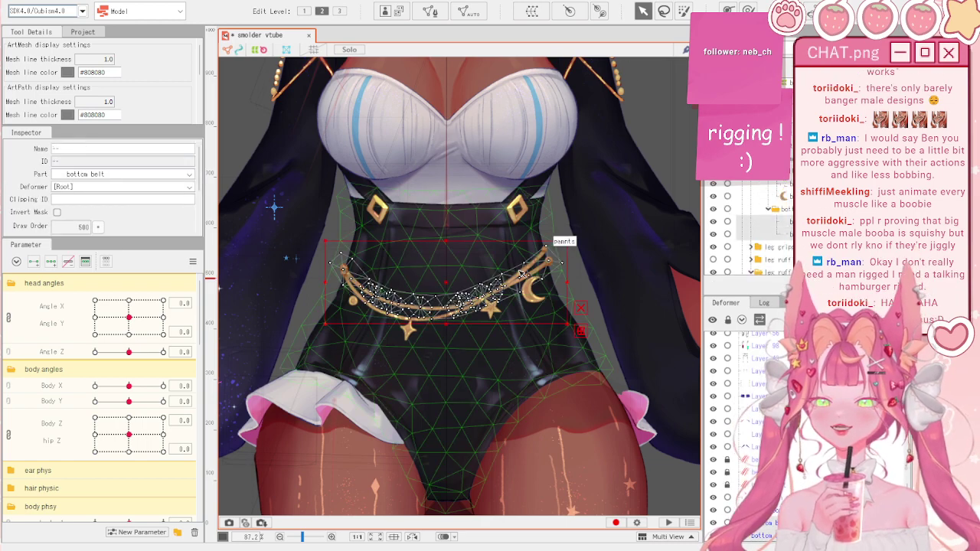
# - Create a warp deformer named "bottom belt XY" around the selected bottom belt chain meshes
pyautogui.scroll(-2, 522, 274)
pyautogui.scroll(5, 470, 260)
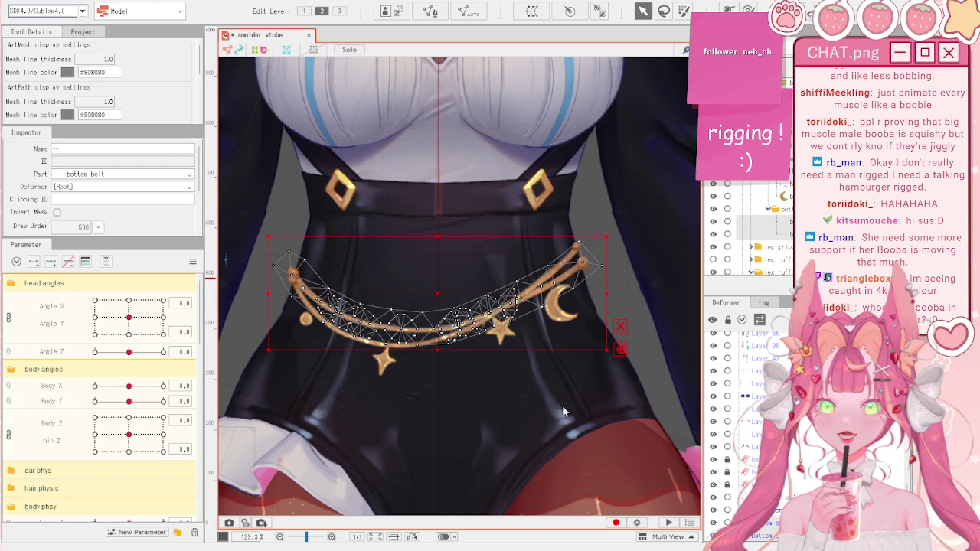
pyautogui.scroll(-3, 437, 322)
pyautogui.scroll(3, 437, 322)
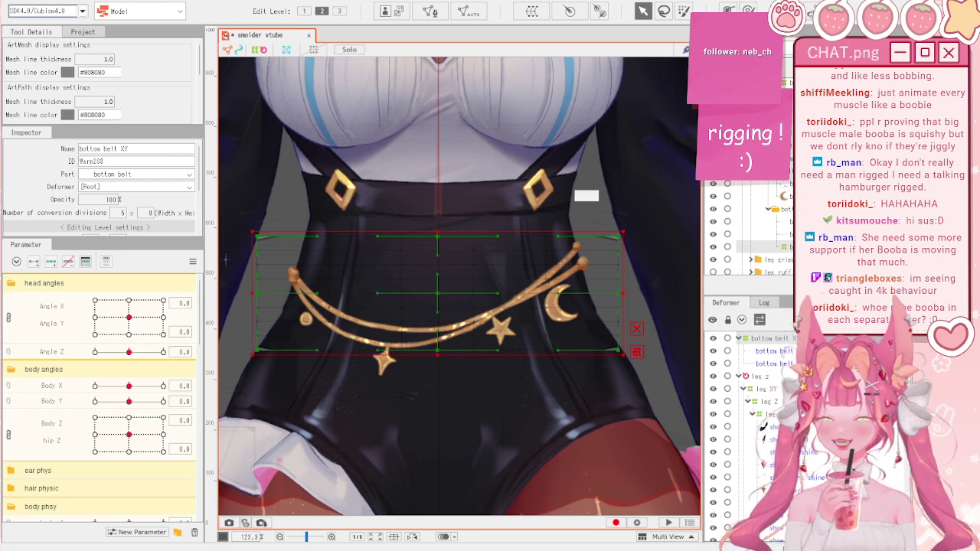
# - Add three keyforms each on Body X and Body Y to the bottom belt XY warp, and set Body X to -10
pyautogui.scroll(-5, 449, 254)
pyautogui.scroll(2, 449, 255)
pyautogui.scroll(-2, 449, 255)
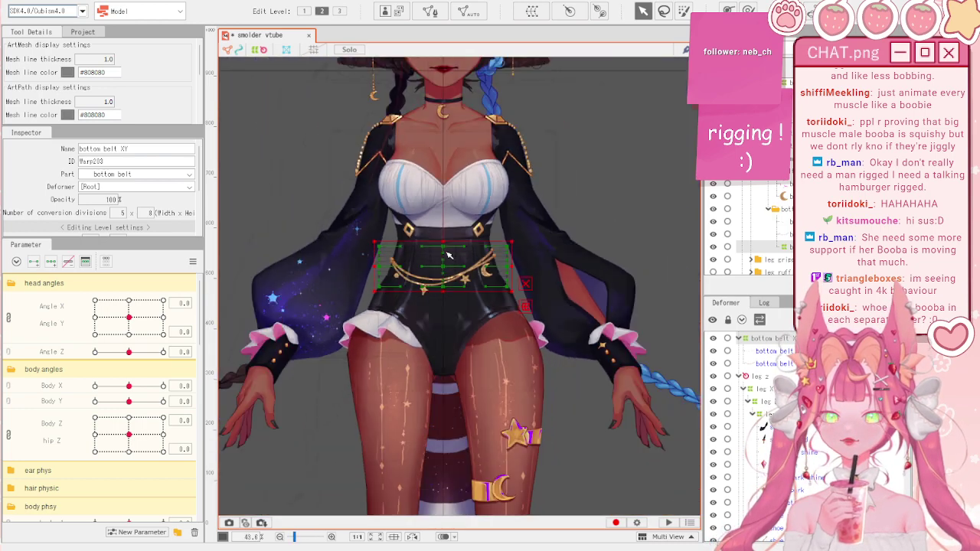
pyautogui.scroll(2, 449, 254)
pyautogui.scroll(-2, 449, 255)
pyautogui.scroll(2, 372, 226)
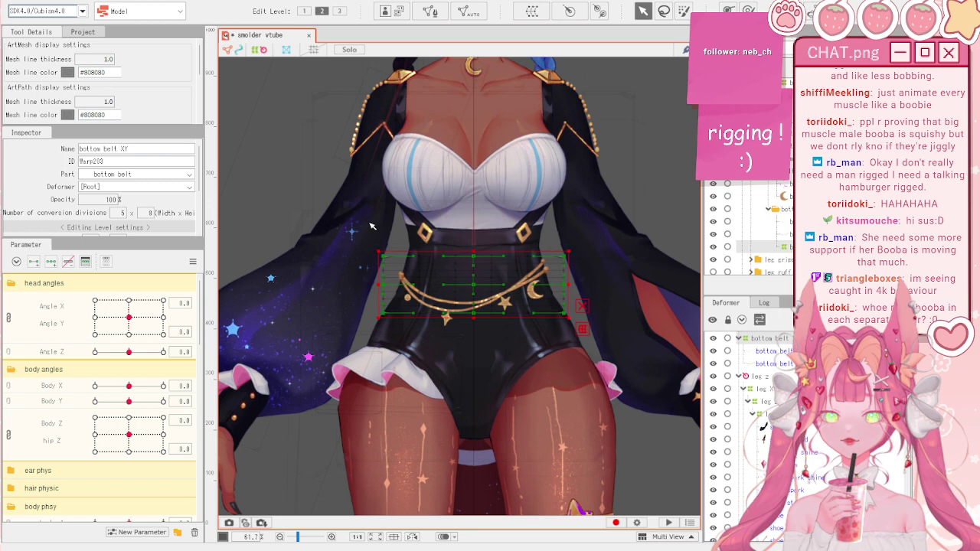
pyautogui.scroll(3, 370, 226)
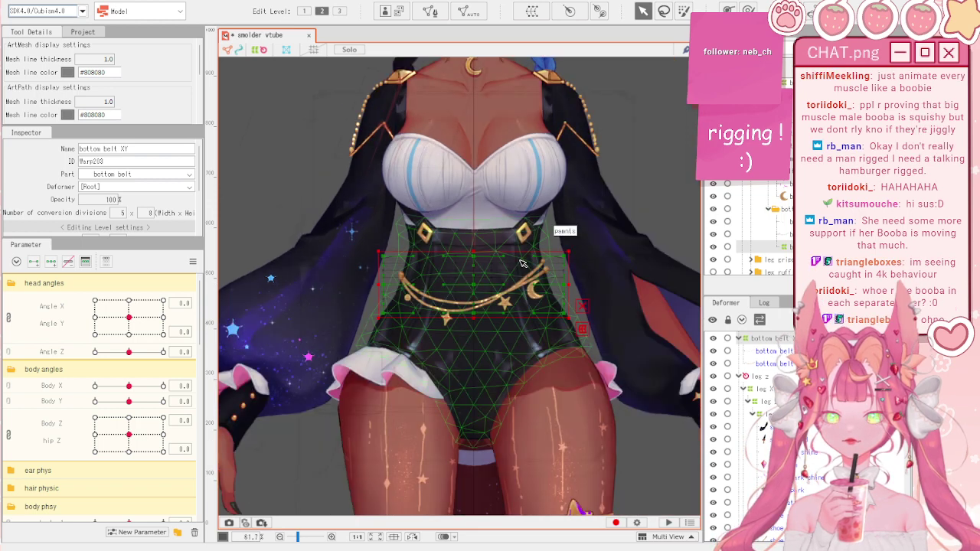
pyautogui.scroll(-1, 521, 264)
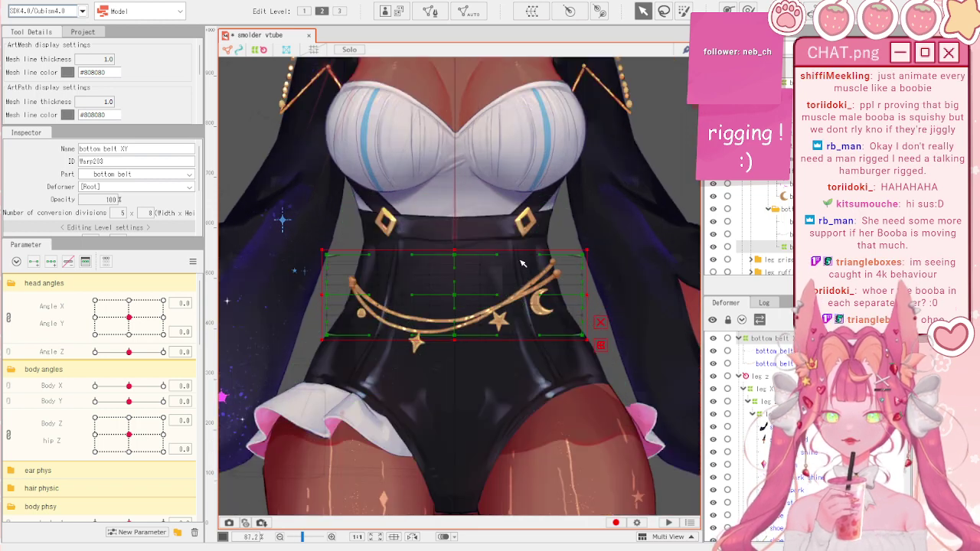
pyautogui.scroll(-2, 522, 263)
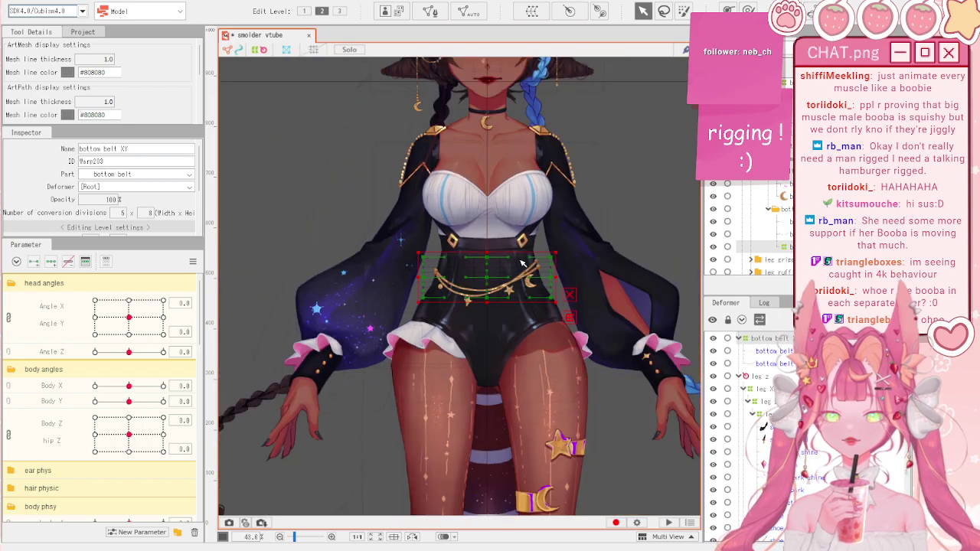
pyautogui.scroll(2, 478, 296)
pyautogui.scroll(2, 478, 296)
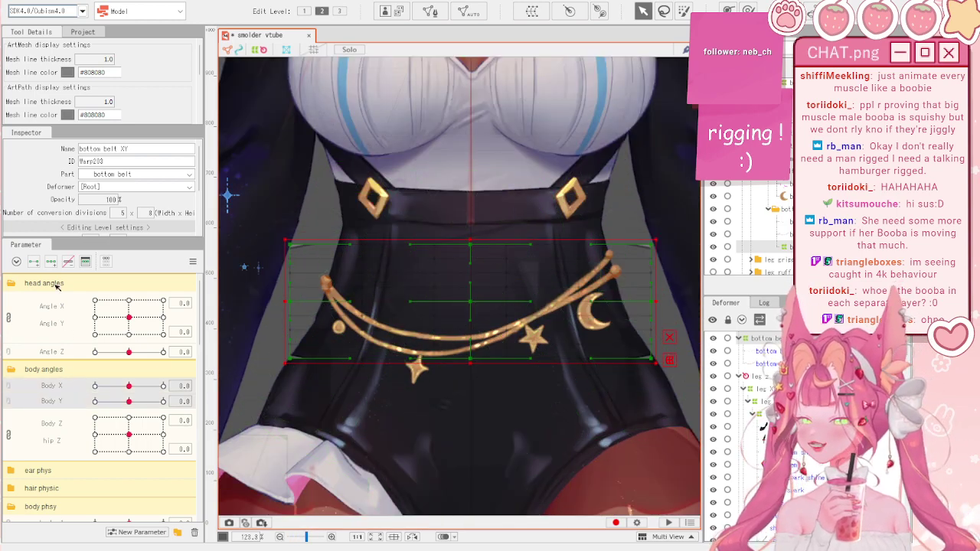
pyautogui.click(95, 386)
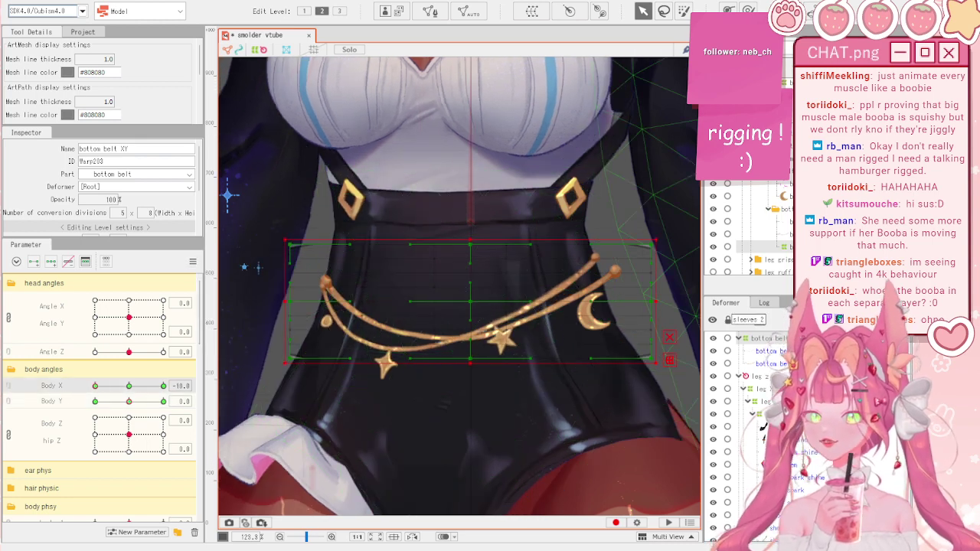
# - Hide the top belt chain and its pendants so that only the bottom belt chain and moon remain
pyautogui.press('b')
pyautogui.scroll(2, 773, 215)
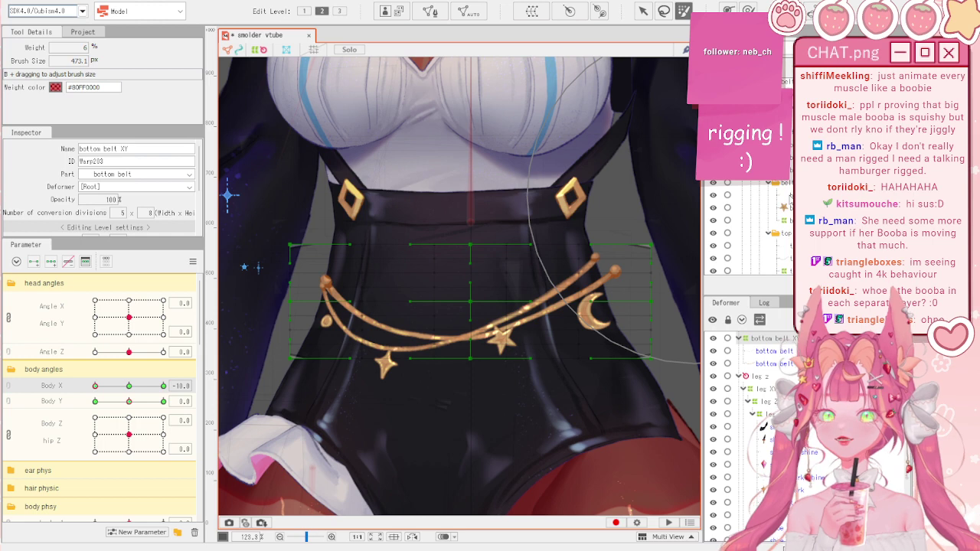
pyautogui.click(712, 148)
# - Deform the bottom belt XY warp at Body X -10, shifting the chain's middle and right end left with the turned waist
pyautogui.moveTo(408, 300); pyautogui.dragTo(390, 297)
pyautogui.moveTo(429, 295)
pyautogui.mouseDown()
pyautogui.moveTo(450, 292)
pyautogui.moveTo(442, 294)
pyautogui.mouseUp()
pyautogui.click(748, 10)
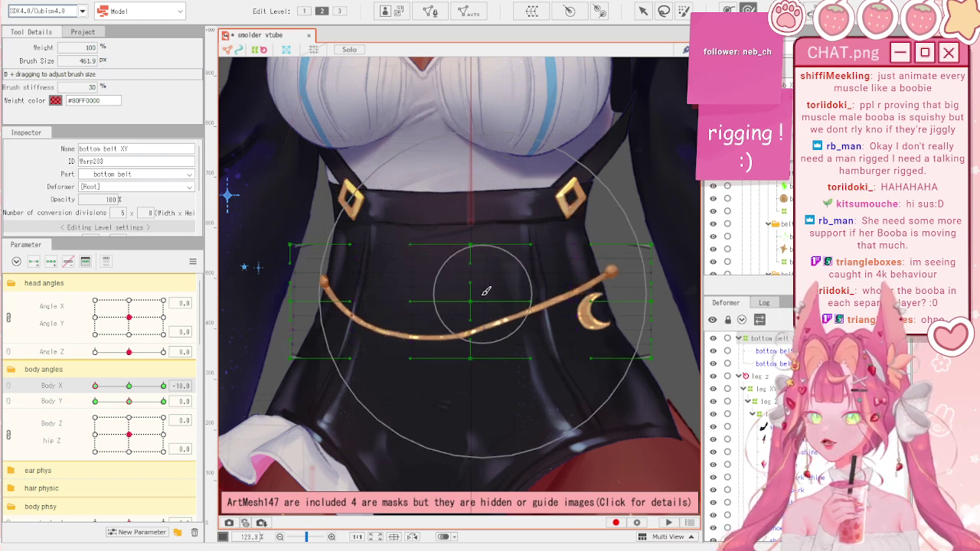
pyautogui.moveTo(588, 266); pyautogui.dragTo(577, 267)
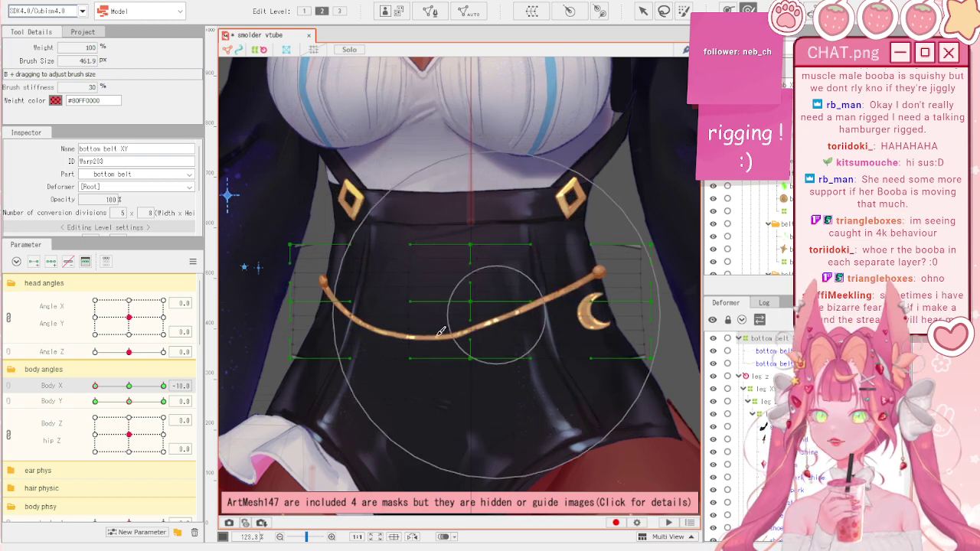
pyautogui.moveTo(400, 352); pyautogui.dragTo(397, 352)
pyautogui.press('b')
pyautogui.moveTo(421, 256); pyautogui.dragTo(403, 234)
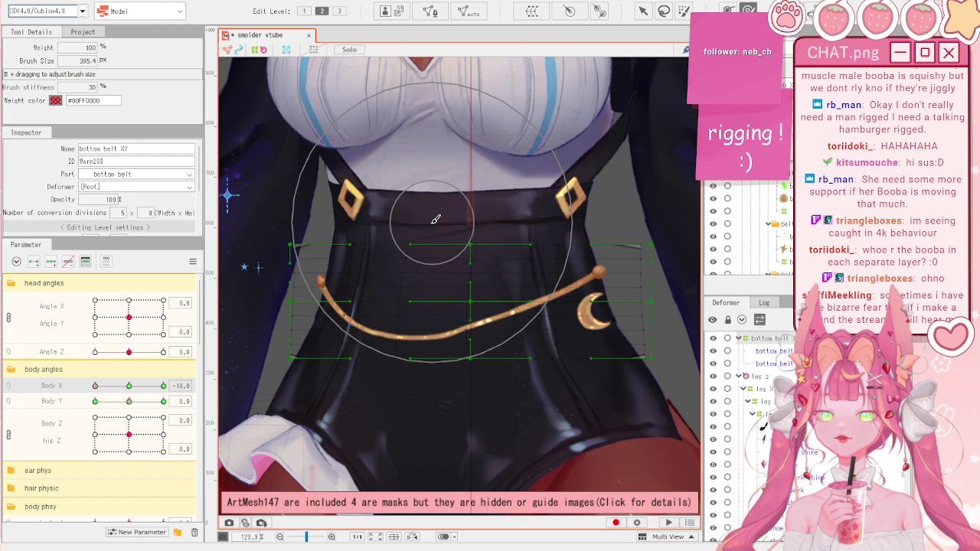
pyautogui.moveTo(131, 385); pyautogui.dragTo(90, 375)
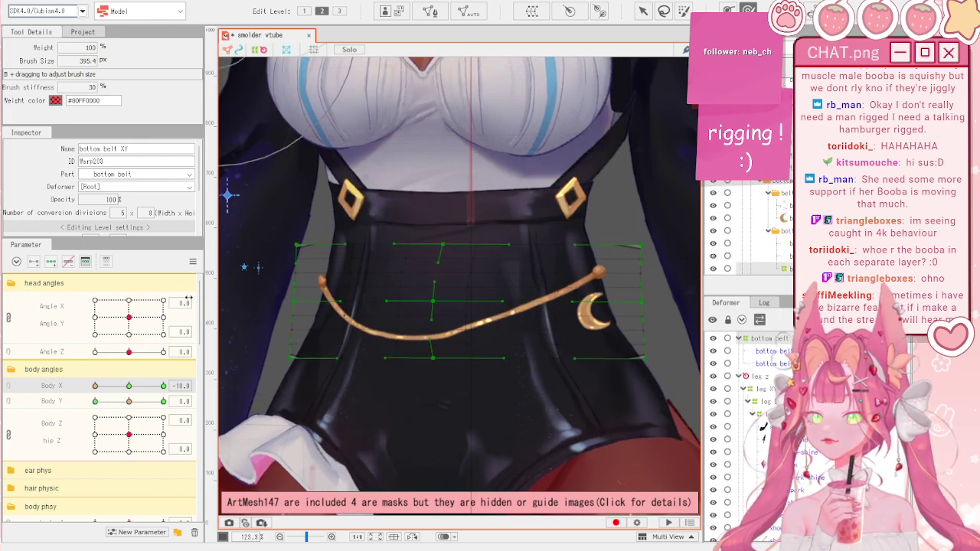
# - Mirror the bottom belt XY warp's Body X -10 shape onto Body X 10 and reset the parameters to their defaults
pyautogui.click(193, 261)
pyautogui.click(253, 345)
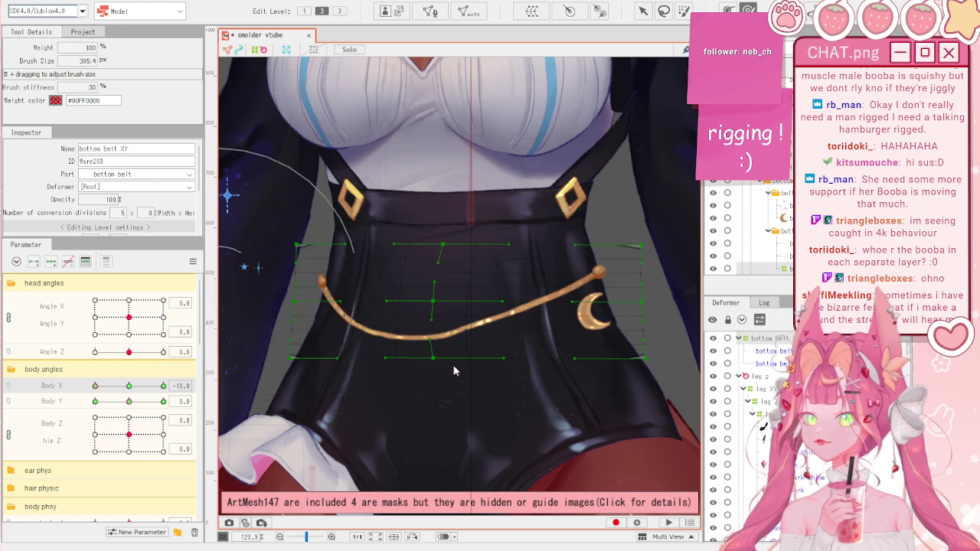
pyautogui.moveTo(118, 392)
pyautogui.mouseDown()
pyautogui.moveTo(184, 387)
pyautogui.moveTo(110, 388)
pyautogui.moveTo(180, 385)
pyautogui.mouseUp()
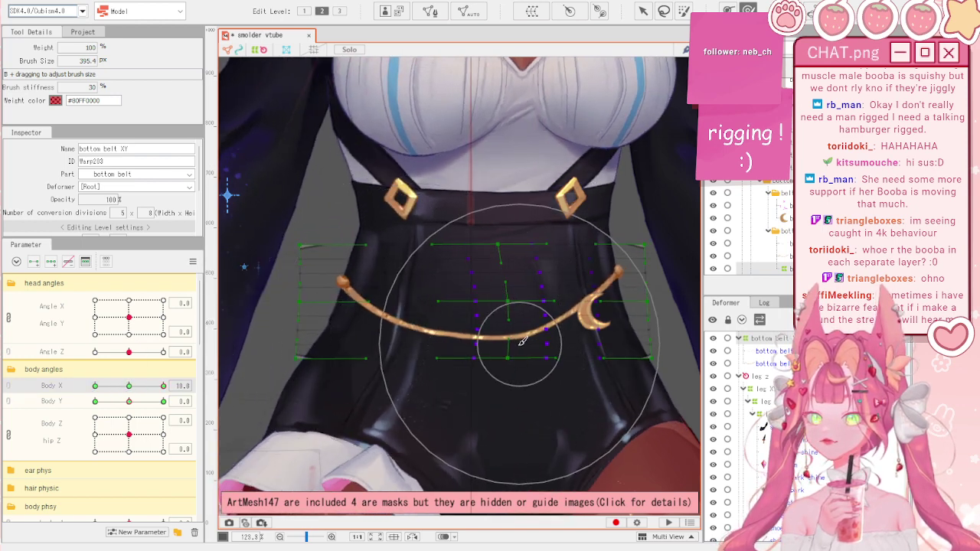
pyautogui.click(128, 386)
pyautogui.moveTo(129, 386); pyautogui.dragTo(78, 387)
pyautogui.click(192, 262)
pyautogui.click(252, 258)
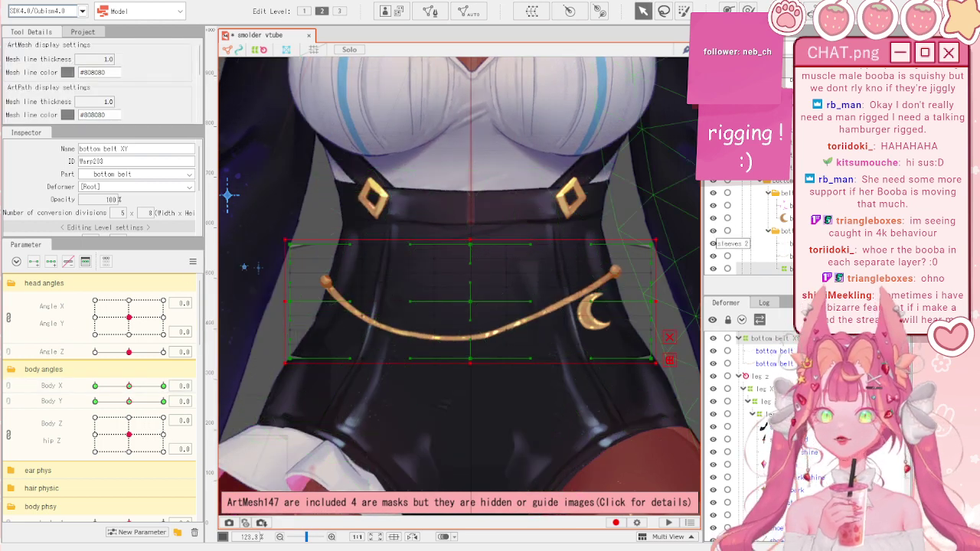
# - Create a warp deformer named "belt moon xy" around the two belt moon meshes, with three keyforms each on Body X and Body Y
pyautogui.click(783, 219)
pyautogui.keyDown('ctrl'); pyautogui.click(783, 205); pyautogui.keyUp('ctrl')
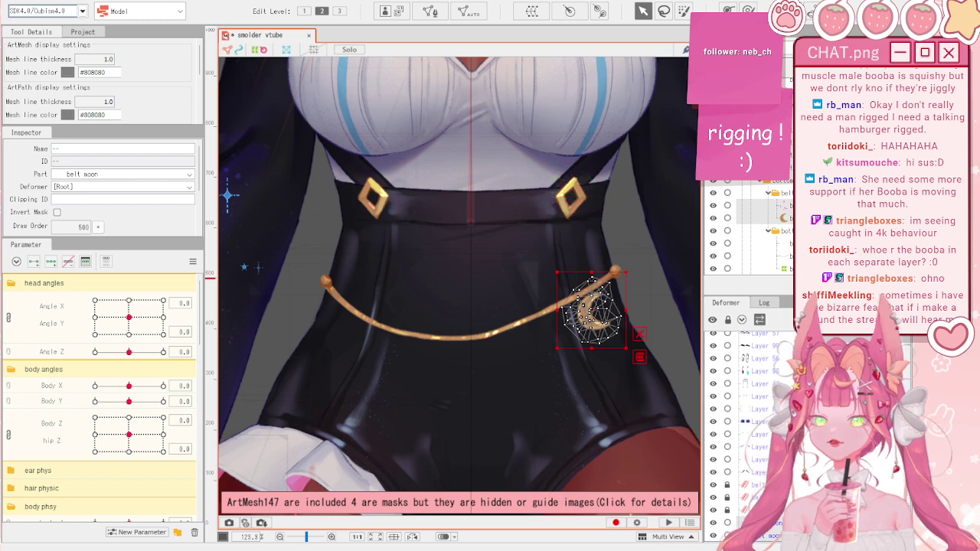
pyautogui.click(595, 337)
pyautogui.scroll(2, 599, 356)
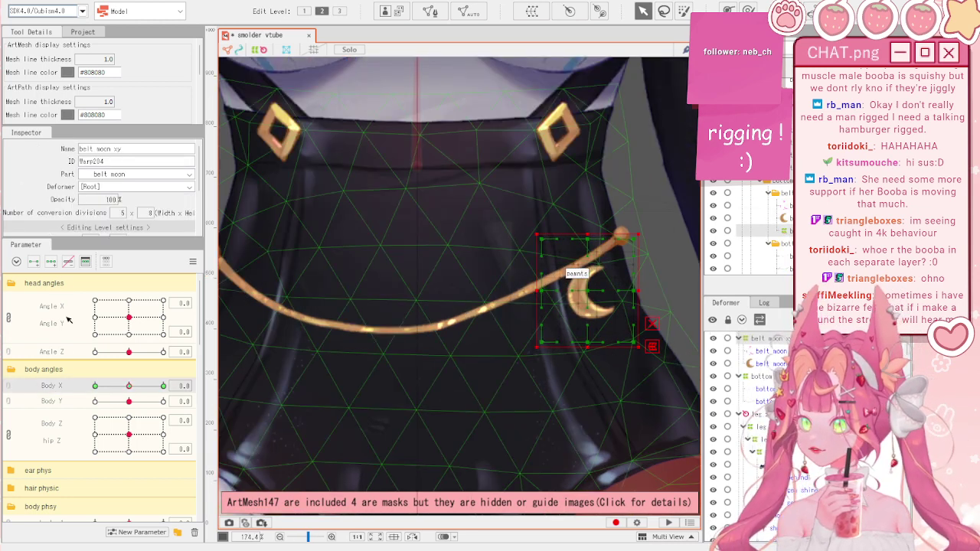
pyautogui.keyDown('ctrl'); pyautogui.click(58, 406); pyautogui.keyUp('ctrl')
pyautogui.click(60, 385)
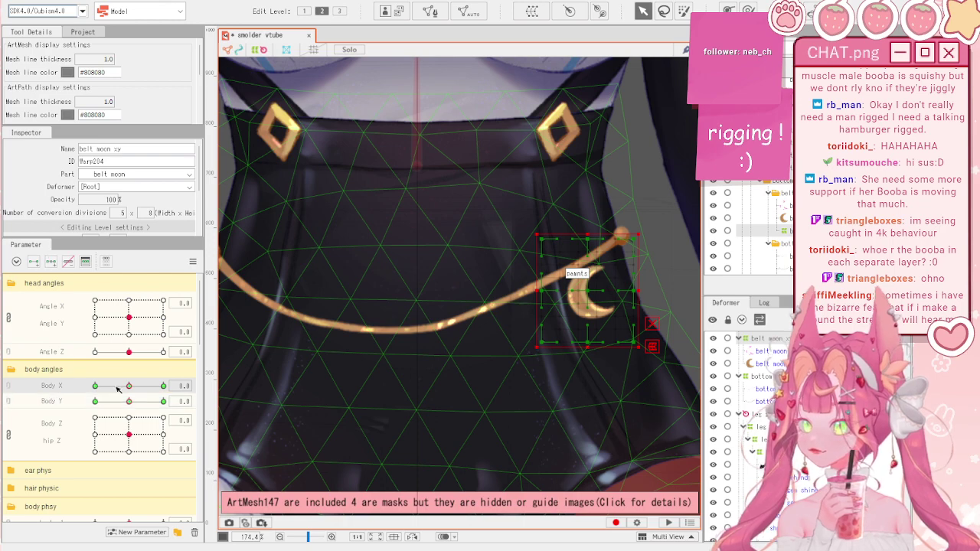
# - Shift the belt moon xy warp left at Body X -10 and right at Body X 10 to follow the waist
pyautogui.moveTo(115, 390); pyautogui.dragTo(76, 388)
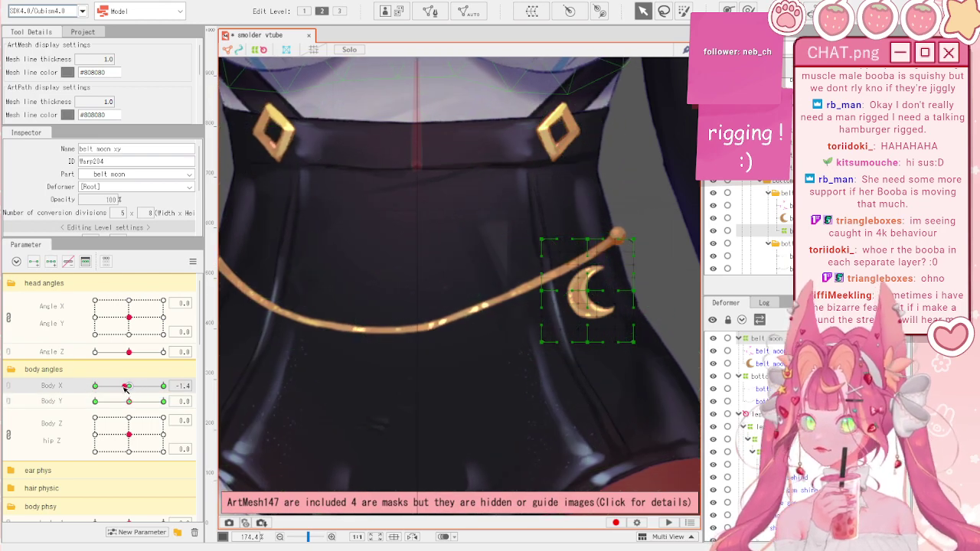
pyautogui.moveTo(604, 294); pyautogui.dragTo(566, 298)
pyautogui.moveTo(90, 387); pyautogui.dragTo(244, 378)
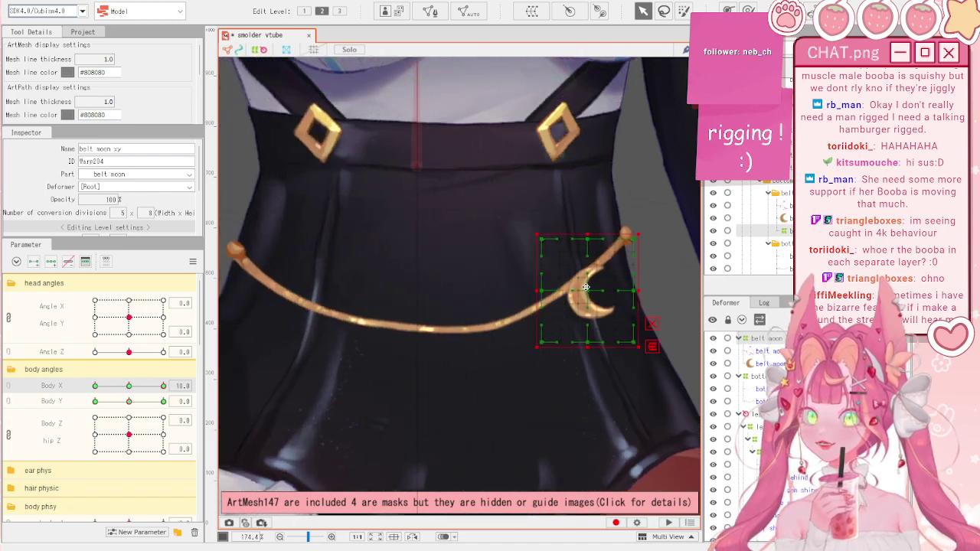
pyautogui.moveTo(585, 287); pyautogui.dragTo(611, 287)
# - Narrow the belt moon xy warp from its outer side at Body X 10 and realign the moon under the chain's end
pyautogui.click(683, 11)
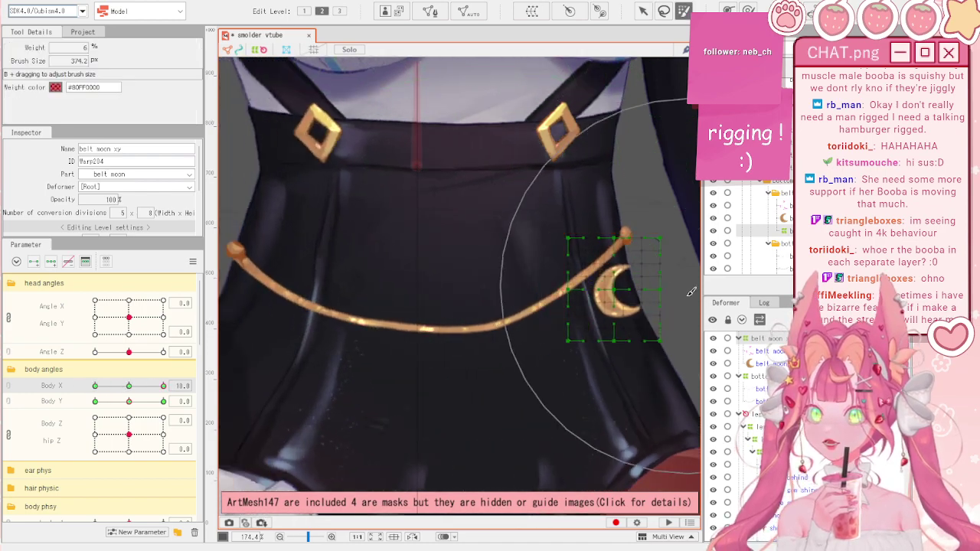
pyautogui.scroll(-4, 452, 231)
pyautogui.scroll(4, 543, 233)
pyautogui.moveTo(635, 283); pyautogui.dragTo(644, 310)
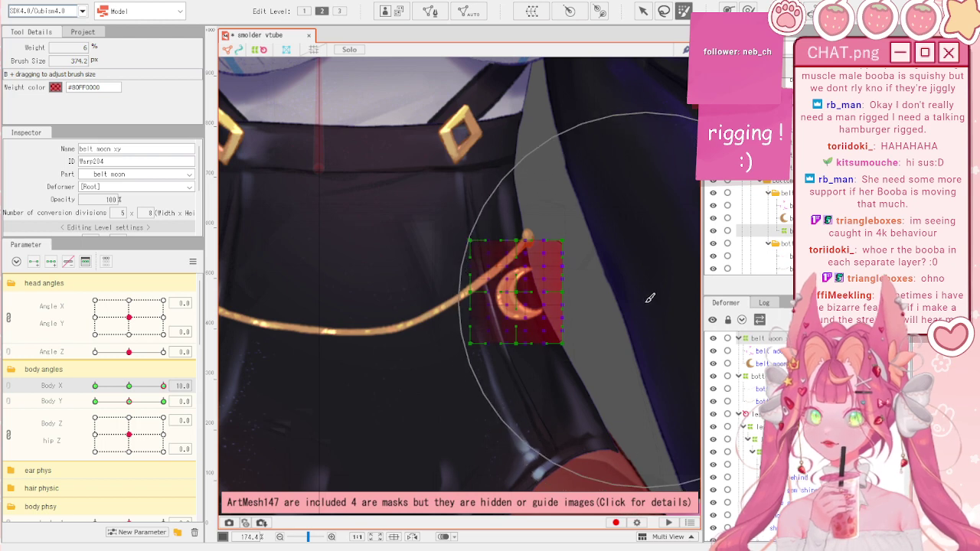
pyautogui.press('v')
pyautogui.moveTo(563, 294); pyautogui.dragTo(559, 297)
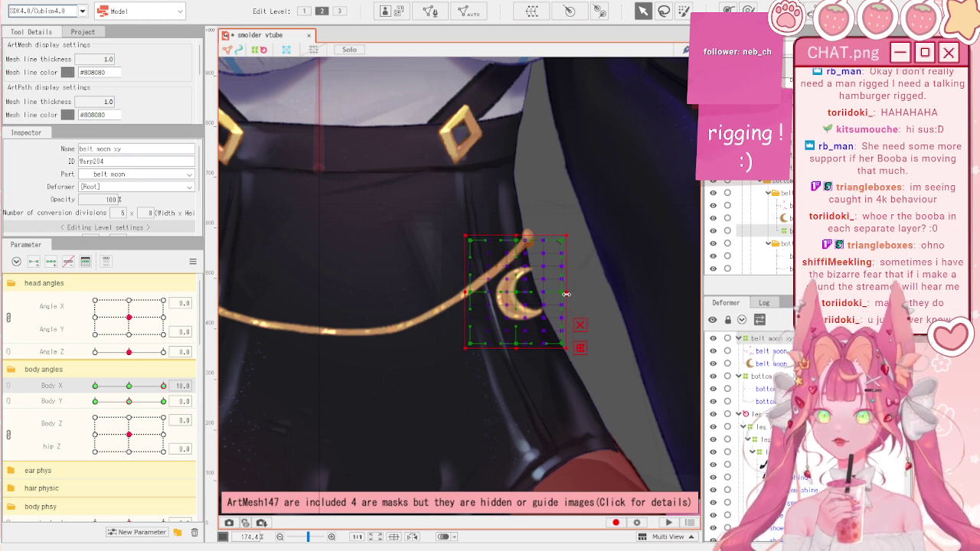
pyautogui.moveTo(567, 293); pyautogui.dragTo(548, 294)
pyautogui.scroll(2, 545, 297)
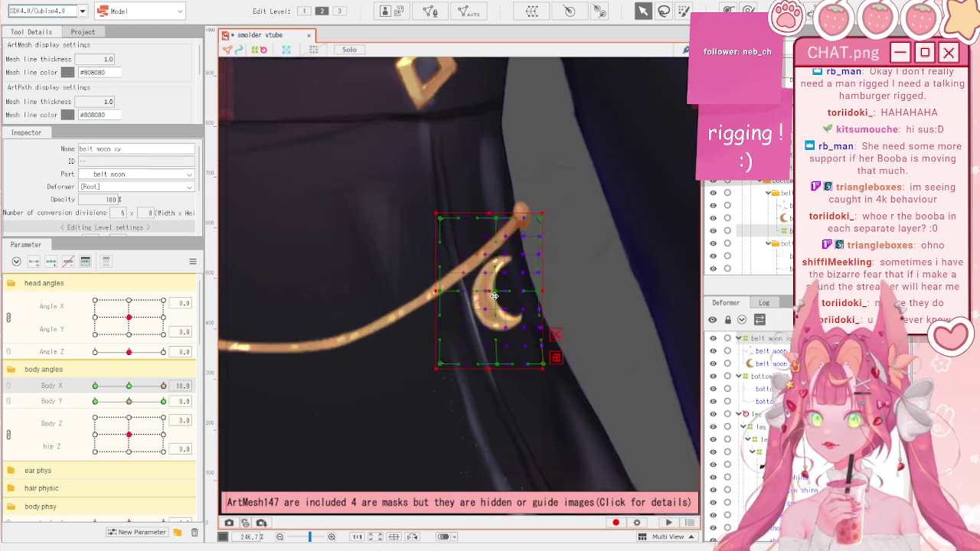
pyautogui.moveTo(489, 294); pyautogui.dragTo(500, 295)
pyautogui.moveTo(161, 387); pyautogui.dragTo(78, 377)
pyautogui.scroll(-3, 475, 231)
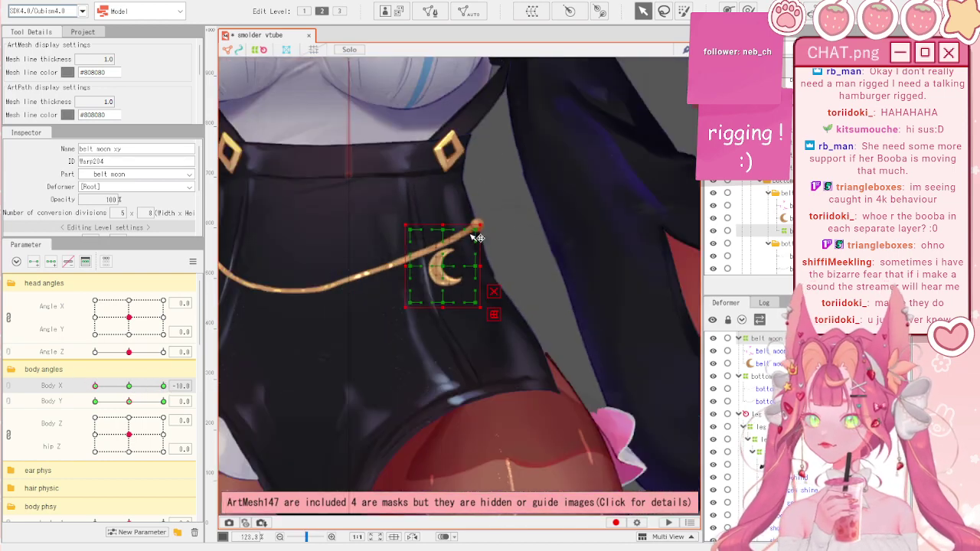
# - Deselect the moon warp, check the chain and moon across the Body X range, and reset the parameters to their defaults
pyautogui.scroll(-4, 410, 291)
pyautogui.click(543, 201)
pyautogui.moveTo(139, 388); pyautogui.dragTo(175, 317)
pyautogui.click(194, 262)
pyautogui.click(239, 263)
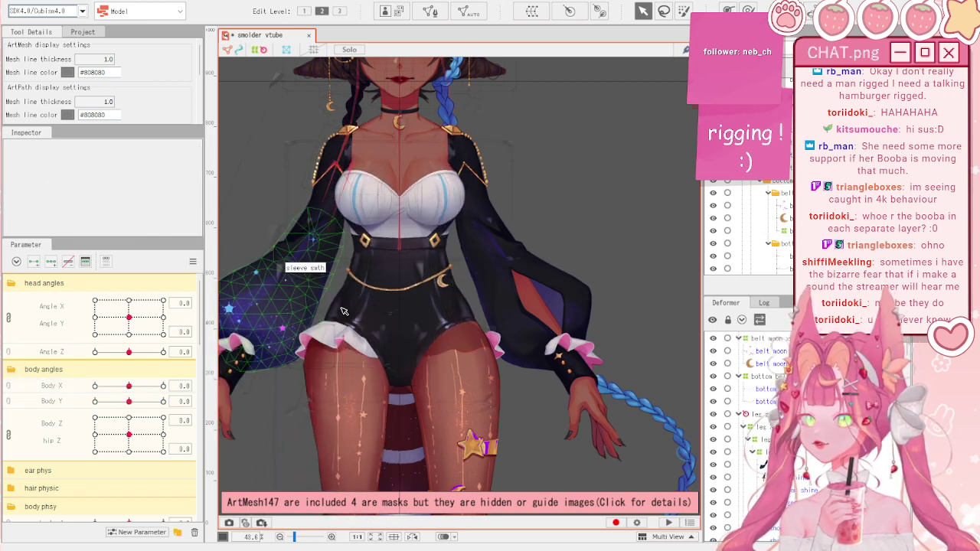
# - At Body Y -10, move the bottom belt XY and belt moon xy warps down together to follow the waist
pyautogui.scroll(2, 363, 306)
pyautogui.moveTo(129, 401); pyautogui.dragTo(59, 402)
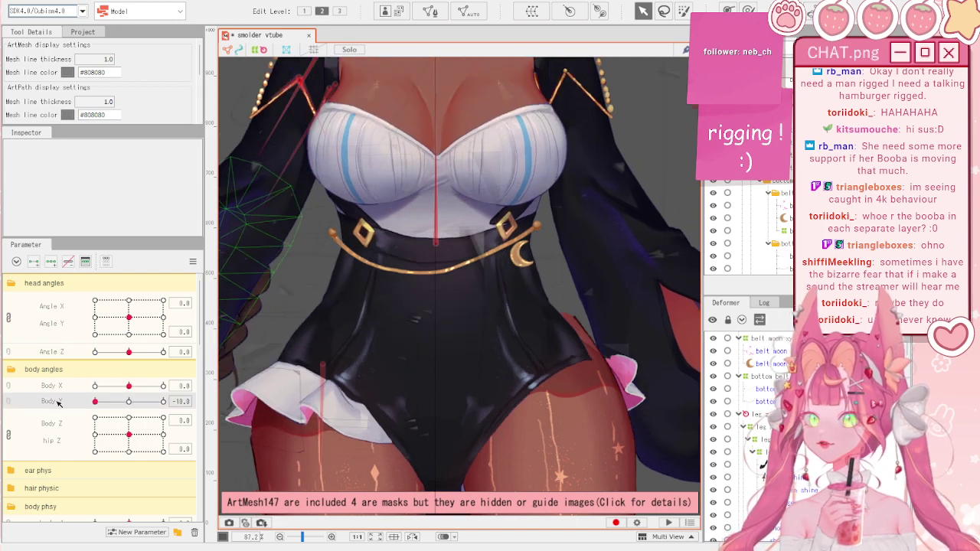
pyautogui.click(769, 376)
pyautogui.keyDown('ctrl'); pyautogui.click(777, 341); pyautogui.keyUp('ctrl')
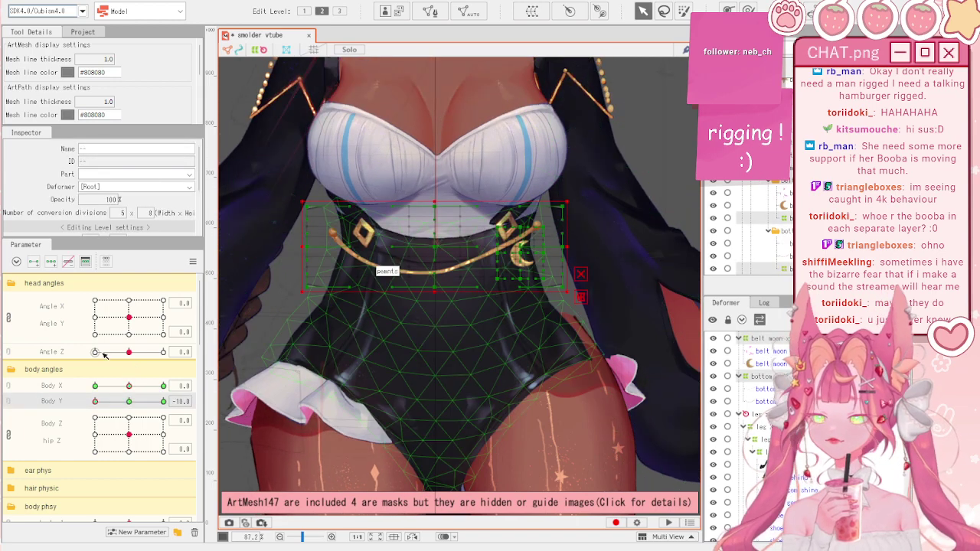
pyautogui.scroll(3, 408, 284)
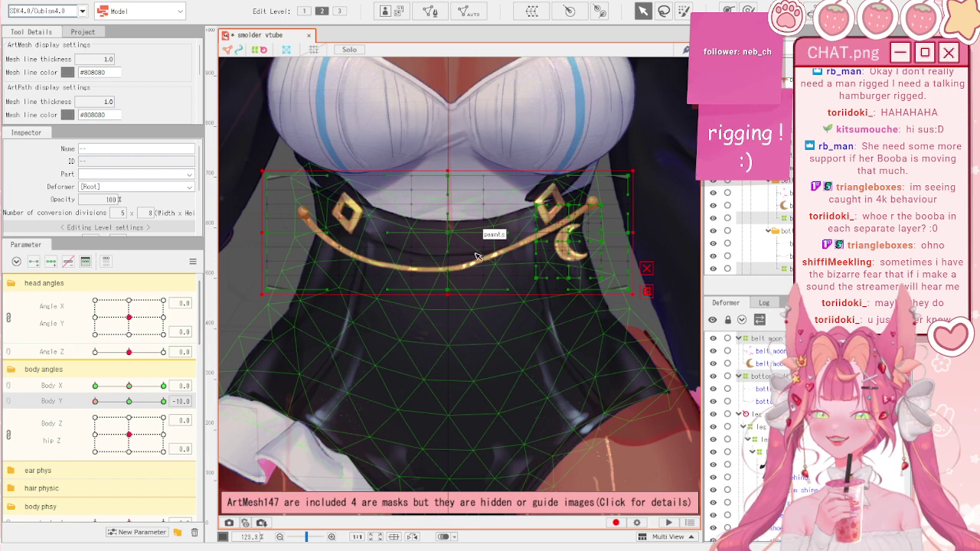
pyautogui.moveTo(461, 238); pyautogui.dragTo(453, 298)
pyautogui.moveTo(121, 402); pyautogui.dragTo(86, 406)
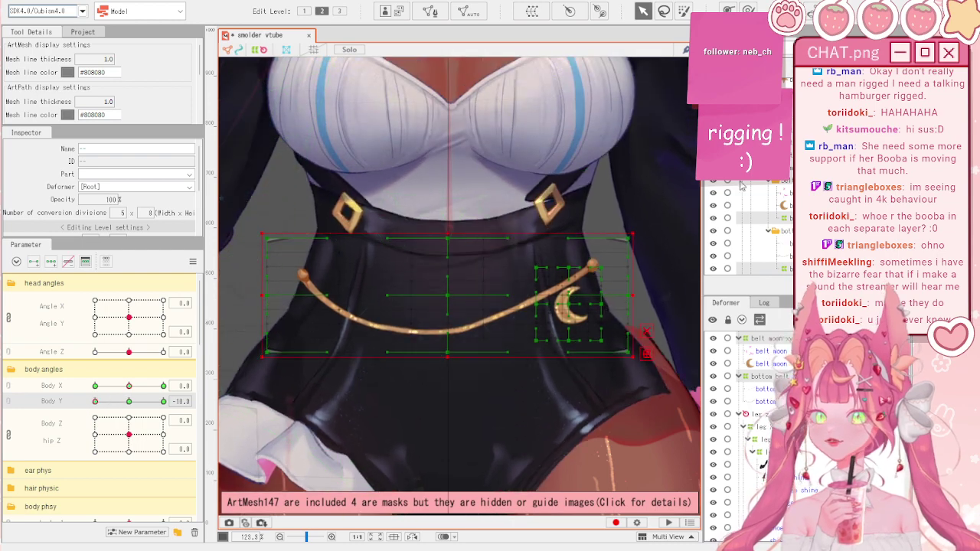
# - Show the top belt chain and its pendants again and fine-tune the bottom chain and moon's height against them at Body Y -10
pyautogui.scroll(-2, 740, 194)
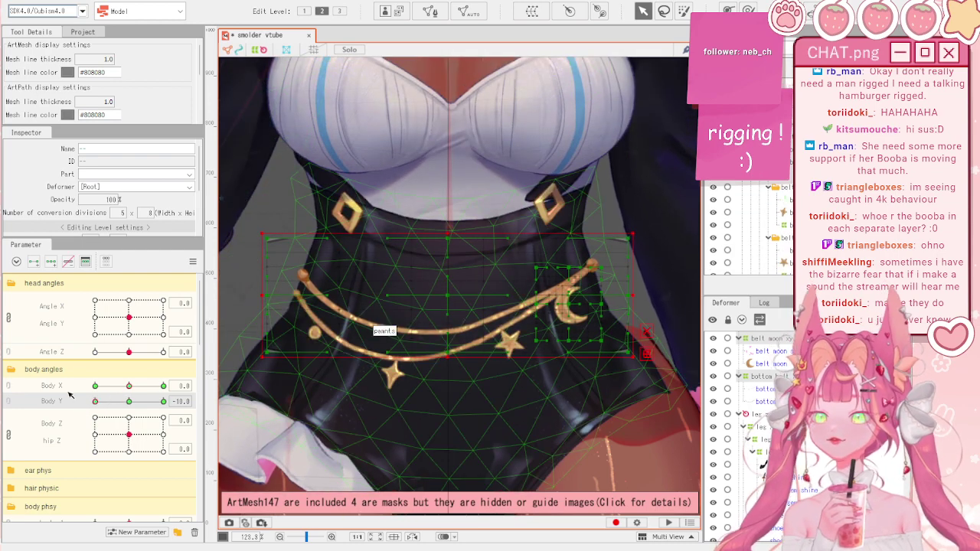
pyautogui.moveTo(128, 401); pyautogui.dragTo(78, 411)
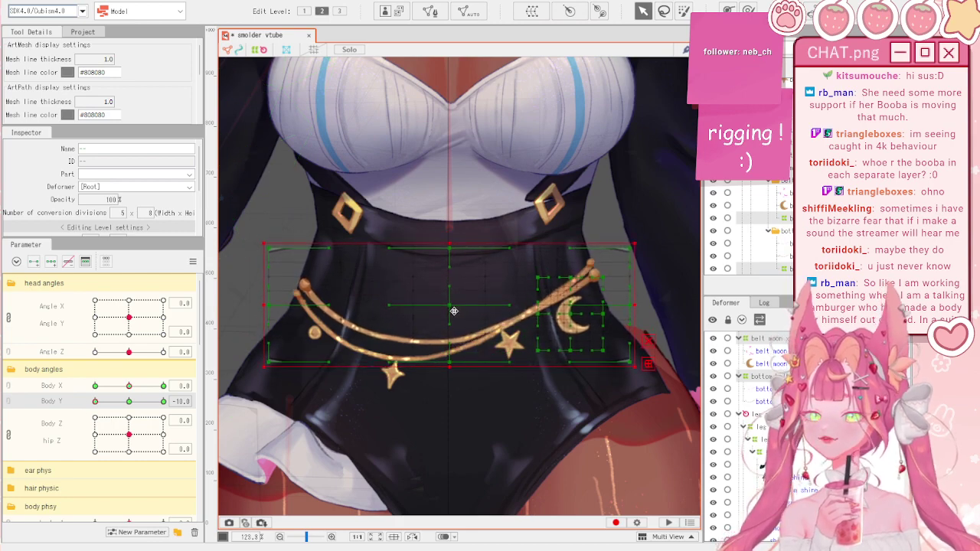
pyautogui.moveTo(129, 402); pyautogui.dragTo(66, 420)
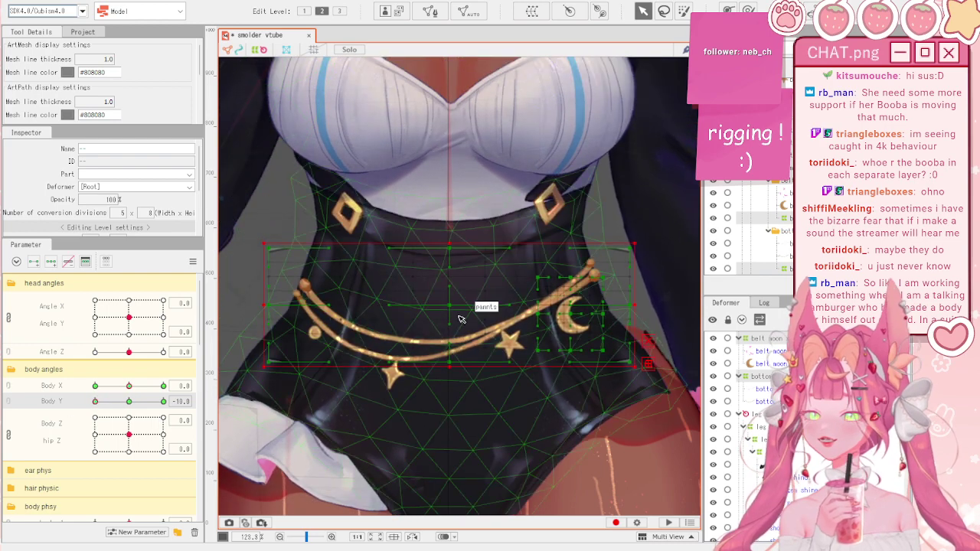
pyautogui.moveTo(136, 400); pyautogui.dragTo(88, 406)
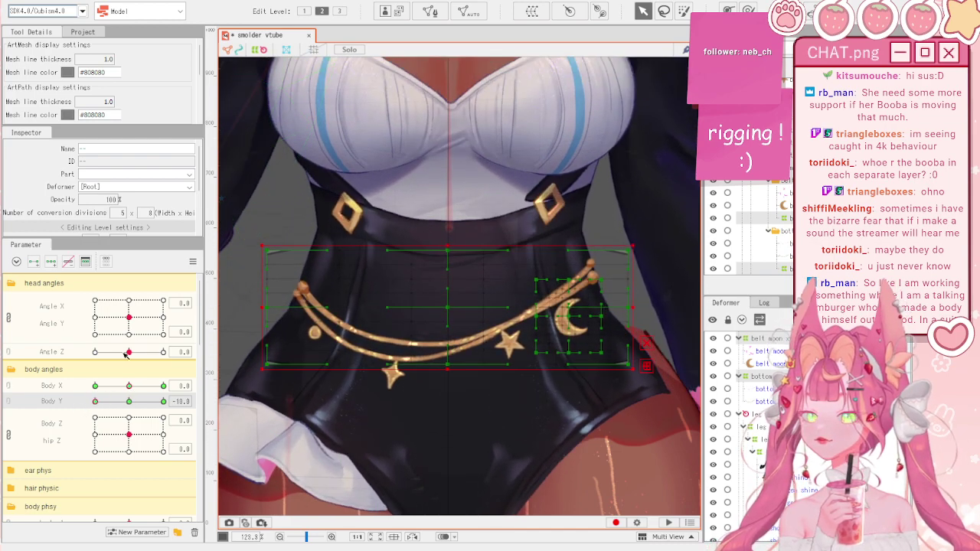
# - Raise the bottom belt warp's upper left side slightly with the deform brush at Body Y -10 and save the model
pyautogui.click(749, 10)
pyautogui.moveTo(308, 213); pyautogui.dragTo(307, 206)
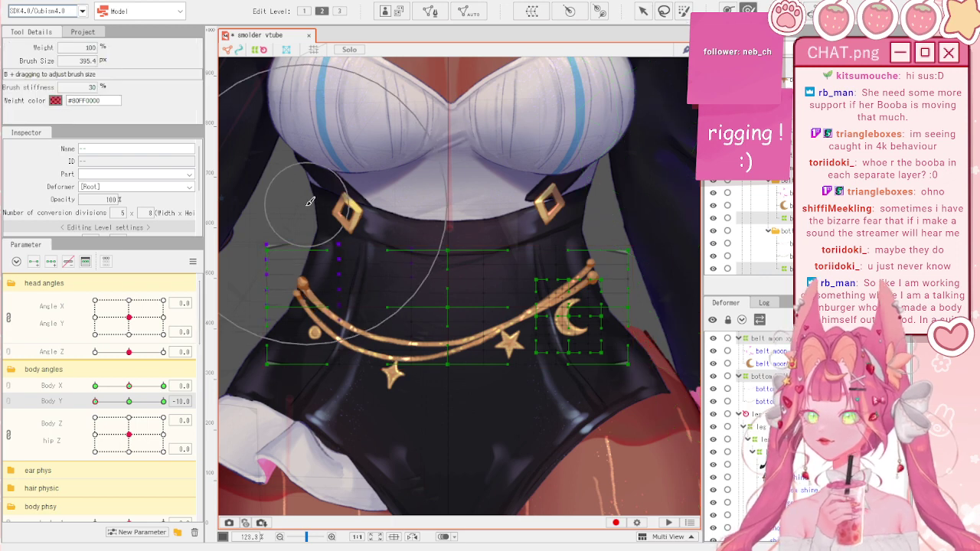
pyautogui.click(670, 206)
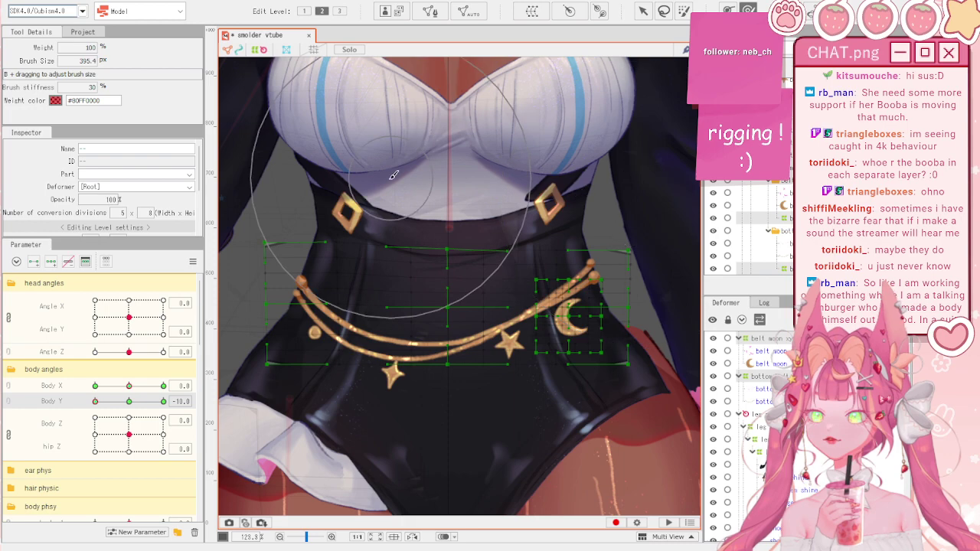
pyautogui.hotkey('ctrl', 's')
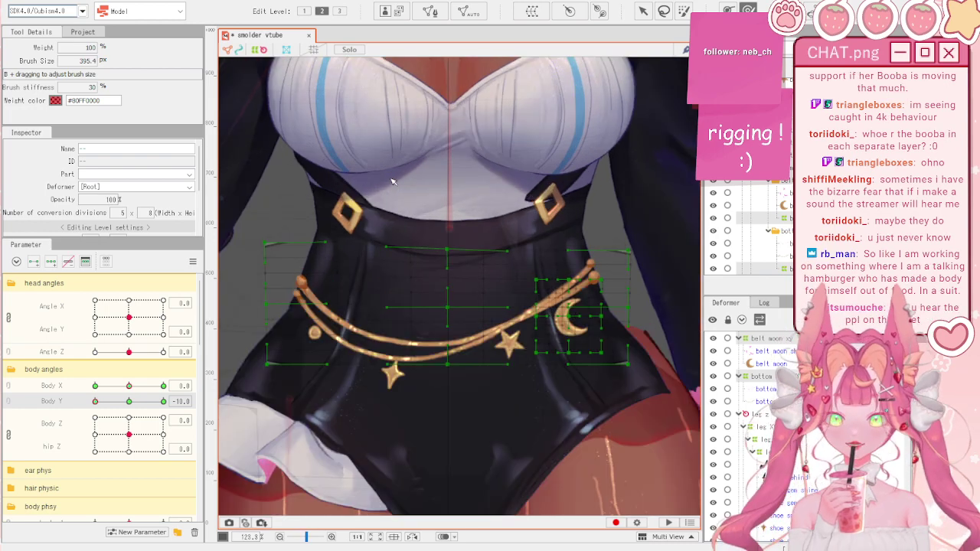
# - At Body Y 10, move the bottom belt XY and belt moon xy warps up together to line up with the top chain
pyautogui.moveTo(127, 401); pyautogui.dragTo(169, 399)
pyautogui.press('v')
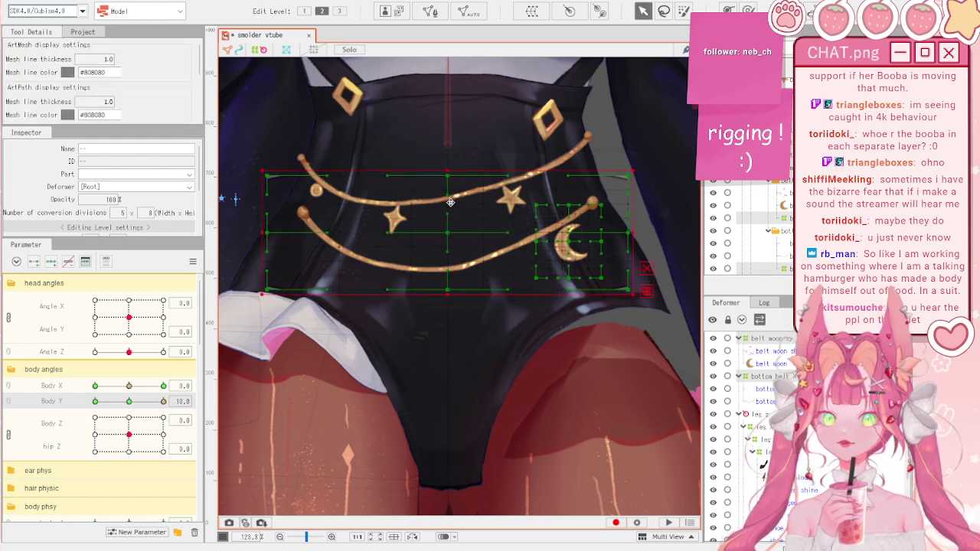
pyautogui.moveTo(450, 235)
pyautogui.mouseDown()
pyautogui.moveTo(450, 202)
pyautogui.moveTo(446, 232)
pyautogui.mouseUp()
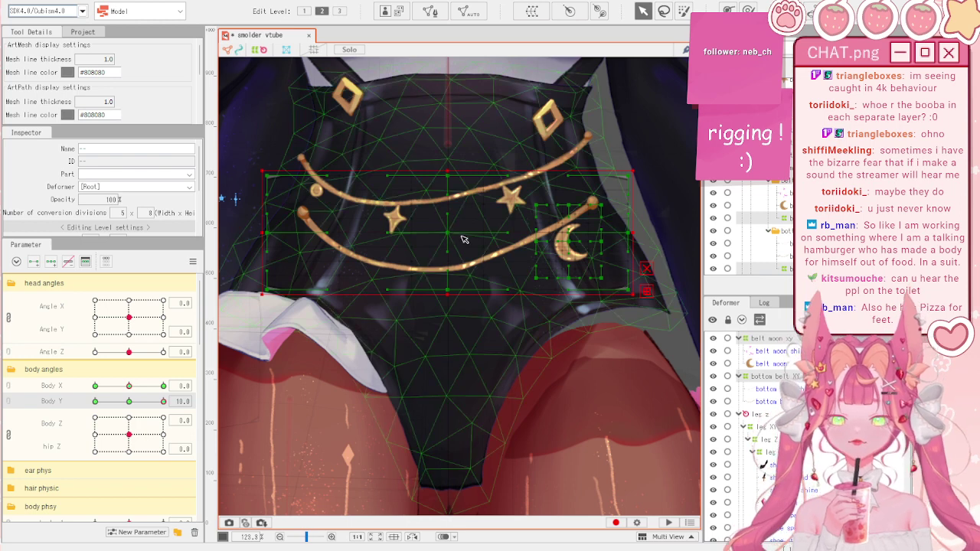
pyautogui.moveTo(446, 231); pyautogui.dragTo(451, 180)
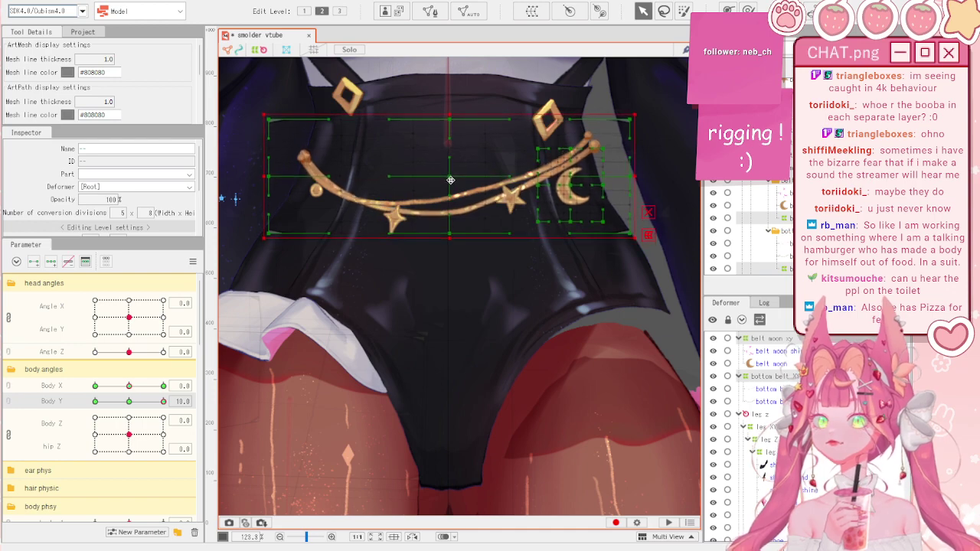
pyautogui.moveTo(163, 401)
pyautogui.mouseDown()
pyautogui.moveTo(132, 413)
pyautogui.moveTo(167, 404)
pyautogui.mouseUp()
pyautogui.click(442, 183)
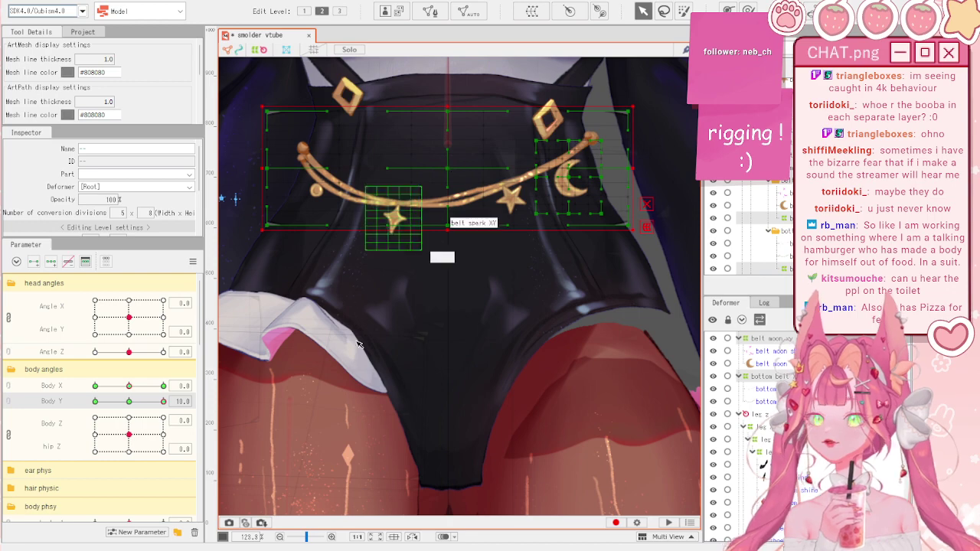
pyautogui.moveTo(163, 401)
pyautogui.mouseDown()
pyautogui.moveTo(70, 420)
pyautogui.moveTo(174, 416)
pyautogui.mouseUp()
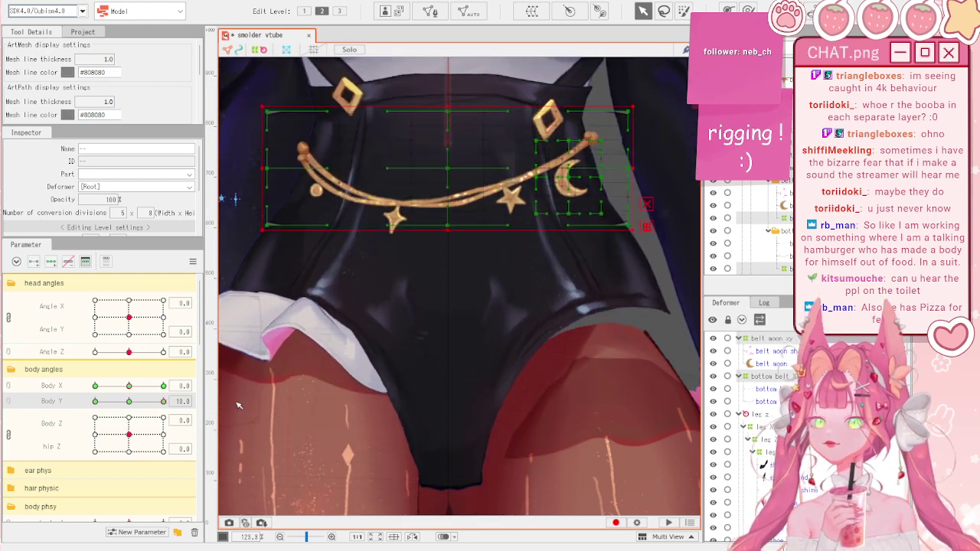
pyautogui.moveTo(454, 161); pyautogui.dragTo(453, 152)
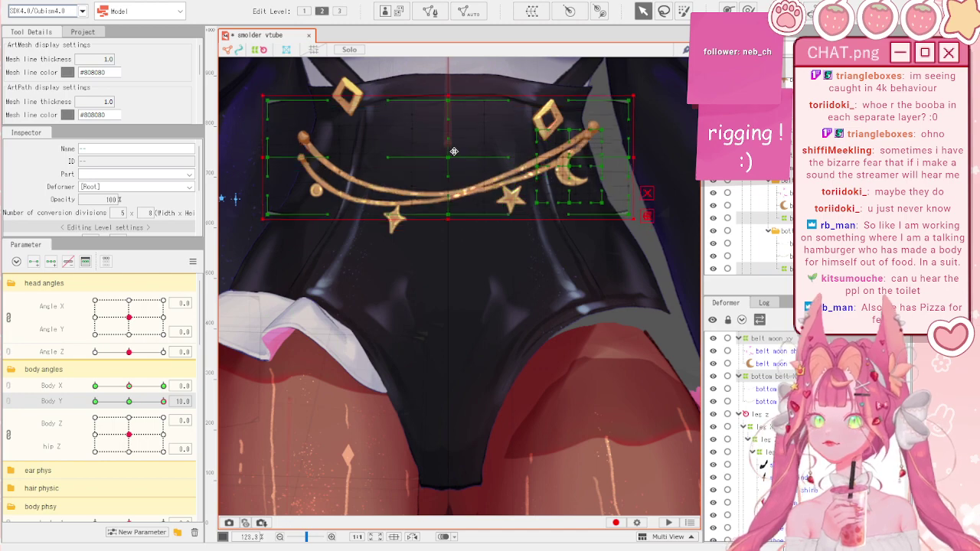
# - At Body Y 10, lower both ends of the bottom belt XY warp slightly with the deform brush
pyautogui.click(780, 376)
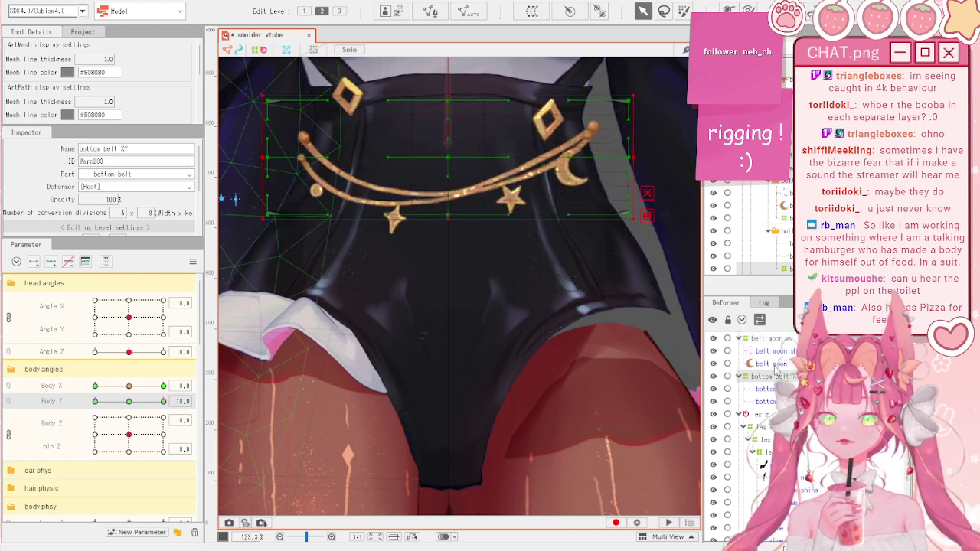
pyautogui.scroll(-3, 513, 249)
pyautogui.scroll(3, 489, 156)
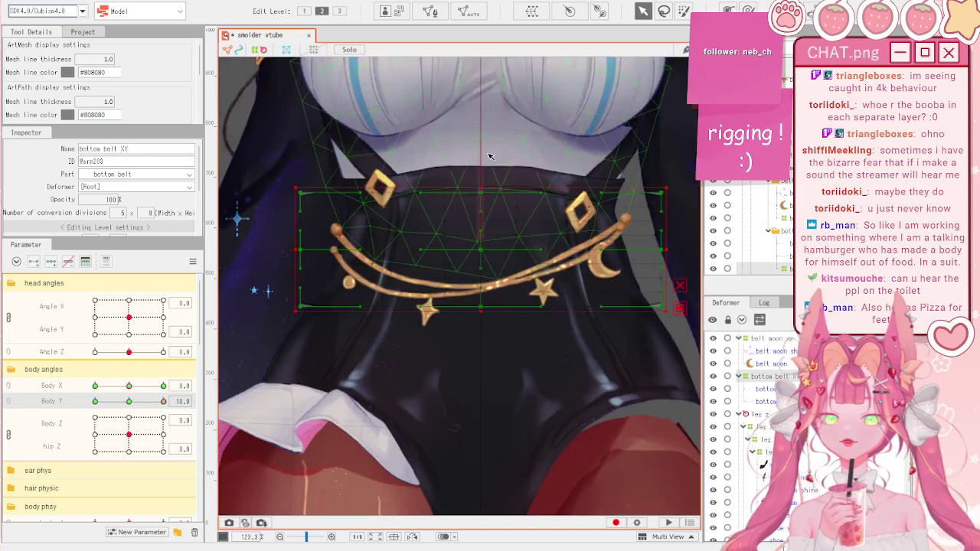
pyautogui.click(683, 11)
pyautogui.click(294, 210)
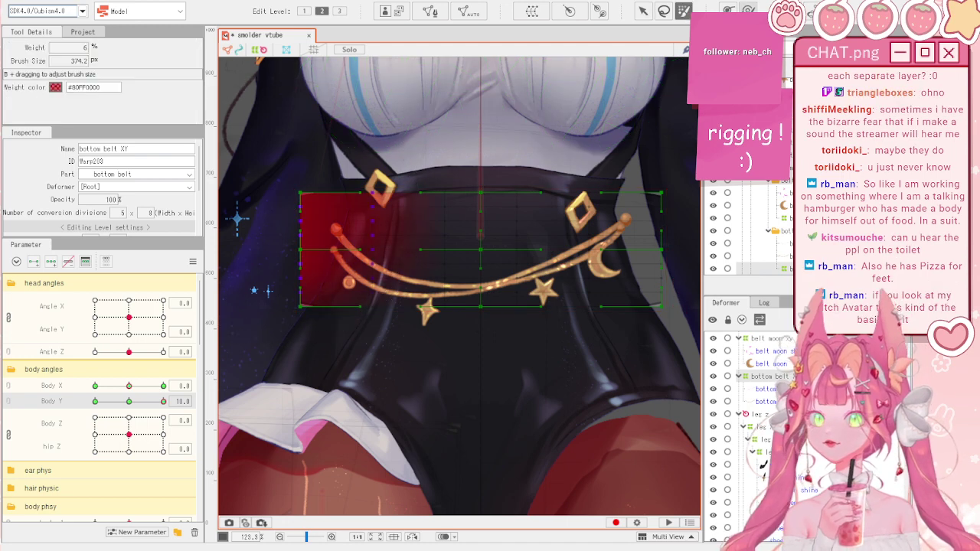
pyautogui.click(748, 11)
pyautogui.moveTo(285, 214); pyautogui.dragTo(294, 215)
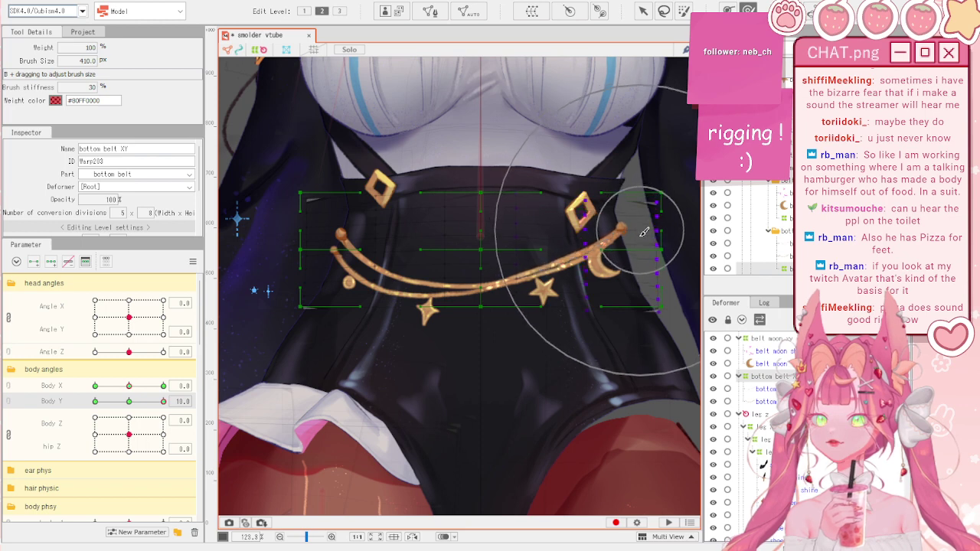
pyautogui.moveTo(641, 242); pyautogui.dragTo(647, 231)
pyautogui.moveTo(491, 296); pyautogui.dragTo(491, 287)
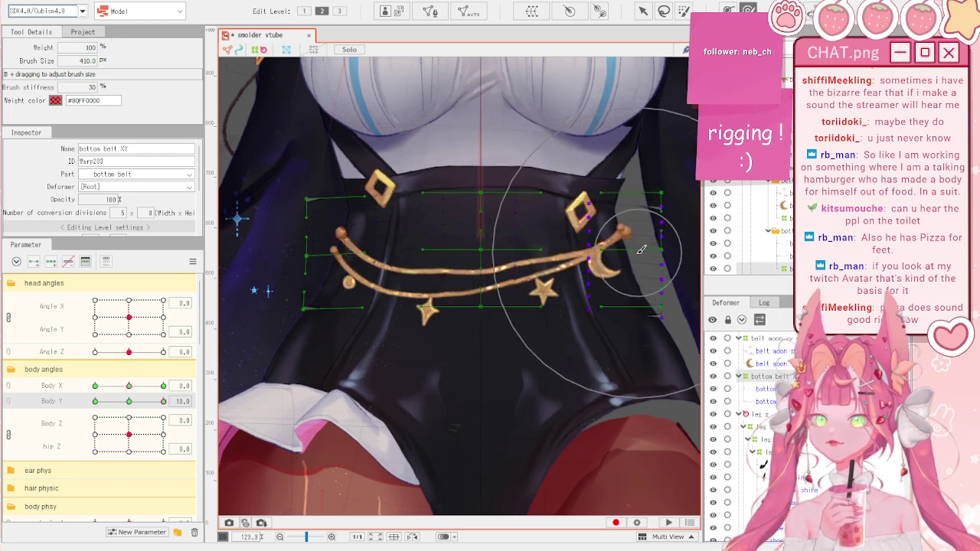
# - Refine the left, middle and right sections of the bottom belt XY warp at Body Y 10 and compare the result with Body Y -10
pyautogui.press('b')
pyautogui.moveTo(599, 261); pyautogui.dragTo(513, 142)
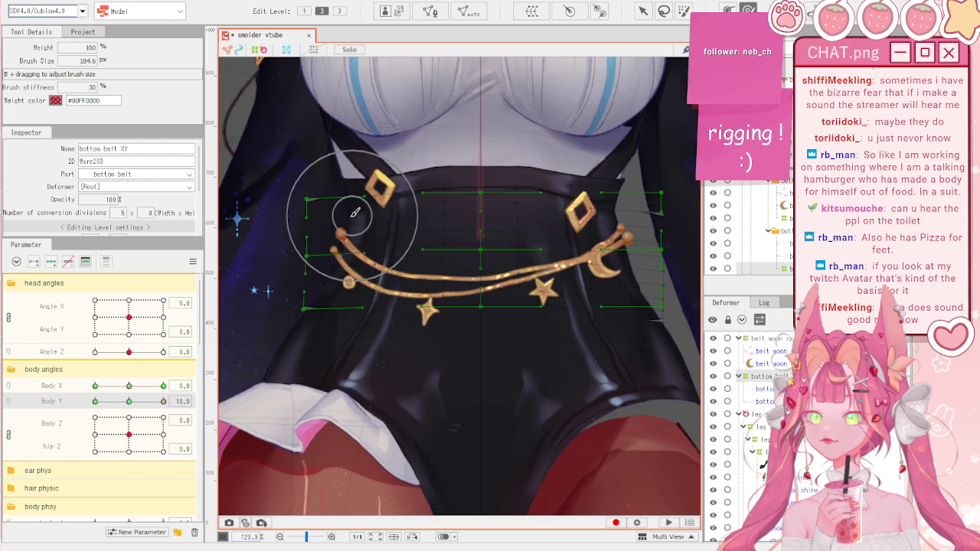
pyautogui.moveTo(354, 265); pyautogui.dragTo(386, 291)
pyautogui.moveTo(456, 258); pyautogui.dragTo(452, 242)
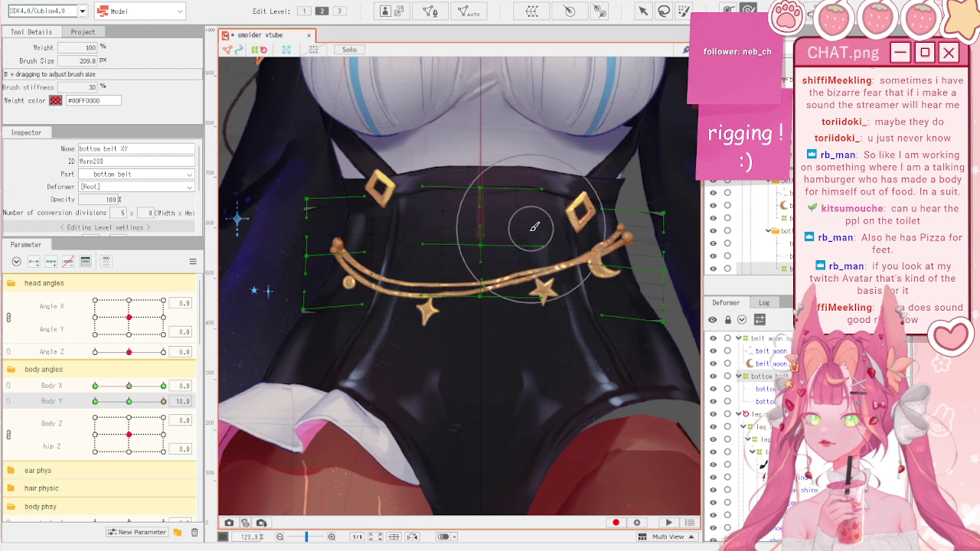
pyautogui.moveTo(129, 401); pyautogui.dragTo(171, 399)
pyautogui.moveTo(544, 296); pyautogui.dragTo(597, 322)
pyautogui.moveTo(625, 278); pyautogui.dragTo(626, 284)
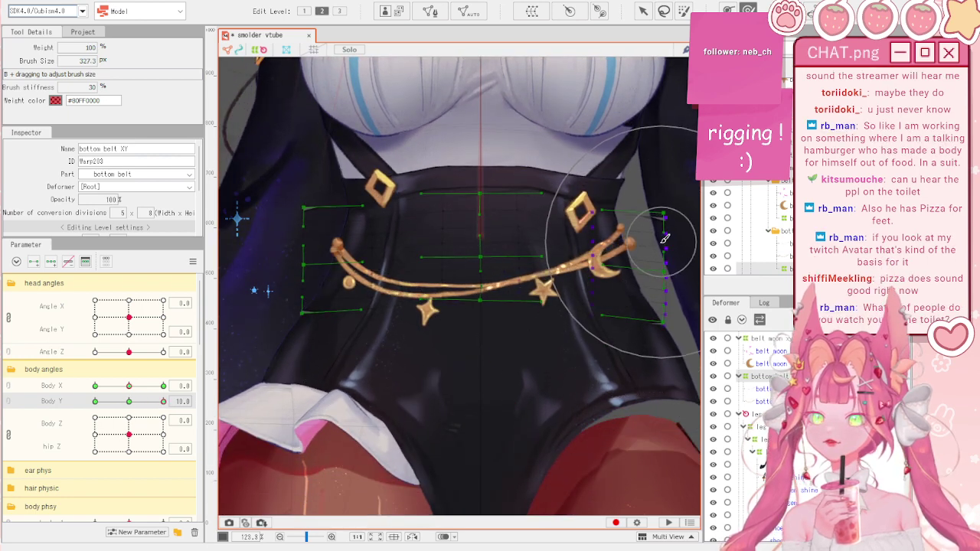
pyautogui.click(130, 401)
pyautogui.moveTo(130, 401); pyautogui.dragTo(16, 390)
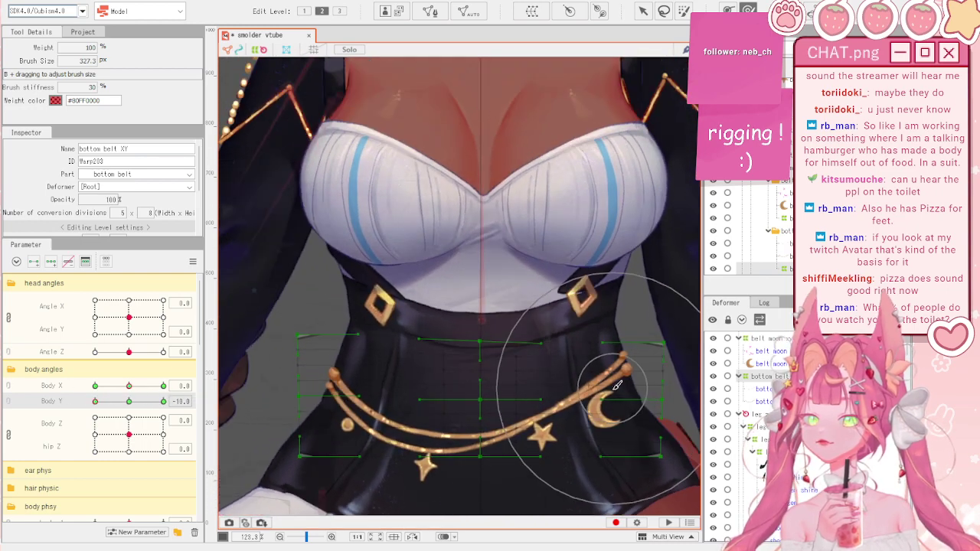
pyautogui.moveTo(94, 401); pyautogui.dragTo(173, 399)
pyautogui.press('v')
pyautogui.scroll(-2, 432, 323)
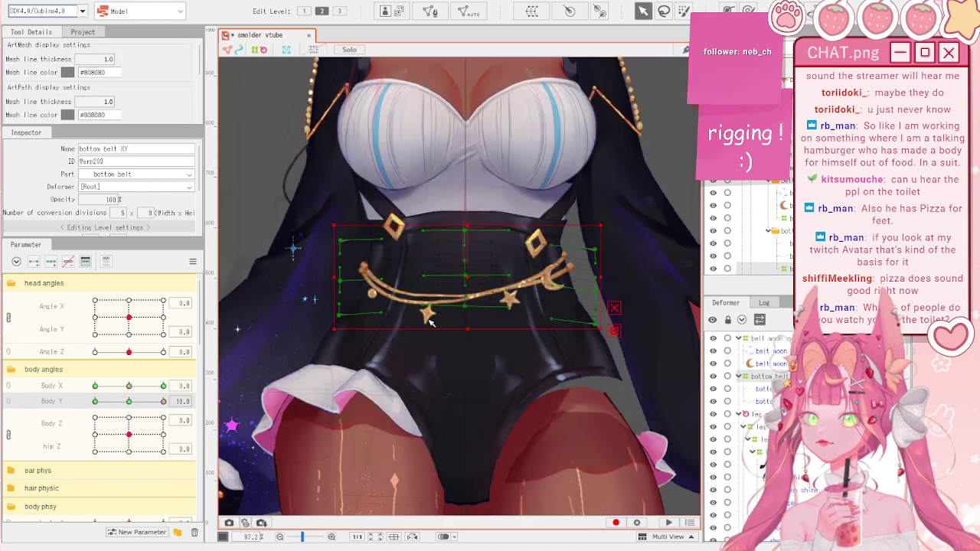
# - Lower the belt moon xy warp at Body Y 10 so the moon hangs from the chain, and compare with Body Y -10
pyautogui.click(780, 340)
pyautogui.scroll(6, 587, 278)
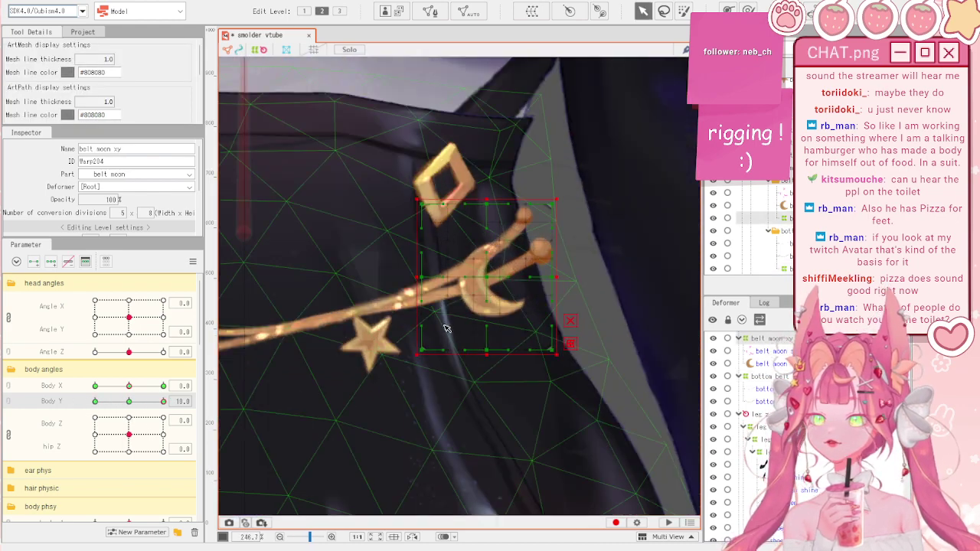
pyautogui.moveTo(129, 401); pyautogui.dragTo(174, 405)
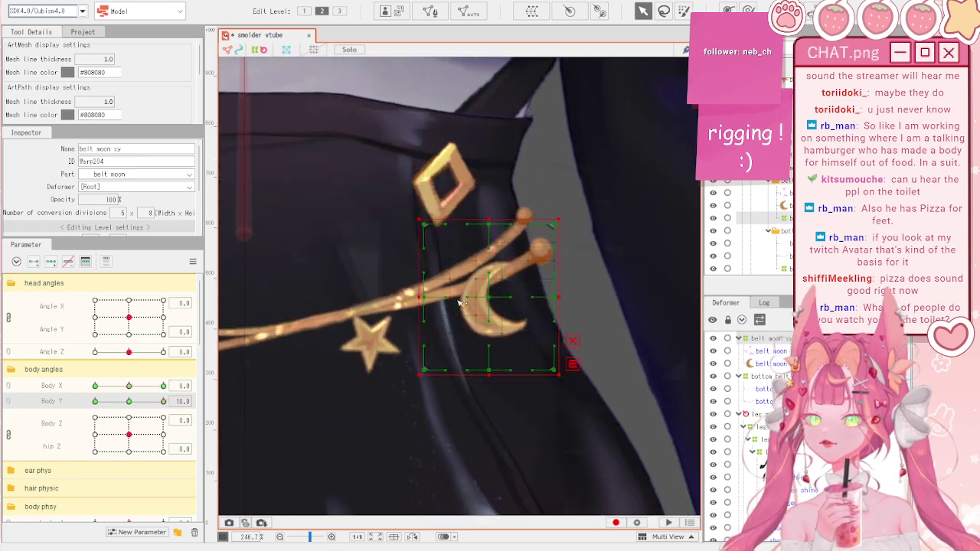
pyautogui.moveTo(494, 308); pyautogui.dragTo(496, 314)
pyautogui.moveTo(135, 401); pyautogui.dragTo(95, 401)
pyautogui.scroll(-2, 368, 268)
pyautogui.scroll(-2, 369, 270)
pyautogui.scroll(3, 450, 375)
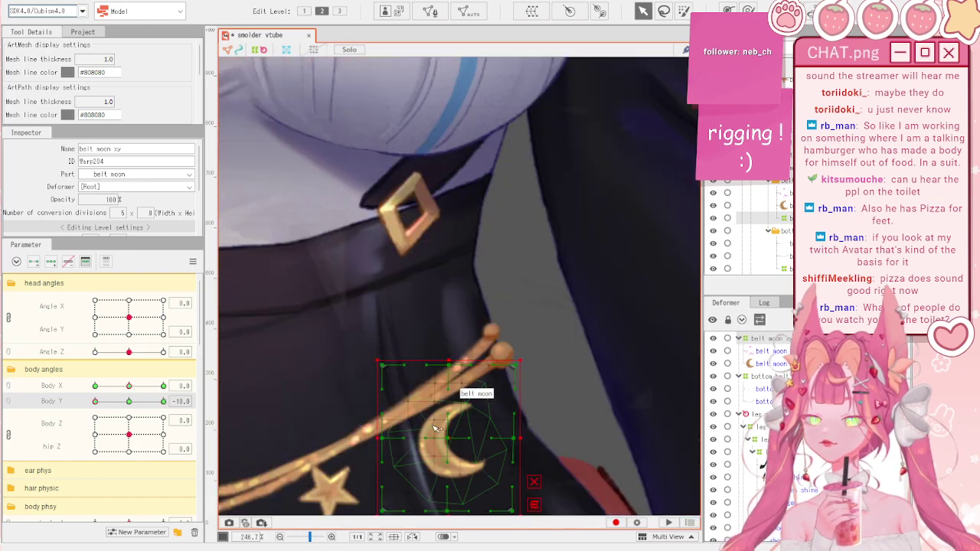
pyautogui.scroll(-4, 453, 377)
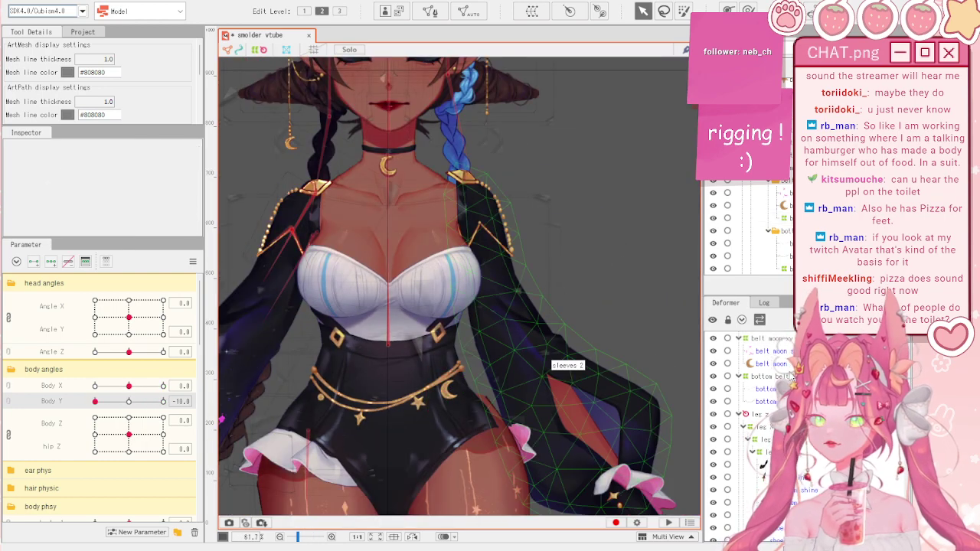
# - Link Body X with Body Y and generate the four corner forms for the bottom belt XY and belt moon xy warps
pyautogui.click(773, 376)
pyautogui.keyDown('ctrl'); pyautogui.click(773, 338); pyautogui.keyUp('ctrl')
pyautogui.rightClick(182, 294)
pyautogui.click(243, 326)
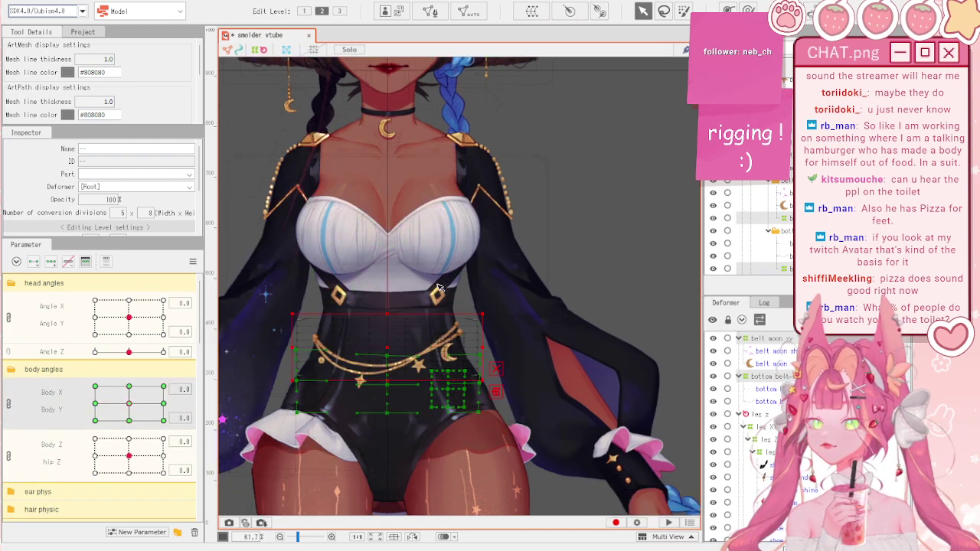
pyautogui.scroll(-2, 439, 287)
pyautogui.scroll(2, 392, 345)
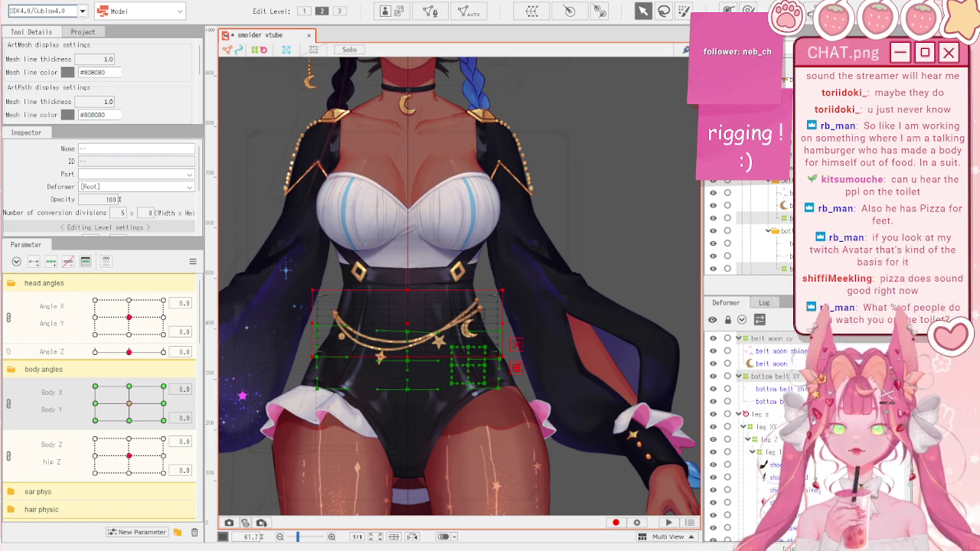
pyautogui.scroll(3, 344, 356)
# - At Body X -10 and Body Y 10, reshape the left and middle parts of the bottom belt XY warp with the deform brush
pyautogui.moveTo(142, 409); pyautogui.dragTo(95, 352)
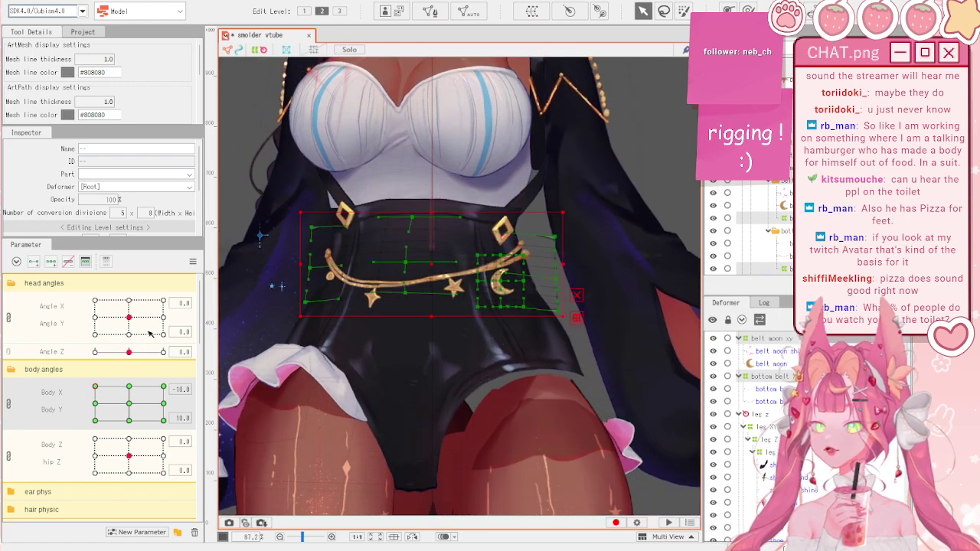
pyautogui.scroll(2, 417, 283)
pyautogui.click(748, 10)
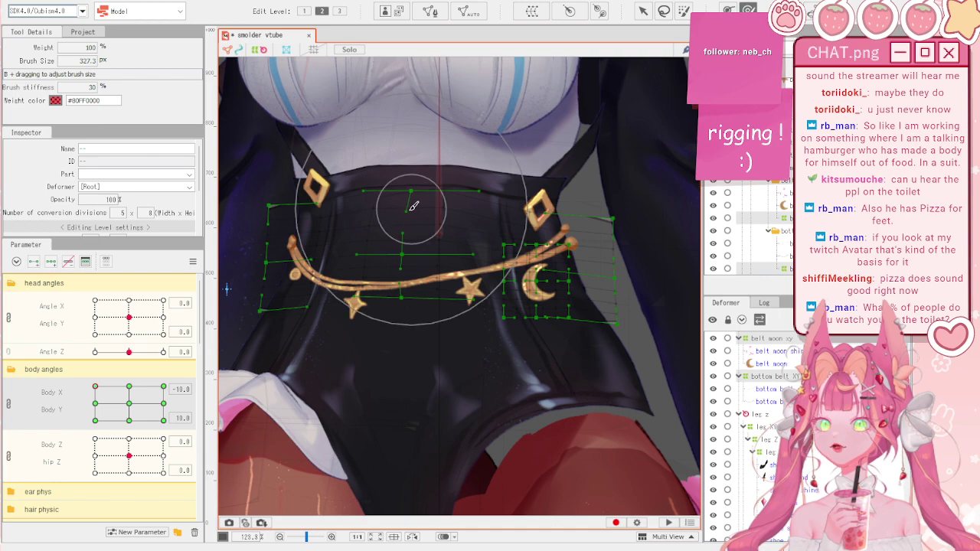
pyautogui.moveTo(352, 280); pyautogui.dragTo(351, 259)
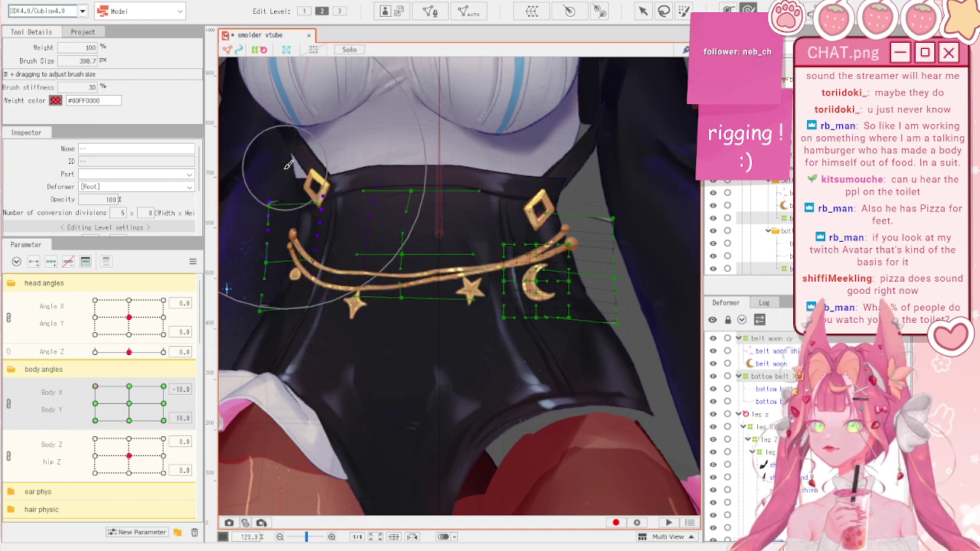
pyautogui.scroll(2, 287, 178)
pyautogui.scroll(-3, 287, 177)
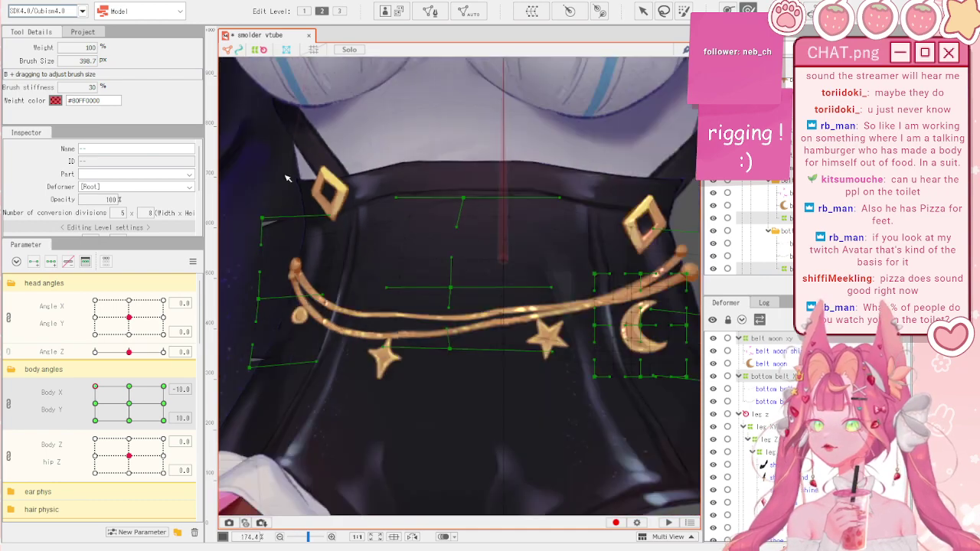
pyautogui.scroll(2, 226, 356)
pyautogui.scroll(-2, 367, 359)
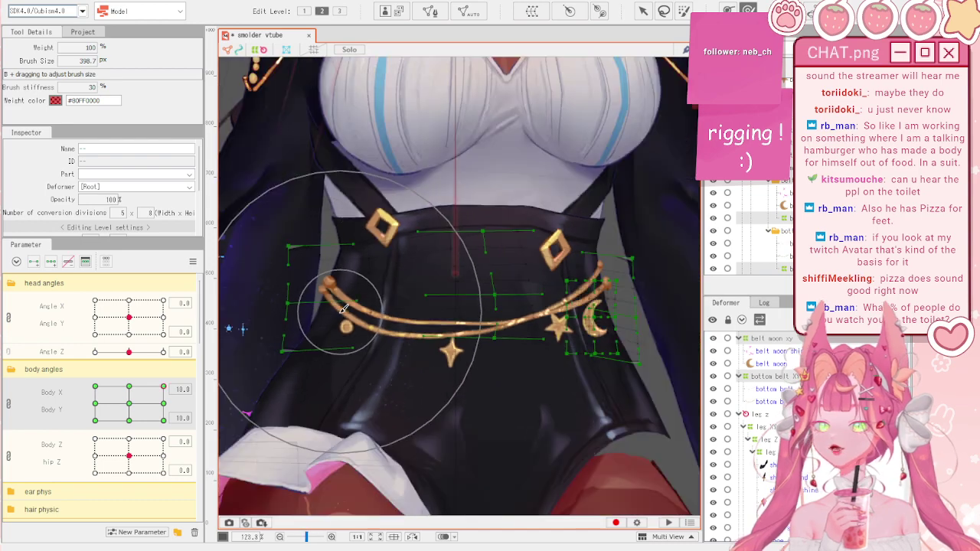
pyautogui.scroll(2, 490, 367)
pyautogui.click(95, 403)
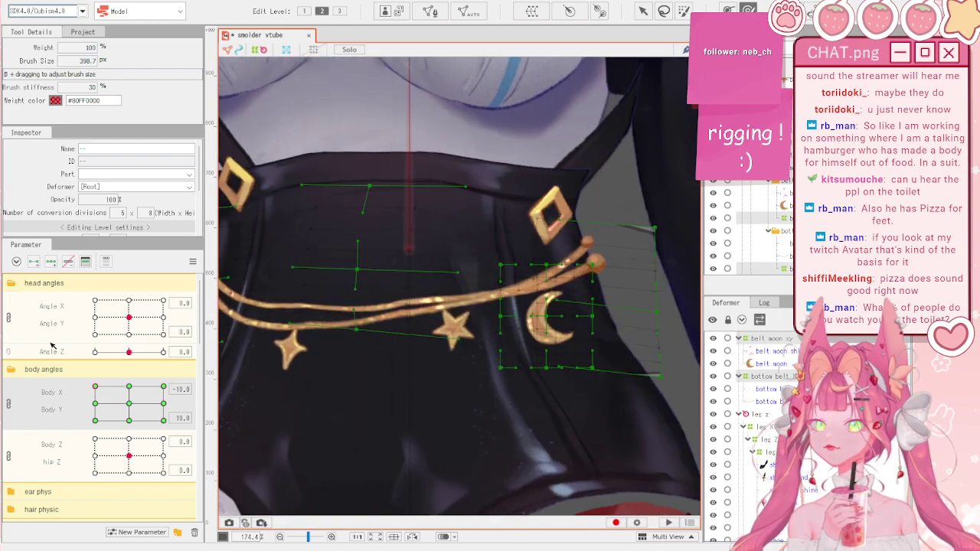
pyautogui.moveTo(329, 183); pyautogui.dragTo(400, 230)
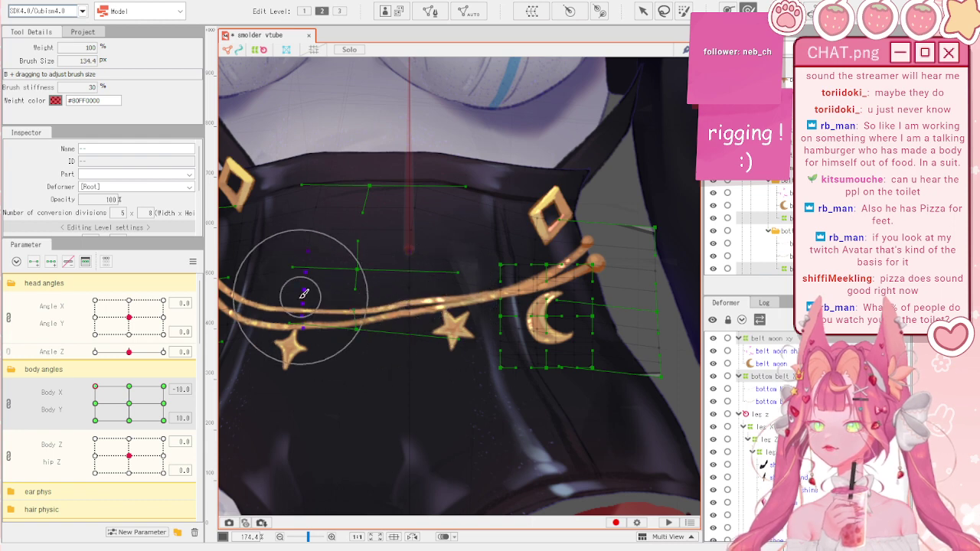
# - Examine how both waist chains and their pendants sit on the waist at Body Y -10
pyautogui.scroll(-4, 355, 296)
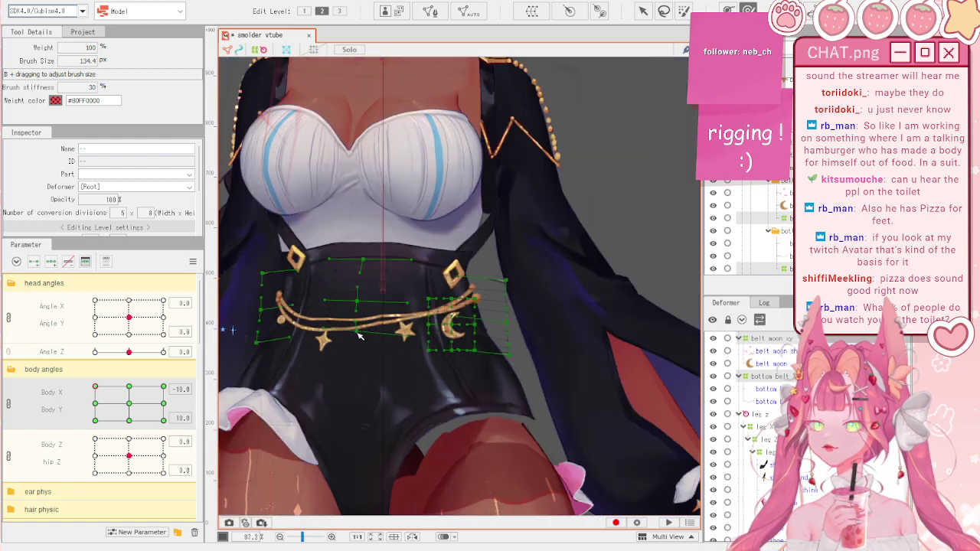
pyautogui.moveTo(200, 366); pyautogui.dragTo(133, 453)
pyautogui.press('v')
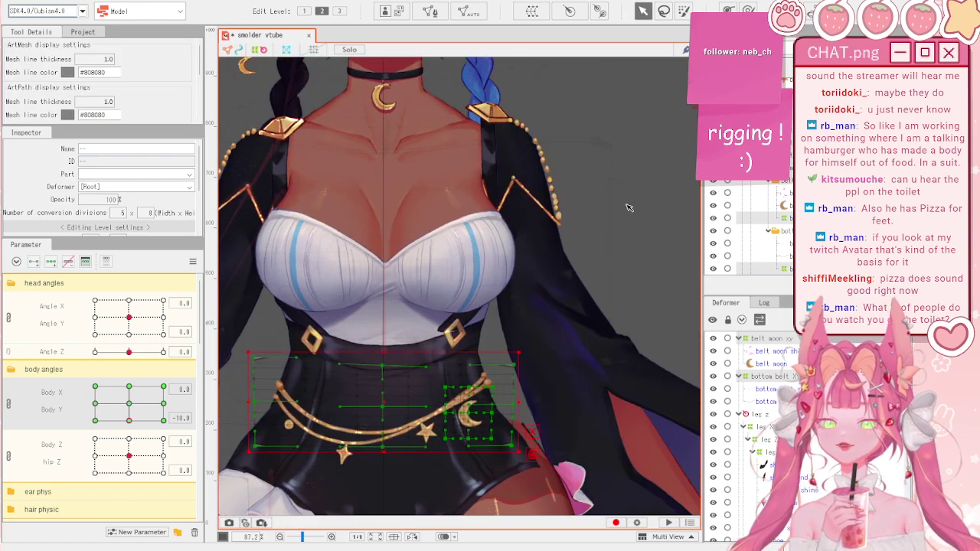
pyautogui.click(629, 207)
pyautogui.scroll(-2, 594, 214)
pyautogui.scroll(1, 547, 253)
pyautogui.scroll(1, 518, 293)
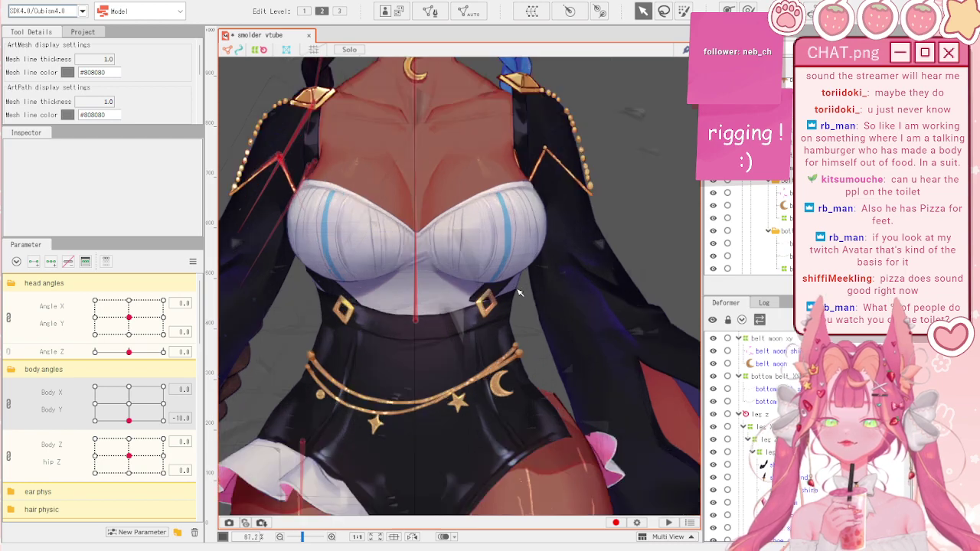
pyautogui.scroll(-4, 518, 292)
pyautogui.scroll(2, 459, 292)
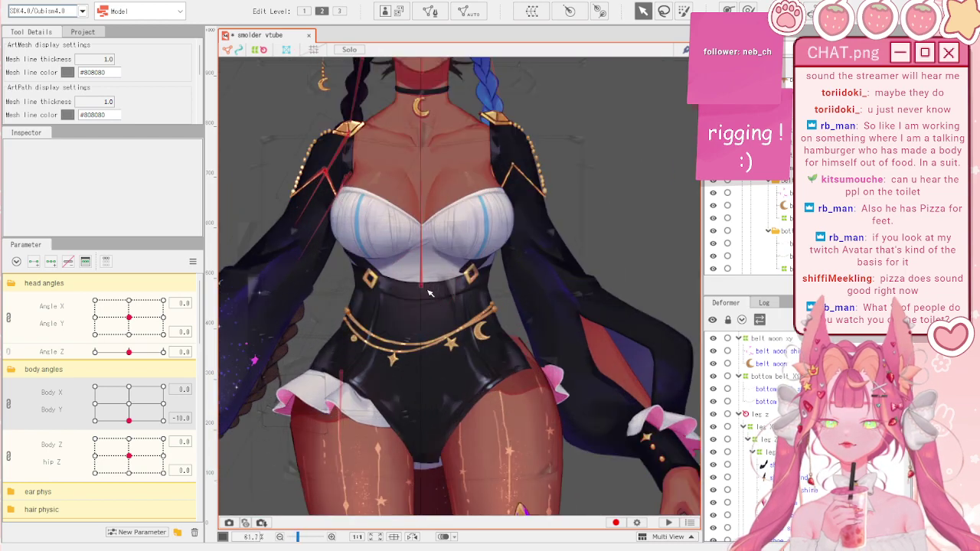
pyautogui.scroll(-1, 428, 292)
pyautogui.scroll(2, 382, 306)
pyautogui.scroll(3, 332, 322)
pyautogui.scroll(-3, 332, 321)
# - Key the bottom belt and bottom belt shine meshes on Body X and Body Y, and smooth the chain's middle at Body X -10, Body Y 10
pyautogui.moveTo(143, 402); pyautogui.dragTo(44, 375)
pyautogui.click(464, 257)
pyautogui.scroll(4, 492, 285)
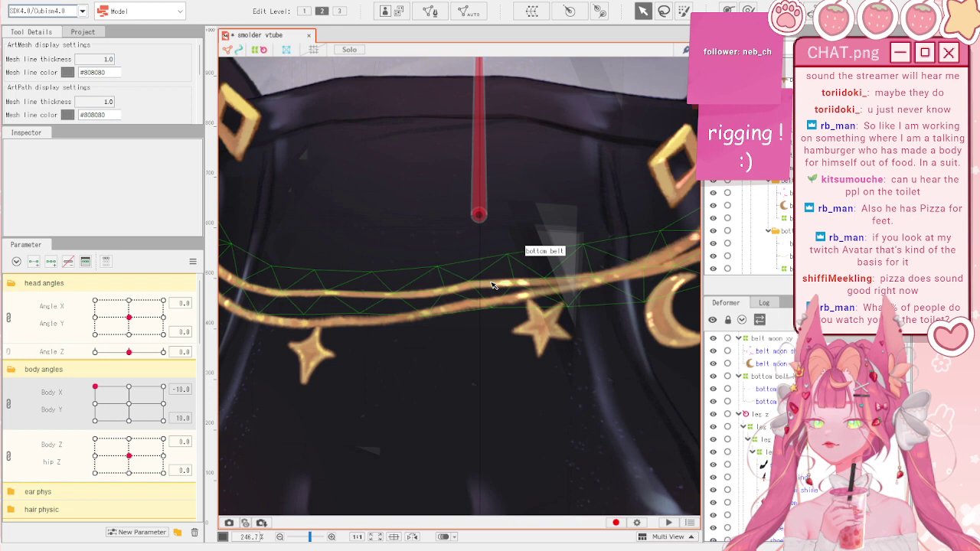
pyautogui.click(492, 285)
pyautogui.press('b')
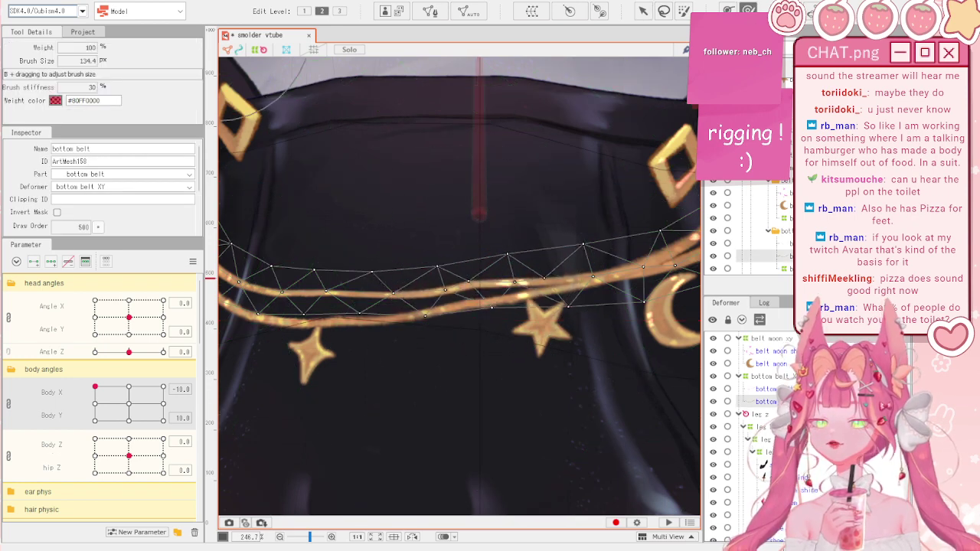
pyautogui.click(789, 388)
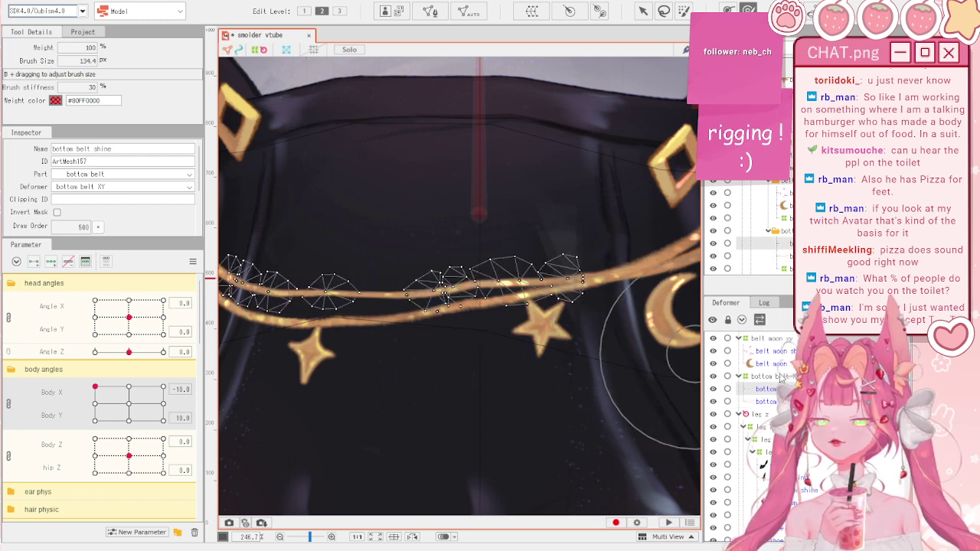
pyautogui.click(772, 376)
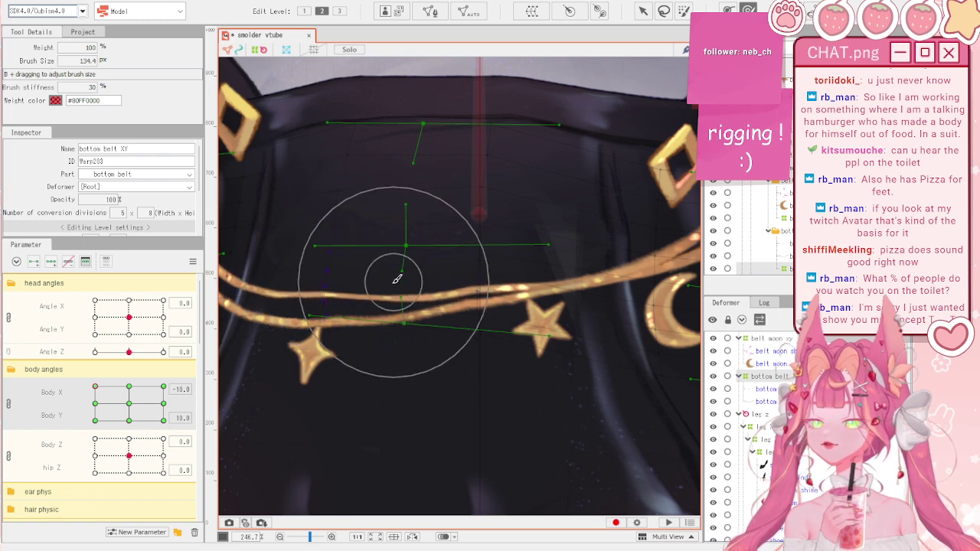
pyautogui.click(766, 388)
pyautogui.keyDown('ctrl'); pyautogui.click(765, 401); pyautogui.keyUp('ctrl')
pyautogui.click(49, 262)
pyautogui.moveTo(505, 257); pyautogui.dragTo(465, 272)
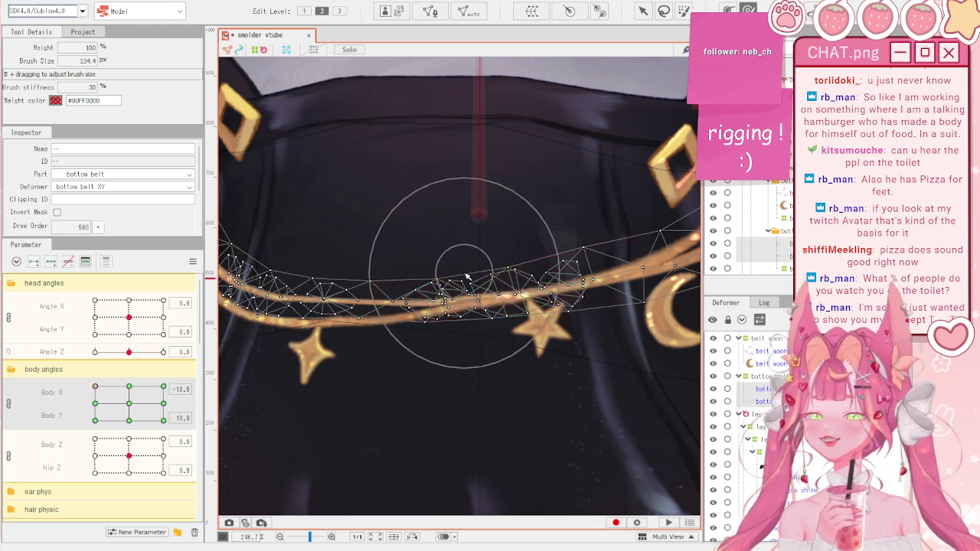
pyautogui.scroll(-3, 466, 270)
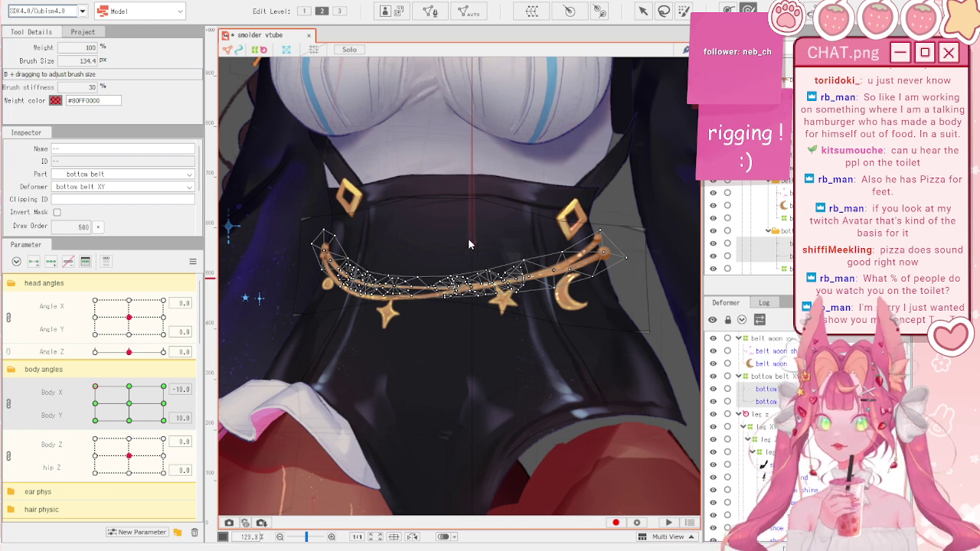
pyautogui.press('v')
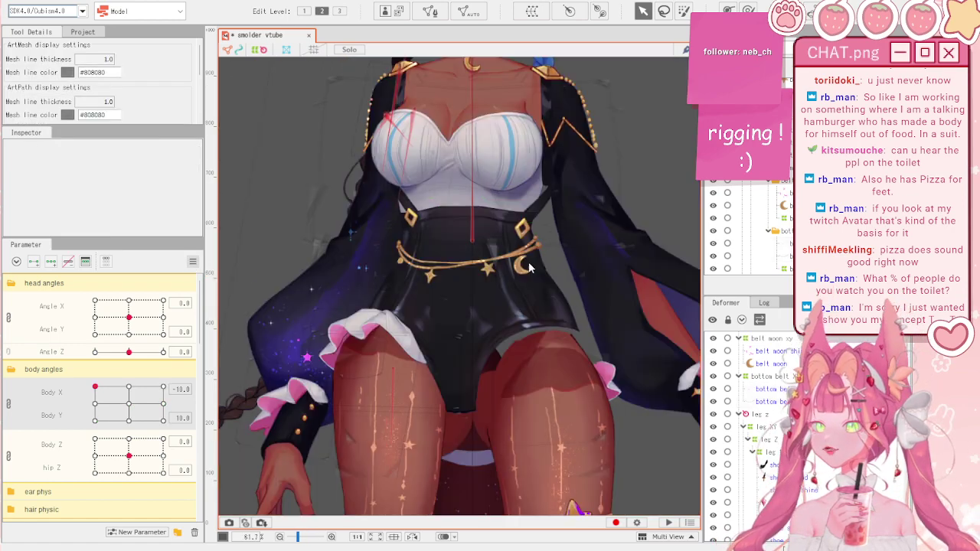
# - Test the pose along Body Y, reset all parameters to their defaults and save the model
pyautogui.click(192, 261)
pyautogui.click(245, 260)
pyautogui.moveTo(129, 403)
pyautogui.mouseDown()
pyautogui.moveTo(75, 444)
pyautogui.moveTo(111, 457)
pyautogui.moveTo(129, 386)
pyautogui.mouseUp()
pyautogui.click(193, 262)
pyautogui.click(244, 261)
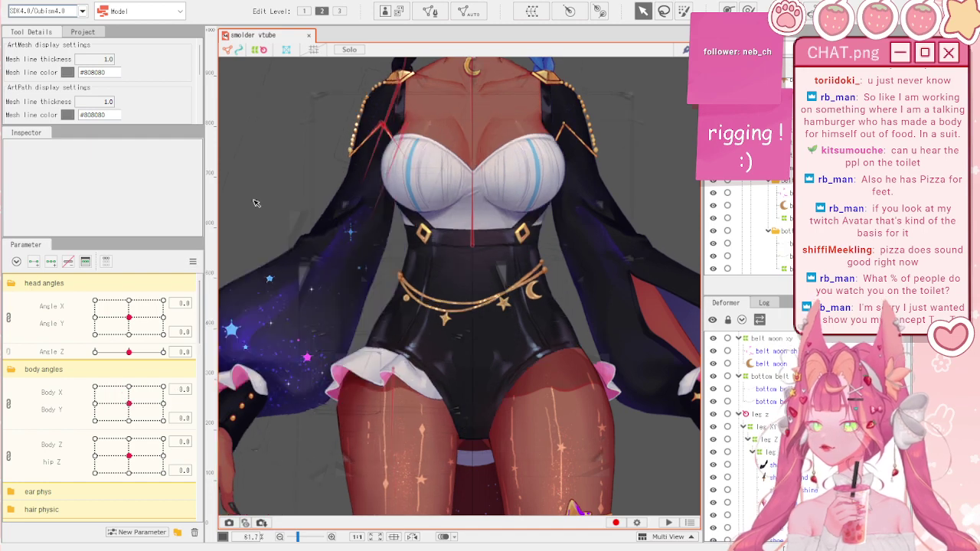
# - Preview the body's movement with the Body X/Y and Body Z/hip Z parameters, and restore all parameters to their defaults
pyautogui.scroll(-4, 389, 310)
pyautogui.moveTo(159, 390); pyautogui.dragTo(60, 439)
pyautogui.moveTo(192, 435); pyautogui.dragTo(184, 368)
pyautogui.moveTo(52, 366); pyautogui.dragTo(126, 402)
pyautogui.click(193, 262)
pyautogui.click(239, 261)
pyautogui.scroll(2, 395, 287)
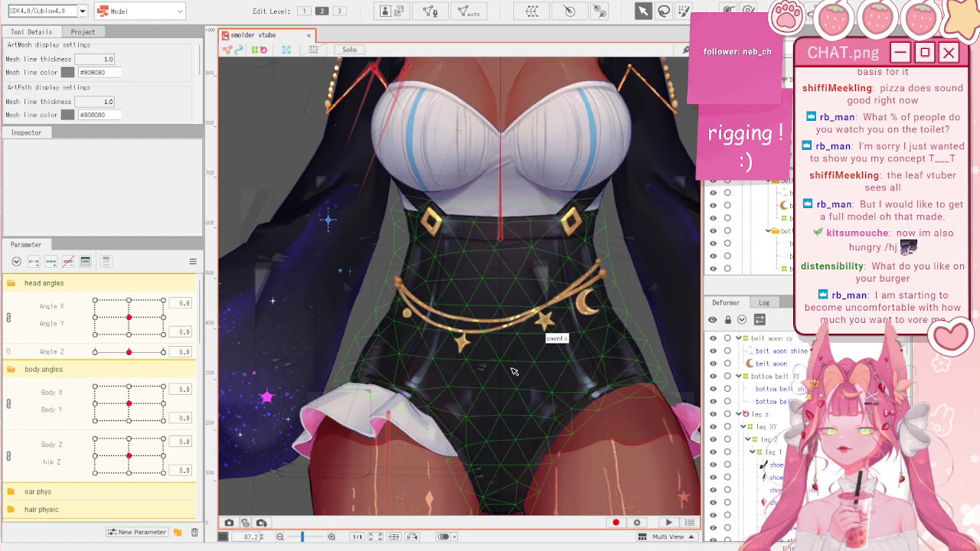
# - Create a parent rotation deformer named belt moon phys for the belt moon xy warp deformer
pyautogui.scroll(2, 513, 372)
pyautogui.scroll(-1, 616, 340)
pyautogui.click(654, 270)
pyautogui.scroll(-1, 487, 269)
pyautogui.scroll(2, 665, 253)
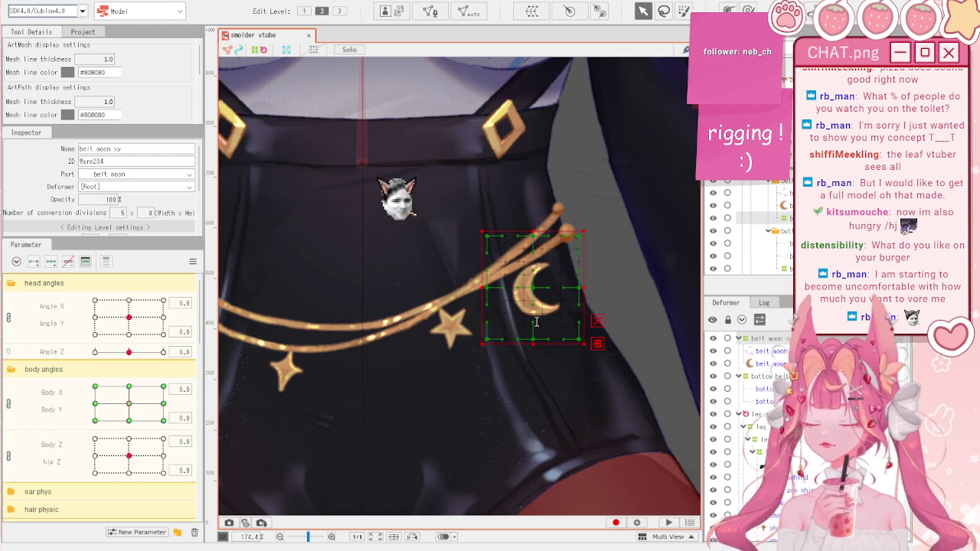
pyautogui.click(597, 424)
# - Place the belt moon phys pivot at the moon's top, aim it downward at about 166.1 degrees, and shorten its handle and circle
pyautogui.moveTo(532, 288); pyautogui.dragTo(532, 263)
pyautogui.scroll(-2, 534, 285)
pyautogui.moveTo(533, 127); pyautogui.dragTo(560, 392)
pyautogui.moveTo(517, 321); pyautogui.dragTo(527, 286)
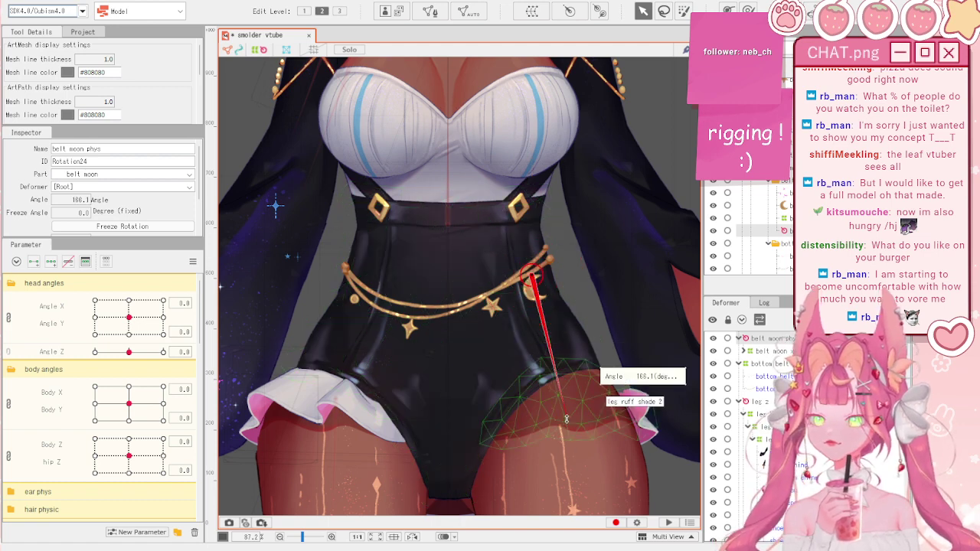
pyautogui.scroll(2, 542, 310)
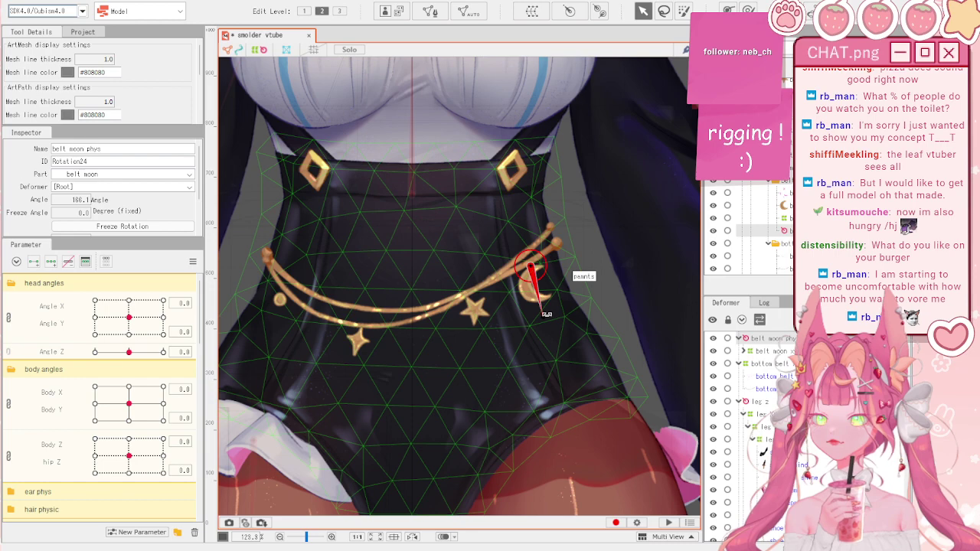
pyautogui.moveTo(551, 312); pyautogui.dragTo(411, 303)
pyautogui.hotkey('ctrl', 'z')
# - Add the parameters belt phys 1, belt phys 2, belt phys 3 and belt acc phys below the hand ruff parameters
pyautogui.scroll(-10, 109, 419)
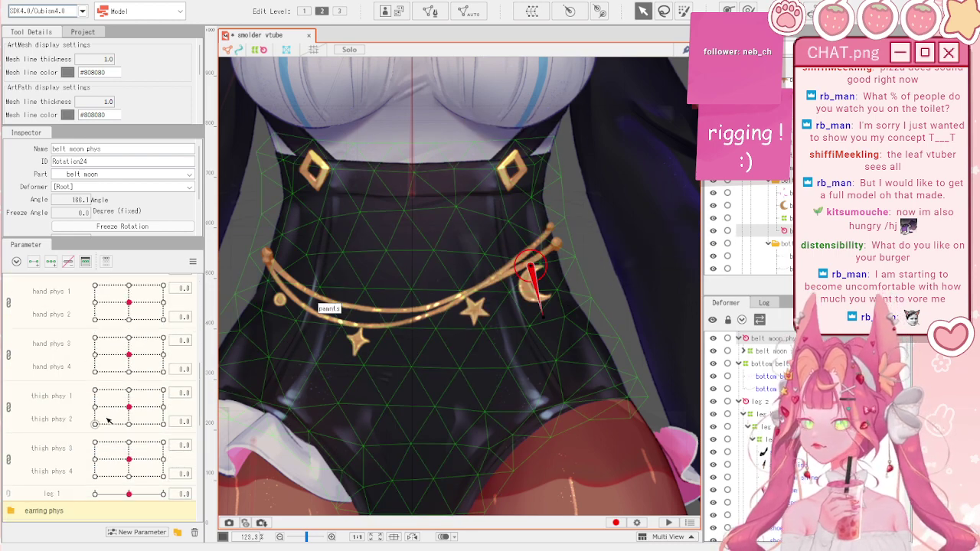
pyautogui.scroll(-6, 107, 419)
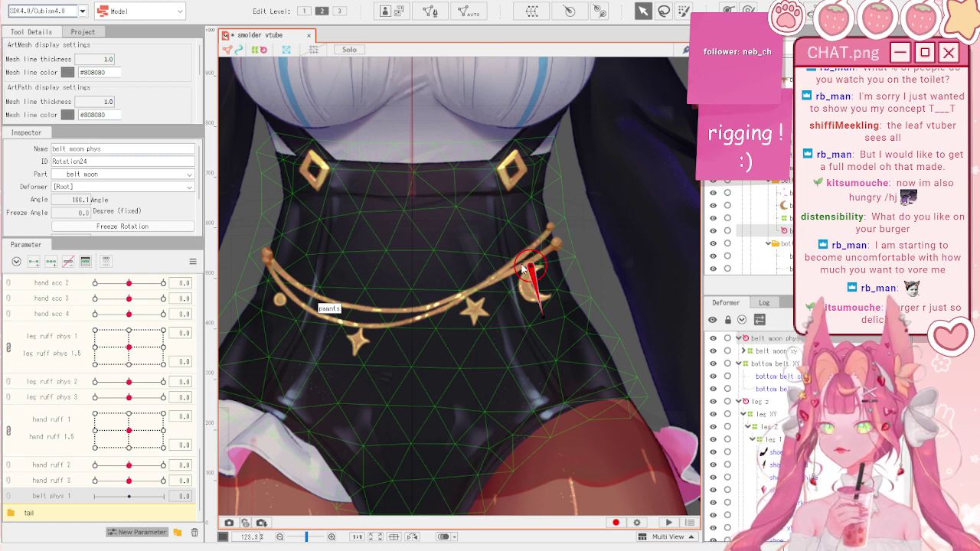
pyautogui.click(452, 309)
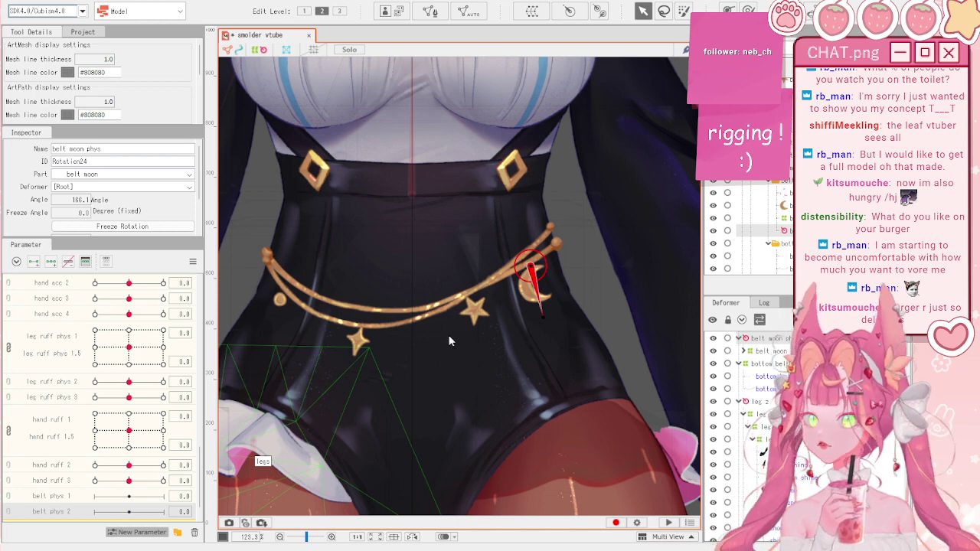
pyautogui.click(132, 534)
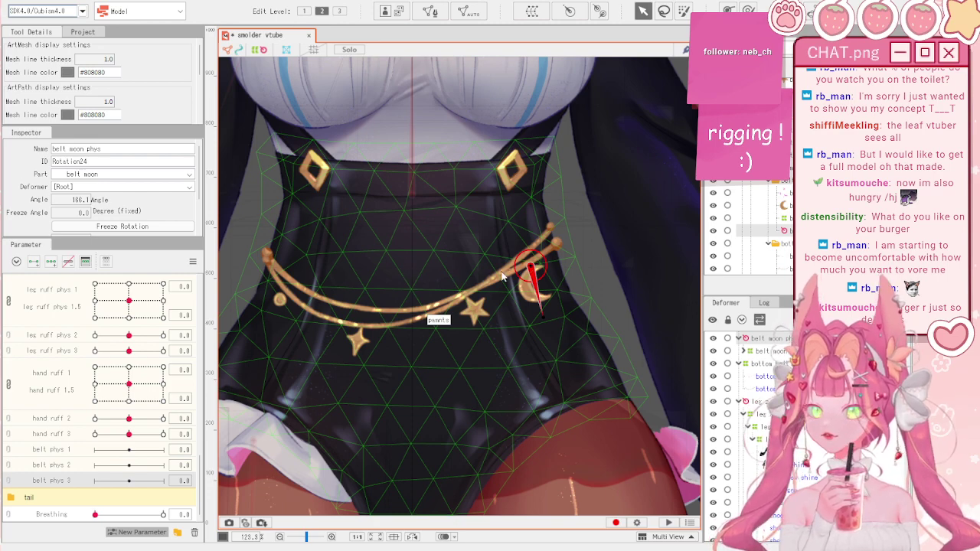
pyautogui.click(436, 328)
pyautogui.scroll(-1, 126, 398)
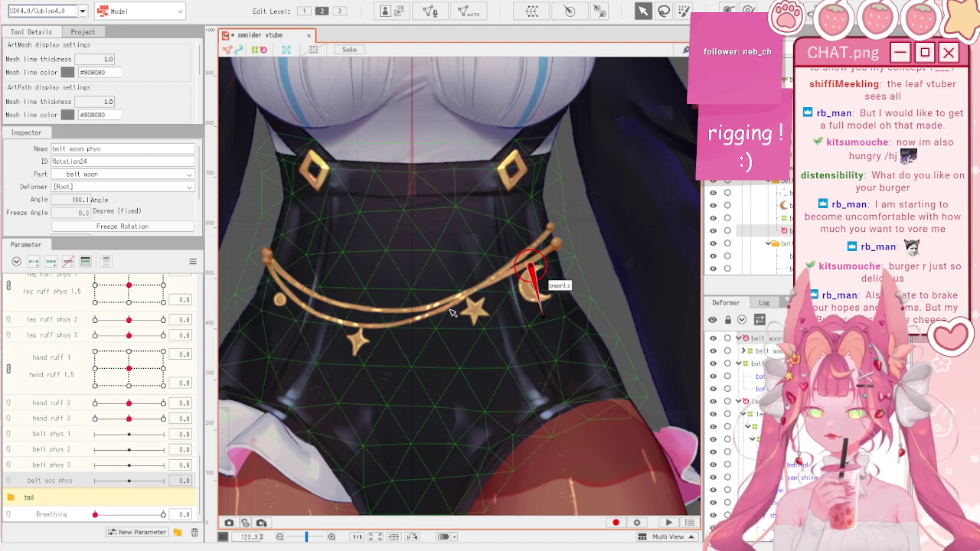
# - Create a parent rotation deformer named belt star phys for the belt star XY warp deformer
pyautogui.click(472, 312)
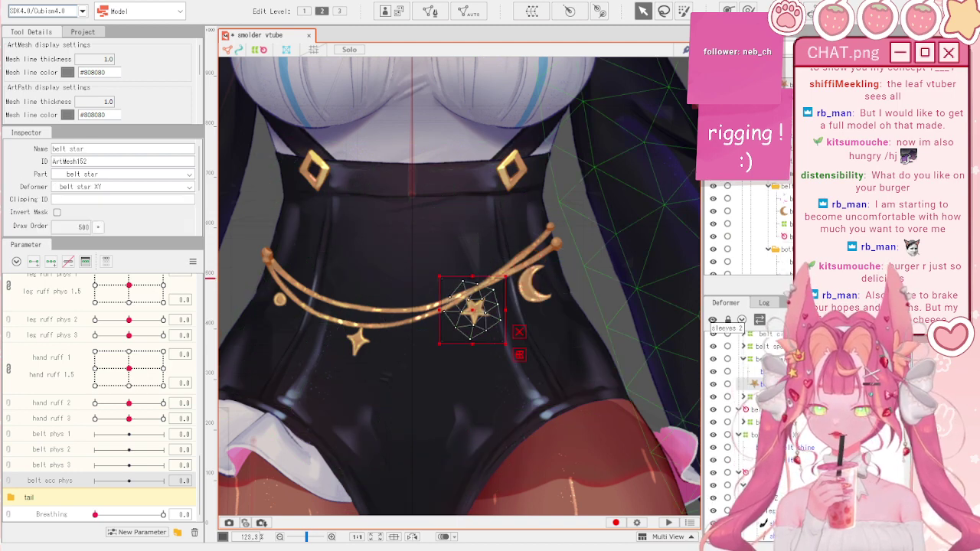
pyautogui.click(765, 359)
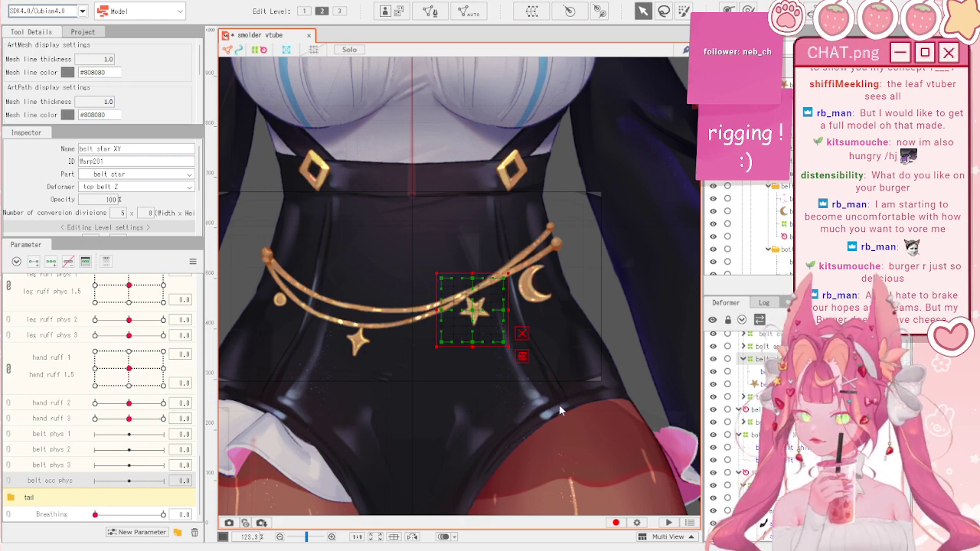
pyautogui.click(587, 423)
pyautogui.scroll(2, 466, 308)
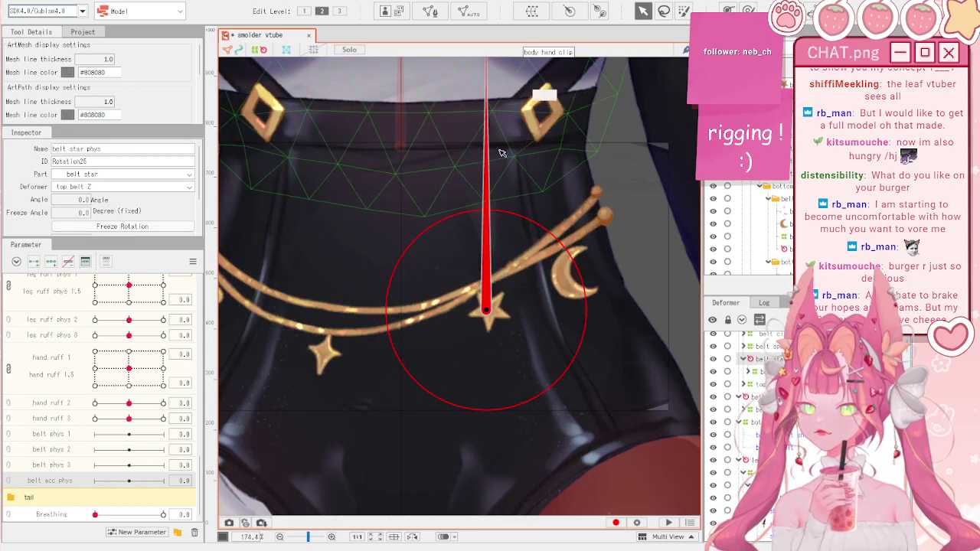
# - Aim belt star phys downward along the star, shrink its handle and circle, and move its pivot to the star's top
pyautogui.scroll(-2, 498, 113)
pyautogui.moveTo(491, 61); pyautogui.dragTo(547, 430)
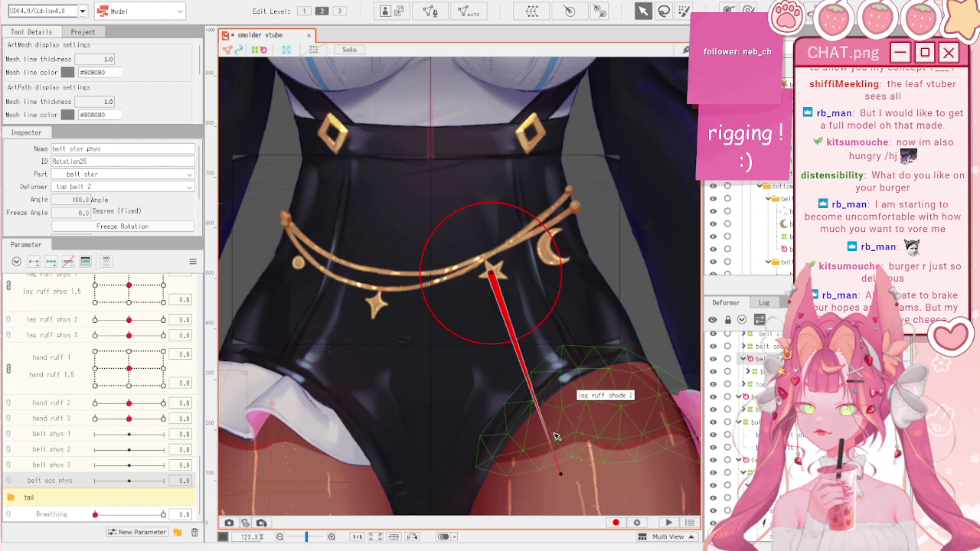
pyautogui.moveTo(563, 476); pyautogui.dragTo(520, 331)
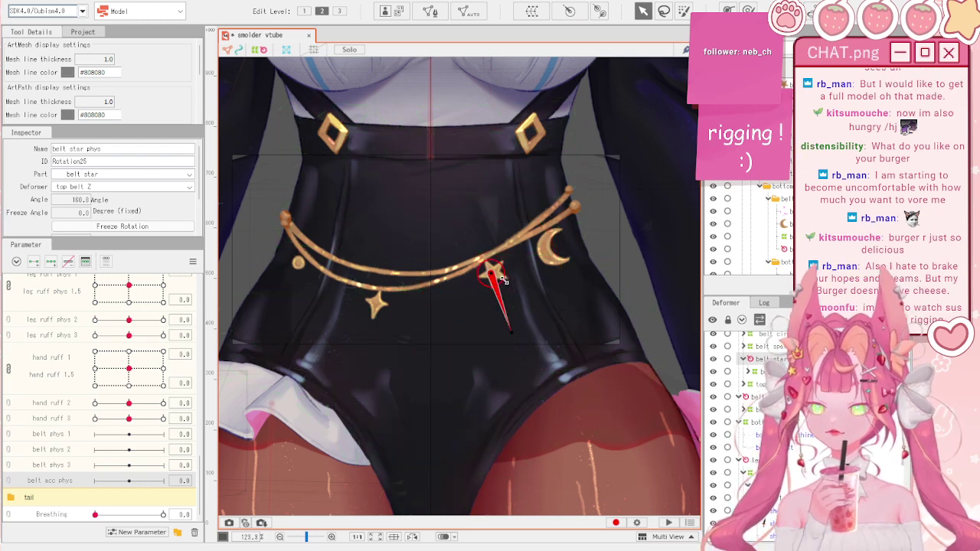
pyautogui.scroll(4, 502, 279)
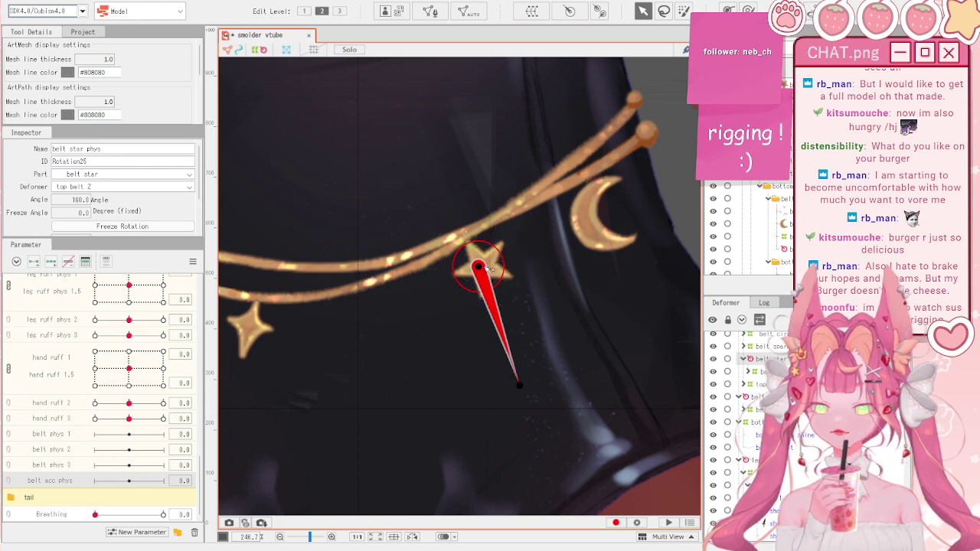
pyautogui.moveTo(471, 244); pyautogui.dragTo(470, 243)
pyautogui.moveTo(511, 360); pyautogui.dragTo(522, 357)
# - Create a parent rotation deformer named belt spark phys for the belt spark XY warp deformer
pyautogui.scroll(-4, 510, 261)
pyautogui.scroll(1, 387, 244)
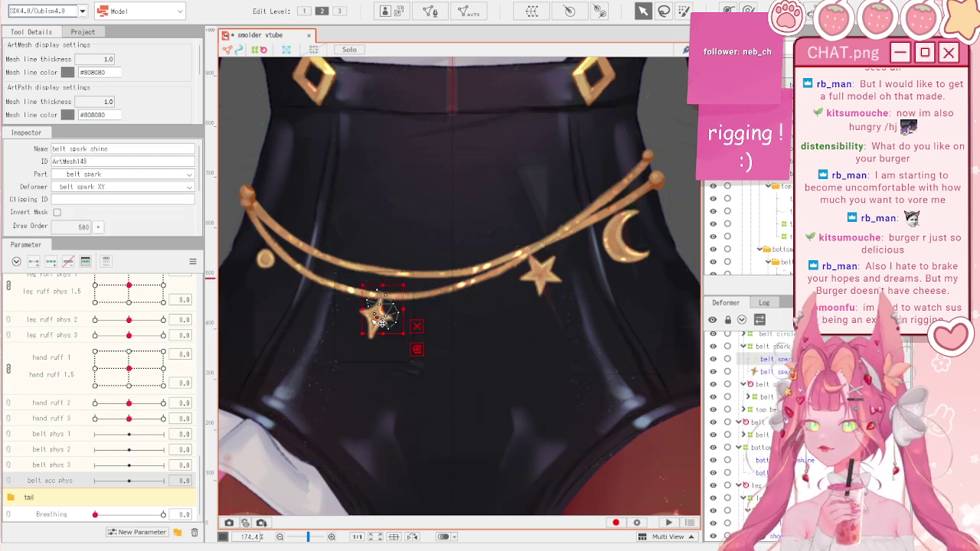
pyautogui.click(793, 352)
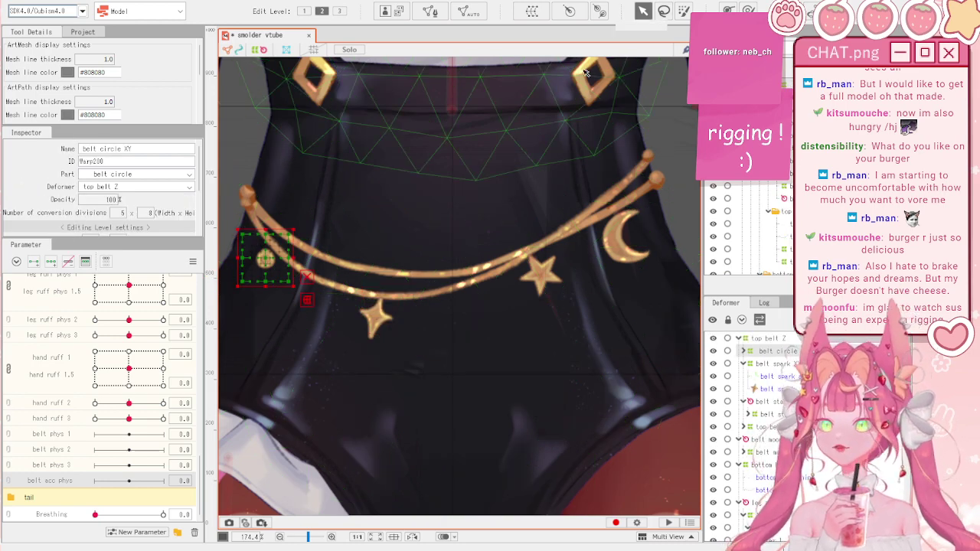
pyautogui.scroll(-2, 656, 183)
pyautogui.scroll(2, 440, 217)
pyautogui.click(761, 363)
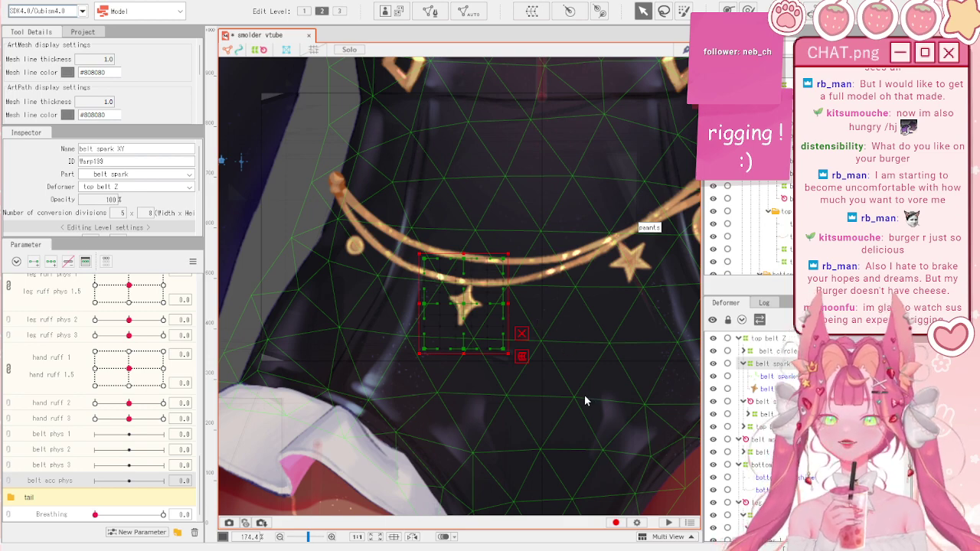
pyautogui.click(590, 425)
# - Move the belt spark phys pivot to the spark's top, aim it downward at about -162.6 degrees, and shrink its handle and circle
pyautogui.moveTo(463, 301); pyautogui.dragTo(470, 287)
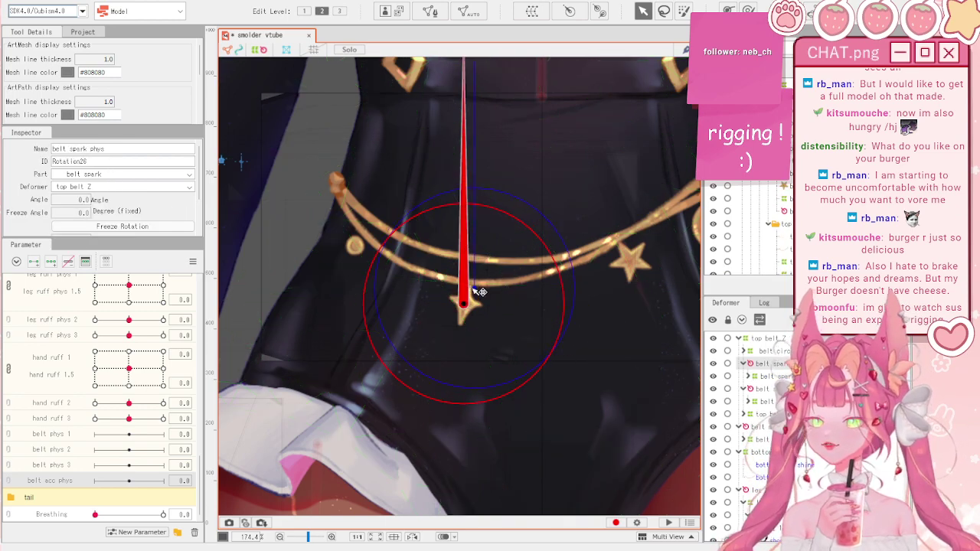
pyautogui.scroll(-3, 475, 289)
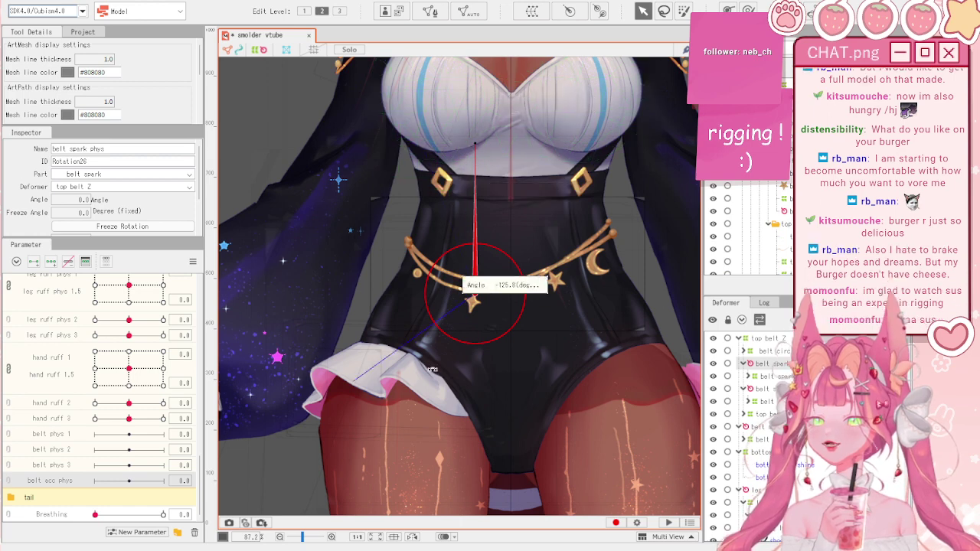
pyautogui.click(443, 393)
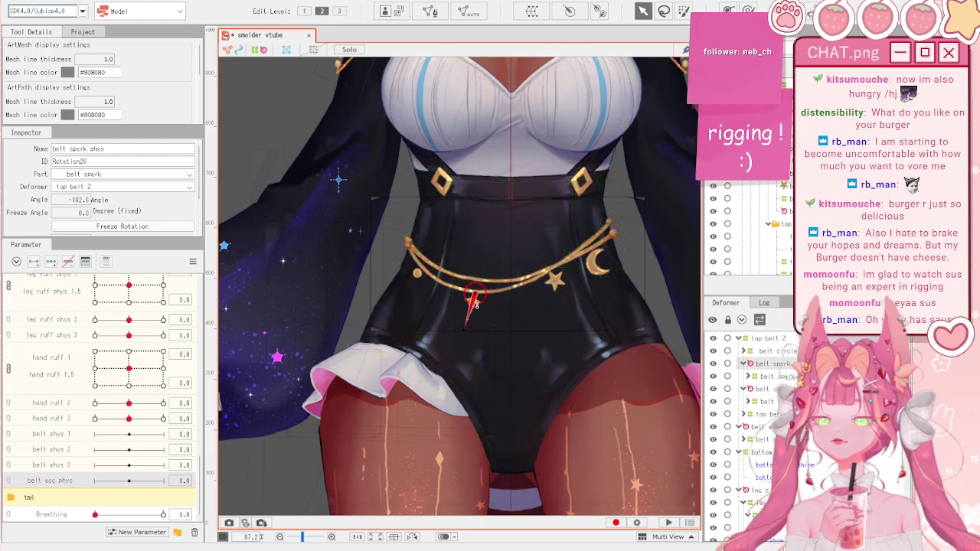
pyautogui.scroll(3, 452, 284)
# - Create a rotation deformer named belt circle phys above belt circle XY, with its pivot at the circle charm's top
pyautogui.click(454, 300)
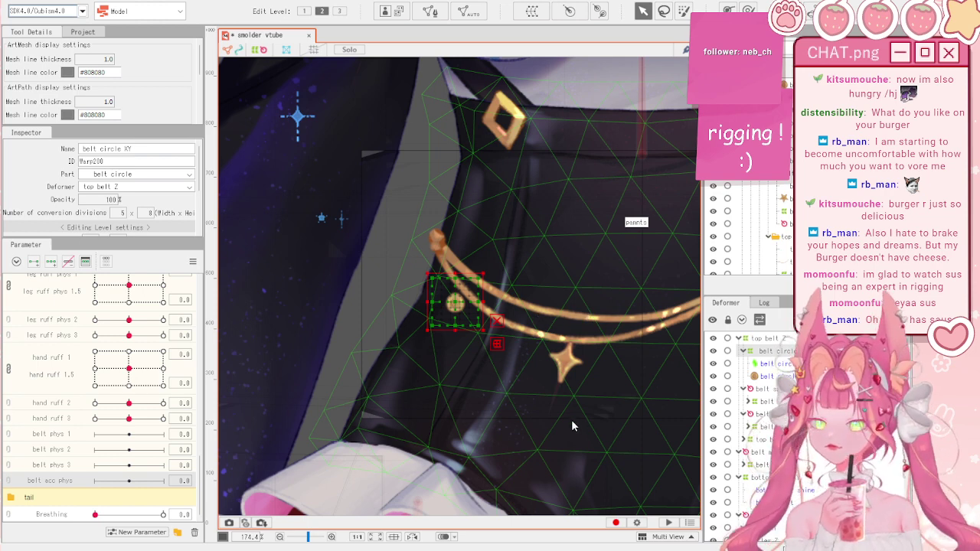
pyautogui.click(456, 306)
pyautogui.scroll(-2, 468, 291)
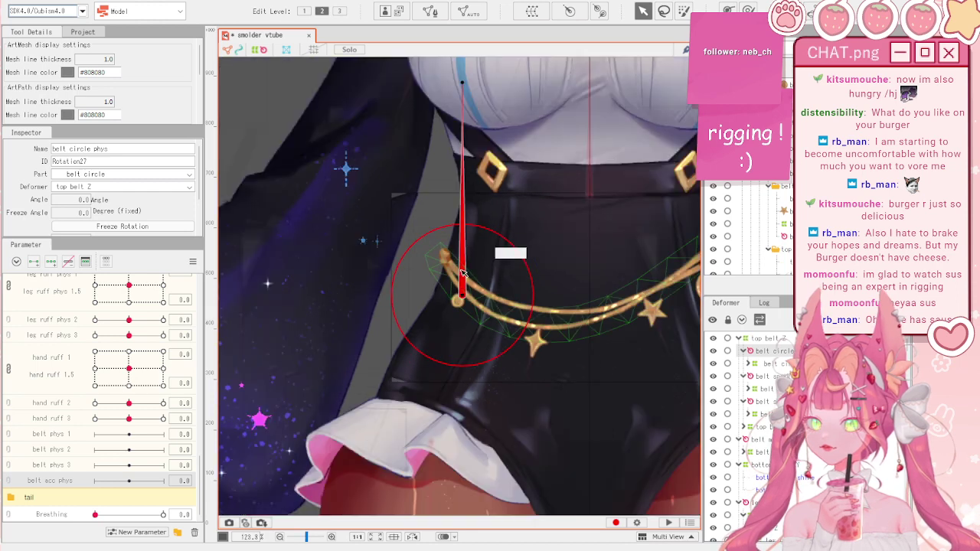
# - Aim belt circle phys down toward the outer hip at about -138.0 degrees and shrink its handle and circle
pyautogui.moveTo(461, 80); pyautogui.dragTo(402, 368)
pyautogui.moveTo(315, 449); pyautogui.dragTo(444, 329)
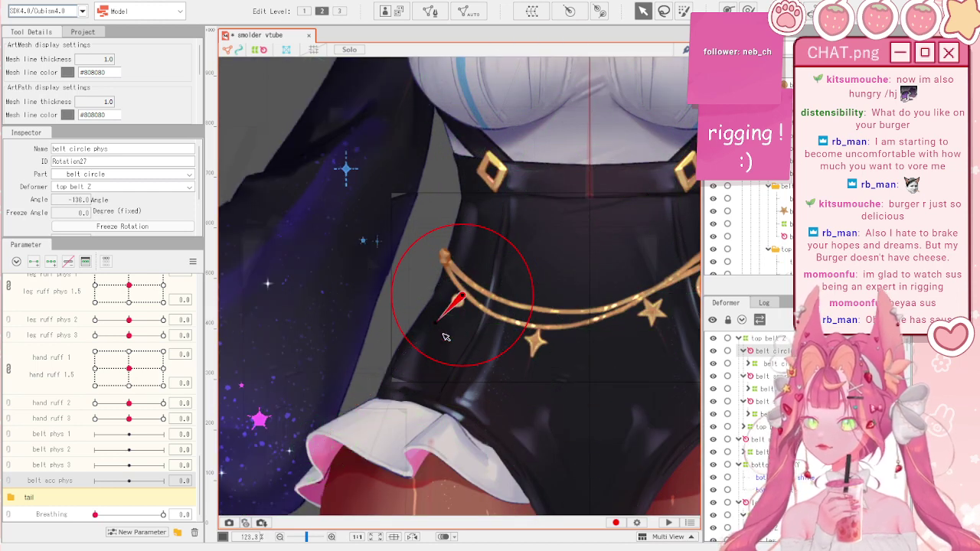
pyautogui.scroll(-2, 451, 348)
pyautogui.scroll(-1, 456, 354)
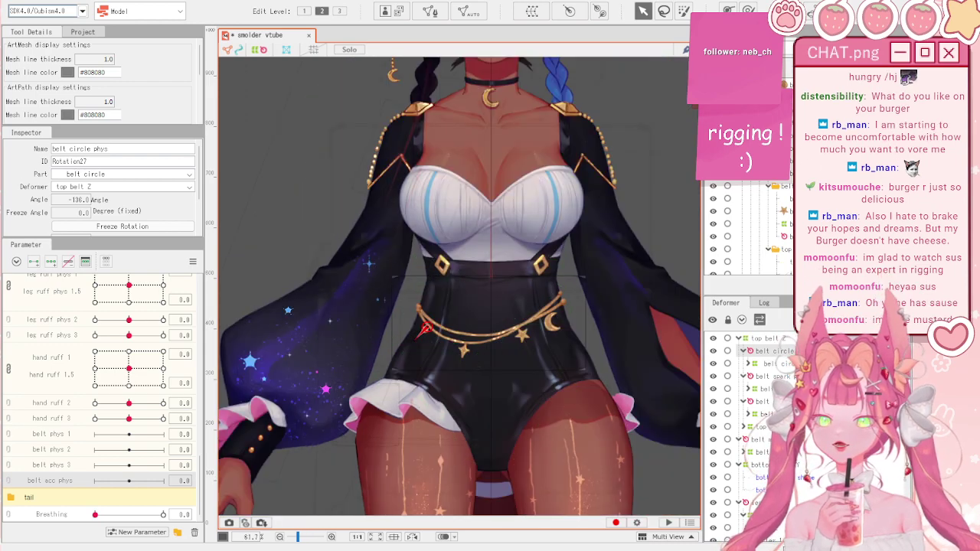
pyautogui.scroll(3, 571, 358)
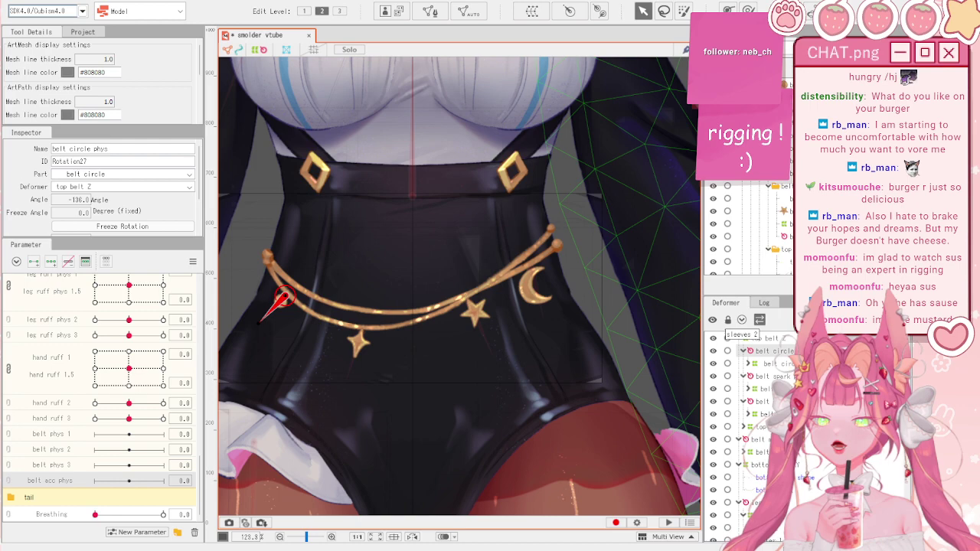
# - Check how the top belt Z deformer follows the Body Z/hip Z parameters, and restore the parameters to their defaults
pyautogui.click(767, 338)
pyautogui.scroll(-2, 459, 318)
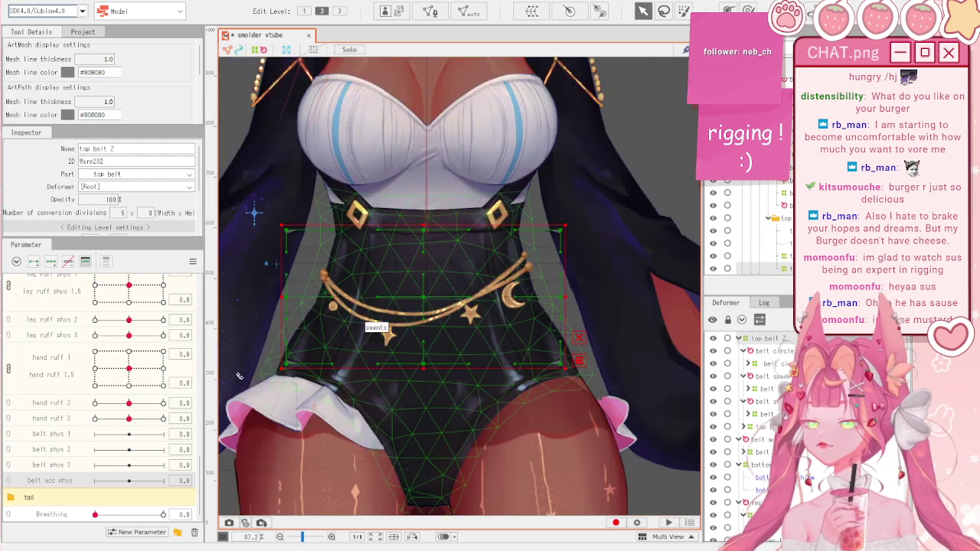
pyautogui.scroll(8, 128, 429)
pyautogui.moveTo(129, 456); pyautogui.dragTo(181, 419)
pyautogui.click(194, 261)
pyautogui.click(230, 270)
pyautogui.scroll(3, 468, 297)
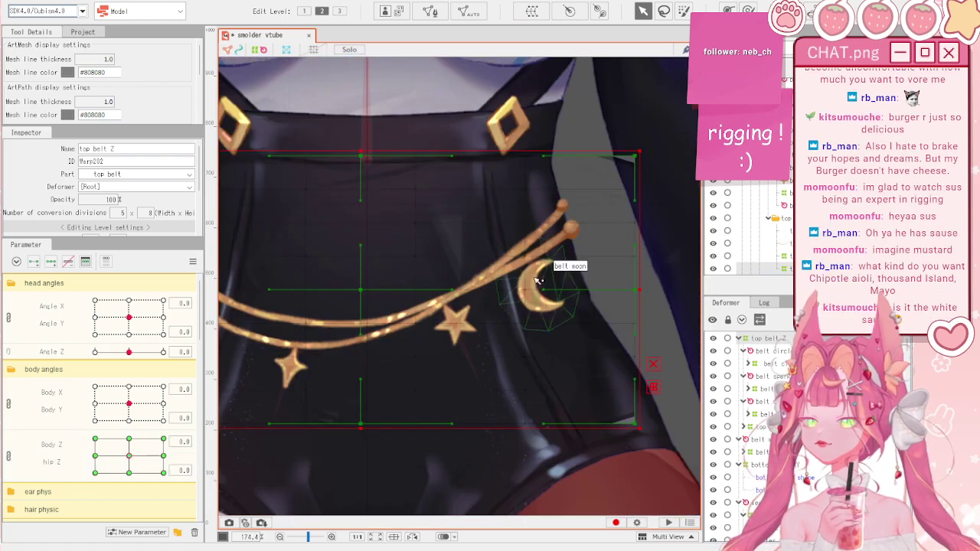
# - Create a warp deformer named belt bot Z as the parent of belt moon phys and the bottom belt XY deformer
pyautogui.click(546, 278)
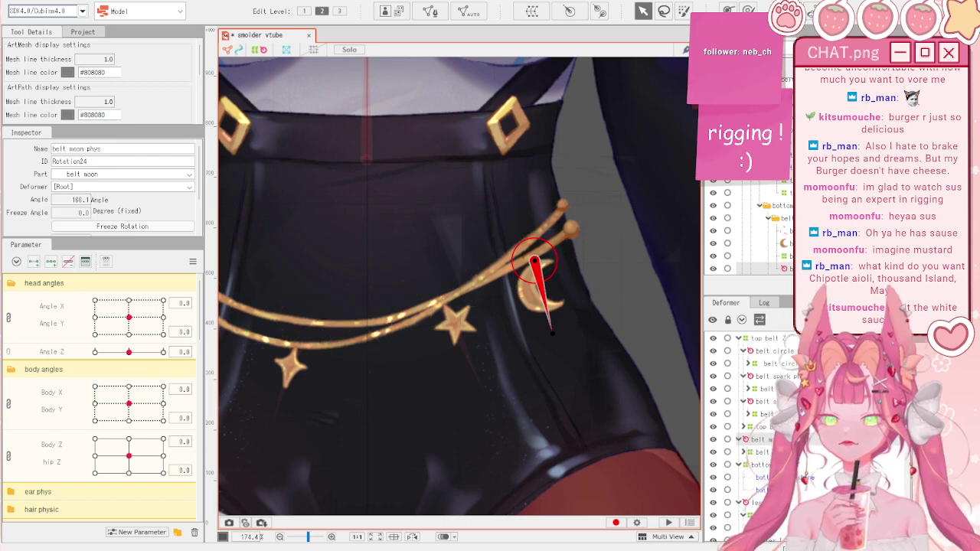
pyautogui.click(738, 439)
pyautogui.keyDown('ctrl'); pyautogui.click(750, 454); pyautogui.keyUp('ctrl')
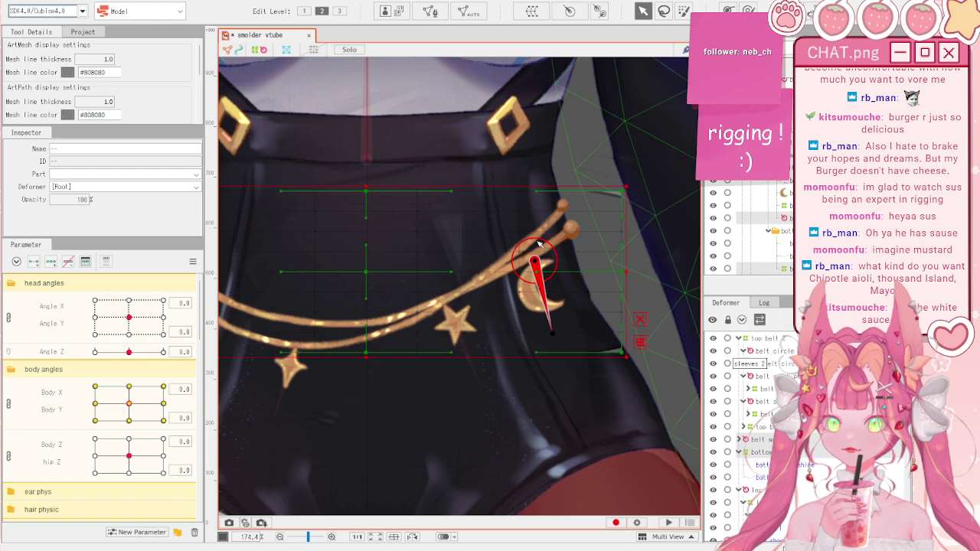
pyautogui.scroll(-5, 536, 216)
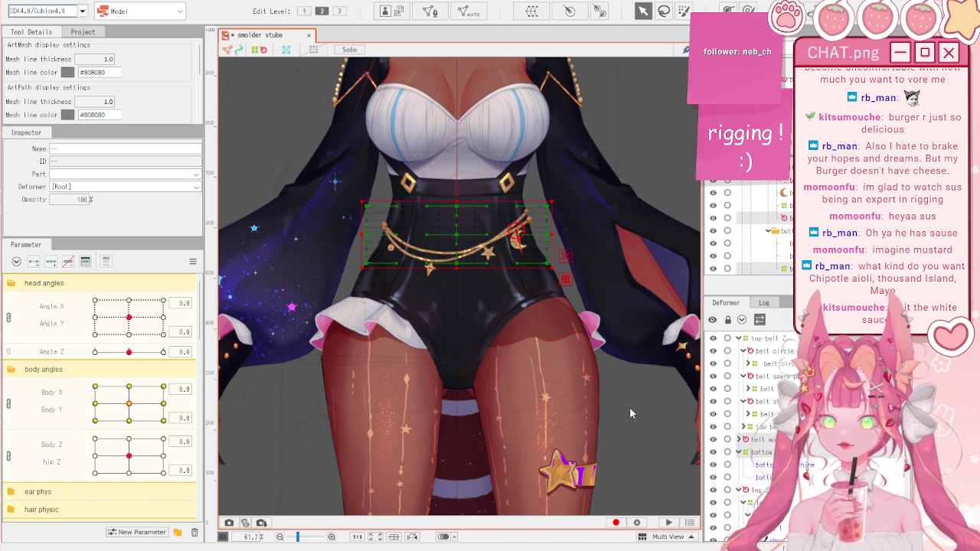
pyautogui.click(440, 230)
pyautogui.scroll(3, 394, 277)
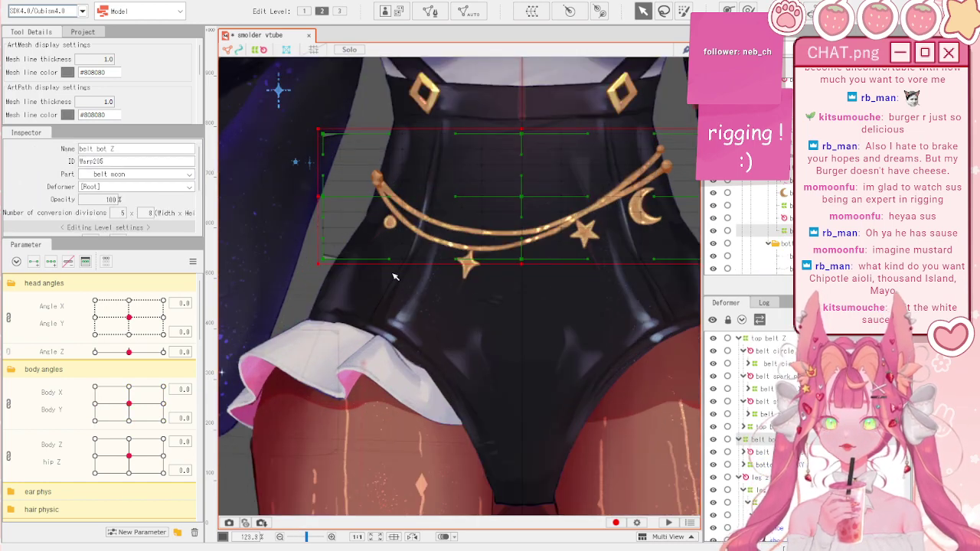
pyautogui.scroll(-4, 442, 222)
pyautogui.scroll(2, 442, 223)
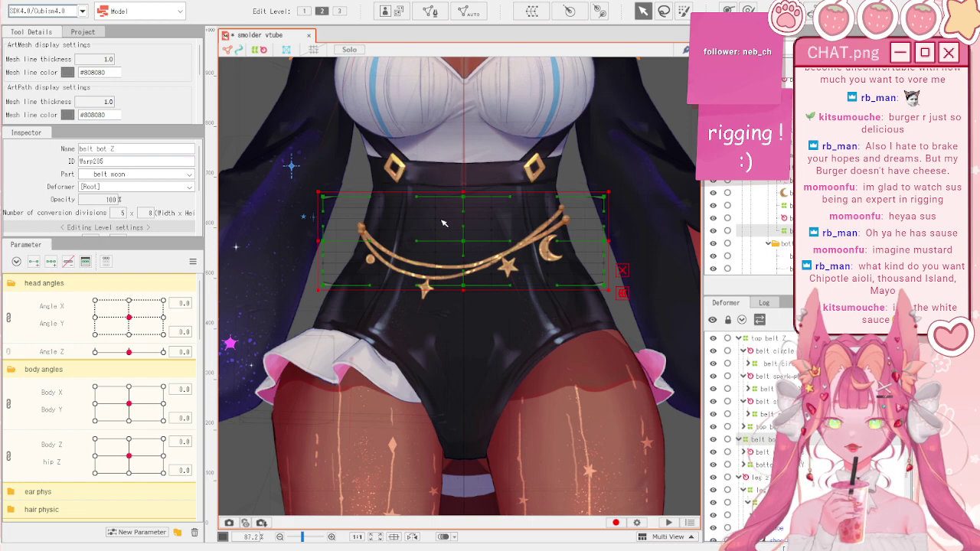
pyautogui.scroll(-2, 442, 223)
pyautogui.scroll(2, 442, 223)
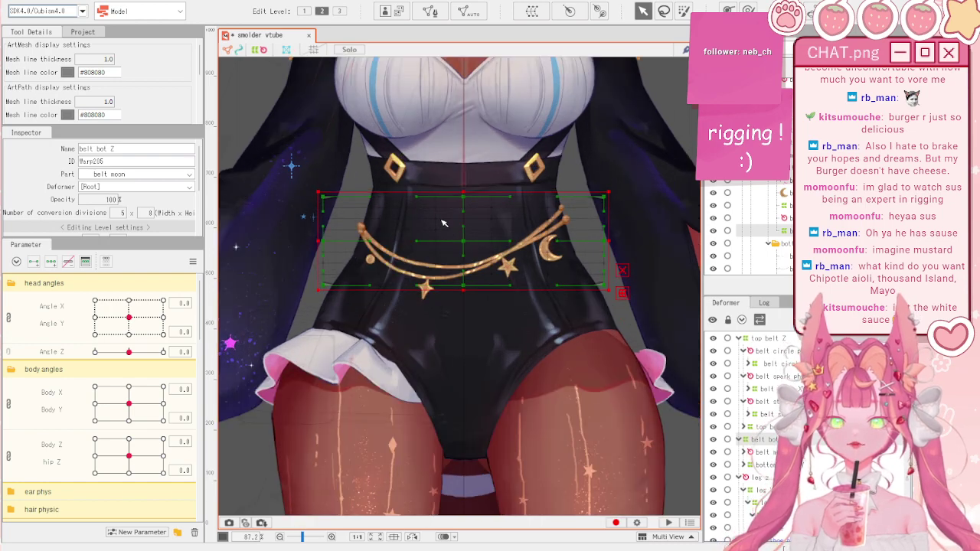
pyautogui.scroll(-3, 442, 222)
pyautogui.scroll(2, 432, 224)
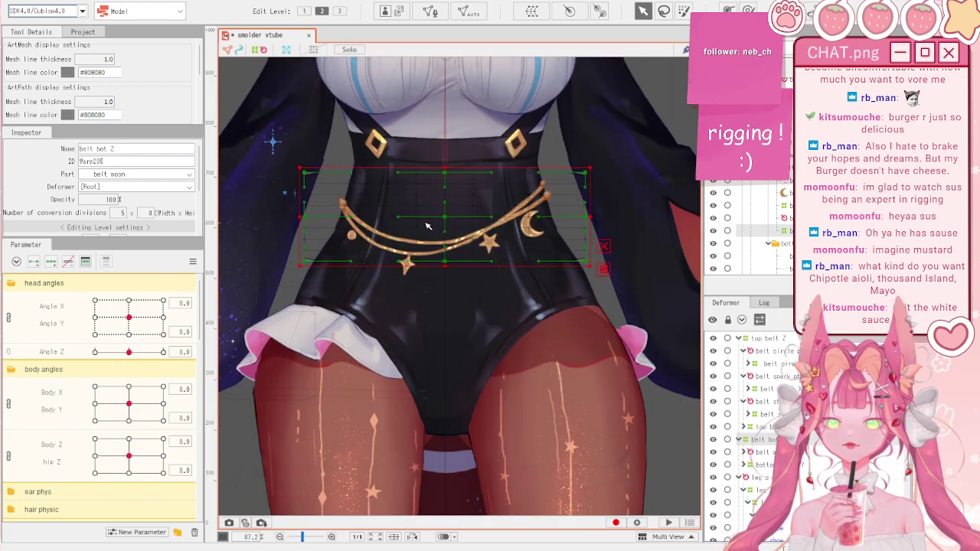
# - Add three keys for belt bot Z on unlinked Body Z and hip Z, and tilt the warp counterclockwise at Body Z -10
pyautogui.scroll(1, 428, 227)
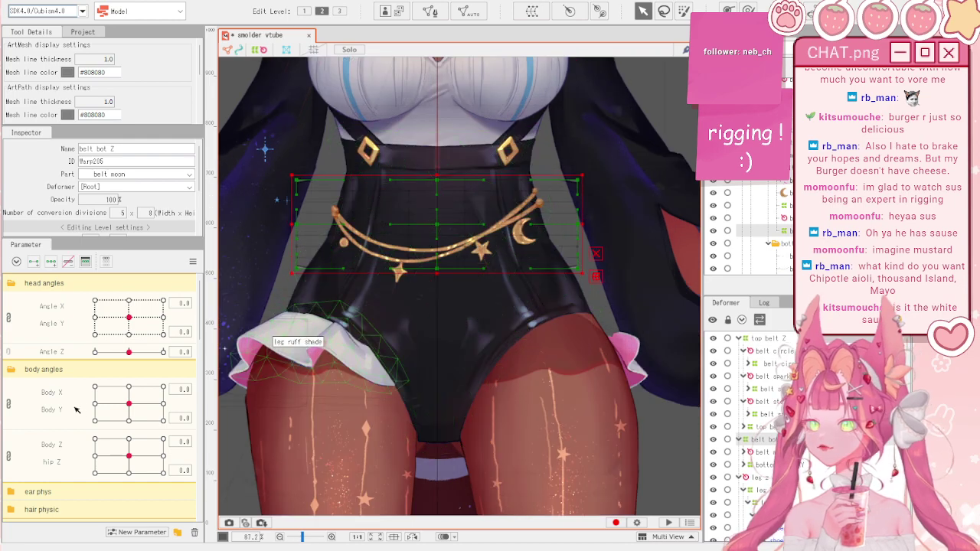
pyautogui.click(52, 263)
pyautogui.click(9, 456)
pyautogui.moveTo(128, 439); pyautogui.dragTo(95, 438)
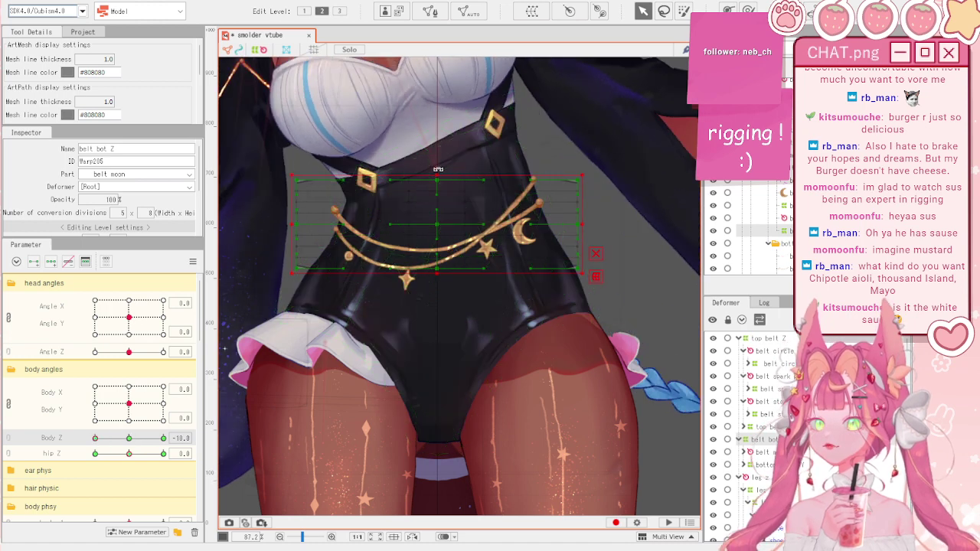
pyautogui.moveTo(436, 165); pyautogui.dragTo(431, 162)
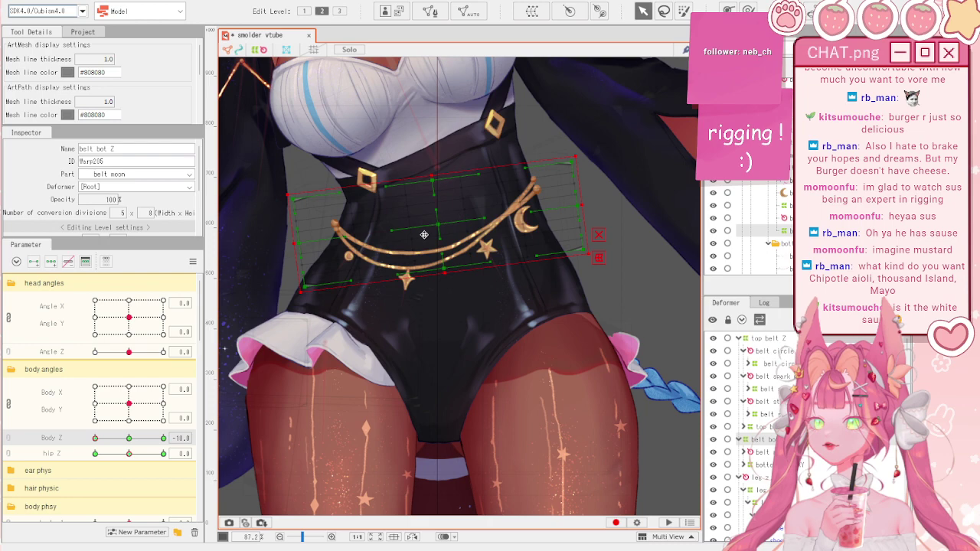
# - Tilt belt bot Z clockwise at Body Z 10 to match the waist, and compare both Body Z extremes
pyautogui.moveTo(134, 439); pyautogui.dragTo(169, 429)
pyautogui.moveTo(428, 170); pyautogui.dragTo(453, 169)
pyautogui.moveTo(127, 438); pyautogui.dragTo(67, 453)
pyautogui.click(163, 437)
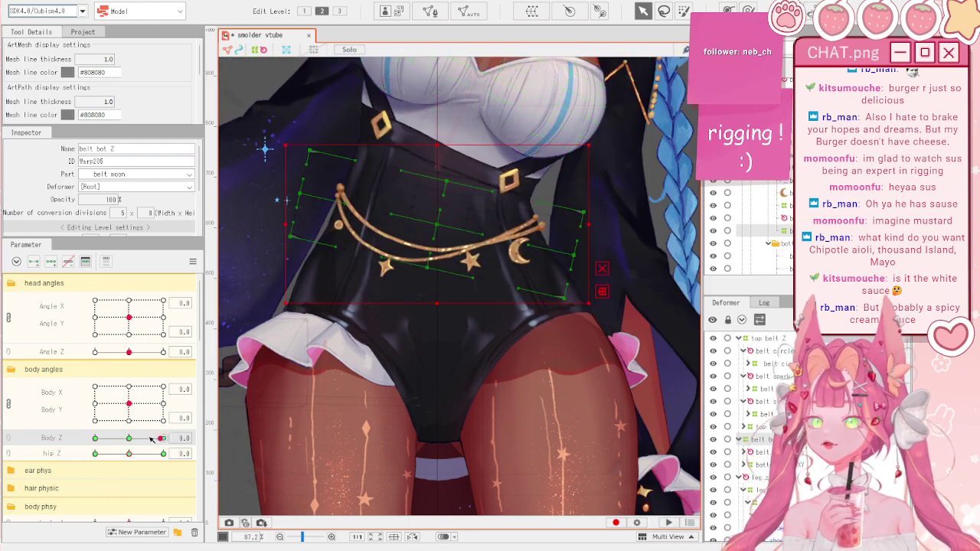
# - Refine the outer end of the belt bot Z warp at Body Z -10 with the deform brush
pyautogui.moveTo(173, 438); pyautogui.dragTo(90, 438)
pyautogui.scroll(2, 319, 143)
pyautogui.click(748, 9)
pyautogui.press('b')
pyautogui.moveTo(290, 217)
pyautogui.mouseDown()
pyautogui.moveTo(322, 317)
pyautogui.moveTo(291, 242)
pyautogui.mouseUp()
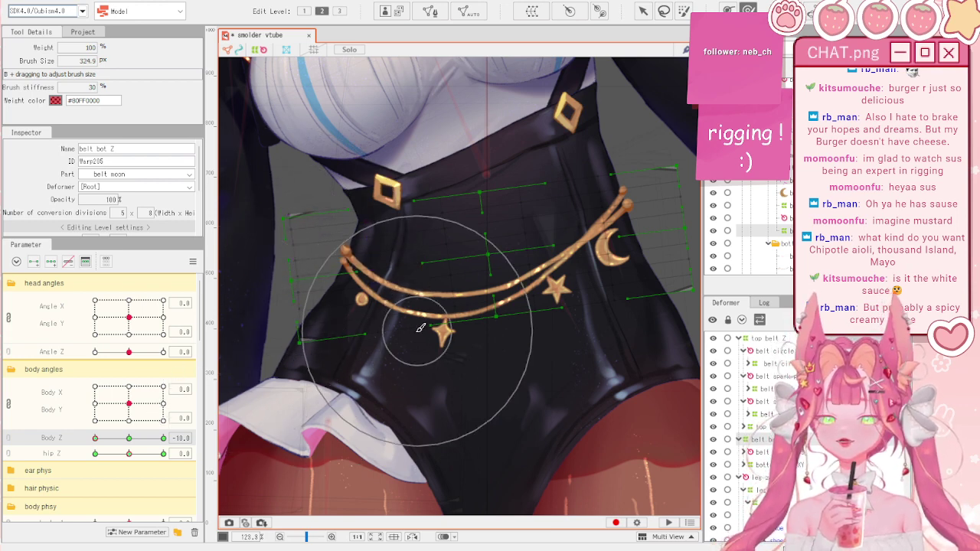
# - Check how the belt follows the waist at Body Z 10
pyautogui.click(114, 439)
pyautogui.moveTo(114, 442); pyautogui.dragTo(170, 441)
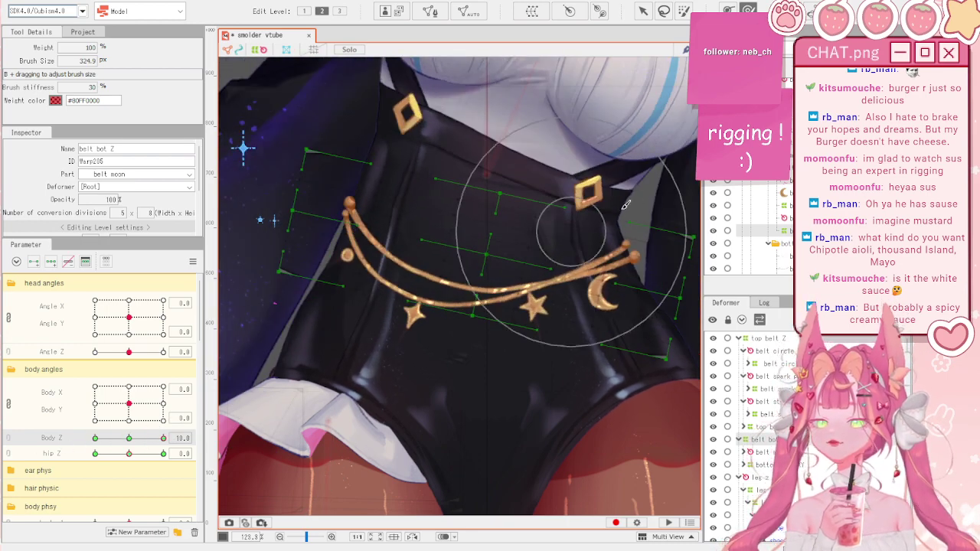
pyautogui.scroll(-2, 661, 170)
pyautogui.scroll(2, 677, 203)
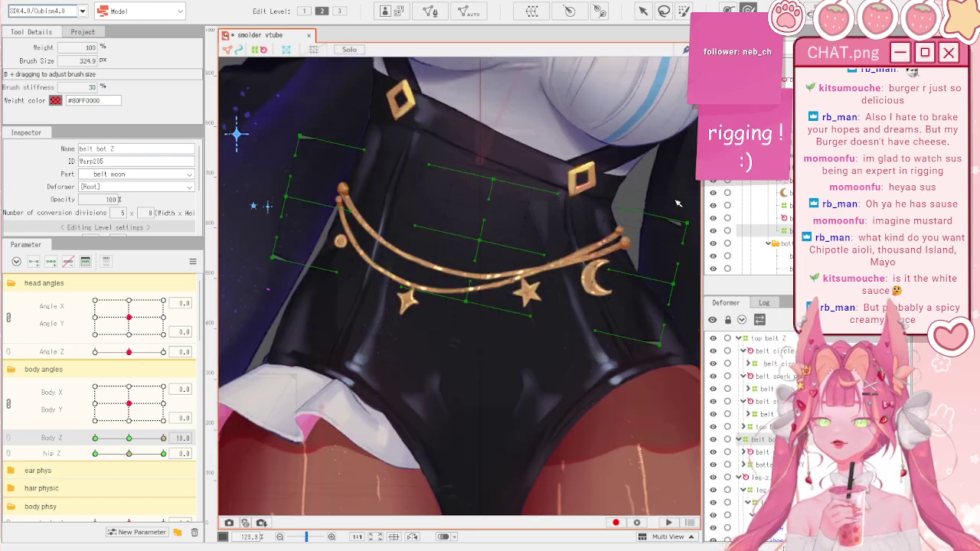
pyautogui.scroll(-3, 677, 203)
pyautogui.scroll(3, 678, 203)
pyautogui.scroll(-3, 260, 299)
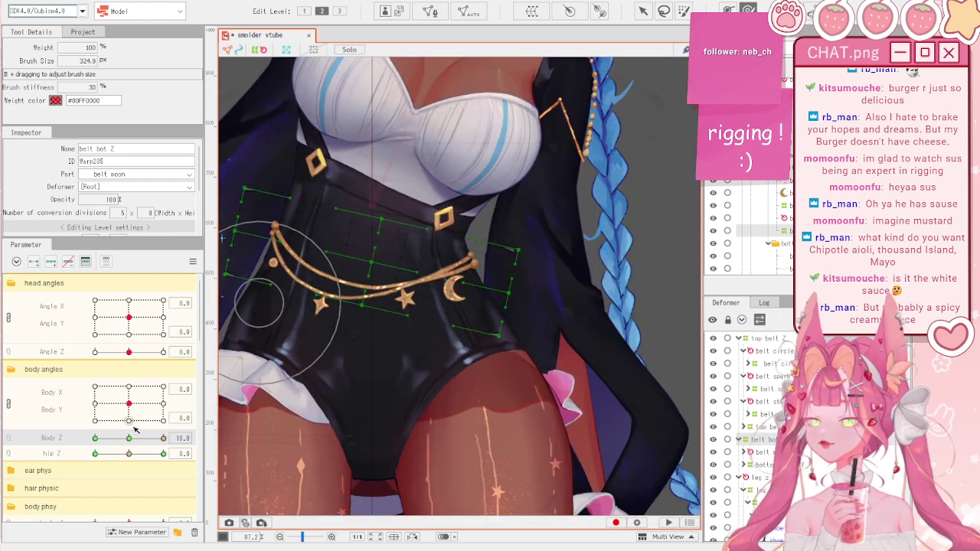
# - Reset the parameters and tilt belt bot Z clockwise at hip Z -10 to follow the raised hip
pyautogui.click(194, 262)
pyautogui.click(203, 280)
pyautogui.moveTo(130, 453); pyautogui.dragTo(54, 465)
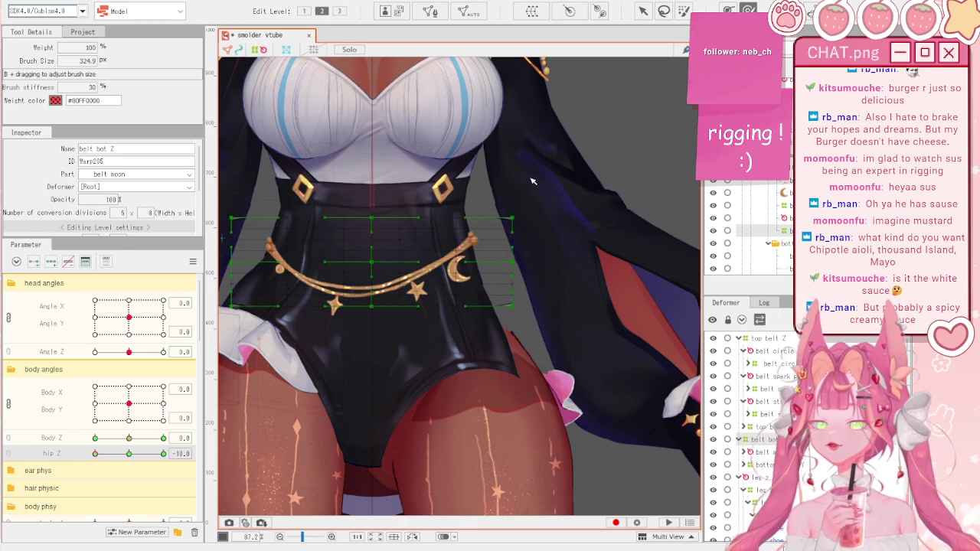
pyautogui.press('Escape')
pyautogui.scroll(-5, 483, 271)
pyautogui.scroll(5, 448, 277)
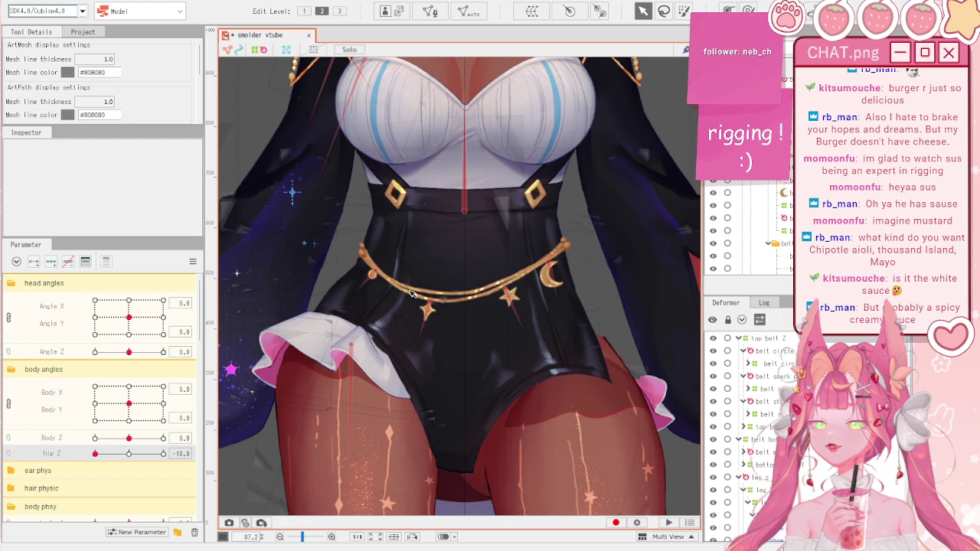
pyautogui.scroll(2, 568, 291)
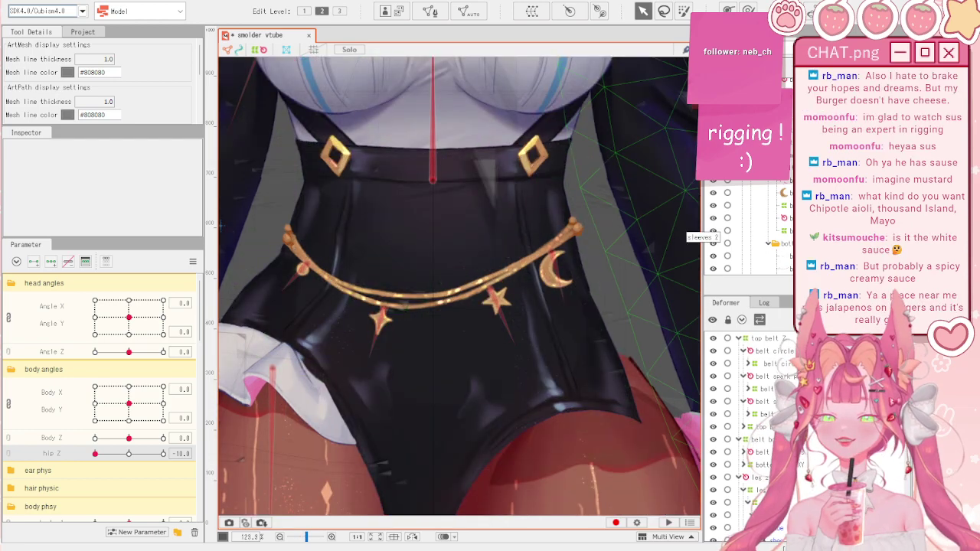
pyautogui.click(765, 230)
pyautogui.moveTo(467, 245); pyautogui.dragTo(497, 255)
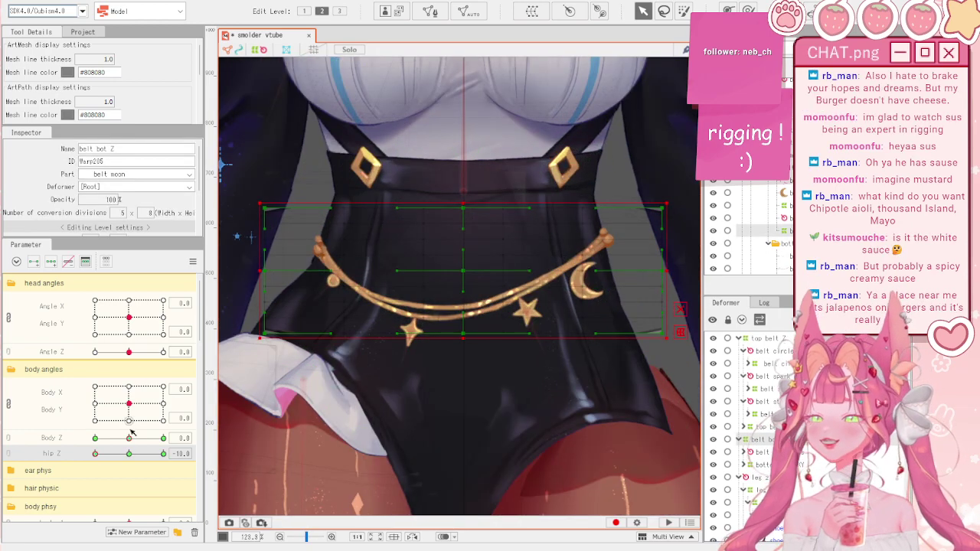
pyautogui.moveTo(465, 193); pyautogui.dragTo(472, 194)
pyautogui.moveTo(460, 268); pyautogui.dragTo(461, 265)
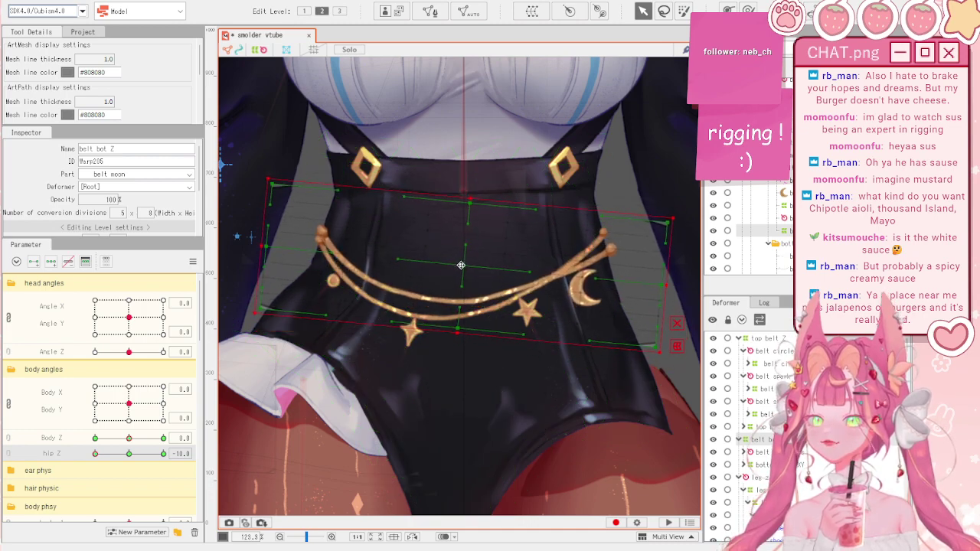
# - Nudge the belt's end into place on the waist edge at hip Z -10 with the deform brush
pyautogui.moveTo(143, 454)
pyautogui.mouseDown()
pyautogui.moveTo(83, 456)
pyautogui.moveTo(137, 455)
pyautogui.moveTo(95, 454)
pyautogui.mouseUp()
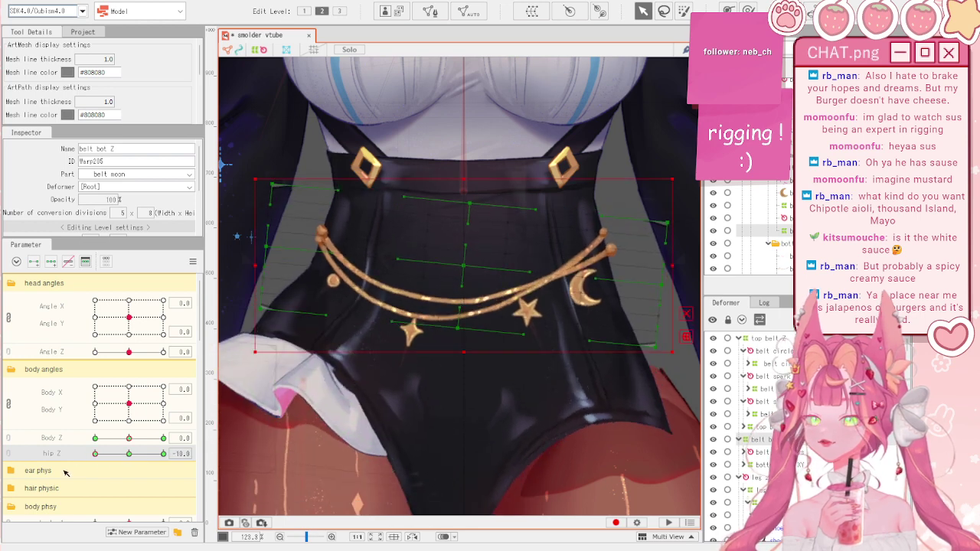
pyautogui.press('b')
pyautogui.moveTo(325, 231); pyautogui.dragTo(327, 223)
# - Tilt belt bot Z counterclockwise at hip Z 10 to follow the opposite hip
pyautogui.moveTo(129, 454); pyautogui.dragTo(163, 454)
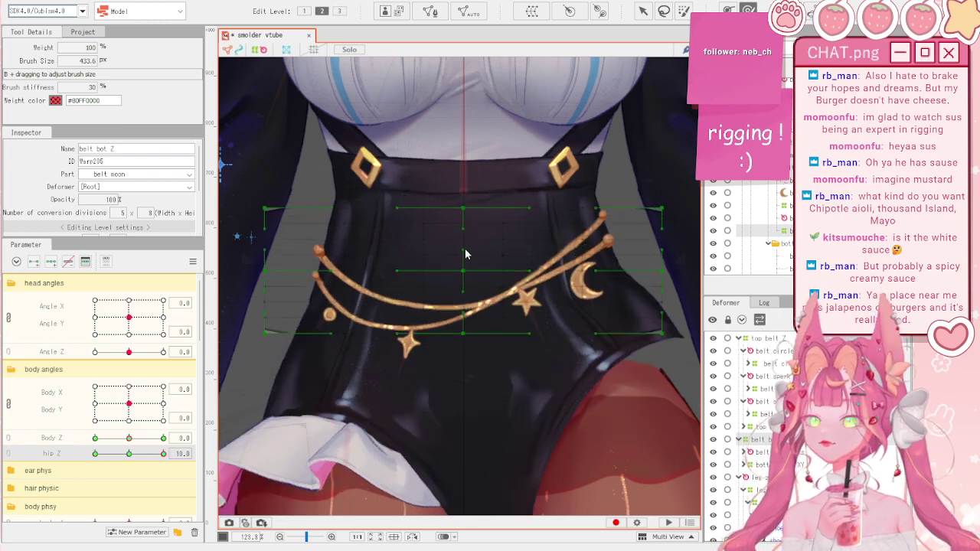
pyautogui.press('v')
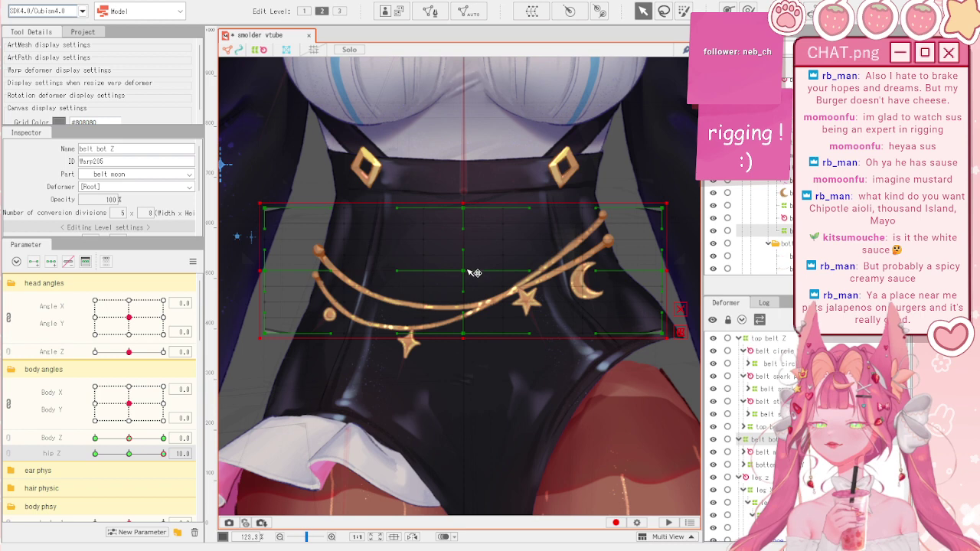
pyautogui.click(462, 230)
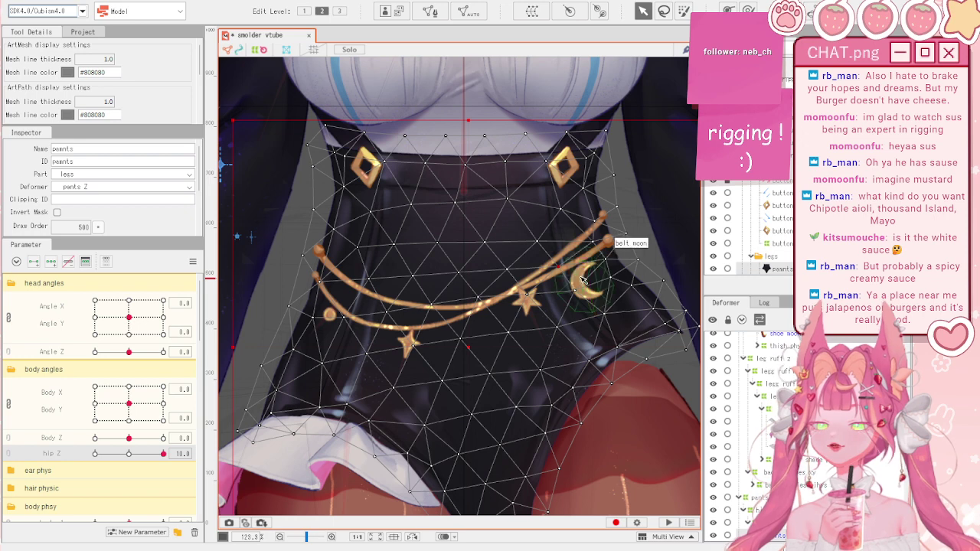
pyautogui.click(584, 273)
pyautogui.click(764, 426)
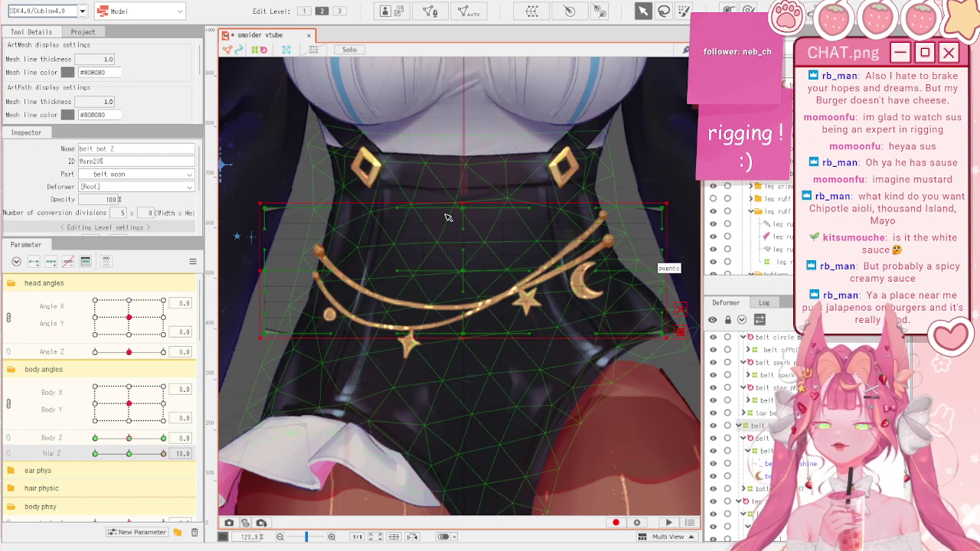
pyautogui.moveTo(464, 199); pyautogui.dragTo(459, 192)
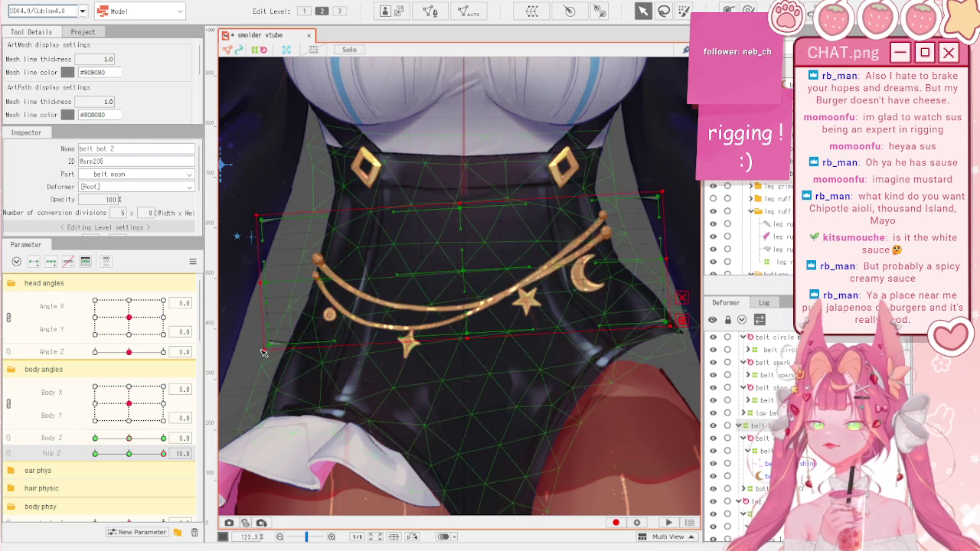
pyautogui.moveTo(132, 456); pyautogui.dragTo(163, 456)
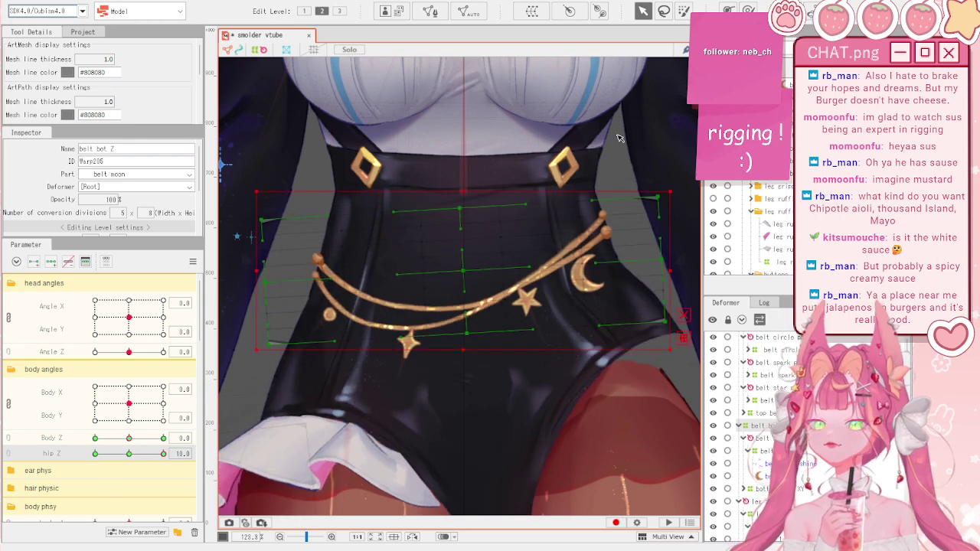
# - Fit the belt's moon side and opposite end to the waist at hip Z 10 with the deform brush
pyautogui.click(683, 11)
pyautogui.click(749, 10)
pyautogui.moveTo(580, 266); pyautogui.dragTo(583, 264)
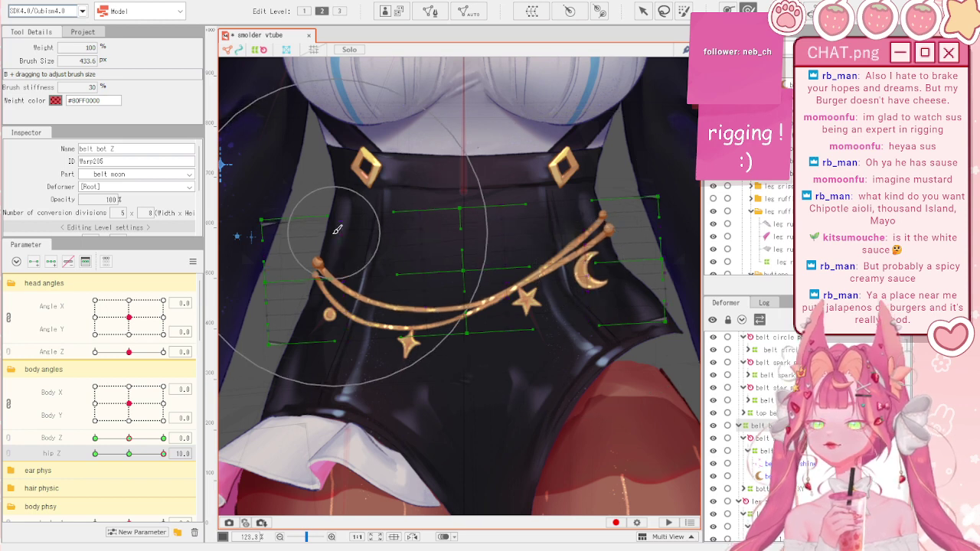
pyautogui.scroll(-2, 337, 230)
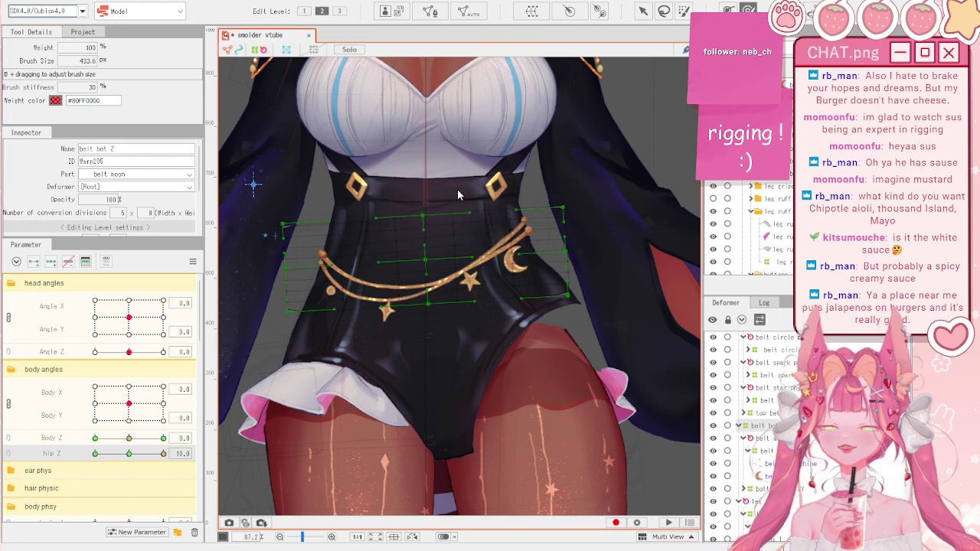
# - Deselect belt bot Z and restore all parameters to their default values
pyautogui.press('v')
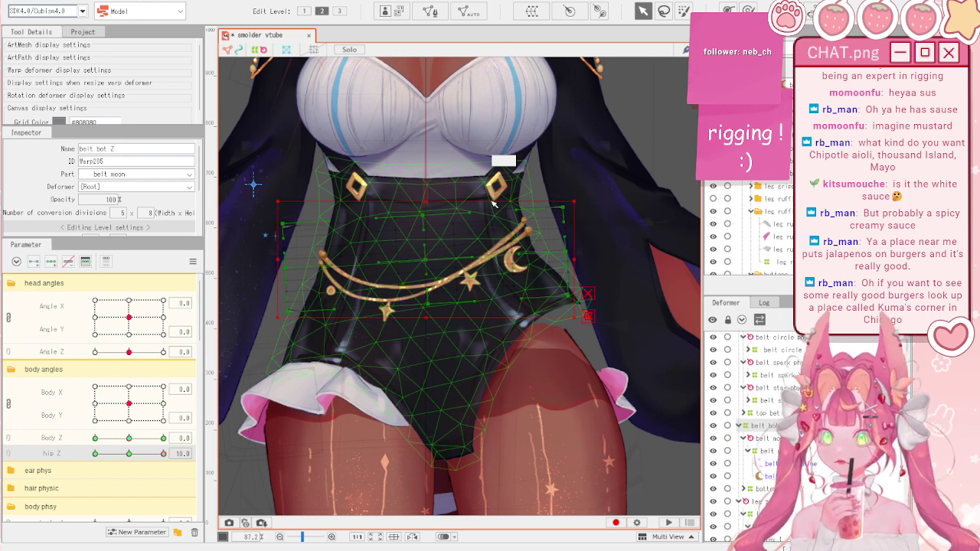
pyautogui.scroll(-2, 494, 204)
pyautogui.click(494, 204)
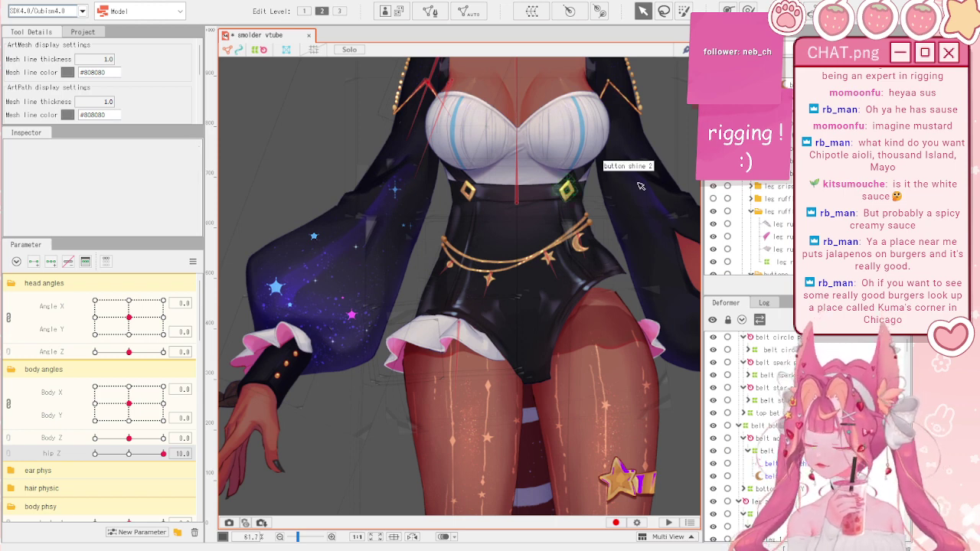
pyautogui.click(192, 261)
pyautogui.click(253, 261)
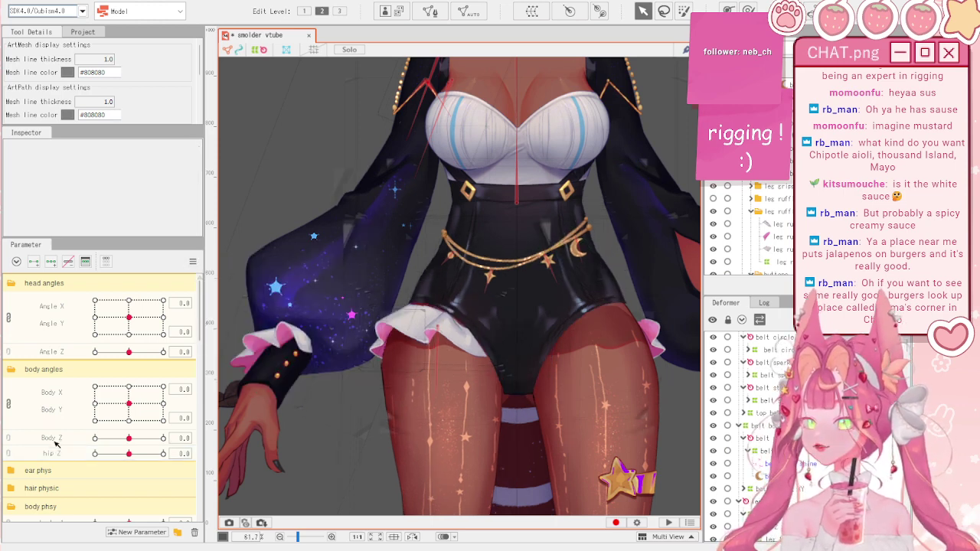
# - Link Body Z with hip Z again, synthesize the corner shapes of belt bot Z, and reset the parameters
pyautogui.click(762, 424)
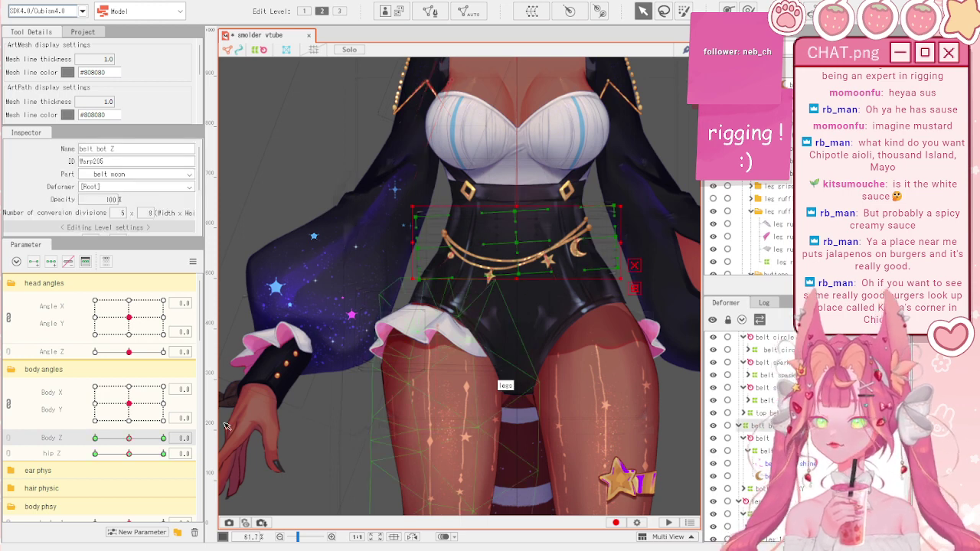
pyautogui.click(193, 262)
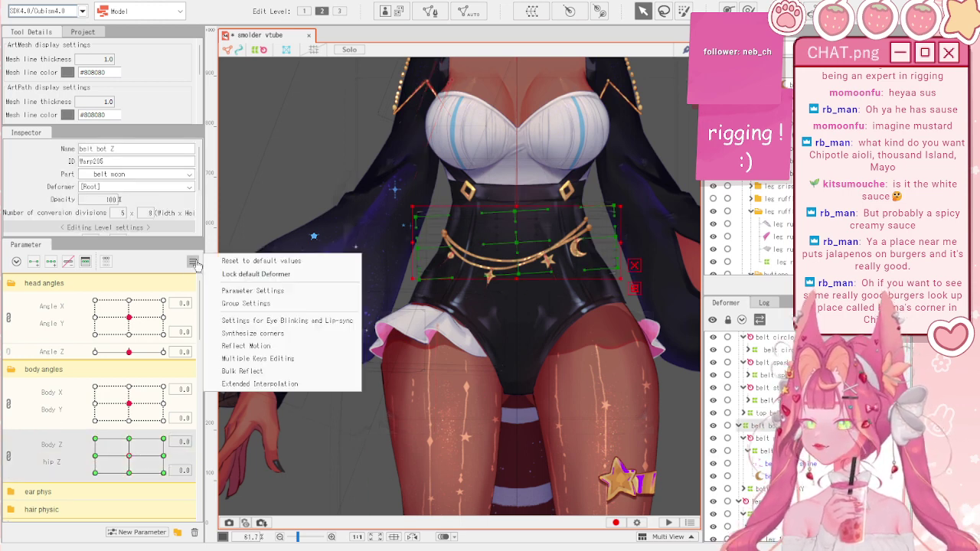
pyautogui.click(237, 335)
pyautogui.moveTo(129, 456)
pyautogui.mouseDown()
pyautogui.moveTo(142, 465)
pyautogui.moveTo(134, 452)
pyautogui.moveTo(119, 460)
pyautogui.moveTo(165, 469)
pyautogui.moveTo(150, 404)
pyautogui.moveTo(57, 513)
pyautogui.moveTo(141, 456)
pyautogui.mouseUp()
pyautogui.click(192, 261)
pyautogui.click(230, 260)
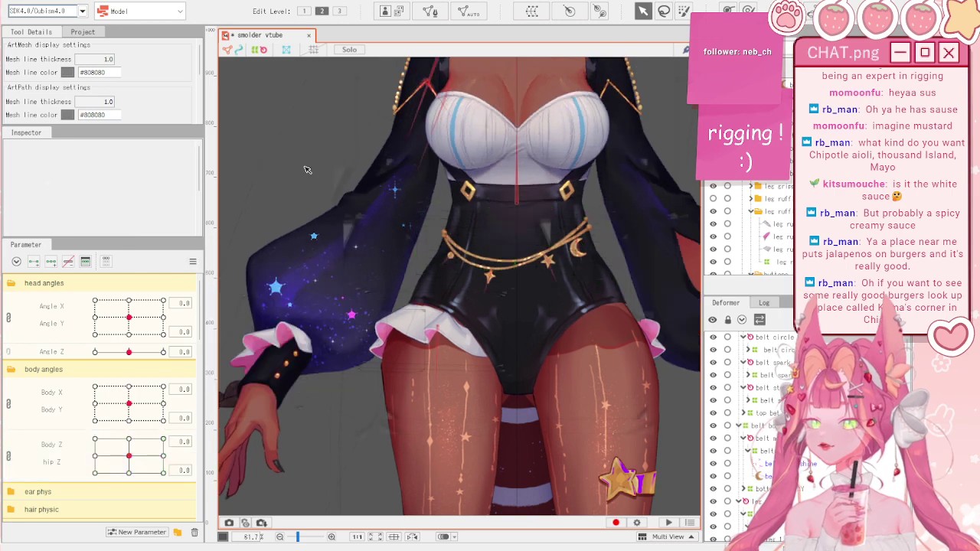
# - Select the moon, star, spark and circle charms' rotation deformers together
pyautogui.scroll(-3, 686, 423)
pyautogui.scroll(5, 686, 423)
pyautogui.scroll(5, 510, 354)
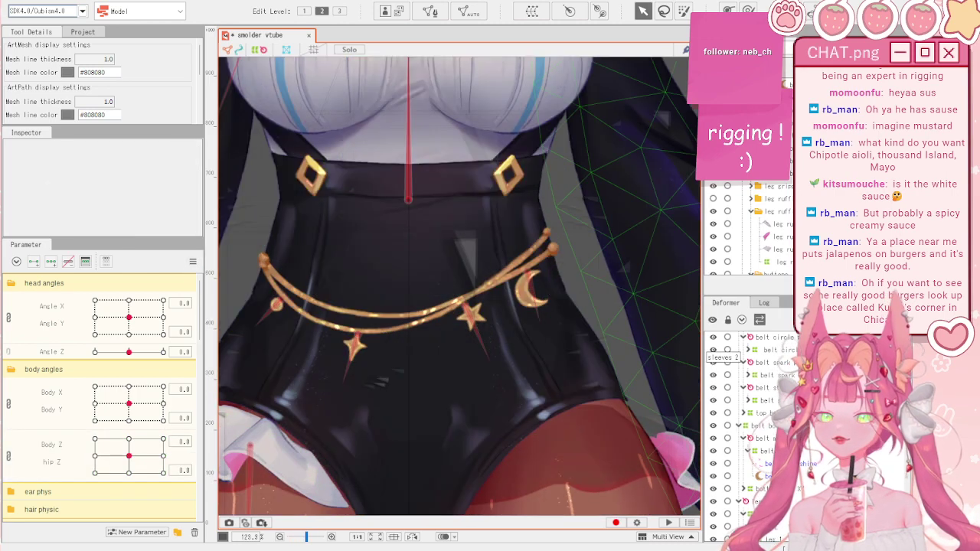
pyautogui.click(528, 290)
pyautogui.click(528, 277)
pyautogui.keyDown('shift'); pyautogui.click(469, 316); pyautogui.keyUp('shift')
pyautogui.keyDown('shift'); pyautogui.click(356, 342); pyautogui.keyUp('shift')
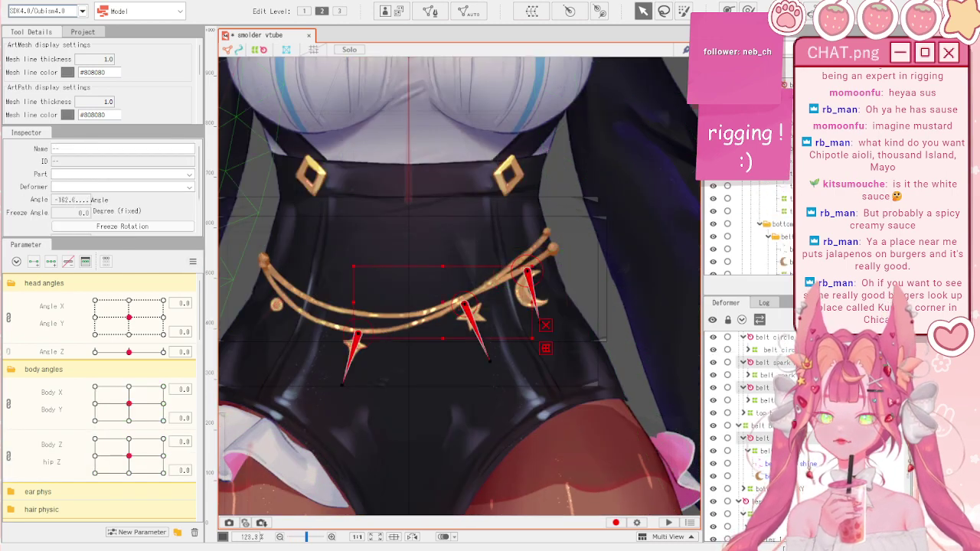
pyautogui.keyDown('shift'); pyautogui.click(276, 305); pyautogui.keyUp('shift')
pyautogui.keyDown('shift'); pyautogui.click(276, 305); pyautogui.keyUp('shift')
pyautogui.keyDown('shift'); pyautogui.click(279, 303); pyautogui.keyUp('shift')
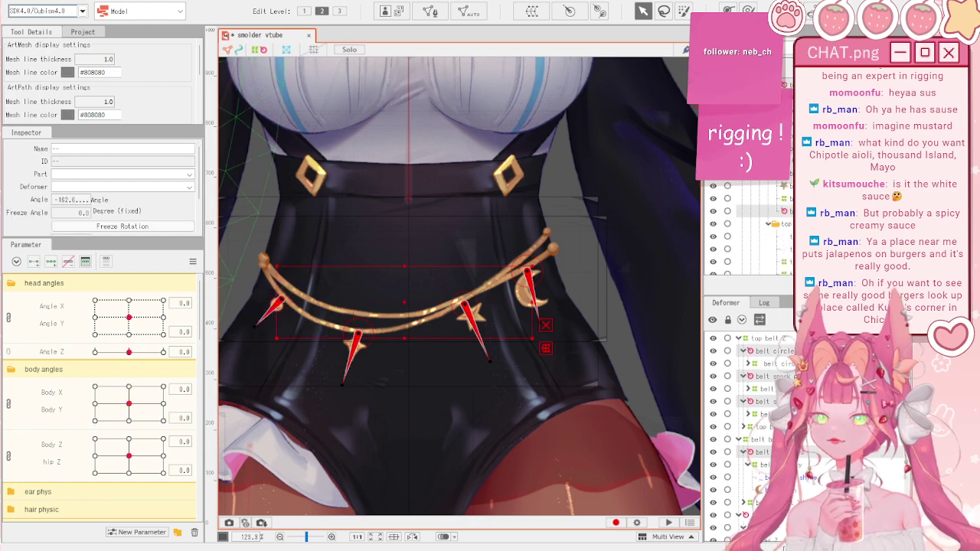
# - Key the four charm deformers on belt acc phys and rotate the circle, spark, star and moon toward one side at -1.0
pyautogui.scroll(-3, 387, 340)
pyautogui.scroll(3, 277, 409)
pyautogui.scroll(-10, 49, 460)
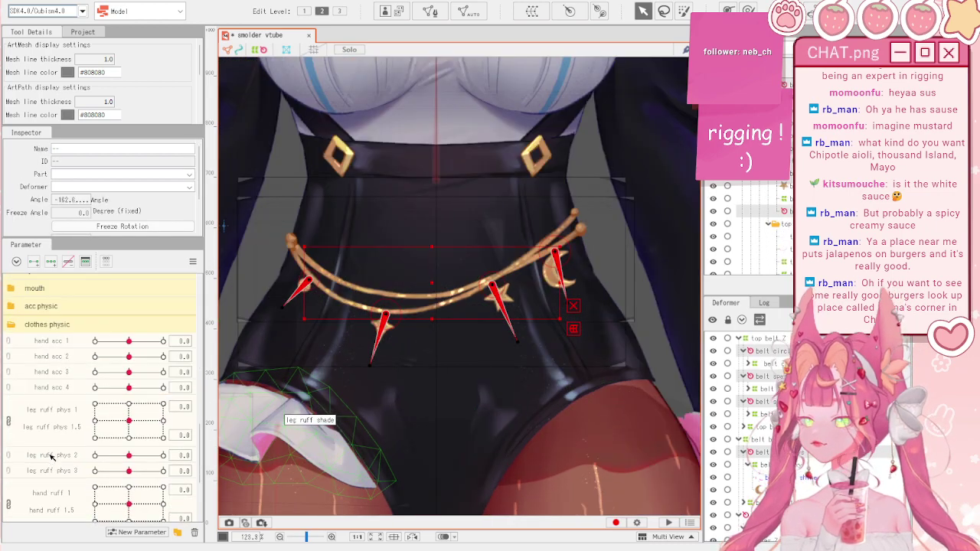
pyautogui.click(64, 482)
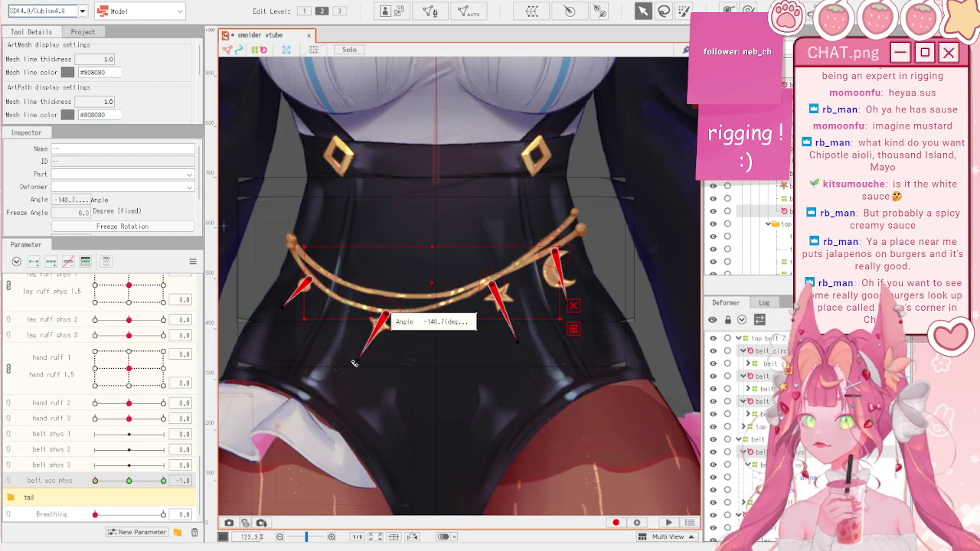
pyautogui.moveTo(282, 311); pyautogui.dragTo(248, 298)
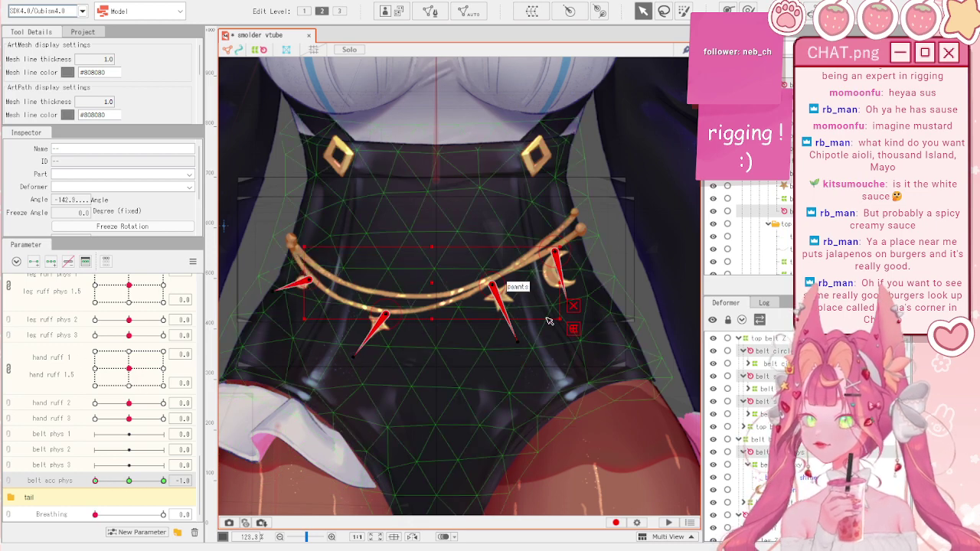
pyautogui.moveTo(514, 343); pyautogui.dragTo(490, 345)
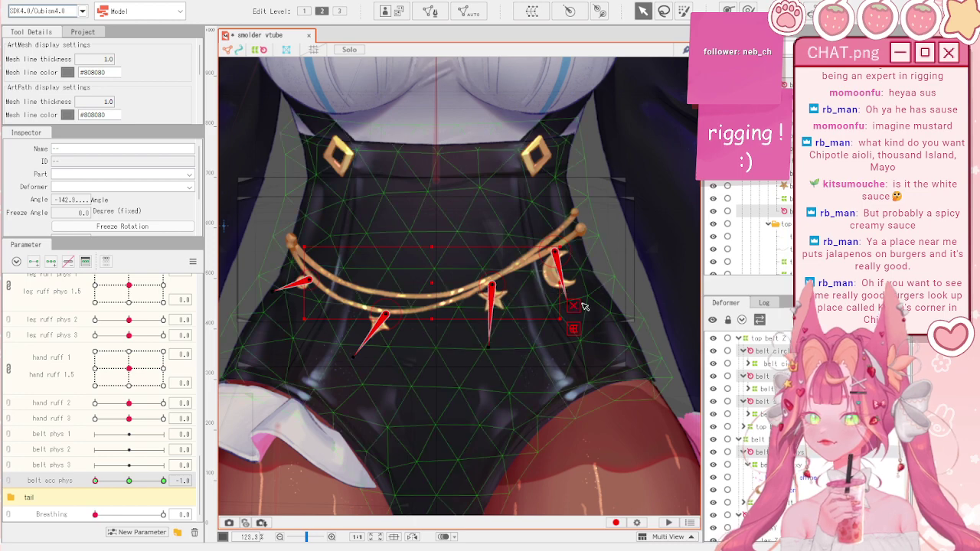
pyautogui.scroll(2, 569, 303)
pyautogui.scroll(4, 568, 304)
pyautogui.moveTo(569, 304); pyautogui.dragTo(510, 308)
pyautogui.scroll(-8, 509, 308)
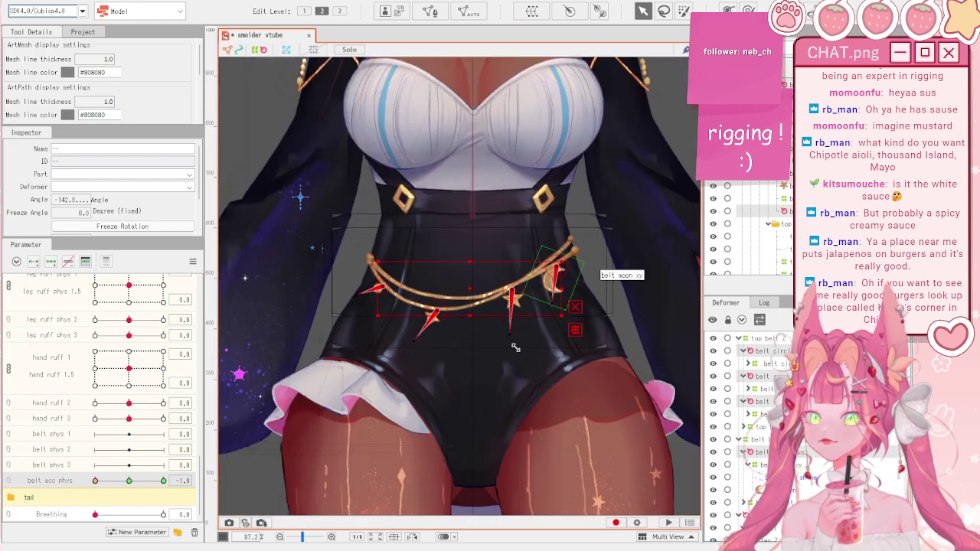
# - Swing the four charms the opposite way at belt acc phys 1.0 and restore the default parameter values
pyautogui.click(193, 261)
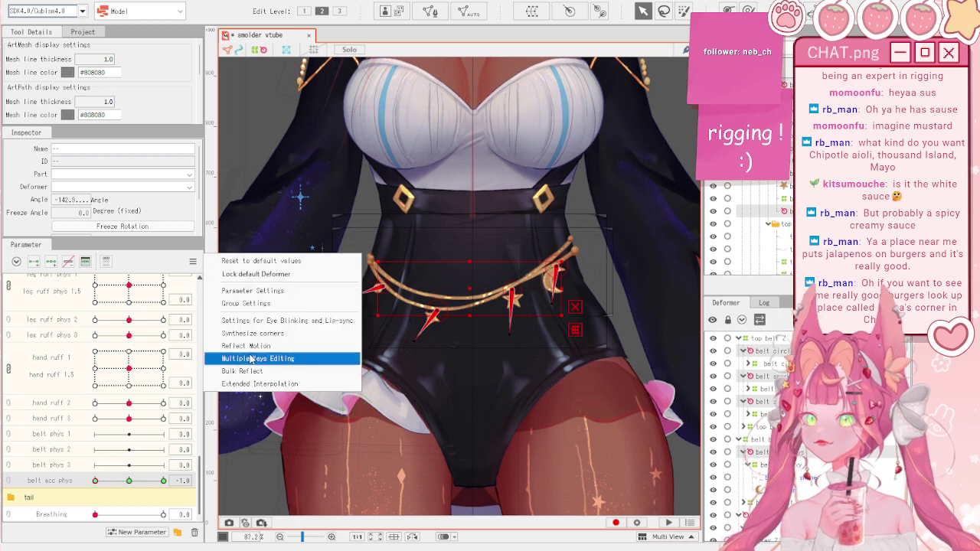
pyautogui.click(253, 350)
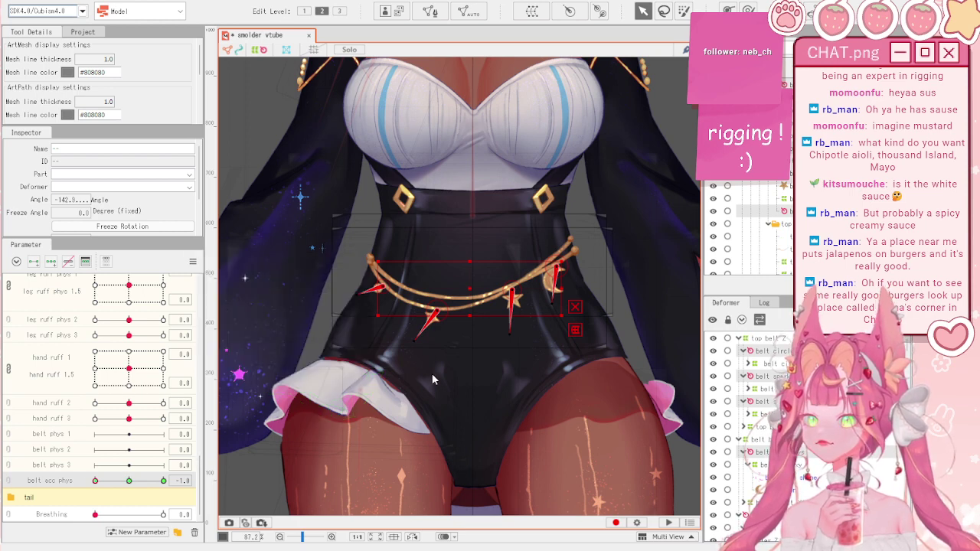
pyautogui.scroll(3, 438, 366)
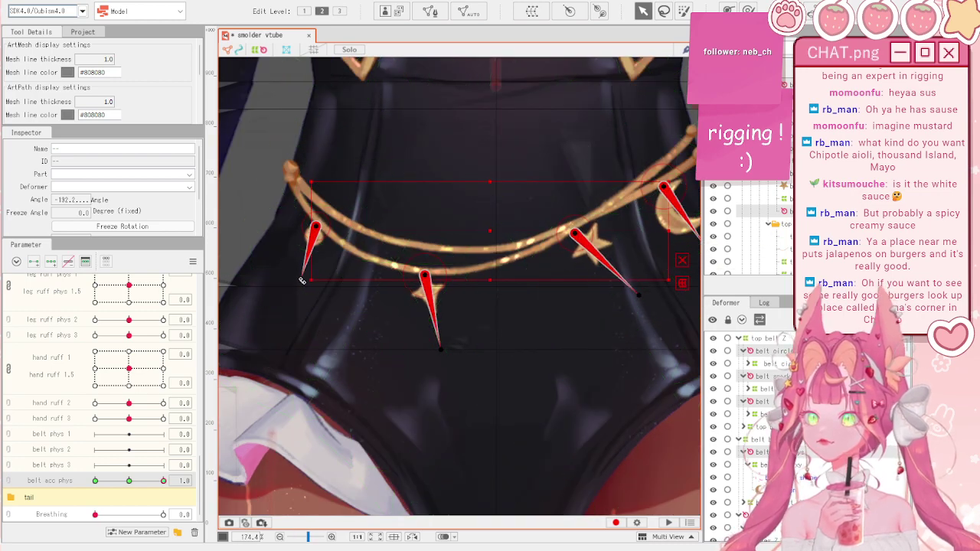
pyautogui.scroll(-5, 304, 285)
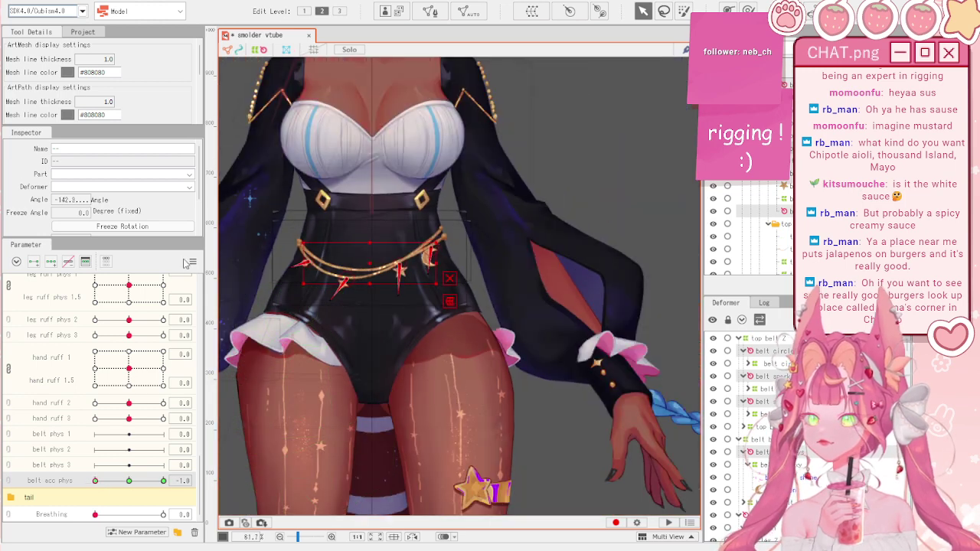
pyautogui.click(193, 261)
pyautogui.click(217, 262)
# - Create a belt acc phys y parameter below belt acc phys and add three keys to it for the four charms
pyautogui.scroll(3, 315, 299)
pyautogui.click(45, 480)
pyautogui.click(136, 531)
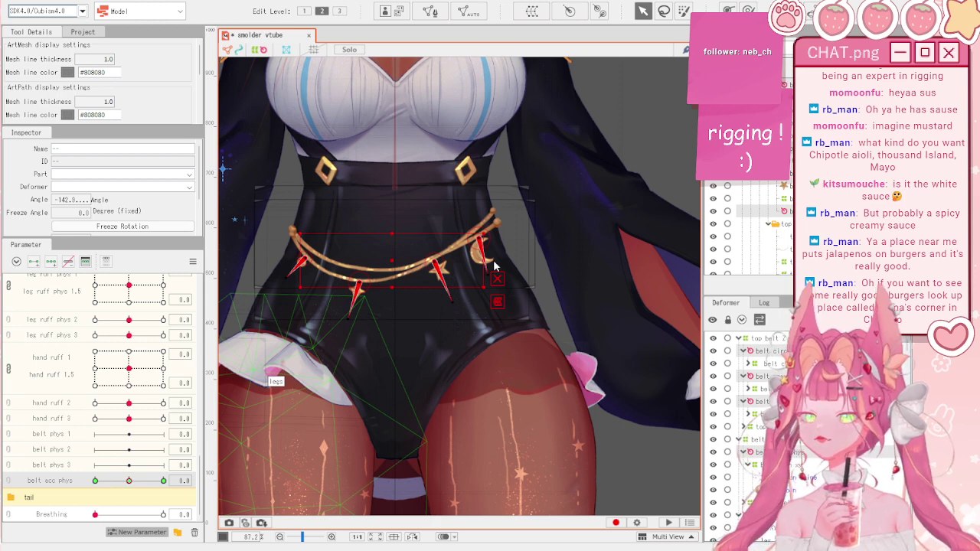
pyautogui.click(448, 328)
pyautogui.scroll(4, 314, 280)
pyautogui.click(51, 262)
# - Rotate the circle and star outward and the spark and moon inward at belt acc phys y -1.0
pyautogui.moveTo(128, 496); pyautogui.dragTo(38, 495)
pyautogui.moveTo(383, 355); pyautogui.dragTo(358, 349)
pyautogui.moveTo(249, 275); pyautogui.dragTo(245, 262)
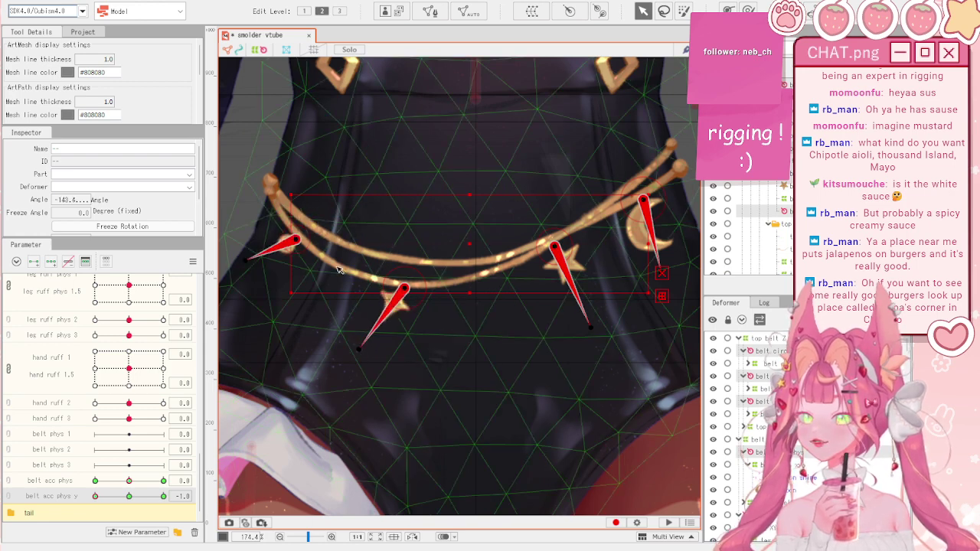
pyautogui.moveTo(591, 328); pyautogui.dragTo(626, 318)
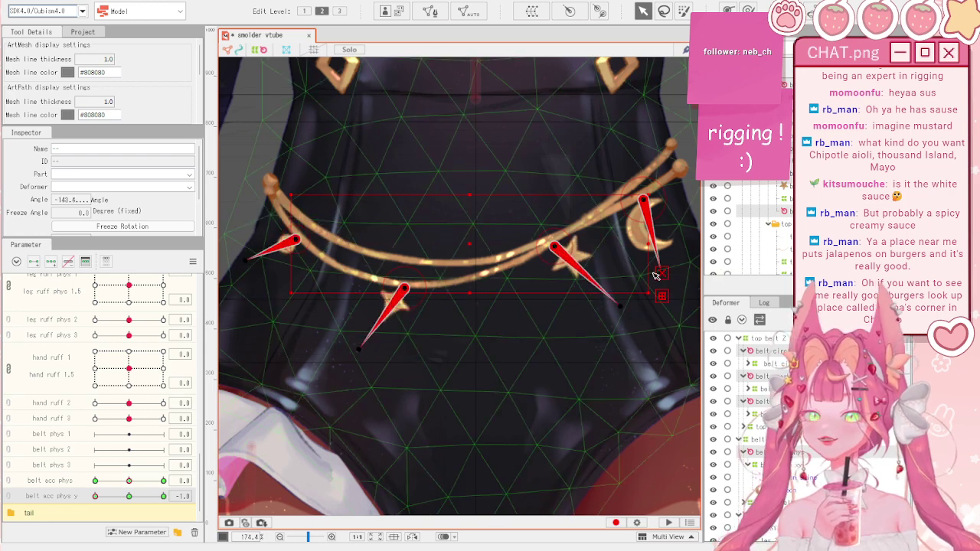
pyautogui.scroll(-3, 630, 261)
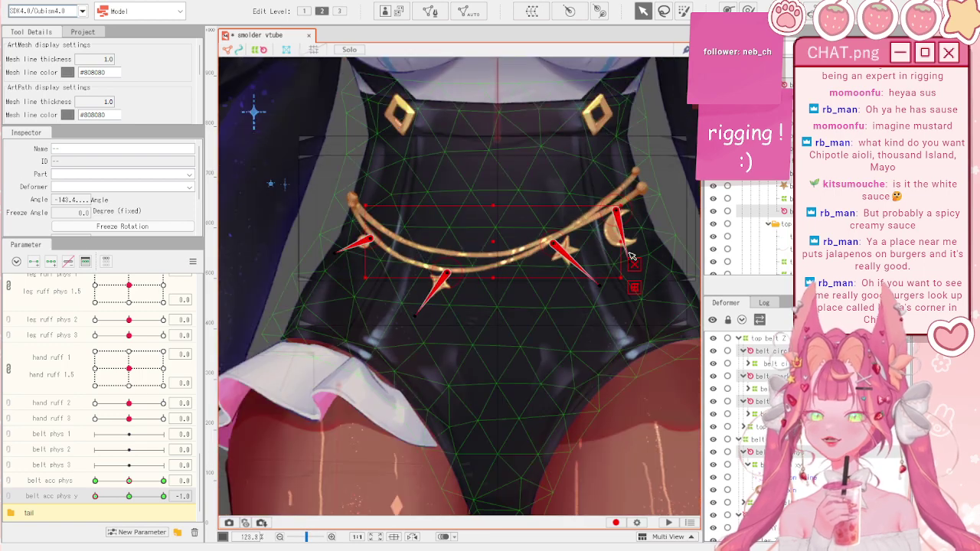
pyautogui.scroll(5, 629, 260)
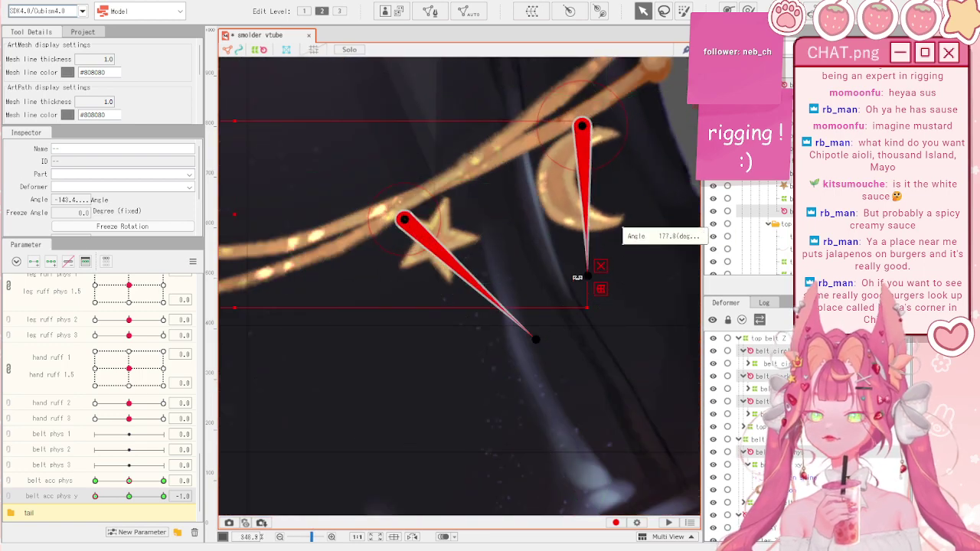
pyautogui.scroll(-3, 572, 276)
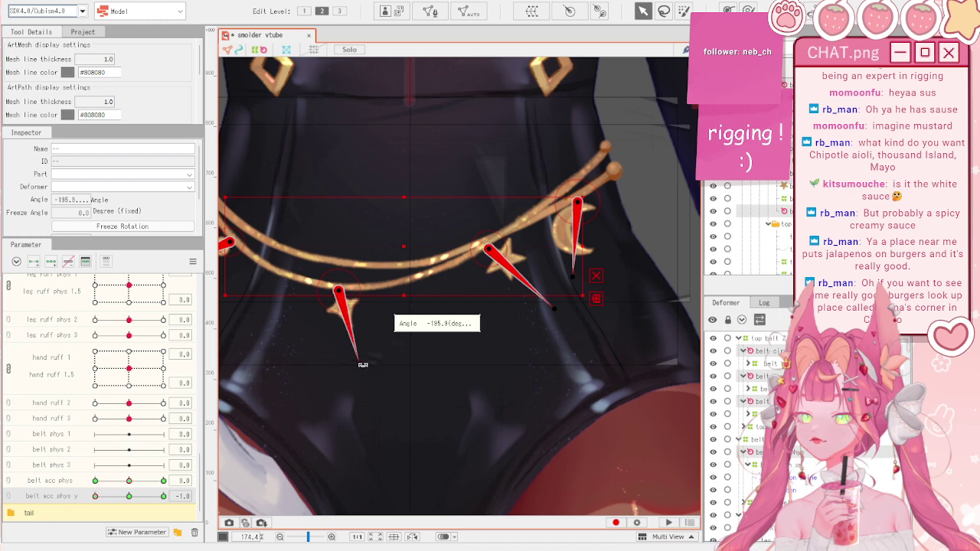
pyautogui.scroll(-2, 352, 374)
# - Rotate each charm in its reverse direction at belt acc phys y 1.0, so neighbouring charms swing in alternating directions
pyautogui.click(129, 496)
pyautogui.moveTo(127, 496); pyautogui.dragTo(163, 496)
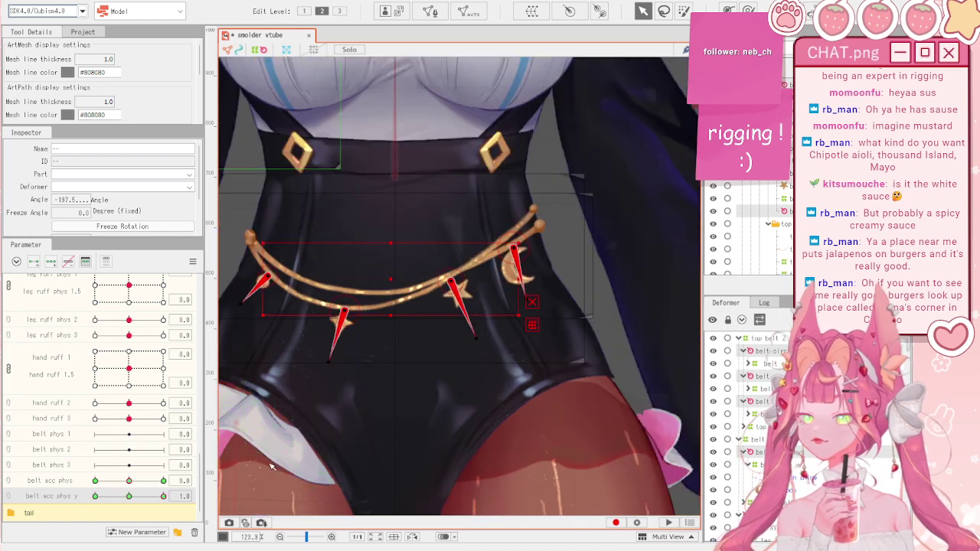
pyautogui.moveTo(329, 358); pyautogui.dragTo(294, 365)
pyautogui.moveTo(240, 306); pyautogui.dragTo(265, 334)
pyautogui.moveTo(478, 339); pyautogui.dragTo(504, 332)
pyautogui.moveTo(144, 498); pyautogui.dragTo(175, 494)
pyautogui.moveTo(496, 333); pyautogui.dragTo(613, 299)
pyautogui.scroll(6, 532, 297)
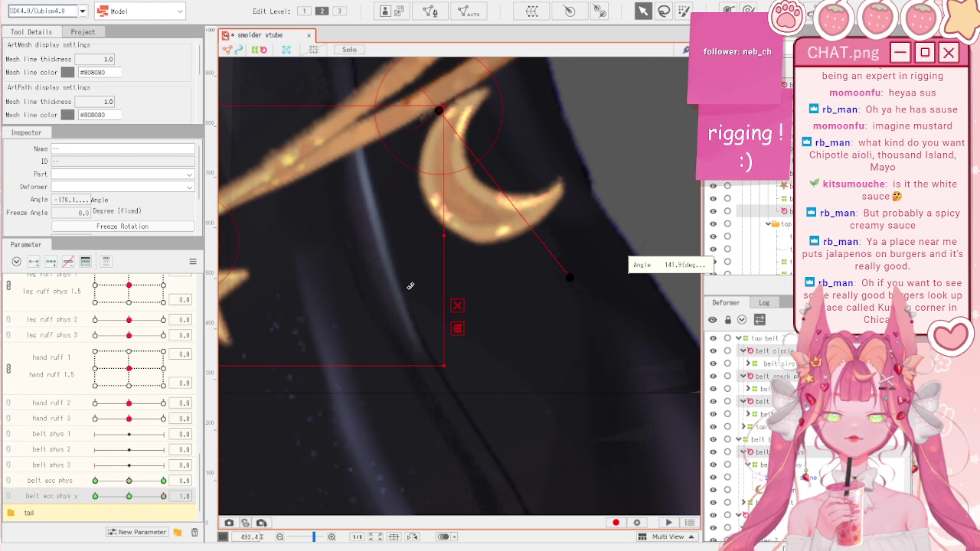
pyautogui.scroll(-8, 410, 286)
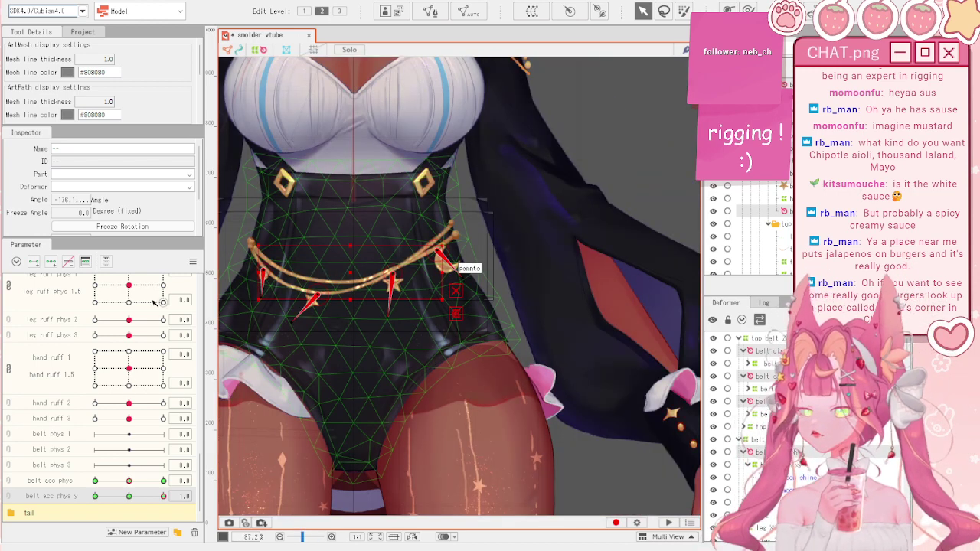
# - Link belt acc phys with belt acc phys y and synthesize the corner shapes of the charms
pyautogui.click(9, 482)
pyautogui.click(192, 262)
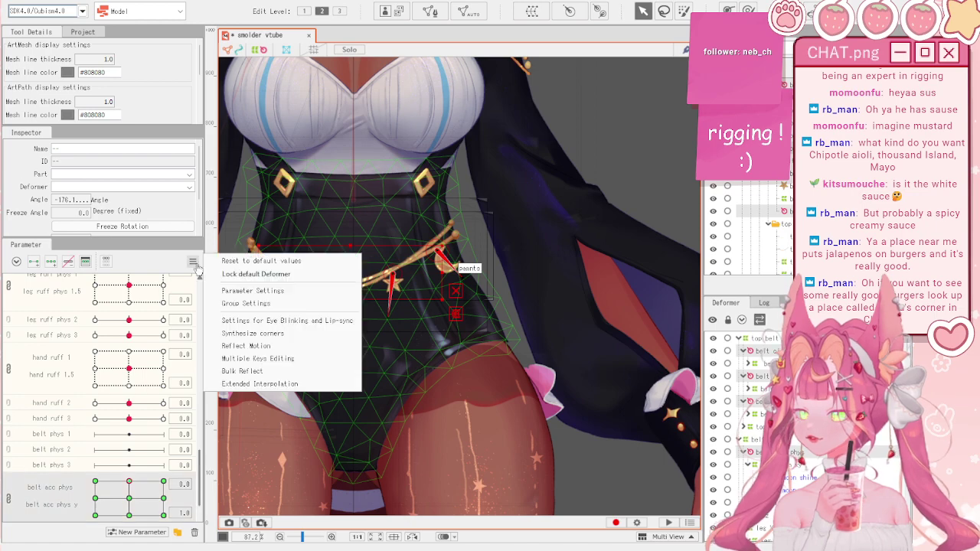
pyautogui.click(337, 334)
# - Test the charms across the combined belt acc phys range, deselect them and restore the default parameter values
pyautogui.click(140, 514)
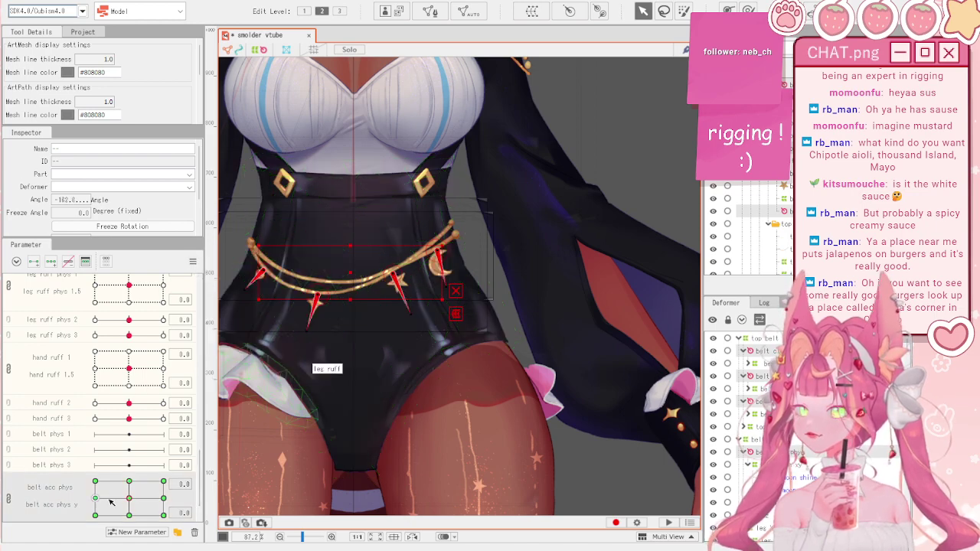
pyautogui.moveTo(148, 518); pyautogui.dragTo(166, 495)
pyautogui.scroll(-4, 497, 237)
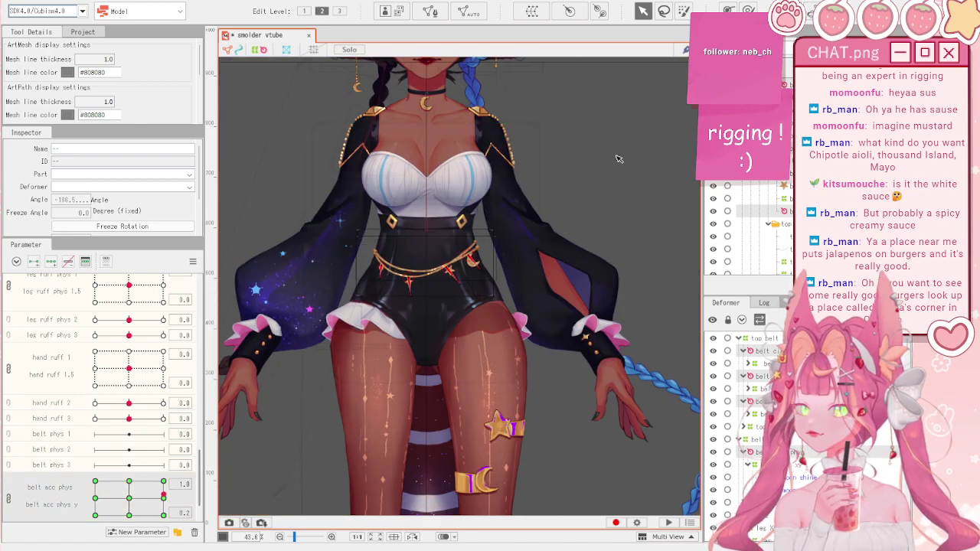
pyautogui.click(598, 176)
pyautogui.scroll(2, 425, 200)
pyautogui.rightClick(200, 256)
pyautogui.click(207, 261)
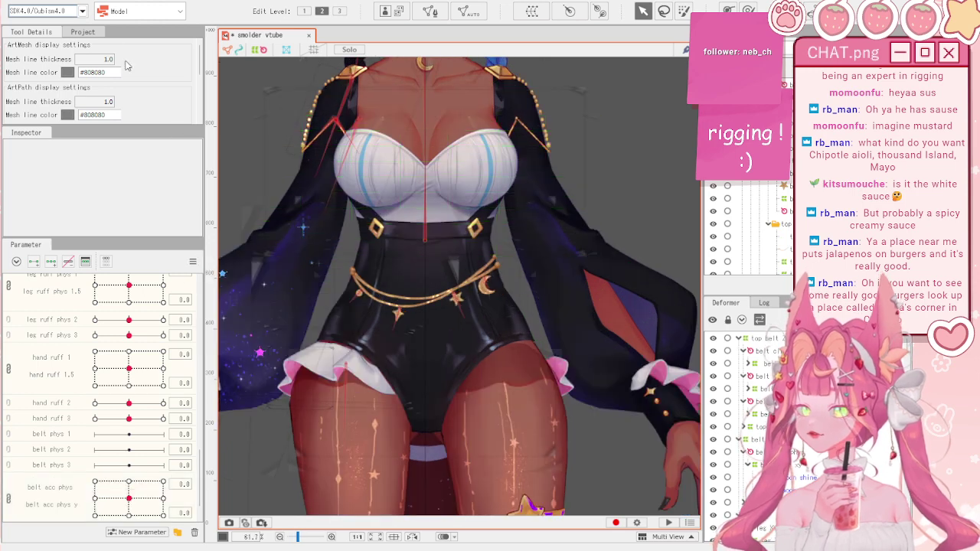
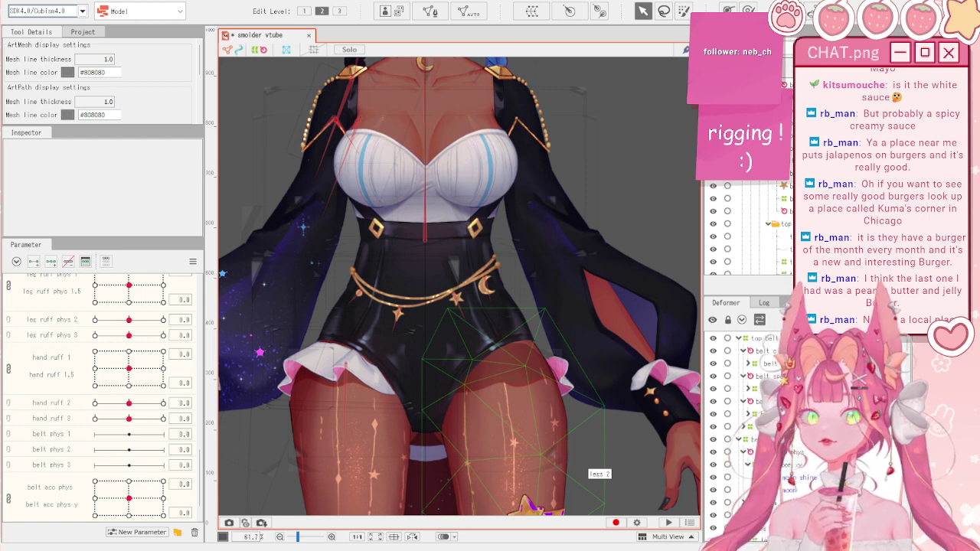
pyautogui.click(257, 353)
pyautogui.scroll(-5, 476, 262)
pyautogui.scroll(5, 459, 264)
pyautogui.scroll(-4, 444, 271)
pyautogui.scroll(4, 411, 280)
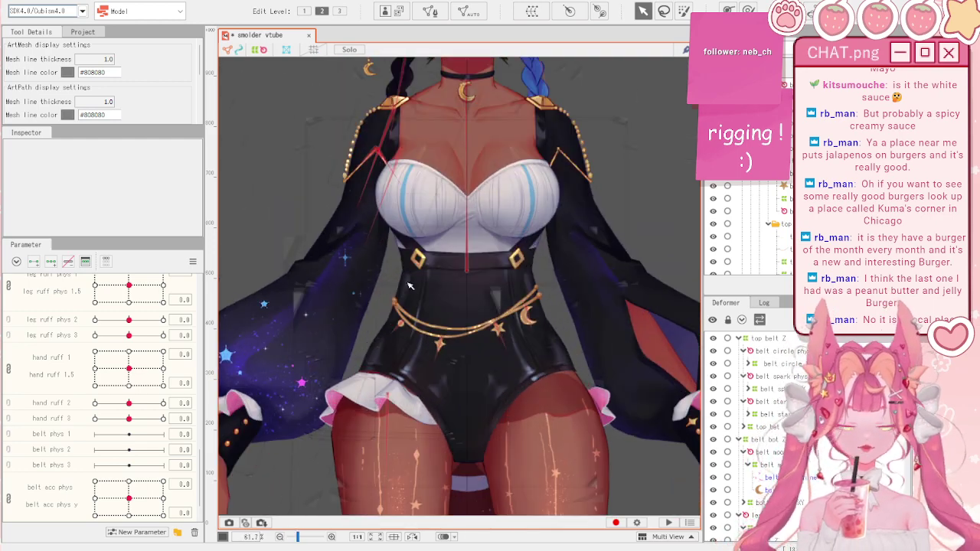
pyautogui.moveTo(128, 499)
pyautogui.mouseDown()
pyautogui.moveTo(158, 494)
pyautogui.moveTo(136, 496)
pyautogui.mouseUp()
pyautogui.click(193, 262)
pyautogui.click(228, 261)
# - Create a physics group for the belt charms' X motion in the Physics/Scene Blending Settings, with Body X, Body Z and hip Z as inputs
pyautogui.click(81, 6)
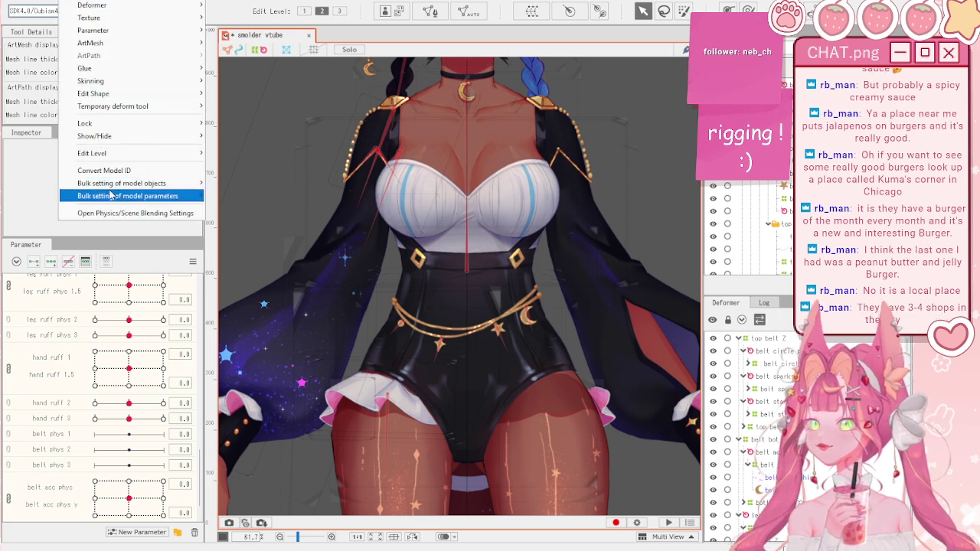
pyautogui.click(117, 213)
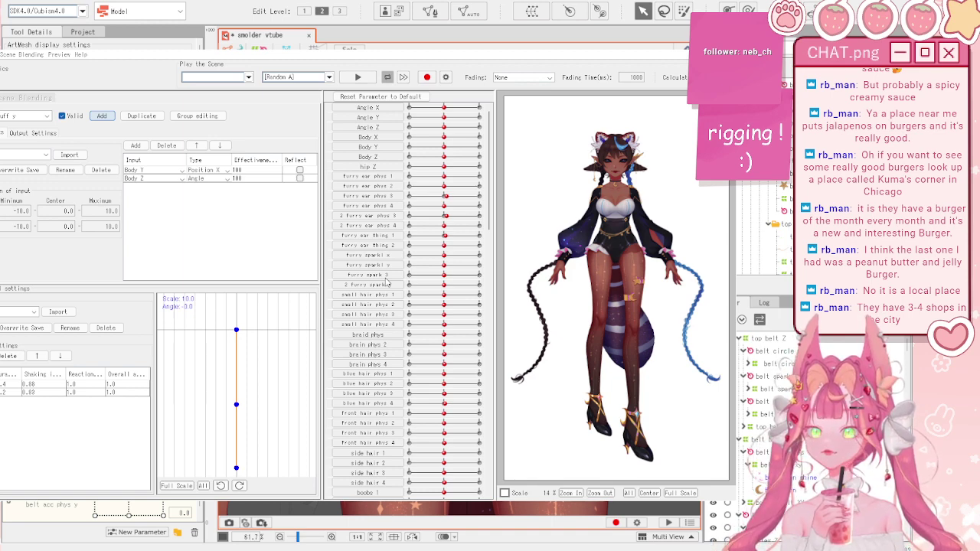
pyautogui.click(318, 329)
pyautogui.click(136, 145)
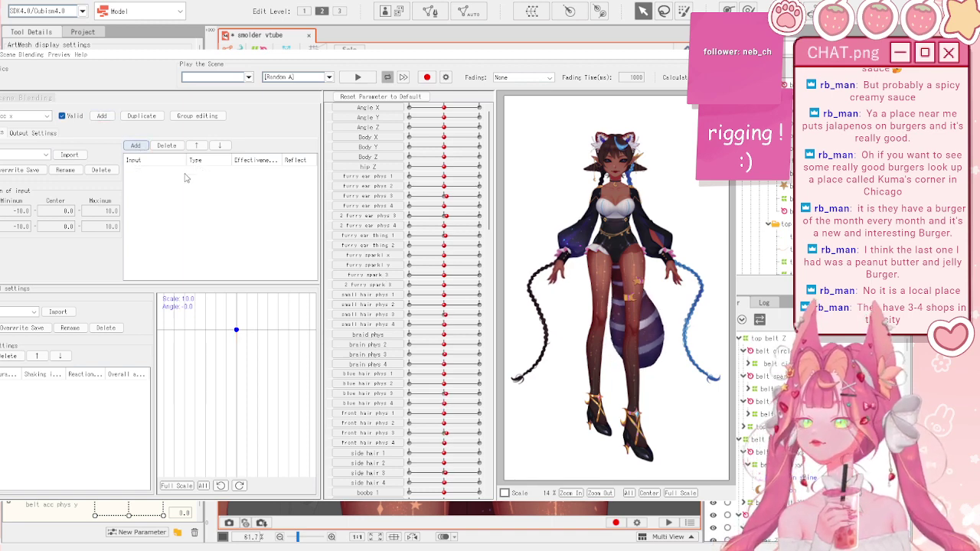
pyautogui.click(335, 404)
# - Set the input effectiveness to 100 for Body X, 50 for Body Z and 50 for hip Z, and change hip Z's type to Angle
pyautogui.doubleClick(257, 170)
pyautogui.write('42')
pyautogui.press('BackSpace')
pyautogui.press('BackSpace')
pyautogui.write('50')
pyautogui.press('Return')
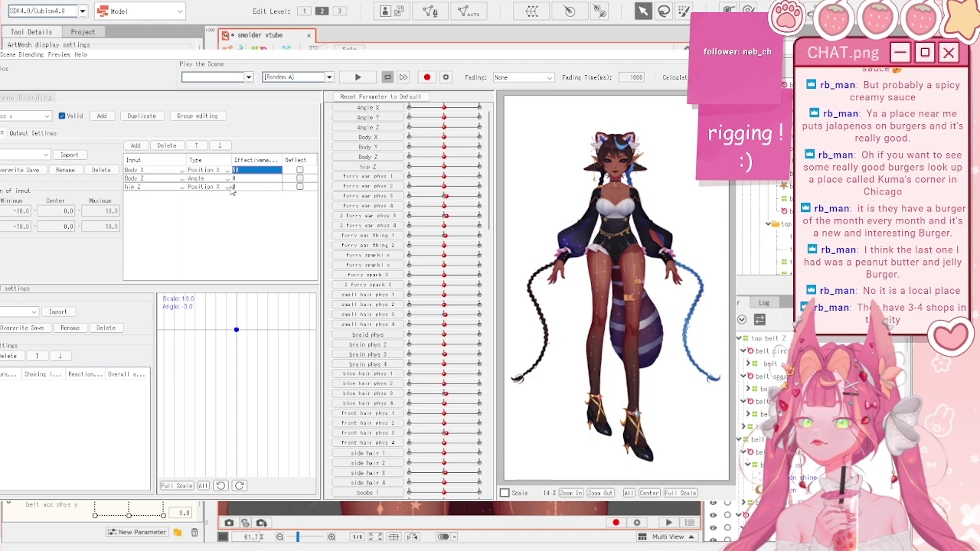
pyautogui.click(229, 187)
pyautogui.click(226, 203)
pyautogui.click(249, 188)
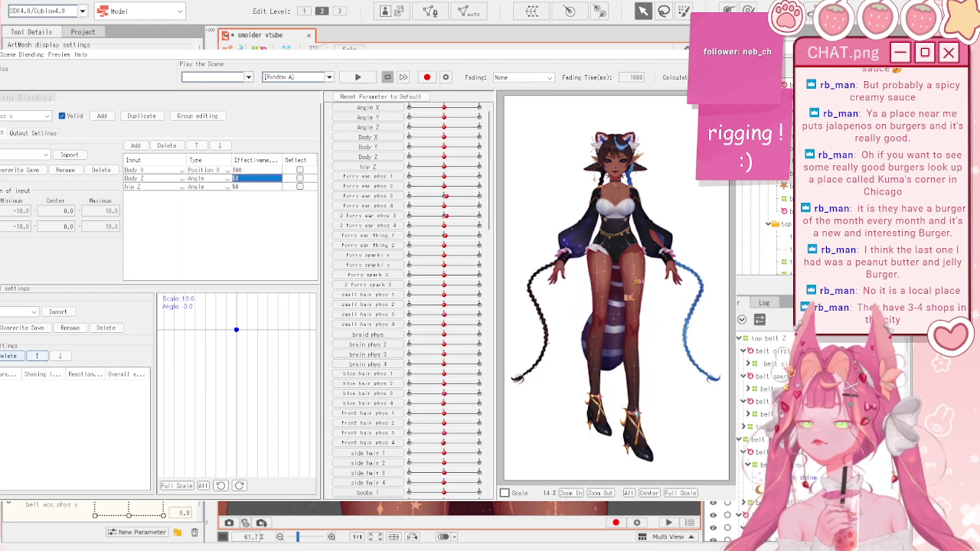
# - Add one pendulum to the belt charm group and assign belt acc phys as its output
pyautogui.click(0, 356)
pyautogui.click(23, 133)
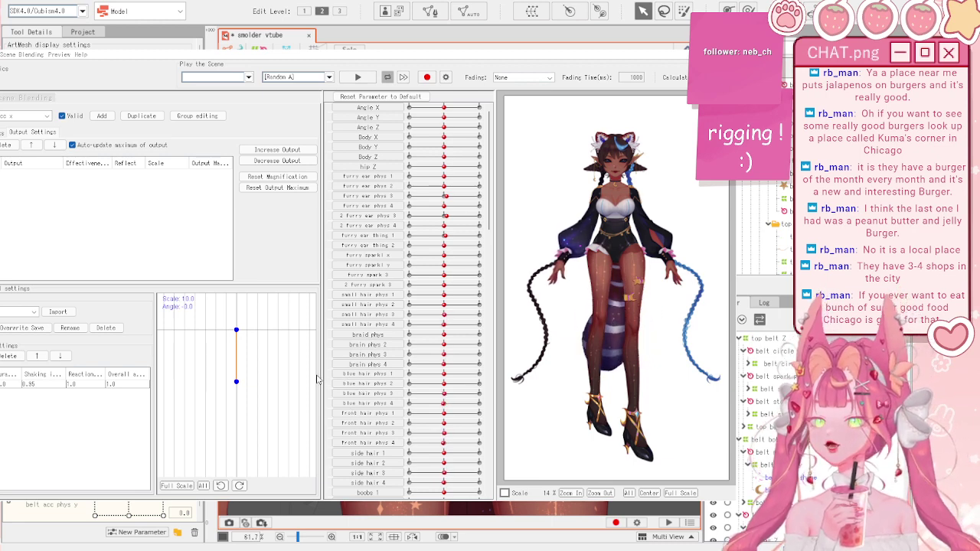
pyautogui.scroll(4, 639, 316)
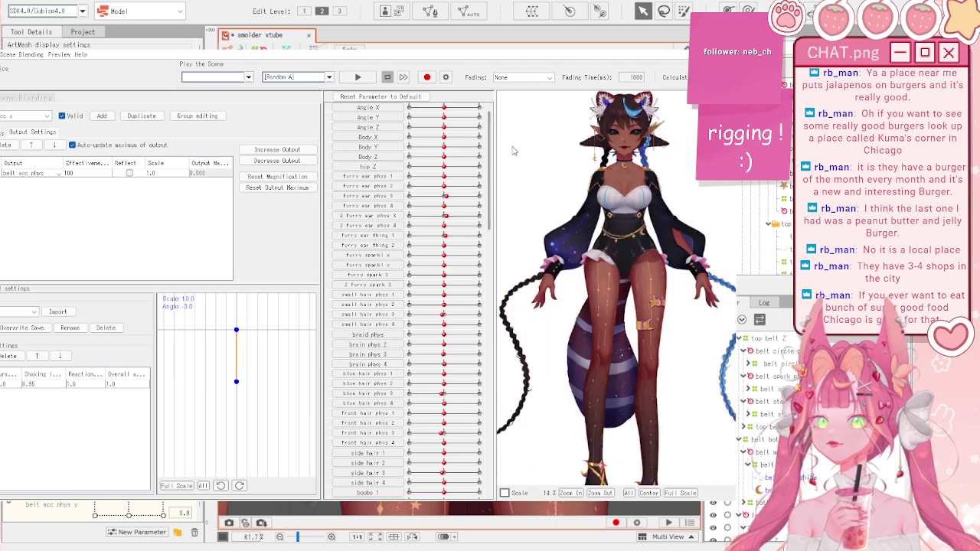
# - Preview the belt charms' physics by swinging Body X to both of its extremes
pyautogui.moveTo(445, 138); pyautogui.dragTo(482, 138)
pyautogui.scroll(6, 603, 138)
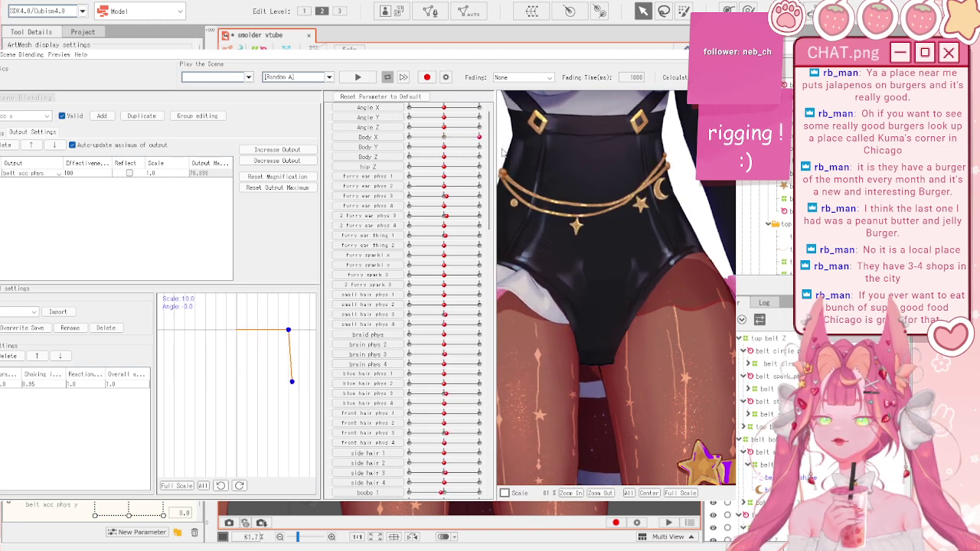
pyautogui.moveTo(465, 158); pyautogui.dragTo(395, 149)
pyautogui.scroll(-3, 697, 230)
pyautogui.scroll(3, 696, 230)
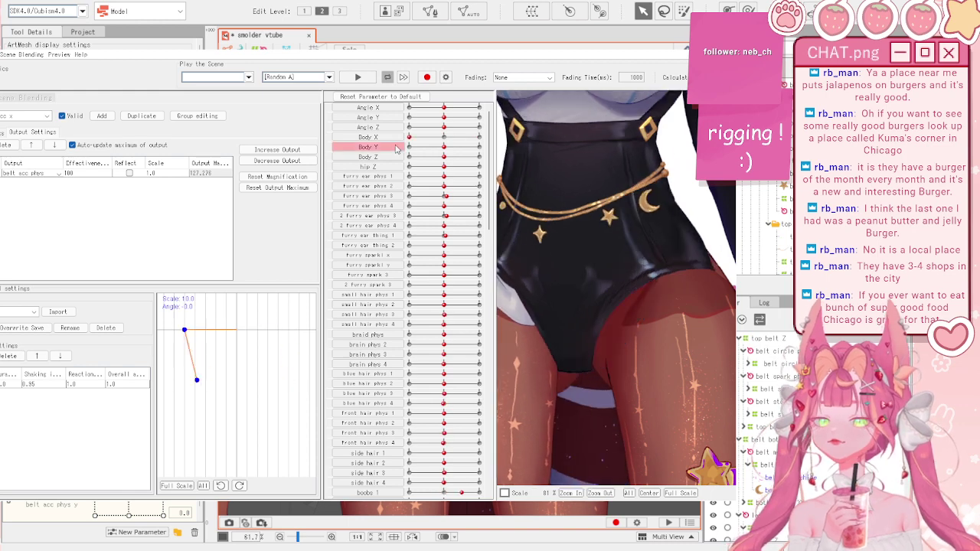
# - Close the physics settings and restore all model parameters to their default values
pyautogui.click(722, 40)
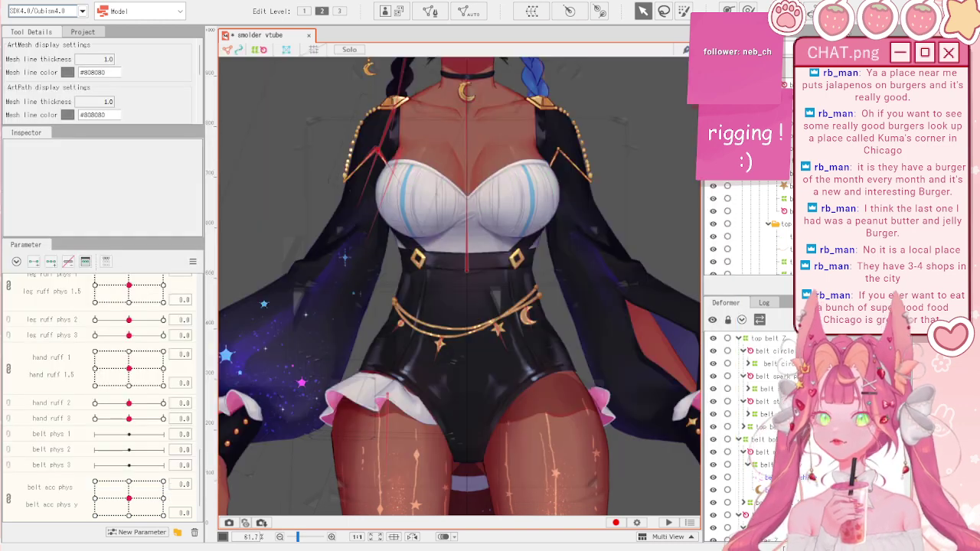
pyautogui.click(193, 262)
pyautogui.click(211, 262)
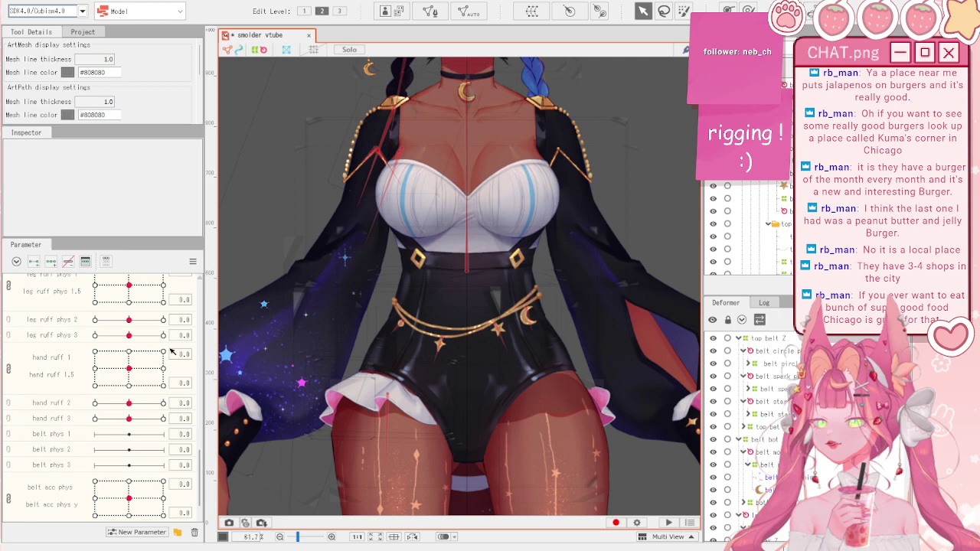
# - Unlink the Body X and Body Y parameters and set Body X to -10
pyautogui.scroll(3, 137, 381)
pyautogui.scroll(5, 137, 381)
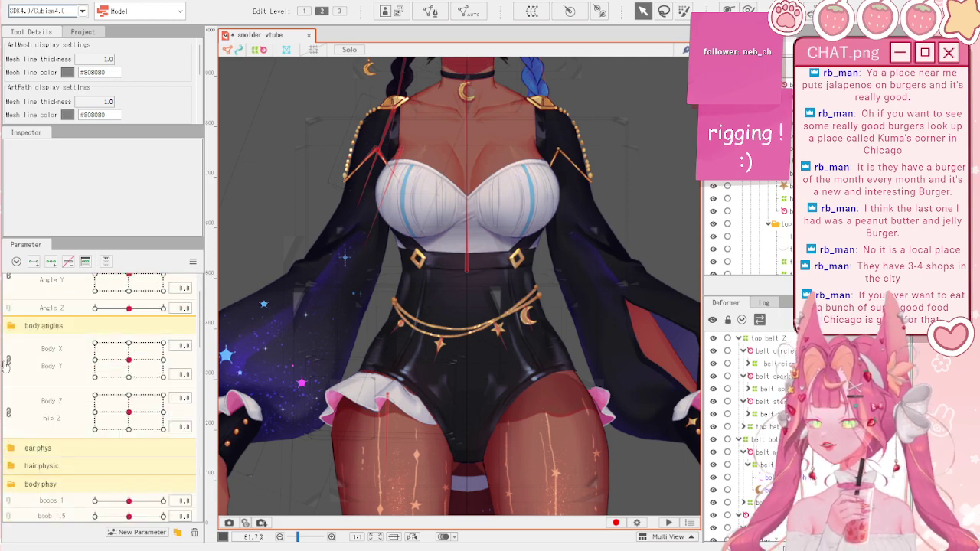
pyautogui.click(7, 363)
pyautogui.click(94, 342)
pyautogui.scroll(4, 436, 369)
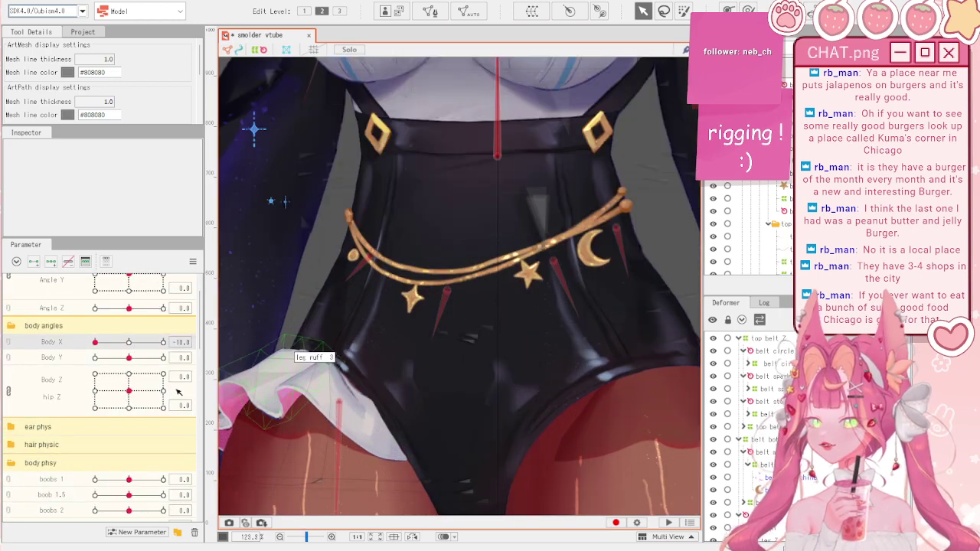
# - Check the belt charms' swing on belt acc phys and belt acc phys y with the body turned, and reset all parameters to default values
pyautogui.scroll(-10, 183, 392)
pyautogui.scroll(-1, 142, 428)
pyautogui.moveTo(129, 461); pyautogui.dragTo(129, 467)
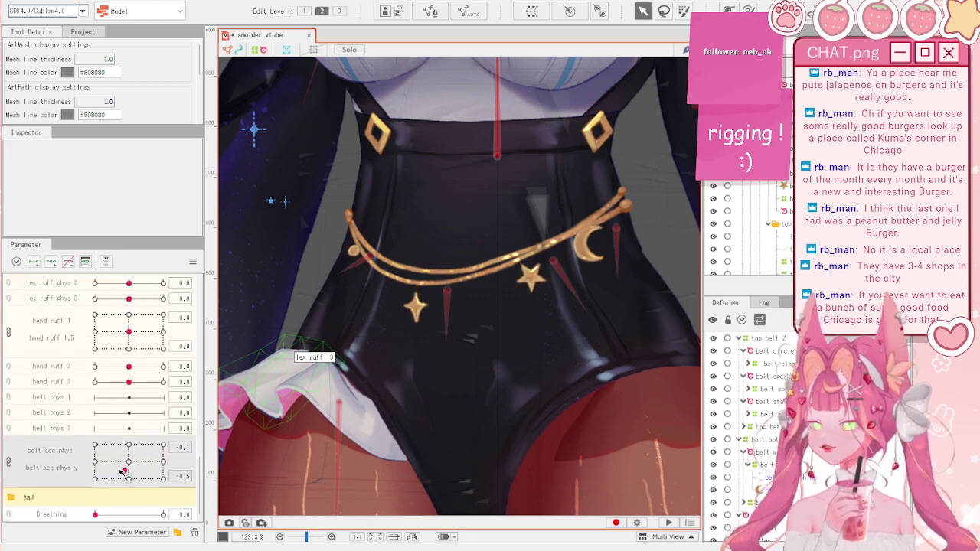
pyautogui.click(194, 262)
pyautogui.click(229, 262)
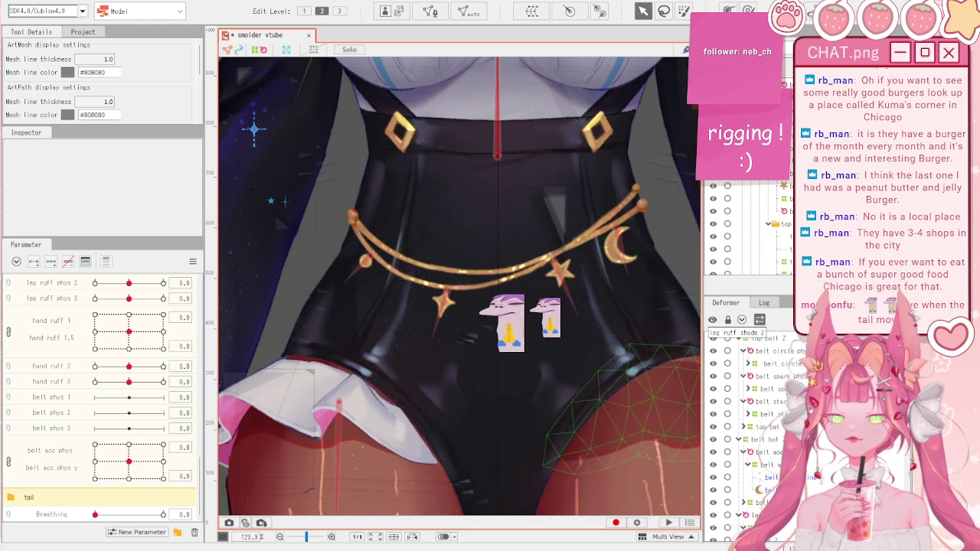
# - Clear the belt acc phys and belt acc phys y keys from the star, spark, circle and moon charms' rotation deformers and delete those deformers
pyautogui.click(765, 414)
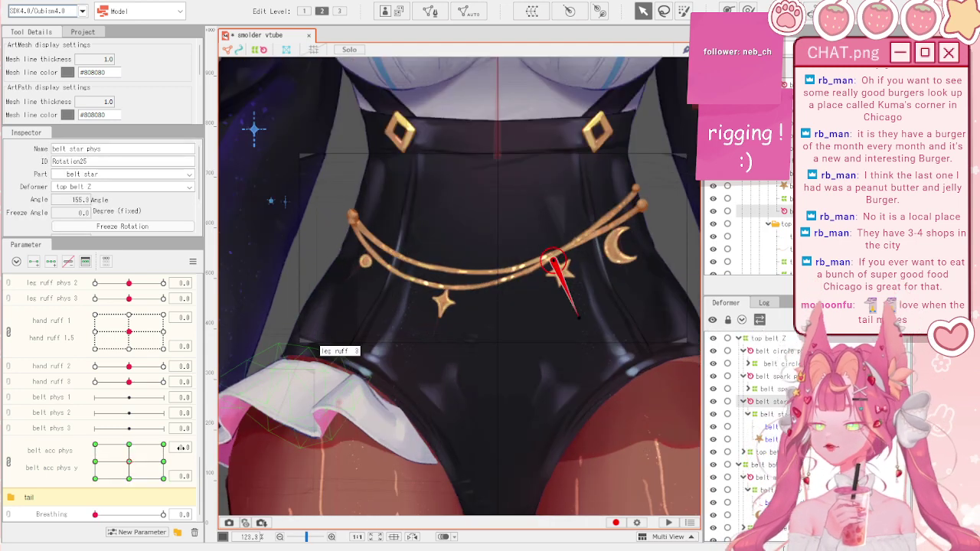
pyautogui.keyDown('ctrl'); pyautogui.click(787, 376); pyautogui.keyUp('ctrl')
pyautogui.keyDown('ctrl'); pyautogui.click(786, 351); pyautogui.keyUp('ctrl')
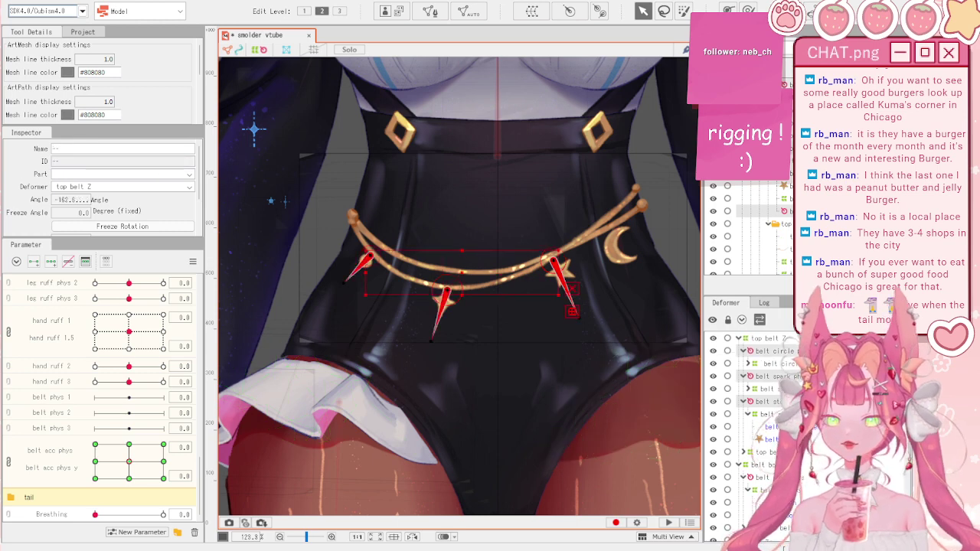
pyautogui.keyDown('ctrl'); pyautogui.click(770, 475); pyautogui.keyUp('ctrl')
pyautogui.scroll(-1, 770, 475)
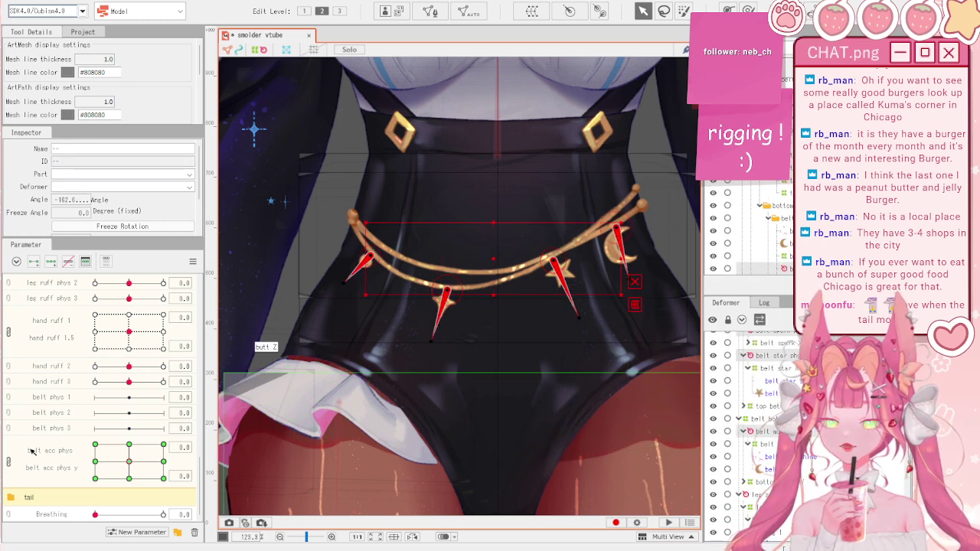
pyautogui.click(73, 265)
pyautogui.click(193, 262)
pyautogui.click(218, 262)
pyautogui.scroll(-2, 530, 312)
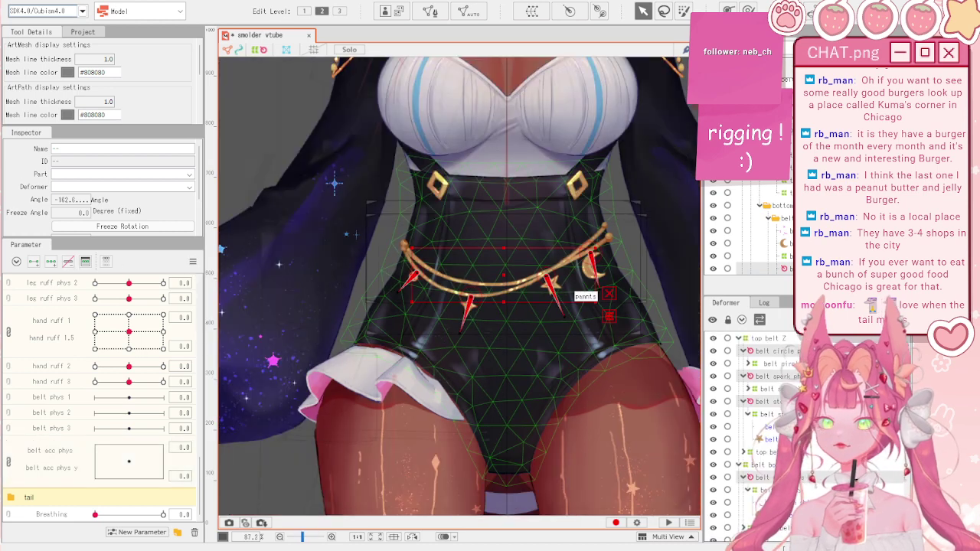
pyautogui.press('Delete')
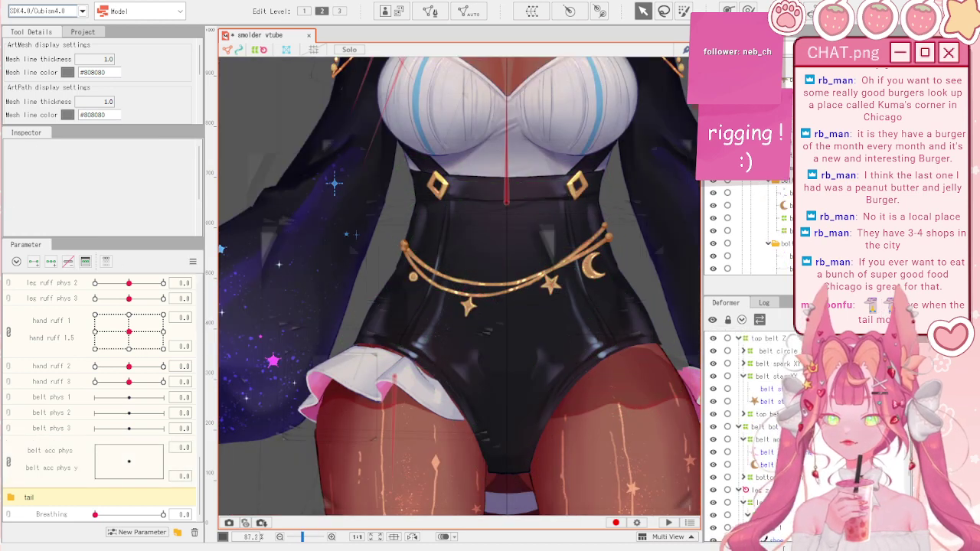
# - Create a rotation deformer named belt circle phys around the circle charm's meshes inside belt circle XY
pyautogui.scroll(2, 525, 324)
pyautogui.click(529, 327)
pyautogui.scroll(2, 587, 346)
pyautogui.scroll(-2, 462, 300)
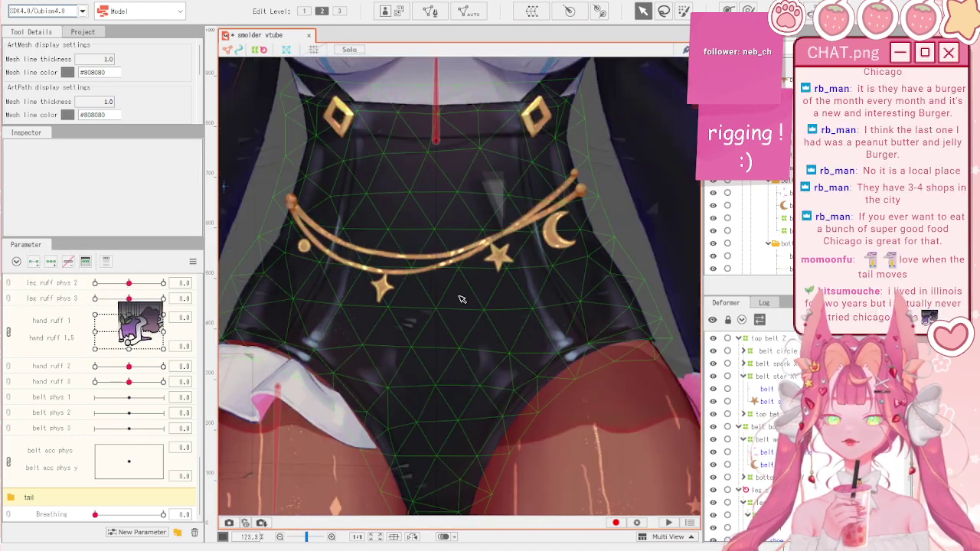
pyautogui.click(766, 338)
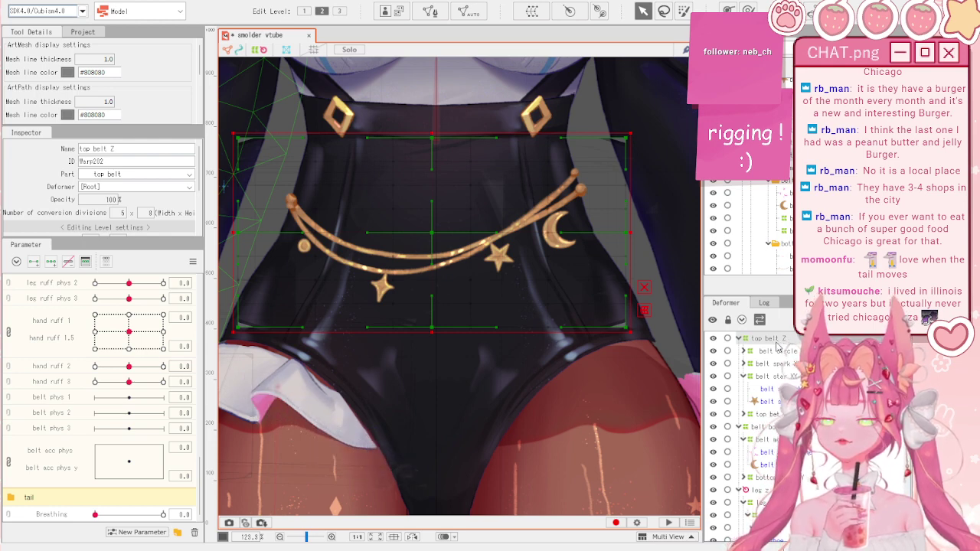
pyautogui.click(774, 351)
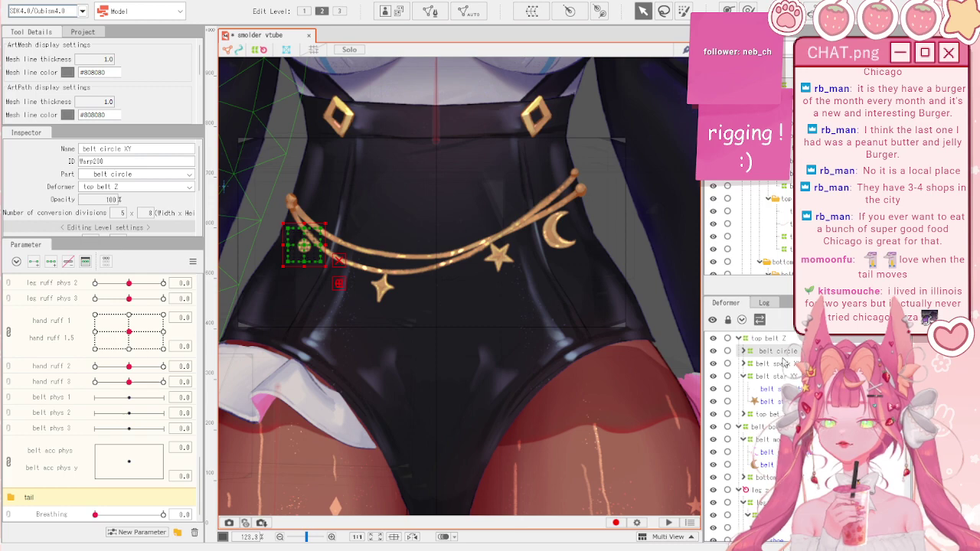
pyautogui.scroll(-4, 524, 283)
pyautogui.scroll(4, 367, 246)
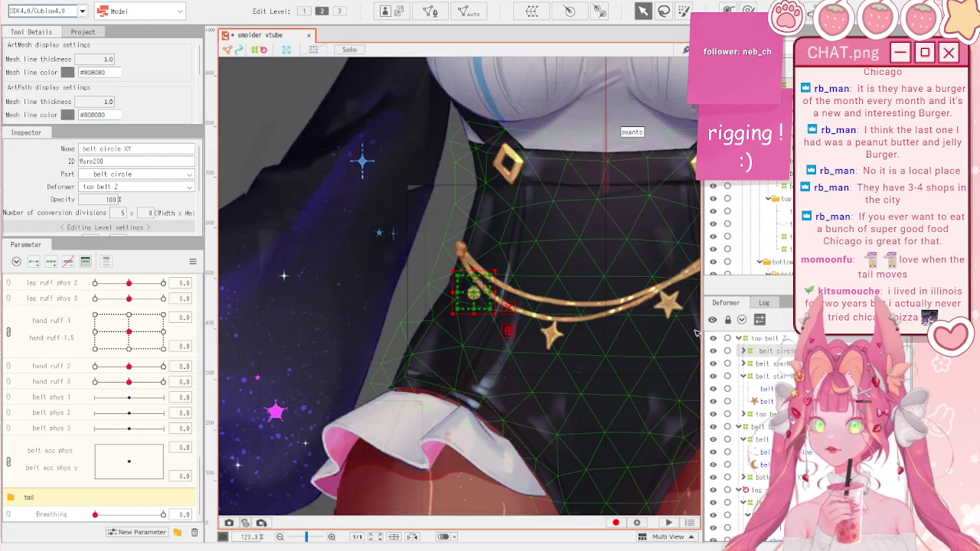
pyautogui.click(743, 351)
pyautogui.click(773, 364)
pyautogui.keyDown('shift'); pyautogui.click(773, 376); pyautogui.keyUp('shift')
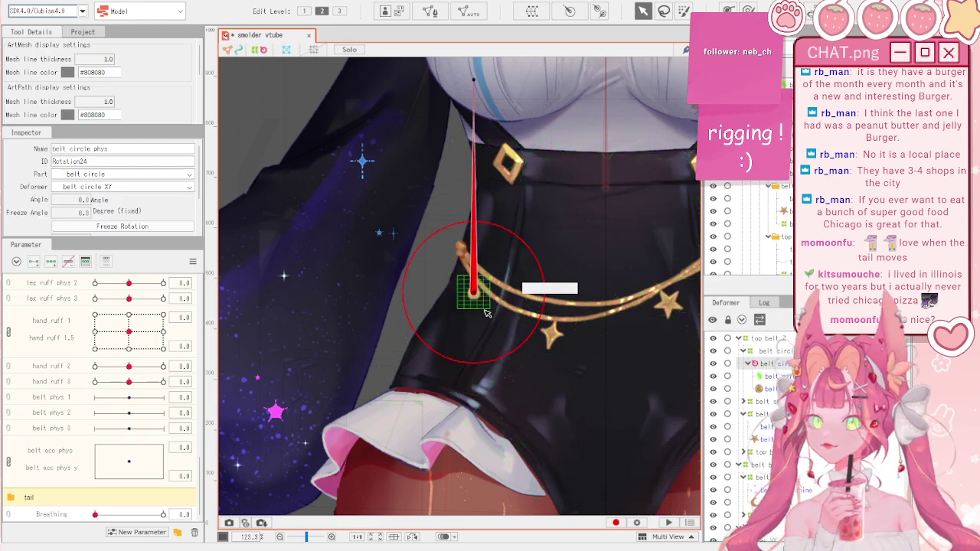
# - Shrink belt circle phys, shorten its needle and aim it down-left from the circle charm at about -149°
pyautogui.scroll(2, 472, 277)
pyautogui.moveTo(479, 398); pyautogui.dragTo(481, 337)
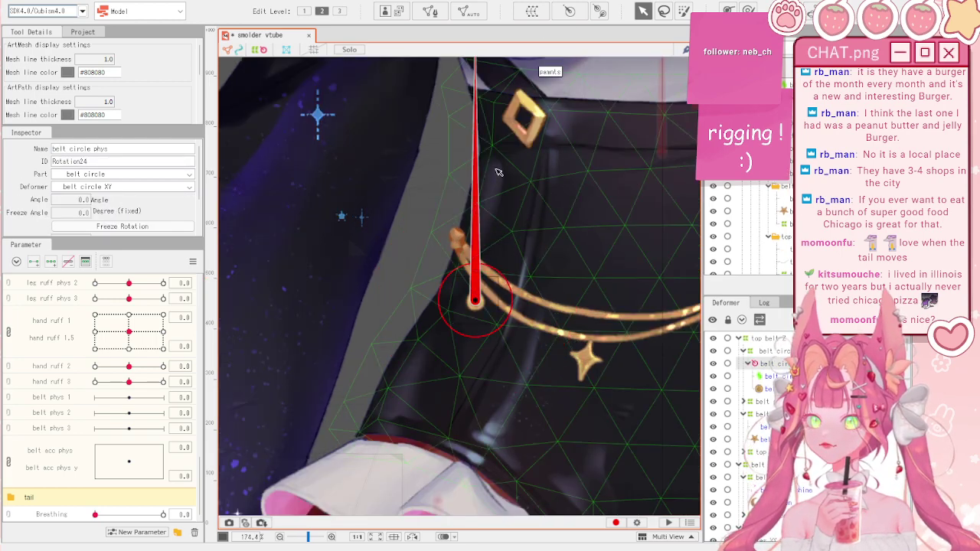
pyautogui.scroll(-6, 484, 83)
pyautogui.moveTo(483, 78); pyautogui.dragTo(437, 261)
pyautogui.scroll(5, 507, 175)
pyautogui.moveTo(285, 473); pyautogui.dragTo(414, 263)
# - Unlink belt acc phys from belt acc phys y, rotate belt circle phys to about -114° at belt acc phys -1.0, and reflect the motion
pyautogui.click(63, 474)
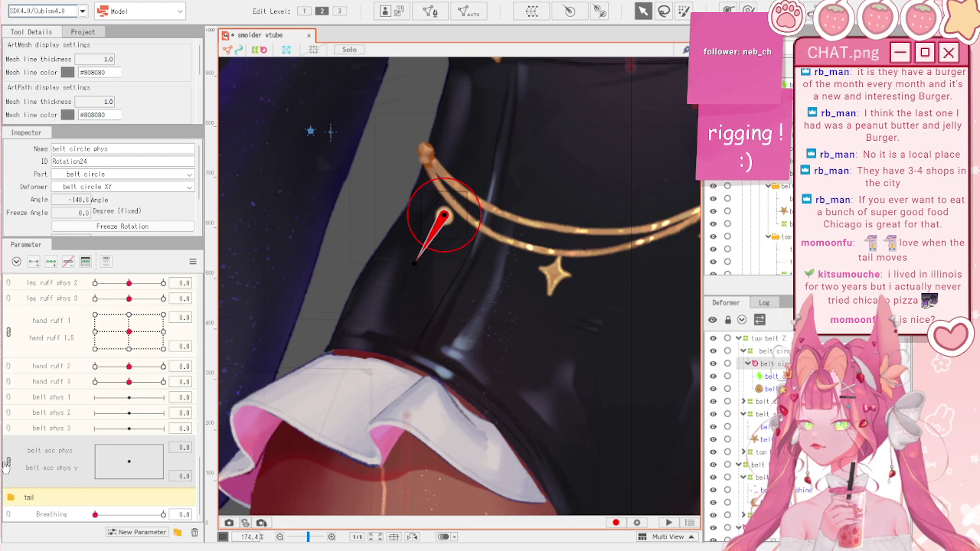
pyautogui.click(8, 460)
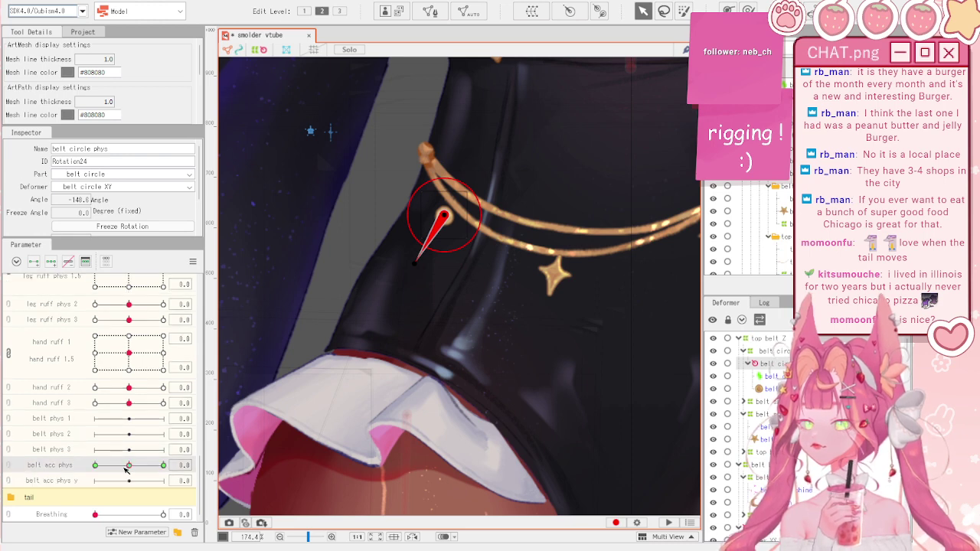
pyautogui.moveTo(419, 260); pyautogui.dragTo(392, 238)
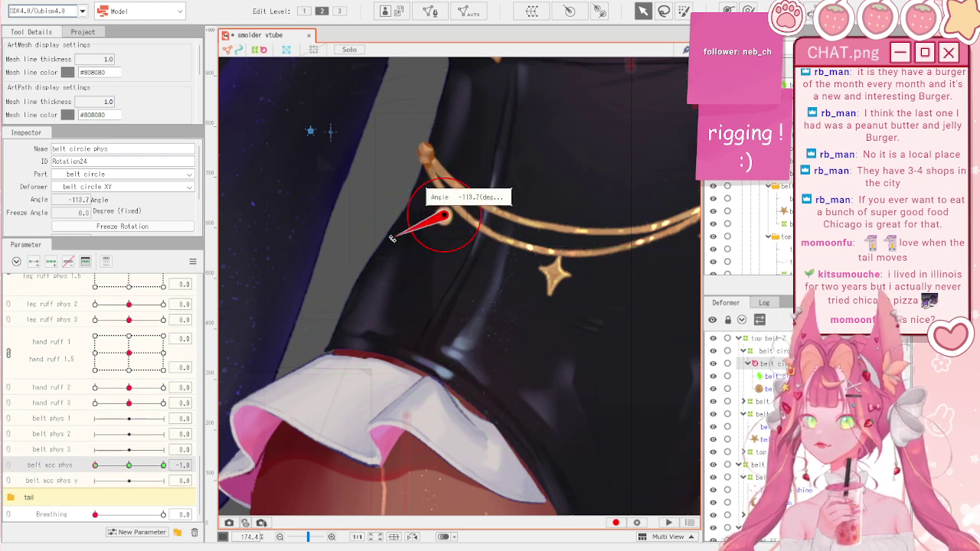
pyautogui.click(192, 262)
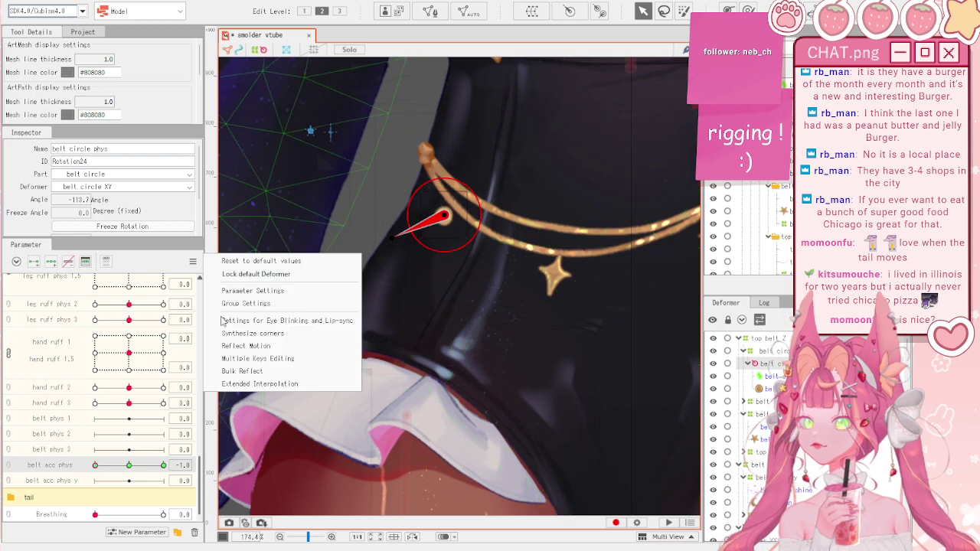
pyautogui.click(246, 346)
# - Check the circle charm's swing on belt acc phys with Body X at its minimum, and reset the parameters to default values
pyautogui.scroll(4, 120, 361)
pyautogui.scroll(10, 120, 361)
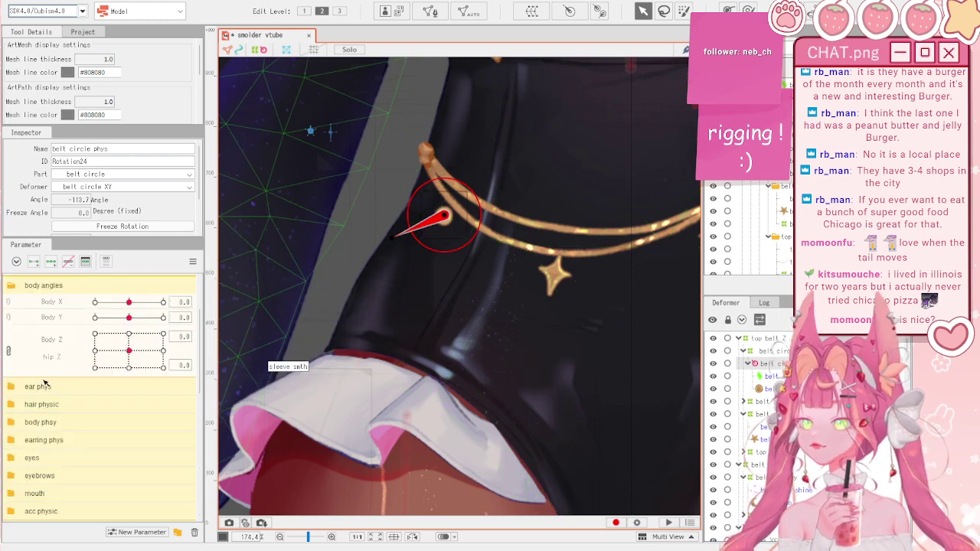
pyautogui.moveTo(128, 304); pyautogui.dragTo(67, 308)
pyautogui.scroll(-8, 99, 428)
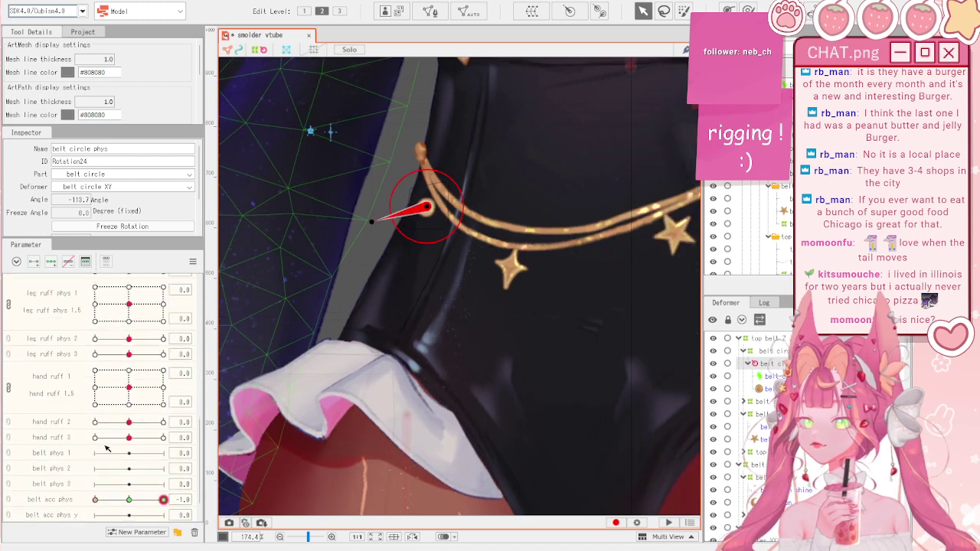
pyautogui.click(128, 463)
pyautogui.moveTo(175, 462); pyautogui.dragTo(171, 408)
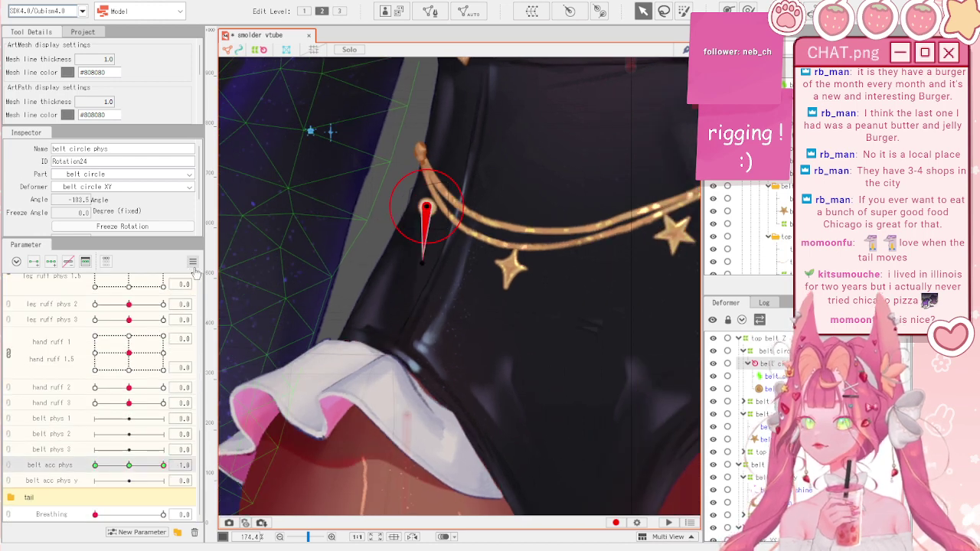
pyautogui.click(193, 264)
pyautogui.click(218, 279)
# - Preview the circle charm's movement in the physics settings and close them
pyautogui.click(76, 0)
pyautogui.click(164, 214)
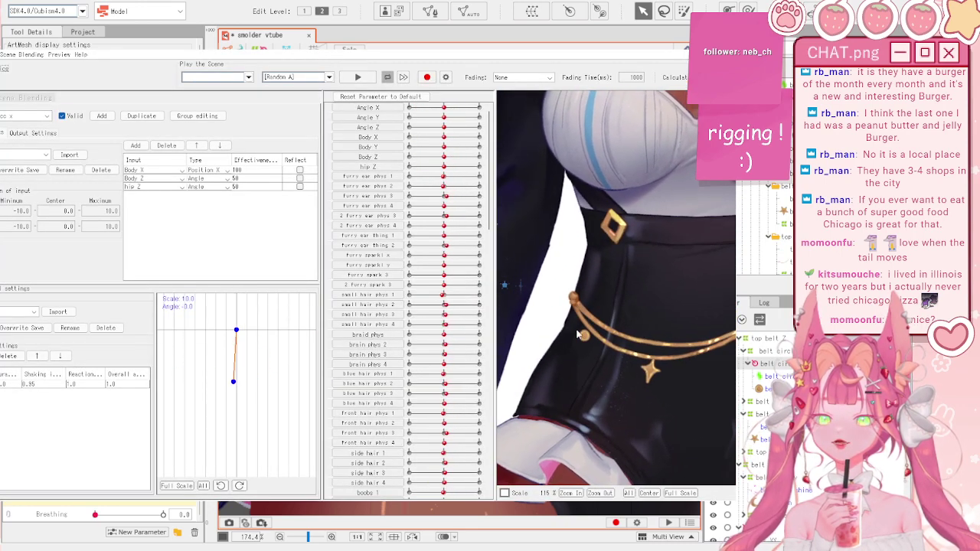
pyautogui.click(726, 41)
# - Create a rotation deformer named belt spark phys around the spark charm's meshes inside belt spark XY
pyautogui.scroll(-2, 511, 239)
pyautogui.scroll(2, 511, 239)
pyautogui.scroll(-2, 409, 221)
pyautogui.scroll(1, 537, 271)
pyautogui.click(449, 238)
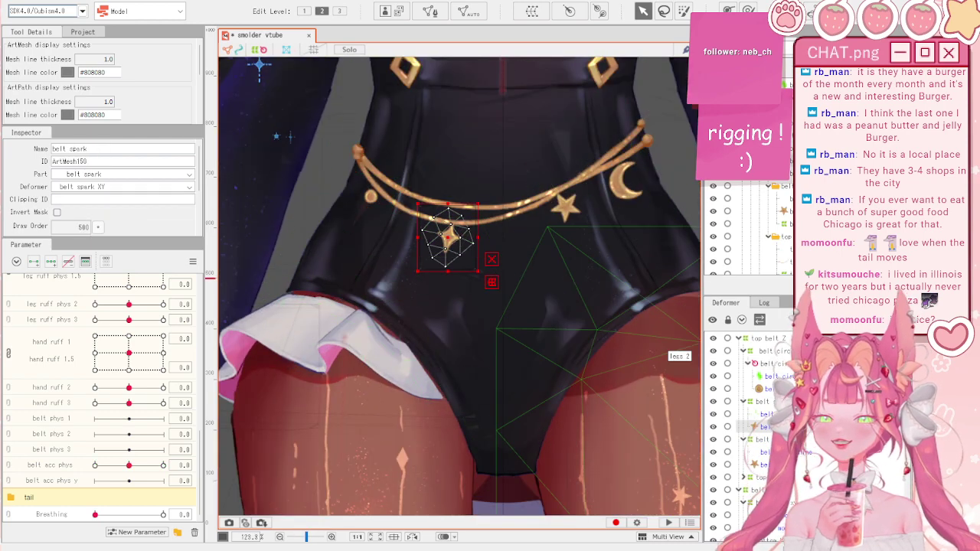
pyautogui.keyDown('ctrl'); pyautogui.click(767, 414); pyautogui.keyUp('ctrl')
pyautogui.click(569, 10)
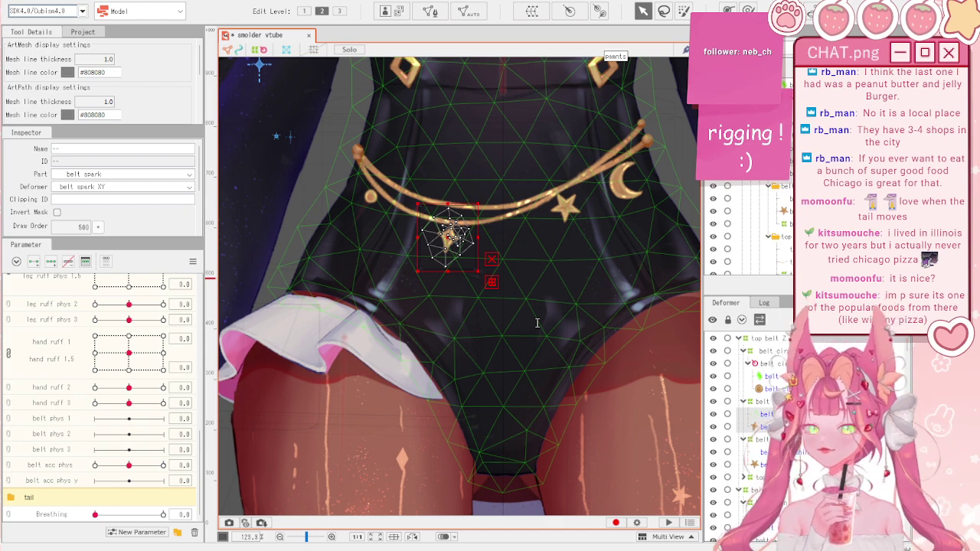
pyautogui.scroll(-2, 447, 231)
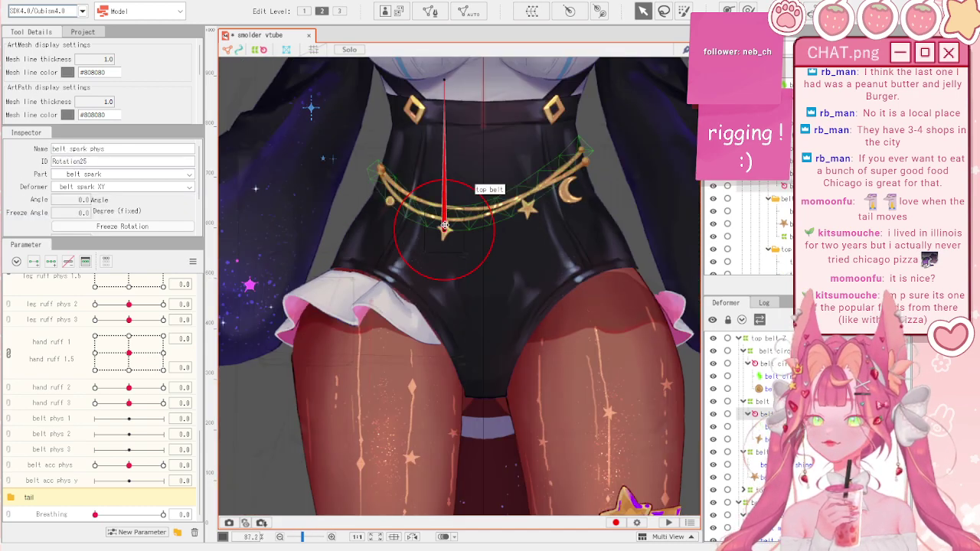
# - Move belt spark phys's pivot to the spark charm's attachment on the chain, shorten its needle and aim it downward at about -159°
pyautogui.scroll(4, 448, 230)
pyautogui.moveTo(441, 232); pyautogui.dragTo(451, 214)
pyautogui.scroll(-5, 457, 218)
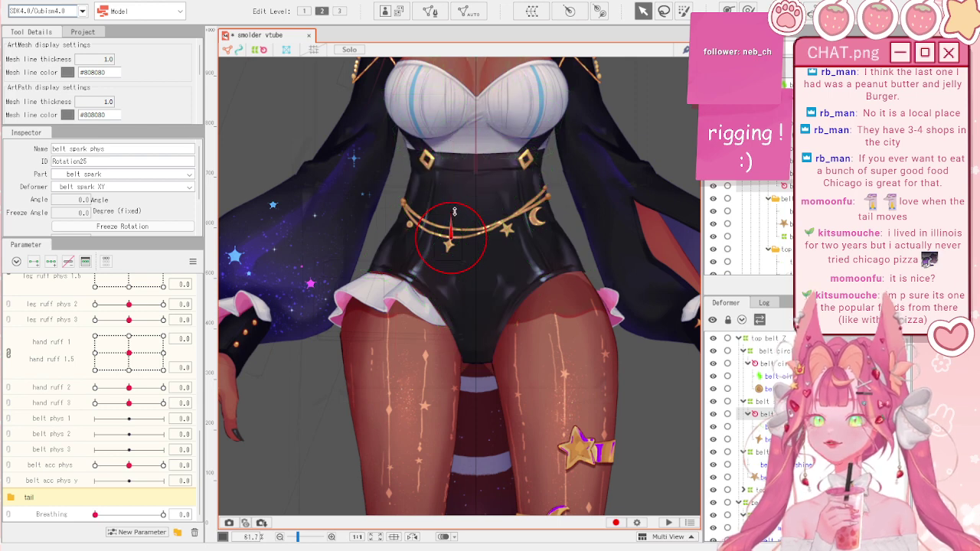
pyautogui.moveTo(452, 195); pyautogui.dragTo(434, 236)
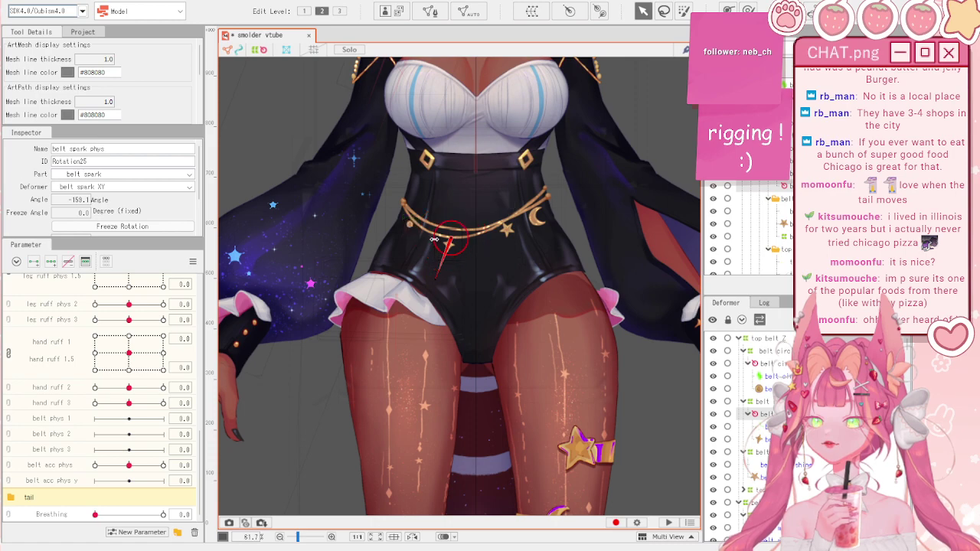
pyautogui.scroll(5, 440, 228)
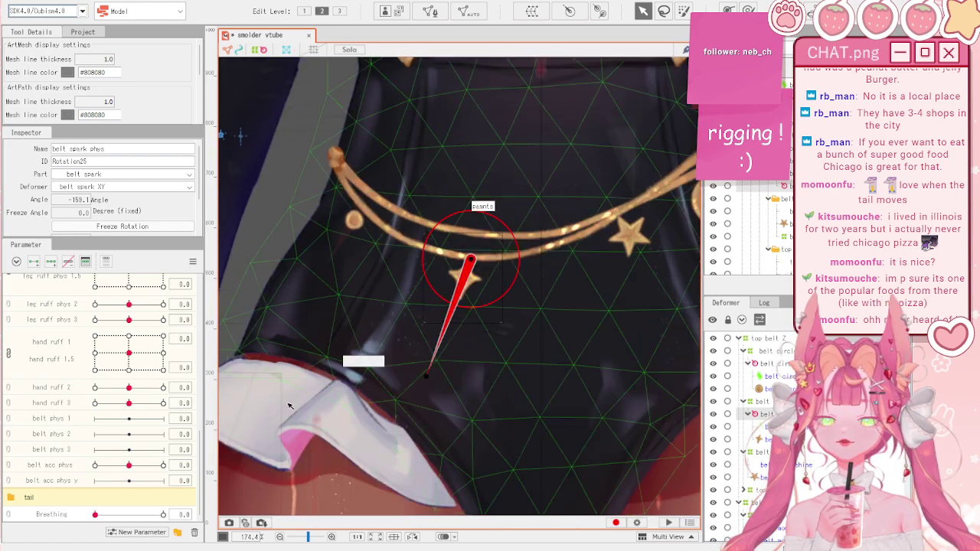
# - Create a rotation deformer named belt star phys around the star charm's meshes inside belt star XY
pyautogui.click(792, 465)
pyautogui.keyDown('shift'); pyautogui.click(790, 478); pyautogui.keyUp('shift')
pyautogui.scroll(-7, 542, 223)
pyautogui.scroll(5, 614, 193)
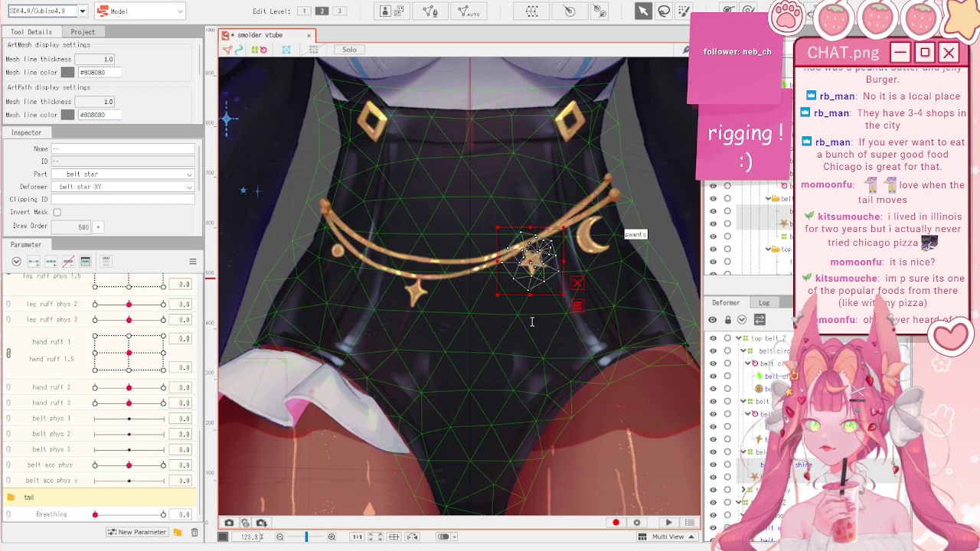
pyautogui.click(582, 430)
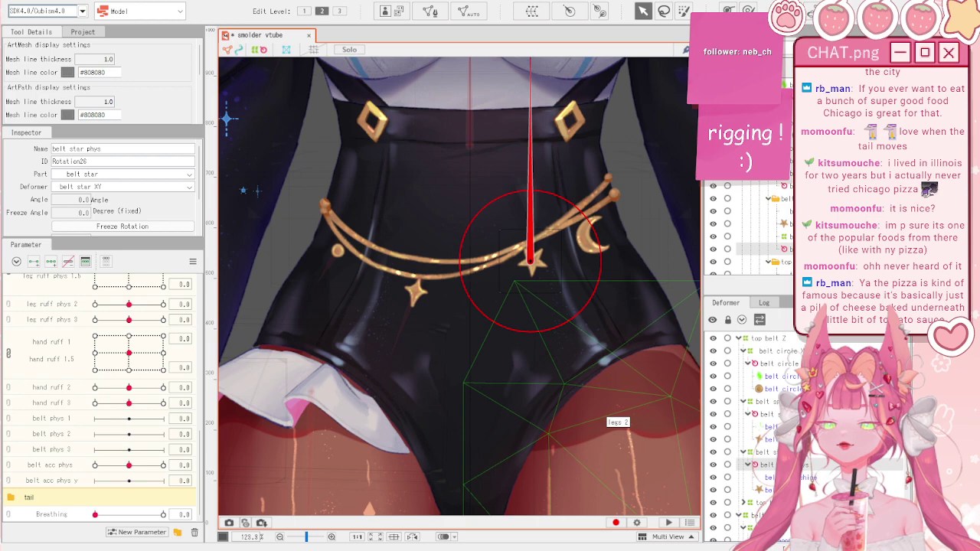
# - Place belt star phys's pivot where the star charm meets the chain, shrink it and aim its needle down-right at about 143°
pyautogui.scroll(-3, 535, 283)
pyautogui.scroll(5, 540, 295)
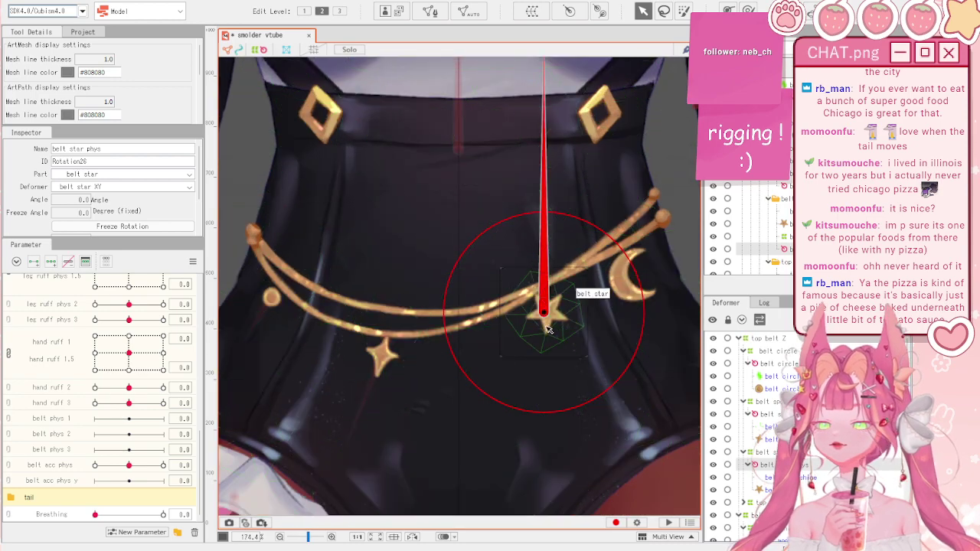
pyautogui.moveTo(543, 300); pyautogui.dragTo(547, 316)
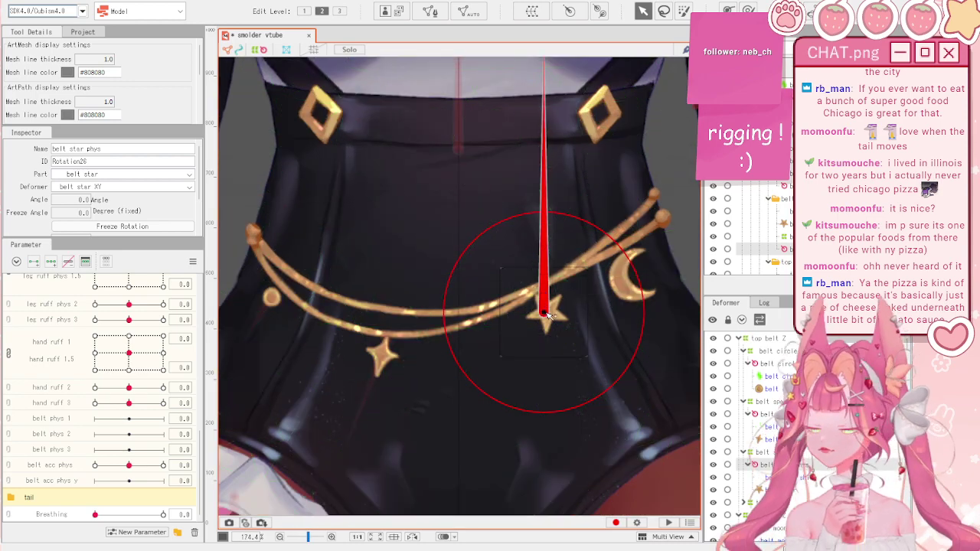
pyautogui.scroll(-4, 546, 313)
pyautogui.moveTo(540, 190); pyautogui.dragTo(540, 312)
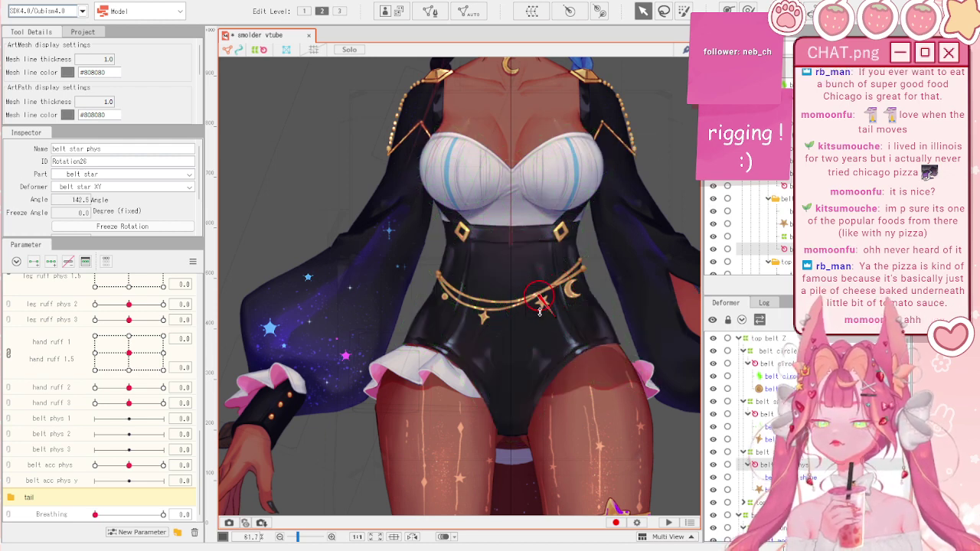
pyautogui.scroll(2, 608, 277)
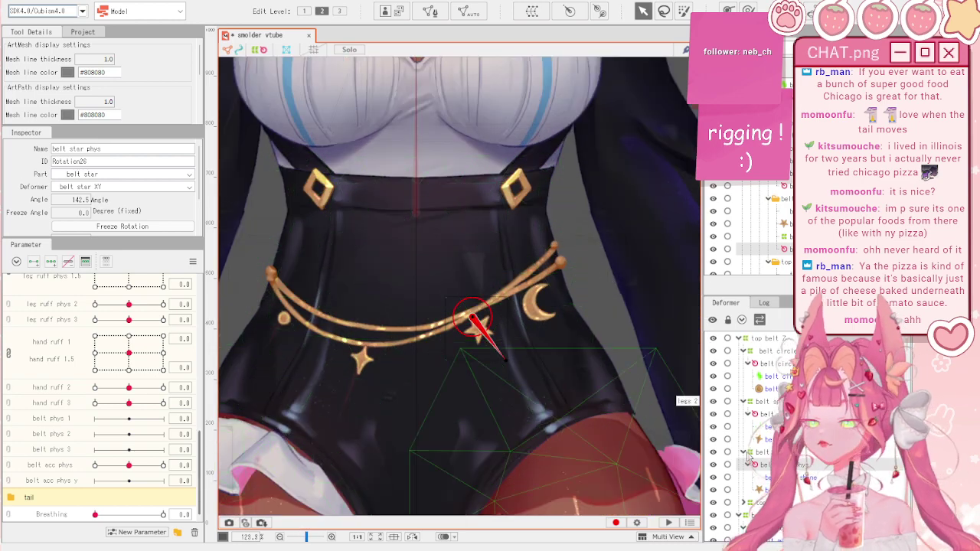
# - Create a rotation deformer named belt moon phys inside belt moon xy, shrink it and aim its needle down along the moon at about 156°
pyautogui.scroll(-2, 746, 421)
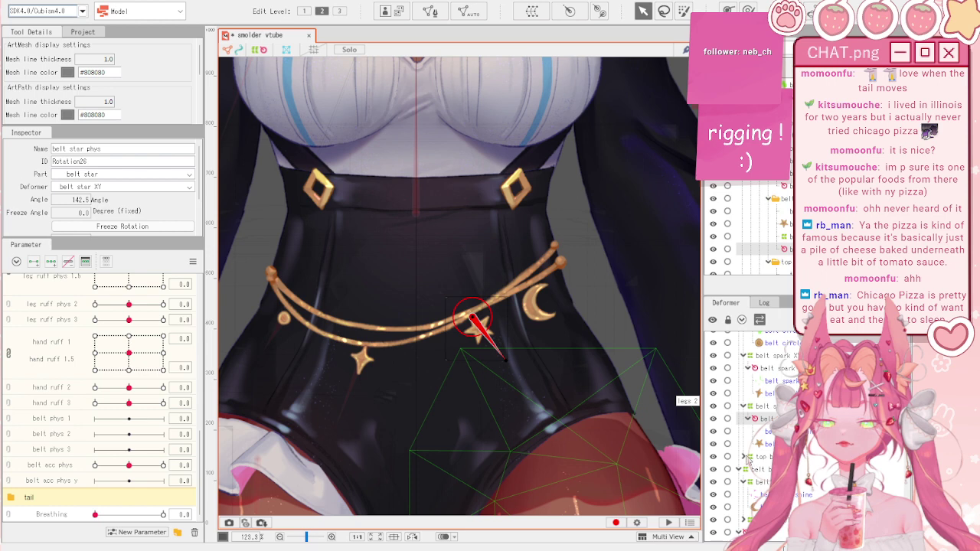
pyautogui.click(539, 305)
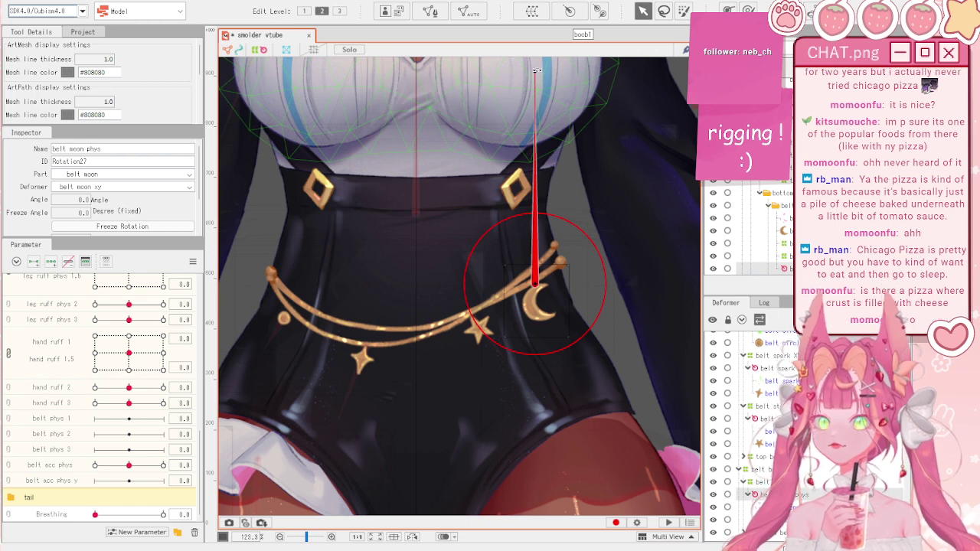
pyautogui.moveTo(536, 71); pyautogui.dragTo(567, 360)
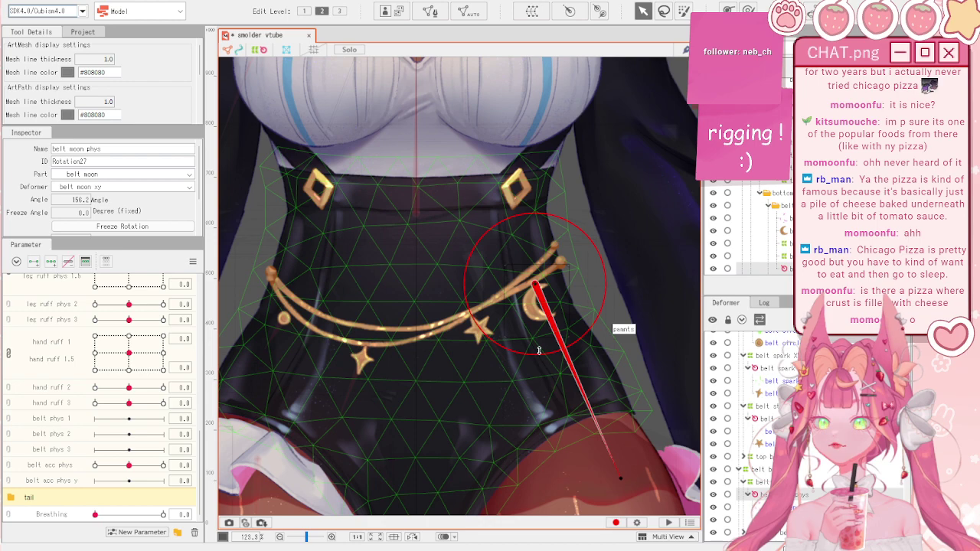
pyautogui.moveTo(618, 475); pyautogui.dragTo(589, 386)
pyautogui.moveTo(630, 468); pyautogui.dragTo(623, 476)
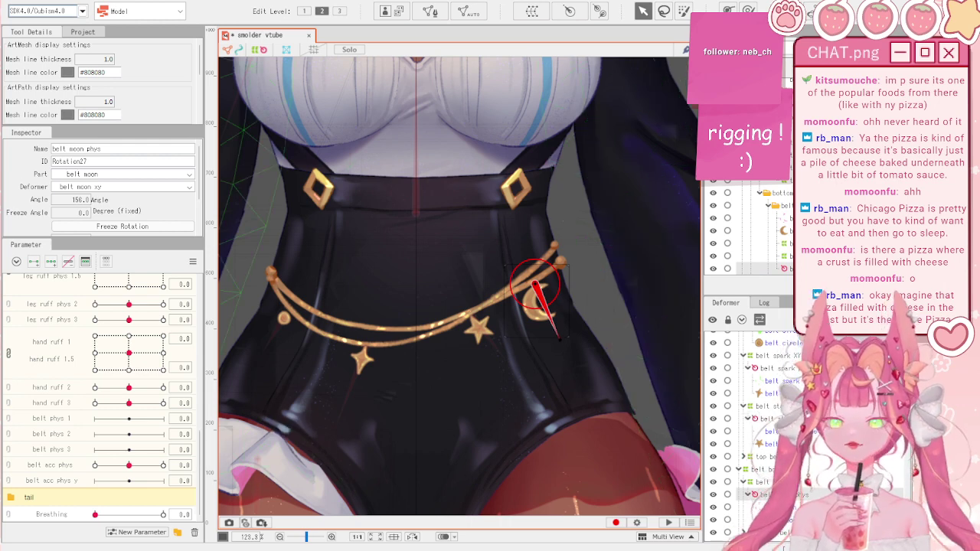
# - Select the circle, spark, star and moon phys deformers together and swing the charms to one side at belt acc phys -1
pyautogui.keyDown('ctrl'); pyautogui.click(772, 419); pyautogui.keyUp('ctrl')
pyautogui.keyDown('ctrl'); pyautogui.click(773, 368); pyautogui.keyUp('ctrl')
pyautogui.scroll(1, 773, 368)
pyautogui.keyDown('ctrl'); pyautogui.click(774, 363); pyautogui.keyUp('ctrl')
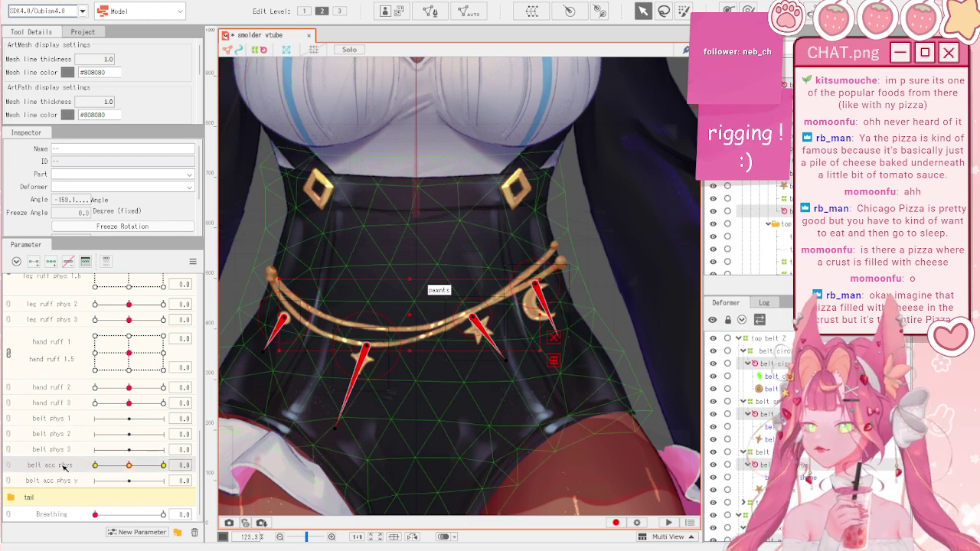
pyautogui.click(95, 465)
pyautogui.moveTo(343, 429); pyautogui.dragTo(295, 406)
pyautogui.moveTo(506, 360); pyautogui.dragTo(465, 364)
pyautogui.moveTo(559, 336); pyautogui.dragTo(528, 344)
# - Mirror the charms' swing onto the opposite end of belt acc phys and scrub the parameter to check the motion
pyautogui.click(193, 262)
pyautogui.click(246, 346)
pyautogui.moveTo(163, 465); pyautogui.dragTo(9, 450)
pyautogui.click(193, 263)
pyautogui.click(208, 308)
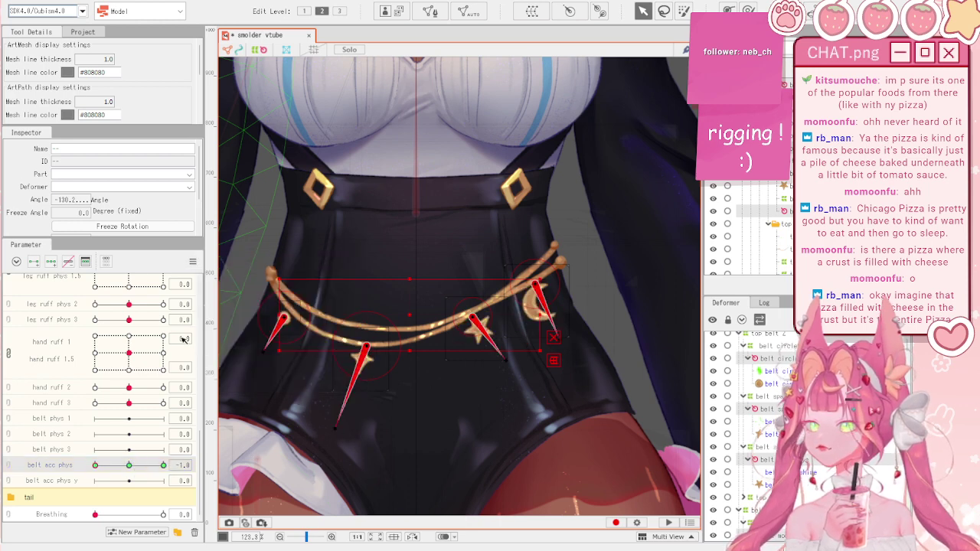
# - Add three keys to belt acc phys y and, at -1, rotate the spark, circle, star and moon charms in differing directions
pyautogui.moveTo(134, 477); pyautogui.dragTo(38, 471)
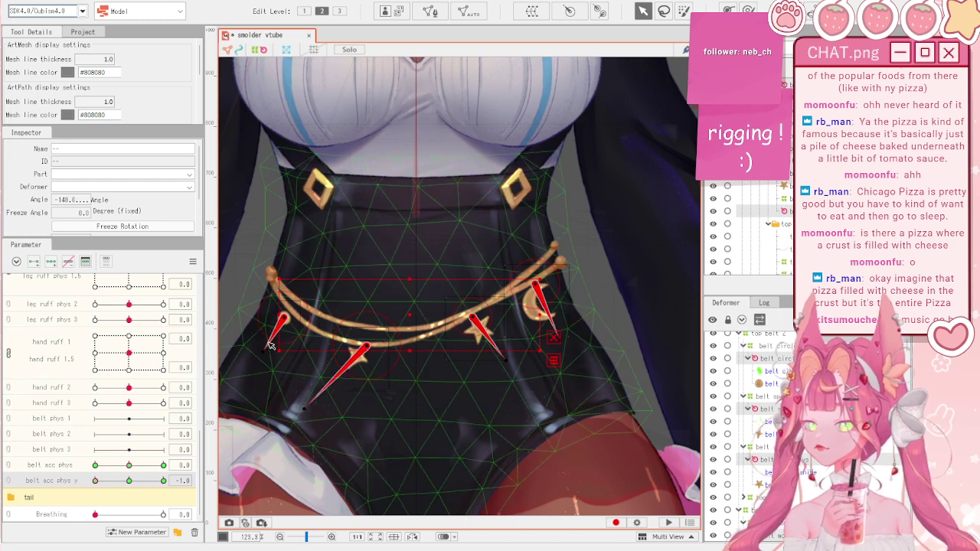
pyautogui.moveTo(261, 350); pyautogui.dragTo(290, 367)
pyautogui.moveTo(494, 365); pyautogui.dragTo(545, 346)
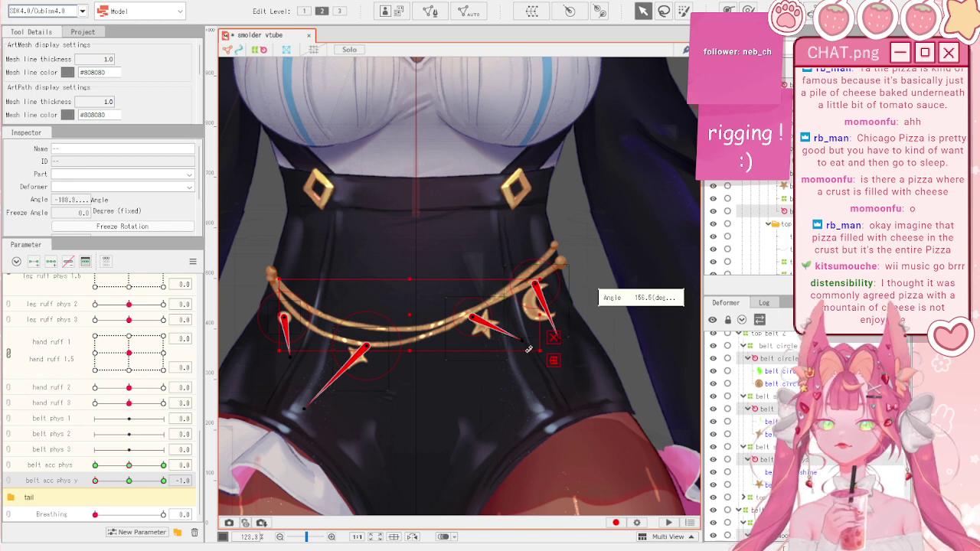
pyautogui.moveTo(528, 349); pyautogui.dragTo(514, 352)
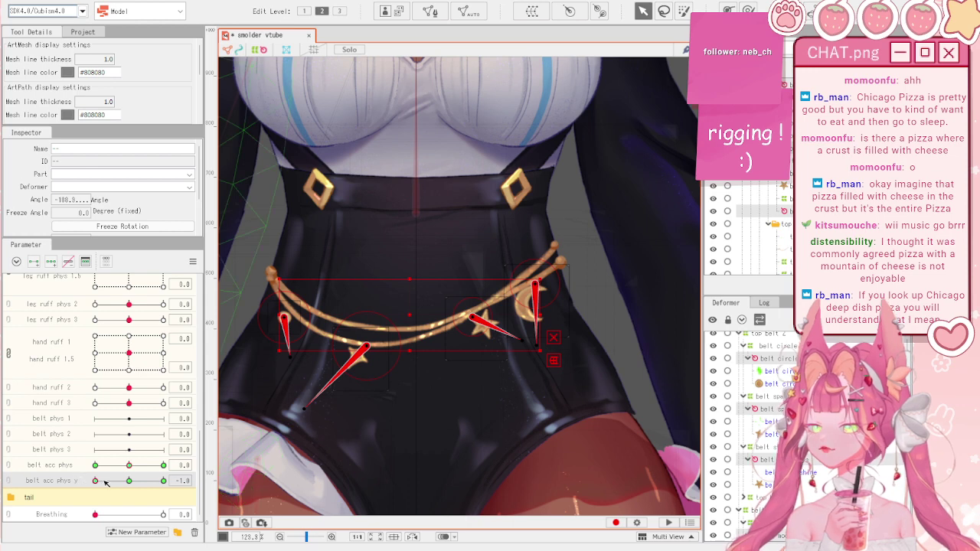
# - Set belt acc phys y to 1 and swing the spark charm's needle down toward the star charm's side
pyautogui.moveTo(82, 480); pyautogui.dragTo(355, 434)
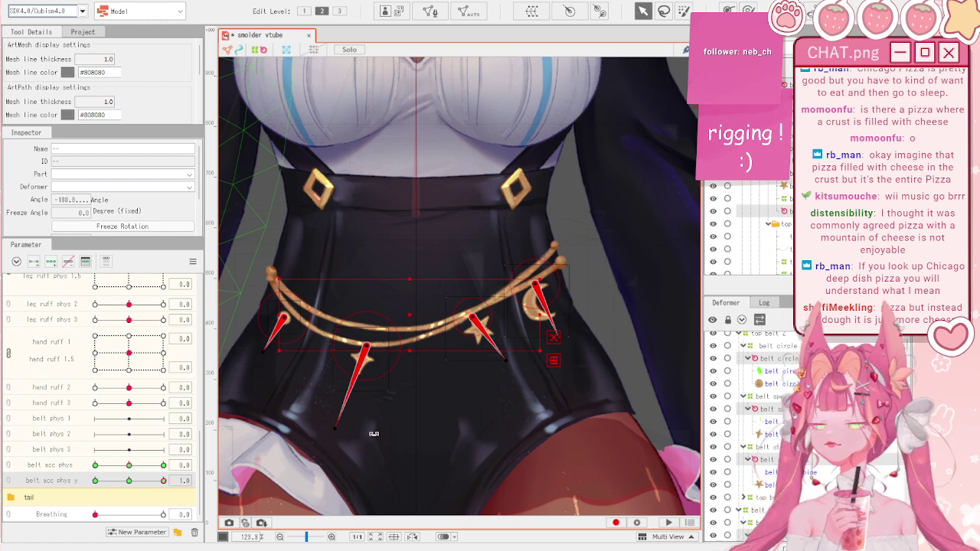
pyautogui.moveTo(334, 428); pyautogui.dragTo(389, 324)
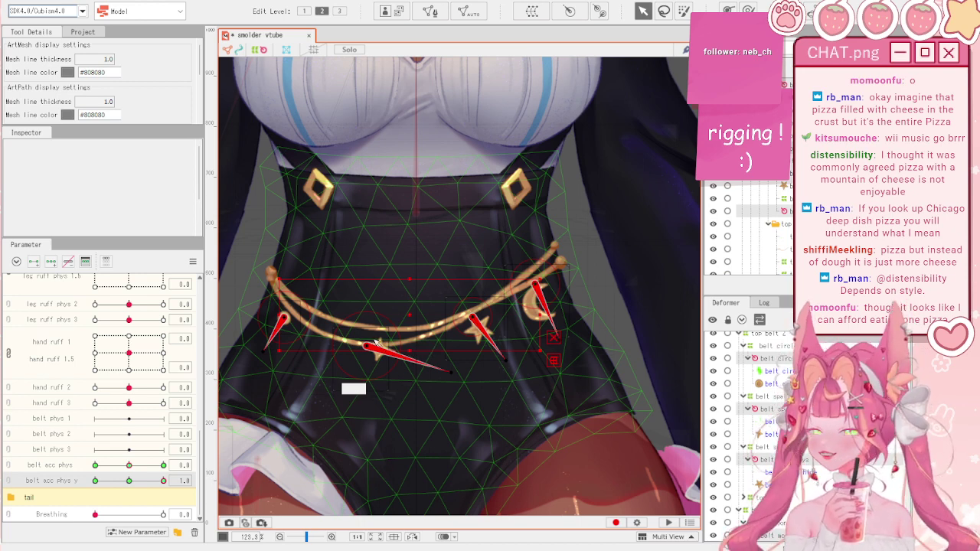
pyautogui.scroll(-3, 344, 203)
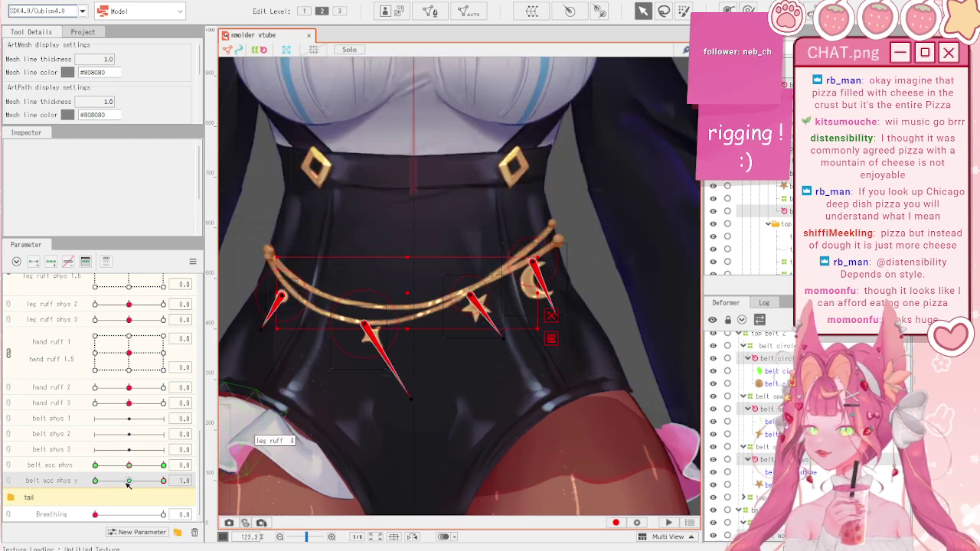
pyautogui.moveTo(129, 481); pyautogui.dragTo(170, 484)
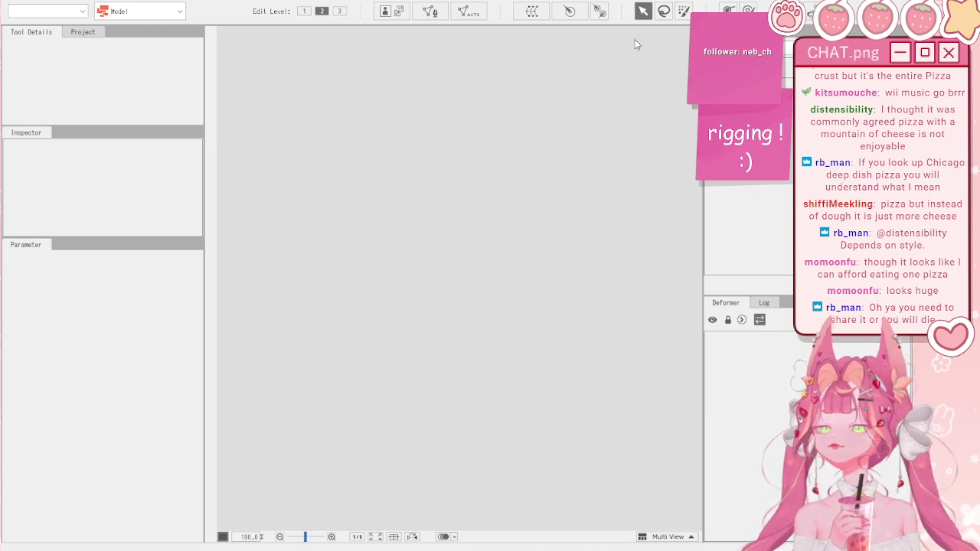
# - Reopen the recent model file smolder vtube.cmo3
pyautogui.click(35, 6)
pyautogui.moveTo(126, 43)
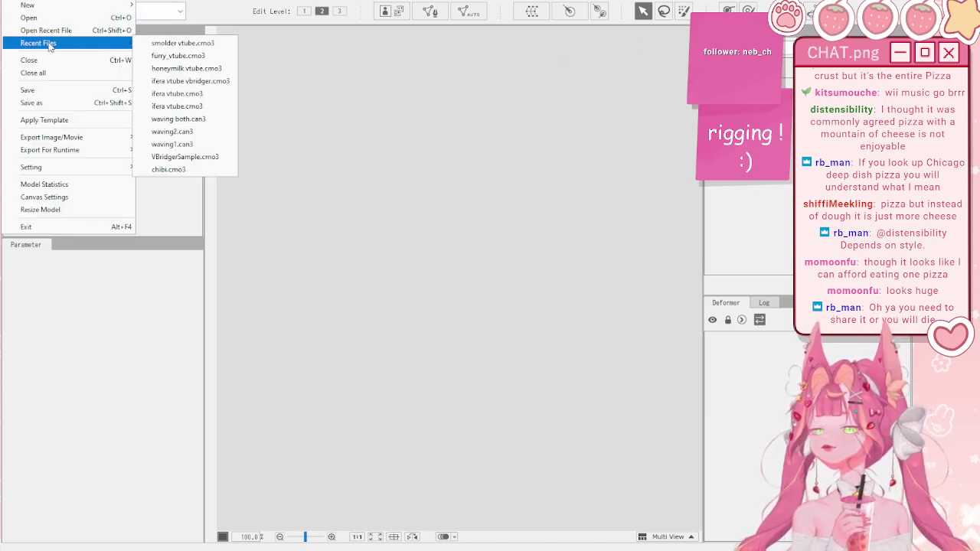
pyautogui.click(164, 43)
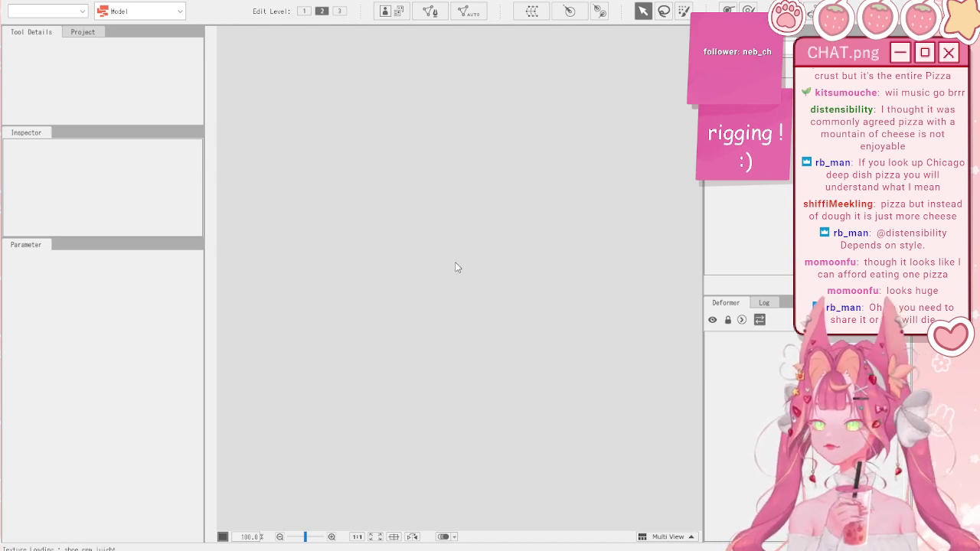
# - Select the four belt charm phys deformers again and bring belt acc phys y toward its positive end
pyautogui.scroll(3, 459, 257)
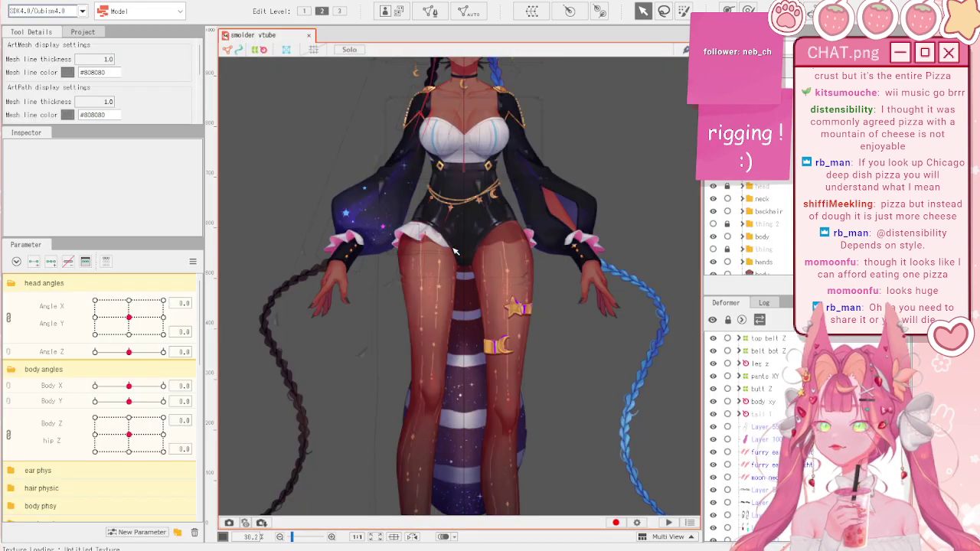
pyautogui.scroll(3, 455, 251)
pyautogui.scroll(-10, 134, 437)
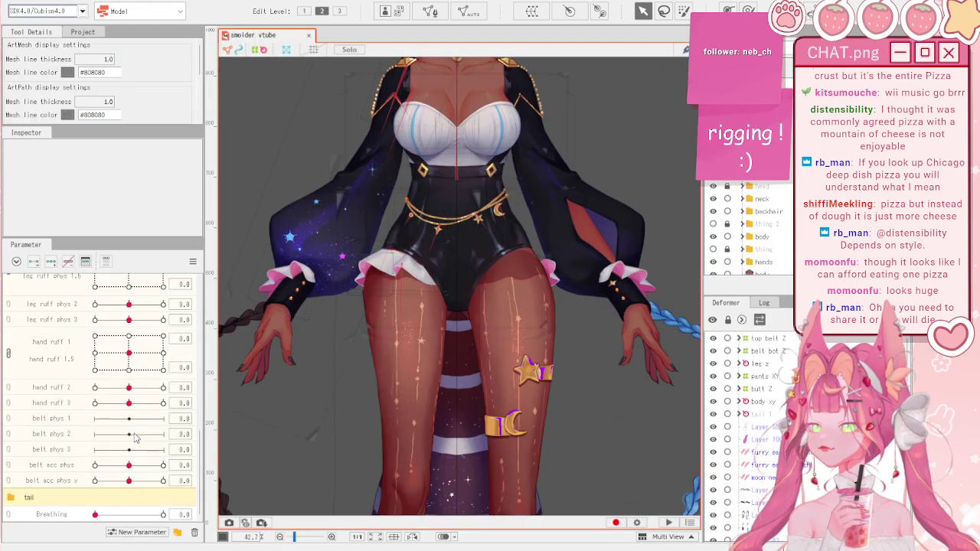
pyautogui.click(130, 481)
pyautogui.scroll(4, 451, 222)
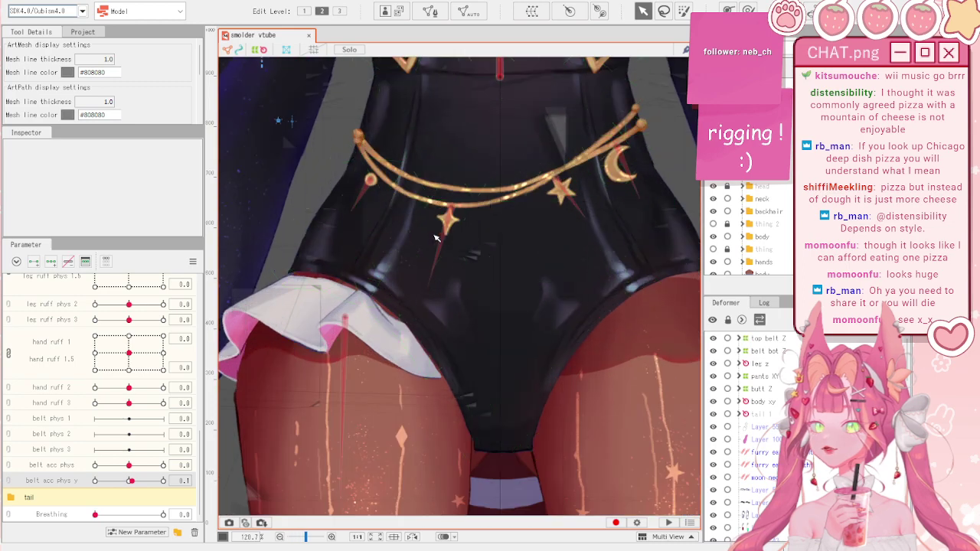
pyautogui.click(452, 222)
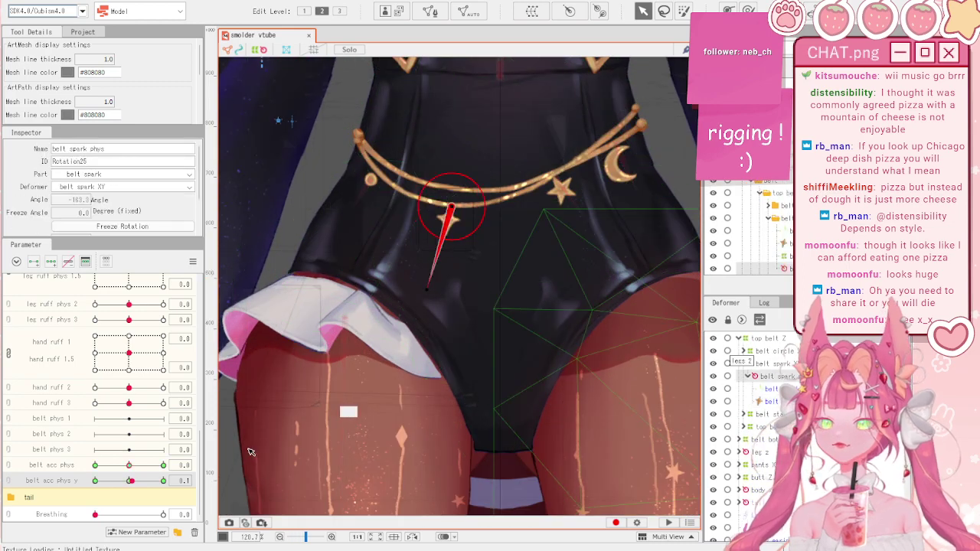
pyautogui.moveTo(154, 481); pyautogui.dragTo(155, 481)
pyautogui.click(200, 480)
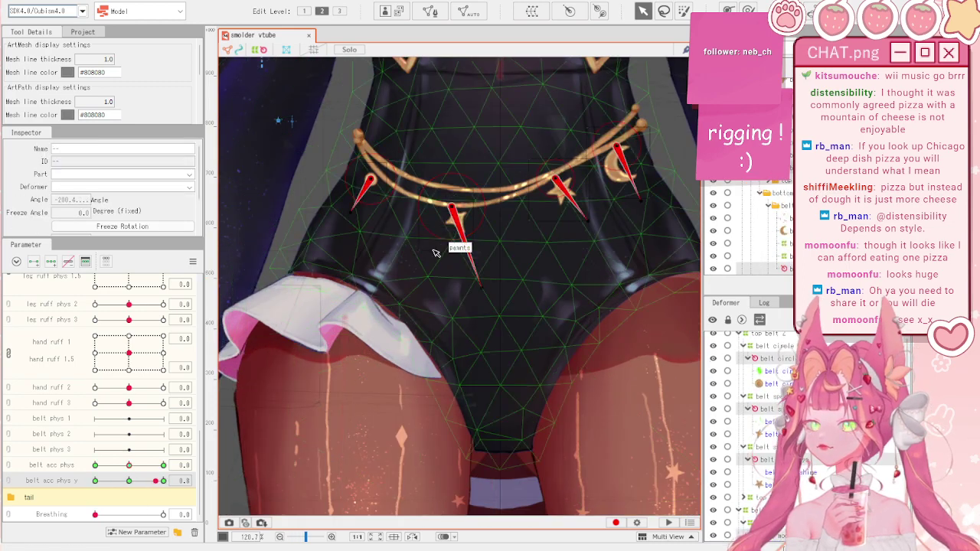
# - At belt acc phys y 1, swing the circle charm outward, the star charm inward and the moon charm outward
pyautogui.scroll(1, 433, 254)
pyautogui.scroll(-2, 299, 389)
pyautogui.click(293, 298)
pyautogui.moveTo(294, 300); pyautogui.dragTo(272, 284)
pyautogui.scroll(1, 410, 288)
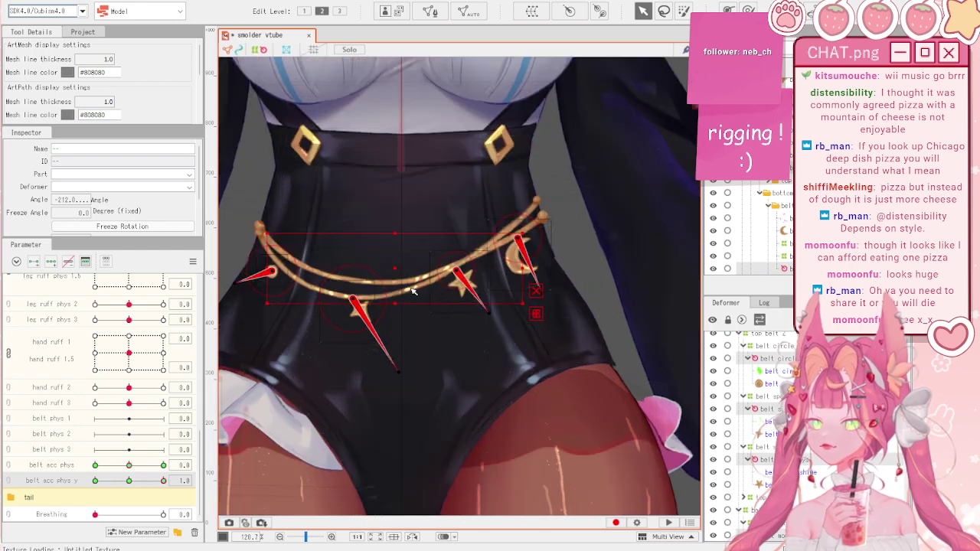
pyautogui.moveTo(487, 310); pyautogui.dragTo(444, 322)
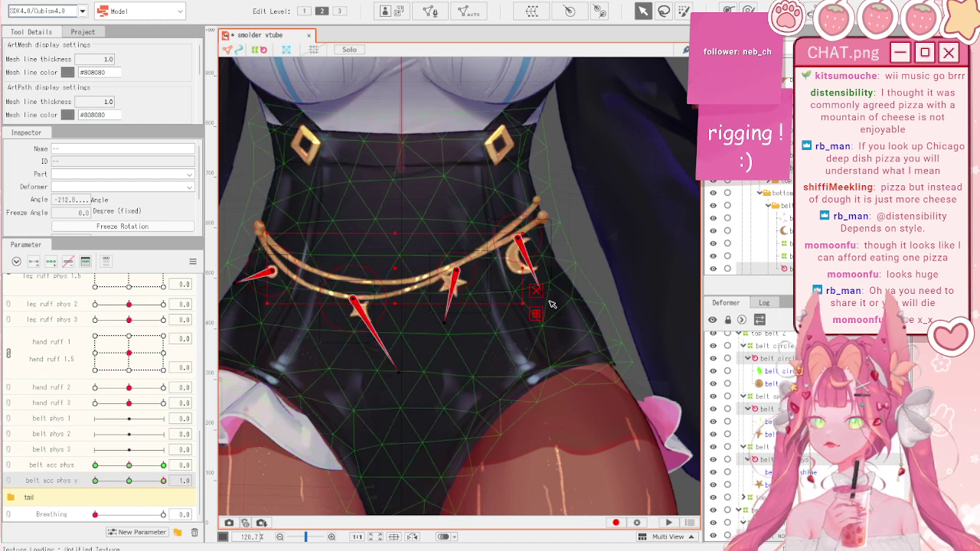
pyautogui.scroll(-1, 543, 292)
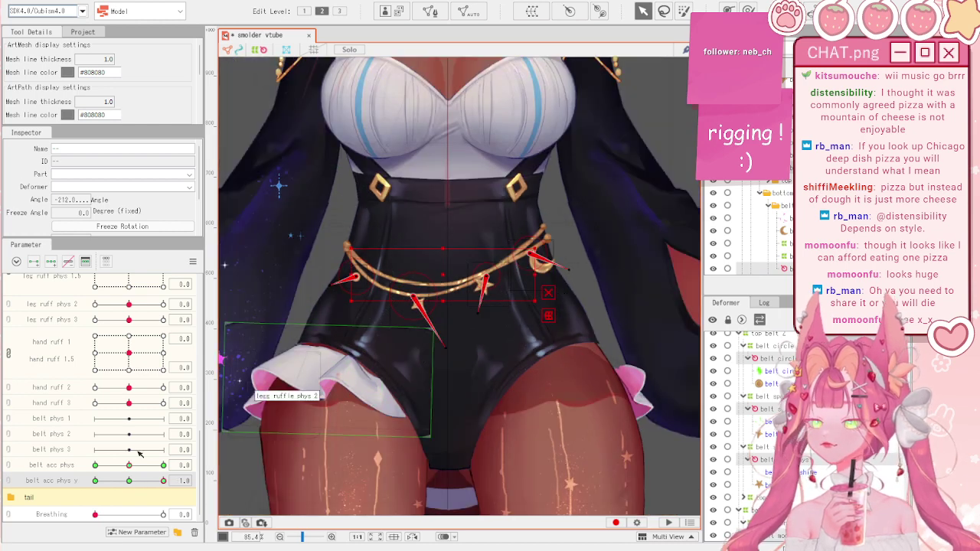
# - Link belt acc phys with belt acc phys y, synthesize the corner shapes and test the combined parameter
pyautogui.click(6, 472)
pyautogui.click(194, 263)
pyautogui.click(251, 335)
pyautogui.moveTo(128, 499); pyautogui.dragTo(109, 471)
pyautogui.scroll(-3, 377, 299)
pyautogui.click(264, 180)
# - Open the physics settings and sway the previewed model to examine how the belt charms move
pyautogui.click(79, 1)
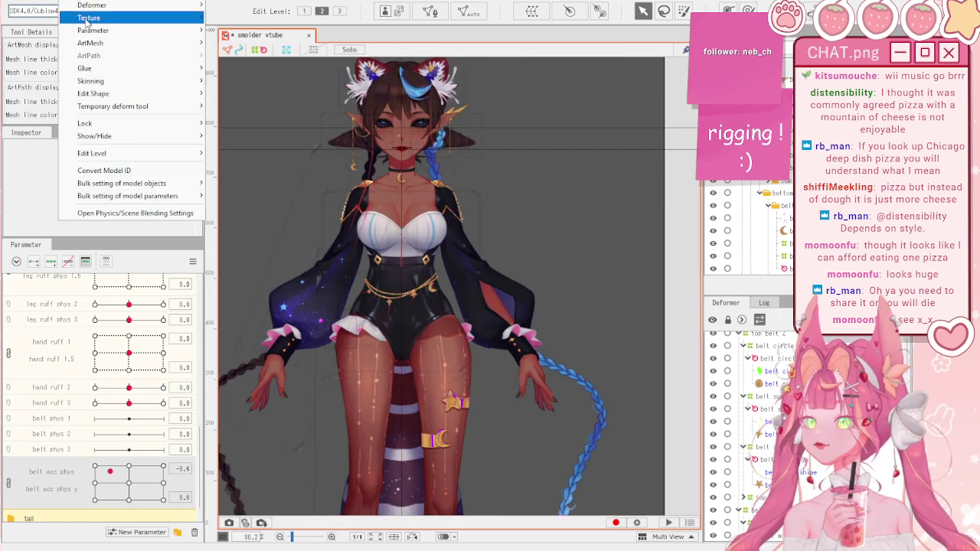
pyautogui.click(131, 213)
pyautogui.scroll(2, 618, 217)
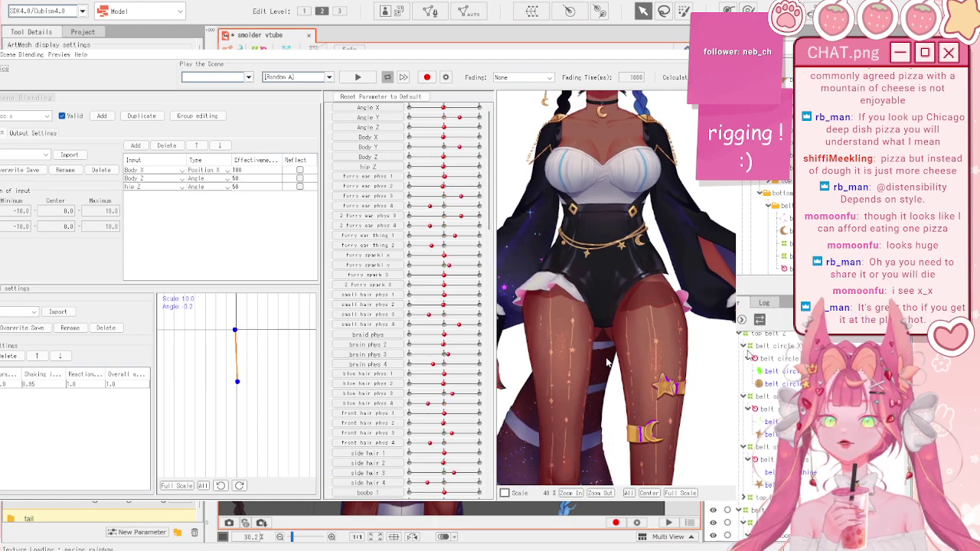
pyautogui.scroll(3, 619, 216)
pyautogui.moveTo(570, 222); pyautogui.dragTo(527, 270)
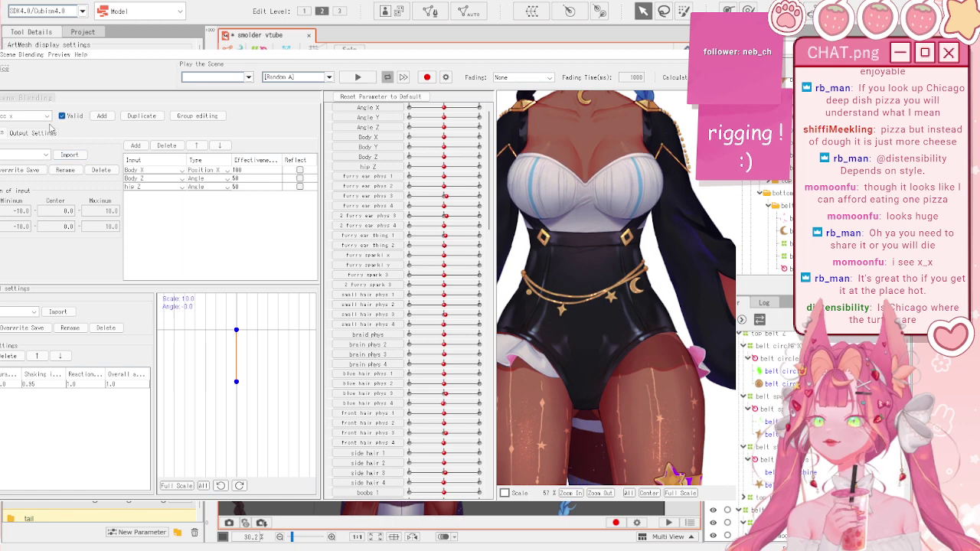
pyautogui.moveTo(528, 264); pyautogui.dragTo(591, 253)
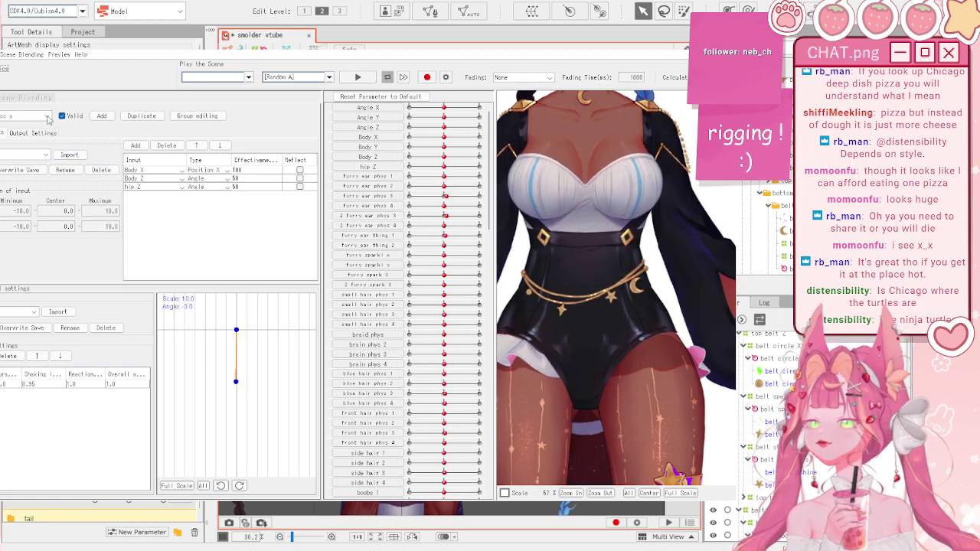
pyautogui.moveTo(528, 280); pyautogui.dragTo(666, 260)
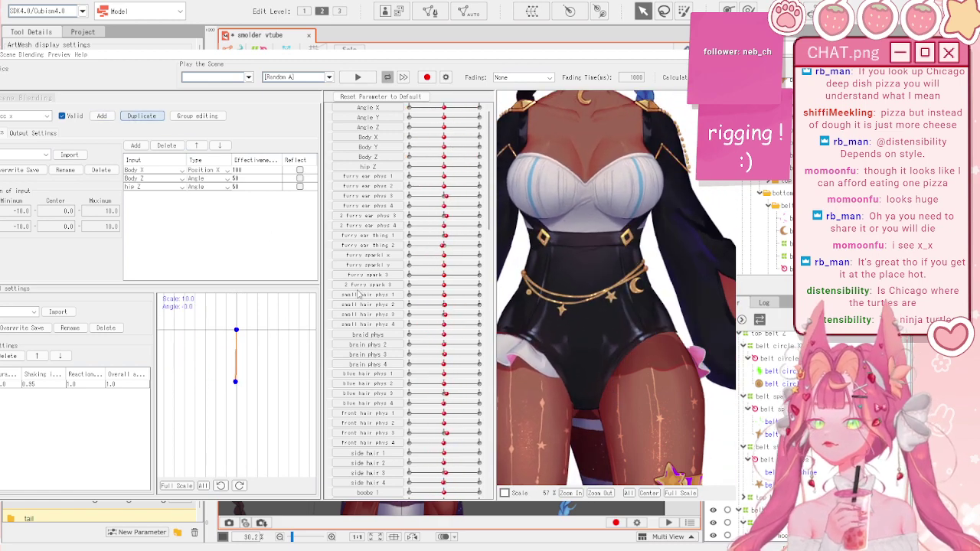
# - Duplicate the belt charms' X physics group as a Y group and set its position input to Body Y
pyautogui.click(153, 178)
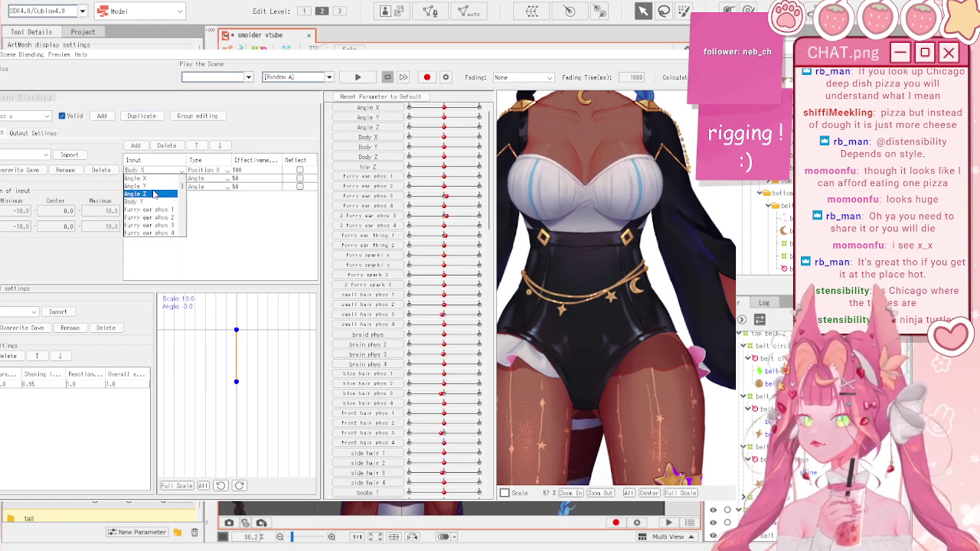
pyautogui.click(147, 196)
pyautogui.click(150, 170)
pyautogui.click(145, 201)
# - Set the new Y physics group's output parameter to belt acc phys y
pyautogui.click(48, 134)
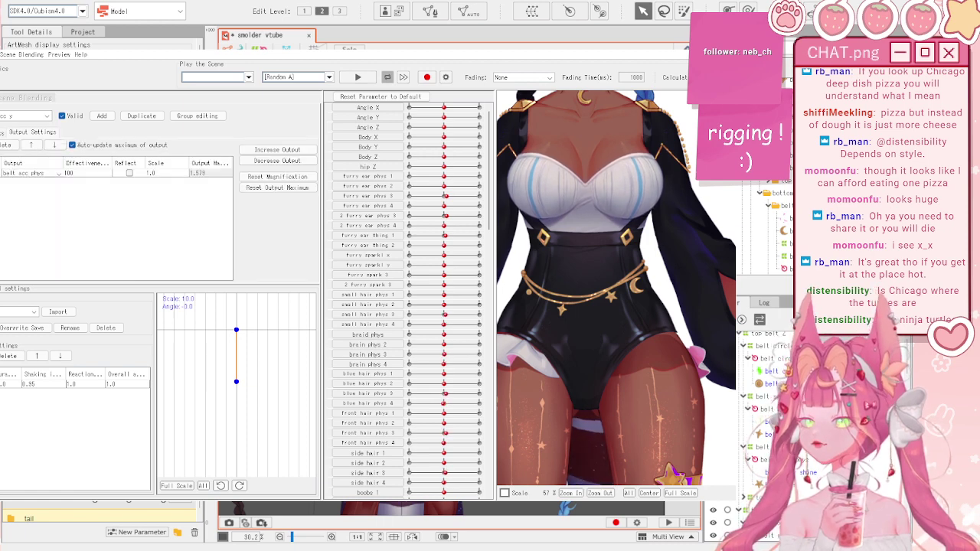
pyautogui.click(32, 173)
pyautogui.scroll(5, 27, 216)
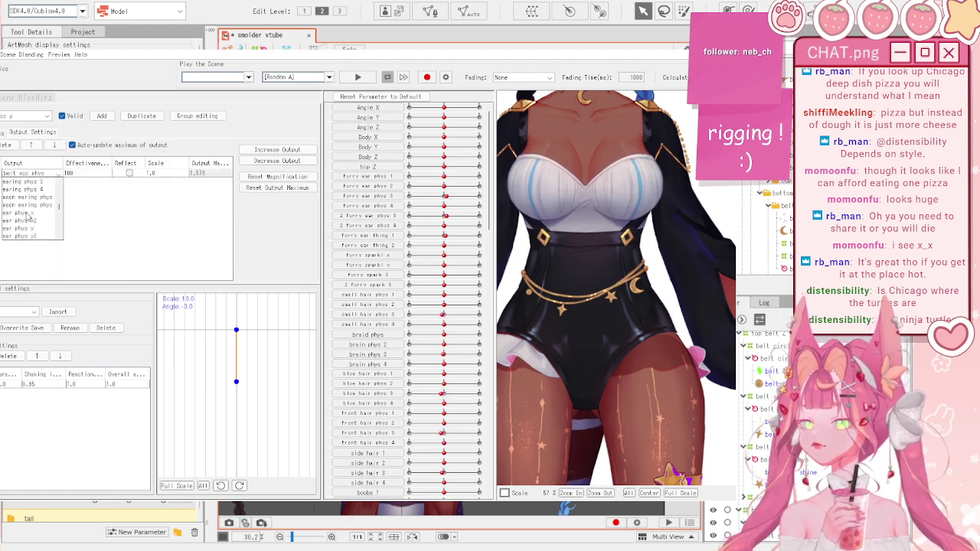
pyautogui.click(26, 217)
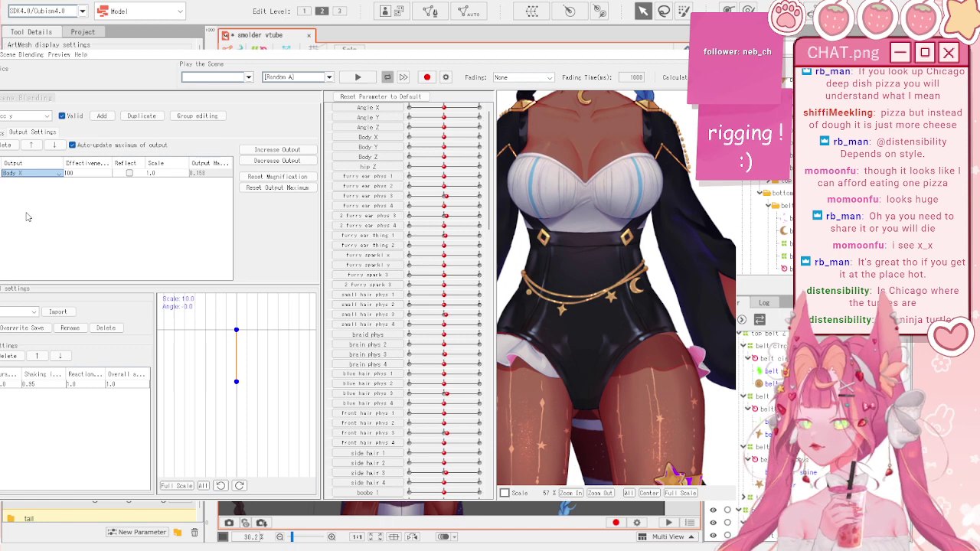
pyautogui.click(31, 173)
pyautogui.scroll(-3, 23, 206)
pyautogui.scroll(-5, 23, 207)
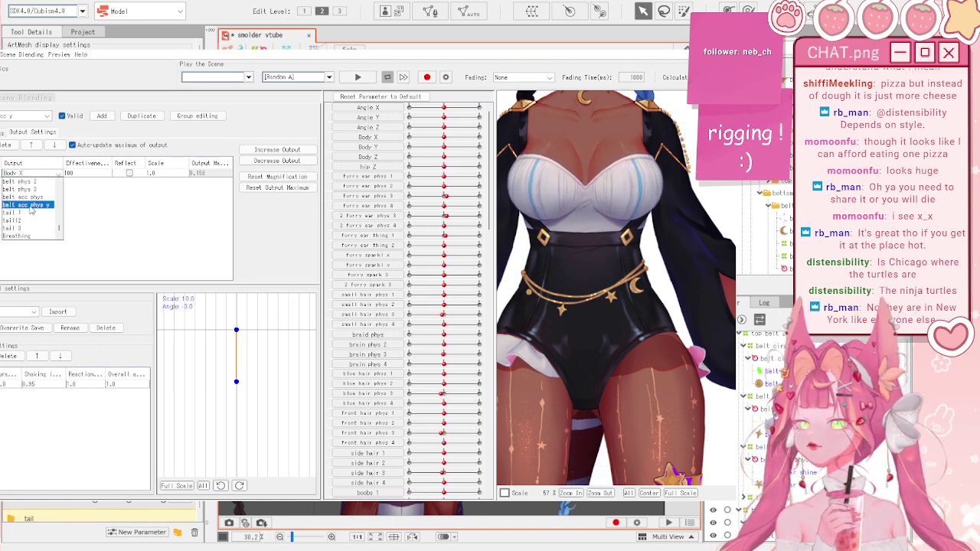
pyautogui.click(29, 205)
# - Sway the previewed model and inspect the belt charms' physics with the new Y group active
pyautogui.moveTo(580, 168); pyautogui.dragTo(675, 243)
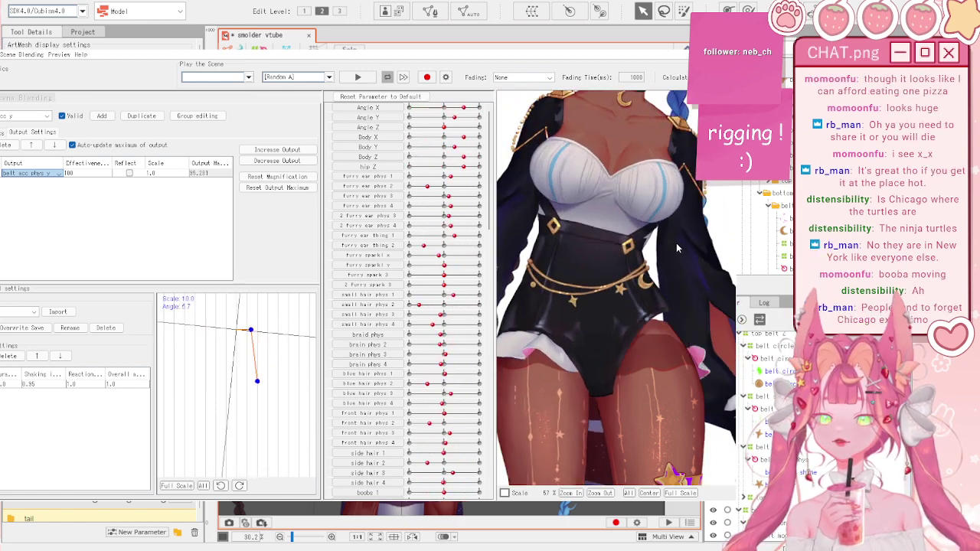
pyautogui.scroll(3, 563, 355)
pyautogui.scroll(-2, 522, 365)
pyautogui.scroll(5, 520, 364)
pyautogui.scroll(-5, 586, 276)
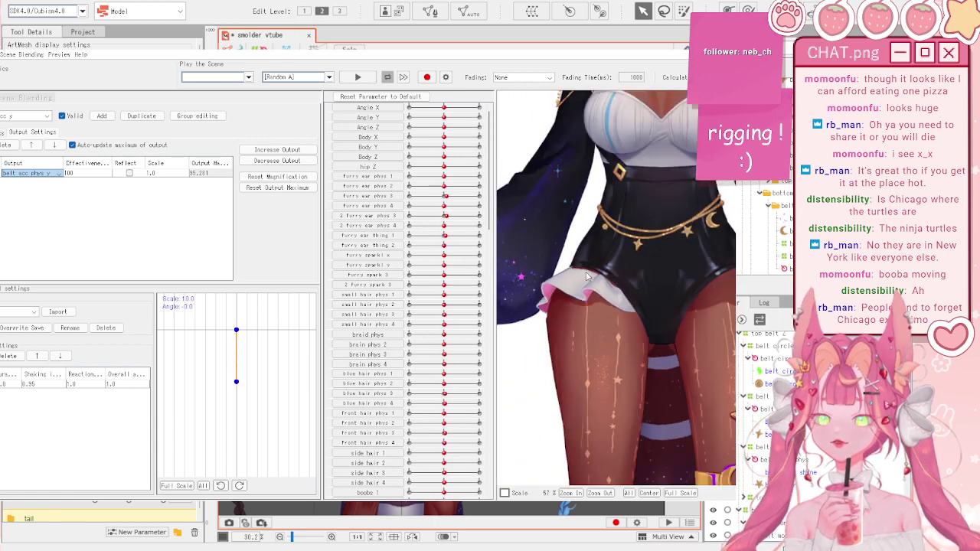
# - Close the physics settings and reset all of the model's parameters to their defaults
pyautogui.scroll(3, 601, 295)
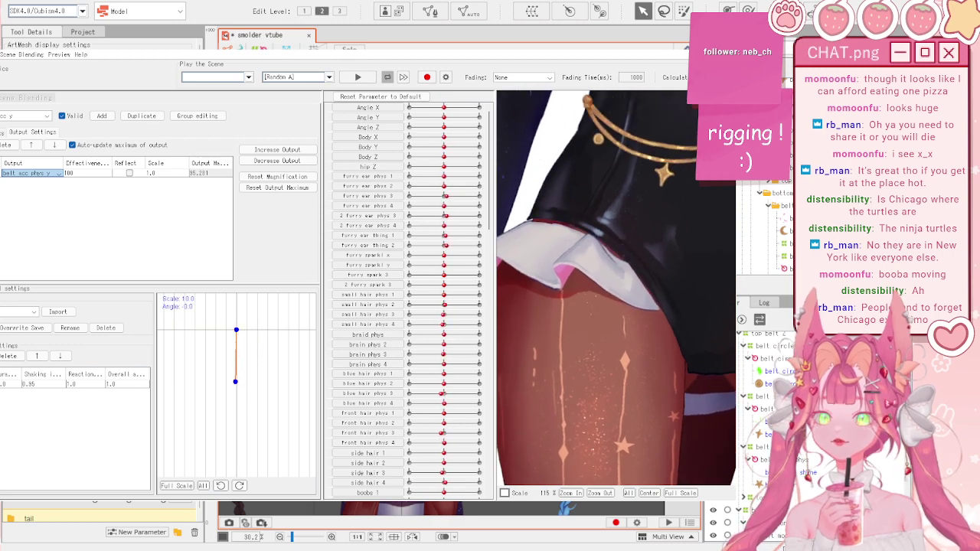
pyautogui.click(723, 41)
pyautogui.scroll(5, 403, 308)
pyautogui.click(399, 309)
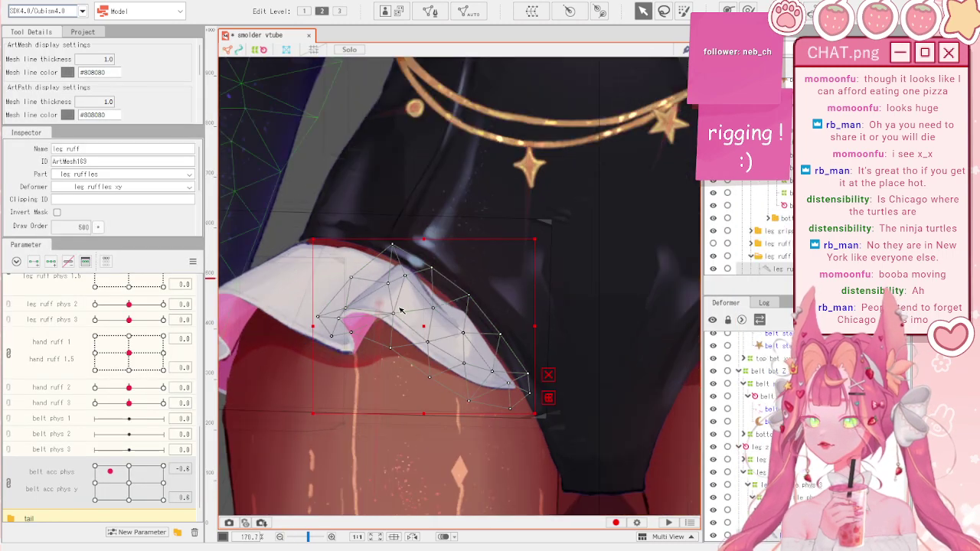
pyautogui.click(759, 473)
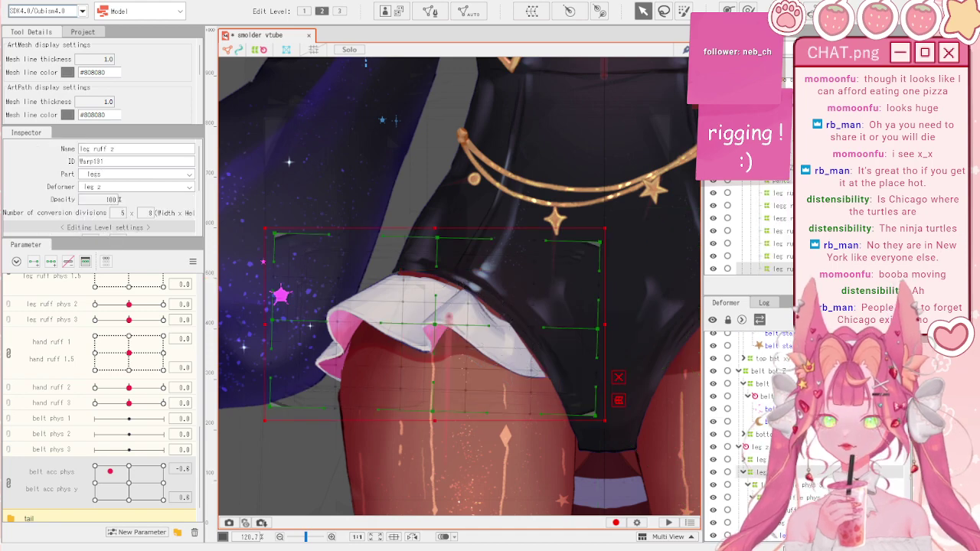
pyautogui.click(759, 460)
pyautogui.scroll(15, 170, 420)
pyautogui.click(194, 262)
pyautogui.click(223, 261)
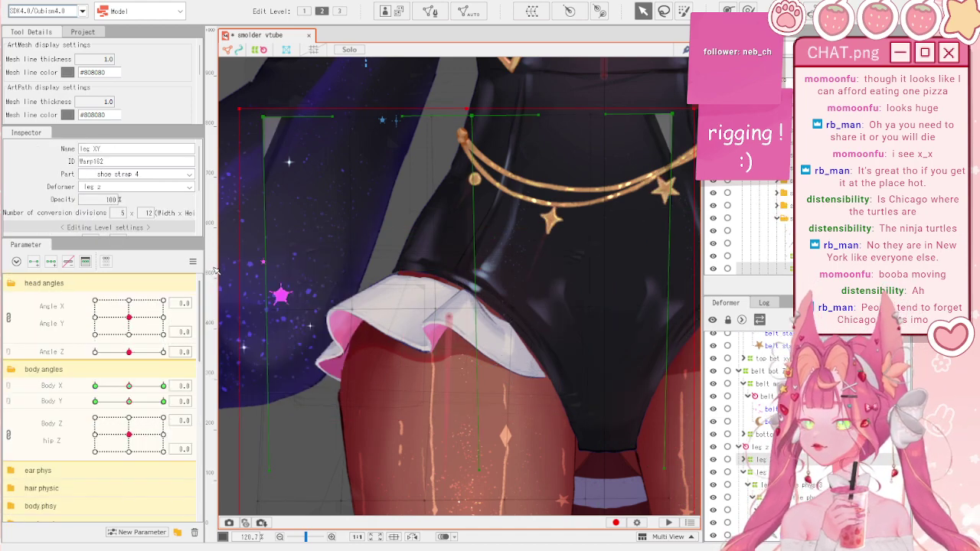
# - Refine the shape of the leg ruffles xy warp deformer at Body X -10 and 10 using the deform brush
pyautogui.scroll(-2, 452, 324)
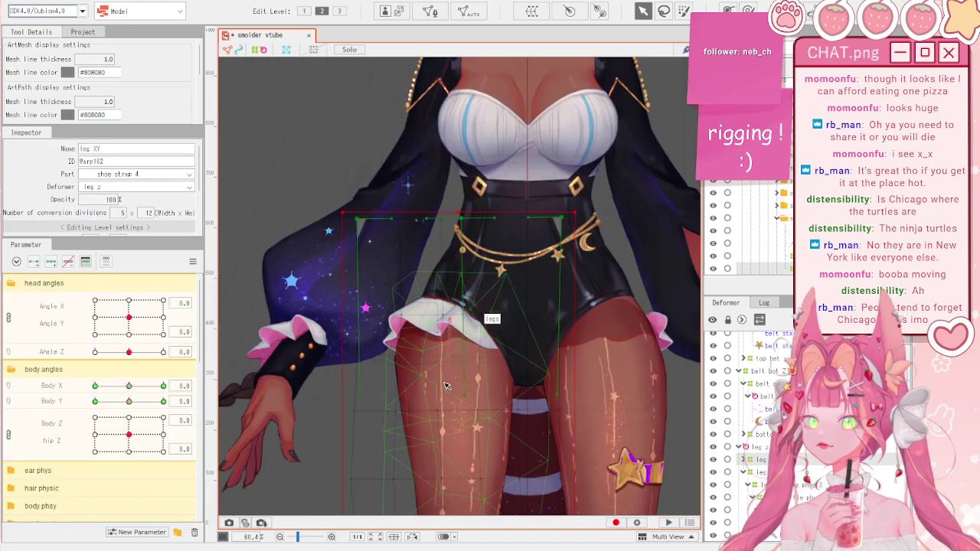
pyautogui.scroll(1, 425, 363)
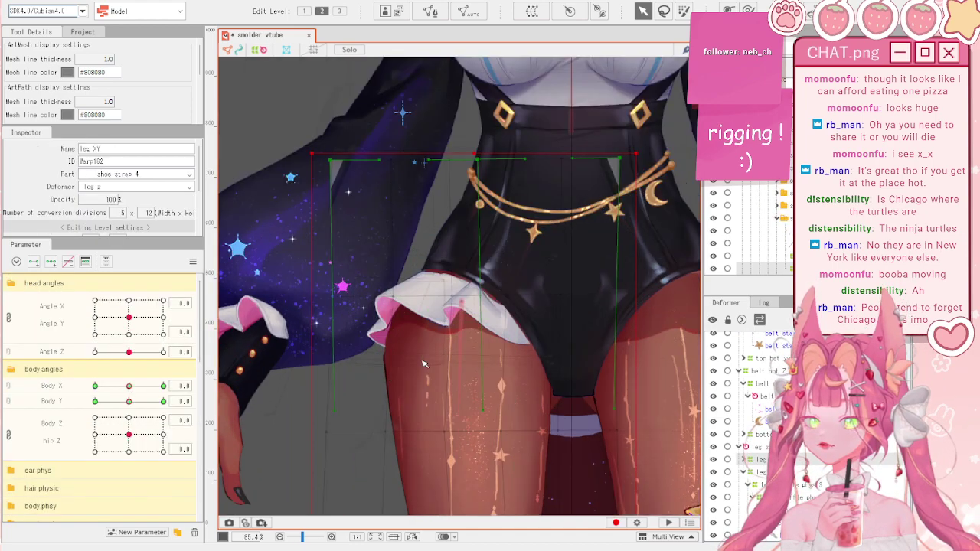
pyautogui.click(423, 296)
pyautogui.click(798, 498)
pyautogui.scroll(2, 407, 311)
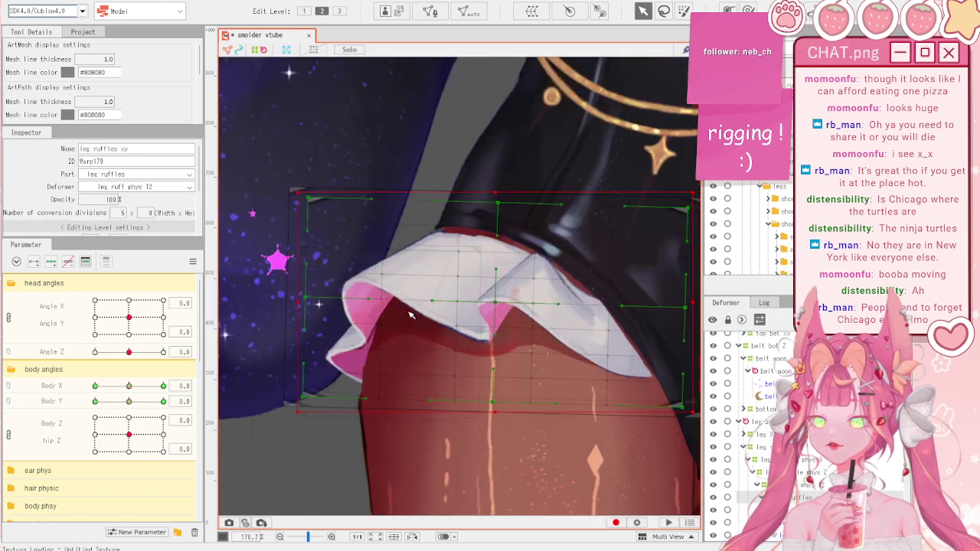
pyautogui.moveTo(493, 305); pyautogui.dragTo(493, 298)
pyautogui.scroll(-2, 491, 303)
pyautogui.moveTo(128, 386); pyautogui.dragTo(62, 388)
pyautogui.scroll(3, 530, 290)
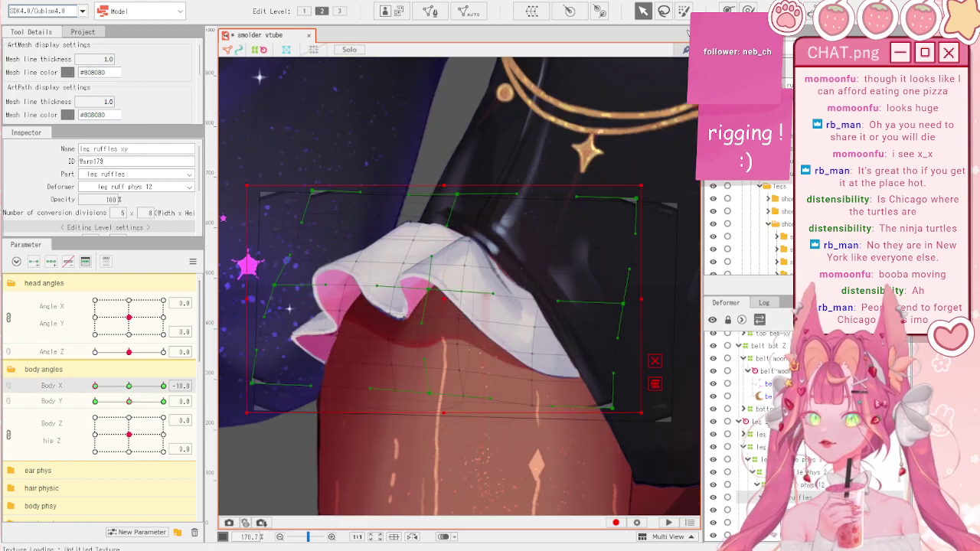
pyautogui.press('b')
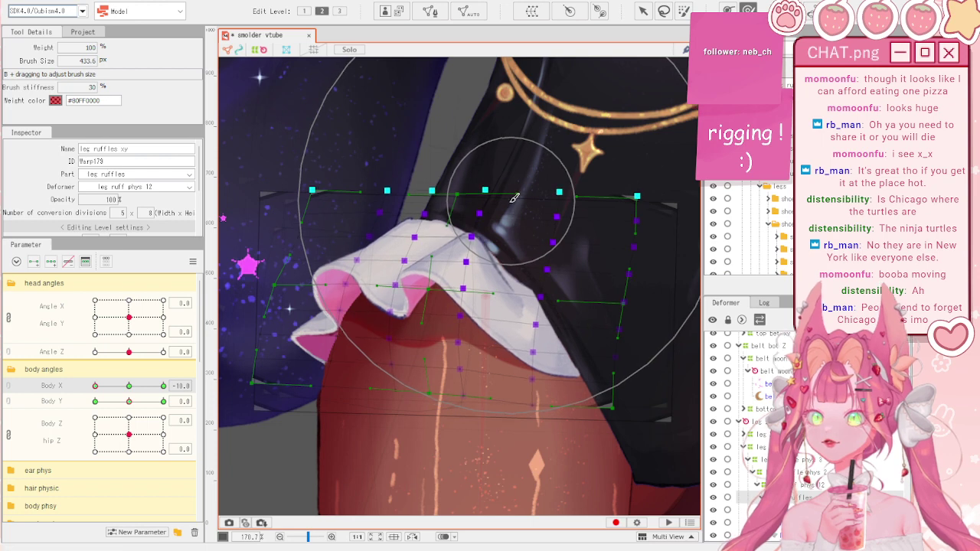
pyautogui.click(163, 385)
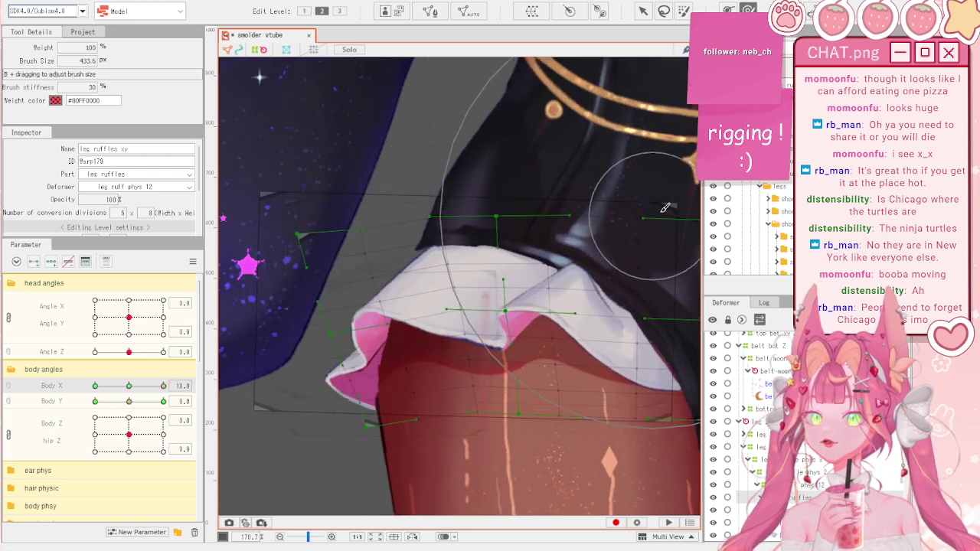
pyautogui.moveTo(657, 264); pyautogui.dragTo(665, 264)
pyautogui.moveTo(424, 143); pyautogui.dragTo(411, 140)
# - Reset the parameters and brush the leg ruffles xy deformer into shape at Body Y -10 and 10
pyautogui.moveTo(163, 385)
pyautogui.mouseDown()
pyautogui.moveTo(120, 383)
pyautogui.moveTo(169, 380)
pyautogui.moveTo(75, 407)
pyautogui.moveTo(86, 404)
pyautogui.mouseUp()
pyautogui.click(193, 262)
pyautogui.click(222, 263)
pyautogui.moveTo(445, 169); pyautogui.dragTo(442, 151)
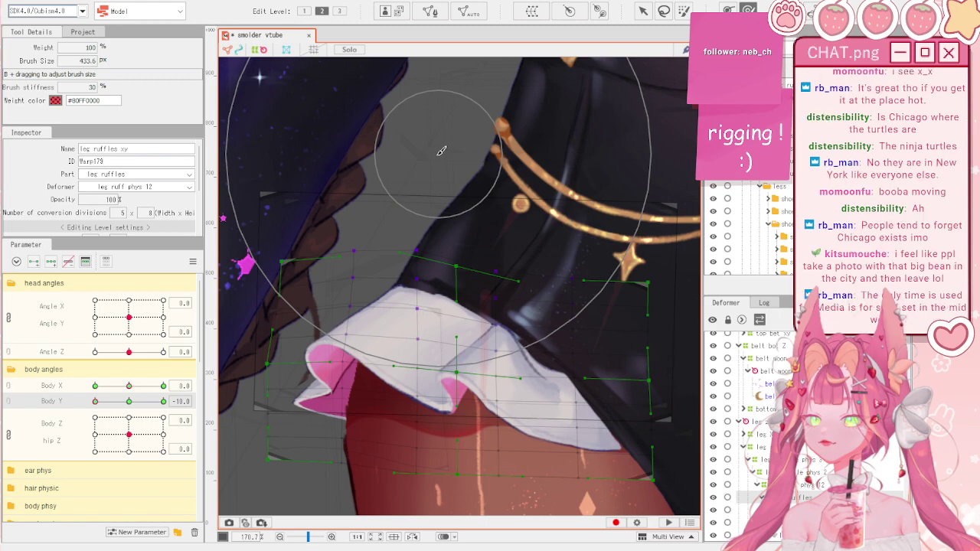
pyautogui.moveTo(95, 402); pyautogui.dragTo(170, 402)
pyautogui.moveTo(626, 347); pyautogui.dragTo(627, 357)
pyautogui.scroll(-3, 528, 337)
pyautogui.scroll(3, 511, 208)
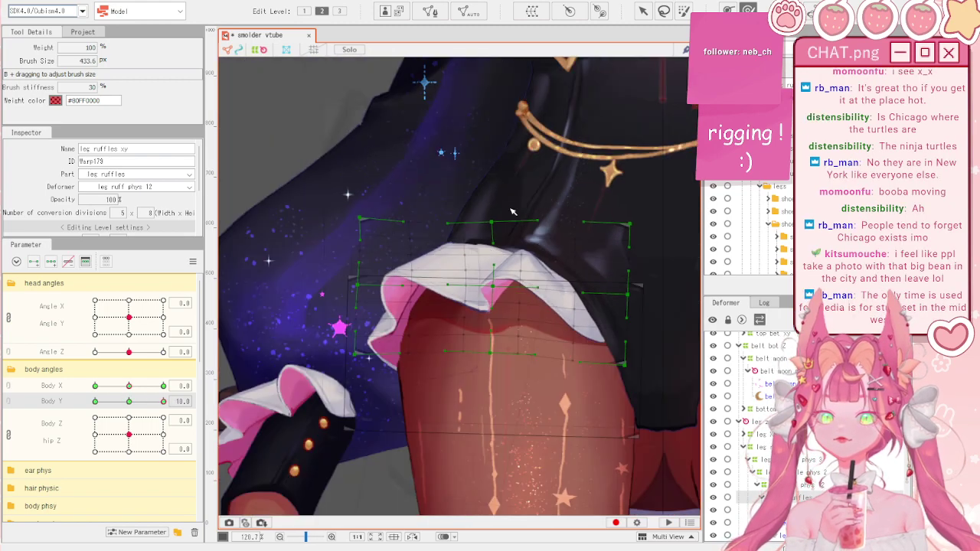
# - Link the Body X and Body Y parameters and generate the corner forms for the leg ruffles xy deformer
pyautogui.click(8, 392)
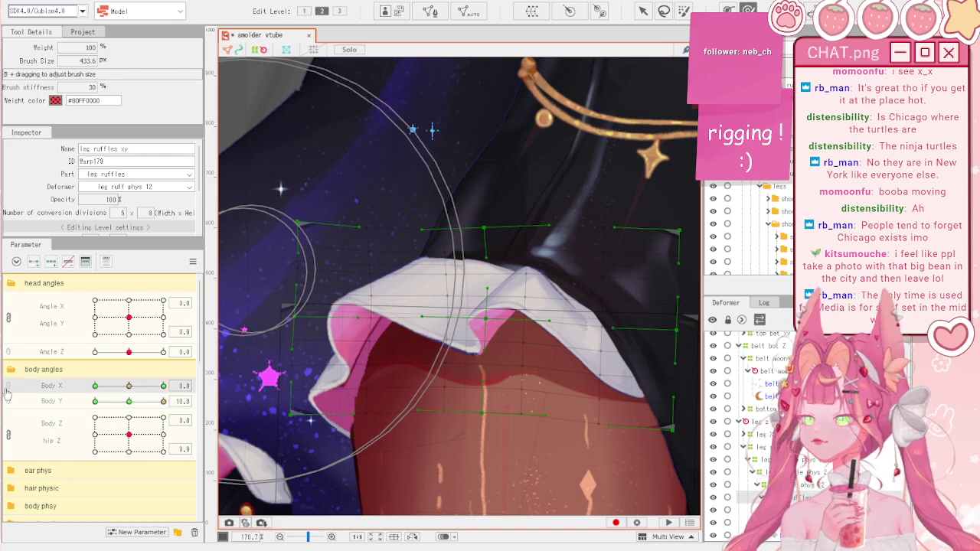
pyautogui.click(41, 395)
pyautogui.click(193, 261)
pyautogui.click(255, 345)
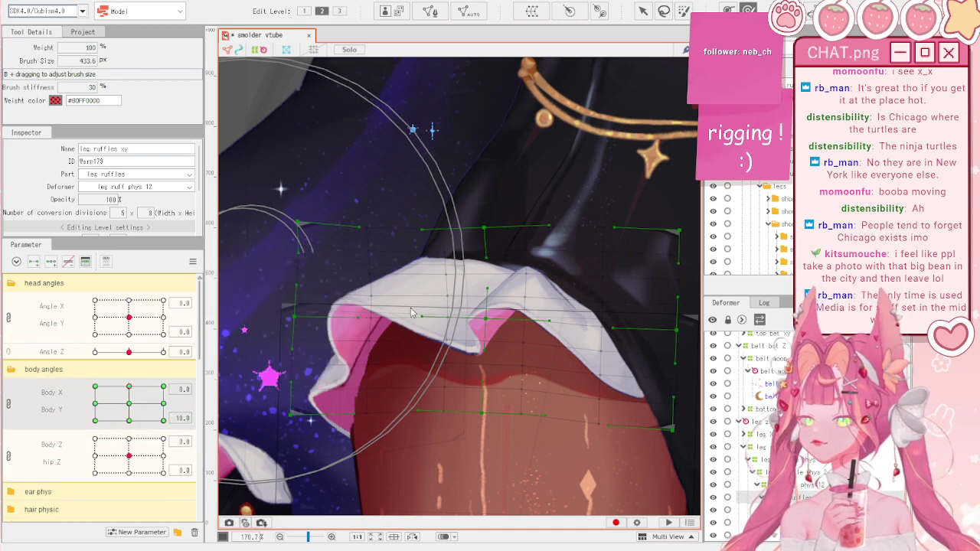
# - Check the leg ruffle's corner form at Body X -10 and Body Y -10, and reset the parameters to default
pyautogui.moveTo(128, 403)
pyautogui.mouseDown()
pyautogui.moveTo(154, 430)
pyautogui.moveTo(169, 391)
pyautogui.moveTo(104, 349)
pyautogui.moveTo(13, 374)
pyautogui.moveTo(15, 450)
pyautogui.mouseUp()
pyautogui.scroll(-5, 275, 335)
pyautogui.press('v')
pyautogui.scroll(-5, 533, 322)
pyautogui.click(590, 244)
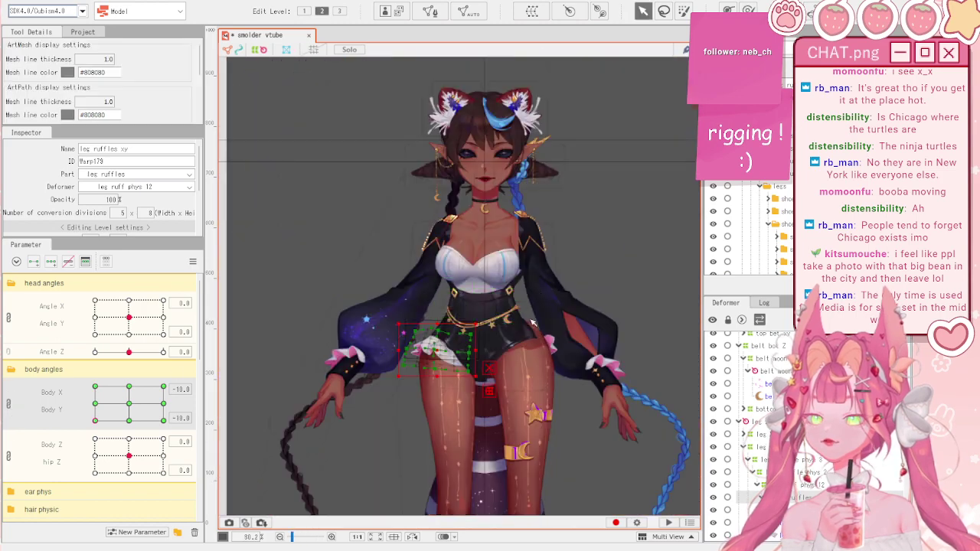
pyautogui.scroll(3, 585, 246)
pyautogui.click(192, 261)
pyautogui.click(249, 263)
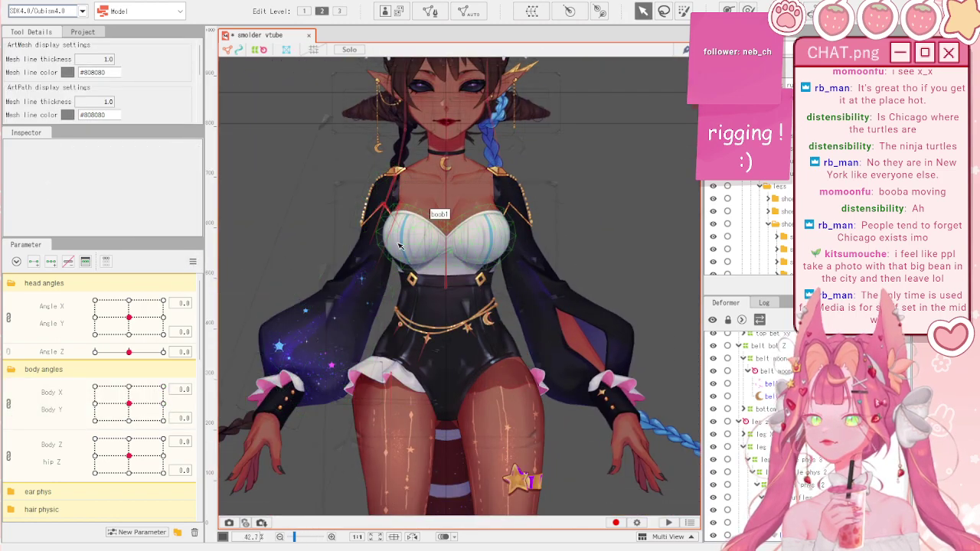
# - Open the physics settings and sway the previewed model to examine how the leg ruffle follows the body
pyautogui.click(106, 2)
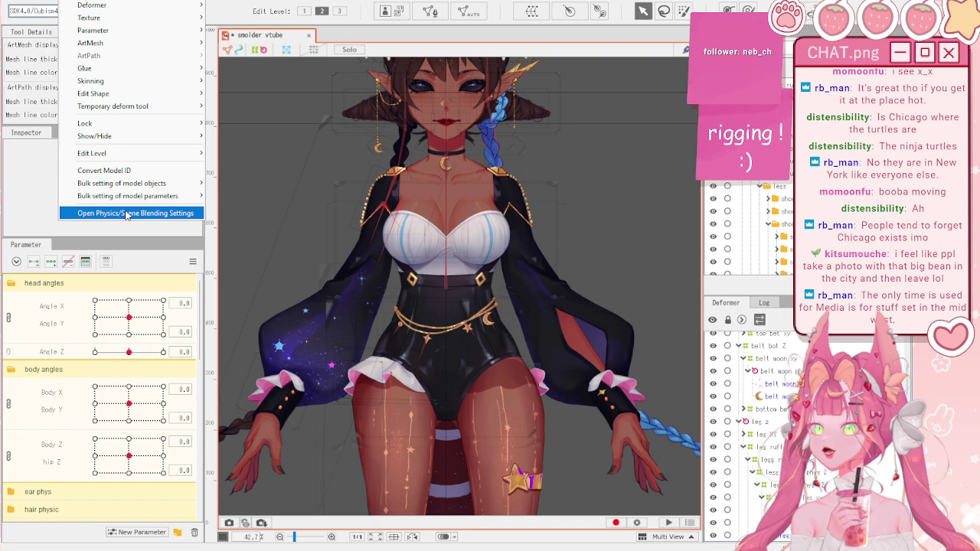
pyautogui.click(128, 214)
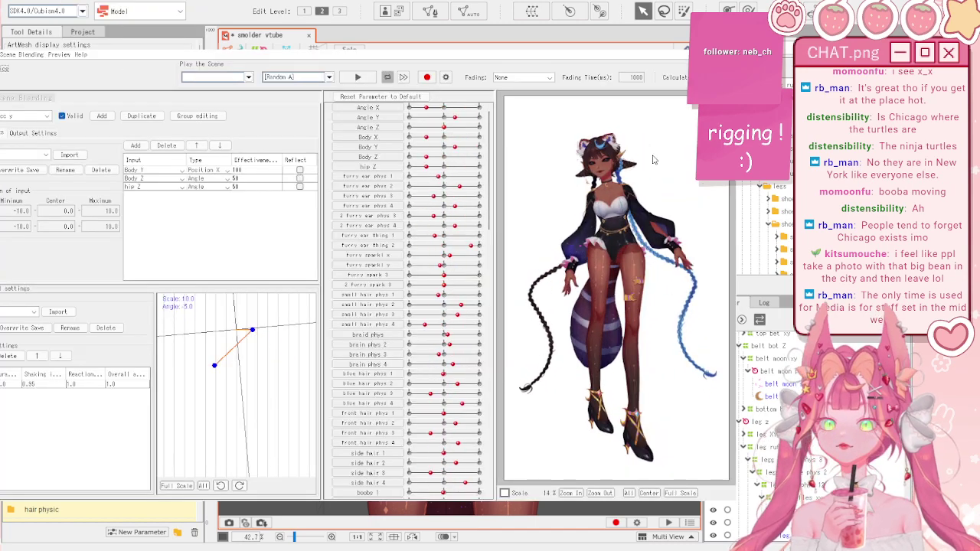
pyautogui.scroll(3, 599, 334)
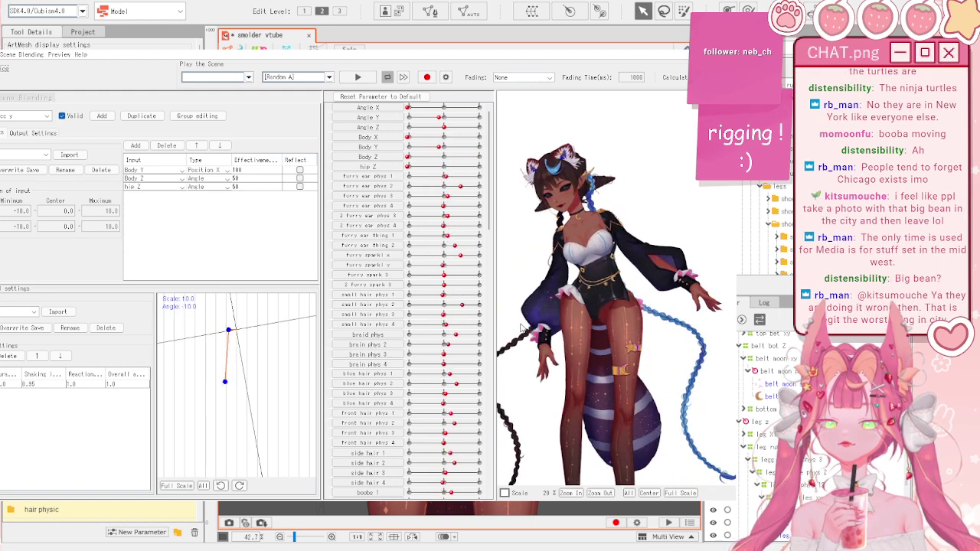
pyautogui.moveTo(492, 323); pyautogui.dragTo(497, 320)
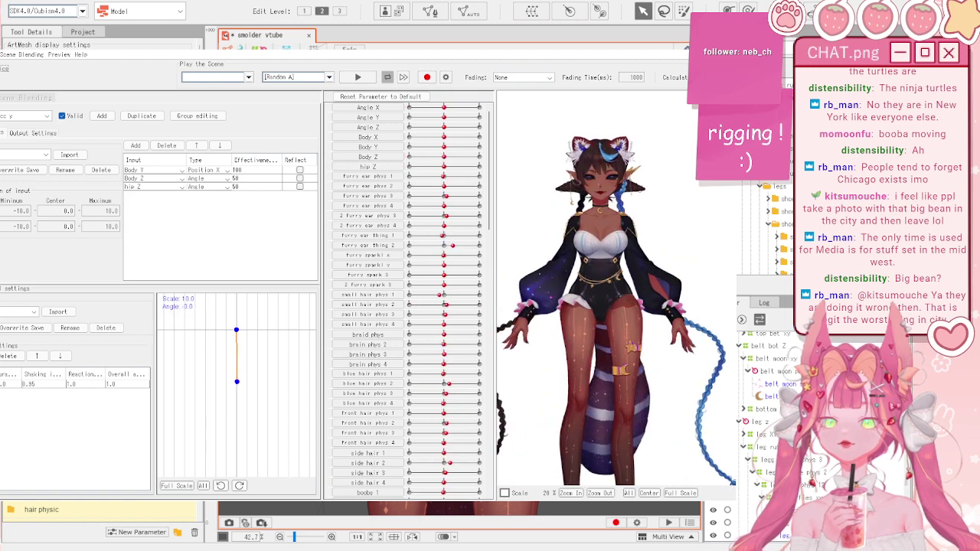
# - Close the physics settings, reset the parameters and select the top belt Z warp deformer, collapsing the belt charm deformers in the hierarchy
pyautogui.click(723, 41)
pyautogui.scroll(-4, 467, 173)
pyautogui.click(193, 262)
pyautogui.click(227, 262)
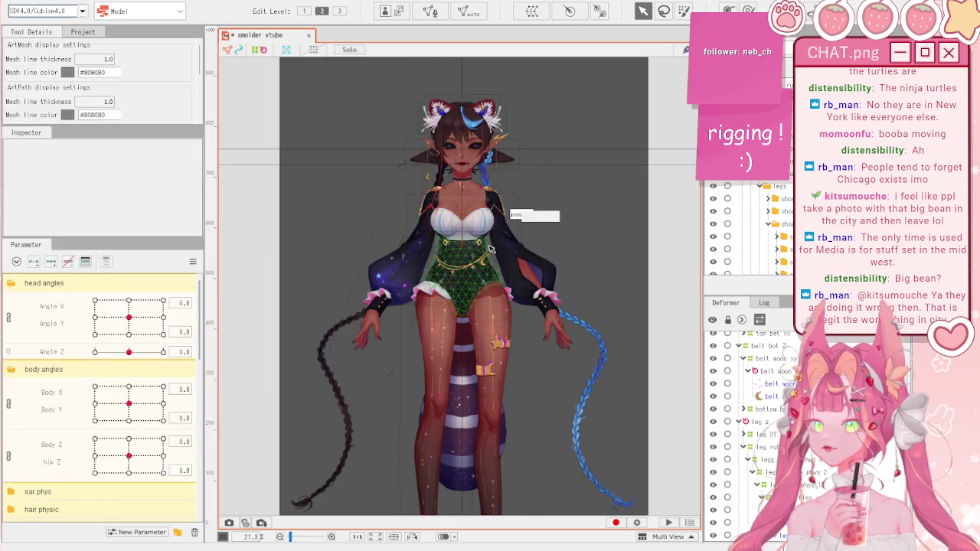
pyautogui.scroll(5, 467, 267)
pyautogui.click(444, 254)
pyautogui.scroll(4, 444, 253)
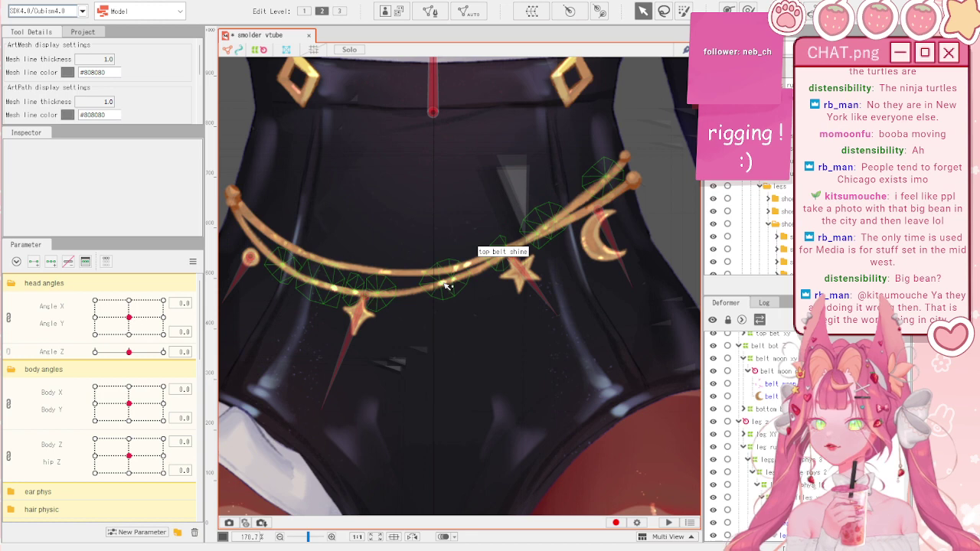
pyautogui.click(743, 425)
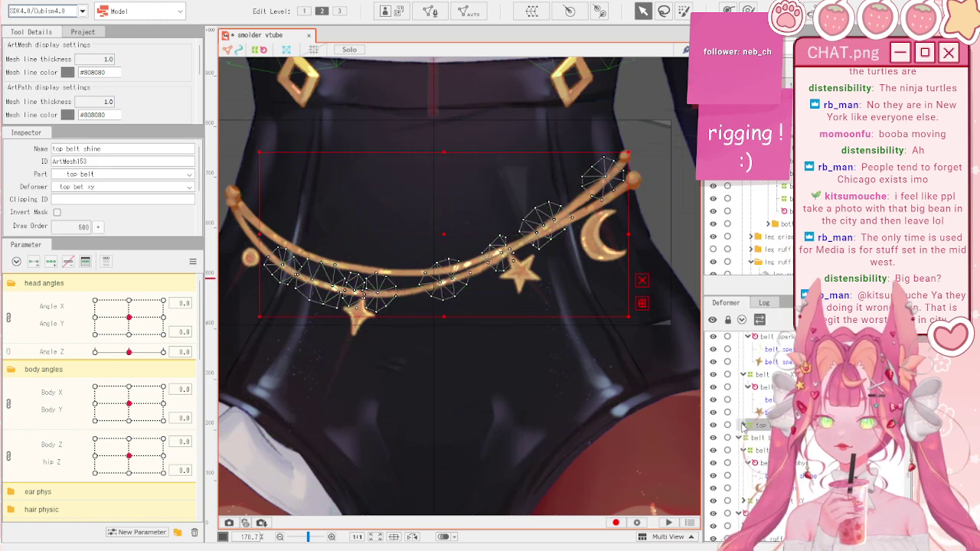
pyautogui.click(743, 375)
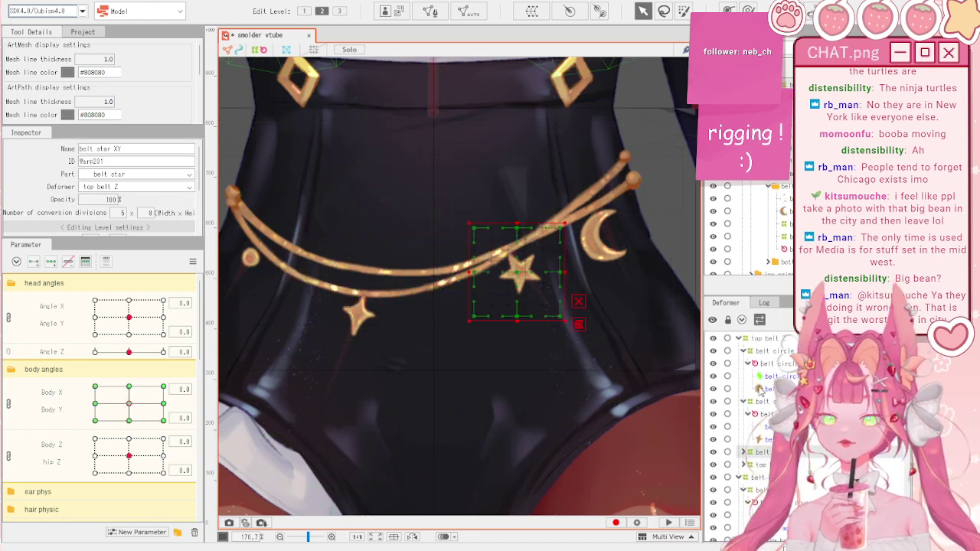
pyautogui.click(743, 341)
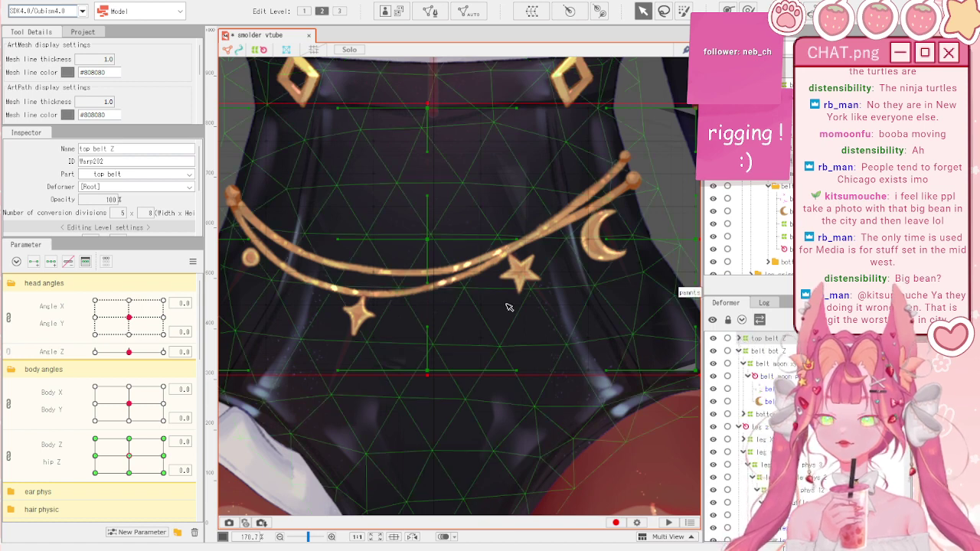
# - Create a parent warp deformer around top belt Z, name it top belt phys 1, and make belt phys 1 the active parameter
pyautogui.scroll(-2, 512, 305)
pyautogui.scroll(1, 510, 305)
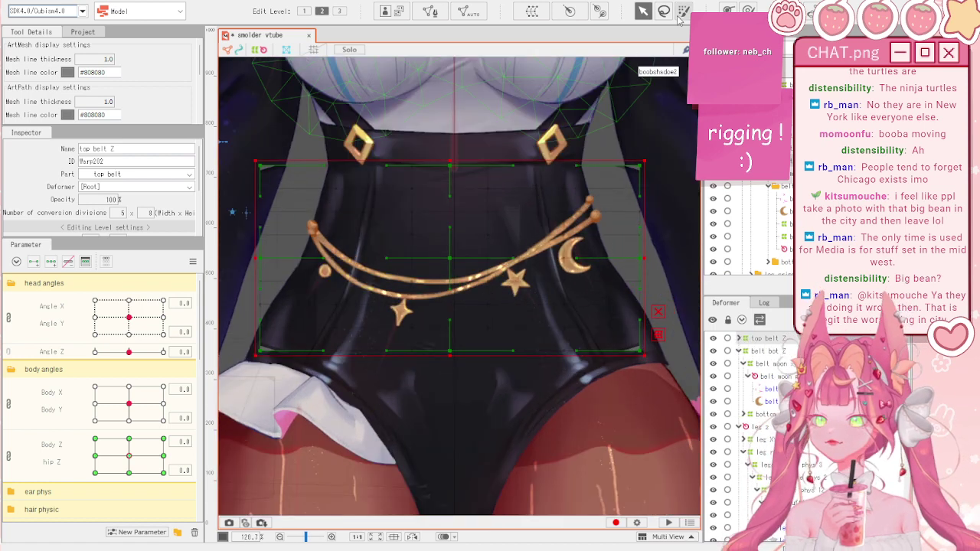
pyautogui.click(539, 16)
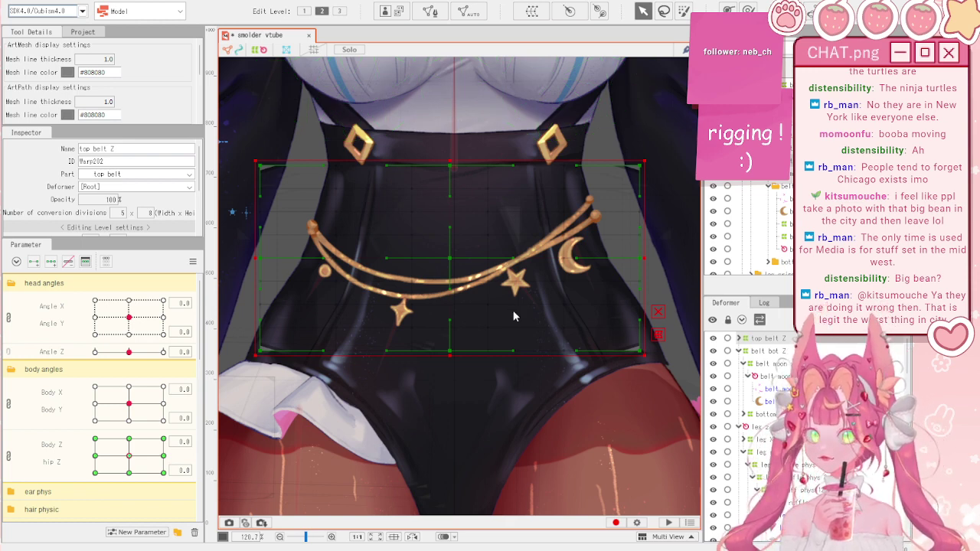
pyautogui.click(586, 464)
pyautogui.scroll(-6, 63, 422)
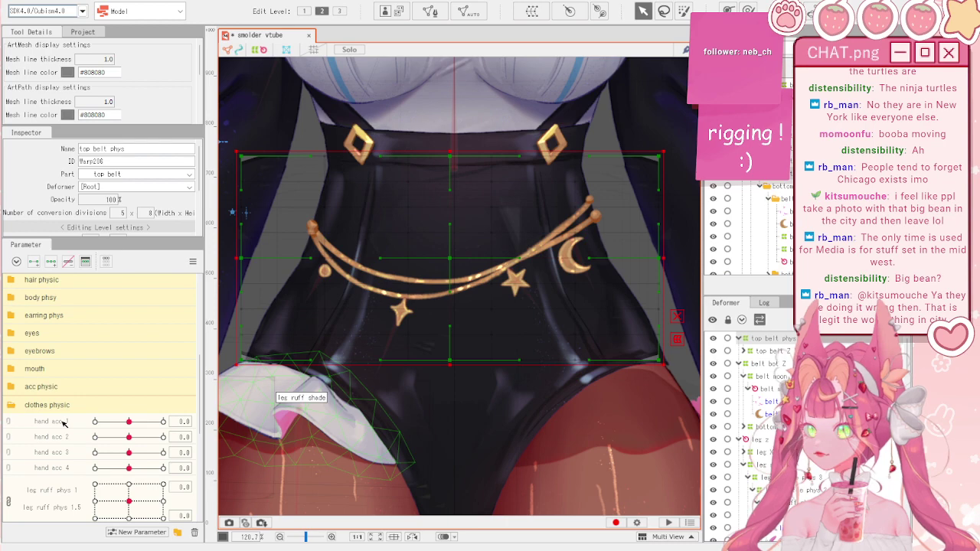
pyautogui.click(69, 399)
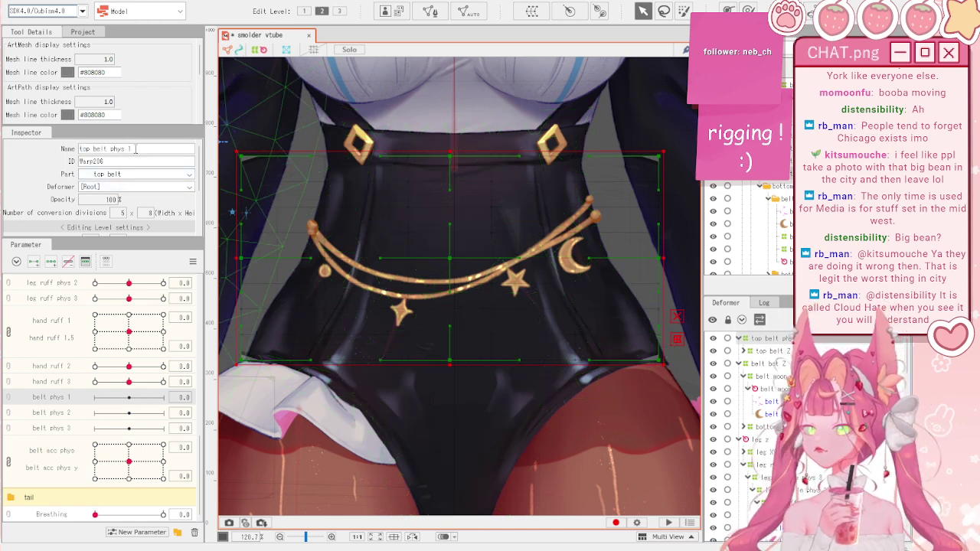
# - Create the enclosing parent warp deformers top belt phys 2 and top belt phys 3, and resize the frame of top belt phys 3
pyautogui.scroll(-3, 428, 145)
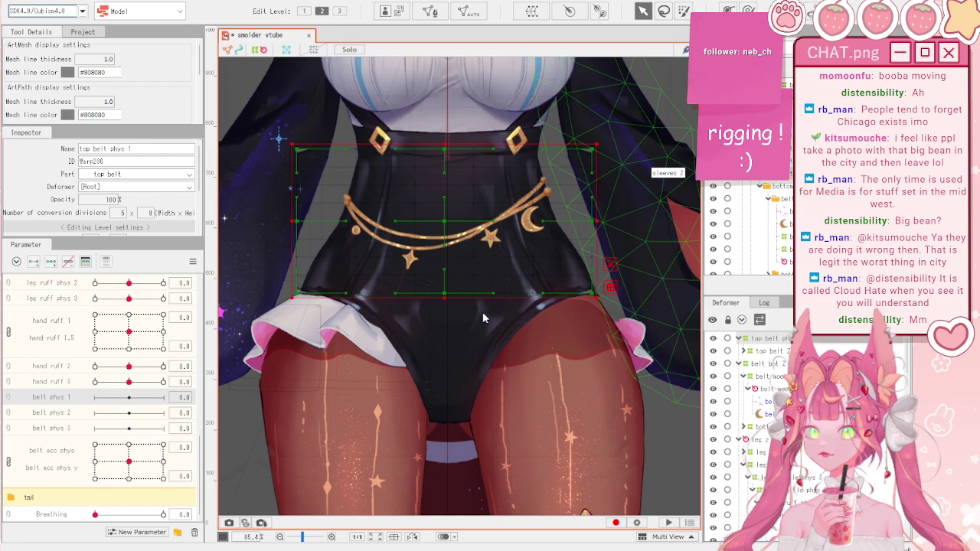
pyautogui.click(519, 459)
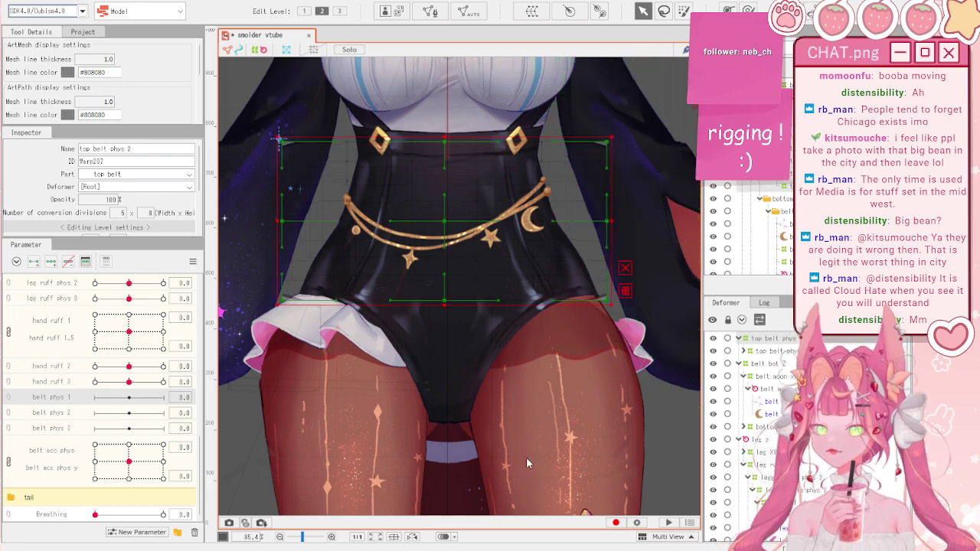
pyautogui.hotkey('ctrl', 'z')
pyautogui.scroll(2, 265, 226)
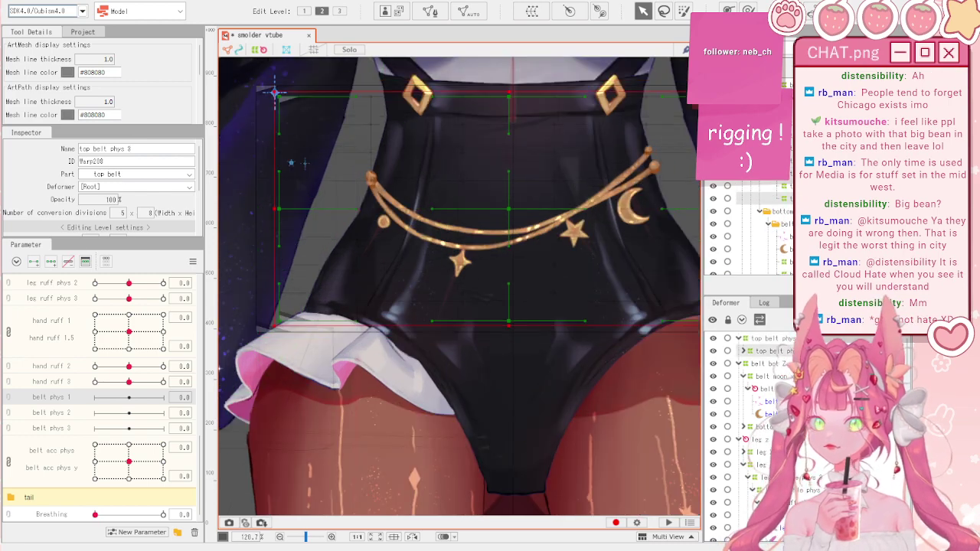
pyautogui.scroll(-2, 451, 295)
pyautogui.moveTo(324, 321); pyautogui.dragTo(337, 313)
pyautogui.click(576, 324)
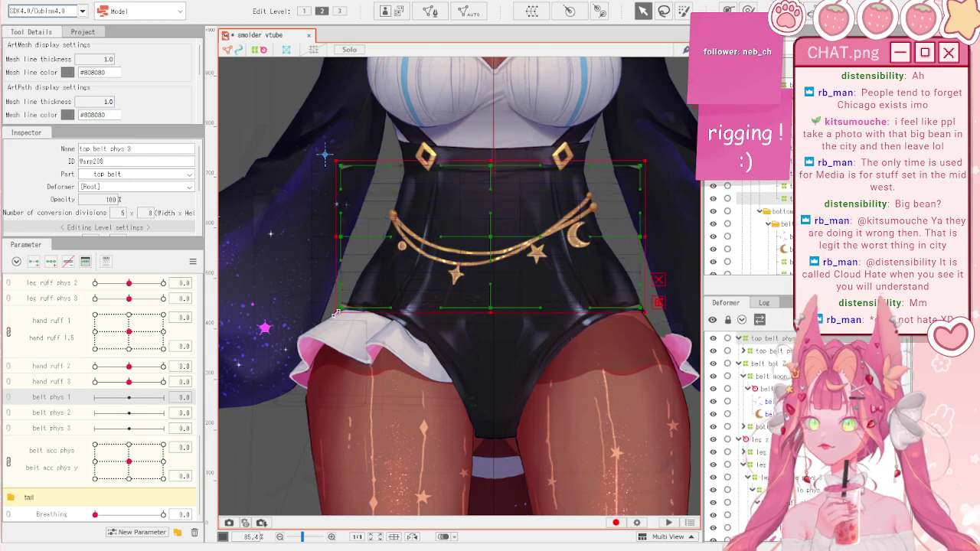
# - Add three belt phys 1 keys to the top belt phys 1 warp deformer and brush the hanging chains sideways at -1.0
pyautogui.scroll(3, 514, 205)
pyautogui.click(750, 354)
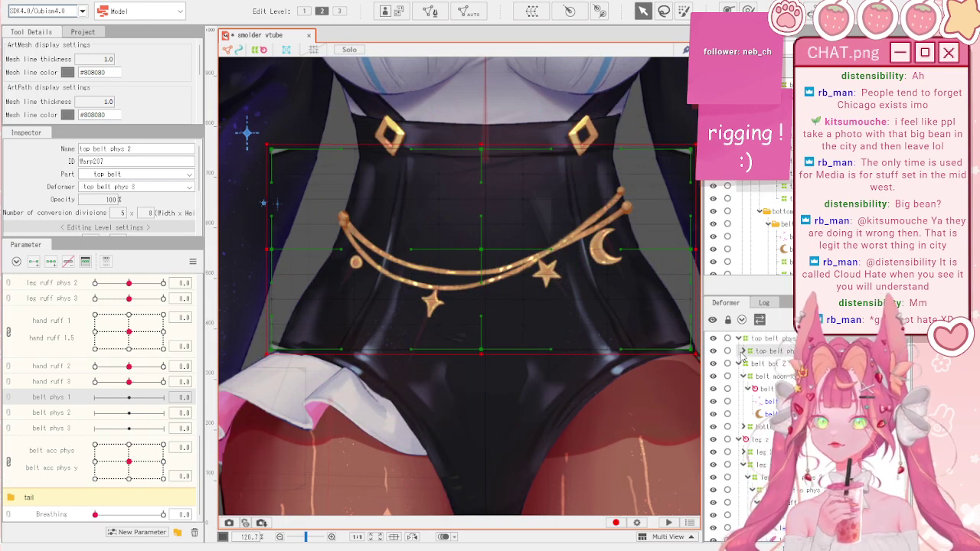
pyautogui.click(768, 364)
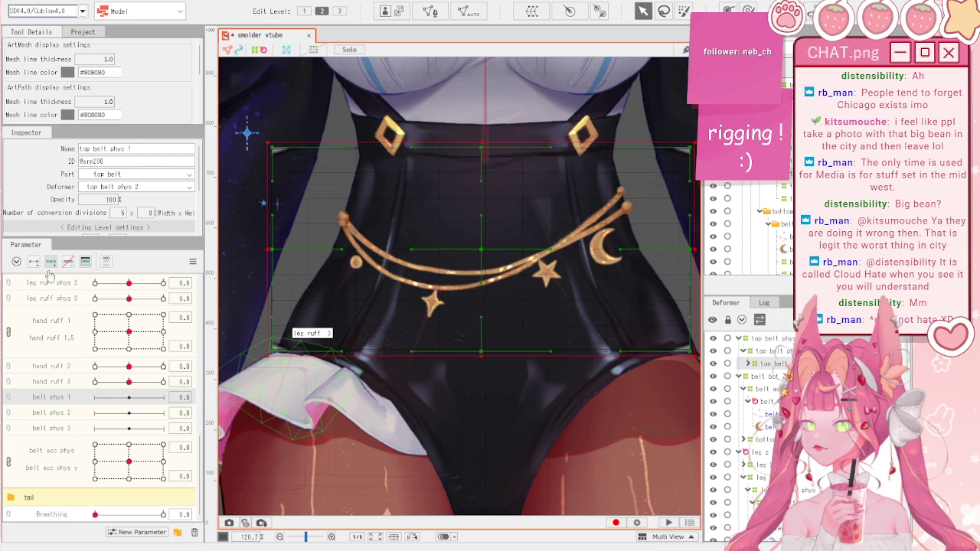
pyautogui.moveTo(113, 398); pyautogui.dragTo(90, 333)
pyautogui.press('b')
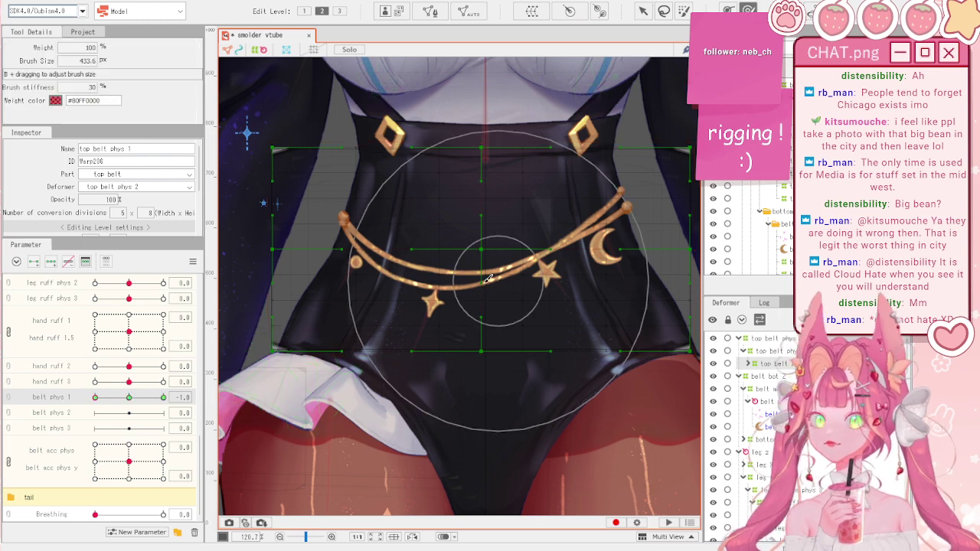
pyautogui.moveTo(465, 277); pyautogui.dragTo(430, 295)
pyautogui.moveTo(516, 273); pyautogui.dragTo(510, 272)
pyautogui.moveTo(655, 201); pyautogui.dragTo(660, 200)
# - Reflect the belt phys 1 motion onto its opposite key and reset the parameters to their default values
pyautogui.moveTo(129, 401)
pyautogui.mouseDown()
pyautogui.moveTo(89, 401)
pyautogui.moveTo(184, 397)
pyautogui.moveTo(89, 397)
pyautogui.mouseUp()
pyautogui.click(194, 263)
pyautogui.click(247, 345)
pyautogui.click(435, 381)
pyautogui.click(192, 261)
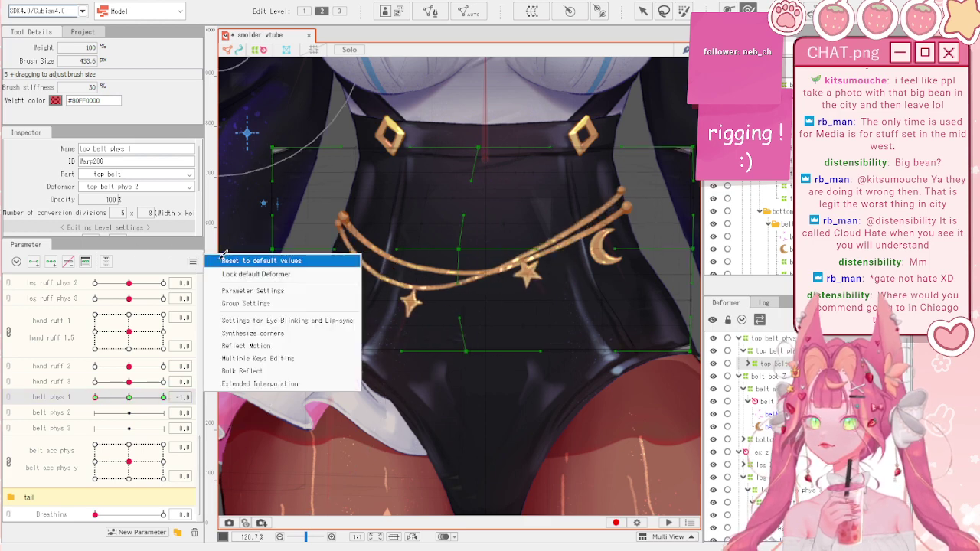
pyautogui.click(237, 261)
# - Key top belt phys 2 on belt phys 2, brushing the chains down at -1.0 and up at 1.0, and reset the parameters
pyautogui.click(775, 351)
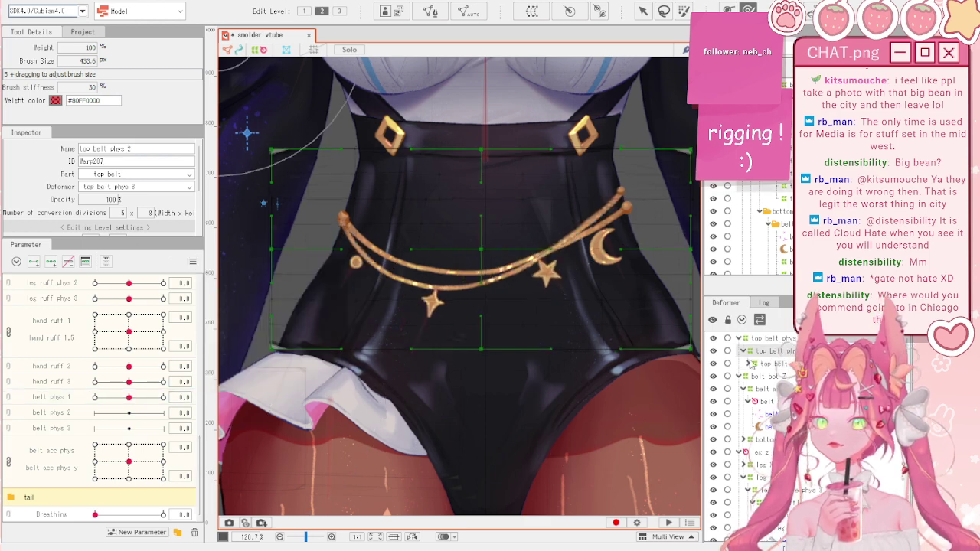
pyautogui.click(66, 413)
pyautogui.moveTo(127, 412); pyautogui.dragTo(49, 416)
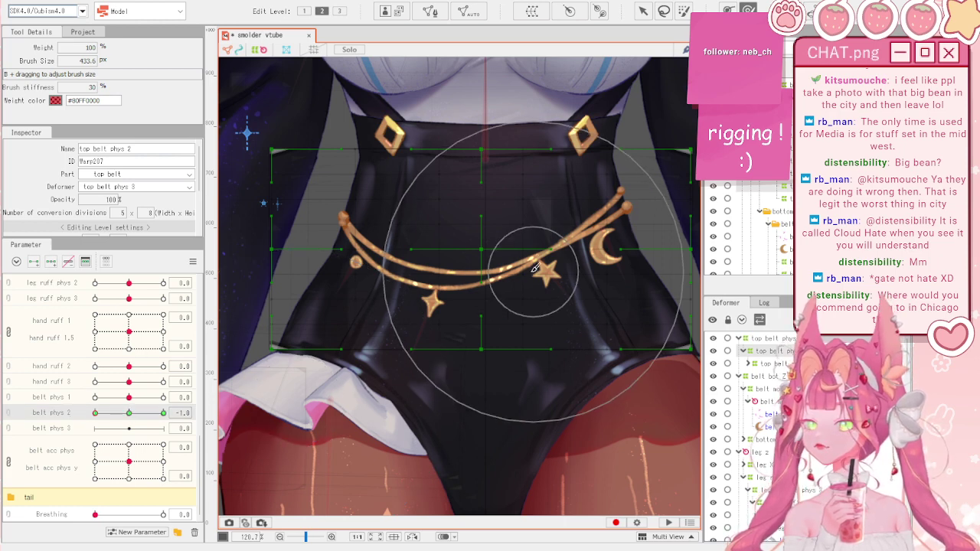
pyautogui.moveTo(483, 268); pyautogui.dragTo(485, 292)
pyautogui.moveTo(132, 414); pyautogui.dragTo(166, 412)
pyautogui.moveTo(480, 298); pyautogui.dragTo(488, 256)
pyautogui.click(95, 413)
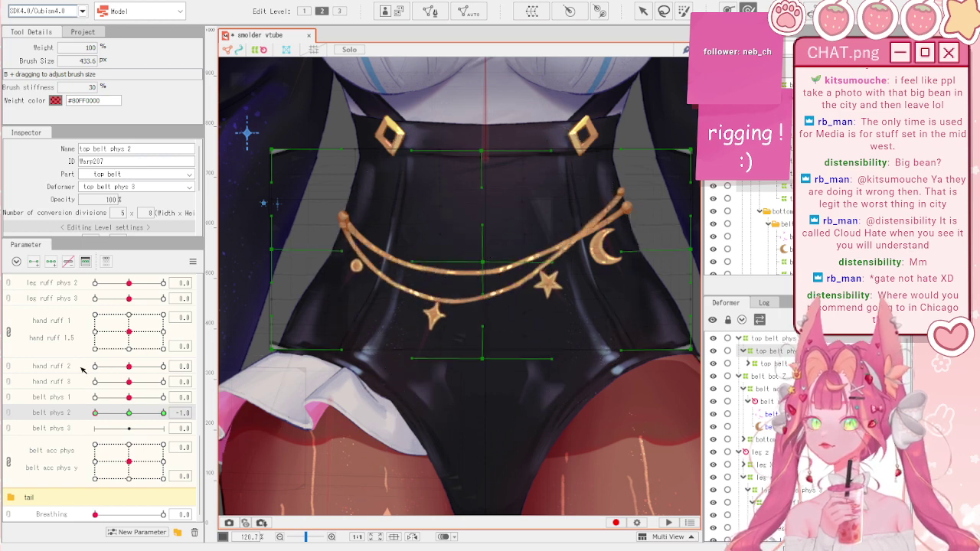
pyautogui.click(193, 262)
pyautogui.click(223, 268)
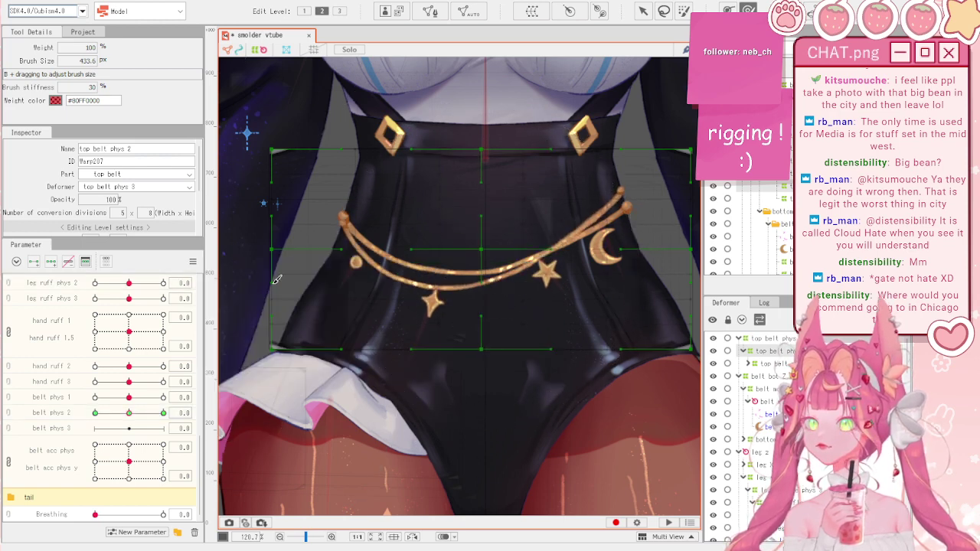
# - Key top belt phys 3 on belt phys 3 with three keys and brush the chains into an uneven tilt at -1.0
pyautogui.click(772, 338)
pyautogui.click(68, 429)
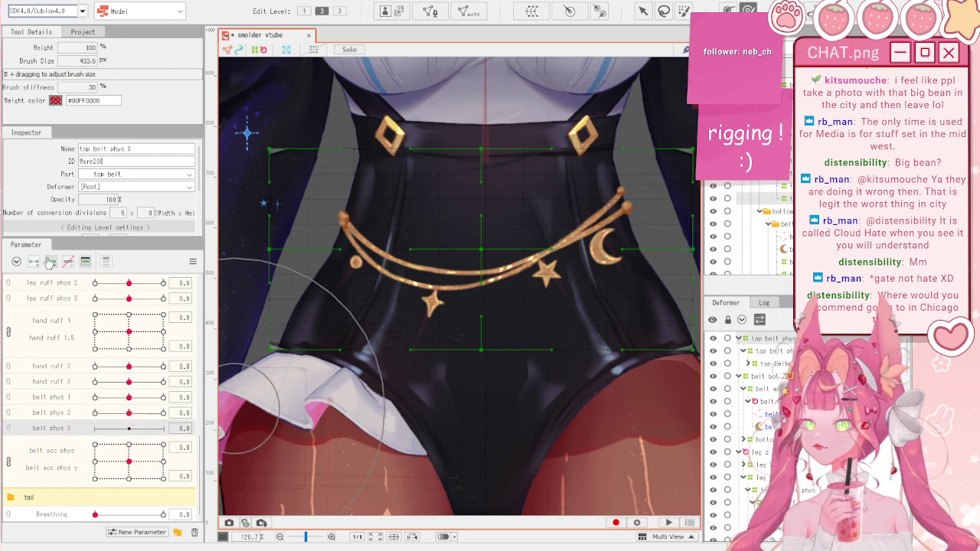
pyautogui.moveTo(130, 429); pyautogui.dragTo(94, 429)
pyautogui.press('b')
pyautogui.click(394, 275)
pyautogui.click(748, 10)
pyautogui.moveTo(375, 262); pyautogui.dragTo(375, 280)
pyautogui.press('b')
pyautogui.moveTo(518, 277)
pyautogui.mouseDown()
pyautogui.moveTo(536, 275)
pyautogui.moveTo(532, 249)
pyautogui.moveTo(508, 219)
pyautogui.mouseUp()
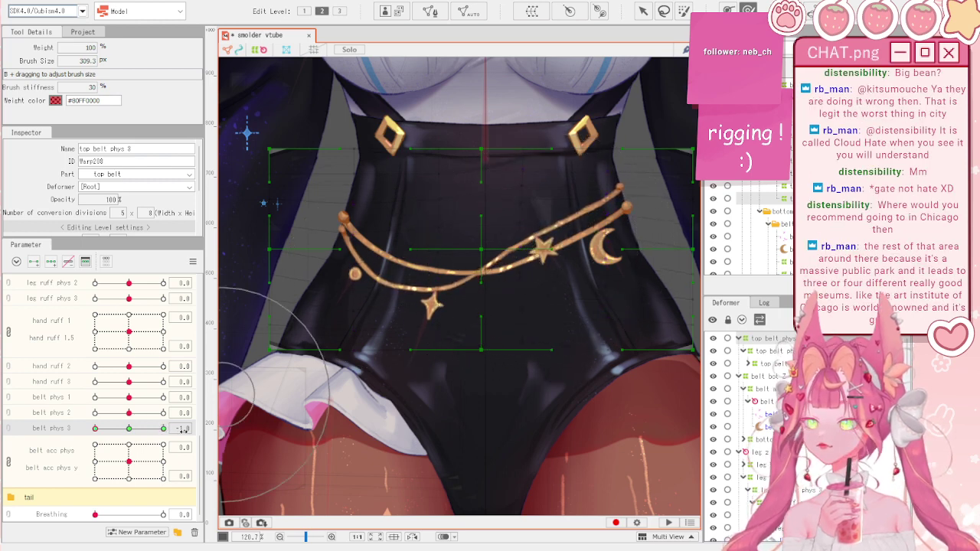
# - Brush the belt chains into the opposite tilt at belt phys 3 value 1.0 and reset the parameters
pyautogui.moveTo(129, 430); pyautogui.dragTo(163, 428)
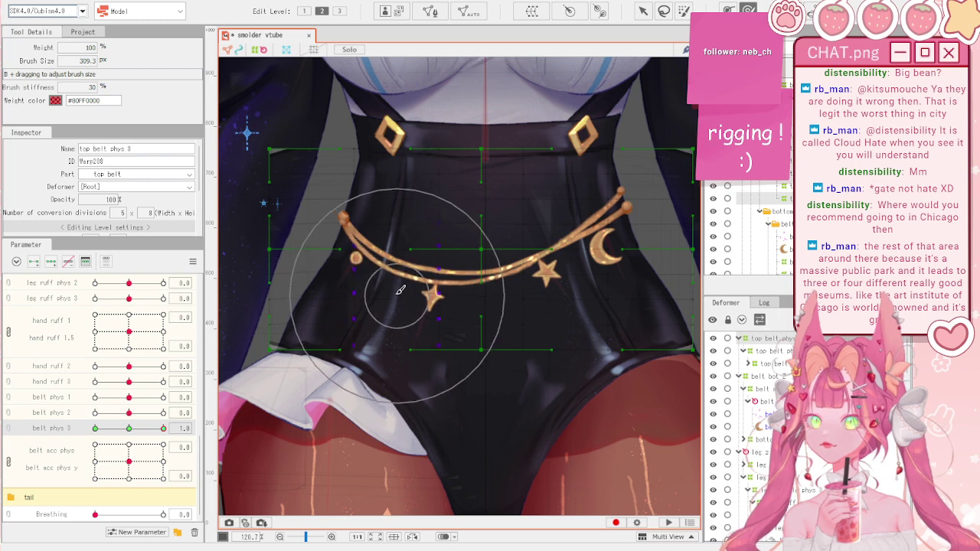
pyautogui.moveTo(543, 261); pyautogui.dragTo(558, 277)
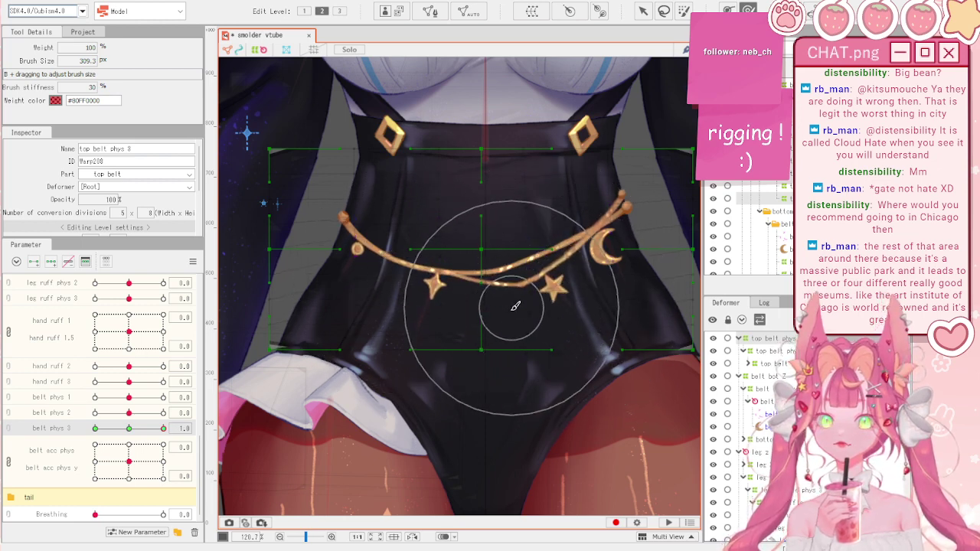
pyautogui.moveTo(511, 312); pyautogui.dragTo(522, 314)
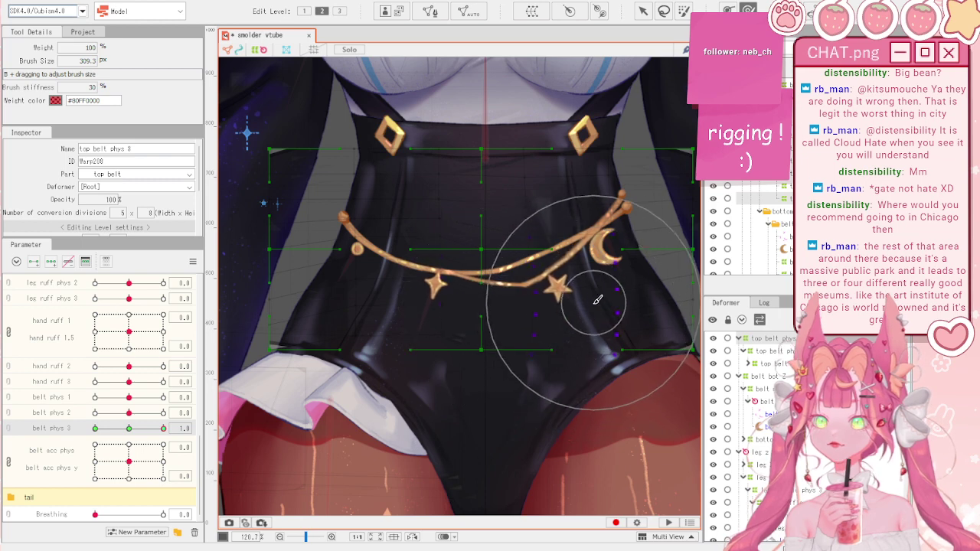
pyautogui.moveTo(133, 429); pyautogui.dragTo(91, 429)
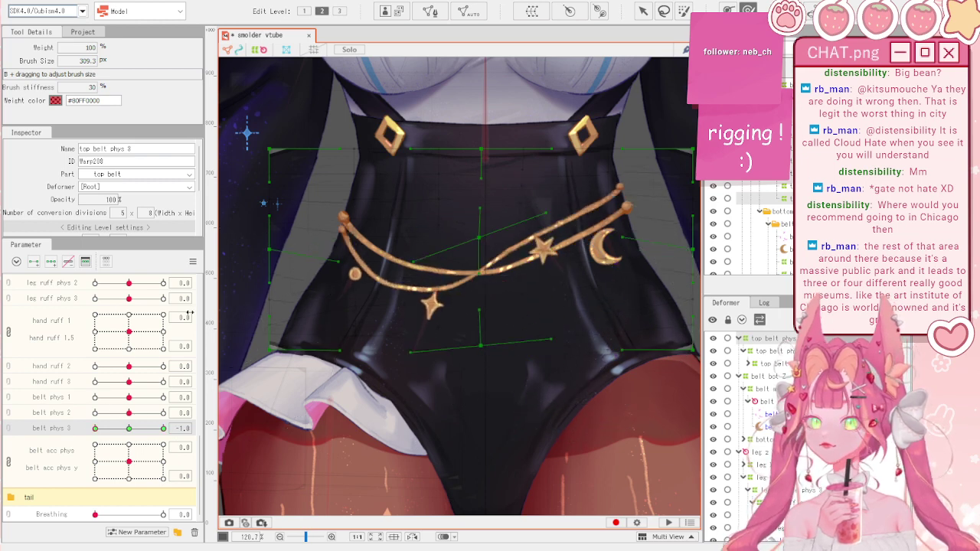
pyautogui.click(193, 261)
pyautogui.click(222, 263)
# - Set belt phys 3 to 1.0 and open the physics settings with the model's torso enlarged in the preview
pyautogui.press('a')
pyautogui.scroll(-2, 433, 263)
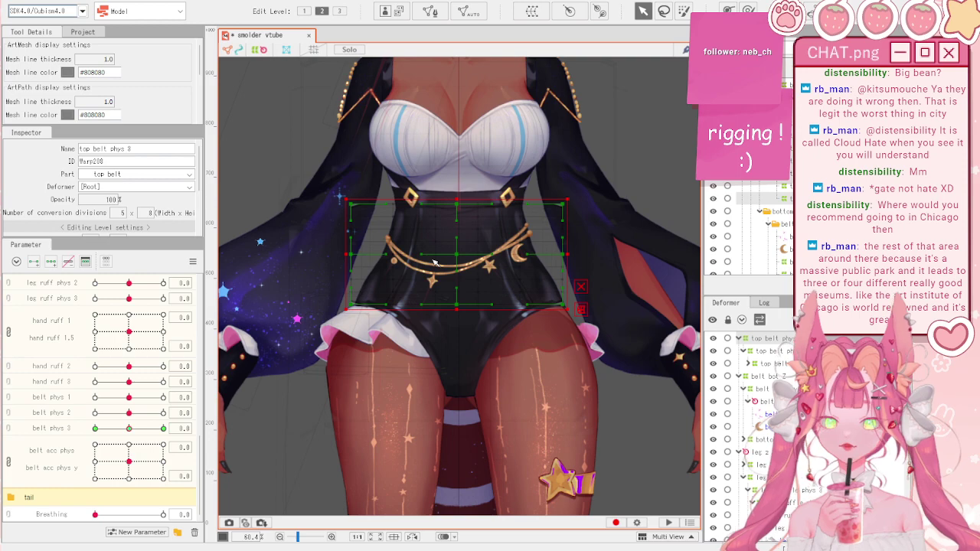
pyautogui.scroll(1, 433, 263)
pyautogui.scroll(-3, 429, 265)
pyautogui.scroll(3, 421, 269)
pyautogui.scroll(-1, 411, 274)
pyautogui.moveTo(130, 428); pyautogui.dragTo(170, 427)
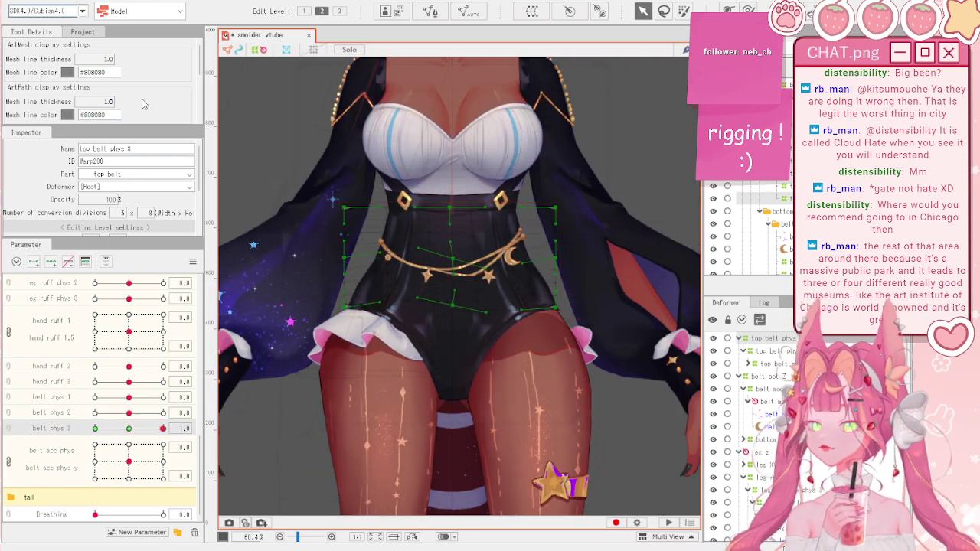
pyautogui.click(73, 1)
pyautogui.click(134, 213)
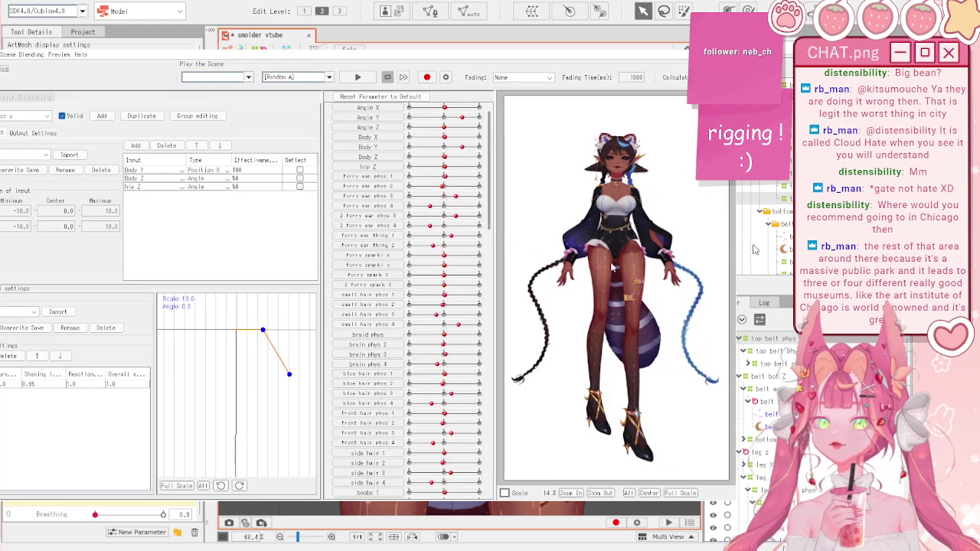
pyautogui.scroll(2, 633, 190)
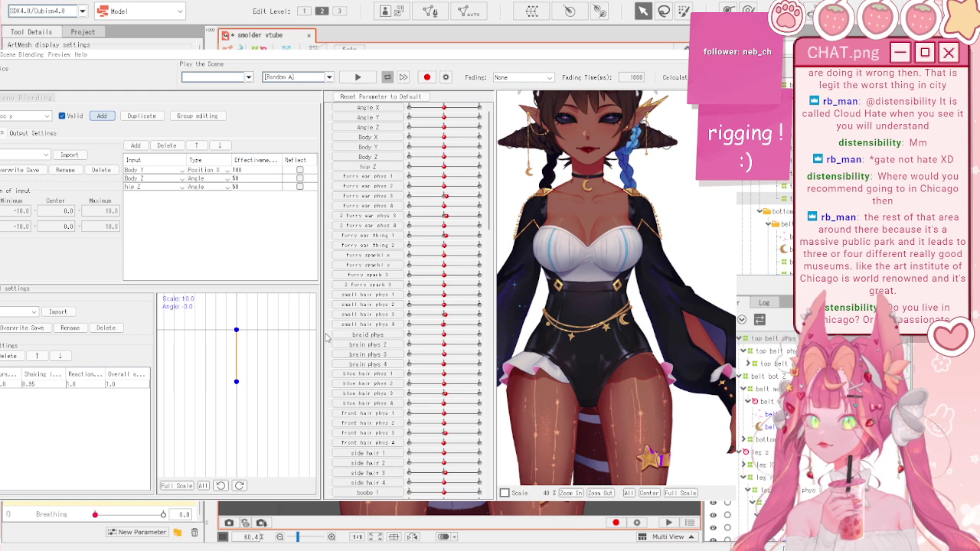
# - Add a physics group with inputs Body X as Position X at 100, Body Z as Angle at 57 and hip Z as Angle at 43
pyautogui.click(101, 169)
pyautogui.click(30, 154)
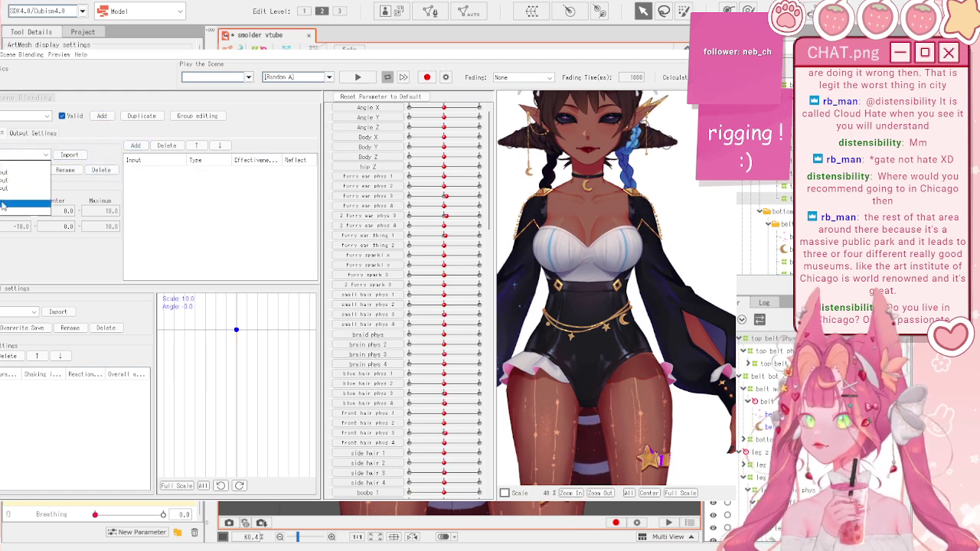
pyautogui.click(6, 198)
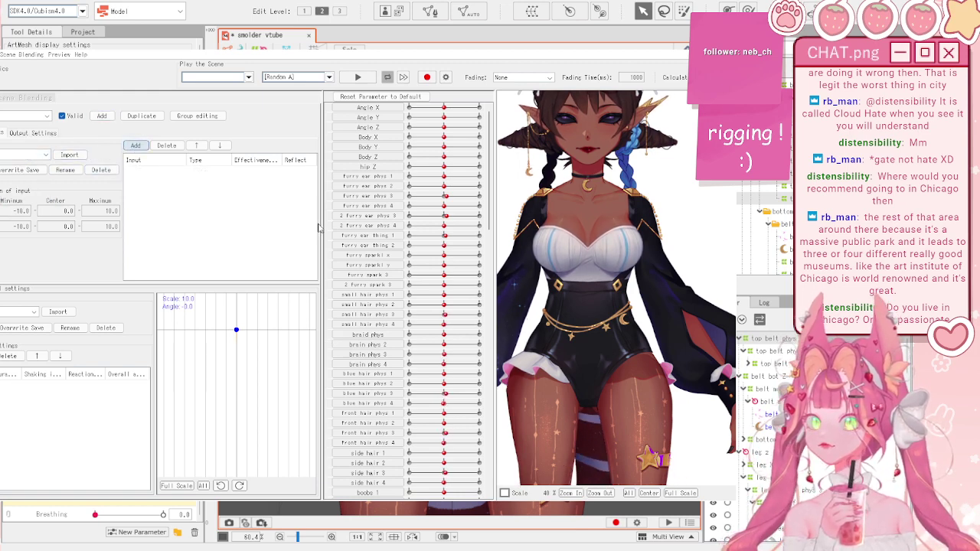
pyautogui.click(327, 425)
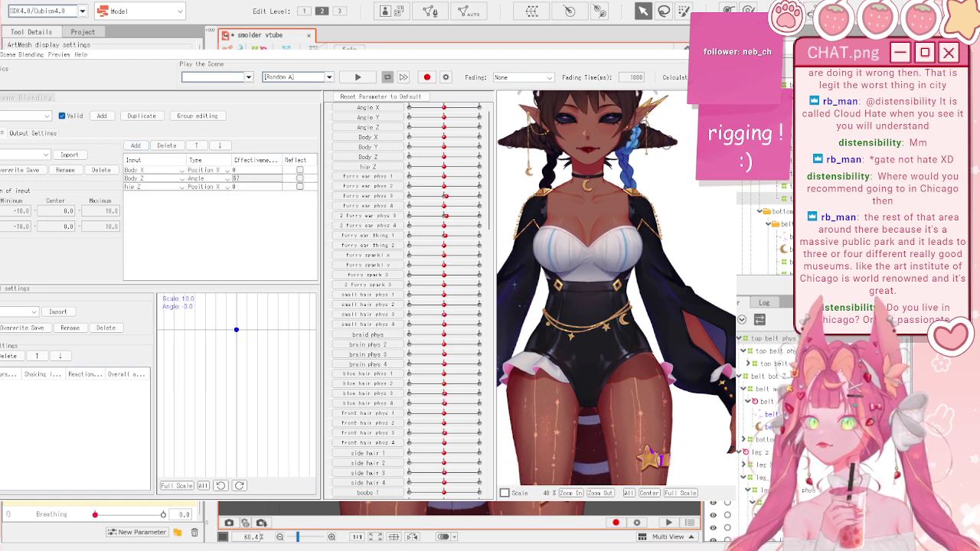
pyautogui.click(226, 186)
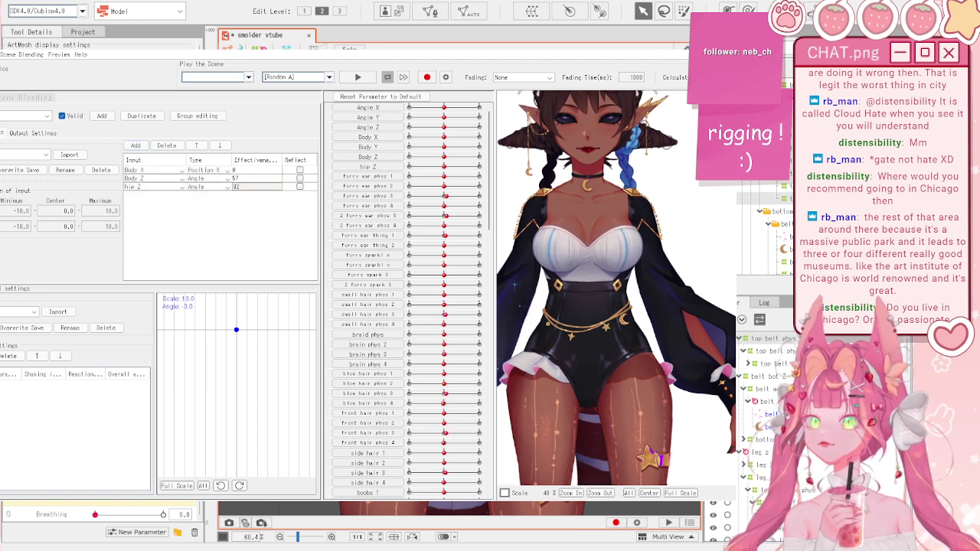
pyautogui.click(253, 170)
pyautogui.write('100')
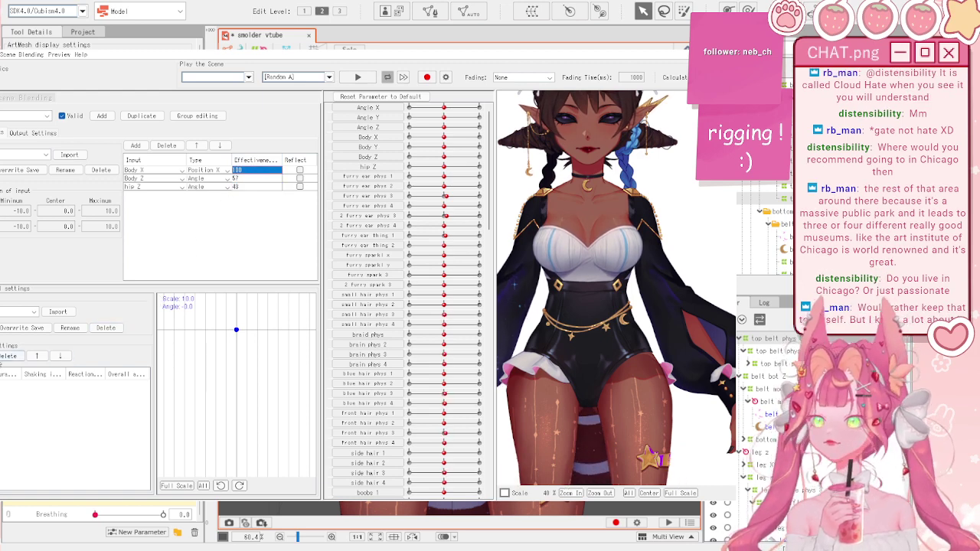
# - Add outputs belt phys 1 at 100 and belt phys 3 at 81, set shaking influence to 0.7 and 0.59, and test by swaying the model
pyautogui.click(34, 133)
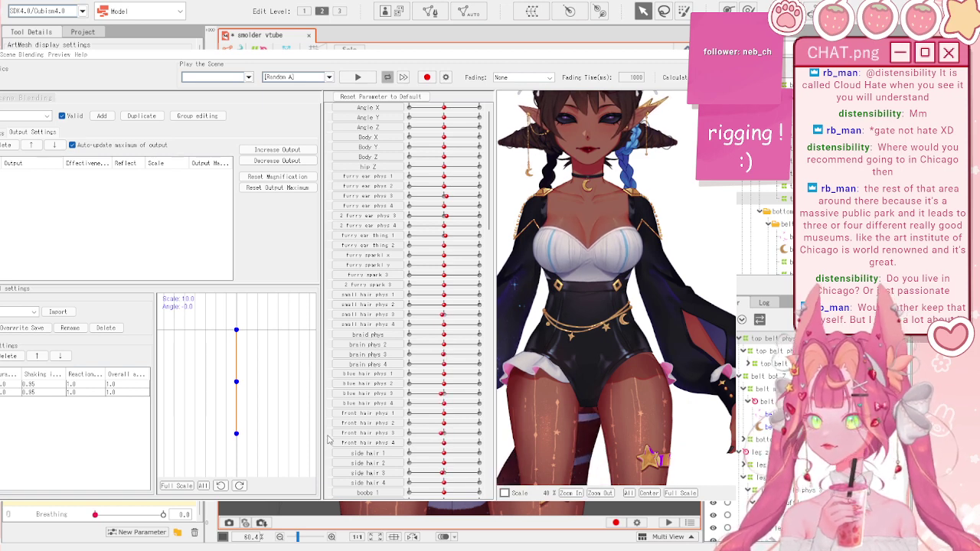
pyautogui.moveTo(617, 253); pyautogui.dragTo(618, 167)
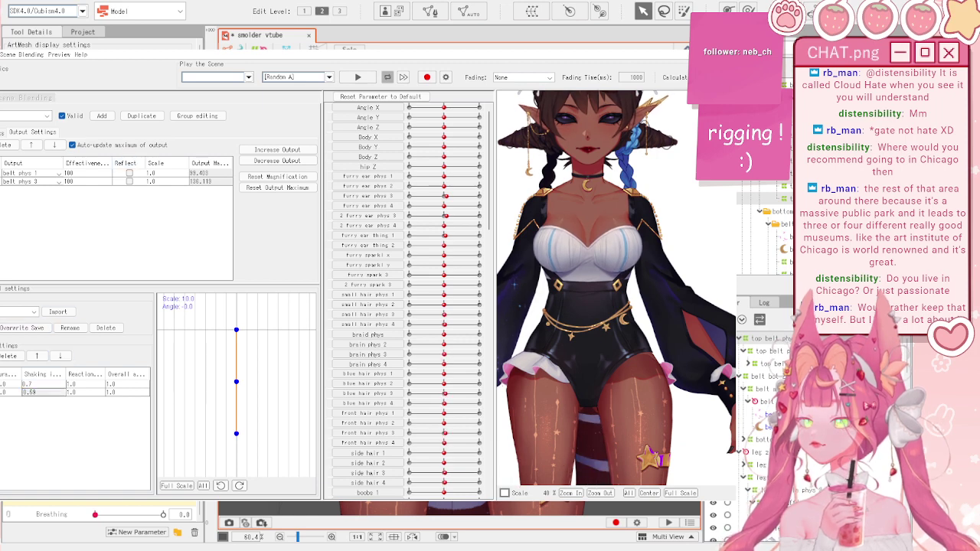
pyautogui.click(4, 391)
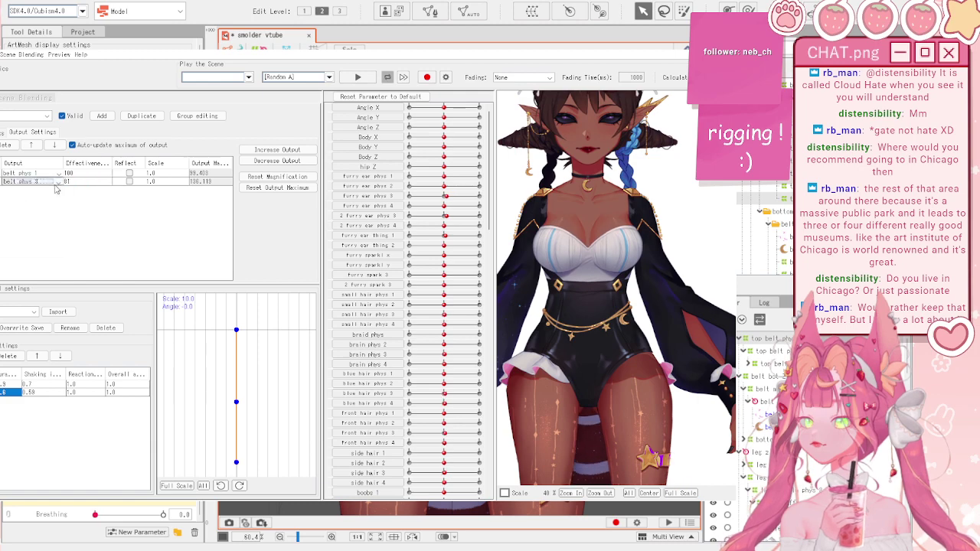
pyautogui.click(58, 182)
pyautogui.moveTo(554, 228); pyautogui.dragTo(664, 287)
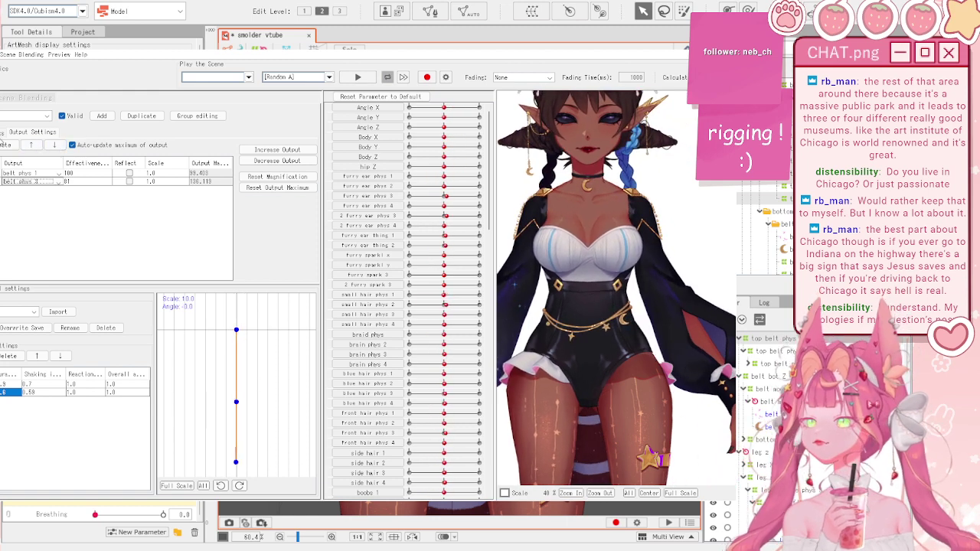
# - Duplicate the group, change its Body X input to Body Y, and output belt phys 3 at 81 and belt phys 2 at 100
pyautogui.click(2, 133)
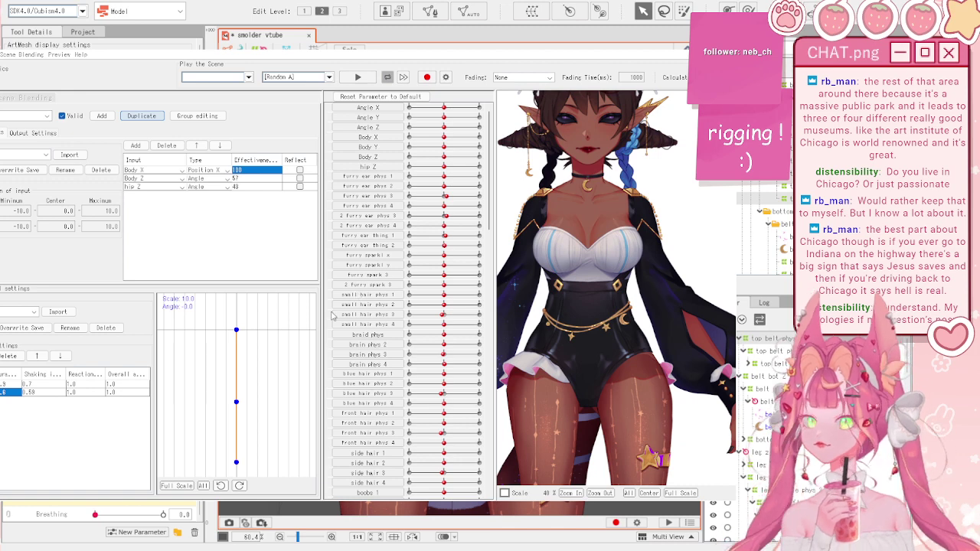
pyautogui.click(149, 170)
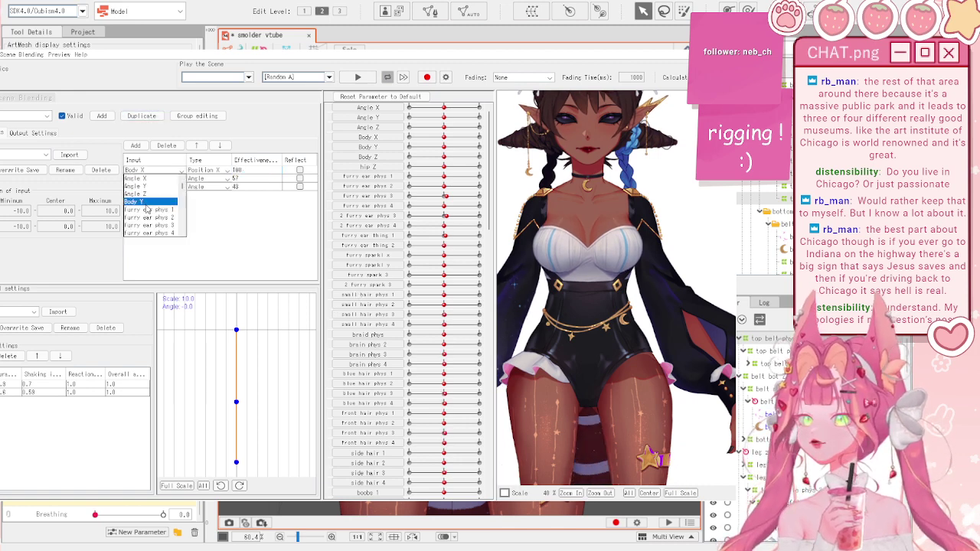
pyautogui.click(147, 202)
pyautogui.click(32, 133)
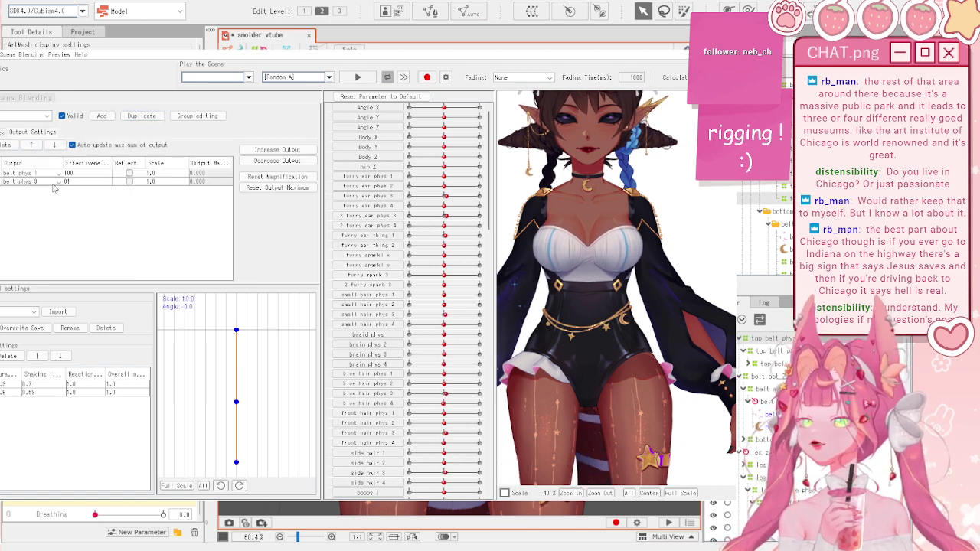
pyautogui.click(8, 145)
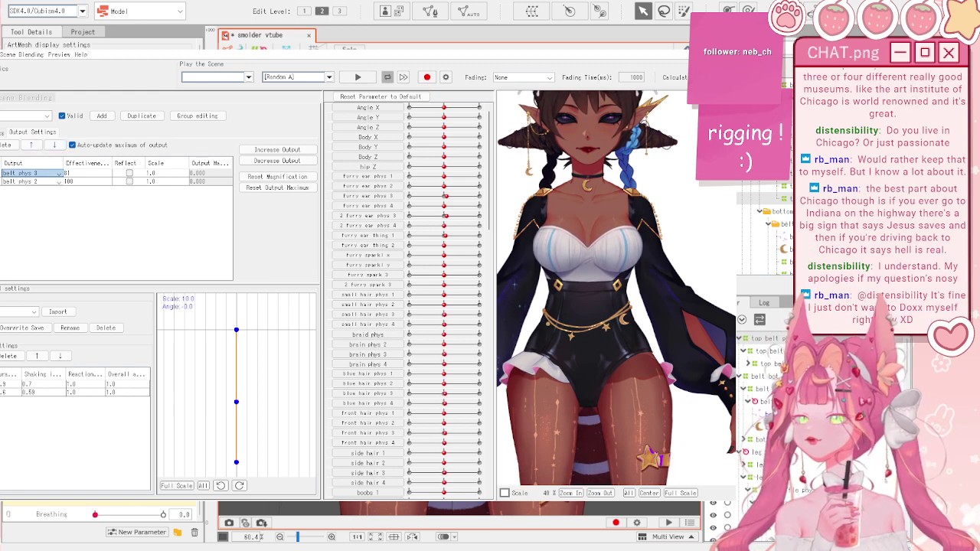
# - Set the duplicated group's shaking influence to 0.78 and 0.68 while swaying the preview, and close the physics settings
pyautogui.click(3, 133)
pyautogui.moveTo(593, 253); pyautogui.dragTo(606, 199)
pyautogui.moveTo(32, 384); pyautogui.dragTo(37, 384)
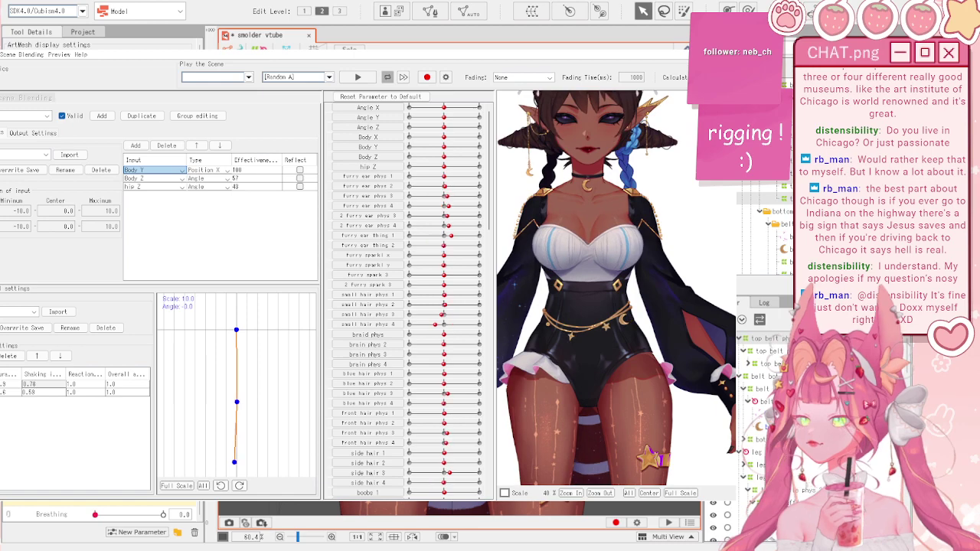
pyautogui.moveTo(591, 261); pyautogui.dragTo(610, 417)
pyautogui.moveTo(19, 384); pyautogui.dragTo(15, 385)
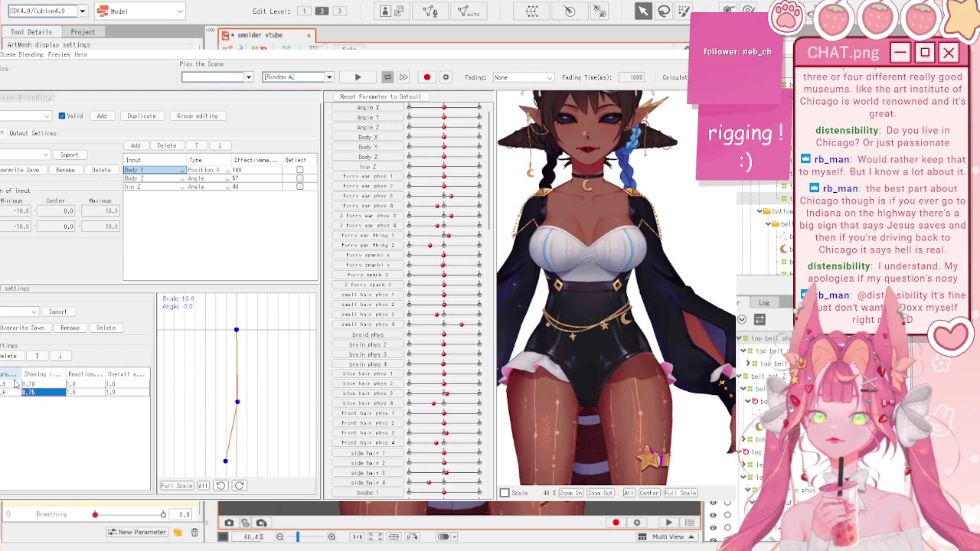
pyautogui.moveTo(591, 398); pyautogui.dragTo(619, 249)
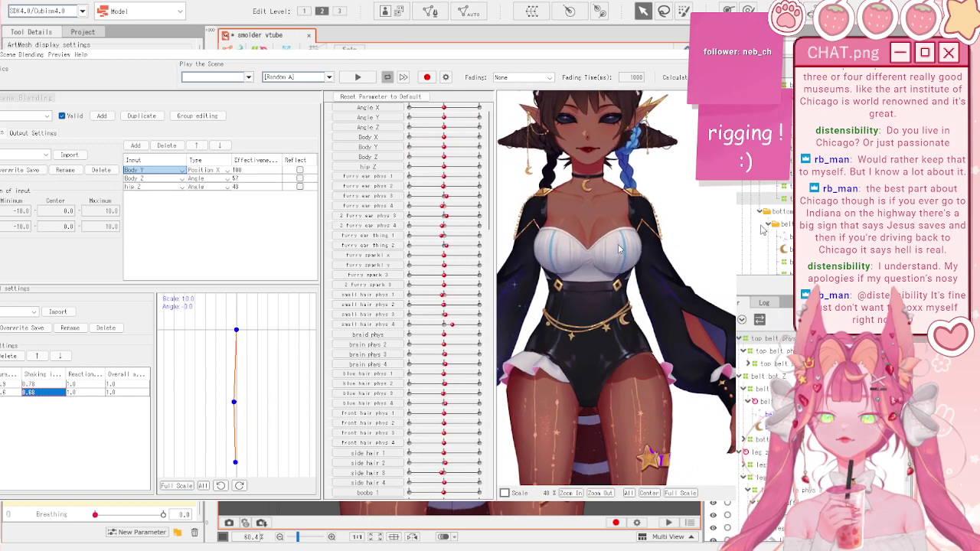
pyautogui.click(723, 45)
pyautogui.scroll(-5, 501, 260)
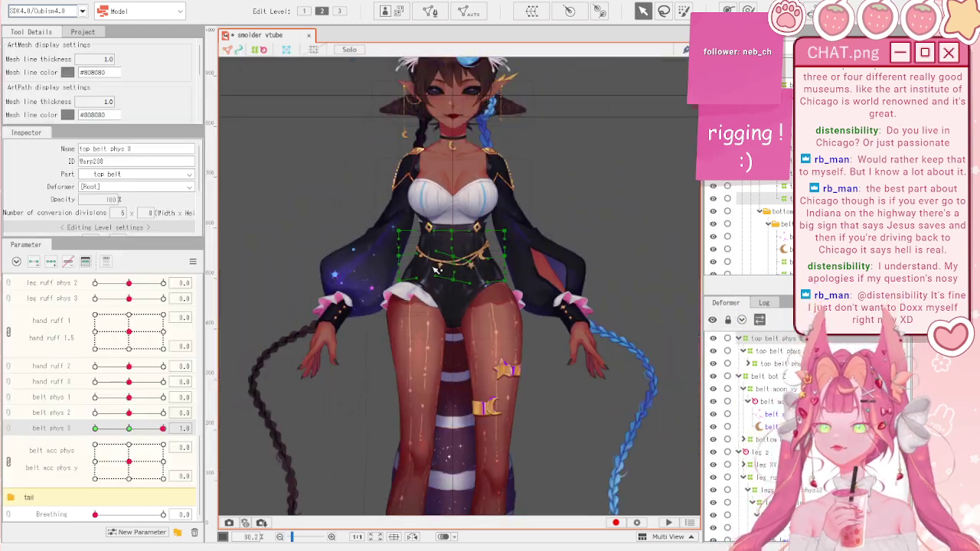
# - Reset all parameters to default and nest belt bot Z inside parent warp deformers belt bot phys 1, belt bot phys 2 and belt bot phys 3
pyautogui.click(193, 263)
pyautogui.click(236, 261)
pyautogui.click(347, 219)
pyautogui.scroll(5, 485, 213)
pyautogui.scroll(-3, 491, 249)
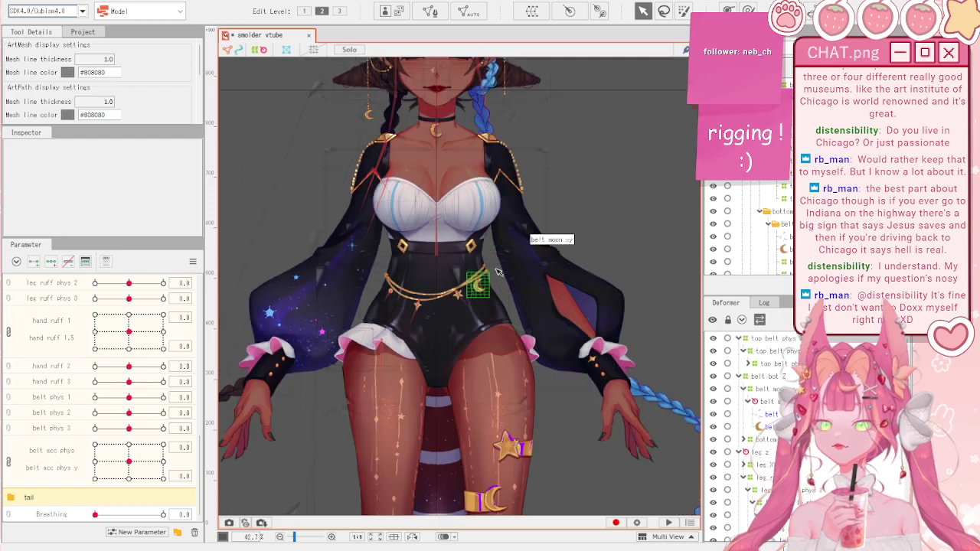
pyautogui.scroll(2, 498, 272)
pyautogui.click(758, 377)
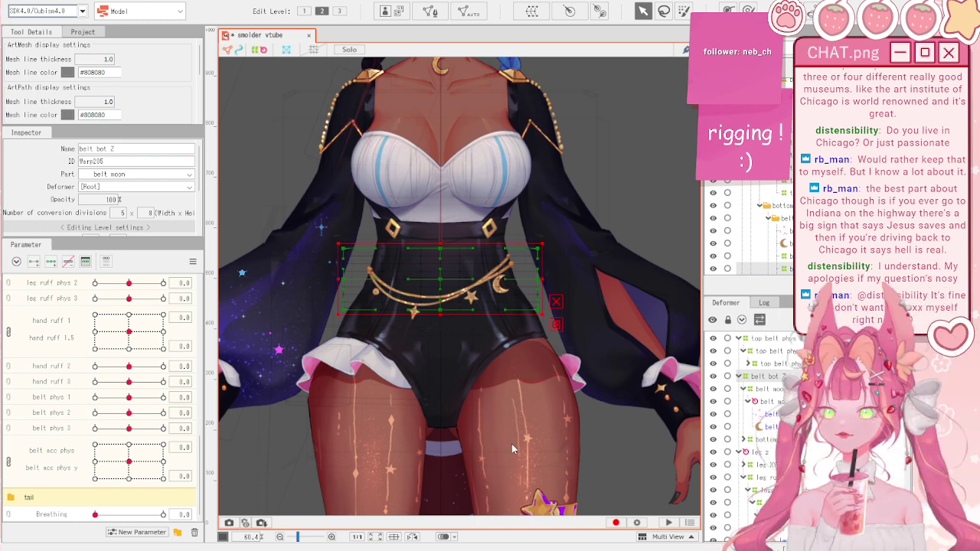
pyautogui.click(490, 462)
pyautogui.click(530, 462)
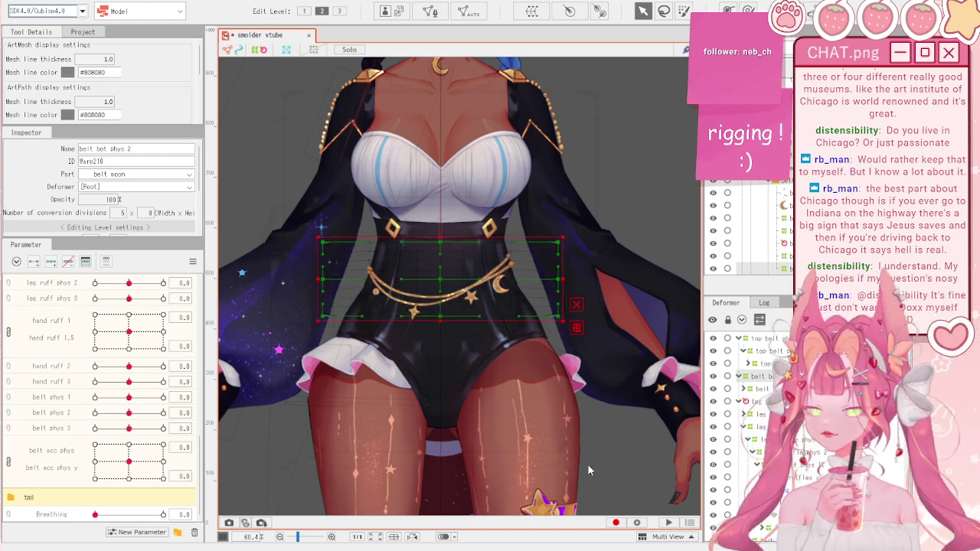
# - Shrink the belt bot phys 2 and belt bot phys 3 deformers to fit more closely around the bottom belt
pyautogui.scroll(2, 298, 328)
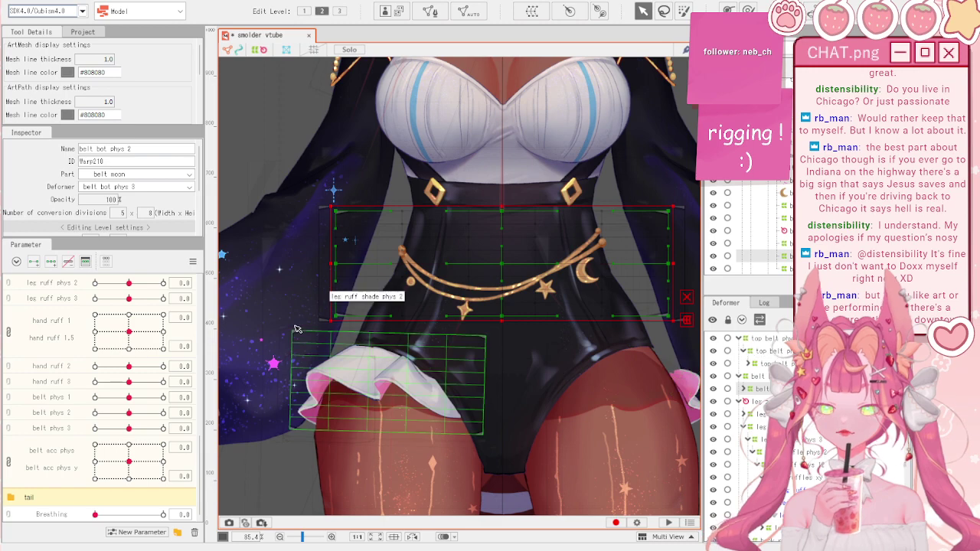
pyautogui.moveTo(328, 321); pyautogui.dragTo(349, 315)
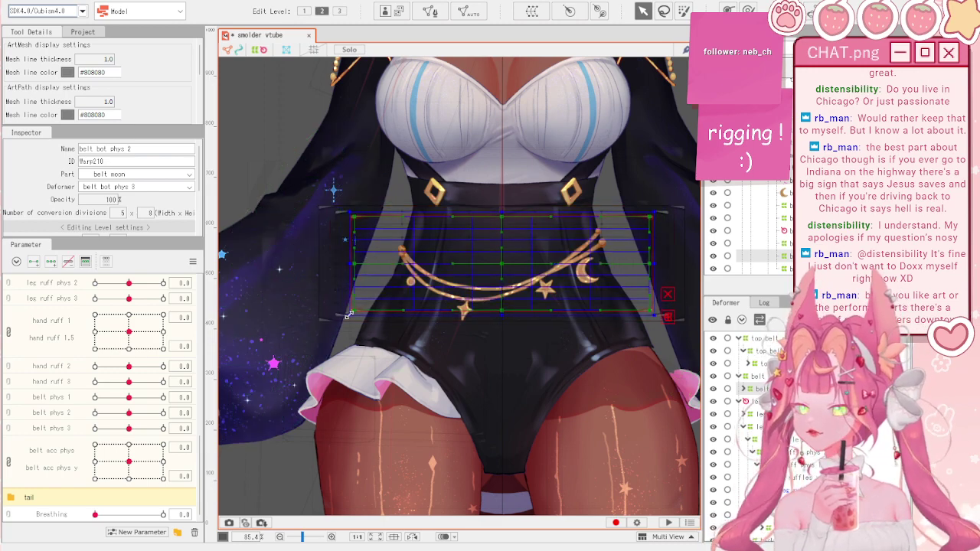
pyautogui.click(742, 377)
pyautogui.moveTo(315, 330); pyautogui.dragTo(345, 319)
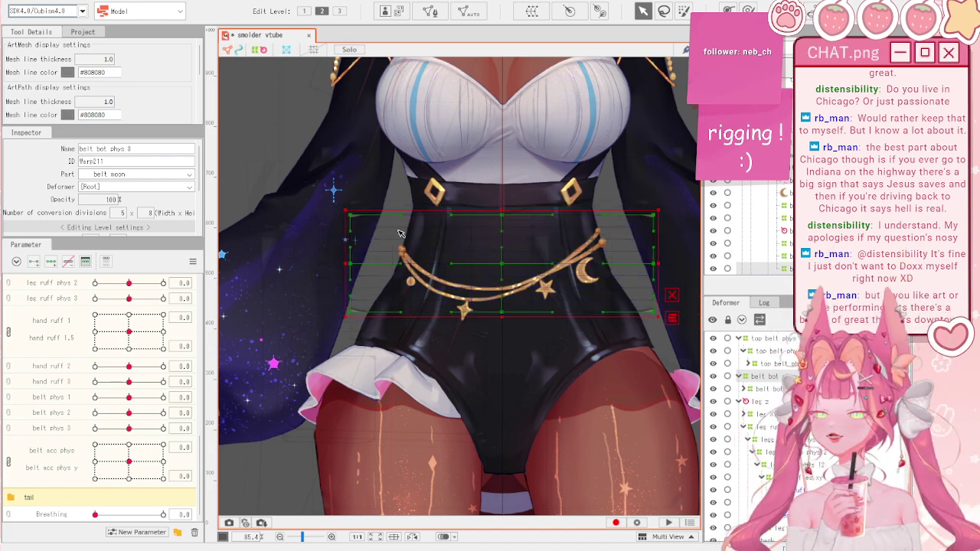
# - Add three keys to belt bot phys 1, 2 and 3 on the parameters belt phys 1, 2 and 3 respectively
pyautogui.scroll(2, 472, 259)
pyautogui.click(749, 391)
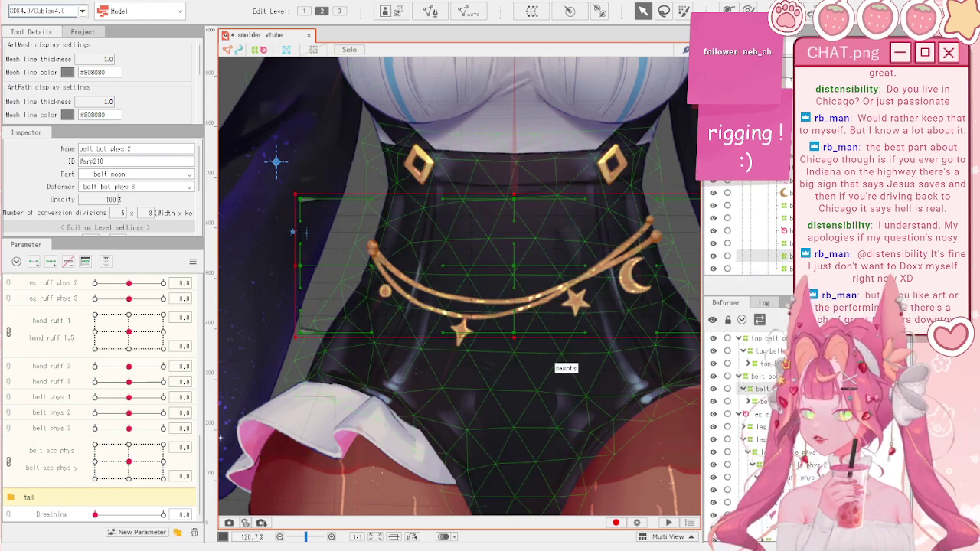
pyautogui.click(758, 401)
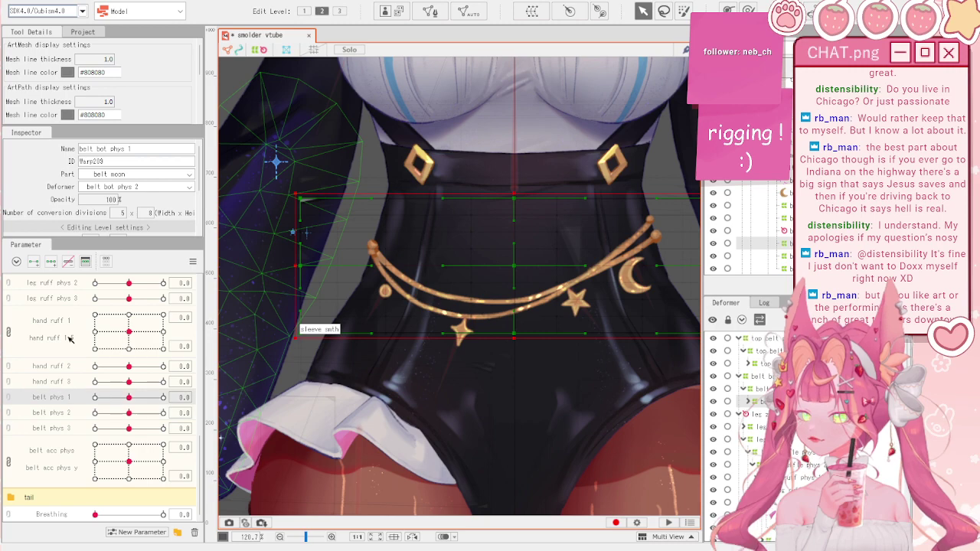
pyautogui.click(52, 262)
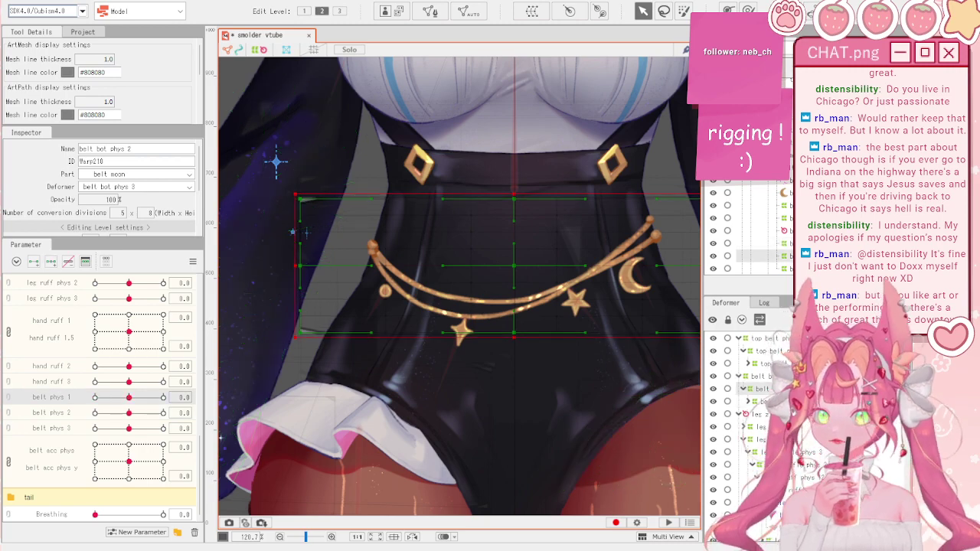
pyautogui.click(78, 414)
pyautogui.click(53, 262)
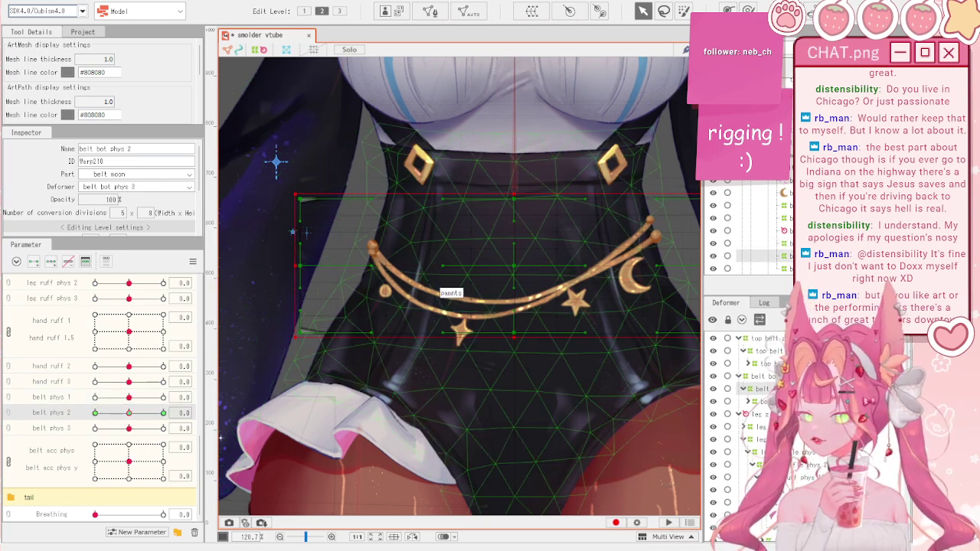
pyautogui.click(764, 376)
pyautogui.click(72, 426)
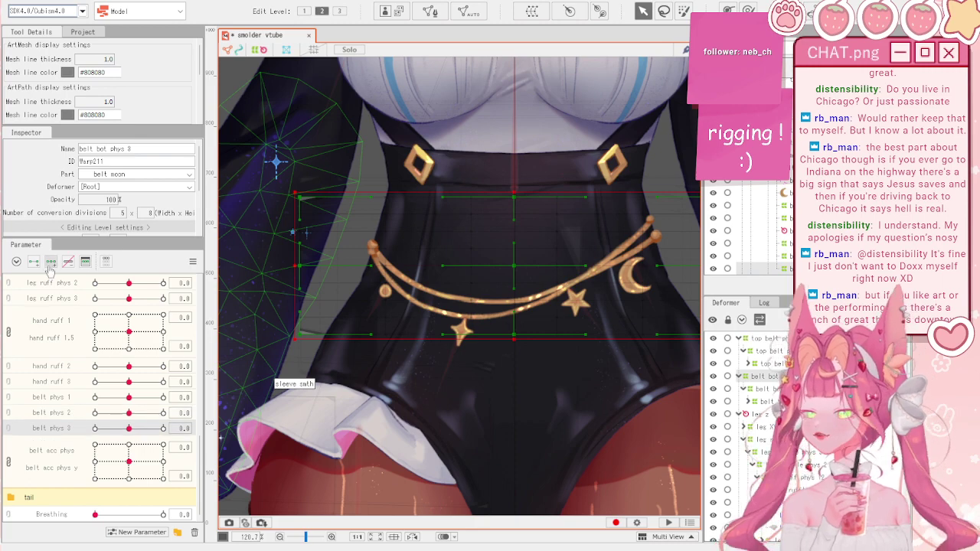
pyautogui.click(50, 261)
# - Brush belt bot phys 1 so the bottom belt swings left at belt phys 1 = -1.0 and right at 1.0, and reset the parameters
pyautogui.scroll(-3, 414, 354)
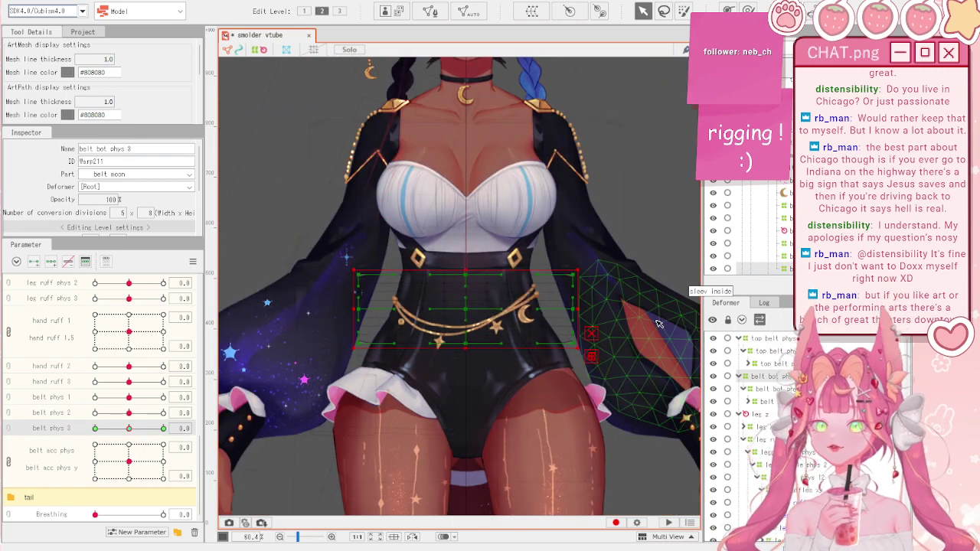
pyautogui.scroll(-2, 459, 306)
pyautogui.scroll(3, 438, 269)
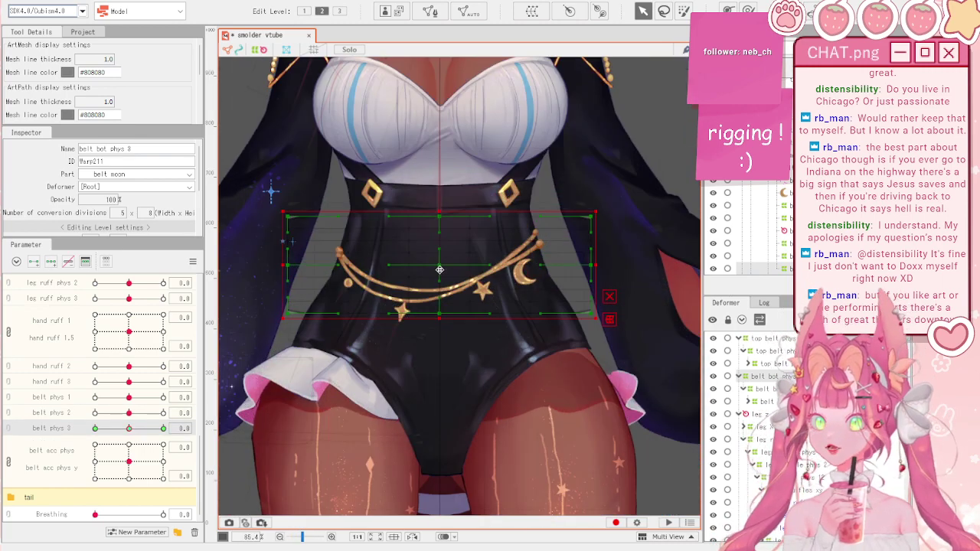
pyautogui.scroll(-2, 439, 270)
pyautogui.scroll(2, 387, 267)
pyautogui.click(766, 401)
pyautogui.scroll(2, 437, 251)
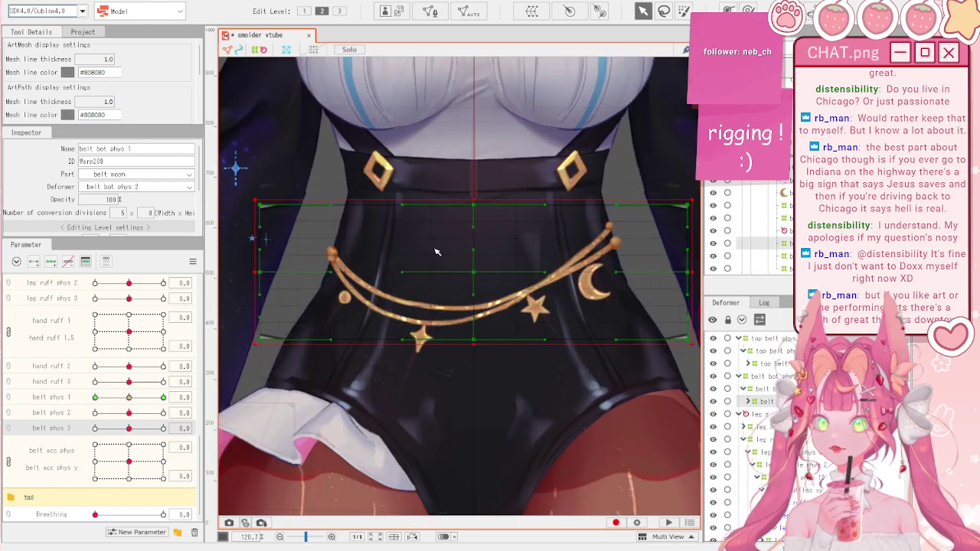
pyautogui.moveTo(130, 398); pyautogui.dragTo(72, 402)
pyautogui.press('b')
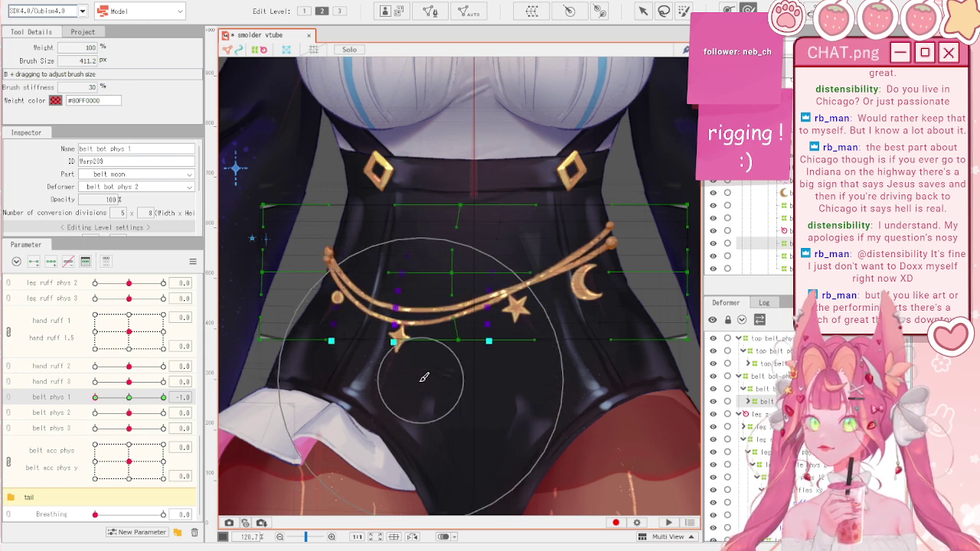
pyautogui.moveTo(118, 400); pyautogui.dragTo(163, 398)
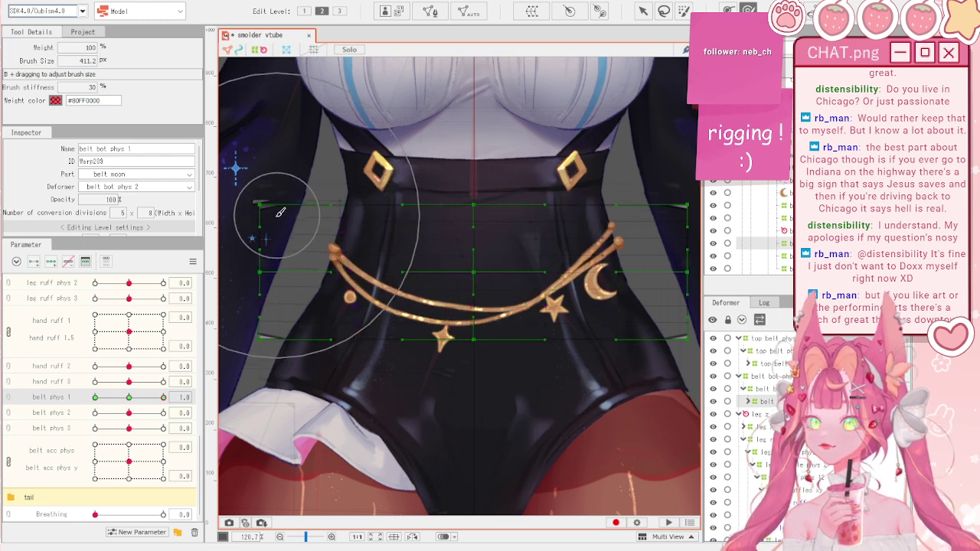
pyautogui.moveTo(128, 399); pyautogui.dragTo(60, 404)
pyautogui.click(192, 262)
pyautogui.click(228, 261)
# - Brush belt bot phys 2 so the bottom belt's middle sinks at belt phys 2 = -1.0 and rises at 1.0
pyautogui.click(764, 389)
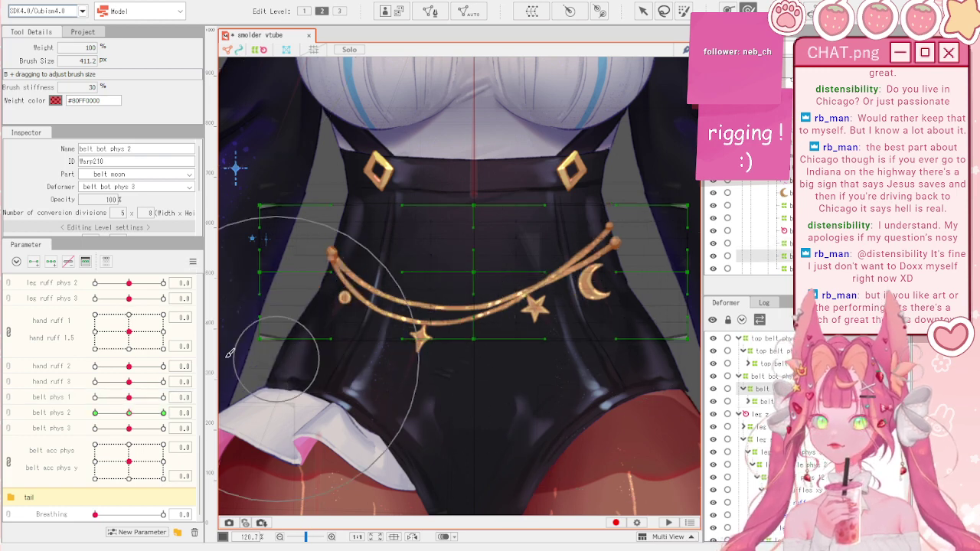
pyautogui.click(95, 413)
pyautogui.moveTo(96, 405); pyautogui.dragTo(93, 406)
pyautogui.moveTo(445, 295)
pyautogui.mouseDown()
pyautogui.moveTo(459, 307)
pyautogui.moveTo(450, 300)
pyautogui.moveTo(469, 267)
pyautogui.moveTo(470, 306)
pyautogui.mouseUp()
pyautogui.hotkey('ctrl', 'z')
pyautogui.moveTo(473, 361); pyautogui.dragTo(473, 371)
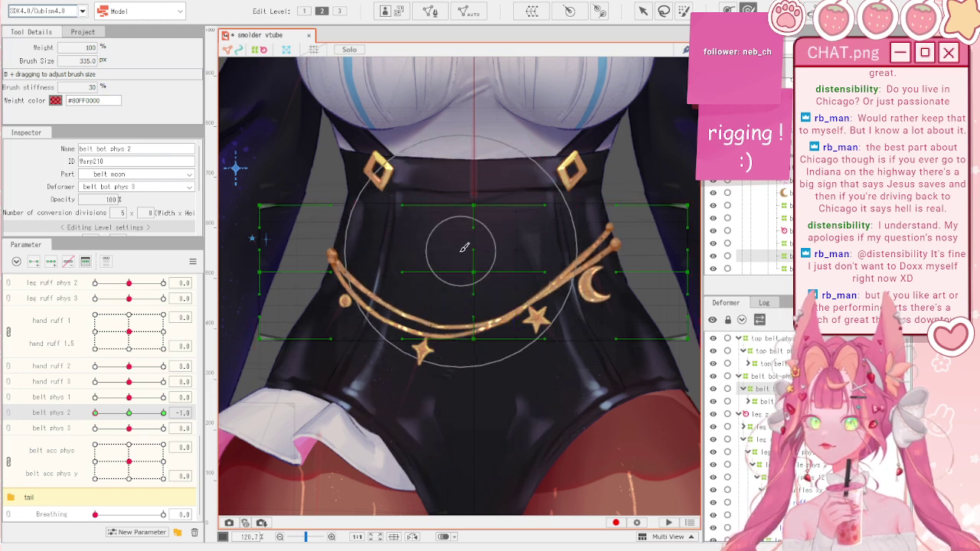
pyautogui.moveTo(95, 411); pyautogui.dragTo(71, 411)
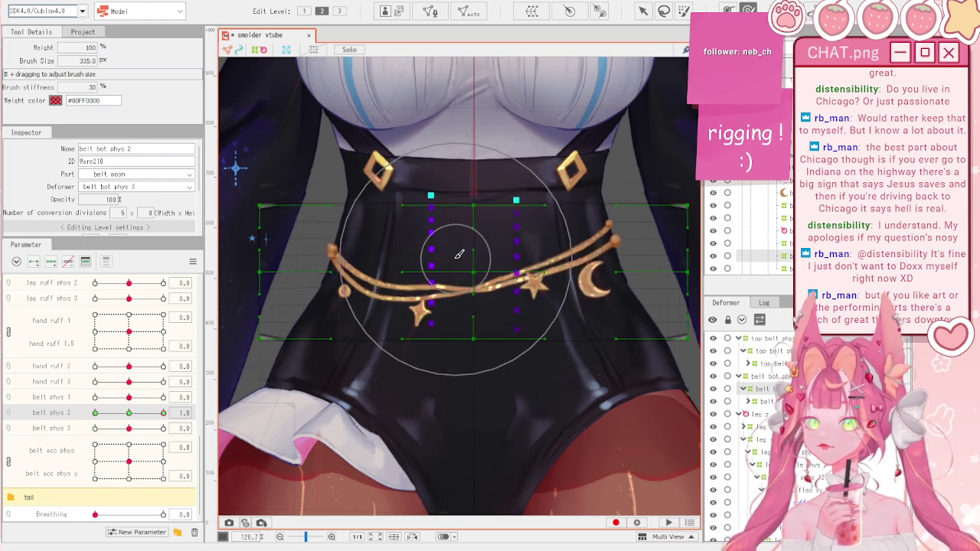
pyautogui.press('b')
pyautogui.moveTo(501, 315); pyautogui.dragTo(493, 265)
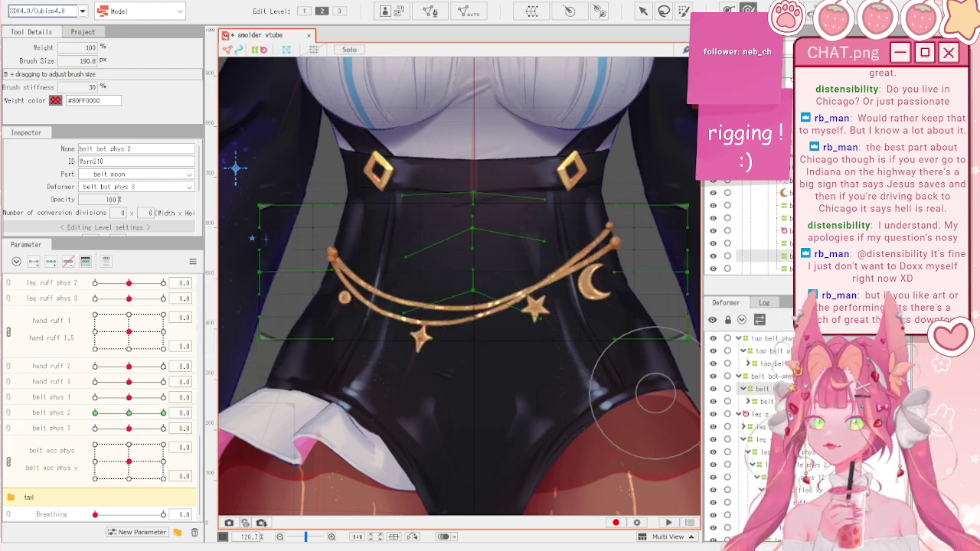
# - At belt phys 3 = -1.0, deform belt bot phys 3 to raise the bottom belt's left half and lower its right half
pyautogui.click(775, 376)
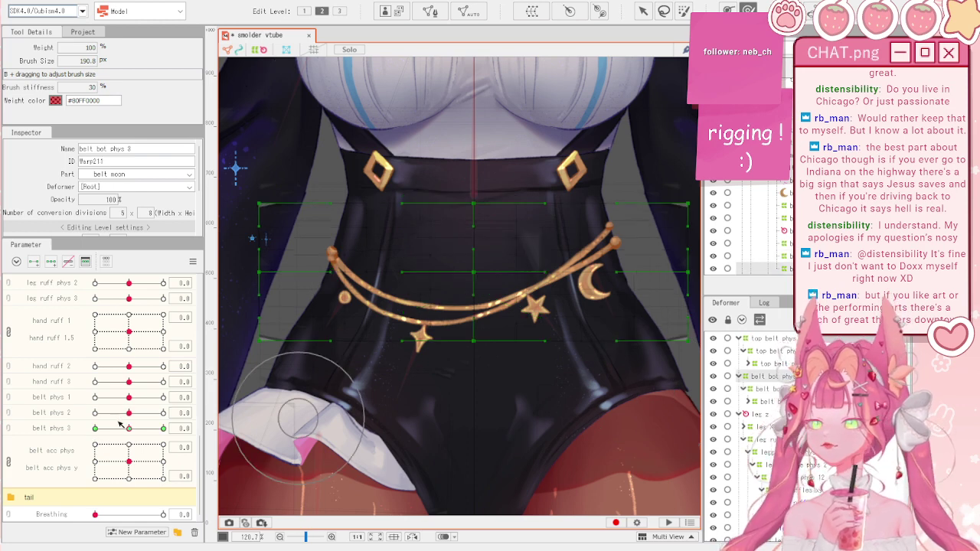
pyautogui.moveTo(127, 427); pyautogui.dragTo(23, 418)
pyautogui.moveTo(421, 369); pyautogui.dragTo(429, 367)
pyautogui.moveTo(386, 308); pyautogui.dragTo(388, 290)
pyautogui.moveTo(417, 332); pyautogui.dragTo(416, 312)
pyautogui.moveTo(533, 308)
pyautogui.mouseDown()
pyautogui.moveTo(571, 323)
pyautogui.moveTo(545, 289)
pyautogui.moveTo(582, 306)
pyautogui.mouseUp()
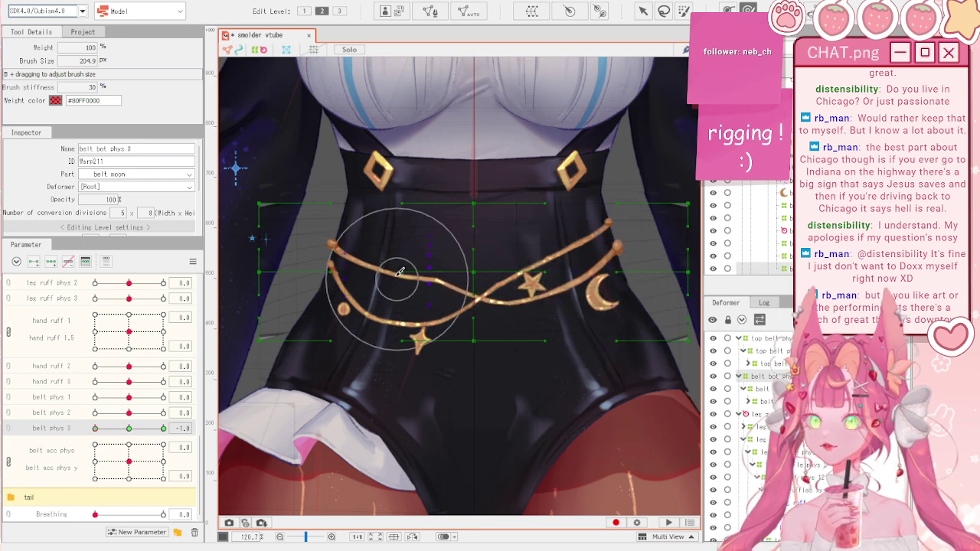
# - At belt phys 3 = 1.0, deform belt bot phys 3 to lower the bottom belt's left half and raise its right, and reset the parameters
pyautogui.moveTo(141, 432); pyautogui.dragTo(191, 430)
pyautogui.moveTo(392, 324)
pyautogui.mouseDown()
pyautogui.moveTo(414, 314)
pyautogui.moveTo(411, 331)
pyautogui.mouseUp()
pyautogui.moveTo(532, 301); pyautogui.dragTo(526, 267)
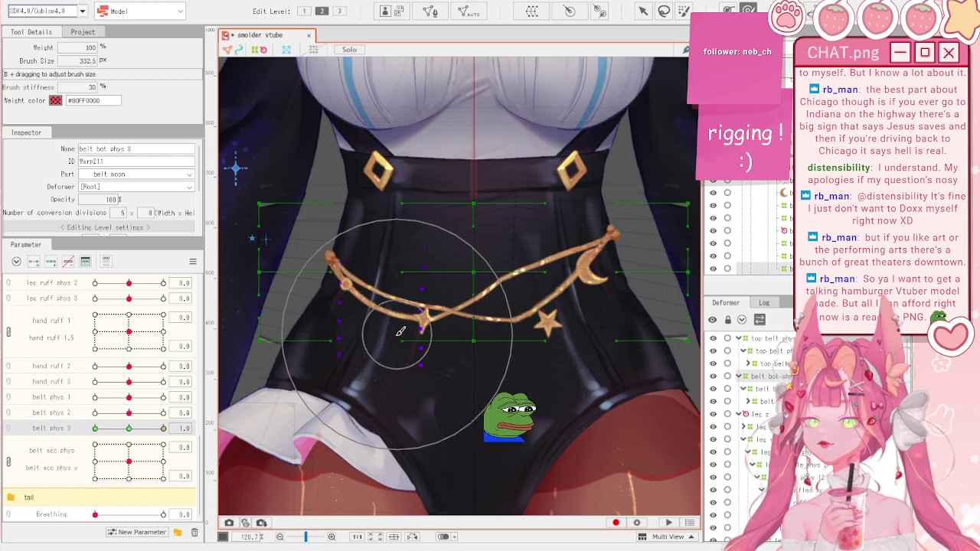
pyautogui.moveTo(122, 429); pyautogui.dragTo(187, 427)
pyautogui.click(193, 262)
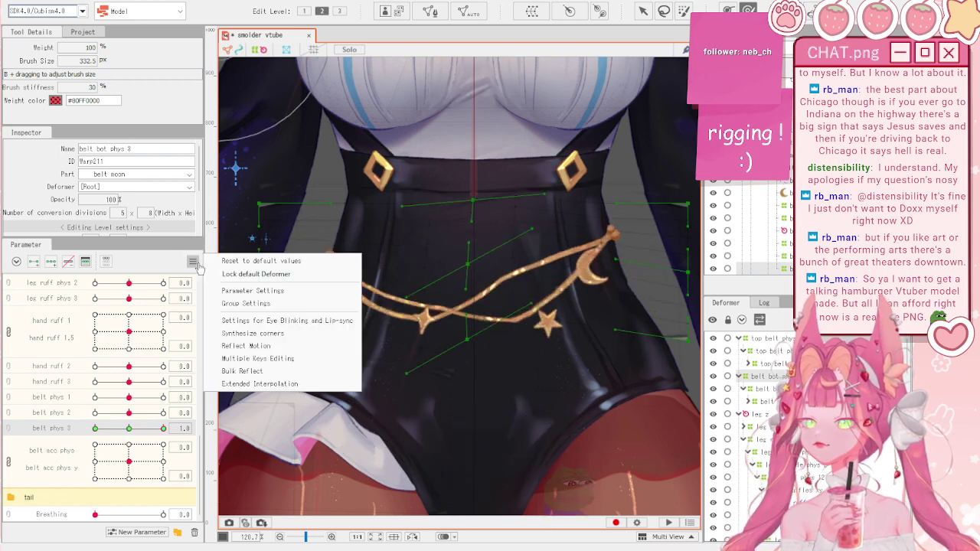
pyautogui.click(237, 263)
# - Test the bottom belt's motion in the physics settings by swaying the preview model, and close the settings
pyautogui.press('v')
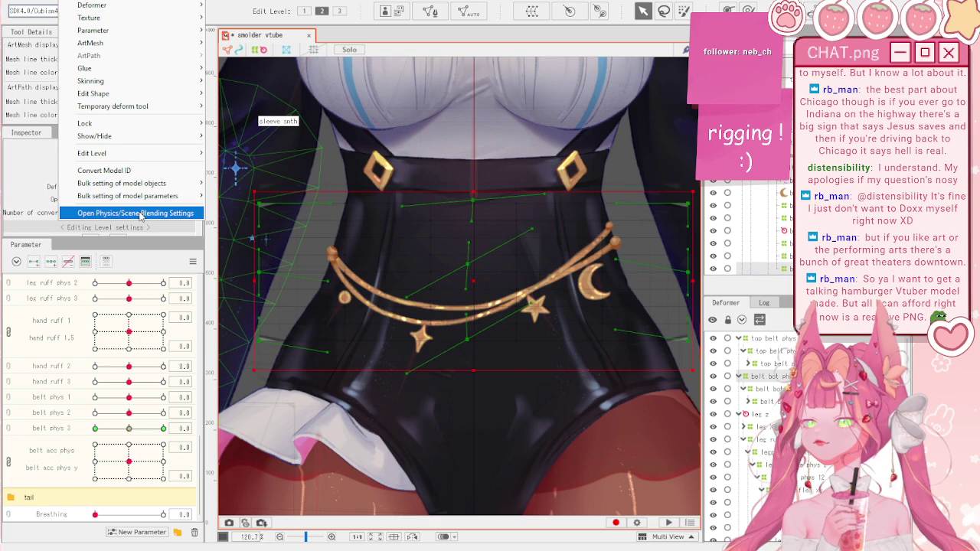
pyautogui.click(114, 212)
pyautogui.scroll(5, 616, 253)
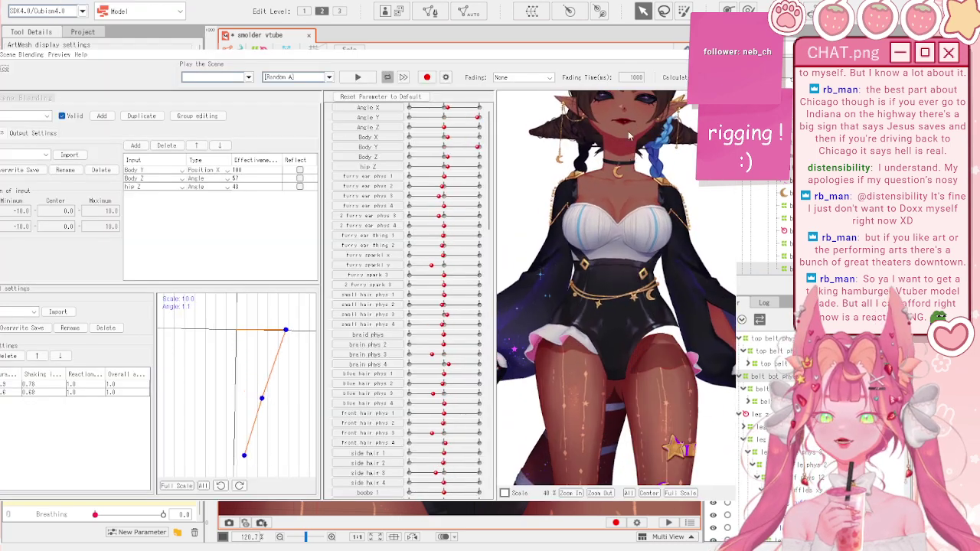
pyautogui.moveTo(613, 404); pyautogui.dragTo(615, 201)
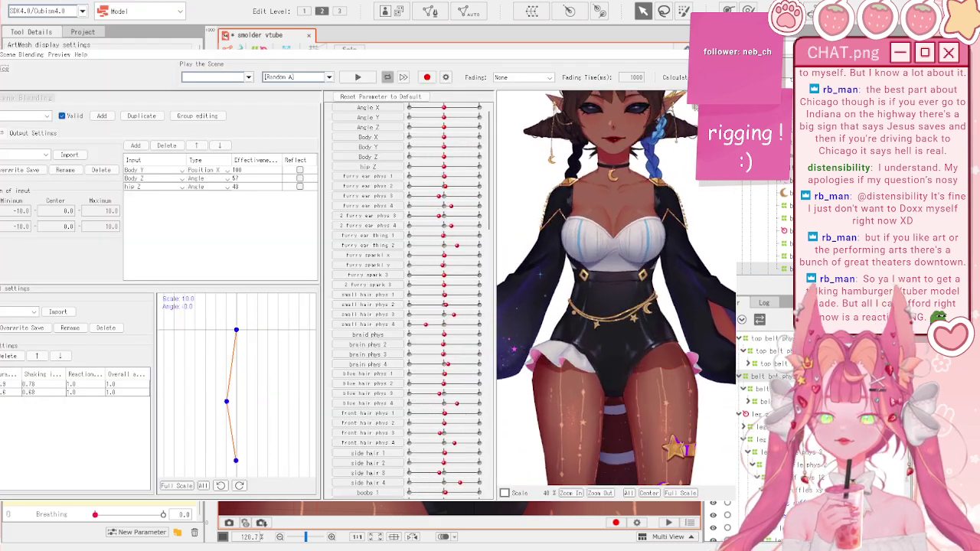
pyautogui.click(724, 42)
# - Smooth the bottom belt and bottom belt shine meshes along their curve with the deform brush at belt phys 3 = -1.0
pyautogui.scroll(2, 388, 256)
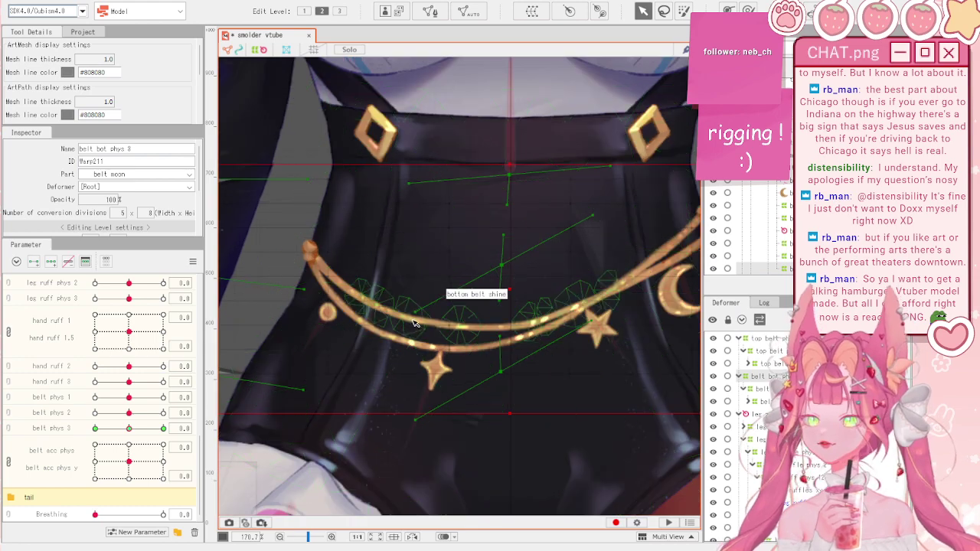
pyautogui.click(414, 321)
pyautogui.keyDown('shift'); pyautogui.click(465, 348); pyautogui.keyUp('shift')
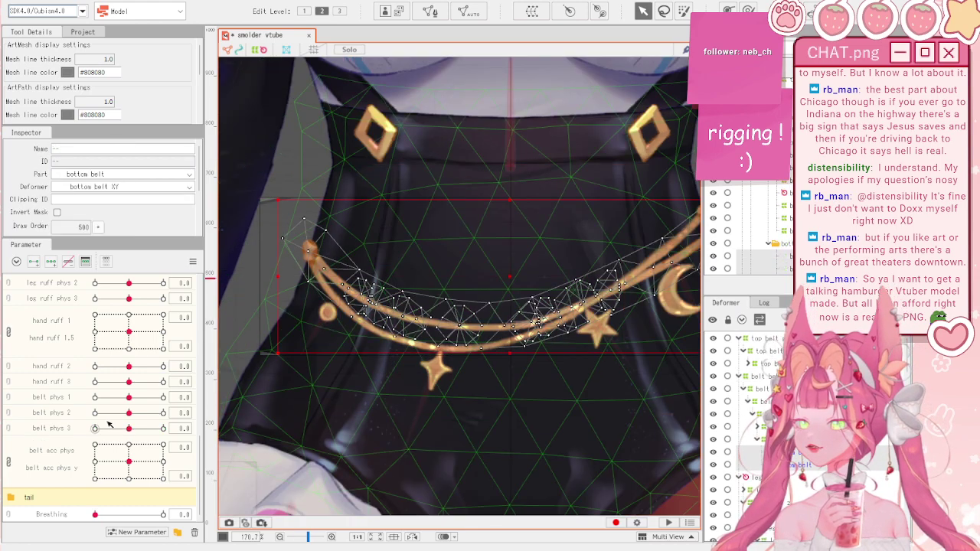
pyautogui.click(96, 428)
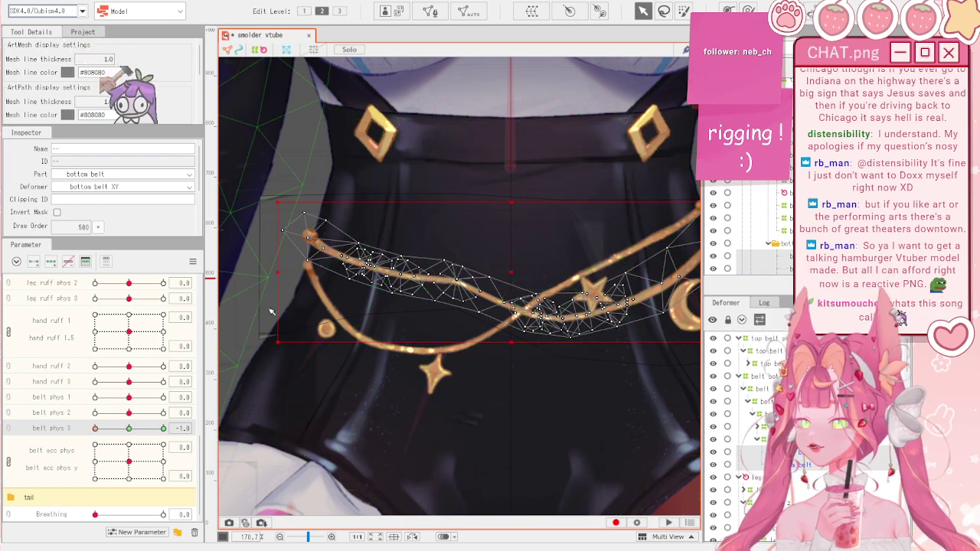
pyautogui.scroll(4, 383, 295)
pyautogui.click(748, 10)
pyautogui.press('b')
pyautogui.moveTo(410, 225); pyautogui.dragTo(306, 227)
pyautogui.moveTo(420, 269); pyautogui.dragTo(414, 254)
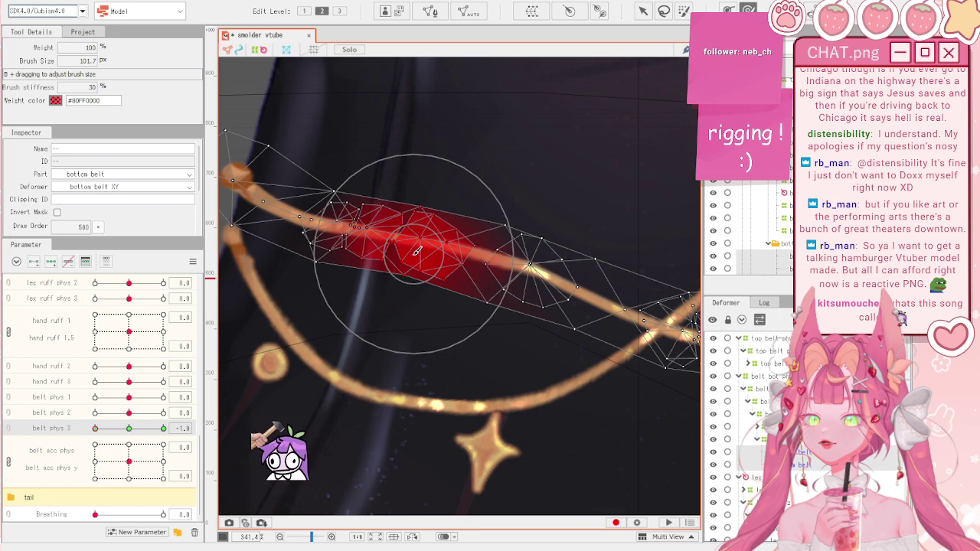
pyautogui.scroll(-5, 454, 272)
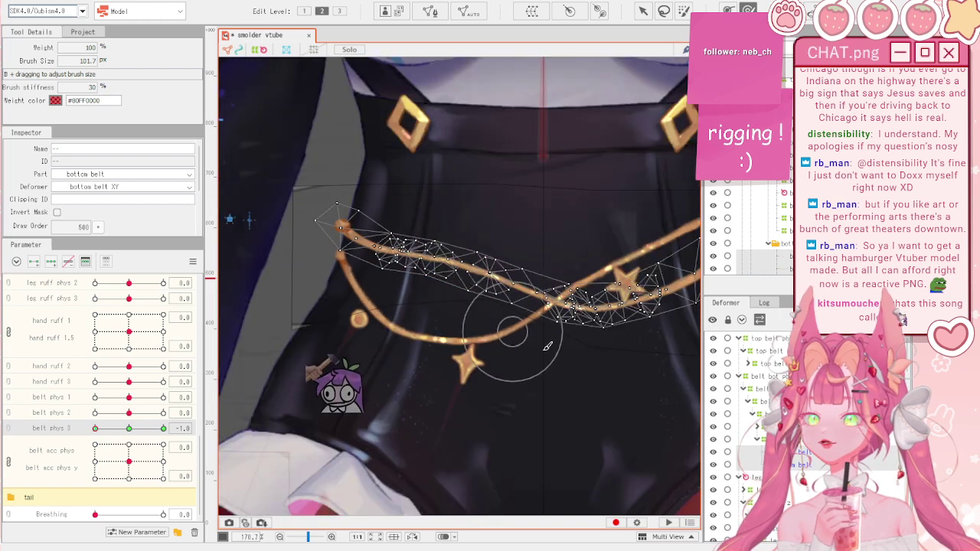
pyautogui.scroll(4, 536, 282)
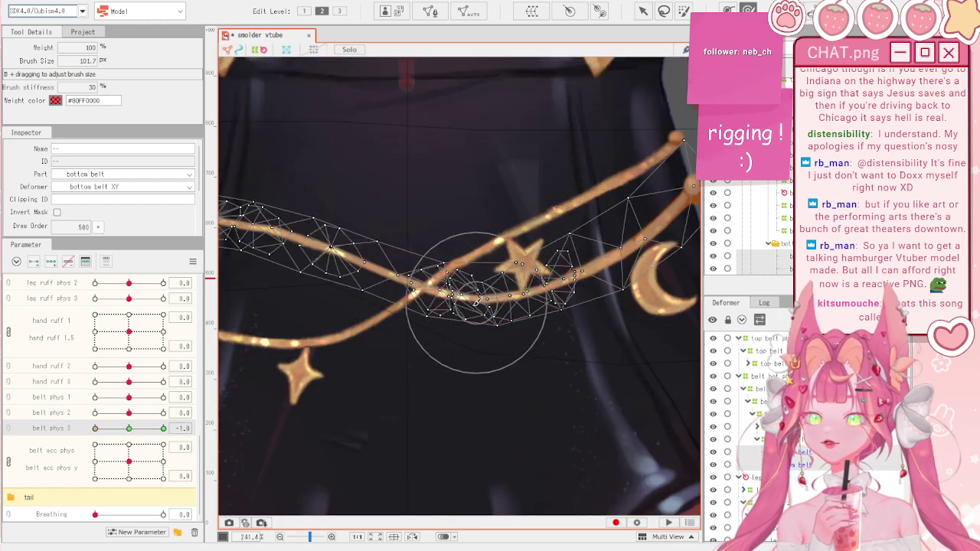
pyautogui.moveTo(570, 265); pyautogui.dragTo(574, 272)
pyautogui.scroll(-2, 522, 319)
# - Smooth the bends in the bottom belt and its shine with the deform brush at belt phys 3 = 1.0, and recheck the -1.0 pose
pyautogui.moveTo(121, 417); pyautogui.dragTo(163, 427)
pyautogui.scroll(2, 438, 323)
pyautogui.moveTo(435, 328); pyautogui.dragTo(443, 334)
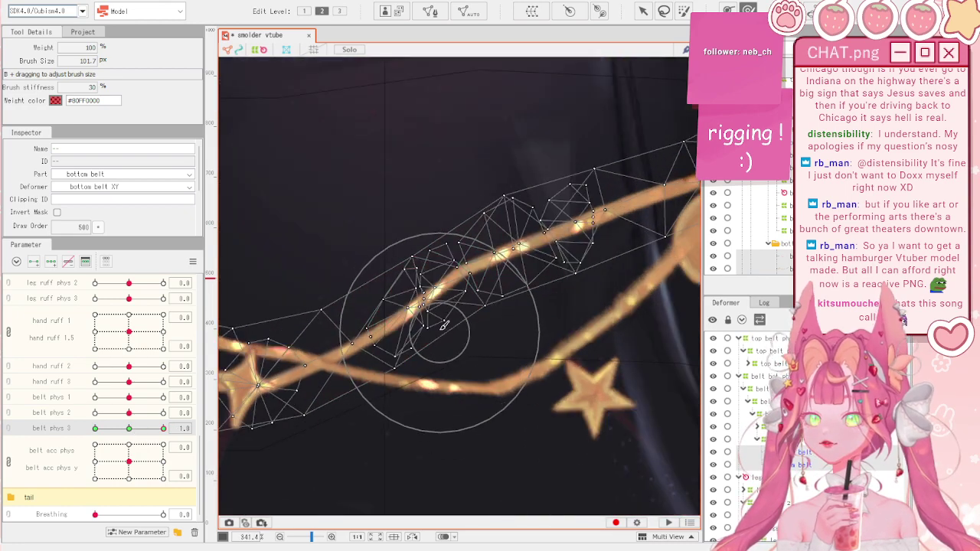
pyautogui.moveTo(478, 255)
pyautogui.mouseDown()
pyautogui.moveTo(495, 242)
pyautogui.moveTo(549, 253)
pyautogui.mouseUp()
pyautogui.press('b')
pyautogui.moveTo(549, 246); pyautogui.dragTo(555, 236)
pyautogui.scroll(-2, 547, 272)
pyautogui.scroll(1, 521, 281)
pyautogui.moveTo(532, 268); pyautogui.dragTo(537, 273)
pyautogui.scroll(-1, 514, 316)
pyautogui.moveTo(349, 342); pyautogui.dragTo(335, 349)
pyautogui.moveTo(163, 428); pyautogui.dragTo(4, 404)
pyautogui.click(192, 264)
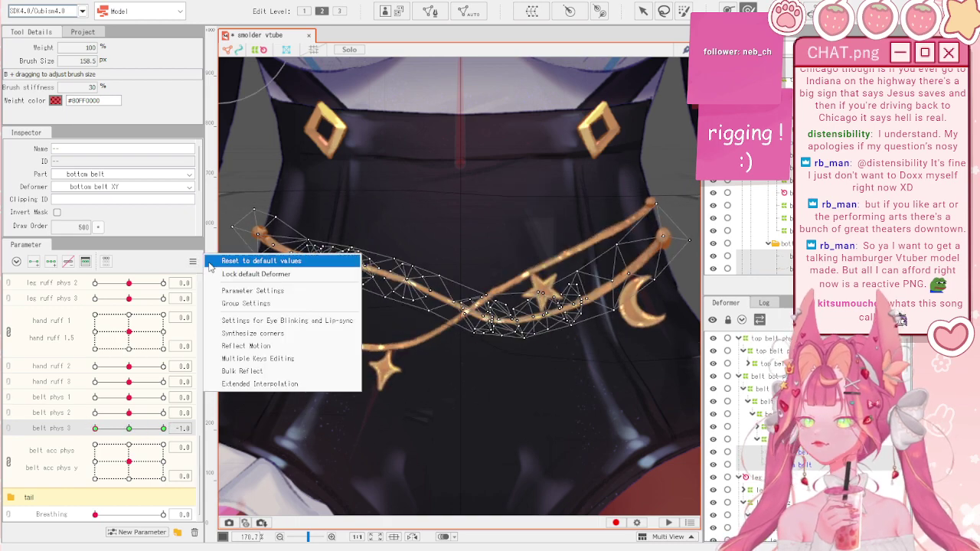
# - Reset the parameters, check the bottom belt's bend at belt phys 2 = 1.0, deselect the meshes and reset the parameters again
pyautogui.click(222, 263)
pyautogui.moveTo(129, 413); pyautogui.dragTo(232, 418)
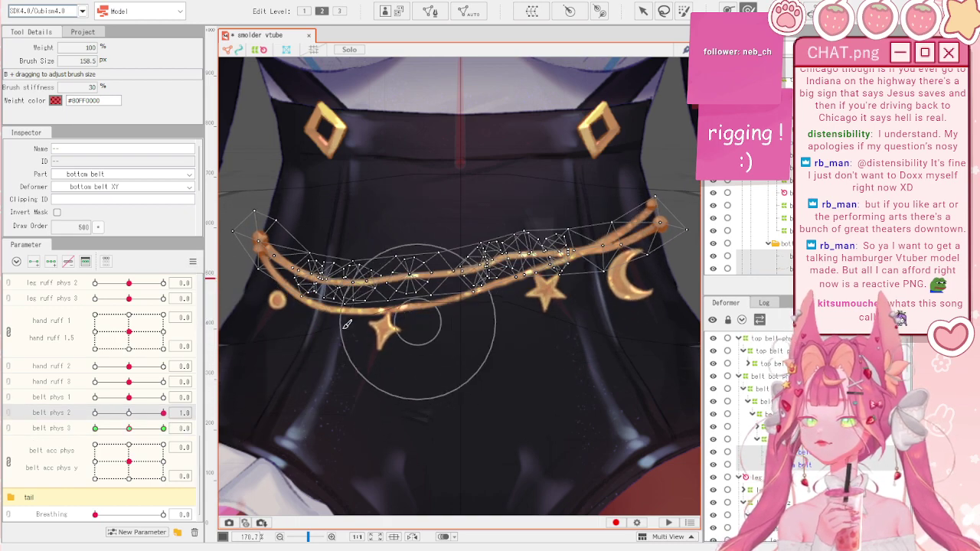
pyautogui.scroll(-4, 429, 197)
pyautogui.click(643, 10)
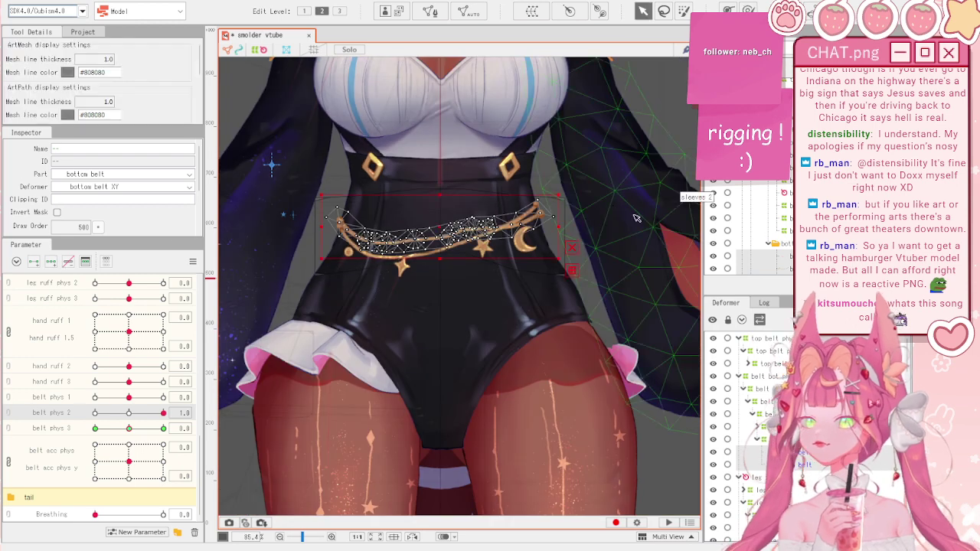
pyautogui.click(594, 192)
pyautogui.scroll(-3, 595, 192)
pyautogui.click(407, 289)
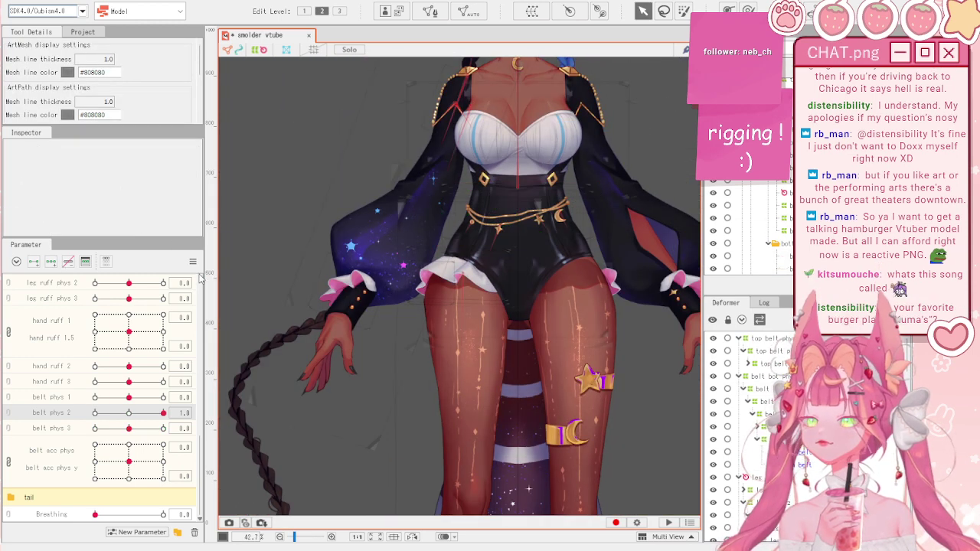
pyautogui.click(193, 262)
pyautogui.click(221, 262)
# - Test the belts' motion on the preview model in the physics settings, close the settings and reset the parameters
pyautogui.click(75, 0)
pyautogui.click(163, 207)
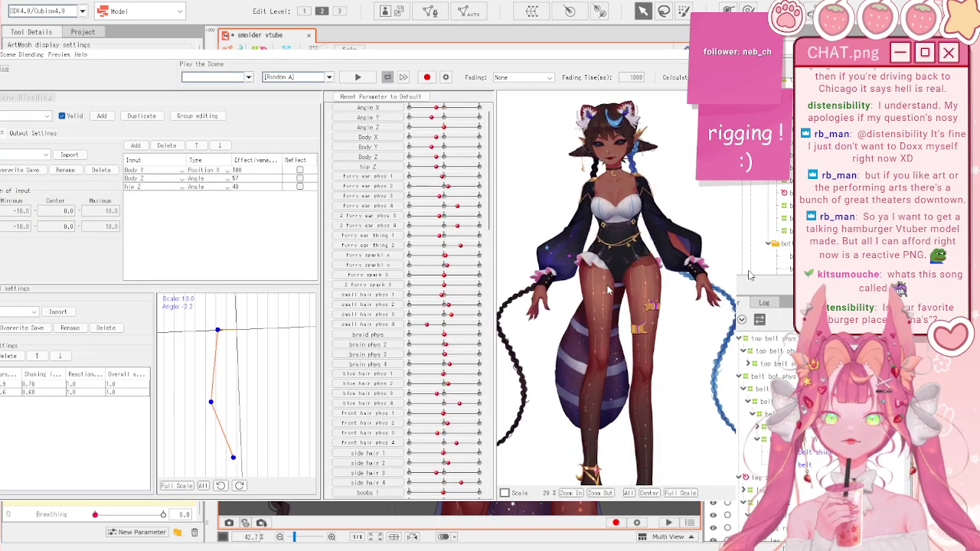
pyautogui.scroll(3, 605, 348)
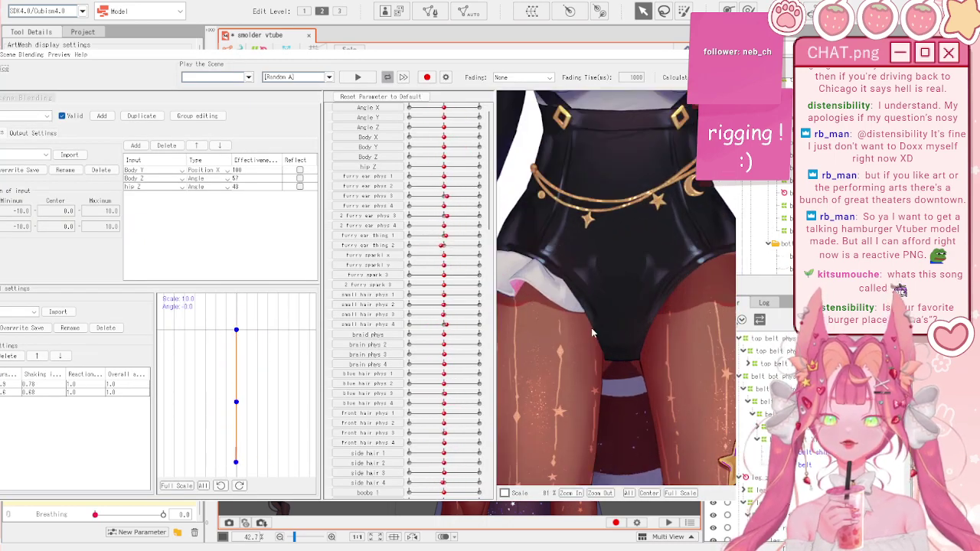
pyautogui.scroll(-3, 592, 333)
pyautogui.scroll(2, 591, 333)
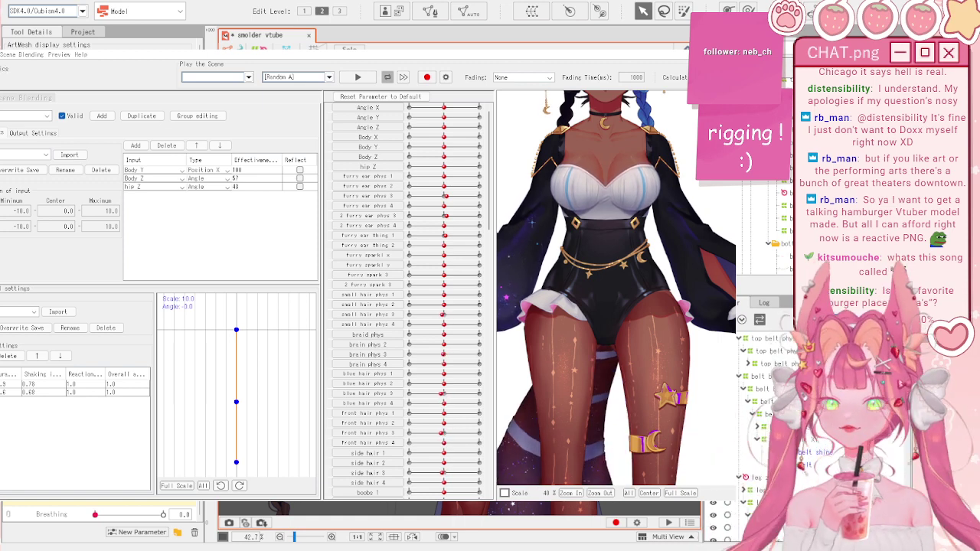
pyautogui.scroll(-3, 448, 264)
pyautogui.scroll(-2, 537, 257)
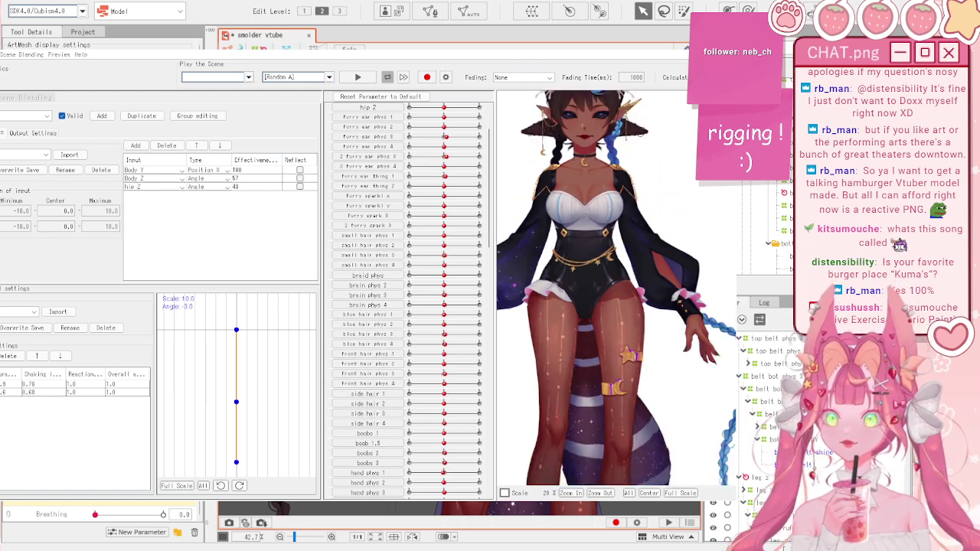
pyautogui.scroll(2, 406, 298)
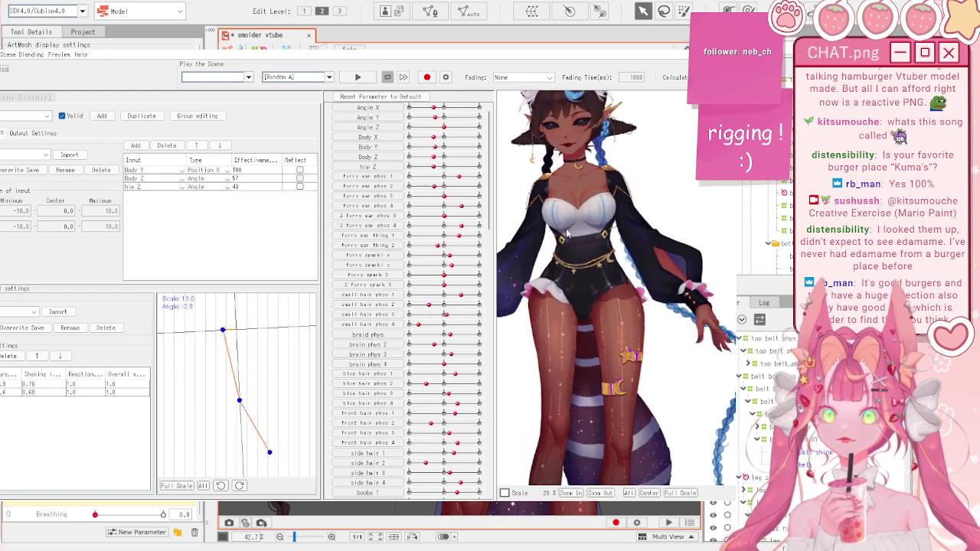
pyautogui.scroll(4, 593, 231)
pyautogui.scroll(-4, 594, 231)
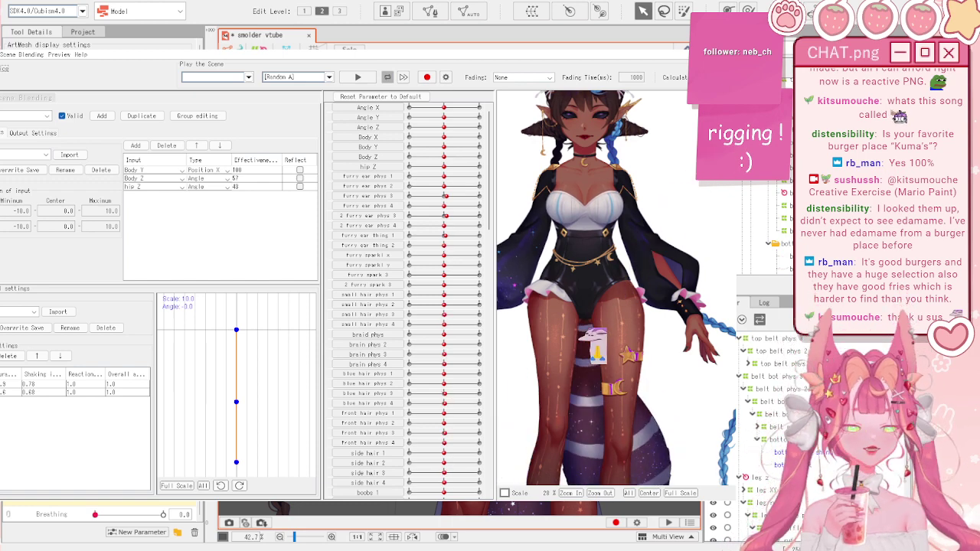
pyautogui.click(724, 42)
pyautogui.click(193, 262)
pyautogui.click(230, 261)
# - Examine the leg ruff mesh with its deformer hierarchy, and look over the legs and the whole figure
pyautogui.scroll(-3, 473, 200)
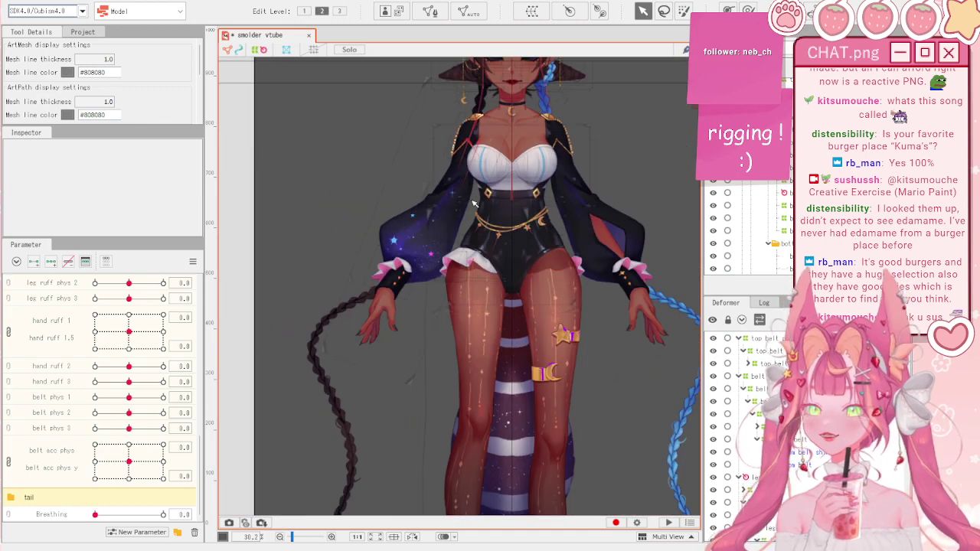
pyautogui.scroll(4, 479, 239)
pyautogui.click(444, 249)
pyautogui.scroll(-2, 329, 183)
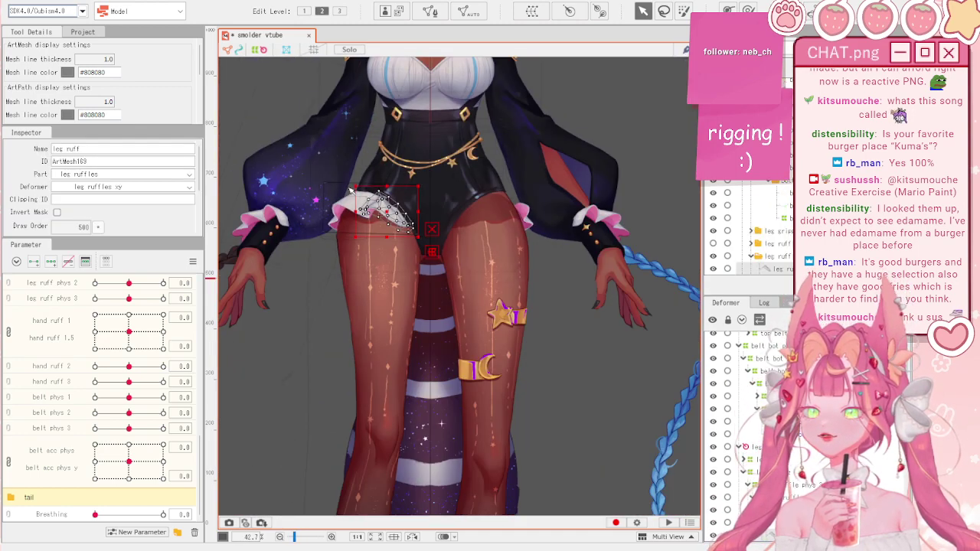
pyautogui.scroll(1, 589, 316)
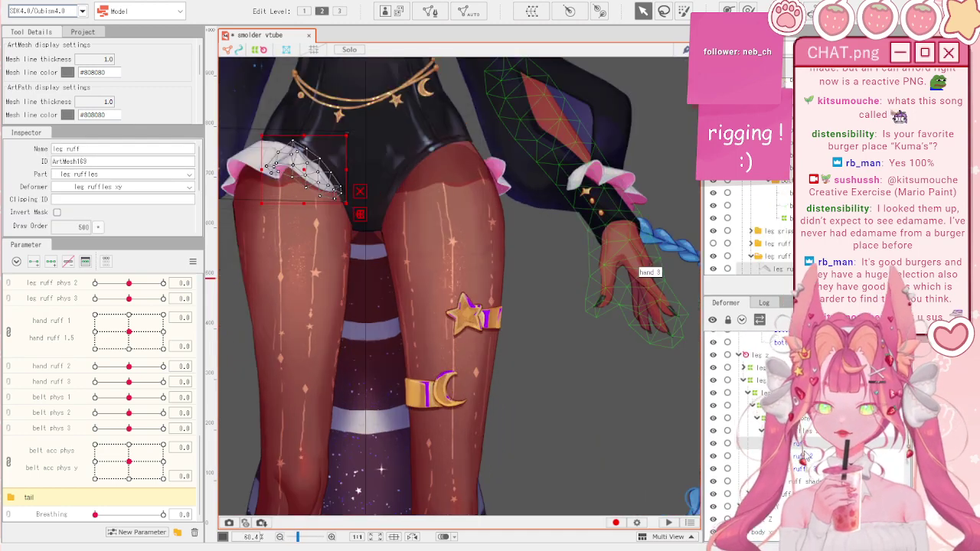
pyautogui.scroll(-4, 600, 321)
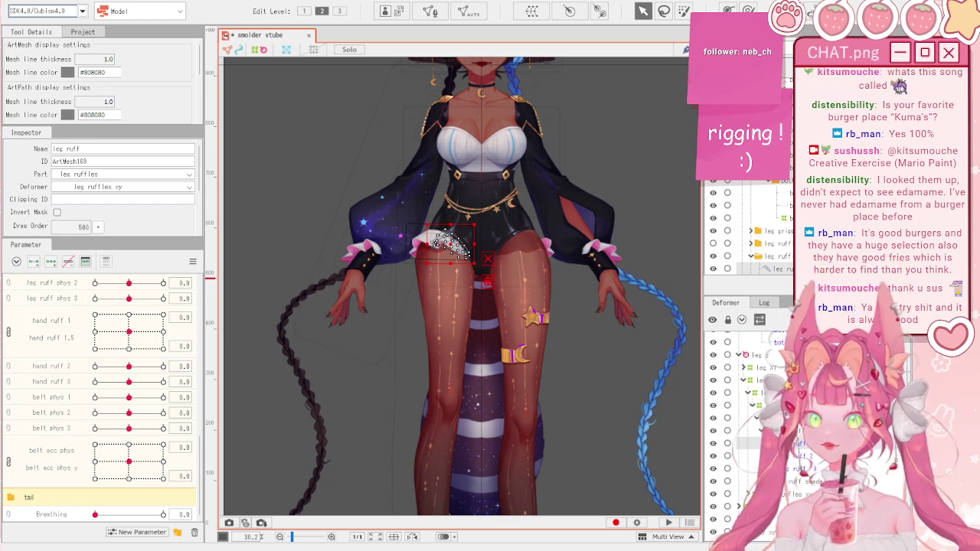
pyautogui.scroll(-2, 476, 204)
pyautogui.click(564, 157)
pyautogui.scroll(-6, 551, 177)
pyautogui.scroll(6, 549, 179)
pyautogui.scroll(-1, 549, 179)
pyautogui.scroll(3, 549, 180)
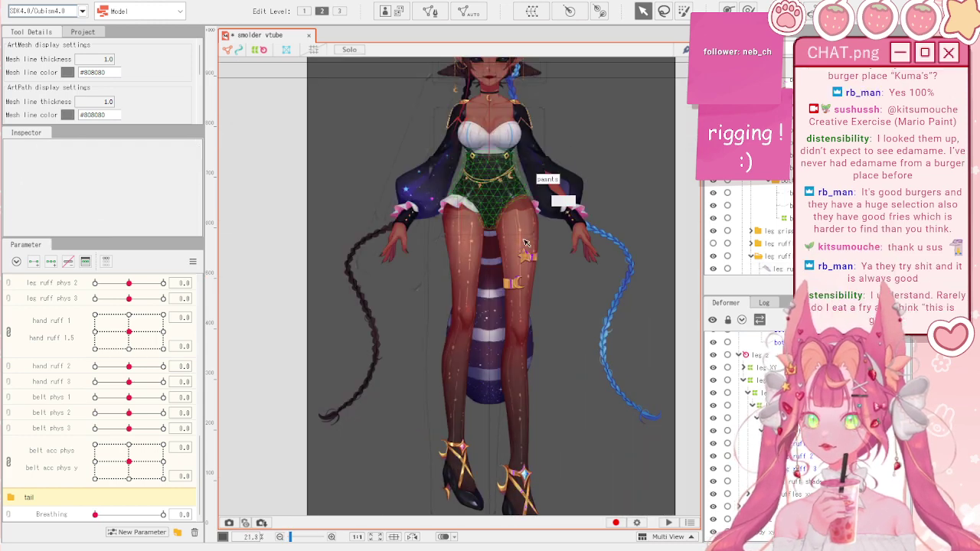
pyautogui.scroll(2, 525, 244)
pyautogui.scroll(-2, 525, 243)
# - Locate the leg gripper part from the star gripper on the thigh, hide the part and deselect
pyautogui.click(528, 268)
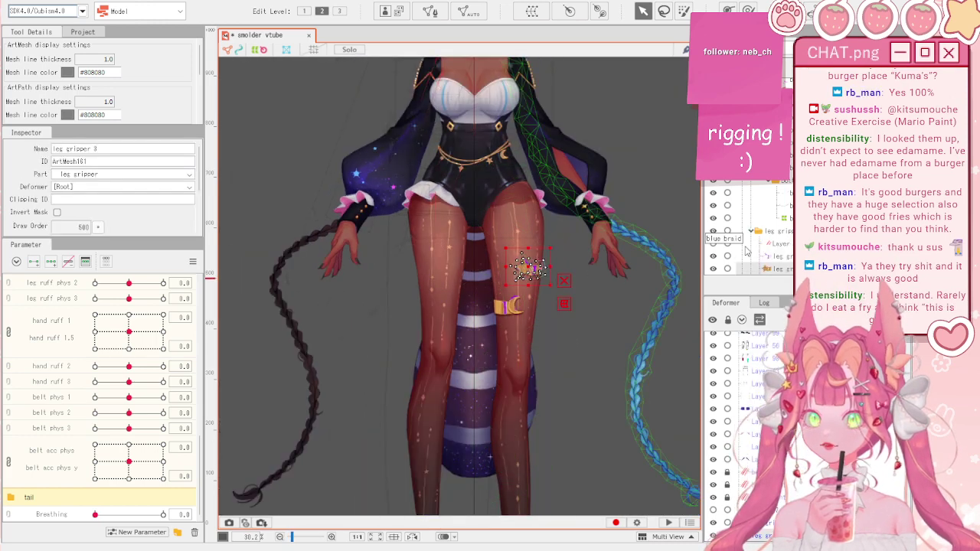
pyautogui.click(713, 232)
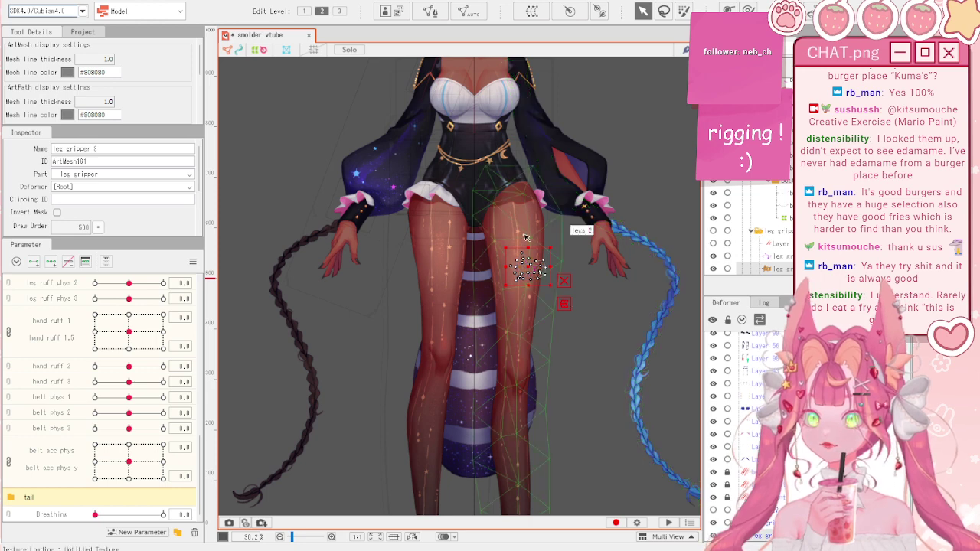
pyautogui.click(594, 295)
pyautogui.scroll(-2, 594, 294)
pyautogui.moveTo(129, 461); pyautogui.dragTo(129, 457)
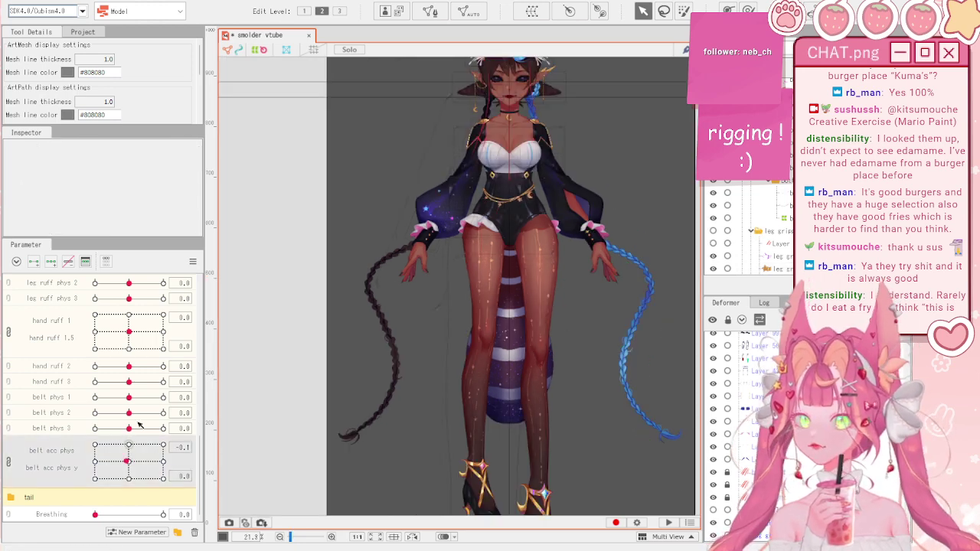
pyautogui.click(192, 262)
pyautogui.click(233, 262)
pyautogui.scroll(1, 502, 222)
pyautogui.scroll(-2, 496, 244)
pyautogui.scroll(2, 502, 415)
pyautogui.scroll(-1, 551, 309)
pyautogui.scroll(1, 551, 308)
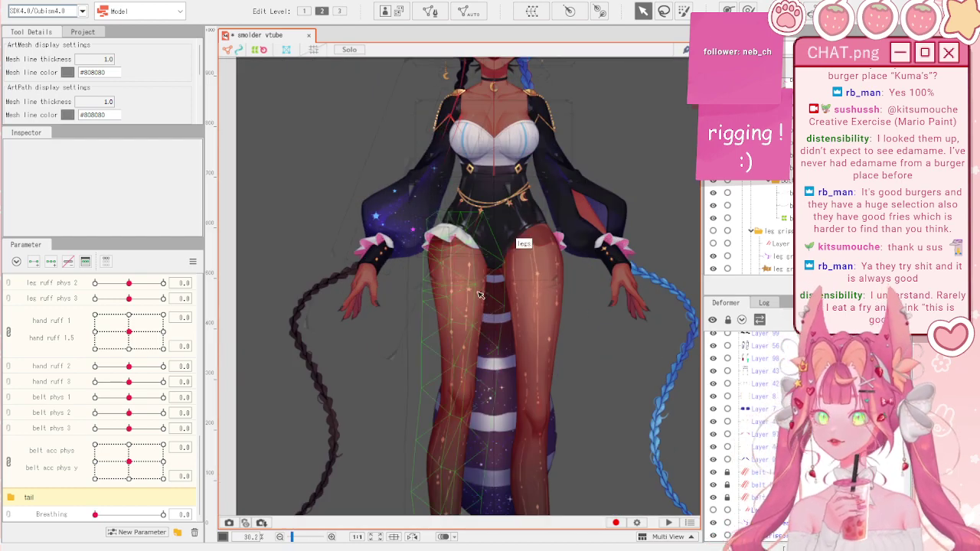
# - Find the ruffled leg's leg z deformer from its legs mesh and expand the hierarchy through the back ruffles phys deformers
pyautogui.click(452, 281)
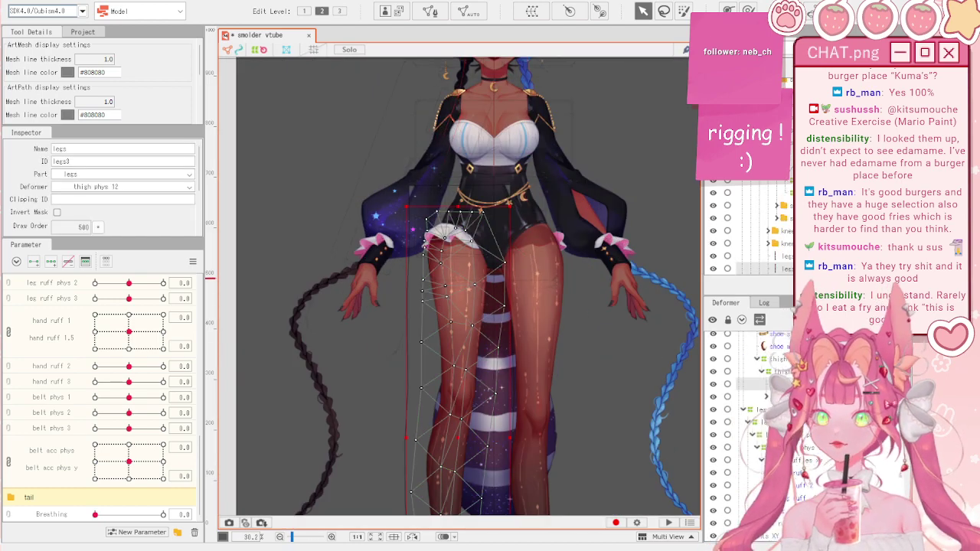
pyautogui.scroll(2, 765, 454)
pyautogui.click(765, 451)
pyautogui.scroll(-7, 766, 452)
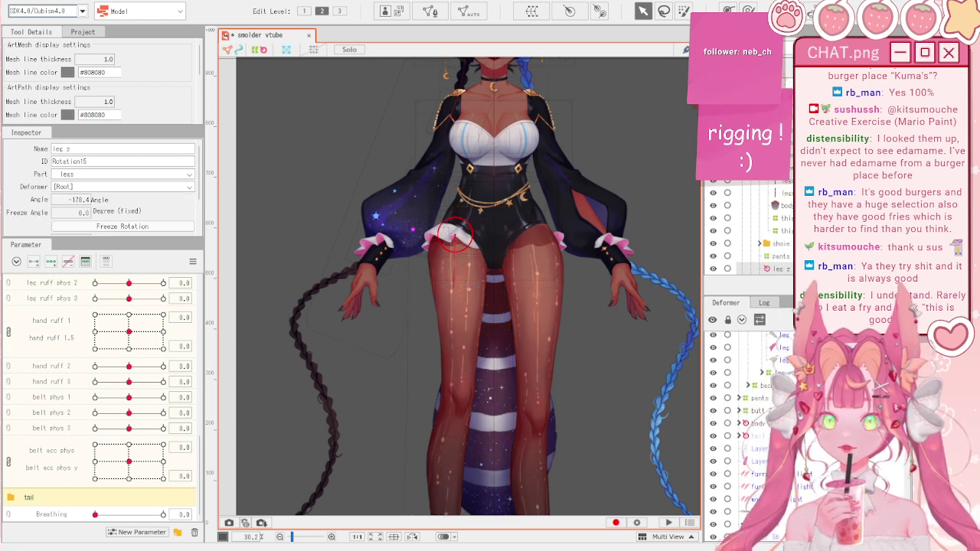
pyautogui.click(448, 232)
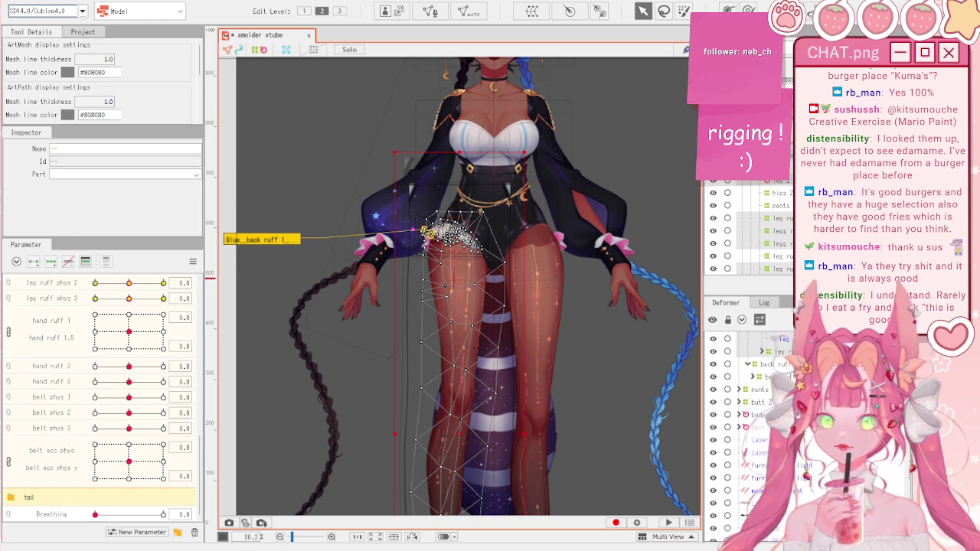
pyautogui.click(763, 389)
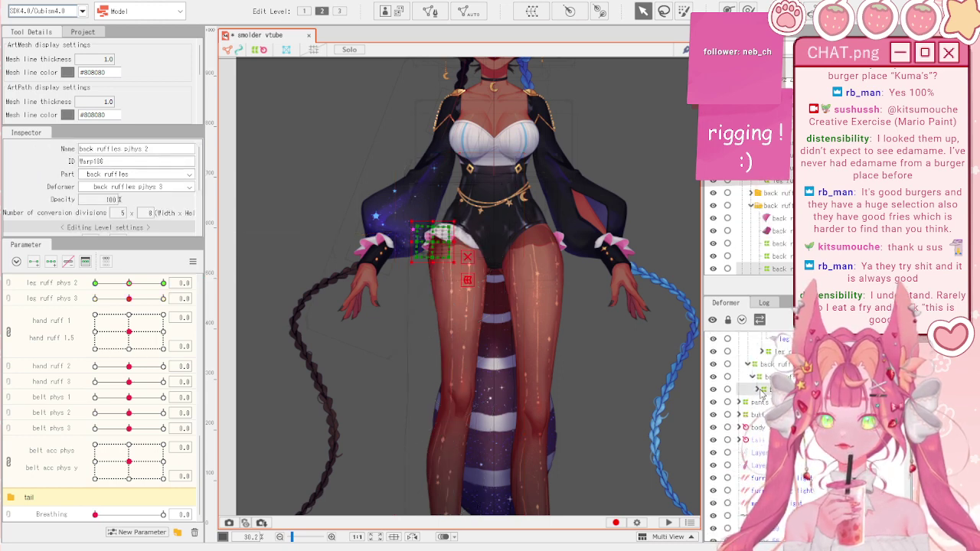
pyautogui.click(763, 401)
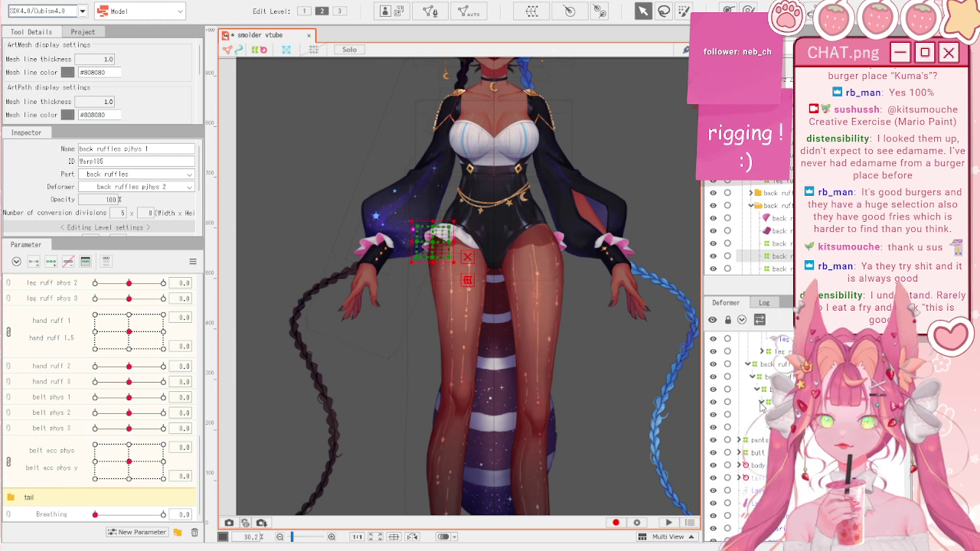
# - Select the ruffled leg's whole set of deformers and meshes, from the top of the leg hierarchy down to back ruff 2
pyautogui.click(433, 242)
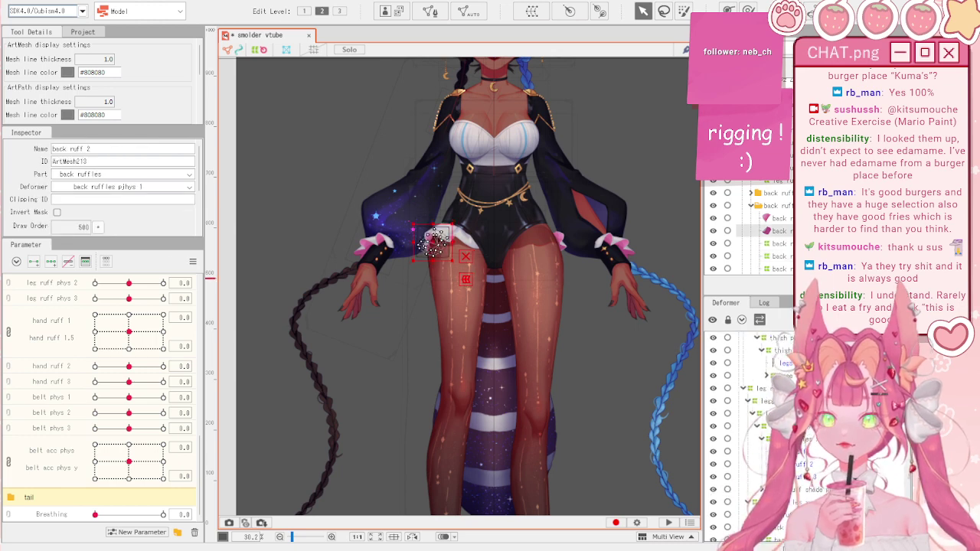
pyautogui.scroll(-3, 766, 377)
pyautogui.scroll(-3, 766, 378)
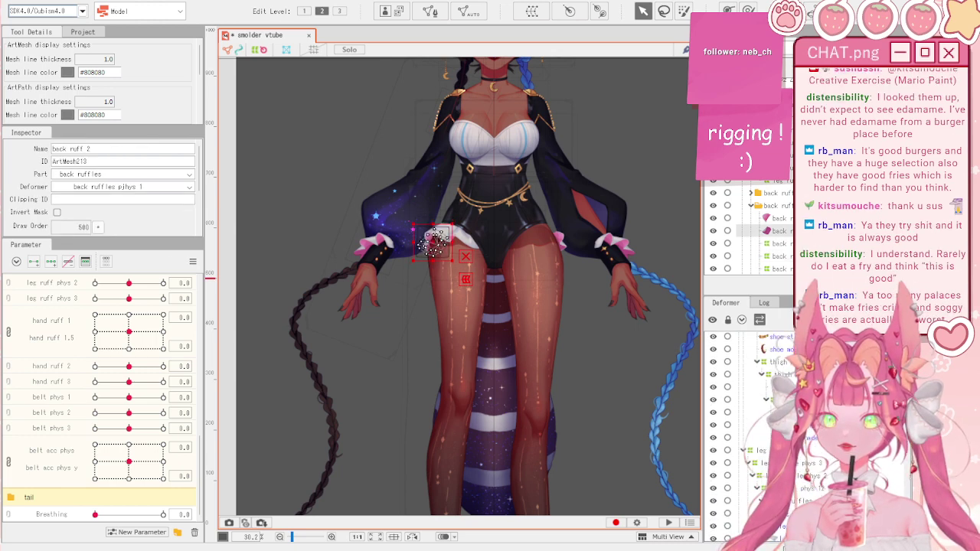
pyautogui.scroll(-3, 813, 462)
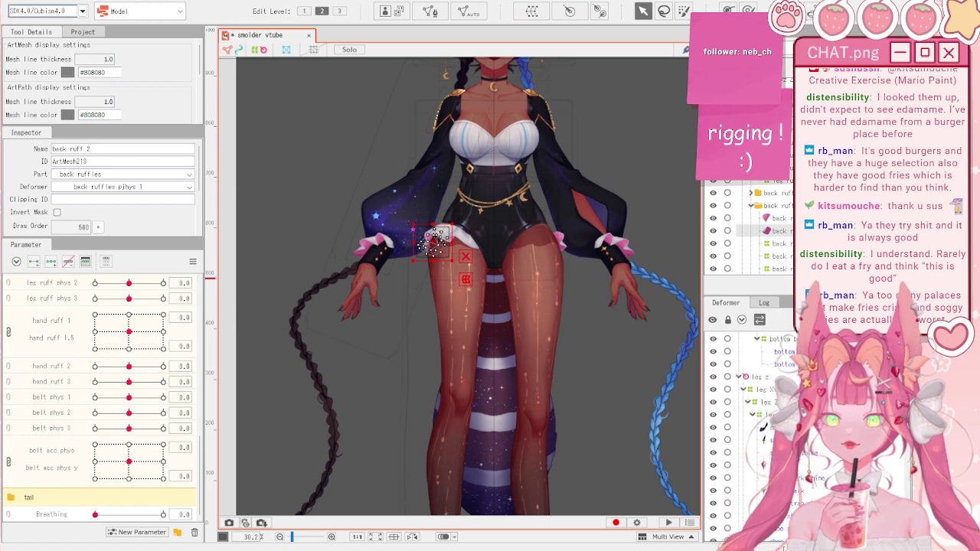
pyautogui.keyDown('shift'); pyautogui.click(767, 405); pyautogui.keyUp('shift')
pyautogui.scroll(-10, 767, 405)
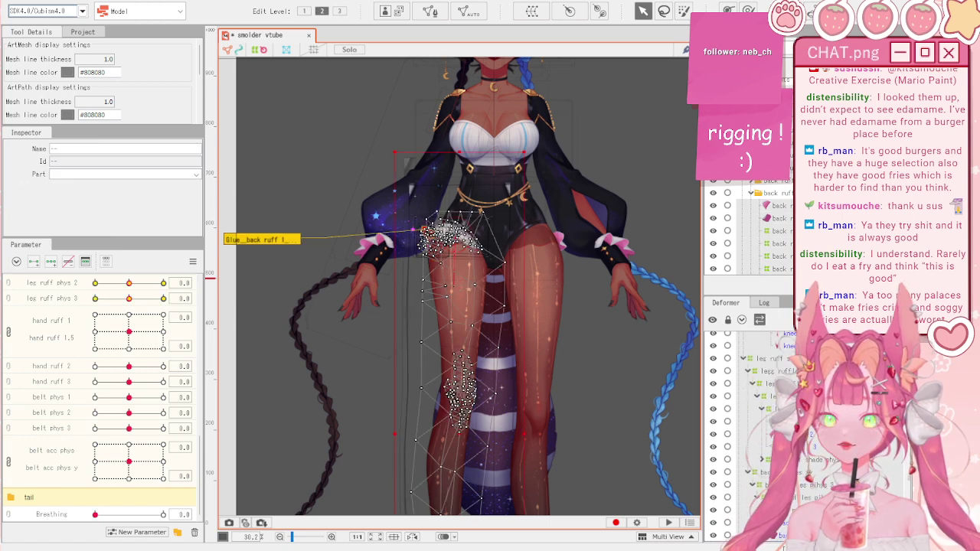
pyautogui.scroll(5, 767, 413)
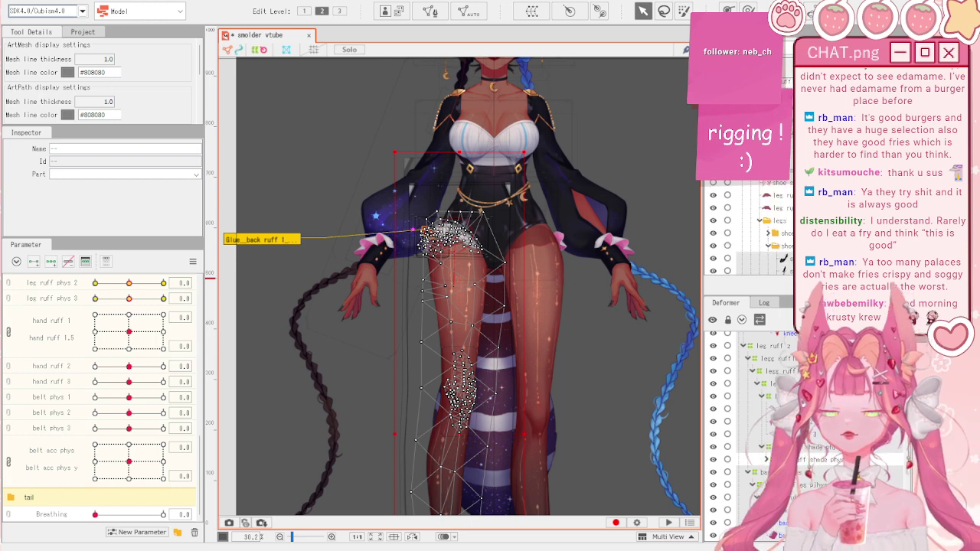
# - Create a part named new leg and move it inside the legs part
pyautogui.click(778, 220)
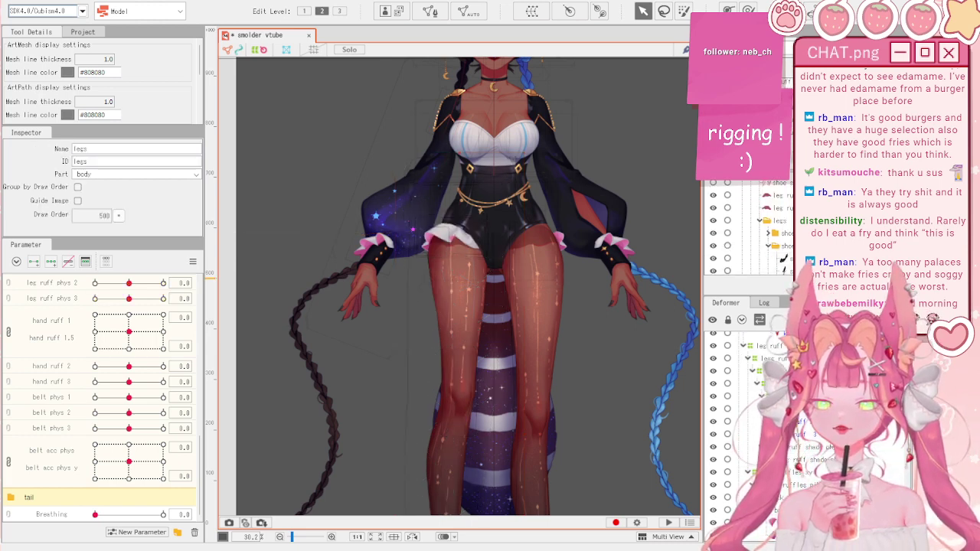
pyautogui.scroll(-5, 765, 226)
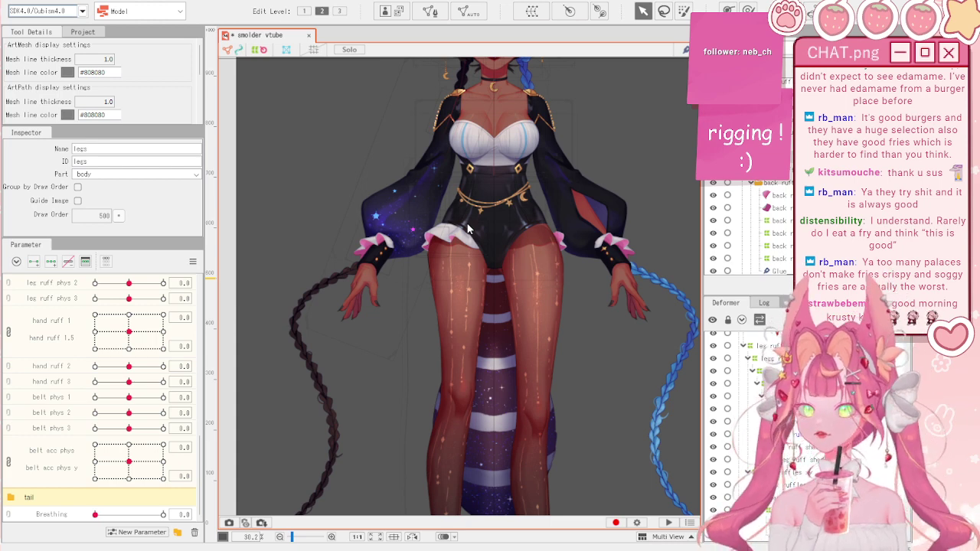
pyautogui.click(415, 302)
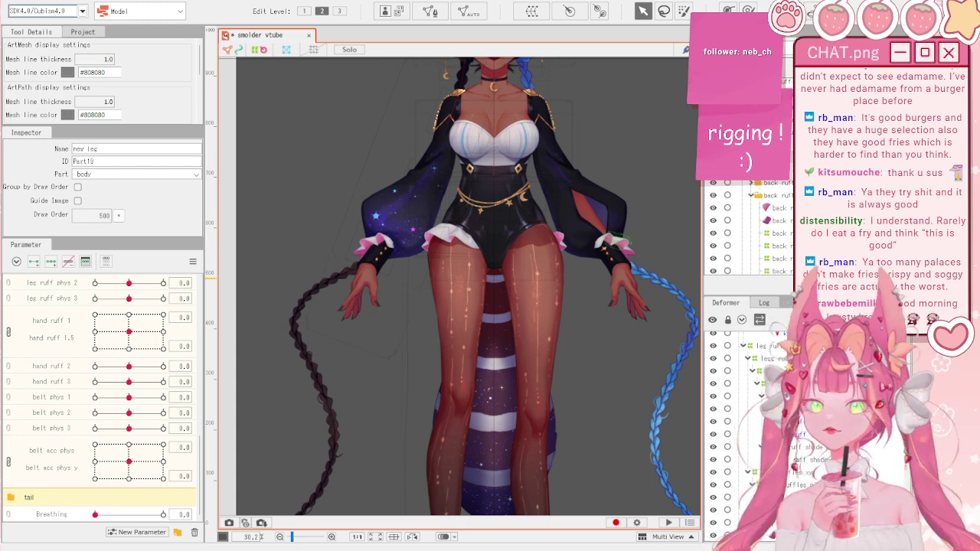
pyautogui.moveTo(781, 184); pyautogui.dragTo(776, 200)
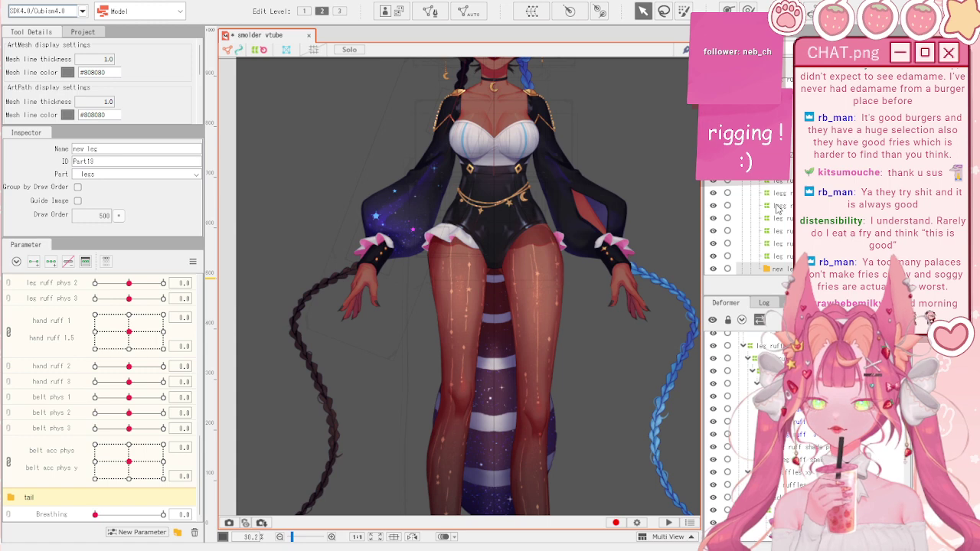
# - Duplicate the ruffled leg's deformers and meshes into the new leg part and flip the copy horizontally
pyautogui.click(454, 250)
pyautogui.scroll(-3, 457, 254)
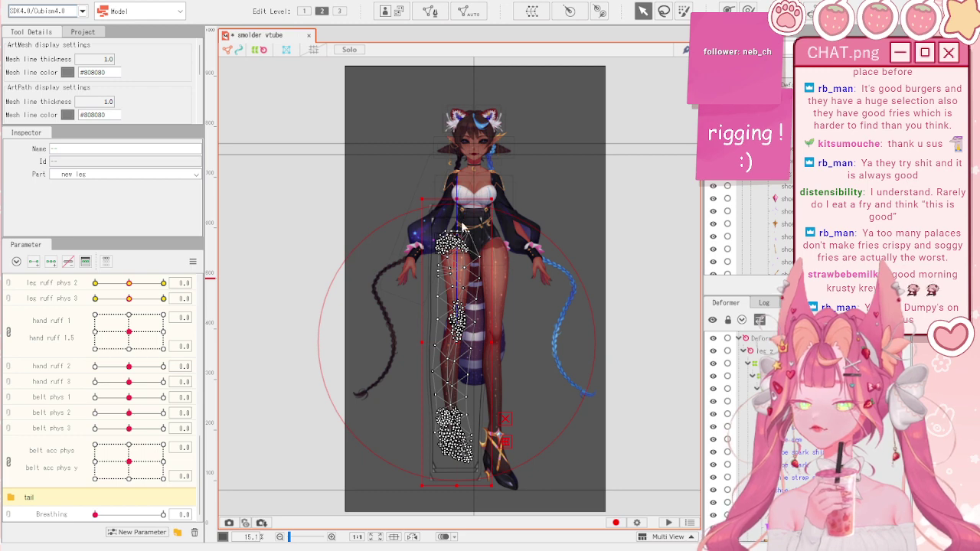
pyautogui.scroll(3, 498, 332)
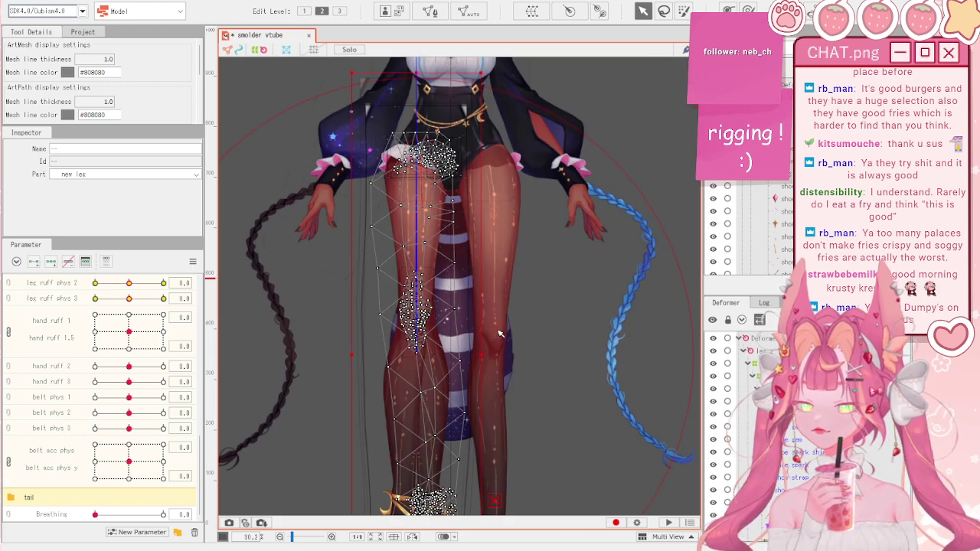
pyautogui.click(494, 501)
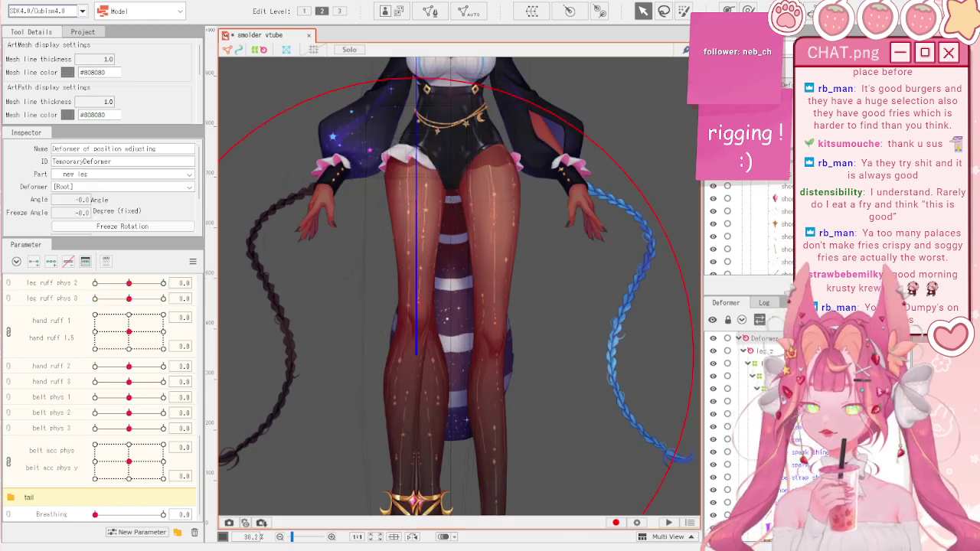
# - Move the flipped leg copy over the other leg and place the new leg part directly above the leg ruff meshes in legs
pyautogui.moveTo(424, 357); pyautogui.dragTo(507, 360)
pyautogui.click(780, 210)
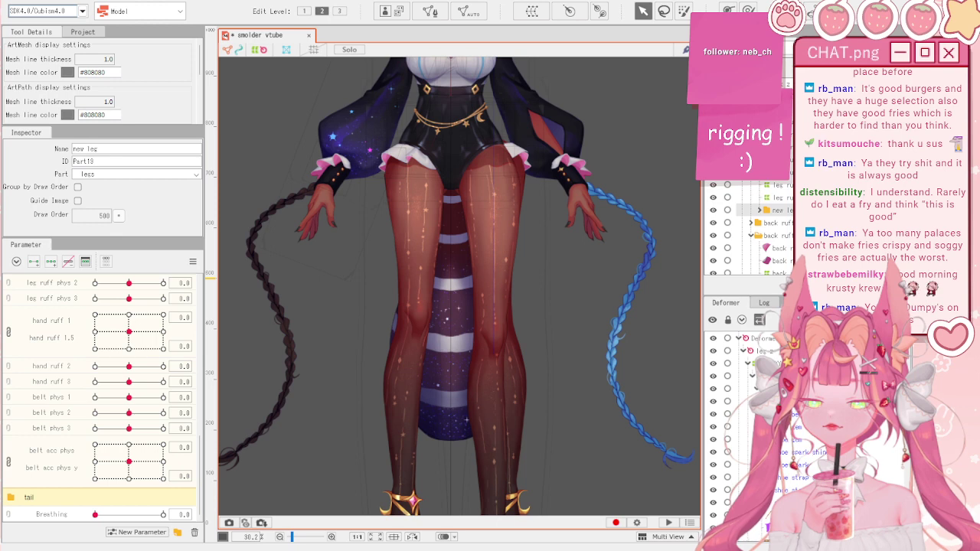
pyautogui.scroll(1, 746, 222)
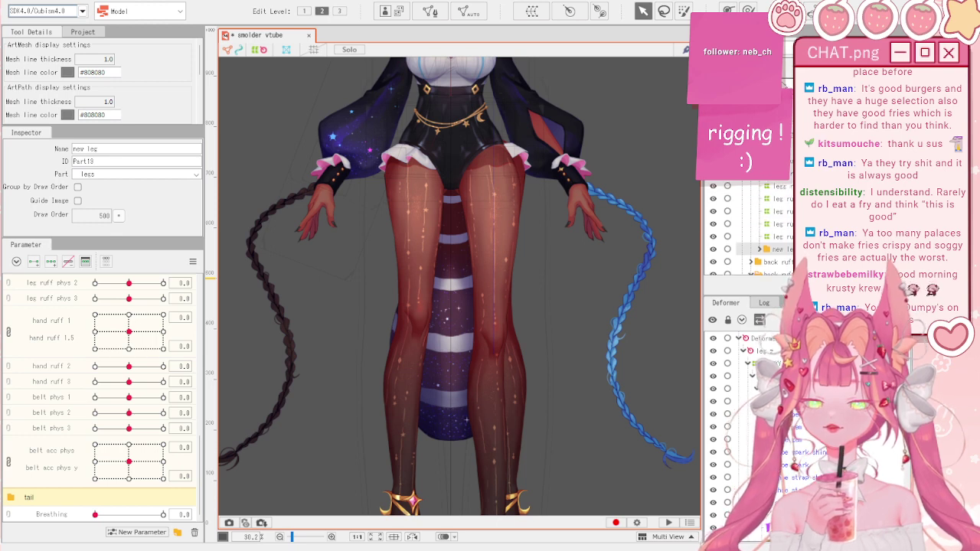
pyautogui.scroll(2, 746, 221)
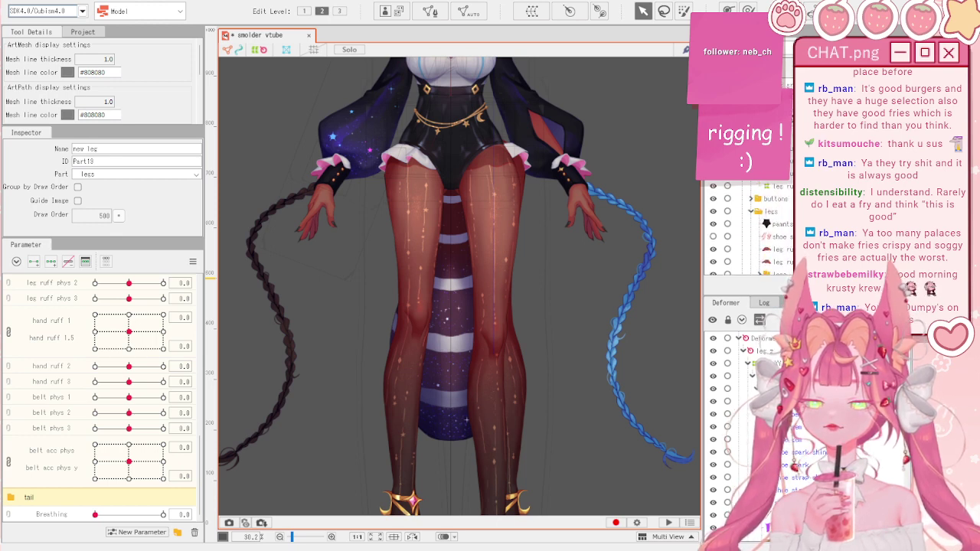
pyautogui.scroll(-1, 746, 222)
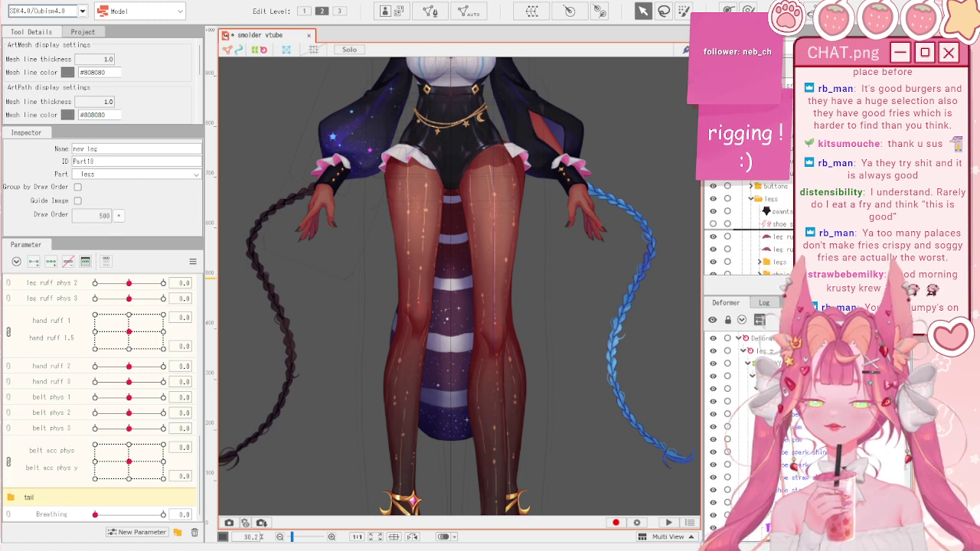
pyautogui.moveTo(757, 229); pyautogui.dragTo(756, 230)
# - Nudge the flipped leg's position adjusting deformer to line the copy up with the original leg underneath
pyautogui.scroll(6, 476, 136)
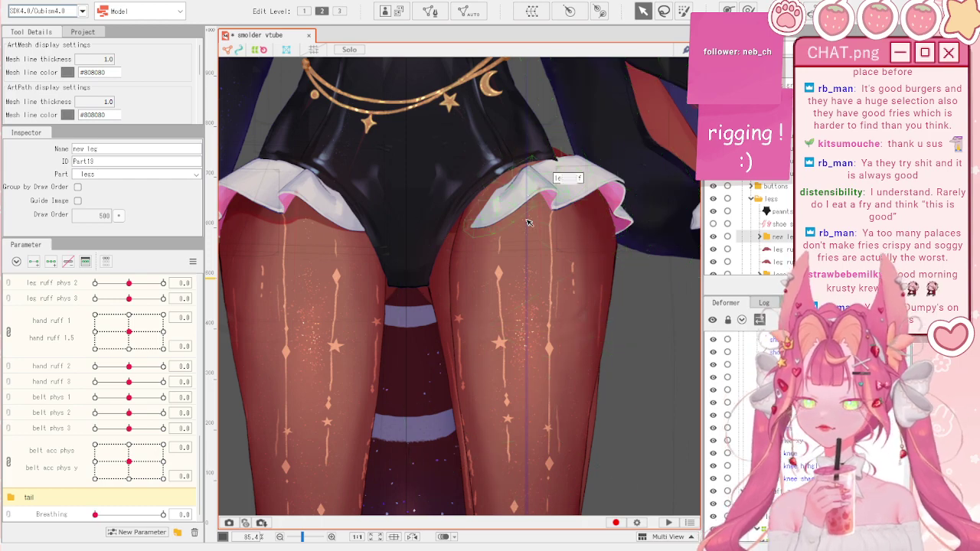
pyautogui.scroll(-5, 512, 418)
pyautogui.scroll(2, 515, 360)
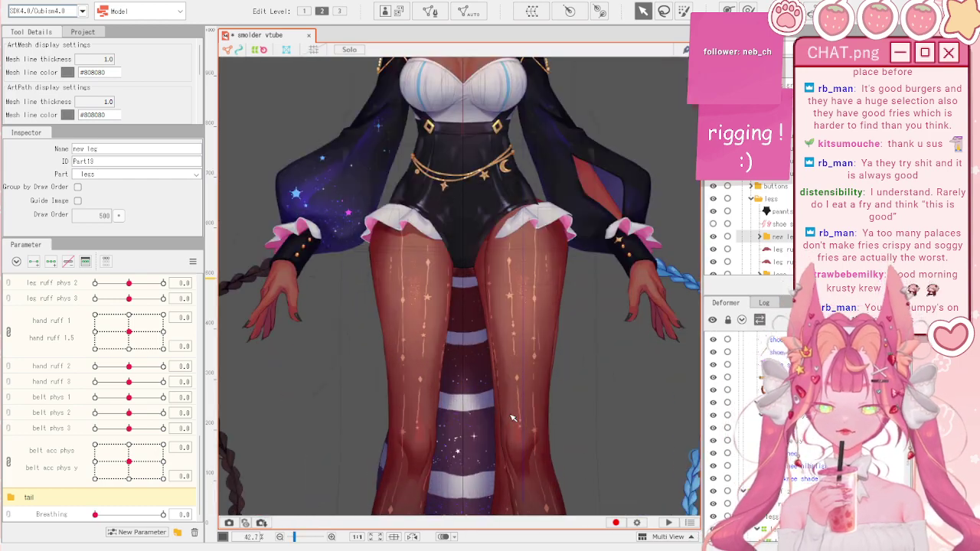
pyautogui.scroll(-2, 513, 420)
pyautogui.scroll(2, 513, 442)
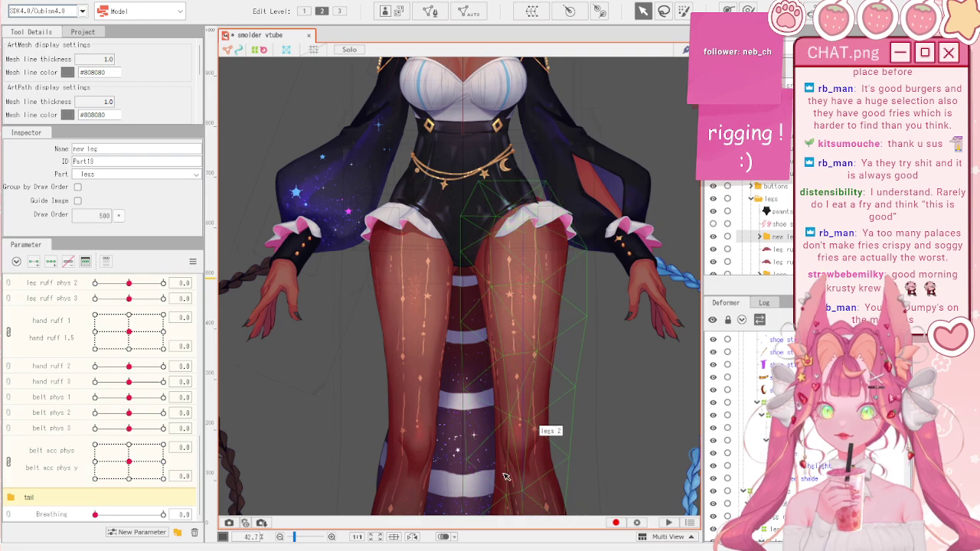
pyautogui.scroll(-2, 505, 436)
pyautogui.scroll(2, 501, 435)
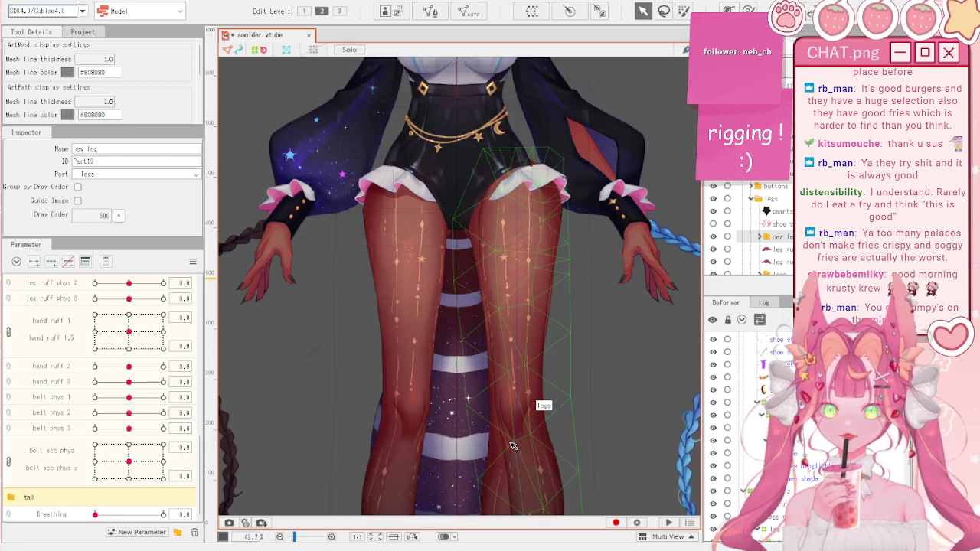
pyautogui.click(519, 464)
pyautogui.moveTo(521, 467)
pyautogui.mouseDown()
pyautogui.moveTo(494, 469)
pyautogui.moveTo(515, 469)
pyautogui.mouseUp()
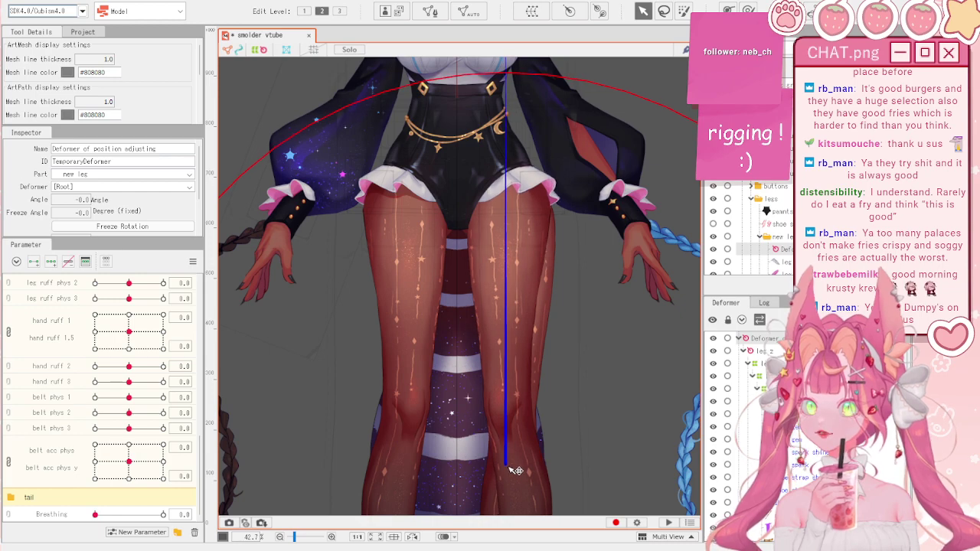
# - Flip the original legs 2 mesh horizontally and move it out beside the mirrored leg
pyautogui.scroll(-5, 516, 470)
pyautogui.scroll(5, 511, 306)
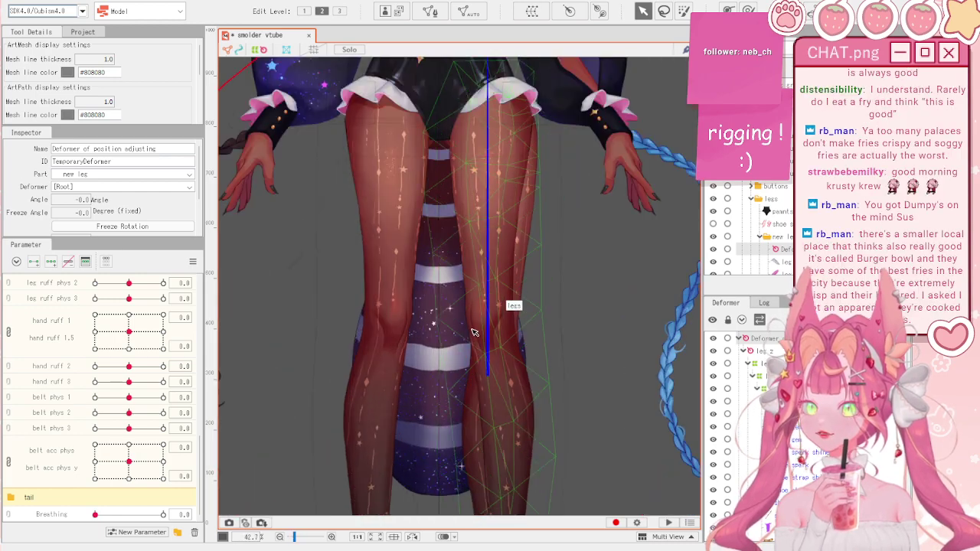
pyautogui.scroll(-3, 580, 289)
pyautogui.scroll(-4, 511, 335)
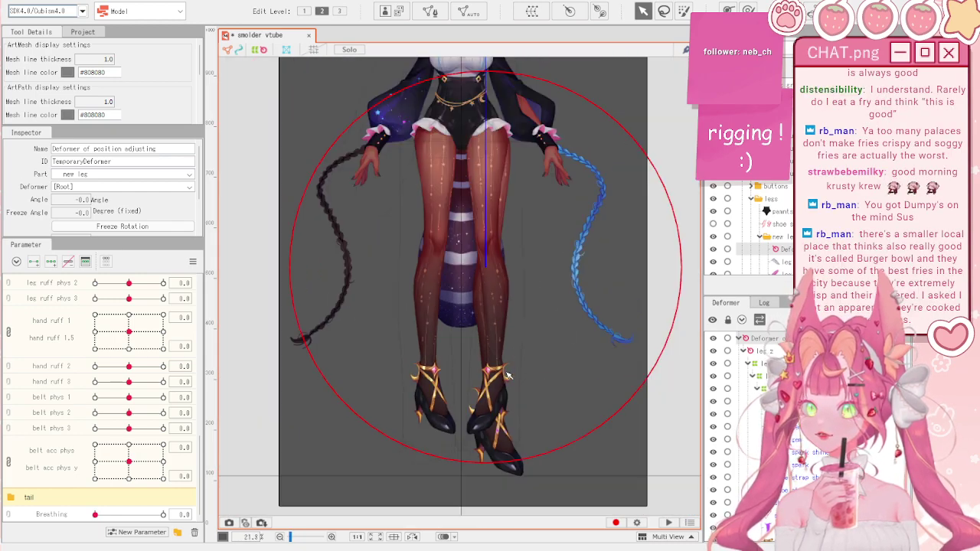
pyautogui.scroll(2, 511, 287)
pyautogui.scroll(3, 512, 288)
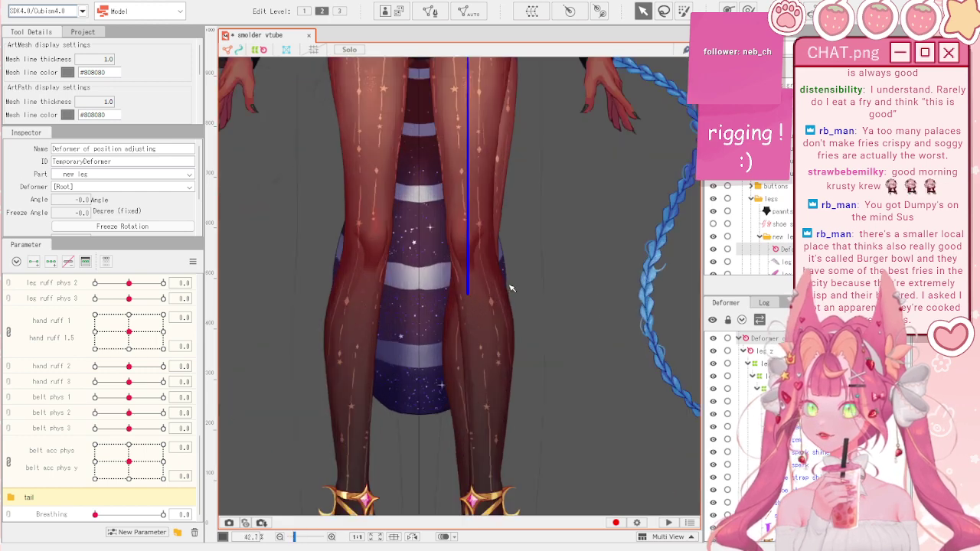
pyautogui.scroll(-3, 511, 288)
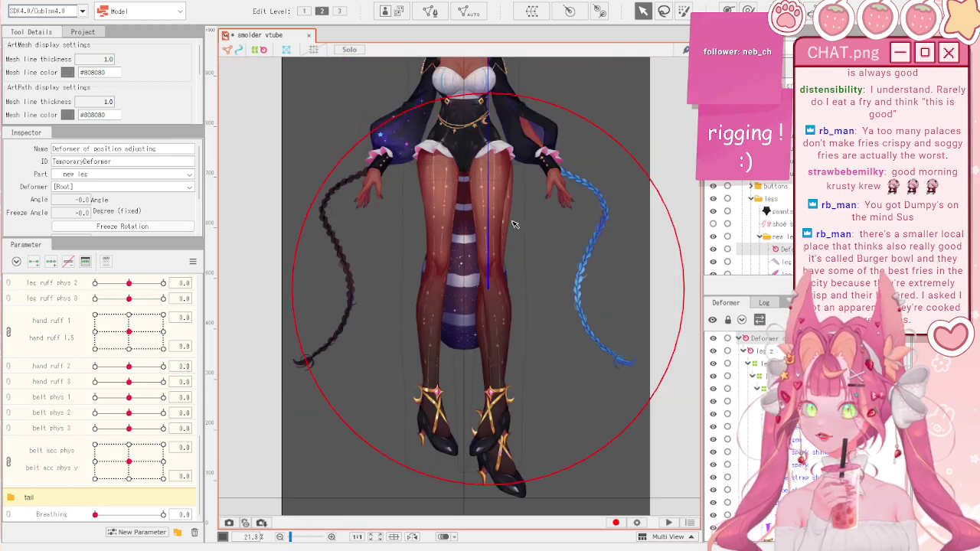
pyautogui.click(511, 223)
pyautogui.scroll(4, 511, 281)
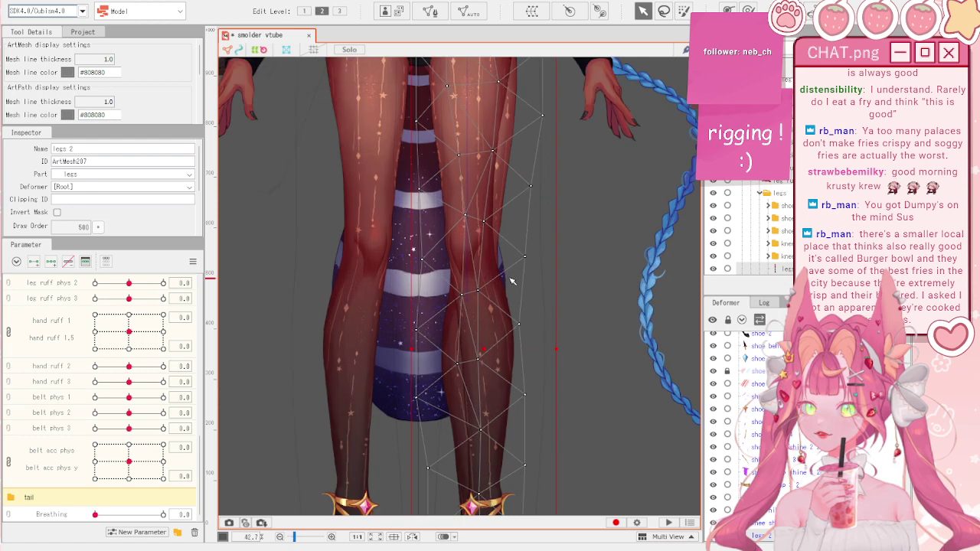
pyautogui.scroll(-4, 511, 281)
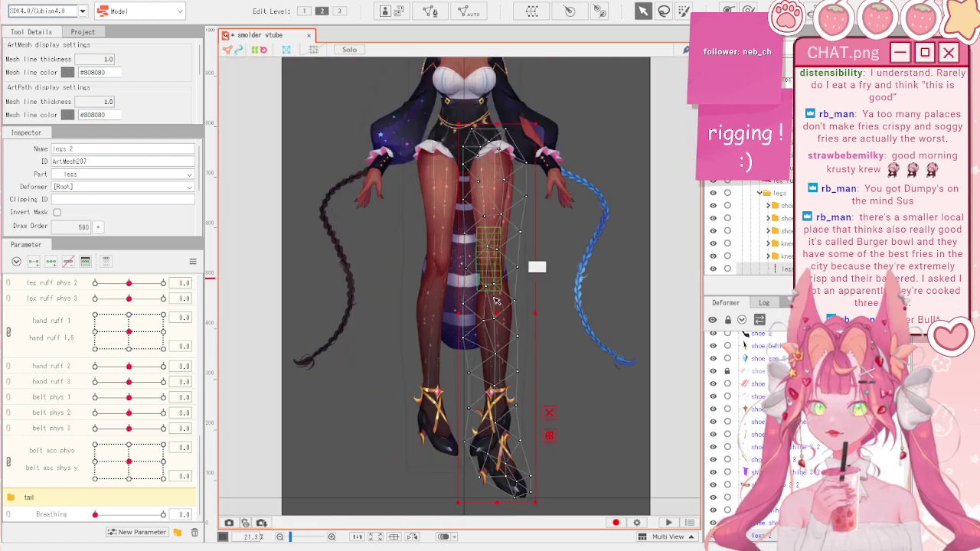
pyautogui.rightClick(491, 303)
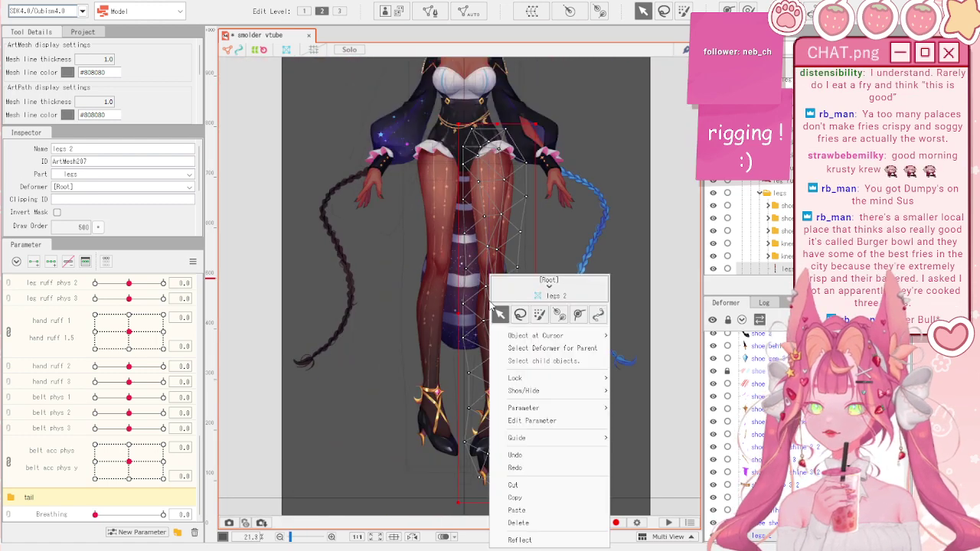
pyautogui.click(520, 540)
pyautogui.click(442, 318)
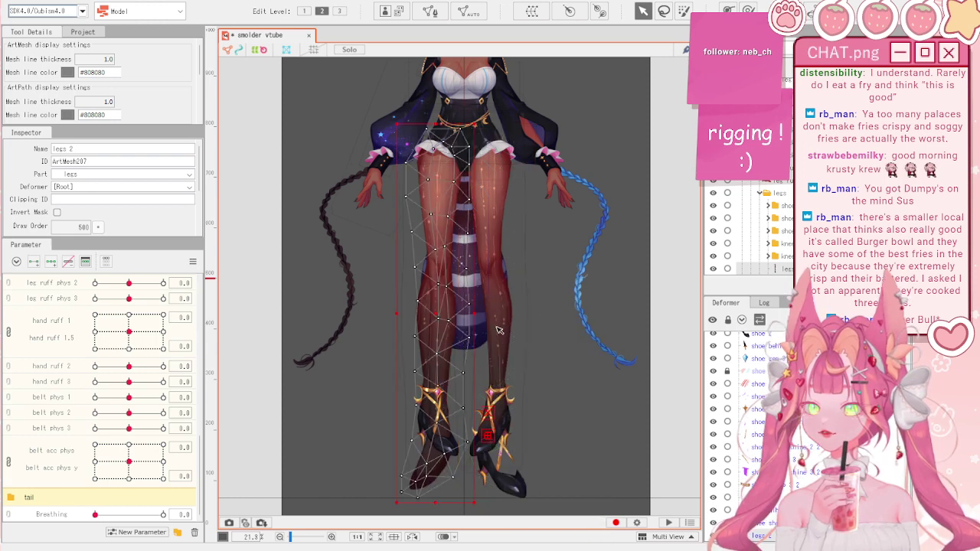
pyautogui.moveTo(441, 313); pyautogui.dragTo(550, 300)
# - Move the legs 2 mesh into the new leg part and place it over the mirrored leg
pyautogui.scroll(3, 553, 324)
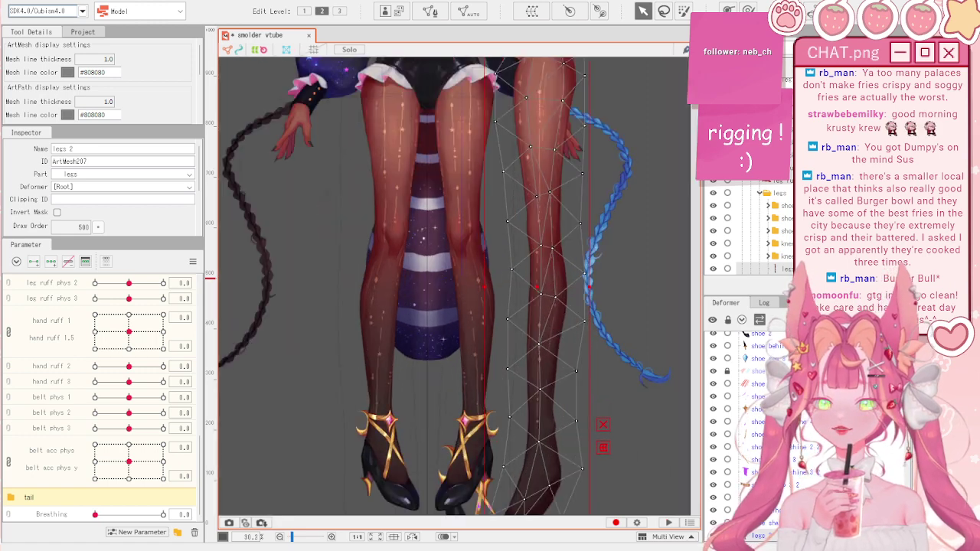
pyautogui.scroll(-4, 749, 225)
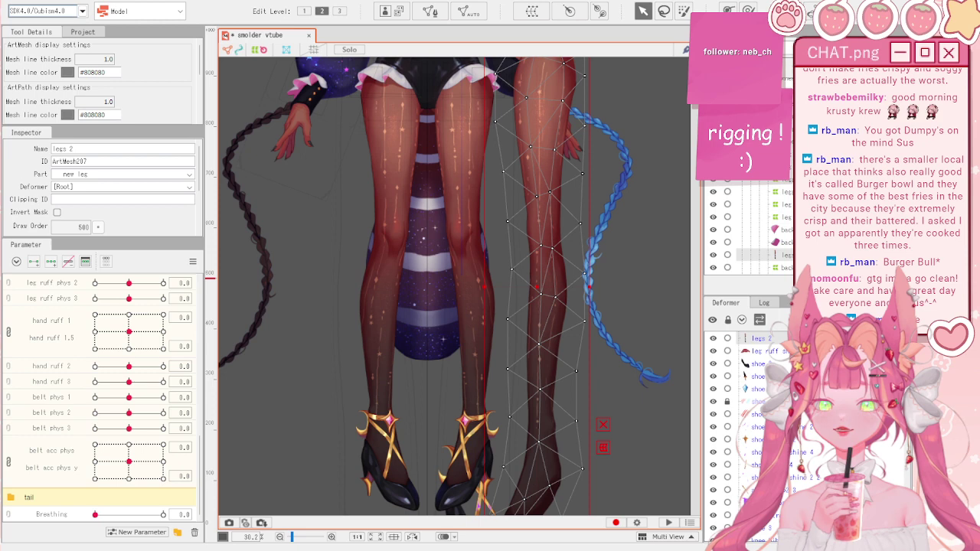
pyautogui.moveTo(540, 280); pyautogui.dragTo(463, 298)
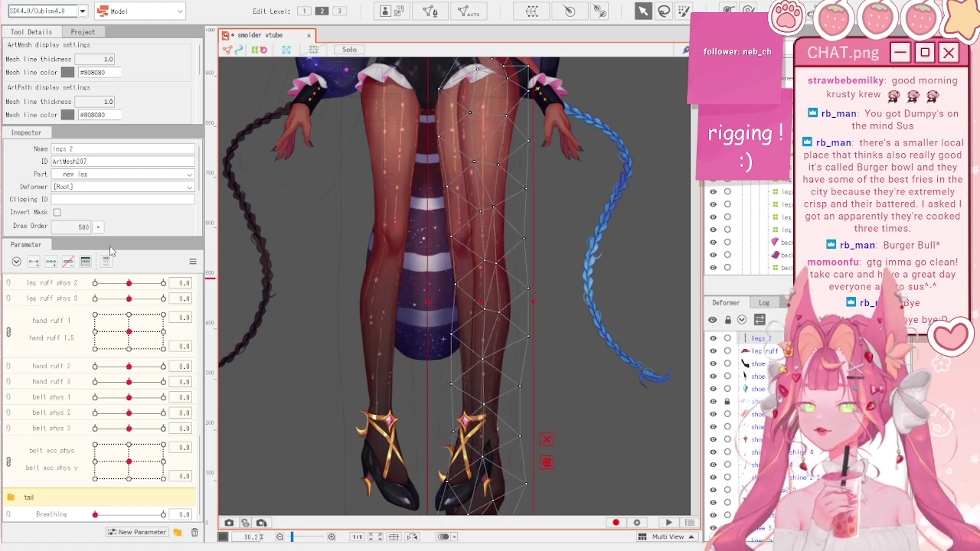
# - Set the legs 2 mesh to Multiply blend mode at 100% opacity and align it over the mirrored leg
pyautogui.scroll(-2, 111, 222)
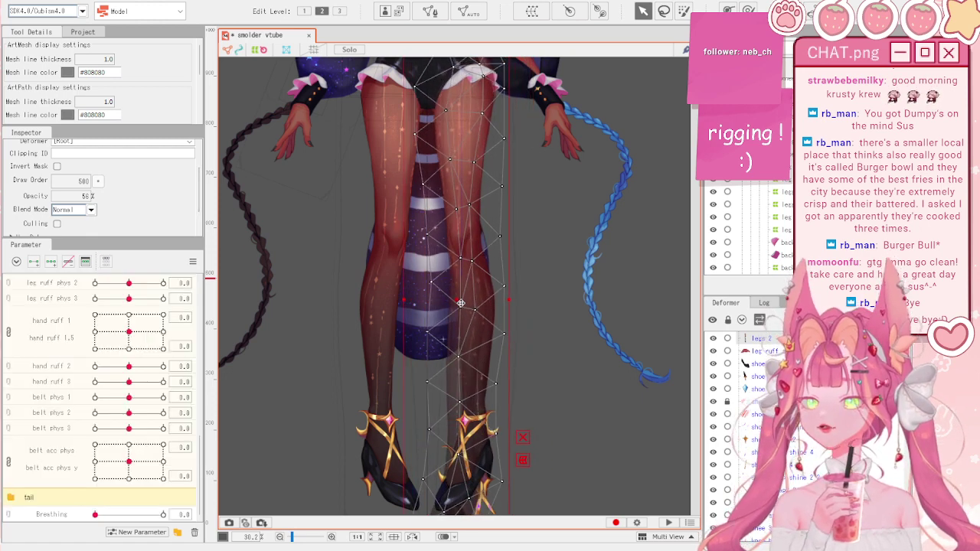
pyautogui.moveTo(461, 303); pyautogui.dragTo(472, 278)
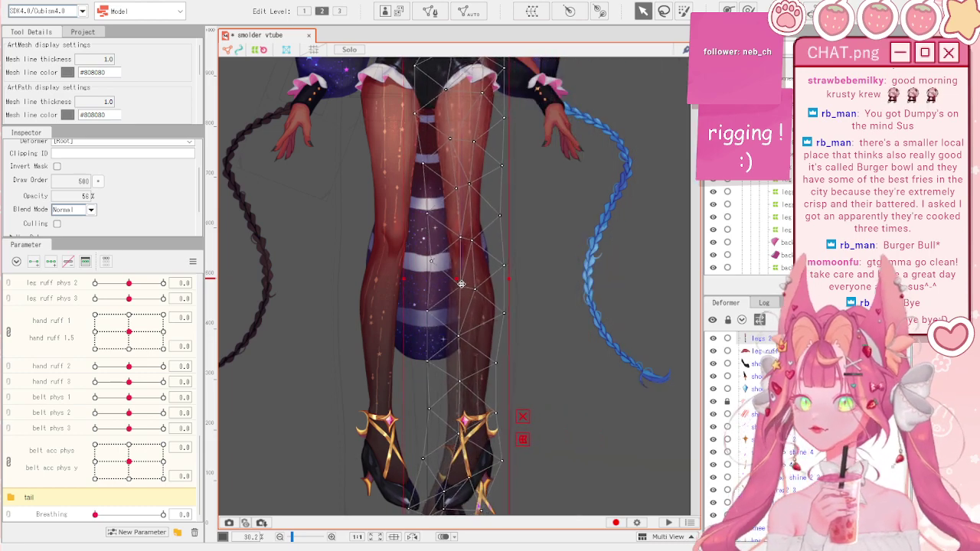
pyautogui.moveTo(462, 289); pyautogui.dragTo(523, 277)
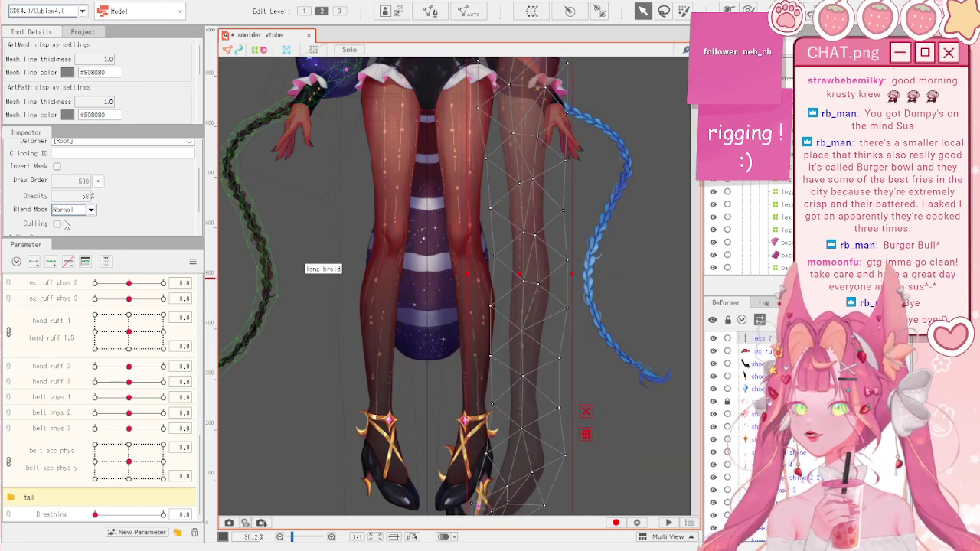
pyautogui.click(72, 210)
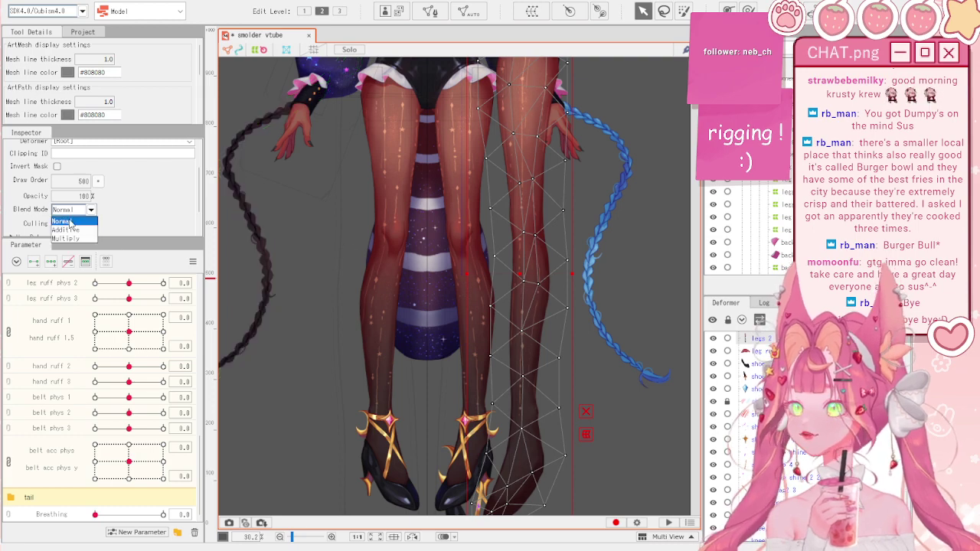
pyautogui.click(71, 239)
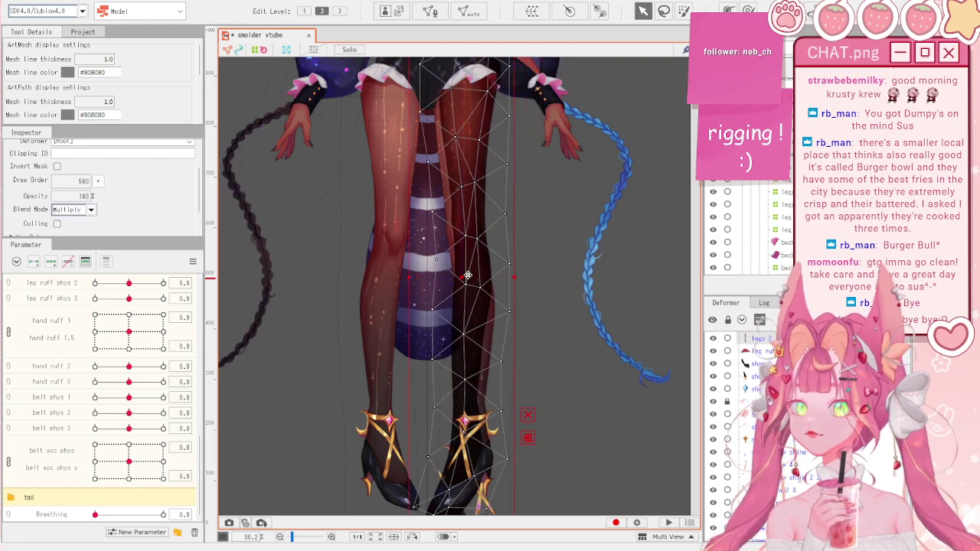
pyautogui.scroll(5, 492, 257)
pyautogui.moveTo(428, 400); pyautogui.dragTo(422, 447)
# - Reshape the lower legs 2 mesh with the Deform Brush, enlarged to about 860 px, to match the mirrored leg's ankle and calf
pyautogui.scroll(-5, 422, 444)
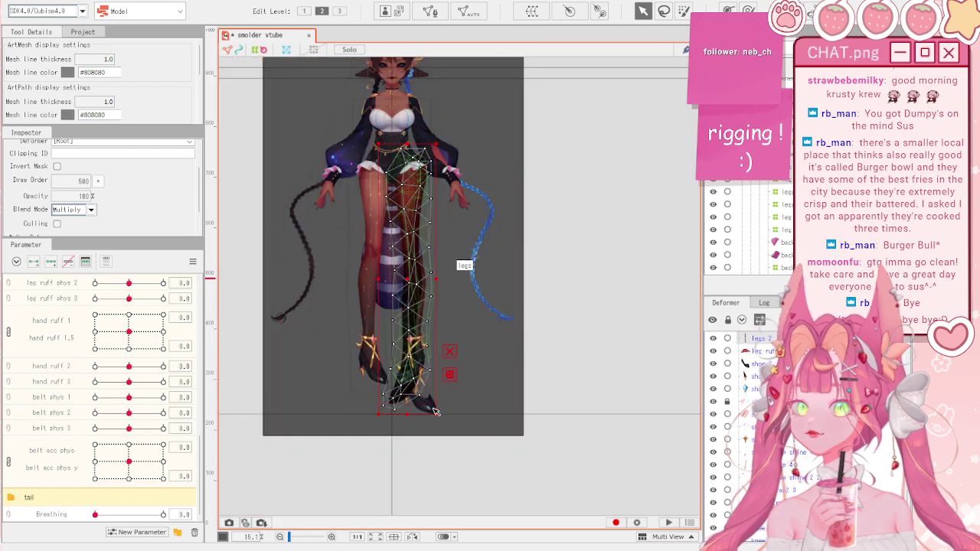
pyautogui.scroll(3, 396, 357)
pyautogui.click(748, 10)
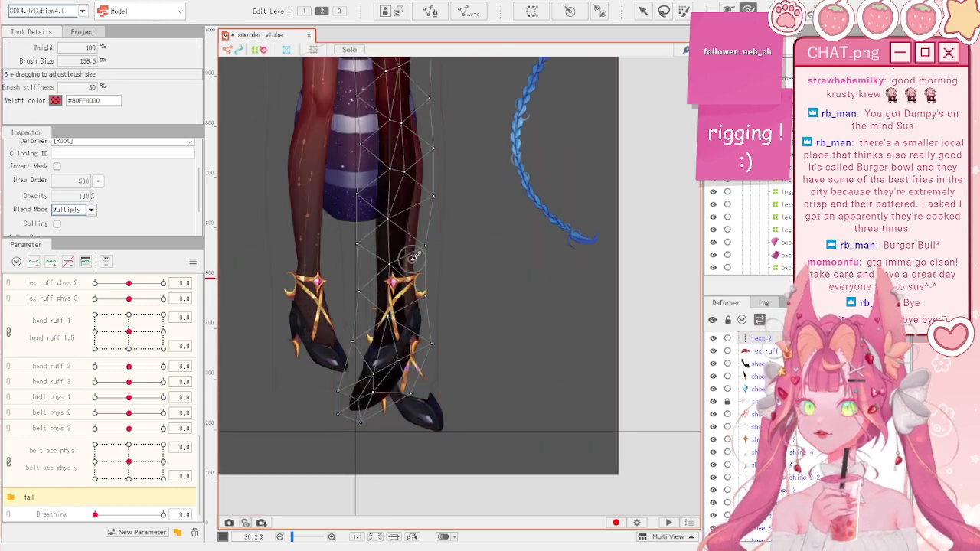
pyautogui.press('b')
pyautogui.moveTo(373, 228)
pyautogui.mouseDown()
pyautogui.moveTo(482, 381)
pyautogui.moveTo(516, 432)
pyautogui.mouseUp()
pyautogui.moveTo(352, 360); pyautogui.dragTo(367, 335)
pyautogui.press('b')
pyautogui.moveTo(392, 193); pyautogui.dragTo(336, 133)
pyautogui.moveTo(374, 201)
pyautogui.mouseDown()
pyautogui.moveTo(403, 199)
pyautogui.moveTo(375, 321)
pyautogui.moveTo(386, 336)
pyautogui.moveTo(389, 322)
pyautogui.mouseUp()
pyautogui.scroll(3, 384, 178)
pyautogui.scroll(-2, 390, 322)
pyautogui.scroll(2, 381, 437)
pyautogui.moveTo(381, 437); pyautogui.dragTo(375, 447)
pyautogui.moveTo(278, 372); pyautogui.dragTo(287, 370)
pyautogui.moveTo(564, 375); pyautogui.dragTo(557, 375)
pyautogui.scroll(-2, 553, 175)
pyautogui.moveTo(486, 122); pyautogui.dragTo(503, 164)
pyautogui.scroll(2, 502, 164)
pyautogui.moveTo(502, 162); pyautogui.dragTo(486, 156)
pyautogui.moveTo(509, 194); pyautogui.dragTo(516, 194)
pyautogui.moveTo(321, 191)
pyautogui.mouseDown()
pyautogui.moveTo(339, 227)
pyautogui.moveTo(367, 204)
pyautogui.mouseUp()
pyautogui.scroll(3, 345, 195)
pyautogui.moveTo(326, 230); pyautogui.dragTo(320, 232)
pyautogui.moveTo(303, 314); pyautogui.dragTo(309, 315)
pyautogui.moveTo(338, 387); pyautogui.dragTo(333, 390)
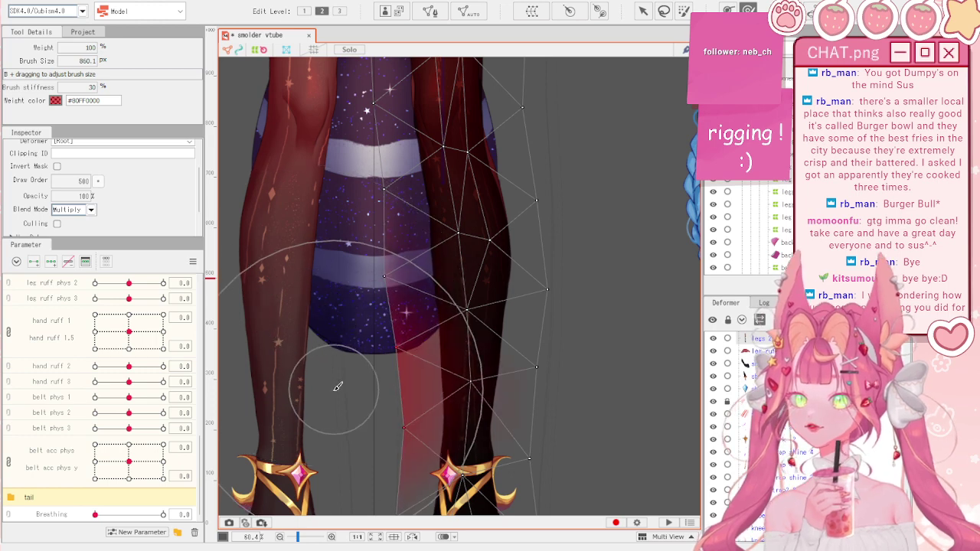
# - Reshape the calf and knee area of the legs 2 mesh with the Deform Brush at about 430 px to match the mirrored leg
pyautogui.scroll(2, 506, 197)
pyautogui.moveTo(538, 157); pyautogui.dragTo(519, 151)
pyautogui.moveTo(546, 328)
pyautogui.mouseDown()
pyautogui.moveTo(529, 318)
pyautogui.moveTo(546, 318)
pyautogui.mouseUp()
pyautogui.moveTo(567, 195)
pyautogui.mouseDown()
pyautogui.moveTo(612, 318)
pyautogui.moveTo(583, 348)
pyautogui.mouseUp()
pyautogui.moveTo(557, 303); pyautogui.dragTo(562, 300)
pyautogui.scroll(-3, 559, 295)
pyautogui.scroll(3, 521, 203)
pyautogui.moveTo(439, 335); pyautogui.dragTo(436, 335)
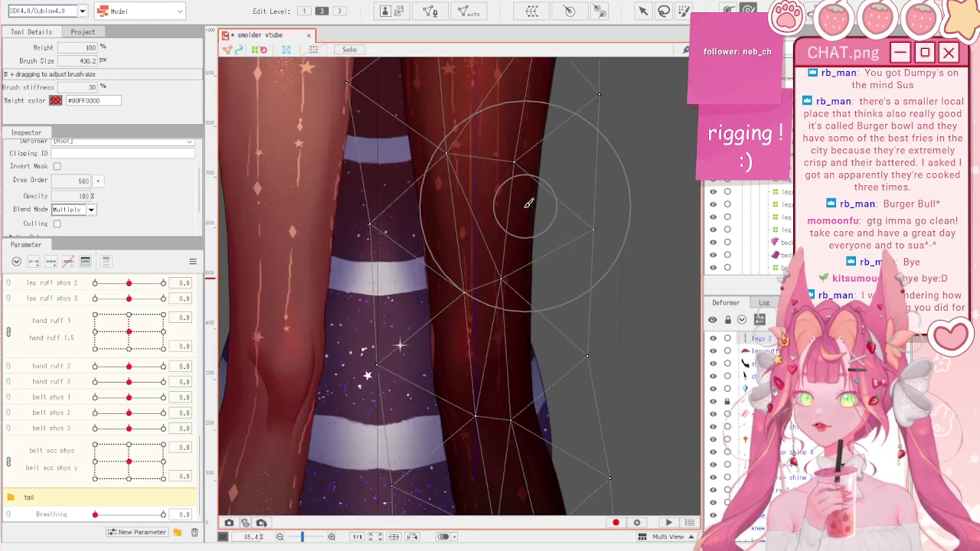
pyautogui.moveTo(360, 398)
pyautogui.mouseDown()
pyautogui.moveTo(358, 361)
pyautogui.moveTo(373, 354)
pyautogui.mouseUp()
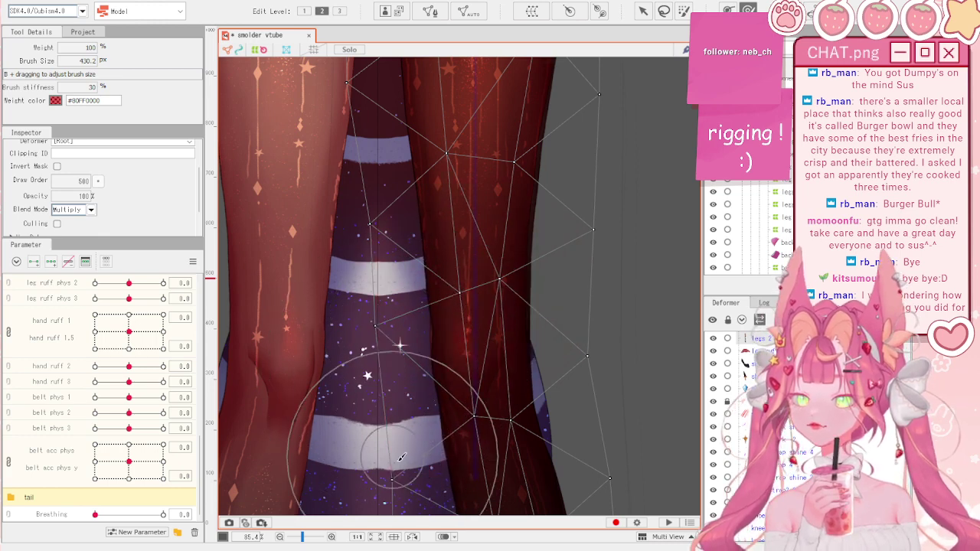
pyautogui.scroll(-3, 417, 349)
pyautogui.scroll(3, 422, 286)
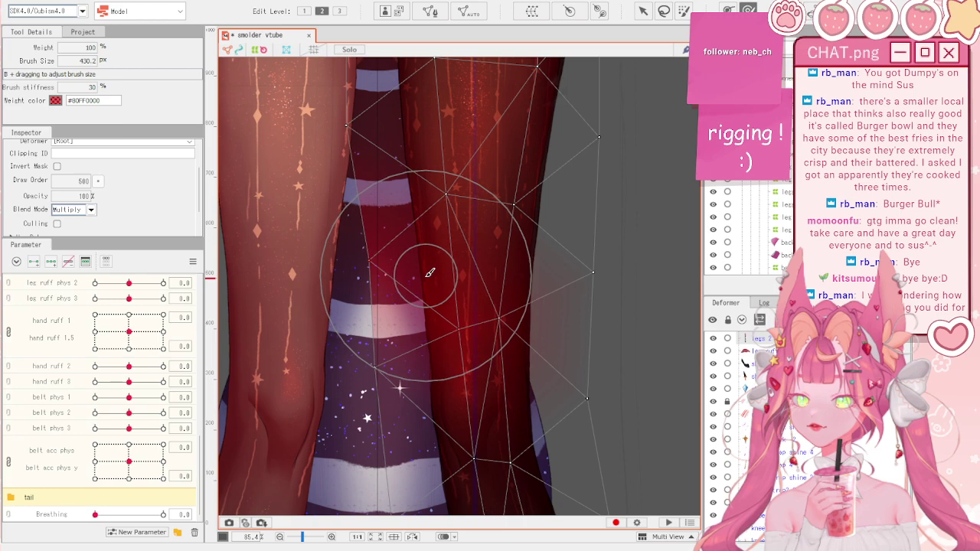
# - Reshape the thigh section of the legs 2 mesh with the Deform Brush at about 448 px to line up with the mirrored leg
pyautogui.scroll(1, 430, 272)
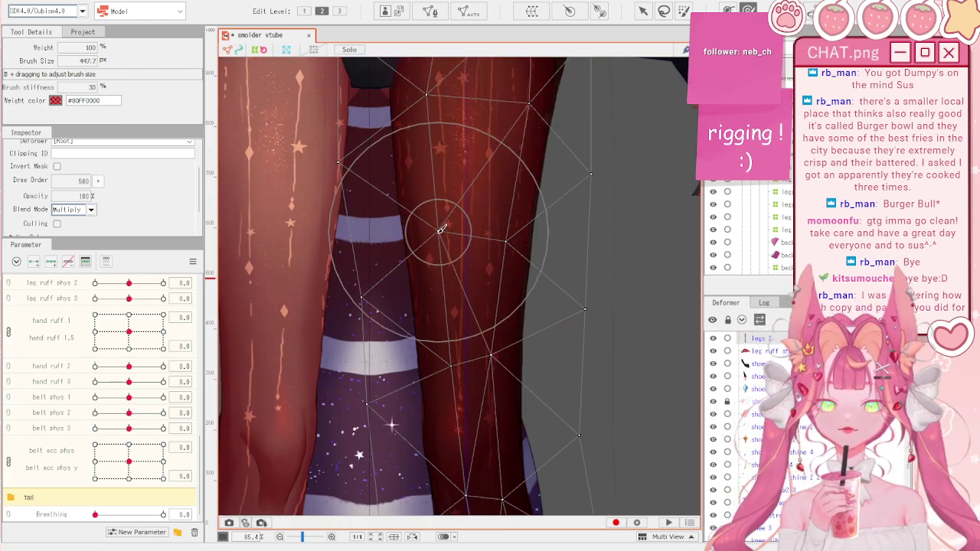
pyautogui.scroll(3, 443, 223)
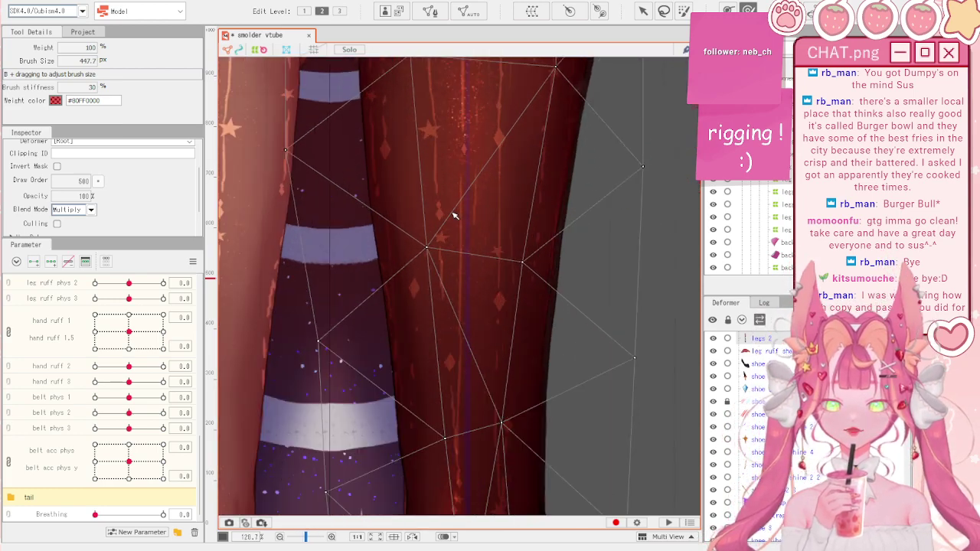
pyautogui.moveTo(502, 245)
pyautogui.mouseDown()
pyautogui.moveTo(416, 219)
pyautogui.moveTo(404, 230)
pyautogui.moveTo(475, 240)
pyautogui.mouseUp()
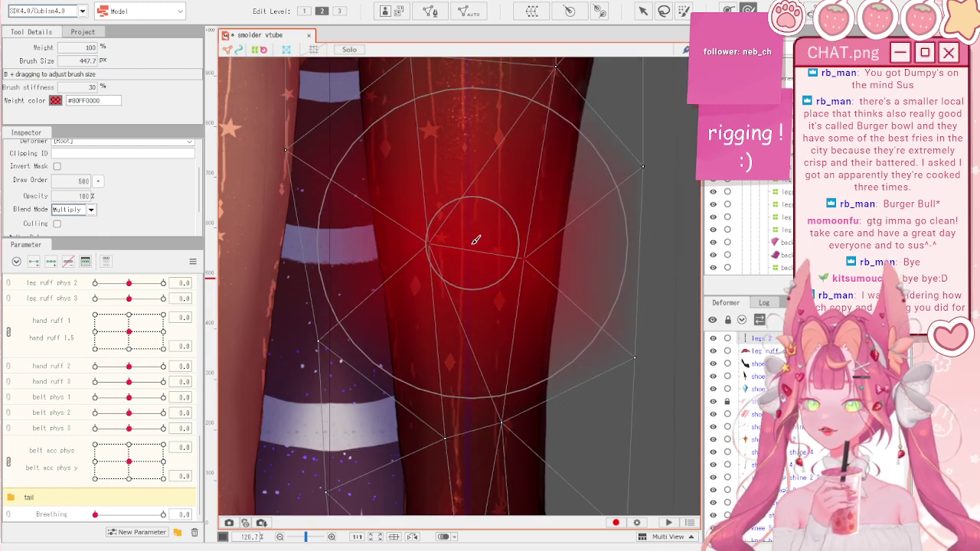
pyautogui.scroll(-3, 459, 234)
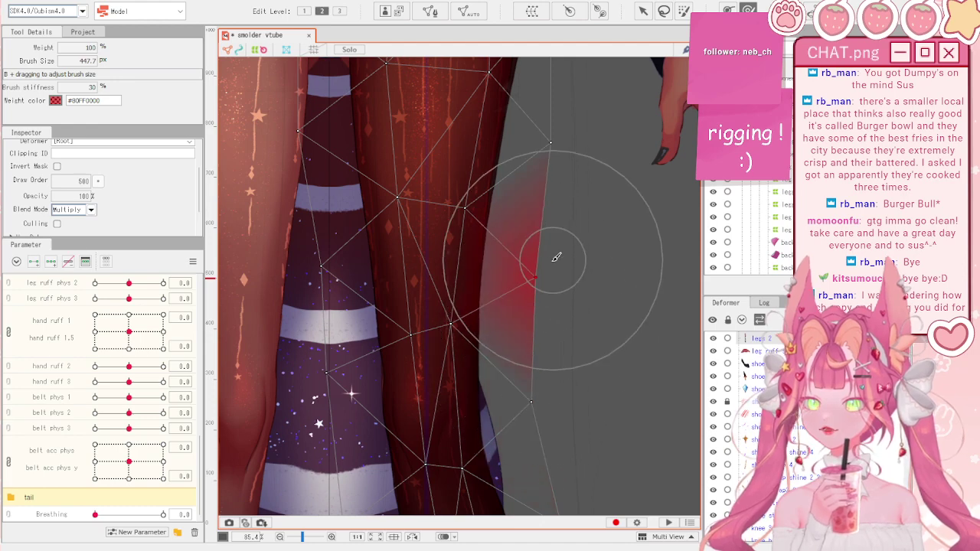
pyautogui.scroll(-4, 556, 260)
pyautogui.scroll(3, 555, 264)
pyautogui.scroll(-2, 544, 195)
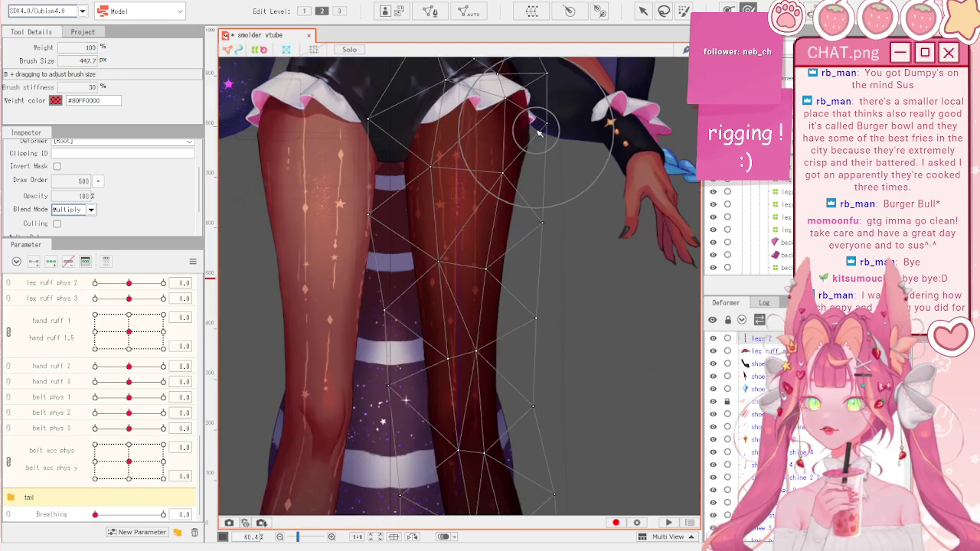
pyautogui.scroll(2, 533, 131)
pyautogui.moveTo(525, 131); pyautogui.dragTo(527, 132)
pyautogui.moveTo(485, 253); pyautogui.dragTo(490, 253)
pyautogui.moveTo(493, 365); pyautogui.dragTo(490, 366)
pyautogui.moveTo(556, 300); pyautogui.dragTo(551, 299)
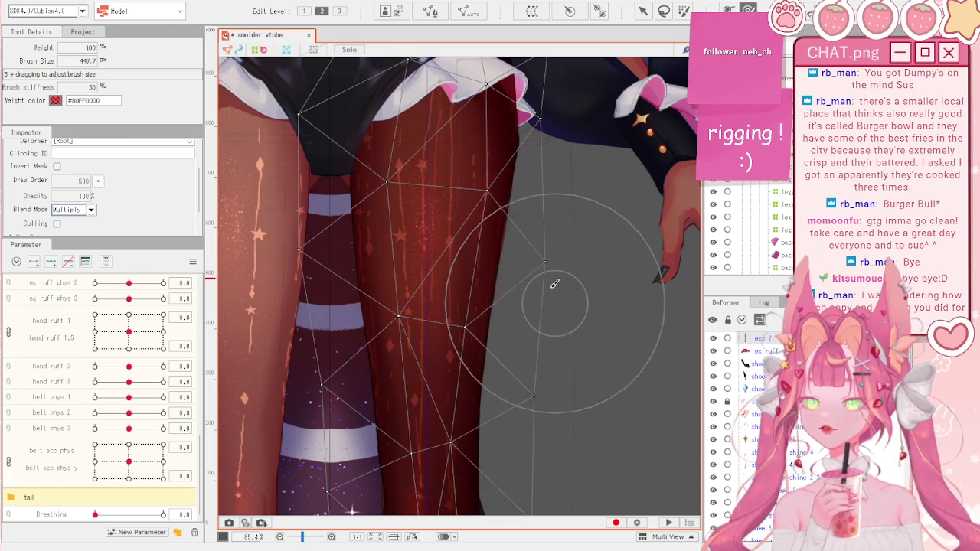
# - Fit the upper thigh and hip end of the legs 2 mesh to the mirrored leg with the Deform Brush
pyautogui.moveTo(468, 164); pyautogui.dragTo(469, 164)
pyautogui.scroll(-2, 473, 161)
pyautogui.scroll(2, 482, 149)
pyautogui.moveTo(527, 168); pyautogui.dragTo(522, 143)
pyautogui.moveTo(577, 242); pyautogui.dragTo(574, 234)
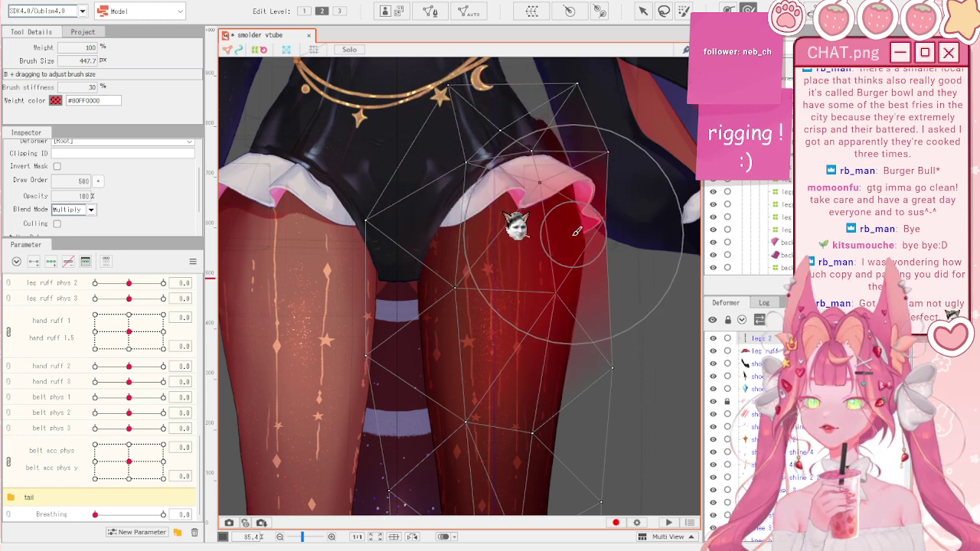
pyautogui.moveTo(551, 75); pyautogui.dragTo(536, 92)
pyautogui.moveTo(572, 123); pyautogui.dragTo(566, 141)
pyautogui.moveTo(572, 260)
pyautogui.mouseDown()
pyautogui.moveTo(536, 199)
pyautogui.moveTo(475, 137)
pyautogui.moveTo(500, 132)
pyautogui.moveTo(580, 230)
pyautogui.moveTo(387, 130)
pyautogui.moveTo(360, 206)
pyautogui.moveTo(450, 199)
pyautogui.moveTo(375, 214)
pyautogui.moveTo(405, 176)
pyautogui.moveTo(360, 164)
pyautogui.moveTo(383, 174)
pyautogui.moveTo(391, 337)
pyautogui.moveTo(379, 302)
pyautogui.mouseUp()
# - Set the legs 2 mesh's blend mode to Normal and deselect the mesh
pyautogui.scroll(-3, 375, 200)
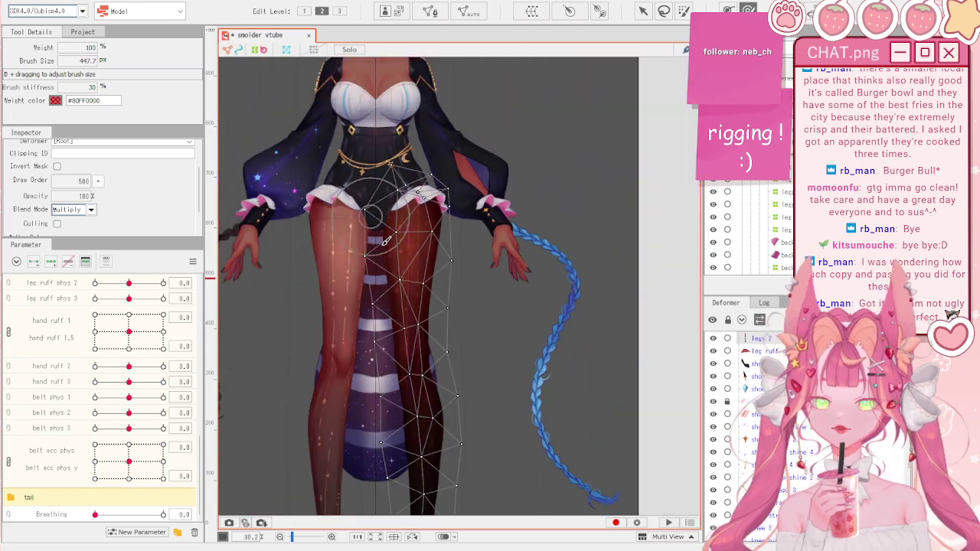
pyautogui.scroll(2, 391, 352)
pyautogui.scroll(-2, 387, 368)
pyautogui.scroll(1, 451, 368)
pyautogui.scroll(-2, 461, 364)
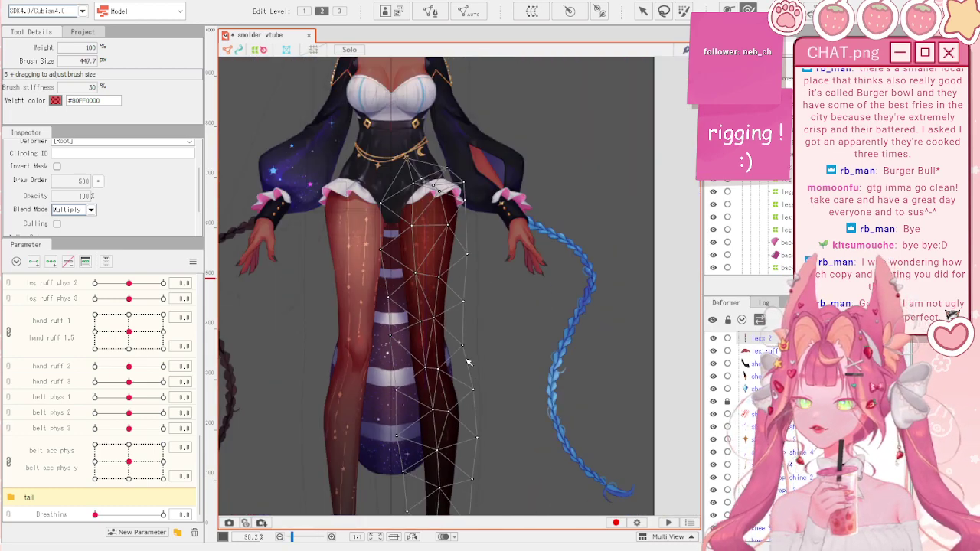
pyautogui.press('v')
pyautogui.scroll(-3, 498, 372)
pyautogui.scroll(3, 498, 414)
pyautogui.scroll(3, 461, 420)
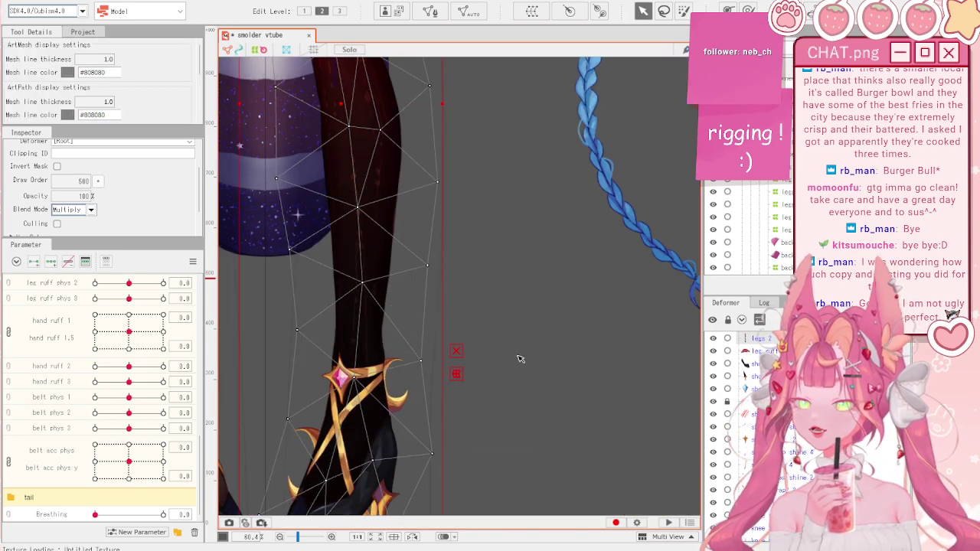
pyautogui.click(85, 212)
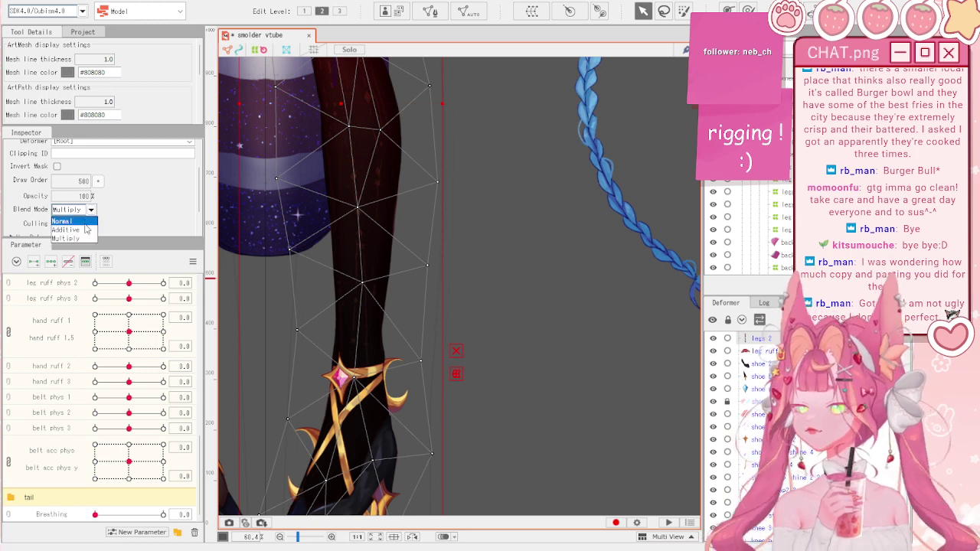
pyautogui.click(85, 220)
pyautogui.click(573, 260)
pyautogui.scroll(-3, 521, 238)
pyautogui.scroll(3, 467, 137)
pyautogui.scroll(-2, 436, 118)
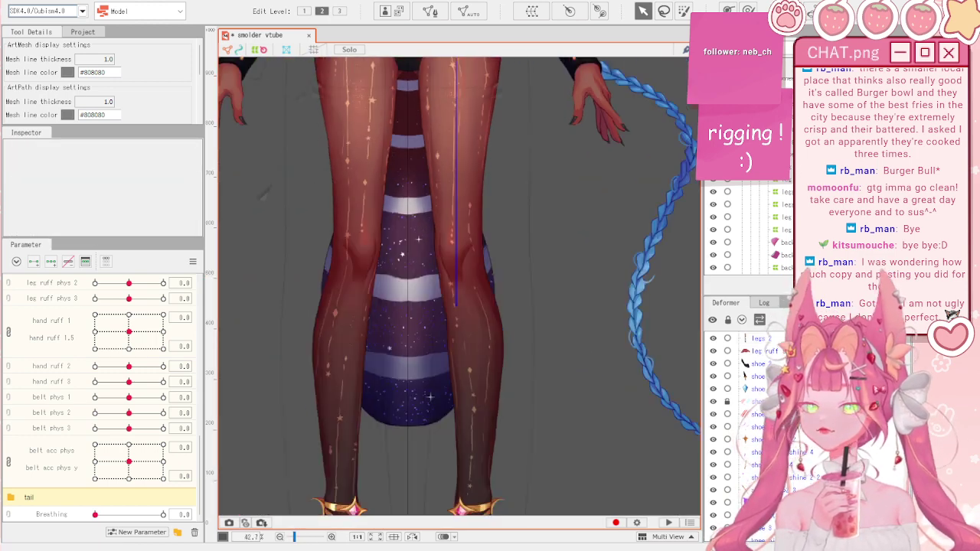
# - Parent the legs 2 mesh of the new leg to the thigh phys 12 deformer that carries the new leg's base mesh
pyautogui.click(461, 278)
pyautogui.click(461, 278)
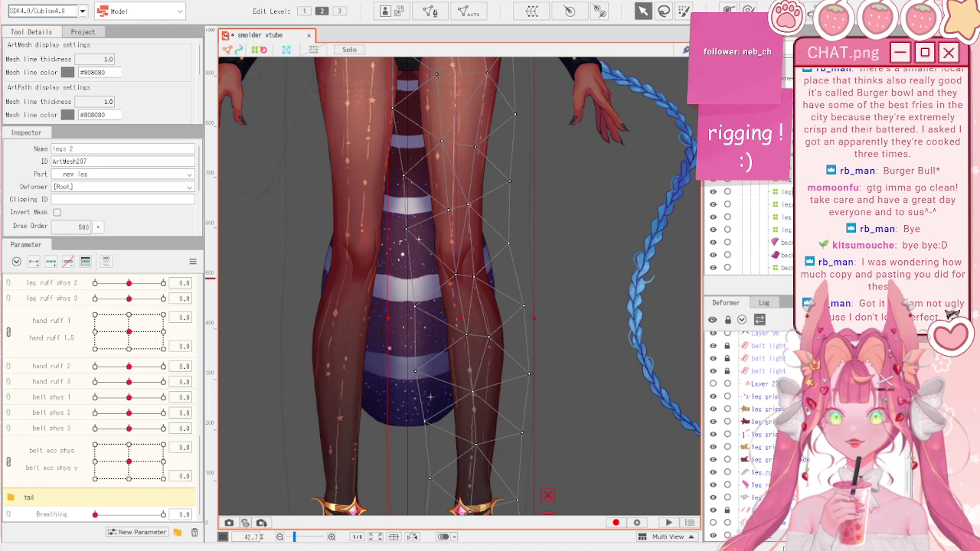
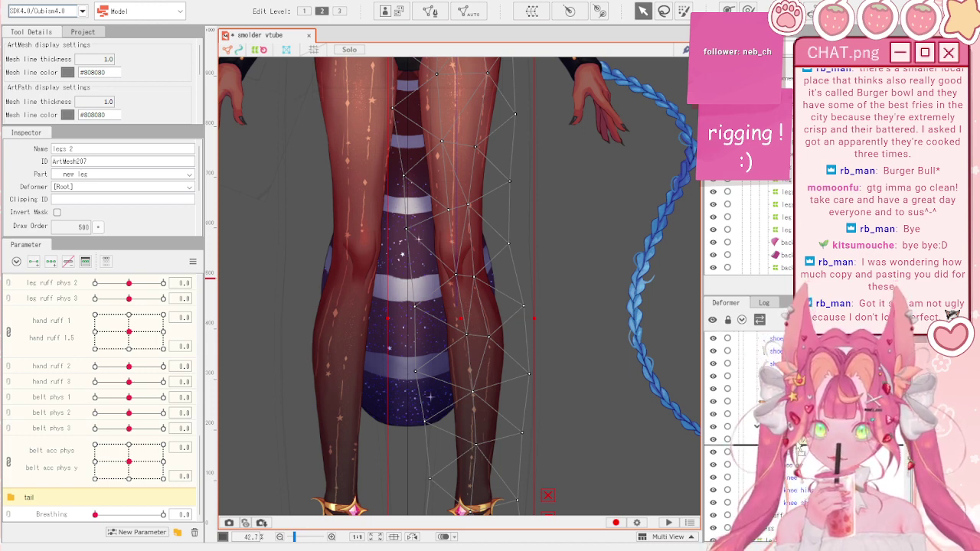
pyautogui.click(797, 465)
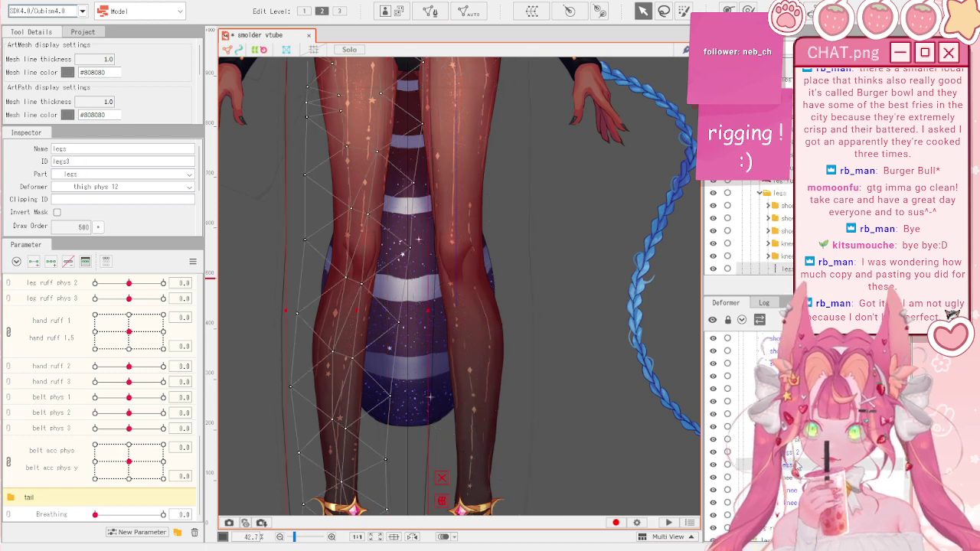
pyautogui.click(794, 456)
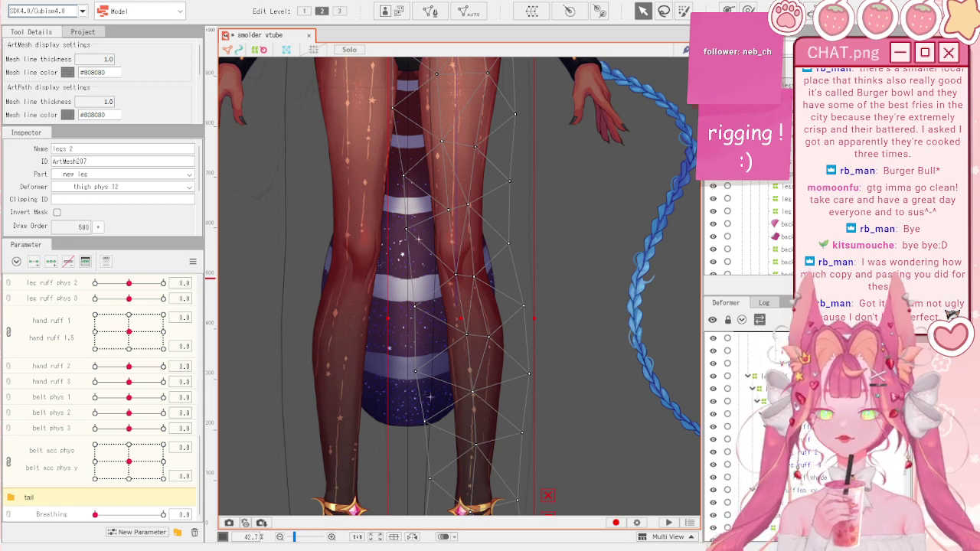
pyautogui.click(428, 395)
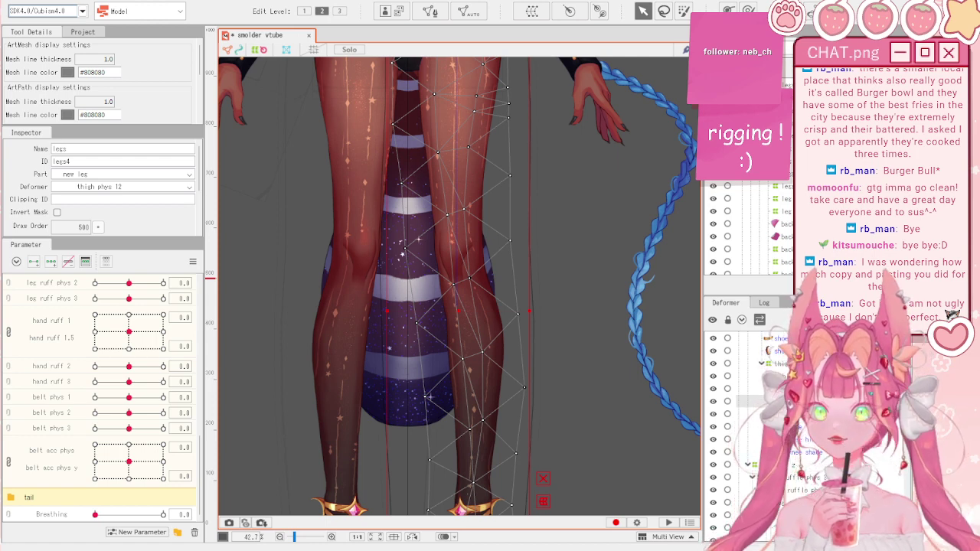
pyautogui.click(584, 225)
pyautogui.scroll(-3, 583, 225)
pyautogui.scroll(3, 554, 341)
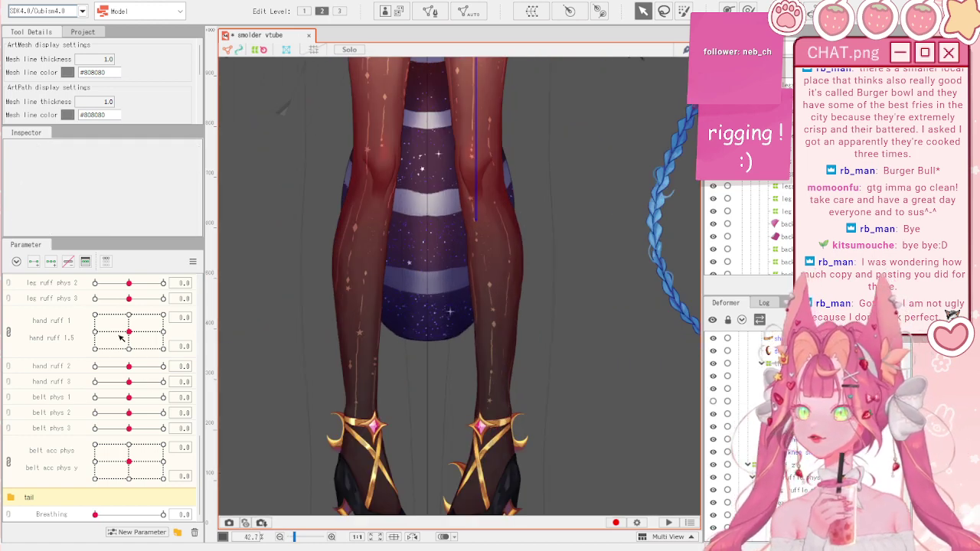
# - Test the legs at Body X 10, Body Y -10 and at Body X -10, Body Y 10, inspecting the original leg's knee xy deformer
pyautogui.scroll(10, 129, 348)
pyautogui.moveTo(129, 403); pyautogui.dragTo(185, 453)
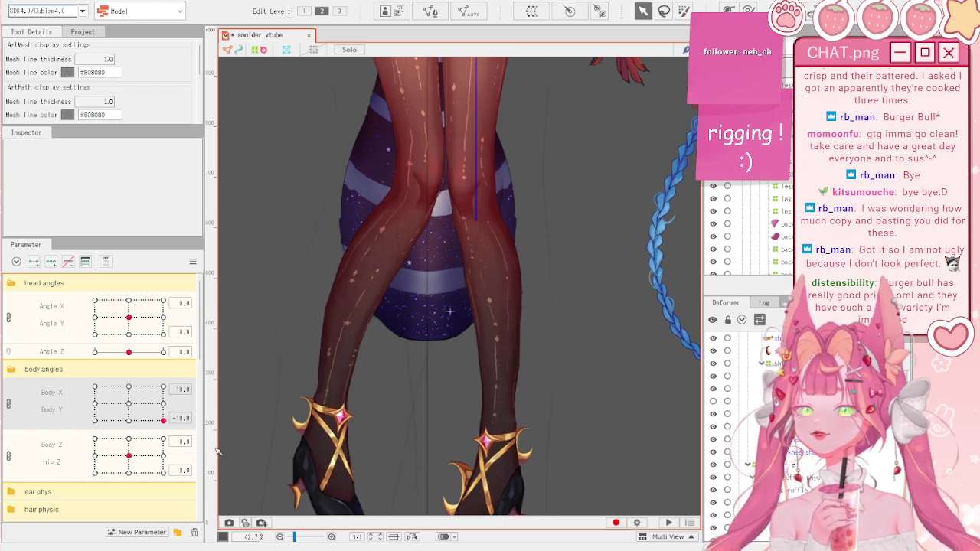
pyautogui.scroll(3, 417, 170)
pyautogui.click(417, 170)
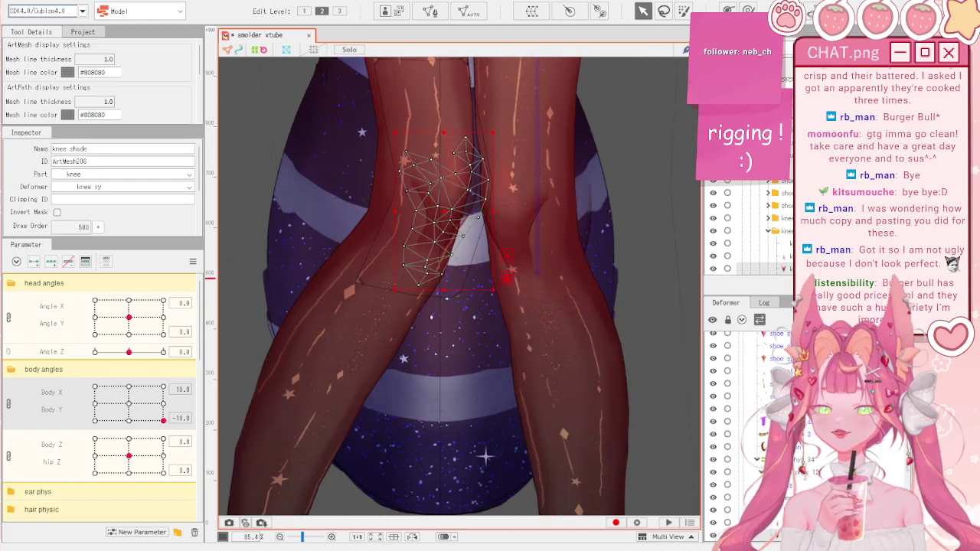
pyautogui.click(796, 497)
pyautogui.scroll(-2, 585, 414)
pyautogui.scroll(2, 520, 264)
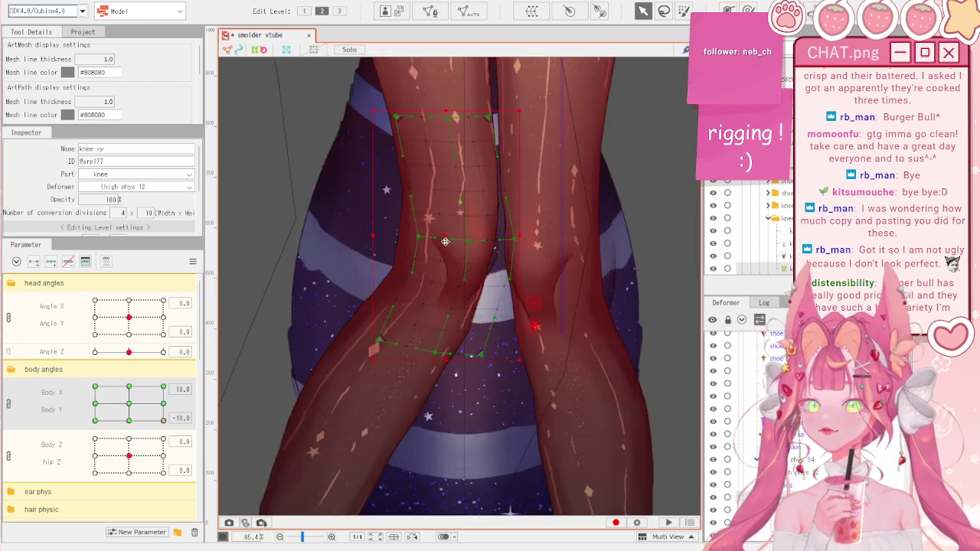
pyautogui.scroll(-5, 440, 240)
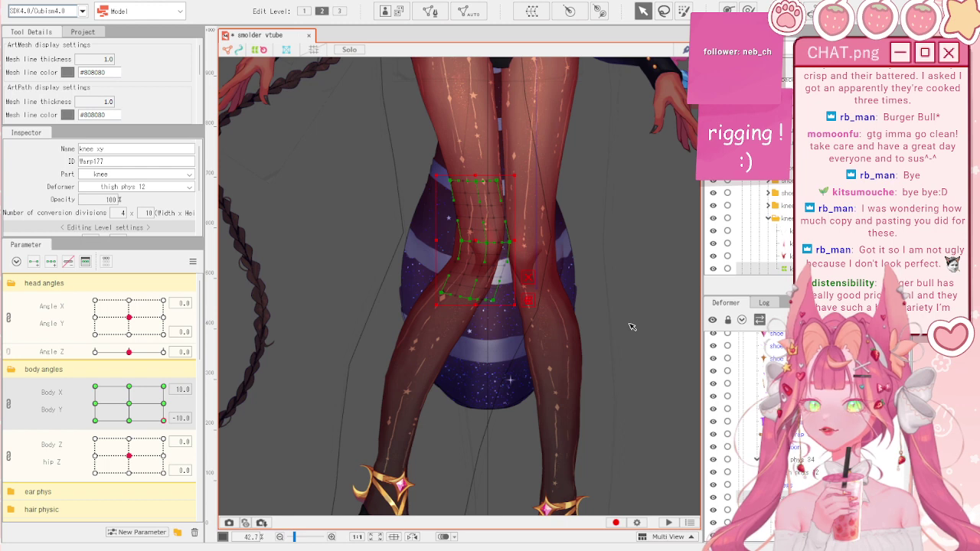
pyautogui.click(640, 306)
pyautogui.moveTo(161, 418); pyautogui.dragTo(86, 358)
# - Replace the sparse legs 2 mesh on the new leg with a denser mesh that follows the leg's outline
pyautogui.click(552, 371)
pyautogui.scroll(3, 548, 425)
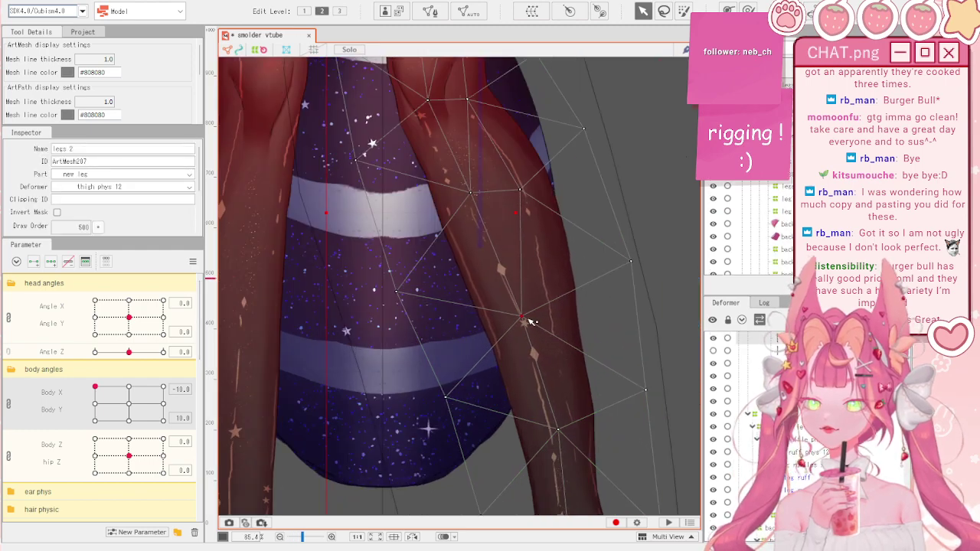
pyautogui.scroll(-3, 531, 320)
pyautogui.click(430, 11)
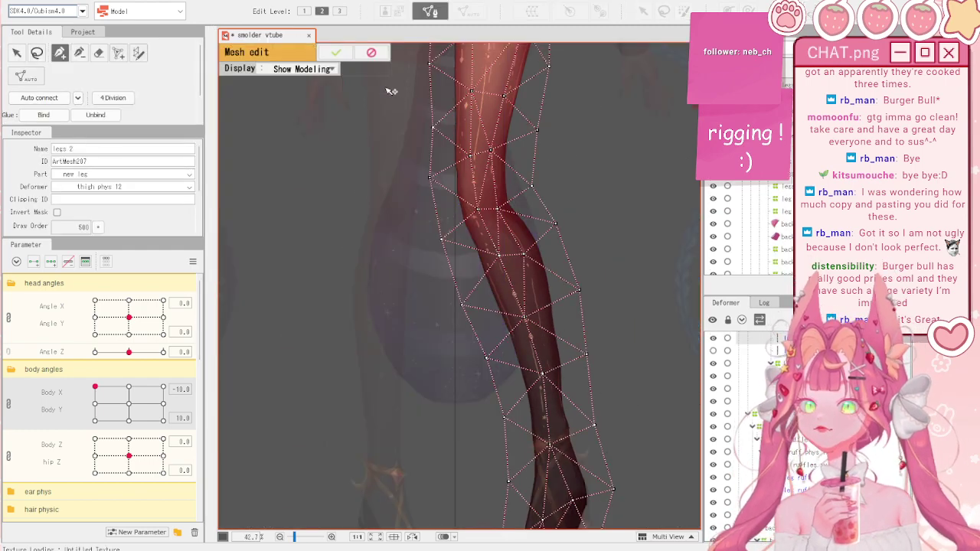
pyautogui.click(372, 52)
pyautogui.hotkey('ctrl', 'z')
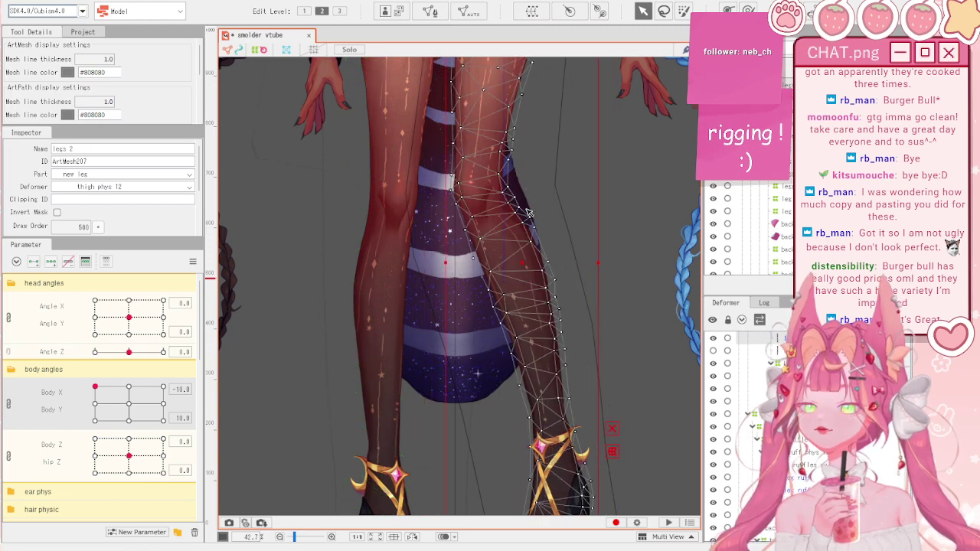
pyautogui.scroll(6, 528, 212)
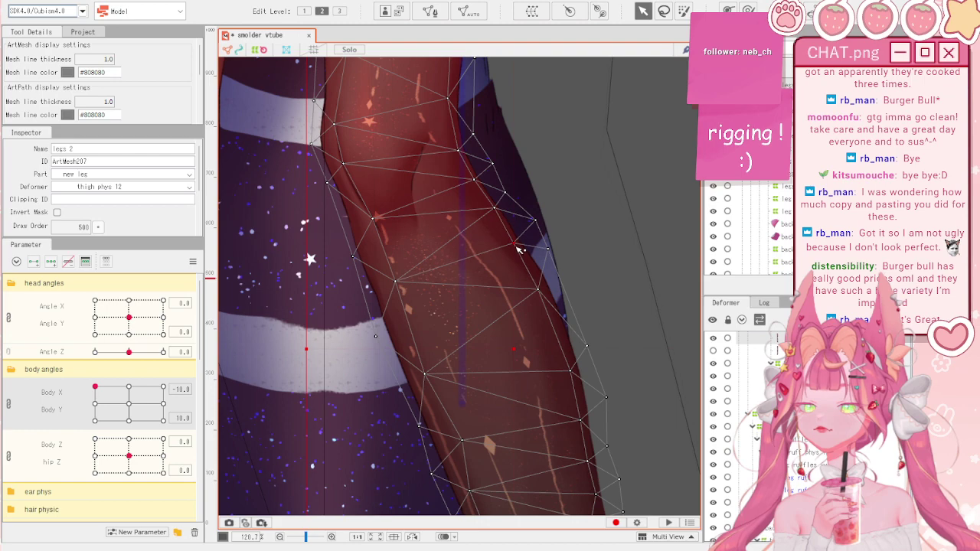
pyautogui.scroll(-8, 540, 240)
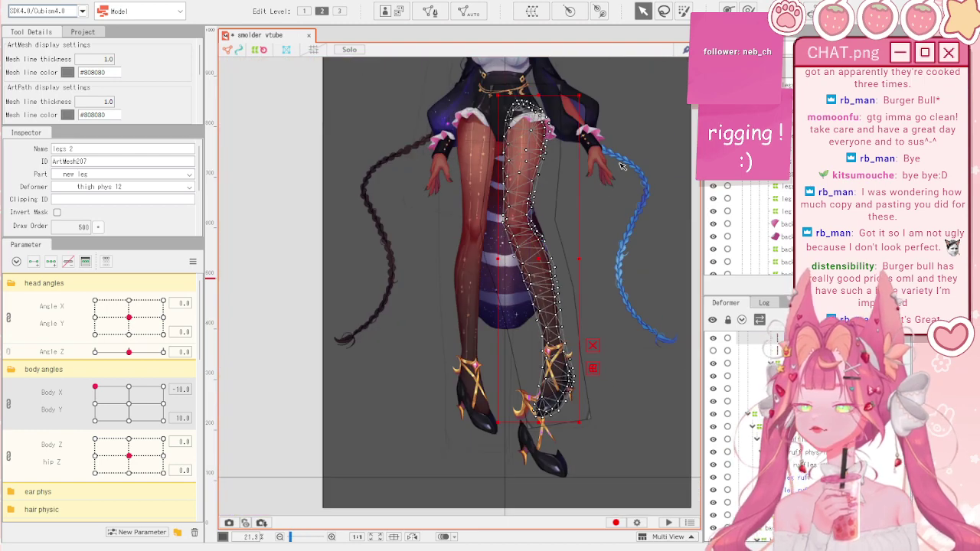
# - Pose the body at Body X -10, Body Y -10 and select the new leg's knee xy deformer to inspect the knee bend
pyautogui.click(604, 164)
pyautogui.scroll(6, 566, 157)
pyautogui.scroll(-5, 547, 167)
pyautogui.moveTo(134, 411); pyautogui.dragTo(31, 378)
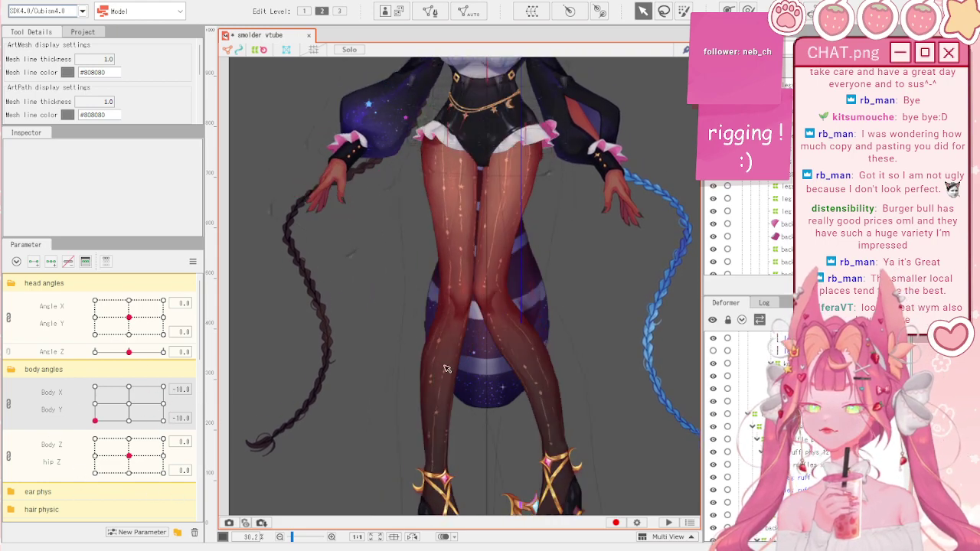
pyautogui.scroll(8, 469, 323)
pyautogui.scroll(2, 540, 196)
pyautogui.click(541, 197)
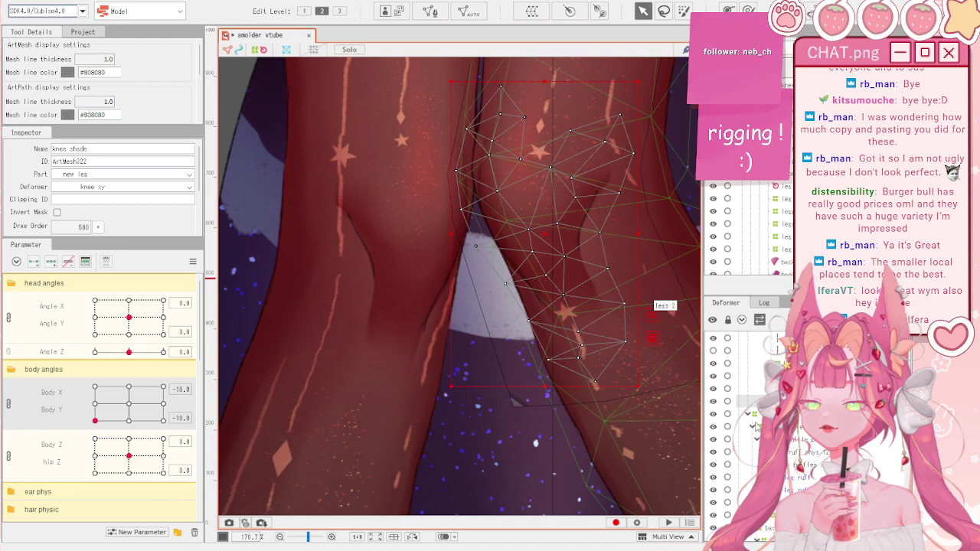
pyautogui.click(652, 337)
pyautogui.scroll(-2, 466, 452)
pyautogui.moveTo(95, 420)
pyautogui.mouseDown()
pyautogui.moveTo(129, 421)
pyautogui.moveTo(95, 421)
pyautogui.mouseUp()
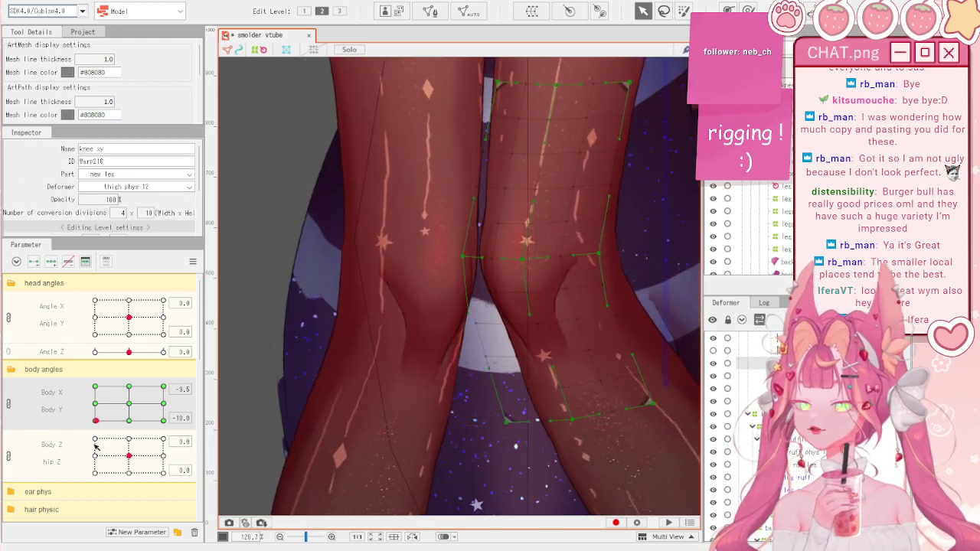
# - Add a three-by-three grid of Body X/Body Y keyforms to the legs 2 mesh, pose it at 10, 10 and ready the Deform Brush
pyautogui.moveTo(60, 341); pyautogui.dragTo(184, 343)
pyautogui.scroll(-2, 477, 356)
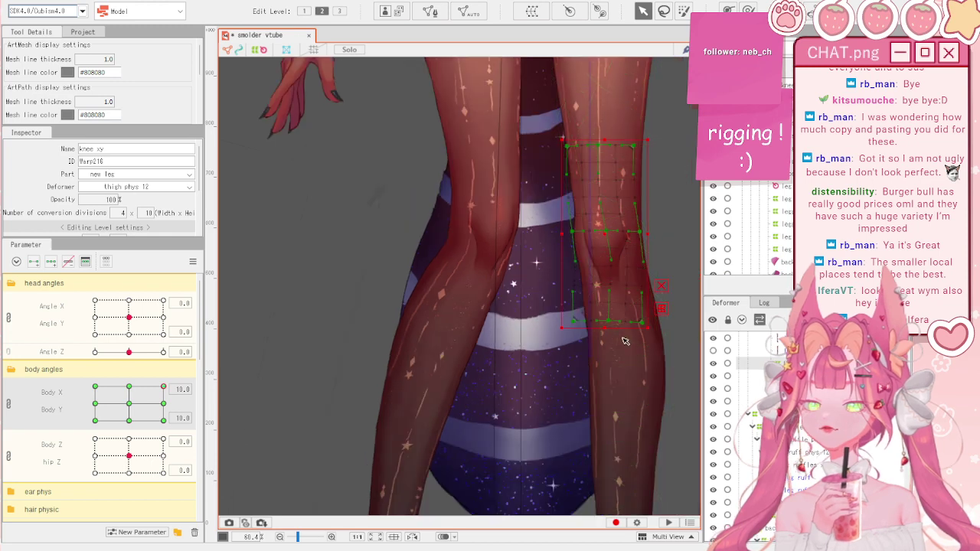
pyautogui.click(624, 341)
pyautogui.scroll(1, 623, 341)
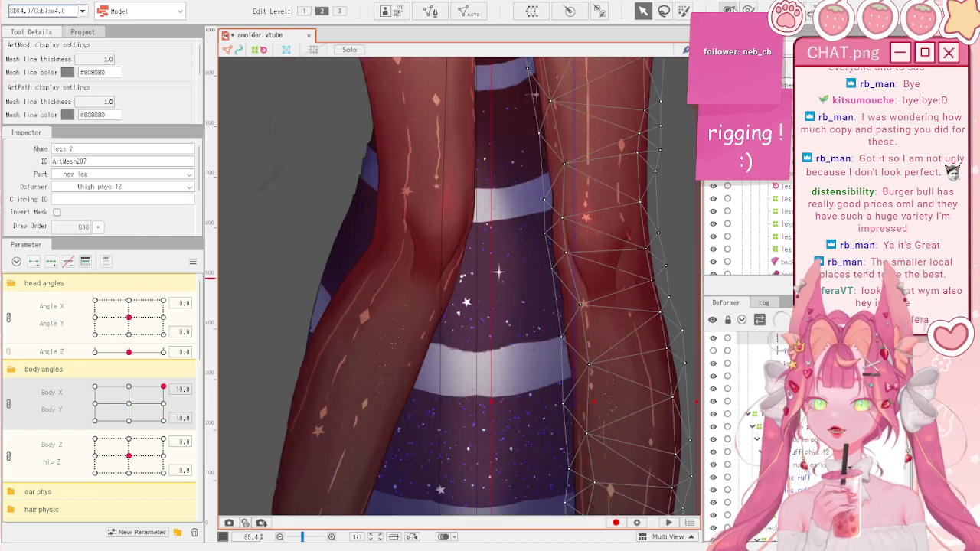
pyautogui.click(747, 10)
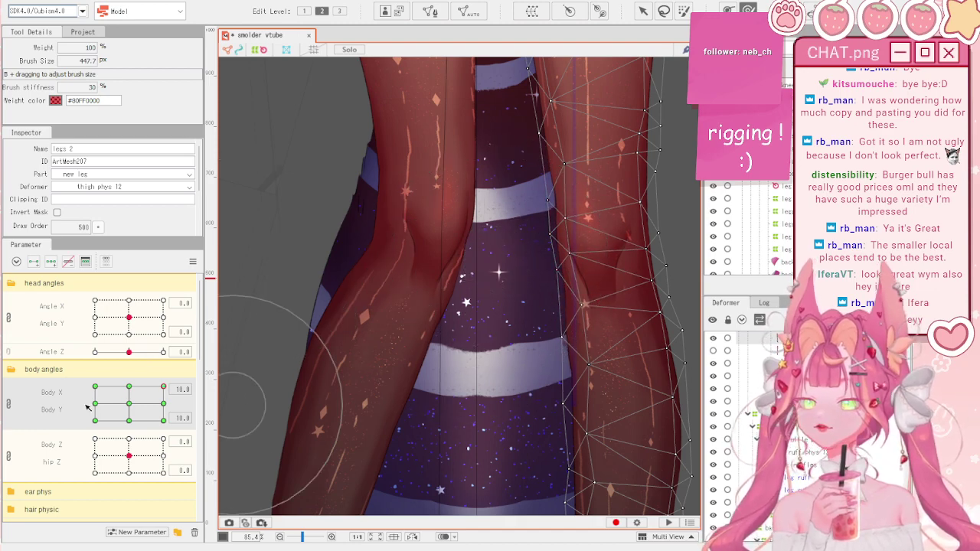
# - Compare the selected leg mesh at the corner positions of the Body X and Body Y parameters
pyautogui.click(129, 421)
pyautogui.click(94, 387)
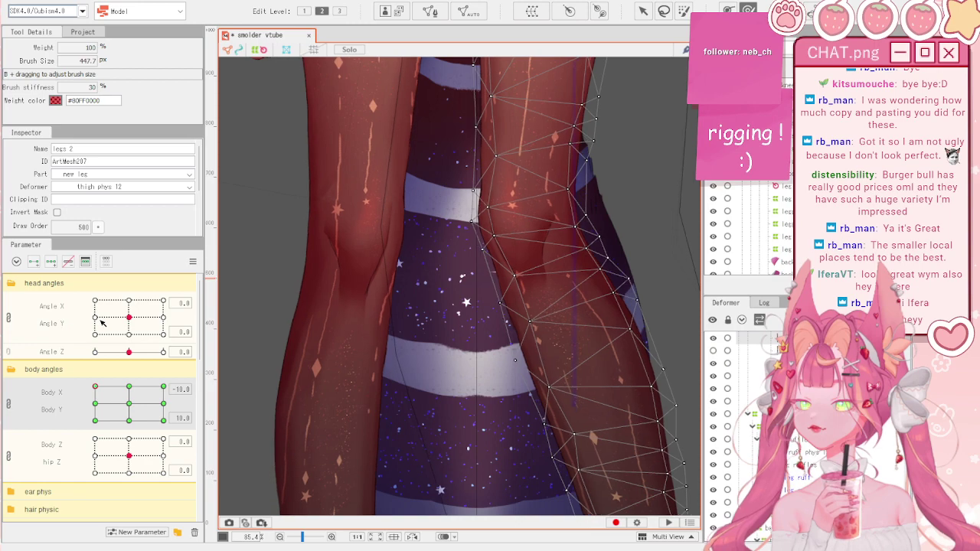
pyautogui.click(163, 387)
pyautogui.click(163, 421)
pyautogui.click(163, 387)
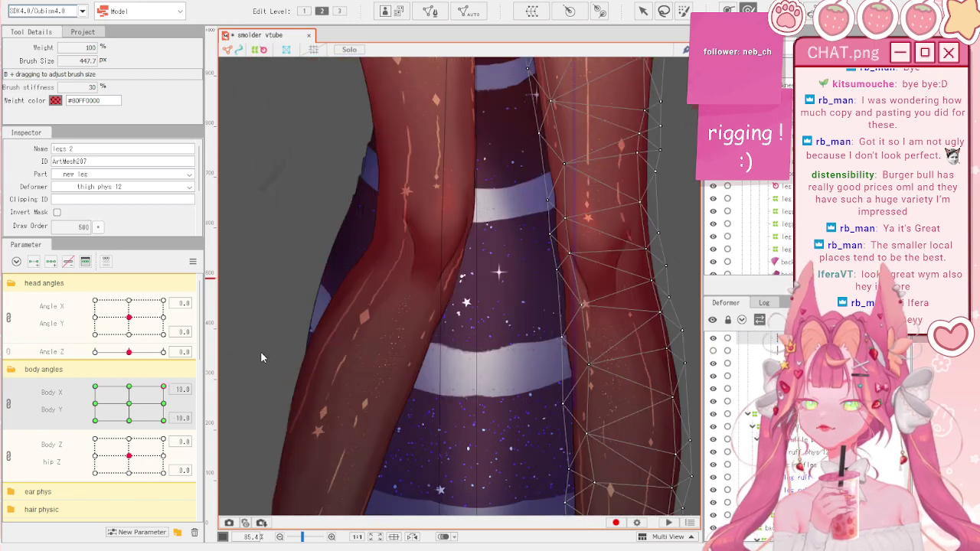
pyautogui.scroll(2, 614, 190)
pyautogui.press('v')
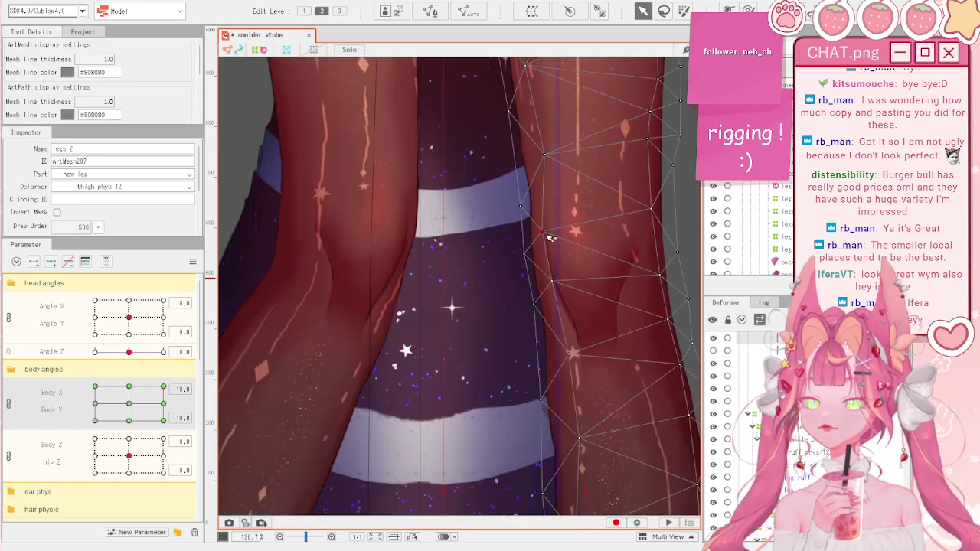
# - Deselect the leg mesh, preview both whole legs across the Body X and Body Y extremes, and reset the parameters to default
pyautogui.scroll(-5, 551, 237)
pyautogui.click(634, 261)
pyautogui.scroll(-2, 429, 264)
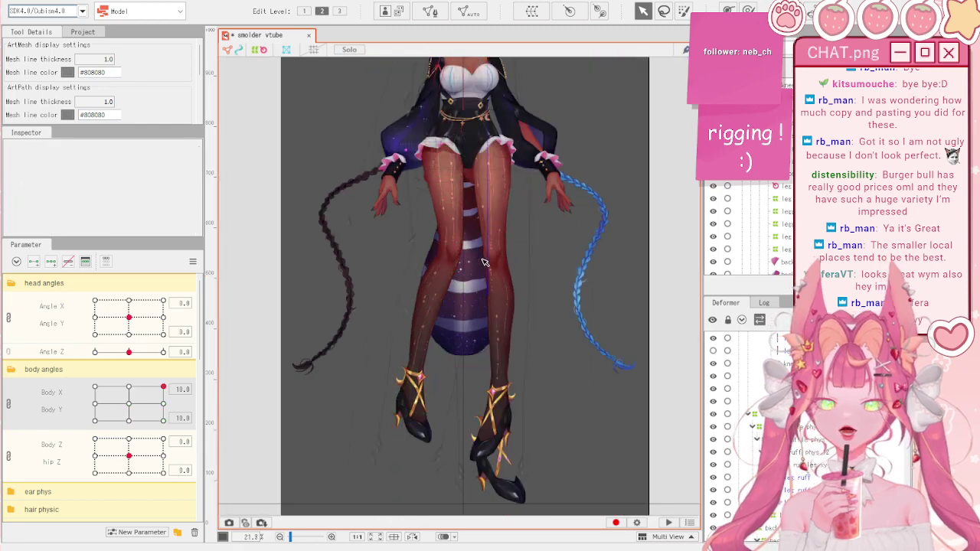
pyautogui.scroll(1, 483, 260)
pyautogui.scroll(-1, 411, 304)
pyautogui.scroll(1, 411, 306)
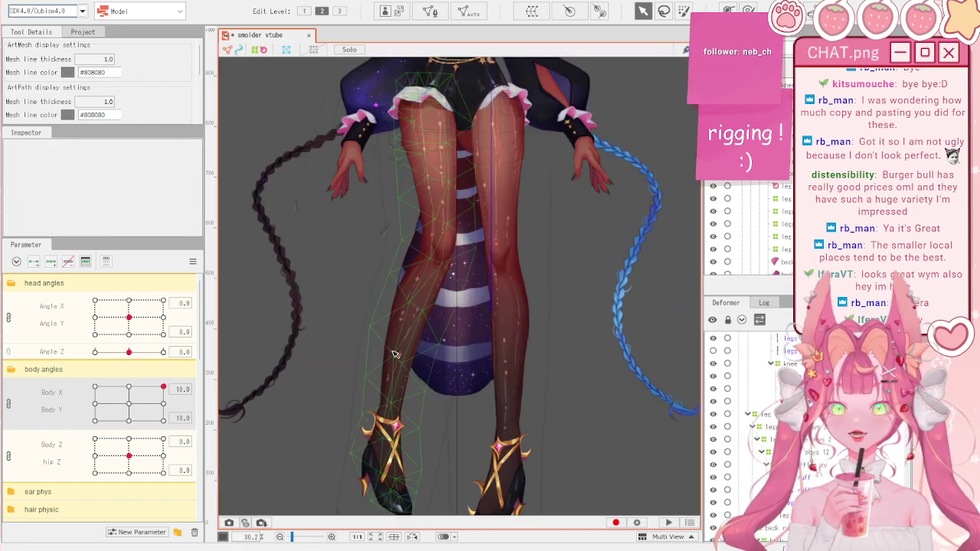
pyautogui.moveTo(163, 388); pyautogui.dragTo(189, 485)
pyautogui.scroll(-2, 394, 384)
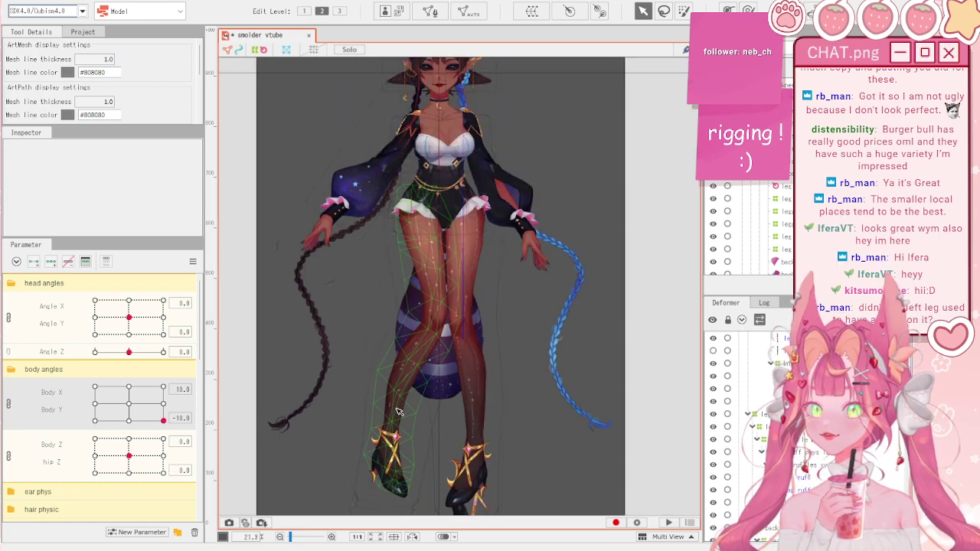
pyautogui.moveTo(163, 420); pyautogui.dragTo(9, 451)
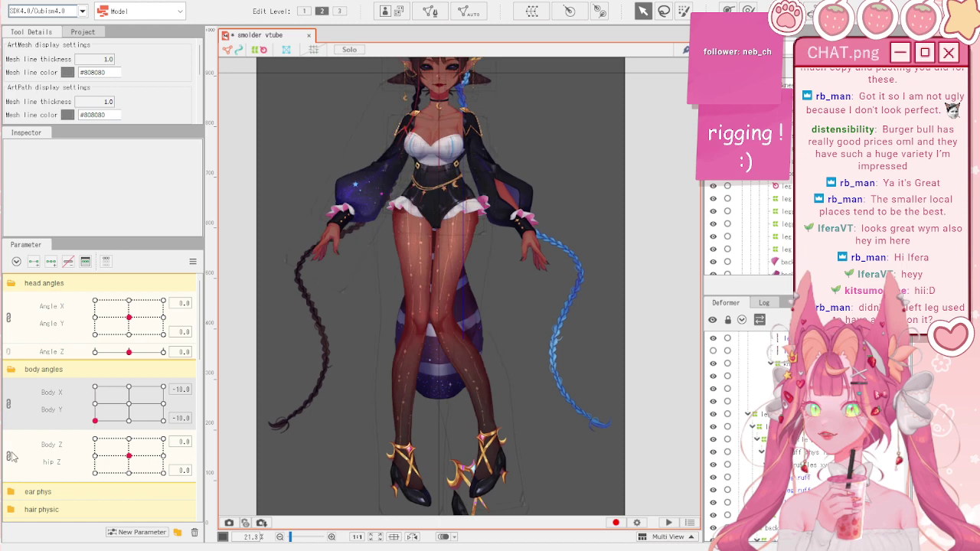
pyautogui.moveTo(50, 423); pyautogui.dragTo(139, 382)
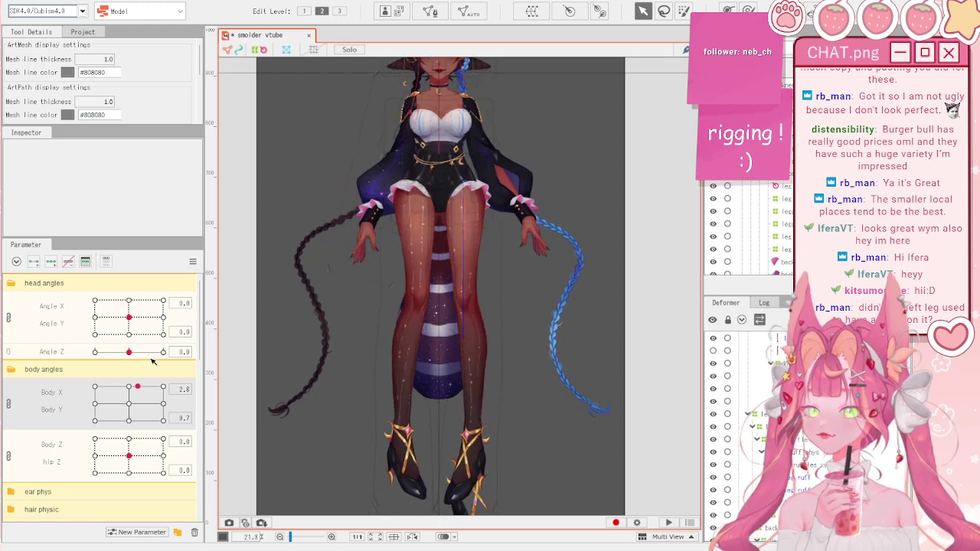
pyautogui.click(192, 261)
pyautogui.click(299, 261)
# - Select shoe strap 4 on the spare shoe, test it against Angle X and Angle Y, and reset the parameters
pyautogui.scroll(6, 495, 430)
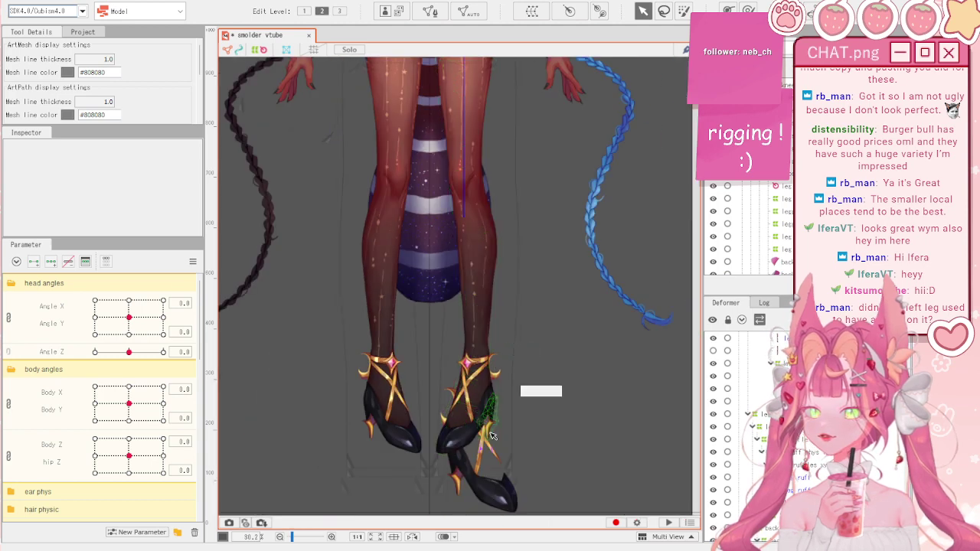
pyautogui.scroll(-4, 737, 225)
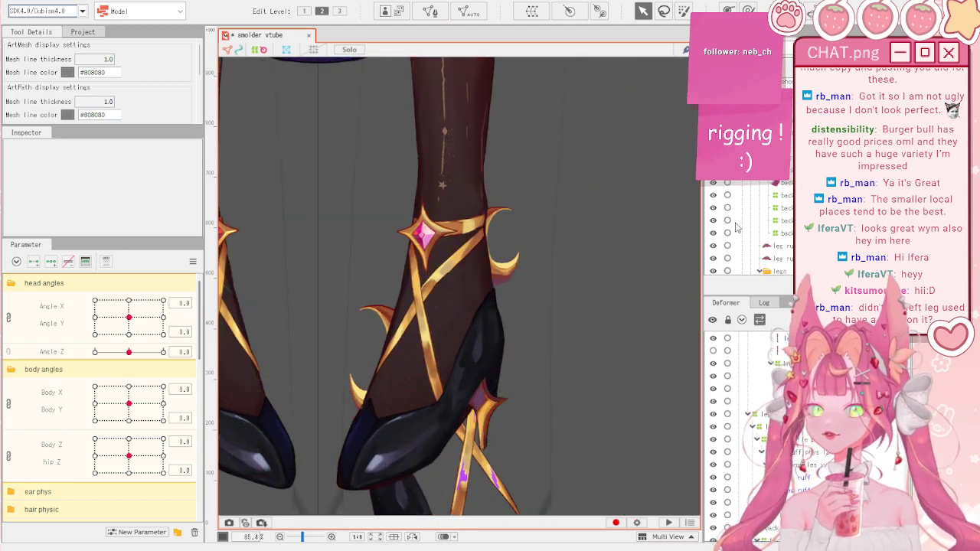
pyautogui.scroll(3, 752, 217)
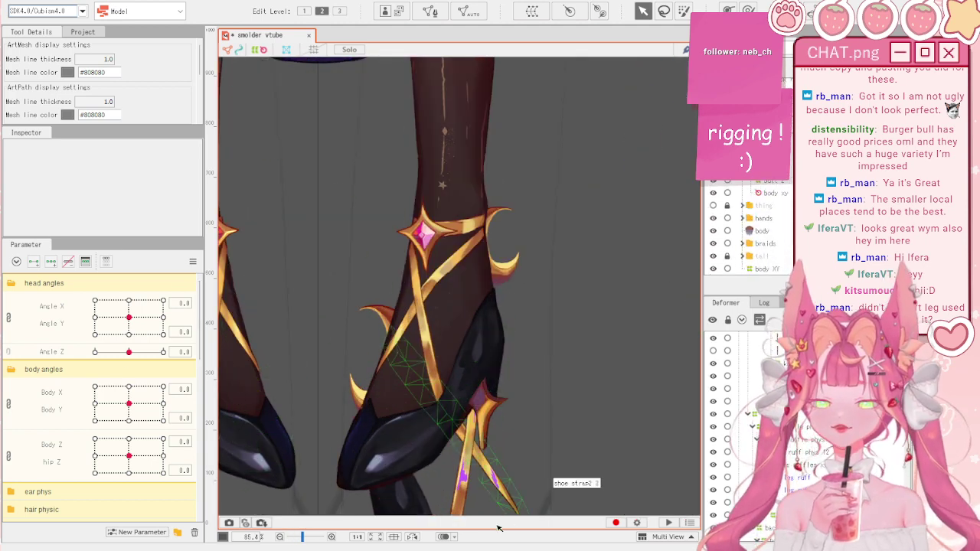
pyautogui.click(470, 479)
pyautogui.click(470, 479)
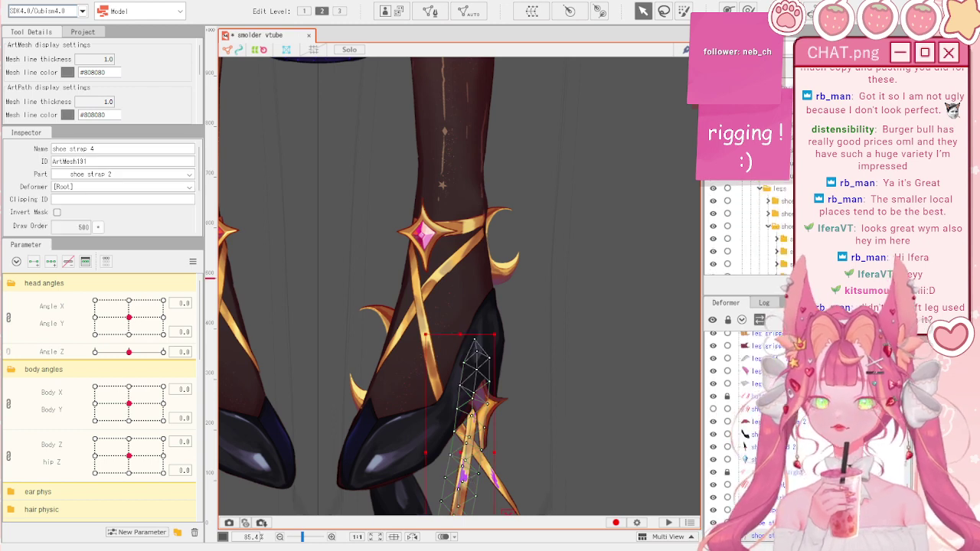
pyautogui.moveTo(129, 317); pyautogui.dragTo(178, 309)
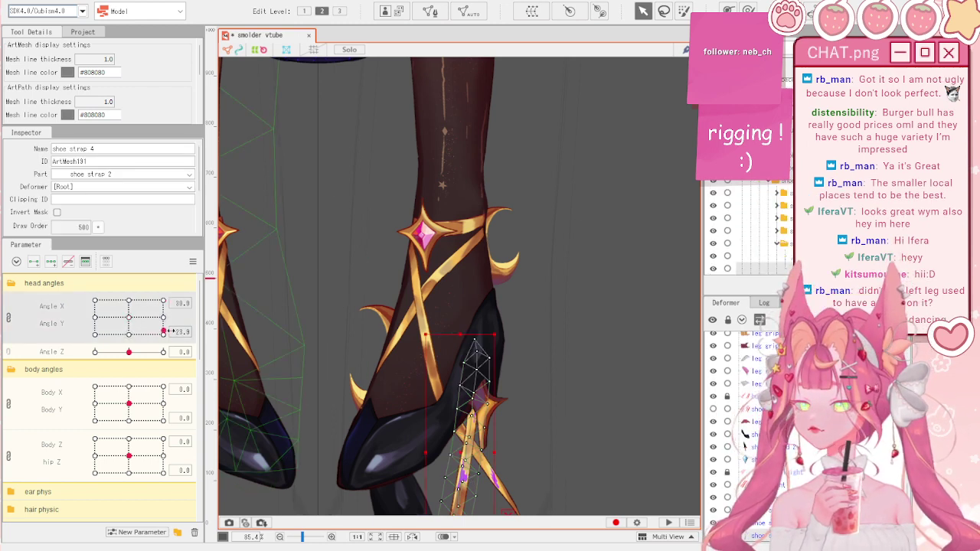
pyautogui.click(193, 261)
pyautogui.click(245, 260)
# - Set Body X to -10 and Body Y to 10 and look through the shoe spark and shoe gem meshes for the spare shoe's gem
pyautogui.moveTo(129, 403); pyautogui.dragTo(60, 371)
pyautogui.click(478, 325)
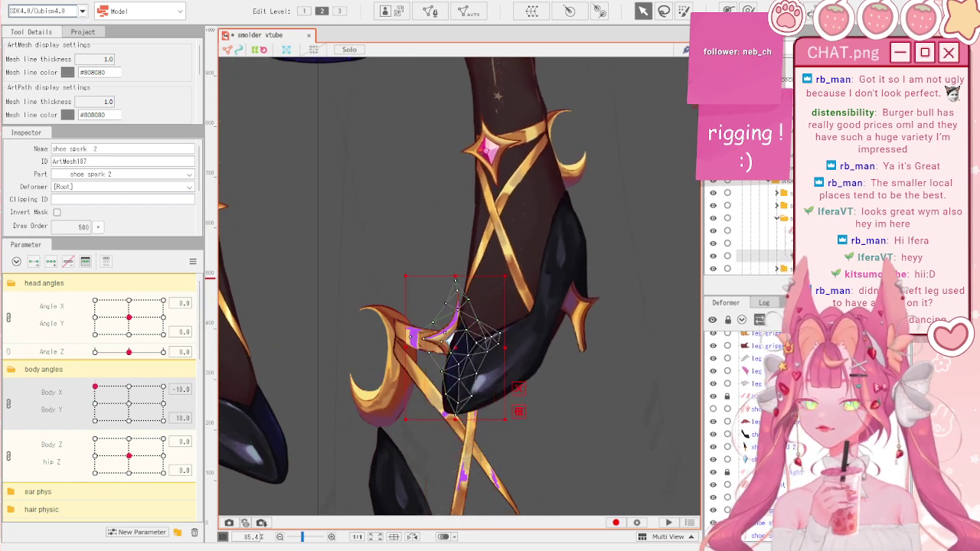
pyautogui.keyDown('shift'); pyautogui.click(804, 197); pyautogui.keyUp('shift')
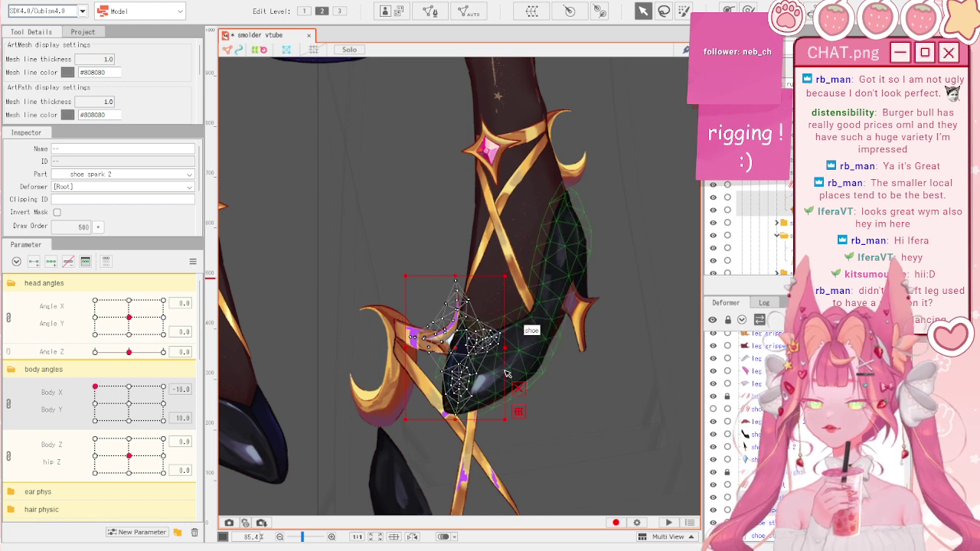
pyautogui.scroll(1, 803, 197)
pyautogui.click(803, 185)
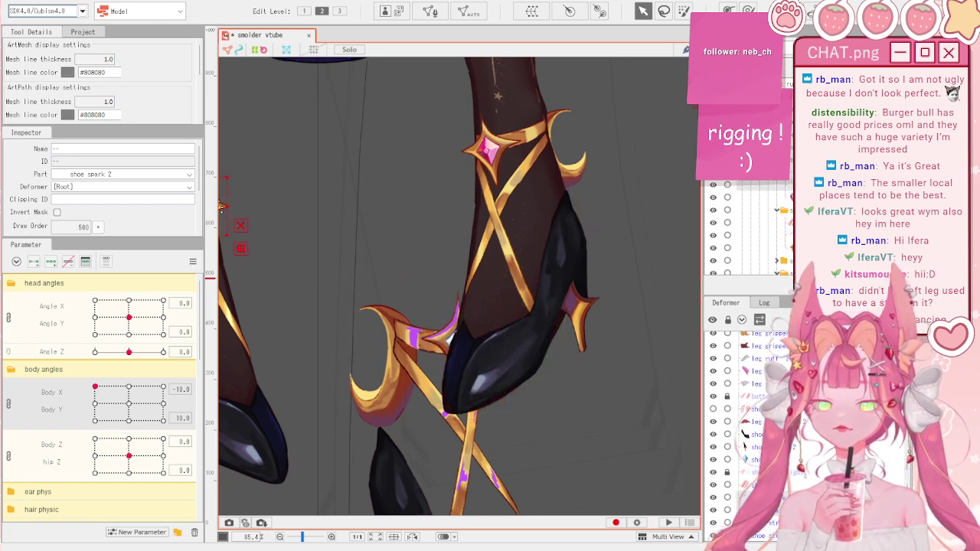
pyautogui.click(804, 197)
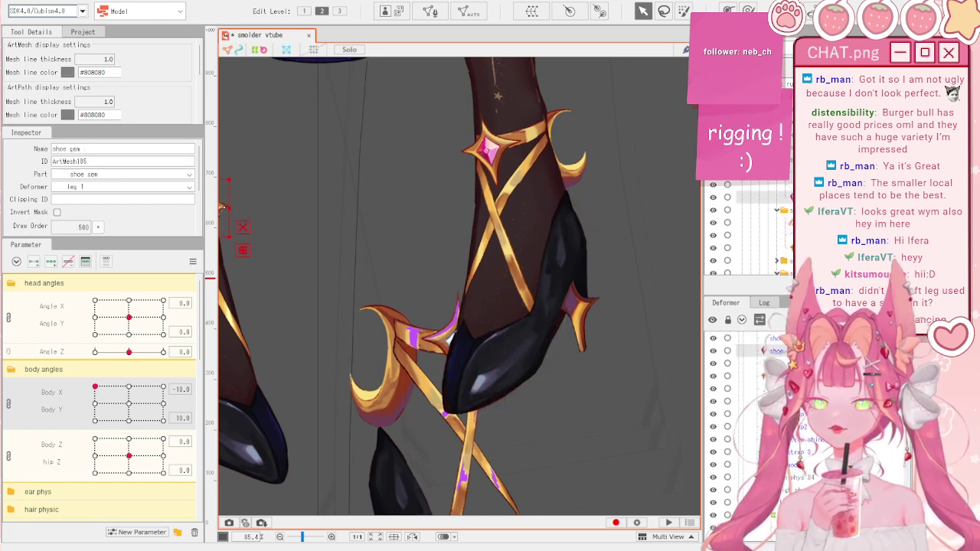
pyautogui.click(804, 184)
pyautogui.click(803, 172)
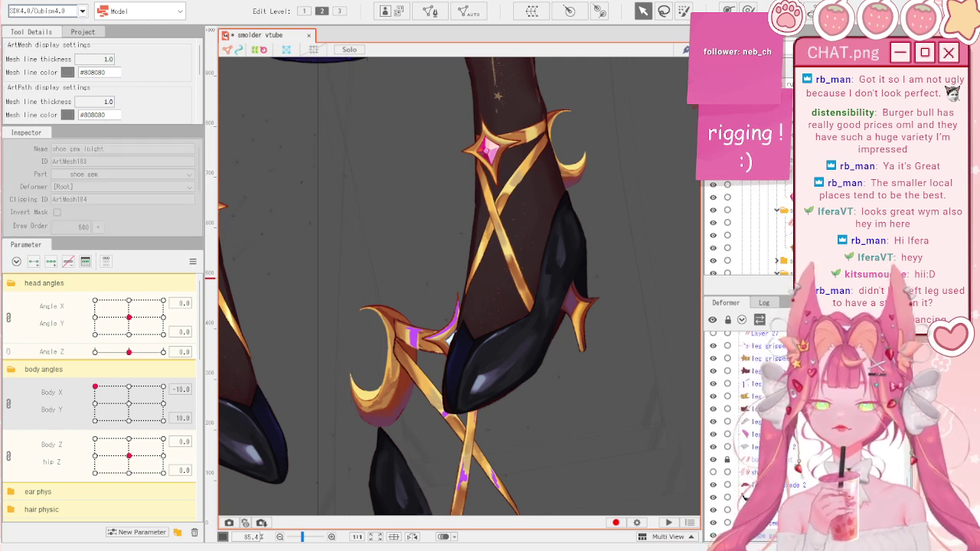
pyautogui.scroll(-5, 804, 191)
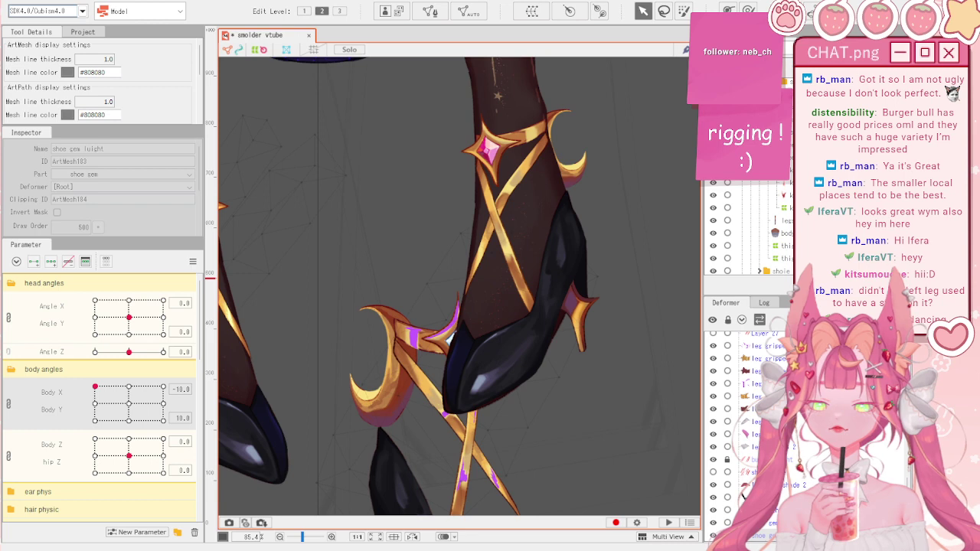
# - Move shoe gem 3 into the new leg part and place it near the pink gem of the ankle ornament
pyautogui.click(451, 344)
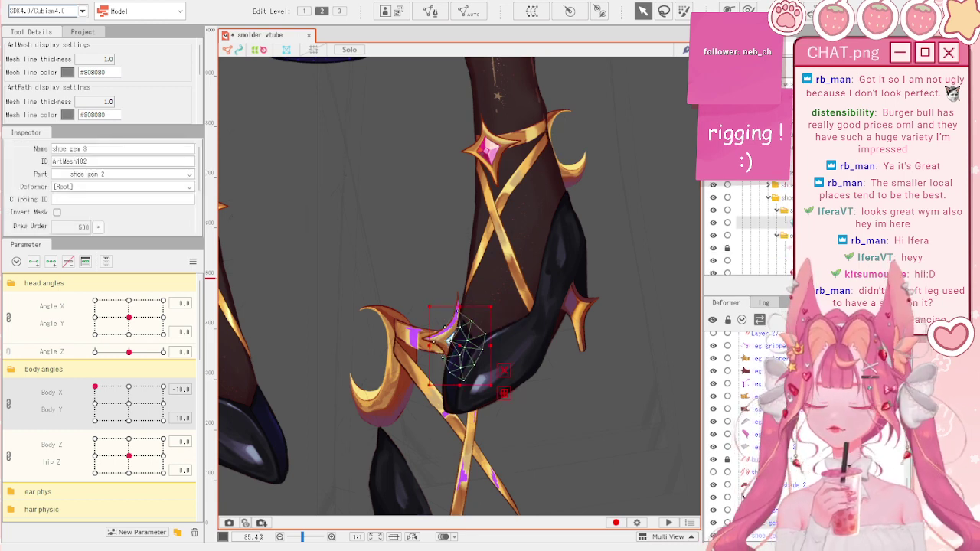
pyautogui.click(804, 248)
pyautogui.scroll(-8, 804, 230)
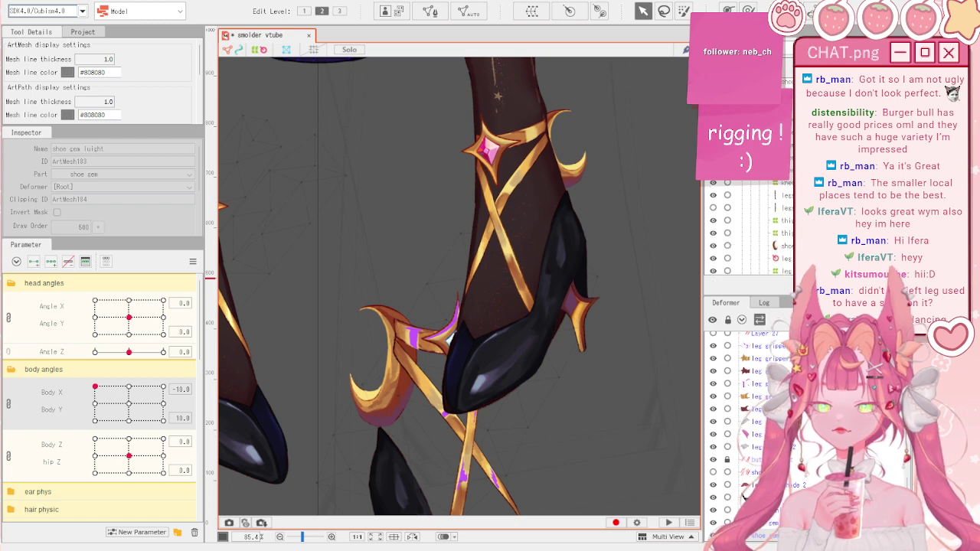
pyautogui.scroll(8, 795, 230)
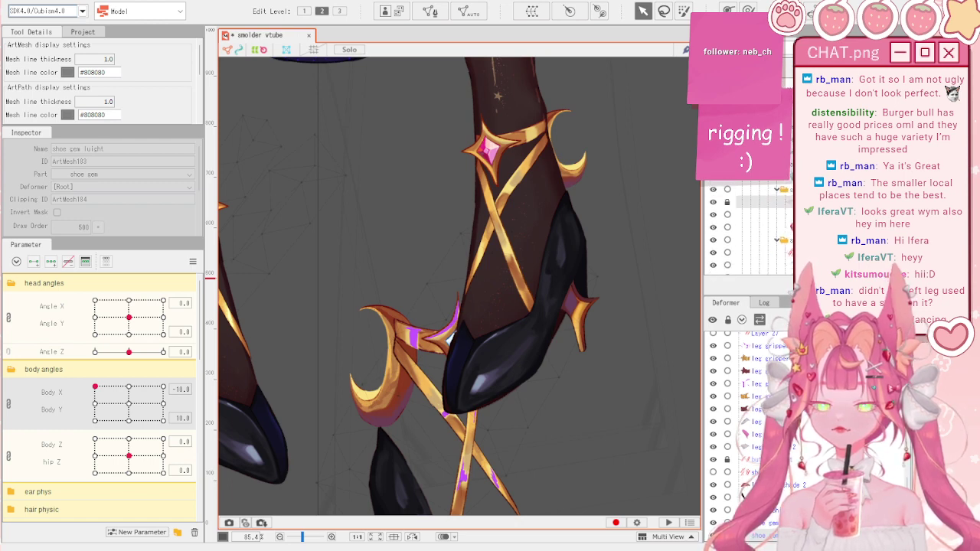
pyautogui.click(452, 343)
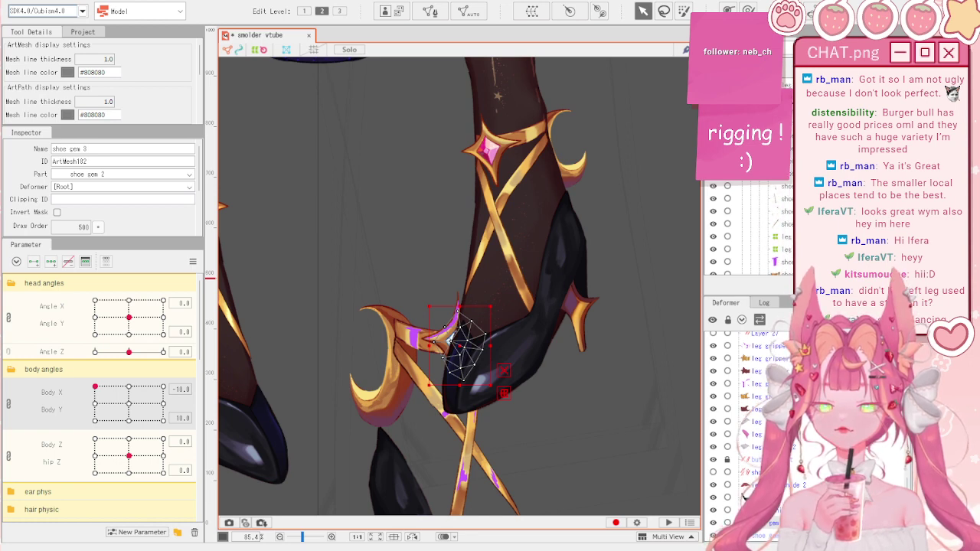
pyautogui.moveTo(462, 351); pyautogui.dragTo(475, 171)
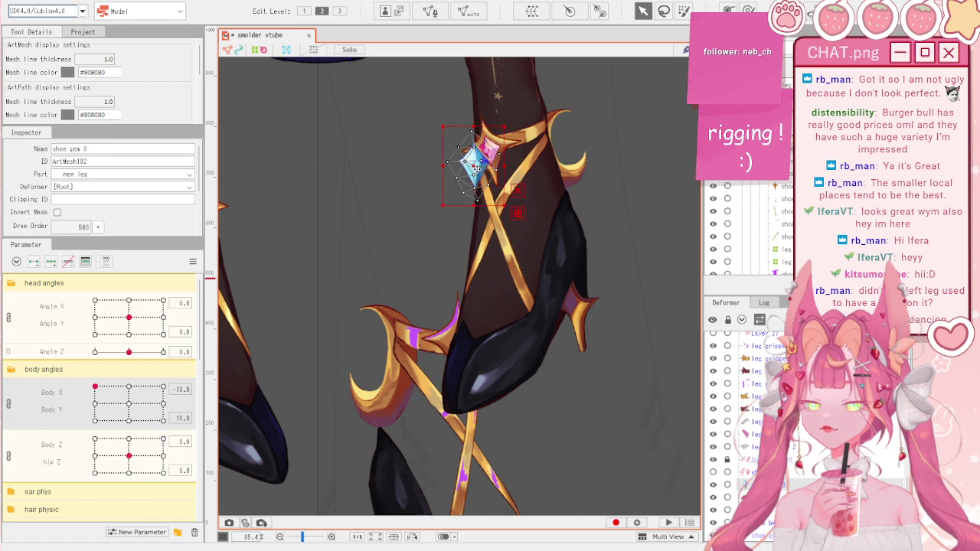
pyautogui.rightClick(476, 173)
pyautogui.click(507, 407)
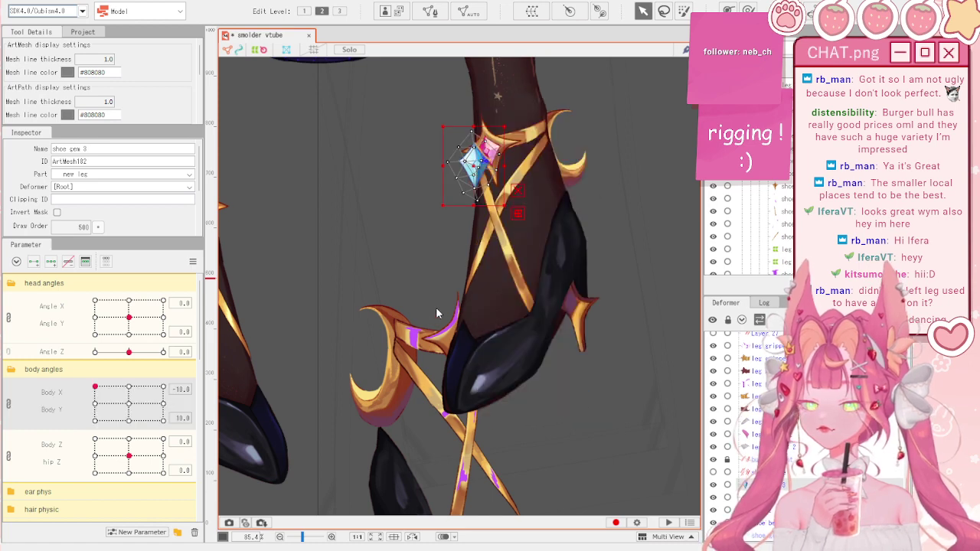
# - Move the blue shoe gem over the pink one and scale it down to fit inside the gold ankle ornament
pyautogui.scroll(-4, 430, 324)
pyautogui.scroll(6, 495, 137)
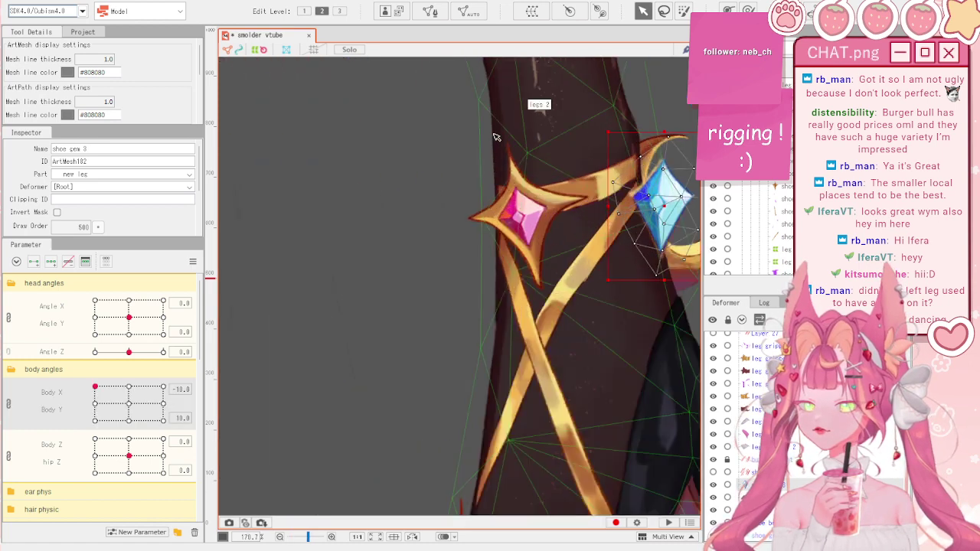
pyautogui.moveTo(662, 205); pyautogui.dragTo(525, 223)
pyautogui.scroll(6, 544, 170)
pyautogui.moveTo(502, 125); pyautogui.dragTo(456, 260)
pyautogui.hotkey('ctrl', 'z')
pyautogui.moveTo(491, 330); pyautogui.dragTo(474, 262)
pyautogui.scroll(-3, 468, 184)
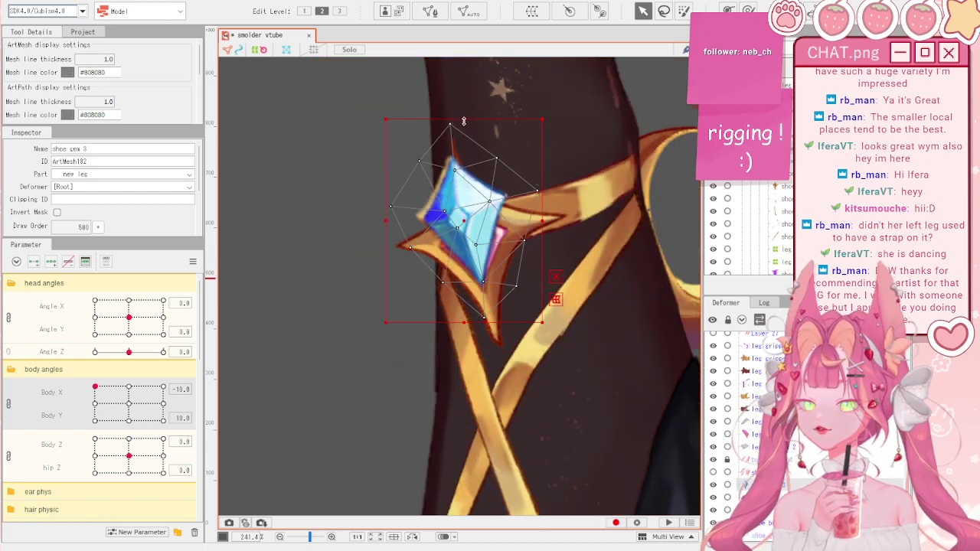
pyautogui.moveTo(464, 117); pyautogui.dragTo(464, 168)
pyautogui.moveTo(382, 170); pyautogui.dragTo(411, 180)
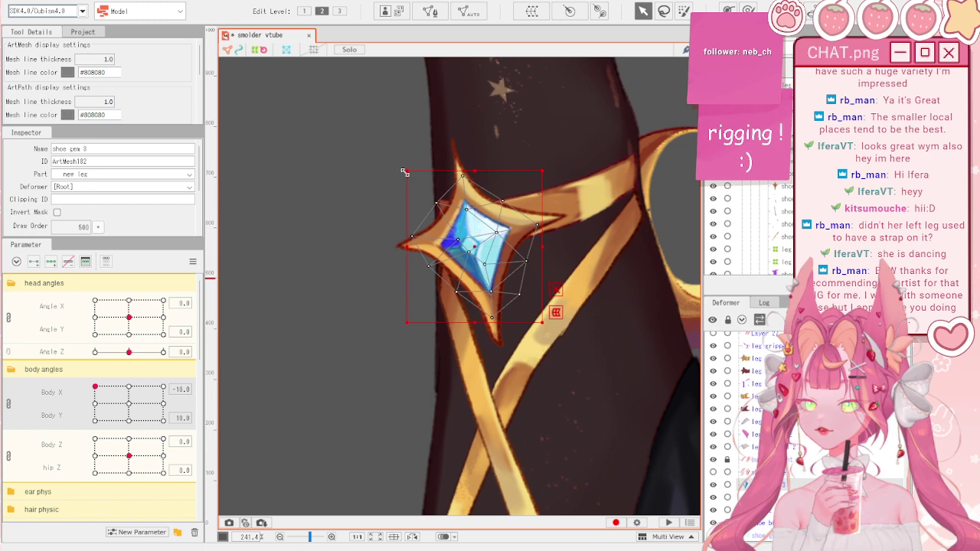
# - Reduce the deform brush size to about 90.7 px
pyautogui.press('b')
pyautogui.scroll(3, 486, 382)
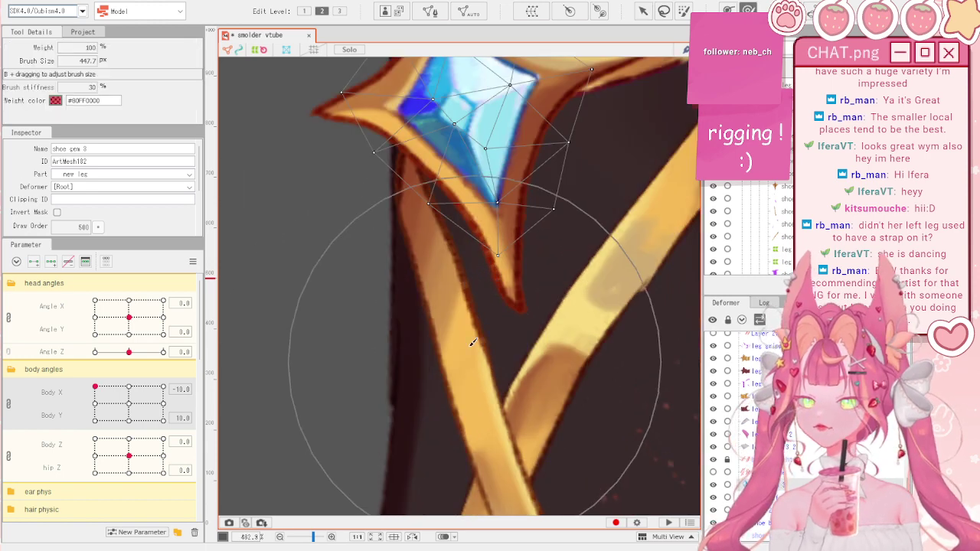
pyautogui.scroll(-3, 508, 308)
pyautogui.moveTo(397, 156)
pyautogui.mouseDown()
pyautogui.moveTo(423, 223)
pyautogui.moveTo(414, 264)
pyautogui.mouseUp()
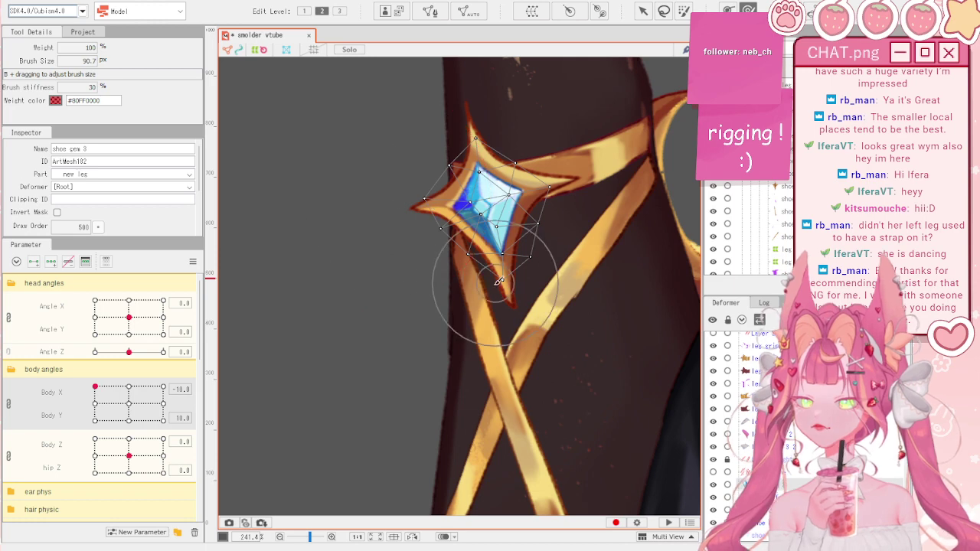
pyautogui.scroll(-3, 498, 283)
# - Reset the parameters to default, move the blue gem back over the pink one in the ankle ornament, and rotate it slightly to match
pyautogui.press('v')
pyautogui.click(193, 261)
pyautogui.click(236, 266)
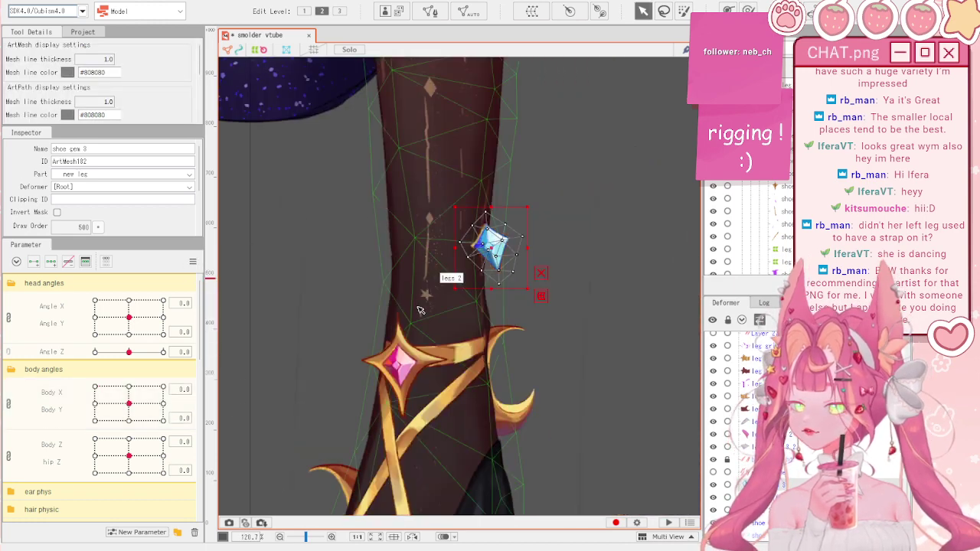
pyautogui.scroll(3, 429, 308)
pyautogui.moveTo(569, 106); pyautogui.dragTo(415, 265)
pyautogui.scroll(2, 391, 442)
pyautogui.scroll(-2, 422, 375)
pyautogui.scroll(2, 412, 403)
pyautogui.moveTo(457, 199); pyautogui.dragTo(421, 281)
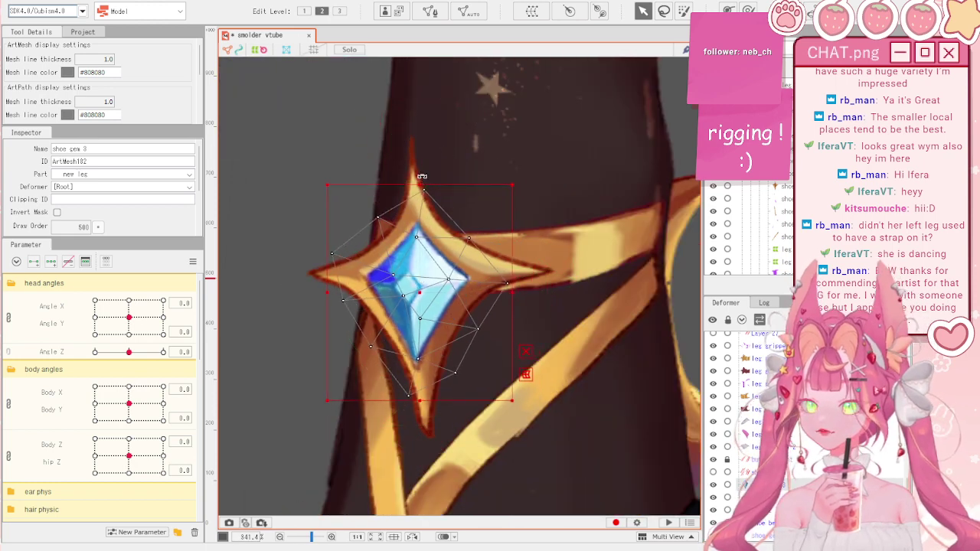
pyautogui.moveTo(422, 176); pyautogui.dragTo(413, 175)
pyautogui.moveTo(426, 300); pyautogui.dragTo(427, 304)
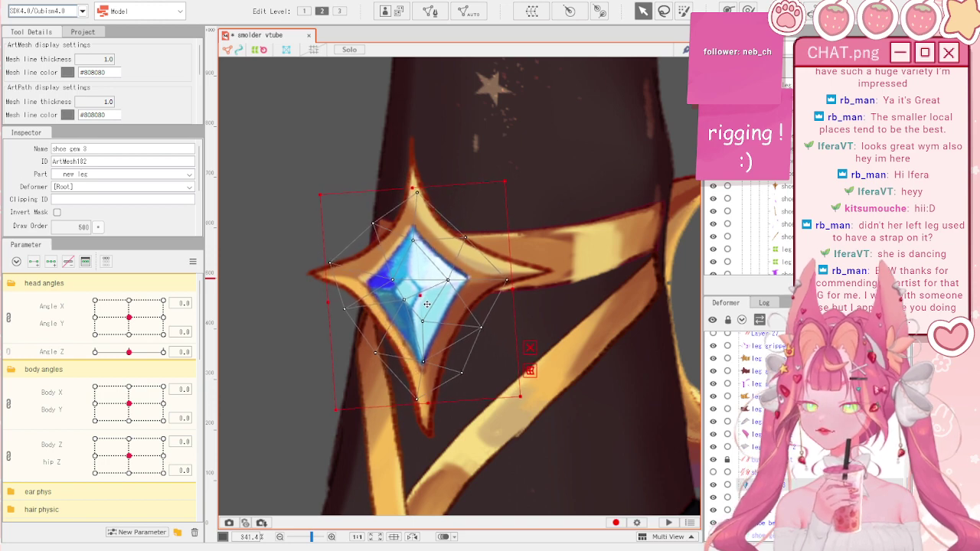
# - Select the original pink shoe gem of the leg 1 deformer and hide it
pyautogui.scroll(-2, 427, 304)
pyautogui.scroll(1, 612, 199)
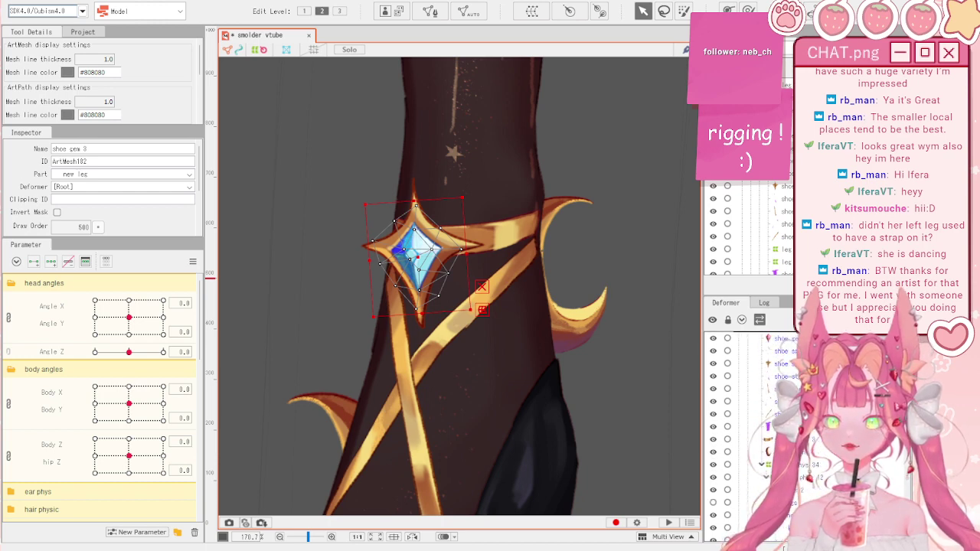
pyautogui.moveTo(783, 368); pyautogui.dragTo(782, 370)
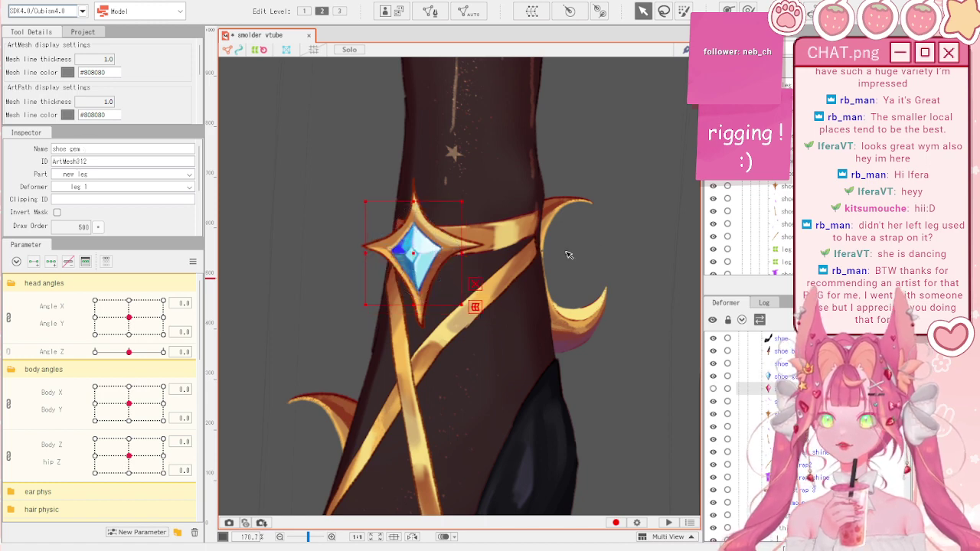
# - Check the blue gem on the new leg at offset Angle X/Y and Body X/Y poses, resetting the parameters to default after each
pyautogui.click(570, 254)
pyautogui.scroll(-4, 574, 255)
pyautogui.moveTo(129, 317); pyautogui.dragTo(156, 330)
pyautogui.click(193, 261)
pyautogui.click(252, 258)
pyautogui.moveTo(129, 403); pyautogui.dragTo(162, 413)
pyautogui.click(192, 261)
pyautogui.click(256, 260)
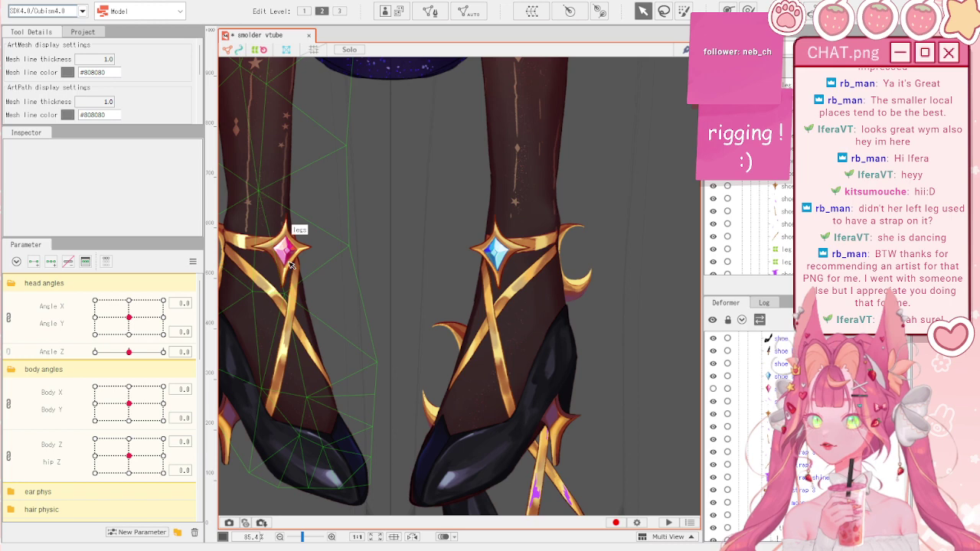
# - Find the hidden shoe shine mesh in the parts list and make it visible over both shoes
pyautogui.click(507, 294)
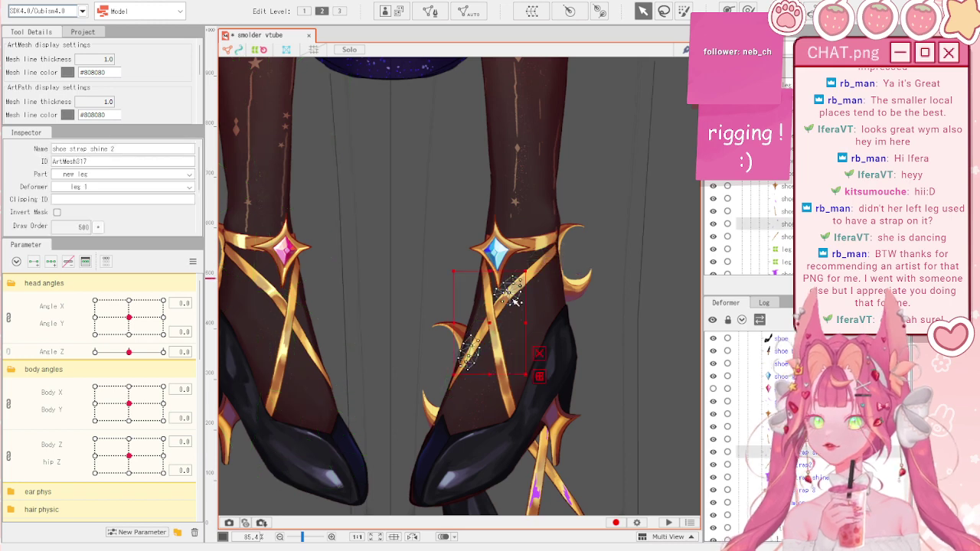
pyautogui.scroll(-3, 619, 334)
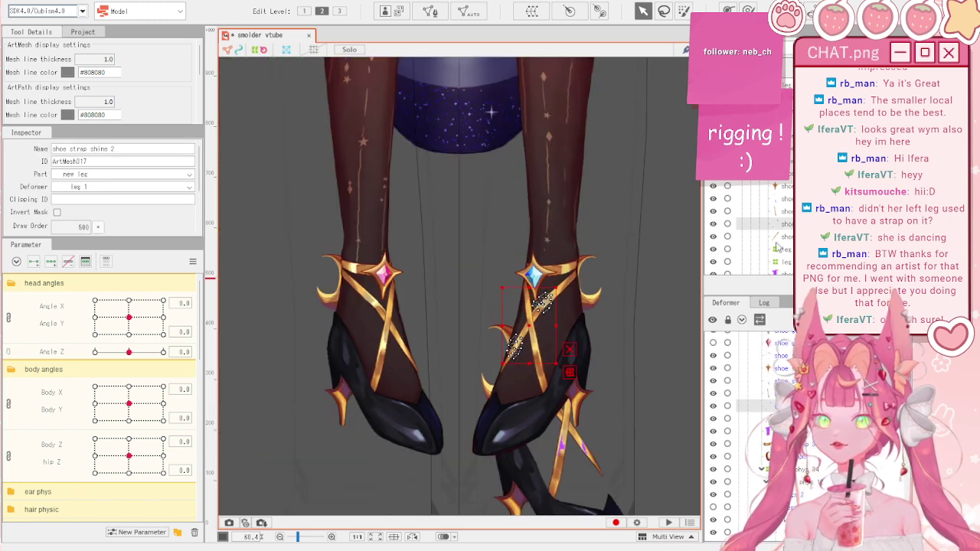
pyautogui.scroll(3, 750, 256)
pyautogui.scroll(4, 750, 245)
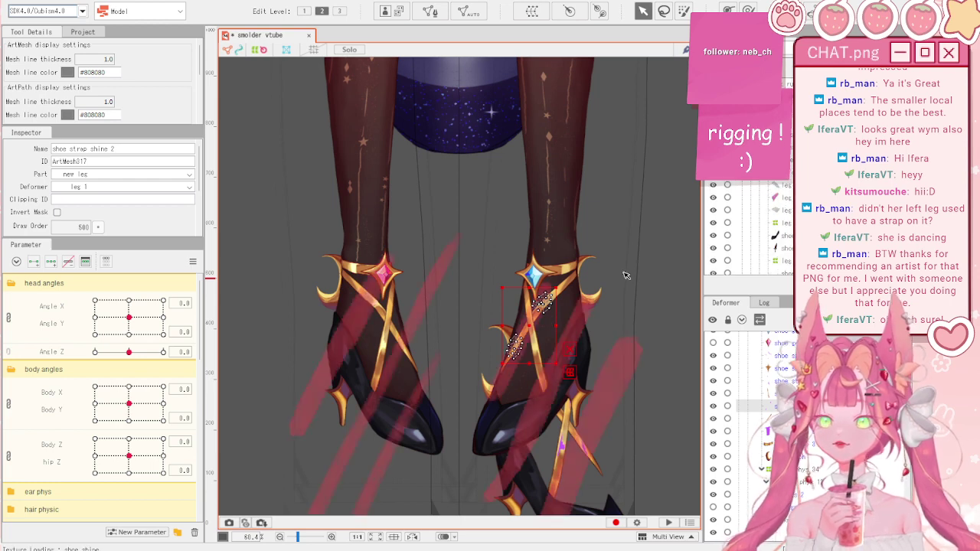
# - Set the shoe shine mesh's blend mode to Additive and its opacity to 100%
pyautogui.click(620, 373)
pyautogui.moveTo(447, 326); pyautogui.dragTo(451, 326)
pyautogui.scroll(-2, 111, 229)
pyautogui.click(72, 209)
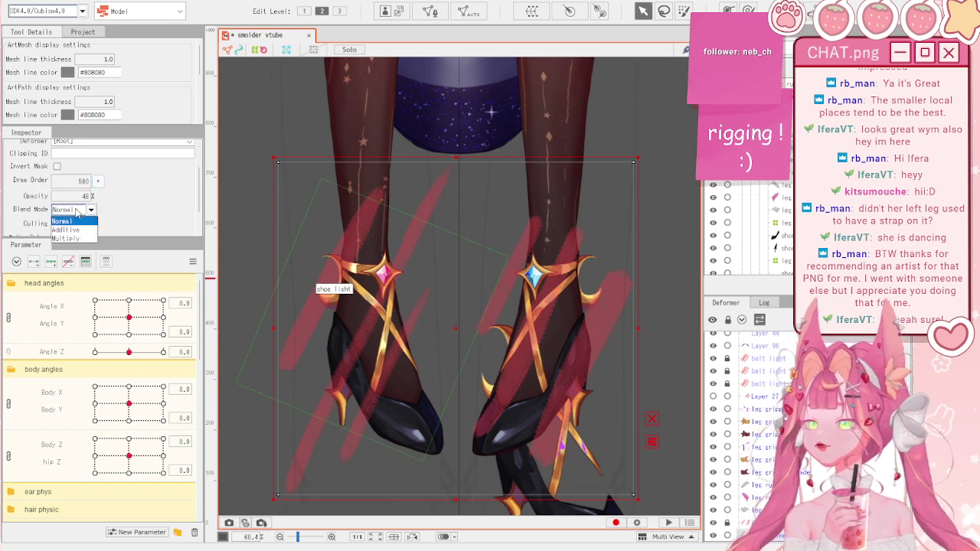
pyautogui.click(69, 225)
pyautogui.moveTo(81, 197); pyautogui.dragTo(123, 197)
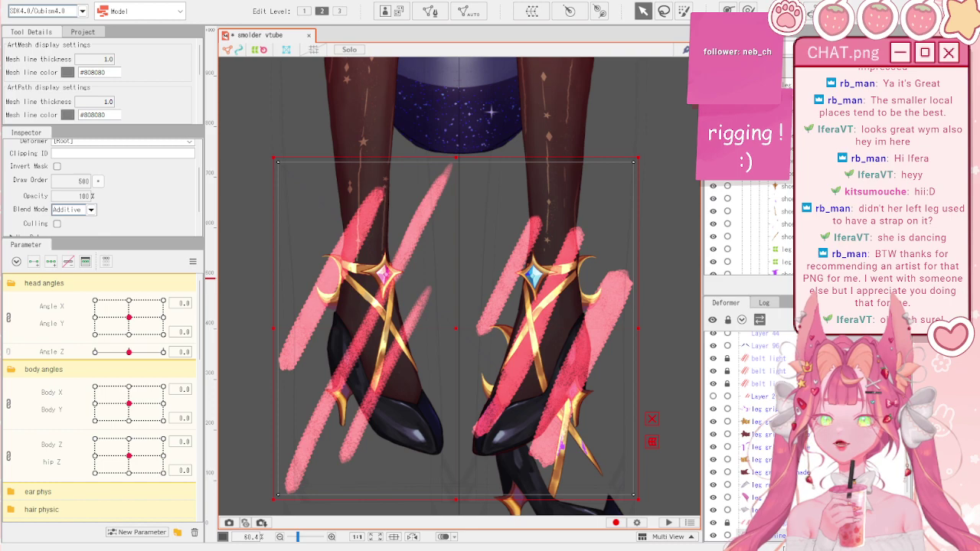
# - Hide and lock the shoe shine mesh so the shoe parts beneath it can be selected
pyautogui.scroll(3, 407, 287)
pyautogui.scroll(-4, 407, 287)
pyautogui.click(309, 286)
pyautogui.scroll(2, 493, 289)
pyautogui.scroll(4, 762, 206)
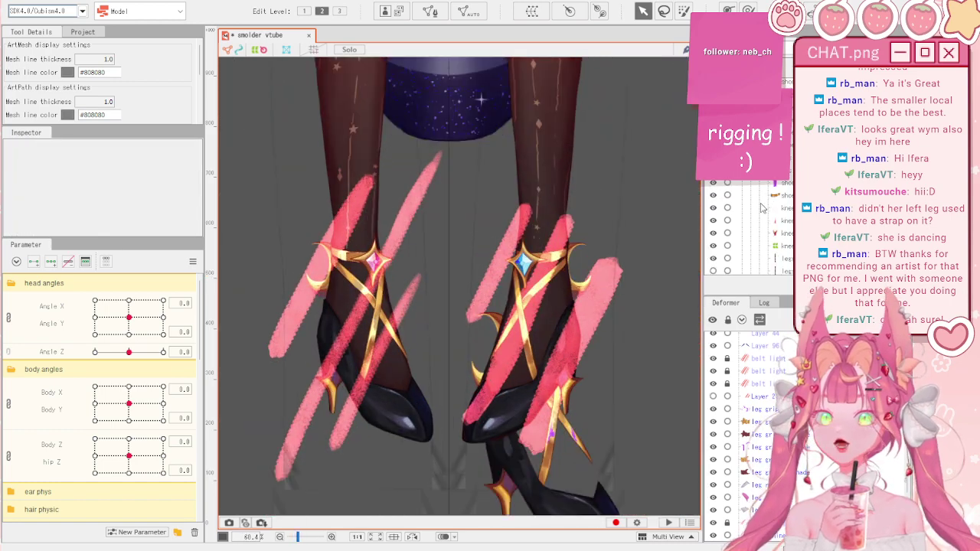
pyautogui.scroll(-3, 761, 207)
pyautogui.scroll(-5, 763, 208)
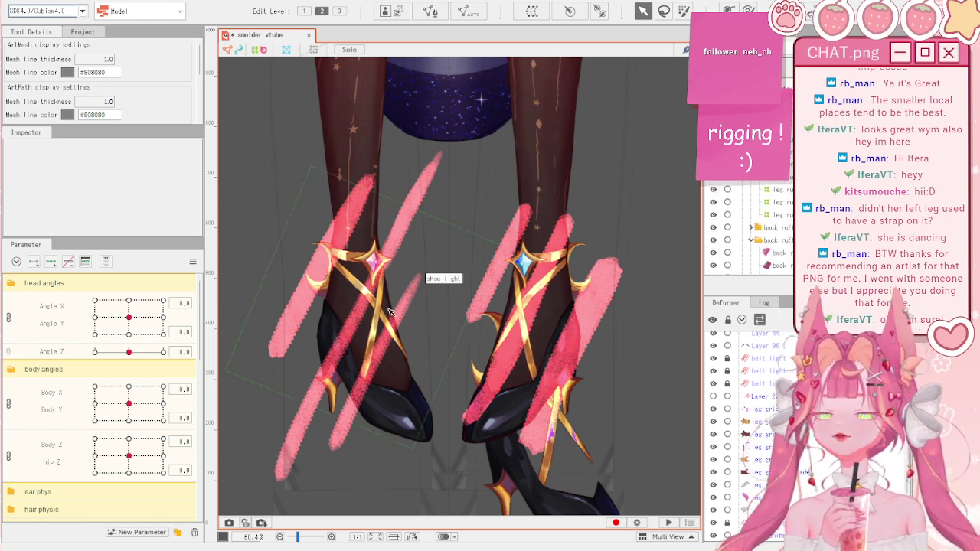
pyautogui.click(348, 264)
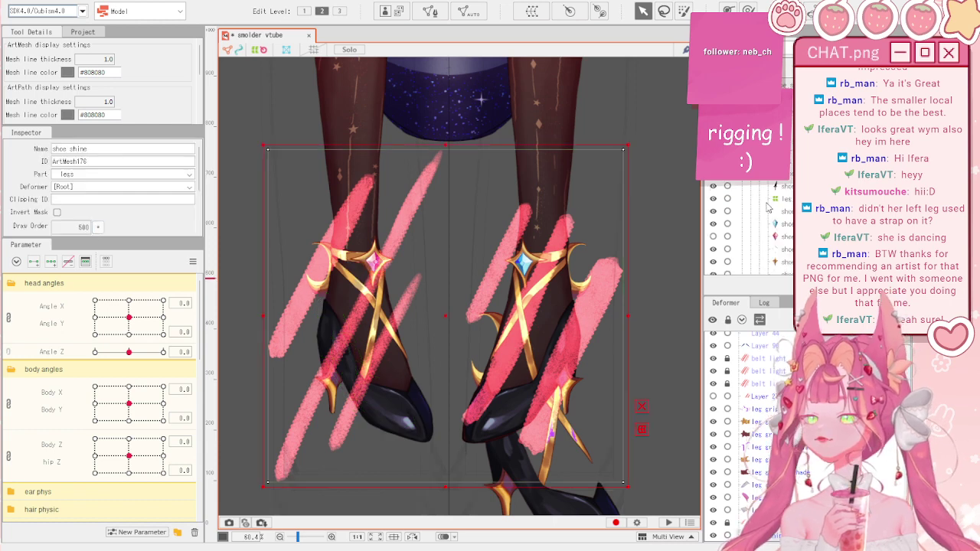
pyautogui.scroll(5, 767, 207)
pyautogui.click(713, 222)
pyautogui.scroll(3, 354, 233)
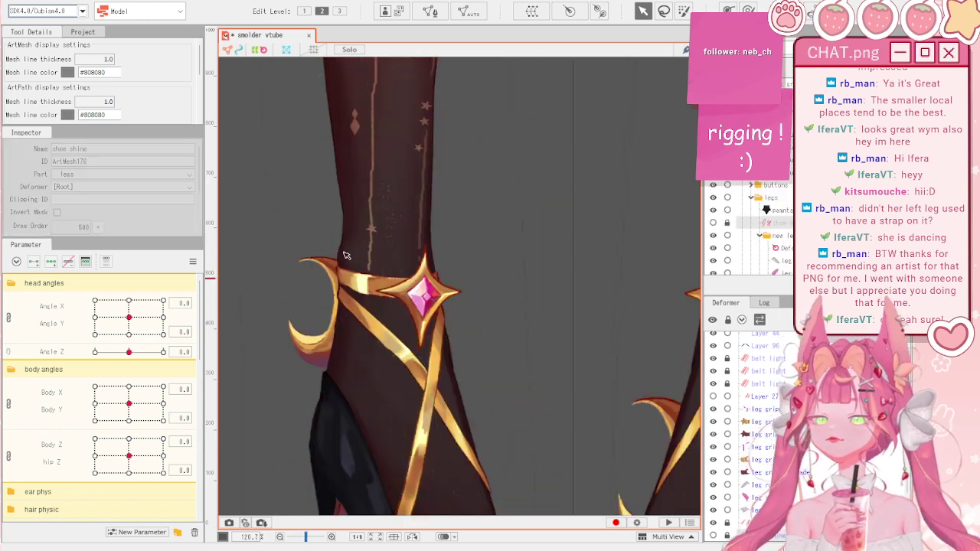
pyautogui.scroll(-3, 404, 262)
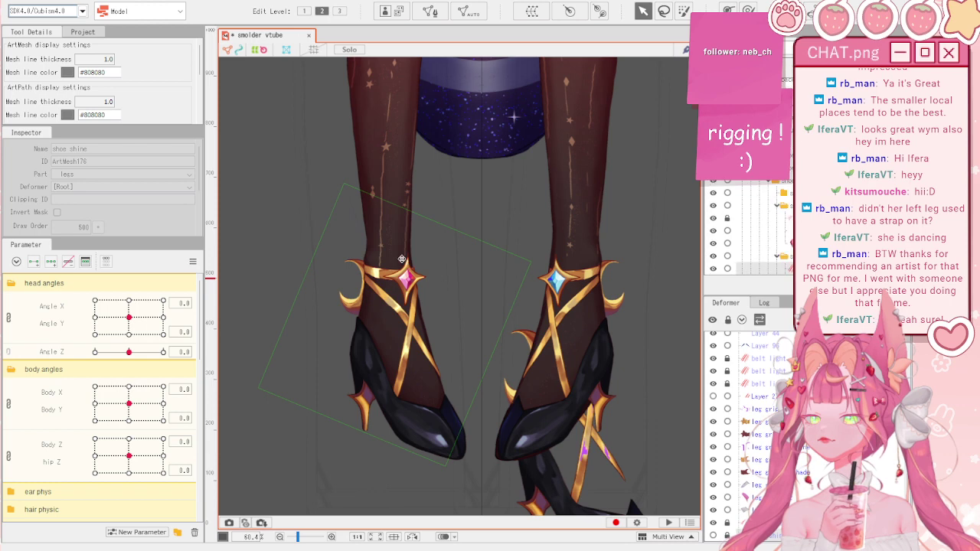
# - Select shoe strap shine 2 together with the ankle strap's shine on the leg with the pink gem
pyautogui.click(404, 262)
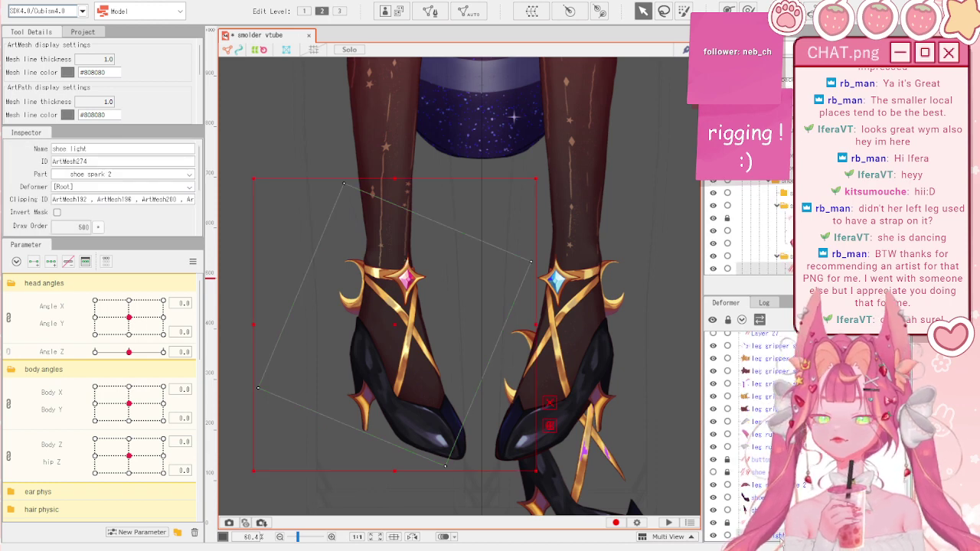
pyautogui.click(638, 416)
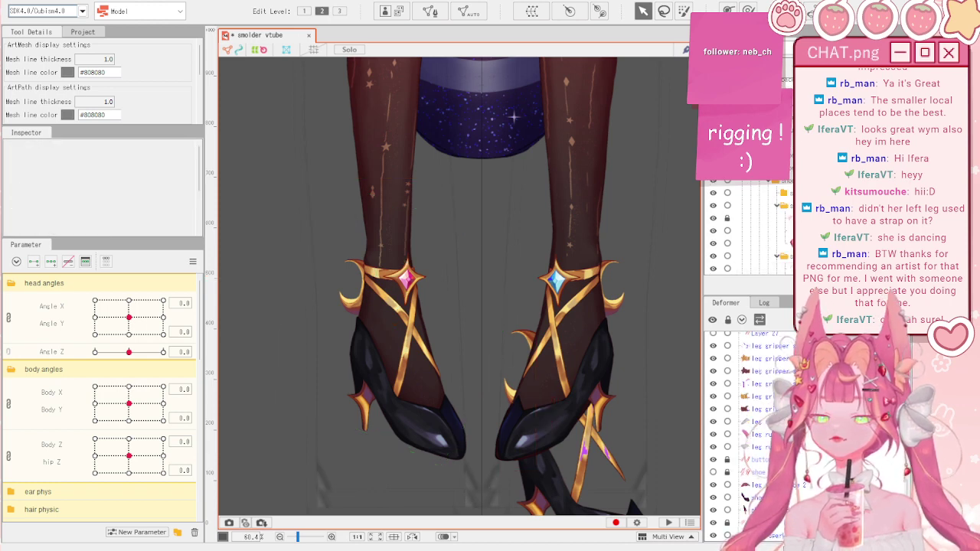
pyautogui.scroll(3, 371, 331)
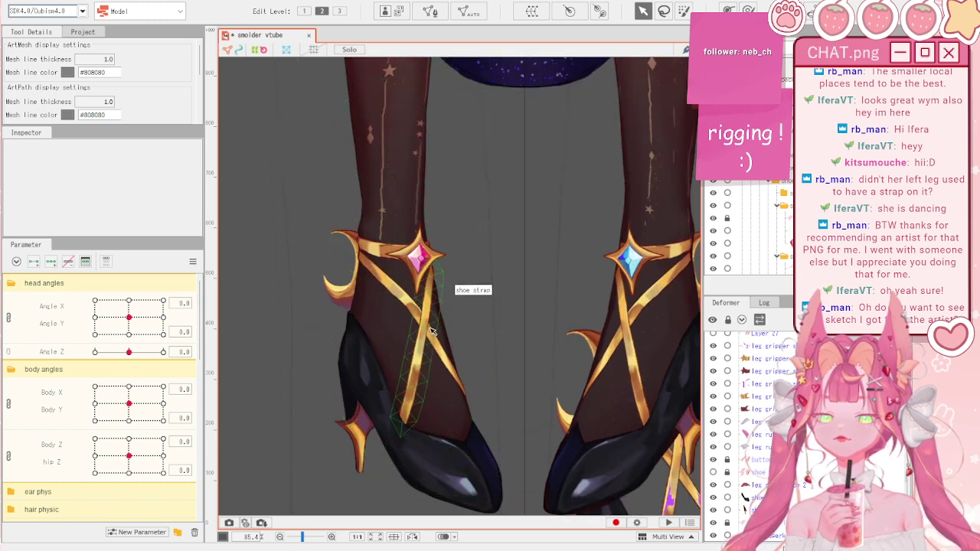
pyautogui.click(406, 303)
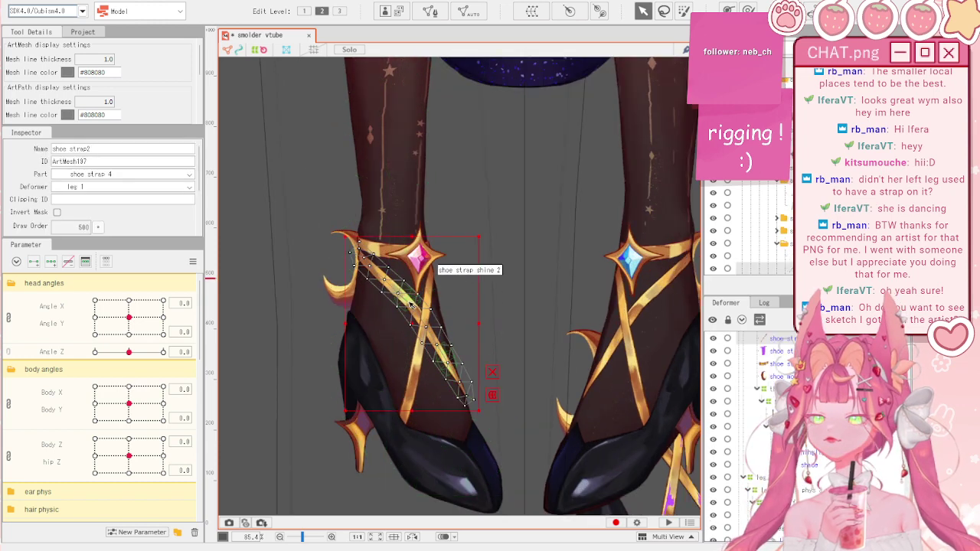
pyautogui.click(411, 304)
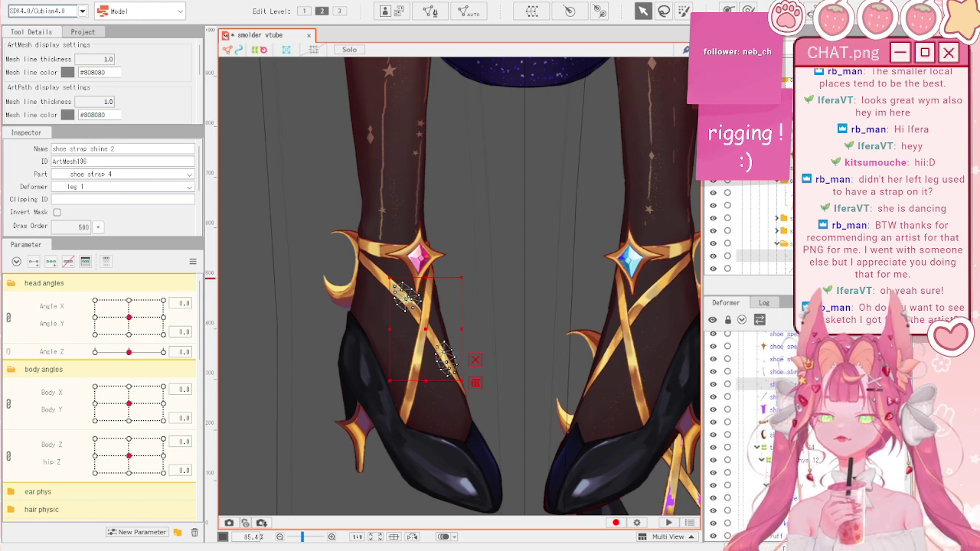
pyautogui.keyDown('ctrl'); pyautogui.click(796, 409); pyautogui.keyUp('ctrl')
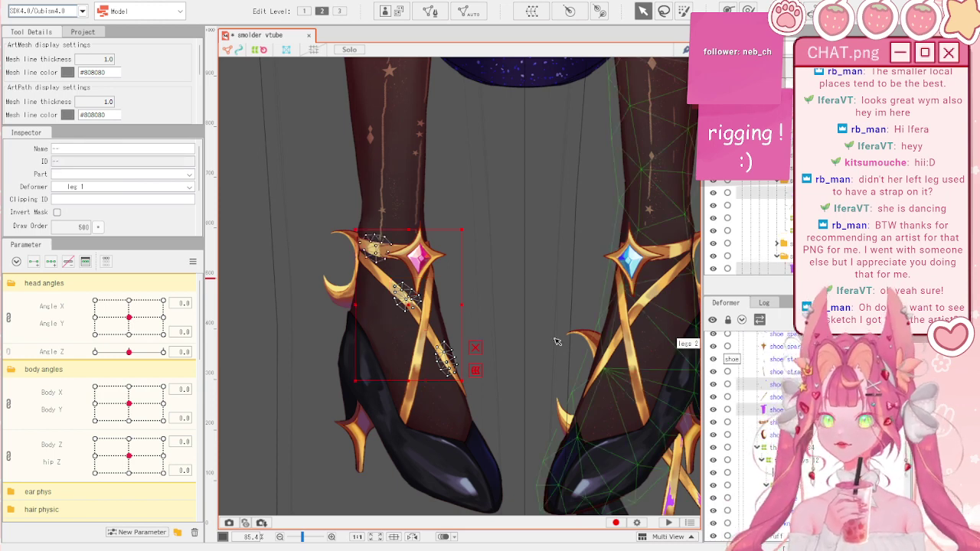
# - Check the legs with Body X and Body Y offset, and reset the parameters to default
pyautogui.moveTo(131, 404); pyautogui.dragTo(99, 419)
pyautogui.click(192, 261)
pyautogui.click(222, 276)
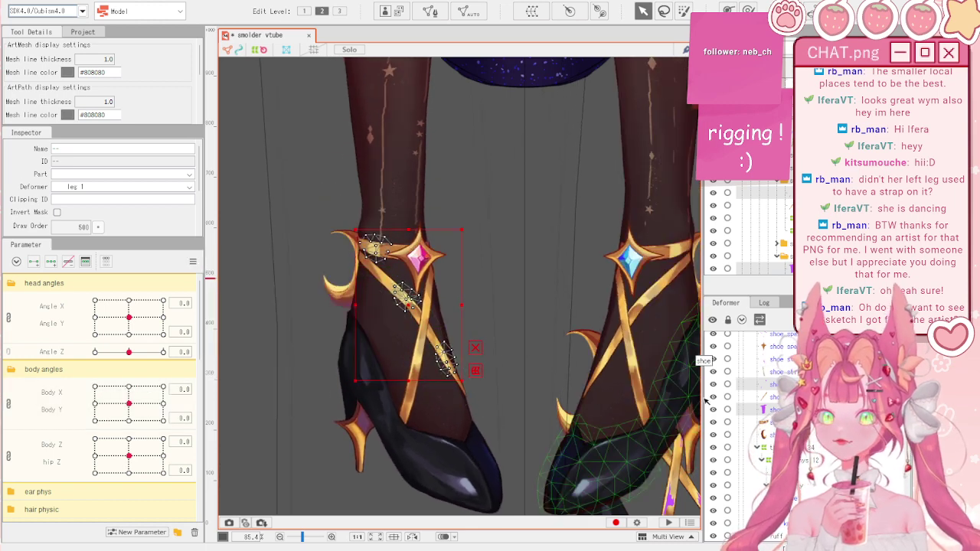
# - Add the star ornament, pink gem and remaining strap shine meshes of the pink-gem leg to the selection
pyautogui.scroll(-3, 542, 355)
pyautogui.scroll(3, 669, 391)
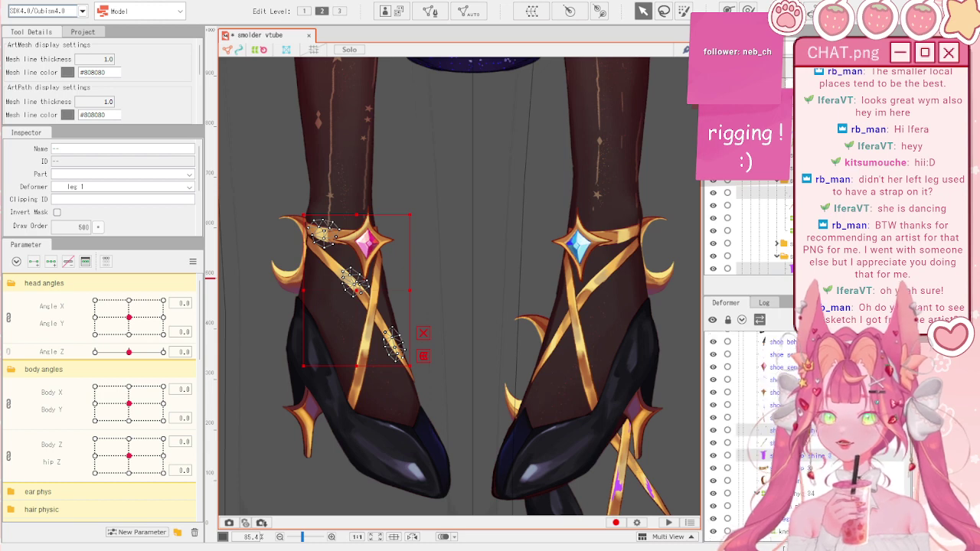
pyautogui.keyDown('ctrl'); pyautogui.click(782, 355); pyautogui.keyUp('ctrl')
pyautogui.scroll(2, 782, 368)
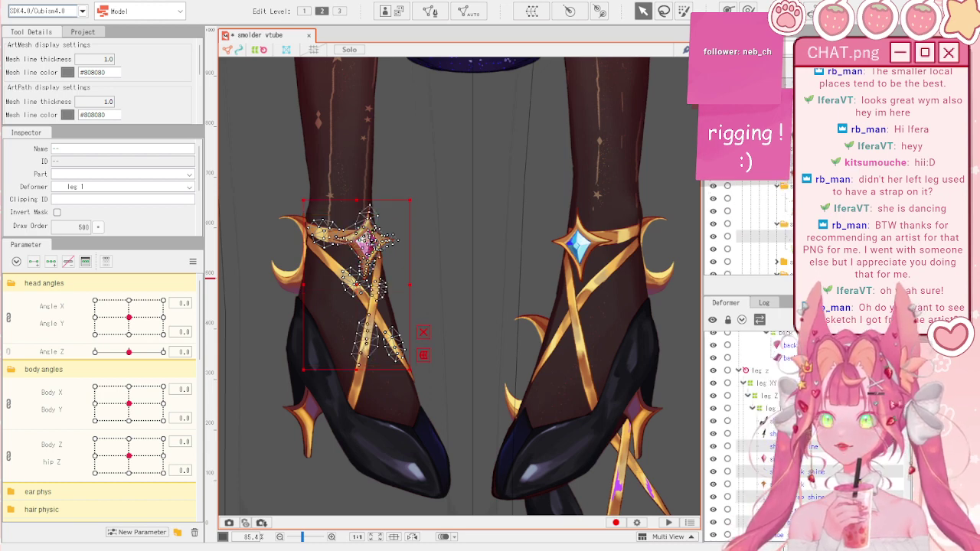
# - Add the matching star ornament, gem and strap shine meshes of the blue-gem leg to the selection
pyautogui.scroll(-3, 746, 428)
pyautogui.scroll(-3, 816, 461)
pyautogui.scroll(-5, 816, 461)
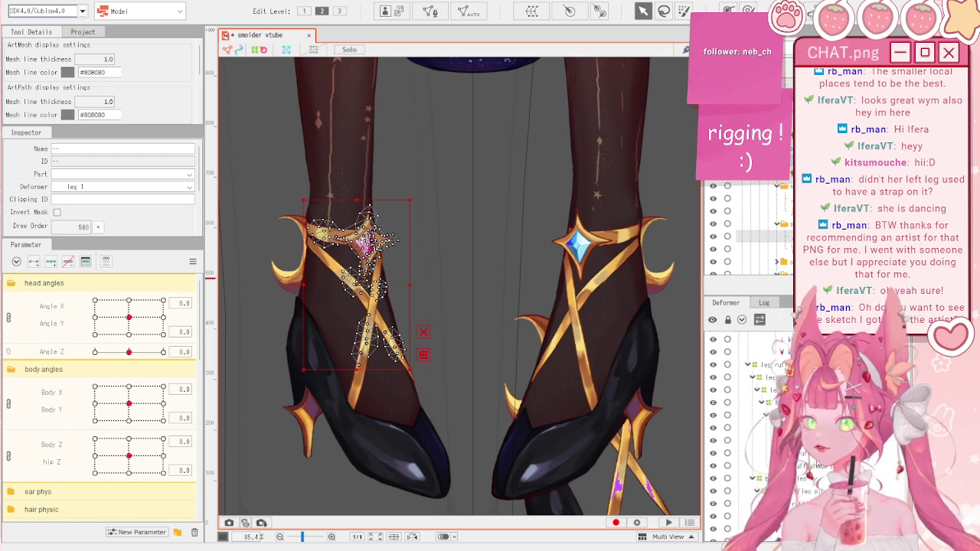
pyautogui.scroll(2, 816, 461)
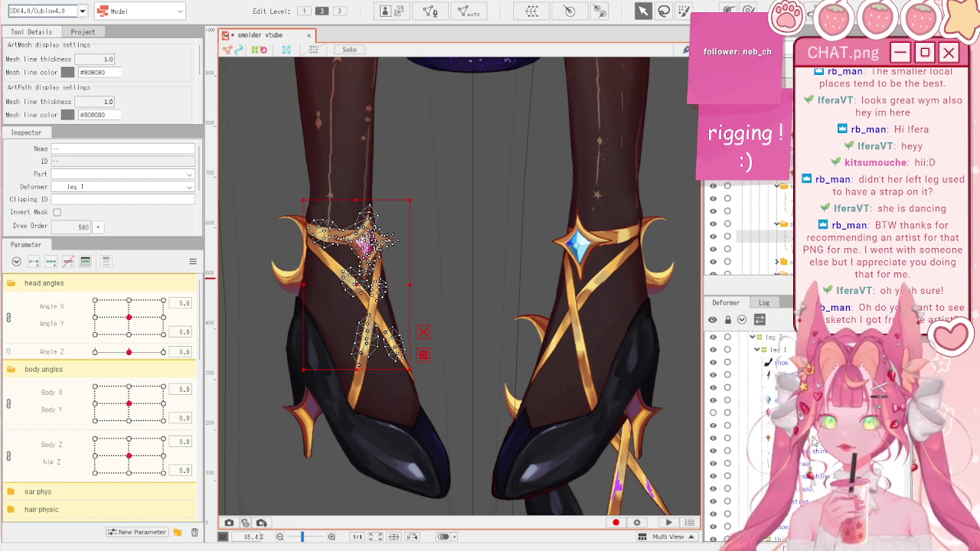
pyautogui.keyDown('ctrl'); pyautogui.click(782, 388); pyautogui.keyUp('ctrl')
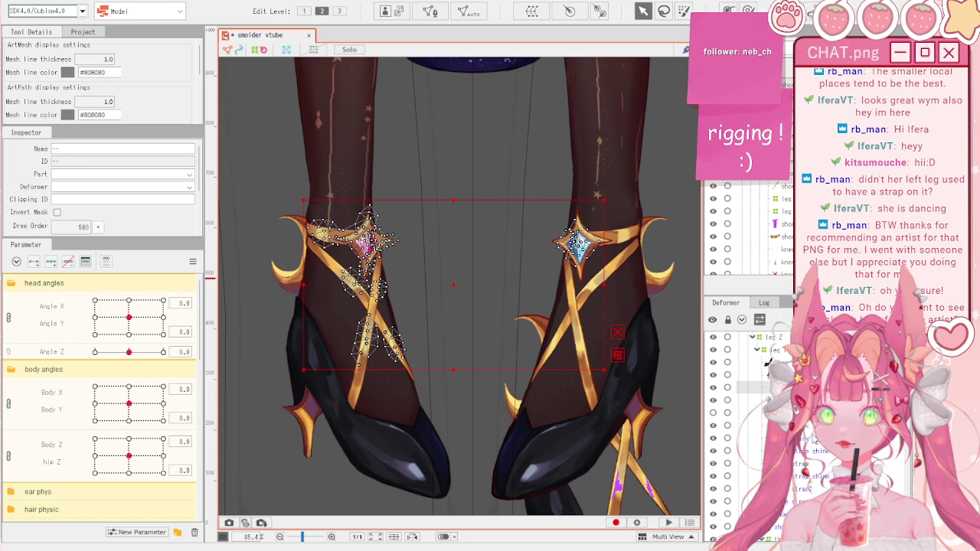
pyautogui.scroll(-2, 768, 367)
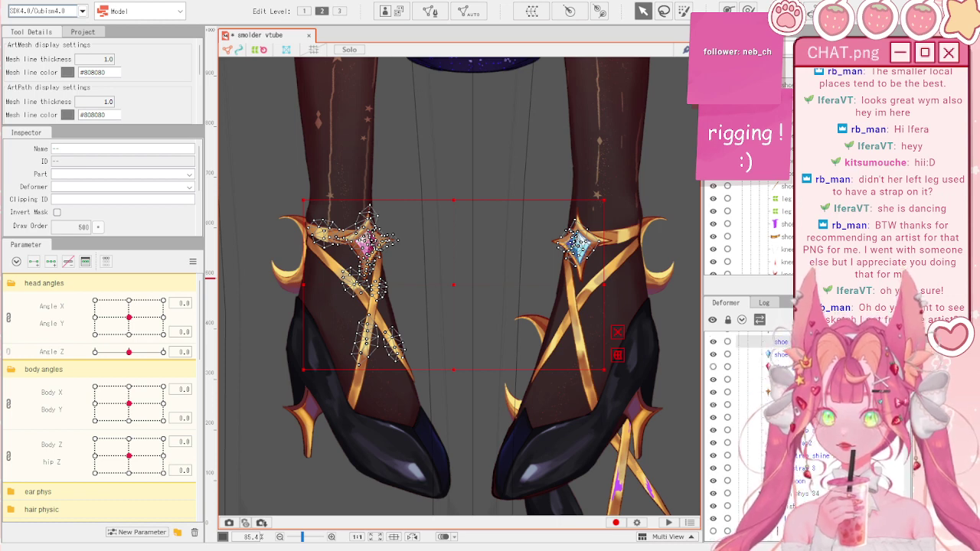
pyautogui.keyDown('ctrl'); pyautogui.click(780, 379); pyautogui.keyUp('ctrl')
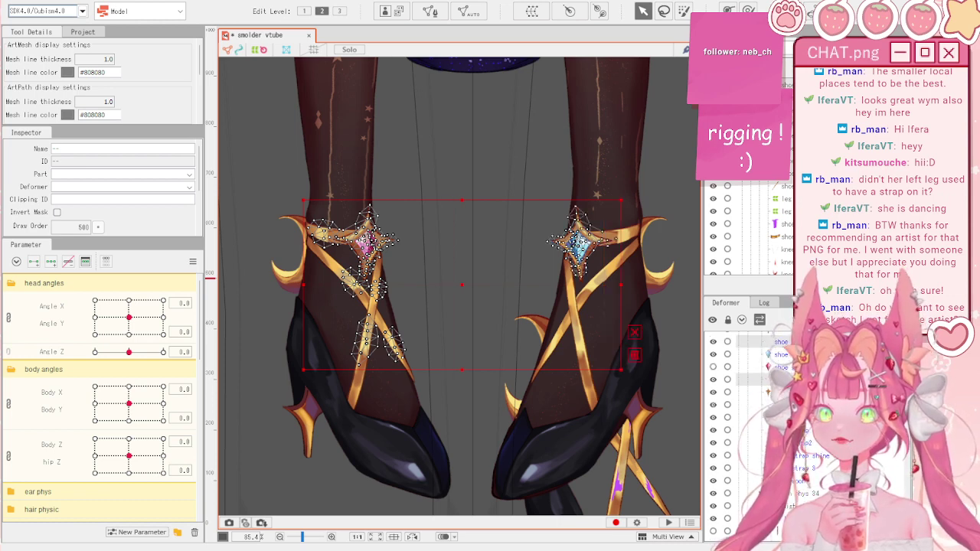
pyautogui.keyDown('ctrl'); pyautogui.click(819, 405); pyautogui.keyUp('ctrl')
pyautogui.keyDown('ctrl'); pyautogui.click(823, 430); pyautogui.keyUp('ctrl')
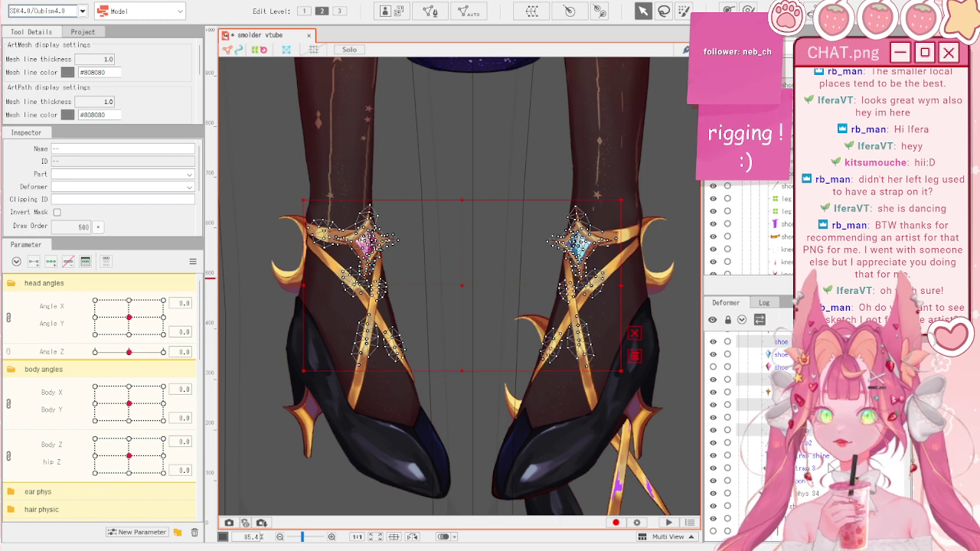
pyautogui.keyDown('ctrl'); pyautogui.click(828, 457); pyautogui.keyUp('ctrl')
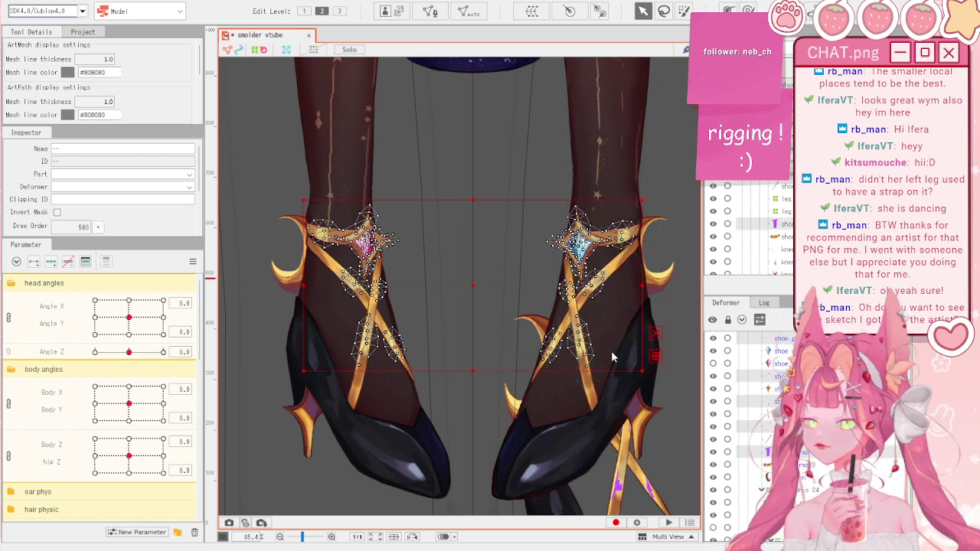
# - Show and unlock the shoe shine mesh, and paste the selected meshes' IDs, starting with ArtMesh196, ArtMesh200 and ArtMesh192, as its clipping ID
pyautogui.scroll(4, 765, 238)
pyautogui.scroll(2, 769, 230)
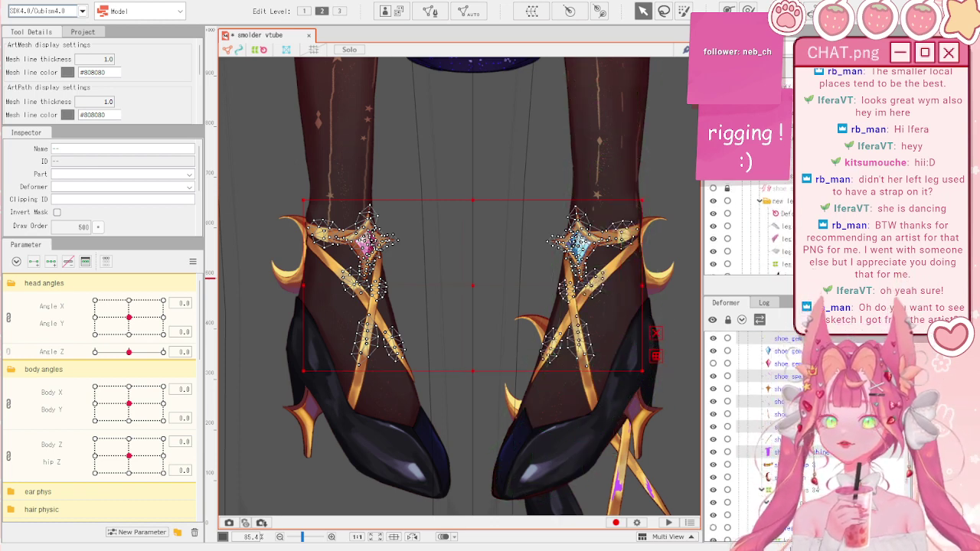
pyautogui.click(775, 189)
pyautogui.click(714, 189)
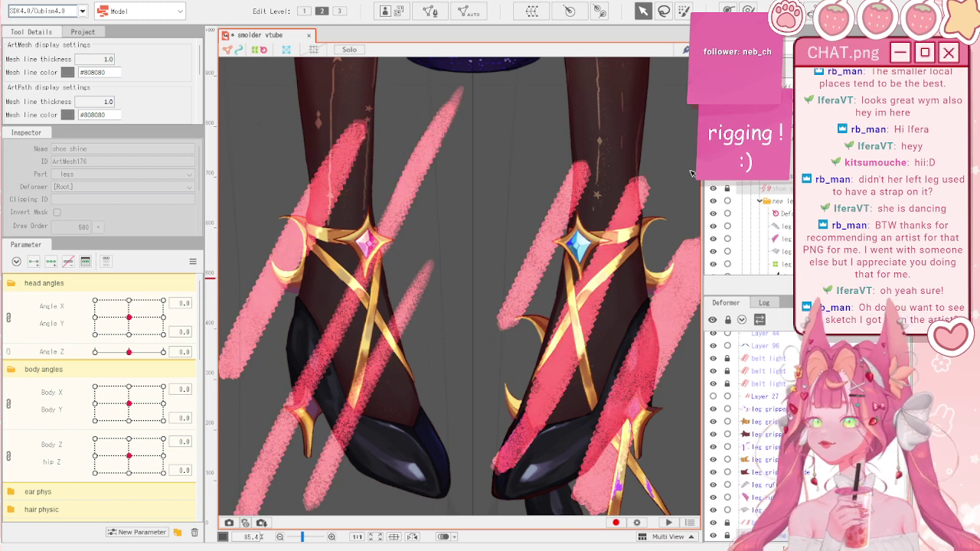
pyautogui.click(727, 189)
pyautogui.click(64, 200)
pyautogui.hotkey('ctrl', 'v')
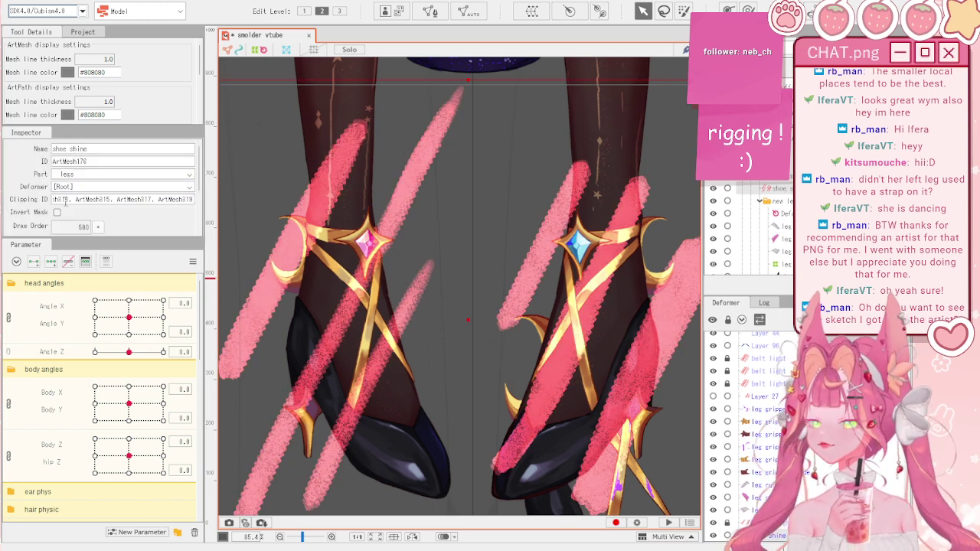
pyautogui.press('Return')
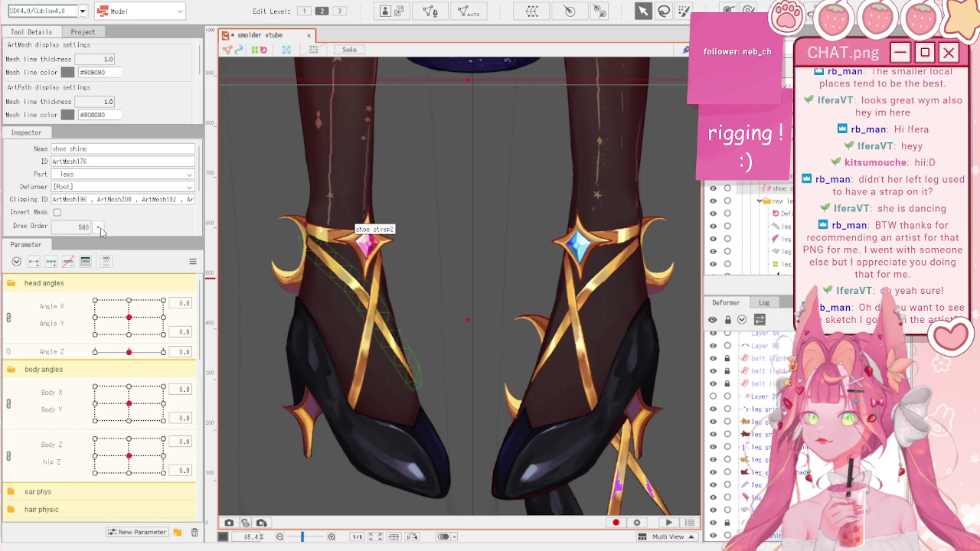
# - Examine the clipped shoe shine against the gems, gold ornaments and straps on both ankles
pyautogui.scroll(-2, 99, 184)
pyautogui.scroll(-3, 555, 264)
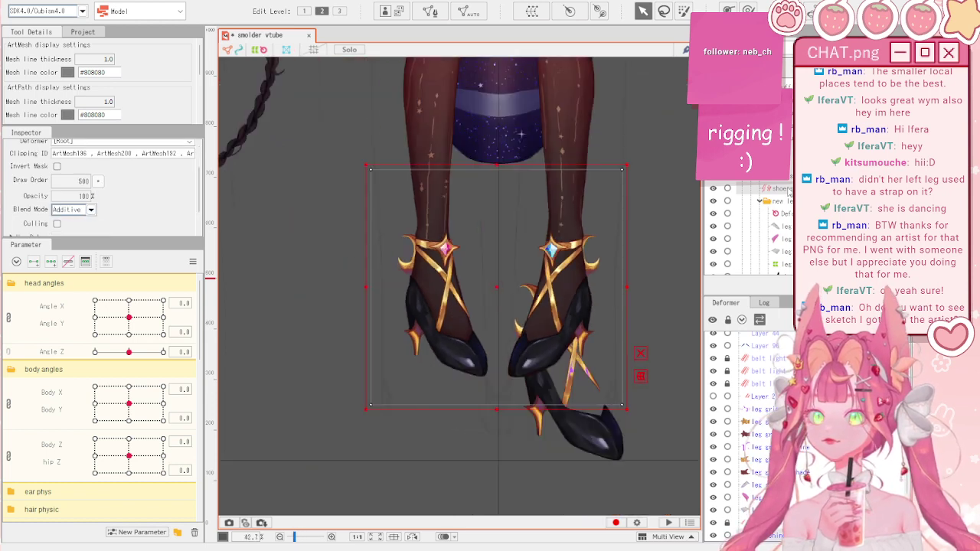
pyautogui.moveTo(498, 287)
pyautogui.mouseDown()
pyautogui.moveTo(486, 289)
pyautogui.moveTo(497, 288)
pyautogui.mouseUp()
pyautogui.scroll(2, 590, 268)
pyautogui.scroll(2, 452, 252)
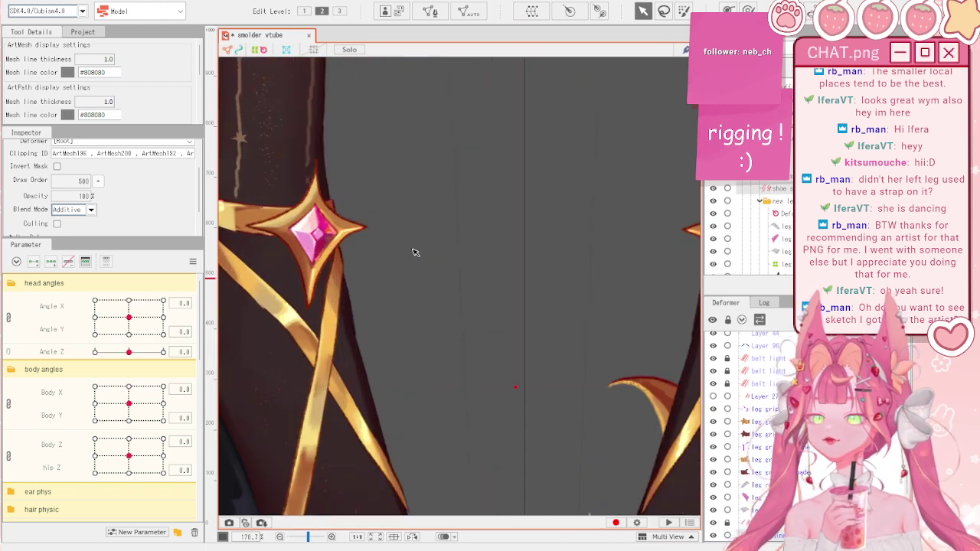
pyautogui.scroll(-3, 413, 252)
pyautogui.scroll(3, 556, 232)
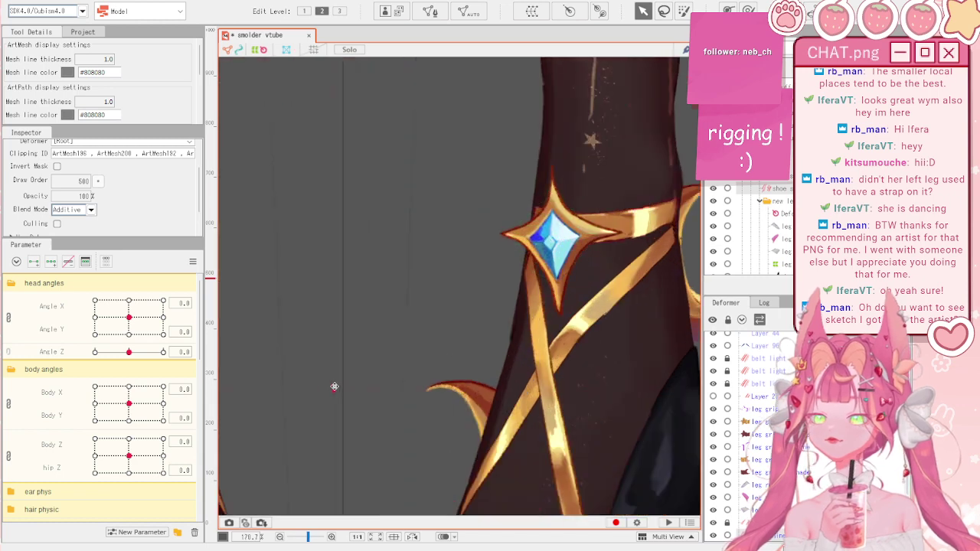
pyautogui.scroll(2, 517, 239)
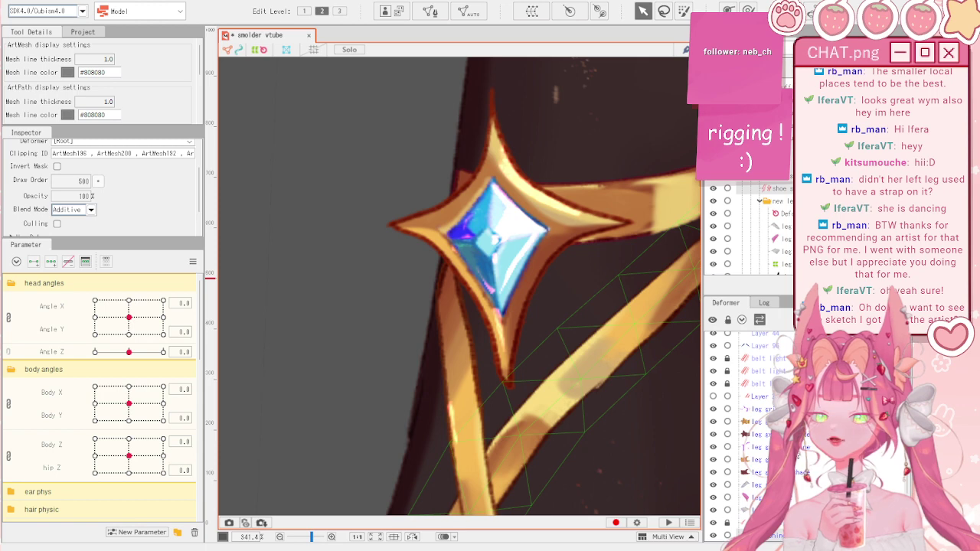
# - Reshape the blue gem's shine mesh with the deform brush, adjusting its lower tip, left side and middle around the gem
pyautogui.scroll(-2, 748, 230)
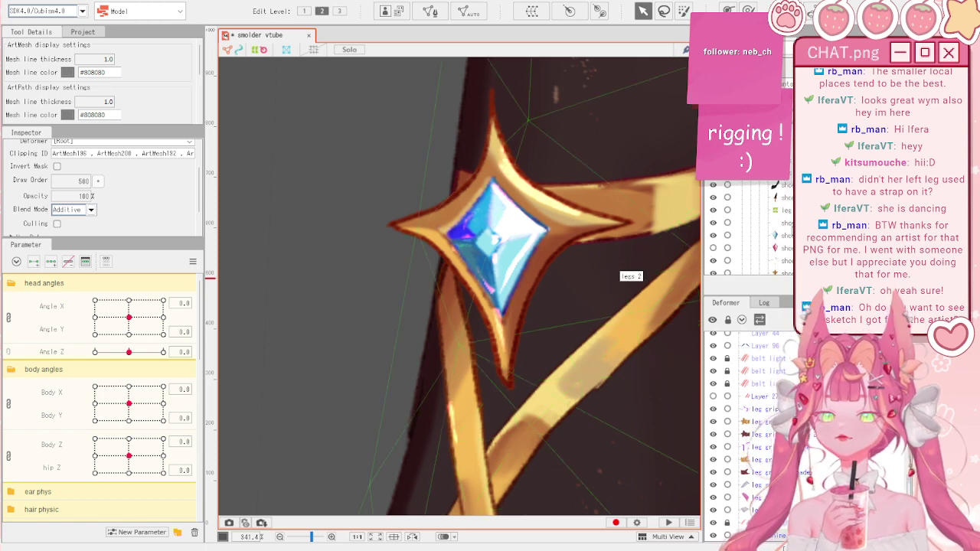
pyautogui.click(756, 222)
pyautogui.click(748, 10)
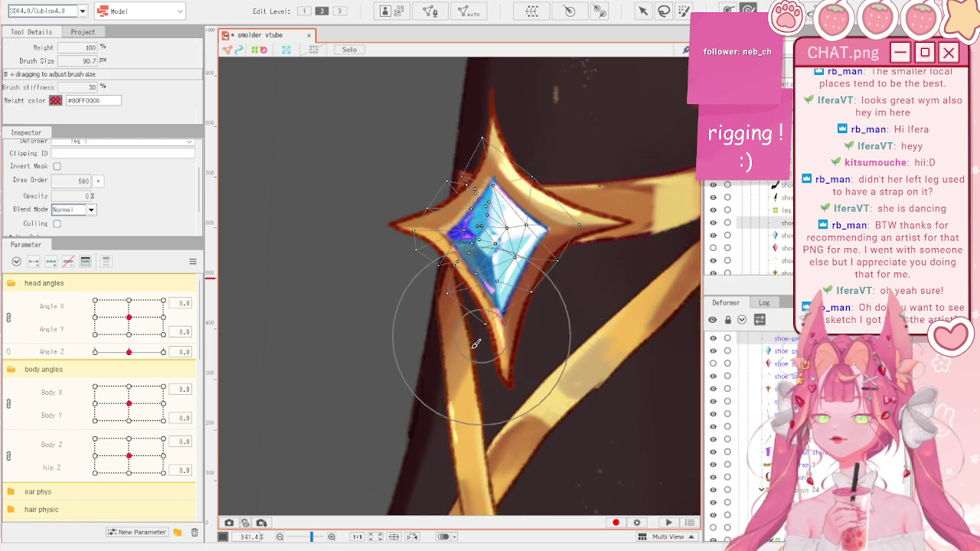
pyautogui.moveTo(479, 335); pyautogui.dragTo(482, 347)
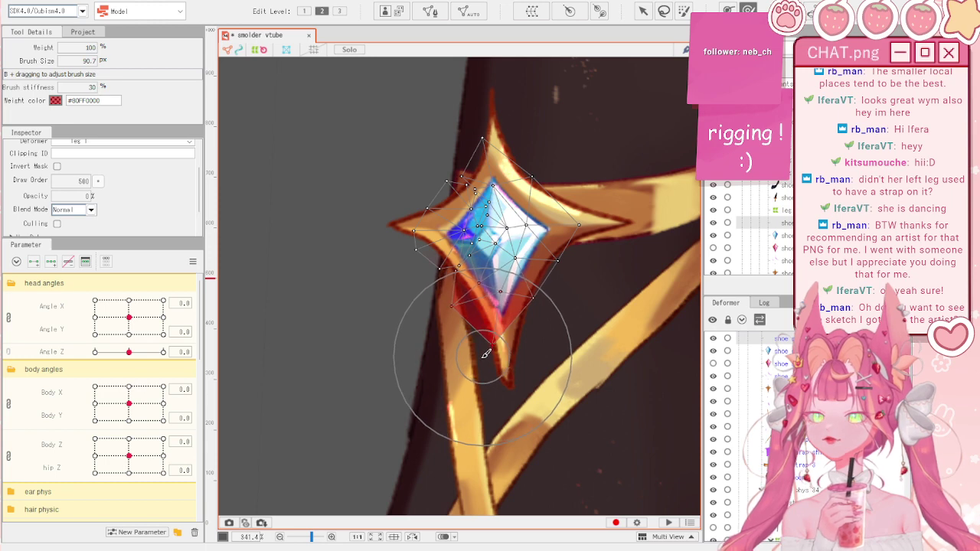
pyautogui.moveTo(439, 300); pyautogui.dragTo(434, 302)
pyautogui.moveTo(414, 255)
pyautogui.mouseDown()
pyautogui.moveTo(415, 243)
pyautogui.moveTo(385, 239)
pyautogui.moveTo(405, 193)
pyautogui.mouseUp()
pyautogui.scroll(3, 455, 229)
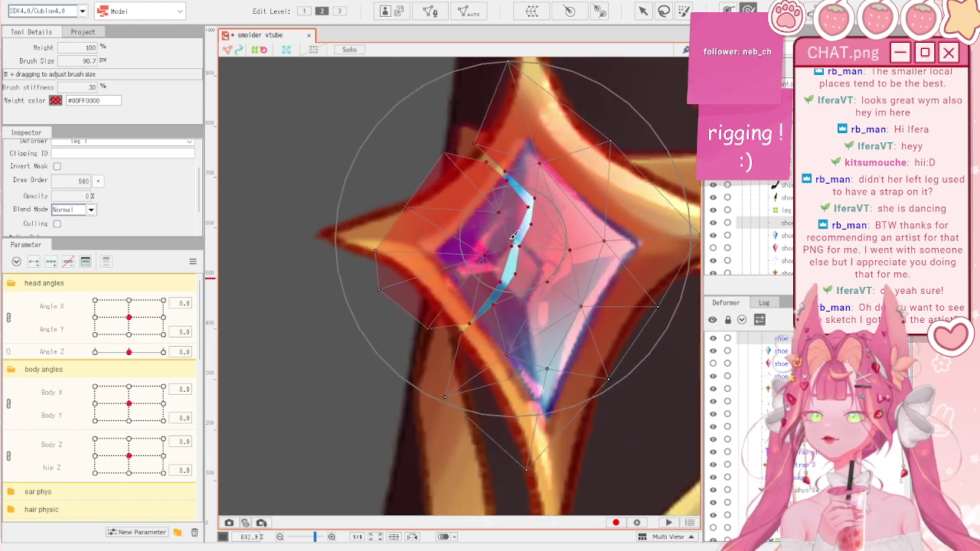
pyautogui.moveTo(493, 229)
pyautogui.mouseDown()
pyautogui.moveTo(619, 366)
pyautogui.moveTo(541, 407)
pyautogui.moveTo(314, 212)
pyautogui.moveTo(565, 258)
pyautogui.mouseUp()
pyautogui.scroll(-3, 316, 214)
pyautogui.press('v')
pyautogui.click(555, 262)
pyautogui.scroll(1, 450, 249)
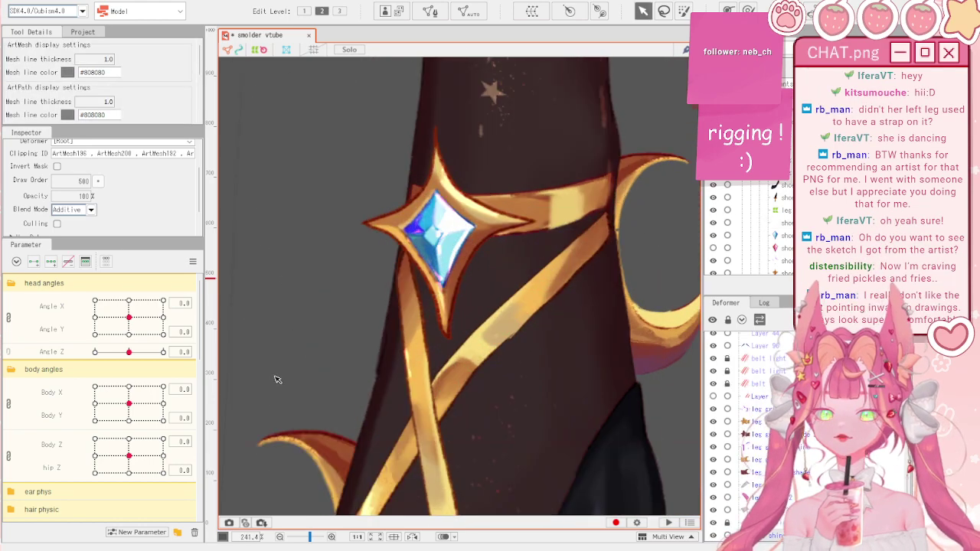
# - Preview the clipped shoe shine on both ankles by swinging Body X and Body Y, and return both to 0
pyautogui.moveTo(147, 403)
pyautogui.mouseDown()
pyautogui.moveTo(114, 378)
pyautogui.moveTo(136, 387)
pyautogui.moveTo(144, 409)
pyautogui.mouseUp()
pyautogui.scroll(-4, 521, 259)
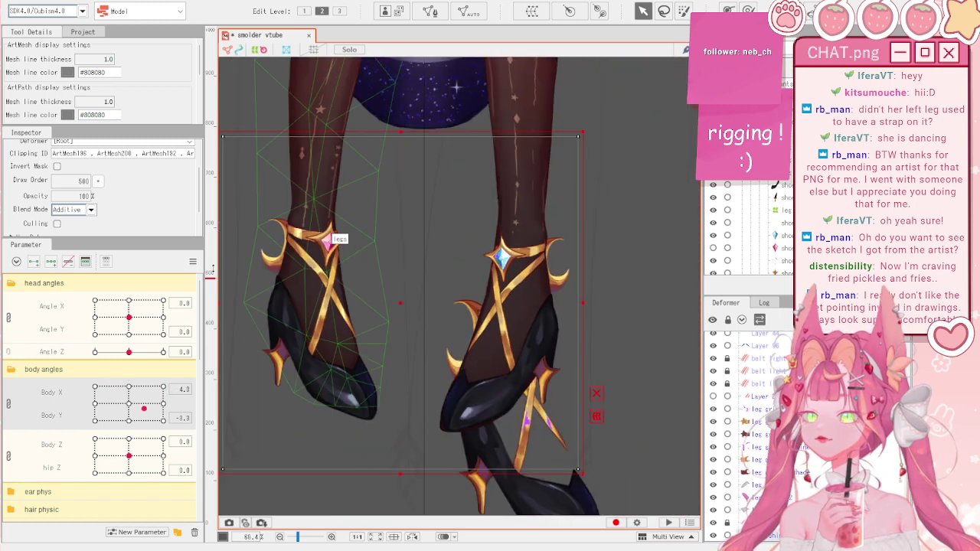
pyautogui.click(196, 264)
pyautogui.click(229, 279)
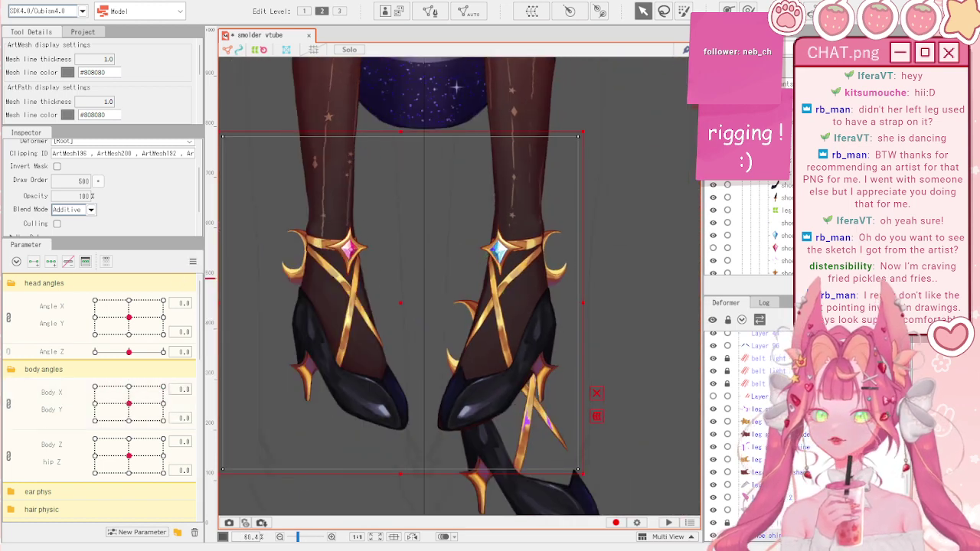
pyautogui.scroll(-3, 785, 238)
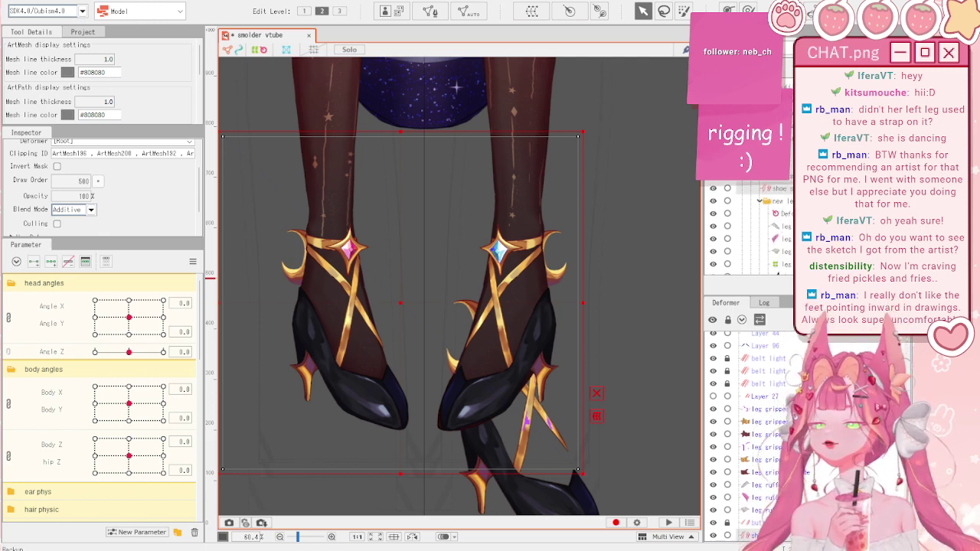
pyautogui.scroll(-3, 750, 230)
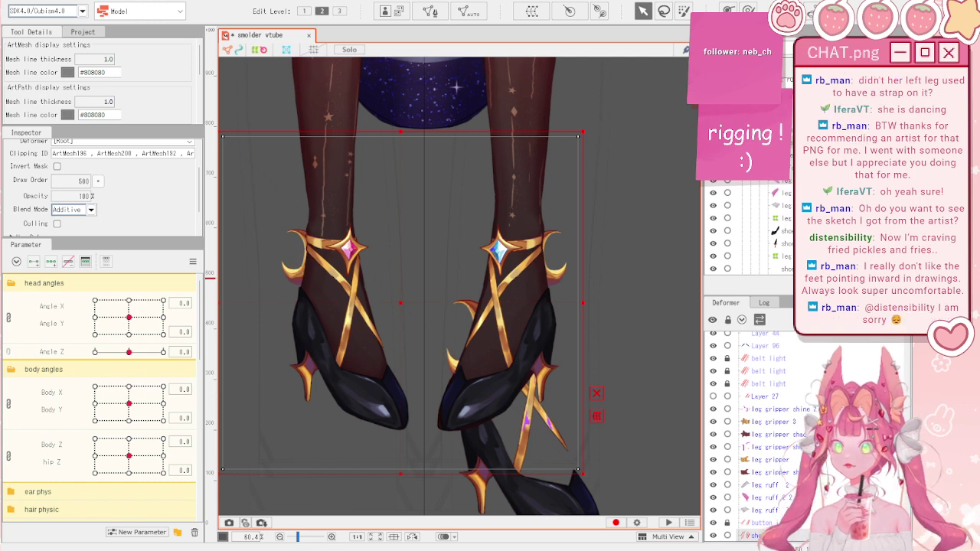
pyautogui.scroll(-3, 749, 230)
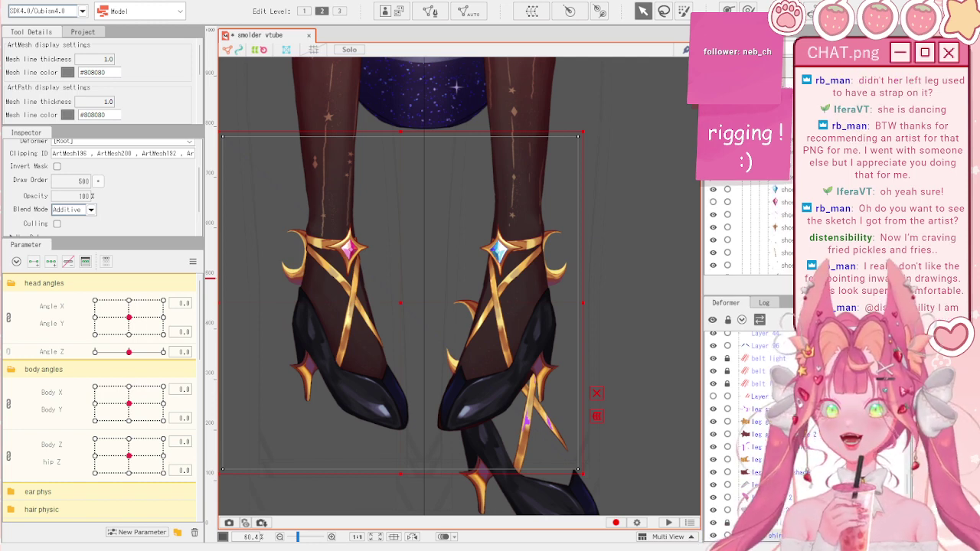
pyautogui.click(499, 247)
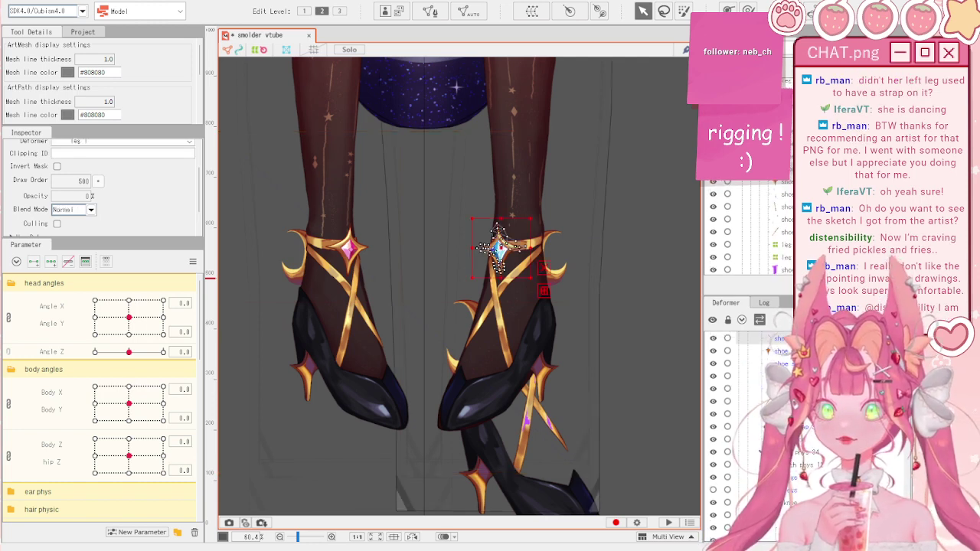
pyautogui.keyDown('ctrl'); pyautogui.click(787, 194); pyautogui.keyUp('ctrl')
pyautogui.keyDown('ctrl'); pyautogui.click(786, 218); pyautogui.keyUp('ctrl')
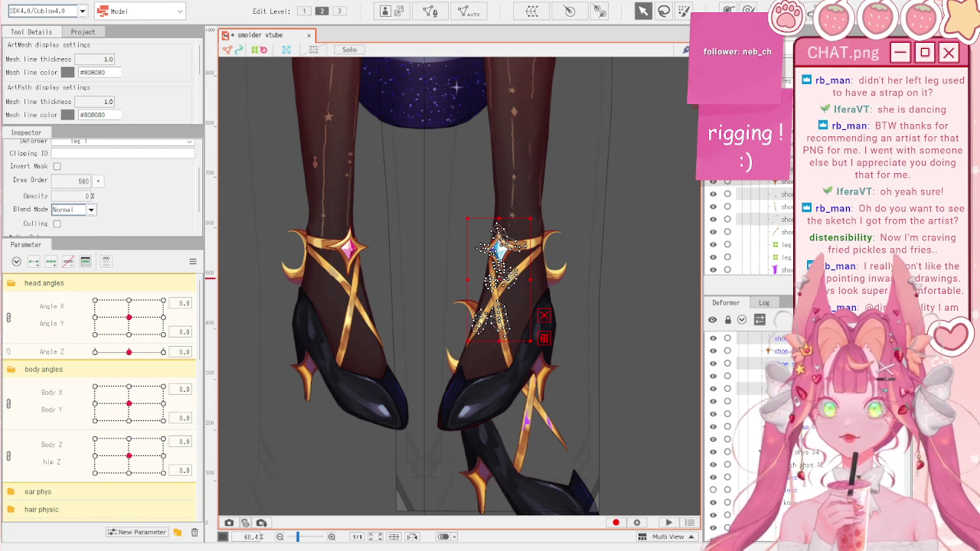
pyautogui.scroll(-1, 780, 222)
pyautogui.keyDown('ctrl'); pyautogui.click(785, 224); pyautogui.keyUp('ctrl')
pyautogui.scroll(-3, 785, 224)
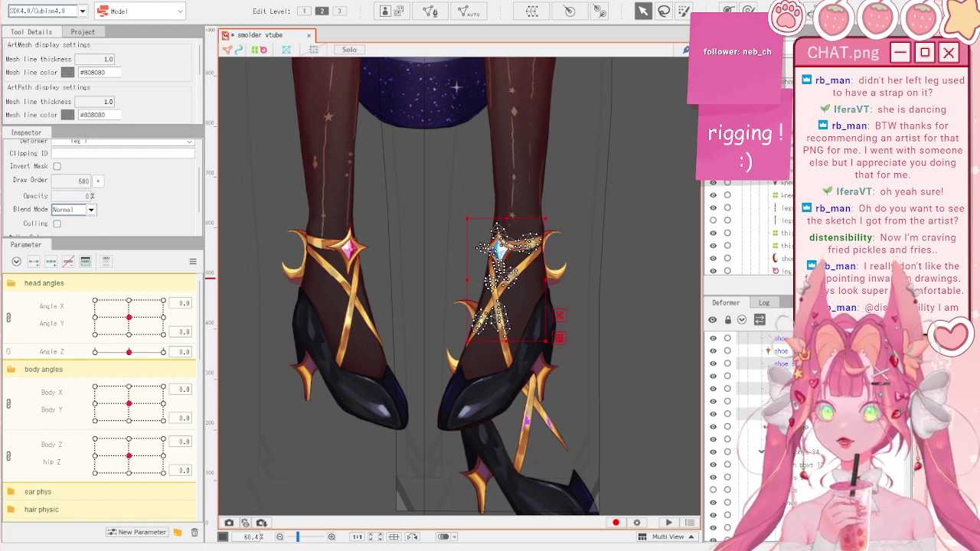
pyautogui.scroll(3, 746, 225)
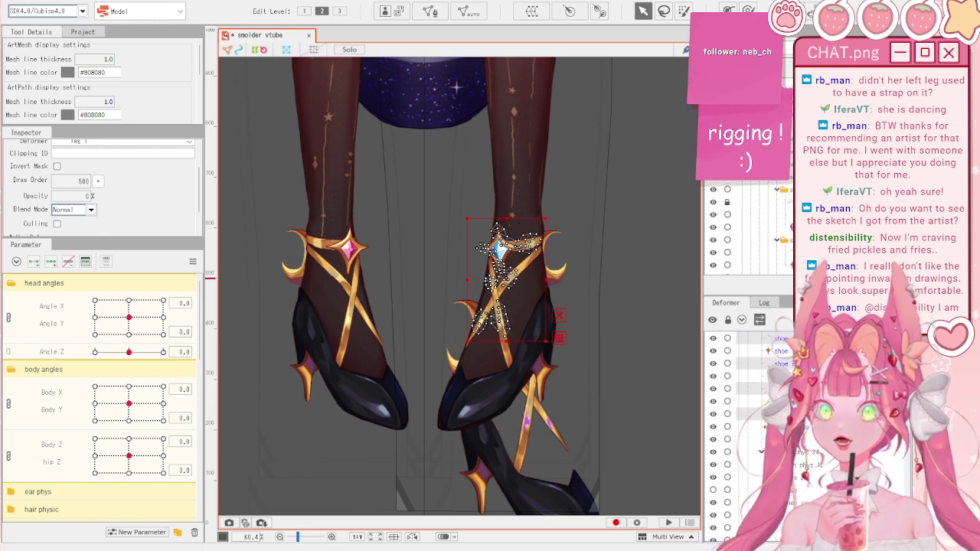
pyautogui.scroll(2, 746, 230)
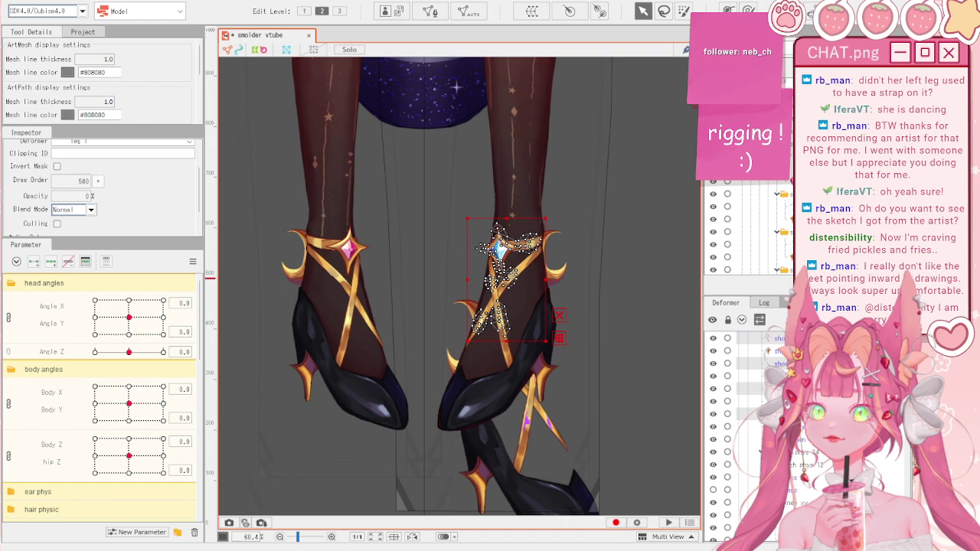
# - Shift the shoe gem light mesh slightly and move its blue-gem leg section up around the ankle gem and straps
pyautogui.click(550, 233)
pyautogui.scroll(-2, 550, 234)
pyautogui.scroll(2, 486, 308)
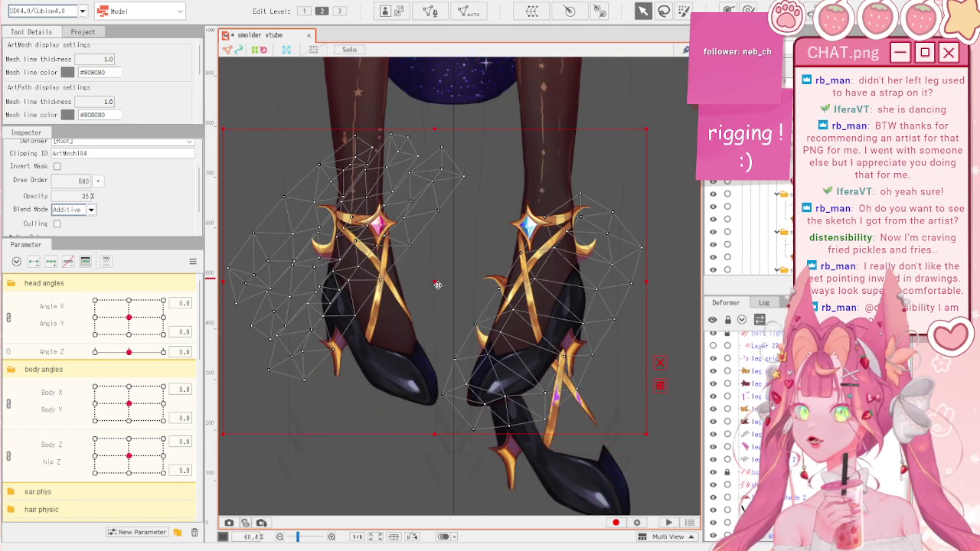
pyautogui.moveTo(659, 465); pyautogui.dragTo(514, 191)
pyautogui.moveTo(458, 274); pyautogui.dragTo(574, 489)
pyautogui.moveTo(437, 337); pyautogui.dragTo(448, 367)
pyautogui.moveTo(558, 324); pyautogui.dragTo(545, 264)
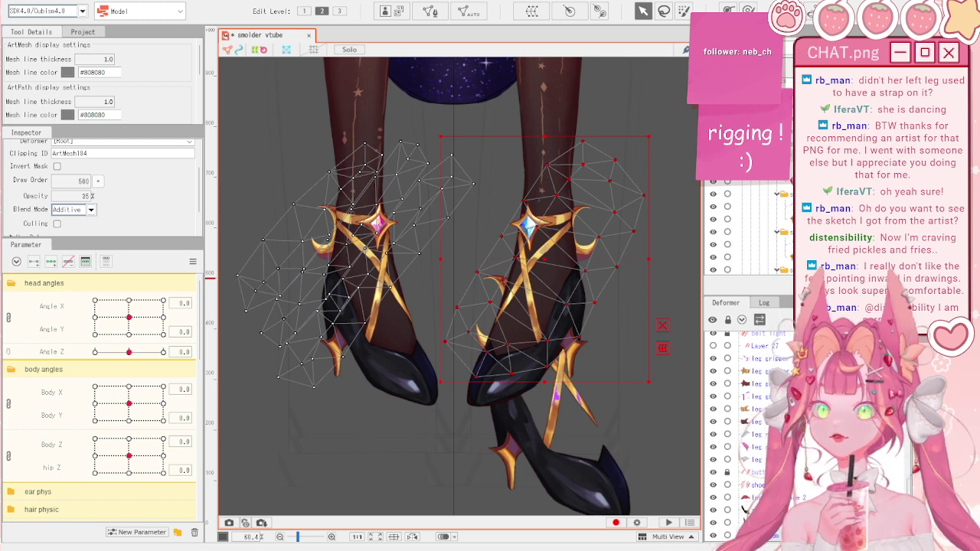
# - Check the mesh ID of the blue ankle gem
pyautogui.scroll(-5, 748, 228)
pyautogui.scroll(2, 754, 228)
pyautogui.click(773, 223)
pyautogui.click(773, 235)
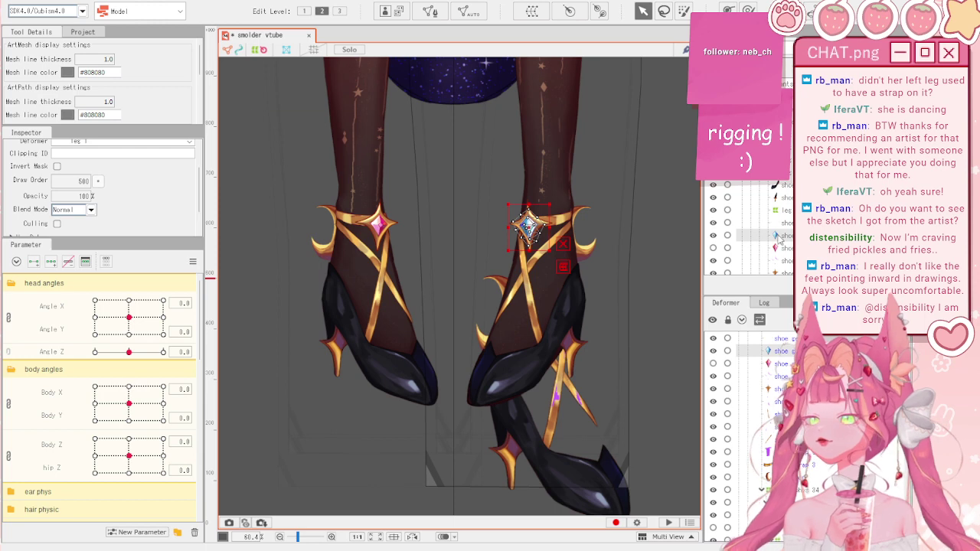
pyautogui.scroll(3, 154, 215)
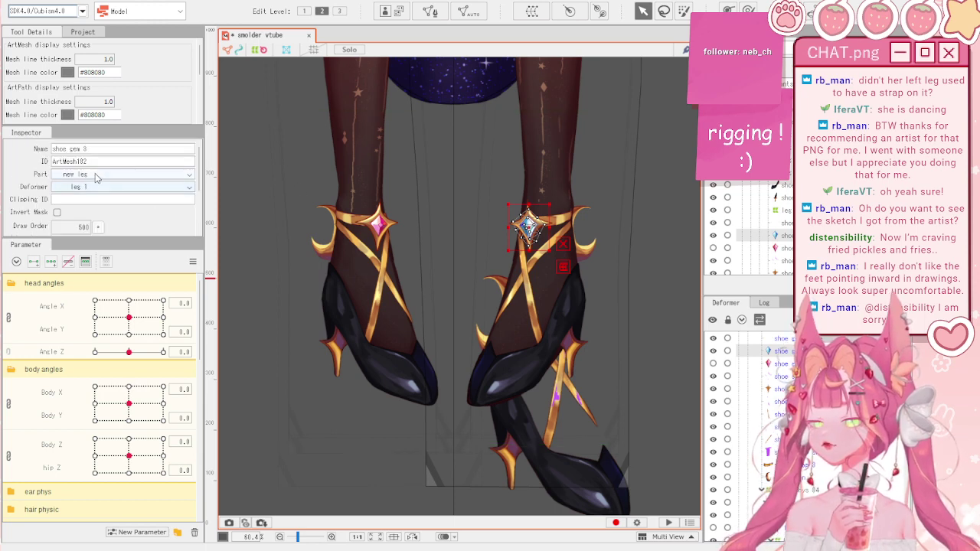
# - Read through the shoe shine mesh's clipping ID list, looking for the blue gem's ID
pyautogui.scroll(3, 788, 205)
pyautogui.click(777, 189)
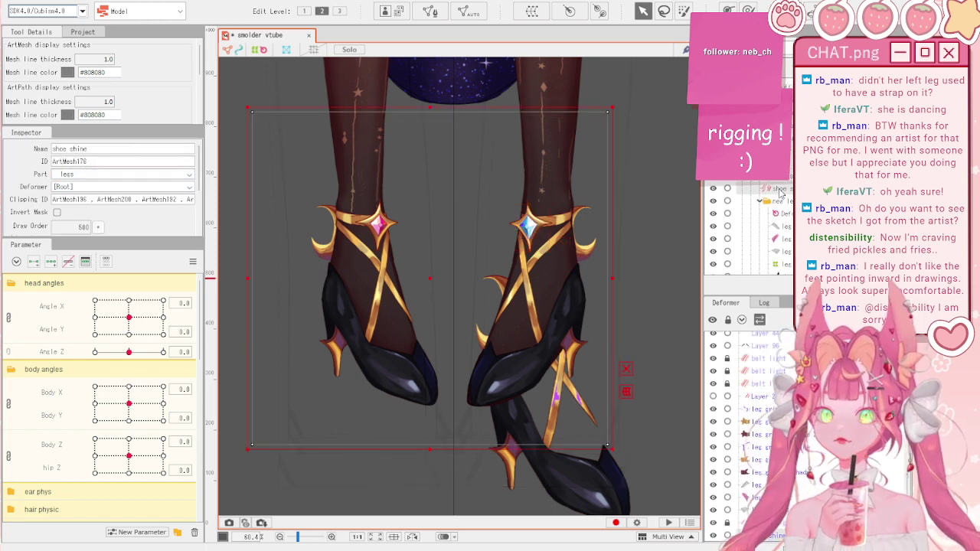
pyautogui.moveTo(55, 199); pyautogui.dragTo(138, 201)
pyautogui.click(160, 199)
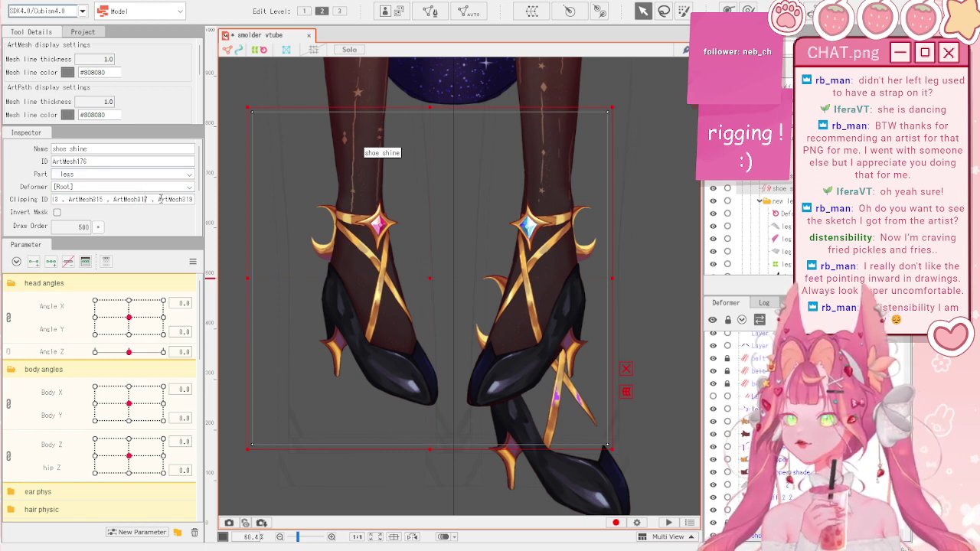
pyautogui.press('BackSpace')
pyautogui.press('BackSpace')
pyautogui.press('BackSpace')
pyautogui.press('BackSpace')
pyautogui.press('BackSpace')
pyautogui.press('BackSpace')
pyautogui.press('BackSpace')
pyautogui.press('BackSpace')
pyautogui.press('BackSpace')
pyautogui.press('BackSpace')
pyautogui.press('Left')
pyautogui.press('Left')
pyautogui.press('Left')
pyautogui.press('Left')
pyautogui.press('Left')
pyautogui.press('Left')
pyautogui.press('Left')
pyautogui.press('Left')
pyautogui.press('Left')
pyautogui.press('Left')
pyautogui.press('Left')
pyautogui.press('Left')
pyautogui.press('Left')
pyautogui.press('Left')
pyautogui.press('Left')
pyautogui.press('Left')
pyautogui.write('ArtMesh188 ,')
pyautogui.write('ArtMesh192 ,')
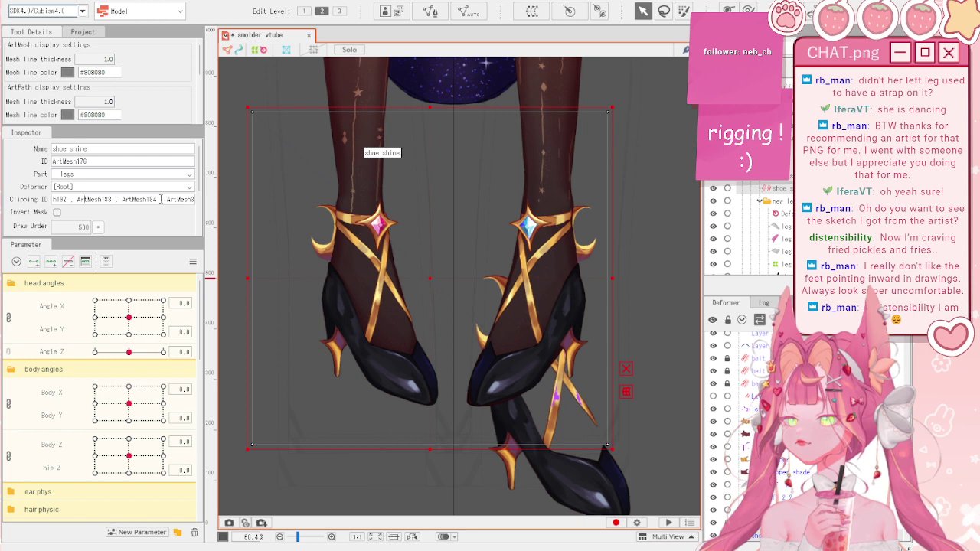
pyautogui.hotkey('ctrl', 'v')
pyautogui.hotkey('ctrl', 'v')
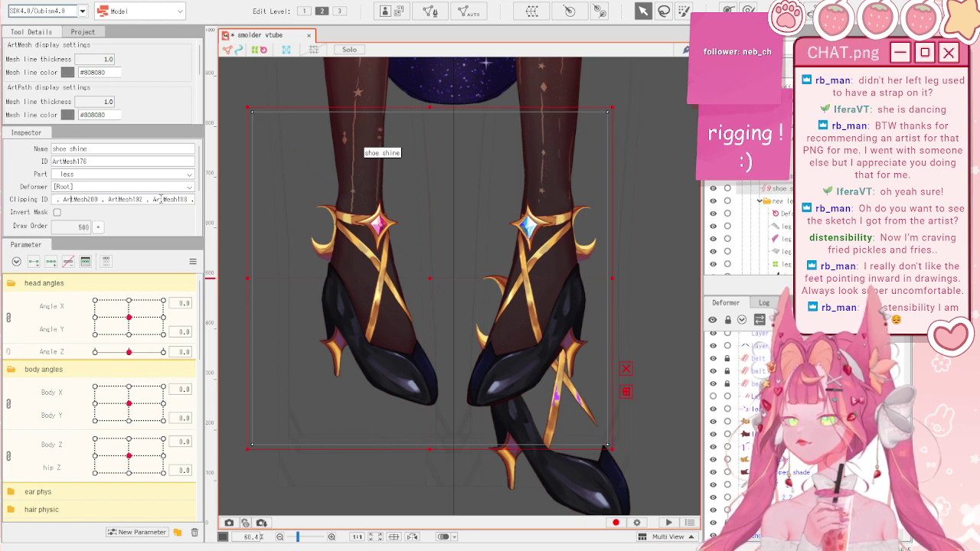
pyautogui.write('ArtMesh196')
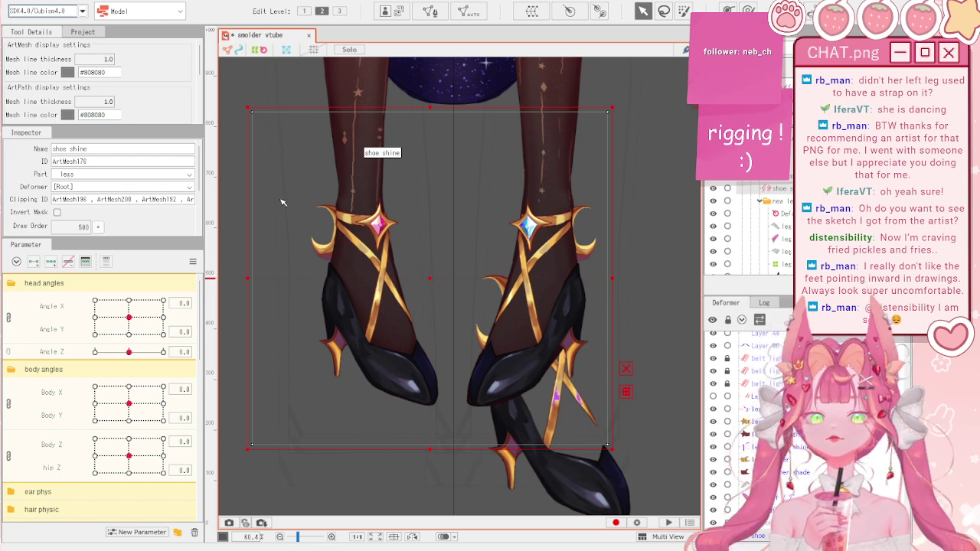
# - Remove the blue gem's shine mesh, ArtMesh311, from the shoe shine mesh's clipping ID list
pyautogui.scroll(-5, 748, 227)
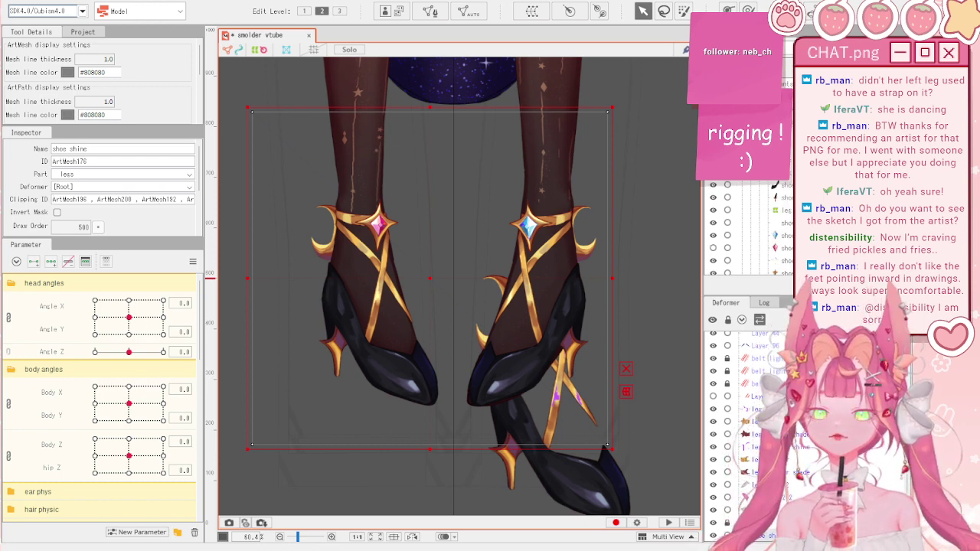
pyautogui.click(785, 223)
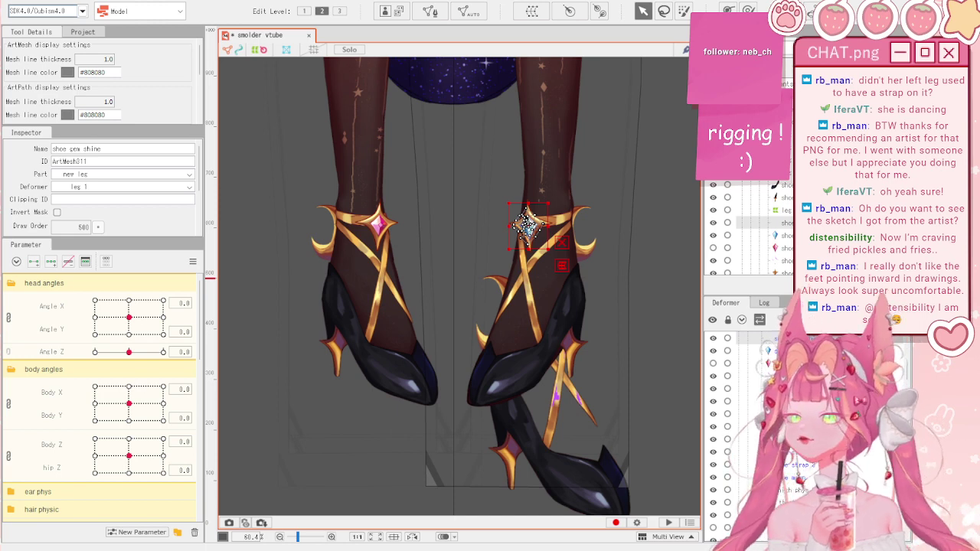
pyautogui.click(769, 159)
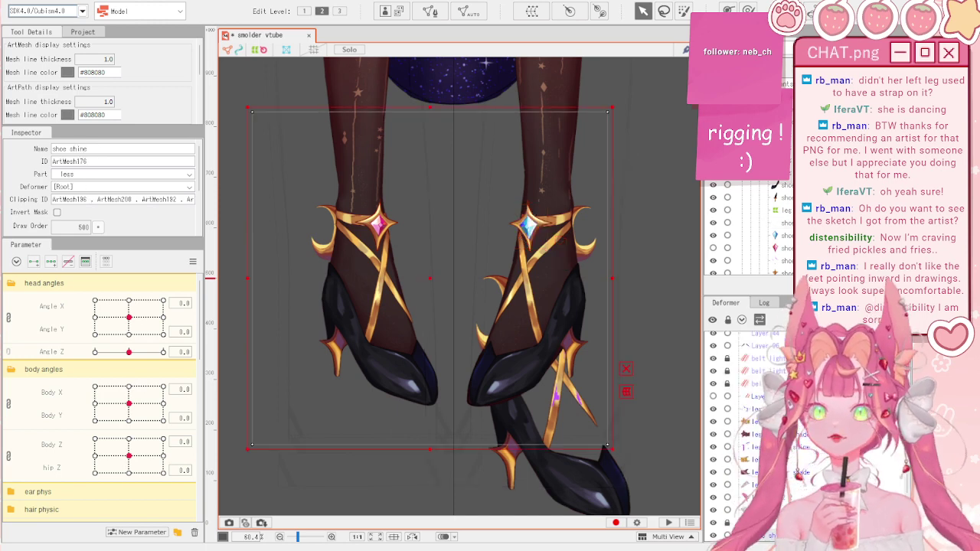
pyautogui.click(141, 199)
pyautogui.click(142, 200)
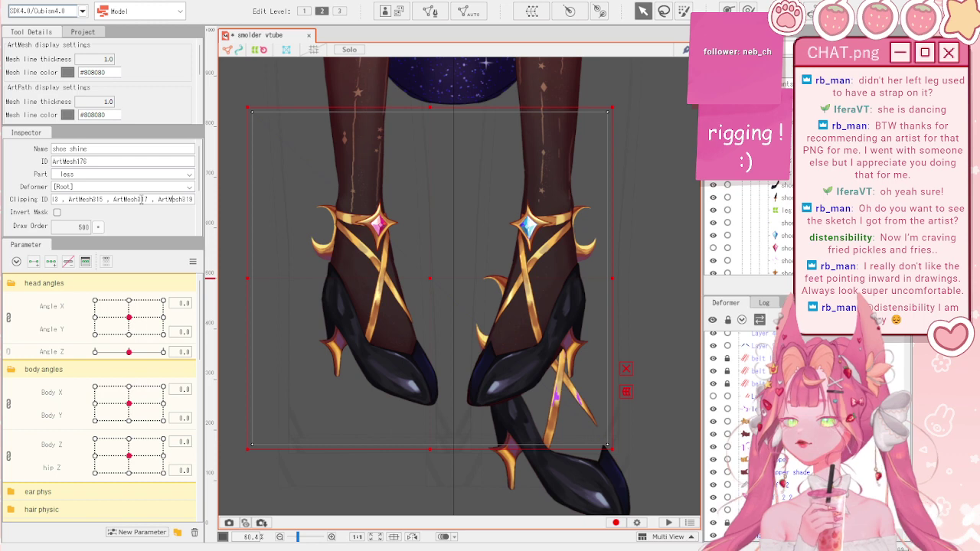
pyautogui.press('Left')
pyautogui.press('Left')
pyautogui.press('Left')
pyautogui.press('Left')
pyautogui.press('Left')
pyautogui.press('Left')
pyautogui.press('Left')
pyautogui.press('Left')
pyautogui.press('Left')
pyautogui.press('Left')
pyautogui.press('Left')
pyautogui.press('Left')
pyautogui.press('Left')
pyautogui.press('Left')
pyautogui.press('Left')
pyautogui.press('Left')
pyautogui.press('Left')
pyautogui.press('Left')
pyautogui.press('Left')
pyautogui.press('Left')
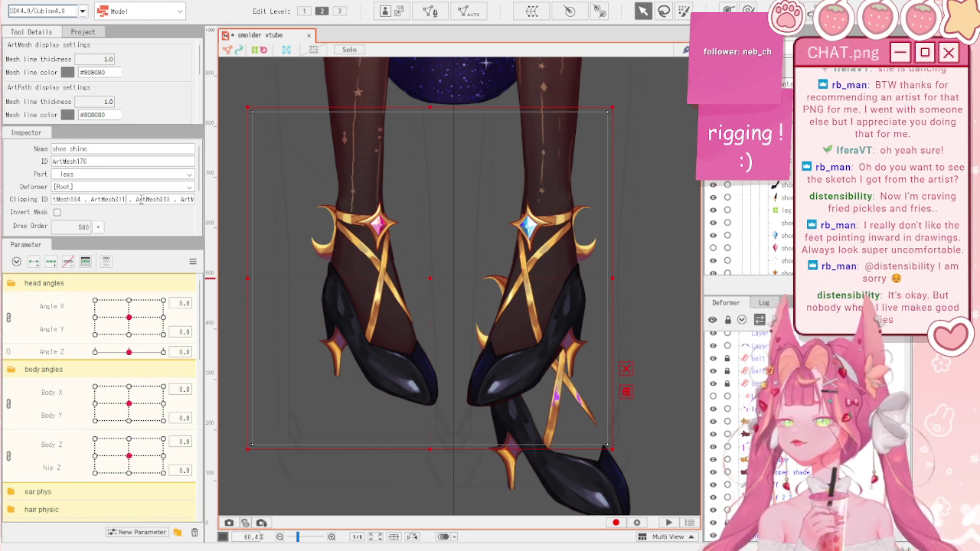
pyautogui.press('BackSpace')
pyautogui.press('BackSpace')
pyautogui.press('BackSpace')
pyautogui.press('BackSpace')
pyautogui.press('BackSpace')
pyautogui.press('BackSpace')
pyautogui.press('BackSpace')
pyautogui.press('BackSpace')
pyautogui.press('BackSpace')
pyautogui.press('BackSpace')
pyautogui.press('BackSpace')
pyautogui.press('BackSpace')
pyautogui.press('Return')
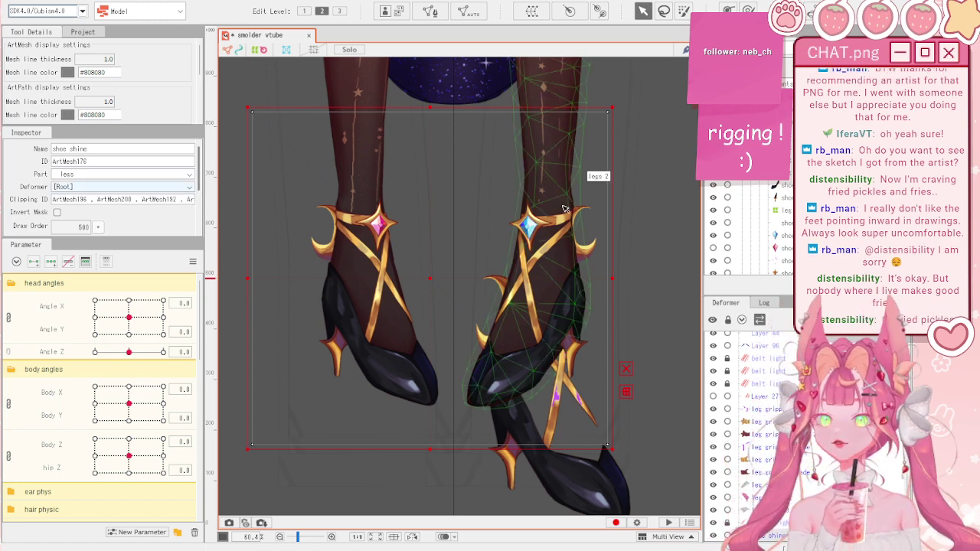
# - Select the blue ankle gem's shine mesh and check its mesh ID
pyautogui.scroll(3, 566, 206)
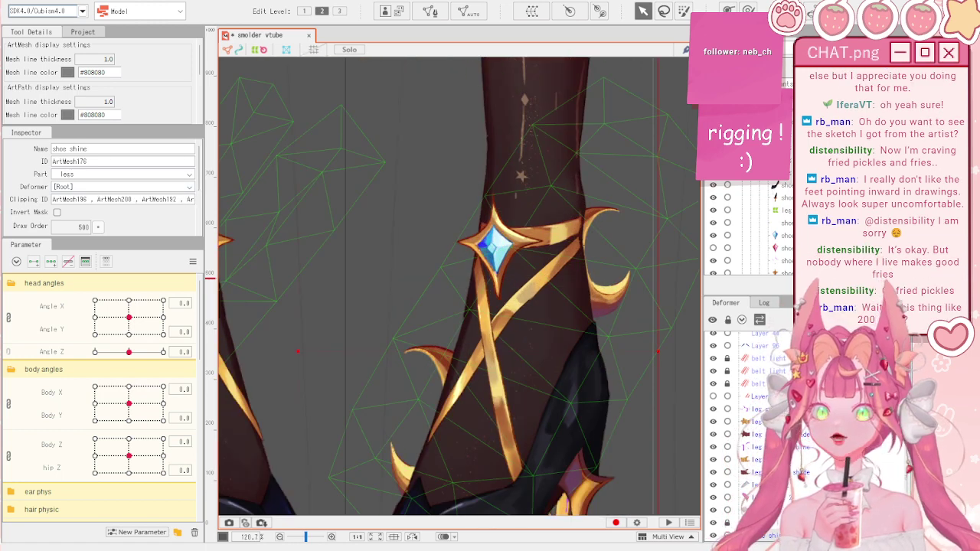
pyautogui.click(496, 247)
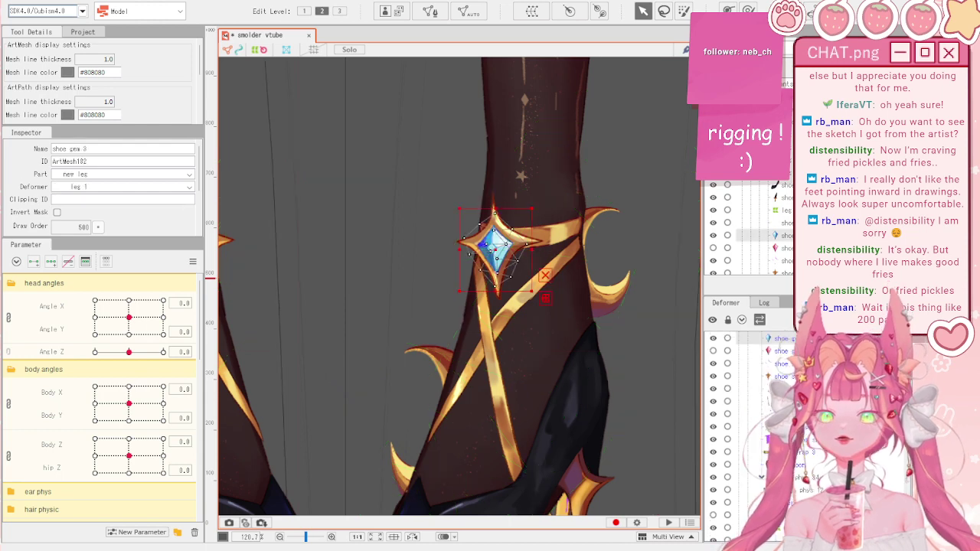
pyautogui.scroll(-10, 754, 228)
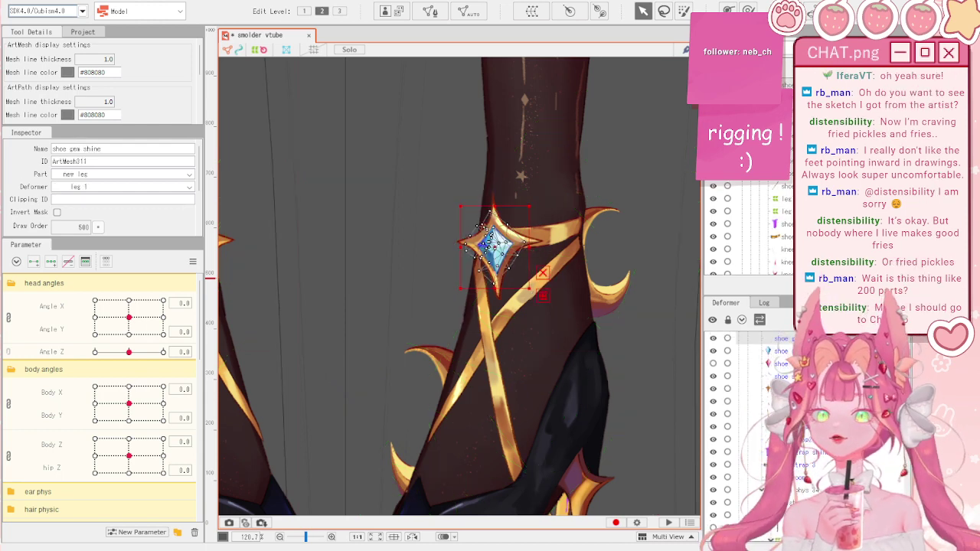
pyautogui.scroll(-5, 753, 228)
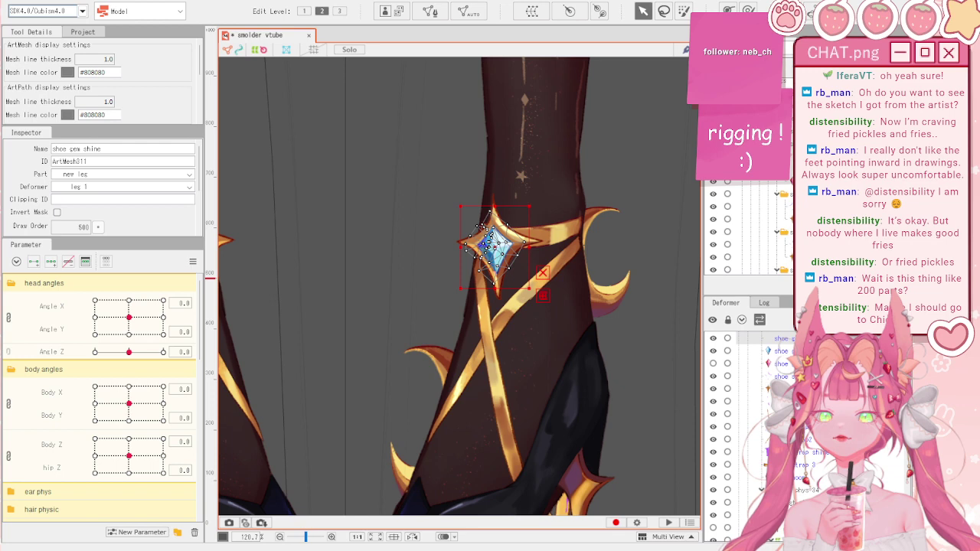
# - Add ArtMesh311 after ArtMesh184 in the clipping ID list of the shoe gem light mesh, ArtMesh183
pyautogui.click(754, 207)
pyautogui.scroll(10, 754, 222)
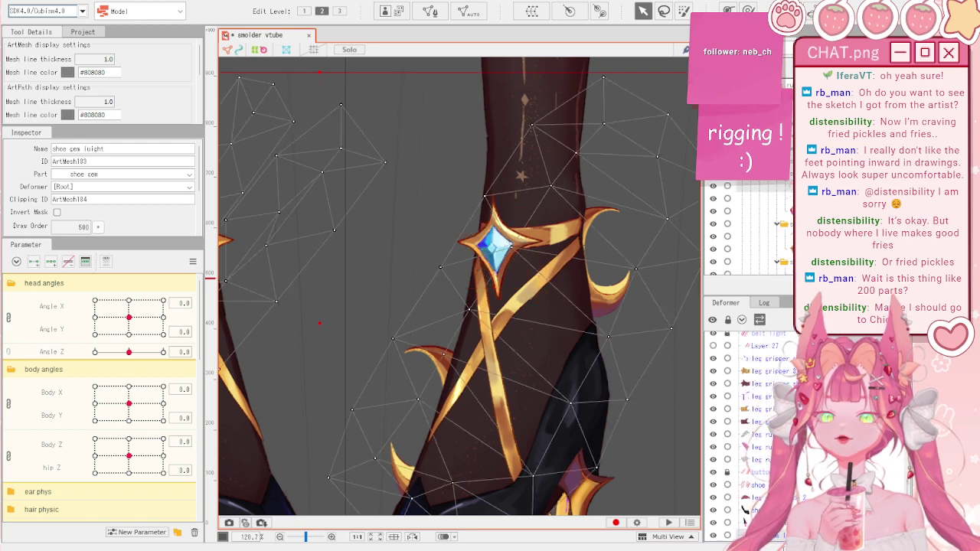
pyautogui.scroll(5, 747, 225)
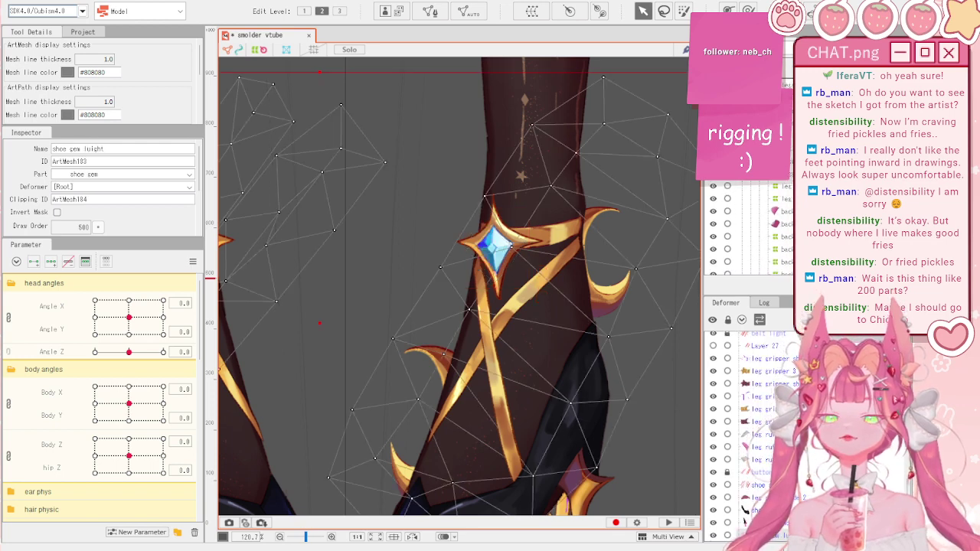
pyautogui.scroll(5, 746, 226)
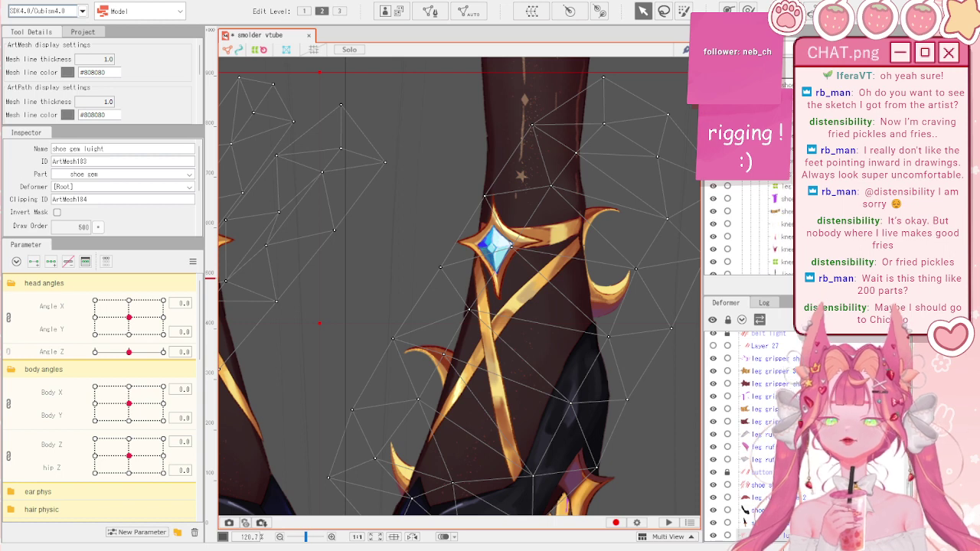
pyautogui.moveTo(754, 84); pyautogui.dragTo(753, 88)
pyautogui.click(105, 201)
pyautogui.click(119, 199)
pyautogui.write(',')
pyautogui.write('ArtMesh311')
pyautogui.press('Return')
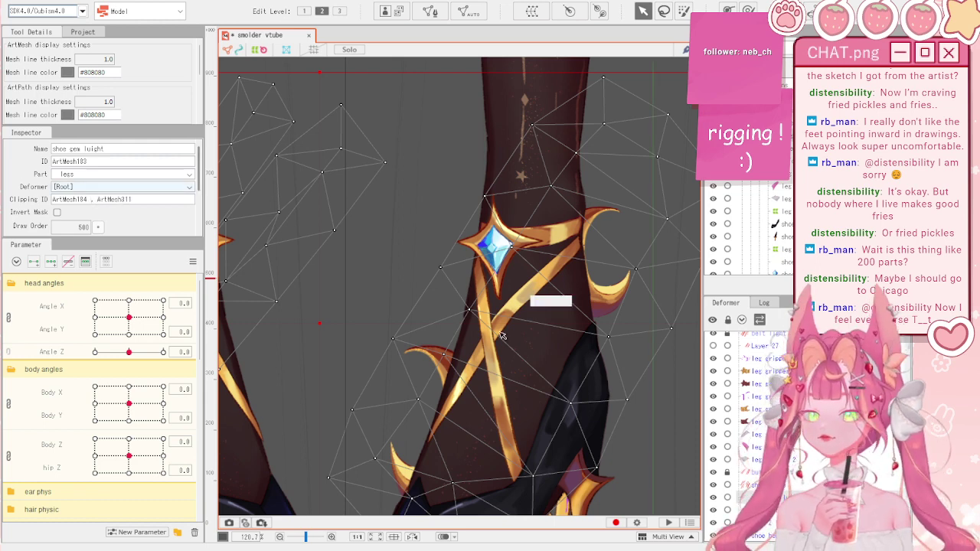
# - Check the light clipping on the blue ankle gem at Body X 10 and Body Y -10, and reset the parameters to default
pyautogui.scroll(-3, 490, 318)
pyautogui.click(668, 336)
pyautogui.scroll(3, 558, 324)
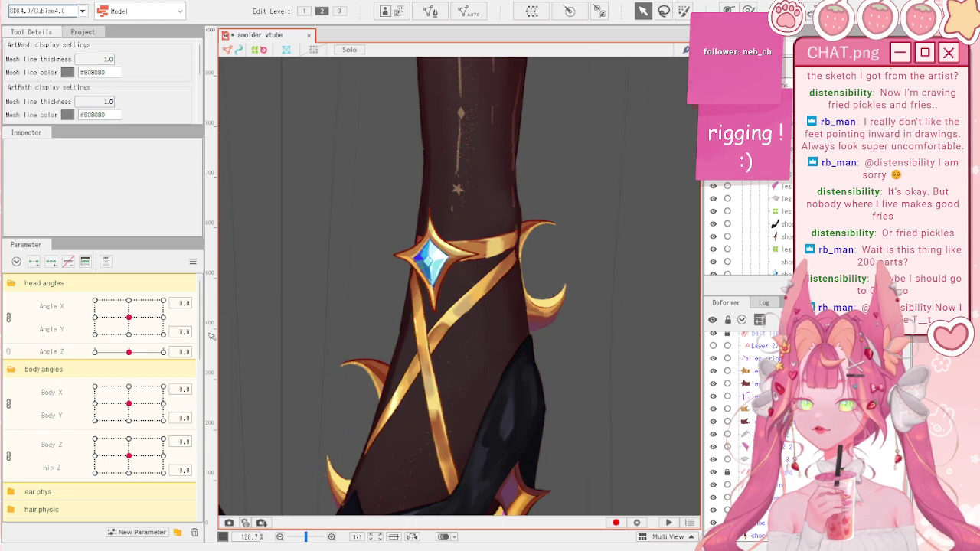
pyautogui.click(143, 321)
pyautogui.moveTo(130, 404); pyautogui.dragTo(166, 438)
pyautogui.scroll(-5, 558, 276)
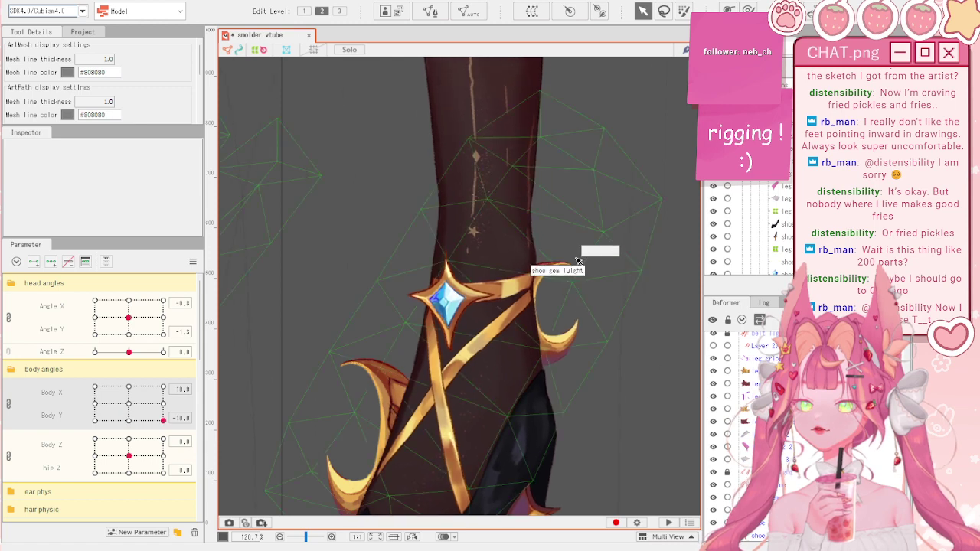
pyautogui.click(193, 261)
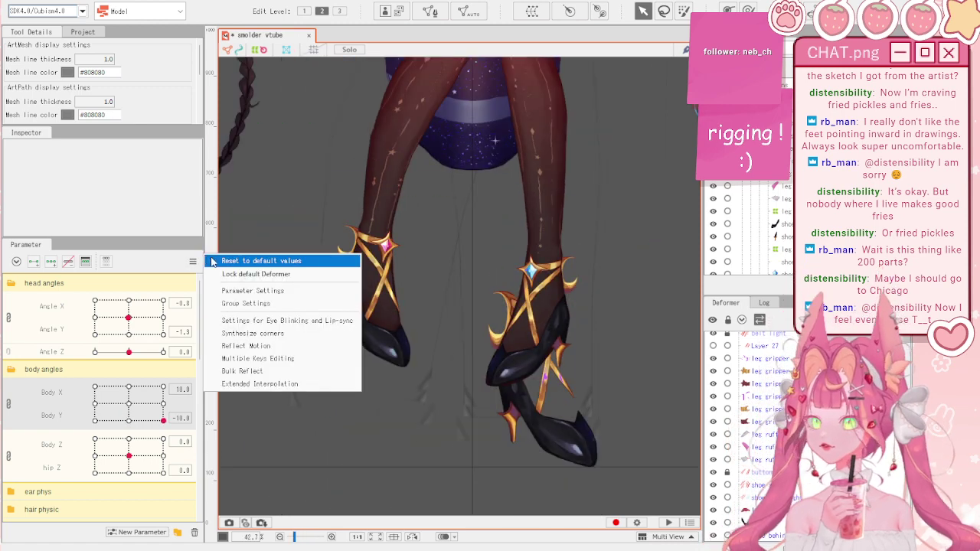
pyautogui.click(238, 260)
# - Delete the leftover shoe 2 mesh below the new leg's foot together with its heel and crossing strap
pyautogui.scroll(-2, 490, 352)
pyautogui.click(497, 360)
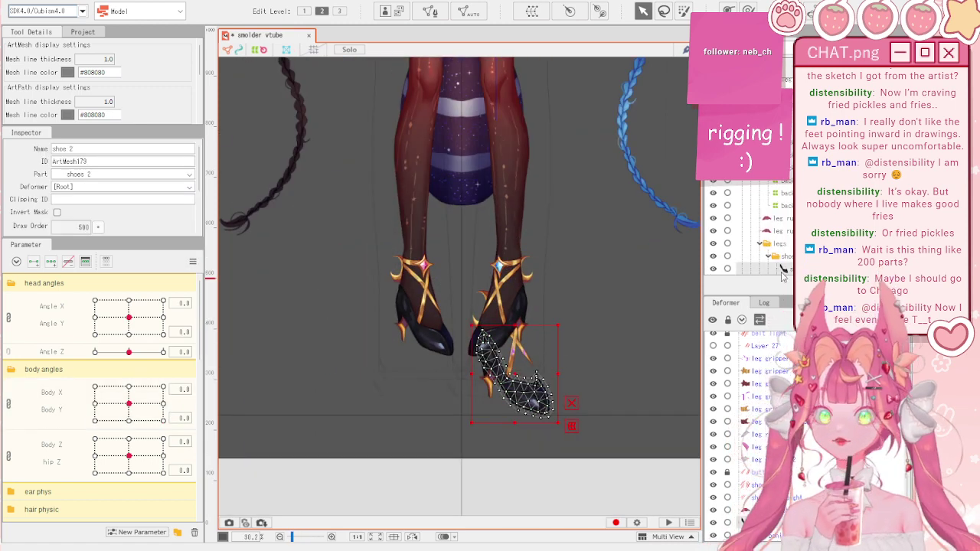
pyautogui.scroll(-2, 782, 264)
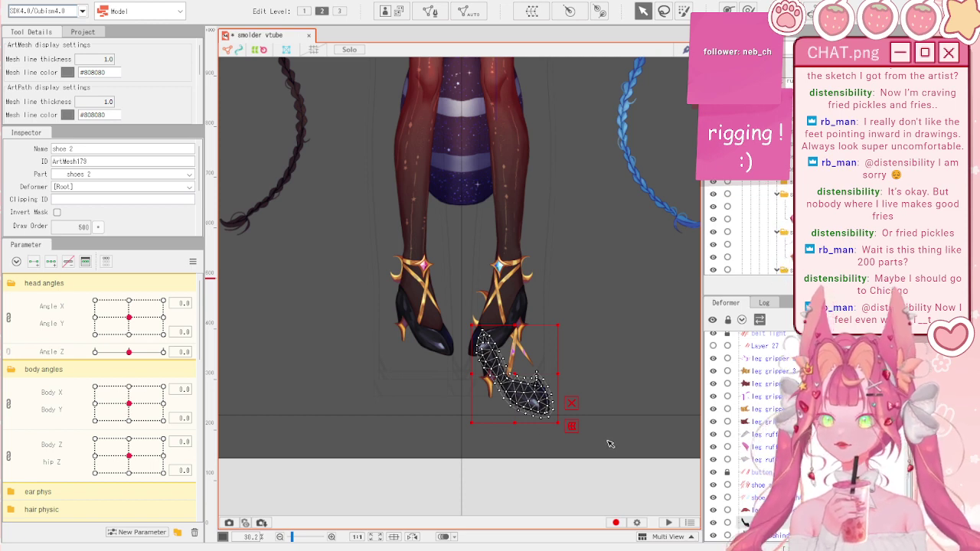
pyautogui.click(629, 411)
pyautogui.moveTo(574, 457); pyautogui.dragTo(477, 378)
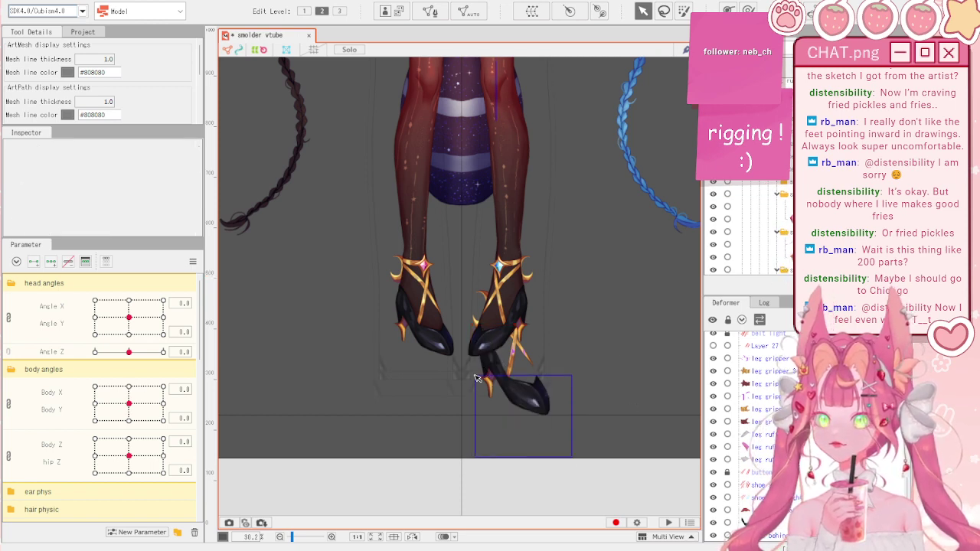
pyautogui.click(607, 447)
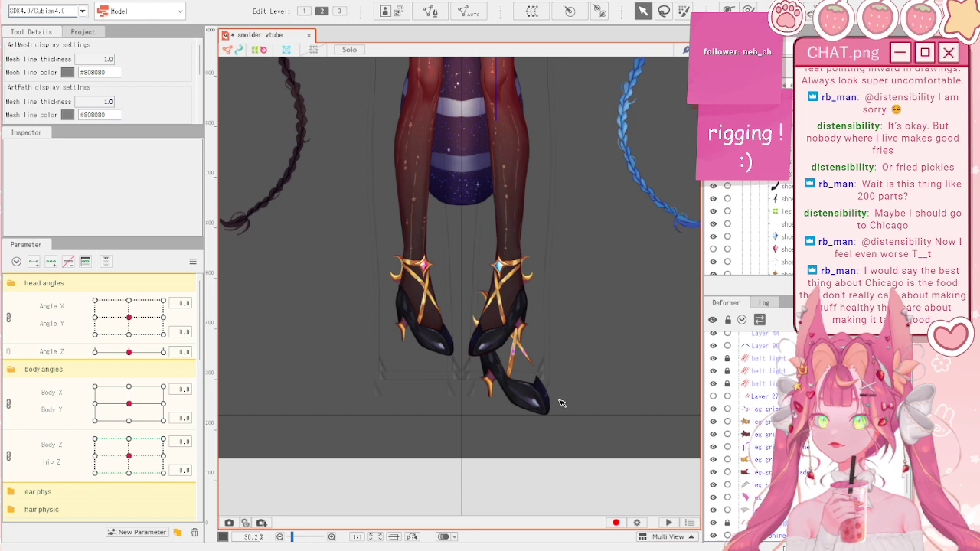
pyautogui.click(564, 404)
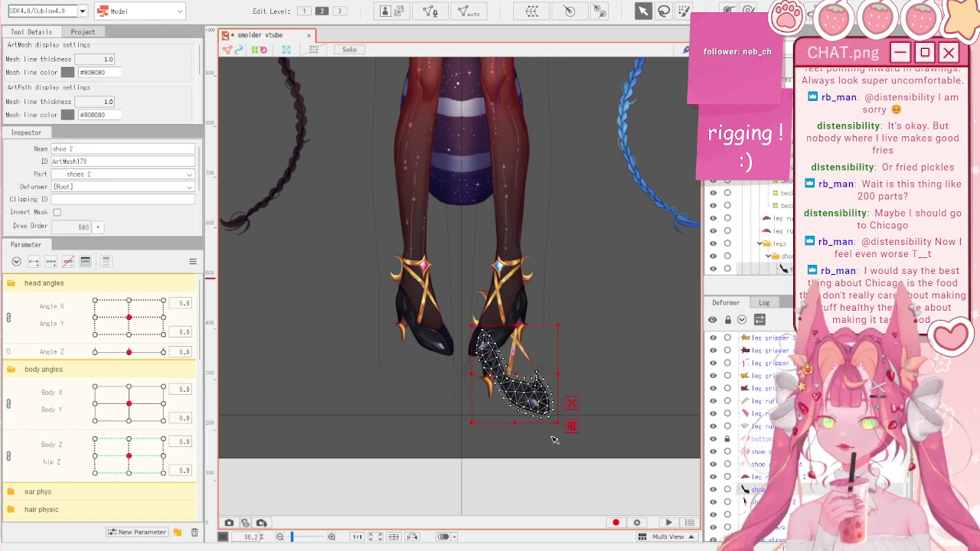
pyautogui.scroll(4, 554, 440)
pyautogui.press('Delete')
pyautogui.click(437, 353)
pyautogui.press('Delete')
pyautogui.click(471, 312)
pyautogui.press('Delete')
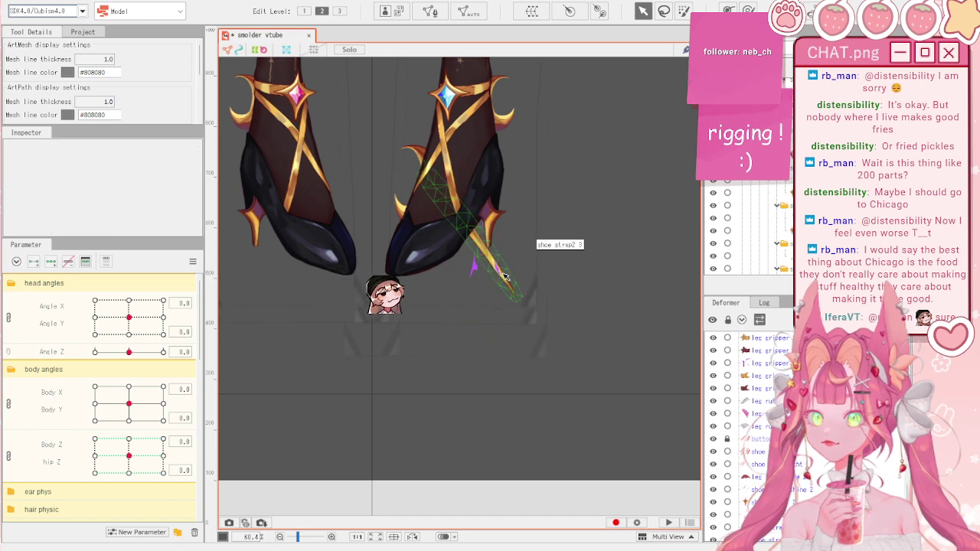
# - Delete the leftover shoe strap2 3 mesh and a purple shine piece beside the new shoe
pyautogui.click(492, 261)
pyautogui.press('Delete')
pyautogui.click(476, 262)
pyautogui.press('Delete')
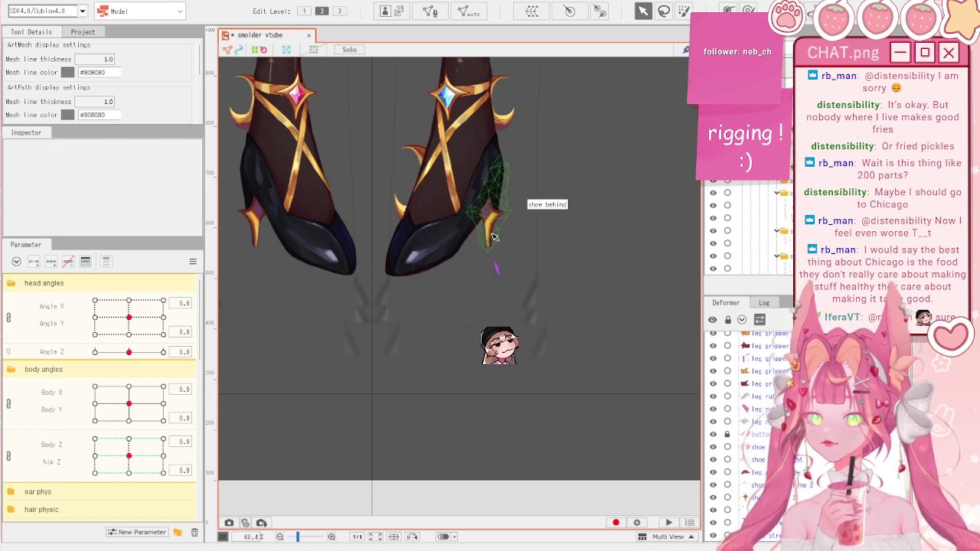
# - Unlink the Body Z/hip Z and Body X/Body Y pairs, and check the new leg's heel at Body X -8 before resetting the pose
pyautogui.click(498, 198)
pyautogui.scroll(3, 476, 174)
pyautogui.scroll(-2, 476, 177)
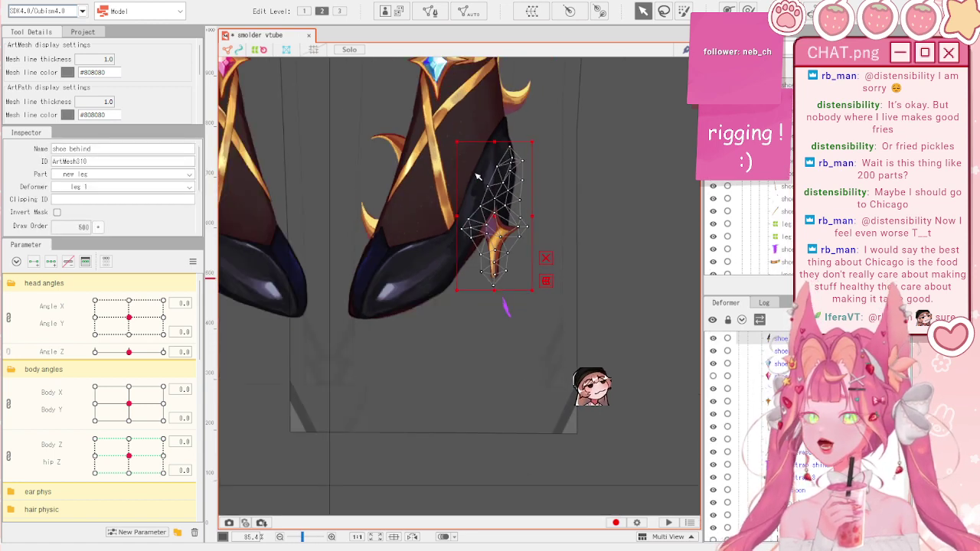
pyautogui.click(9, 458)
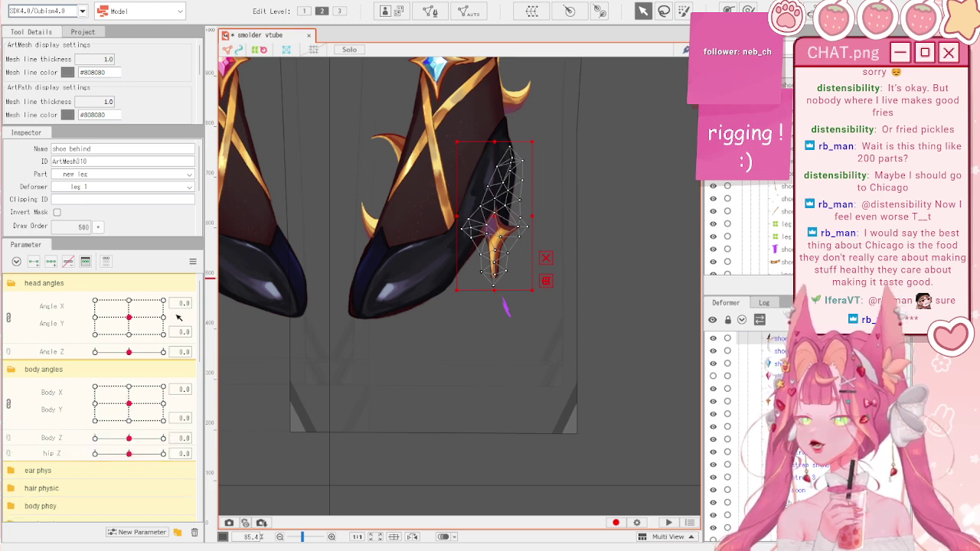
pyautogui.click(8, 403)
pyautogui.moveTo(122, 388); pyautogui.dragTo(101, 386)
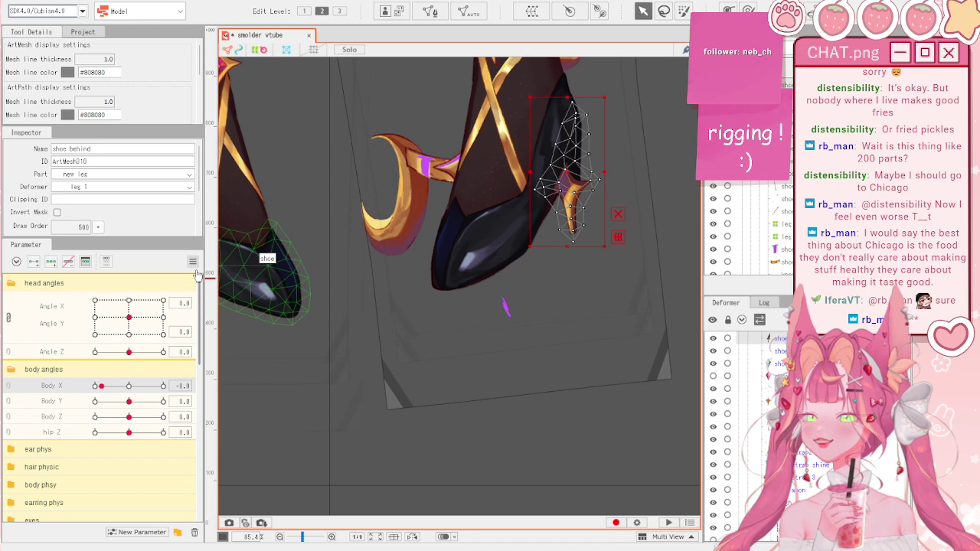
pyautogui.click(193, 262)
pyautogui.click(230, 273)
# - Delete the stray purple shoe strap shine 2 2 mesh below the new leg's heel
pyautogui.click(508, 319)
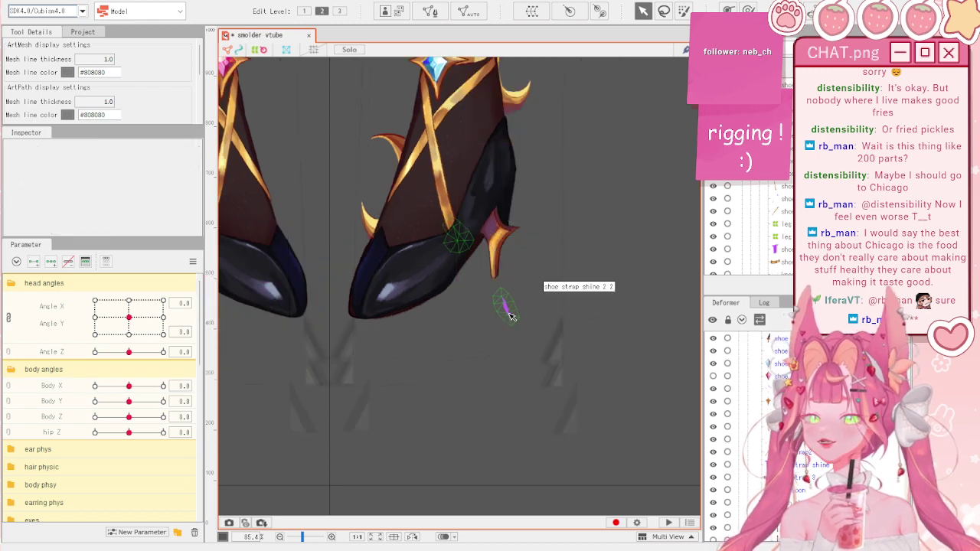
pyautogui.click(508, 313)
pyautogui.press('Delete')
pyautogui.click(366, 216)
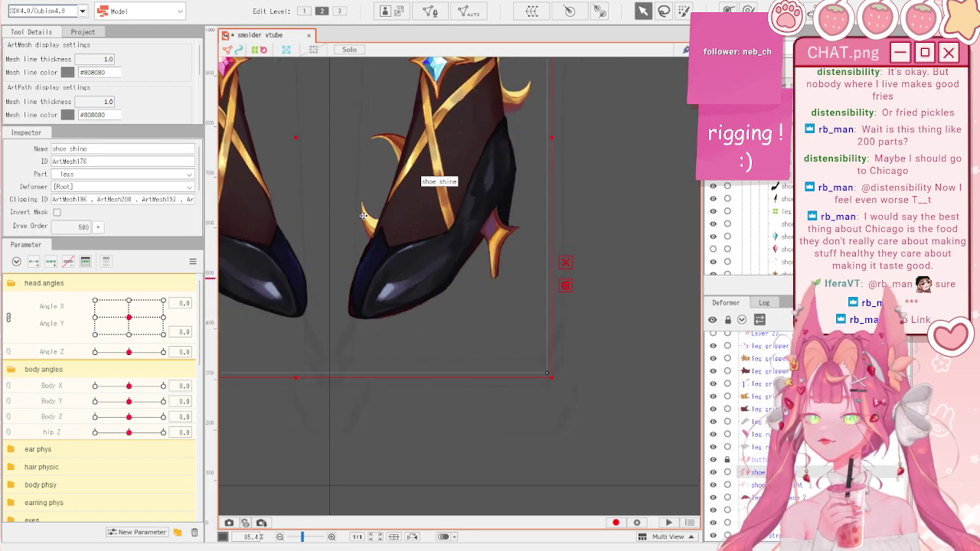
pyautogui.click(608, 251)
# - Set Body X and Body Y to -10 and try to select the stray crescent ornament beside the new leg's shoe
pyautogui.scroll(-3, 610, 321)
pyautogui.scroll(2, 544, 244)
pyautogui.moveTo(128, 401); pyautogui.dragTo(84, 389)
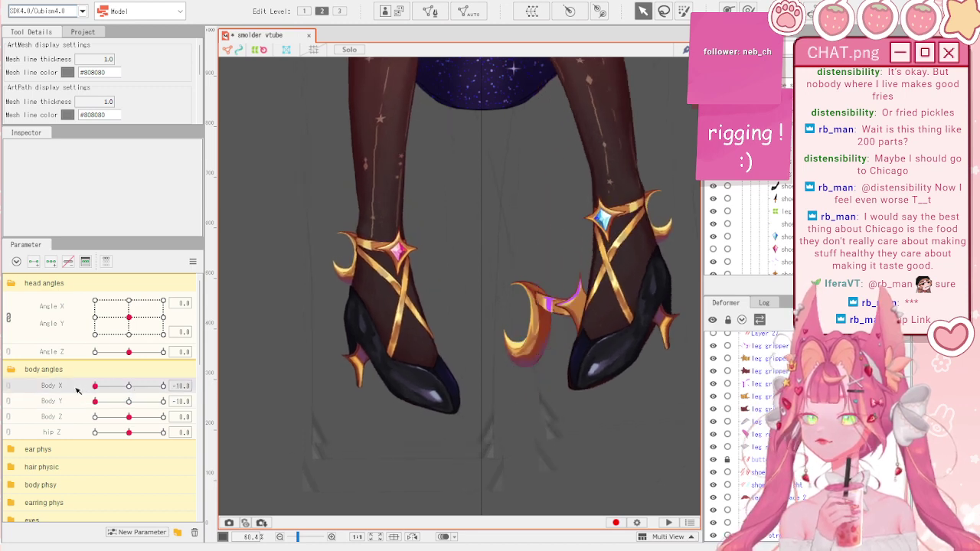
pyautogui.click(537, 343)
pyautogui.click(542, 414)
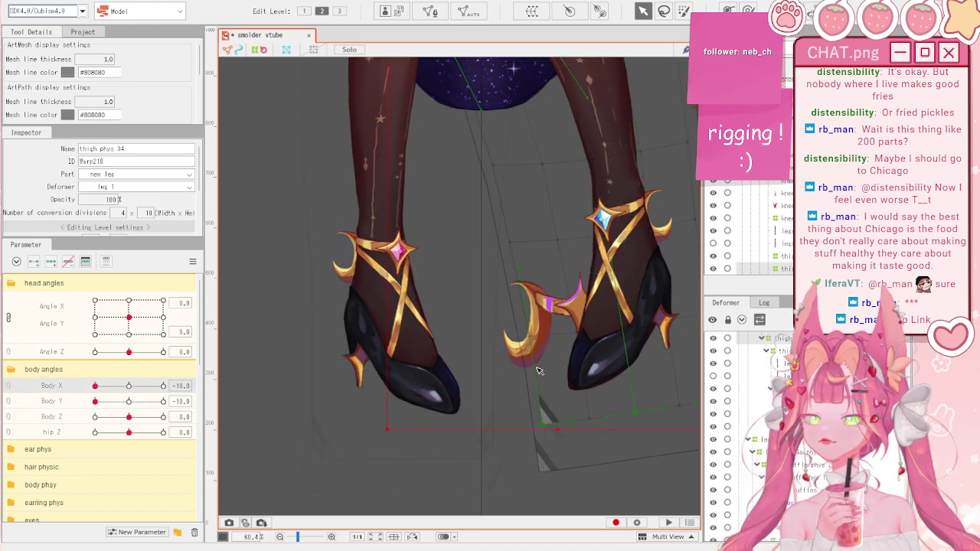
pyautogui.click(521, 361)
pyautogui.click(525, 402)
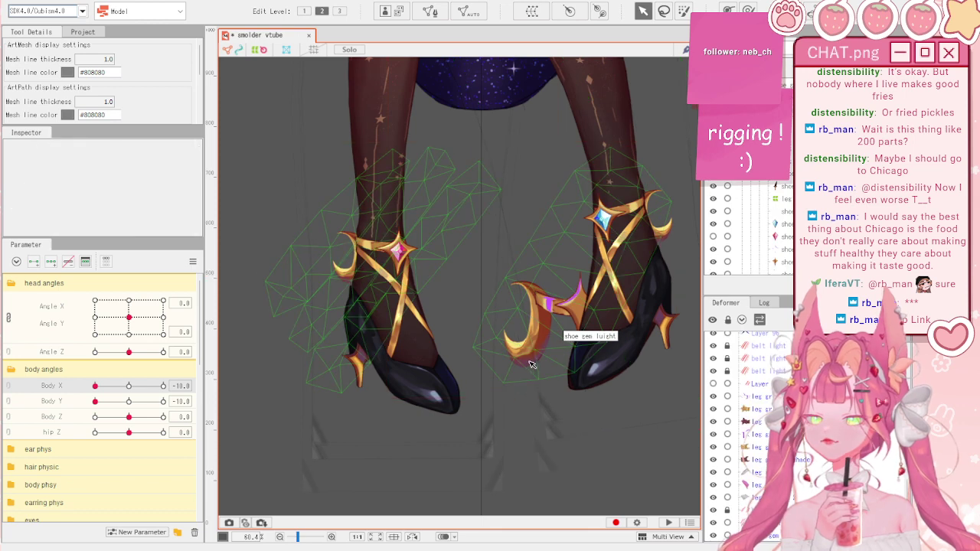
pyautogui.scroll(3, 811, 230)
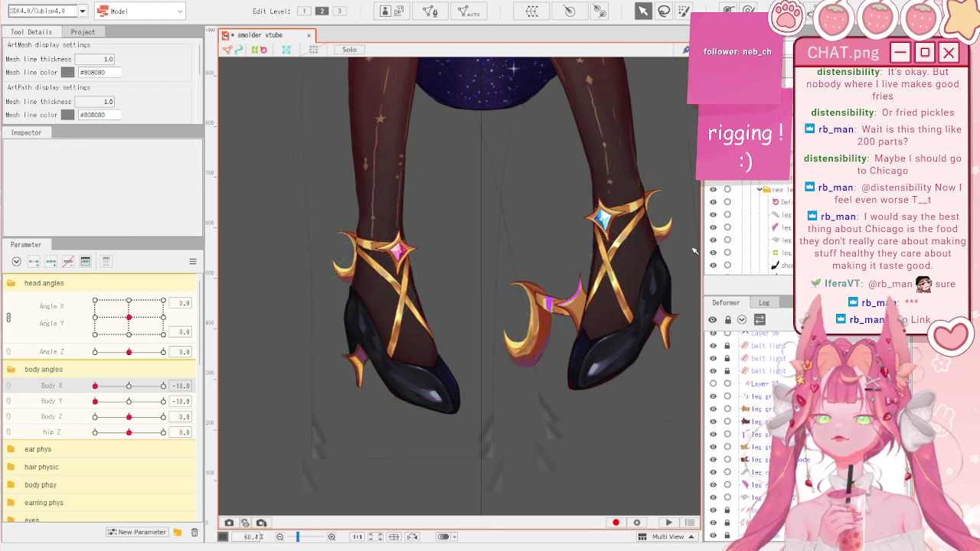
# - Delete the stray crescent ornament and its attached strap, spike and purple shine pieces beside the new leg's shoe
pyautogui.click(523, 347)
pyautogui.press('Delete')
pyautogui.click(545, 307)
pyautogui.press('Delete')
pyautogui.click(548, 307)
pyautogui.press('Delete')
pyautogui.click(571, 303)
pyautogui.press('Delete')
pyautogui.click(572, 297)
pyautogui.press('Delete')
pyautogui.scroll(-2, 496, 349)
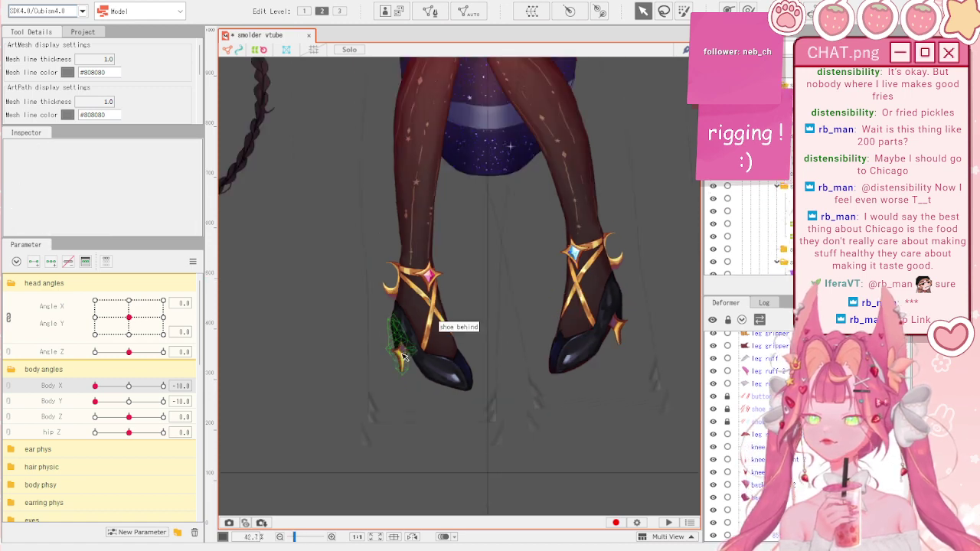
# - Check the original leg's heel mesh, shoe behind, by swinging the body angles to opposite extremes, and reset the parameters to default
pyautogui.click(403, 357)
pyautogui.scroll(5, 403, 356)
pyautogui.click(192, 261)
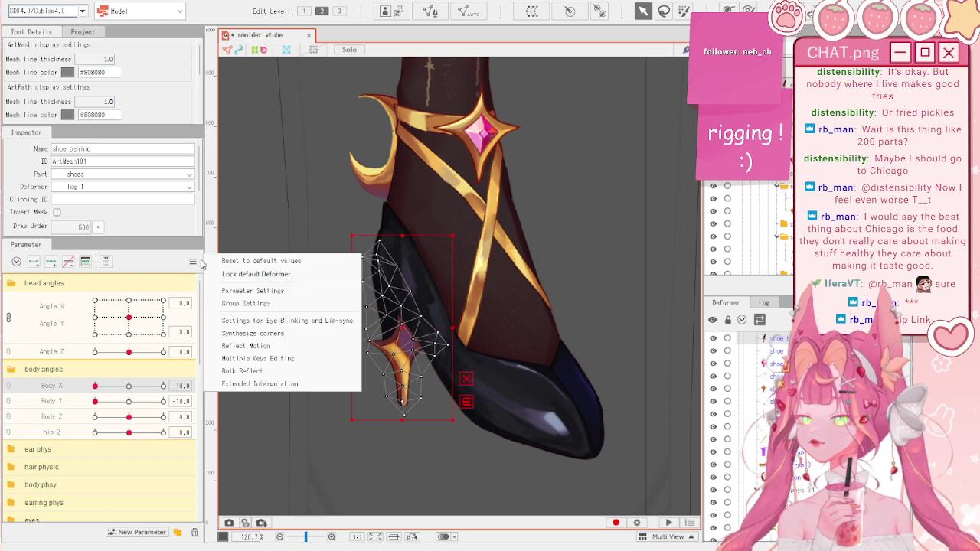
pyautogui.click(219, 262)
pyautogui.moveTo(127, 392); pyautogui.dragTo(79, 376)
pyautogui.click(193, 261)
pyautogui.click(221, 262)
pyautogui.moveTo(128, 401); pyautogui.dragTo(216, 436)
pyautogui.click(192, 261)
pyautogui.click(230, 261)
pyautogui.click(194, 261)
pyautogui.click(229, 261)
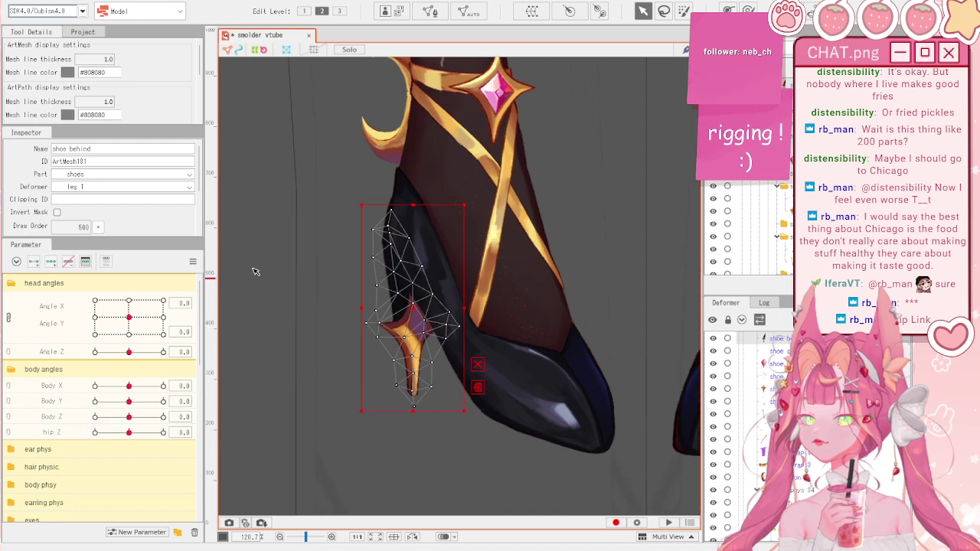
# - Link Body X and Body Y again and pose the model at Body X 10 and Body Y -10
pyautogui.scroll(-5, 344, 334)
pyautogui.click(343, 335)
pyautogui.scroll(-3, 366, 349)
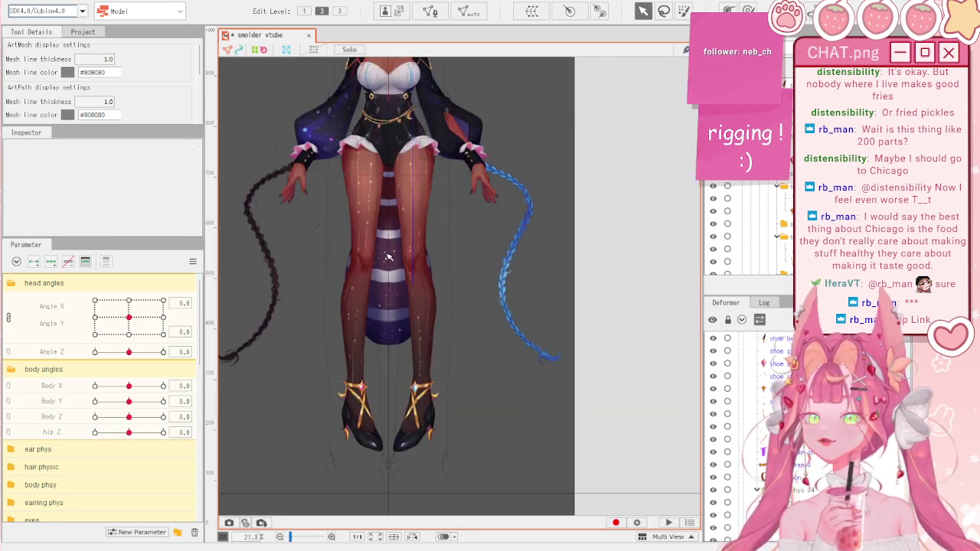
pyautogui.scroll(-2, 392, 274)
pyautogui.scroll(4, 437, 212)
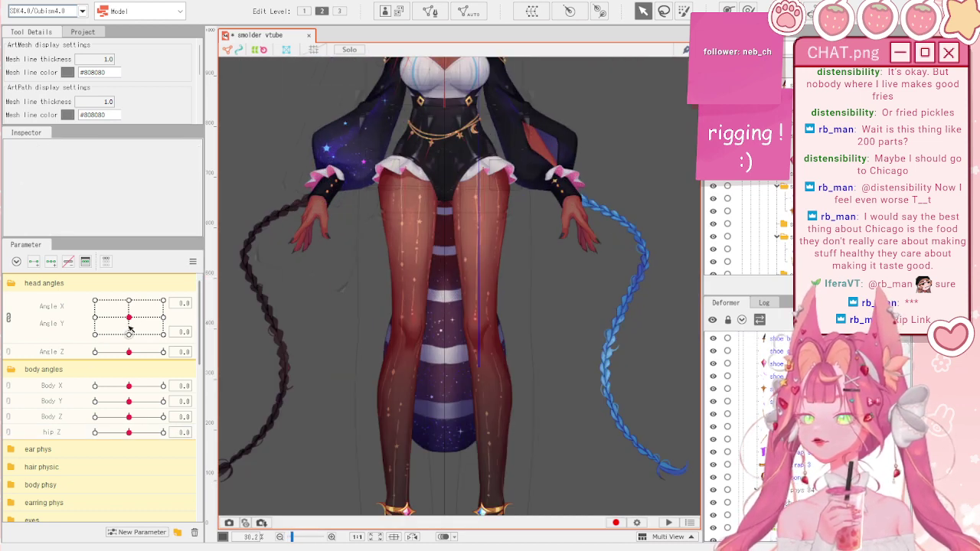
pyautogui.click(7, 385)
pyautogui.moveTo(128, 404); pyautogui.dragTo(232, 460)
pyautogui.scroll(4, 458, 194)
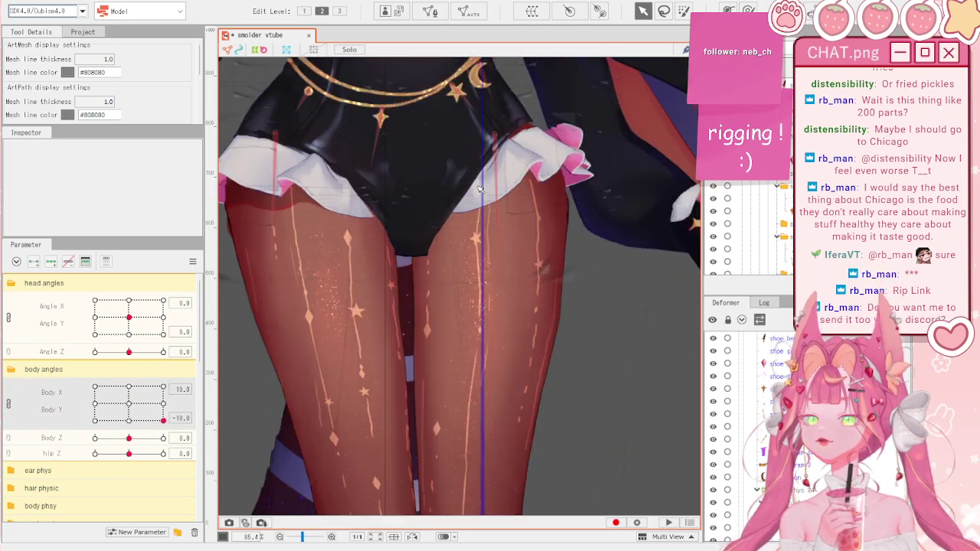
# - Move the new leg's leg ruff meshes out of the new leg part and into the legs part
pyautogui.click(531, 153)
pyautogui.scroll(-1, 587, 231)
pyautogui.scroll(-2, 587, 229)
pyautogui.scroll(4, 599, 113)
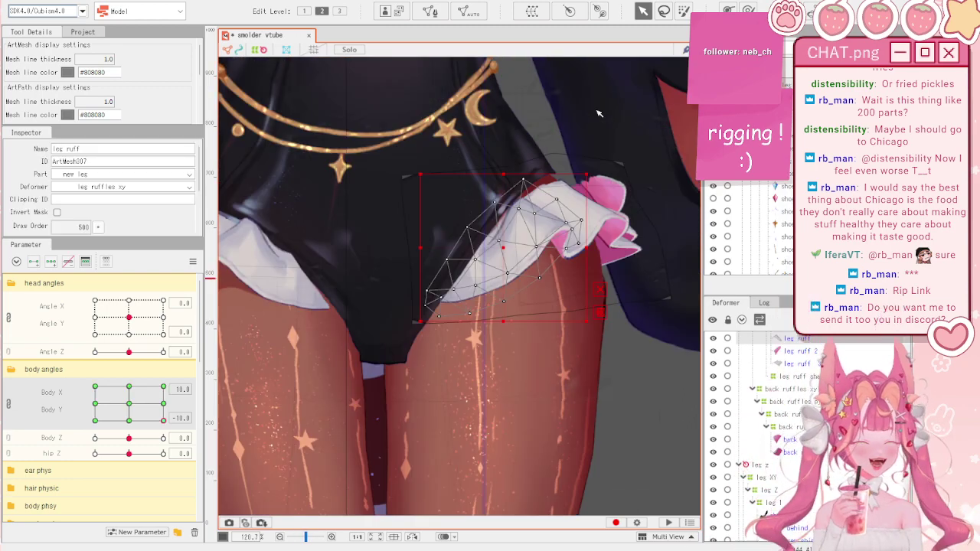
pyautogui.scroll(-3, 599, 113)
pyautogui.scroll(2, 572, 175)
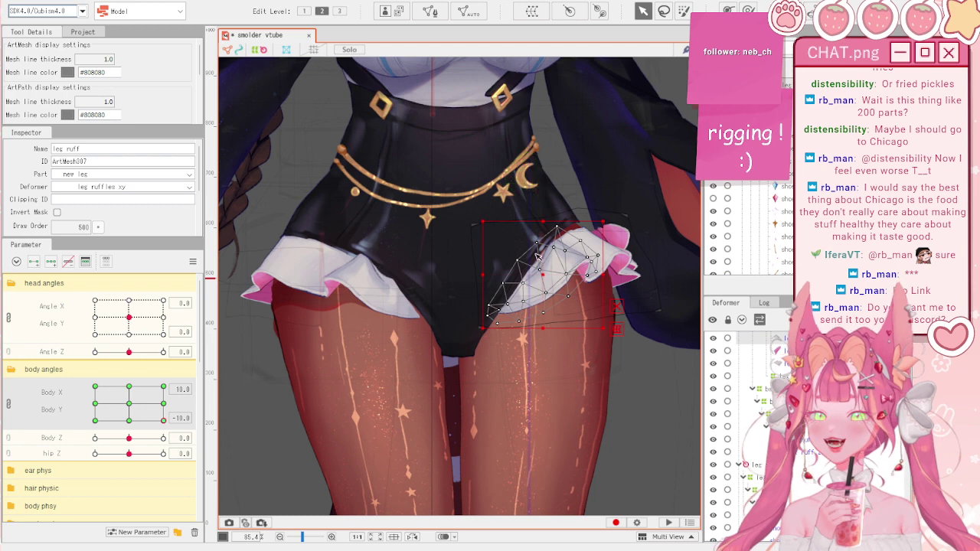
pyautogui.scroll(3, 746, 206)
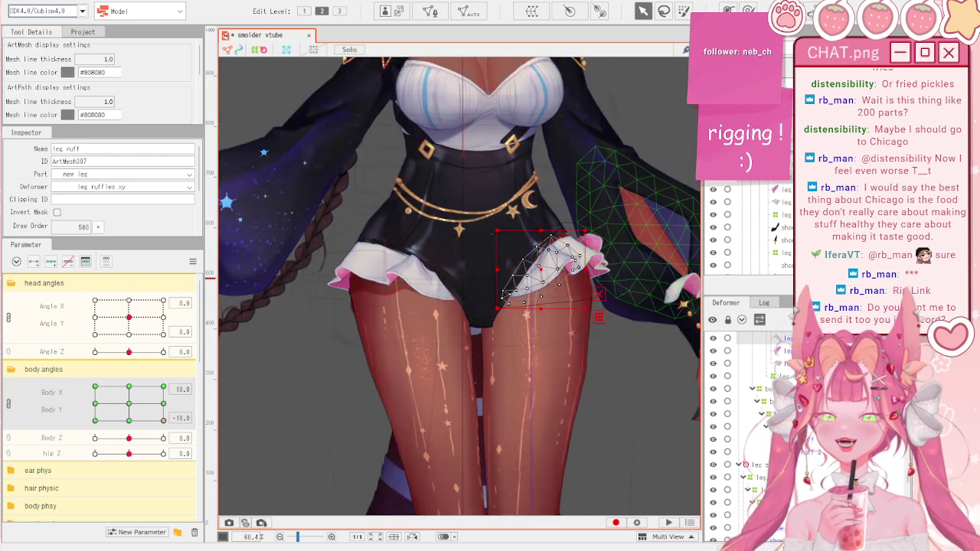
pyautogui.keyDown('shift'); pyautogui.click(785, 202); pyautogui.keyUp('shift')
pyautogui.moveTo(783, 202); pyautogui.dragTo(773, 153)
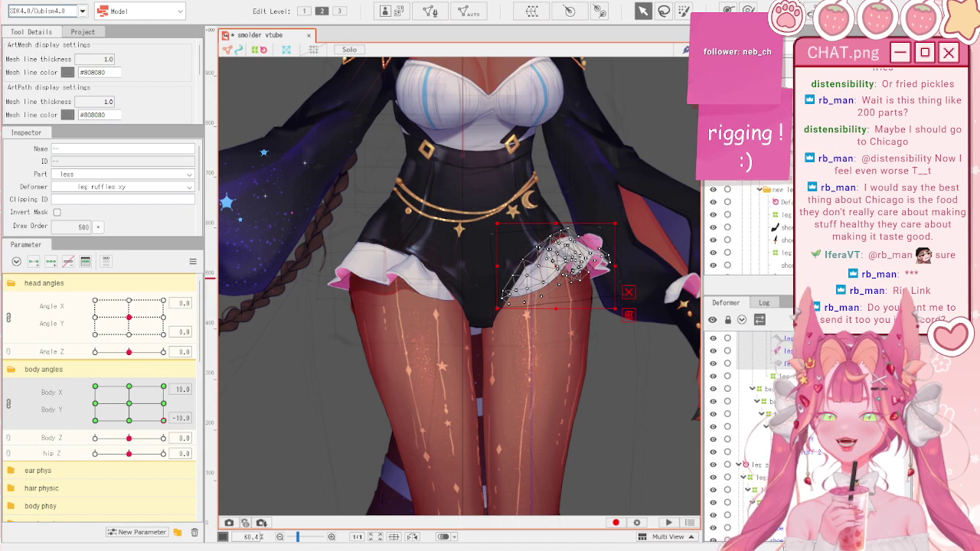
pyautogui.click(780, 202)
pyautogui.click(664, 332)
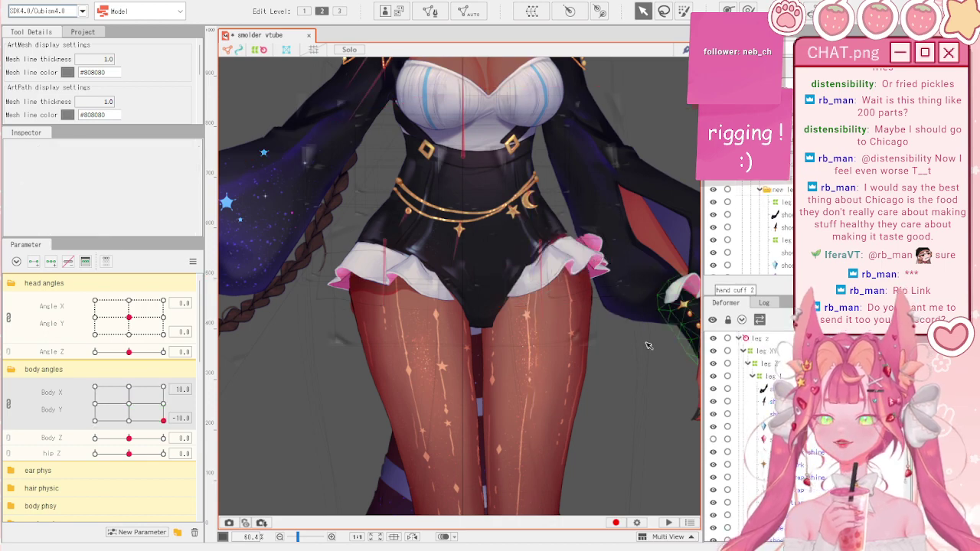
# - Set Body X and Body Y to -10 and delete the stray back ruff meshes behind the new leg's ruffle
pyautogui.moveTo(126, 380); pyautogui.dragTo(44, 452)
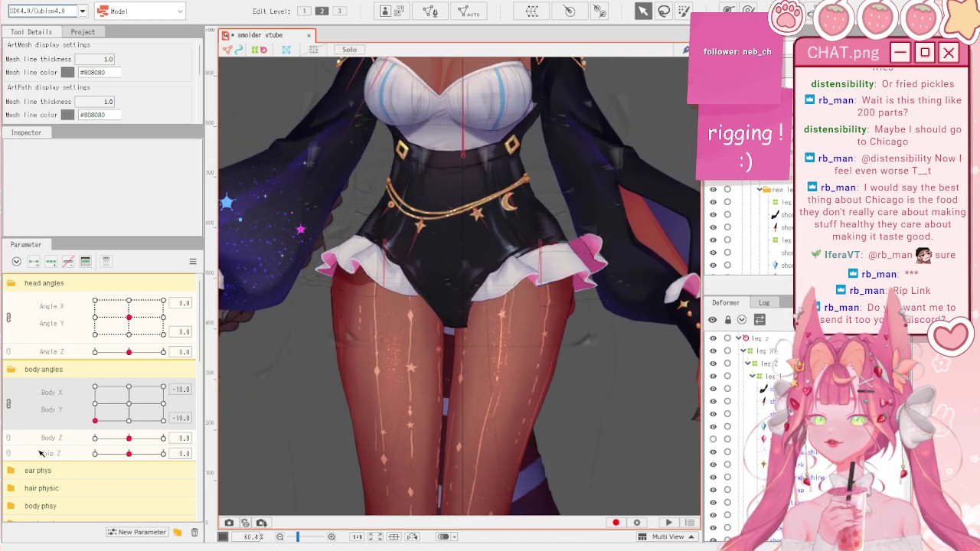
pyautogui.click(599, 245)
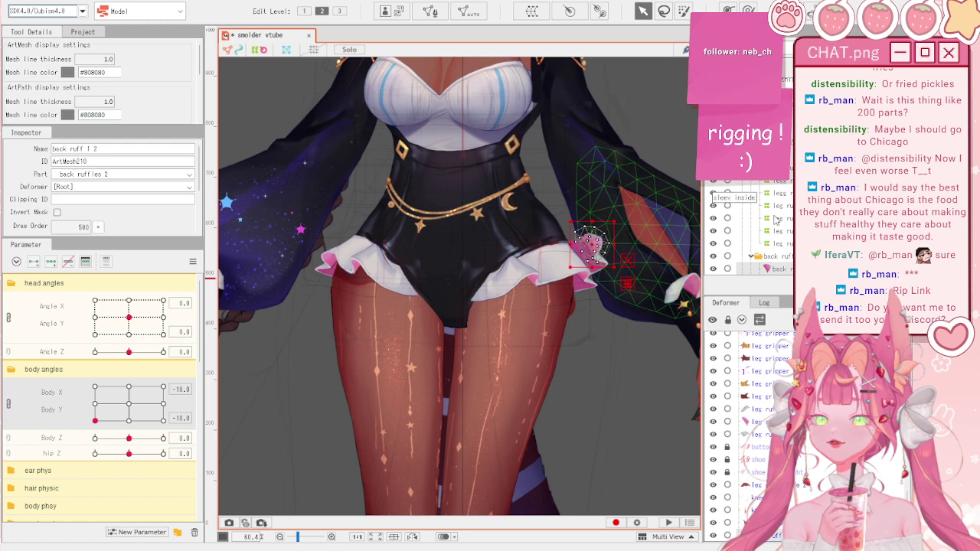
pyautogui.keyDown('shift'); pyautogui.click(590, 277); pyautogui.keyUp('shift')
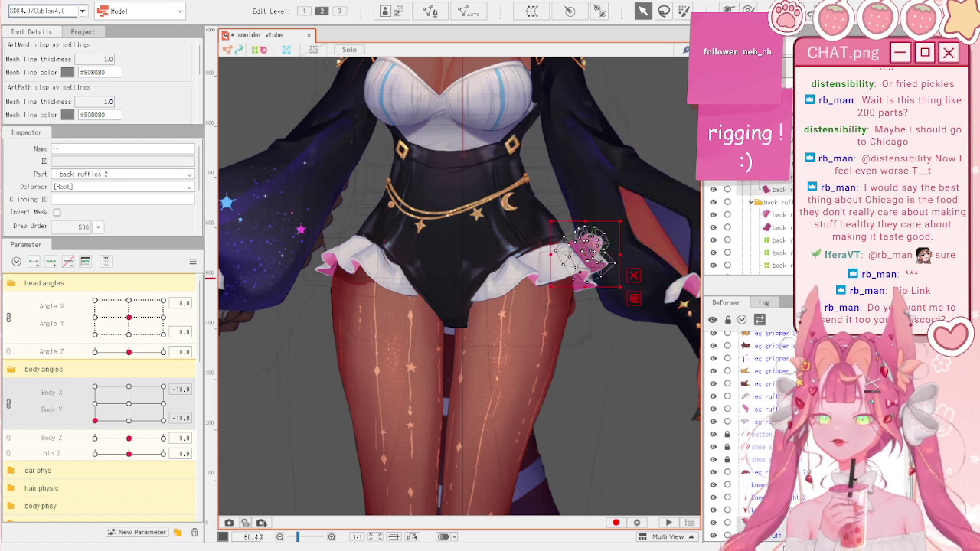
pyautogui.press('Delete')
# - Keep Body X and Body Y at -10 and ready the Deform Brush on the new leg's leg ruffles xy deformer
pyautogui.moveTo(128, 316); pyautogui.dragTo(150, 325)
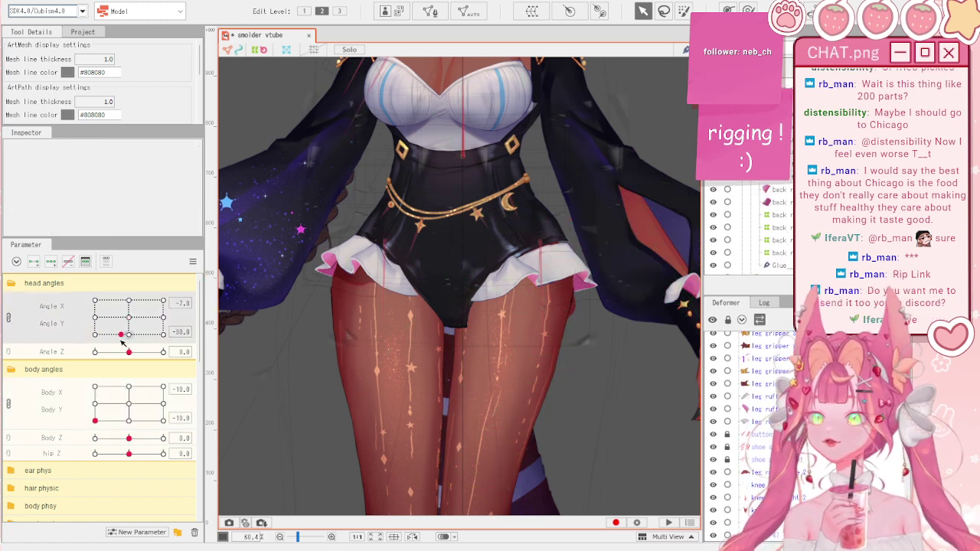
pyautogui.moveTo(127, 400); pyautogui.dragTo(36, 469)
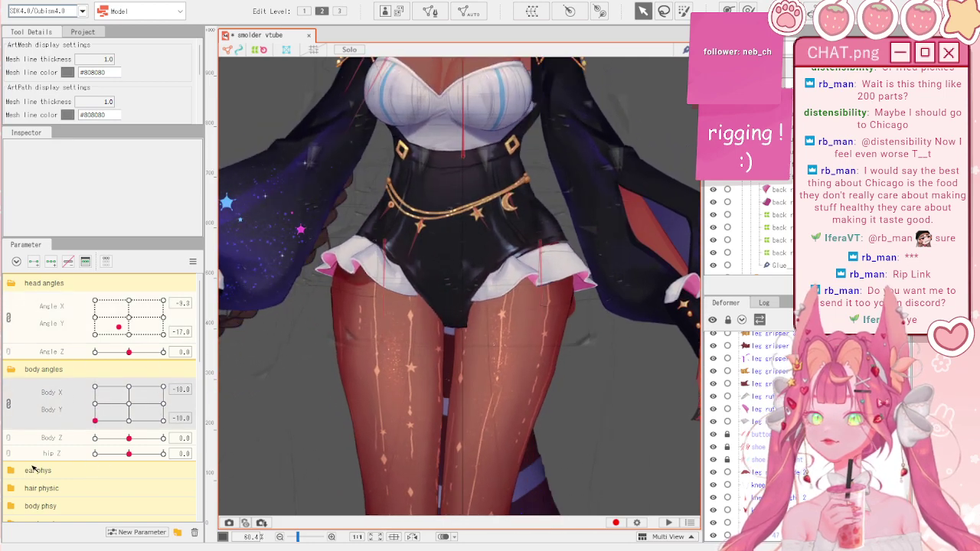
pyautogui.click(558, 265)
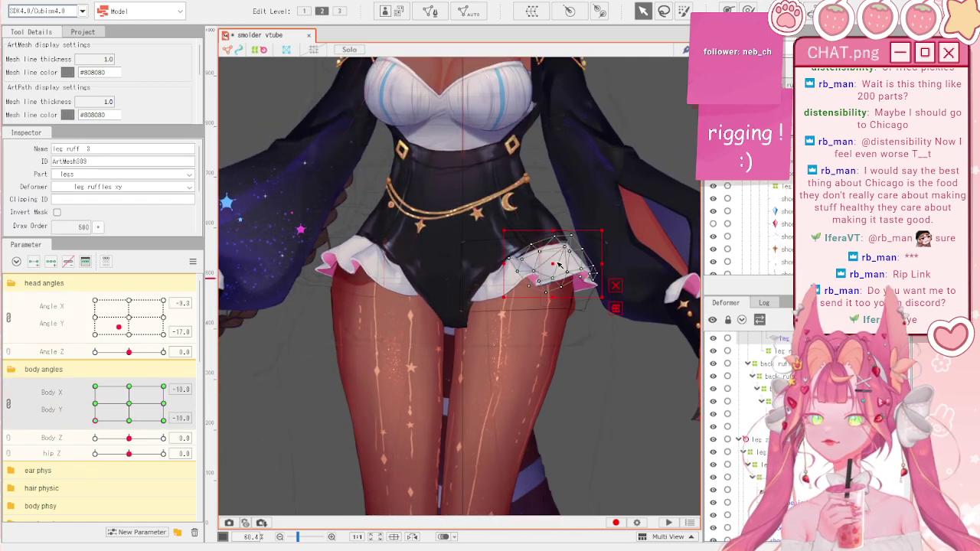
pyautogui.scroll(2, 558, 265)
pyautogui.click(808, 441)
pyautogui.scroll(2, 610, 169)
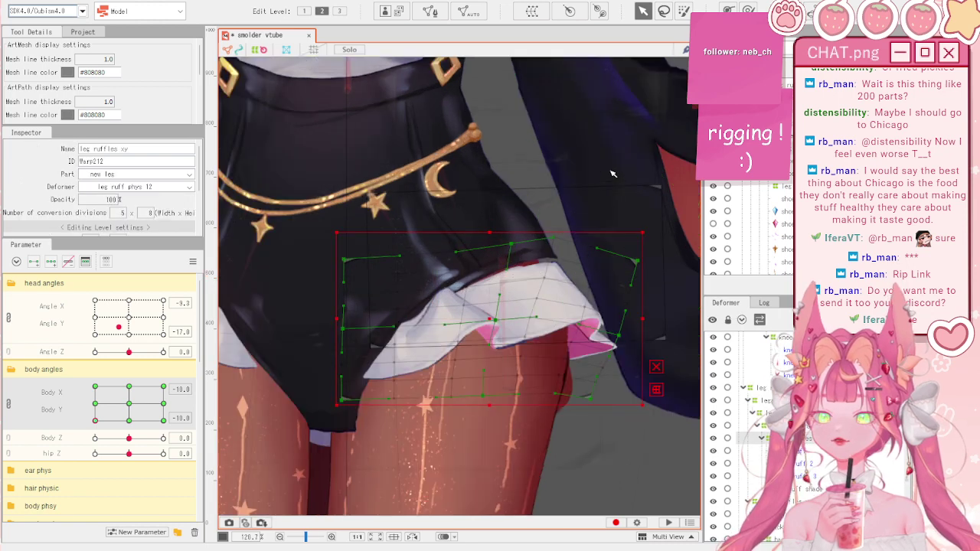
pyautogui.click(683, 10)
pyautogui.moveTo(530, 212)
pyautogui.mouseDown()
pyautogui.moveTo(528, 203)
pyautogui.moveTo(570, 226)
pyautogui.mouseUp()
pyautogui.click(748, 10)
# - Enlarge the Deform Brush to 399.7 px and reshape the pants XY deformer around the new leg's hip at the -10/-10 pose
pyautogui.scroll(2, 787, 197)
pyautogui.click(789, 191)
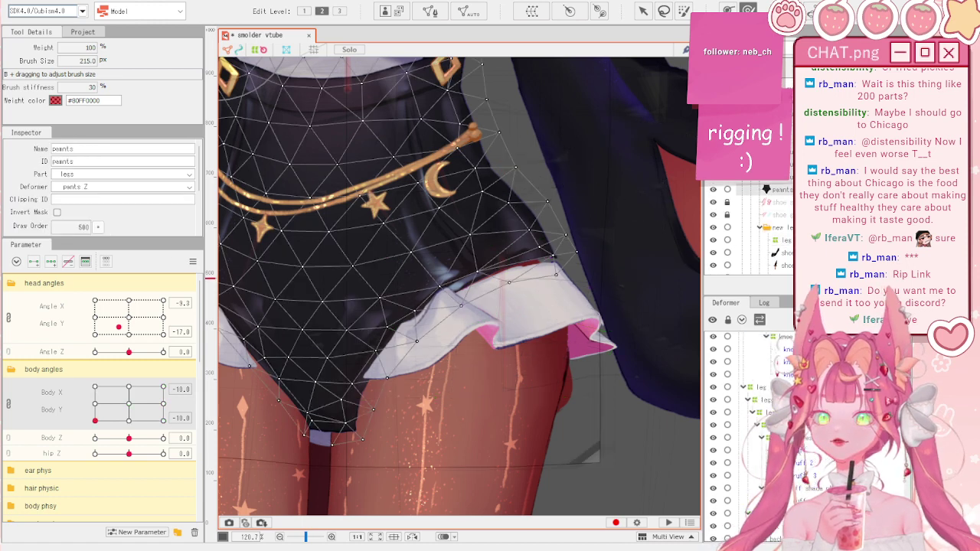
pyautogui.click(803, 452)
pyautogui.moveTo(510, 262); pyautogui.dragTo(559, 344)
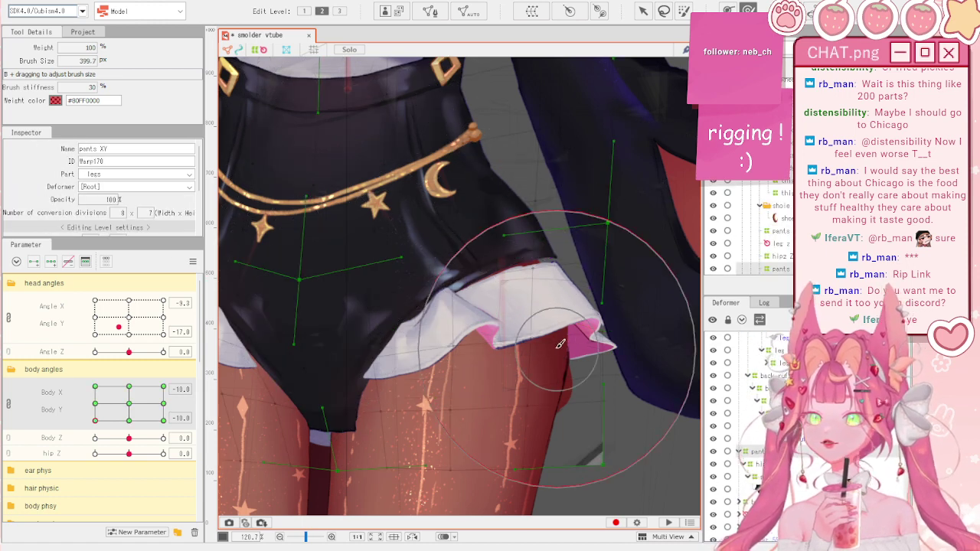
pyautogui.scroll(-3, 536, 321)
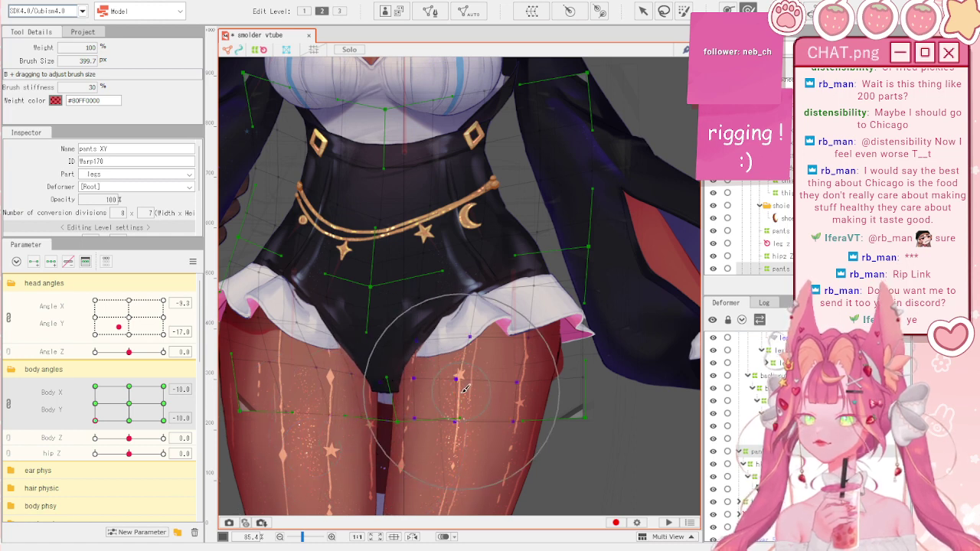
pyautogui.moveTo(469, 388); pyautogui.dragTo(463, 390)
# - Adjust the new leg's leg ruffles xy deformer with the Deform Brush so the ruffle follows the pants edge at Body X and Body Y -10
pyautogui.scroll(4, 450, 385)
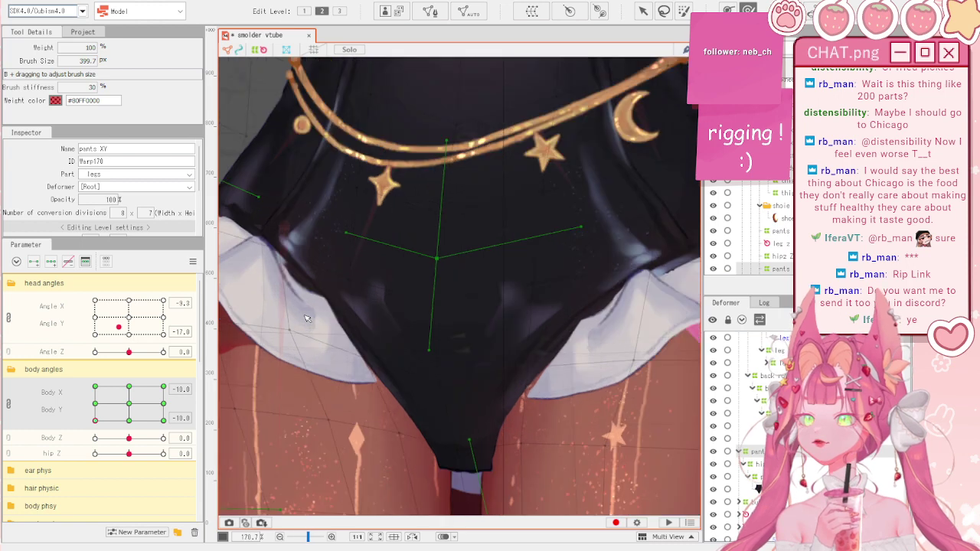
pyautogui.scroll(-1, 566, 429)
pyautogui.press('v')
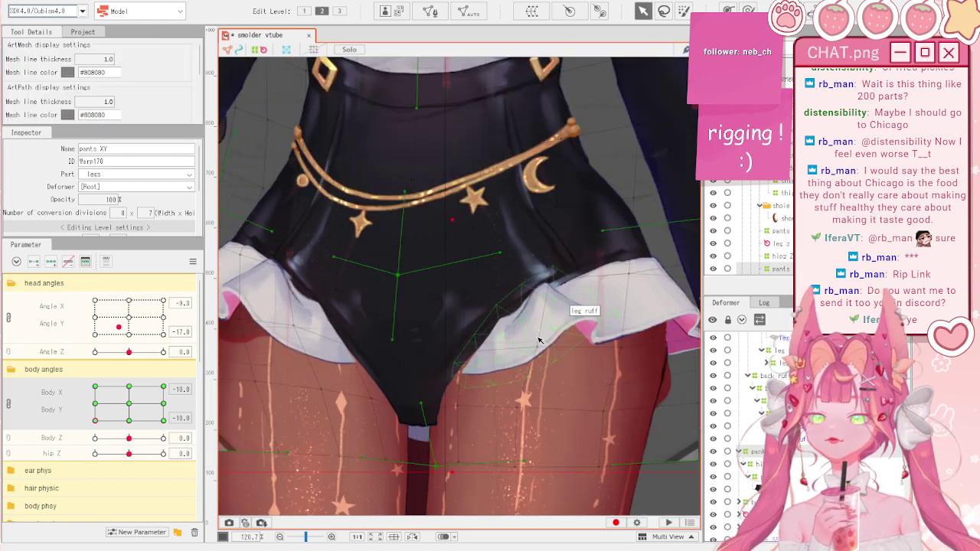
pyautogui.click(540, 331)
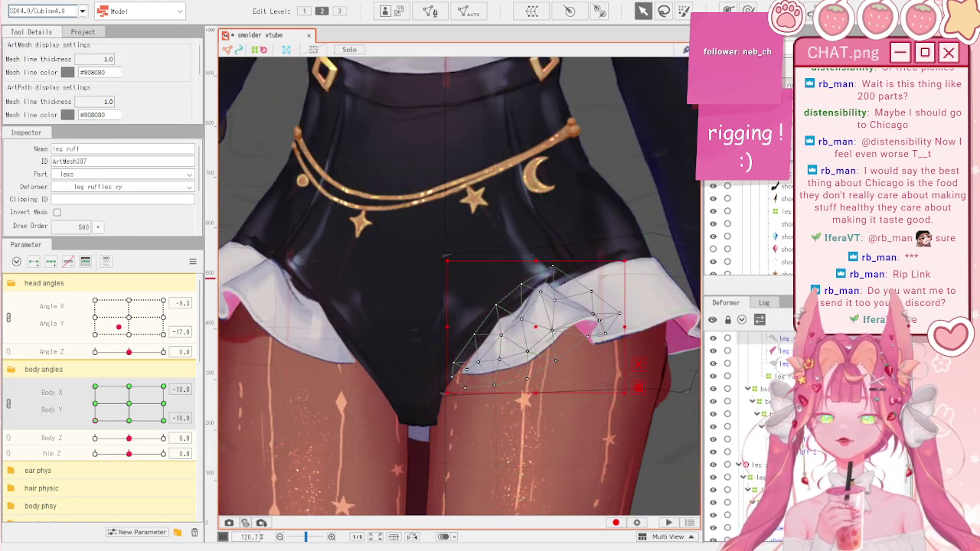
pyautogui.click(653, 233)
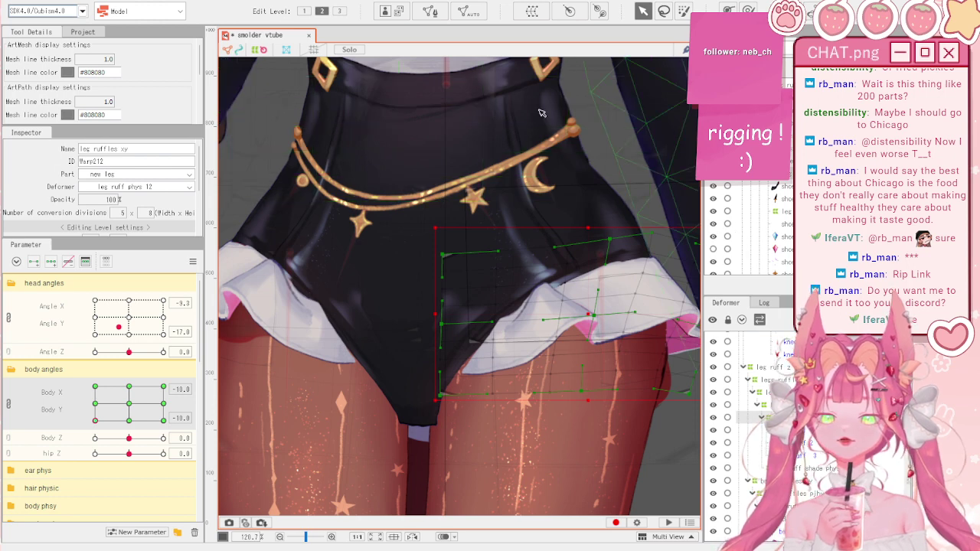
pyautogui.press('b')
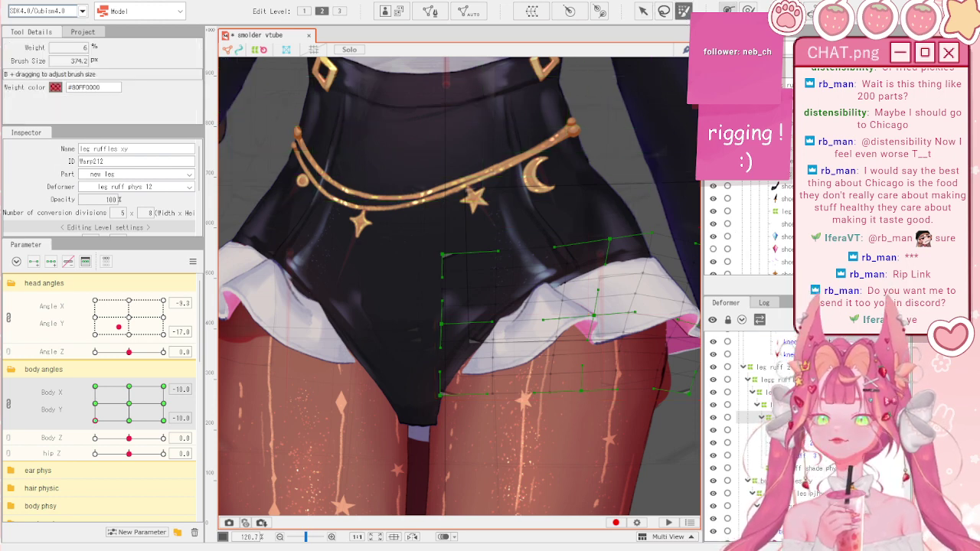
pyautogui.click(749, 9)
pyautogui.moveTo(418, 339); pyautogui.dragTo(416, 334)
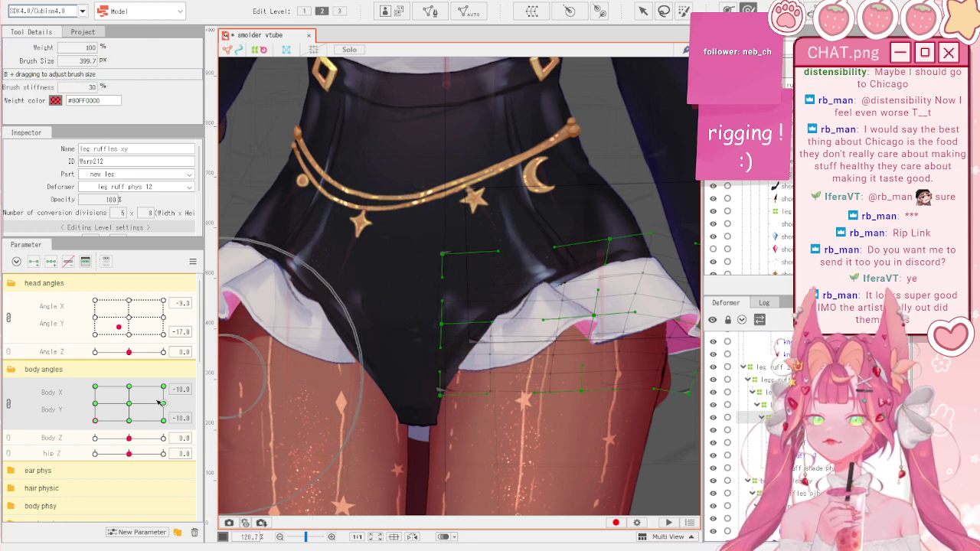
# - Reshape the pants XY deformer over the new leg's hip at Body X 10 and 0 with Body Y at -10
pyautogui.moveTo(149, 419); pyautogui.dragTo(199, 425)
pyautogui.scroll(-2, 498, 282)
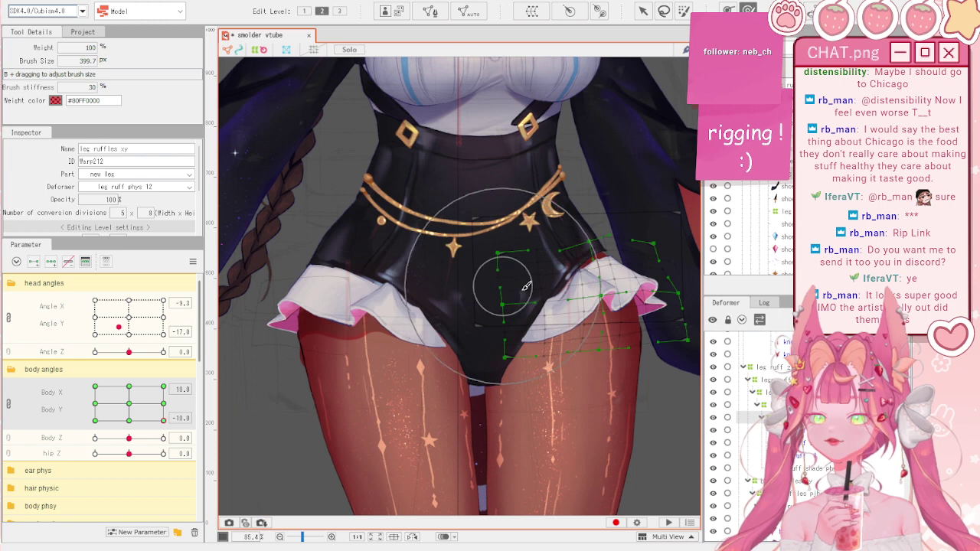
pyautogui.scroll(2, 673, 307)
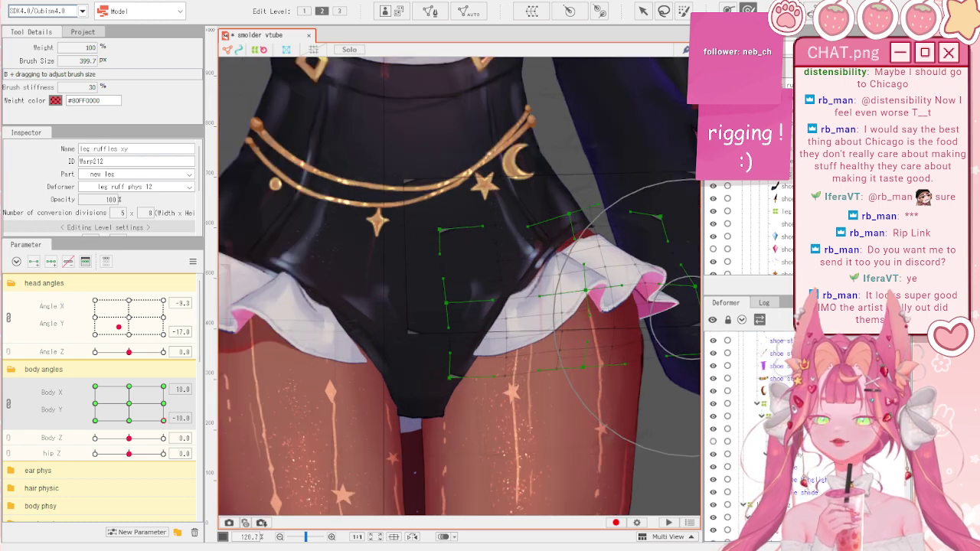
pyautogui.click(440, 278)
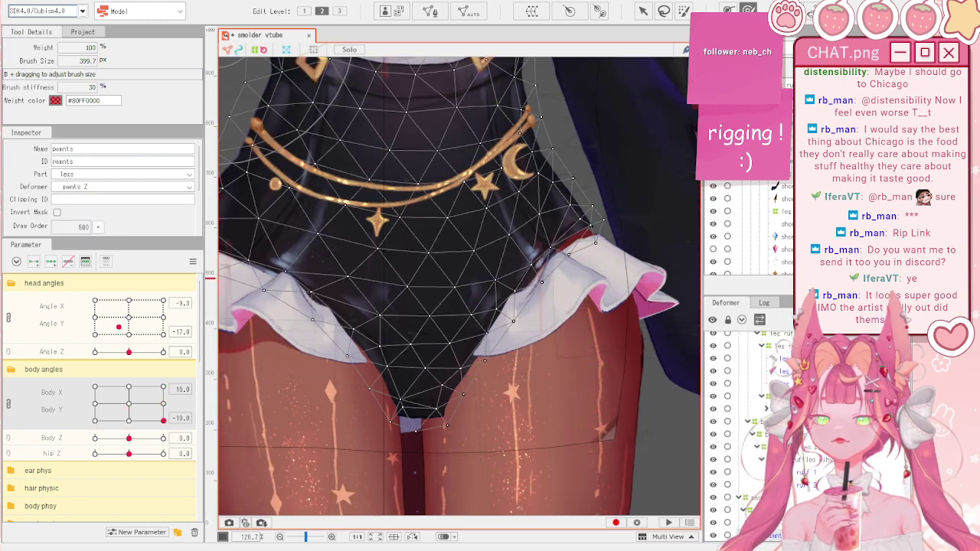
pyautogui.click(756, 497)
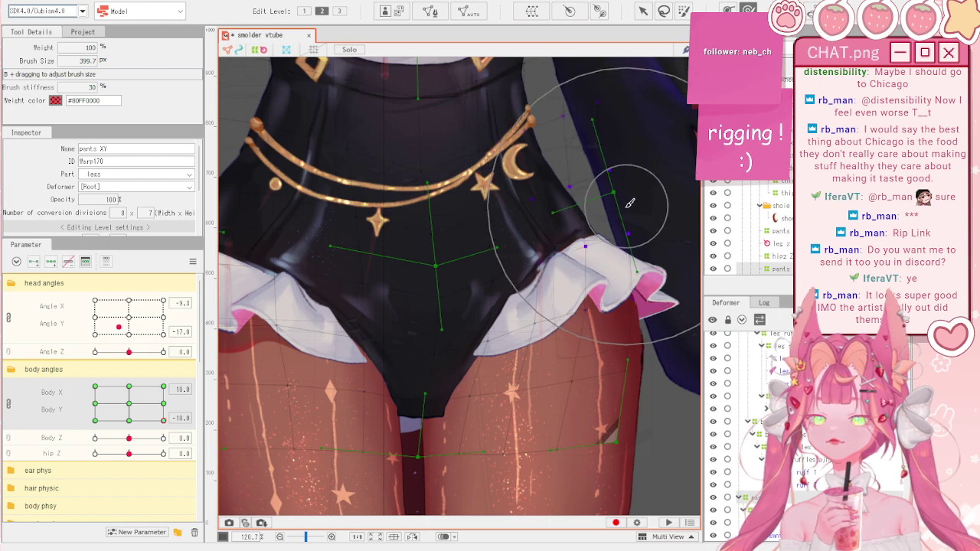
pyautogui.scroll(-3, 572, 237)
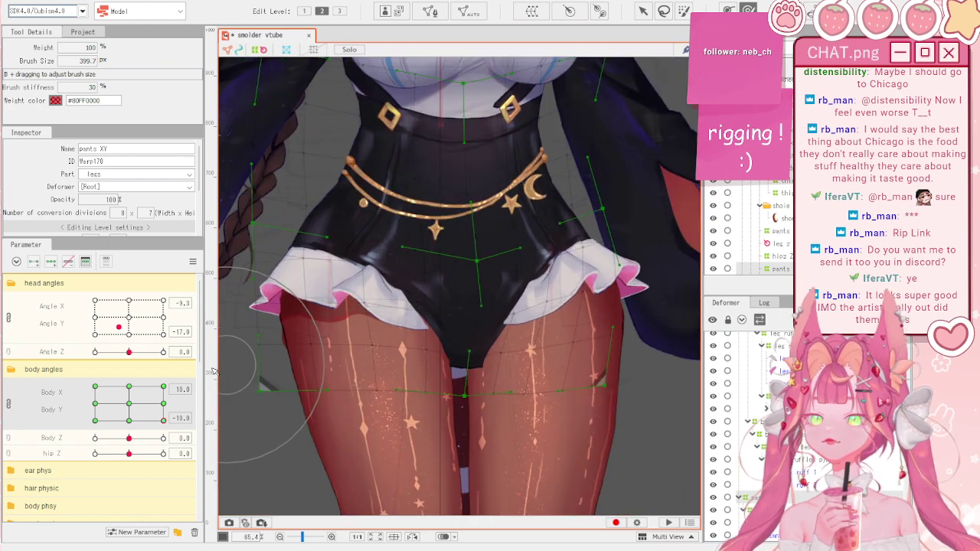
pyautogui.moveTo(152, 413); pyautogui.dragTo(126, 420)
pyautogui.moveTo(610, 256); pyautogui.dragTo(611, 268)
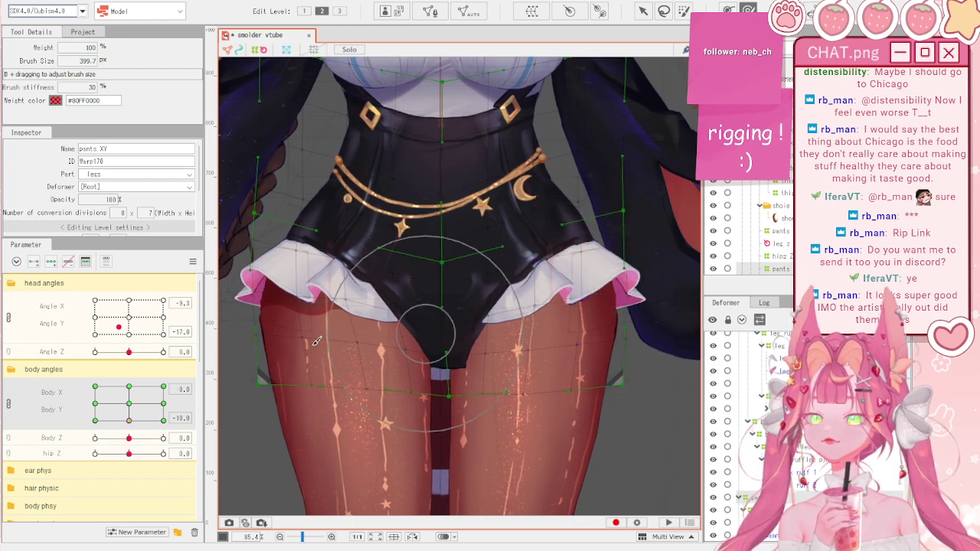
# - Set Body X and Body Y to 10 and reshape the new leg's leg ruffles xy deformer along the pants edge
pyautogui.moveTo(129, 420); pyautogui.dragTo(42, 363)
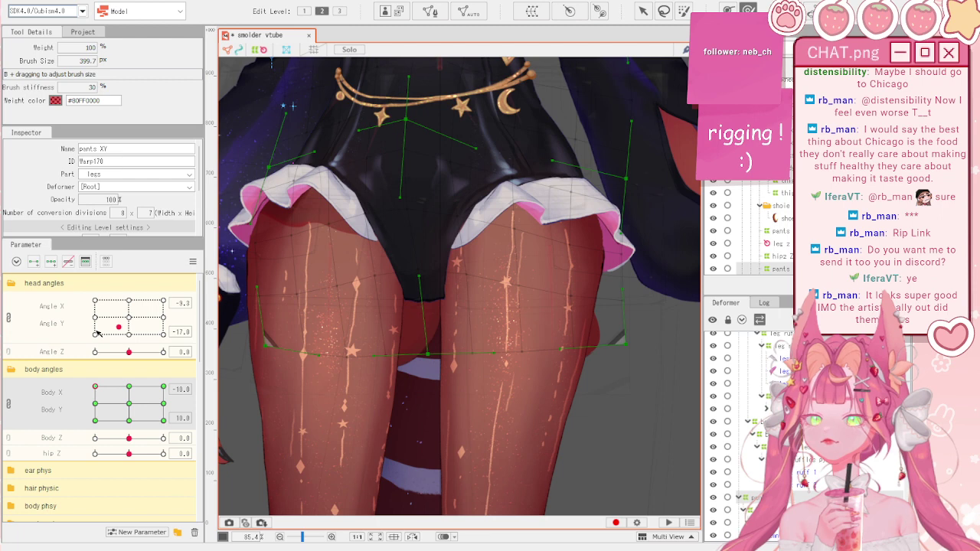
pyautogui.moveTo(91, 335); pyautogui.dragTo(189, 331)
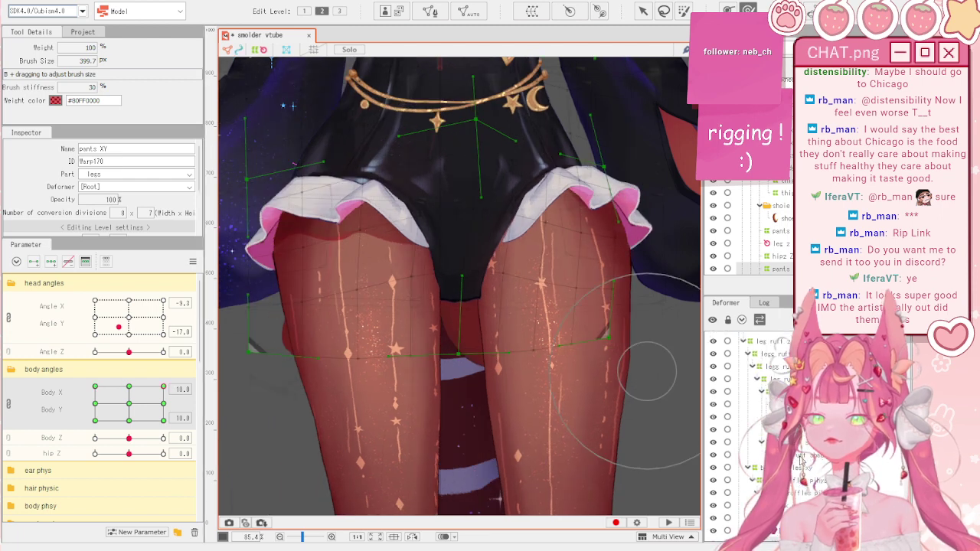
pyautogui.click(770, 437)
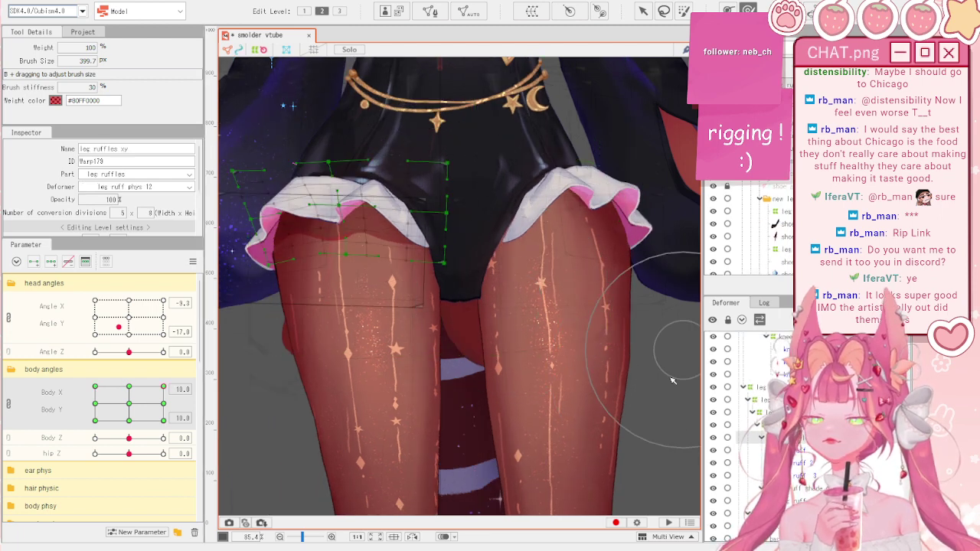
pyautogui.press('v')
pyautogui.click(542, 209)
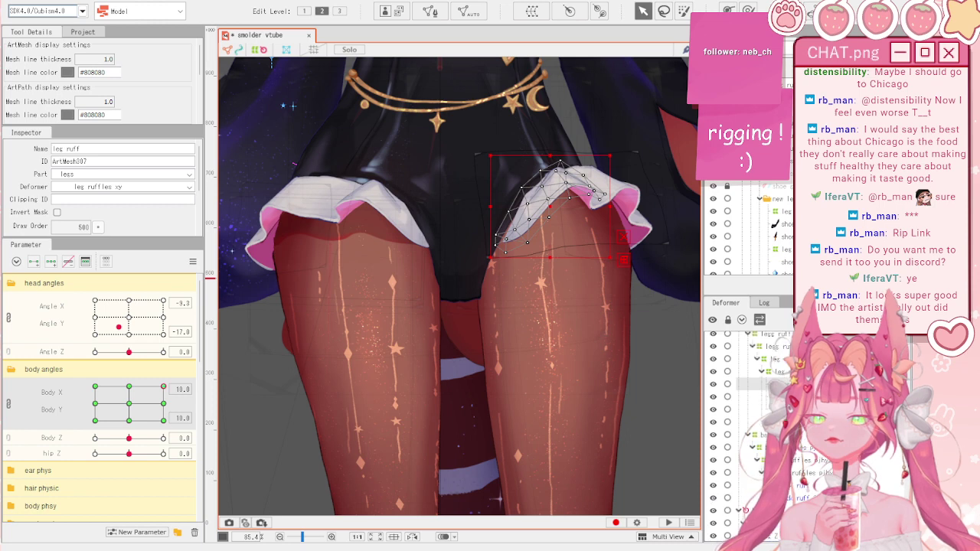
pyautogui.click(571, 152)
pyautogui.click(748, 10)
pyautogui.moveTo(498, 295); pyautogui.dragTo(508, 272)
# - Refine the inner side of the leg ruffles xy deformer at Body X 10, Body Y -10, and check it at Body X -10, Body Y 10
pyautogui.moveTo(163, 386); pyautogui.dragTo(163, 420)
pyautogui.moveTo(431, 418); pyautogui.dragTo(479, 380)
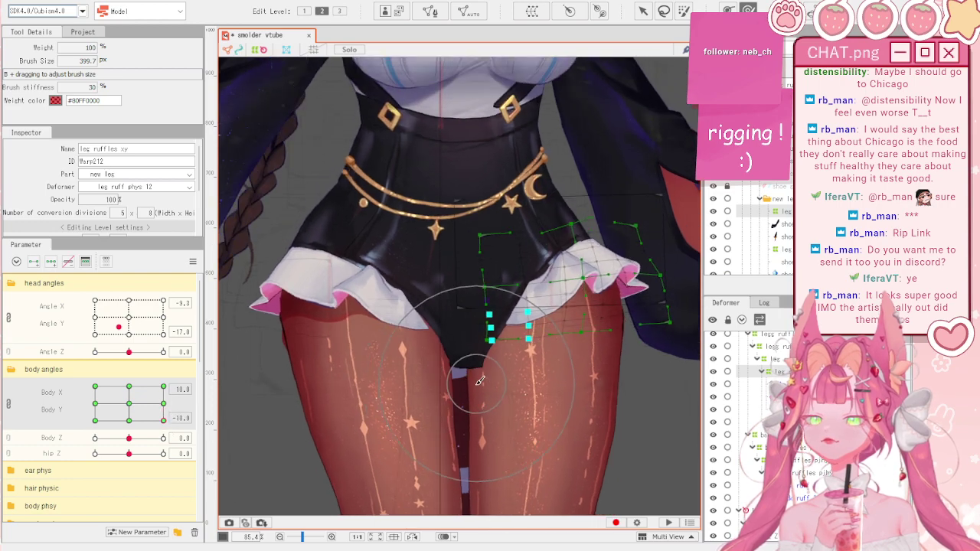
pyautogui.moveTo(163, 419); pyautogui.dragTo(29, 366)
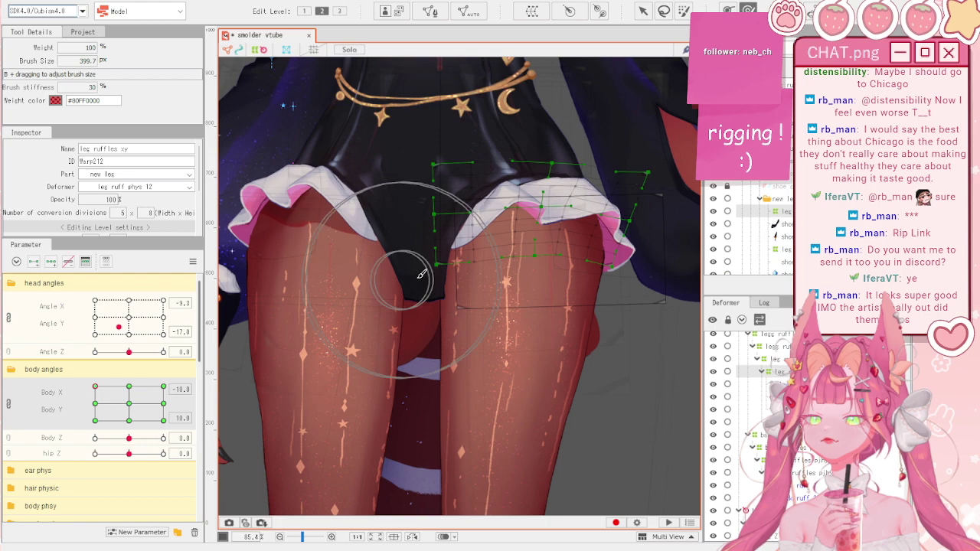
pyautogui.moveTo(111, 397)
pyautogui.mouseDown()
pyautogui.moveTo(172, 410)
pyautogui.moveTo(96, 388)
pyautogui.mouseUp()
# - Switch to the Arrow tool and reset all parameters to their default values
pyautogui.press('v')
pyautogui.click(191, 262)
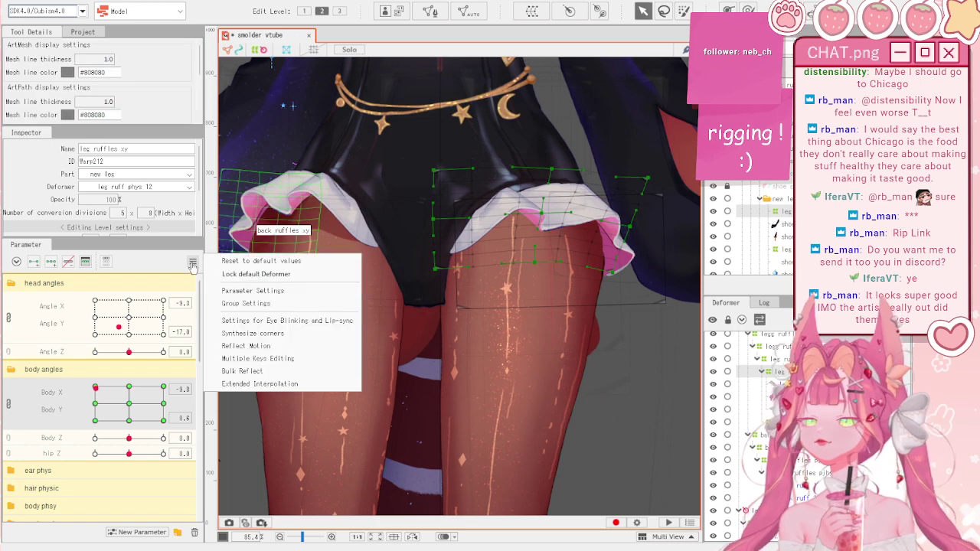
pyautogui.click(261, 261)
# - Inspect the leg ruff shade and leg ruff shade 2 meshes and where they sit in the legs part
pyautogui.click(359, 233)
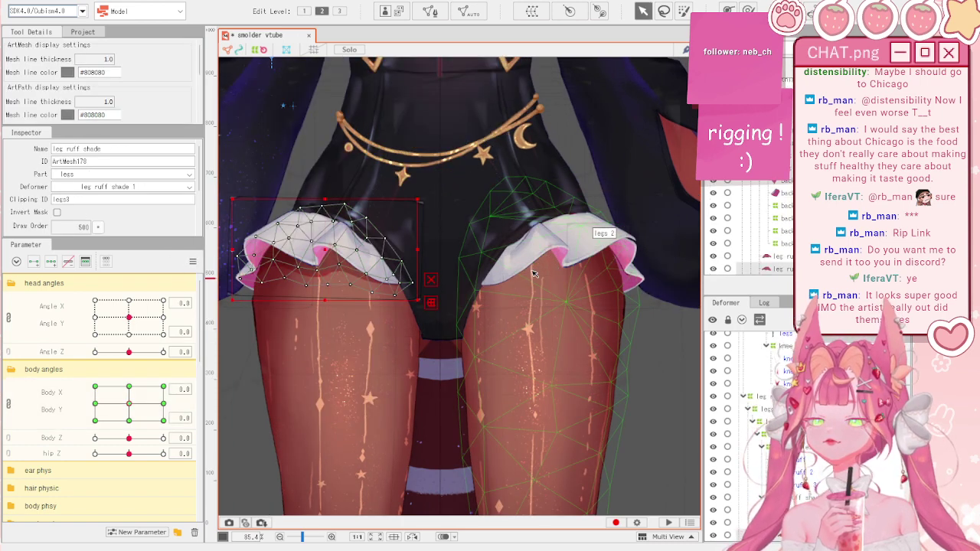
pyautogui.scroll(2, 754, 230)
pyautogui.scroll(5, 754, 229)
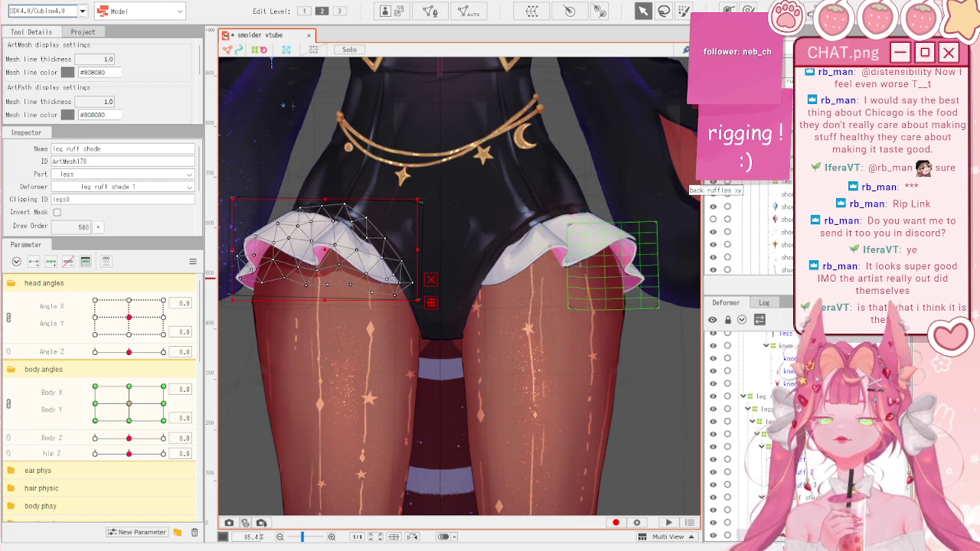
pyautogui.scroll(4, 735, 229)
pyautogui.scroll(4, 734, 230)
pyautogui.scroll(-4, 735, 229)
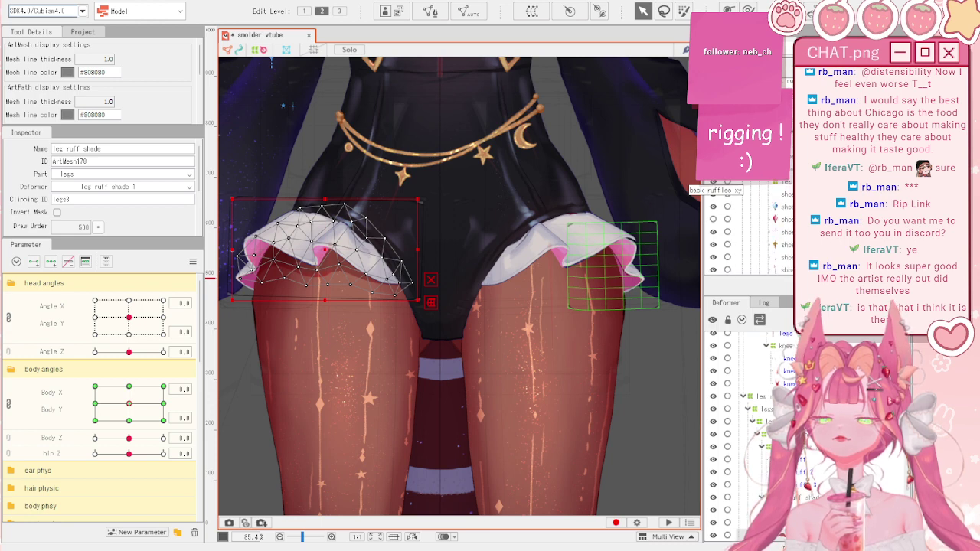
pyautogui.scroll(-5, 747, 230)
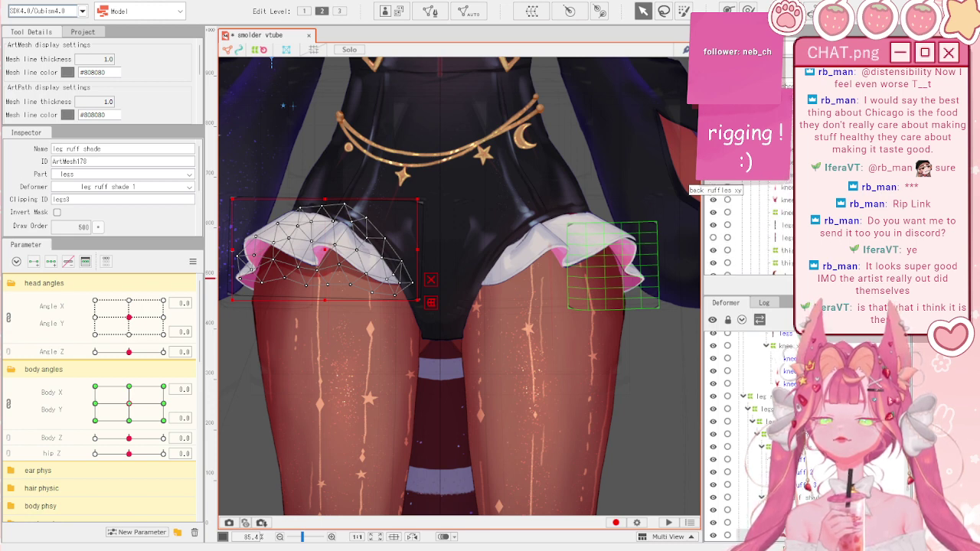
pyautogui.scroll(-4, 746, 230)
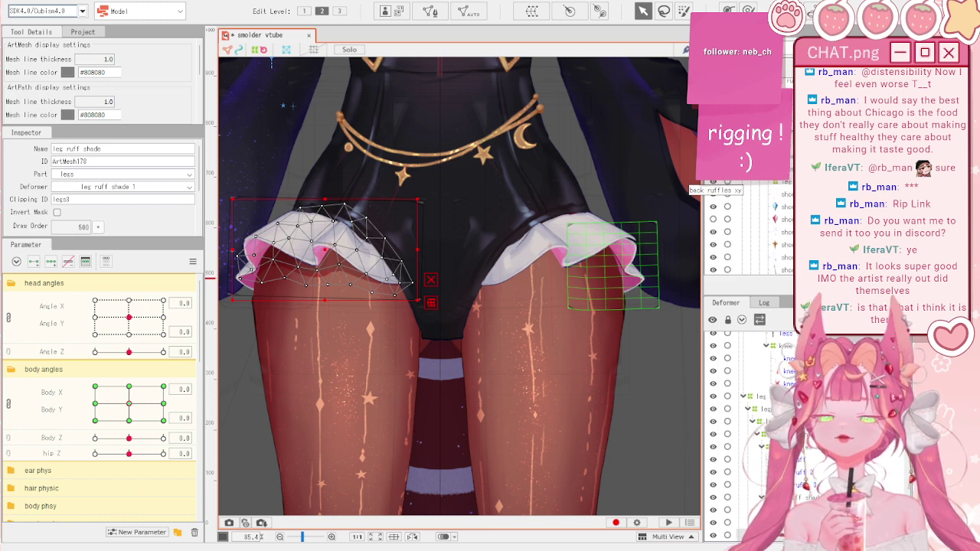
pyautogui.scroll(4, 754, 230)
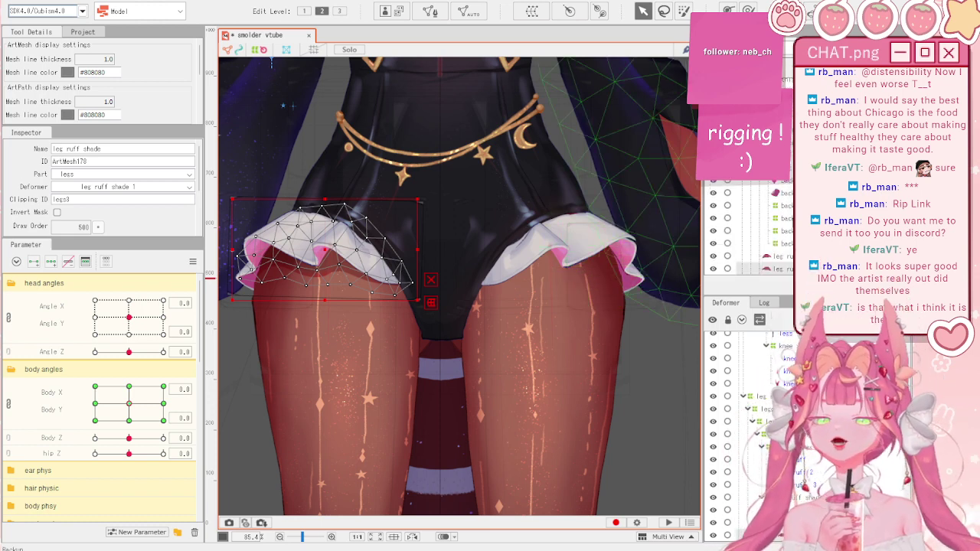
pyautogui.click(781, 210)
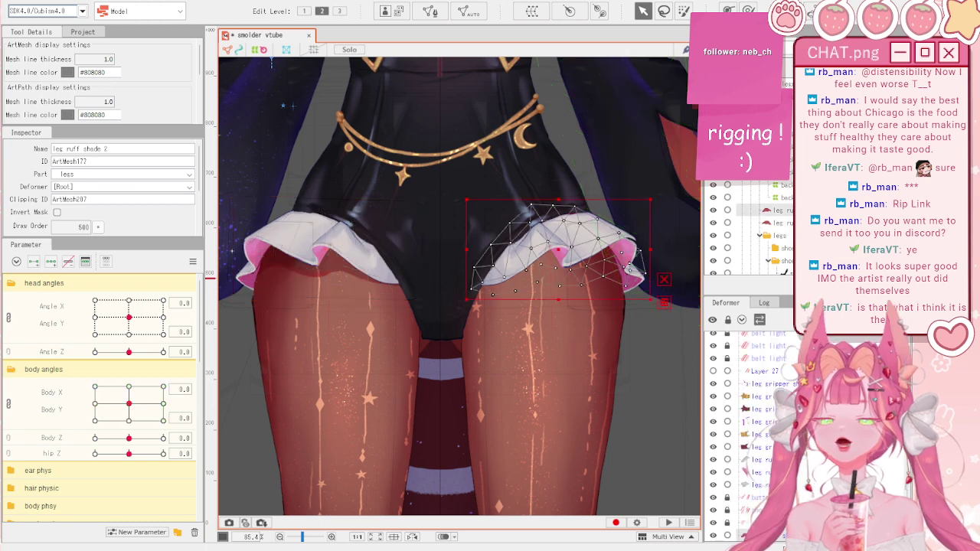
# - Copy the original leg's leg ruff shade mesh with its shade deformers and paste them into the new leg part
pyautogui.click(780, 223)
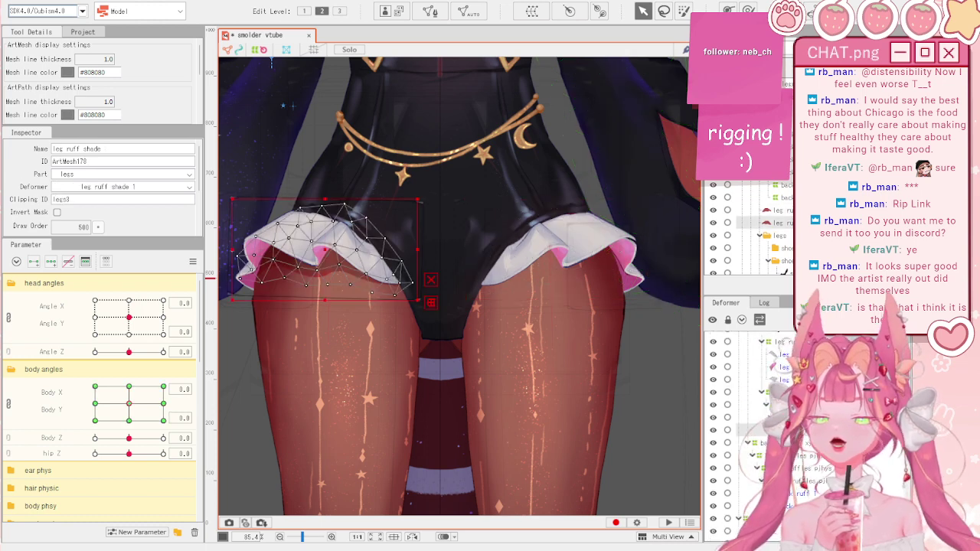
pyautogui.keyDown('shift'); pyautogui.click(782, 392); pyautogui.keyUp('shift')
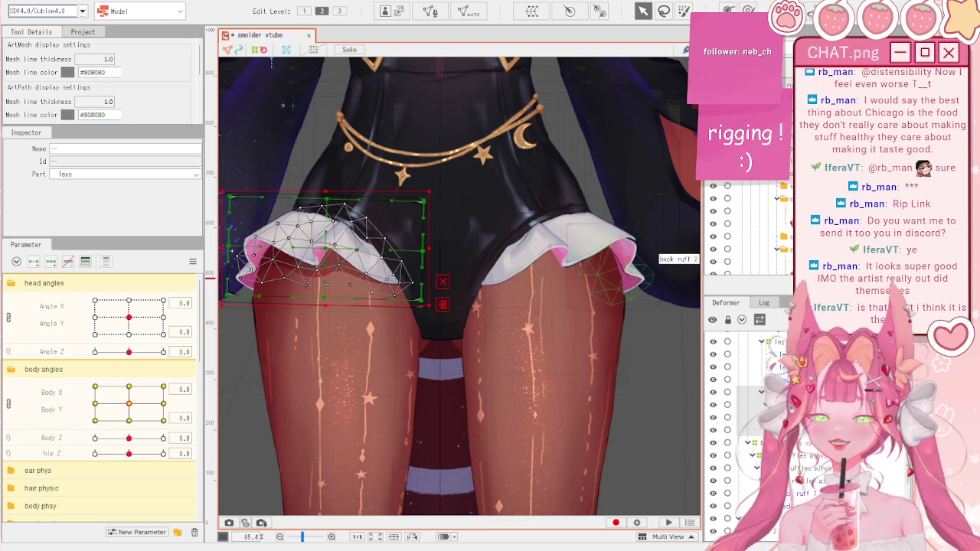
pyautogui.scroll(3, 783, 414)
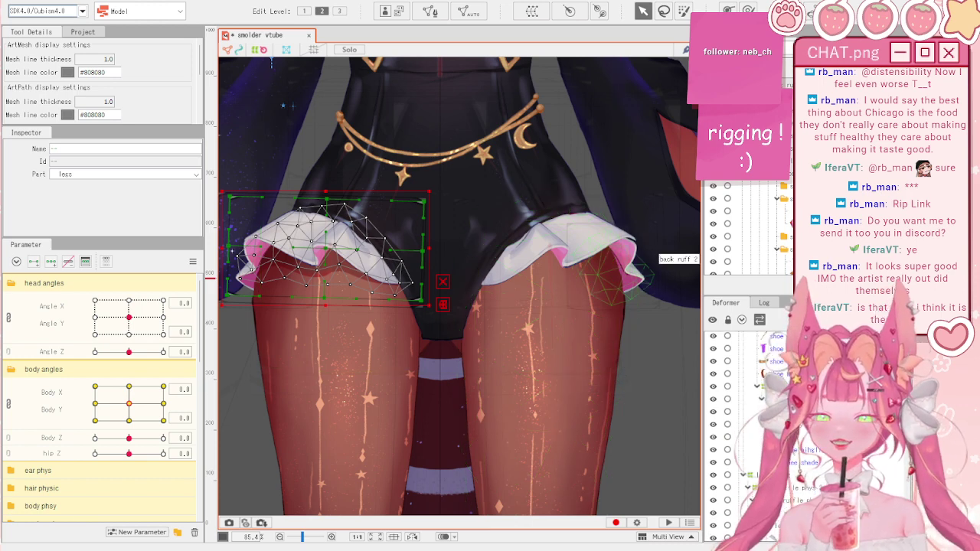
pyautogui.click(570, 238)
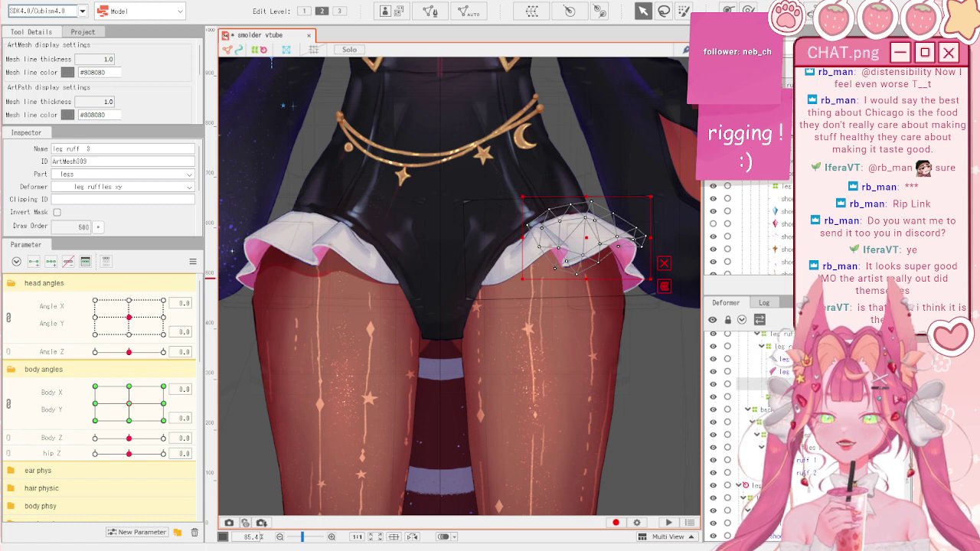
pyautogui.click(774, 396)
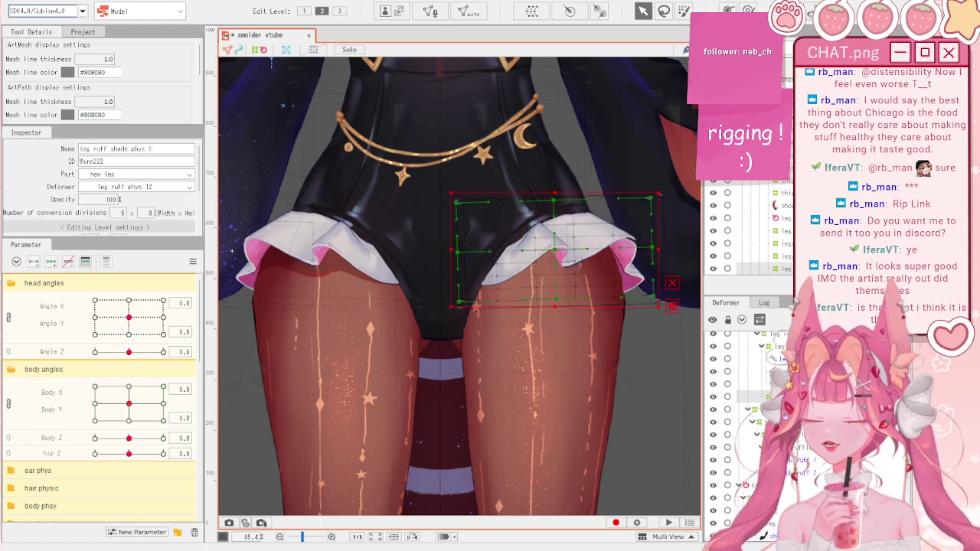
pyautogui.click(251, 268)
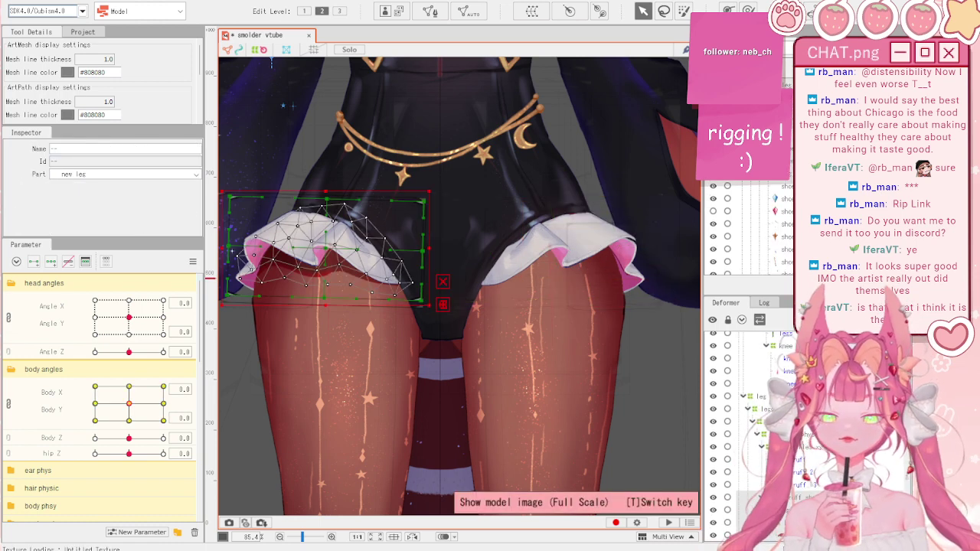
# - Move the pasted shade deformers under the new leg's leg ruffles xy deformer and delete the leftover leg ruff shade phys 3 there
pyautogui.scroll(-2, 765, 436)
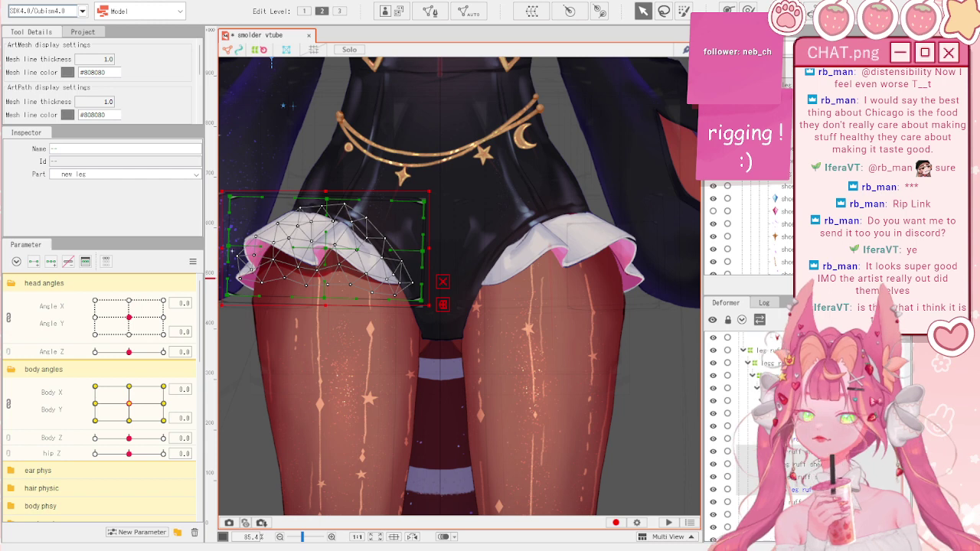
pyautogui.click(819, 457)
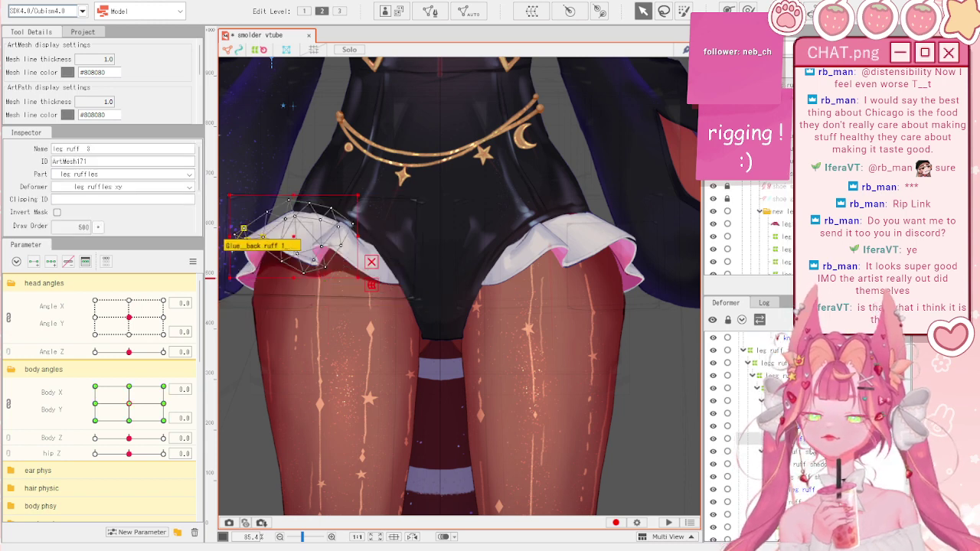
pyautogui.click(801, 456)
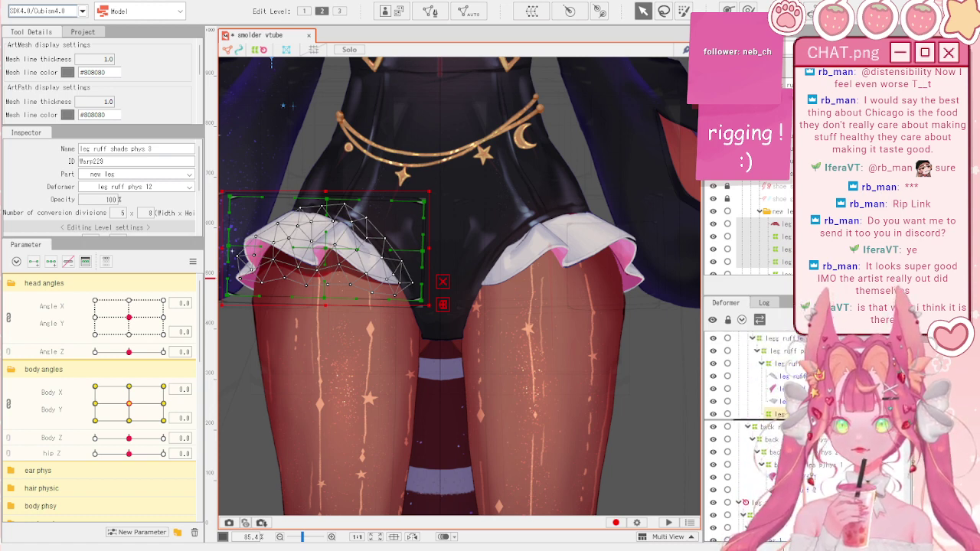
pyautogui.moveTo(793, 365); pyautogui.dragTo(793, 365)
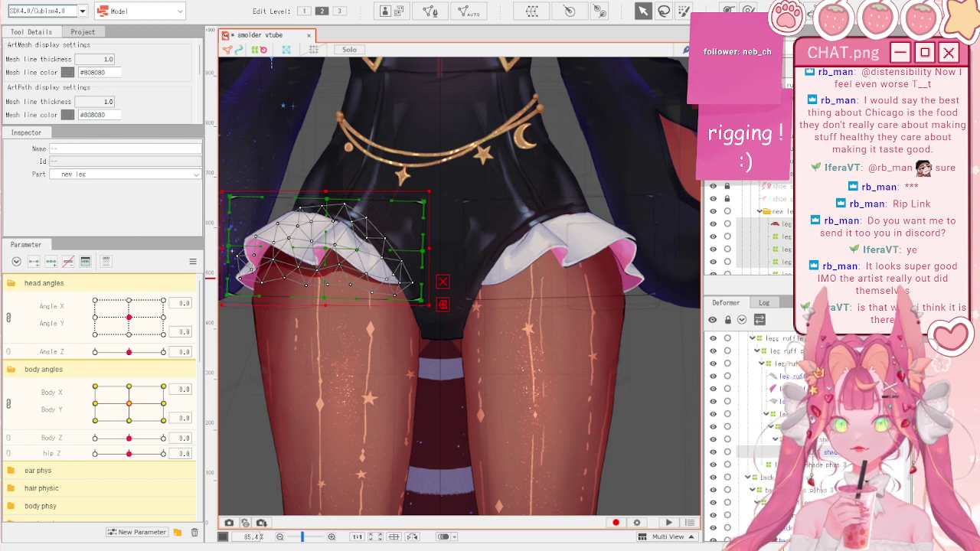
pyautogui.click(817, 464)
pyautogui.press('Delete')
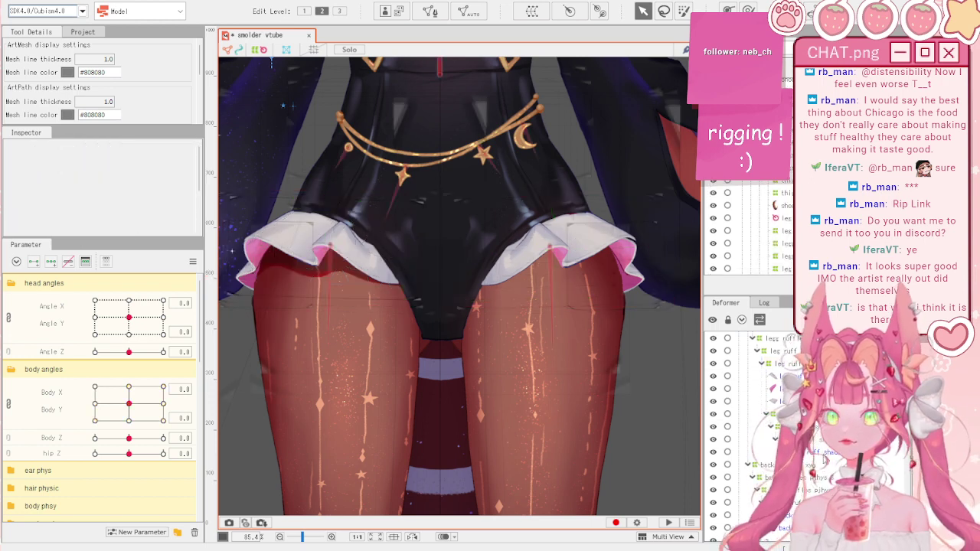
# - Reflect the pasted leg ruff shade mesh and its shade deformers horizontally for the new leg
pyautogui.click(816, 452)
pyautogui.keyDown('shift'); pyautogui.click(804, 414); pyautogui.keyUp('shift')
pyautogui.rightClick(320, 268)
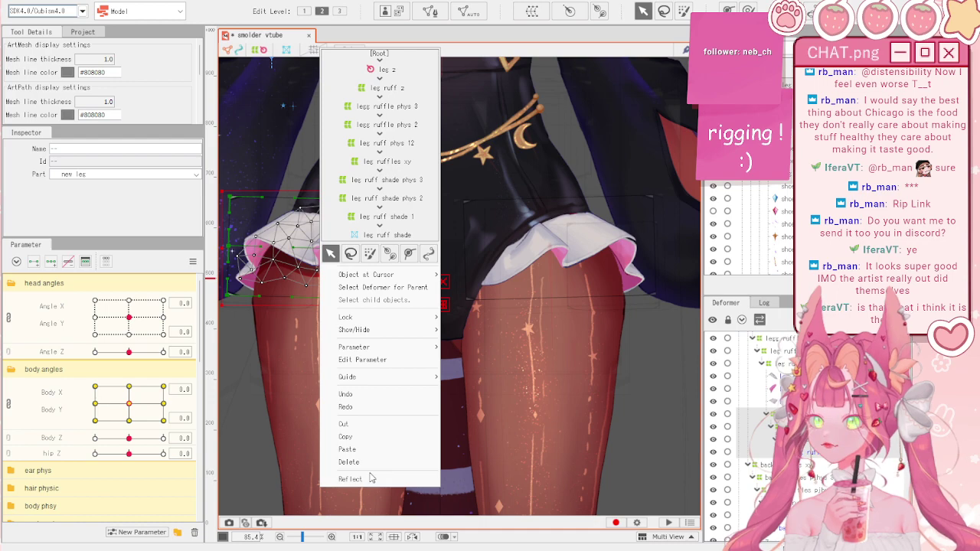
pyautogui.click(370, 476)
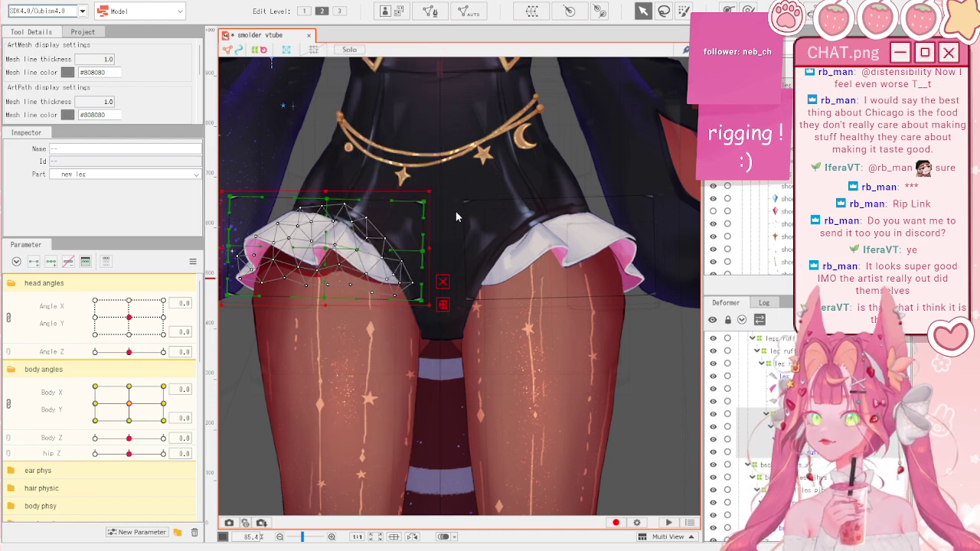
pyautogui.click(442, 329)
pyautogui.scroll(-3, 460, 235)
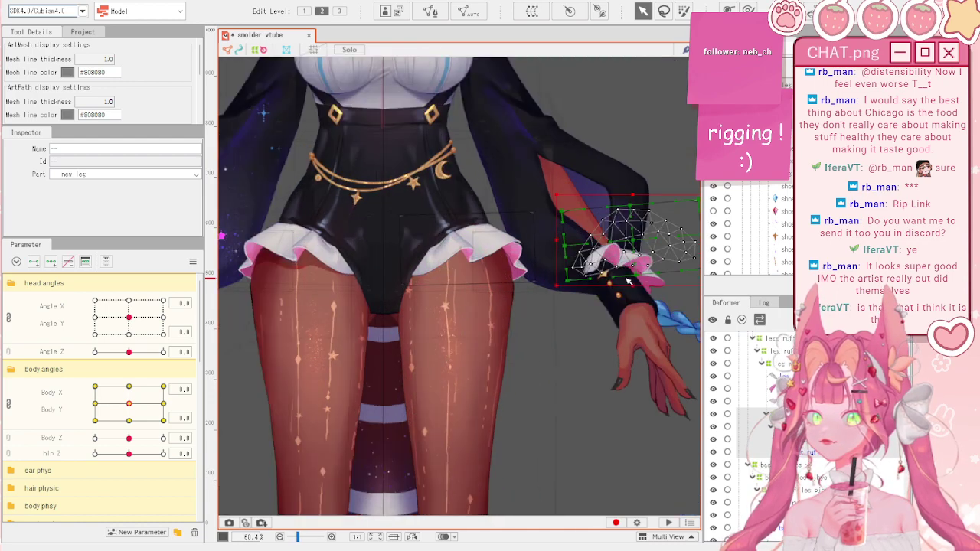
pyautogui.scroll(3, 458, 232)
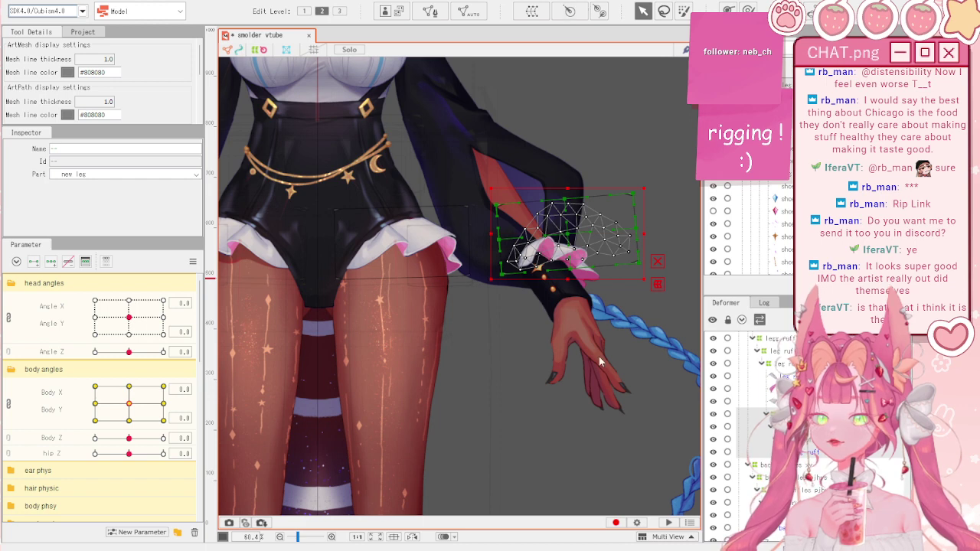
# - Create a rotation deformer as parent of the reflected shade deformers, then try moving it to the leg and undo the move
pyautogui.click(788, 414)
pyautogui.click(570, 12)
pyautogui.click(593, 407)
pyautogui.moveTo(565, 211); pyautogui.dragTo(411, 269)
pyautogui.hotkey('ctrl', 'z')
pyautogui.scroll(-3, 788, 228)
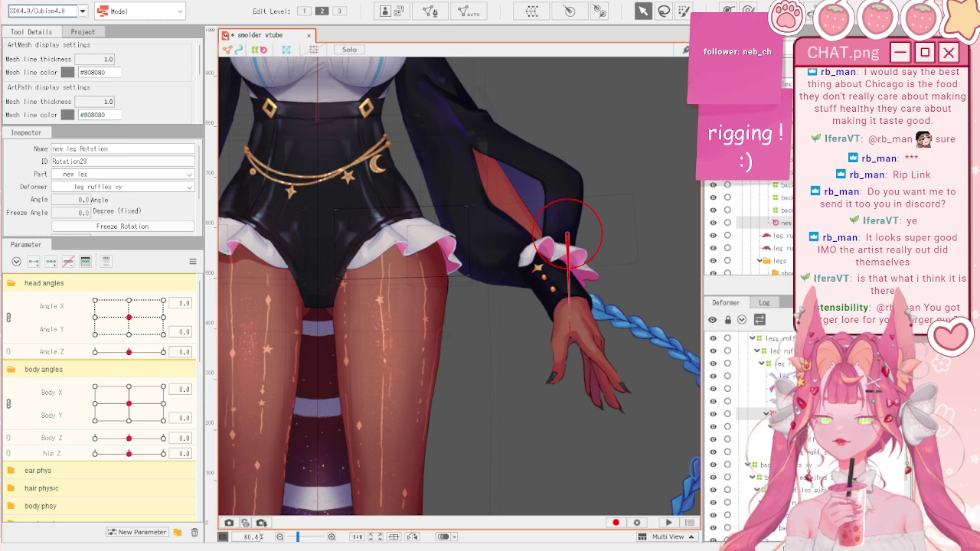
# - Clear the clipping ID of the new leg's leg ruff shade mesh
pyautogui.click(569, 225)
pyautogui.scroll(-3, 765, 227)
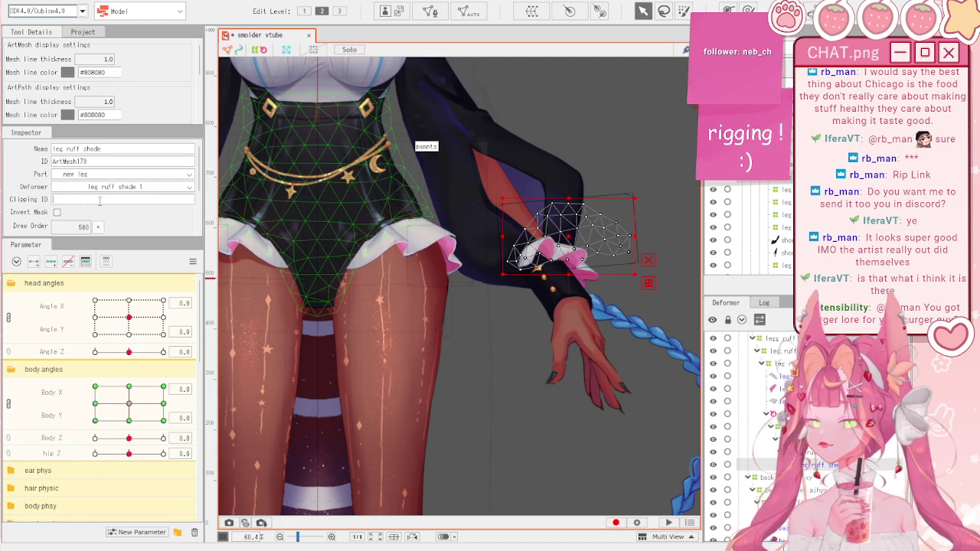
pyautogui.scroll(2, 626, 244)
# - Move the rotation deformer until the shade lines up beneath the new leg's ruffle, then delete that rotation deformer
pyautogui.click(769, 414)
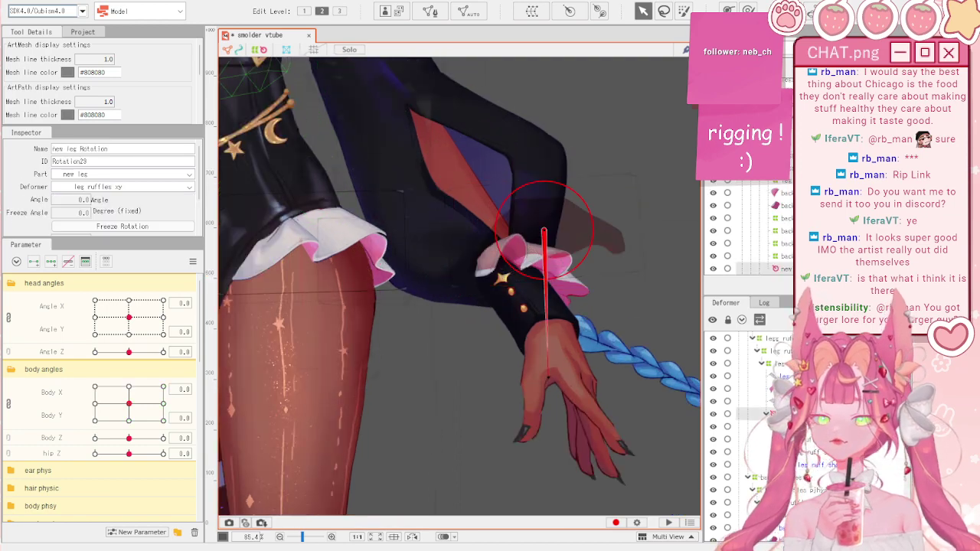
pyautogui.moveTo(546, 234); pyautogui.dragTo(315, 283)
pyautogui.scroll(-3, 428, 267)
pyautogui.scroll(3, 369, 326)
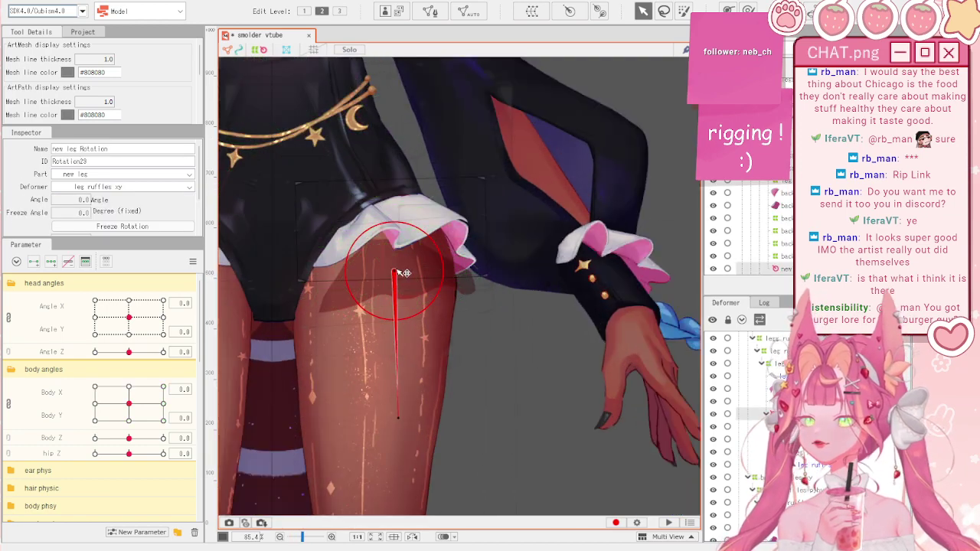
pyautogui.scroll(2, 379, 249)
pyautogui.moveTo(378, 249); pyautogui.dragTo(515, 262)
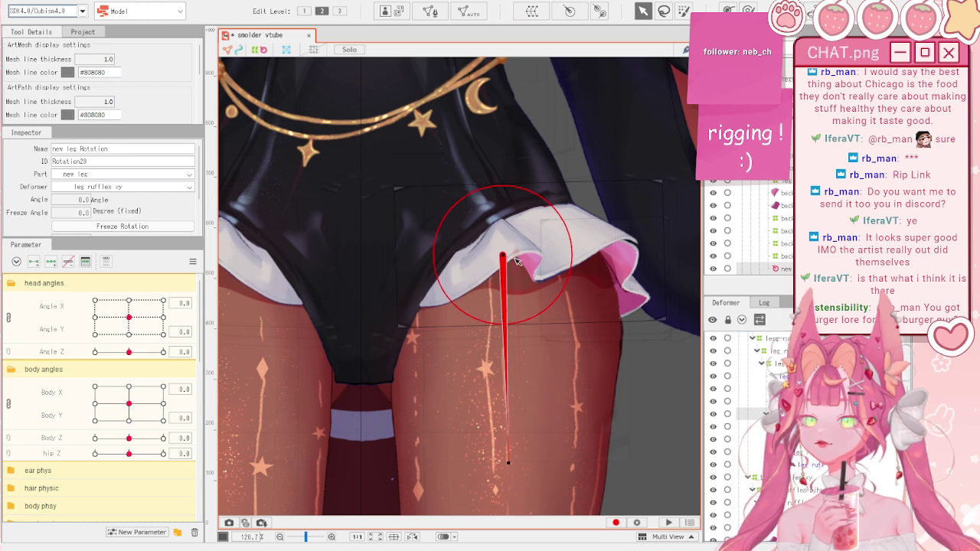
pyautogui.click(808, 432)
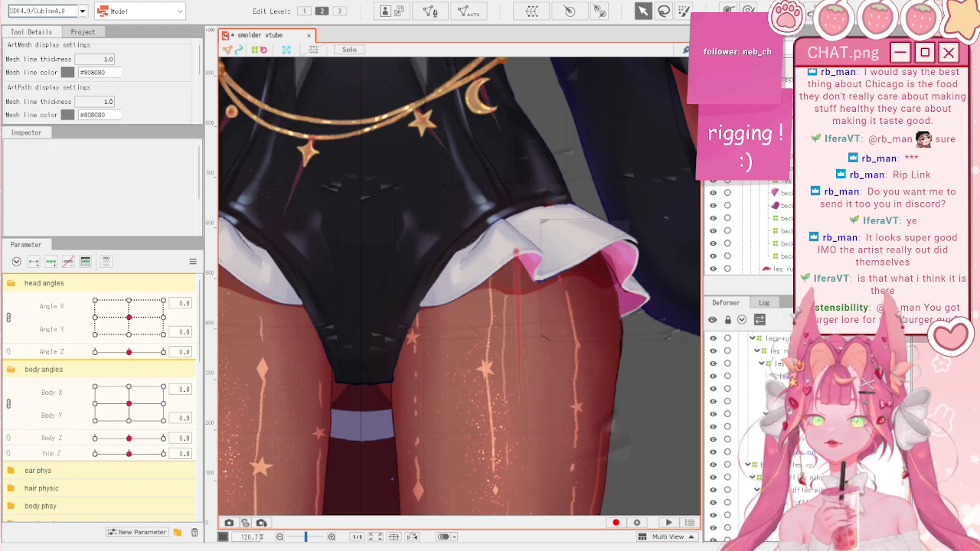
# - Clip the new leg's leg ruff shade mesh to the legs 2 mesh by setting its clipping ID to ArtMesh207
pyautogui.click(533, 376)
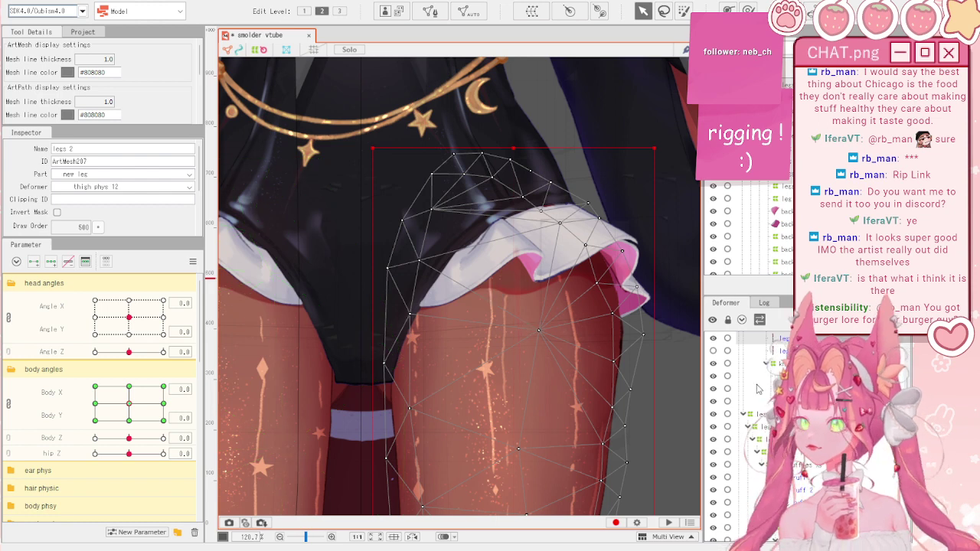
pyautogui.click(509, 281)
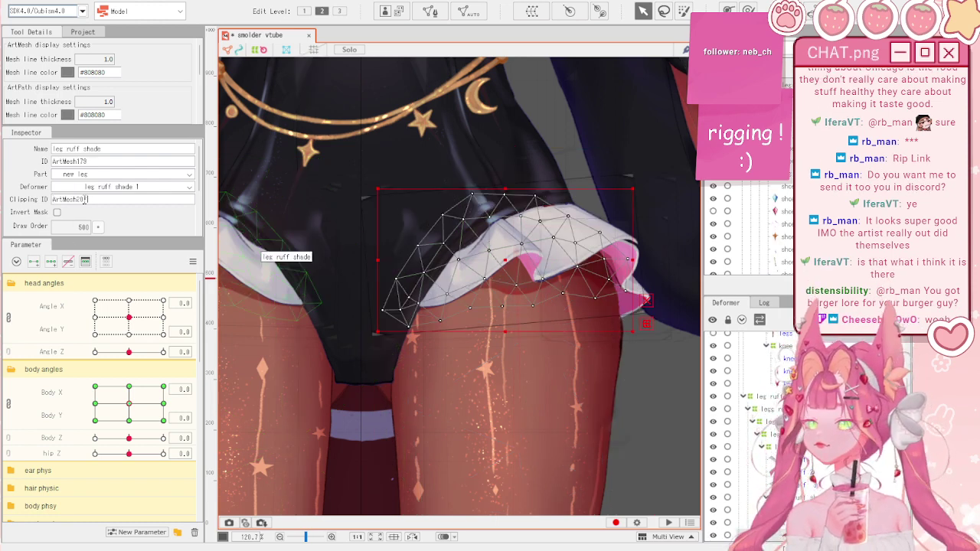
pyautogui.scroll(-3, 245, 270)
pyautogui.click(538, 380)
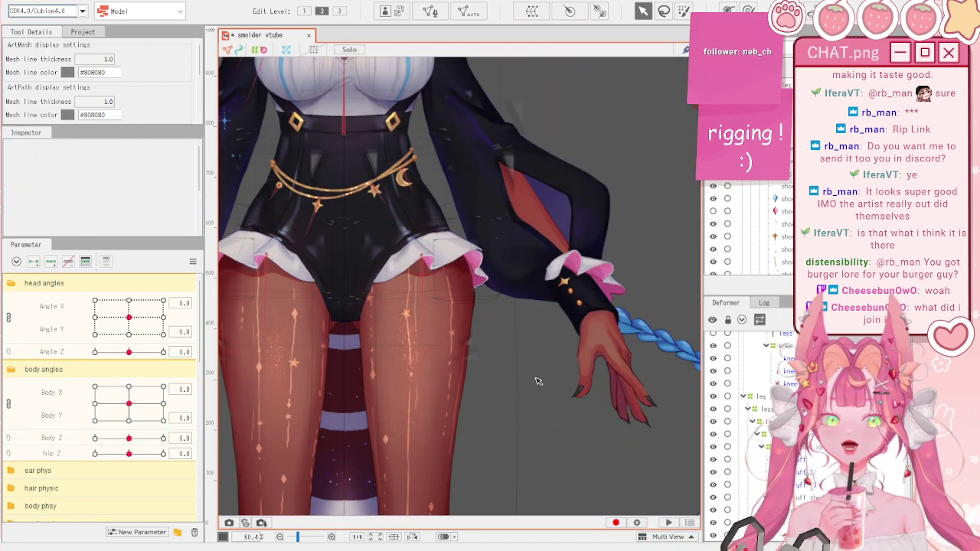
pyautogui.scroll(-3, 538, 380)
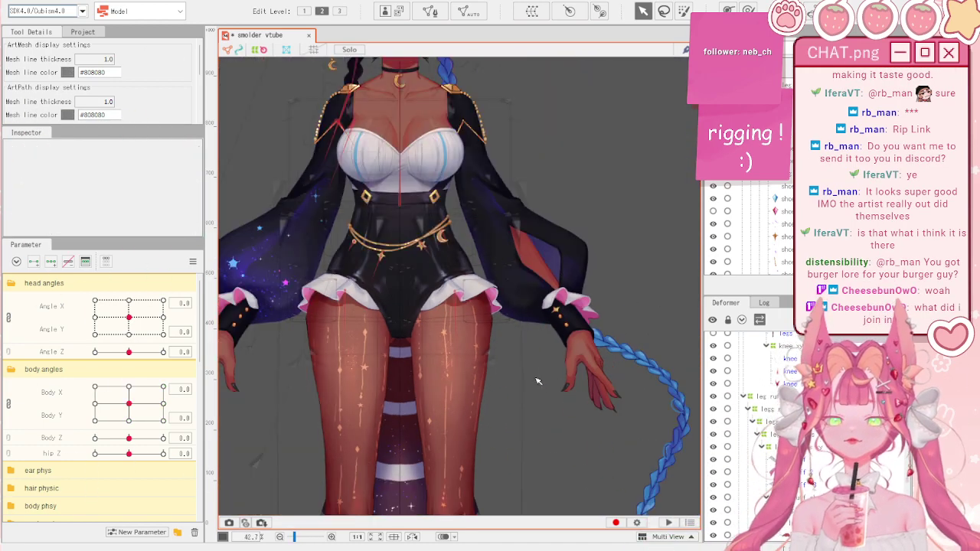
pyautogui.scroll(3, 401, 320)
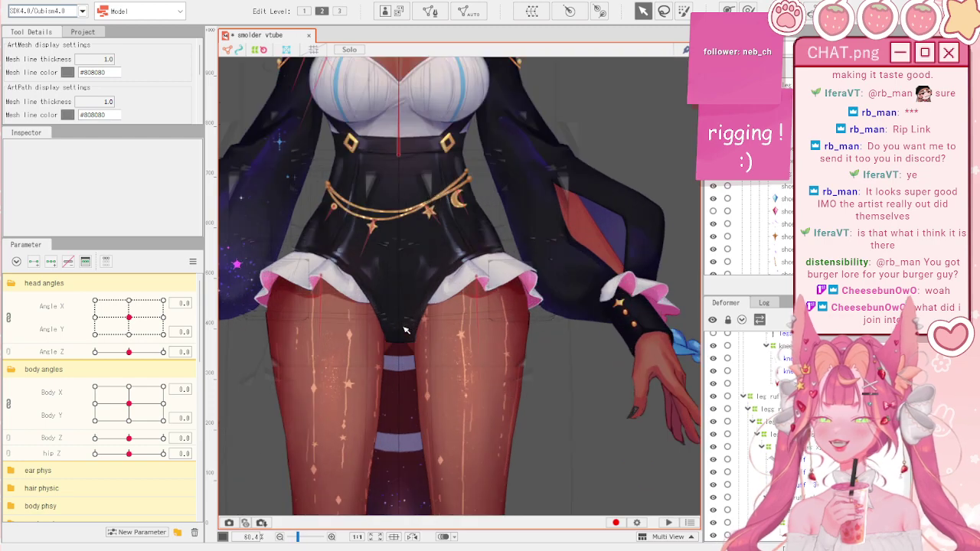
pyautogui.click(81, 2)
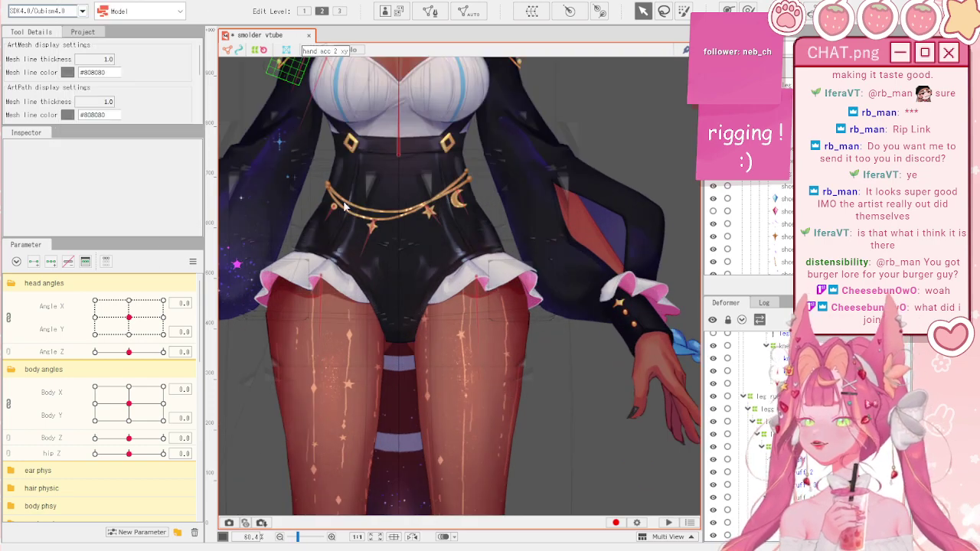
# - Check the new leg's ruffle shade in motion in the physics settings preview and close it
pyautogui.click(142, 214)
pyautogui.moveTo(611, 223); pyautogui.dragTo(698, 213)
pyautogui.click(725, 41)
# - Select the new leg's leg ruff shade mesh, check it at Body Y -10, and unlink the Body X and Body Y parameters
pyautogui.scroll(3, 481, 314)
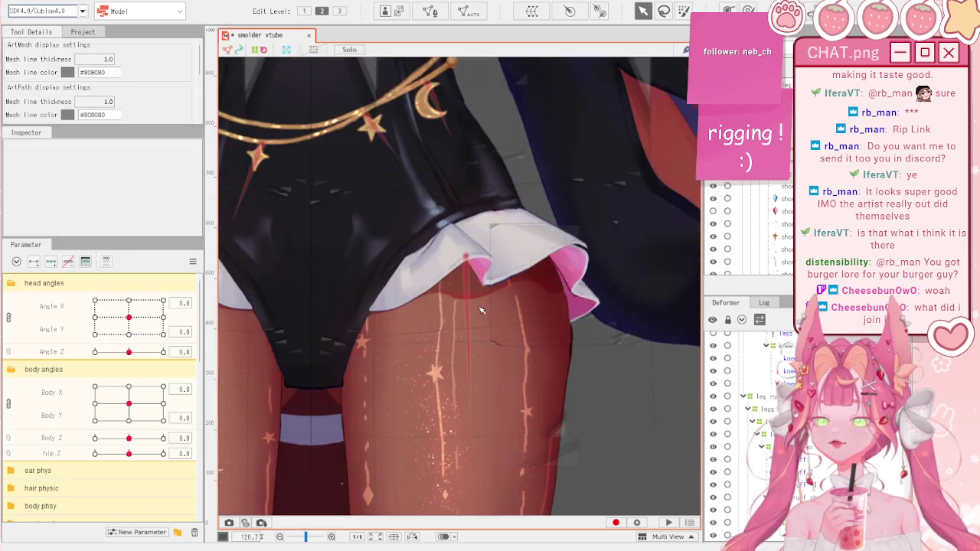
pyautogui.click(463, 254)
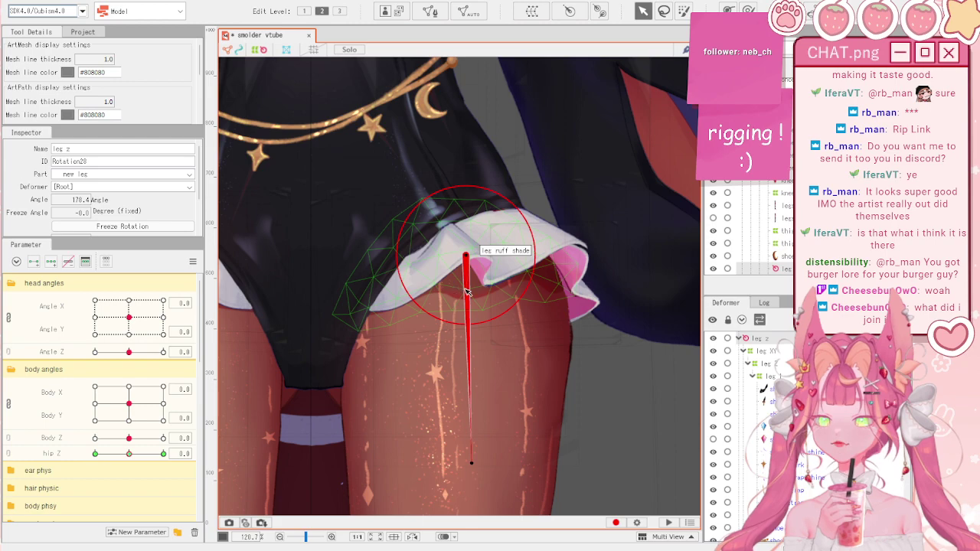
pyautogui.click(463, 276)
pyautogui.scroll(-2, 640, 345)
pyautogui.scroll(-2, 769, 424)
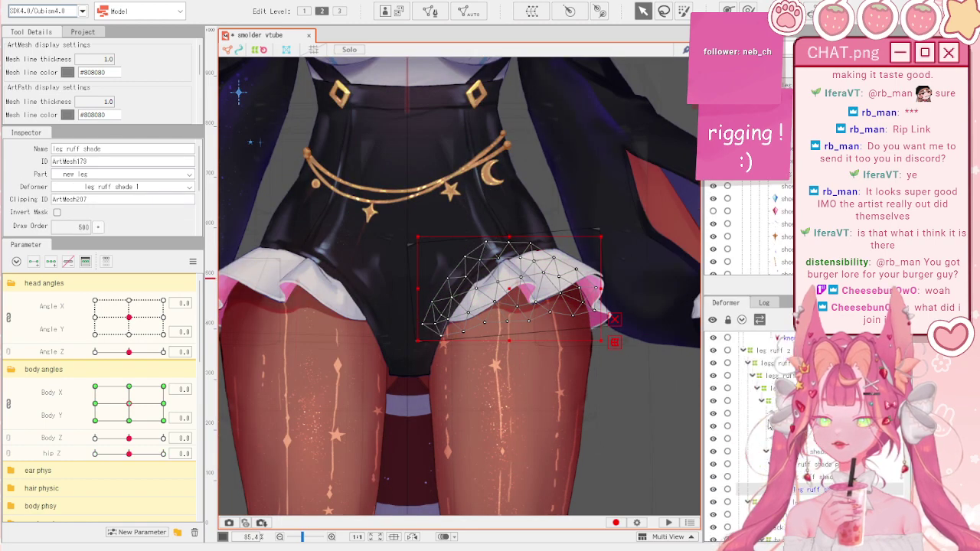
pyautogui.moveTo(128, 403); pyautogui.dragTo(141, 433)
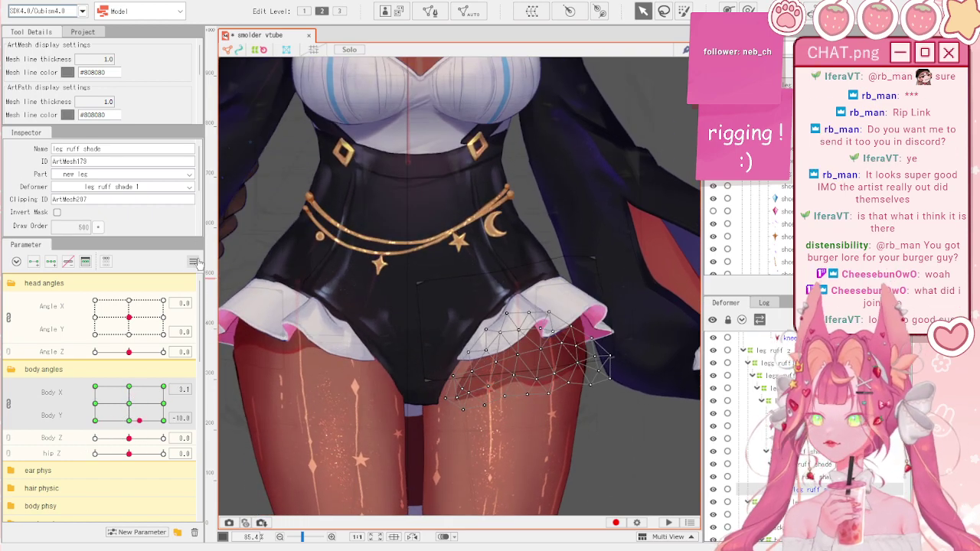
pyautogui.click(196, 261)
pyautogui.click(195, 287)
pyautogui.click(8, 403)
pyautogui.moveTo(130, 402); pyautogui.dragTo(130, 432)
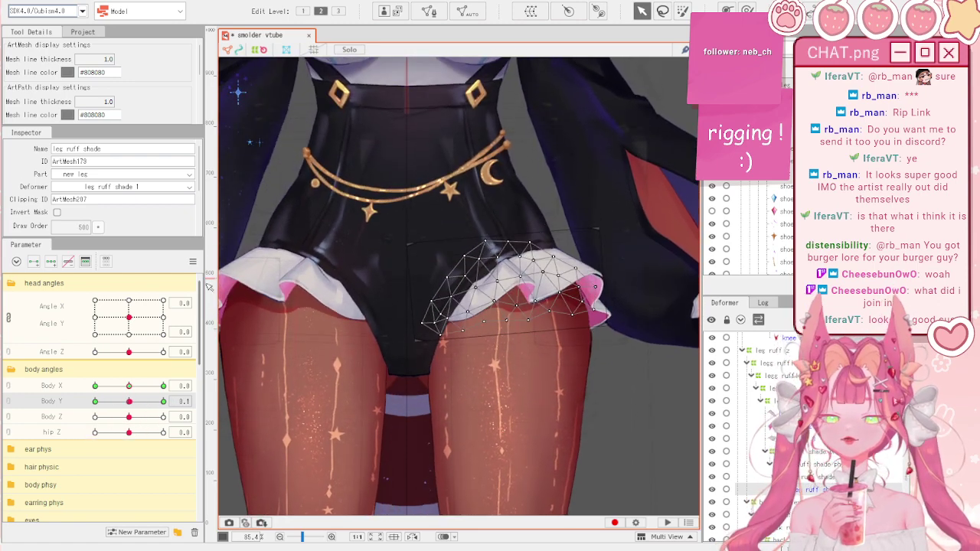
# - At Body X -10, shift the leg ruff shade mesh outward beneath the ruffle, and compare with Body X 10
pyautogui.click(194, 262)
pyautogui.moveTo(128, 385); pyautogui.dragTo(82, 399)
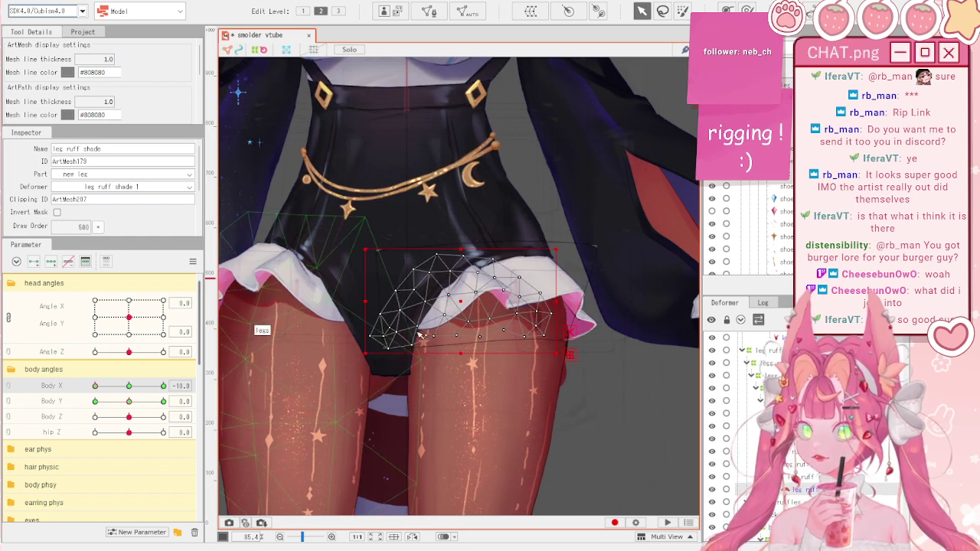
pyautogui.moveTo(463, 302); pyautogui.dragTo(497, 299)
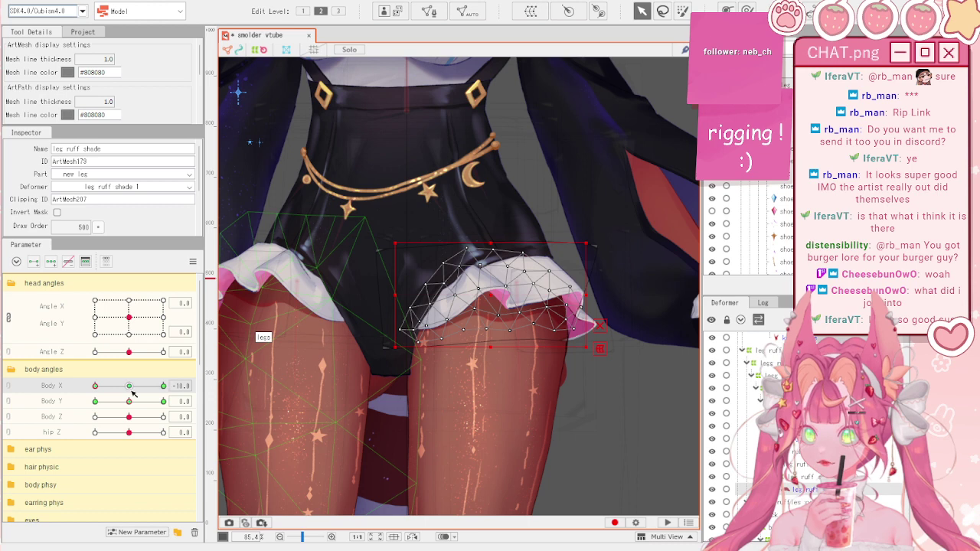
pyautogui.moveTo(131, 390); pyautogui.dragTo(224, 385)
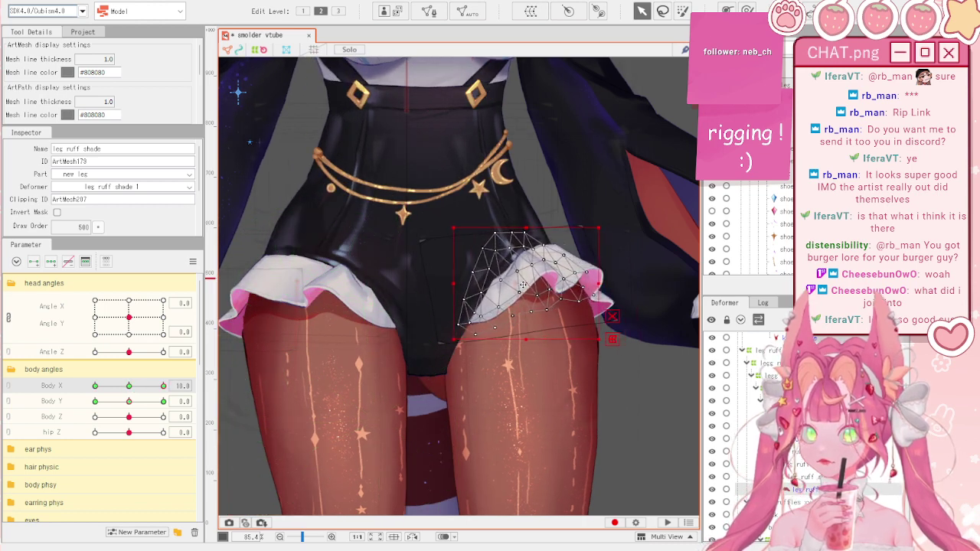
pyautogui.moveTo(94, 389); pyautogui.dragTo(79, 391)
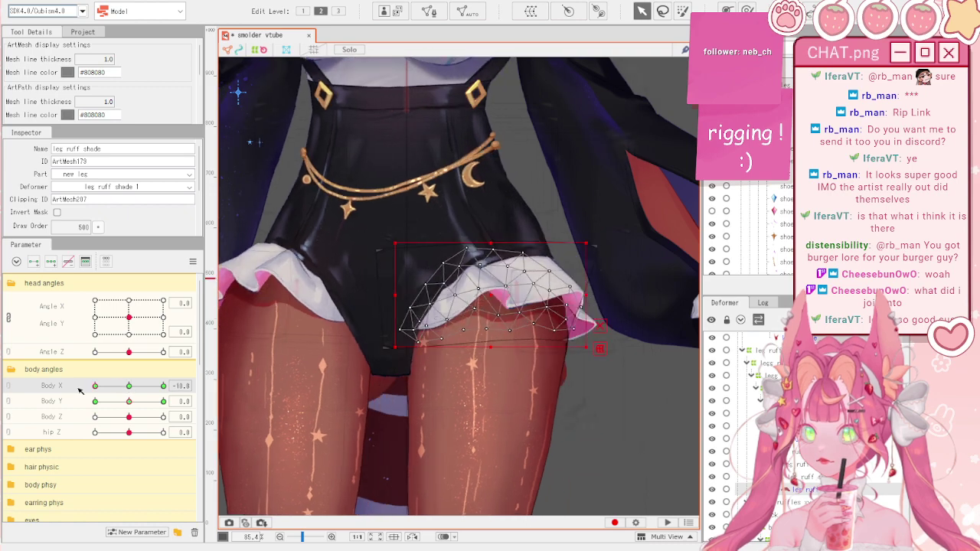
# - Reset the parameters, set Body Y to -10, and move the leg ruff shade mesh up beneath the ruffle
pyautogui.moveTo(204, 261); pyautogui.dragTo(200, 262)
pyautogui.click(189, 262)
pyautogui.click(220, 261)
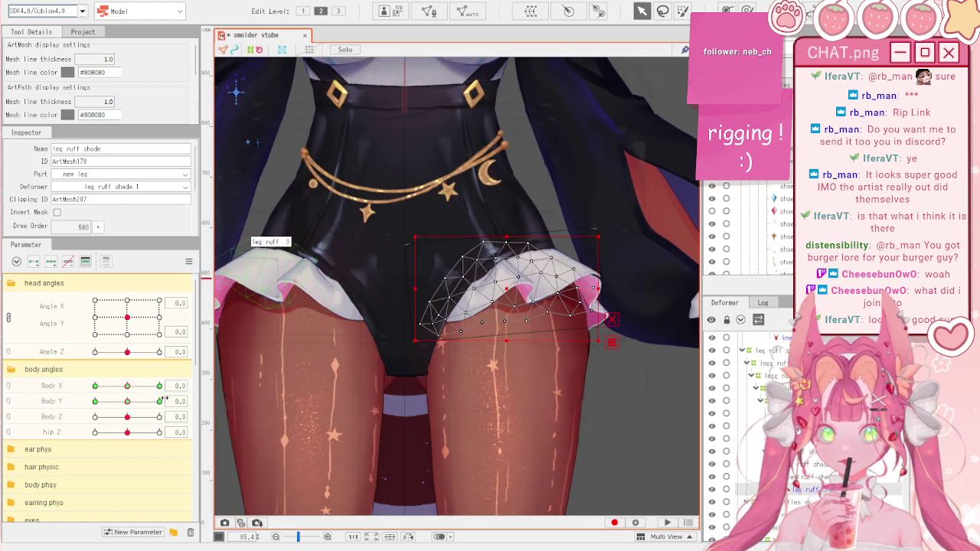
pyautogui.moveTo(129, 402); pyautogui.dragTo(76, 404)
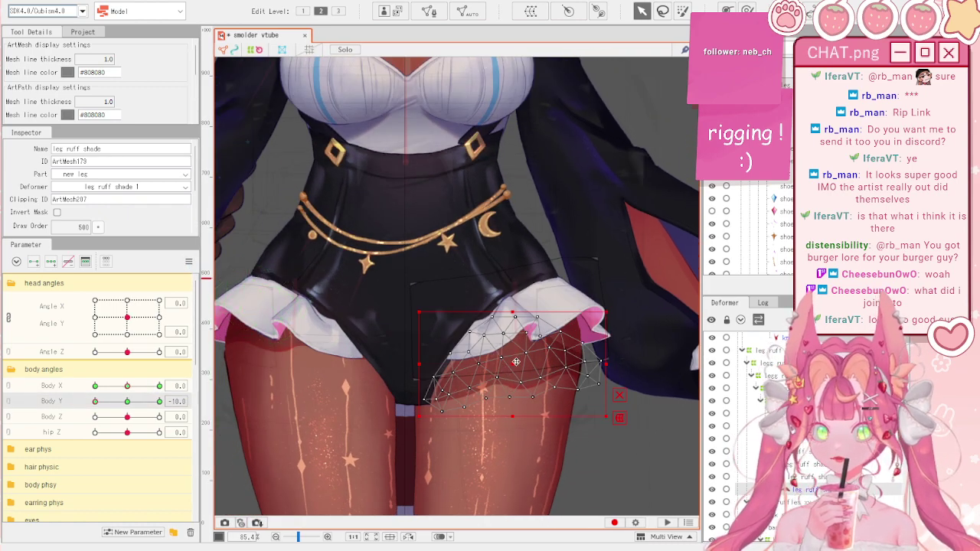
pyautogui.moveTo(516, 371); pyautogui.dragTo(521, 332)
# - At Body Y -10, adjust the inner edge of the original leg's leg ruffles xy warp deformer with the deform brush
pyautogui.scroll(4, 372, 364)
pyautogui.click(352, 335)
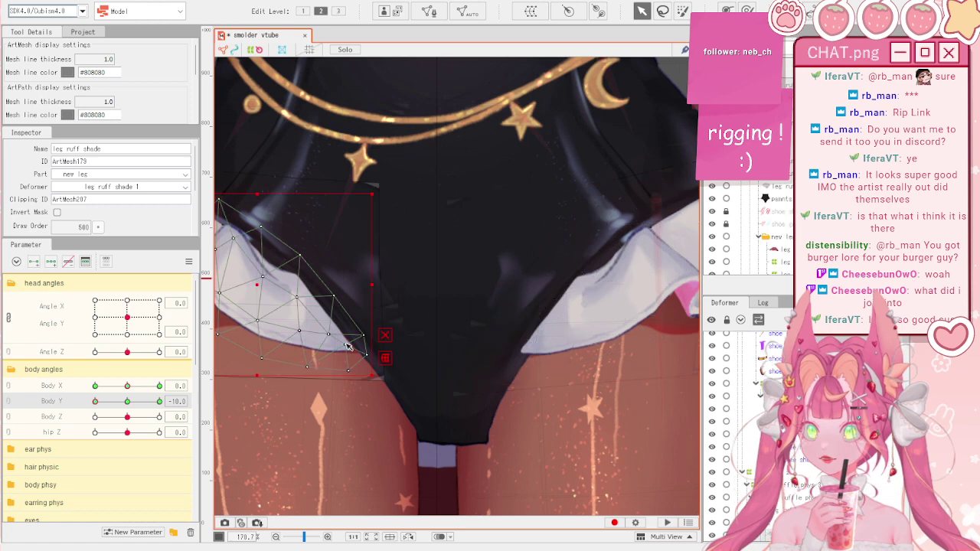
pyautogui.scroll(-2, 820, 463)
pyautogui.click(817, 474)
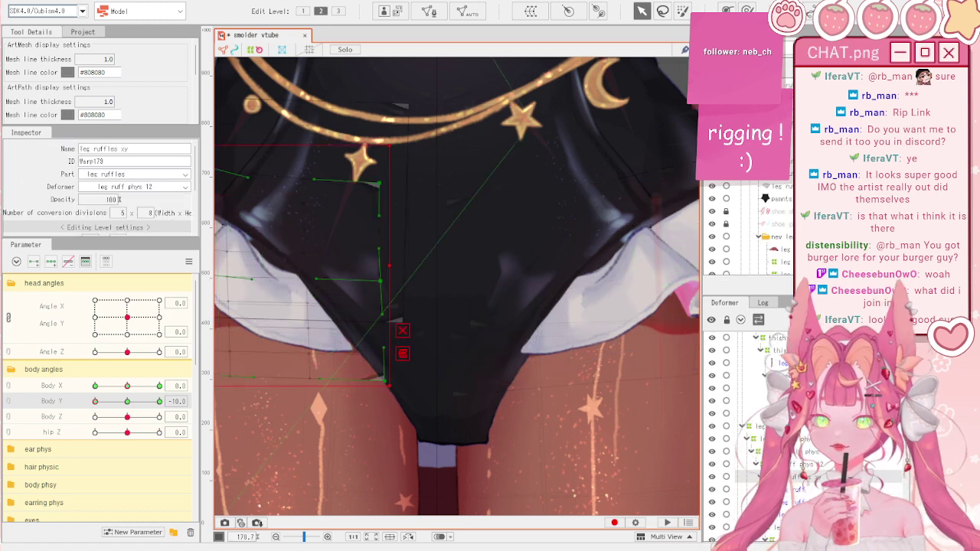
pyautogui.press('b')
pyautogui.moveTo(418, 354); pyautogui.dragTo(411, 353)
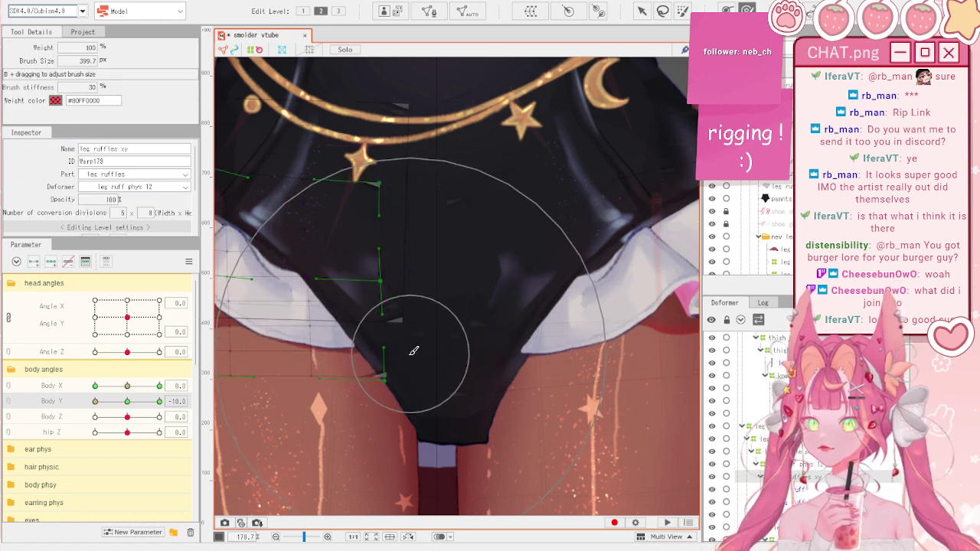
pyautogui.press('s')
pyautogui.press('v')
pyautogui.press('s')
# - Brush the inner edge of the new leg's leg ruffles xy warp deformer to fit the pants at Body Y -10 and 10
pyautogui.click(615, 315)
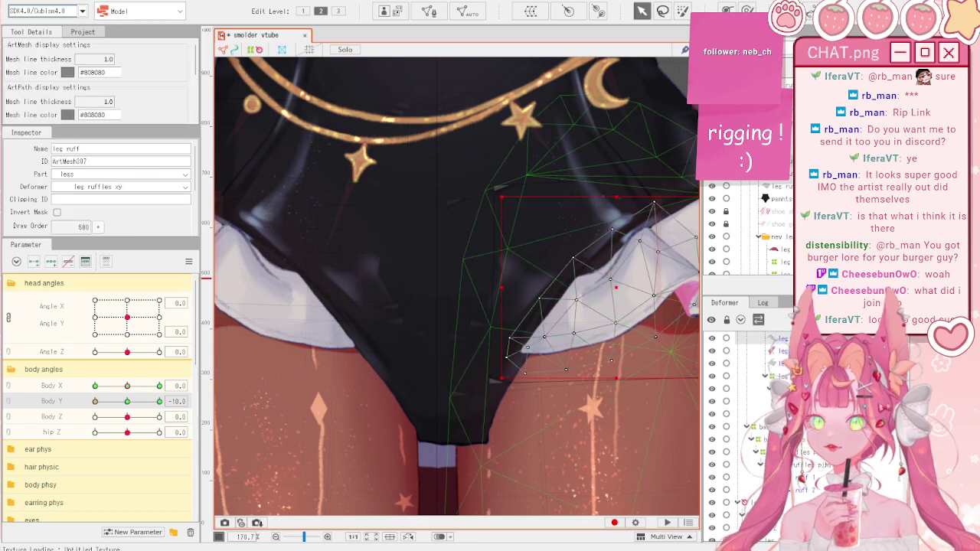
pyautogui.click(777, 371)
pyautogui.scroll(-3, 432, 303)
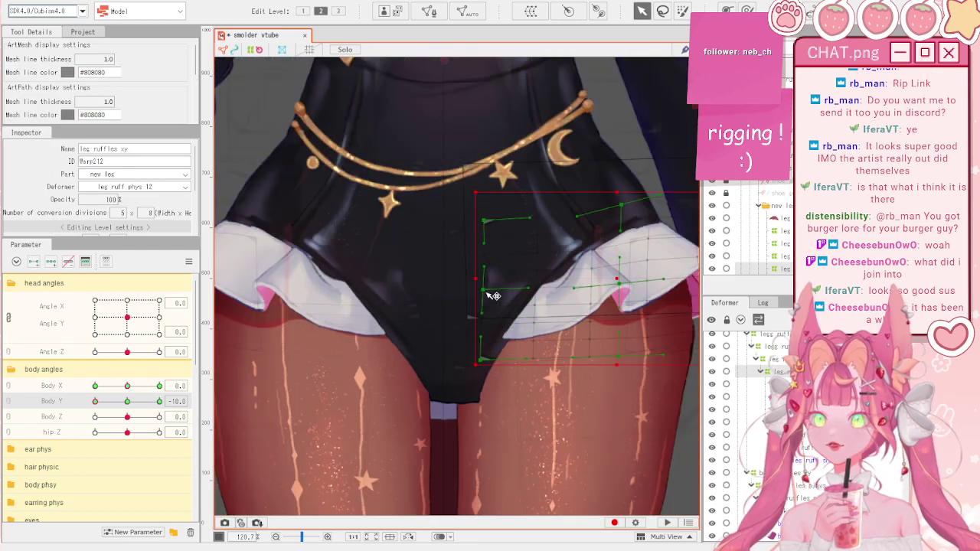
pyautogui.moveTo(301, 232); pyautogui.dragTo(197, 223)
pyautogui.press('b')
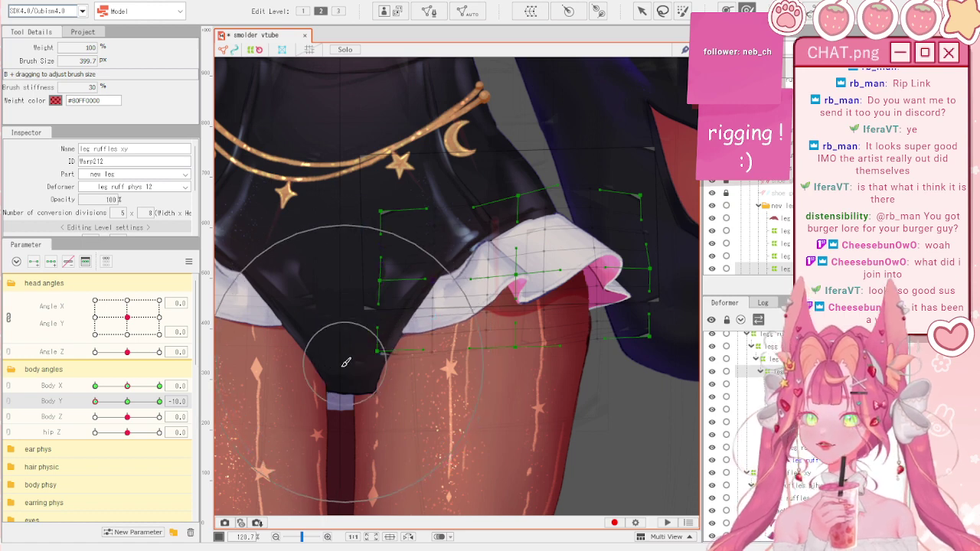
pyautogui.moveTo(137, 398); pyautogui.dragTo(197, 407)
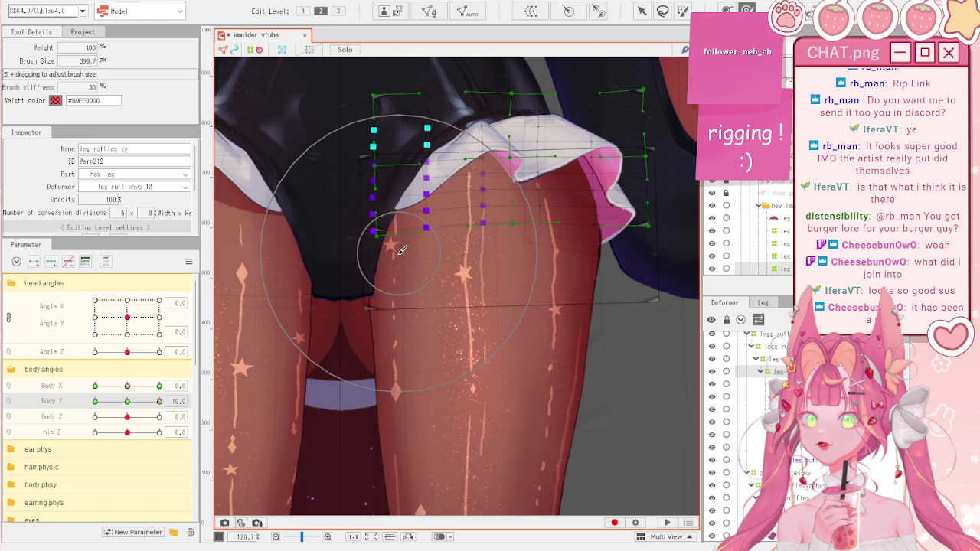
# - Reset the parameters and examine the new leg's leg ruffles xy warp at Body X -10 and 10
pyautogui.click(126, 401)
pyautogui.click(189, 261)
pyautogui.click(245, 334)
pyautogui.moveTo(127, 386); pyautogui.dragTo(71, 389)
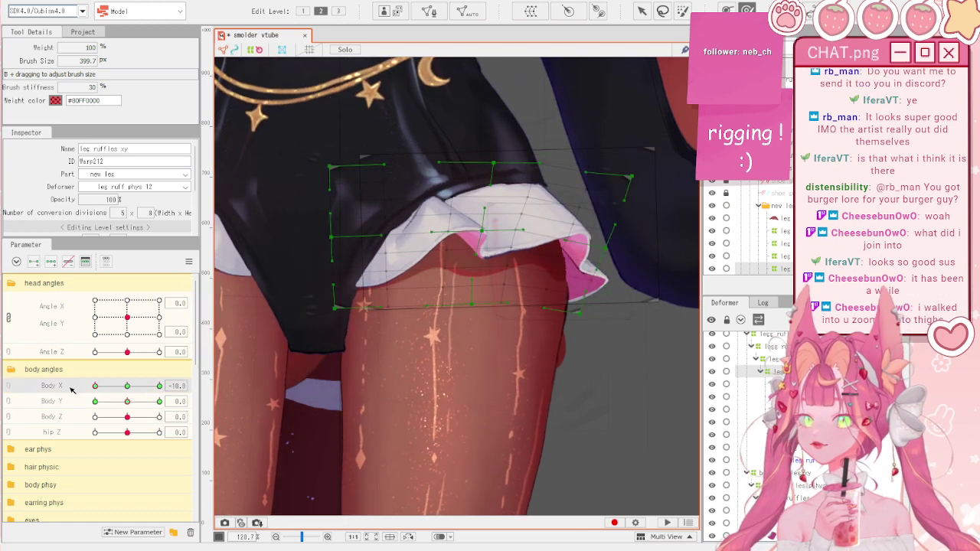
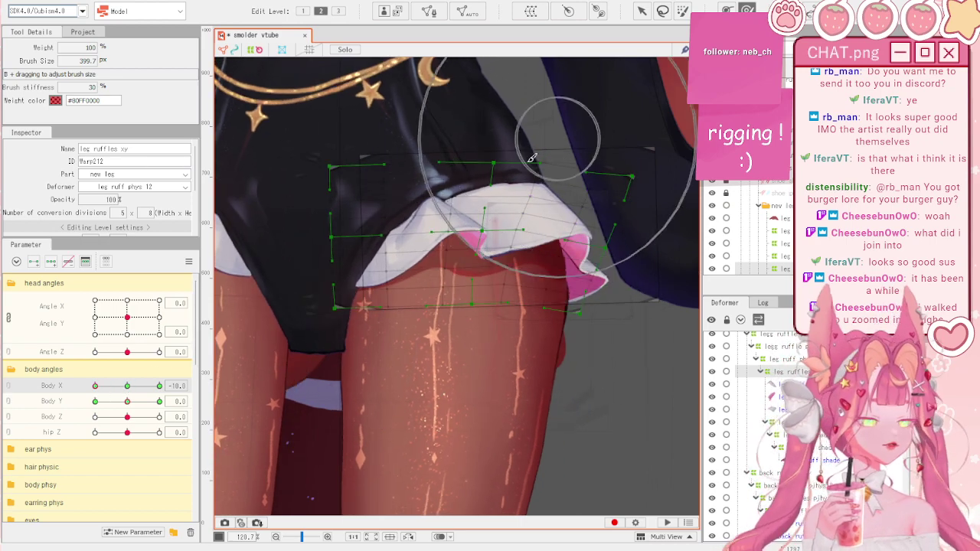
pyautogui.click(160, 387)
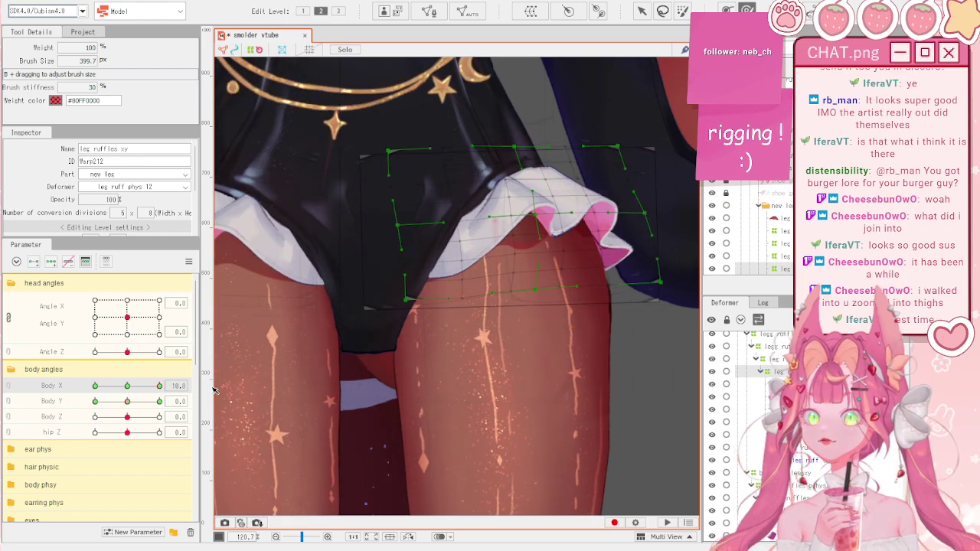
# - At Body X 10, nudge the new leg's leg ruff shade mesh slightly up and inward under the ruffle
pyautogui.press('v')
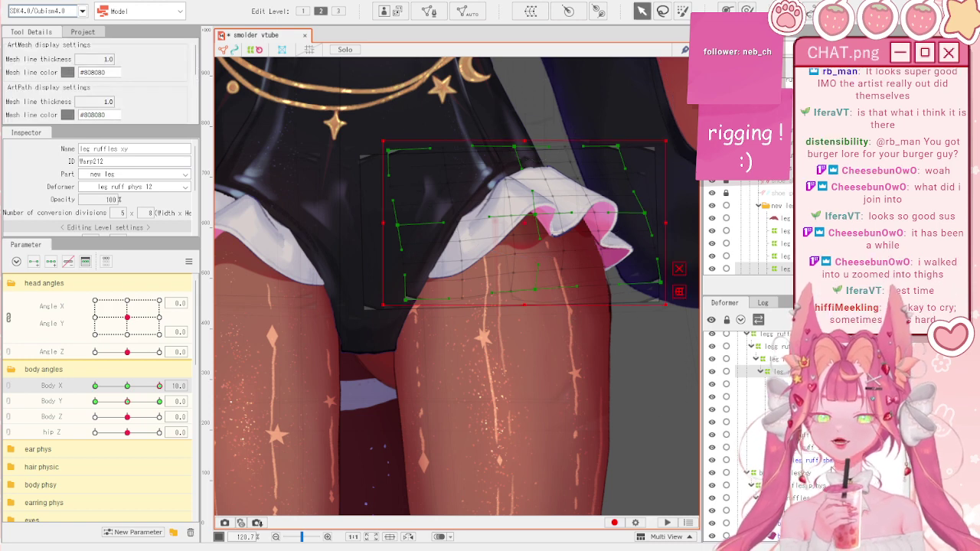
pyautogui.click(507, 231)
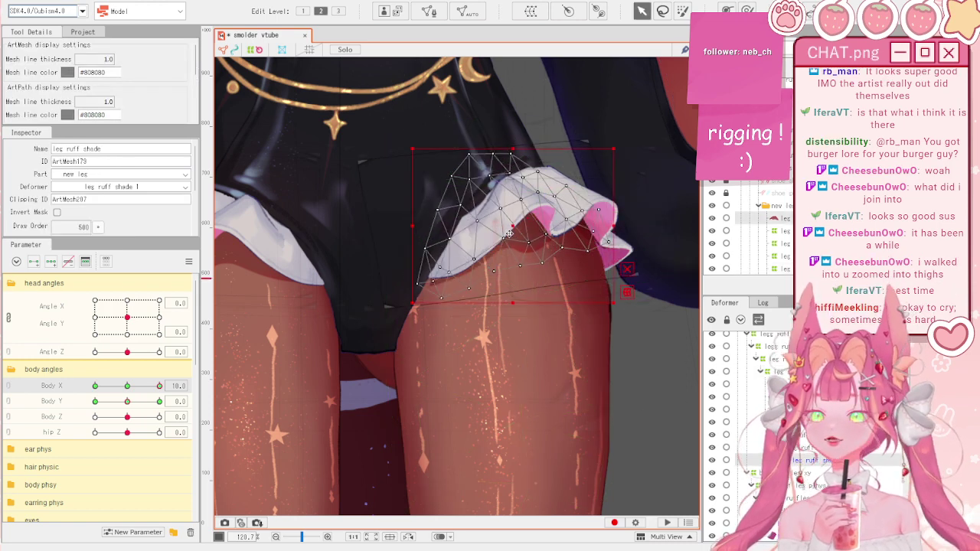
pyautogui.moveTo(508, 231); pyautogui.dragTo(505, 228)
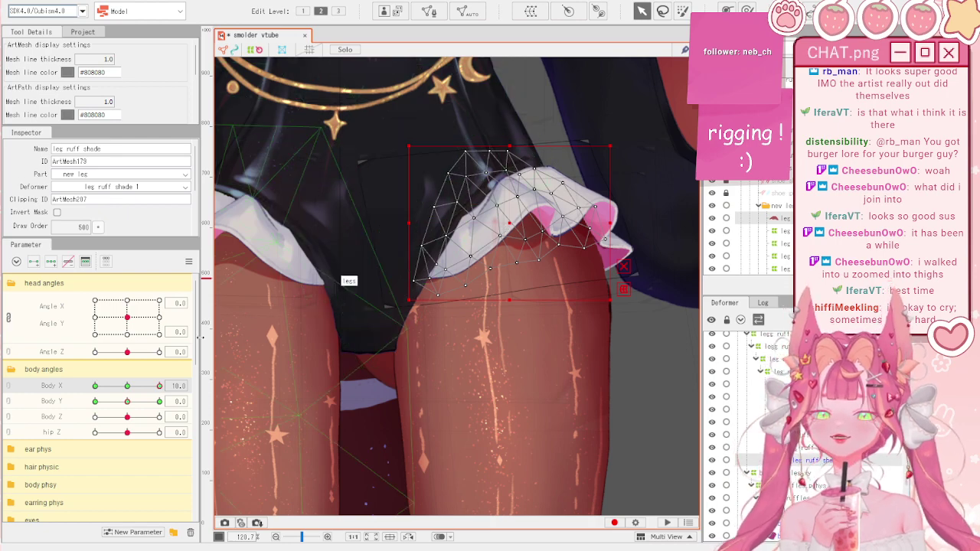
pyautogui.moveTo(152, 383); pyautogui.dragTo(223, 376)
# - Reset the parameters and, at Body Y 10, move the leg ruff shade mesh to fit beneath the ruffle
pyautogui.click(189, 262)
pyautogui.click(208, 262)
pyautogui.moveTo(483, 109); pyautogui.dragTo(492, 167)
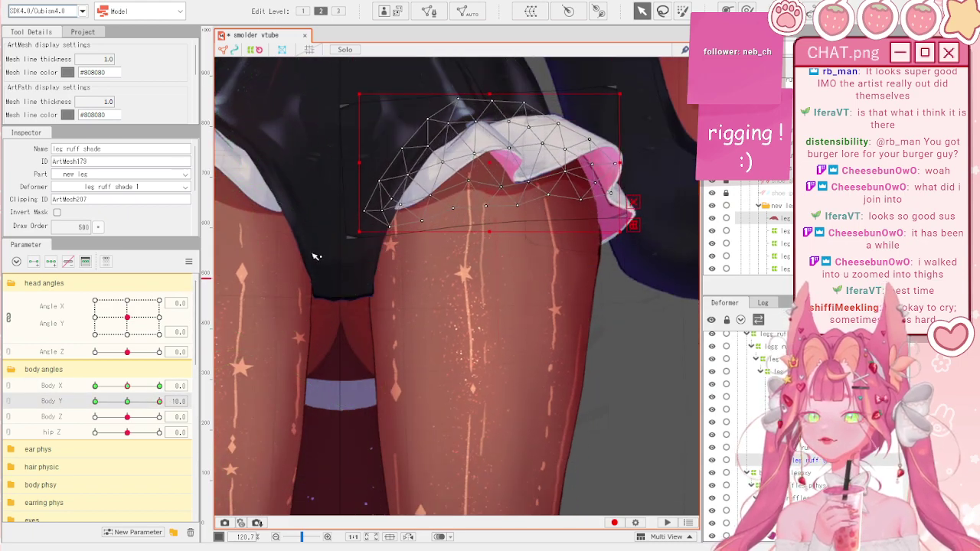
# - Link Body X and Body Y again, and check the ruffle shade at in-between body angles and in the physics preview
pyautogui.click(9, 388)
pyautogui.click(188, 263)
pyautogui.click(260, 331)
pyautogui.scroll(-5, 431, 295)
pyautogui.moveTo(127, 387); pyautogui.dragTo(122, 411)
pyautogui.click(543, 165)
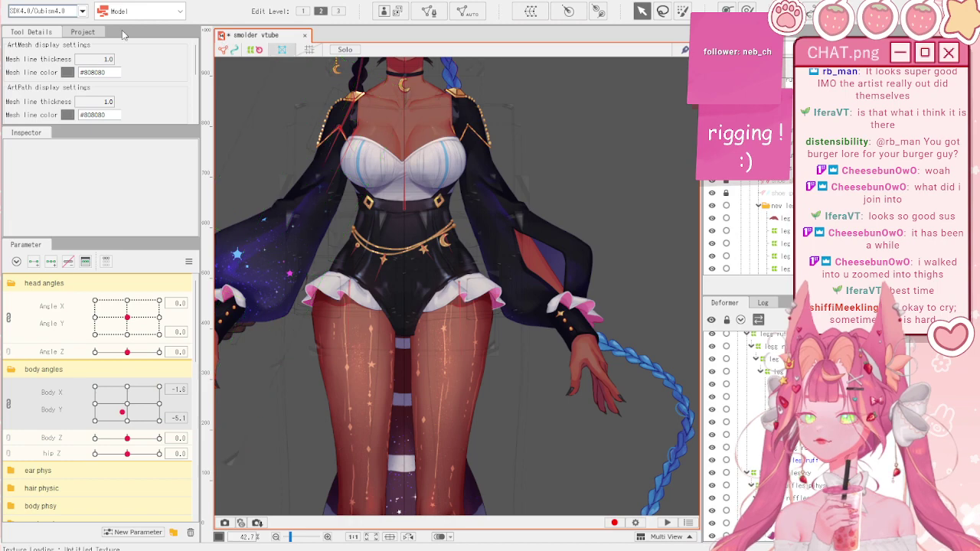
pyautogui.click(79, 0)
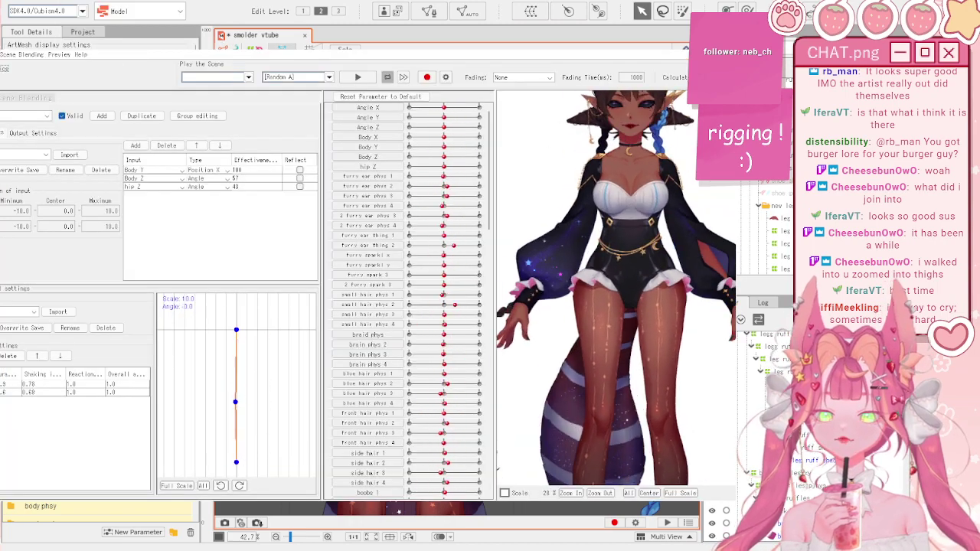
pyautogui.click(724, 41)
# - Glue the overlapping outer vertices of the leg ruff 3 and back ruff 1 meshes together in mesh edit
pyautogui.scroll(4, 497, 294)
pyautogui.click(495, 295)
pyautogui.scroll(3, 496, 295)
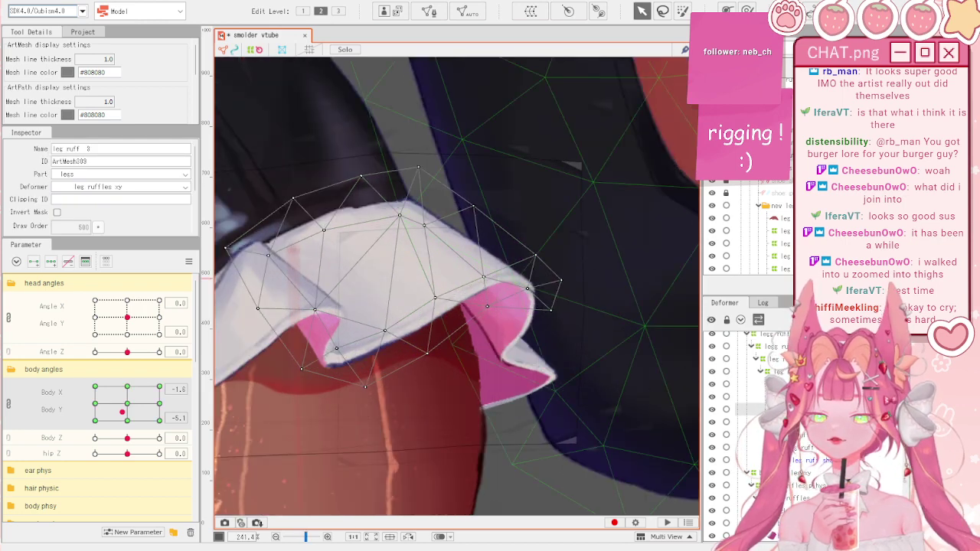
pyautogui.keyDown('shift'); pyautogui.click(507, 312); pyautogui.keyUp('shift')
pyautogui.click(429, 11)
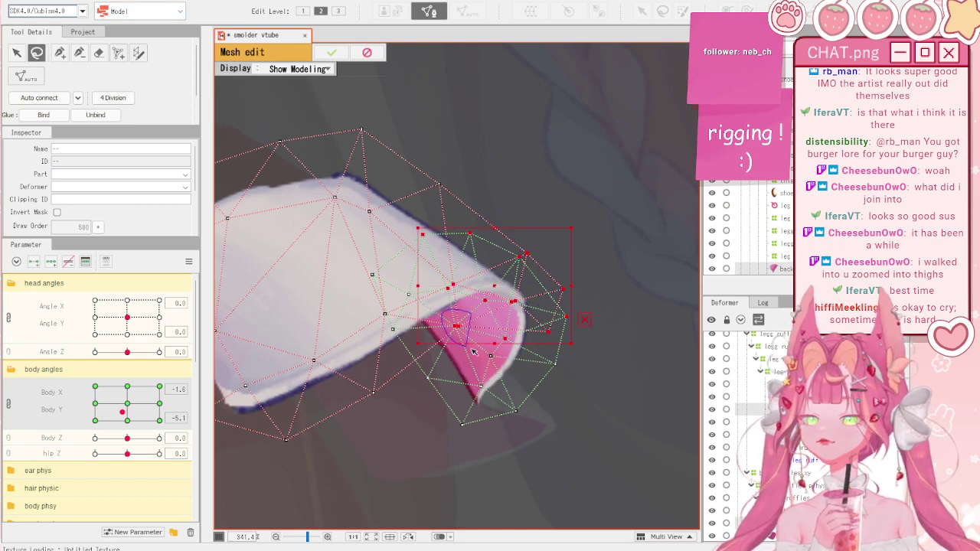
pyautogui.click(23, 99)
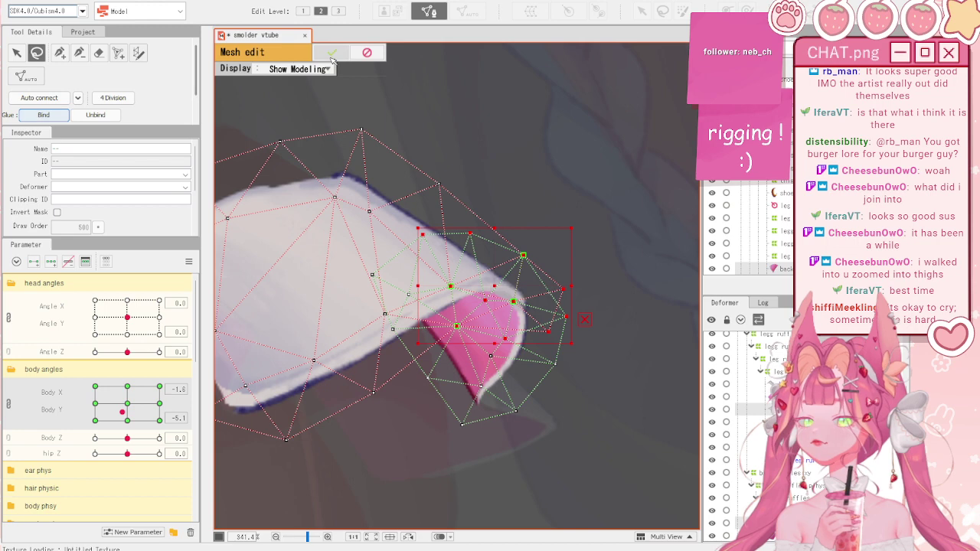
pyautogui.click(331, 52)
# - At Body Y -10, reposition the outer vertices around the glued edge of leg ruff 3 and back ruff 1
pyautogui.scroll(7, 553, 245)
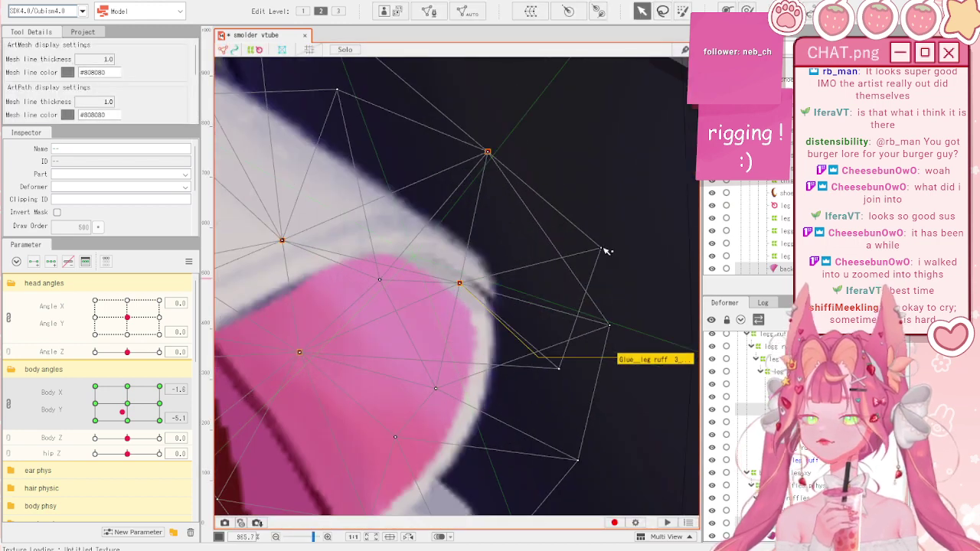
pyautogui.click(631, 367)
pyautogui.moveTo(656, 400); pyautogui.dragTo(613, 450)
pyautogui.moveTo(515, 386); pyautogui.dragTo(503, 306)
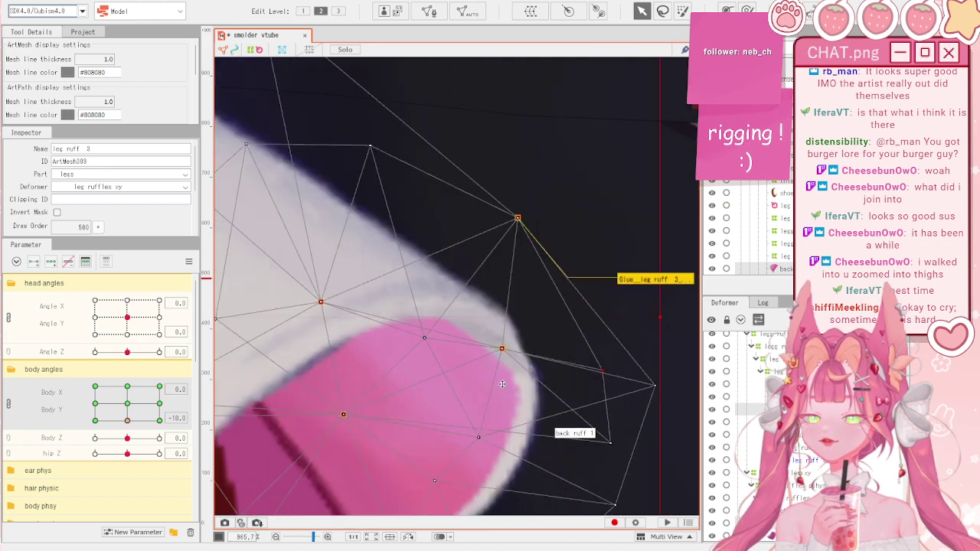
pyautogui.scroll(-5, 597, 324)
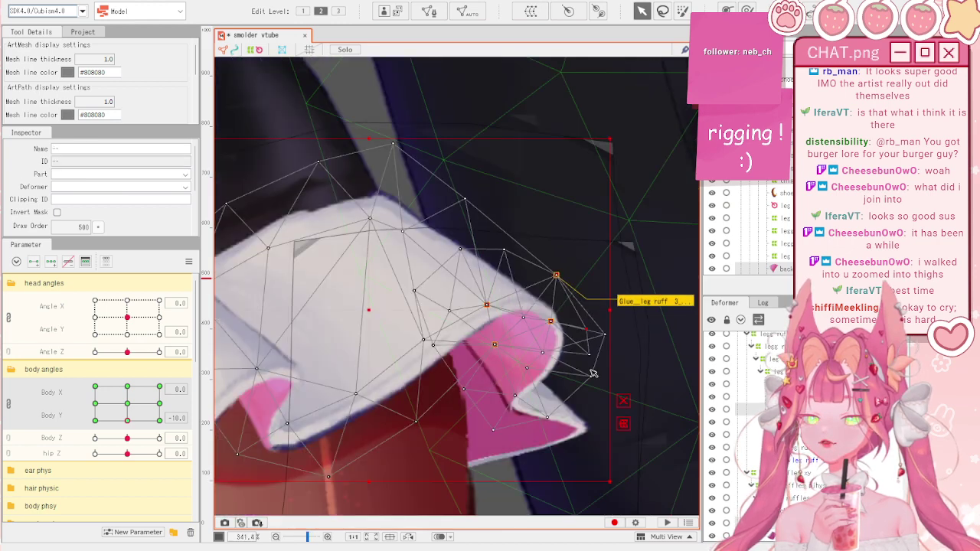
pyautogui.scroll(5, 623, 453)
pyautogui.moveTo(563, 242); pyautogui.dragTo(521, 261)
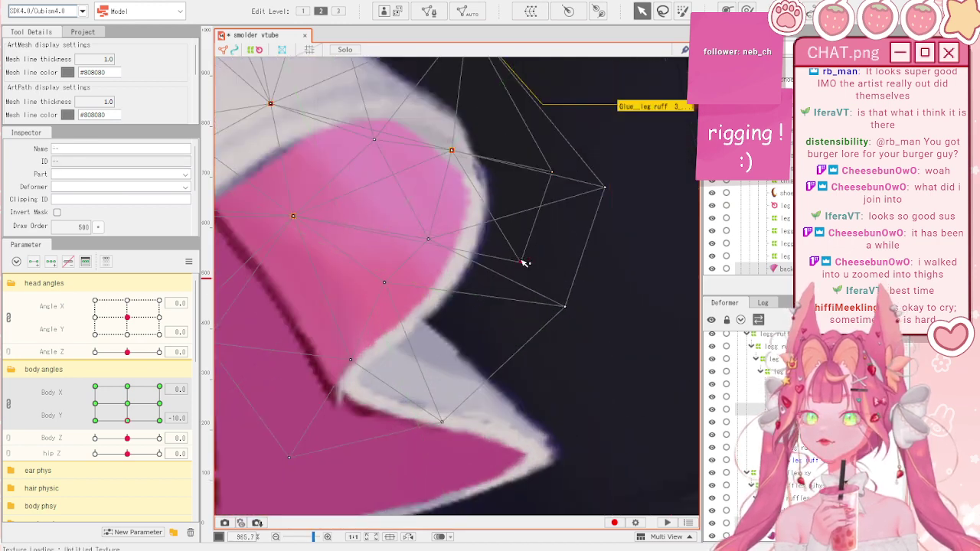
# - Open the physics settings preview to check the glued ruffle in motion
pyautogui.scroll(-6, 531, 254)
pyautogui.click(70, 2)
pyautogui.click(121, 213)
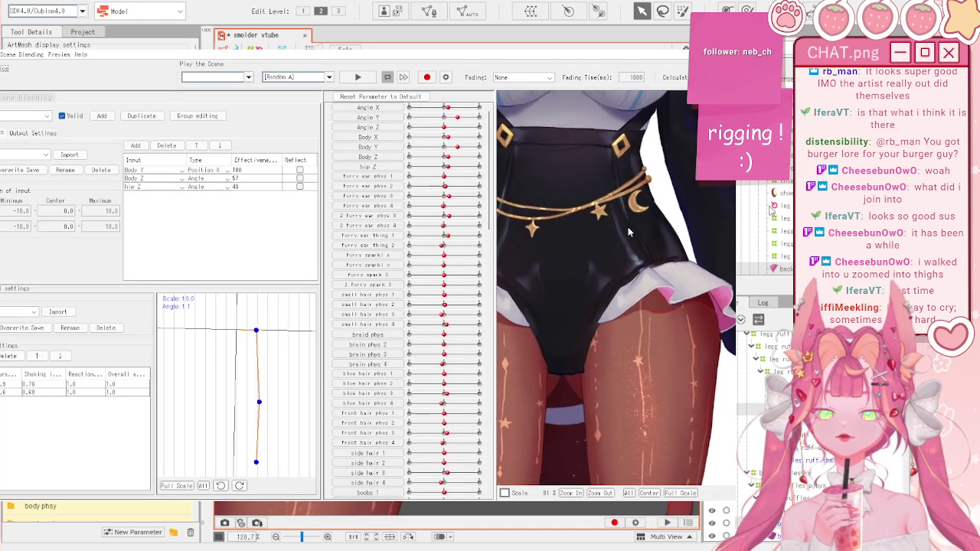
# - Leave the physics preview and nudge the glued vertex at the outer edge of back ruff 1 at Body Y -10
pyautogui.click(724, 43)
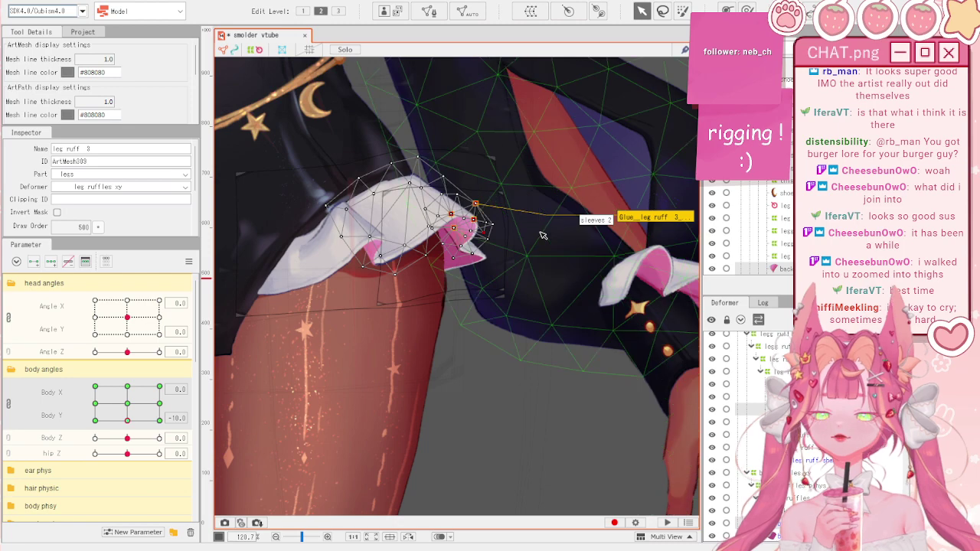
pyautogui.scroll(4, 497, 268)
pyautogui.scroll(2, 494, 271)
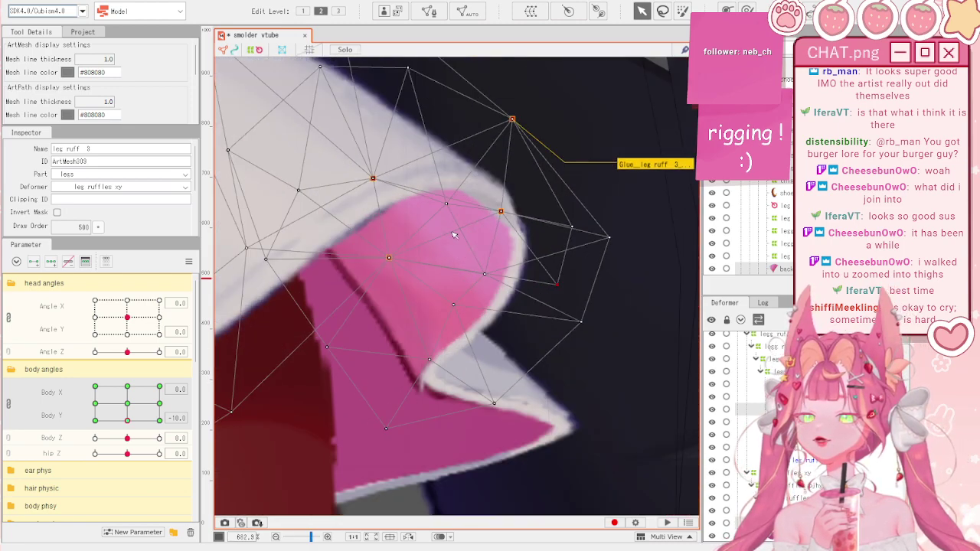
pyautogui.click(505, 208)
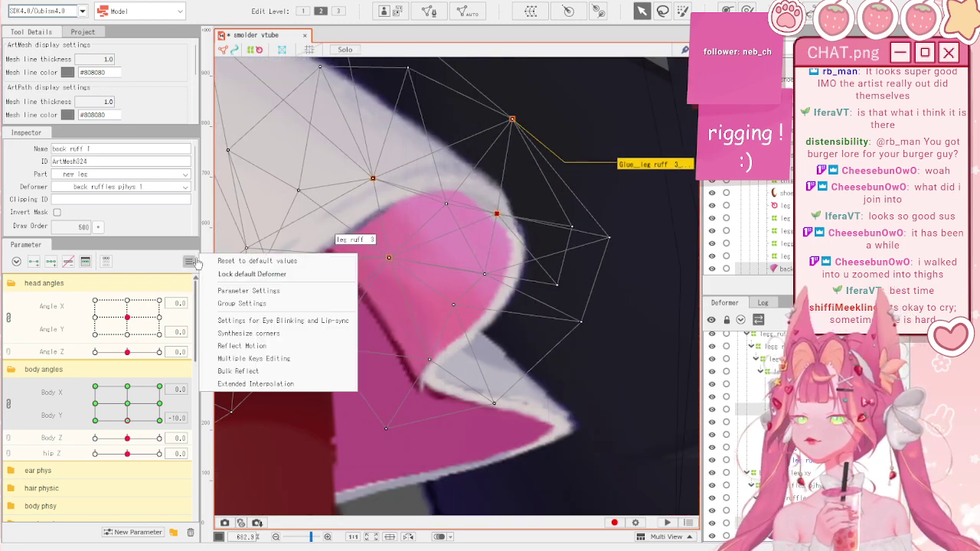
# - Reset all parameters to default and pull the outer vertices of leg ruff 3 inward around the glued edge
pyautogui.click(192, 261)
pyautogui.click(229, 278)
pyautogui.scroll(-3, 368, 297)
pyautogui.scroll(3, 444, 208)
pyautogui.scroll(-2, 444, 219)
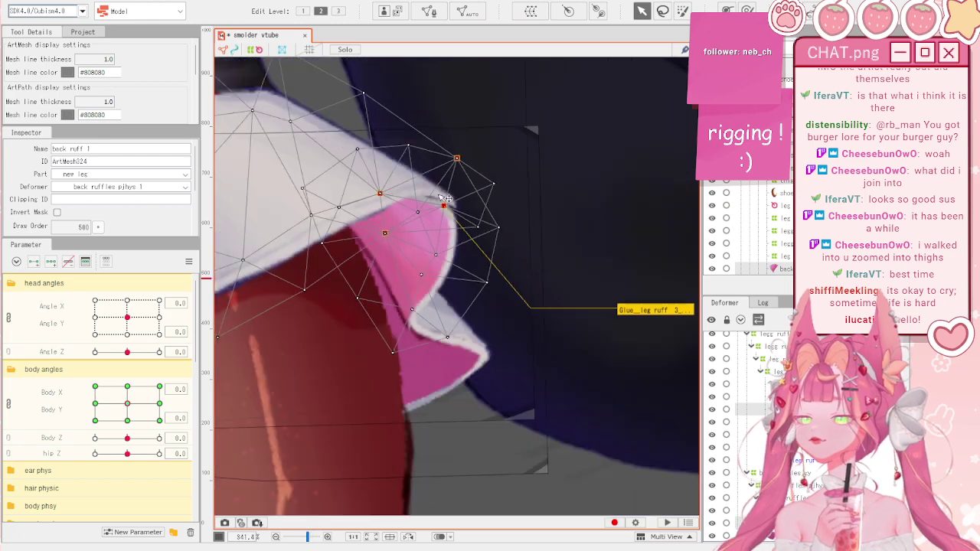
pyautogui.scroll(2, 438, 192)
pyautogui.moveTo(492, 181)
pyautogui.mouseDown()
pyautogui.moveTo(481, 195)
pyautogui.moveTo(491, 185)
pyautogui.mouseUp()
pyautogui.hotkey('ctrl', 'z')
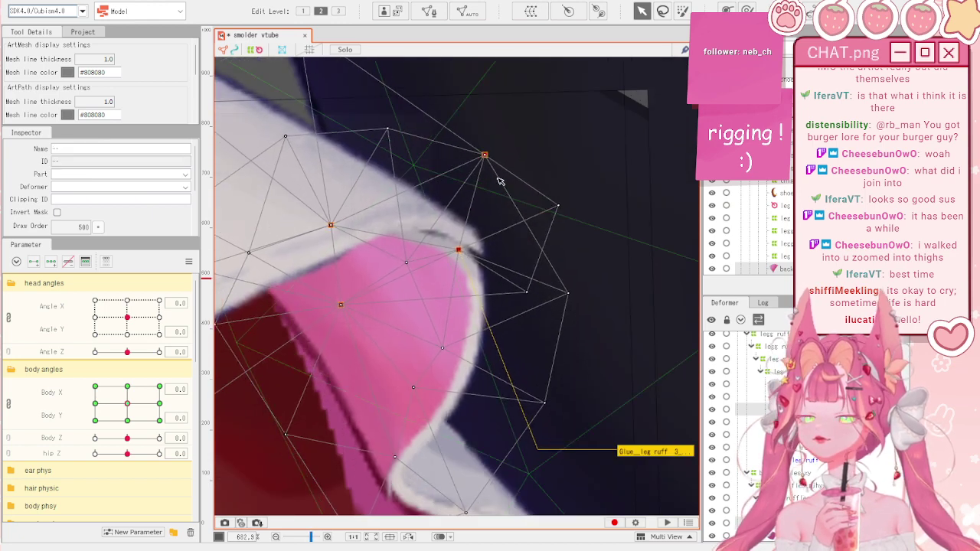
pyautogui.moveTo(558, 206); pyautogui.dragTo(536, 244)
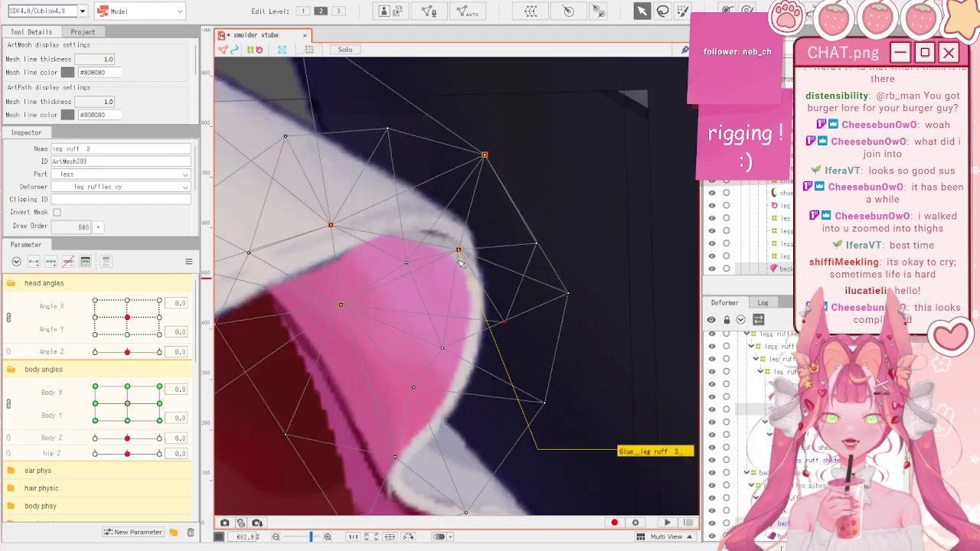
pyautogui.moveTo(459, 251); pyautogui.dragTo(456, 263)
# - Set Body X and Body Y to -10 and inspect the glued ruffle edge
pyautogui.moveTo(158, 403); pyautogui.dragTo(82, 437)
pyautogui.scroll(-5, 415, 411)
pyautogui.scroll(4, 425, 372)
pyautogui.scroll(-4, 425, 368)
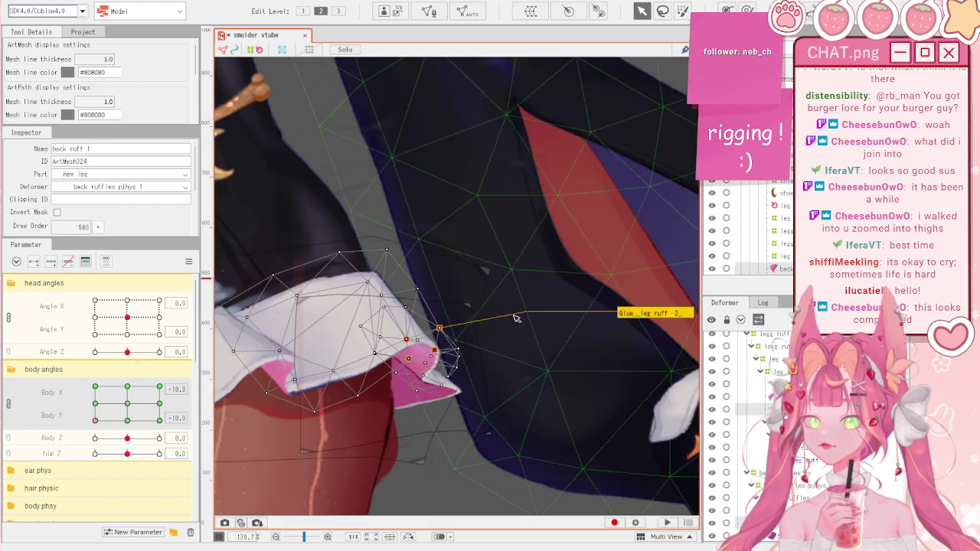
pyautogui.scroll(-4, 502, 329)
pyautogui.click(513, 434)
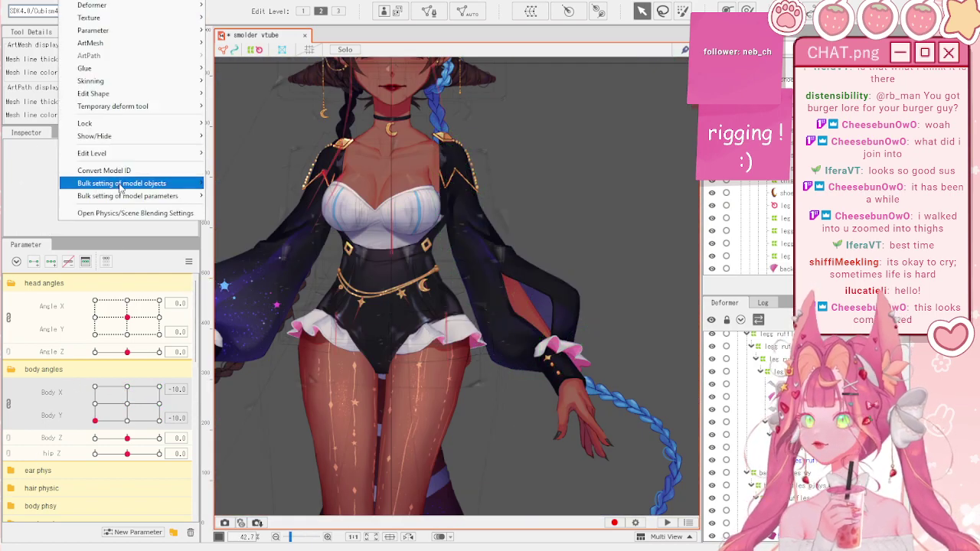
# - Open the physics settings preview, swing the model around to check the glued ruffles in motion, and close it
pyautogui.click(132, 208)
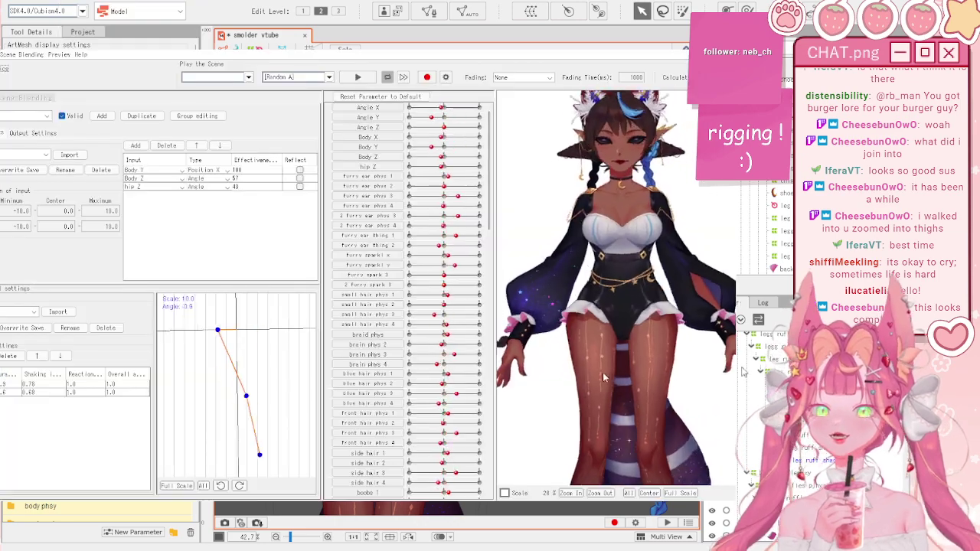
pyautogui.scroll(3, 649, 241)
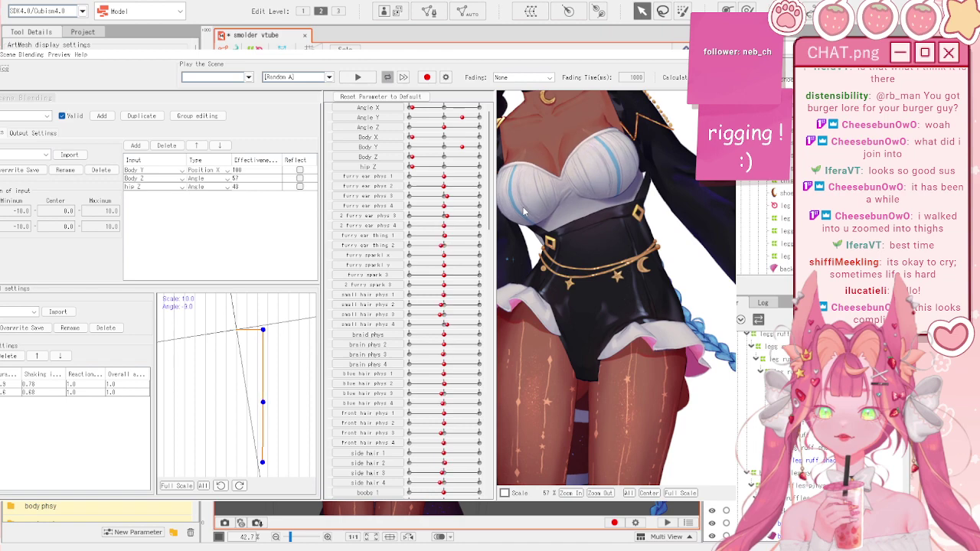
pyautogui.moveTo(526, 325); pyautogui.dragTo(674, 344)
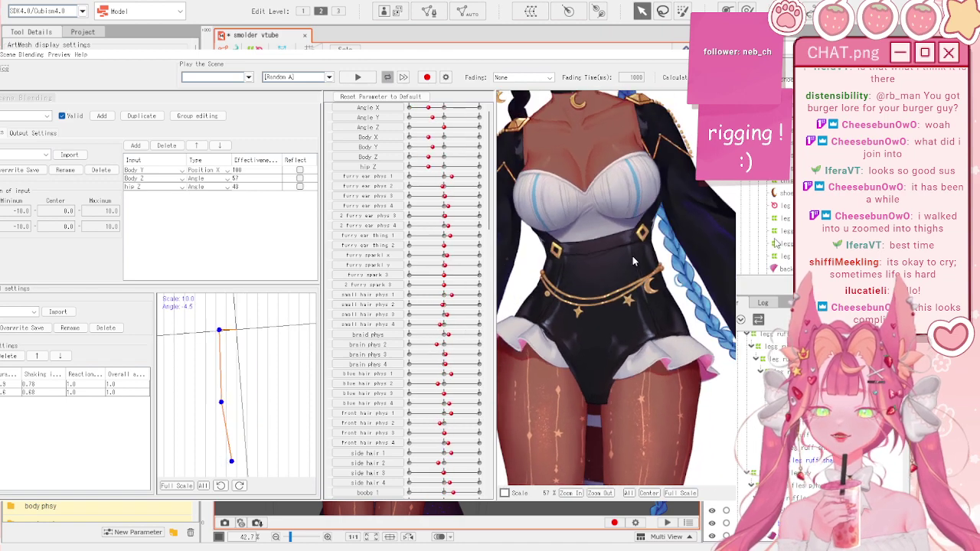
pyautogui.click(724, 41)
# - With the body angles at default and hip Z at -10, reshape the leg ruff z warp deformer using the deform brush
pyautogui.scroll(3, 383, 360)
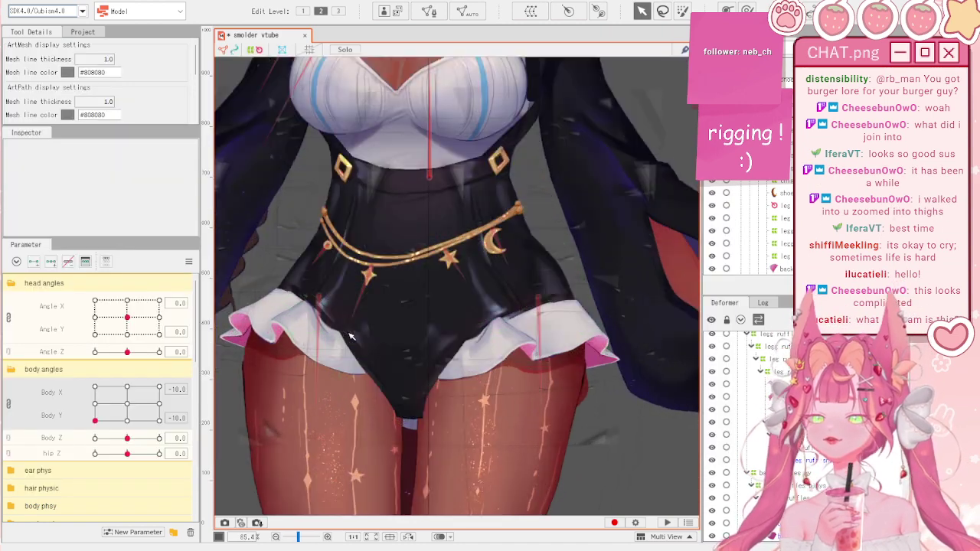
pyautogui.click(189, 262)
pyautogui.click(197, 345)
pyautogui.moveTo(128, 439); pyautogui.dragTo(72, 459)
pyautogui.click(188, 262)
pyautogui.click(211, 262)
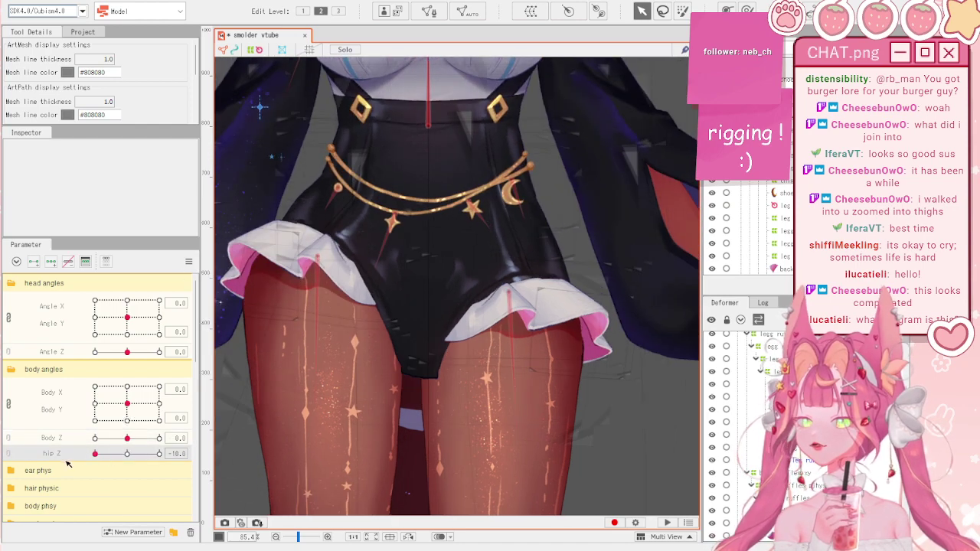
pyautogui.click(556, 309)
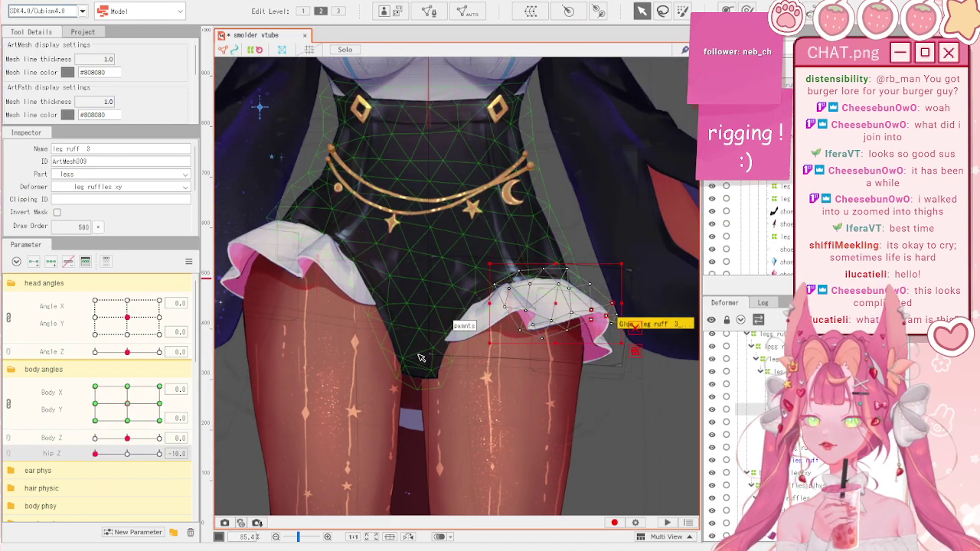
pyautogui.scroll(3, 555, 309)
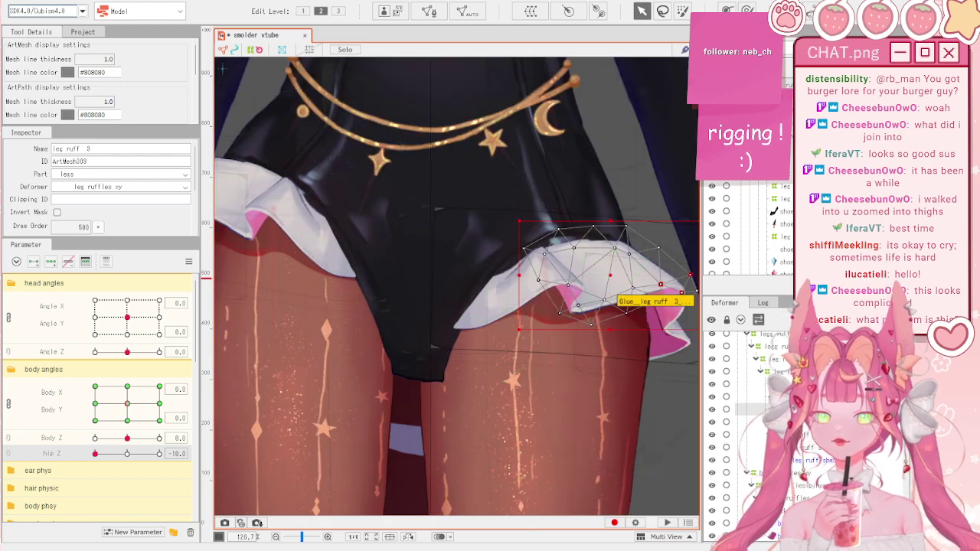
pyautogui.click(771, 367)
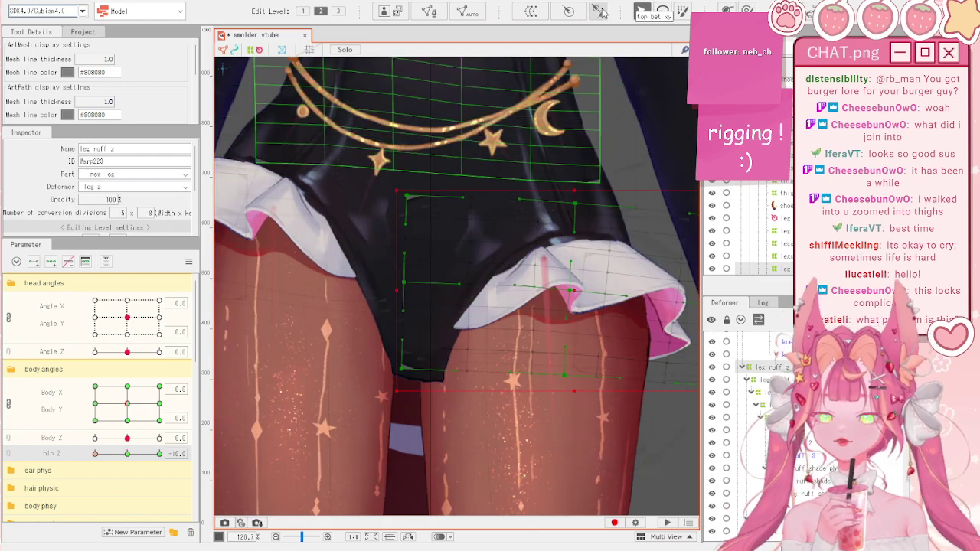
pyautogui.click(641, 10)
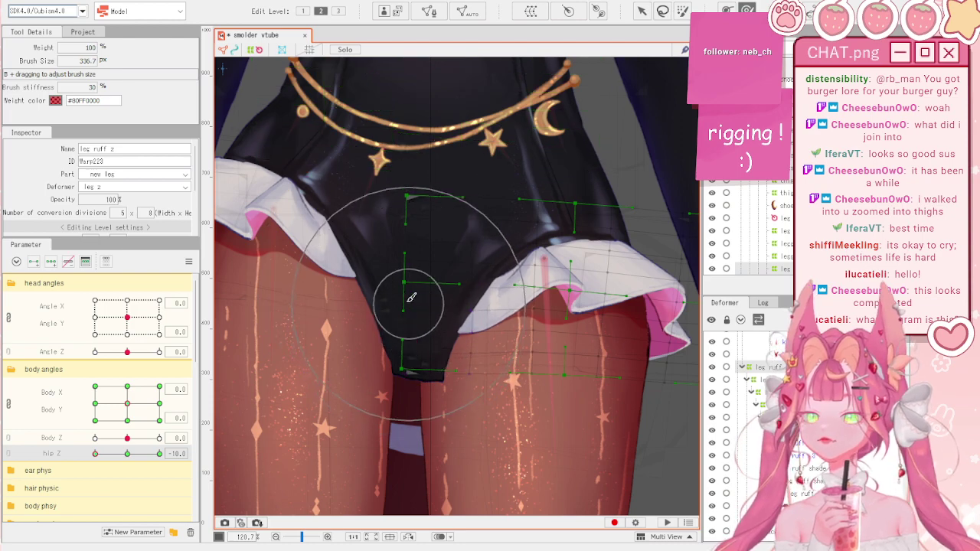
# - Set hip Z to 10 and examine how the pants mesh meets the leg ruffles
pyautogui.moveTo(132, 464); pyautogui.dragTo(228, 431)
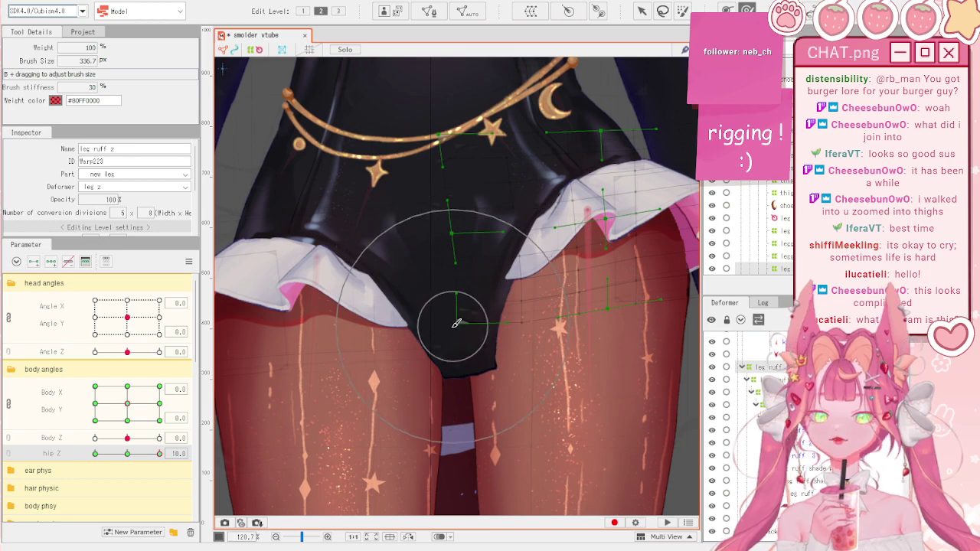
pyautogui.press('v')
pyautogui.scroll(-2, 409, 256)
pyautogui.click(410, 258)
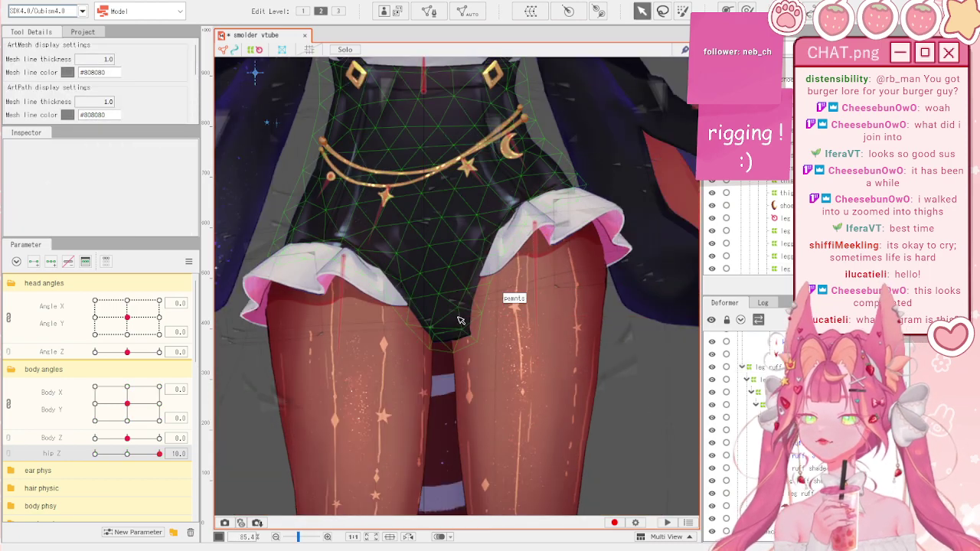
pyautogui.scroll(2, 459, 322)
pyautogui.scroll(-2, 435, 264)
pyautogui.scroll(2, 450, 323)
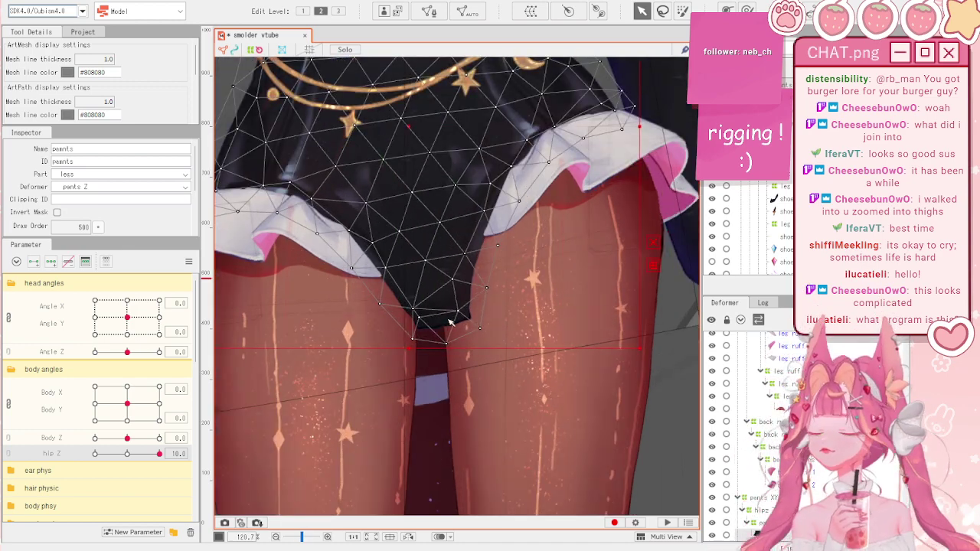
pyautogui.scroll(-2, 541, 247)
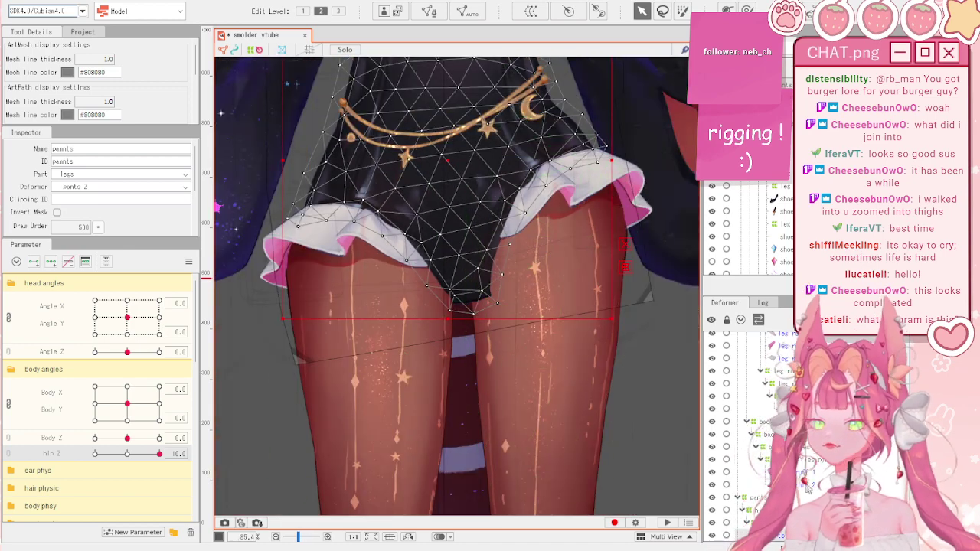
# - Reset the parameters and, at hip Z -10, reshape the lower middle of the hipz Z warp deformer with the deform brush
pyautogui.click(758, 497)
pyautogui.scroll(2, 530, 268)
pyautogui.scroll(-2, 492, 274)
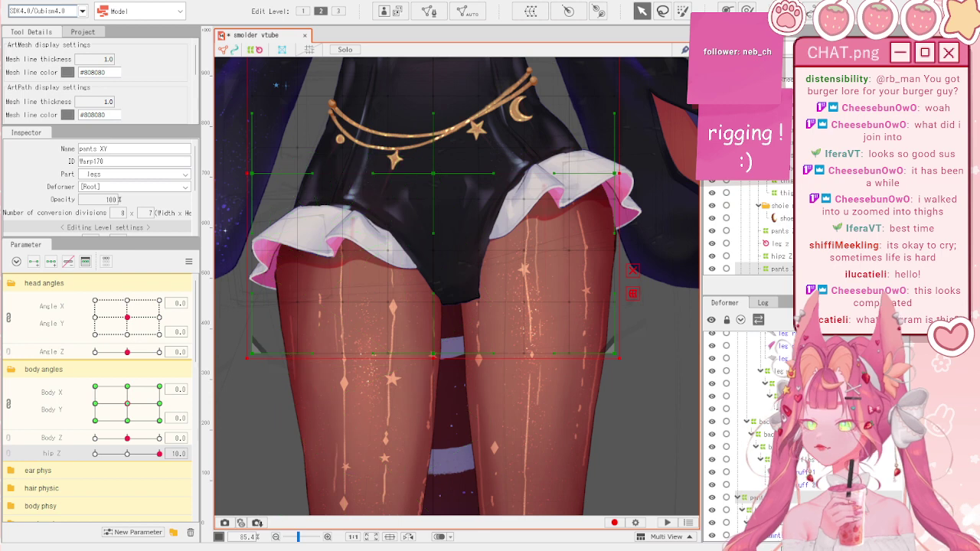
pyautogui.click(189, 261)
pyautogui.click(214, 264)
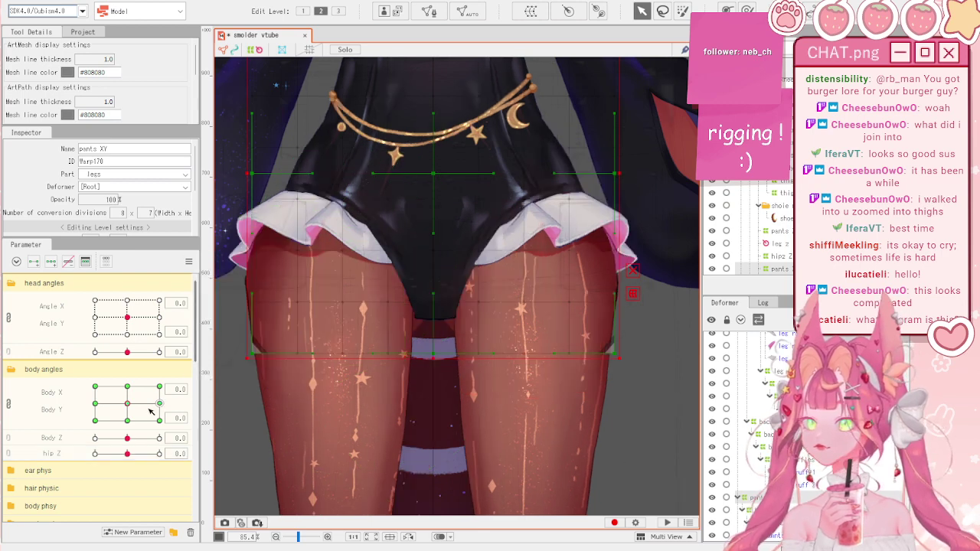
pyautogui.click(763, 522)
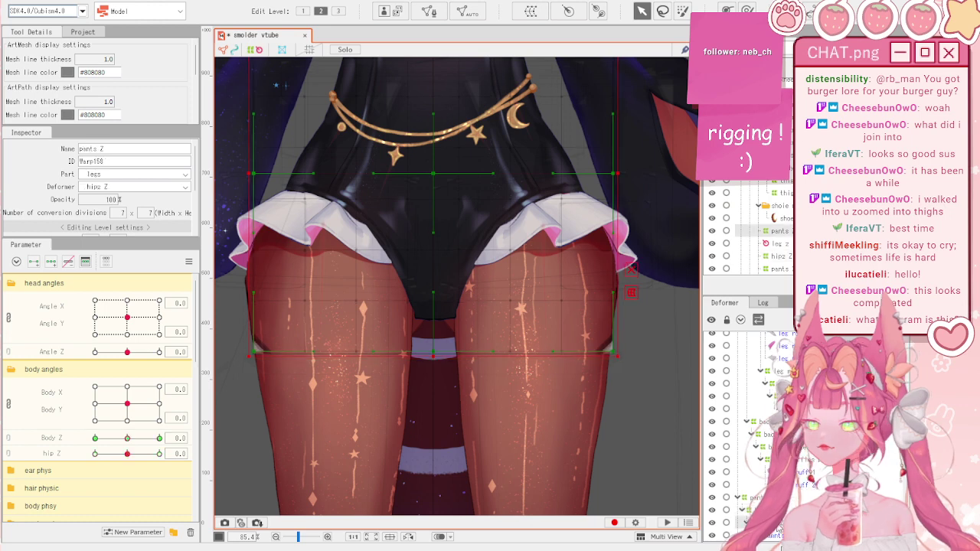
pyautogui.click(763, 510)
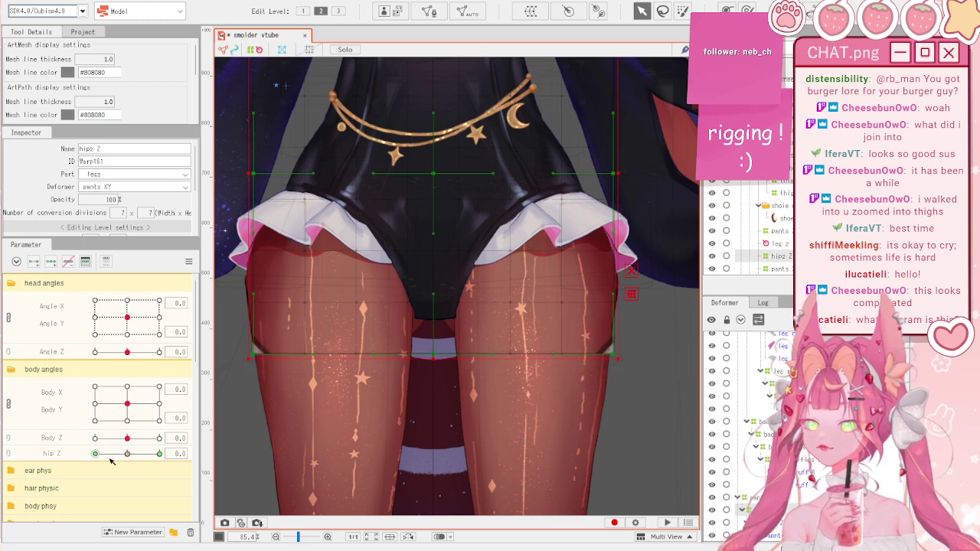
pyautogui.click(748, 9)
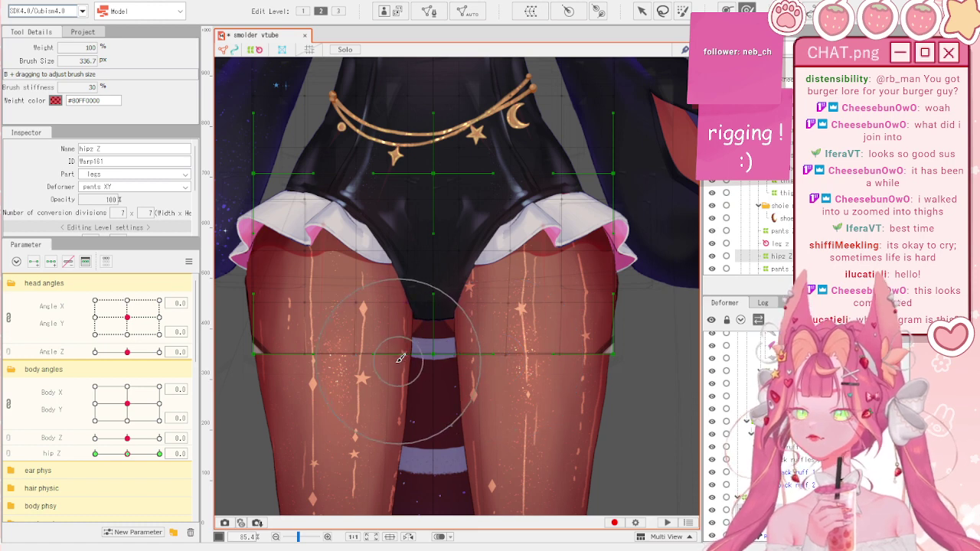
pyautogui.moveTo(133, 456); pyautogui.dragTo(95, 454)
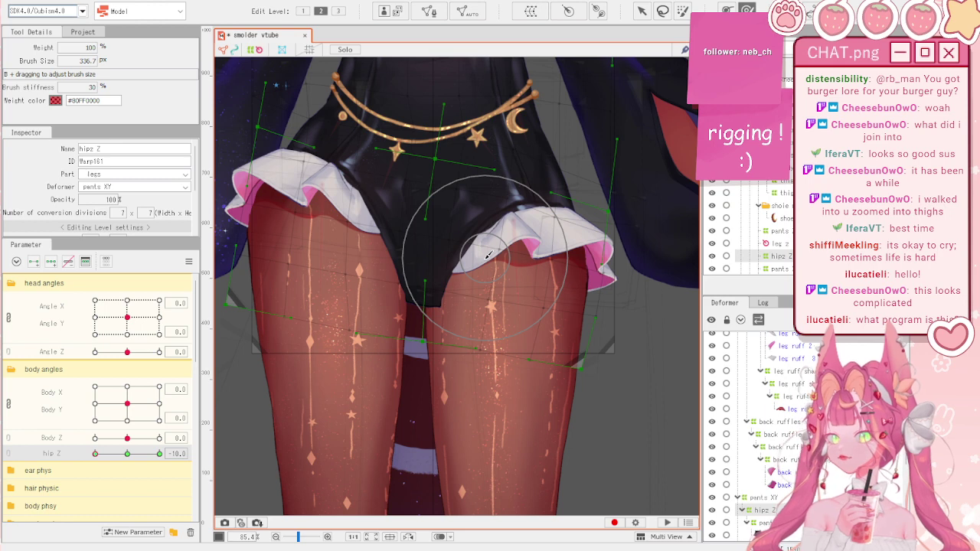
pyautogui.moveTo(486, 258); pyautogui.dragTo(515, 276)
pyautogui.moveTo(532, 326); pyautogui.dragTo(466, 339)
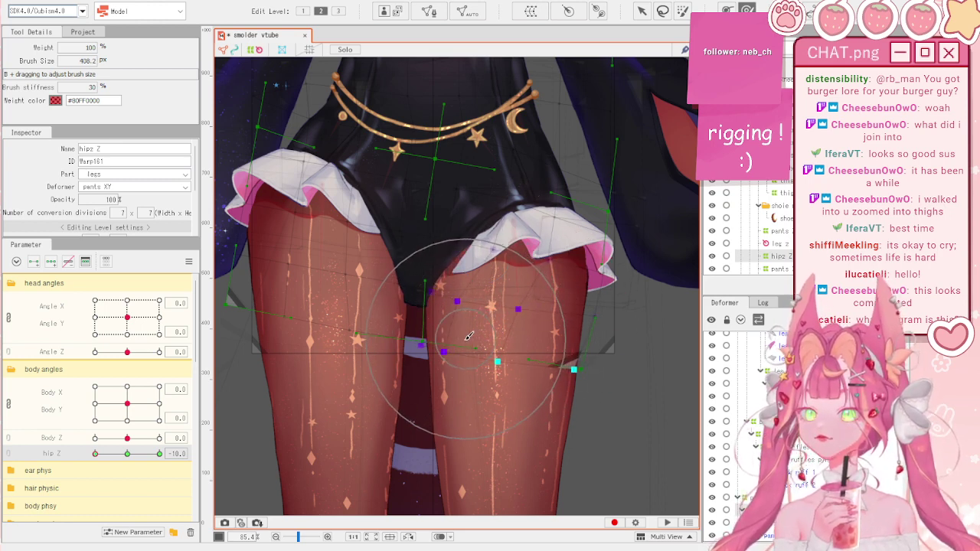
pyautogui.moveTo(95, 453); pyautogui.dragTo(7, 456)
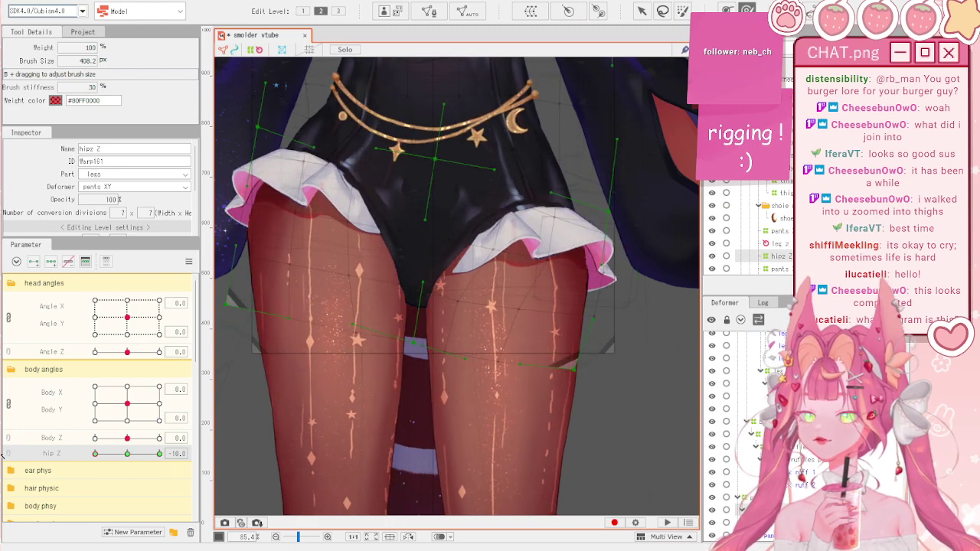
# - Reflect the hipz Z deformer's motion to the opposite side and check the pants at hip Z 10
pyautogui.click(191, 265)
pyautogui.click(268, 346)
pyautogui.moveTo(123, 454); pyautogui.dragTo(194, 457)
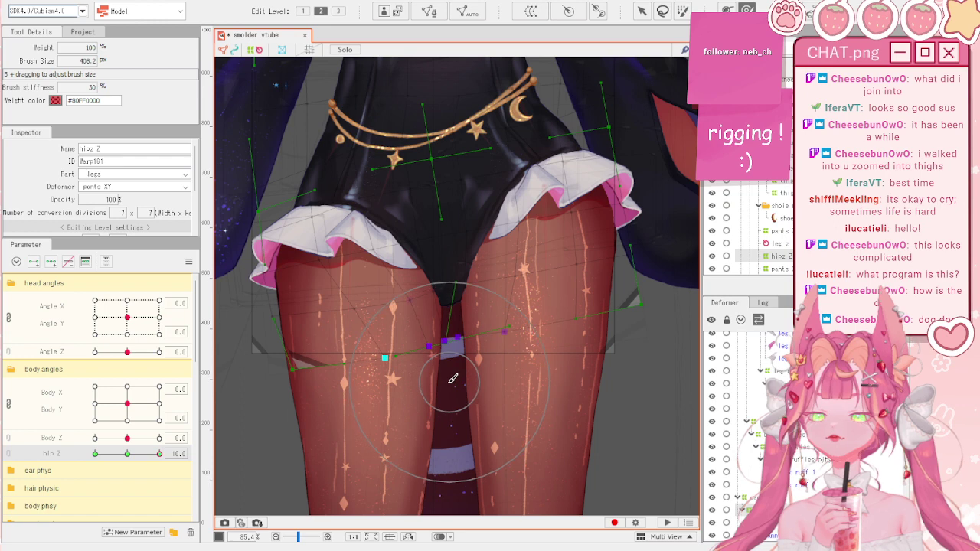
pyautogui.scroll(-2, 453, 378)
pyautogui.scroll(4, 540, 234)
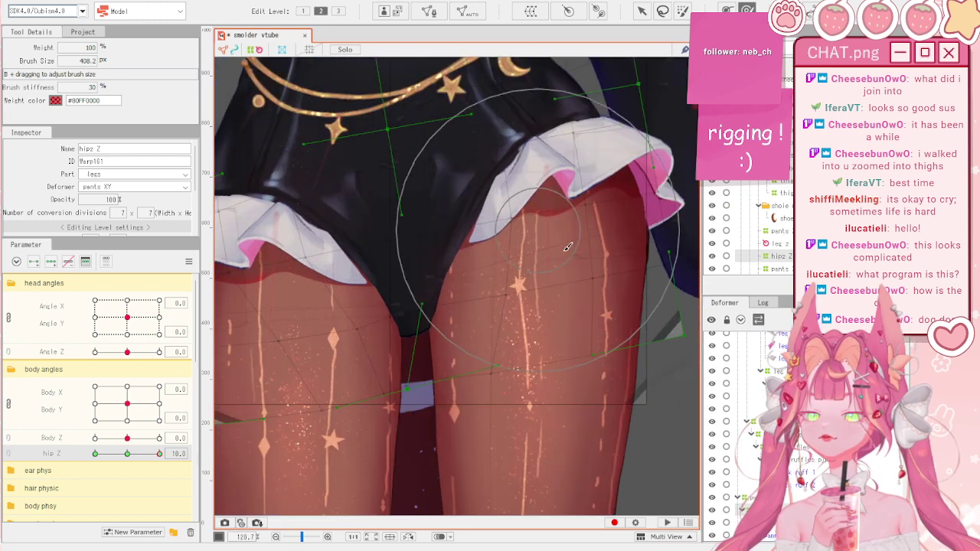
# - Brush the lower inner corner of the new leg's leg ruffles xy deformer against the pants at hip Z 10
pyautogui.click(774, 366)
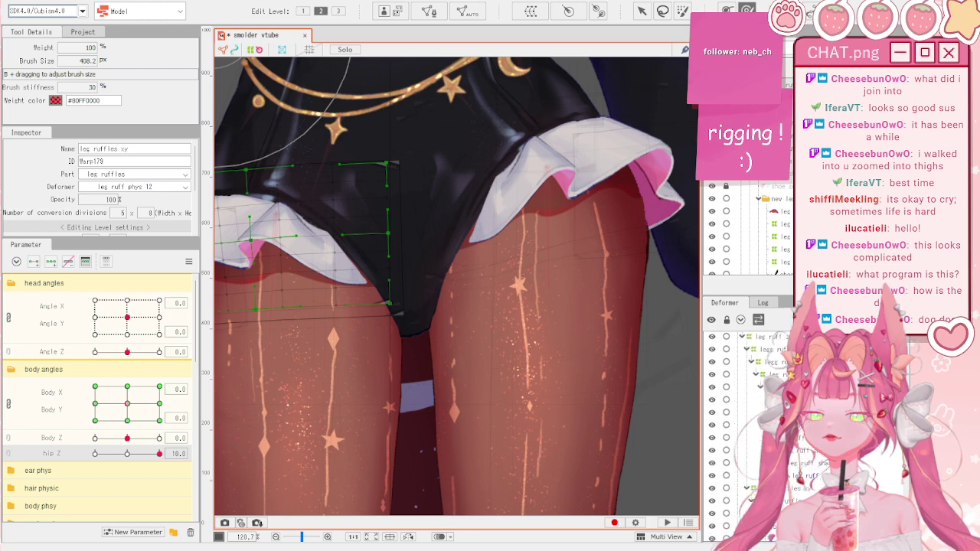
pyautogui.click(774, 386)
pyautogui.moveTo(480, 272); pyautogui.dragTo(470, 277)
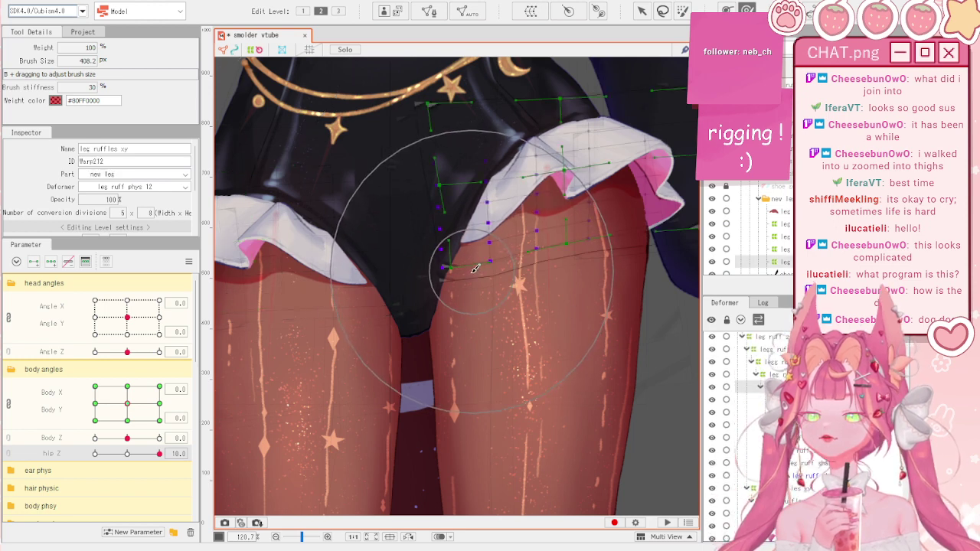
pyautogui.scroll(-1, 501, 328)
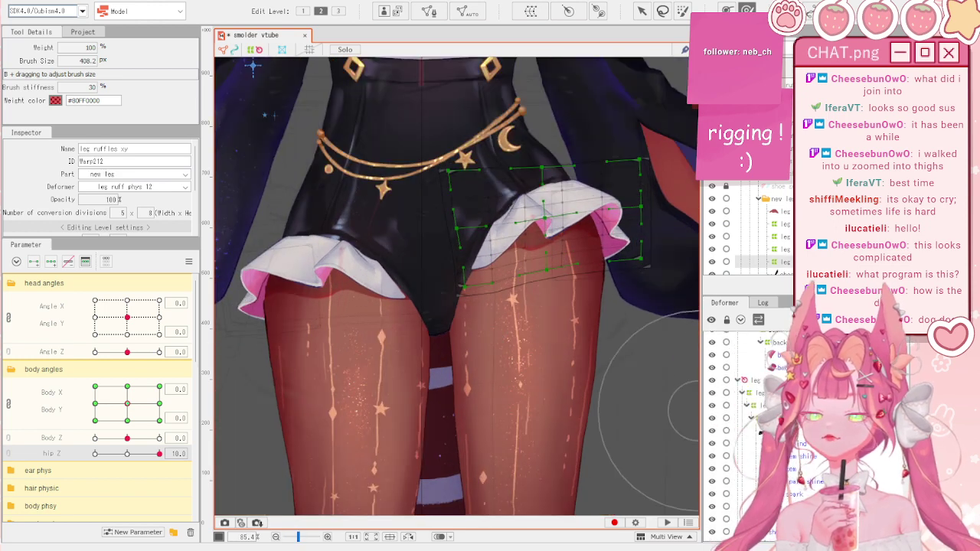
pyautogui.scroll(-3, 806, 479)
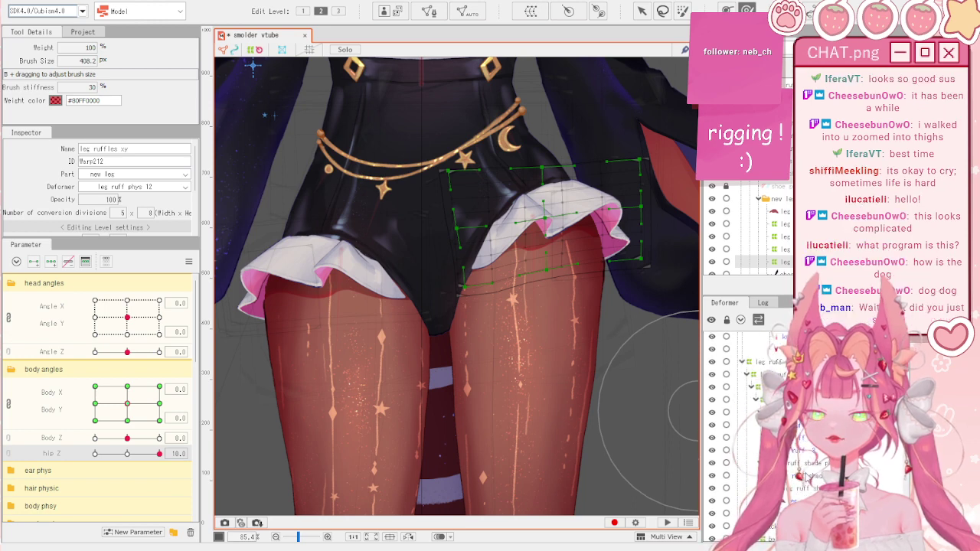
# - Brush the lower inner corner of the original leg's leg ruffles xy deformer against the pants at hip Z 10
pyautogui.click(772, 412)
pyautogui.moveTo(408, 348); pyautogui.dragTo(408, 344)
pyautogui.scroll(-3, 471, 345)
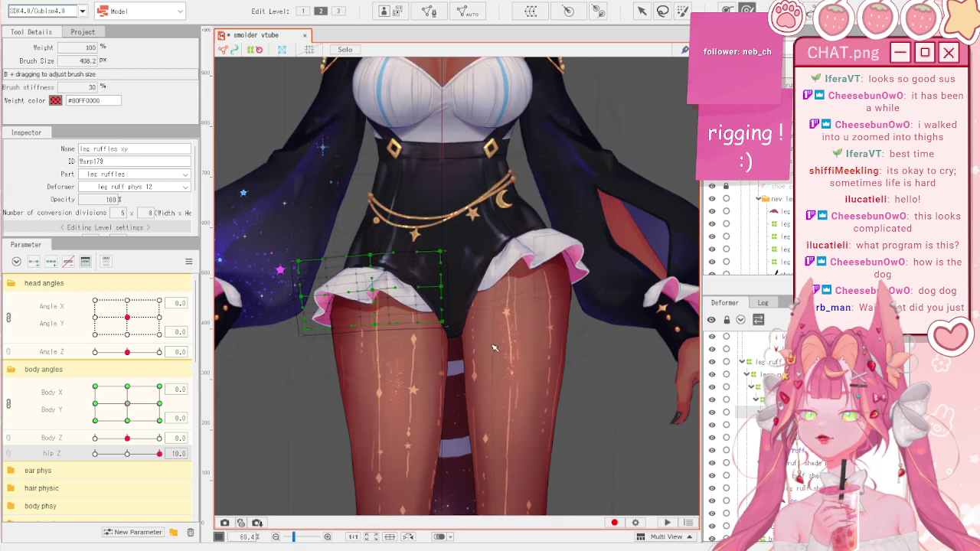
# - Examine the new leg's leg ruffles xy and leg ruff z deformers against the pants at hip Z -10 and 10
pyautogui.press('v')
pyautogui.click(610, 374)
pyautogui.scroll(3, 462, 303)
pyautogui.moveTo(157, 453); pyautogui.dragTo(95, 454)
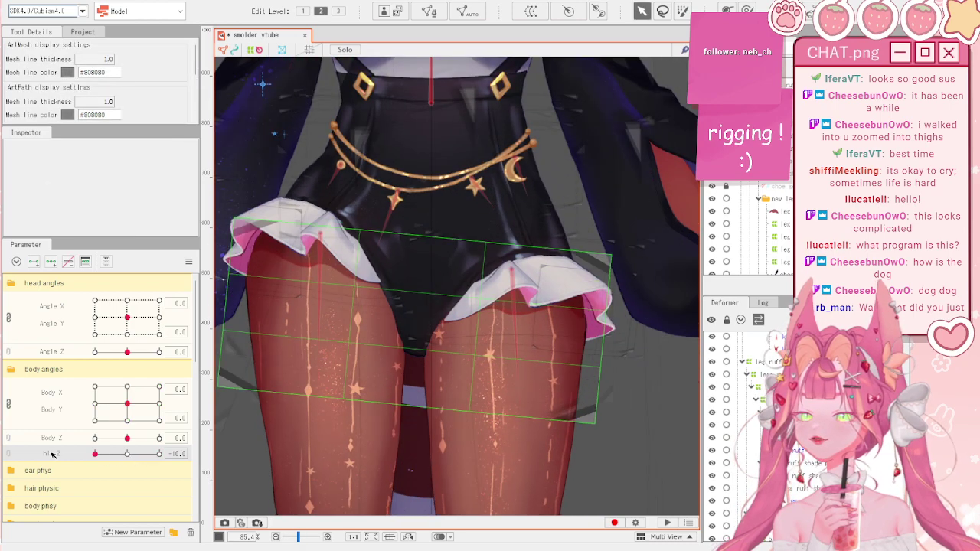
pyautogui.click(475, 312)
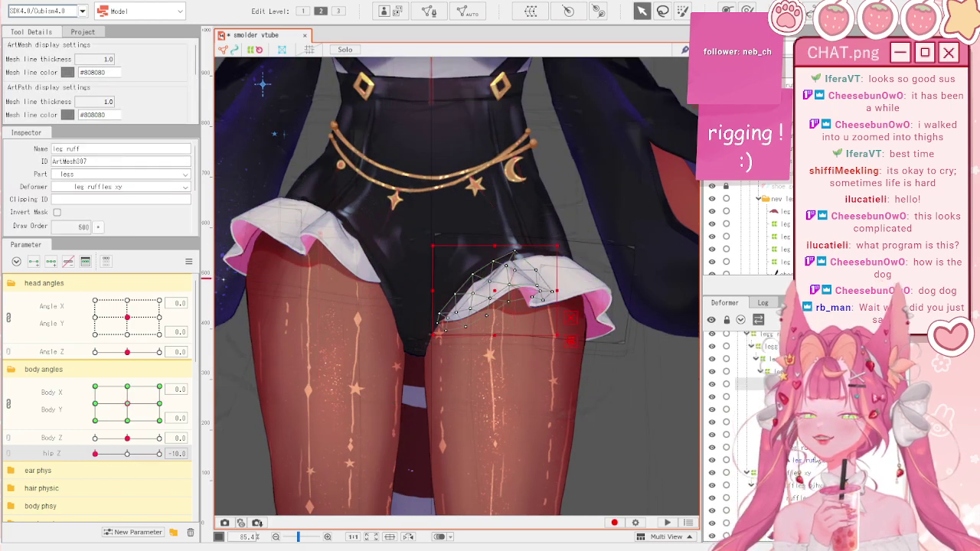
pyautogui.click(531, 299)
pyautogui.click(747, 10)
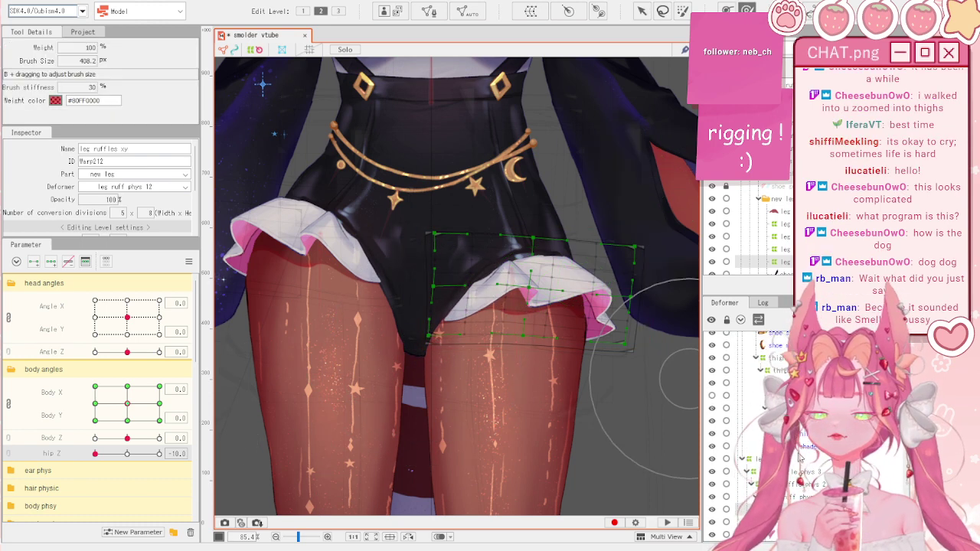
pyautogui.click(801, 454)
pyautogui.moveTo(147, 455)
pyautogui.mouseDown()
pyautogui.moveTo(163, 453)
pyautogui.moveTo(86, 465)
pyautogui.moveTo(159, 453)
pyautogui.mouseUp()
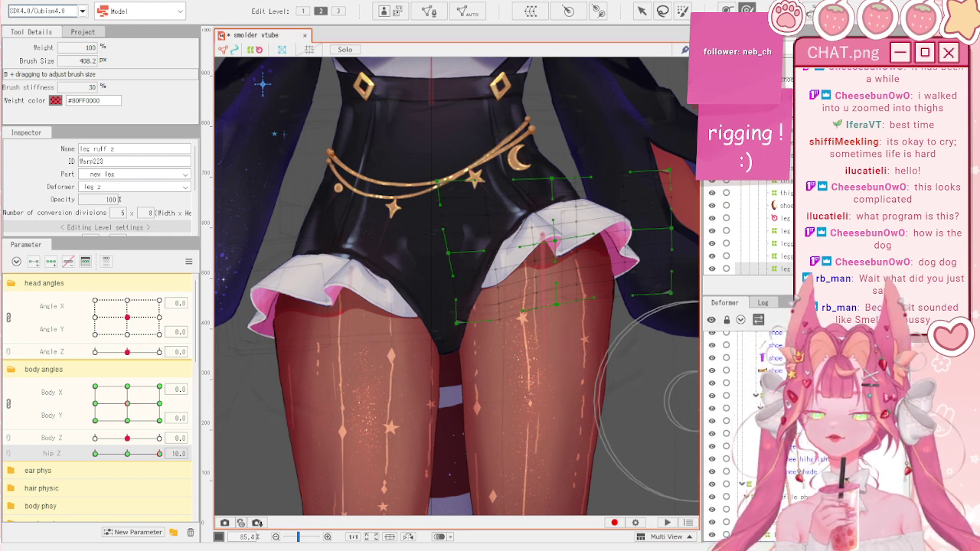
# - Brush the lower inner corner of the original leg's leg ruff z deformer at hip Z -10, and check it at hip Z 10
pyautogui.click(773, 392)
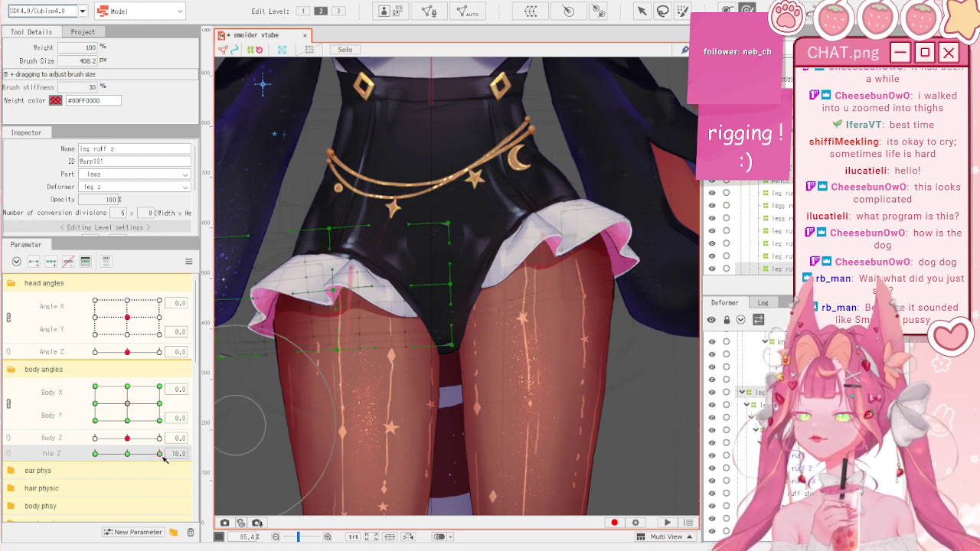
pyautogui.moveTo(159, 453); pyautogui.dragTo(77, 457)
pyautogui.moveTo(401, 329); pyautogui.dragTo(401, 334)
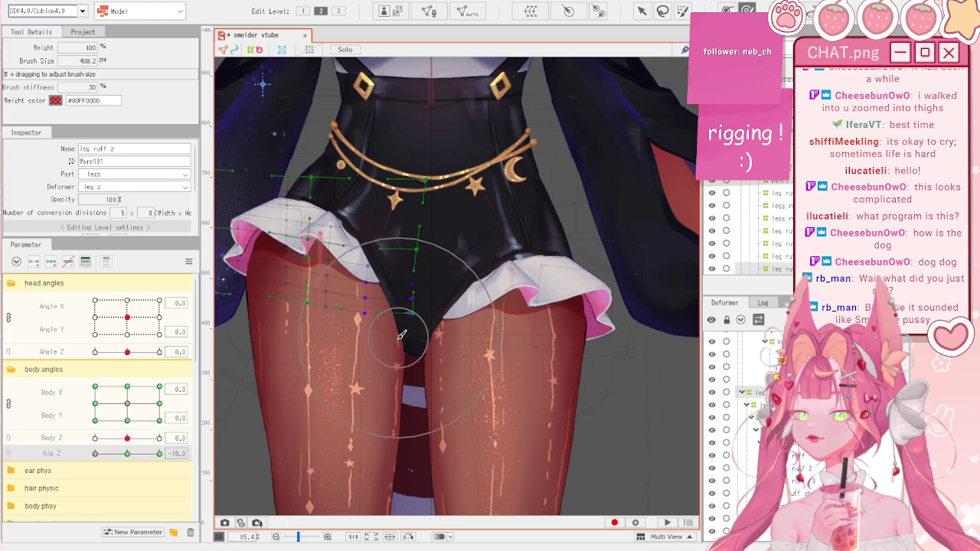
pyautogui.moveTo(140, 450); pyautogui.dragTo(164, 453)
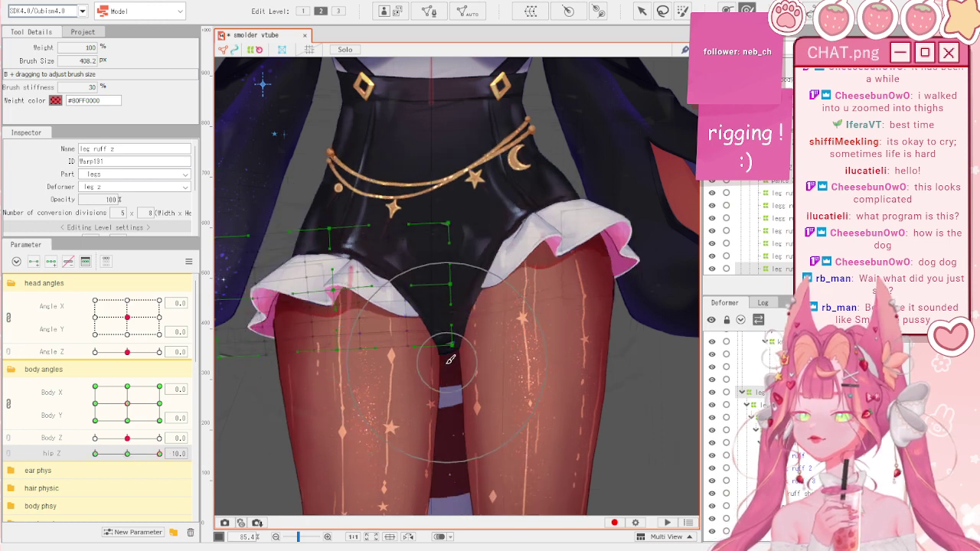
# - Clear the deformer selection and reset all parameters to their default values
pyautogui.scroll(-3, 450, 360)
pyautogui.press('v')
pyautogui.click(628, 386)
pyautogui.moveTo(164, 454); pyautogui.dragTo(125, 472)
pyautogui.moveTo(127, 405)
pyautogui.mouseDown()
pyautogui.moveTo(97, 421)
pyautogui.moveTo(49, 390)
pyautogui.moveTo(53, 342)
pyautogui.moveTo(173, 323)
pyautogui.moveTo(176, 359)
pyautogui.moveTo(125, 404)
pyautogui.mouseUp()
pyautogui.click(188, 262)
pyautogui.click(222, 267)
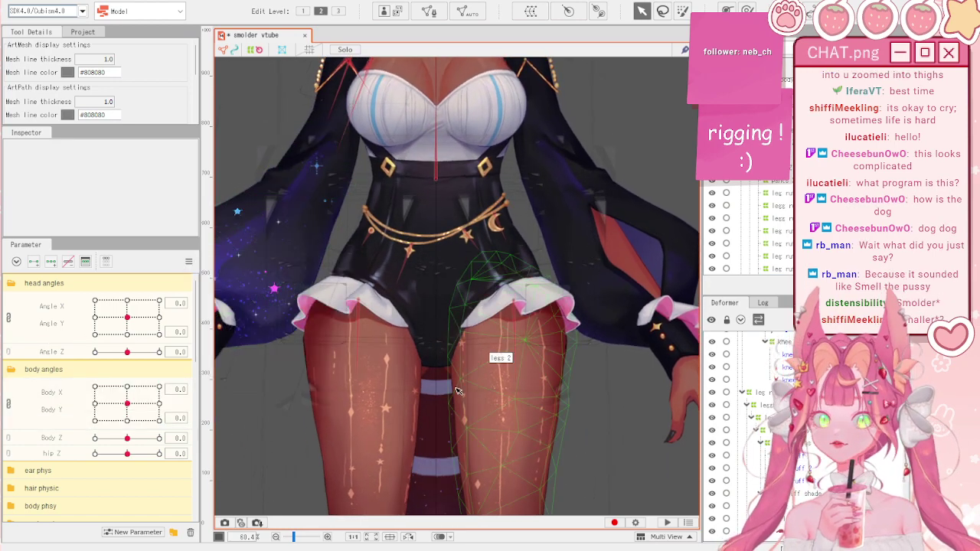
# - Select the butt mesh's butt Z deformer and nudge it slightly upward at hip Z 10
pyautogui.click(426, 373)
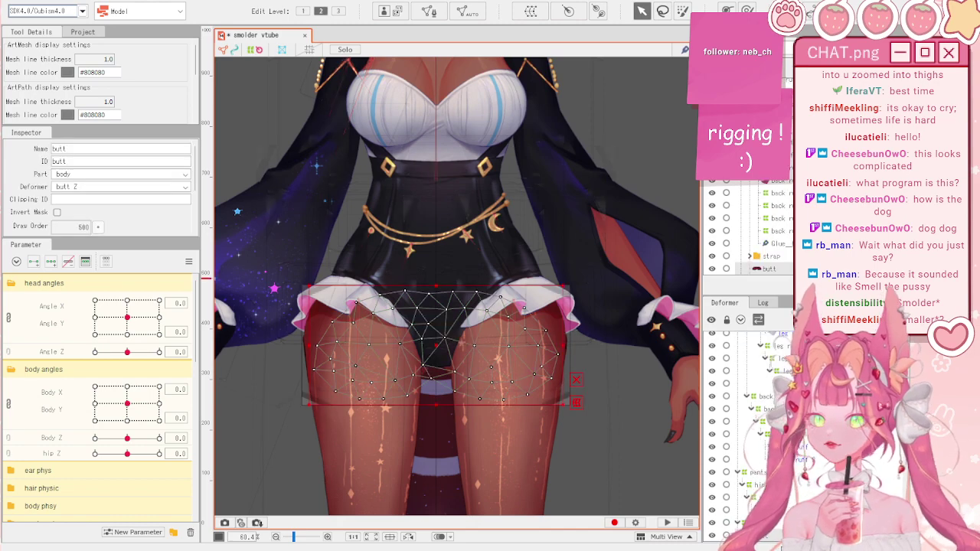
pyautogui.click(739, 500)
pyautogui.moveTo(134, 460); pyautogui.dragTo(180, 453)
pyautogui.scroll(2, 420, 316)
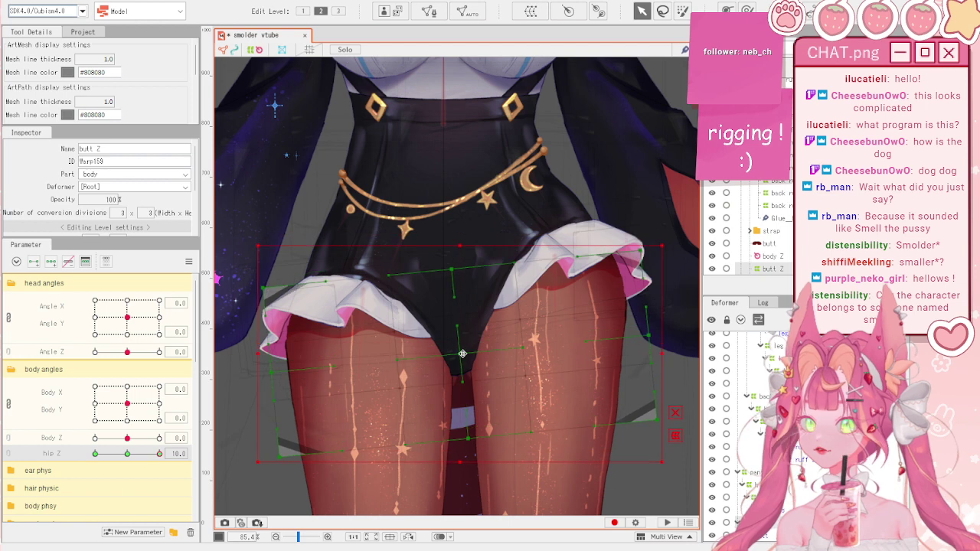
pyautogui.moveTo(129, 455); pyautogui.dragTo(175, 453)
# - Reflect the butt Z deformer's hip Z motion to the opposite side and reset the parameters to default values
pyautogui.click(190, 263)
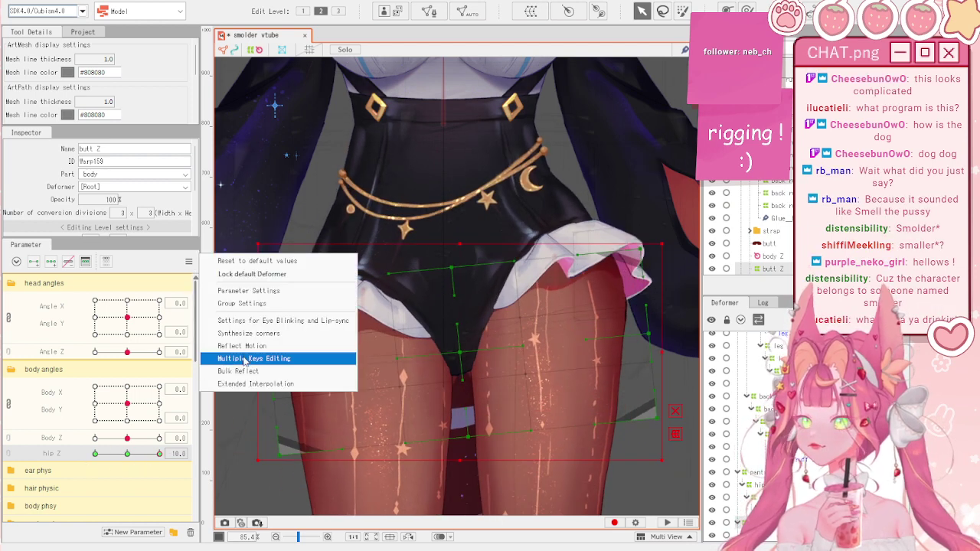
pyautogui.click(244, 346)
pyautogui.moveTo(95, 454); pyautogui.dragTo(170, 454)
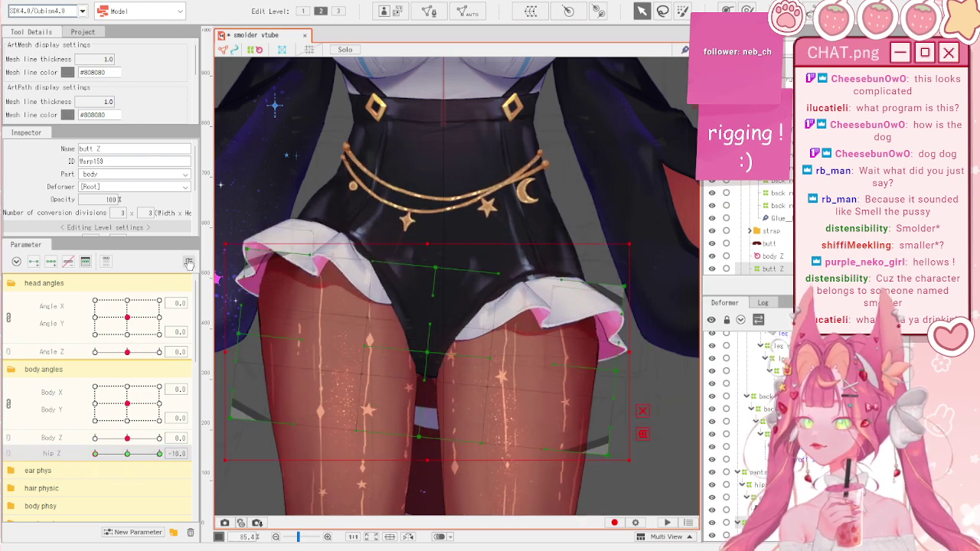
pyautogui.click(188, 262)
pyautogui.click(231, 280)
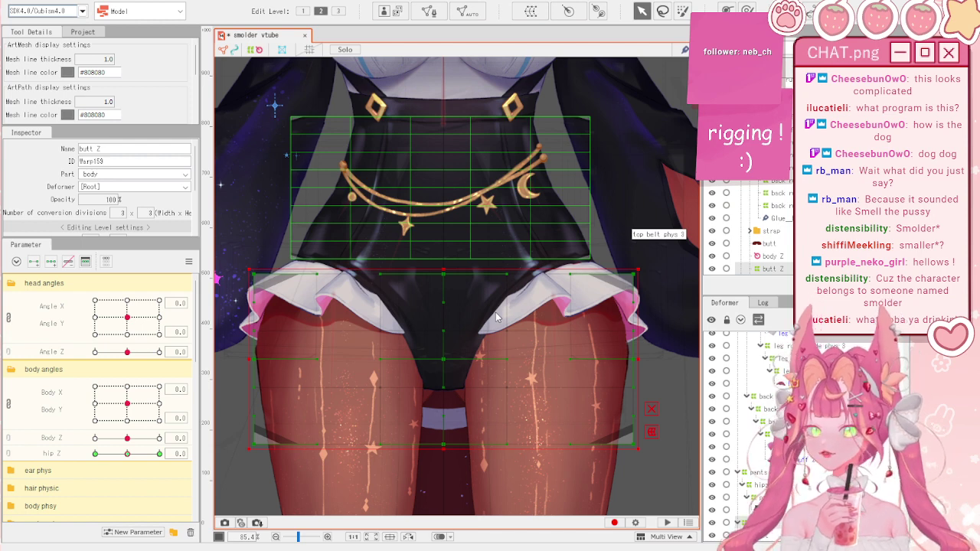
# - Create a 3 x 3 warp deformer named butt xy around the butt and shrink it to fit more closely
pyautogui.click(583, 460)
pyautogui.click(82, 406)
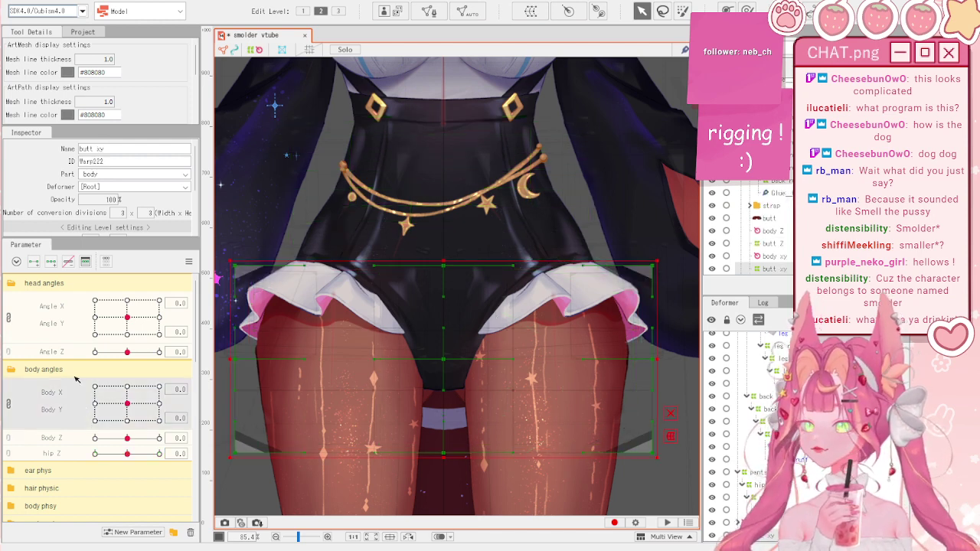
pyautogui.moveTo(271, 492); pyautogui.dragTo(279, 486)
pyautogui.moveTo(234, 449); pyautogui.dragTo(254, 443)
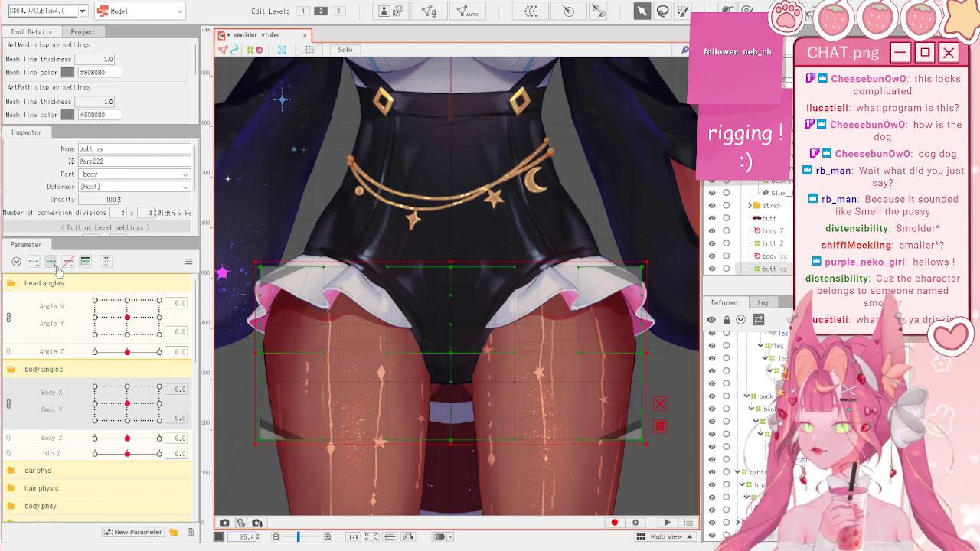
# - Add three keys each on Body X and Body Y to butt xy, and shift it to follow the hips at Body X -10
pyautogui.click(189, 262)
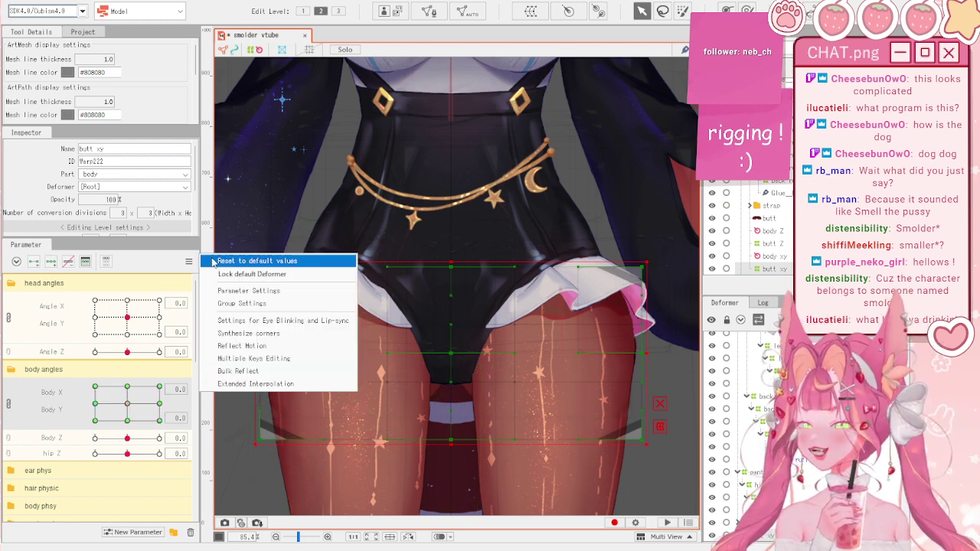
pyautogui.click(208, 262)
pyautogui.click(10, 404)
pyautogui.moveTo(127, 387); pyautogui.dragTo(93, 386)
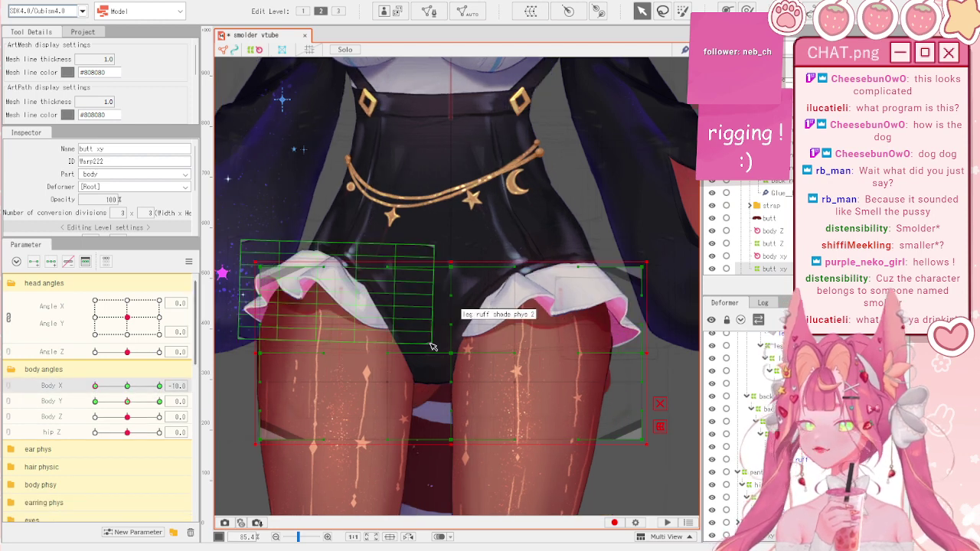
pyautogui.moveTo(448, 357)
pyautogui.mouseDown()
pyautogui.moveTo(425, 357)
pyautogui.moveTo(439, 357)
pyautogui.mouseUp()
pyautogui.moveTo(95, 385)
pyautogui.mouseDown()
pyautogui.moveTo(121, 389)
pyautogui.moveTo(95, 385)
pyautogui.mouseUp()
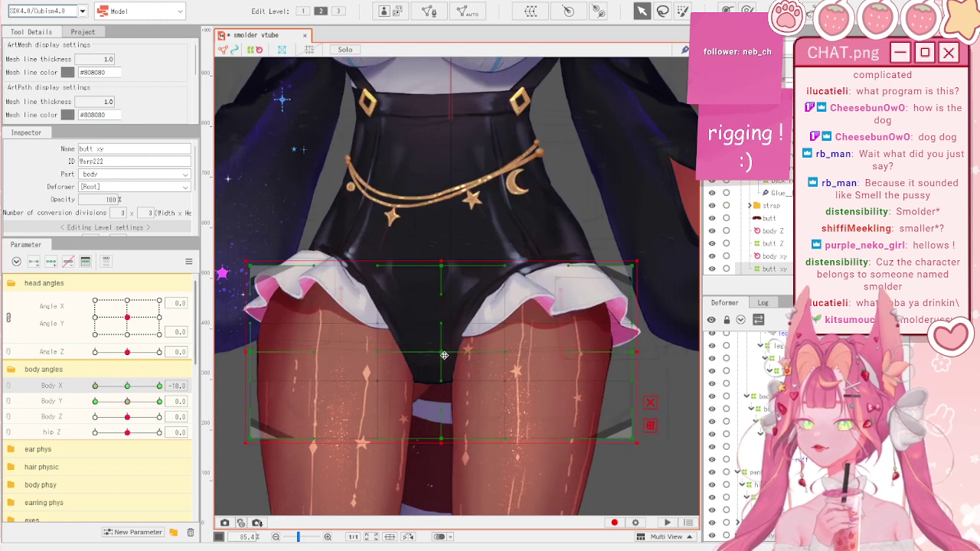
pyautogui.moveTo(444, 355); pyautogui.dragTo(444, 352)
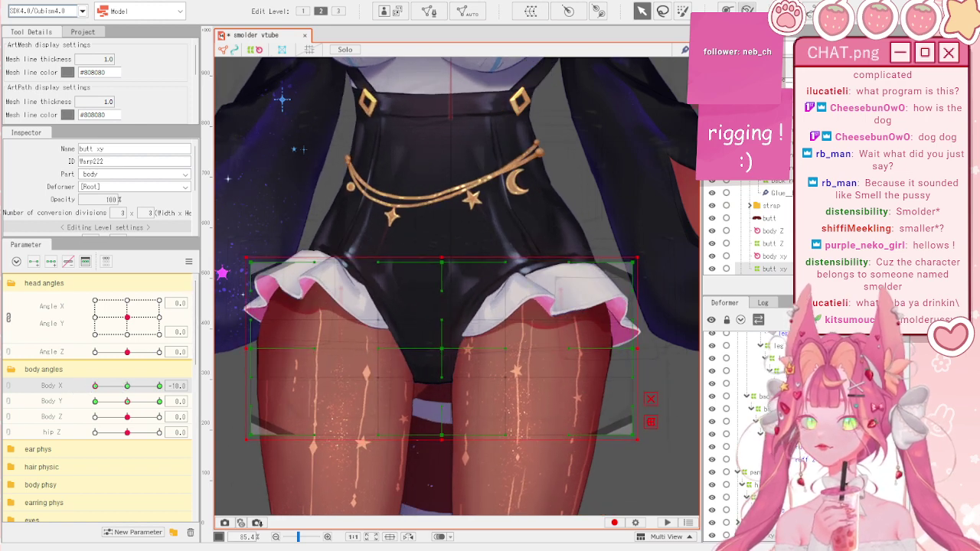
# - Reshape the butt xy deformer's outer side and lower middle with the deform brush at Body X -10
pyautogui.press('b')
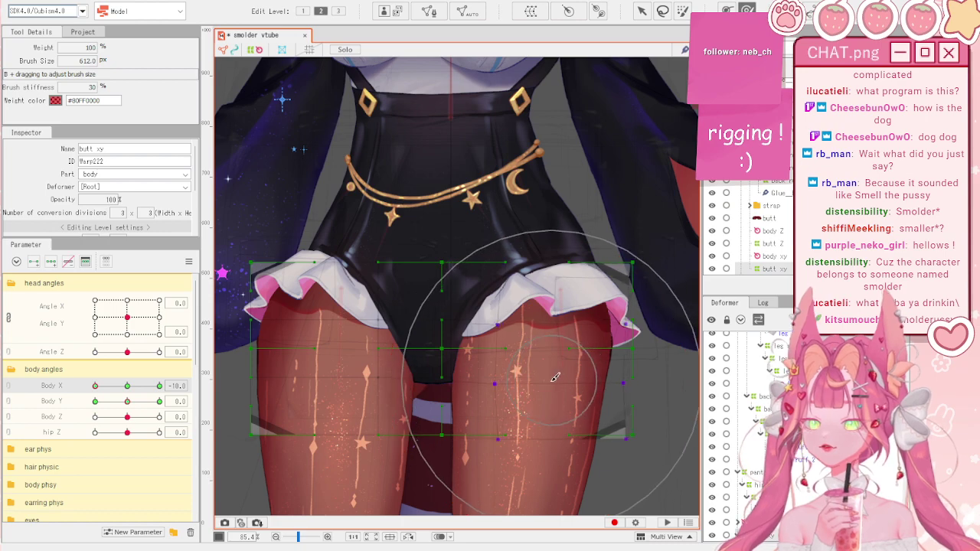
pyautogui.moveTo(128, 402)
pyautogui.mouseDown()
pyautogui.moveTo(61, 400)
pyautogui.moveTo(134, 401)
pyautogui.mouseUp()
pyautogui.click(189, 262)
pyautogui.click(217, 274)
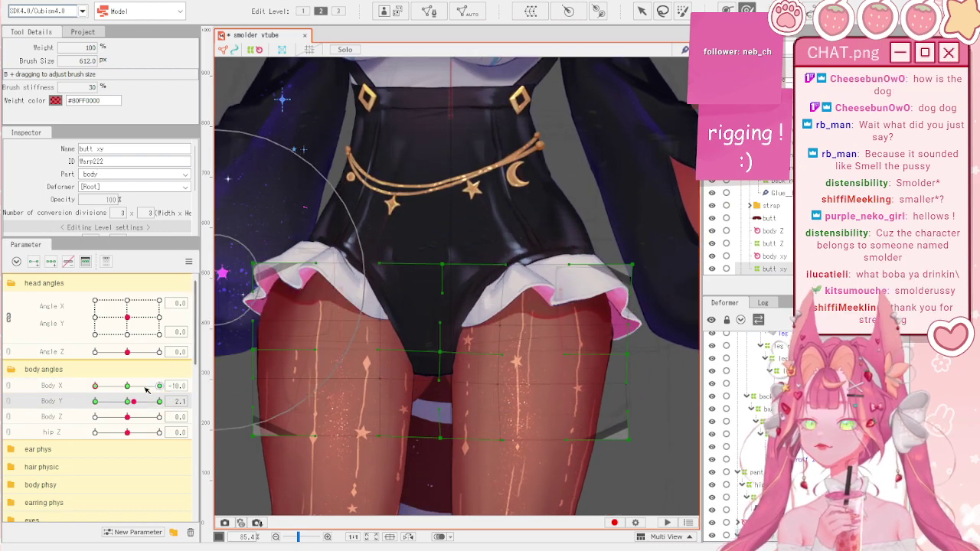
pyautogui.click(189, 261)
pyautogui.click(207, 294)
pyautogui.moveTo(127, 386); pyautogui.dragTo(93, 387)
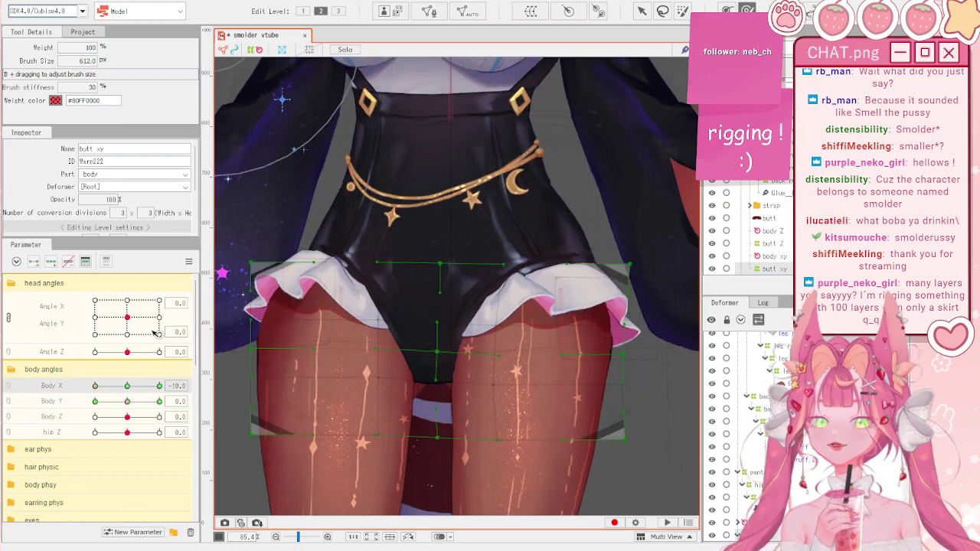
# - Reflect the butt xy deformer's Body X motion to the opposite side and reset the parameters
pyautogui.rightClick(198, 253)
pyautogui.click(273, 348)
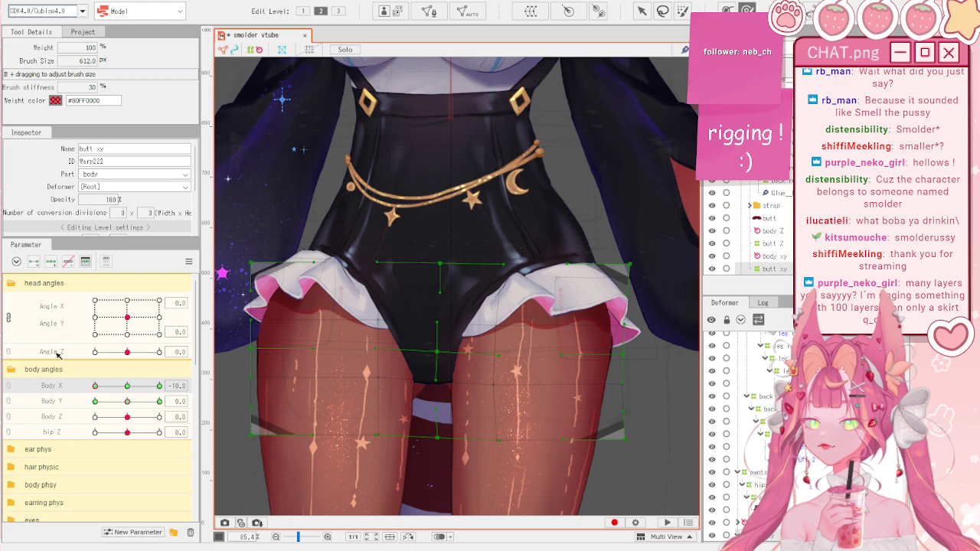
pyautogui.click(191, 262)
pyautogui.click(206, 295)
# - Move the butt xy deformer upward at Body Y 10 and slightly upward at Body Y -10
pyautogui.moveTo(128, 402); pyautogui.dragTo(83, 404)
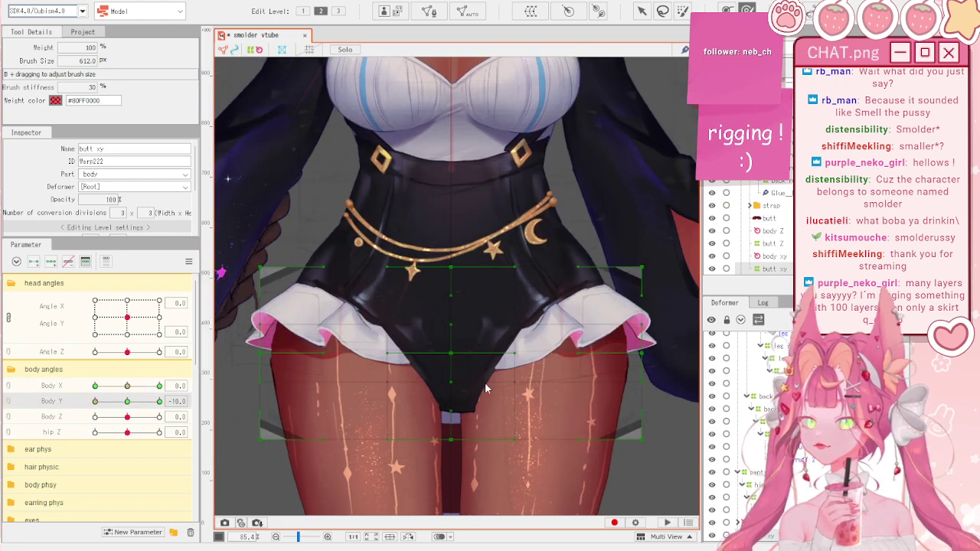
pyautogui.press('v')
pyautogui.moveTo(158, 401)
pyautogui.mouseDown()
pyautogui.moveTo(76, 401)
pyautogui.moveTo(159, 401)
pyautogui.mouseUp()
pyautogui.moveTo(452, 333); pyautogui.dragTo(453, 328)
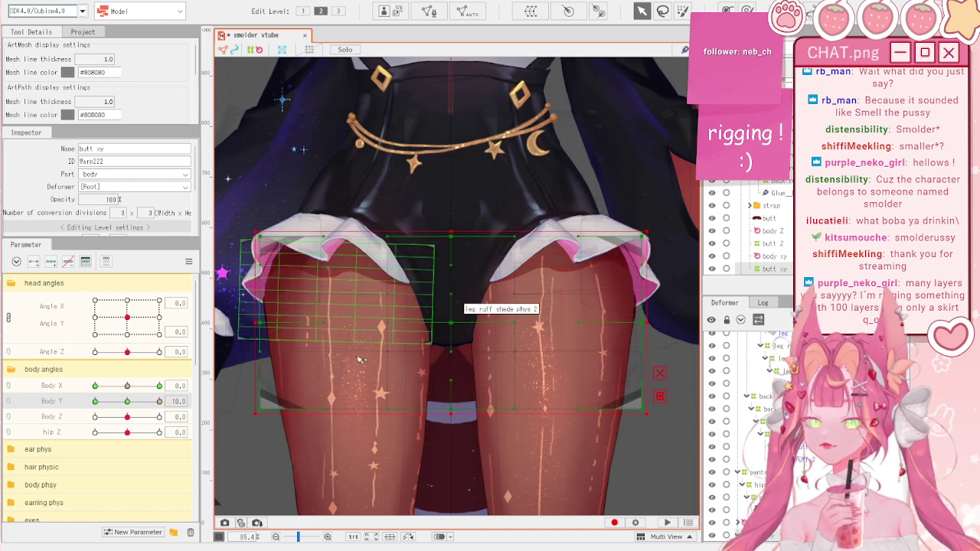
pyautogui.moveTo(127, 403); pyautogui.dragTo(84, 405)
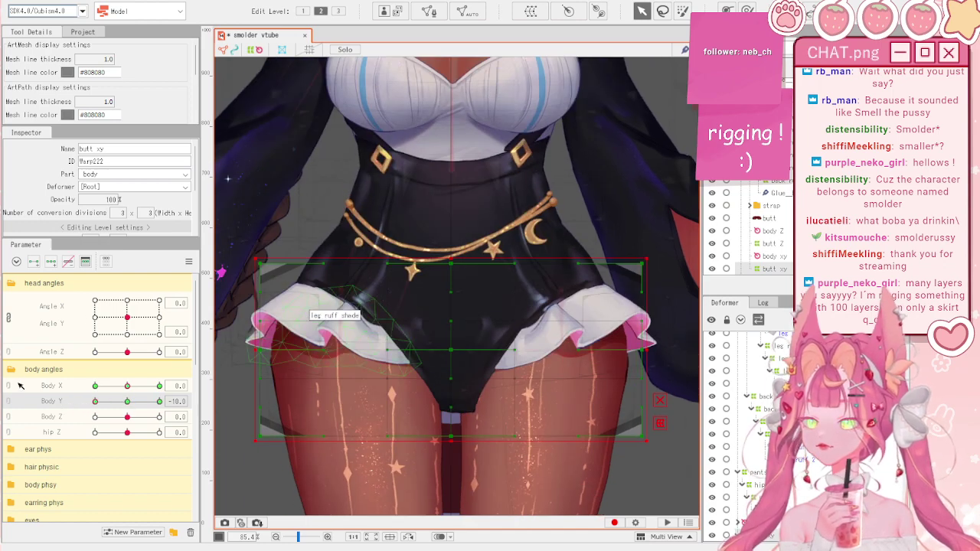
# - Relink Body X and Body Y, synthesize the corner forms for butt xy, and reset the parameters after checking a diagonal angle
pyautogui.click(12, 394)
pyautogui.click(188, 261)
pyautogui.click(231, 334)
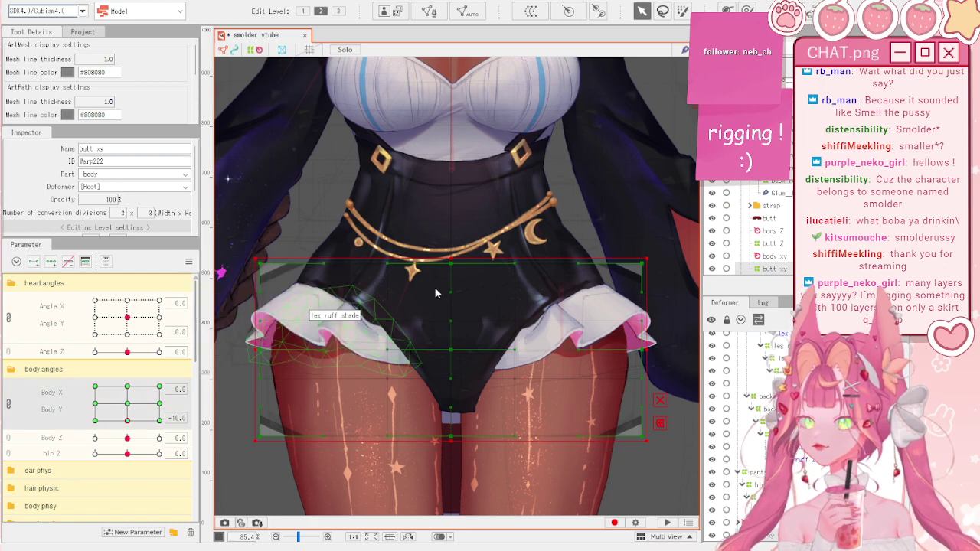
pyautogui.moveTo(160, 387)
pyautogui.mouseDown()
pyautogui.moveTo(67, 338)
pyautogui.moveTo(33, 390)
pyautogui.moveTo(73, 435)
pyautogui.moveTo(156, 425)
pyautogui.moveTo(149, 401)
pyautogui.mouseUp()
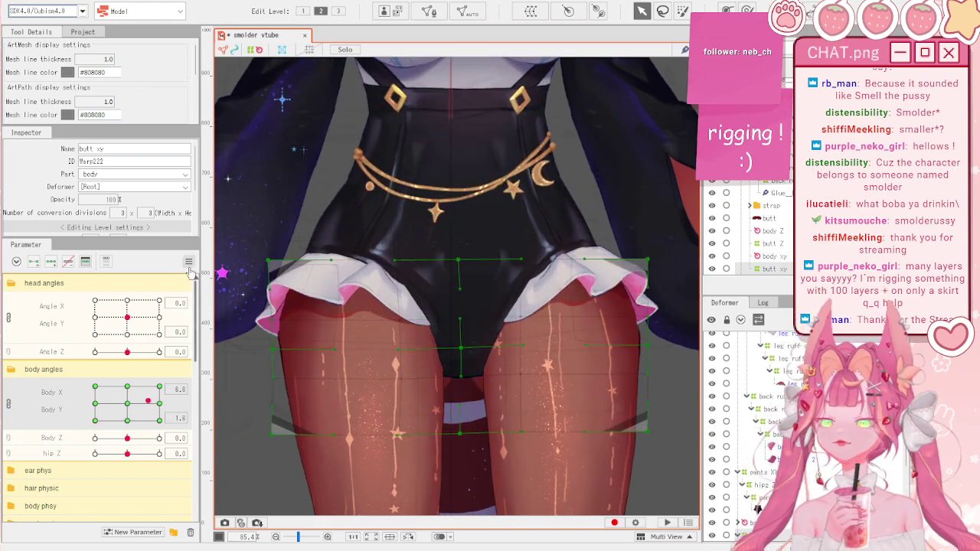
pyautogui.click(188, 261)
pyautogui.click(222, 261)
# - Select the pants XY deformer and even out its lower middle at Body Y -10 with a 366 px deform brush
pyautogui.click(490, 272)
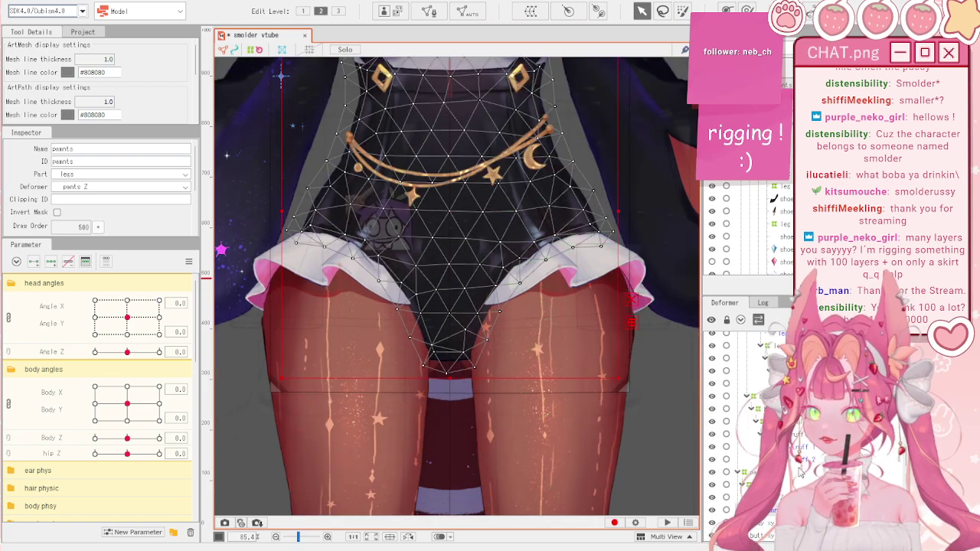
pyautogui.click(762, 472)
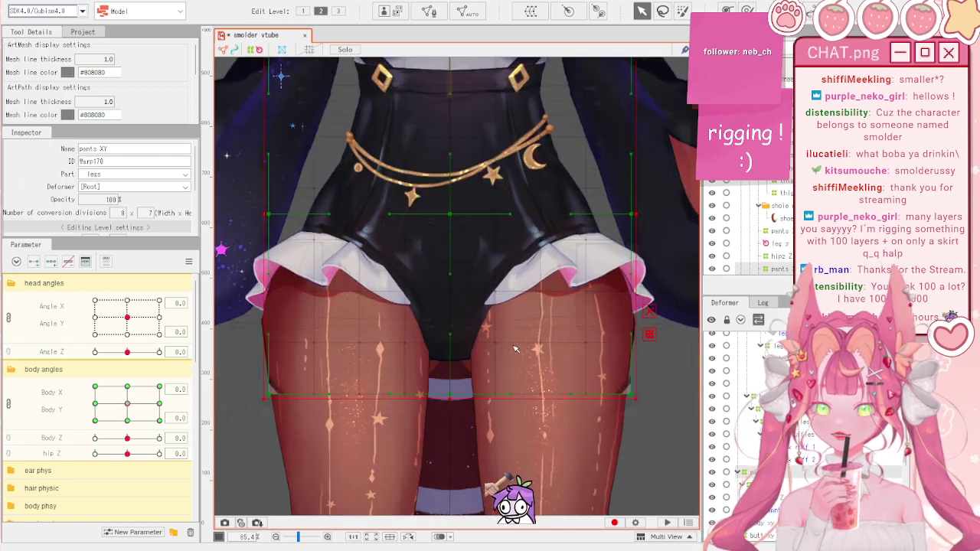
pyautogui.click(8, 404)
pyautogui.moveTo(125, 402); pyautogui.dragTo(70, 408)
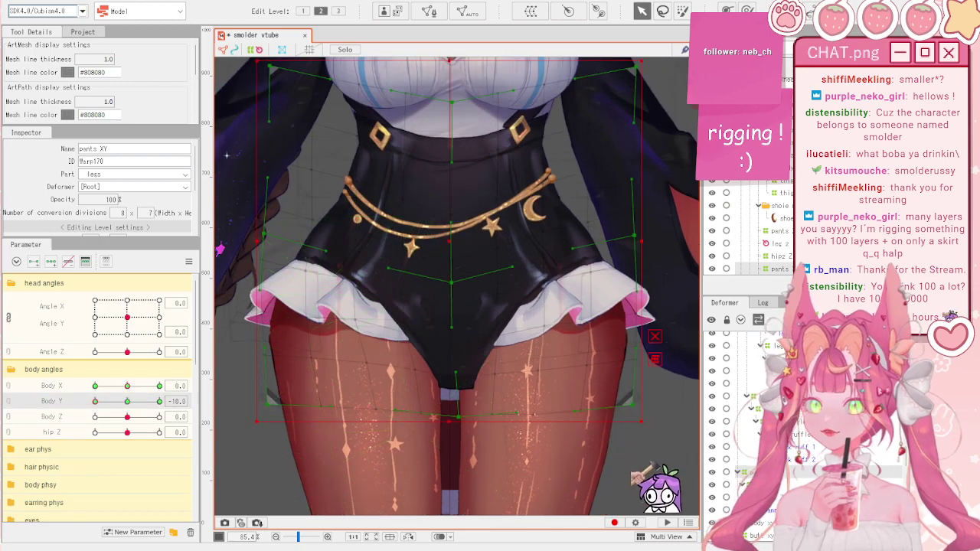
pyautogui.click(747, 10)
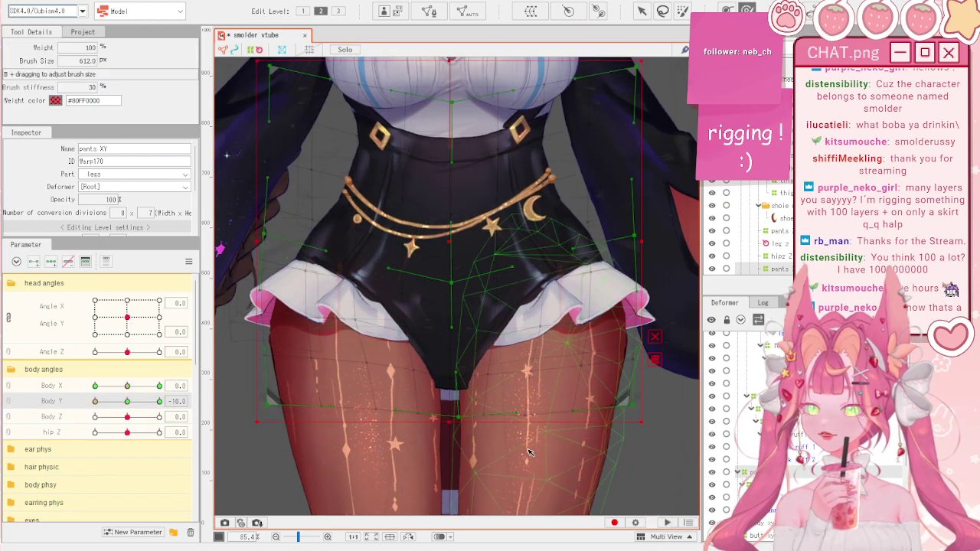
pyautogui.press('b')
pyautogui.moveTo(520, 427); pyautogui.dragTo(450, 360)
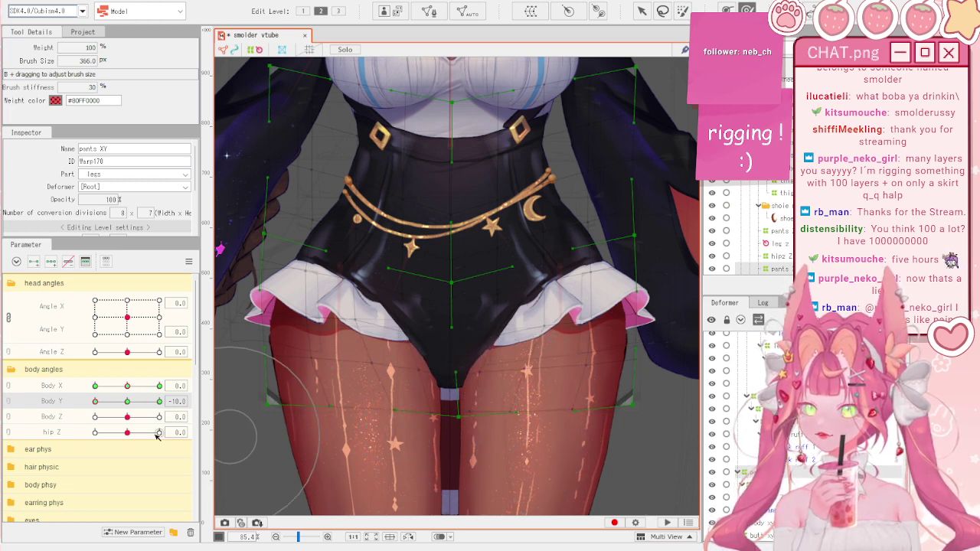
pyautogui.moveTo(120, 403); pyautogui.dragTo(62, 401)
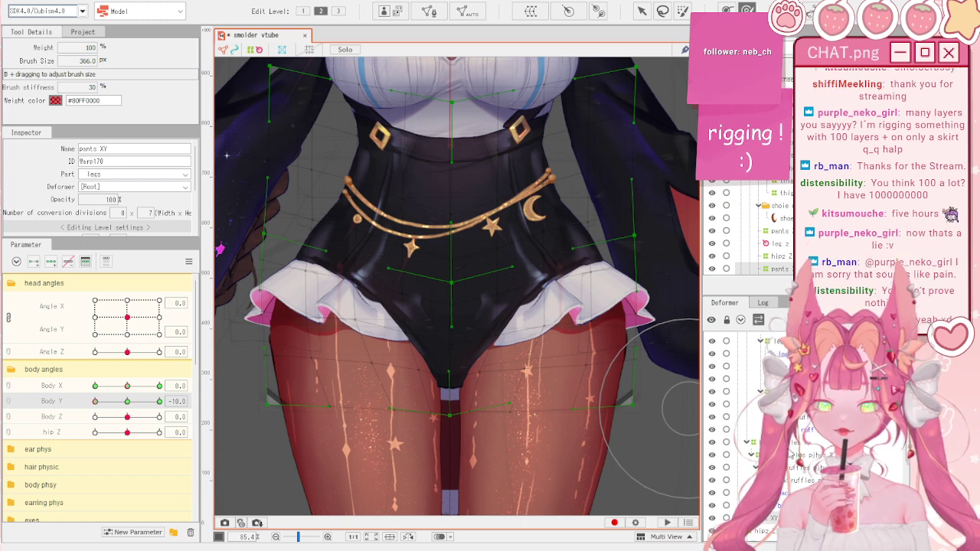
# - Select the new leg's leg ruffles xy deformer and nudge its inner lower corner slightly downward at Body Y -10 with the deform brush
pyautogui.click(789, 444)
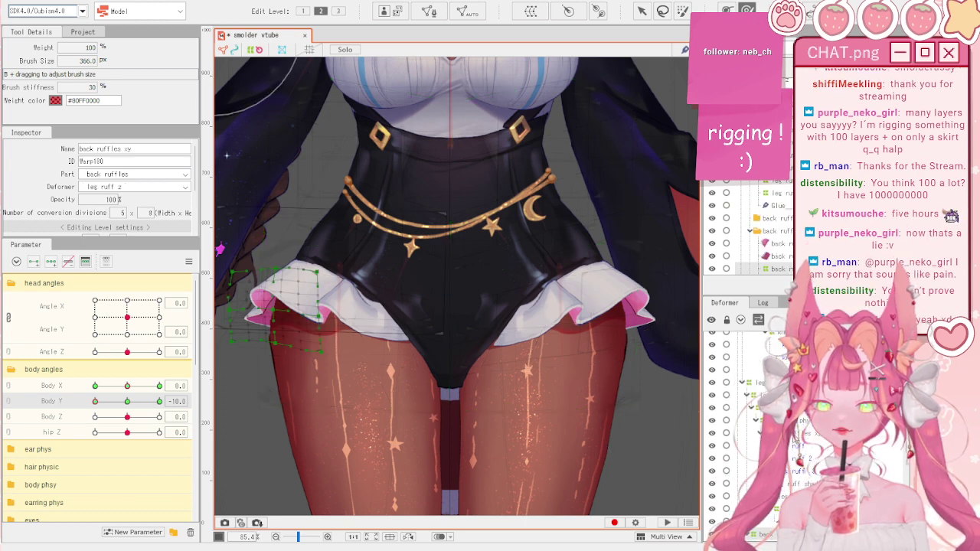
pyautogui.click(802, 433)
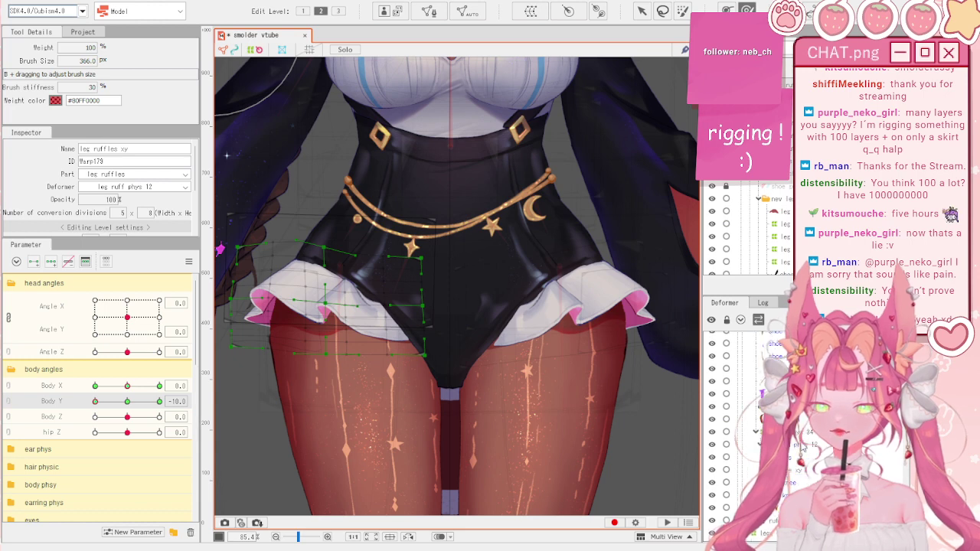
pyautogui.click(799, 408)
pyautogui.moveTo(478, 349); pyautogui.dragTo(476, 355)
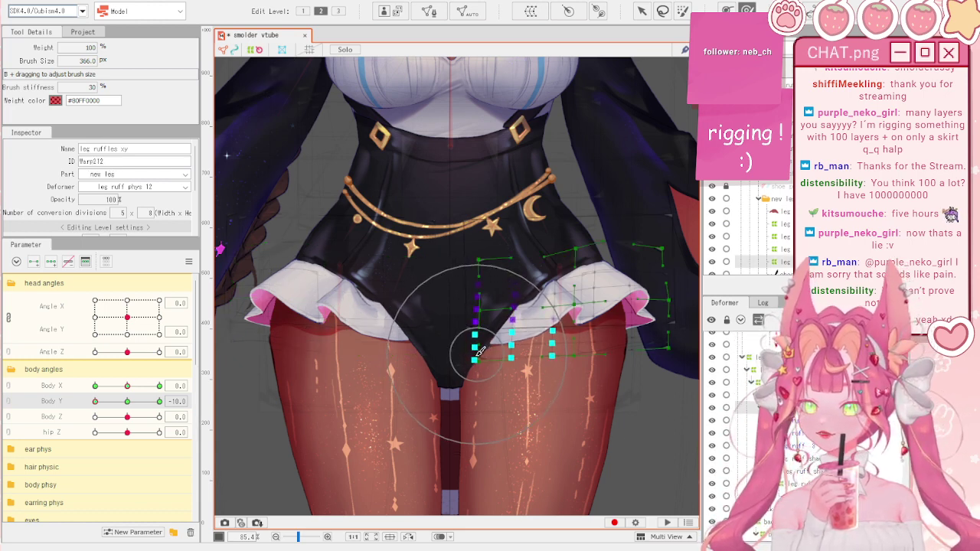
# - Check the ruffles at Body Y 10, relink Body X with Body Y, and reset the parameters after testing a combined angle
pyautogui.scroll(-2, 476, 354)
pyautogui.press('v')
pyautogui.click(574, 429)
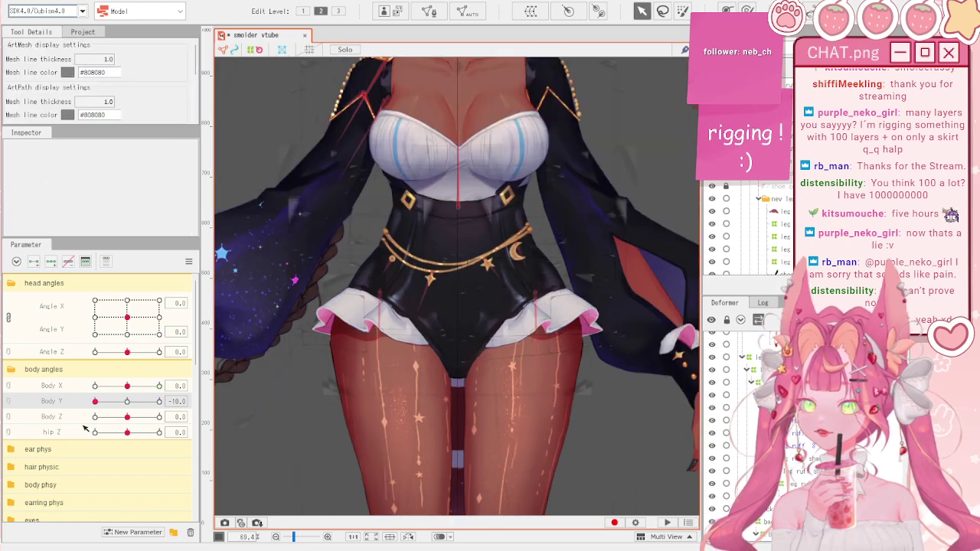
pyautogui.moveTo(129, 406); pyautogui.dragTo(197, 401)
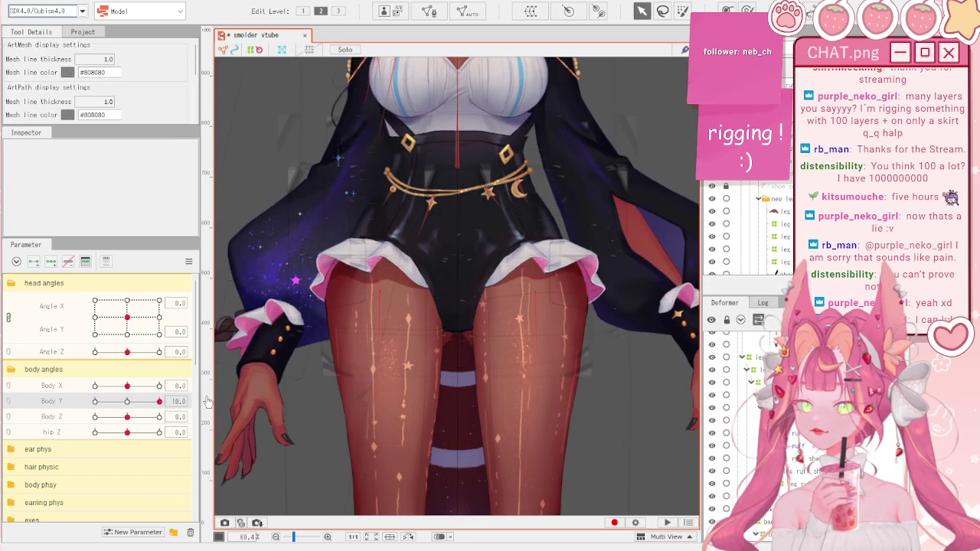
pyautogui.click(10, 385)
pyautogui.moveTo(127, 388)
pyautogui.mouseDown()
pyautogui.moveTo(142, 389)
pyautogui.moveTo(133, 387)
pyautogui.mouseUp()
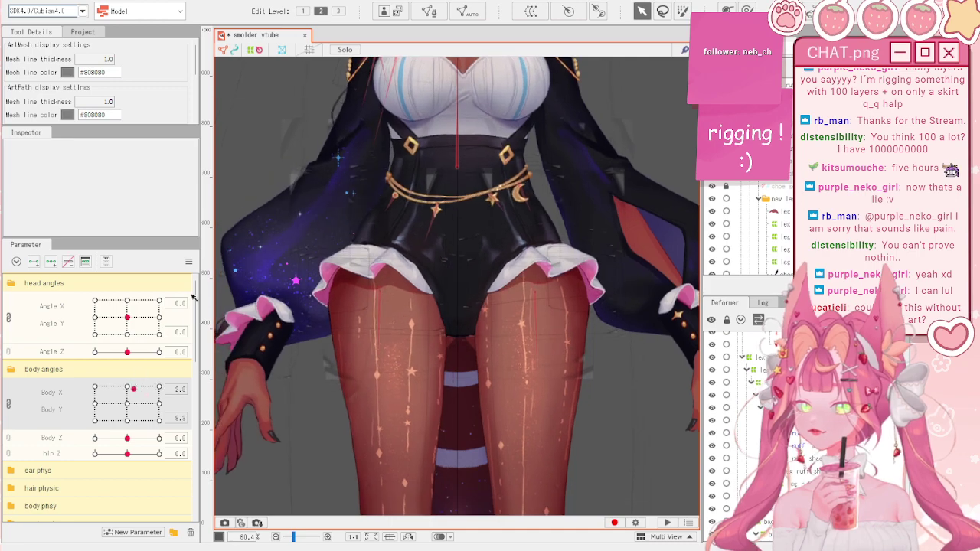
pyautogui.hotkey('ctrl', 'd')
pyautogui.scroll(-5, 246, 265)
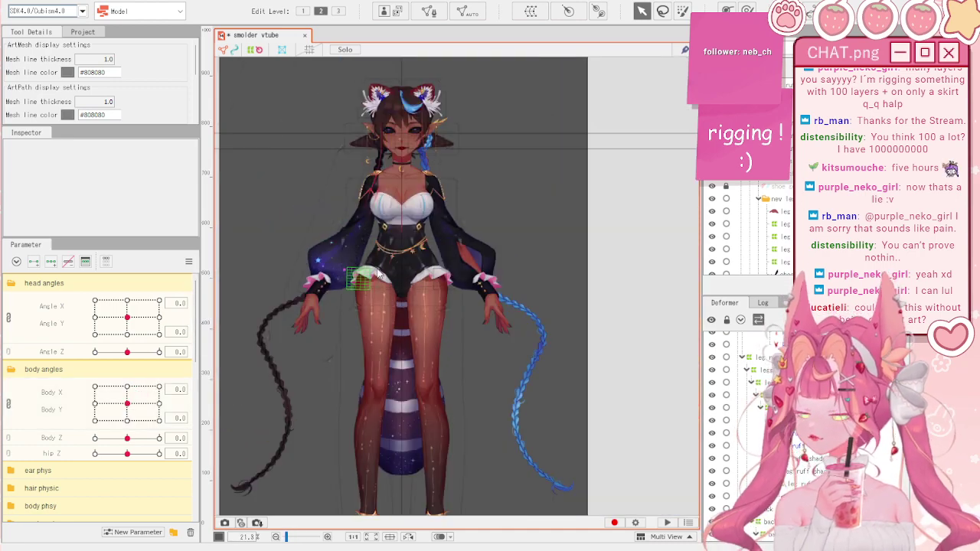
# - Preview the full model's motion in the physics settings and reset the parameters after closing them
pyautogui.click(72, 2)
pyautogui.click(131, 214)
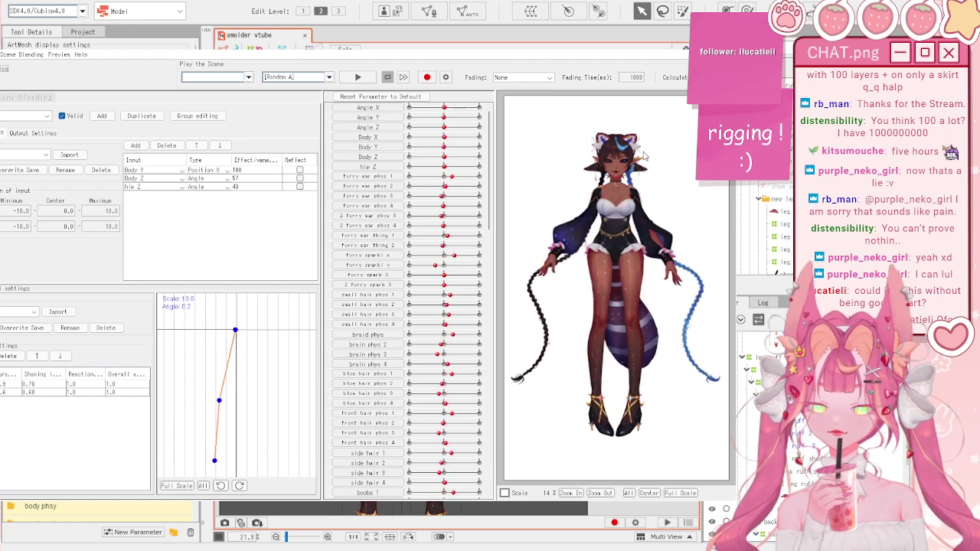
pyautogui.click(724, 45)
pyautogui.click(189, 262)
pyautogui.click(222, 263)
# - Expand the body phsy parameters and swing leg 1 through its range to examine how both legs move
pyautogui.scroll(-10, 128, 436)
pyautogui.scroll(-2, 129, 440)
pyautogui.scroll(10, 84, 383)
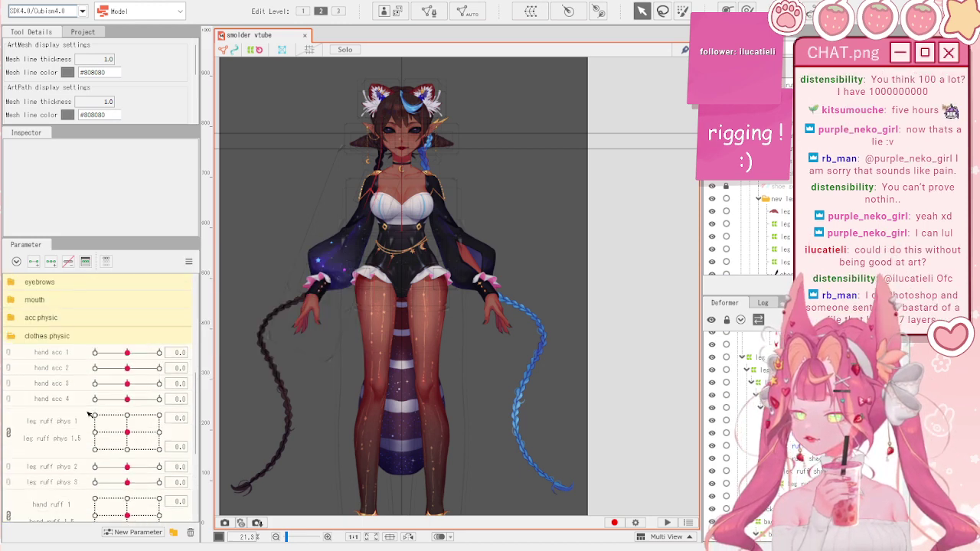
pyautogui.click(26, 413)
pyautogui.scroll(-5, 76, 424)
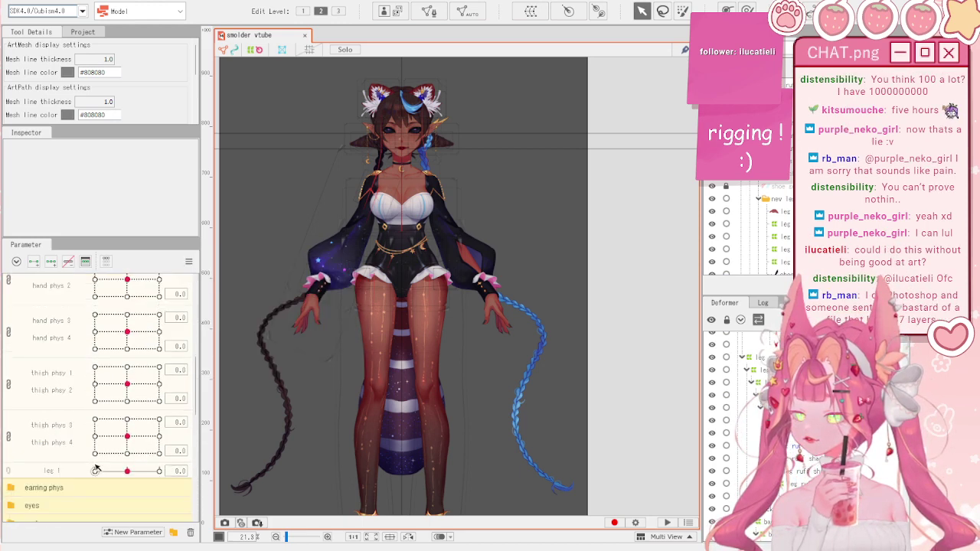
pyautogui.moveTo(102, 423)
pyautogui.mouseDown()
pyautogui.moveTo(156, 426)
pyautogui.moveTo(103, 439)
pyautogui.moveTo(105, 429)
pyautogui.moveTo(92, 430)
pyautogui.mouseUp()
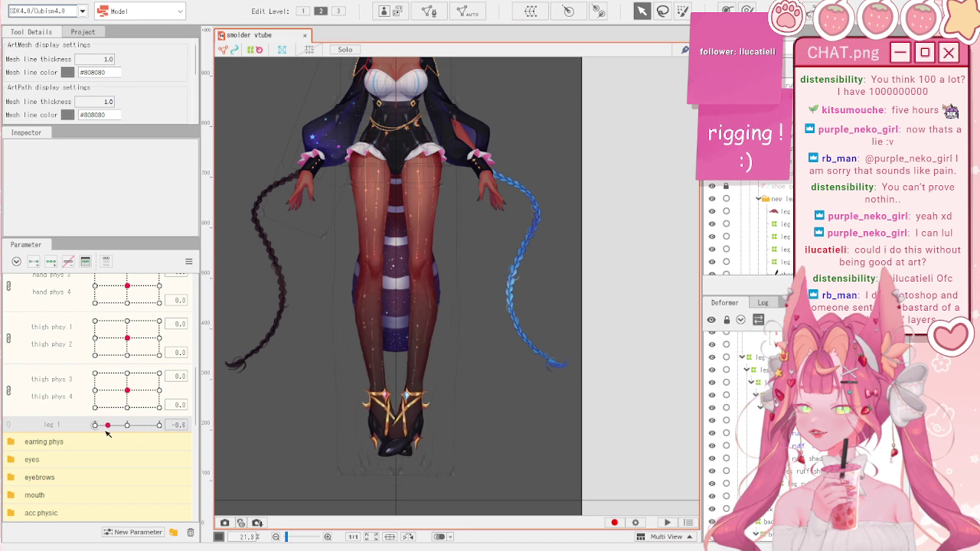
pyautogui.moveTo(101, 449); pyautogui.dragTo(109, 426)
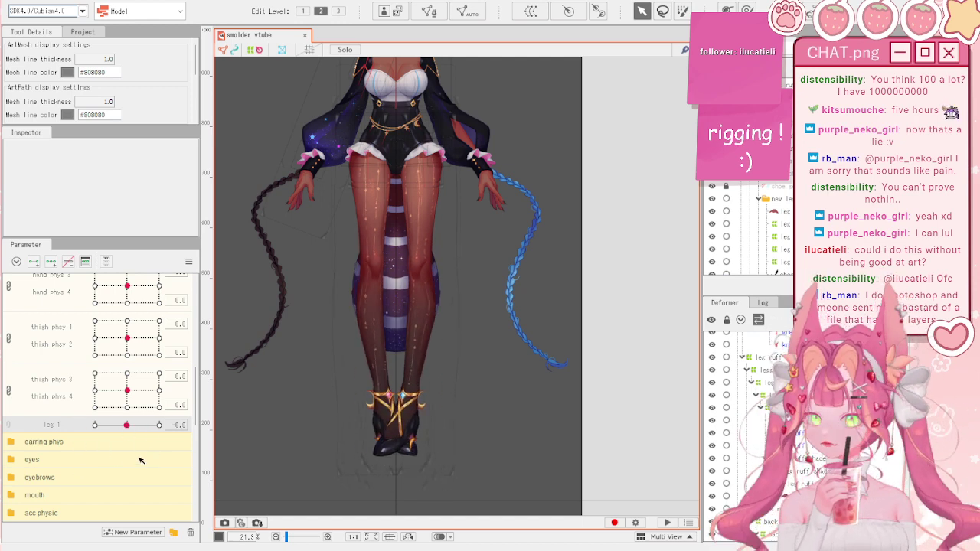
pyautogui.moveTo(157, 452); pyautogui.dragTo(199, 446)
pyautogui.moveTo(140, 418); pyautogui.dragTo(199, 428)
# - Reverse the new leg's leg 1 deformer motion between -1 and 1 so both legs swing the same way, checking both extremes
pyautogui.click(189, 266)
pyautogui.click(192, 334)
pyautogui.hotkey('ctrl', 'z')
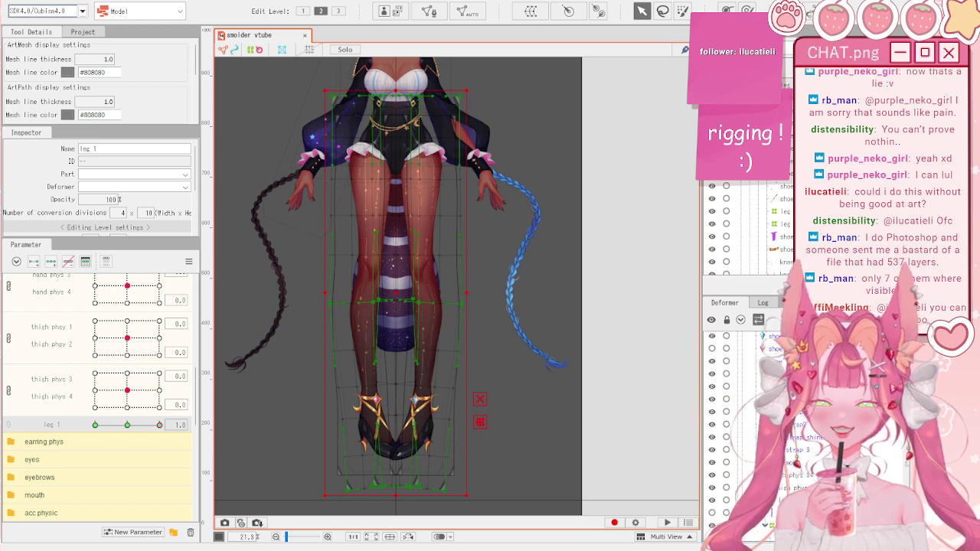
pyautogui.click(418, 301)
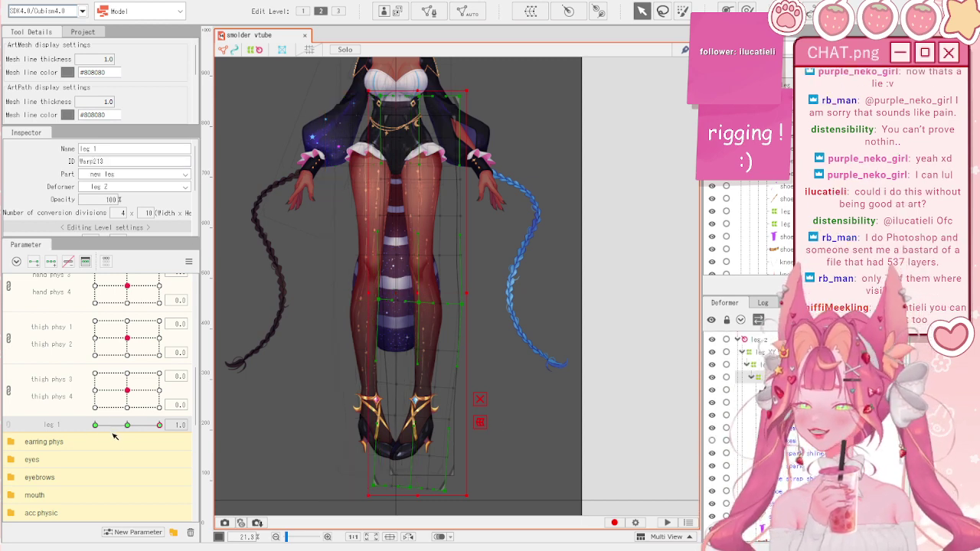
pyautogui.moveTo(159, 427); pyautogui.dragTo(246, 427)
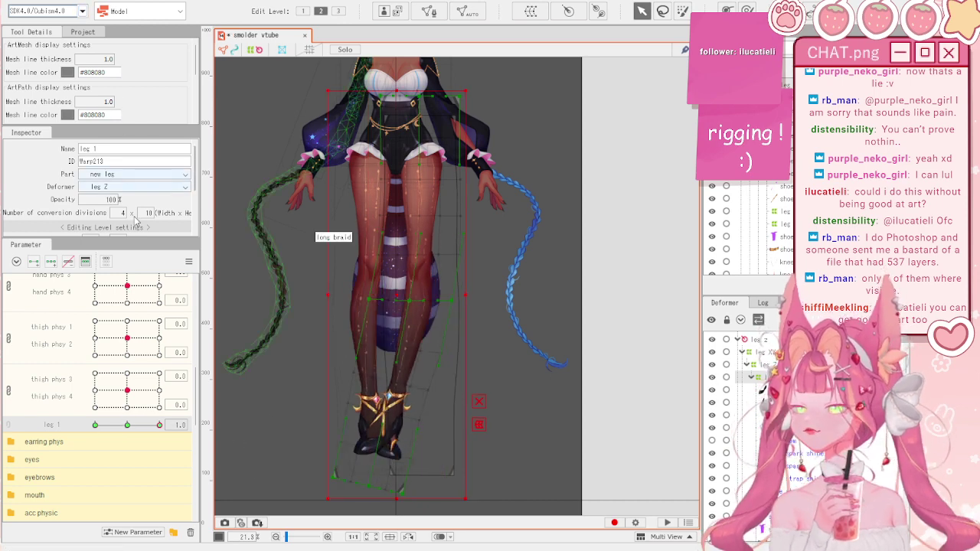
pyautogui.moveTo(138, 425); pyautogui.dragTo(91, 426)
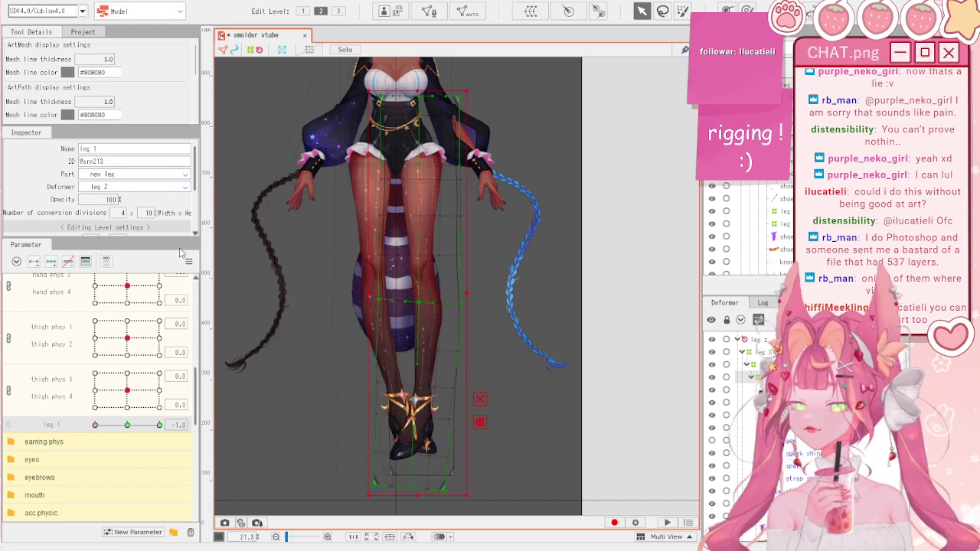
# - Preview the physics with the reversed leg motion and recheck leg 1 between -1 and its neutral position
pyautogui.click(186, 260)
pyautogui.click(220, 265)
pyautogui.click(63, 2)
pyautogui.click(150, 214)
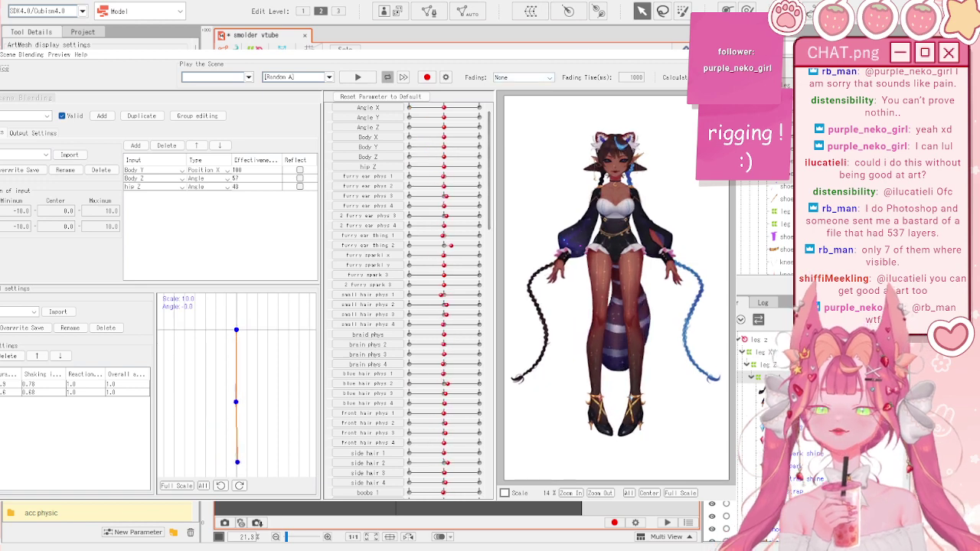
pyautogui.click(724, 42)
pyautogui.moveTo(125, 424); pyautogui.dragTo(91, 445)
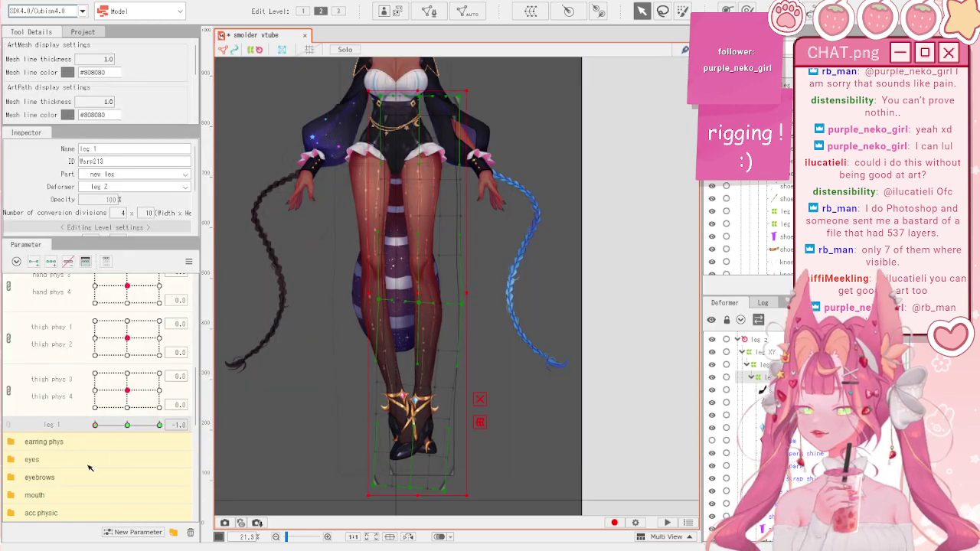
pyautogui.moveTo(85, 469); pyautogui.dragTo(130, 445)
# - In the leg's physics group, set Body Y effectiveness to 10, hip Z to Position X with effectiveness 22, and shaking influence to 0.4
pyautogui.click(78, 1)
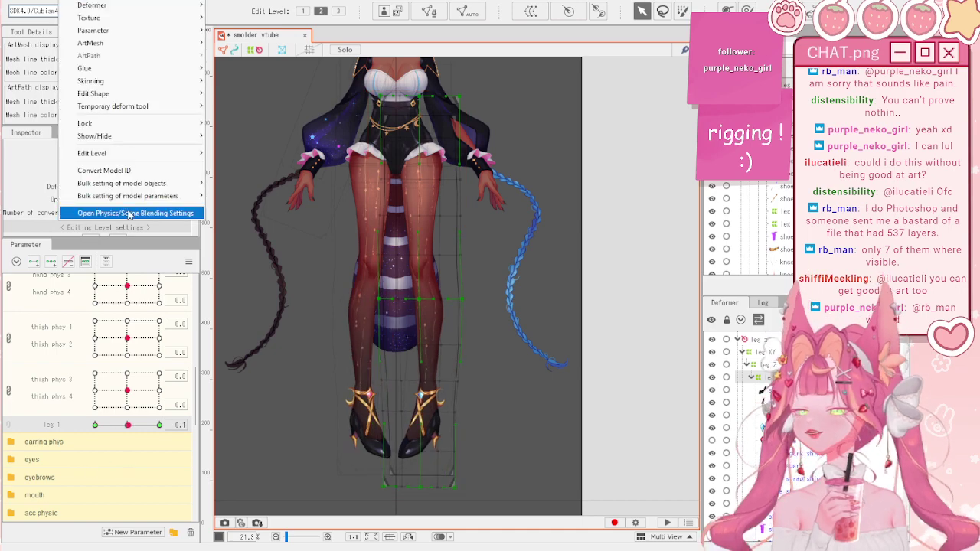
pyautogui.click(126, 214)
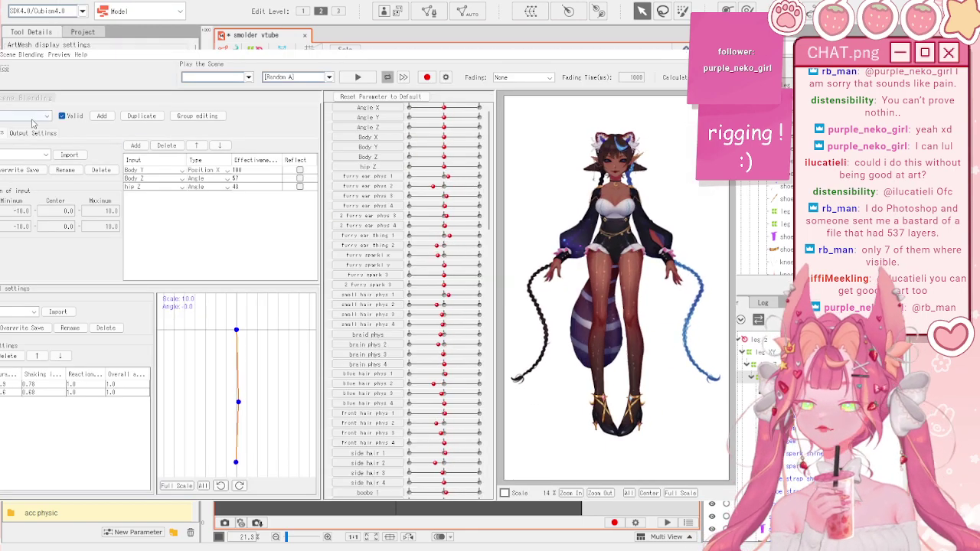
pyautogui.click(35, 116)
pyautogui.click(23, 150)
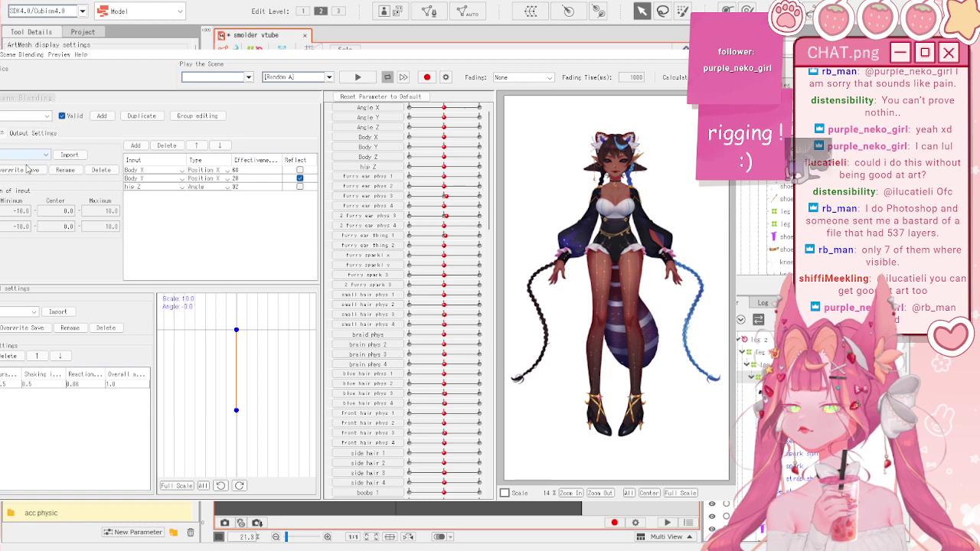
pyautogui.press('BackSpace')
pyautogui.press('Return')
pyautogui.moveTo(520, 353); pyautogui.dragTo(480, 427)
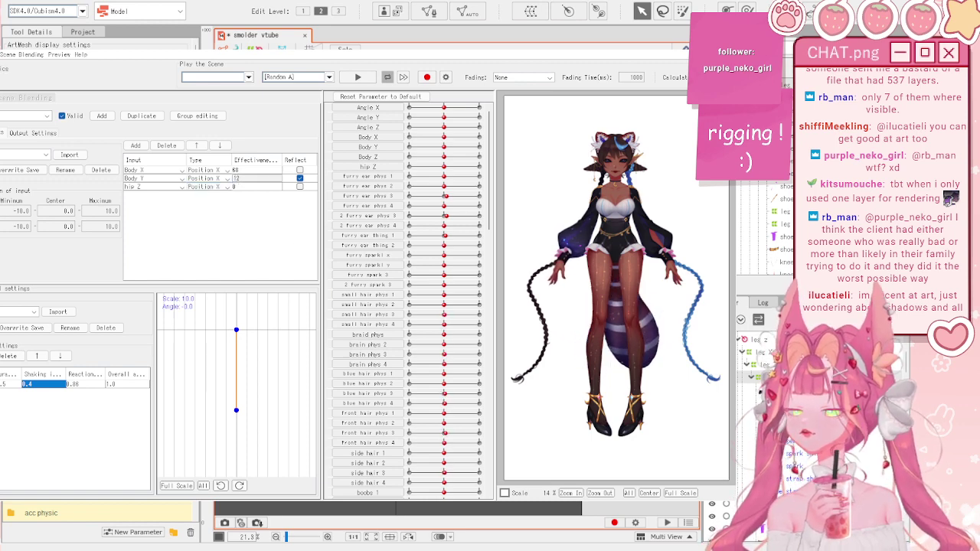
pyautogui.click(251, 186)
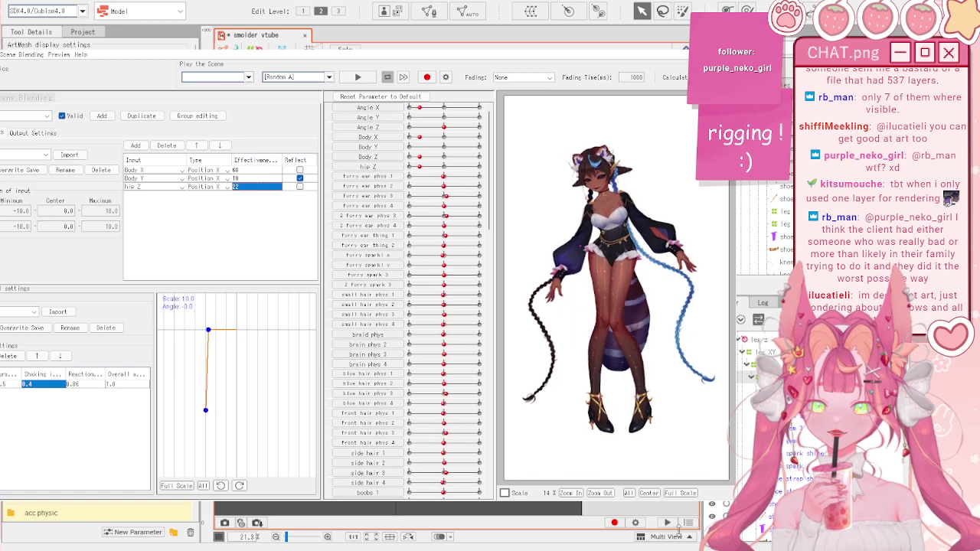
# - Examine the legs' sway up close in the physics preview and close the physics settings
pyautogui.scroll(5, 622, 289)
pyautogui.moveTo(618, 284); pyautogui.dragTo(436, 491)
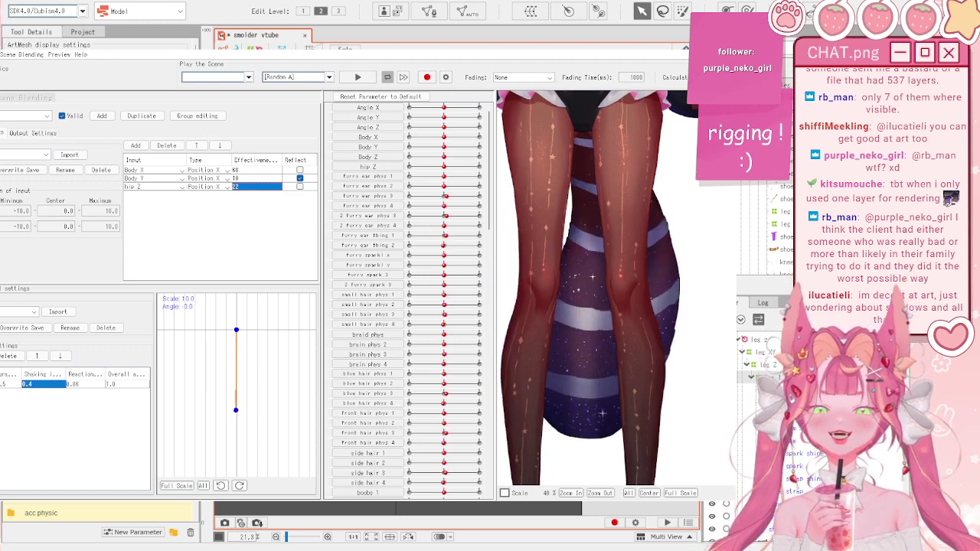
pyautogui.click(725, 42)
# - Reset the parameters and inspect the knees and their highlight meshes at Body X -10 and Body Y -10
pyautogui.scroll(5, 425, 264)
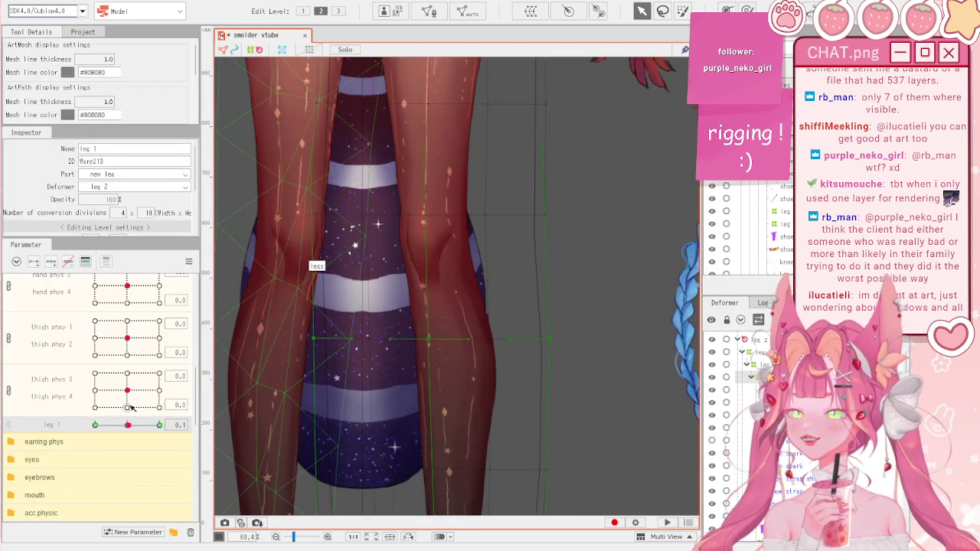
pyautogui.scroll(5, 131, 422)
pyautogui.click(188, 261)
pyautogui.click(220, 262)
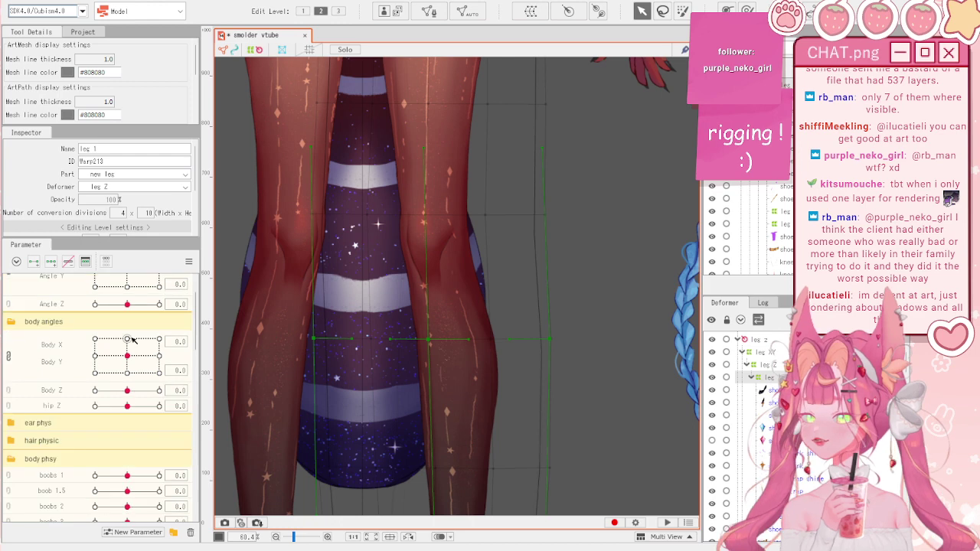
pyautogui.scroll(2, 131, 340)
pyautogui.moveTo(130, 411); pyautogui.dragTo(55, 445)
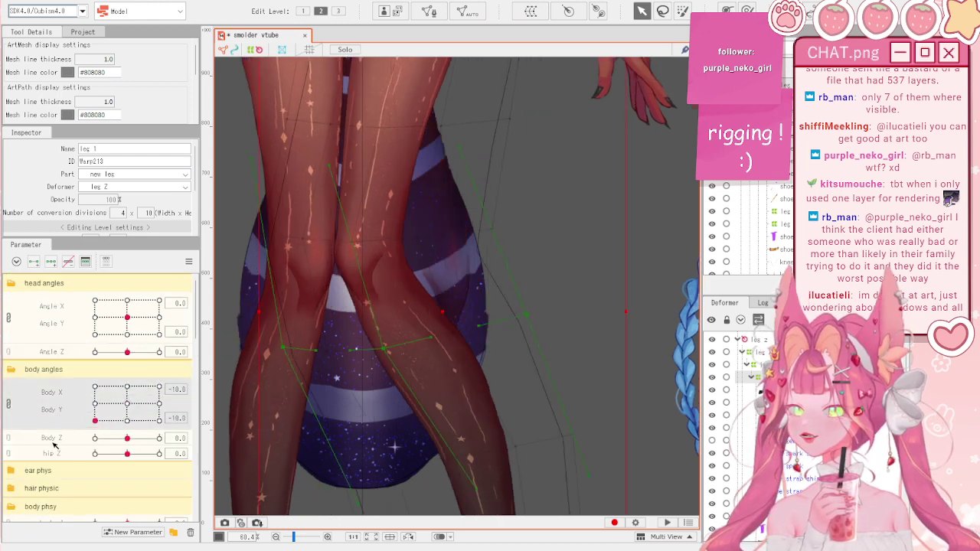
pyautogui.click(455, 301)
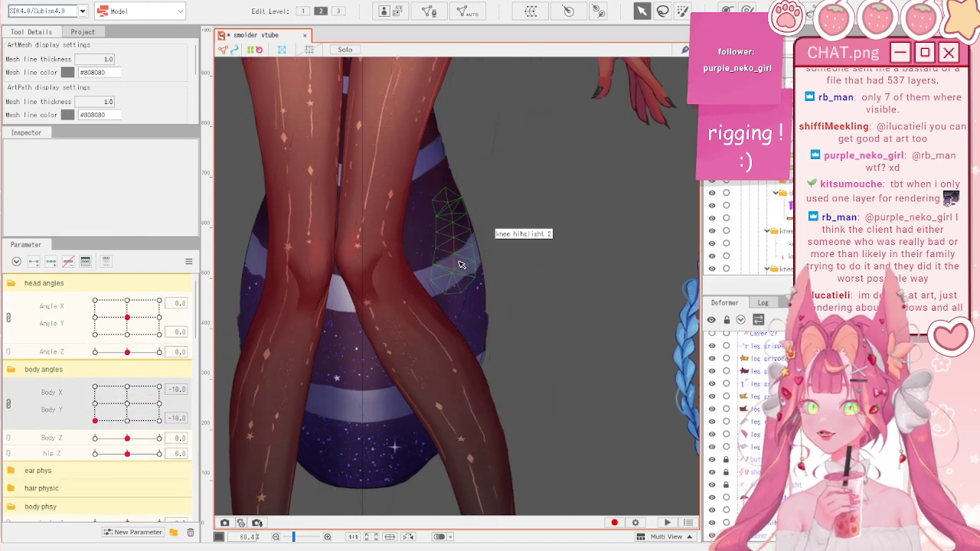
pyautogui.click(469, 304)
pyautogui.click(469, 304)
pyautogui.click(563, 293)
# - Preview the legs and knees in the physics settings with the body tilted to one side, and reset the parameters after closing
pyautogui.scroll(-5, 565, 266)
pyautogui.click(72, 1)
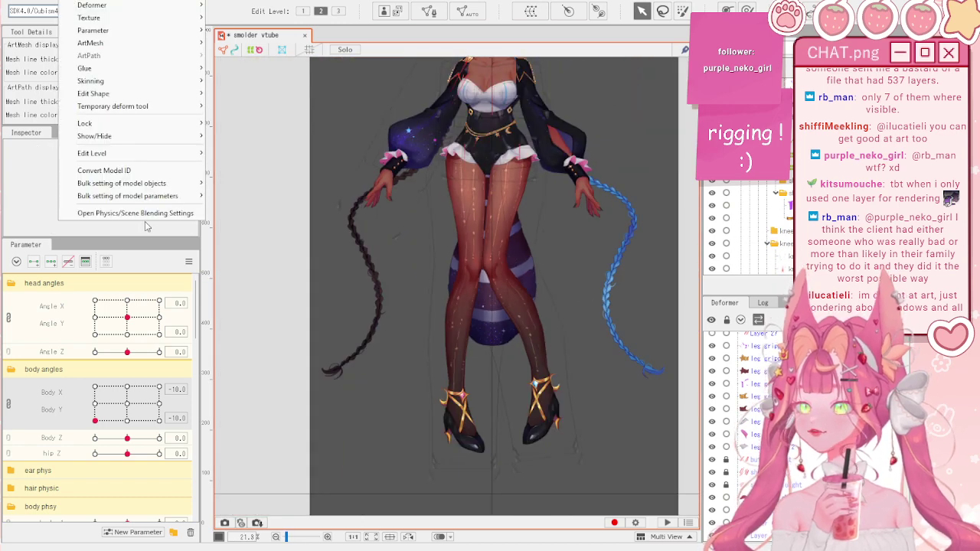
pyautogui.click(135, 213)
pyautogui.moveTo(623, 283); pyautogui.dragTo(769, 421)
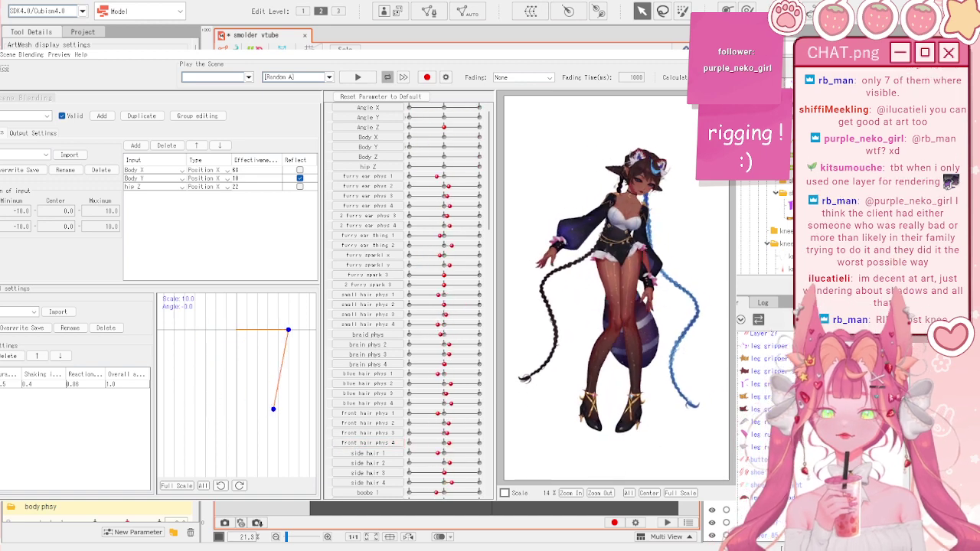
pyautogui.scroll(2, 590, 356)
pyautogui.moveTo(597, 294); pyautogui.dragTo(757, 463)
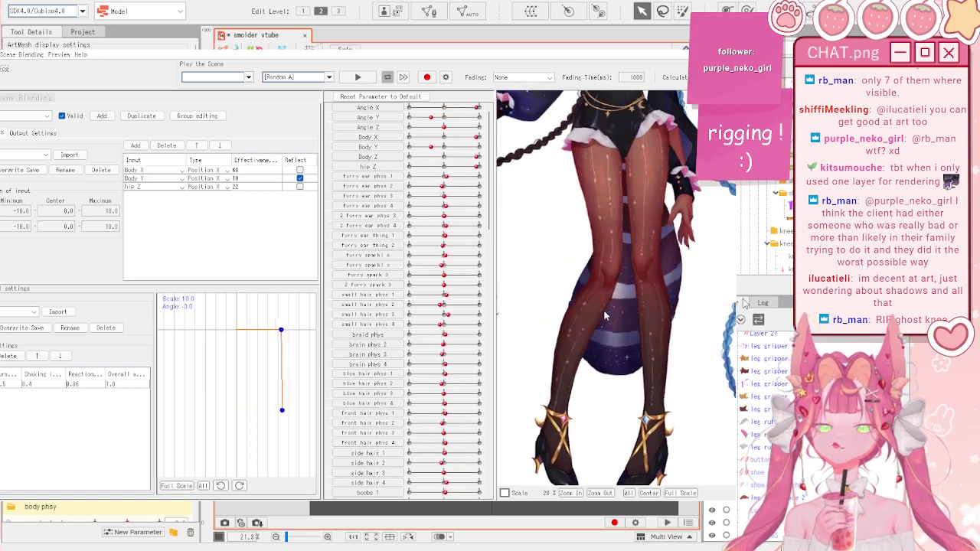
pyautogui.click(724, 42)
pyautogui.click(189, 261)
pyautogui.click(245, 264)
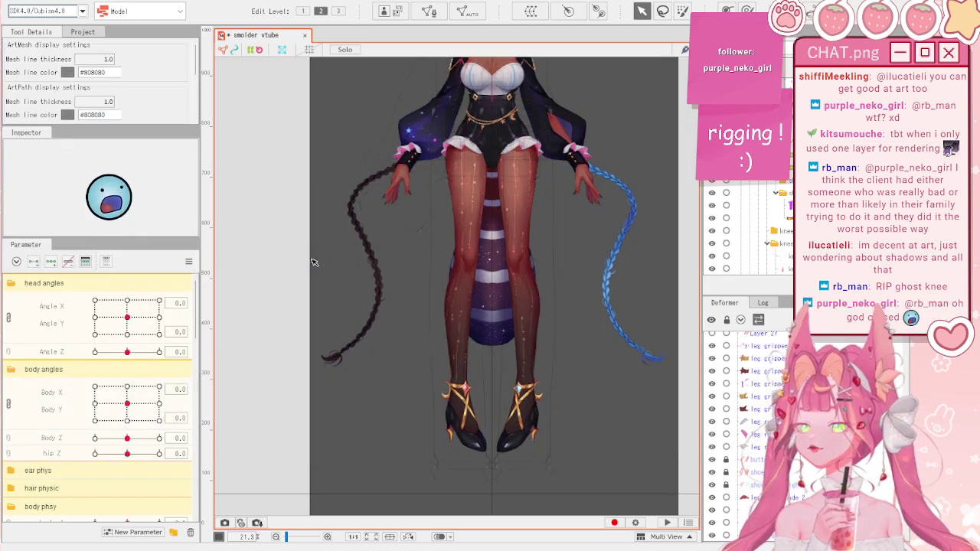
# - Select the original leg's legs mesh and rename it to legs clip
pyautogui.scroll(3, 419, 242)
pyautogui.click(493, 216)
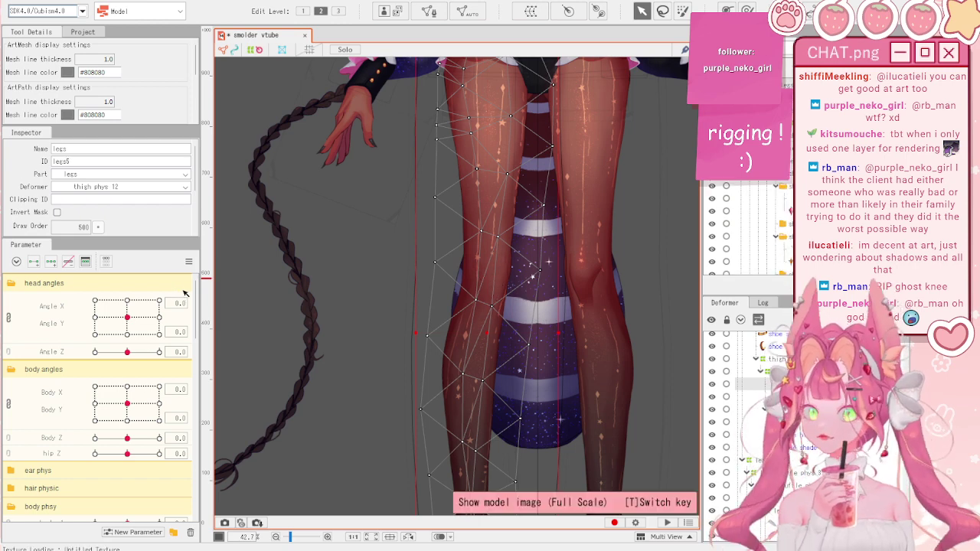
pyautogui.doubleClick(101, 150)
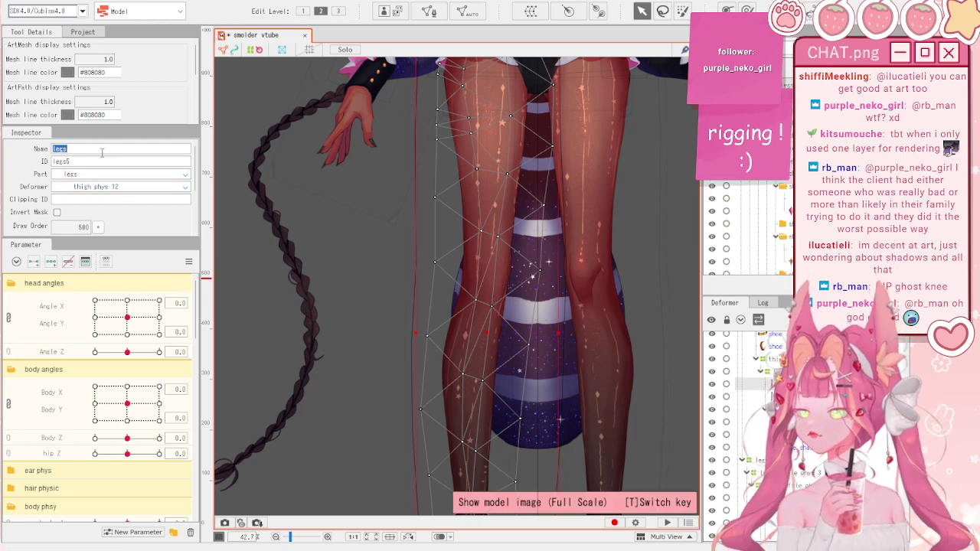
pyautogui.write('clip')
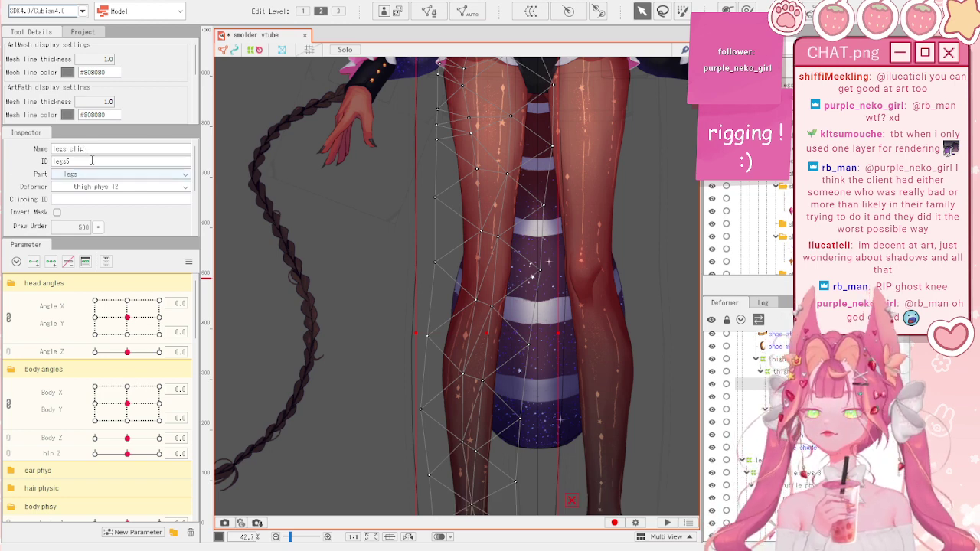
# - Set the new leg's legs mesh to be clipped by legs5 with the mask inverted
pyautogui.scroll(-2, 90, 153)
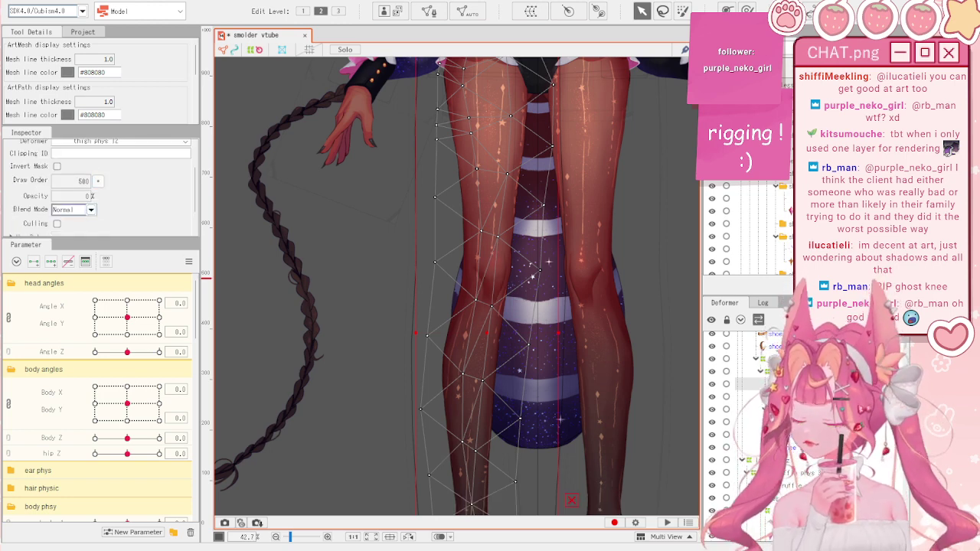
pyautogui.click(621, 302)
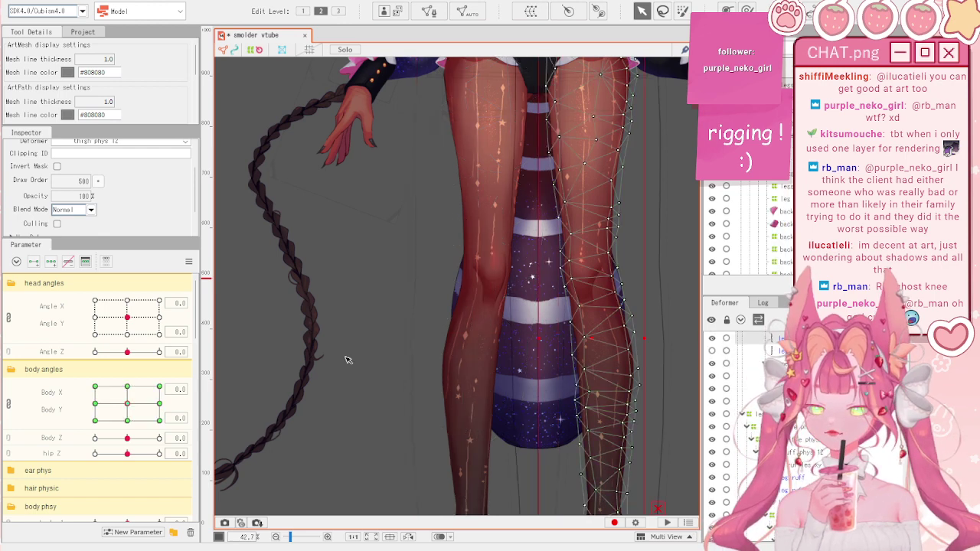
pyautogui.press('Return')
pyautogui.click(57, 167)
# - Preview the newly clipped leg moving in the physics settings and close them
pyautogui.click(78, 1)
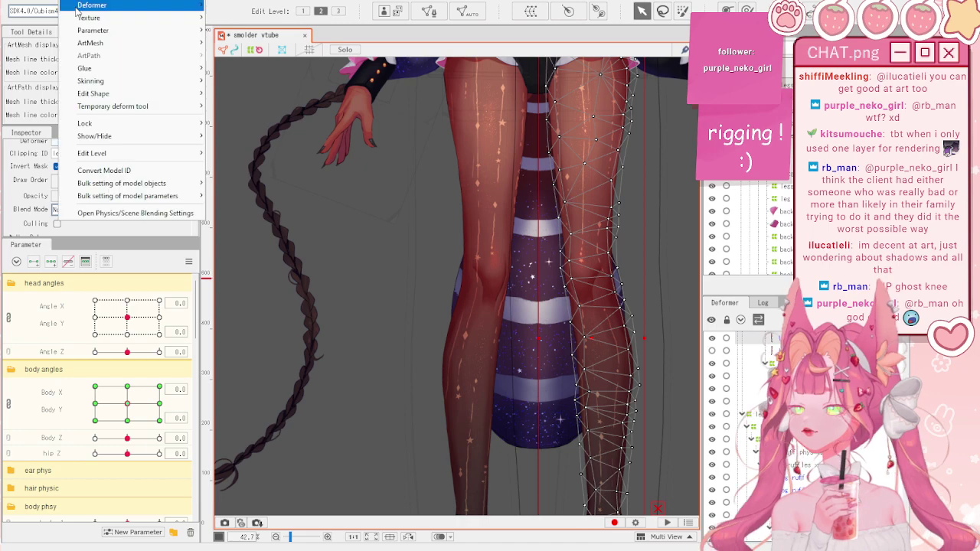
pyautogui.click(126, 213)
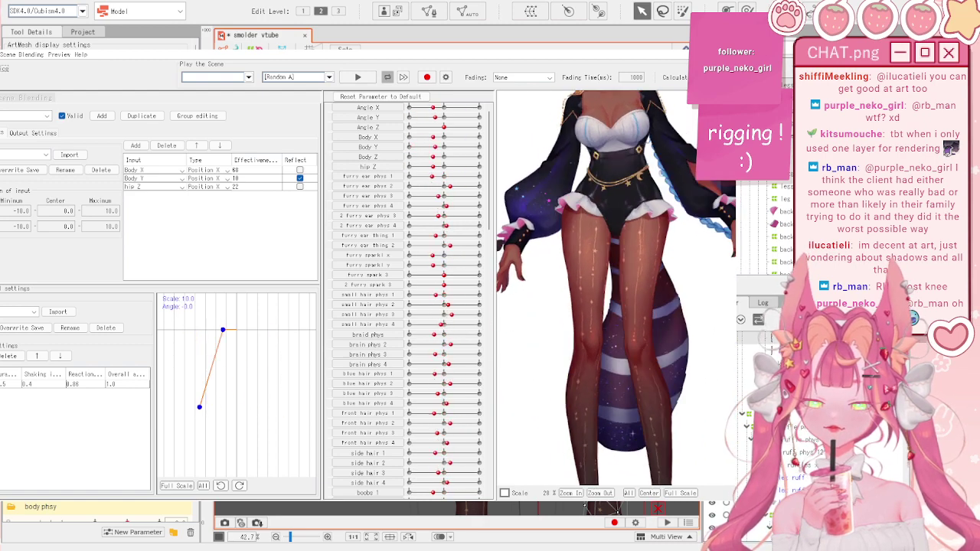
pyautogui.click(417, 523)
pyautogui.scroll(-2, 393, 339)
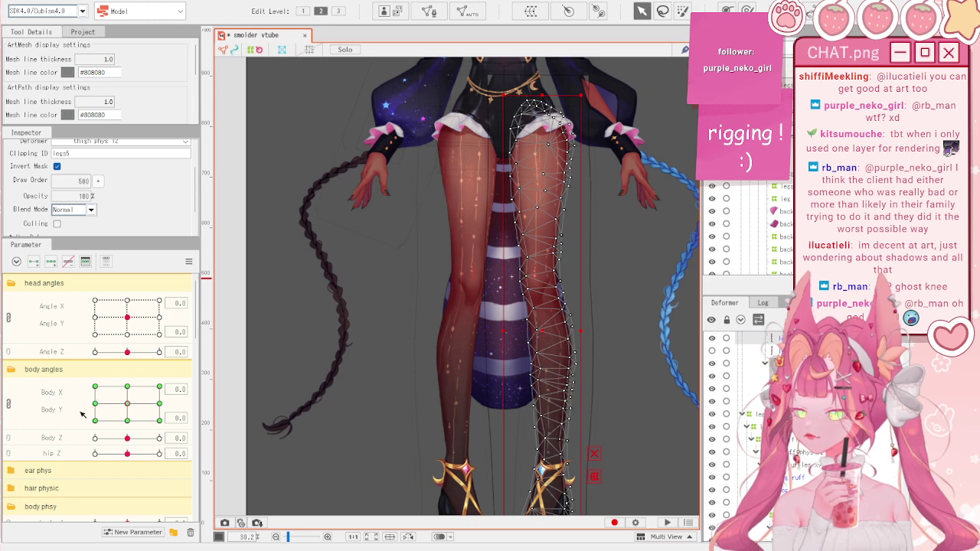
# - Unlink Body X and Body Y and inspect the overlapping legs at Body X 10, Body Y -10 and hip Z -10
pyautogui.click(8, 404)
pyautogui.moveTo(127, 386); pyautogui.dragTo(184, 386)
pyautogui.click(442, 242)
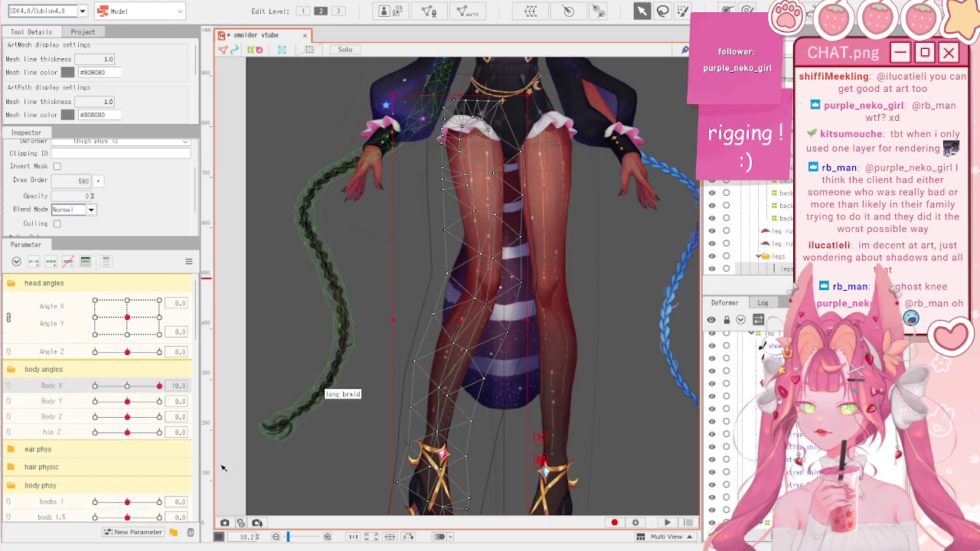
pyautogui.moveTo(127, 401); pyautogui.dragTo(64, 407)
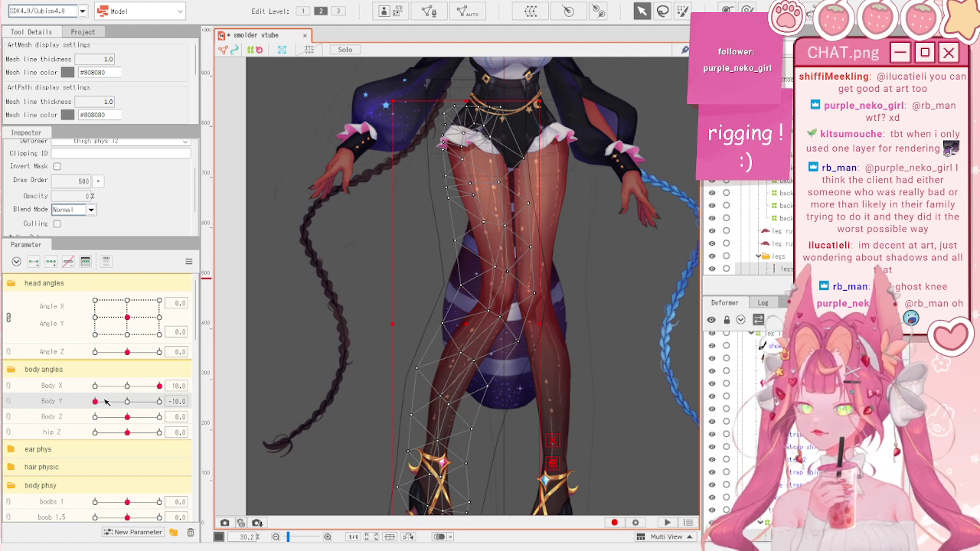
pyautogui.moveTo(128, 401); pyautogui.dragTo(59, 403)
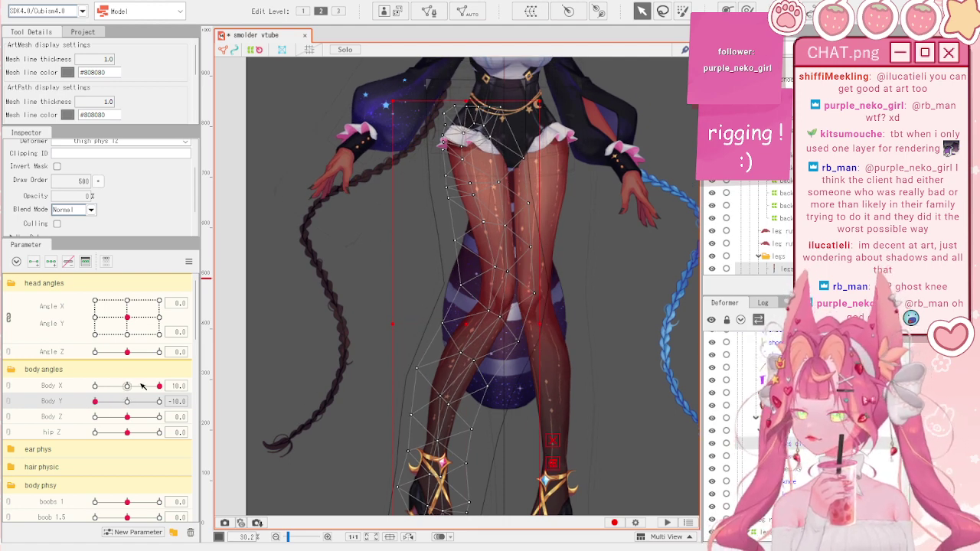
pyautogui.moveTo(127, 417); pyautogui.dragTo(76, 433)
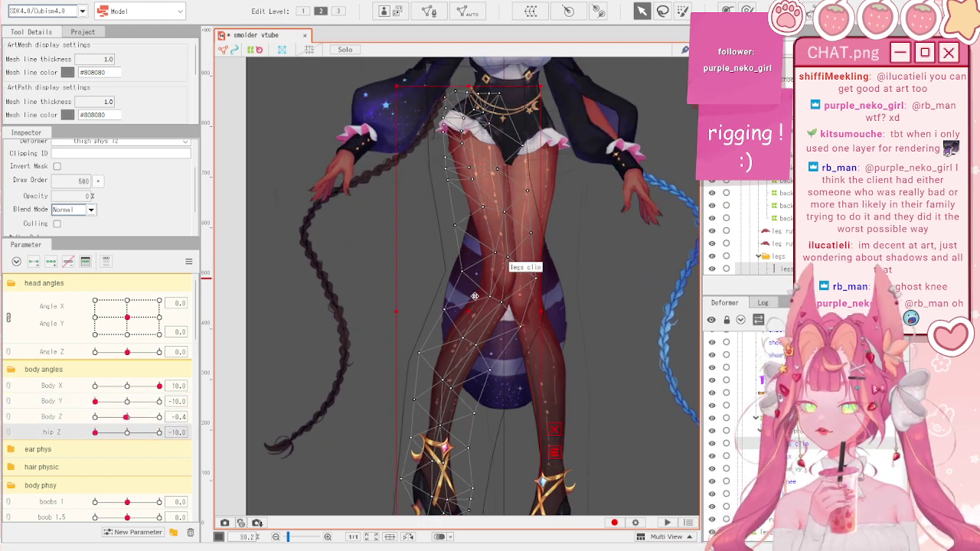
# - Select the new leg's knee meshes and clip them with legs5 using an inverted mask
pyautogui.click(525, 306)
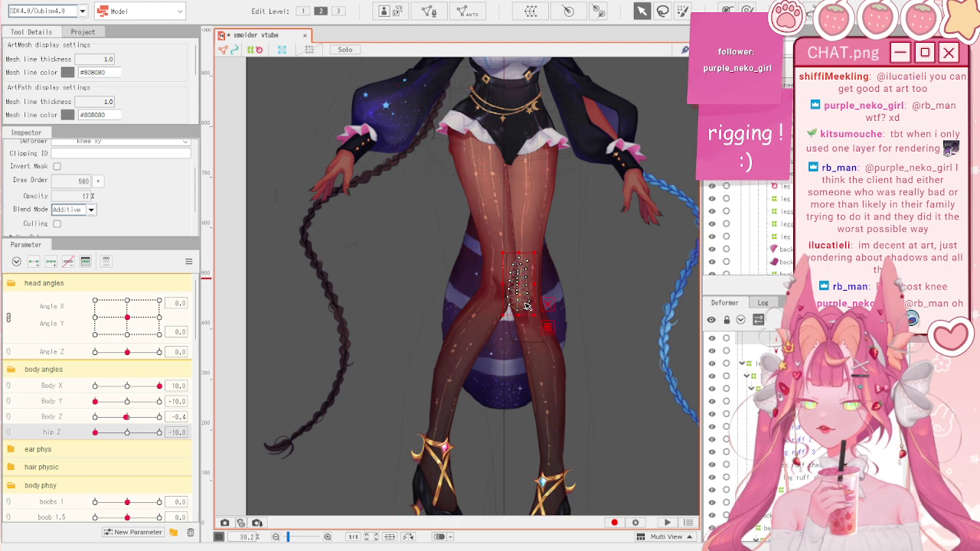
pyautogui.scroll(2, 754, 211)
pyautogui.click(777, 138)
pyautogui.keyDown('shift'); pyautogui.click(777, 163); pyautogui.keyUp('shift')
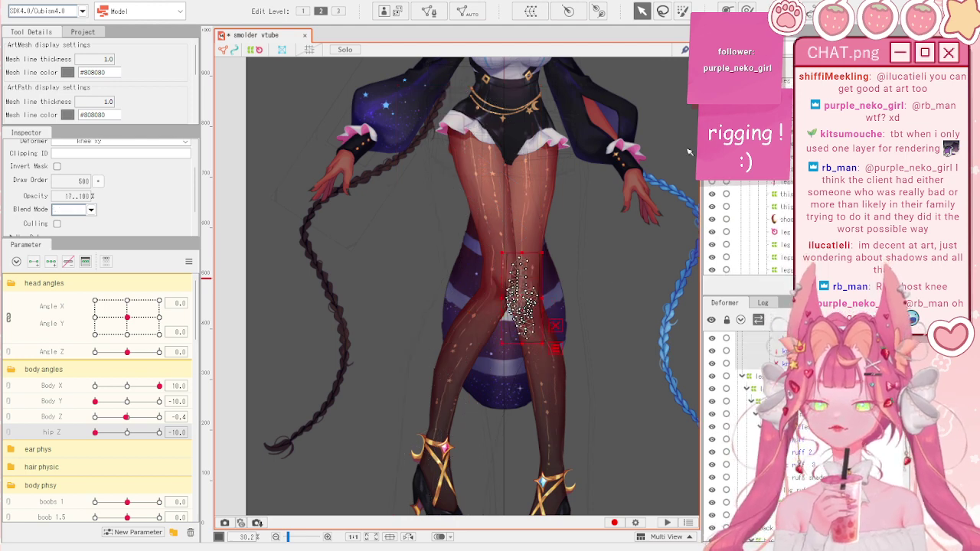
pyautogui.scroll(3, 51, 197)
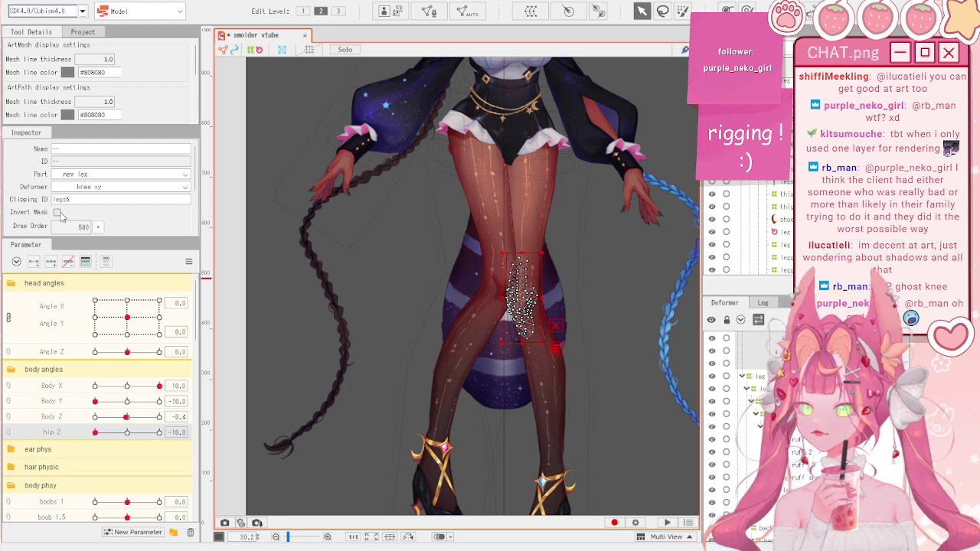
pyautogui.scroll(2, 521, 354)
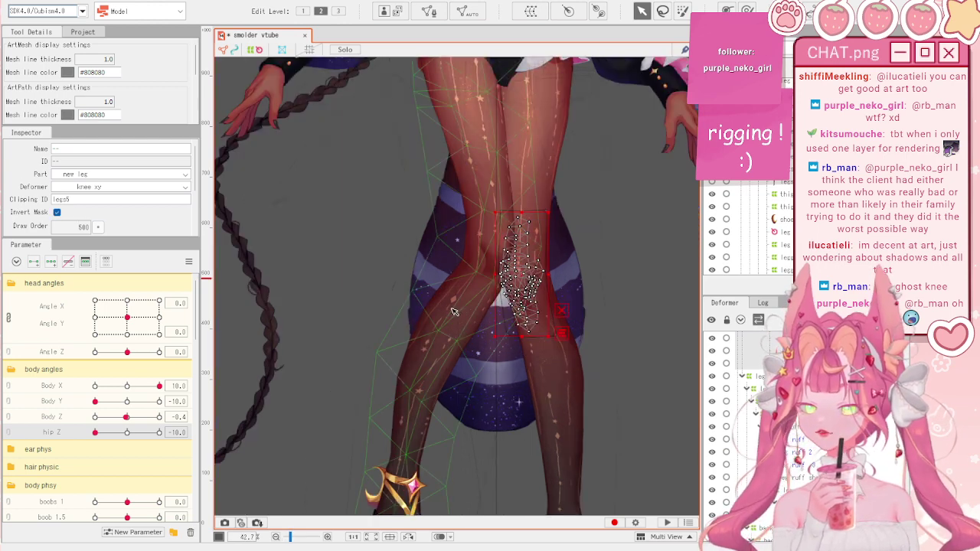
# - Examine the clipped knees up close with Body X, Body Y and hip Z at -10
pyautogui.click(471, 313)
pyautogui.scroll(2, 607, 306)
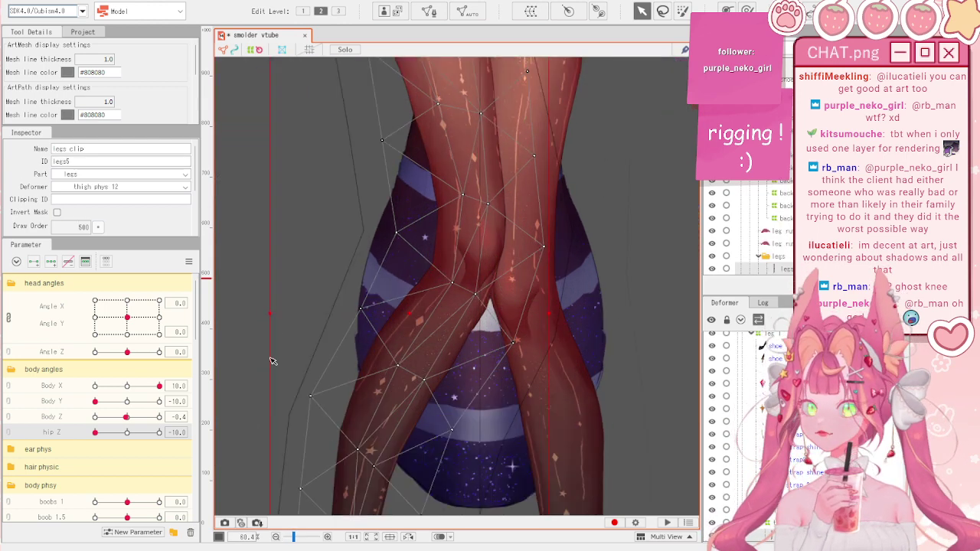
pyautogui.click(127, 432)
pyautogui.moveTo(127, 433); pyautogui.dragTo(37, 450)
pyautogui.moveTo(126, 402); pyautogui.dragTo(44, 382)
pyautogui.moveTo(126, 403); pyautogui.dragTo(101, 416)
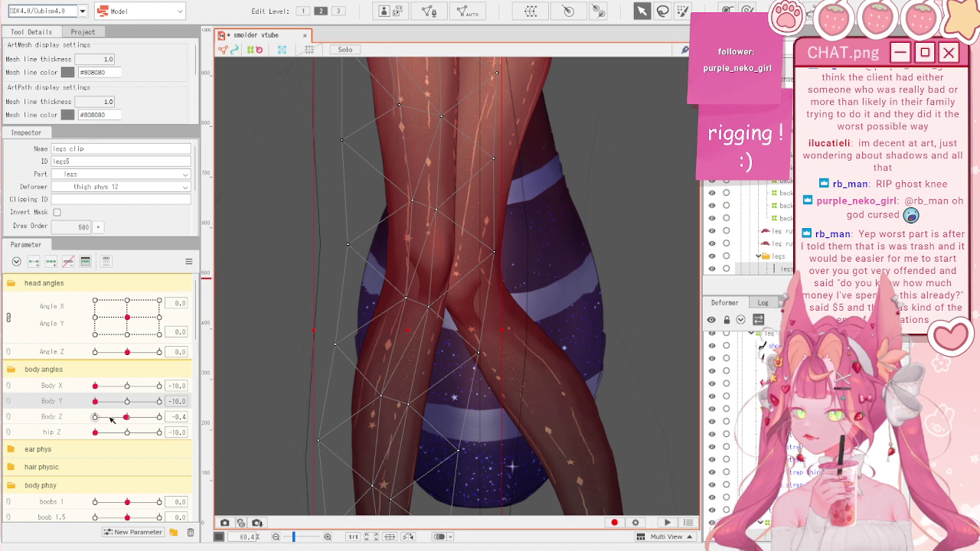
pyautogui.click(127, 418)
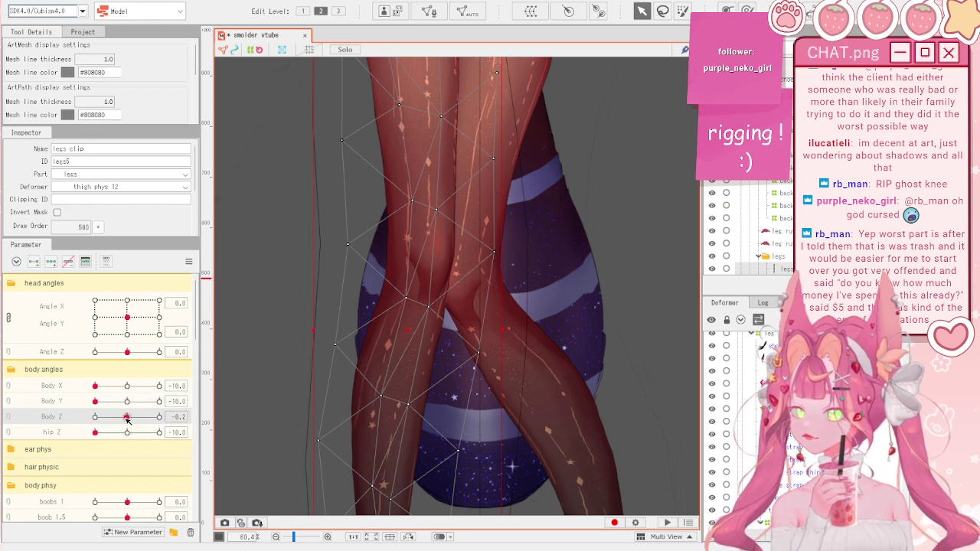
# - Reset the parameters and inspect the knees at Body X -10 and Body Y -10 with hip Z at -10 and 10
pyautogui.click(189, 262)
pyautogui.click(207, 262)
pyautogui.moveTo(127, 403); pyautogui.dragTo(64, 384)
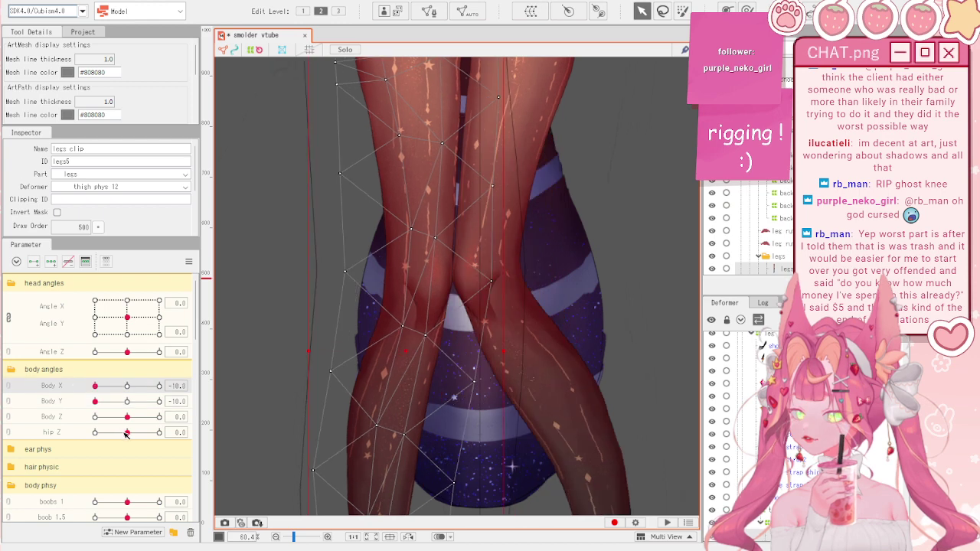
pyautogui.moveTo(126, 433); pyautogui.dragTo(61, 435)
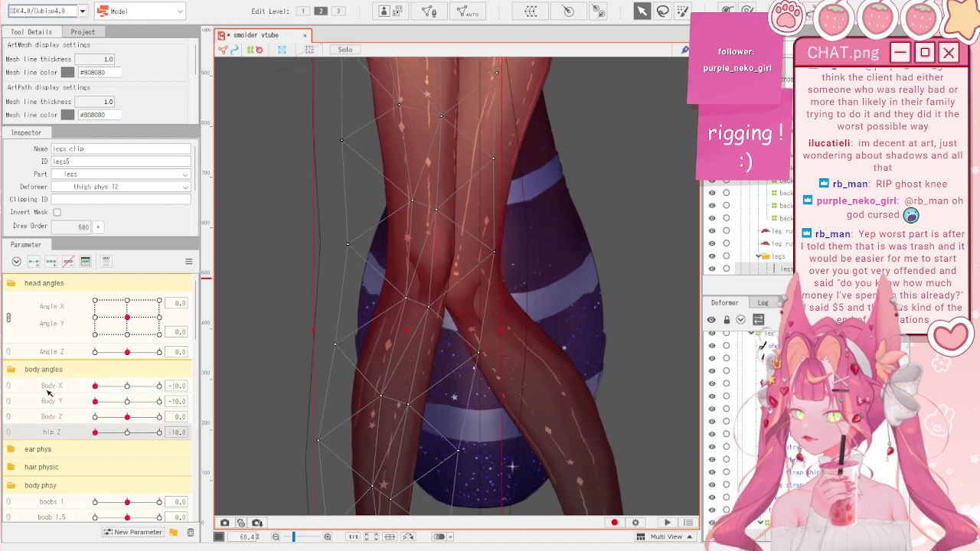
pyautogui.click(75, 426)
pyautogui.scroll(-3, 460, 252)
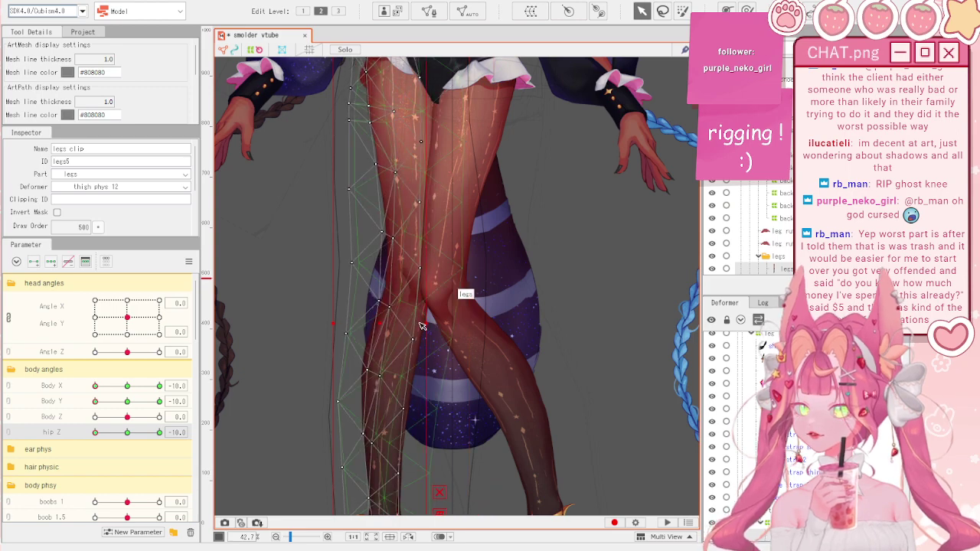
pyautogui.moveTo(127, 433); pyautogui.dragTo(160, 427)
# - Examine the clipped thighs and knees up close in the physics preview and close the physics settings
pyautogui.click(73, 1)
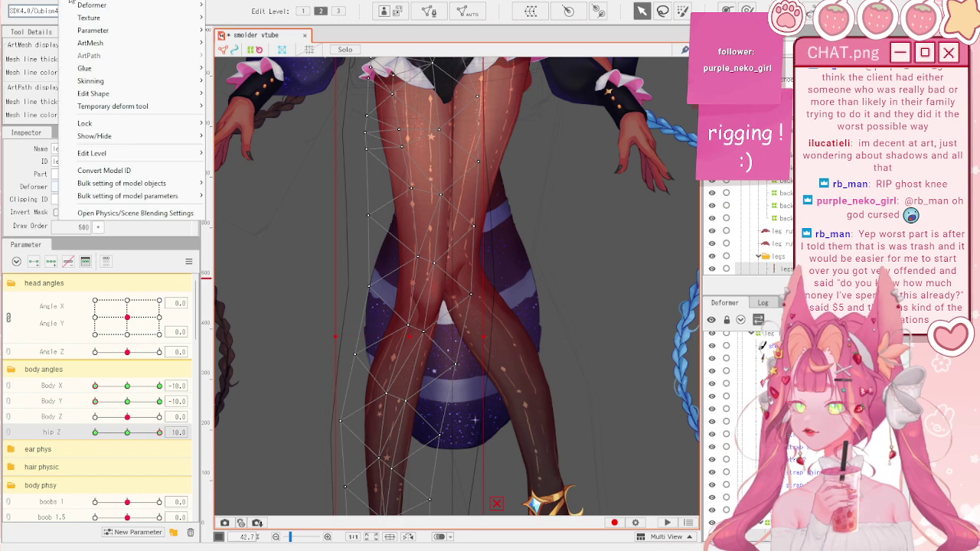
pyautogui.click(122, 212)
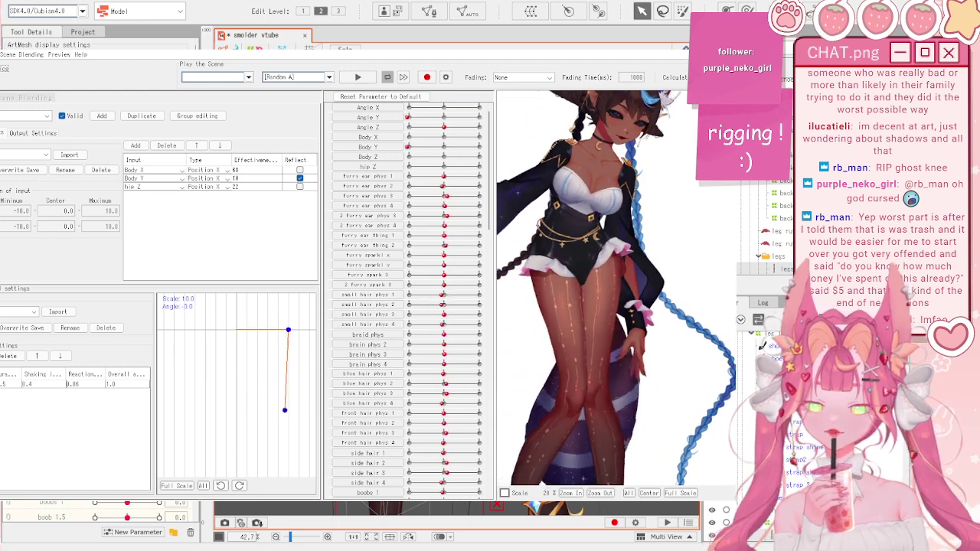
pyautogui.scroll(6, 587, 356)
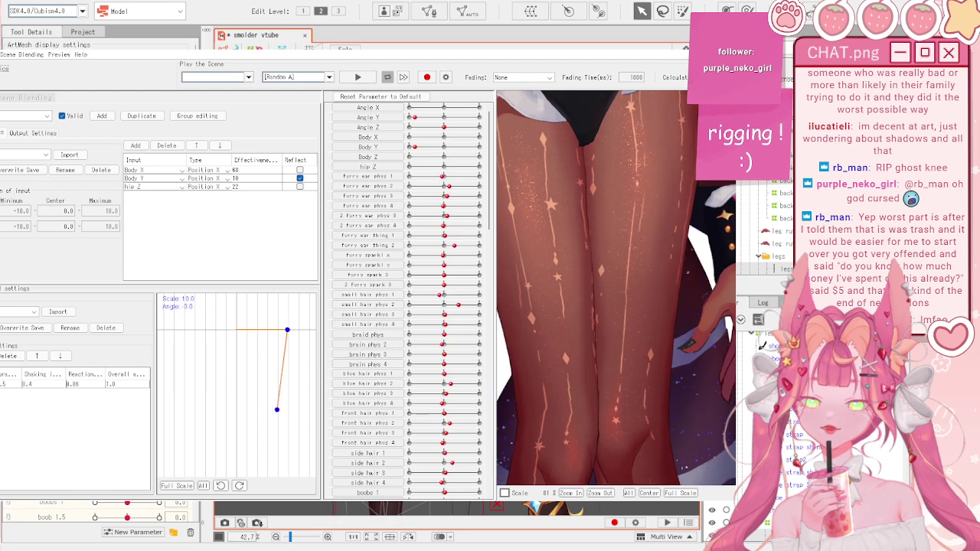
pyautogui.scroll(-5, 600, 318)
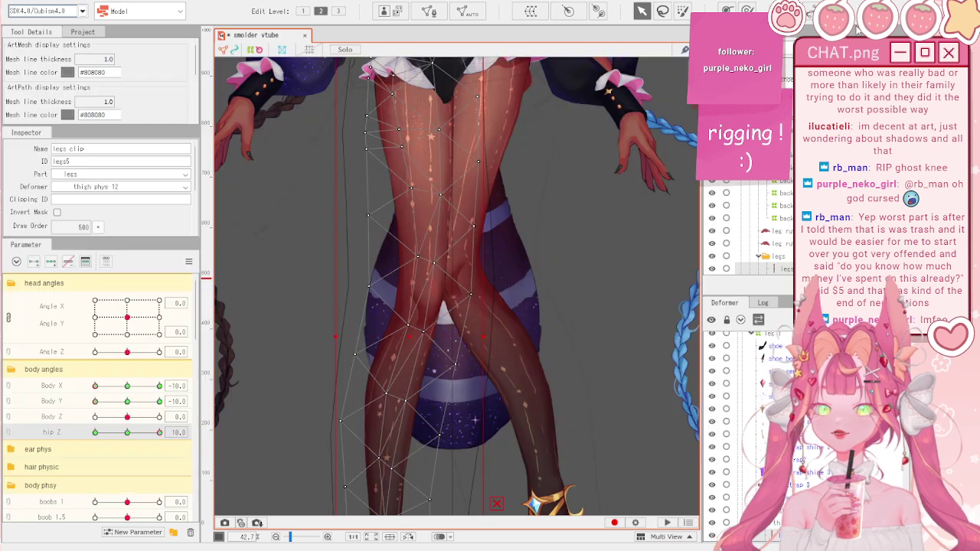
# - Reset all parameters to their defaults, clear the mesh selection and save the model
pyautogui.scroll(-2, 554, 232)
pyautogui.rightClick(202, 257)
pyautogui.click(237, 260)
pyautogui.click(248, 268)
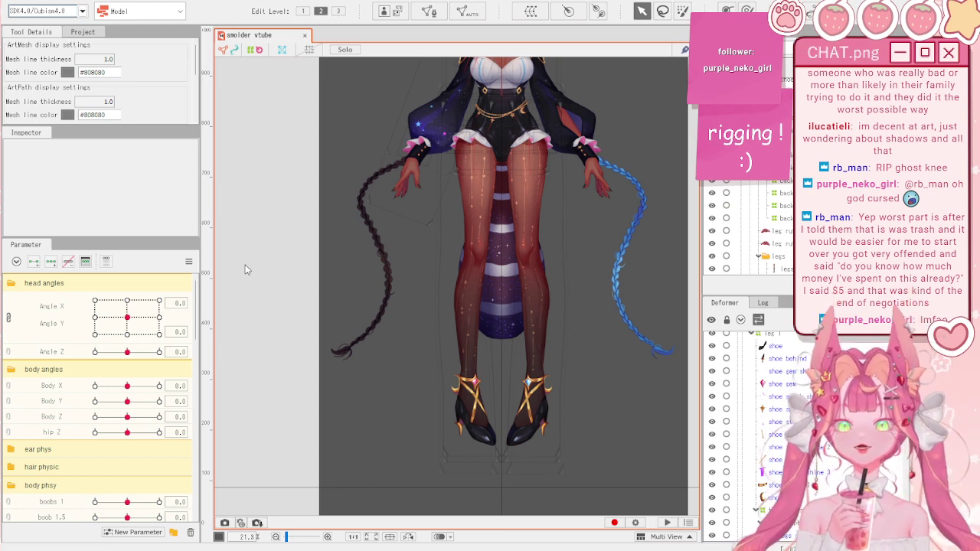
# - Link Body X and Body Y and check the legs at Body X 10, Body Y -10 and hip Z -10
pyautogui.moveTo(137, 325); pyautogui.dragTo(127, 323)
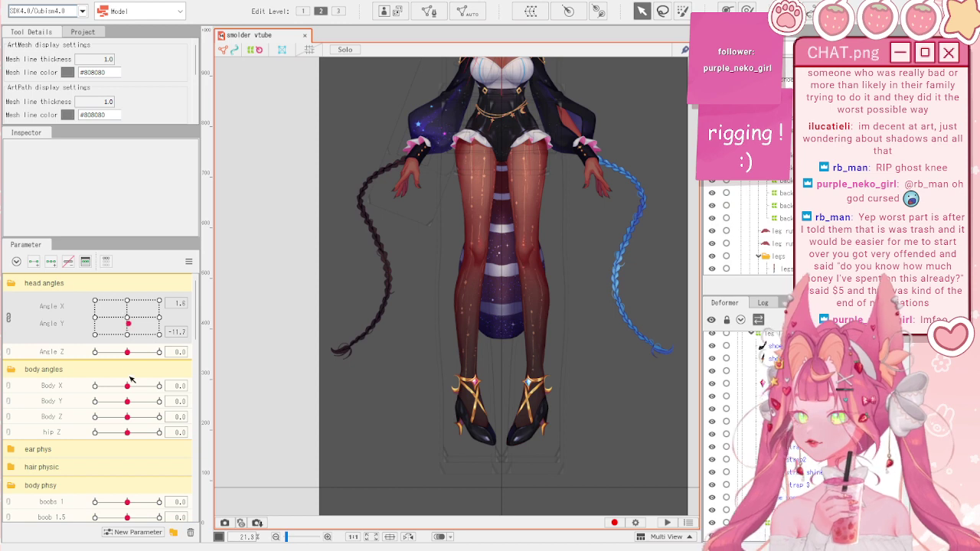
pyautogui.click(10, 389)
pyautogui.moveTo(129, 403); pyautogui.dragTo(209, 454)
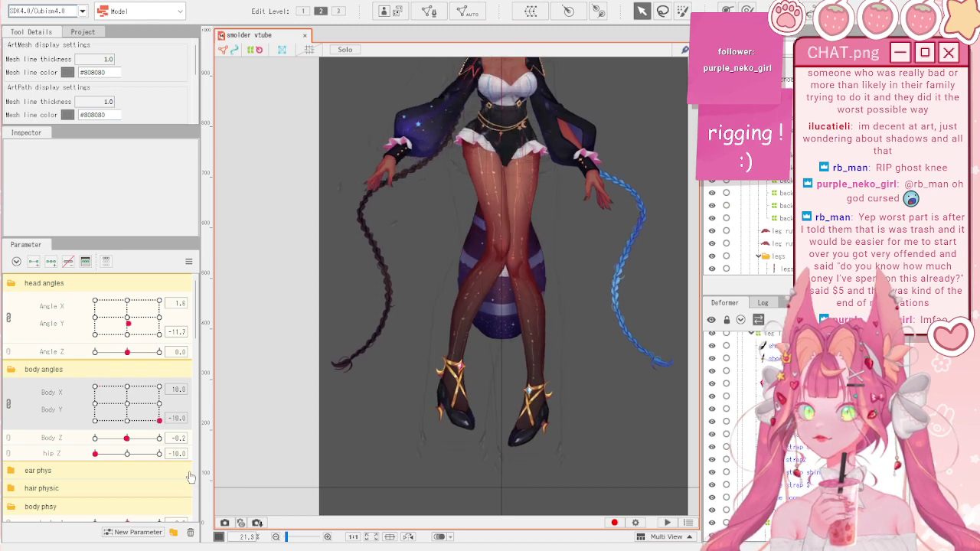
pyautogui.scroll(5, 577, 193)
pyautogui.moveTo(160, 421); pyautogui.dragTo(193, 431)
pyautogui.scroll(-3, 357, 310)
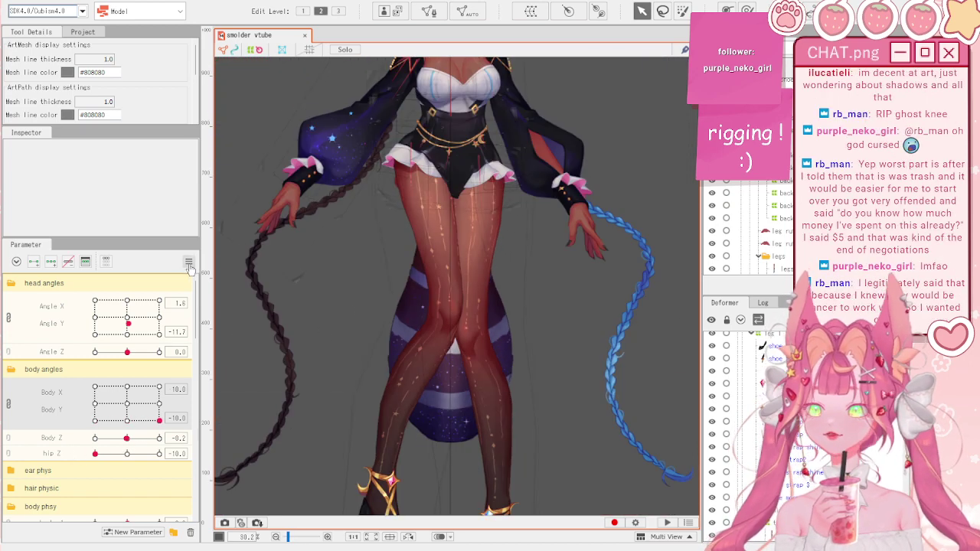
# - Return the parameters to their defaults and save the model file
pyautogui.click(188, 262)
pyautogui.click(222, 264)
pyautogui.click(19, 1)
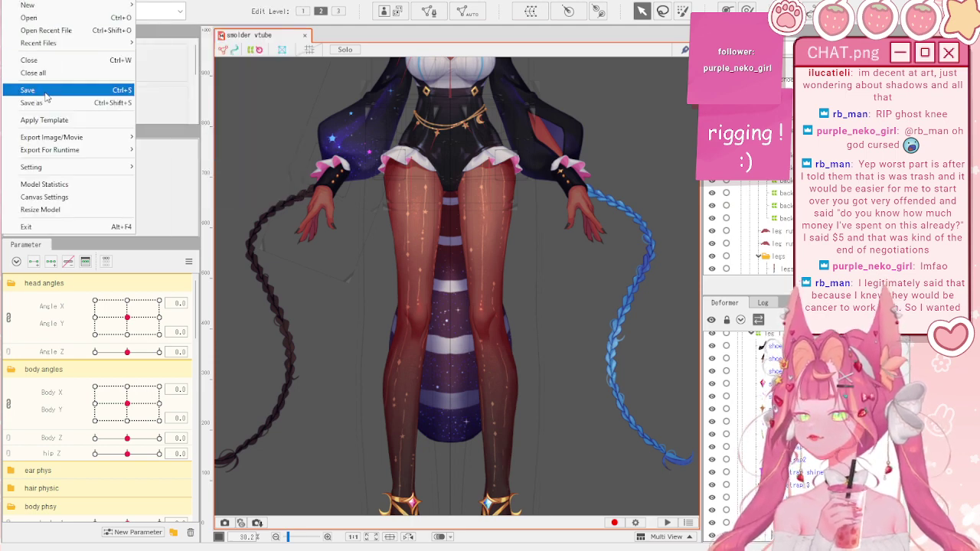
pyautogui.click(29, 89)
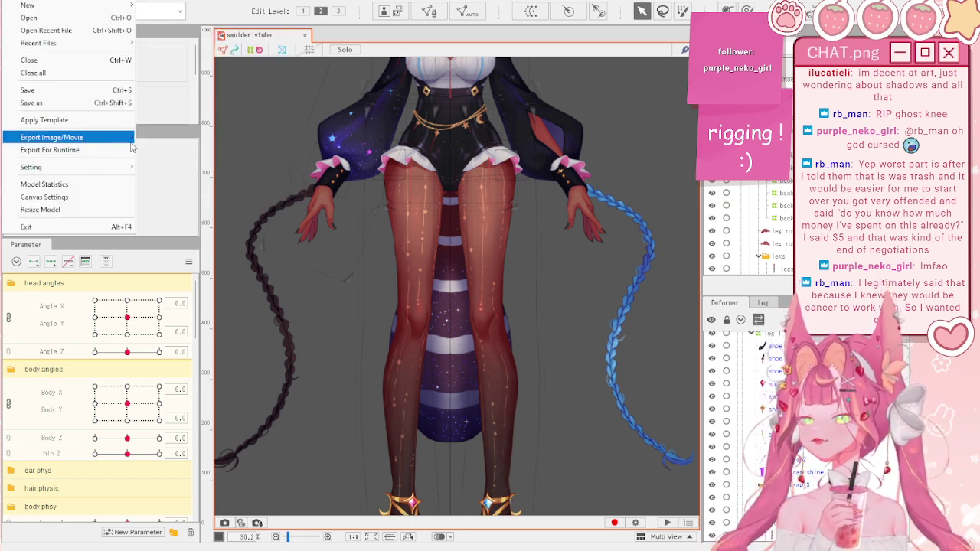
pyautogui.moveTo(107, 149)
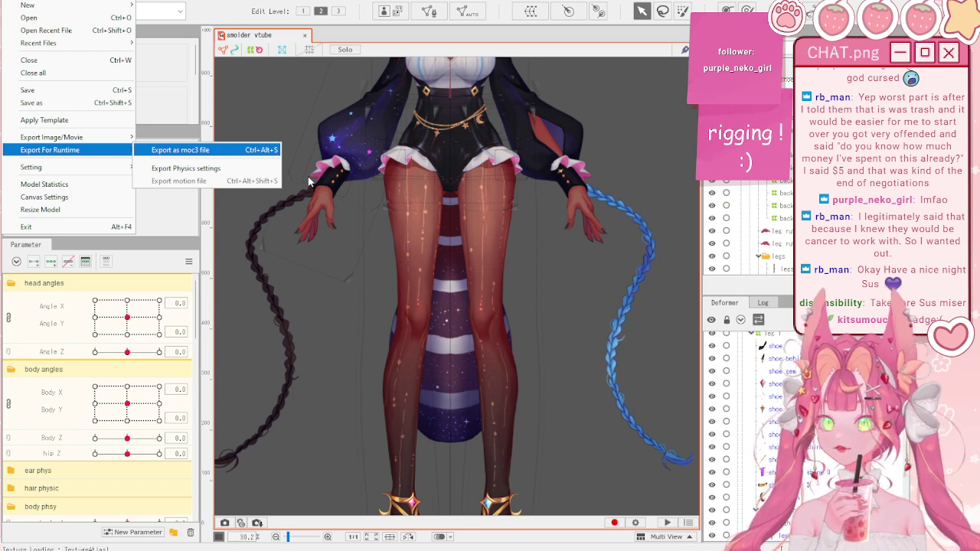
pyautogui.press('Escape')
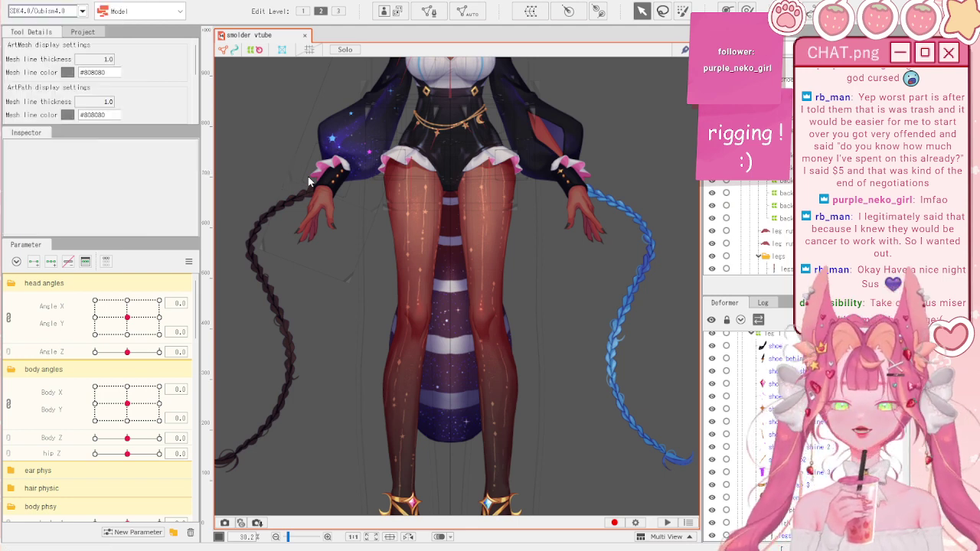